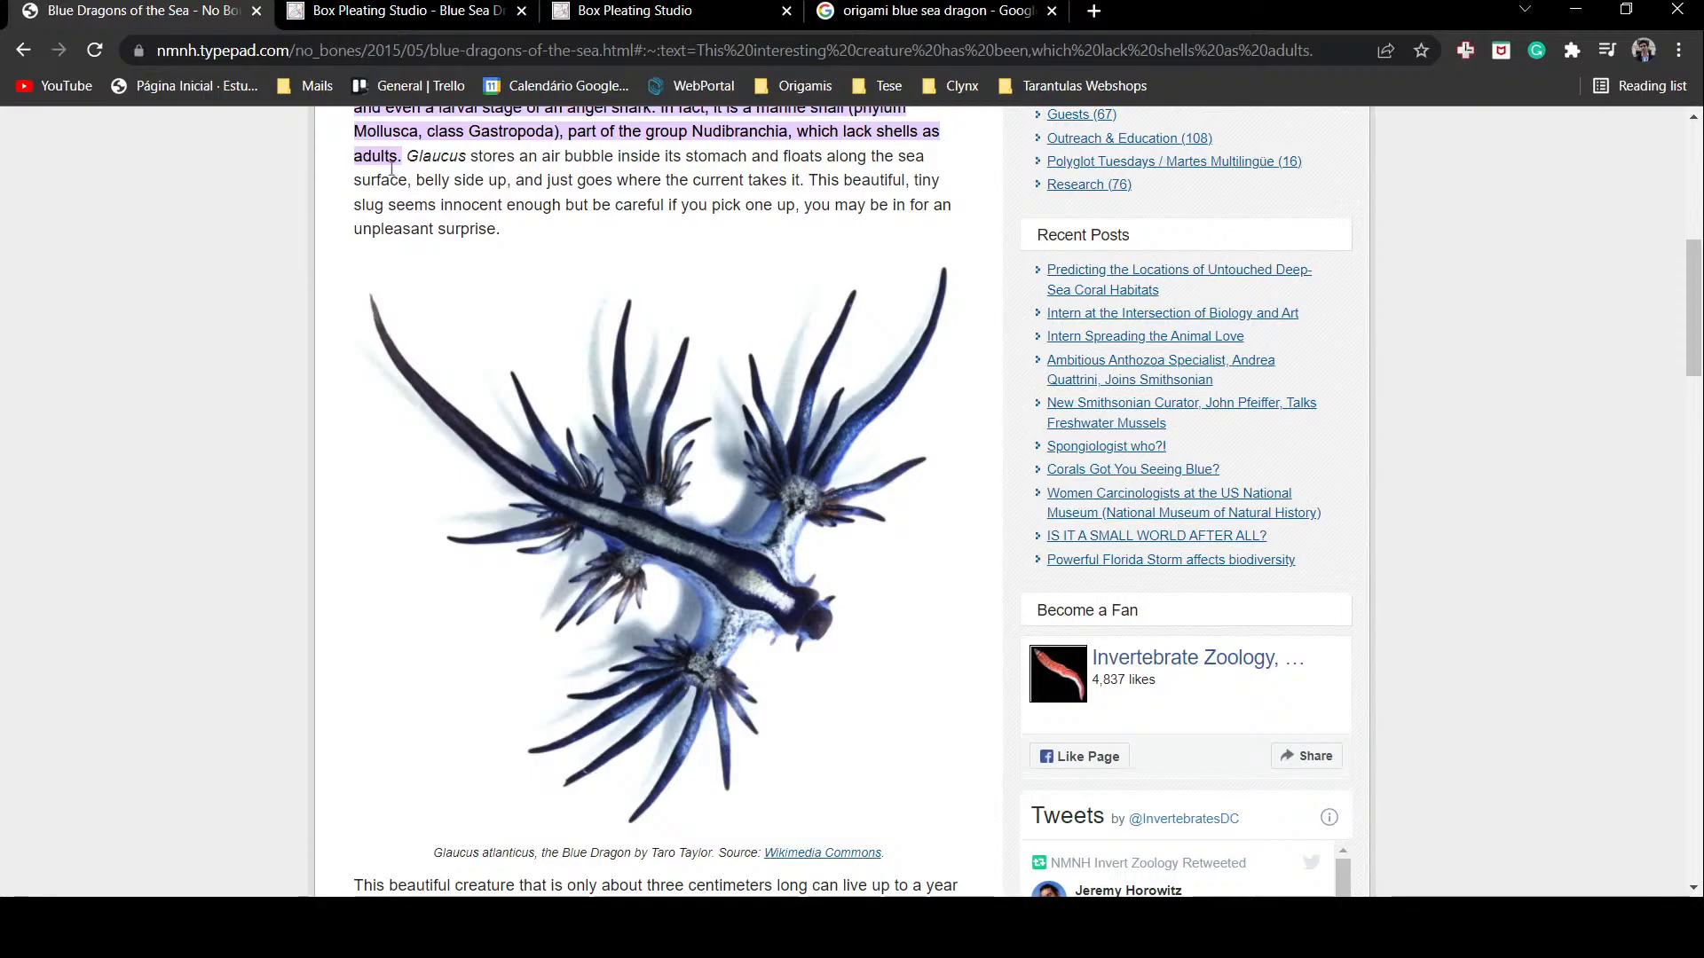
Step: Switch to the Box Pleating Studio website and read through its introduction and feedback sections
left_click(708, 7)
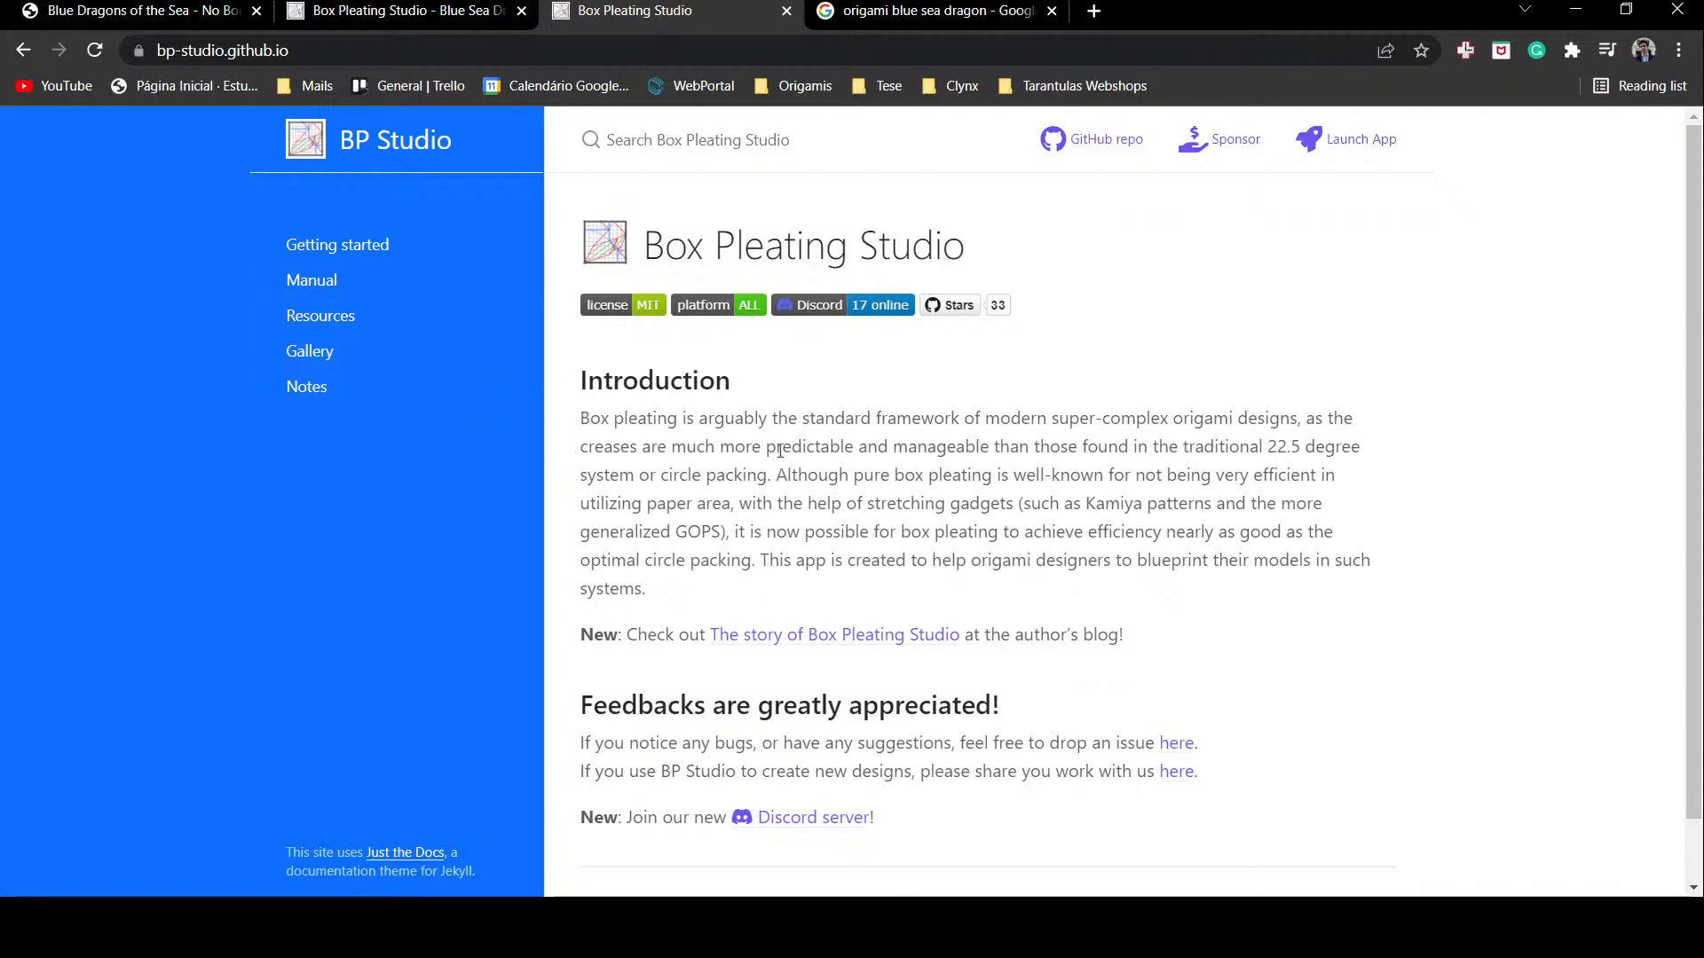
scroll(781, 450, "down", 1)
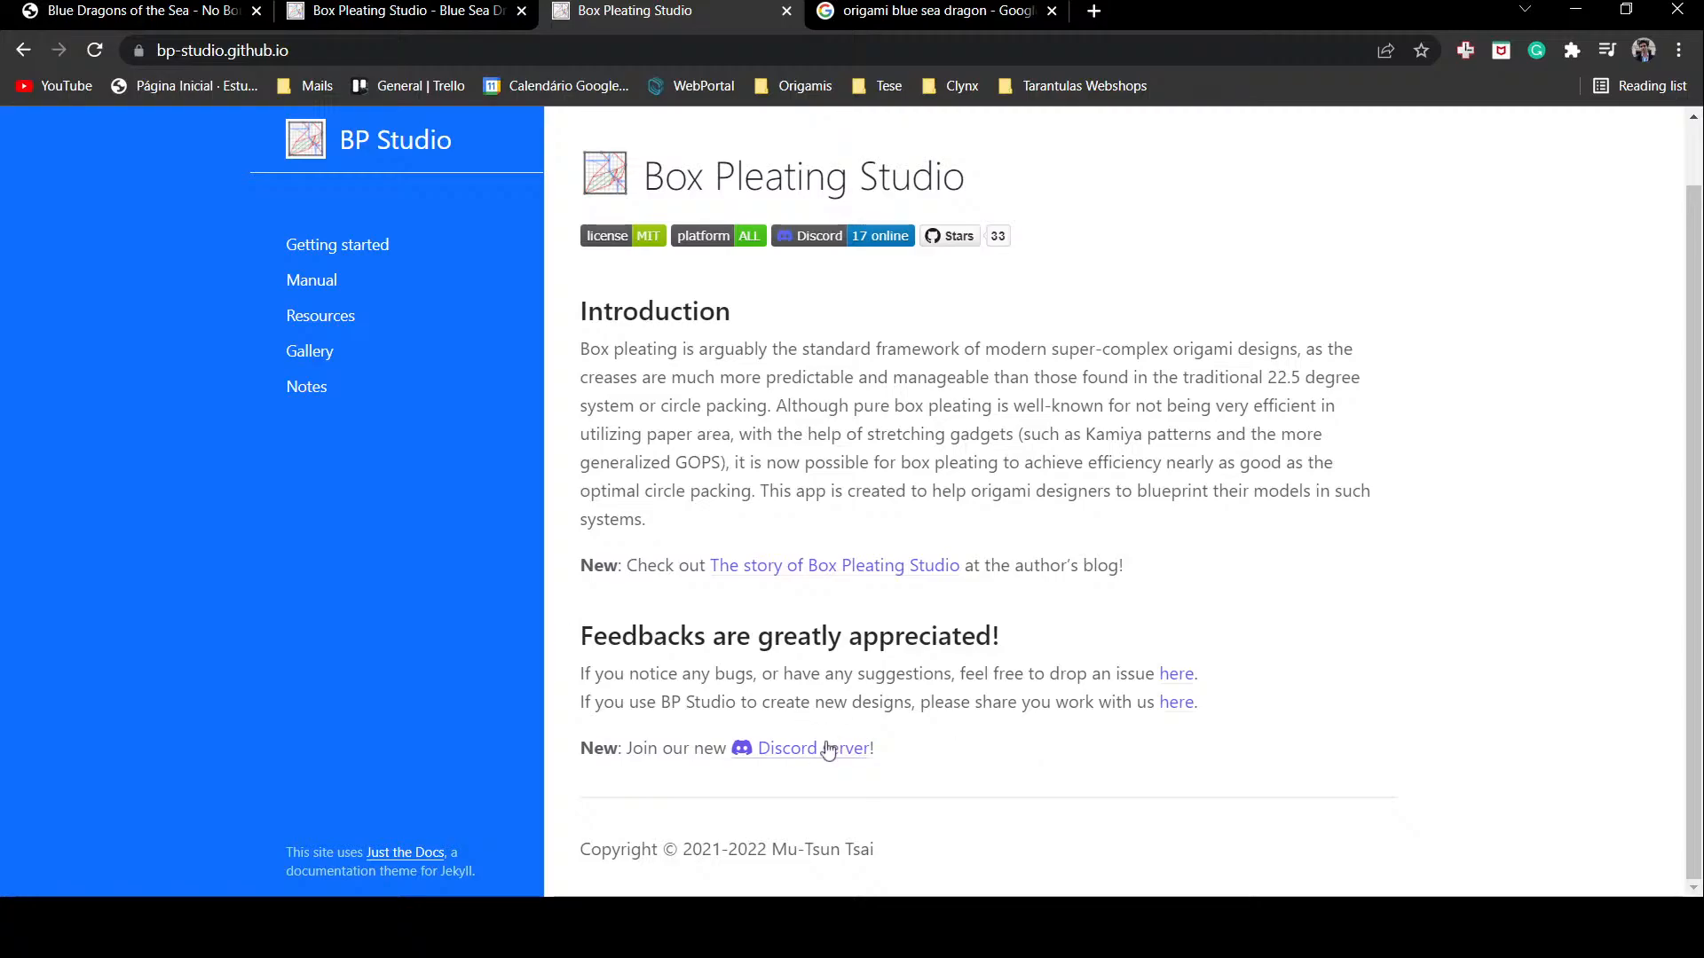
scroll(1056, 679, "up", 1)
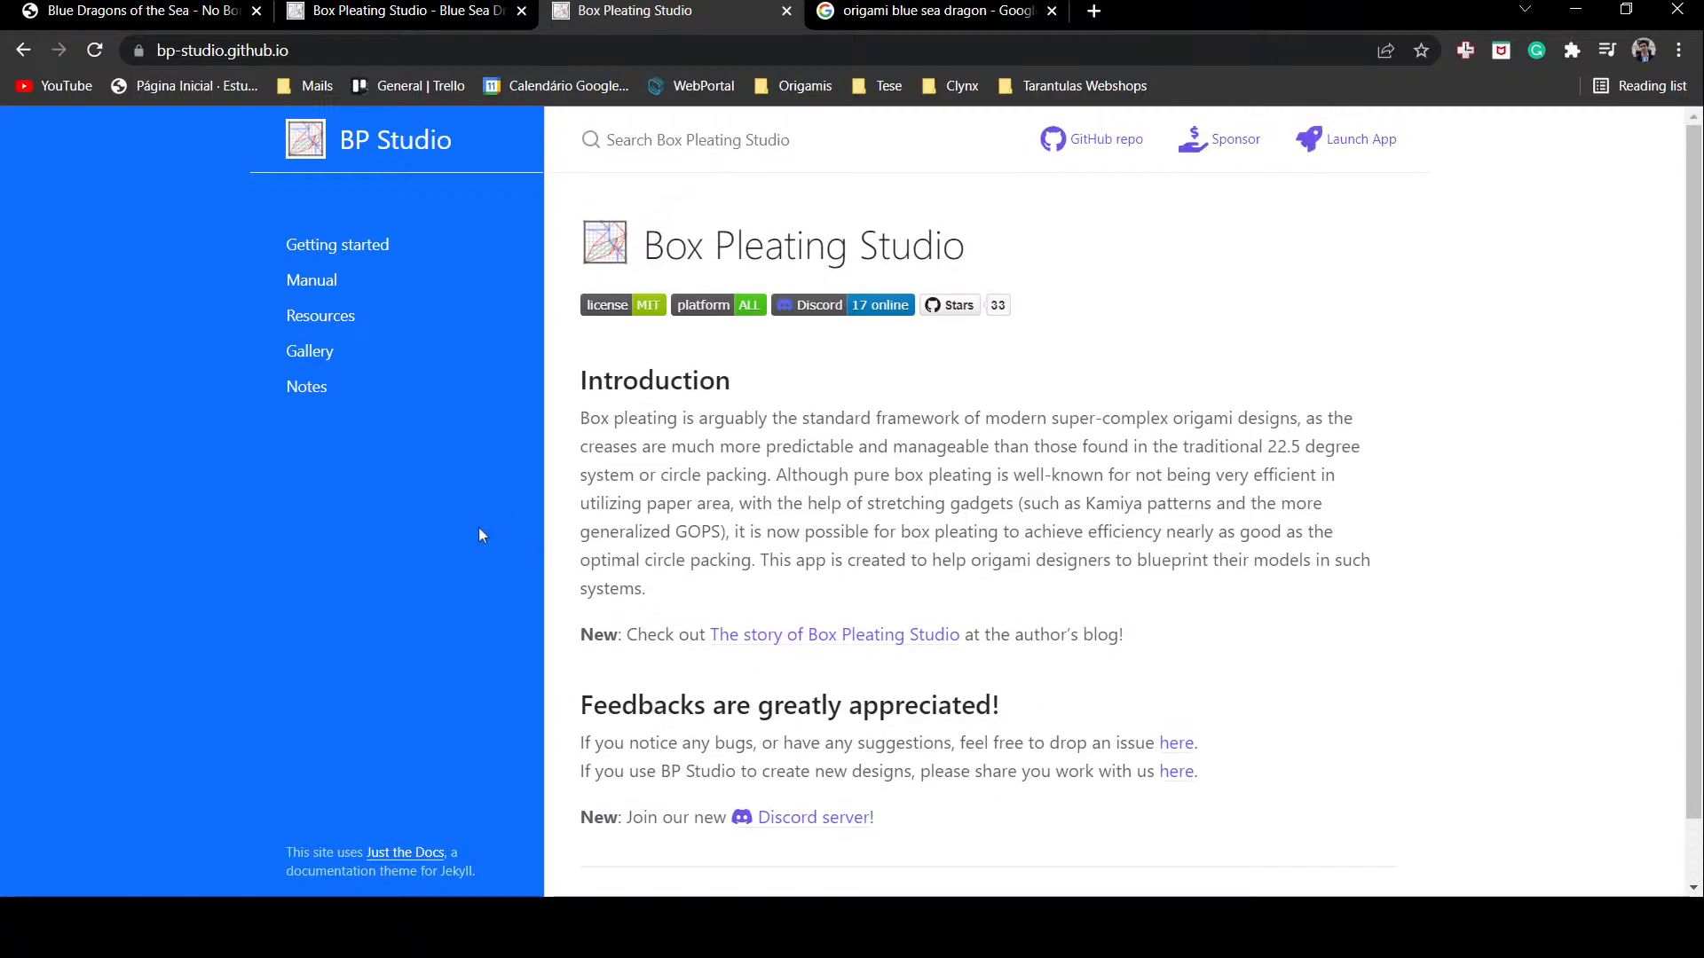
Step: Skim the BP Studio user manual and check the Resources page for tutorial videos and articles
left_click(319, 286)
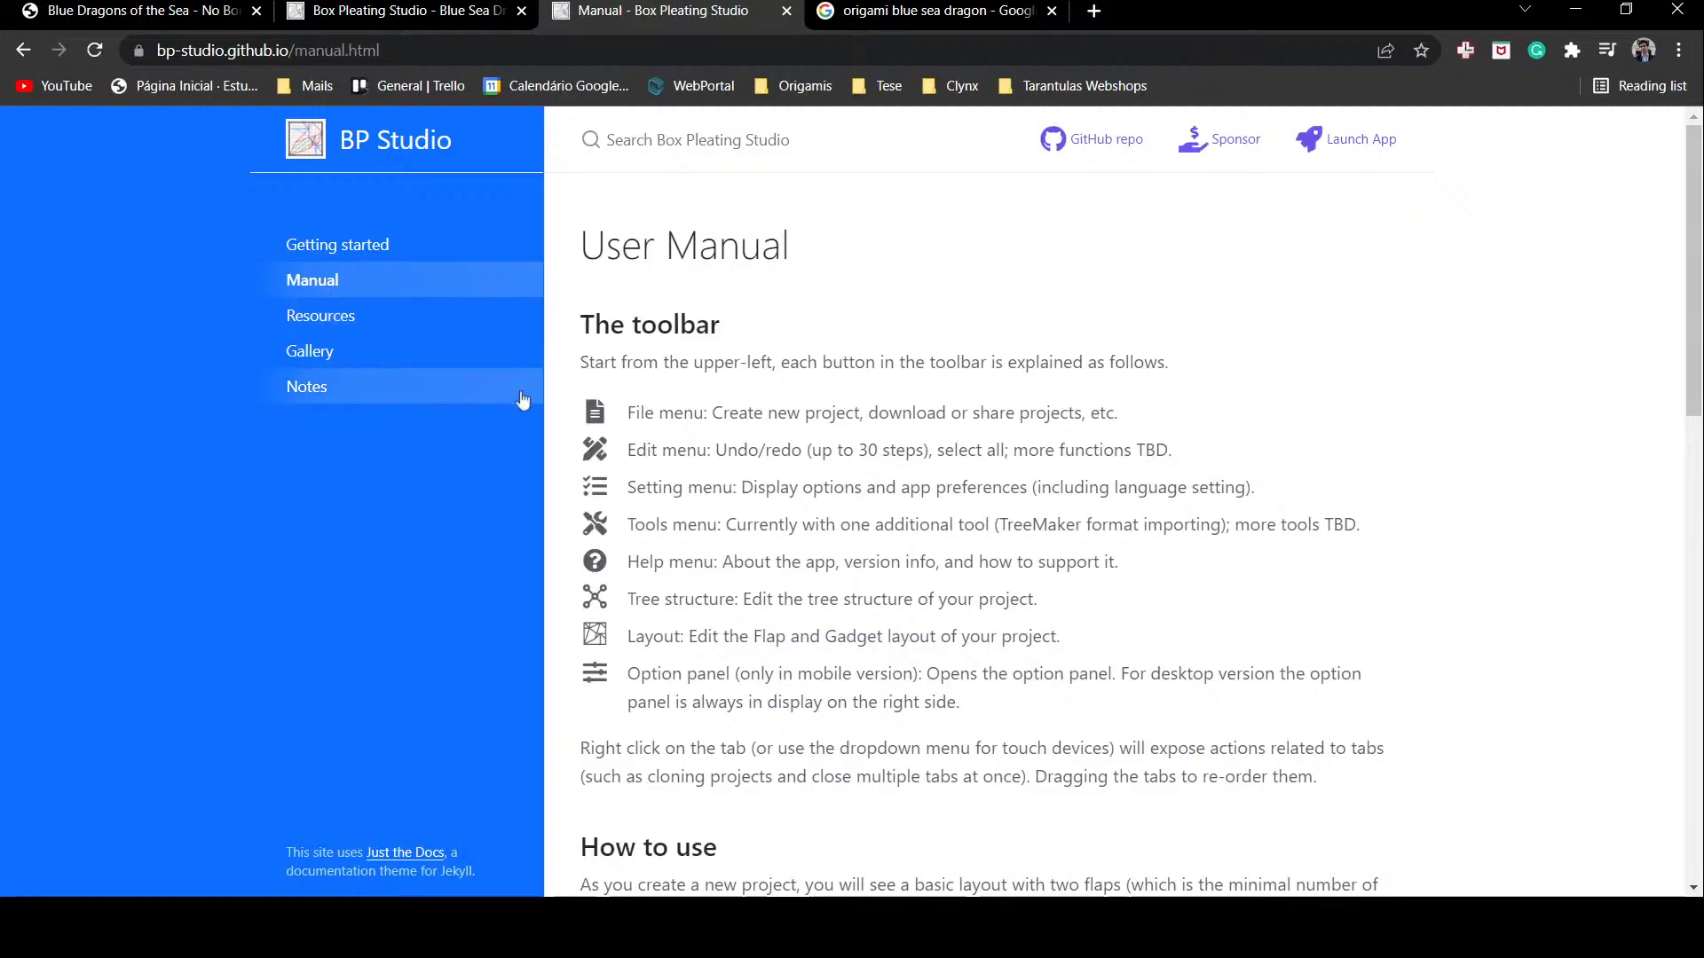
scroll(901, 402, "down", 6)
scroll(901, 402, "down", 2)
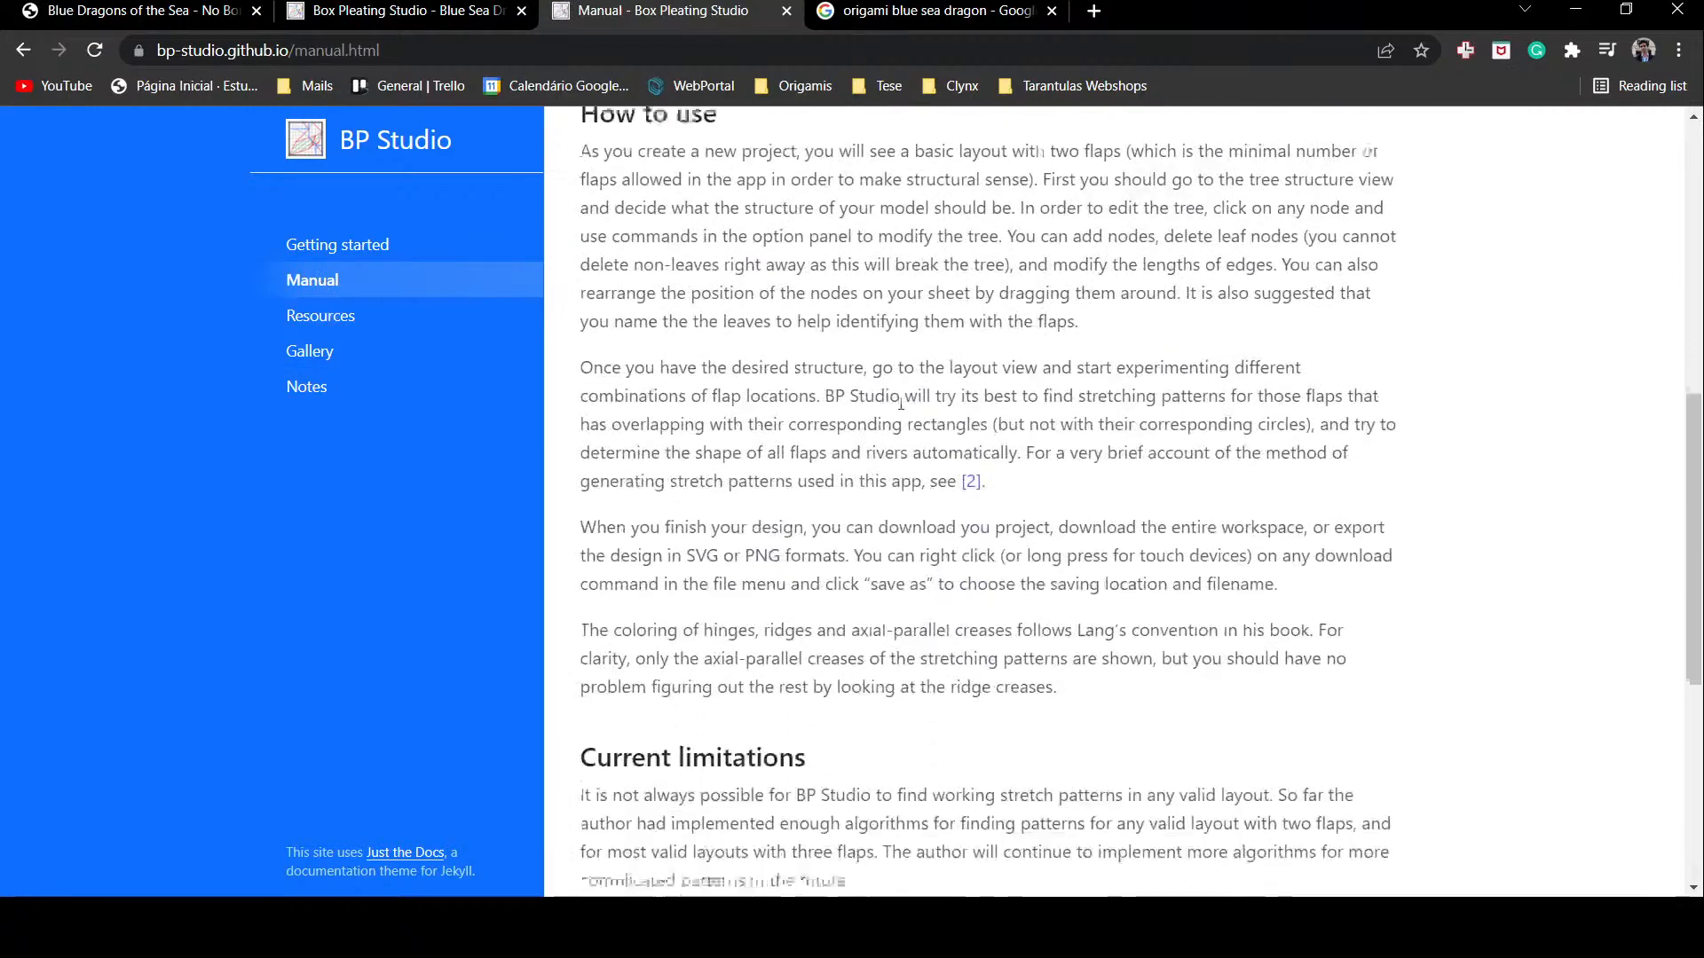
scroll(878, 410, "up", 8)
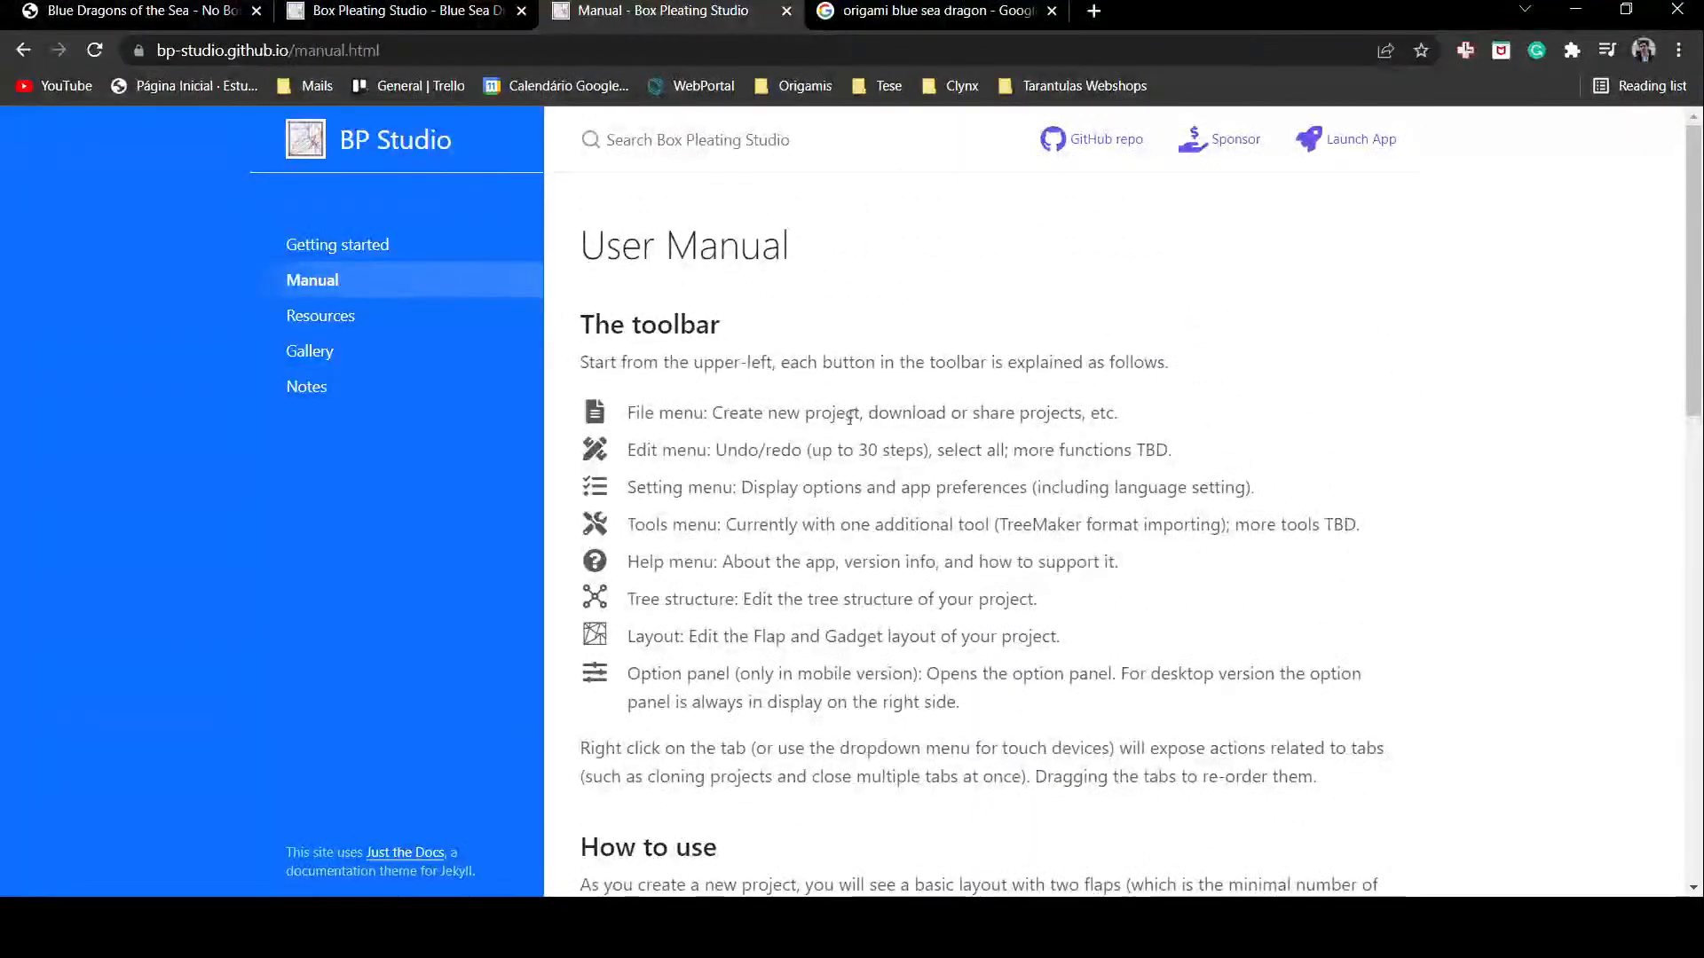
left_click(293, 320)
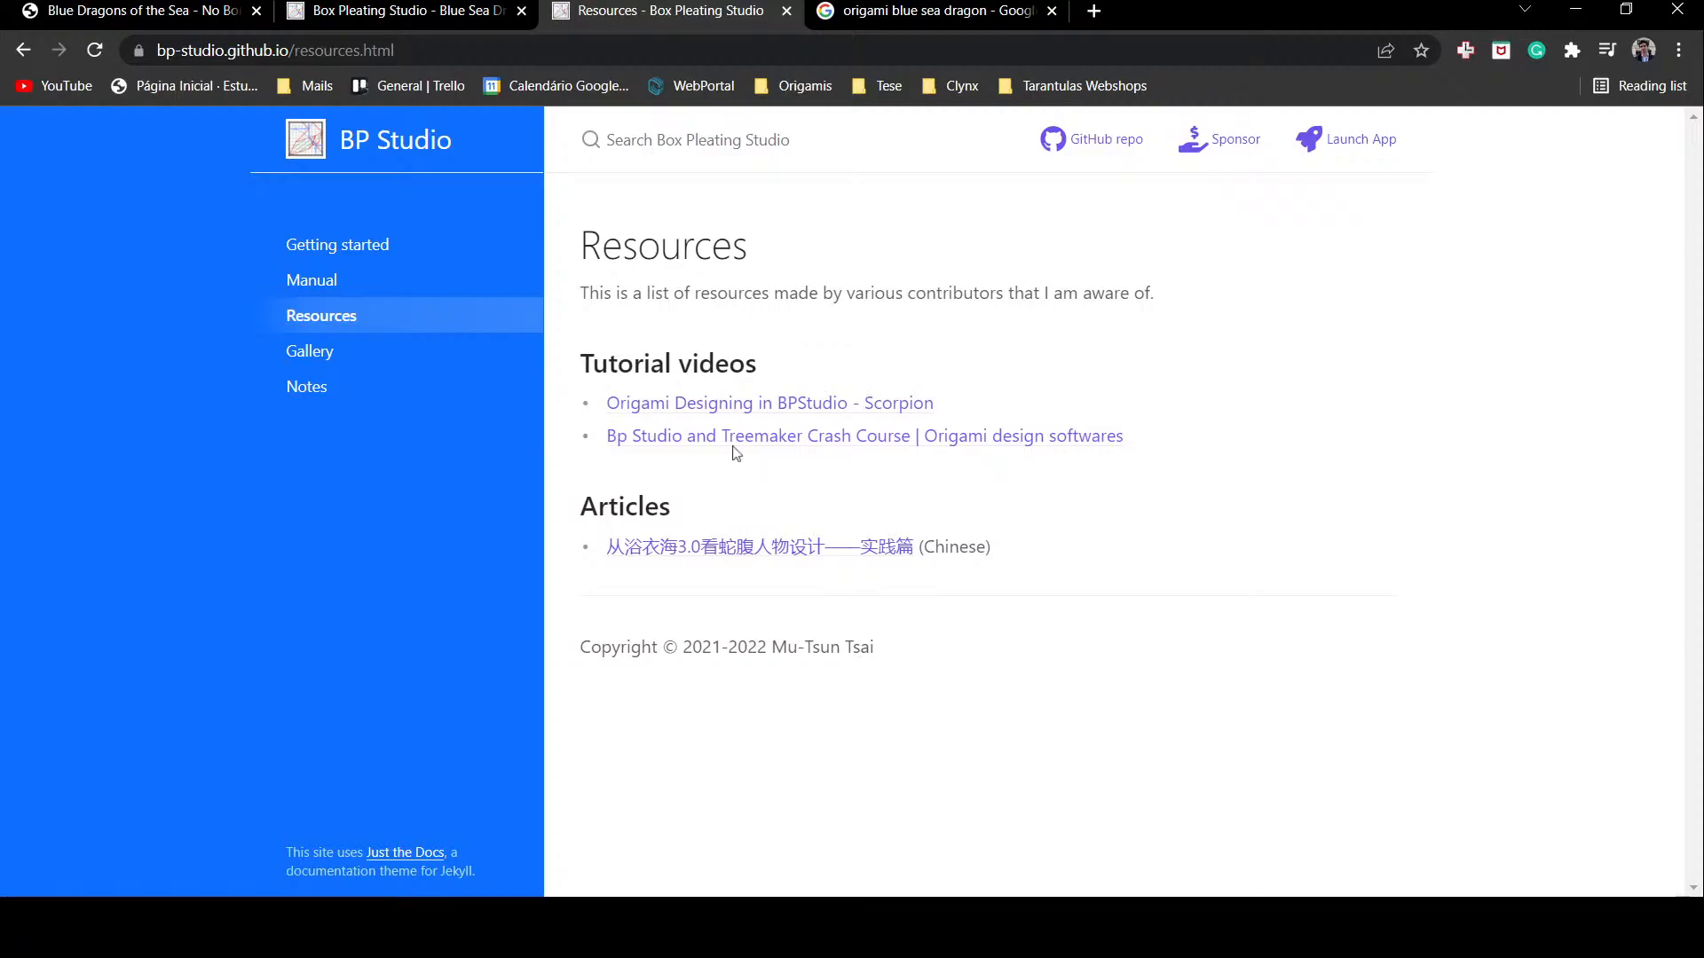
Step: Open the Gallery and view its first origami designs enlarged one after another, starting with the red spearman, and close the viewer
left_click(358, 361)
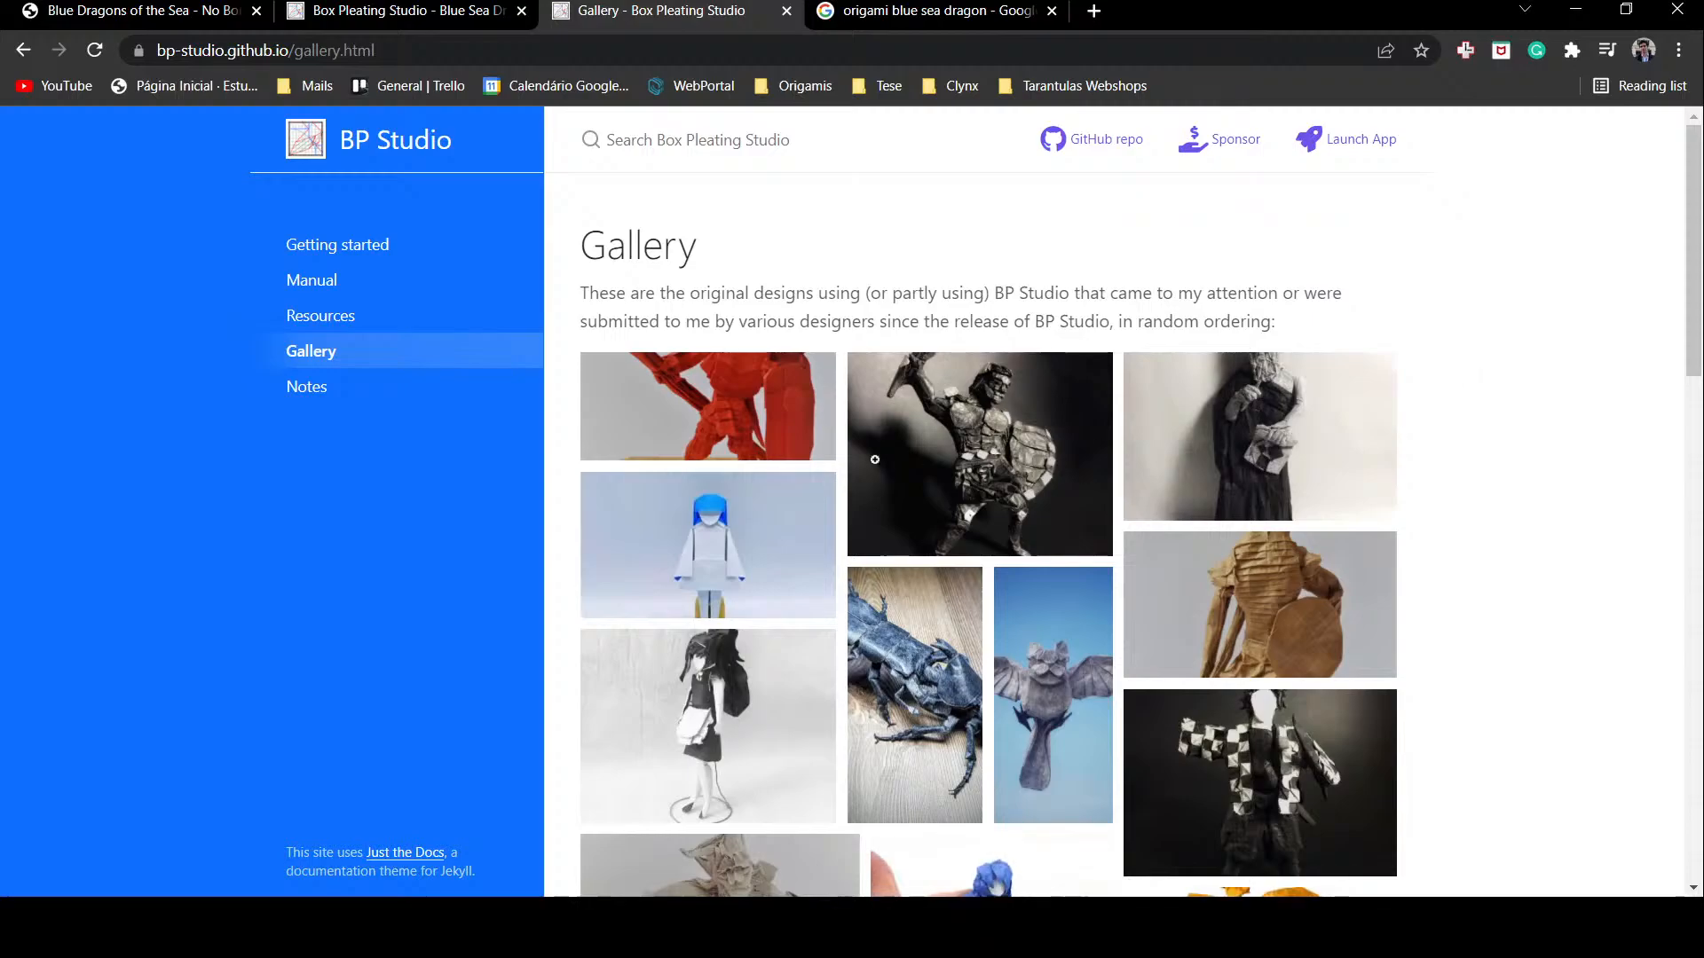
left_click(737, 430)
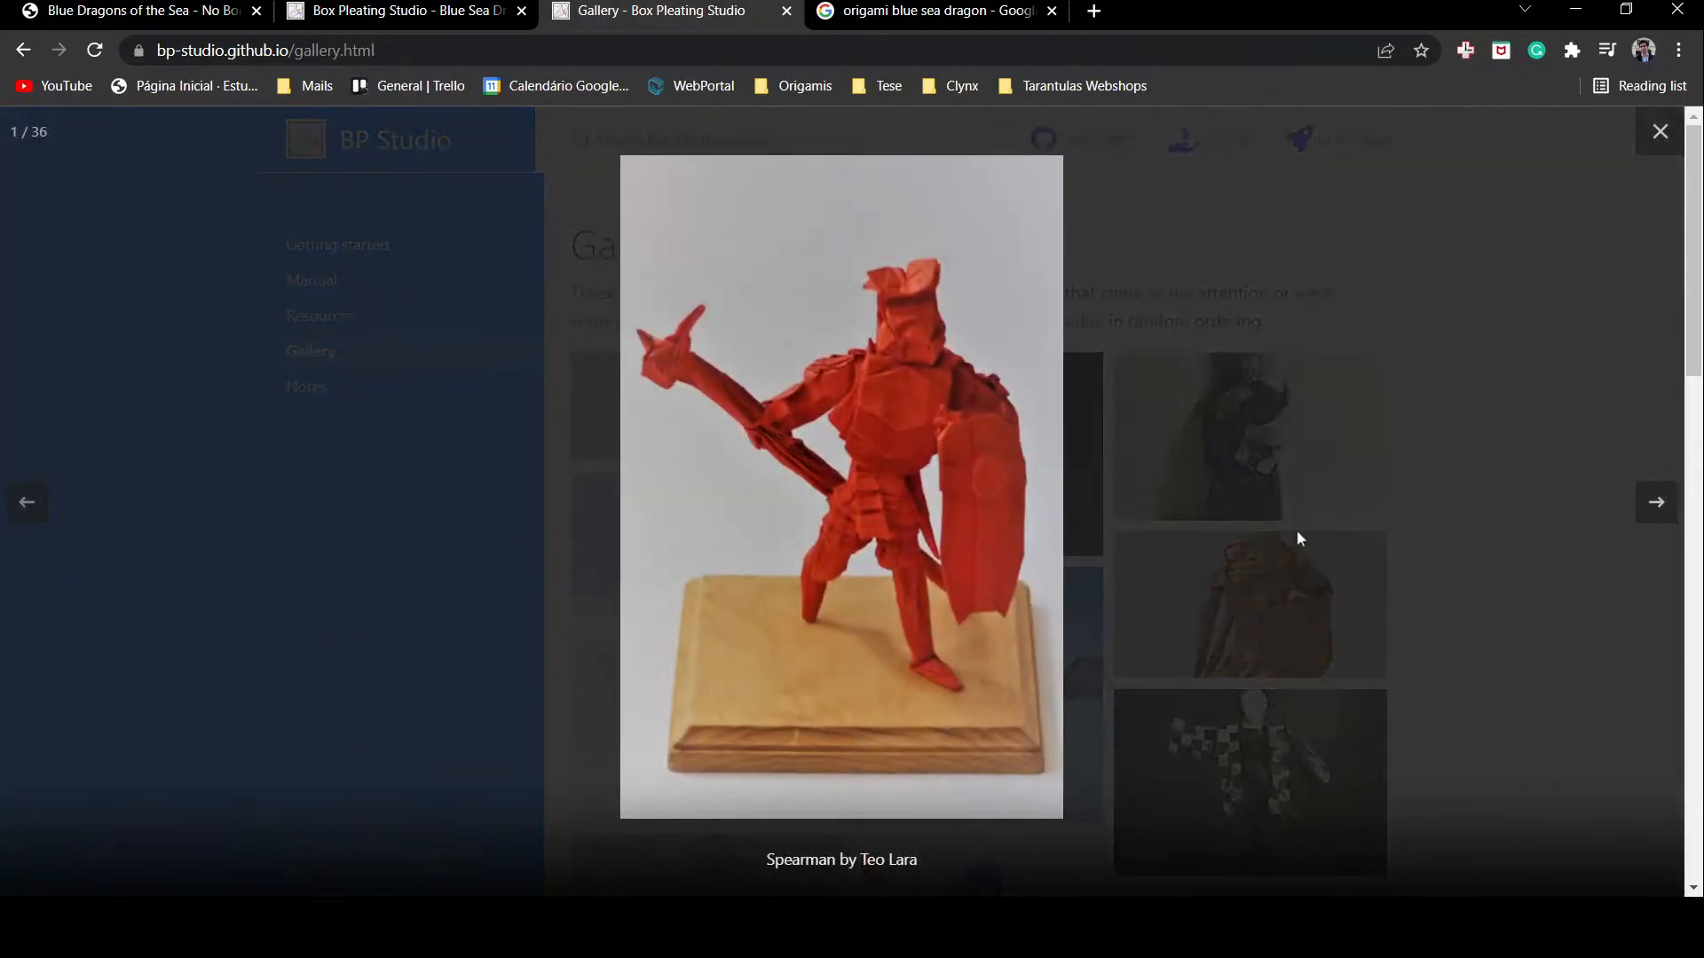
left_click(1661, 510)
left_click(1661, 510)
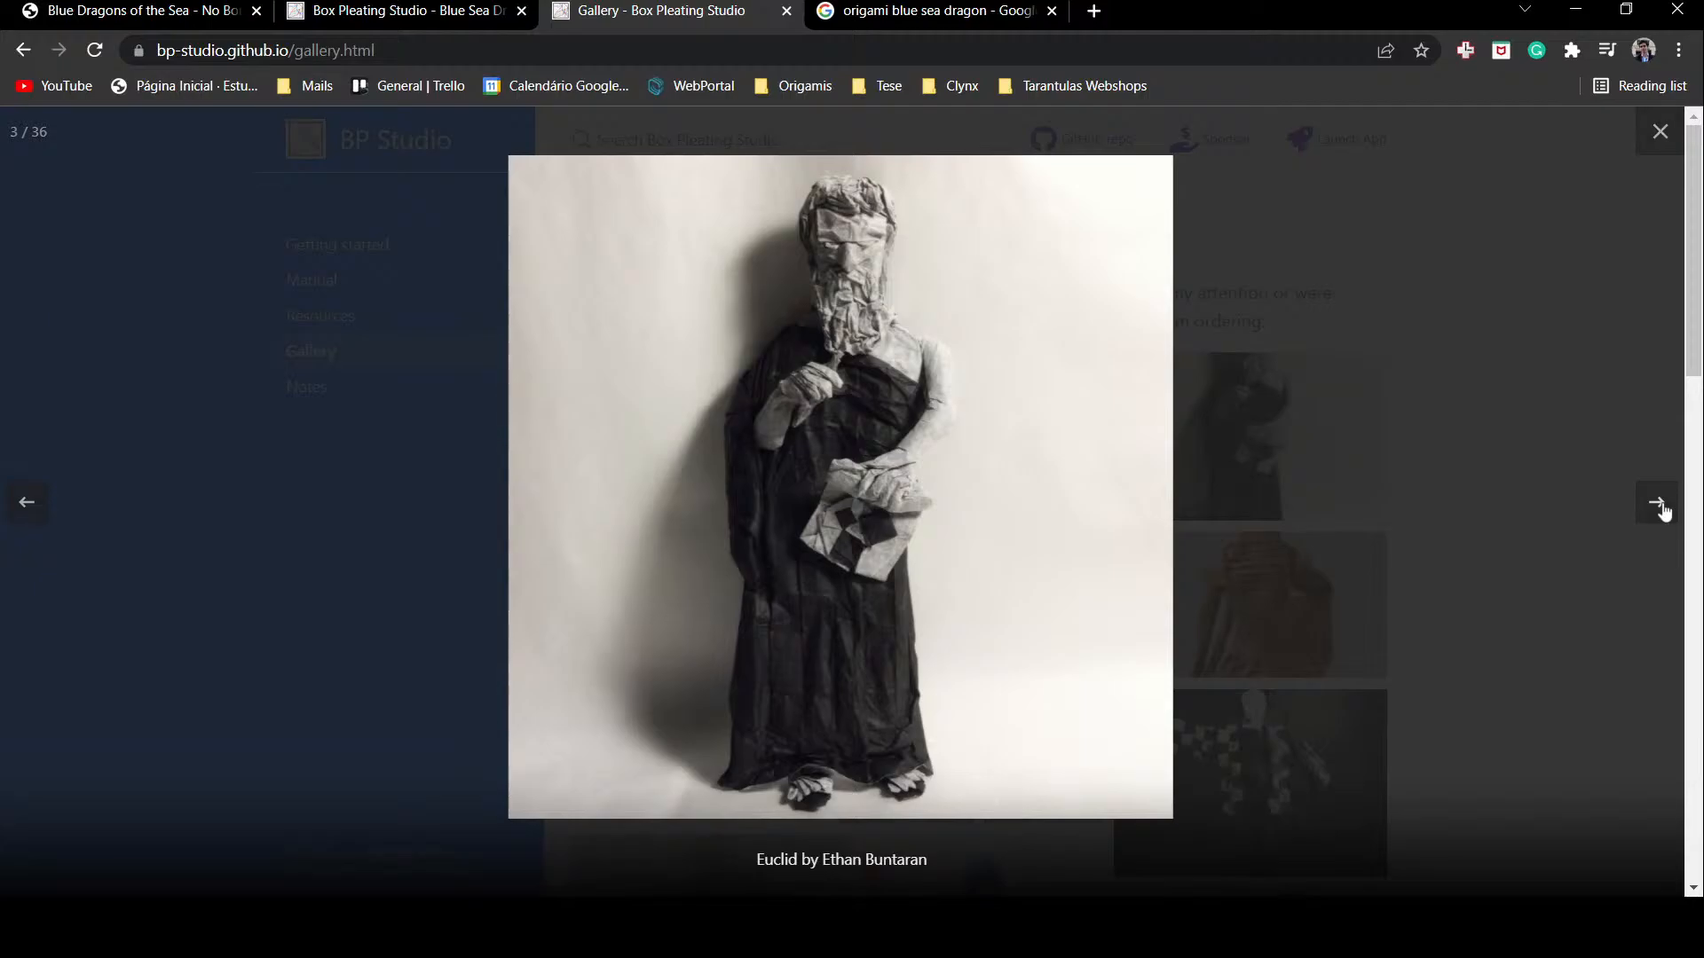
left_click(1662, 510)
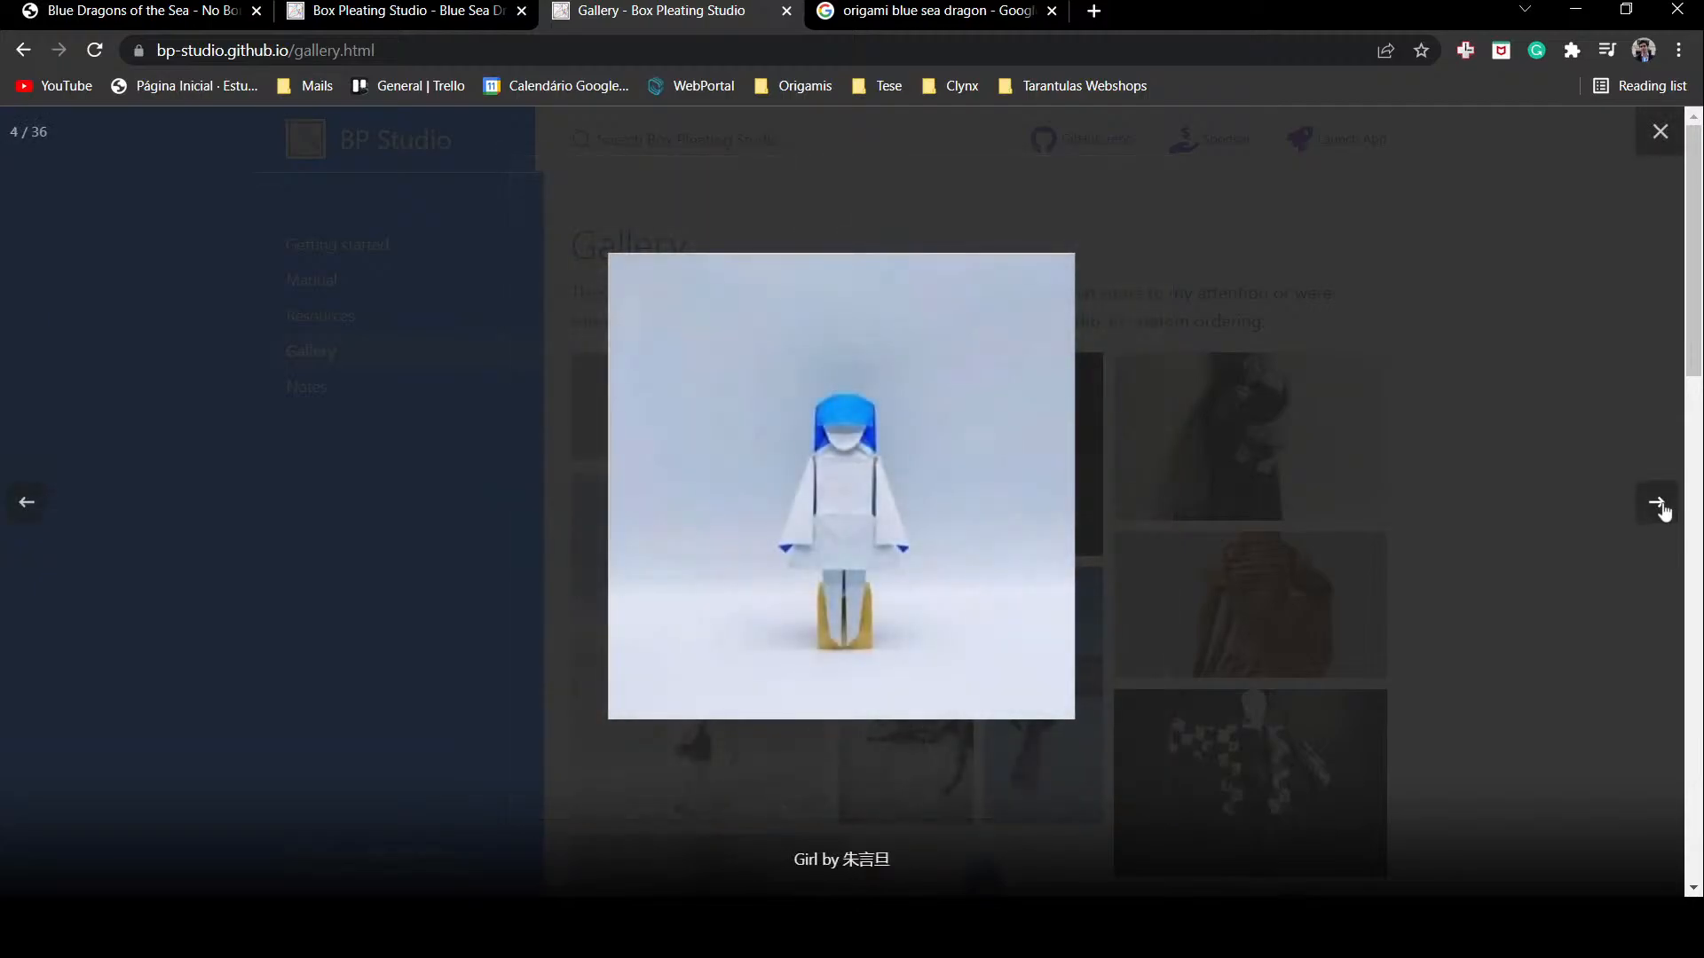
left_click(1662, 511)
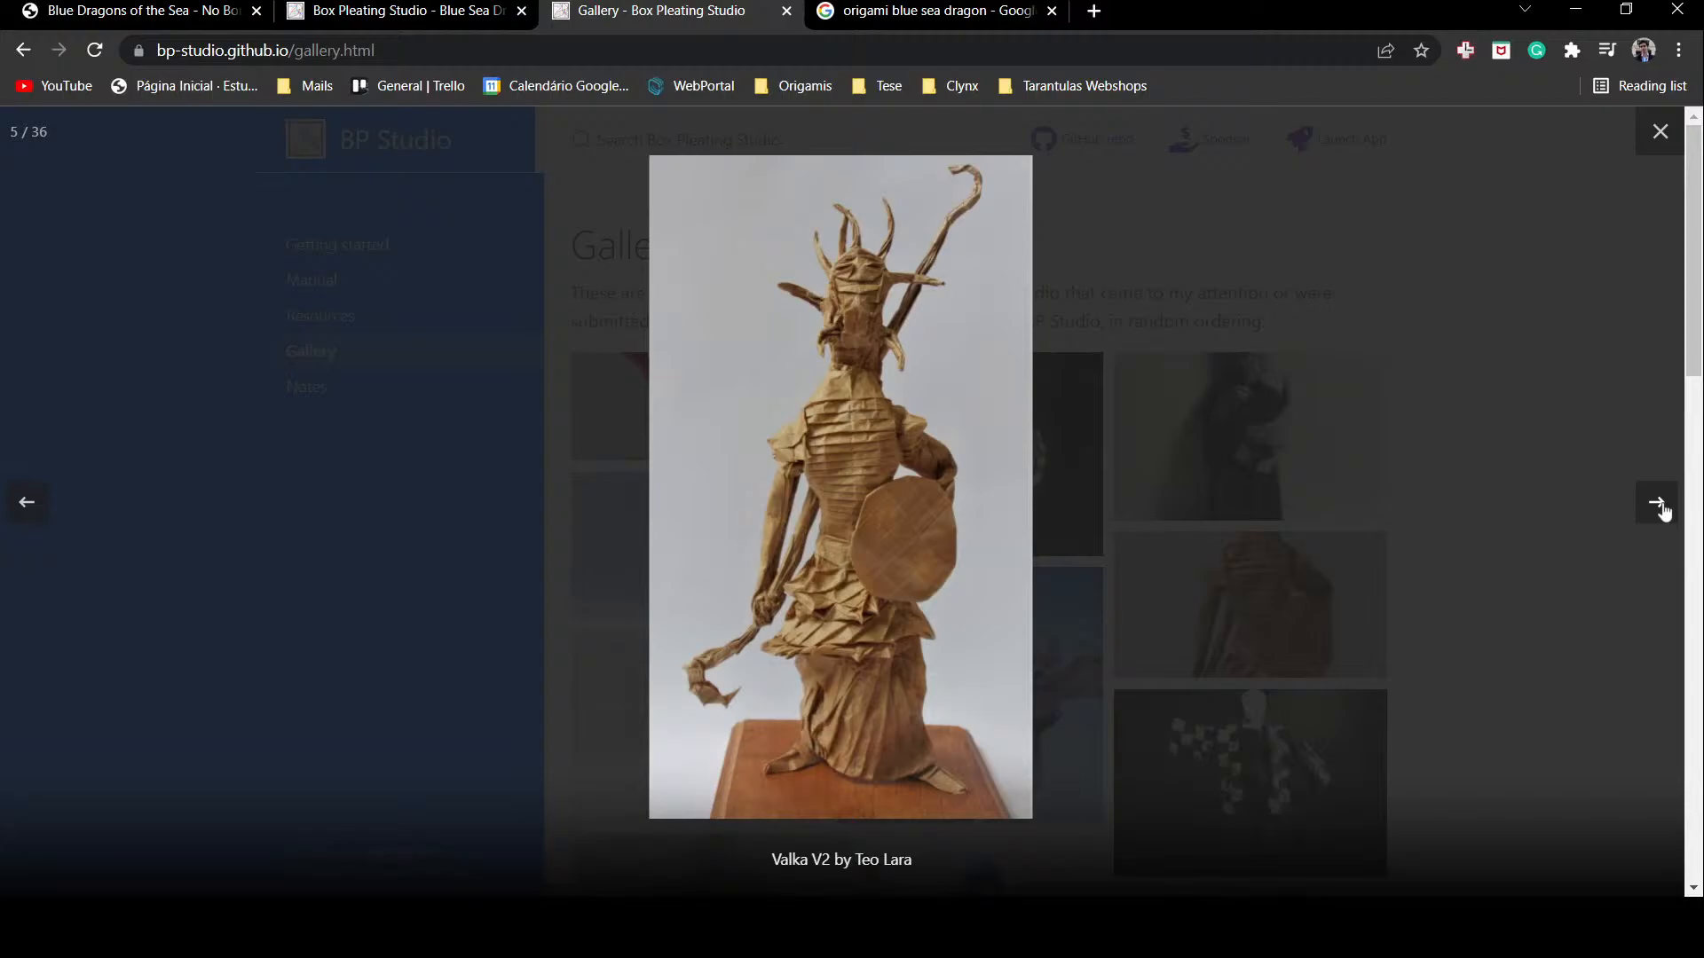
left_click(1661, 510)
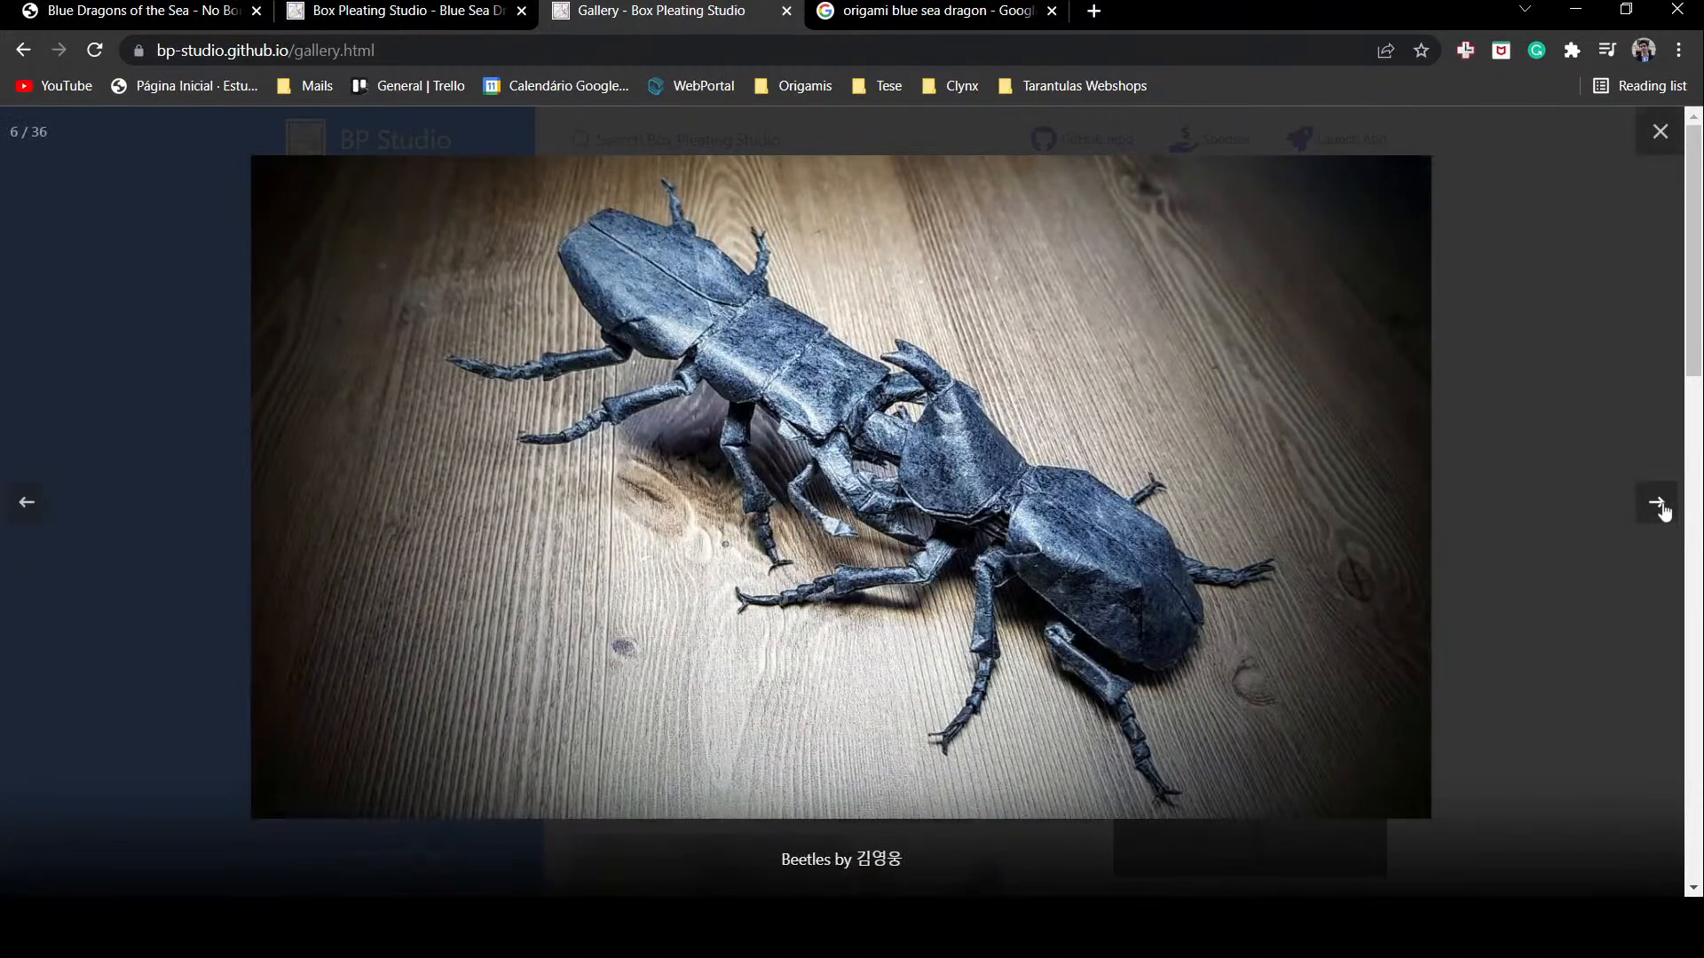
left_click(1657, 503)
left_click(1657, 503)
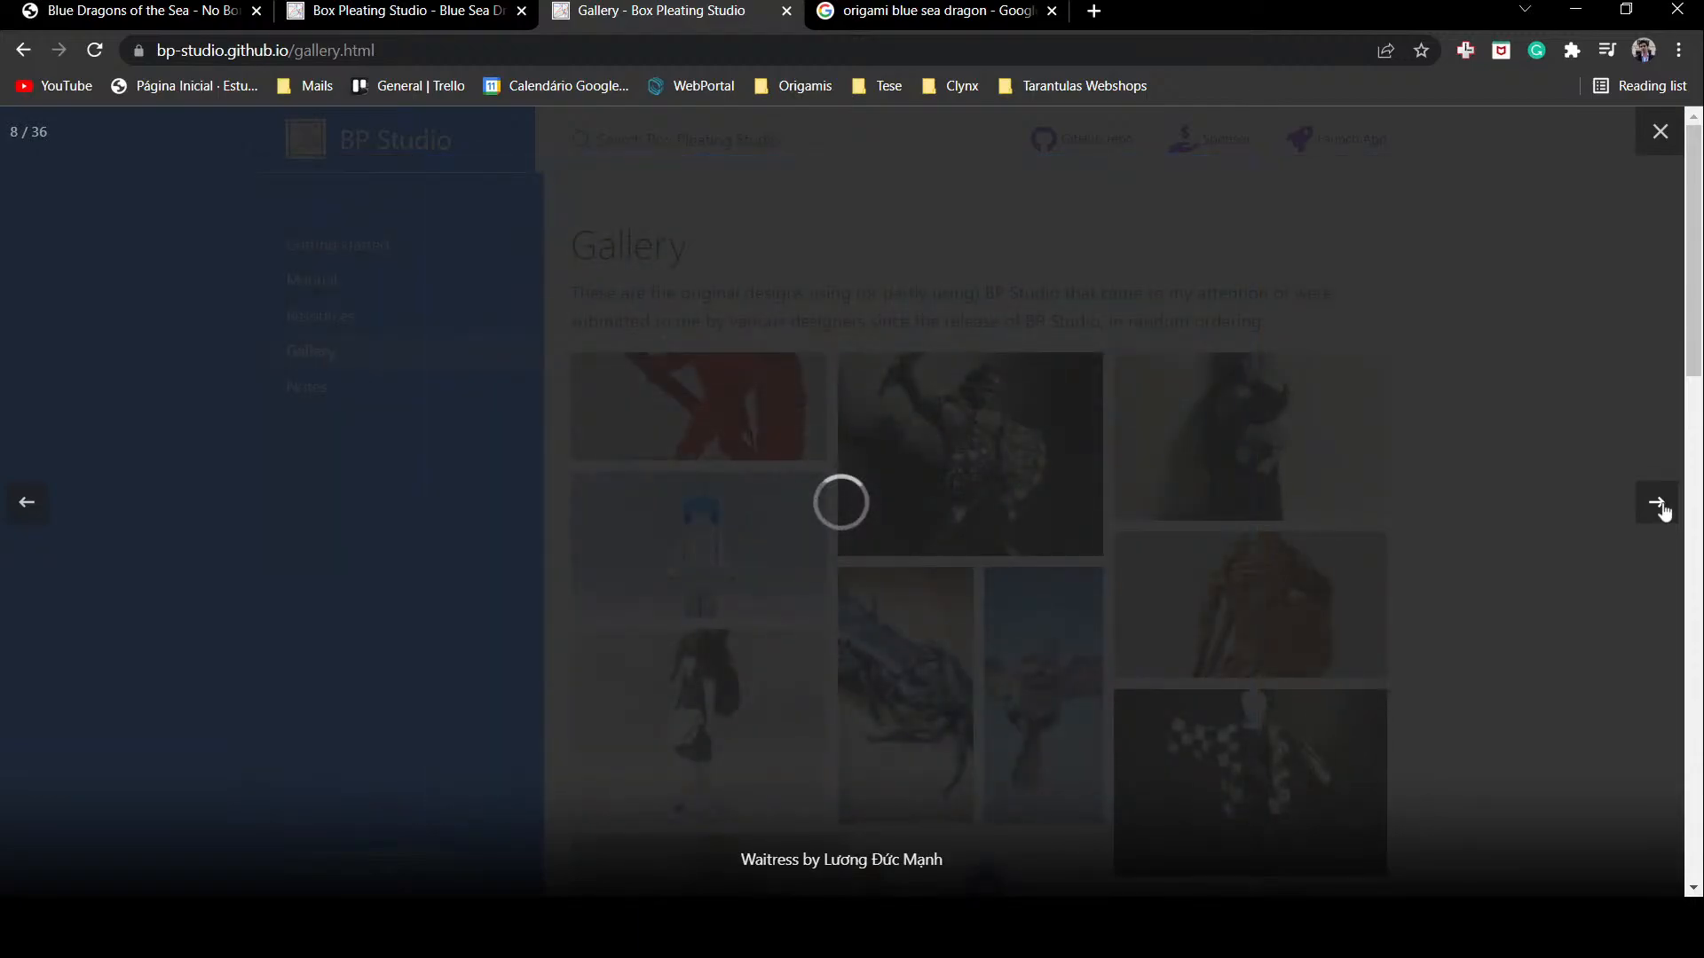
left_click(1659, 135)
Step: Browse the thumbnails further down the Gallery page and return to its beginning
scroll(1106, 459, "down", 3)
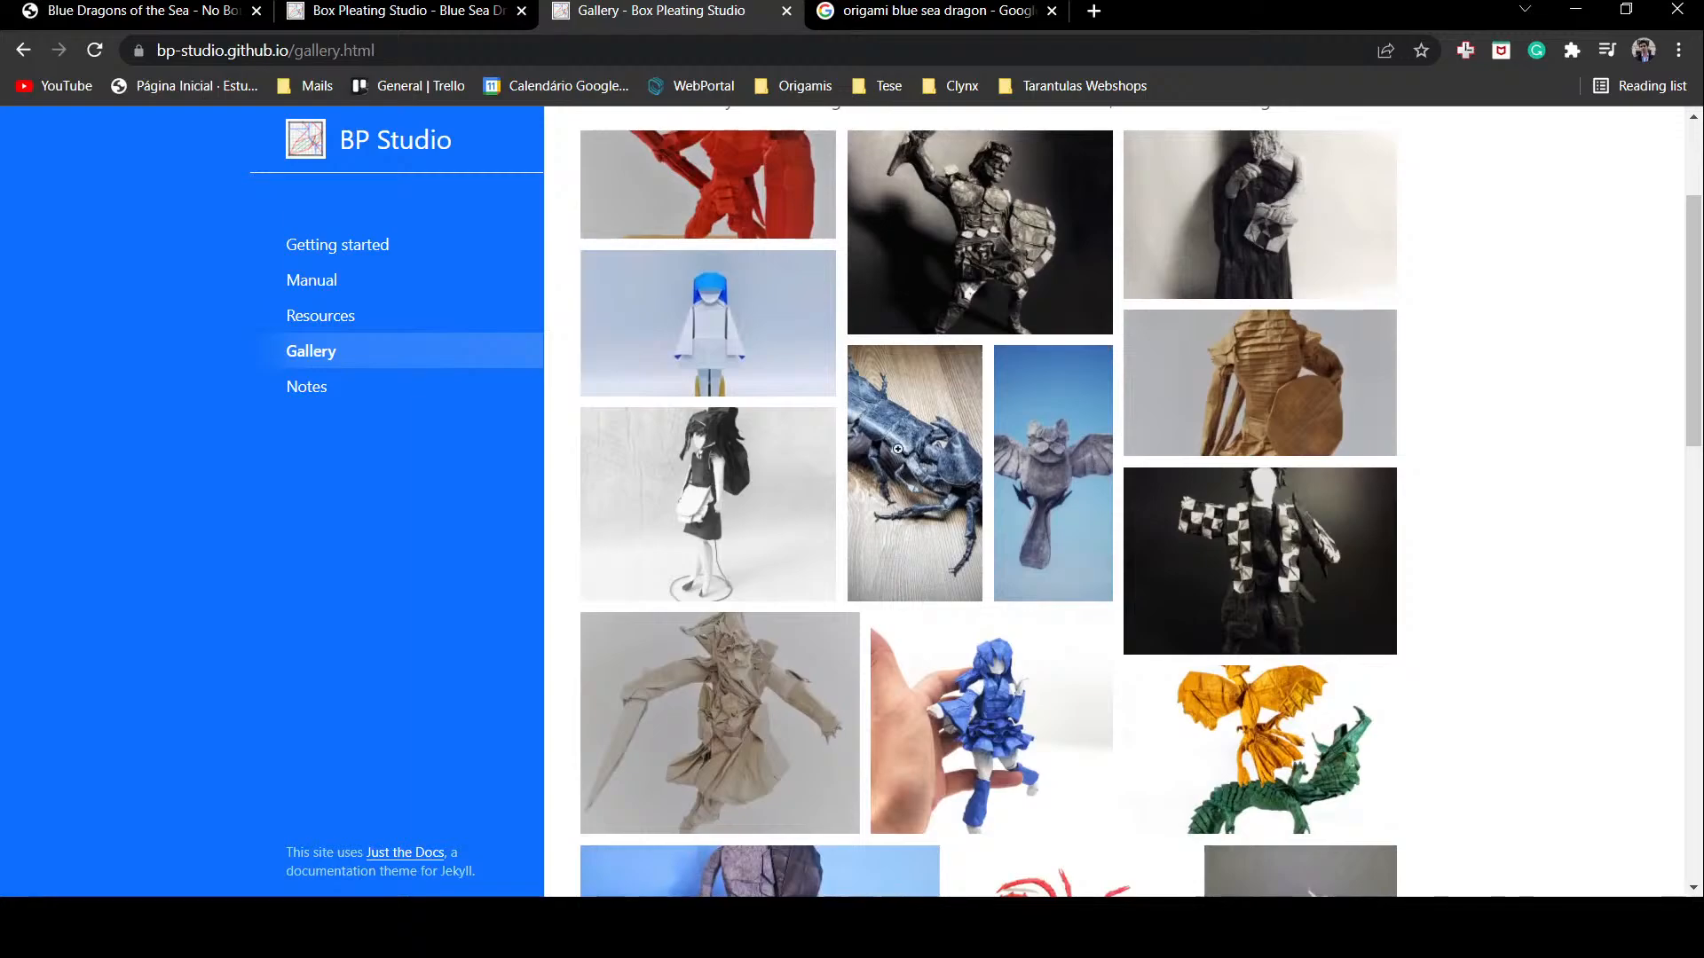
scroll(1090, 470, "down", 3)
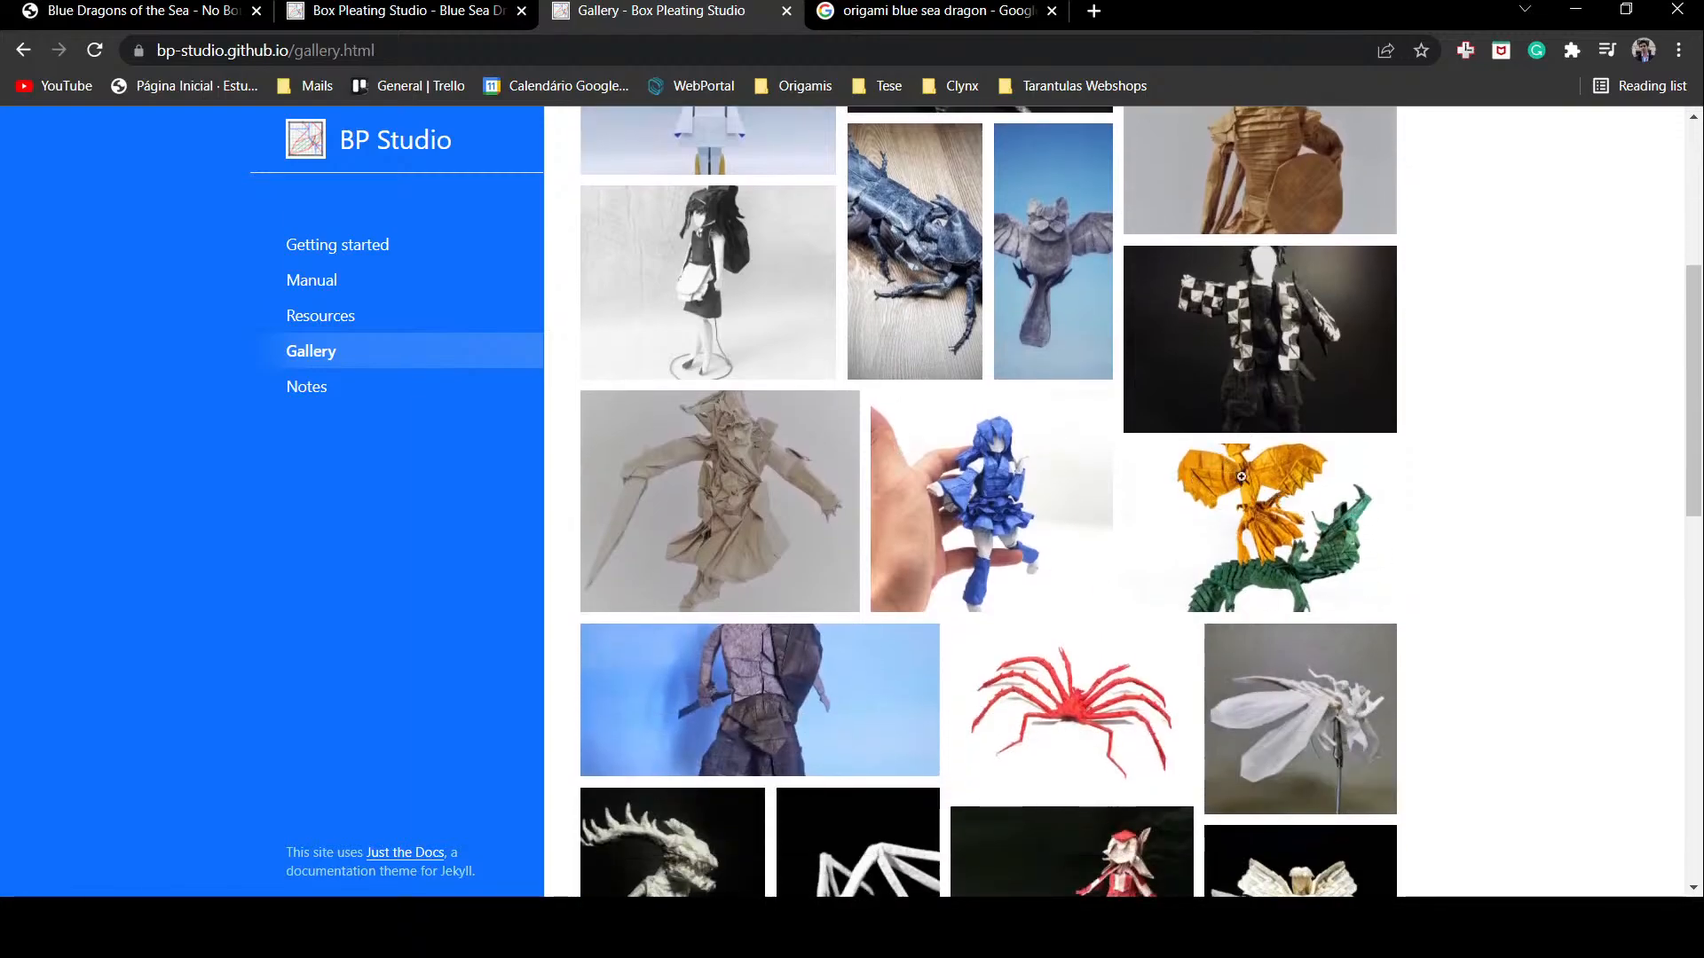
scroll(1256, 506, "down", 1)
scroll(1261, 480, "down", 2)
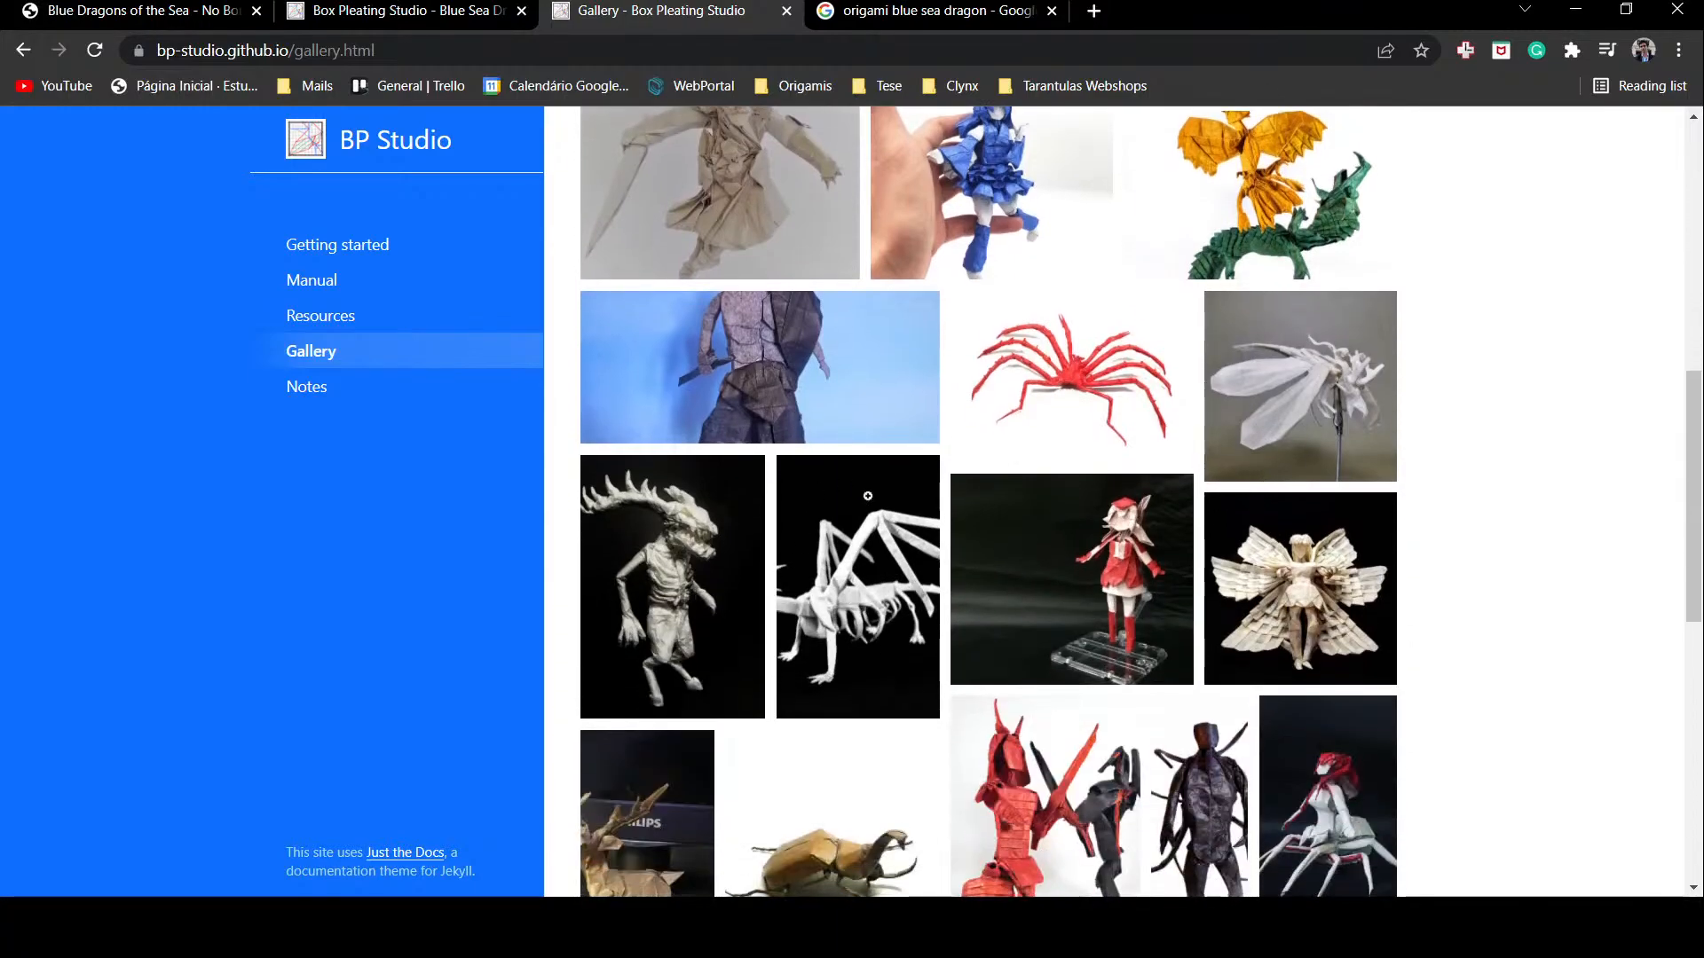
scroll(866, 502, "down", 2)
scroll(835, 534, "down", 2)
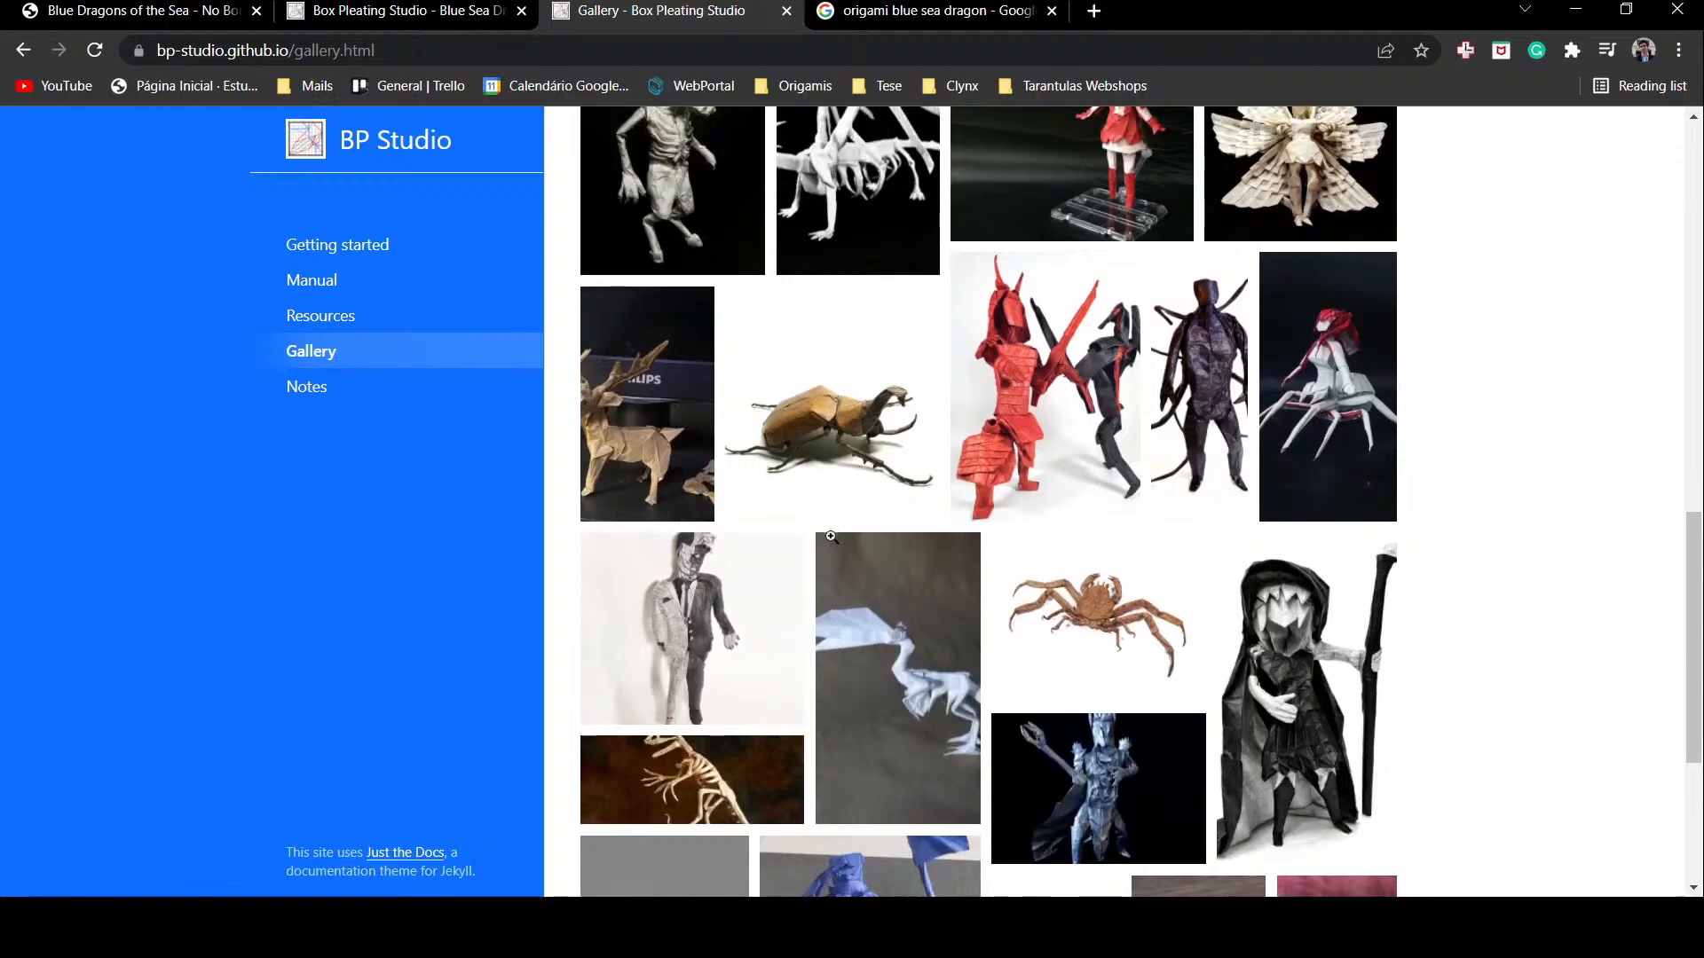
scroll(830, 537, "up", 13)
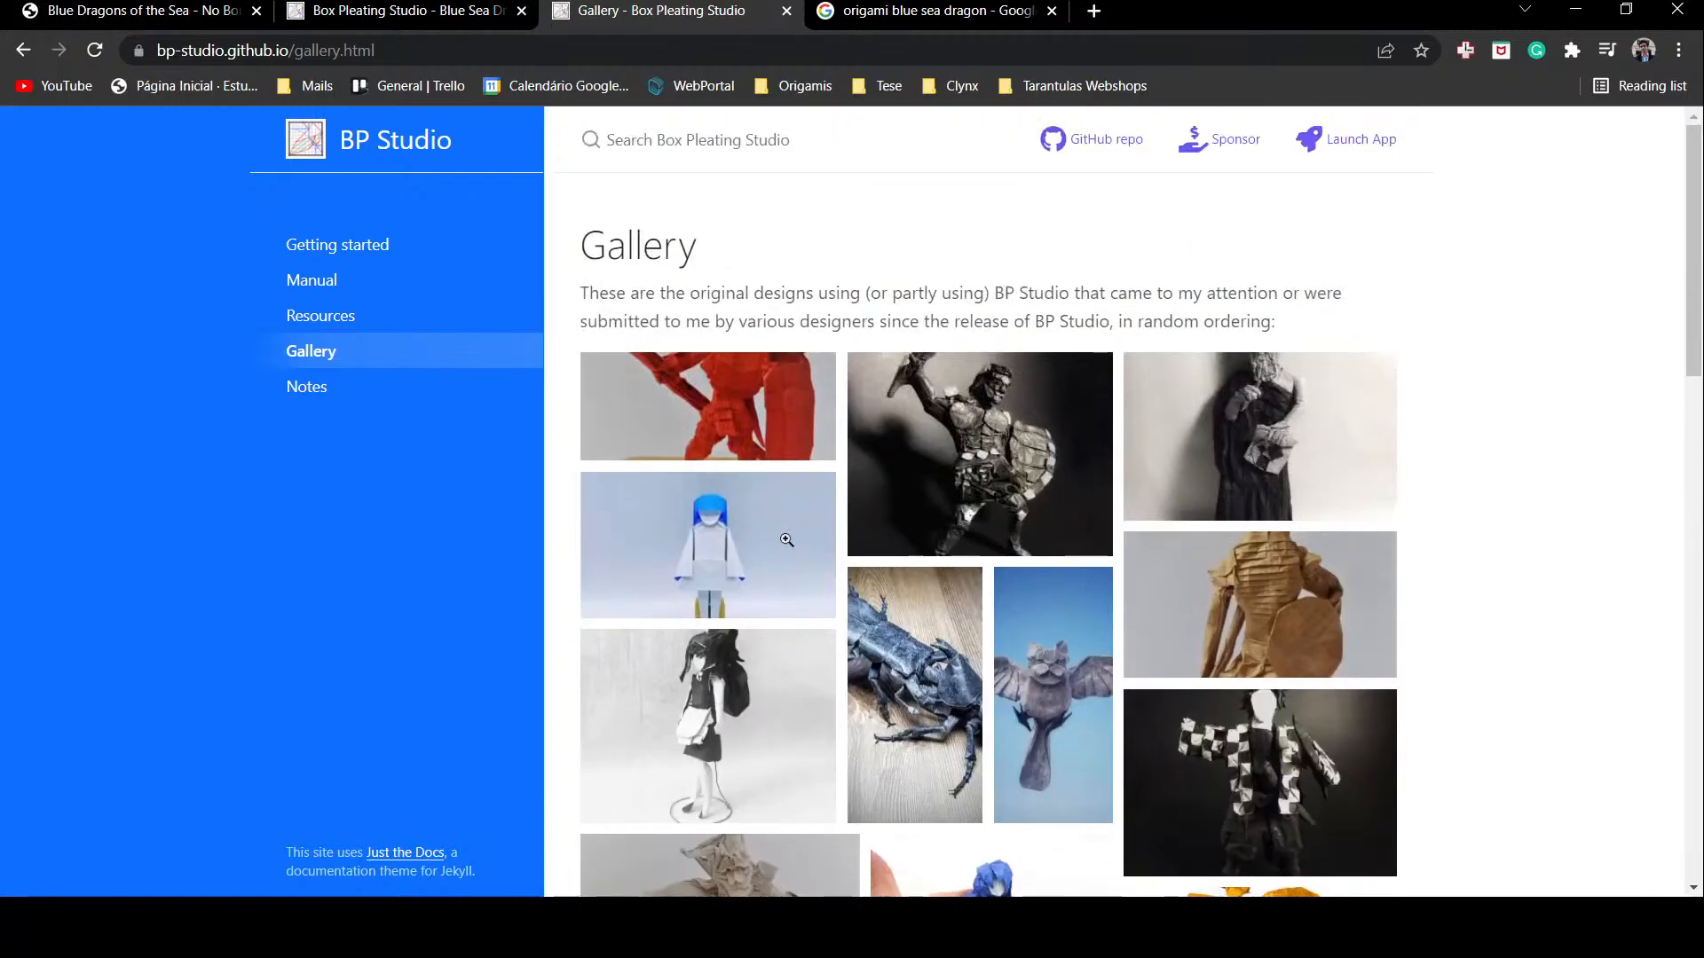
Step: Read the Notes page, covering the bibliography, the acknowledgement and the section about the author
left_click(344, 399)
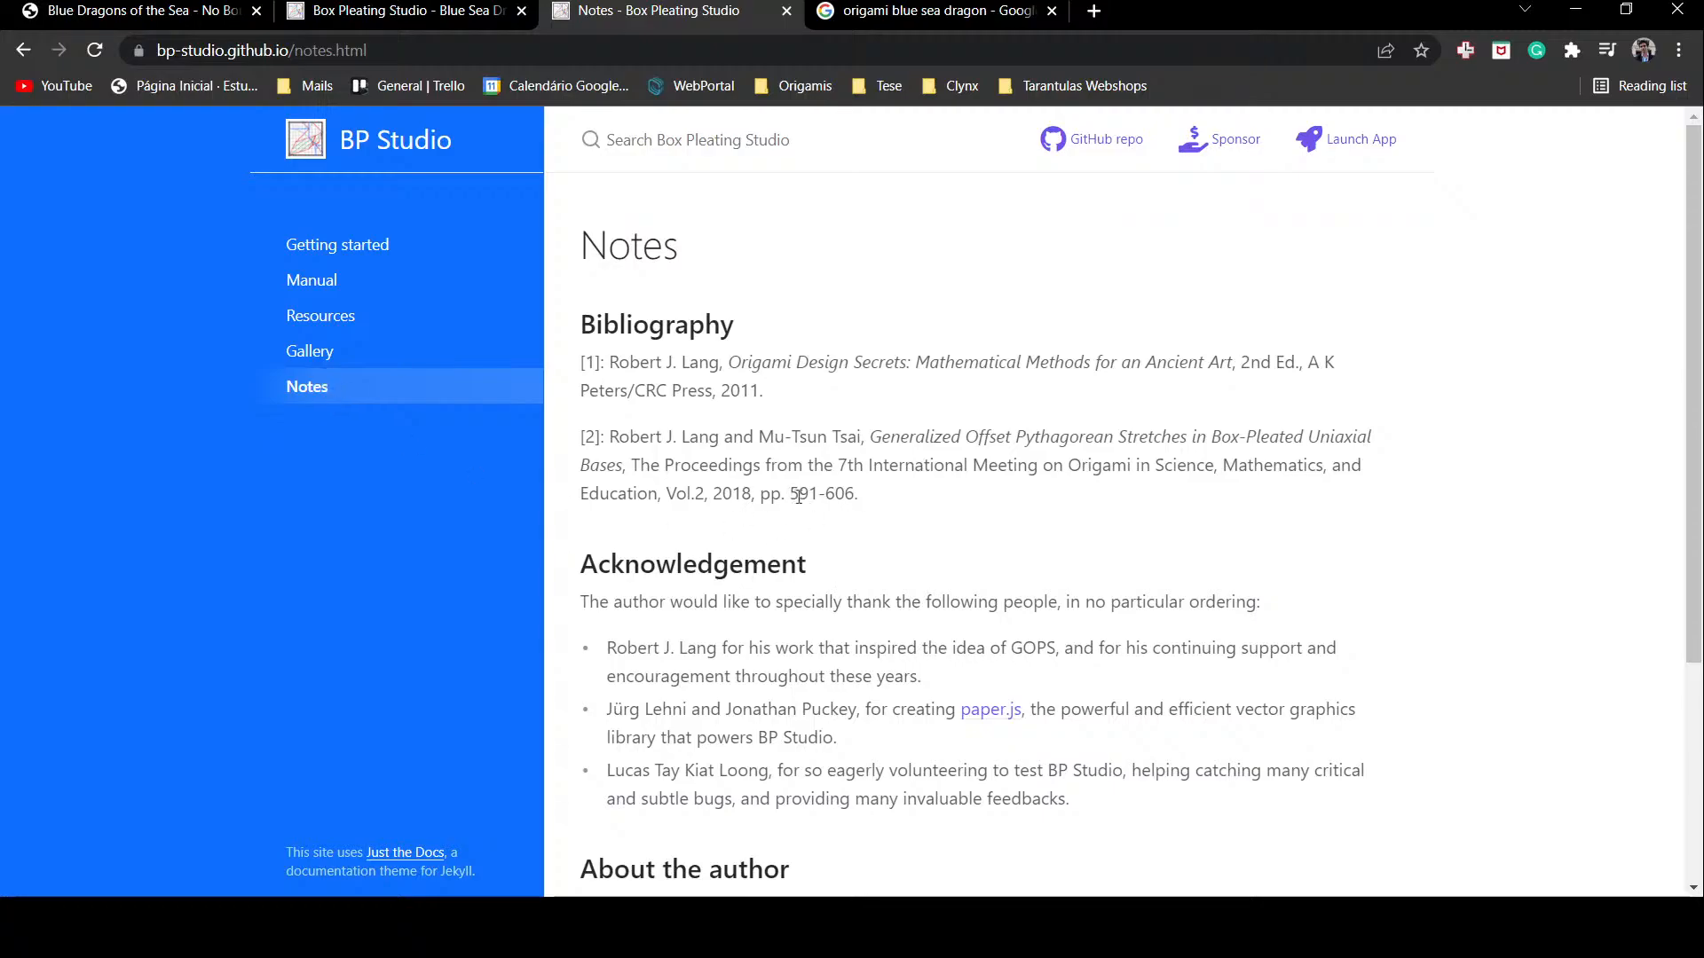
scroll(765, 495, "down", 1)
scroll(590, 606, "down", 2)
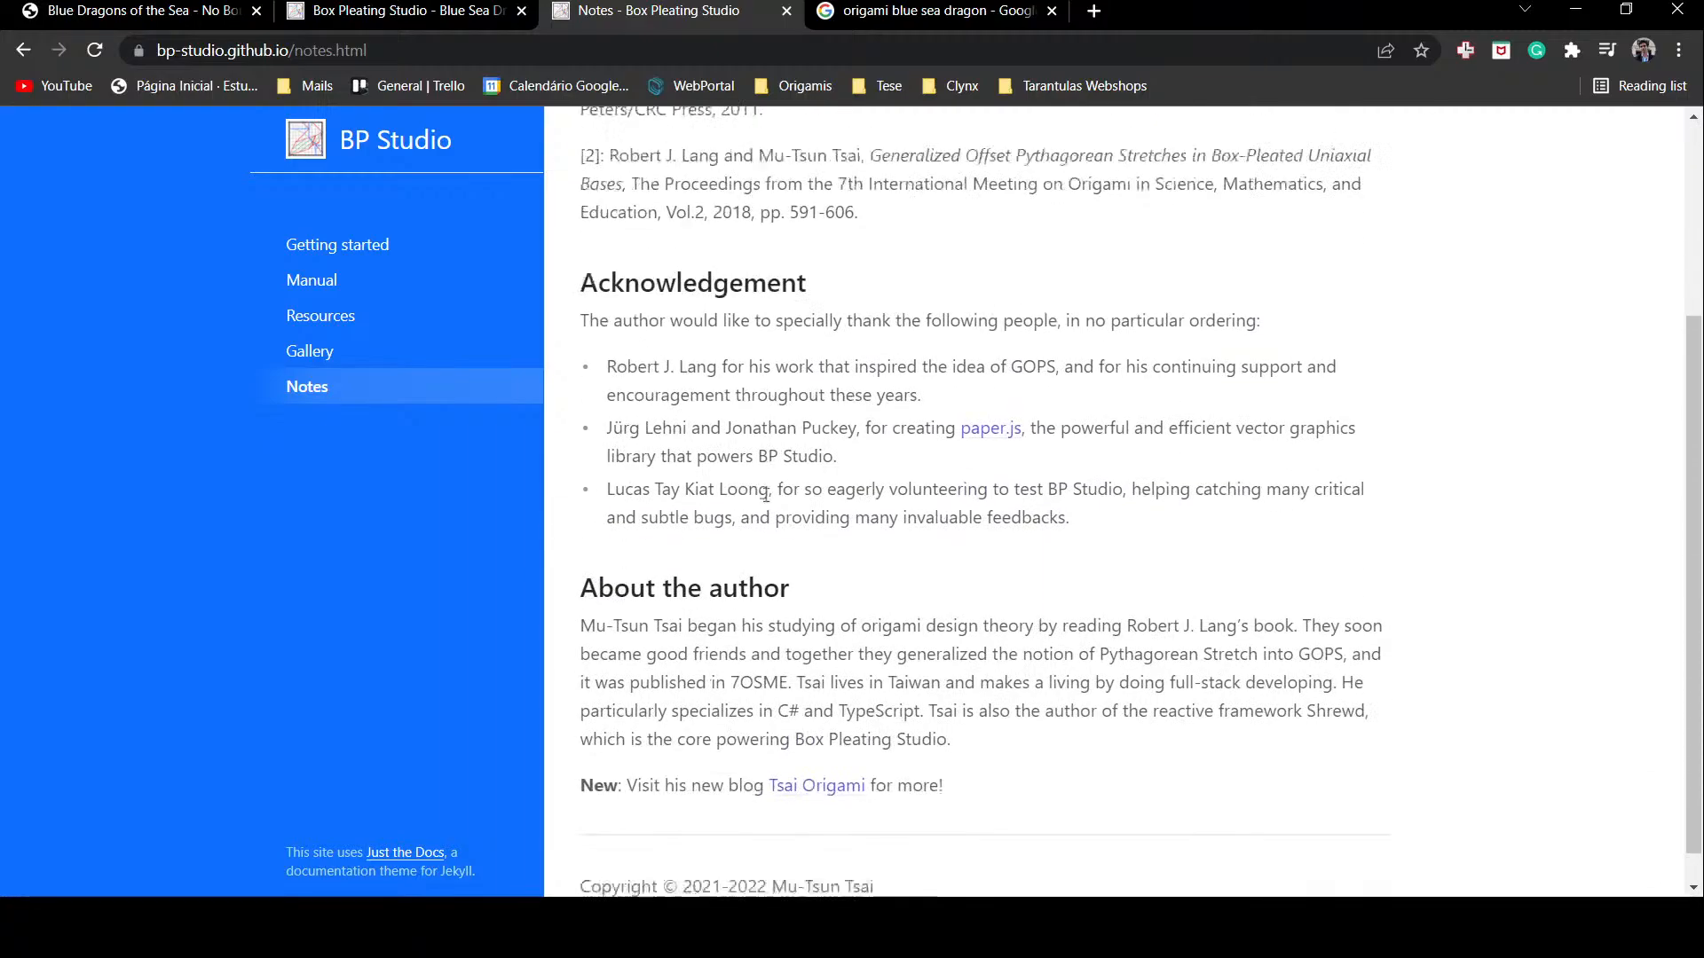
left_click_drag(593, 589, 684, 589)
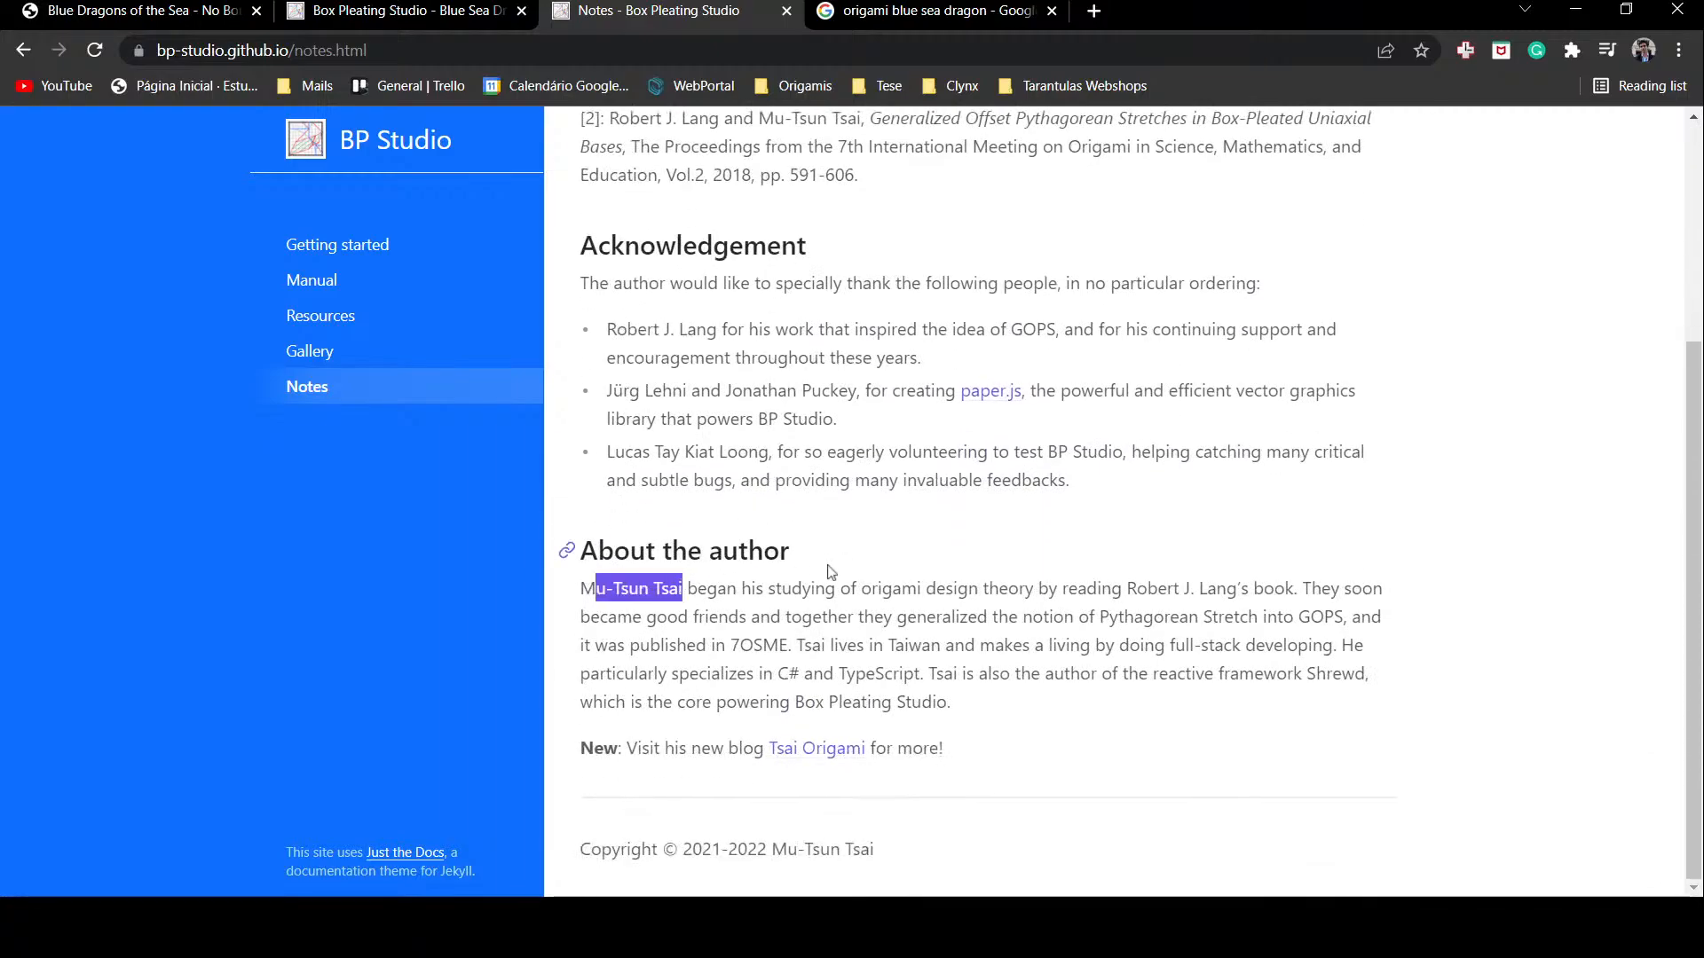
left_click(933, 607)
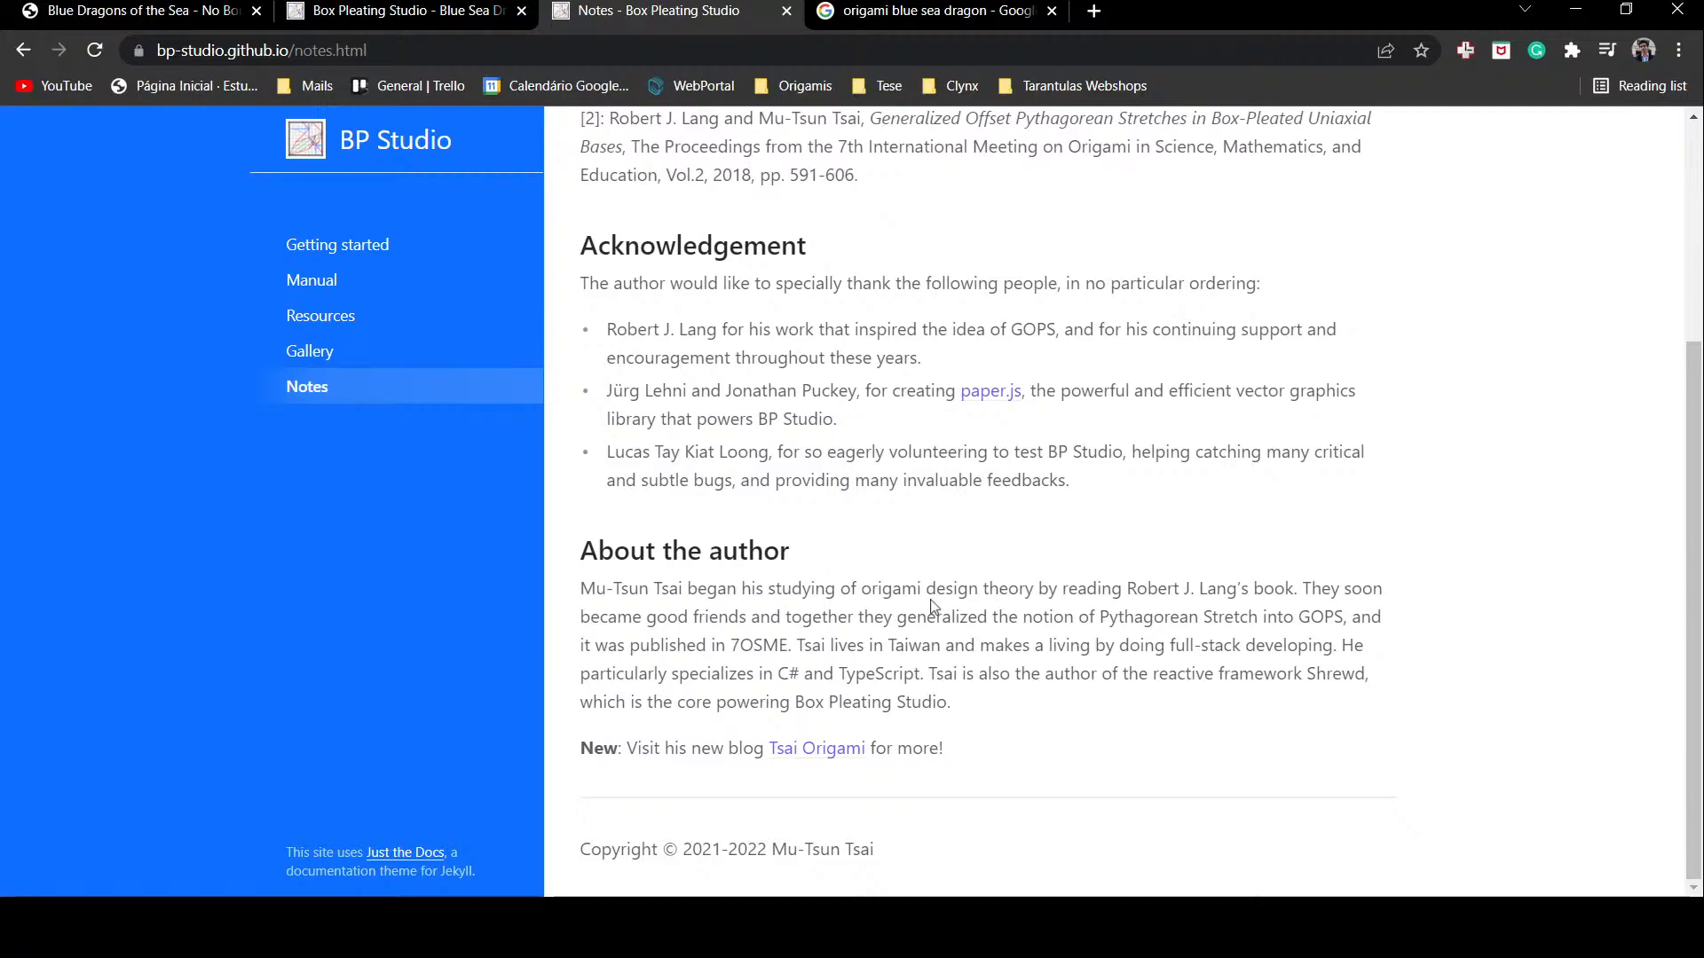
scroll(934, 607, "up", 2)
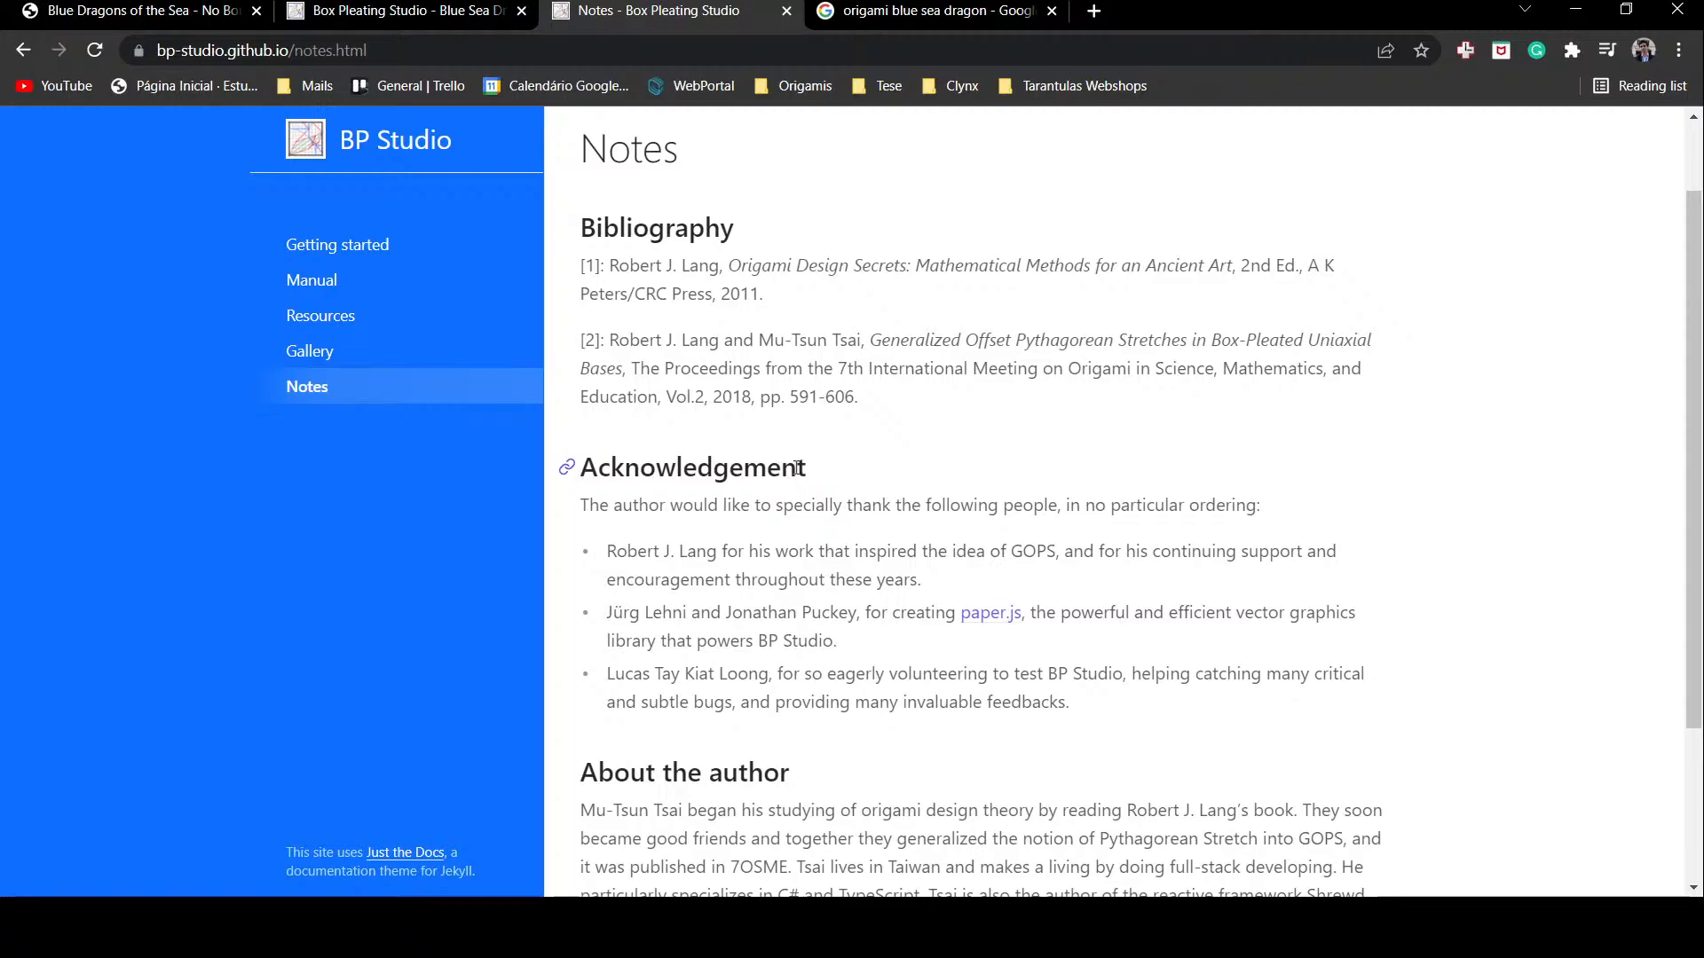
Step: Reopen the user manual, and return to the Blue Dragons of the Sea article to examine its text and the animal's photo
left_click(310, 282)
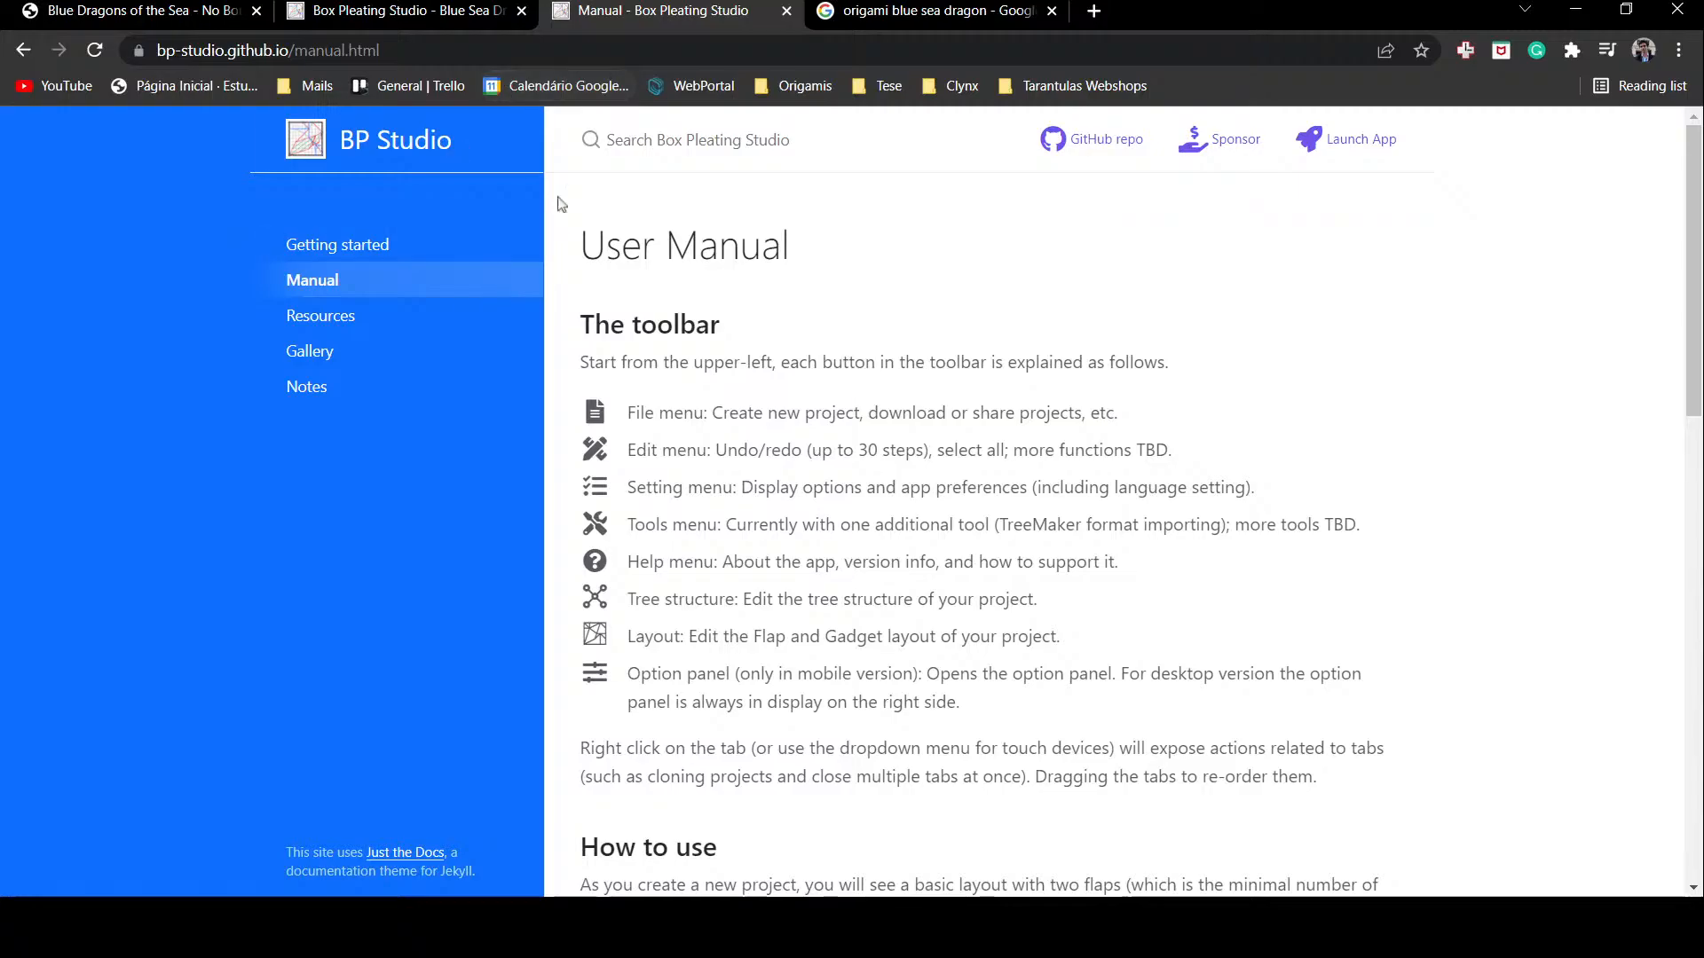
key("ctrl+1")
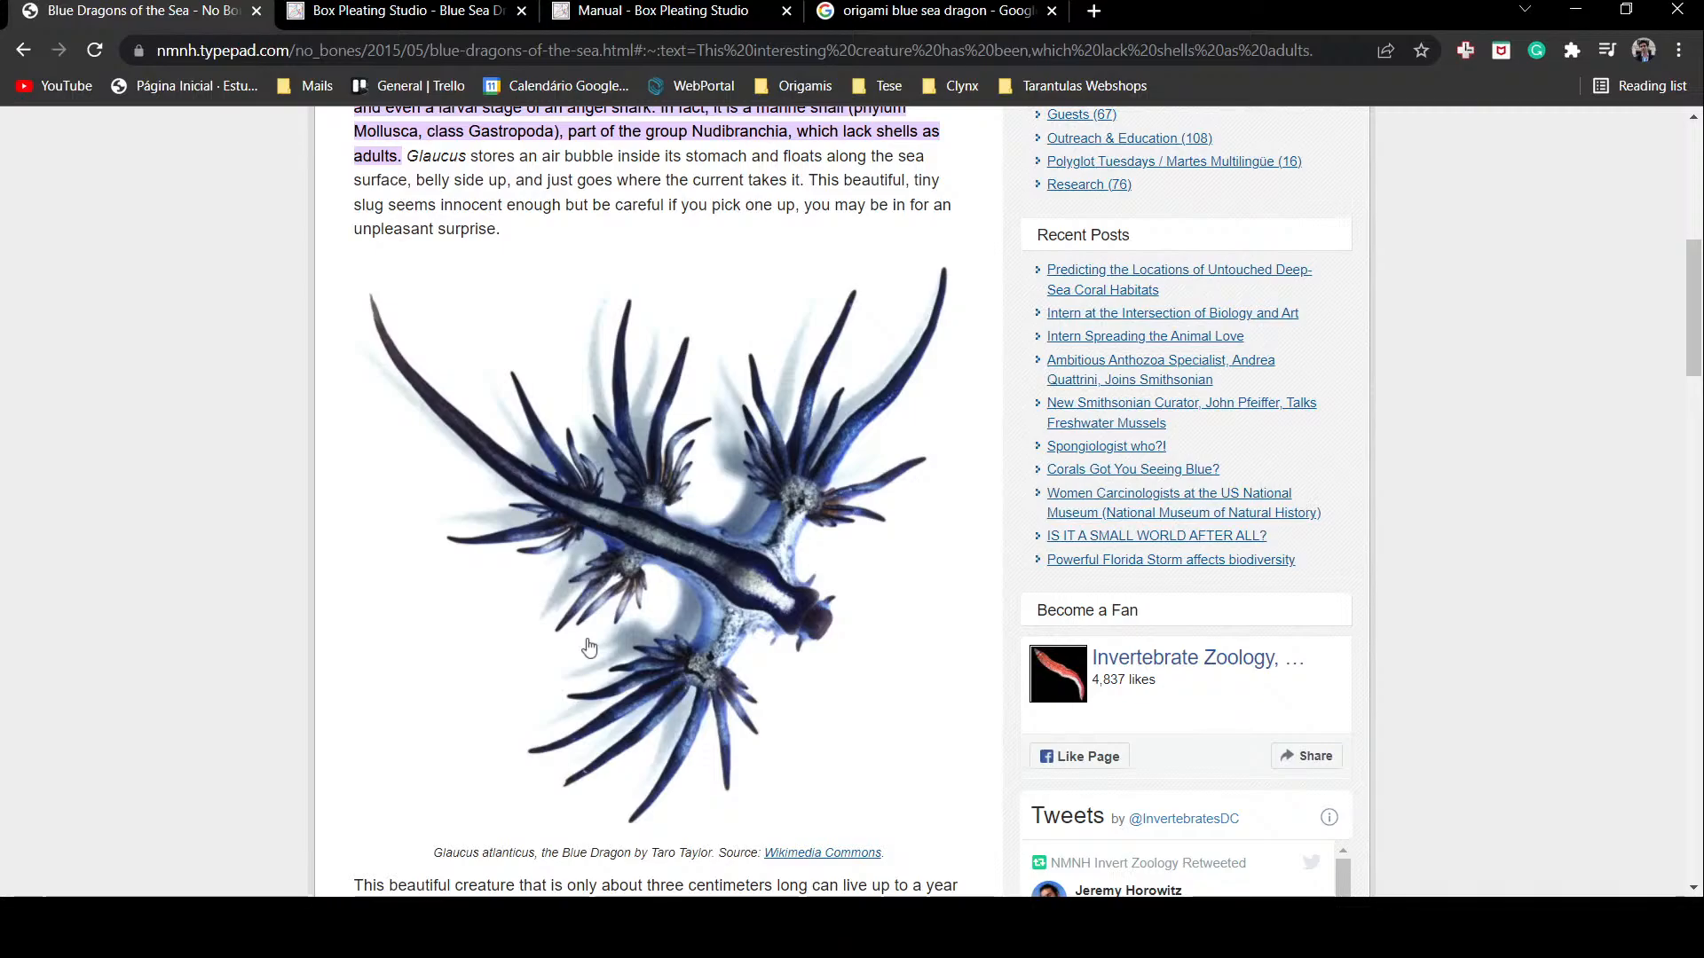
scroll(590, 647, "up", 1)
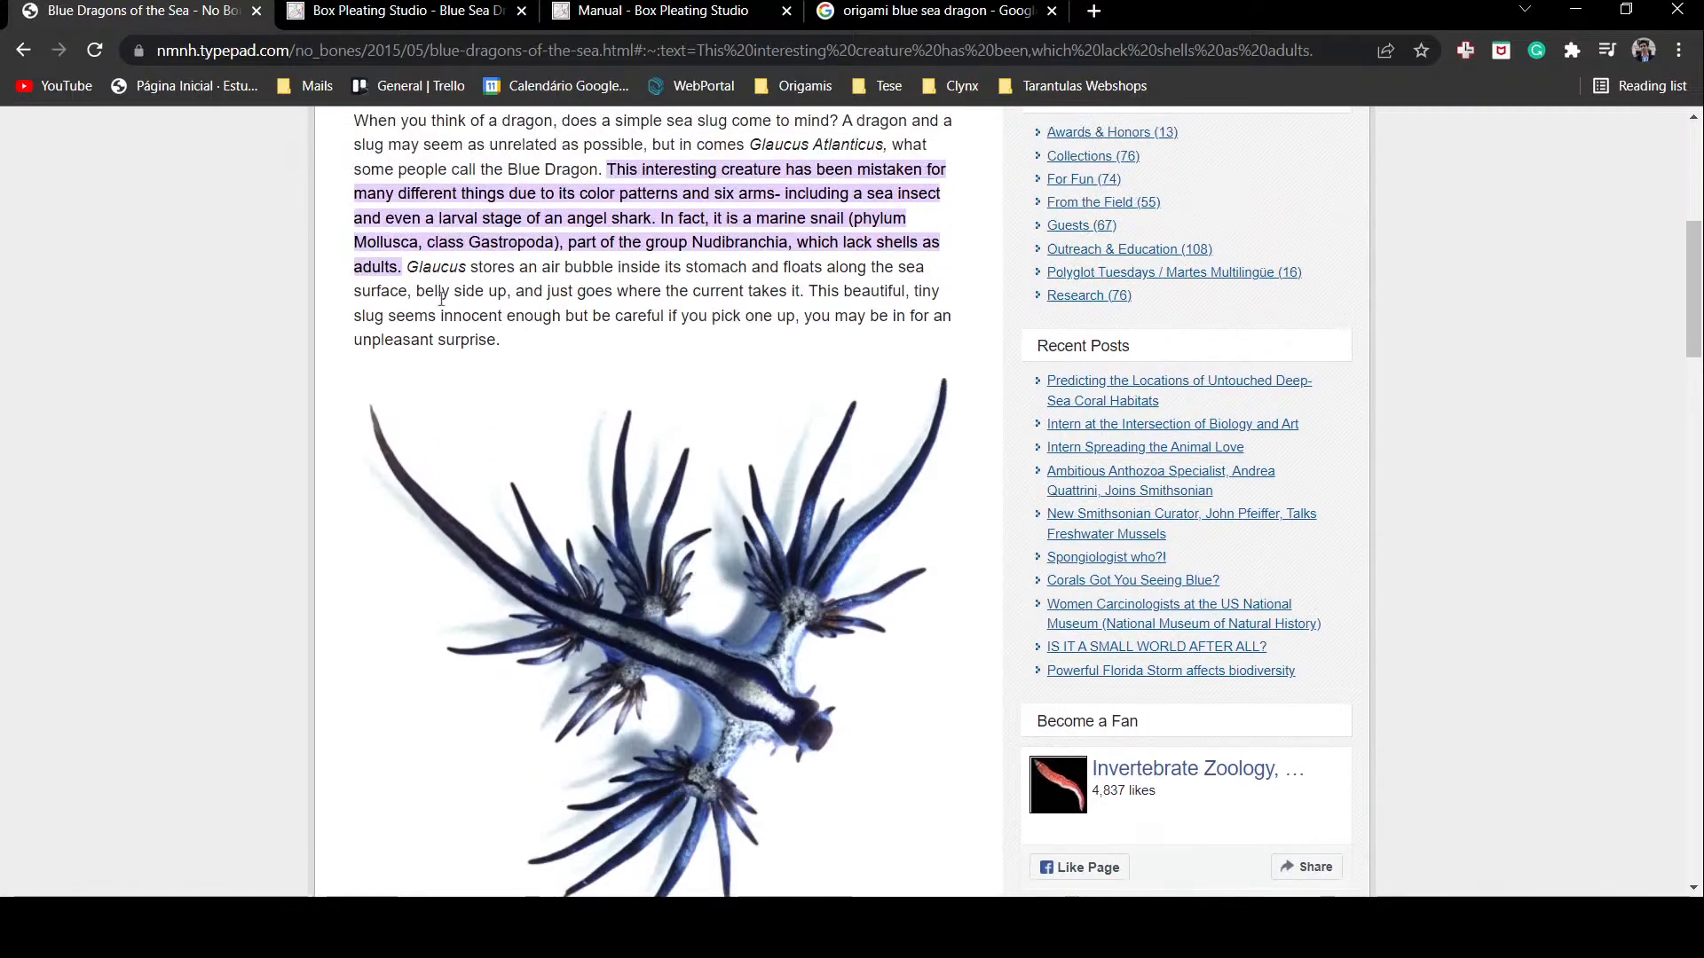
scroll(426, 292, "up", 2)
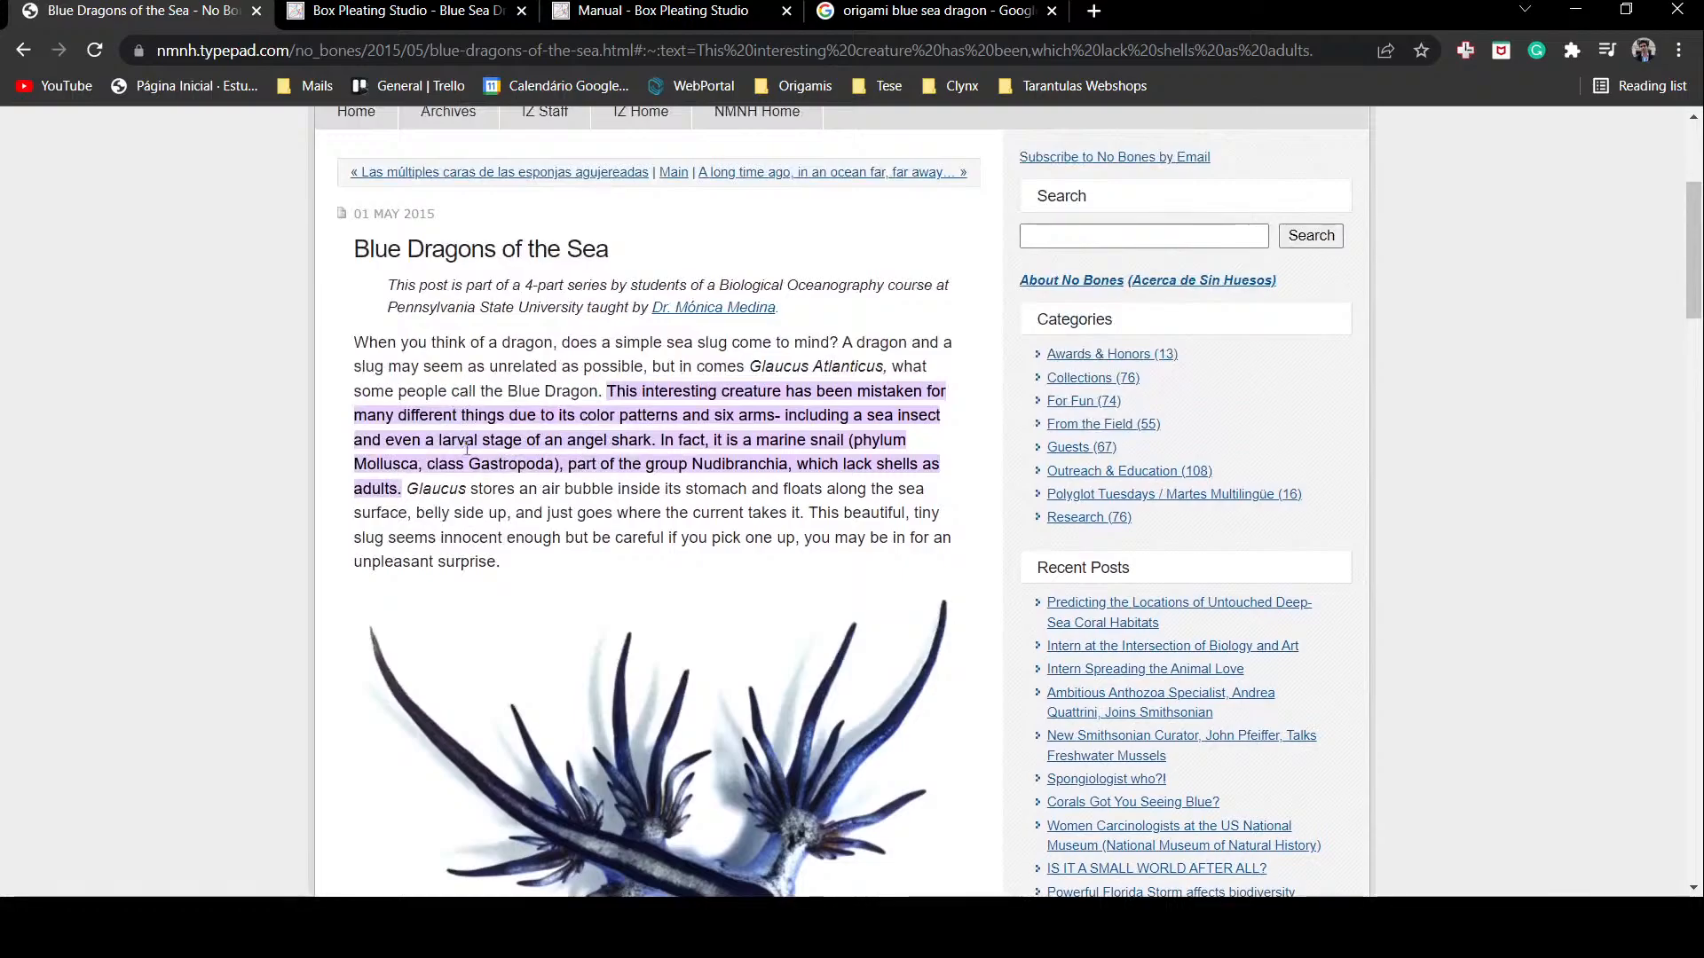
scroll(607, 480, "down", 4)
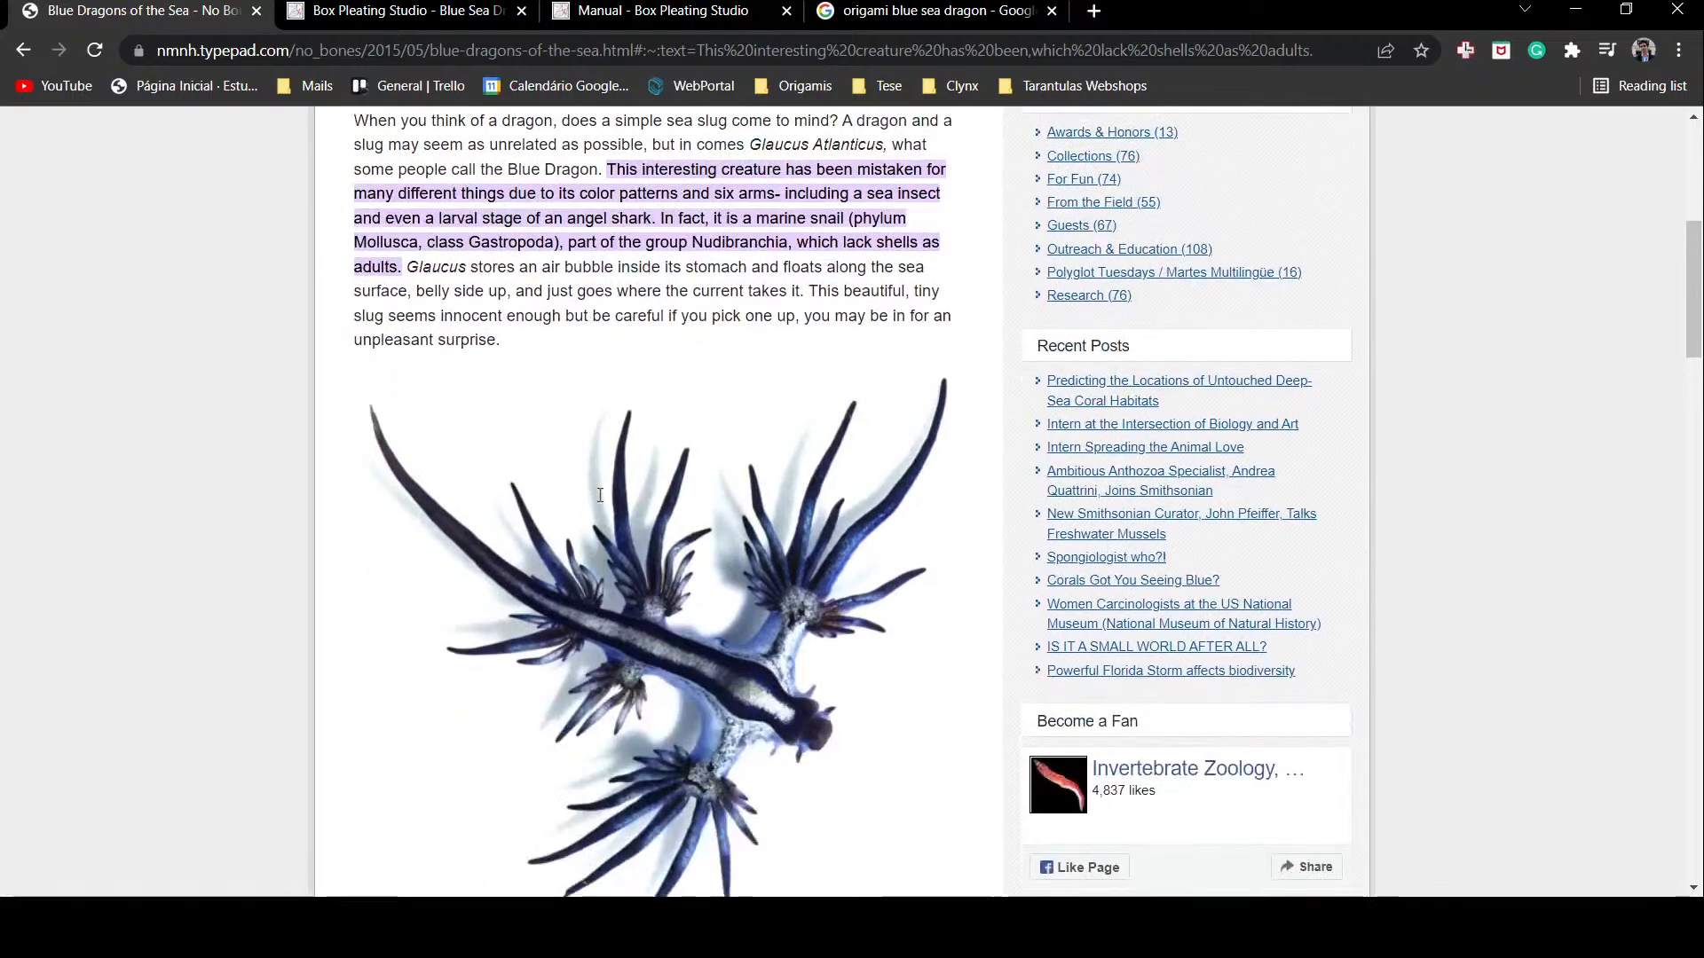
scroll(595, 504, "down", 1)
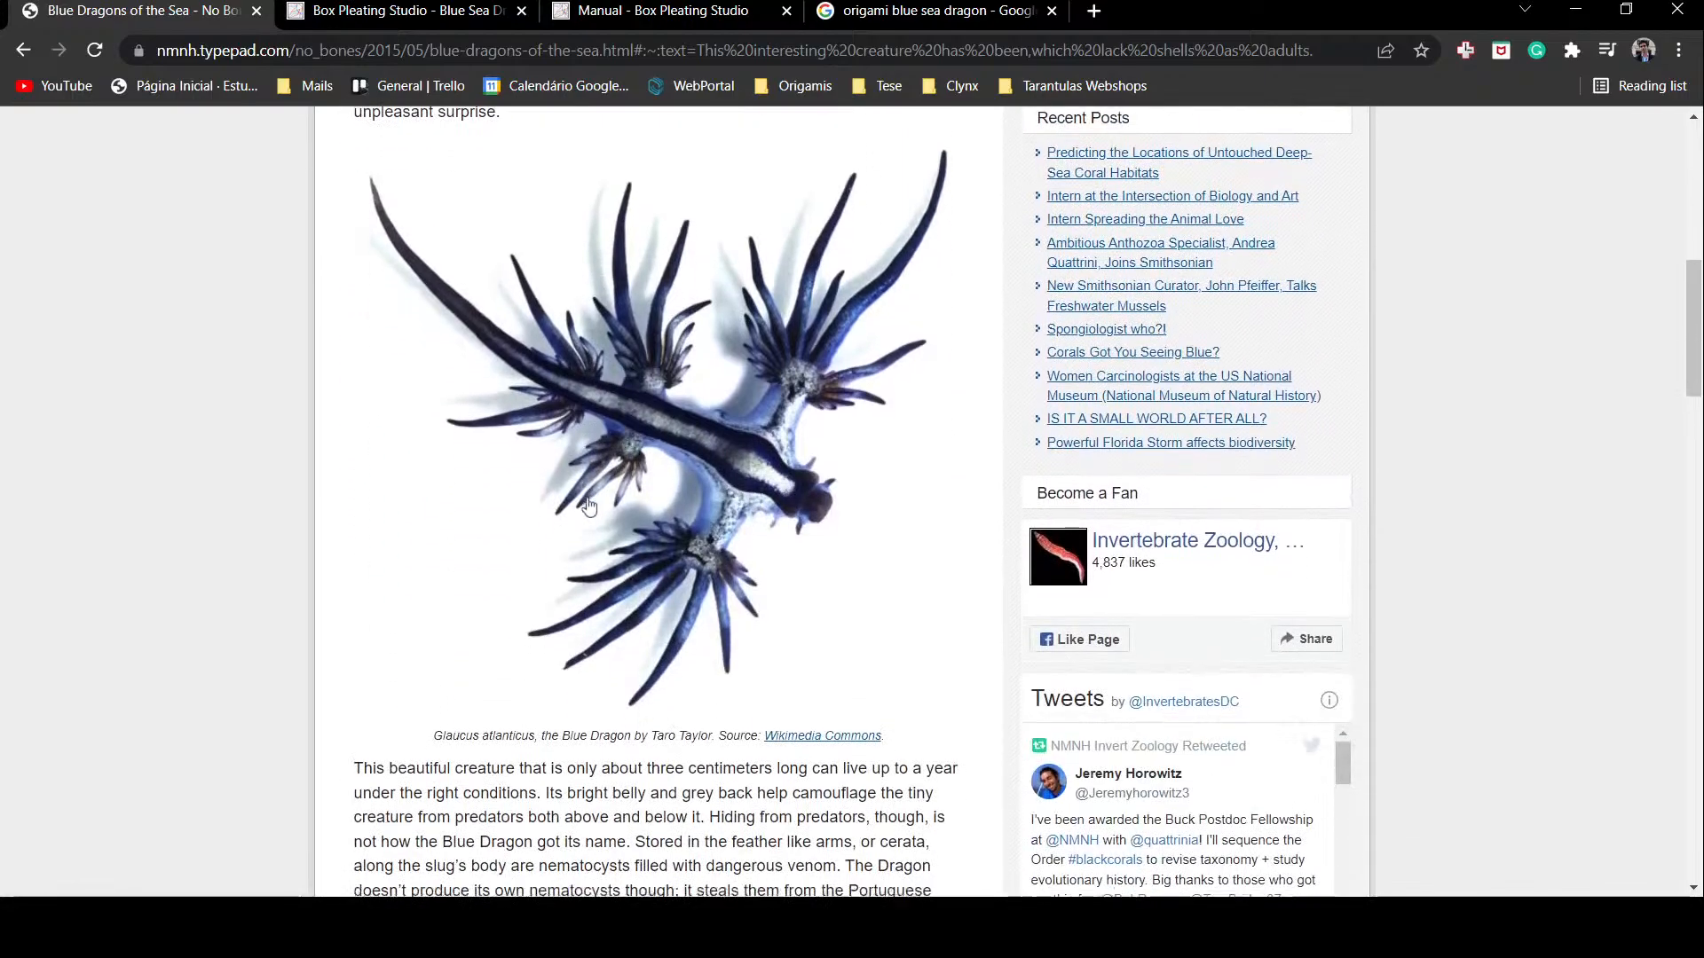
scroll(589, 506, "up", 2)
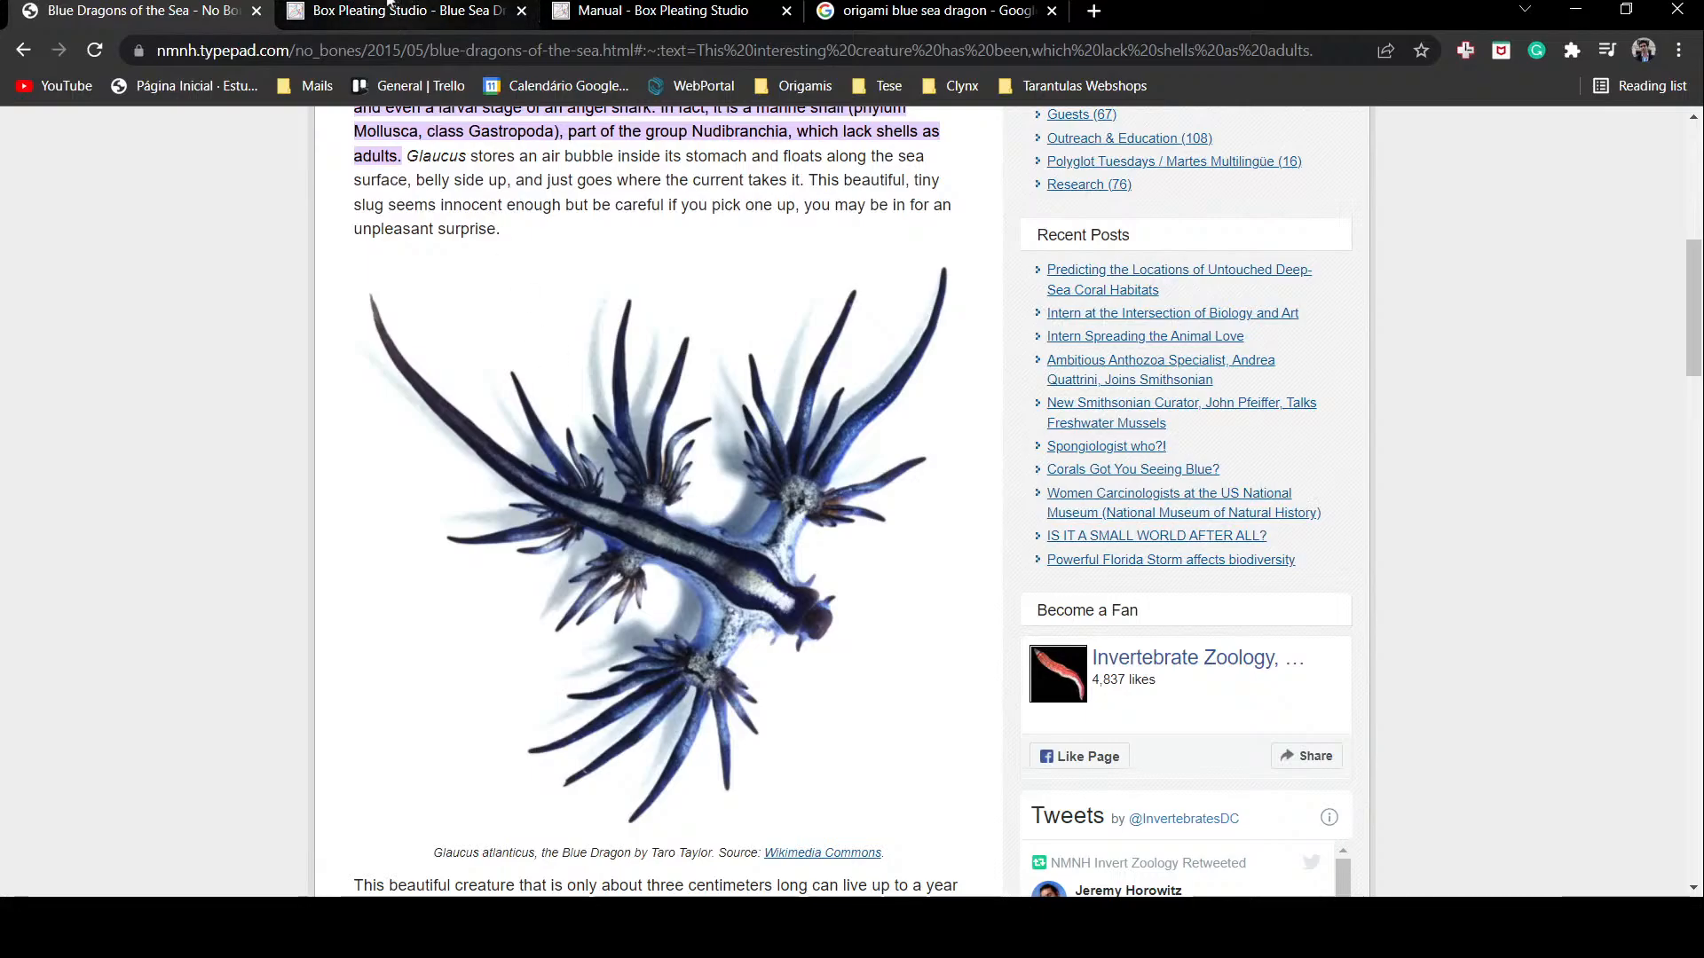
Step: Compare the Blue Sea Dragon project's tree structure in Box Pleating Studio with the article's photo, and enlarge the tree view to 110
left_click(363, 13)
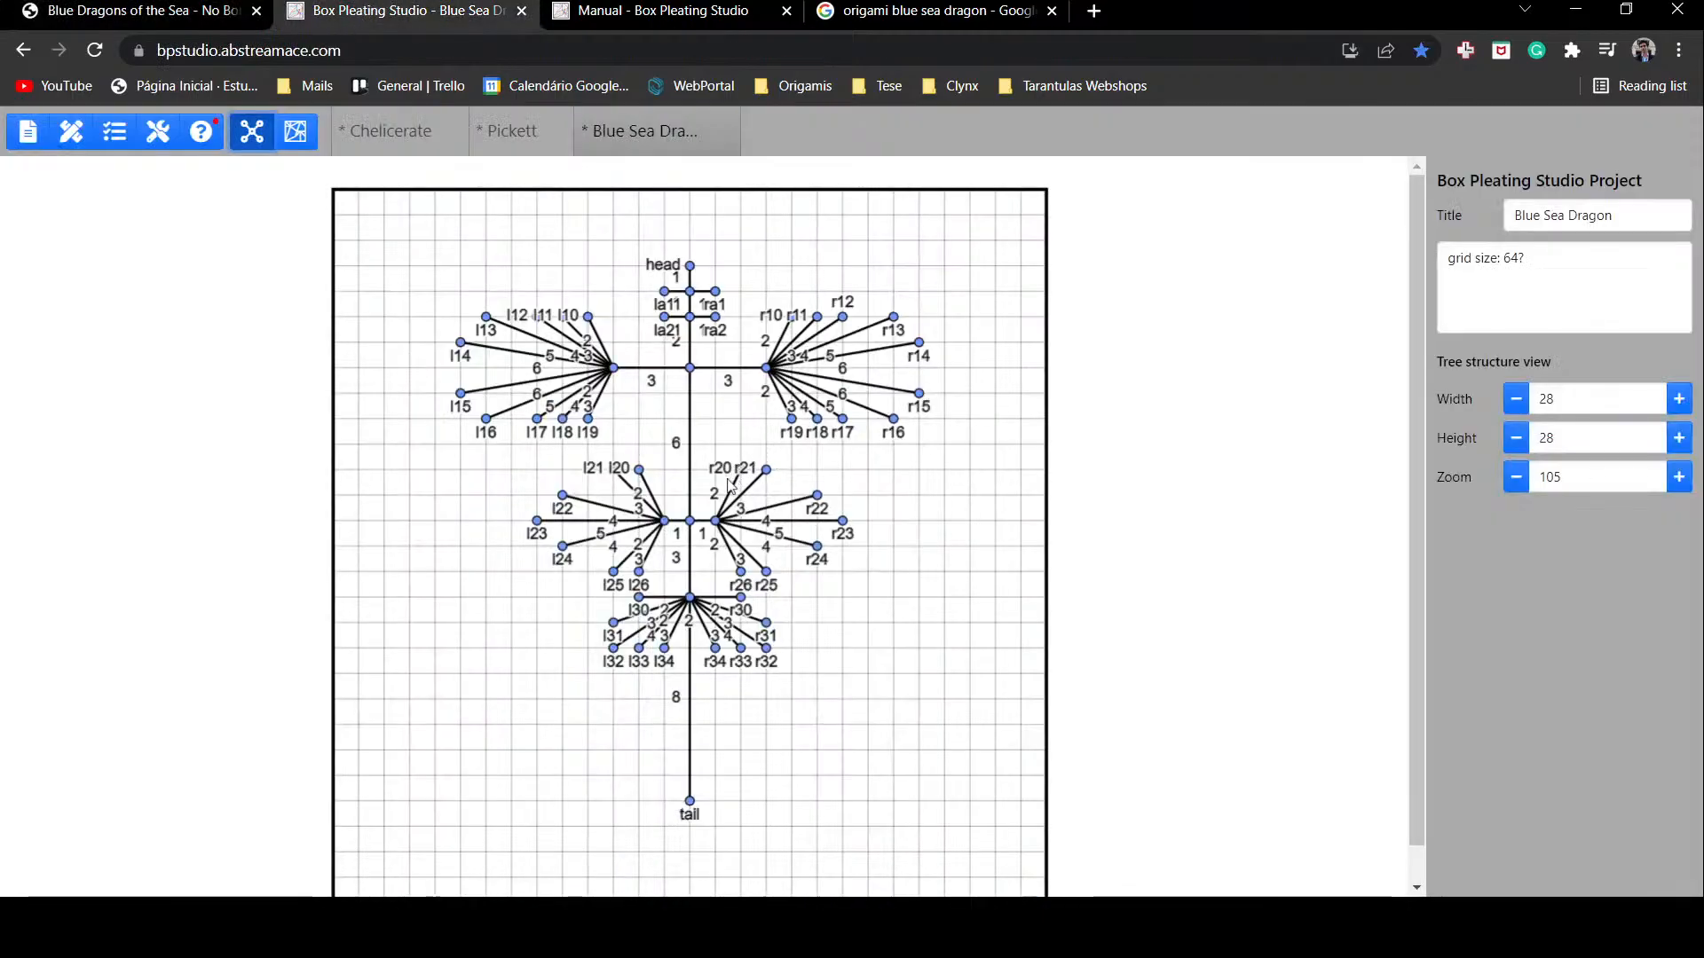
left_click(142, 11)
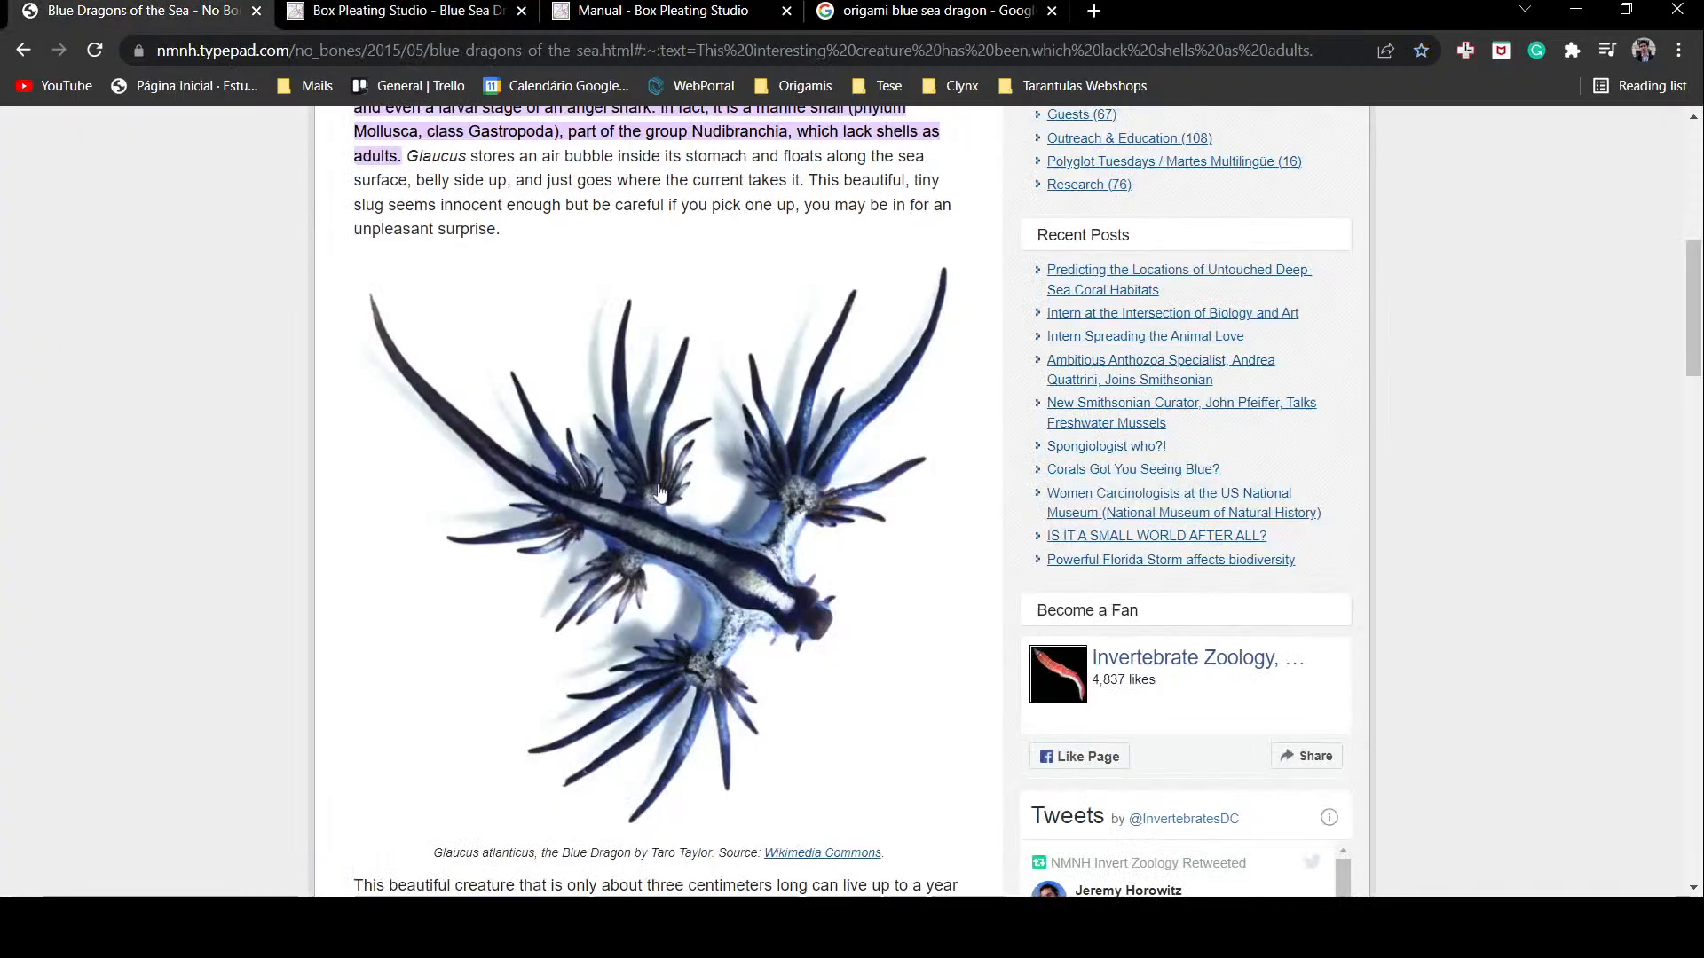
left_click(396, 9)
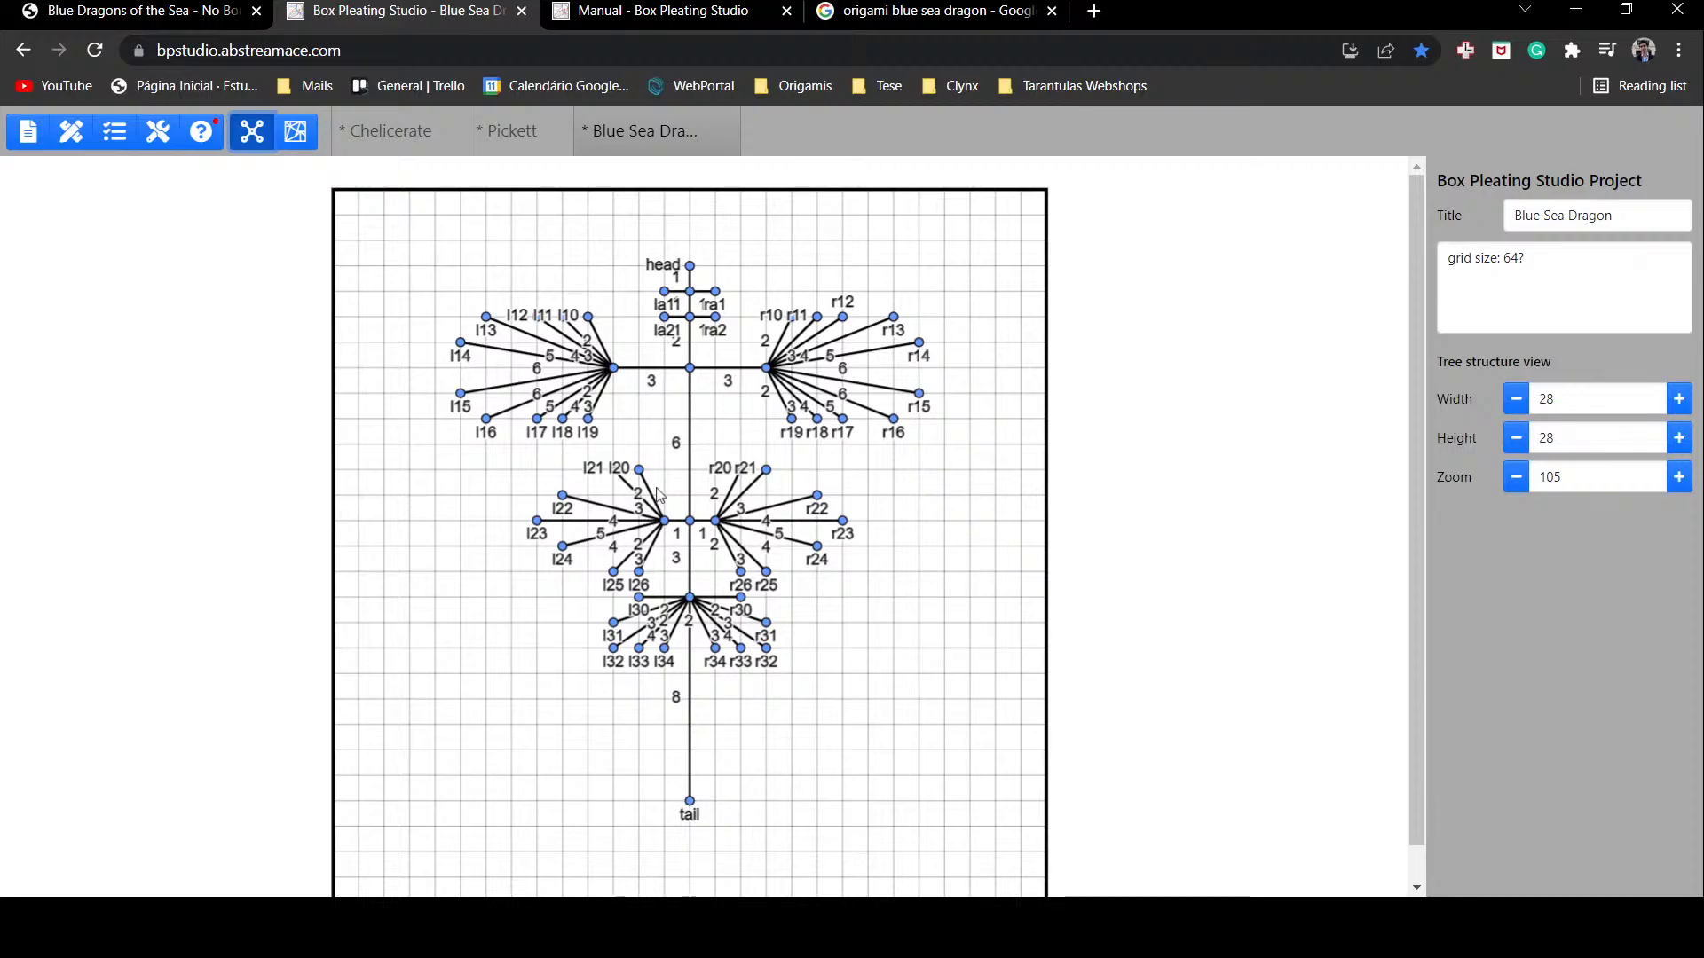
scroll(774, 477, "up", 3)
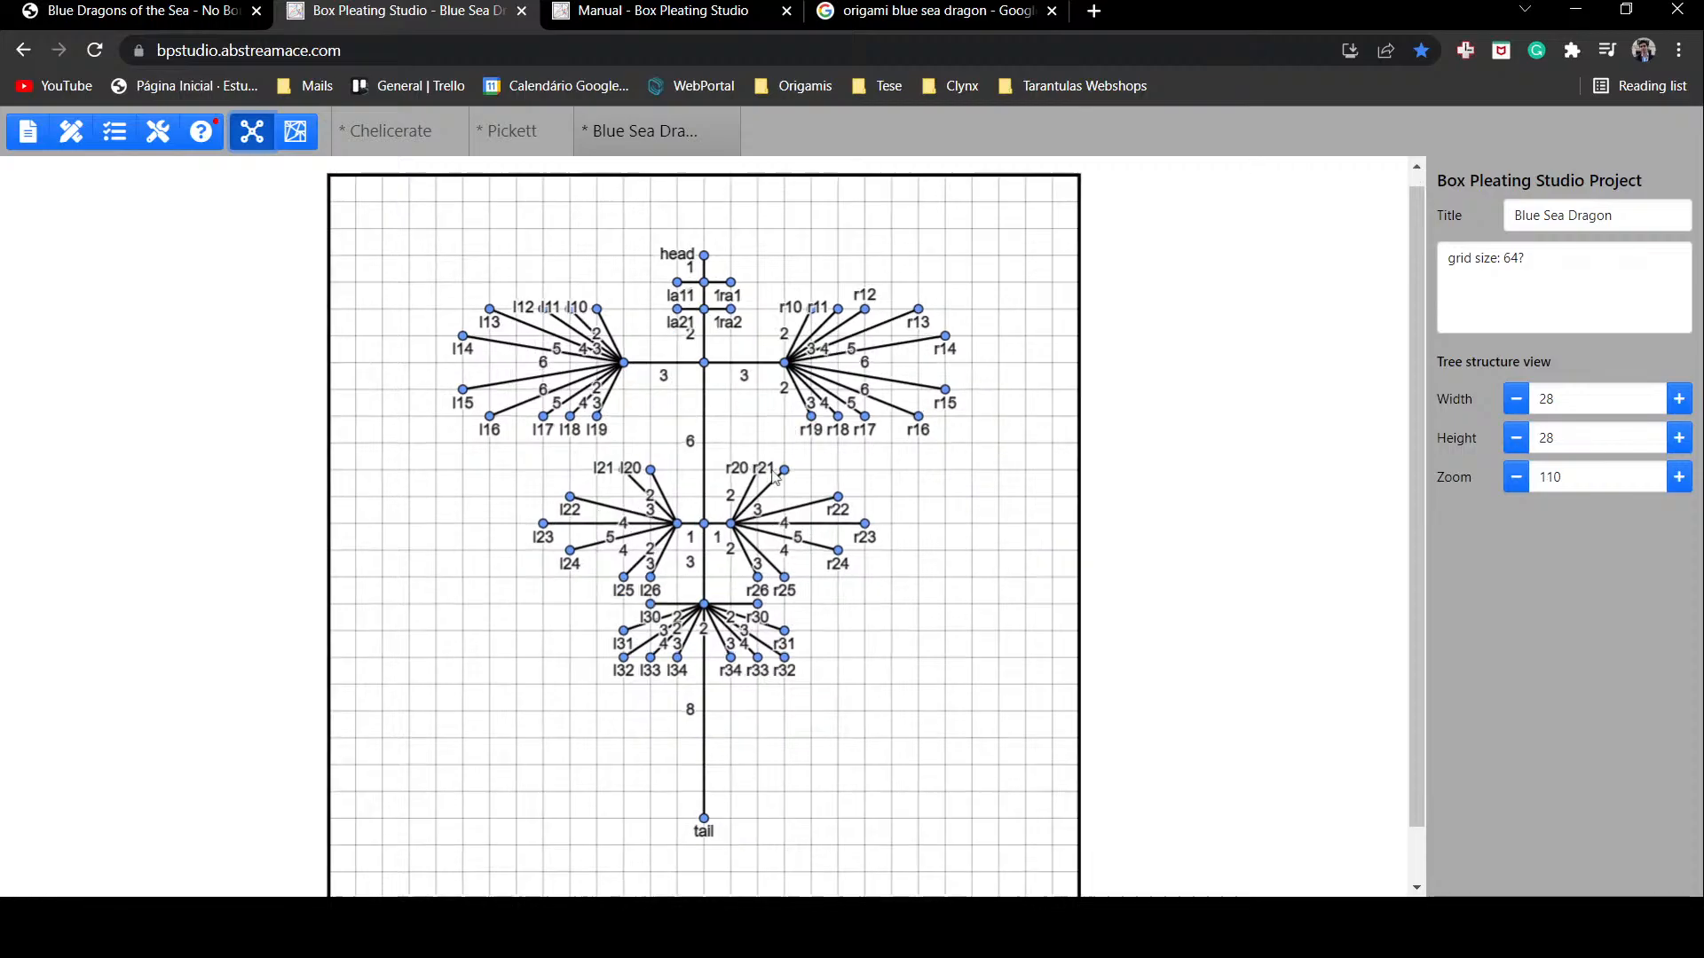
Step: Enlarge the Blue Sea Dragon tree view to 135 and examine the structure from the head to the tail
scroll(774, 477, "up", 1)
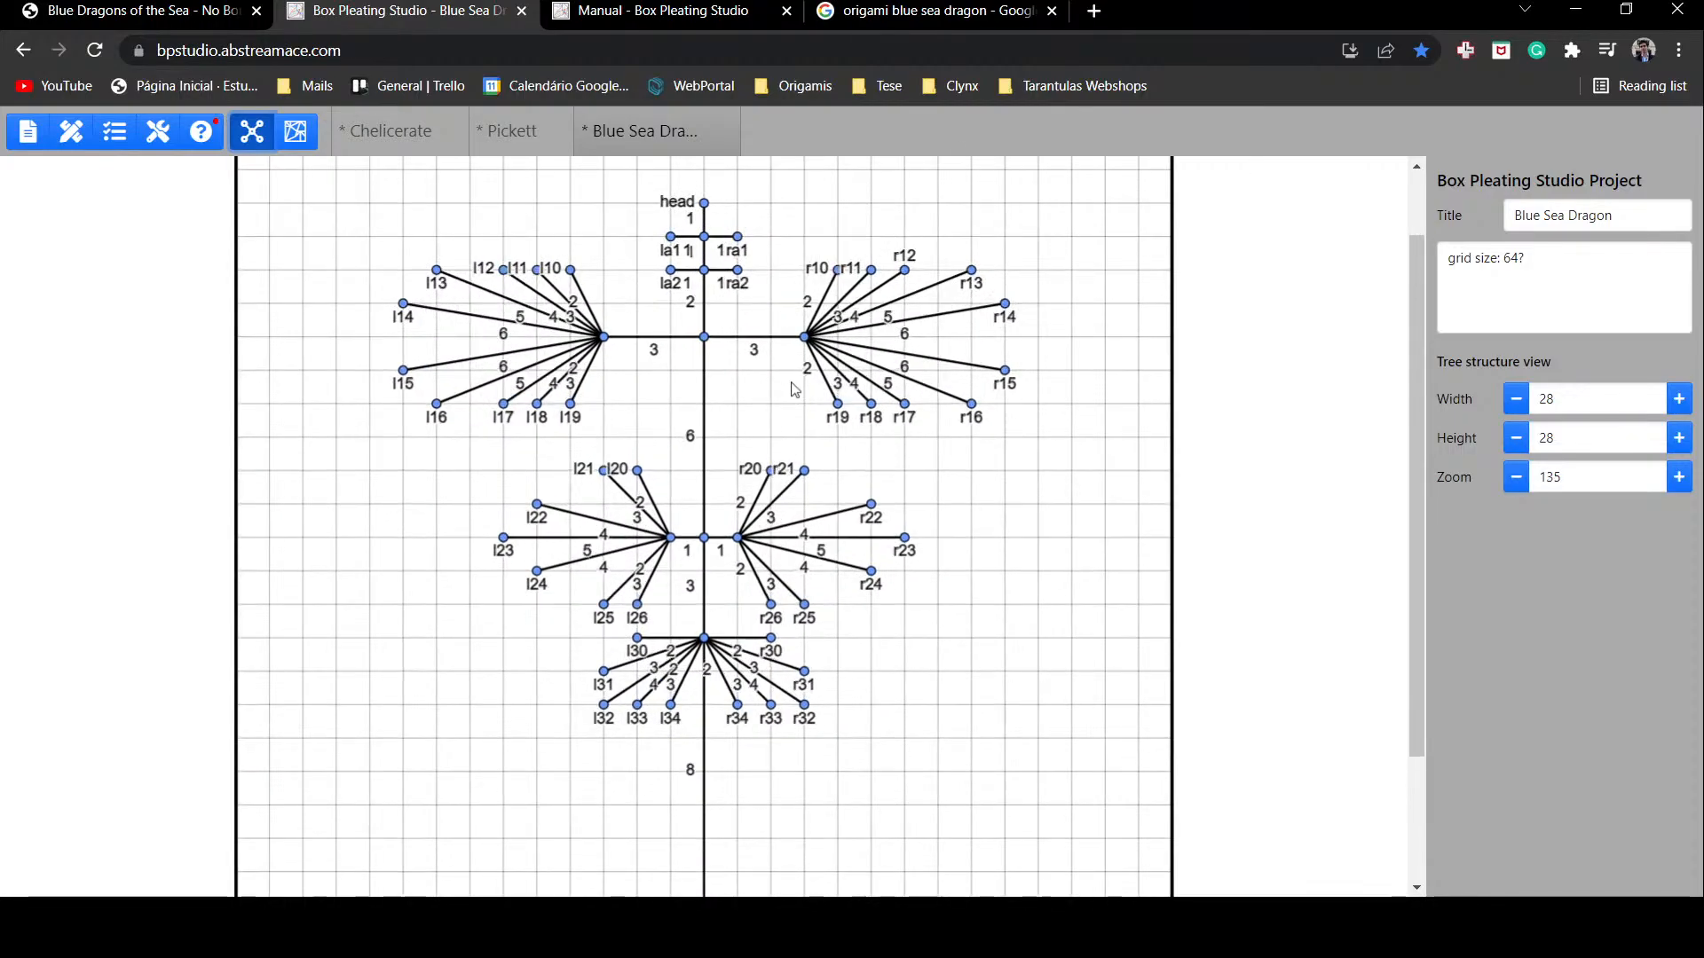
scroll(774, 409, "up", 2)
scroll(773, 426, "up", 2)
scroll(731, 636, "down", 2)
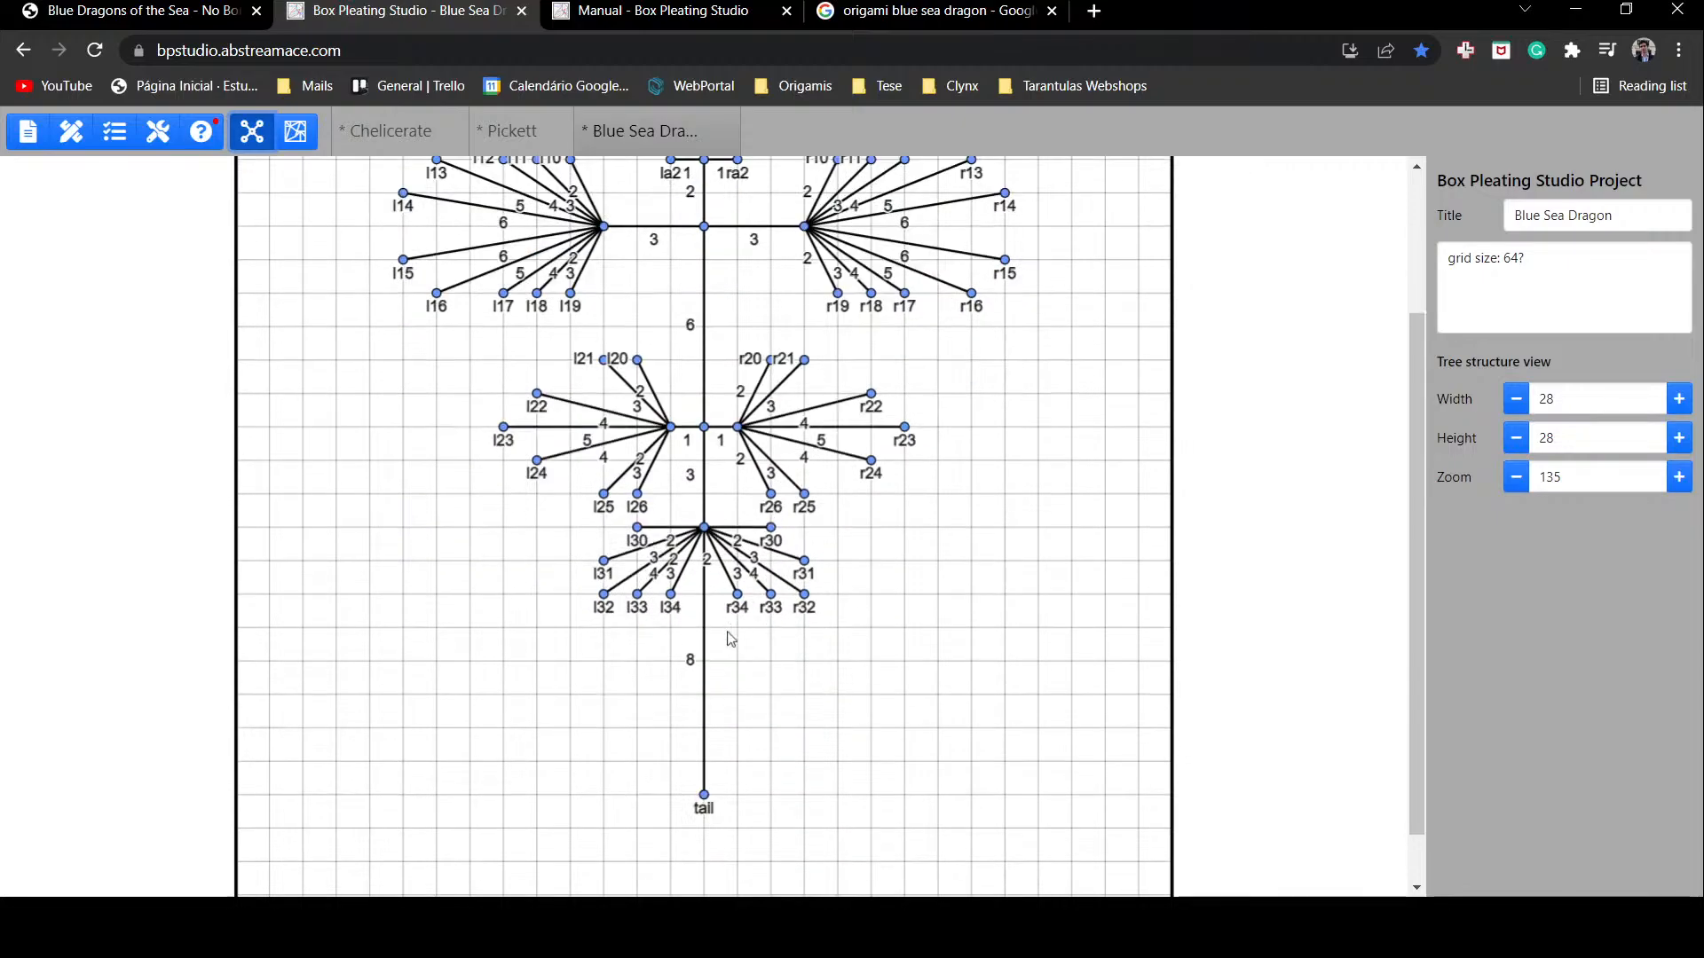
scroll(723, 621, "up", 3)
scroll(716, 430, "down", 3)
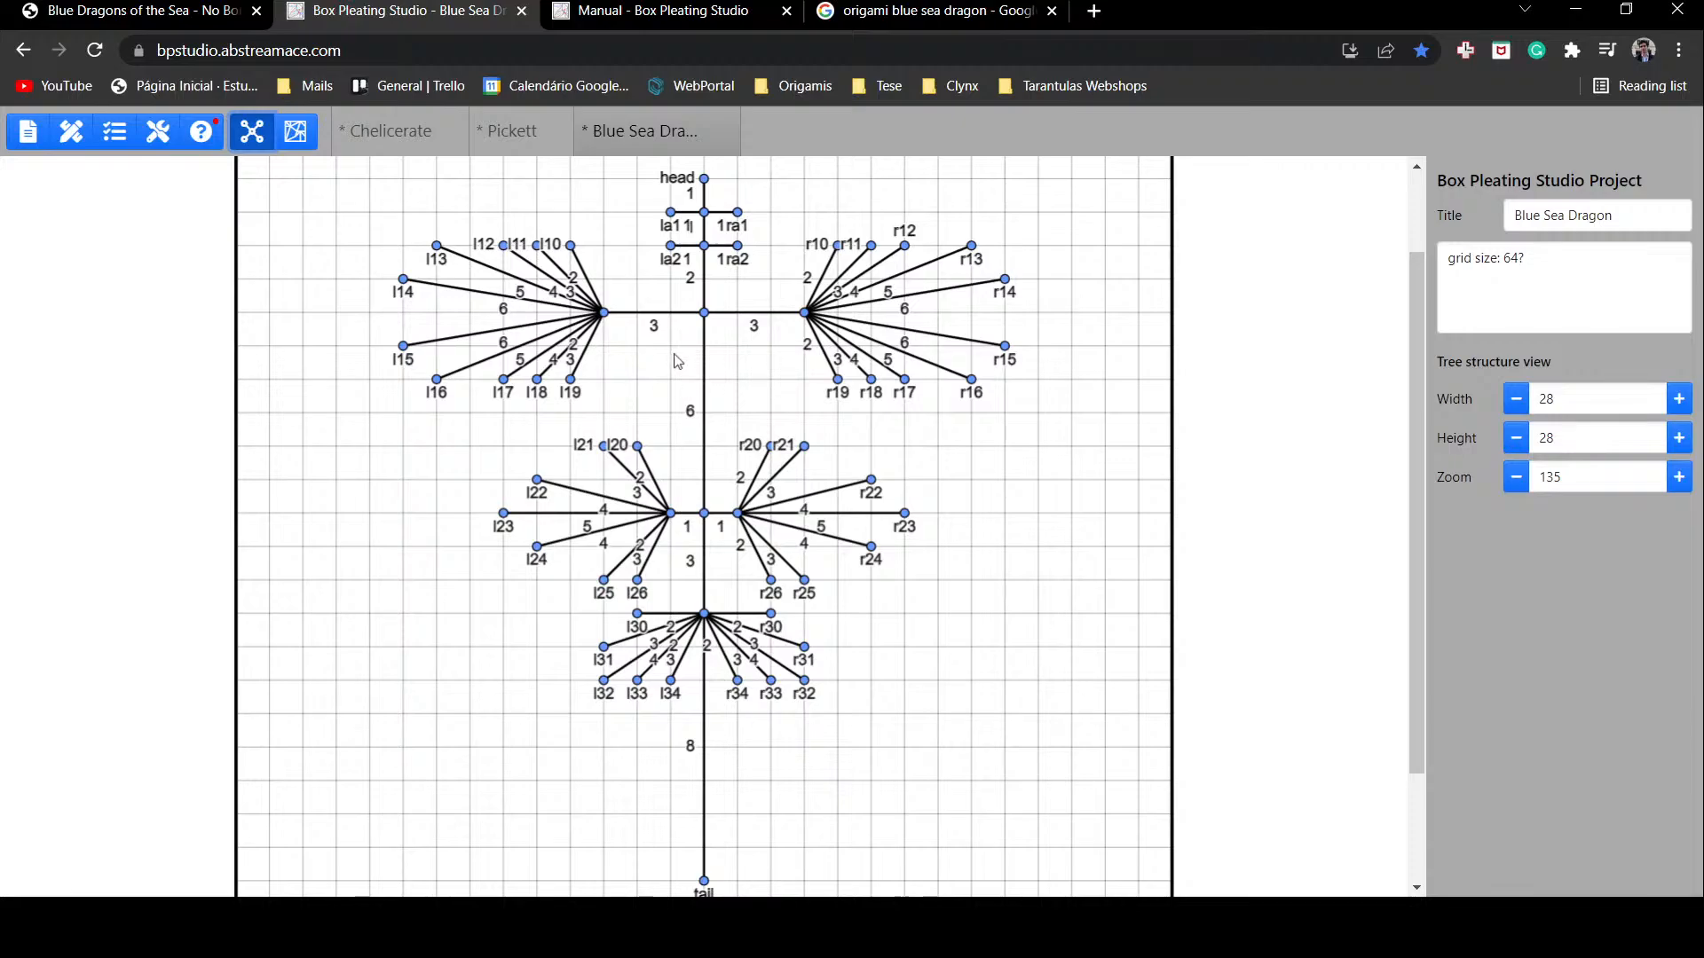
scroll(684, 399, "up", 3)
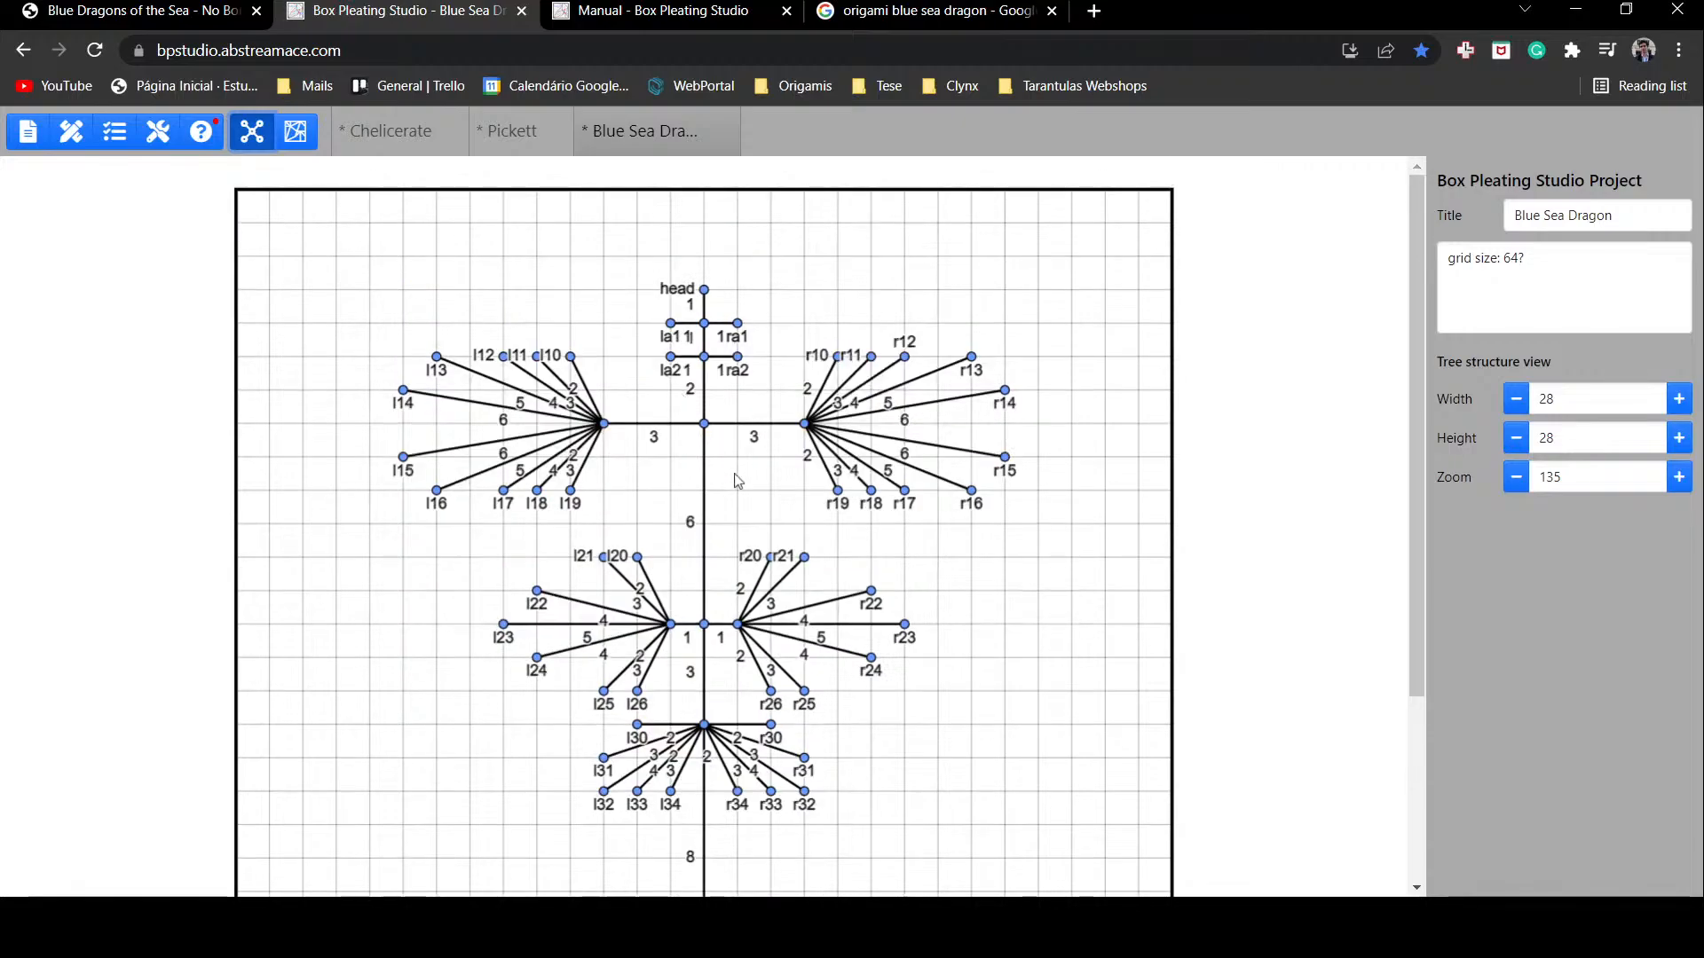
scroll(734, 517, "down", 1)
scroll(734, 517, "down", 4)
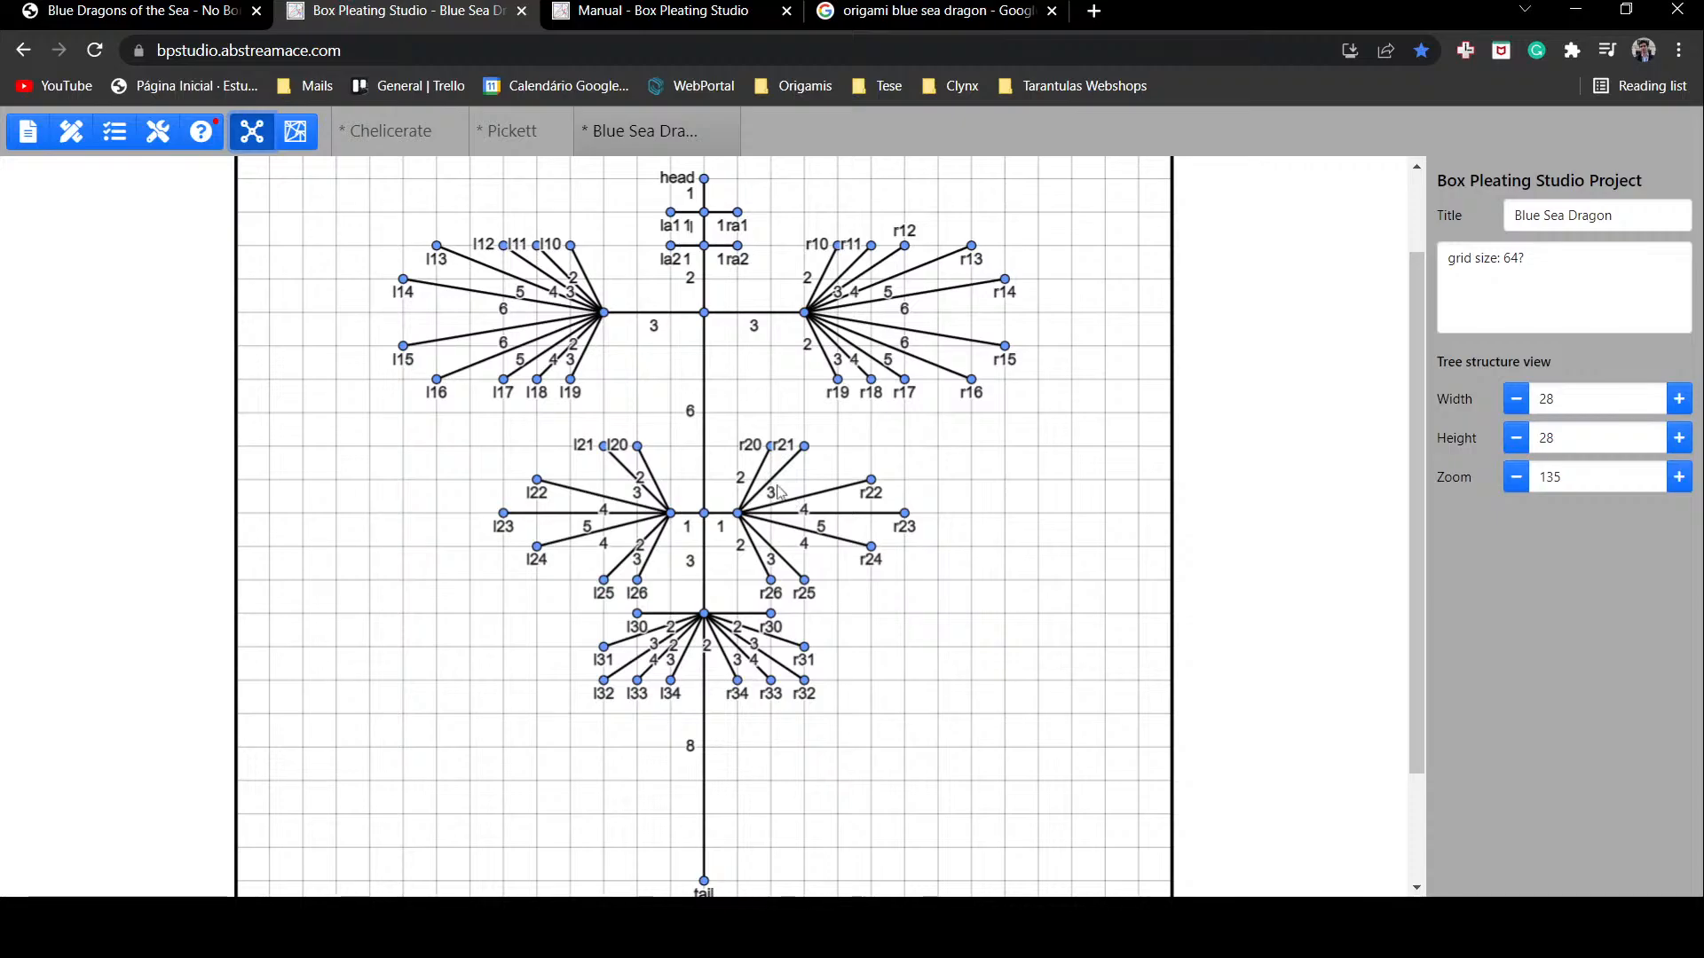
scroll(632, 335, "up", 2)
Step: Read the Getting started page of the BP Studio website, and launch the app from its link to create a new project
left_click(653, 11)
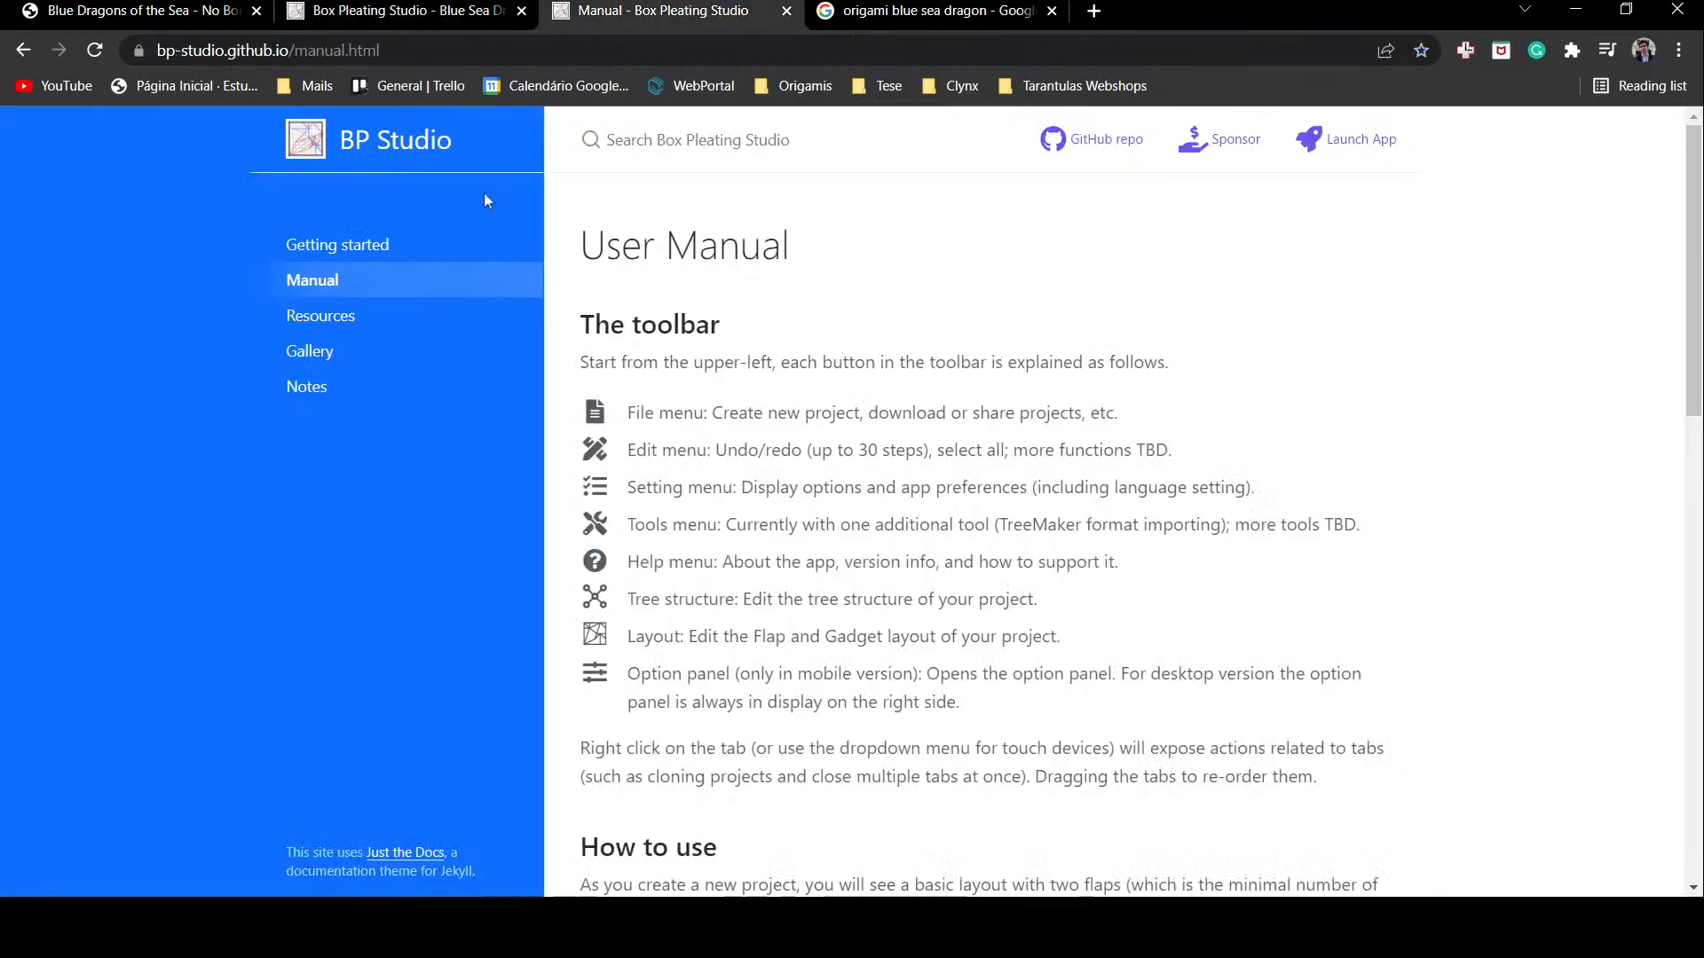
left_click(410, 254)
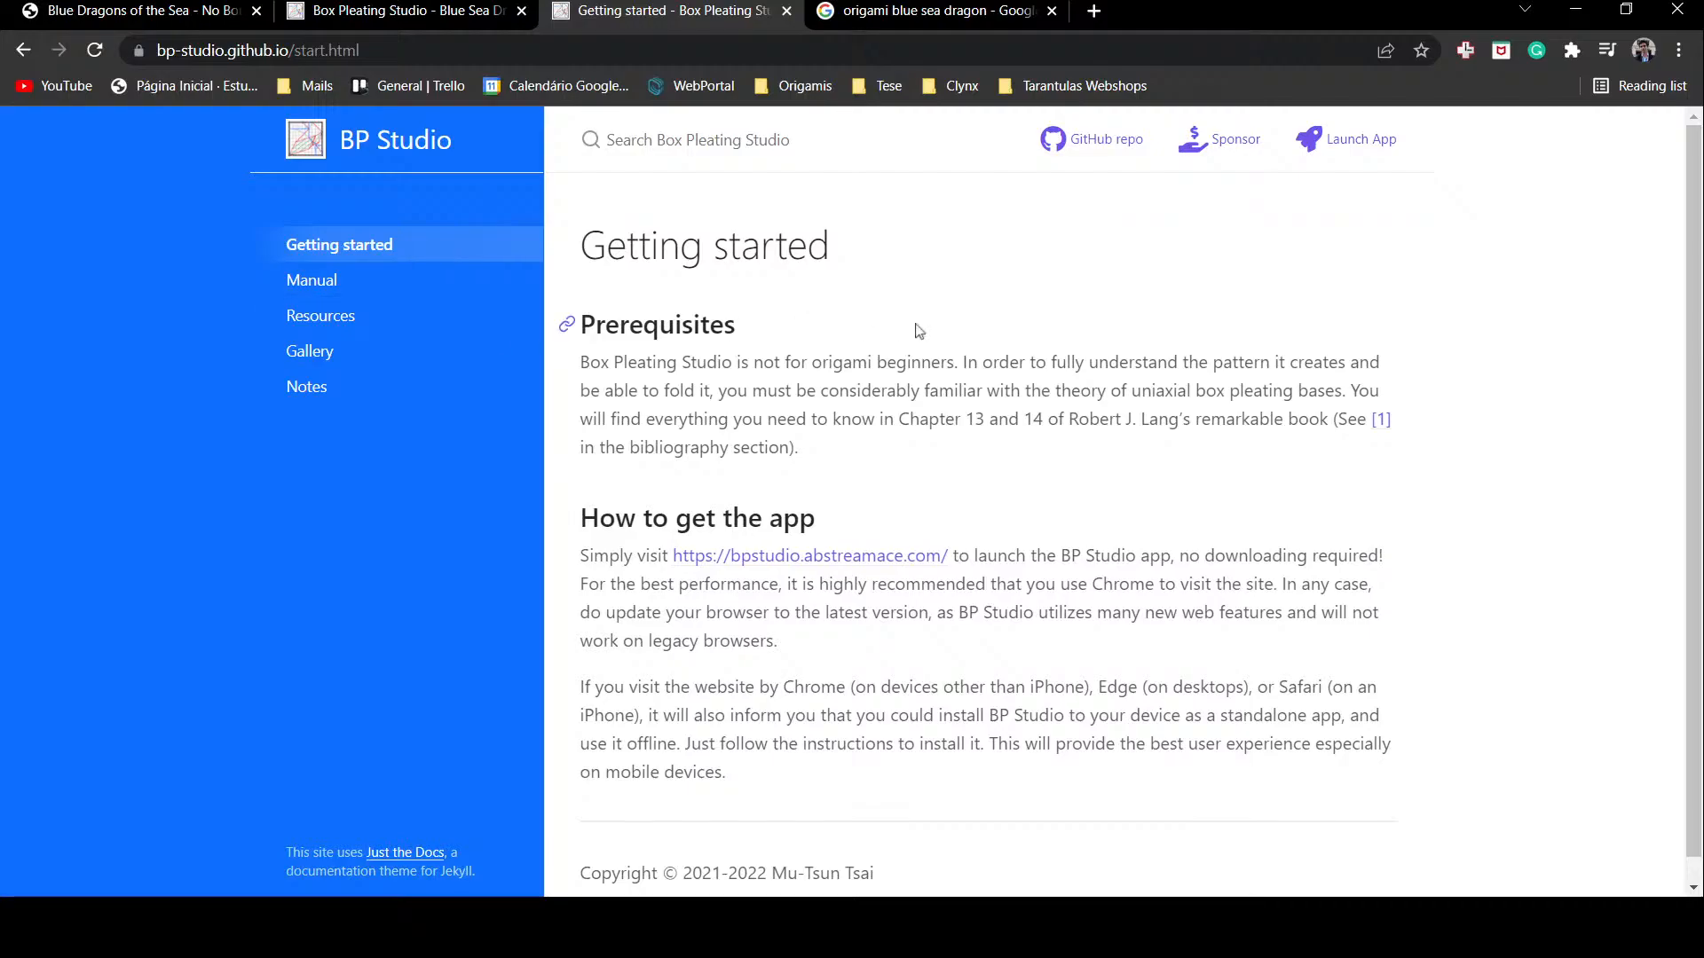
scroll(919, 328, "down", 1)
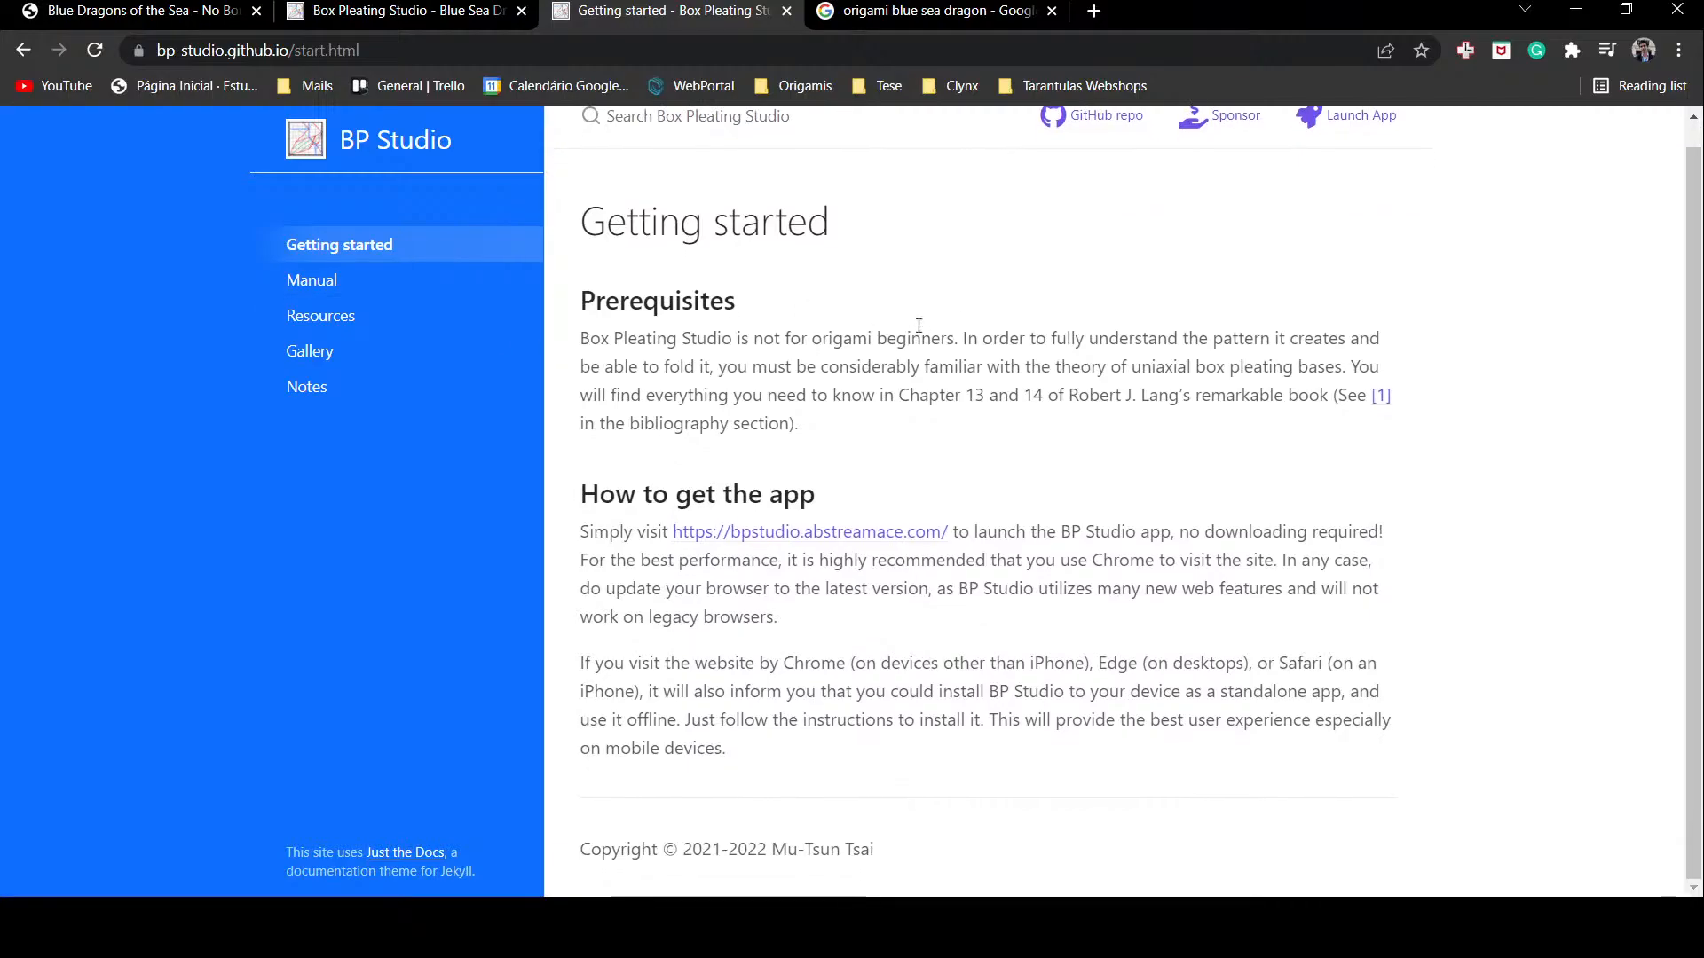
left_click(843, 542)
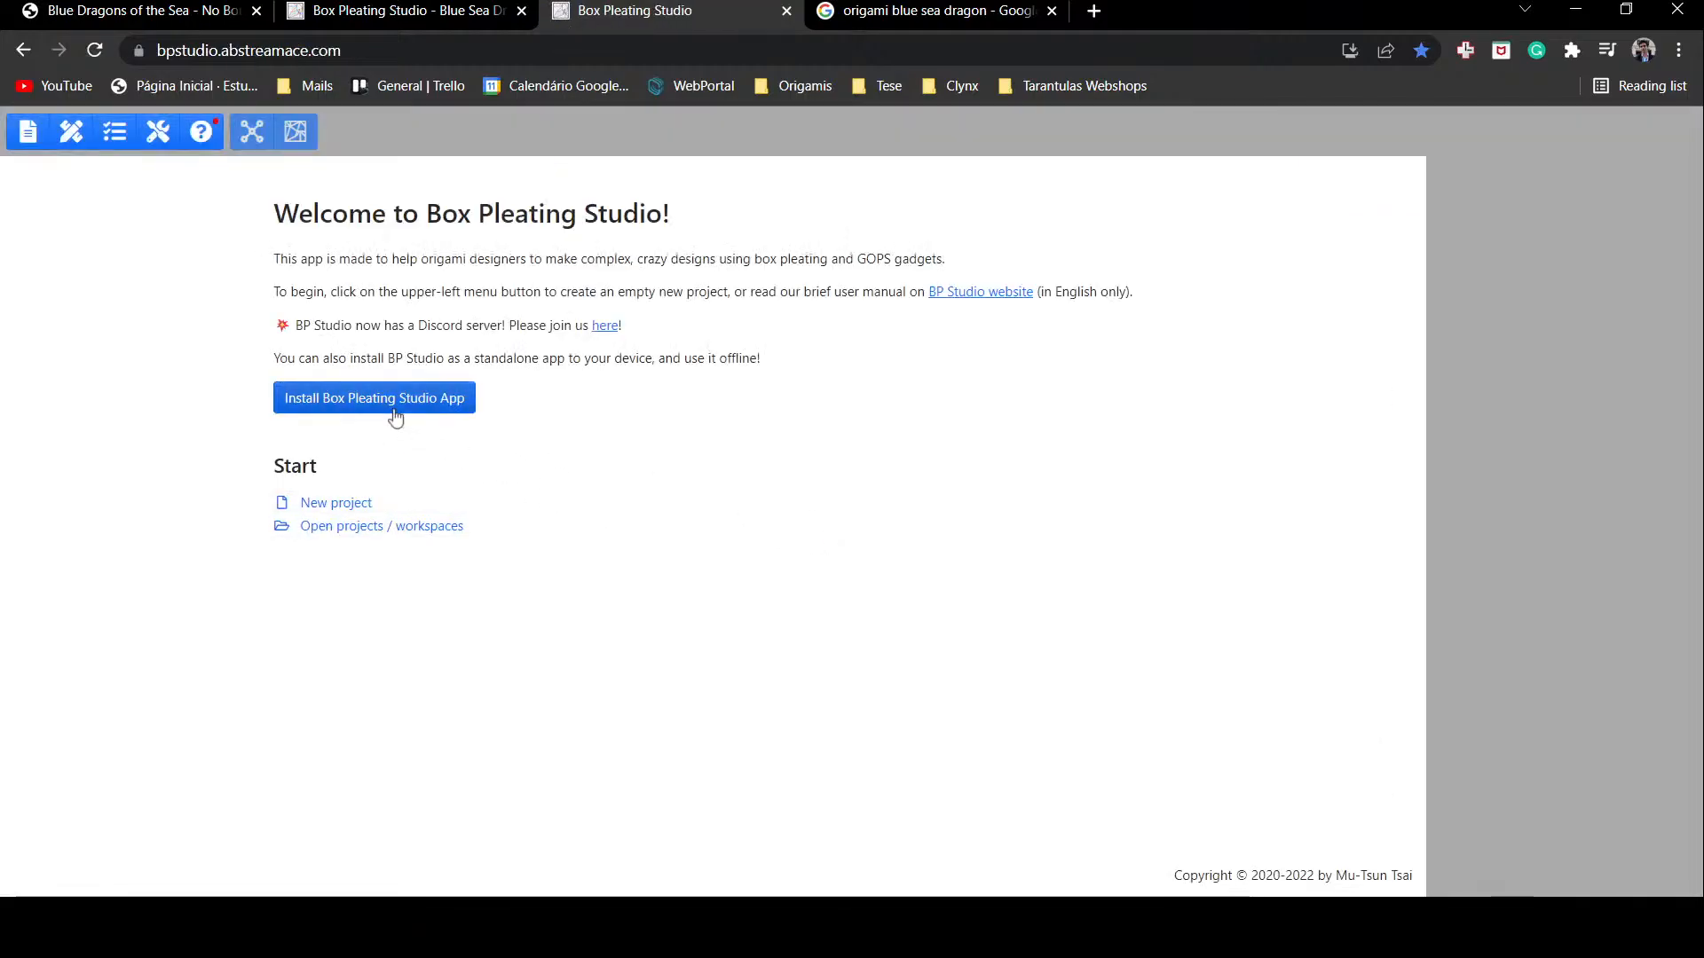
left_click(353, 504)
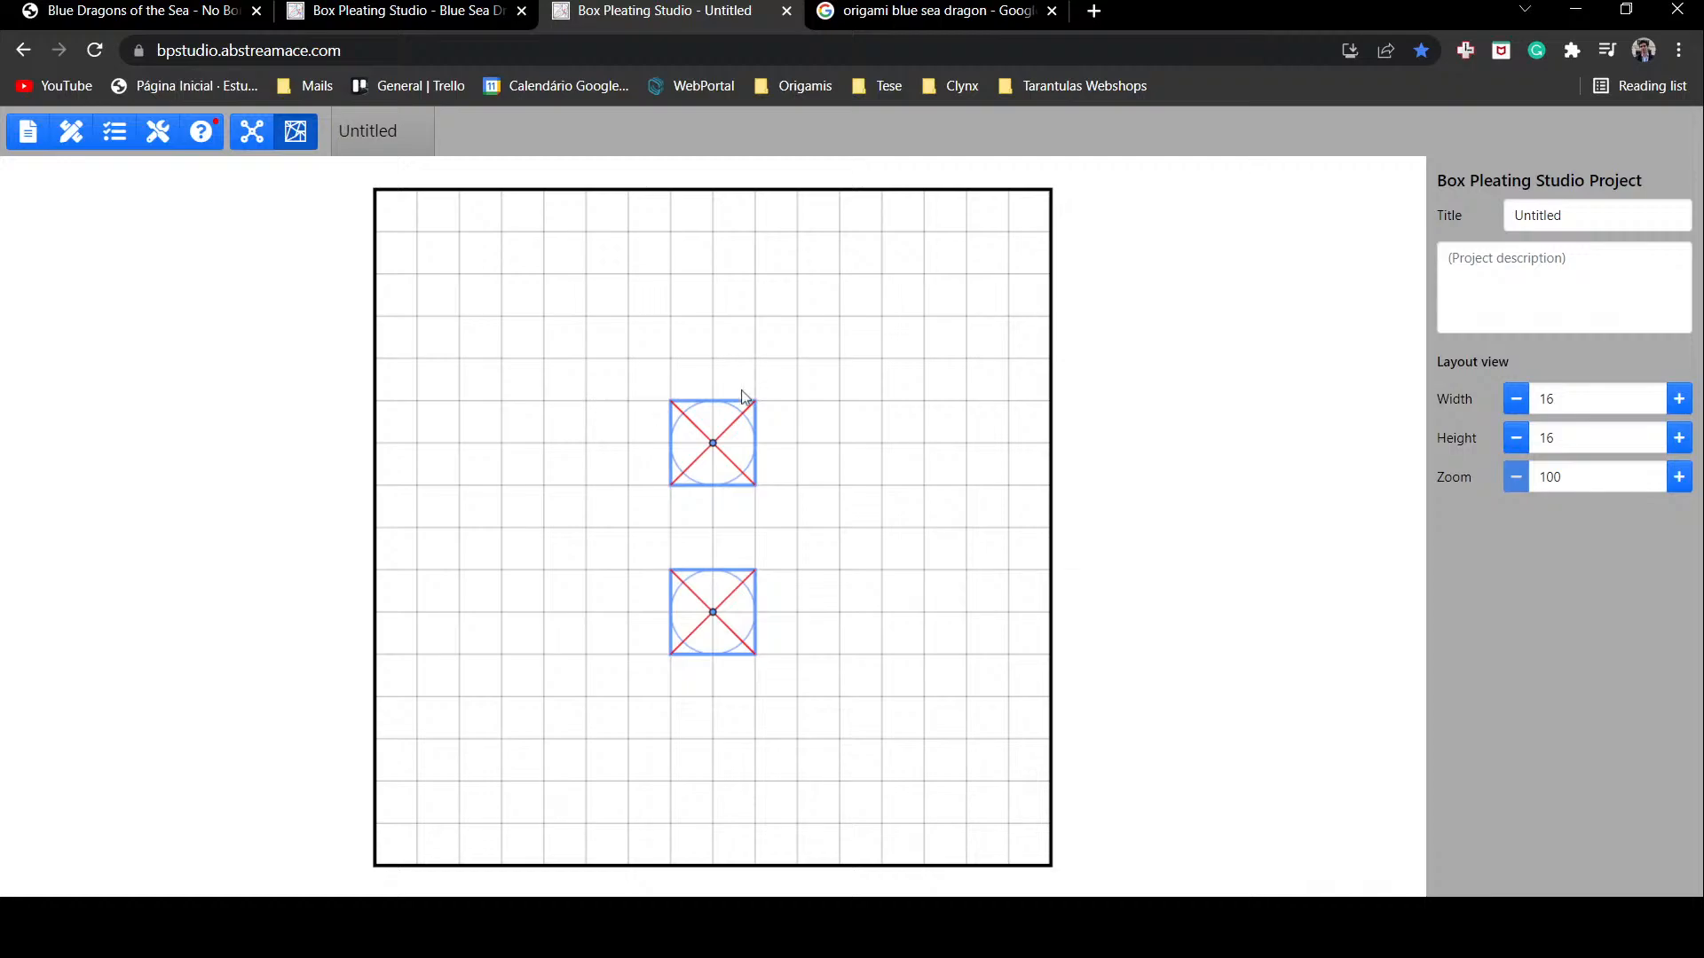
Step: Move the two flaps side by side above the centre of the layout so that their squares share an edge
left_click_drag(723, 447, 638, 404)
left_click_drag(714, 629, 760, 419)
mouse_move(646, 415)
left_mouse_down()
mouse_move(730, 417)
mouse_move(674, 424)
left_mouse_up()
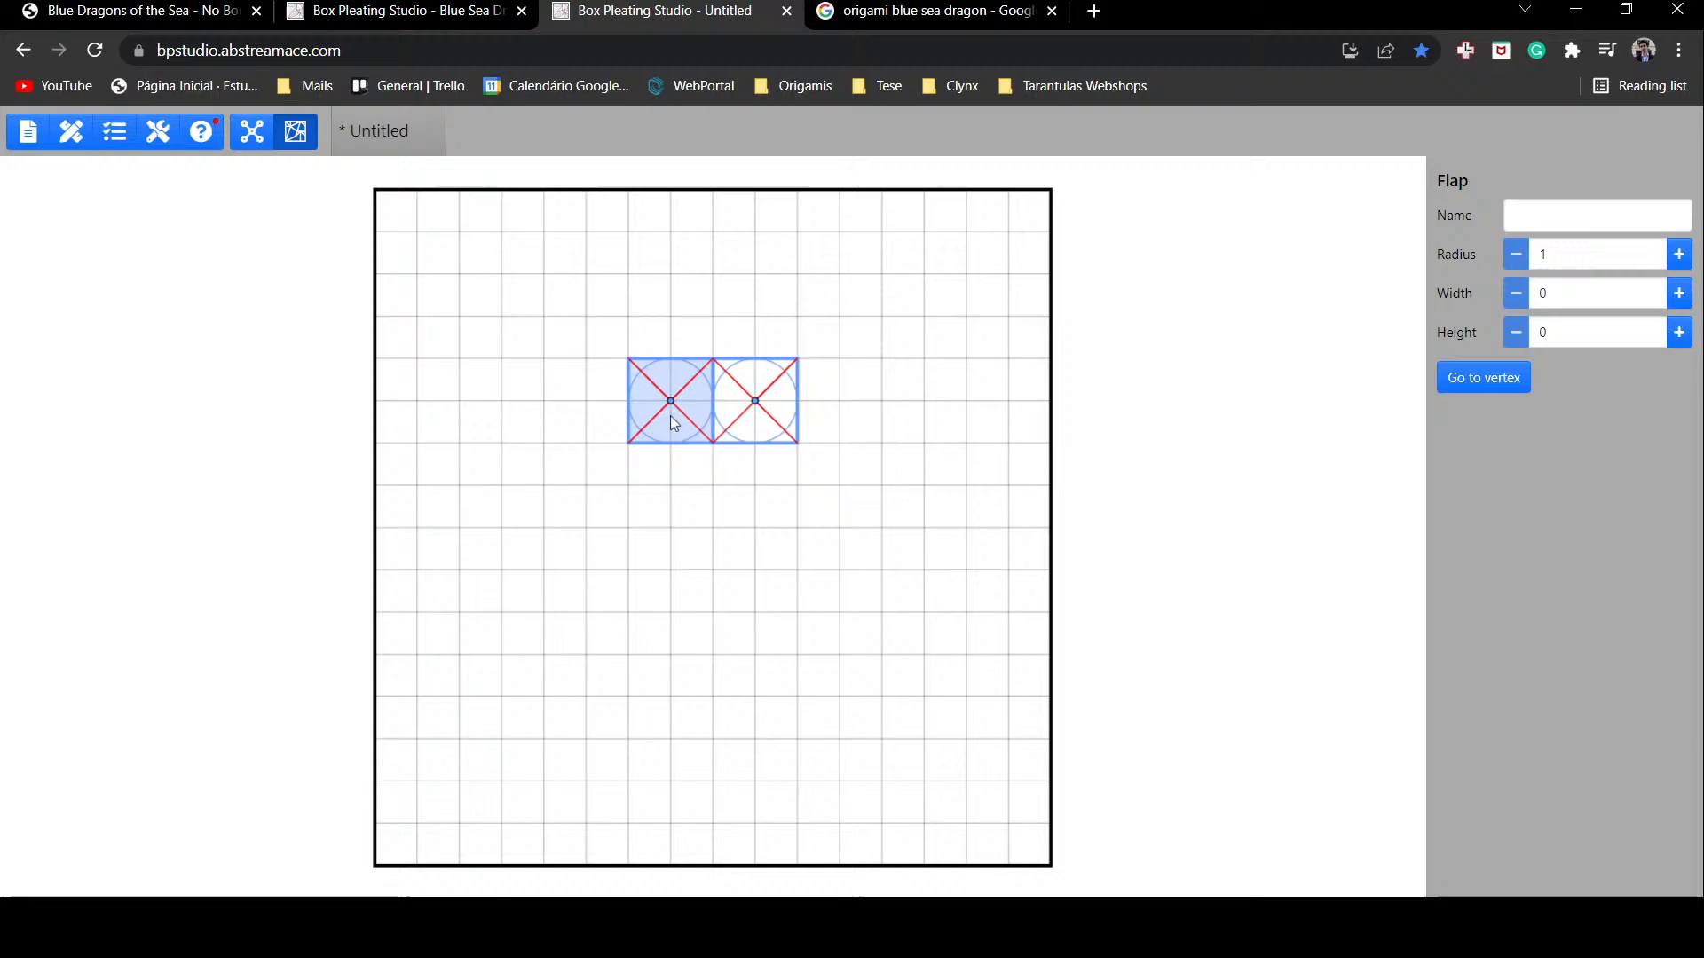
Step: Compare the layout with the tree structure, and spread the tree's two leaf vertices further apart above the central vertex
left_click(253, 141)
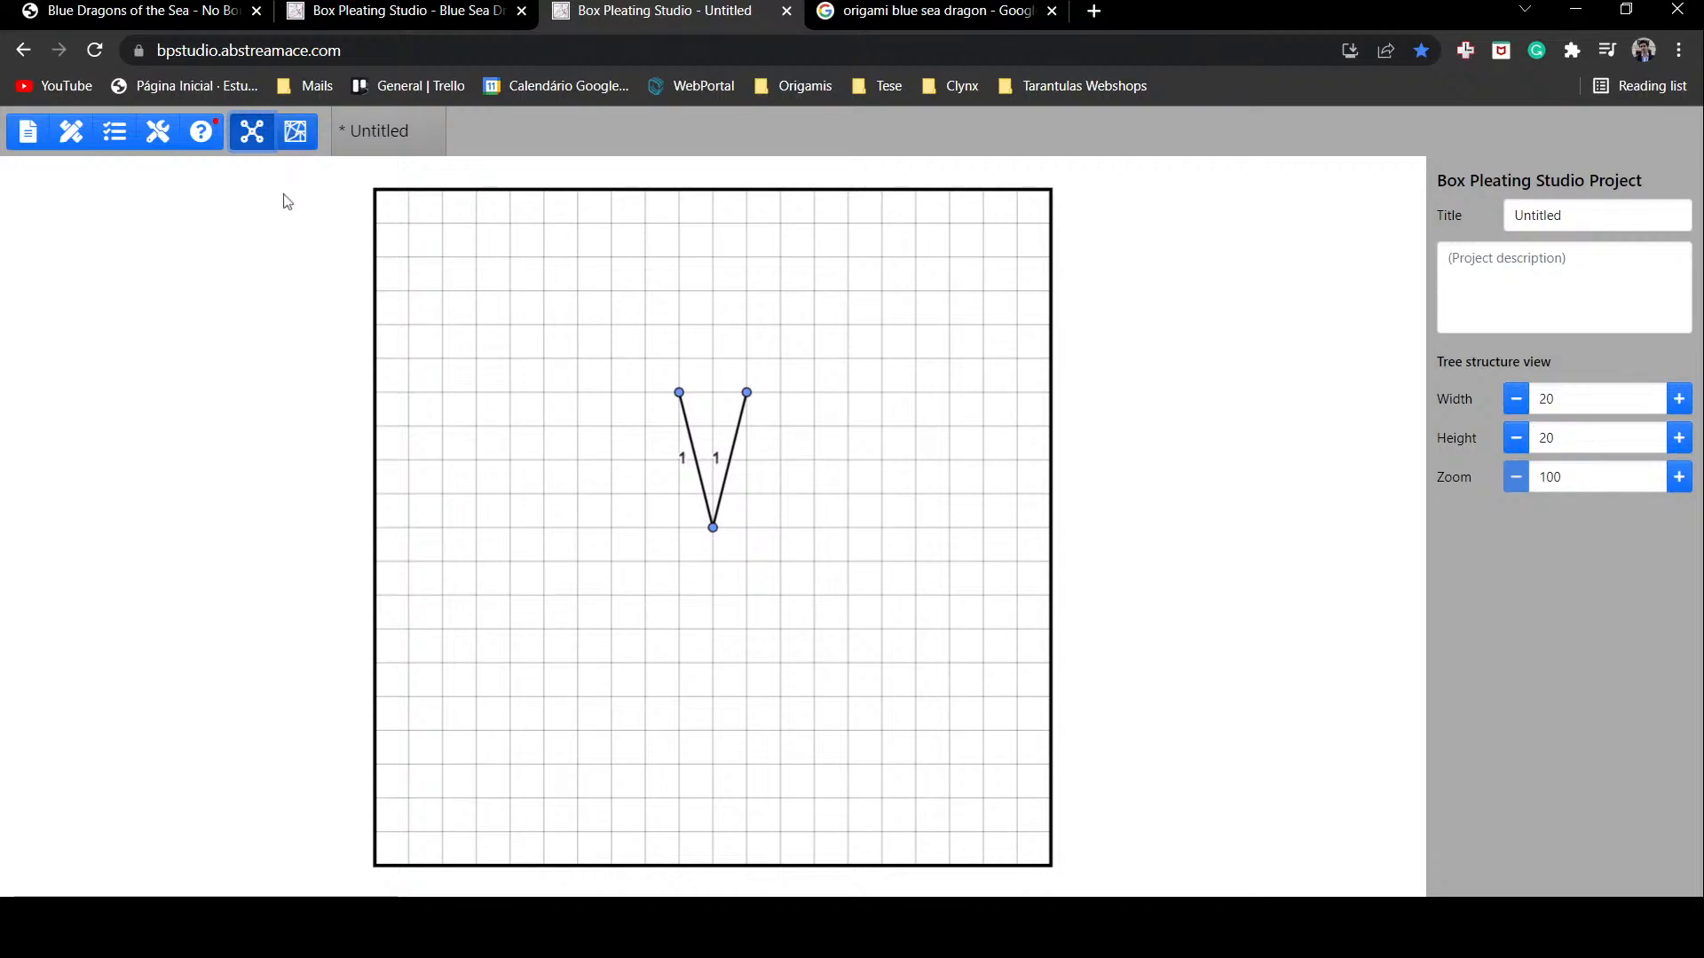
left_click(254, 141)
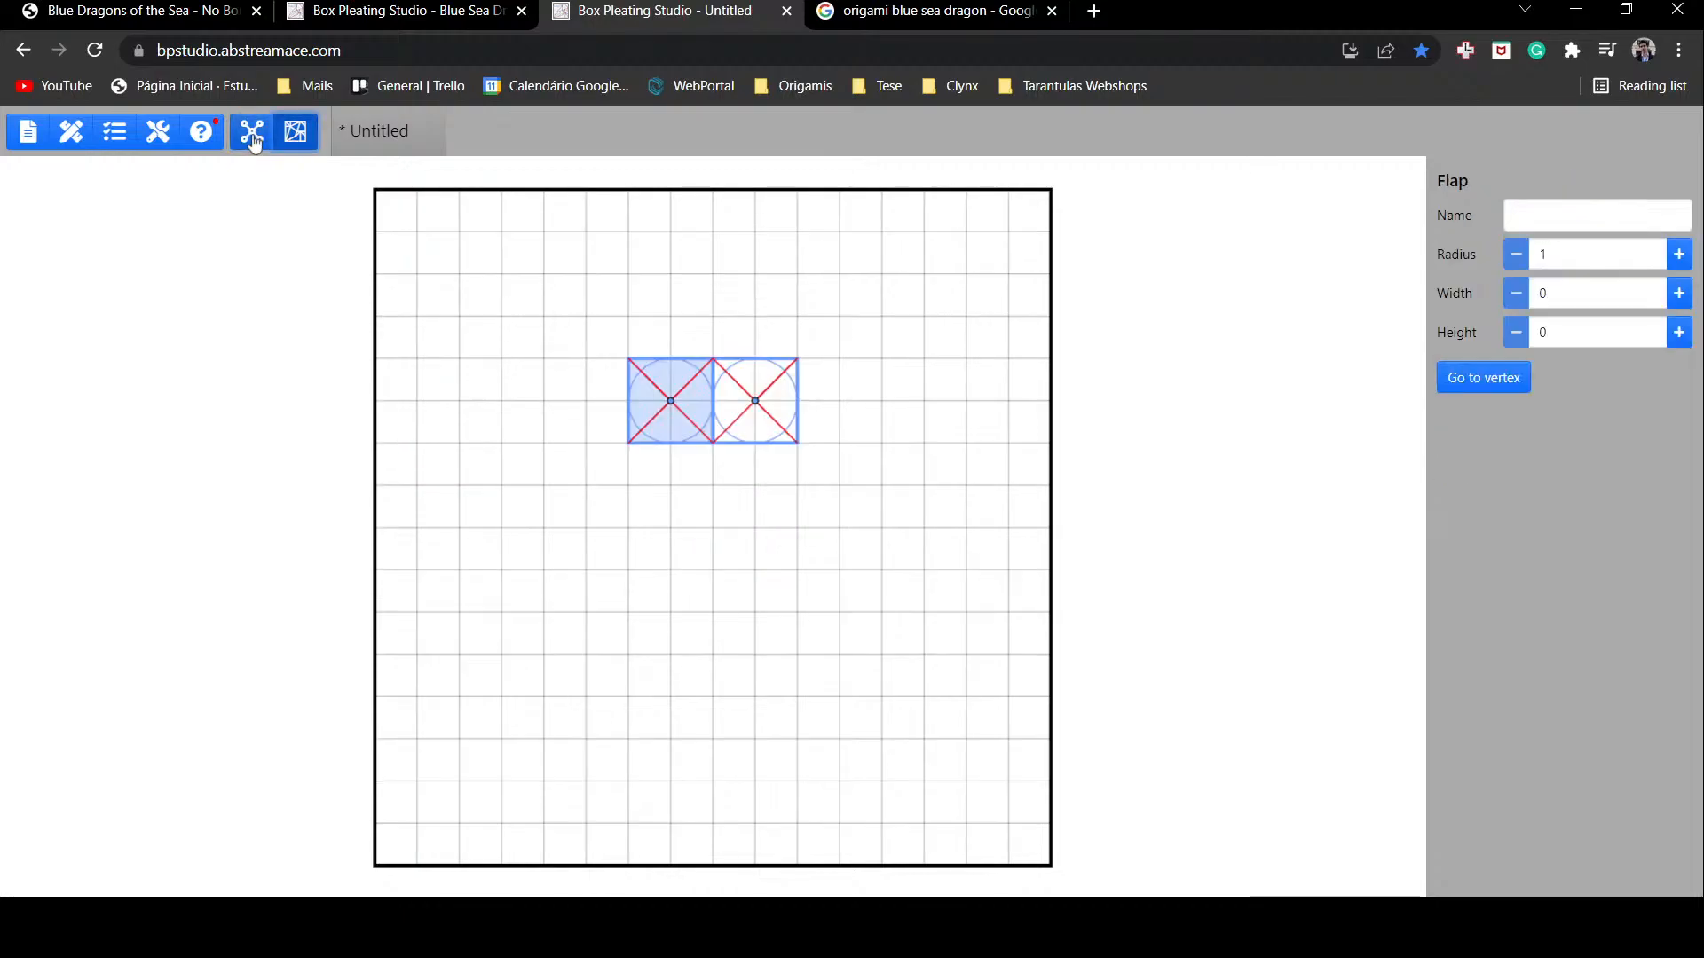
left_click(253, 138)
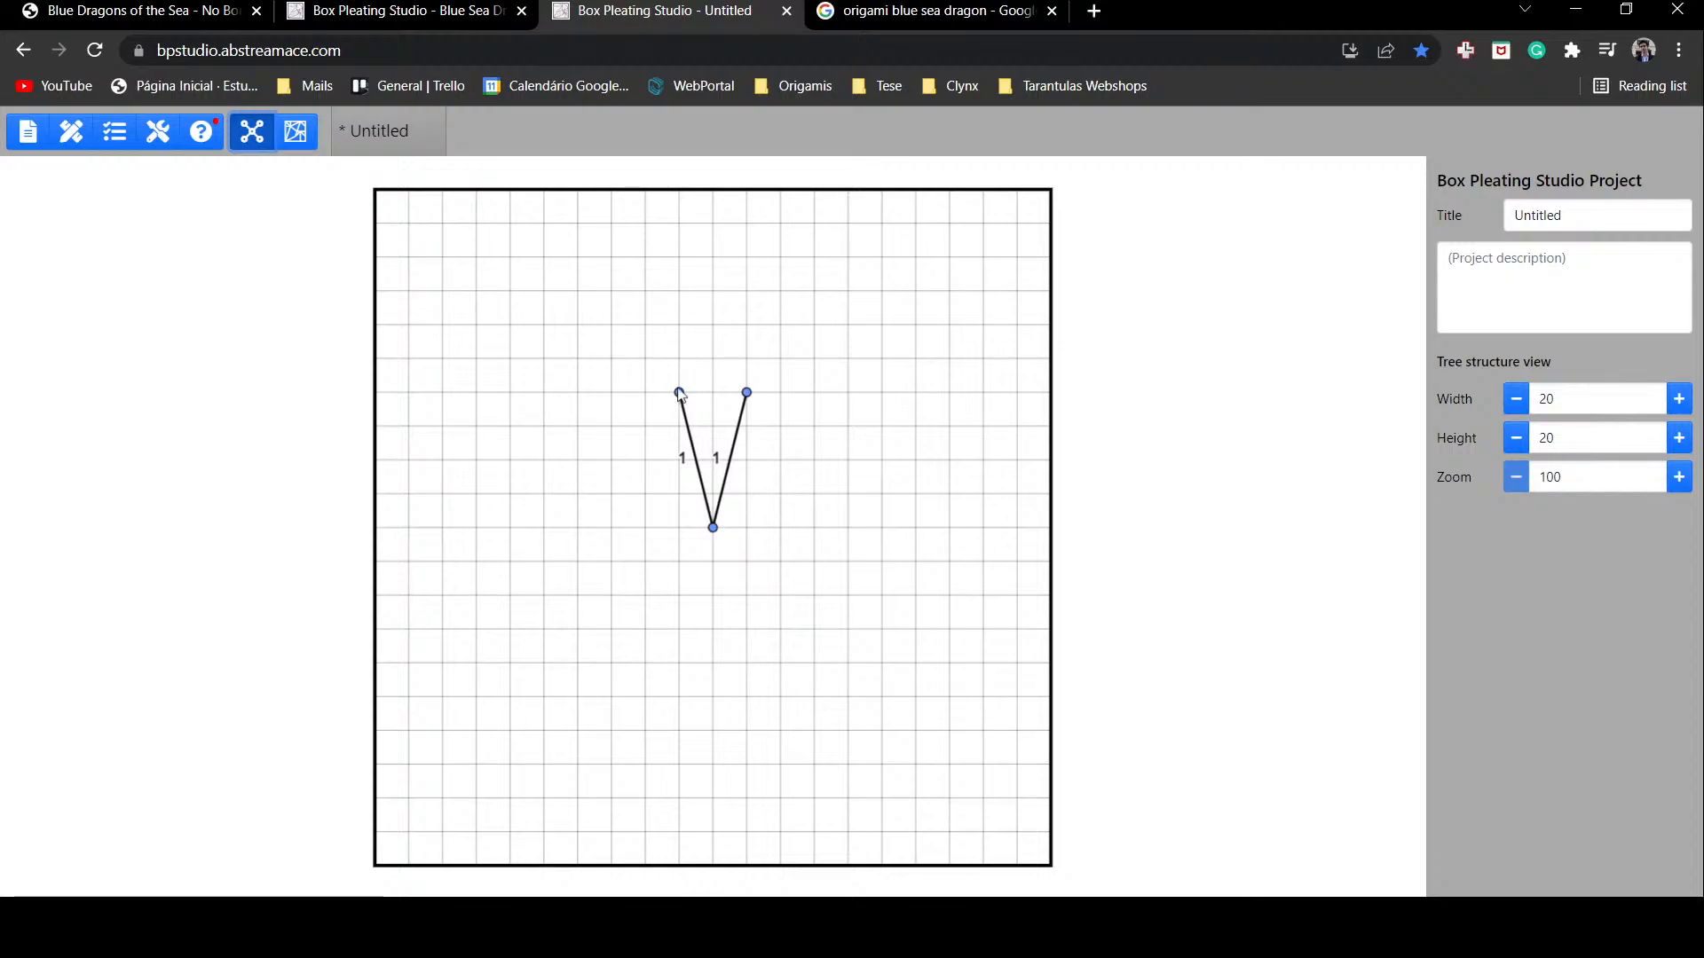
left_click_drag(680, 394, 585, 427)
mouse_move(747, 393)
left_mouse_down()
mouse_move(780, 426)
mouse_move(780, 460)
mouse_move(747, 369)
left_mouse_up()
Step: Add a leaf of length 1 to the central vertex and place its end below the vertex
left_click(713, 528)
left_click(1489, 277)
left_click_drag(748, 529, 799, 628)
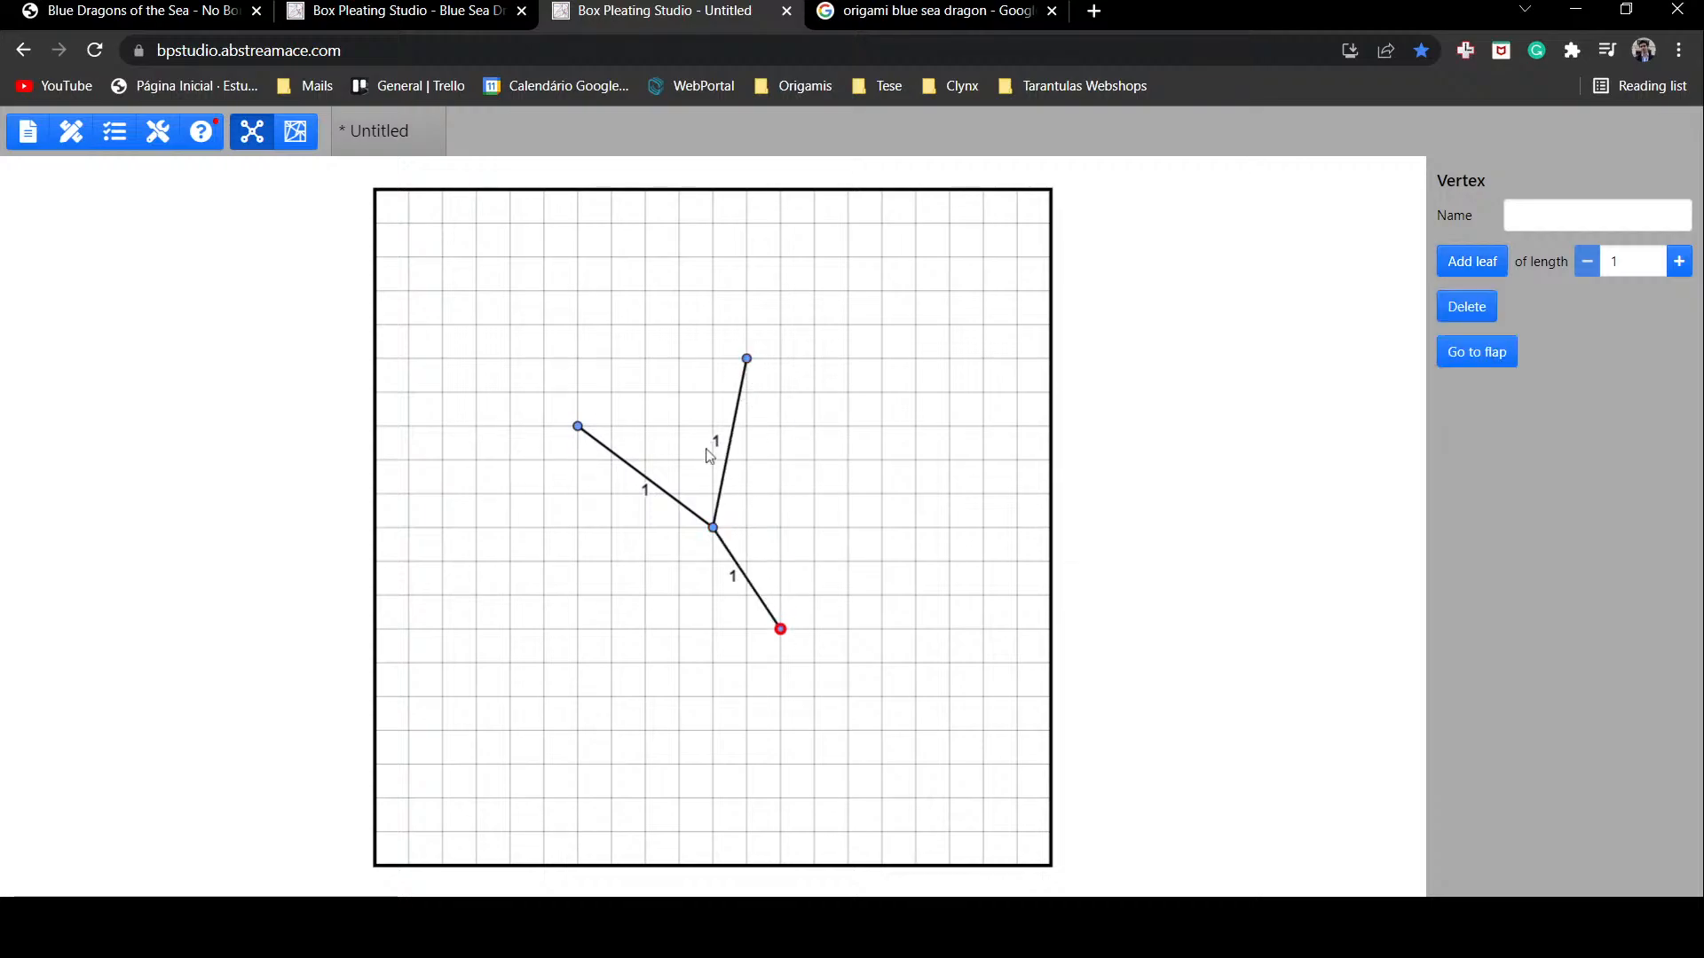
left_click(721, 529)
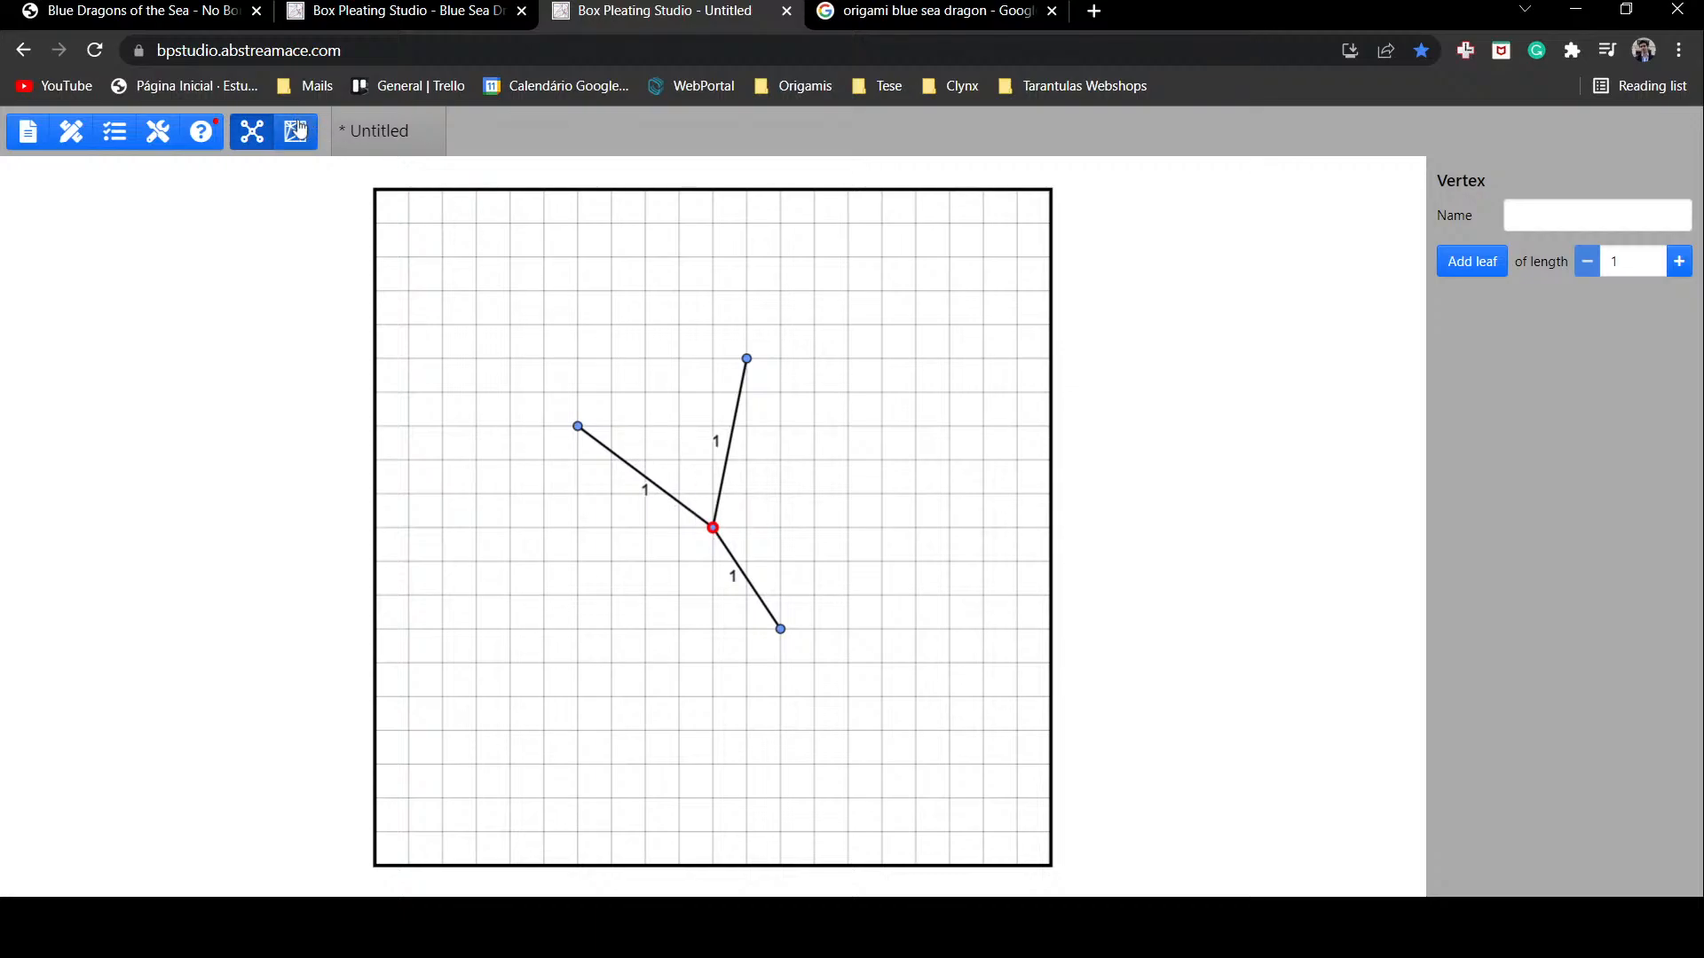
Step: Inspect the body edge and the r10 to r19 branch group in the Blue Sea Dragon tree, and compare them with the article's photo
left_click(390, 12)
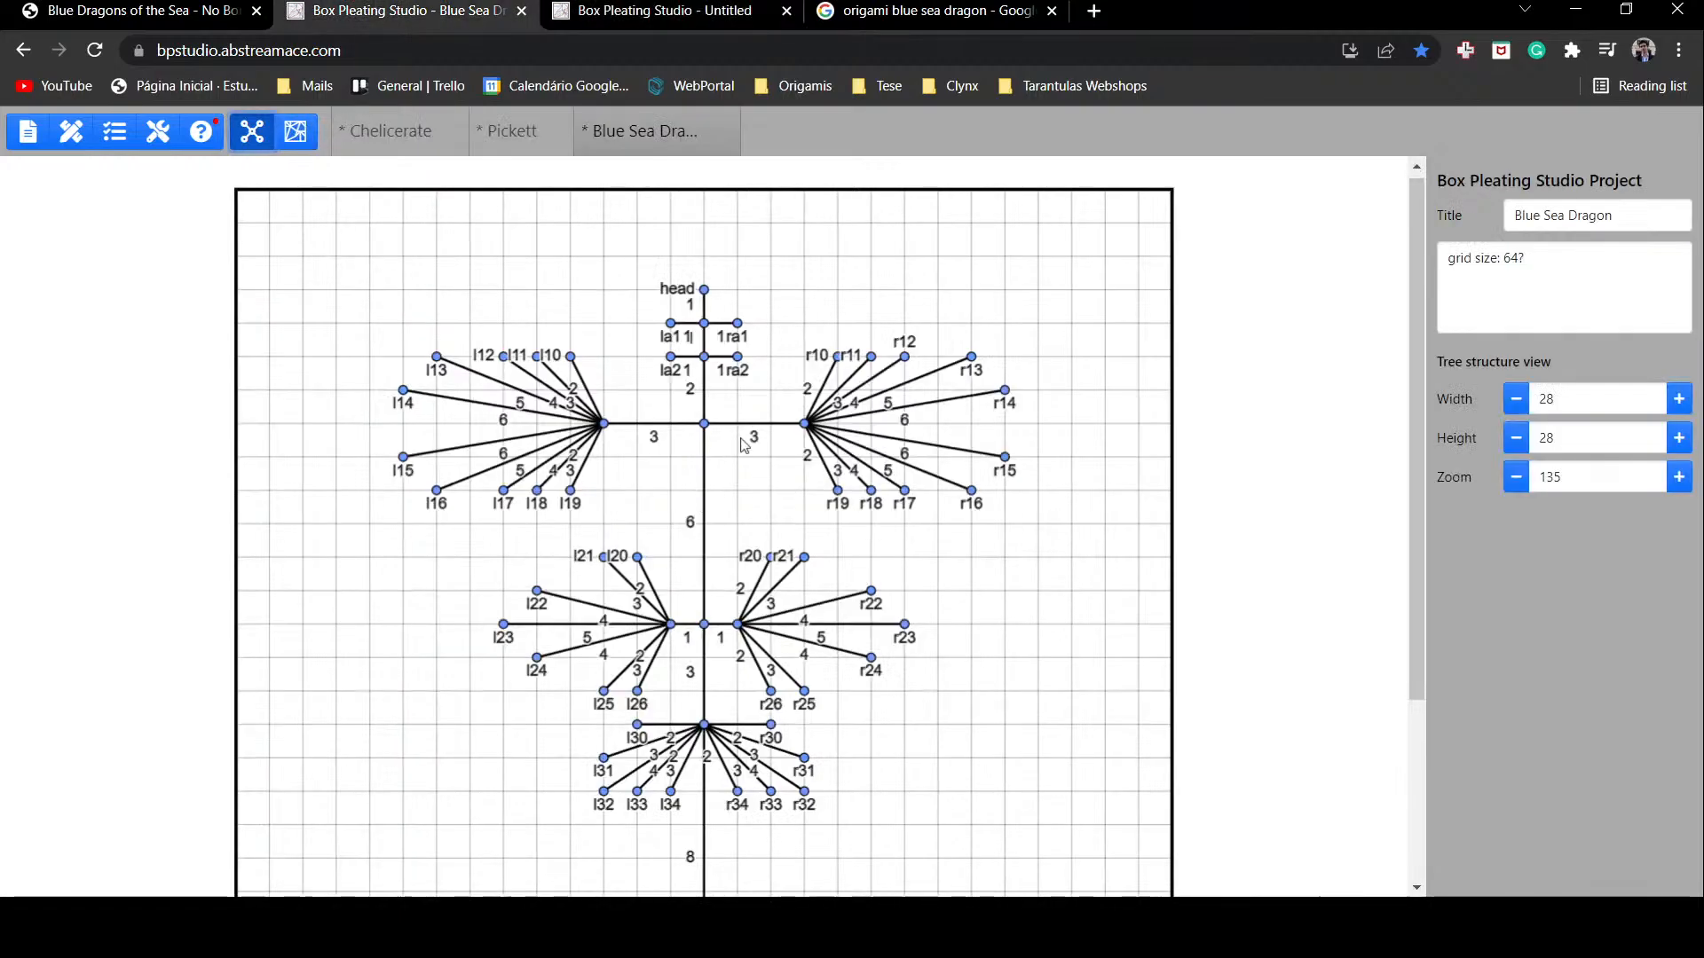
scroll(743, 444, "down", 1)
scroll(748, 445, "up", 1)
left_click(707, 495)
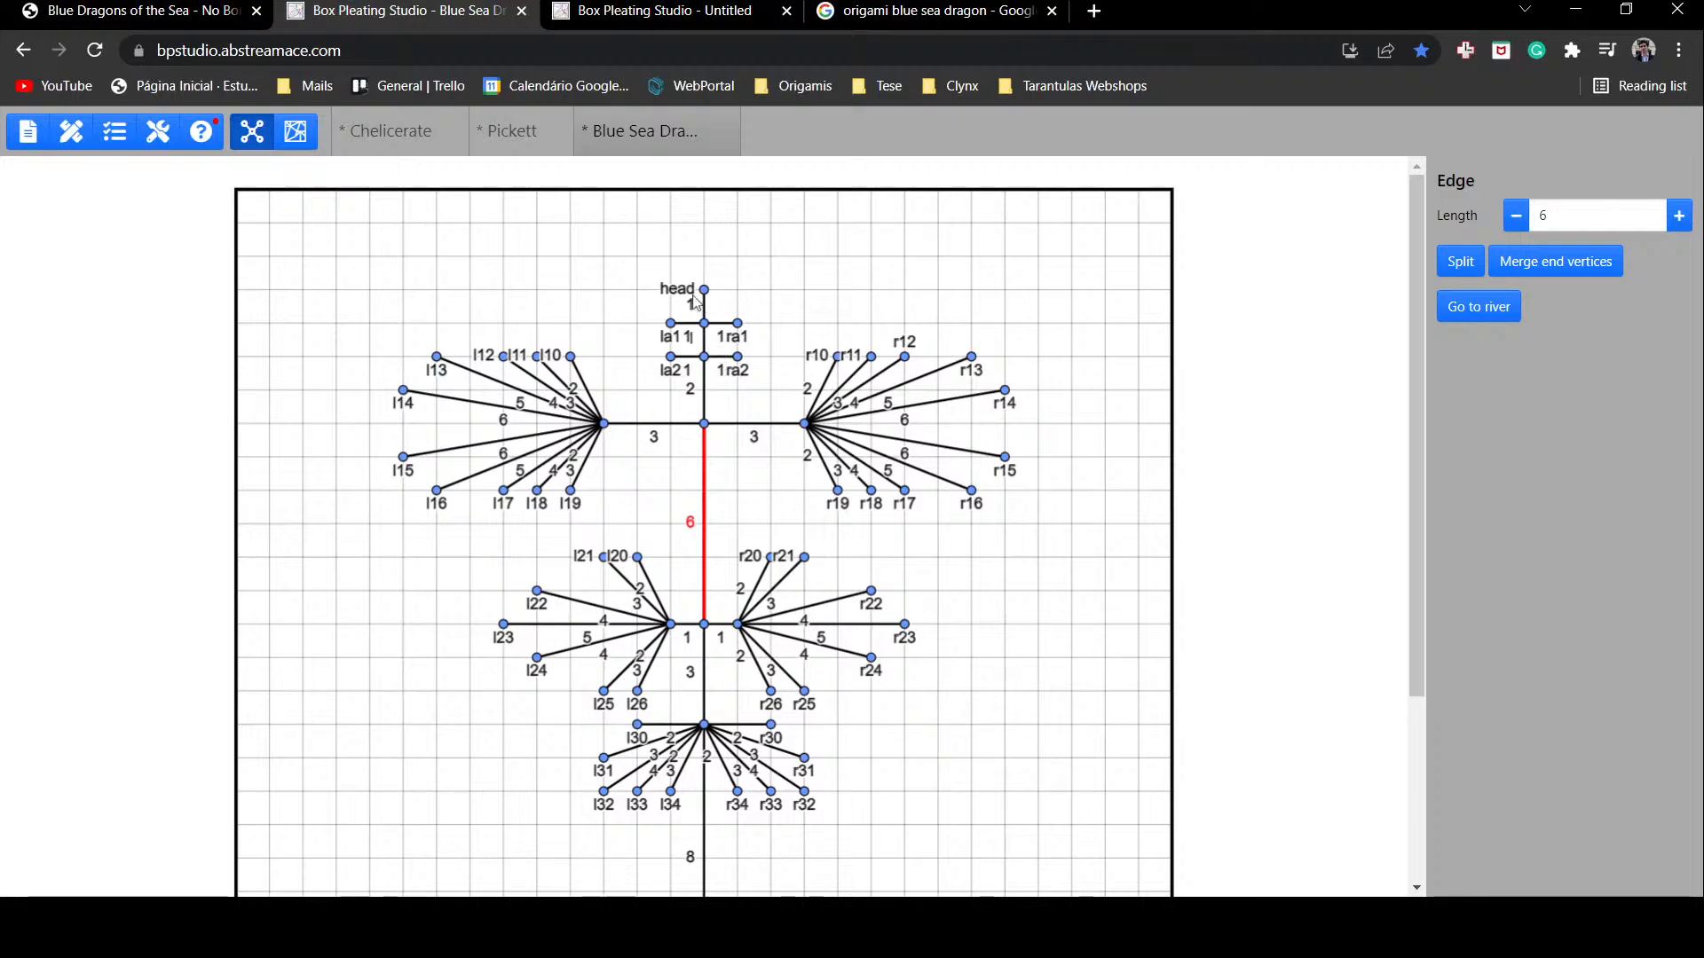
left_click_drag(668, 268, 1050, 523)
left_click(208, 12)
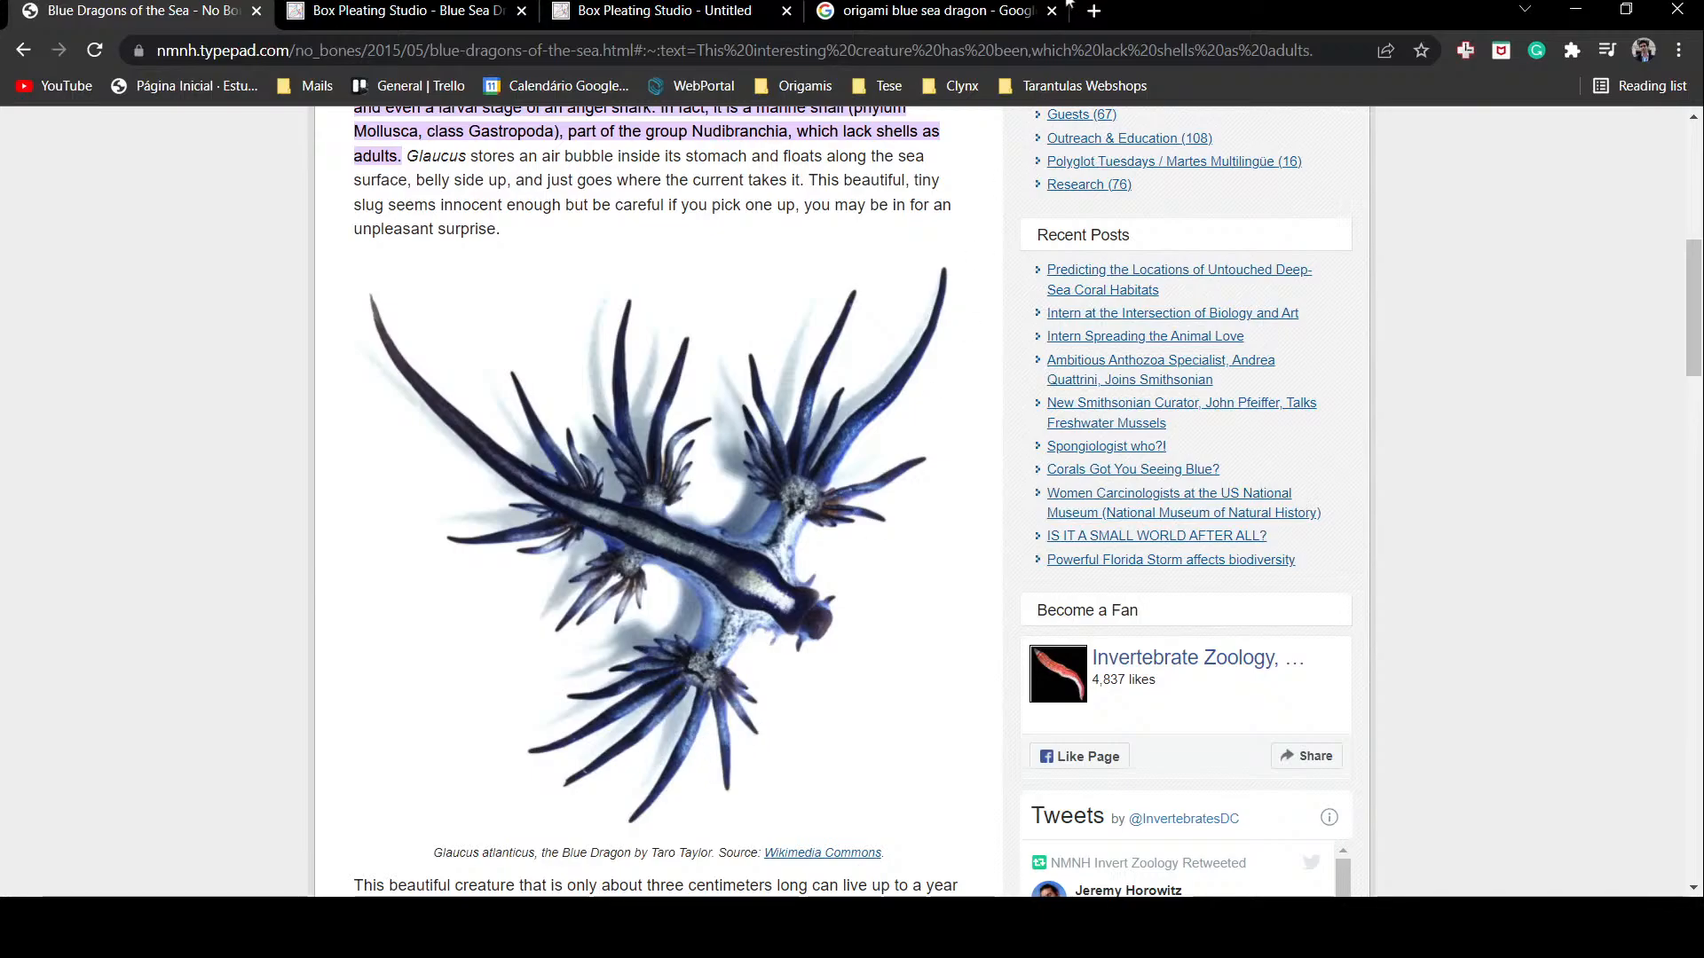
Step: Remove "origami" from the Google image query and search for "blue sea dragon"
left_click(996, 10)
scroll(710, 509, "up", 3)
left_click_drag(244, 140, 221, 142)
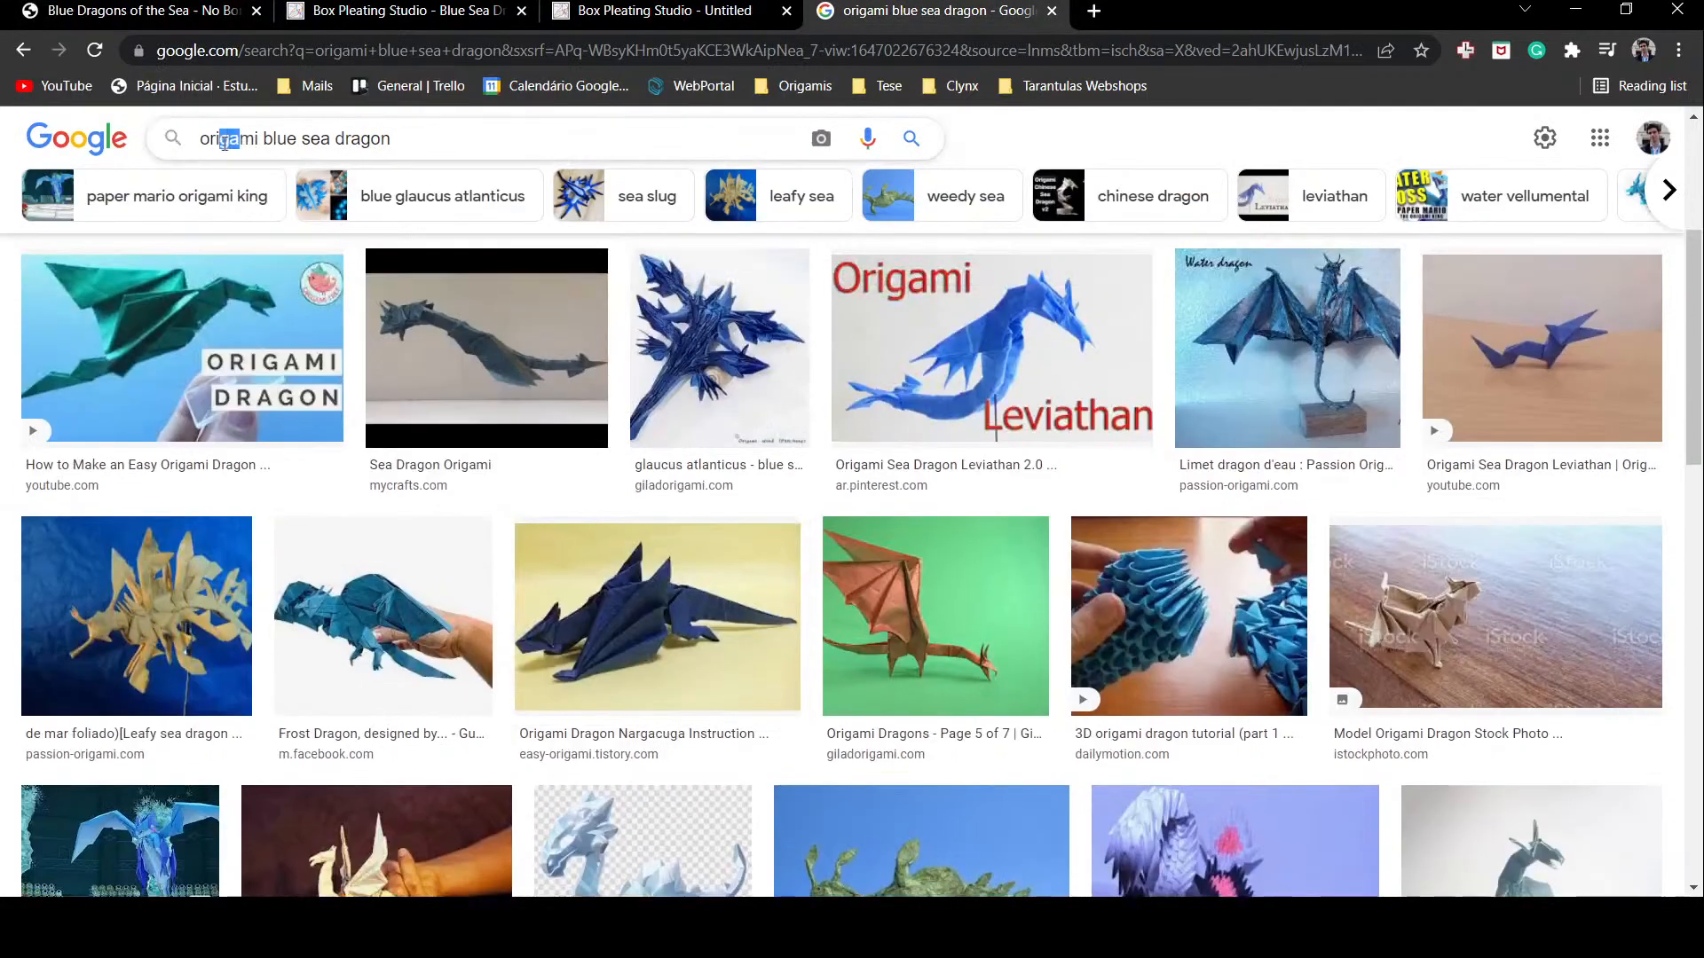
key("Delete")
key("Delete")
key("Delete")
key("Delete")
key("BackSpace")
key("BackSpace")
key("BackSpace")
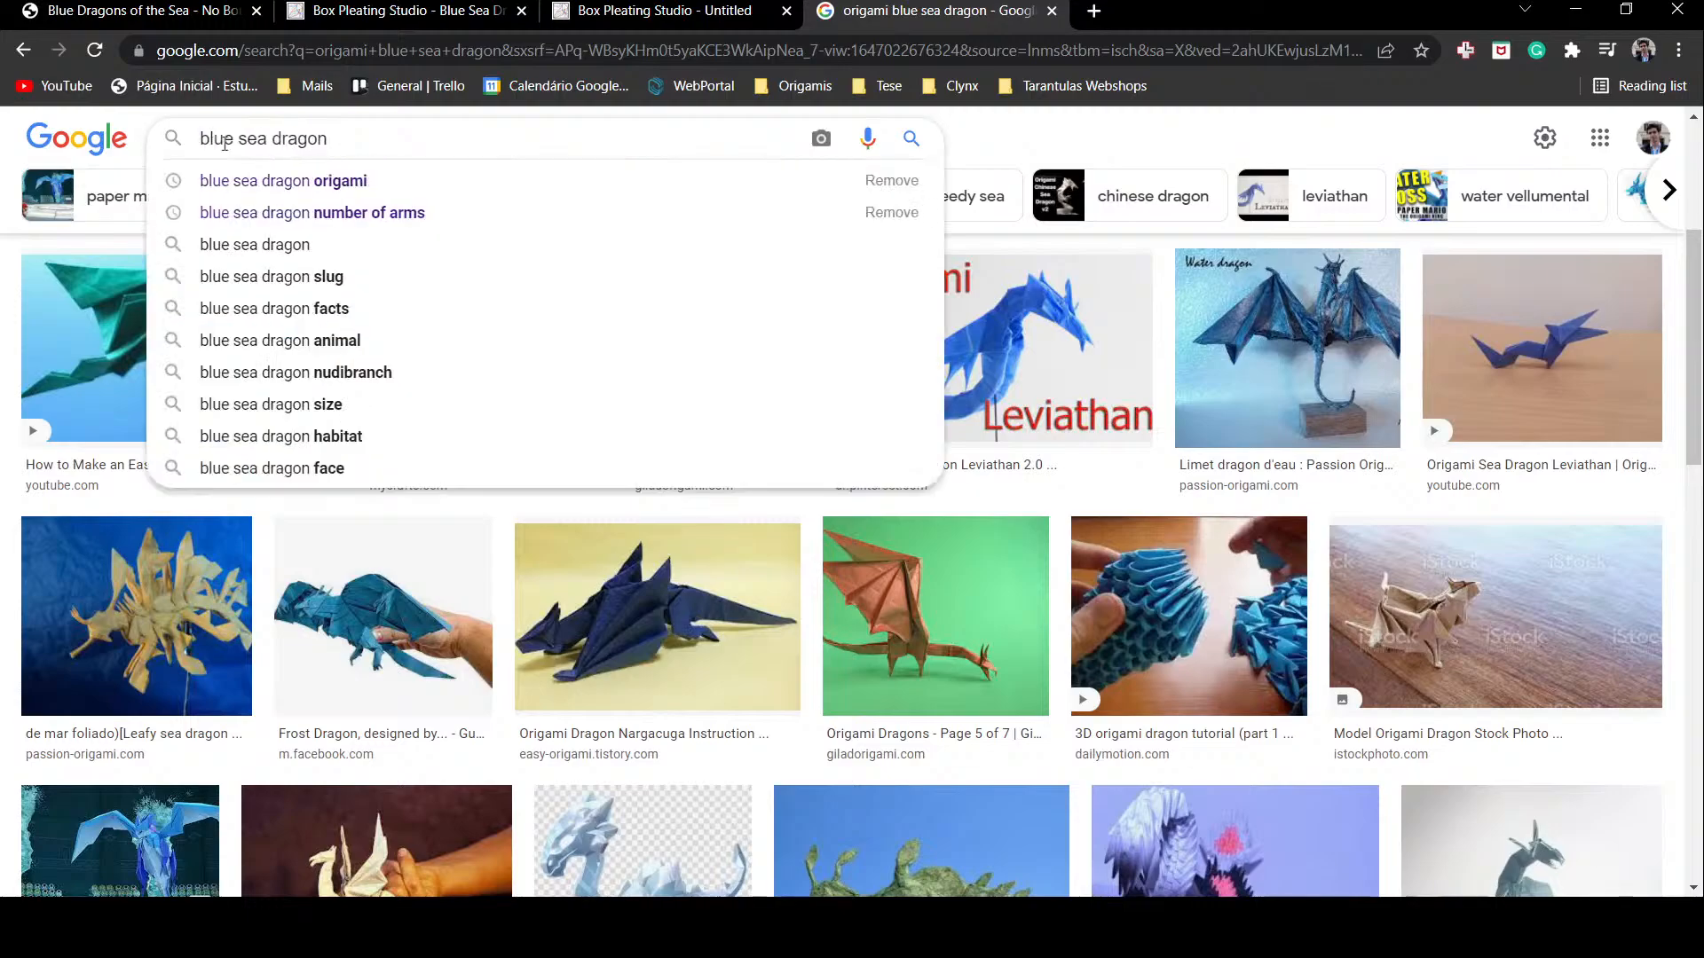
key("Return")
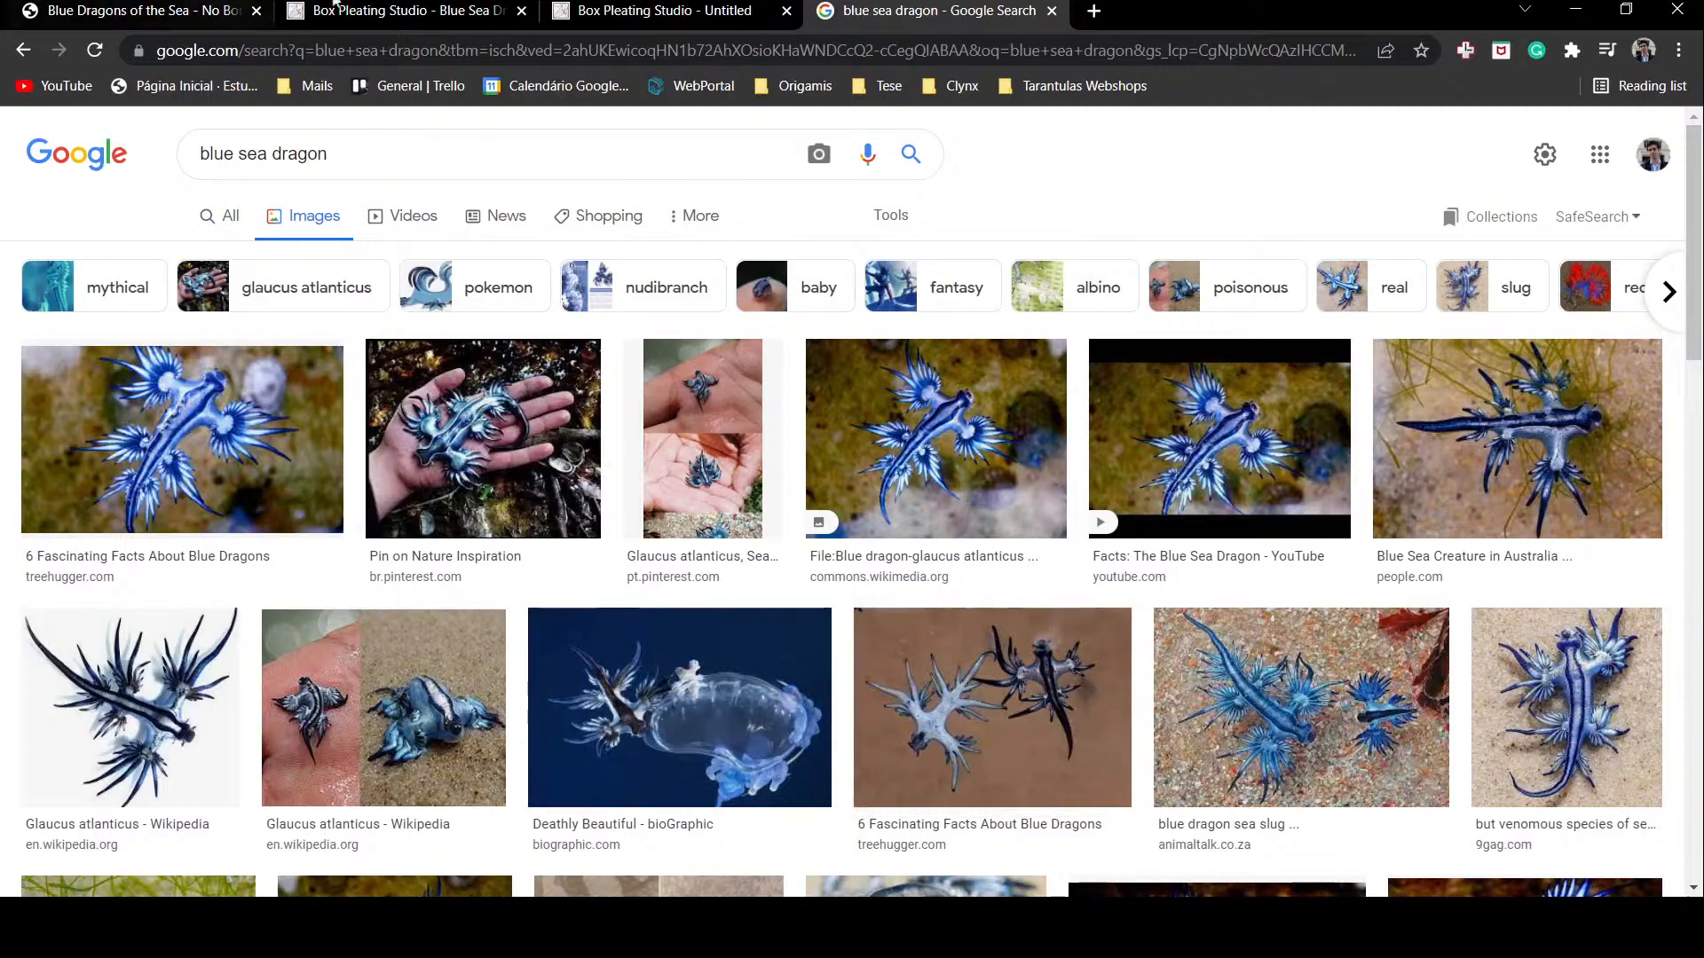
Step: Select each of the r-side branch groups of the Blue Sea Dragon tree in turn, and check them against the article's photo
left_click(408, 11)
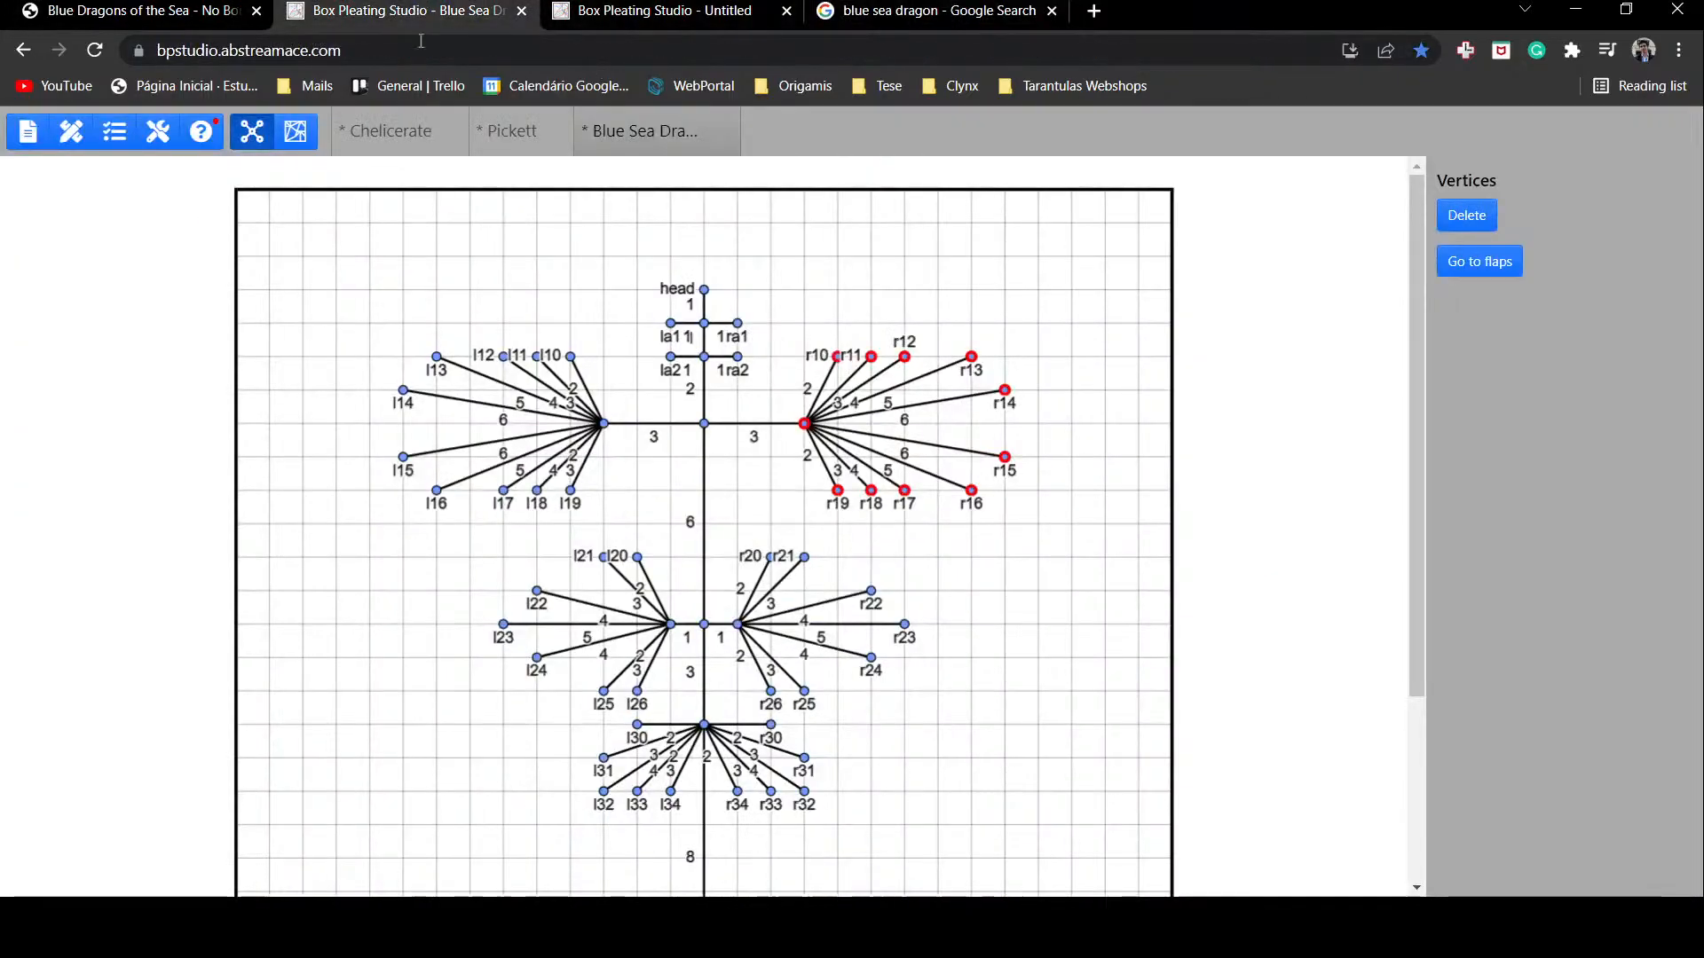
left_click(1001, 371)
left_click_drag(805, 341, 1063, 535)
left_click_drag(754, 535, 898, 723)
left_click_drag(732, 710, 805, 834)
left_click(195, 11)
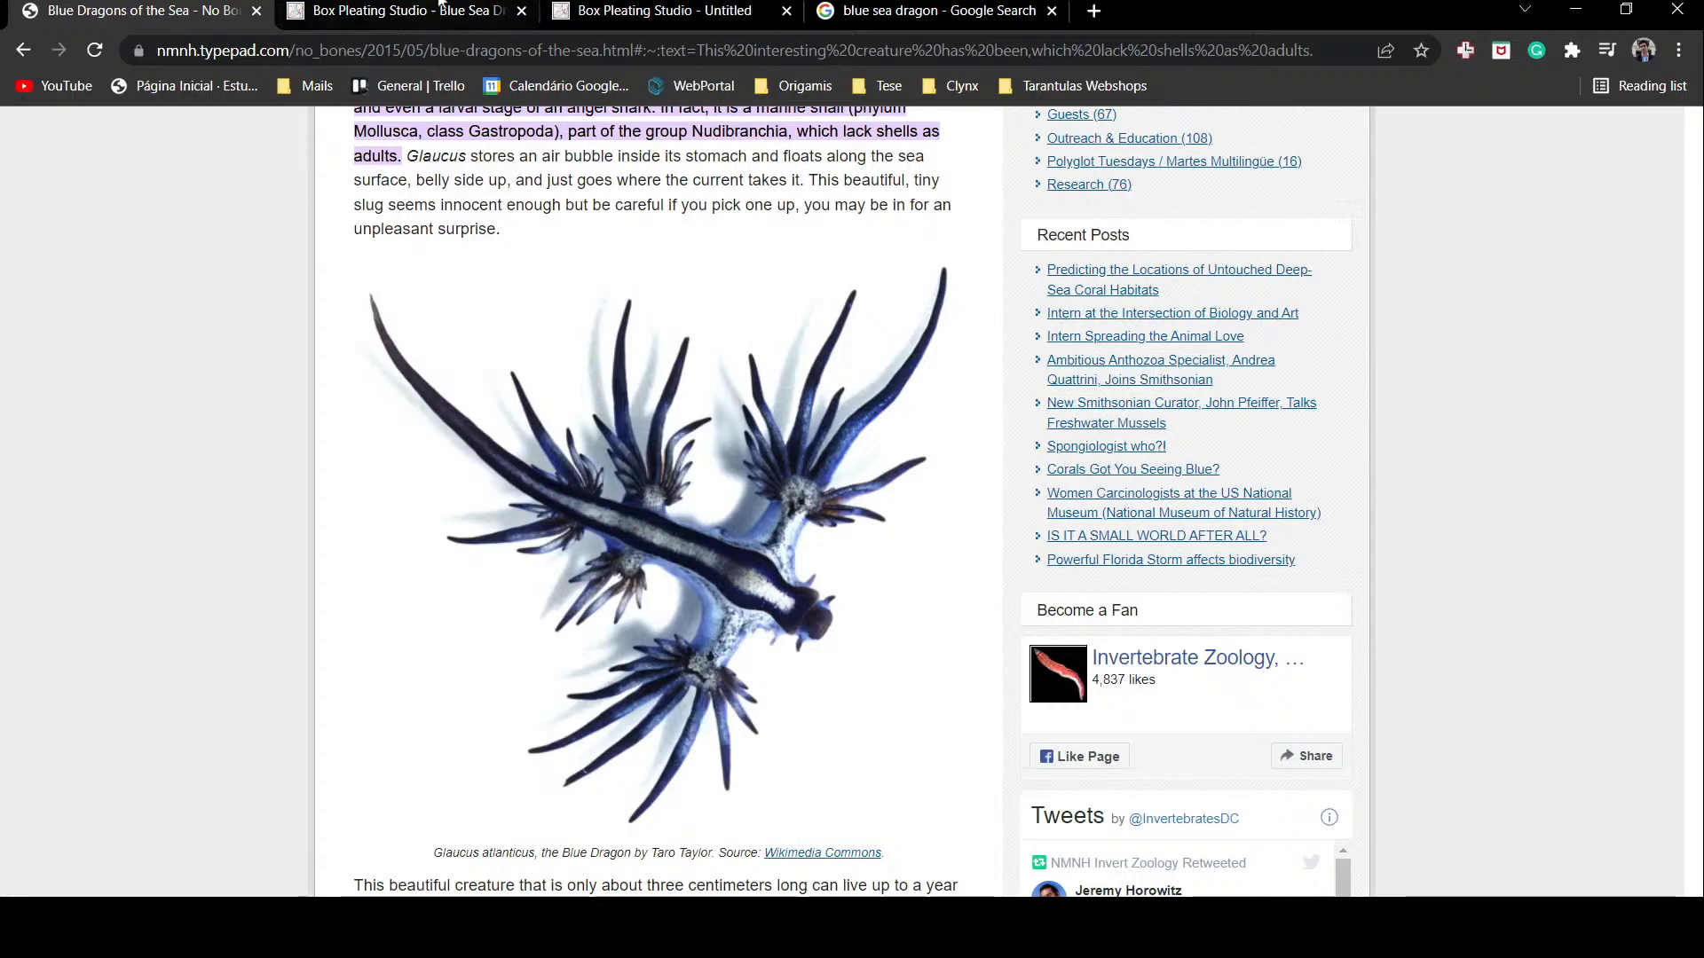
Step: Return to the image results for "origami blue sea dragon" and hide the browser's bookmarks bar
left_click(865, 9)
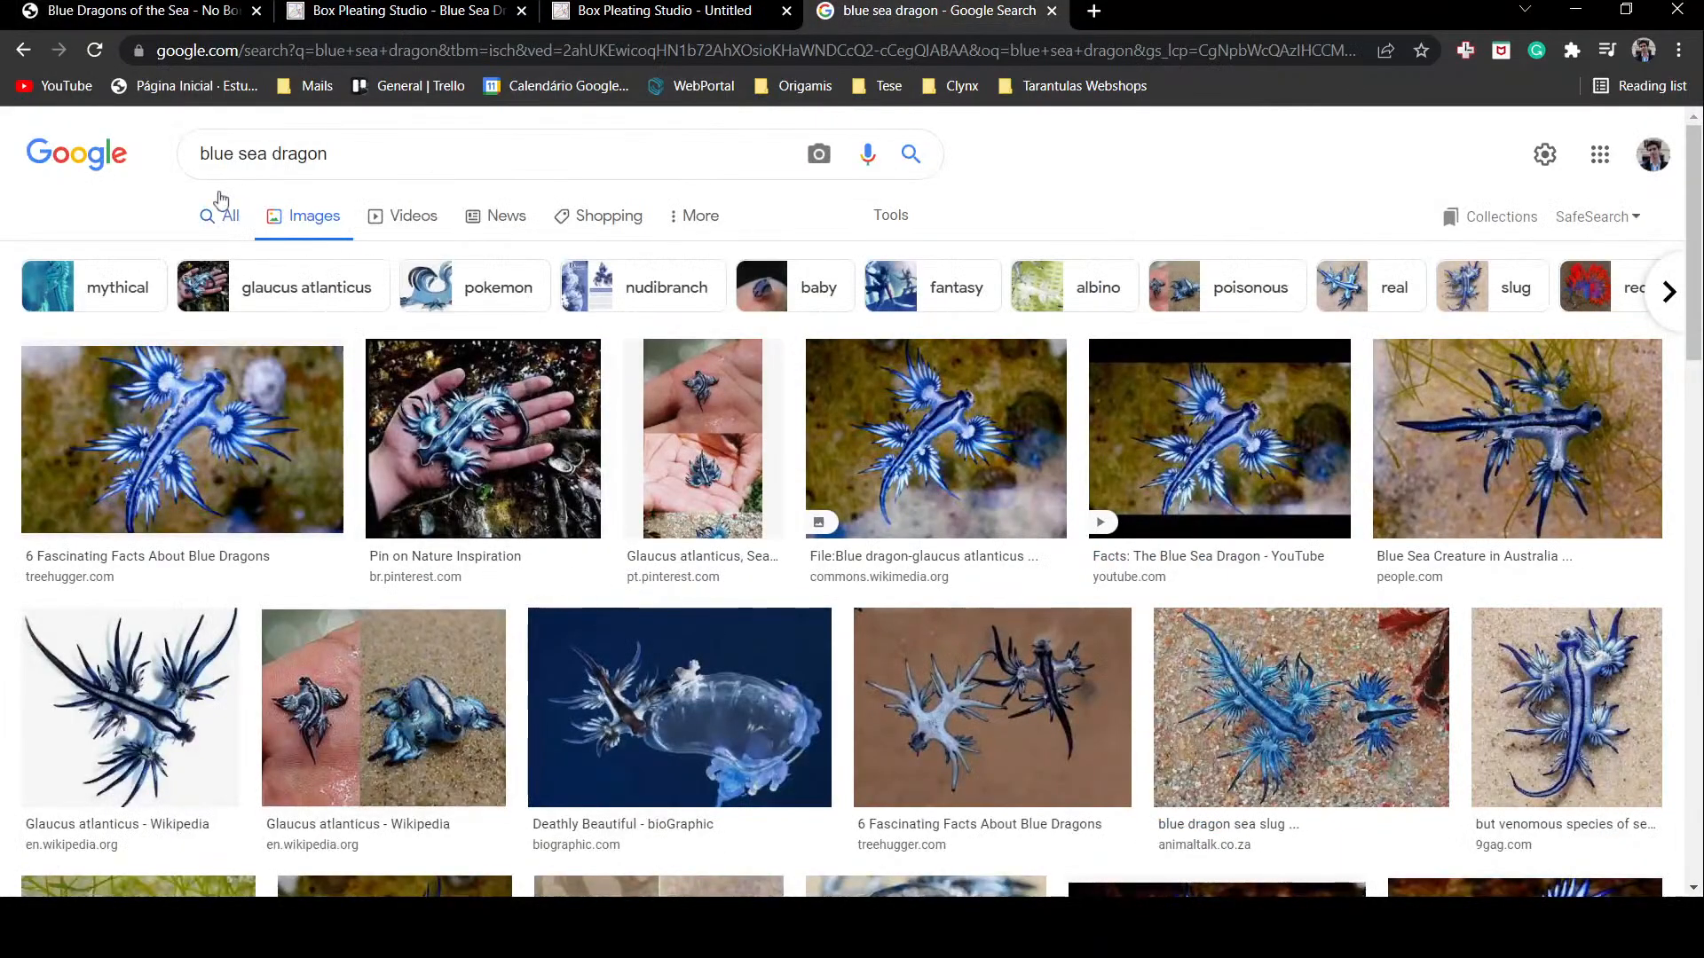
left_click(23, 49)
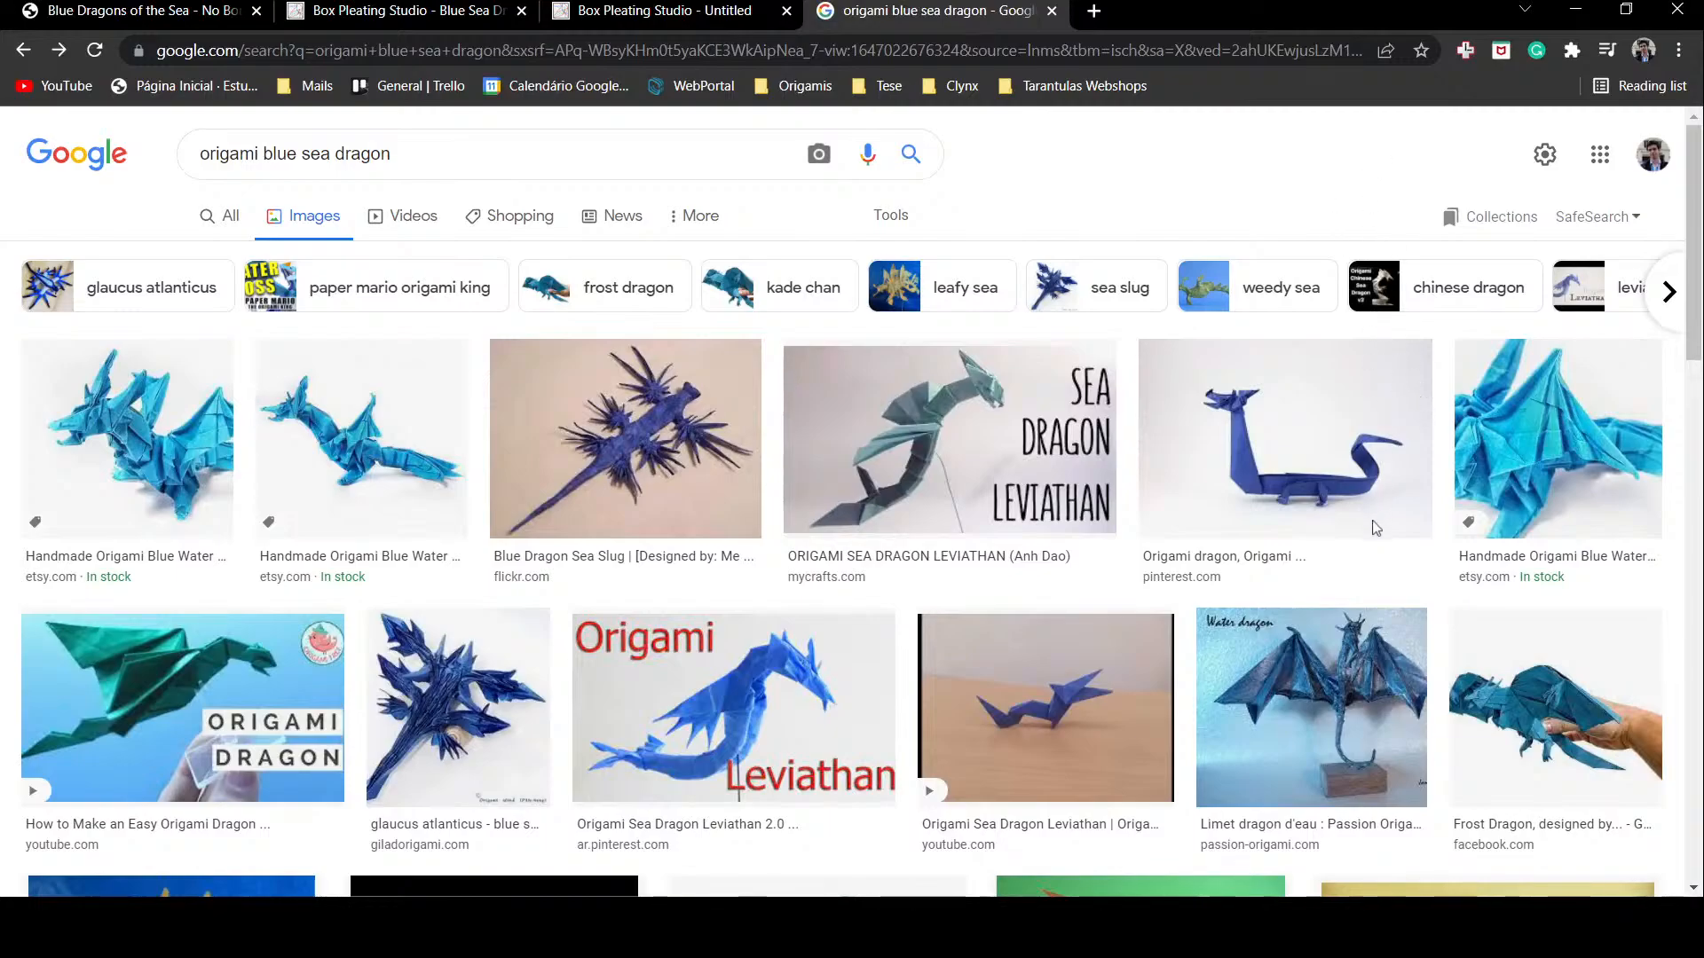
key("ctrl+shift+b")
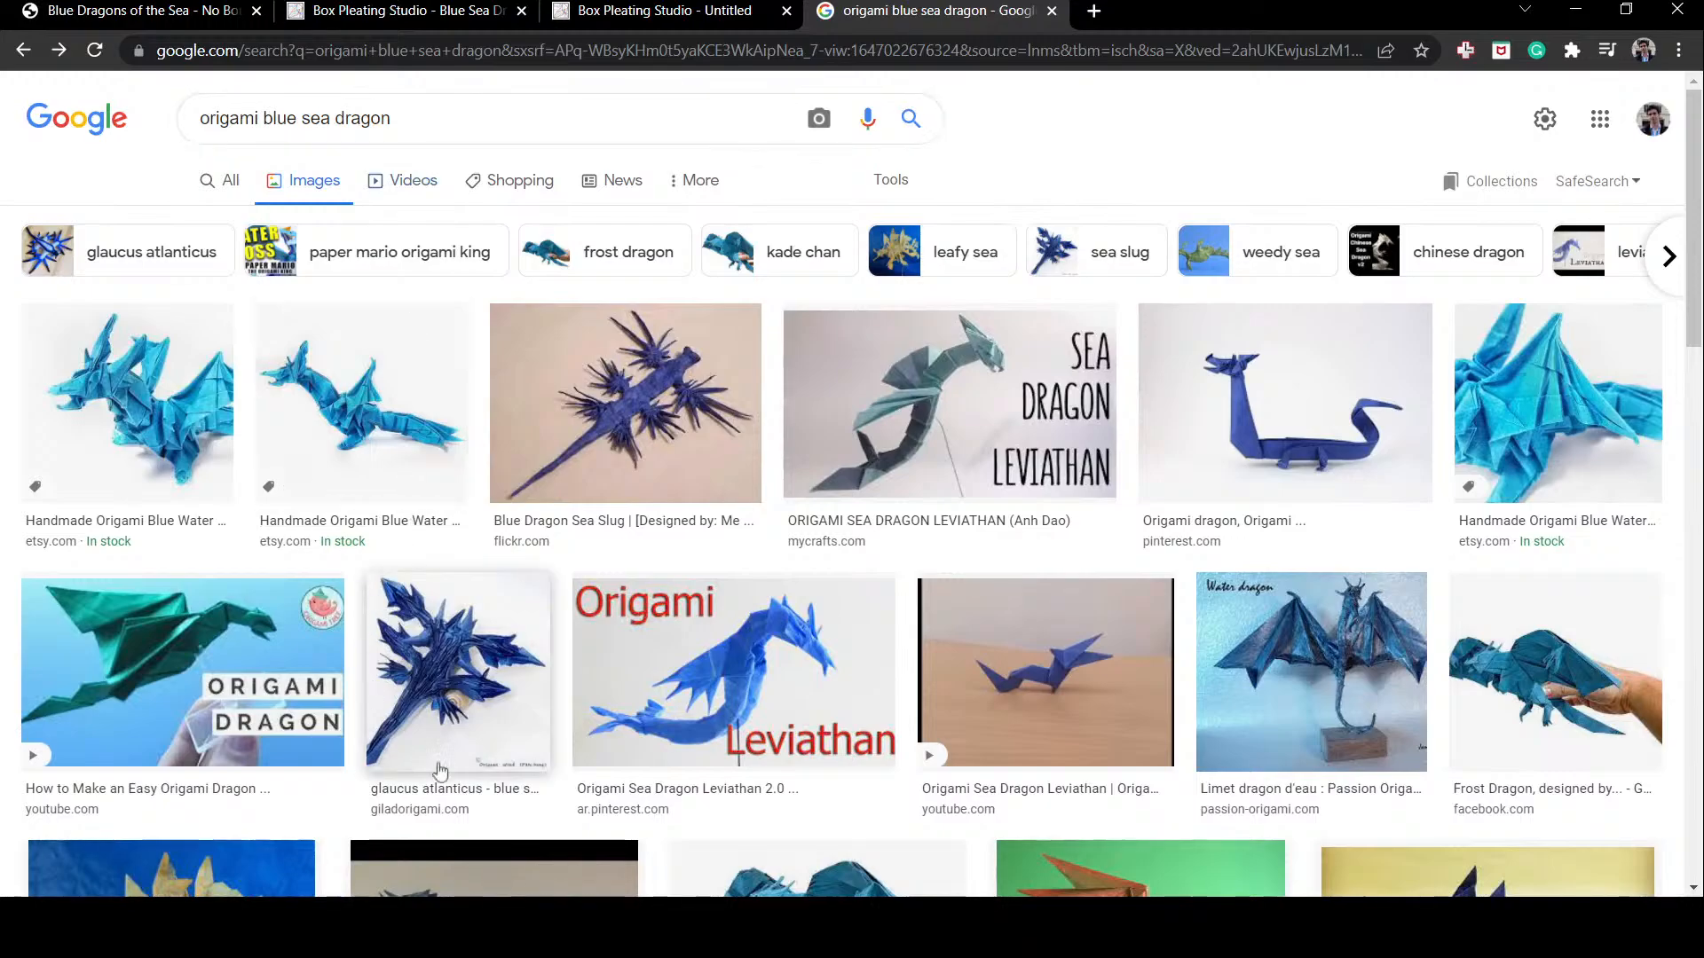
Step: Open the Flickr page of the Blue Dragon Sea Slug result and examine the origami photo and its description
left_click(615, 398)
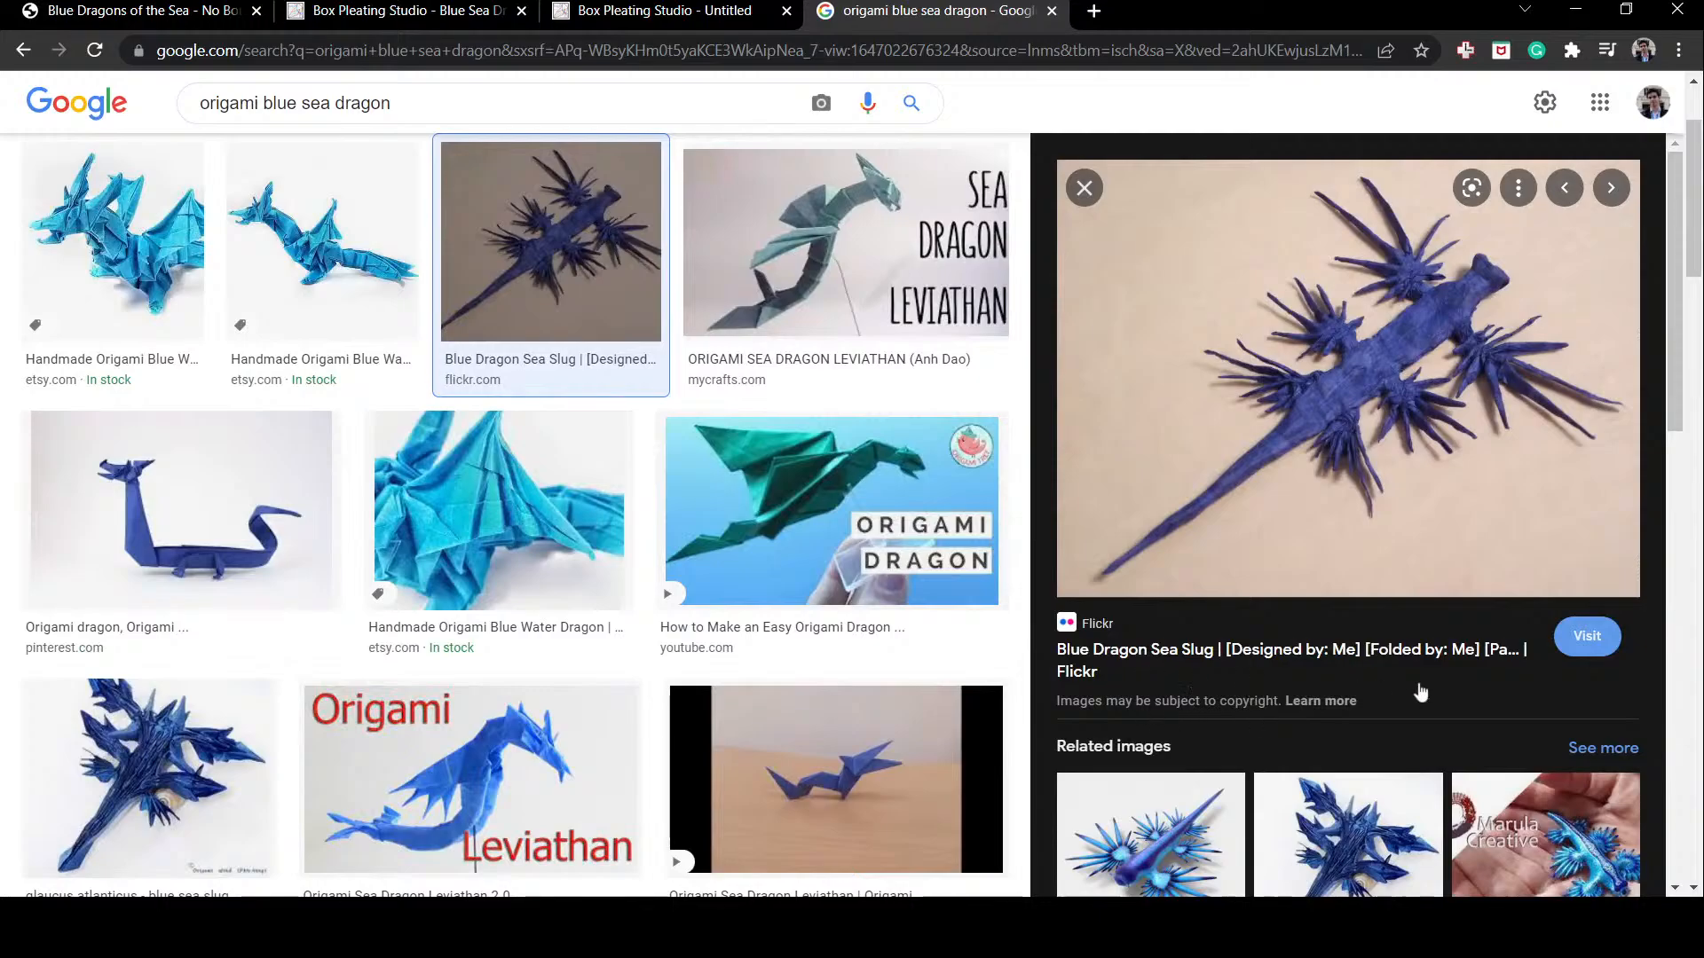
left_click(1587, 636)
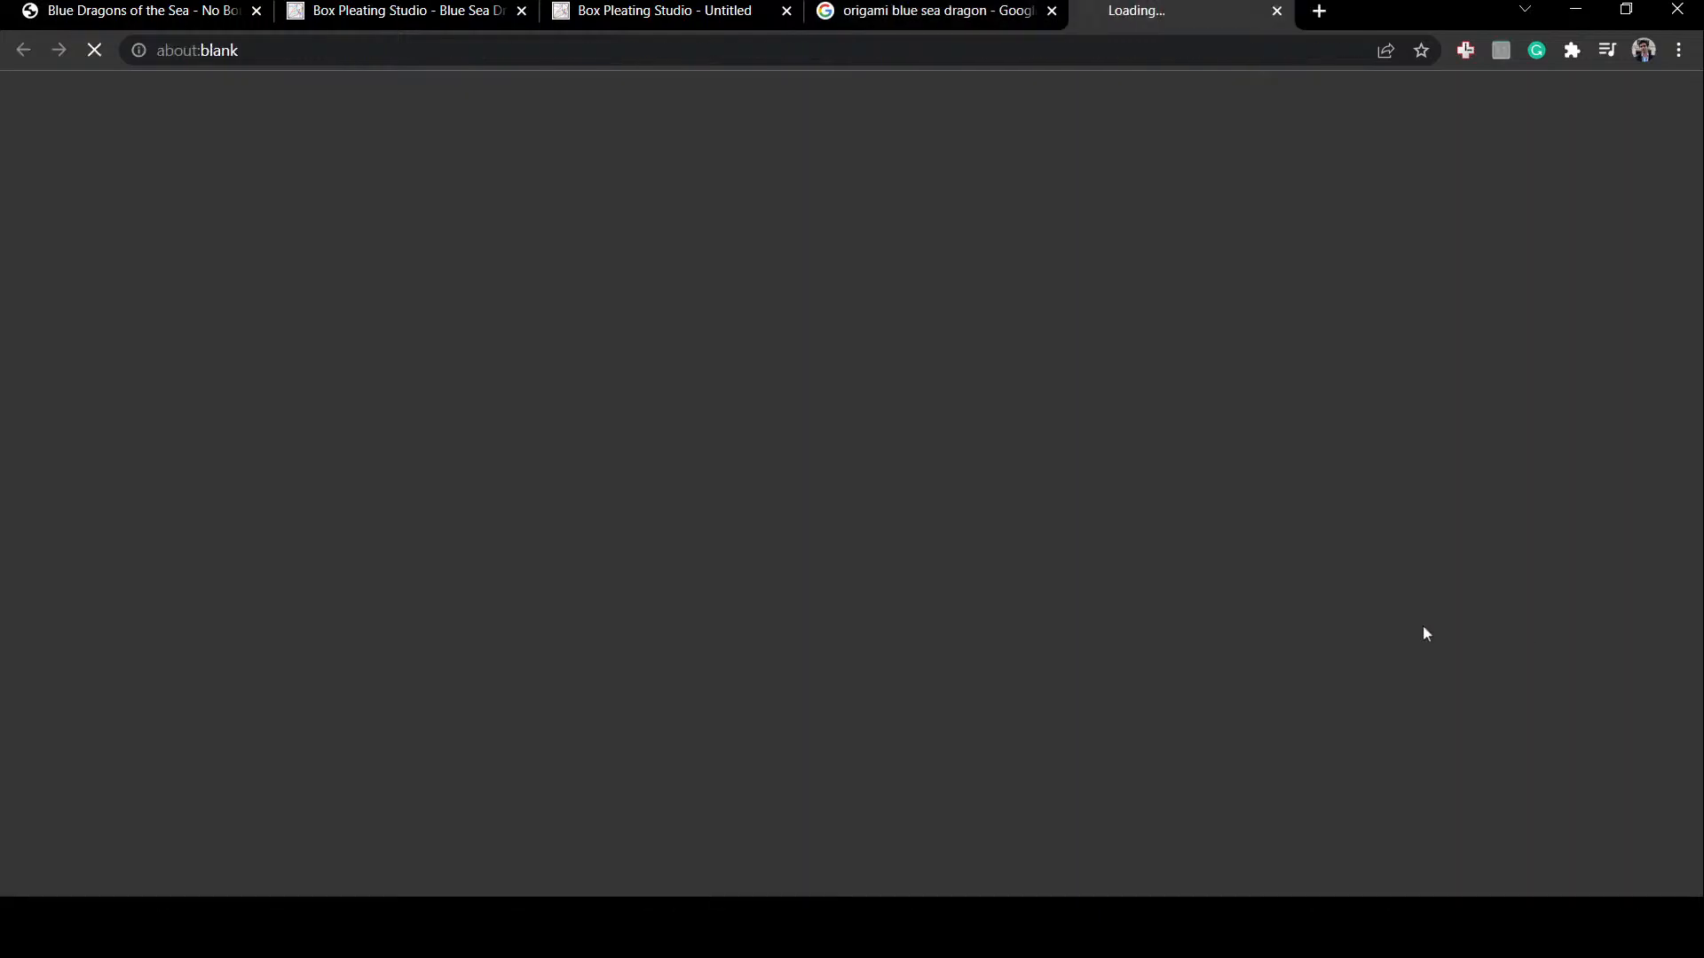
scroll(636, 544, "down", 1)
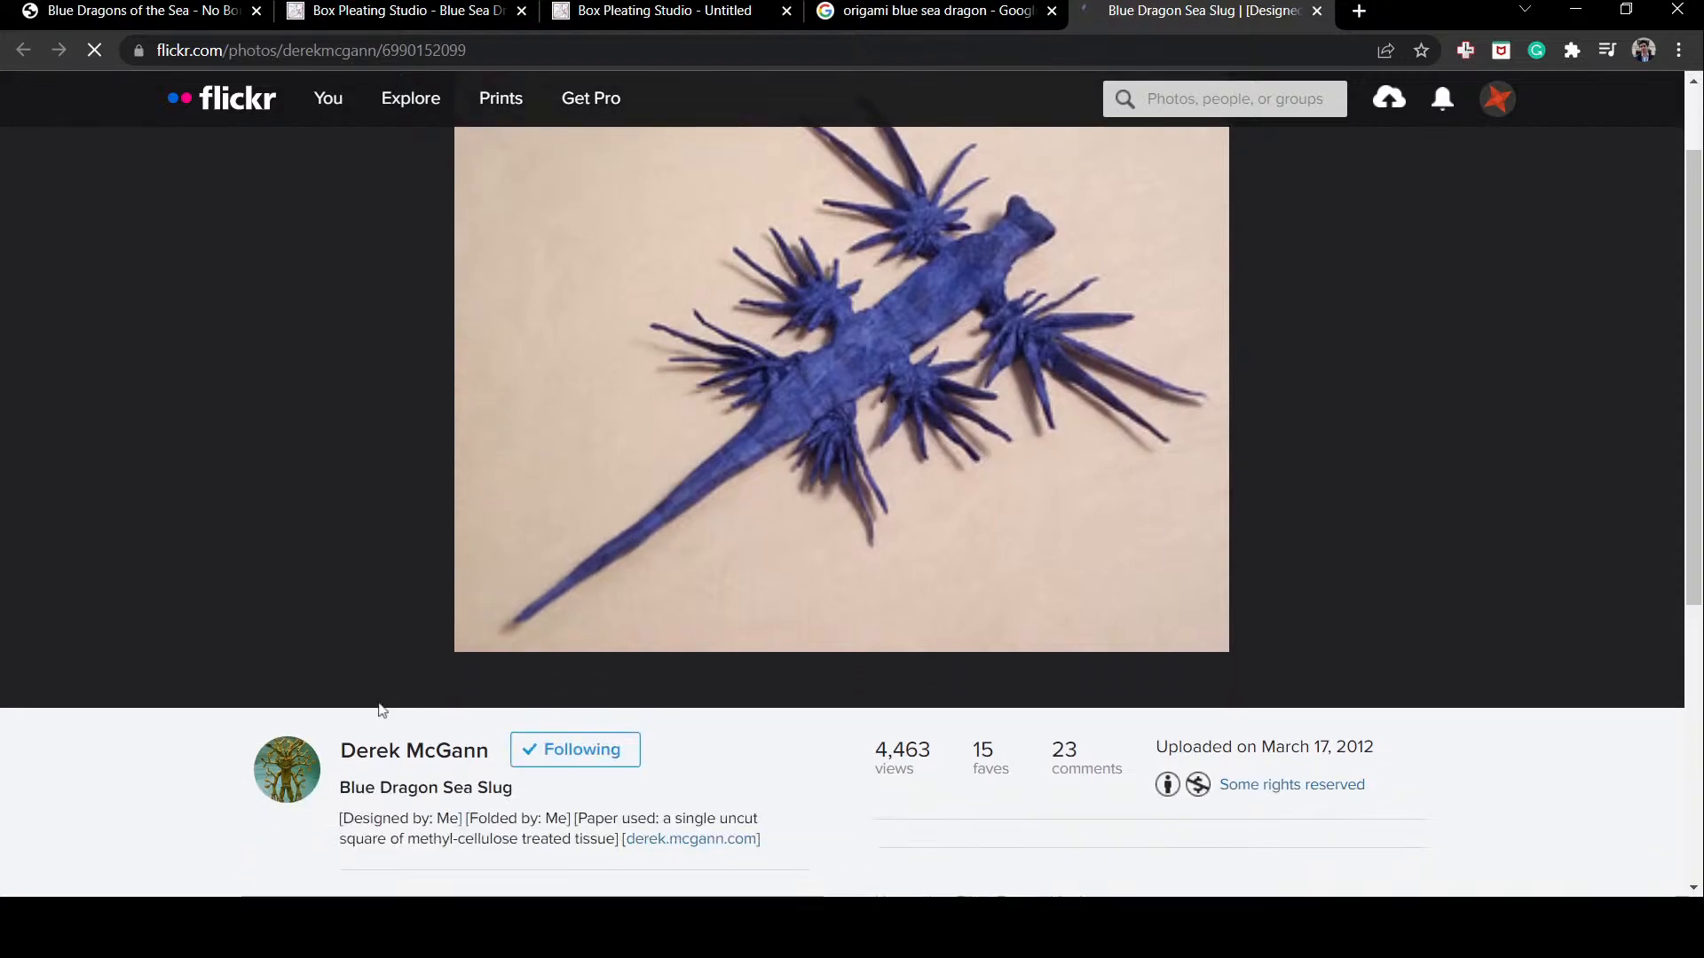
scroll(882, 409, "down", 2)
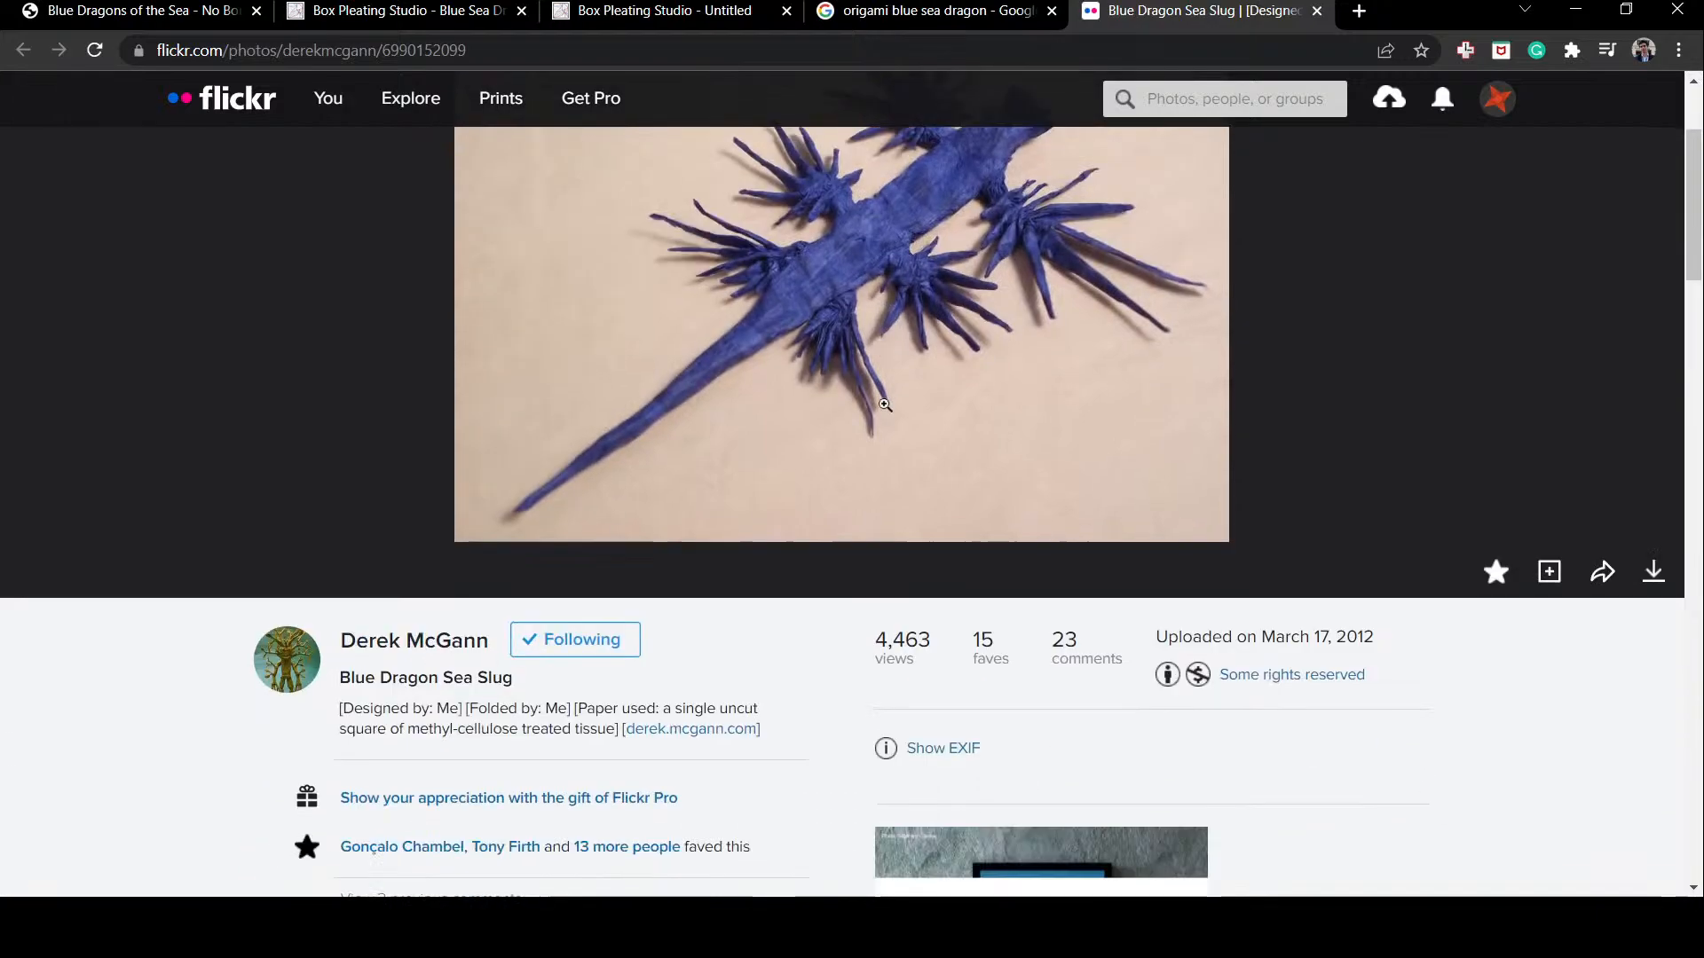
scroll(810, 448, "up", 4)
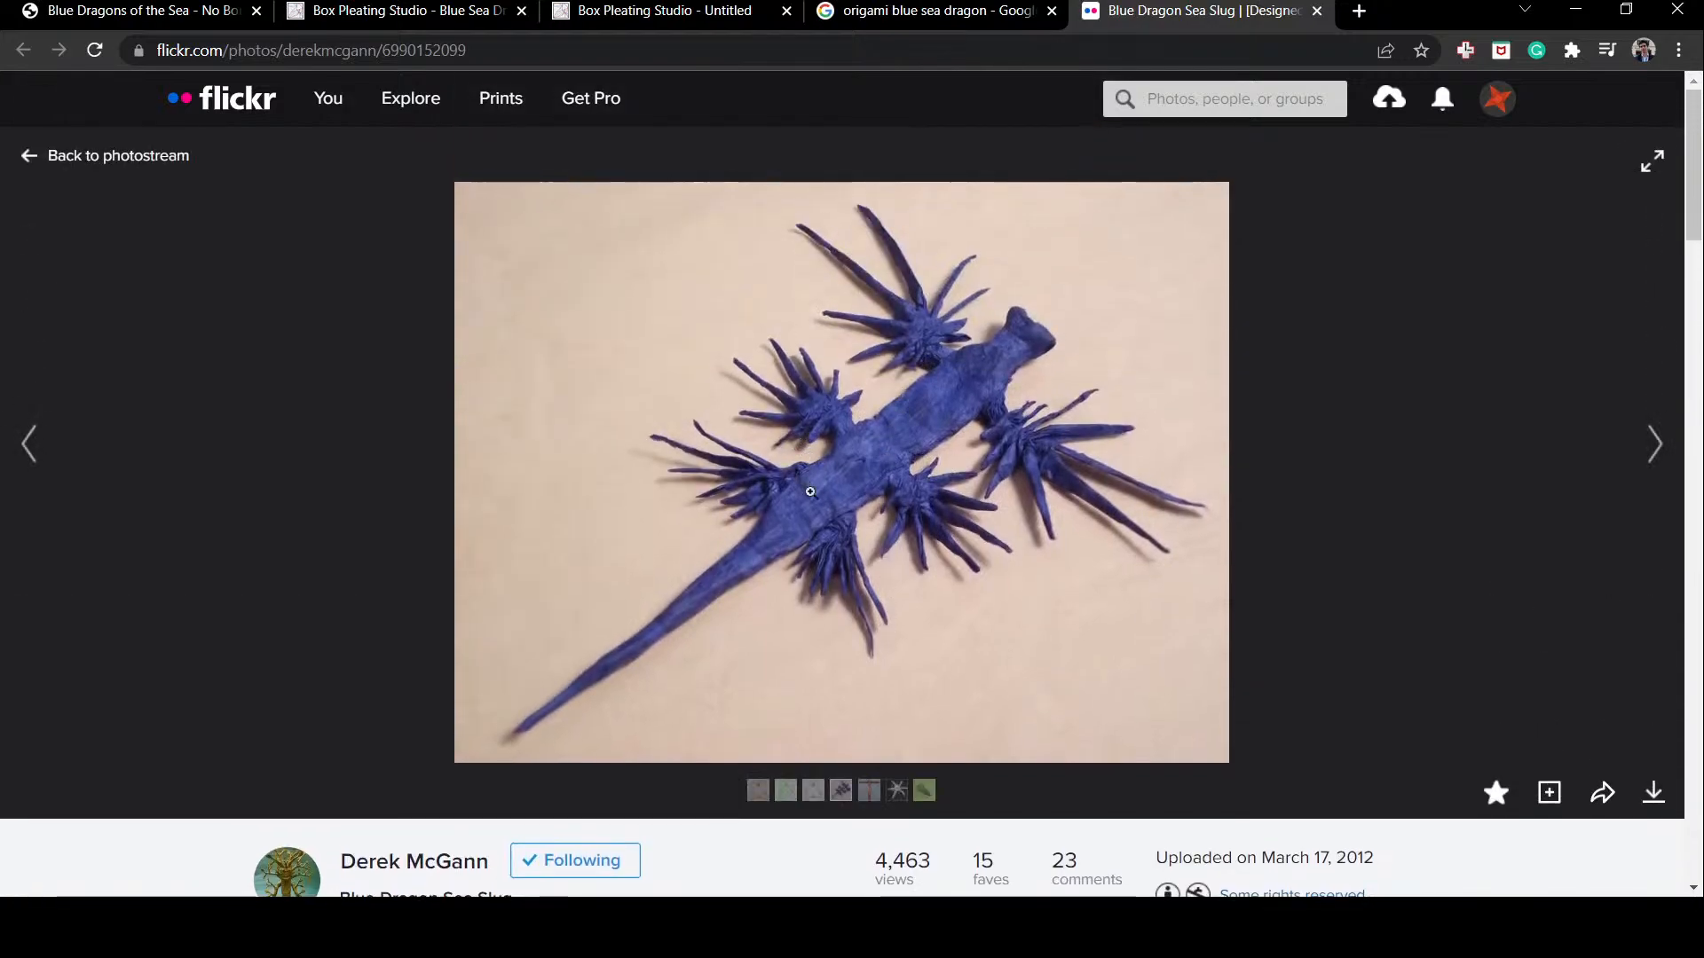
Step: Compare the Flickr photo with the other origami image results, and close the Flickr page
left_click(896, 9)
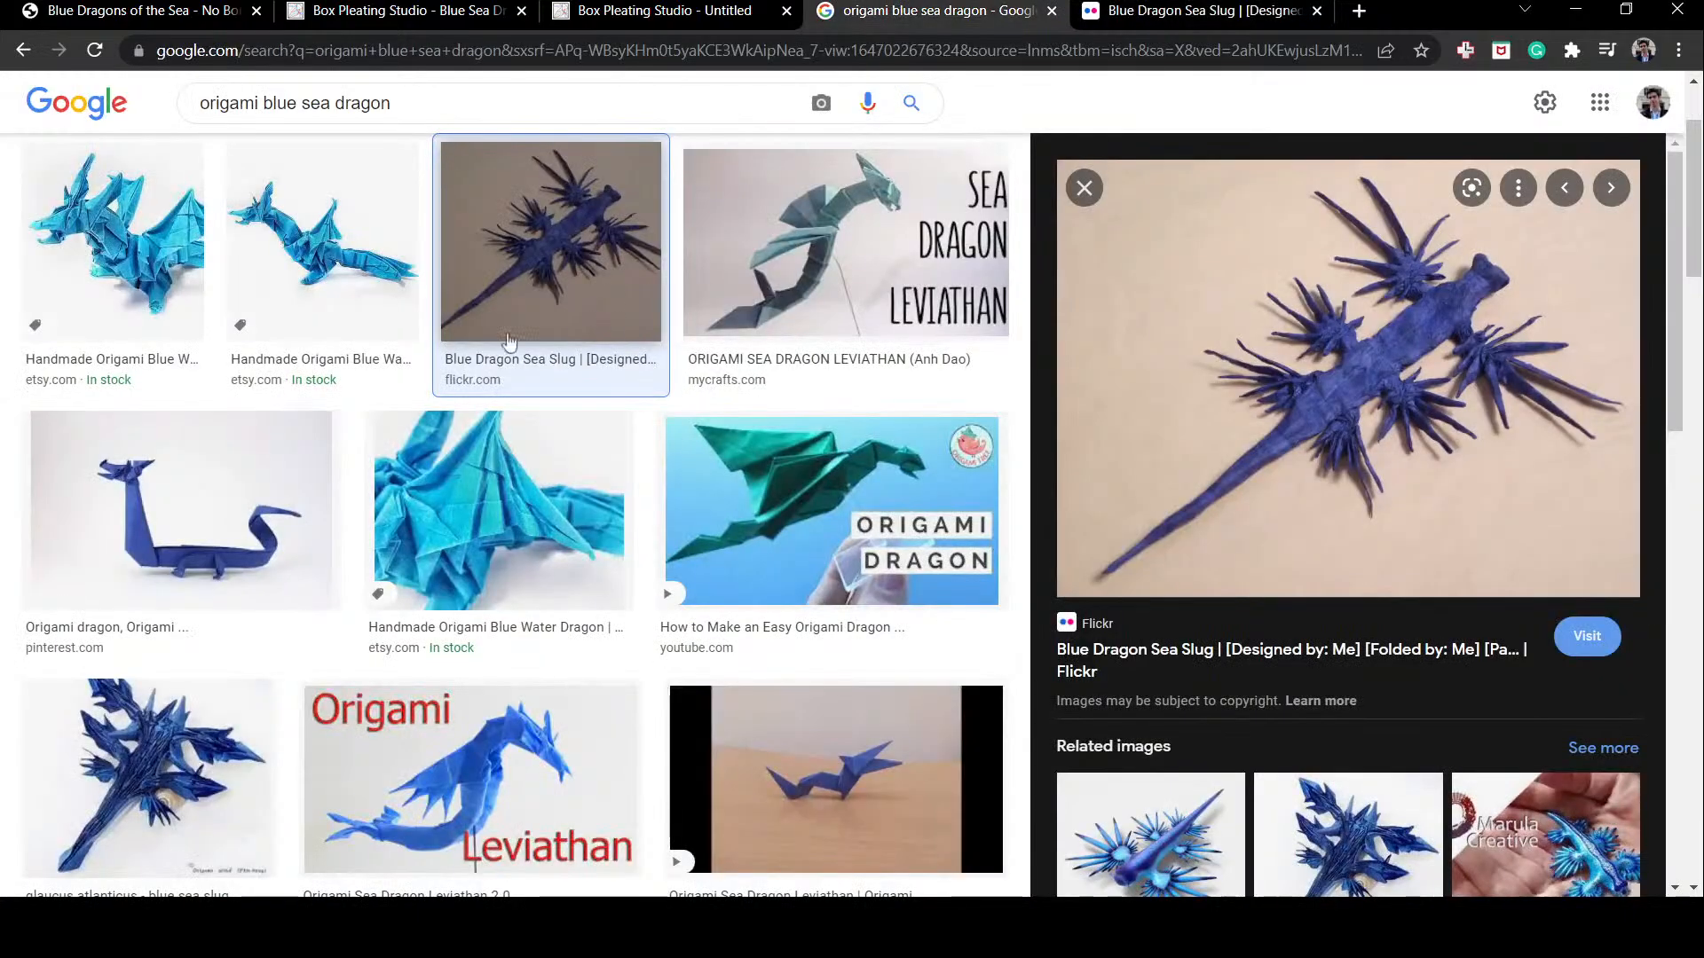
scroll(311, 444, "up", 2)
left_click(1242, 10)
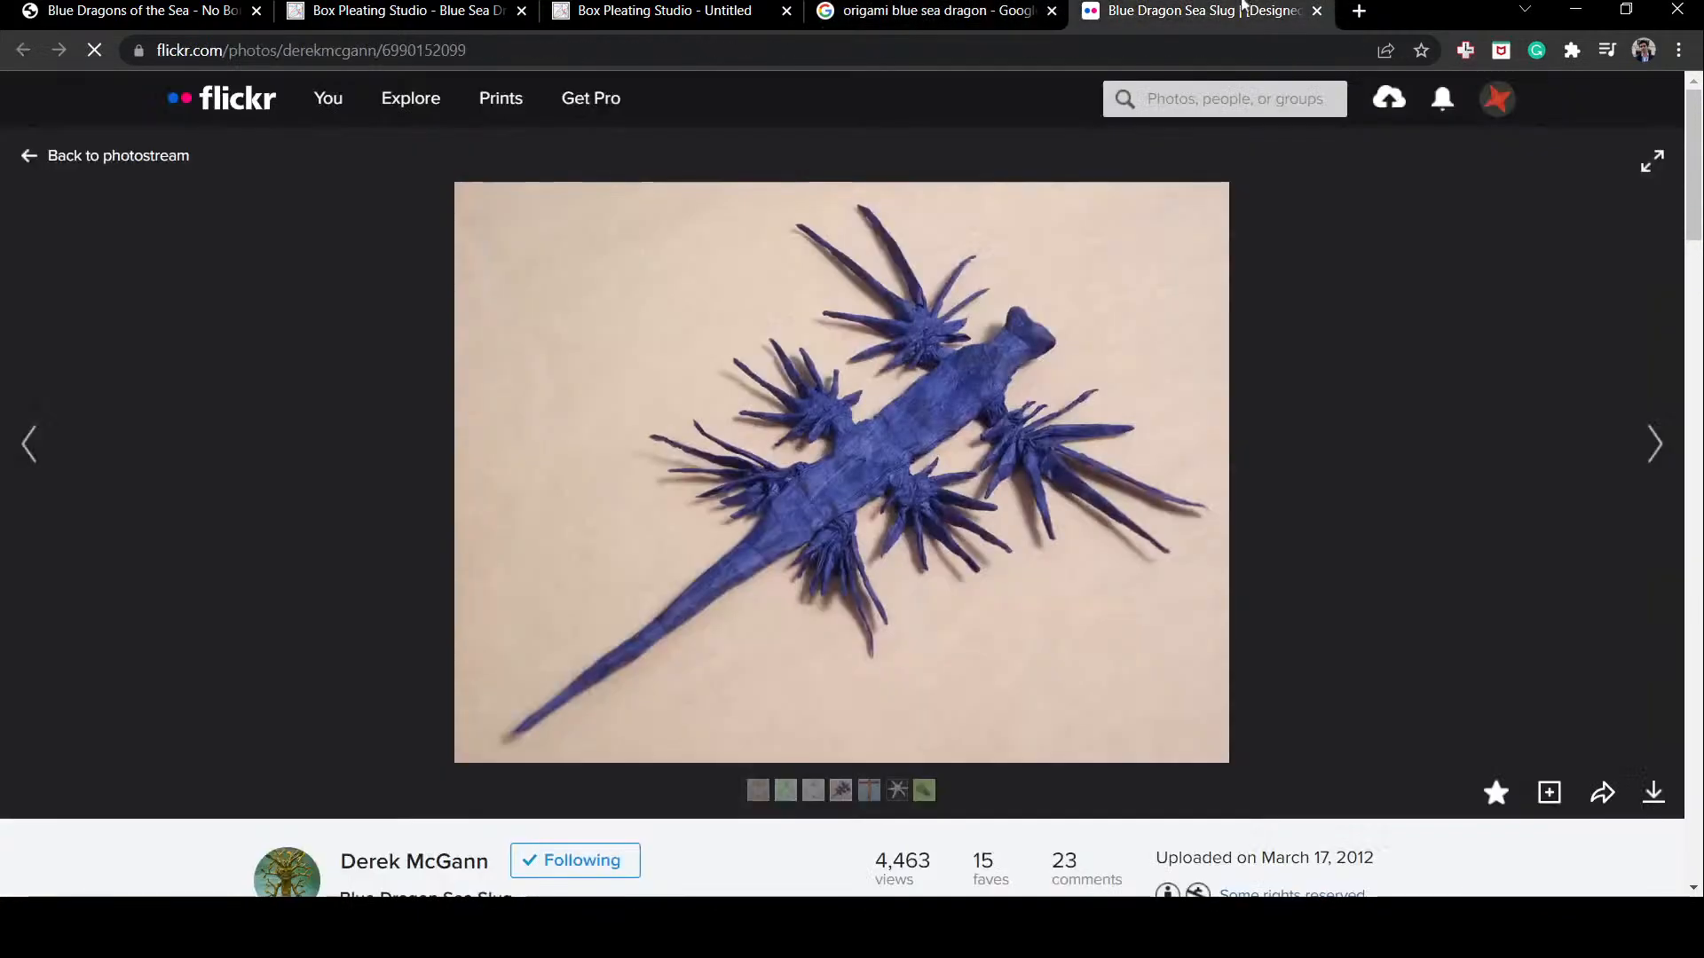
left_click(1317, 10)
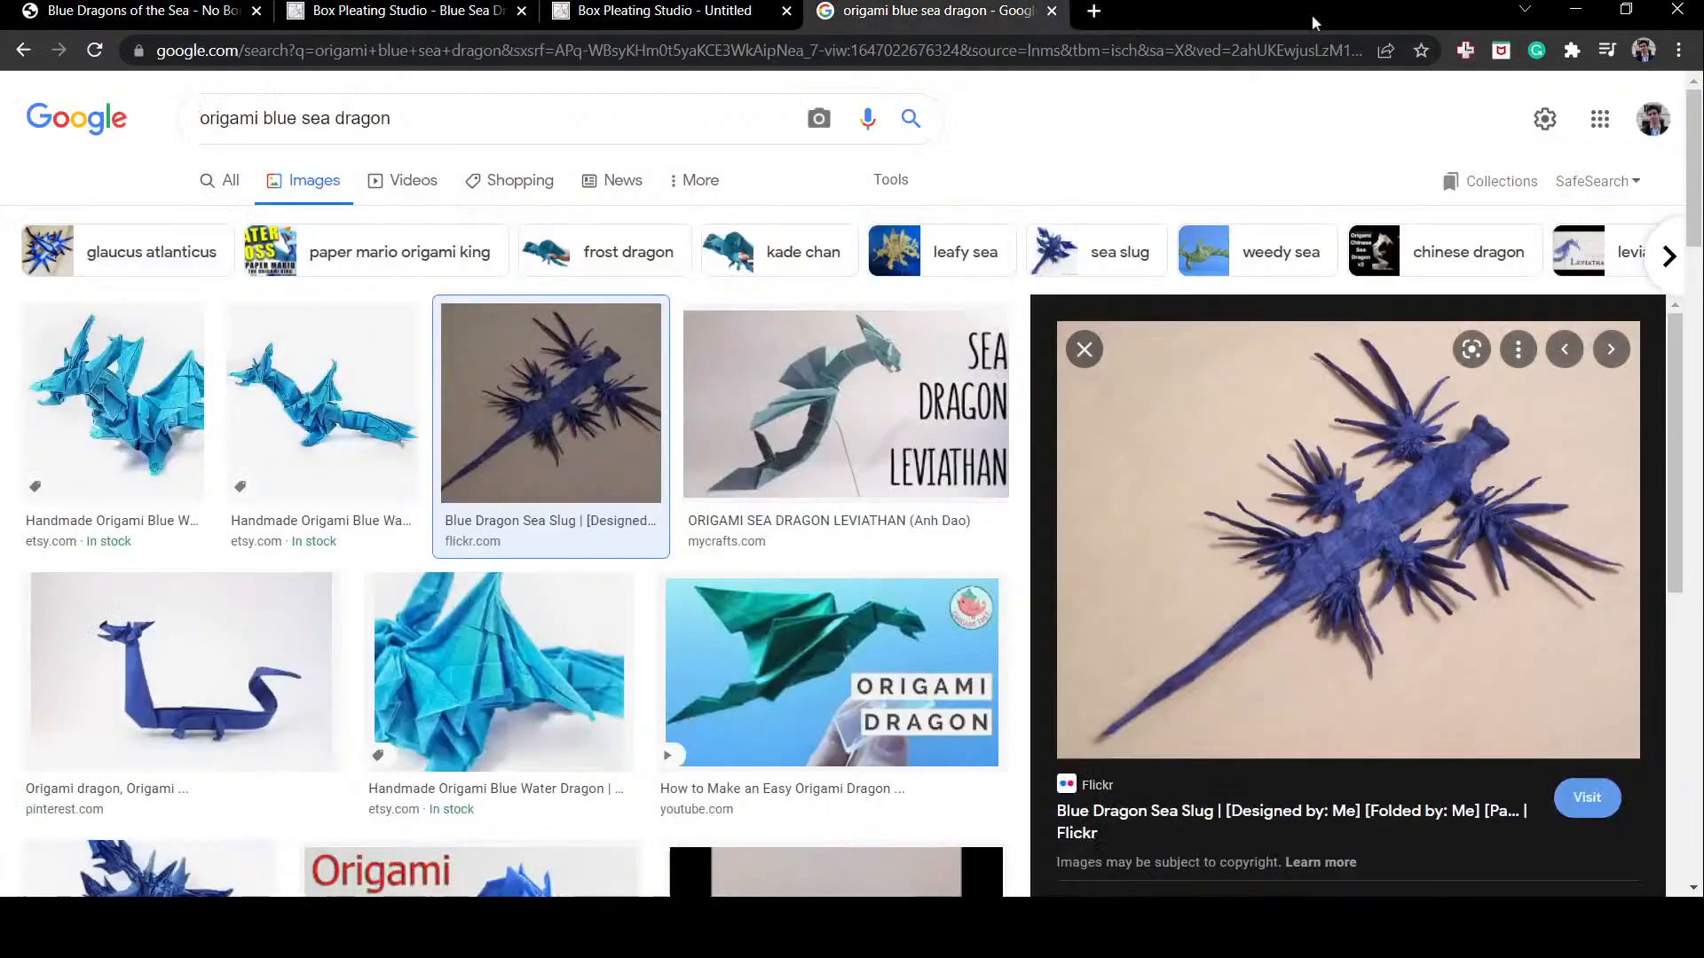
Step: Open the glaucus atlanticus blue sea slug result, examine its entry on Gilad's Origami Page, and close that page
left_click(1085, 349)
scroll(739, 502, "down", 3)
scroll(738, 502, "up", 1)
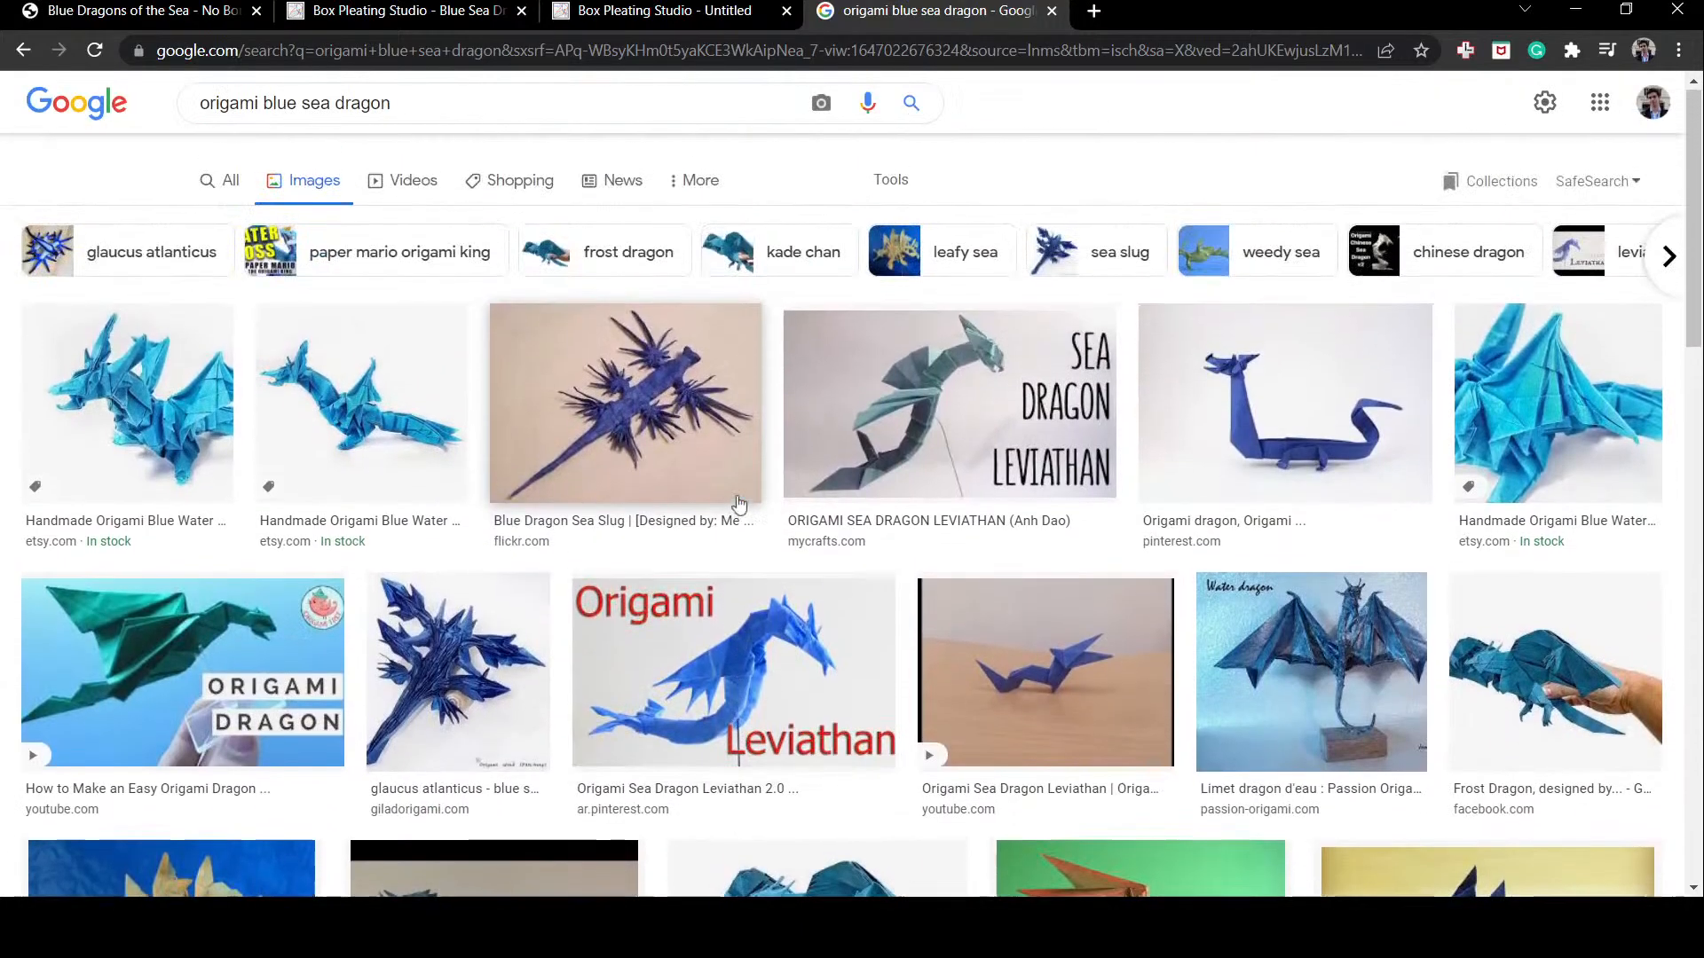
scroll(740, 504, "down", 2)
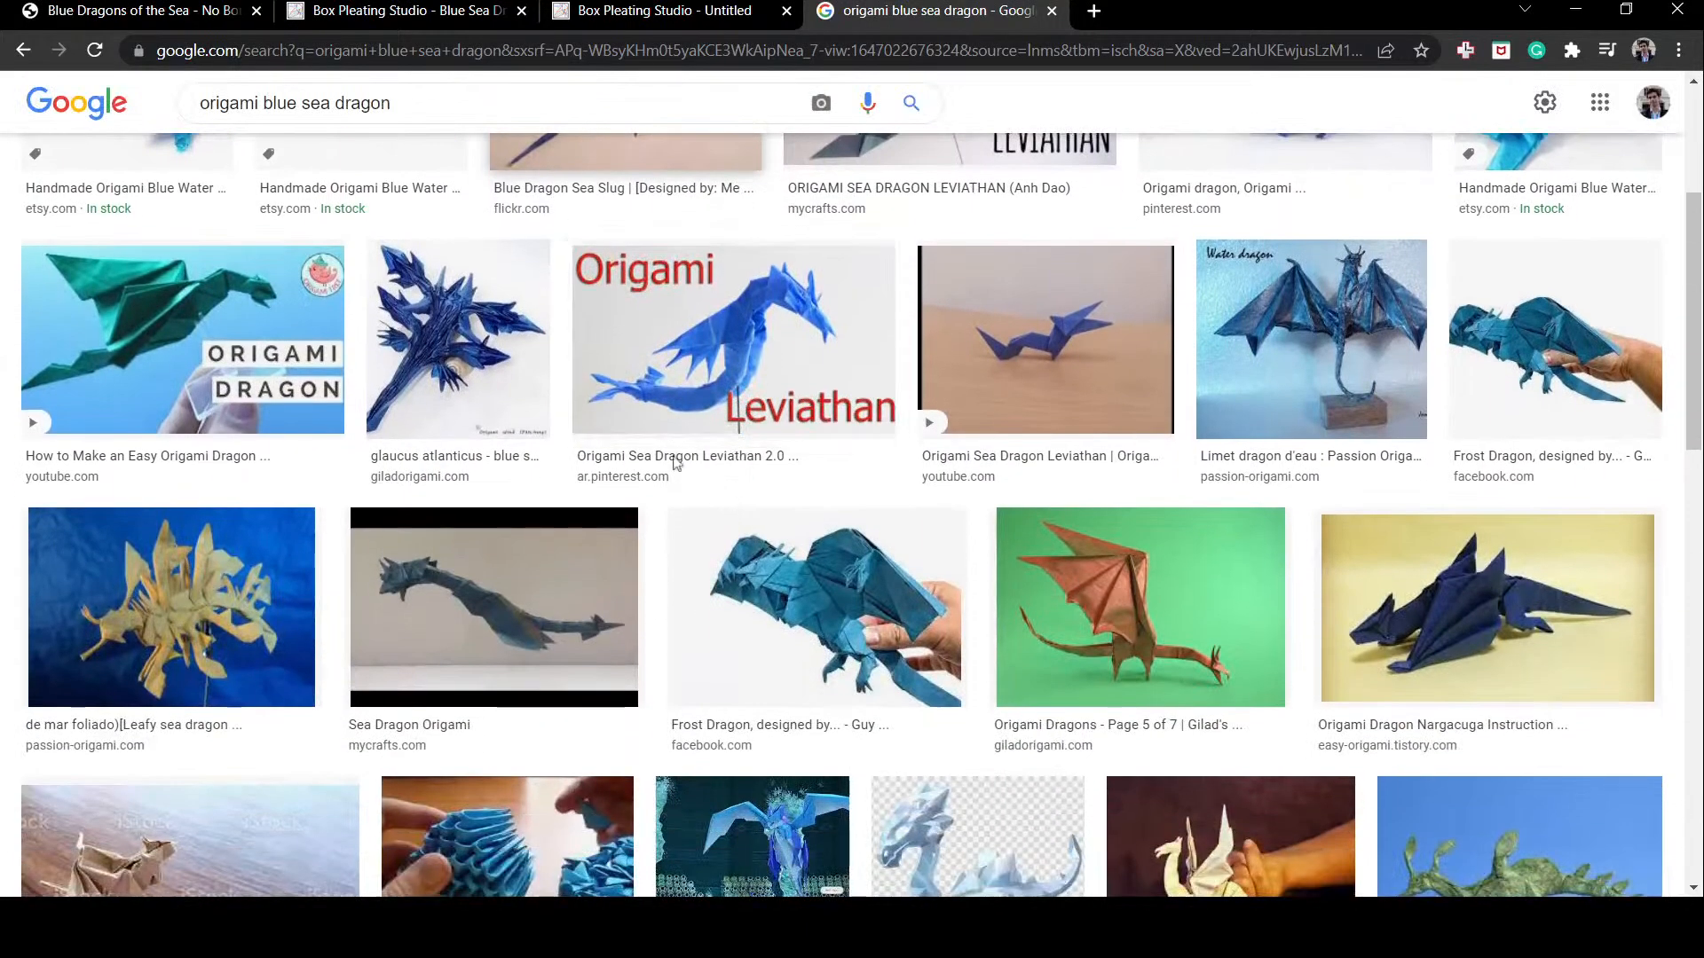
left_click(410, 271)
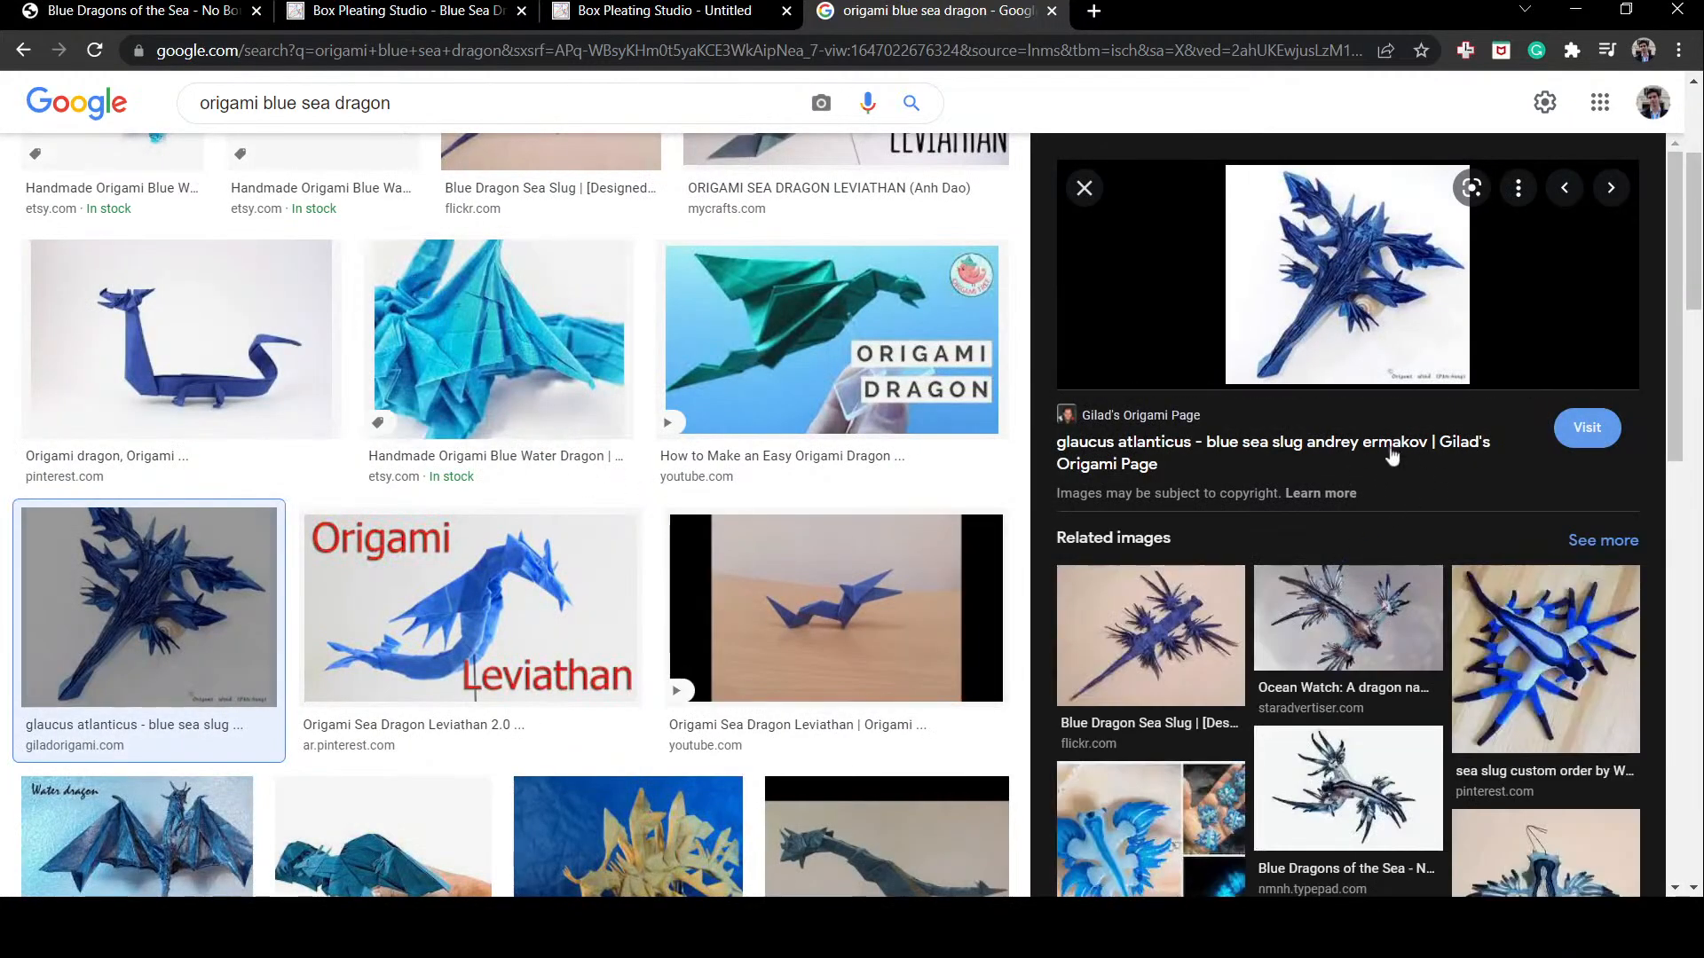
scroll(1322, 269, "down", 4)
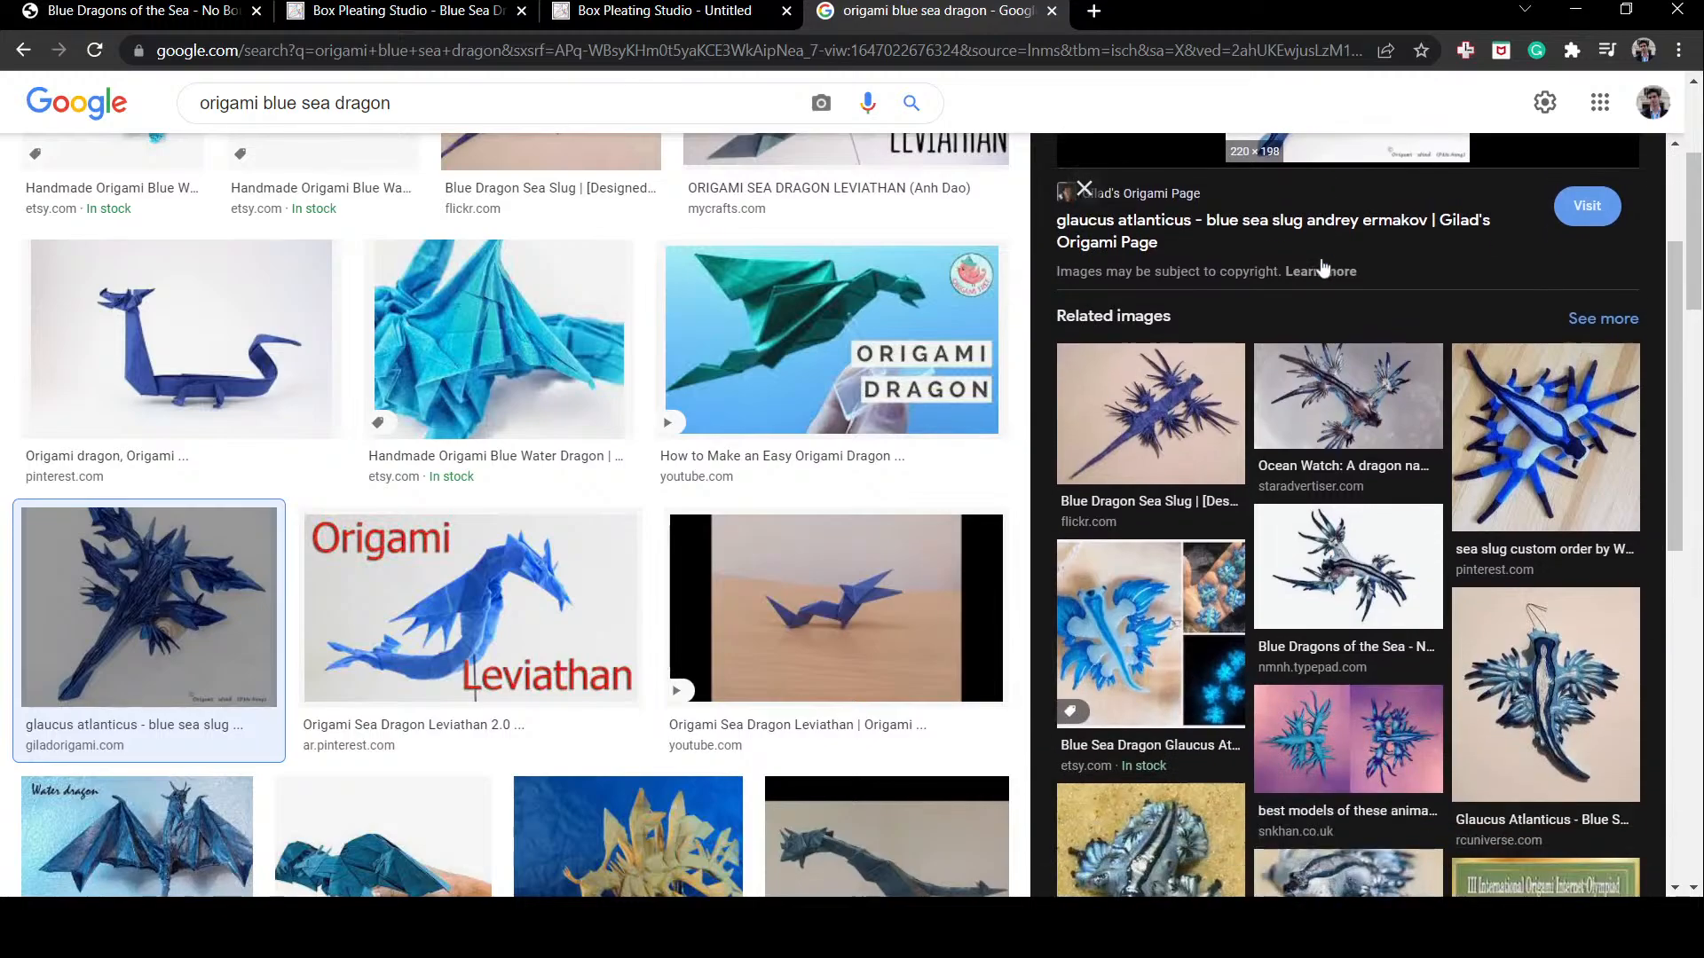
scroll(1322, 269, "up", 4)
left_click(1330, 268)
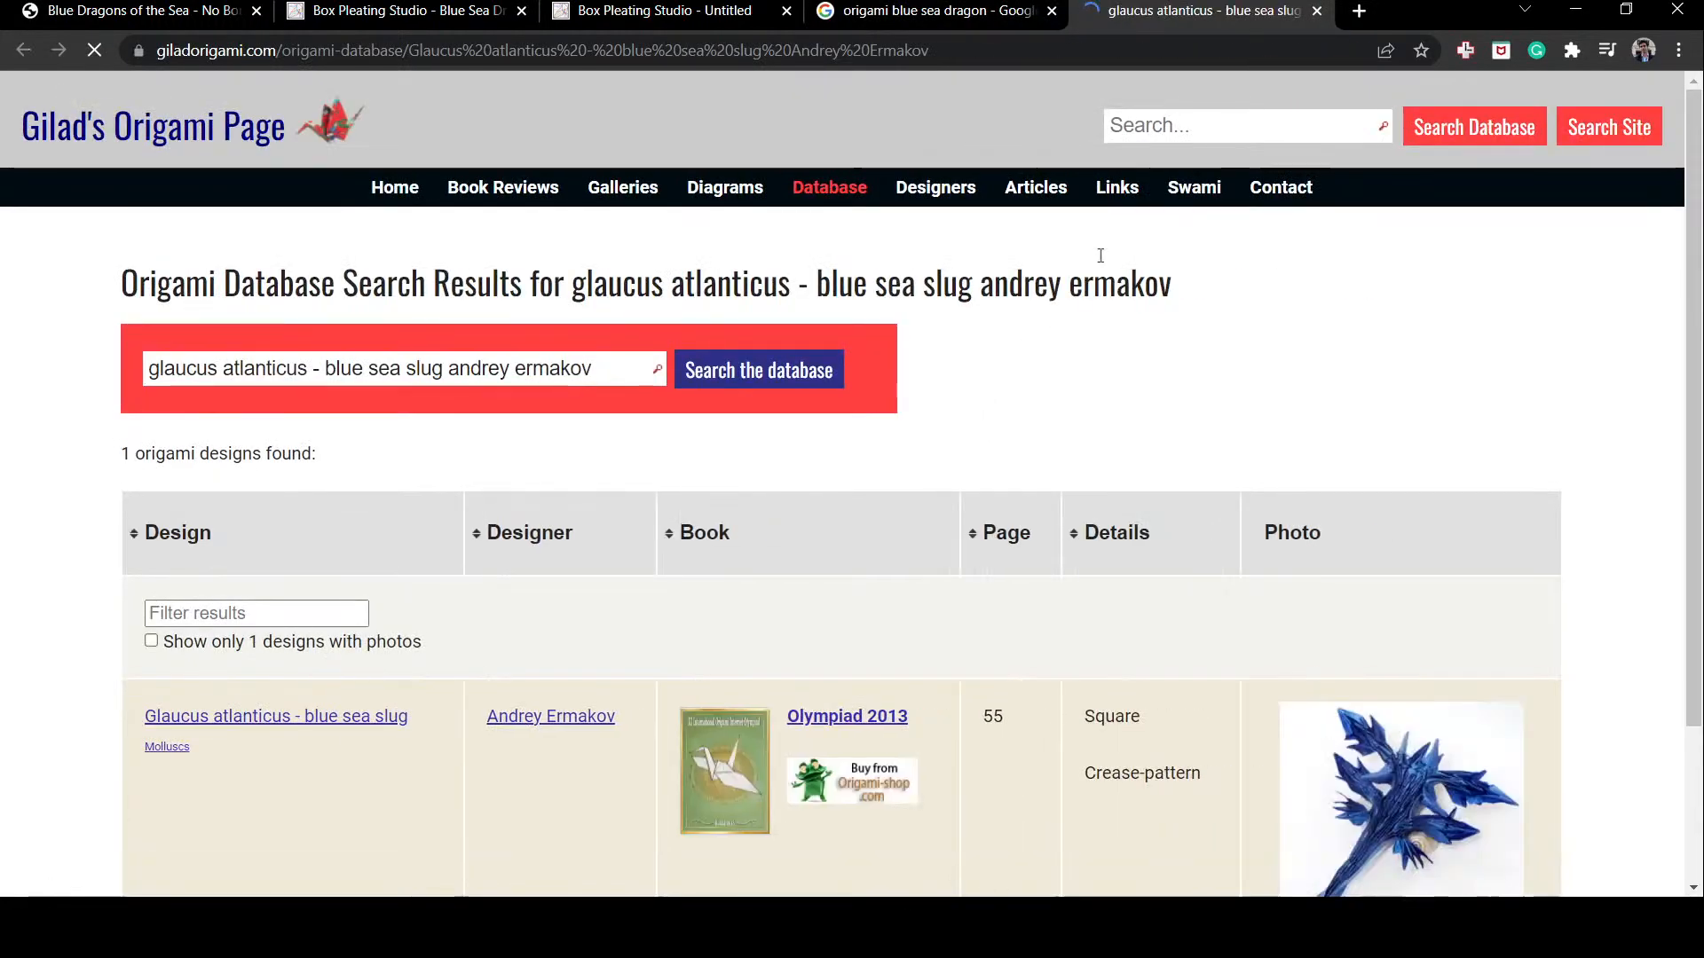
left_click(1317, 11)
Step: Look through the remaining origami blue sea dragon image results for further references, and close the image preview
scroll(714, 375, "down", 6)
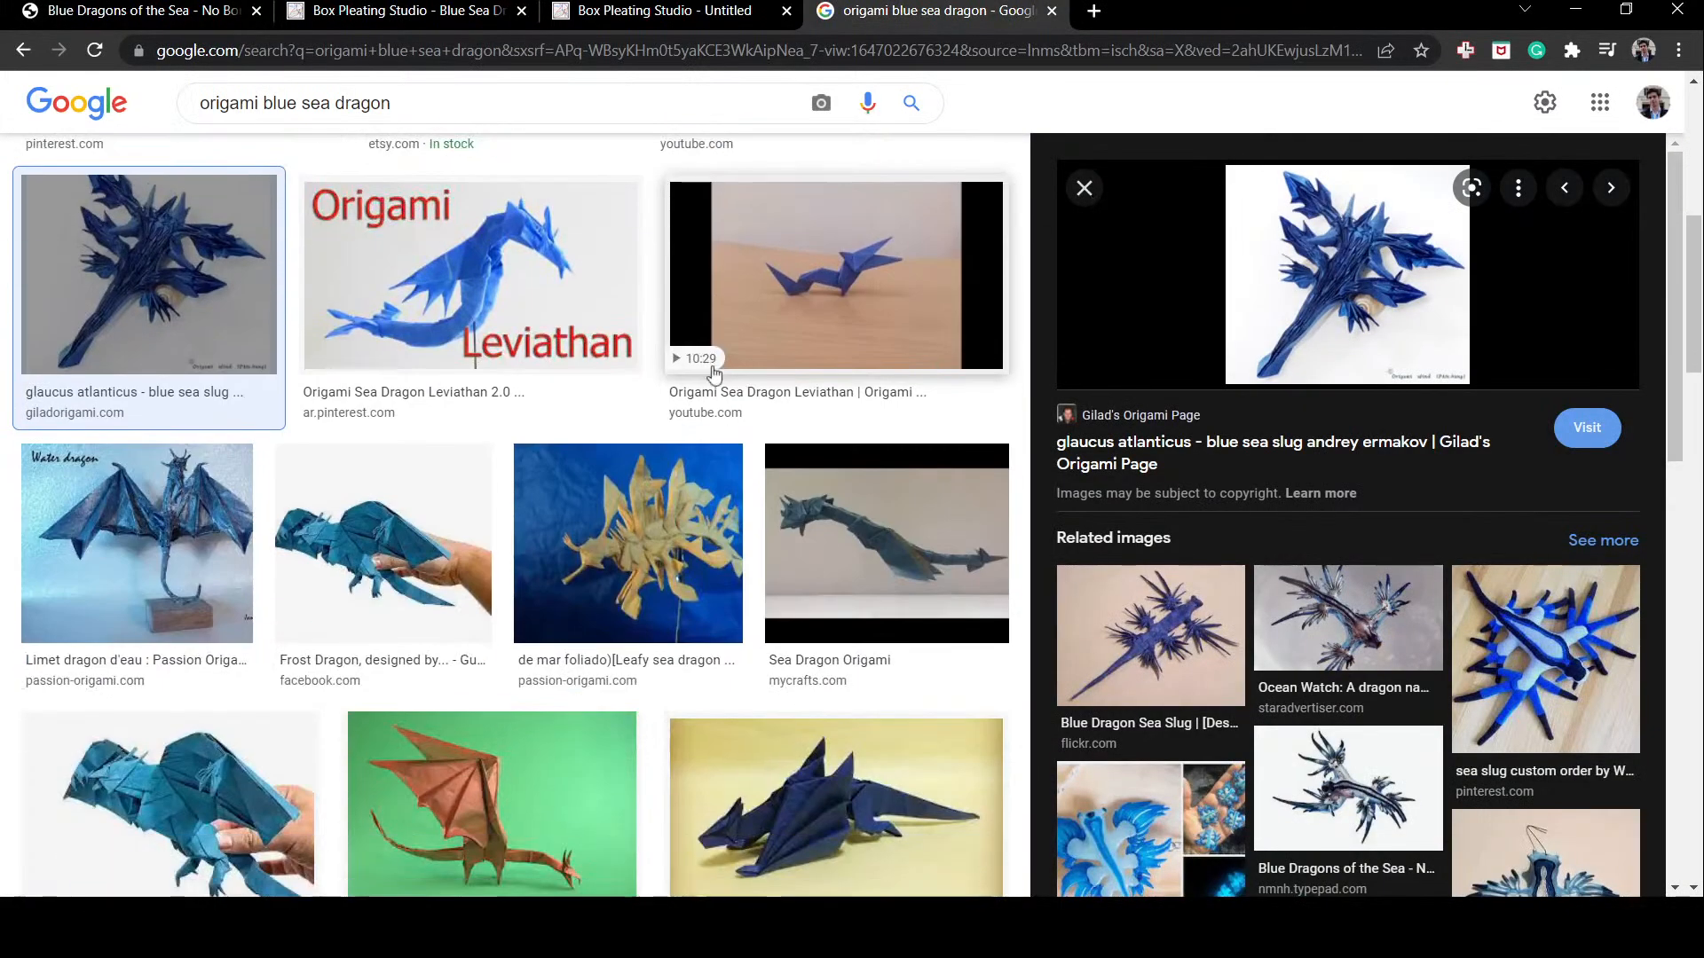
scroll(714, 374, "down", 10)
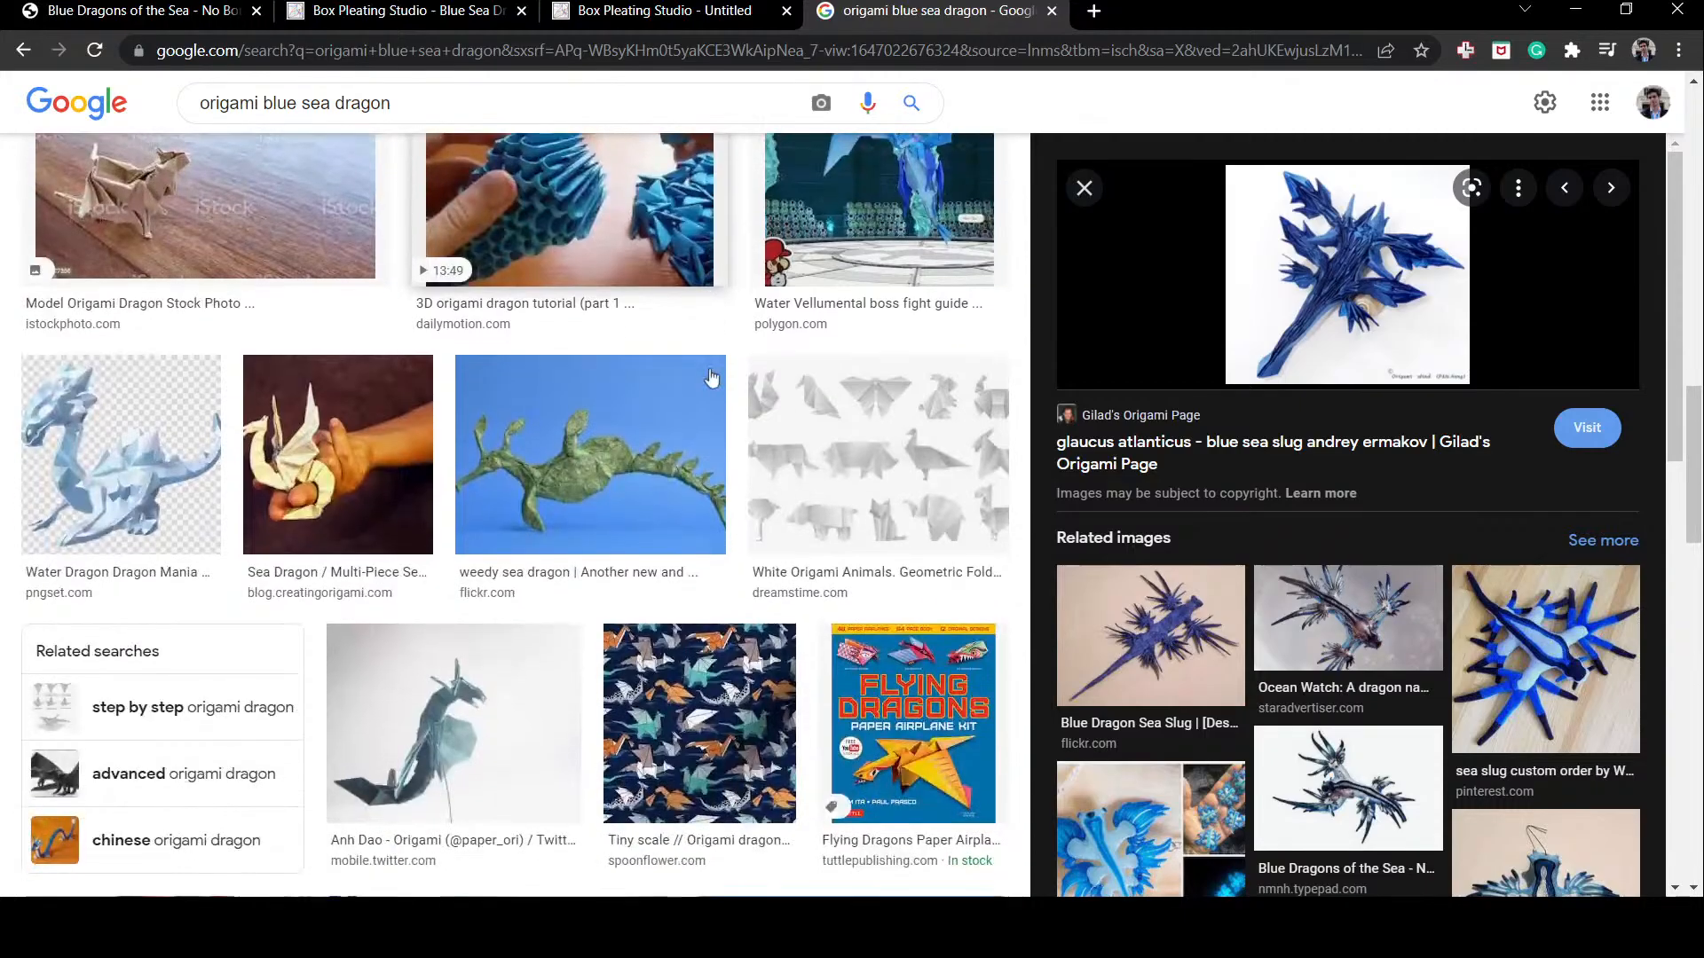
scroll(705, 381, "down", 8)
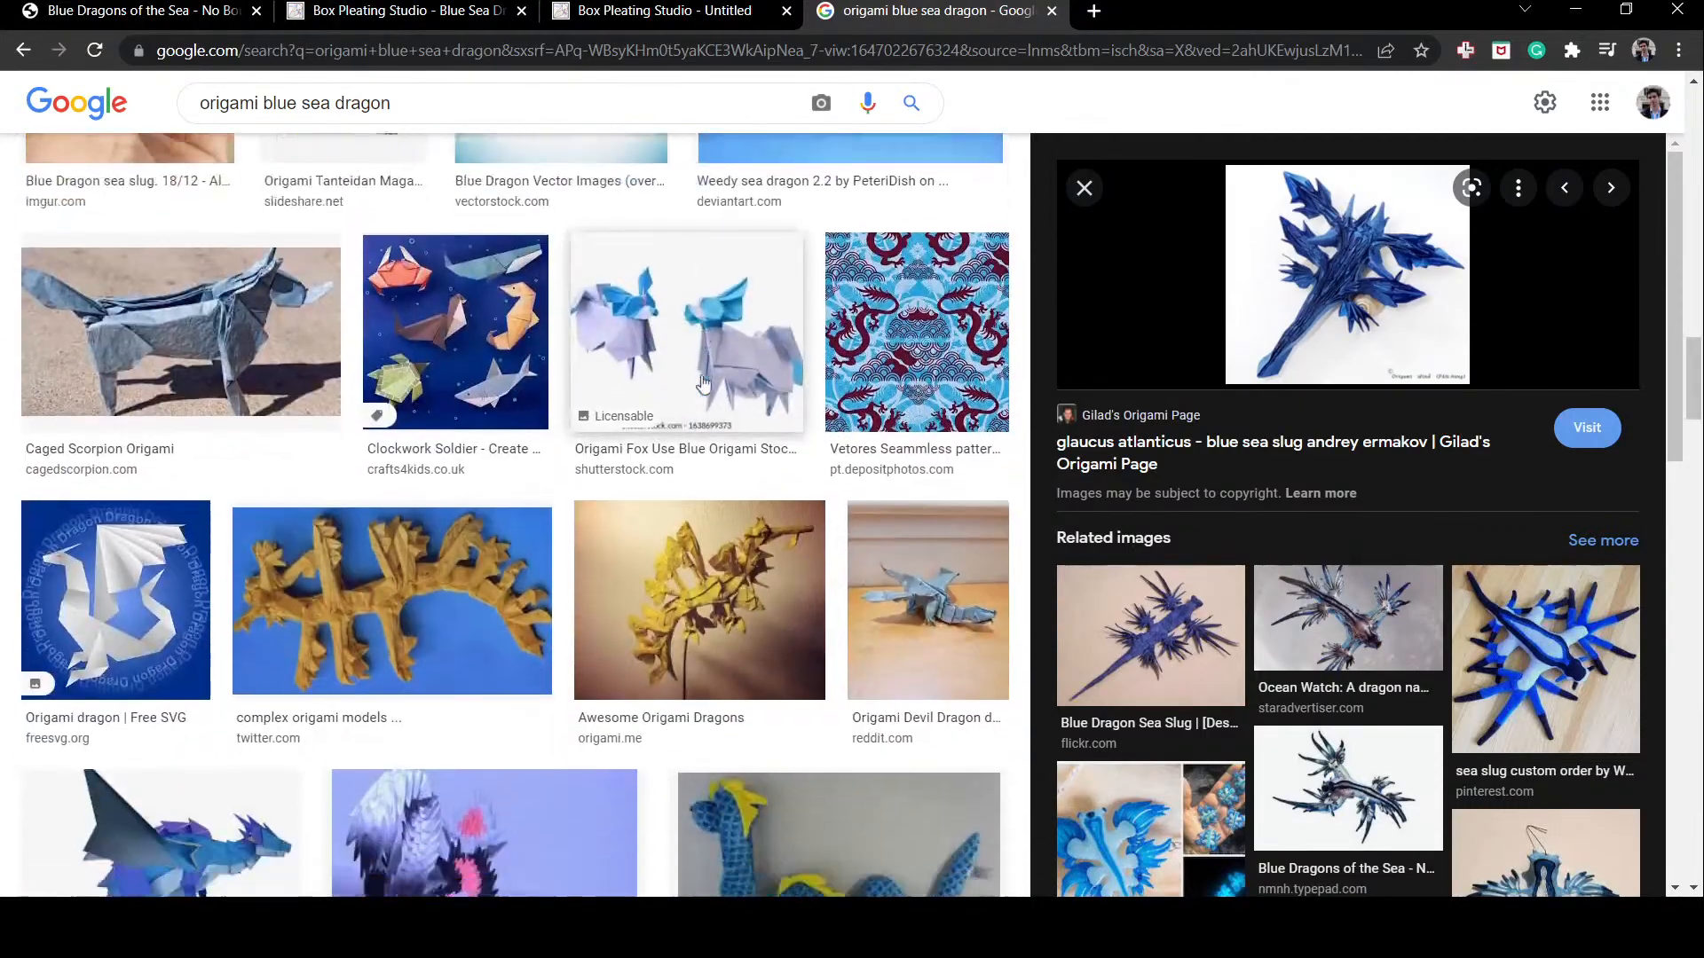
scroll(703, 383, "up", 20)
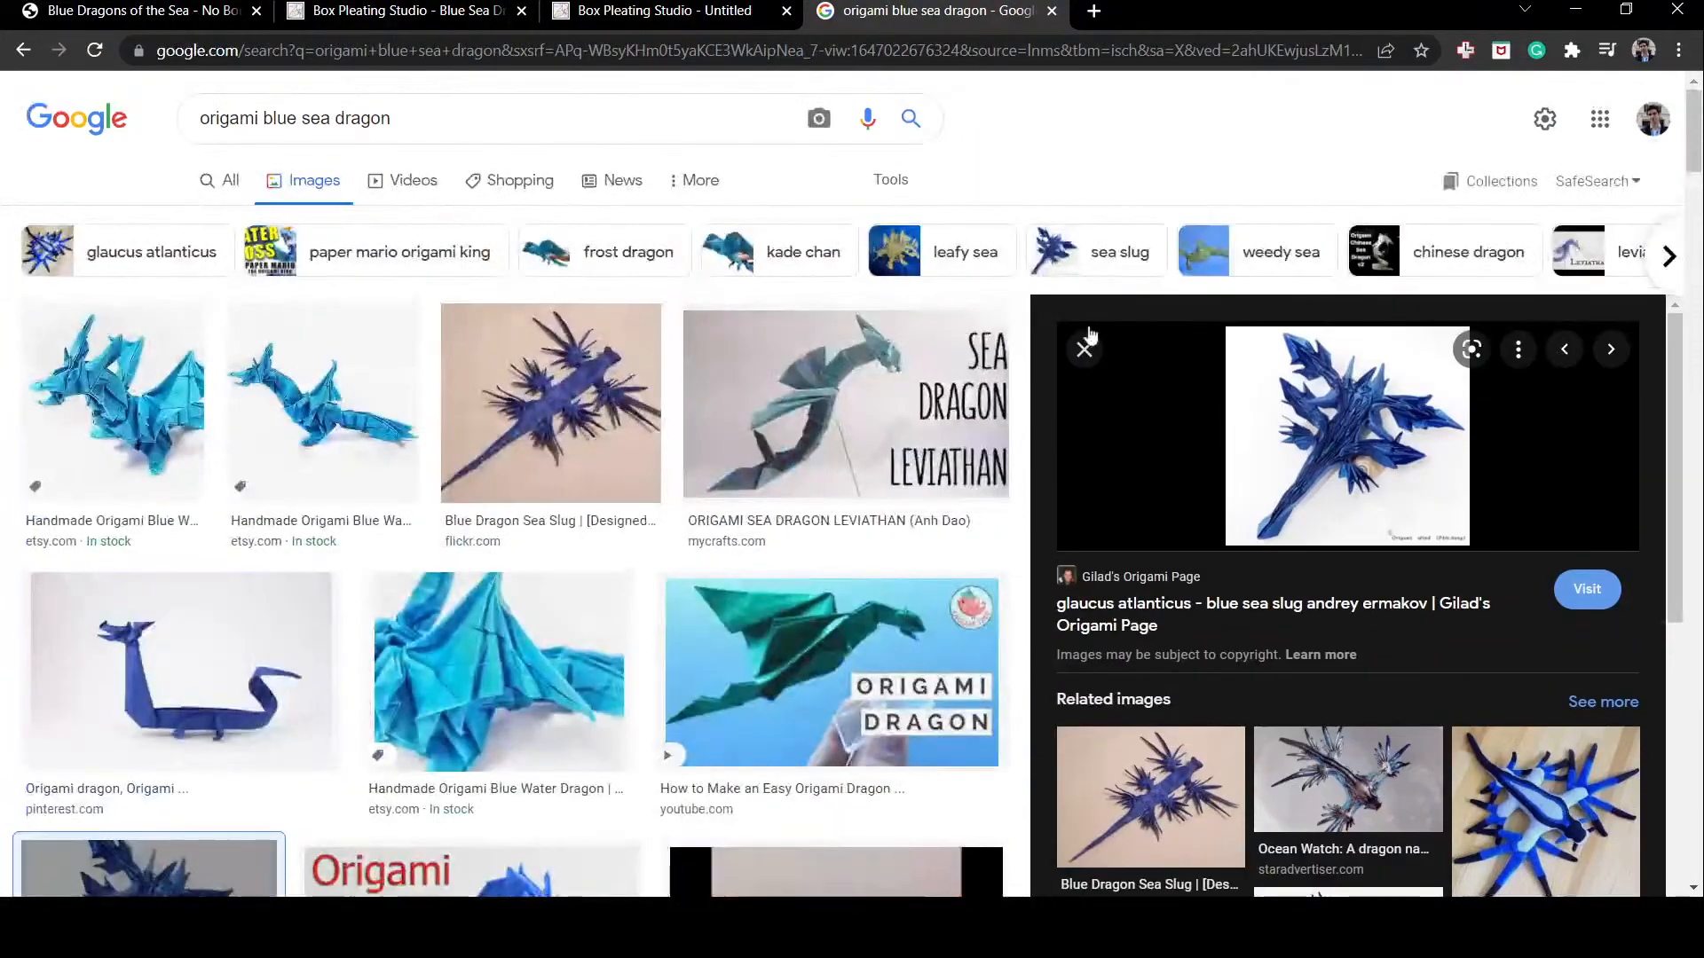
left_click(1086, 351)
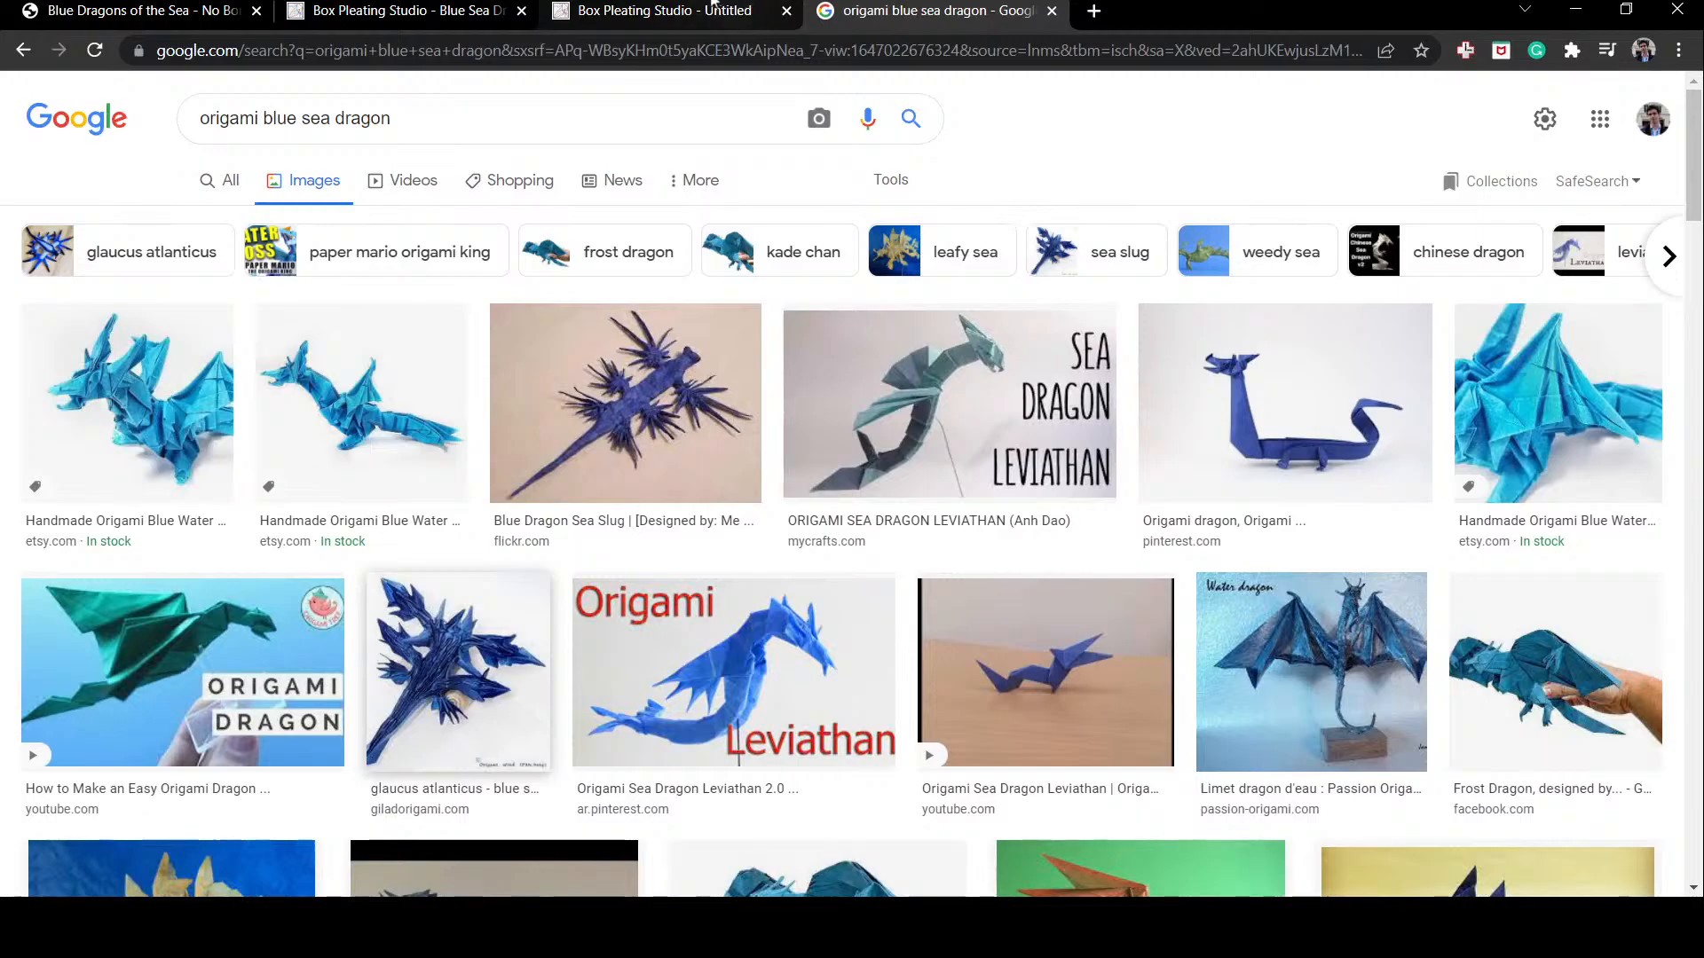
Step: Close the browser page with the untitled project, return to the Blue Sea Dragon tree, and clear its selection
left_click(667, 8)
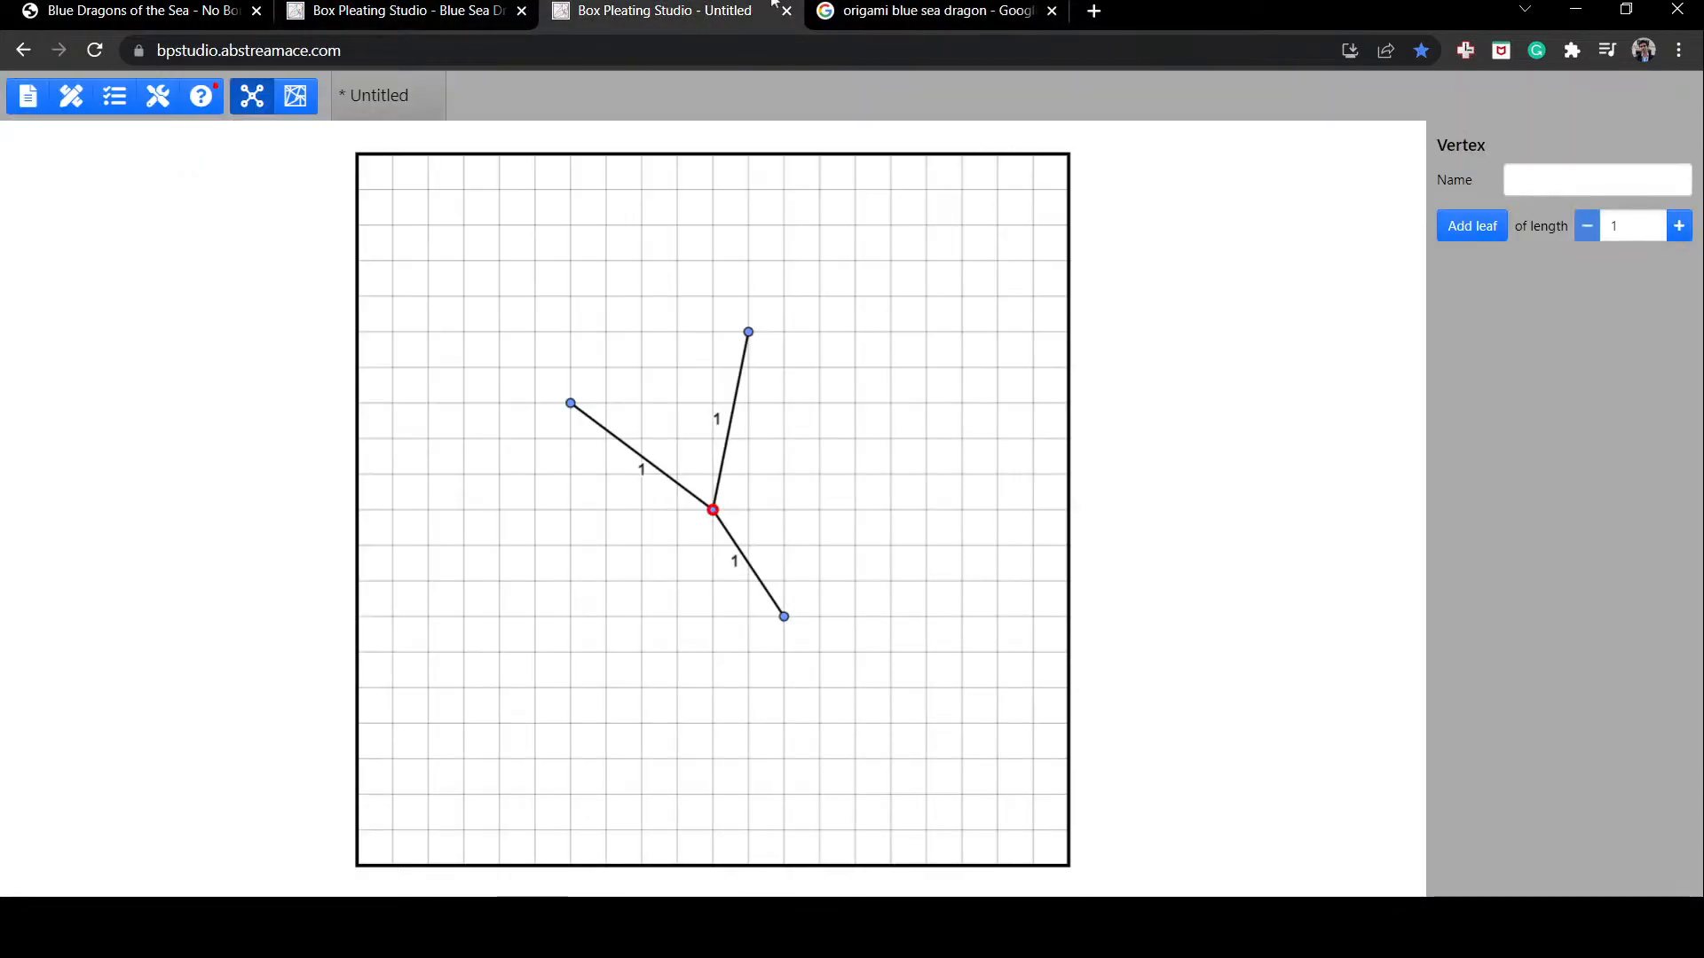
left_click(789, 12)
left_click(435, 7)
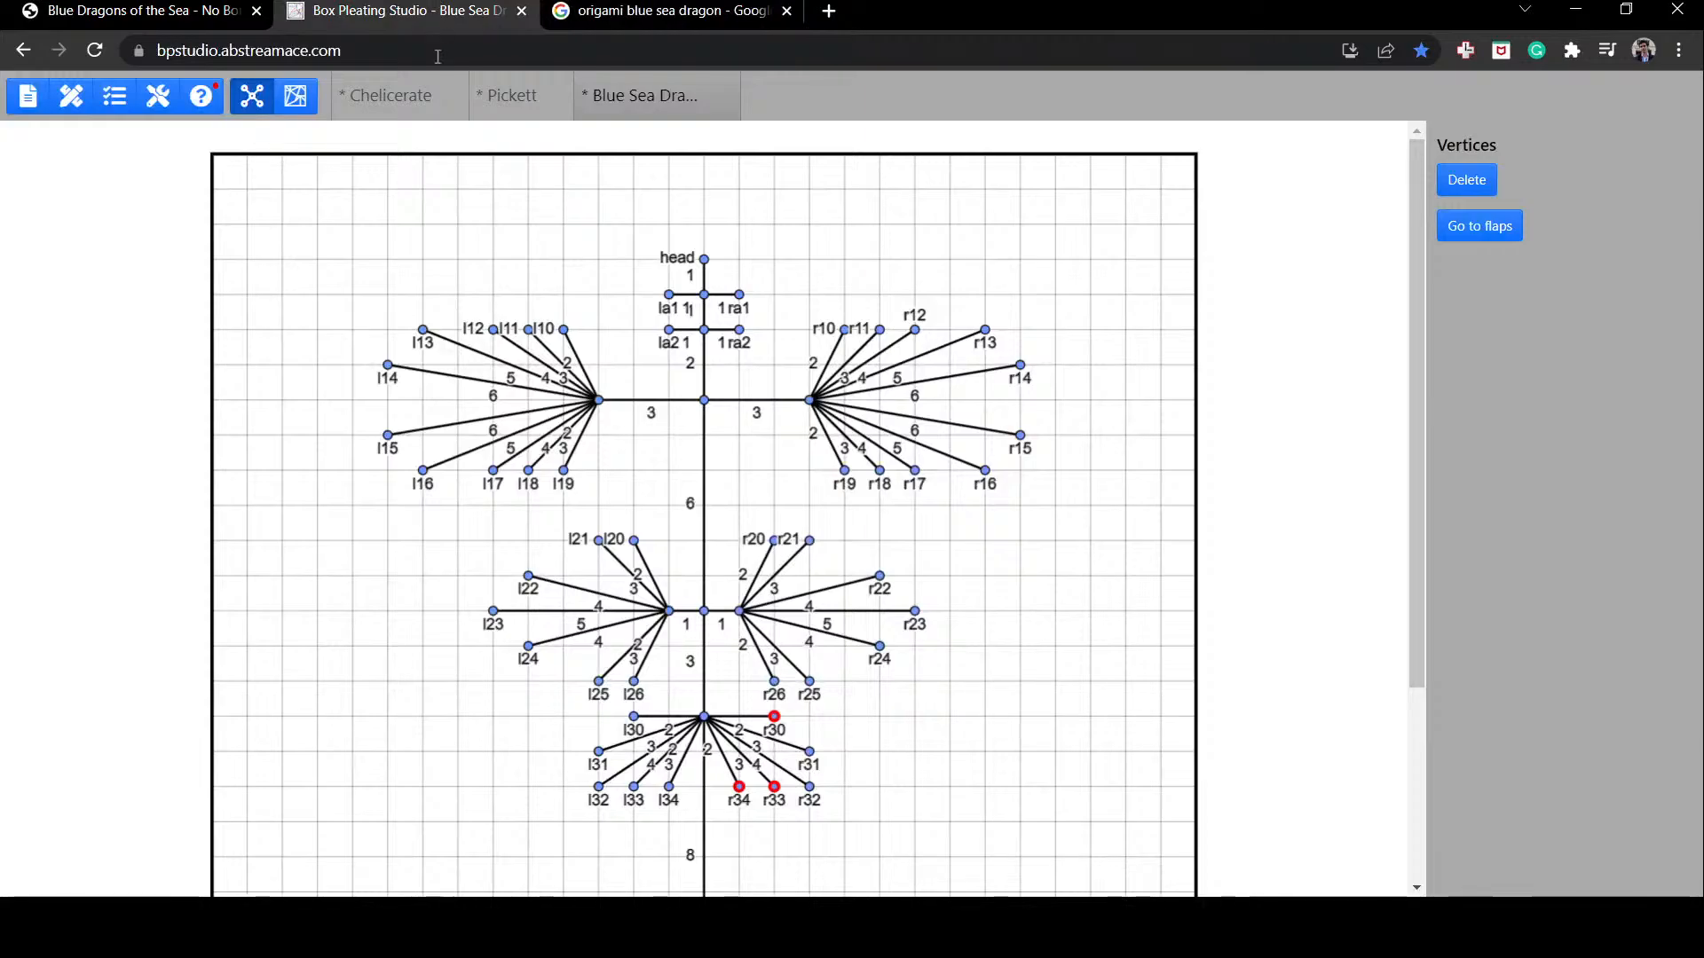
left_click(994, 629)
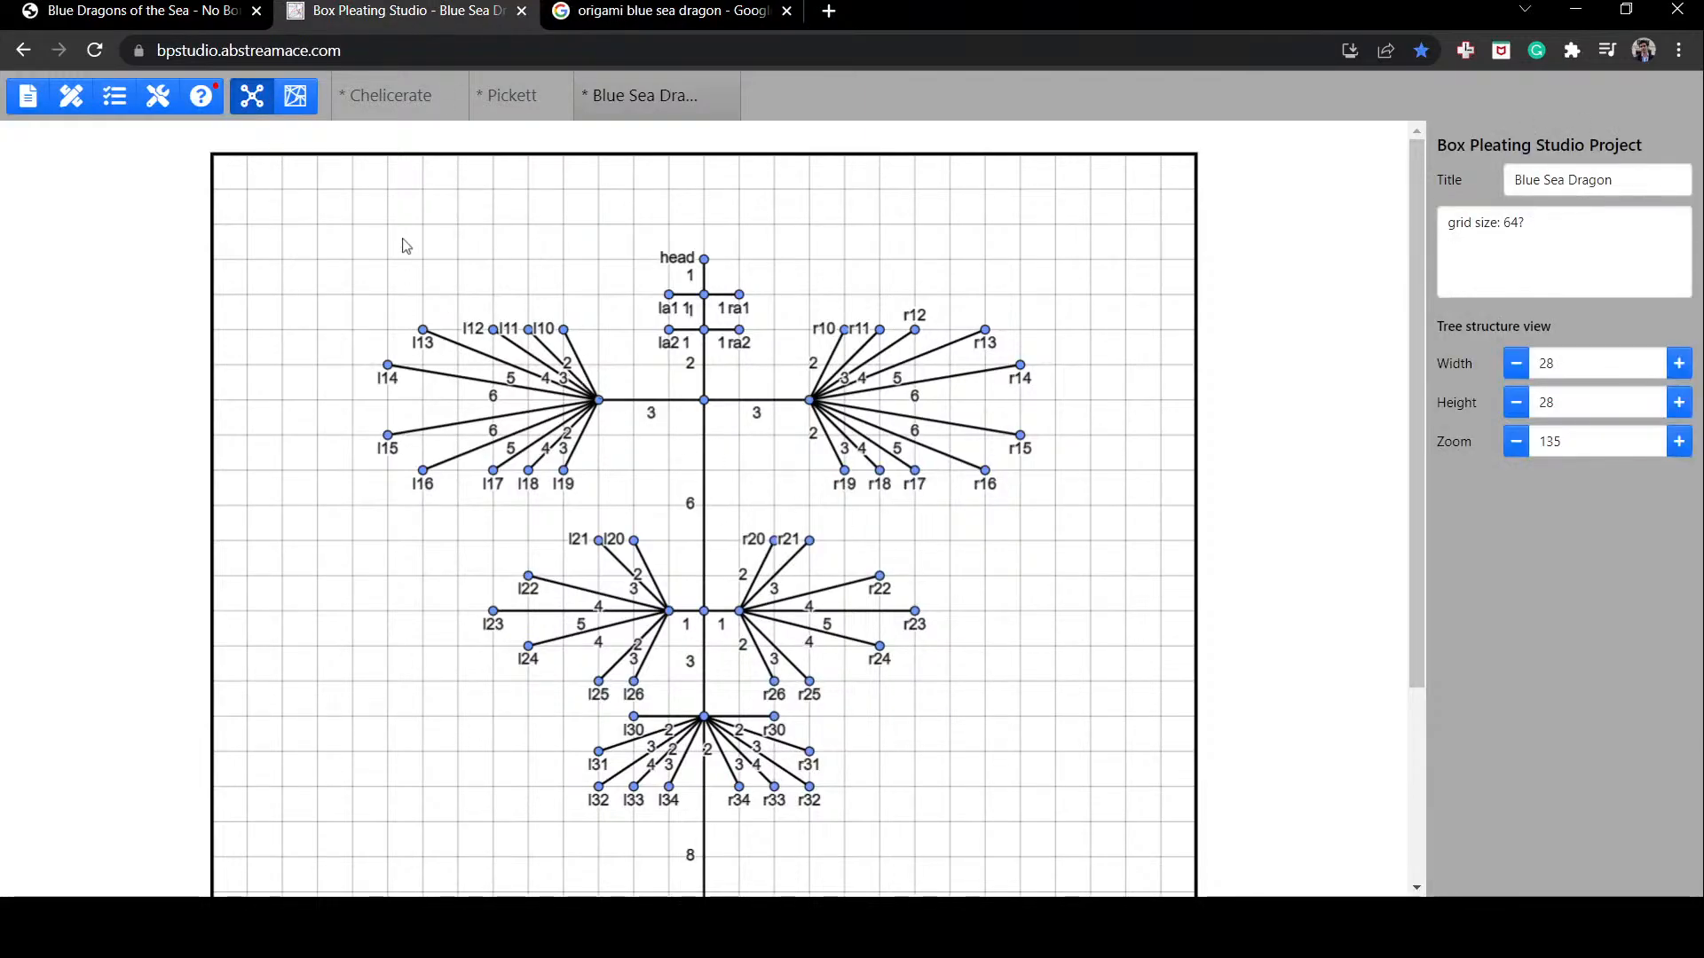
Step: Examine the whole Blue Sea Dragon tree from head to tail, and compare it with the project's layout view
left_click_drag(331, 260, 982, 863)
left_click(1123, 721)
scroll(824, 480, "down", 2)
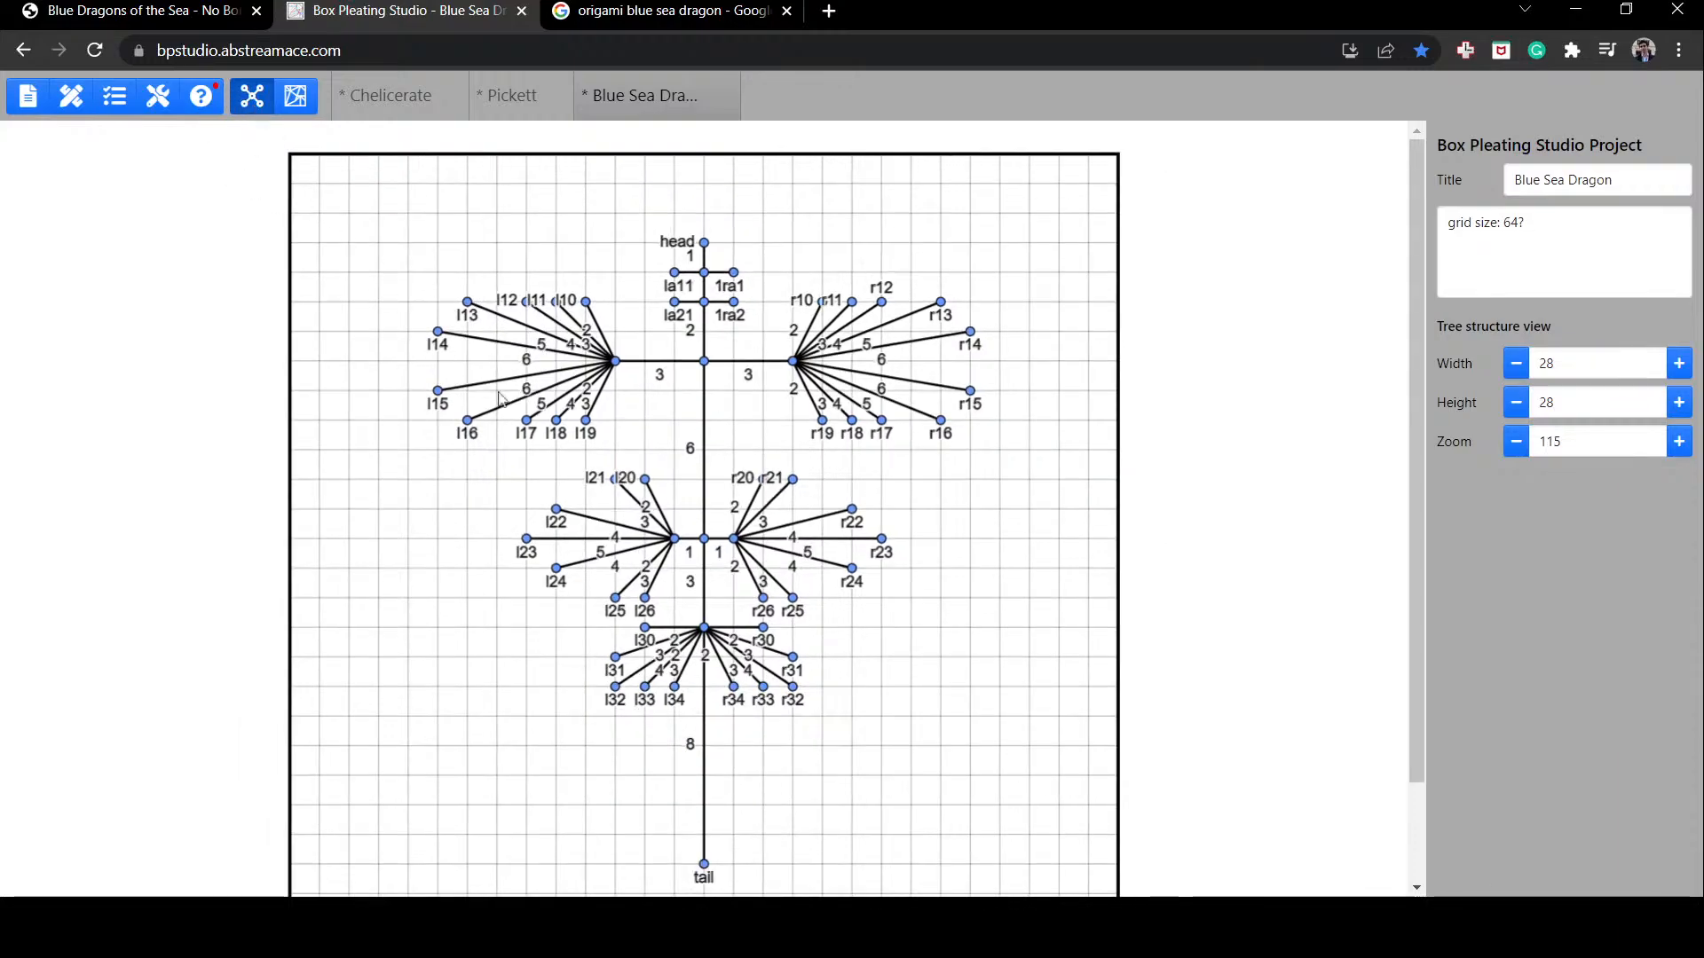
scroll(715, 499, "down", 1)
scroll(629, 502, "down", 1)
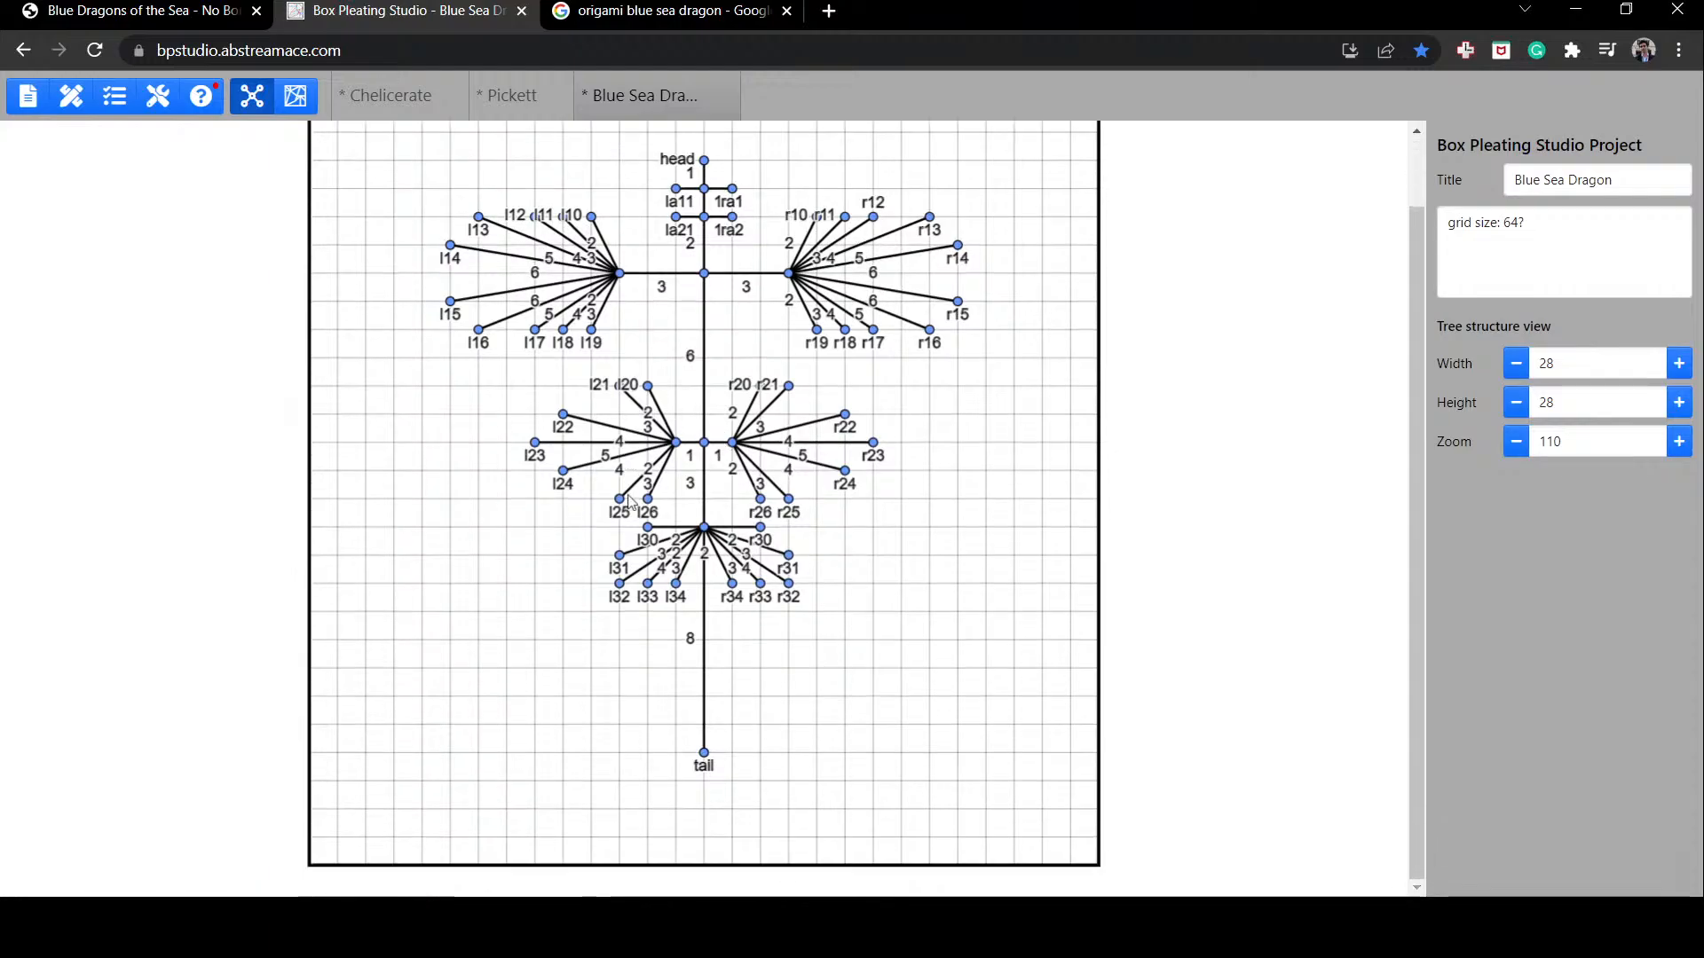
scroll(629, 501, "up", 1)
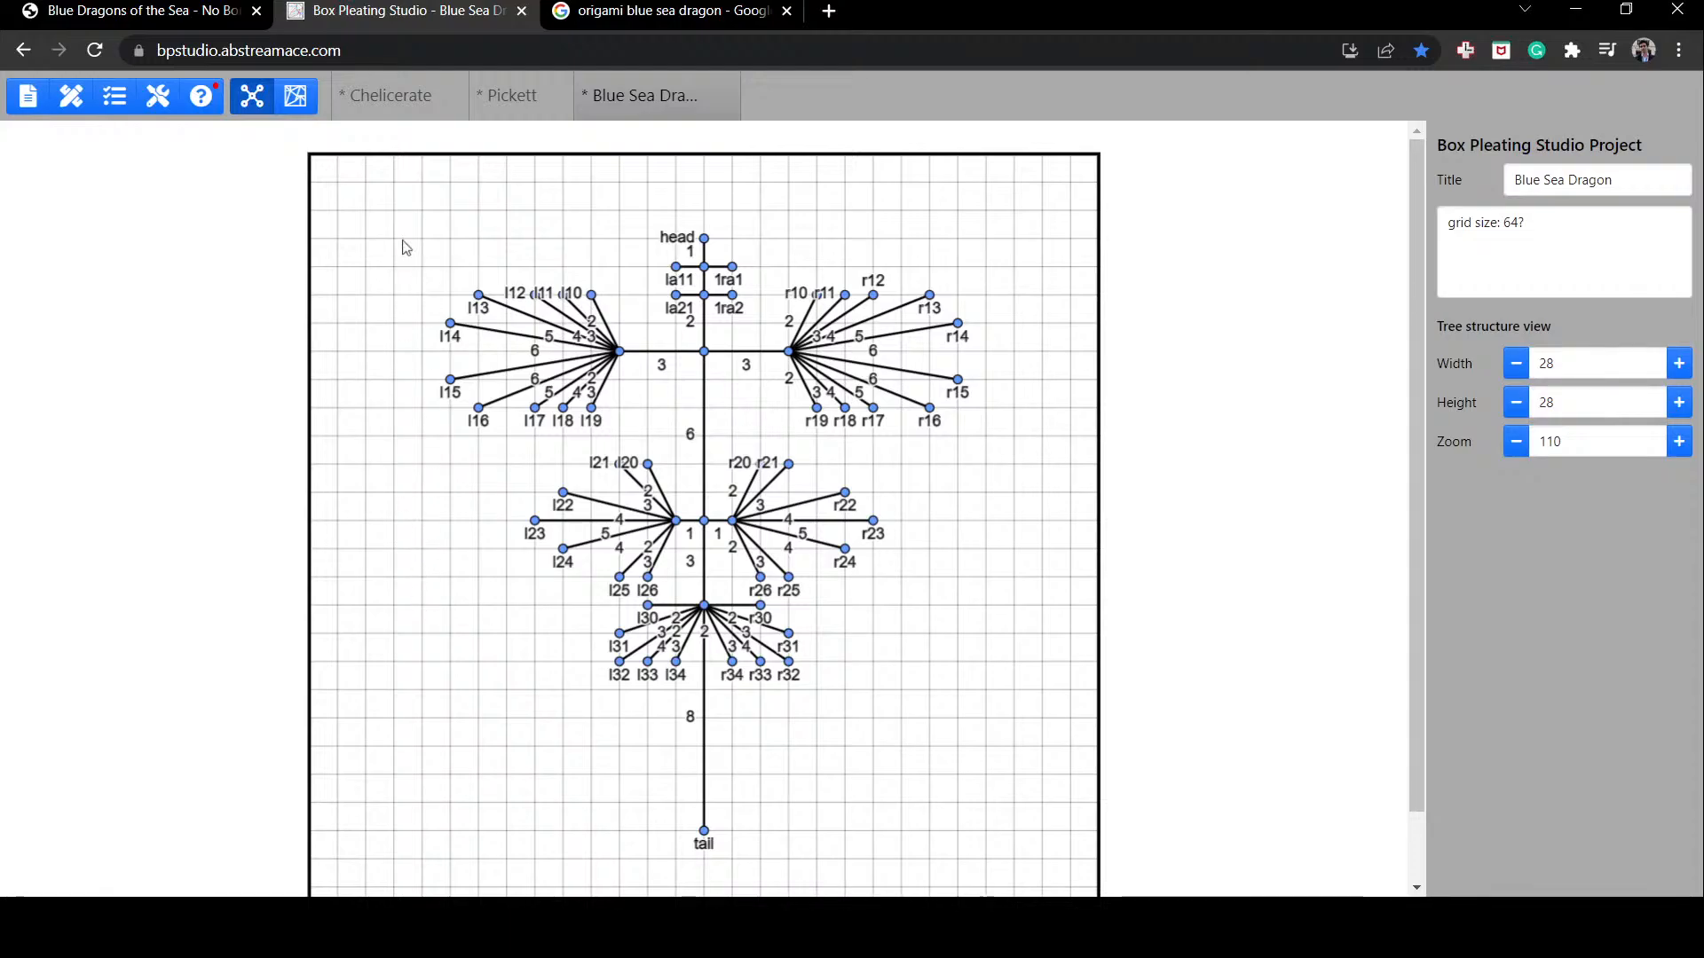
left_click(298, 96)
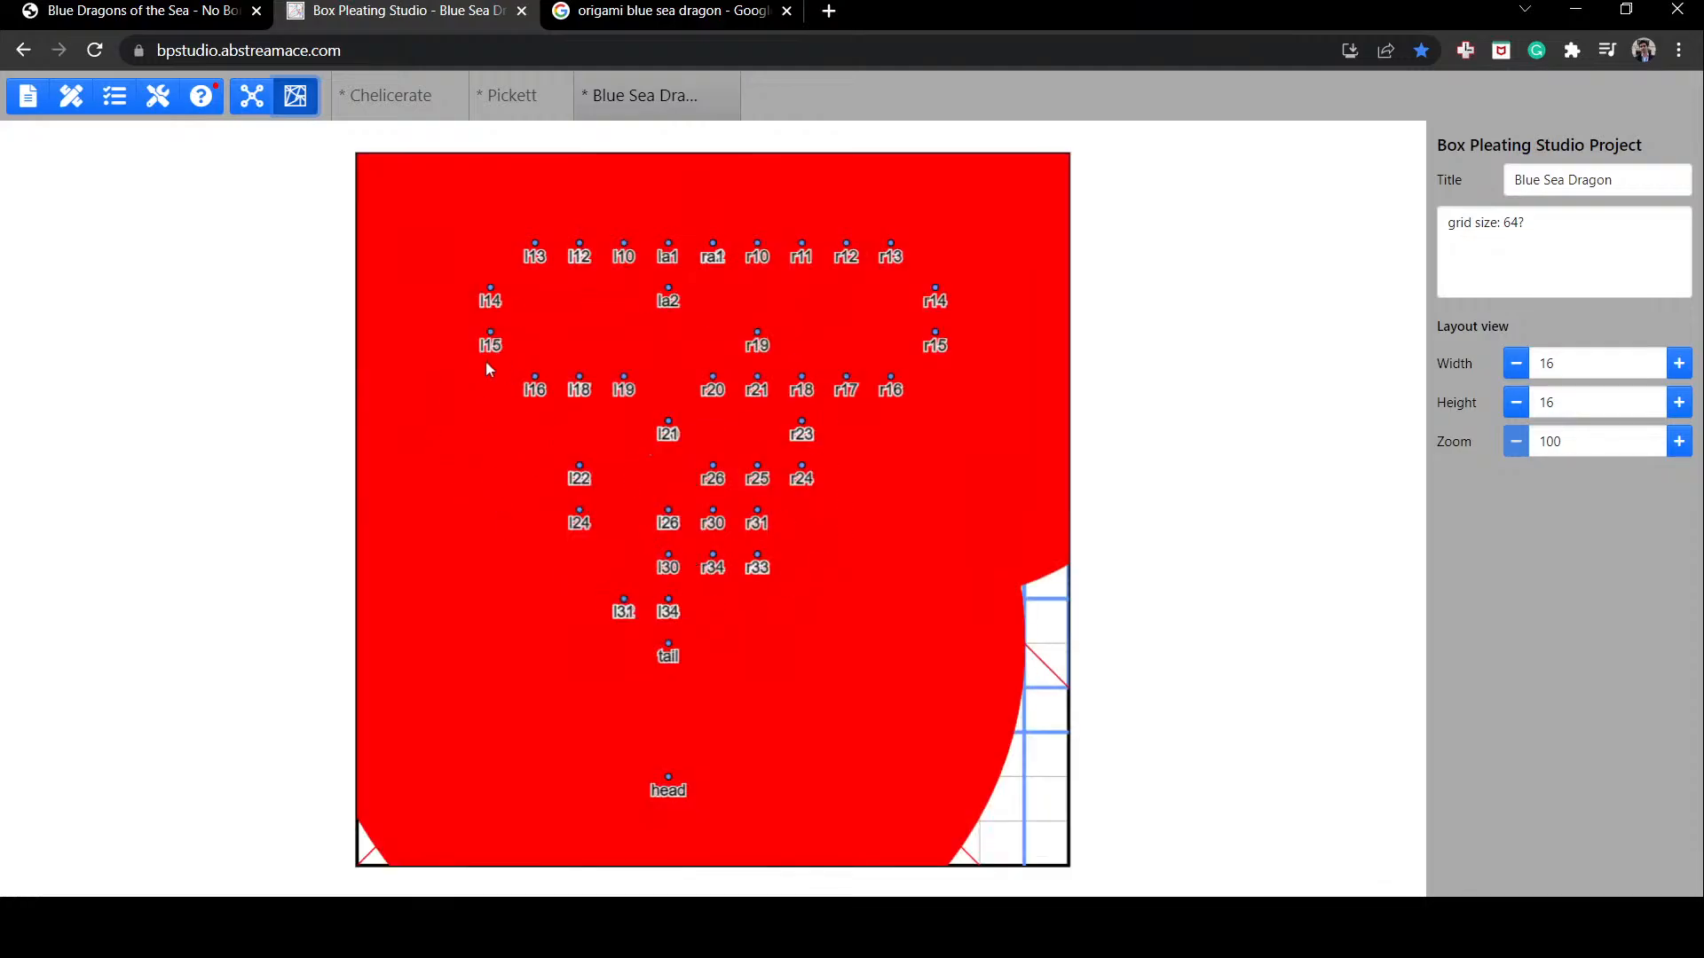
left_click(251, 95)
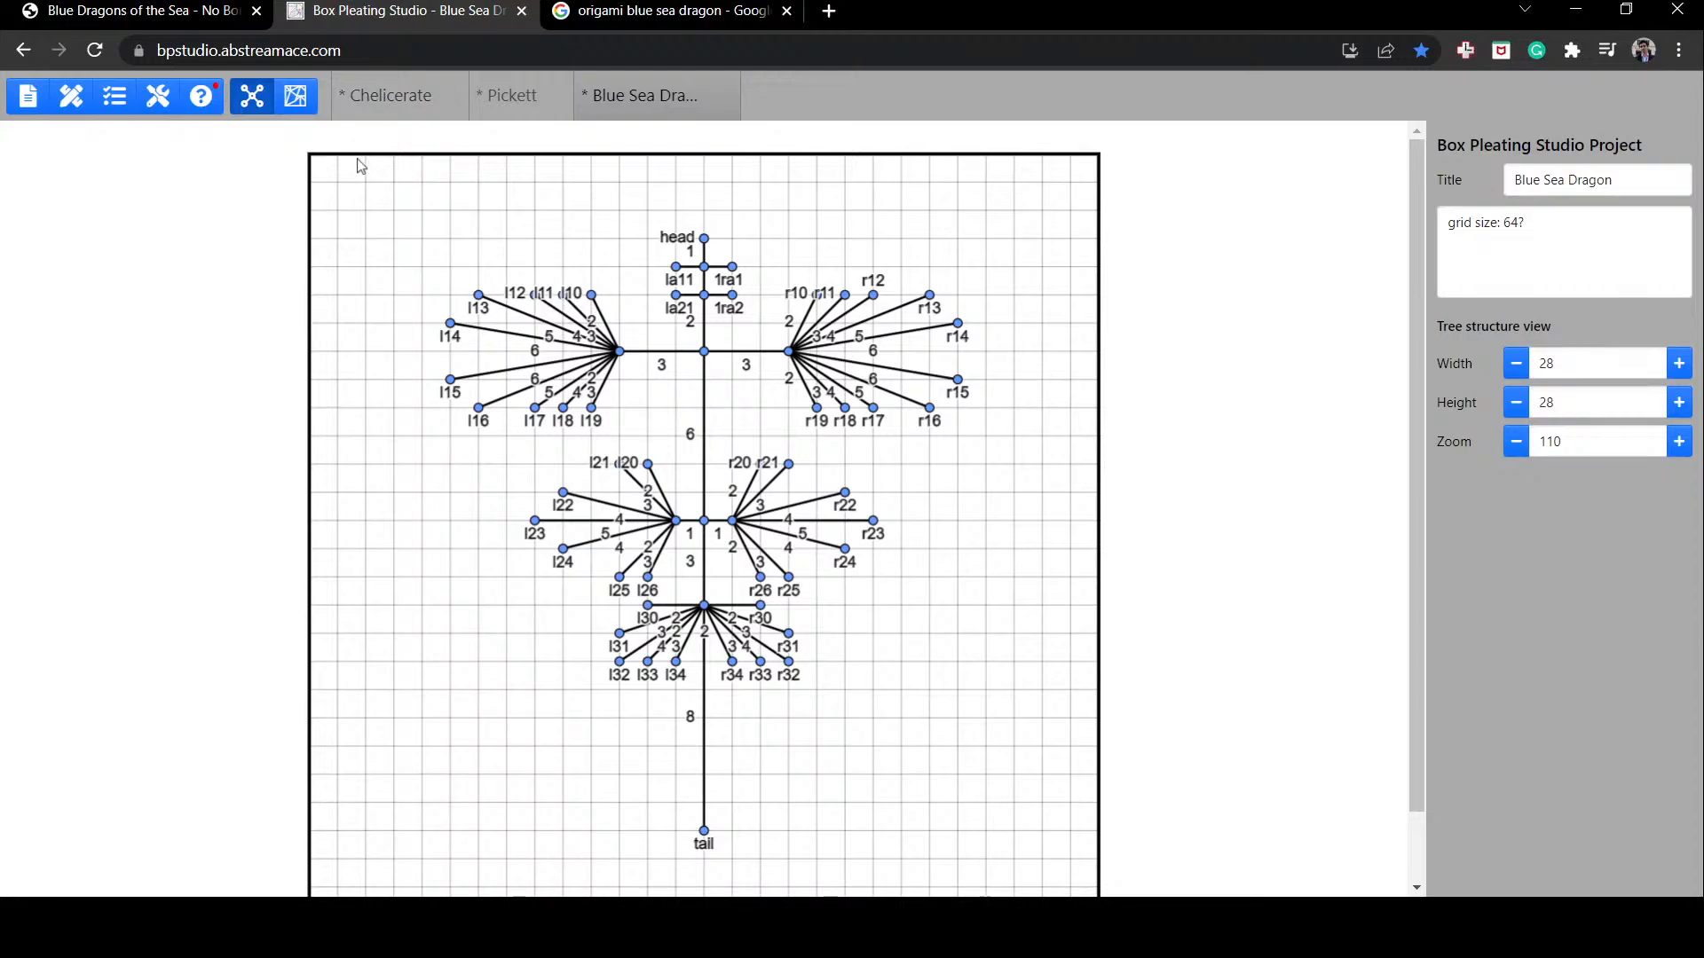
Step: Open the Chelicerate project and compare its tree structure with its layout, checking the small branches of horn1
left_click(381, 95)
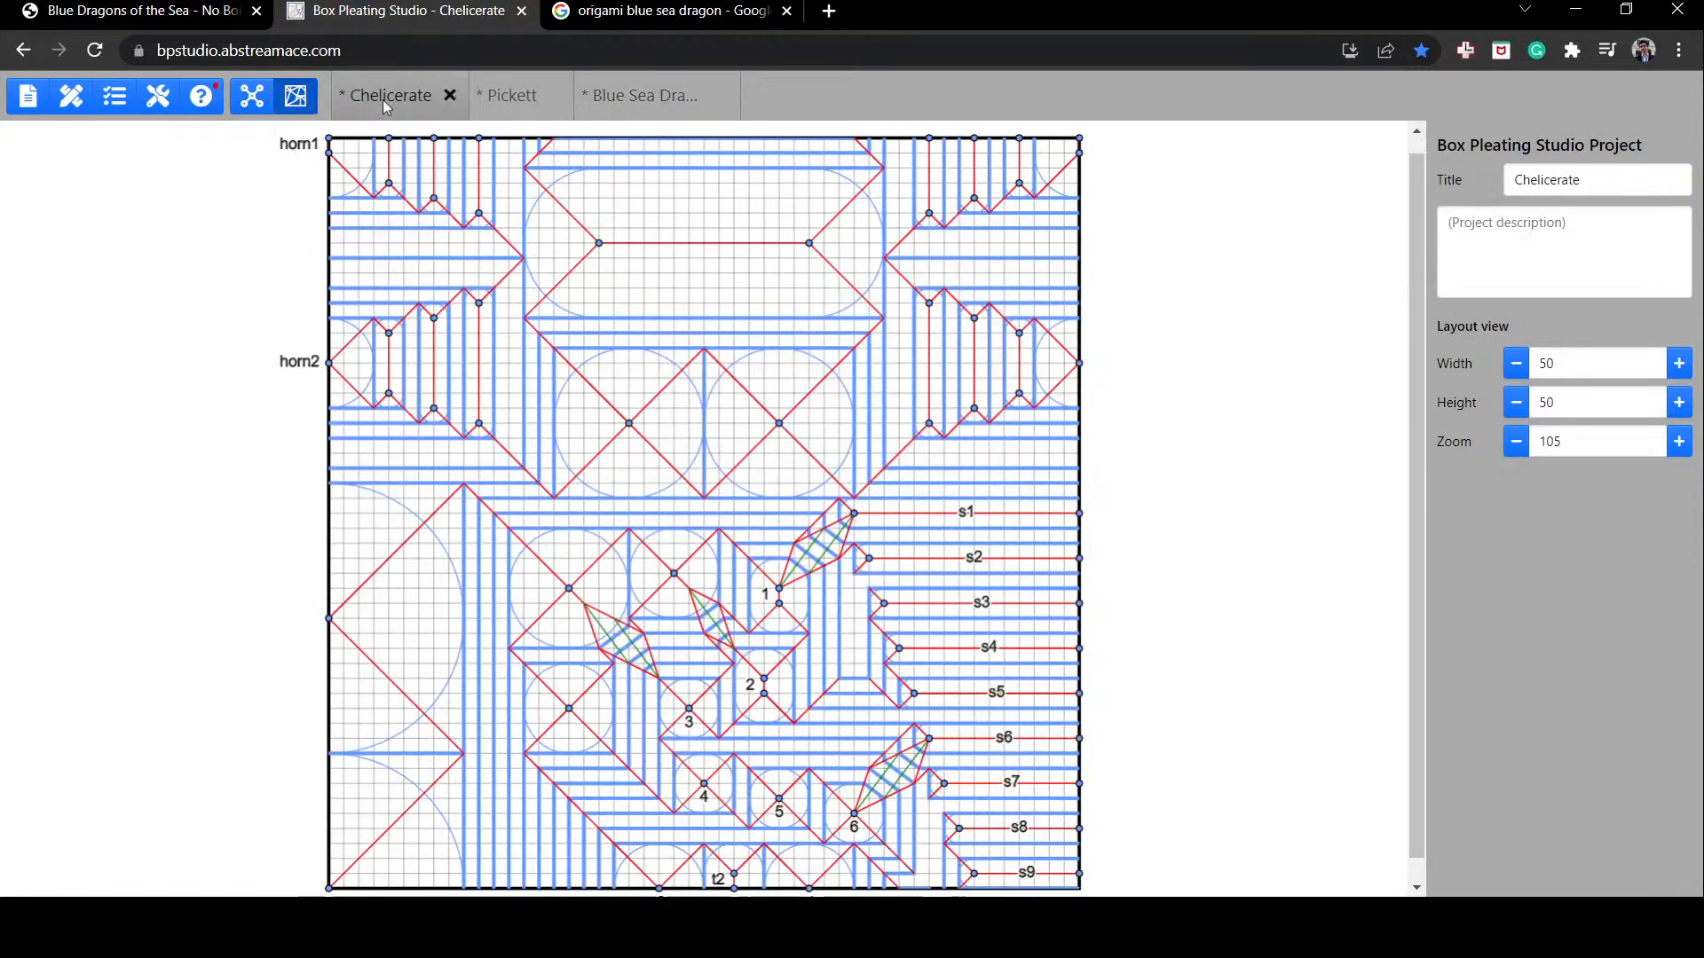
left_click(251, 95)
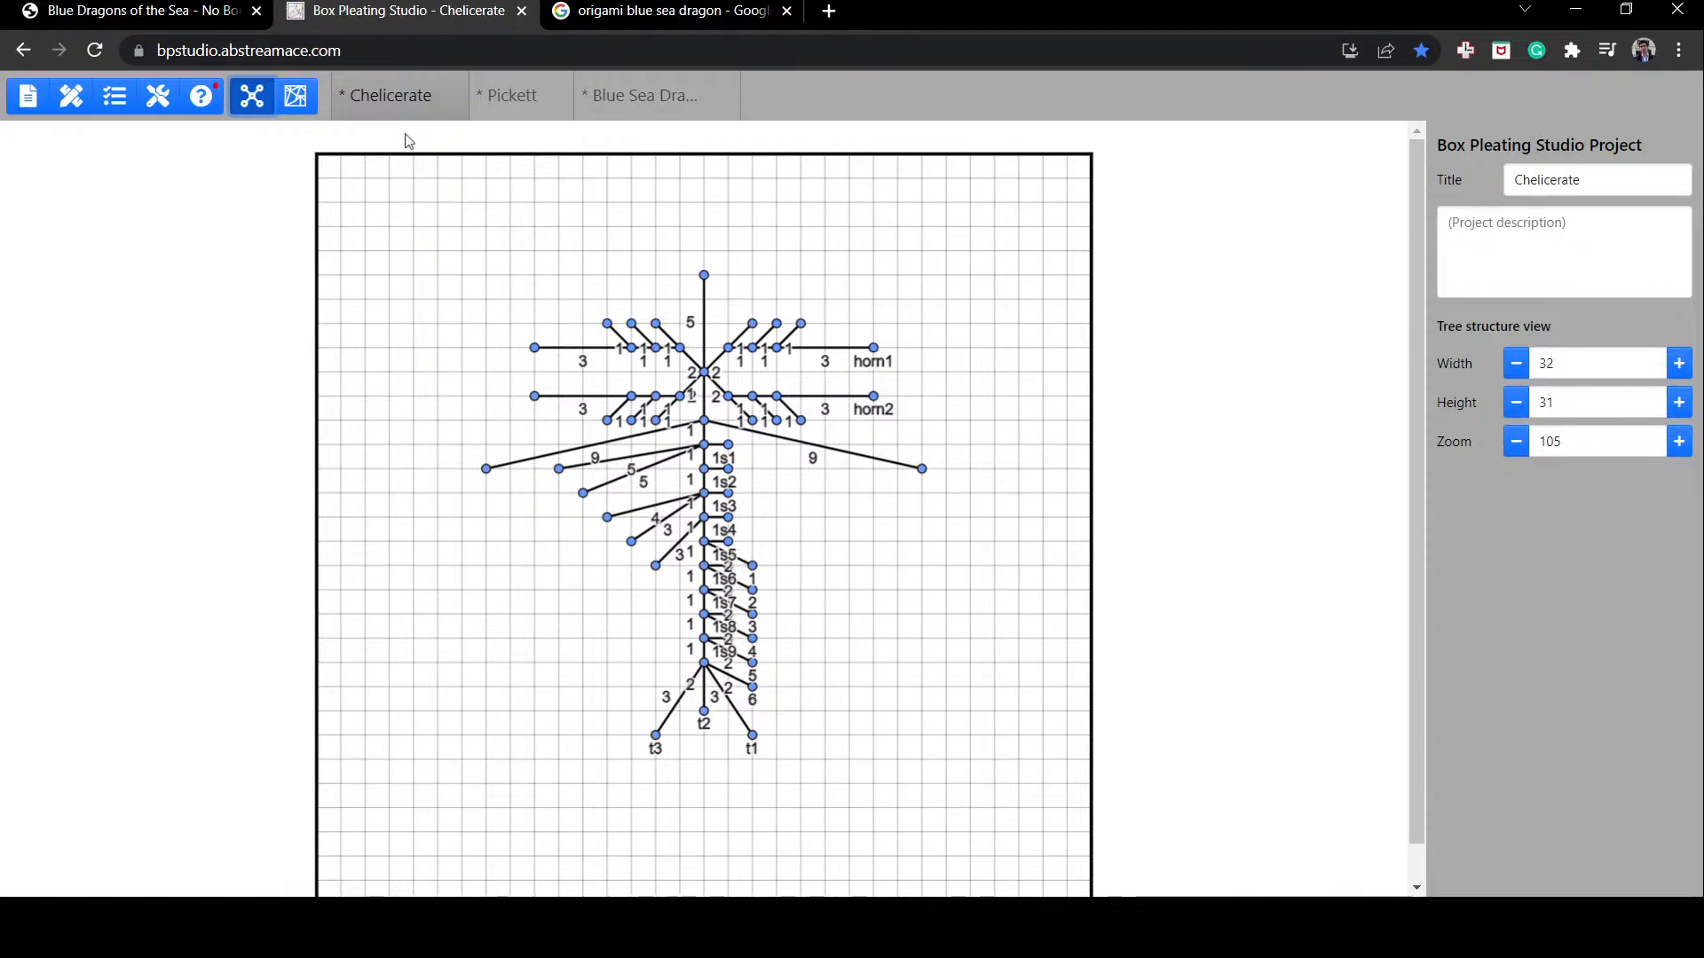
left_click(297, 96)
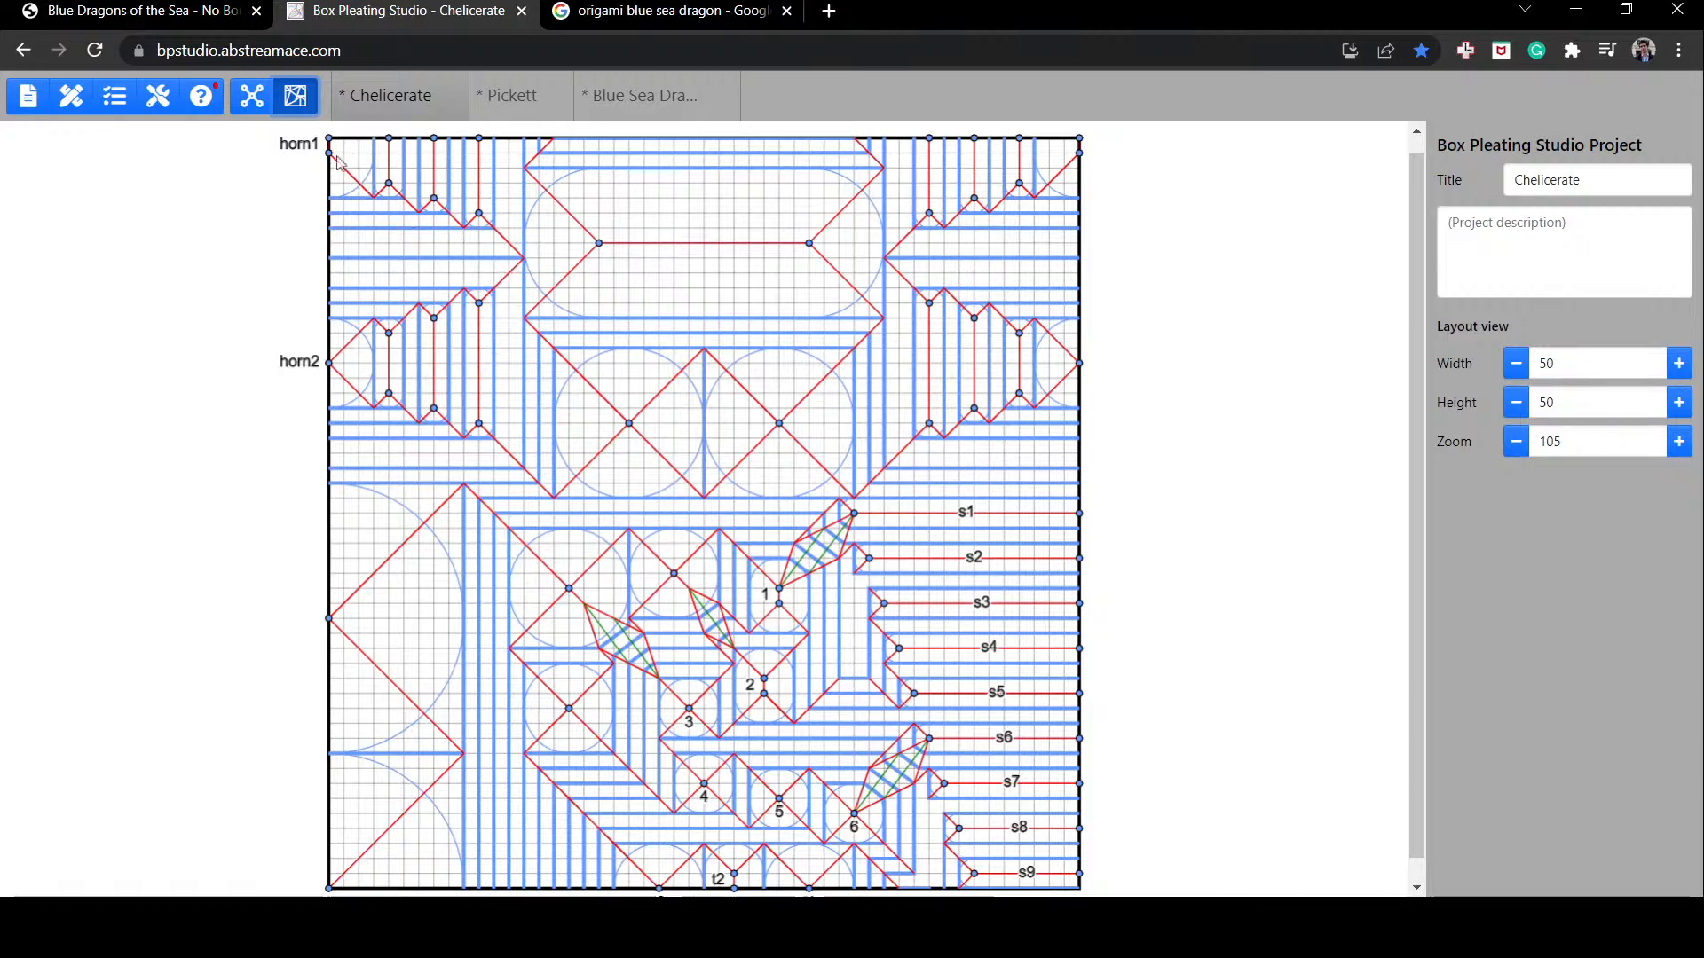
left_click(253, 95)
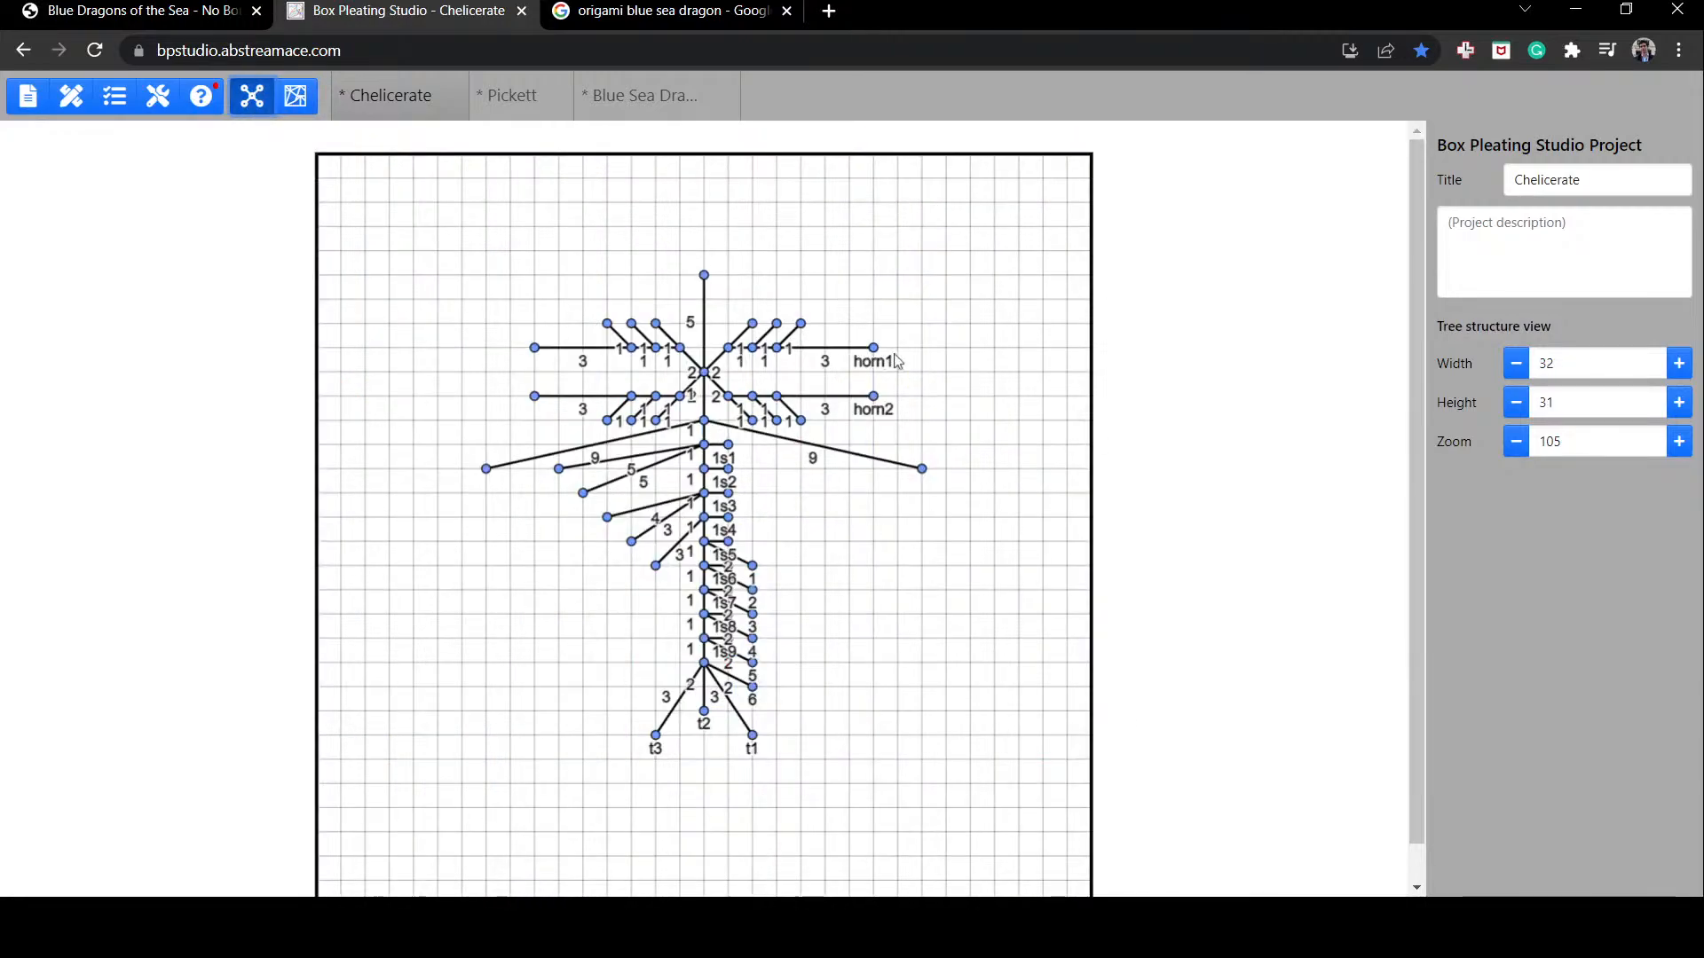
left_click(801, 323)
left_click(753, 323)
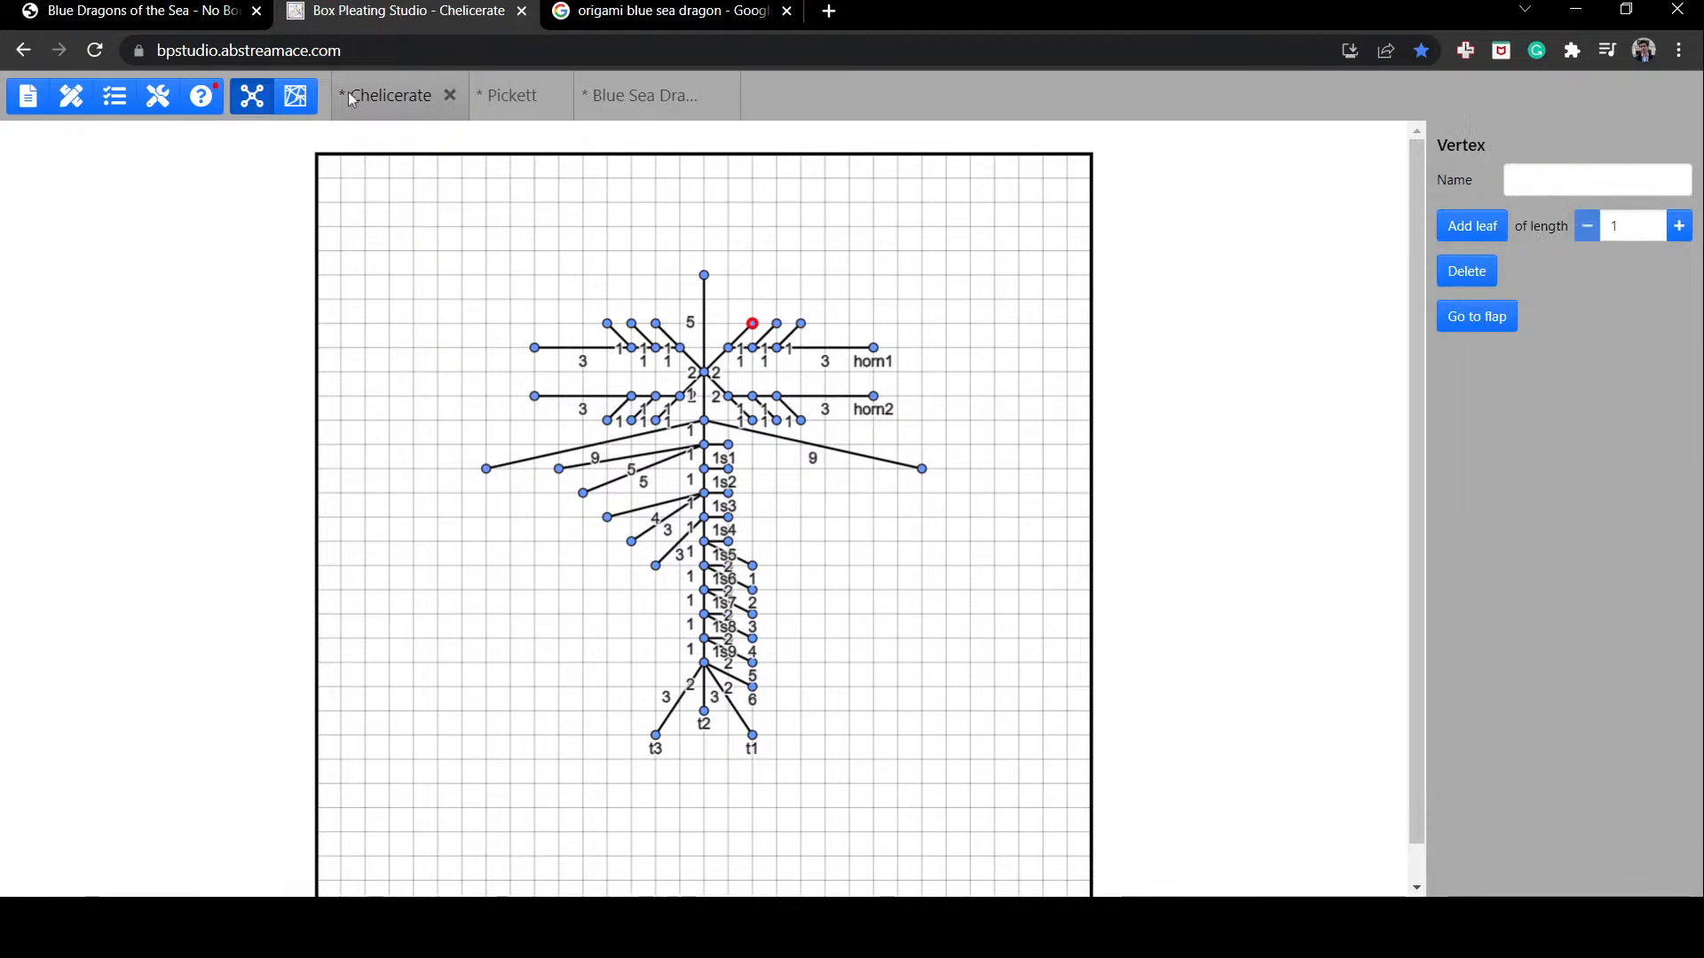
left_click(295, 95)
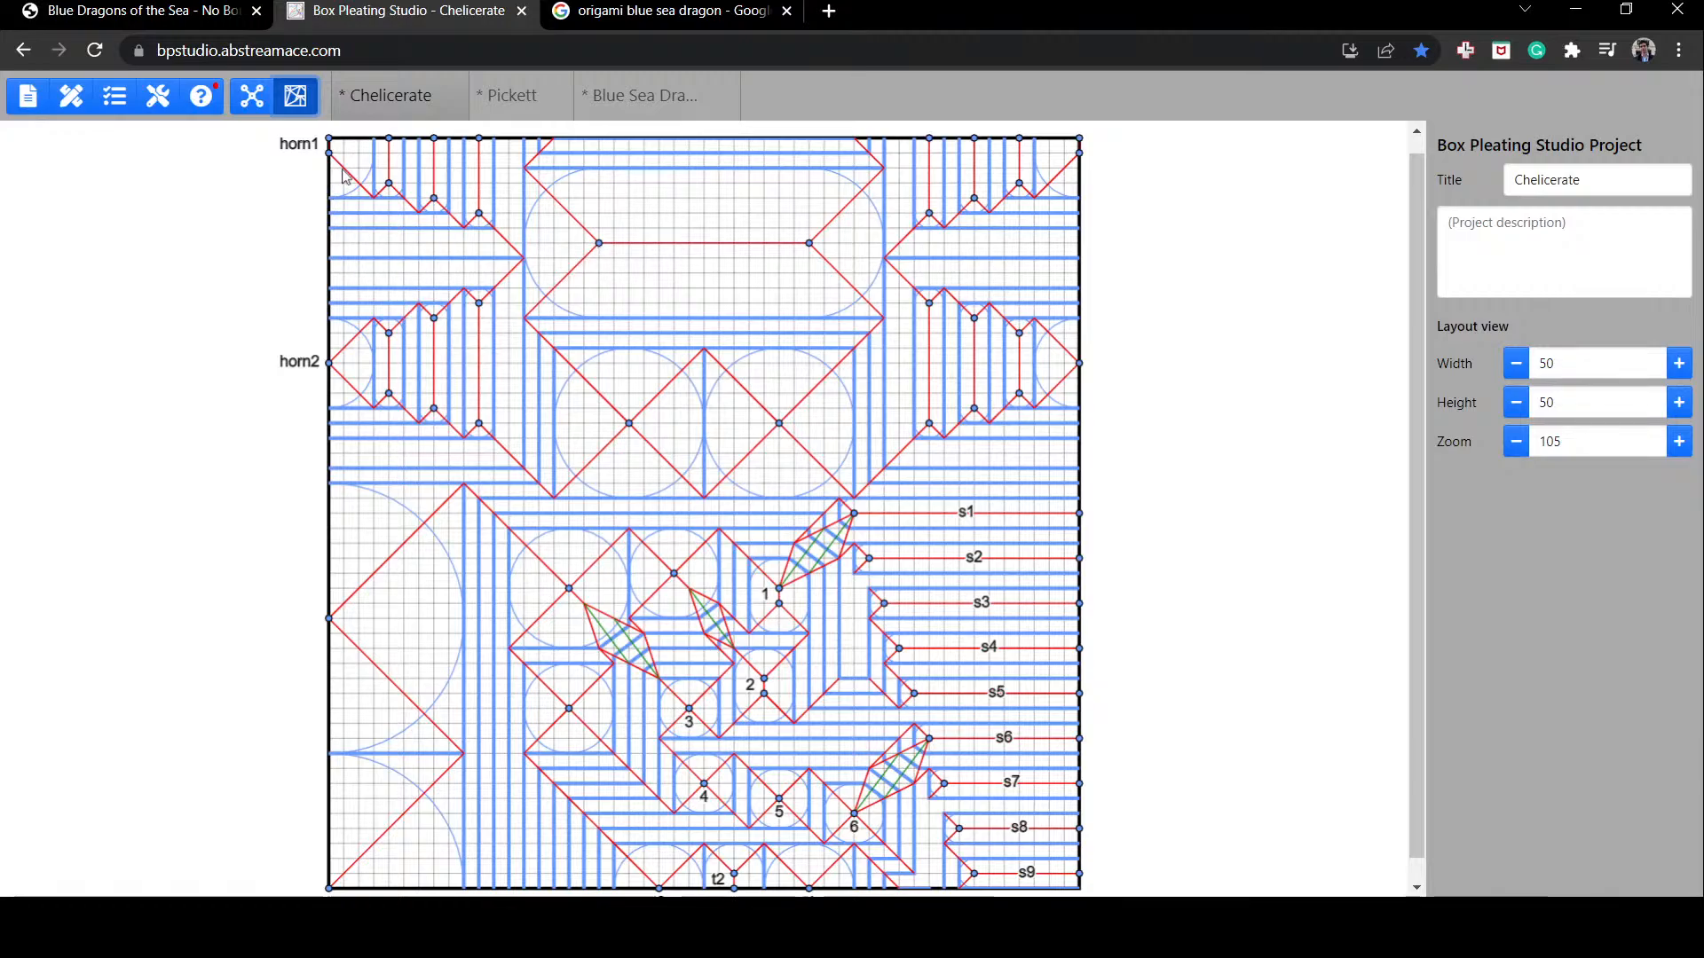
Step: Move the left of the two central radius 5 flaps in the Chelicerate layout up one grid unit and back
left_click(630, 408)
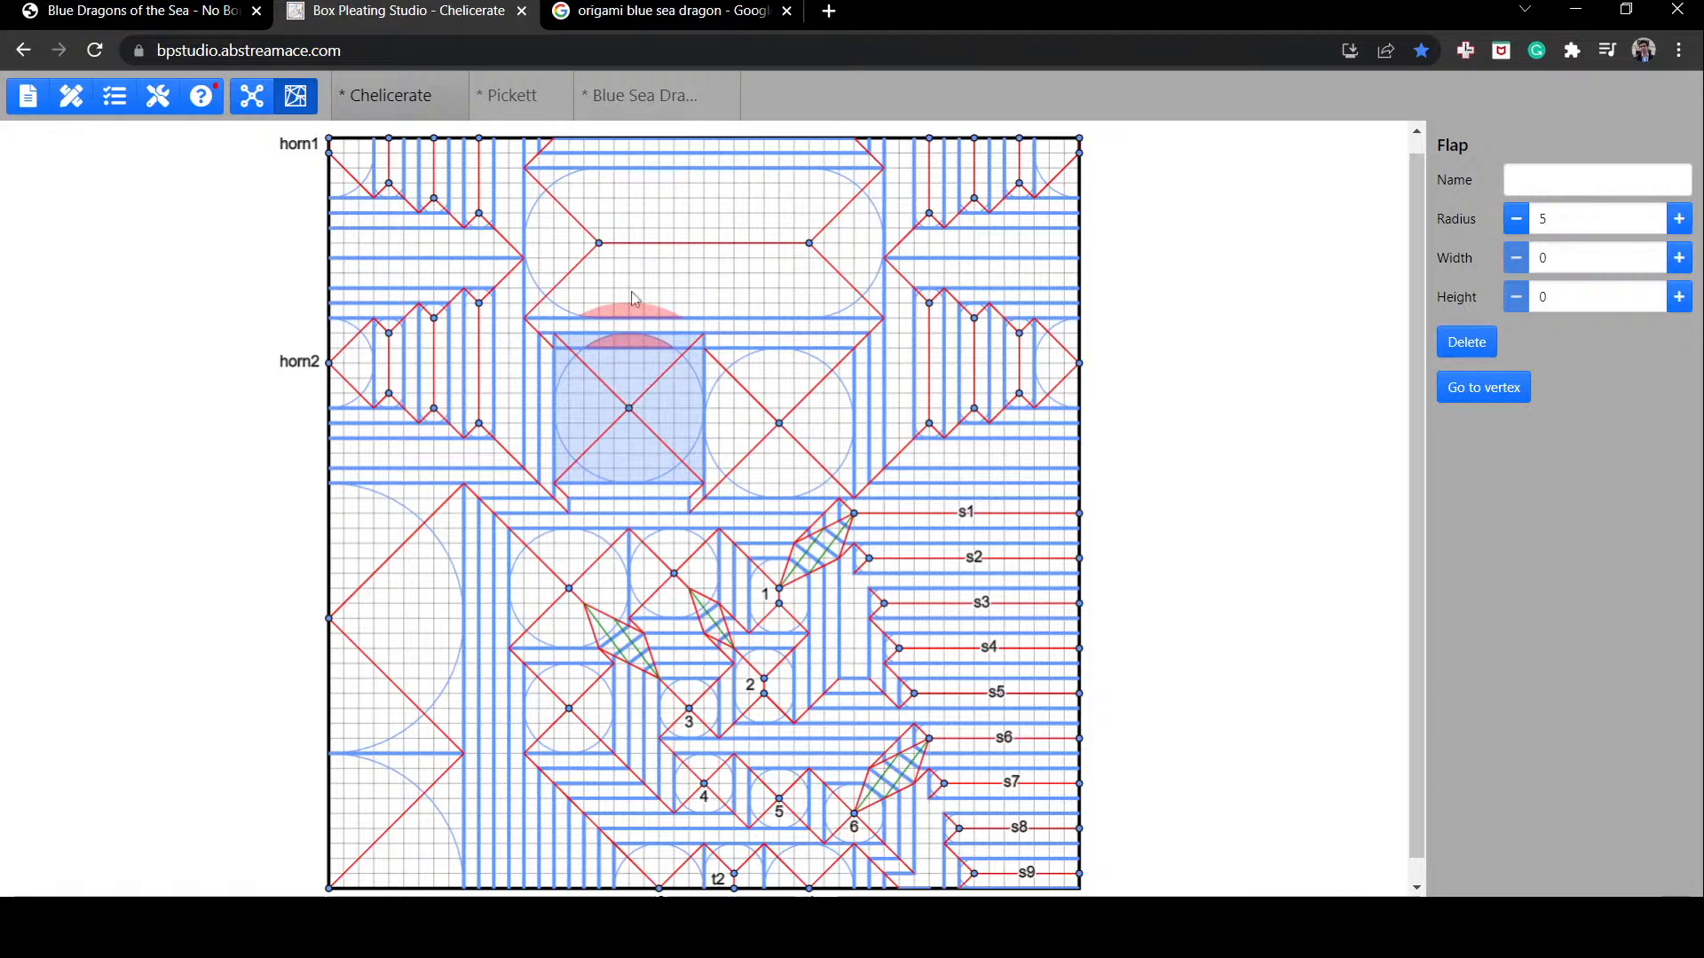
mouse_move(625, 410)
left_mouse_down()
mouse_move(641, 421)
mouse_move(616, 417)
left_mouse_up()
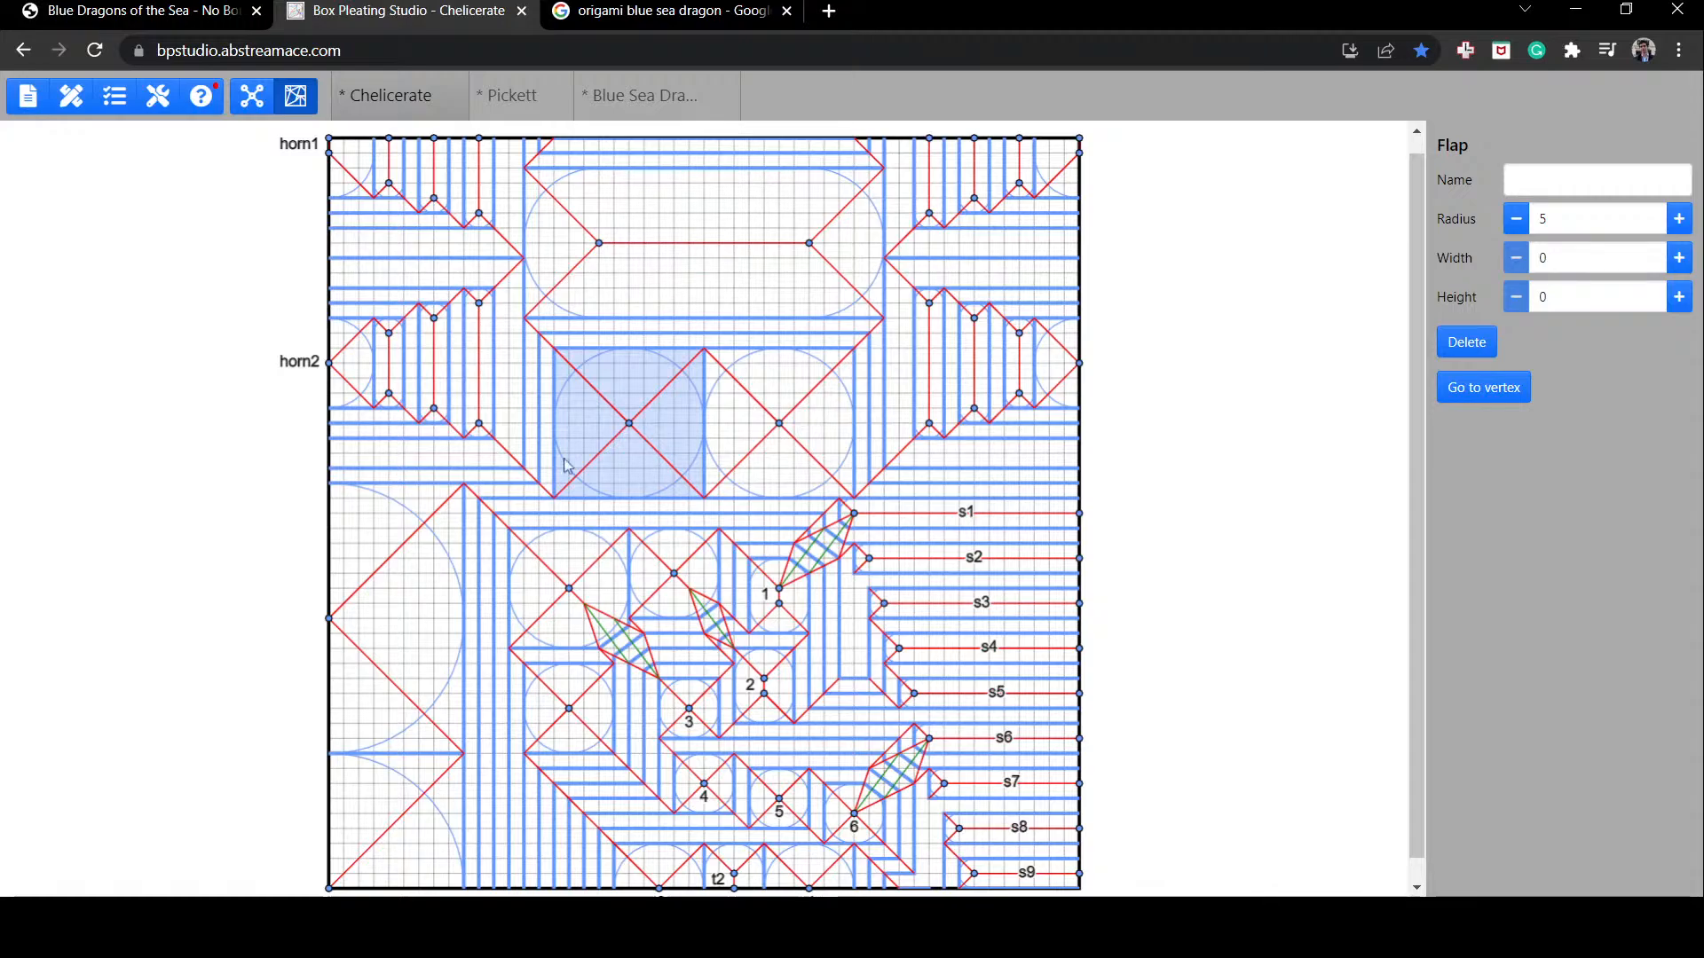
left_click(52, 449)
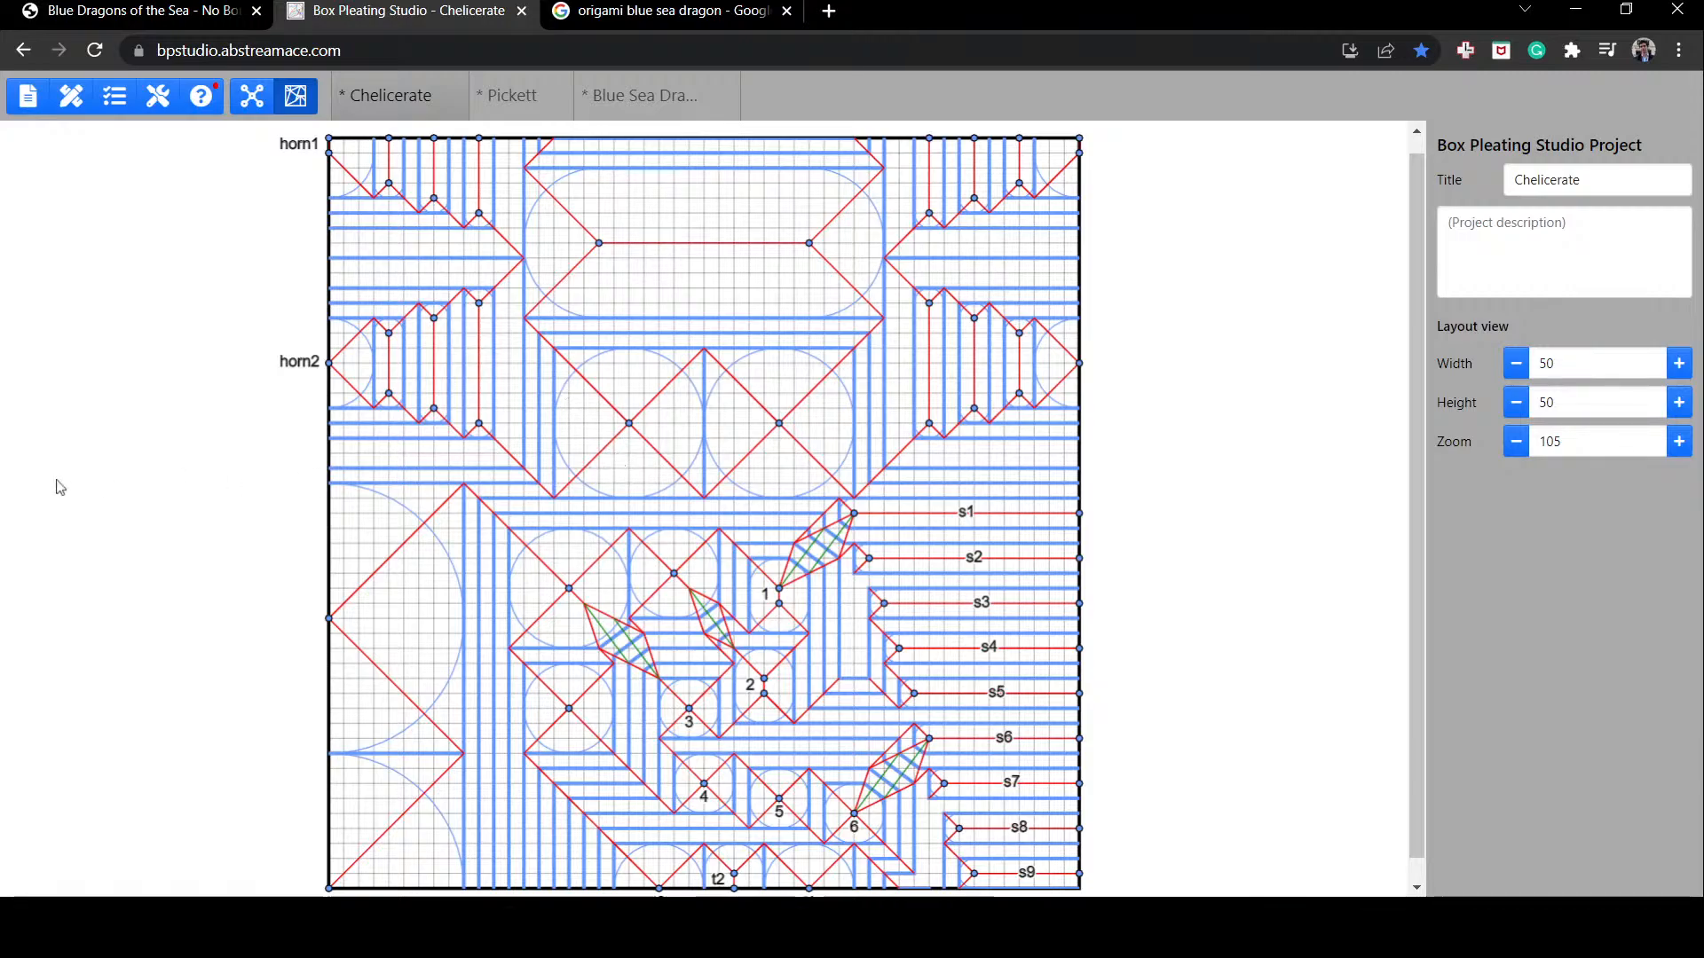
Step: Open the Pickett project and move the l_leg1 flap one grid unit toward the sheet's left edge
left_click(501, 97)
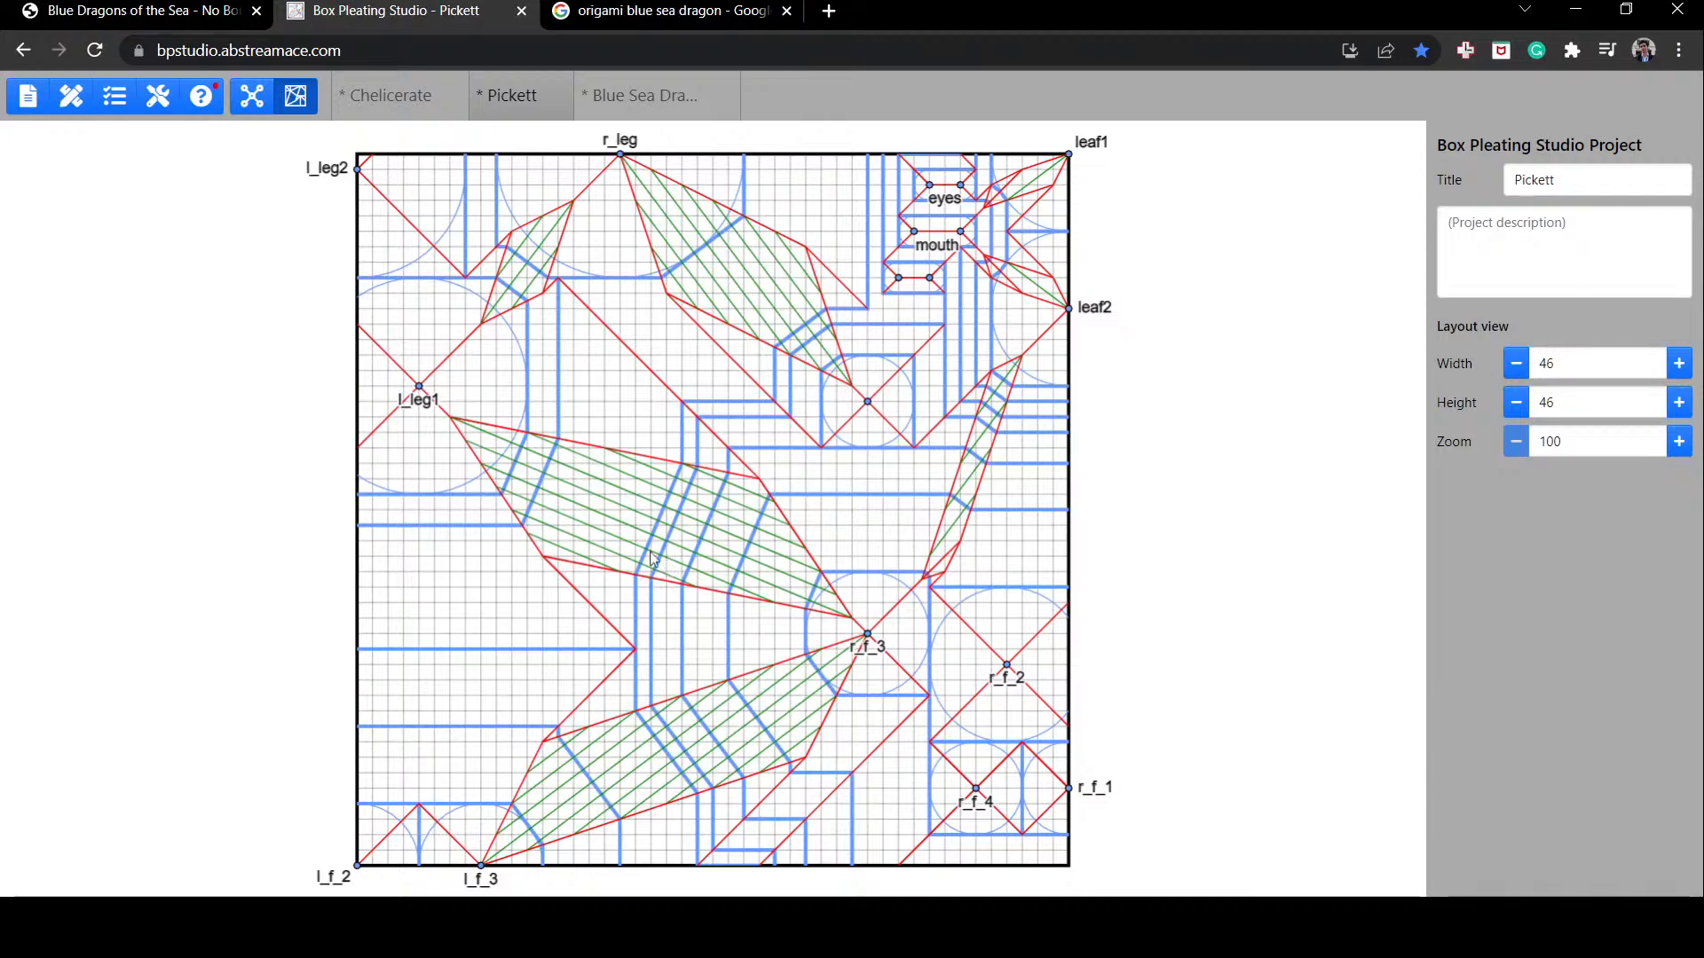
mouse_move(485, 410)
left_mouse_down()
mouse_move(466, 392)
mouse_move(498, 391)
mouse_move(440, 401)
mouse_move(463, 401)
left_mouse_up()
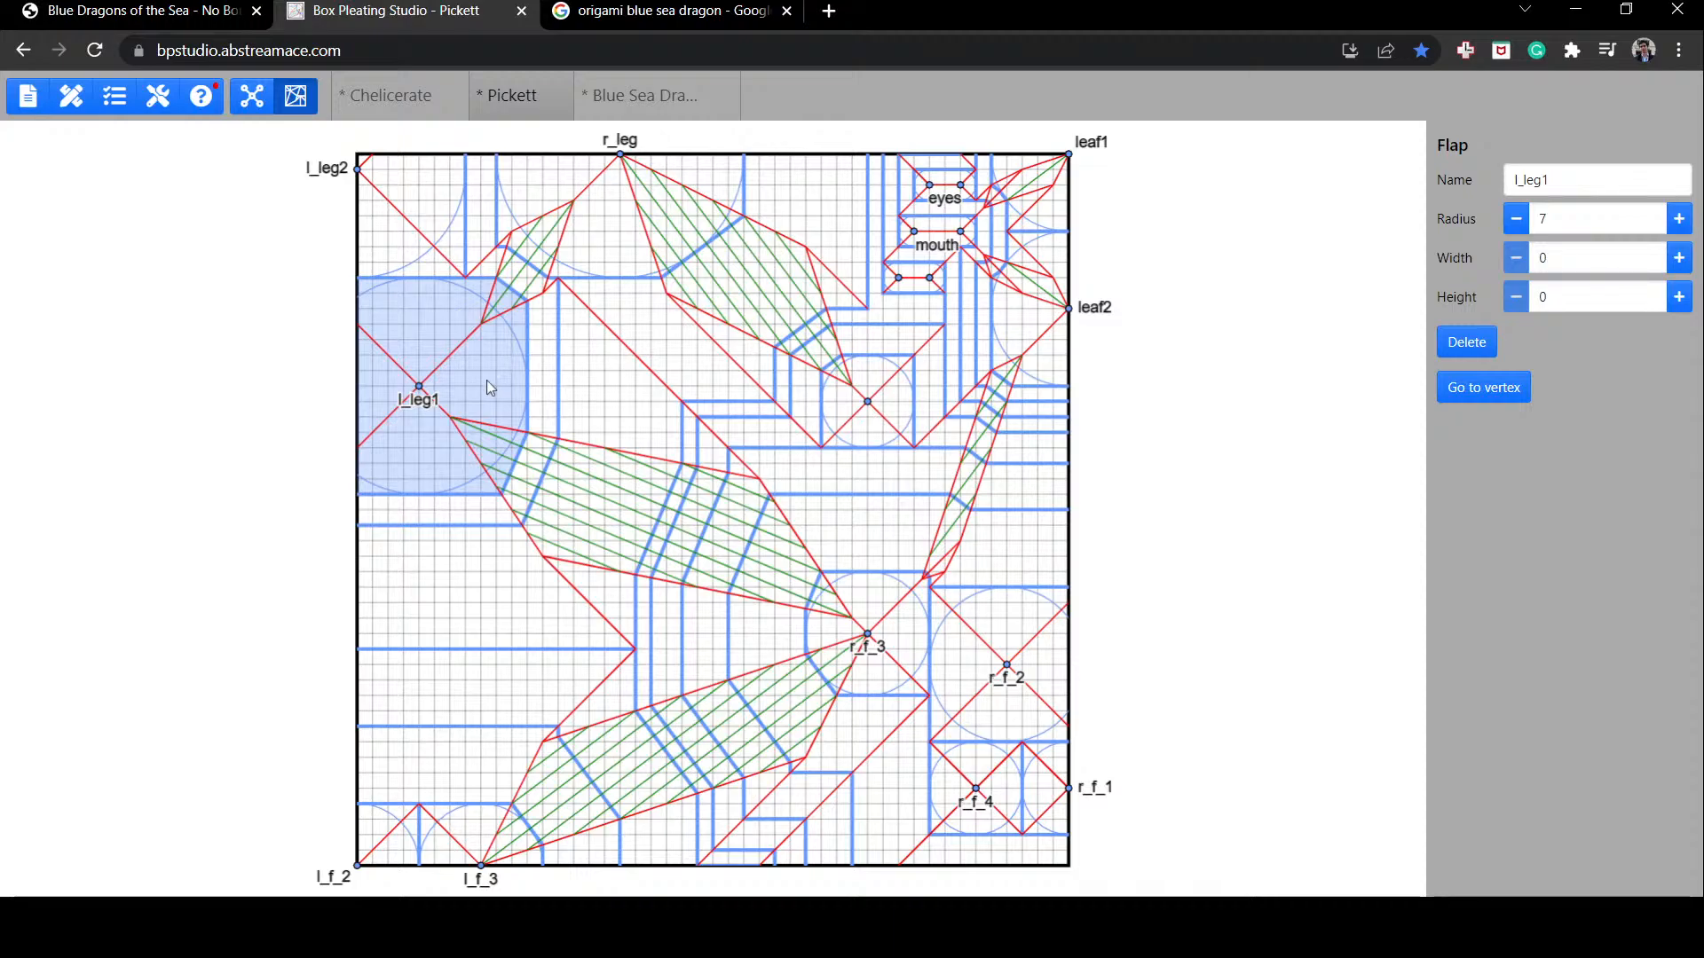
left_click_drag(487, 381, 472, 382)
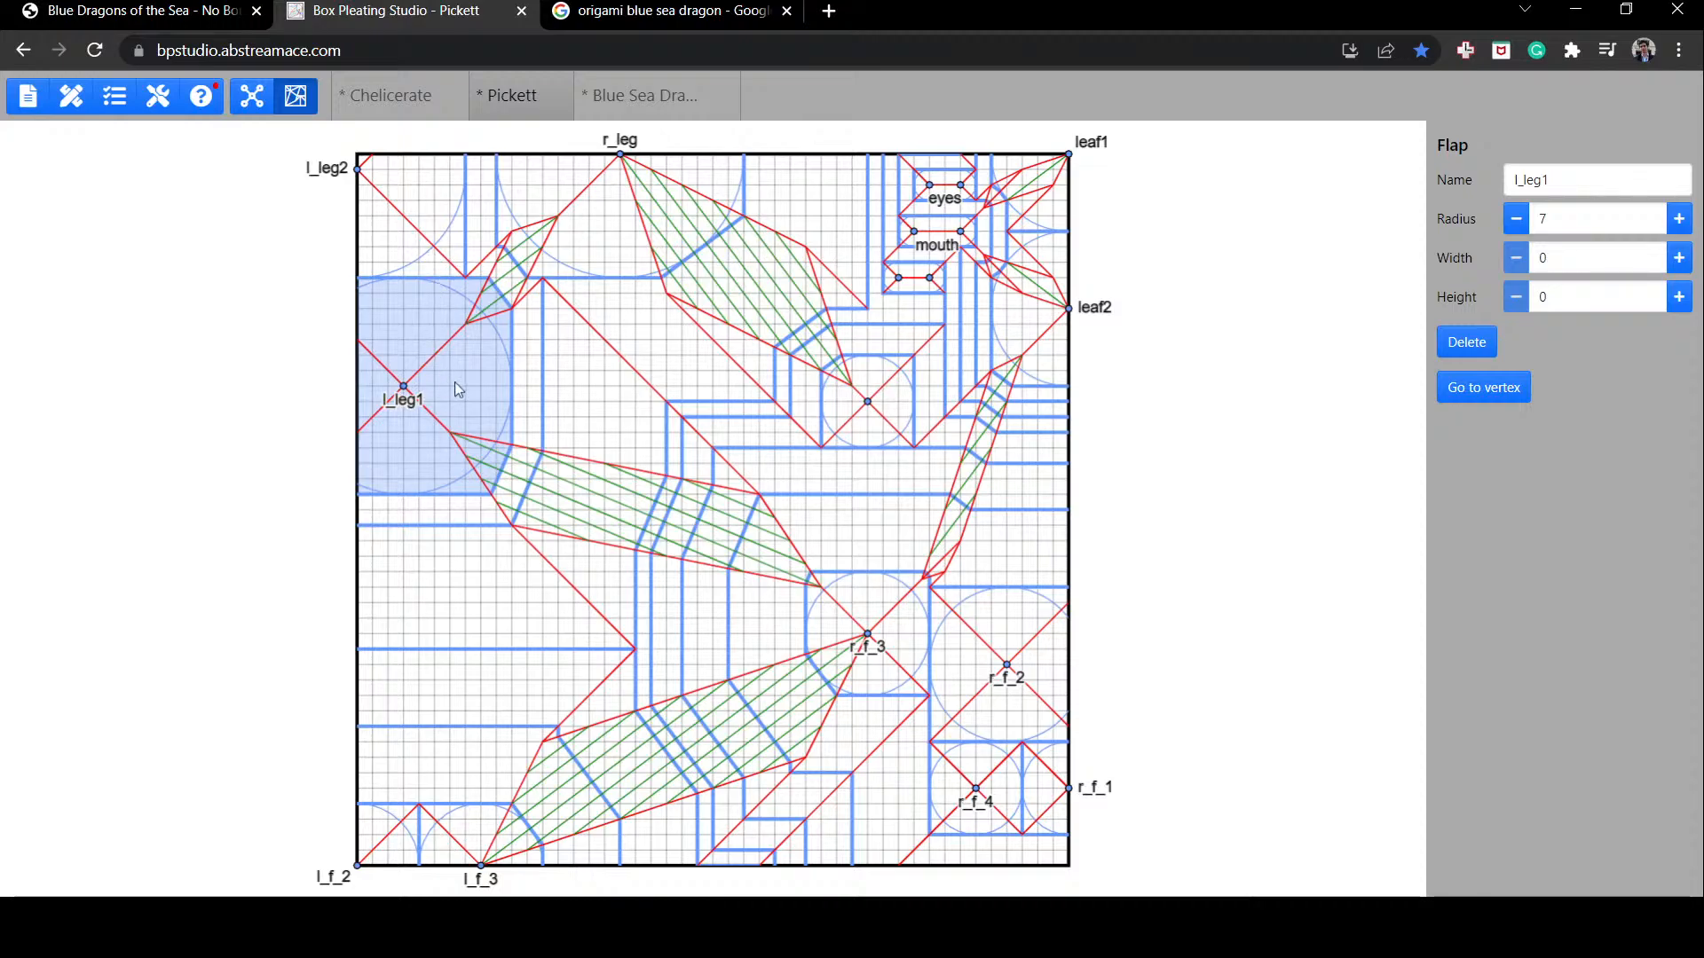
mouse_move(457, 390)
left_mouse_down()
mouse_move(461, 405)
mouse_move(462, 390)
left_mouse_up()
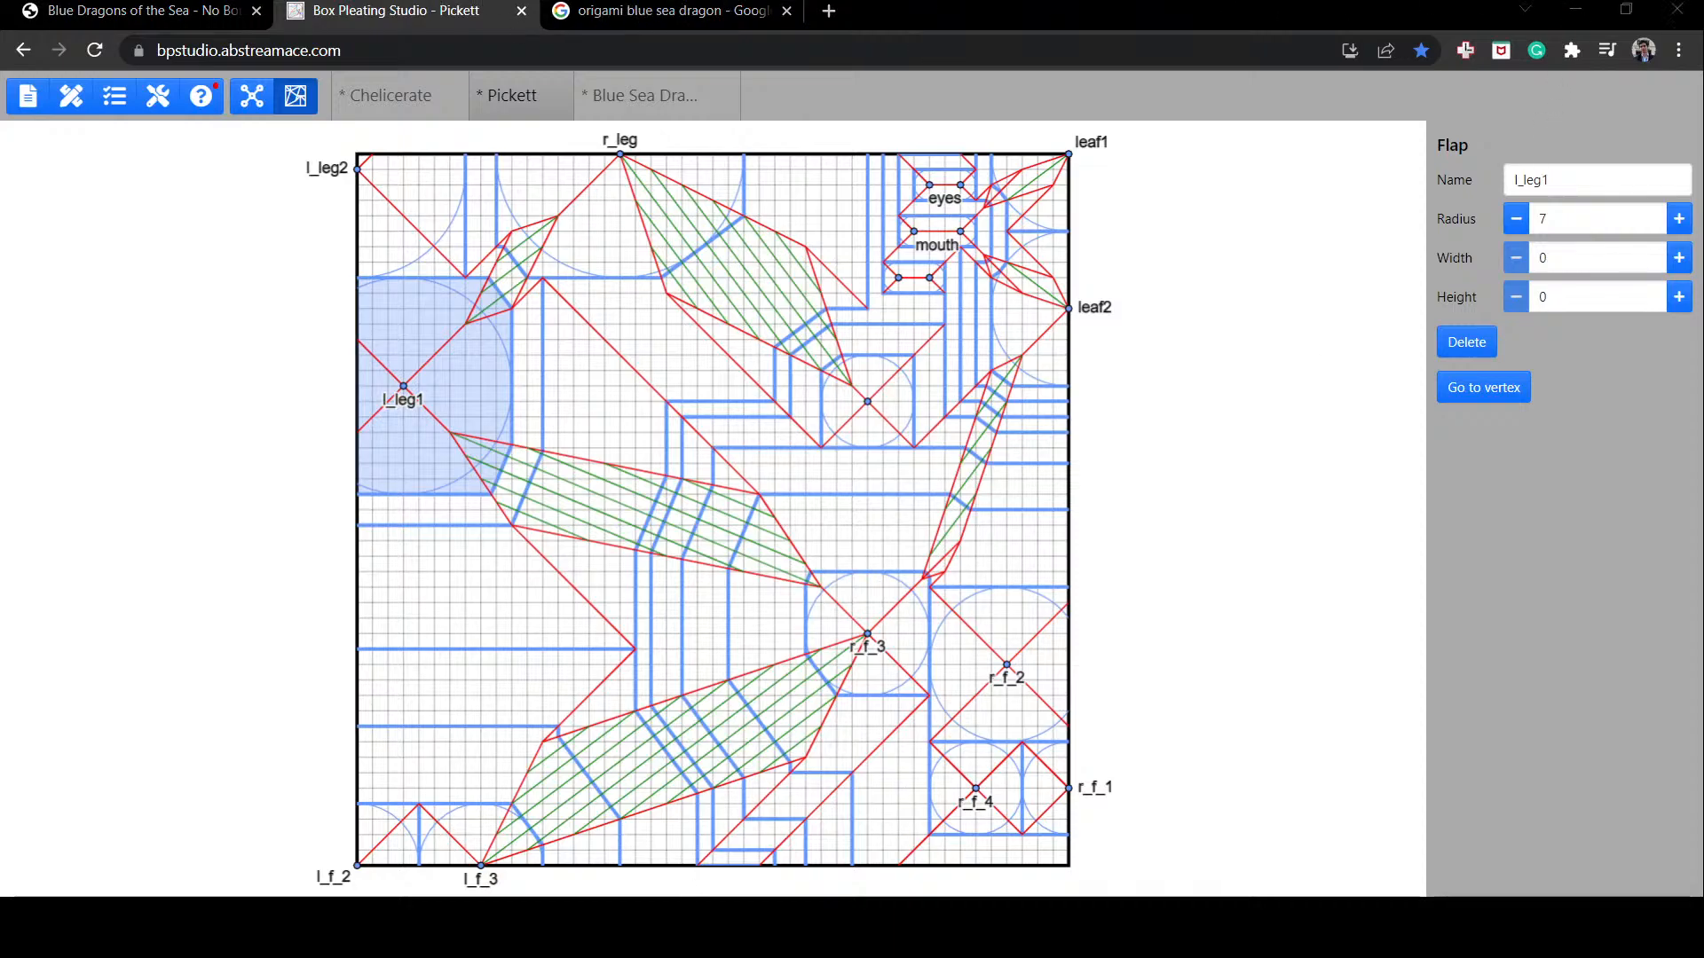
Step: Return to the Blue Sea Dragon tree and inspect vertex r14, its edge, and the edge joining that branch group to the body
left_click(403, 104)
left_click(620, 110)
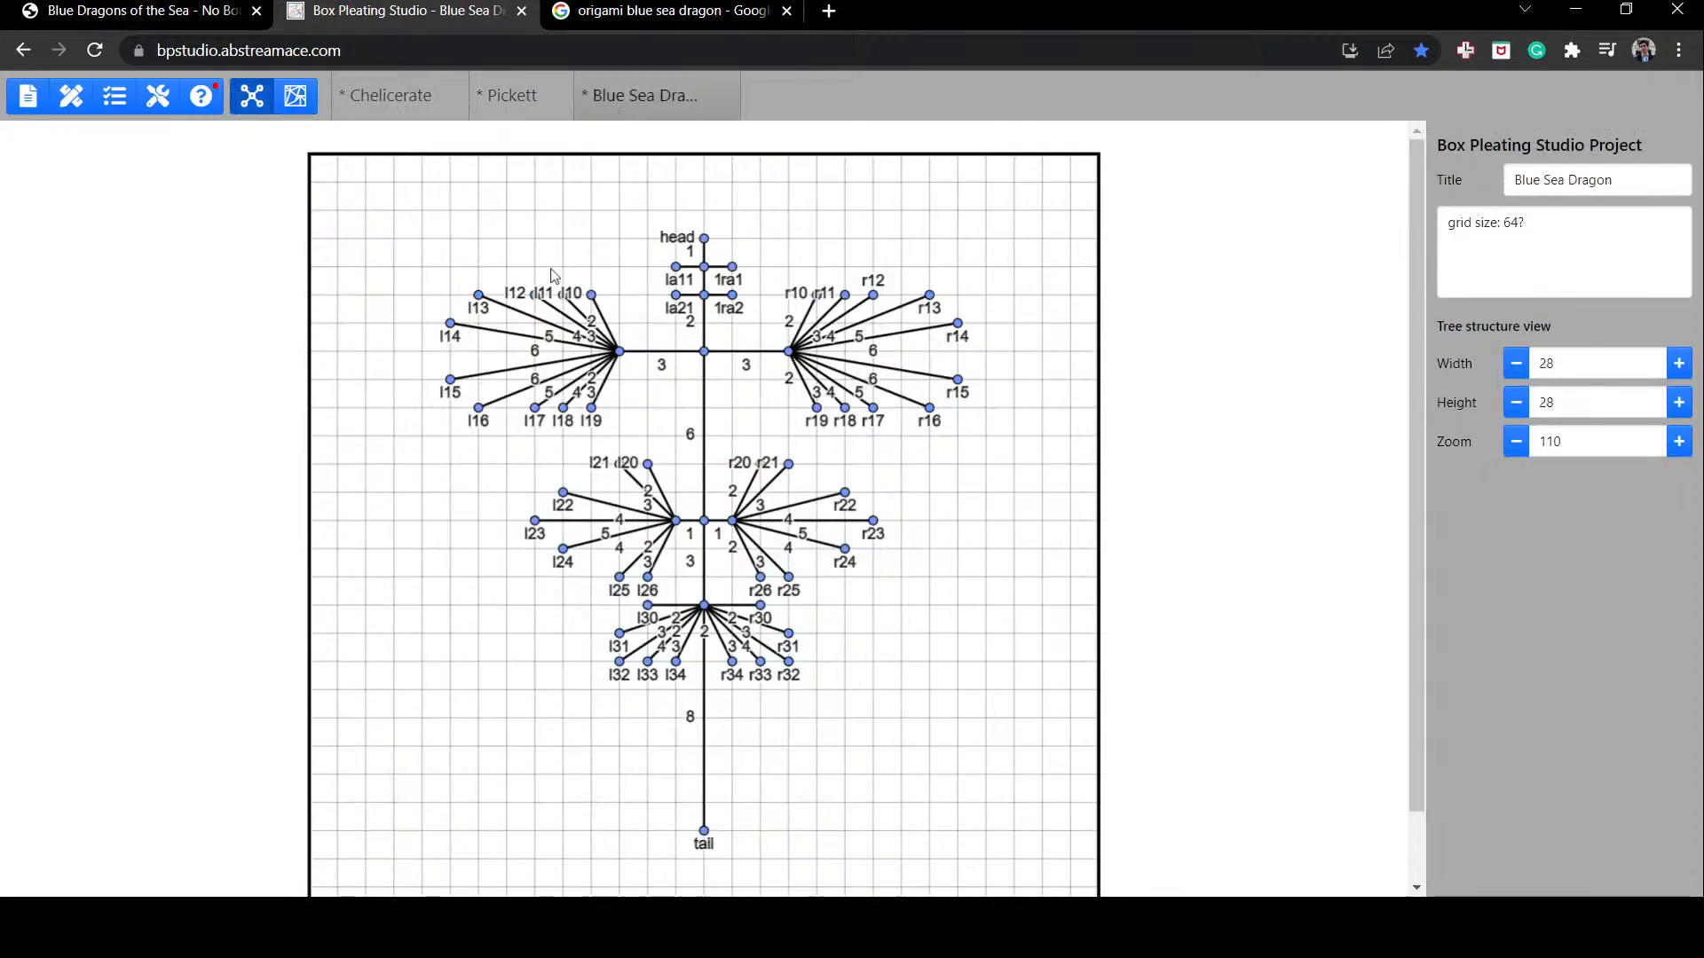
left_click_drag(417, 205, 992, 849)
left_click(1000, 865)
left_click(958, 324)
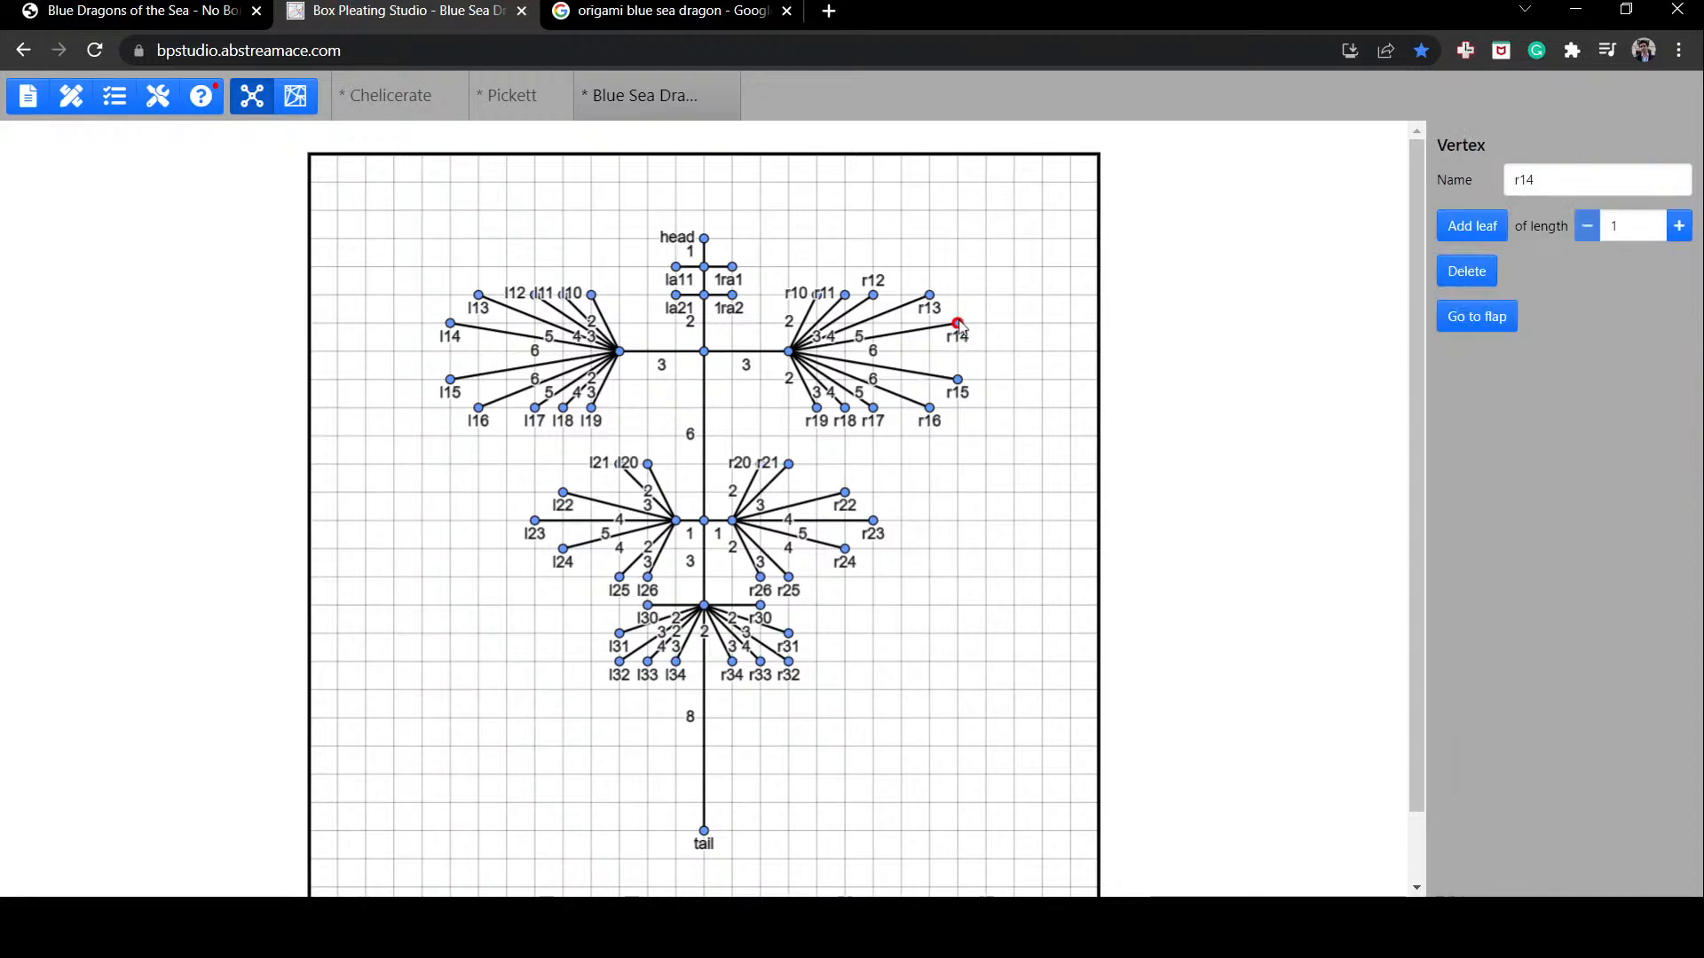
left_click(910, 339)
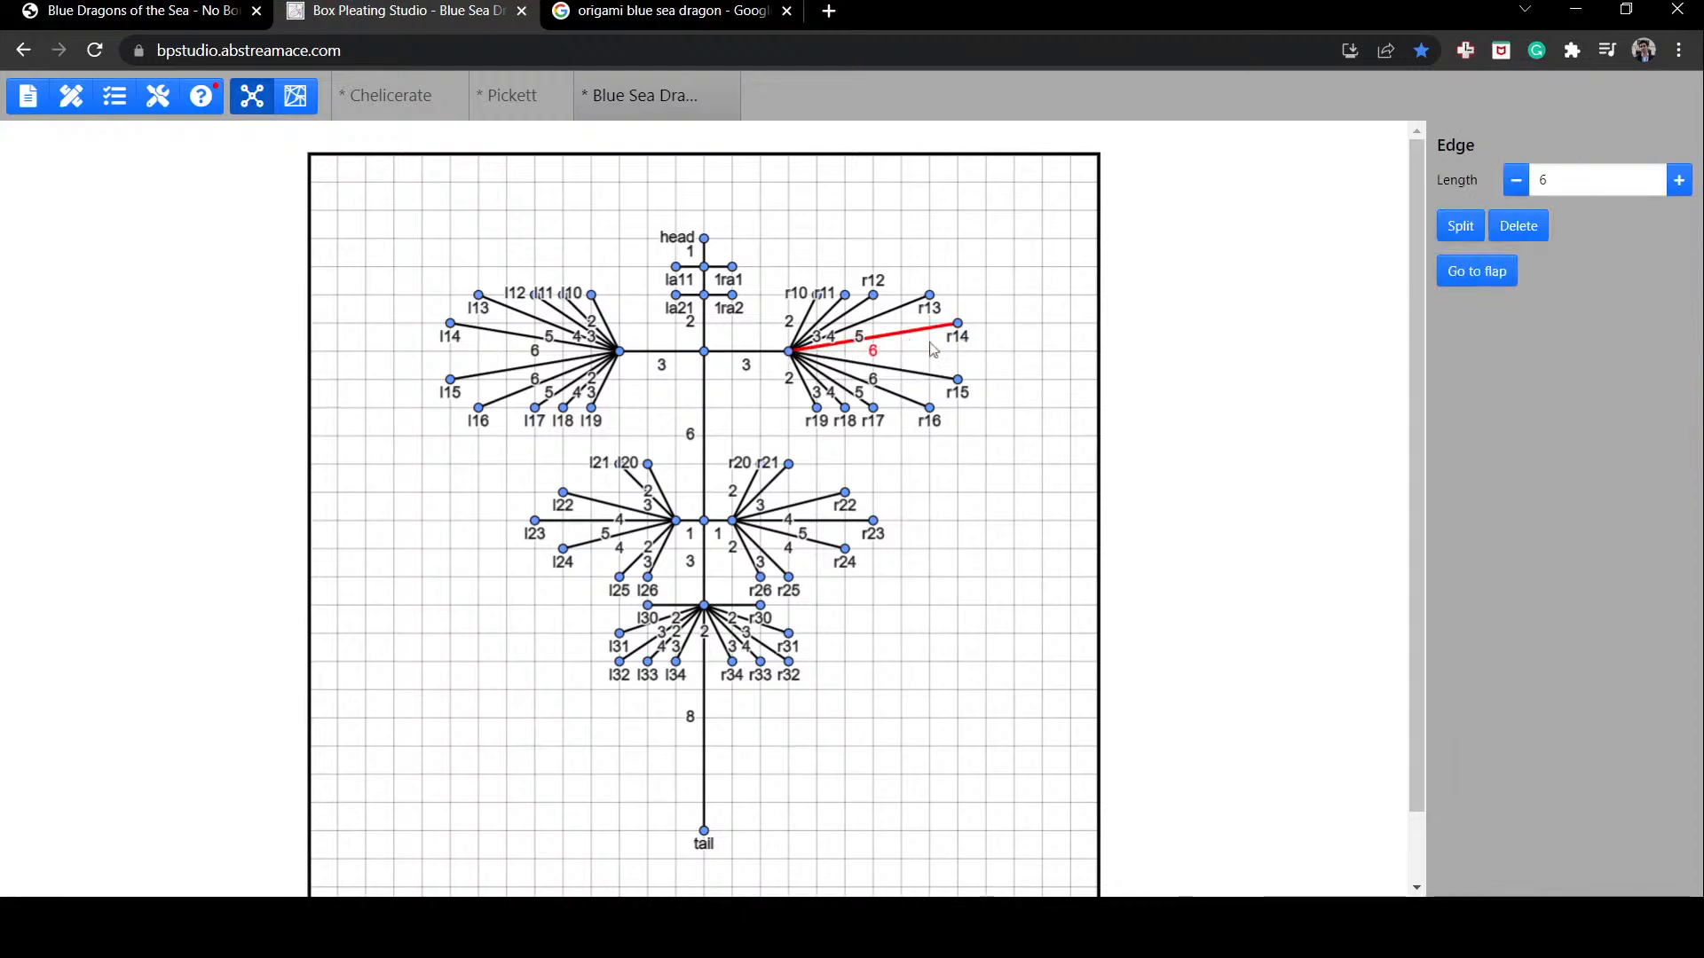
left_click(762, 352)
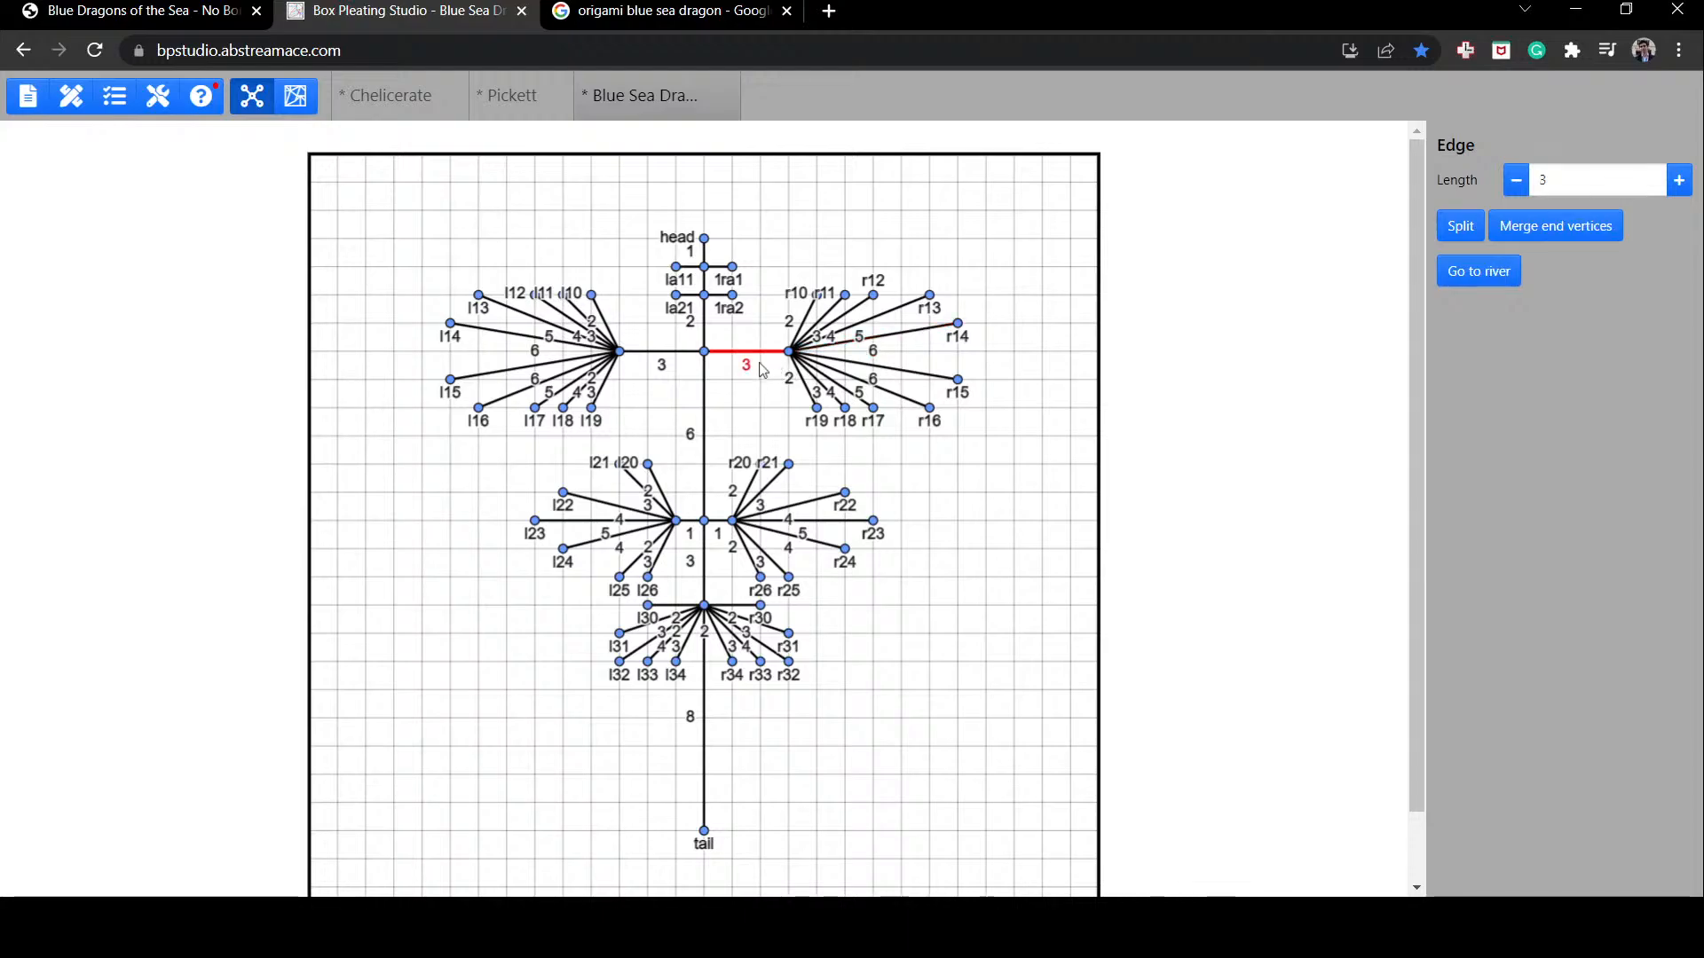
Step: Inspect the r10–r19 leaf group, the body vertex it branches from, its connecting edge, and the body edge running down to the second branch group
left_click_drag(793, 249, 1001, 452)
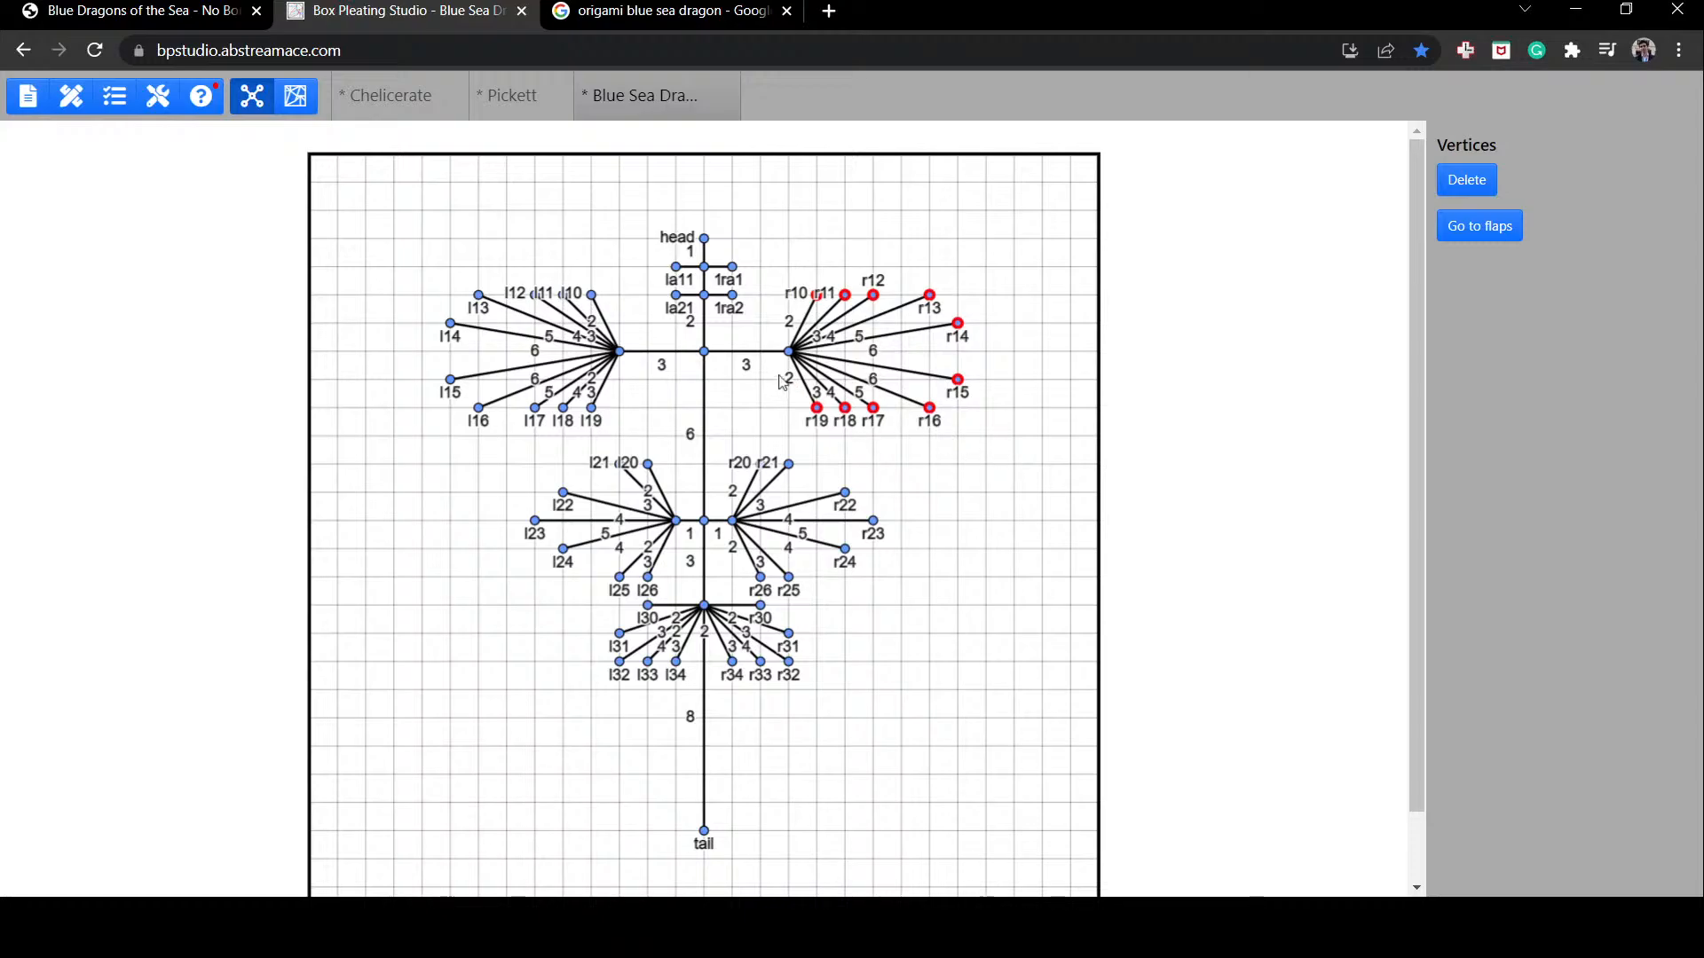
left_click(705, 353)
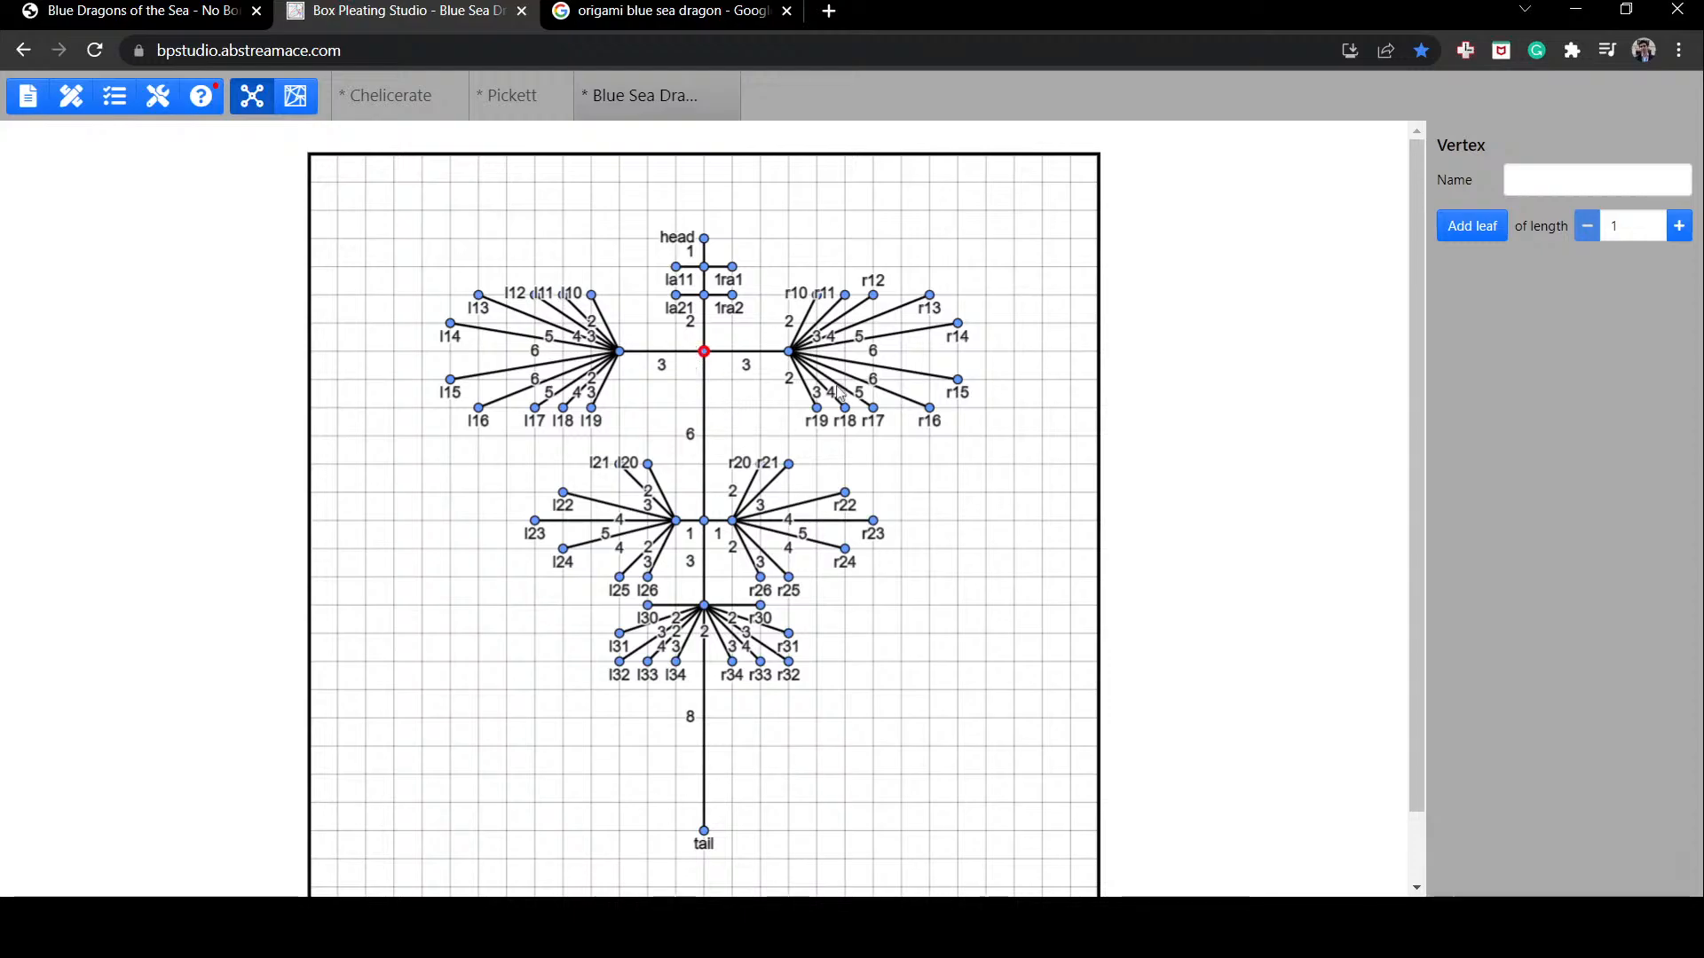
left_click(762, 359)
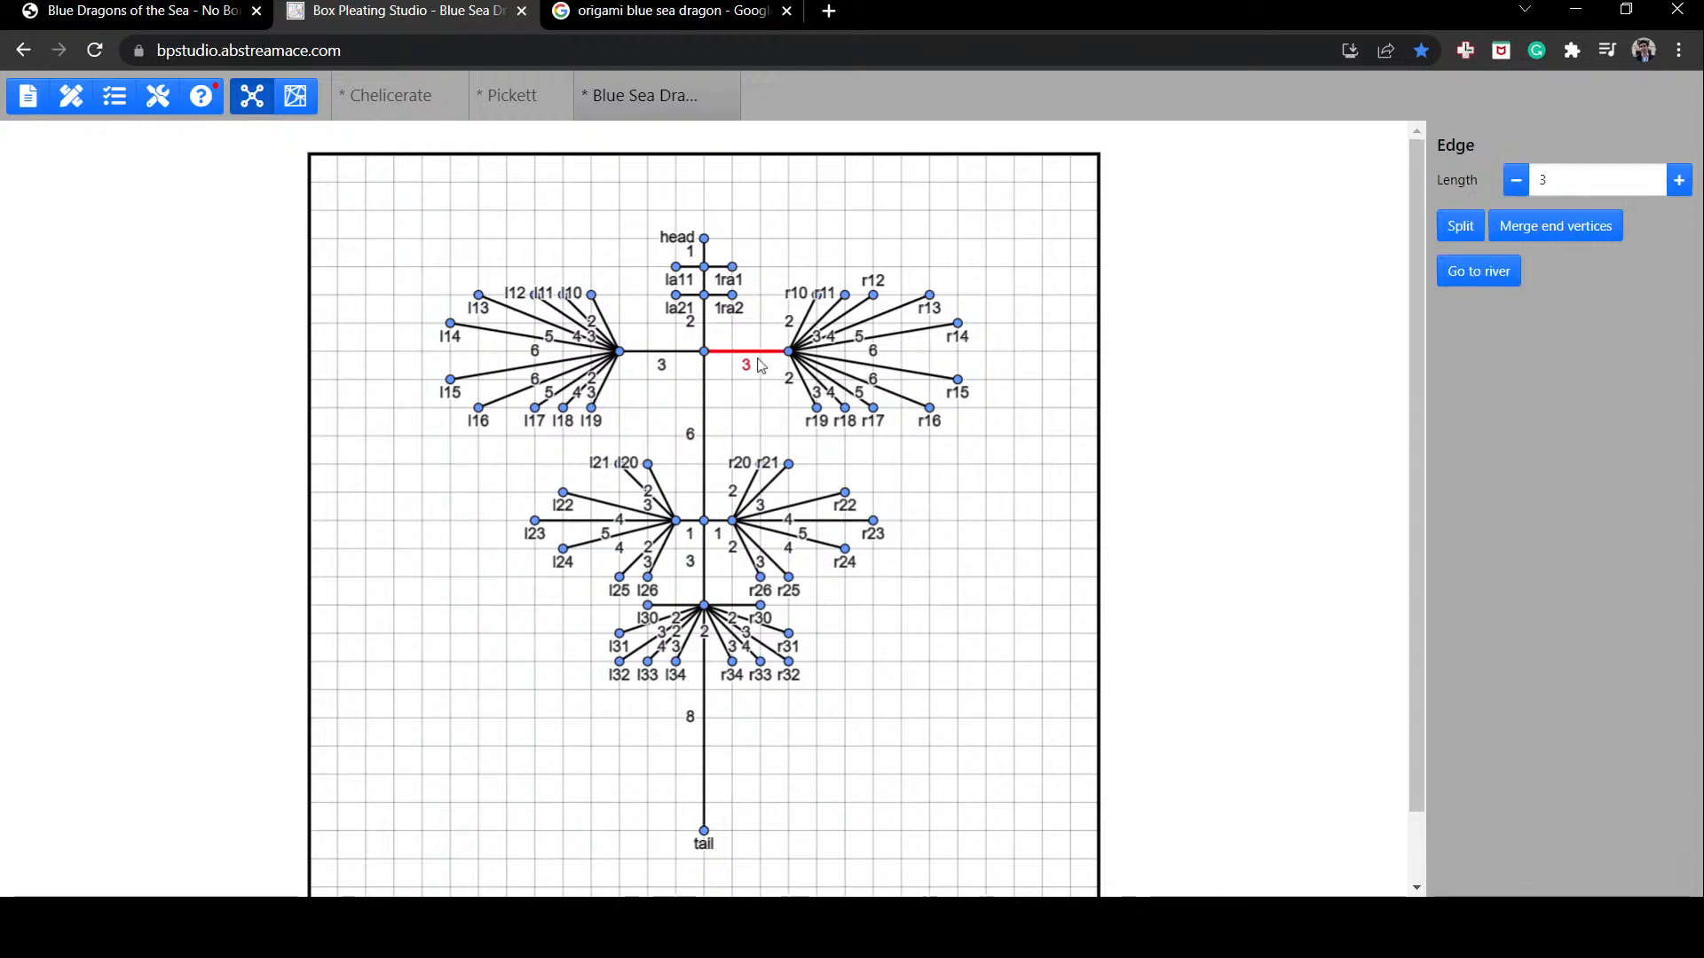
left_click(704, 401)
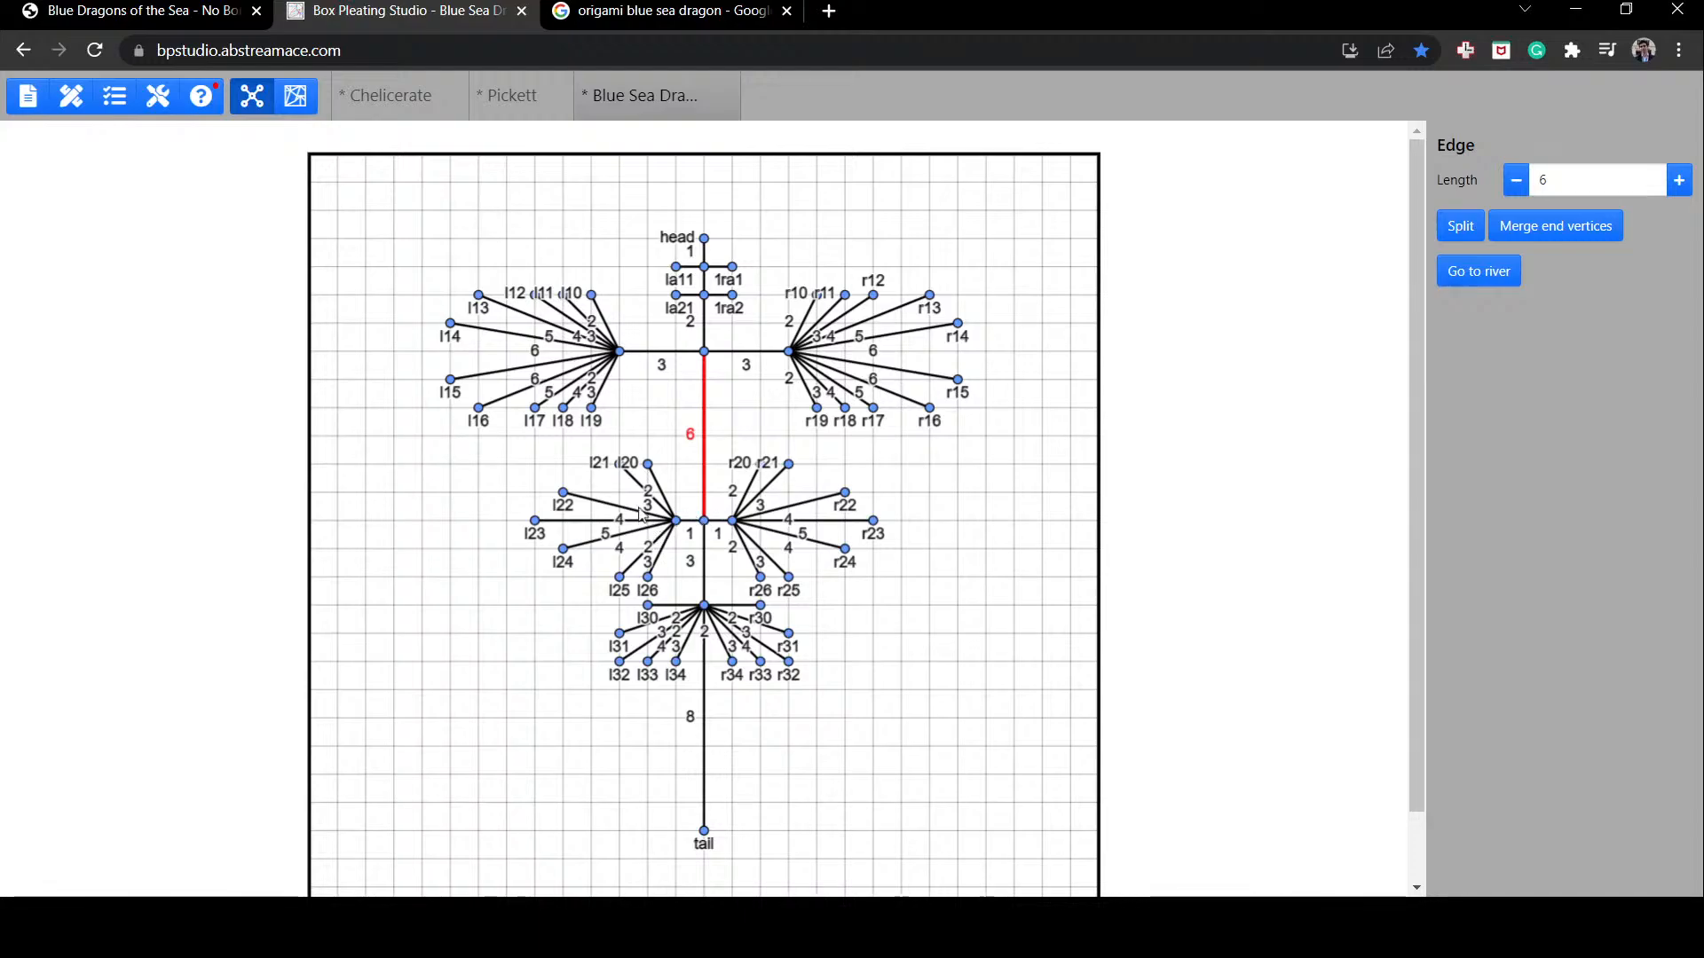
left_click(926, 539)
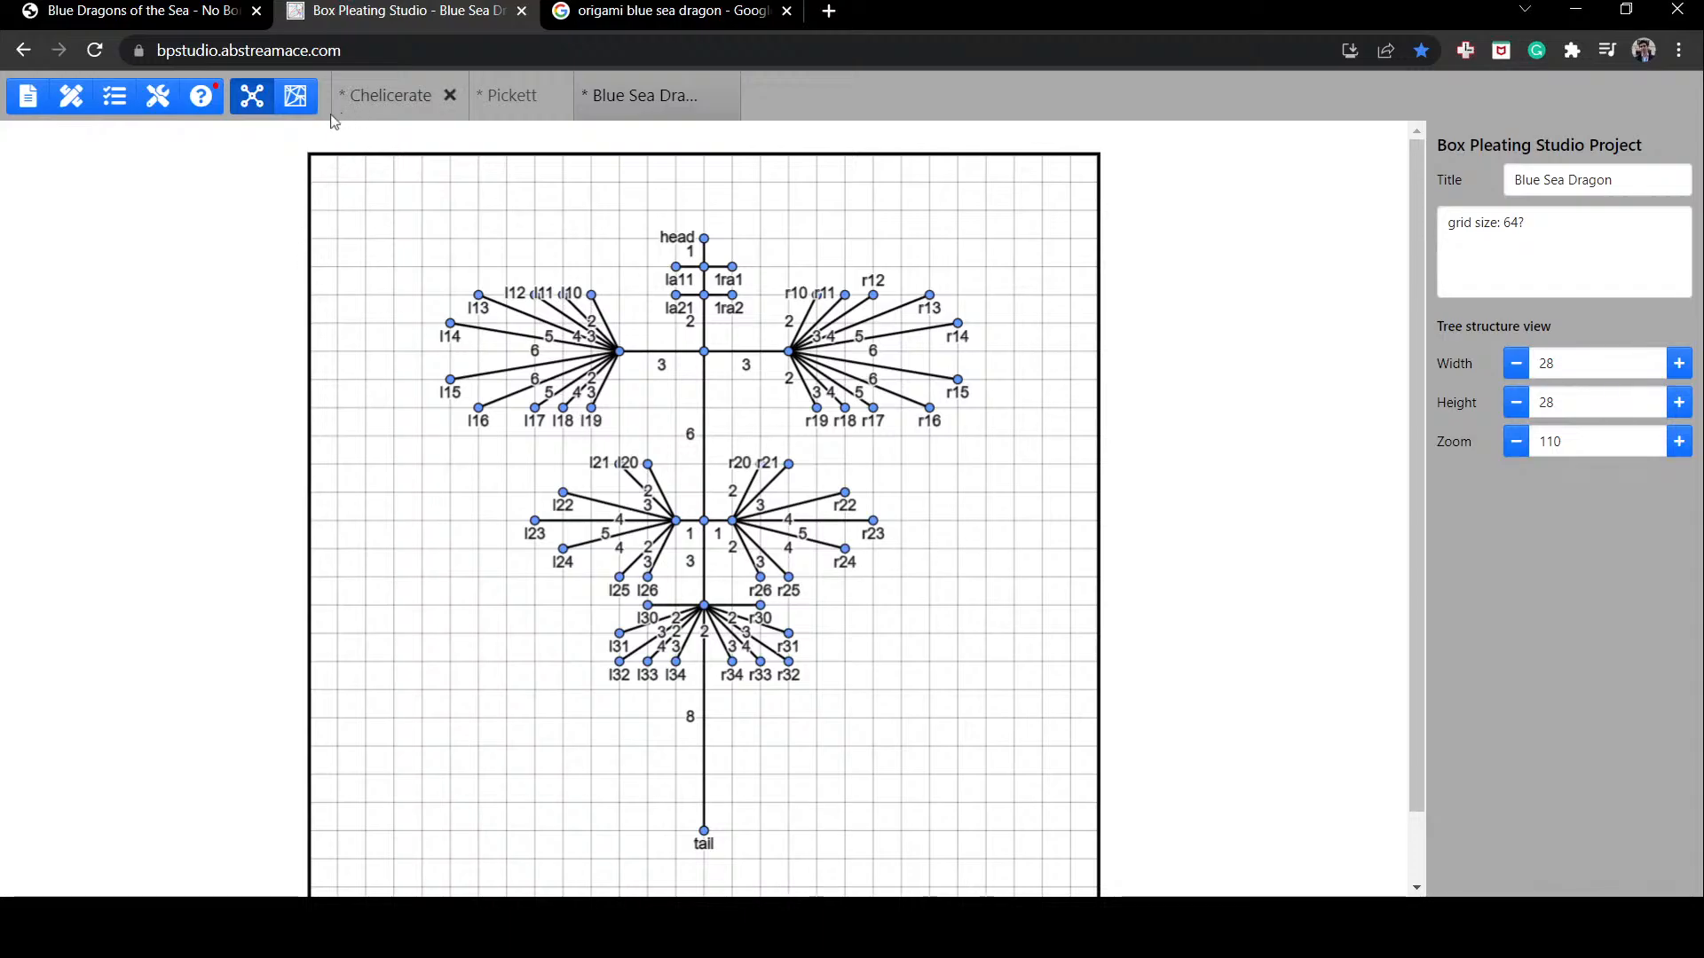
Step: Check the Blue Sea Dragon layout against its tree, and set the layout sheet to 64 wide by 64 high
left_click(293, 95)
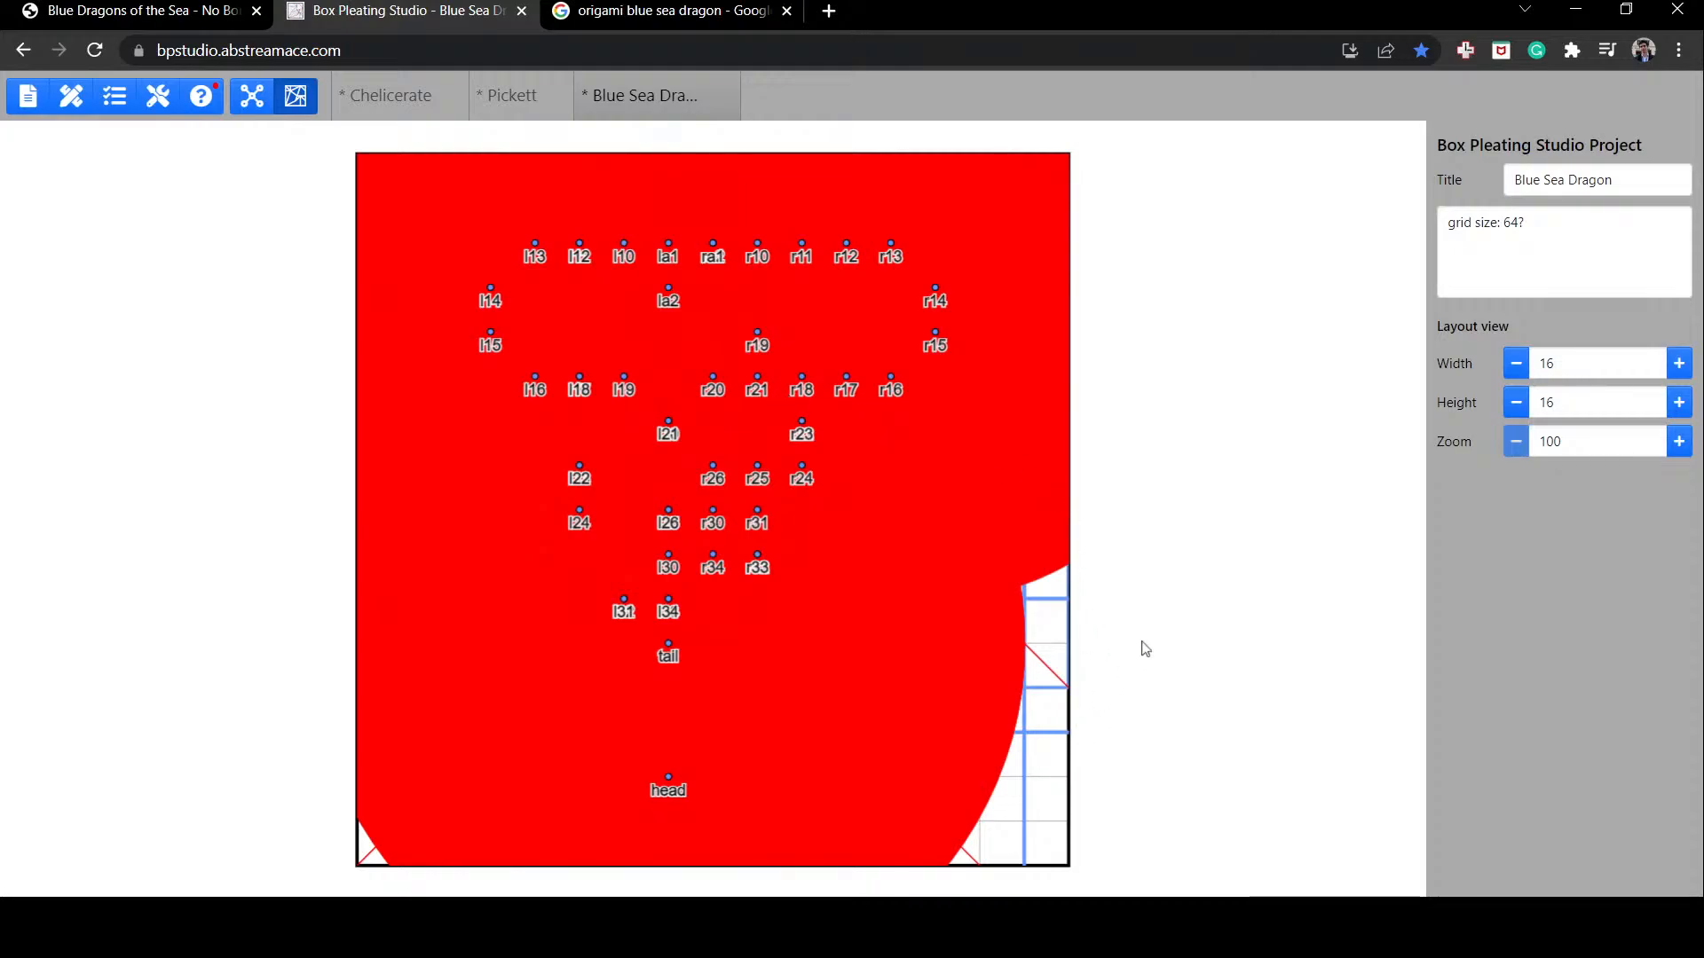
left_click(251, 95)
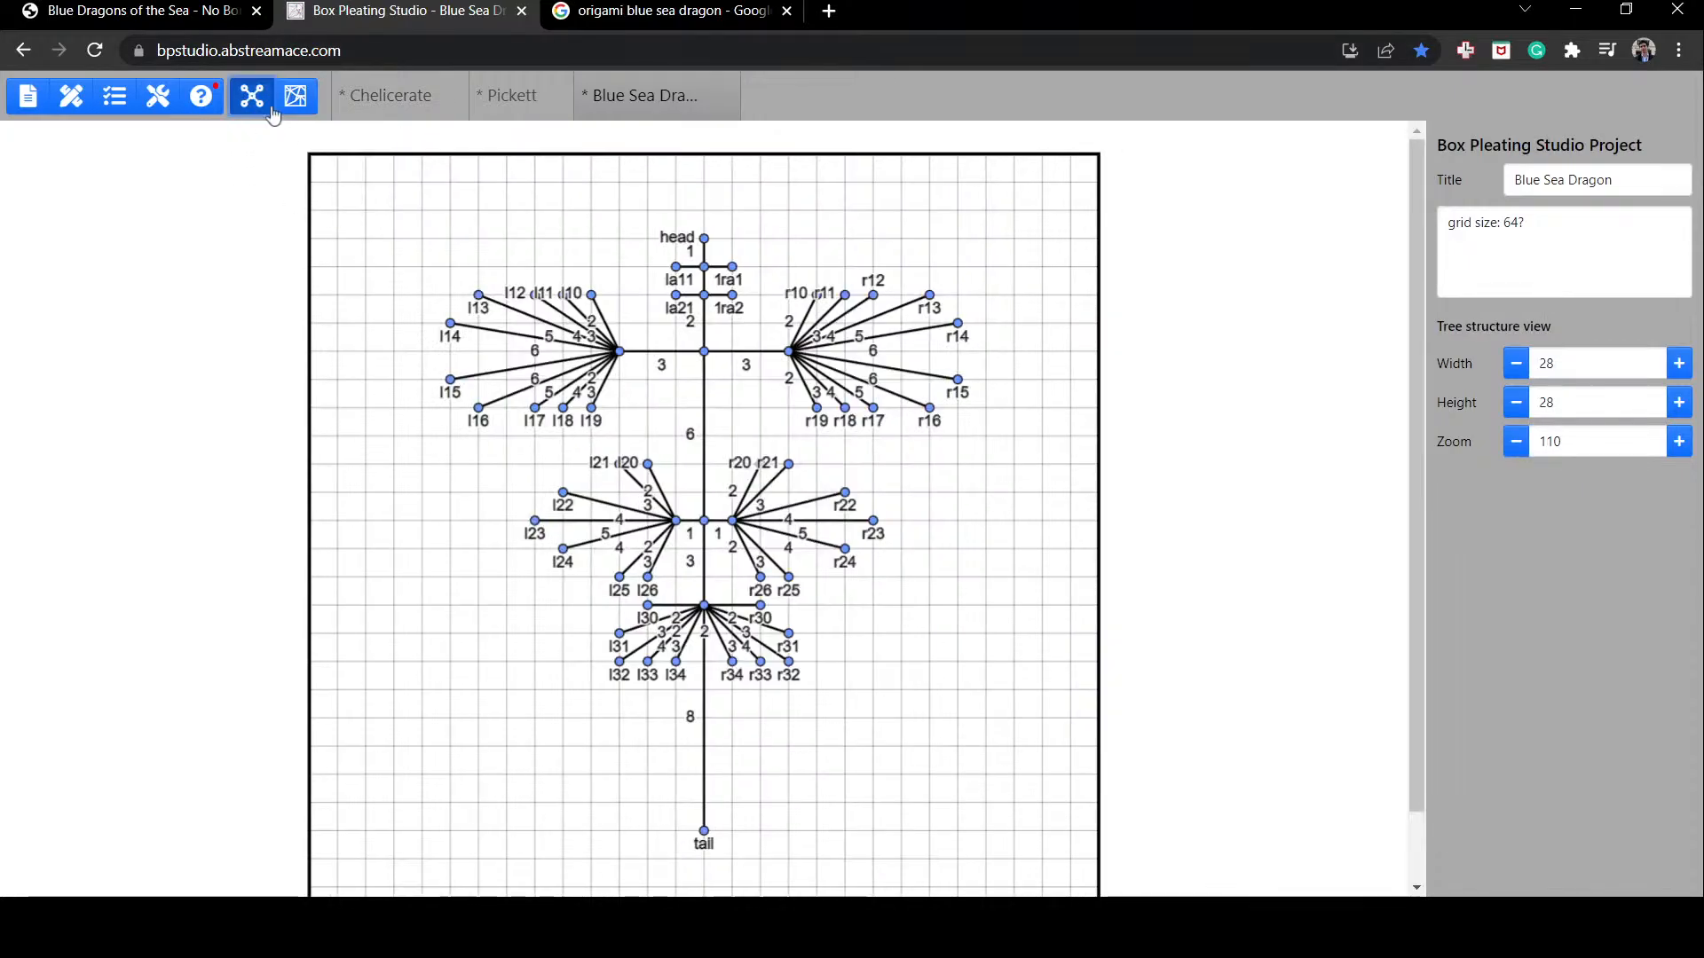
left_click(286, 102)
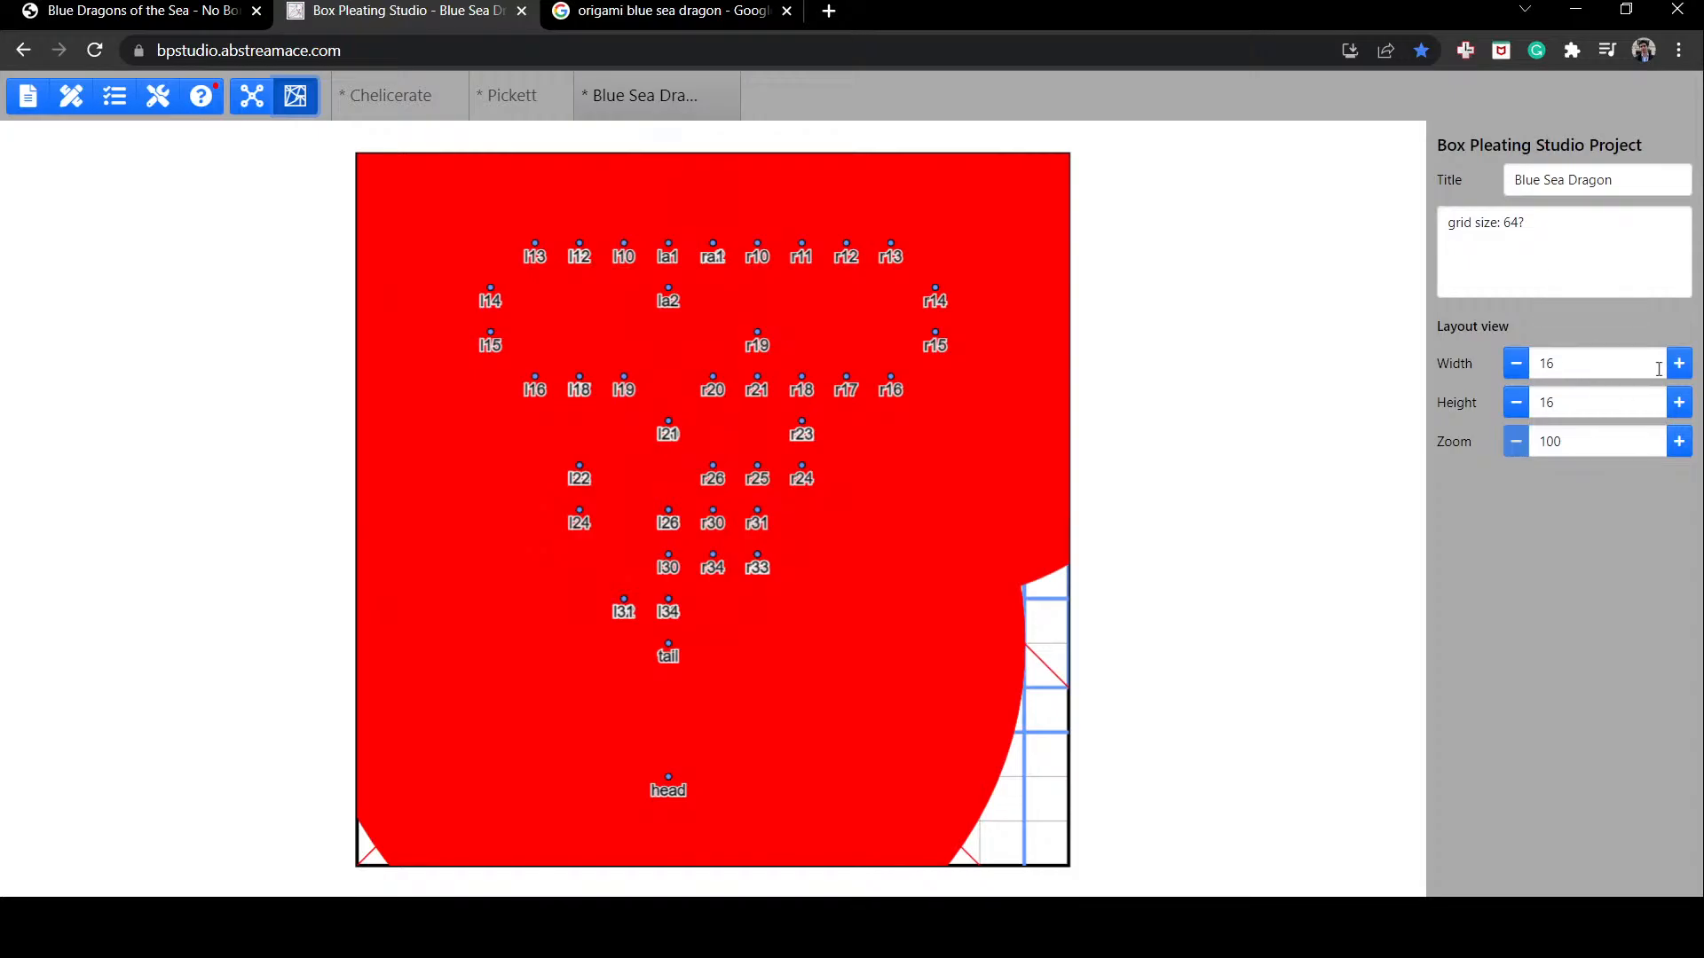
double_click(1579, 366)
type("64")
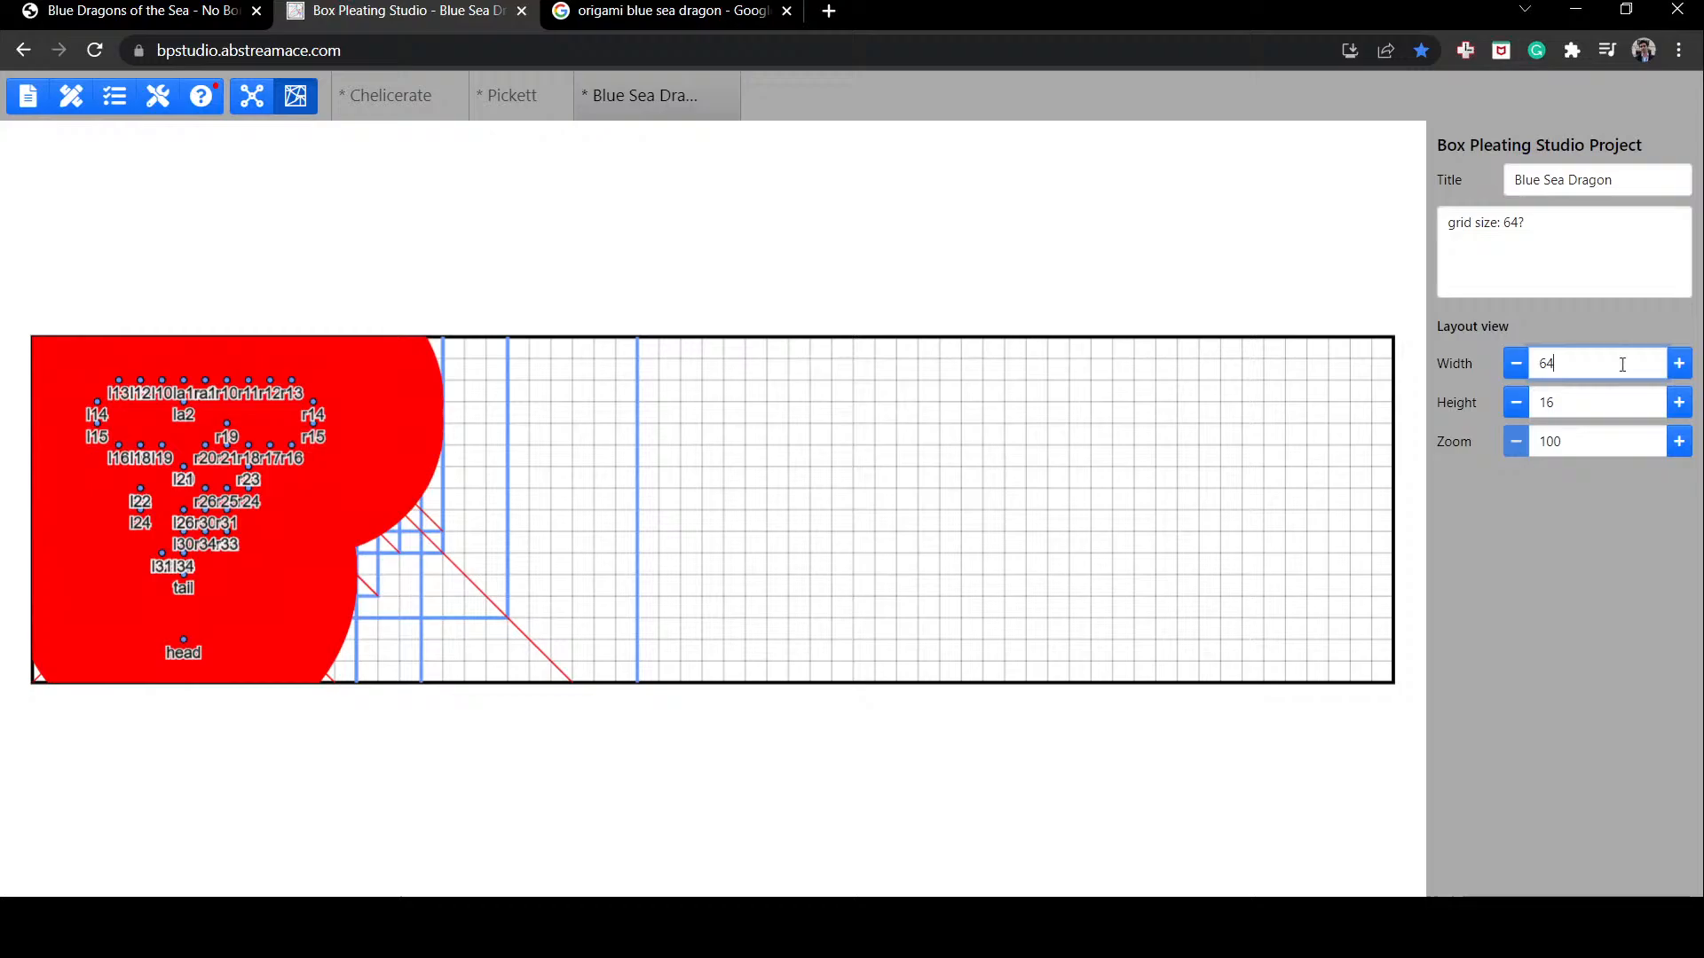
double_click(1582, 403)
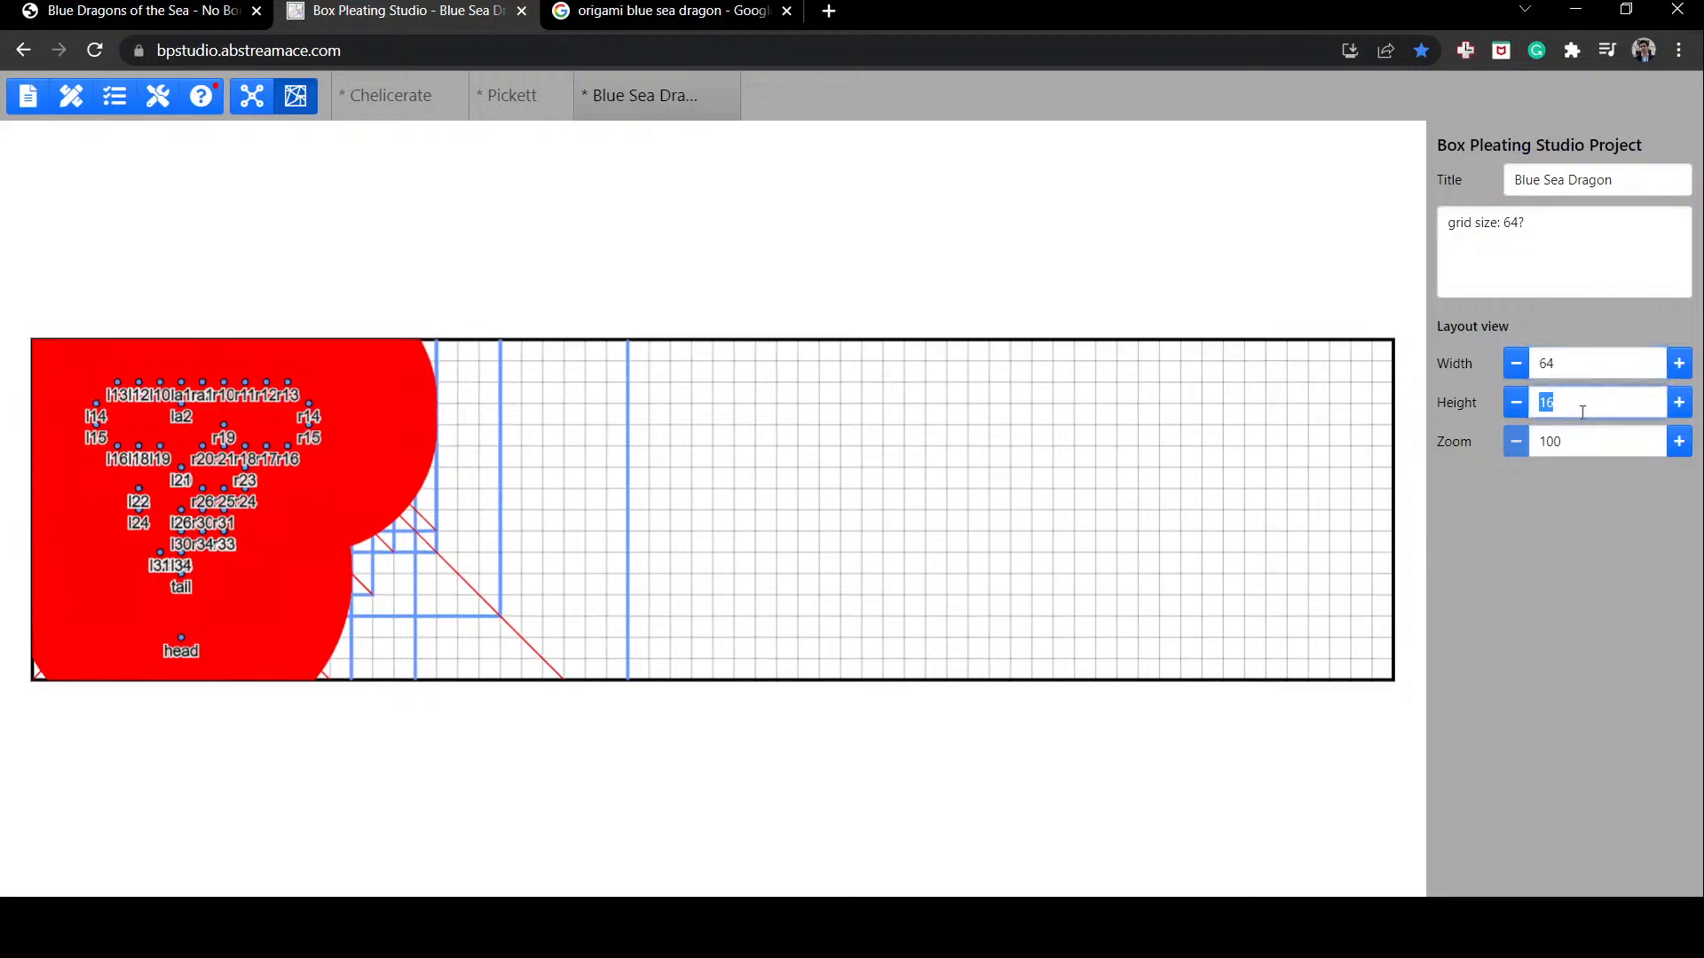
type("64")
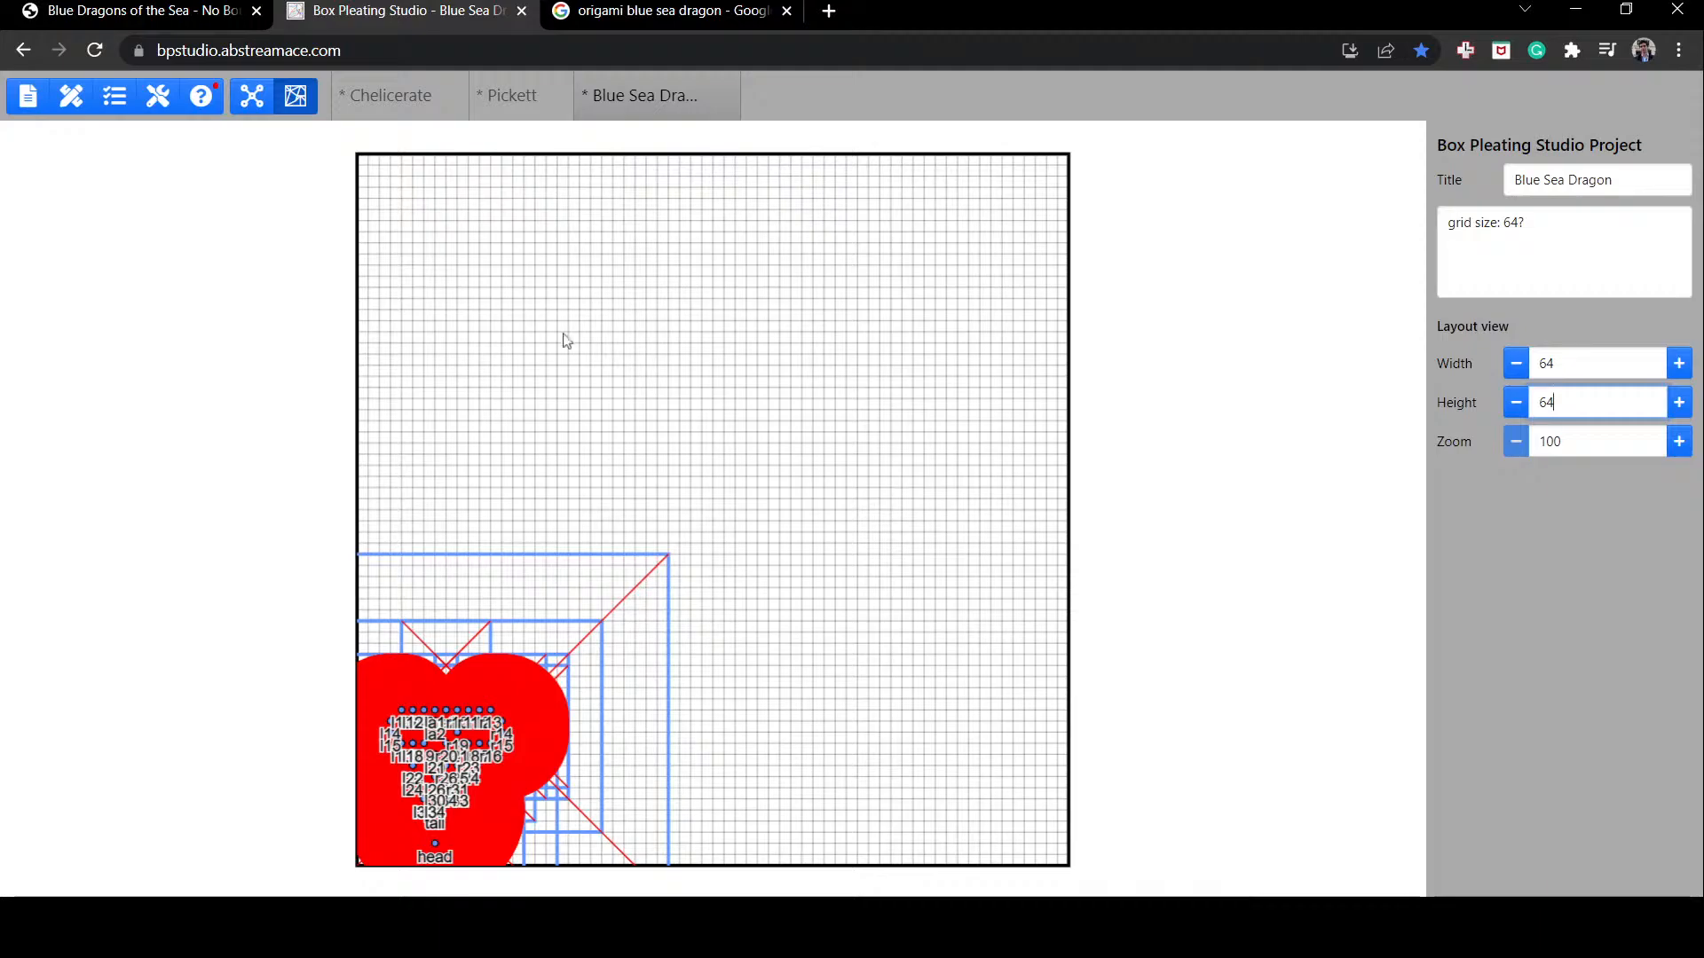
Step: Compare the tree structure with the resized layout sheet, examining how the branch groups relate to the available grid space
left_click(252, 97)
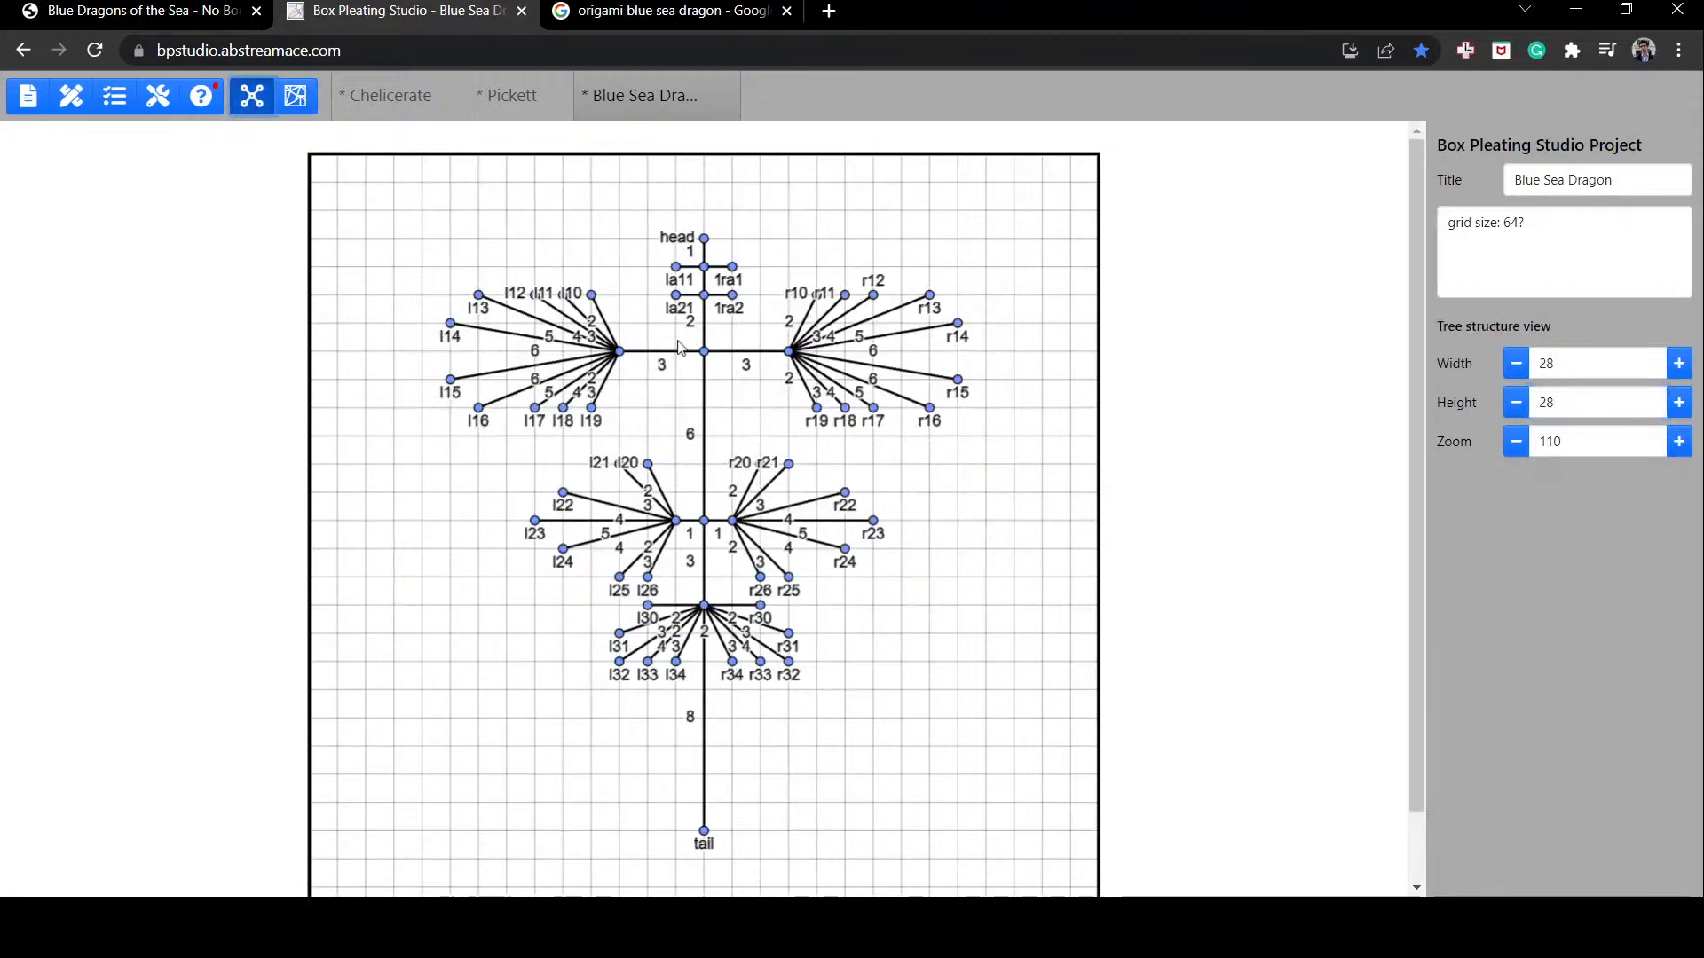
scroll(651, 442, "down", 1)
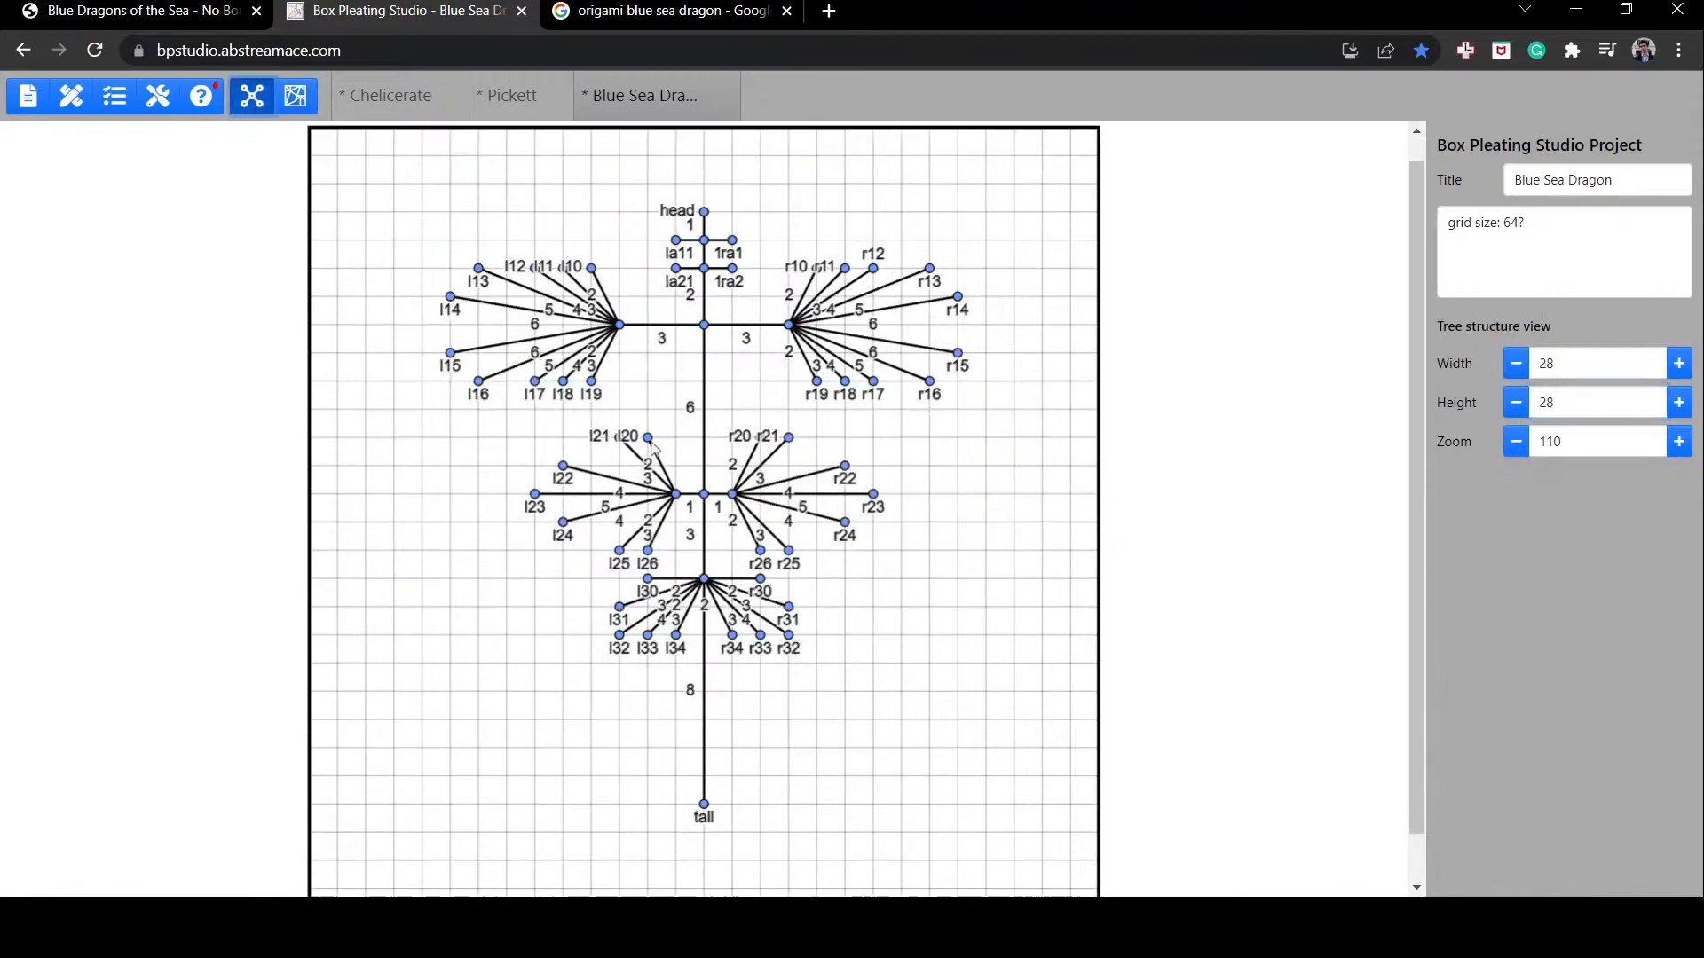
scroll(651, 442, "up", 1)
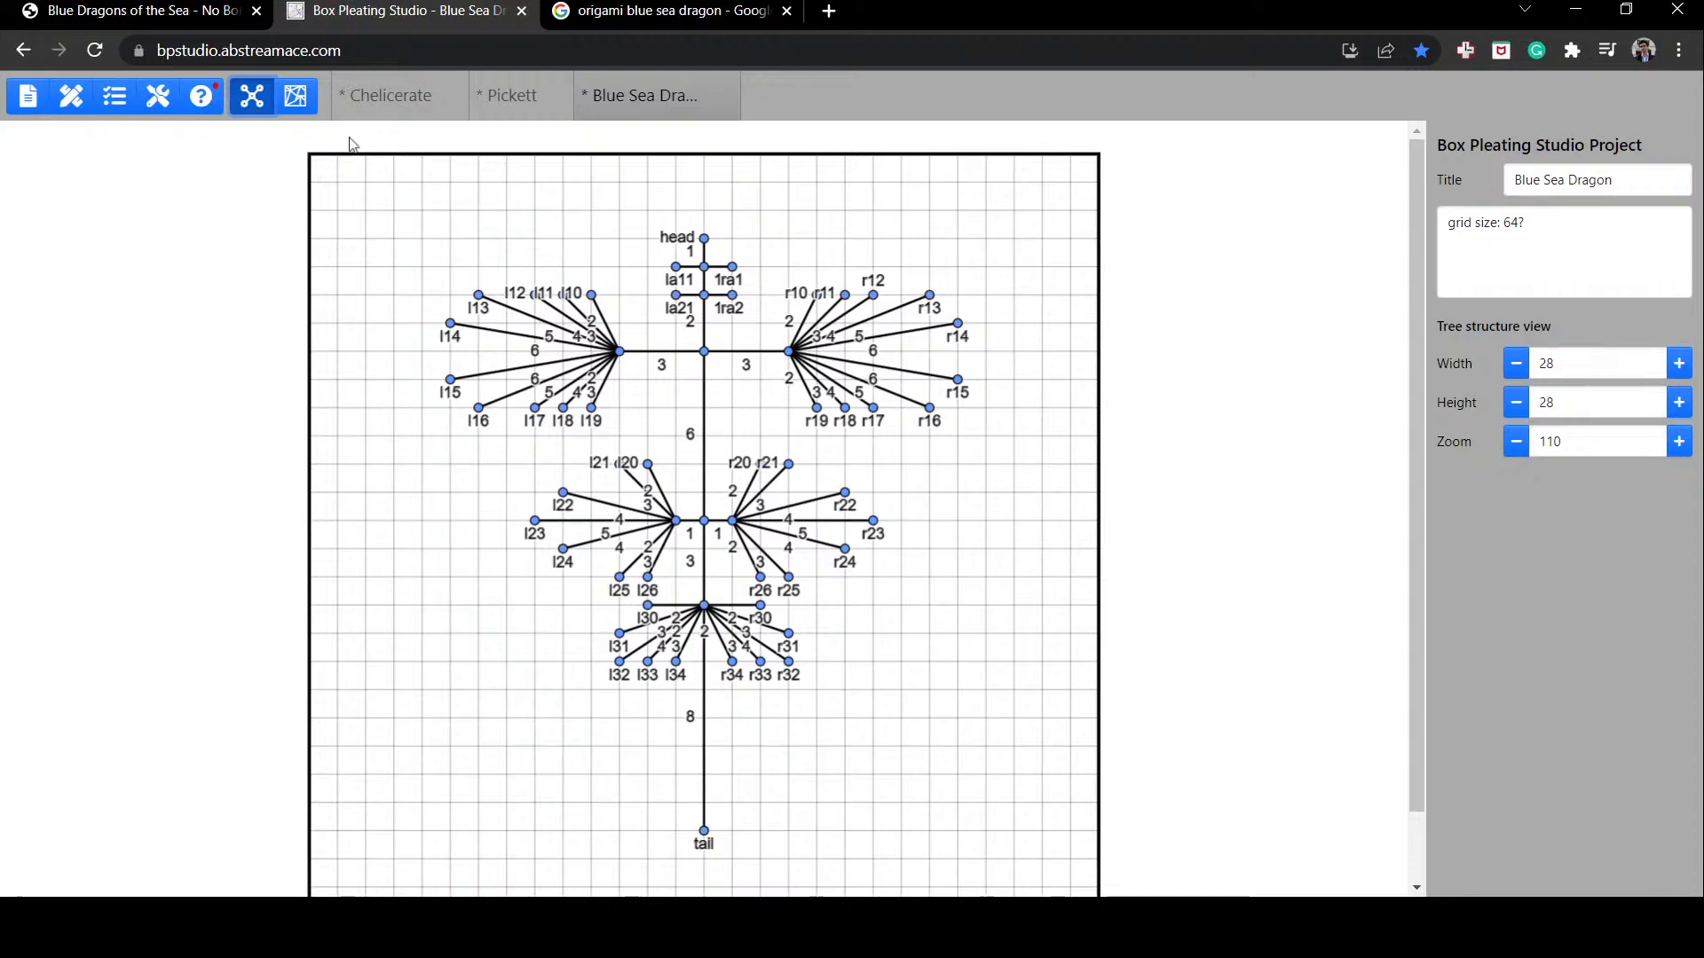
left_click(295, 95)
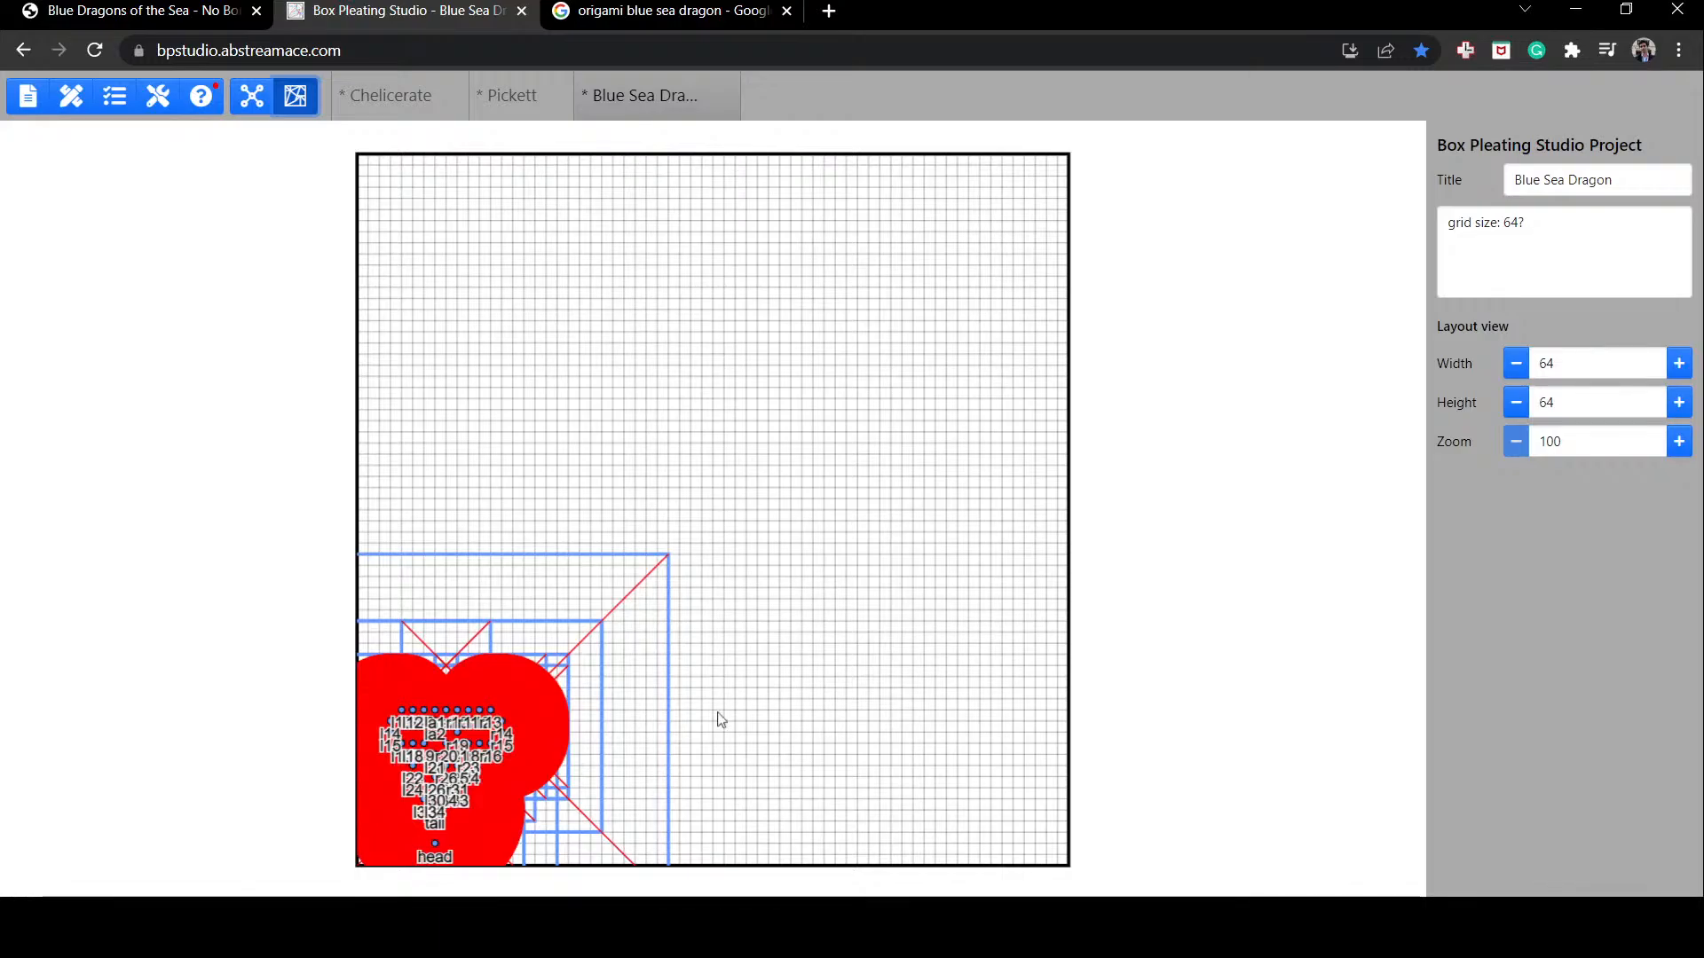
left_click(252, 97)
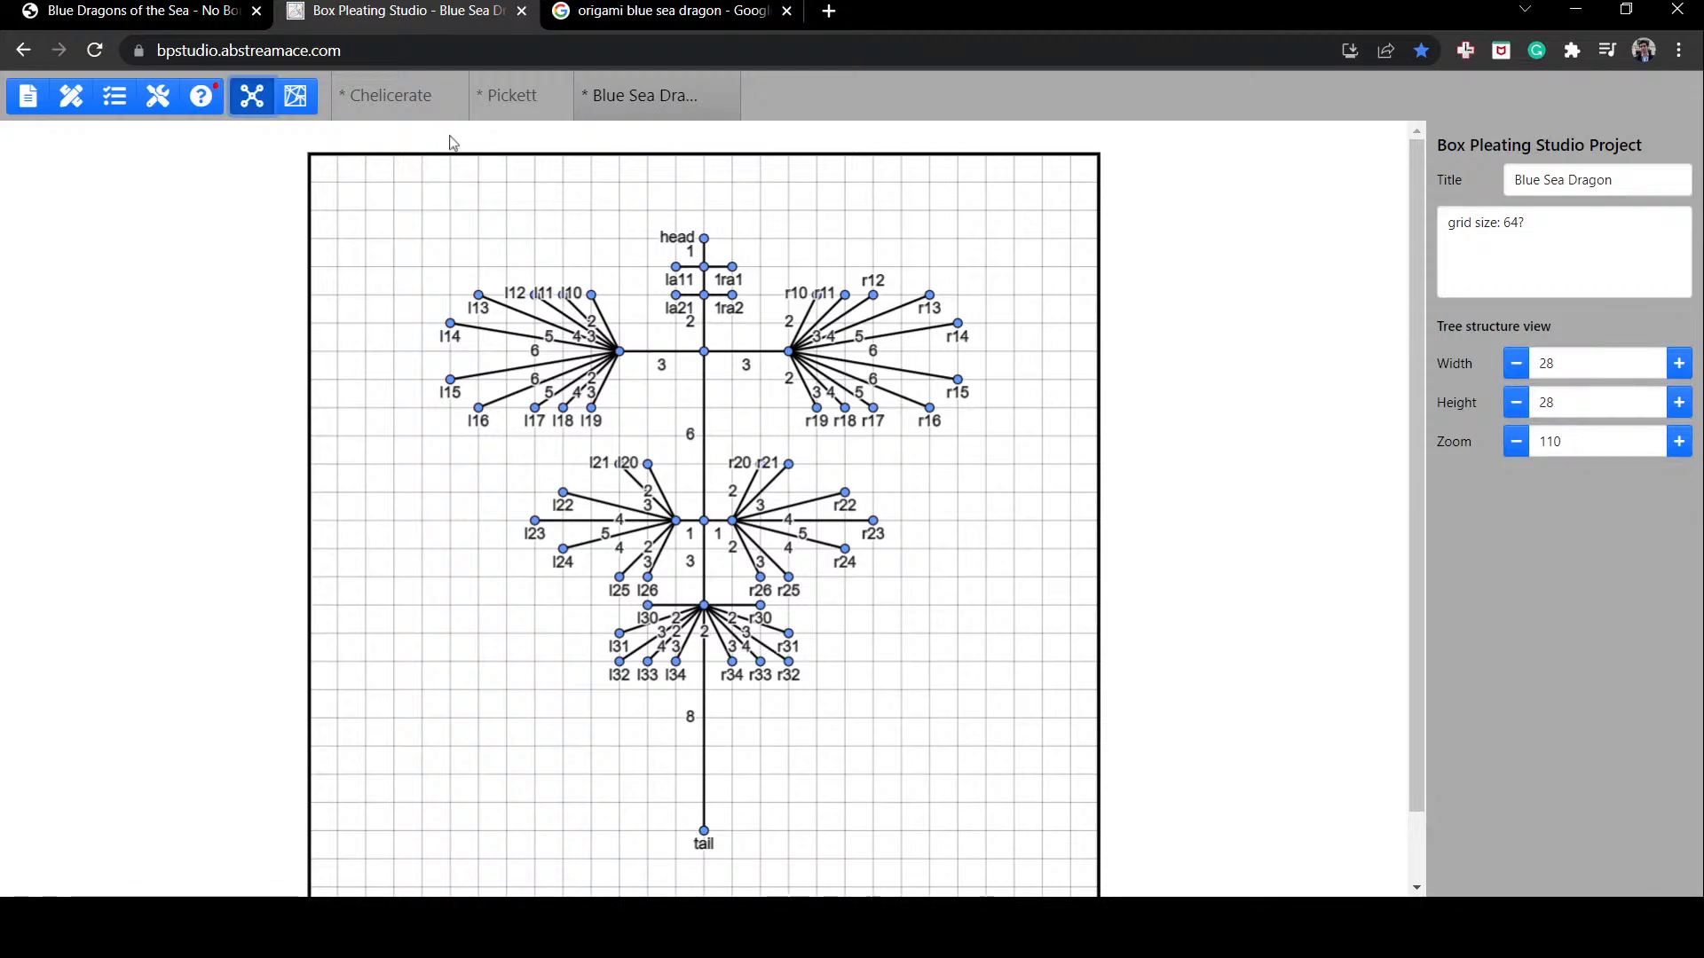
left_click(295, 95)
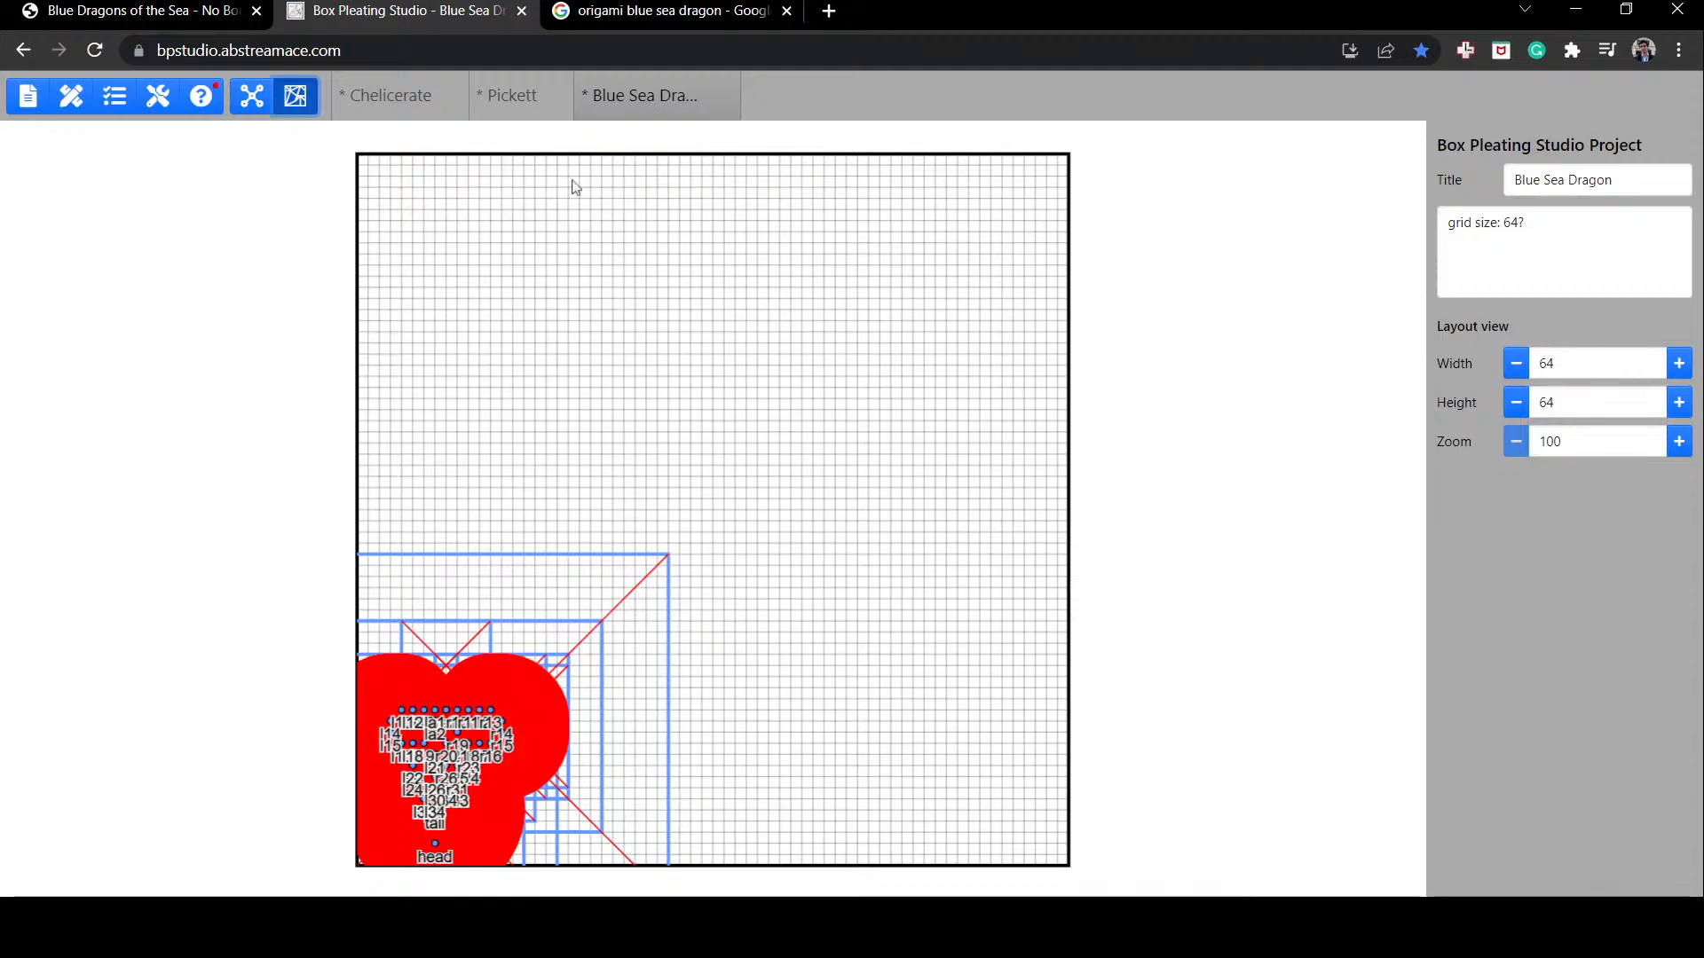
left_click(253, 95)
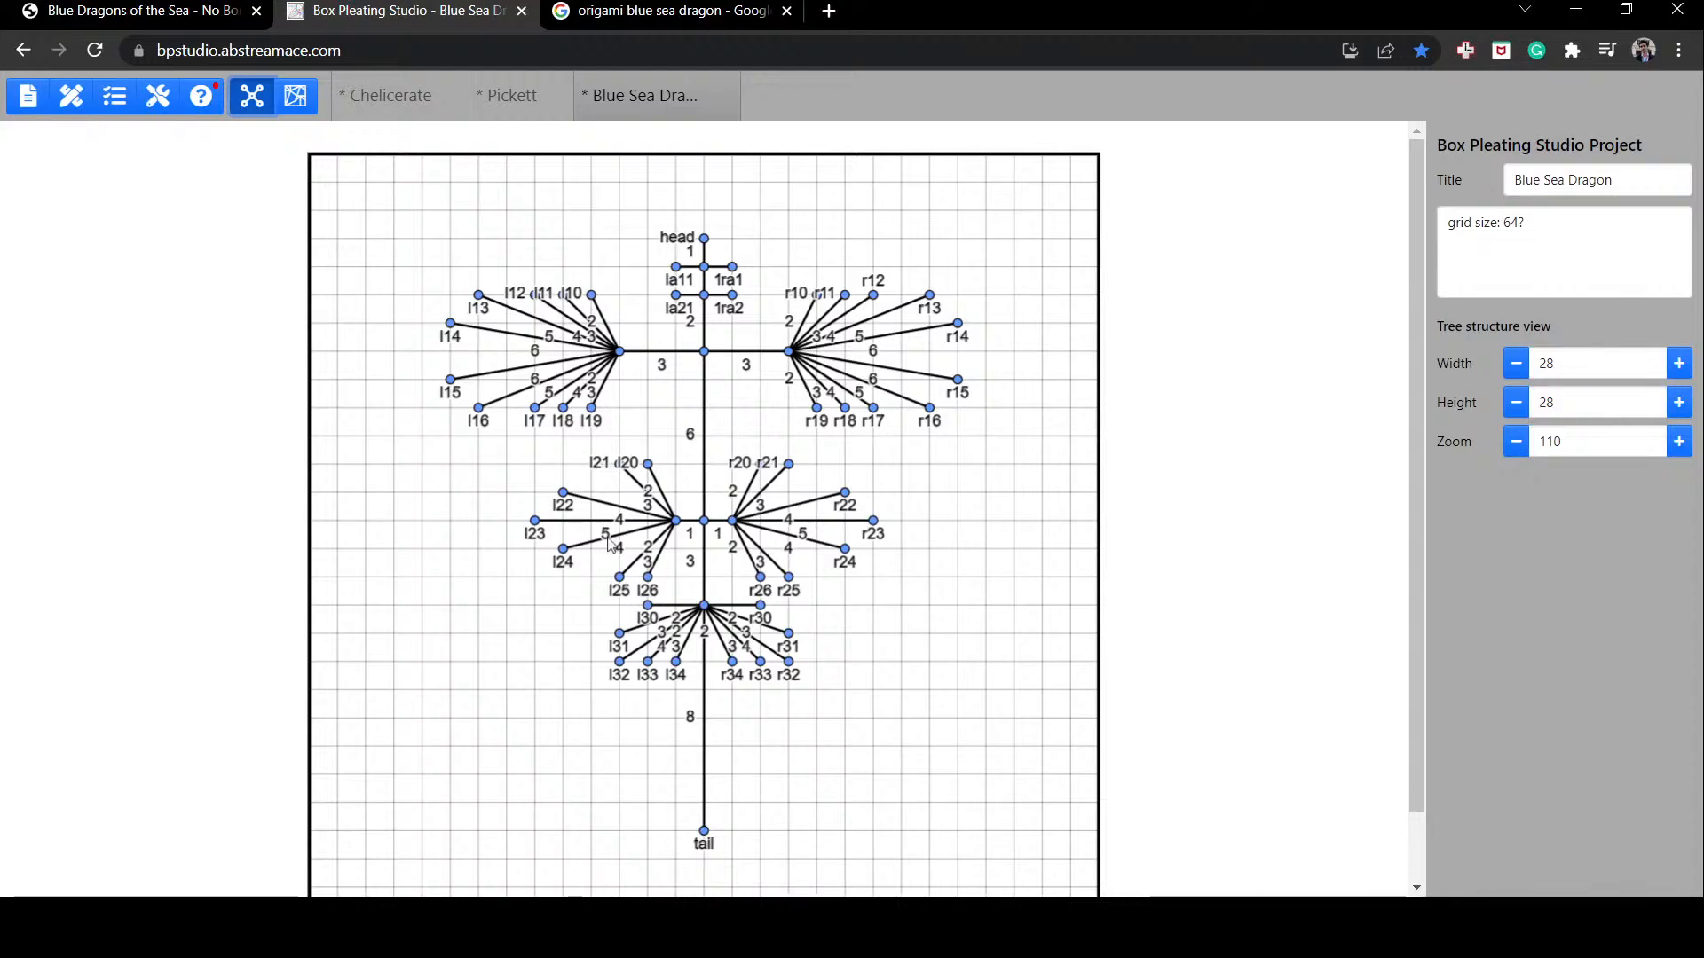
Step: Pull flaps r12, r13 and r14 out of the layout's overlapping cluster, spacing them apart on the empty part of the sheet
left_click(296, 95)
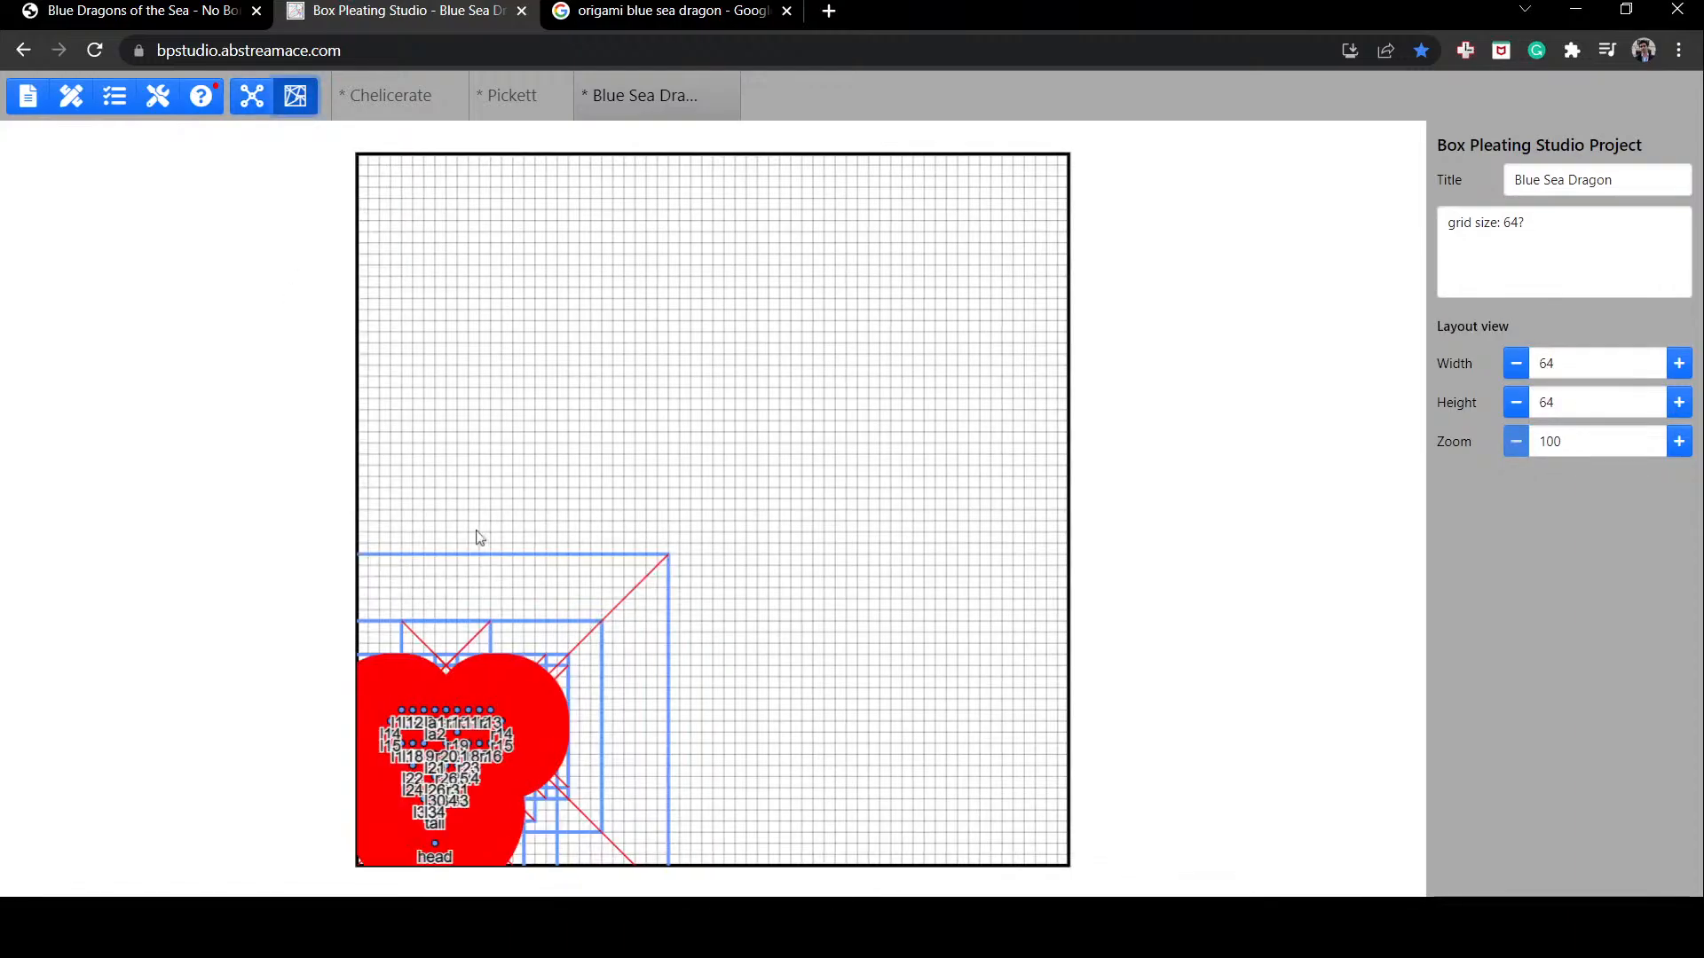
left_click(520, 677)
left_click(667, 476)
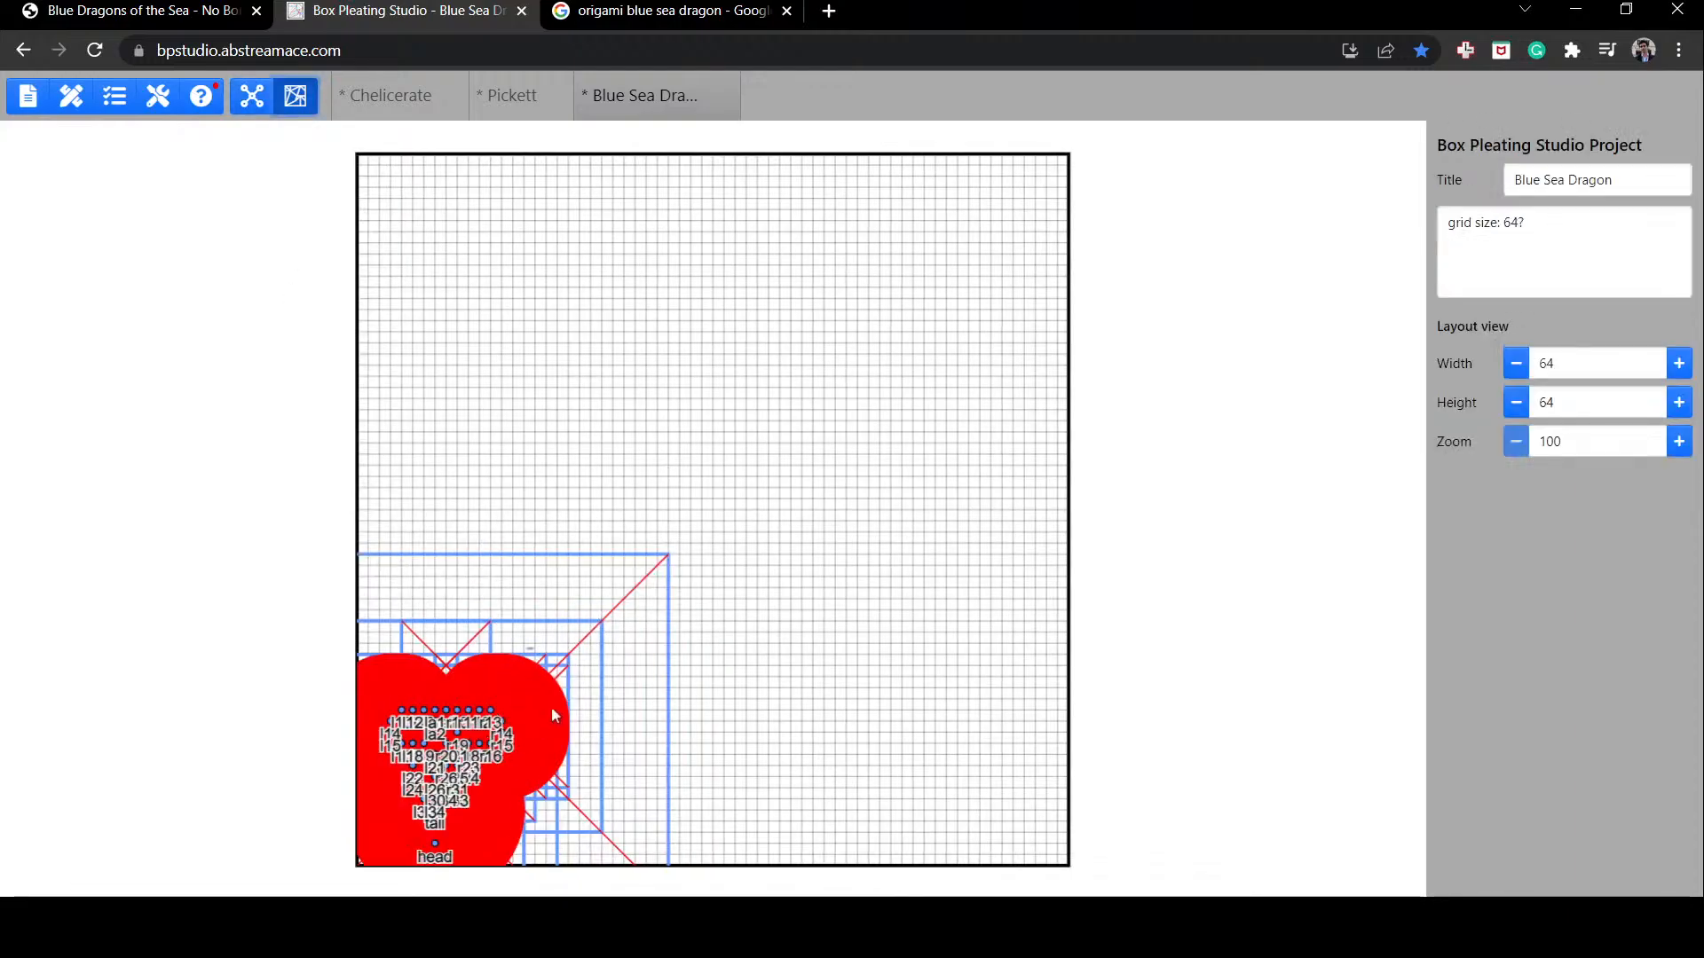
left_click(551, 706)
left_click_drag(731, 530, 802, 455)
left_click_drag(880, 515, 897, 523)
left_click_drag(902, 452, 923, 539)
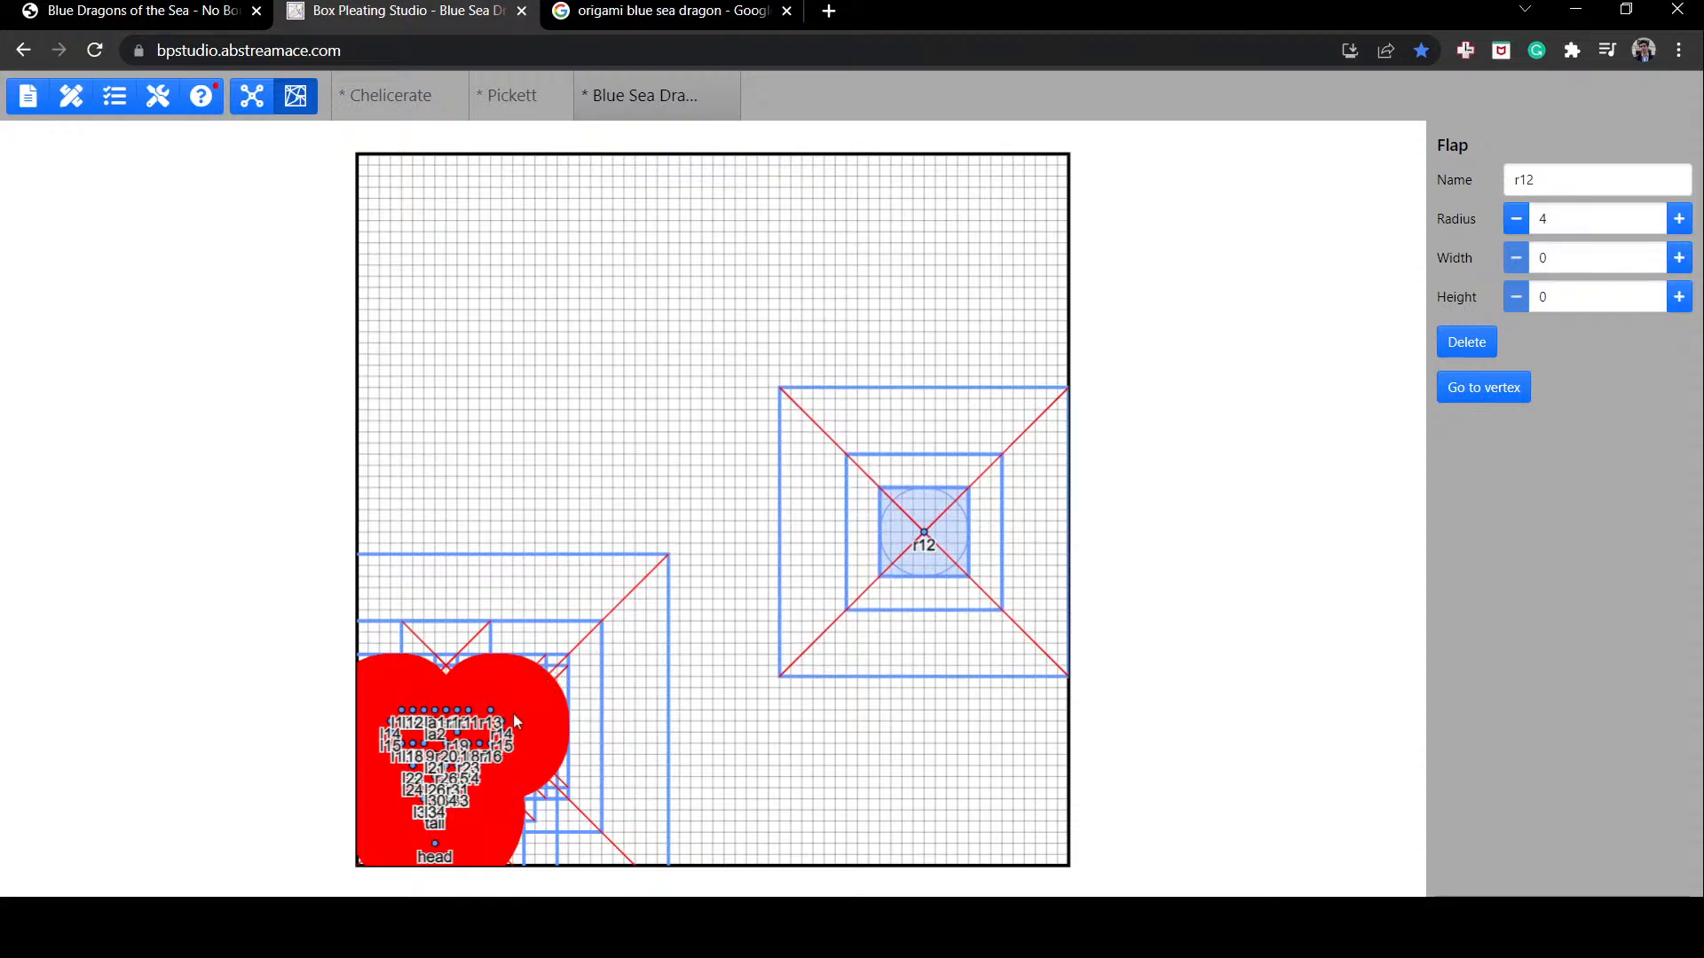
left_click_drag(600, 513, 636, 449)
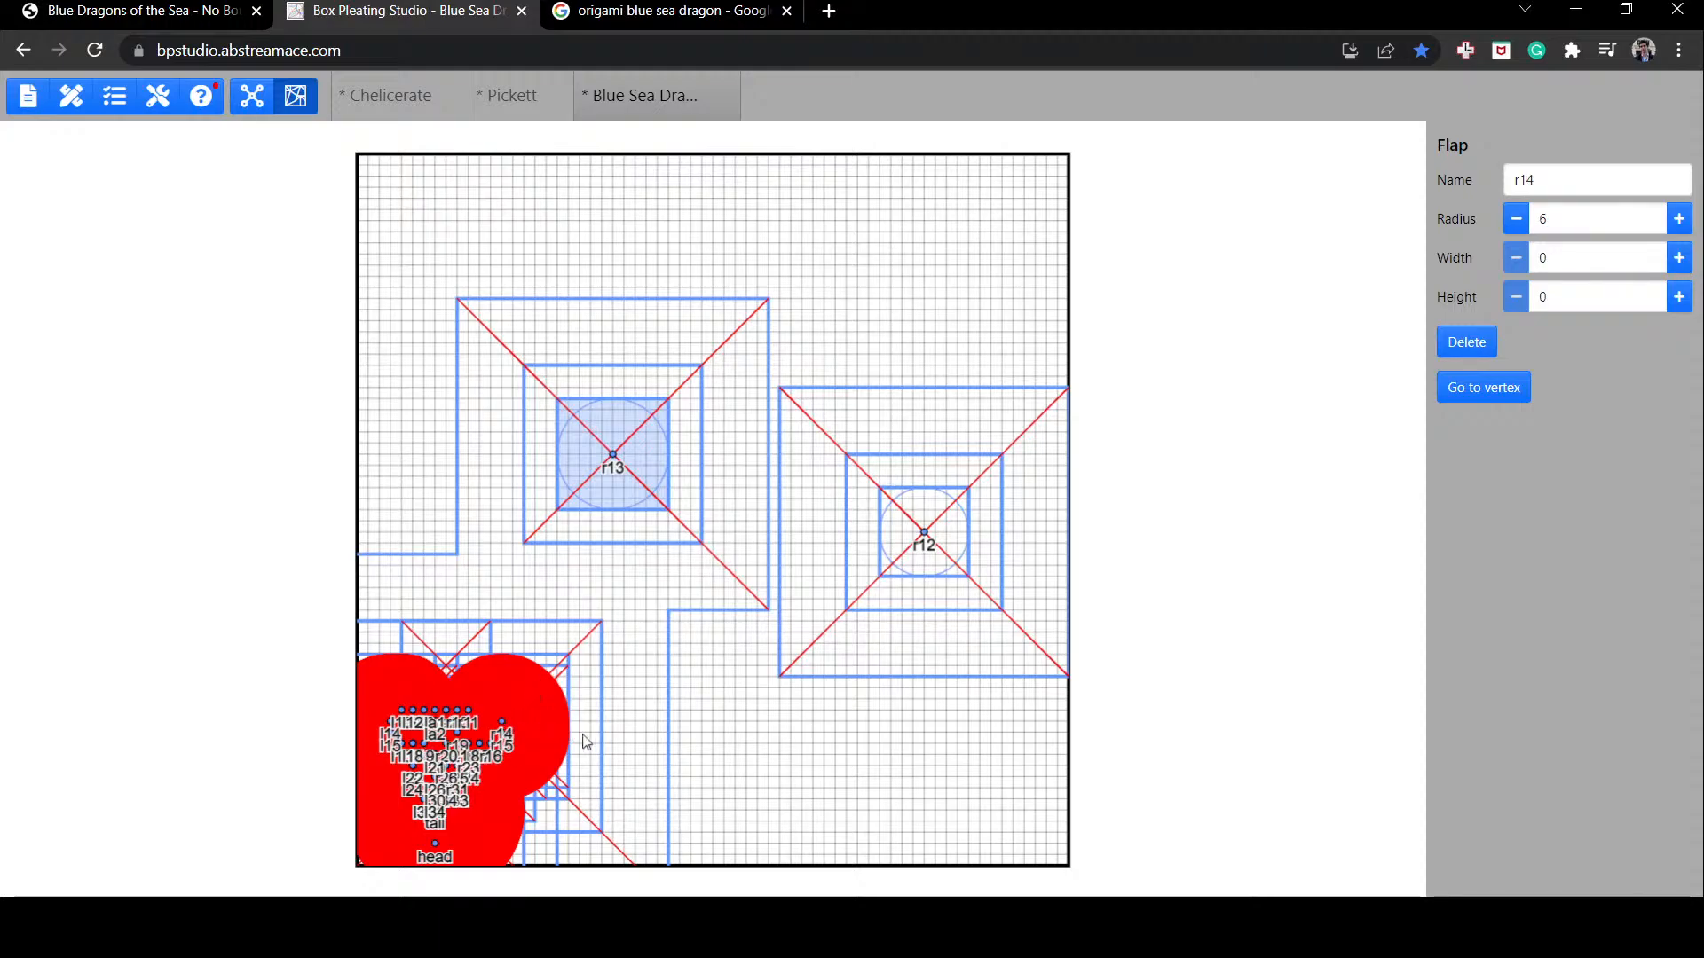
left_click_drag(586, 742, 812, 781)
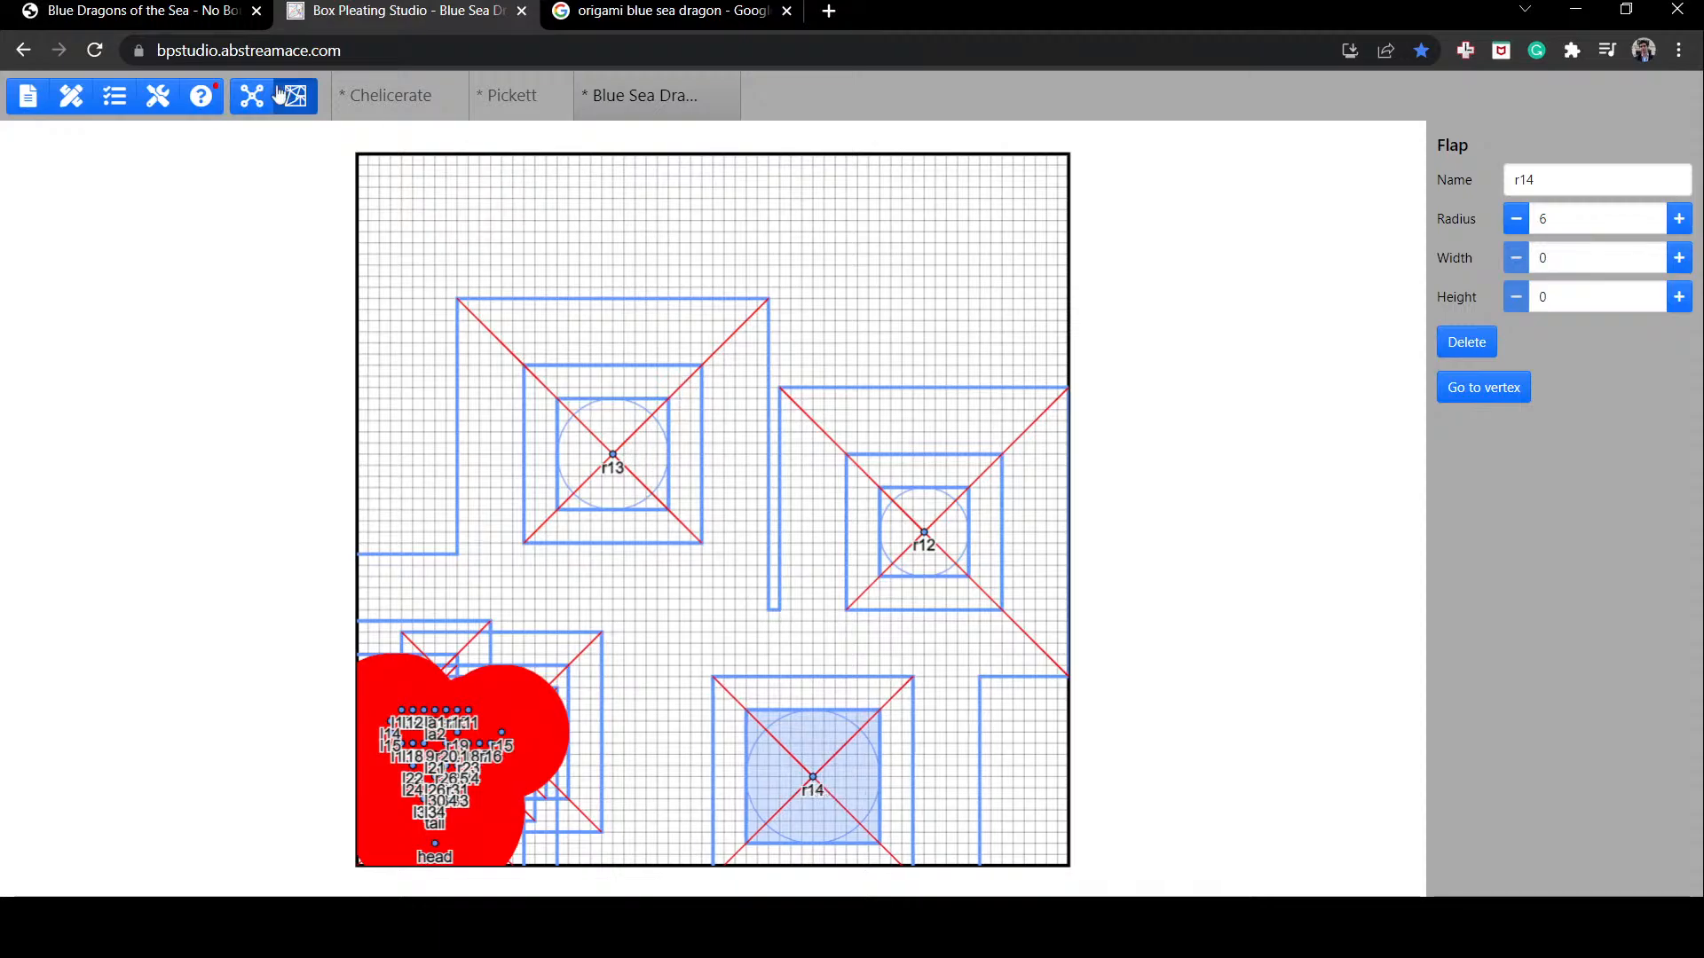
Step: Review the right-hand leaf groups in the tree, selecting r10–r19, r20–r26 and r30–r34 in turn
left_click(252, 95)
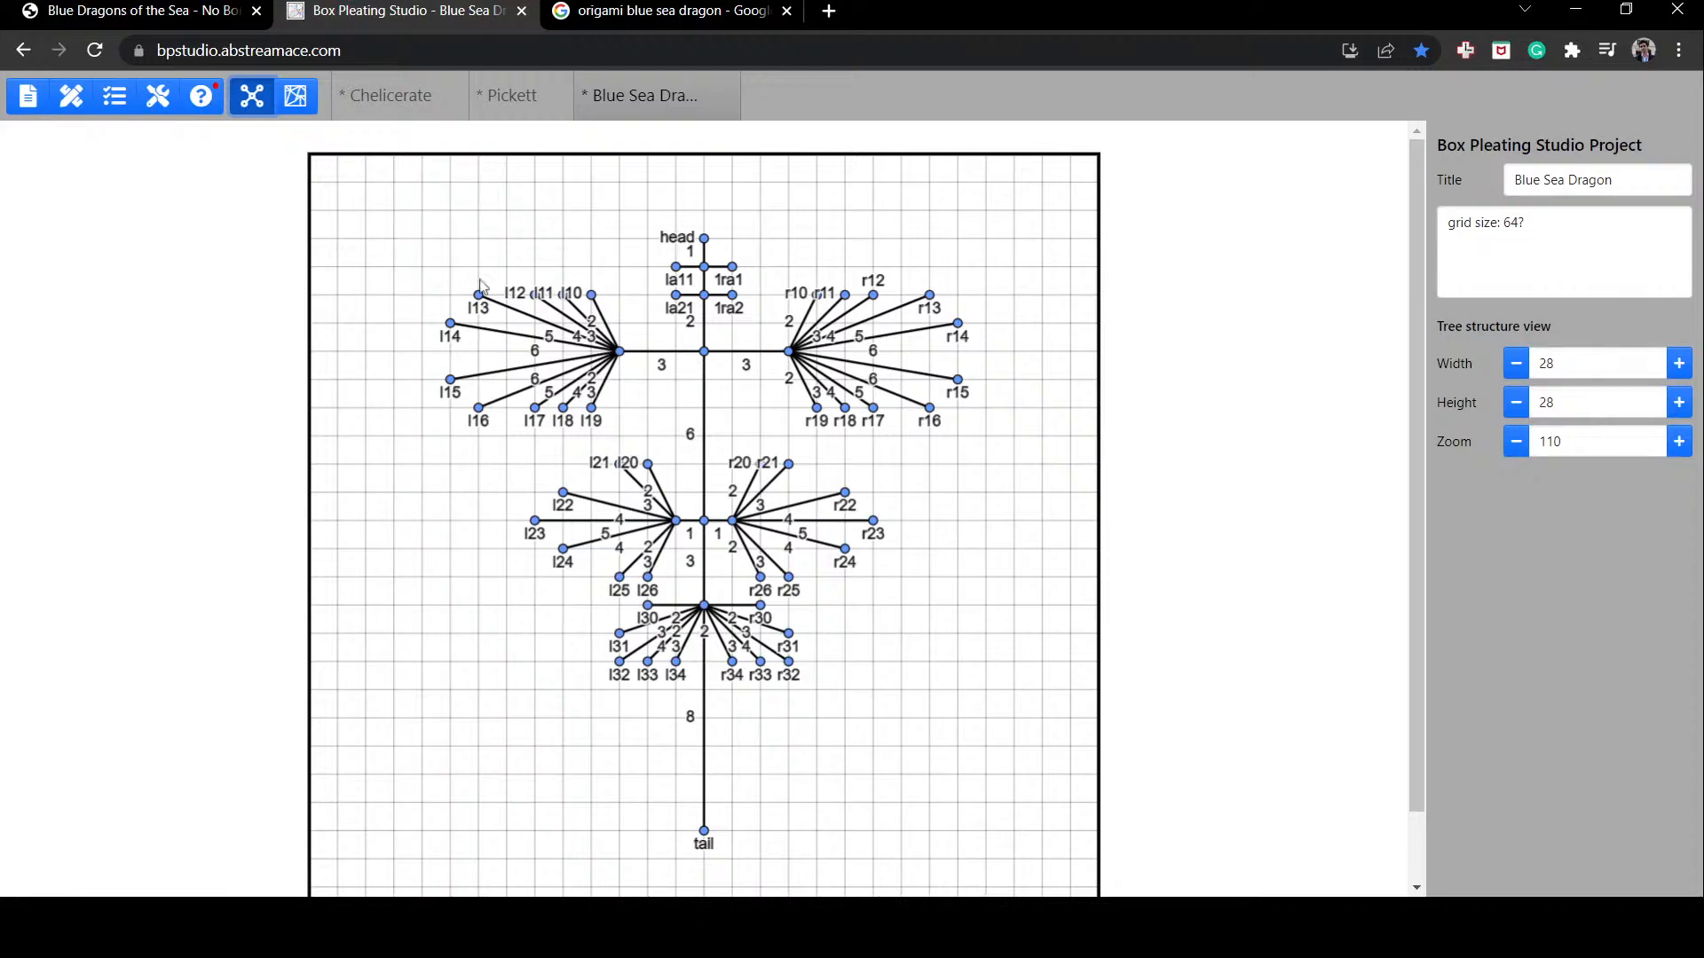
left_click(296, 98)
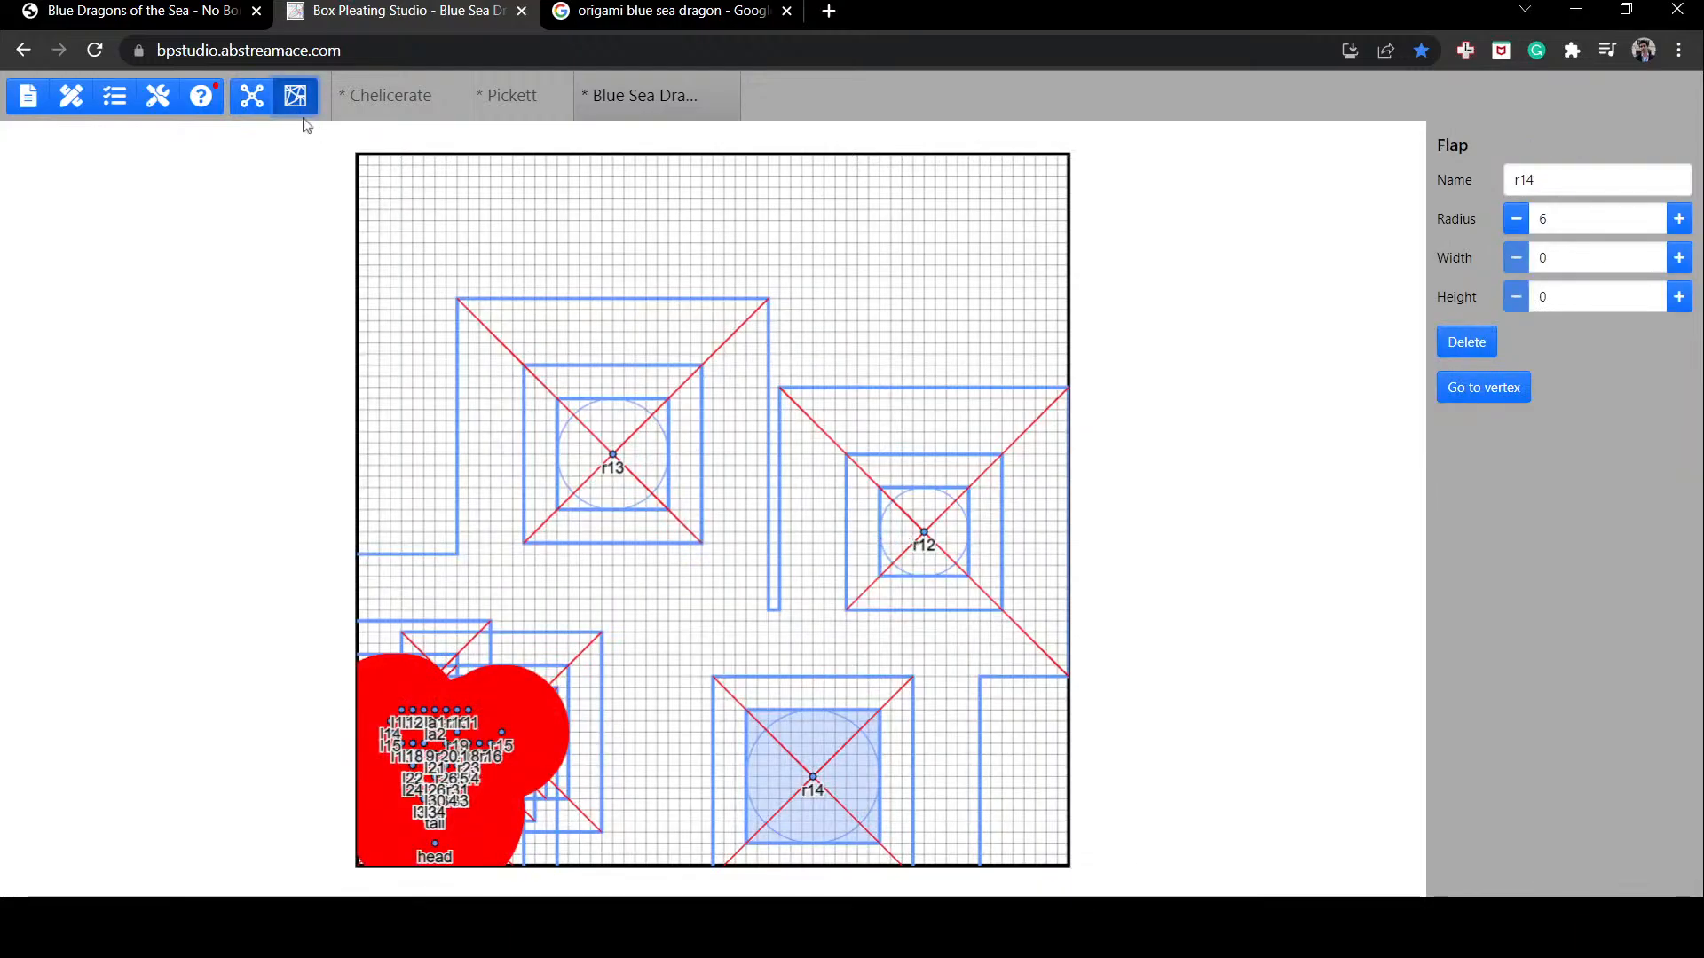
left_click(251, 96)
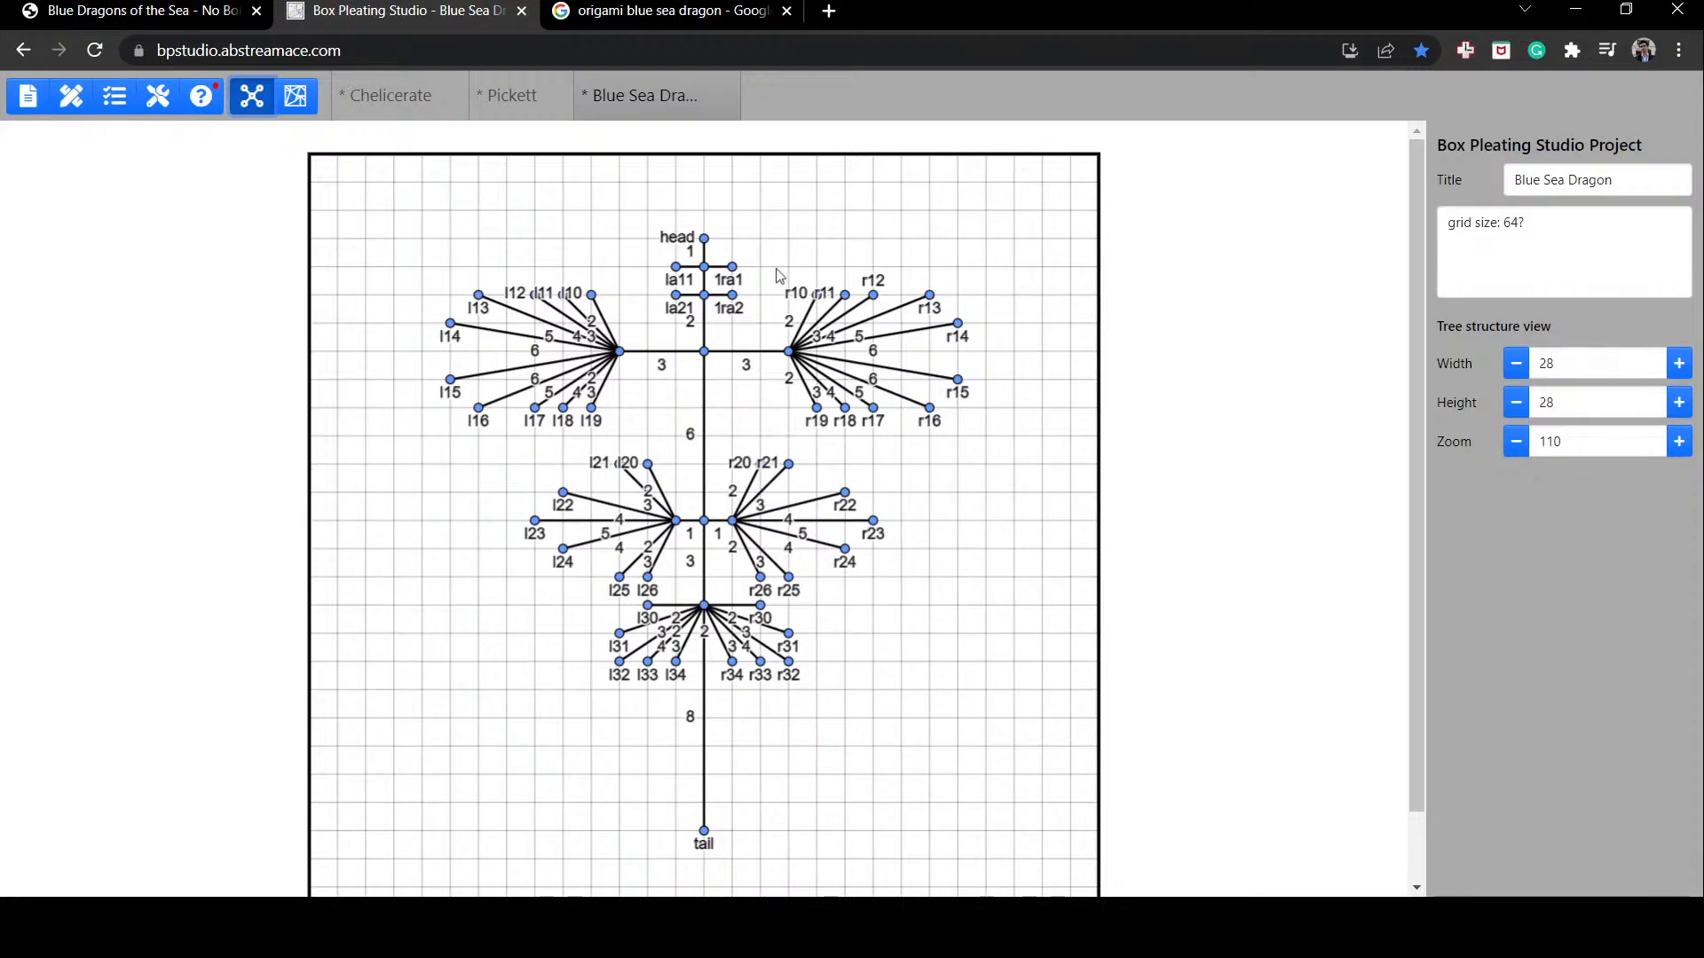
left_click_drag(776, 267, 1006, 430)
left_click_drag(747, 428, 889, 604)
left_click_drag(722, 593, 817, 703)
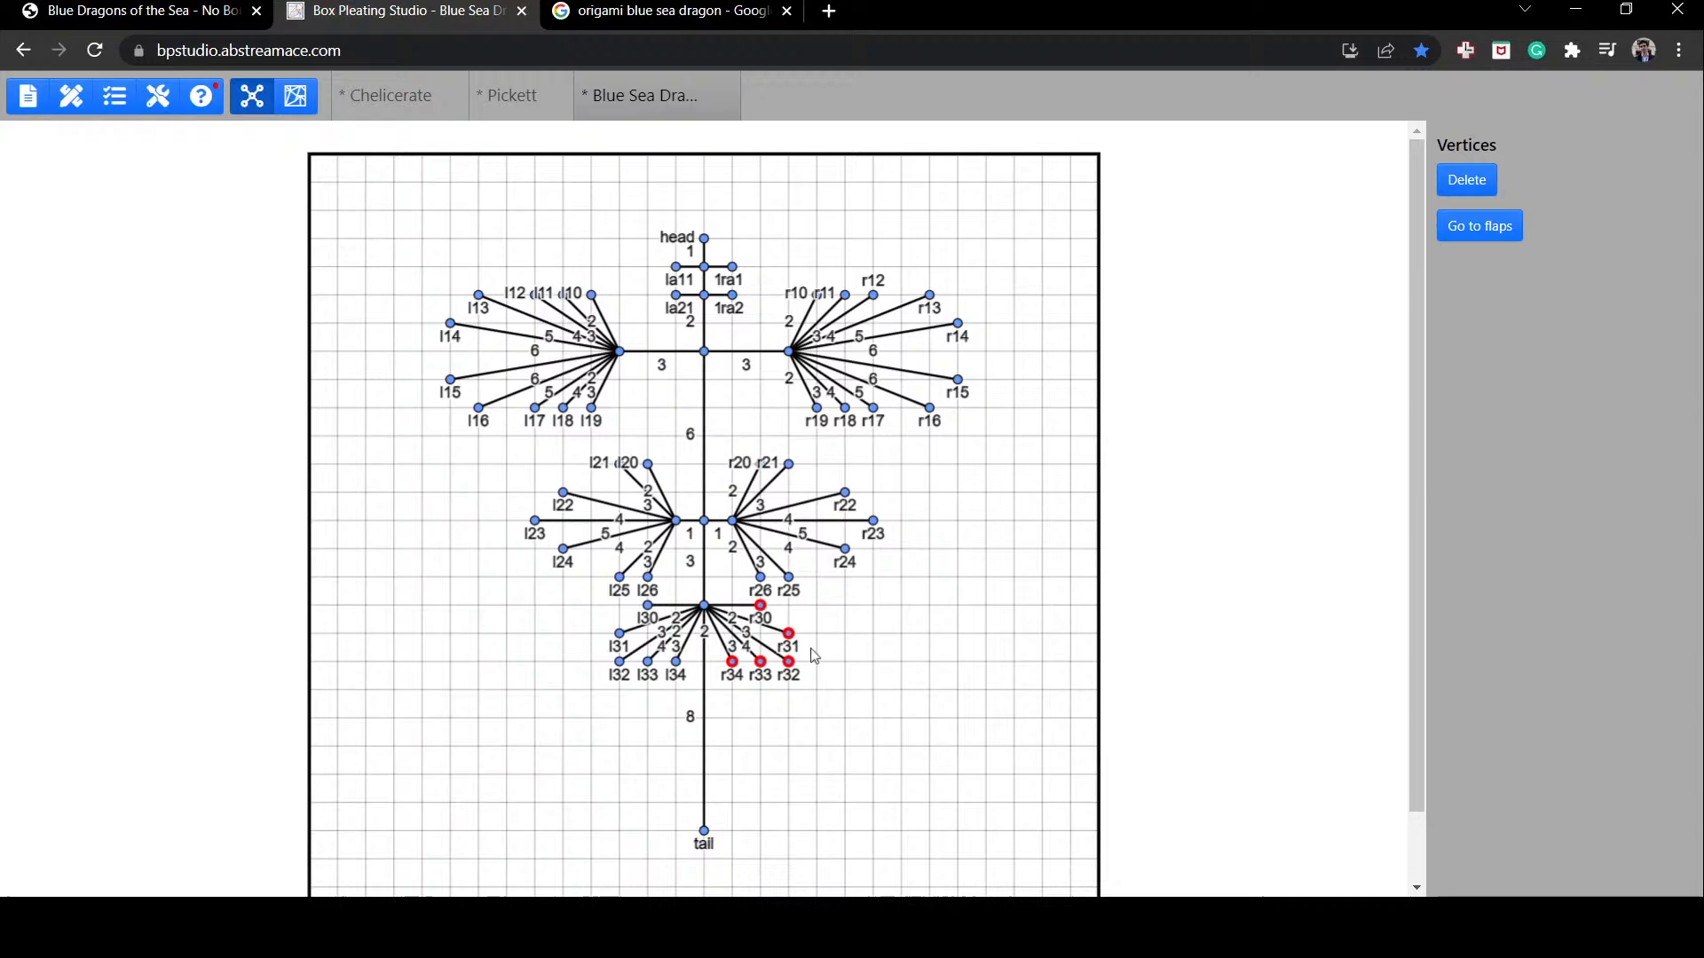
Step: Gather flaps r13, r12, r14 and r15 near the layout sheet's upper right corner, and place flap r11 just below r15
left_click(295, 96)
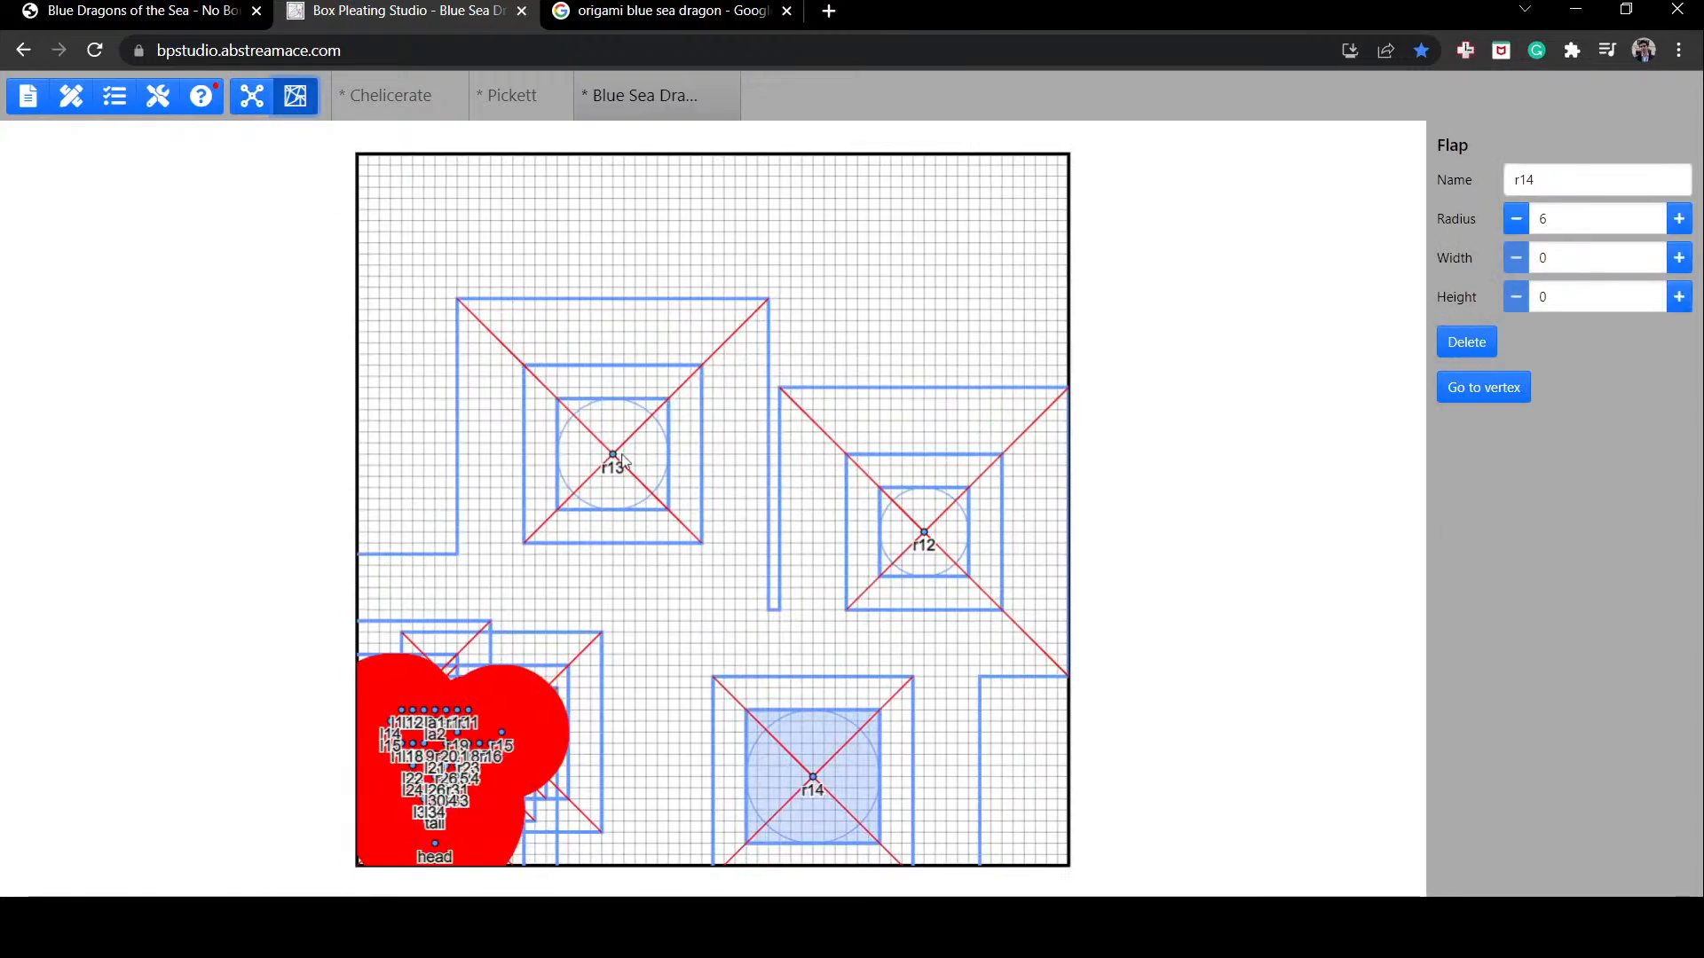
left_click_drag(921, 330, 1000, 230)
left_click_drag(914, 559, 932, 295)
left_click_drag(806, 791, 1001, 424)
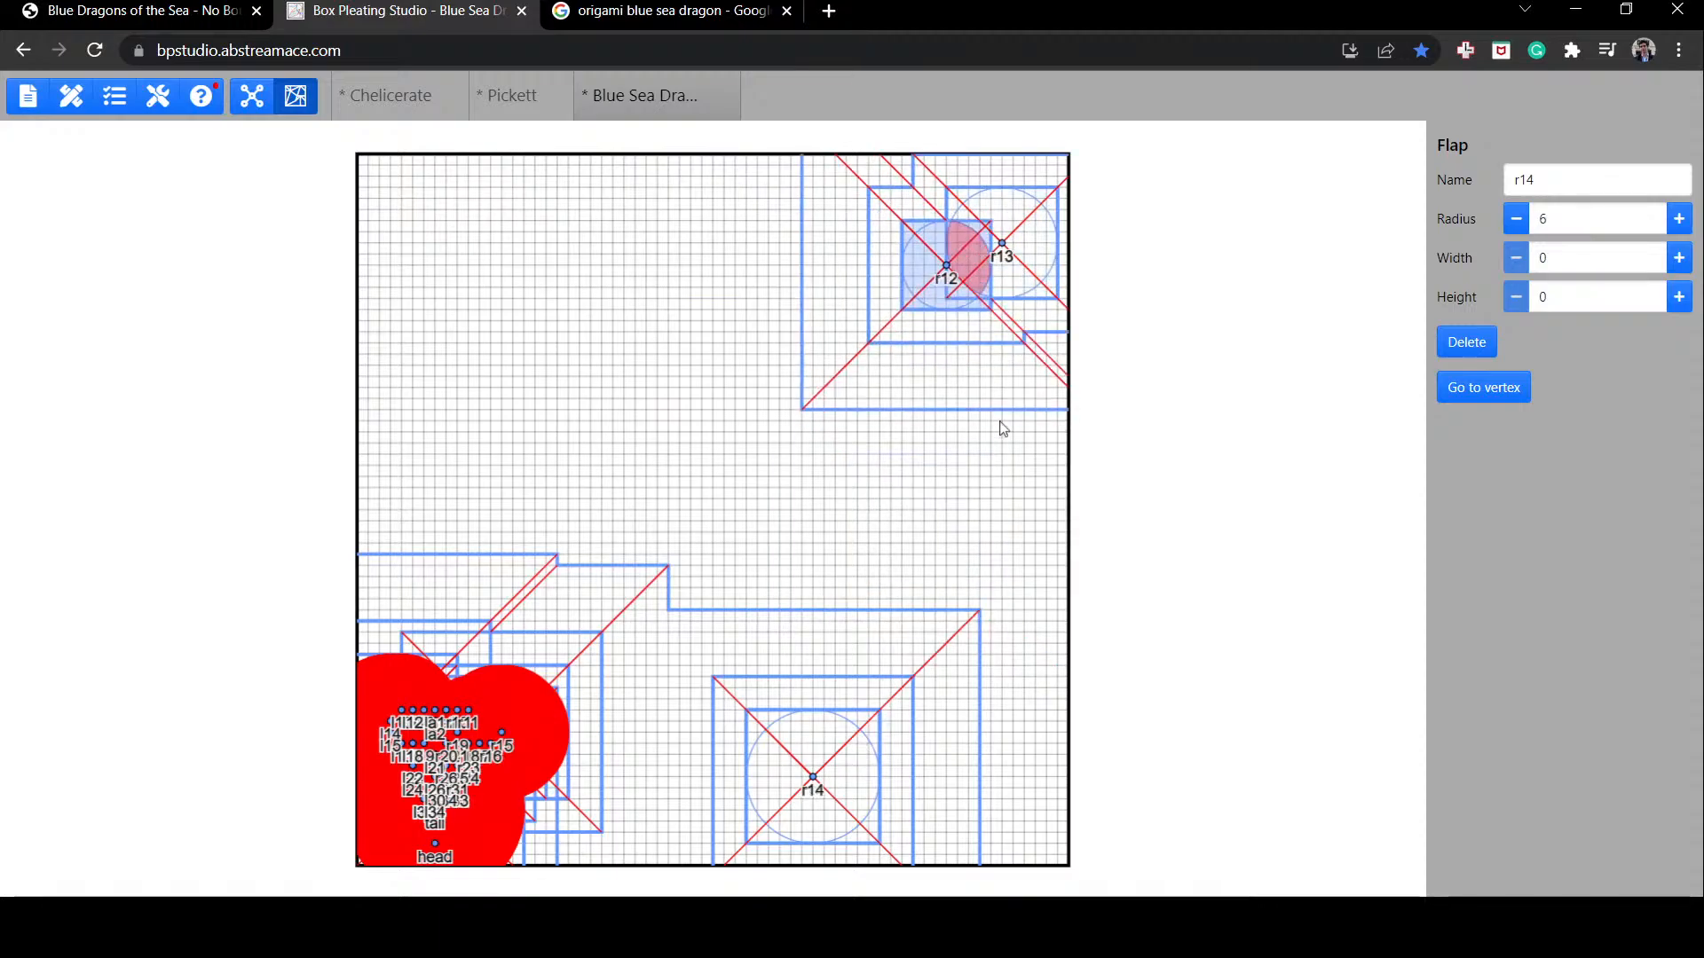
left_click_drag(668, 682, 883, 391)
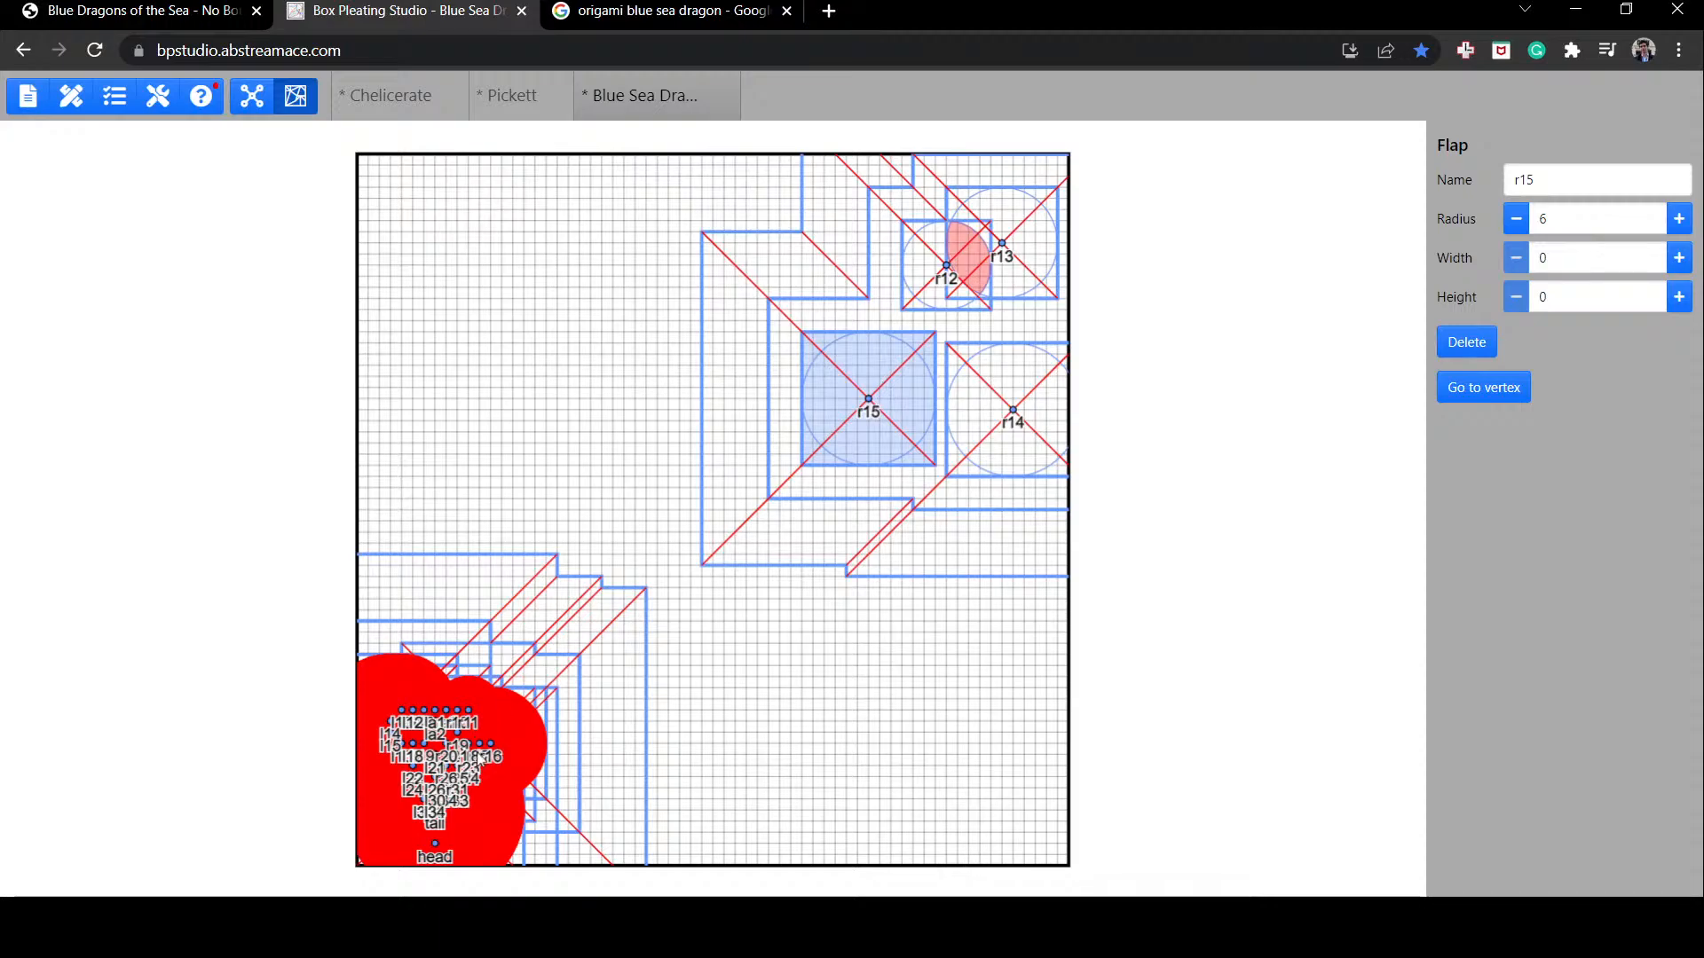
left_click_drag(499, 739, 908, 549)
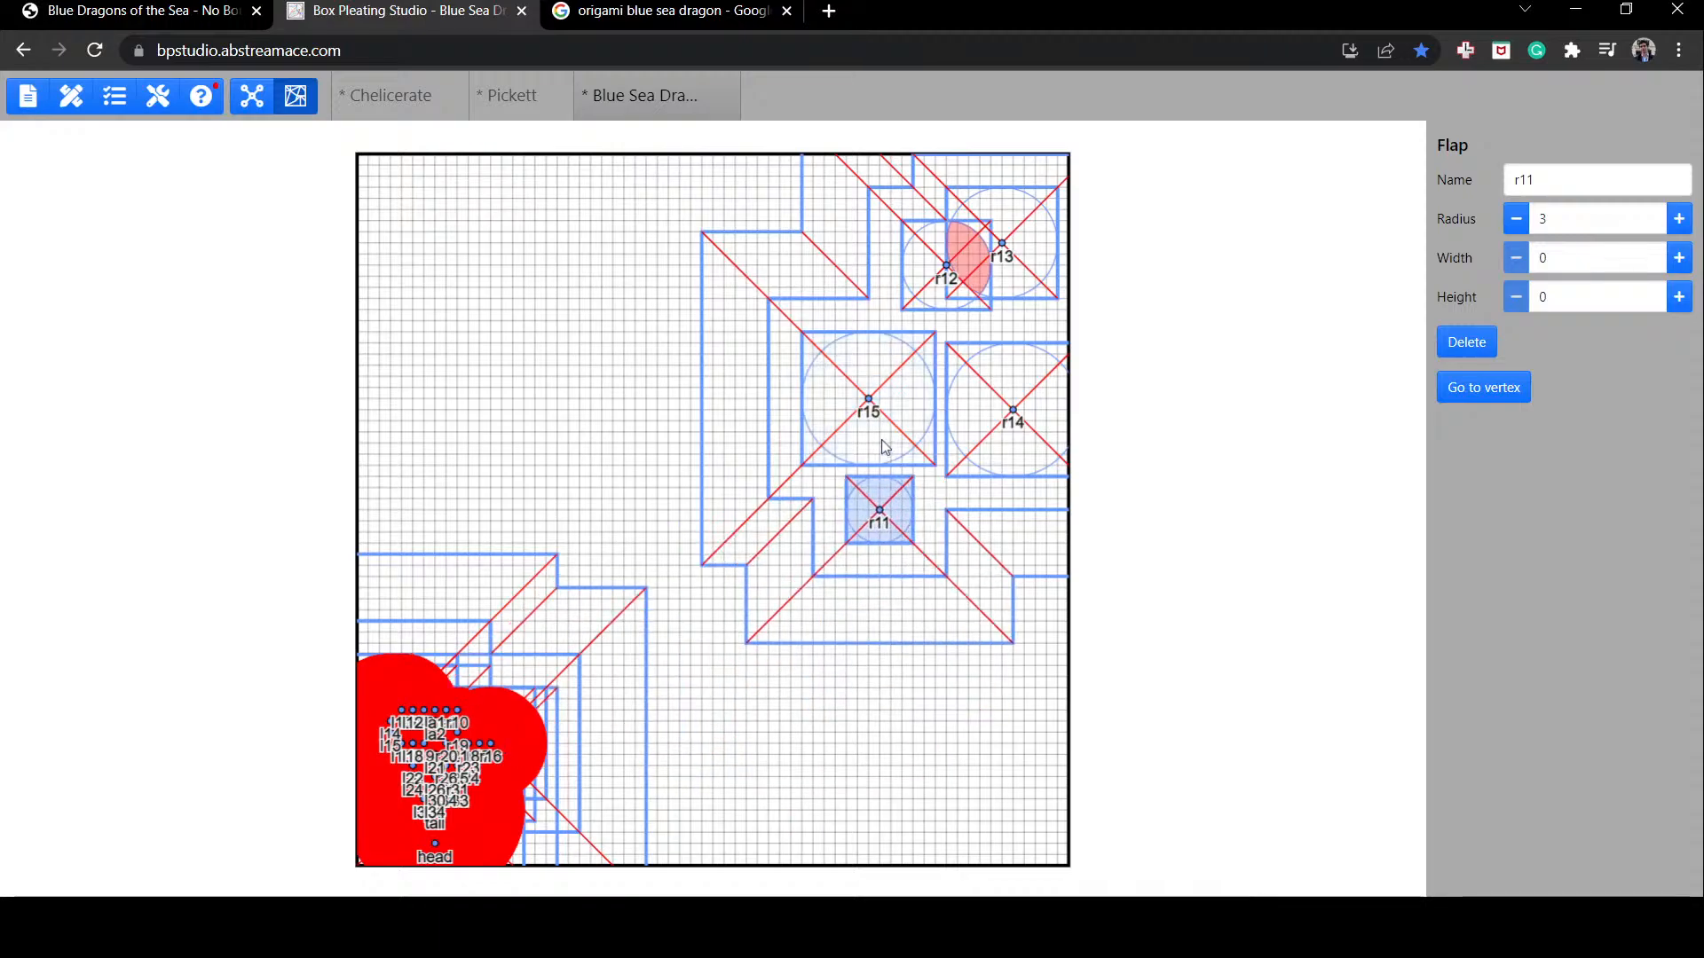
Step: Move flap r12 clear of r13, shift r15 and r11 upward, and place flap r17 between r15, r13 and r14
left_click(929, 265)
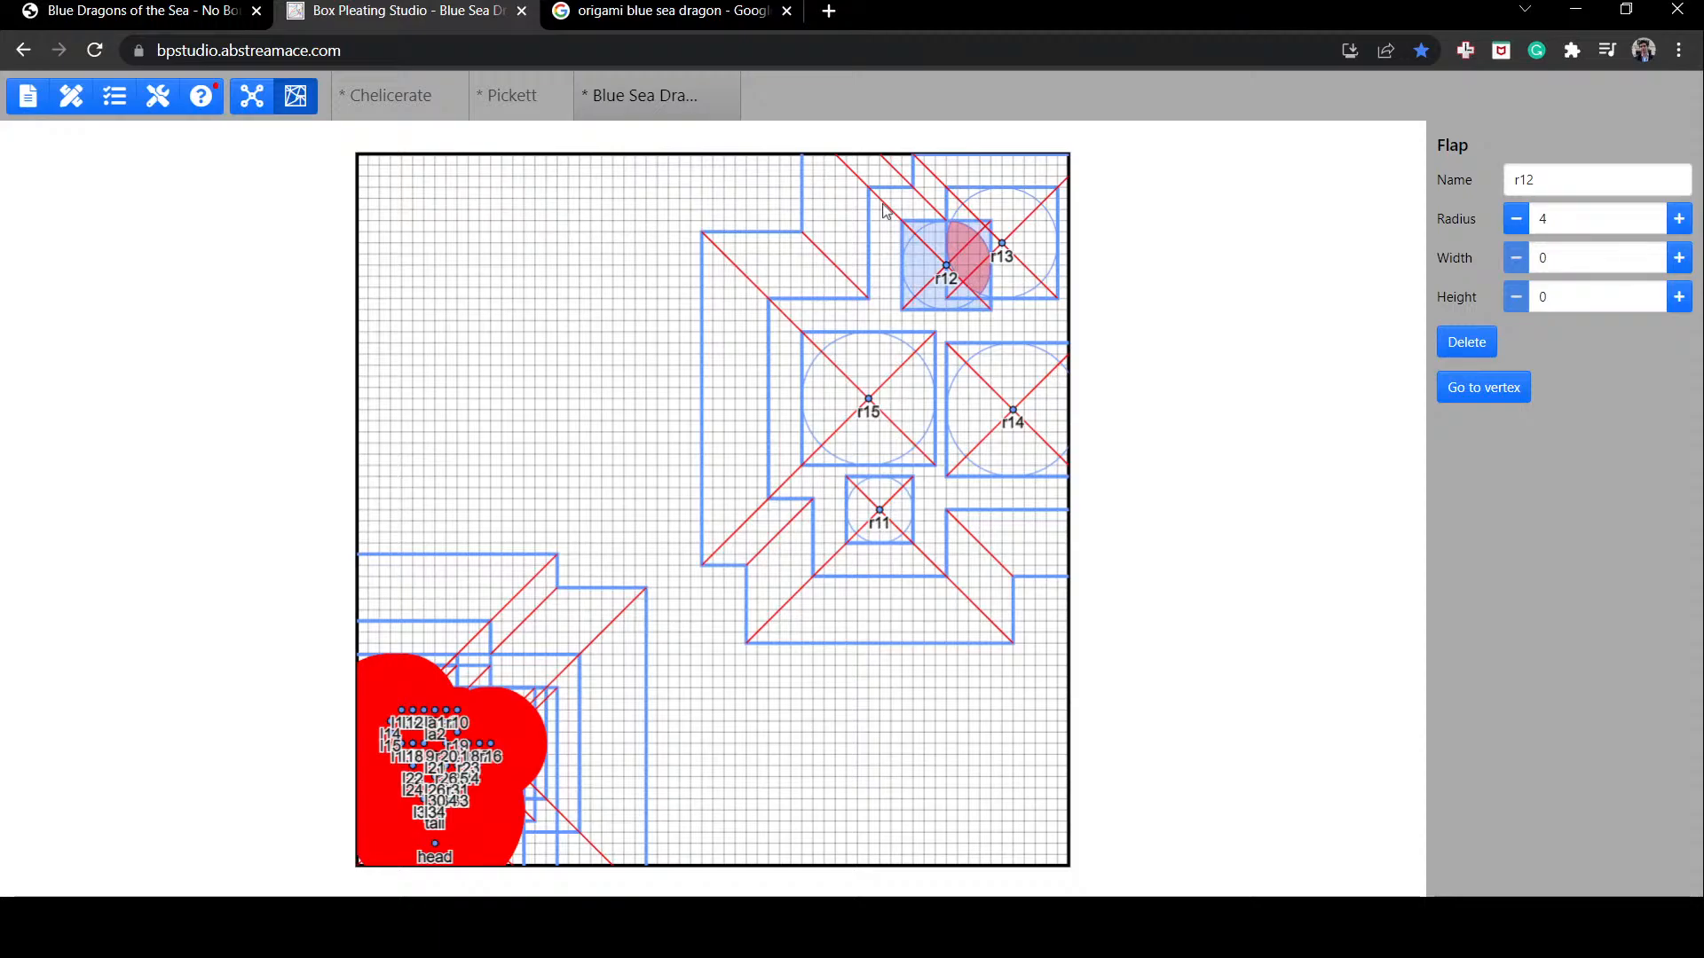
left_click_drag(930, 266, 883, 204)
left_click_drag(866, 370, 852, 323)
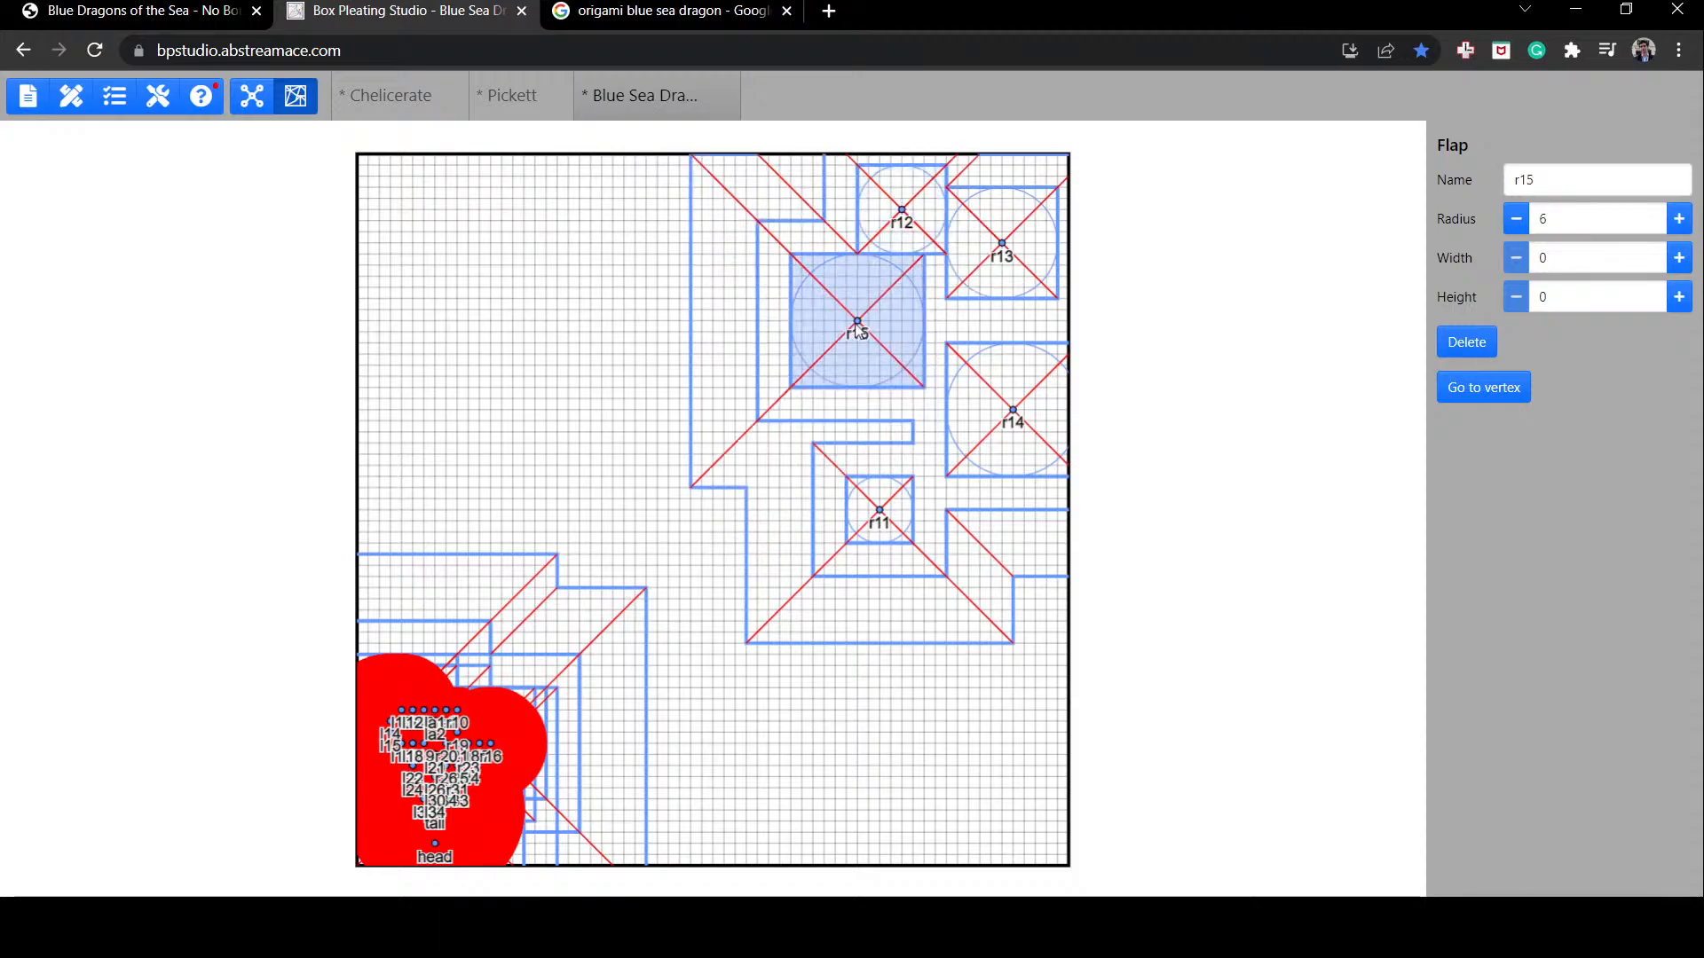
left_click_drag(875, 521, 902, 406)
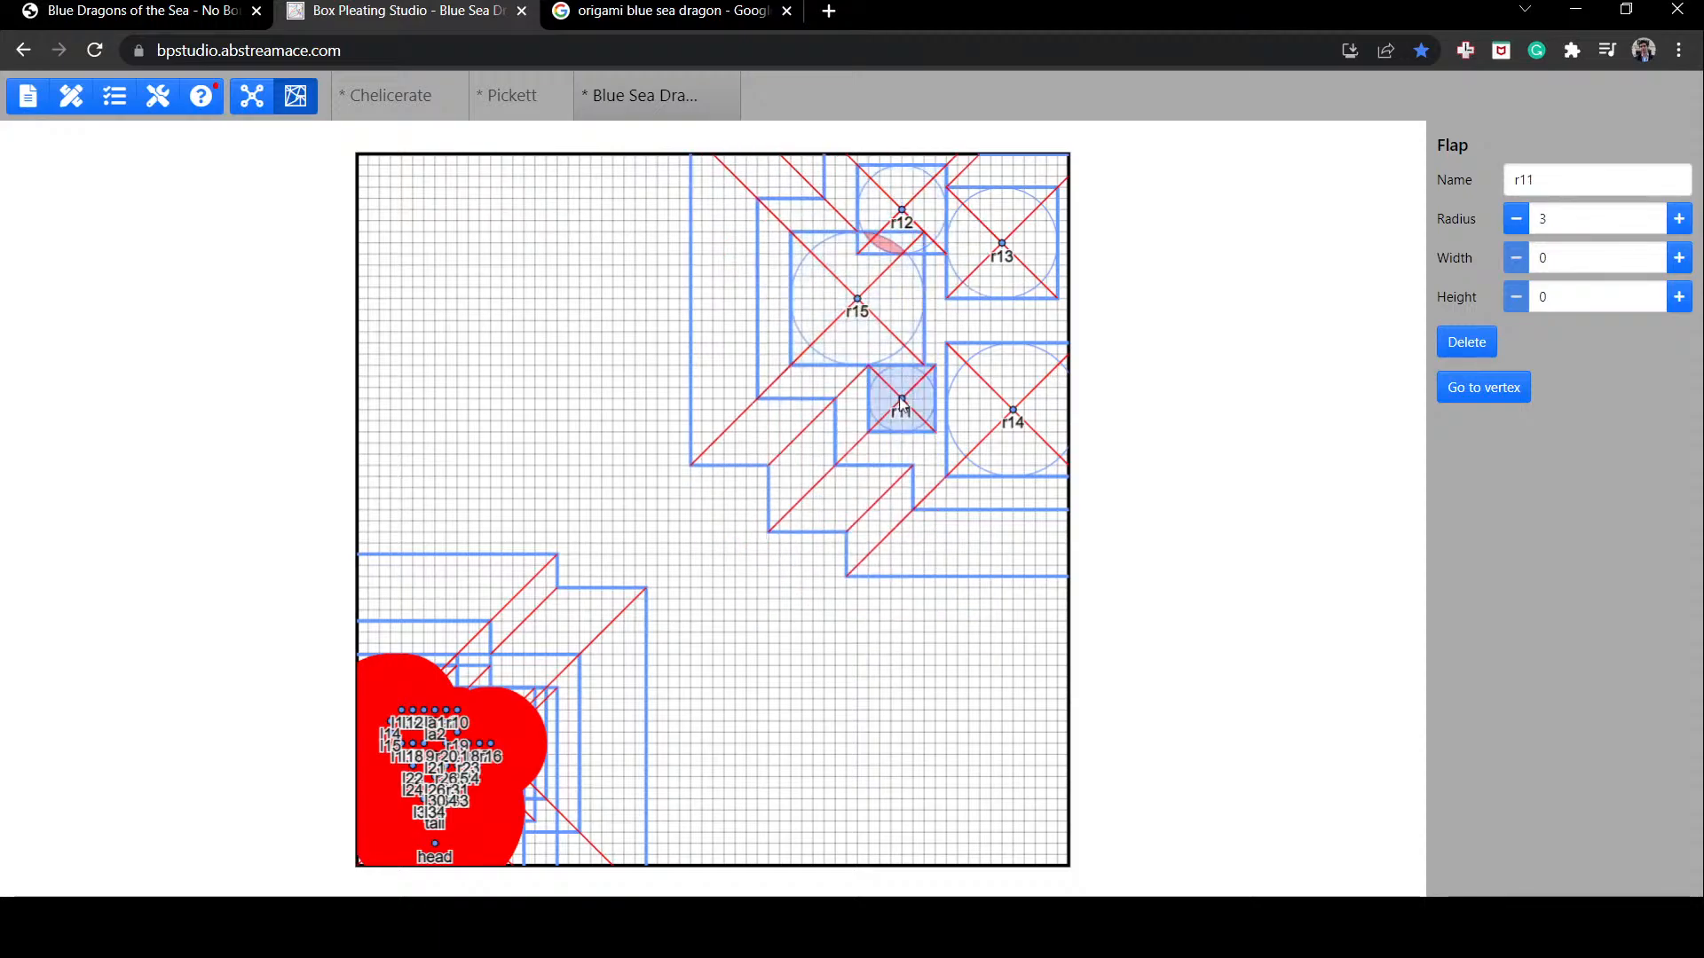
left_click_drag(511, 732, 949, 334)
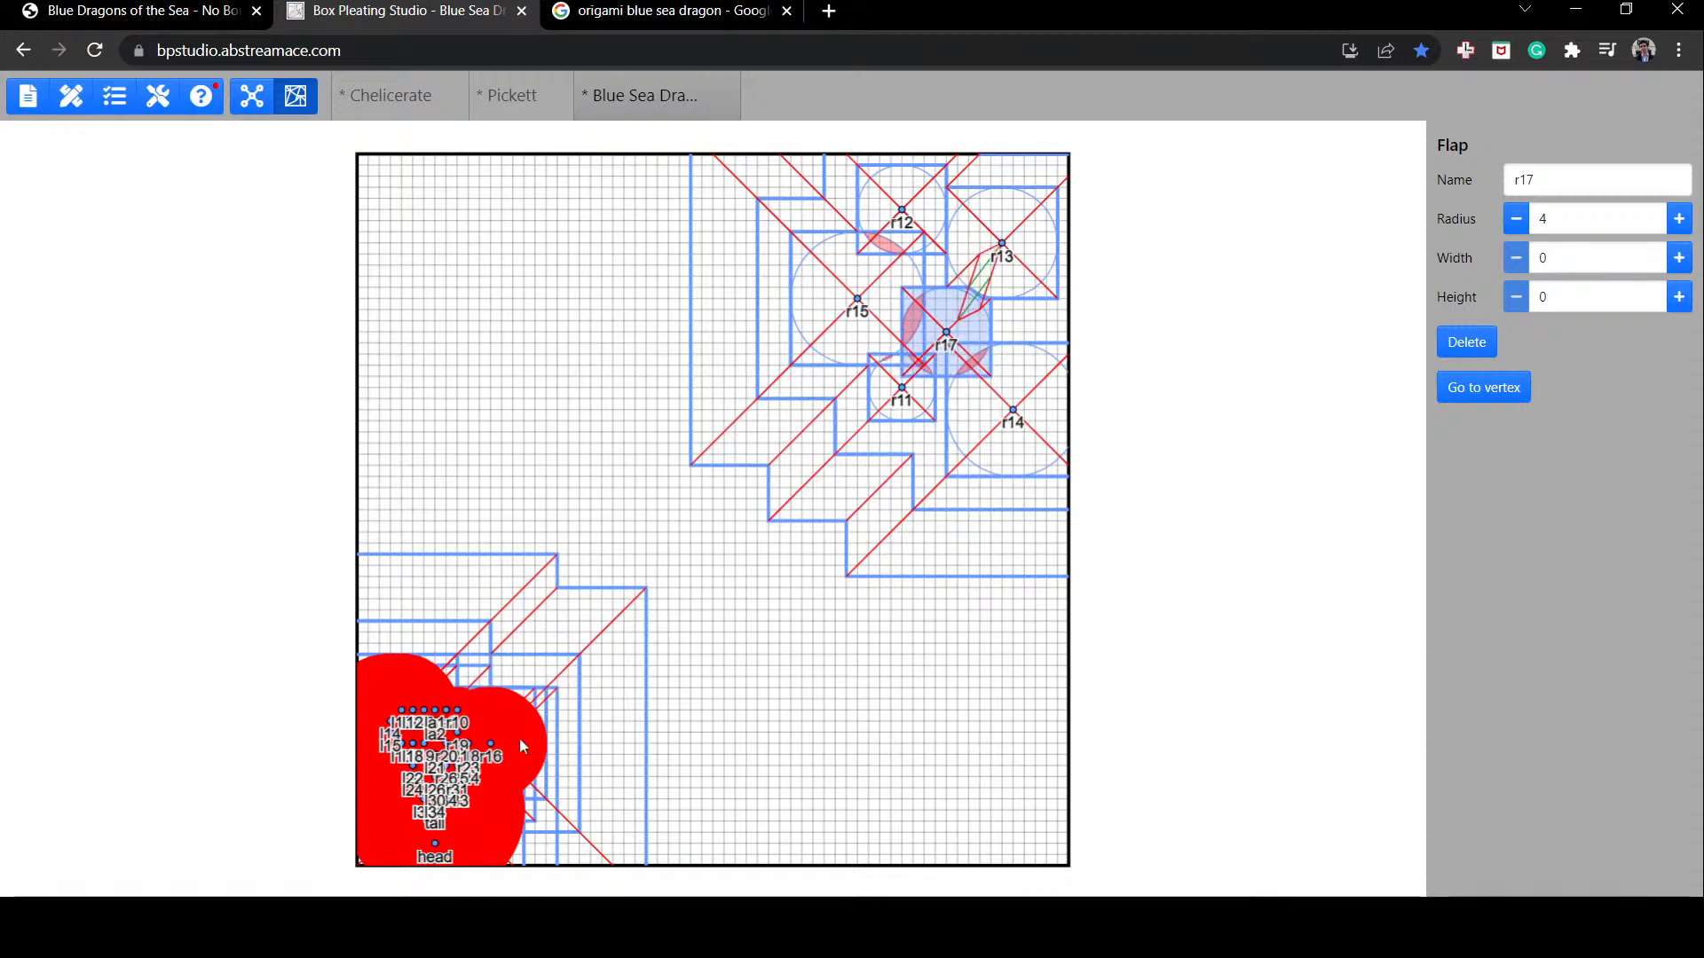
Step: Place flap r16 between r13 and r14, and flap r18 above r13 near the layout sheet's upper edge
left_click_drag(680, 667, 1021, 321)
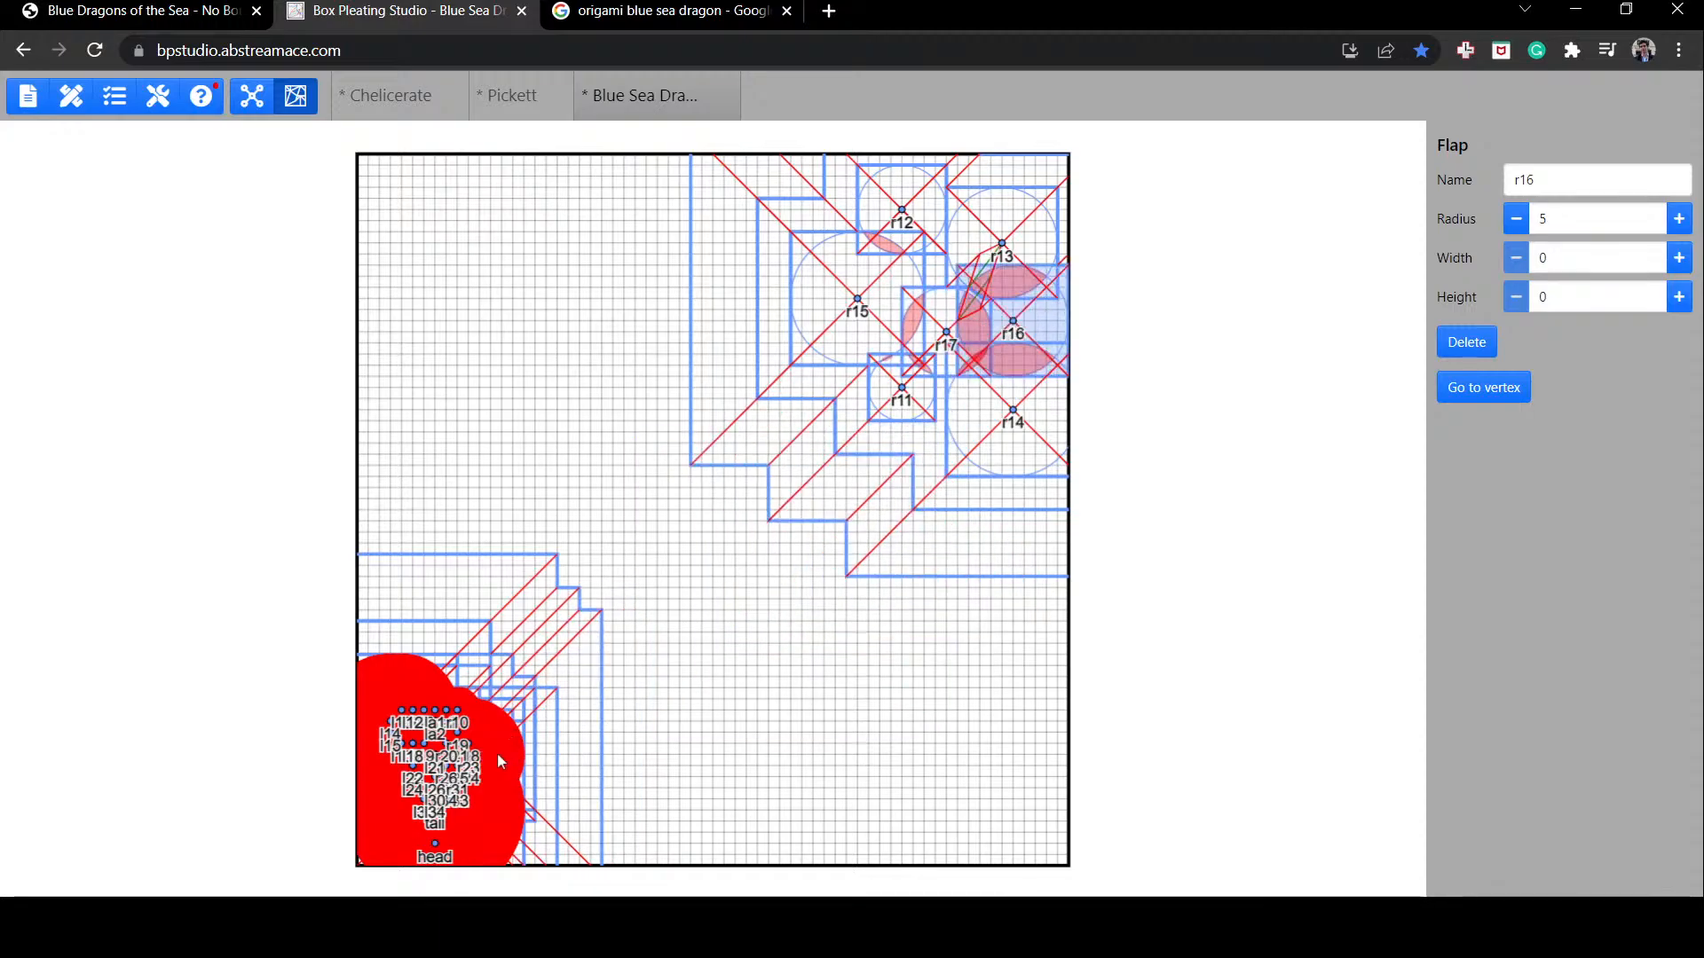
left_click_drag(681, 683, 660, 665)
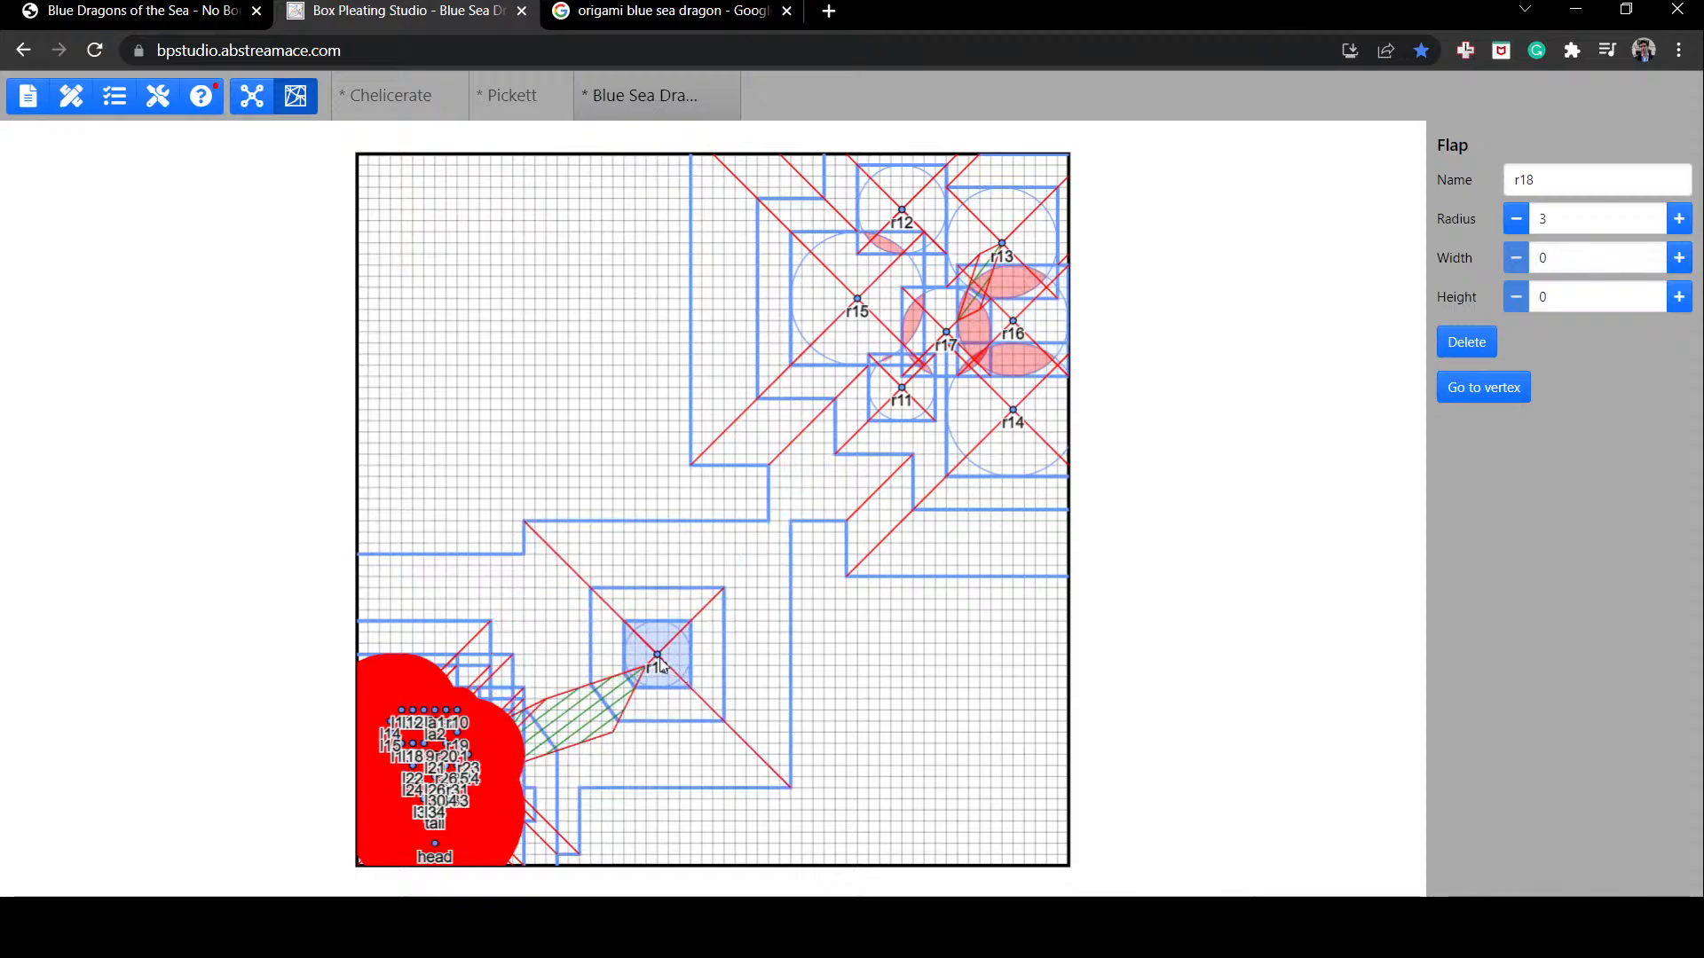
left_click_drag(976, 362, 1001, 167)
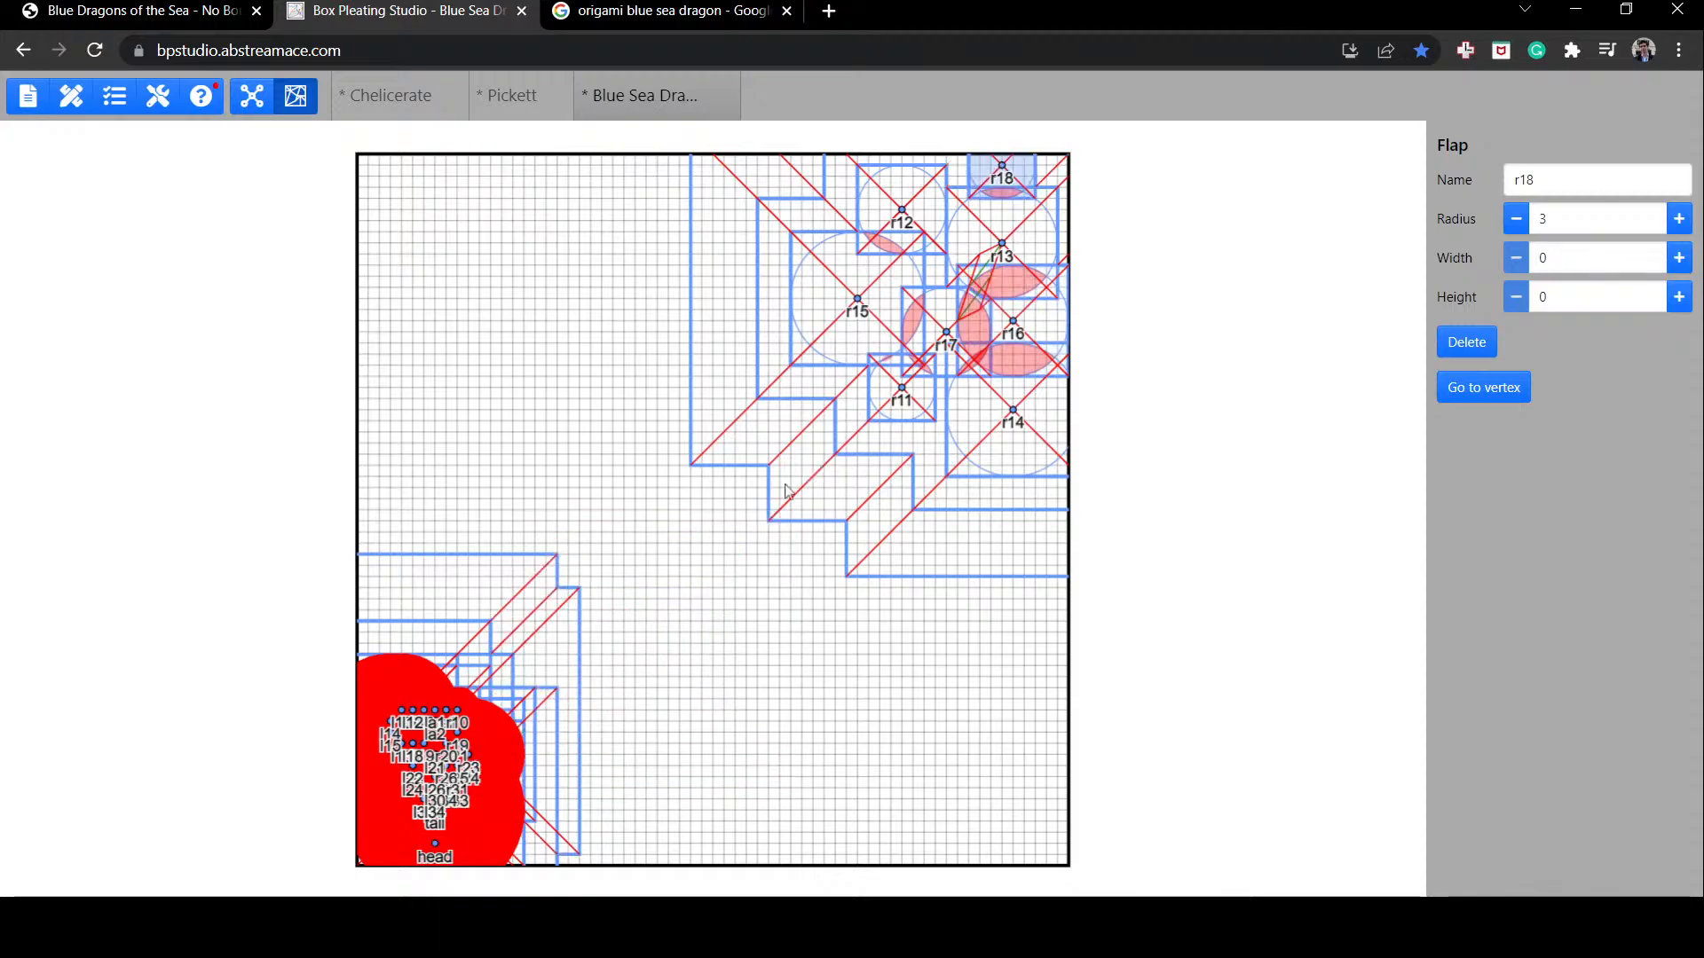
Step: Pull flaps r20–r24 out of the cluster and group them below r14, and place flap r25 on the sheet's right edge
left_click_drag(465, 774, 676, 710)
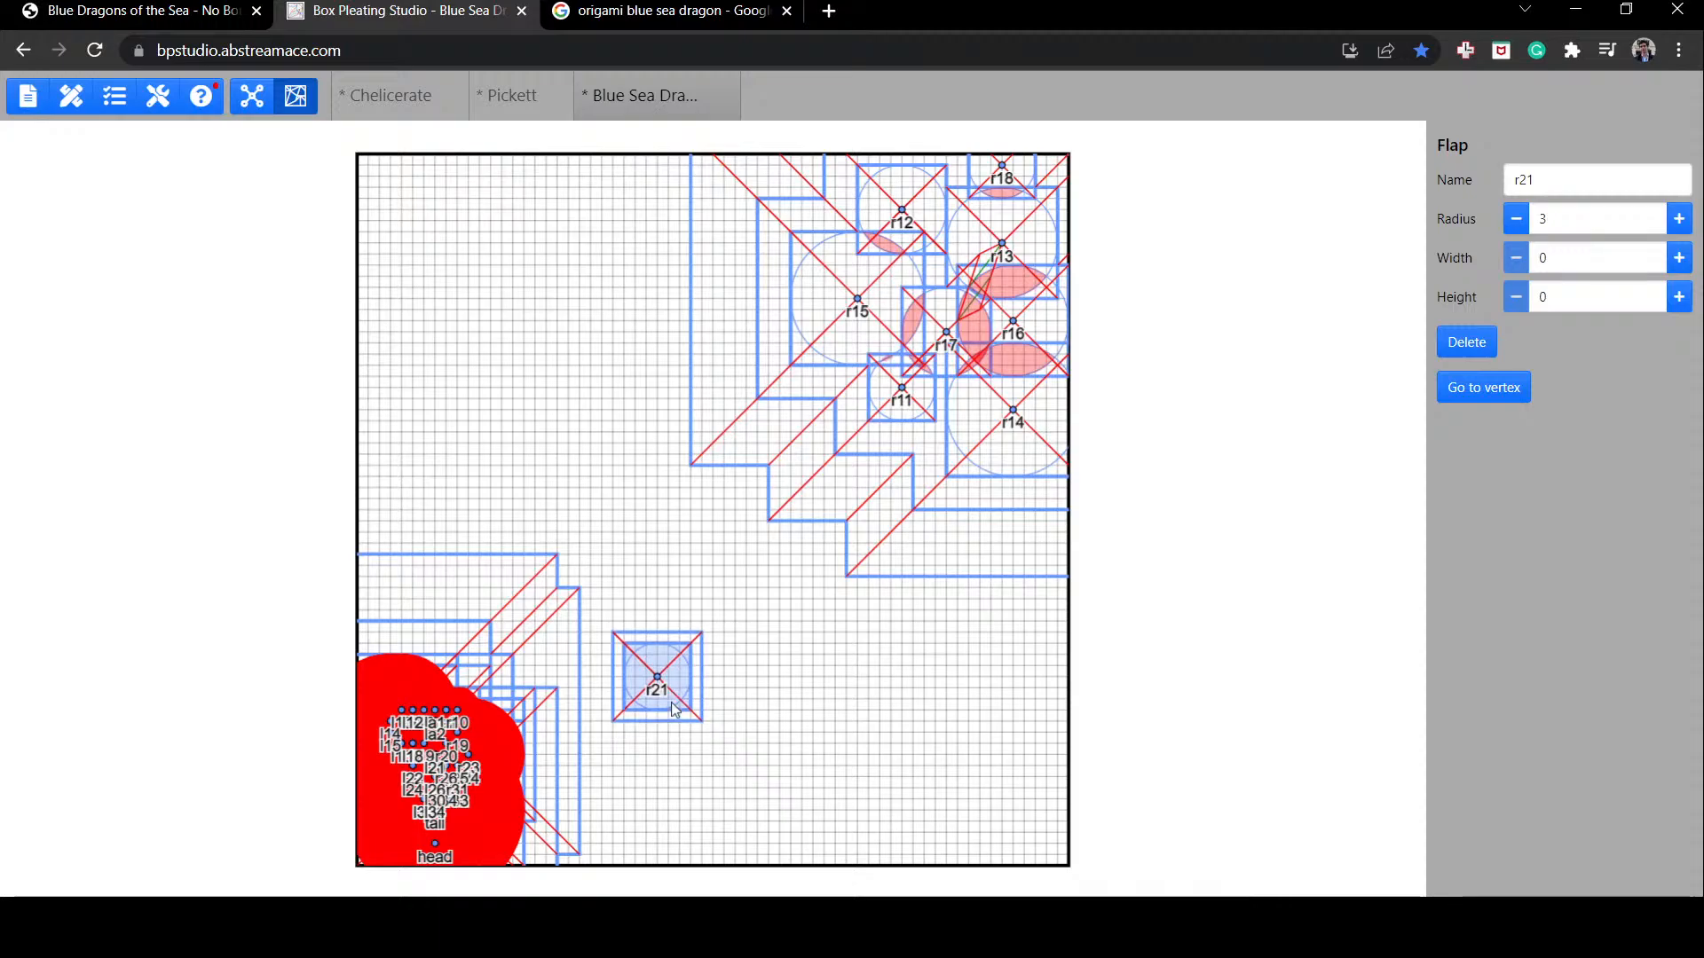
left_click_drag(893, 696, 1045, 568)
left_click_drag(501, 752, 861, 678)
left_click_drag(1044, 642, 1043, 643)
left_click_drag(505, 771, 967, 570)
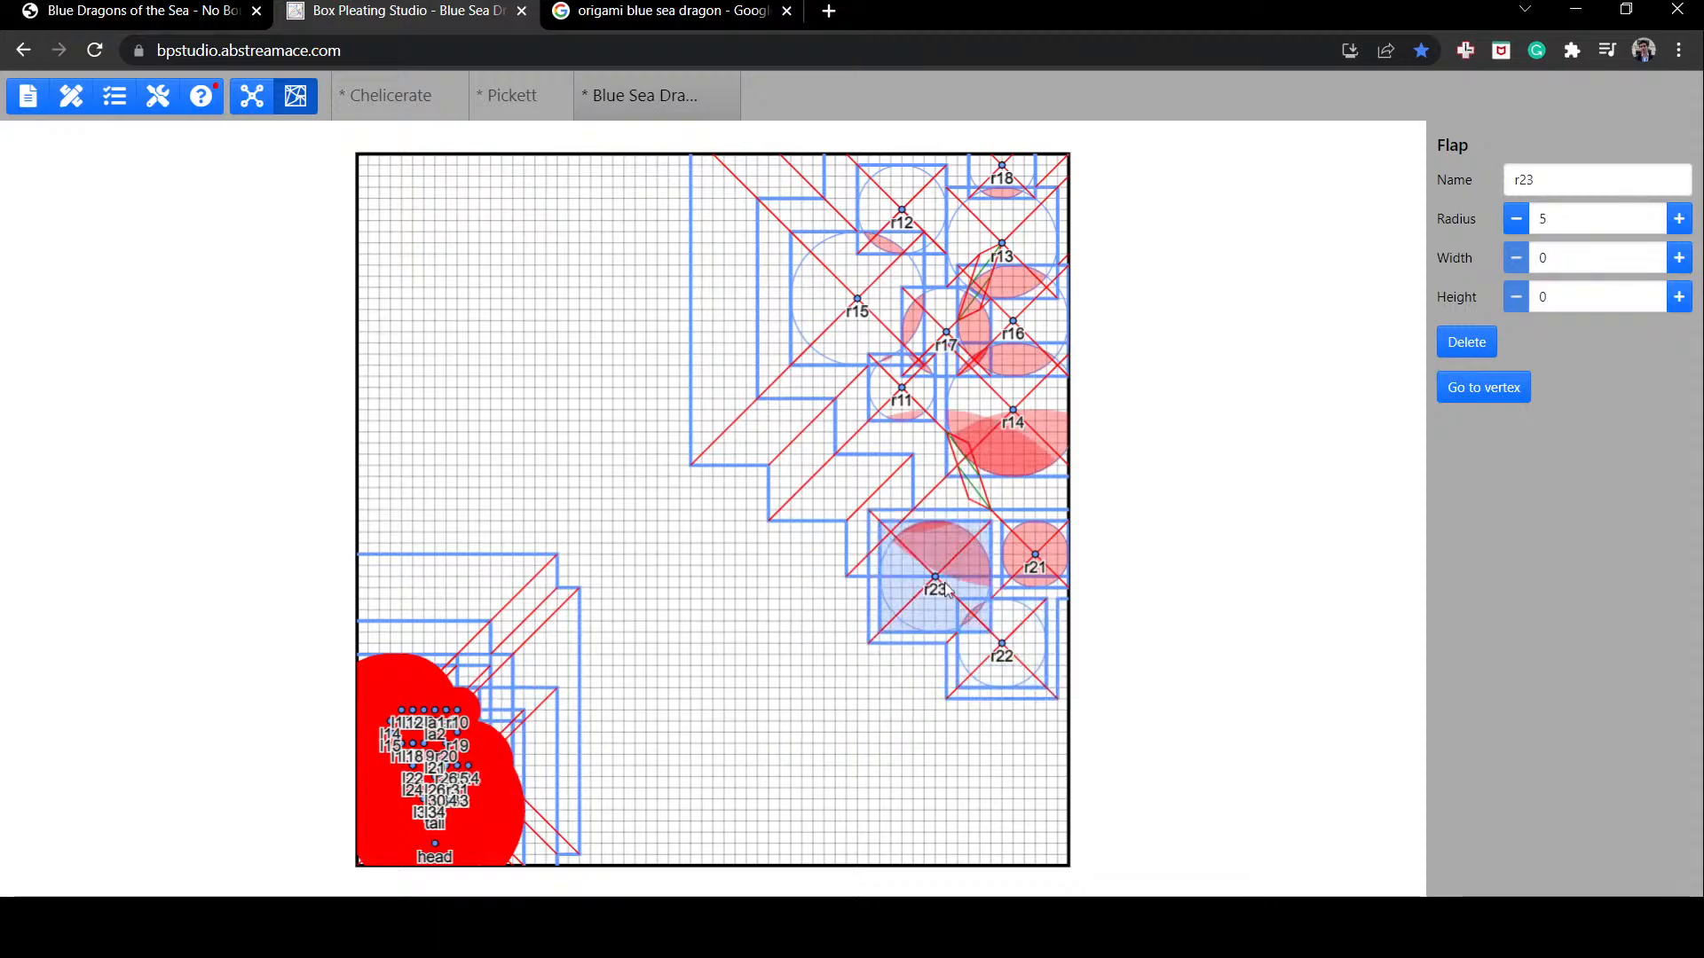
mouse_move(861, 696)
left_mouse_down()
mouse_move(903, 688)
mouse_move(840, 677)
mouse_move(932, 578)
left_mouse_up()
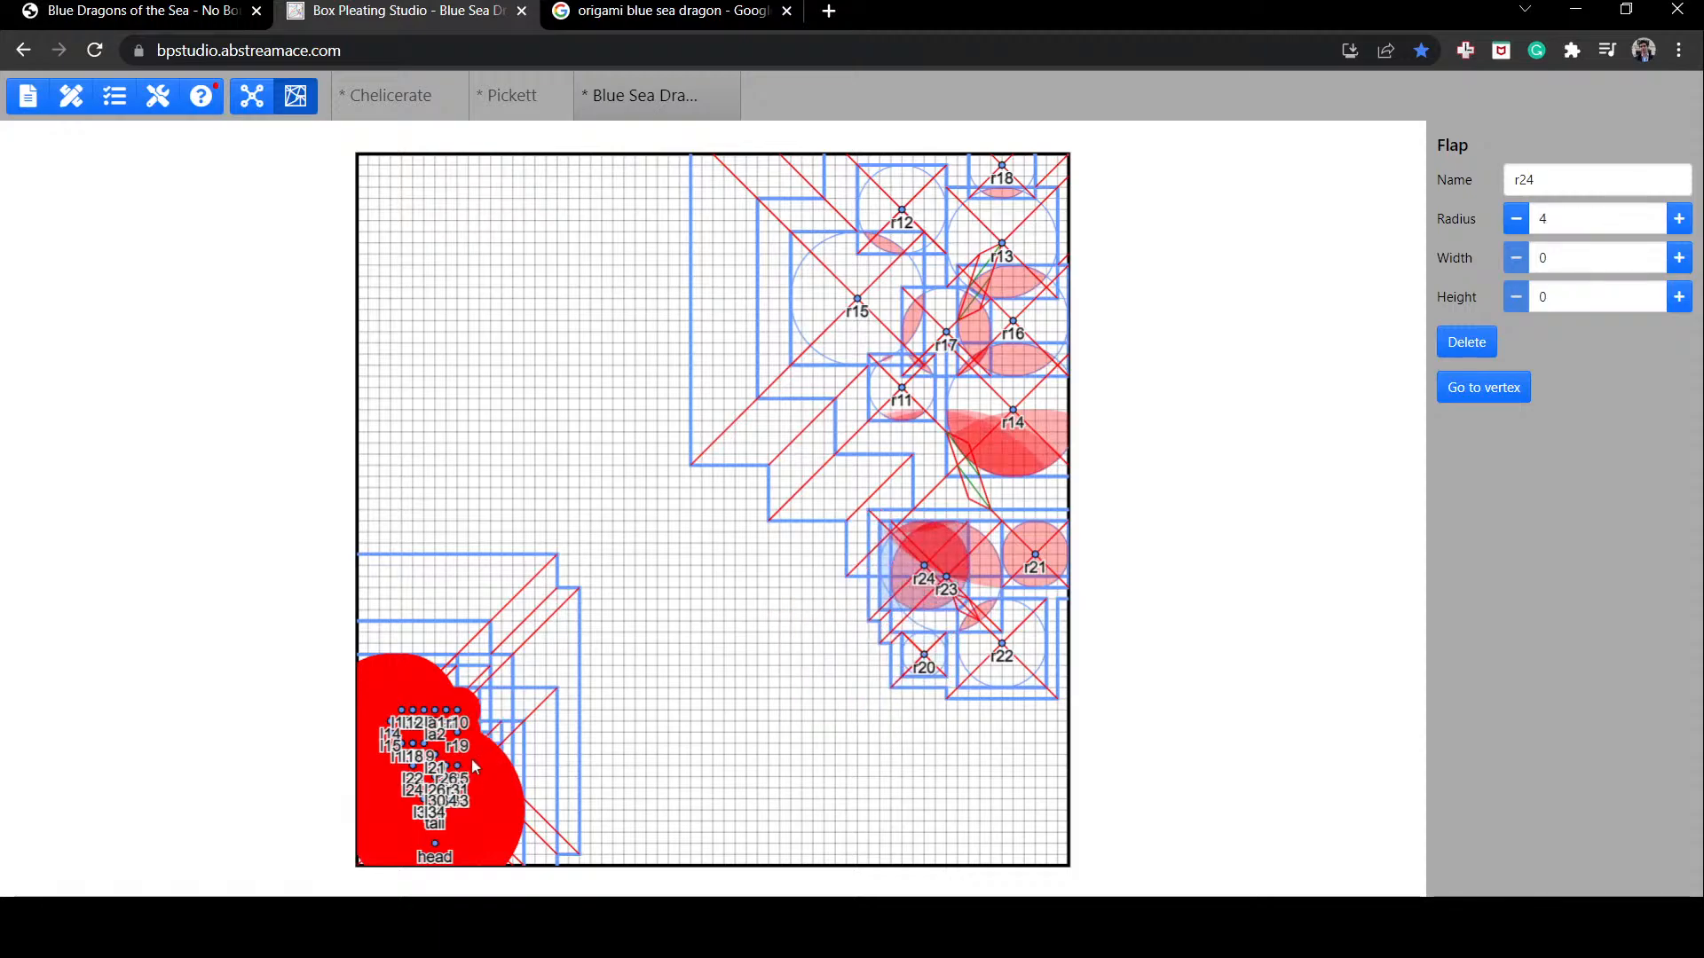
left_click_drag(726, 721, 1075, 621)
Step: Place the tail flap near the middle of the sheet's bottom edge and the head flap directly opposite on the top edge
left_click_drag(494, 801, 744, 789)
left_click_drag(788, 890, 788, 886)
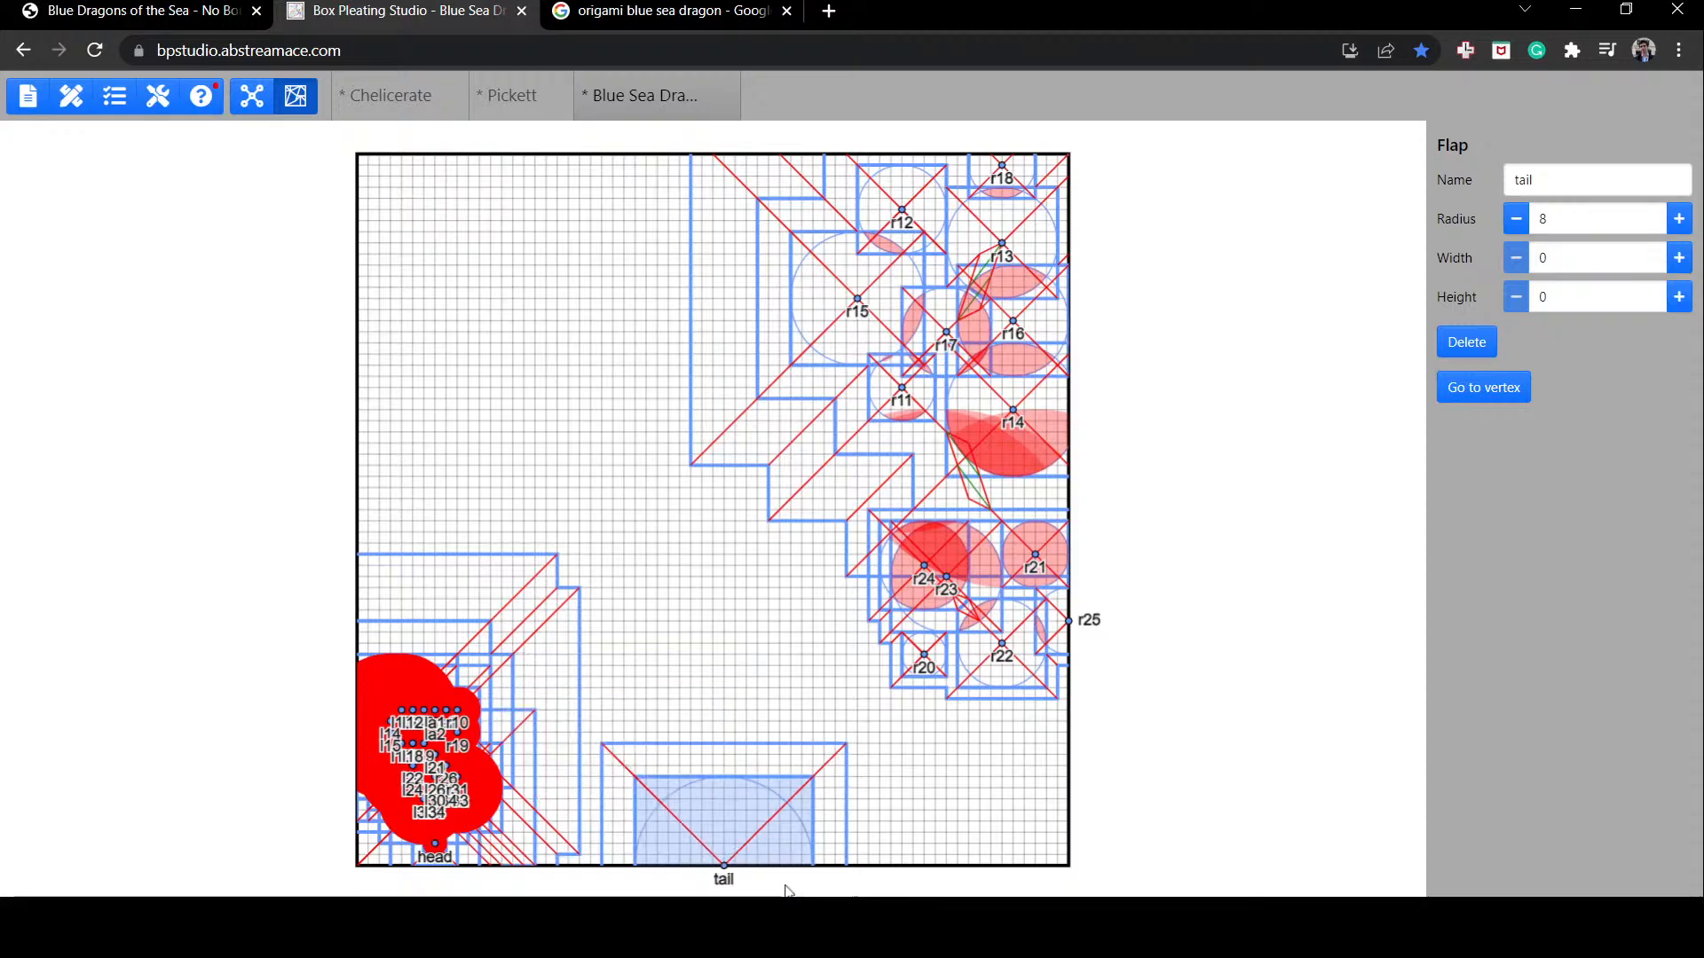
left_click(544, 851)
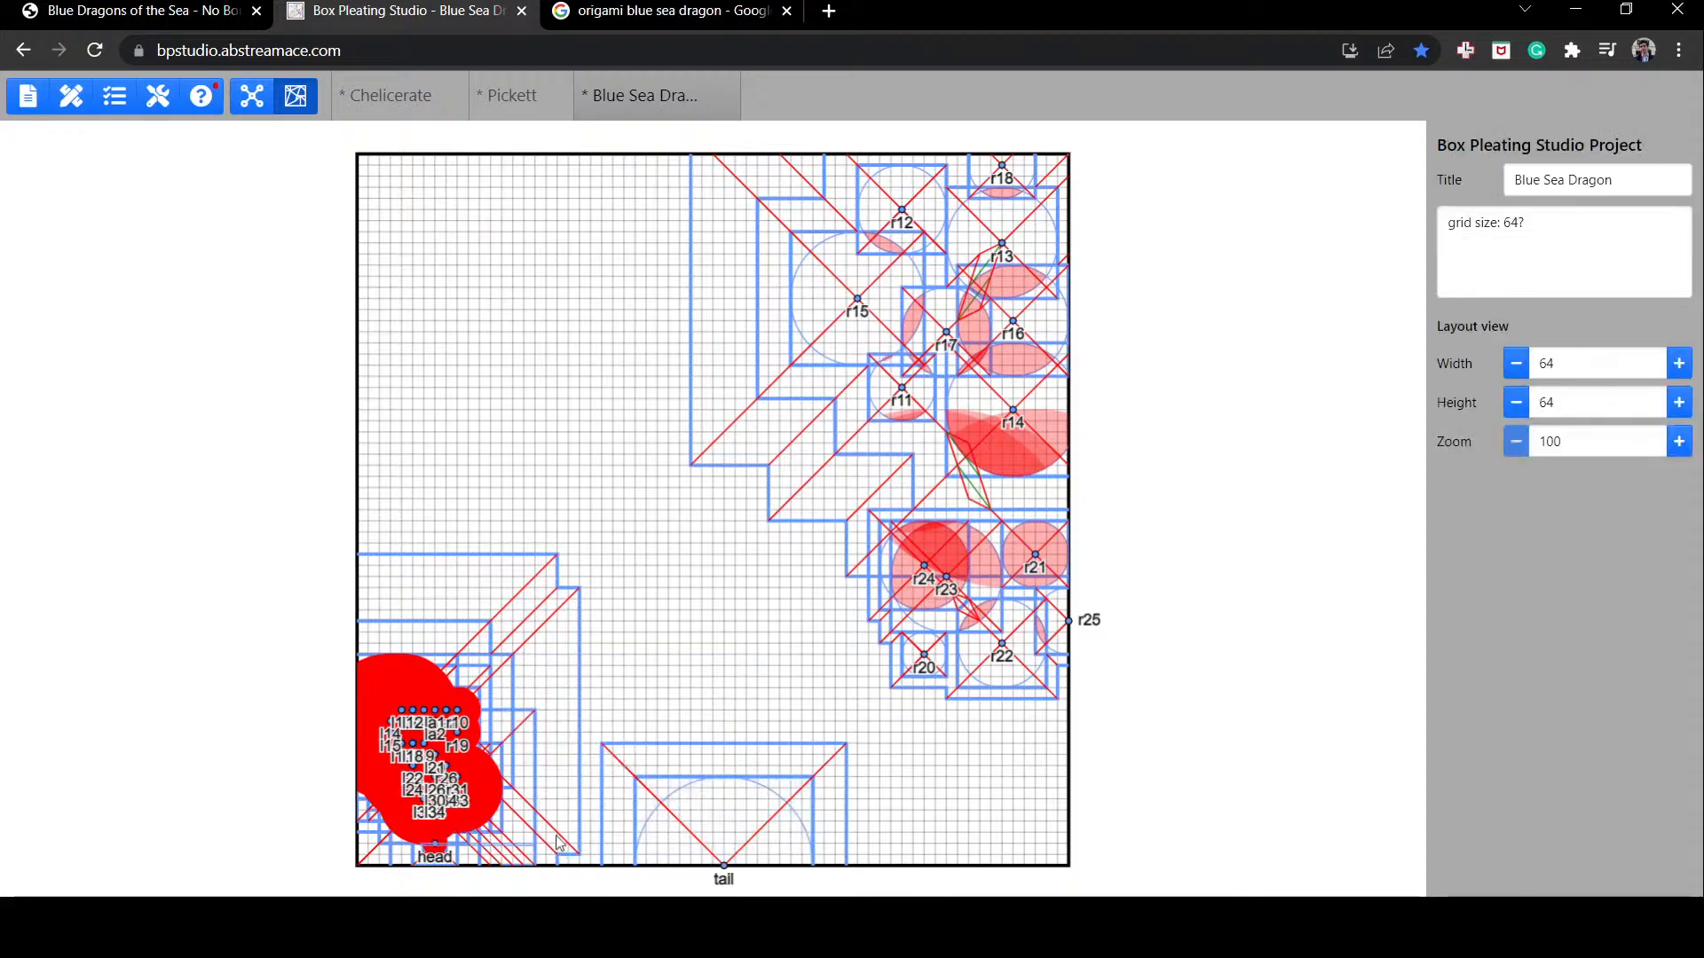
left_click(433, 850)
left_click(480, 859)
left_click(539, 822)
left_click(441, 850)
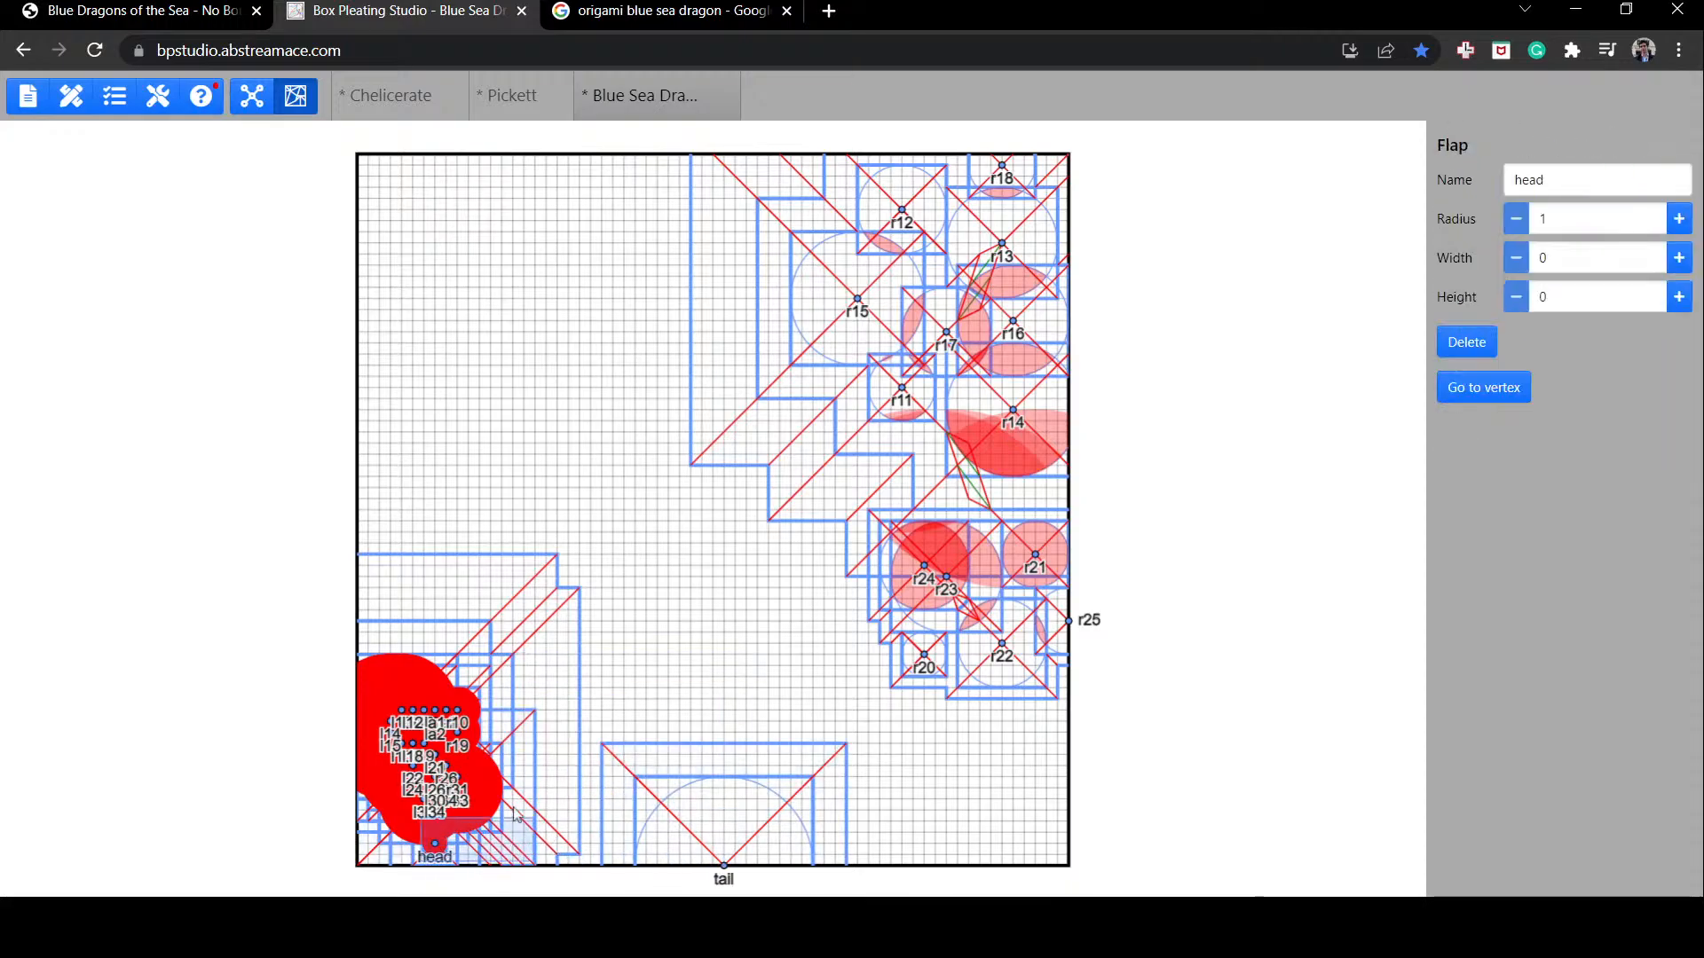
left_click_drag(435, 843, 726, 129)
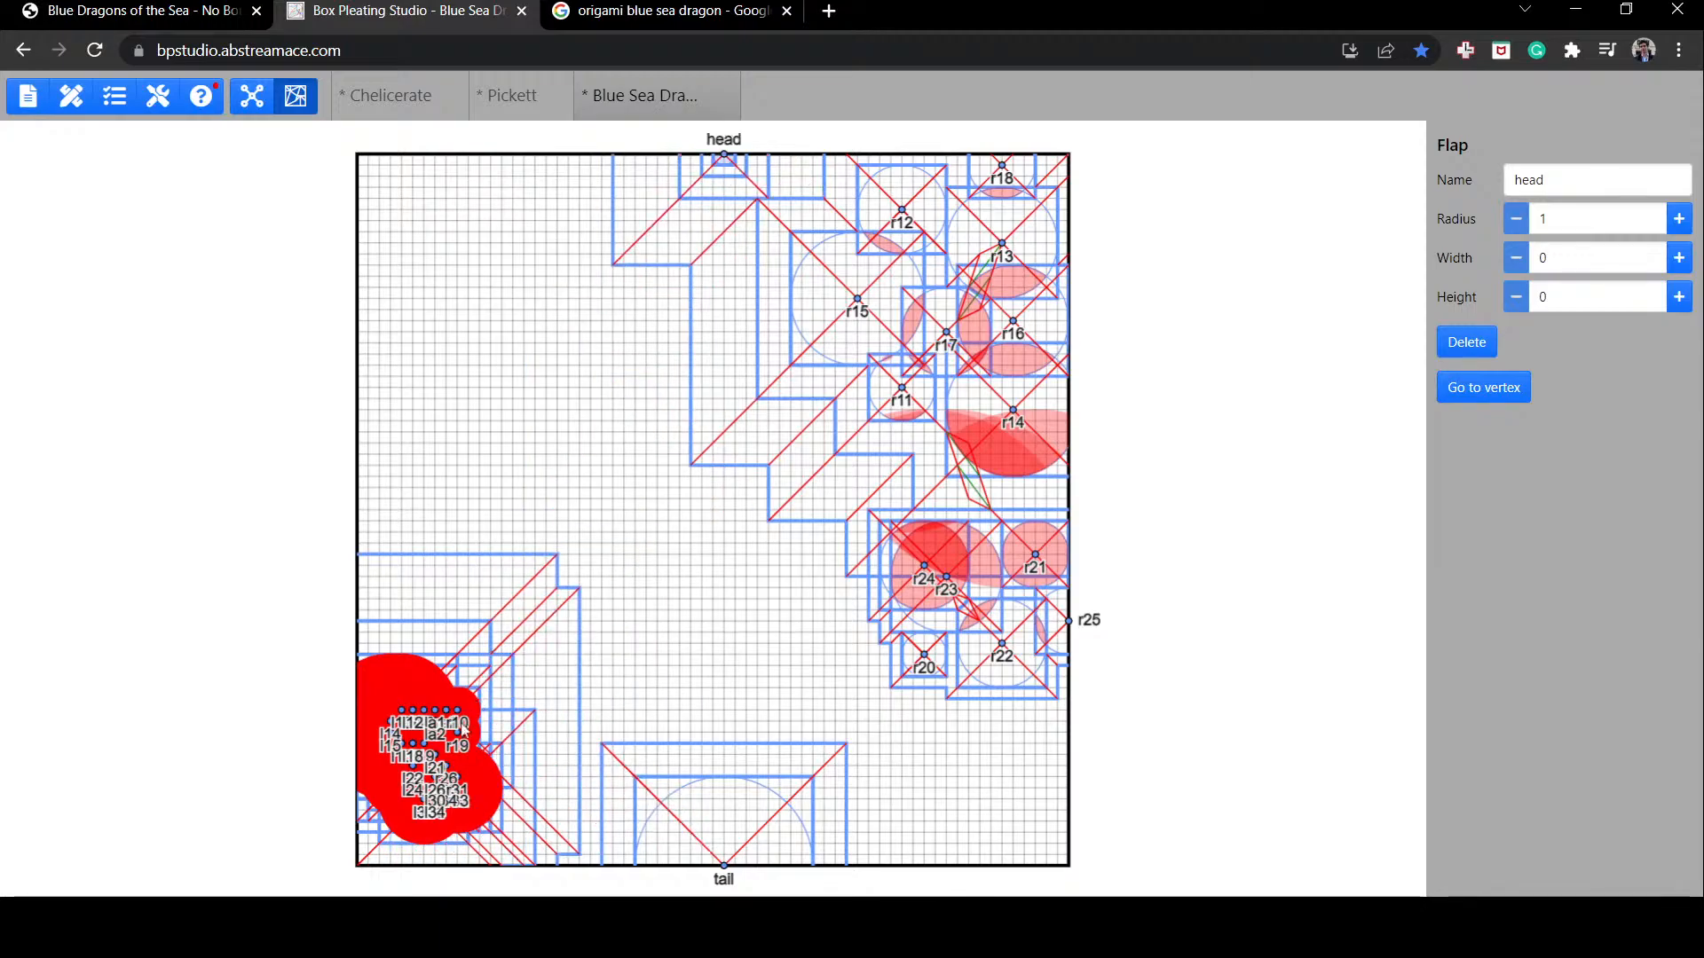
Step: Stack flaps l11, l13 and l12 down the sheet's upper left side, and place flap l16 to the right of them
left_click_drag(398, 701, 578, 588)
left_click_drag(510, 411, 377, 202)
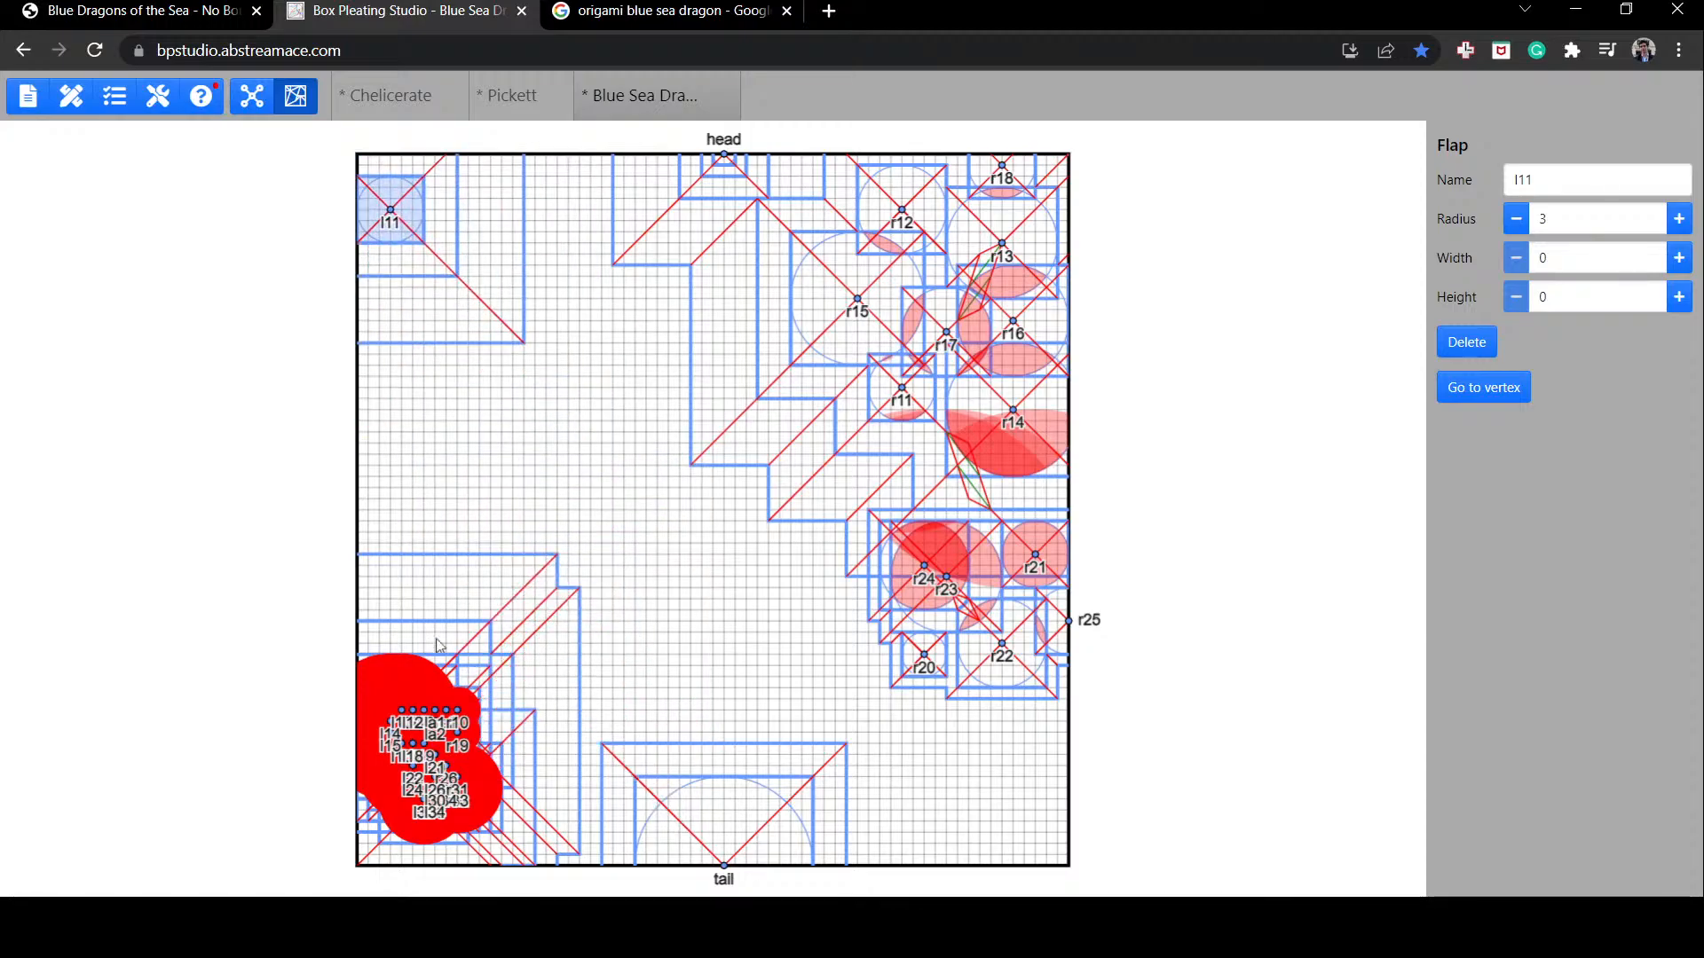
left_click_drag(397, 701, 391, 266)
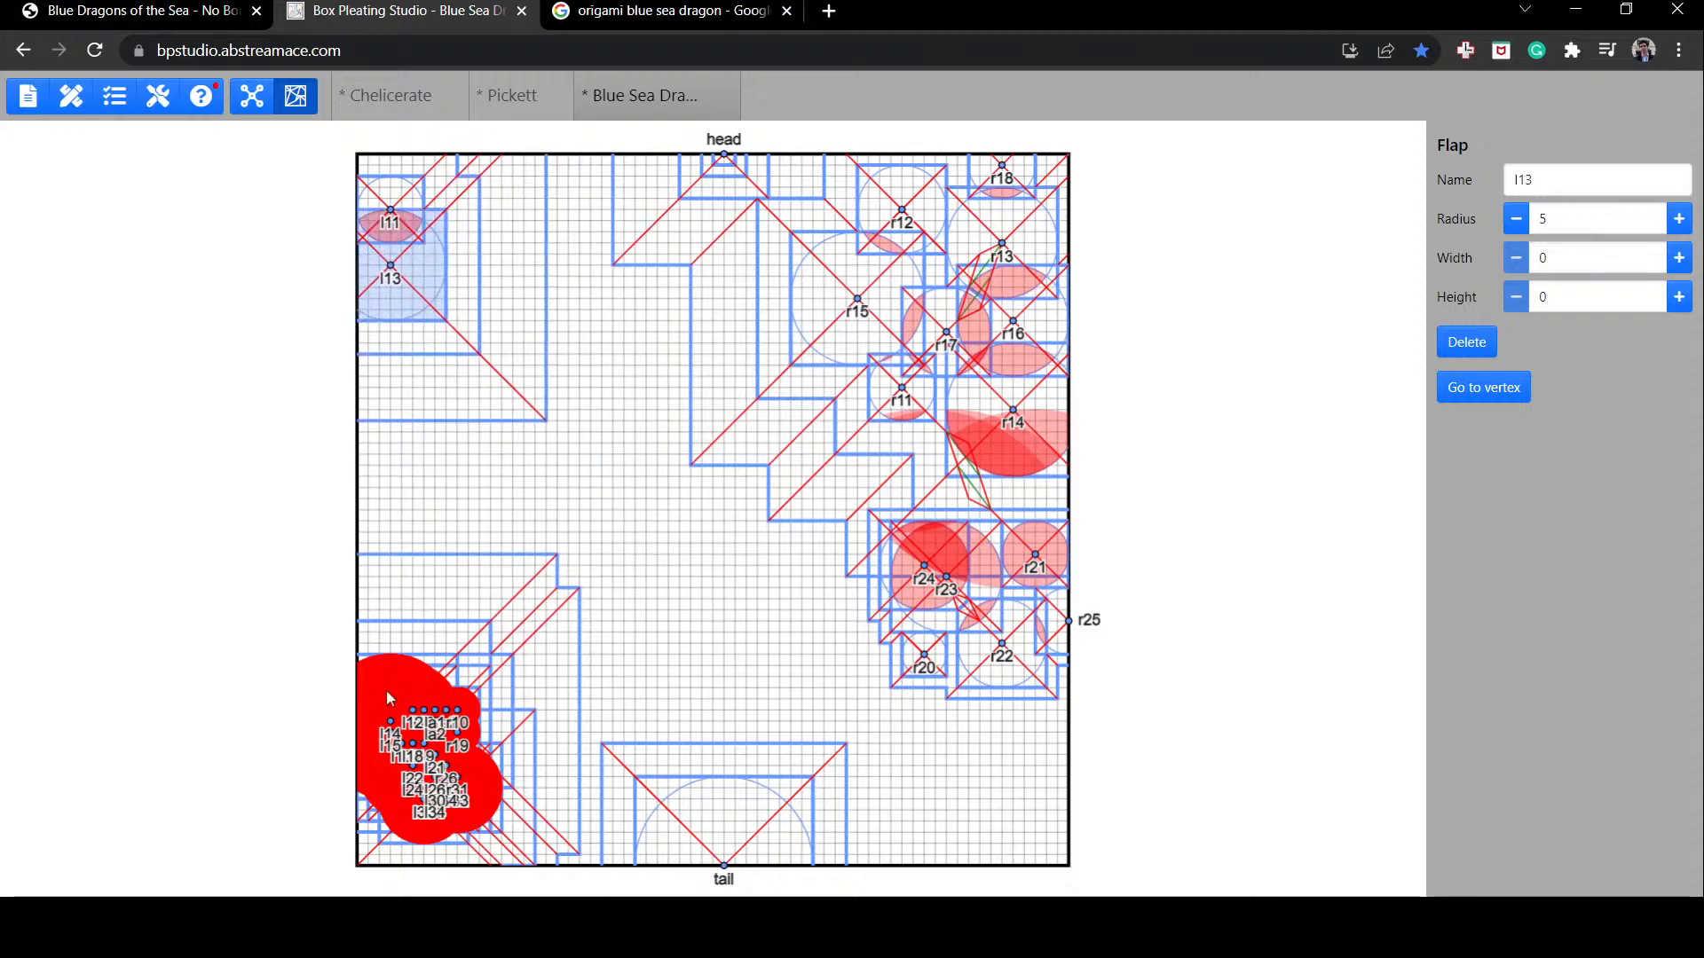
left_click_drag(388, 699, 390, 328)
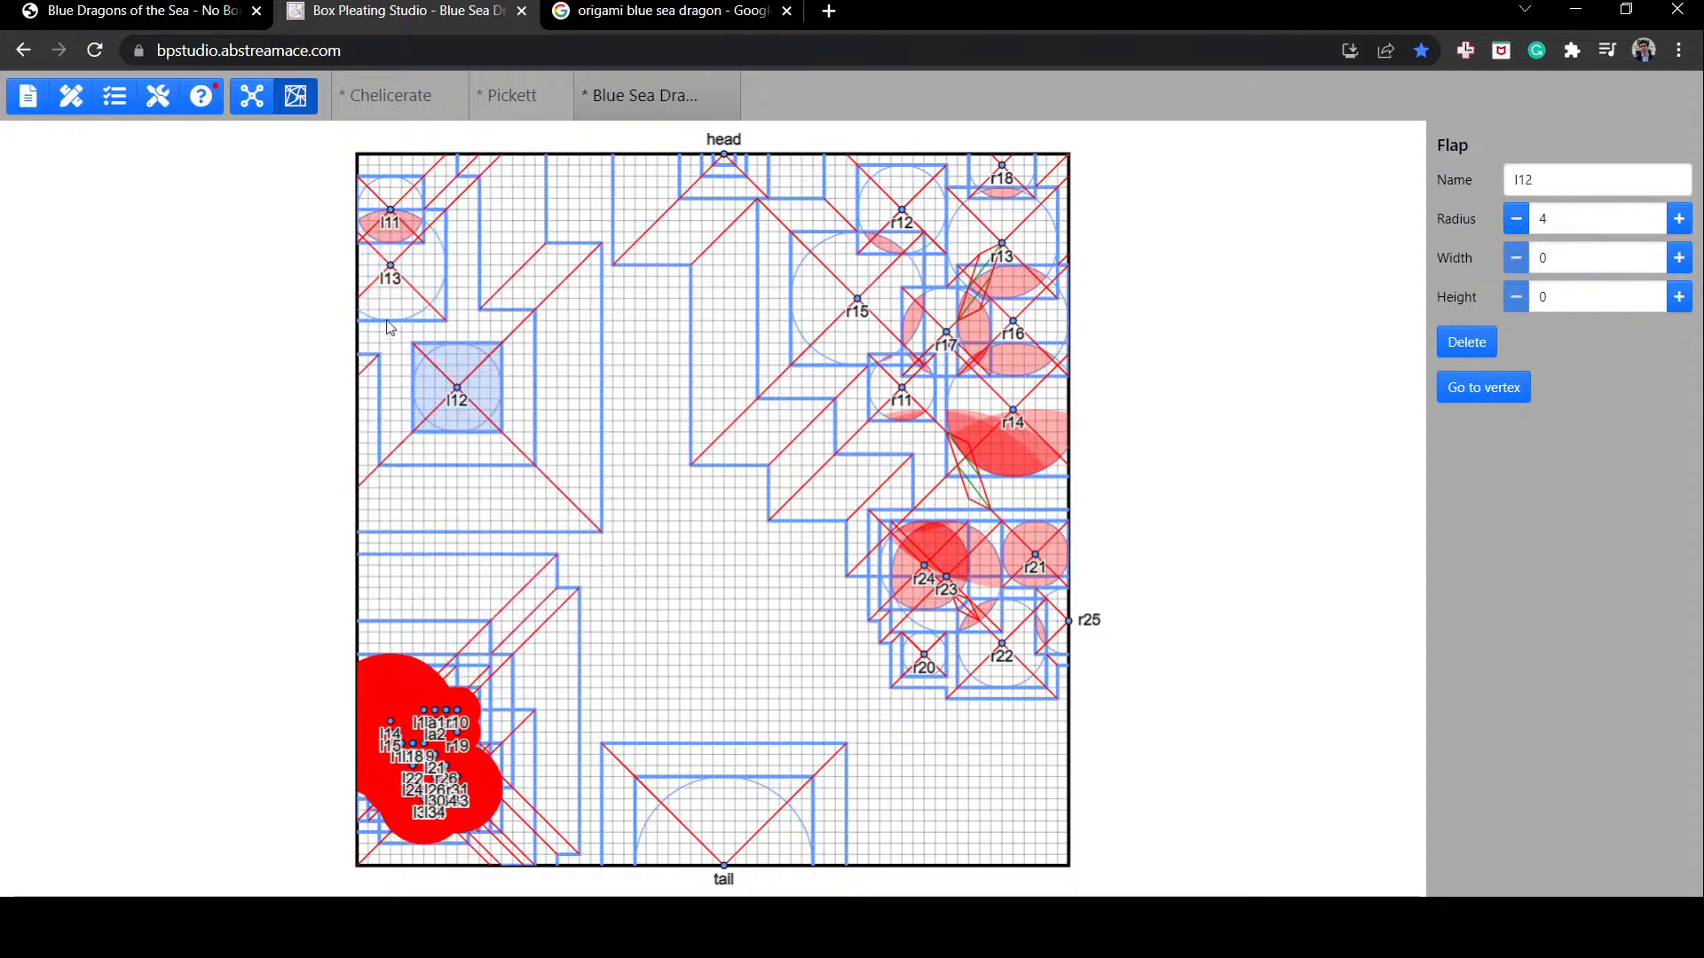
left_click_drag(397, 745, 468, 247)
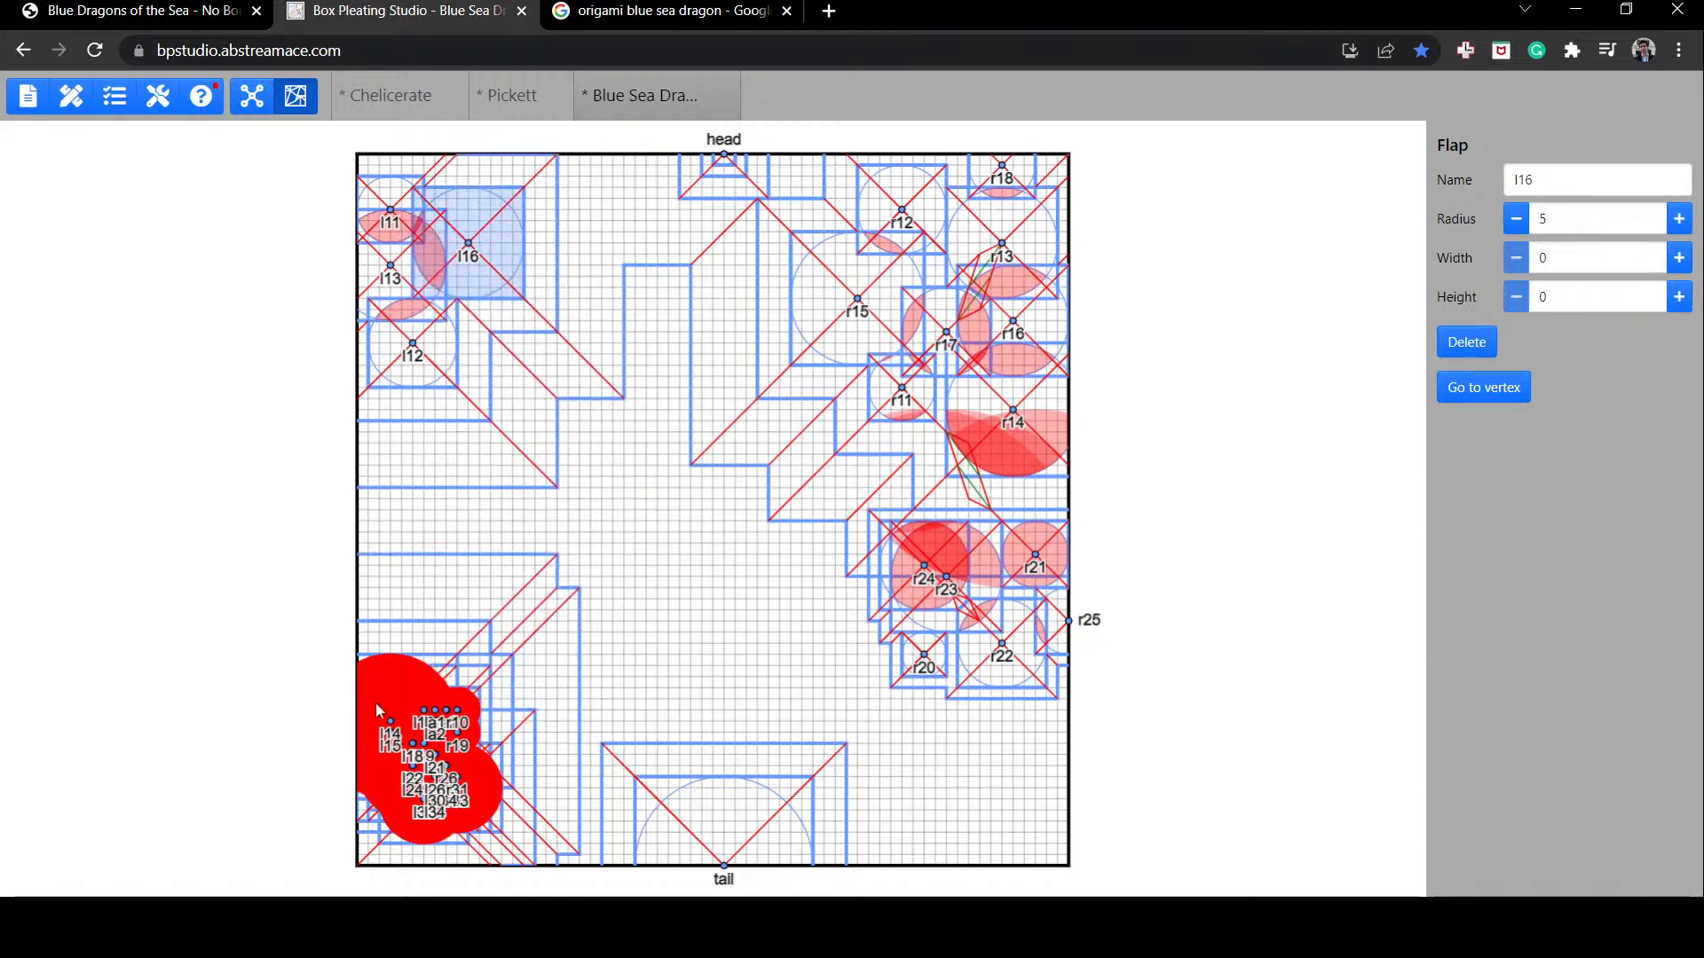
Step: Place flap l14 below l16 and flap l15 to its right, and put flap l17 on the sheet's top edge
left_click_drag(377, 710, 490, 477)
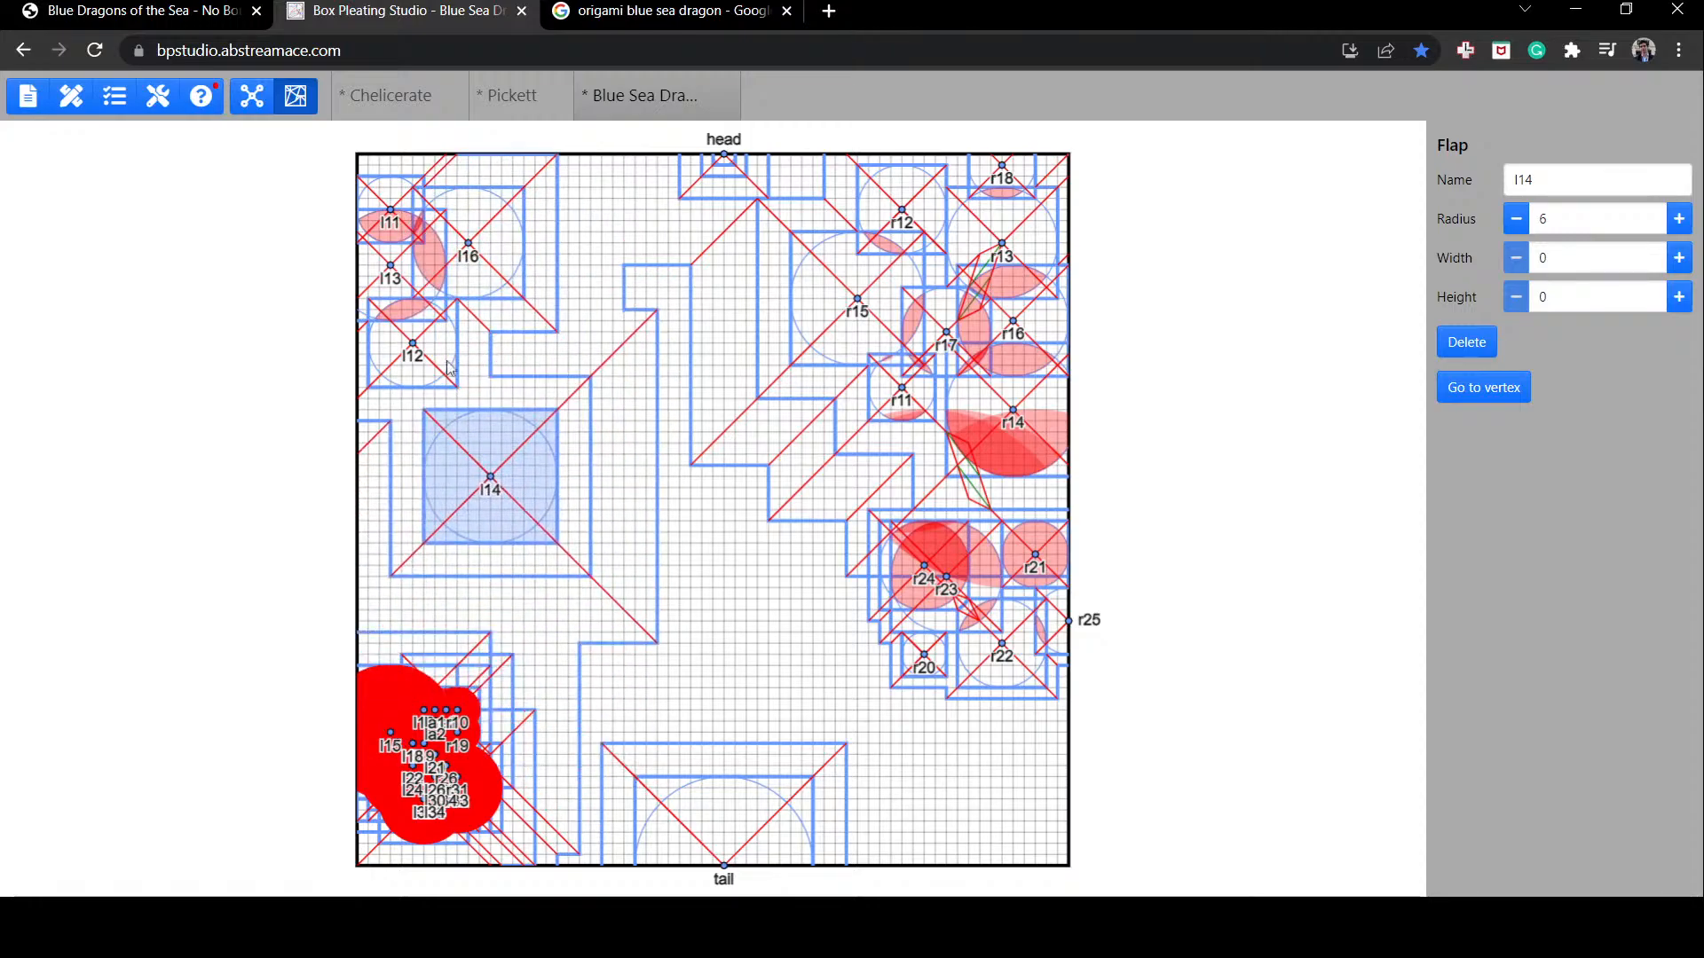
left_click_drag(450, 369, 464, 283)
left_click_drag(387, 708, 502, 560)
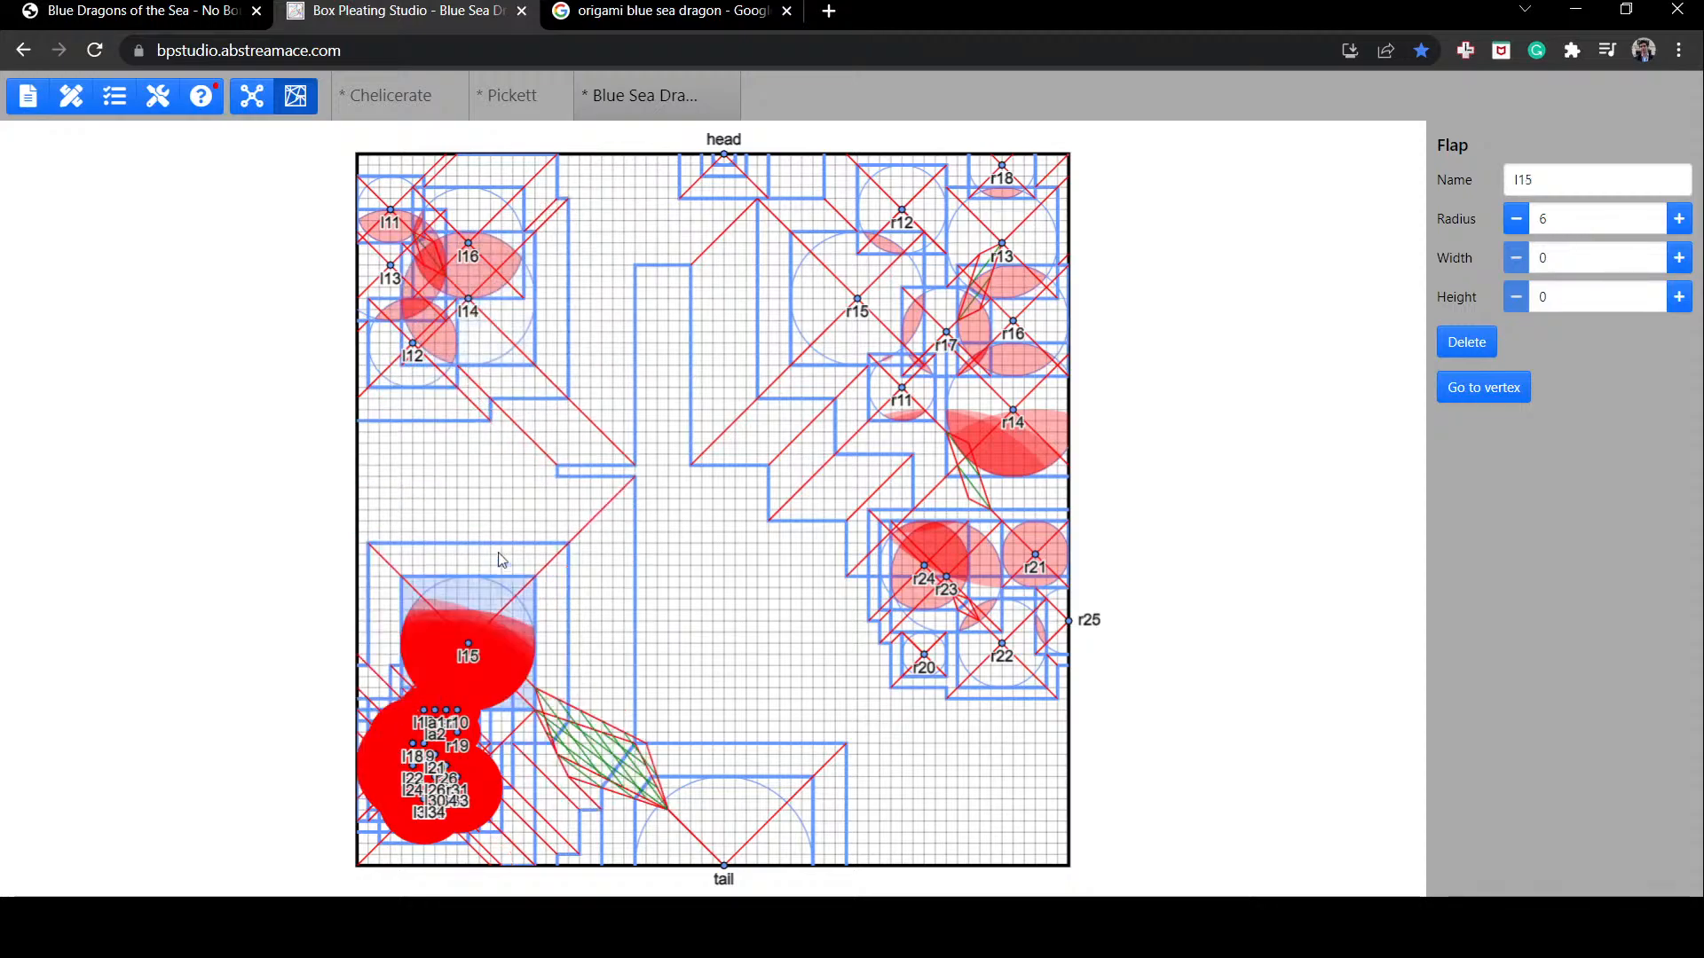
left_click_drag(546, 439, 544, 288)
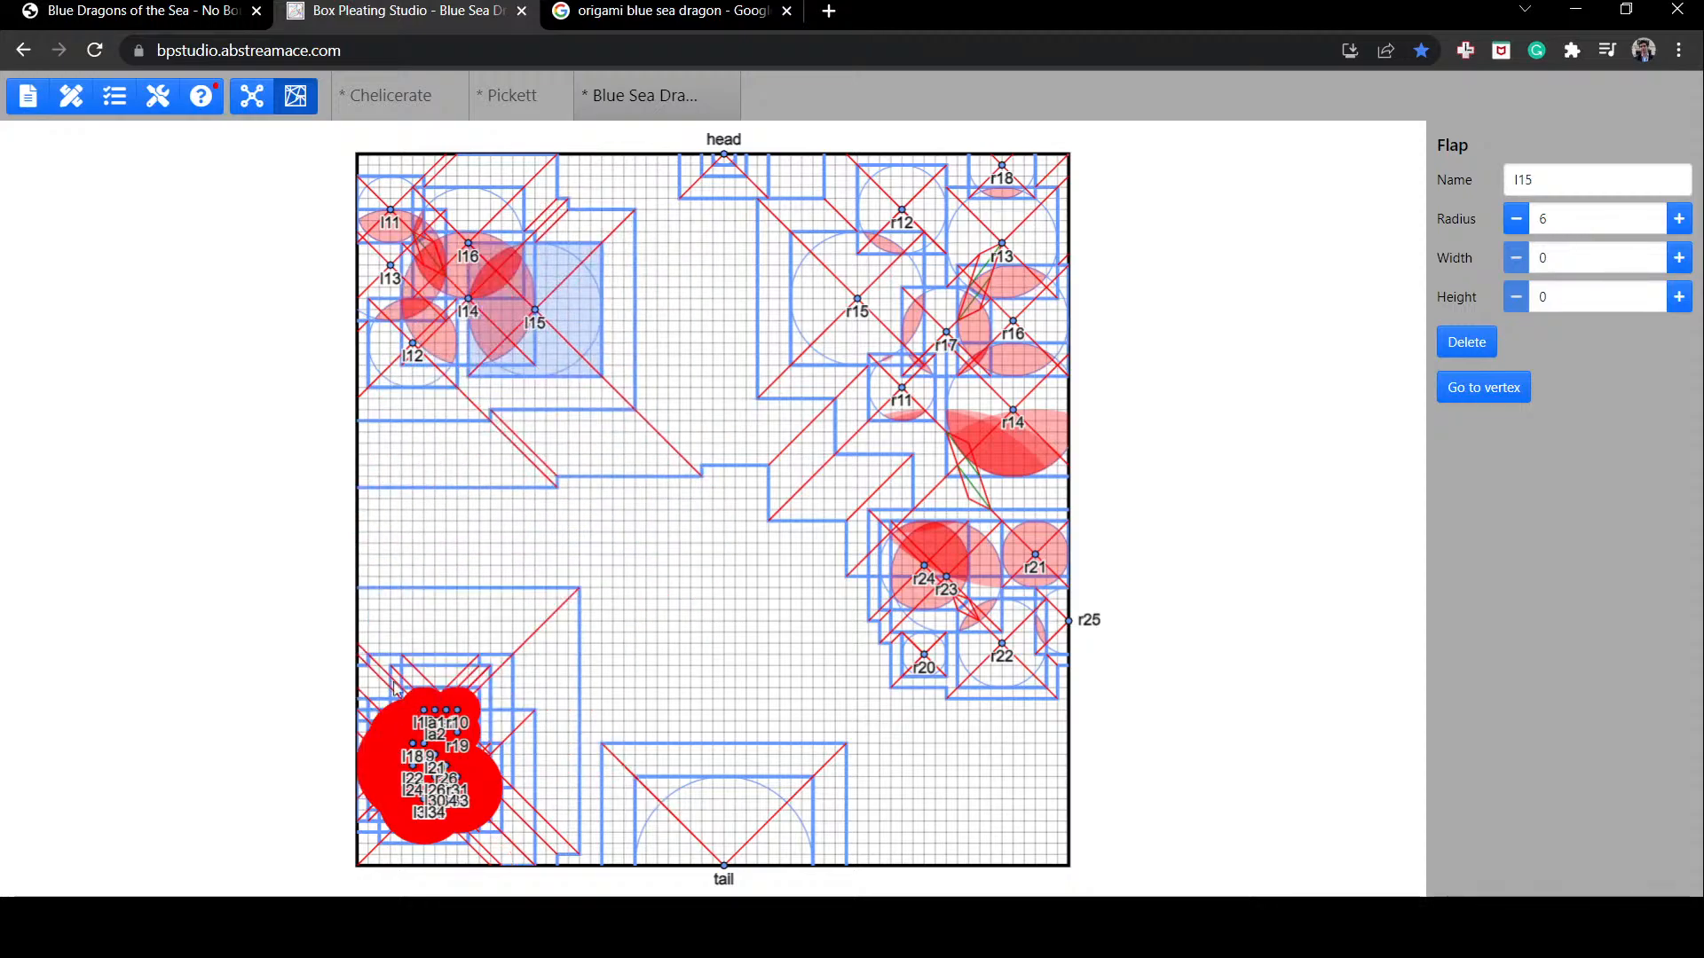
left_click_drag(400, 765, 468, 455)
left_click_drag(505, 259, 539, 155)
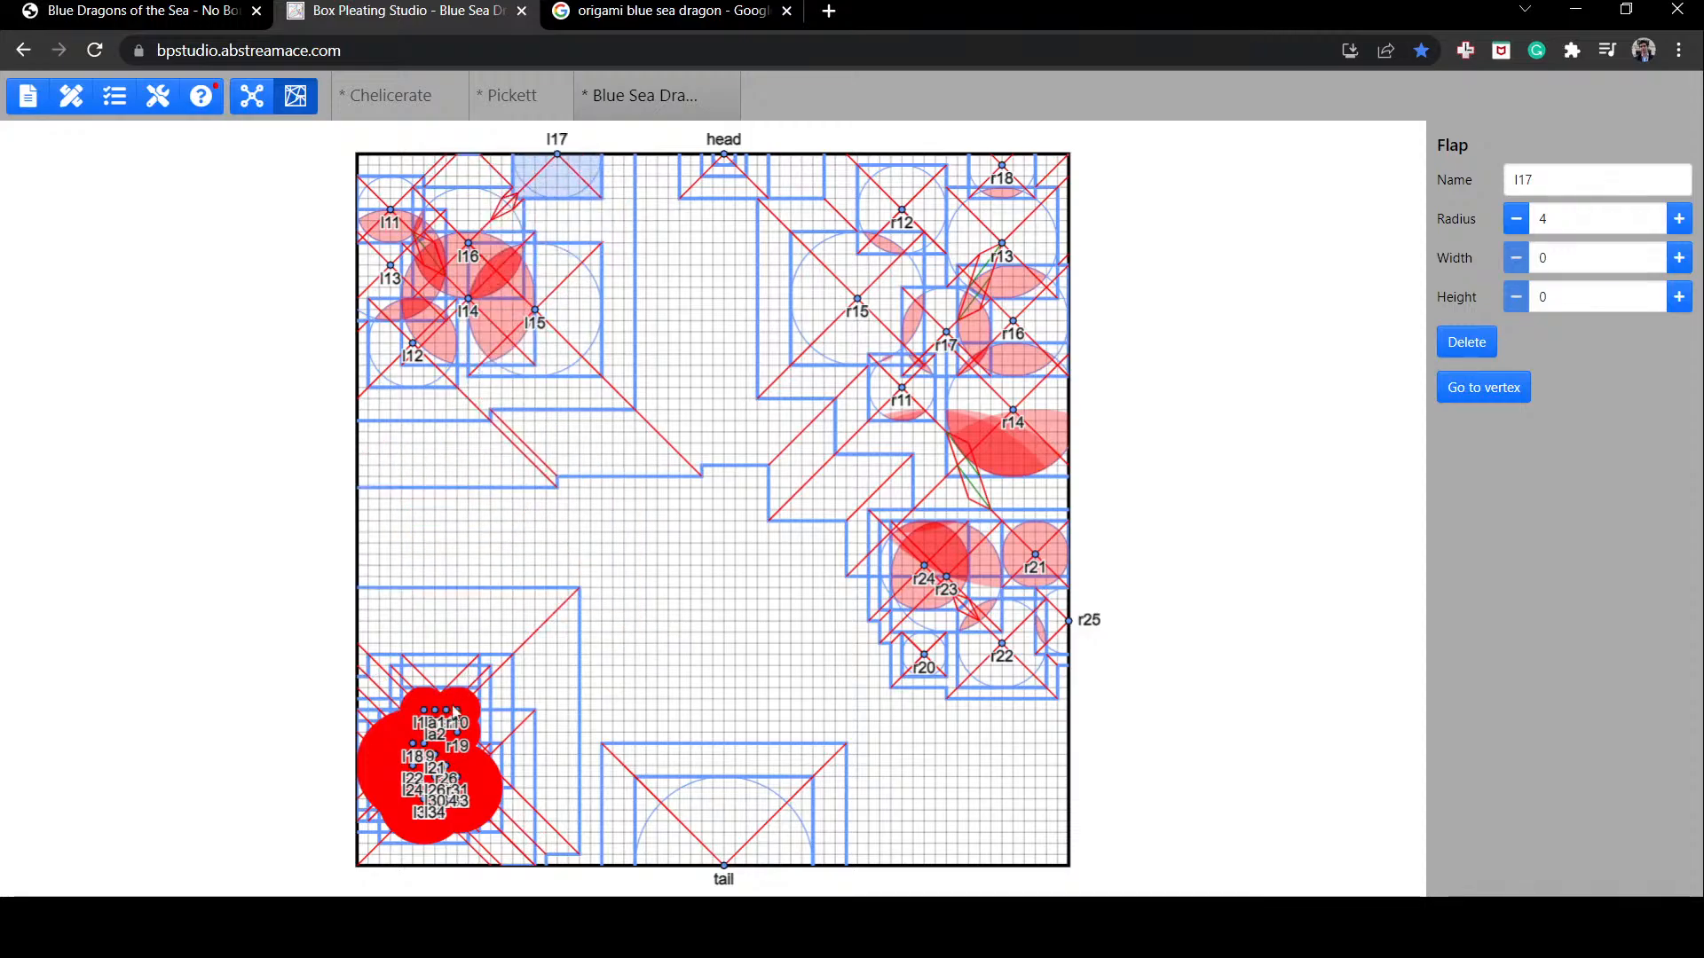
Step: Place flap r32 on the sheet's lower right corner and flap l23 on the left edge
left_click_drag(415, 756, 524, 600)
left_click_drag(728, 644, 1066, 840)
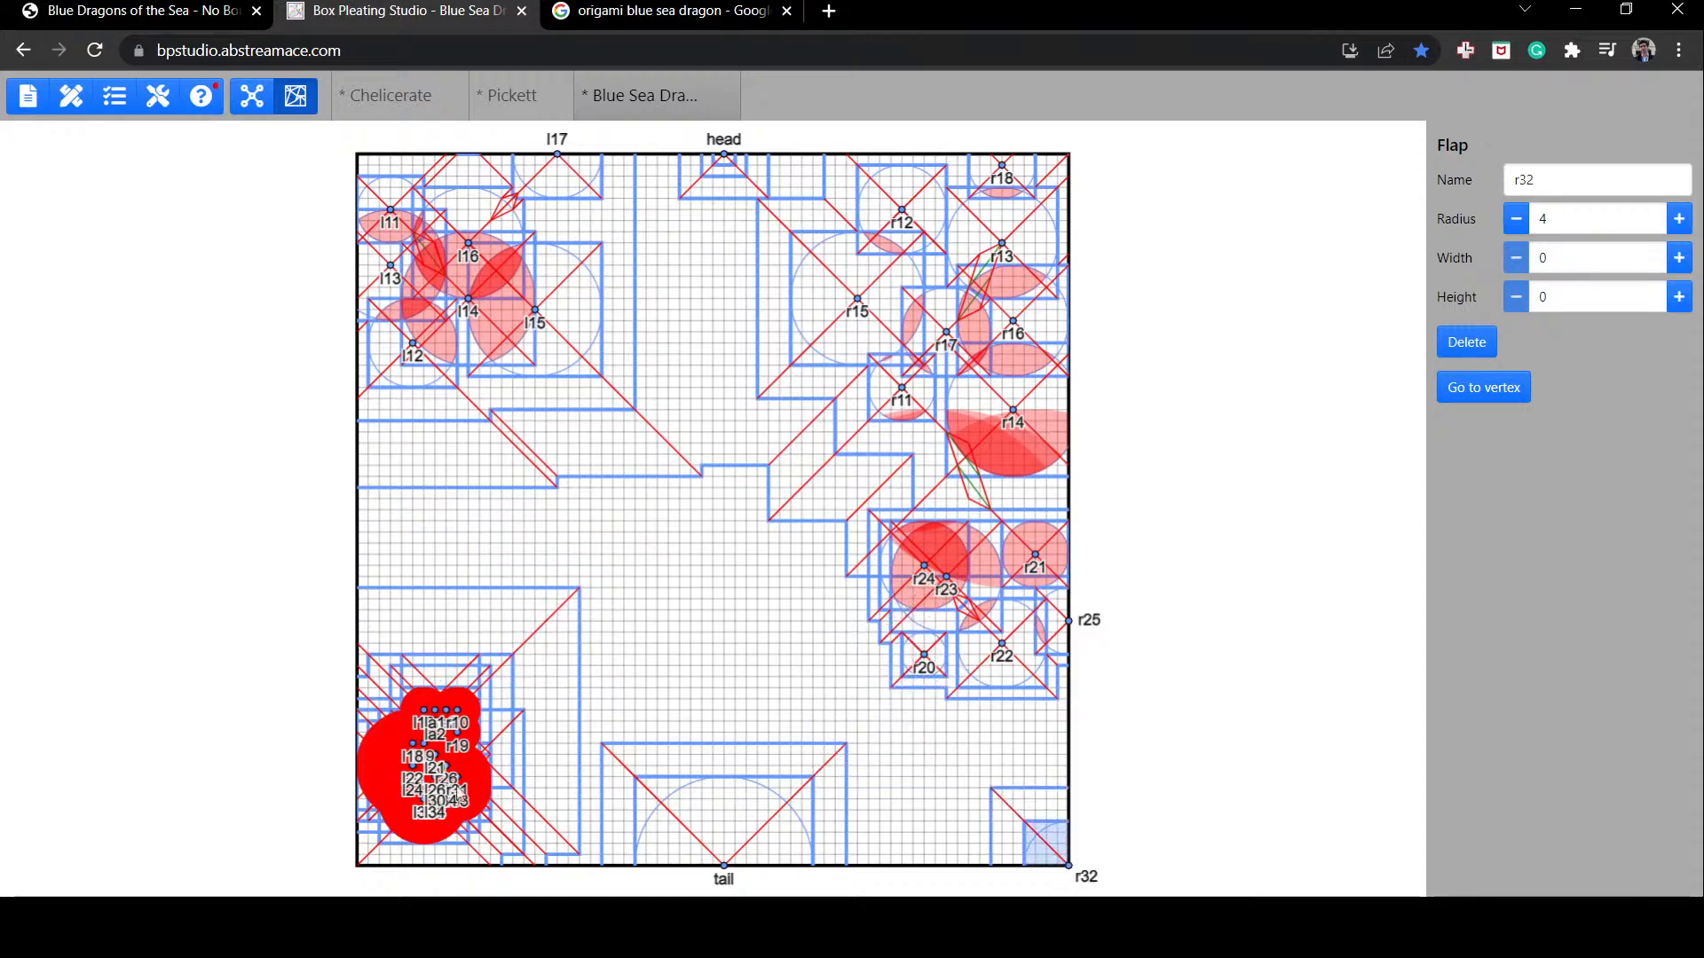
left_click_drag(460, 798, 590, 612)
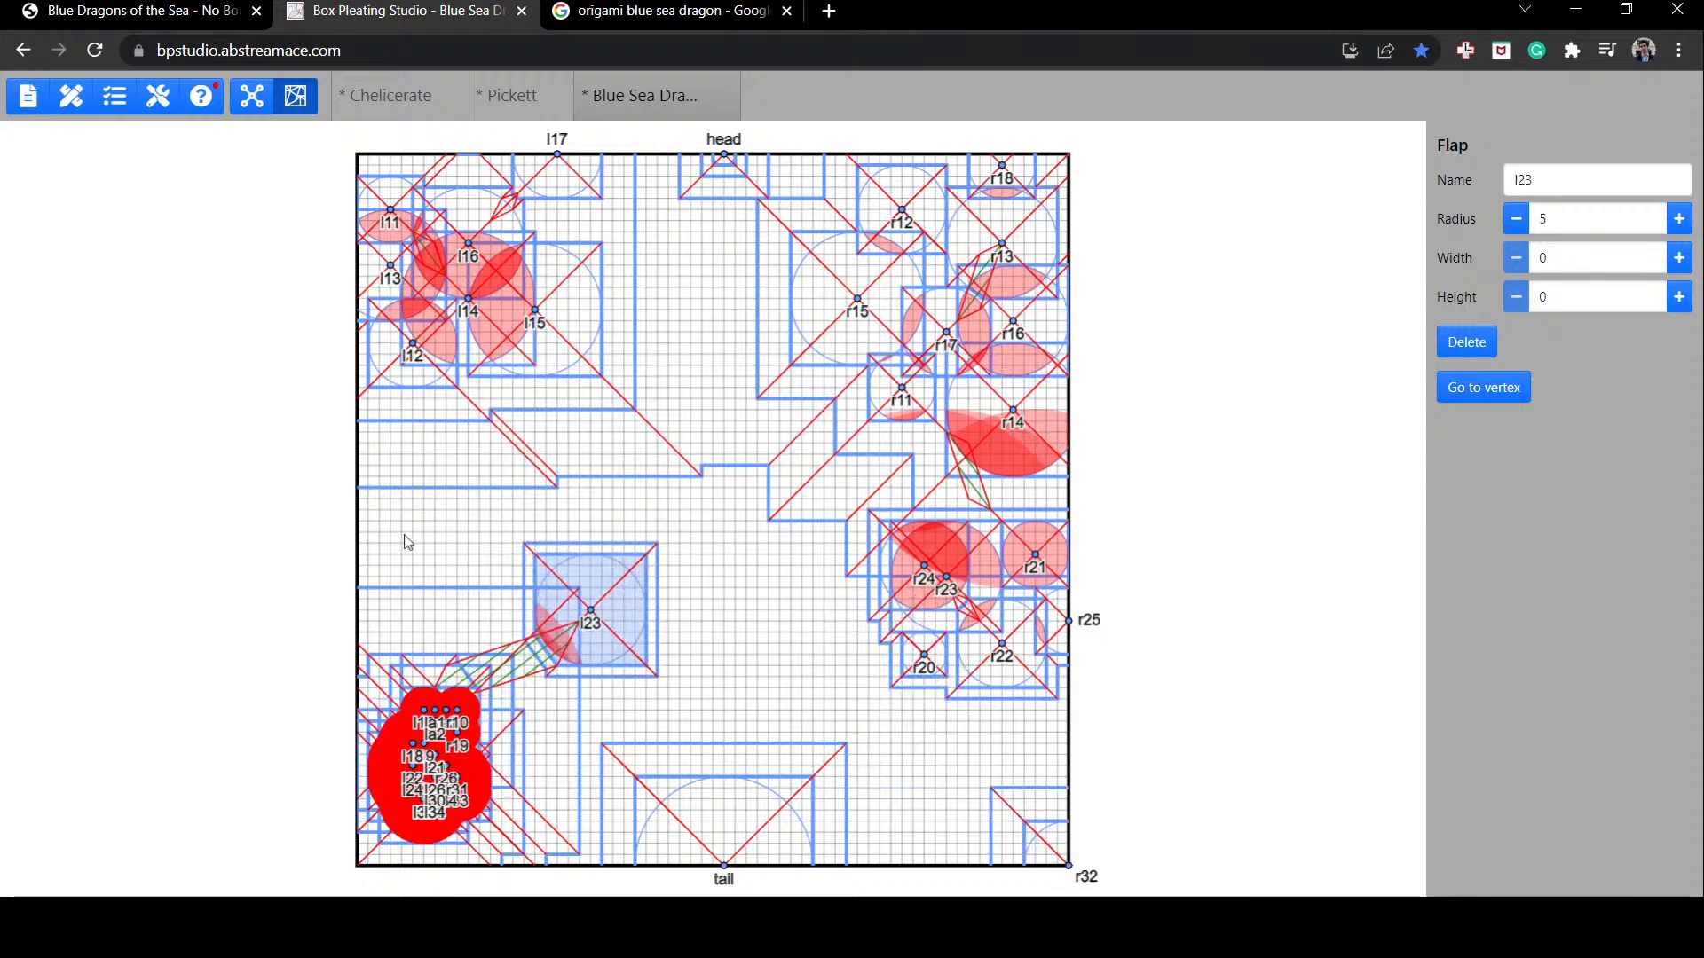
left_click_drag(408, 542, 406, 543)
Step: Place flap r26 on the right edge below r25, flap r31 just above r32, and flap l22 to the right of l23
left_click_drag(430, 779, 452, 545)
left_click_drag(834, 593, 1044, 693)
left_click_drag(488, 765, 1058, 797)
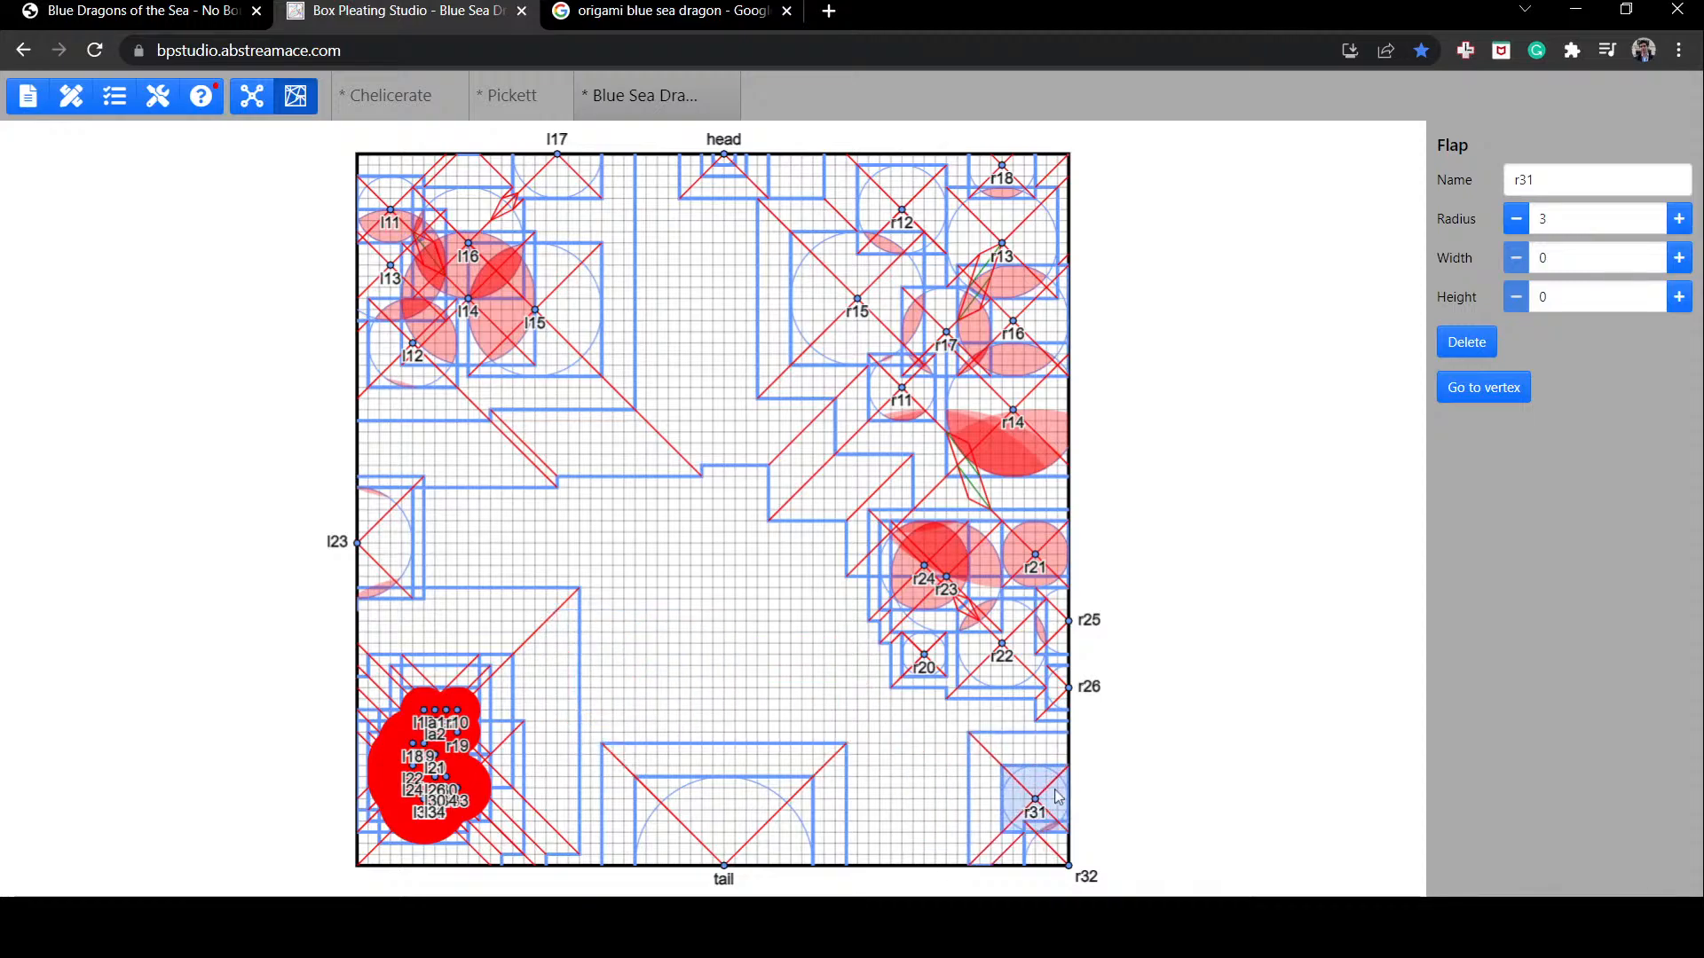
left_click_drag(468, 755, 478, 550)
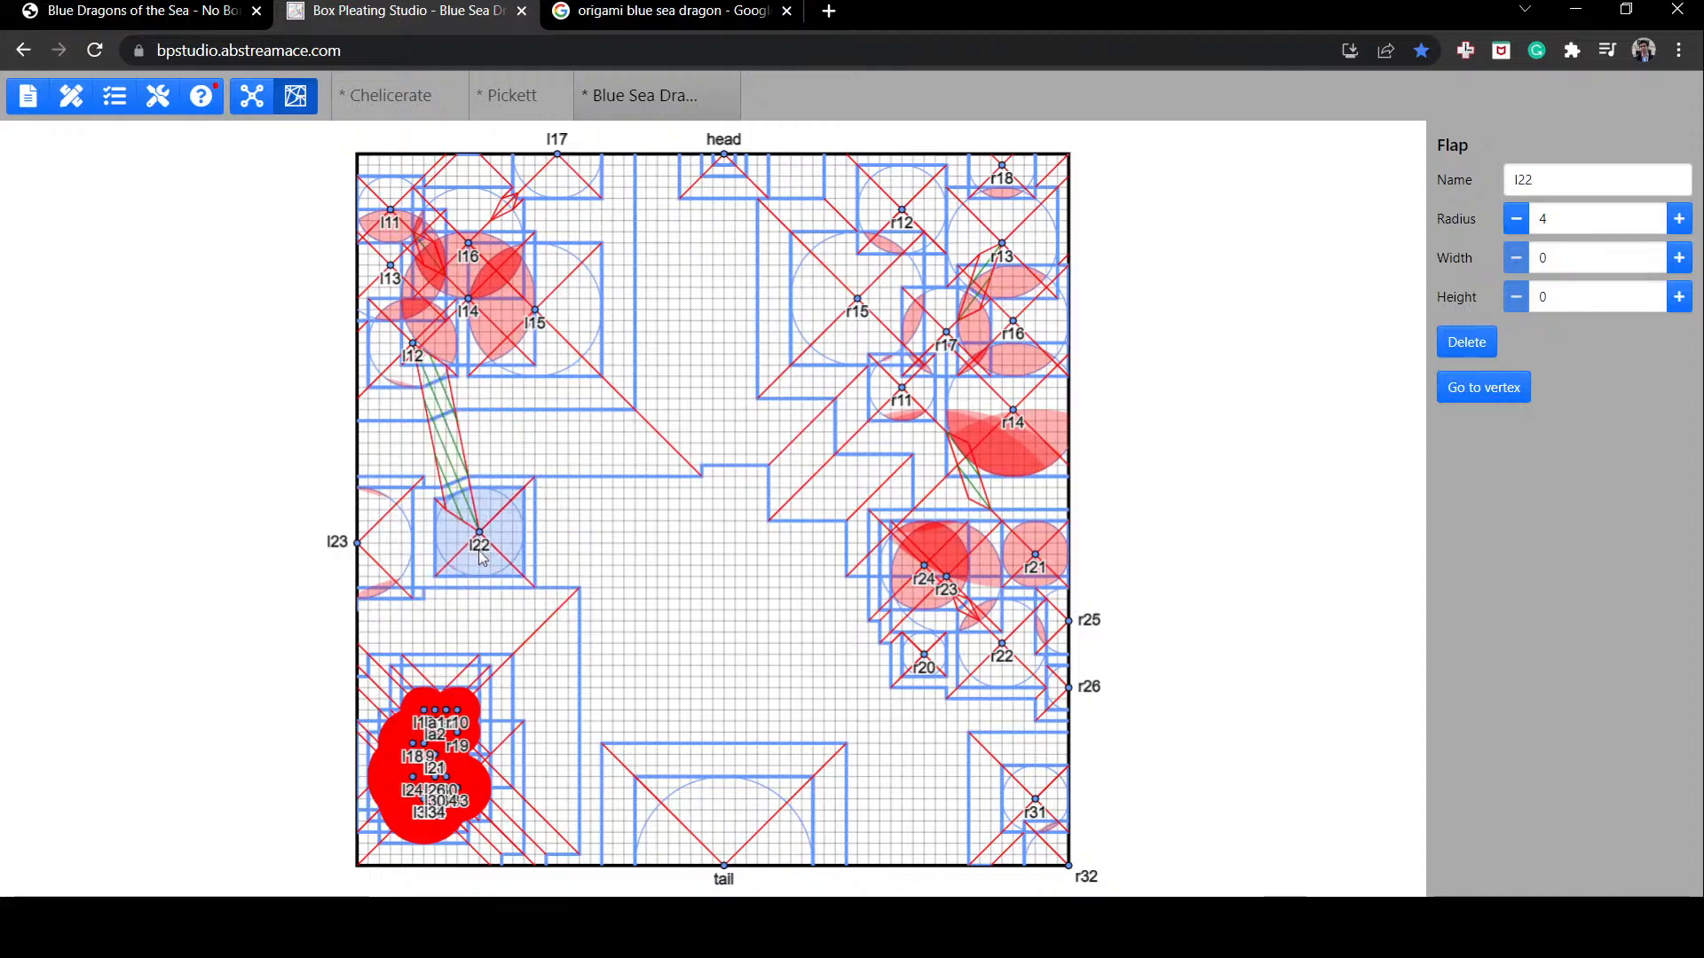
Step: Place flap r33 on the right edge below r26 with r34 beside it, l19 above l16, and l25 between l12 and l23
left_click_drag(448, 785, 1069, 754)
left_click_drag(435, 755, 602, 677)
left_click_drag(598, 566, 489, 186)
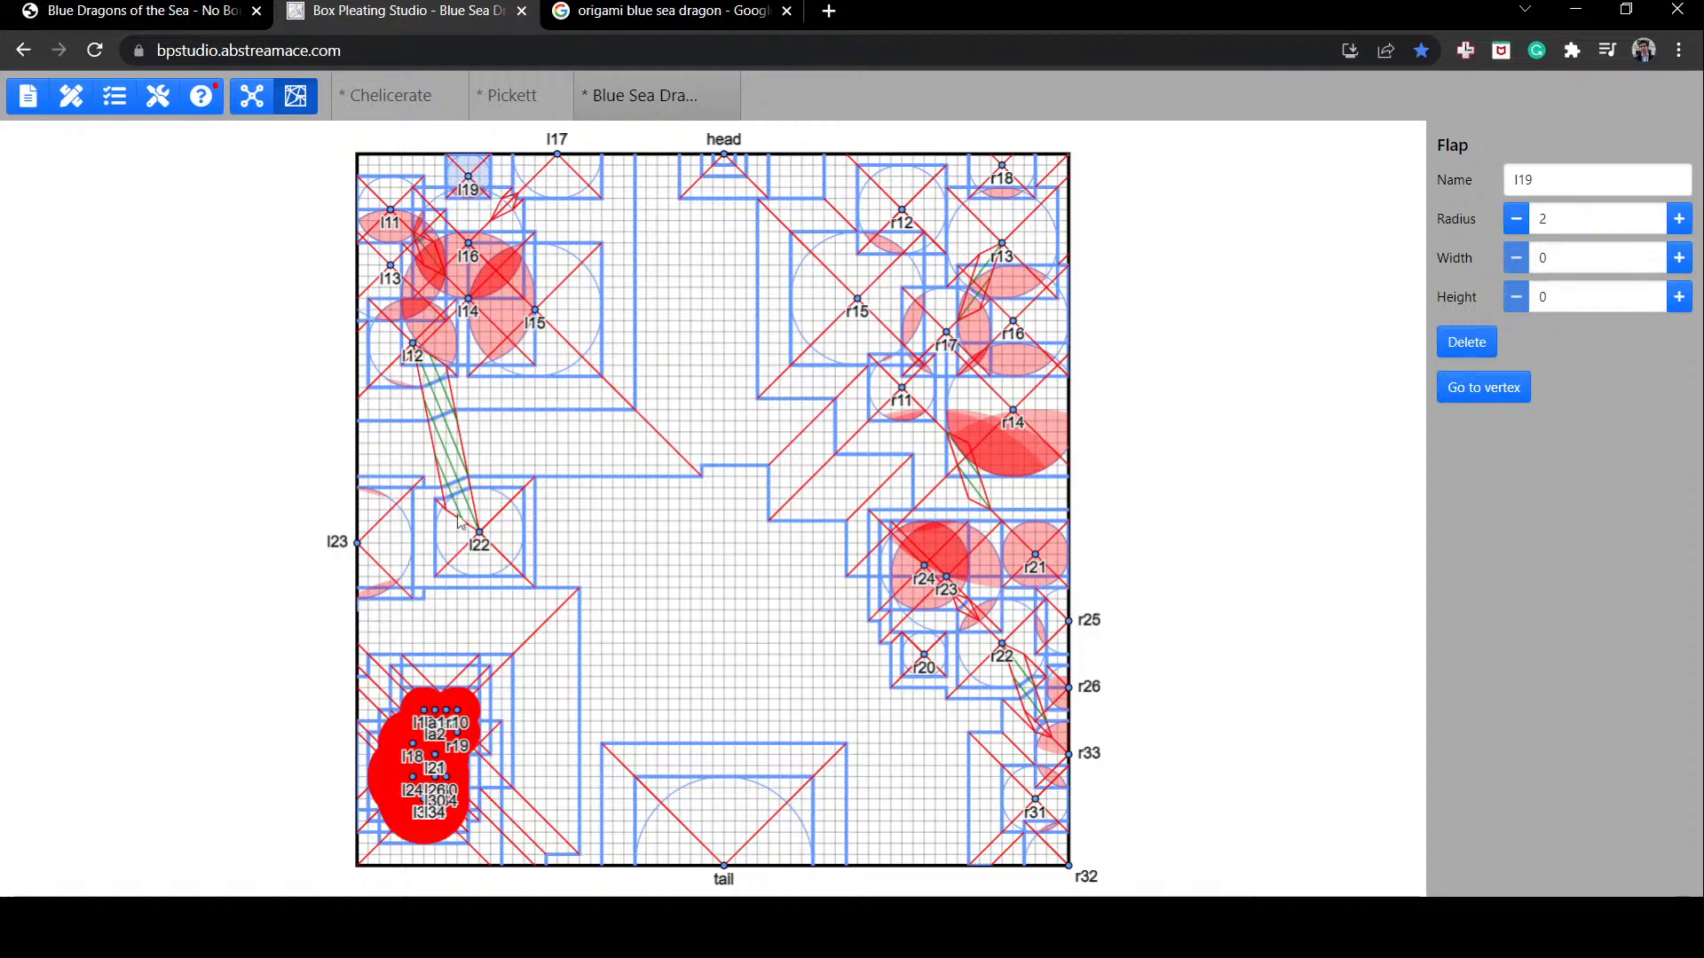
left_click_drag(438, 769, 1005, 781)
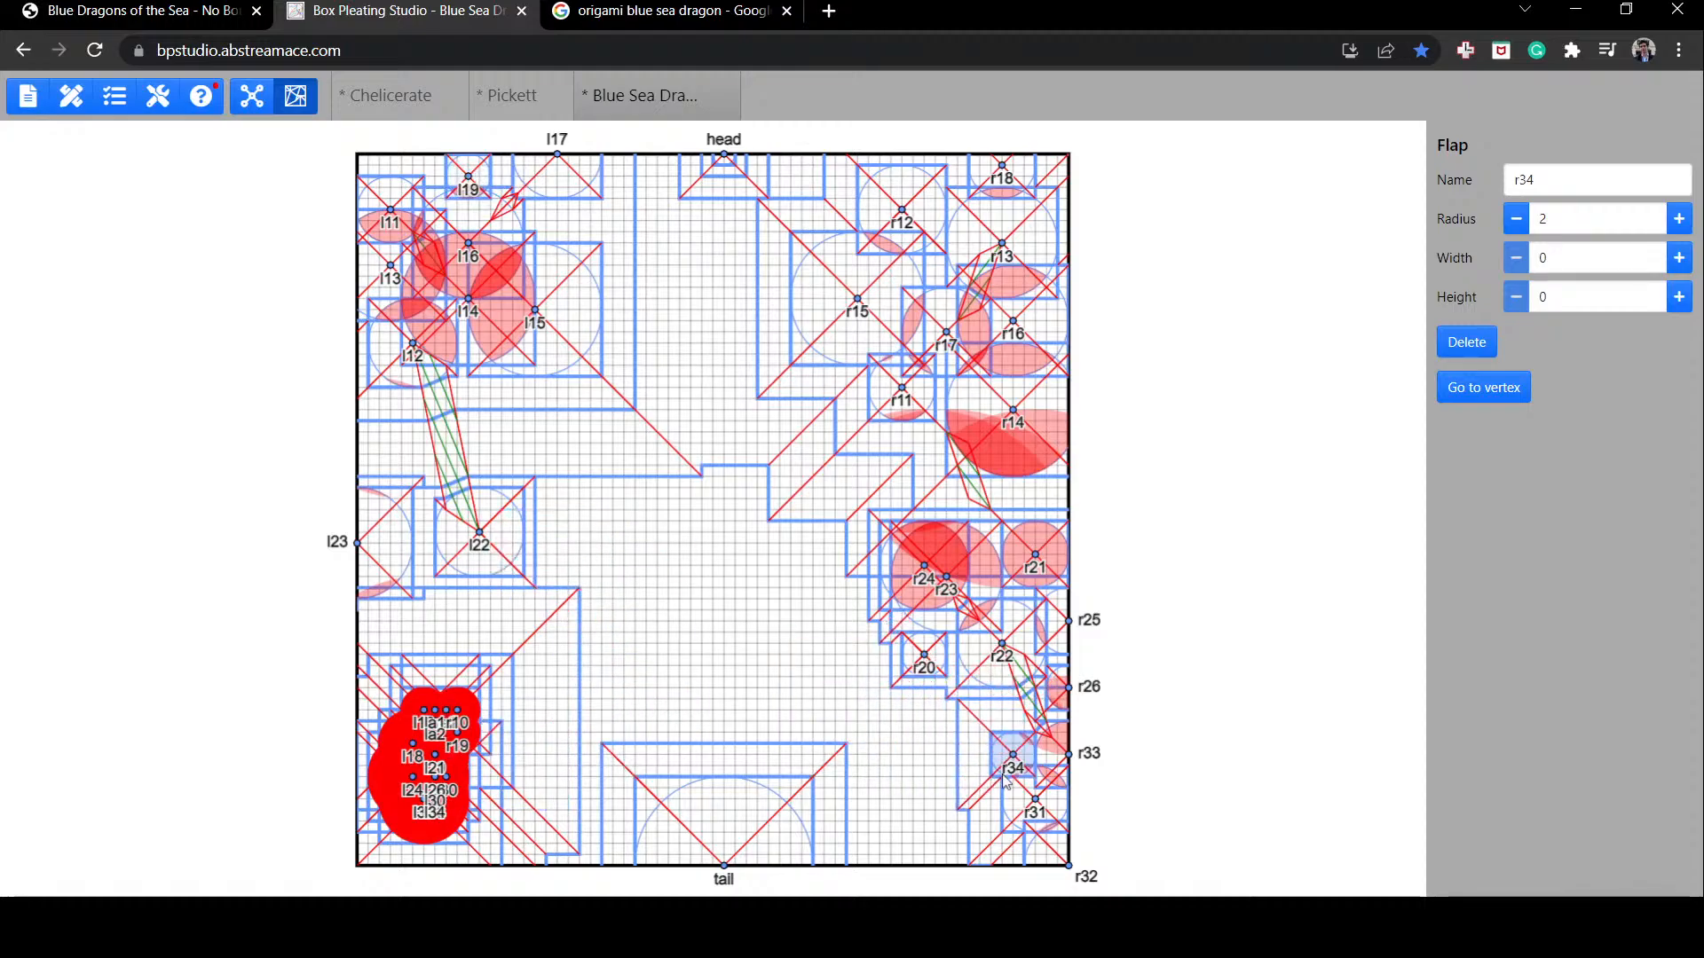
left_click_drag(441, 765, 395, 520)
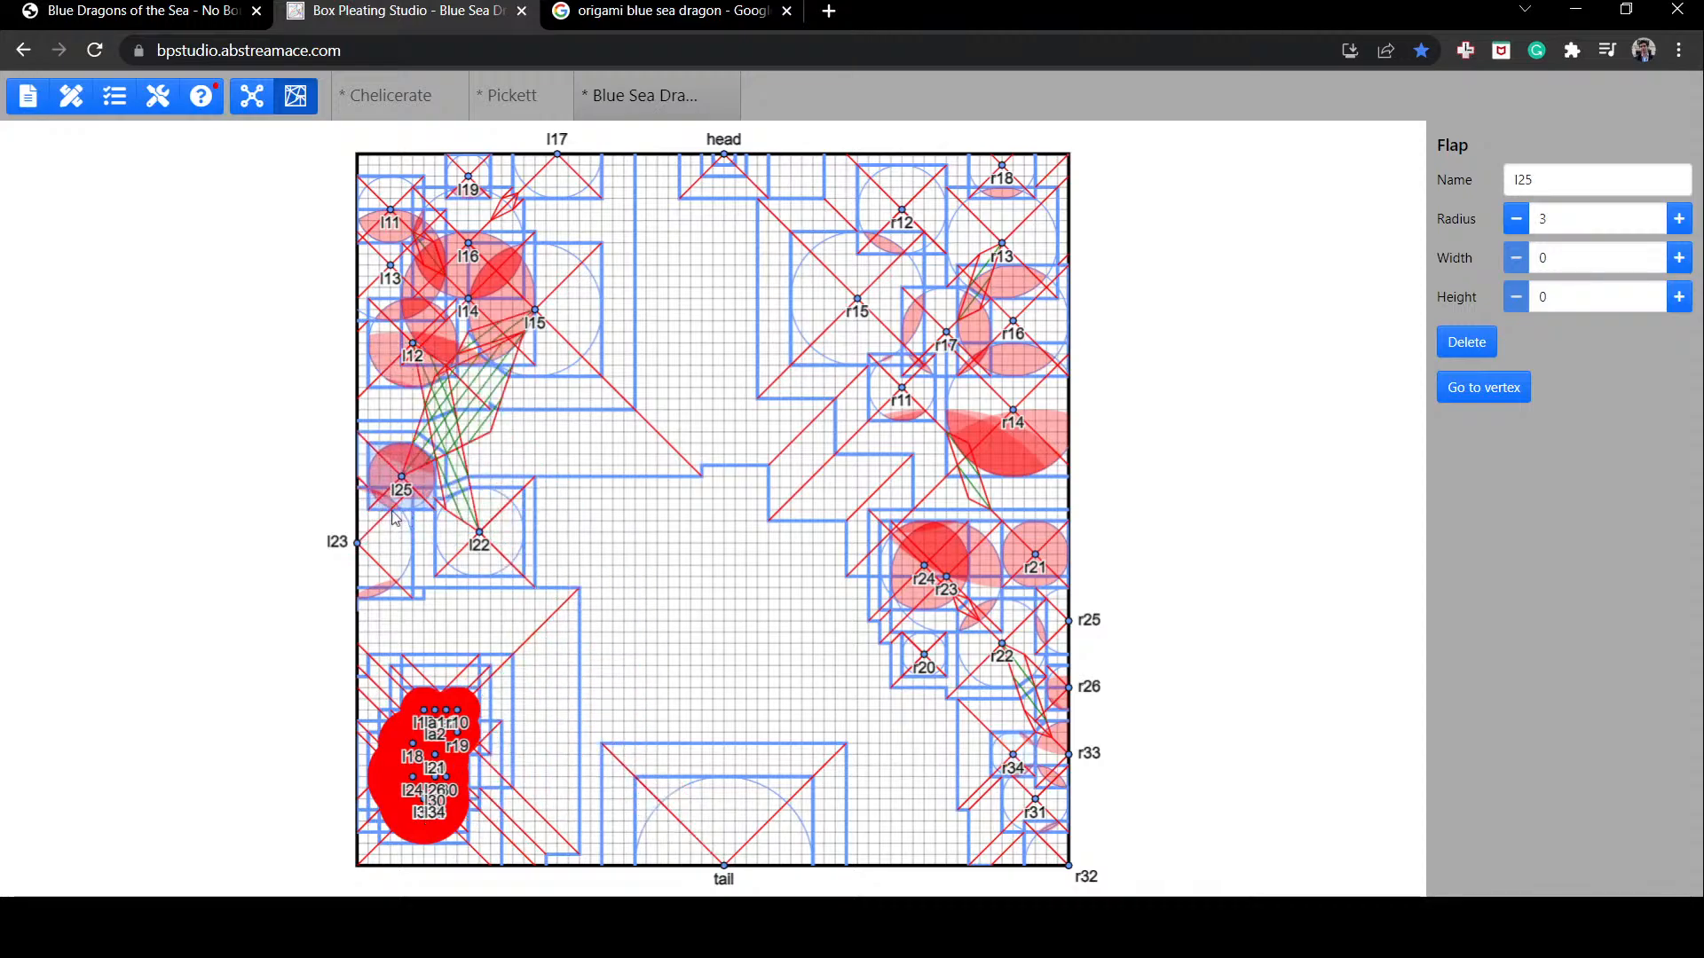
Step: Review the Chelicerate project's finished layout for comparison, and return to the Blue Sea Dragon project
left_click(448, 94)
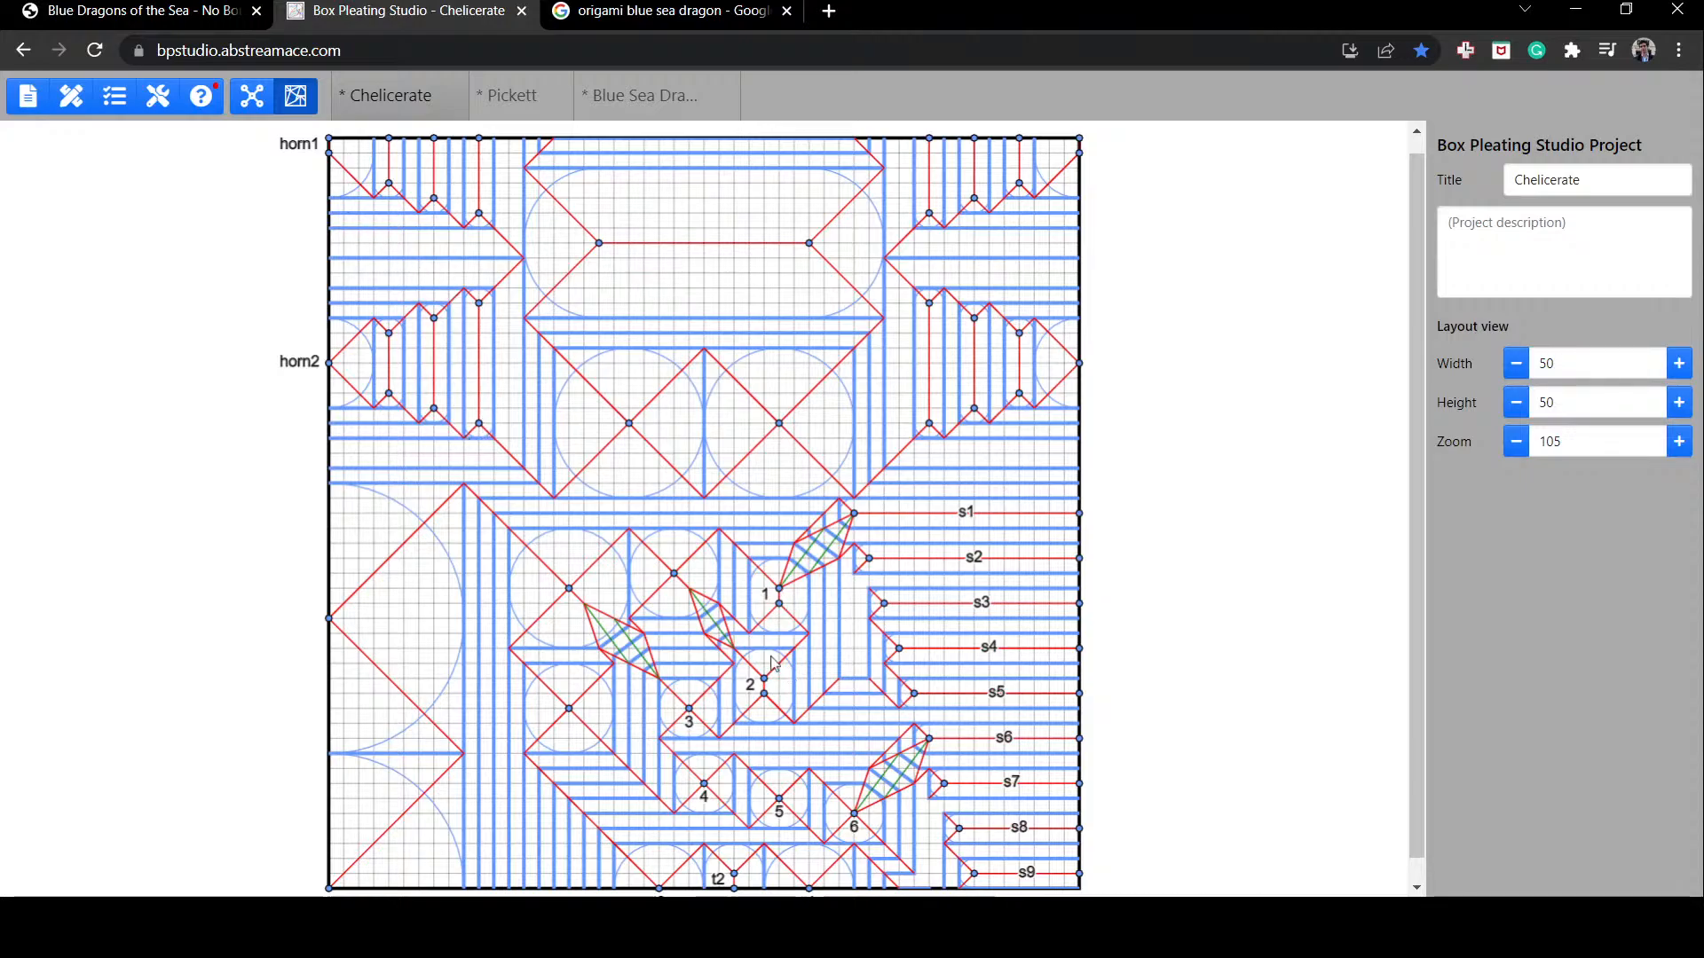
left_click(647, 87)
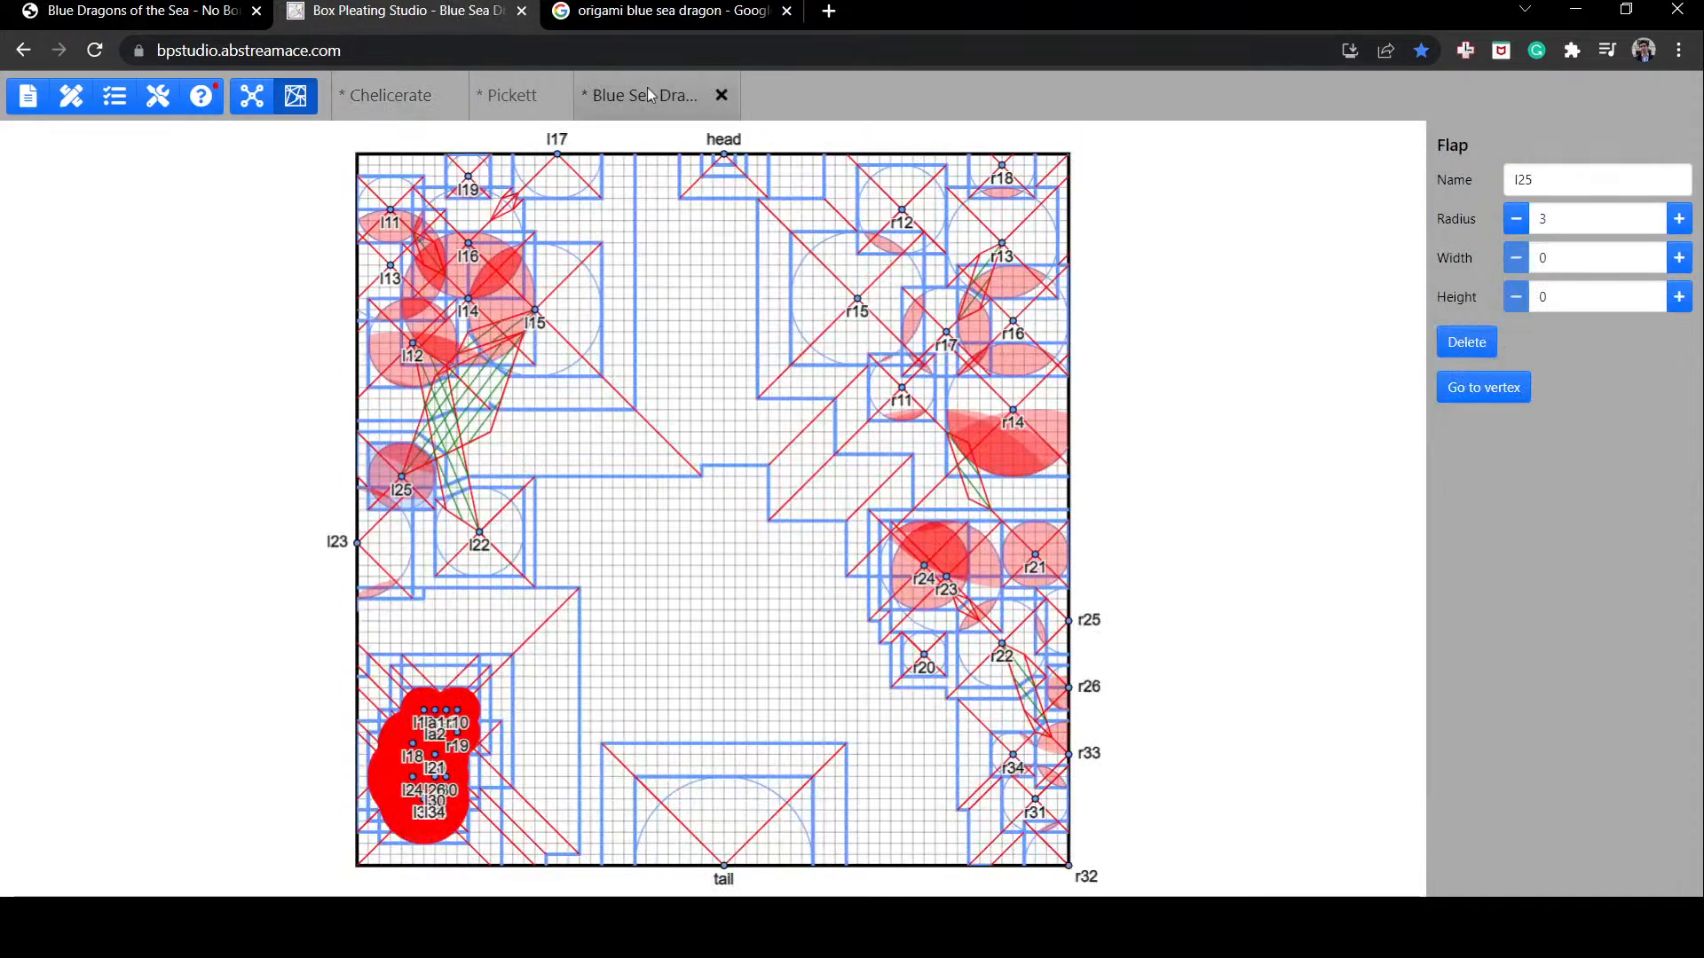
Step: Place flap ra2 diagonally below the head flap, and flap ra1 on the top edge to the head's right
left_click_drag(458, 721, 635, 644)
left_click_drag(672, 504, 776, 192)
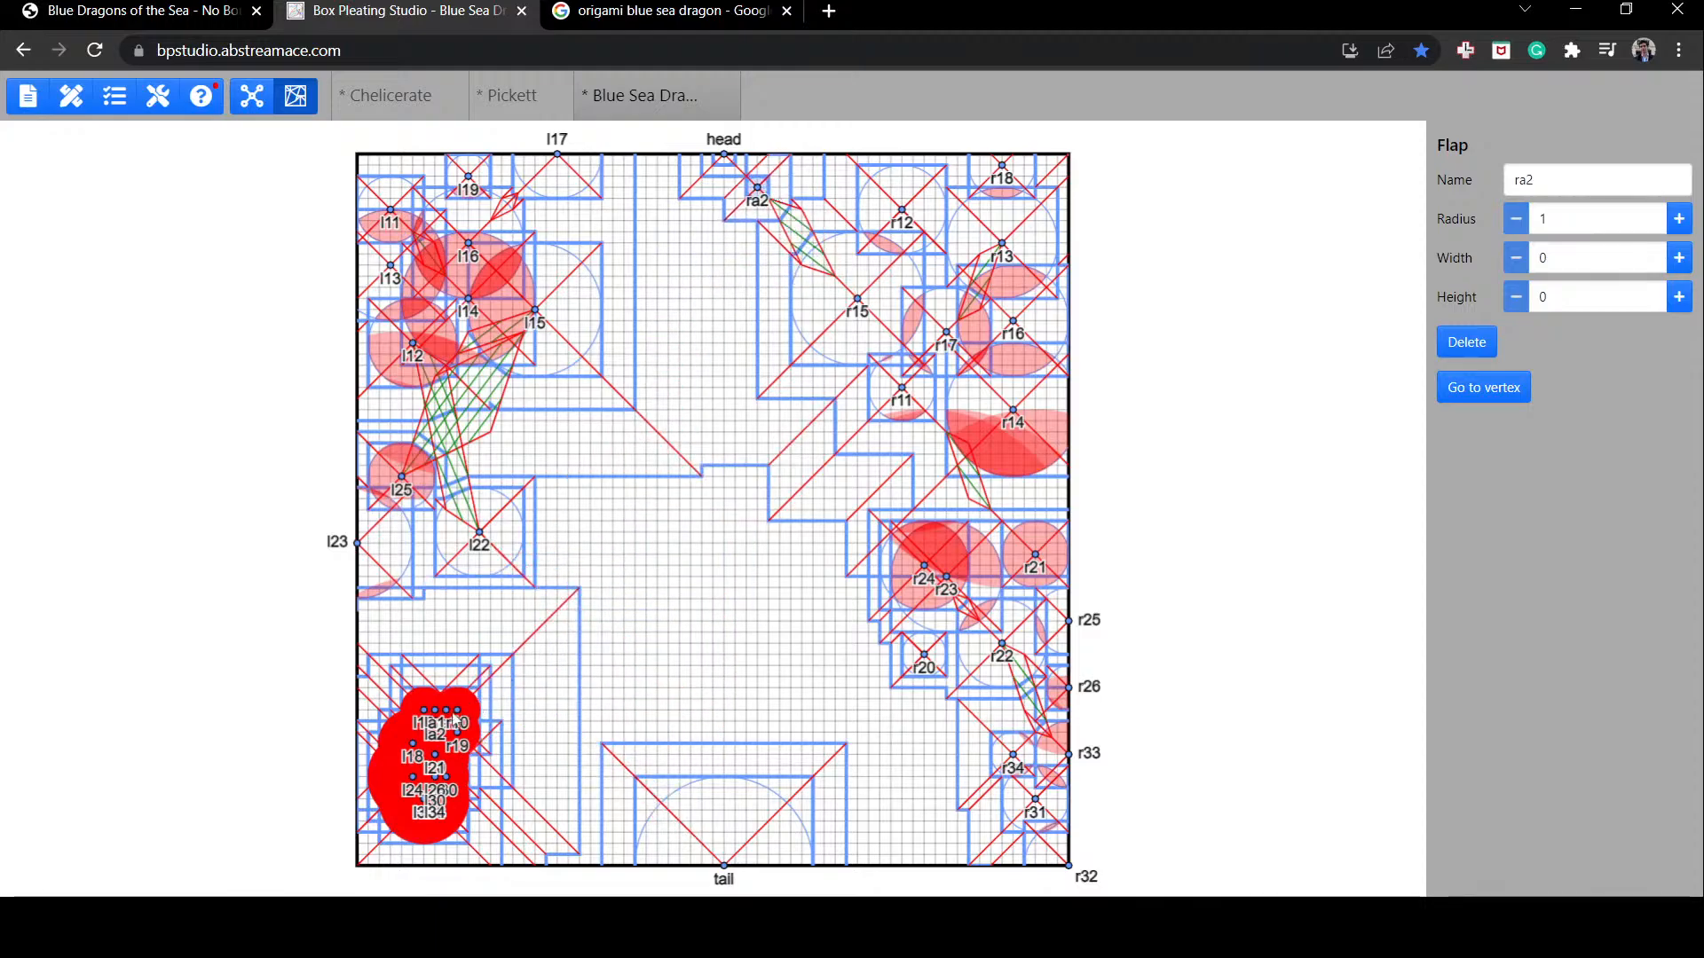
left_click_drag(445, 709, 794, 159)
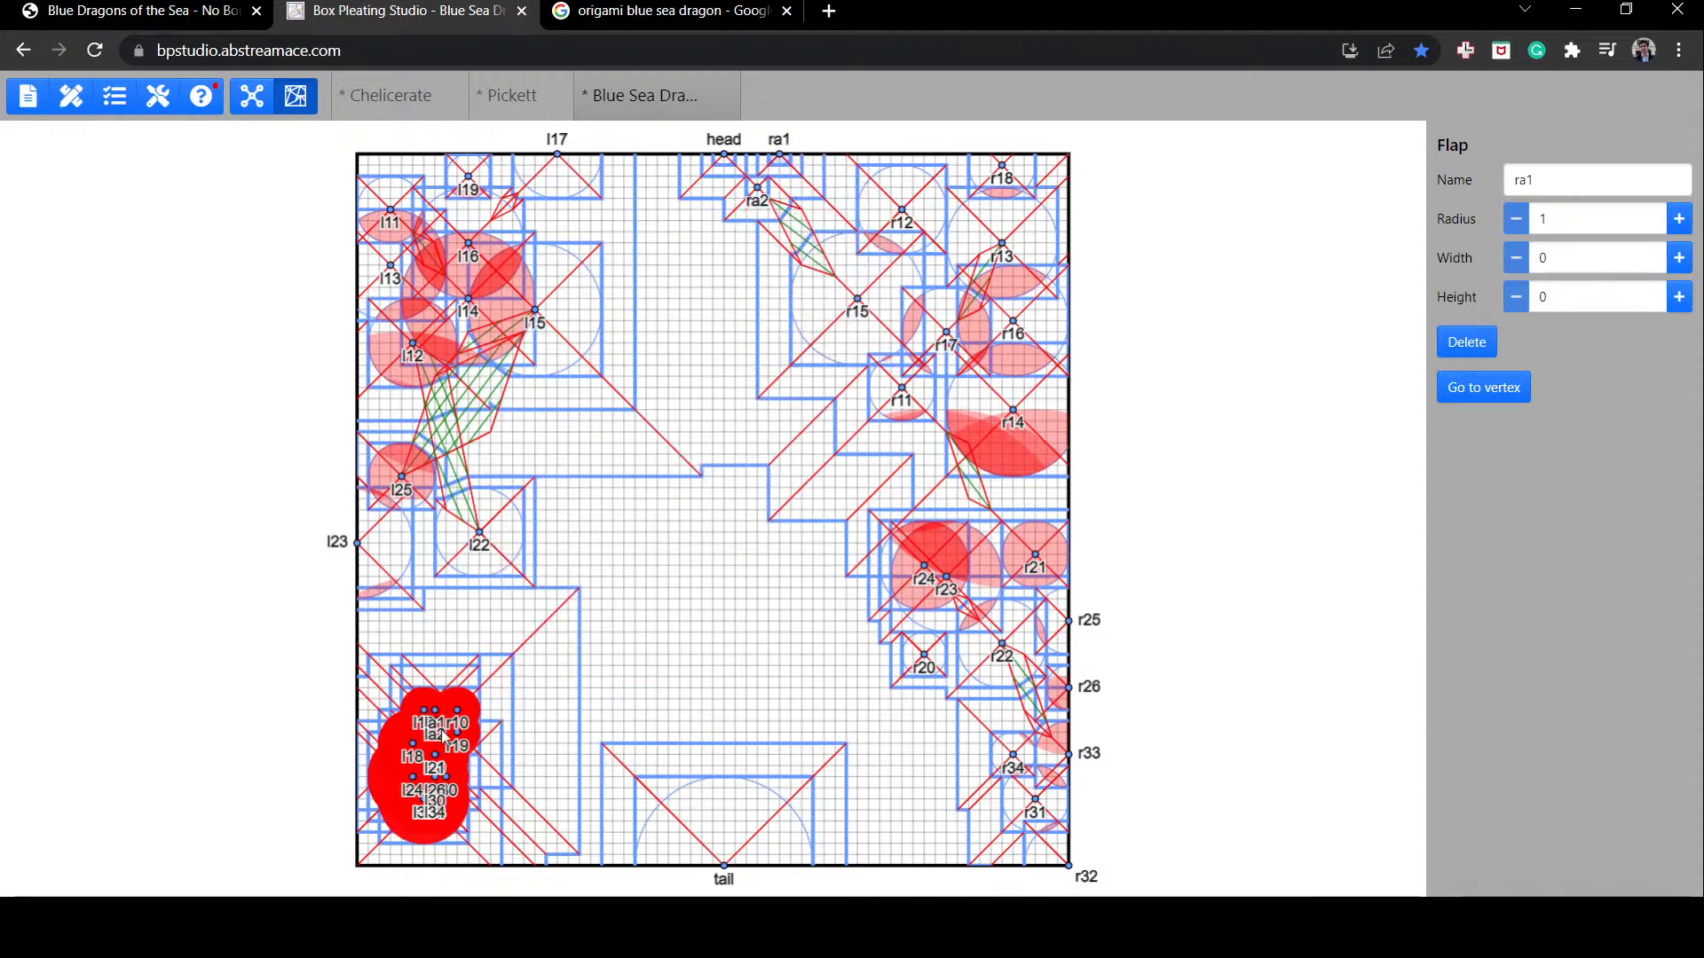
Step: Place flap r10 beside r13 near the sheet's upper right corner, and flap r19 between r12 and r13
left_click_drag(455, 715, 1052, 222)
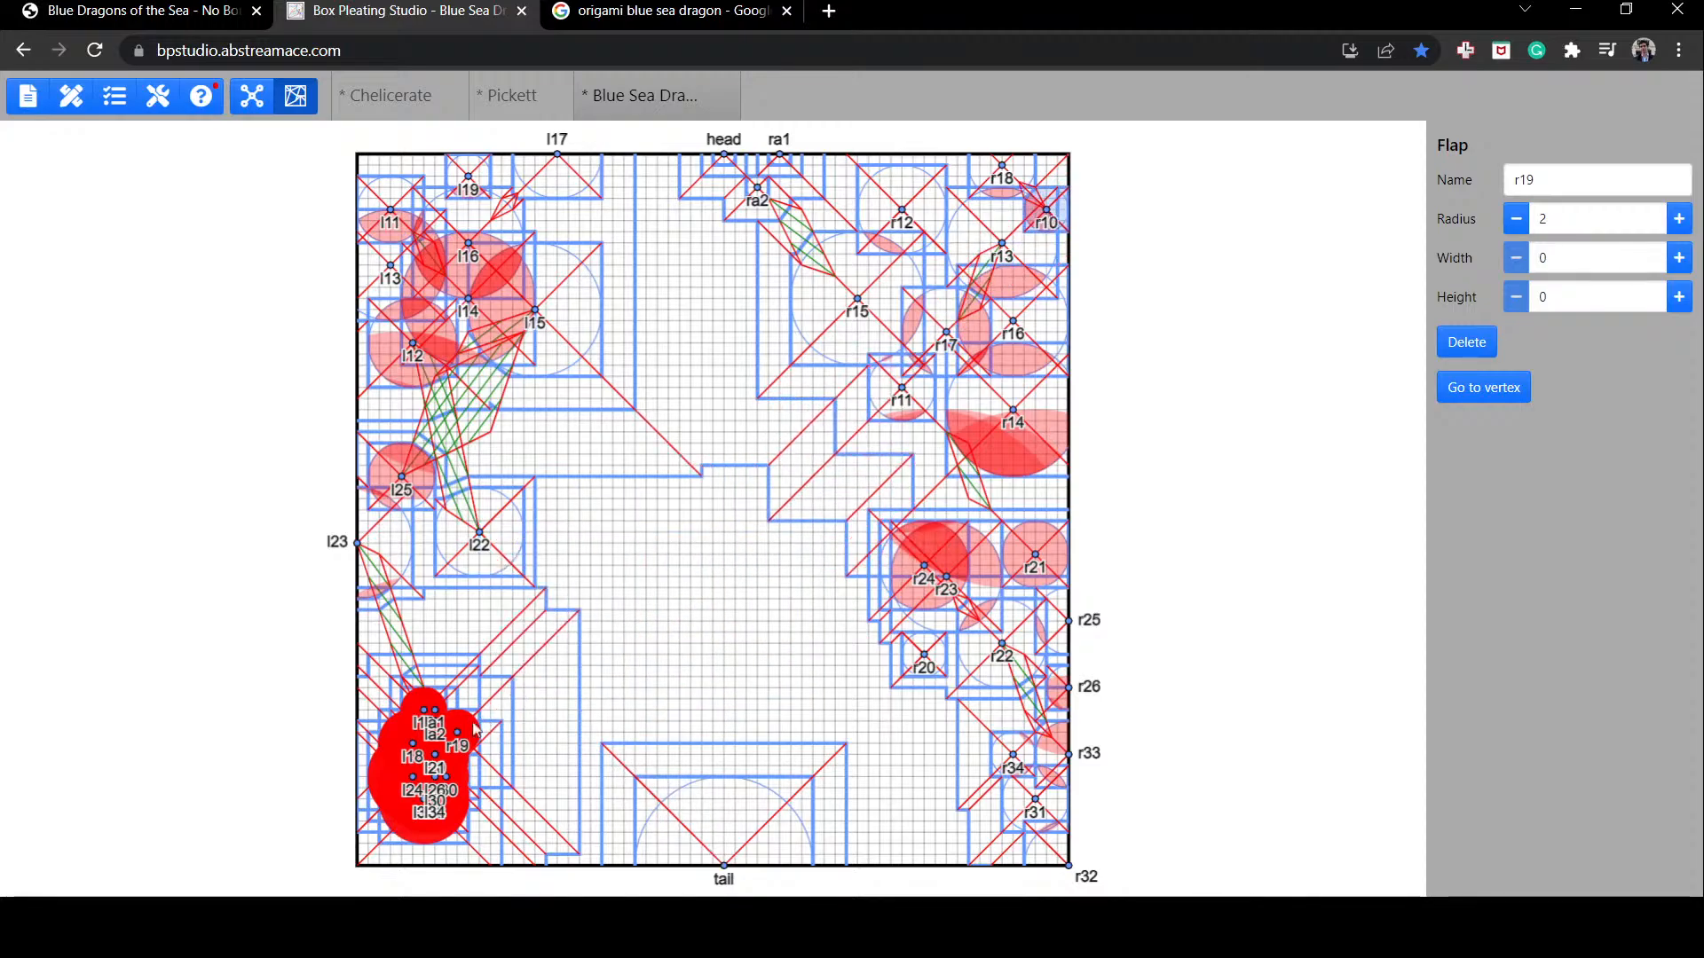
left_click_drag(457, 732, 590, 654)
left_click_drag(718, 615, 958, 221)
Step: Place flap l10 beside l19 and flap l18 above l15, and stack flaps la1 and la2 to the left of the head
left_click_drag(426, 713, 601, 655)
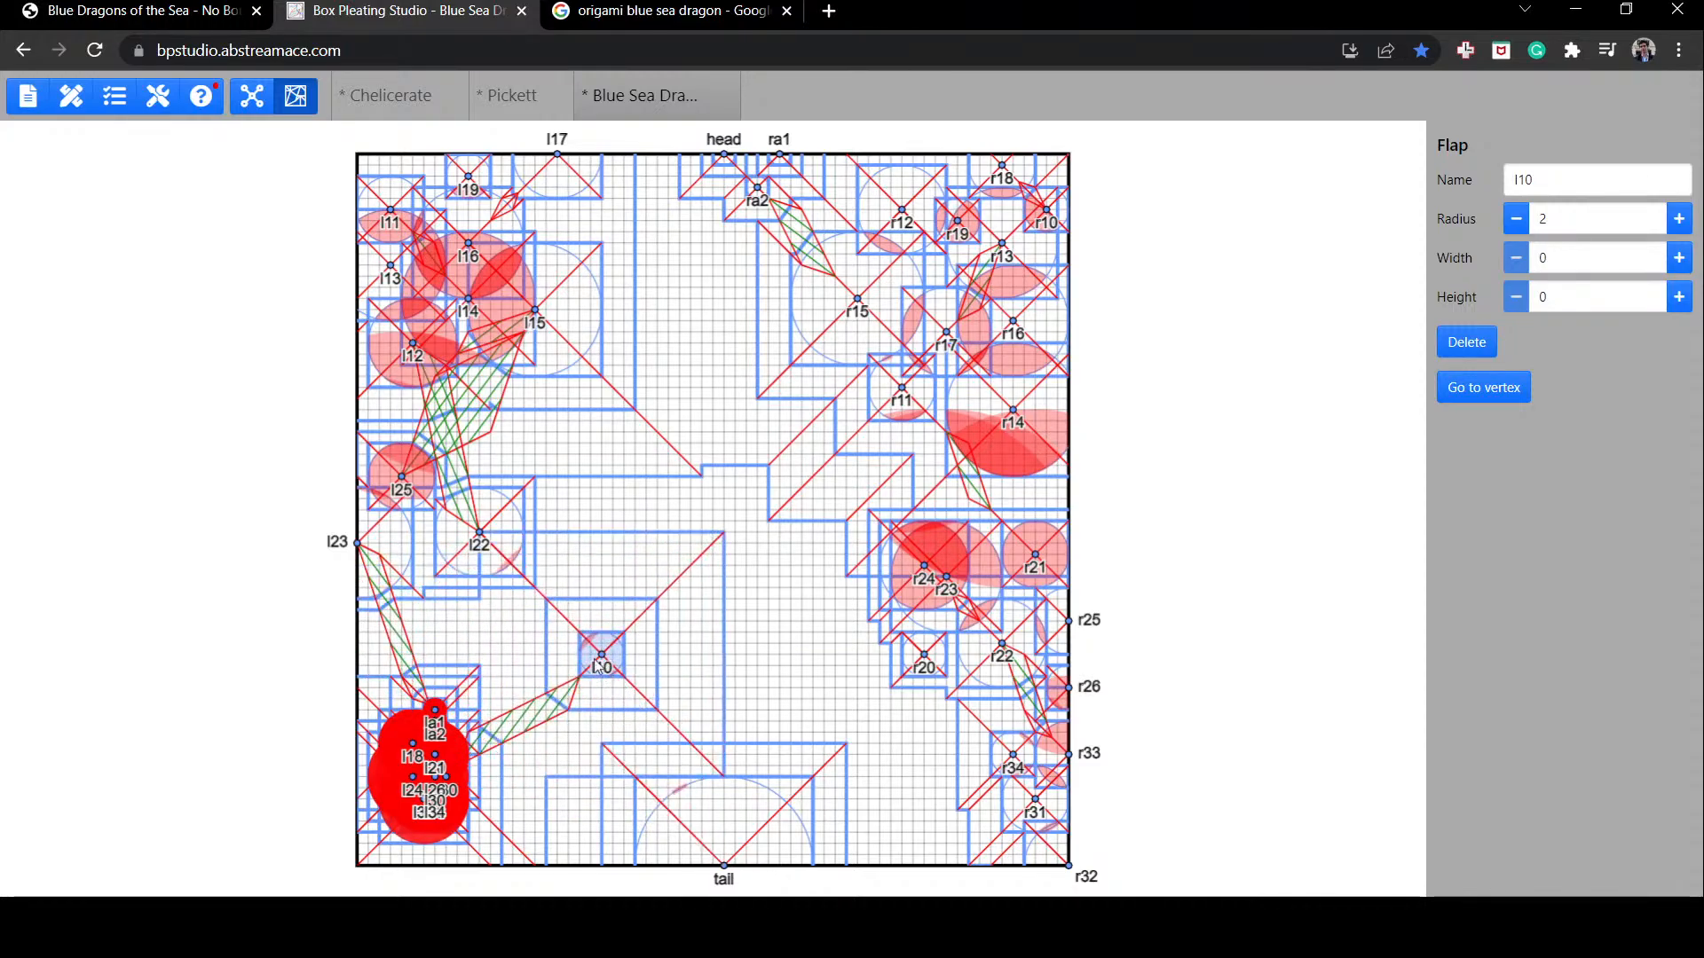
left_click_drag(602, 655, 434, 166)
left_click_drag(439, 733, 558, 245)
left_click_drag(426, 710, 696, 171)
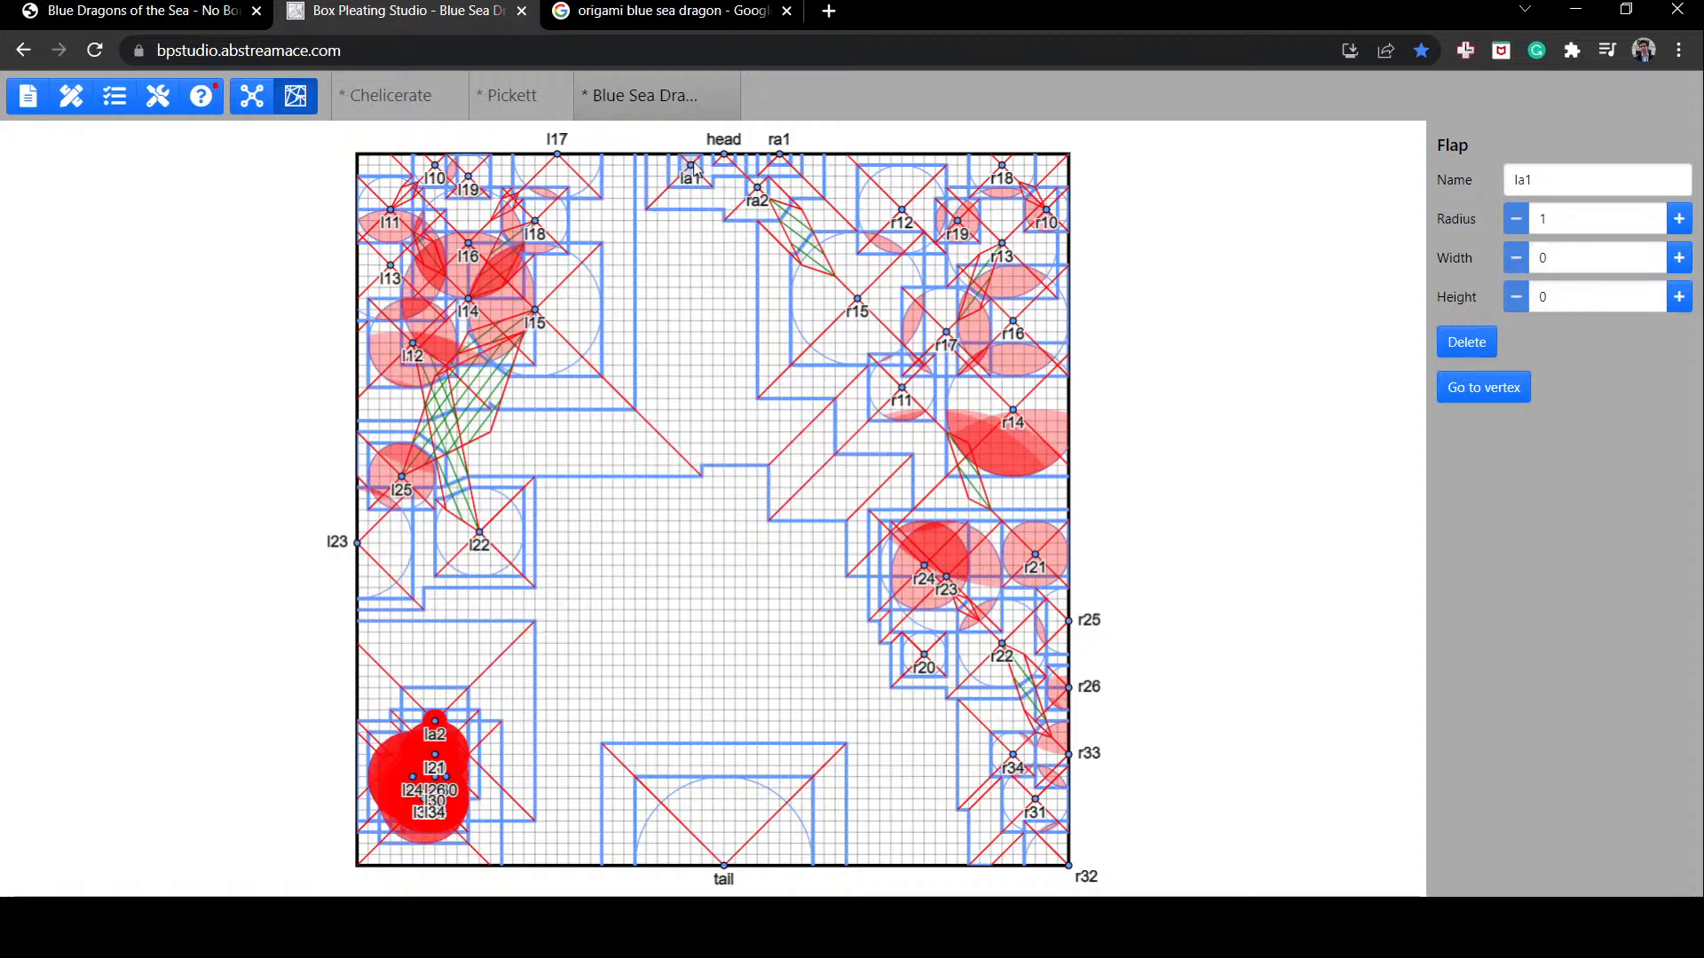
left_click_drag(449, 717, 690, 199)
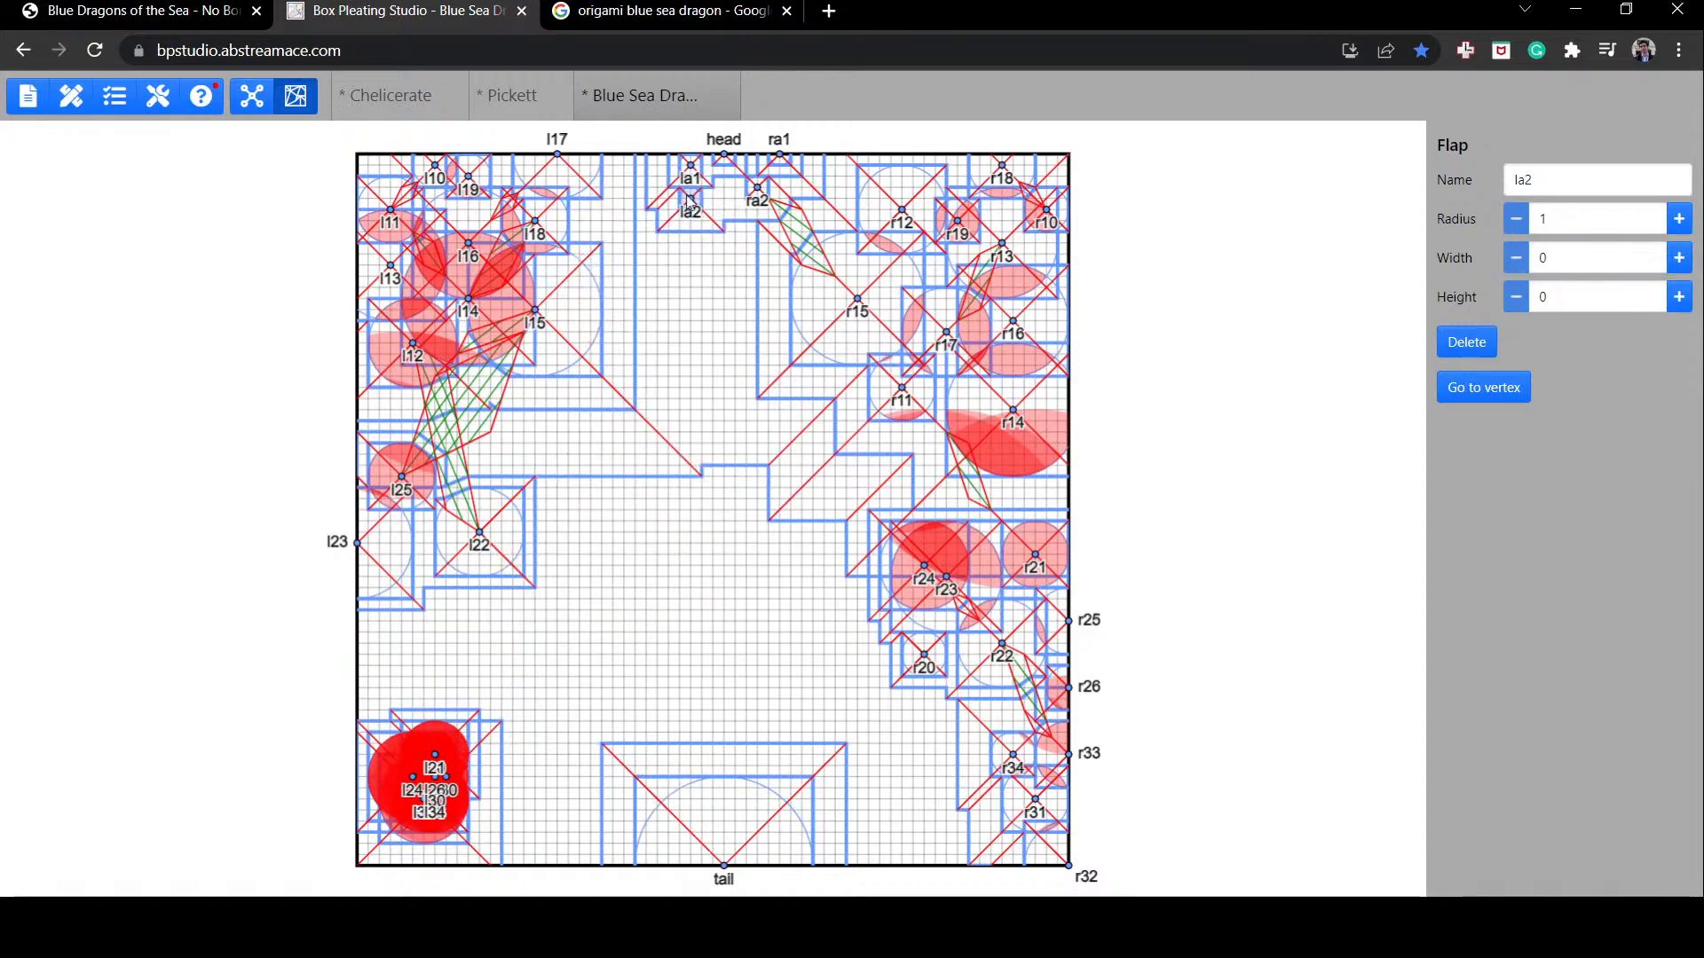
Step: Place flaps l21 and l20 below l22 and l26 on the left edge, and pull l24 onto the empty area above the tail
left_click_drag(433, 748, 474, 599)
left_click_drag(435, 779, 342, 654)
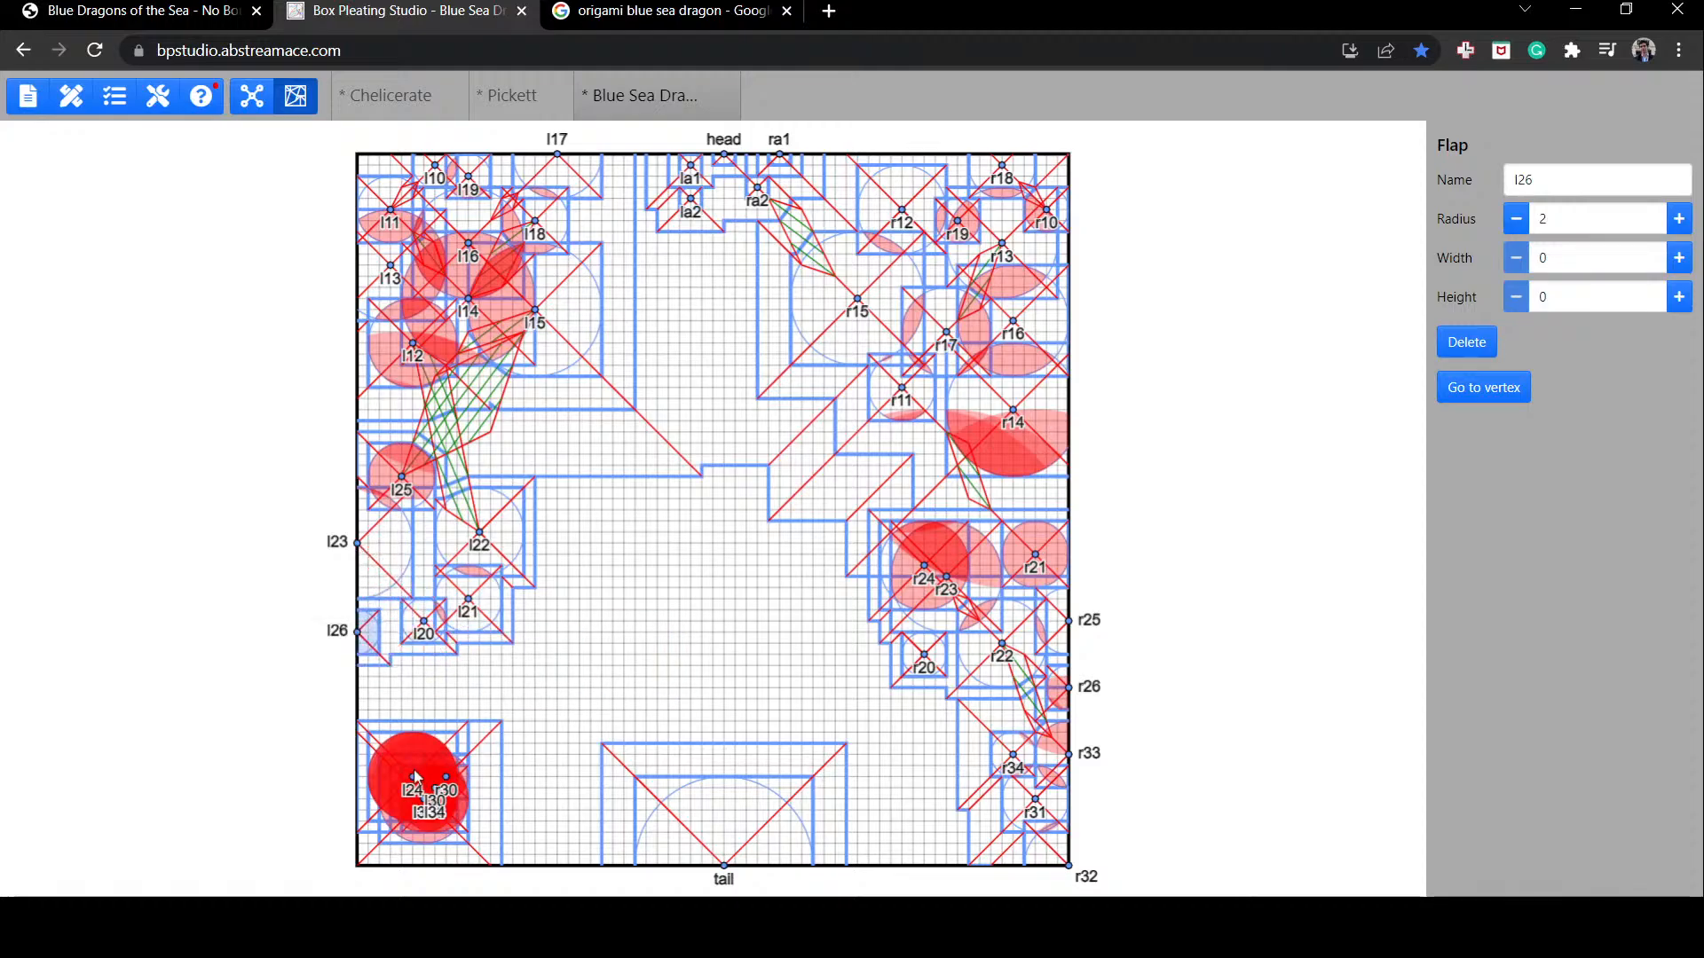
left_click_drag(416, 778, 649, 667)
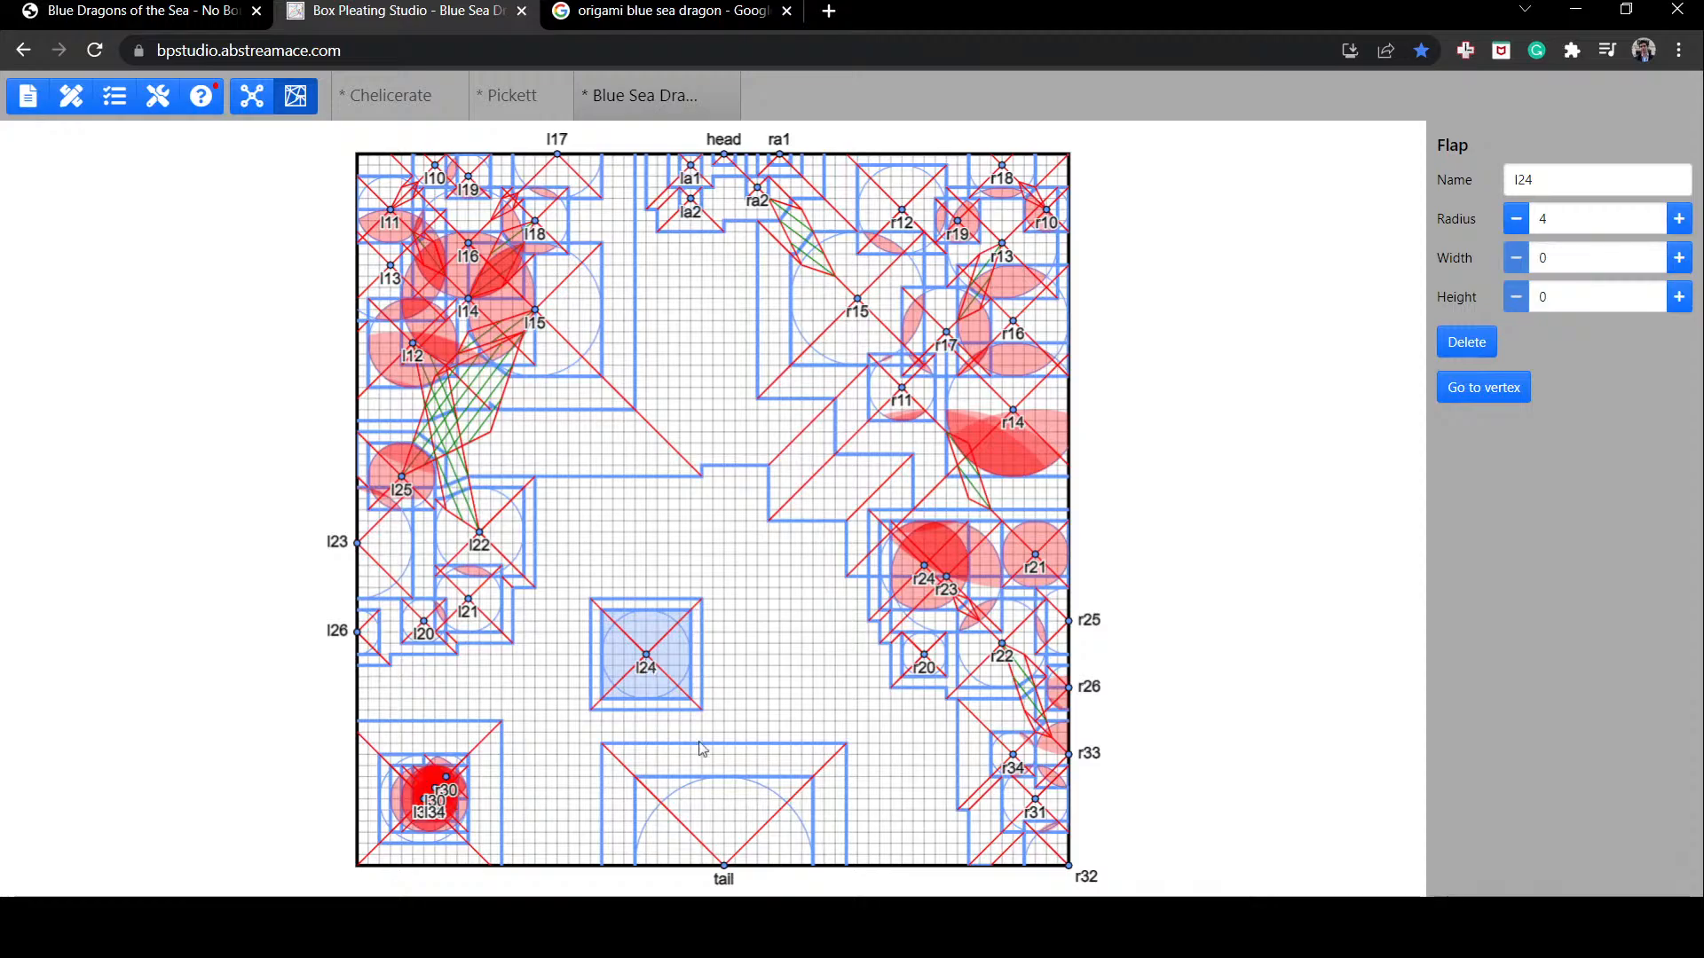
Step: Place flap l24 beside l22, and spread r30 and l32 out of the cluster toward the sheet's lower right and lower left corners
left_click_drag(668, 665, 561, 545)
left_click(451, 784)
left_click_drag(451, 785, 346, 876)
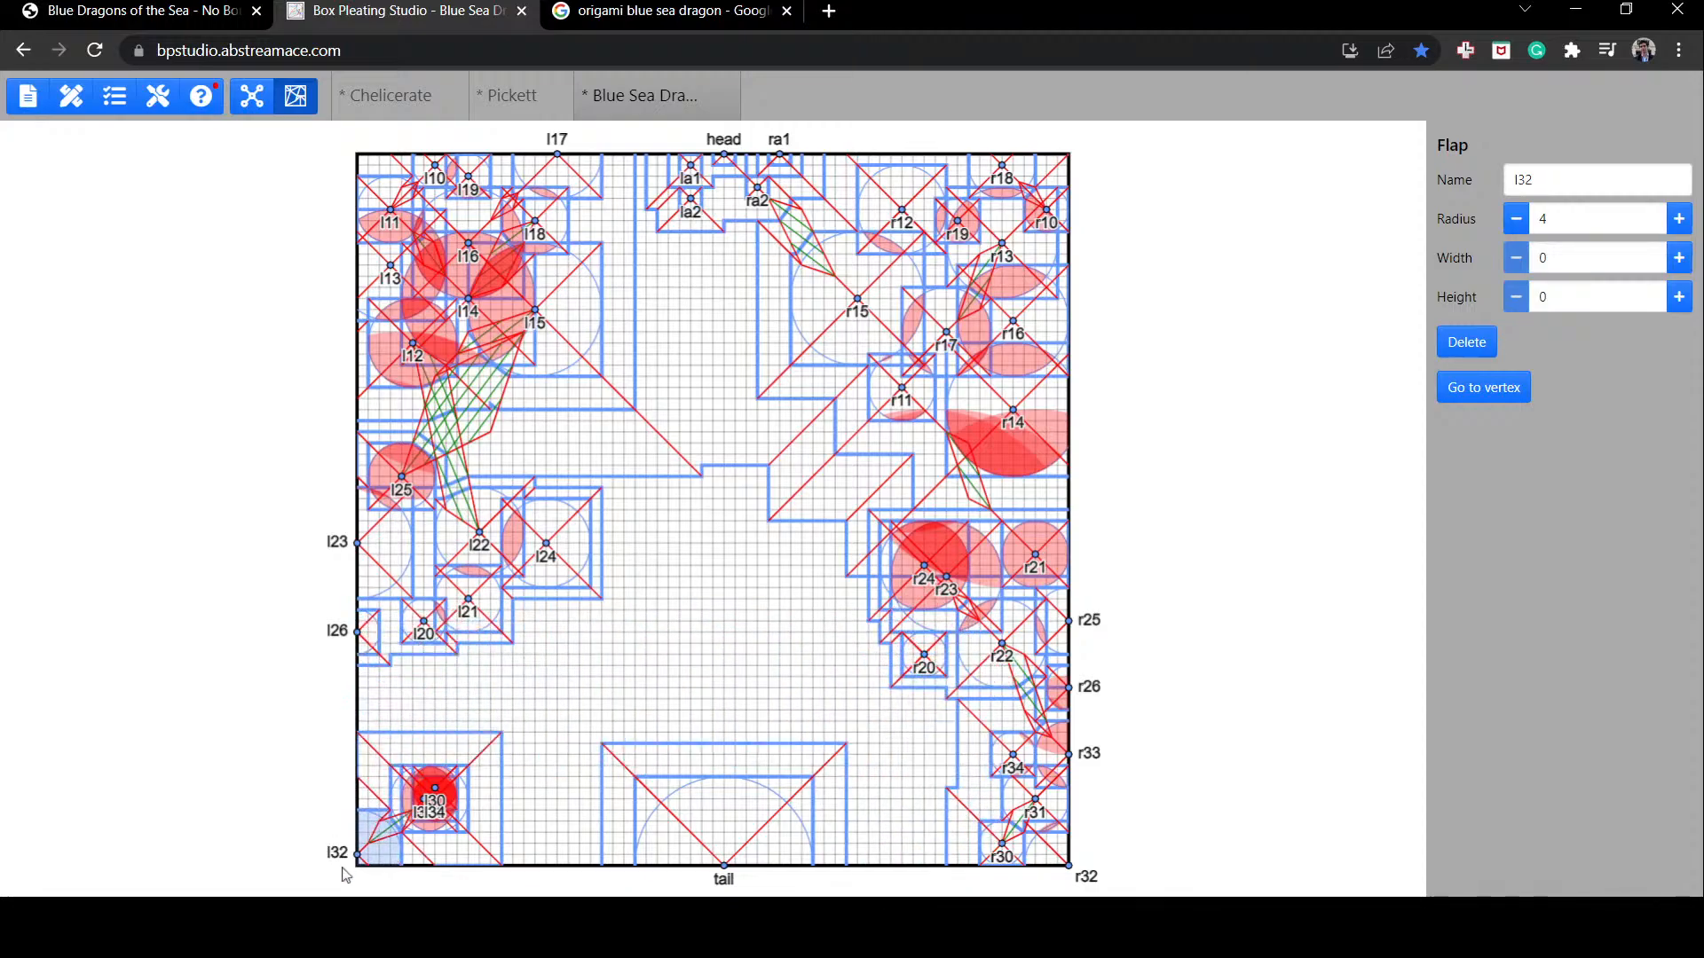
Step: Spread the remaining lower-left flaps: l30 on the left edge, l33 beside it, and l34 and l31 in a row beside l32
left_click_drag(441, 808, 534, 730)
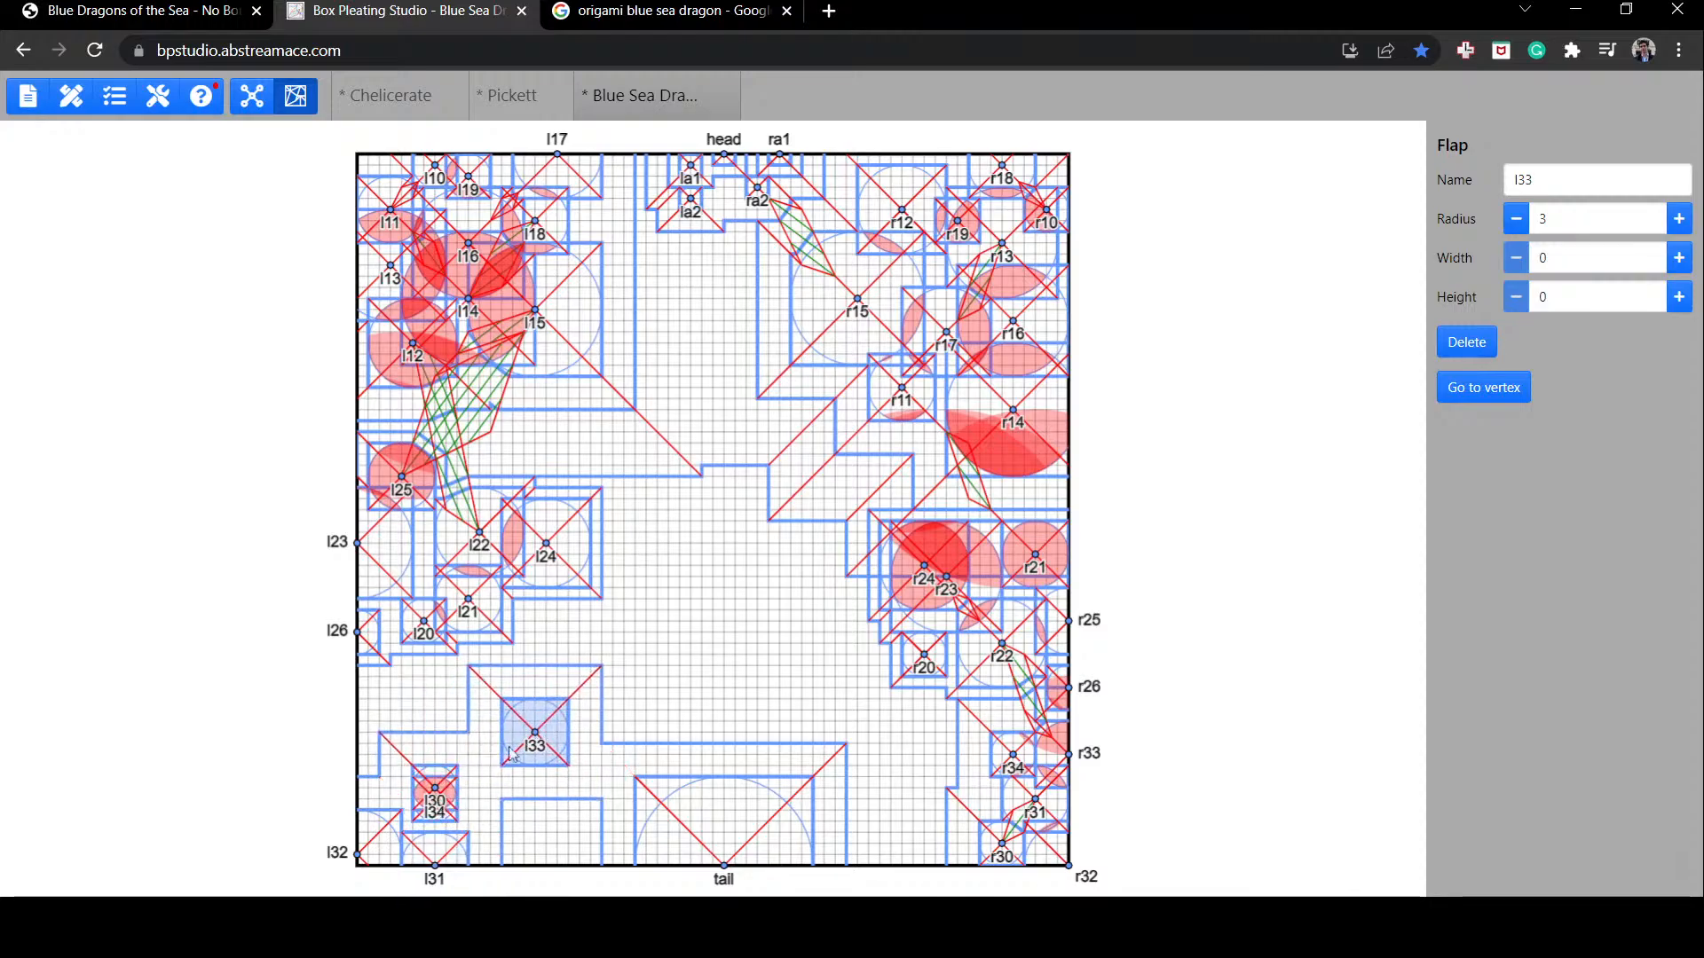
left_click(428, 778)
left_click_drag(428, 778, 350, 757)
left_click_drag(428, 787, 412, 814)
left_click_drag(531, 752, 449, 783)
left_click_drag(379, 839, 434, 807)
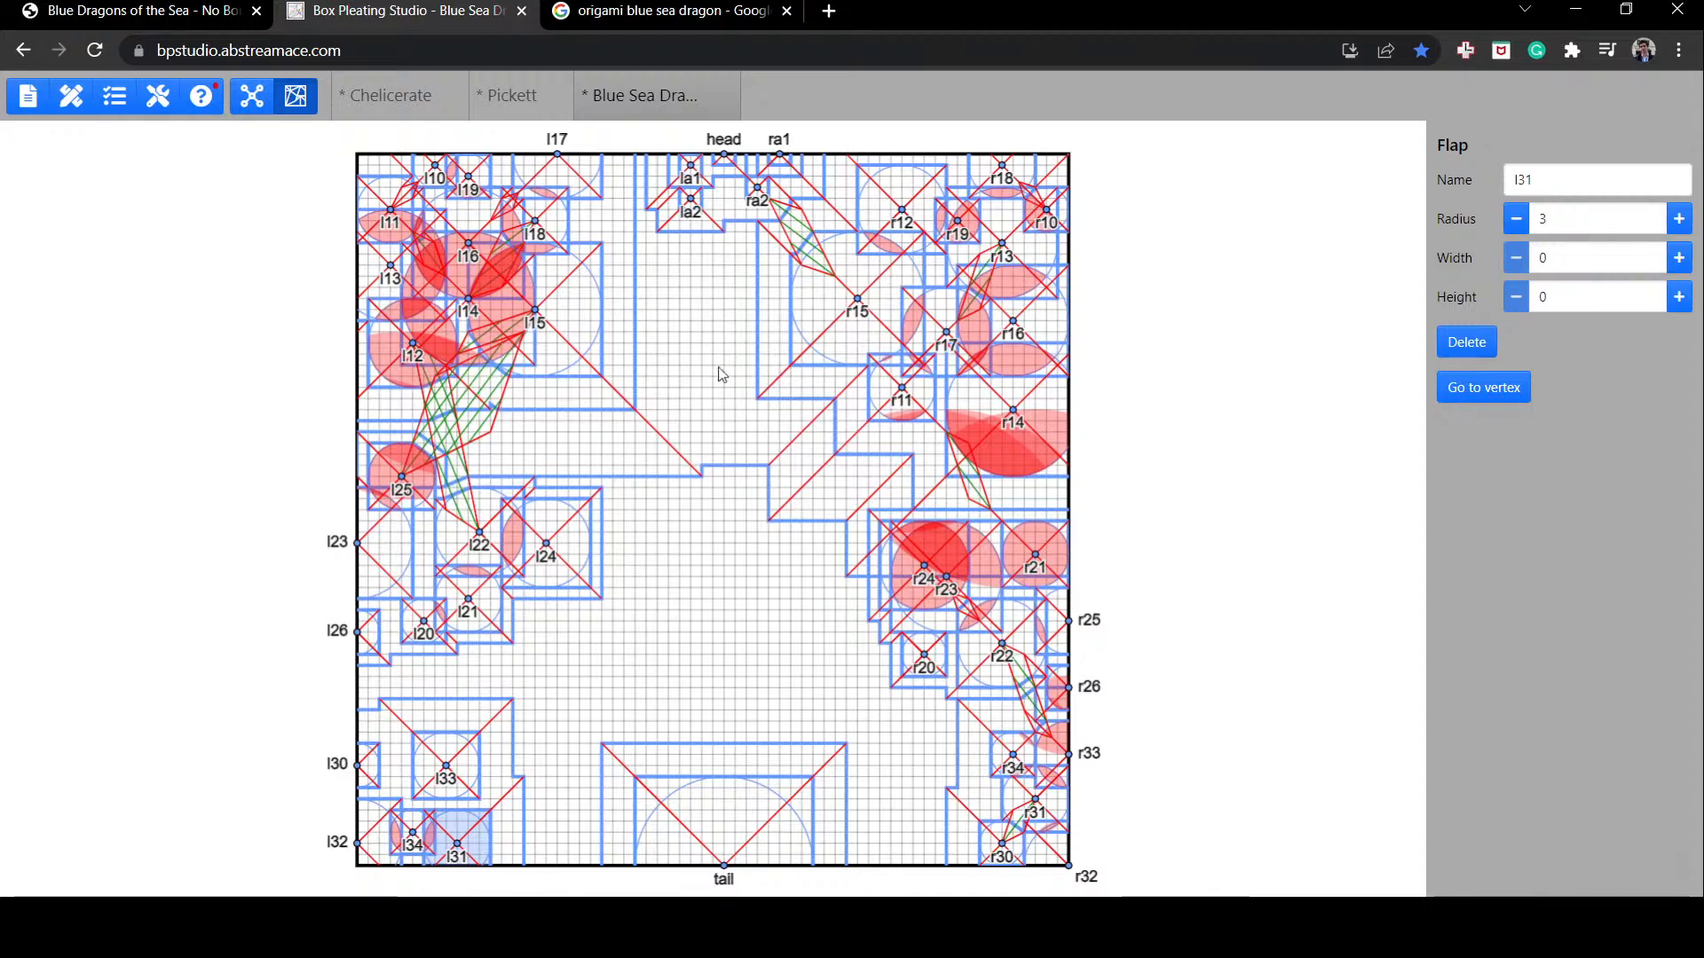
Step: Compare the right and left limb vertices in the tree structure, selecting each side in turn
left_click(725, 843)
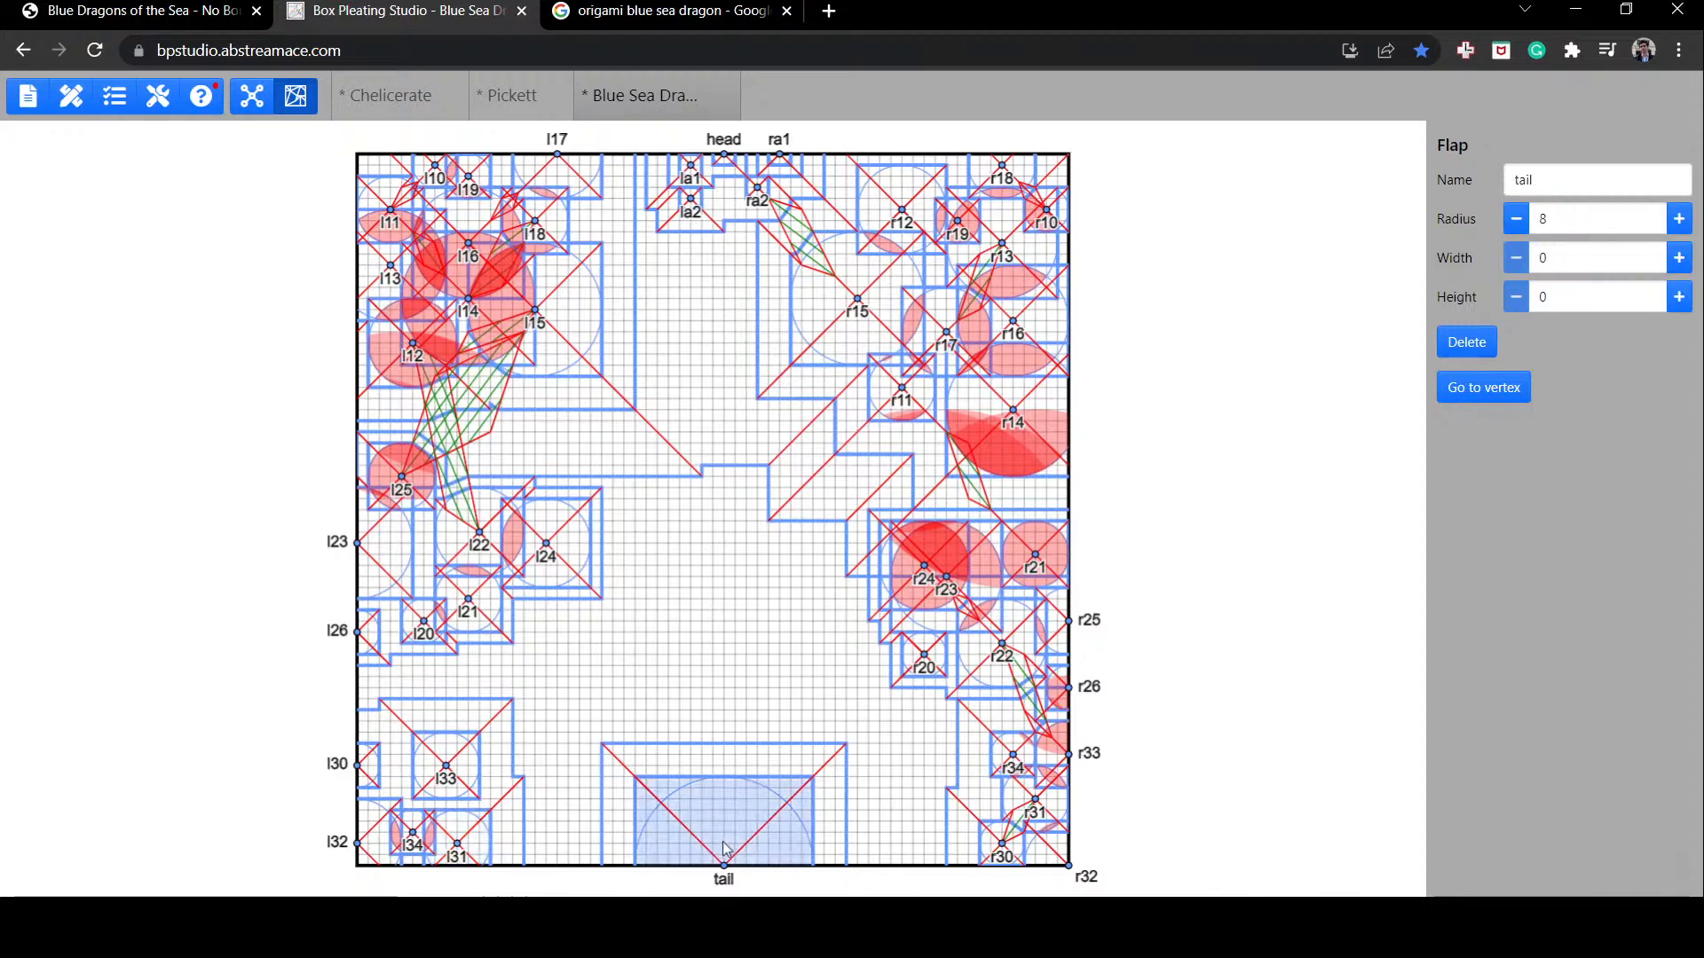
left_click(251, 95)
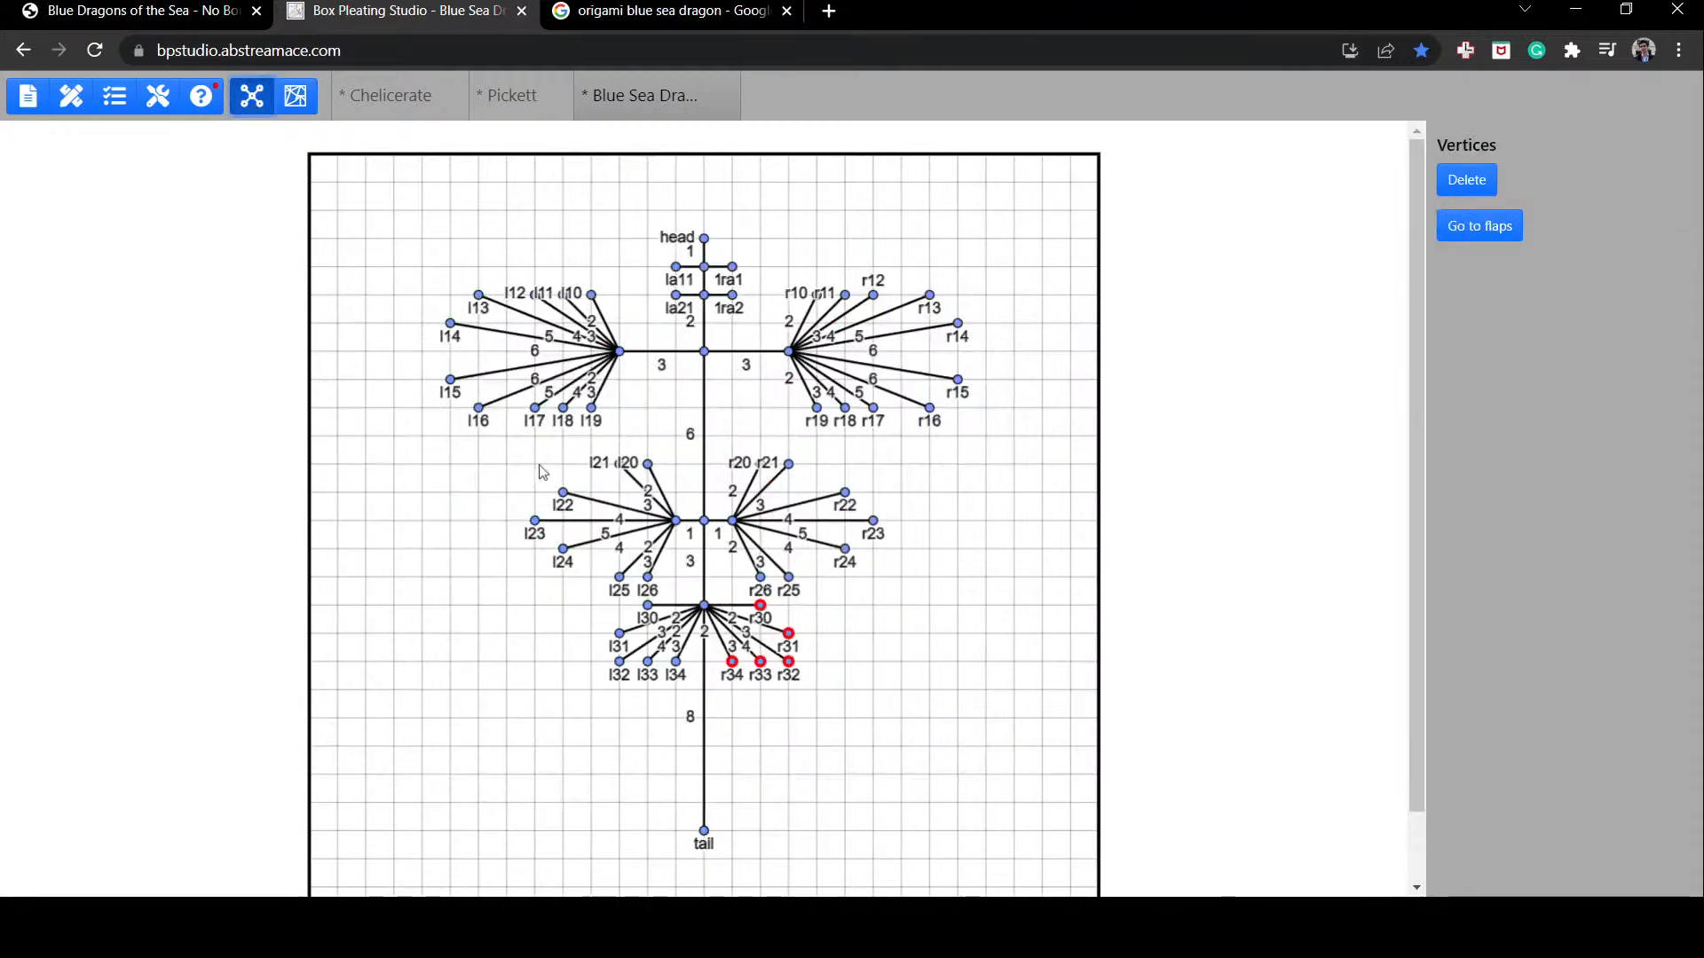
left_click(921, 468)
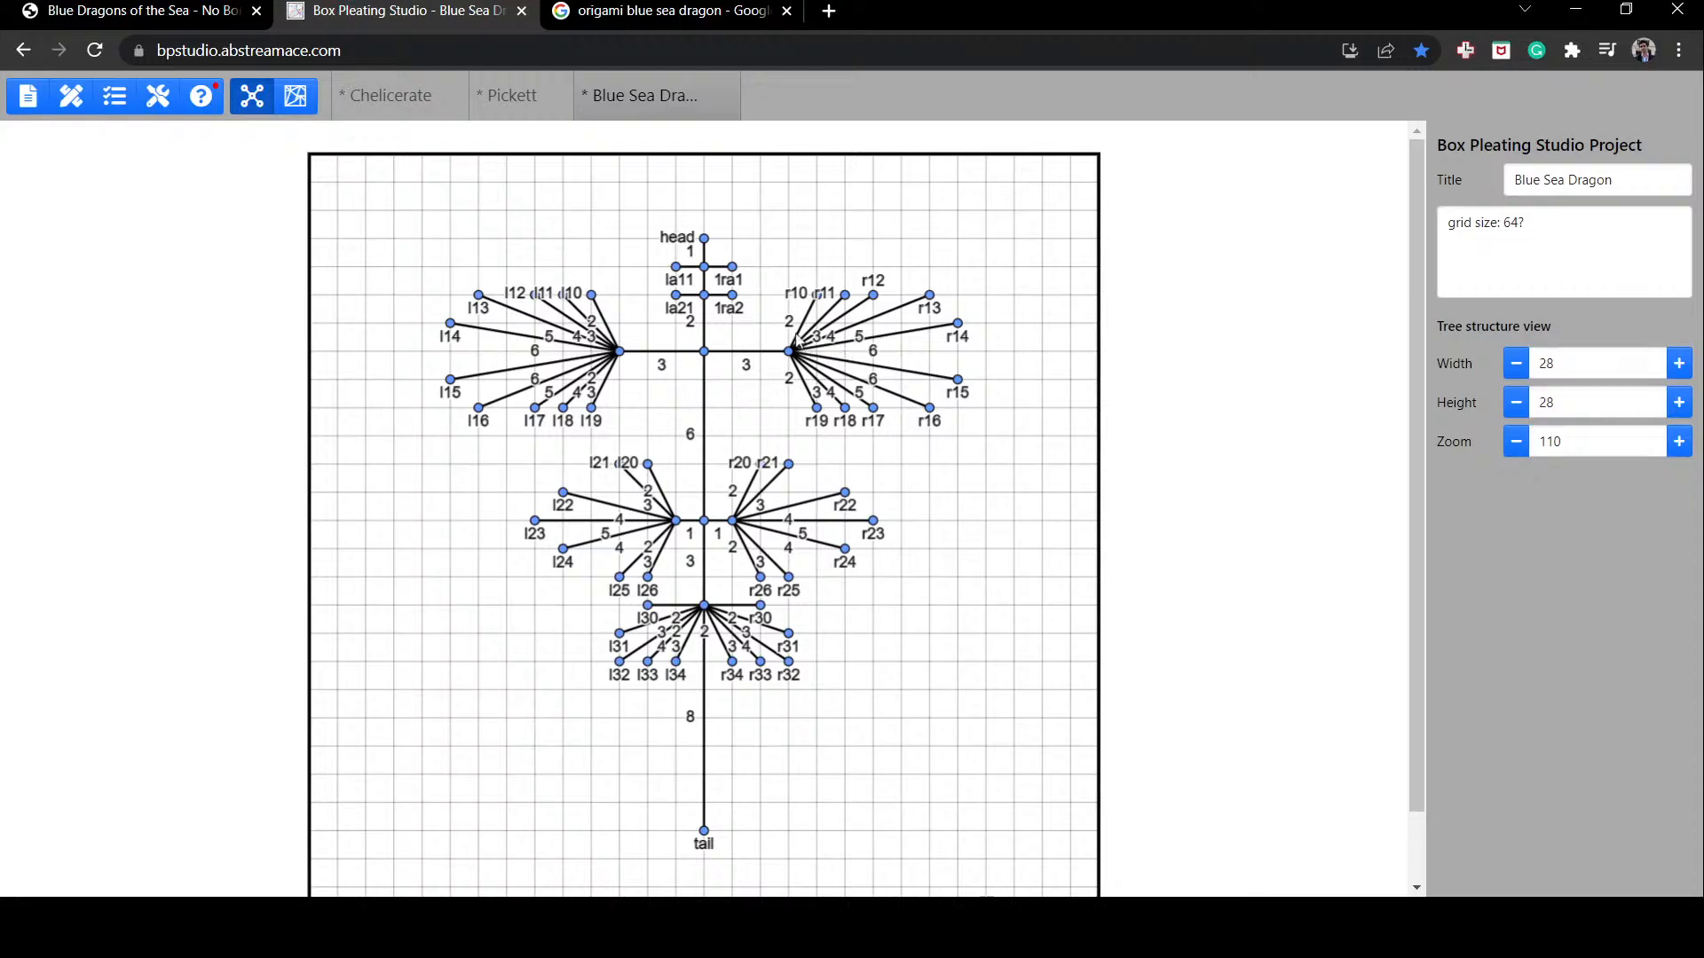
left_click_drag(749, 247, 1092, 762)
left_click_drag(411, 247, 632, 761)
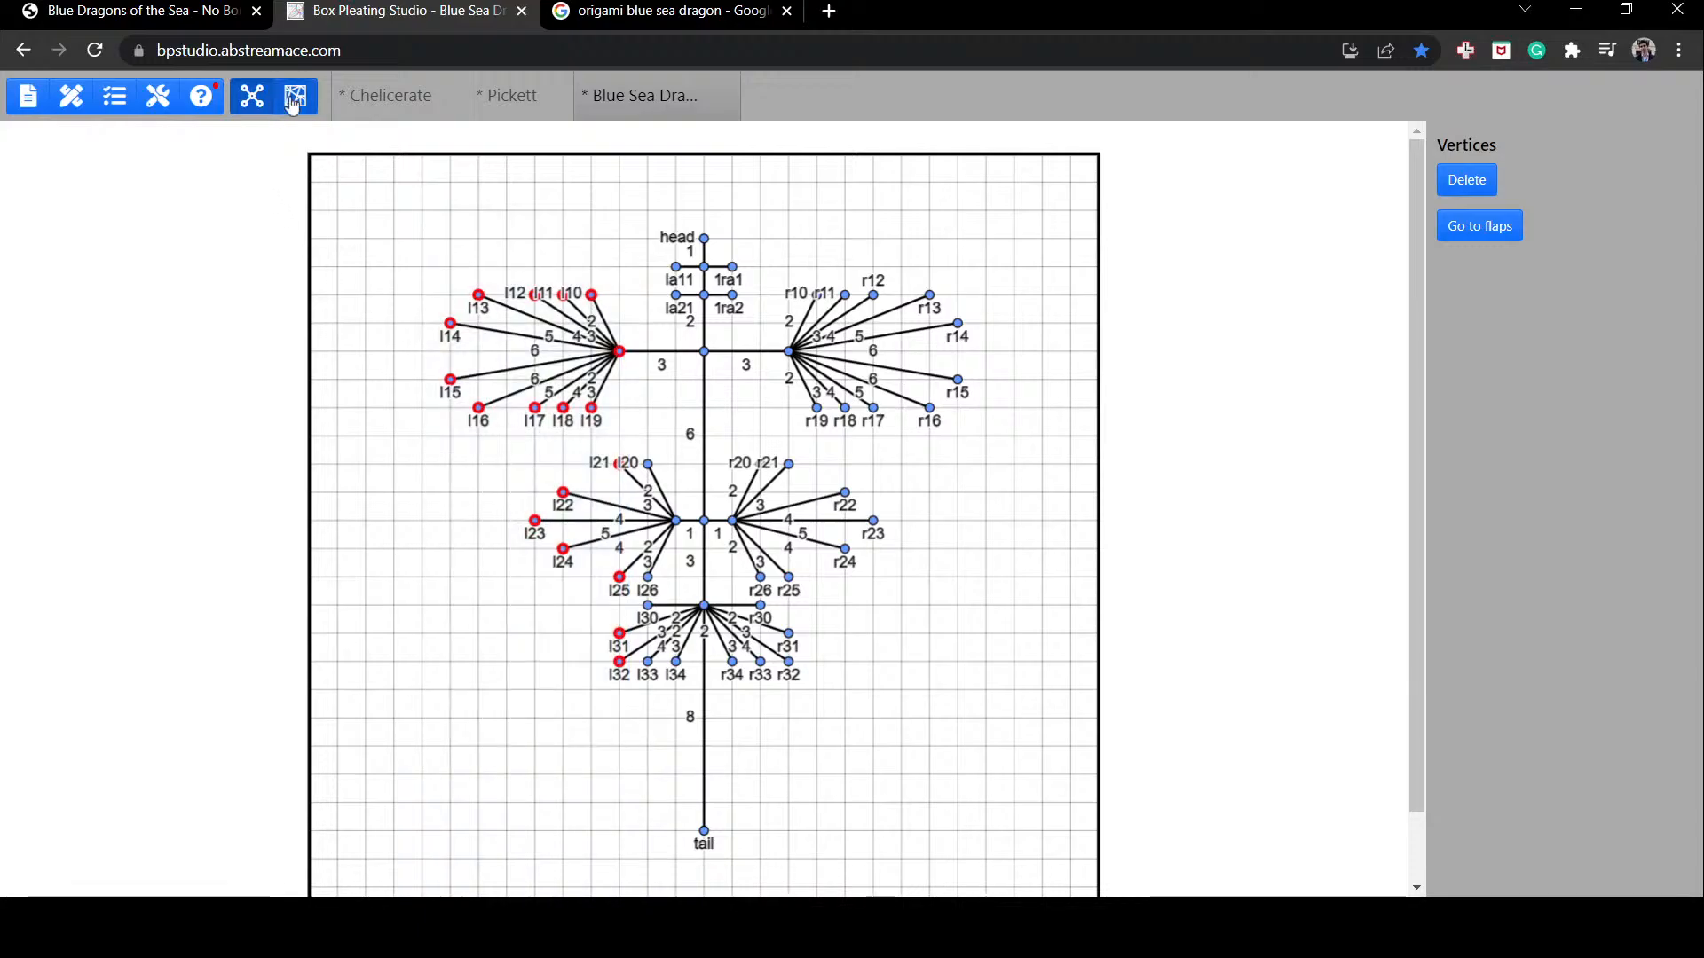
Step: In the layout, shift the tail flap one grid unit left to the bottom edge's center, and move r30 diagonally away from the bottom edge
left_click(295, 95)
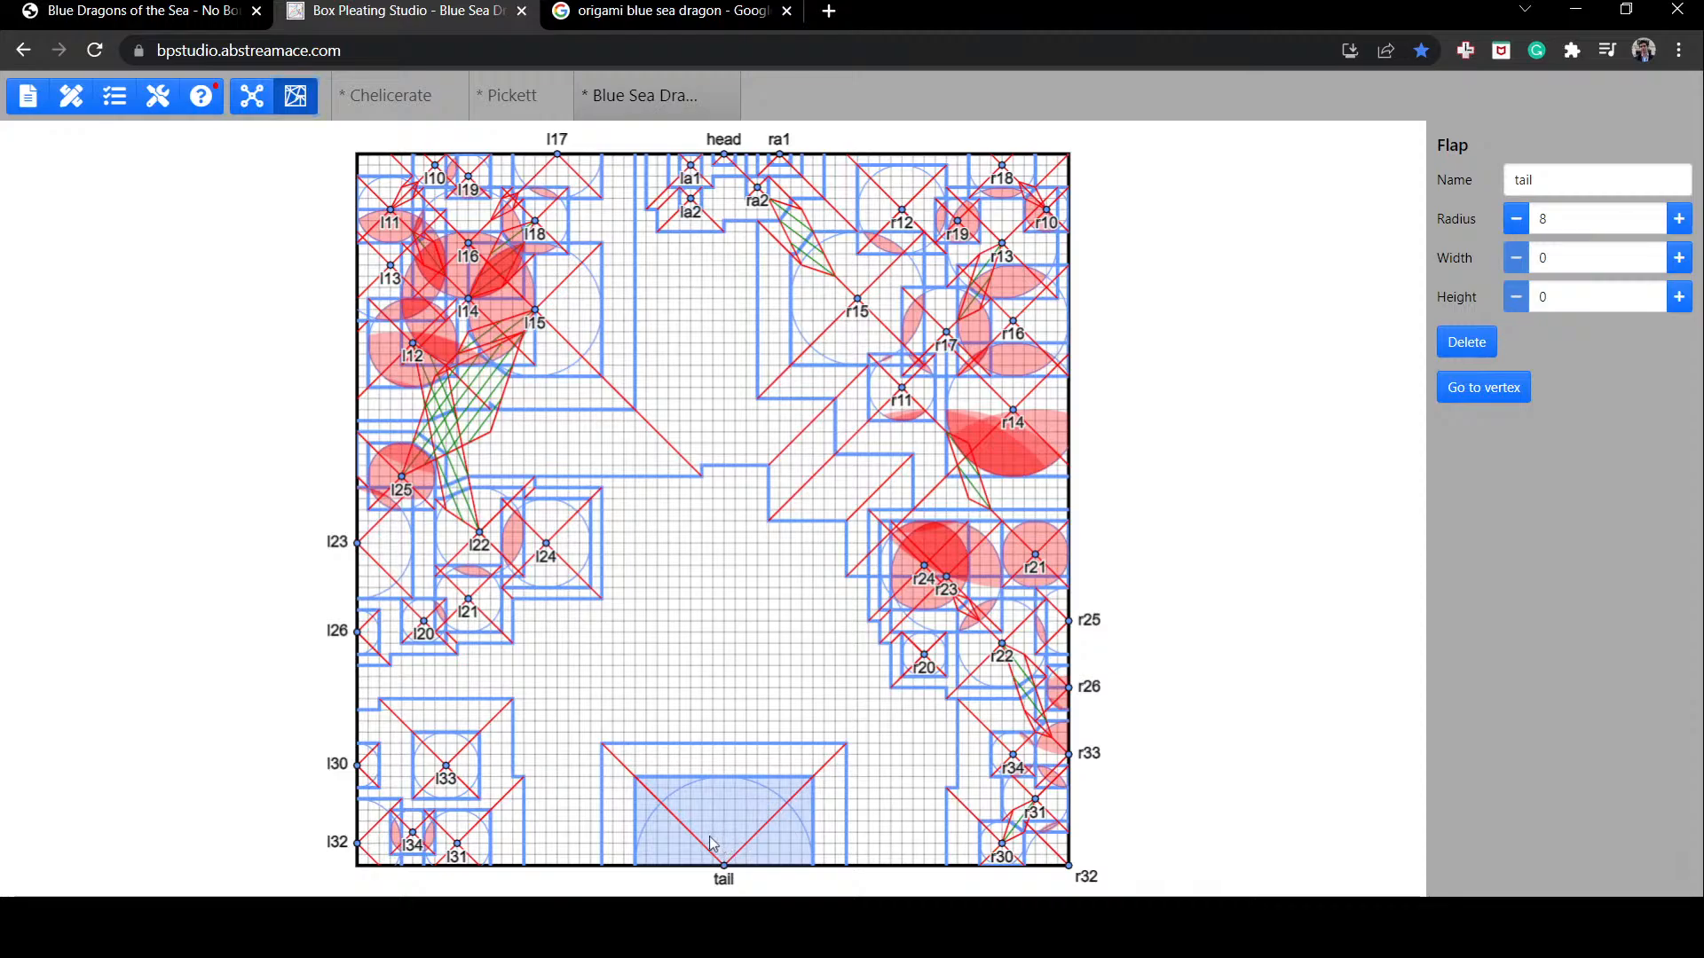
left_click_drag(710, 843, 707, 843)
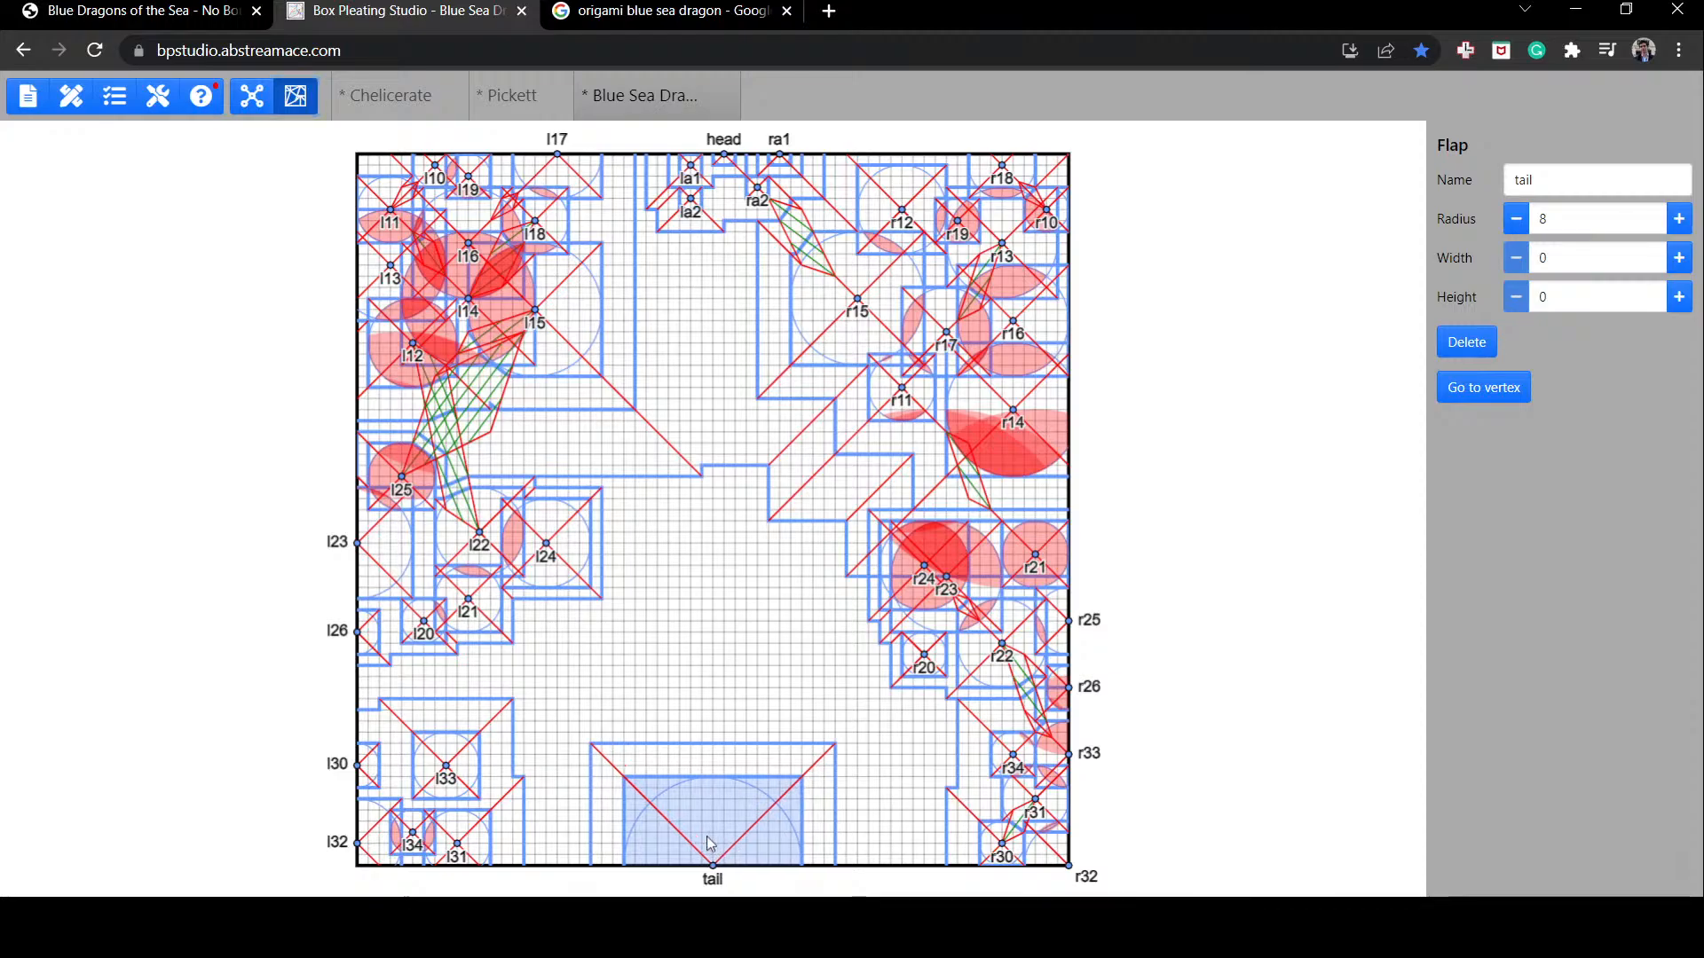
left_click(1243, 741)
left_click_drag(1014, 864, 993, 830)
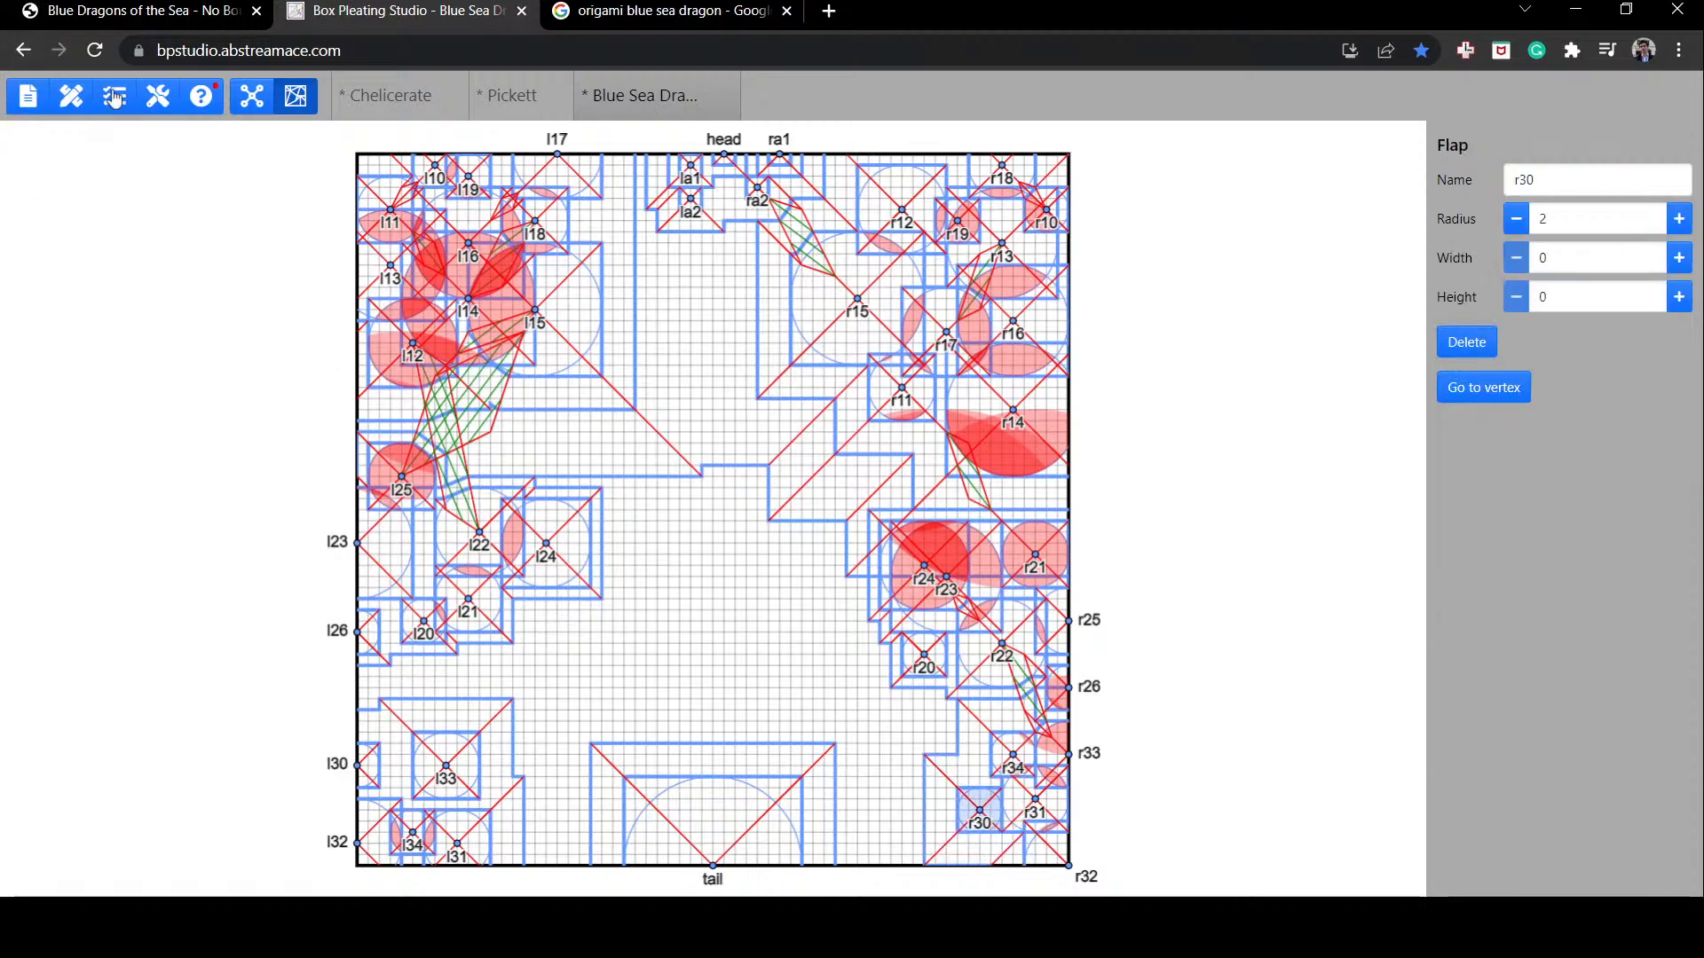
left_click(76, 103)
left_click(126, 104)
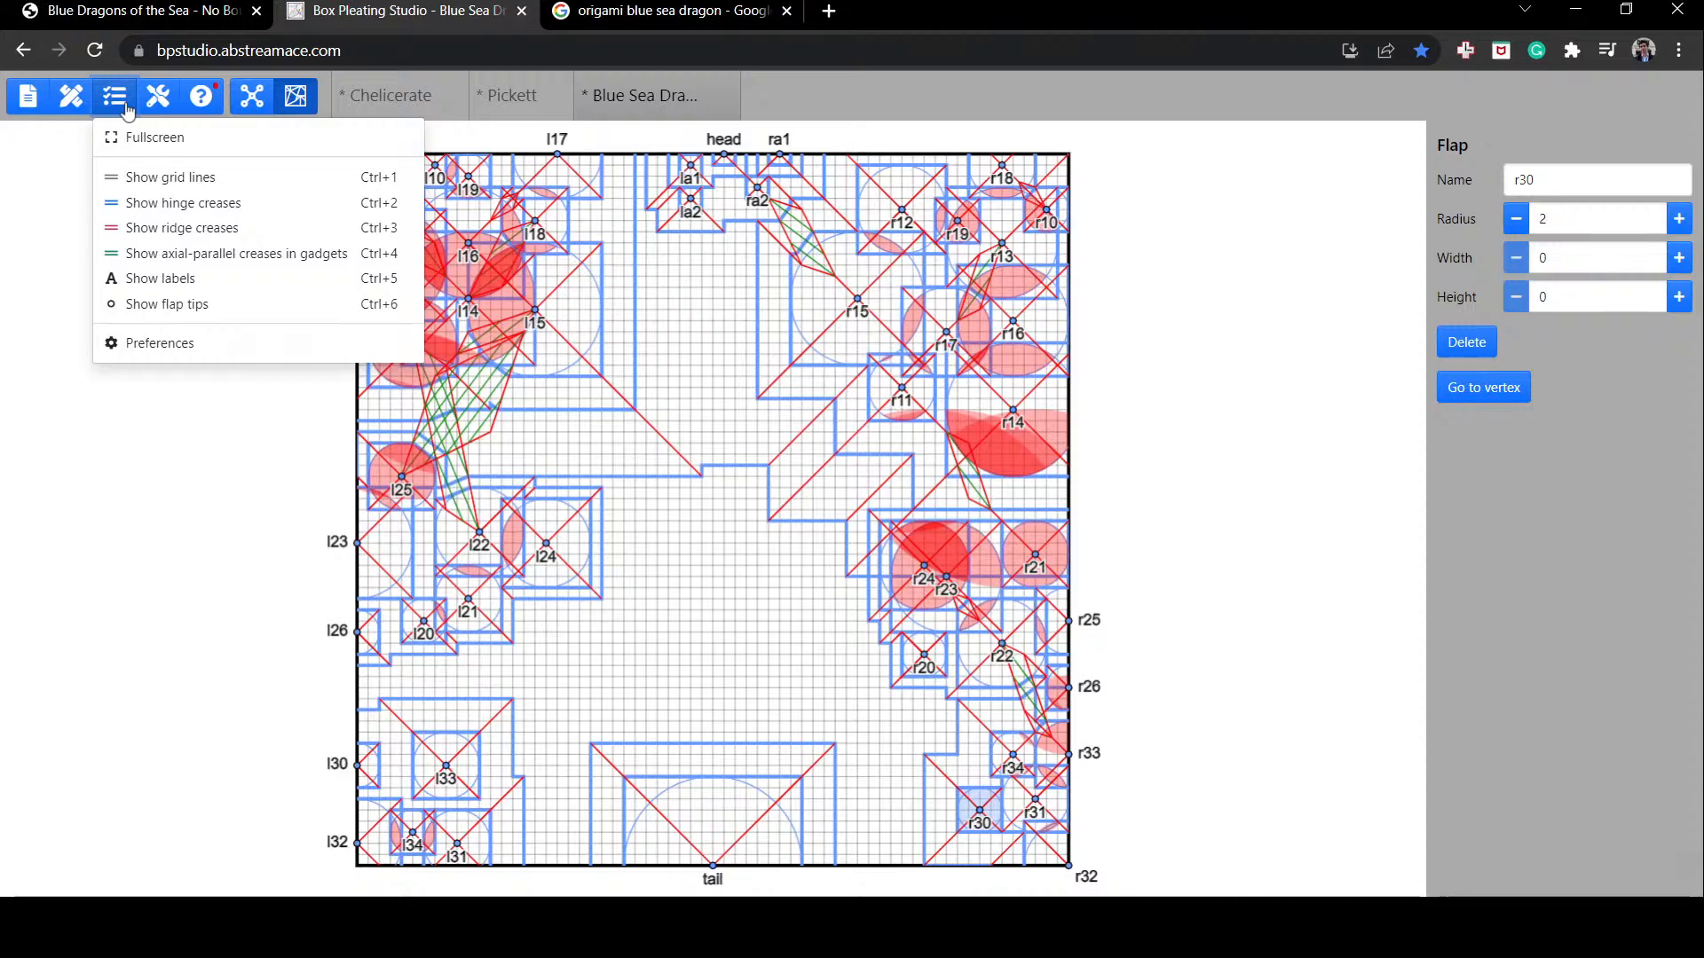
left_click(183, 92)
left_click(31, 98)
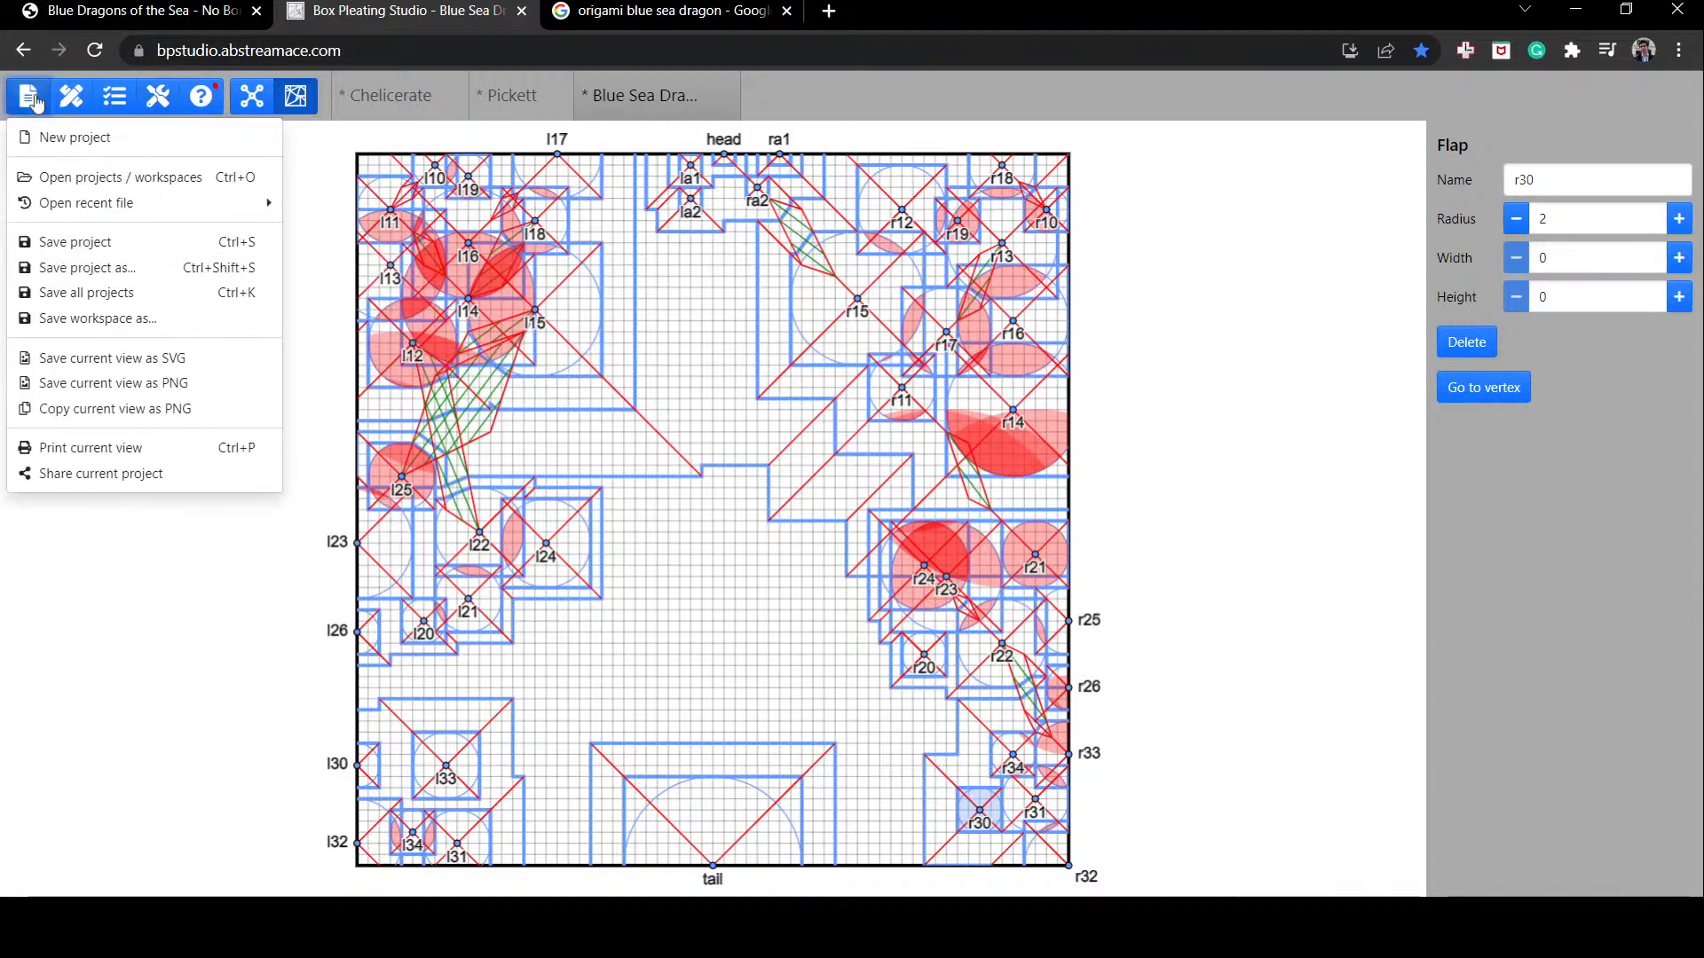
mouse_move(105, 102)
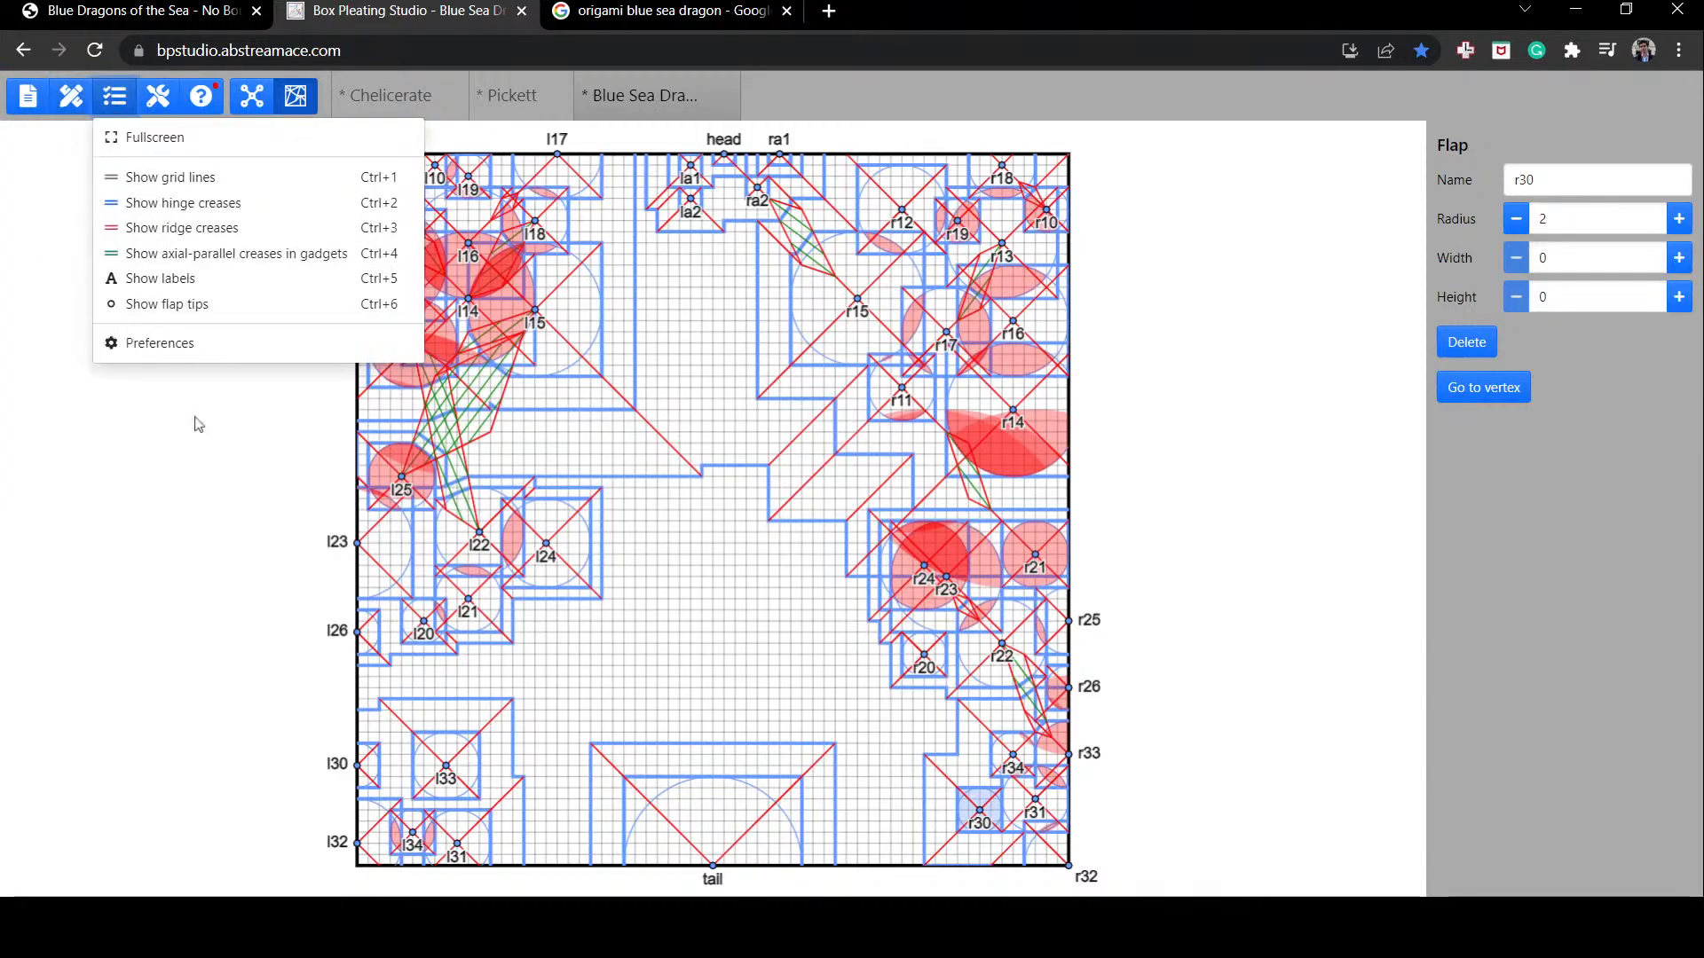
left_click(702, 662)
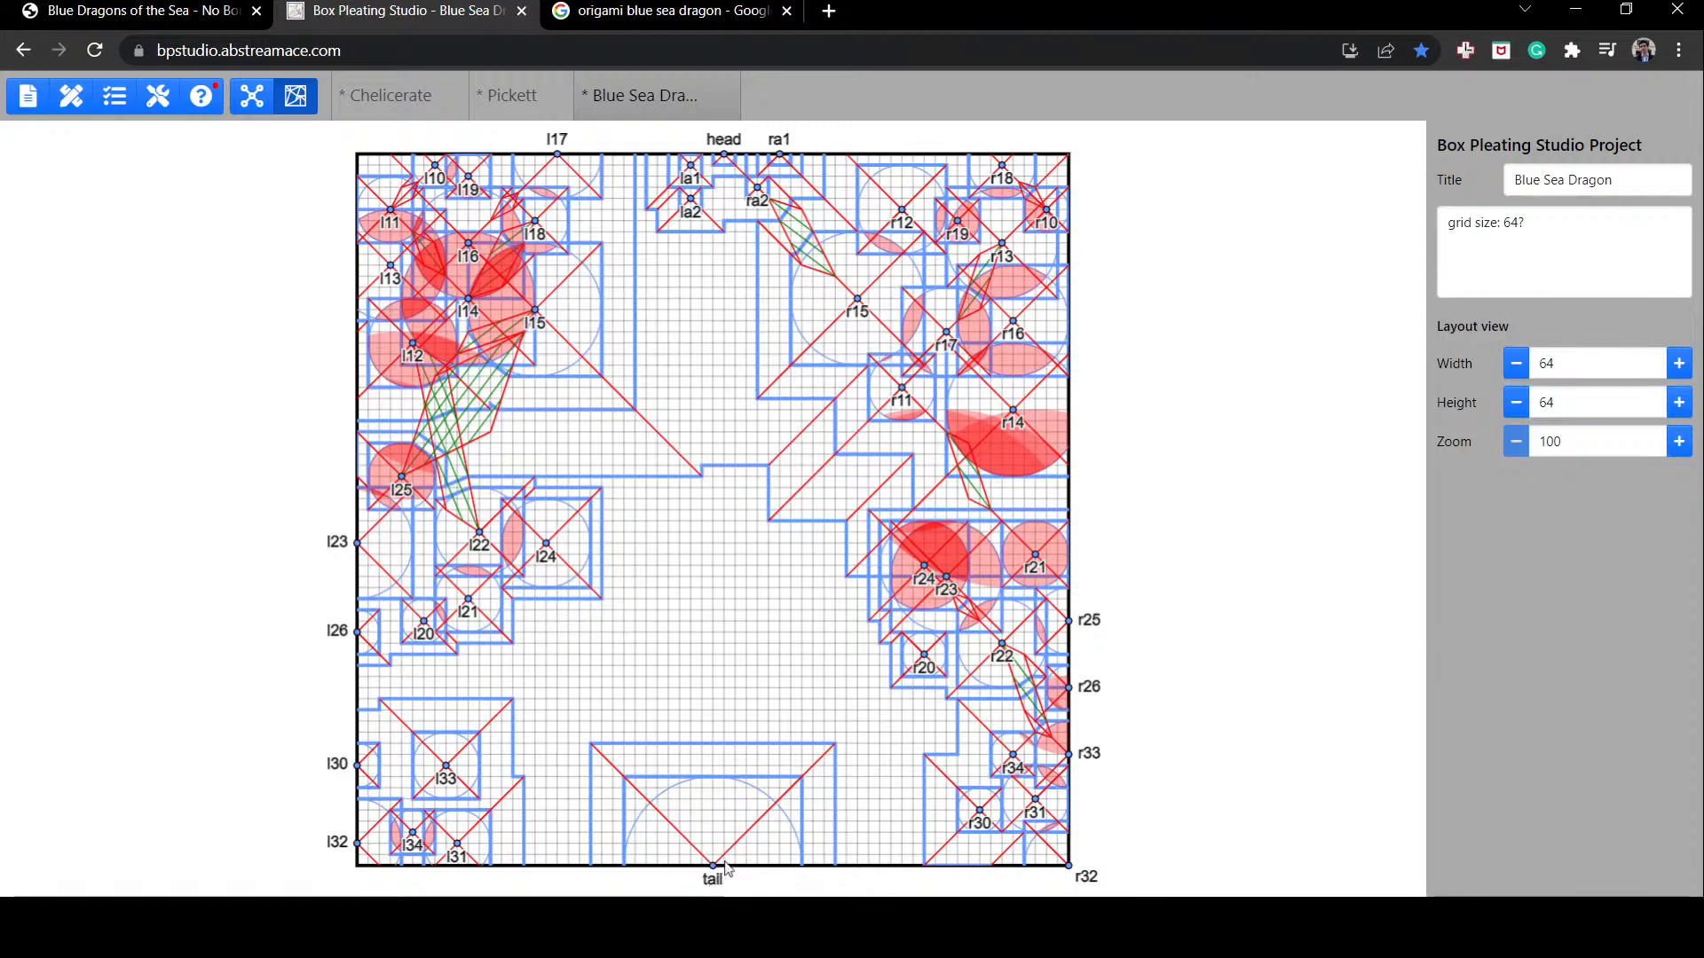
left_click(253, 102)
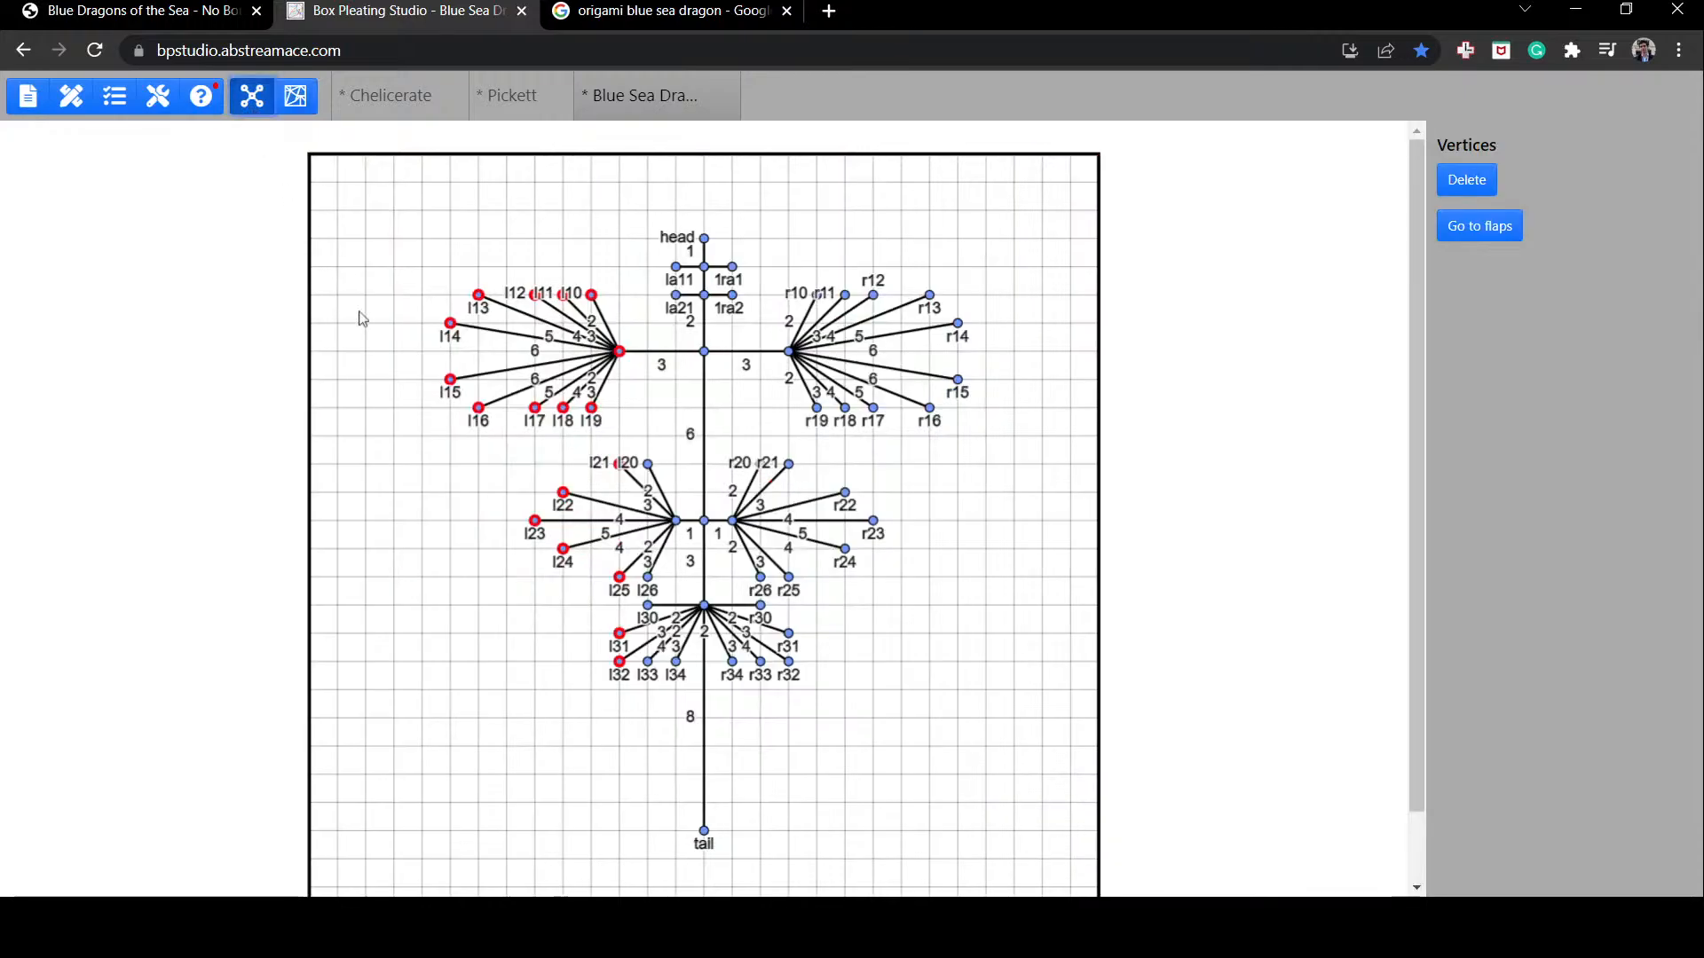
left_click(295, 95)
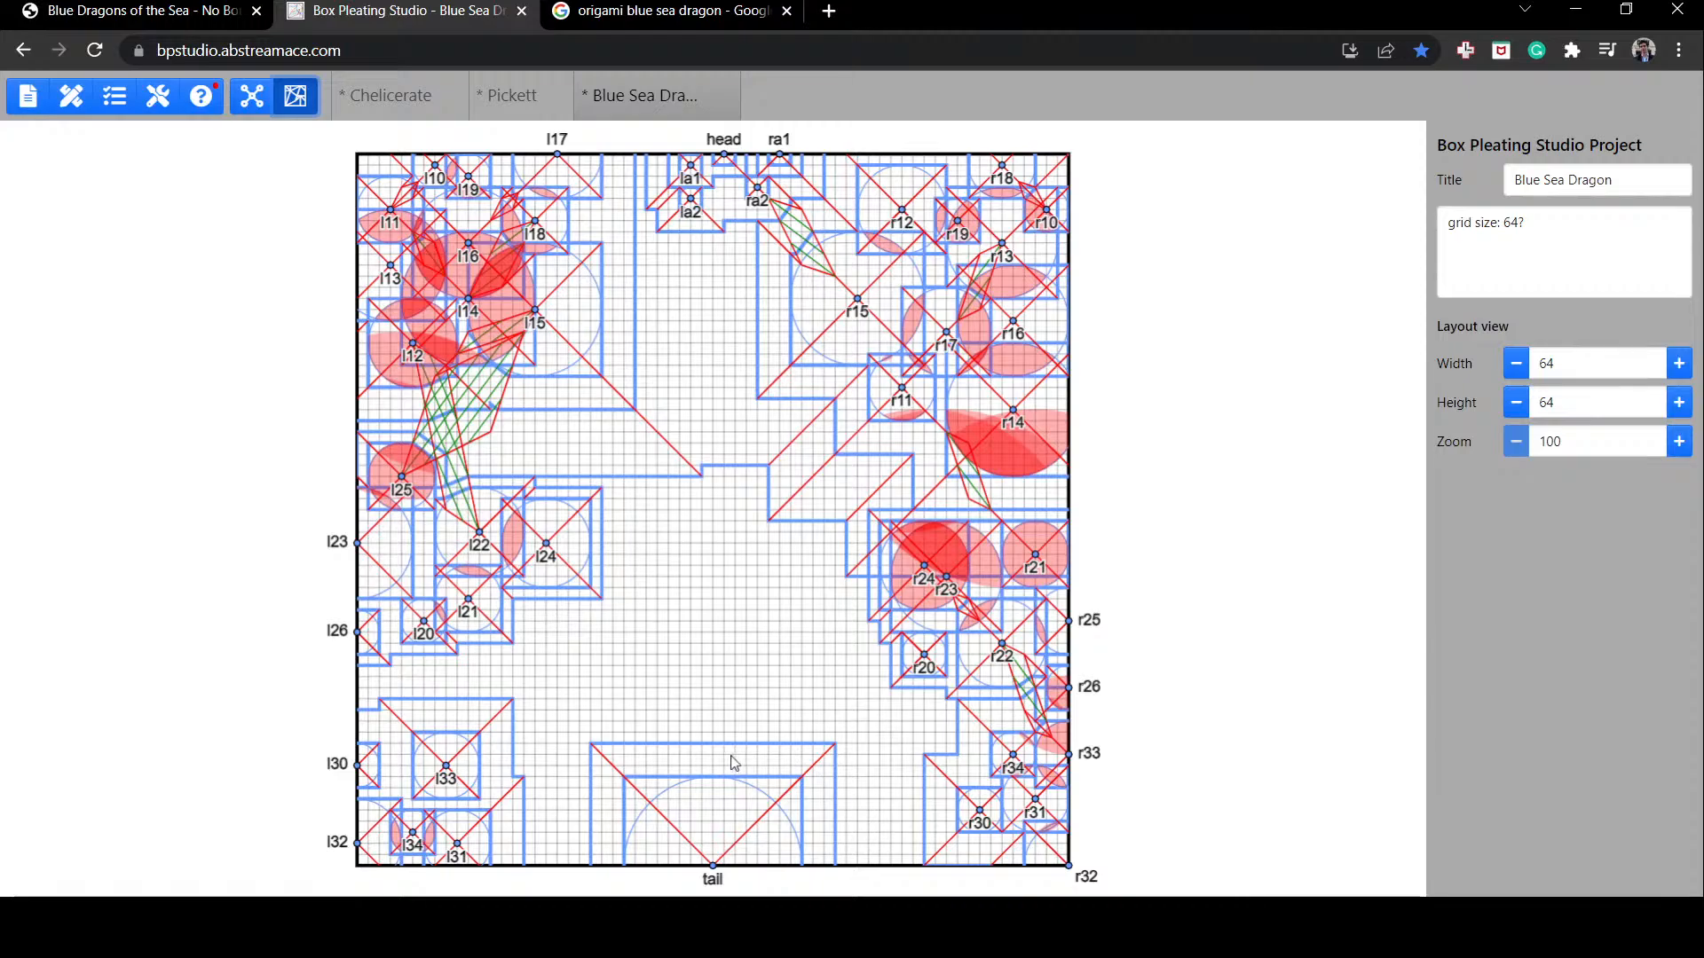
Step: Try the tail flap one grid unit to the right of the sheet's center line
left_click_drag(704, 835, 713, 839)
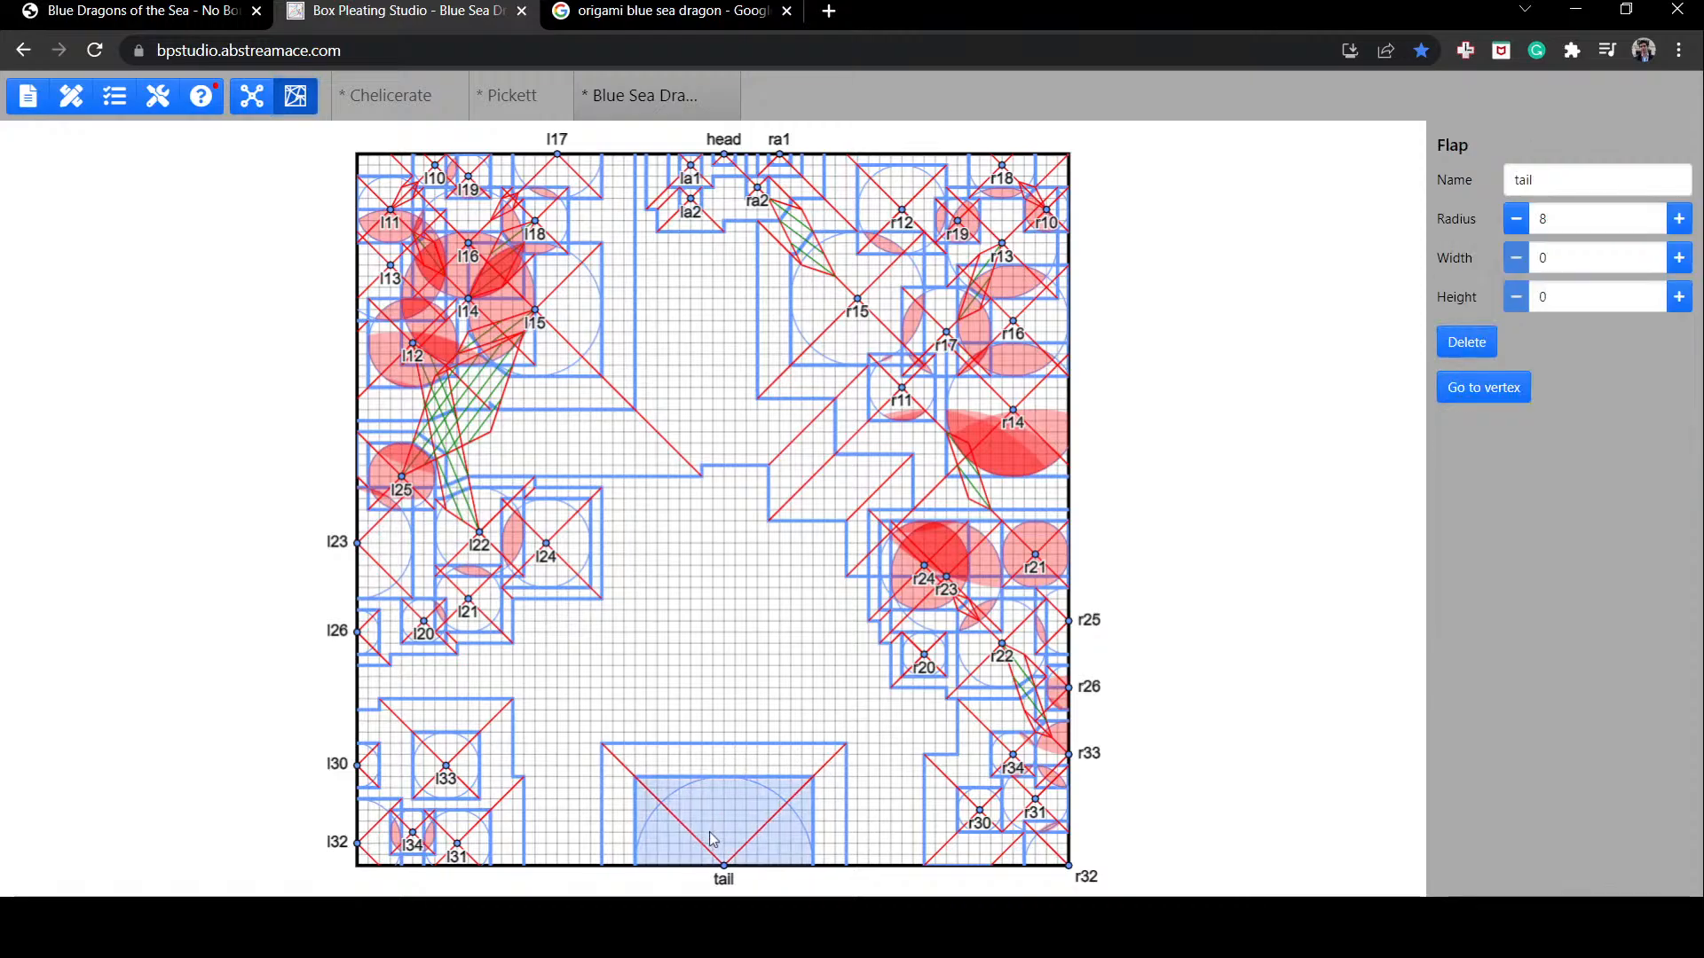
left_click_drag(710, 837, 699, 837)
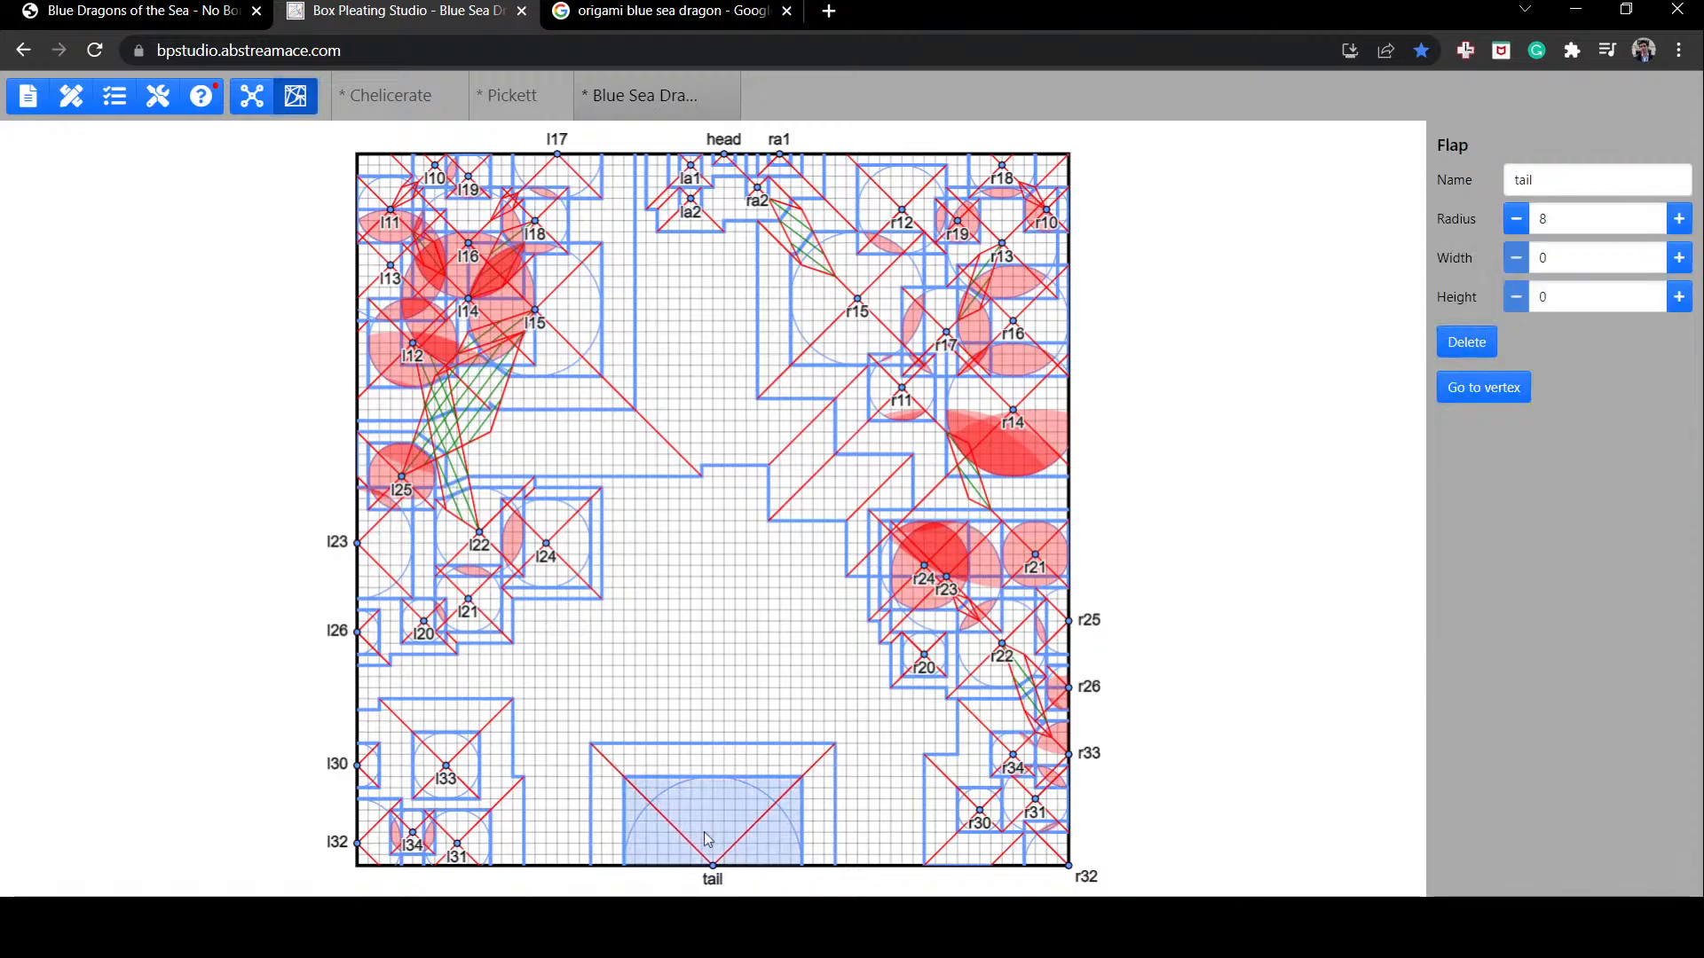
left_click(1230, 890)
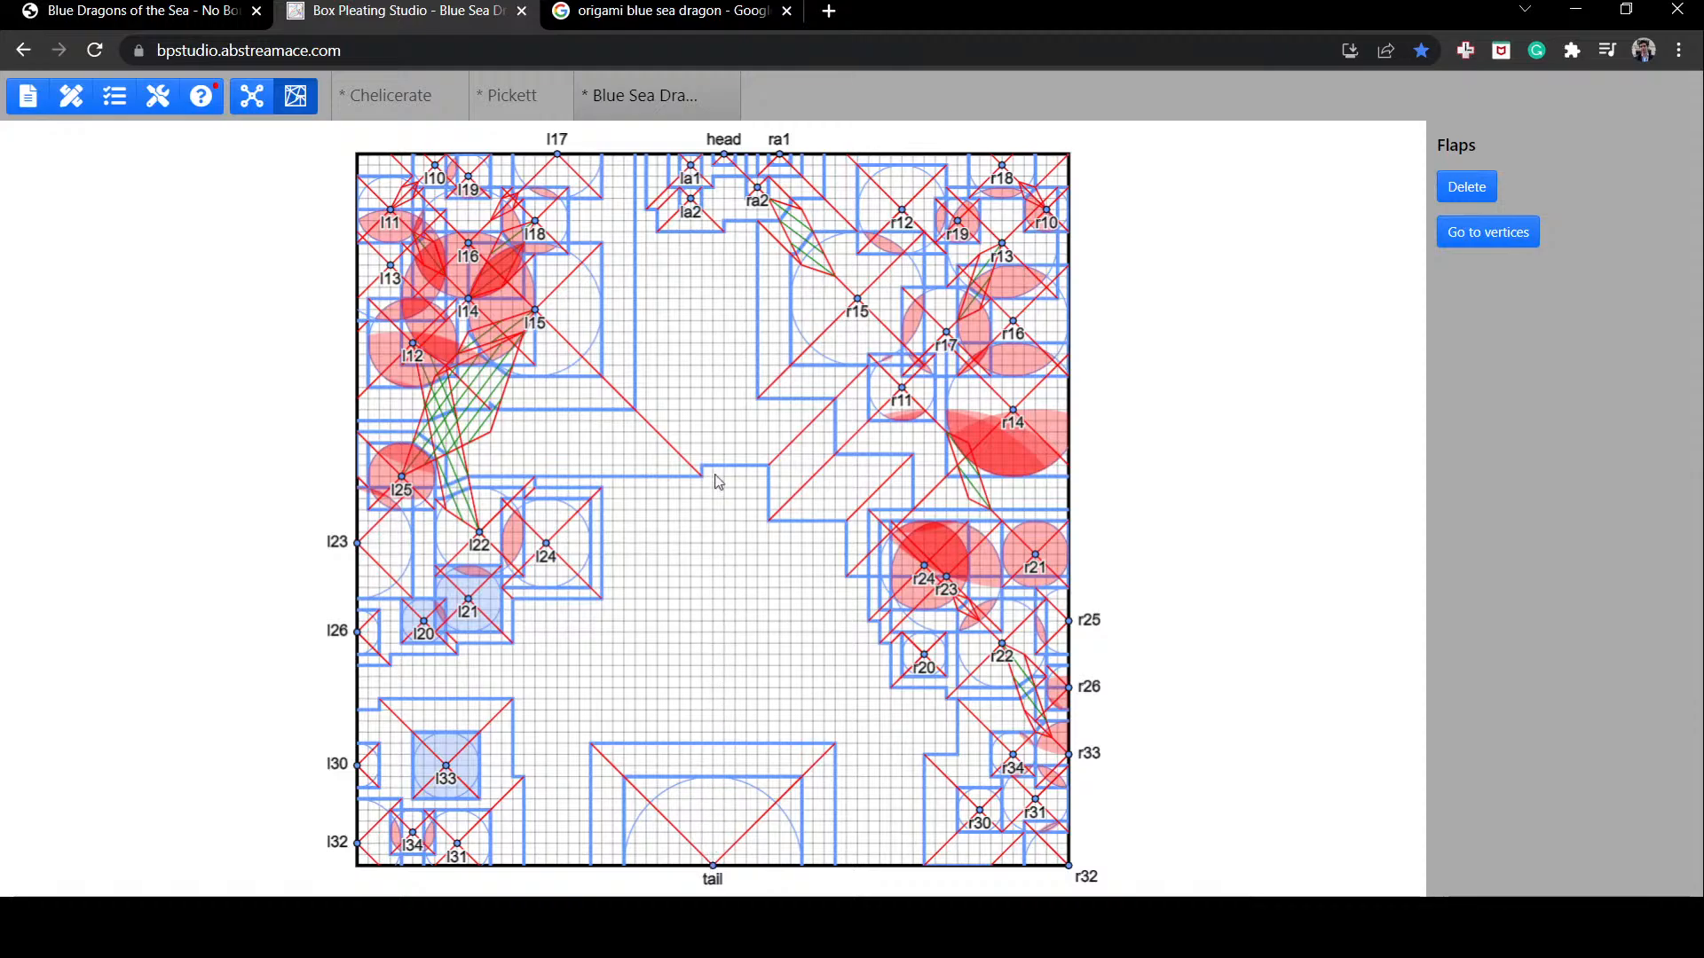
Step: Center the head flap on the top edge, and place la1 on the edge to its left with la2 diagonally below
left_click(719, 158)
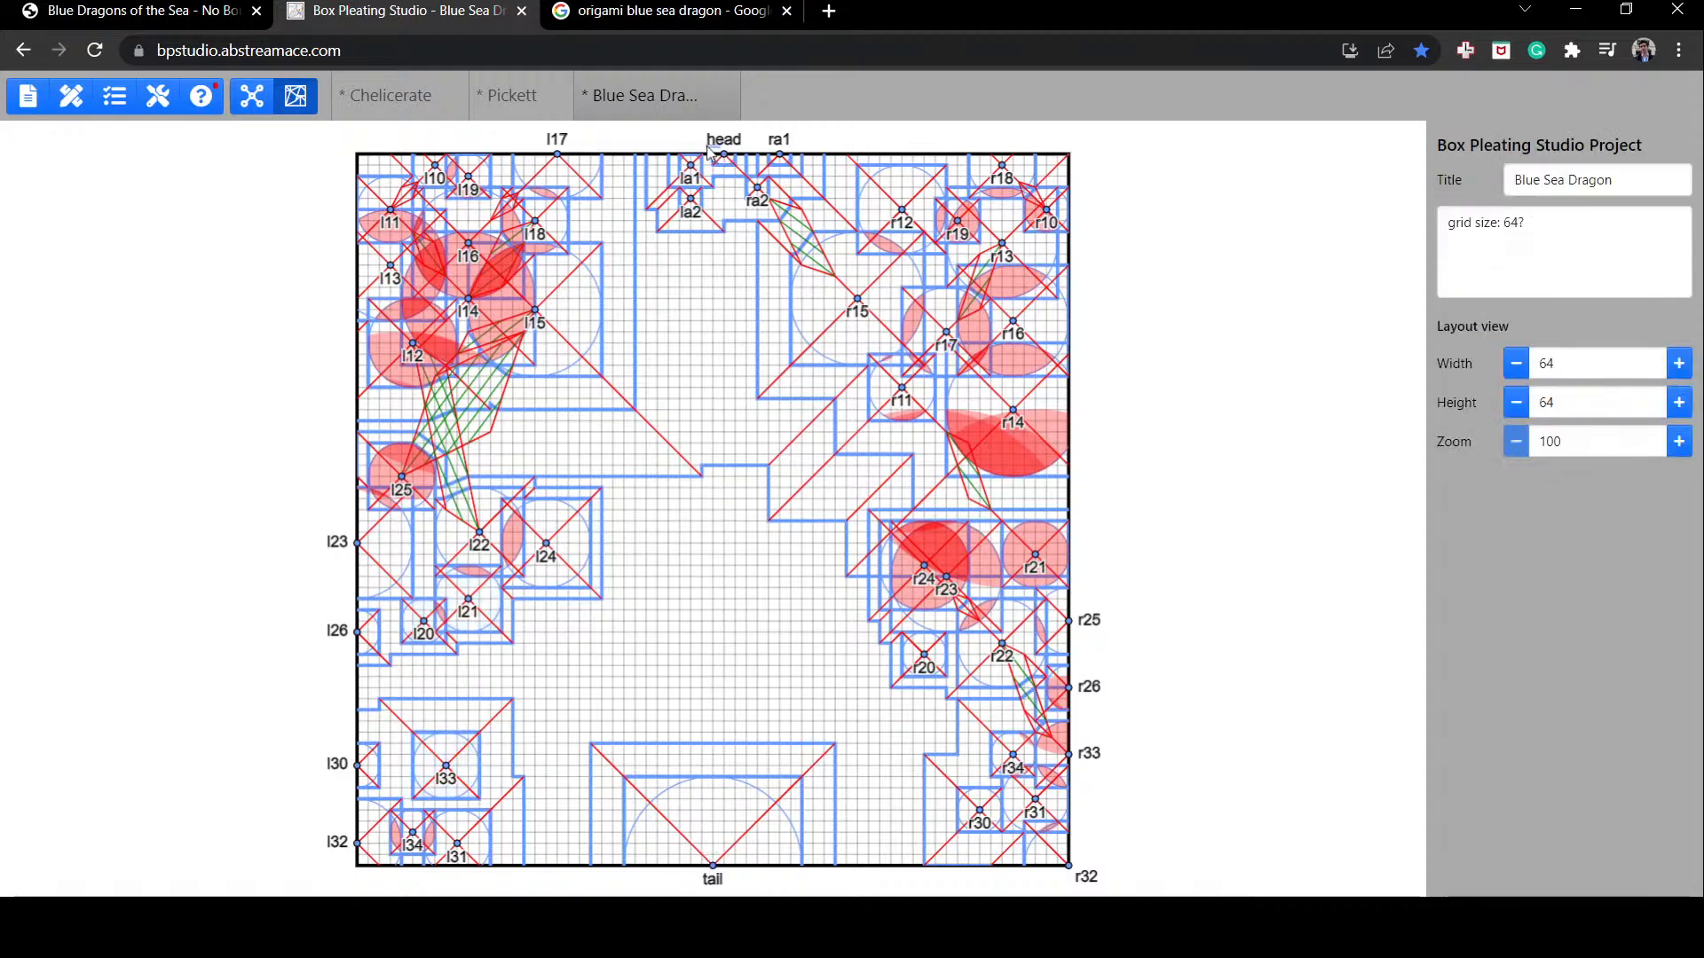
left_click(715, 160)
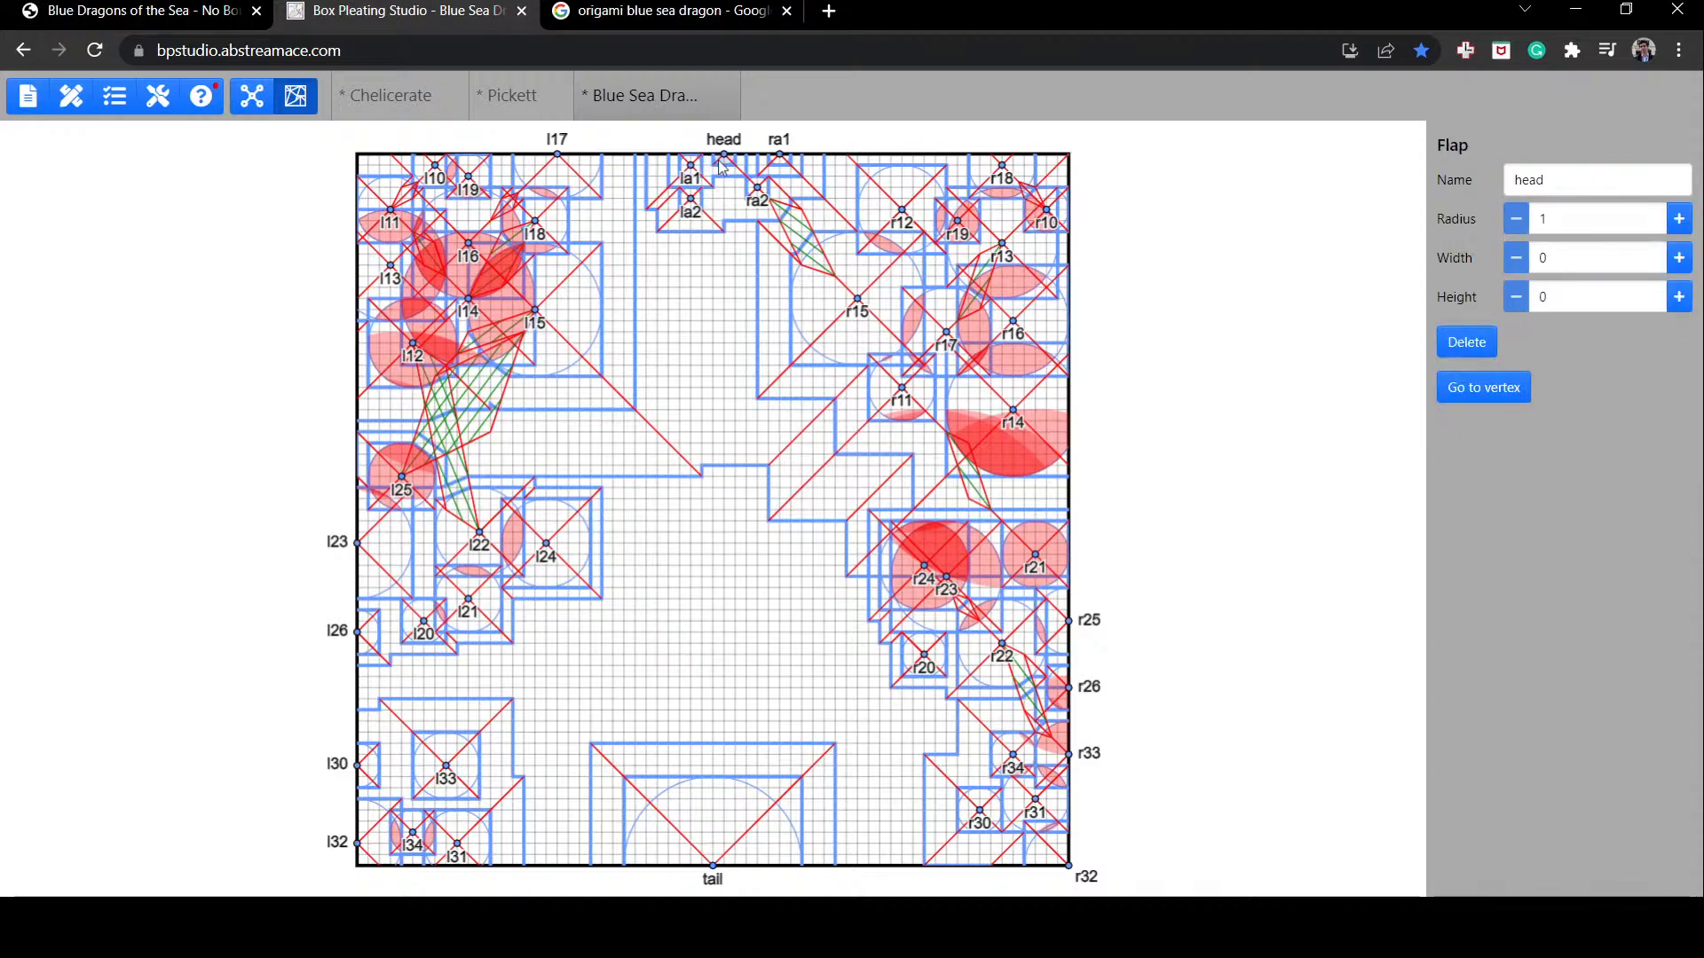
left_click_drag(724, 156, 645, 206)
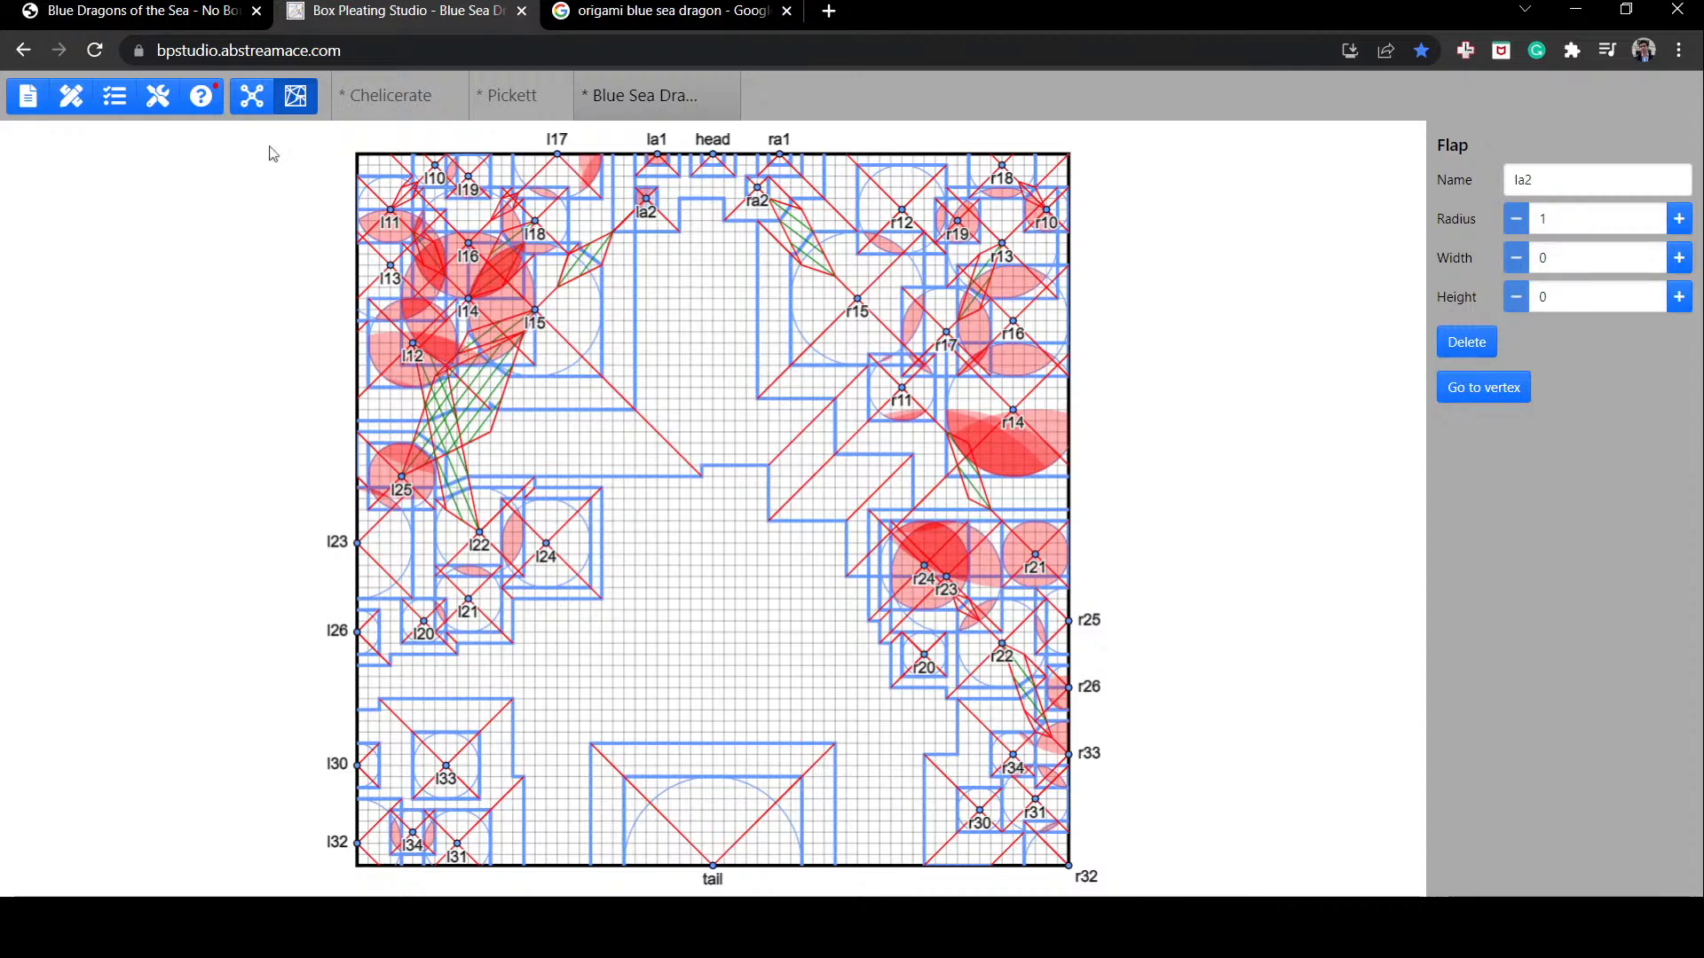
Step: Examine the lengths of the body and upper limb edges in the tree structure
left_click(249, 98)
left_click(603, 218)
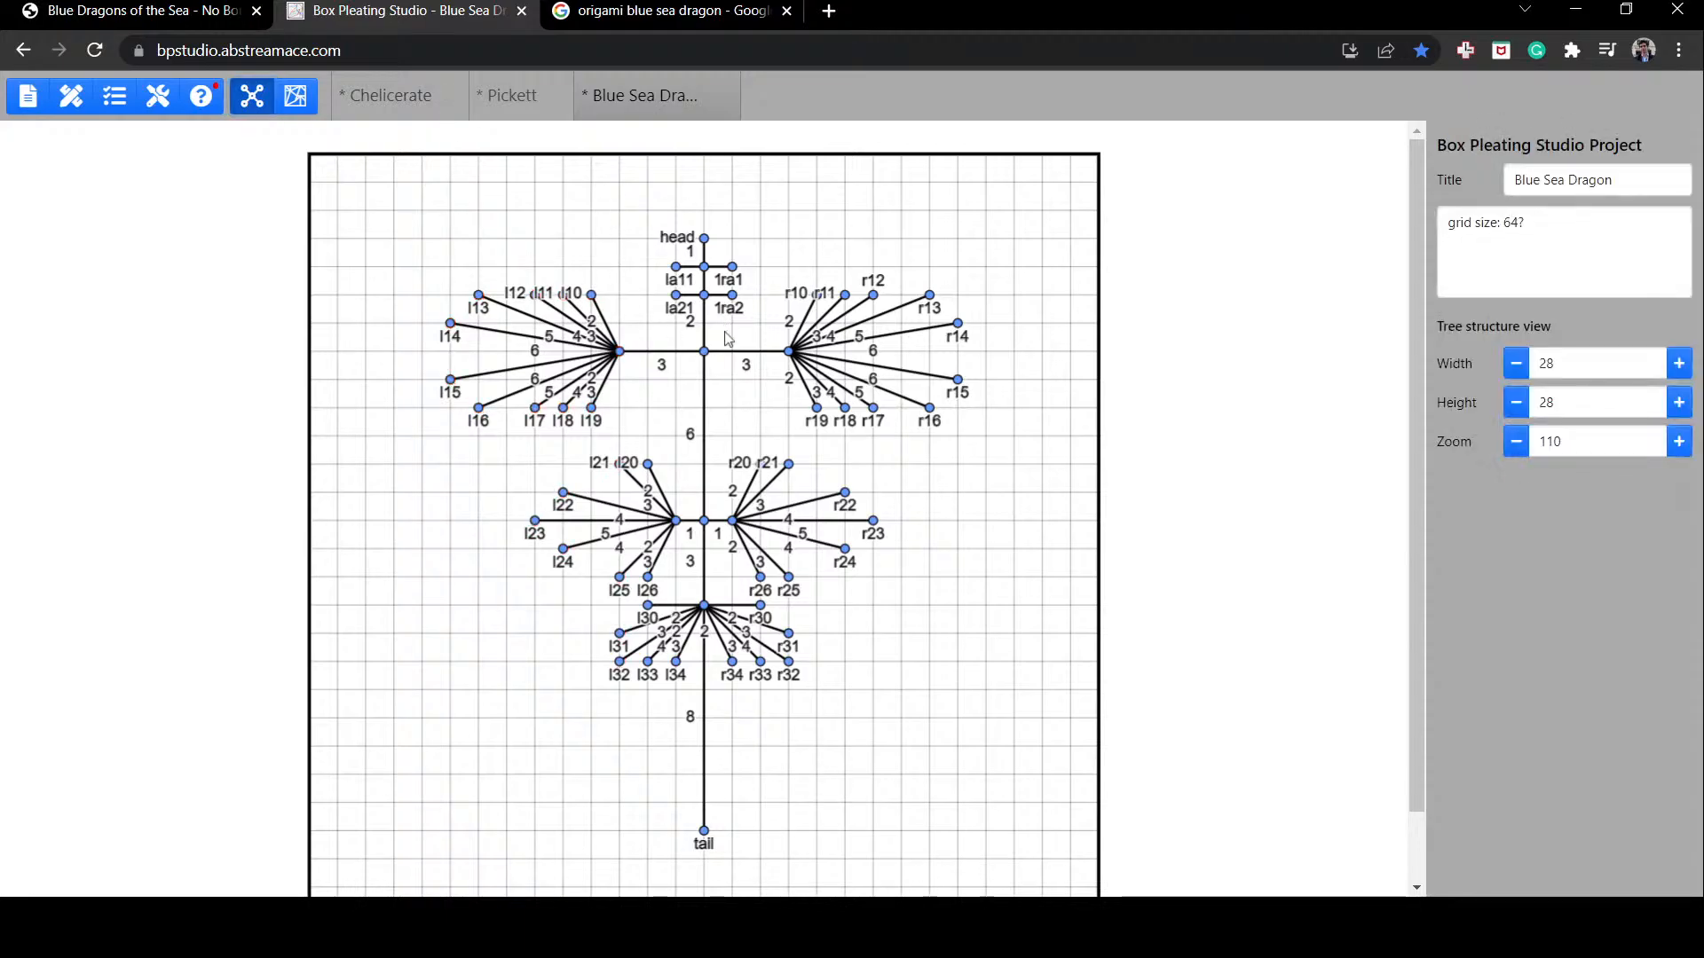
left_click(747, 359)
left_click(706, 326)
left_click(659, 355)
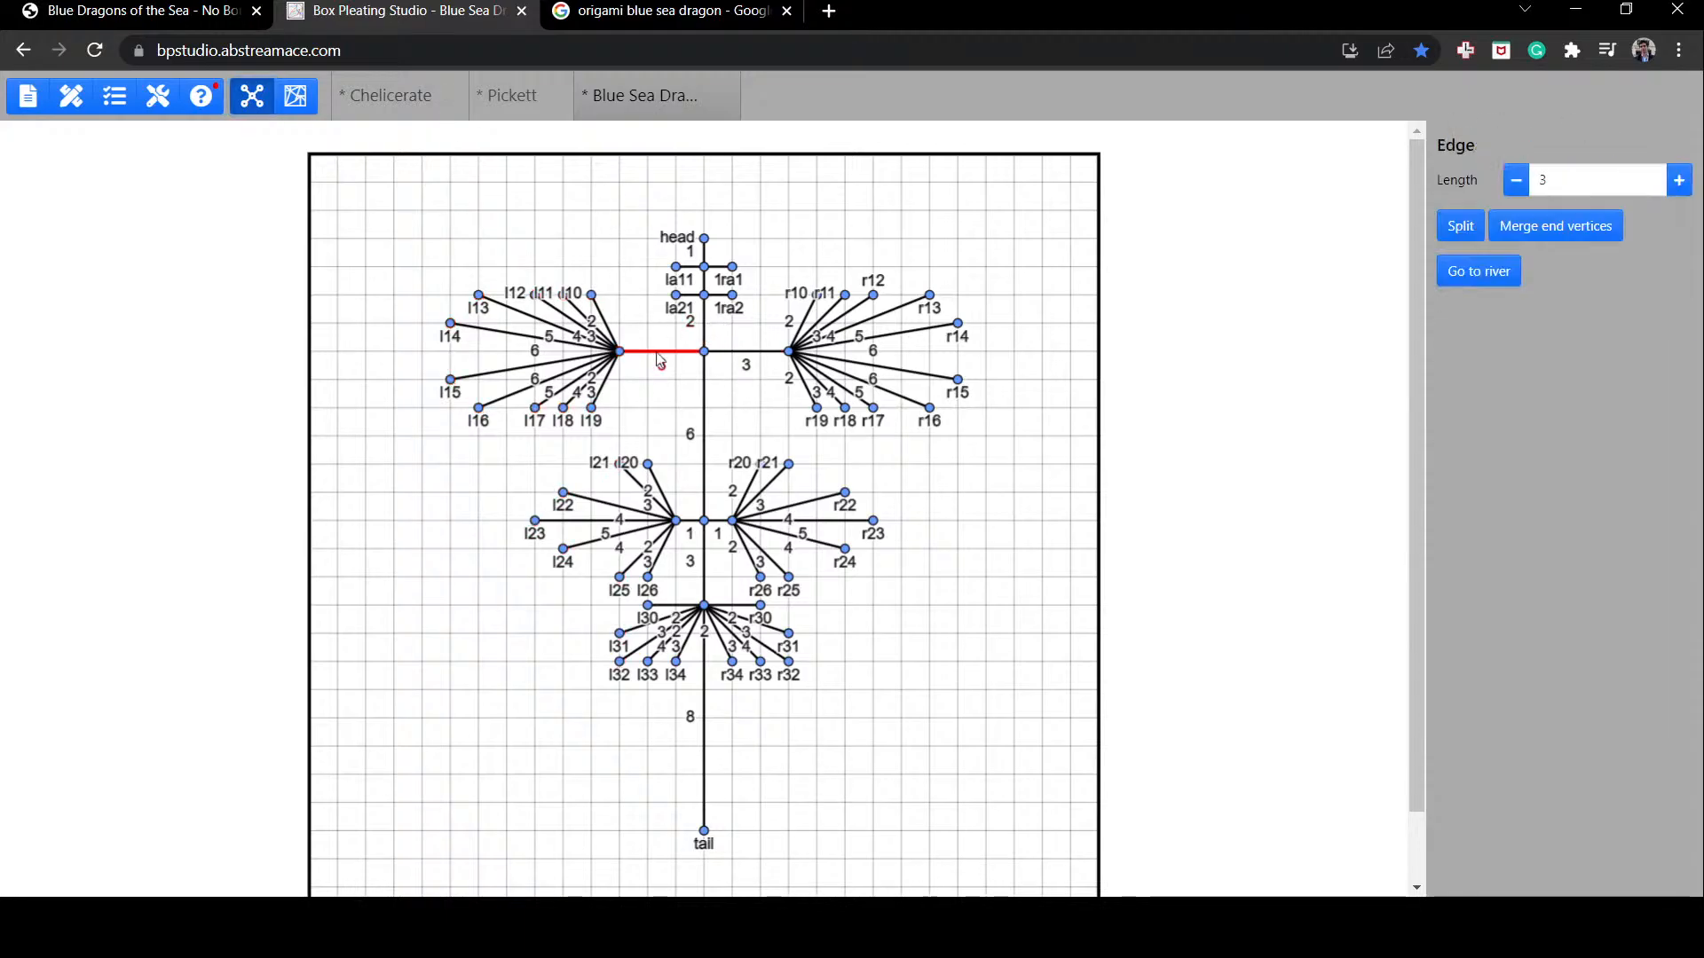
left_click(707, 413)
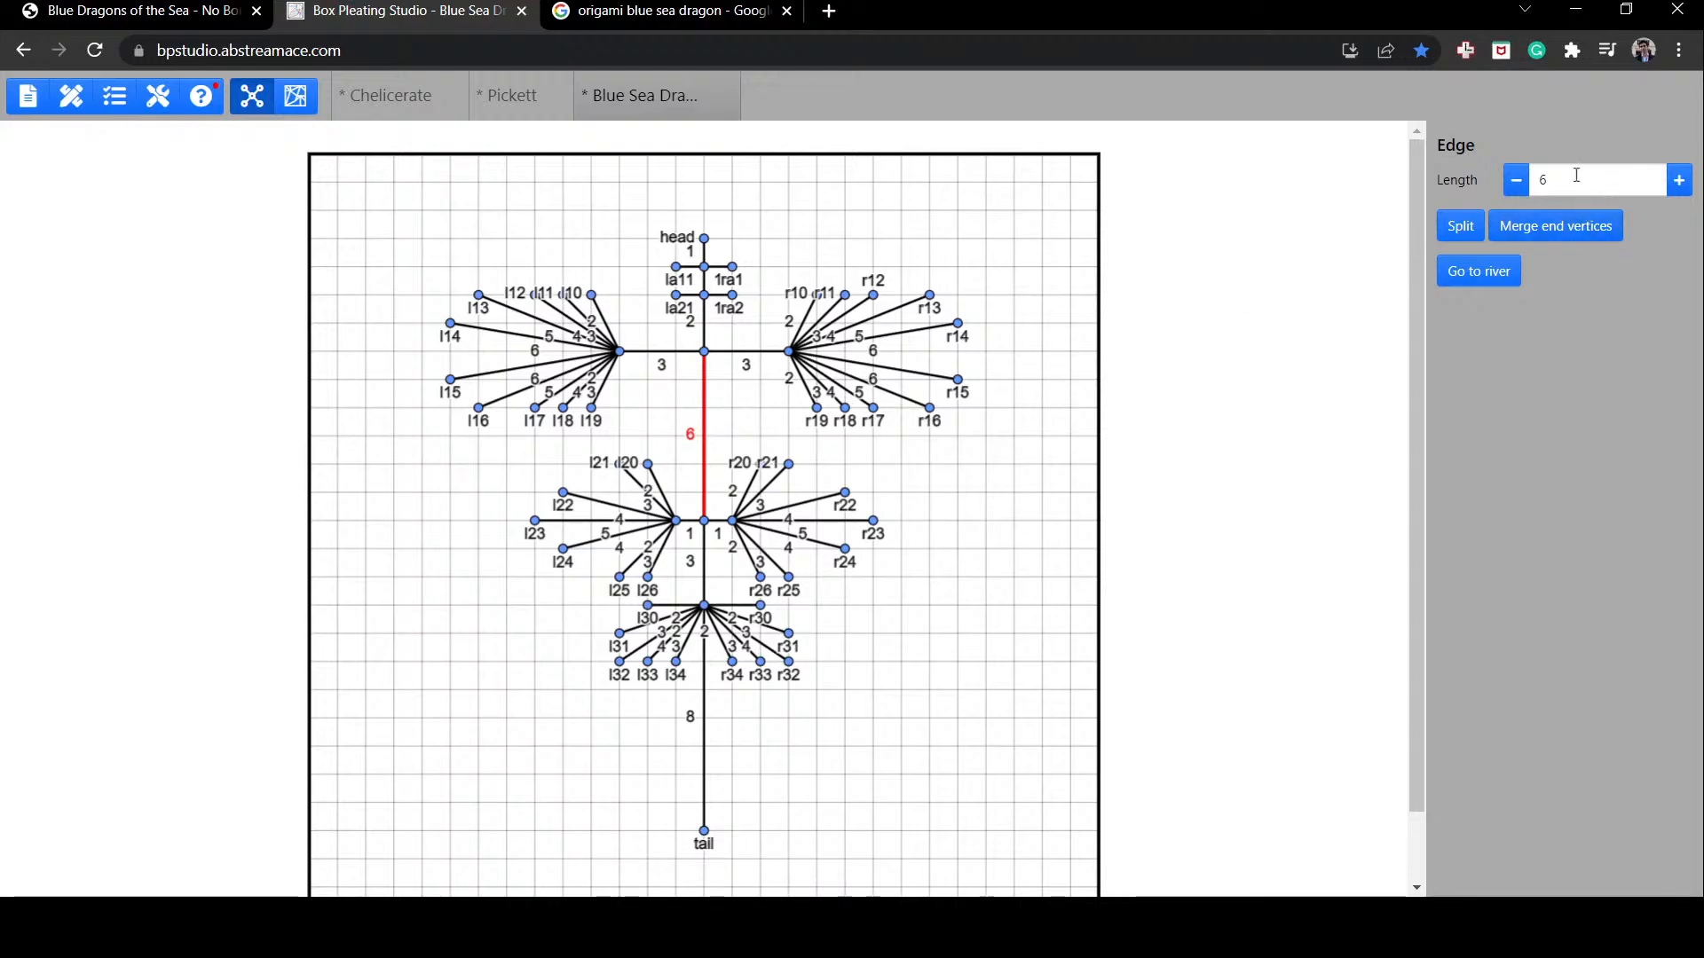
Step: Try a length of 30 for the edge joining the body to the right upper limb
left_click(769, 356)
double_click(1572, 175)
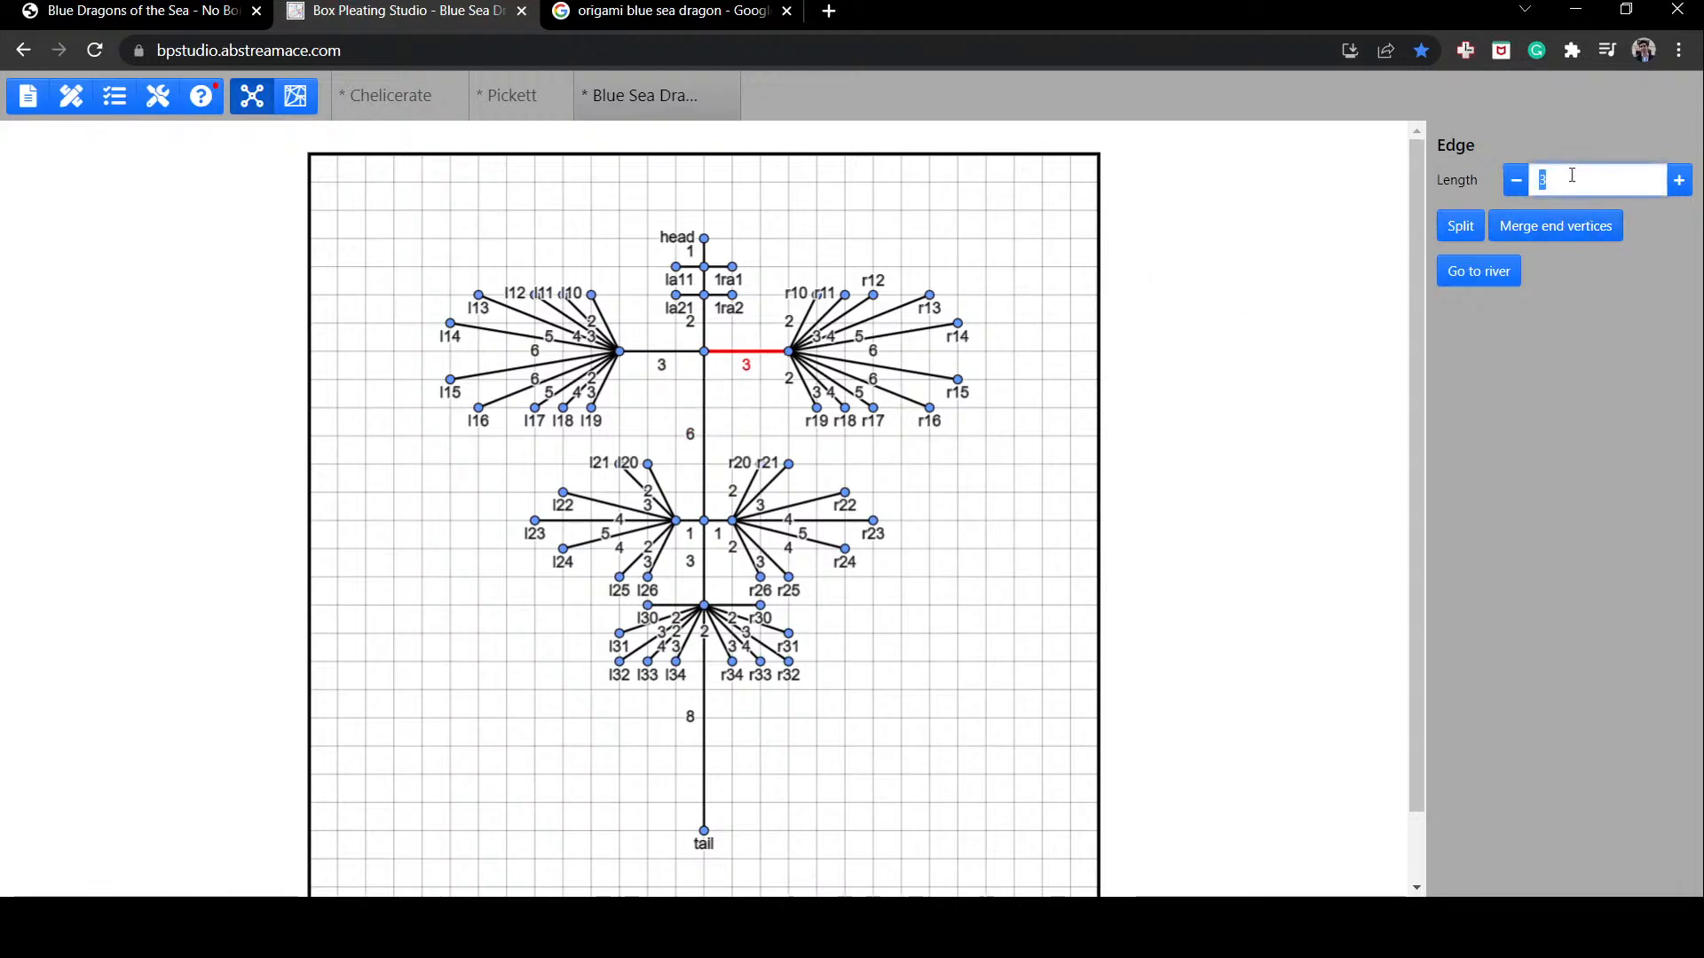
type("30")
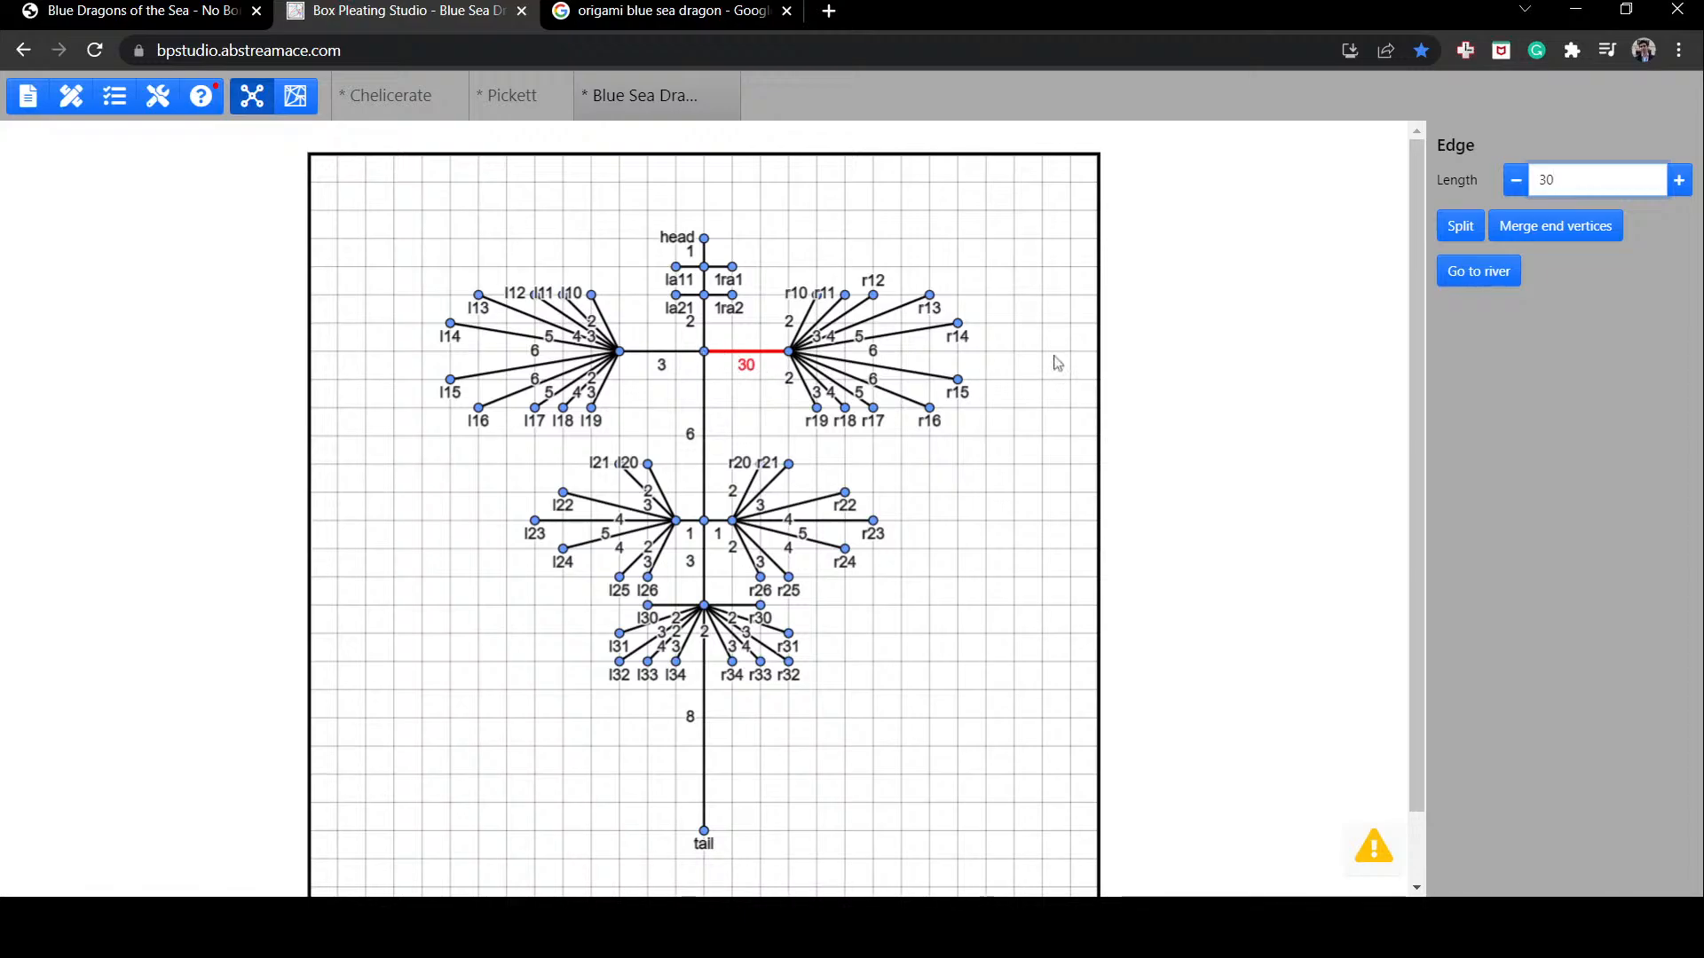
key("BackSpace")
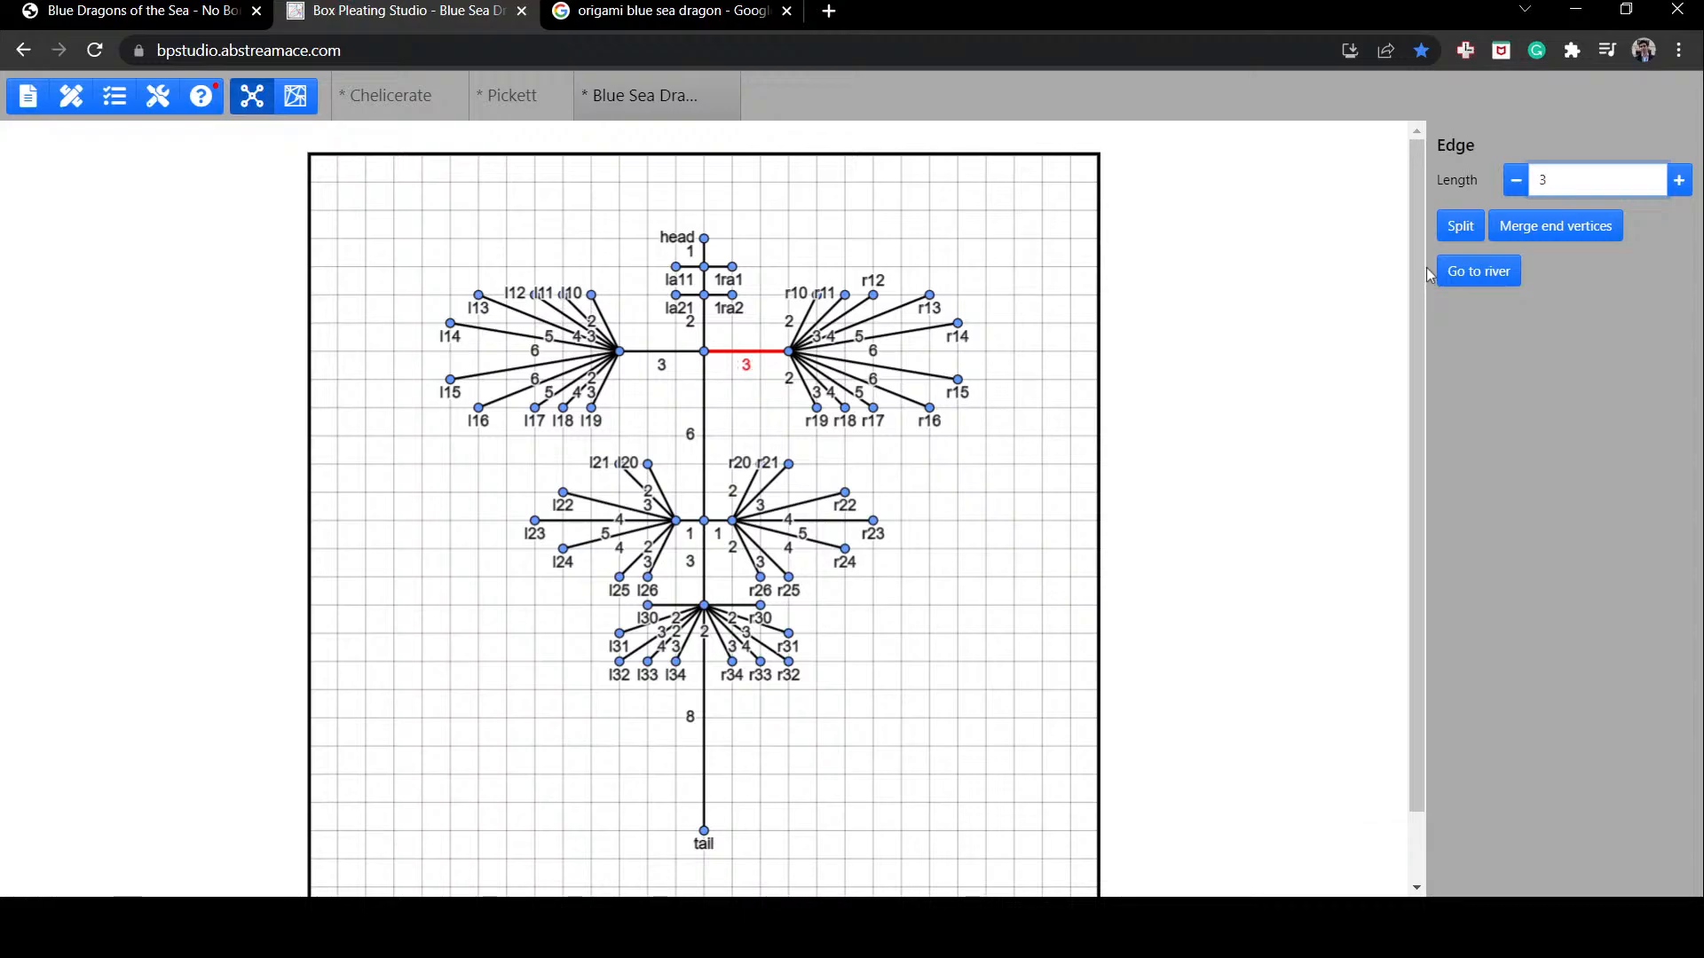
left_click(994, 385)
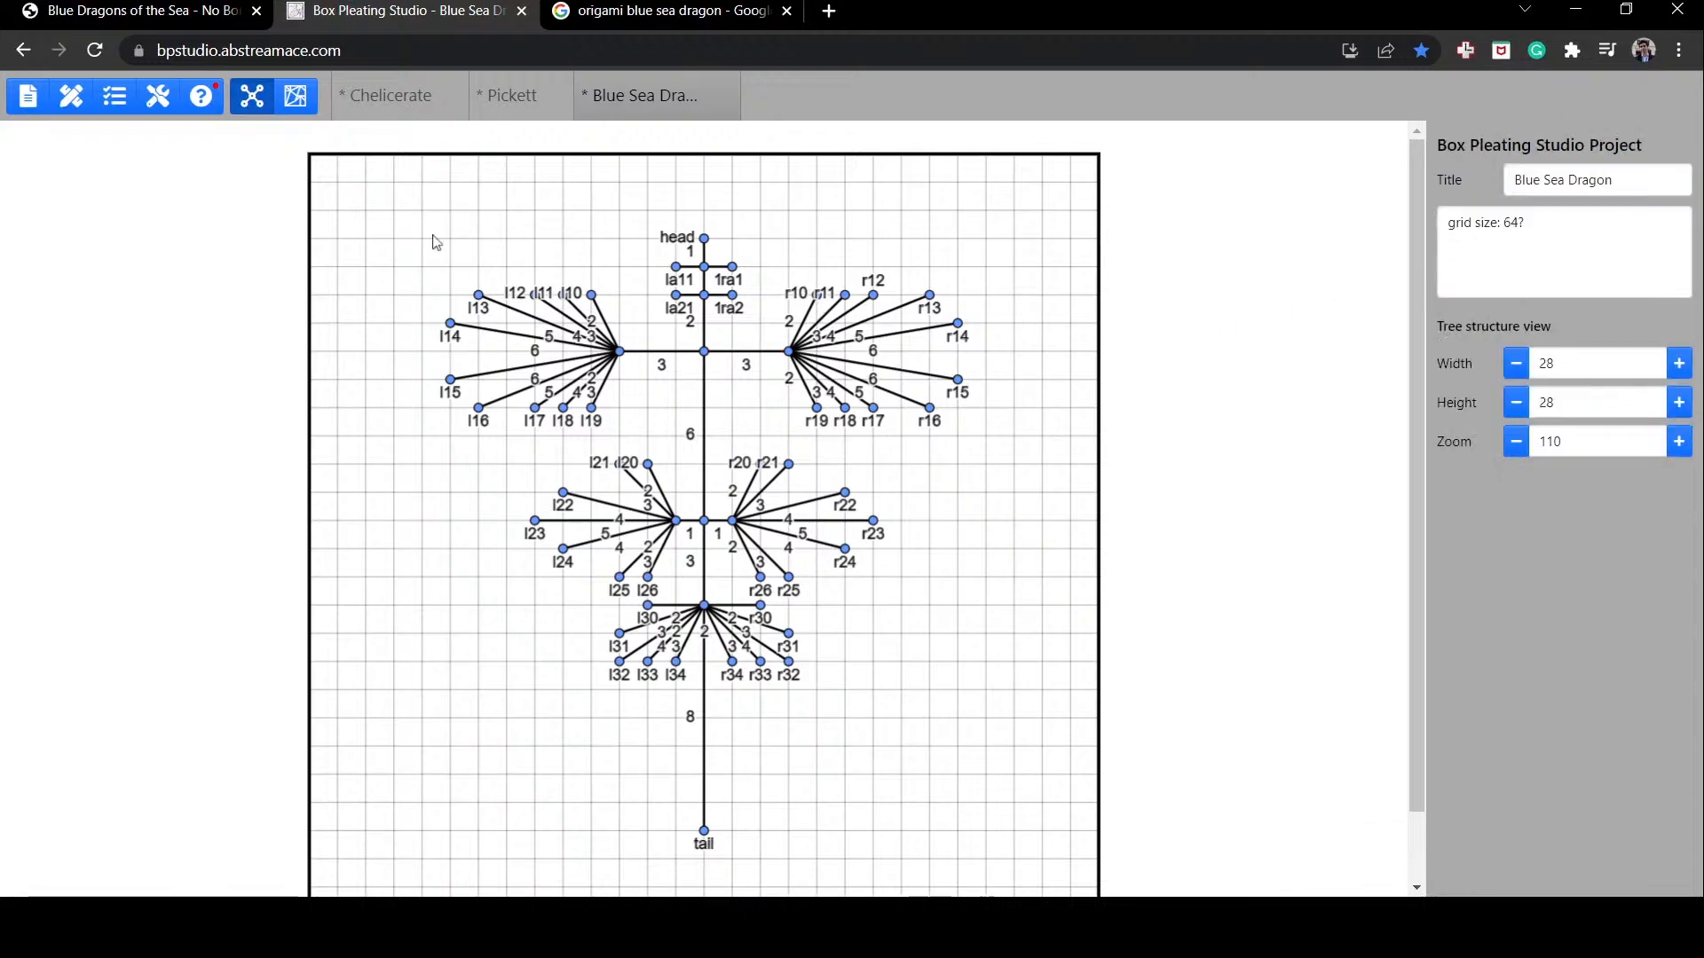
Step: Highlight the whole tree structure and compare it with the blue dragon photo on the reference web page
left_click_drag(435, 241, 1016, 860)
left_click(594, 457)
left_click_drag(403, 216, 1035, 855)
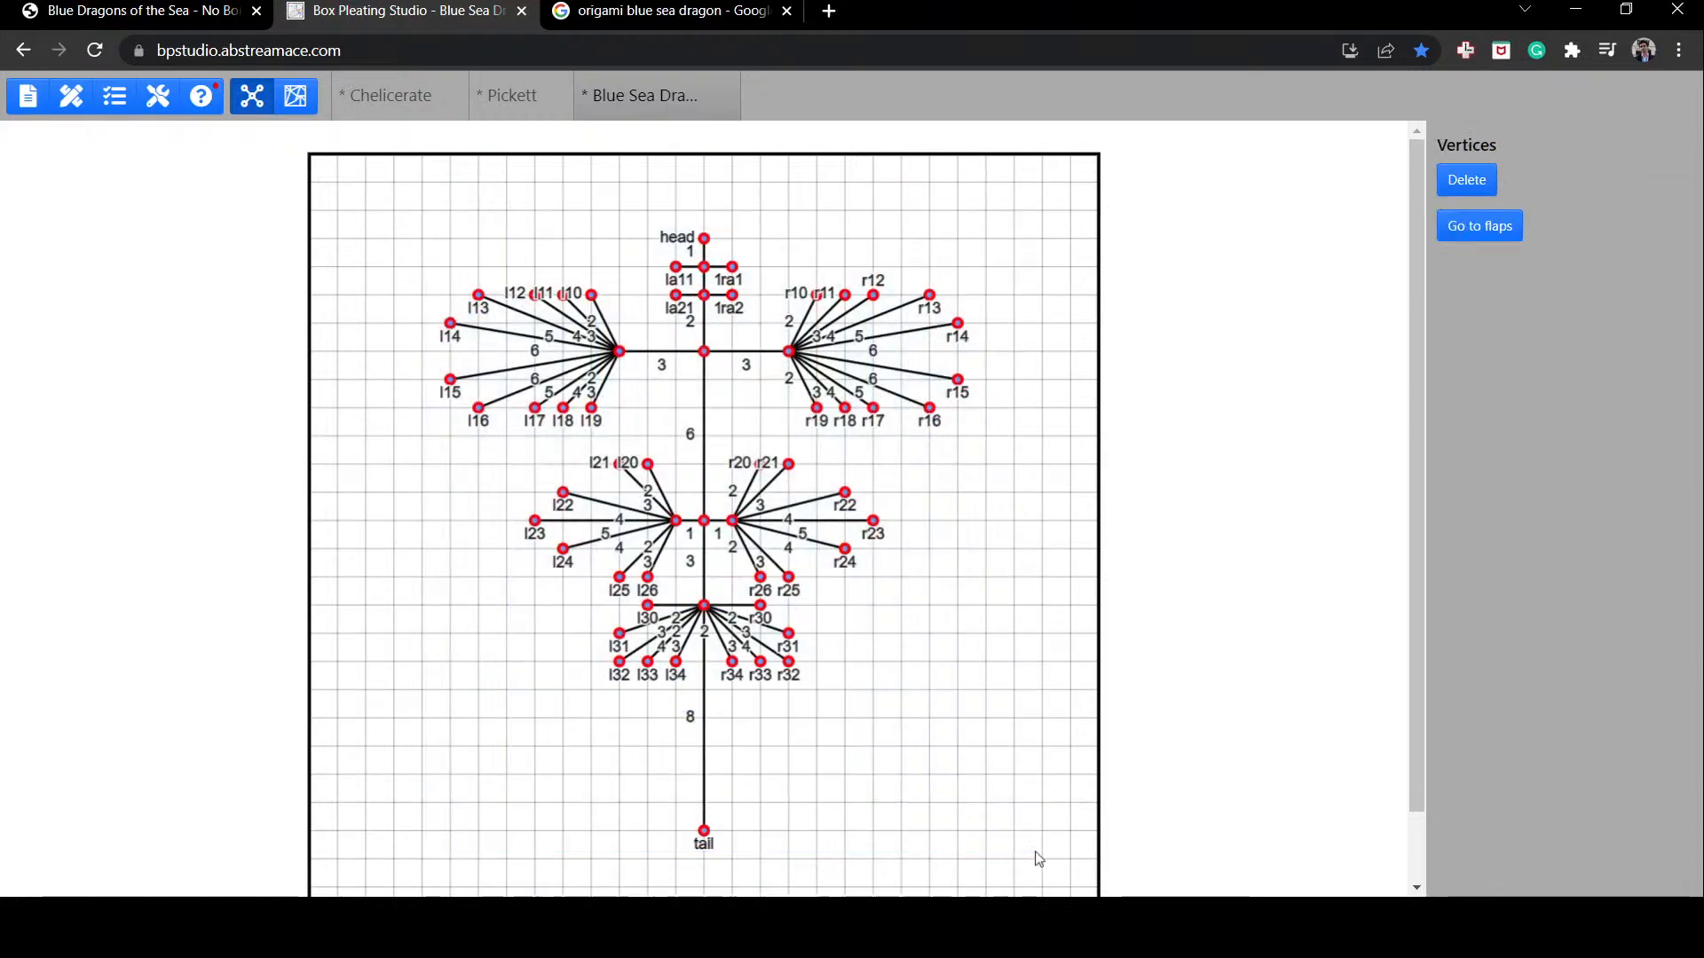
left_click(976, 830)
left_click(139, 10)
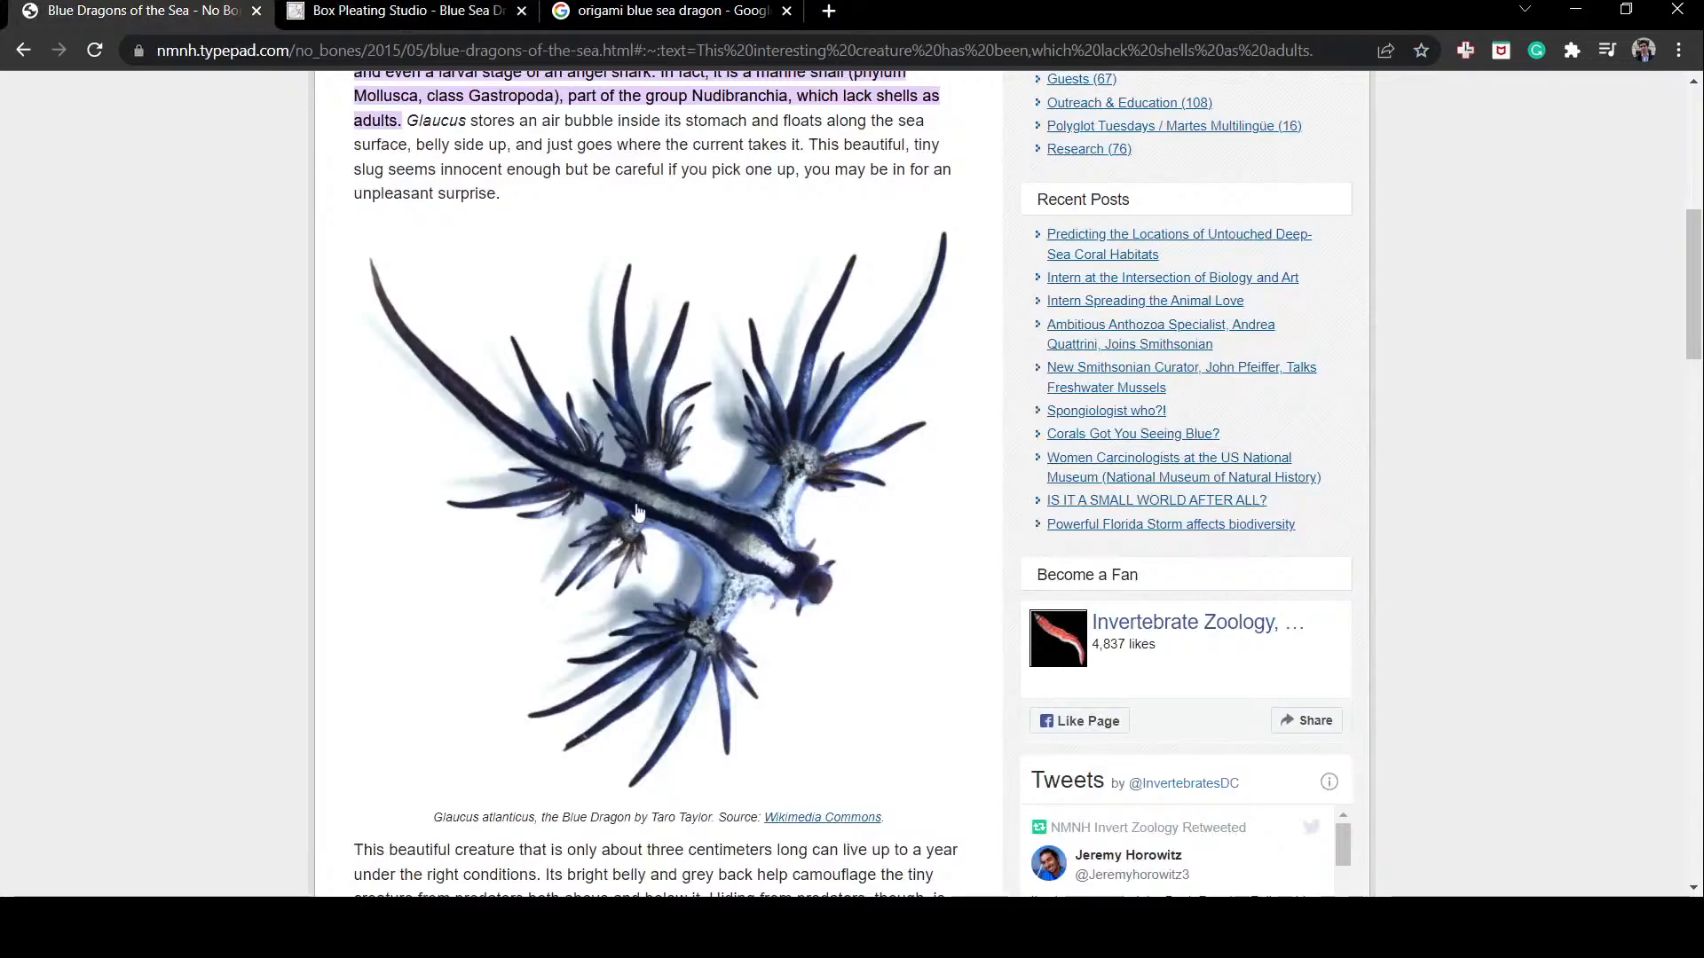
left_click(405, 7)
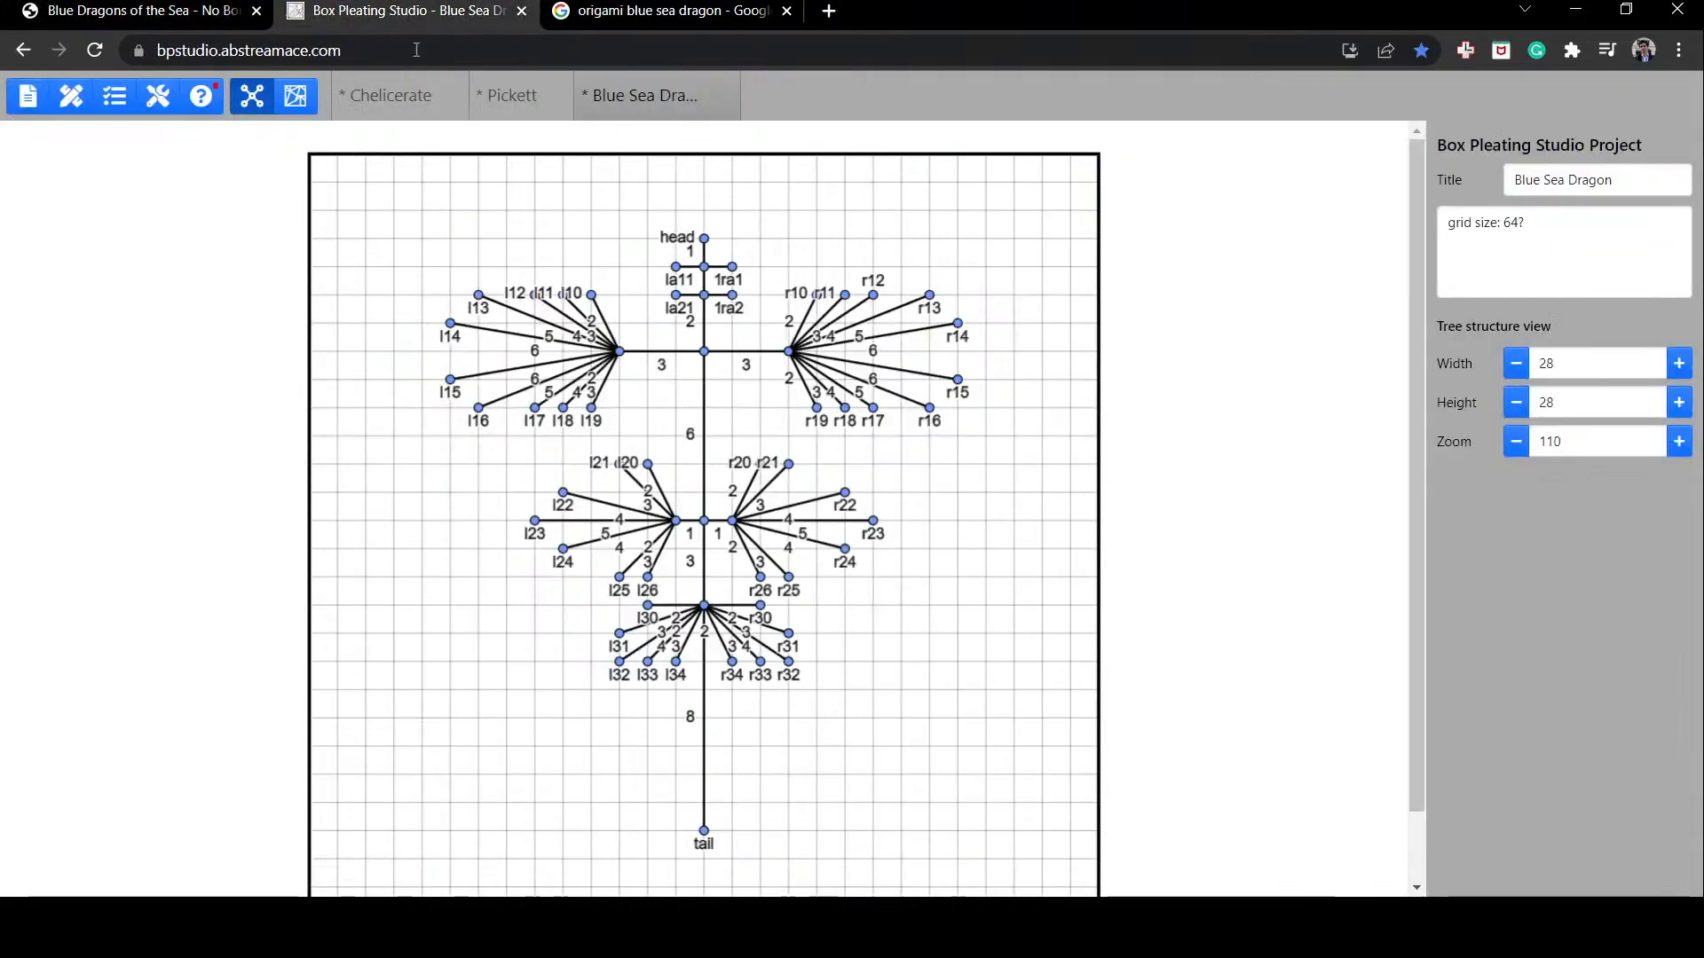
Step: Move the right upper limb's vertices, r10 to r19 with their hub, five grid units outward and compare with the reference photo
left_click_drag(788, 267, 1047, 453)
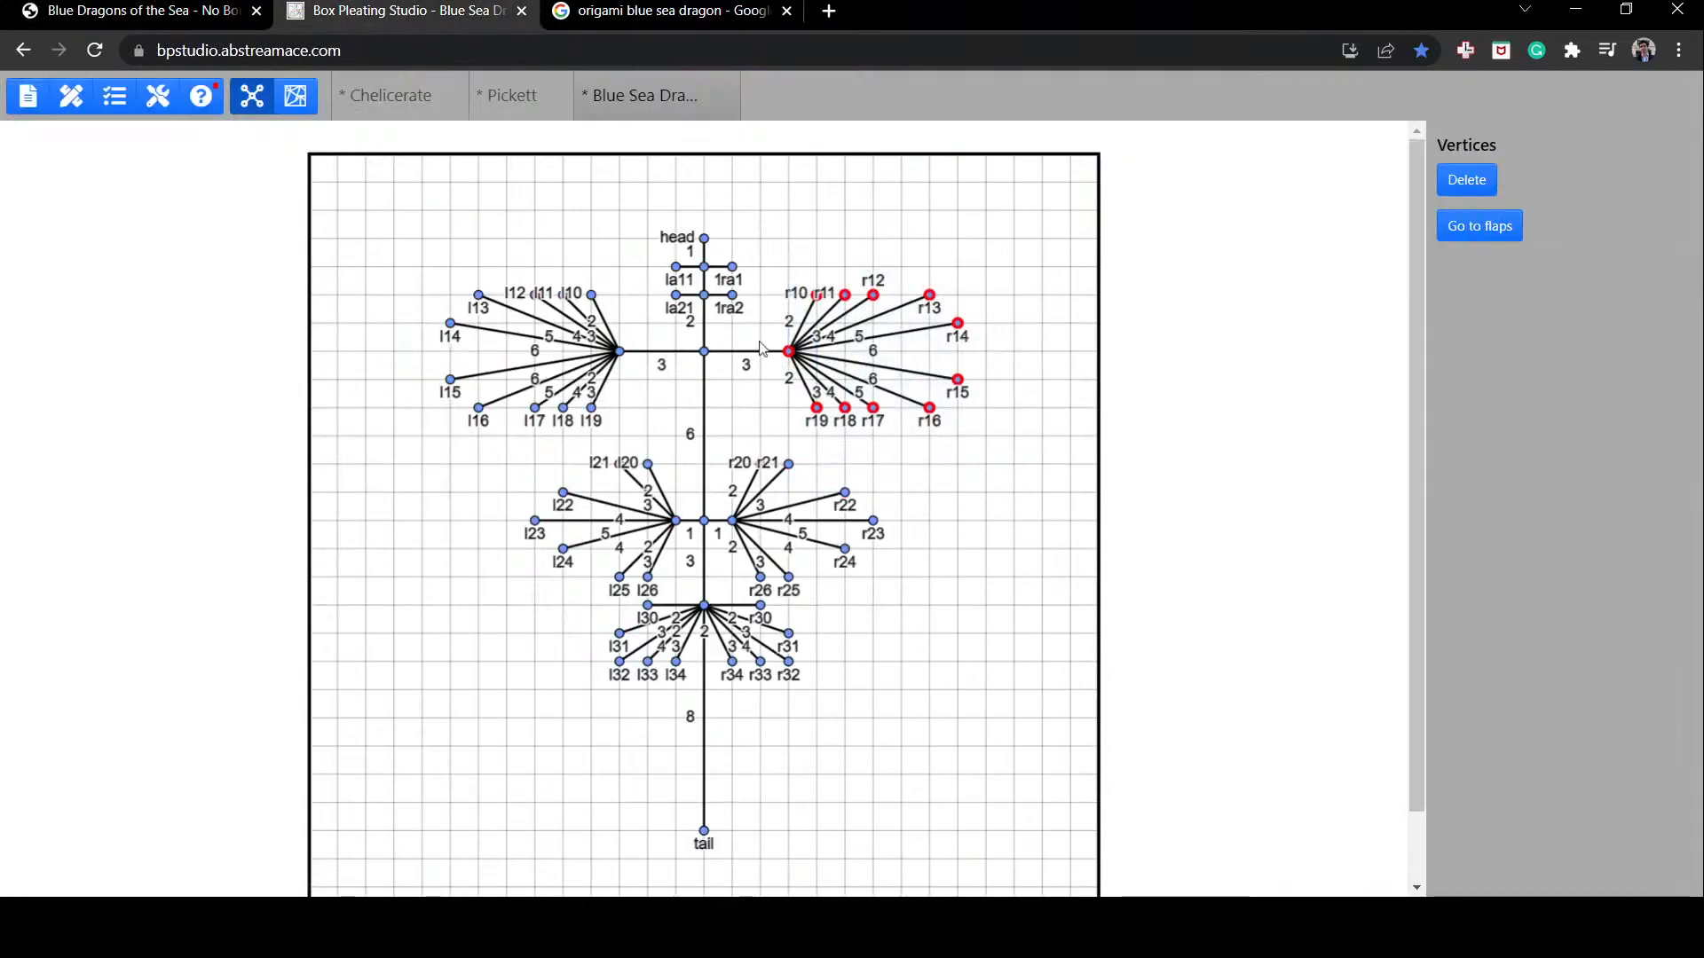
left_click_drag(789, 352, 929, 352)
left_click(985, 507)
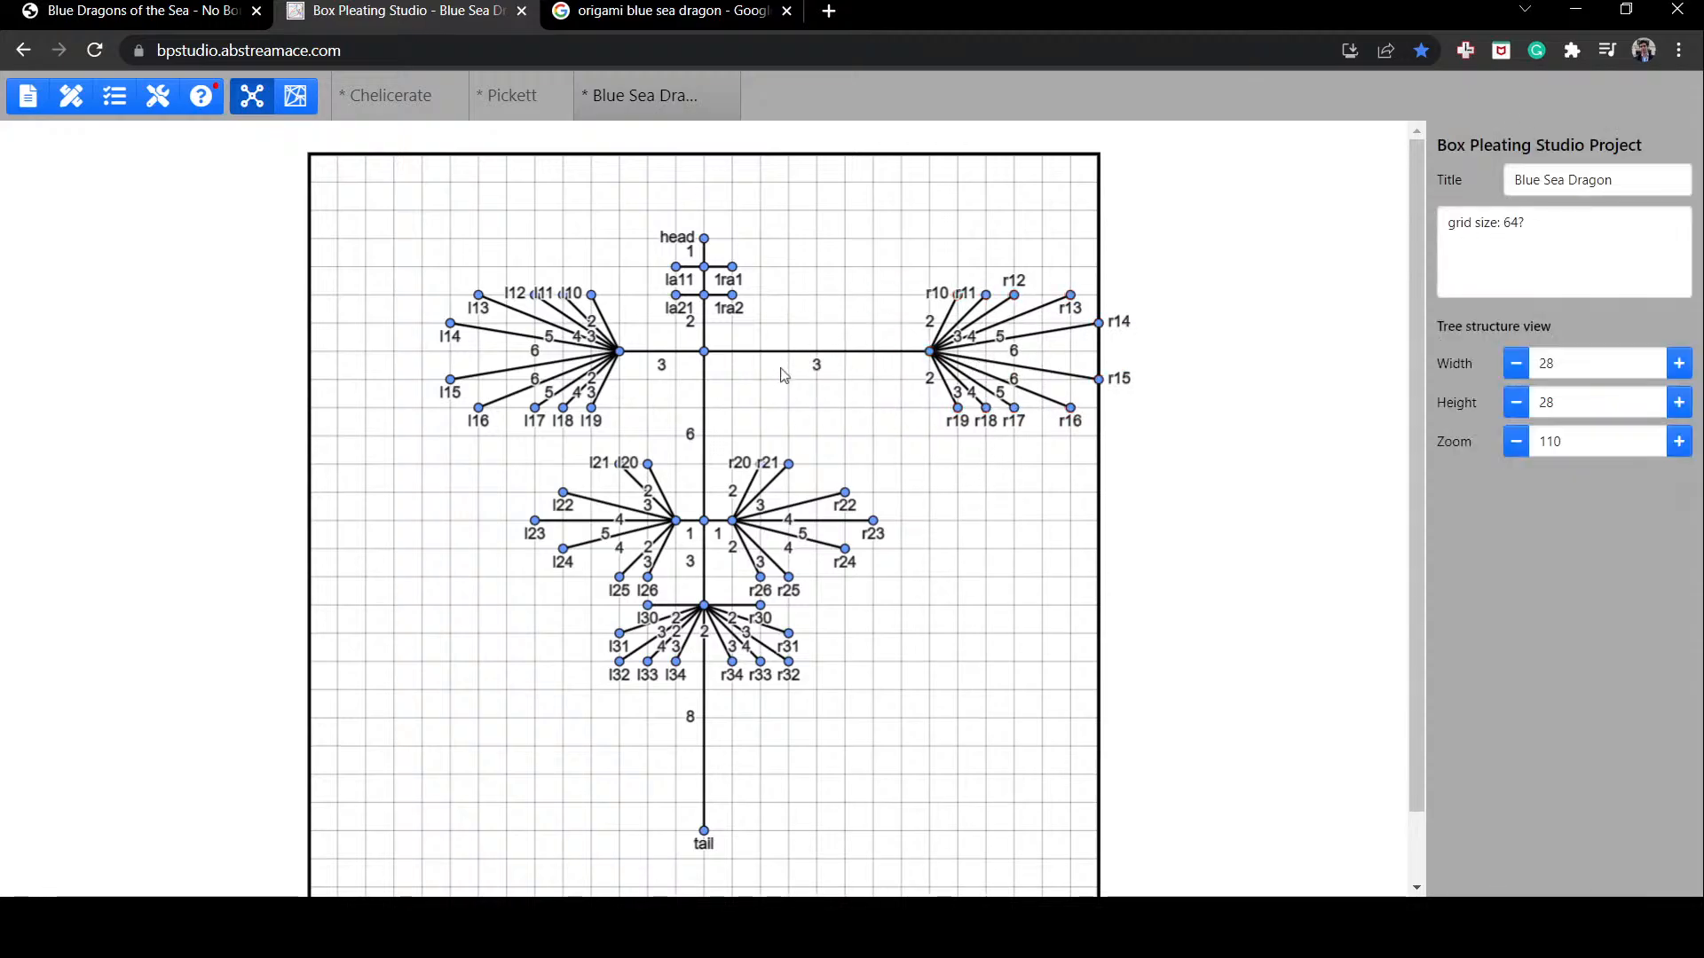
left_click(142, 10)
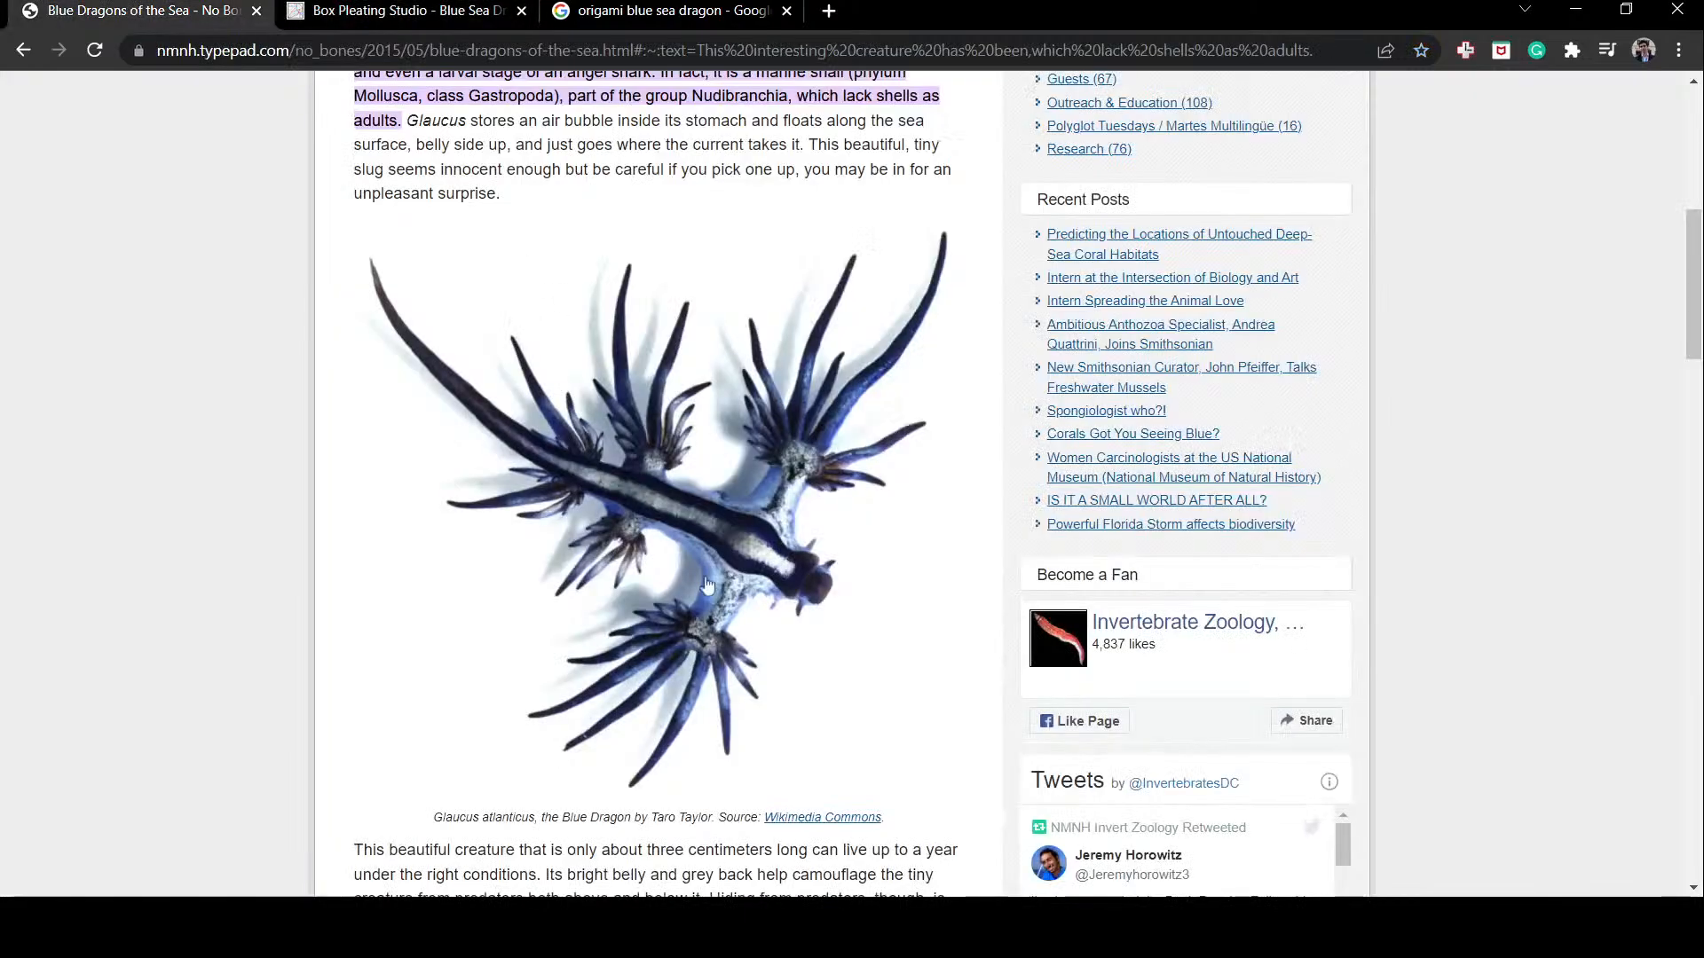
Step: Compare the tree structure with the blue dragon reference photo and examine the edges joining the body to both upper limbs
key("ctrl+Tab")
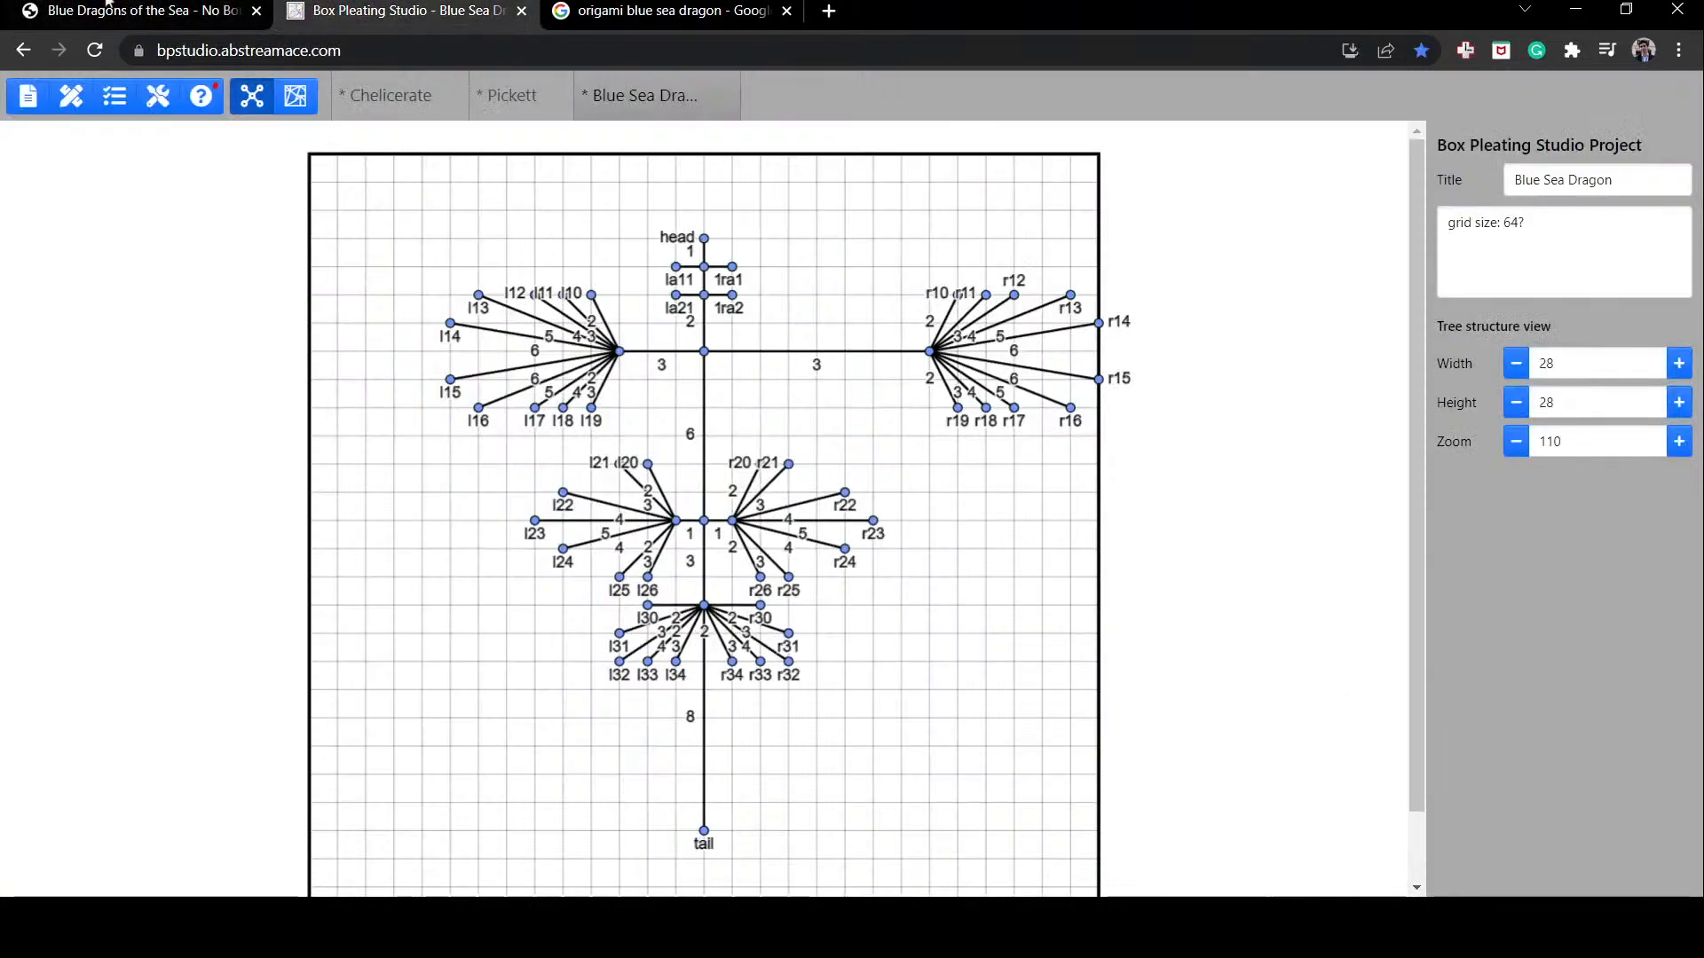
key("ctrl+shift+Tab")
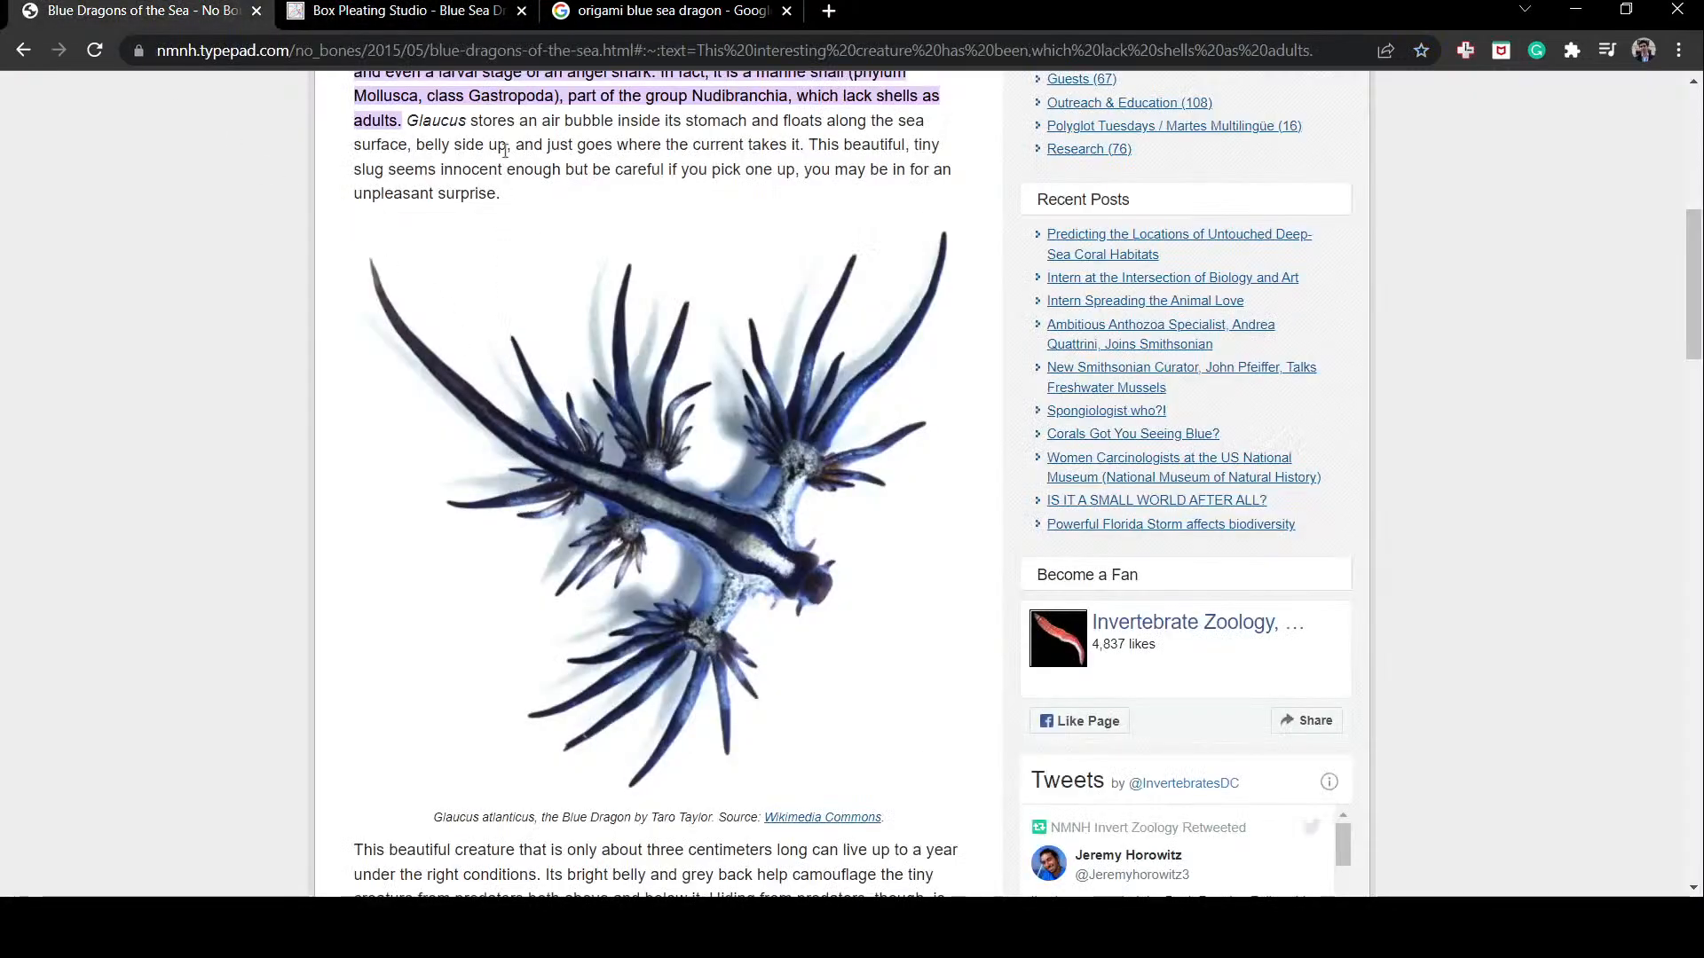
left_click(485, 9)
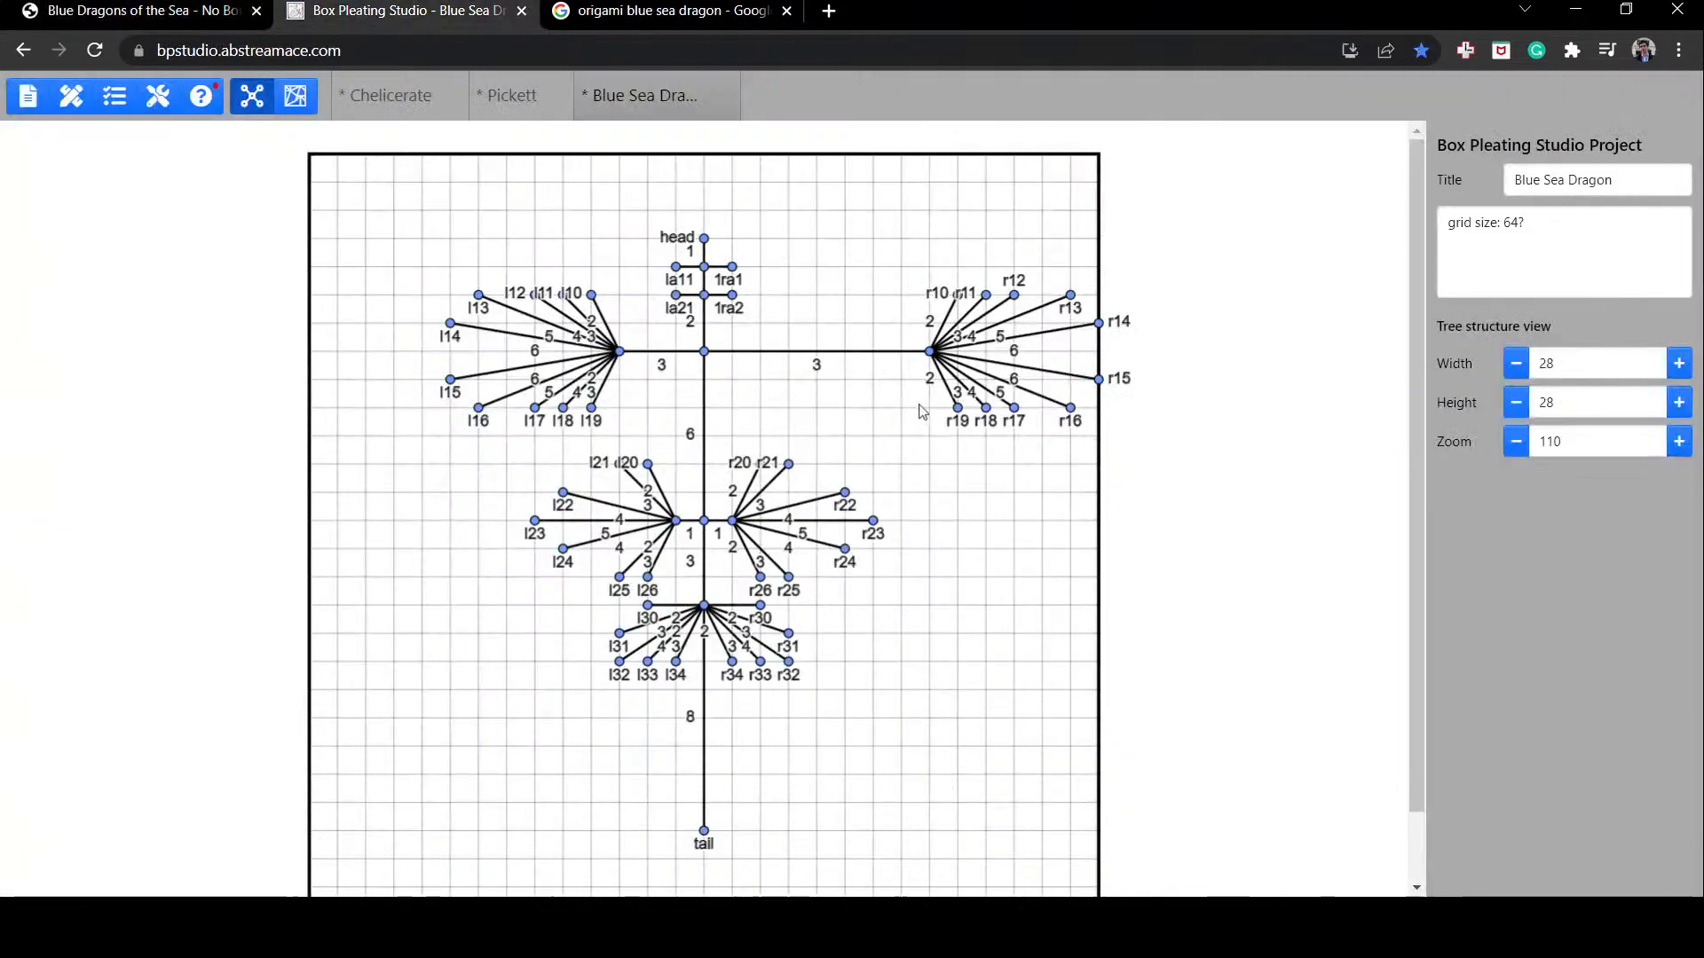
left_click(899, 357)
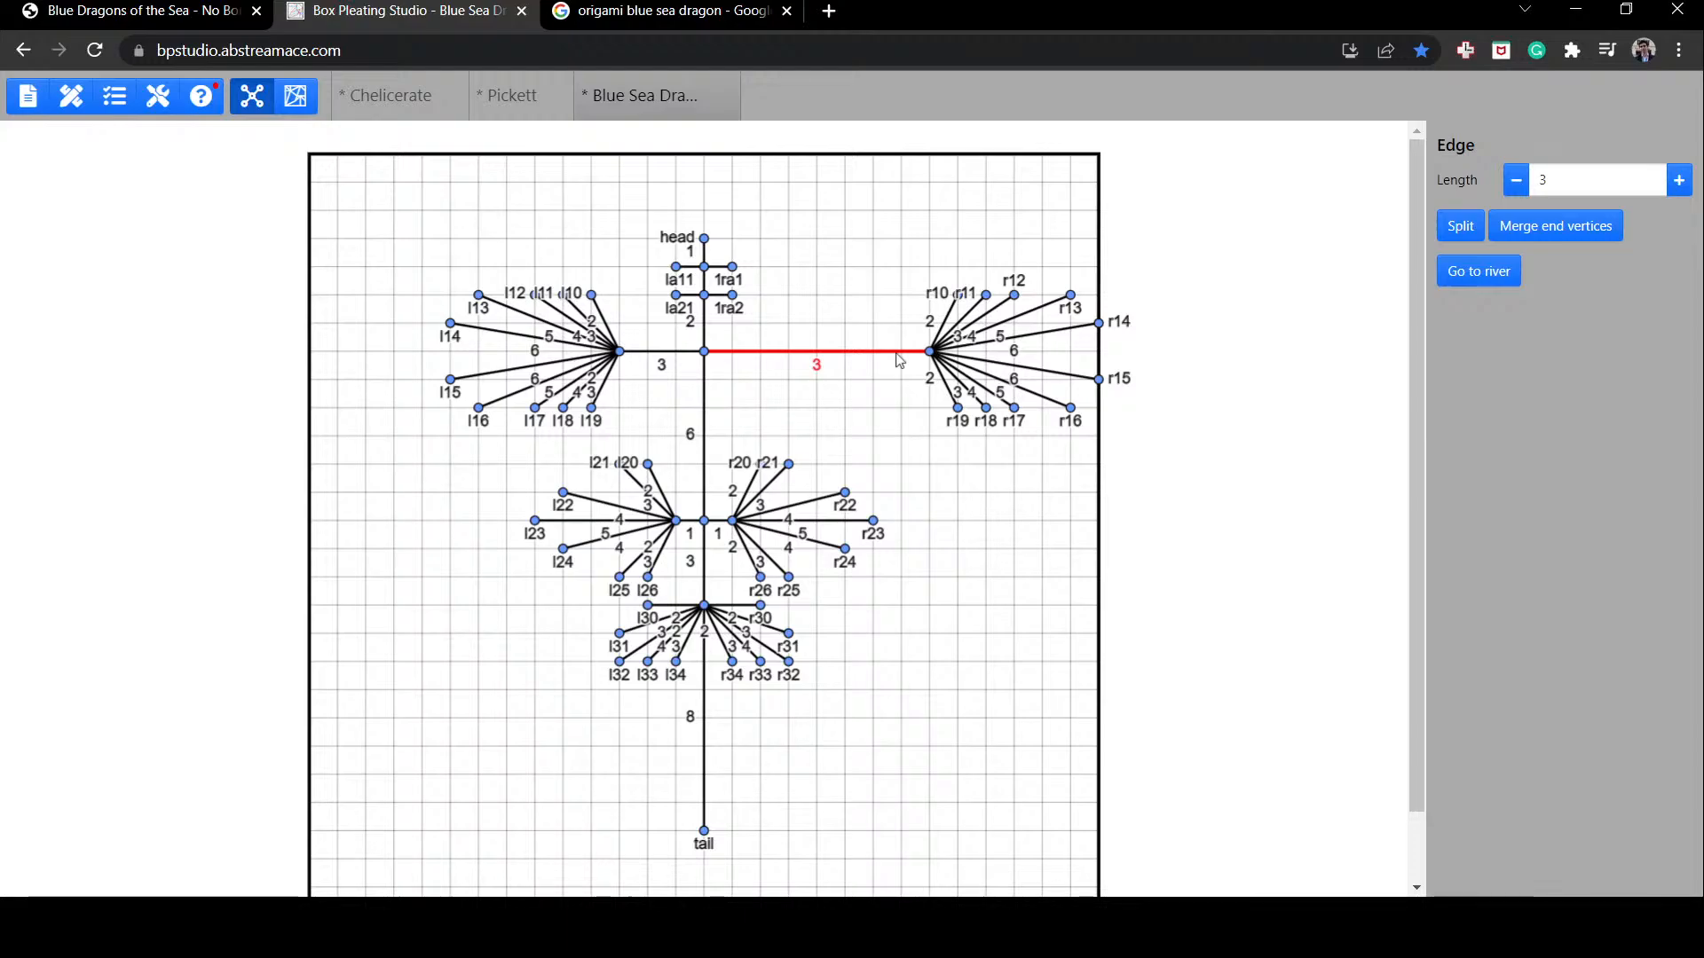
left_click(653, 354)
left_click(865, 355)
Step: Move the right upper limb's vertices, r10 to r19 with their hub, five grid units inward and check the edge joining it to the body
left_click_drag(879, 249, 1136, 494)
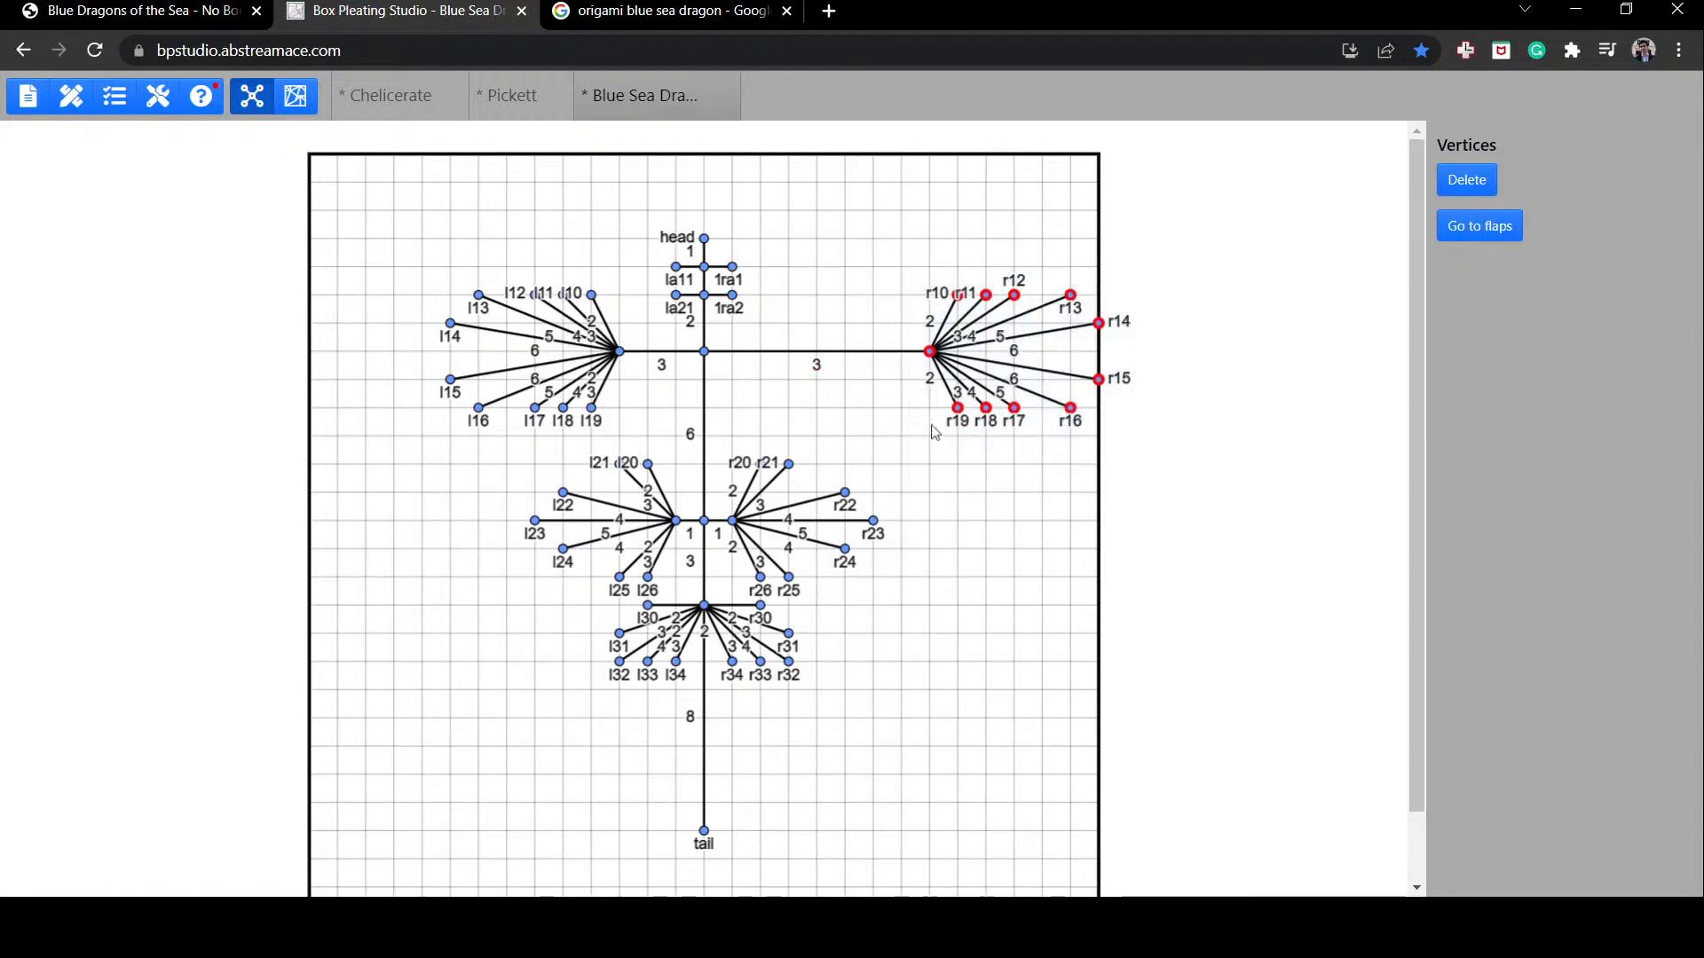
left_click_drag(932, 355, 798, 362)
left_click(743, 356)
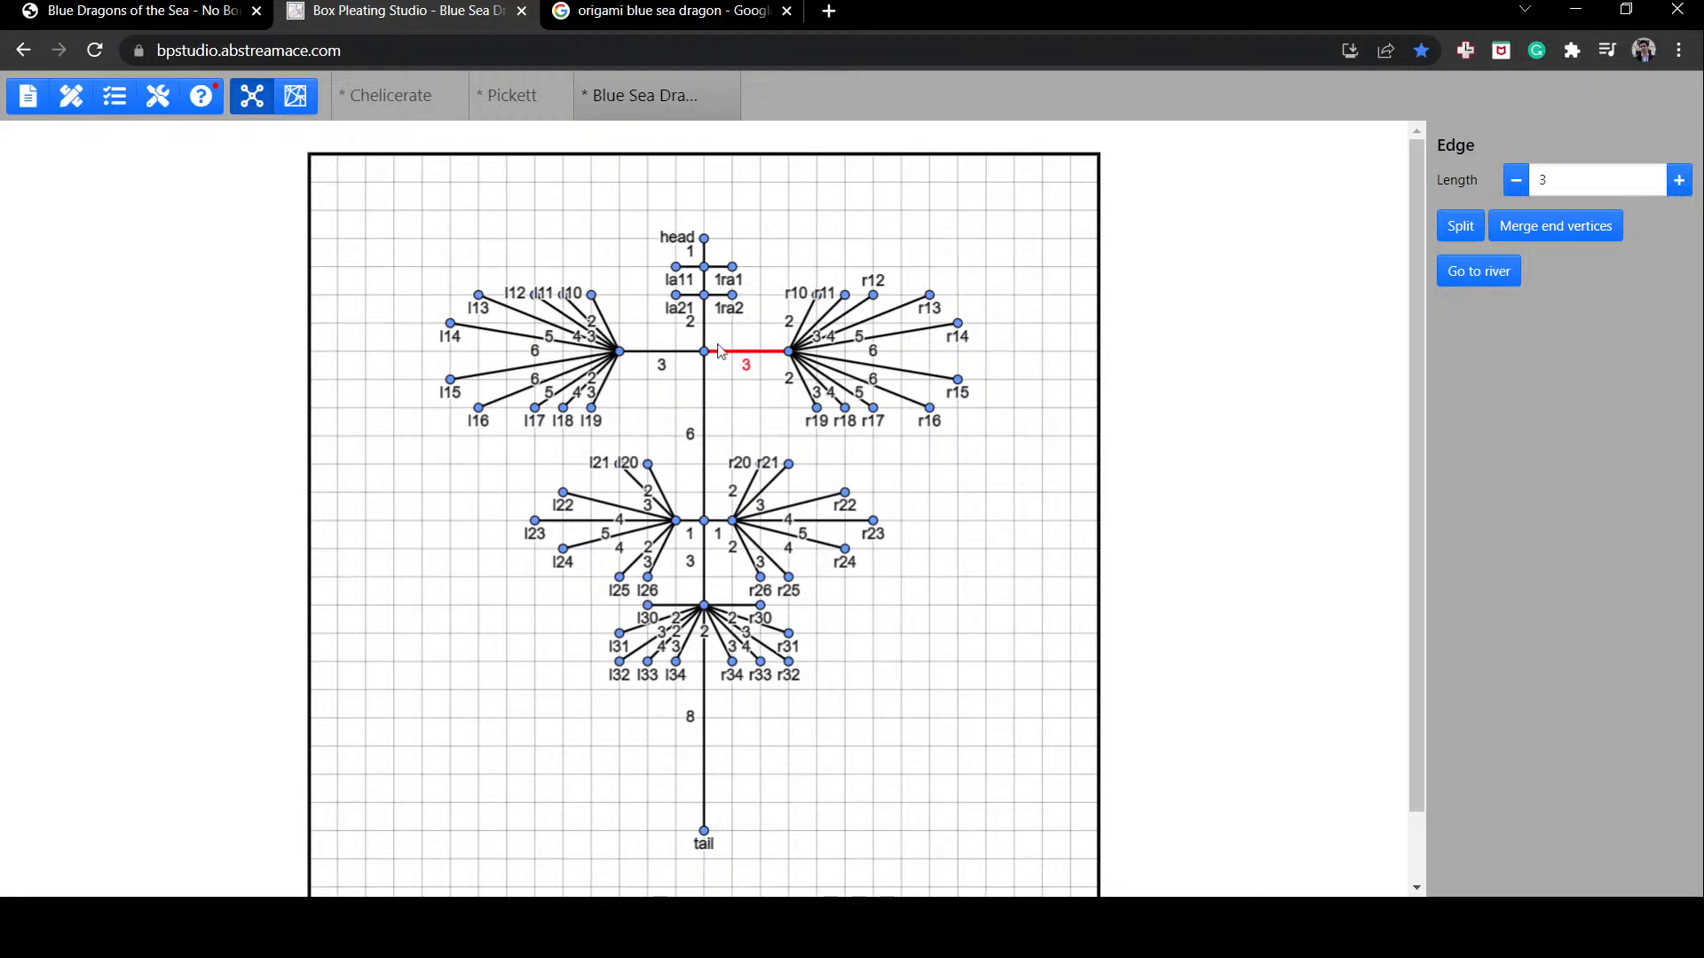
left_click(718, 348)
left_click(768, 353)
left_click(1089, 381)
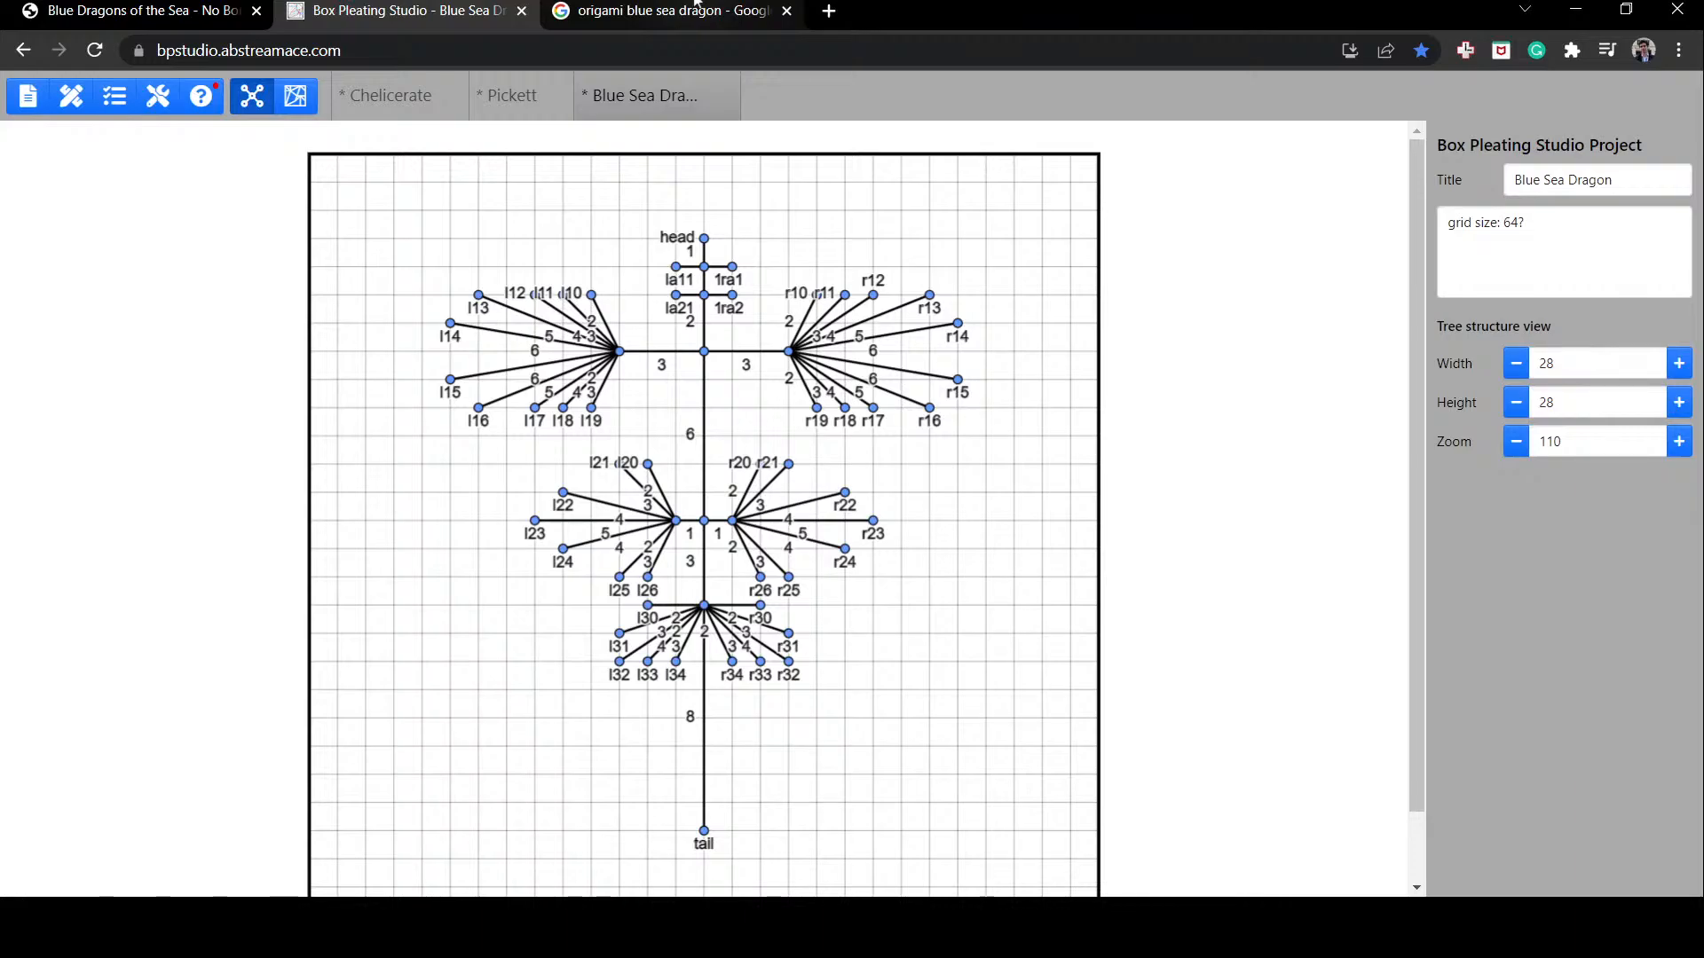
left_click(696, 11)
left_click(390, 11)
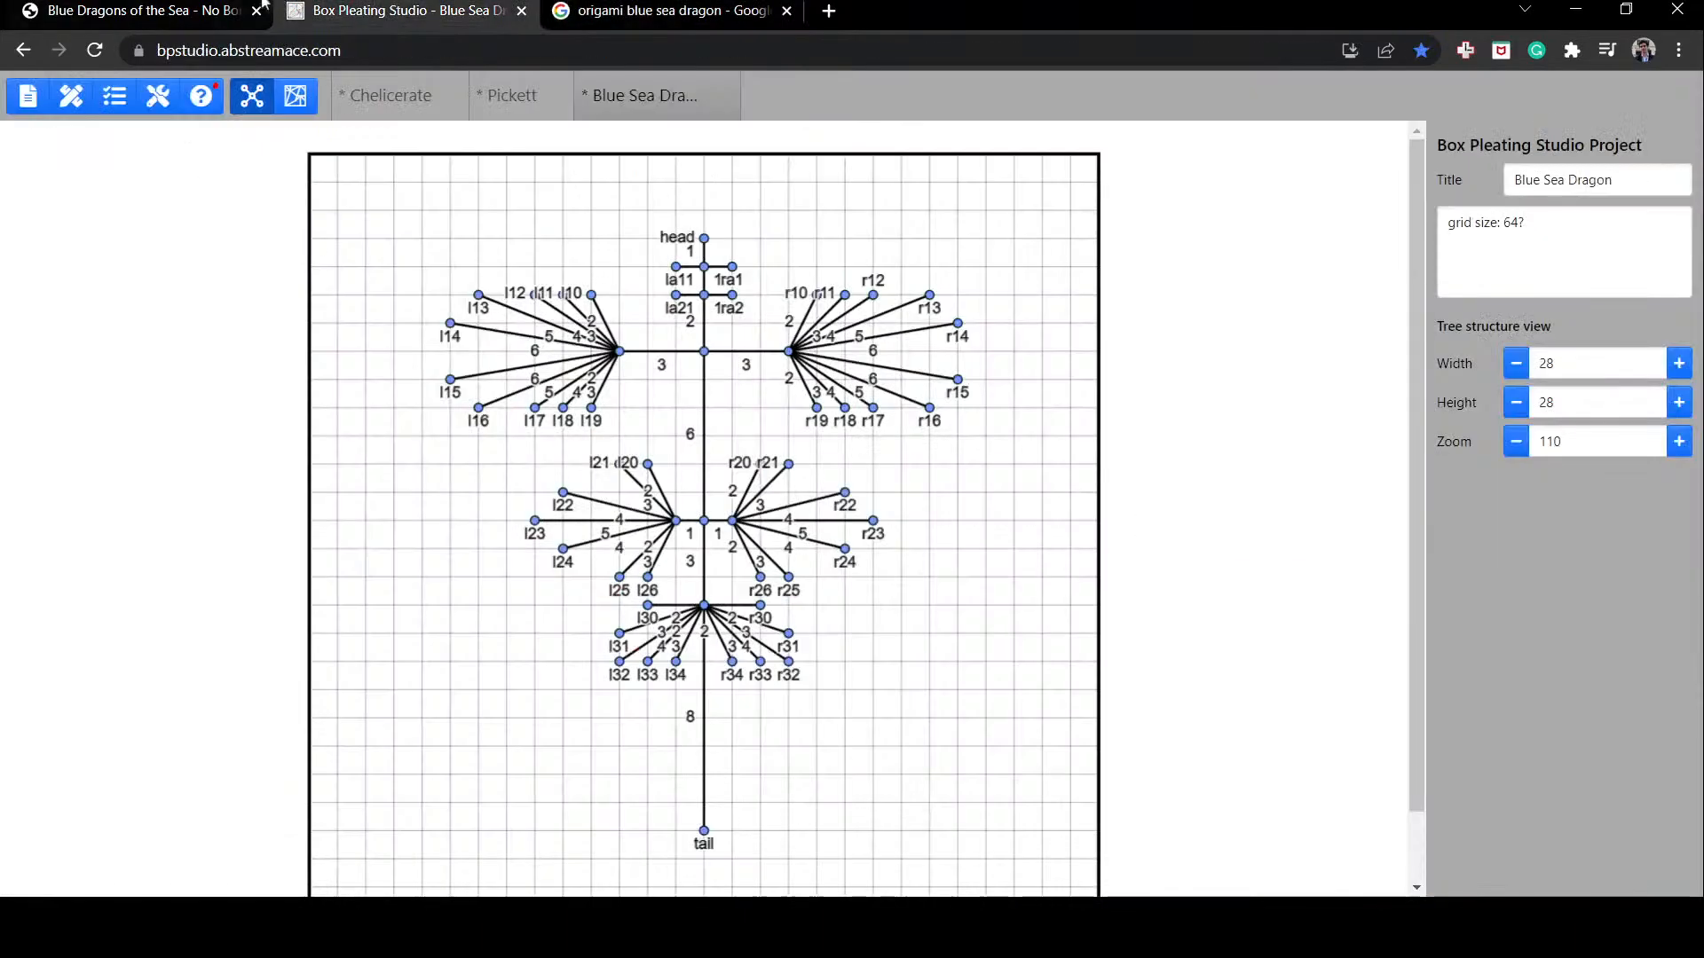
Step: In the layout, place flap la1 on the sheet's upper edge two grid units left of the head flap, checking it against the tree structure
left_click(296, 96)
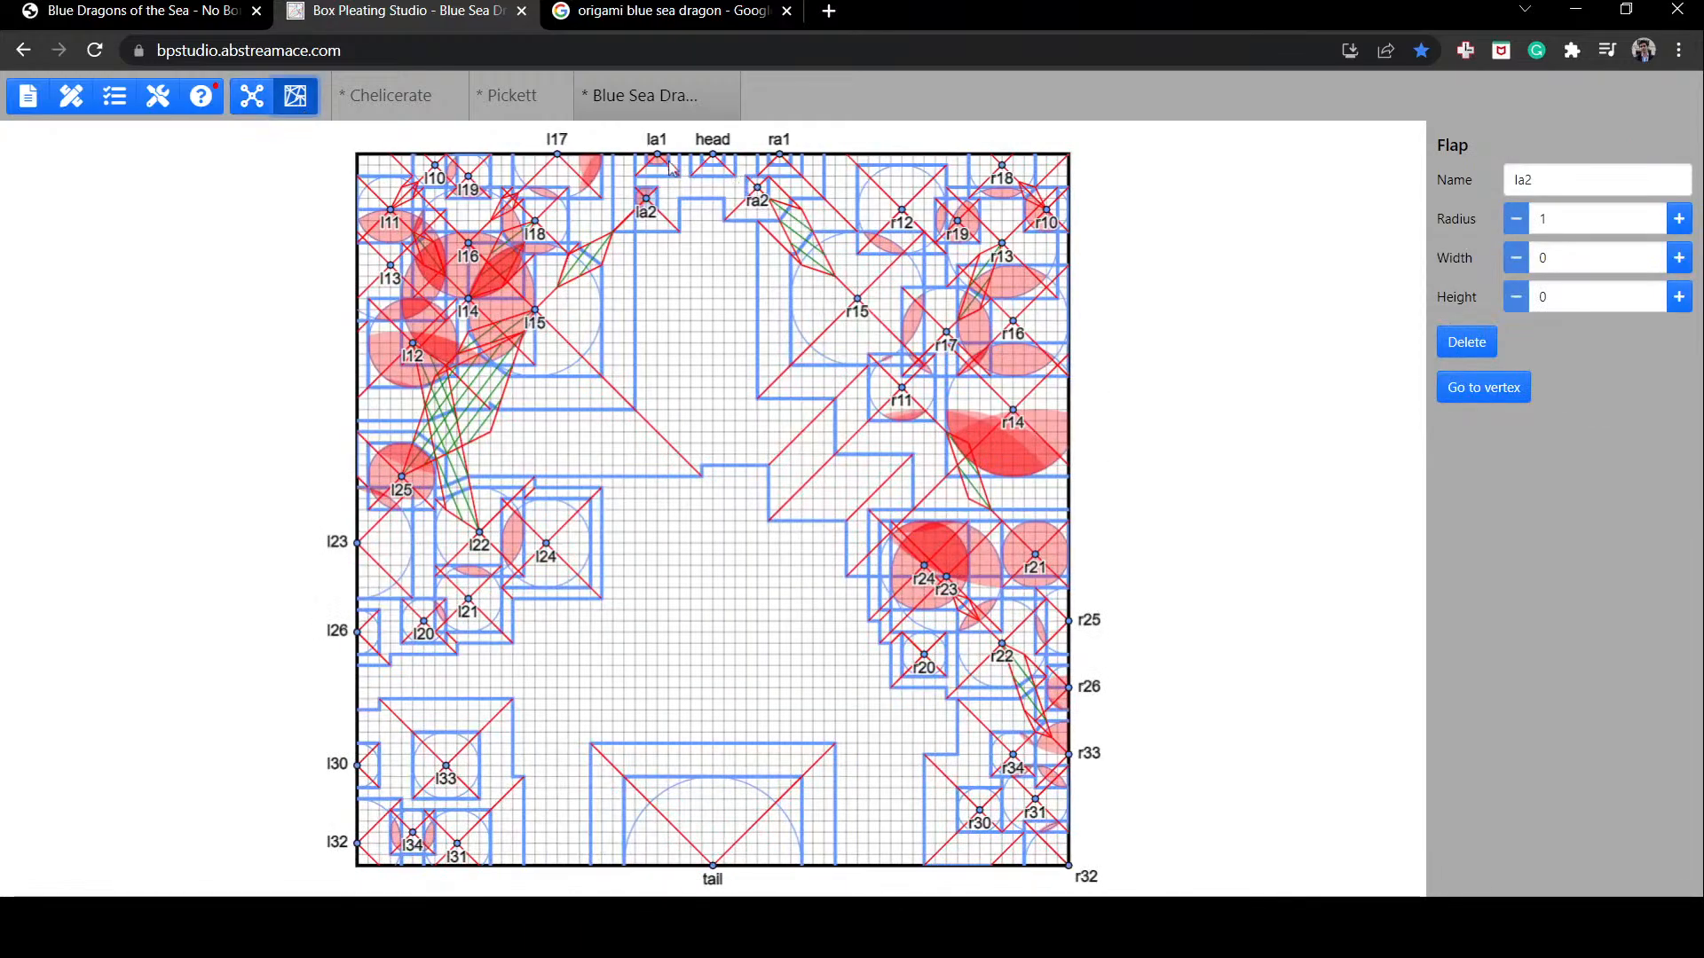
left_click(642, 159)
mouse_move(658, 162)
left_mouse_down()
mouse_move(690, 200)
mouse_move(627, 167)
left_mouse_up()
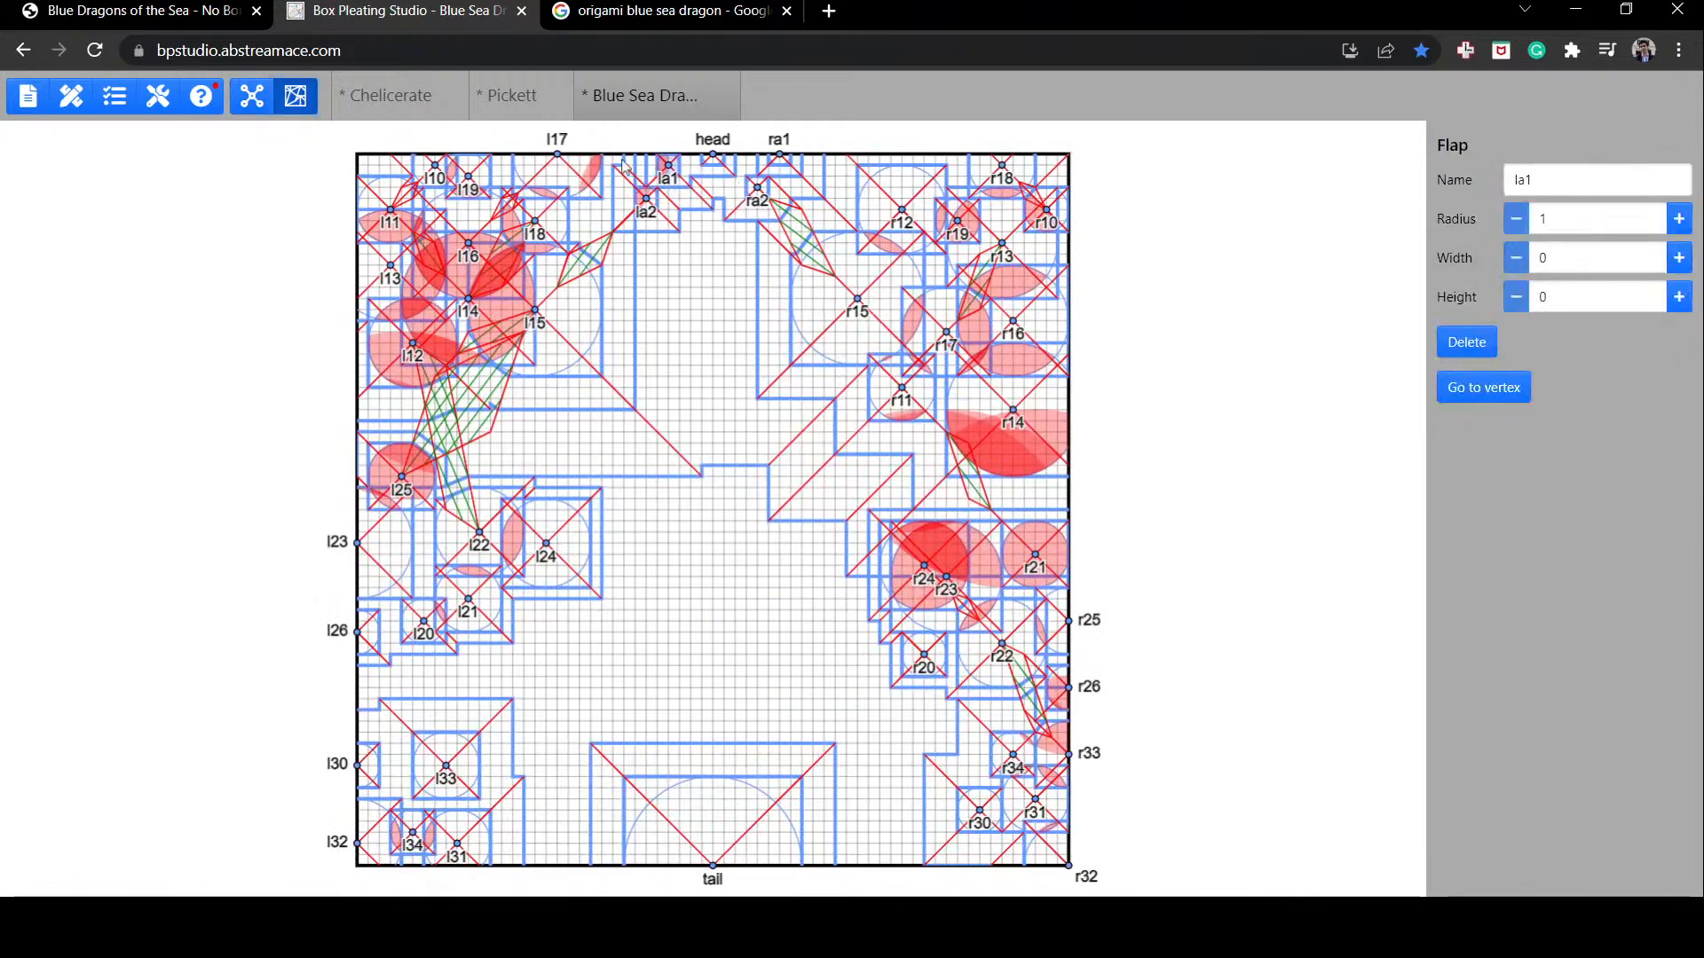
left_click(254, 101)
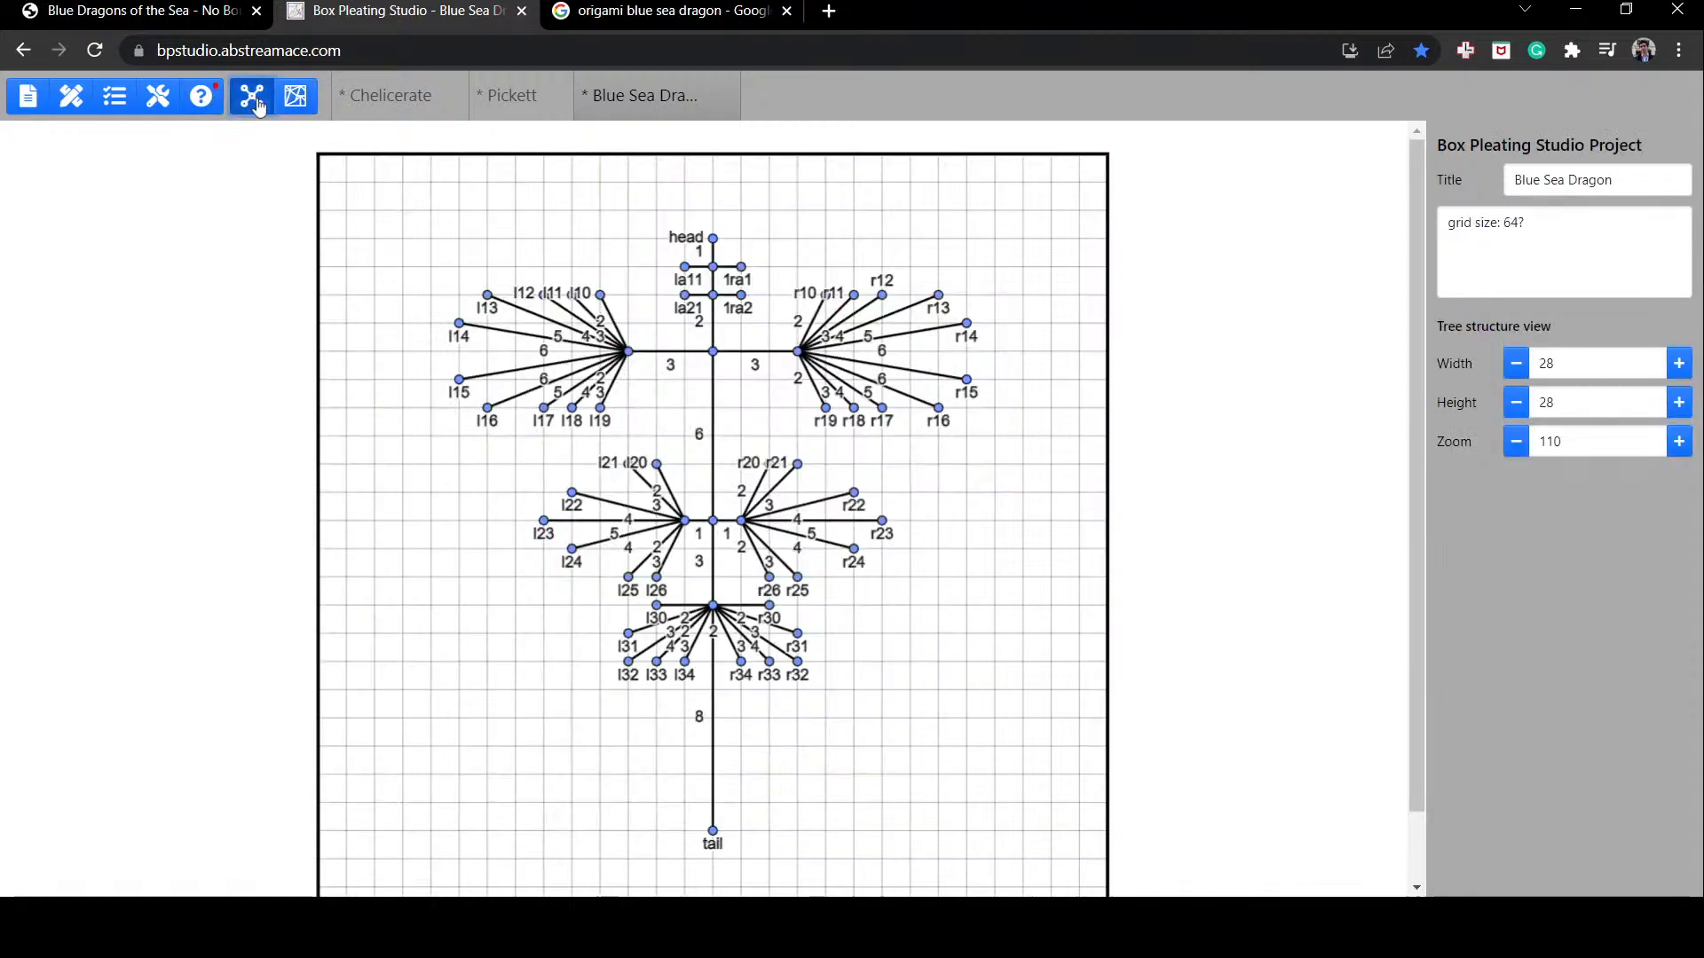
left_click(291, 101)
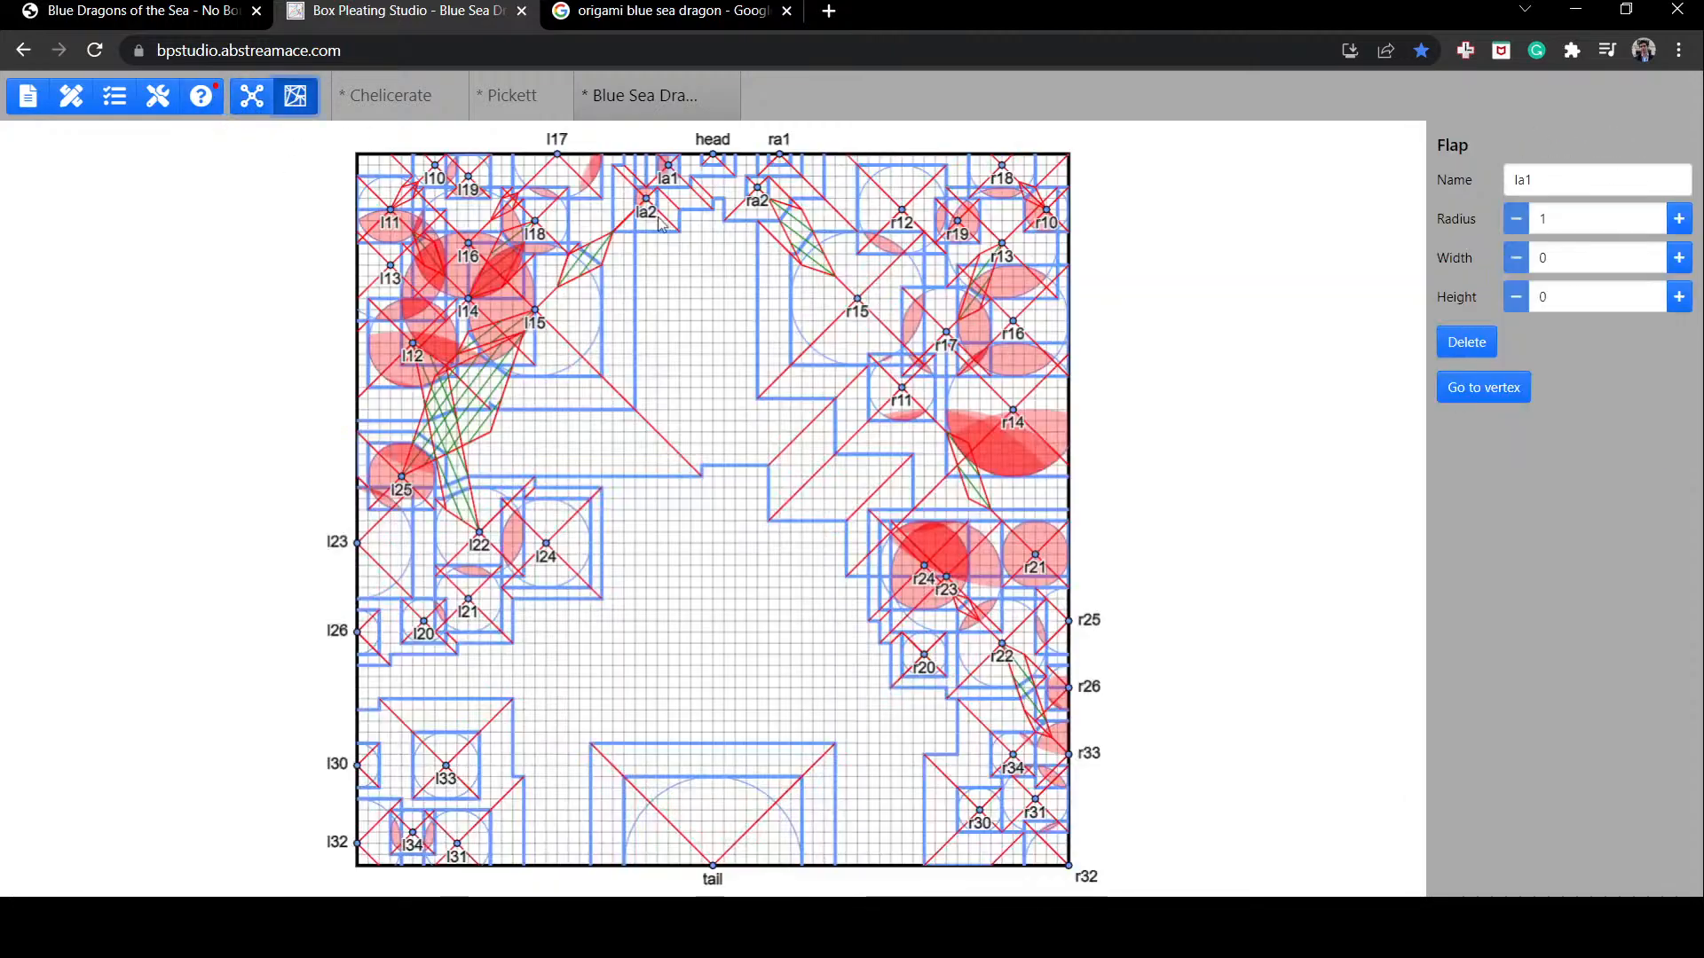
left_click_drag(670, 172, 691, 218)
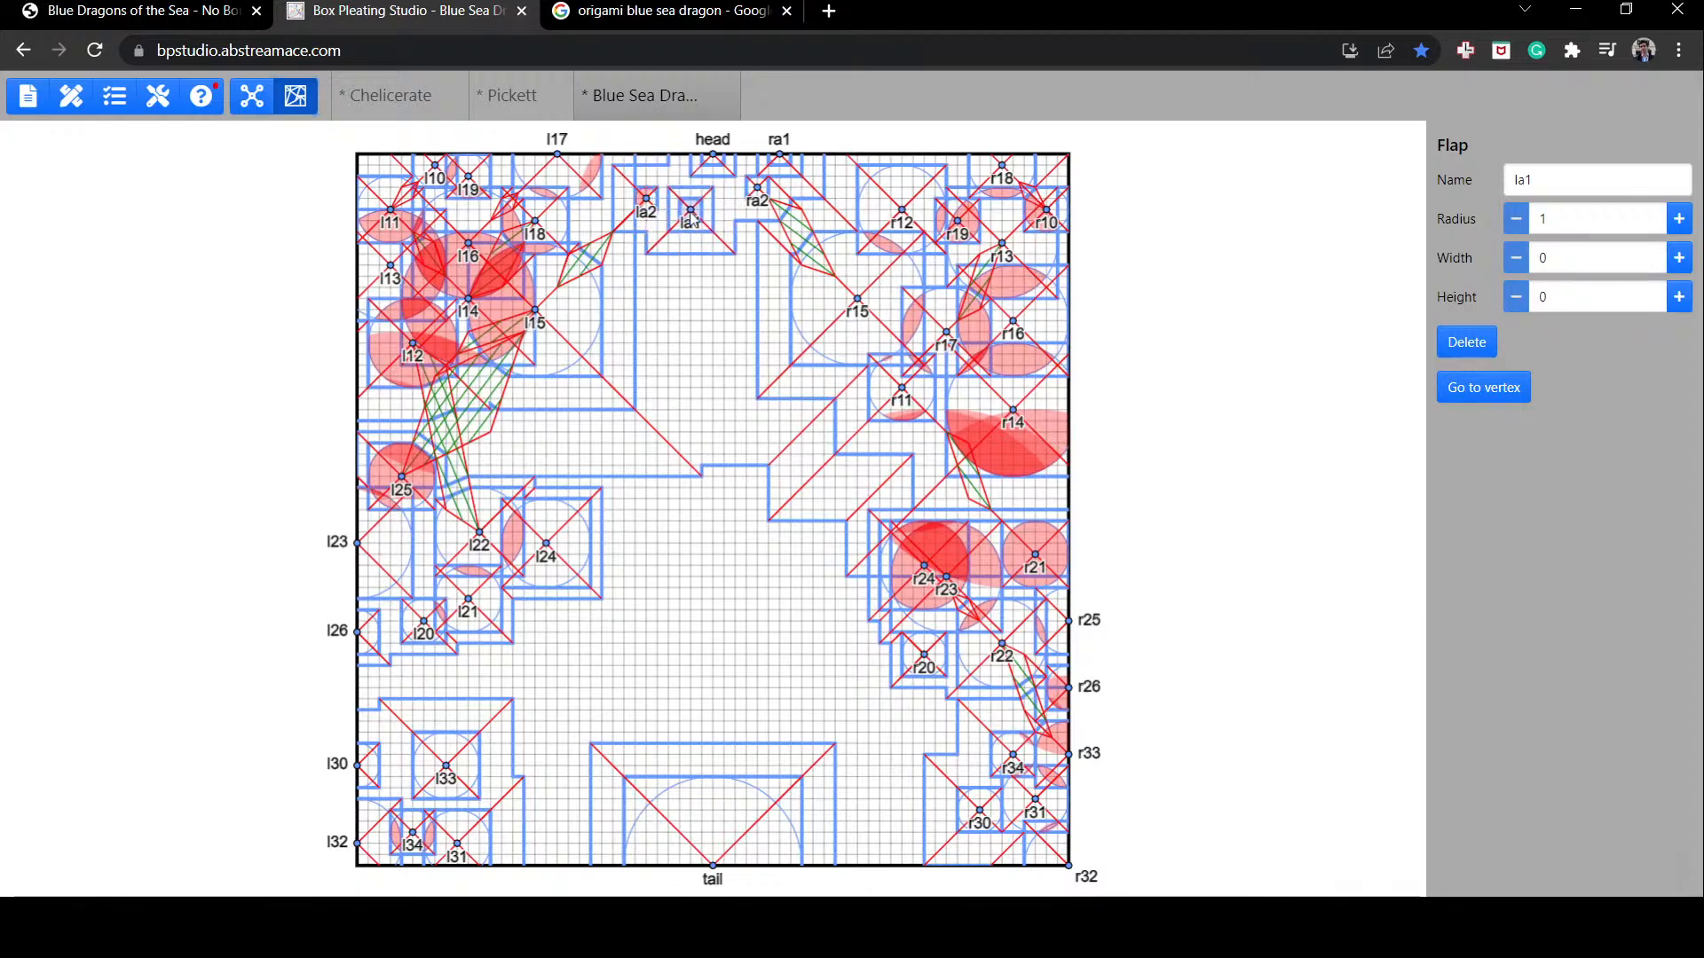
left_click(253, 98)
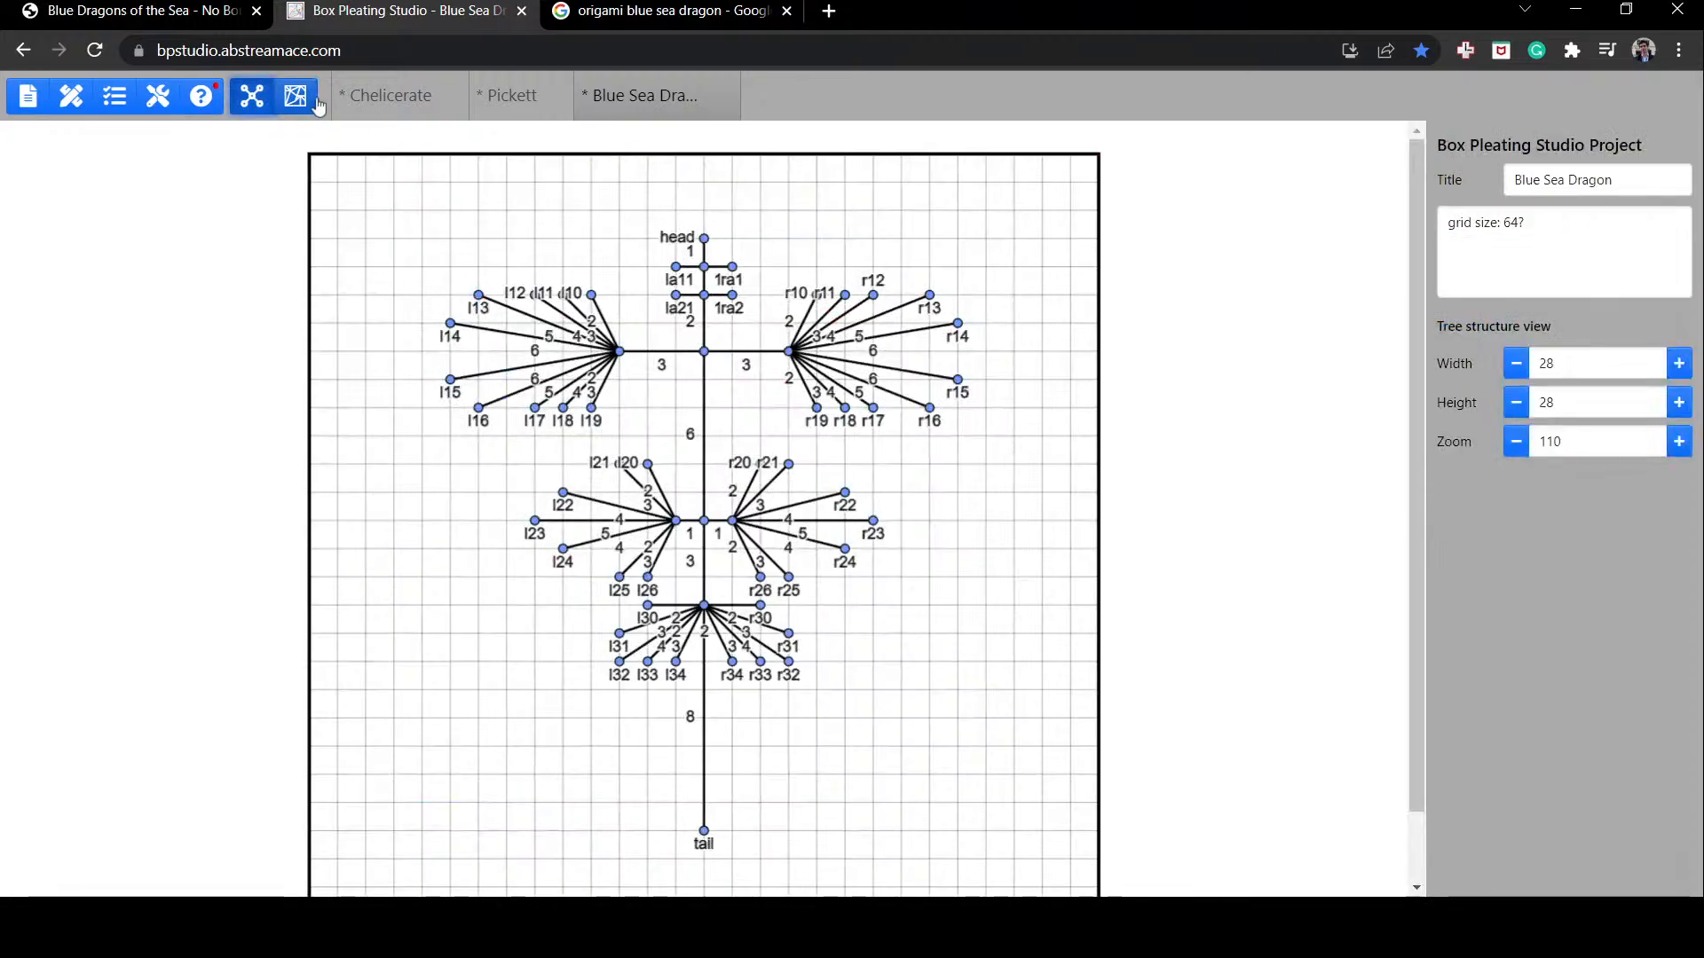
left_click(314, 100)
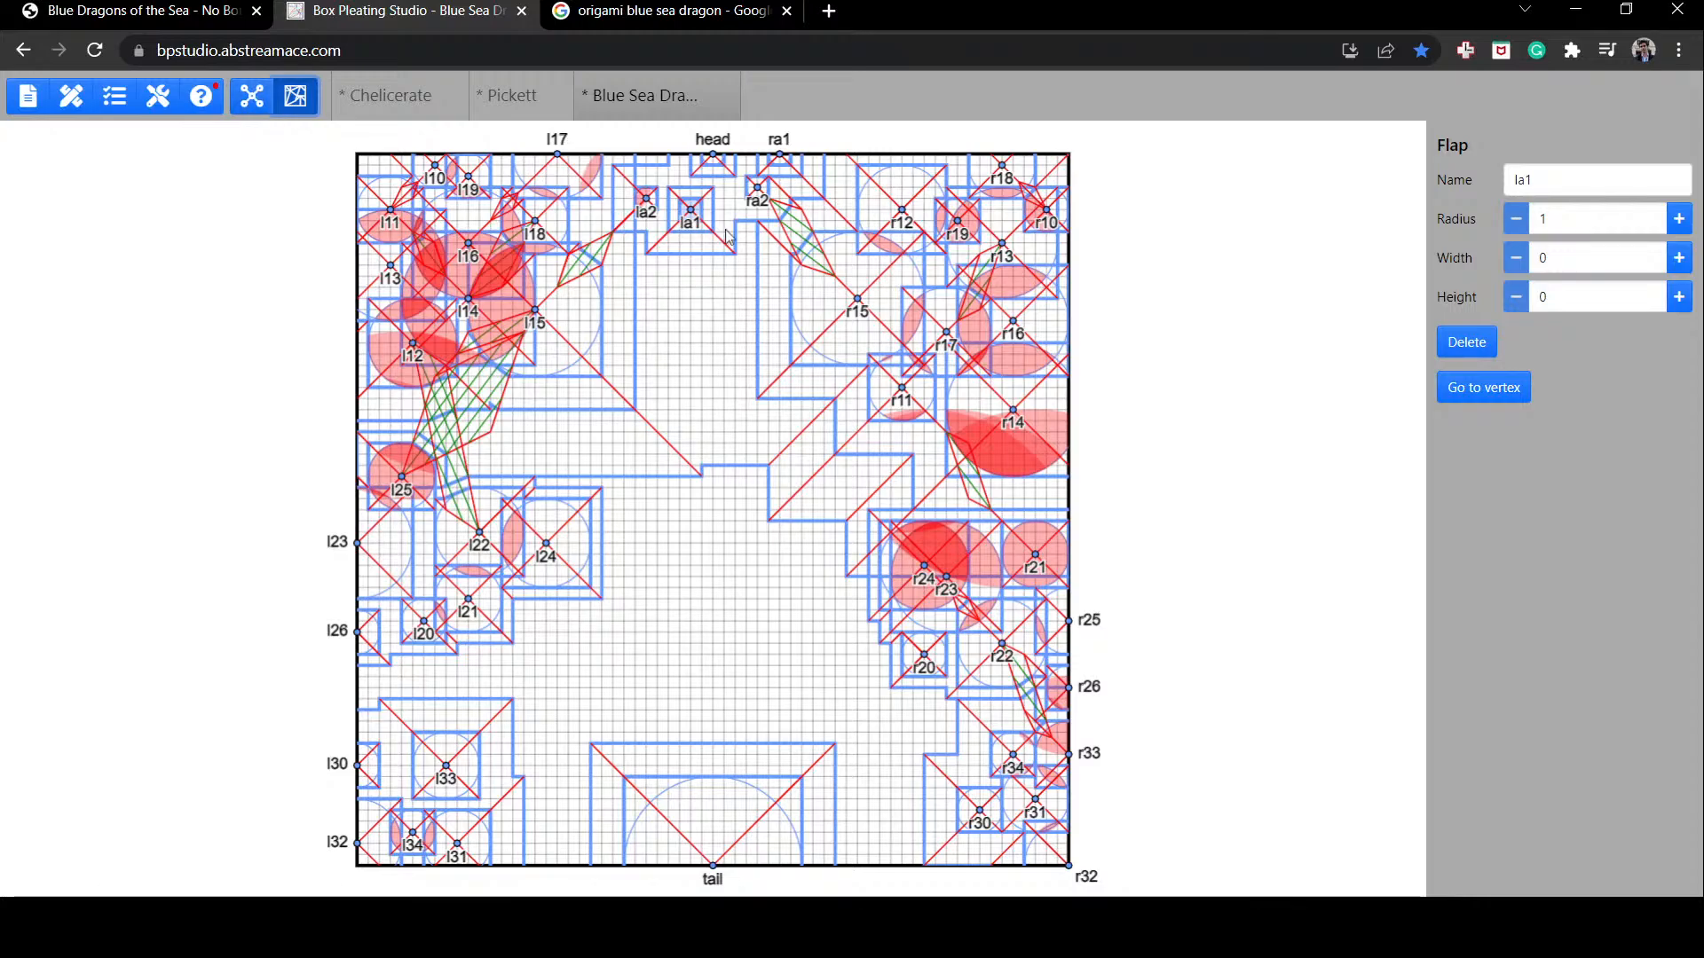
left_click_drag(691, 216, 690, 155)
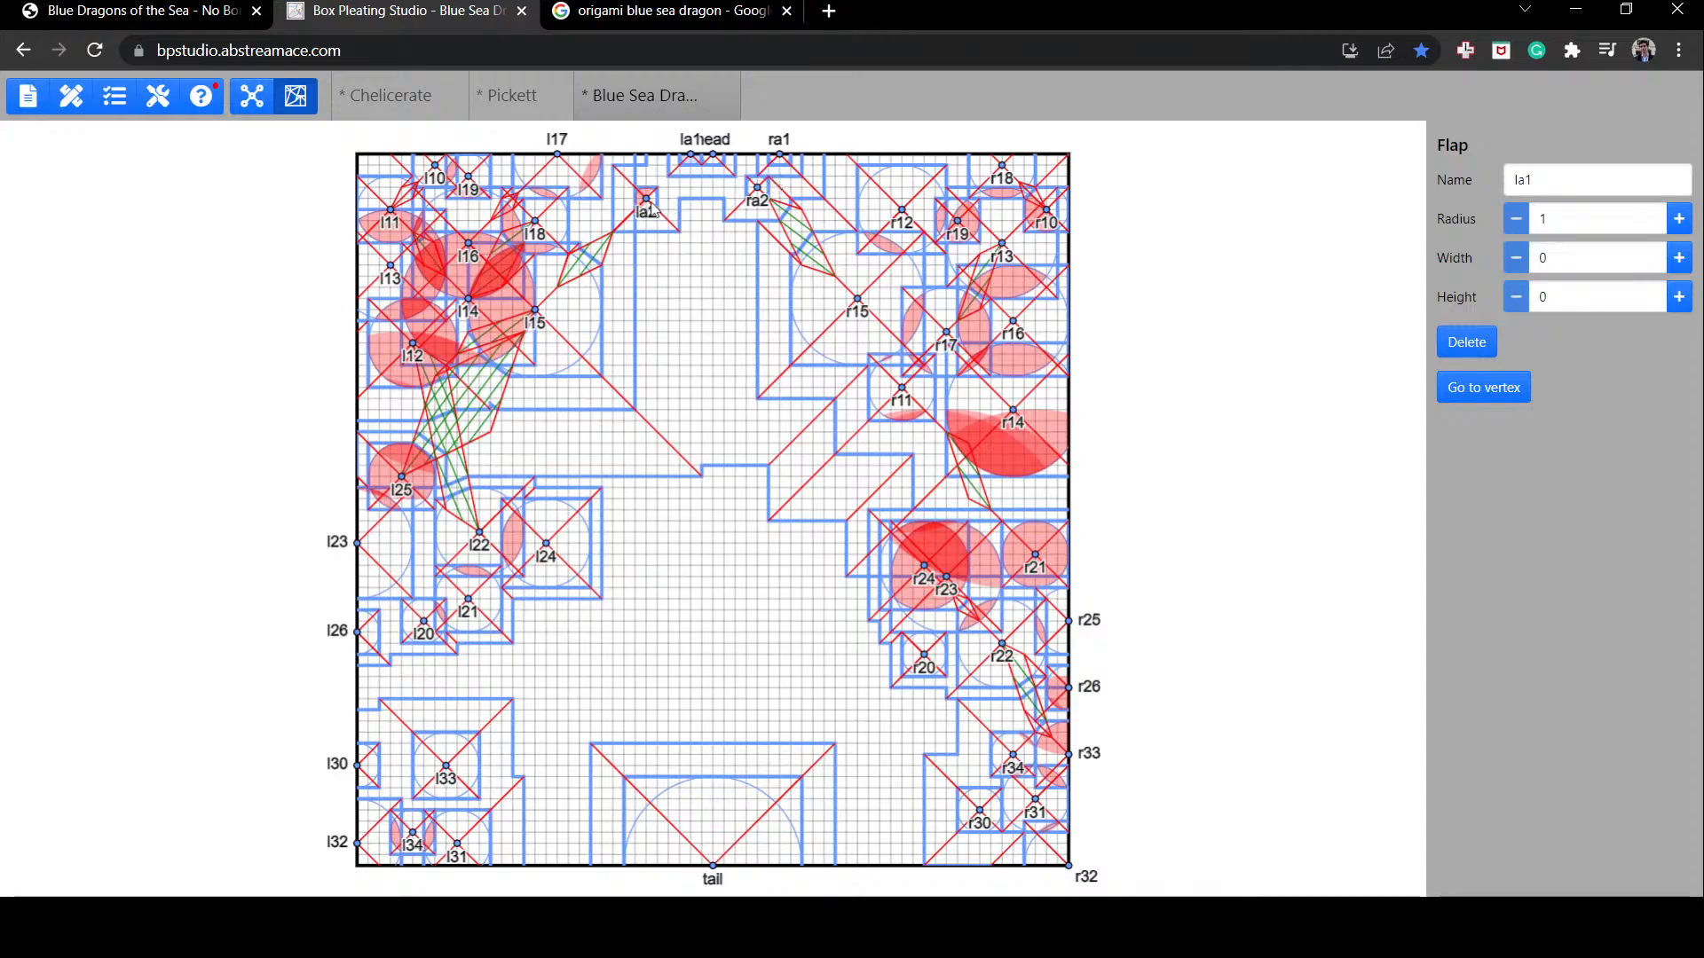
Step: Place flap ra1 on the upper edge two grid units right of the head, and la2 and ra2 side by side three units below that edge
left_click_drag(650, 210, 680, 190)
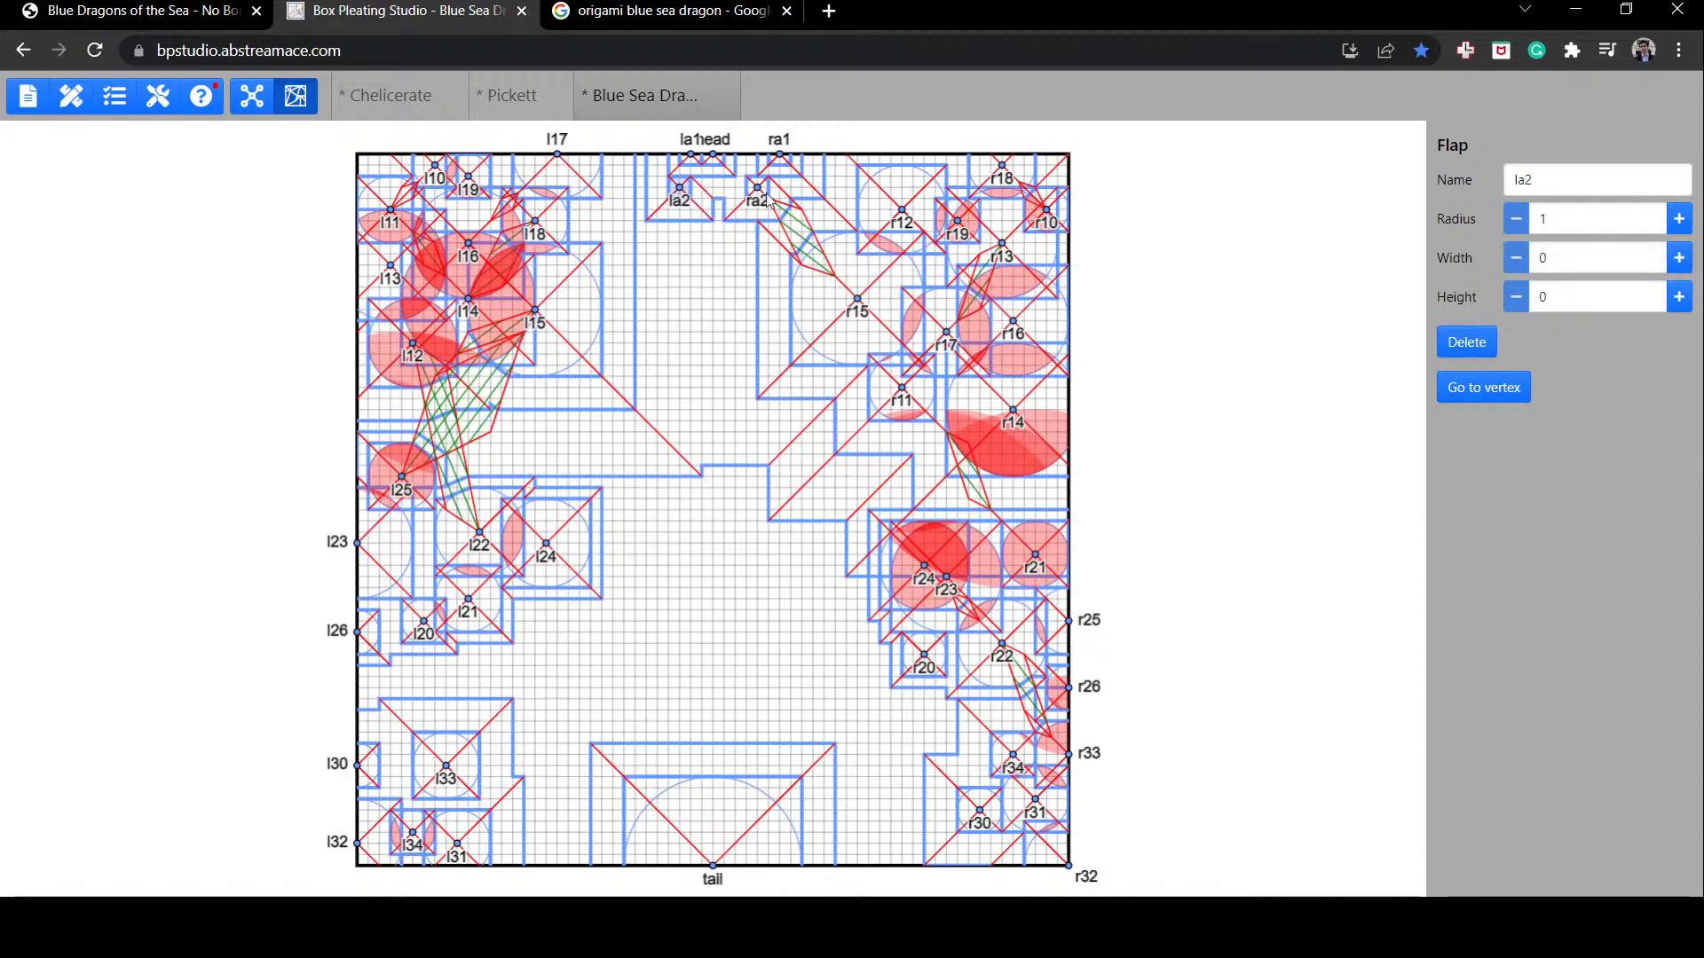
left_click_drag(779, 154, 735, 162)
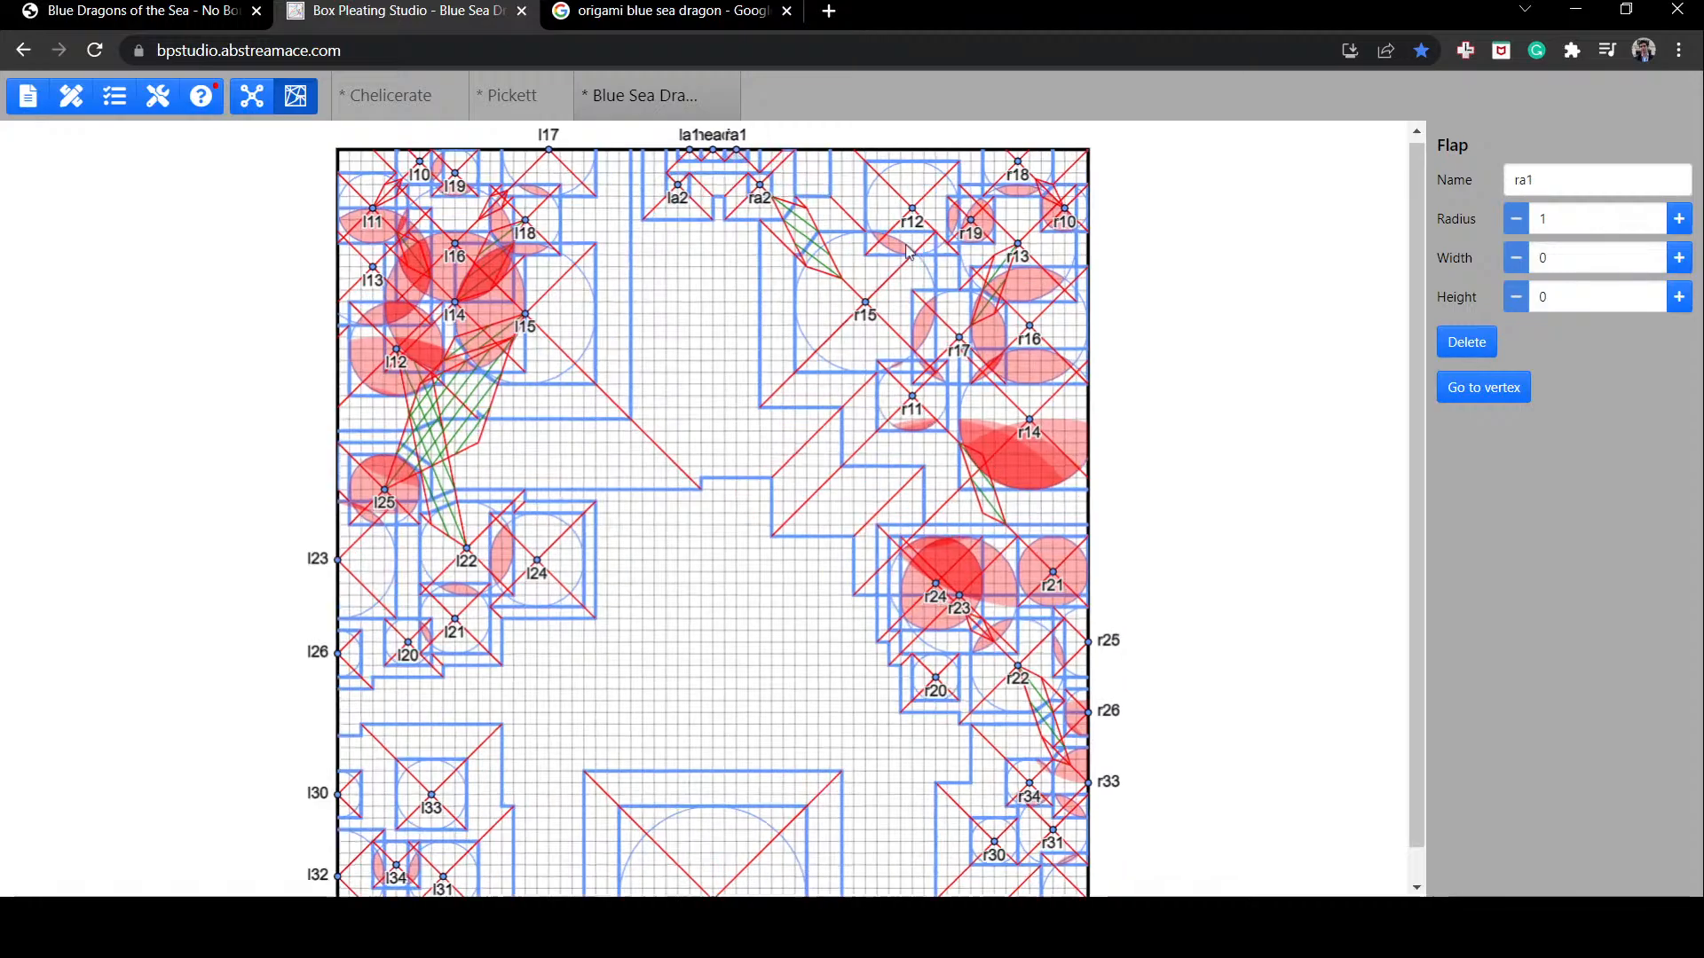
scroll(908, 253, "up", 2)
scroll(907, 253, "up", 3)
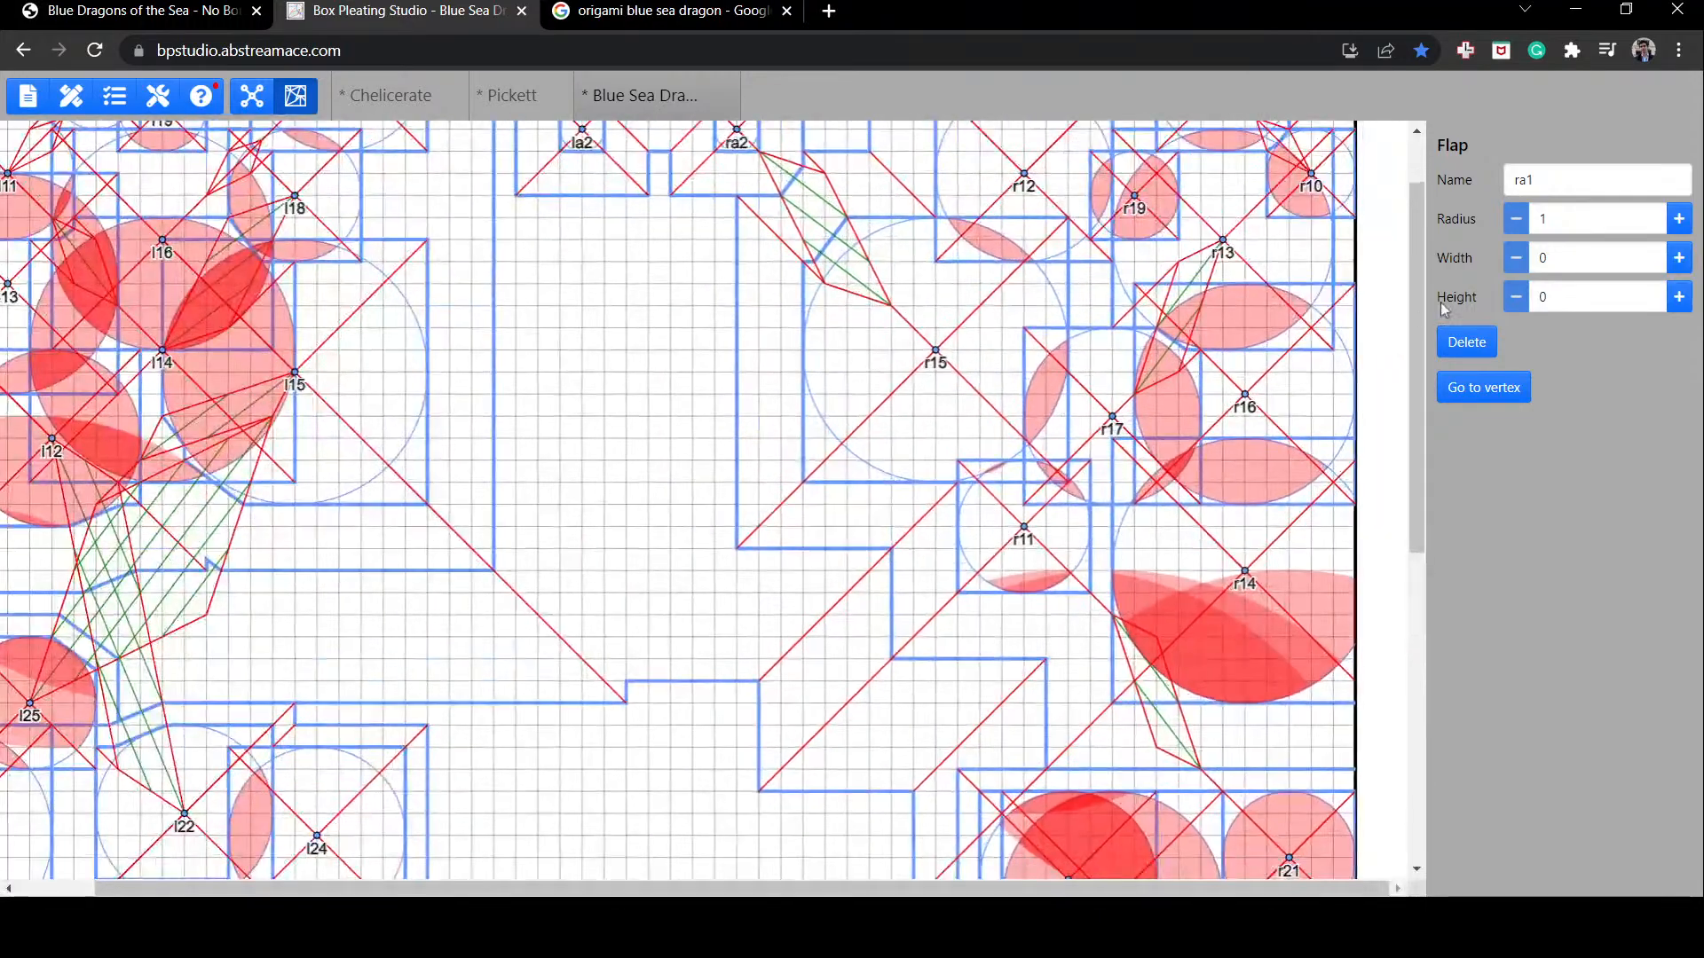
scroll(1419, 266, "up", 1)
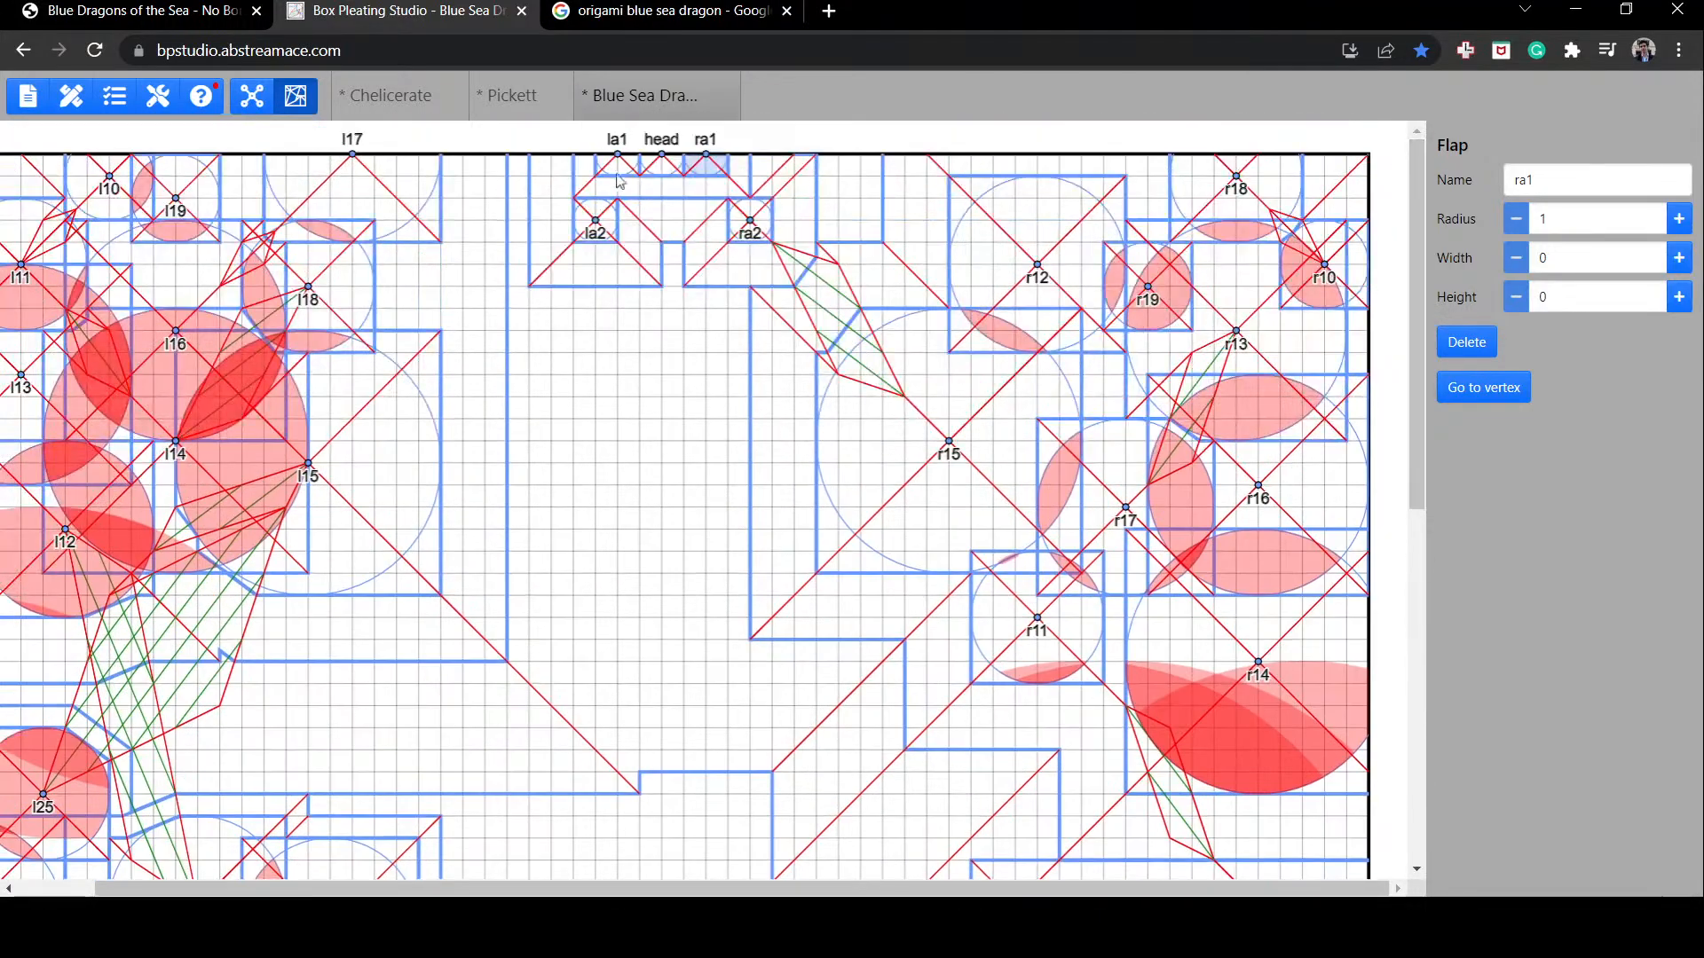
scroll(457, 186, "up", 2)
scroll(461, 189, "up", 1)
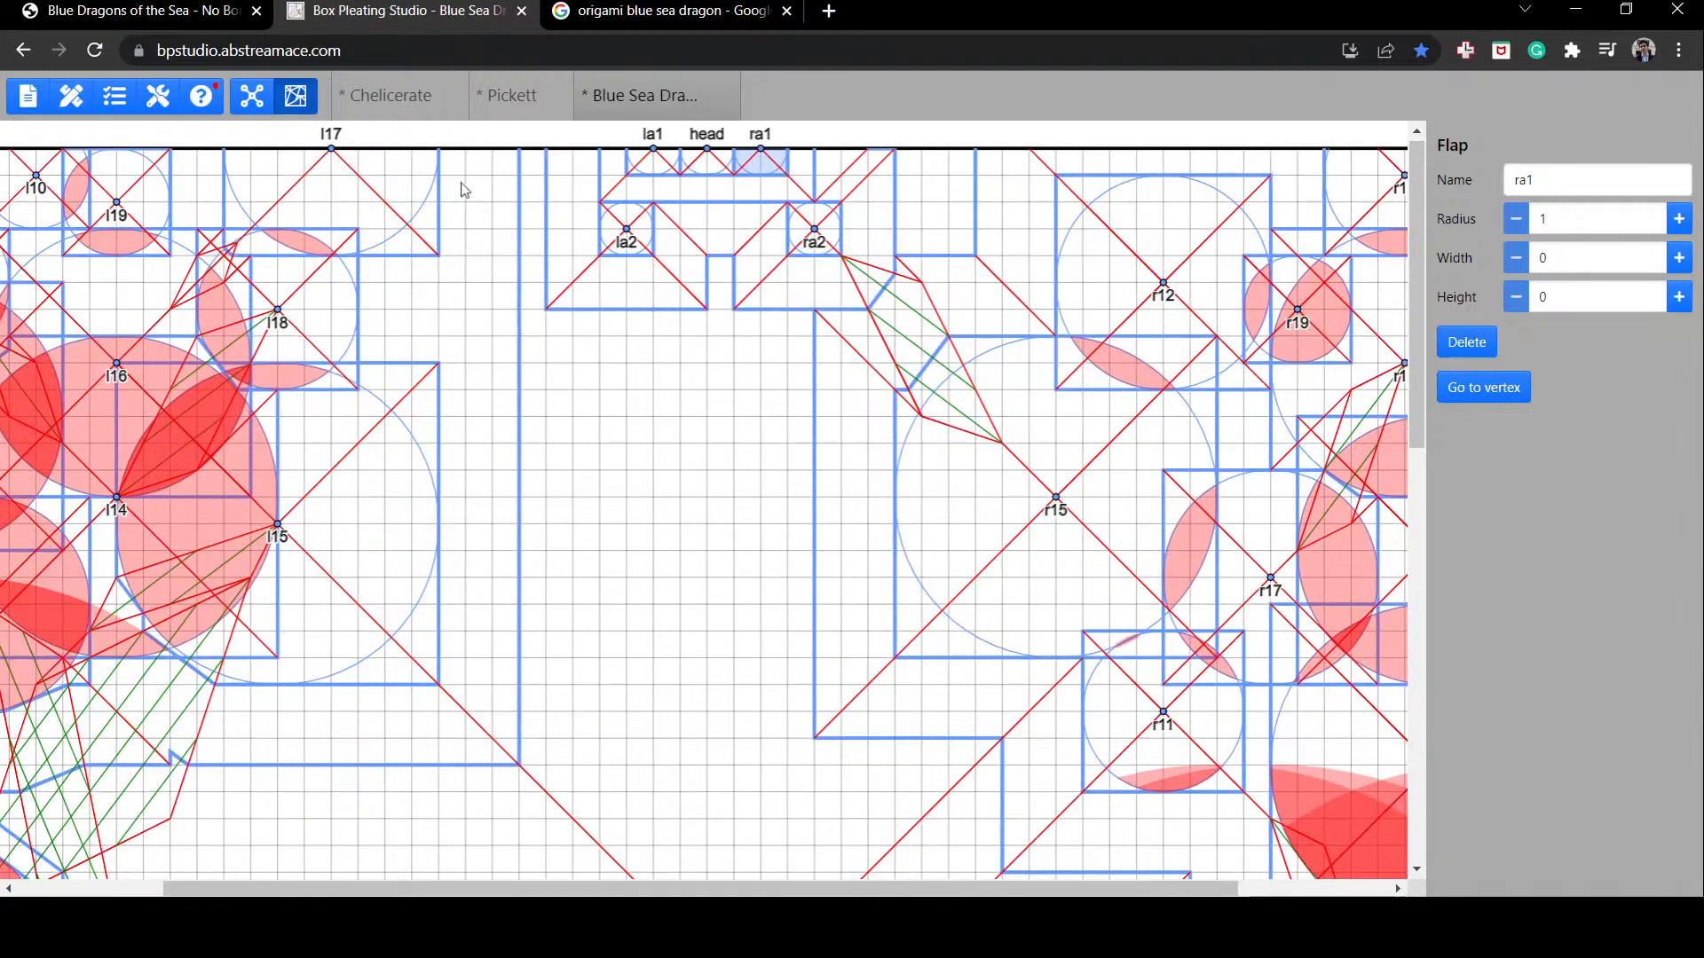
left_click_drag(618, 228, 667, 229)
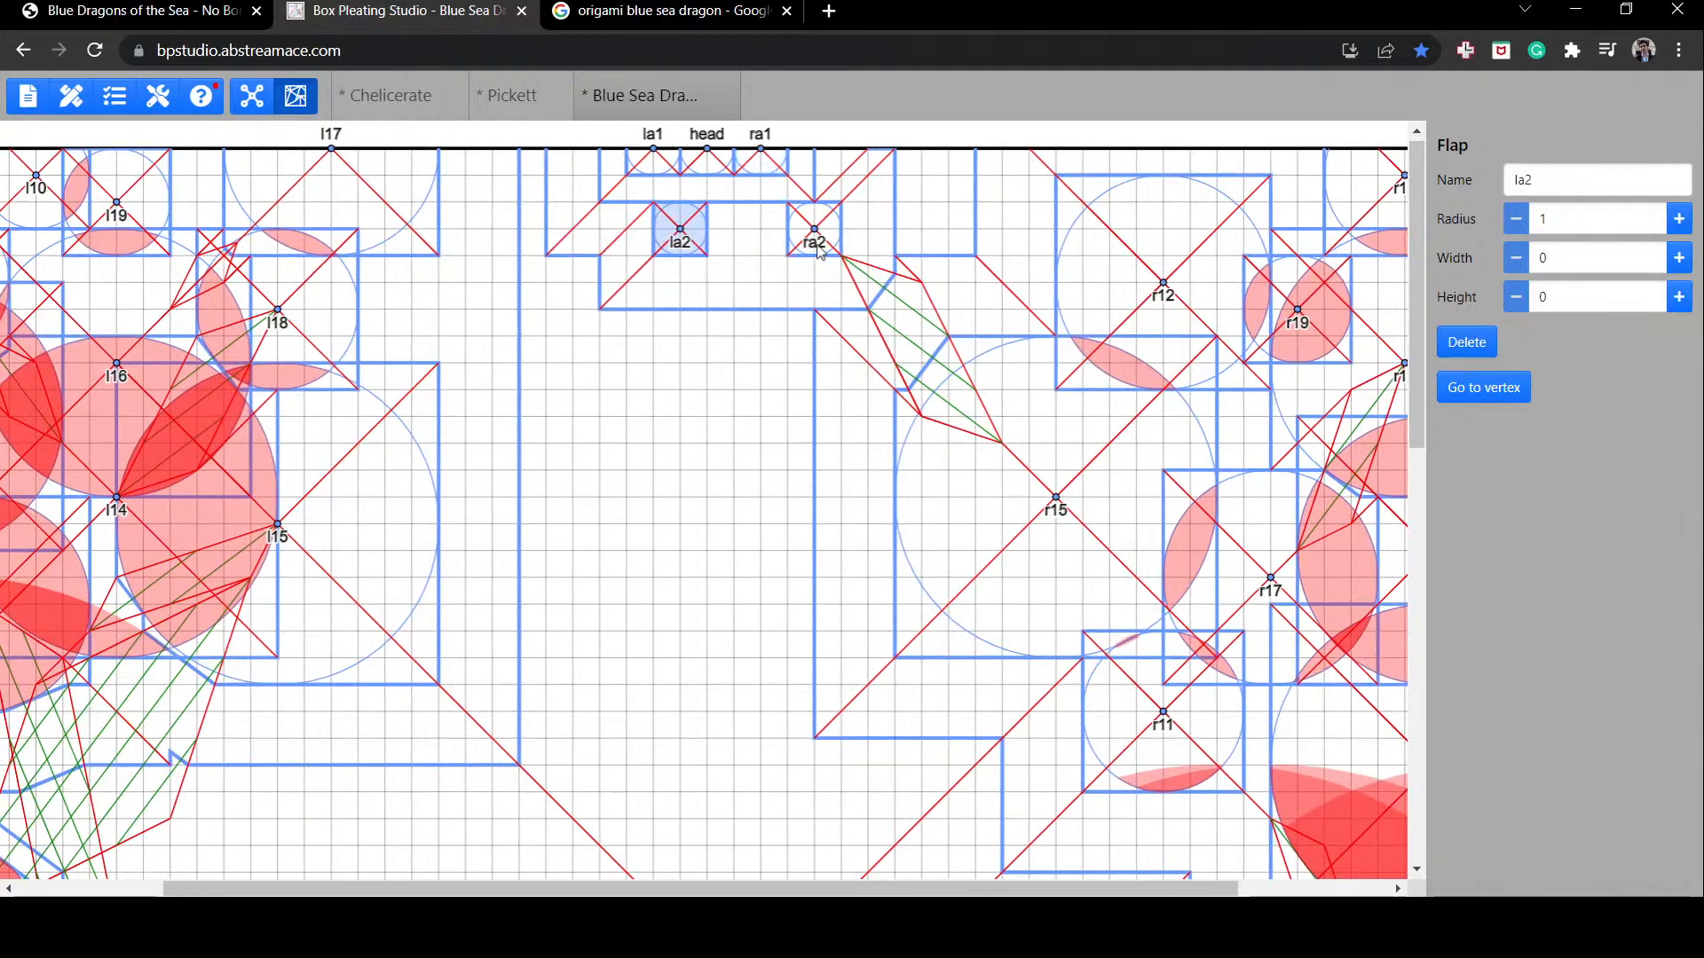
left_click_drag(820, 253, 739, 252)
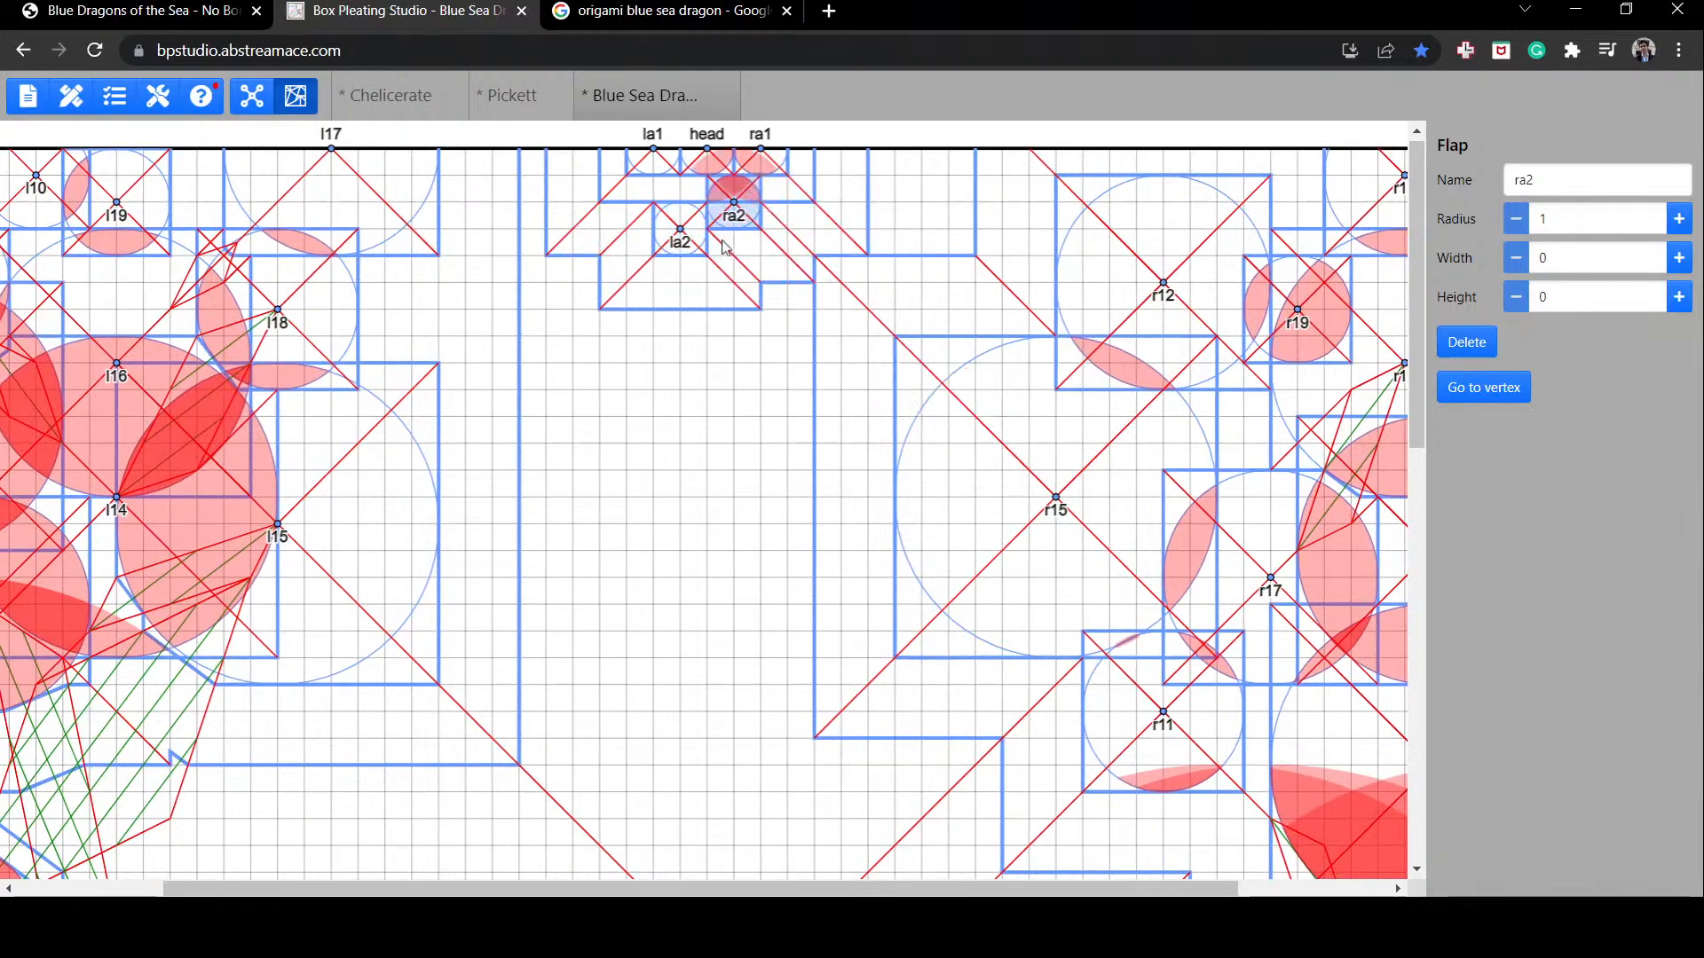
Step: Examine the width-6 body river and the surrounding flaps in the layout, and compare them with the tree structure
left_click(721, 363)
scroll(959, 338, "down", 1)
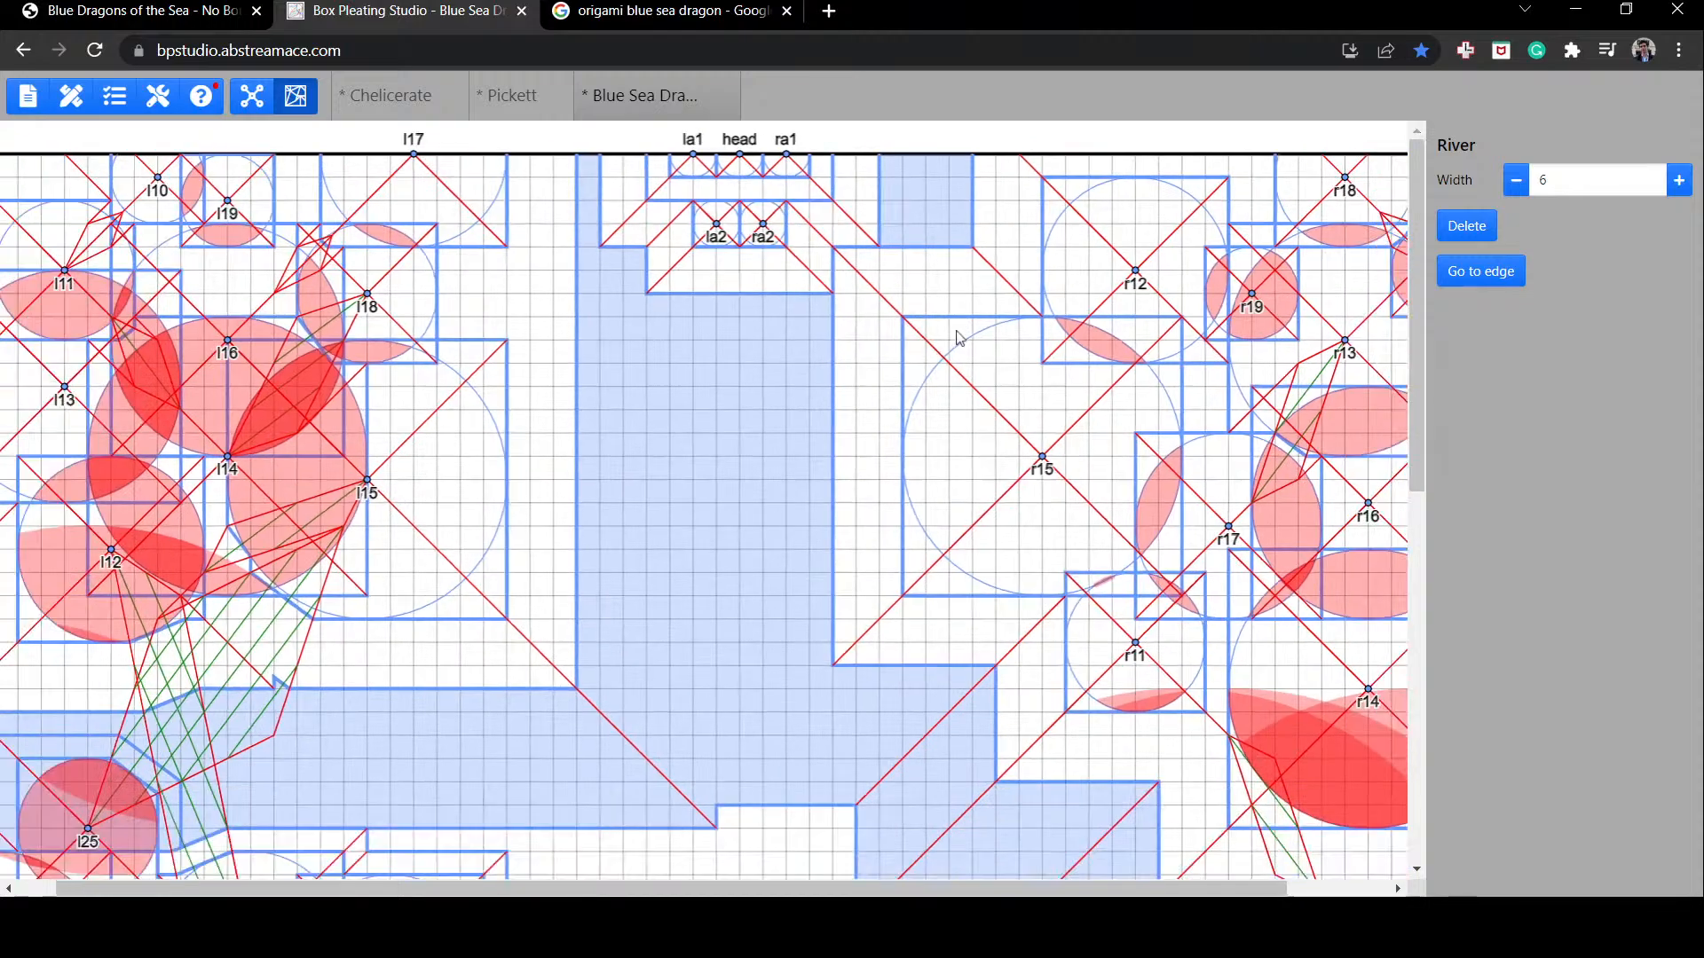
scroll(958, 337, "down", 1)
scroll(958, 337, "down", 1)
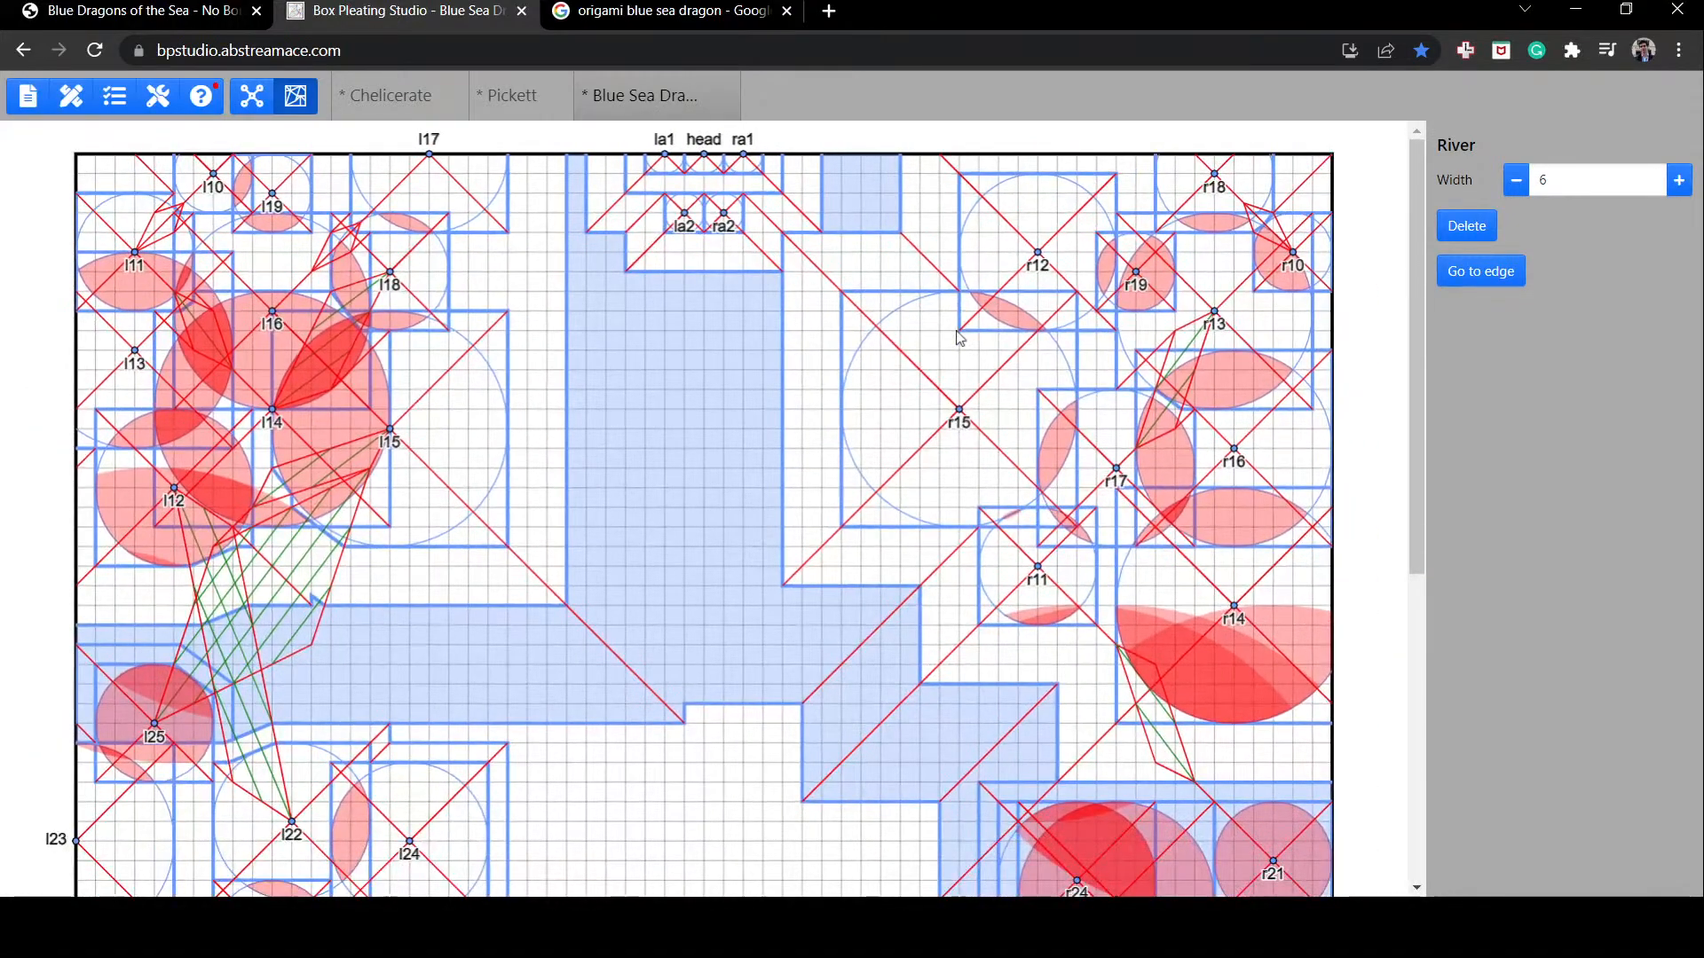
scroll(959, 337, "up", 3)
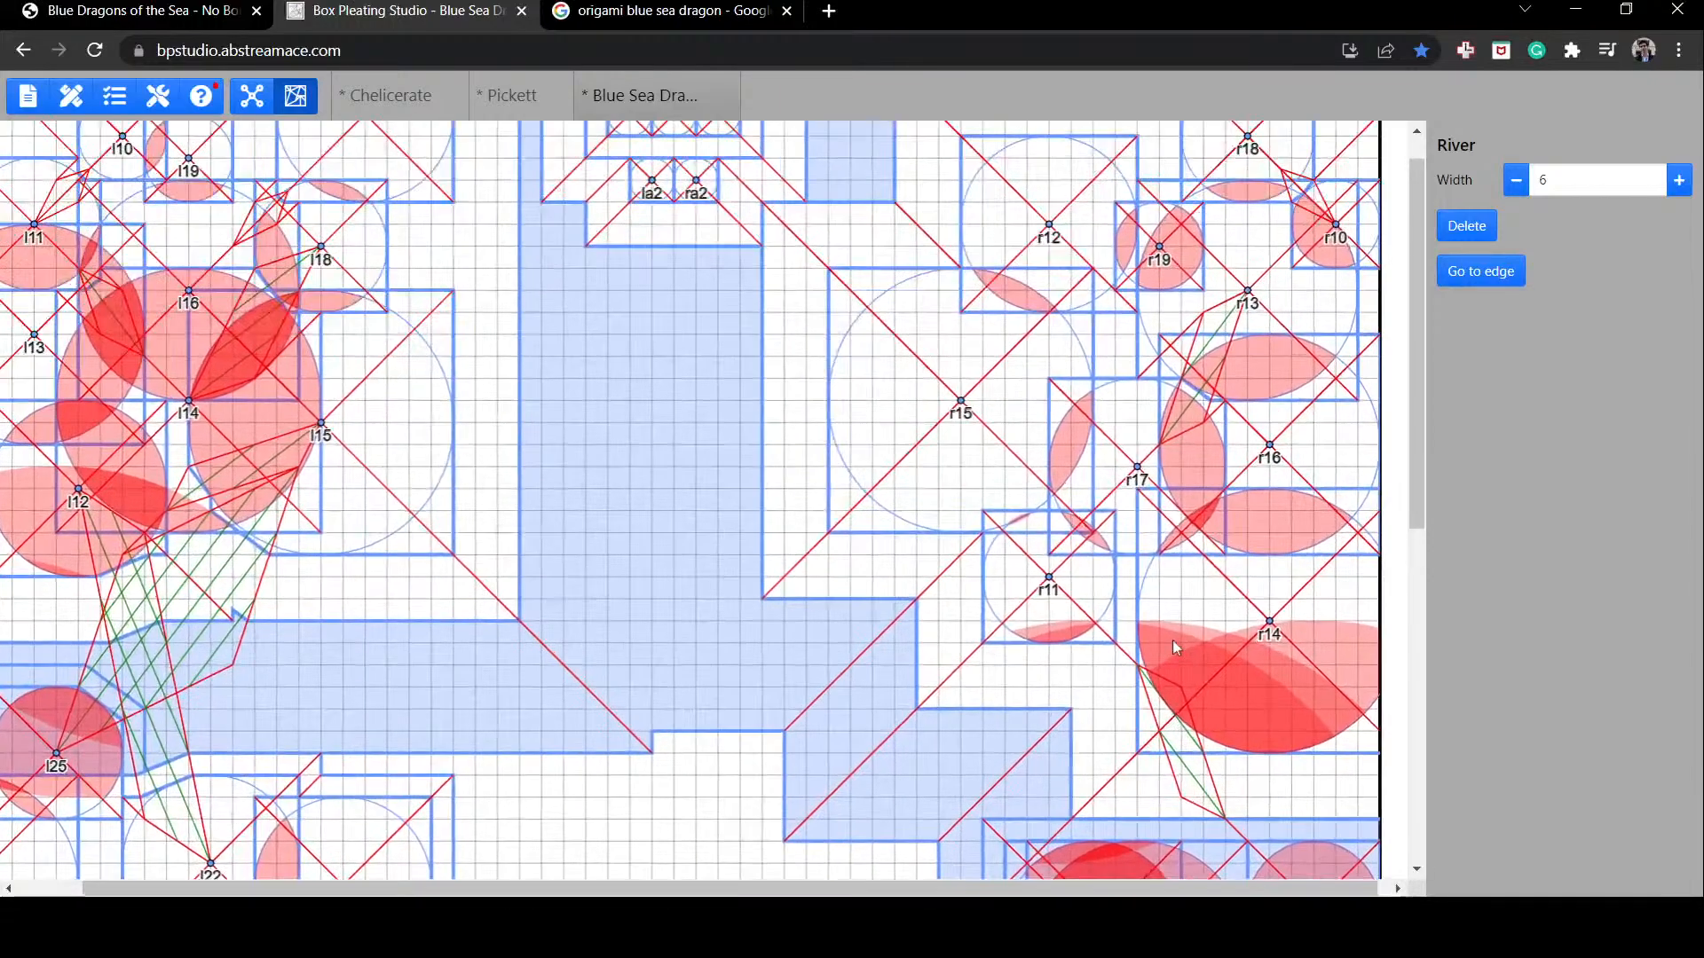
scroll(1173, 640, "down", 3)
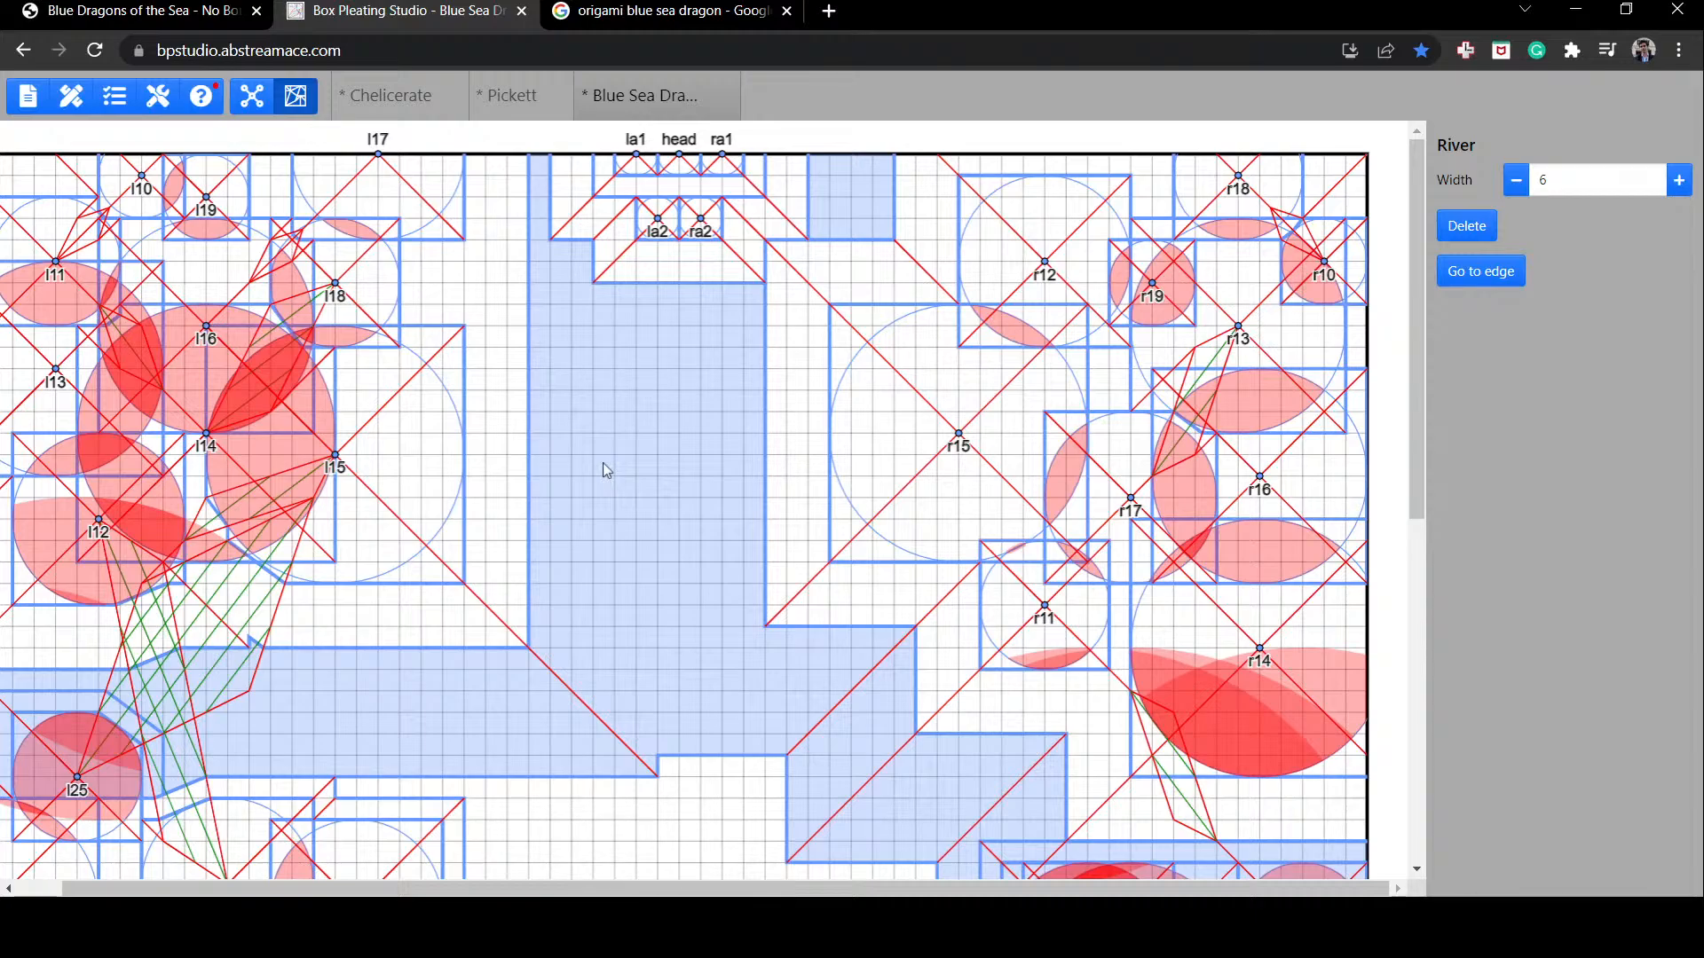
left_click(251, 124)
left_click(252, 96)
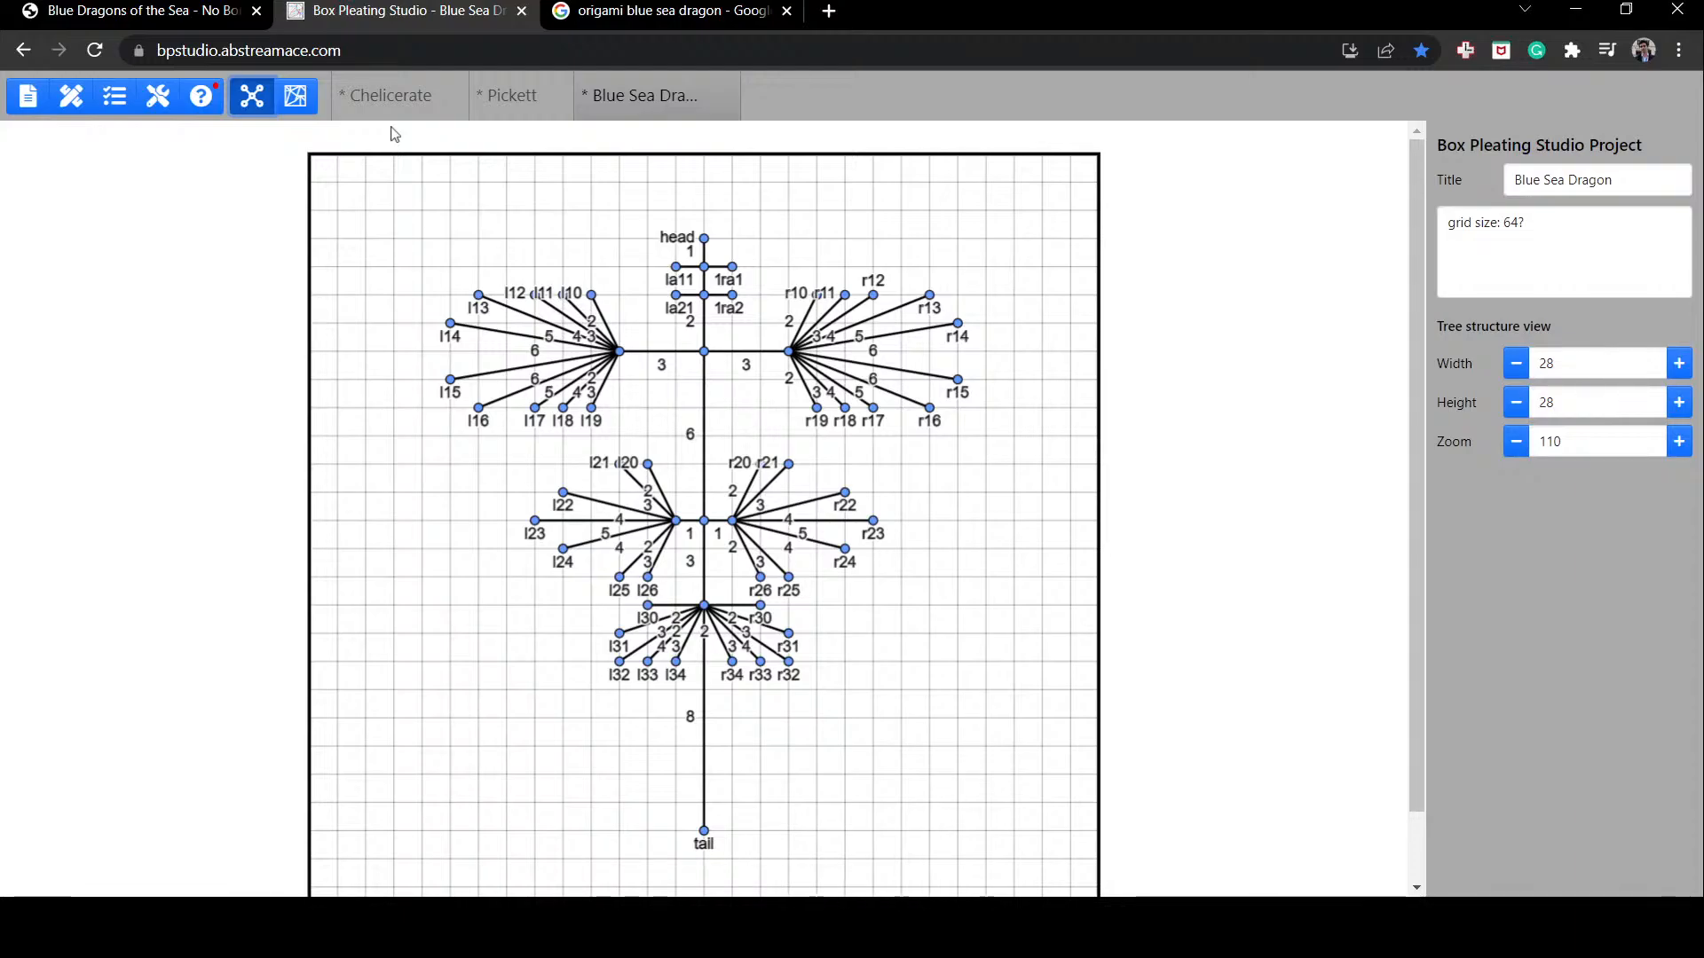
Step: Move flap r15 five units left and three down, r16 thirteen left and four up, and r11 six left in the layout
left_click(293, 98)
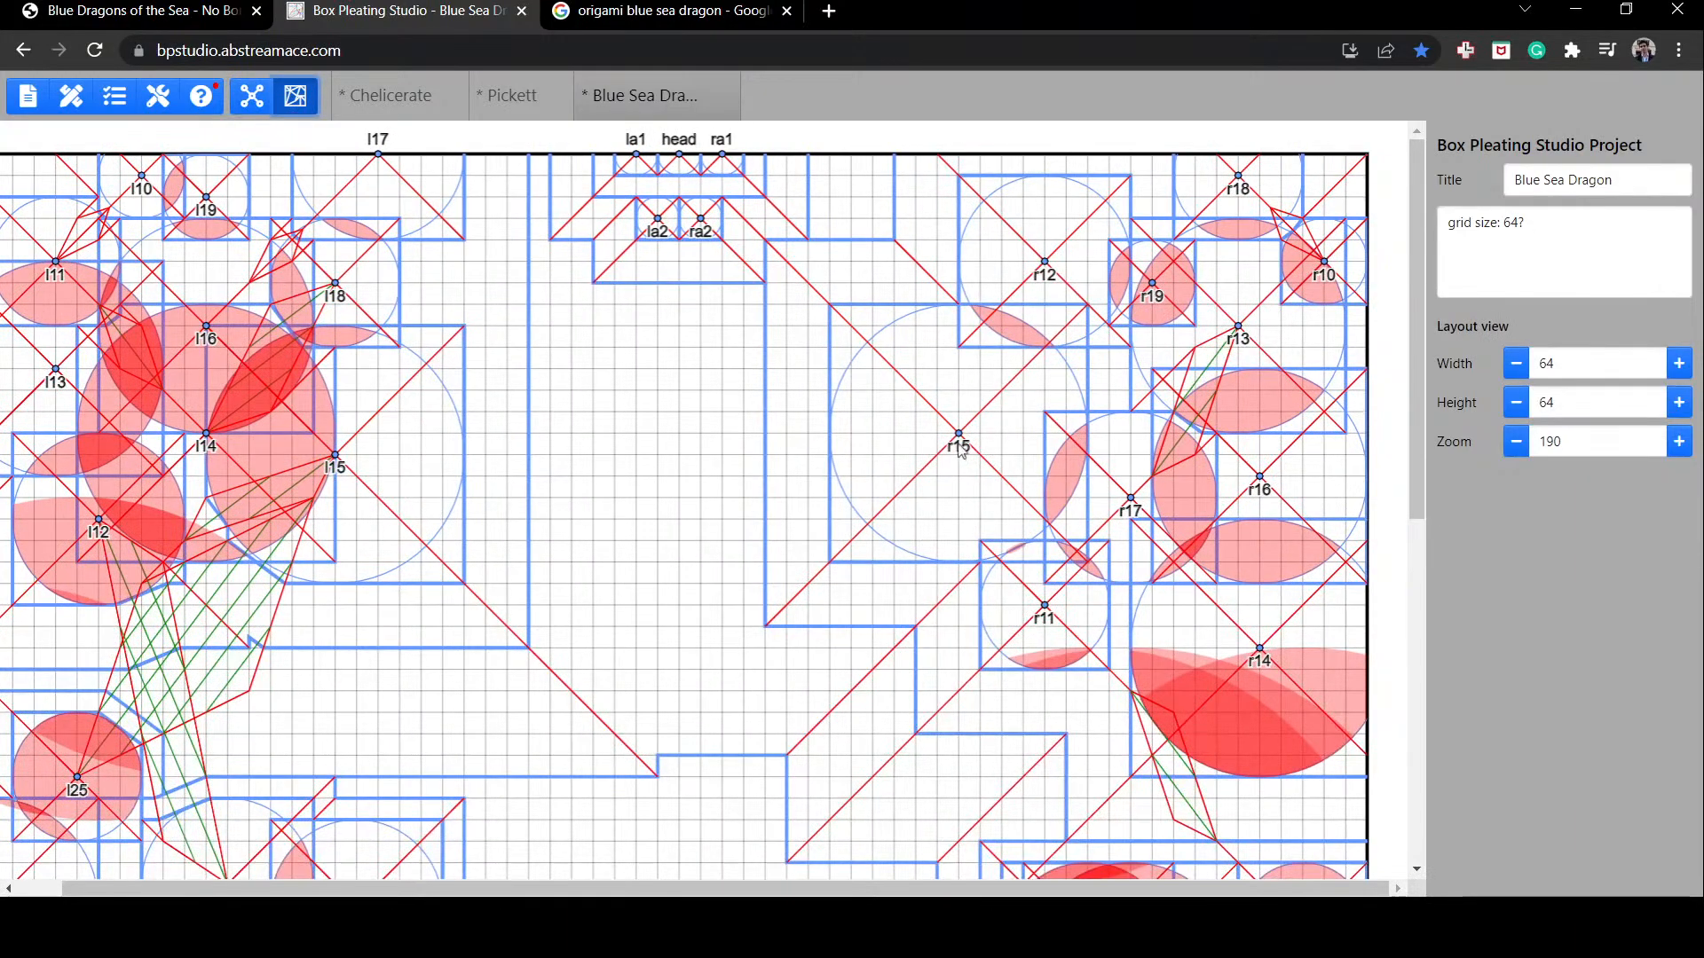
left_click_drag(970, 470, 865, 507)
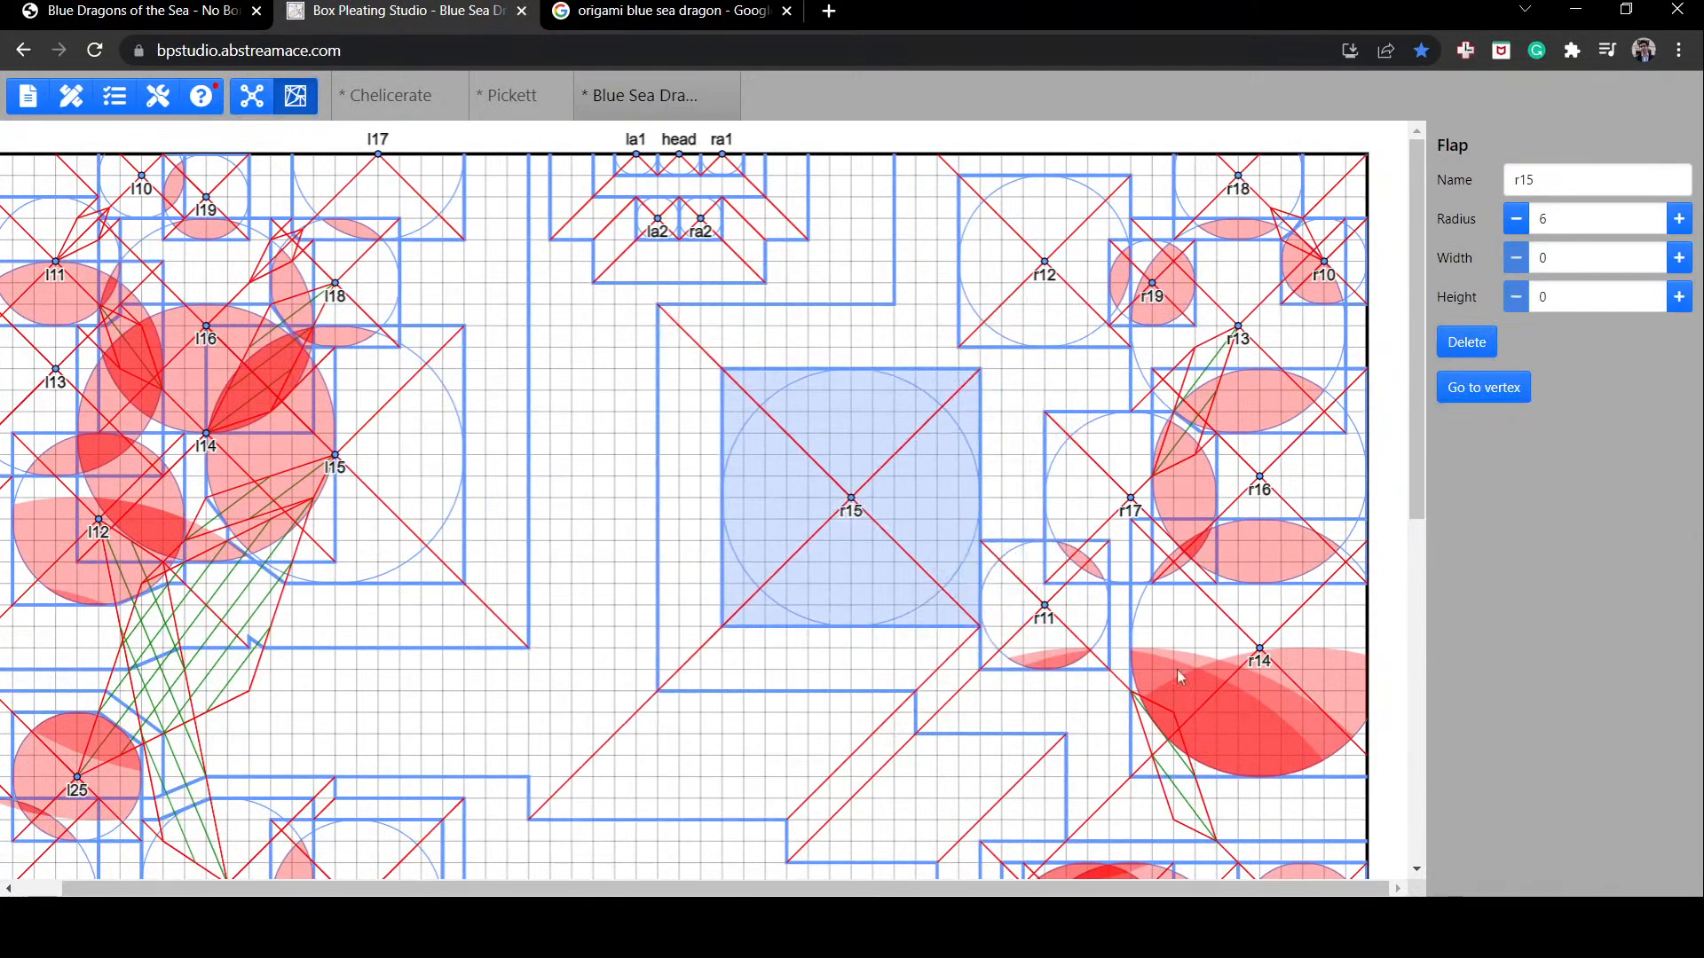
left_click_drag(1260, 480, 982, 392)
left_click(1157, 482)
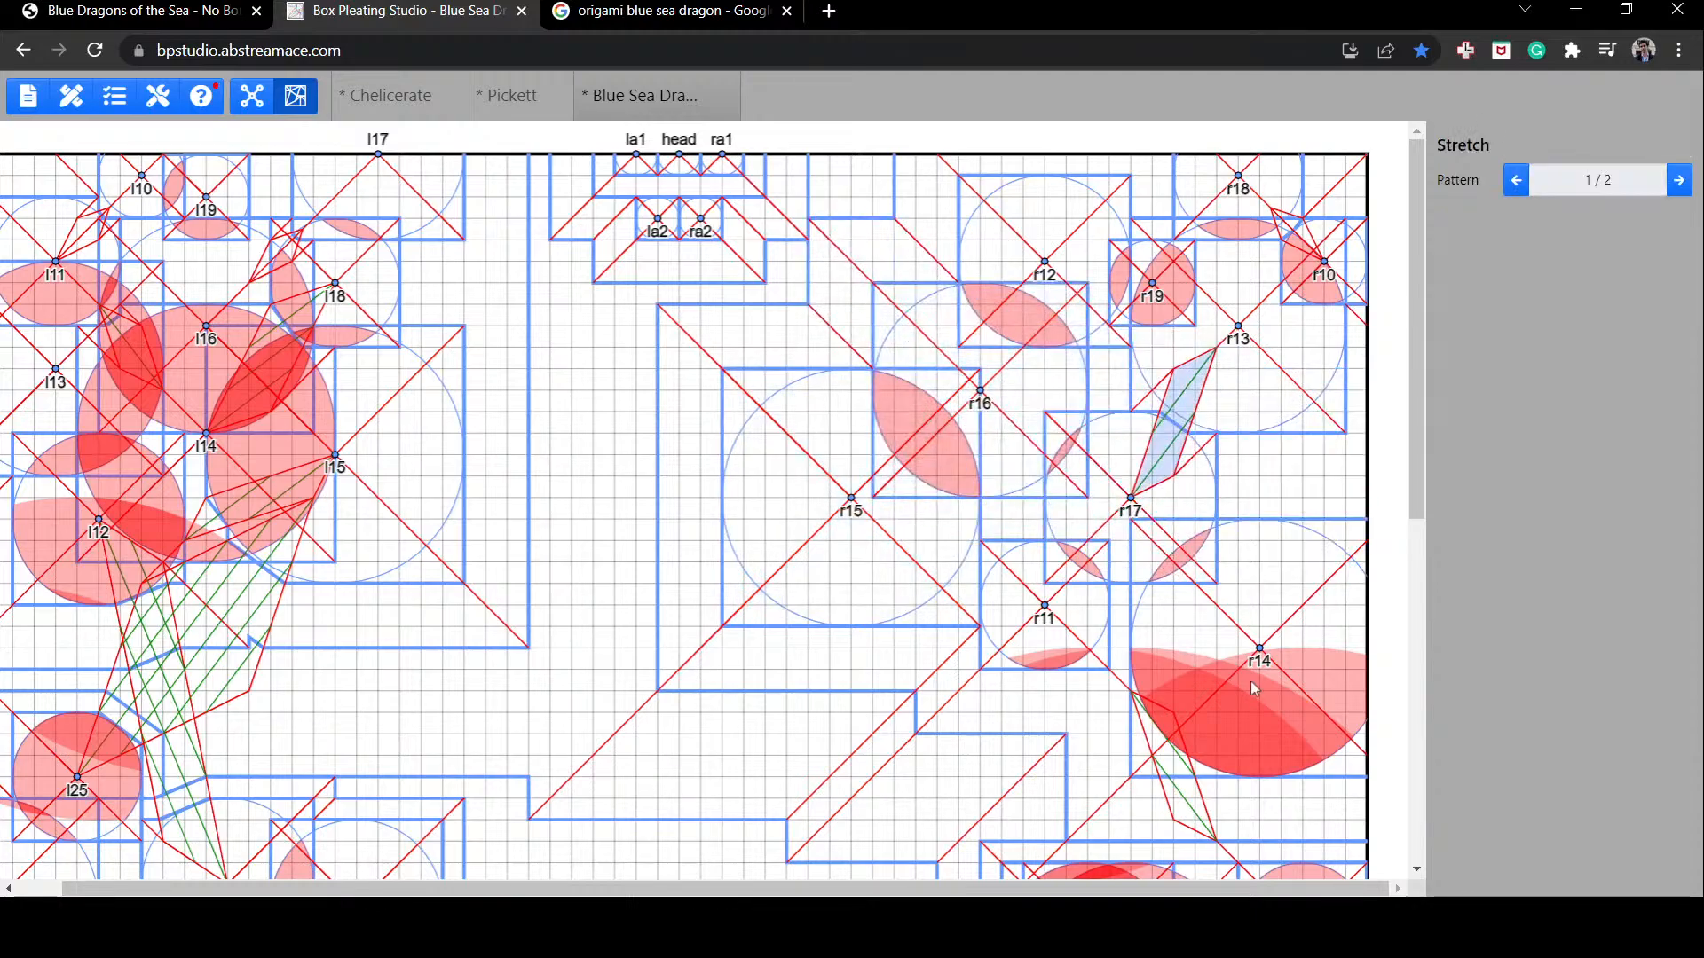
left_click_drag(1070, 637, 939, 637)
Step: Move flap r13 five units left and three up, r17 five left and two up, and r14 one left and four up
left_click(1251, 397)
left_click_drag(1251, 398, 1145, 335)
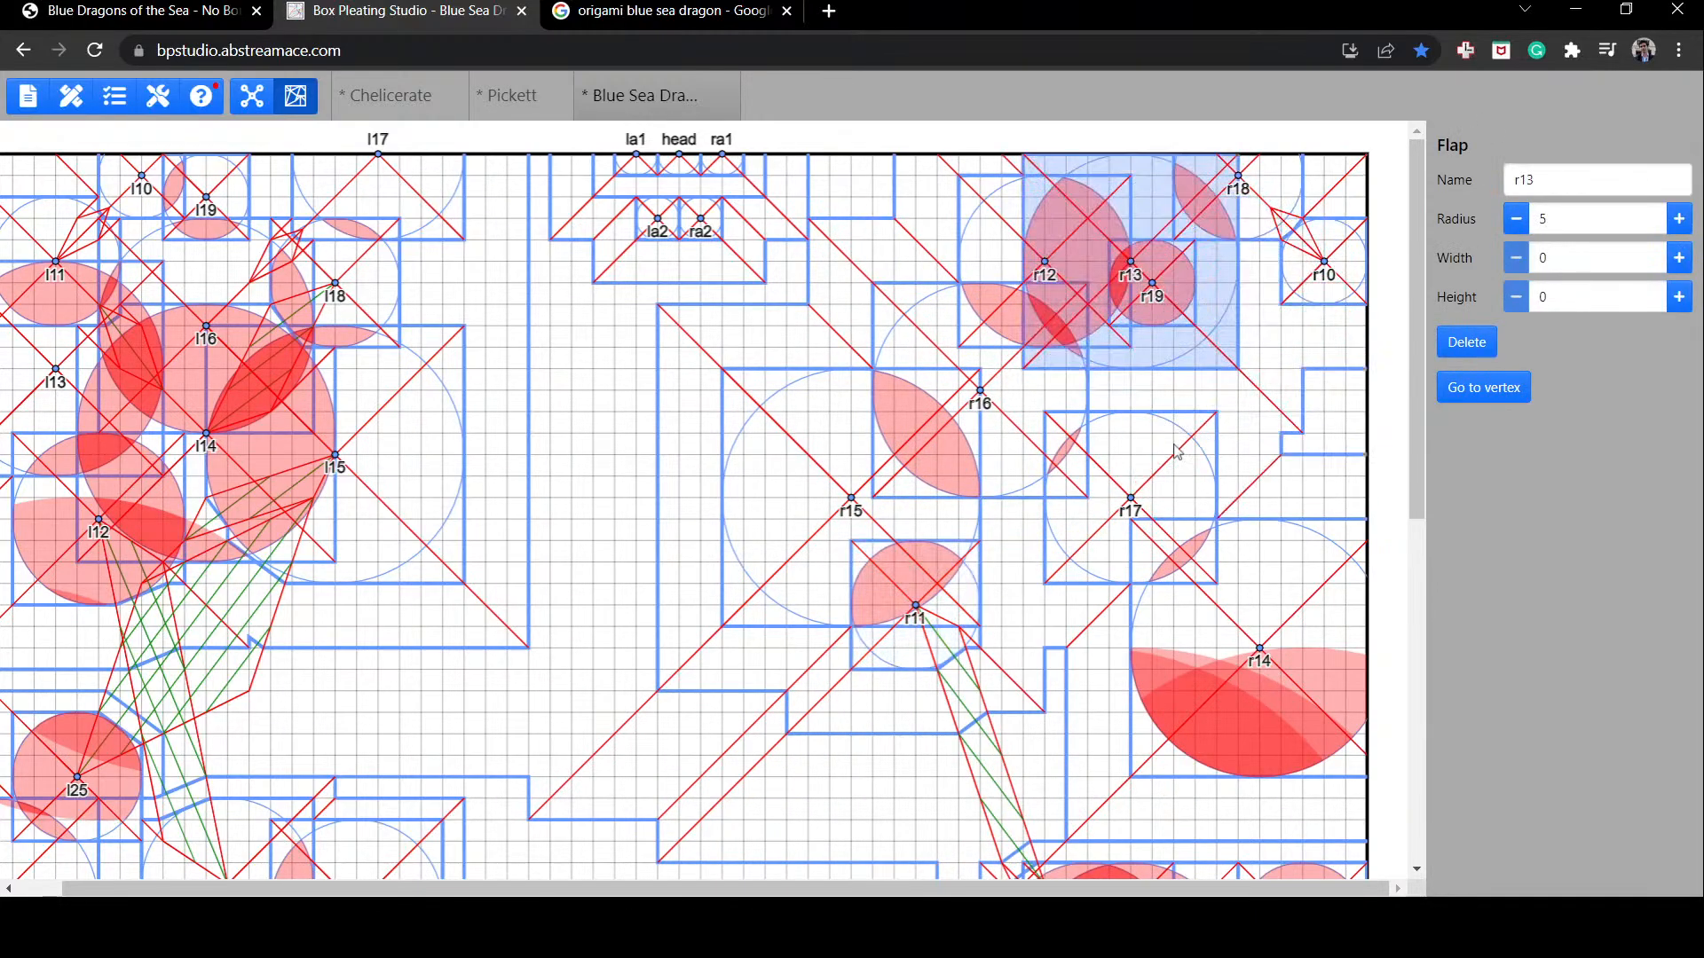
left_click_drag(1177, 450, 1074, 418)
left_click_drag(1285, 624, 1281, 482)
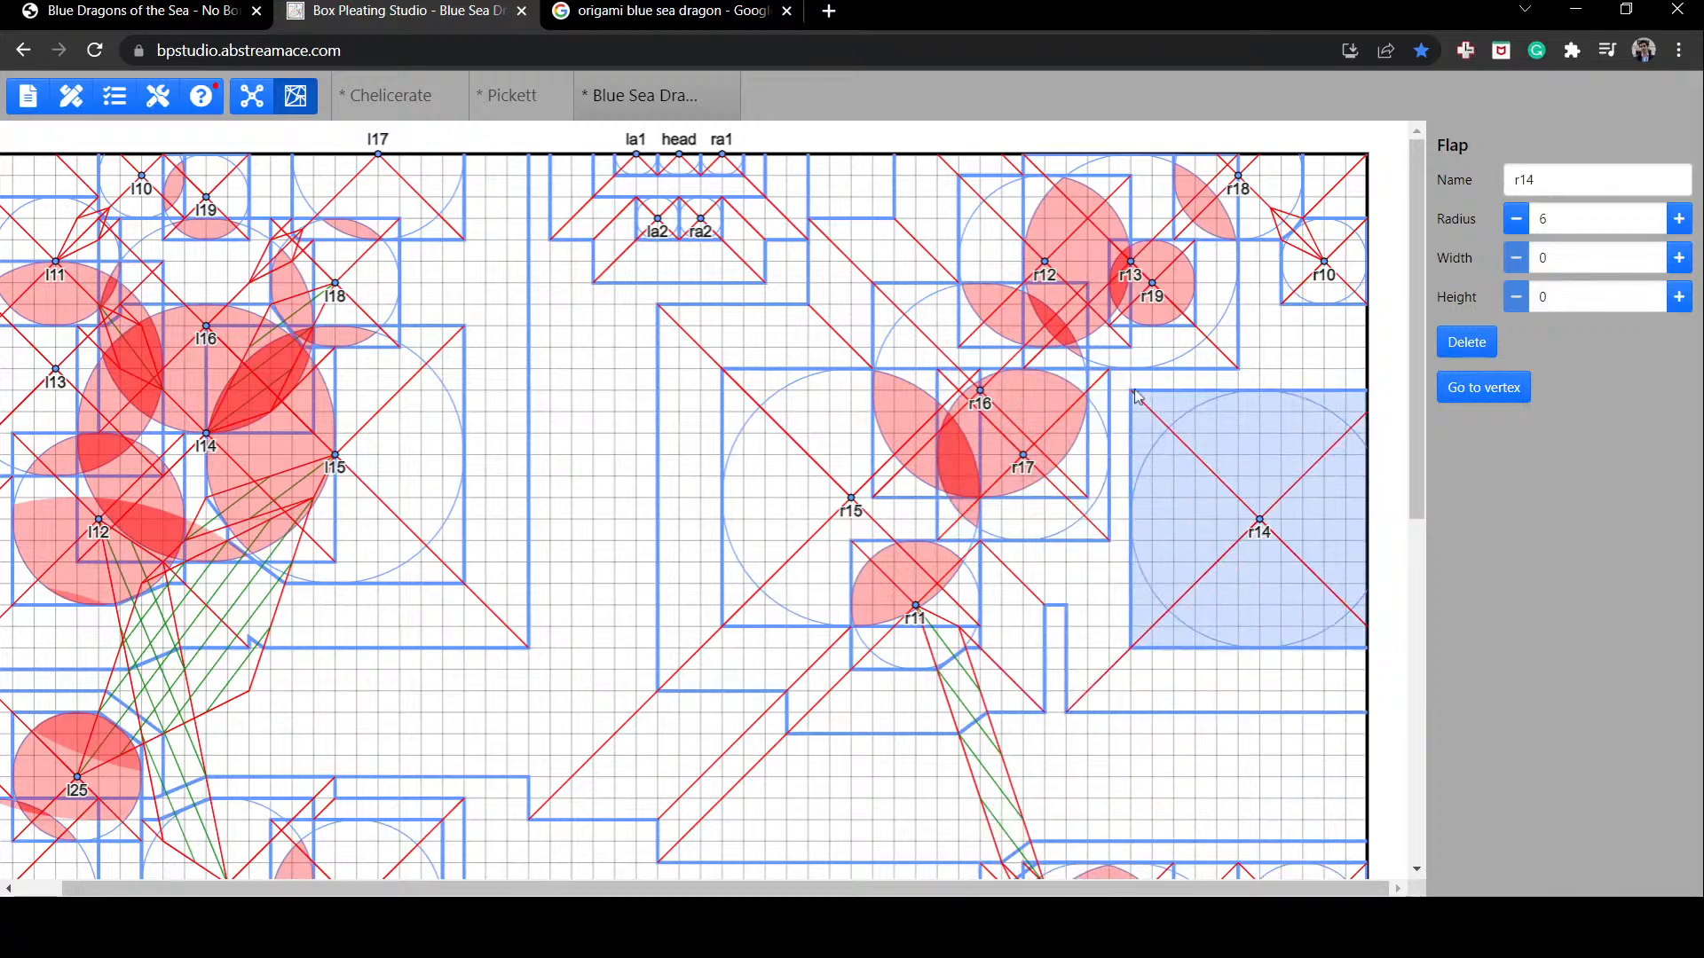
left_click_drag(1245, 529, 1232, 578)
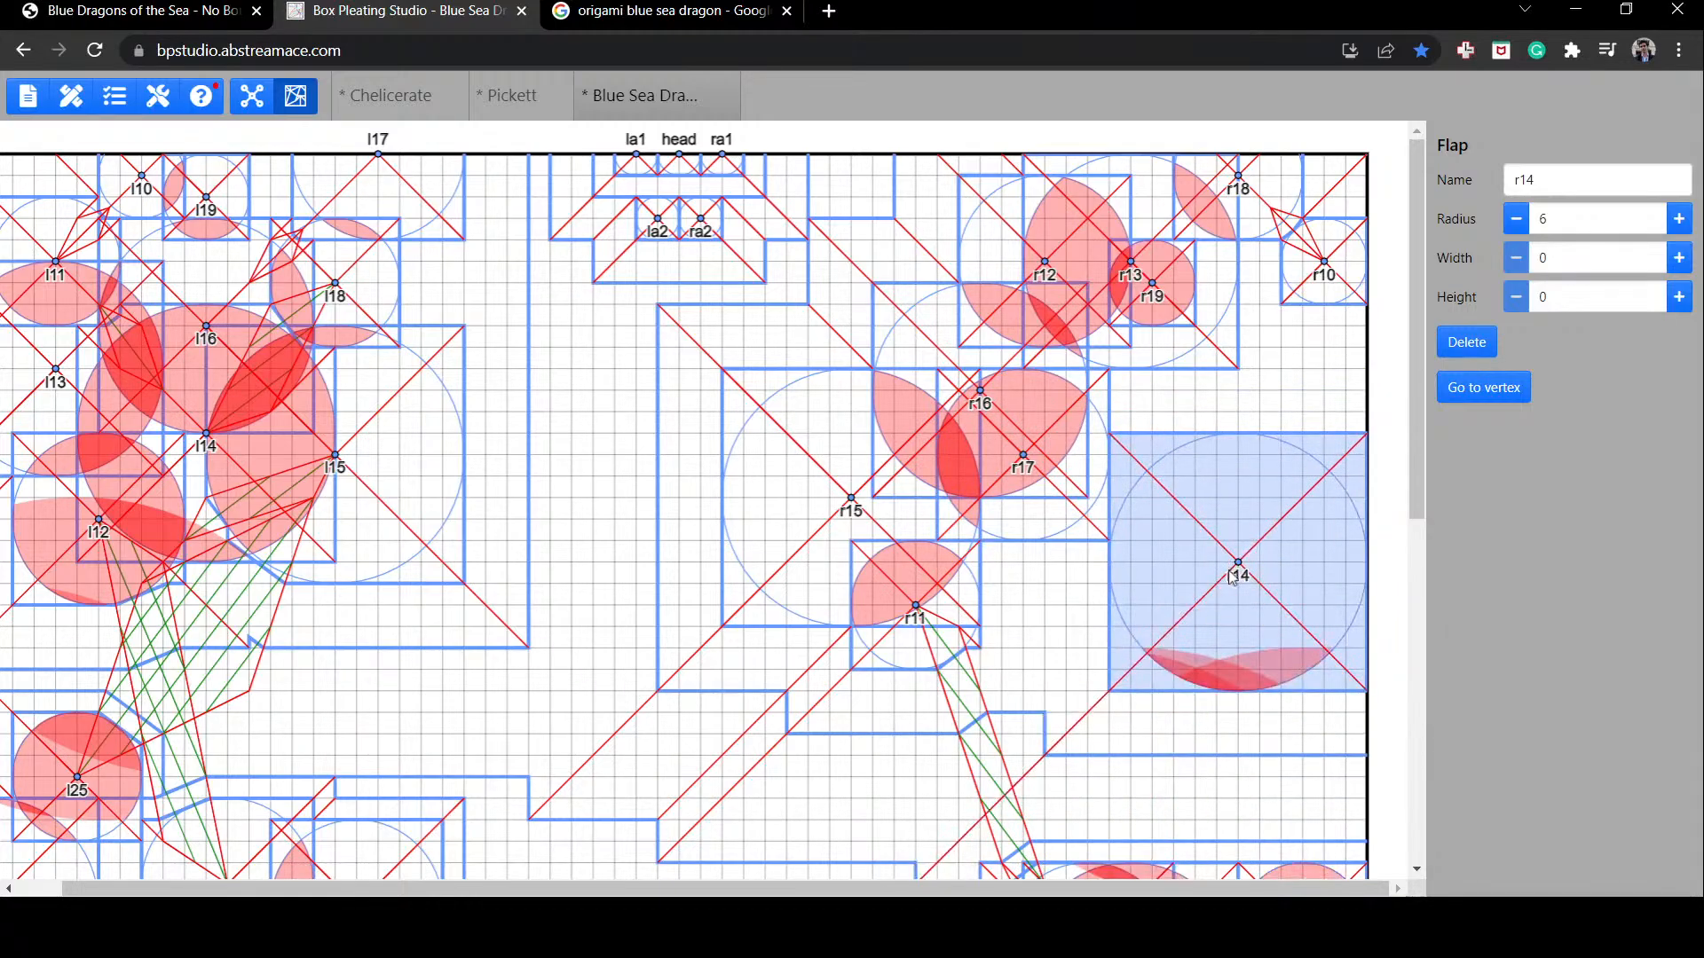
scroll(1261, 767, "down", 6)
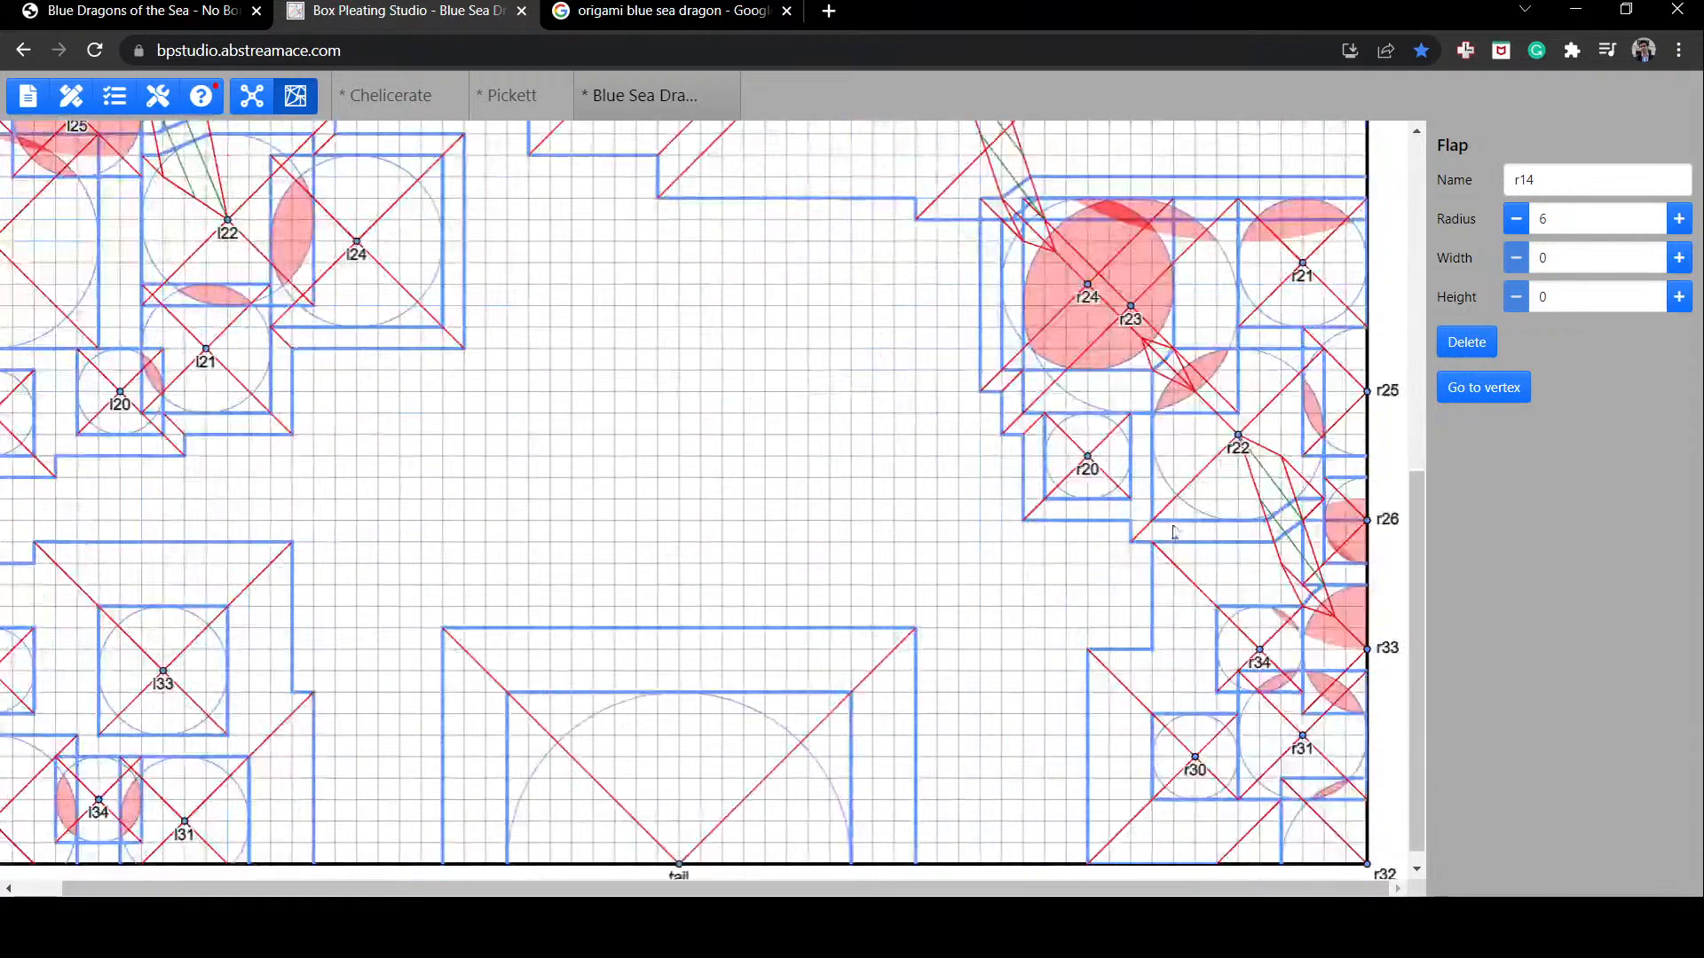
Step: Move flap r24 one unit right and eight down, r23 two right and seven down, and r21 seven down
left_click(1095, 368)
left_click_drag(1095, 367, 1138, 518)
left_click_drag(1115, 284, 1137, 456)
left_click_drag(1289, 293, 1287, 442)
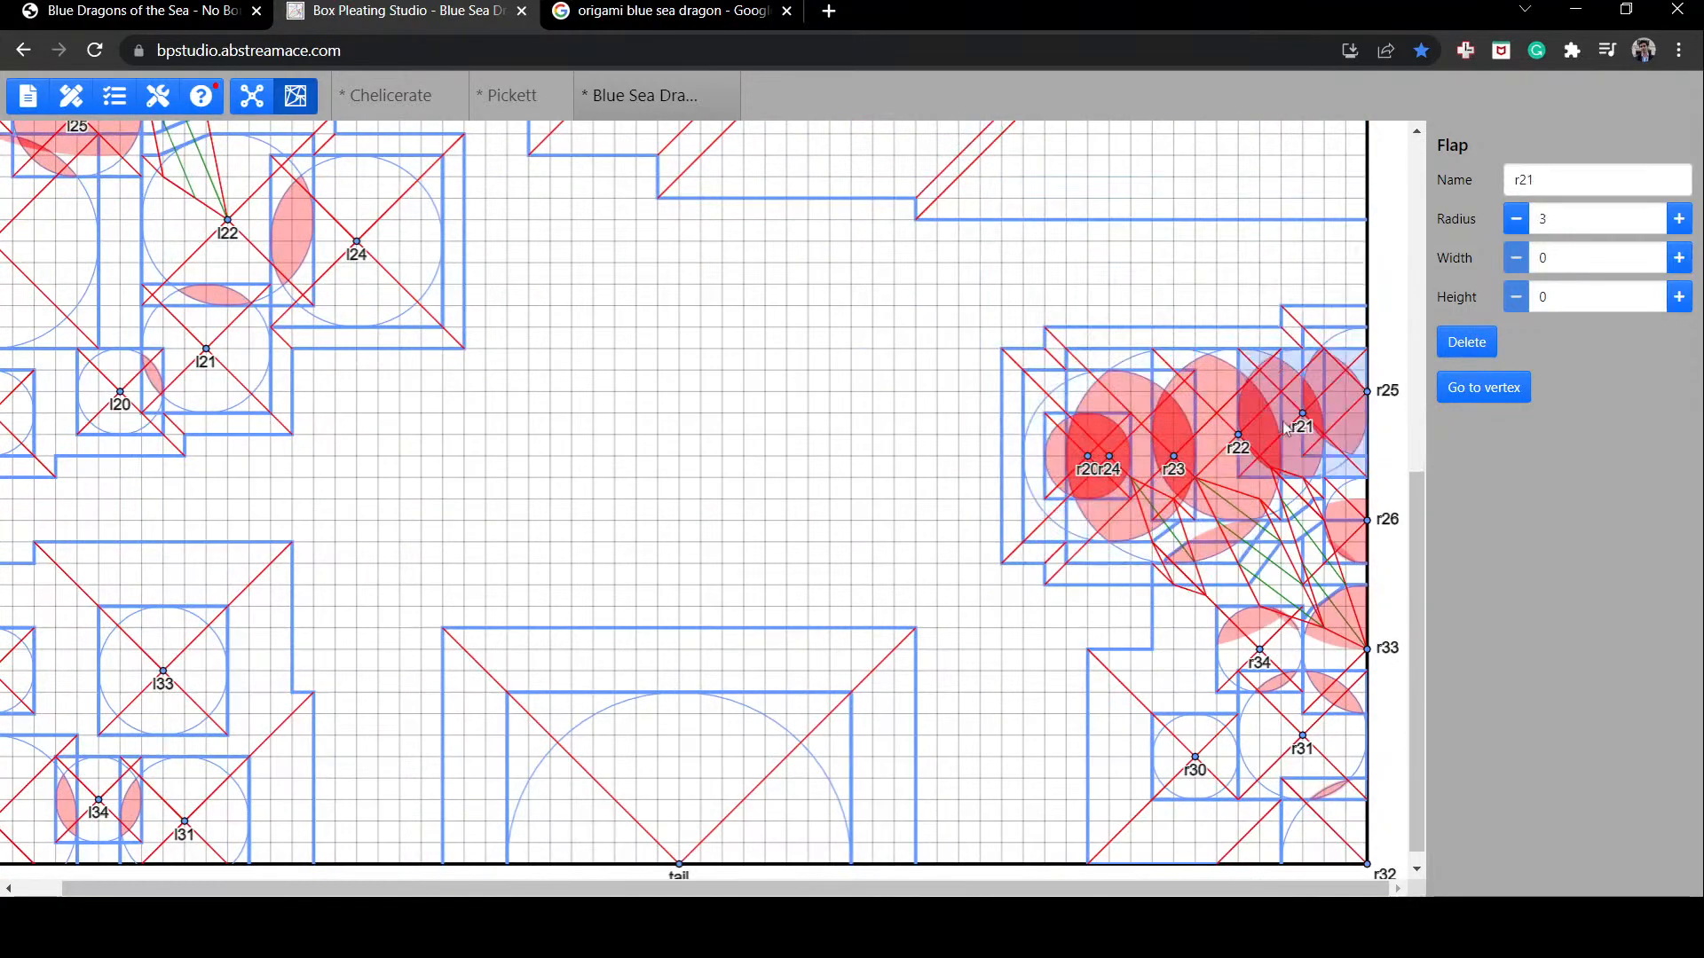
Step: Check flap r14 in the upper part of the layout against its branch in the tree structure
scroll(1281, 422, "up", 5)
scroll(1283, 426, "up", 1)
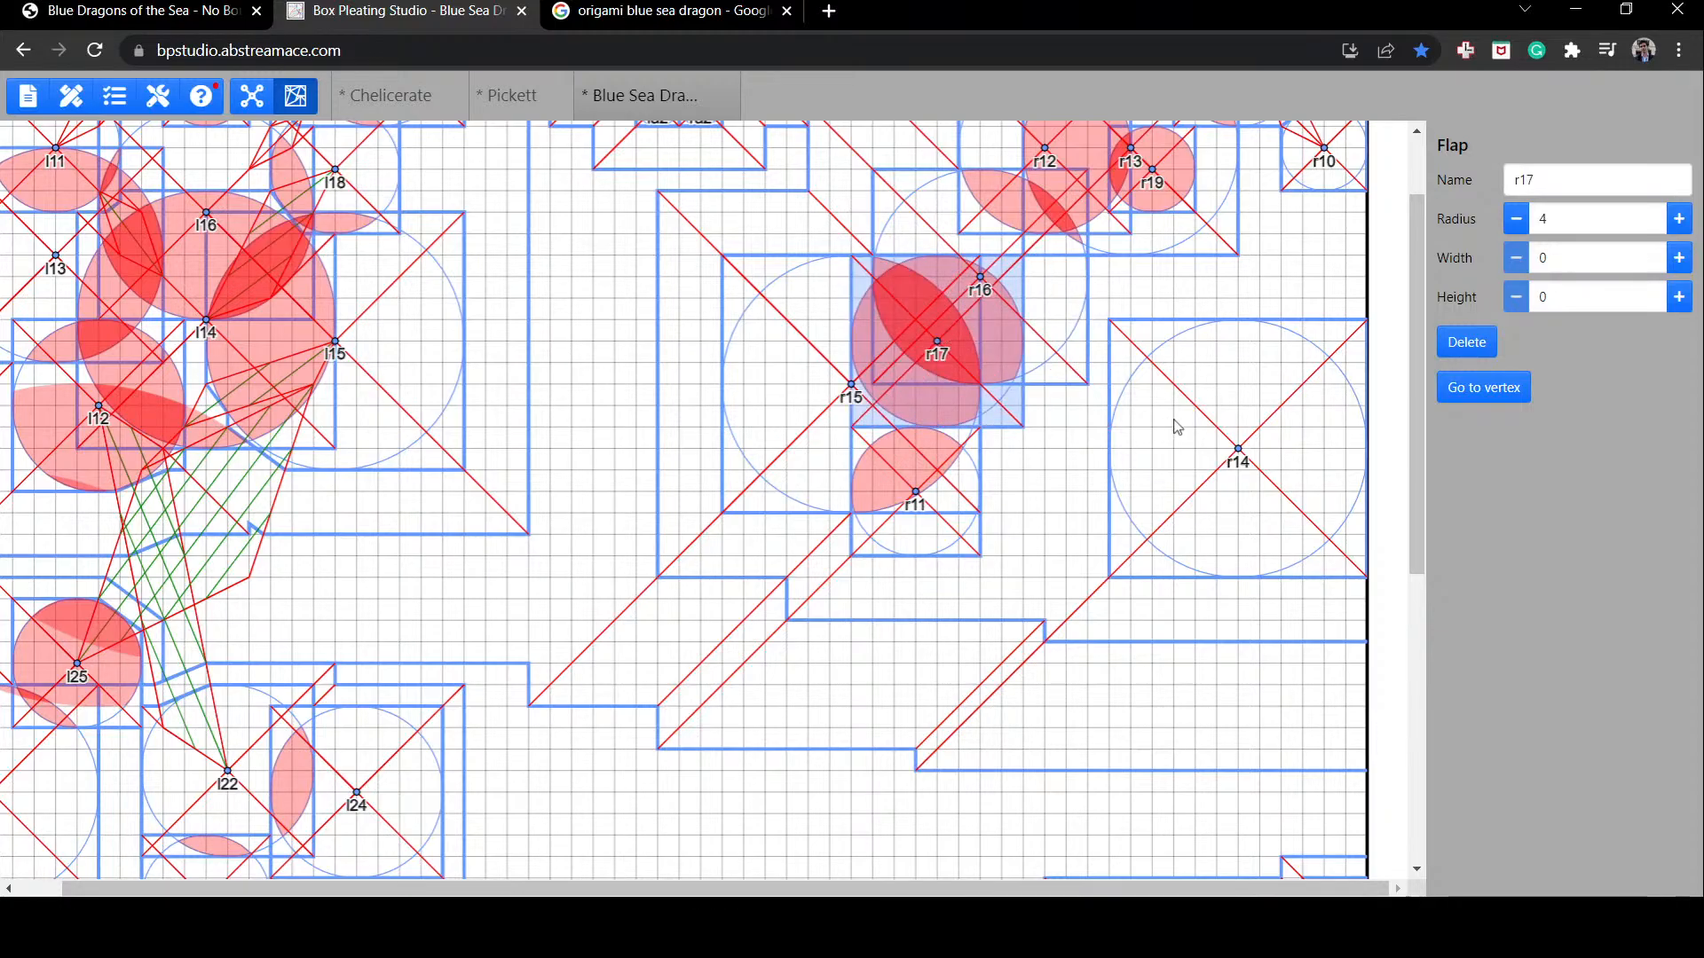
left_click(1198, 430)
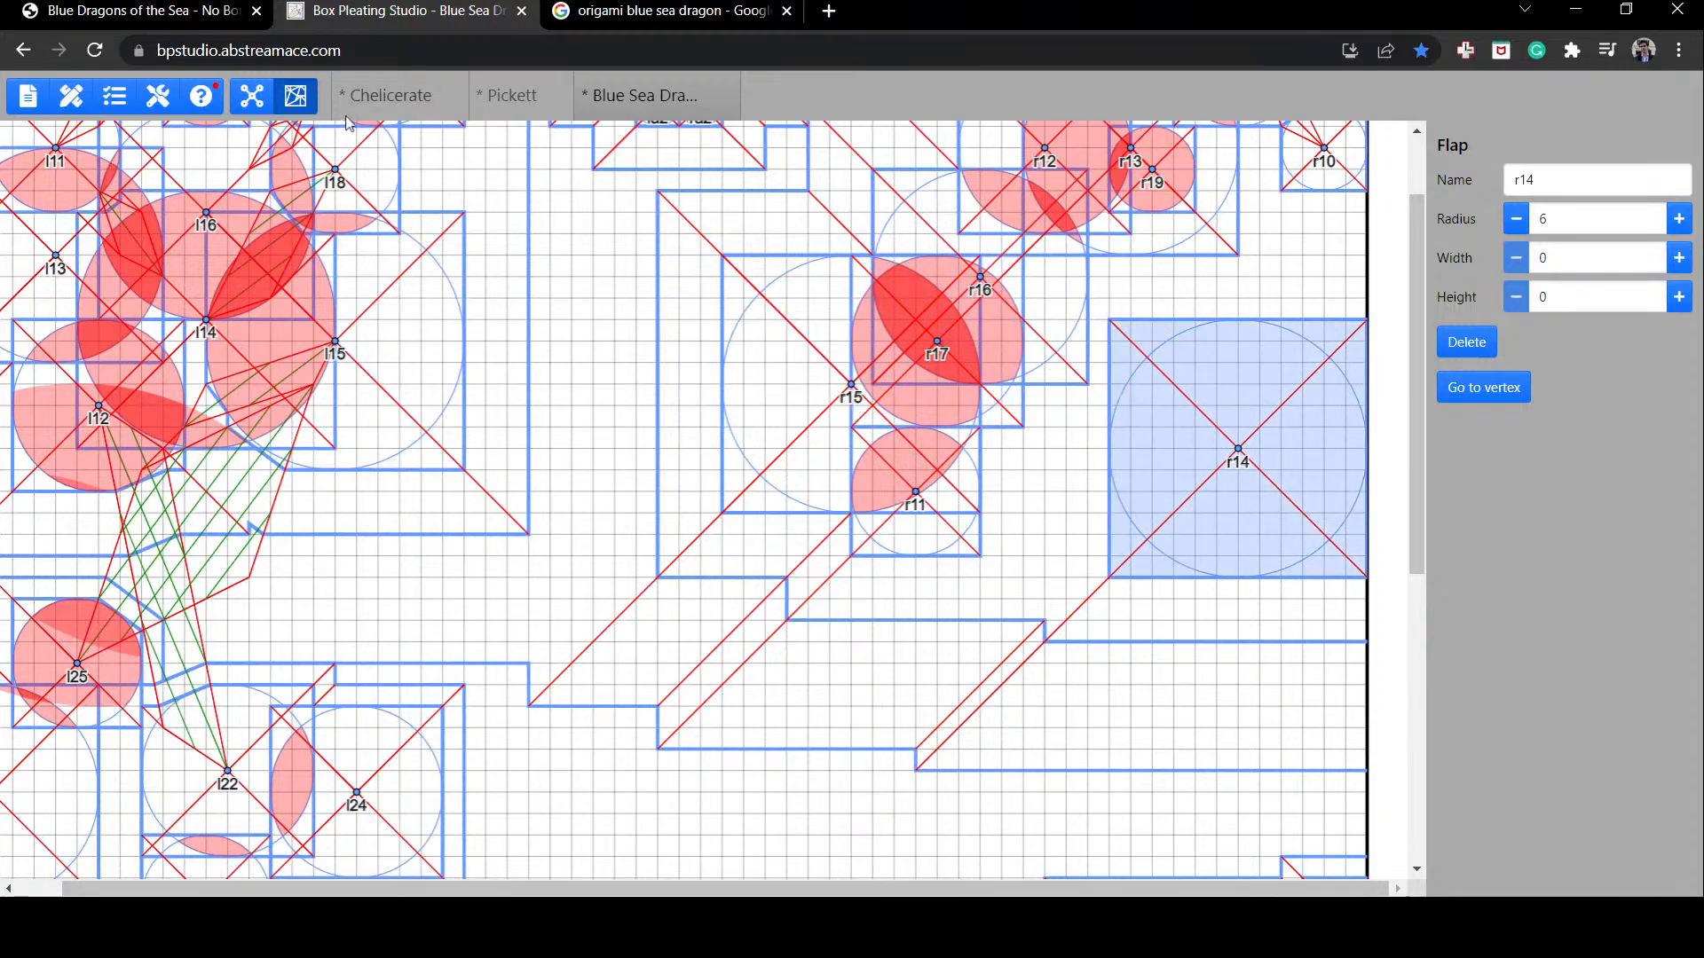
left_click(240, 100)
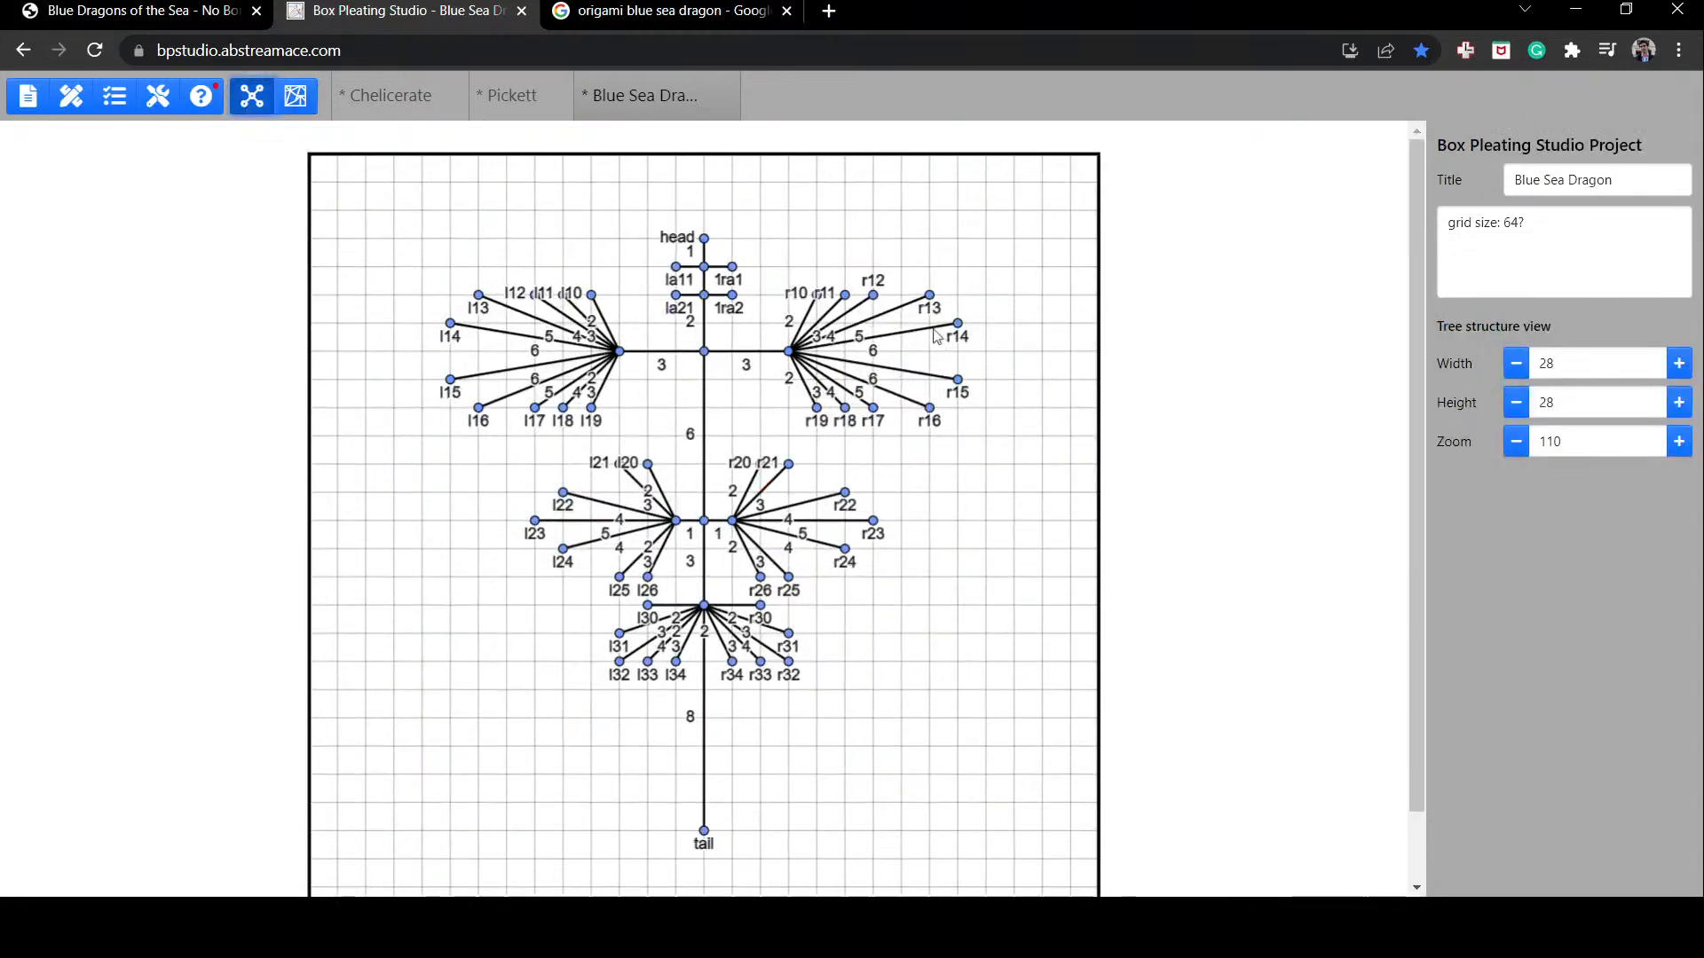
left_click(302, 99)
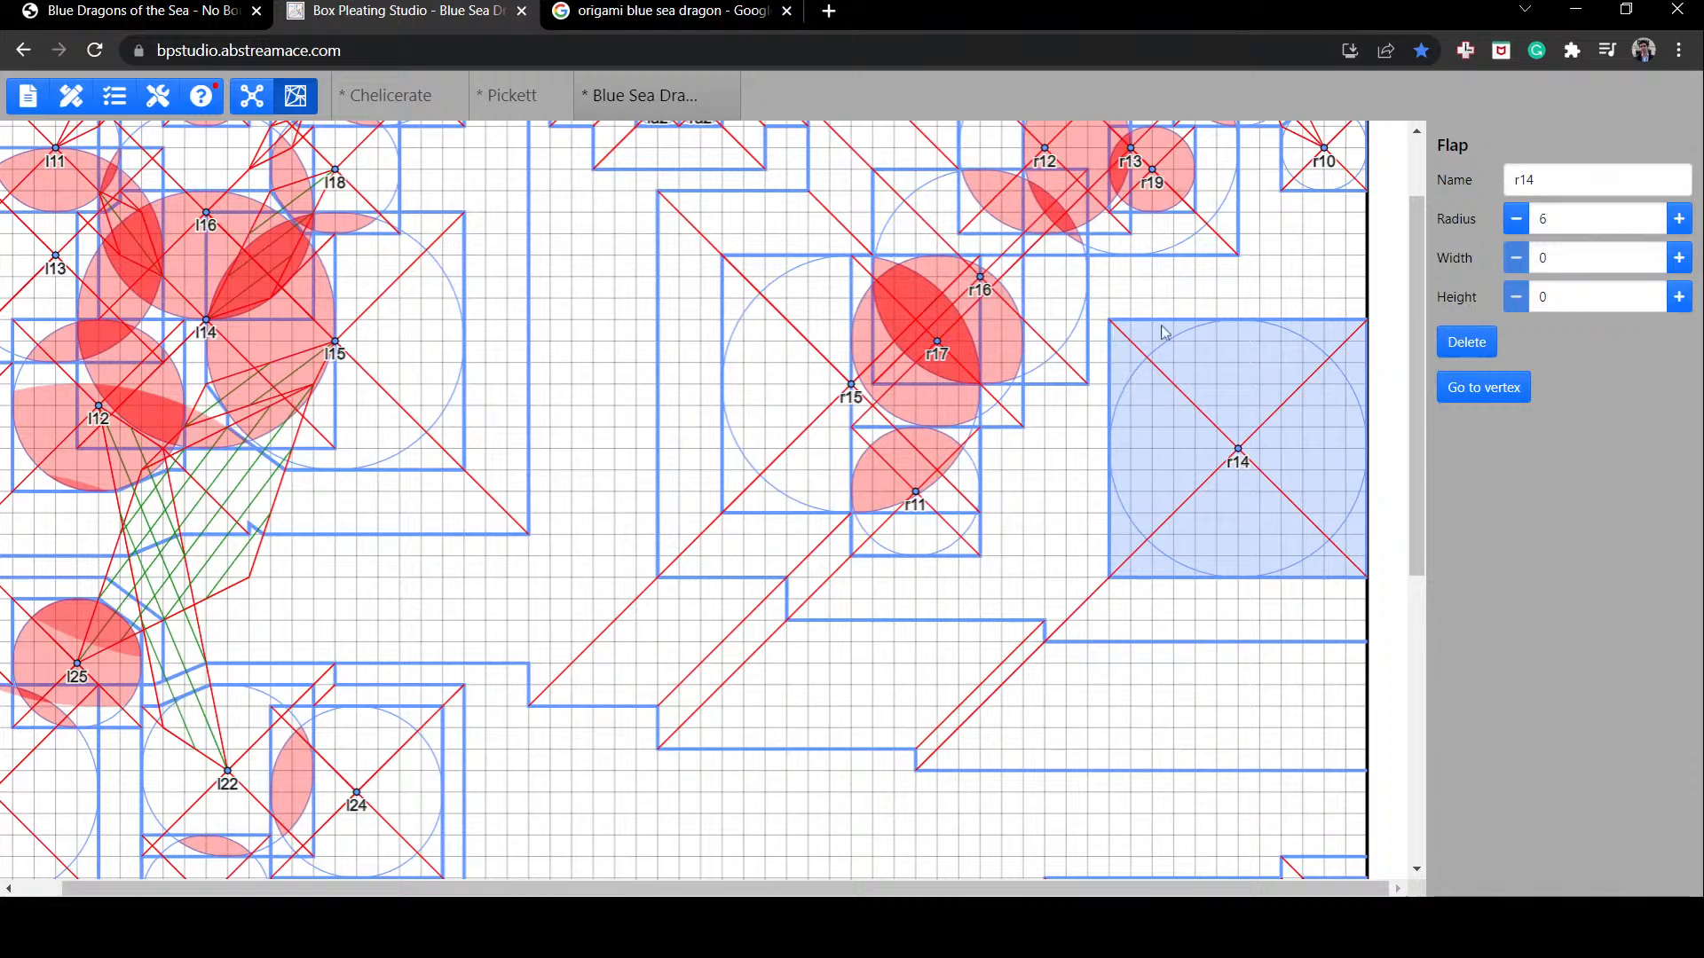
Step: Move flap r11 beside r14's lower corner and shift it gradually closer to examine the stretch pattern between them
left_click_drag(939, 537, 1027, 626)
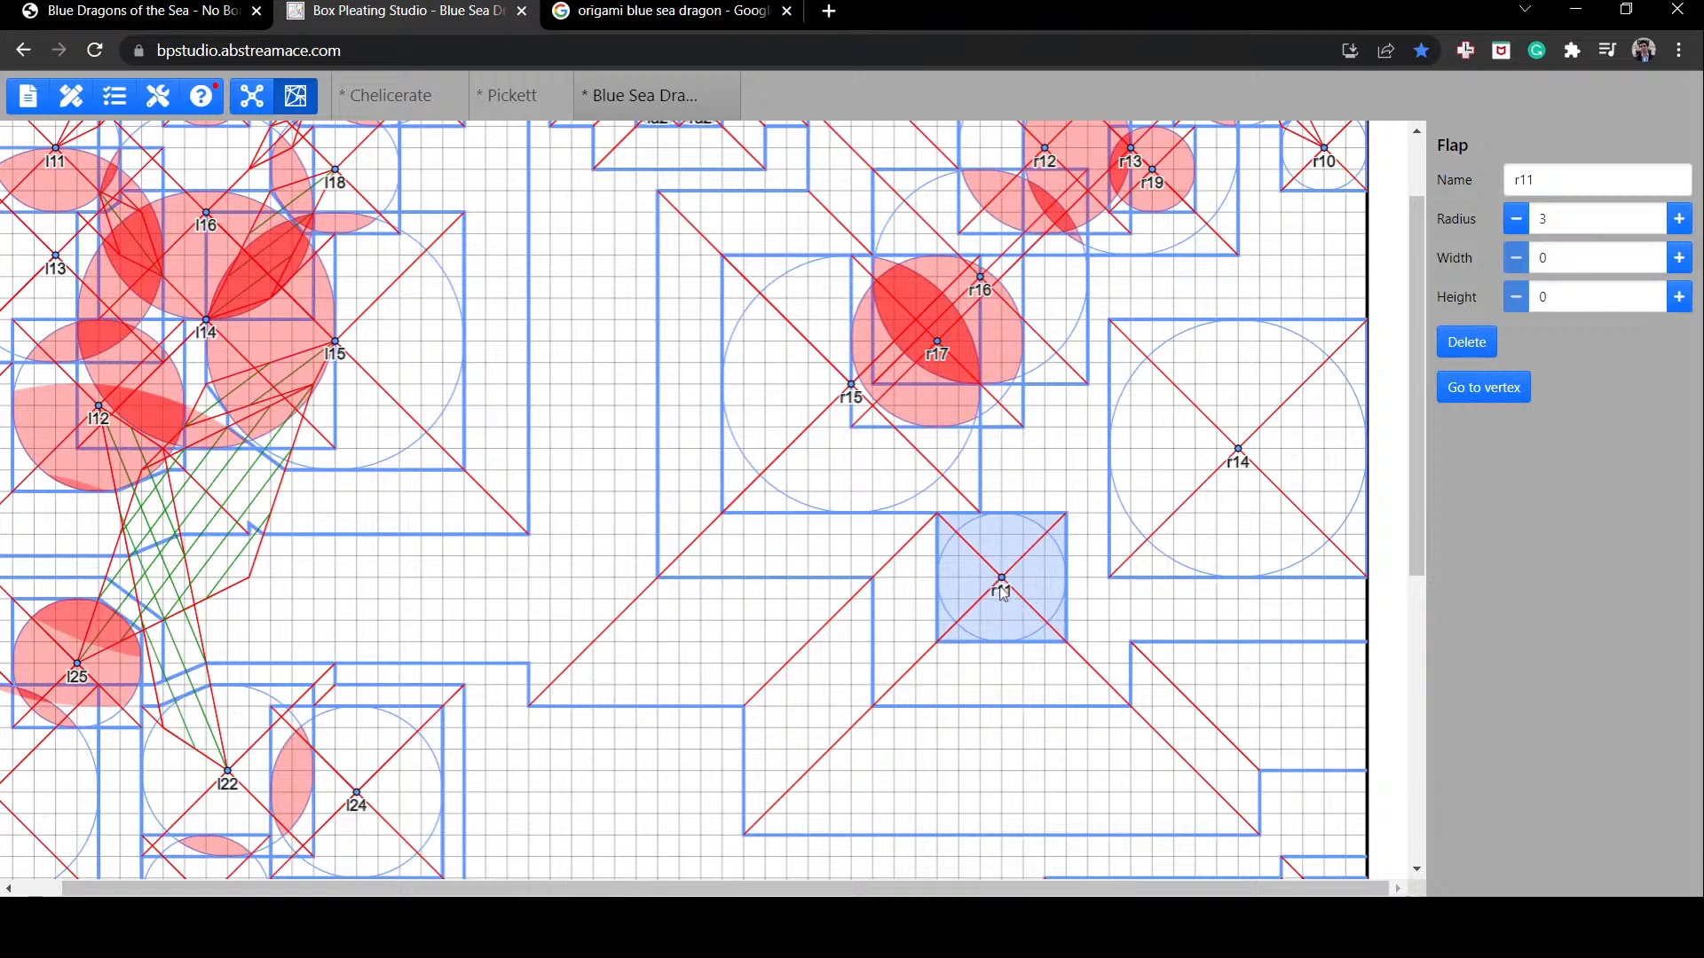
left_click_drag(1003, 593, 1046, 585)
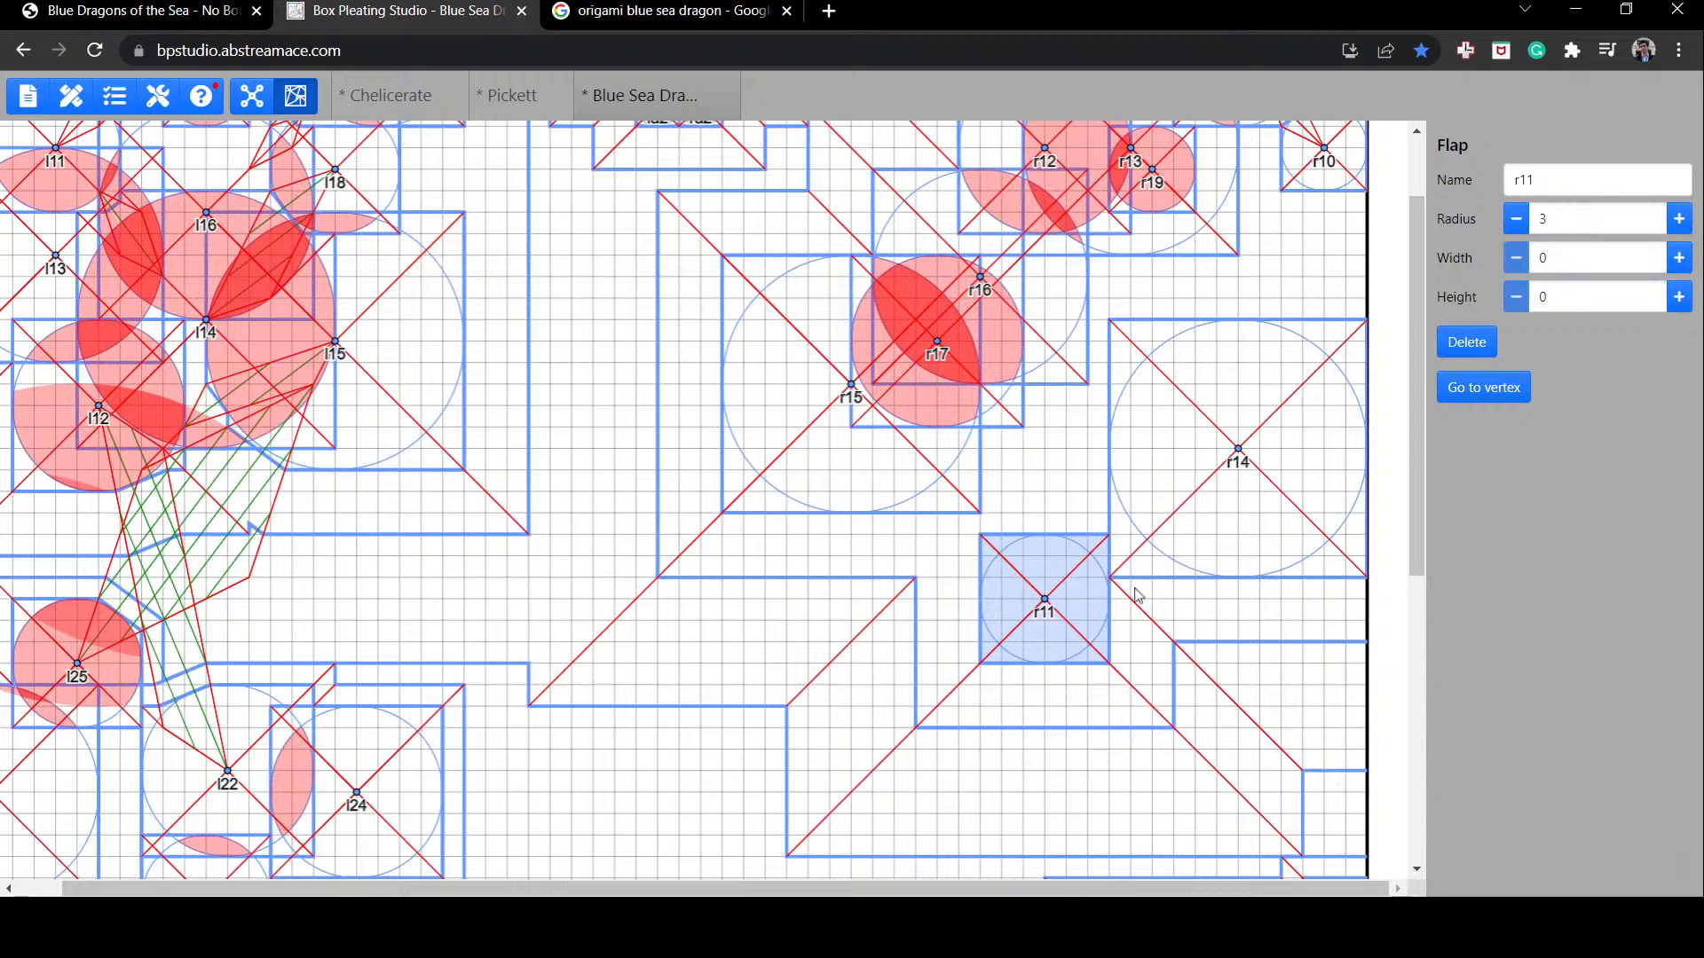
left_click_drag(1078, 602, 1093, 603)
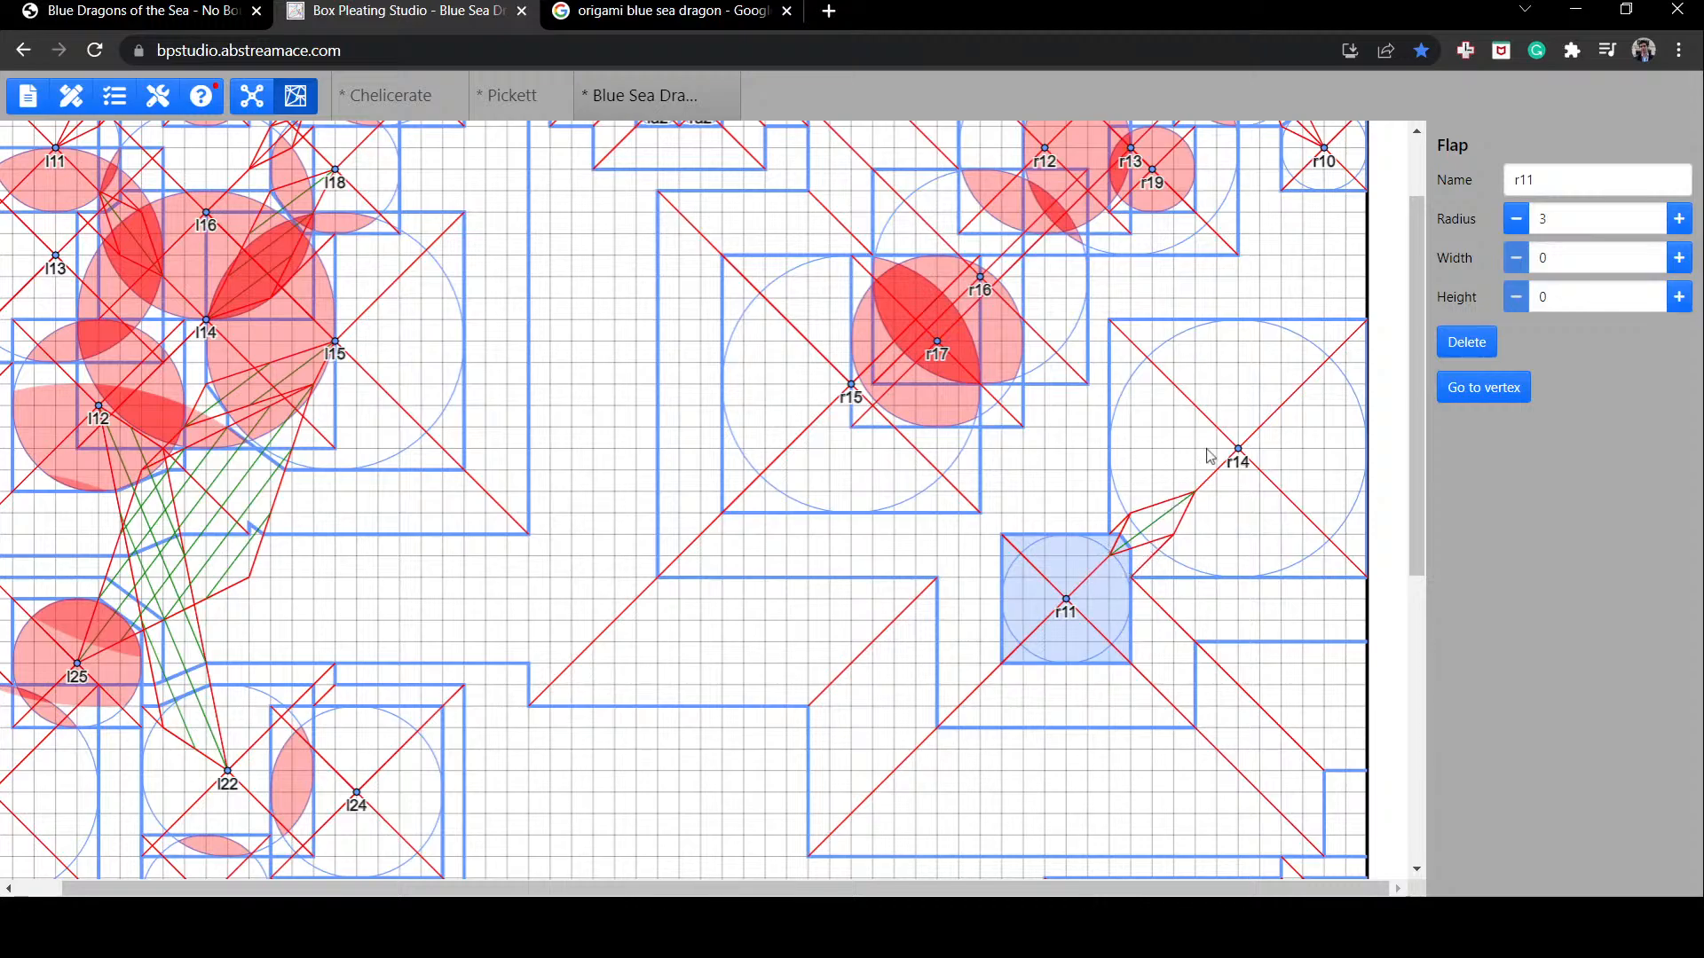
left_click(1158, 530)
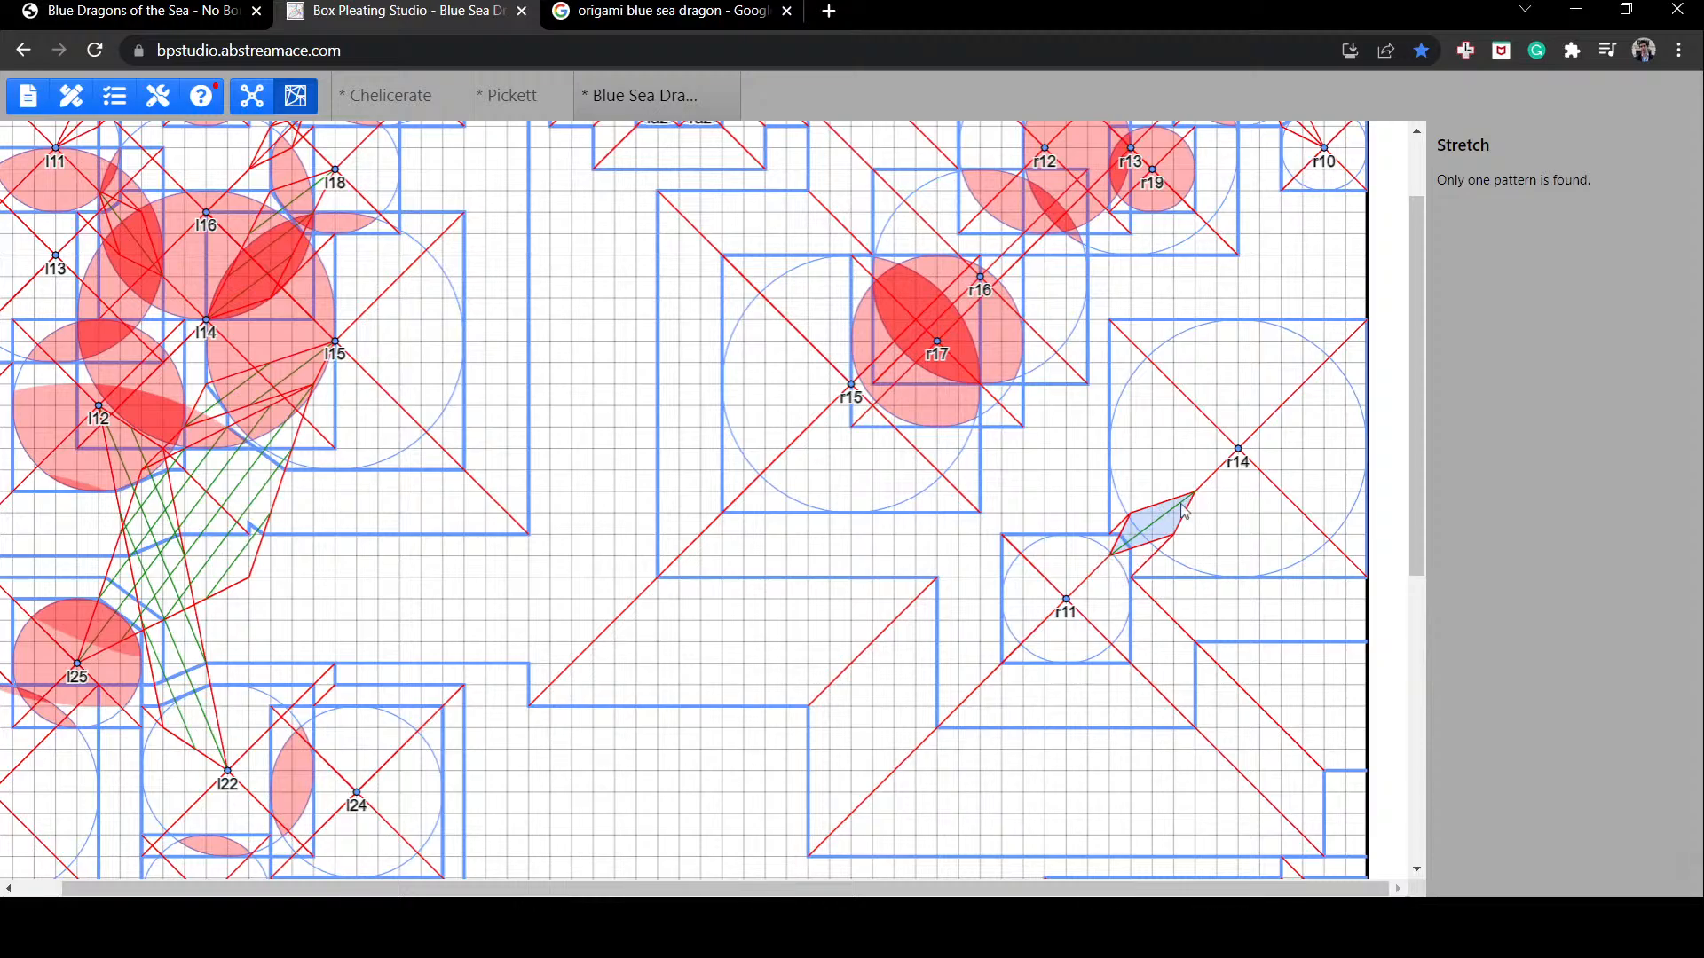
left_click_drag(1088, 592, 1107, 581)
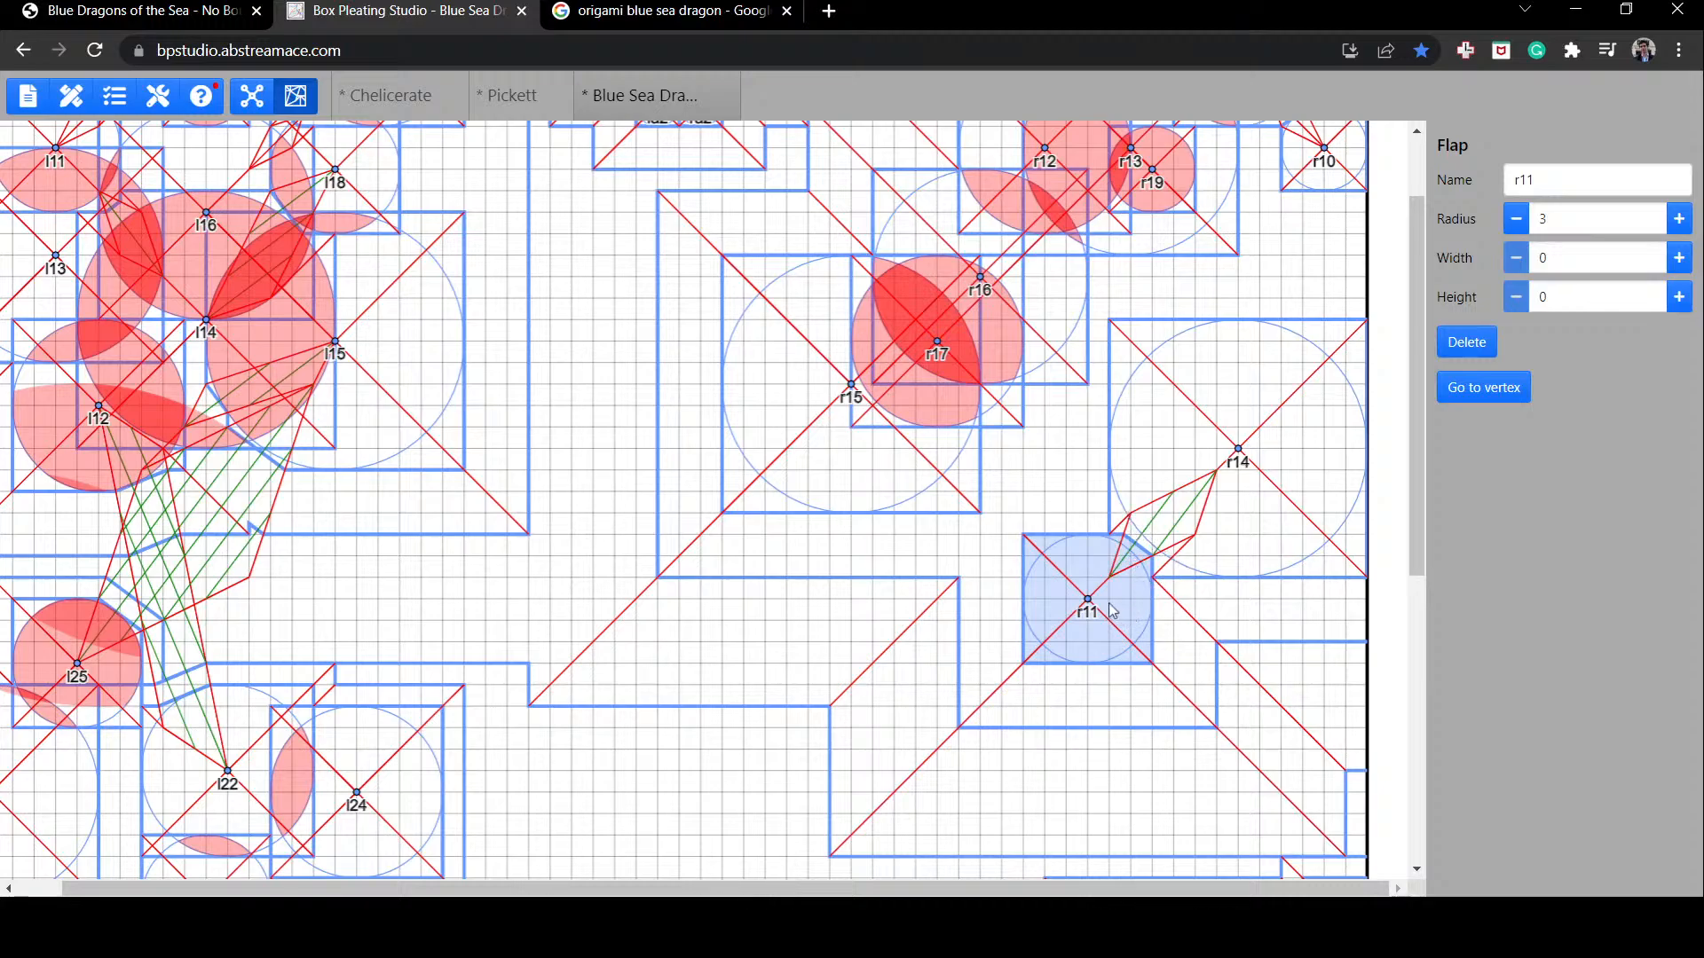
left_click_drag(1105, 612, 1124, 611)
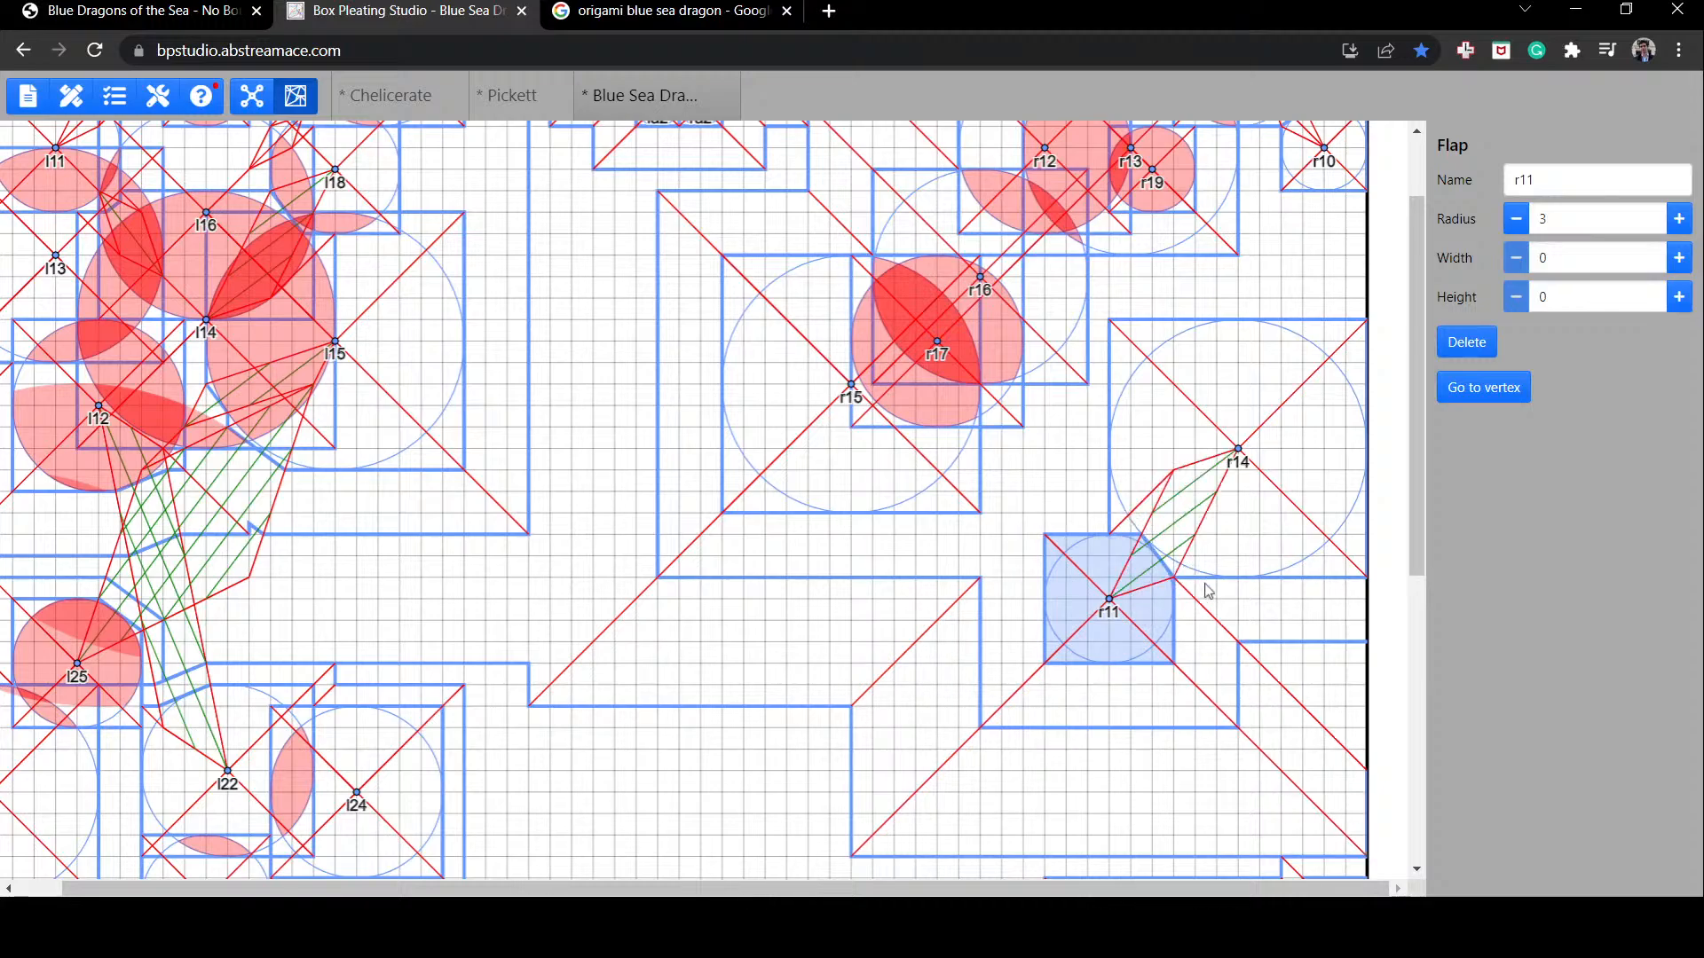
left_click_drag(1152, 601, 1163, 601)
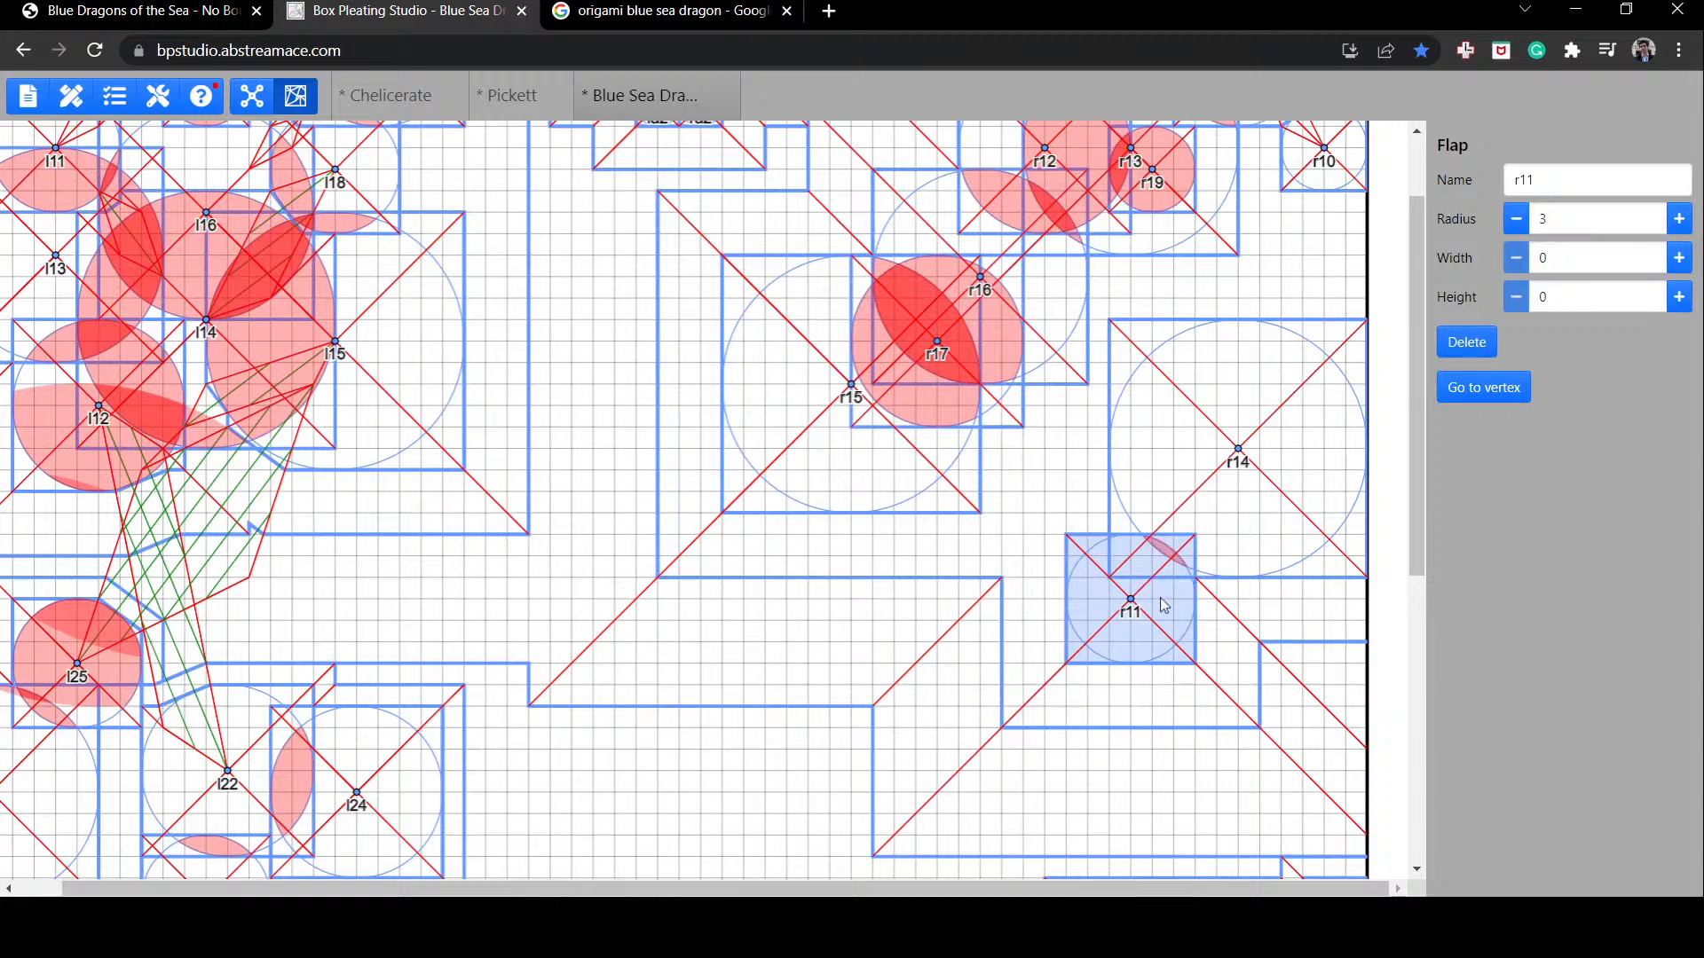
Step: Place flap r11 eight units right of and eleven below r15, and move r14 one unit up and r10 four down
left_click_drag(1145, 605, 1041, 626)
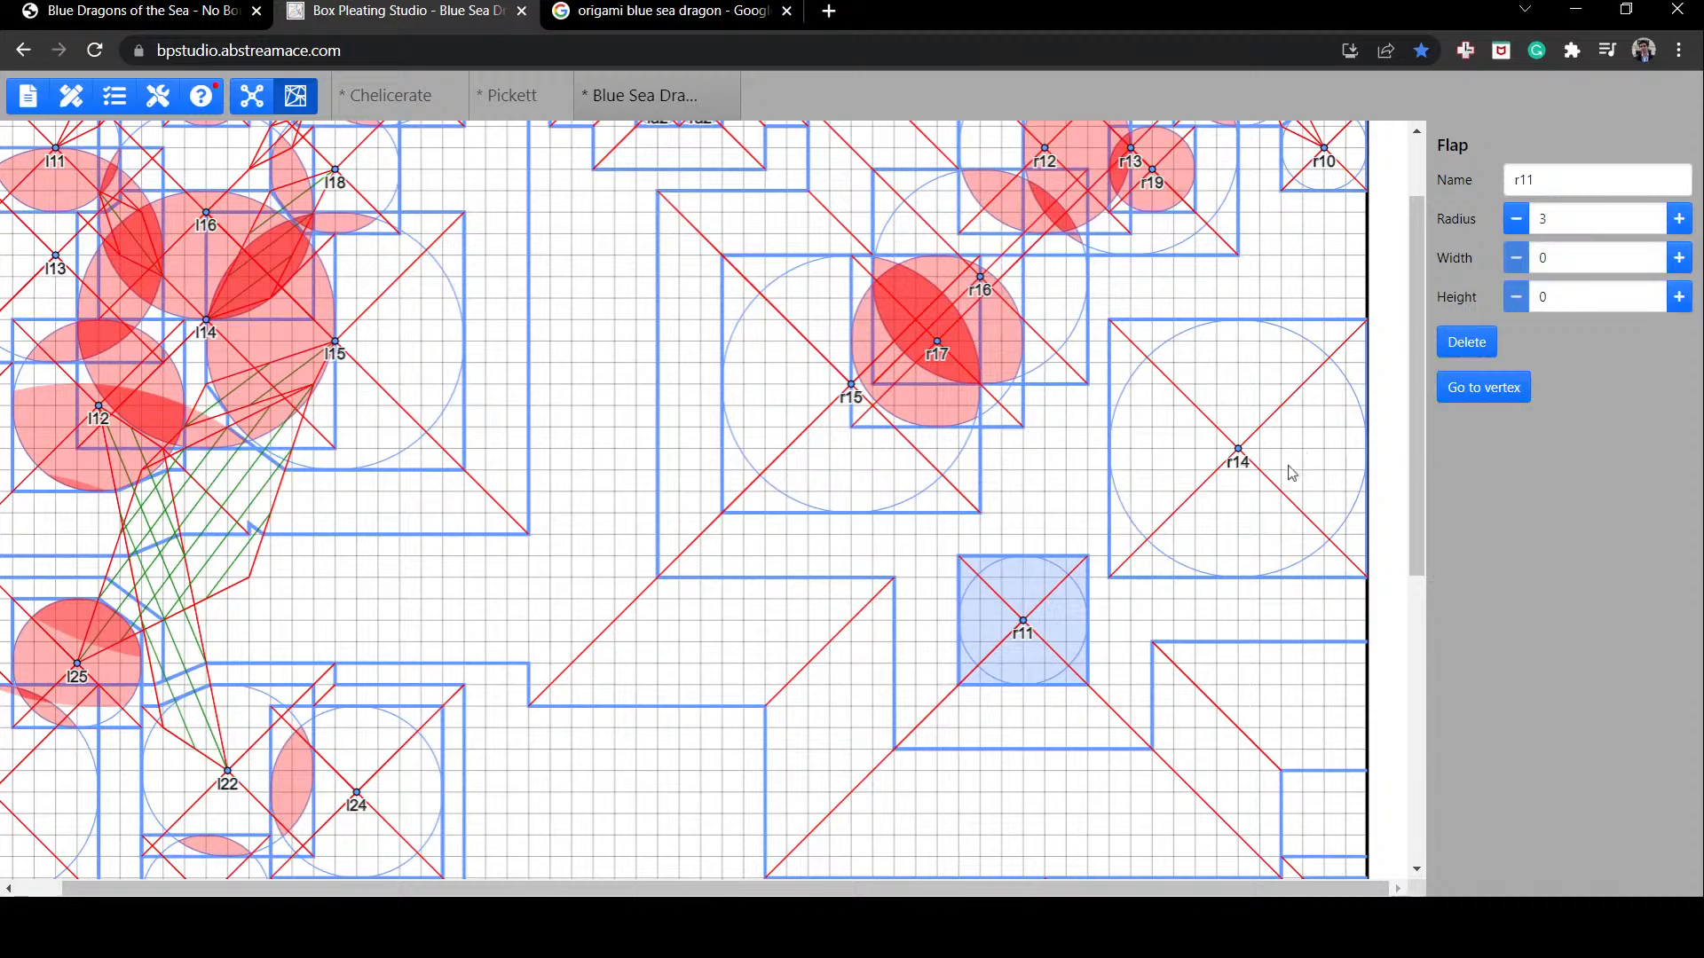
scroll(1292, 474, "up", 2)
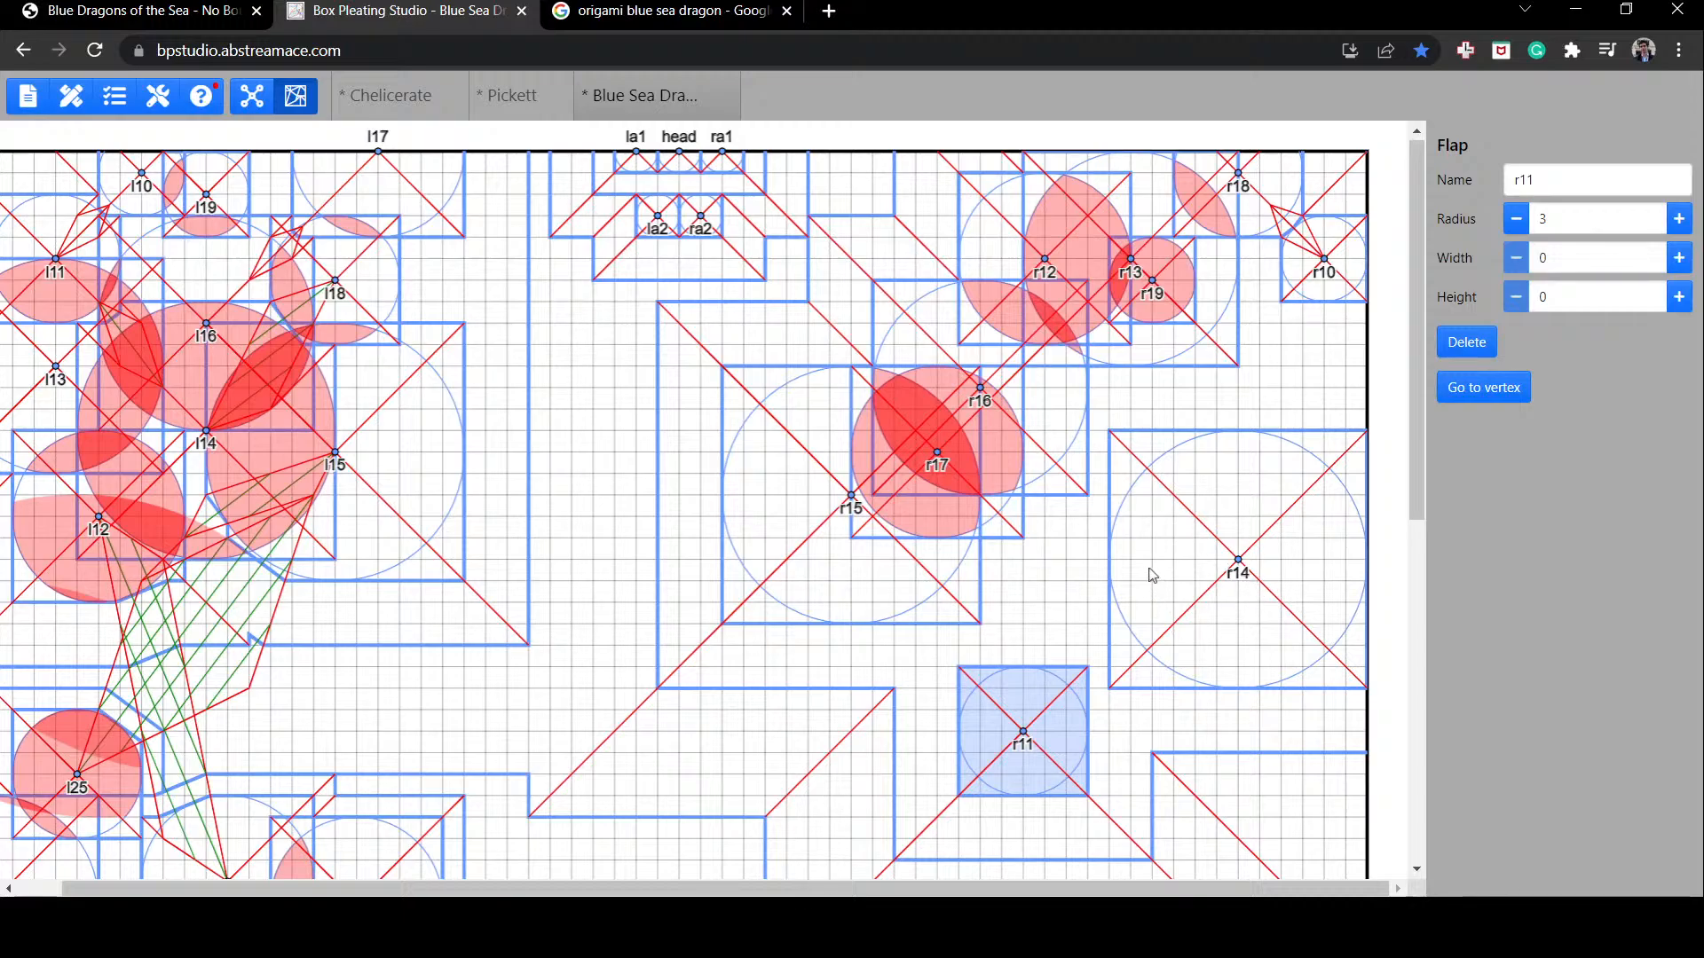
left_click_drag(1147, 574, 1317, 575)
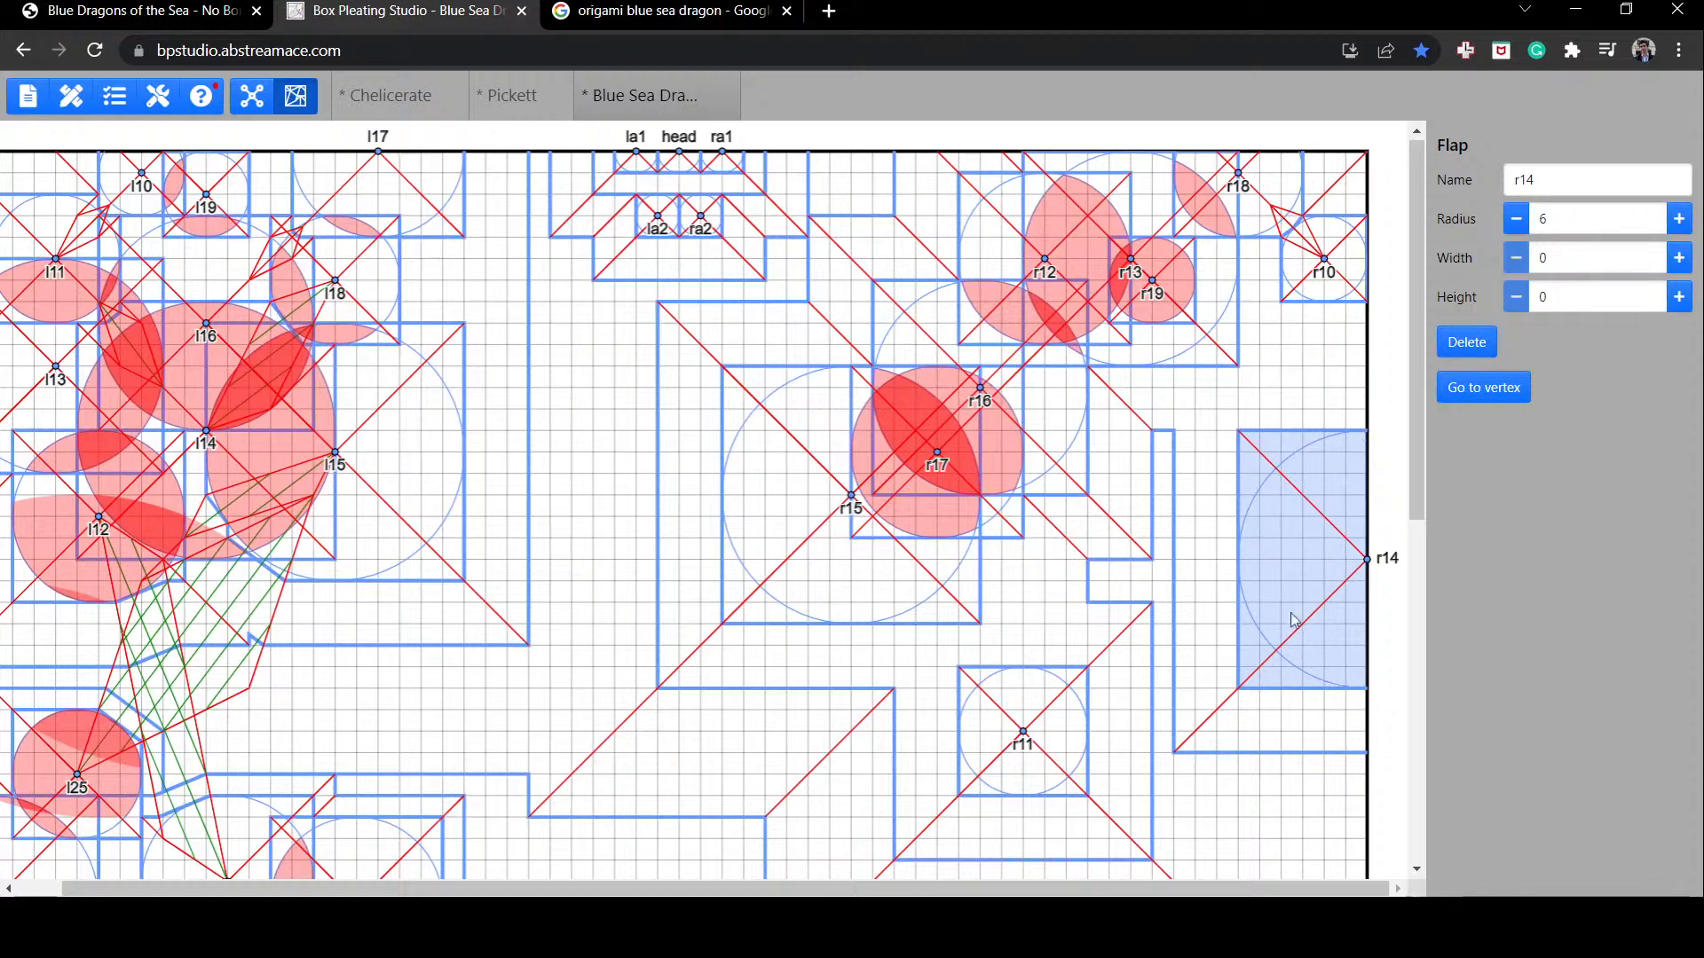
left_click_drag(1298, 529, 1347, 537)
left_click_drag(1350, 547, 1221, 531)
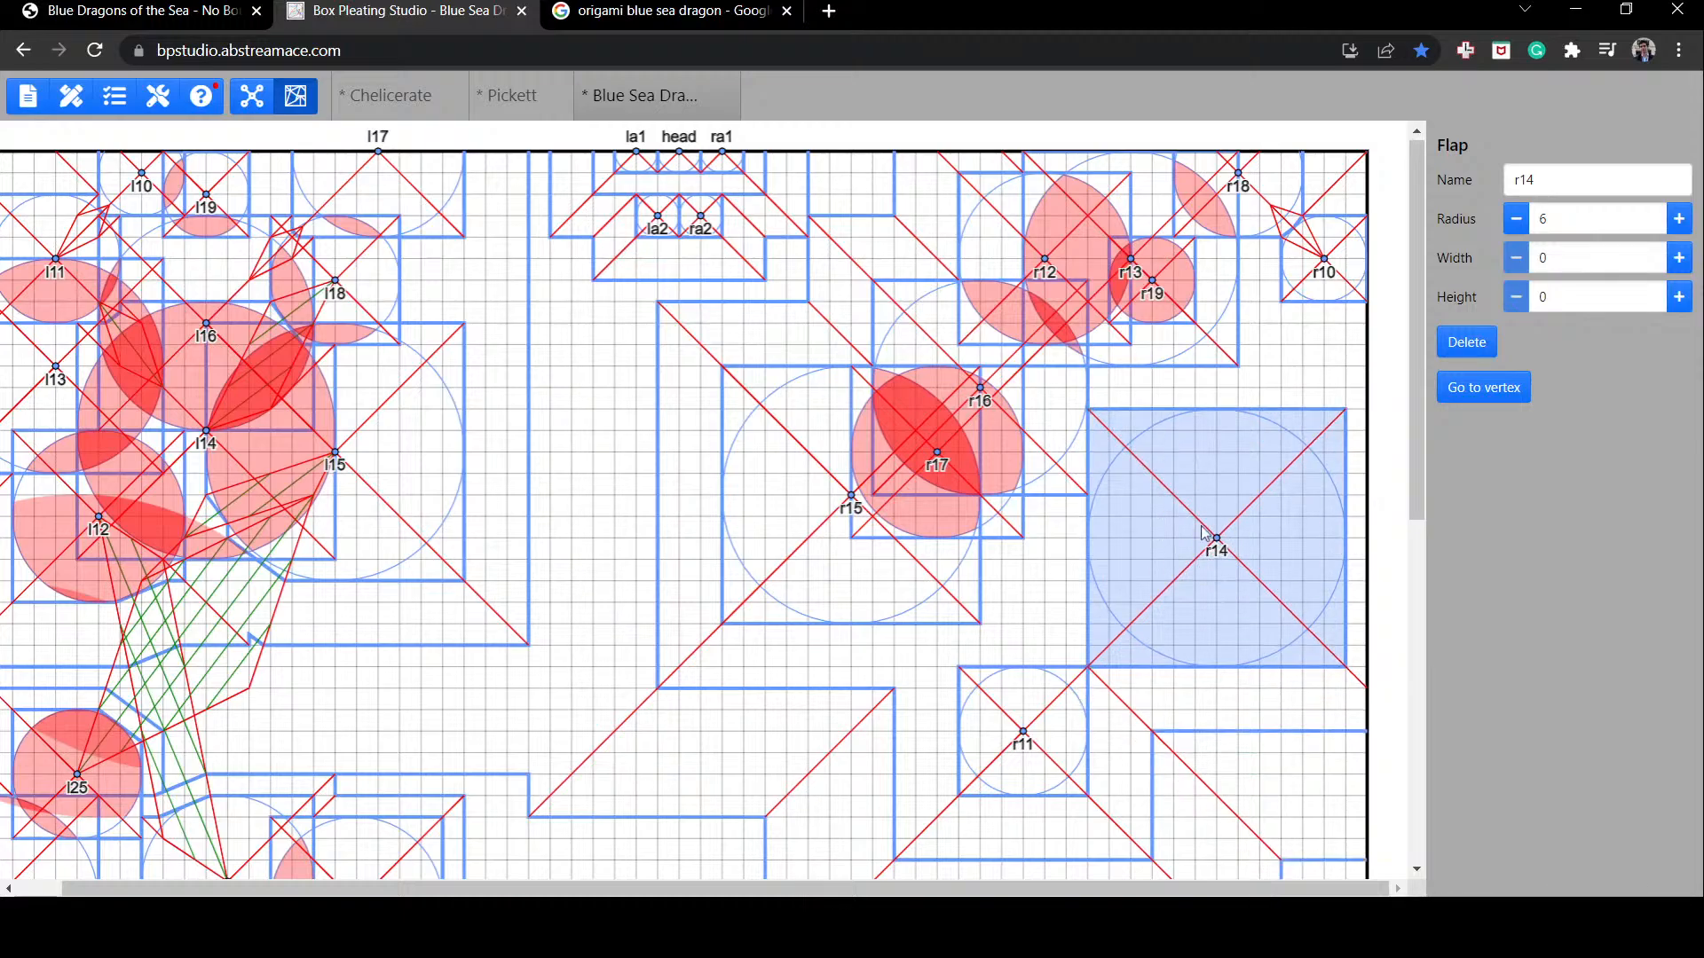
left_click_drag(1203, 579, 1184, 544)
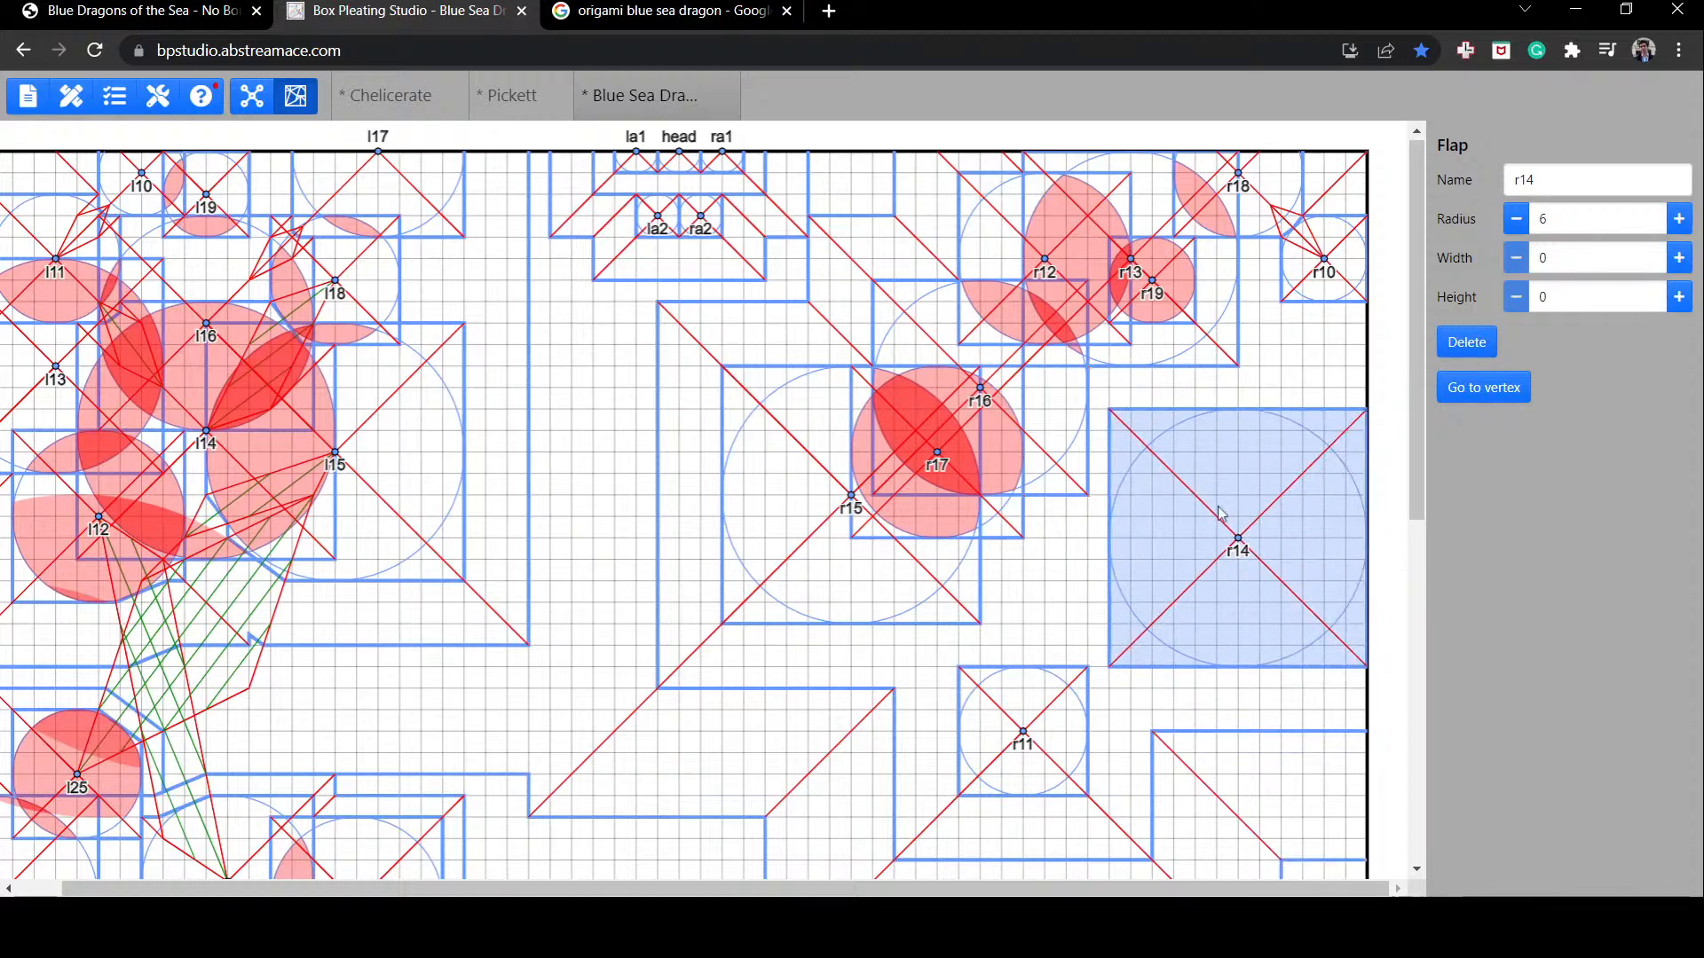
left_click_drag(1326, 266, 1326, 348)
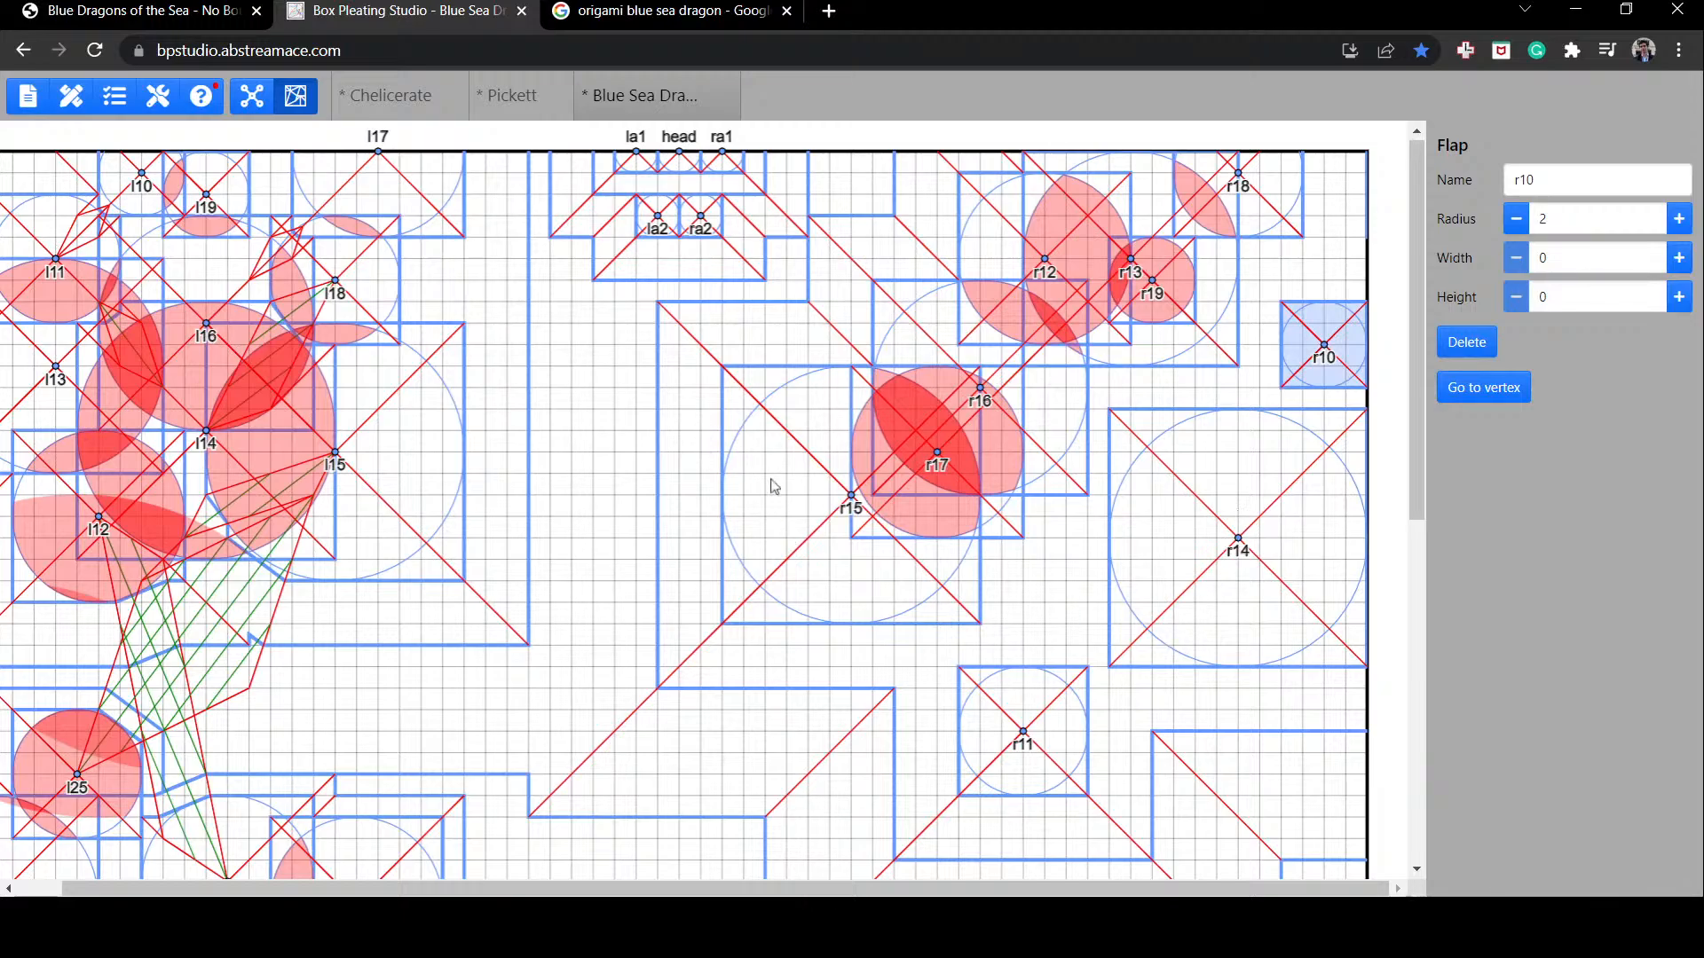
Step: Line up flaps r12, r17, r16 and r13 beside r11 in the open area below r15, and move r15 three units right and two up
left_click_drag(1015, 406, 859, 730)
left_click_drag(1045, 346, 658, 691)
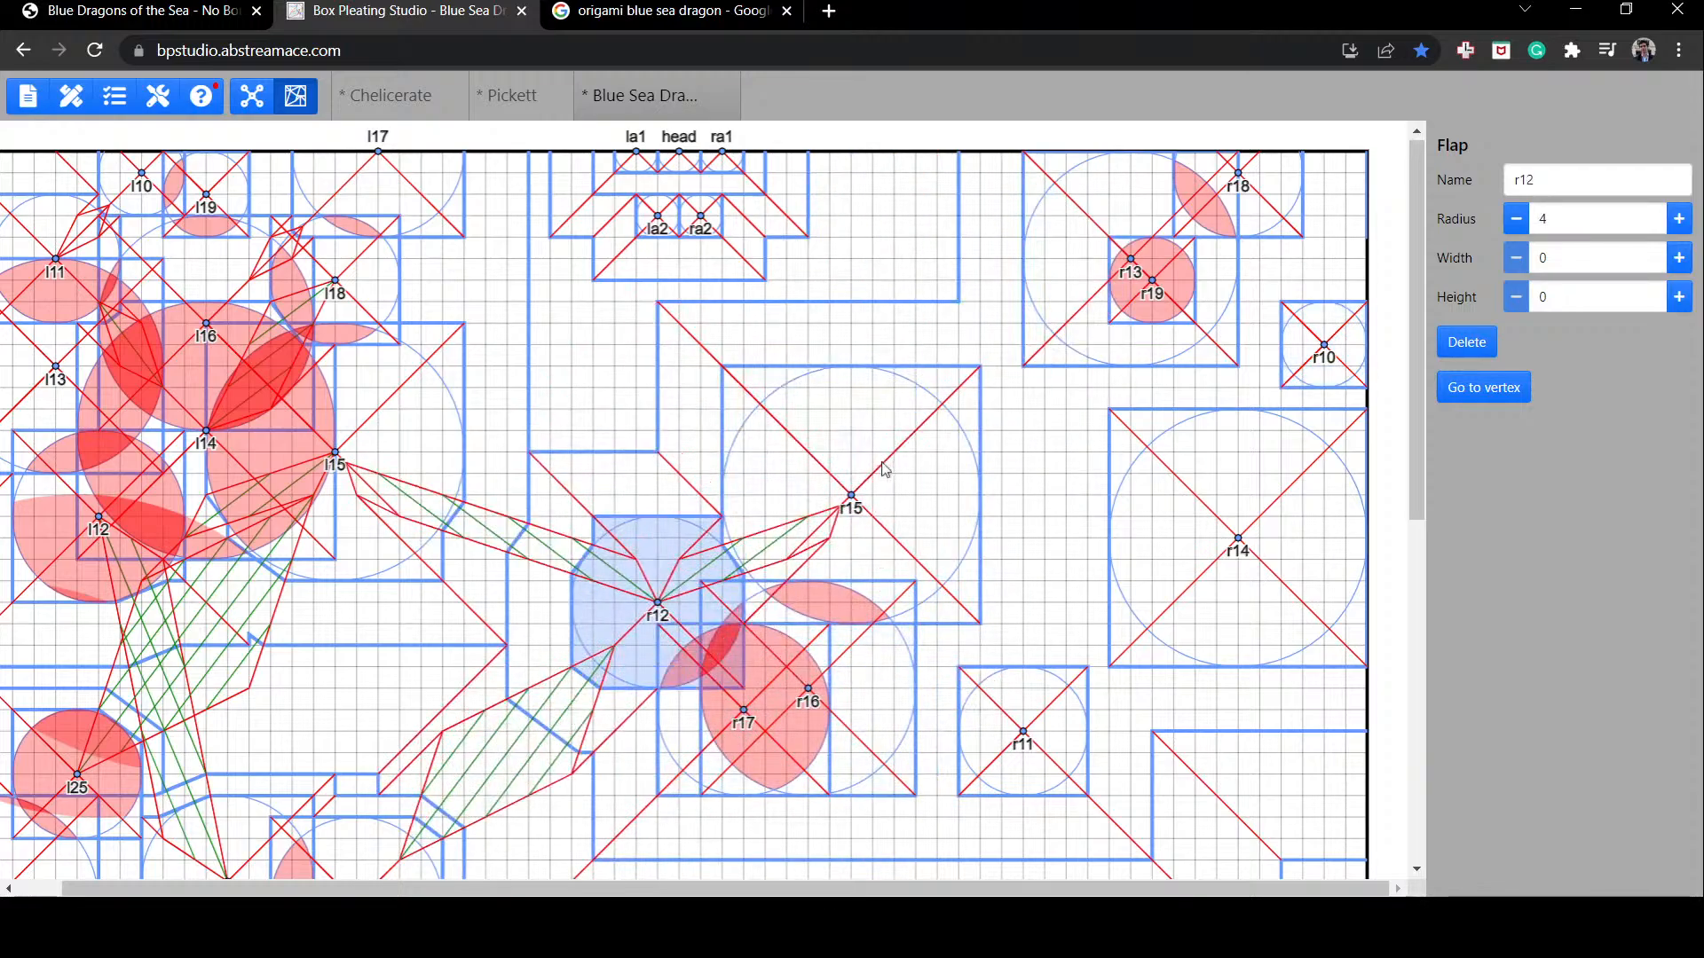
left_click_drag(875, 500, 941, 414)
left_click(1235, 536)
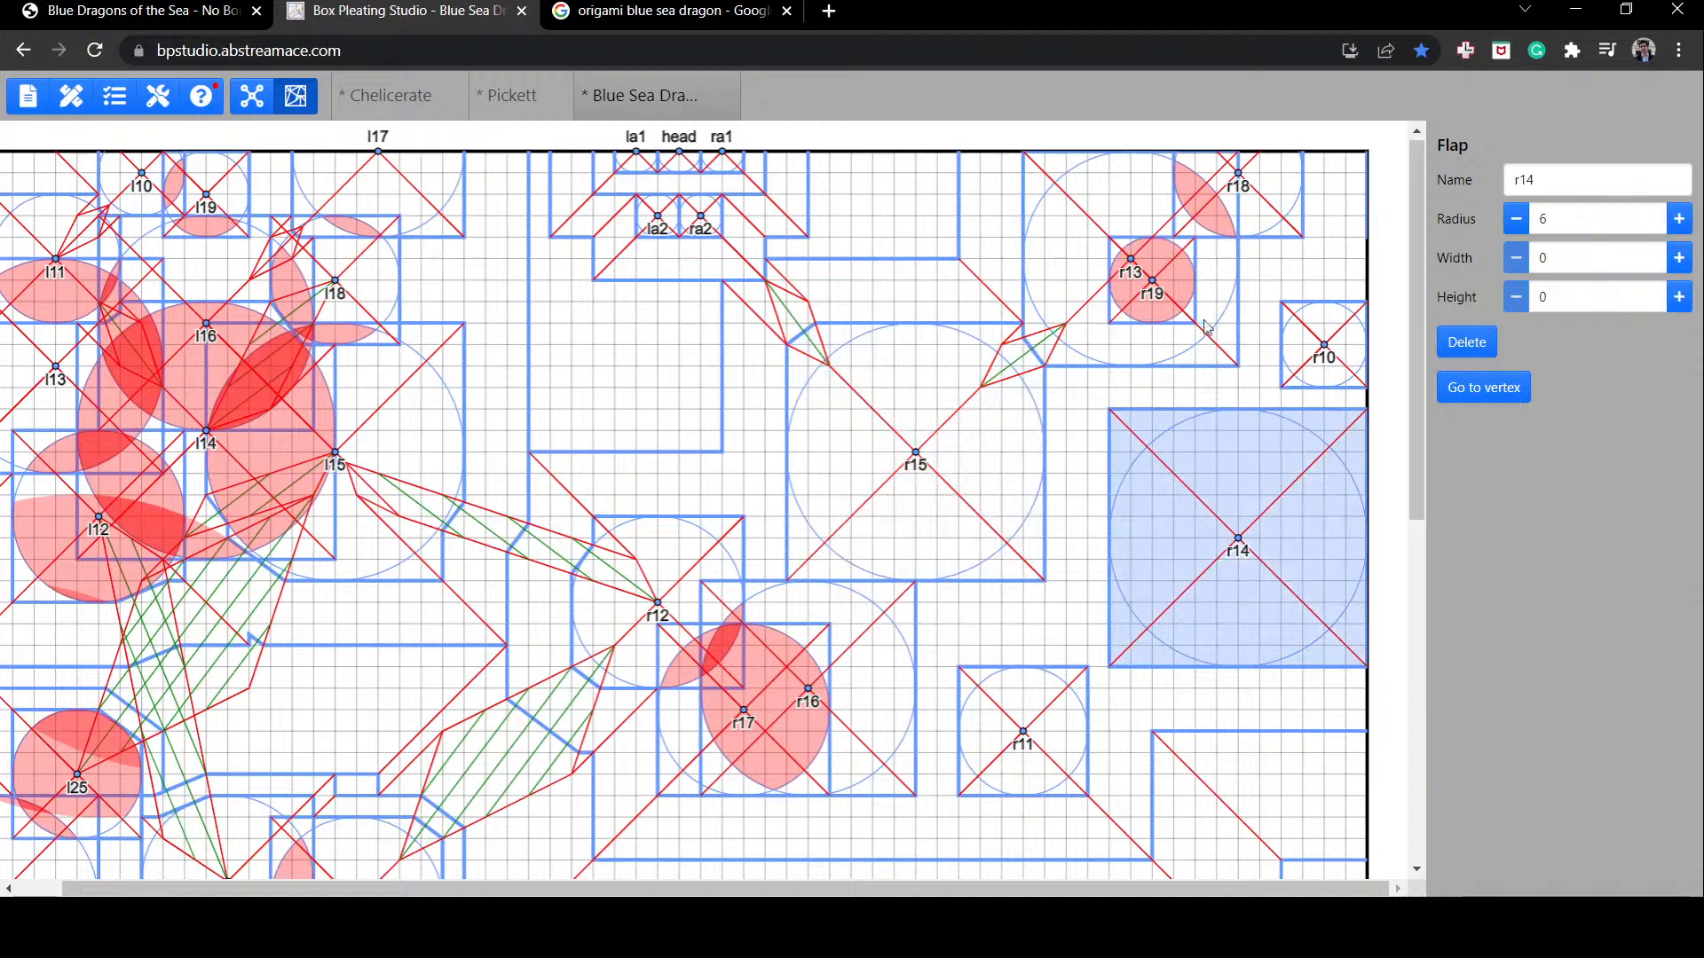
left_click_drag(1131, 259, 916, 732)
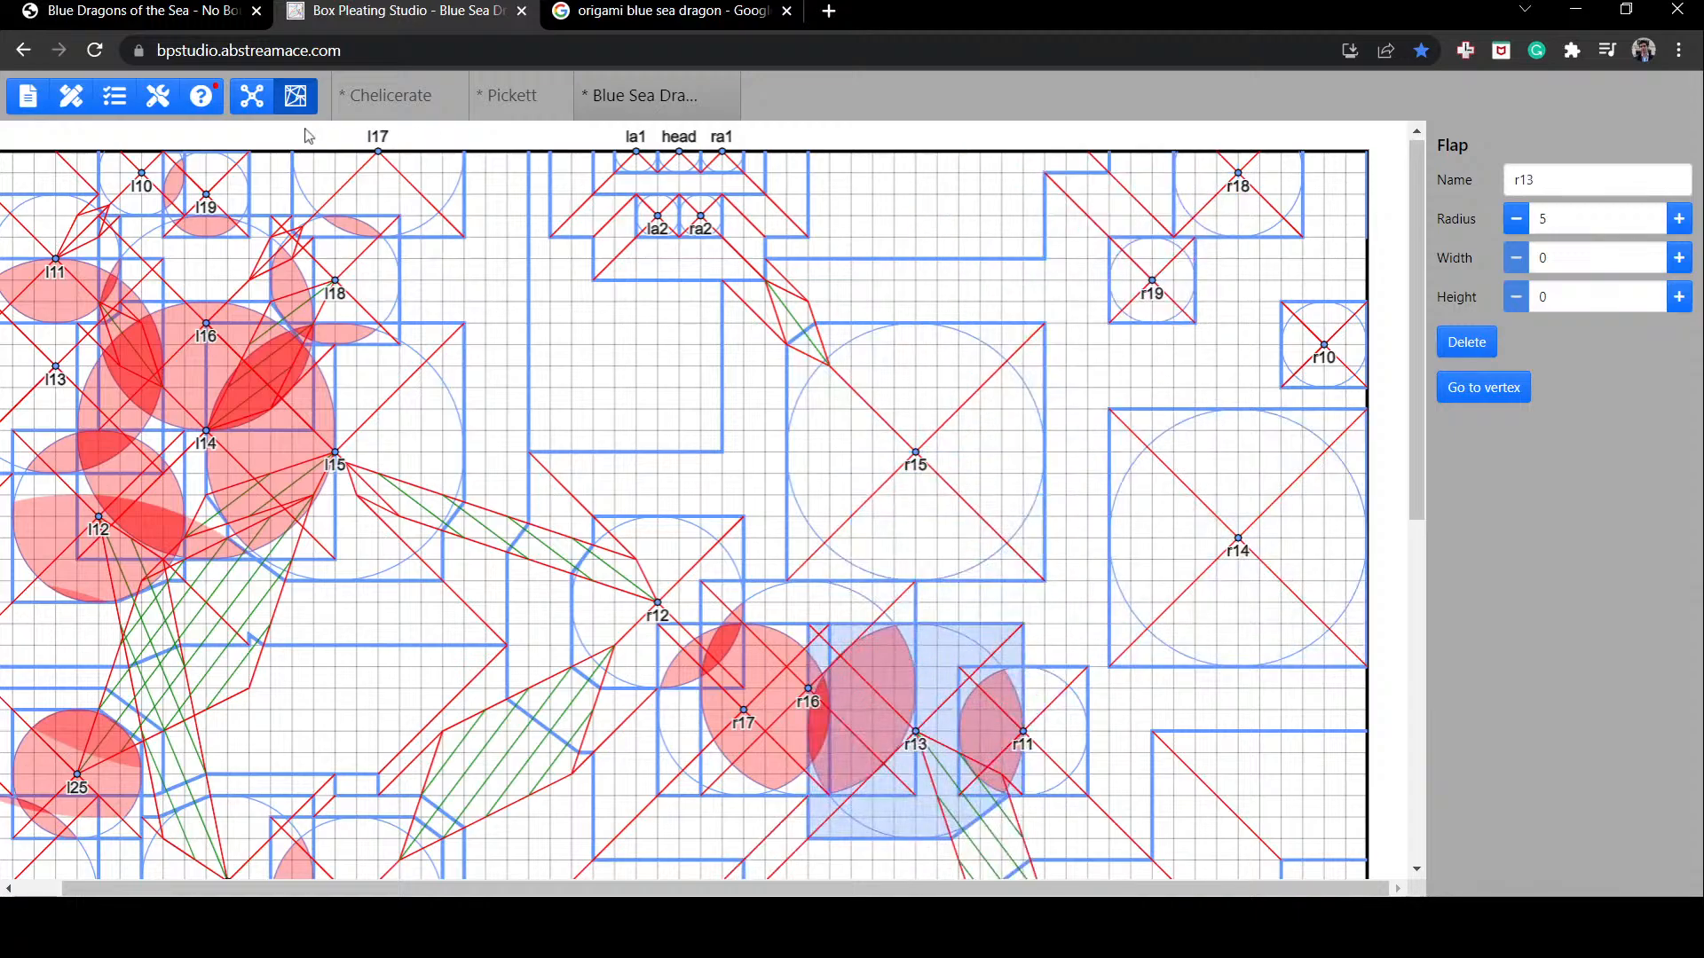
Step: Cluster the small flaps r19, r18 and r10 just above r11, checking the branches in the tree structure
left_click(258, 105)
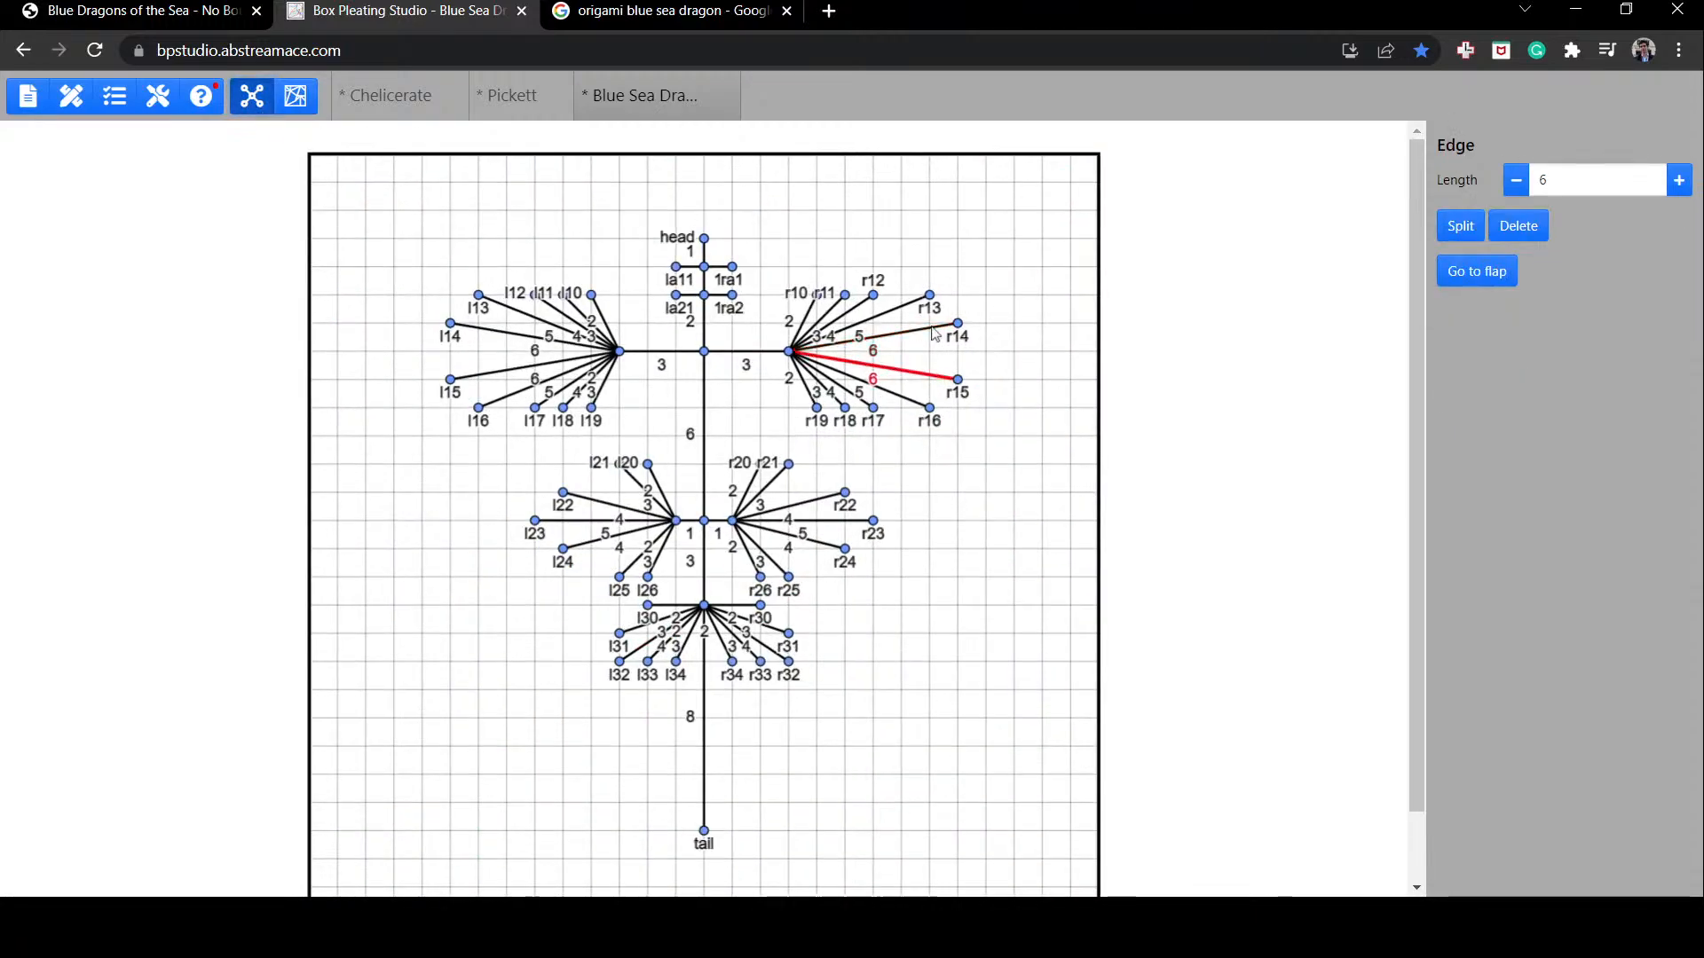
left_click(295, 95)
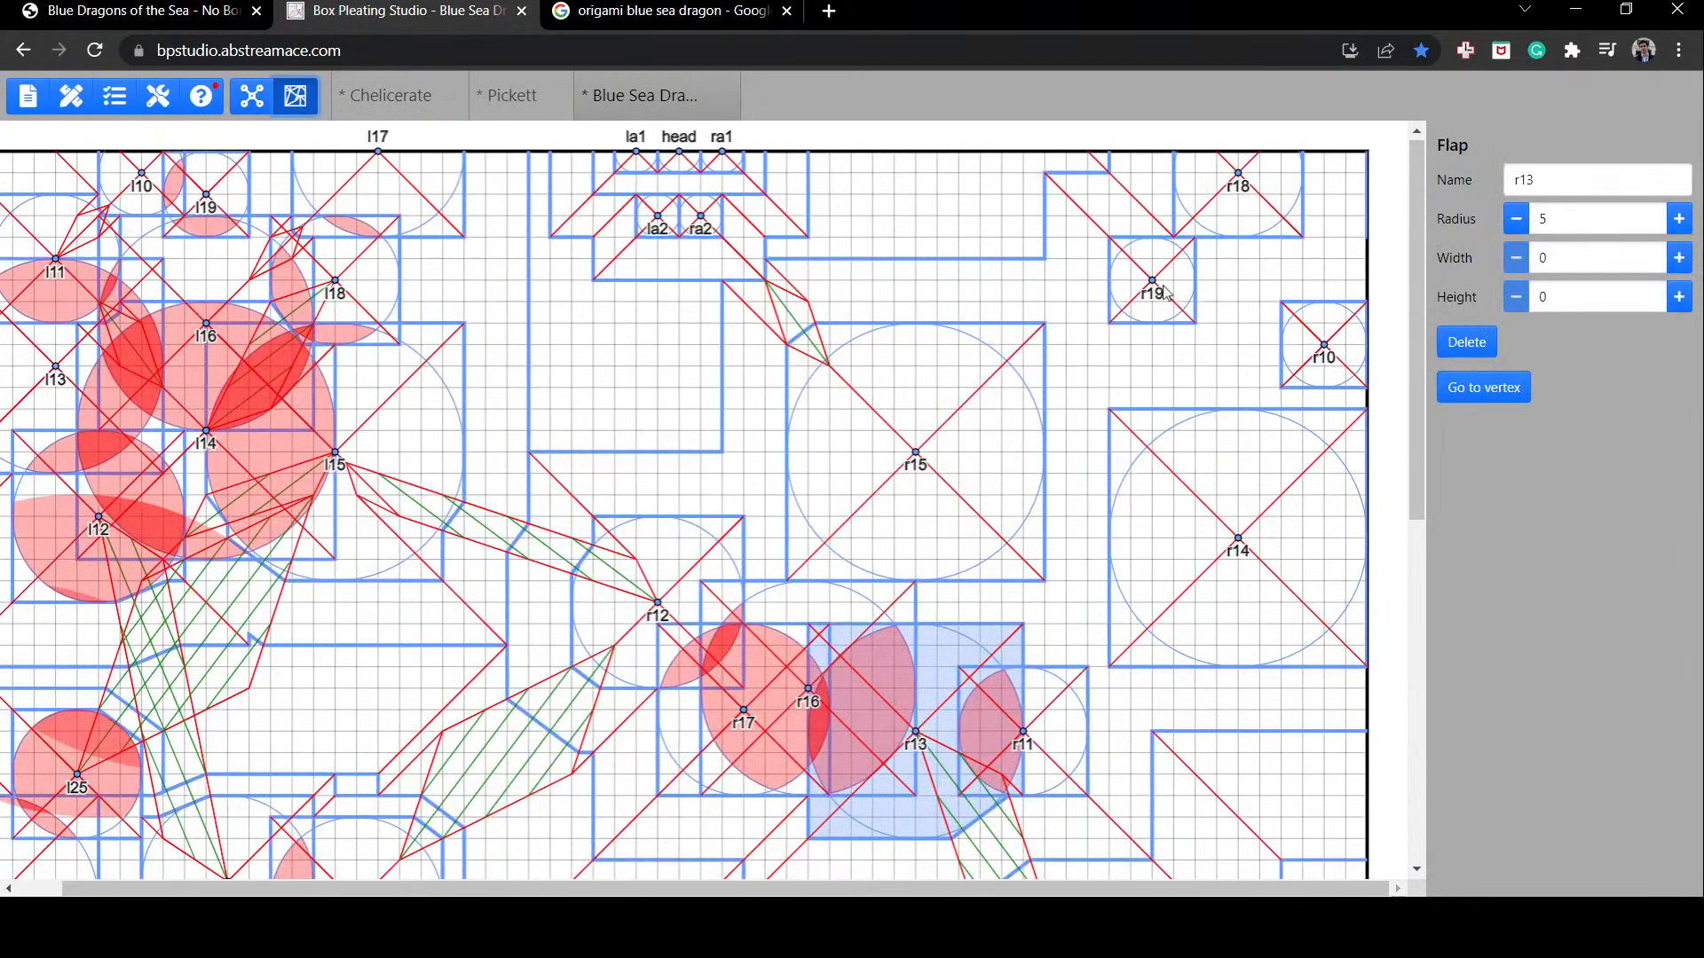
left_click(1021, 586)
left_click_drag(1216, 227, 938, 698)
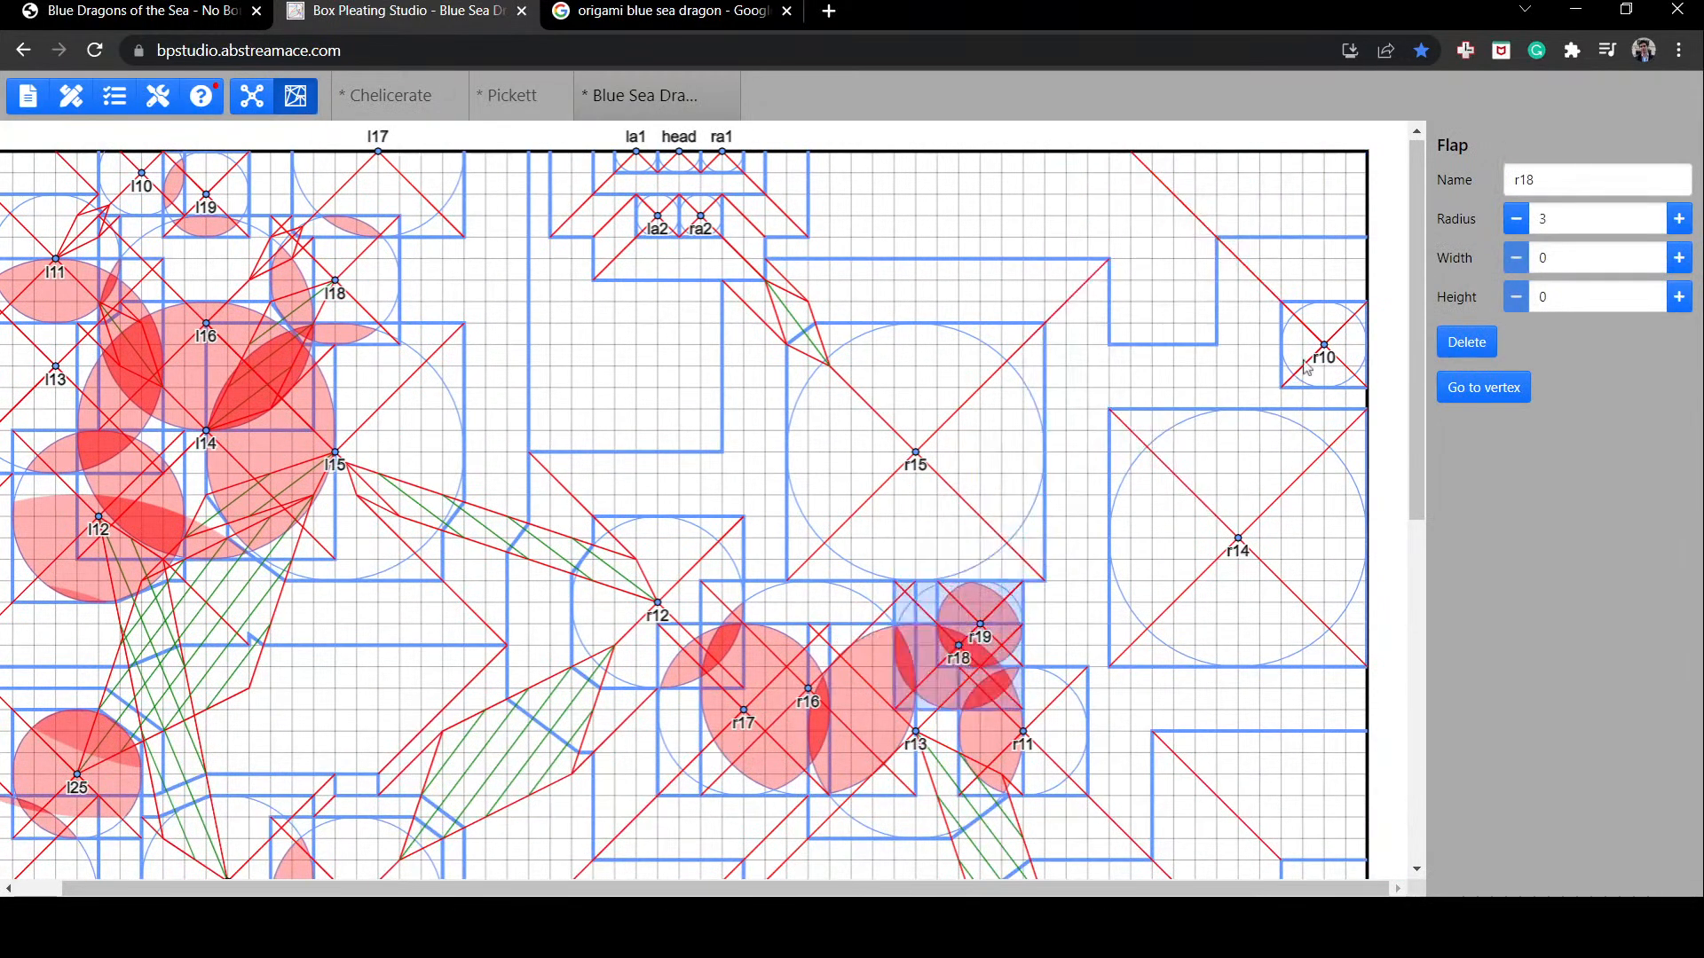
left_click_drag(1303, 361, 987, 646)
Step: Examine vertices r12, r11 and r10 in the tree structure and compare the branch order with the blue dragon reference photo
left_click(252, 96)
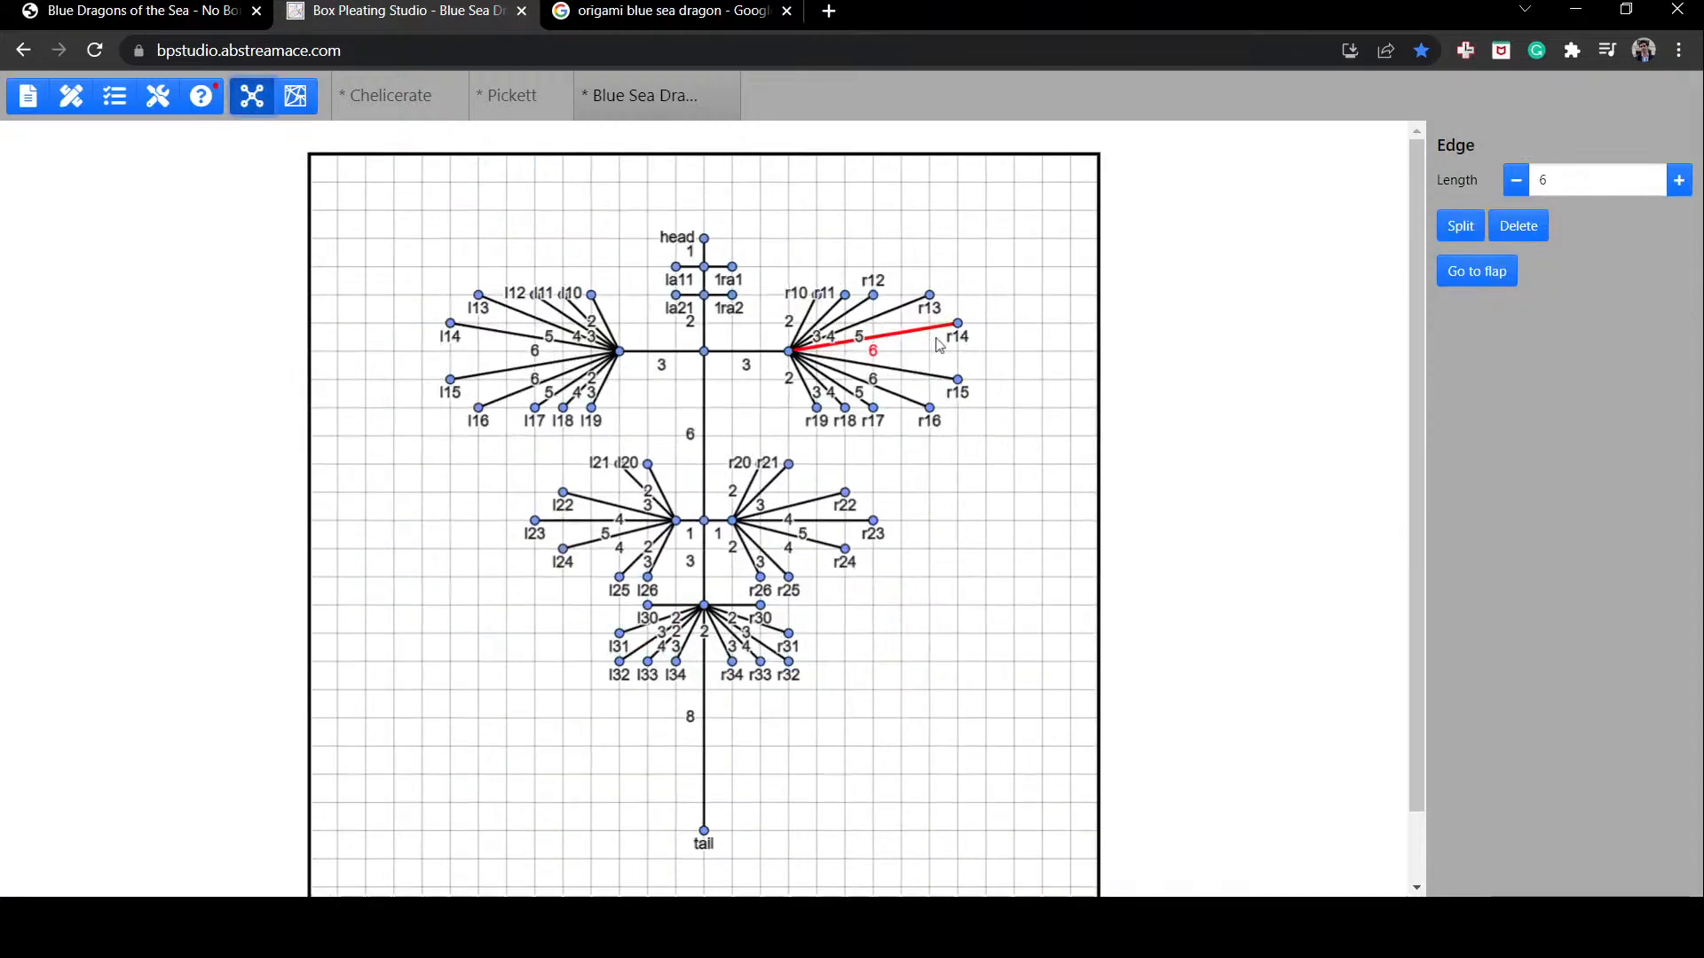
left_click(896, 303)
left_click(869, 300)
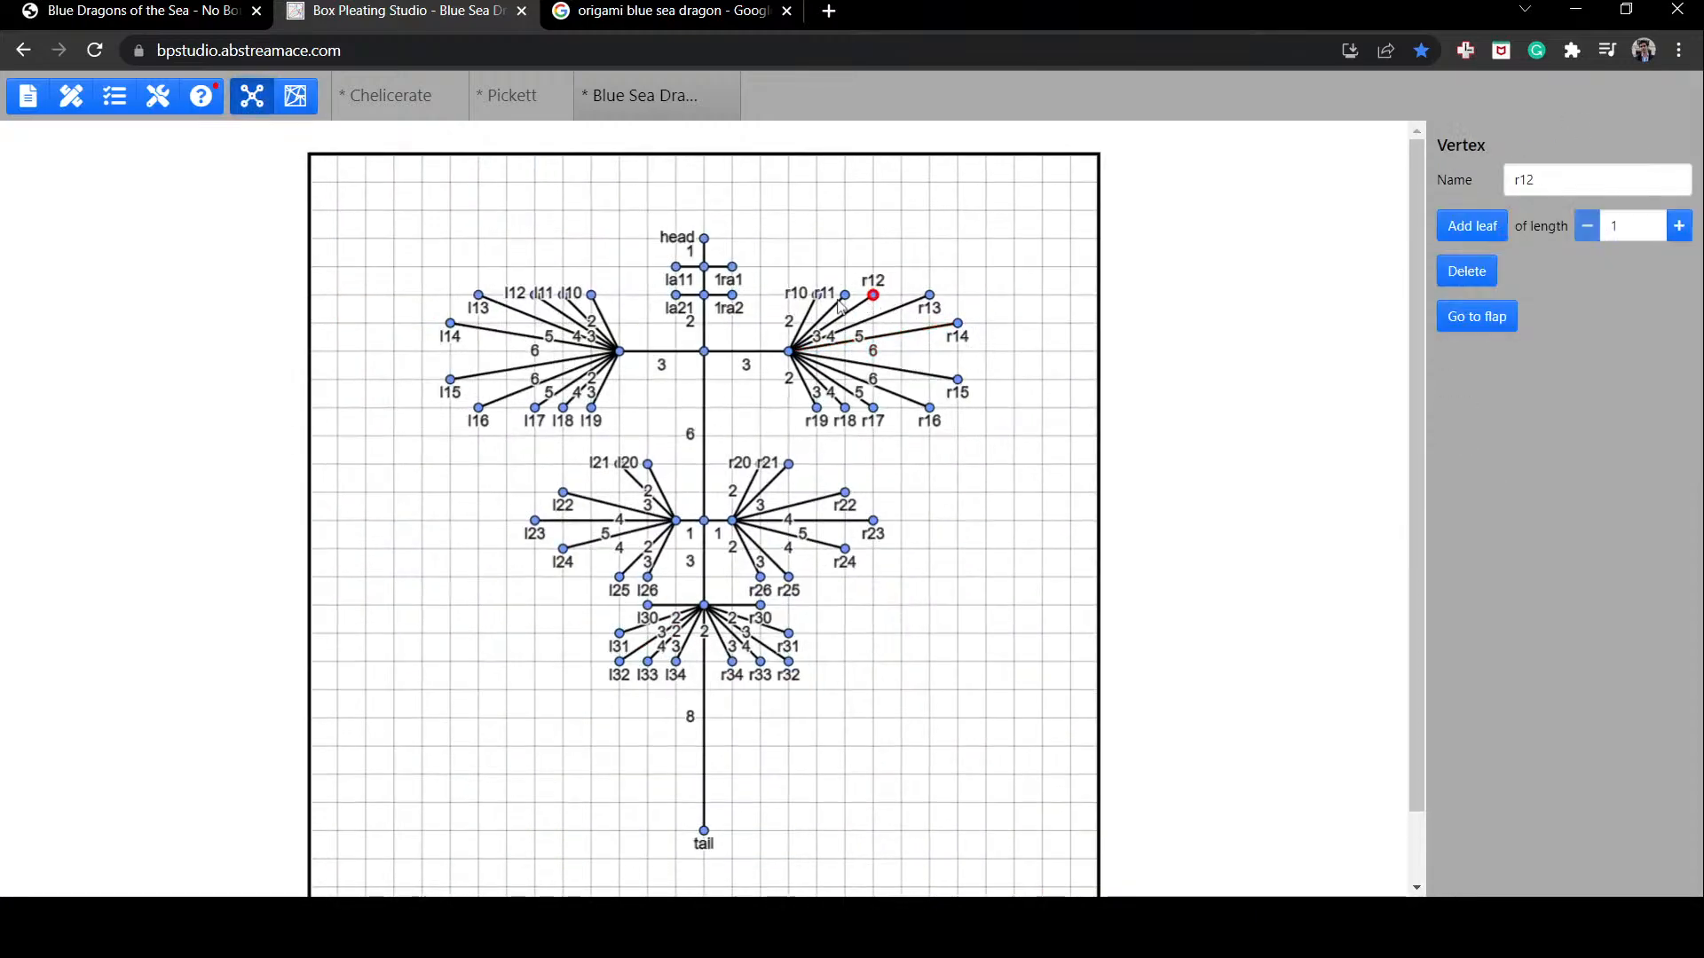
left_click(843, 298)
left_click(815, 299)
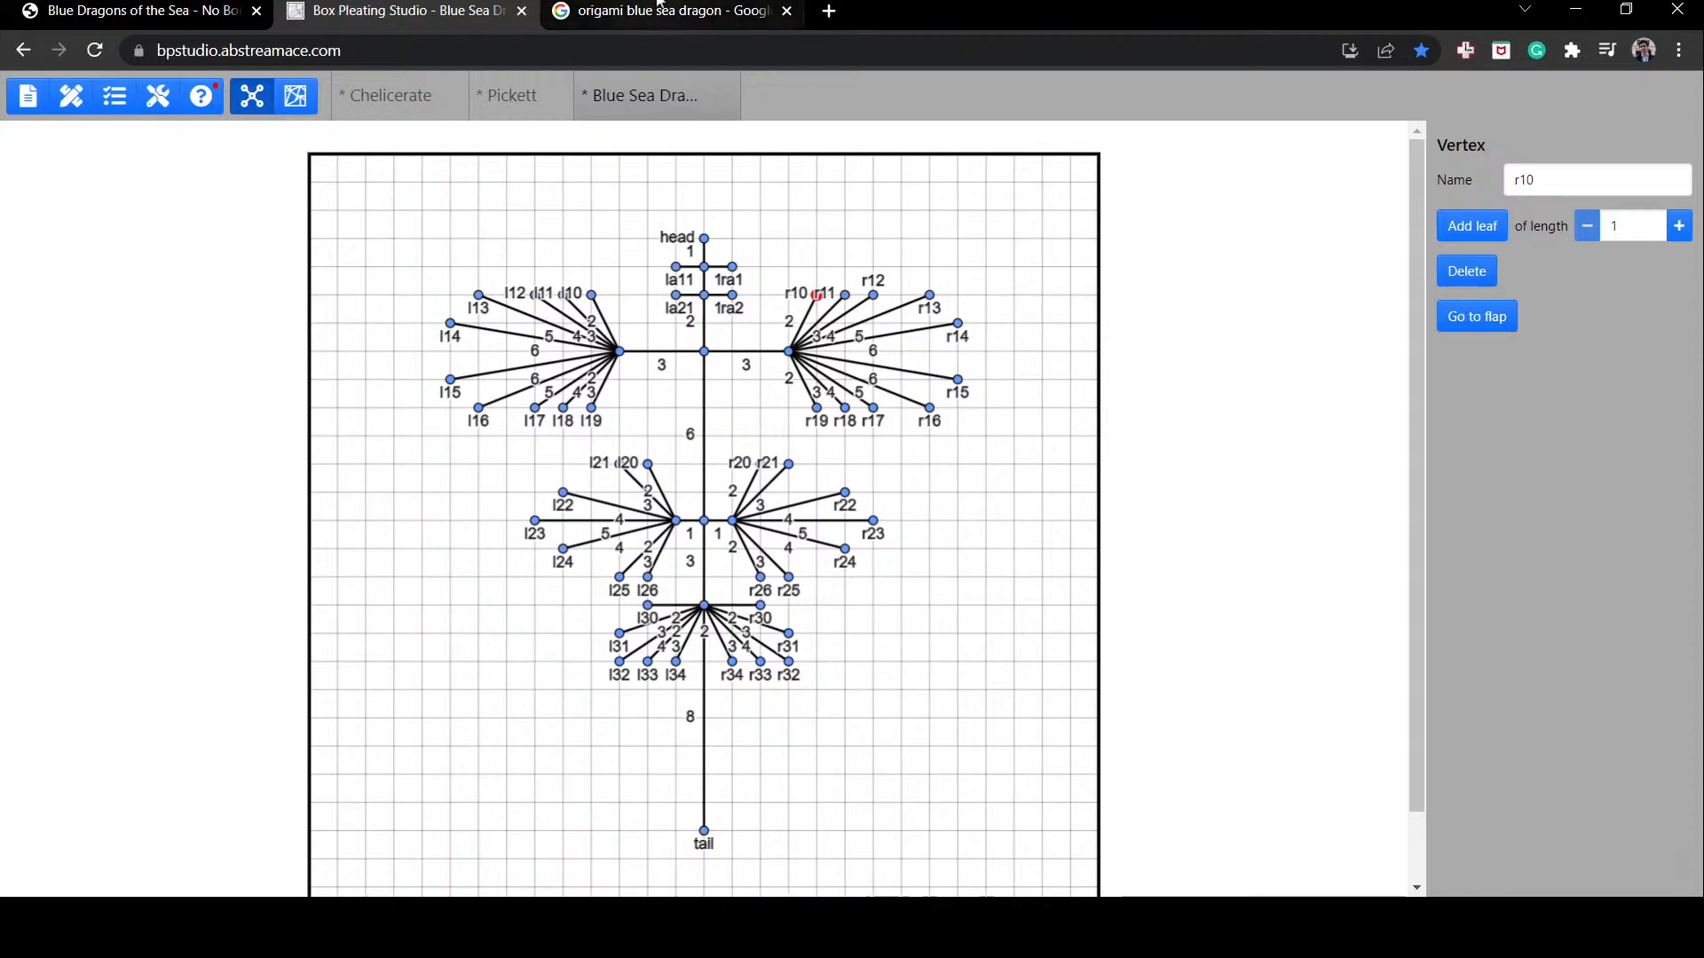
left_click(142, 10)
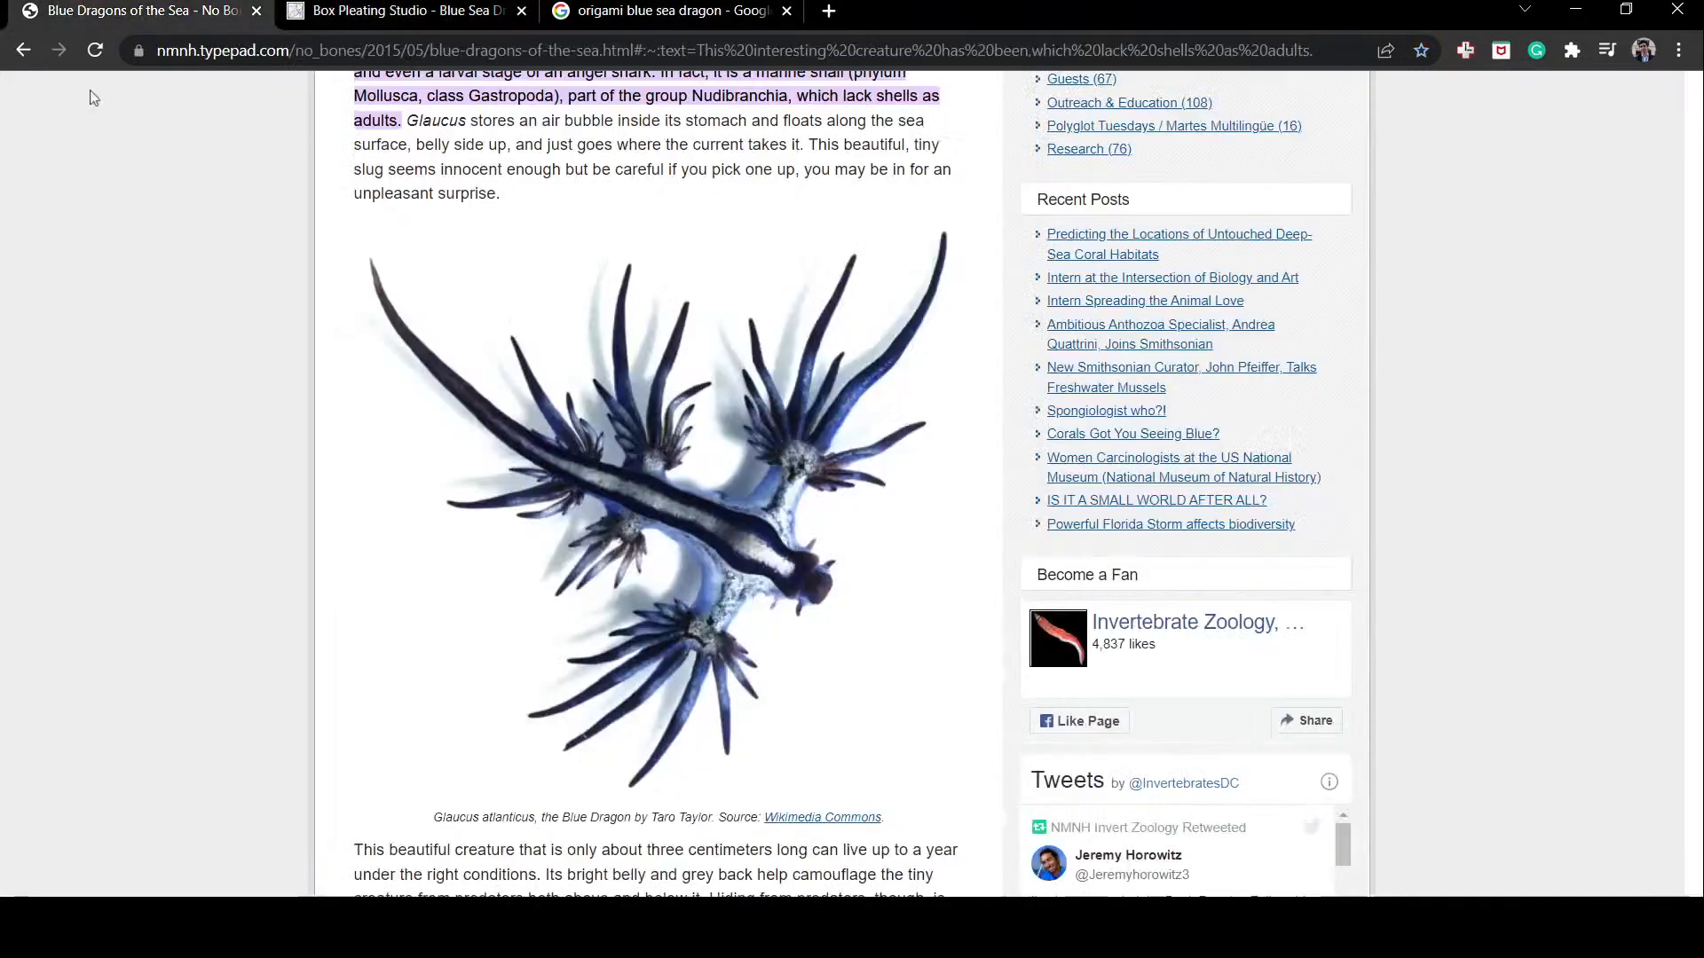
left_click(435, 11)
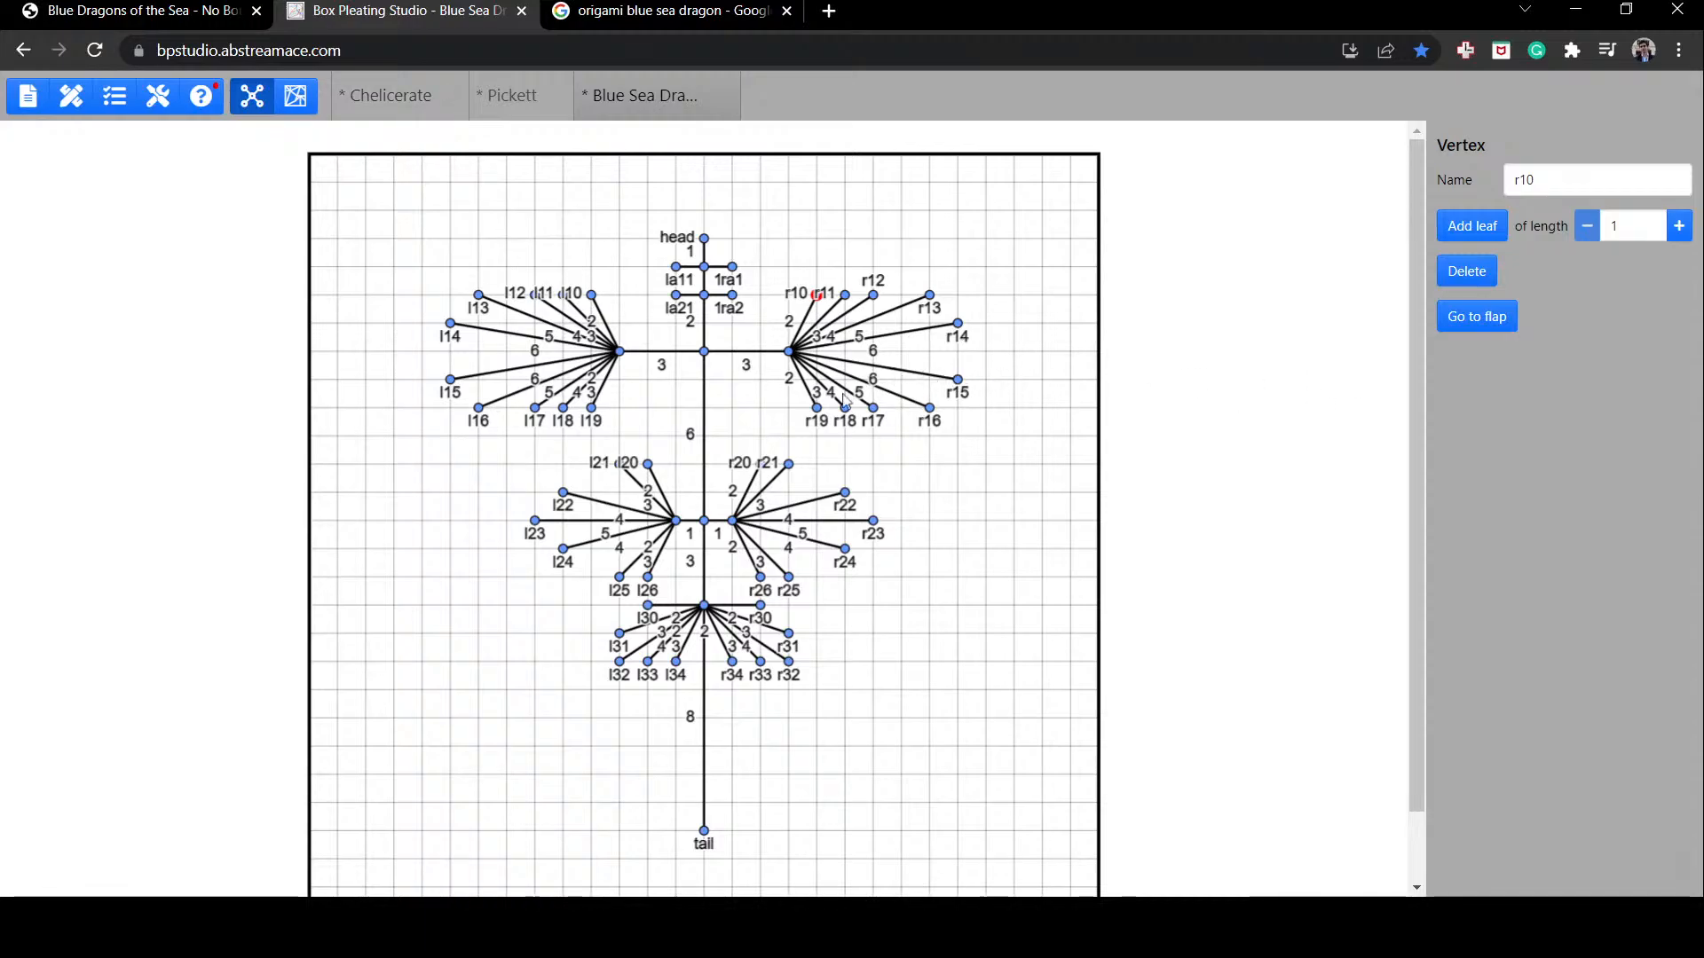
left_click(310, 95)
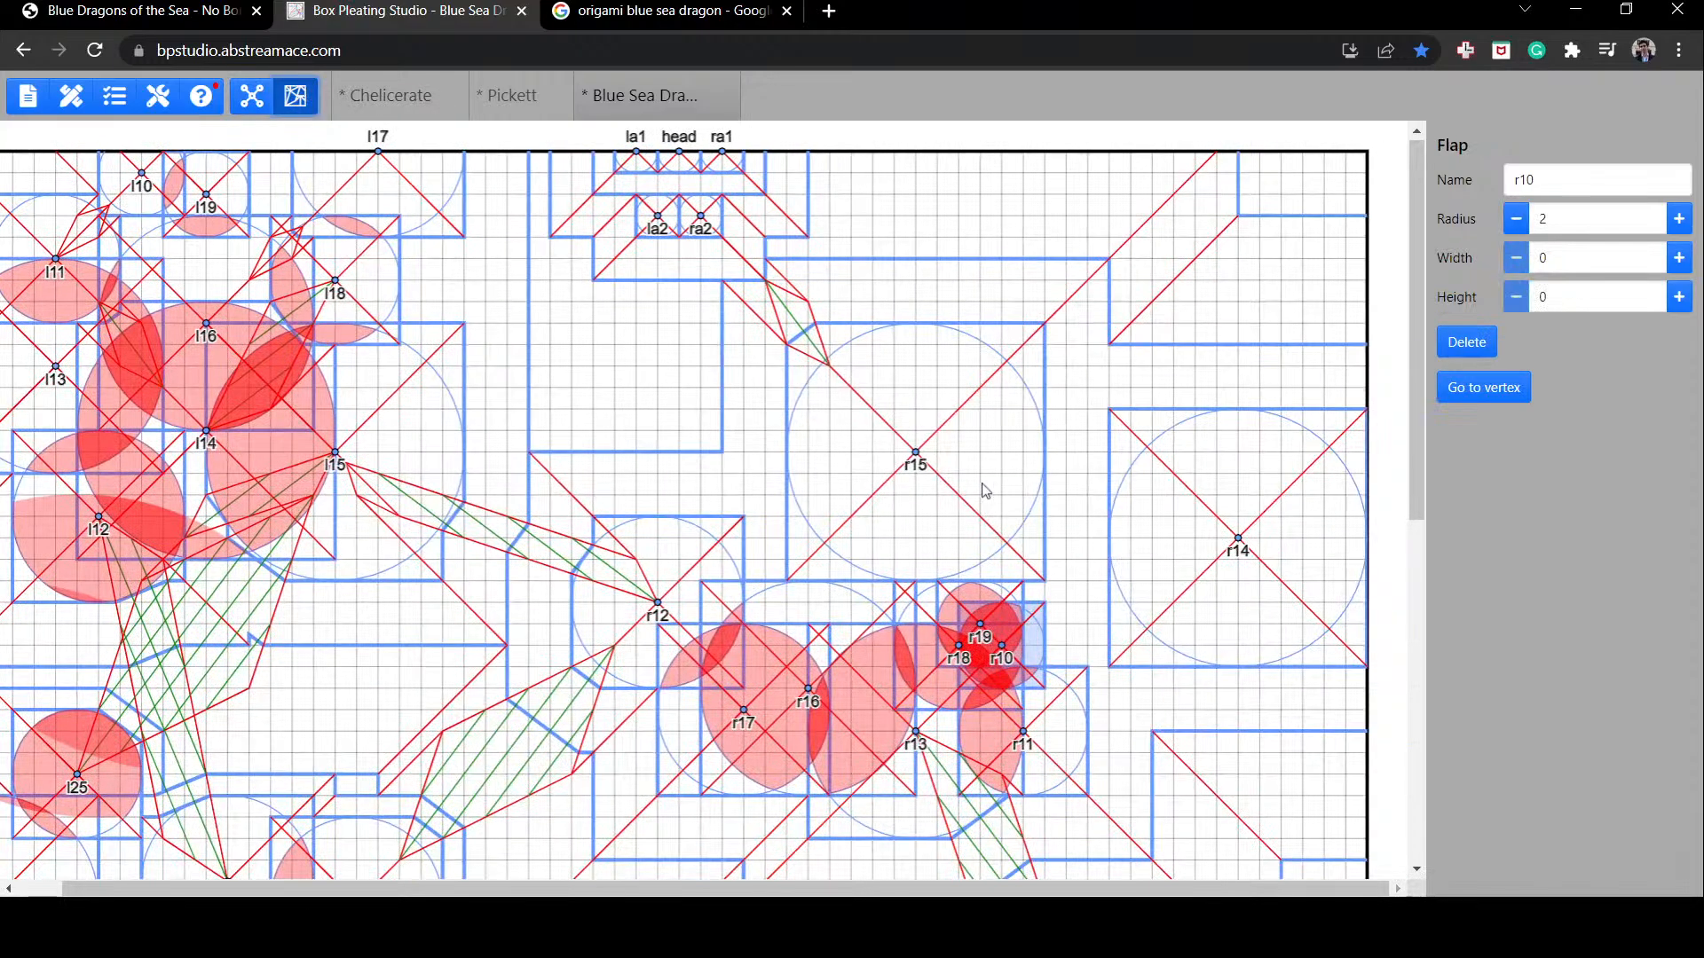
Step: Place flap r14 on the right paper edge and r15 on the upper edge, each twelve units from their corner, and move r13 three right and eleven up
left_click_drag(1238, 539, 1470, 466)
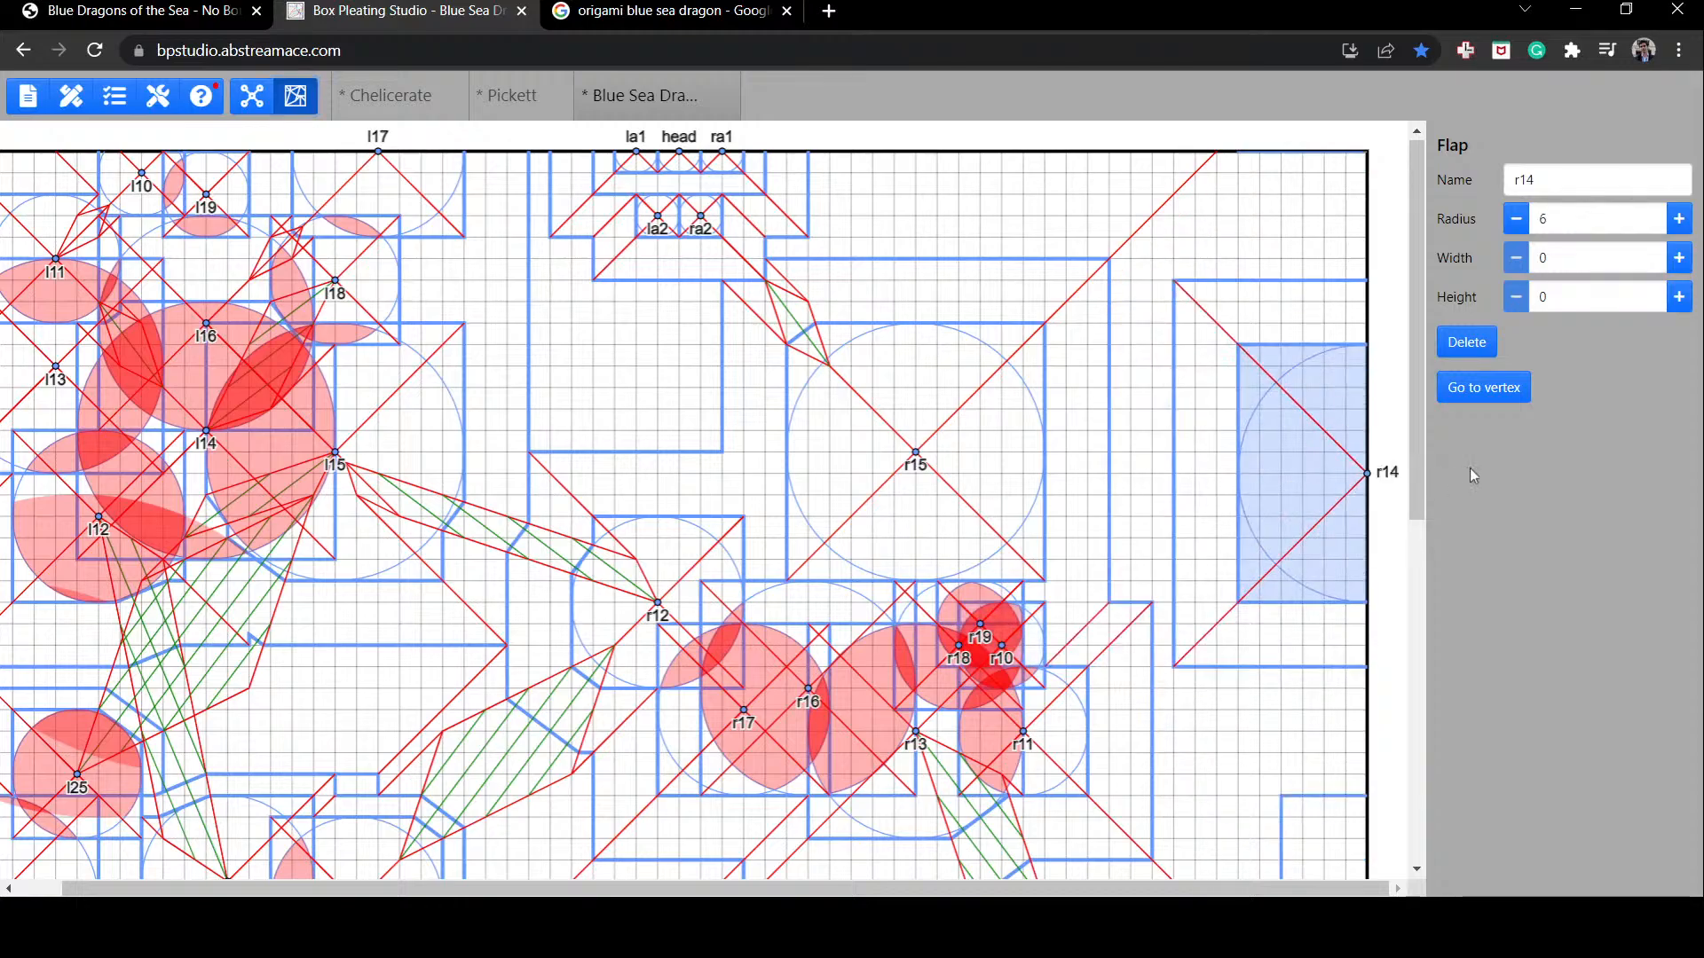
left_click_drag(942, 455, 1166, 151)
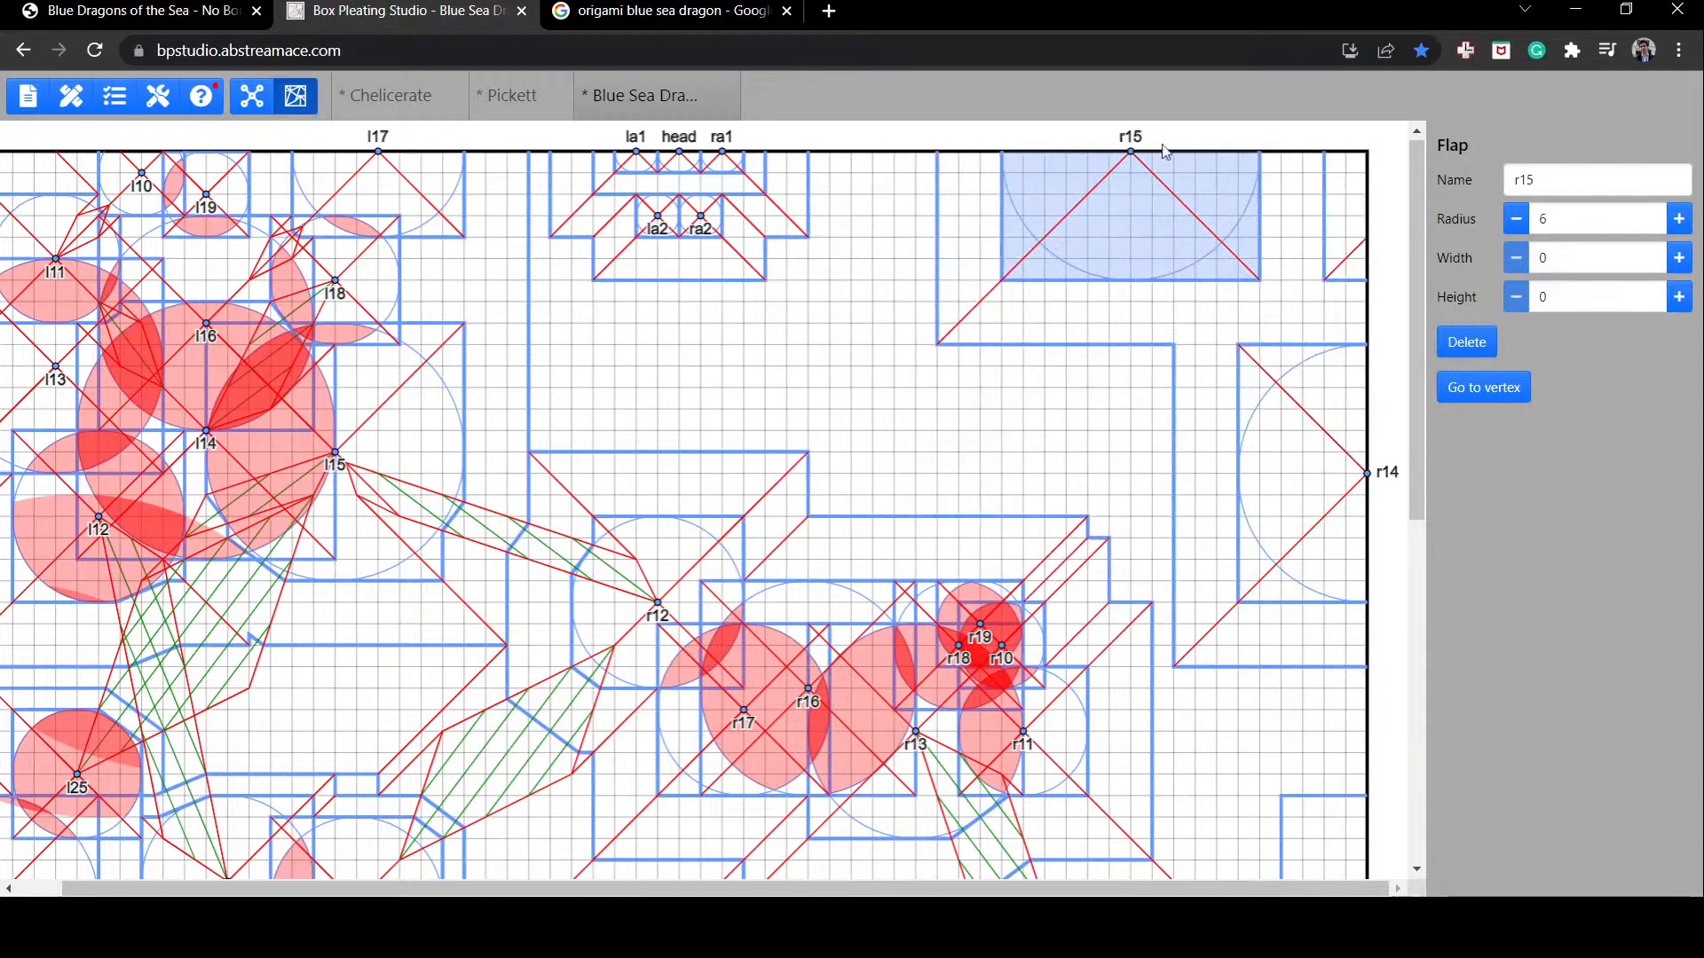
left_click_drag(1313, 454, 1322, 366)
left_click_drag(1125, 181, 1103, 171)
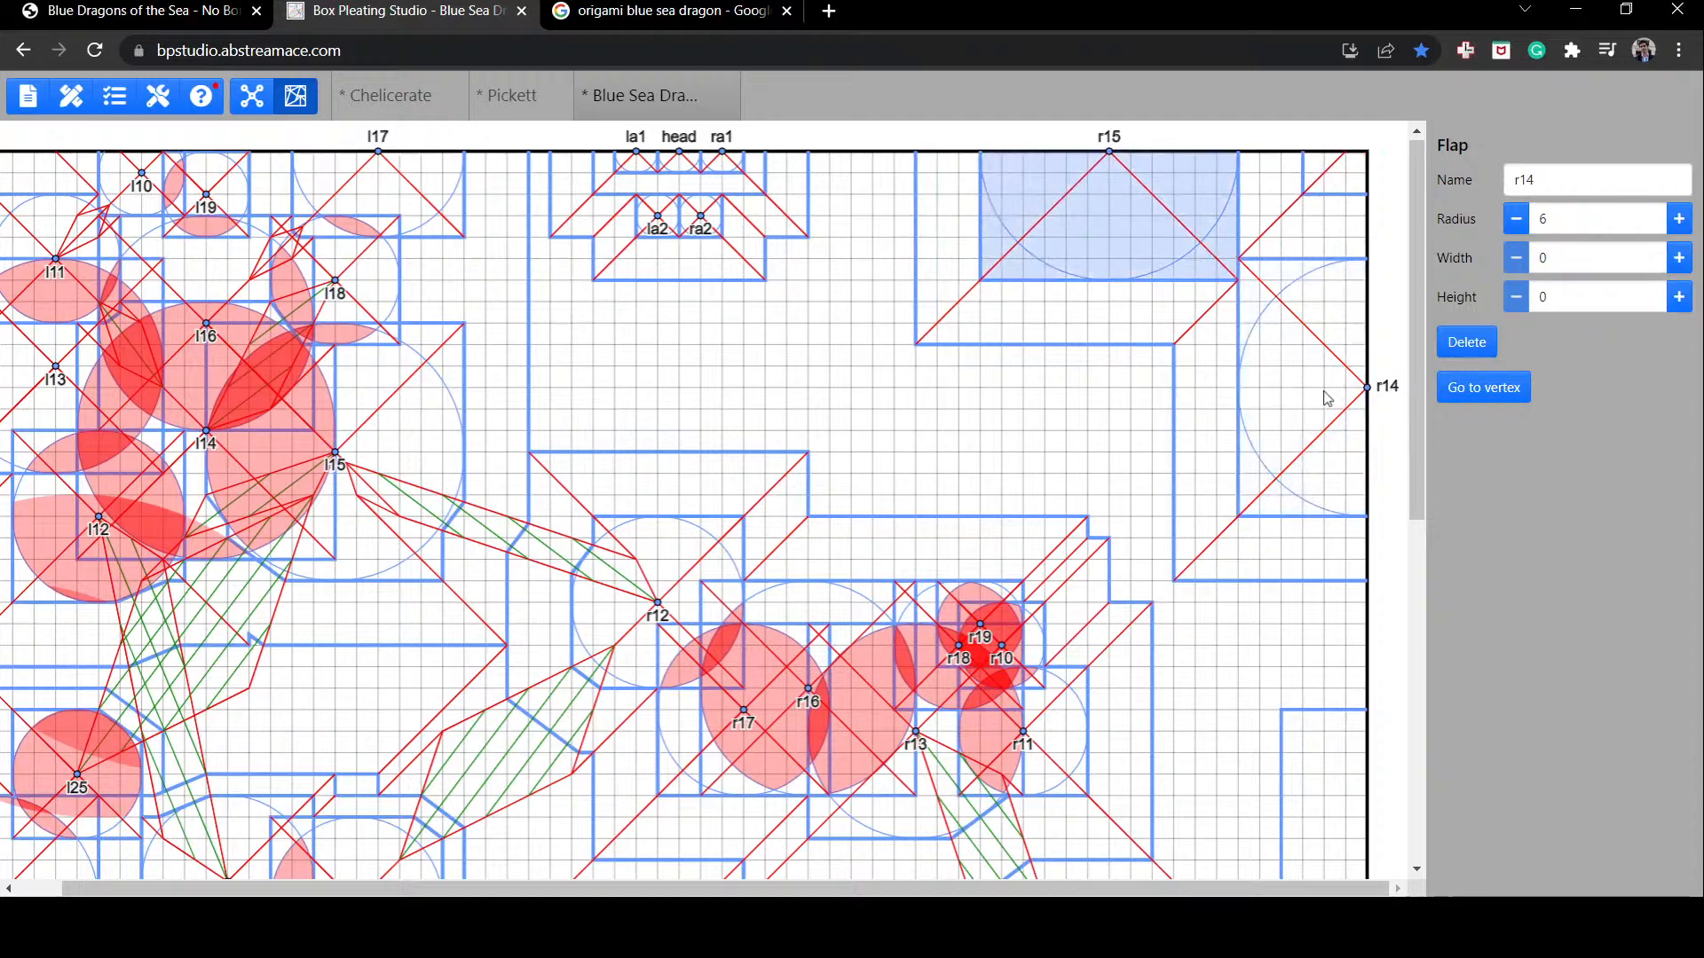
left_click_drag(1324, 392, 1332, 424)
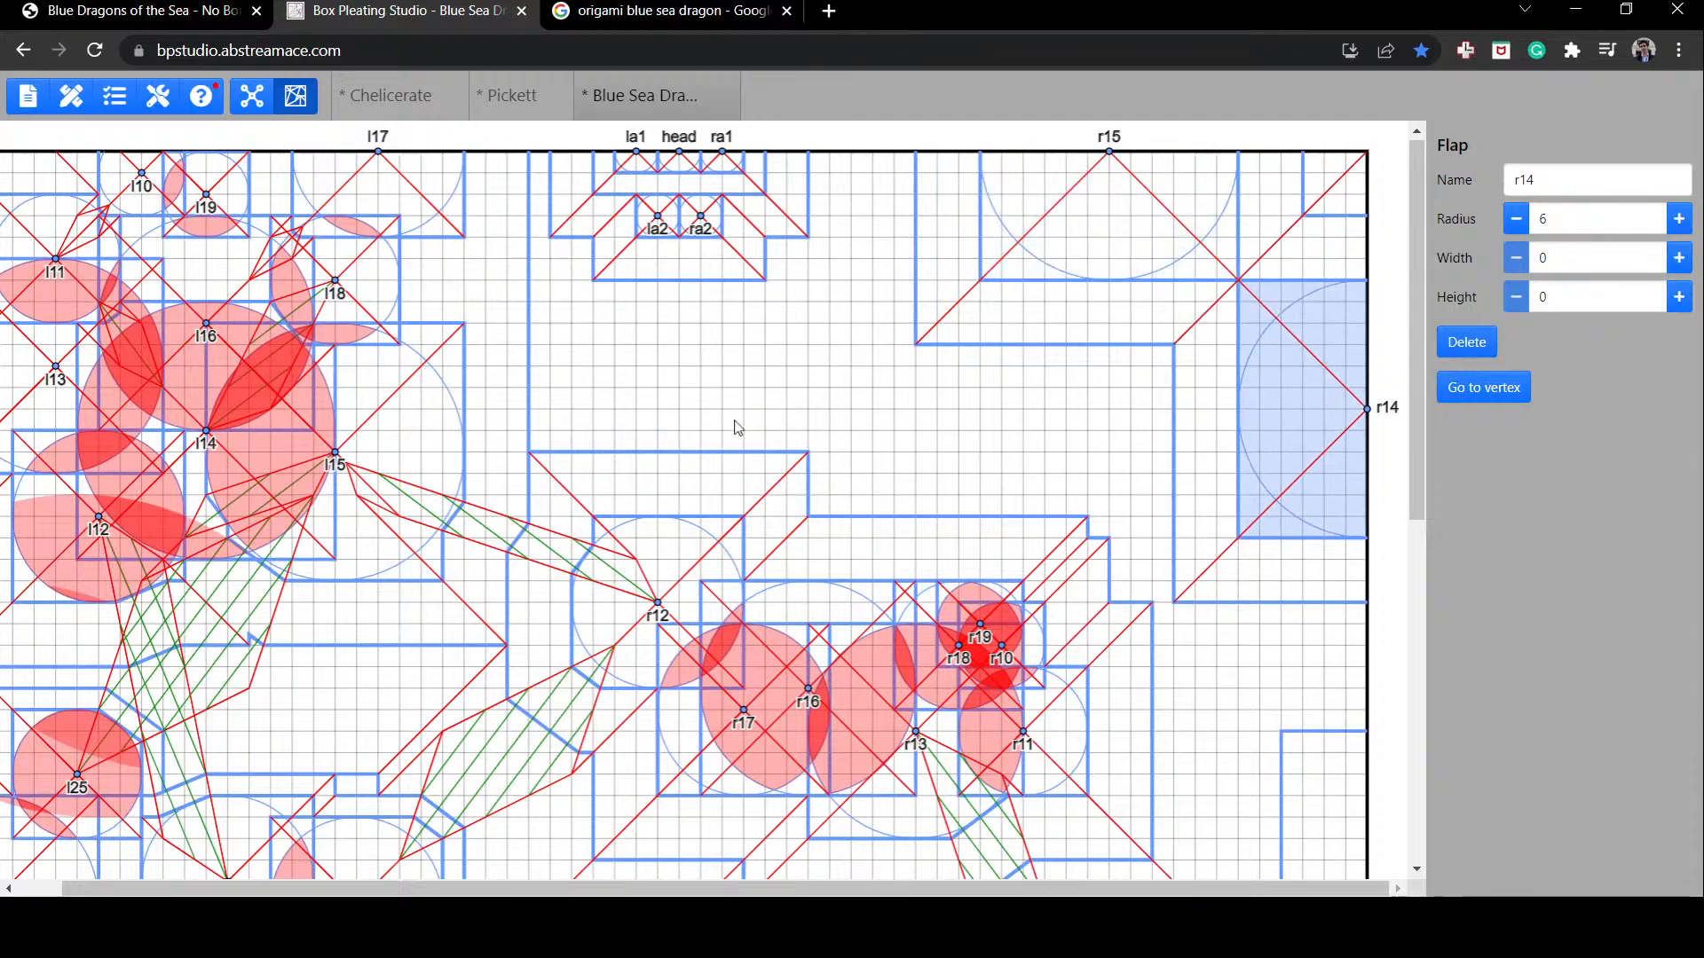
left_click_drag(827, 701, 890, 442)
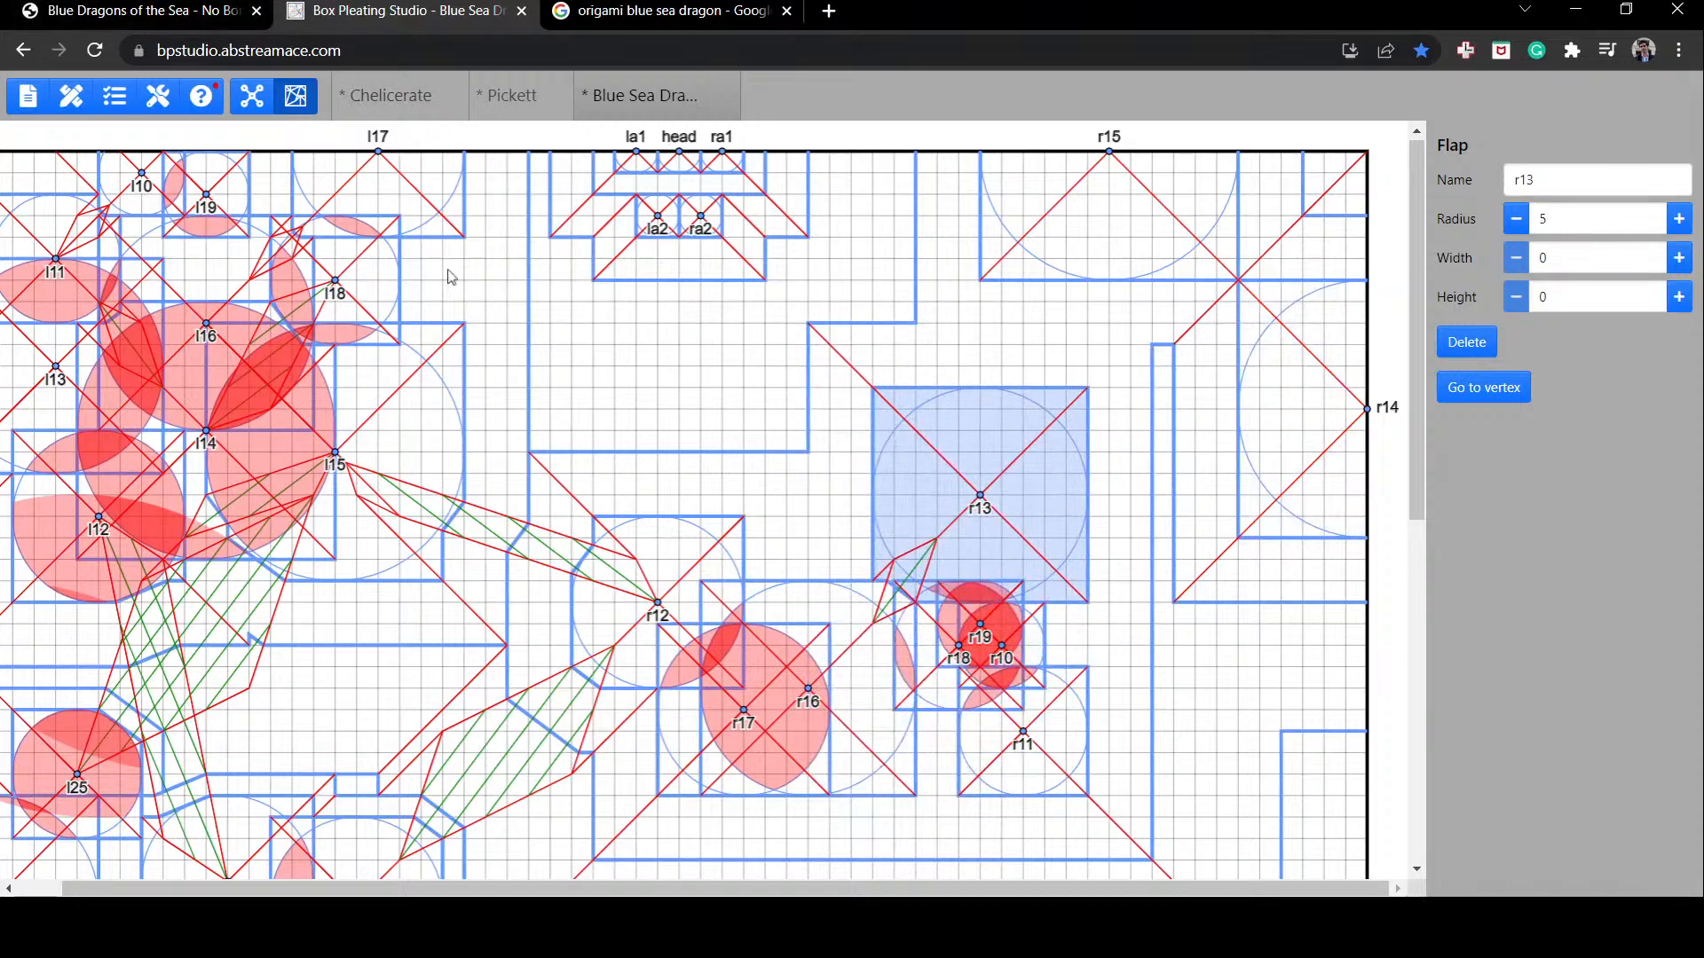
Step: Try flap r13 in the paper's upper-right corner, with r15 on the upper edge and r14 on the right edge, each eleven units away
left_click_drag(980, 519, 1367, 193)
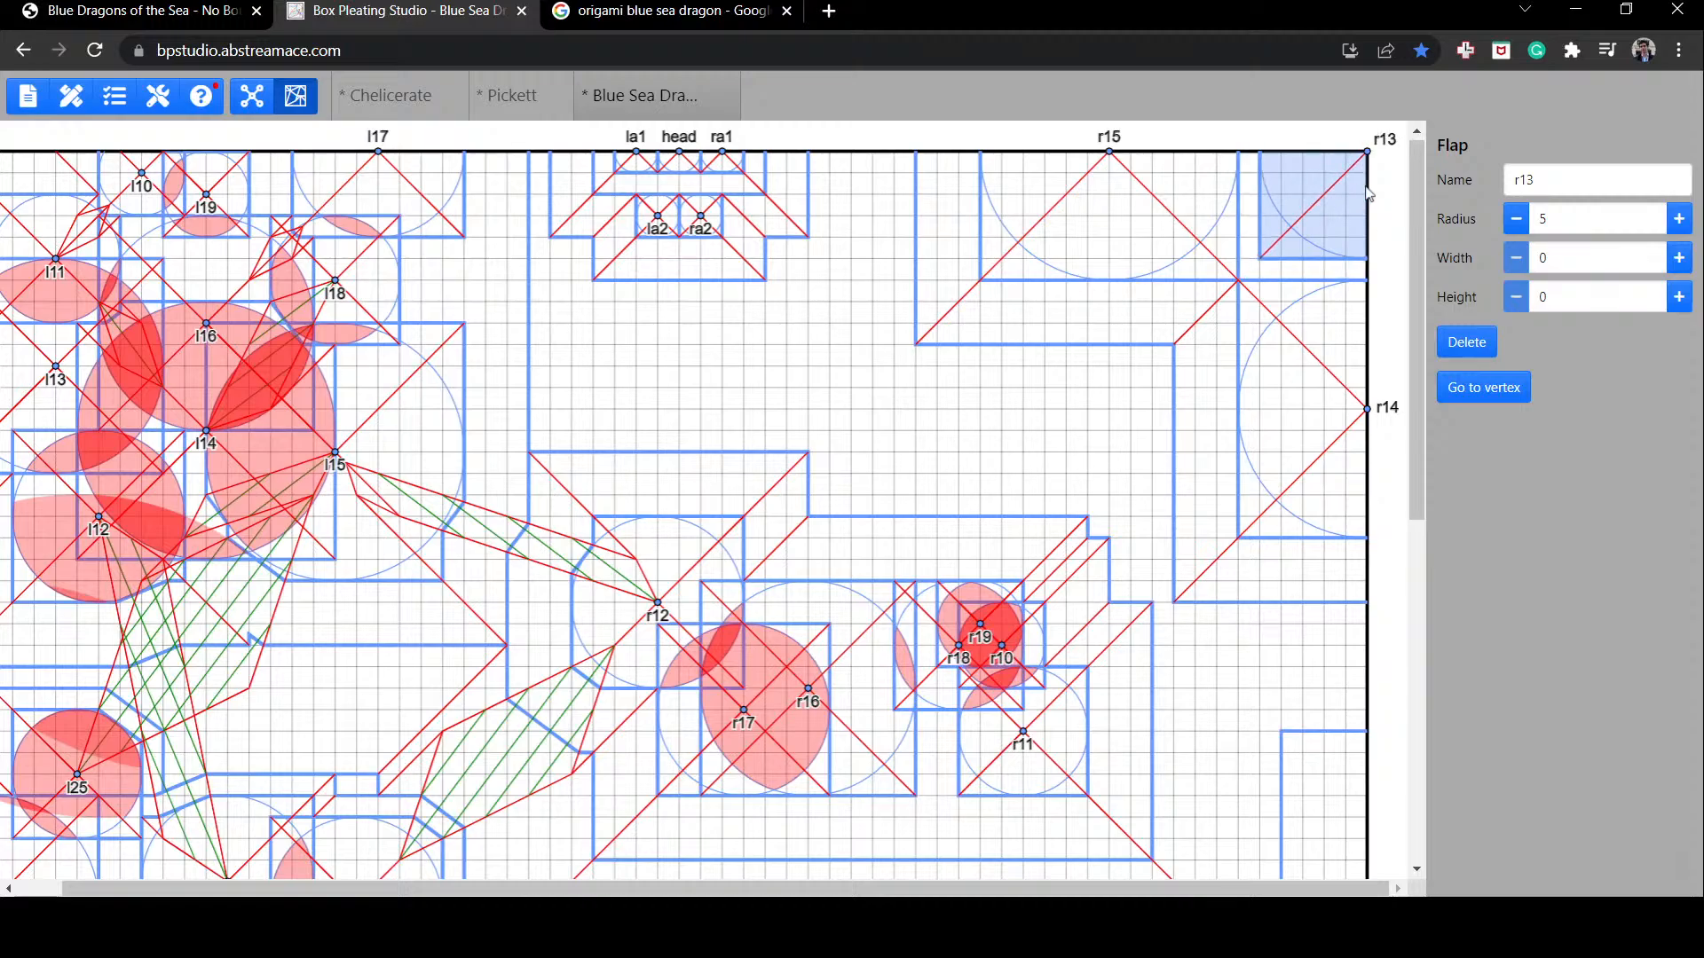
left_click_drag(1165, 206, 1186, 205)
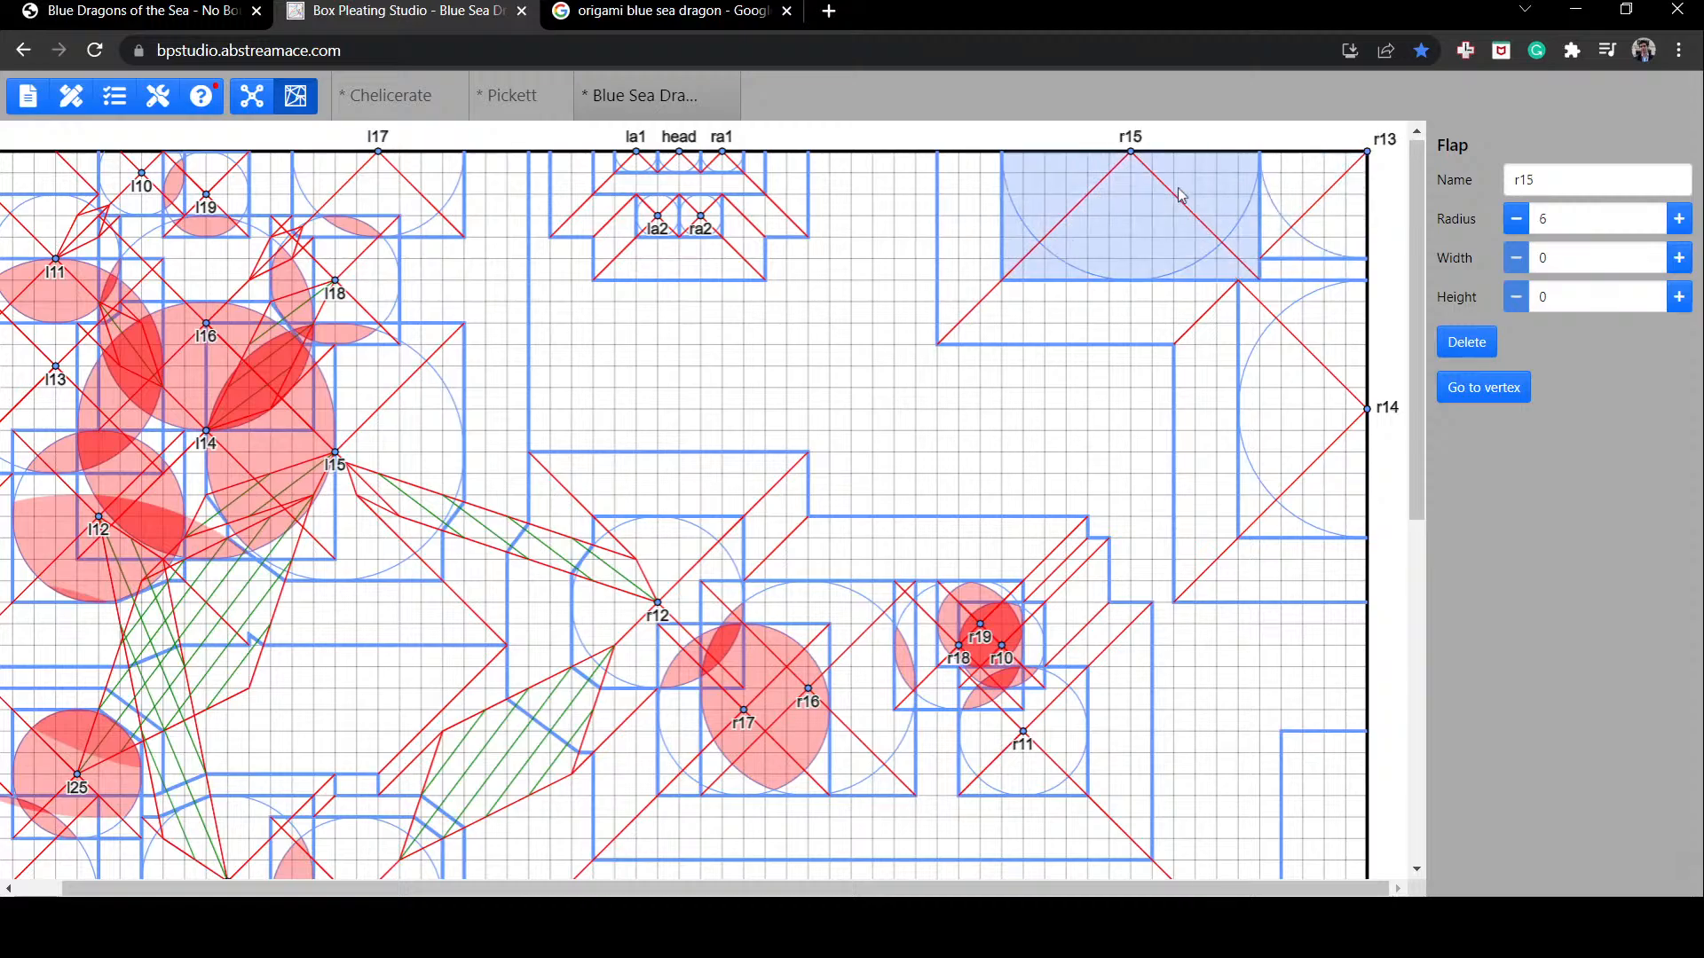
left_click(1326, 413)
left_click_drag(1326, 413, 1326, 392)
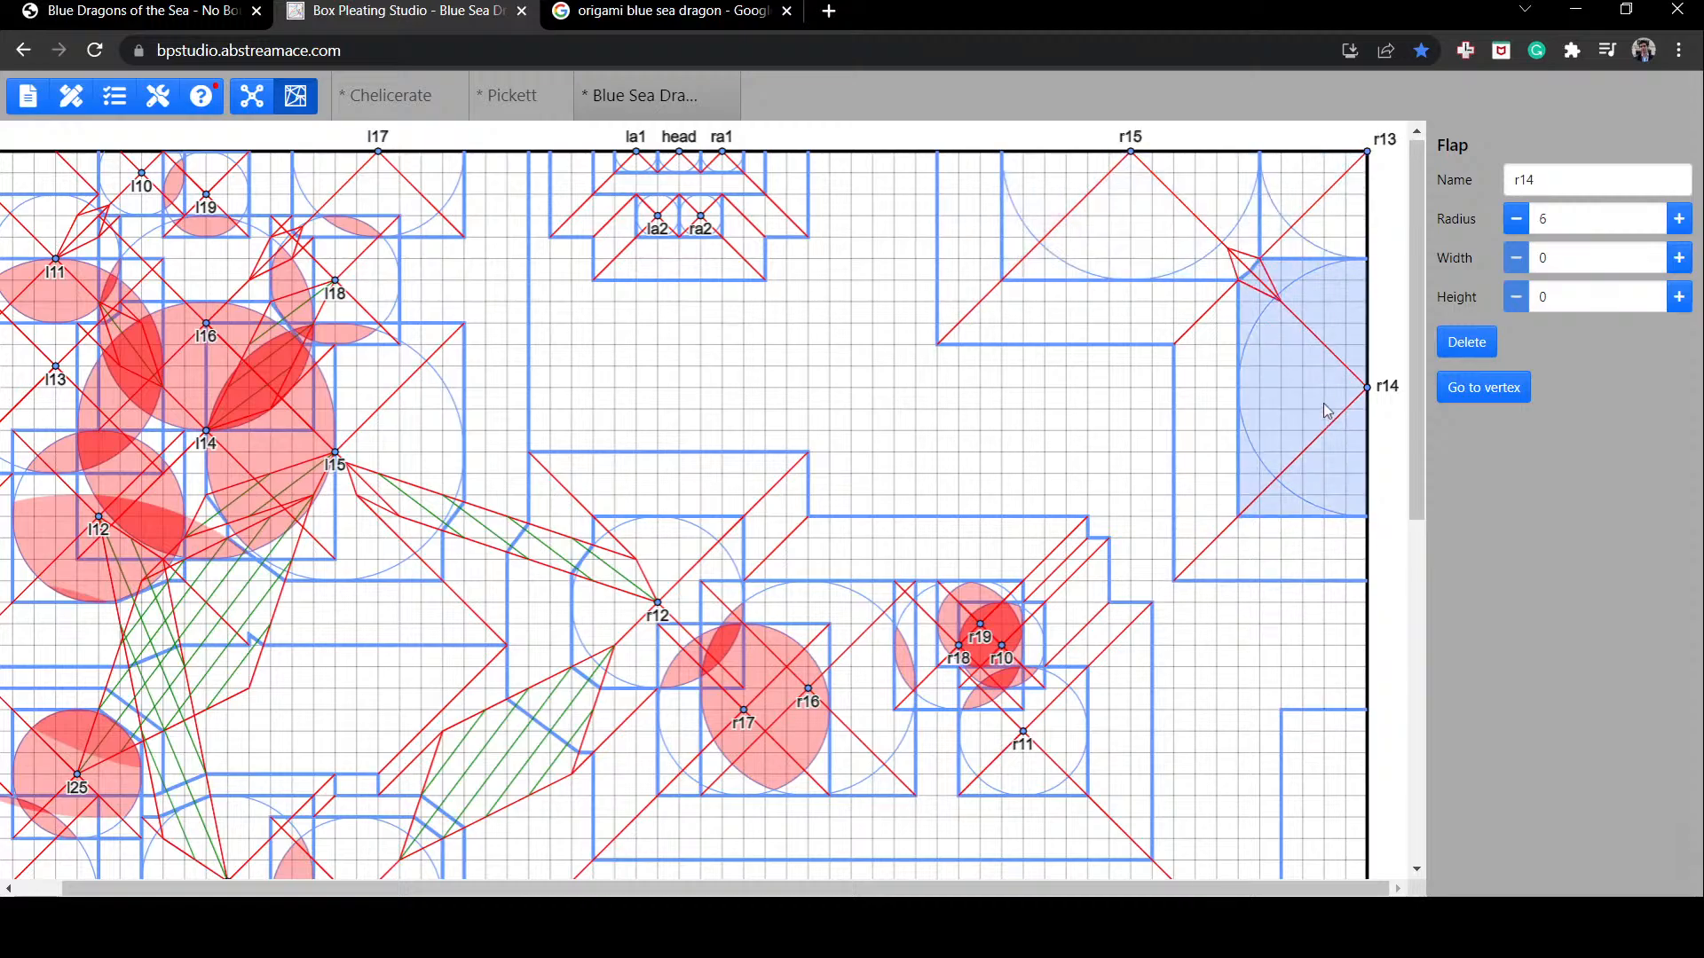
Step: Compare the corner arrangement of flaps r13, r14 and r15 with the order of their branches in the tree structure
left_click(1023, 379)
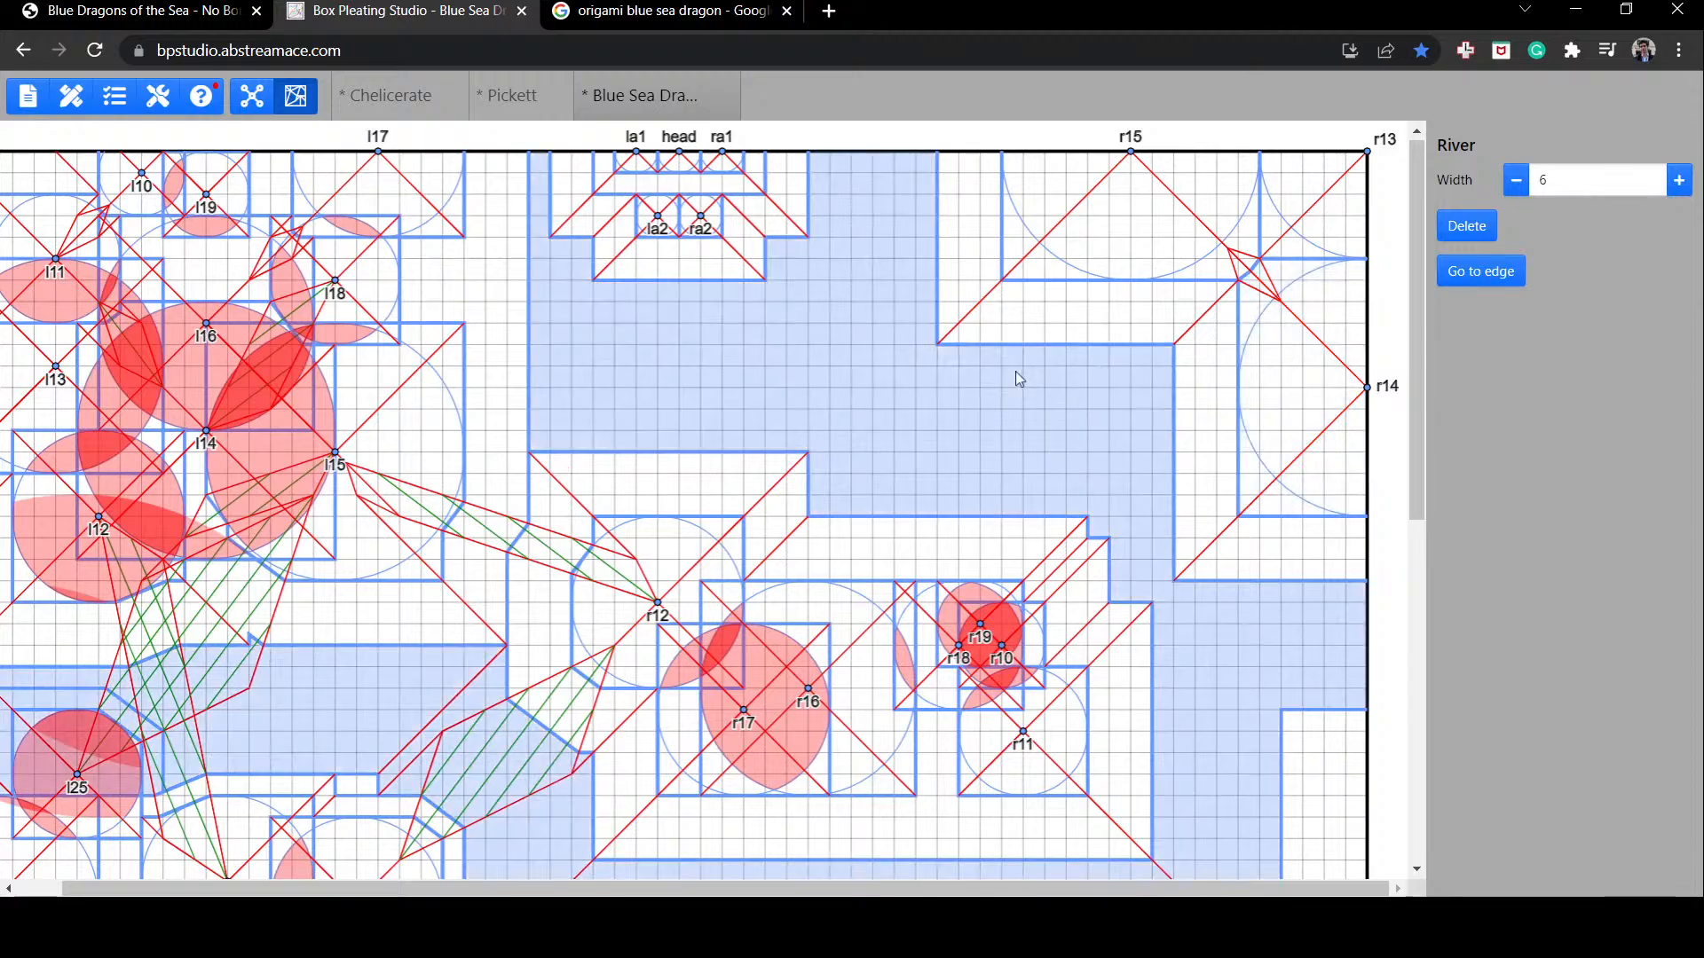
left_click(1101, 256)
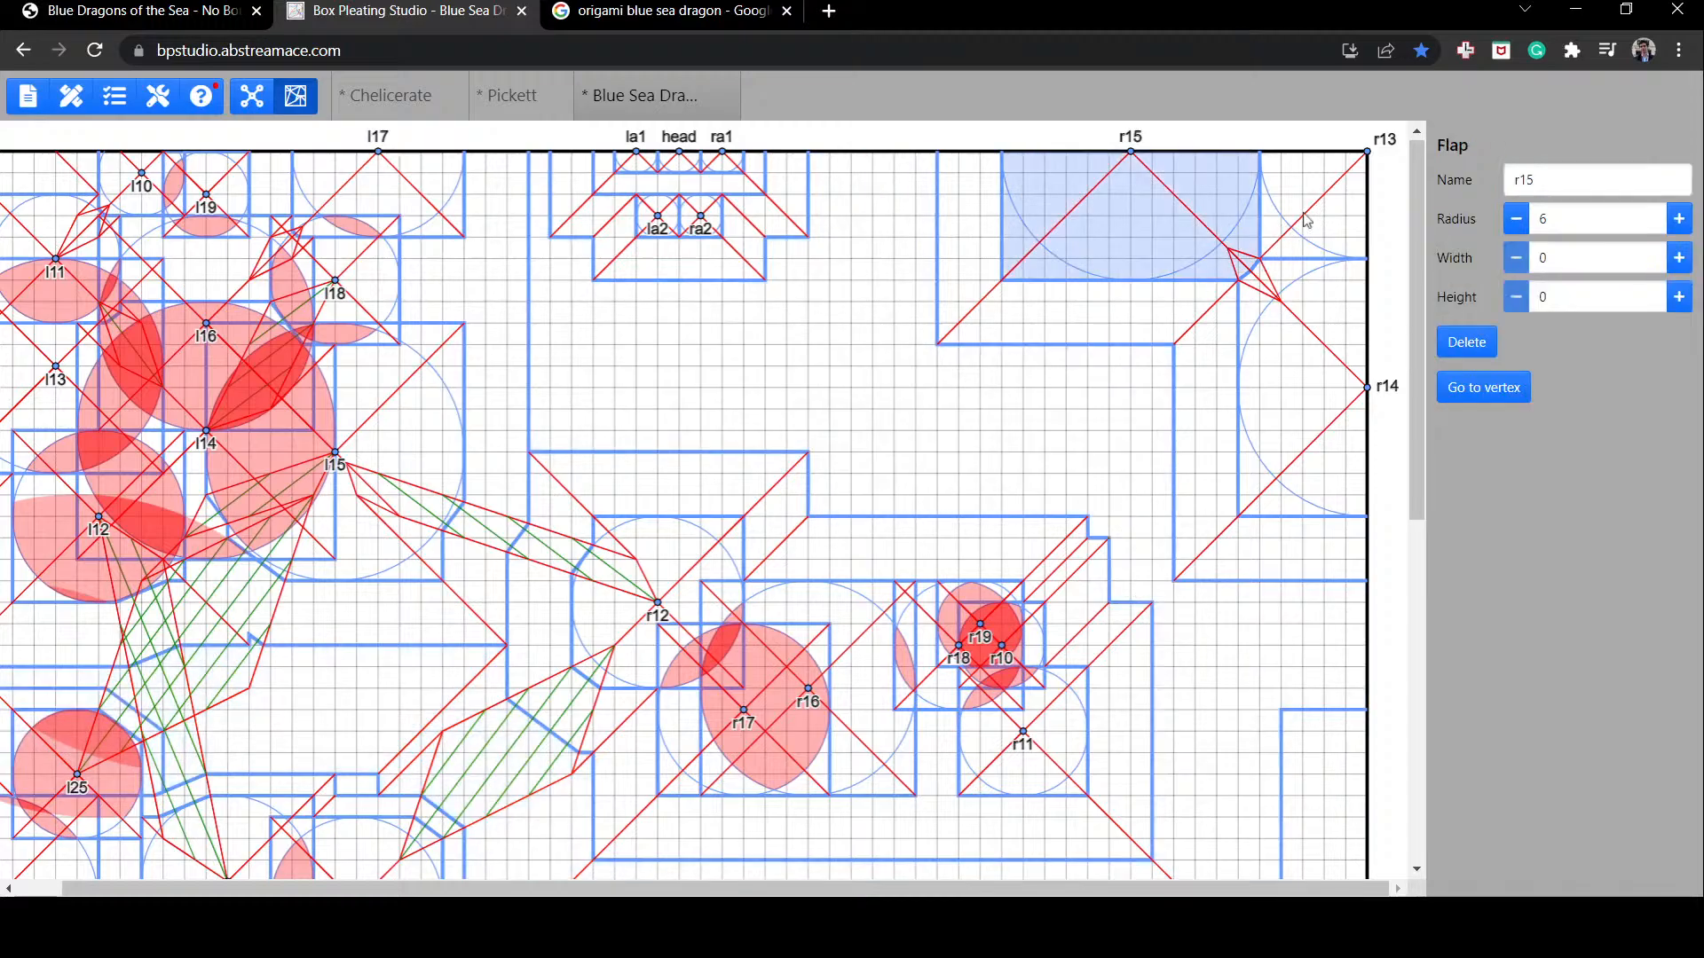
left_click(1326, 194)
left_click(1318, 391)
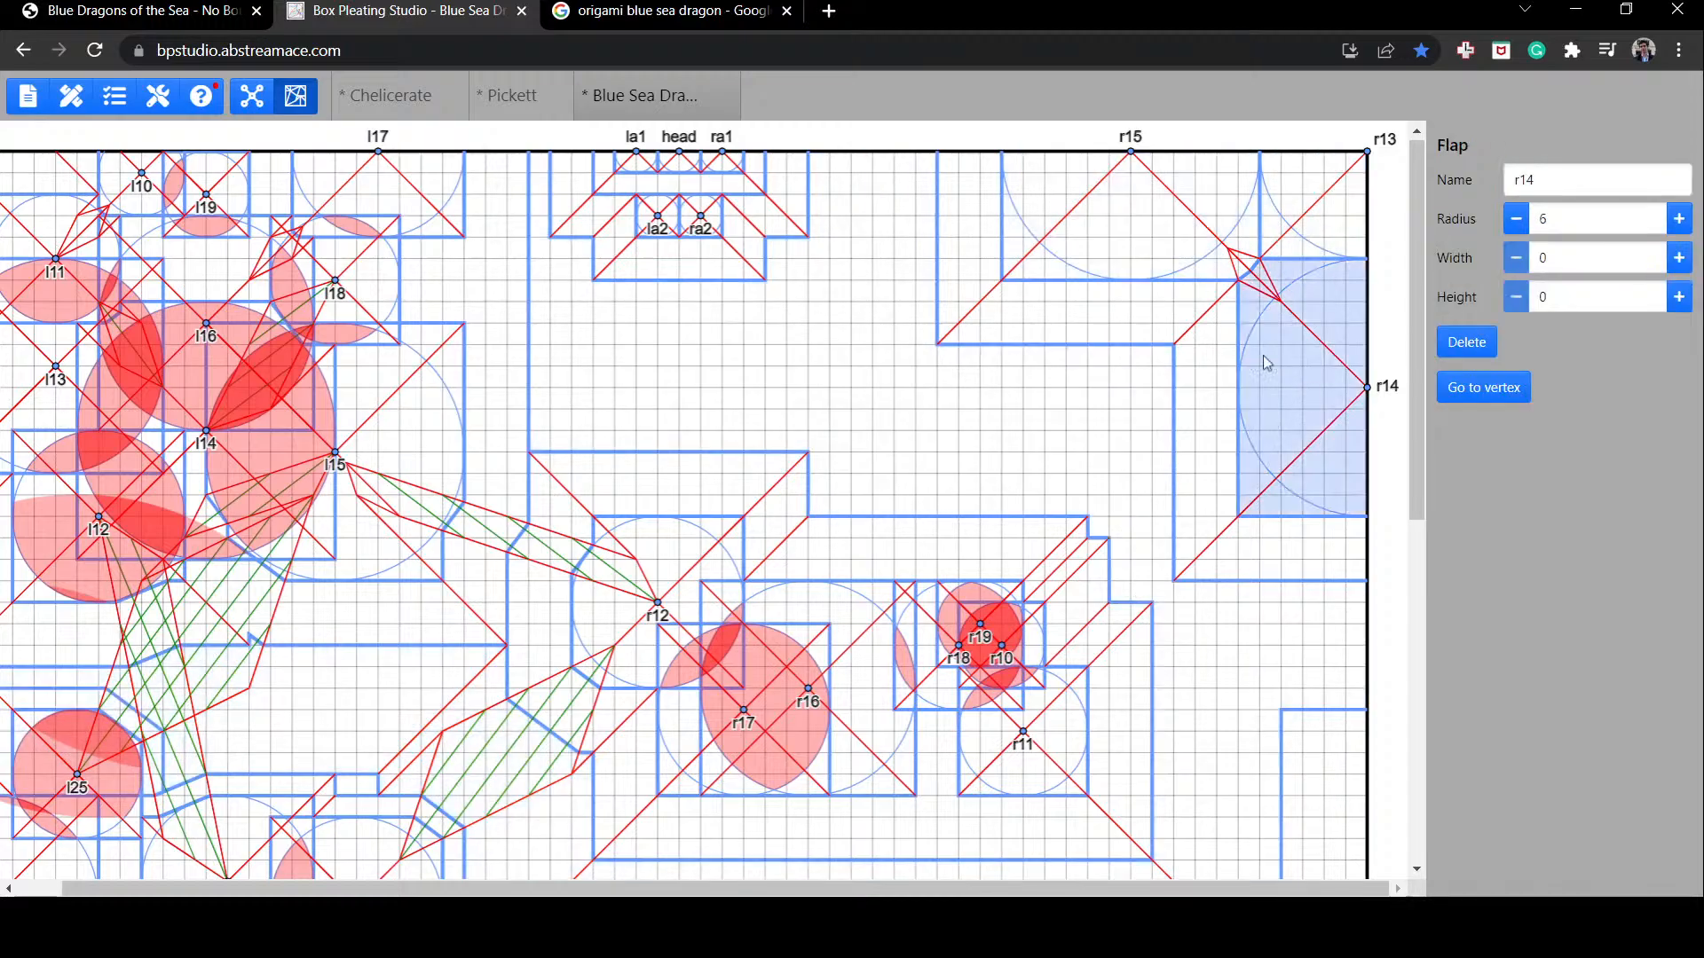
left_click(1129, 176)
left_click(1313, 197)
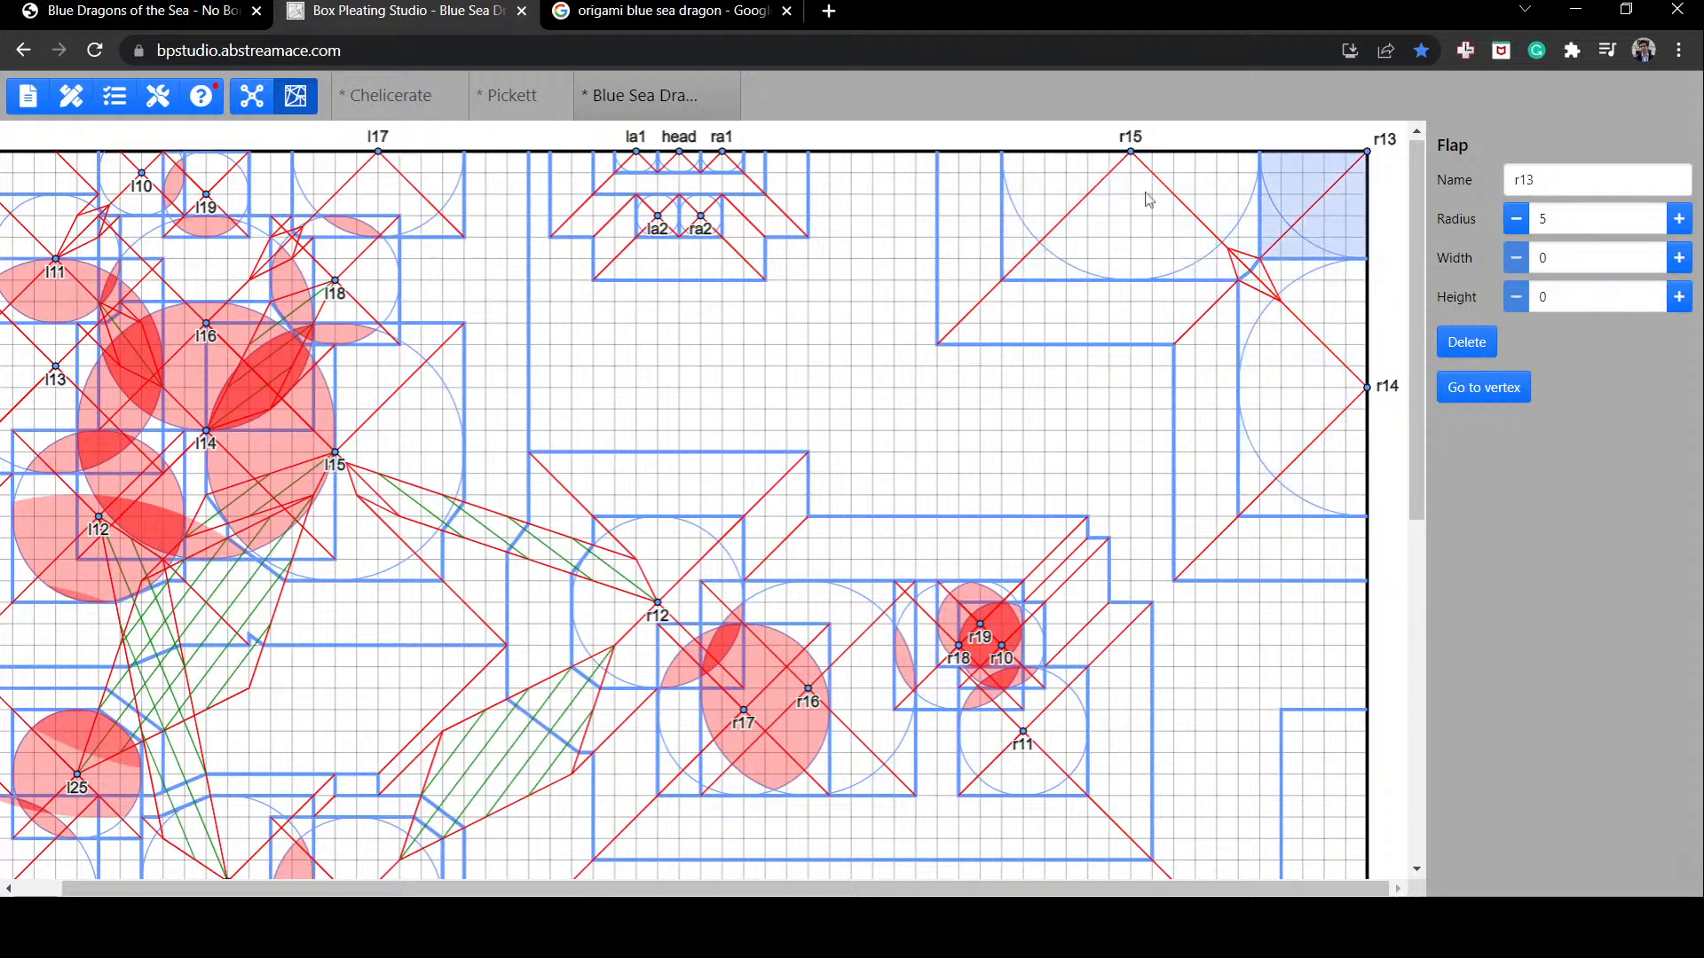
left_click(271, 102)
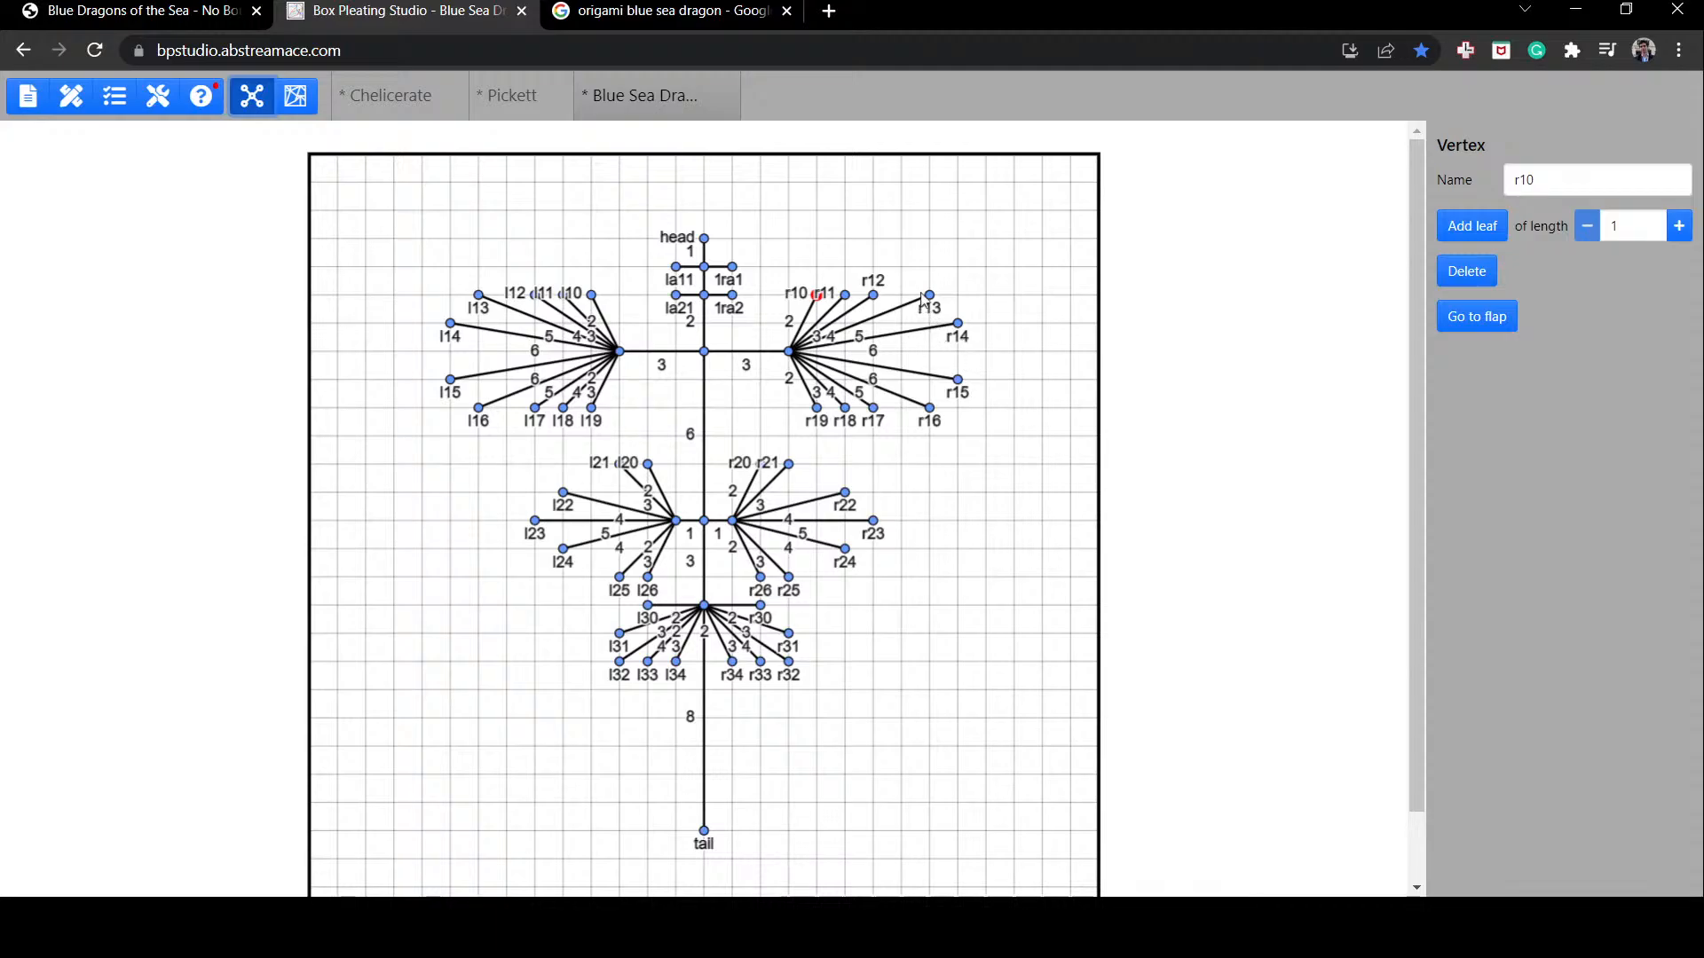
left_click(928, 296)
left_click(958, 323)
left_click(957, 379)
mouse_move(928, 295)
left_mouse_down()
mouse_move(958, 352)
mouse_move(918, 303)
left_mouse_up()
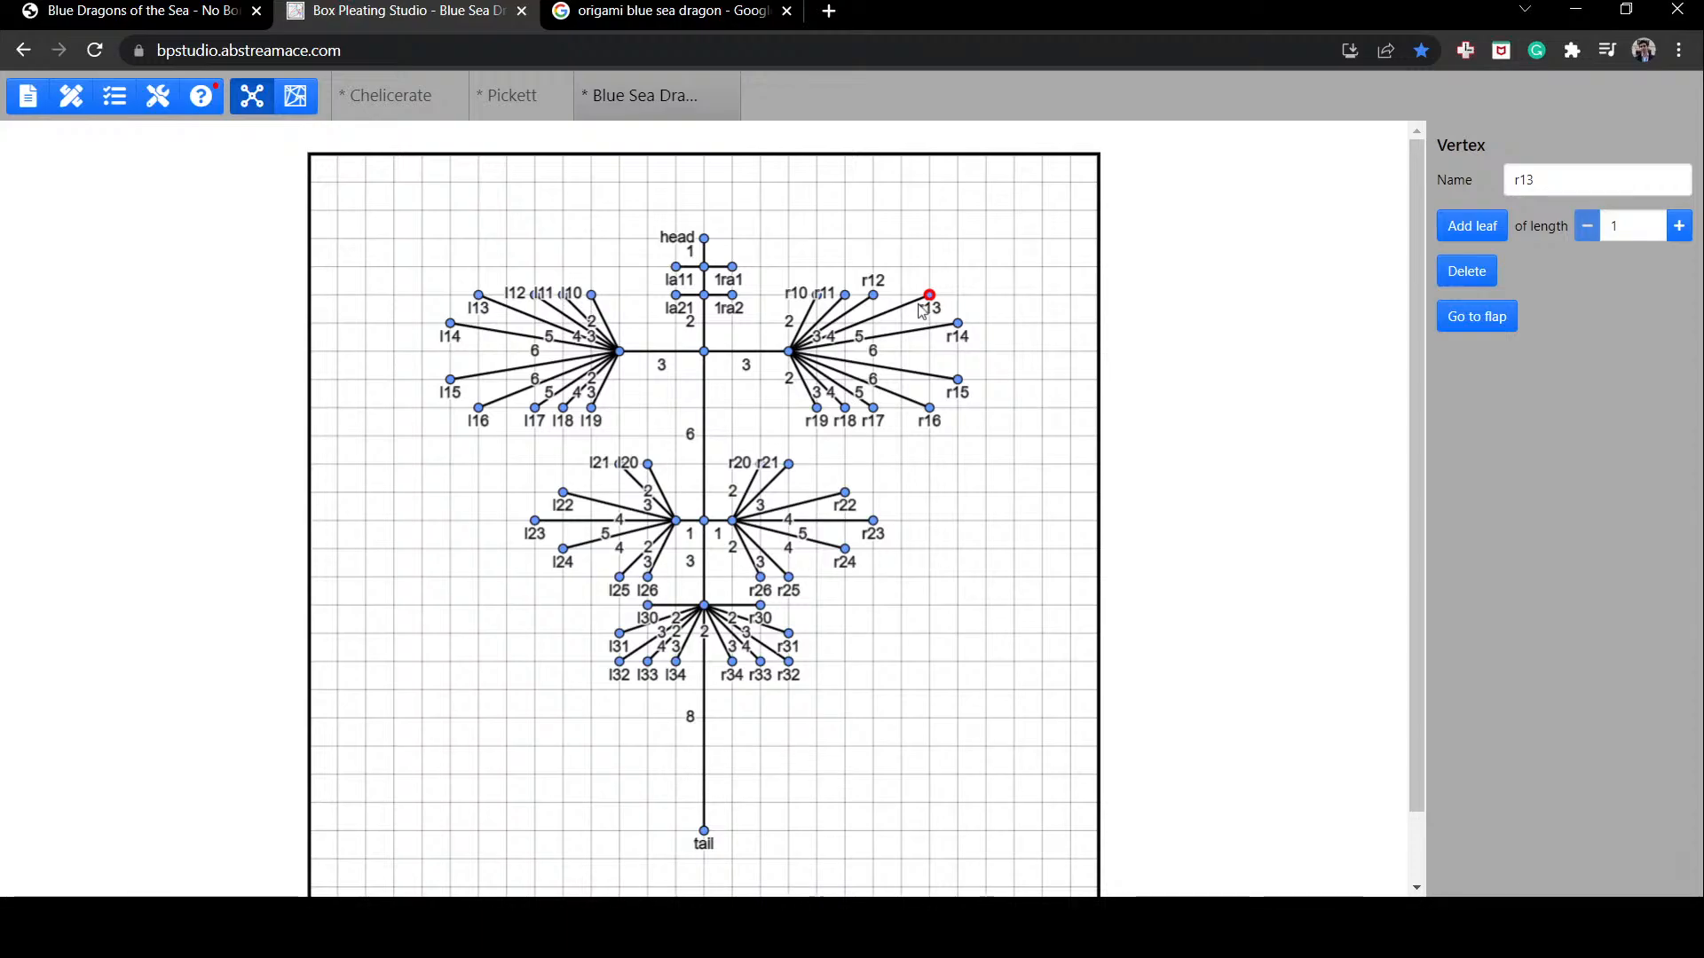
mouse_move(923, 307)
left_mouse_down()
mouse_move(590, 882)
mouse_move(190, 825)
mouse_move(982, 353)
mouse_move(955, 293)
mouse_move(929, 295)
left_mouse_up()
left_click(302, 94)
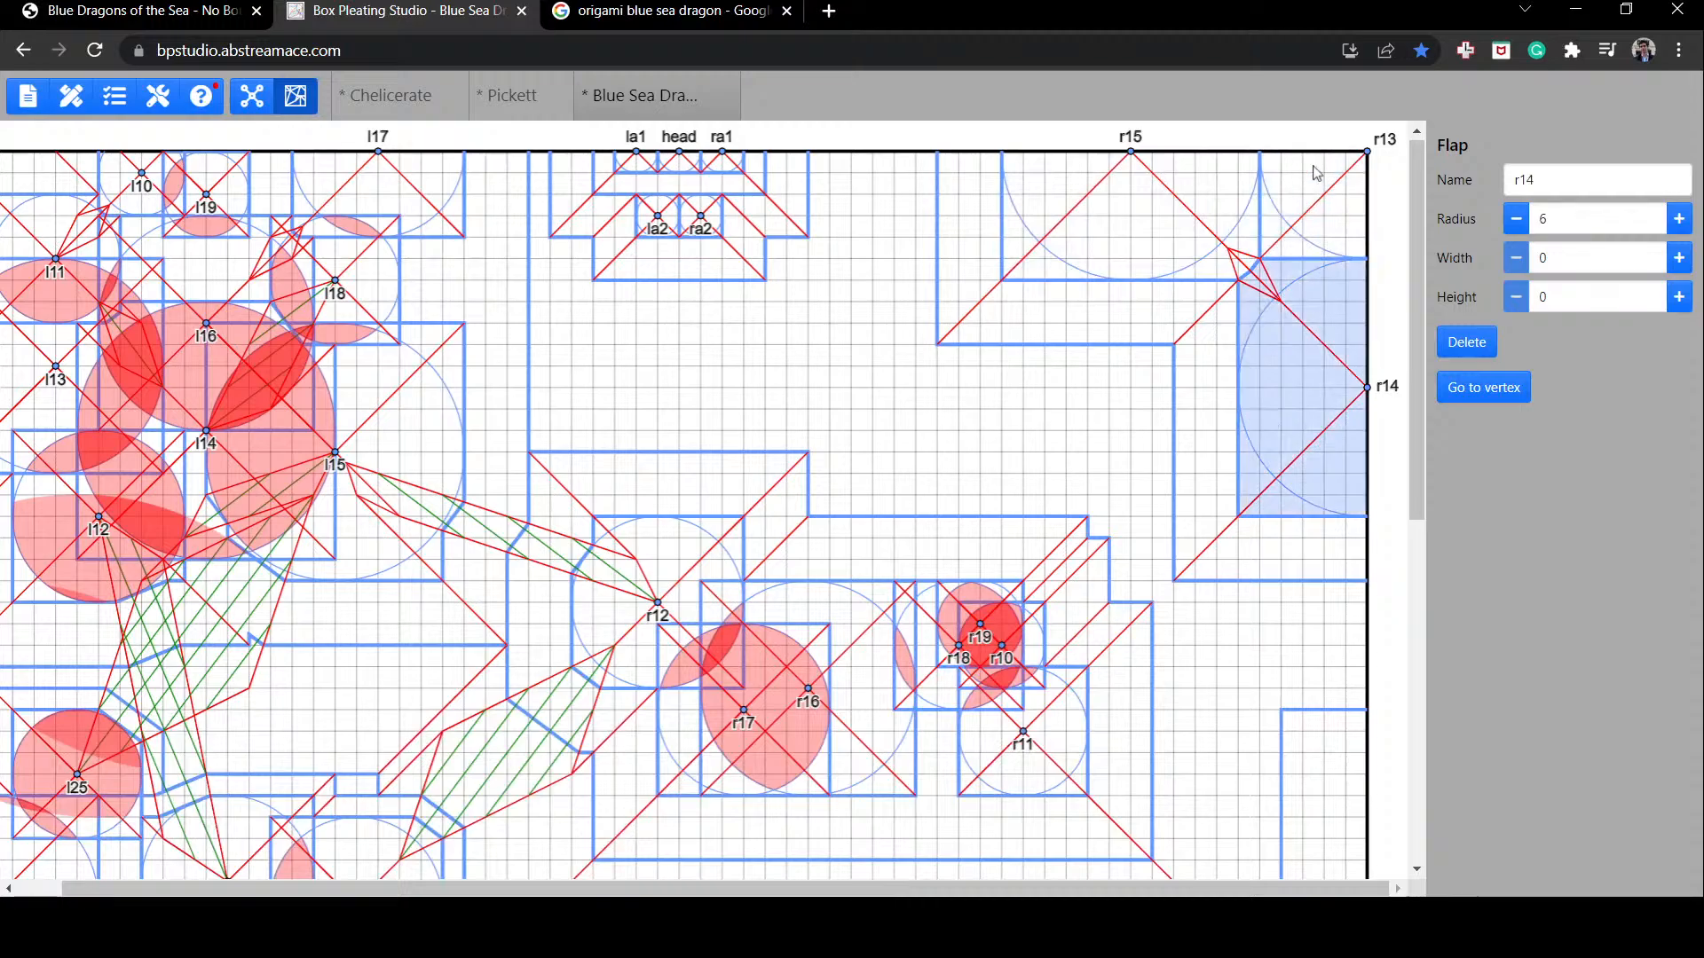
Step: Place flap r14 in the upper-right paper corner, r13 on the upper edge eleven units away and r15 on the right edge twelve units away
left_click(1167, 208)
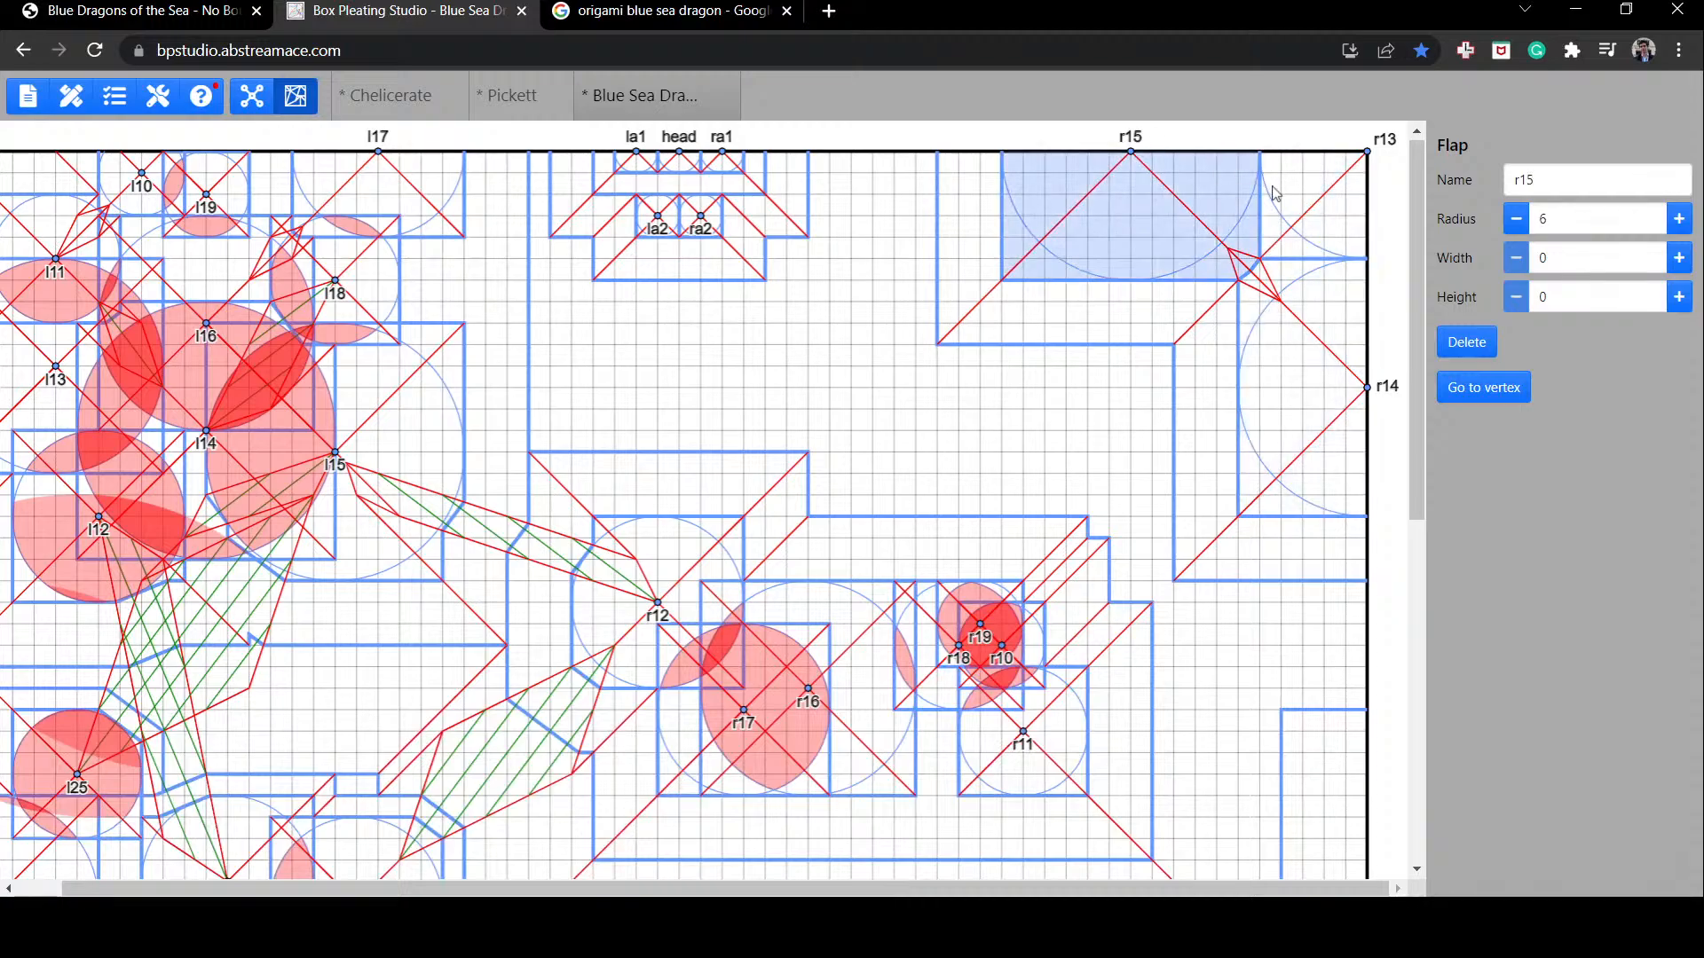
left_click(1316, 202)
left_click_drag(1320, 373, 1143, 115)
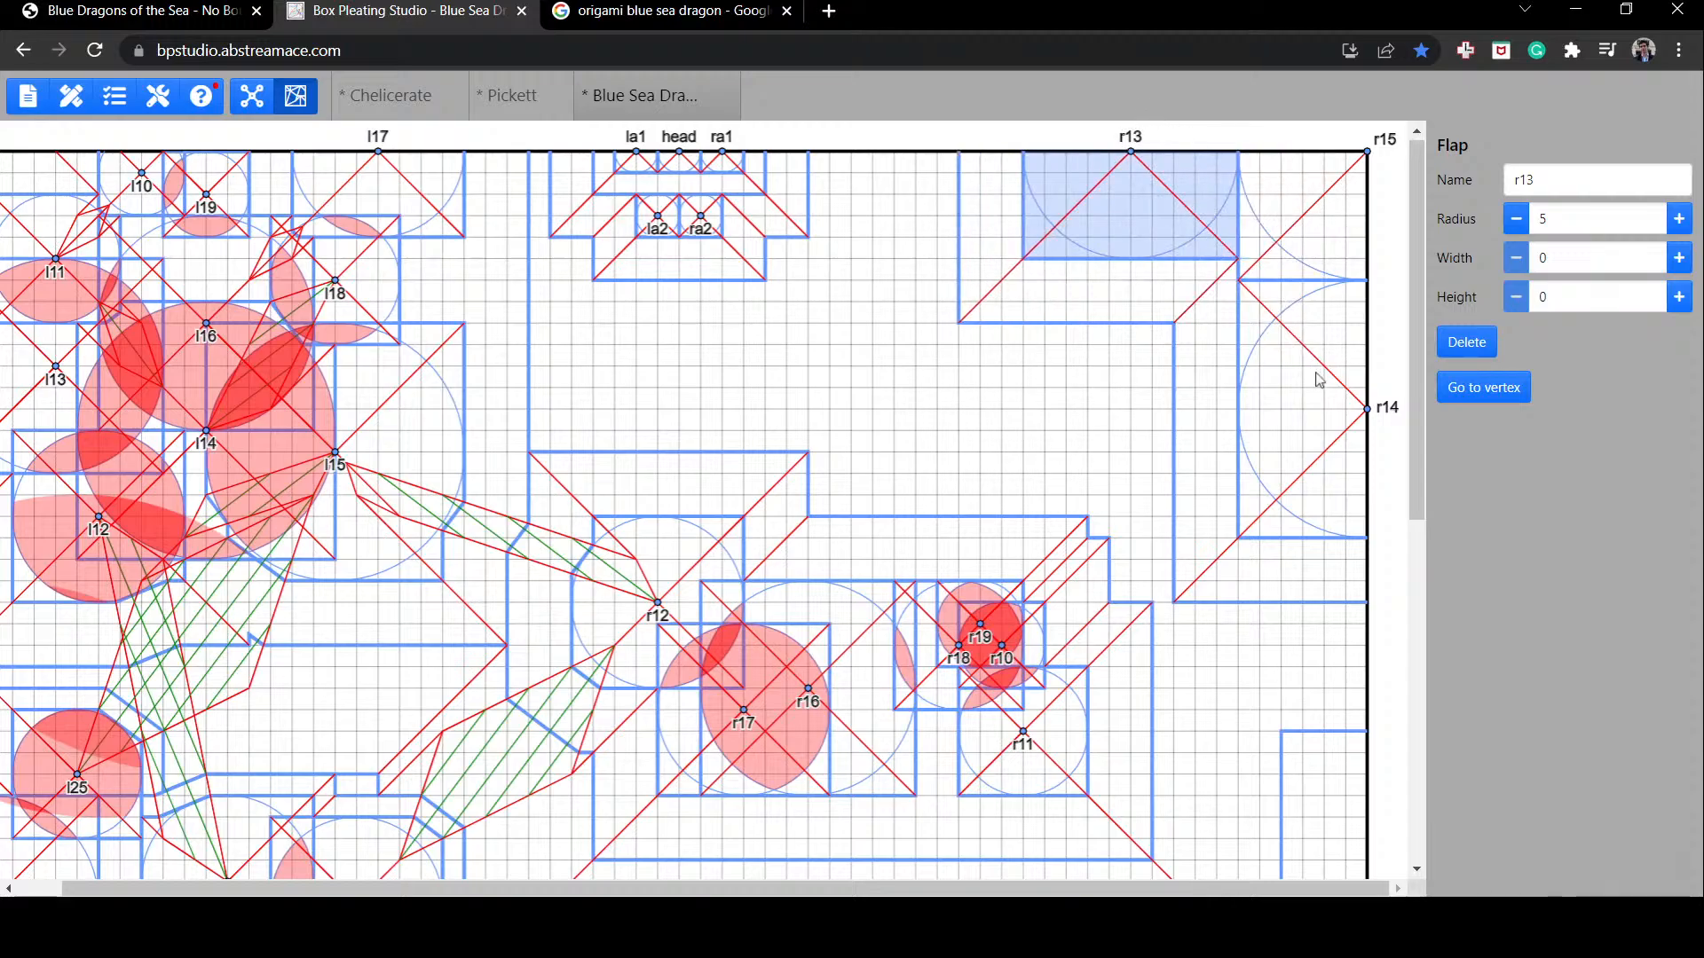
left_click_drag(1317, 376, 1127, 619)
left_click_drag(1356, 401, 1362, 129)
left_click_drag(1142, 534, 1475, 344)
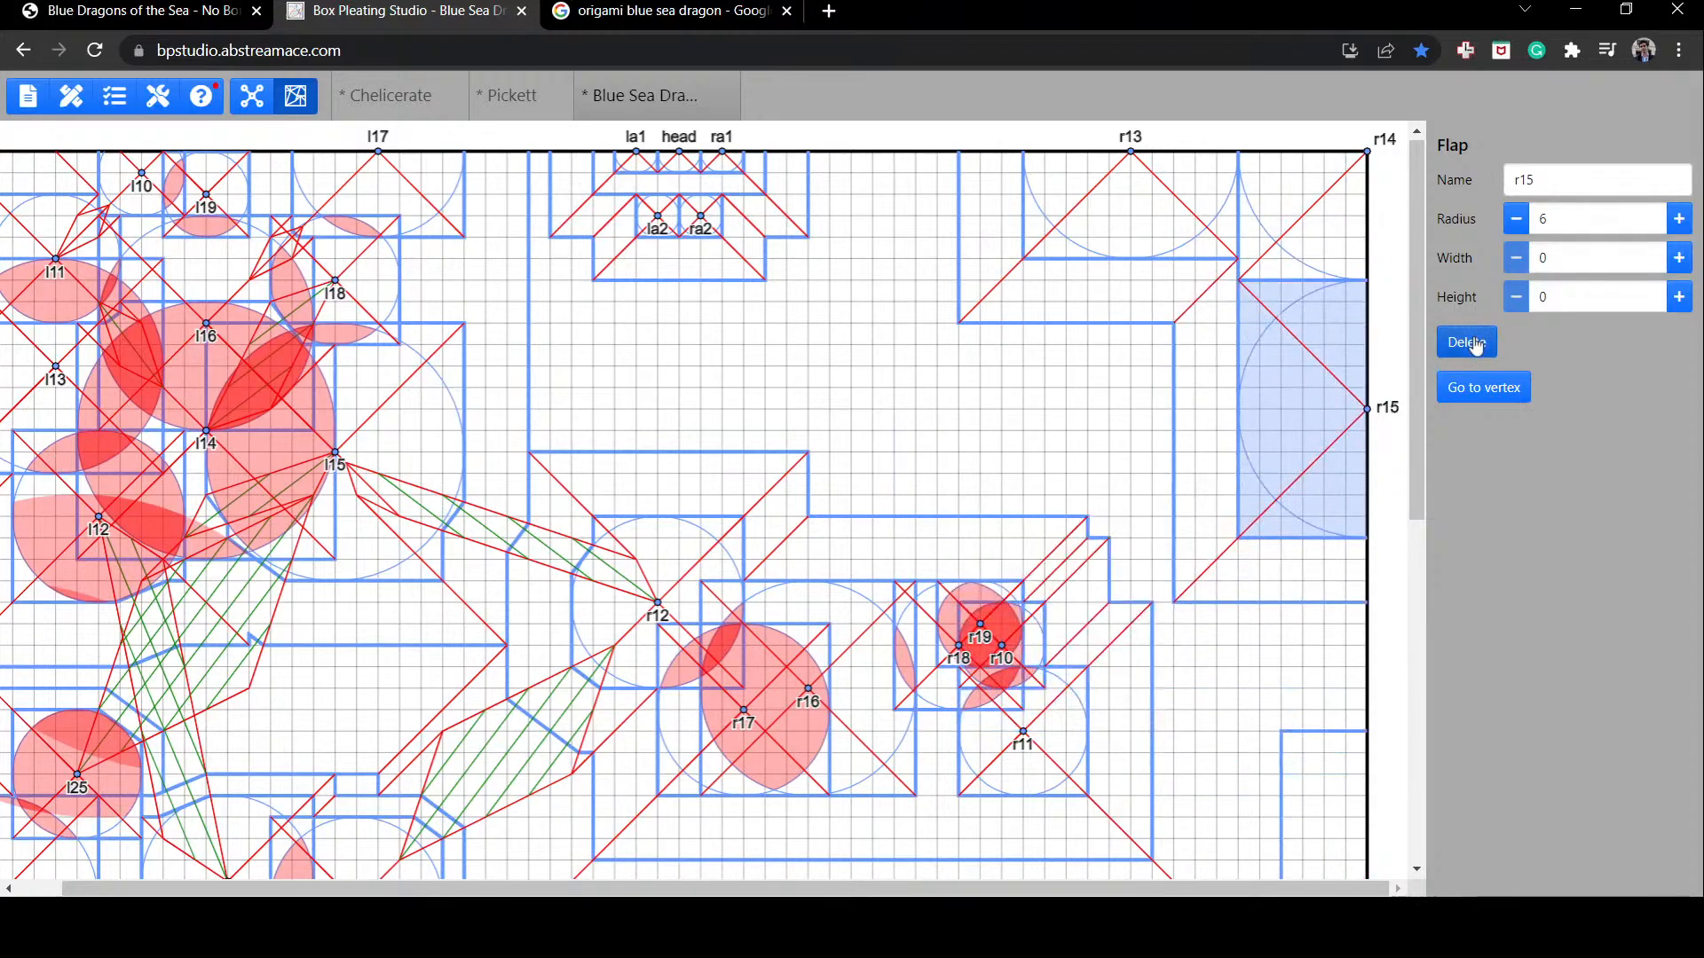
Step: Examine flaps r13, r14 and r15 with the river around them, and match that river to the right front limb's edge in the tree structure
left_click(1015, 349)
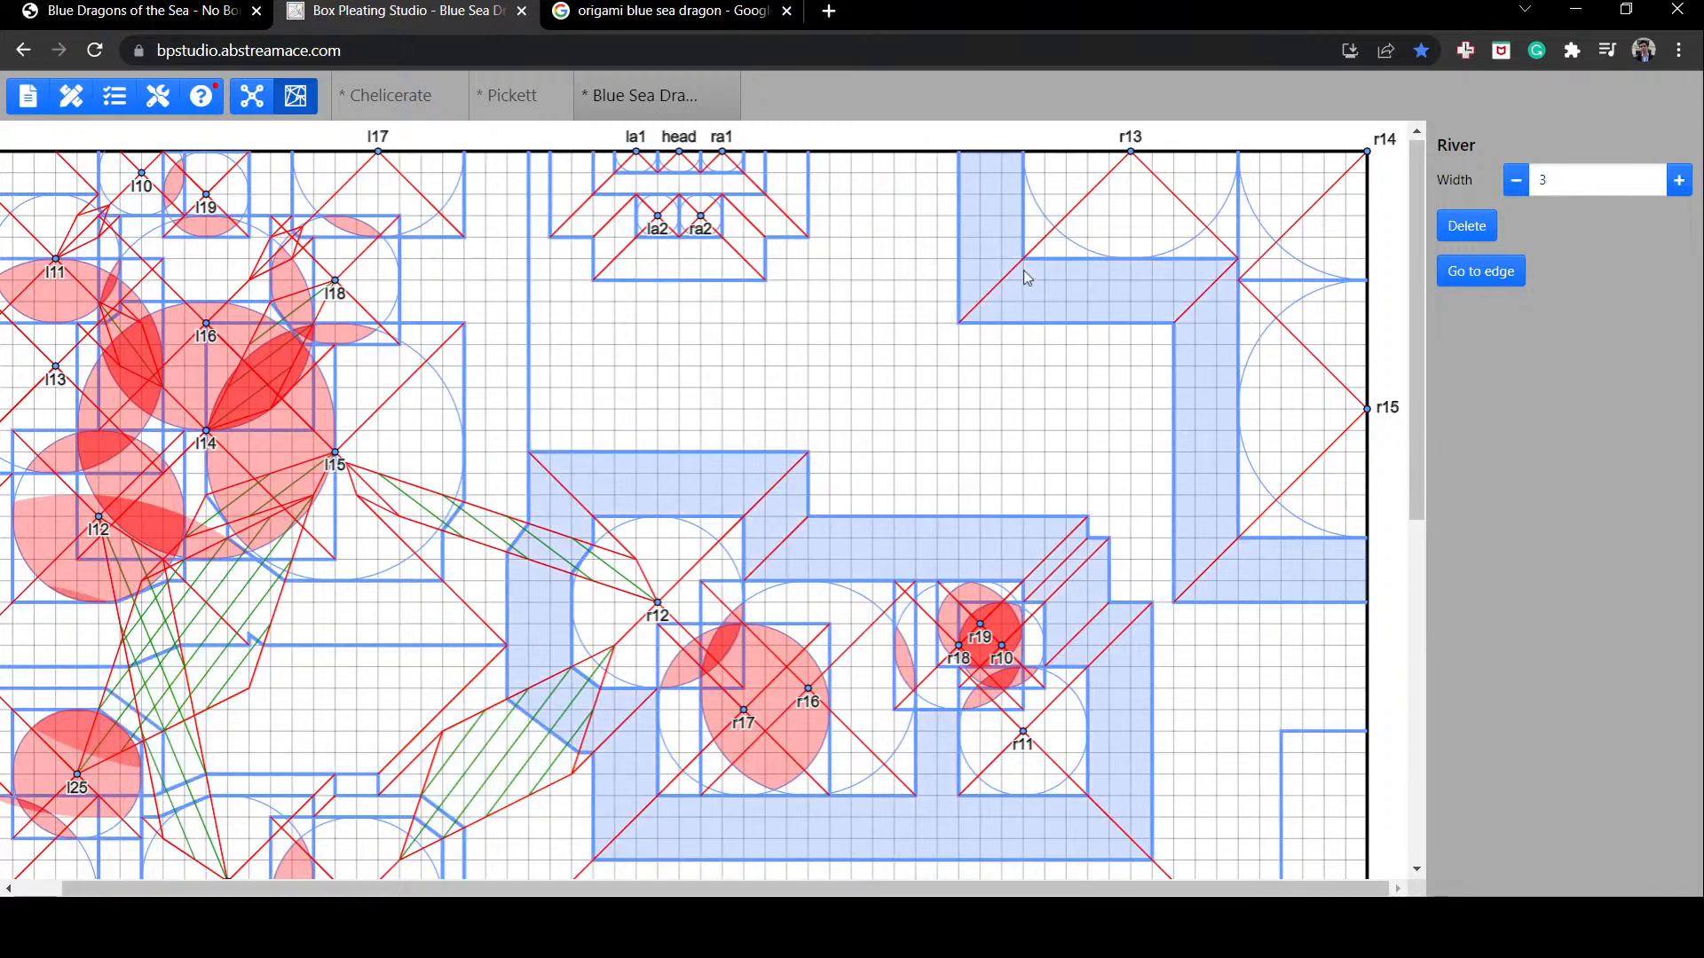
left_click(1127, 199)
left_click(1261, 209)
left_click(1181, 210)
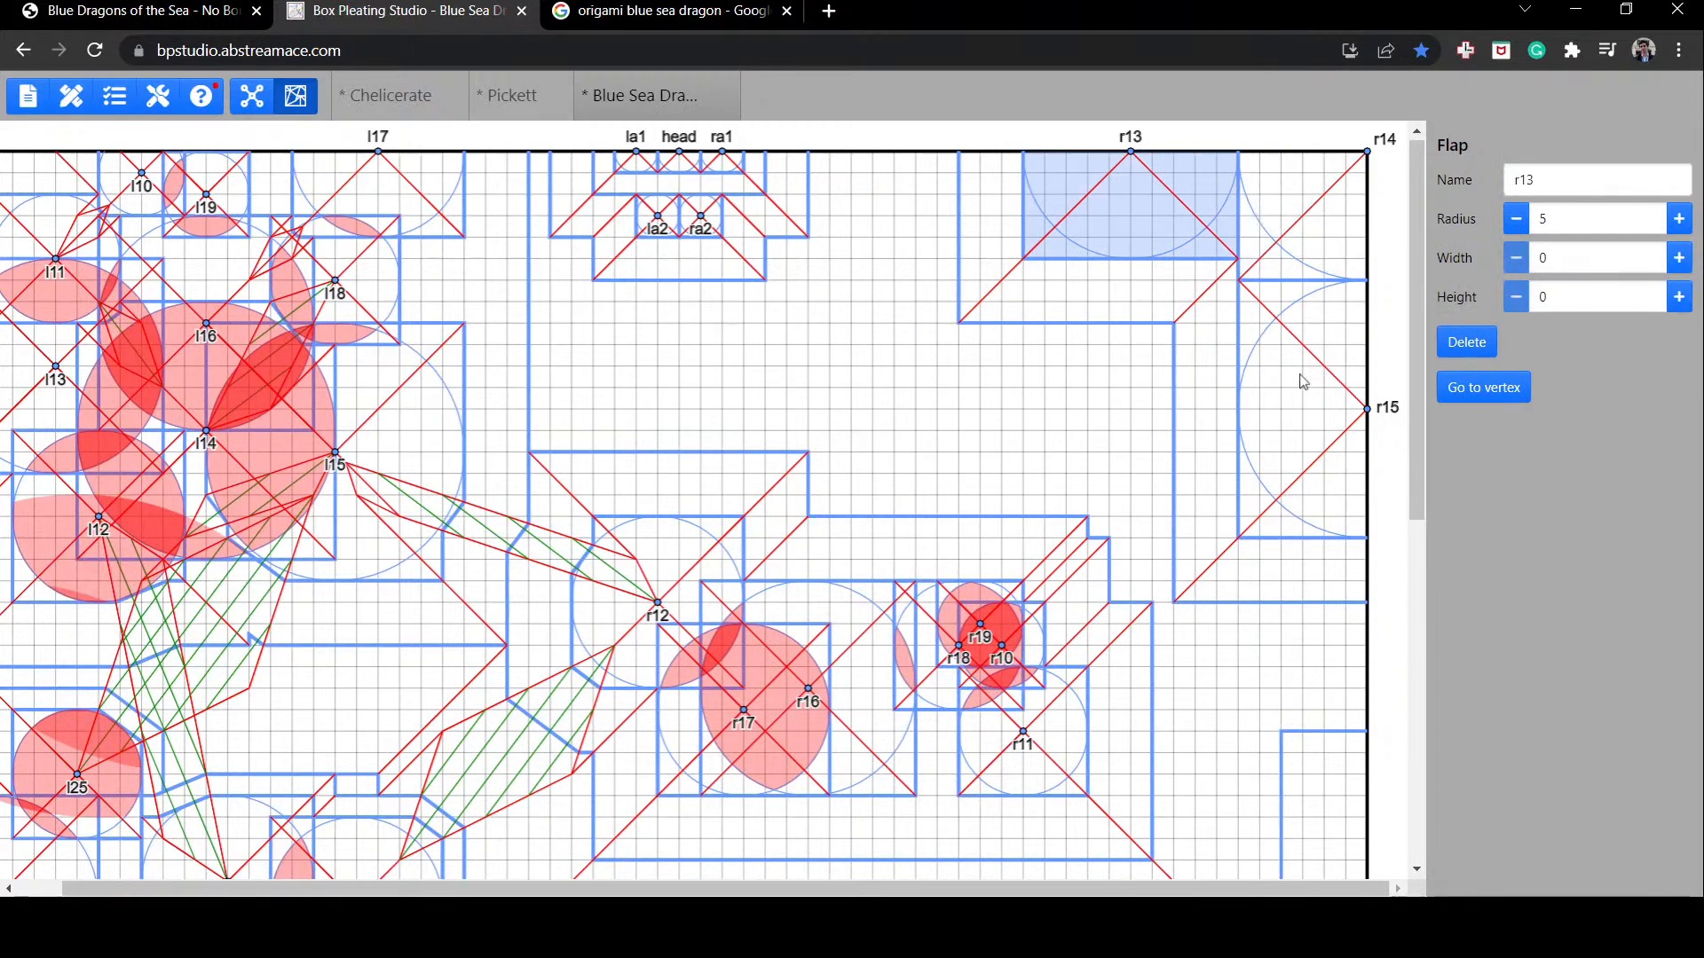
left_click(1301, 375)
left_click(1186, 231)
left_click(1277, 230)
left_click(1181, 228)
left_click(1318, 306)
left_click(1291, 226)
left_click(1107, 203)
left_click(1035, 311)
left_click(1244, 202)
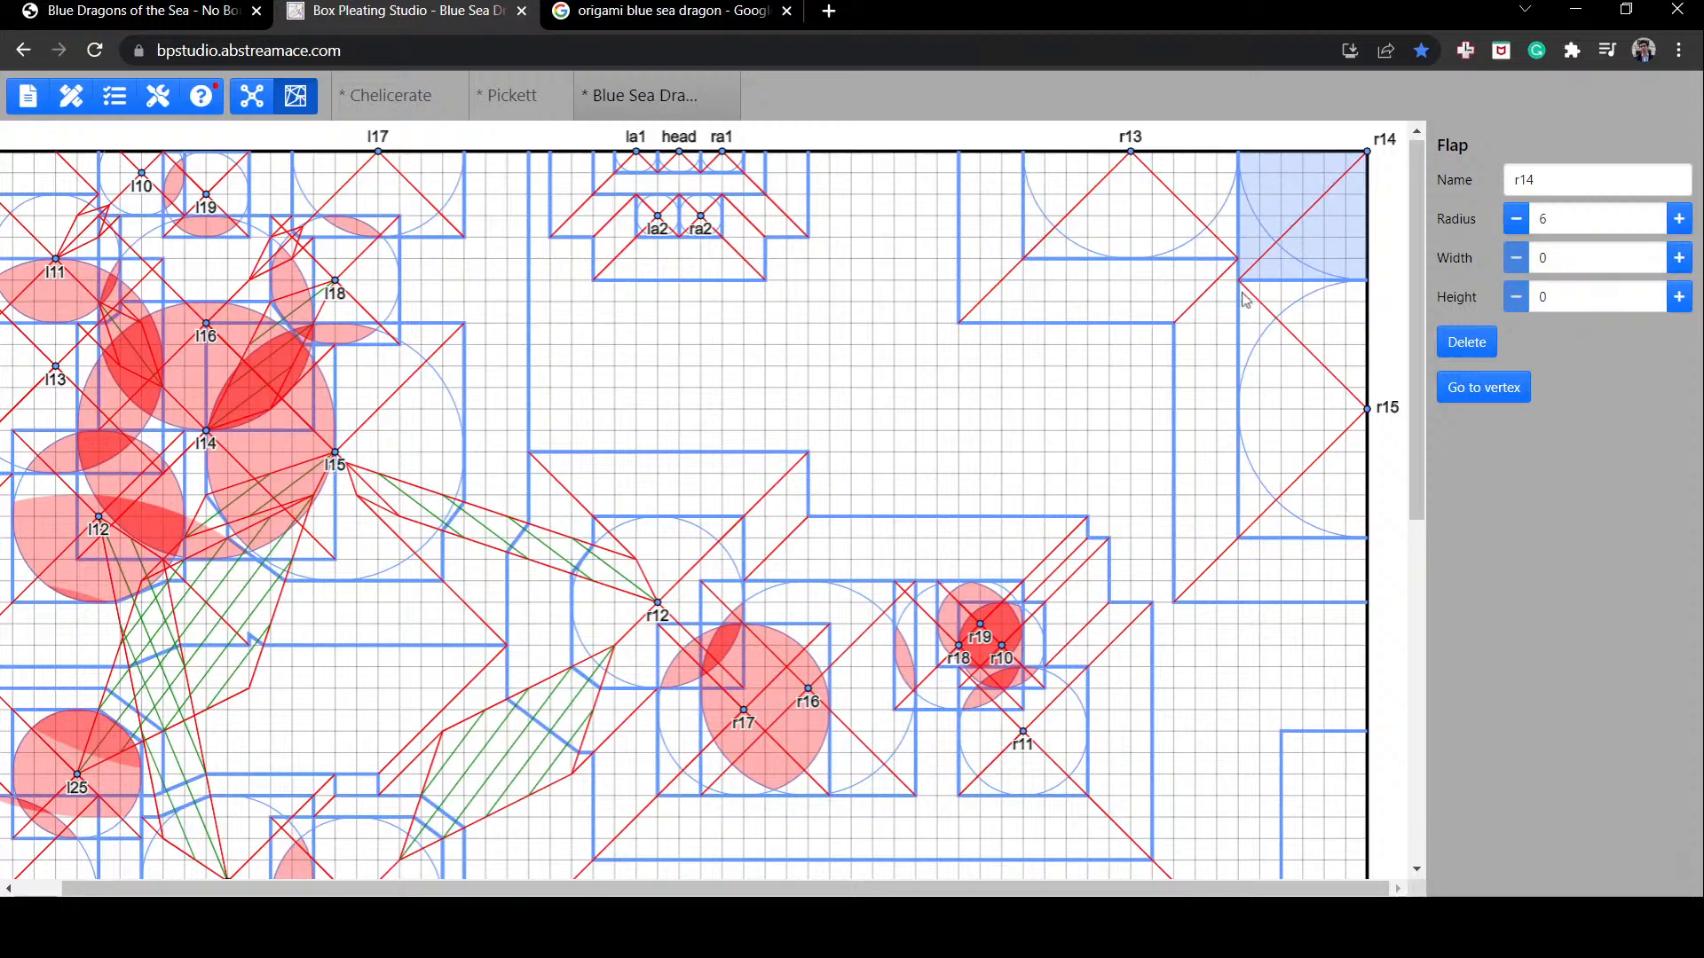
left_click(1188, 355)
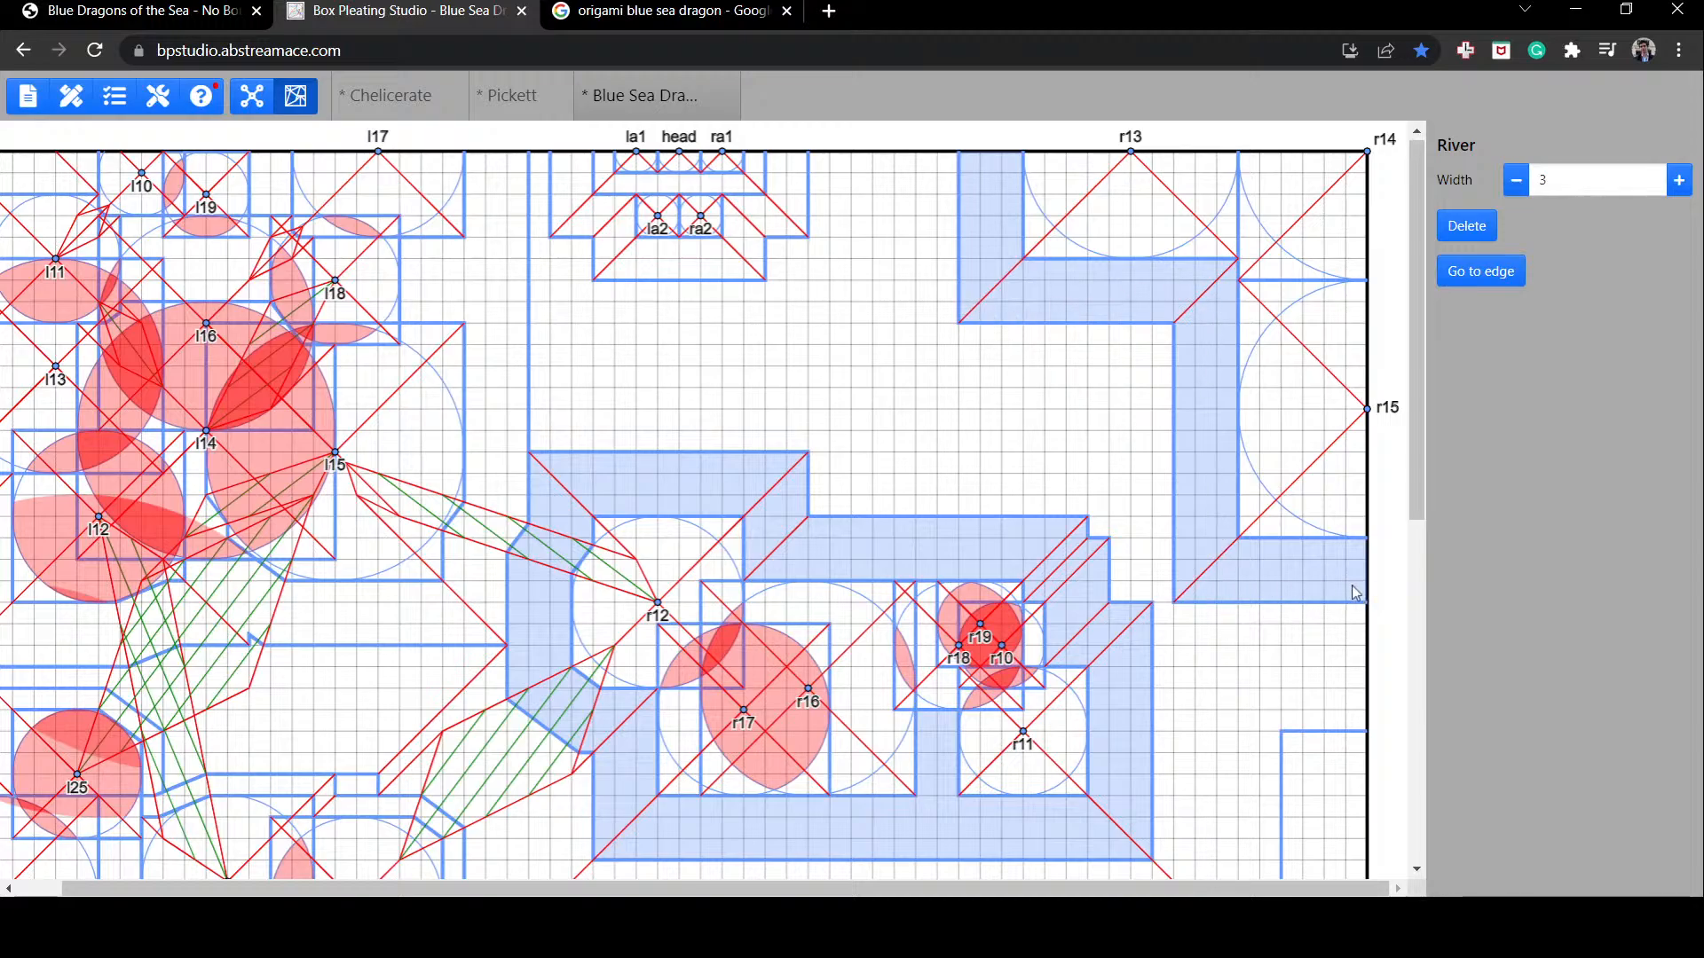
left_click(251, 96)
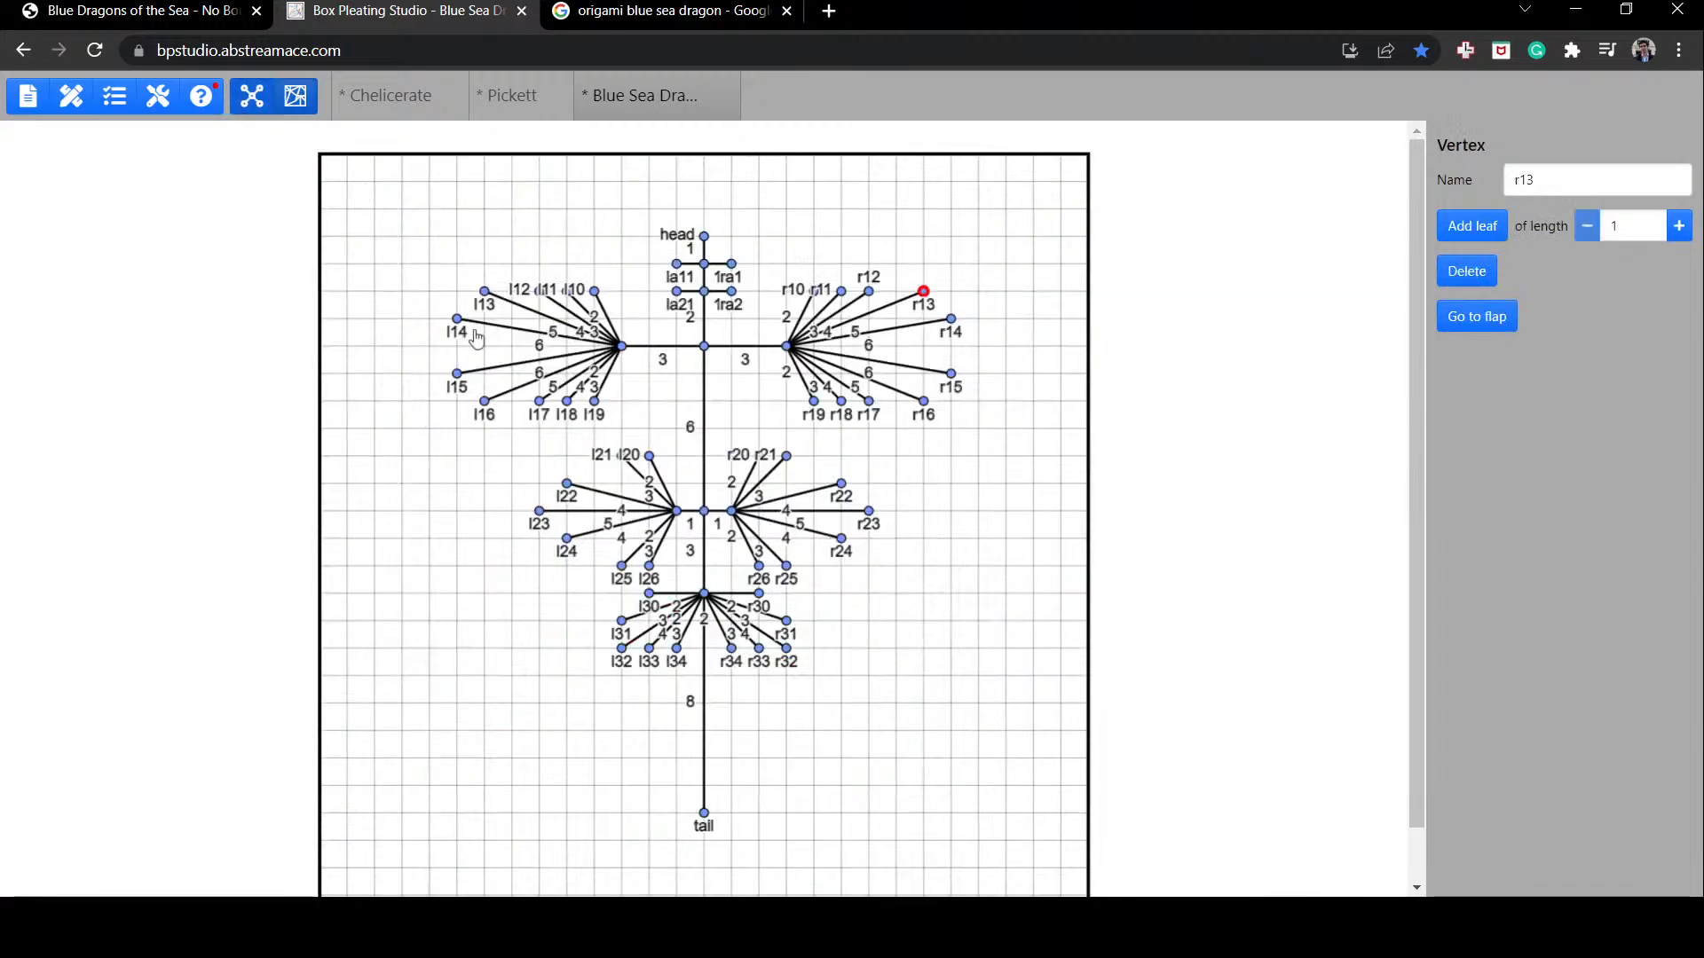
left_click(816, 295)
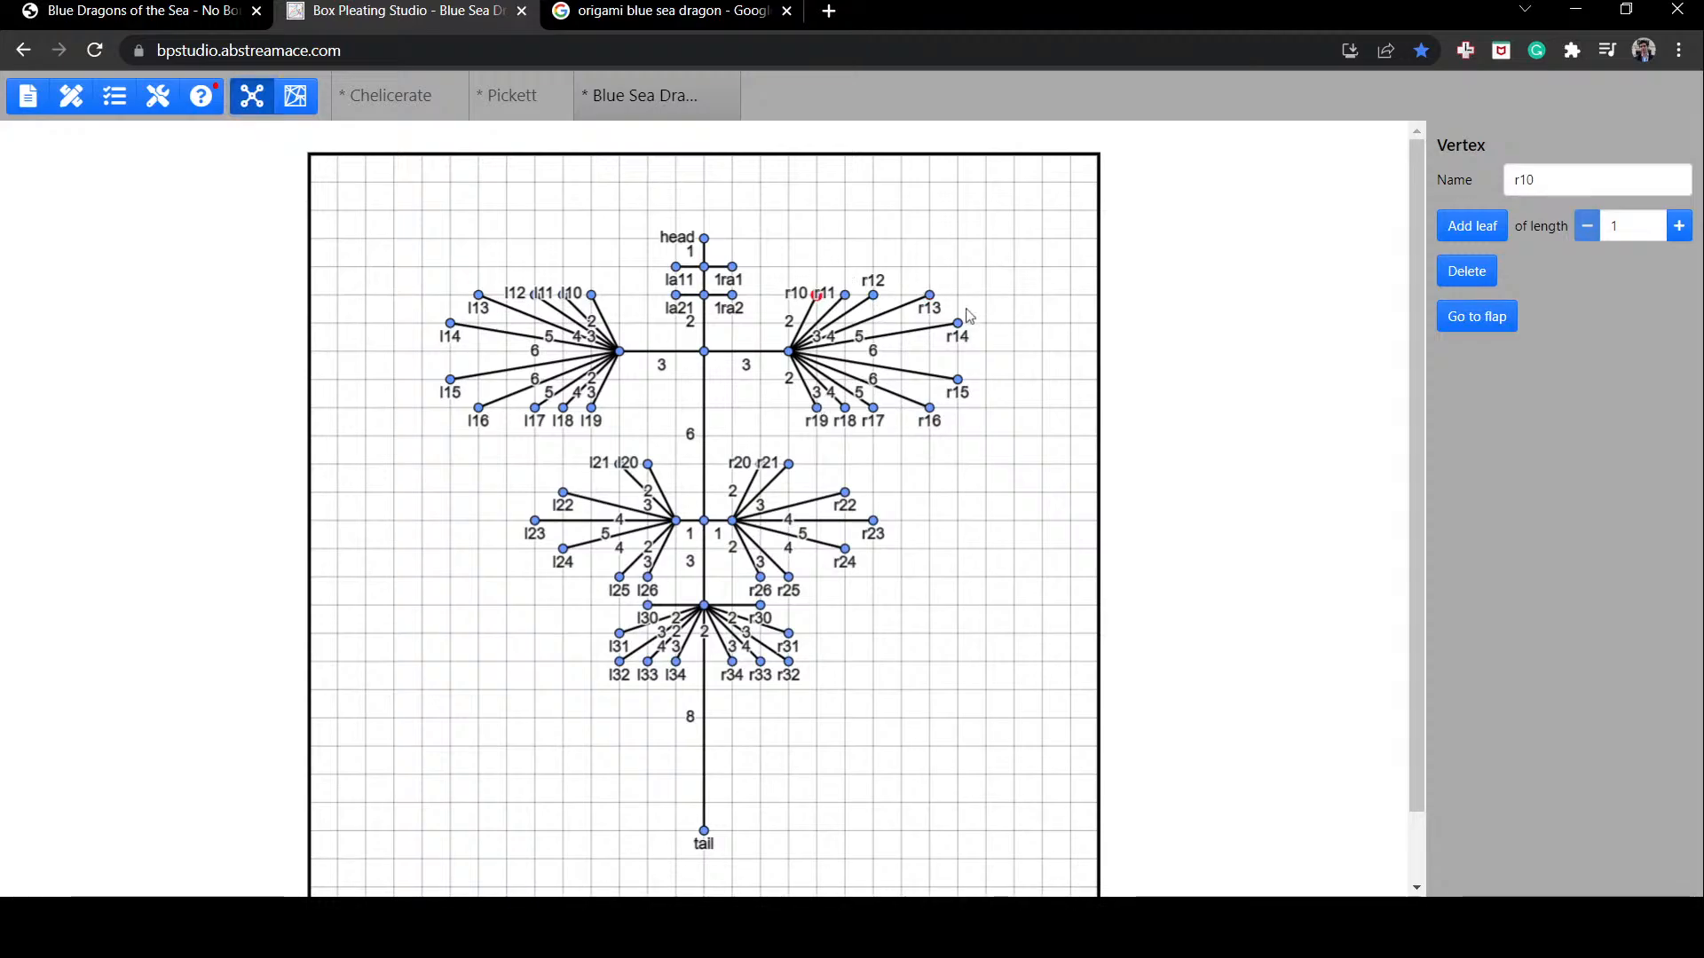
left_click(735, 362)
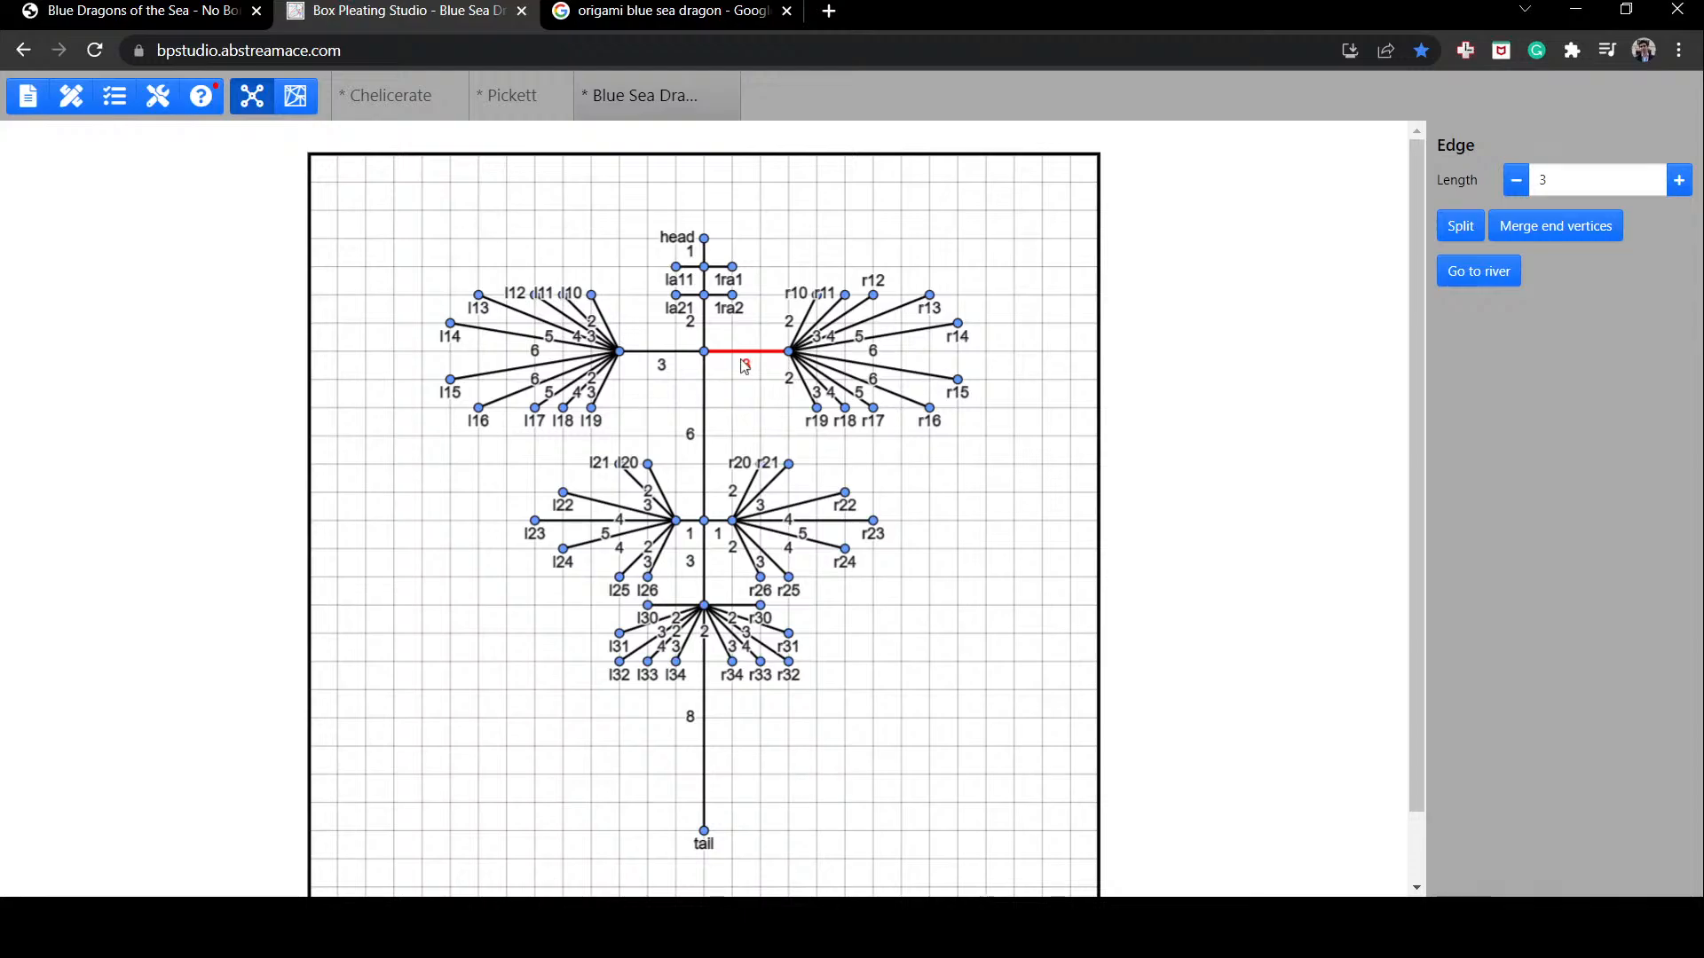
left_click(312, 103)
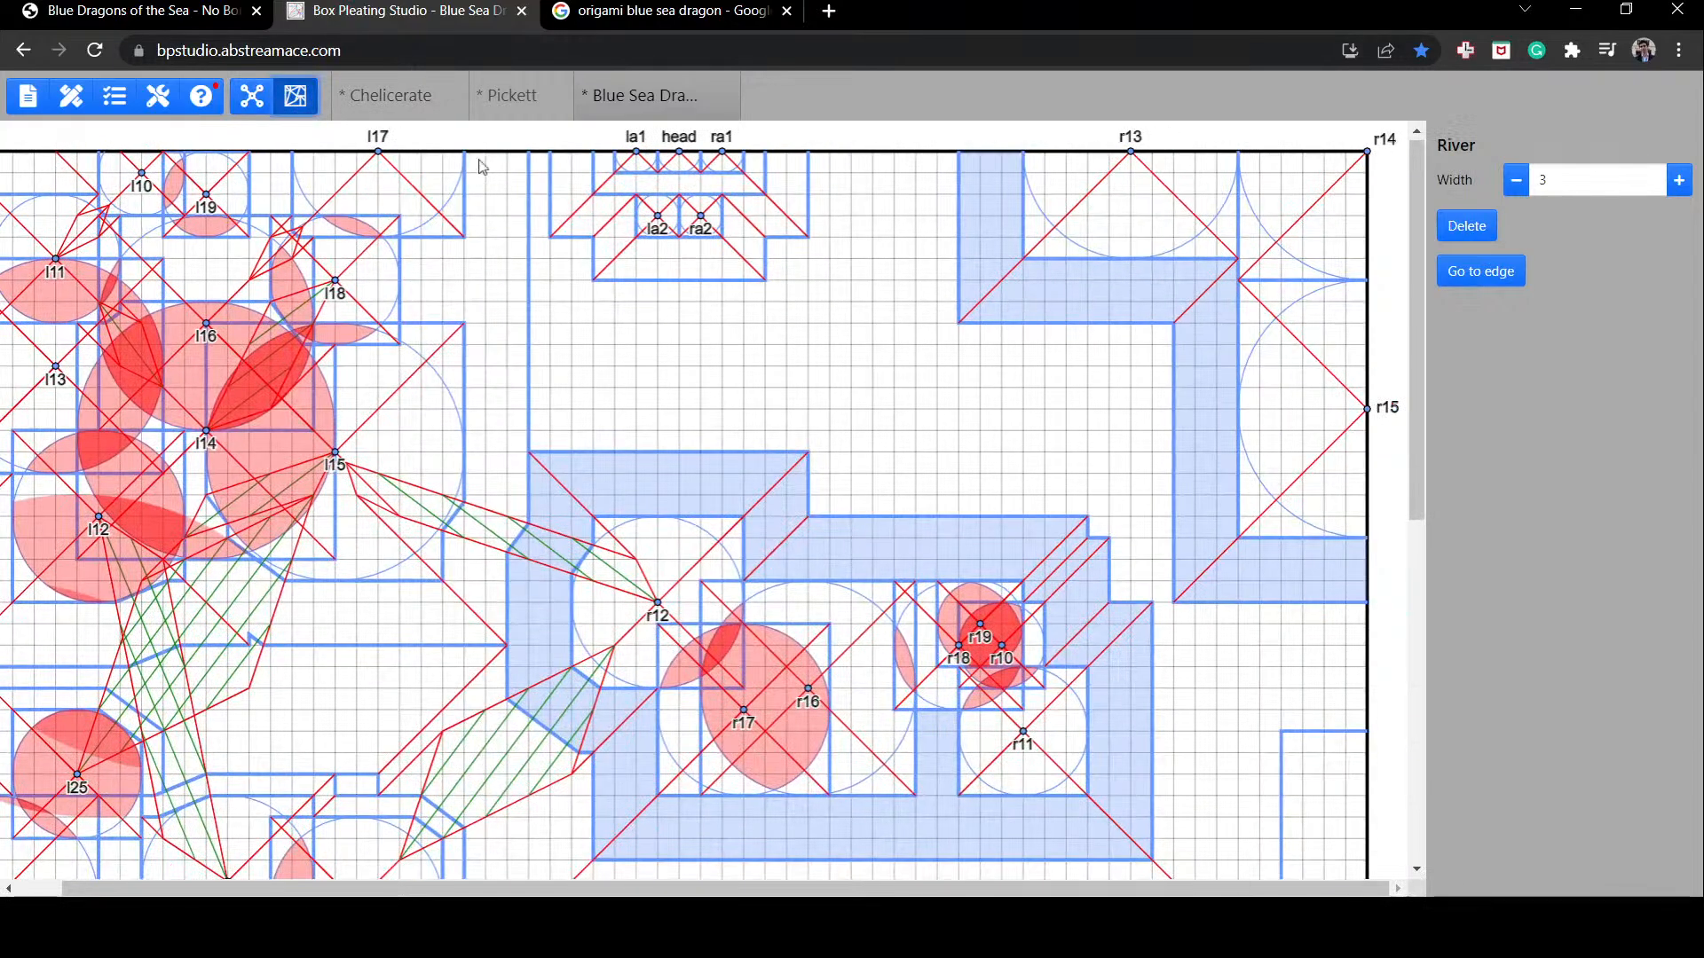
Step: Add a leaf of length 1 to the body vertex joining the front limbs, place it below the right front limb and name it test
left_click(253, 100)
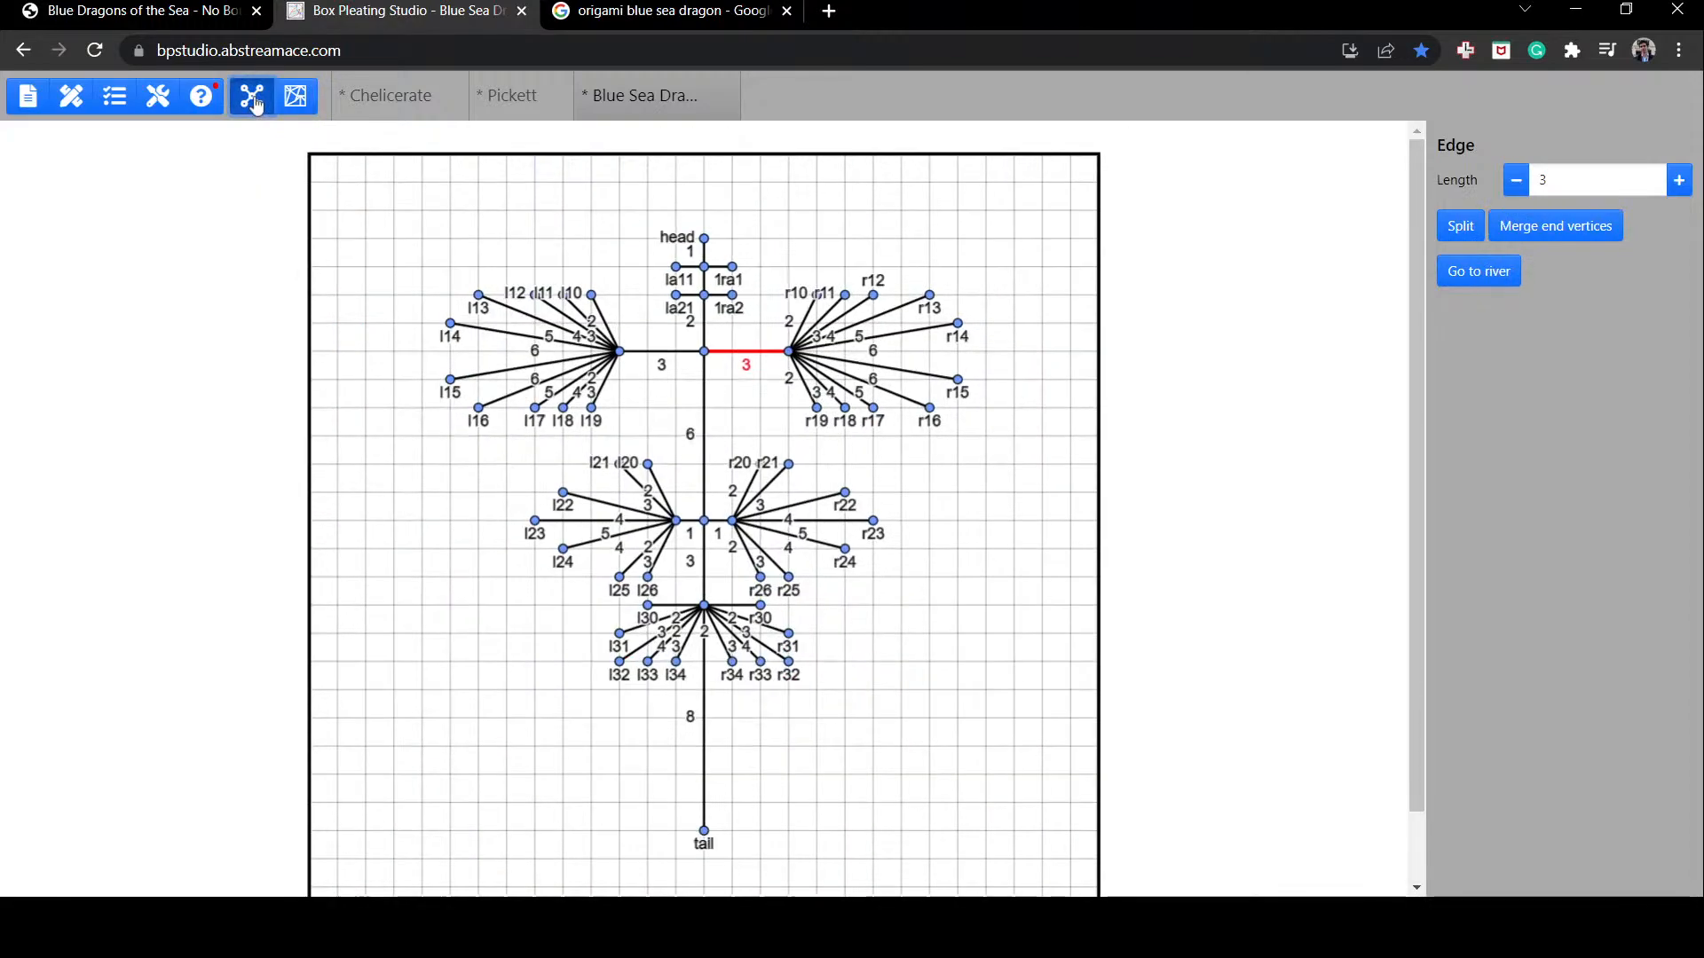
left_click(706, 354)
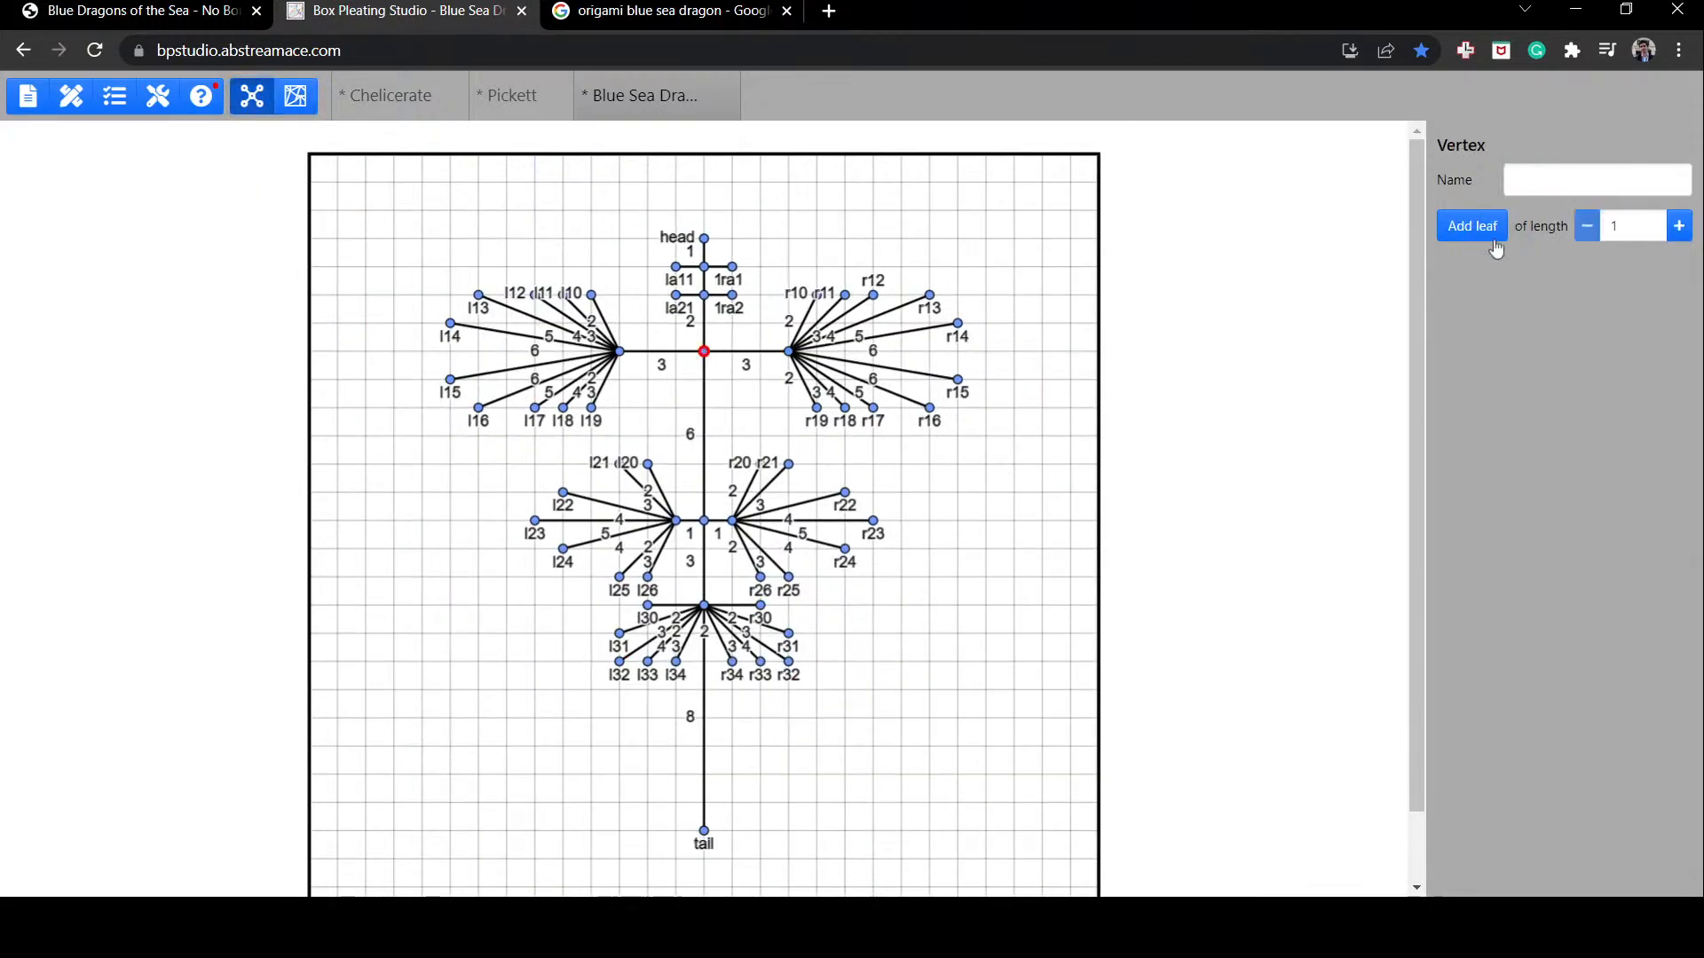
left_click(1472, 225)
left_click_drag(732, 352, 771, 432)
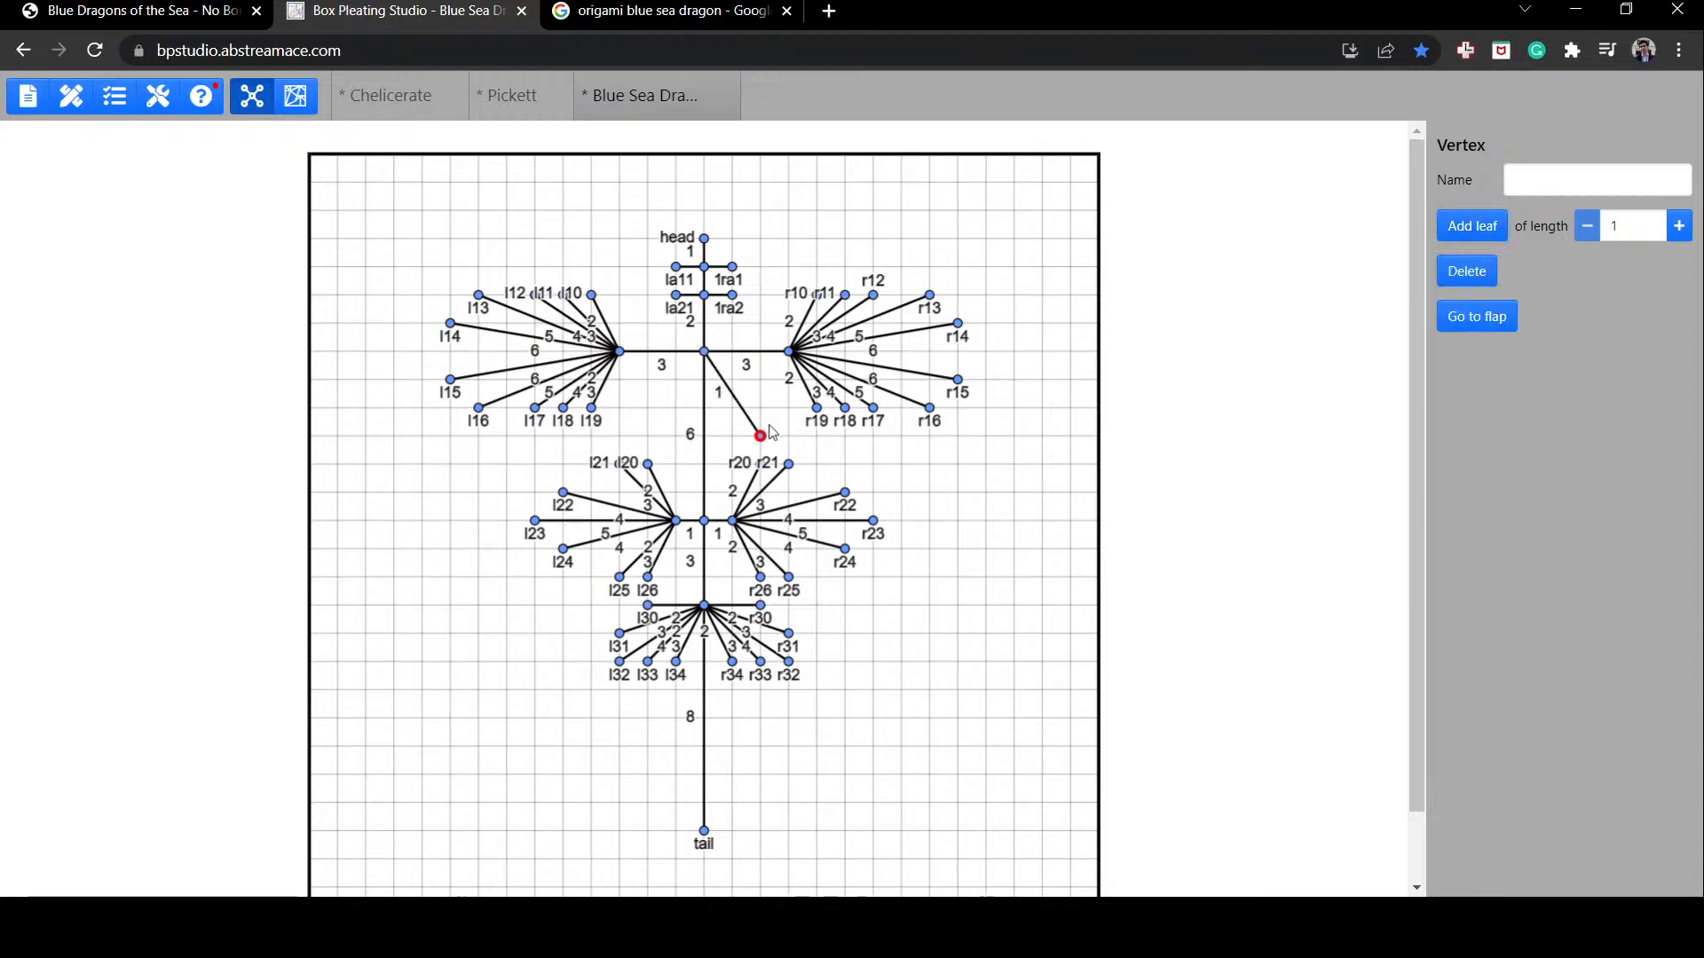
left_click(755, 424)
left_click(761, 436)
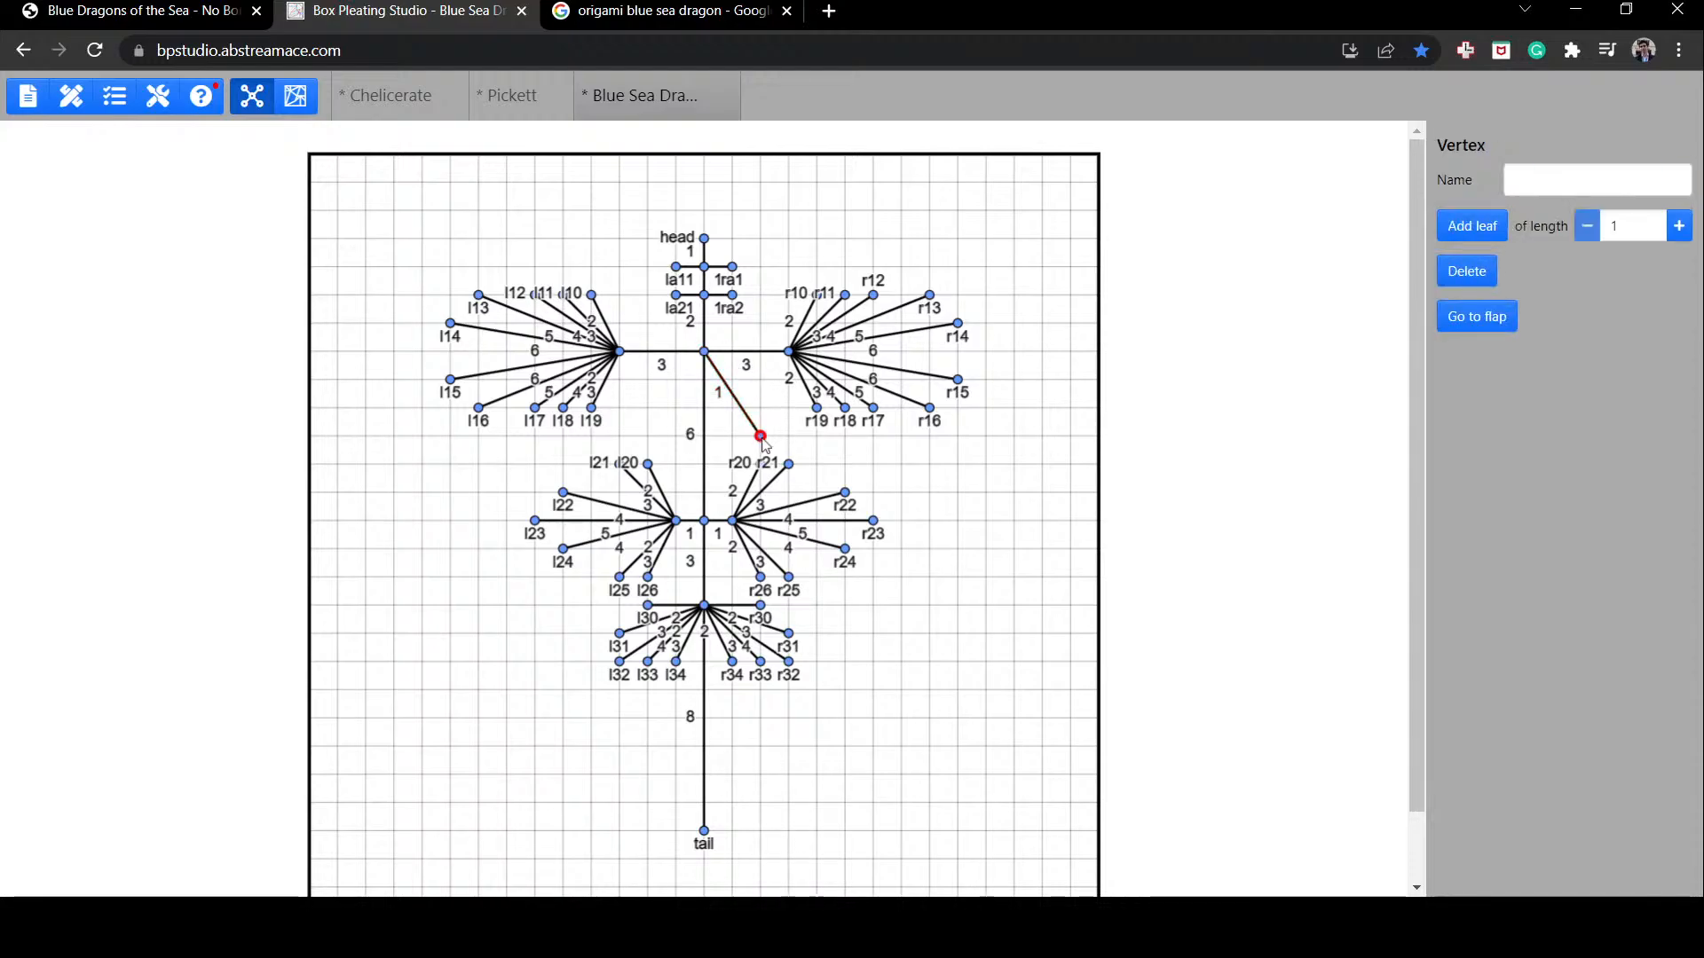
left_click(1554, 170)
type("test")
left_click(1115, 301)
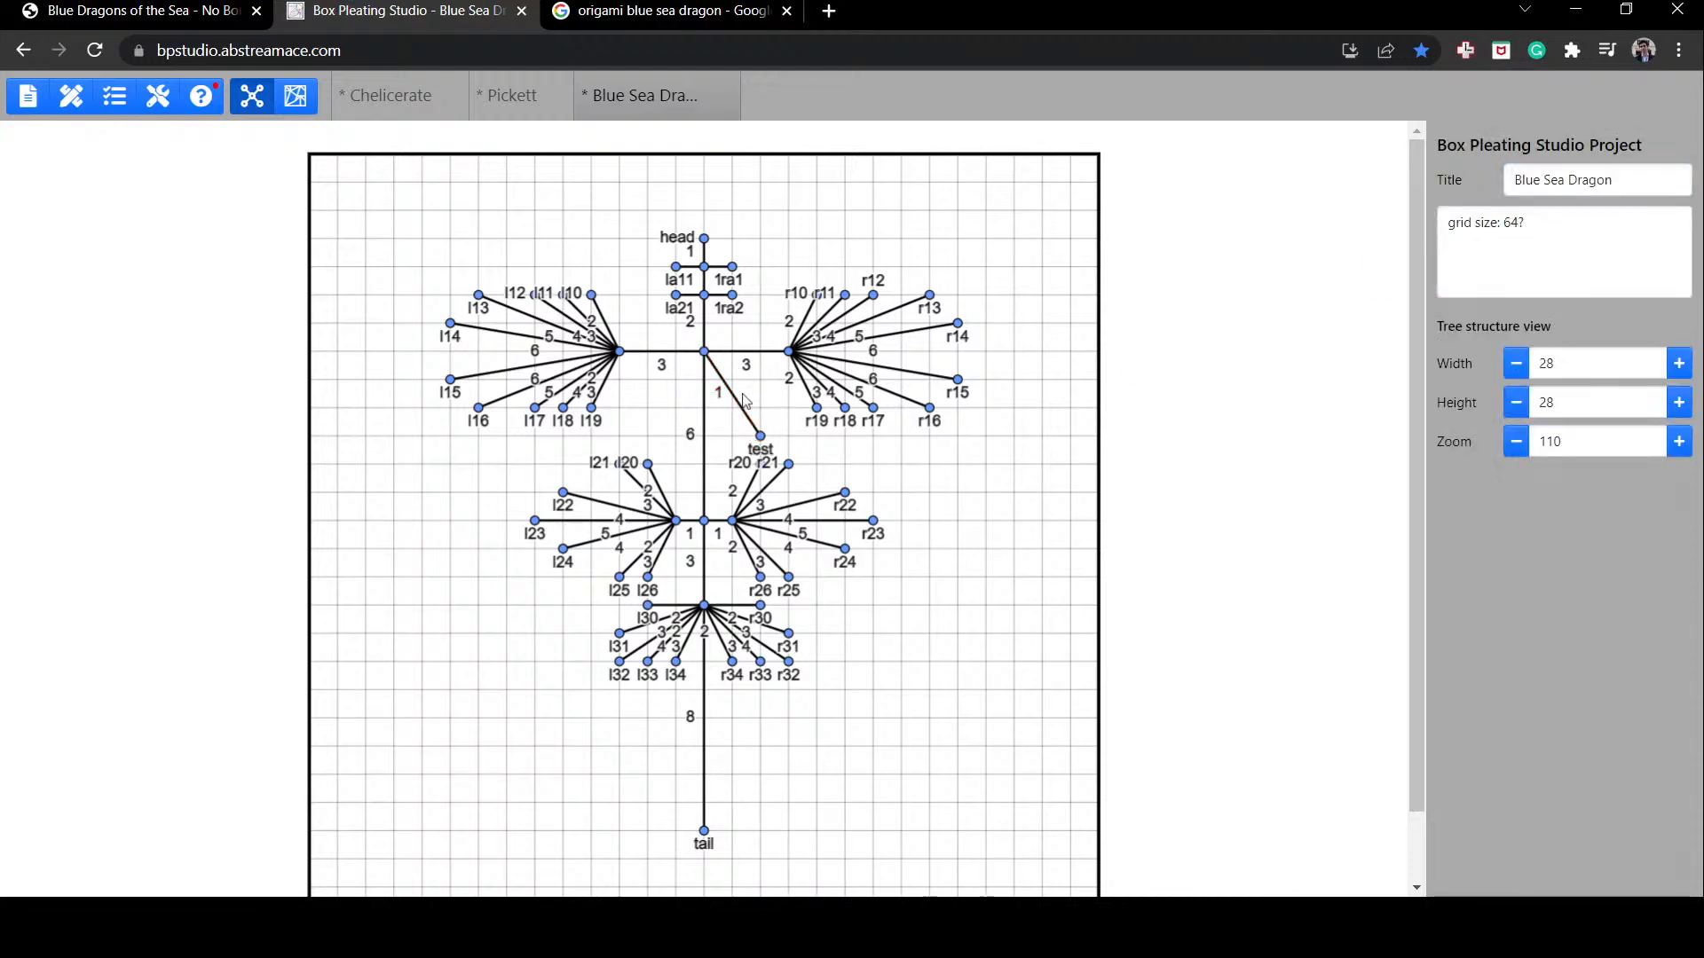
Step: Set the test leaf's edge length to 3 and compare it with the right front limb's vertices and connecting edge
left_click(733, 395)
double_click(1592, 189)
type("3")
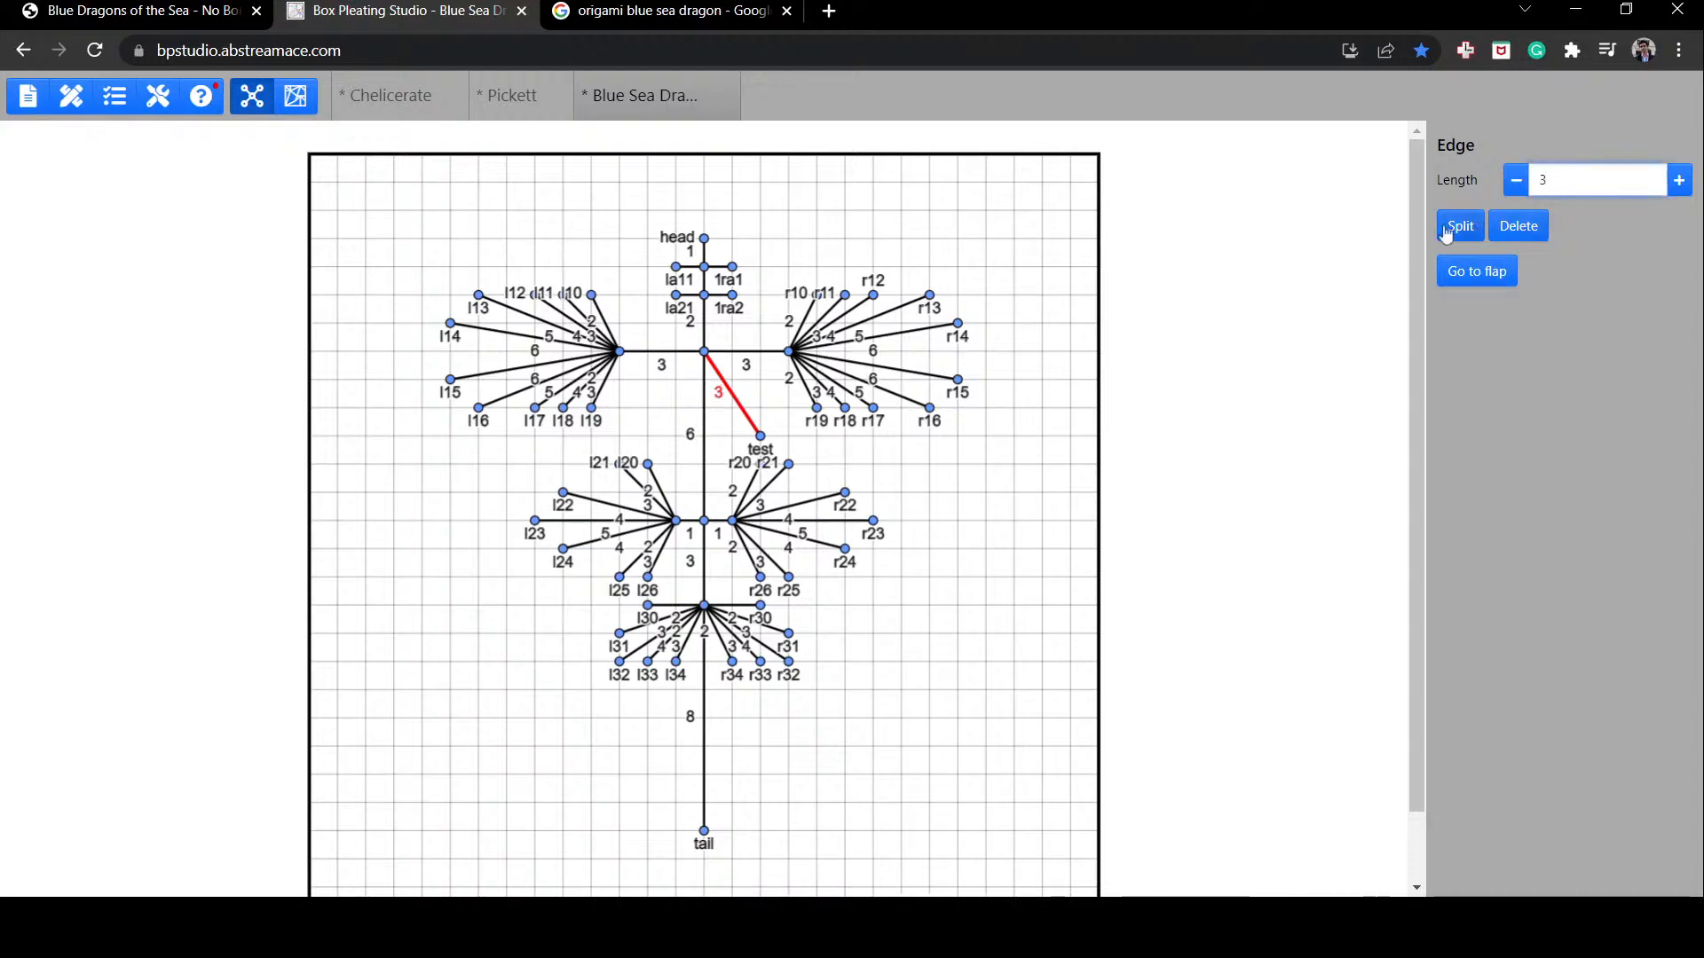
left_click(762, 424)
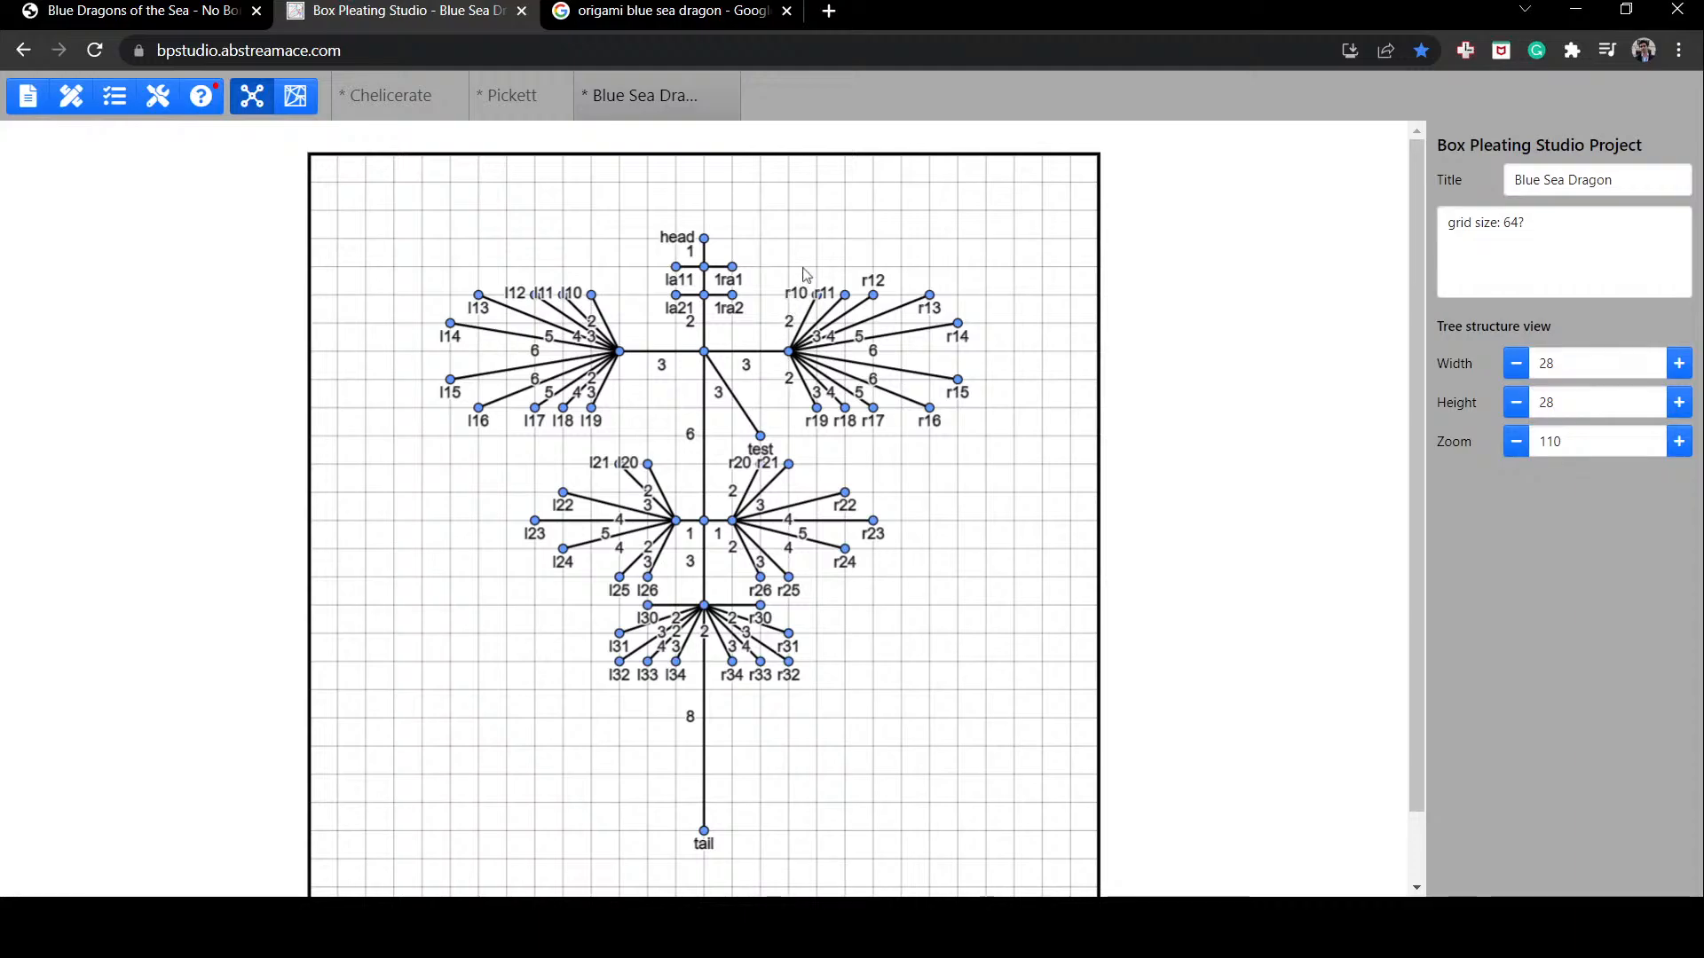
left_click_drag(805, 265, 989, 449)
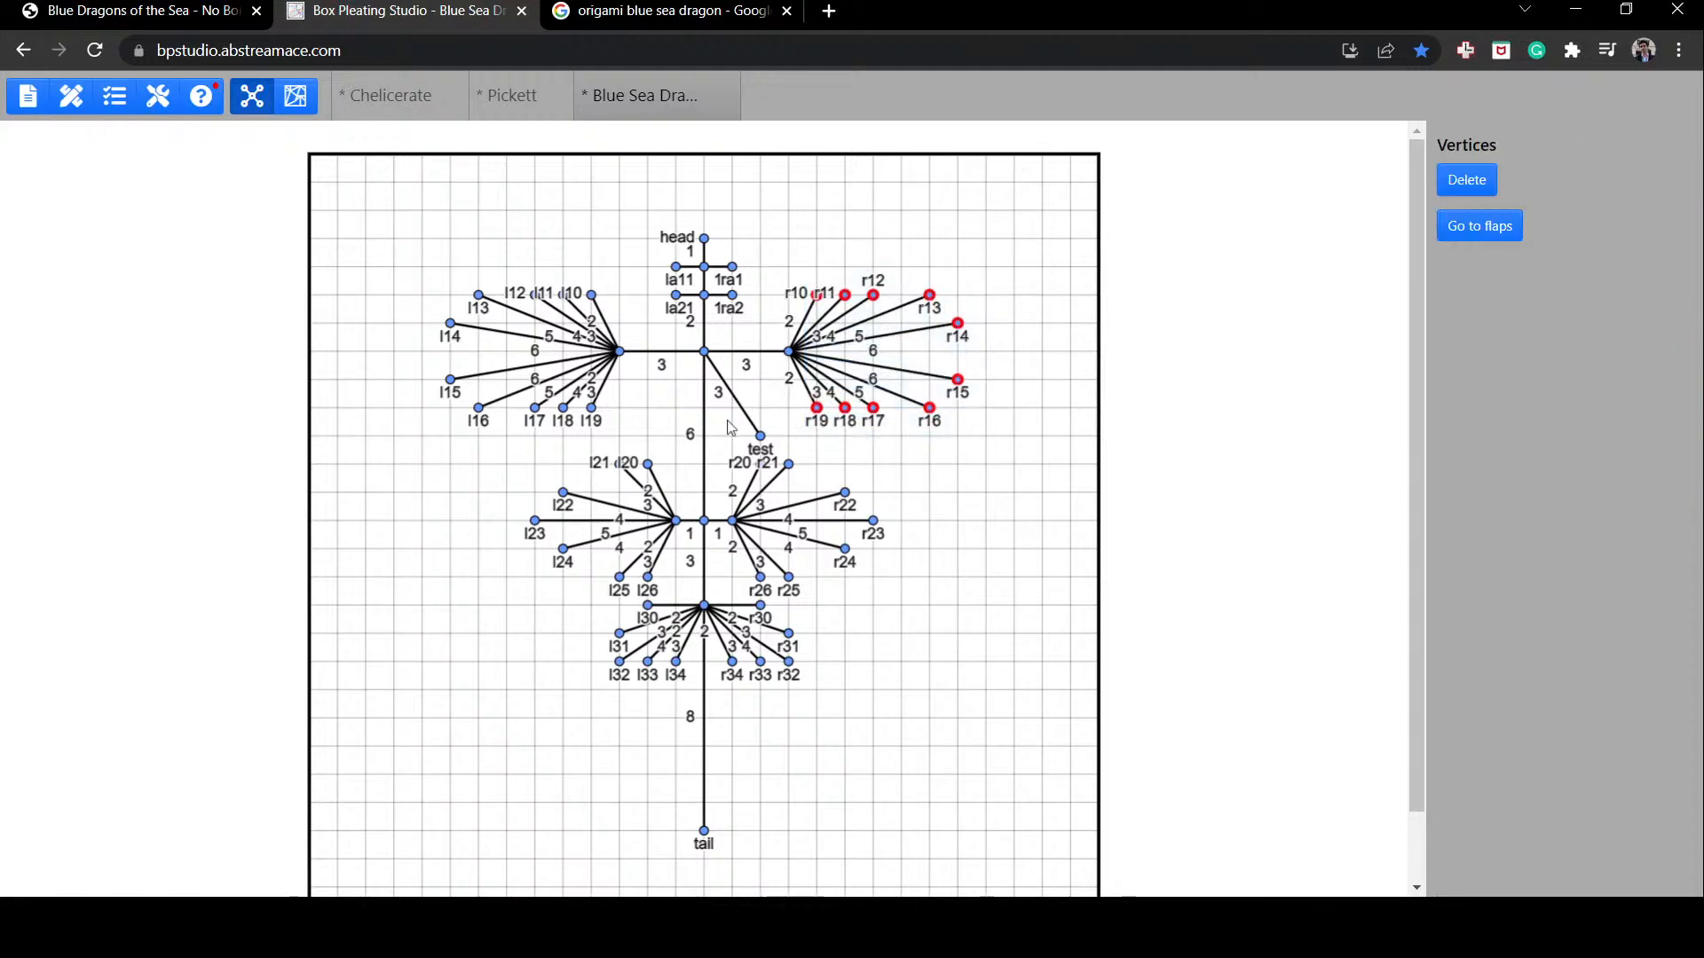
left_click(767, 440)
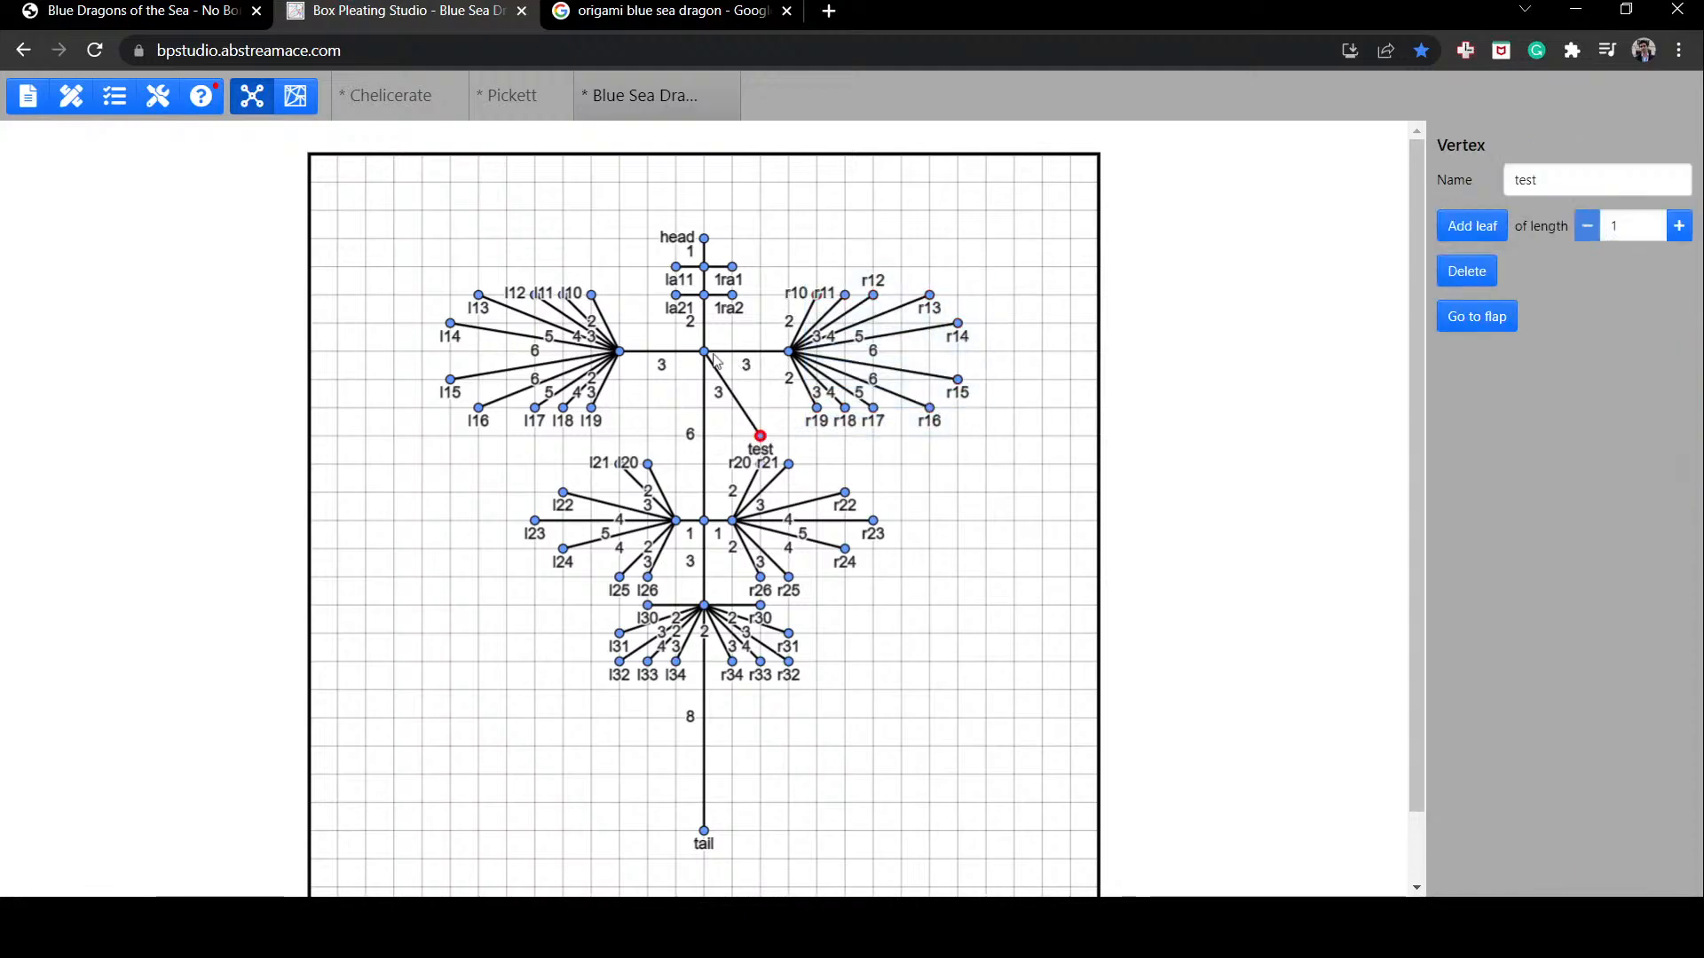
left_click(750, 355)
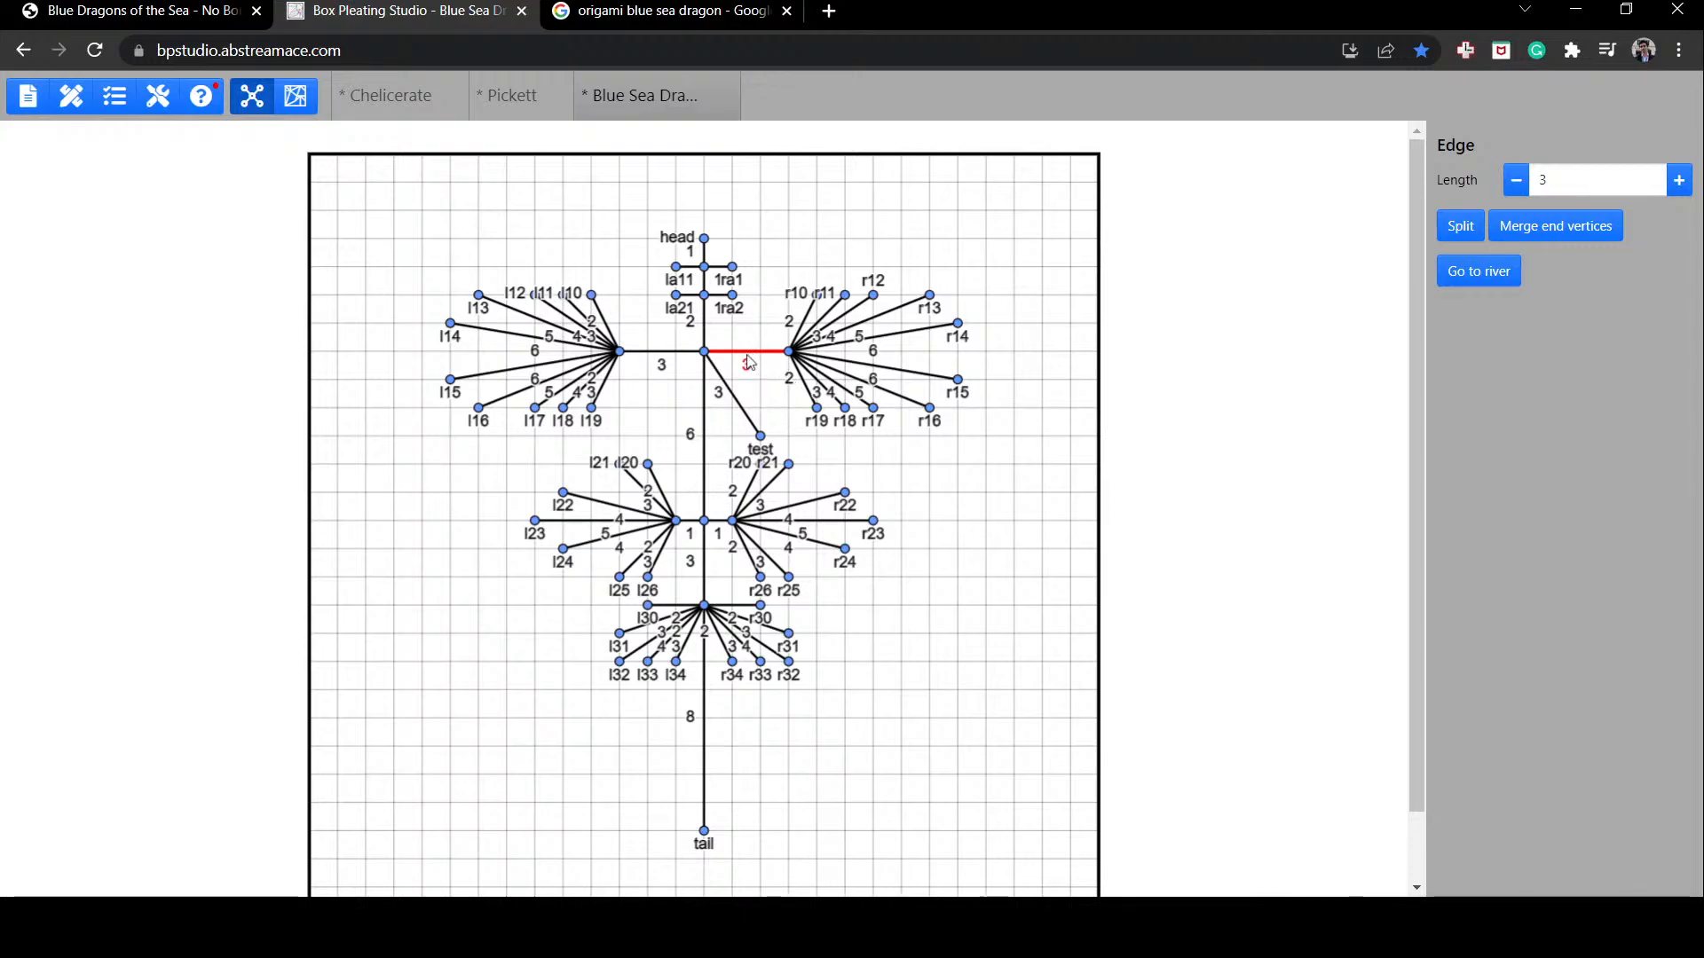
Step: In the layout, move flap r16 five units right and five down, and place the test flap ten units directly below r13
left_click(287, 106)
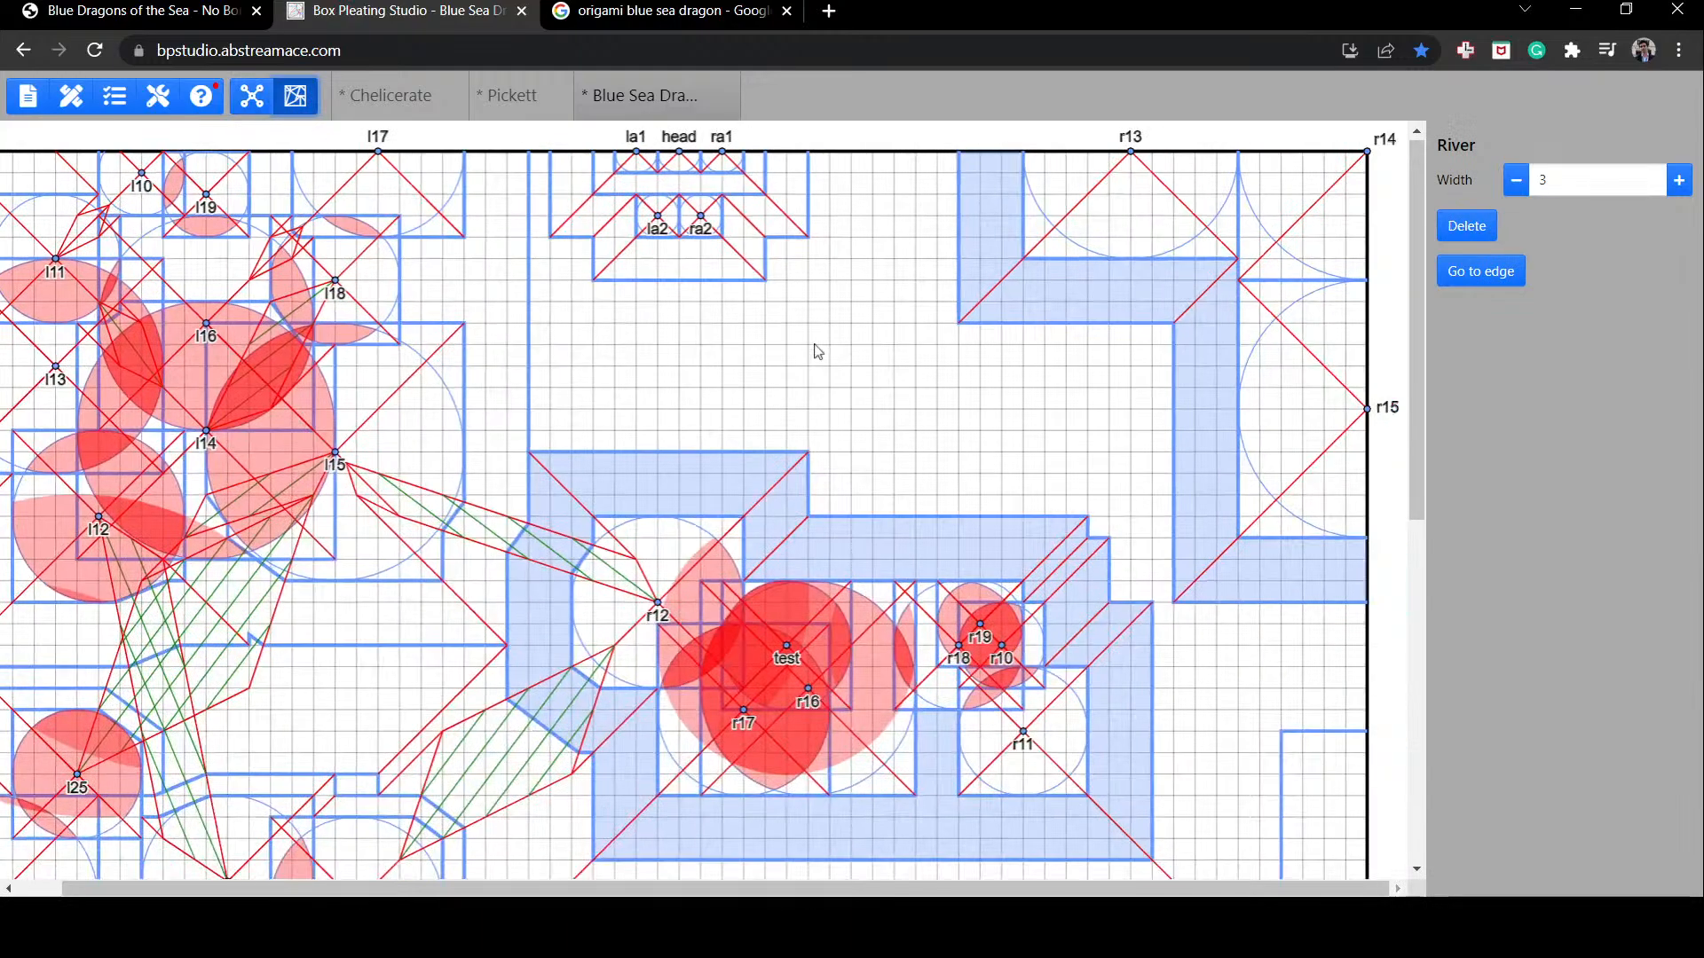
left_click_drag(789, 639, 896, 747)
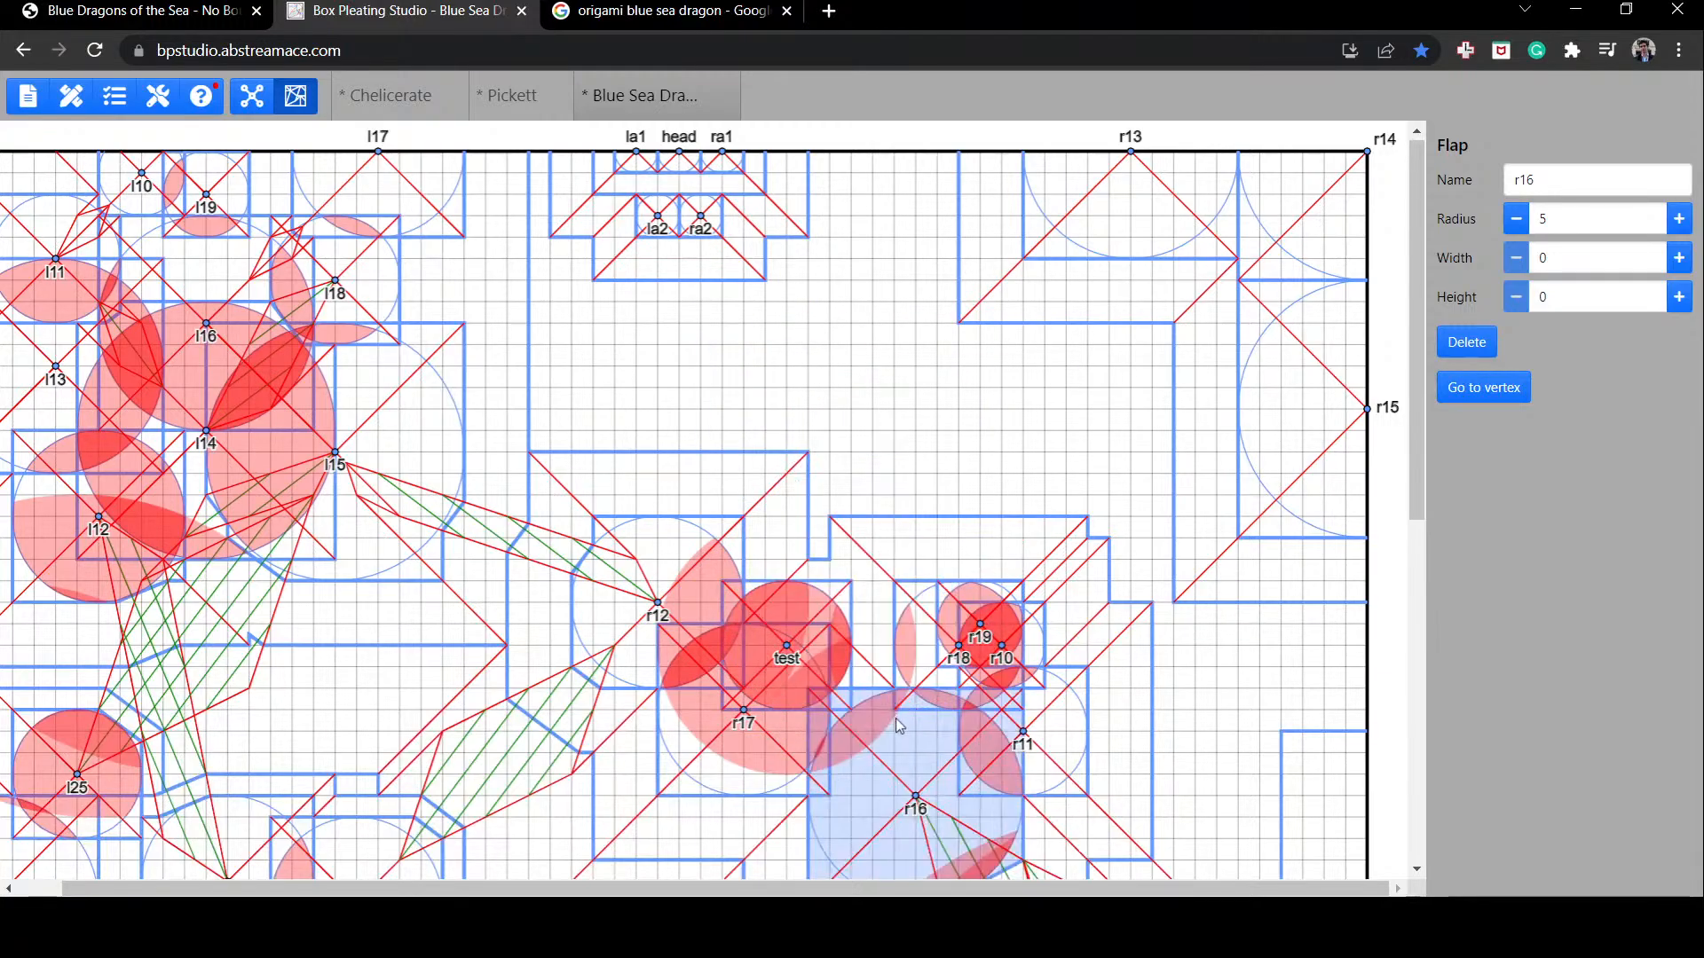
left_click_drag(785, 601, 898, 386)
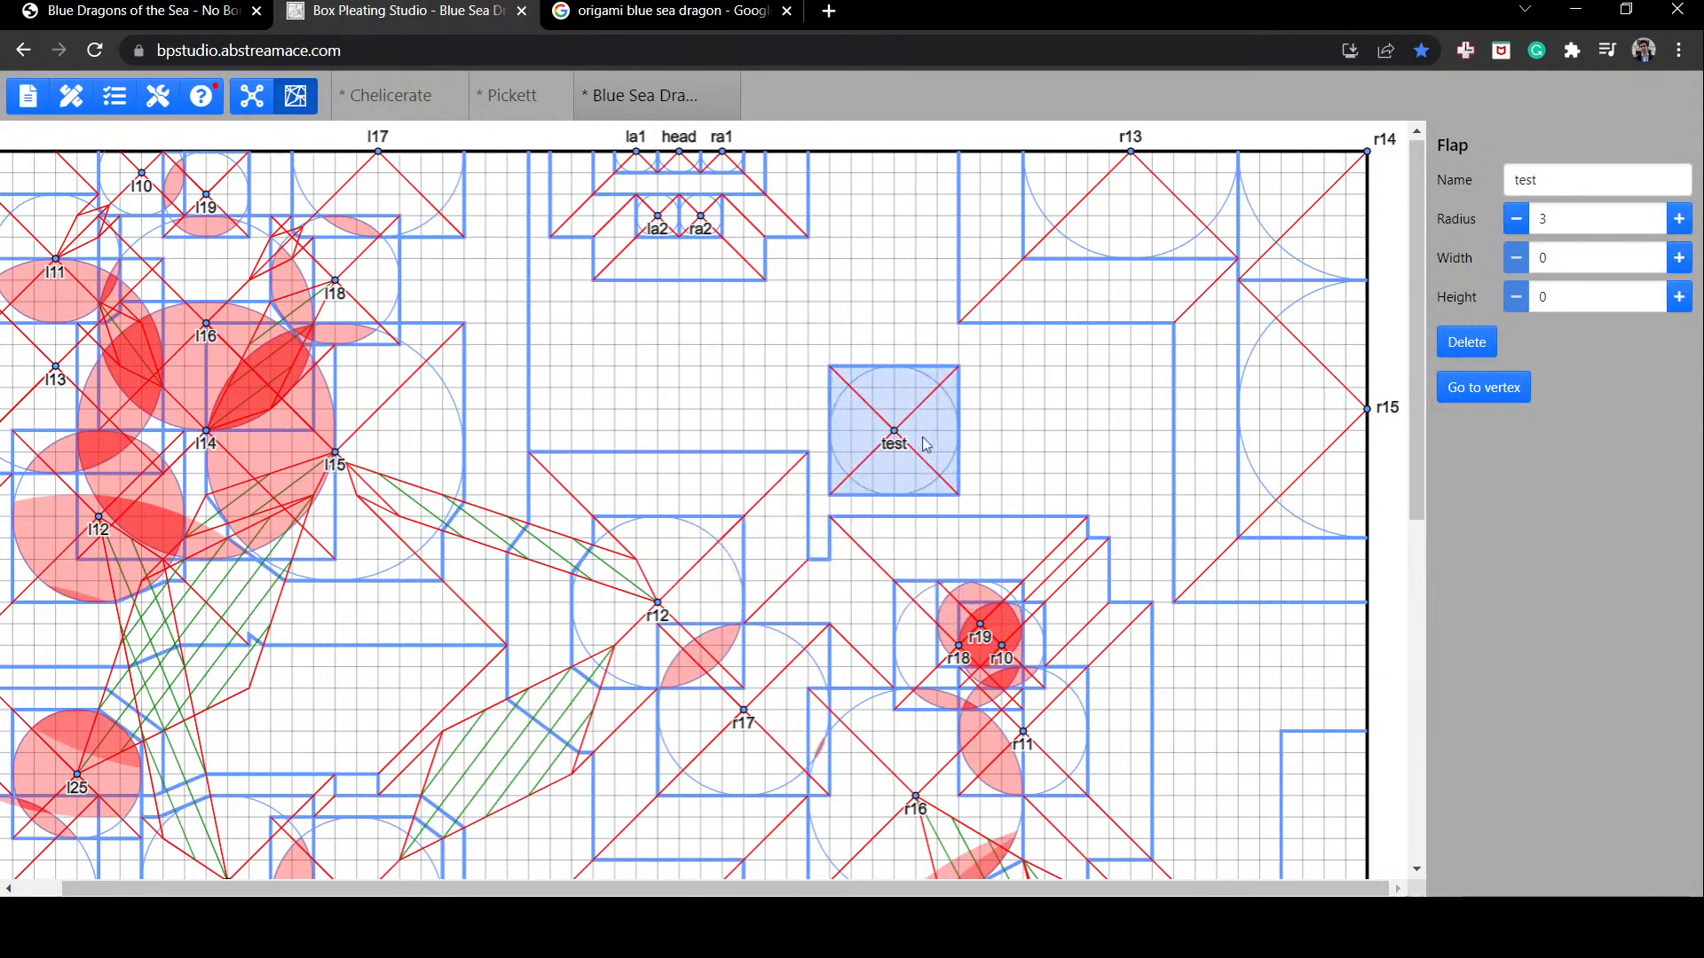
left_click_drag(908, 442, 1138, 366)
key("Right")
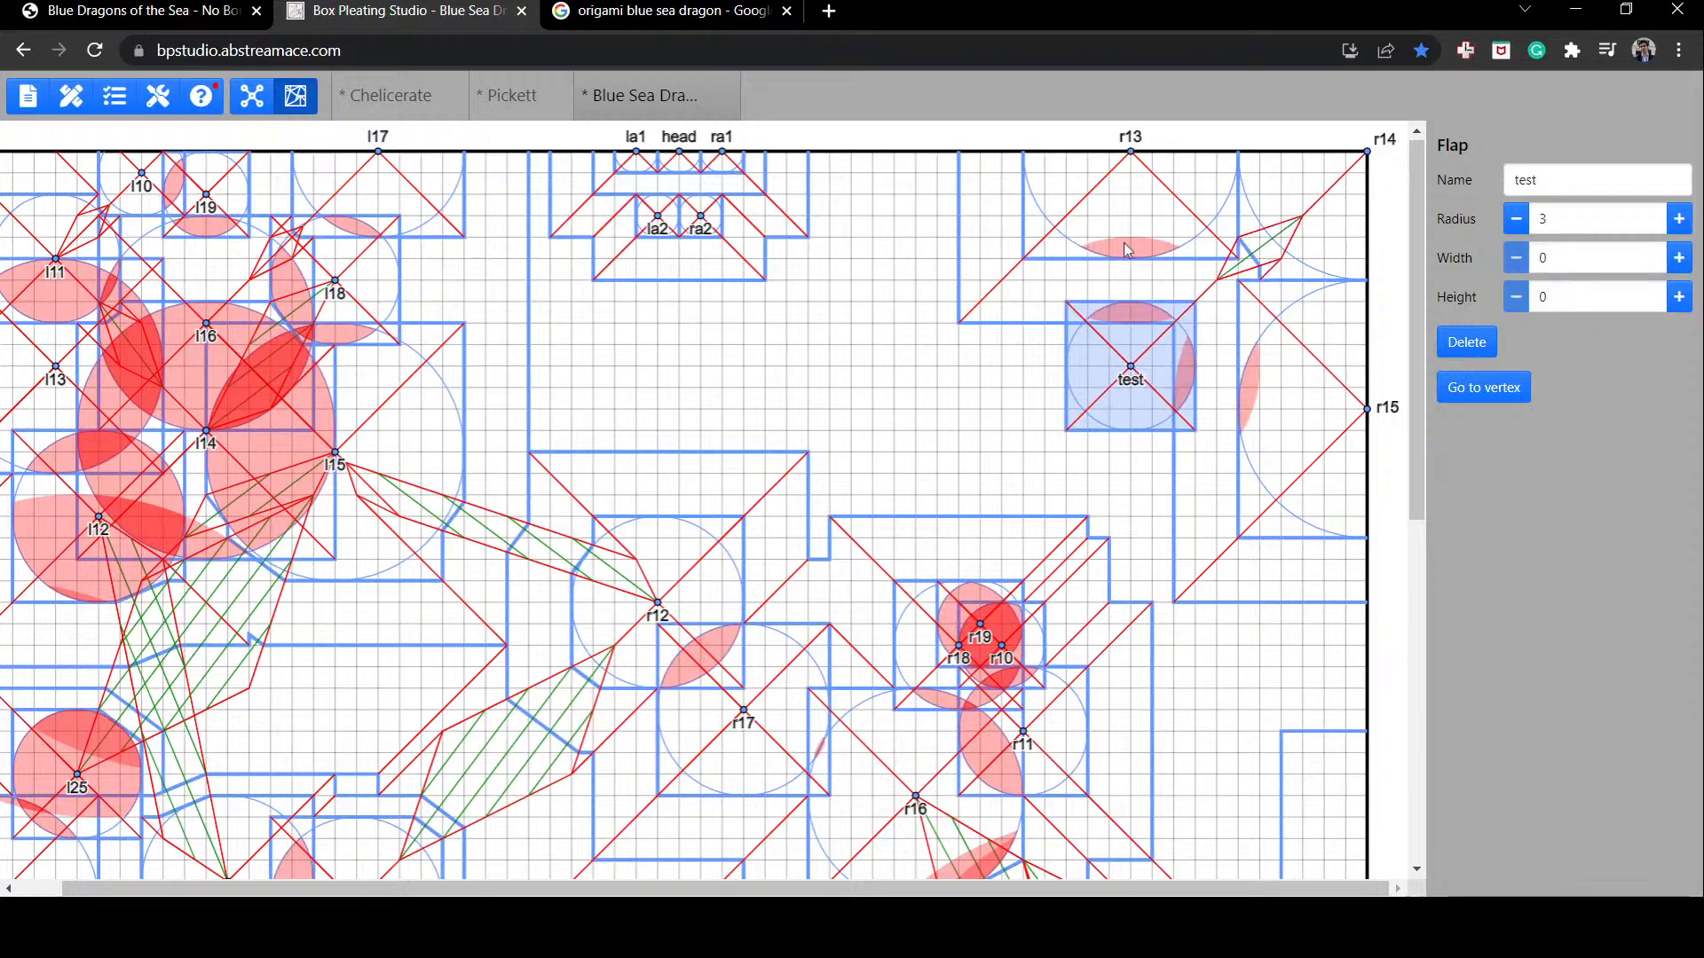
Step: Compare flap r13 with the test flap, and check the edges of the right front limb and test leaf in the tree structure
left_click(1205, 241)
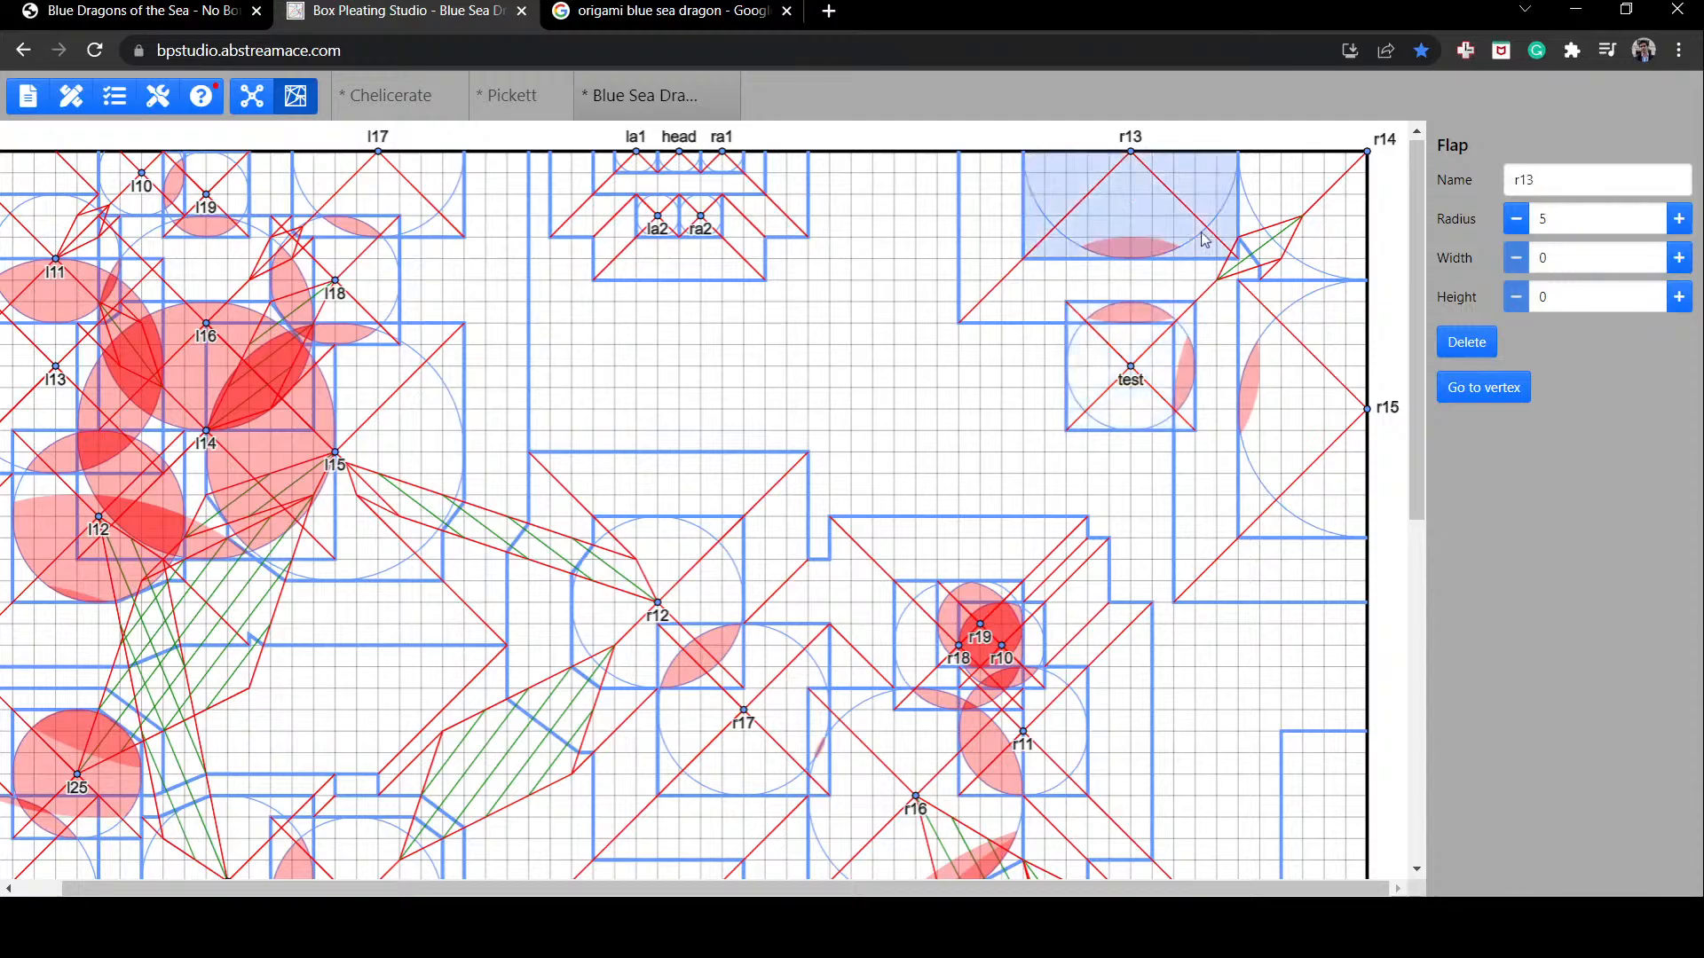
left_click(1143, 330)
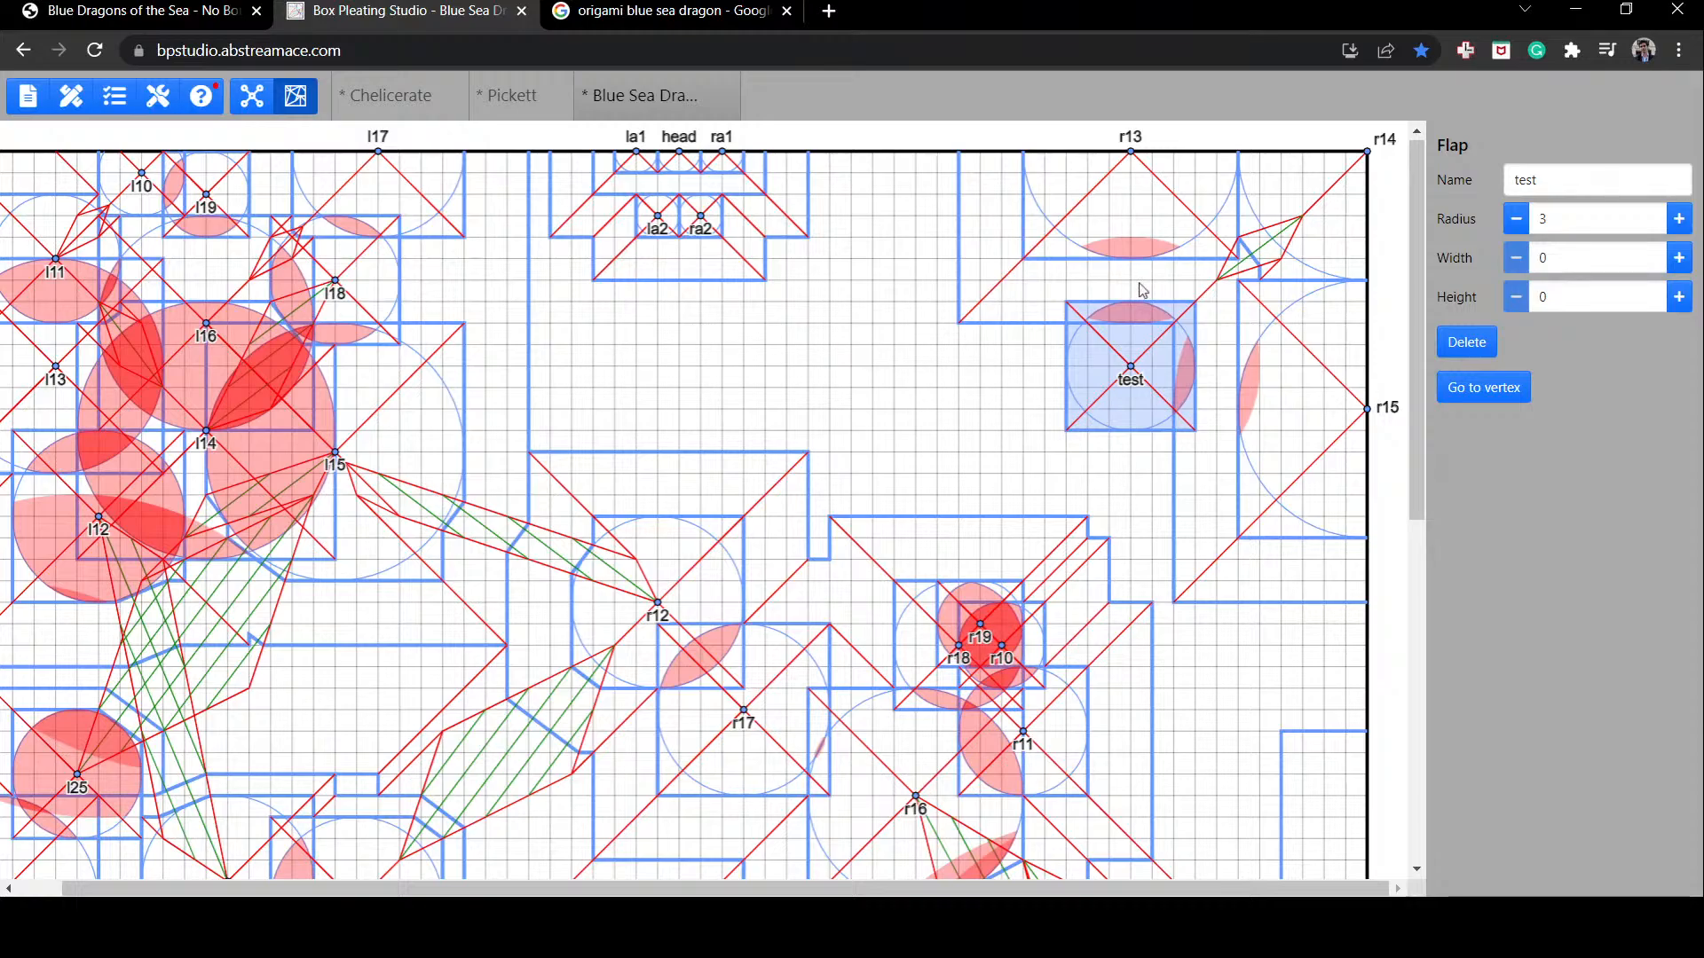
left_click(251, 95)
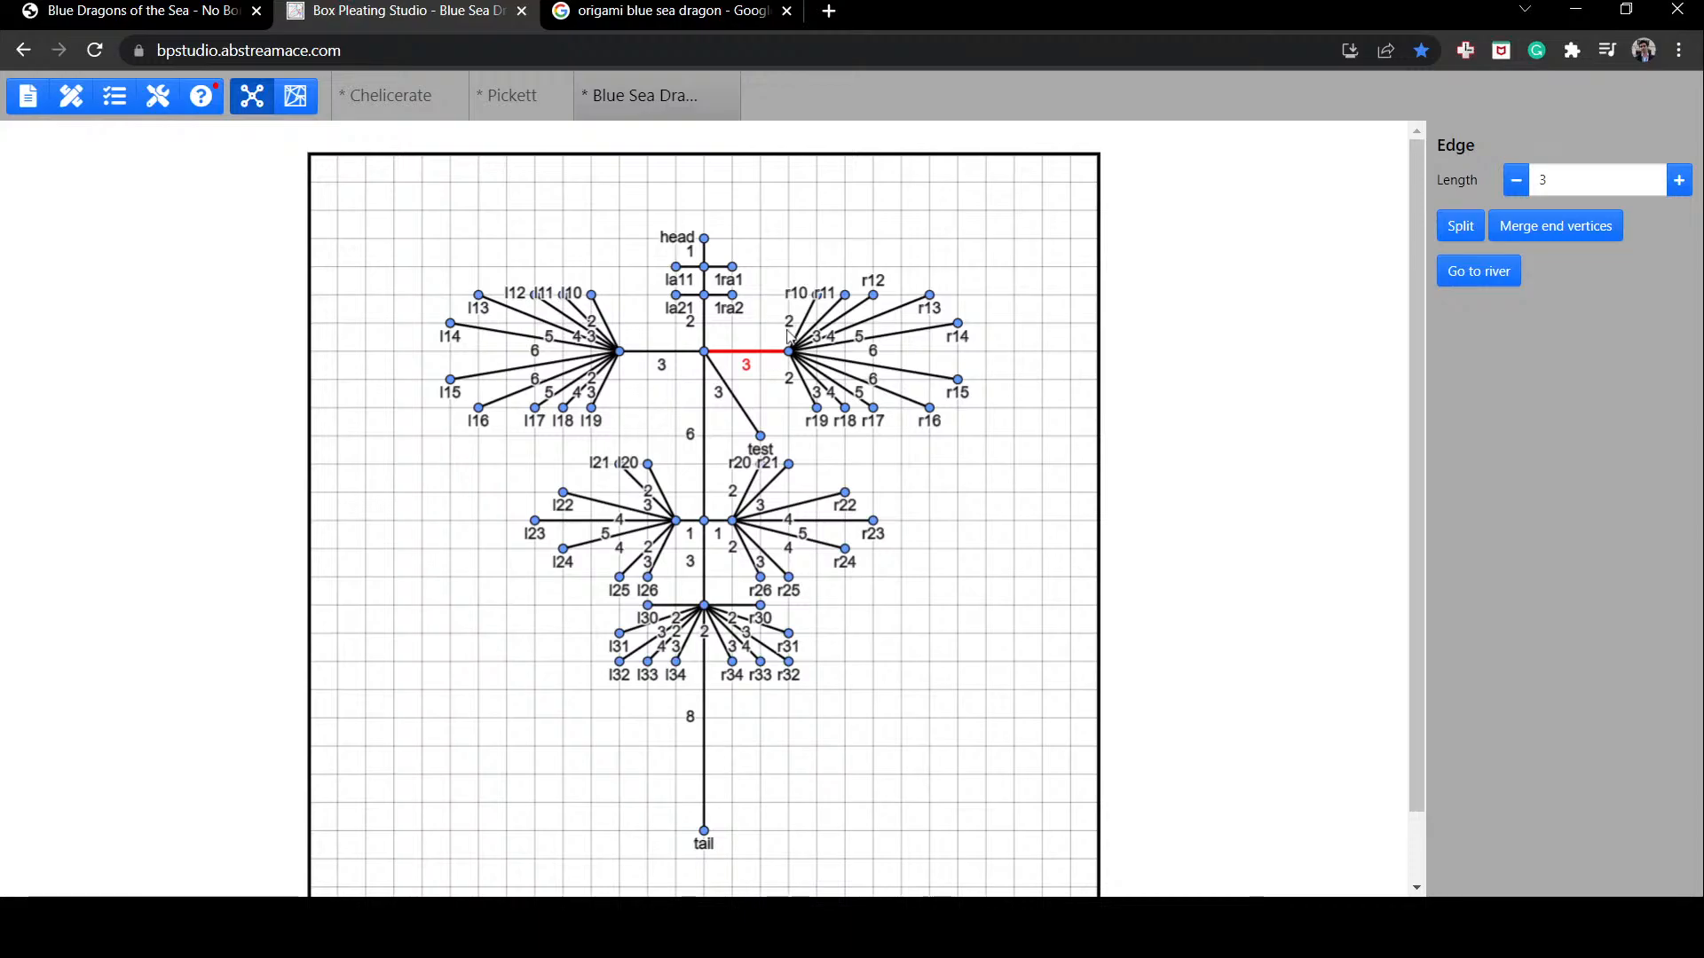
left_click_drag(803, 237, 1079, 446)
left_click(749, 365)
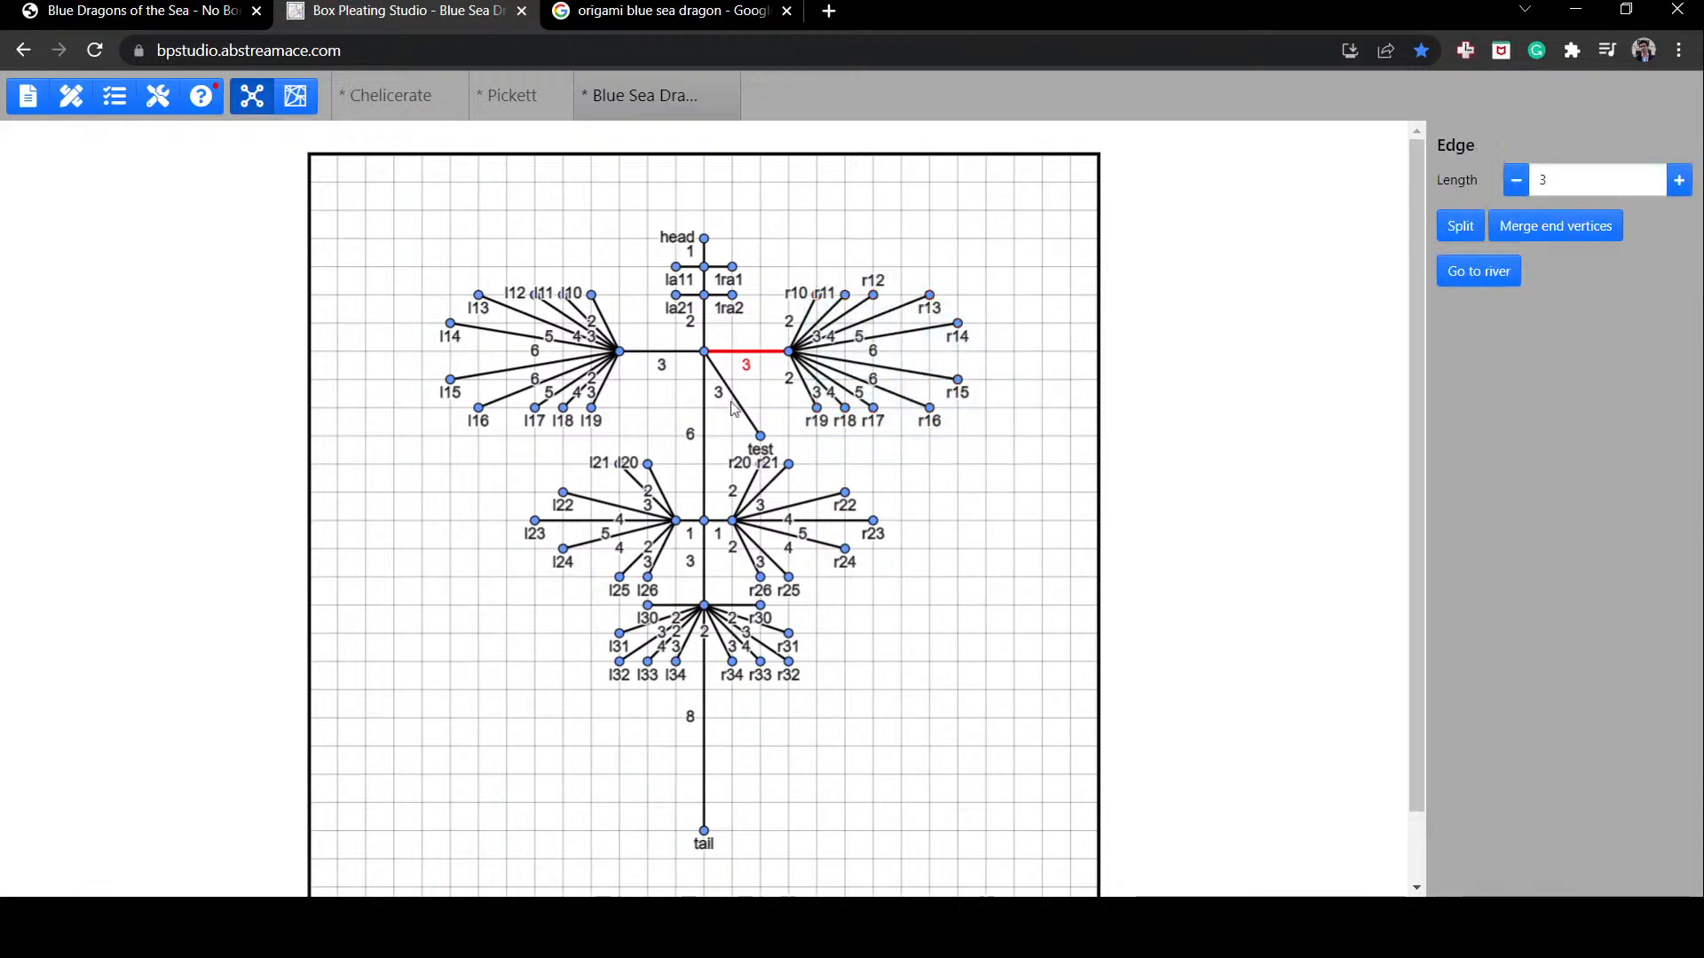
left_click(737, 399)
left_click(309, 105)
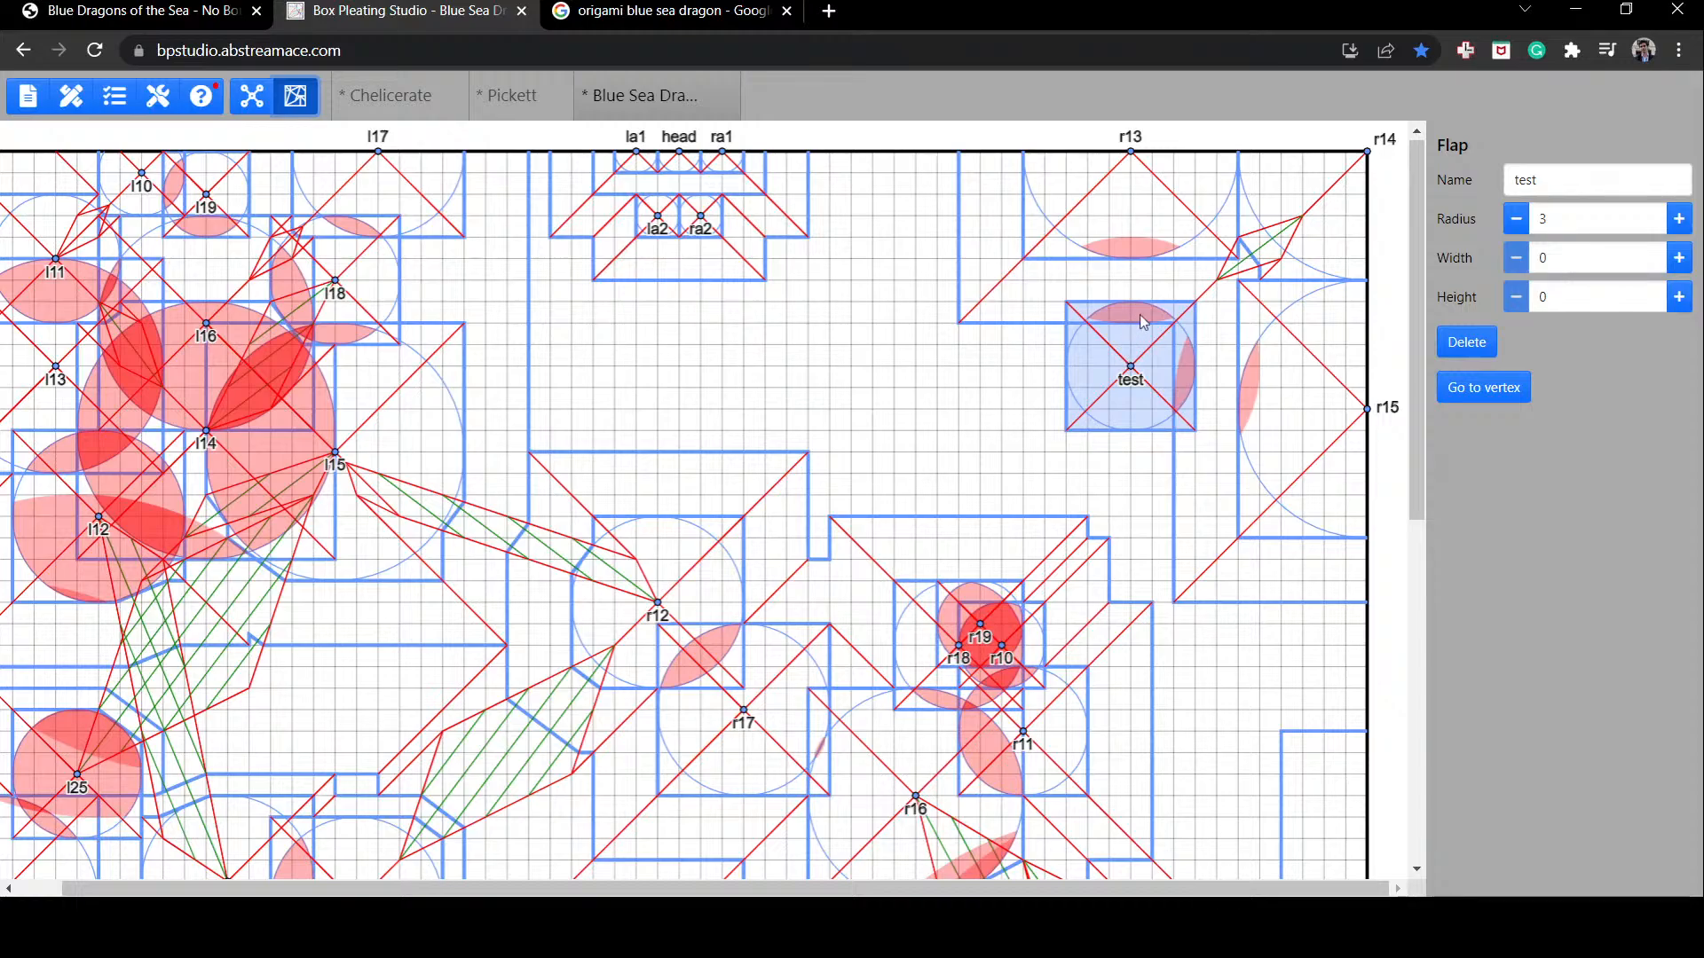
Step: Move the test flap one unit left and one unit down to check its fit against the river, and delete it from the project
mouse_move(1130, 362)
left_mouse_down()
mouse_move(1131, 409)
mouse_move(1114, 375)
left_mouse_up()
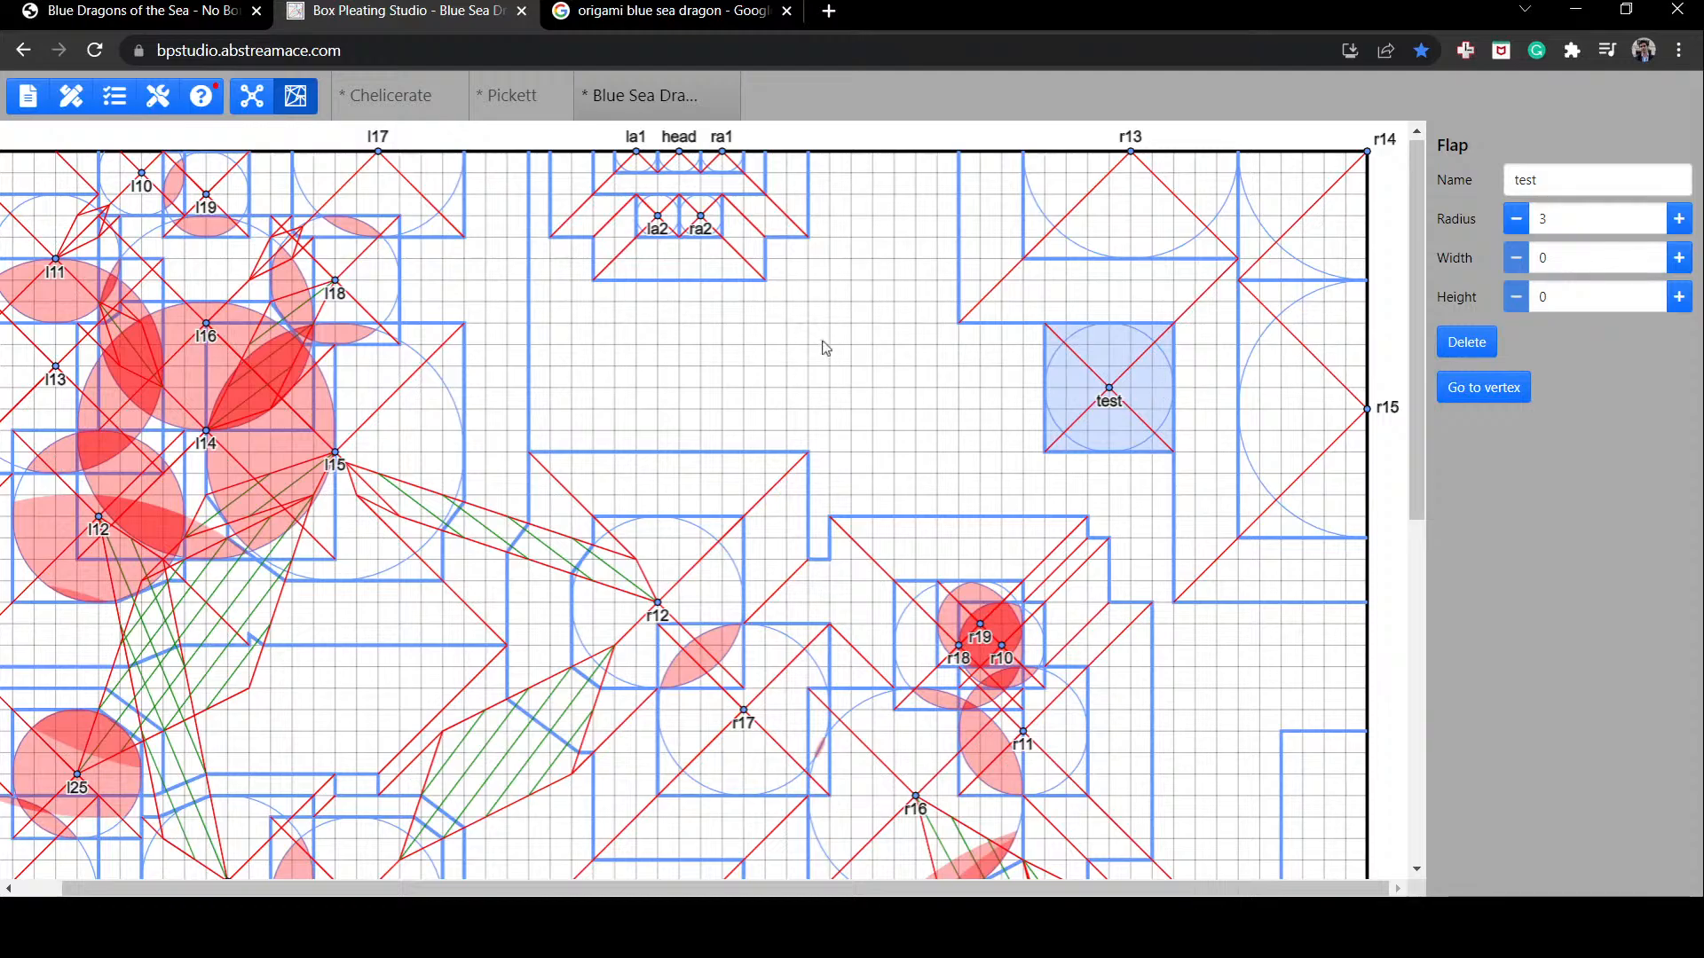
key("Delete")
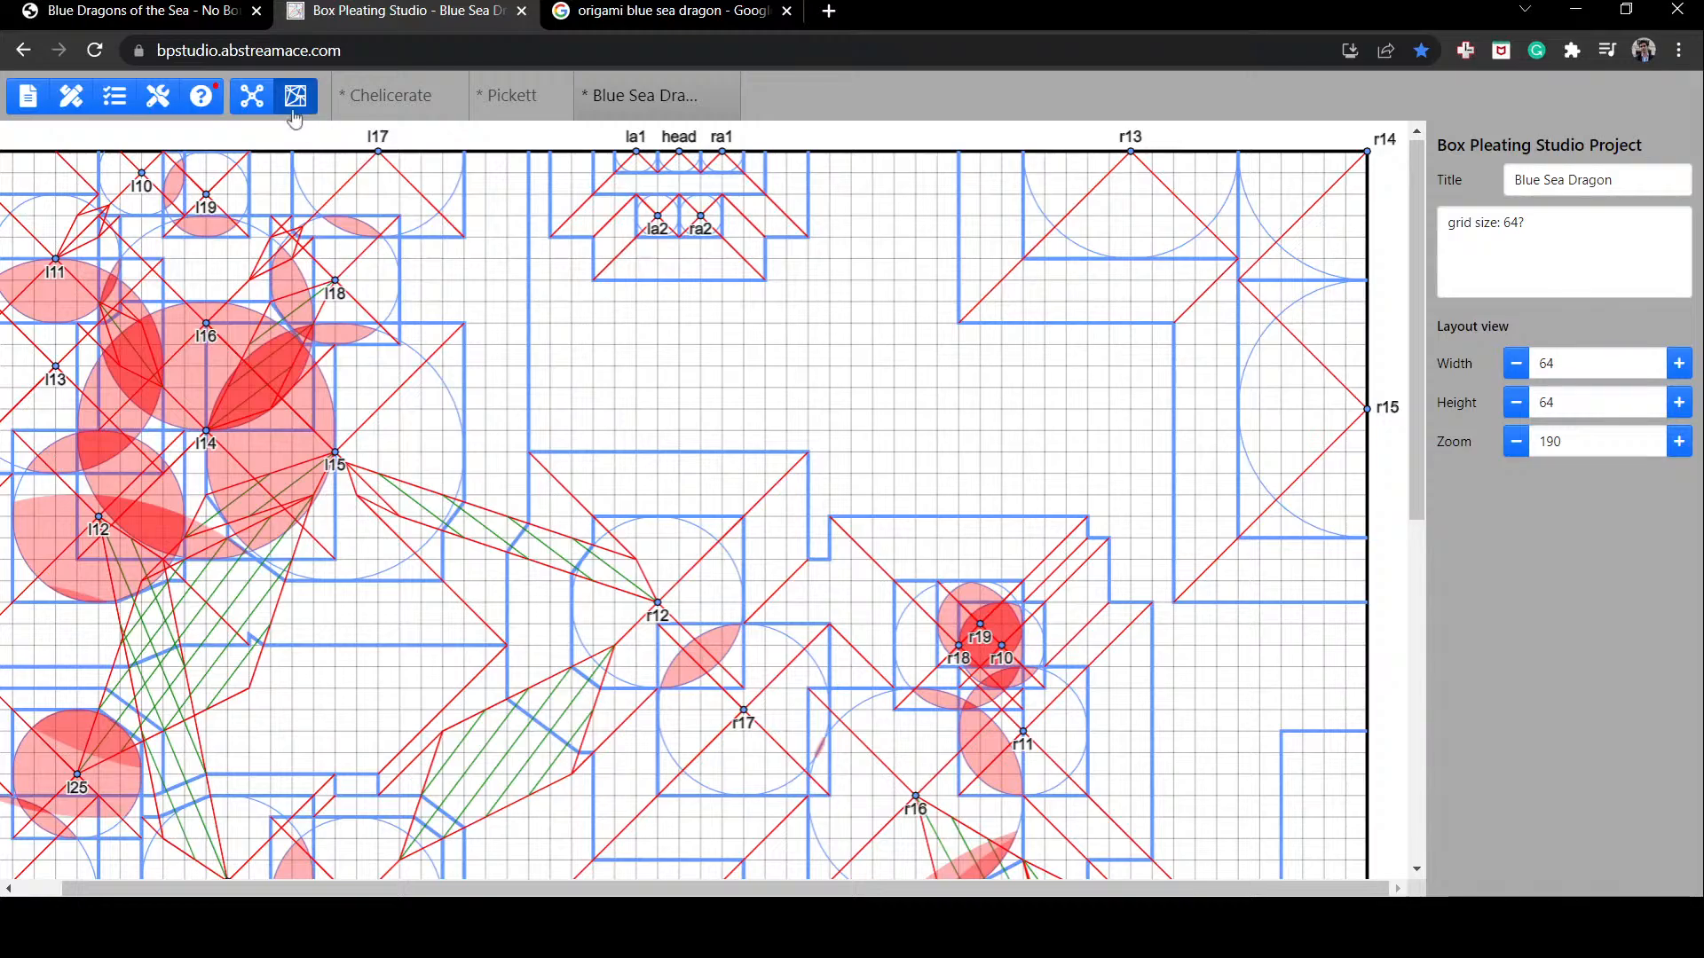
left_click(266, 106)
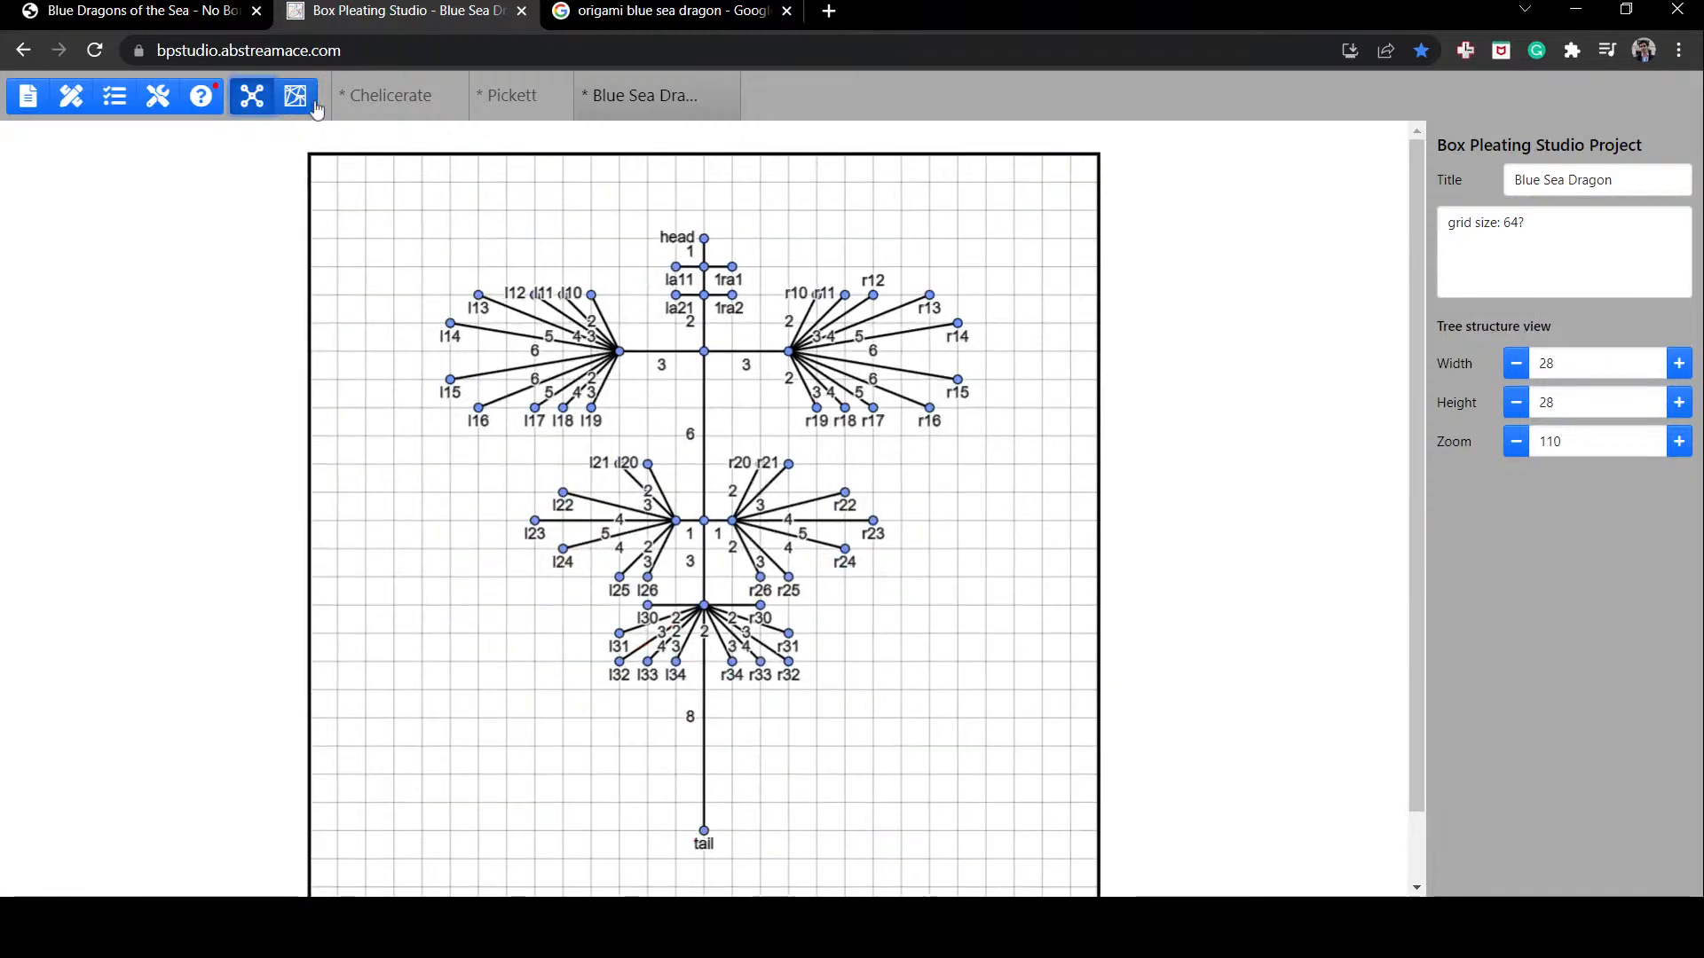
left_click(298, 97)
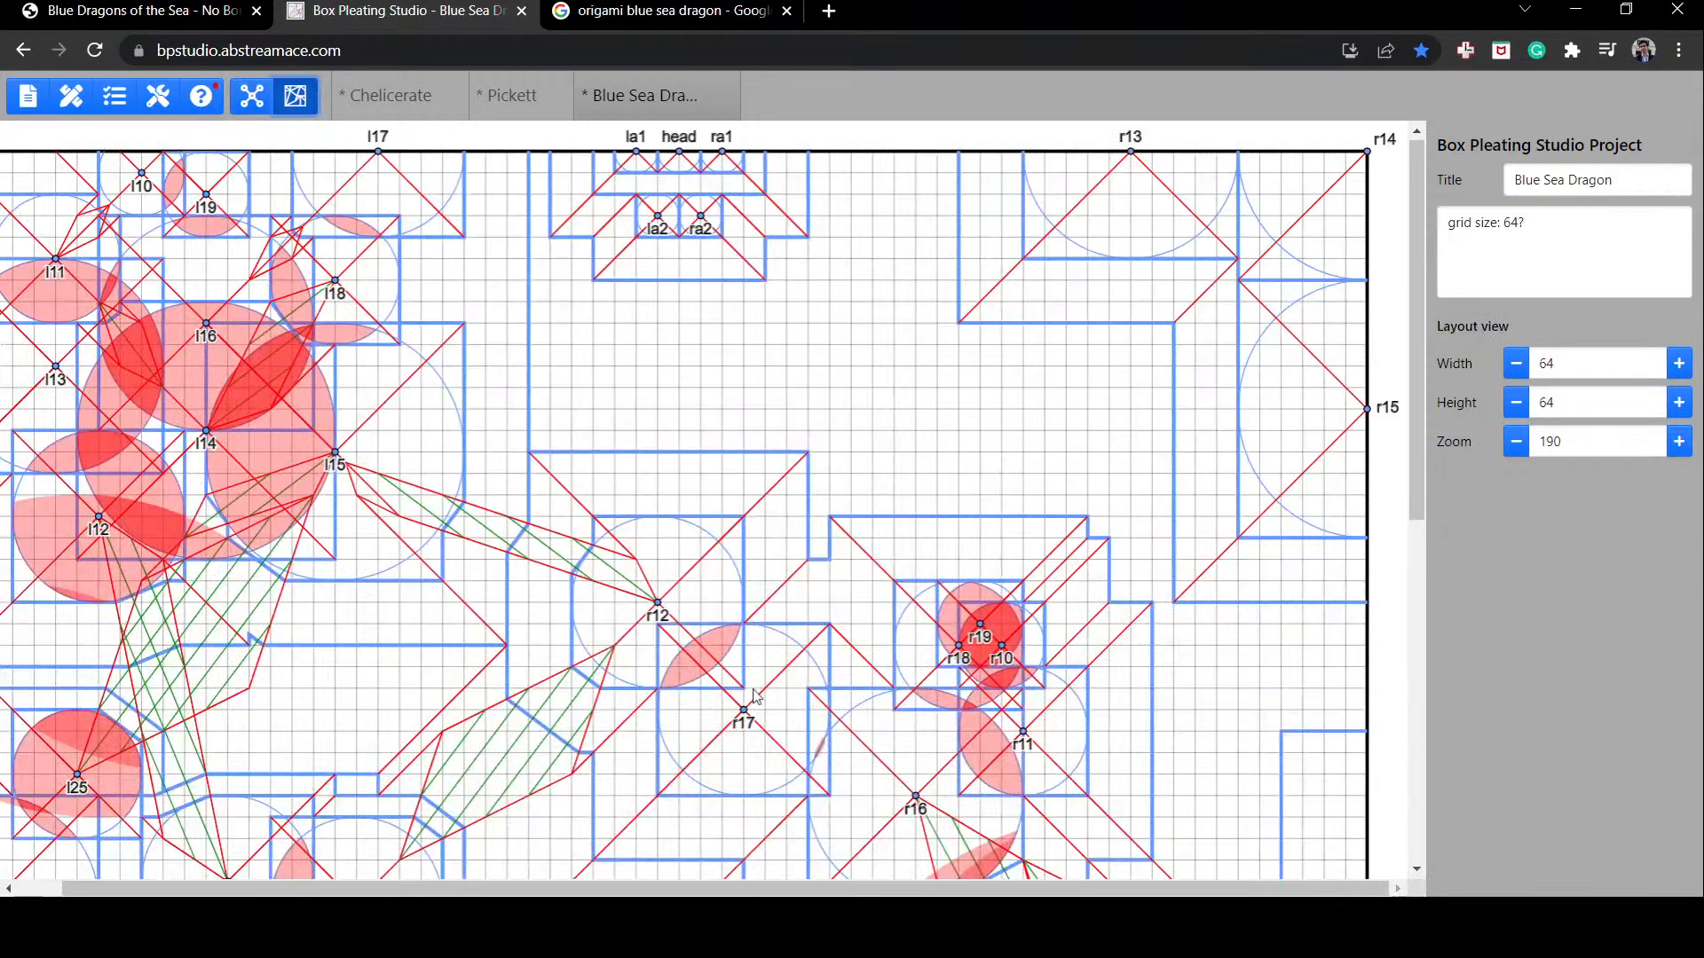
Step: Try flap r12 on the sheet's upper edge beside r13, and place it below r13 against the left side of r15
left_click_drag(659, 615, 932, 158)
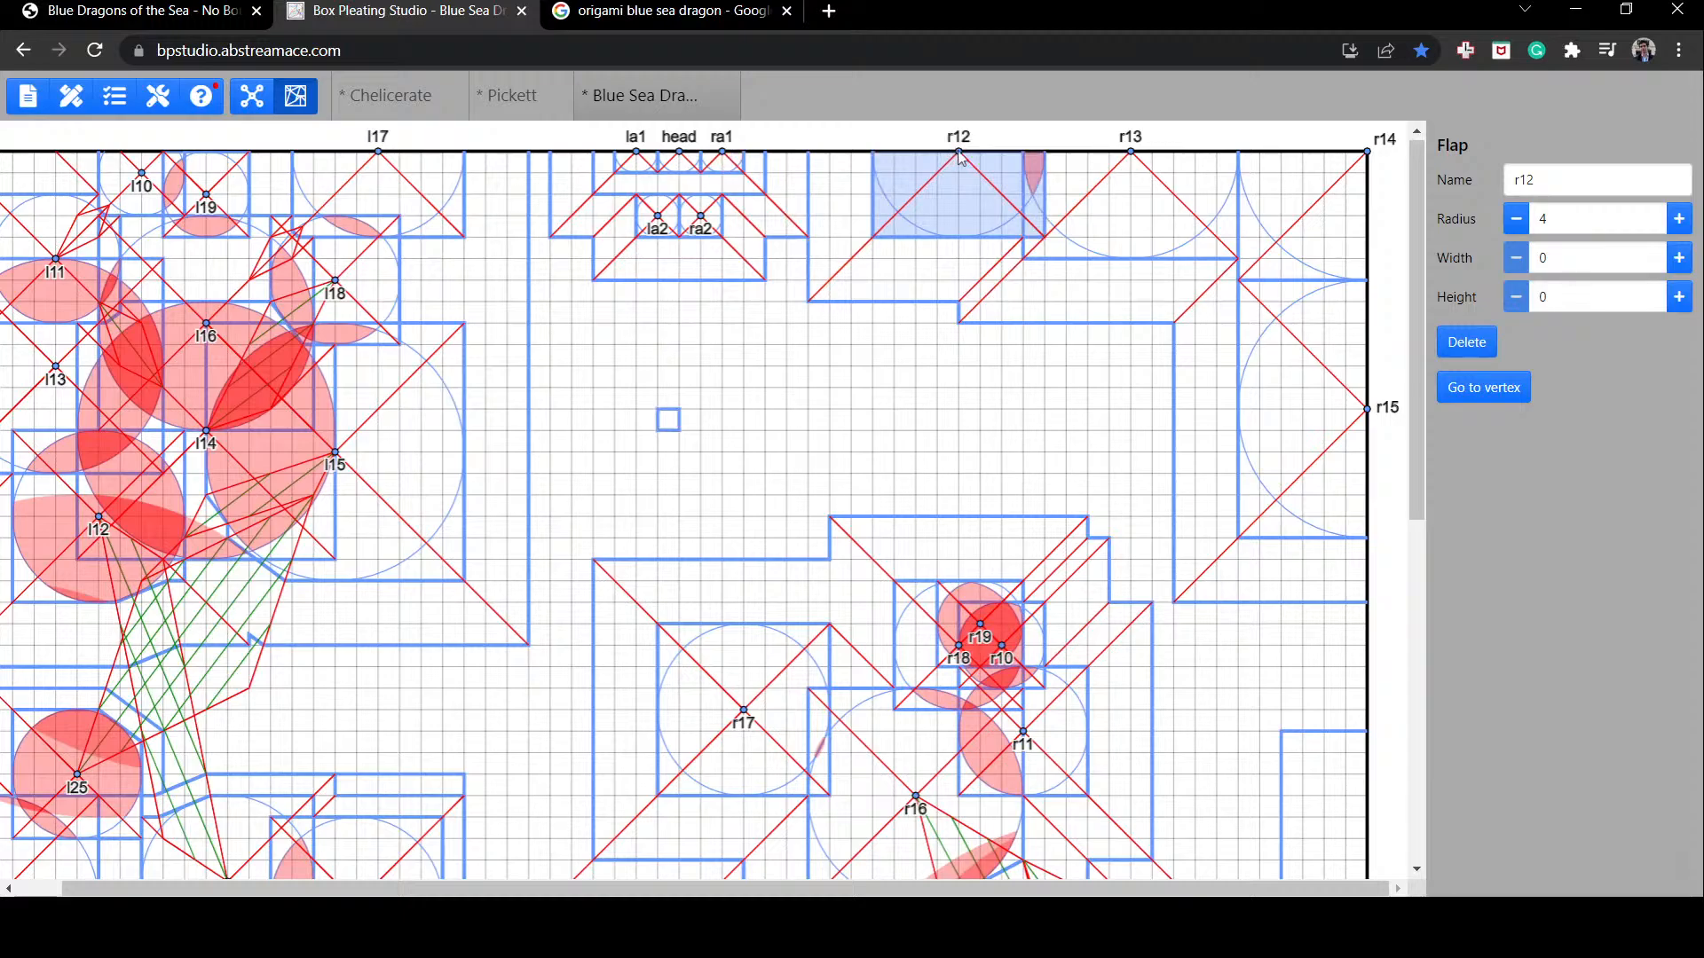
left_click_drag(935, 190, 916, 196)
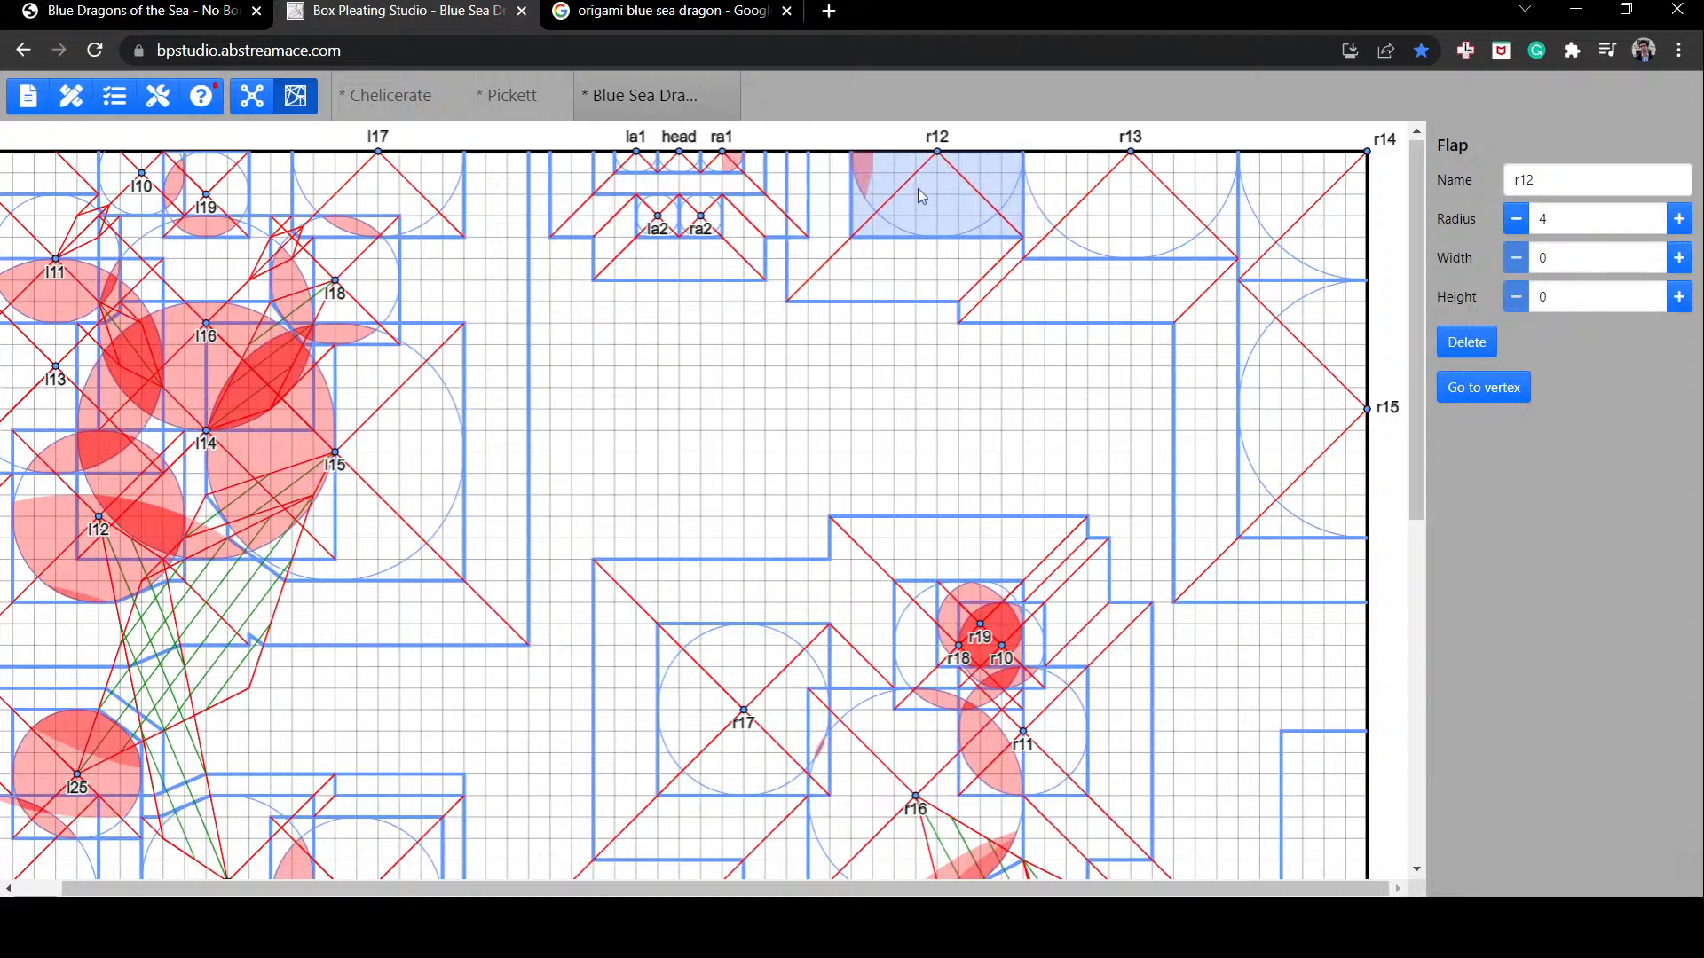
left_click_drag(924, 188, 1150, 355)
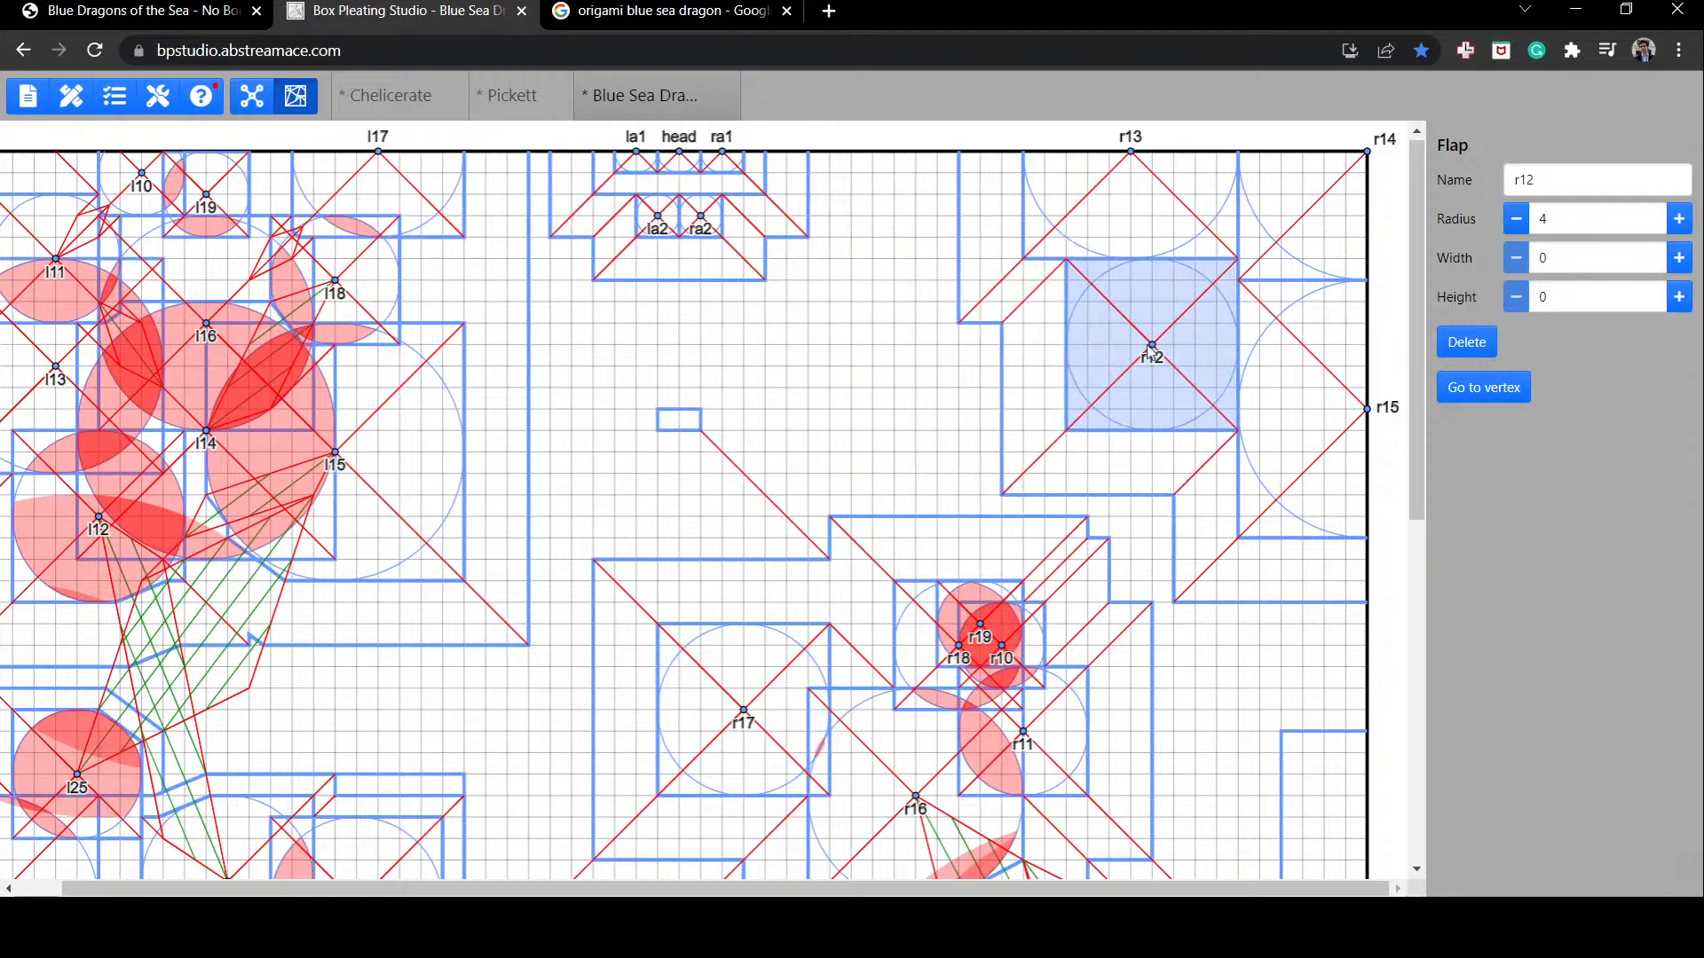
scroll(926, 420, "down", 1)
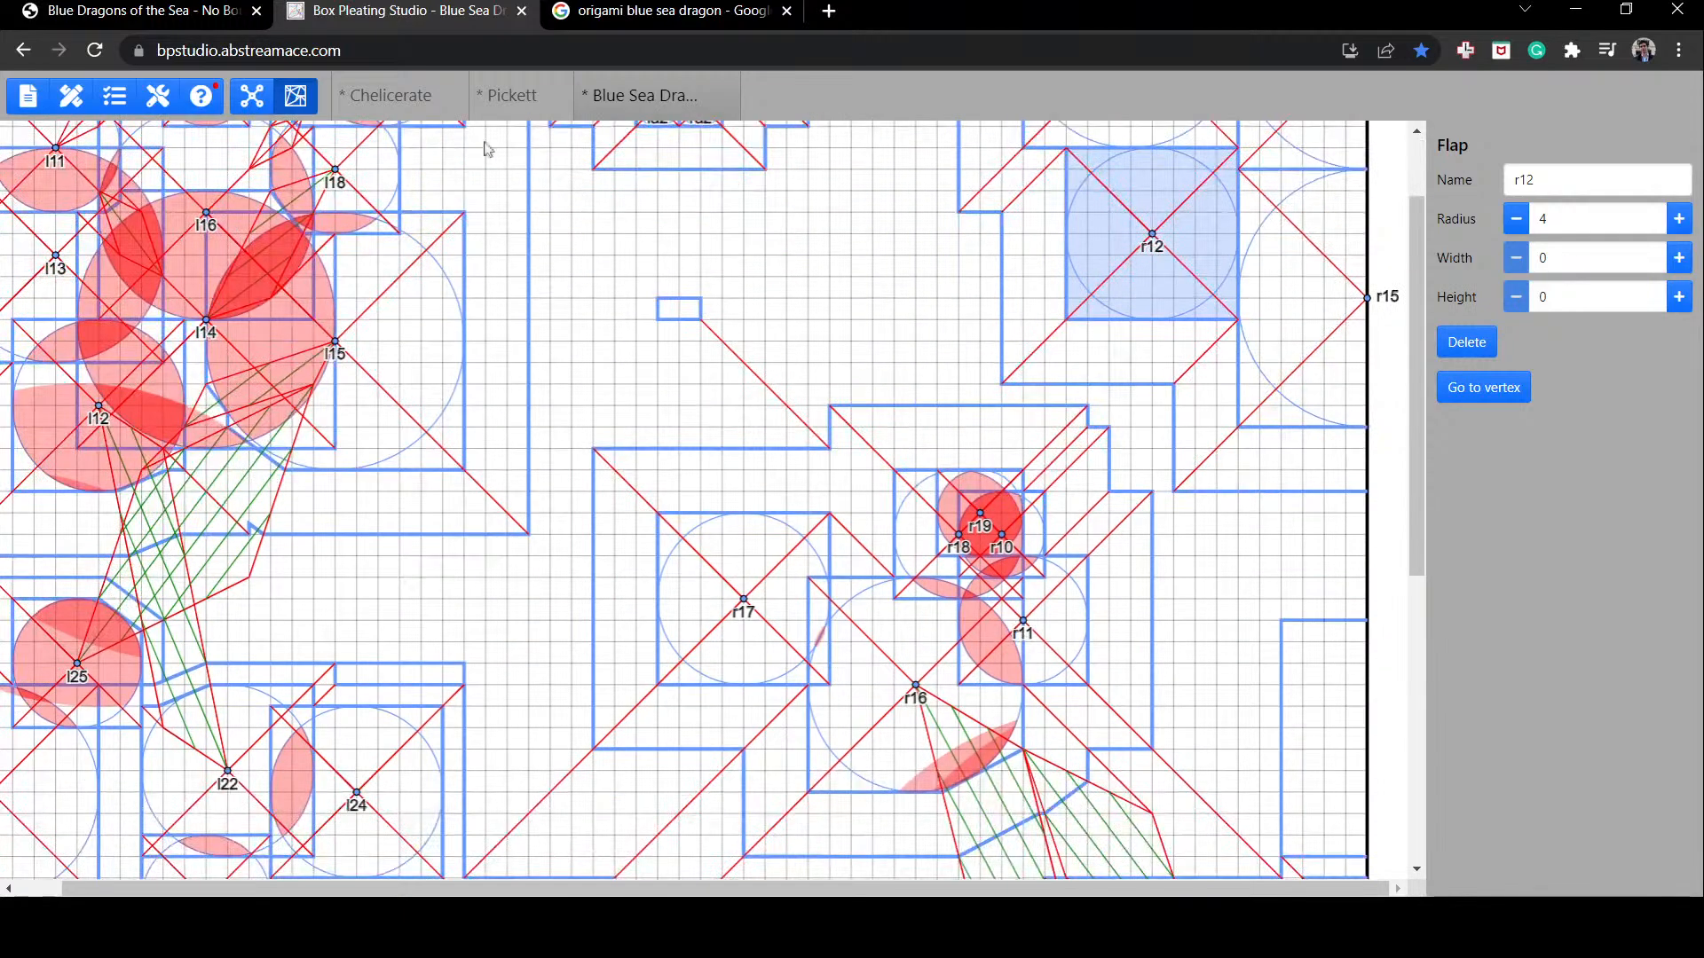
Step: Move flap r11 to the sheet's upper edge so that it touches the left side of r13
left_click(251, 95)
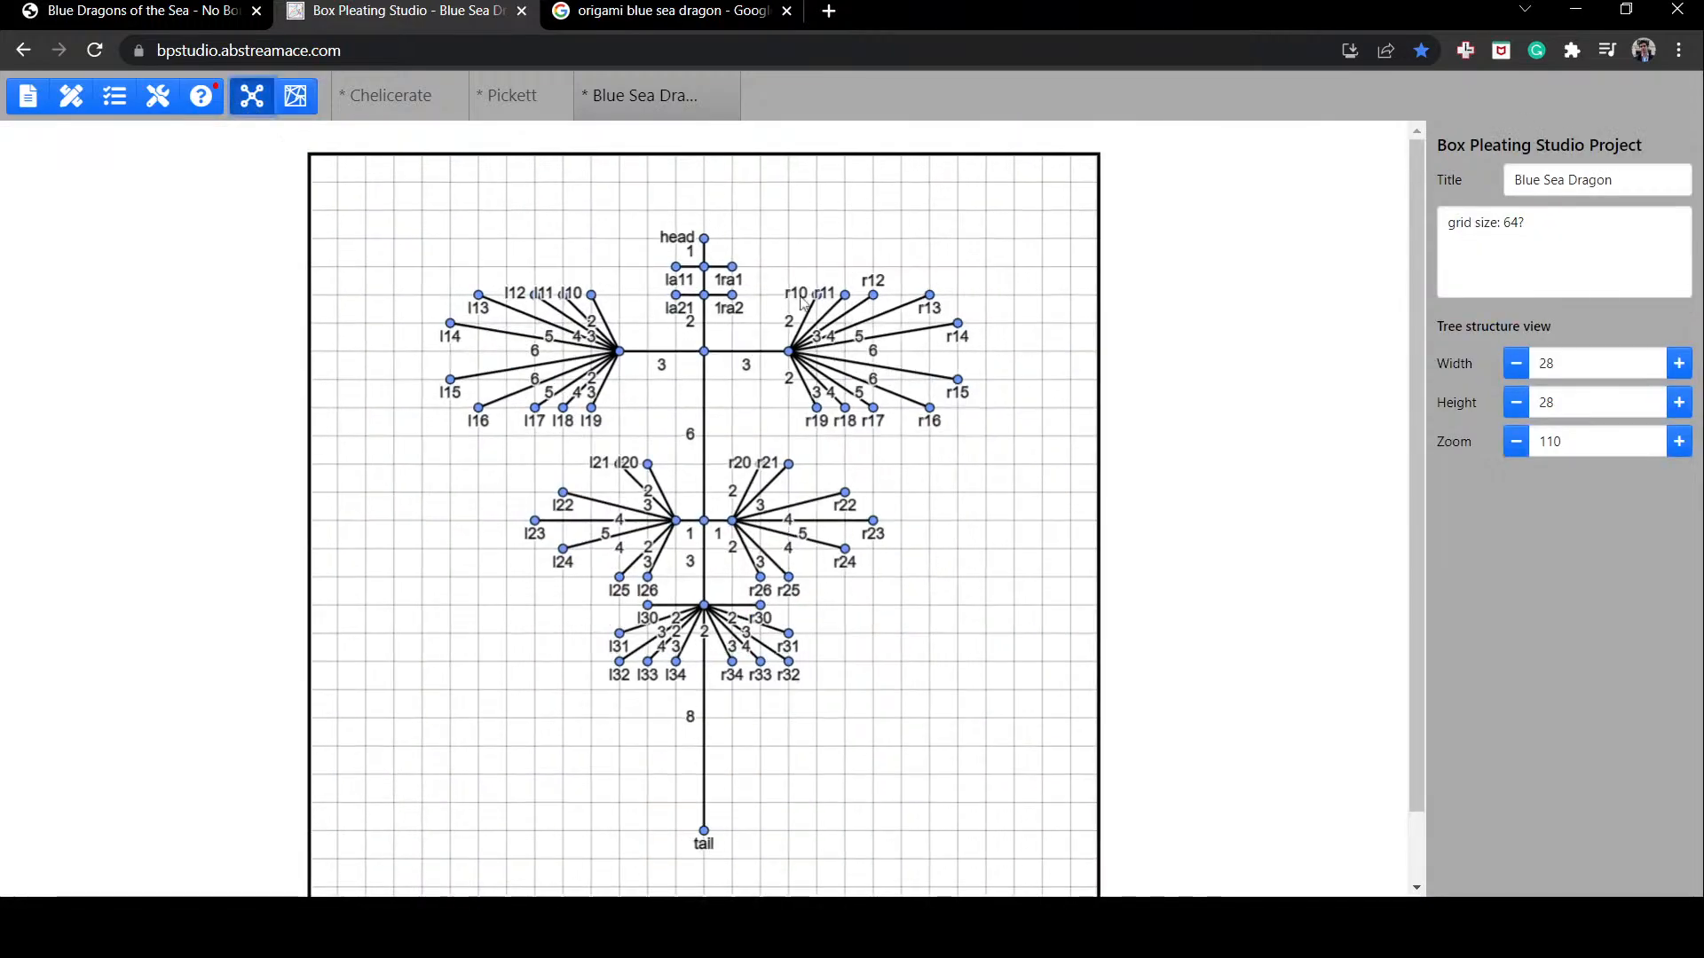
left_click(297, 95)
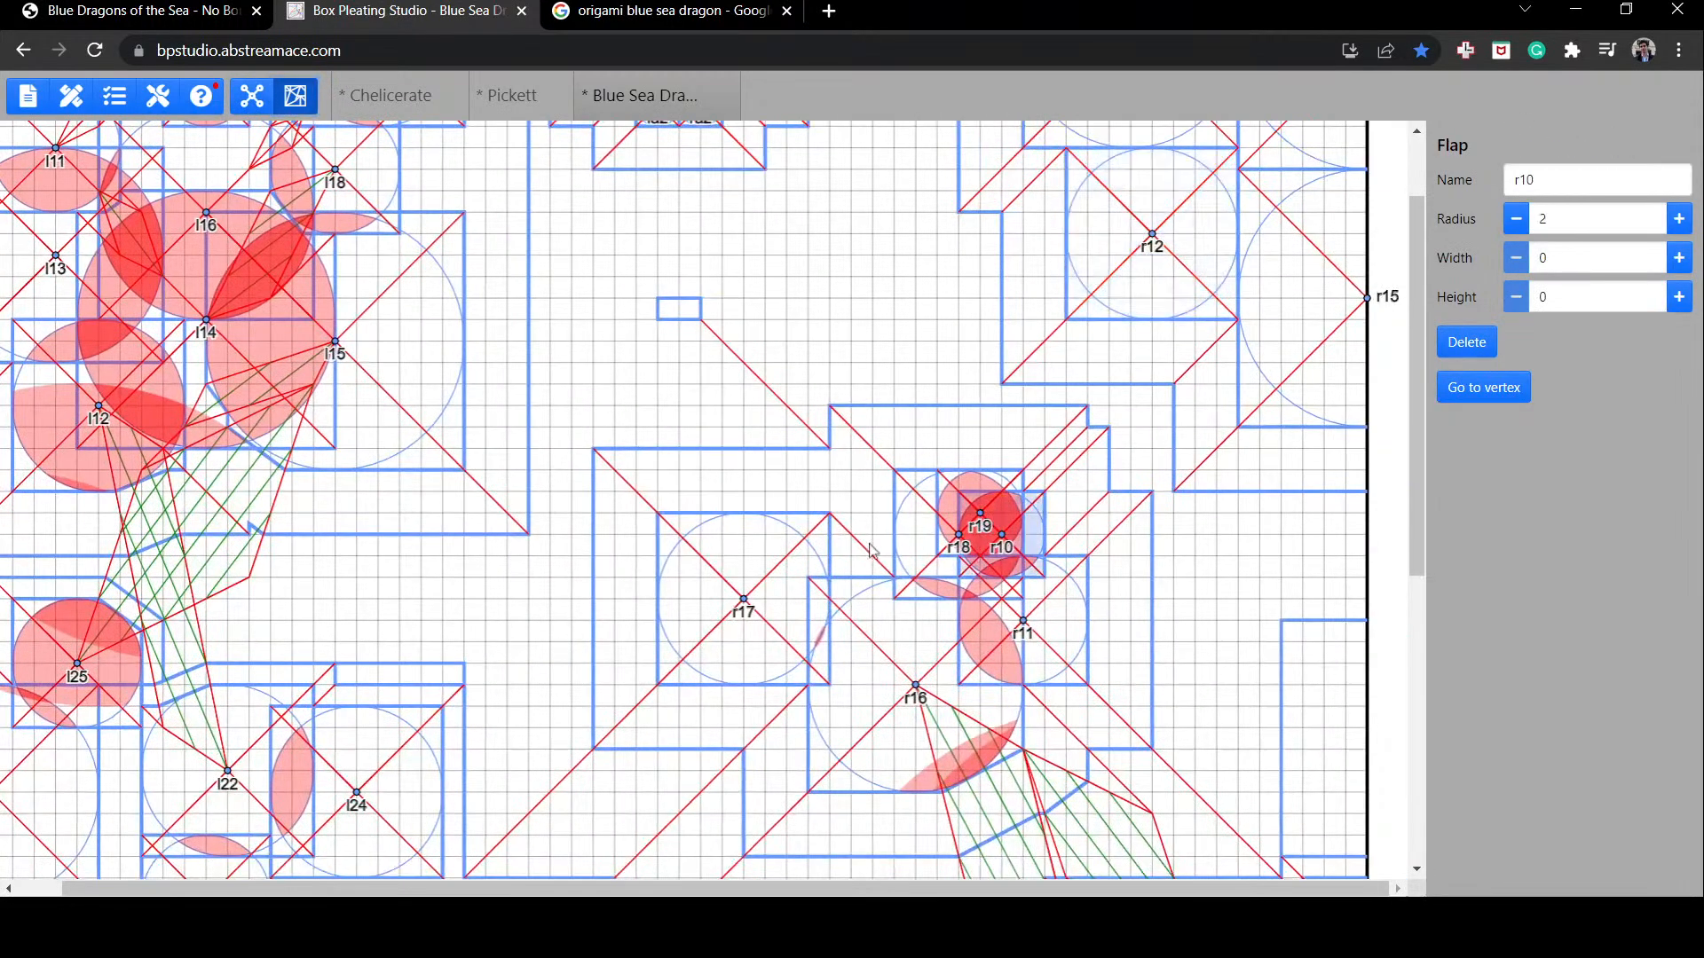
left_click_drag(1026, 614, 975, 233)
scroll(964, 323, "up", 1)
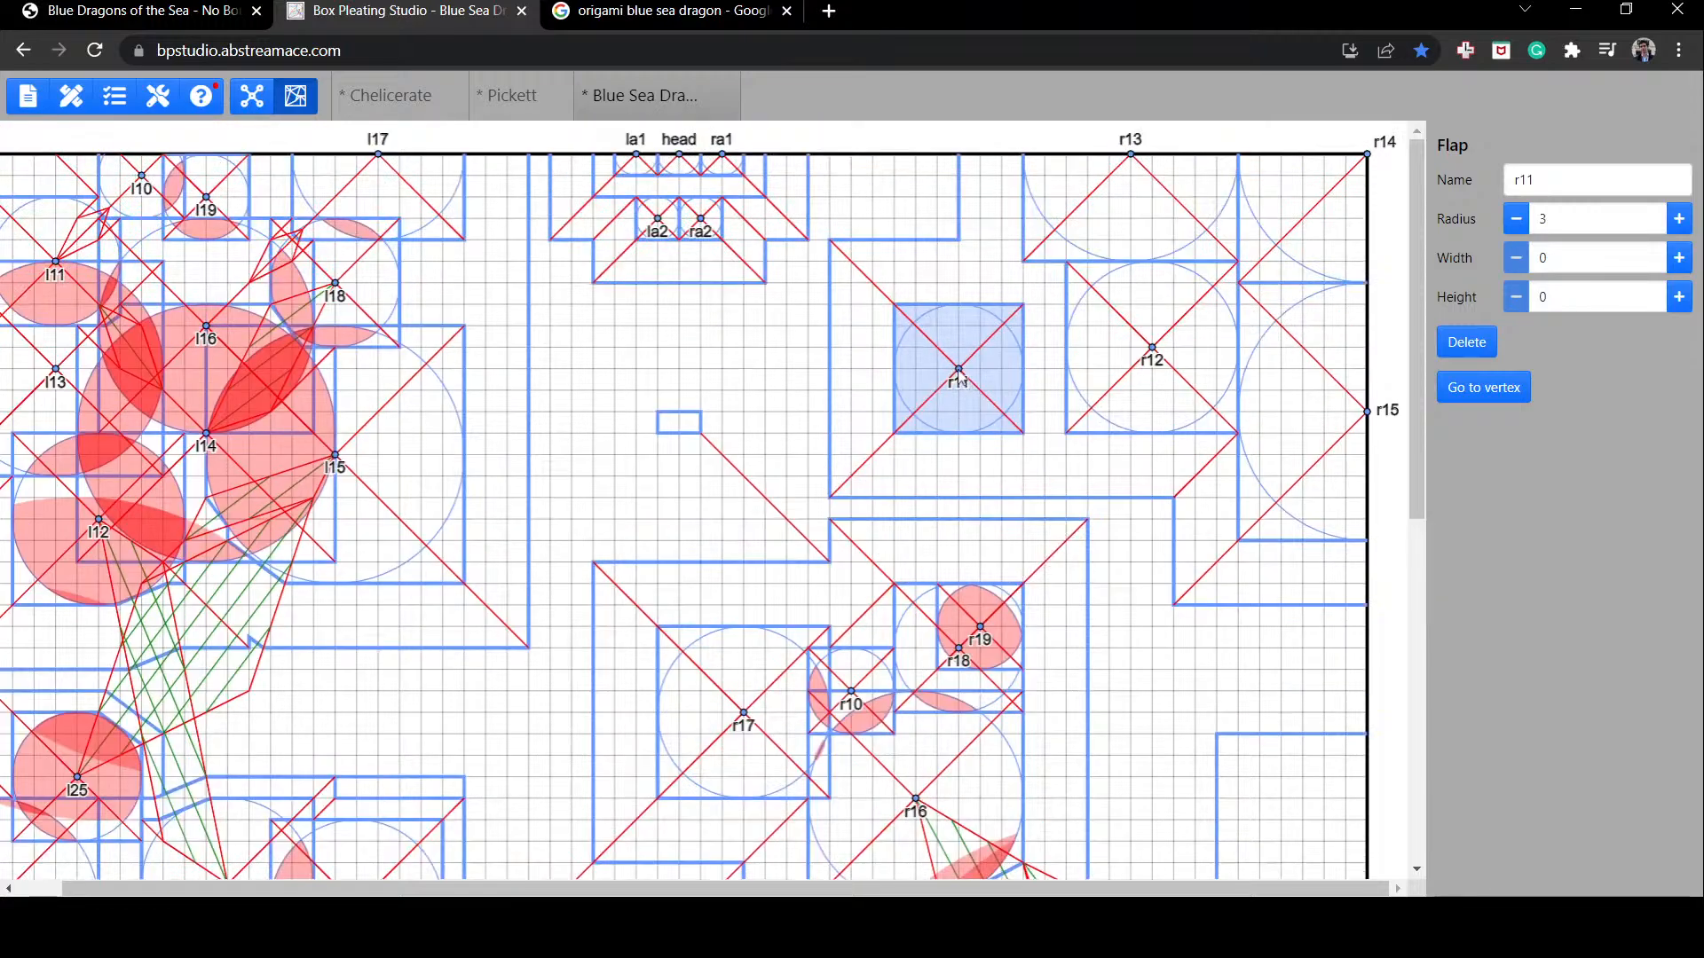
left_click_drag(961, 359, 967, 155)
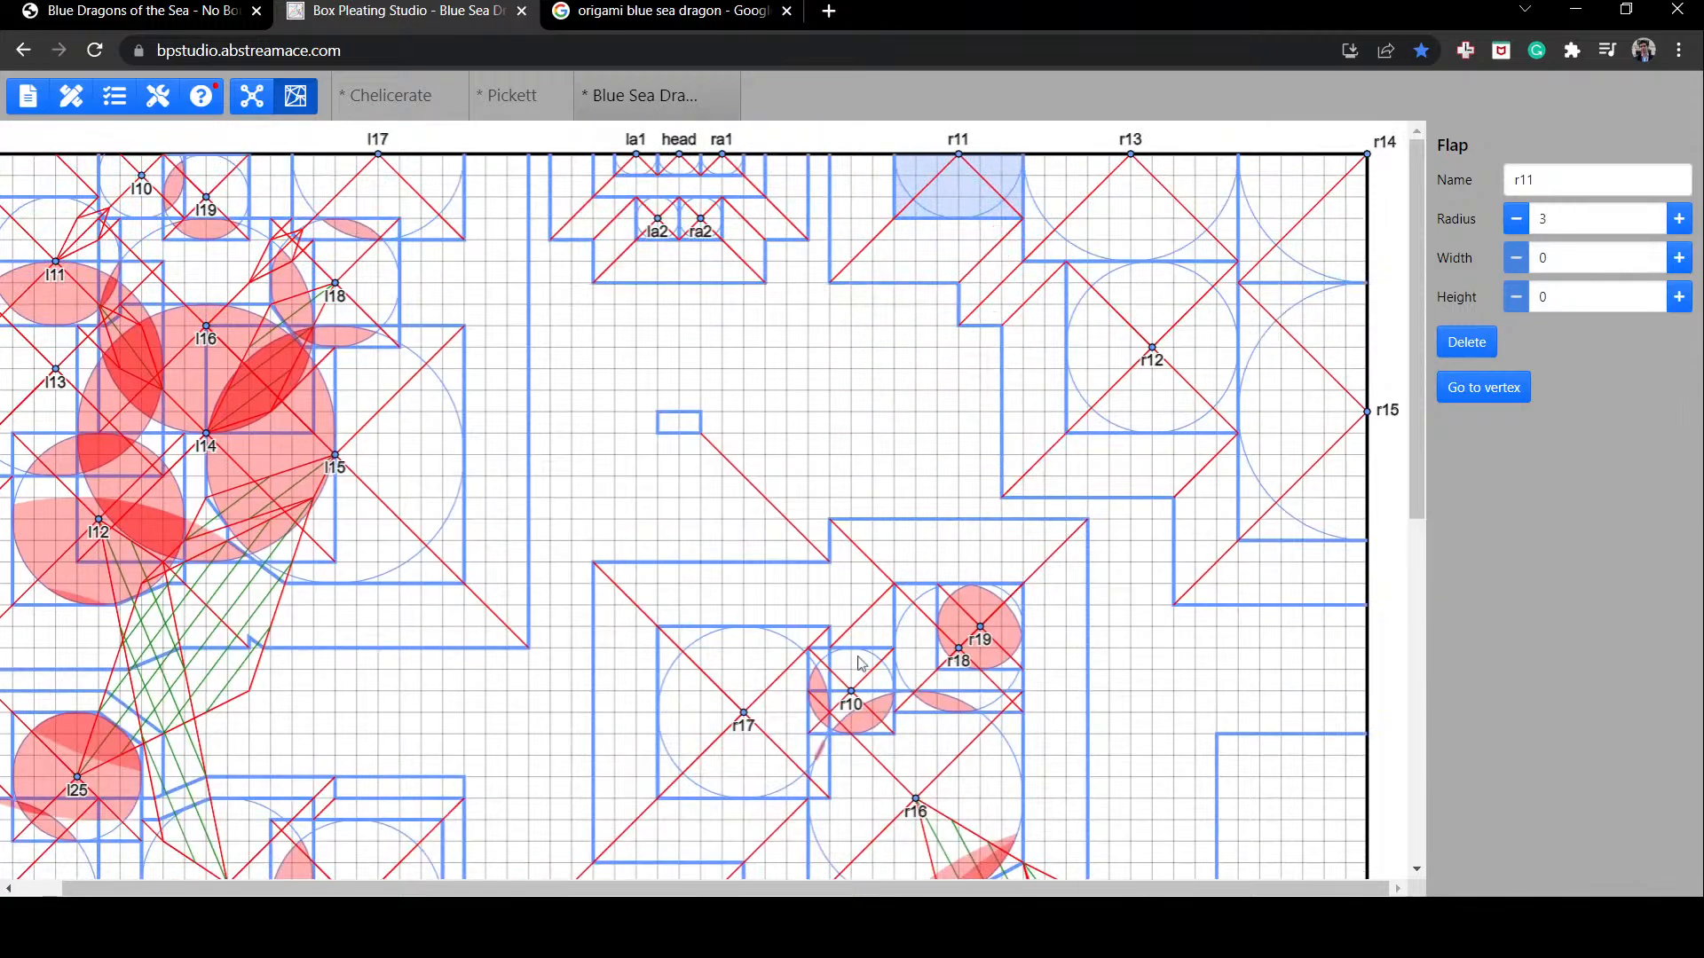
Step: Place flap r10 directly below r11 with their right sides aligned, and inspect the river around the right front limb flaps
left_click_drag(854, 686, 982, 291)
left_click(854, 215)
left_click(838, 434)
left_click(979, 304)
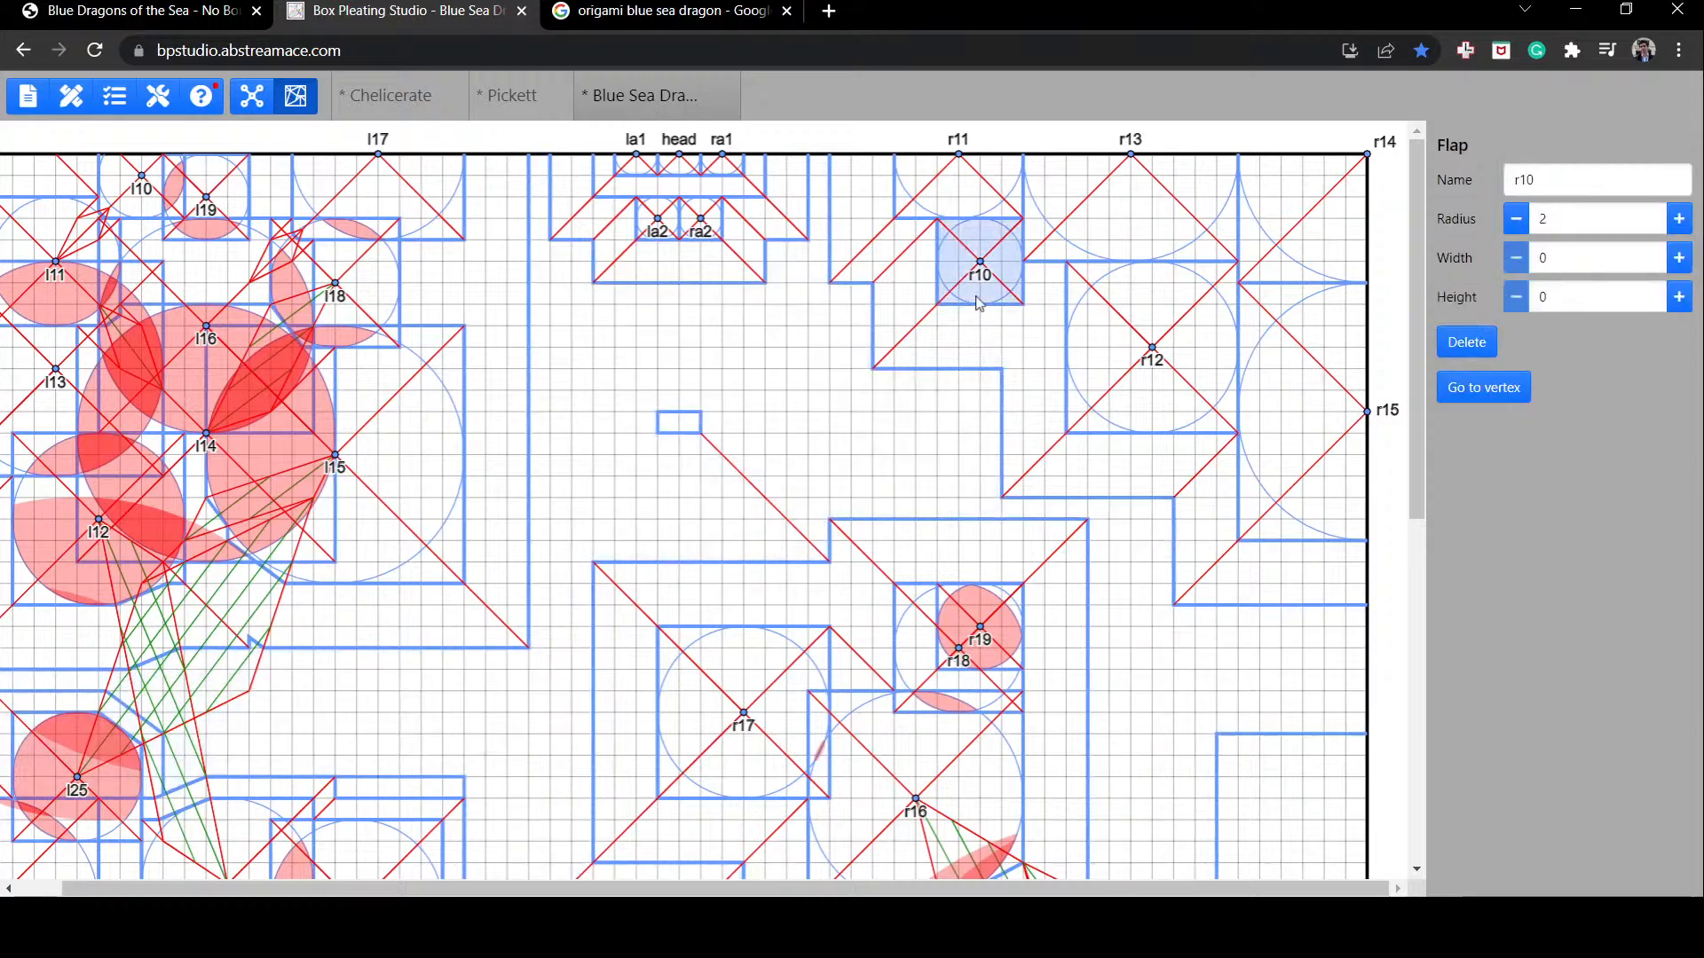
left_click(1058, 282)
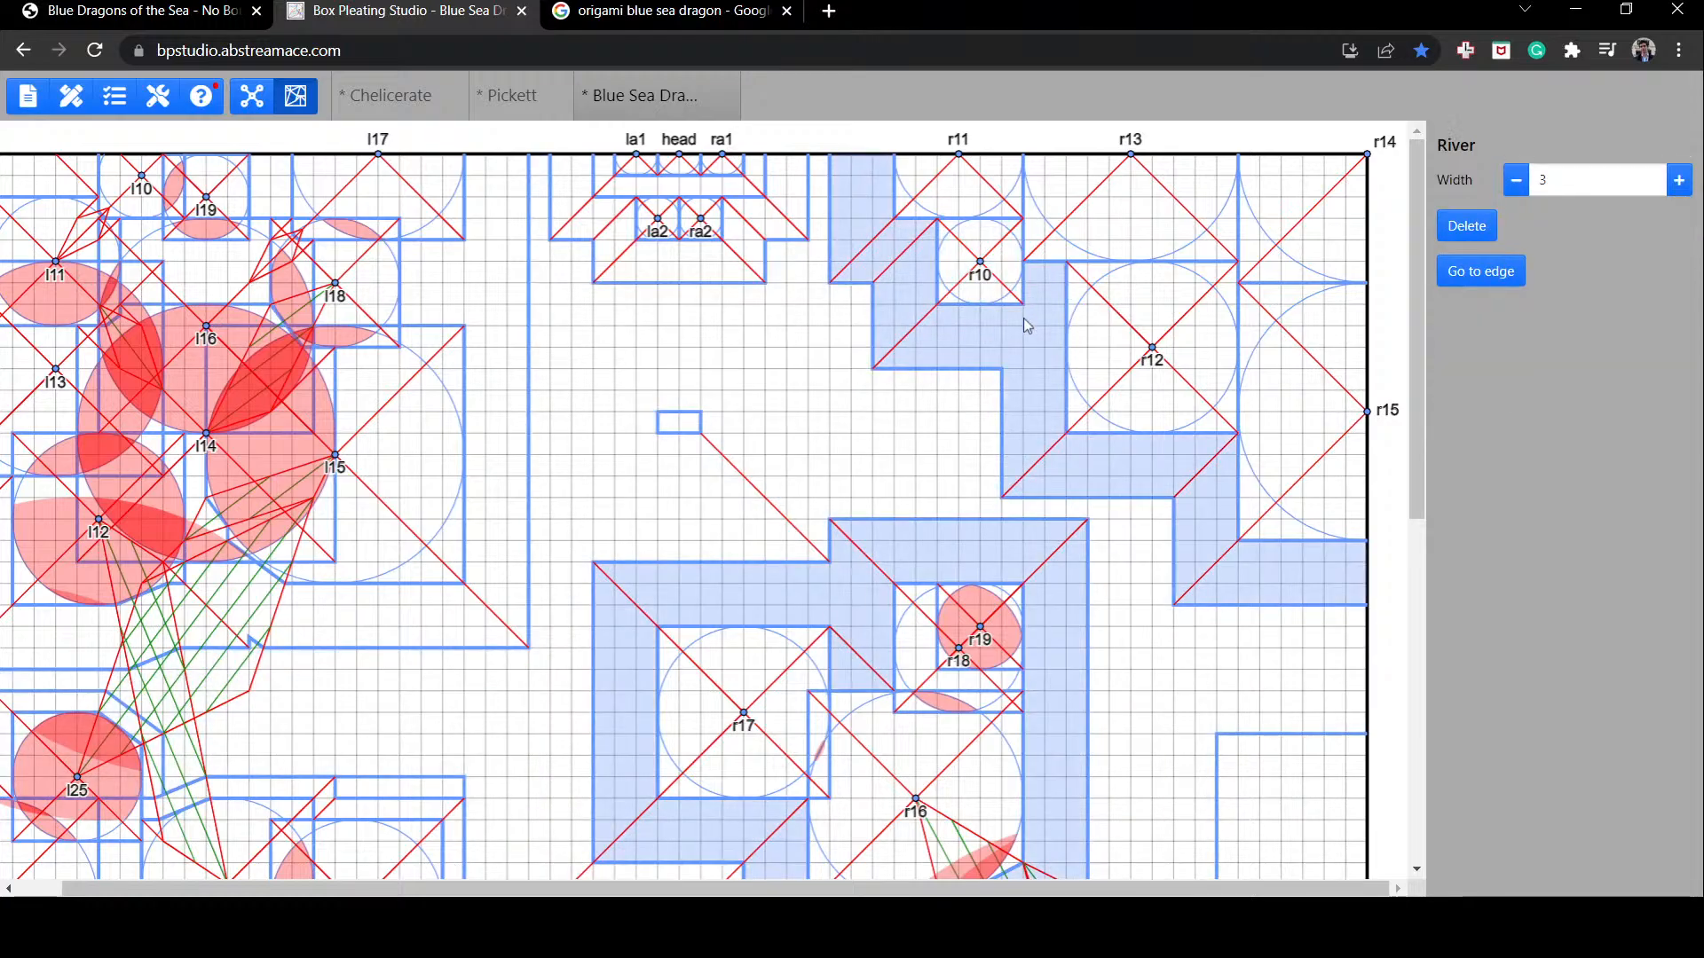
Step: Move flaps r18 and r19 away from r16 to the upper left of r17
left_click_drag(923, 613, 767, 546)
scroll(1074, 453, "down", 4)
scroll(1077, 483, "up", 2)
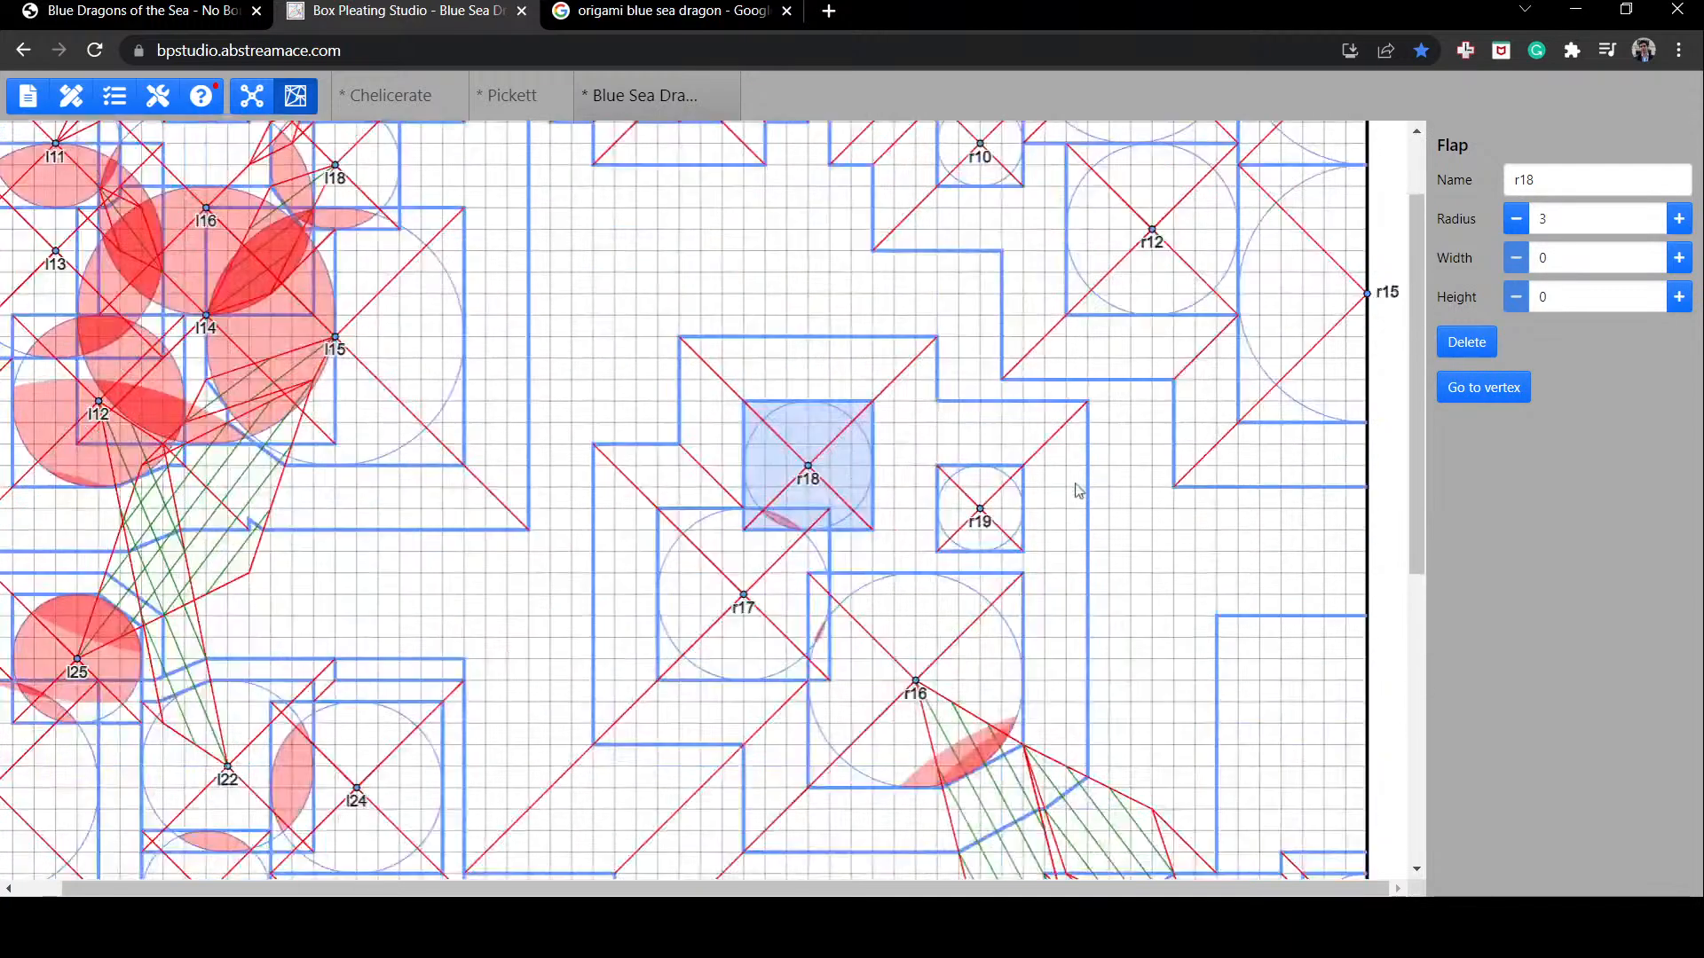
left_click_drag(952, 485, 609, 570)
left_click_drag(797, 457, 689, 543)
scroll(850, 463, "up", 2)
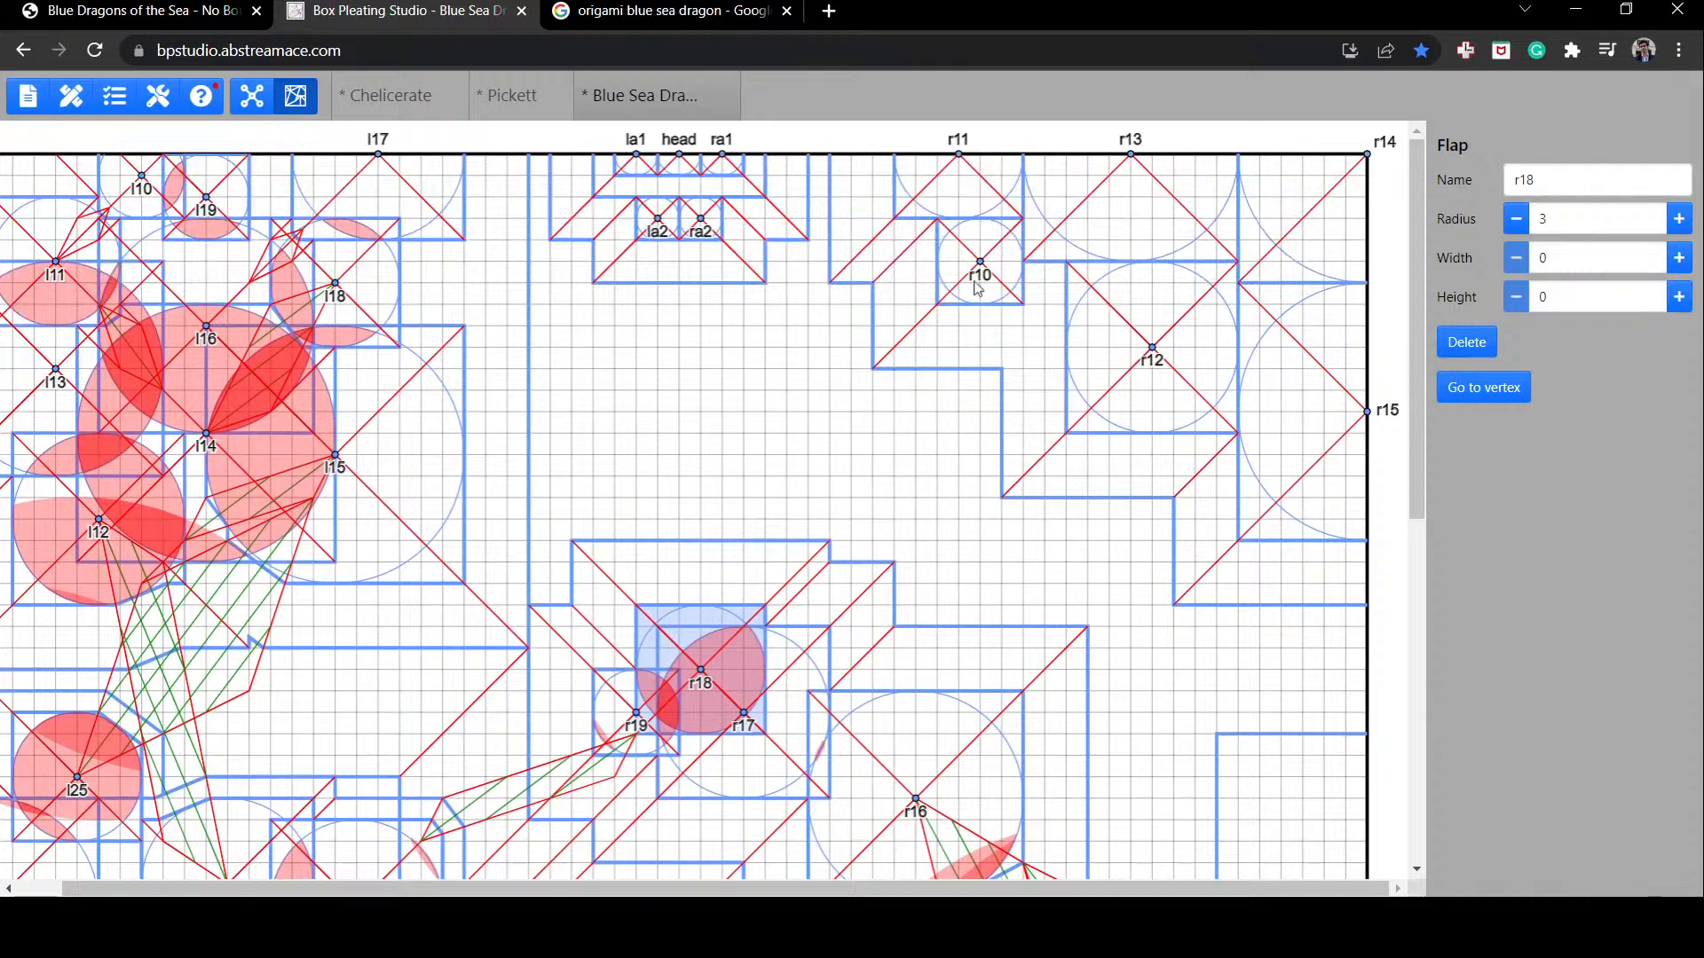
Step: Shift flap r10 one unit left to centre it below r11, and shift flap r17 one unit right
left_click_drag(978, 289, 956, 288)
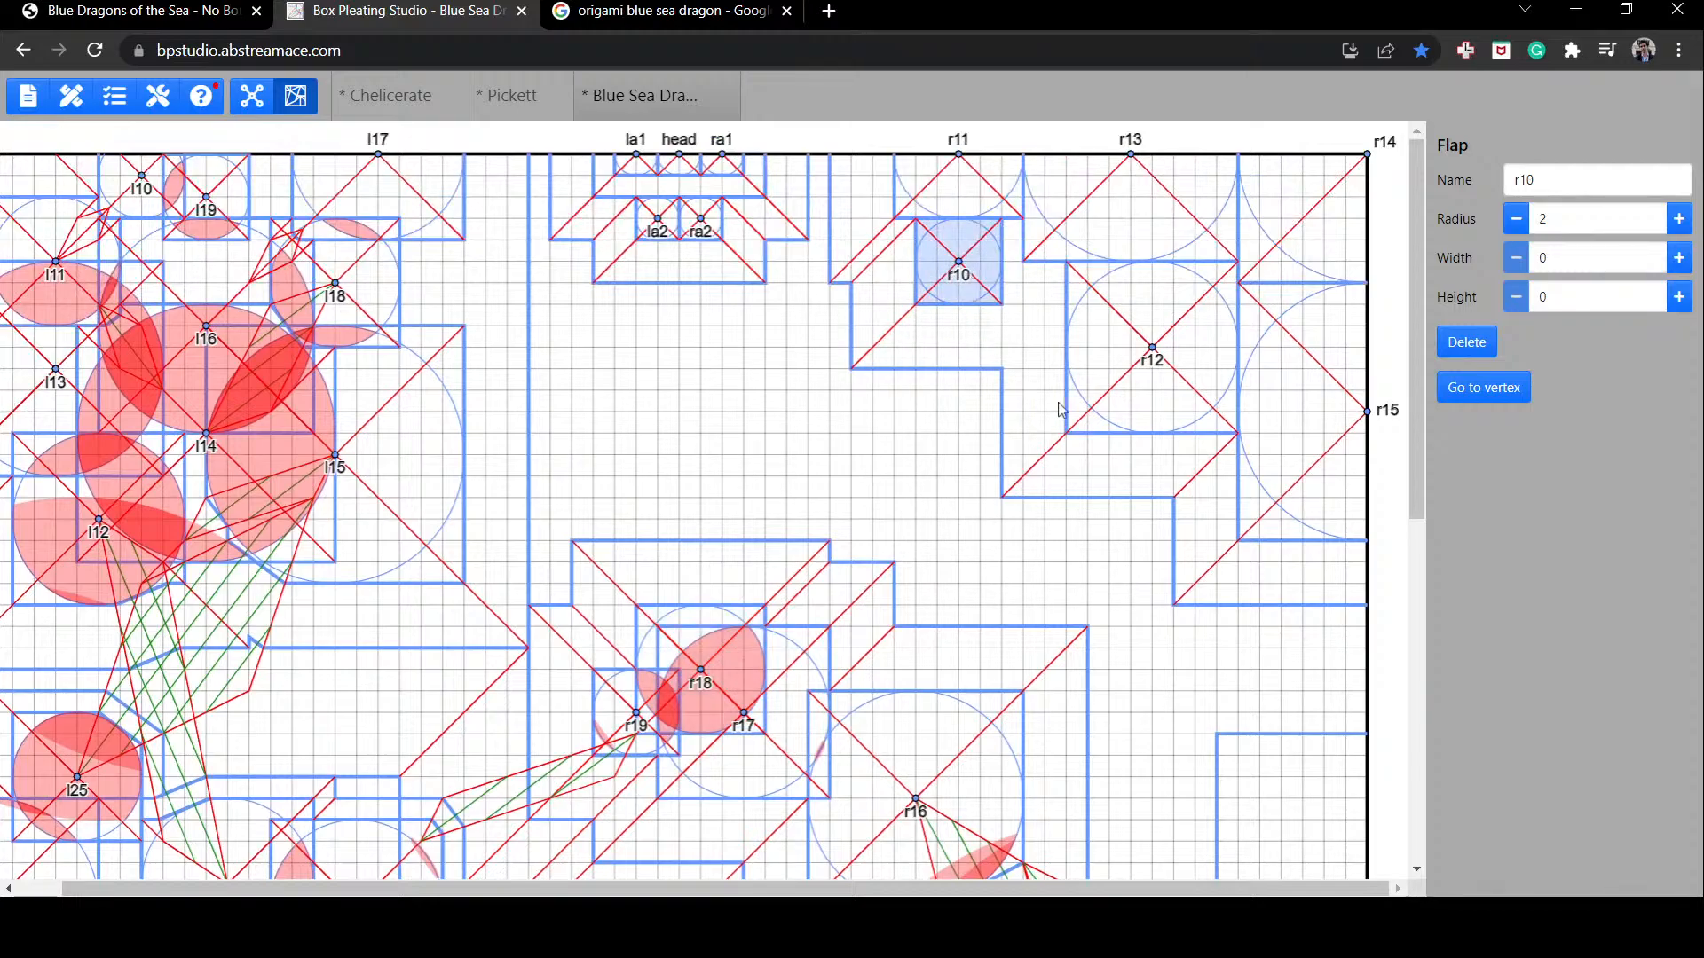
scroll(1042, 426, "down", 1)
mouse_move(735, 666)
left_mouse_down()
mouse_move(885, 568)
mouse_move(755, 668)
left_mouse_up()
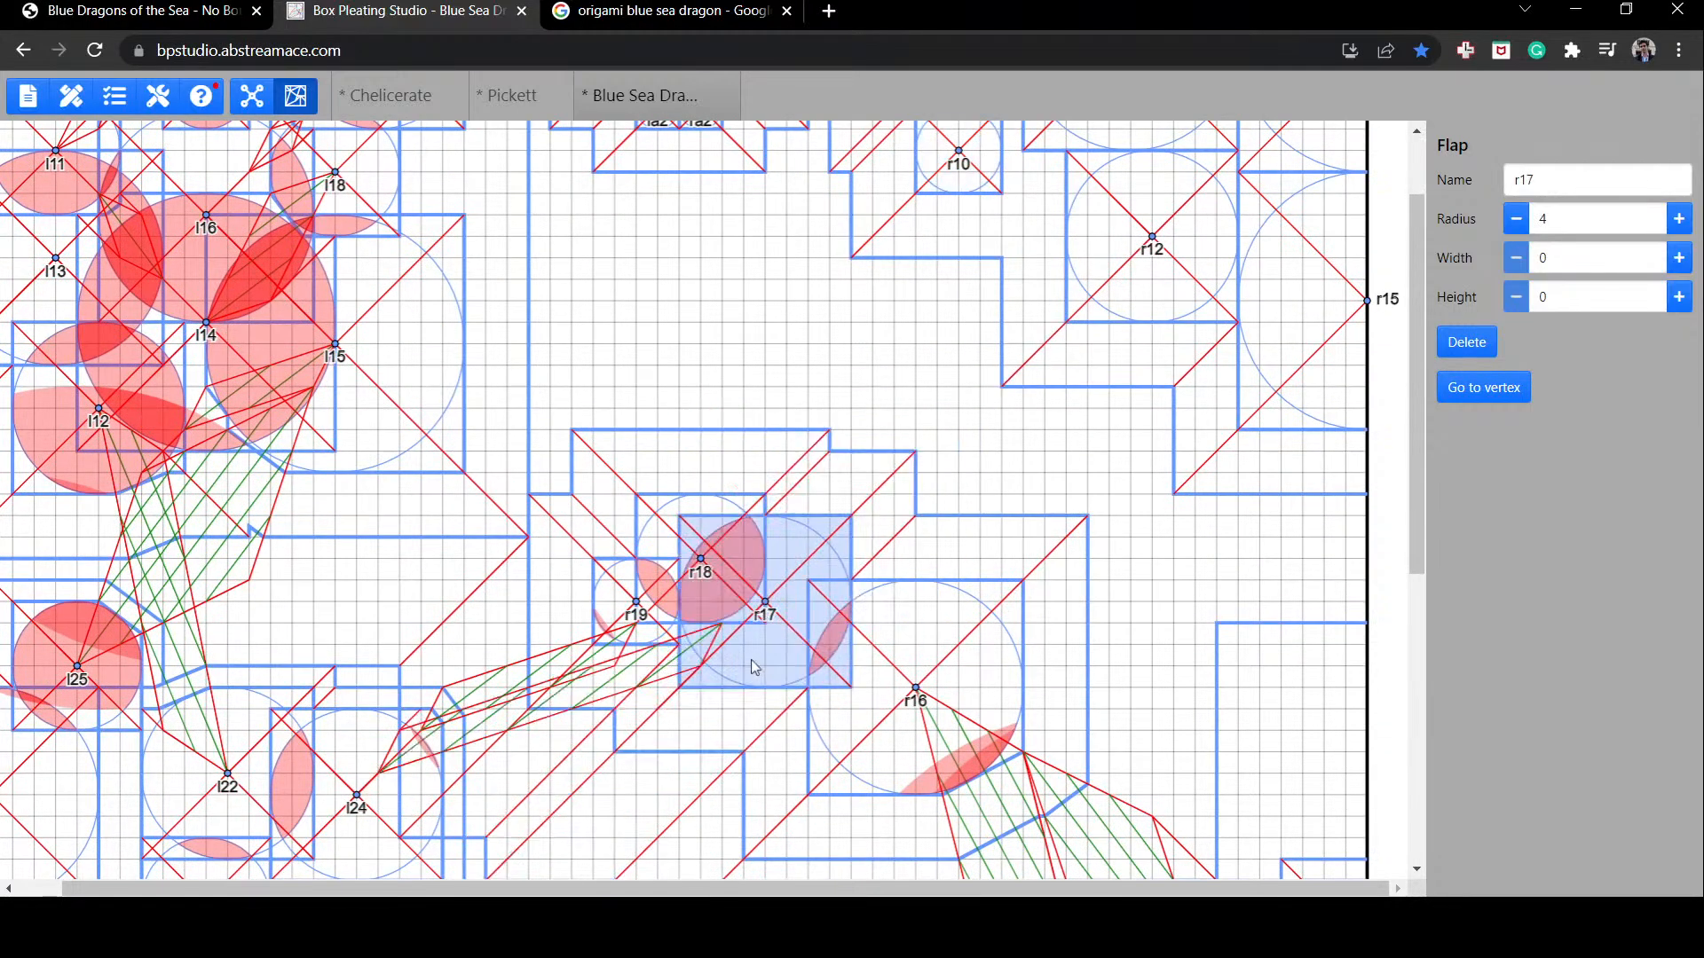
Step: Move flap r16 onto the sheet's right edge, directly below r15
left_click_drag(916, 697, 1087, 526)
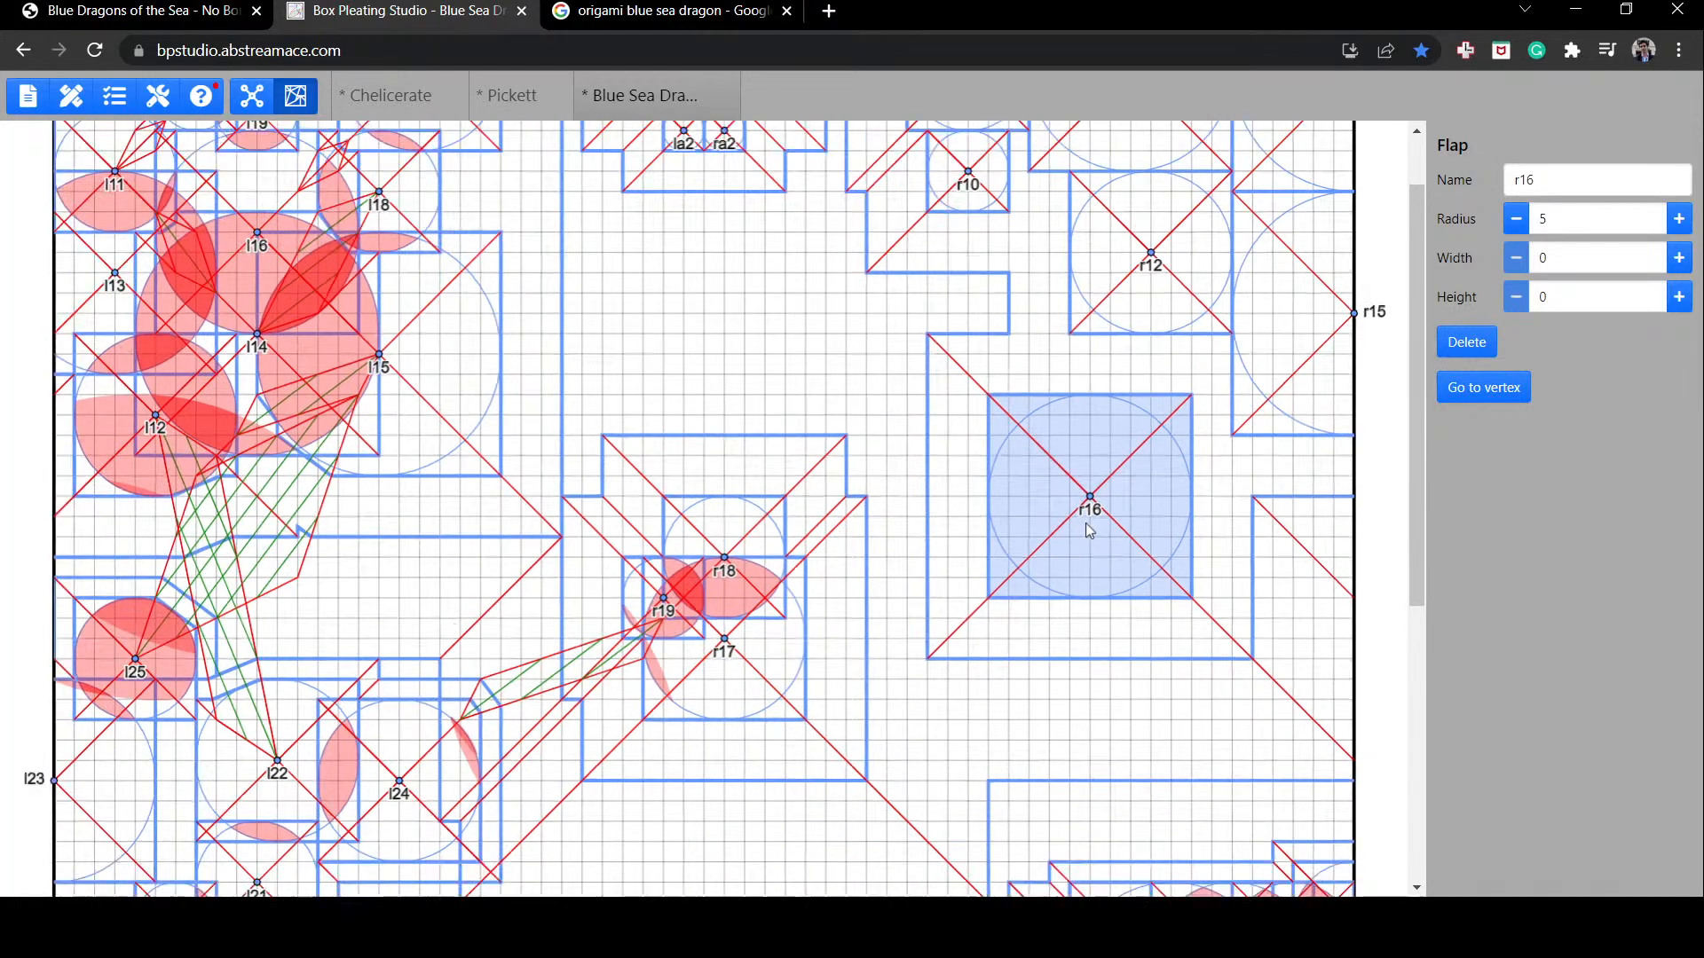
scroll(1086, 524, "down", 8, "ctrl")
scroll(1088, 525, "down", 1)
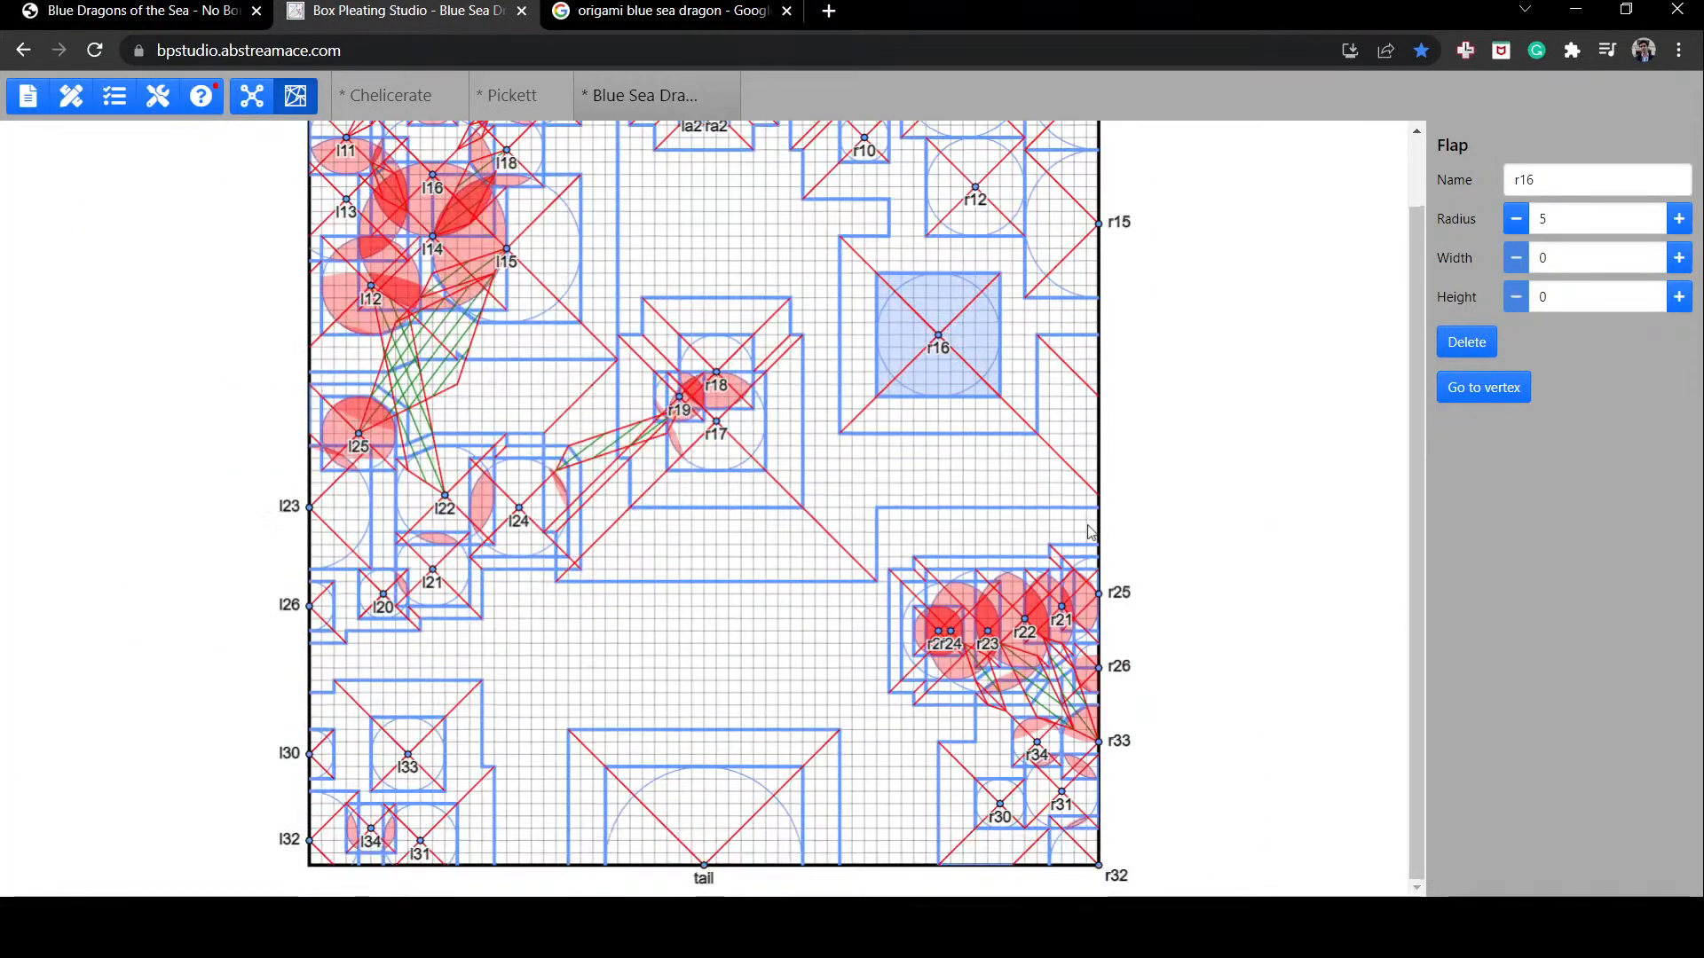
scroll(1090, 531, "up", 2)
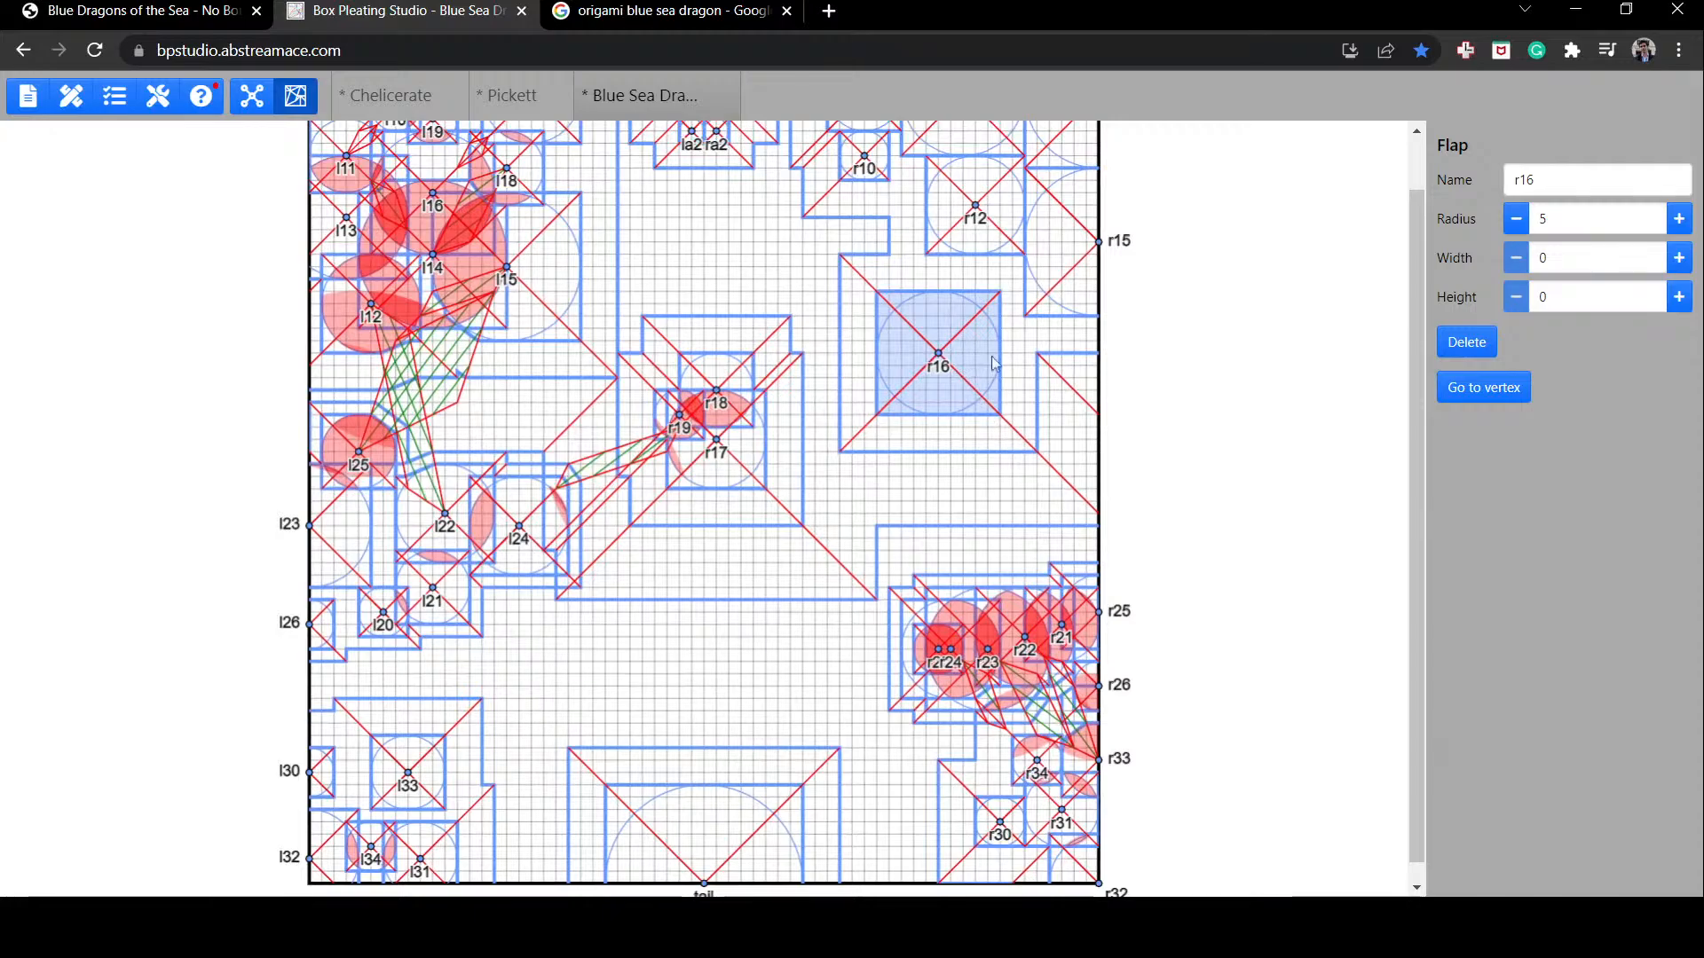
left_click_drag(995, 364, 1111, 383)
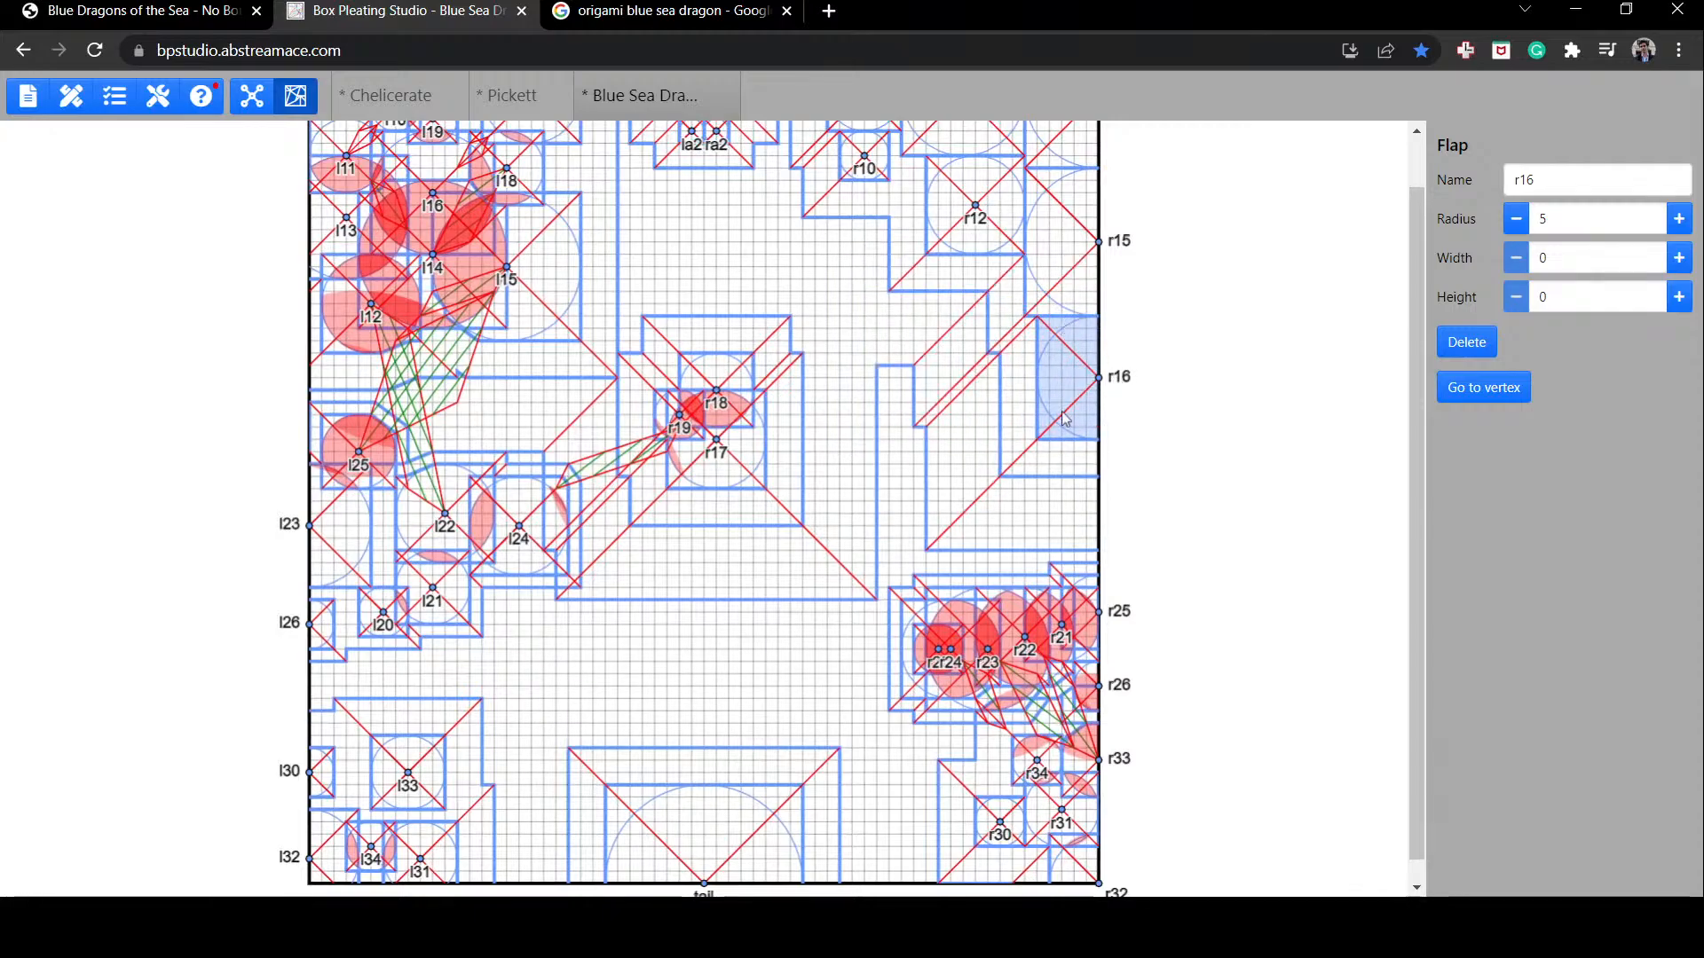
Step: Place flap r17 against the left side of r16, and fit flap r18 between r12 and r17
scroll(1065, 419, "up", 1)
scroll(1032, 502, "up", 4, "ctrl")
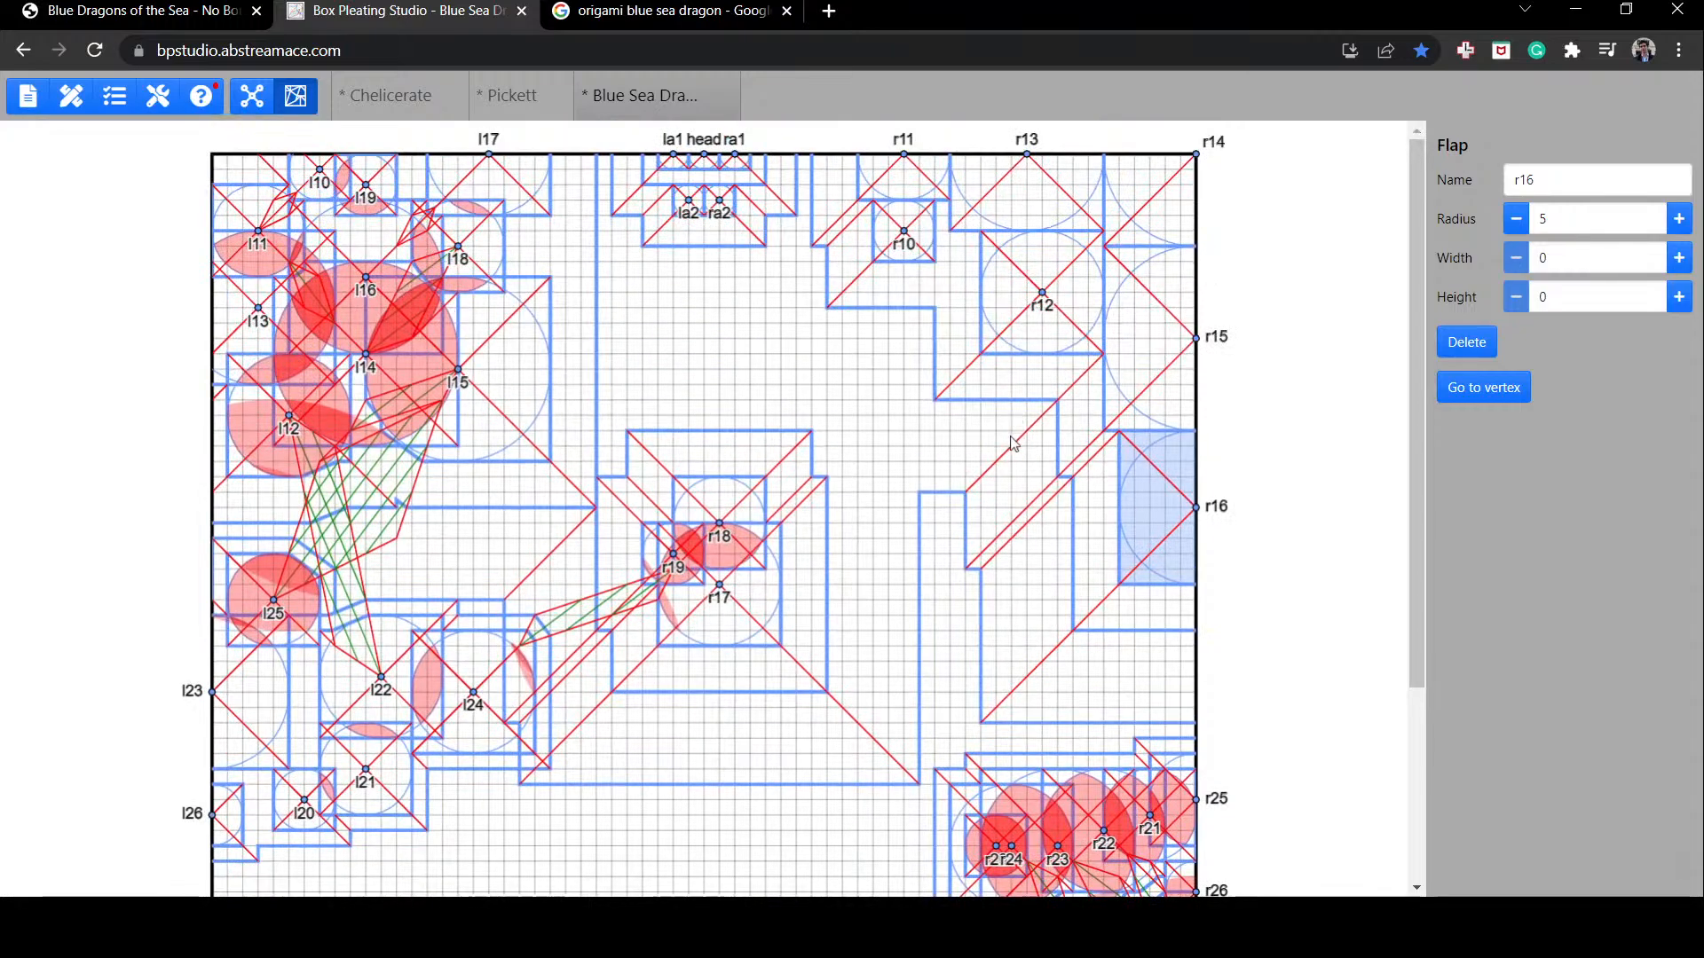
scroll(1012, 443, "up", 1, "ctrl")
scroll(1012, 444, "up", 1)
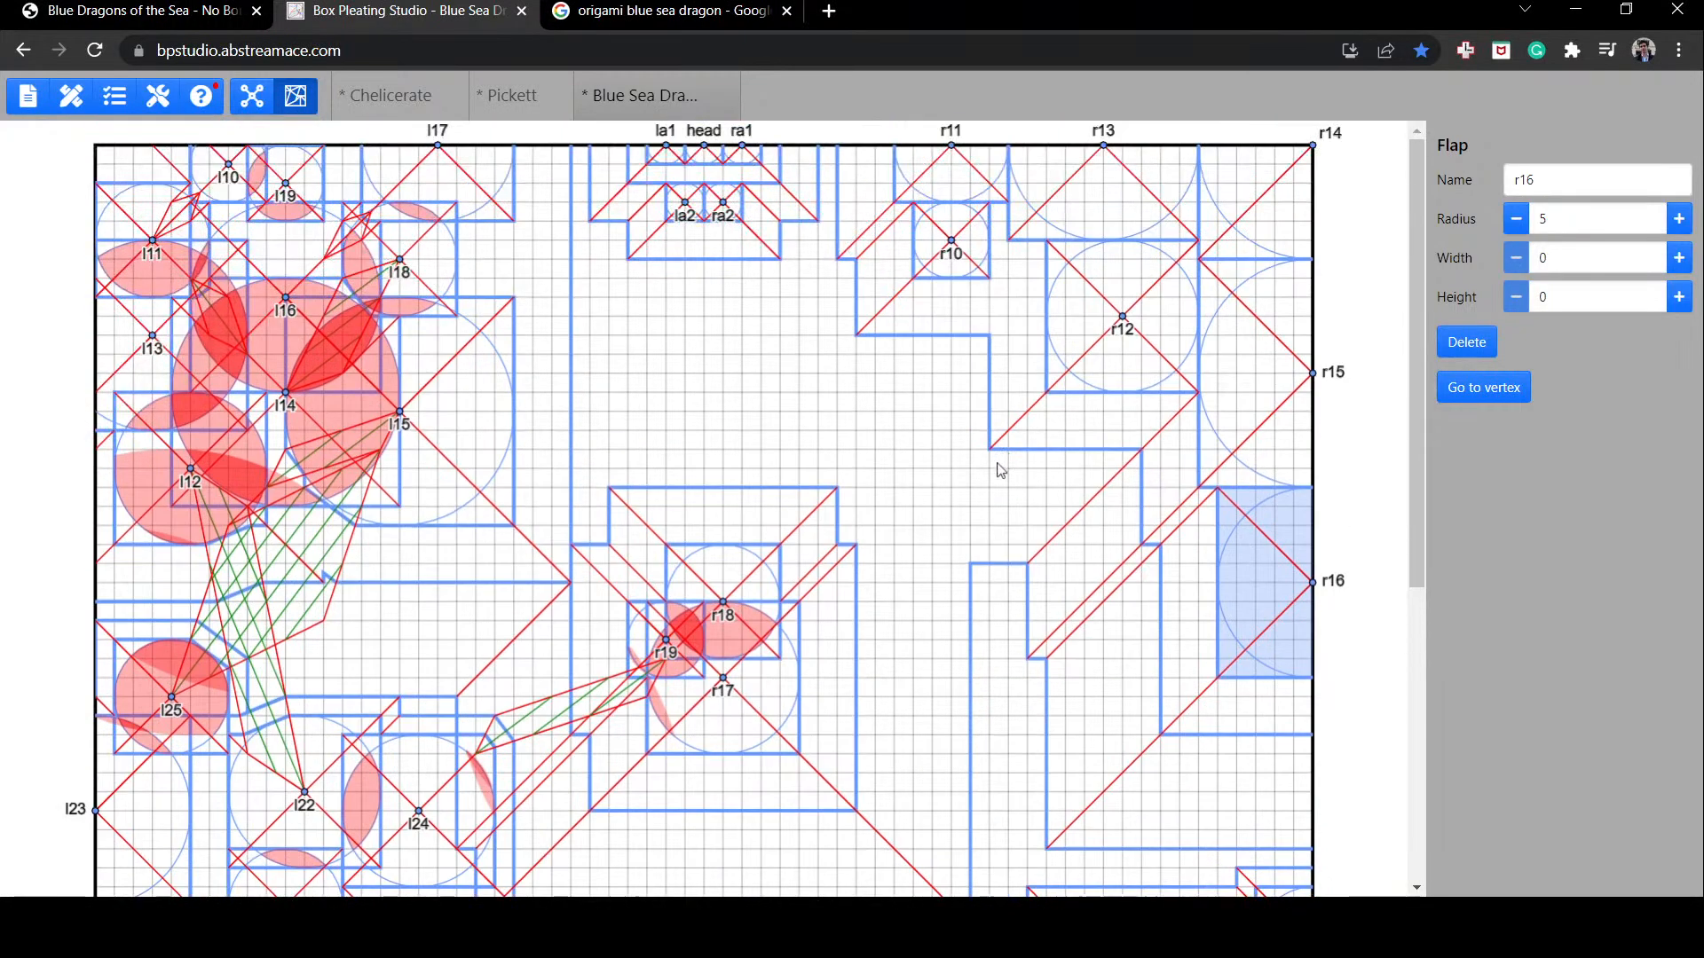
left_click_drag(737, 701, 1157, 598)
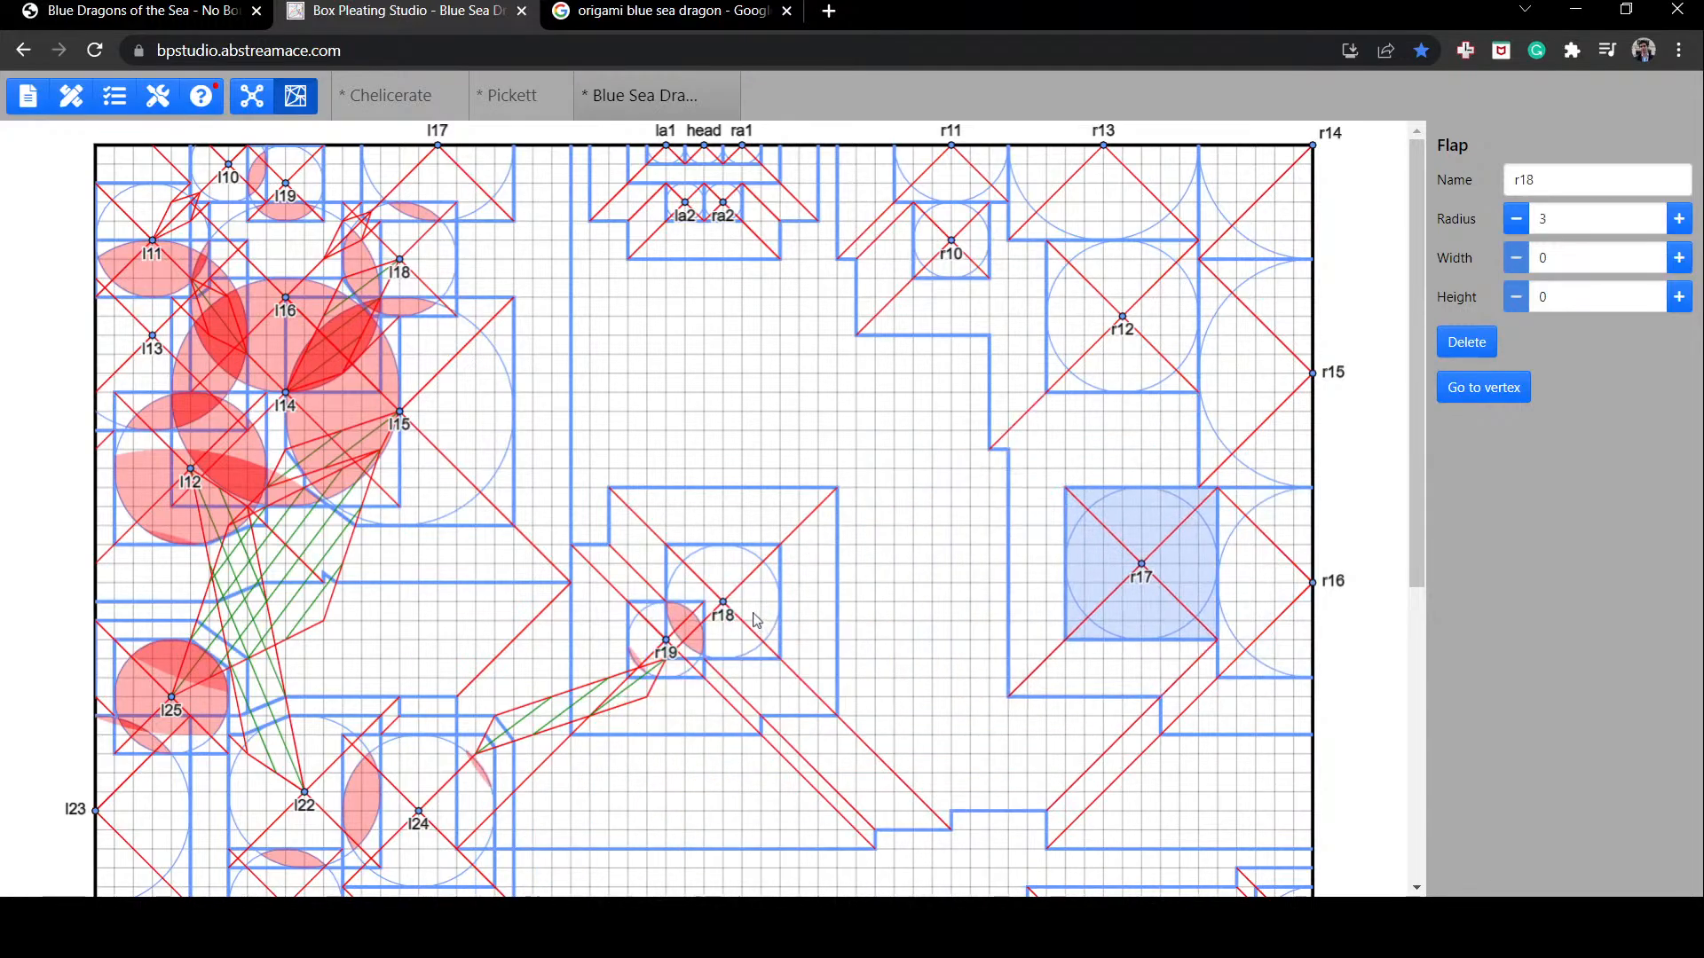
left_click_drag(767, 631, 1185, 460)
left_click_drag(1188, 581, 1188, 607)
left_click_drag(1159, 454, 1159, 473)
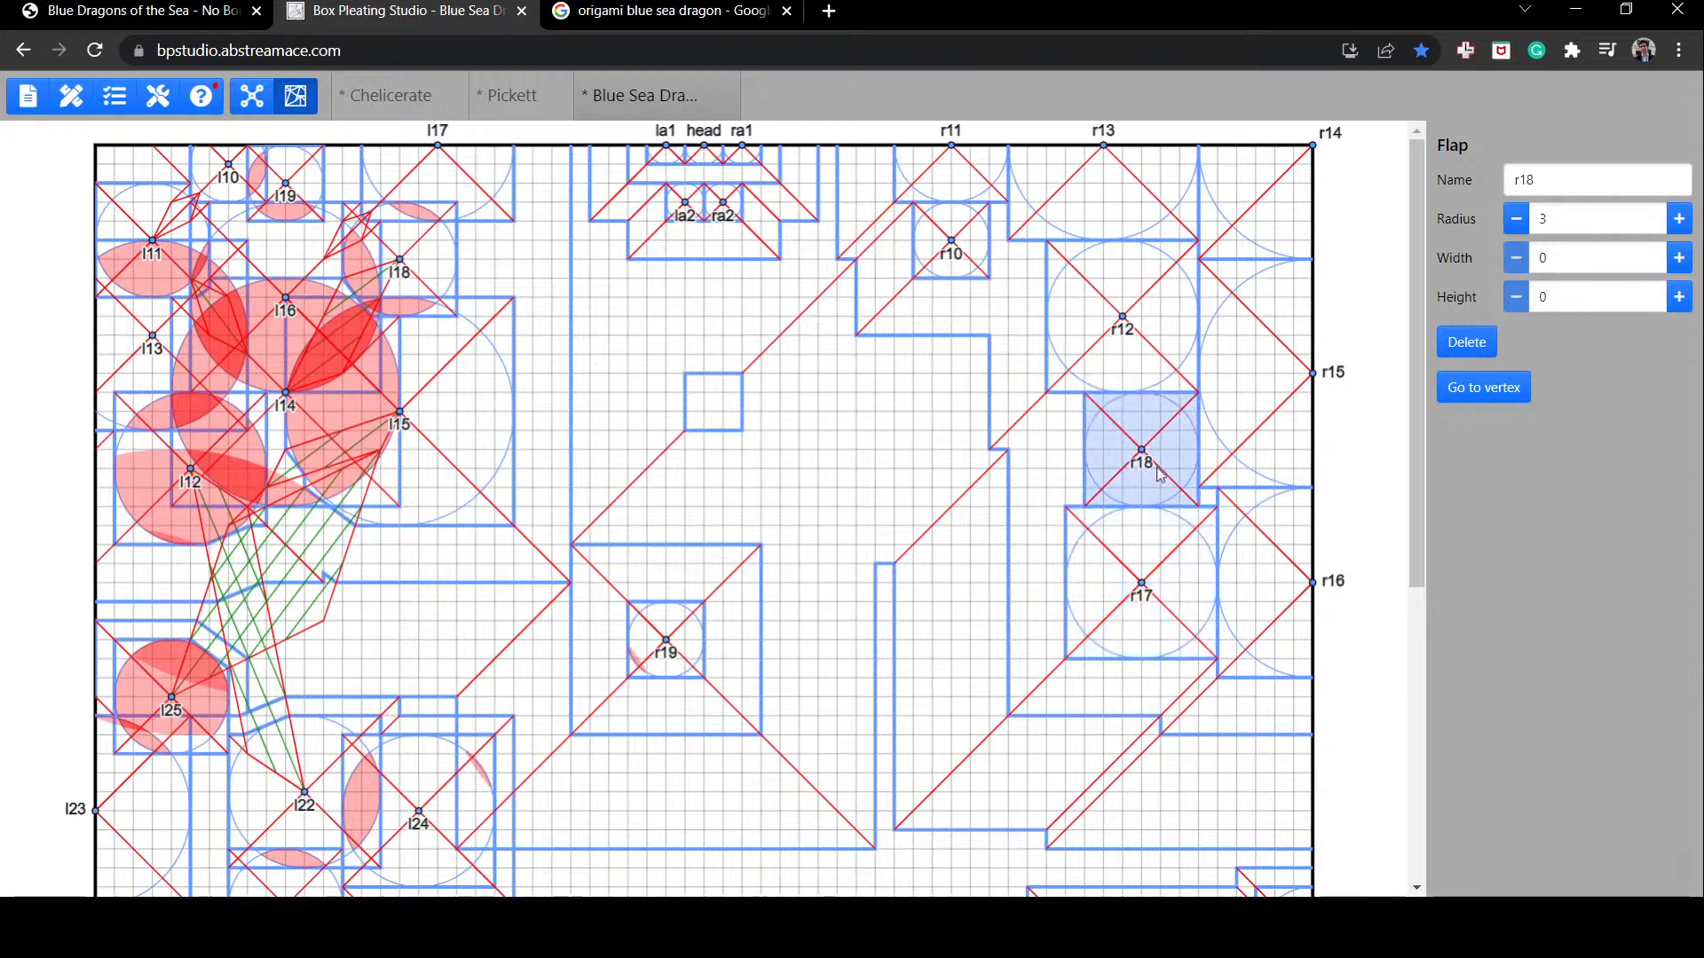
Step: Shift flaps r16 and r17 one unit left, keeping them side by side
left_click(1229, 506)
left_click_drag(1174, 562, 1241, 564)
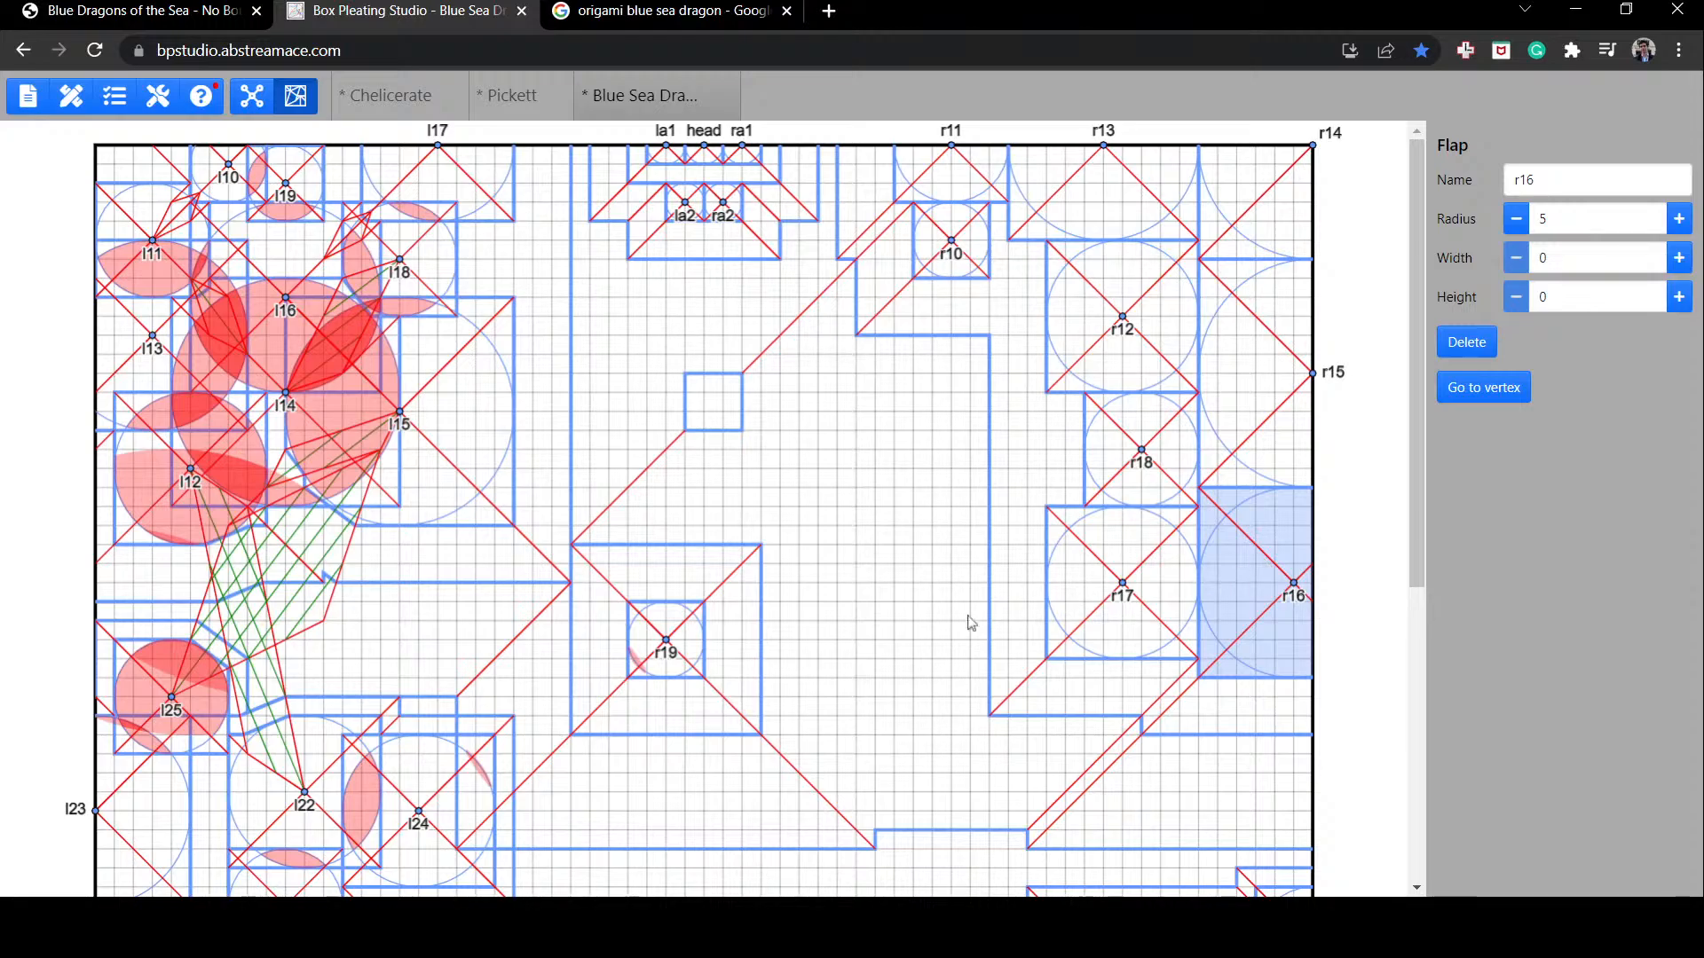
left_click(890, 630)
left_click(1292, 593)
Step: Place flap r19 against the left side of r18, just below r12, and review the surrounding layout
left_click_drag(672, 655, 1051, 433)
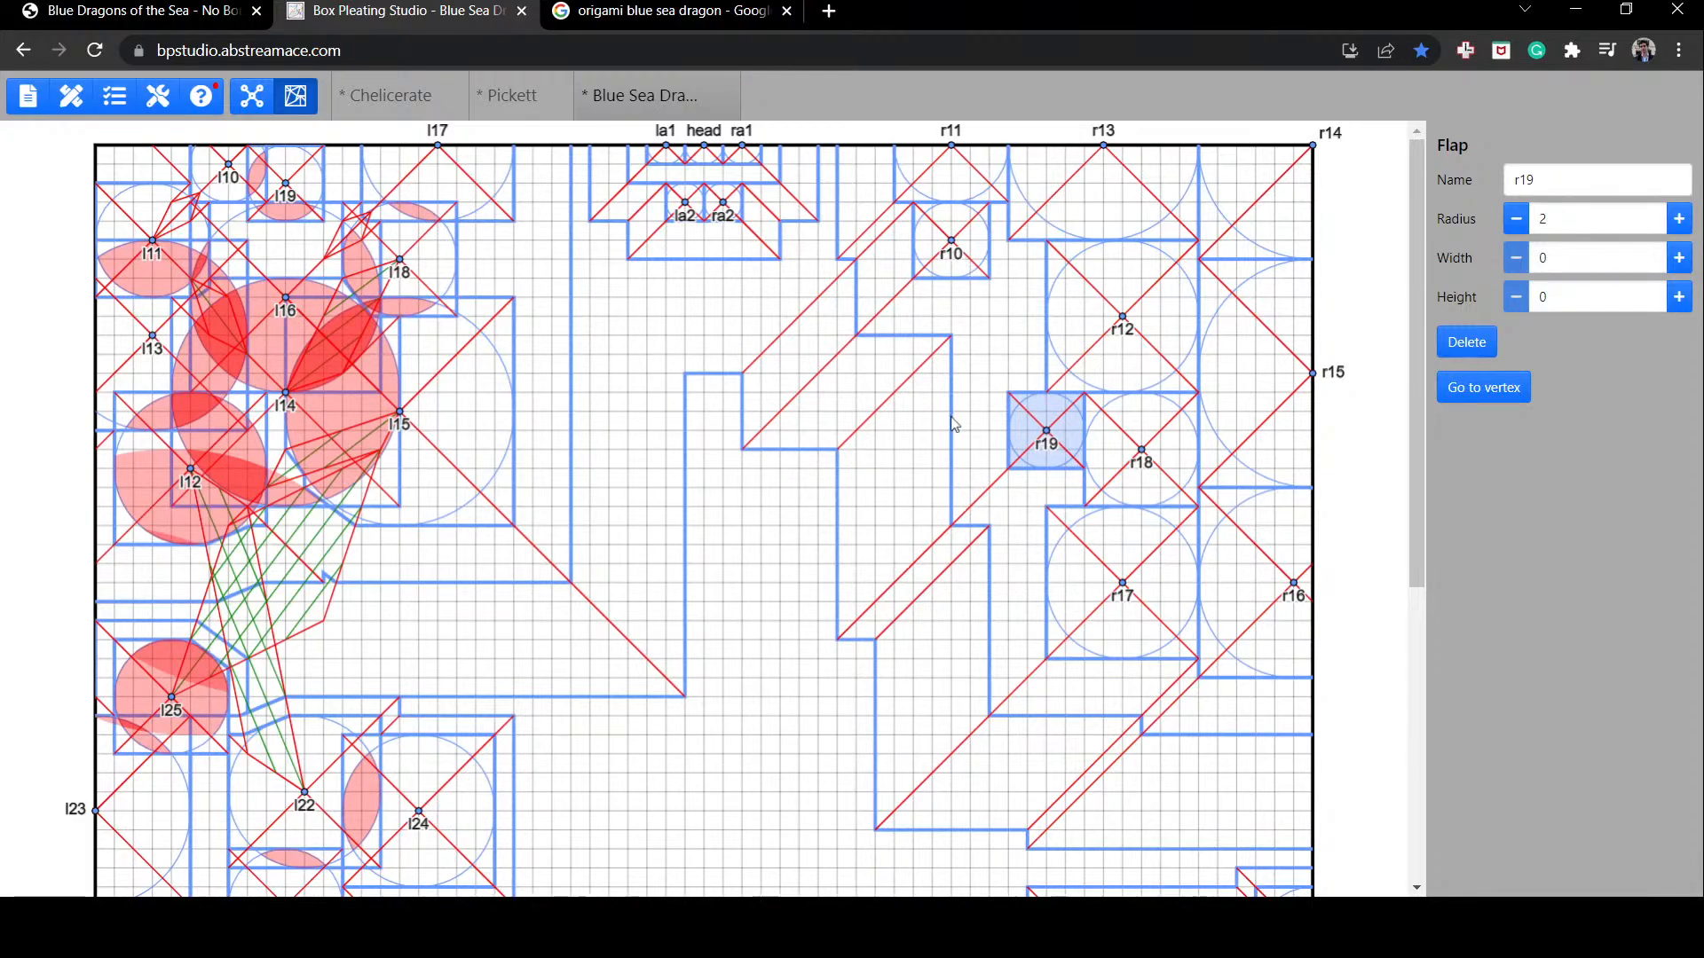
scroll(947, 431, "down", 3)
scroll(947, 431, "down", 2, "ctrl")
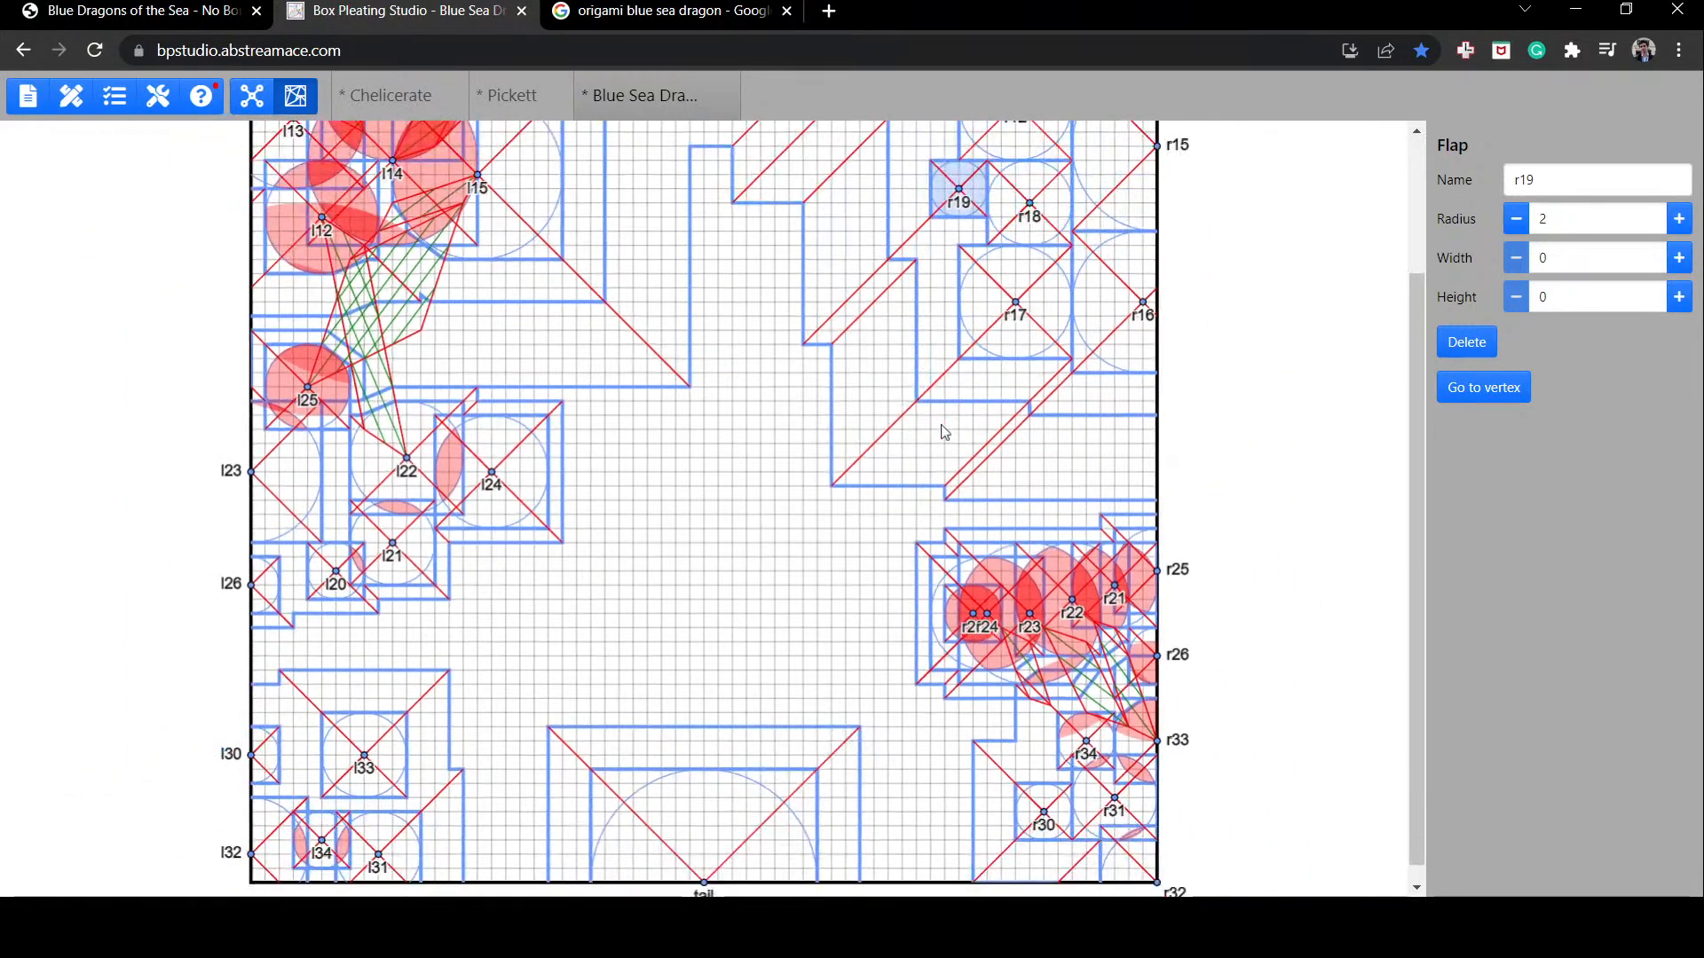
scroll(944, 432, "up", 3)
scroll(944, 432, "down", 1, "ctrl")
scroll(941, 434, "up", 2, "ctrl")
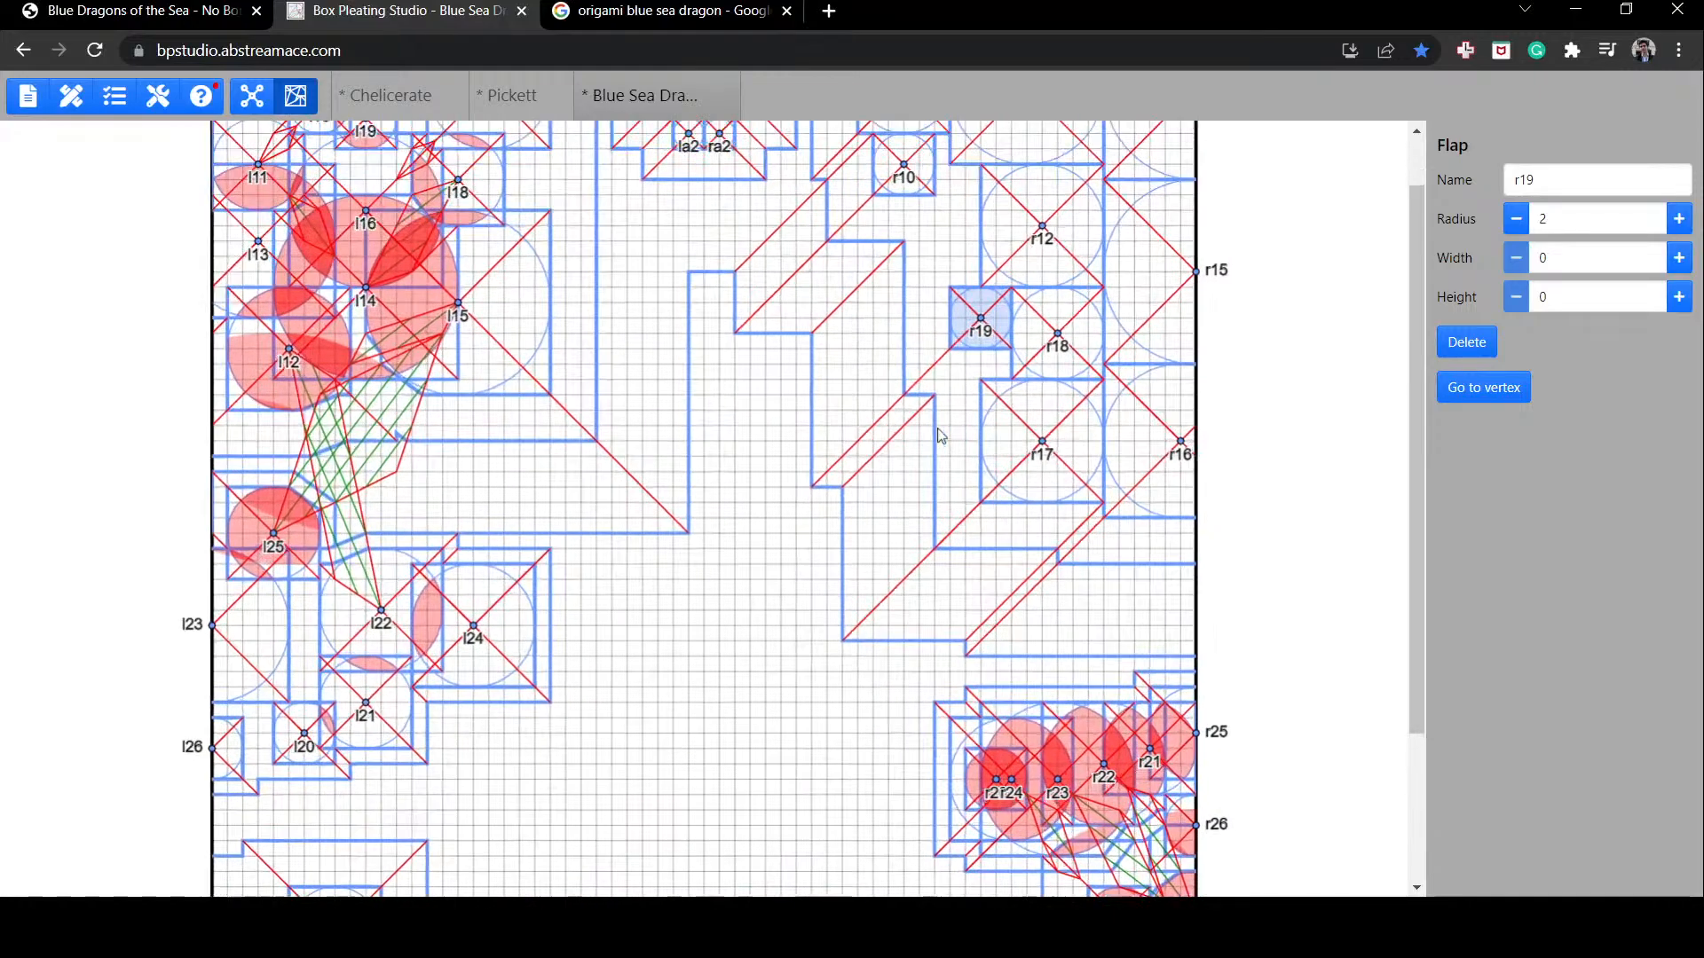
Step: Shift flap r10 one unit right, keeping it just below flap r11
scroll(937, 429, "up", 2, "ctrl")
scroll(937, 429, "up", 2)
scroll(937, 427, "up", 1, "ctrl")
scroll(931, 424, "up", 1)
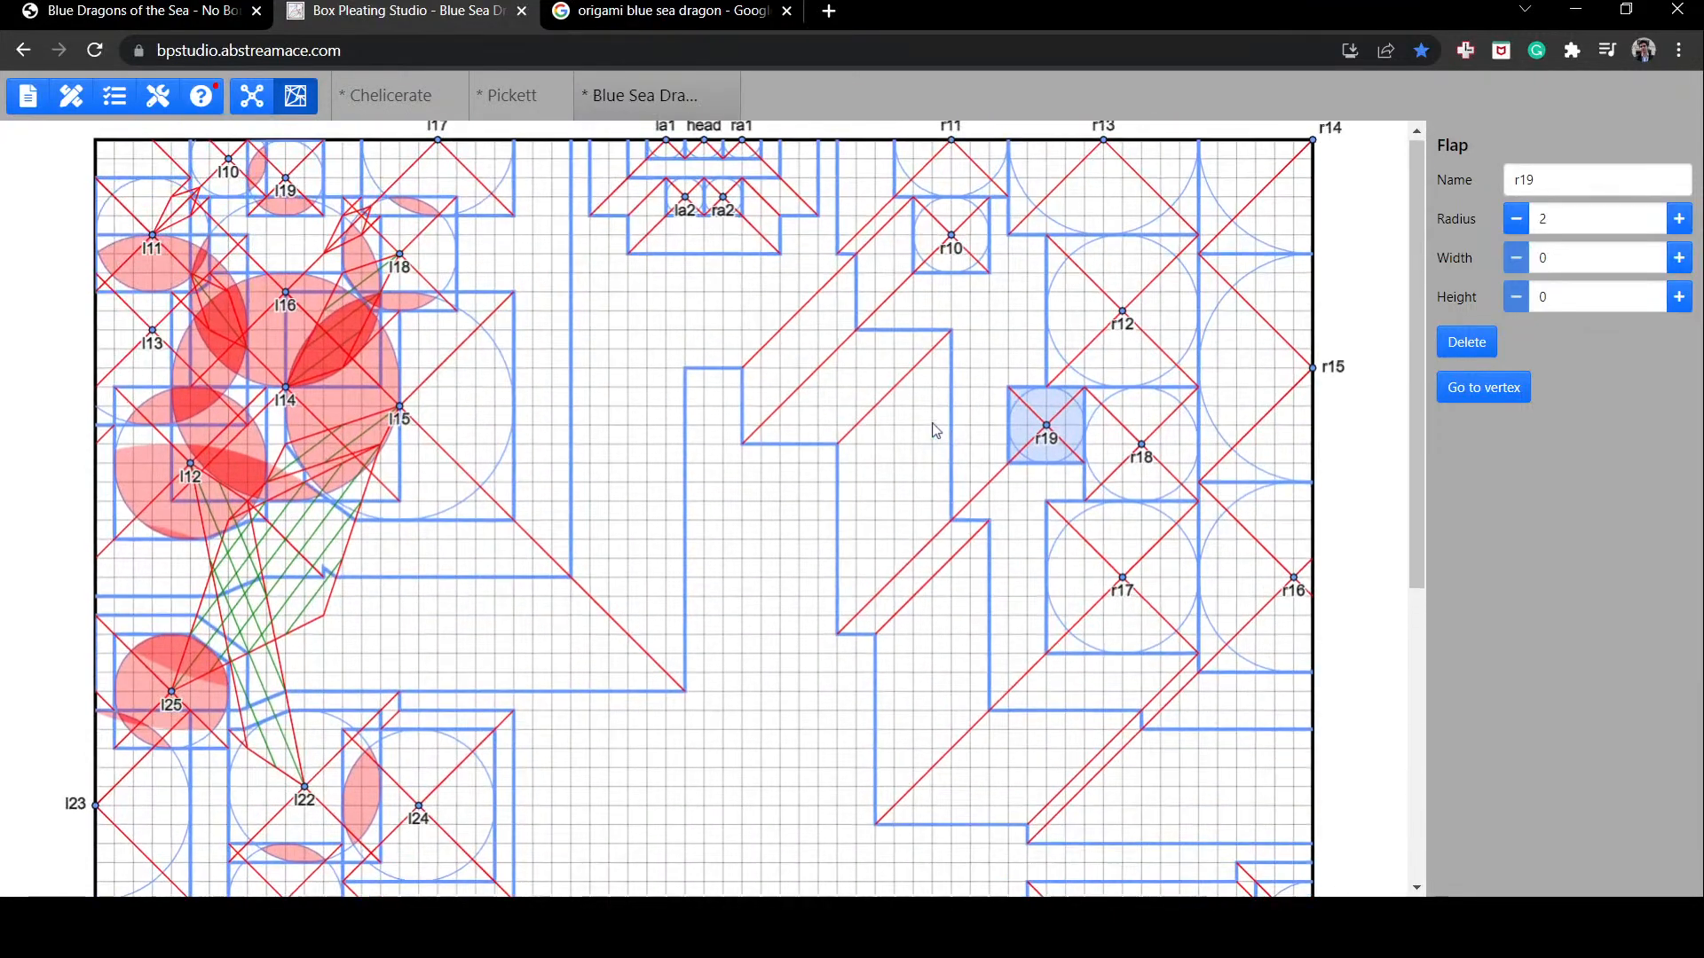
scroll(936, 430, "up", 1)
left_click(973, 266)
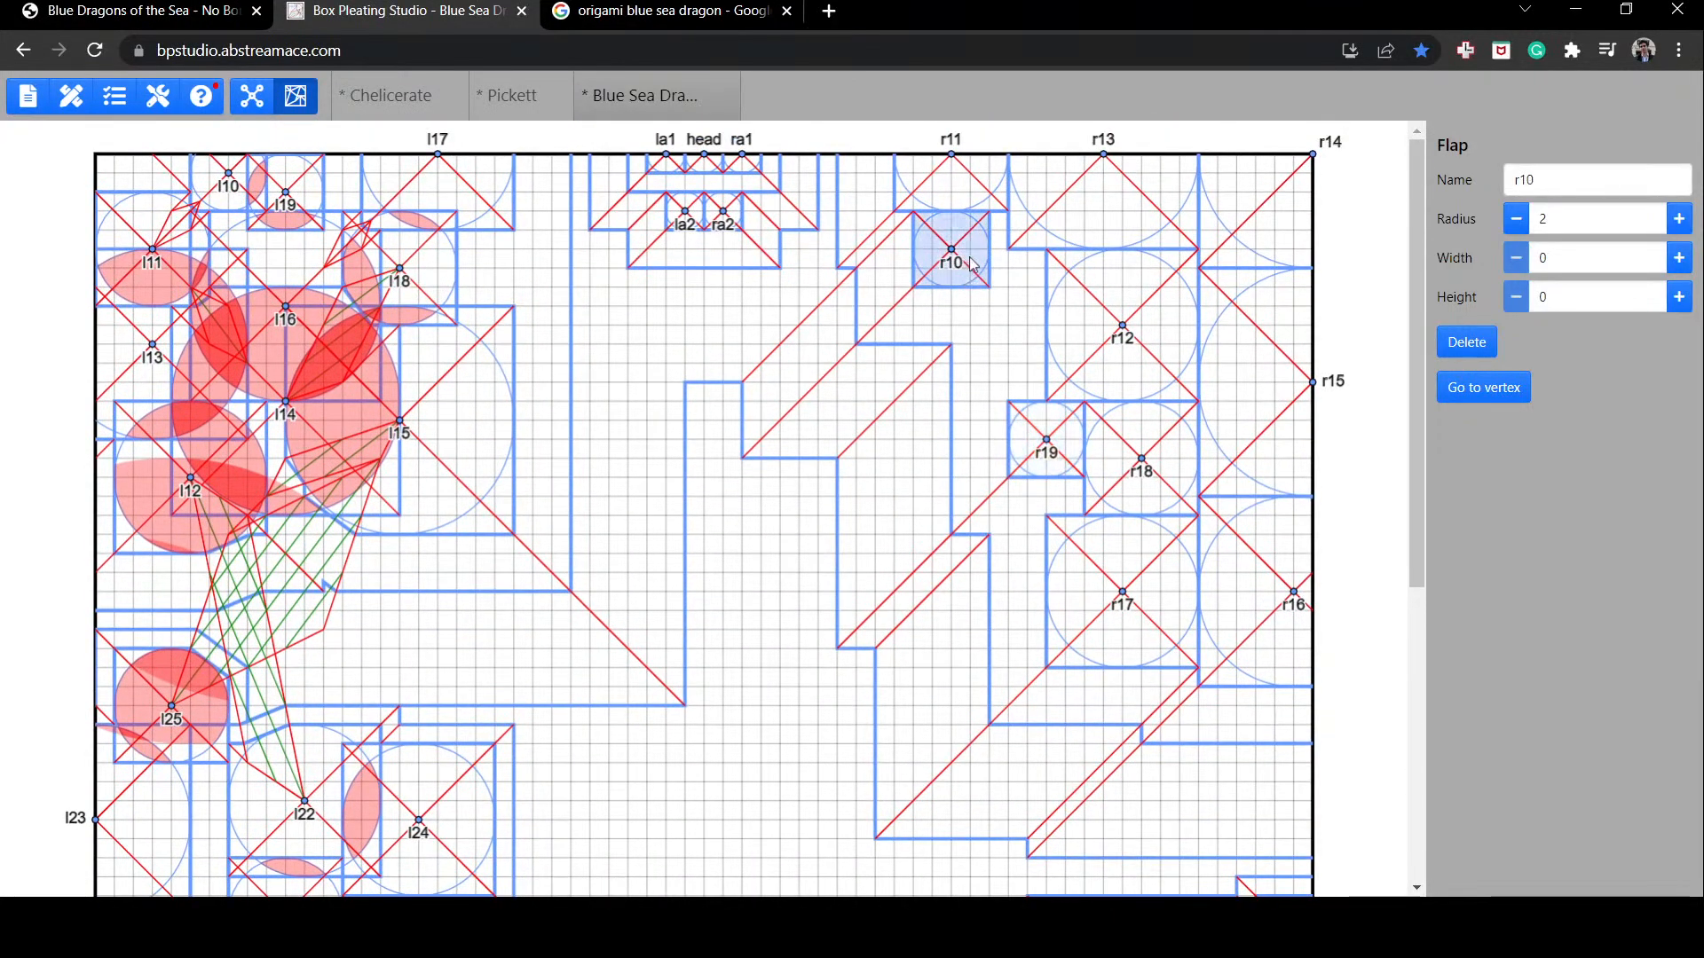
left_click_drag(980, 264, 983, 263)
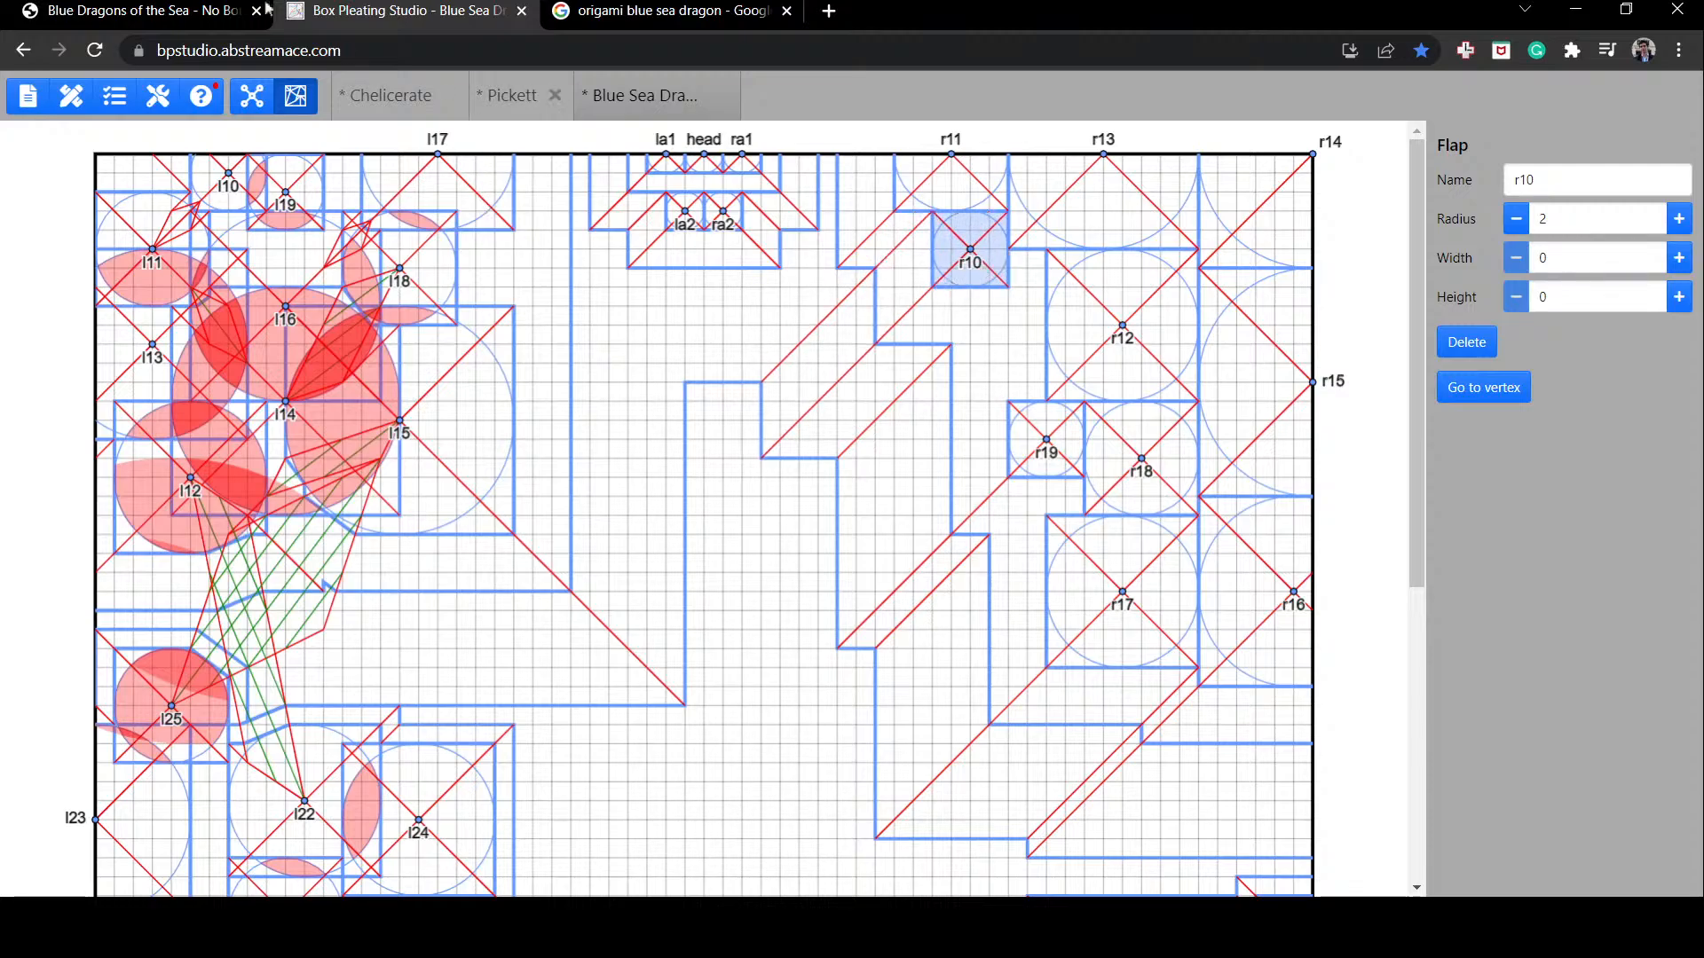
Step: Compare the layout with the blue dragon photo in the article and the origami Blue Dragon Sea Slug picture in the Google image results
left_click(160, 11)
left_click(399, 11)
left_click(215, 4)
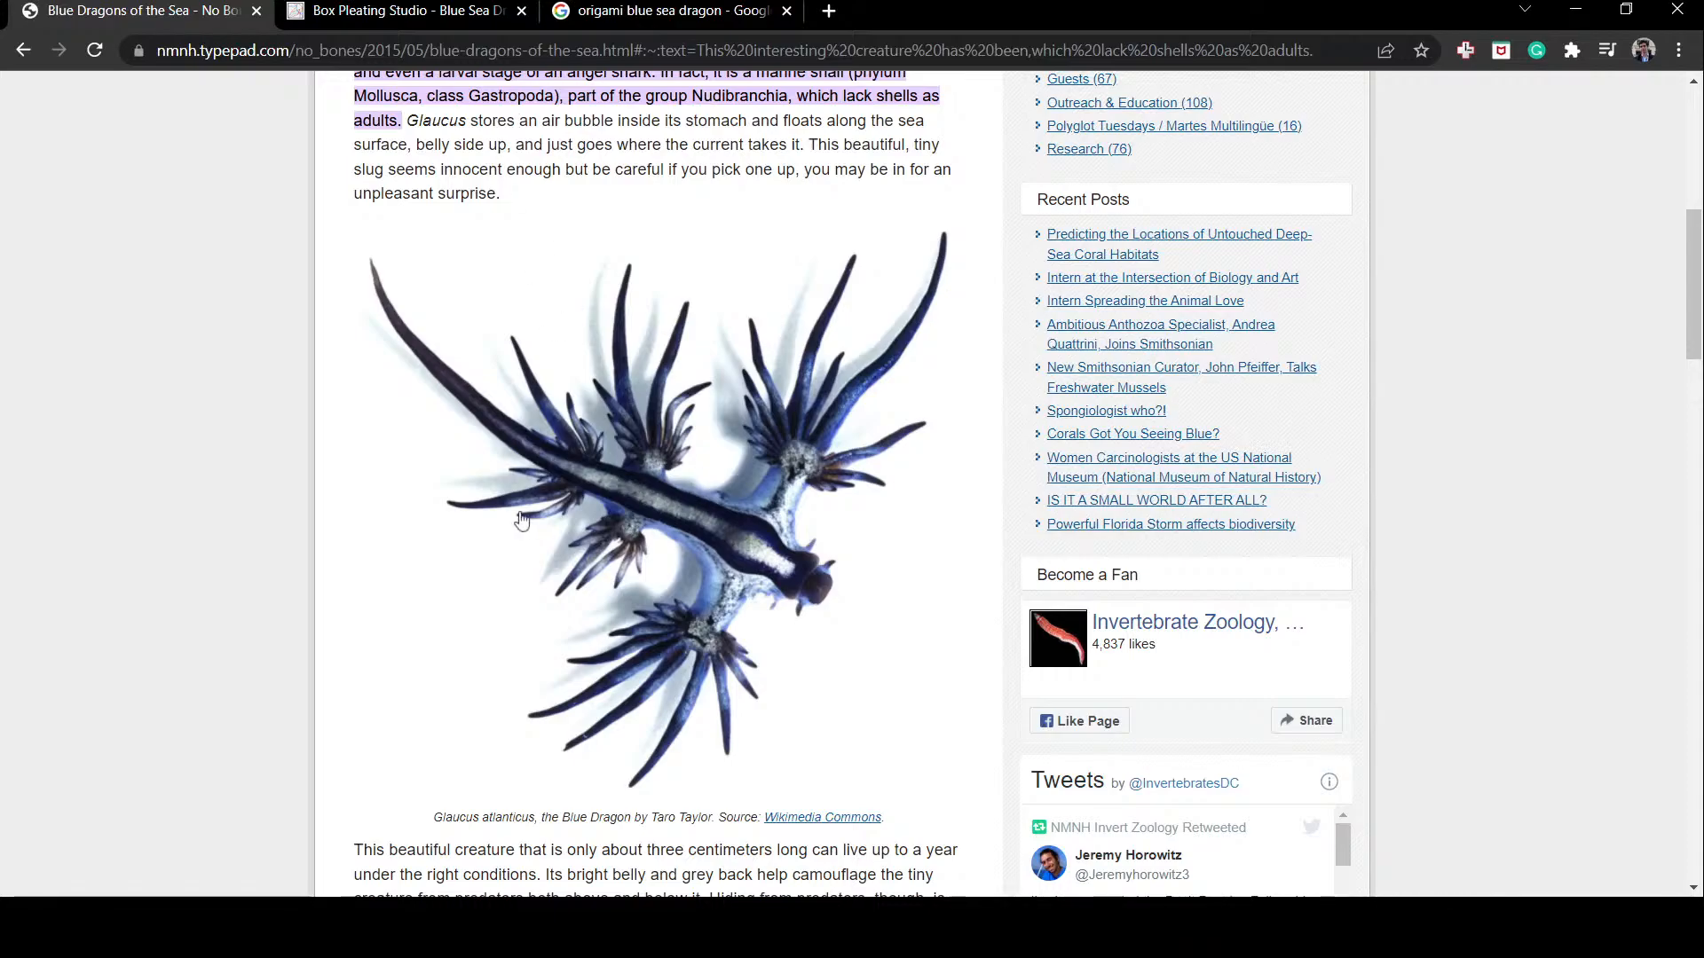
left_click(426, 11)
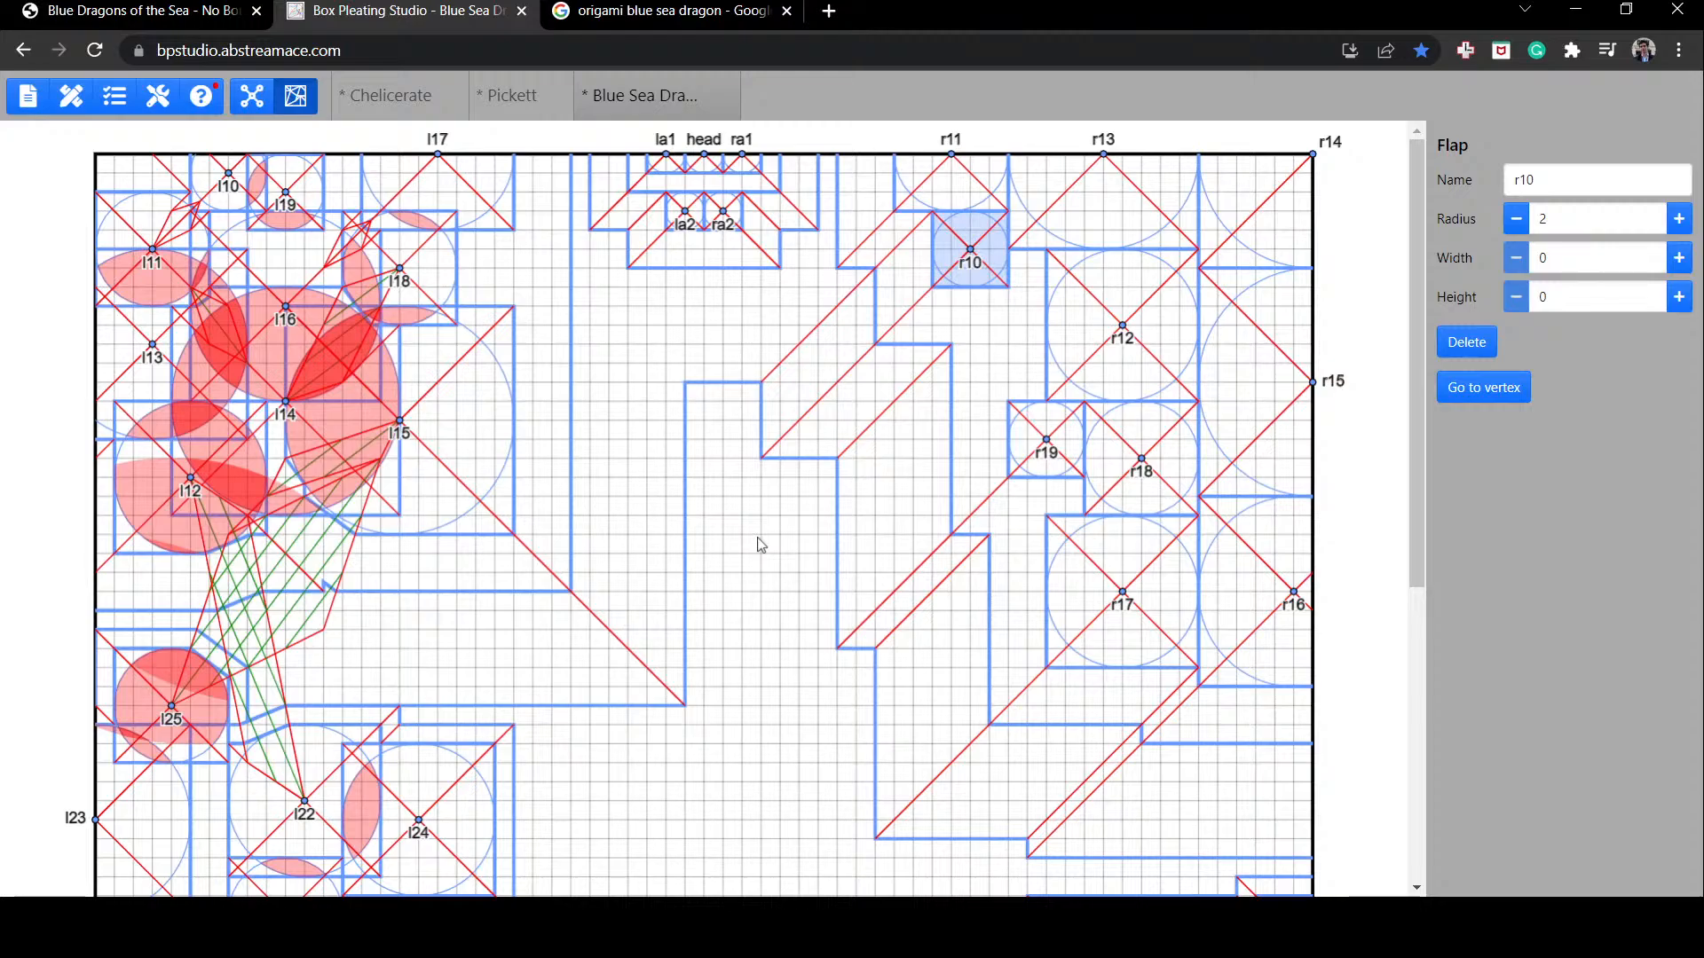
left_click(774, 7)
left_click(645, 407)
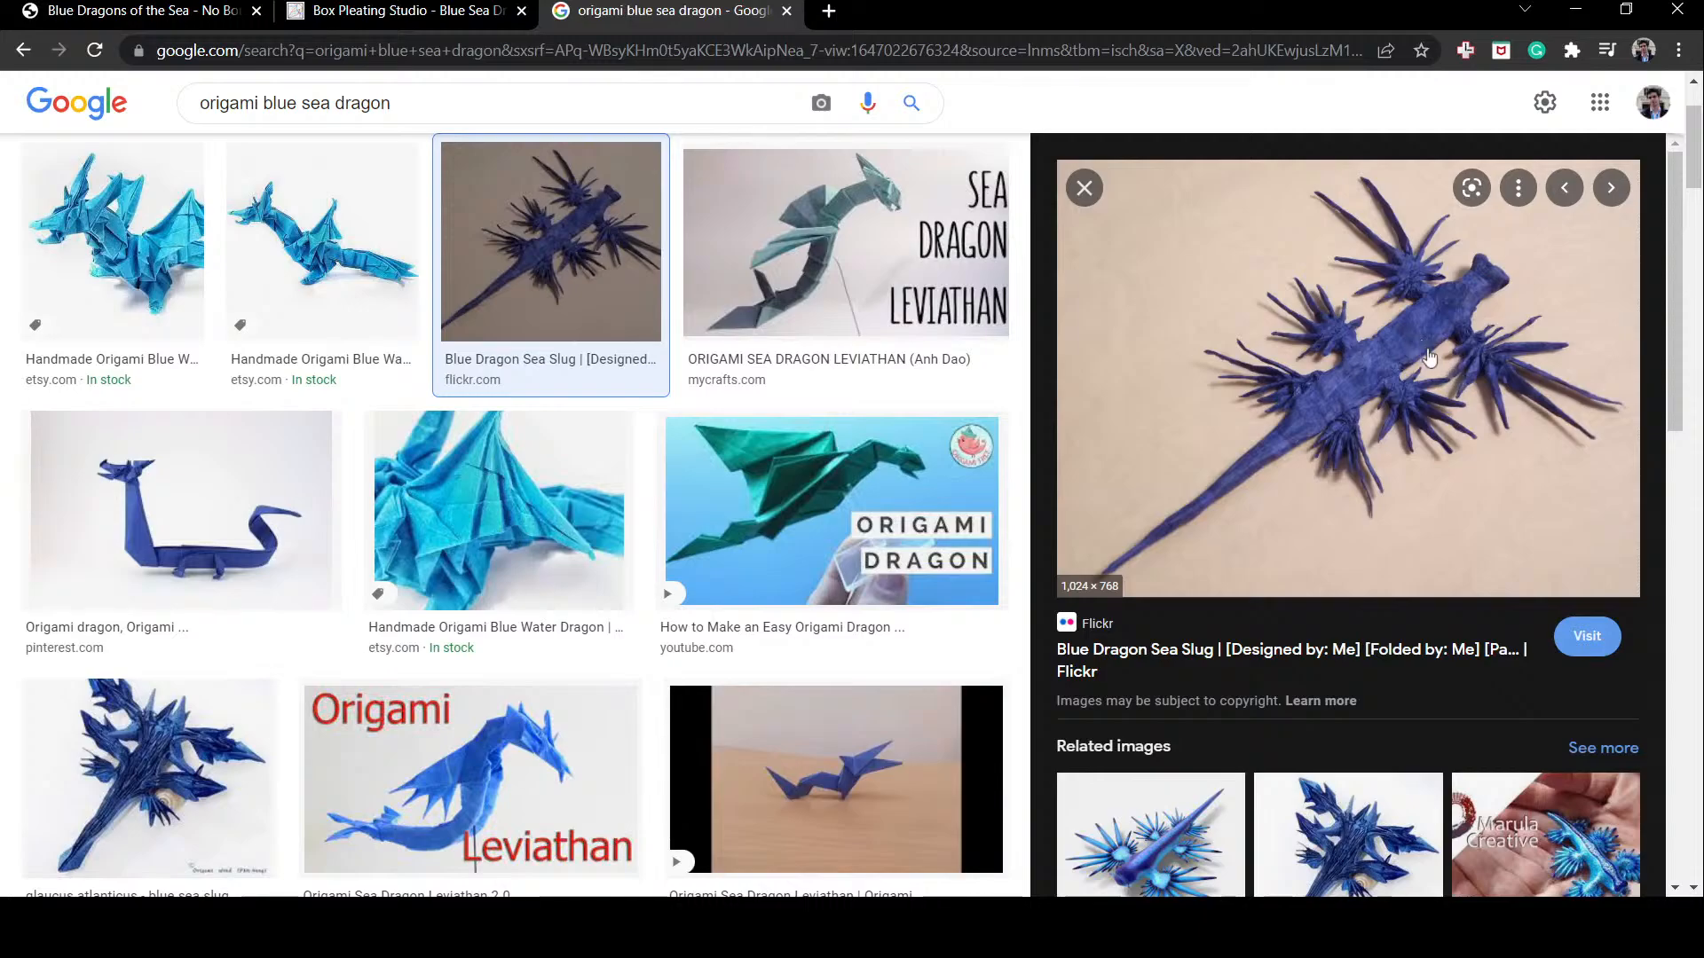
Step: Switch to the Box Pleating Studio layout, try flap l24 in the open centre, and place it just right of flap l22
left_click(428, 9)
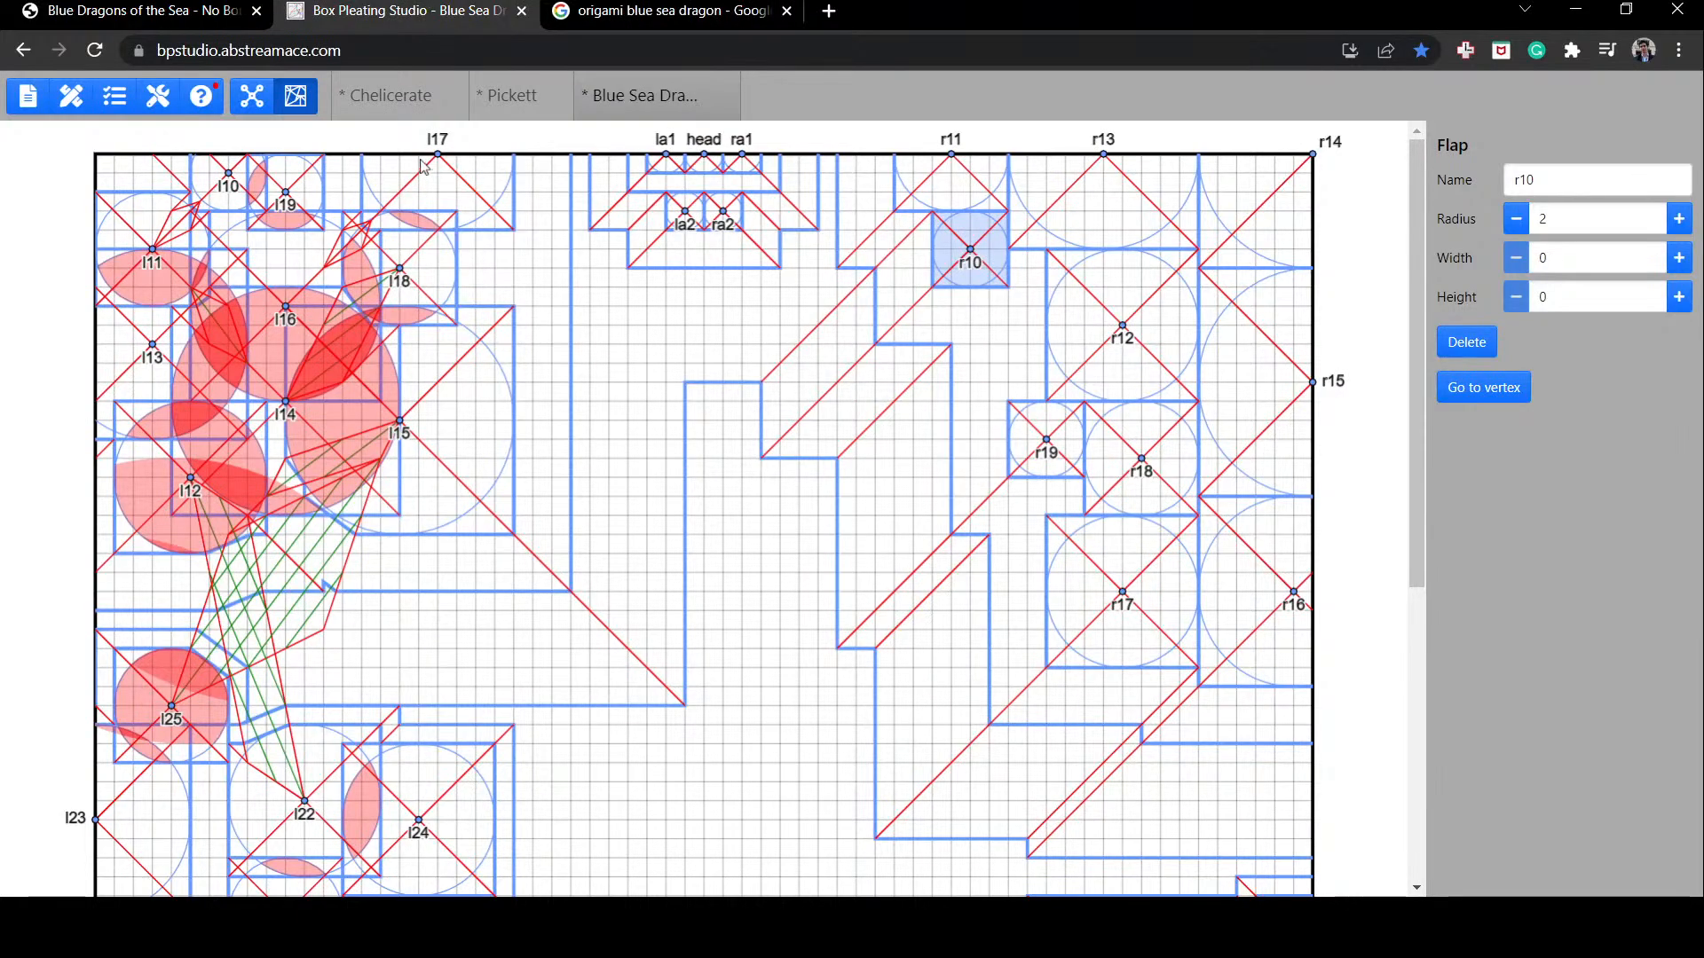
scroll(587, 231, "down", 3)
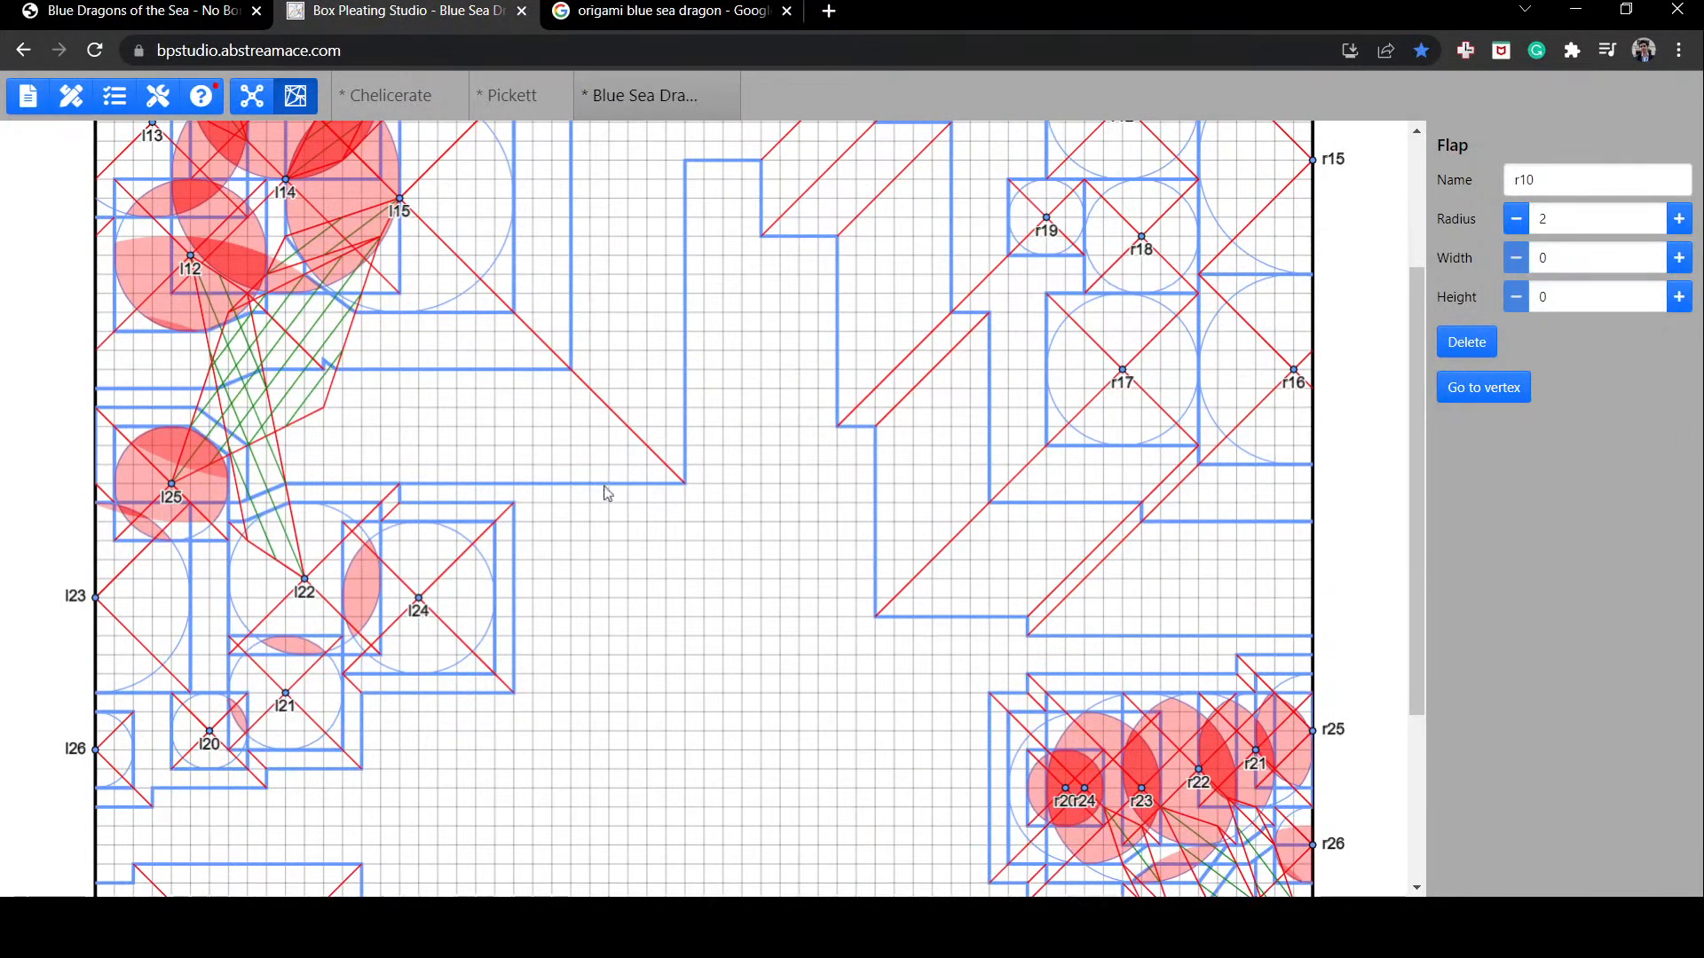
left_click_drag(457, 621, 735, 476)
scroll(737, 473, "up", 3)
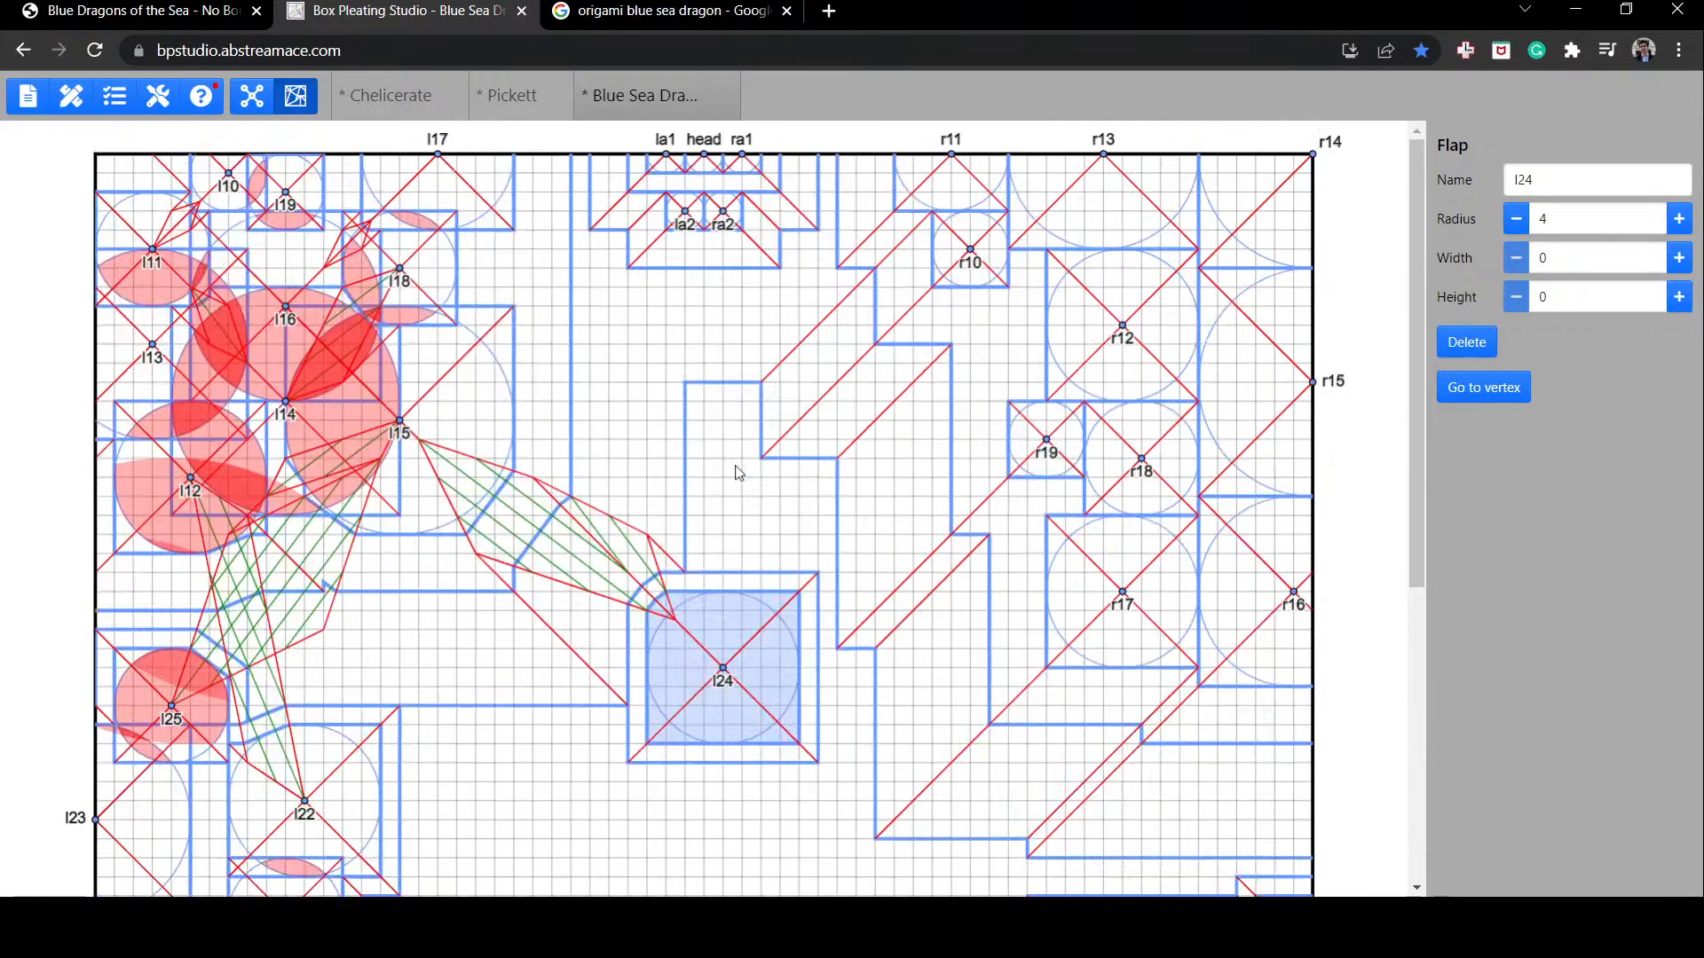
left_click_drag(713, 672, 441, 812)
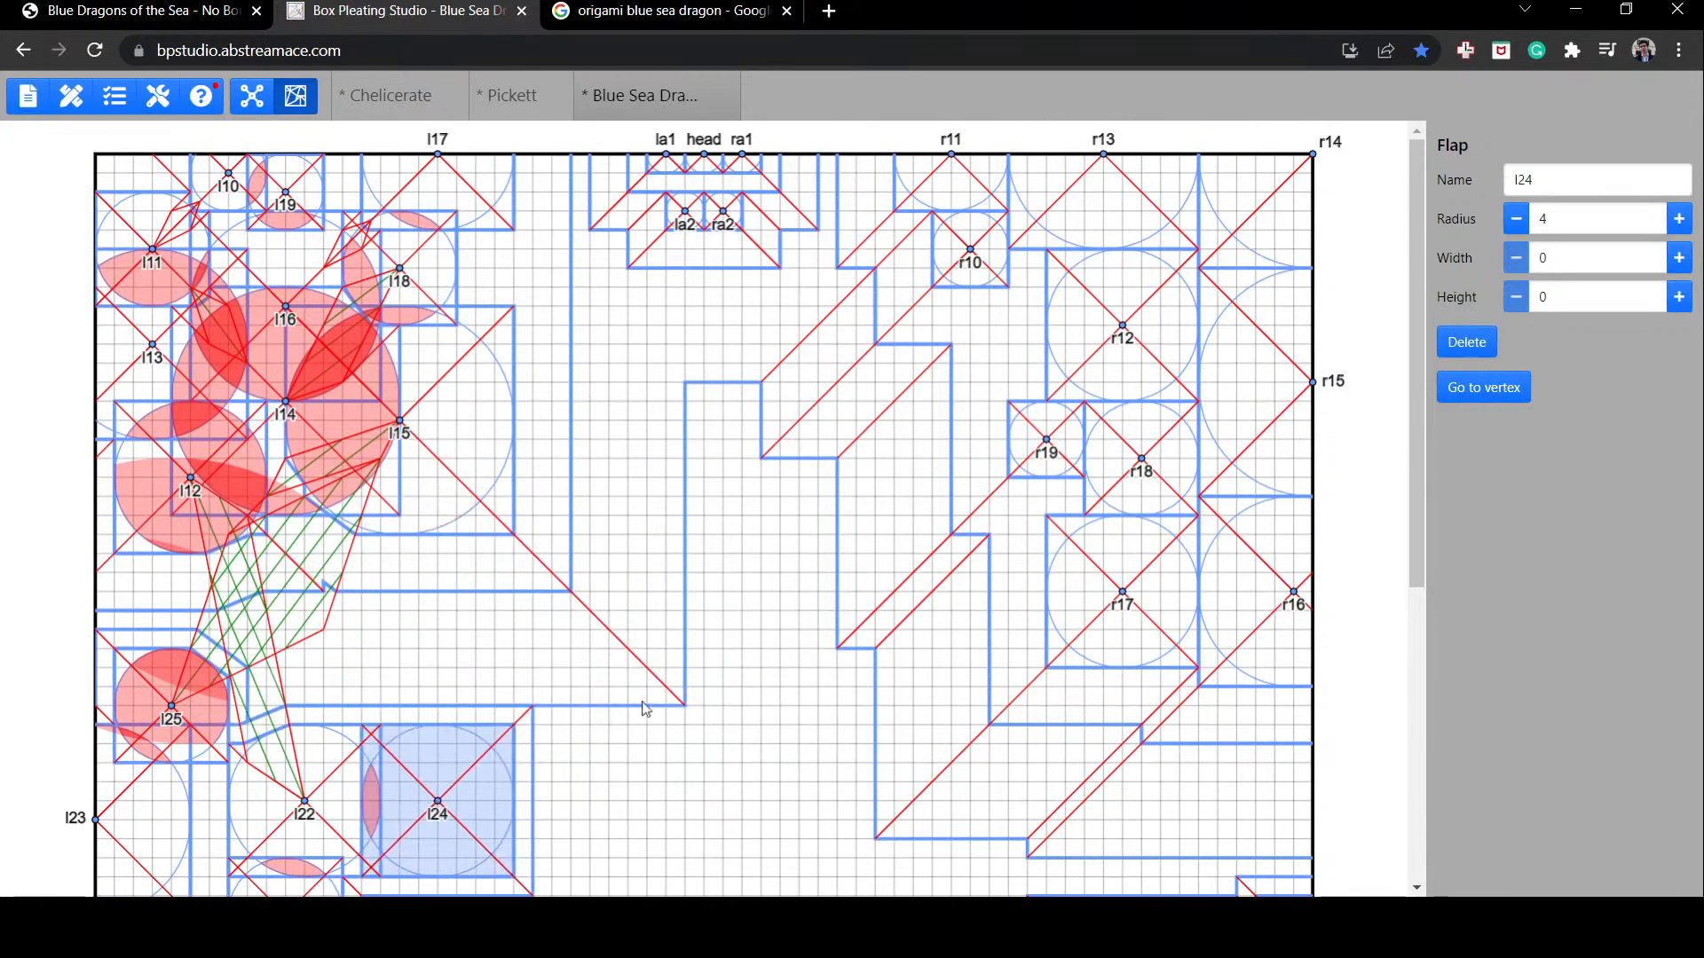
Step: Pull flap r20 out of the r20–r24 cluster into the open paper on its left and shift r23 down and left below r24
scroll(691, 236, "down", 2)
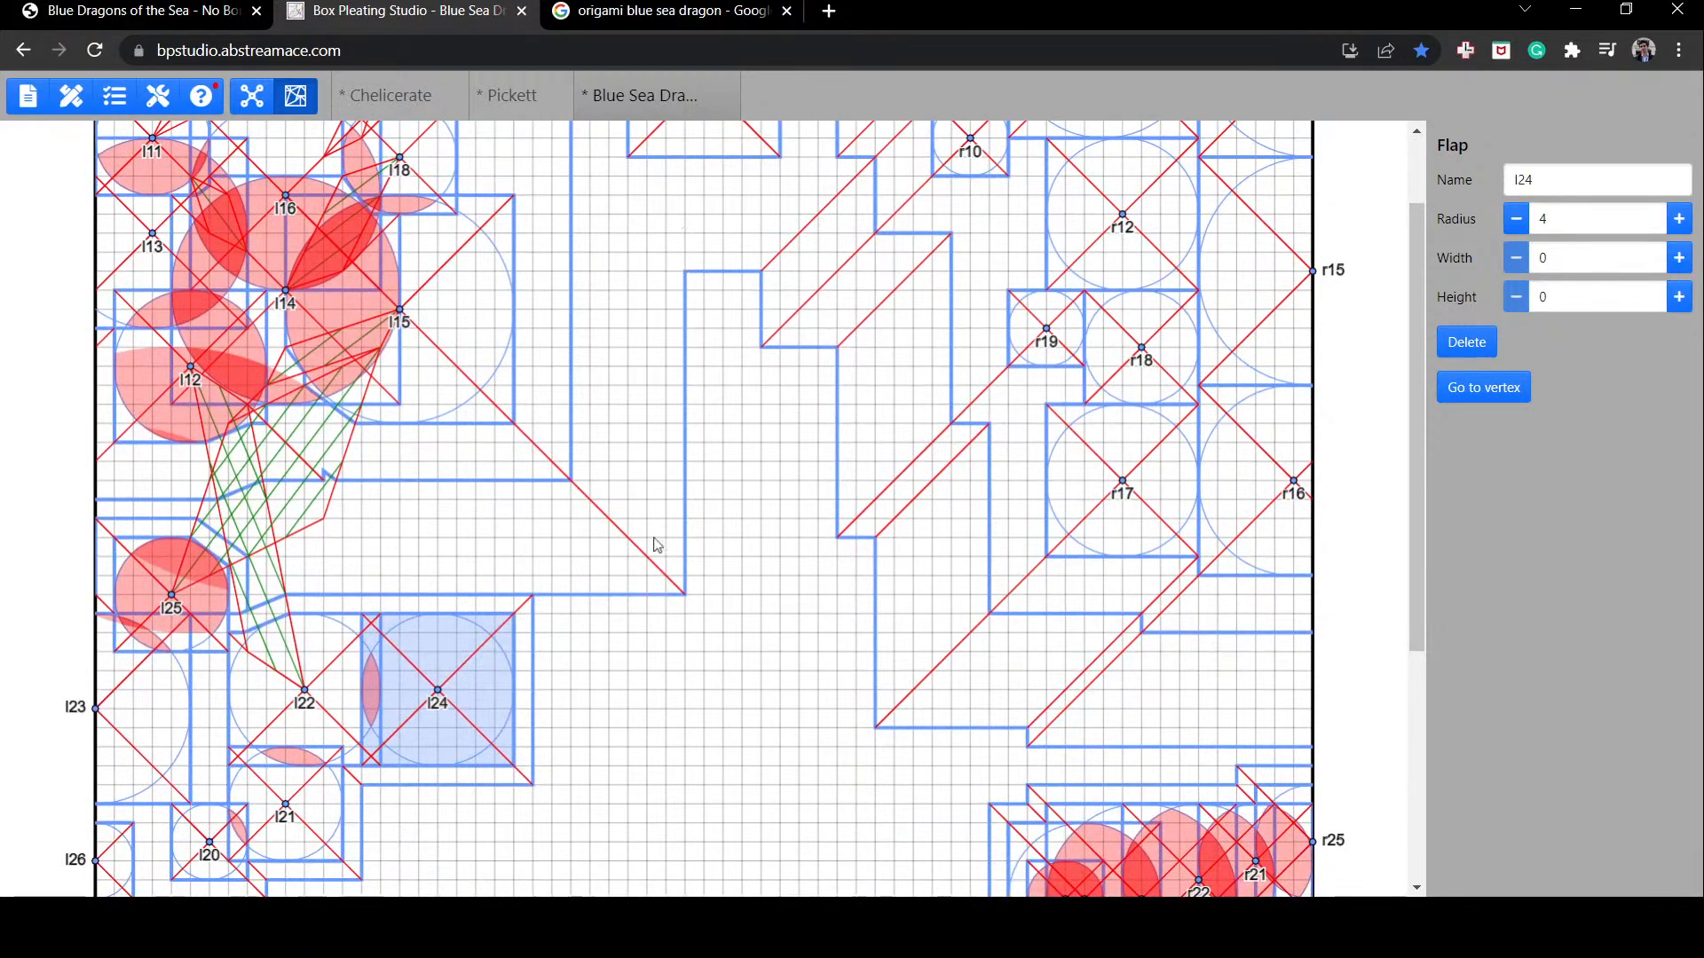
scroll(679, 419, "up", 2)
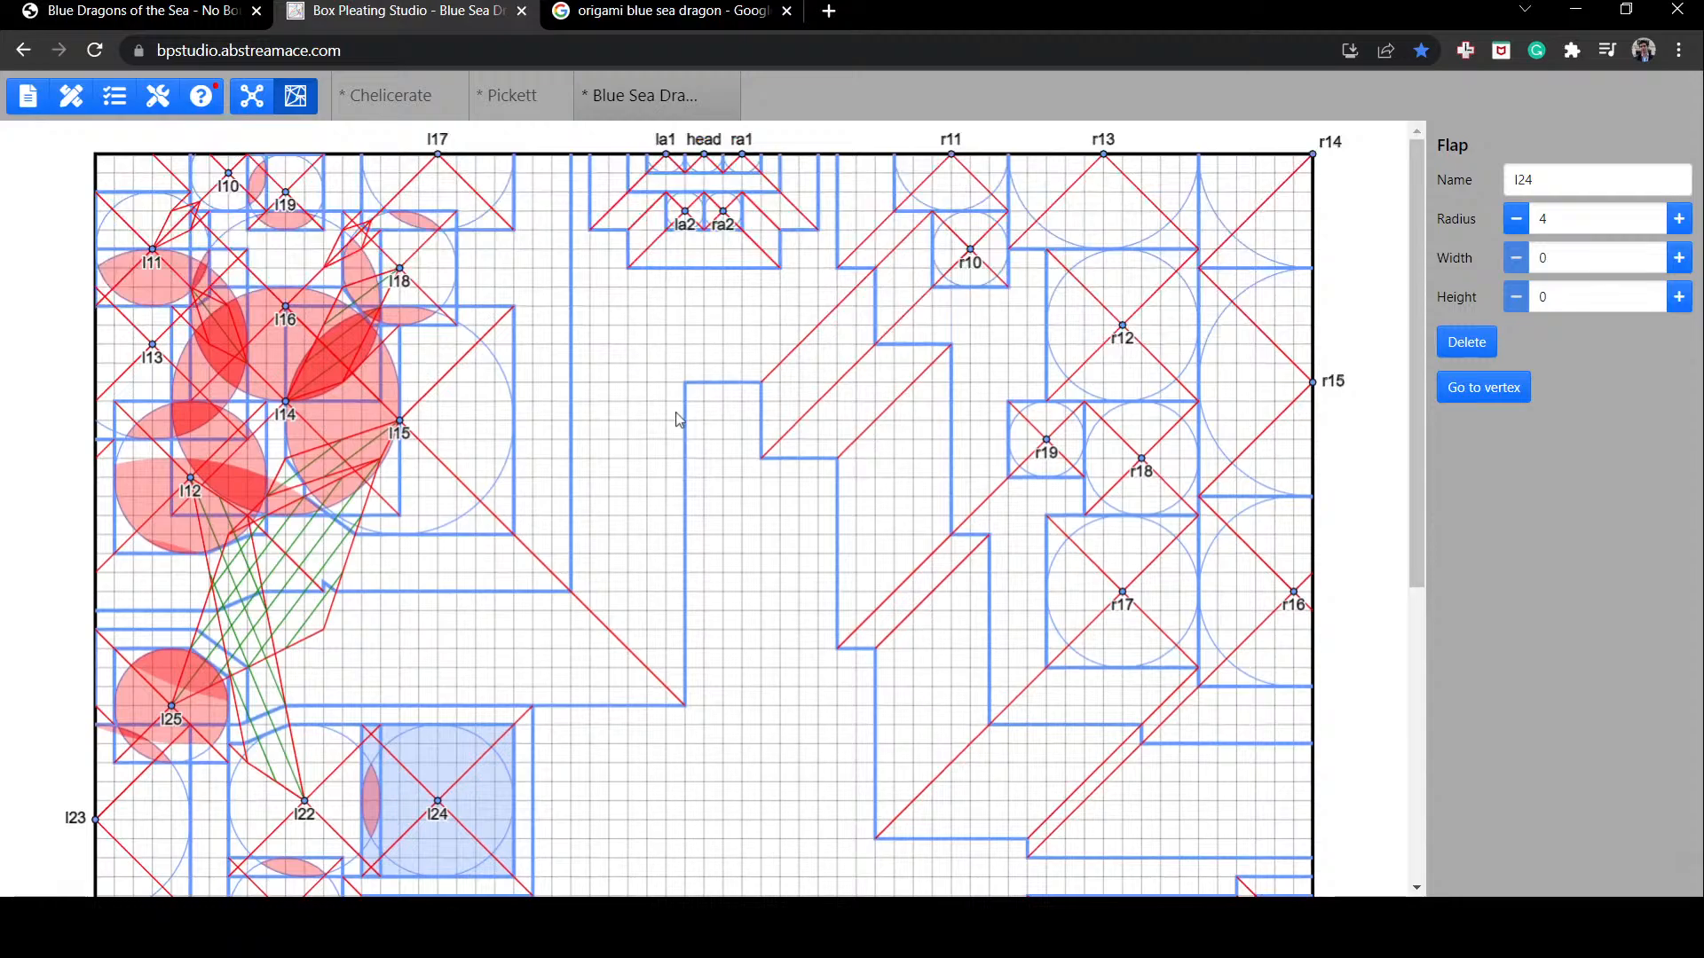
scroll(896, 491, "down", 4)
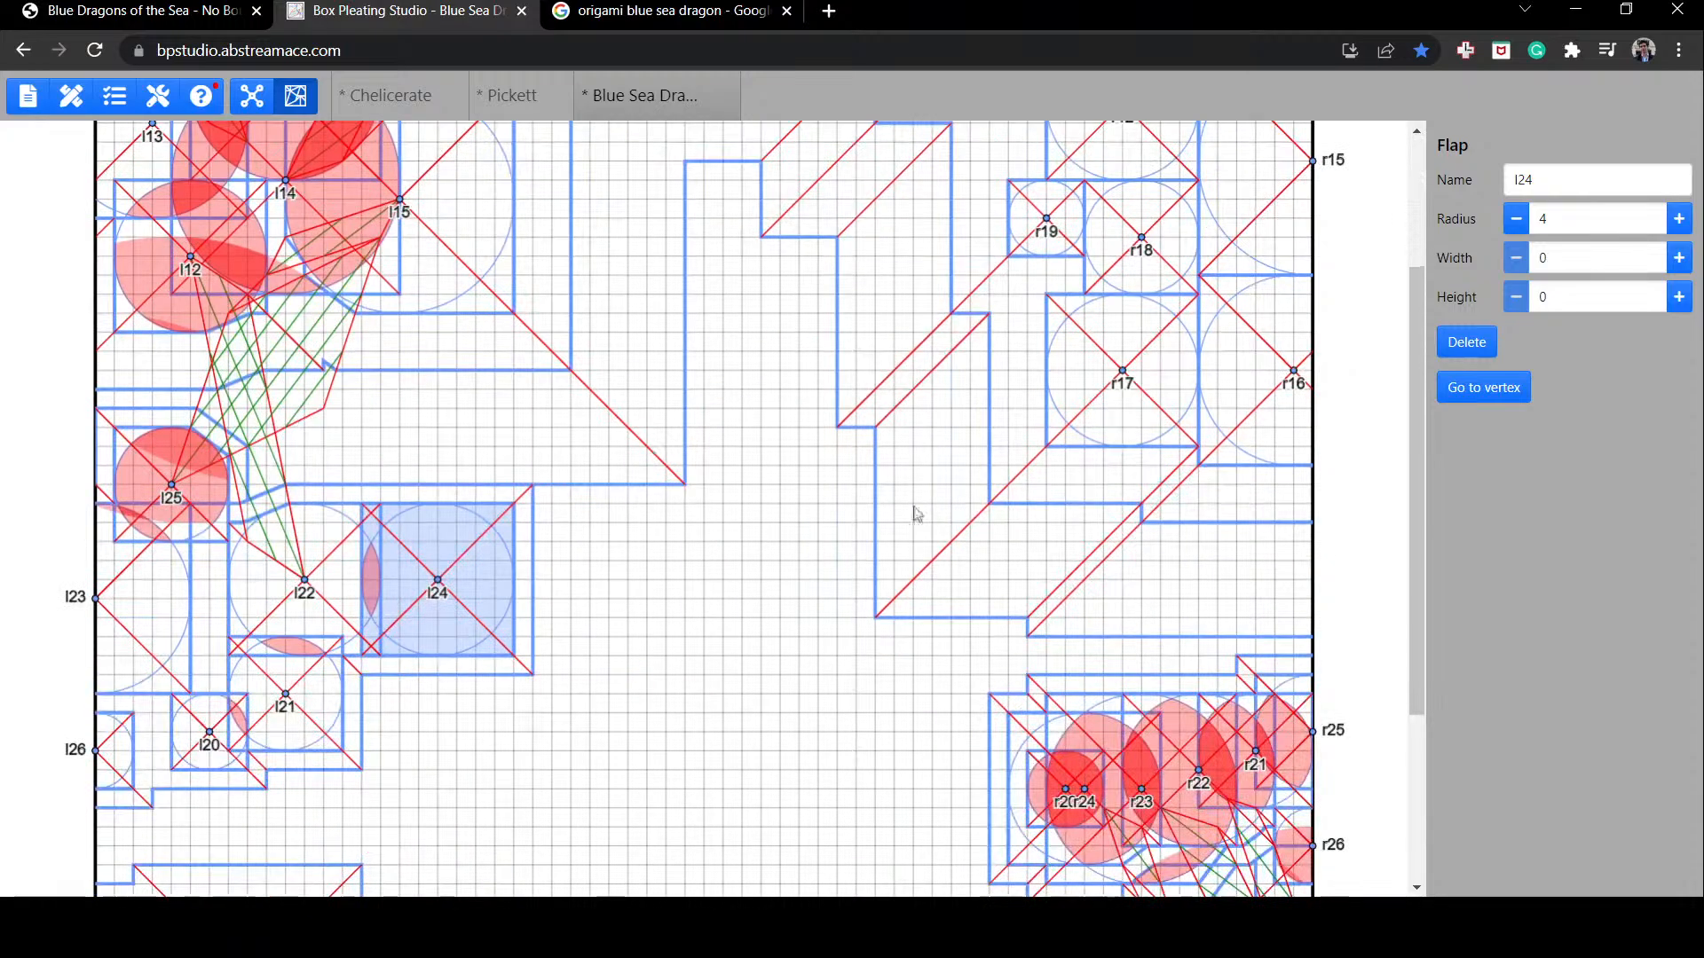
scroll(752, 493, "down", 4, "ctrl")
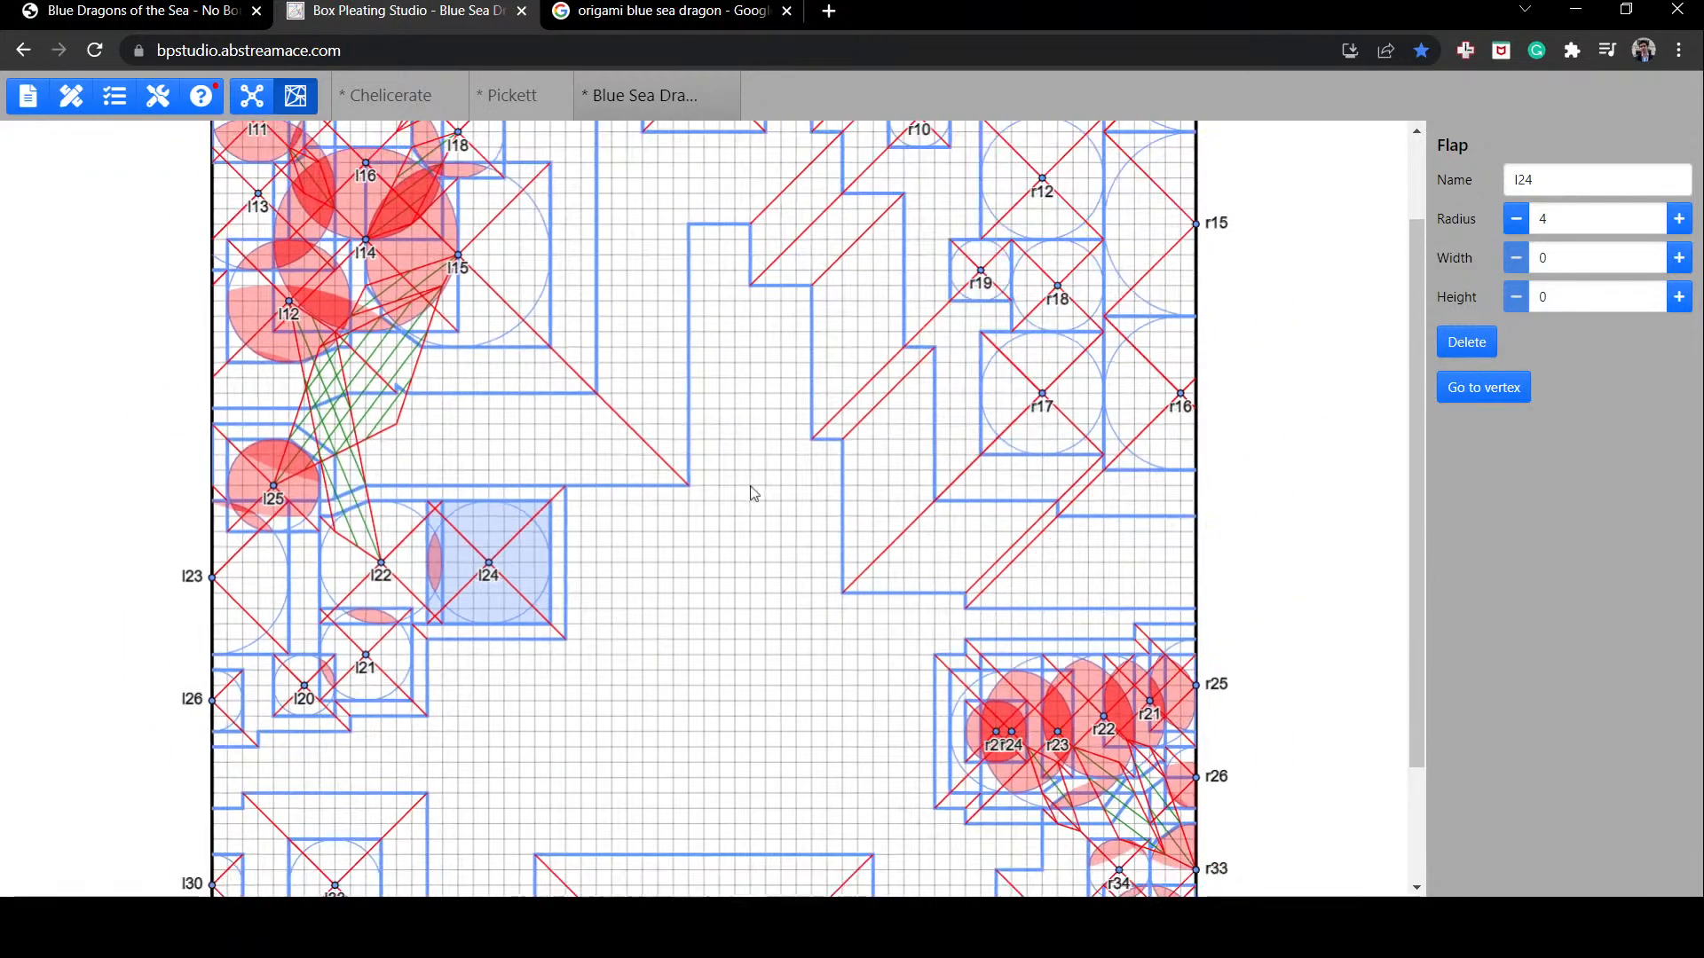
scroll(752, 493, "up", 1)
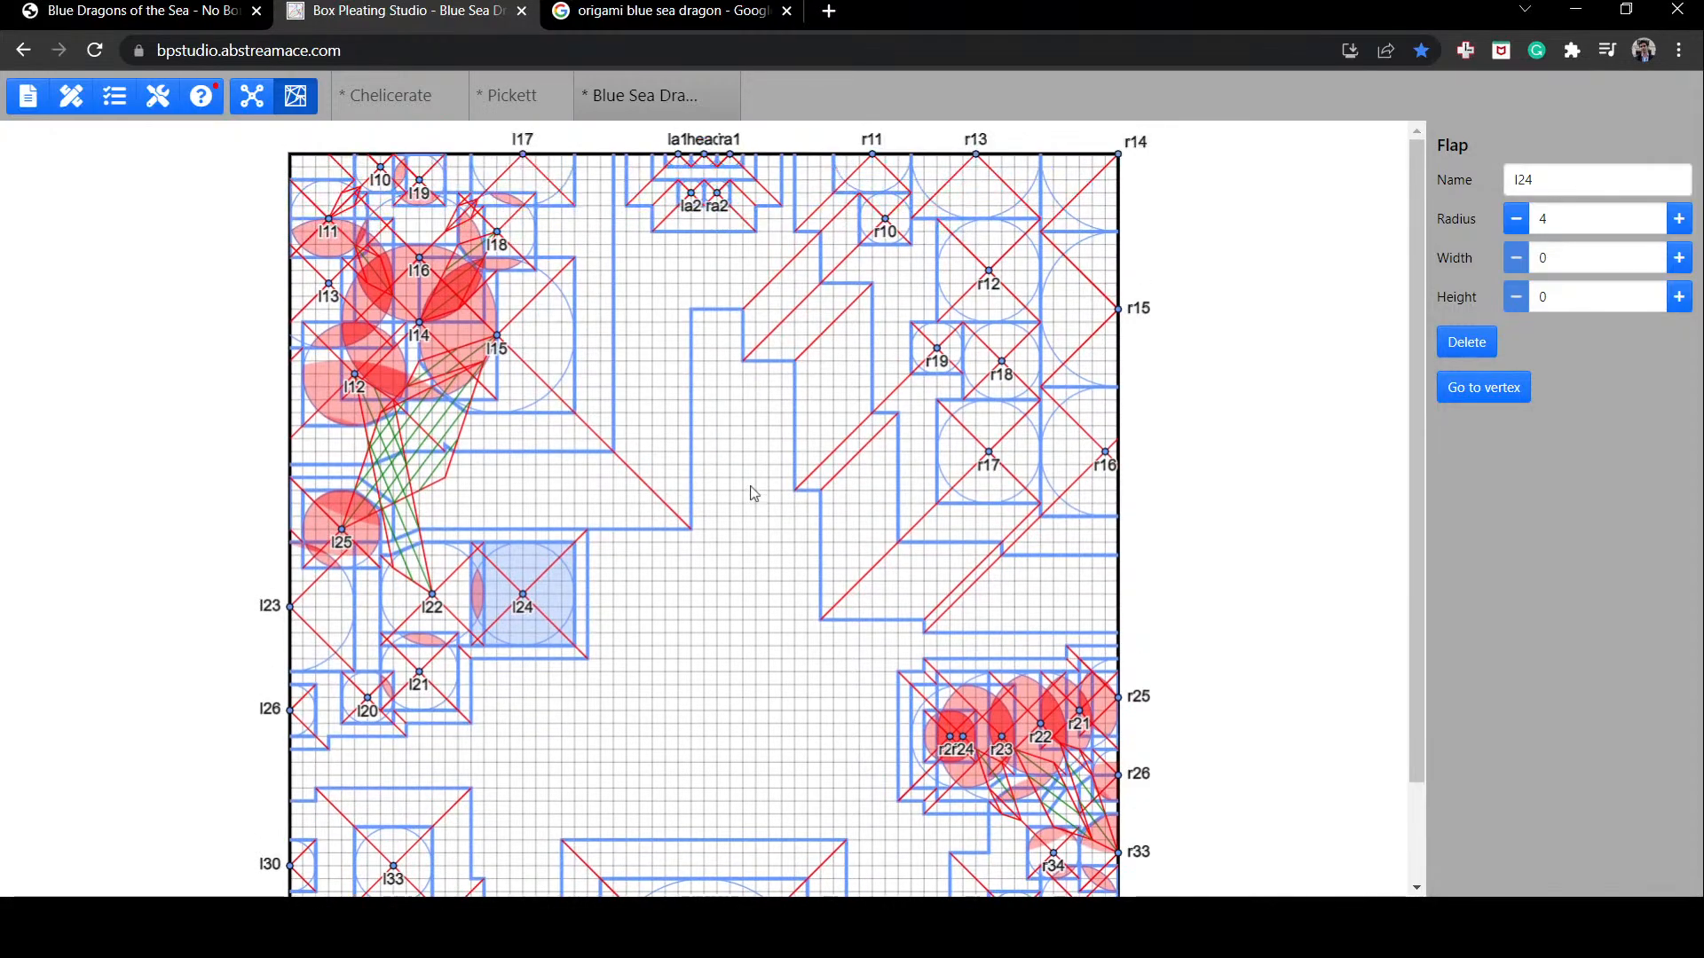
scroll(752, 494, "down", 3)
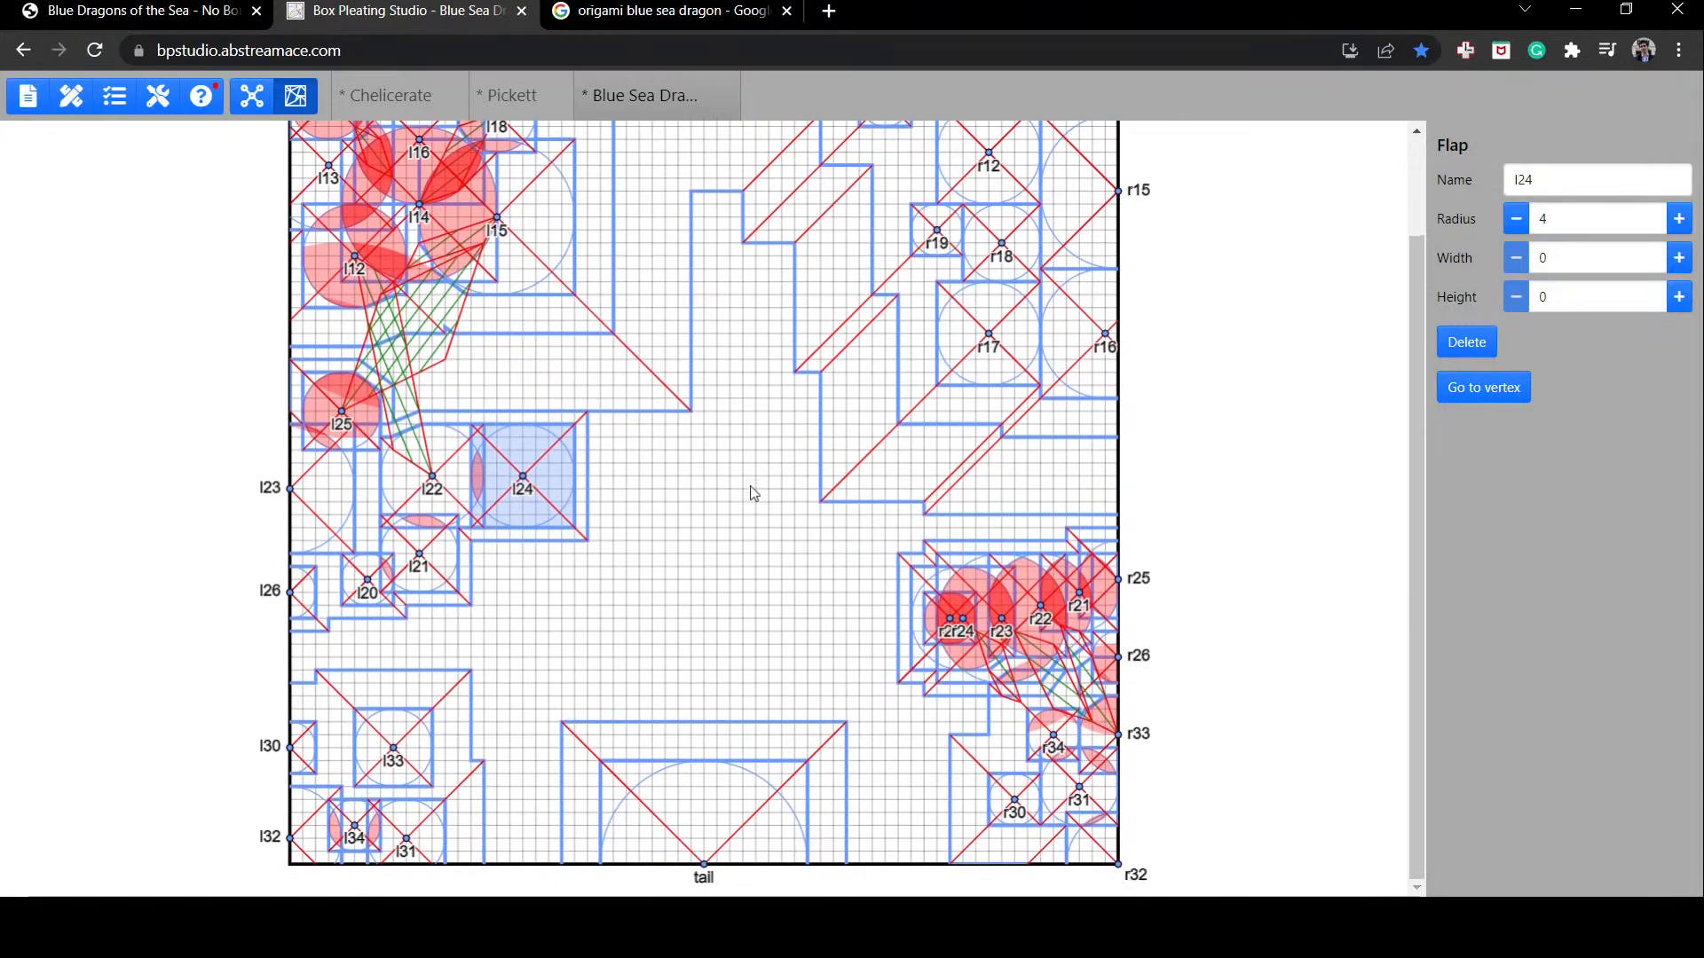
left_click_drag(958, 625, 848, 627)
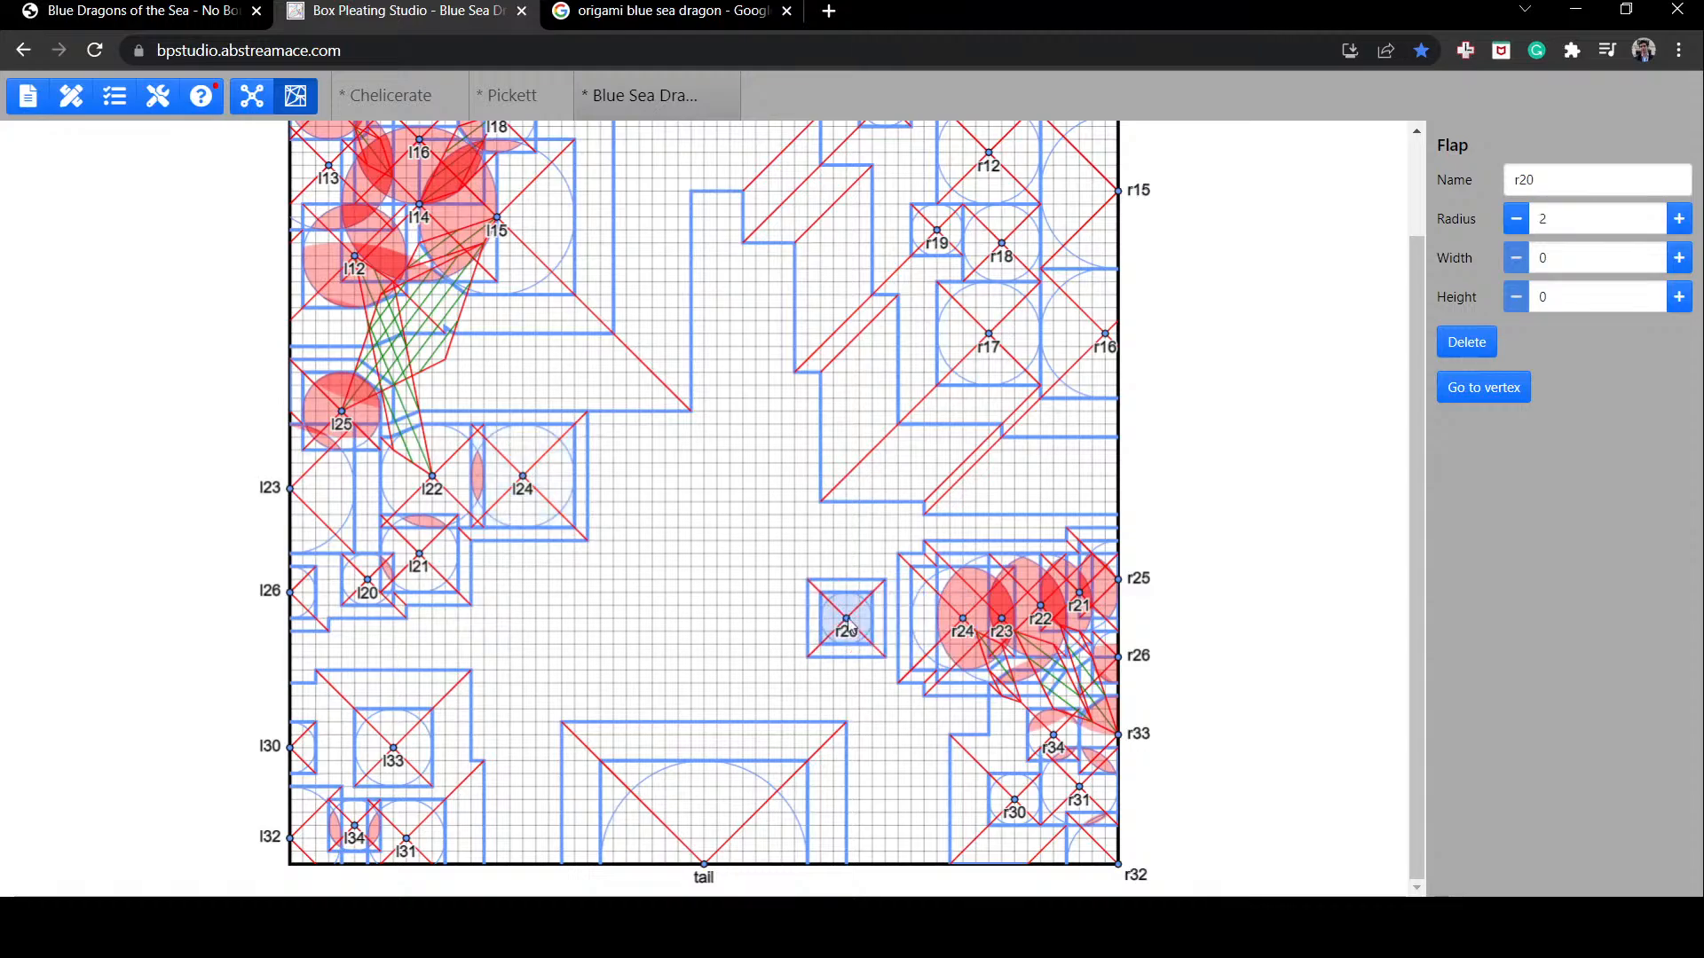
scroll(849, 627, "up", 3)
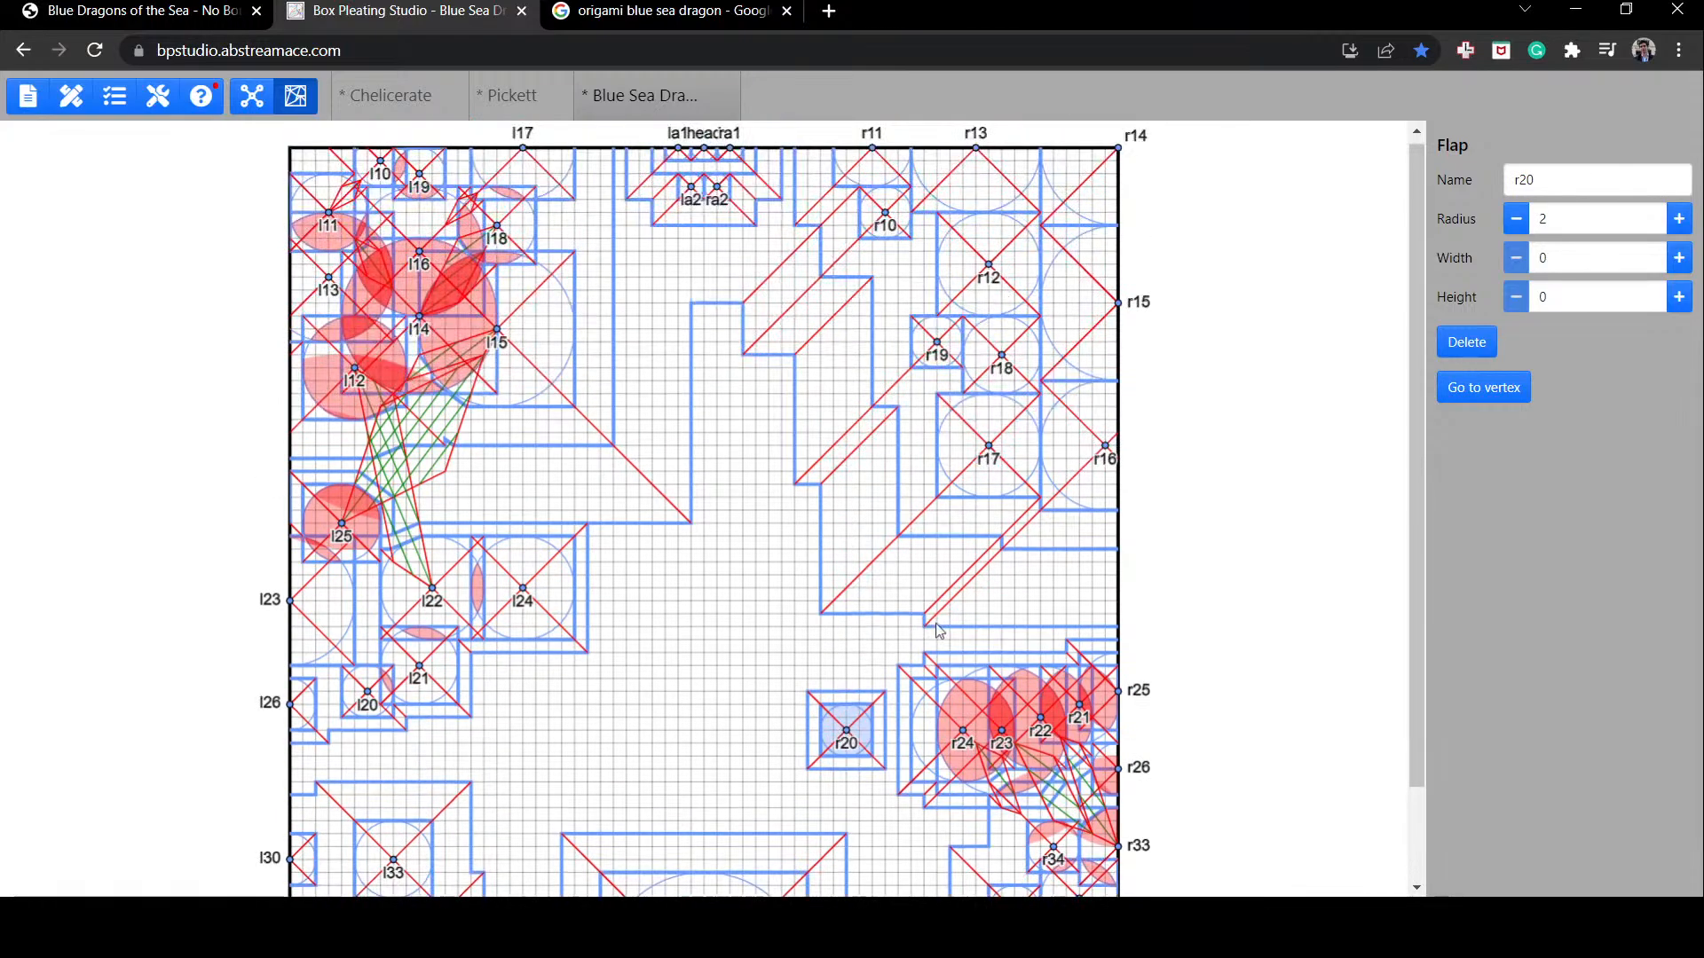
scroll(959, 631, "up", 2, "ctrl")
scroll(1122, 483, "down", 3)
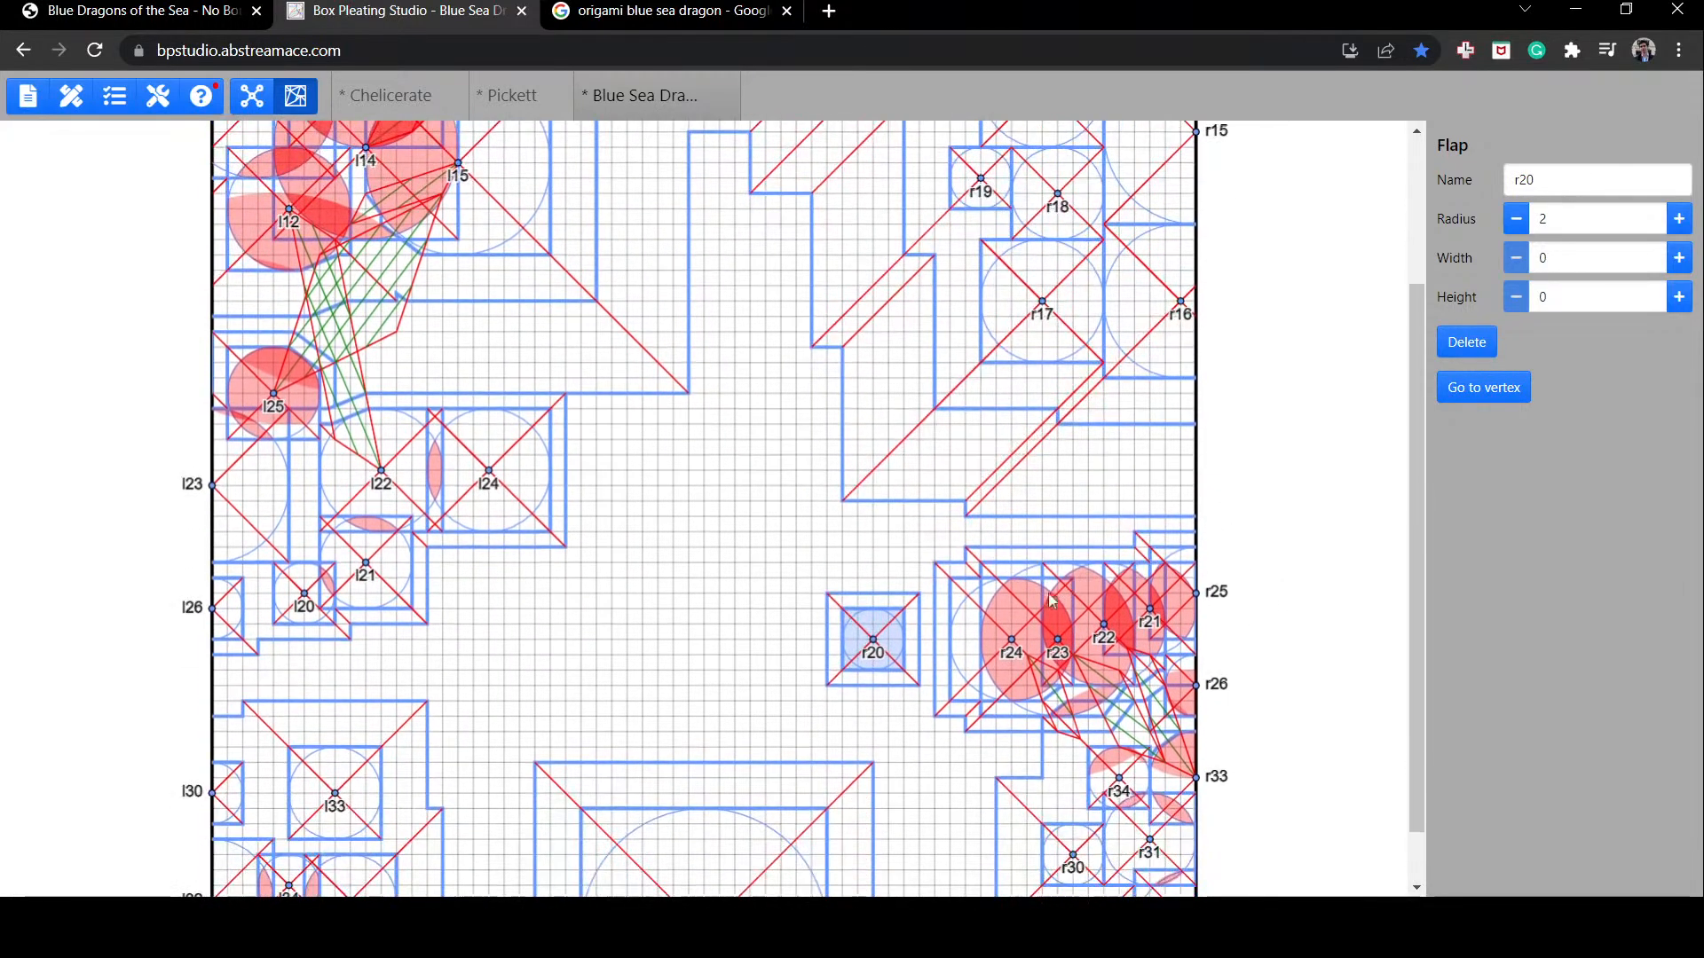
left_click_drag(1016, 623, 956, 657)
scroll(1161, 633, "down", 1)
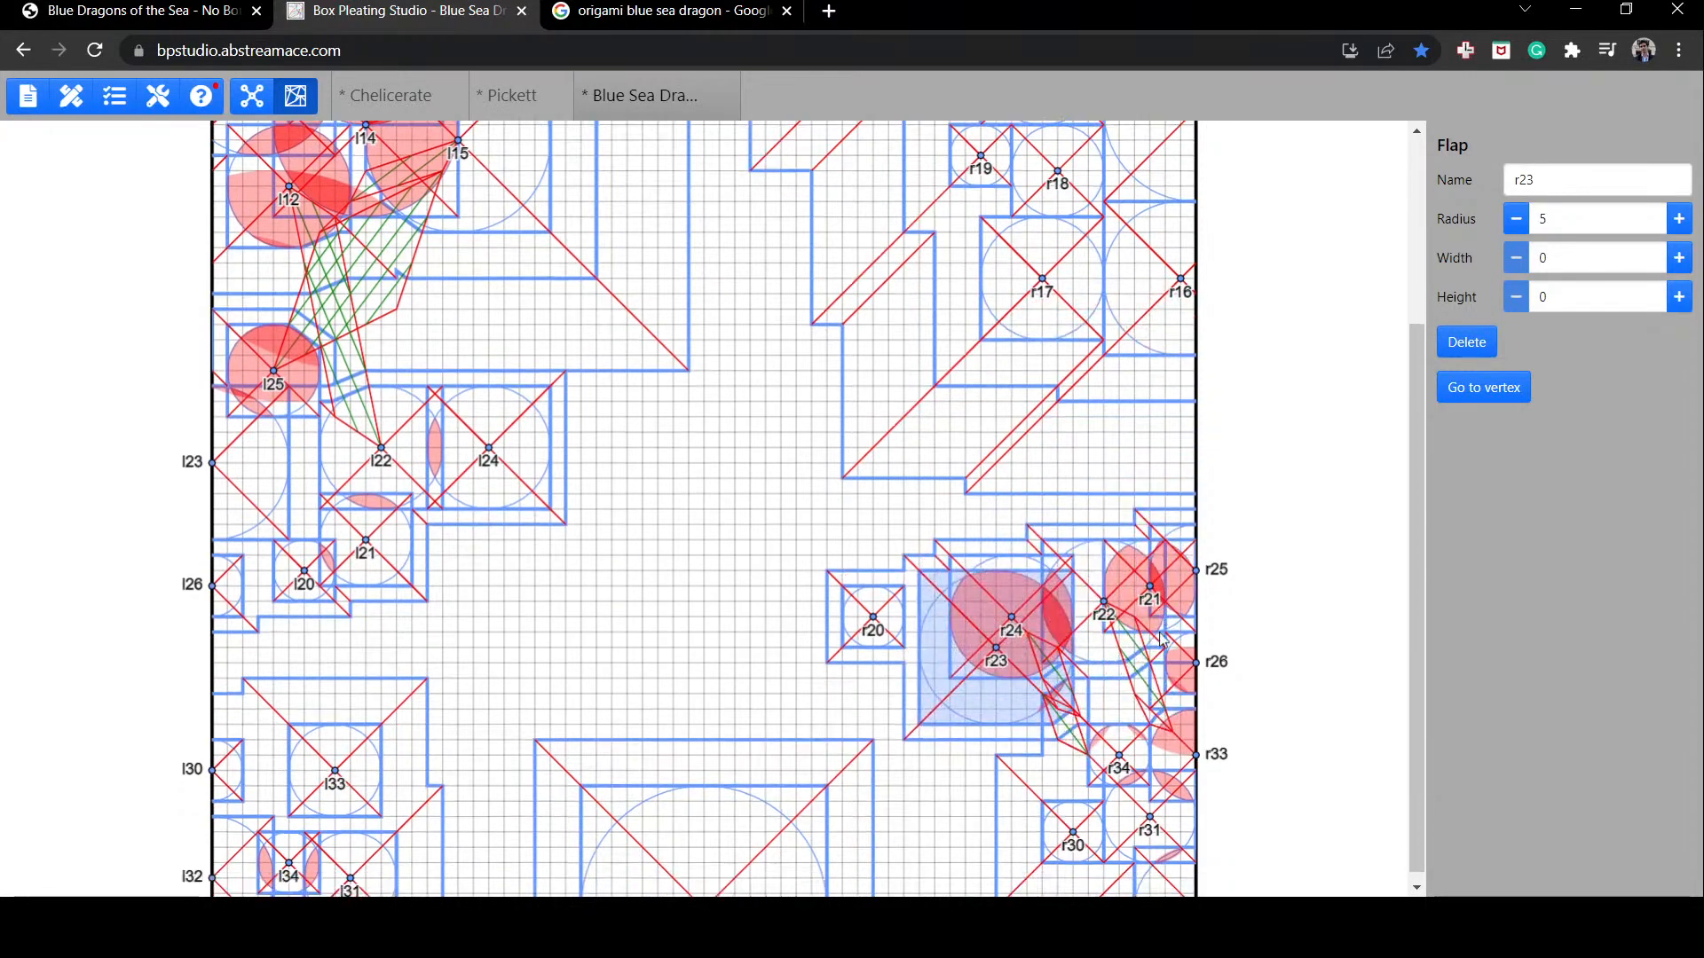
Step: Check the tree structure and place flap r34 on the paper's bottom edge beside the tail flap, with r30 above and to its right
scroll(1161, 639, "down", 2)
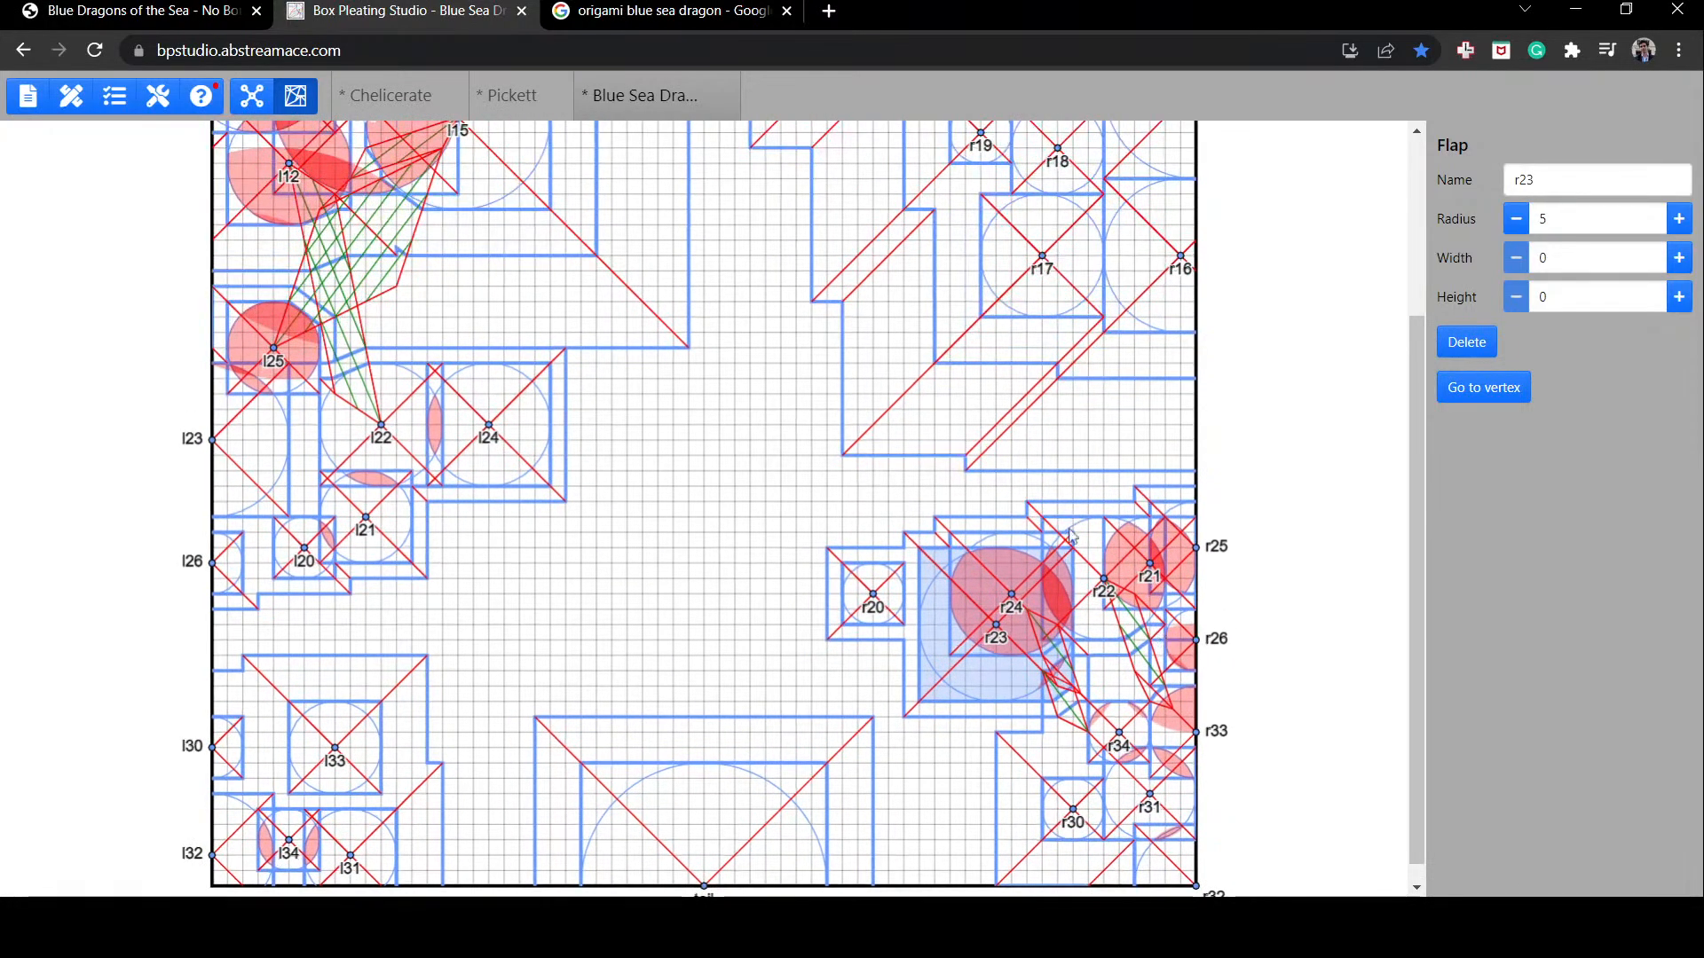
scroll(1050, 507, "down", 2)
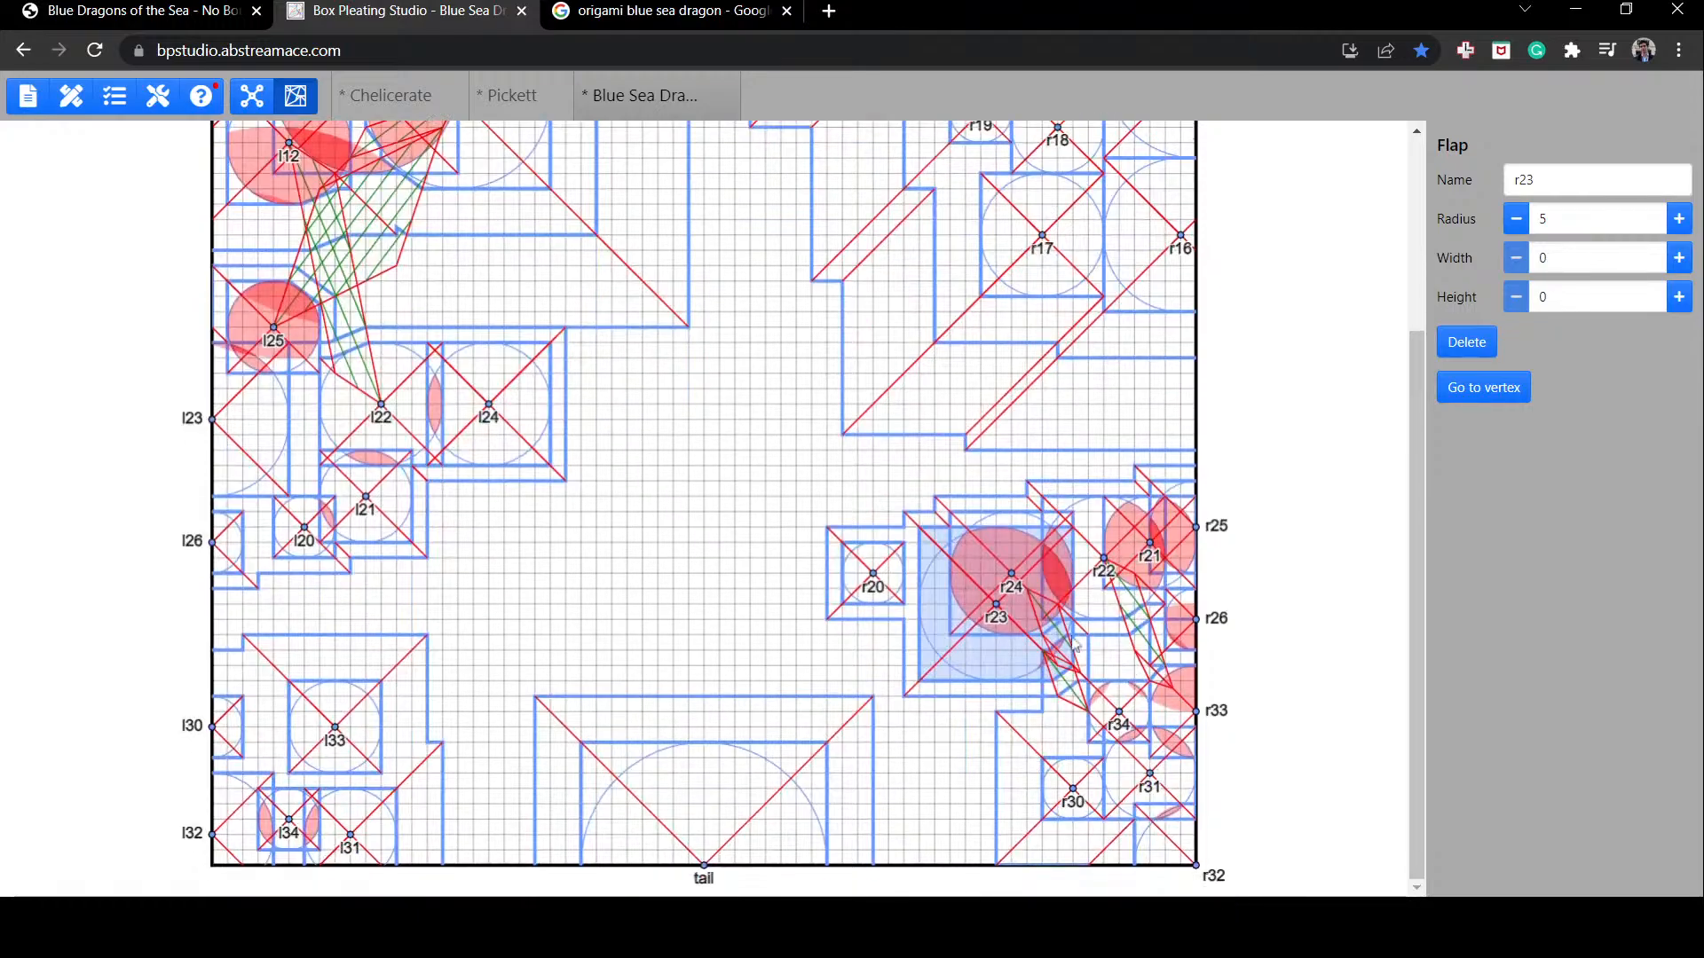
left_click_drag(1075, 781, 860, 861)
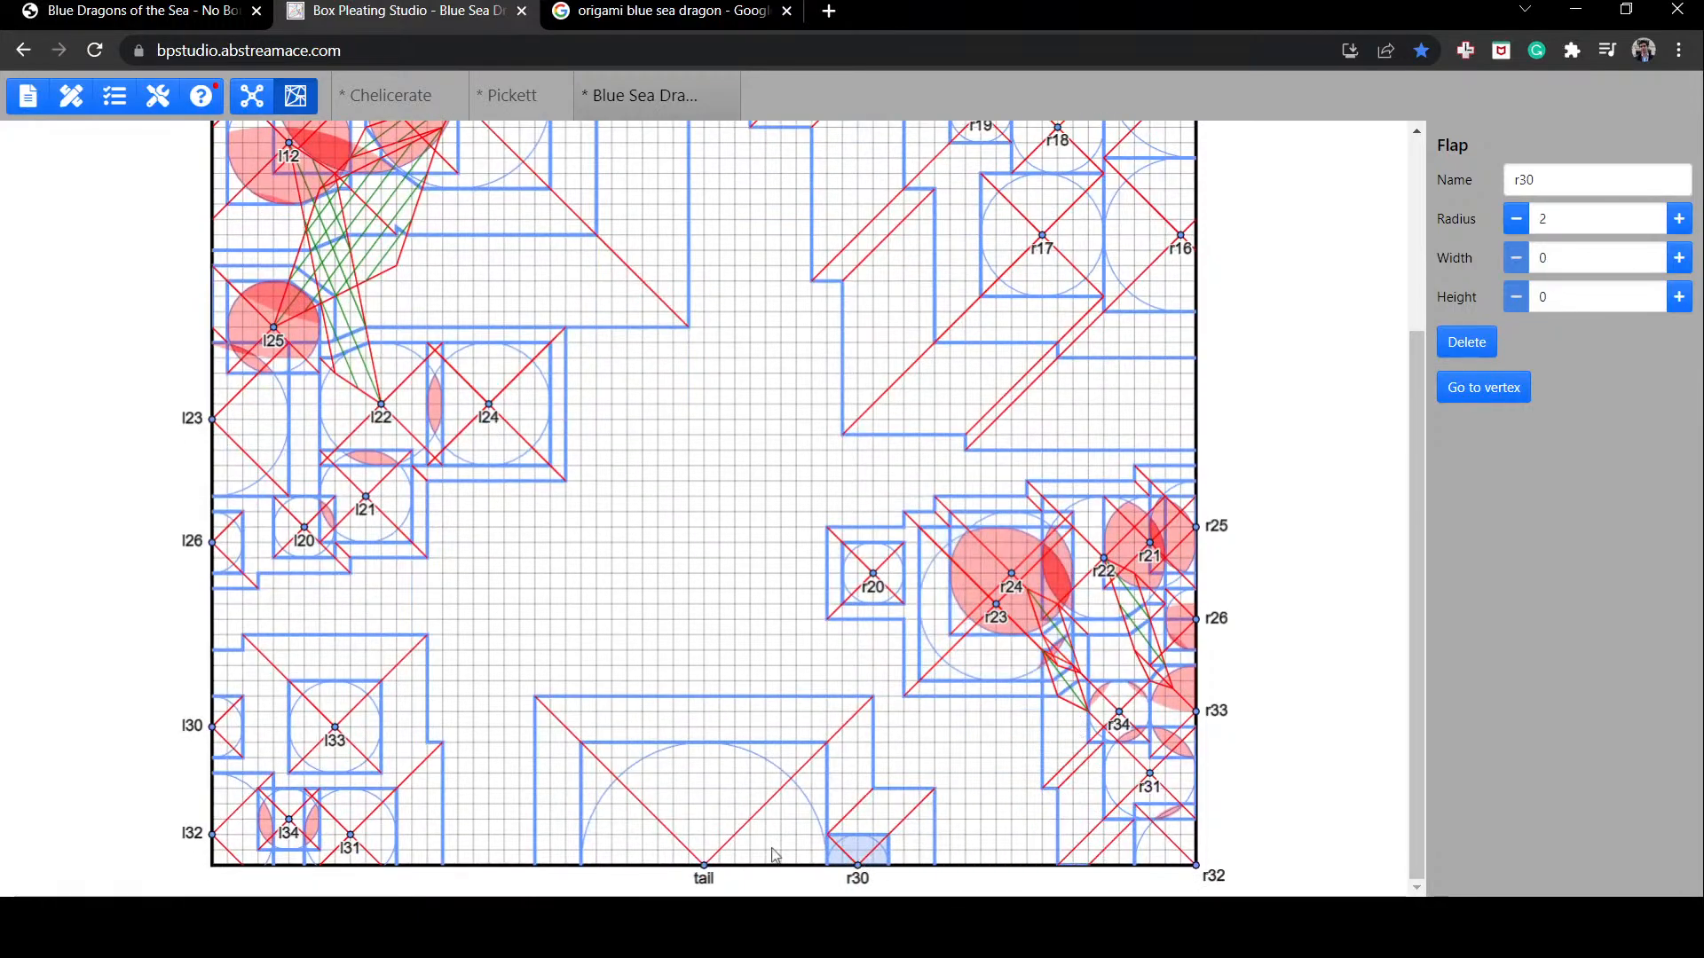
left_click(252, 95)
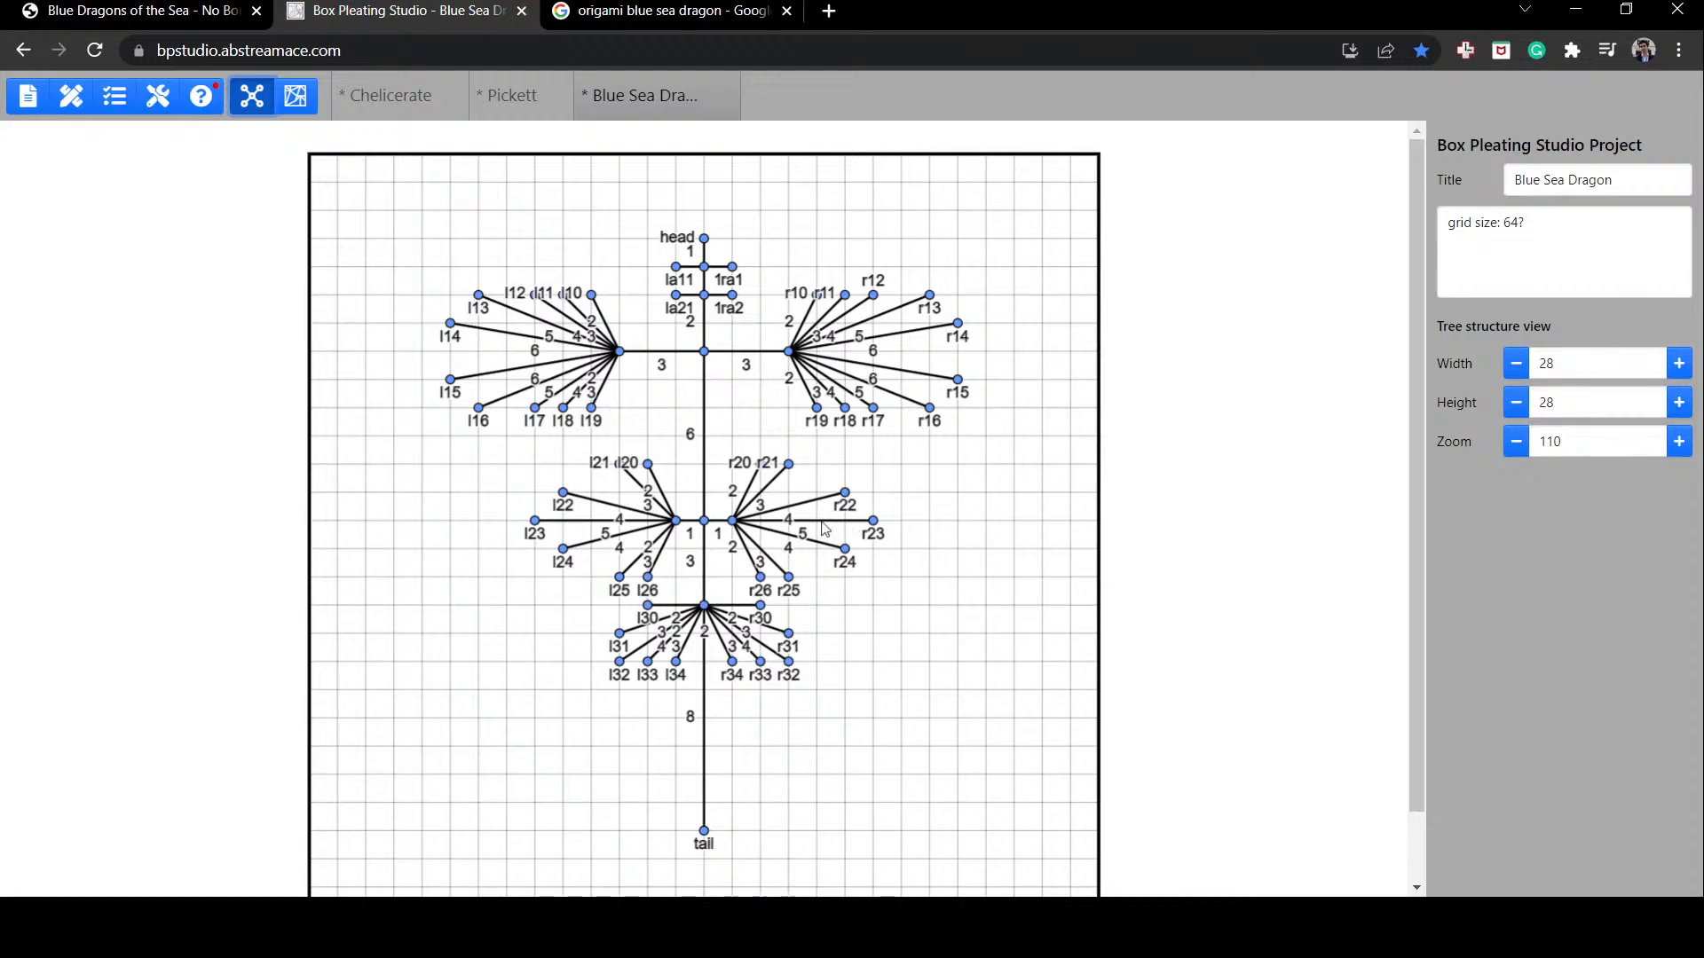
left_click(298, 102)
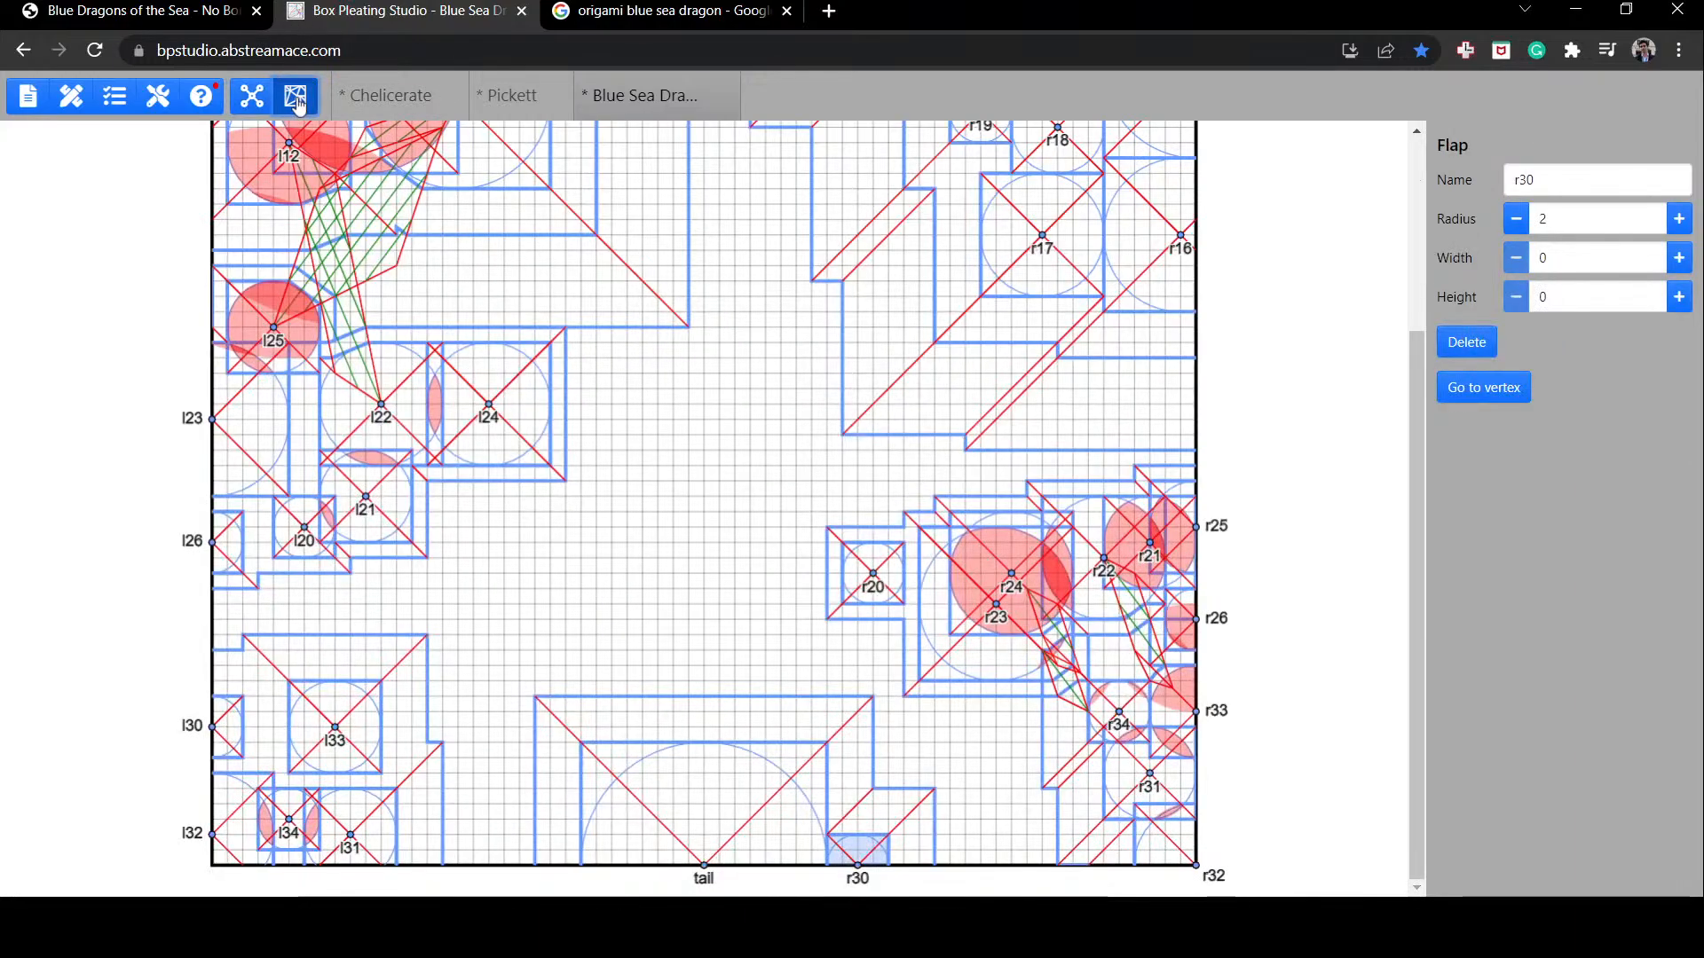
left_click(252, 100)
left_click(297, 98)
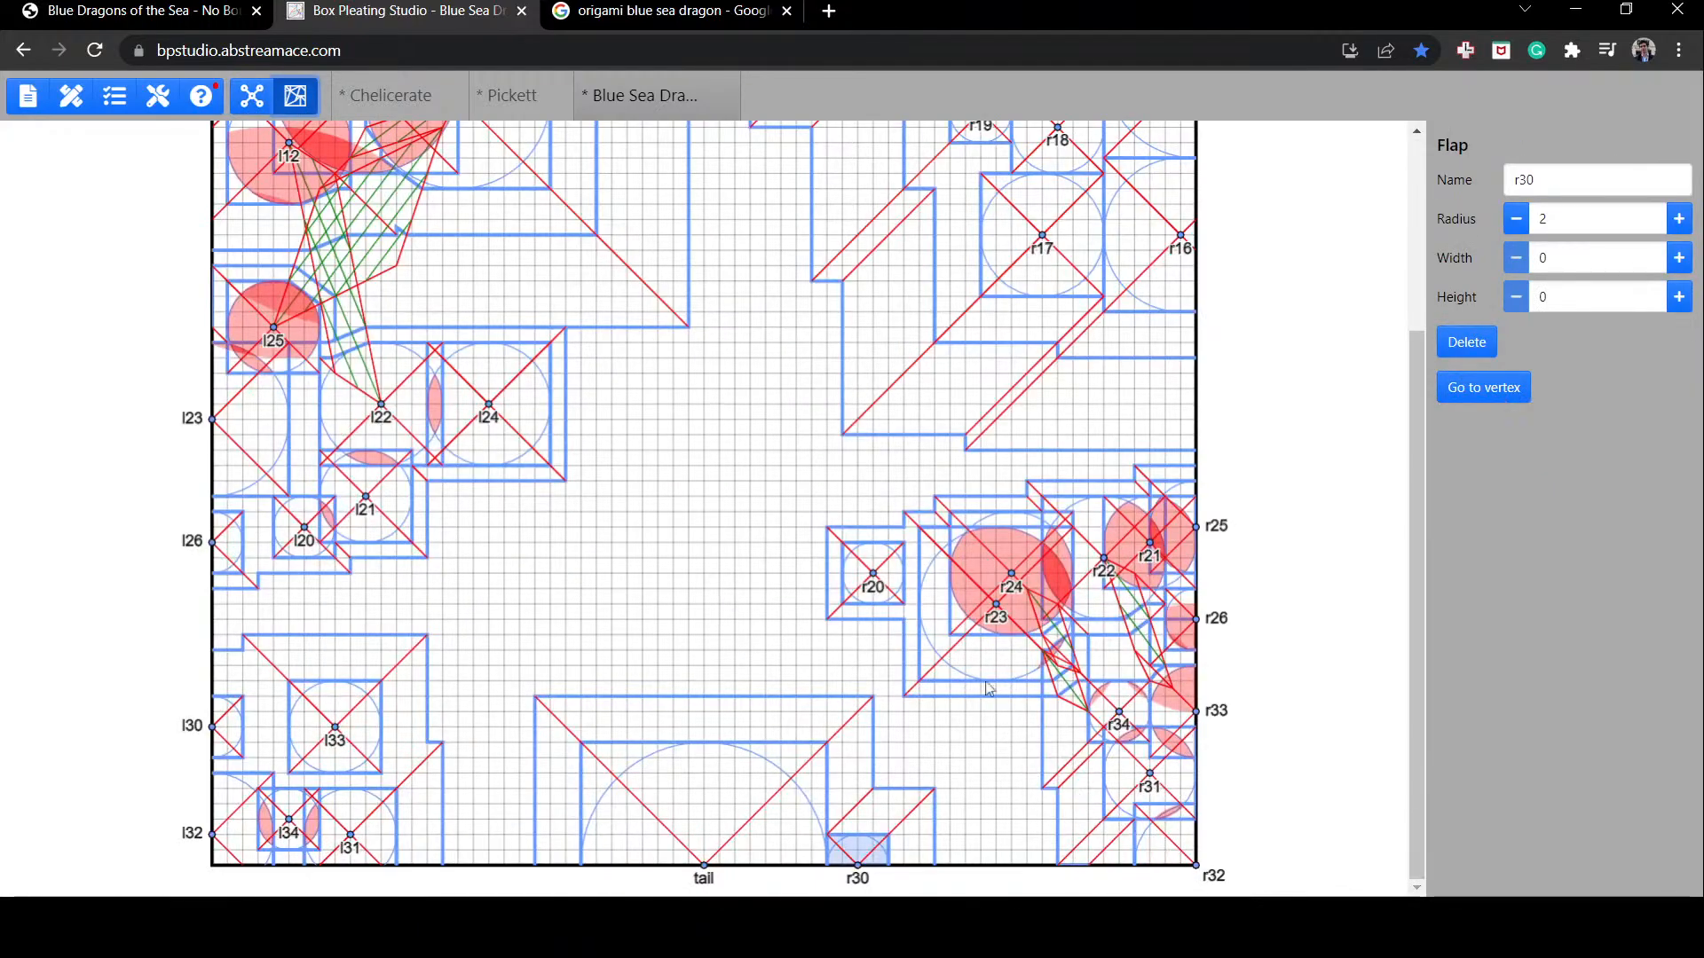
left_click_drag(1117, 724, 994, 831)
left_click_drag(881, 773, 843, 875)
left_click_drag(914, 814, 925, 763)
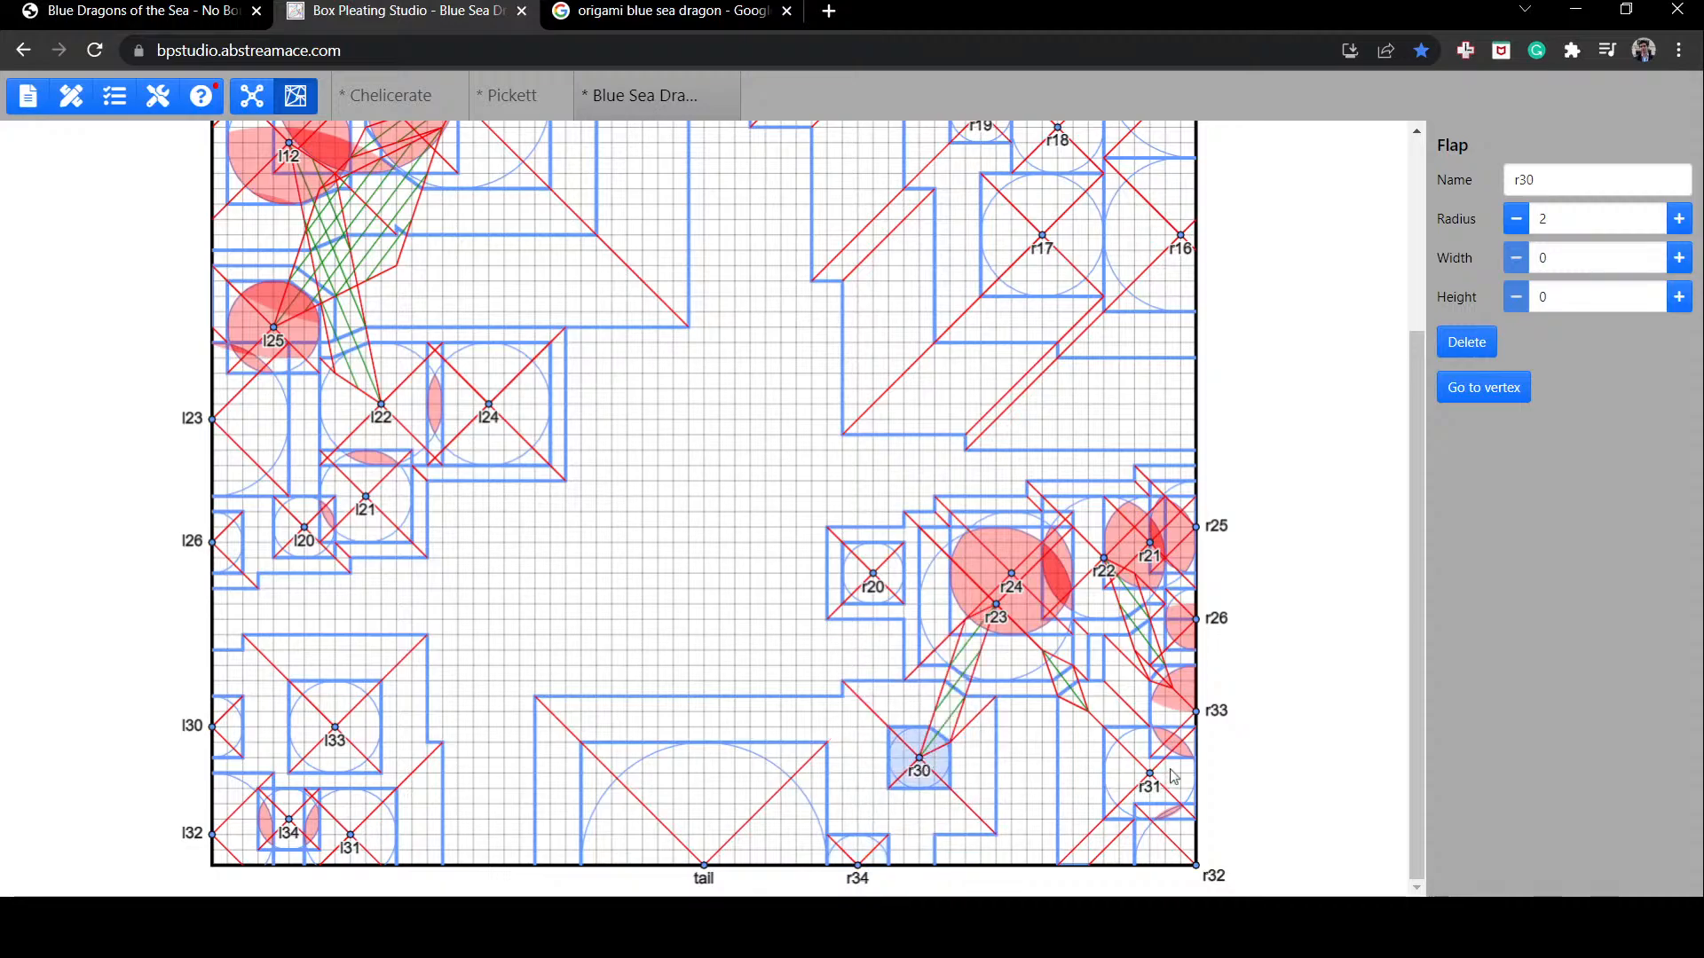
Step: Line up flaps r33 and r32 along the paper's bottom edge to the right of r34 and move r31 to the bottom-right corner
left_click_drag(1184, 712, 929, 890)
key("Left")
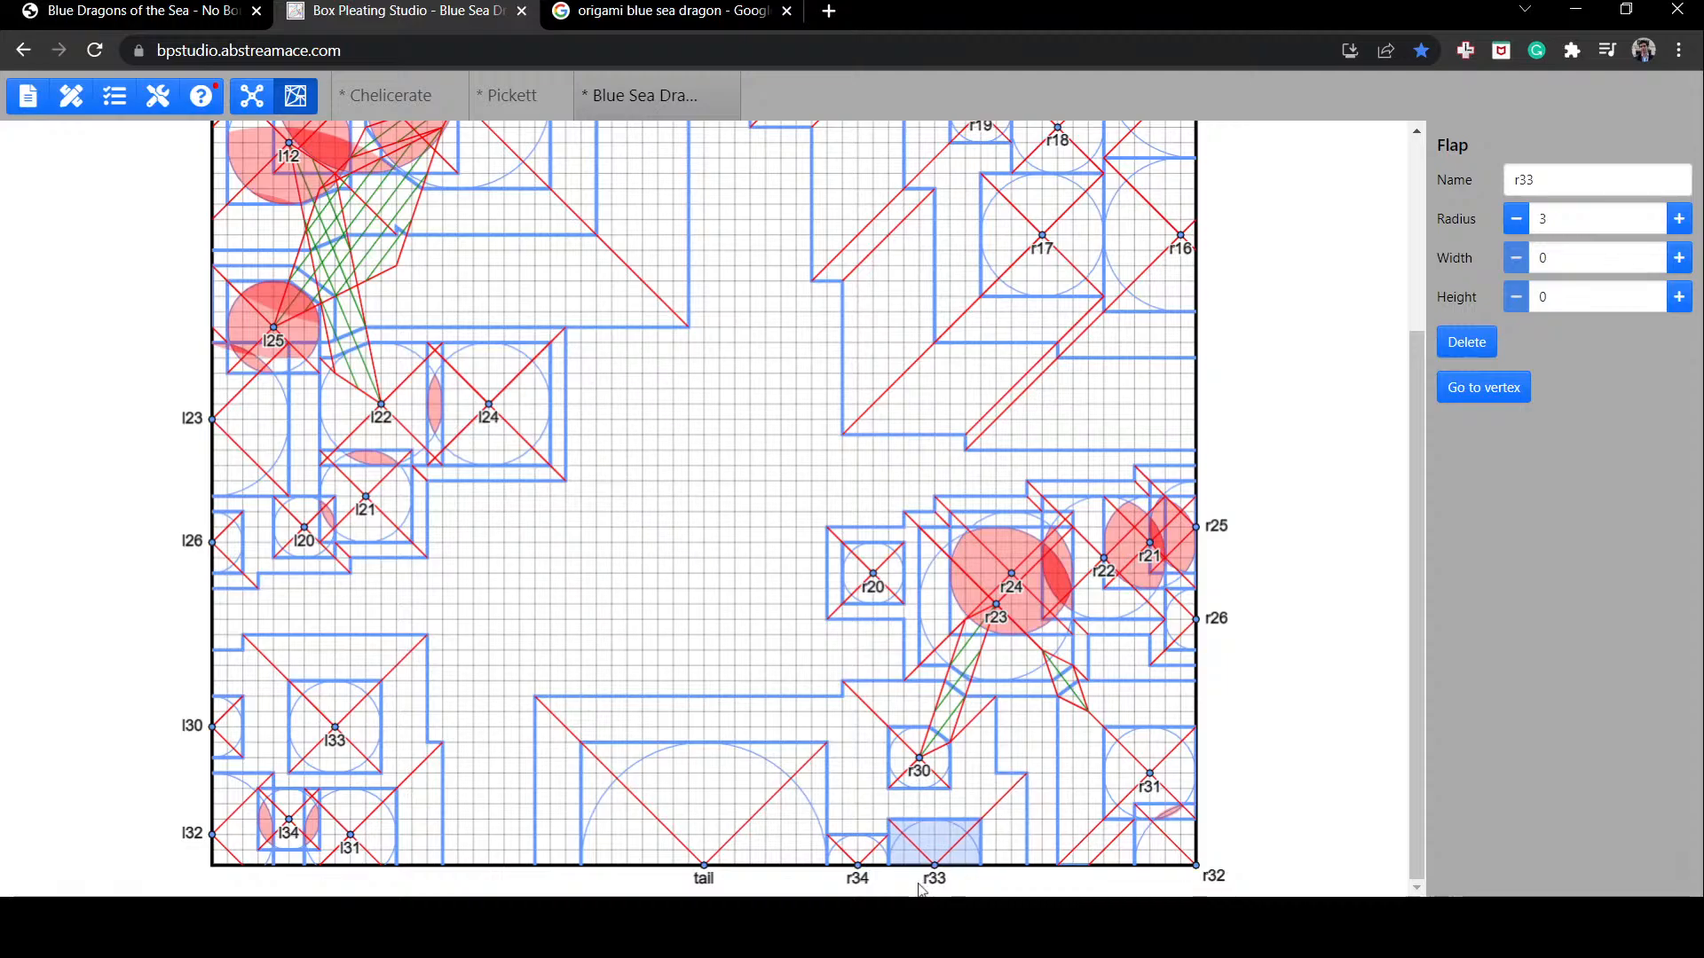
left_click_drag(1189, 859, 1035, 859)
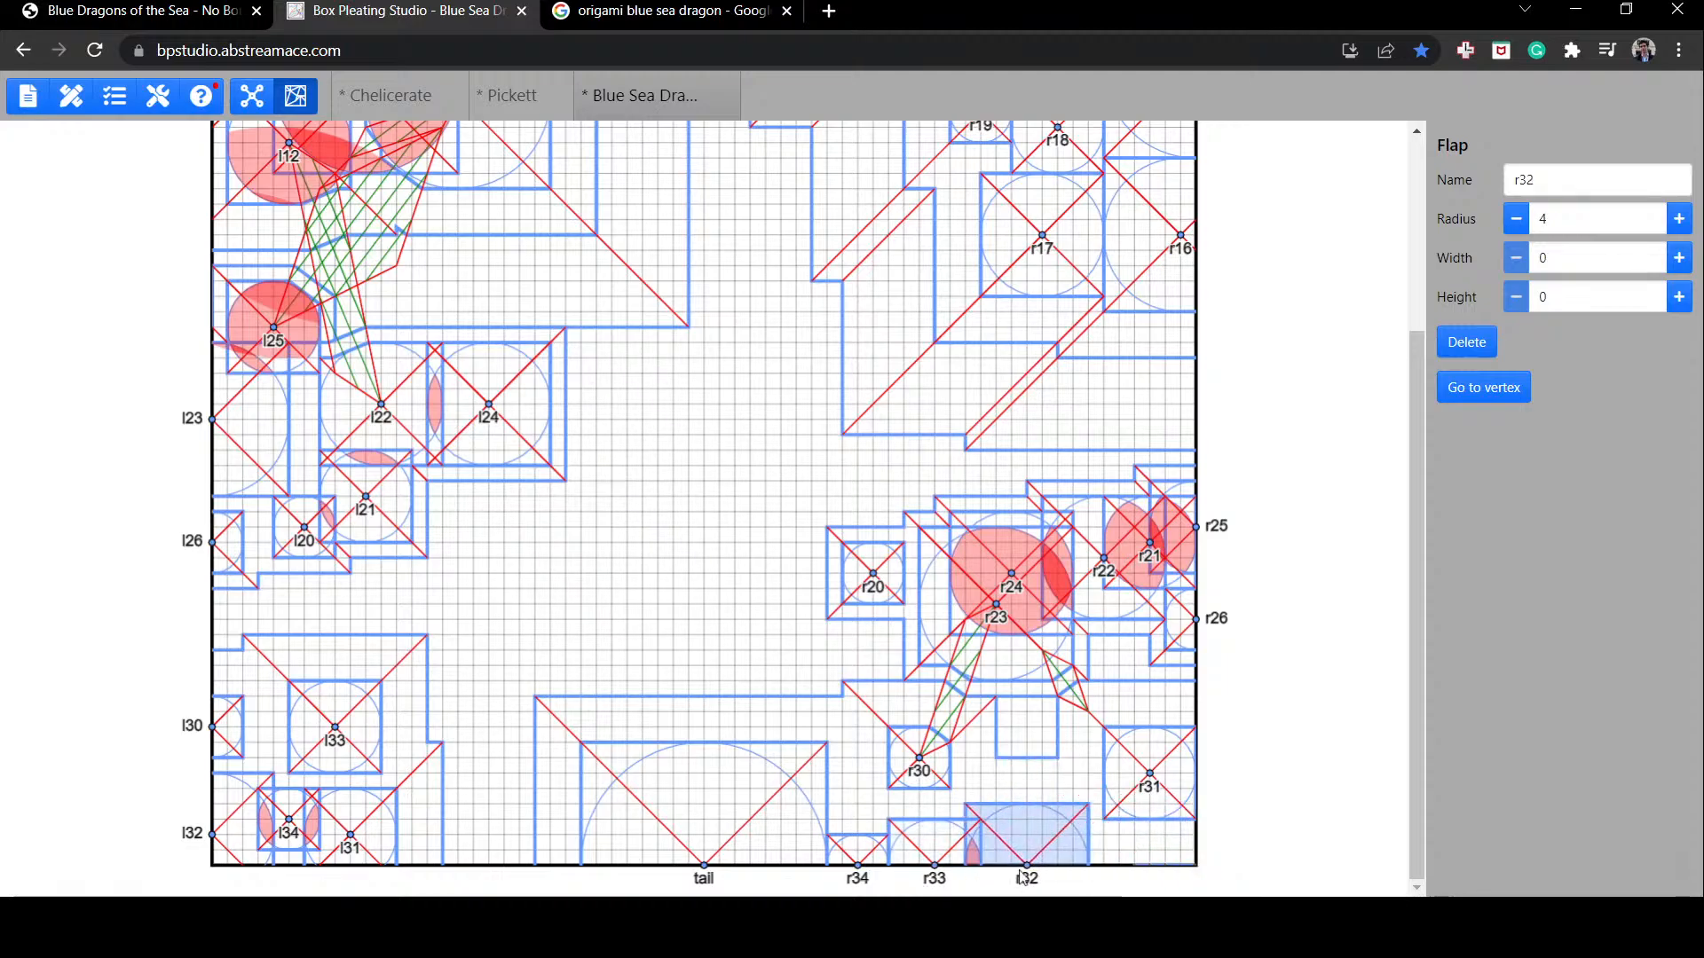
left_click(1137, 827)
left_click_drag(1137, 827, 1194, 867)
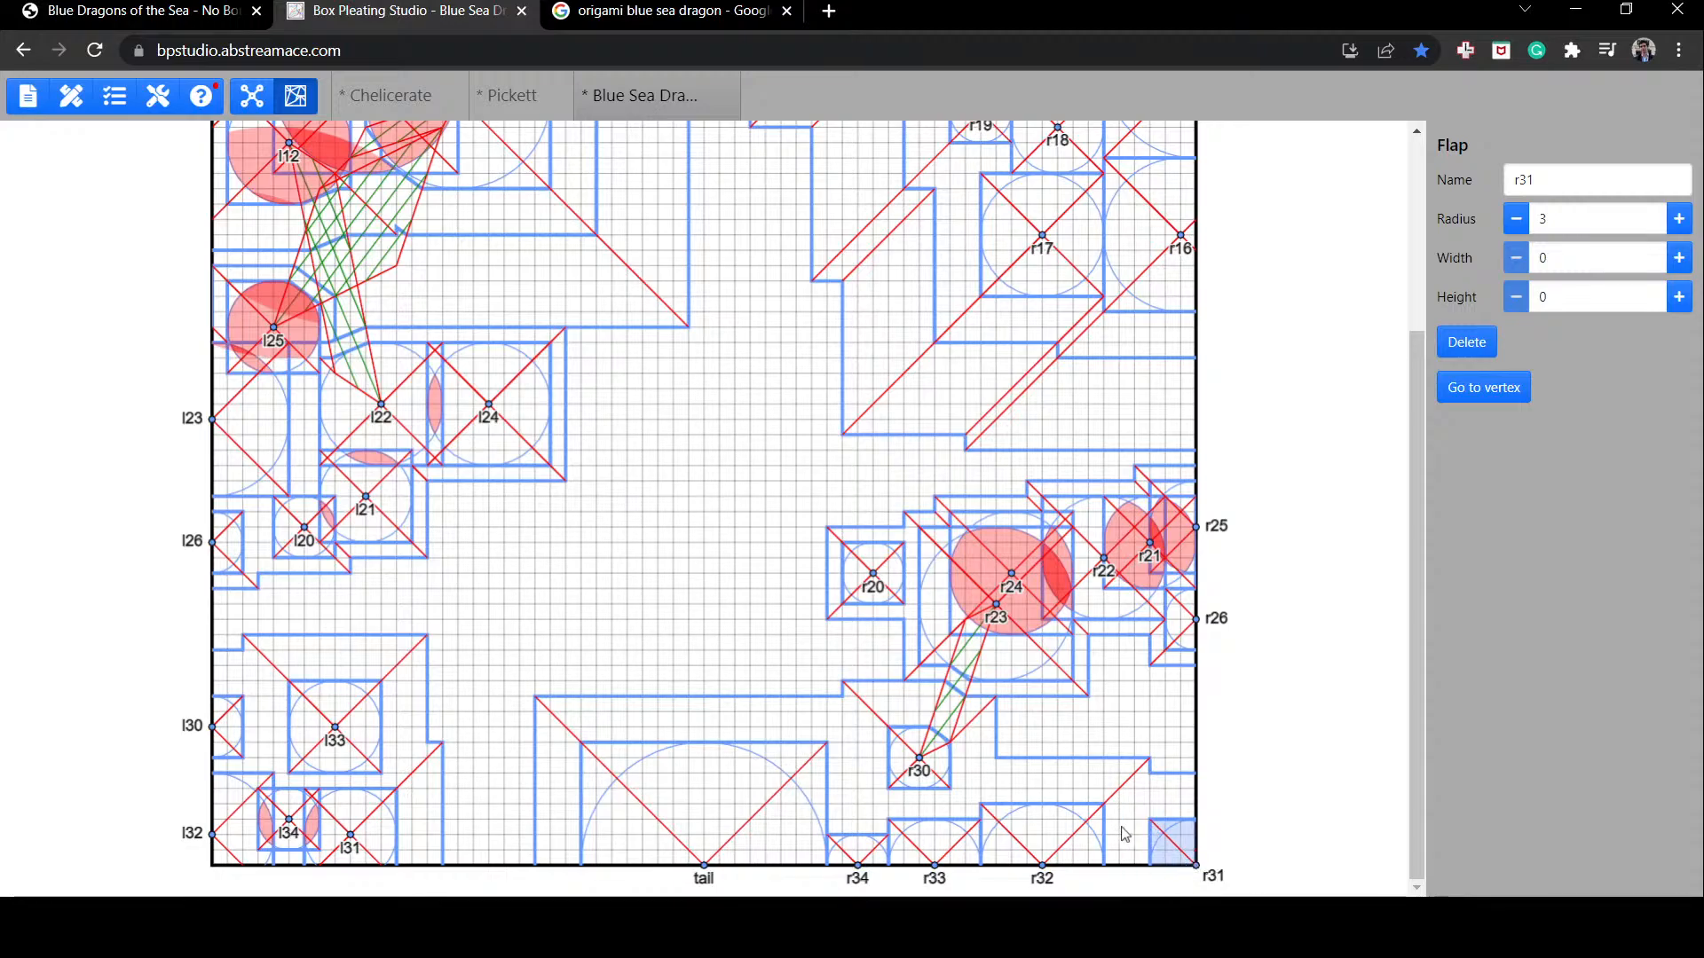
Step: Reposition flap r30 above r32 and shift r31 inward from the paper's bottom-right corner
left_click_drag(918, 757, 1067, 770)
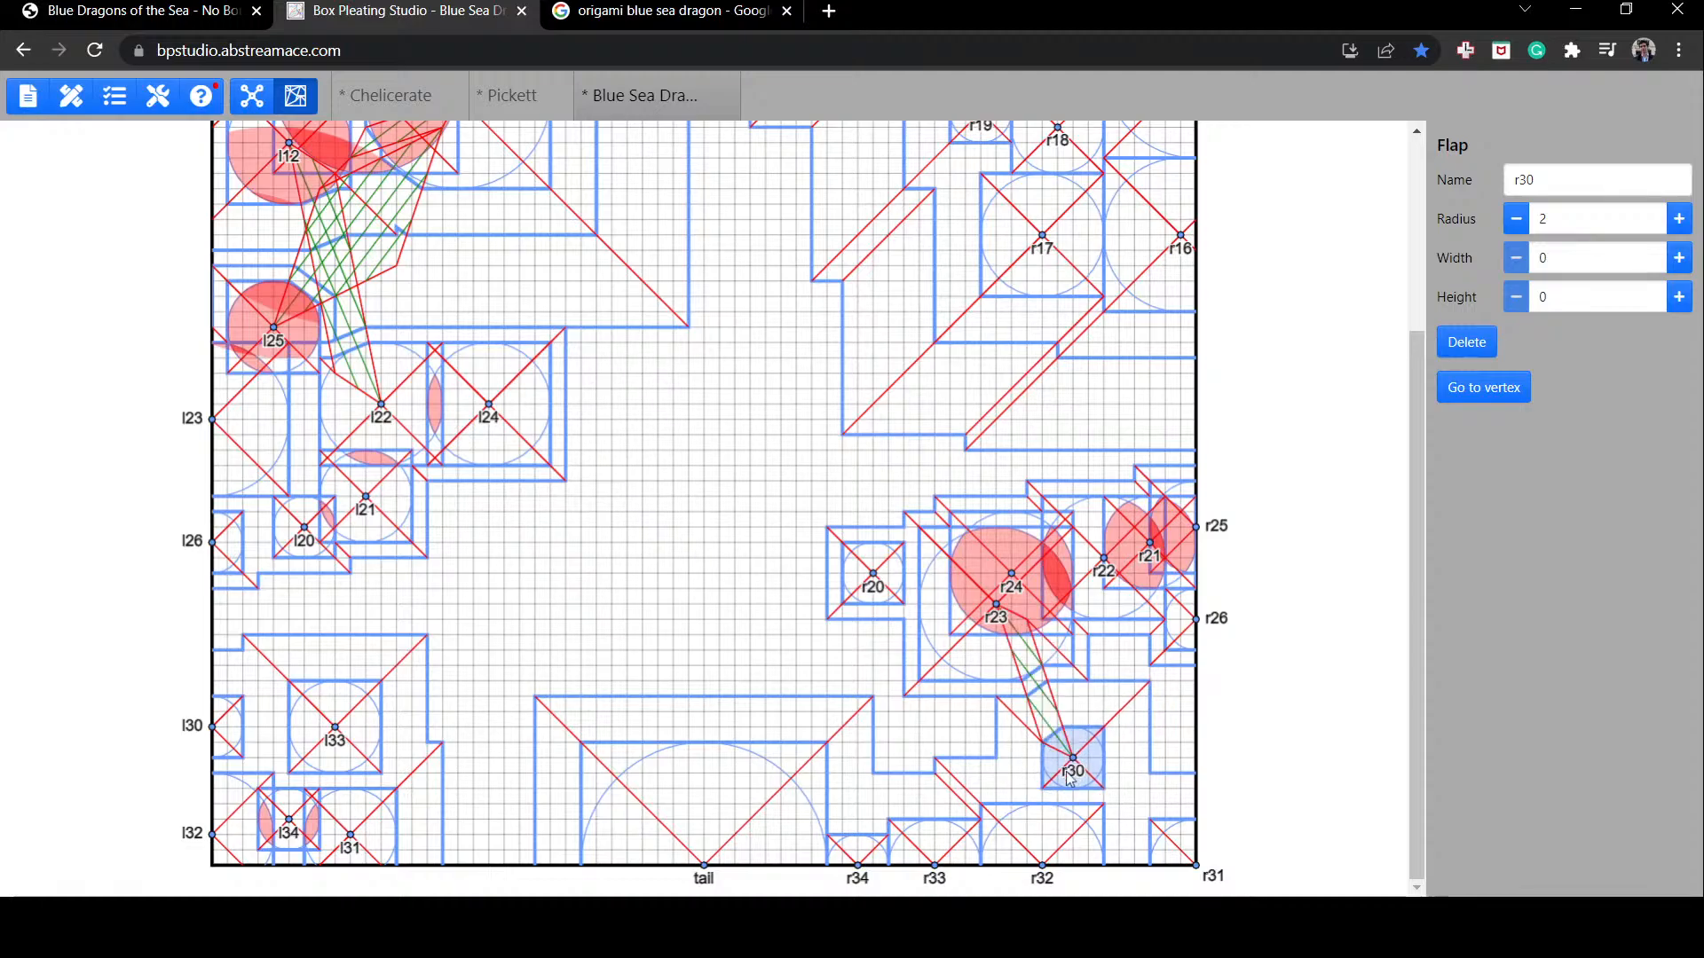
left_click_drag(1192, 859, 1146, 817)
left_click_drag(1073, 759, 1072, 774)
Step: Gather flaps r20, r21, r22, r24, r25 and r26 in the open area above the tail flap and move r23 to the right paper edge
left_click_drag(1006, 607, 938, 558)
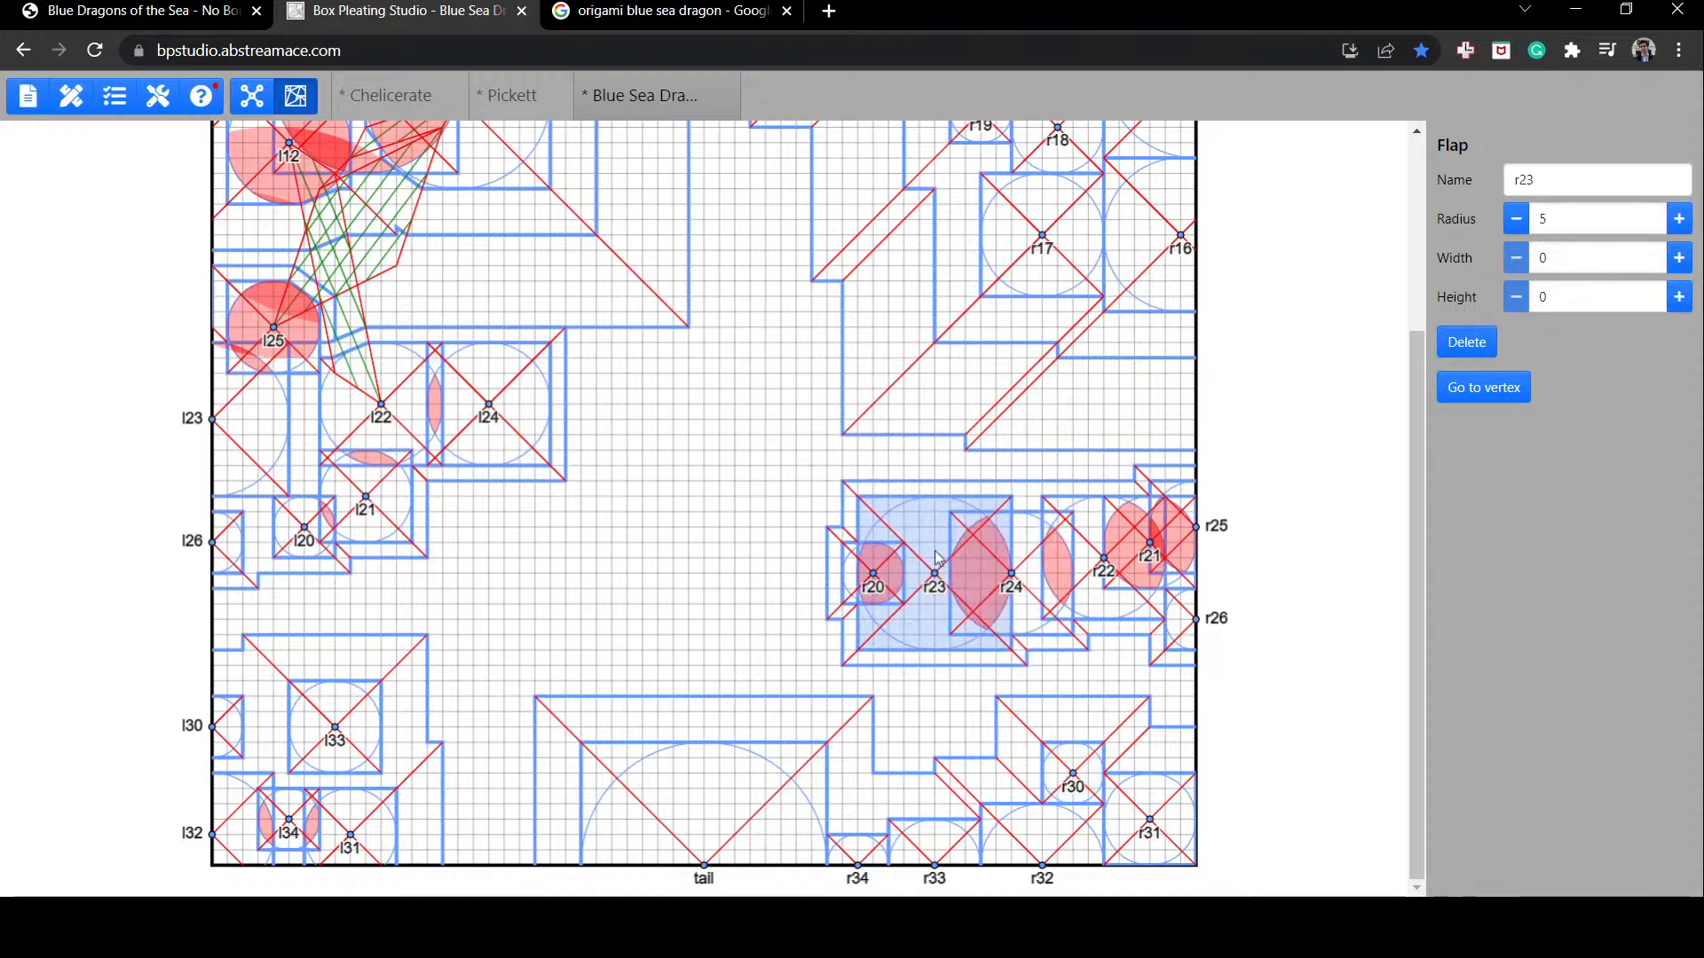
left_click_drag(1150, 546, 797, 618)
left_click_drag(1103, 561, 763, 621)
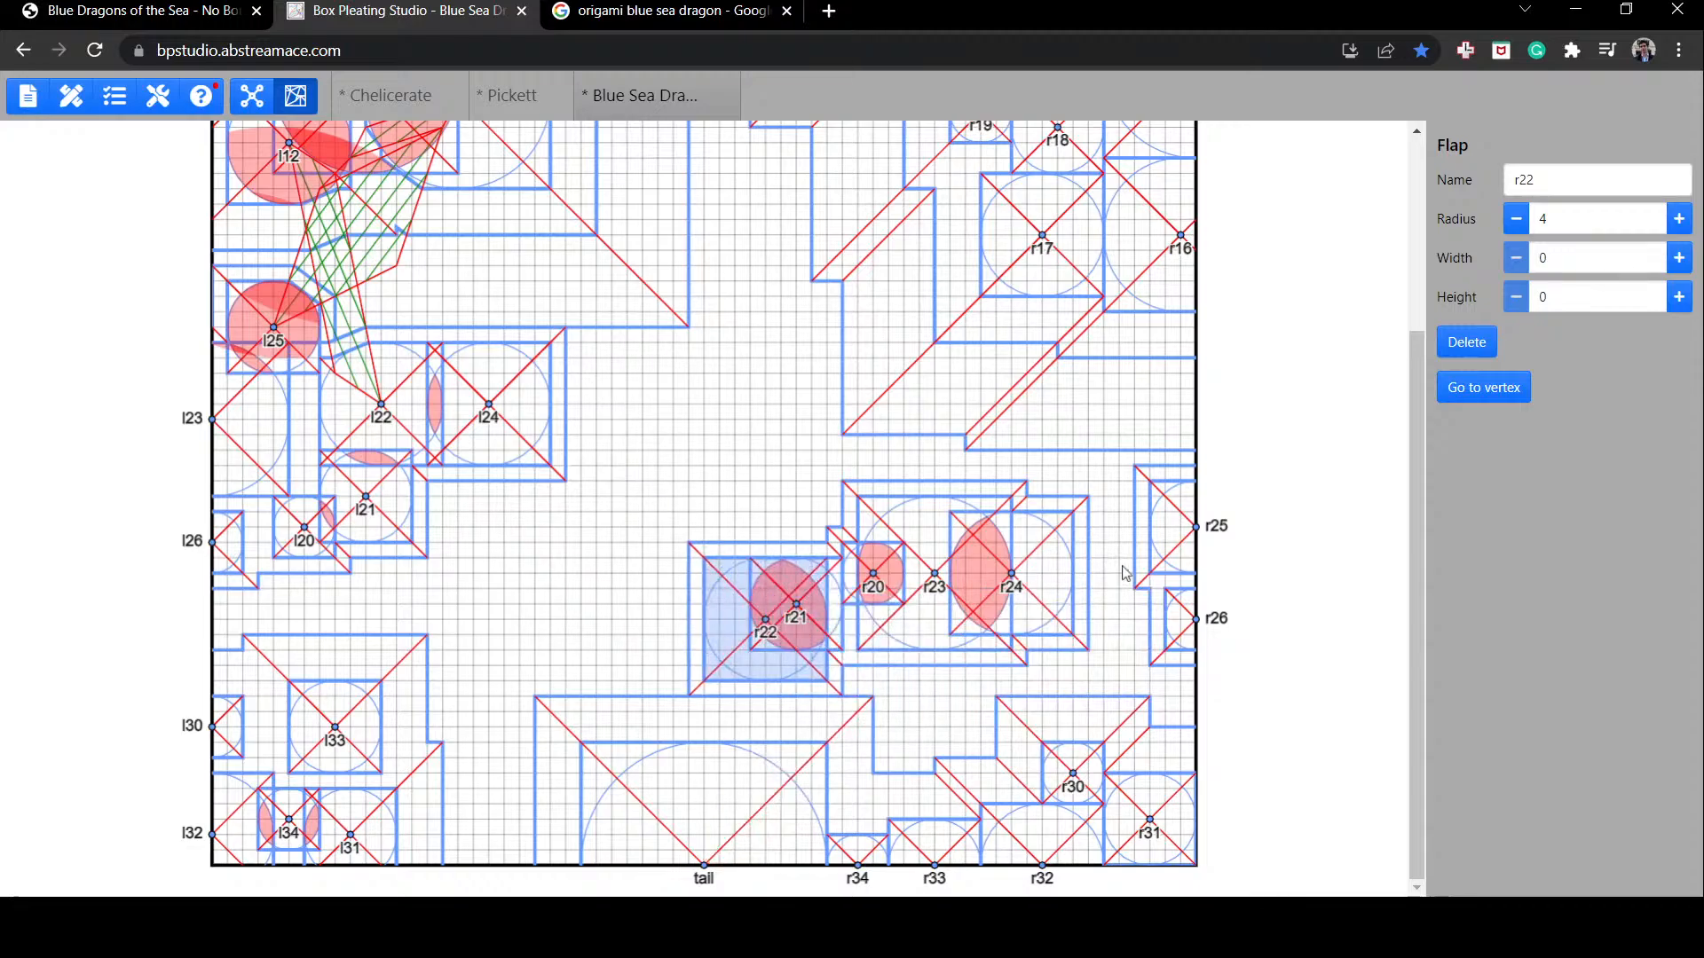
left_click_drag(1191, 529, 828, 653)
left_click_drag(1012, 586, 768, 620)
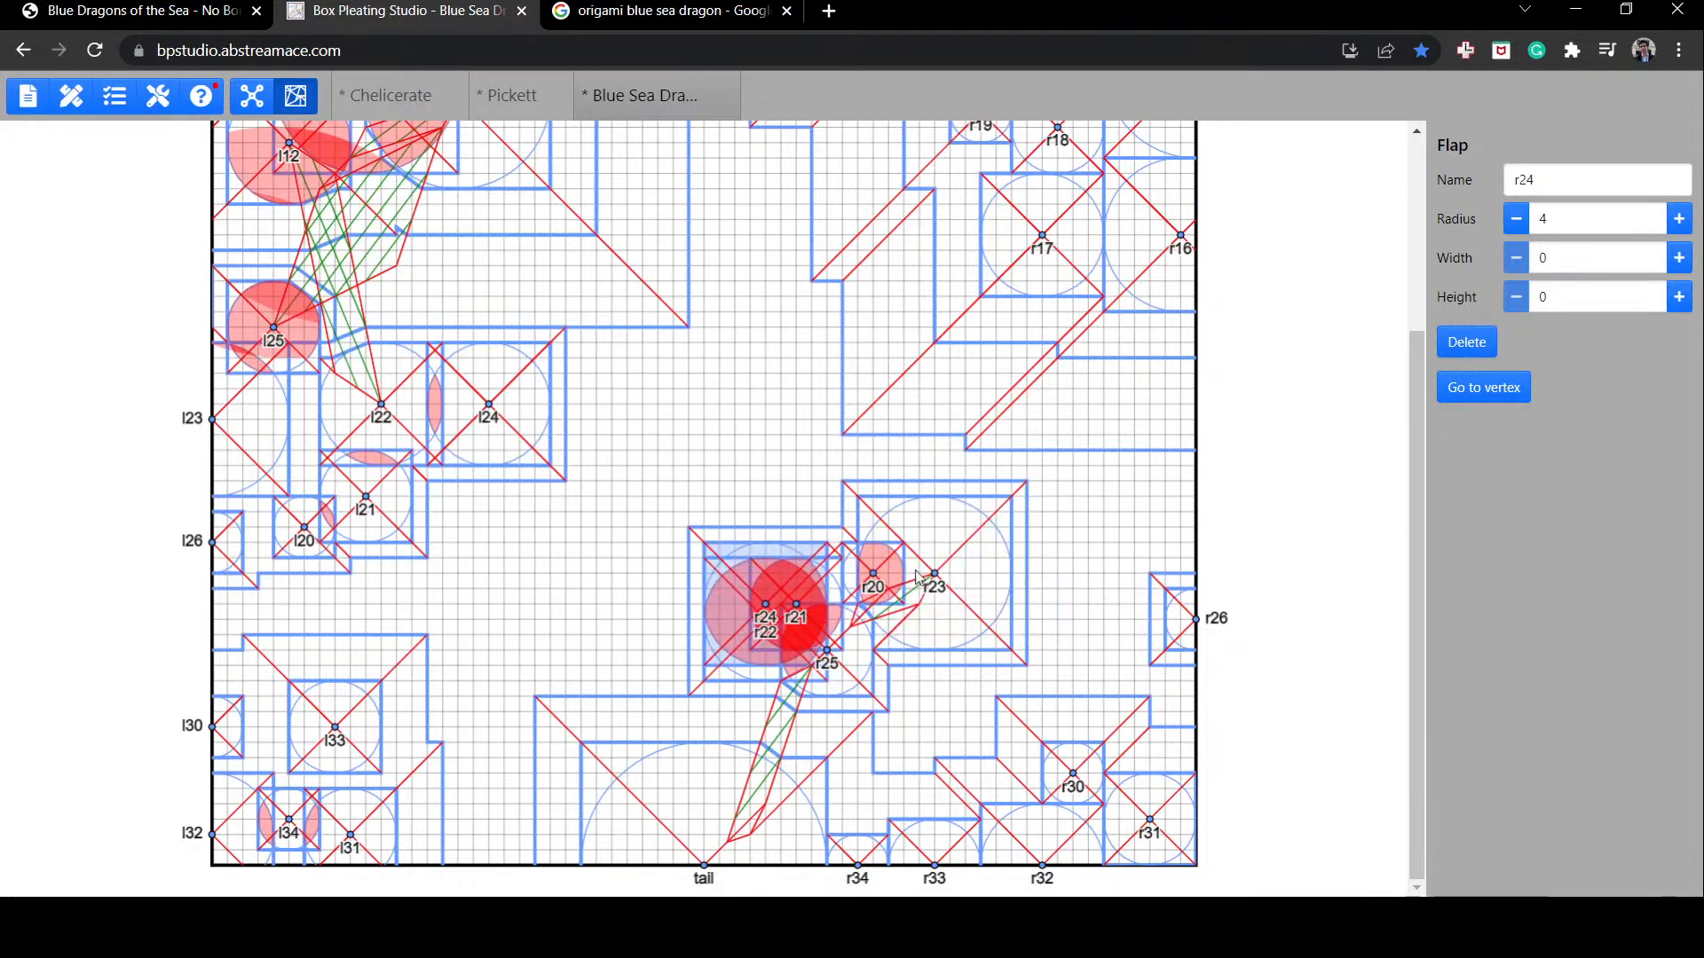
mouse_move(873, 585)
left_mouse_down()
mouse_move(1158, 546)
mouse_move(886, 564)
left_mouse_up()
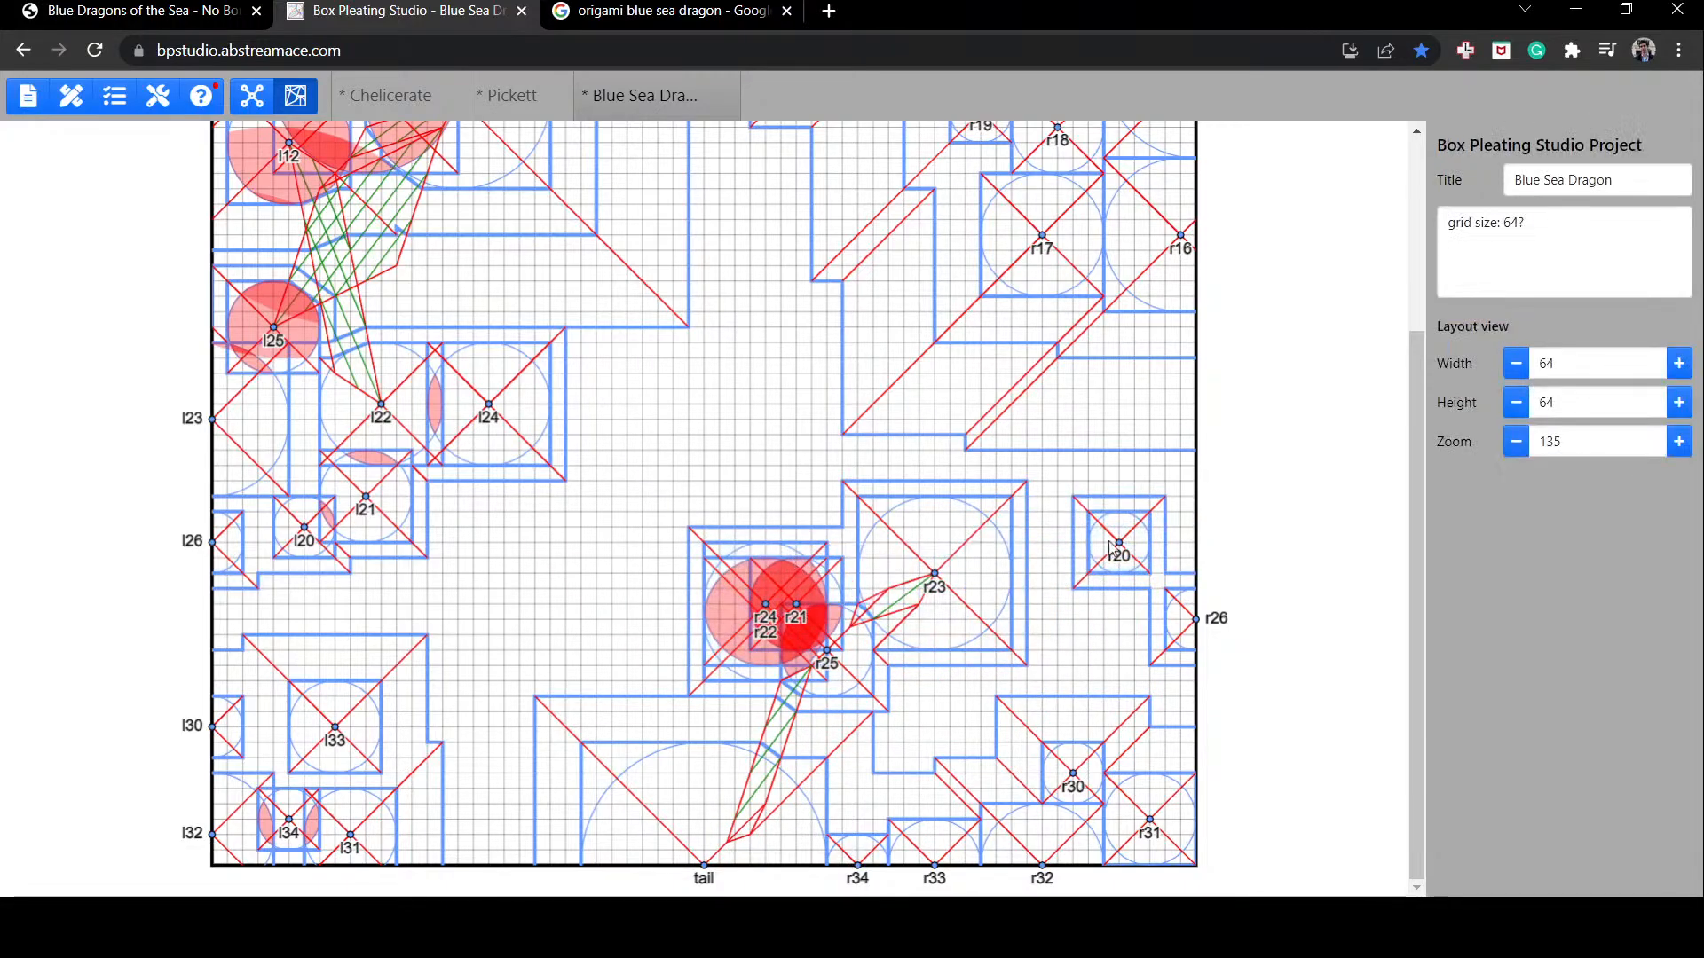
left_click_drag(1113, 546, 781, 529)
left_click_drag(1197, 619, 769, 613)
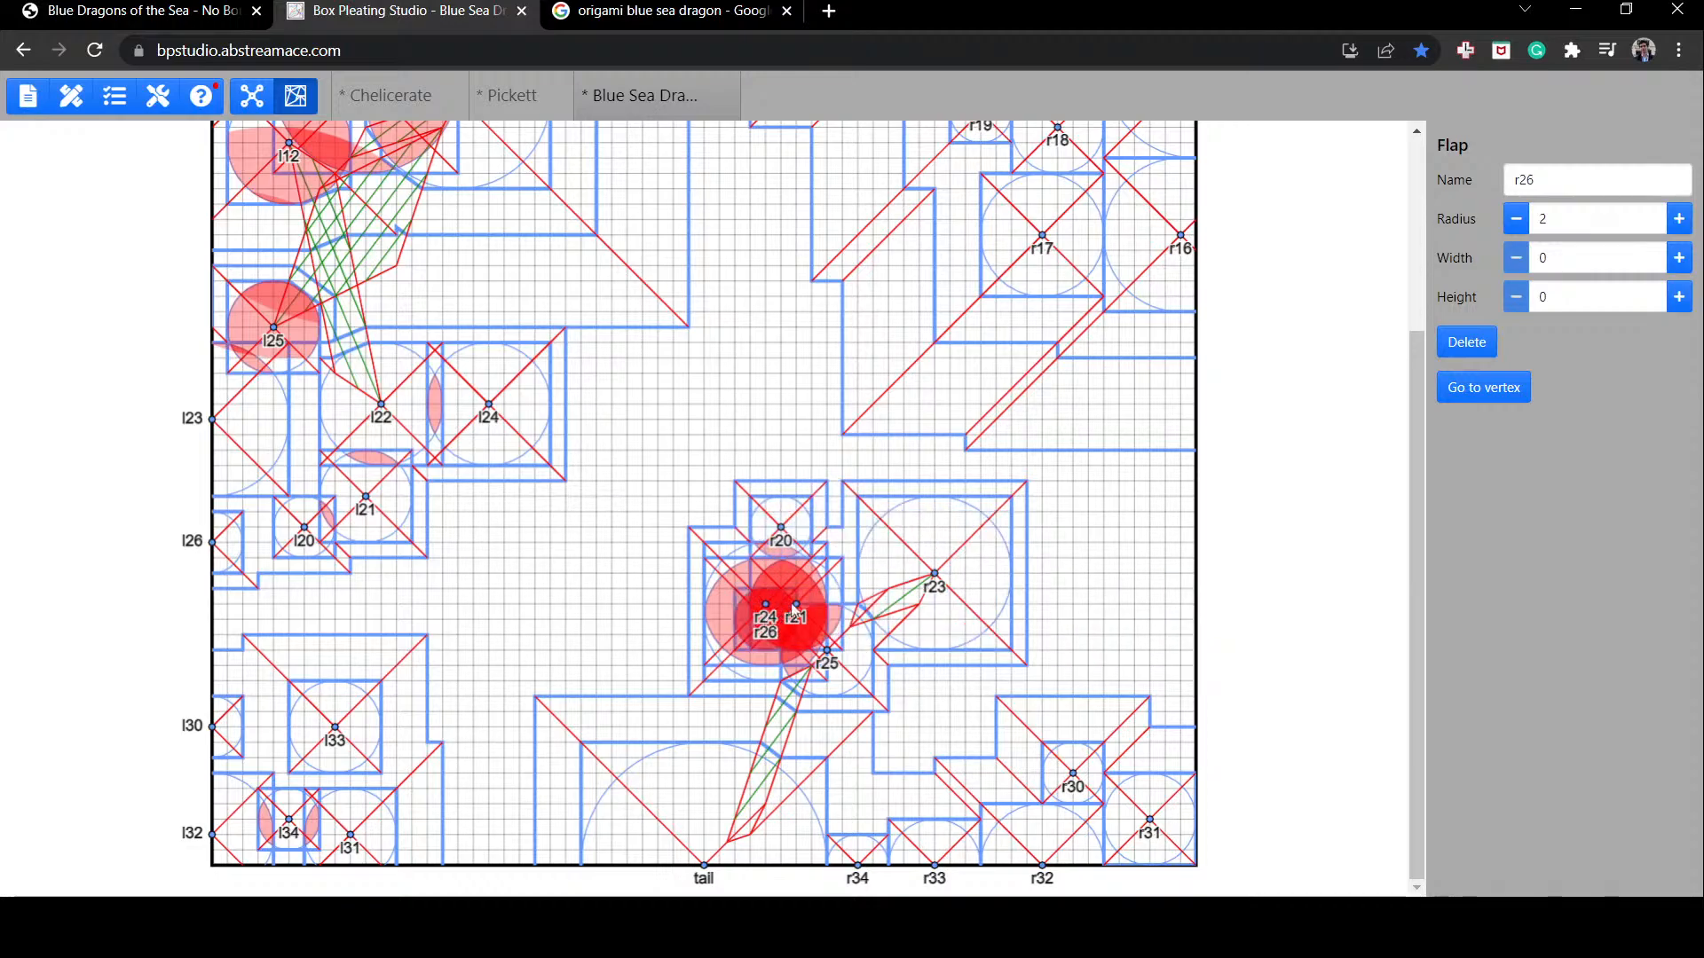
left_click_drag(935, 573, 1186, 546)
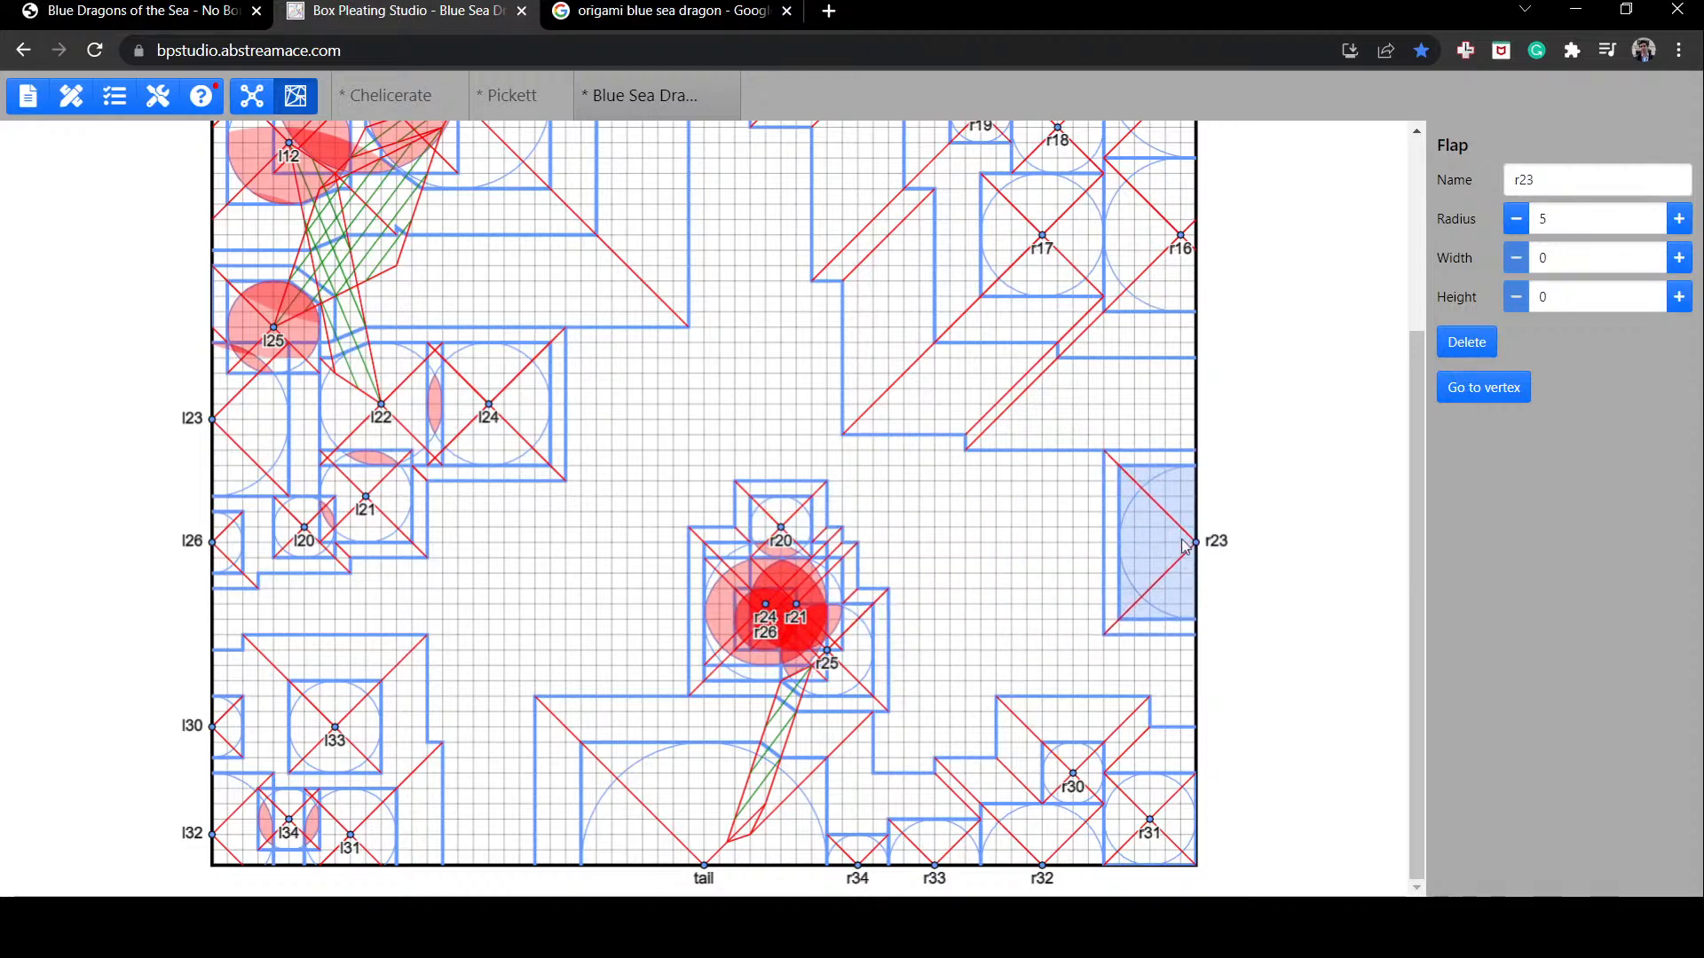
Step: Check the tree structure and spread out the gathered flaps: r25 above r33, r21 over the tail flap, r24 above r20, and r22 beside r23
left_click(252, 97)
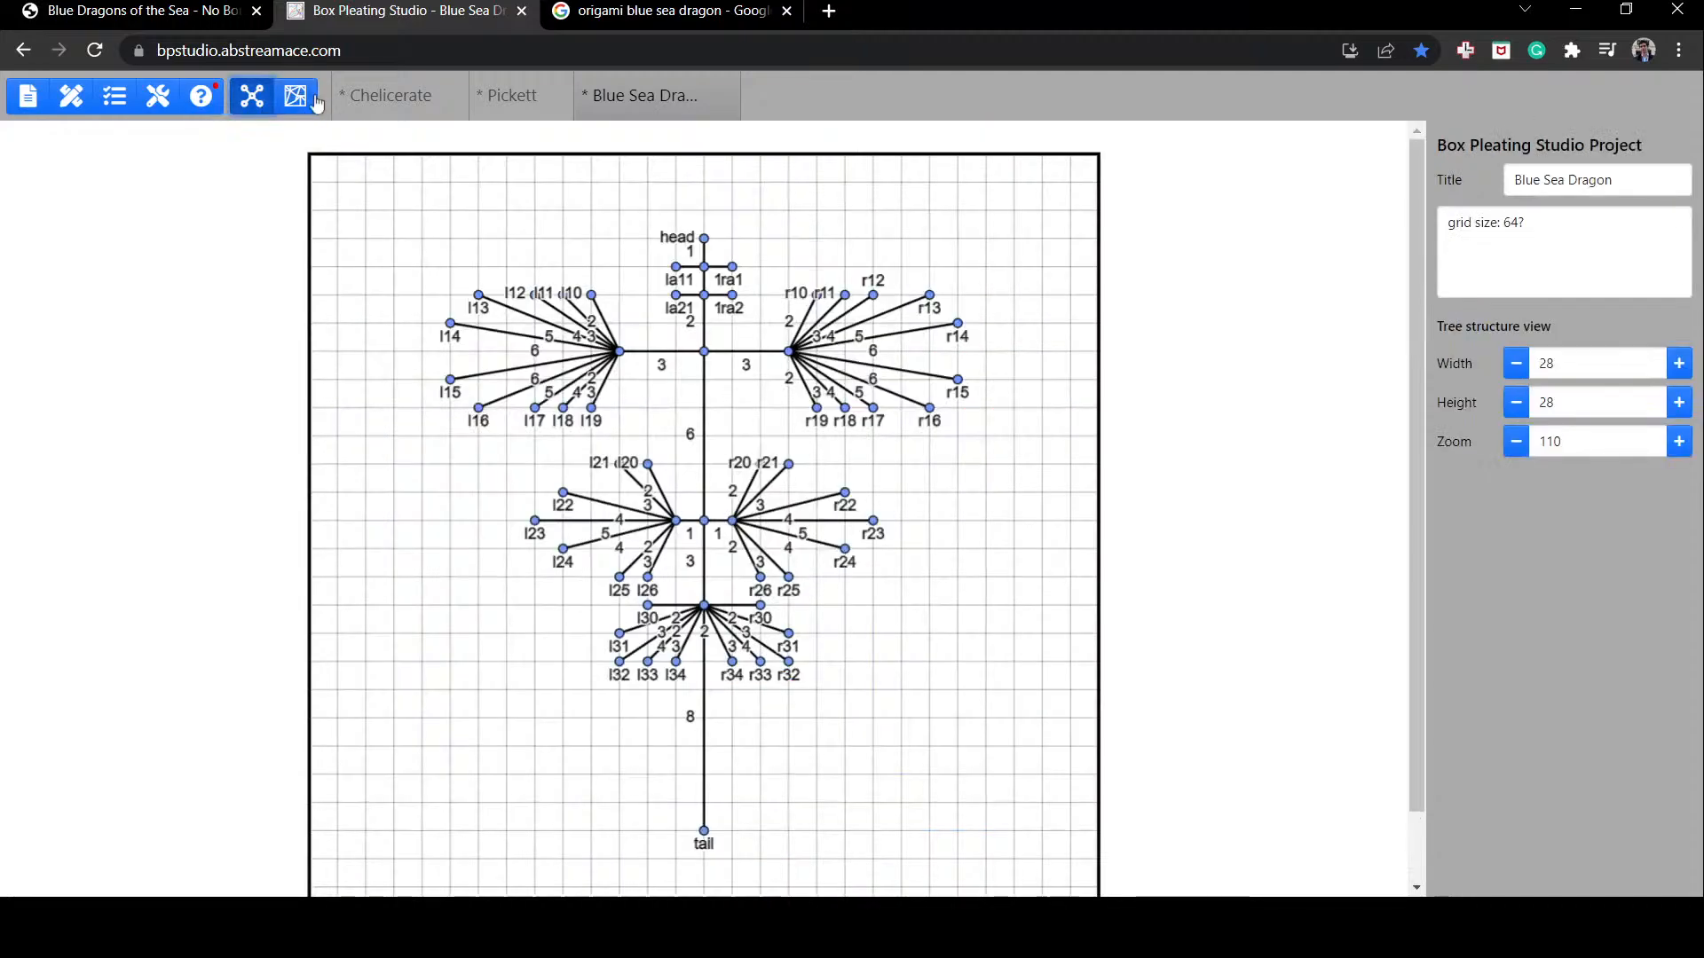
left_click(297, 97)
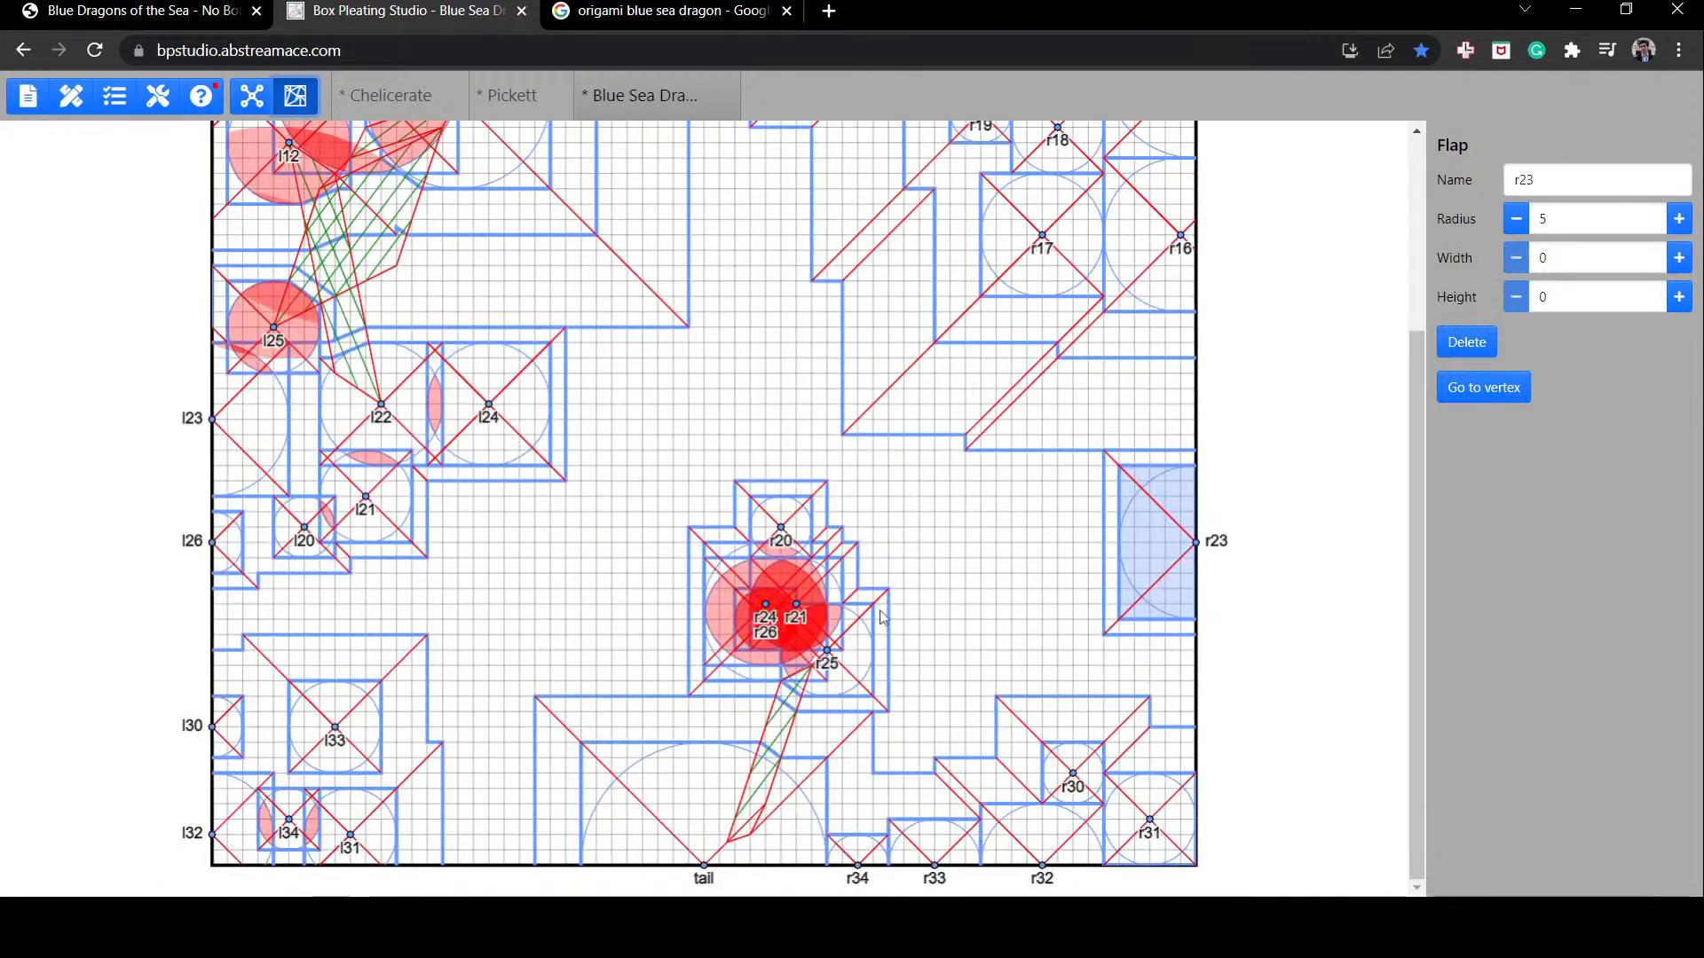
left_click(933, 682)
left_click_drag(792, 604, 746, 756)
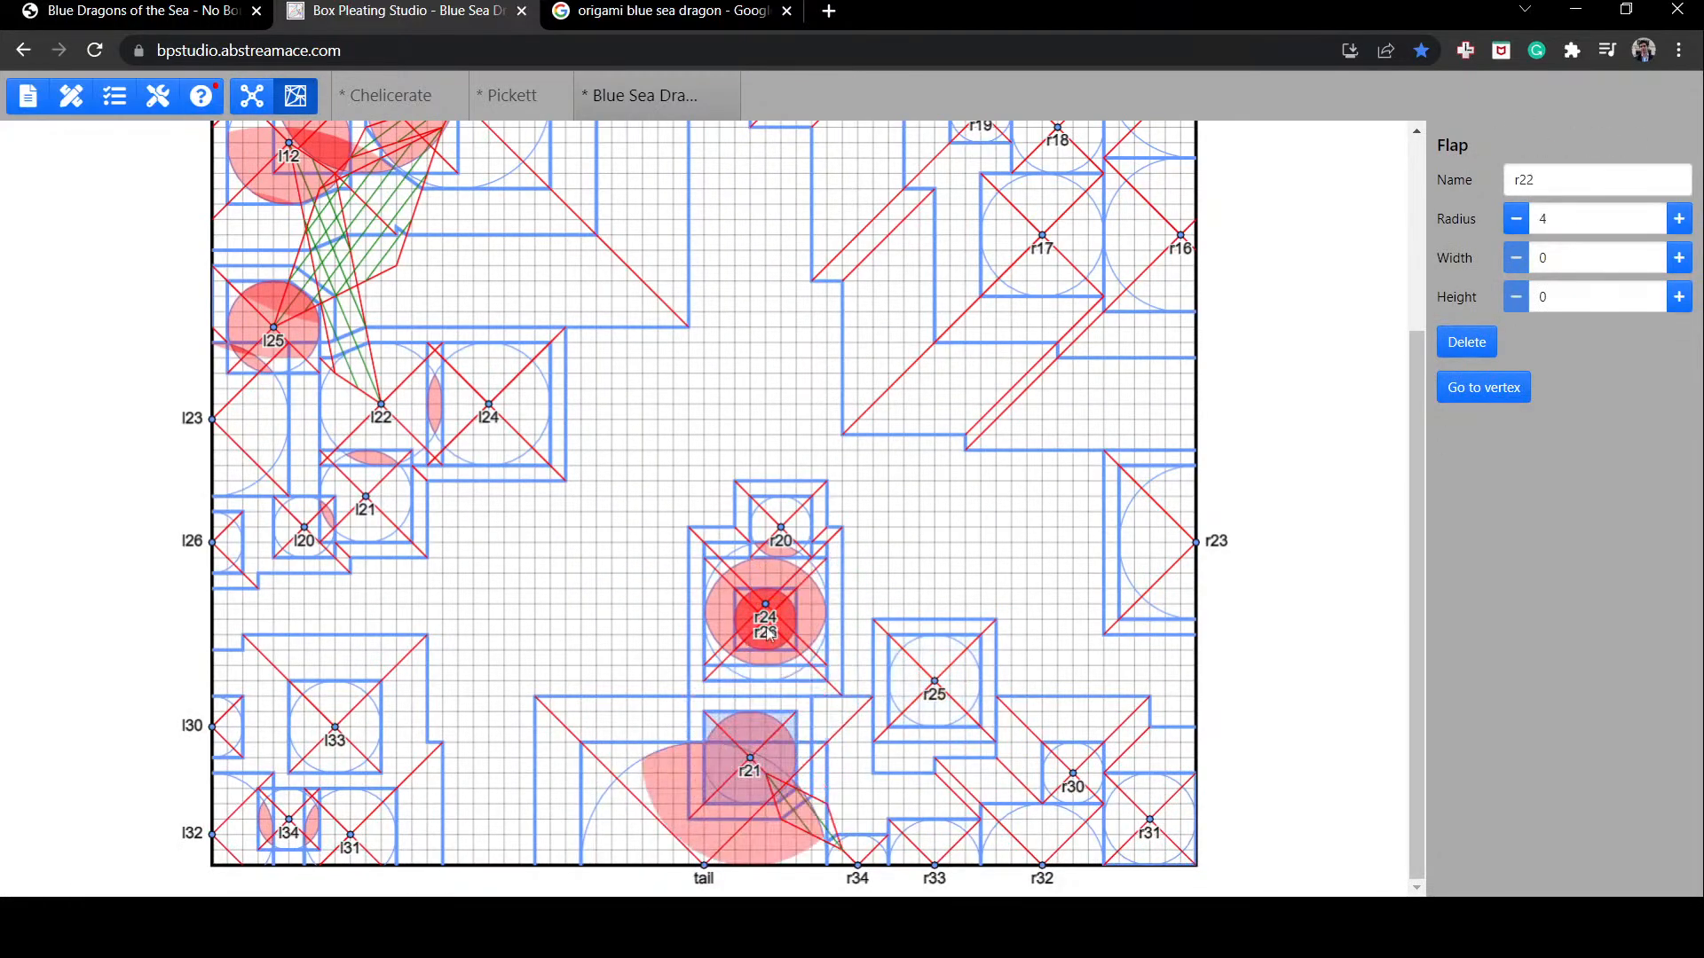
left_click_drag(756, 626, 768, 486)
left_click_drag(888, 621, 1057, 522)
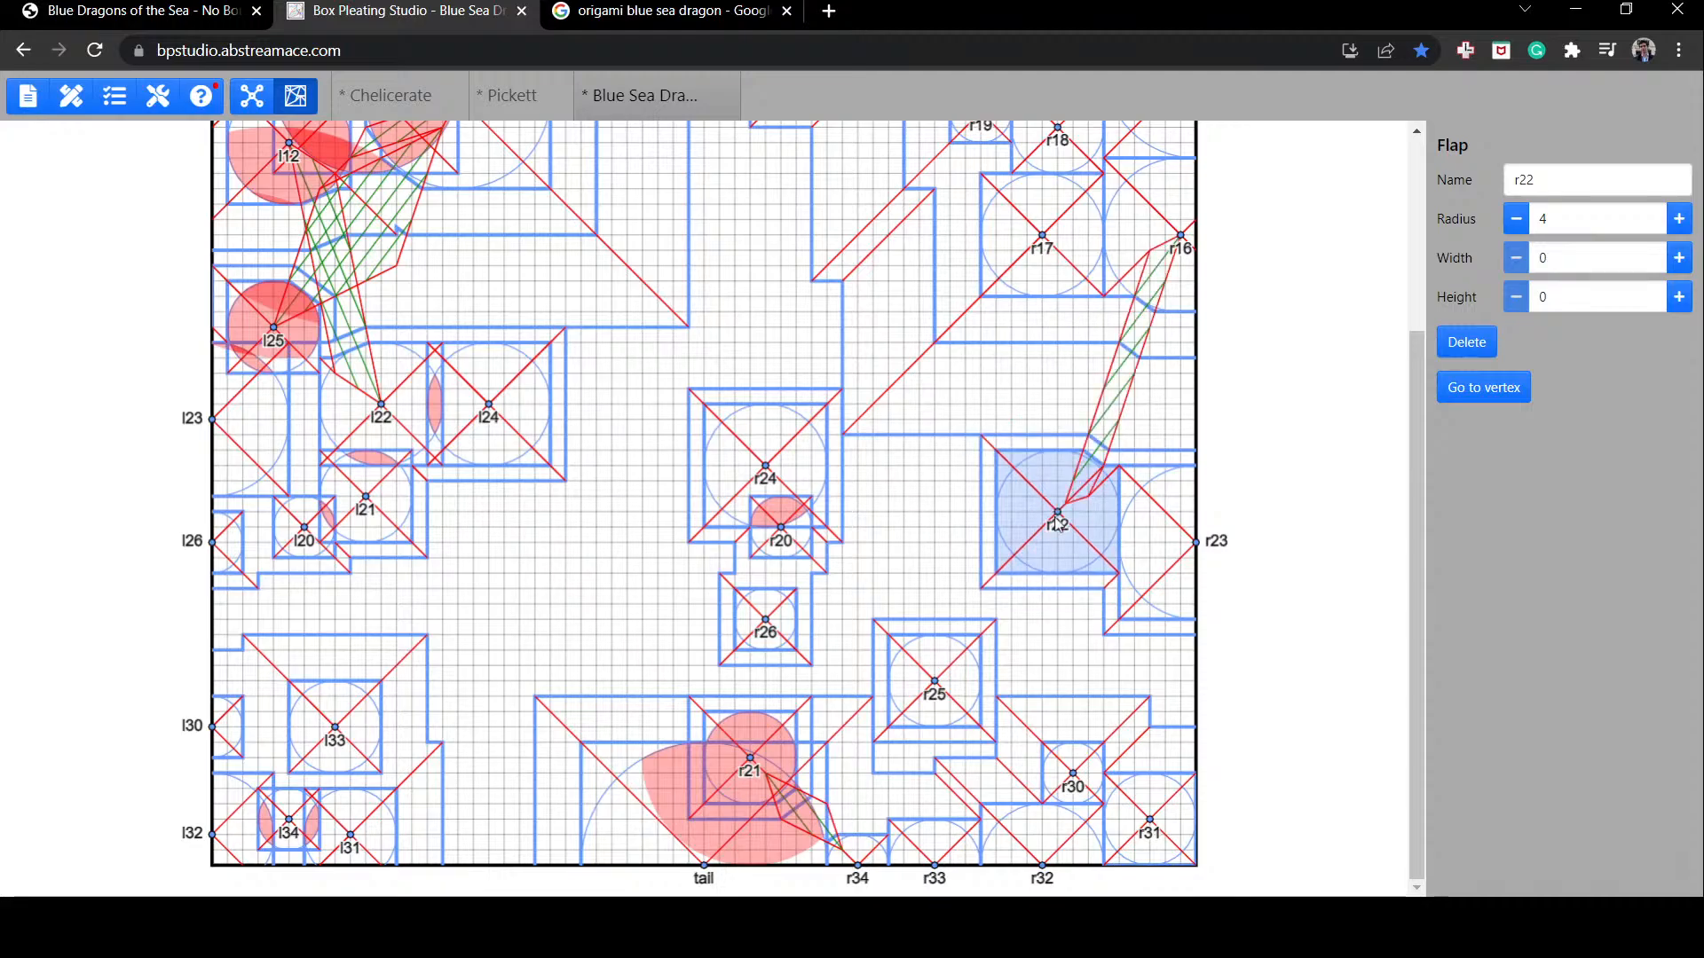
Step: Lower flap r22 by one grid unit and tuck flaps r20 and r26 side by side beneath r23 at the right paper edge
left_click_drag(1060, 508, 1065, 531)
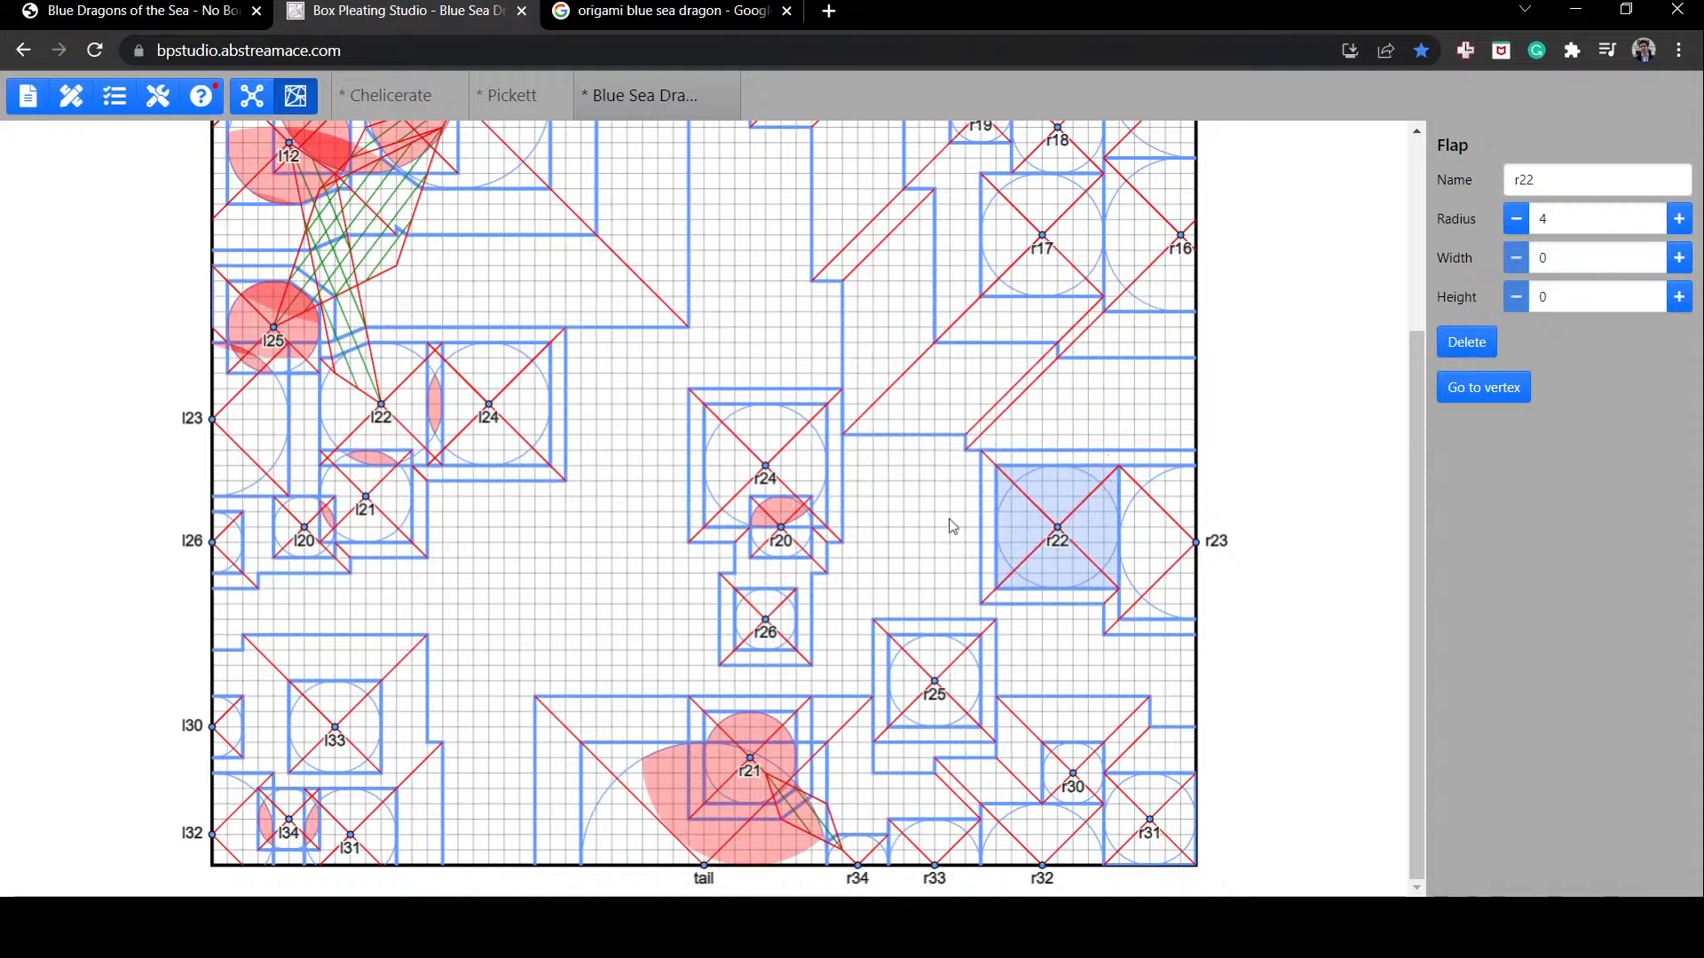
left_click_drag(787, 544, 1190, 645)
left_click(1203, 691)
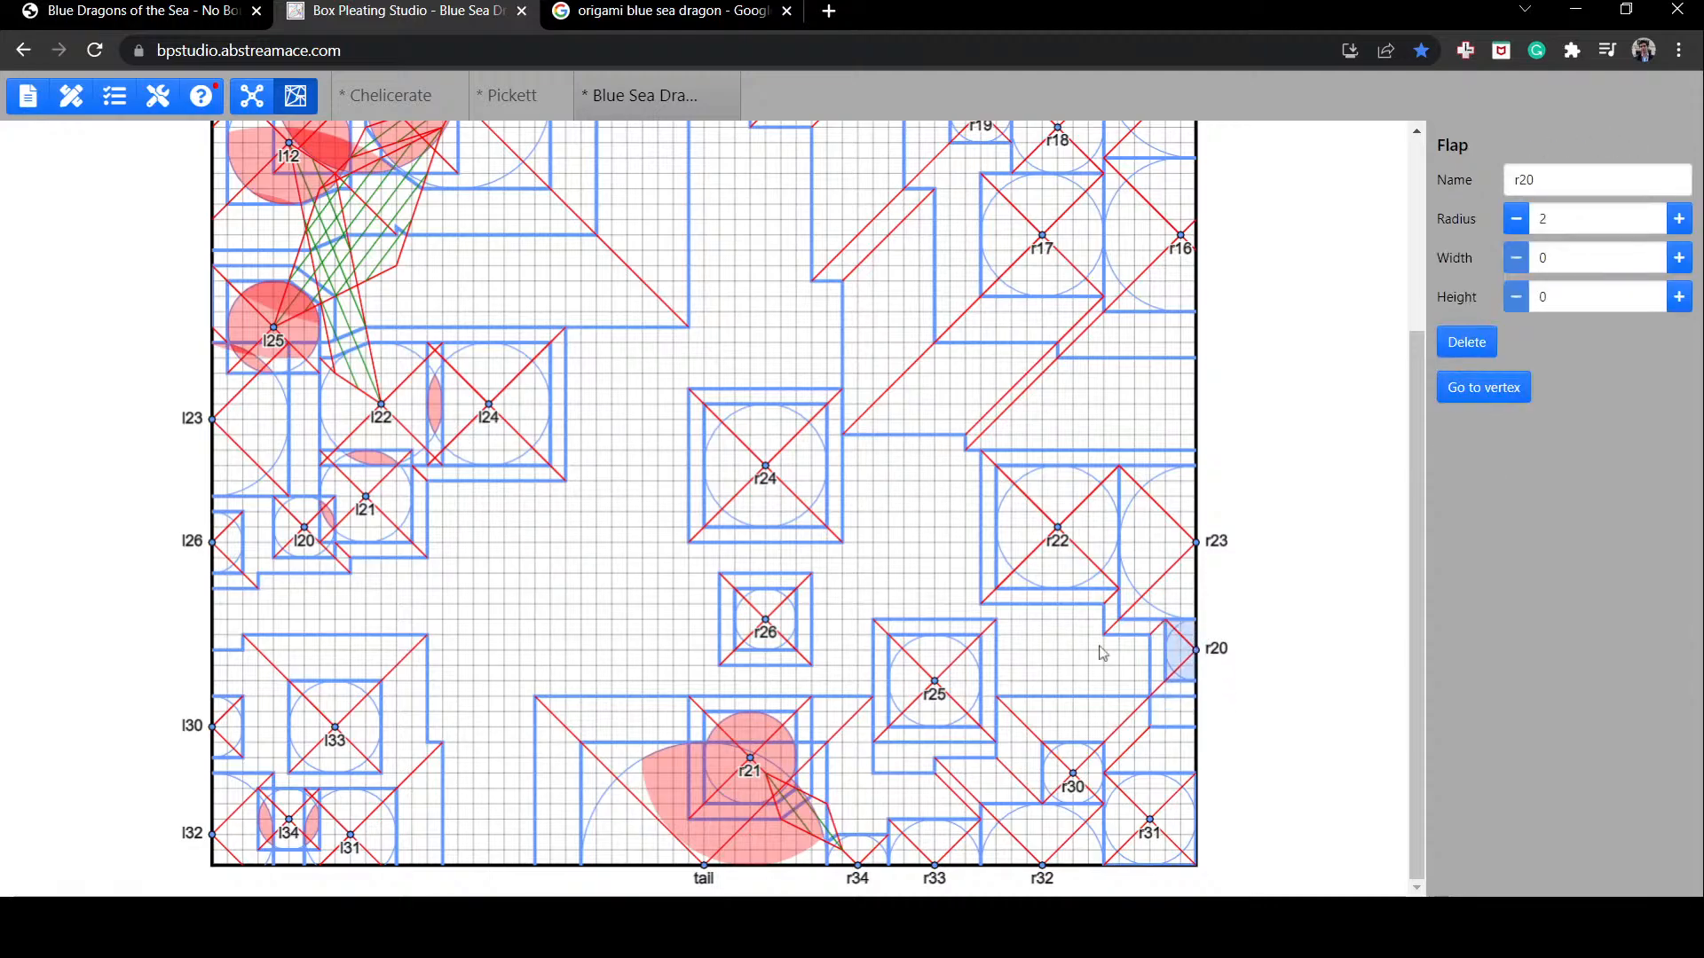
left_click_drag(929, 680, 869, 664)
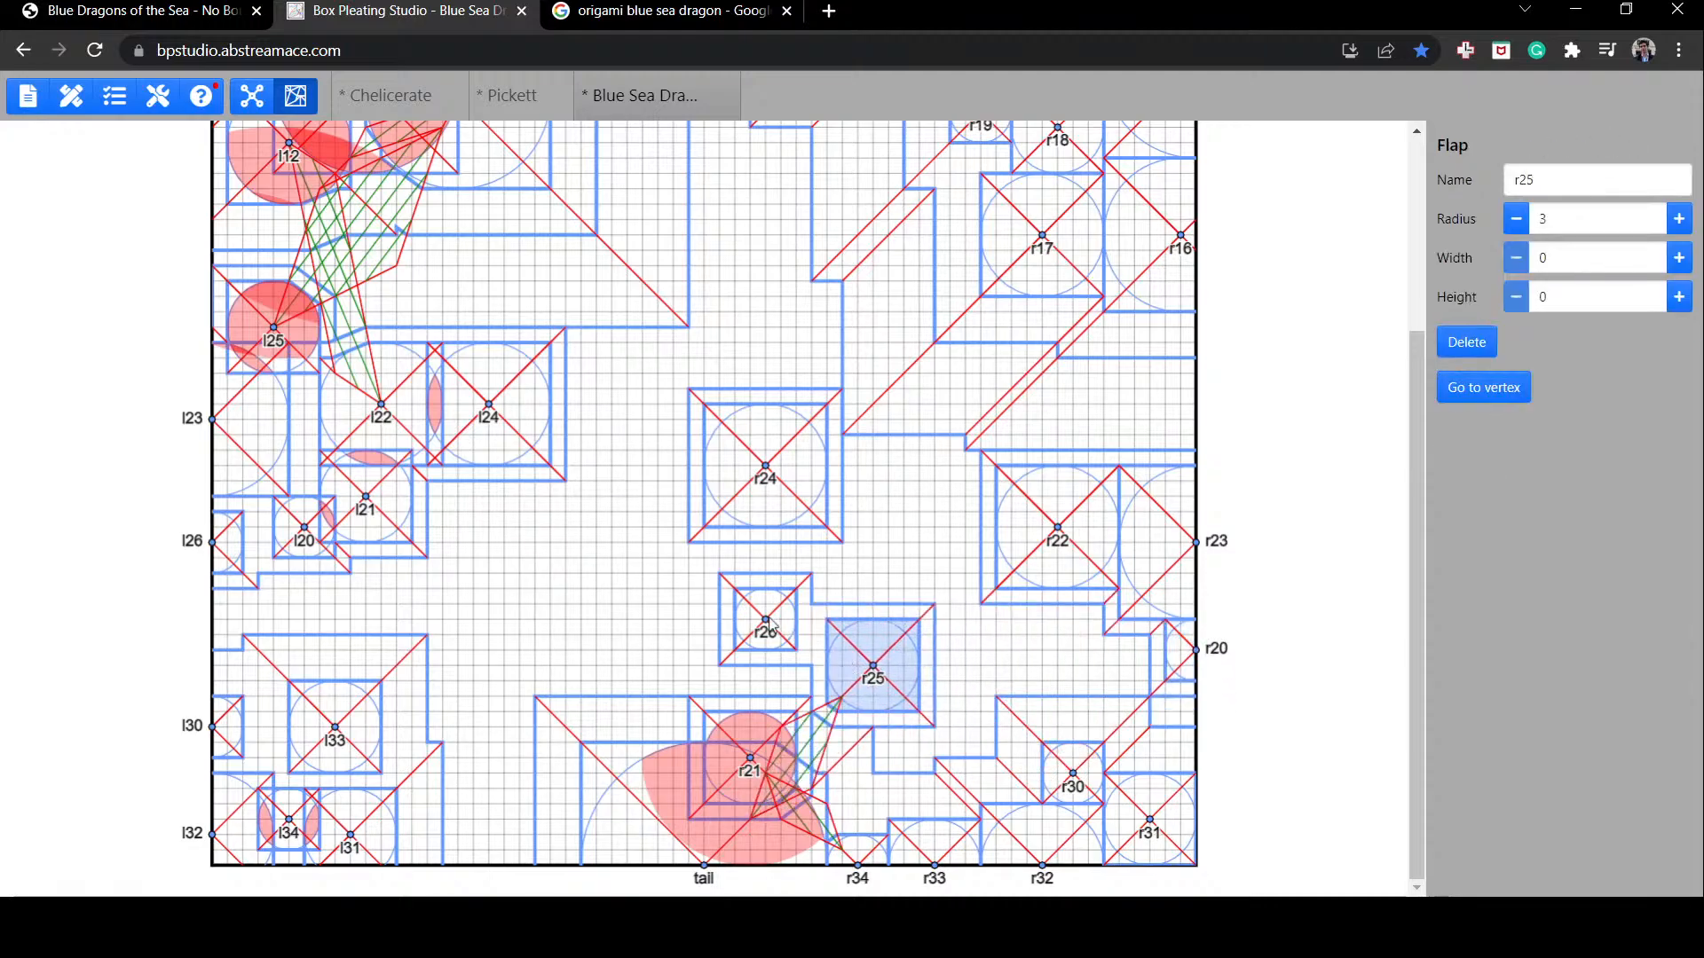
left_click_drag(771, 625, 1141, 655)
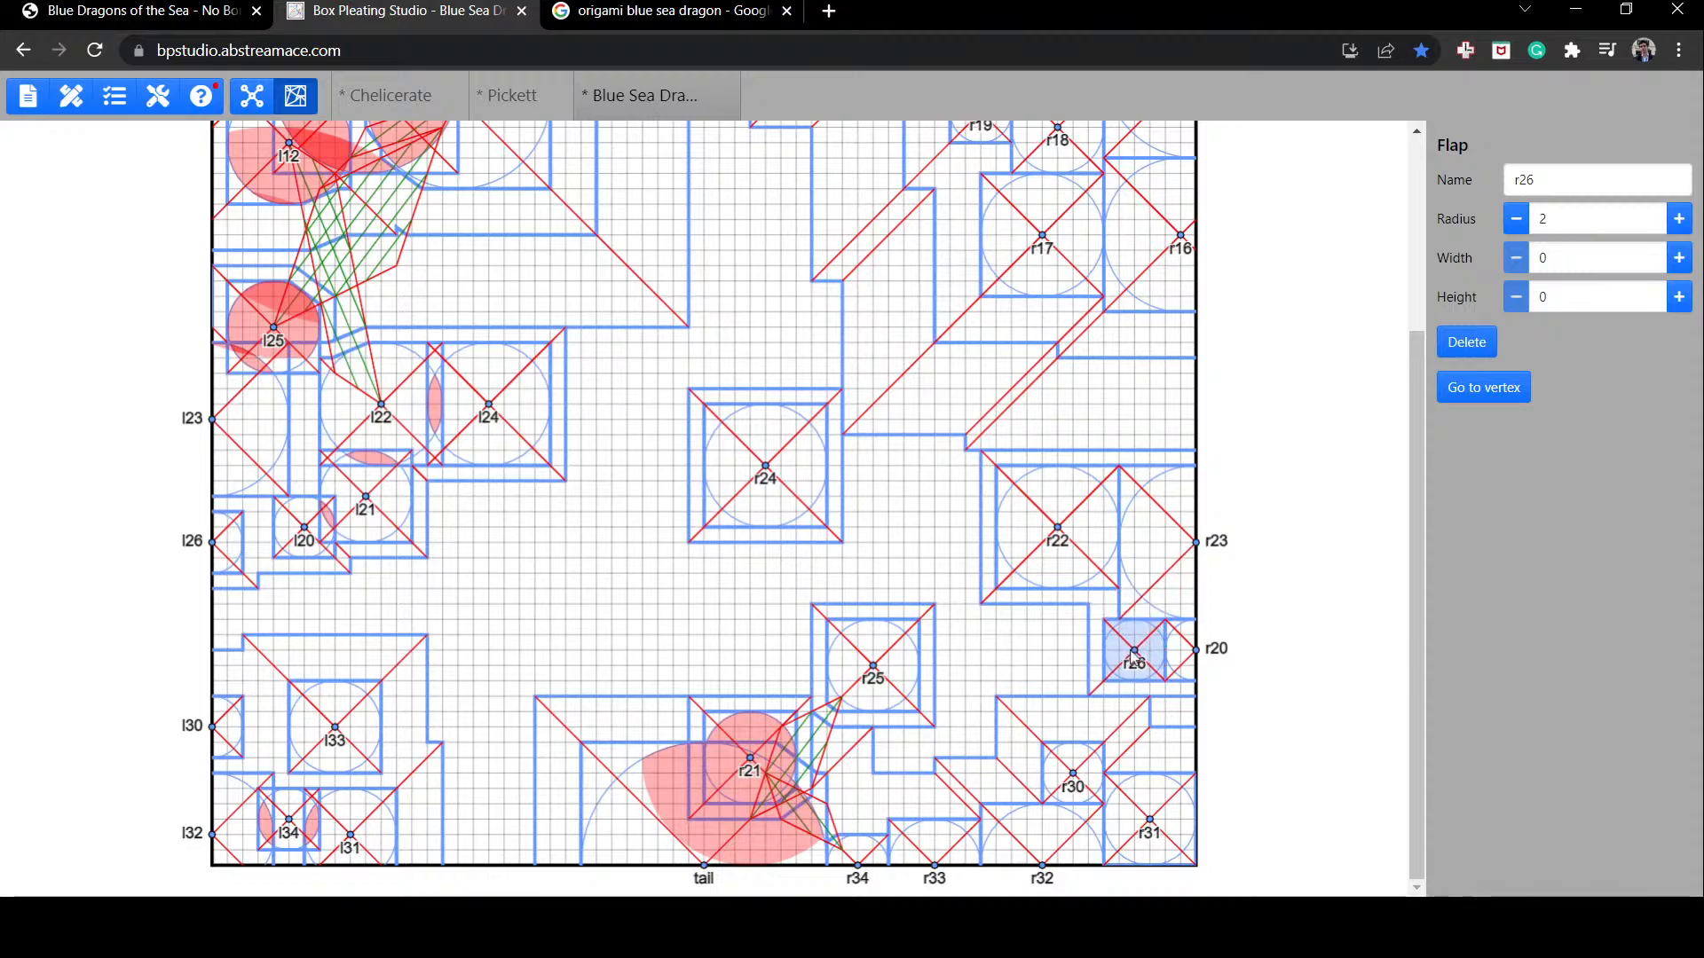
left_click(1107, 611)
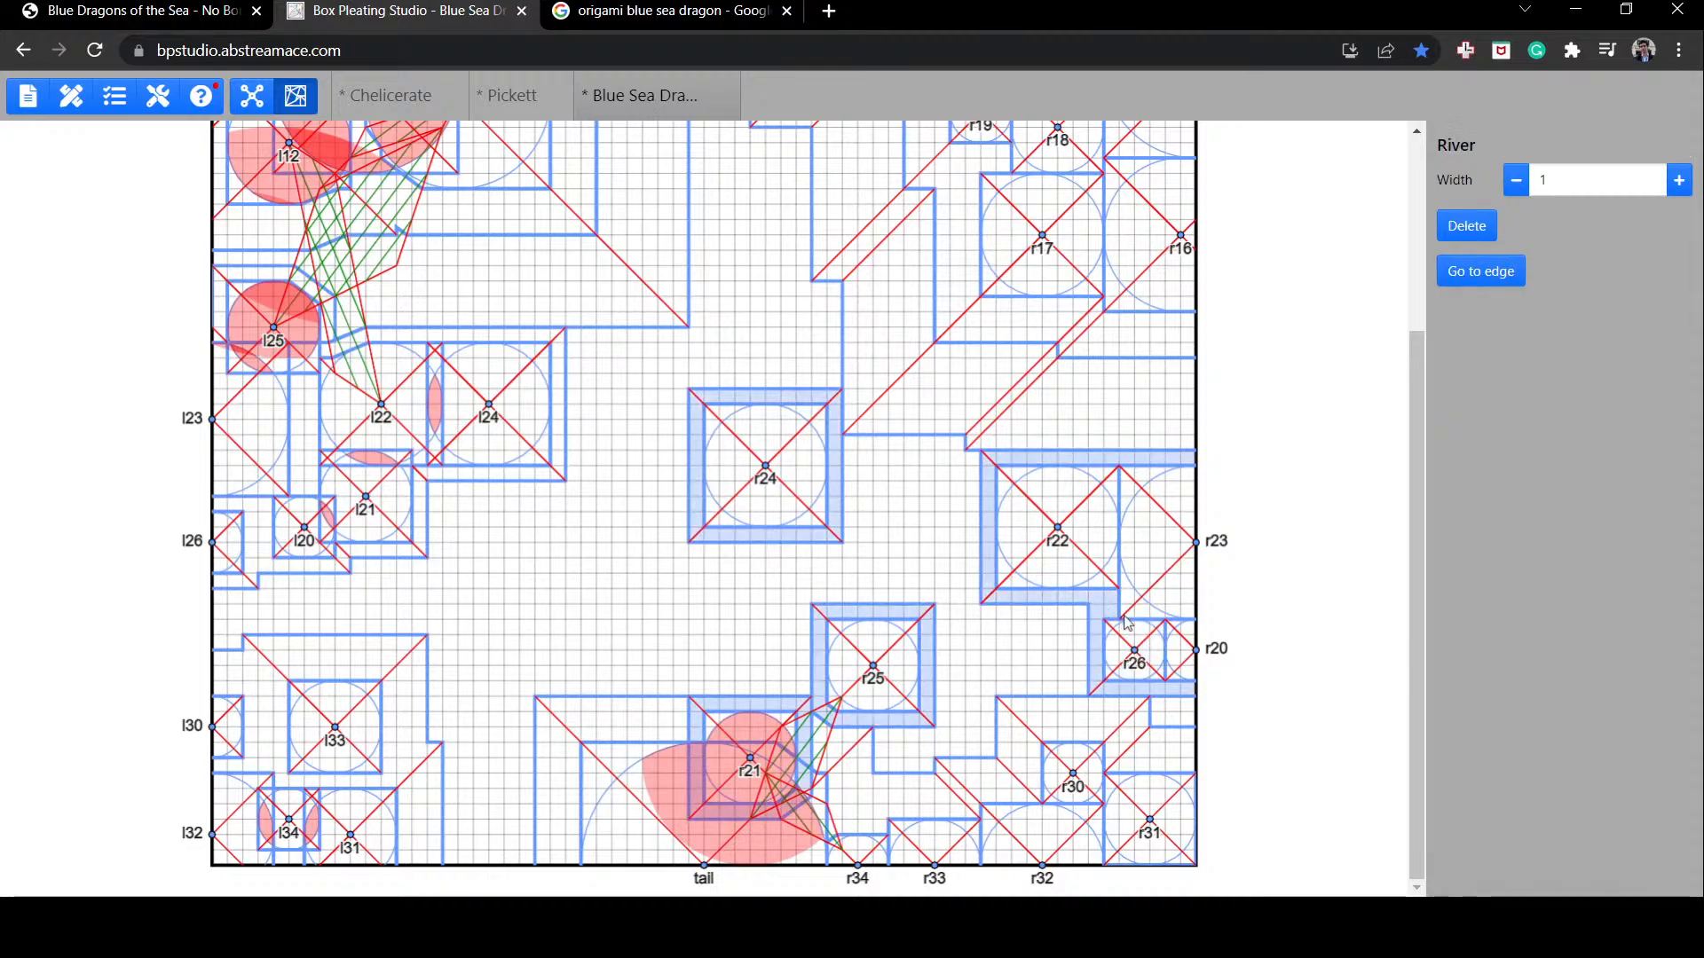
Step: Fit flap r25 directly beneath r22 and against r26 without overlapping r30
left_click_drag(896, 667, 1065, 652)
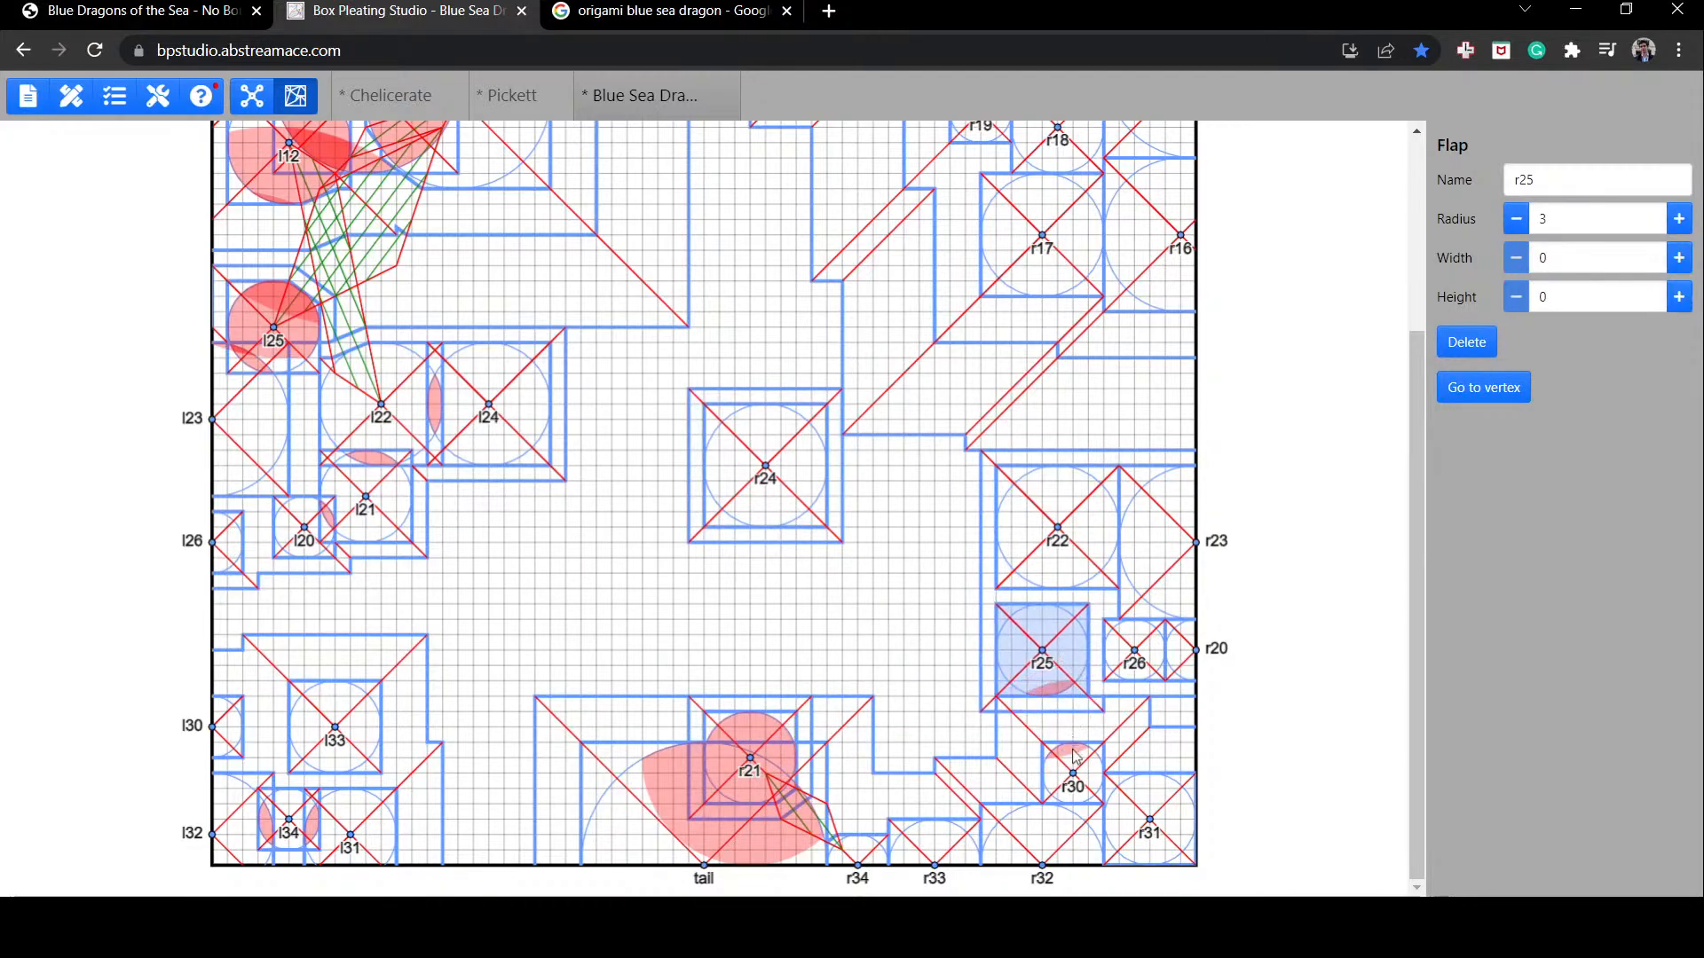
left_click_drag(1044, 651, 1059, 643)
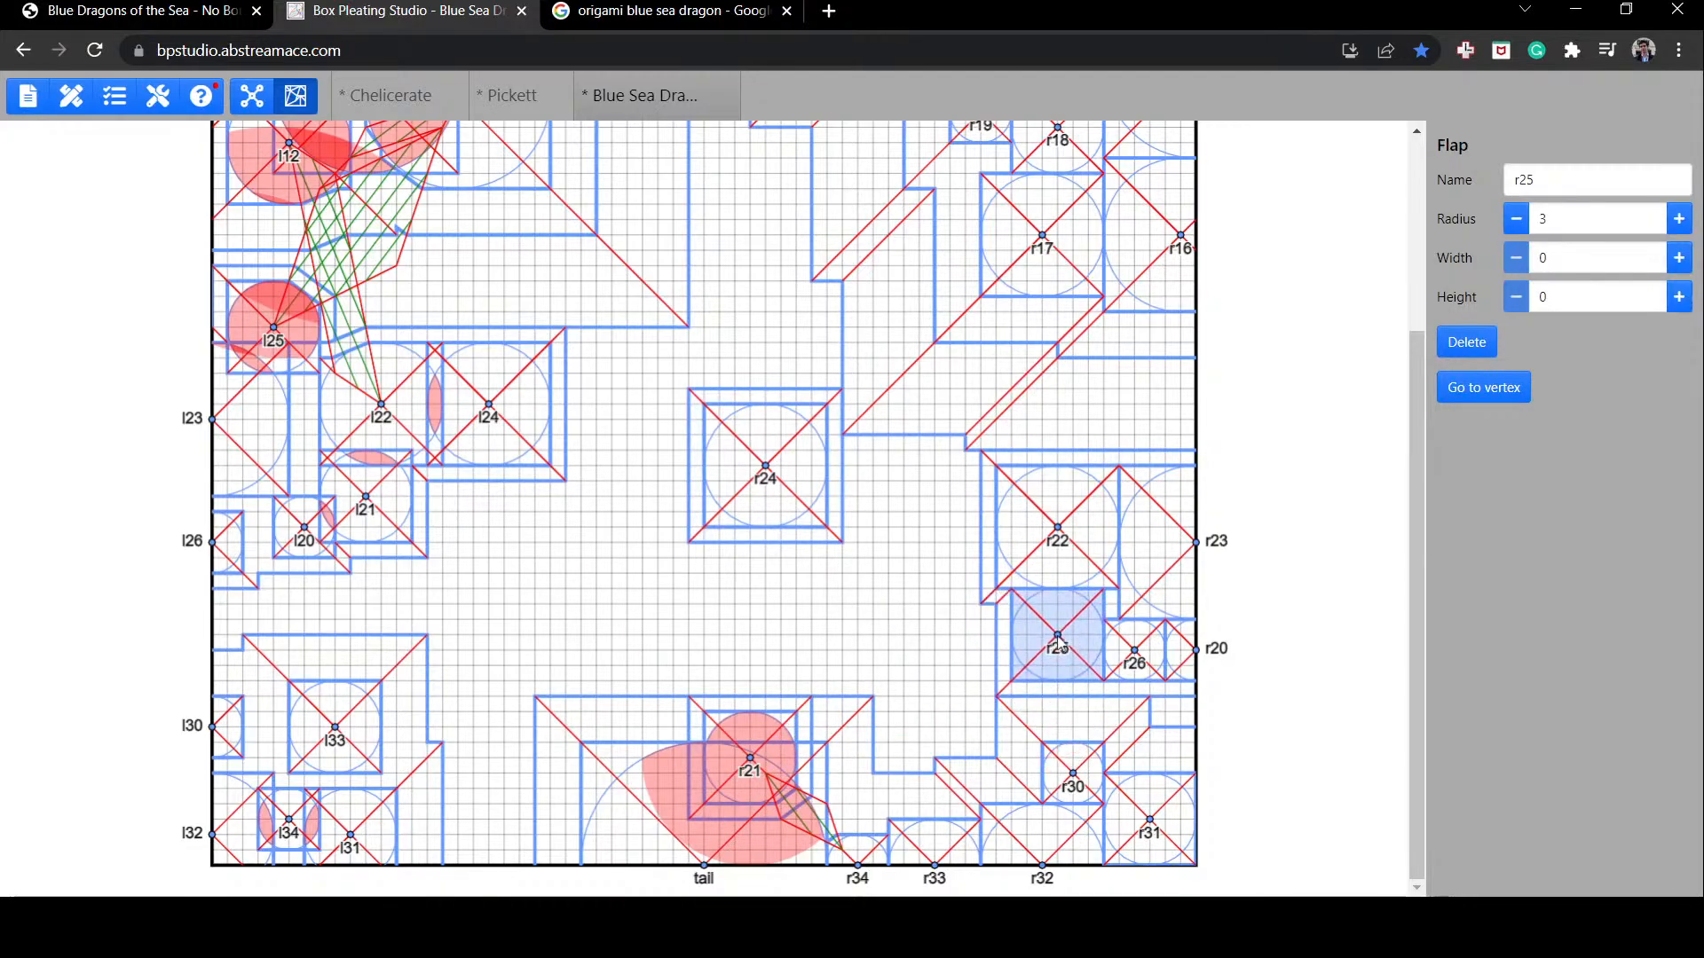
left_click(1113, 614)
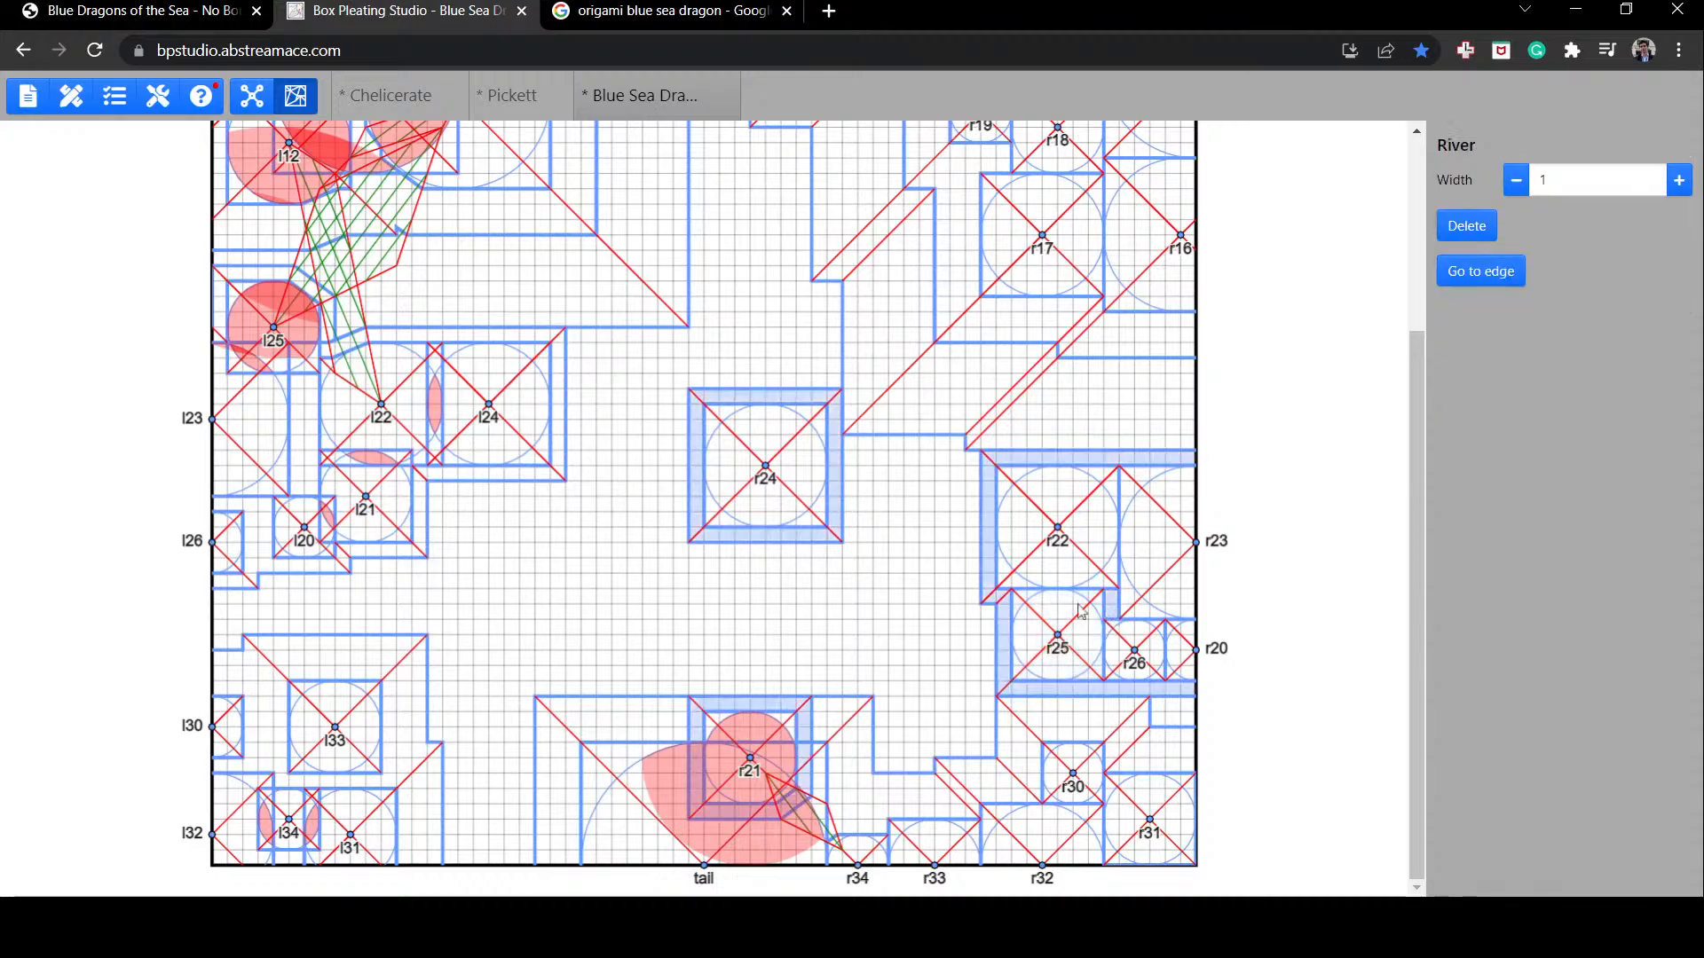
Step: Shift r23 and r22 one grid unit inward, then extend the two rows with r24 beside r22 and r21 beside r25
left_click_drag(1069, 528, 1161, 524)
left_click_drag(806, 478, 945, 513)
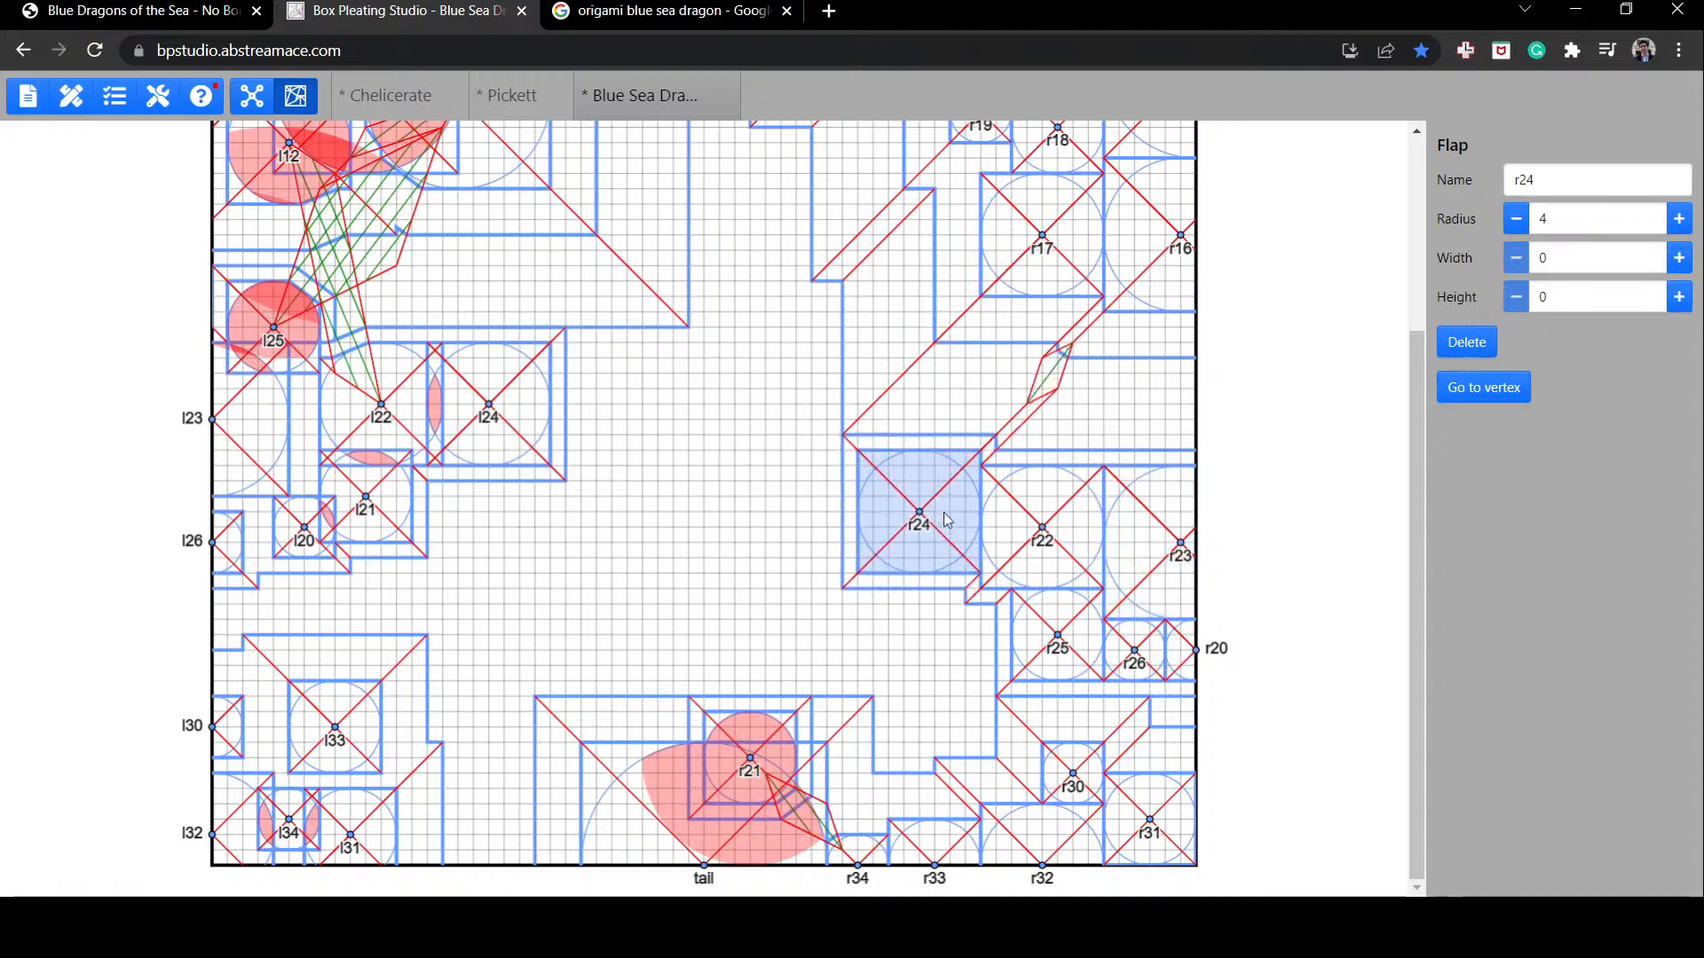
left_click(902, 592)
left_click_drag(735, 760, 950, 637)
left_click_drag(946, 513, 944, 528)
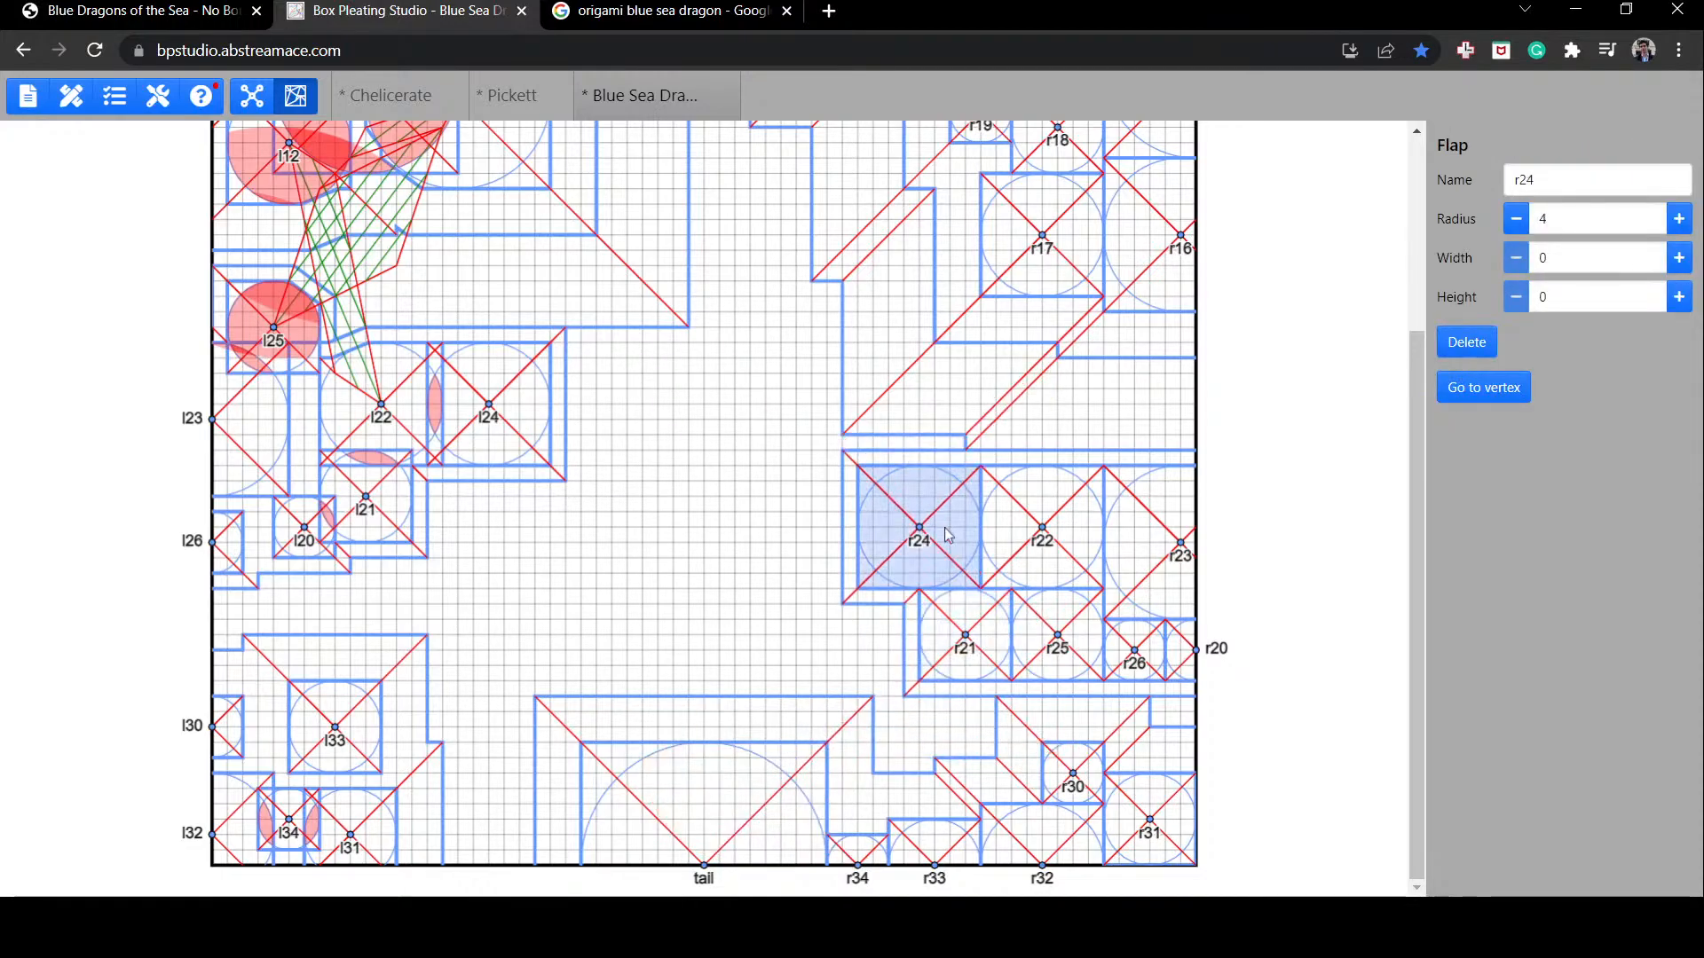
left_click(901, 608)
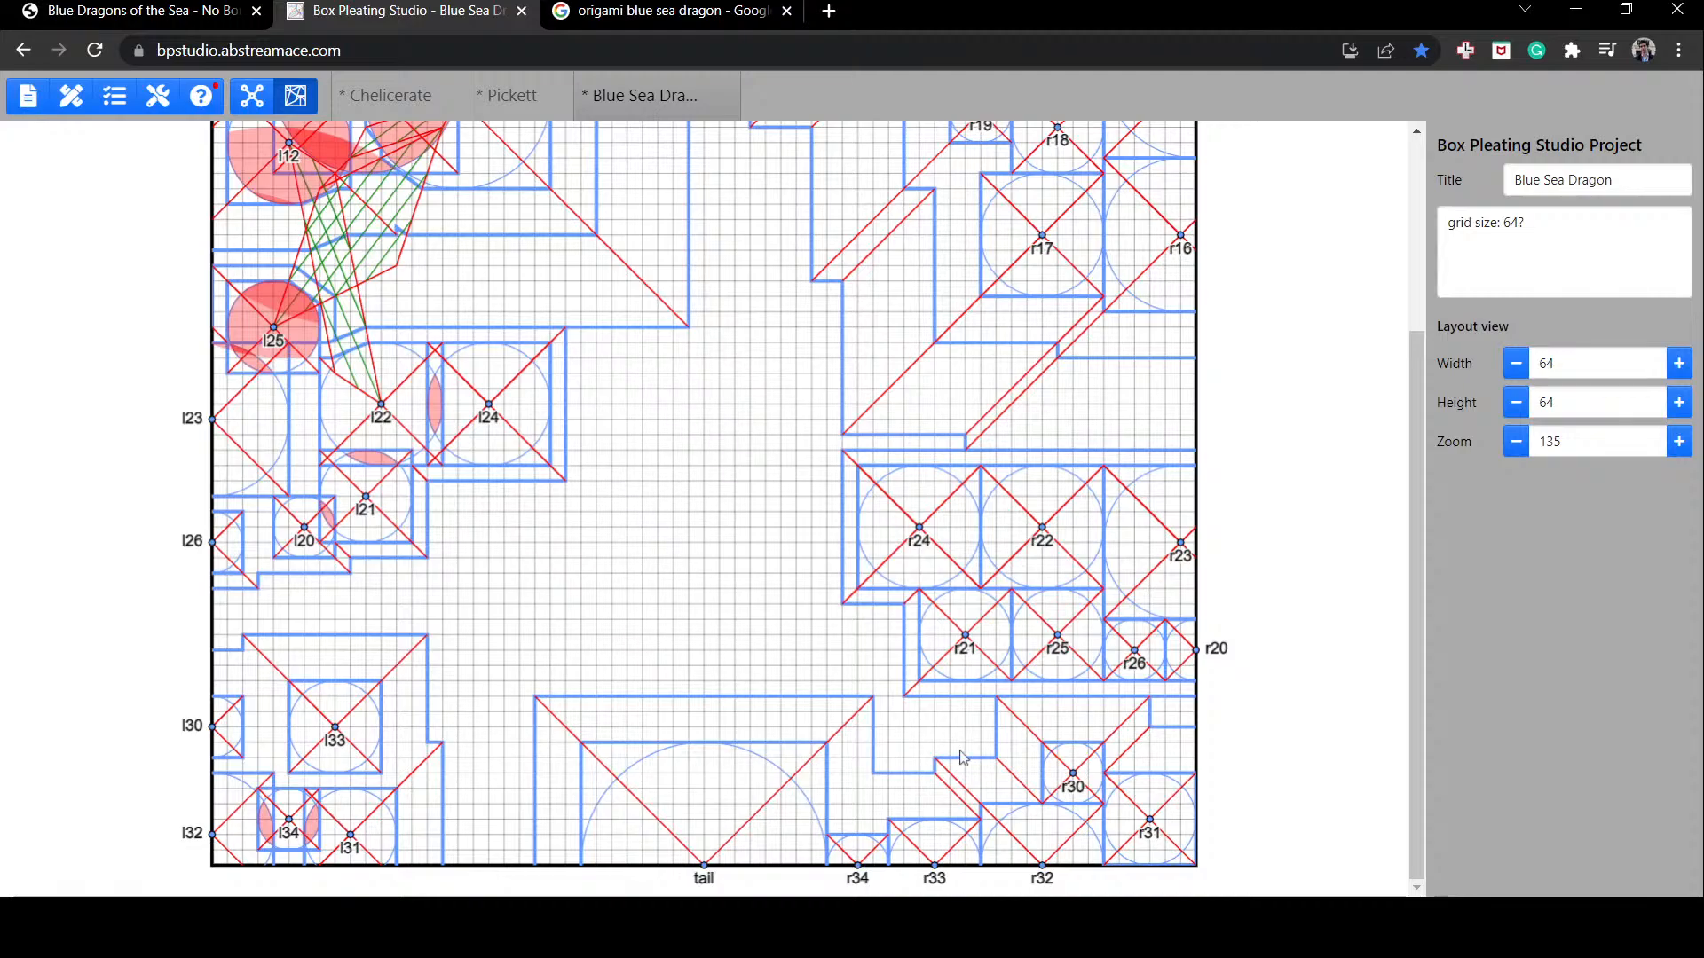
Step: Move flap r30 above the boundary between r33 and r32, and raise r31 two grid units away from the paper's bottom edge
scroll(1285, 581, "down", 5, "ctrl")
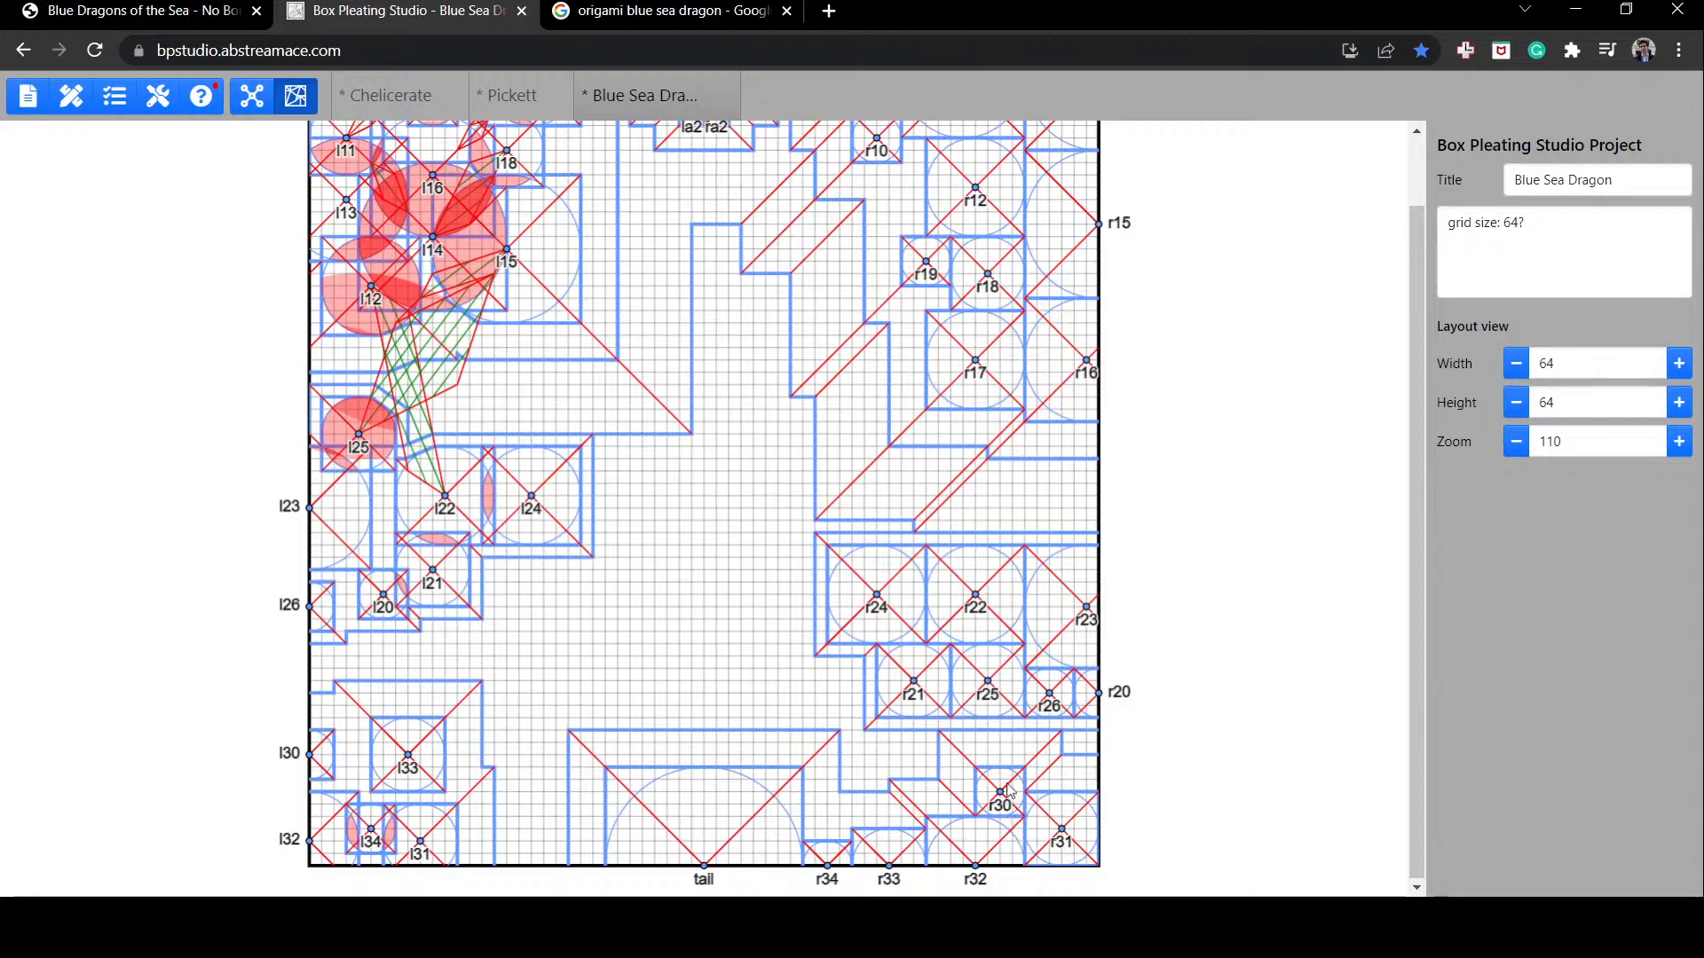
left_click_drag(1012, 788, 904, 802)
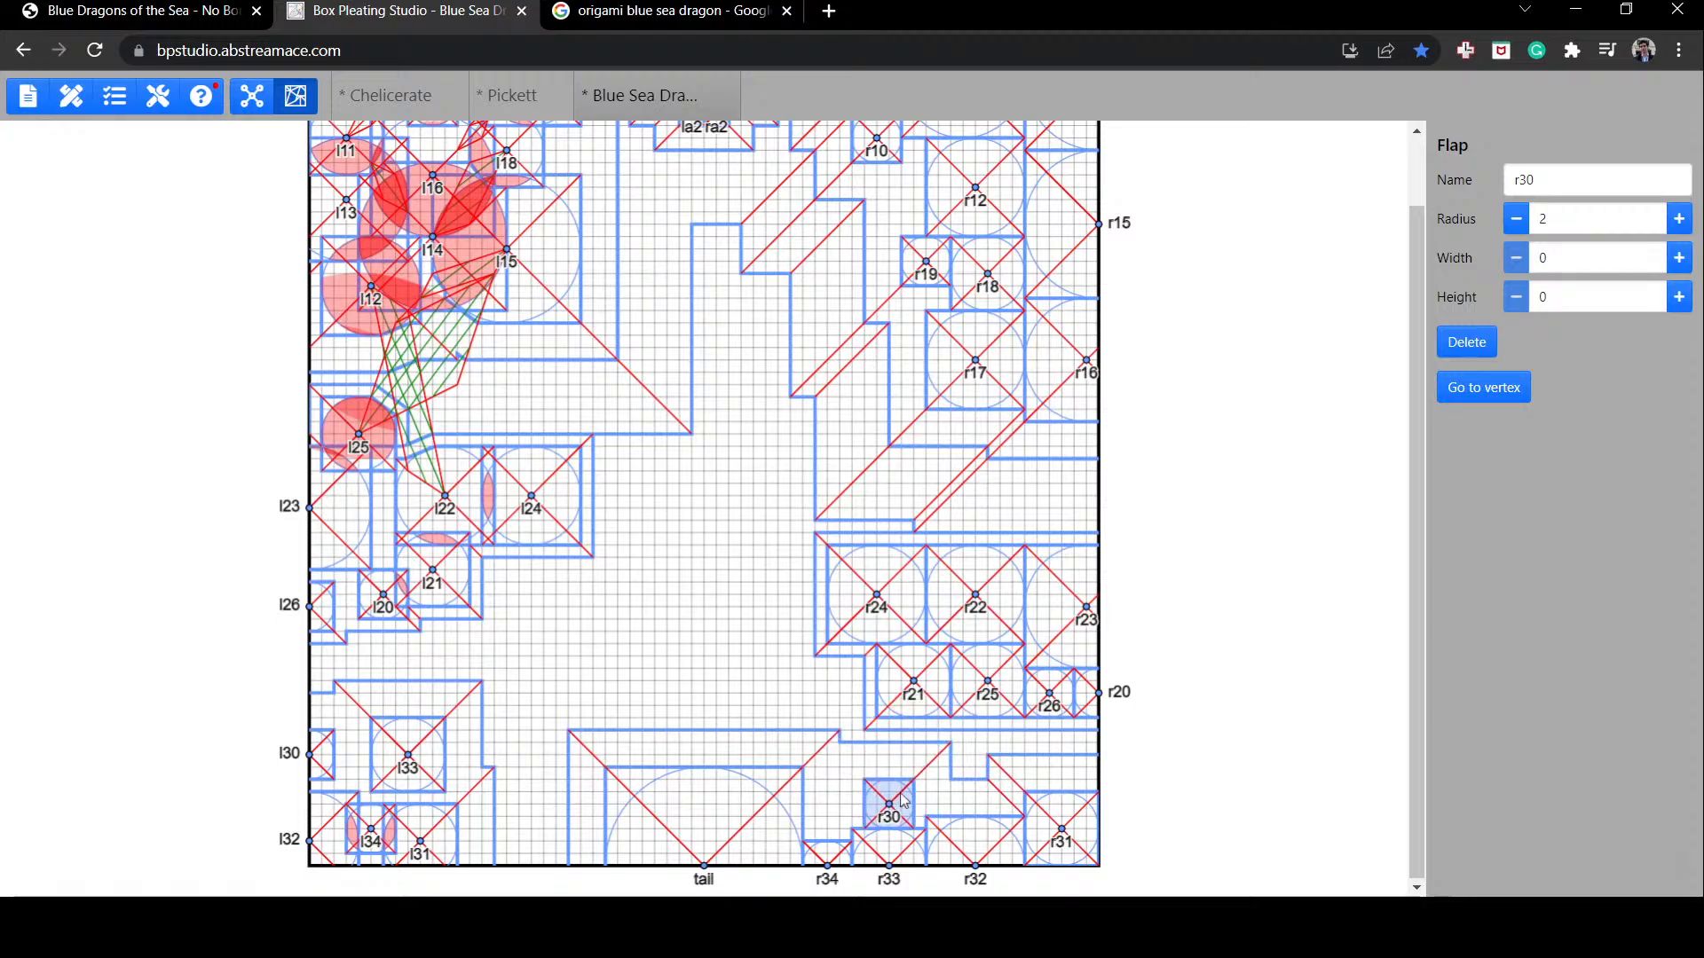
left_click_drag(903, 802, 942, 790)
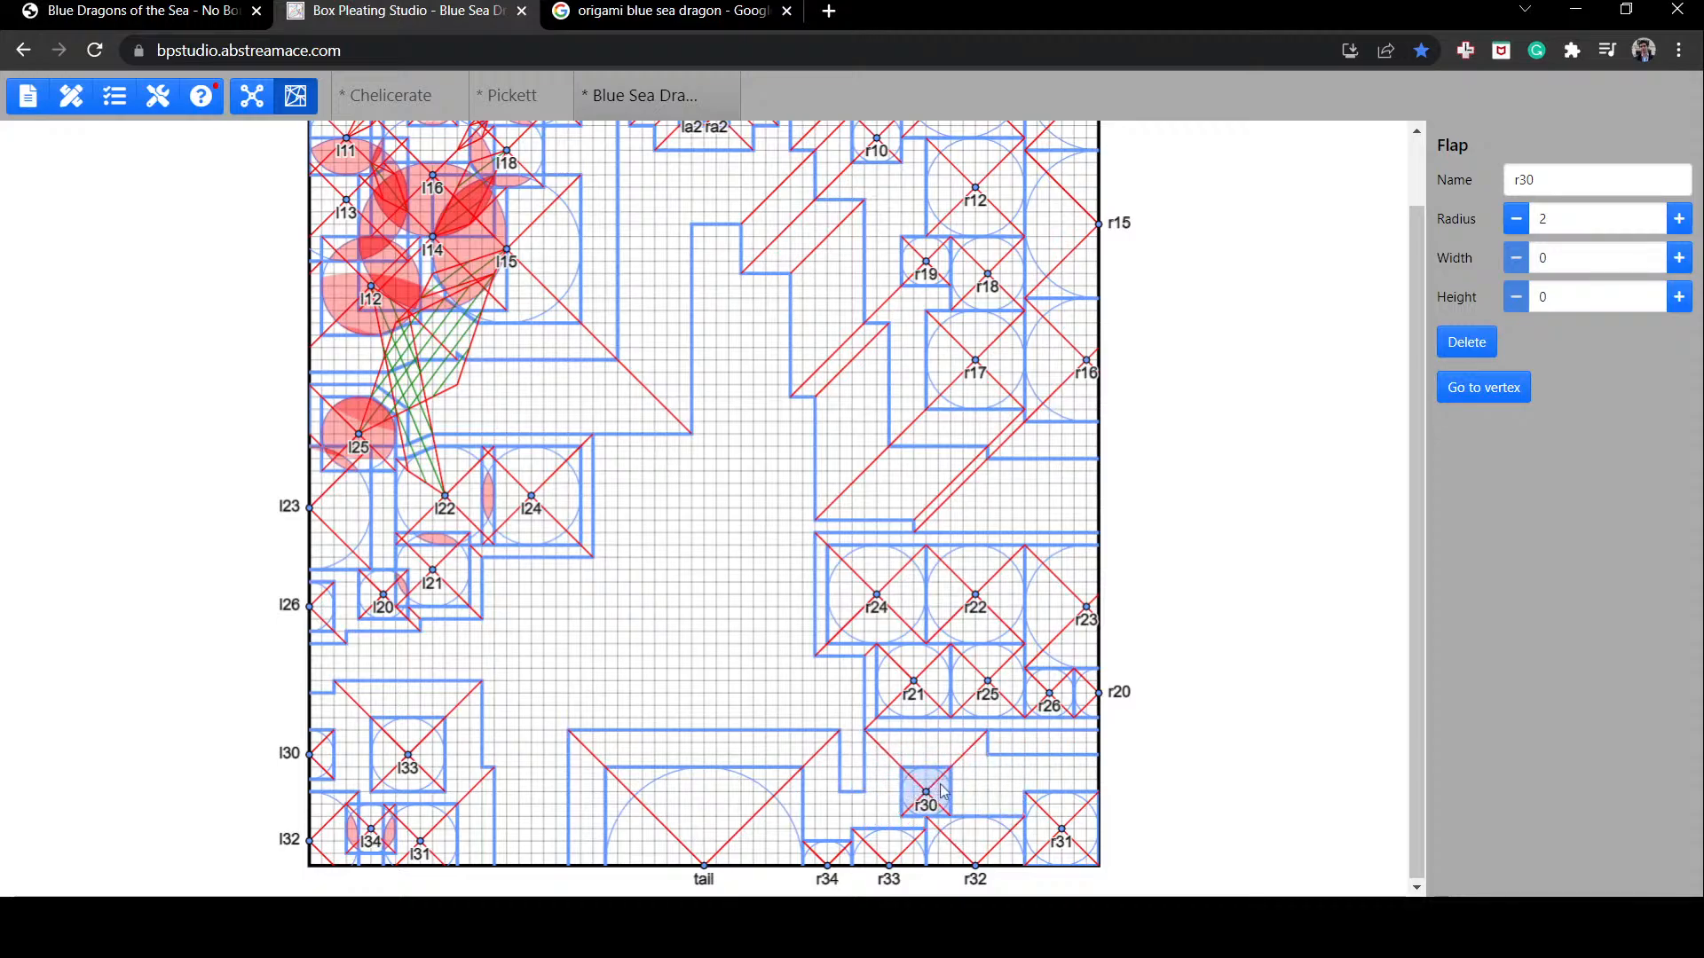
left_click(1061, 832)
left_click_drag(1074, 828, 1074, 809)
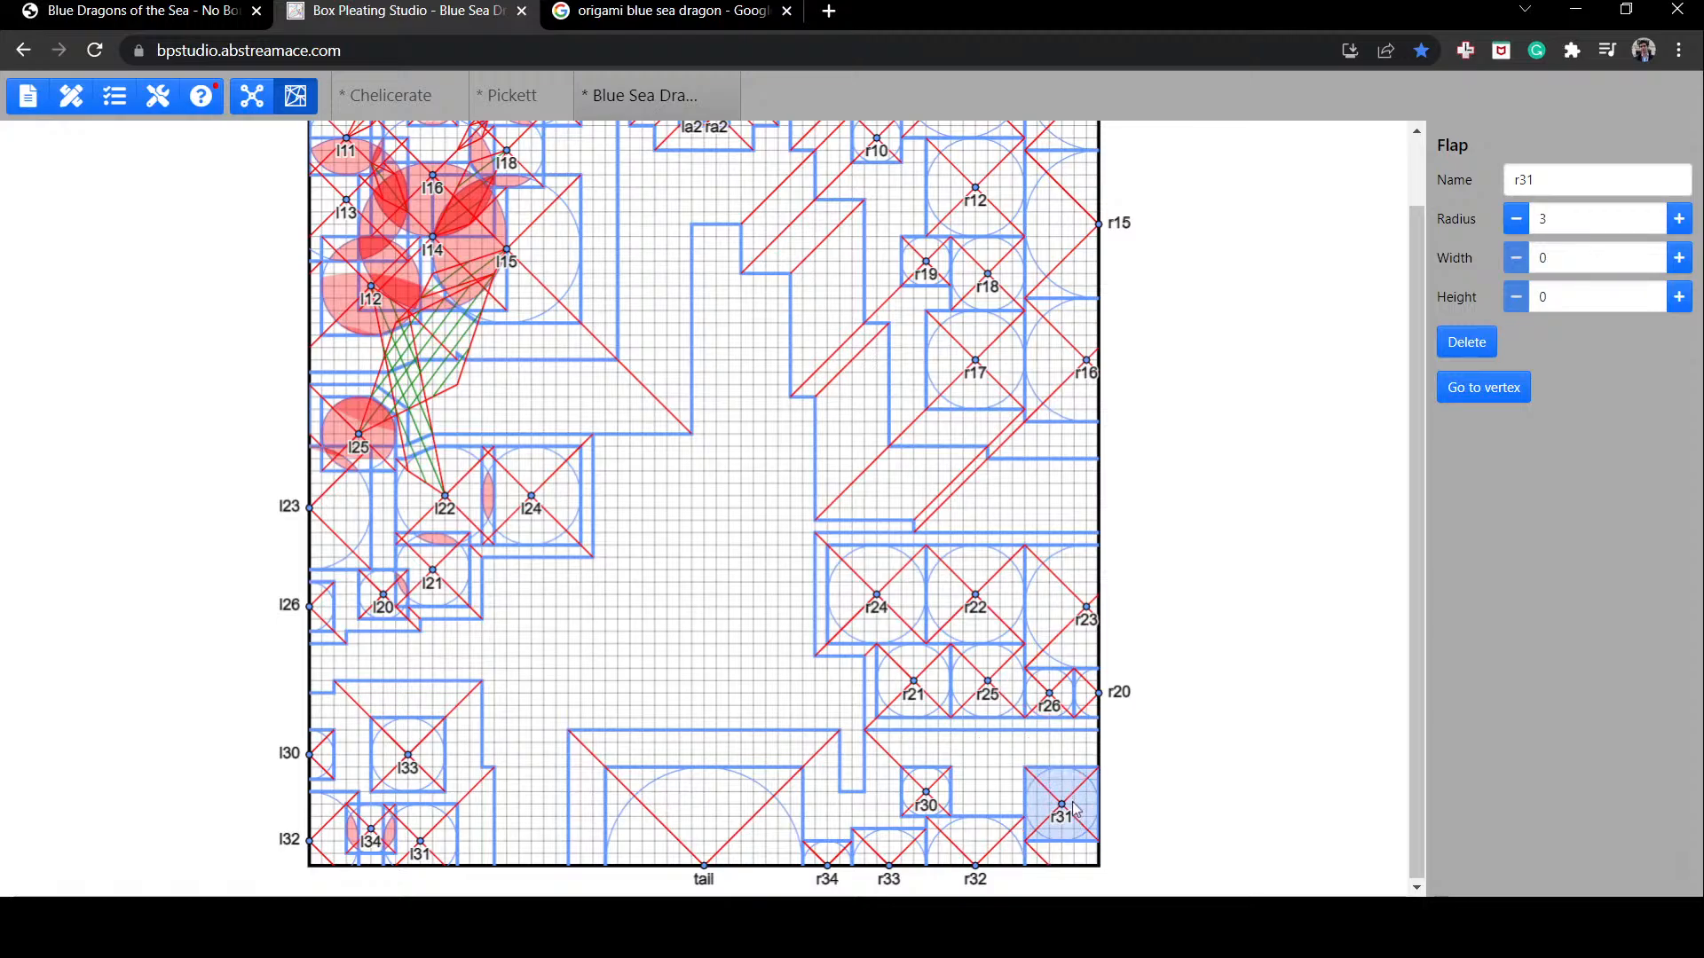
Step: Shift flap r30 directly above r33 and raise r32 off the paper's bottom edge so its top lines up with r31
left_click(1069, 593)
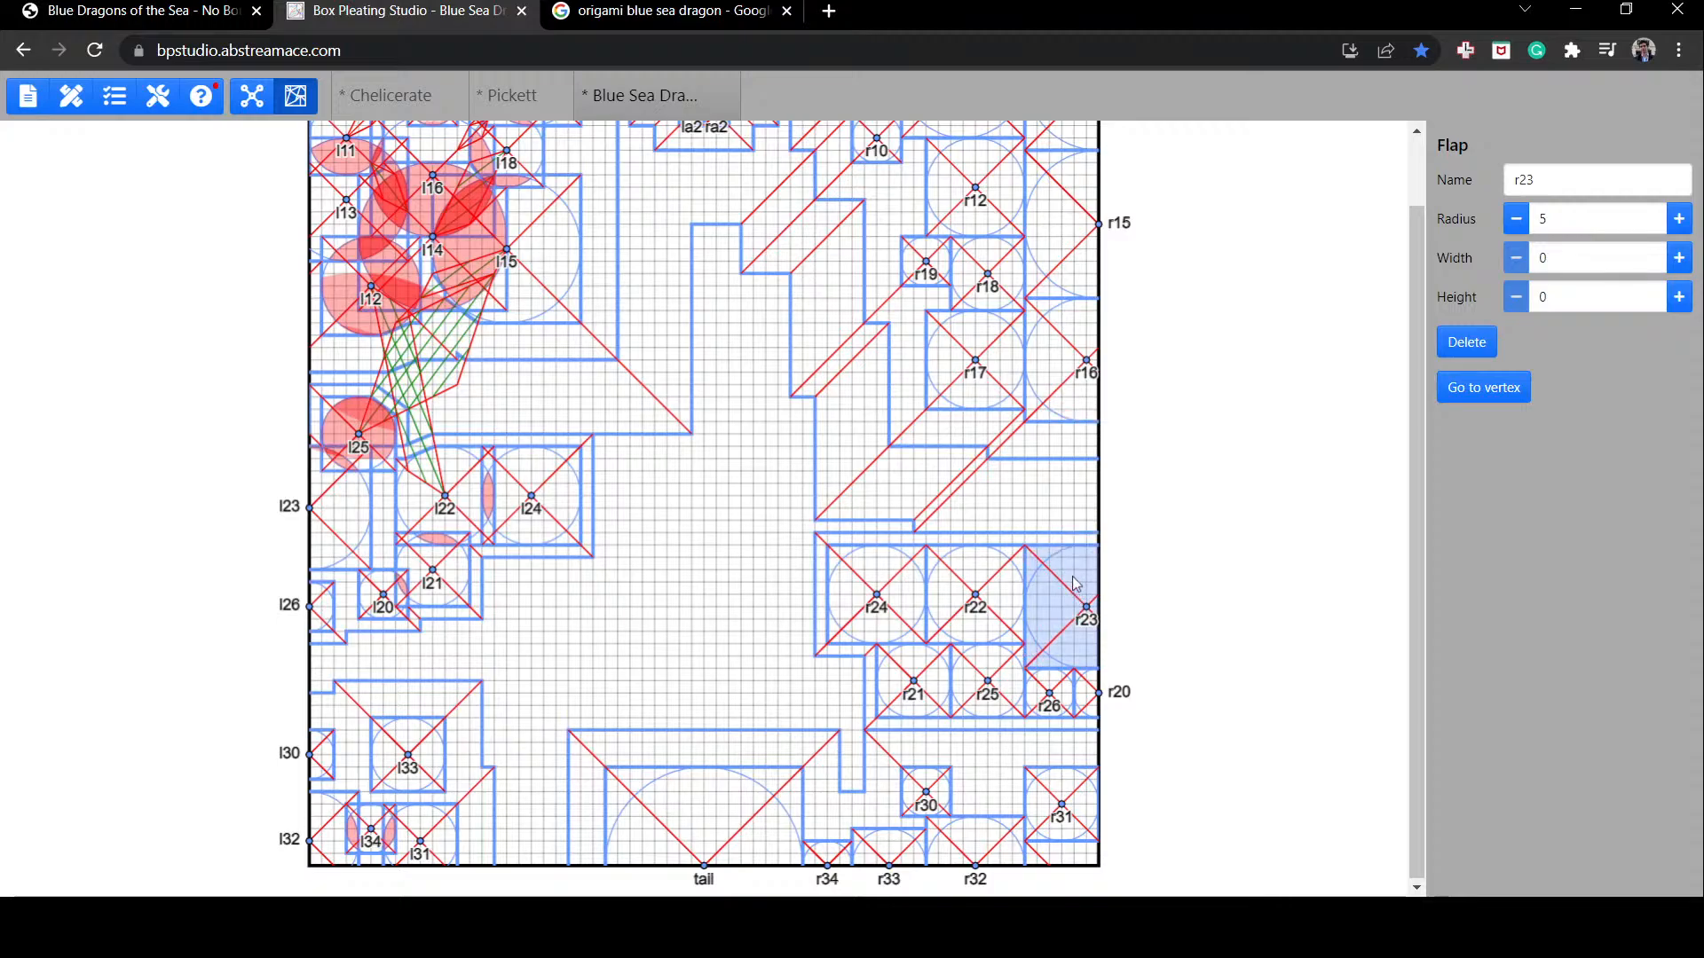
scroll(1016, 280, "up", 1)
scroll(1065, 382, "down", 1)
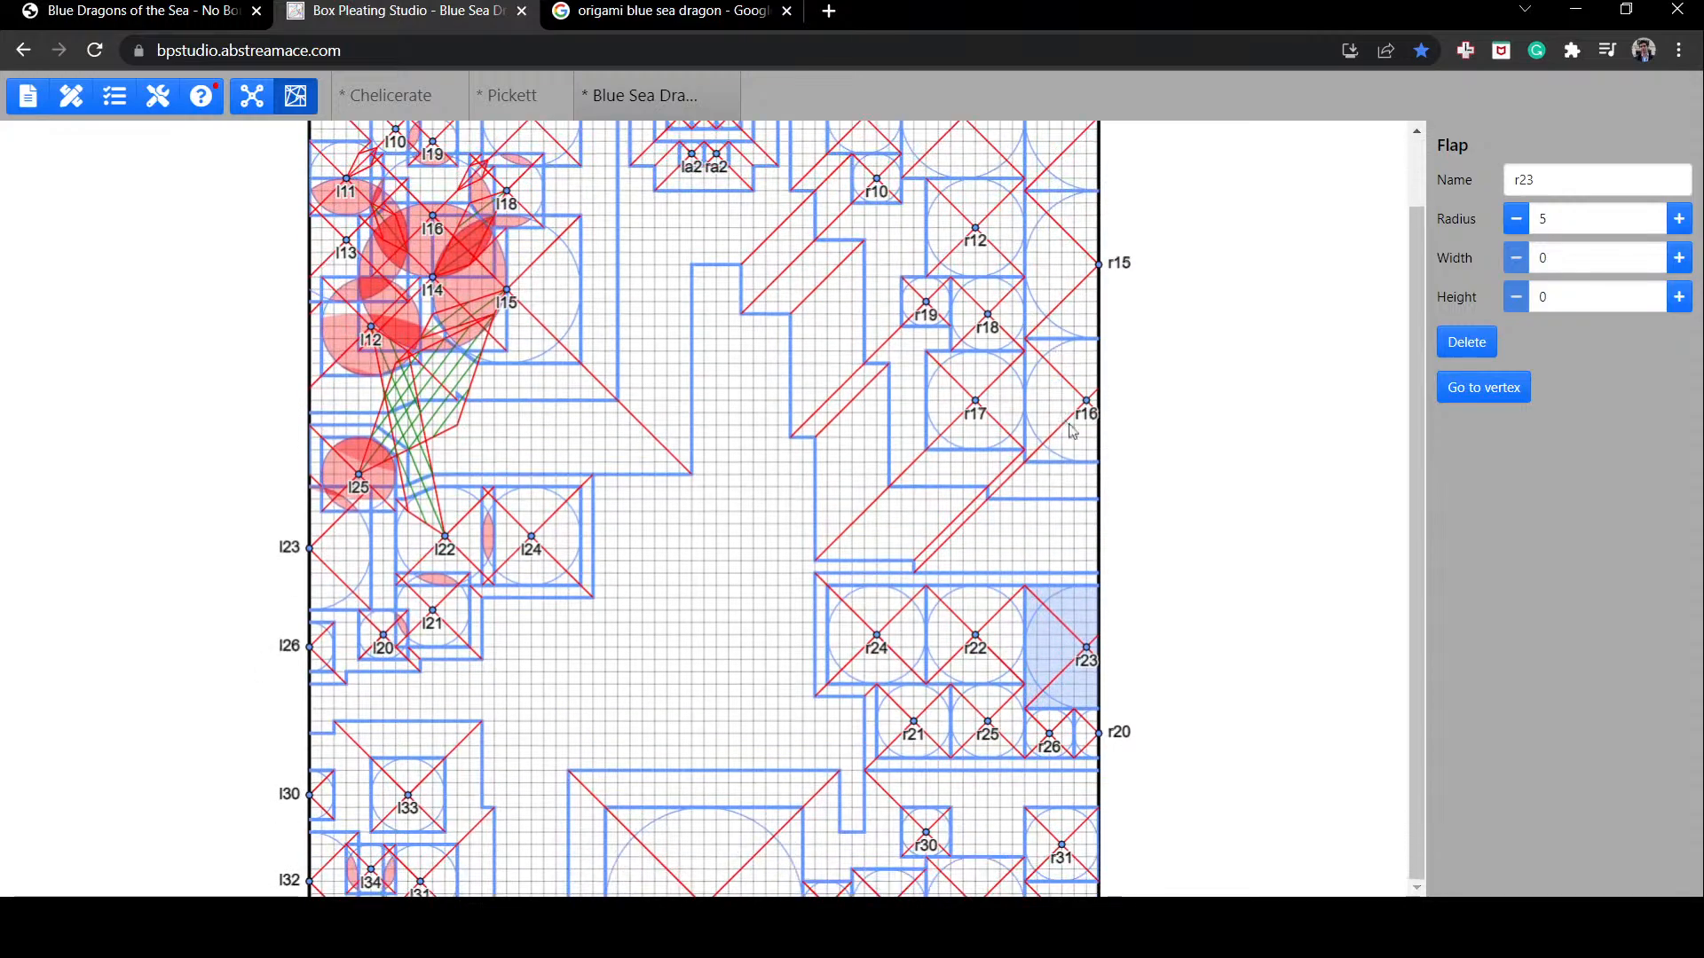
left_click(977, 839)
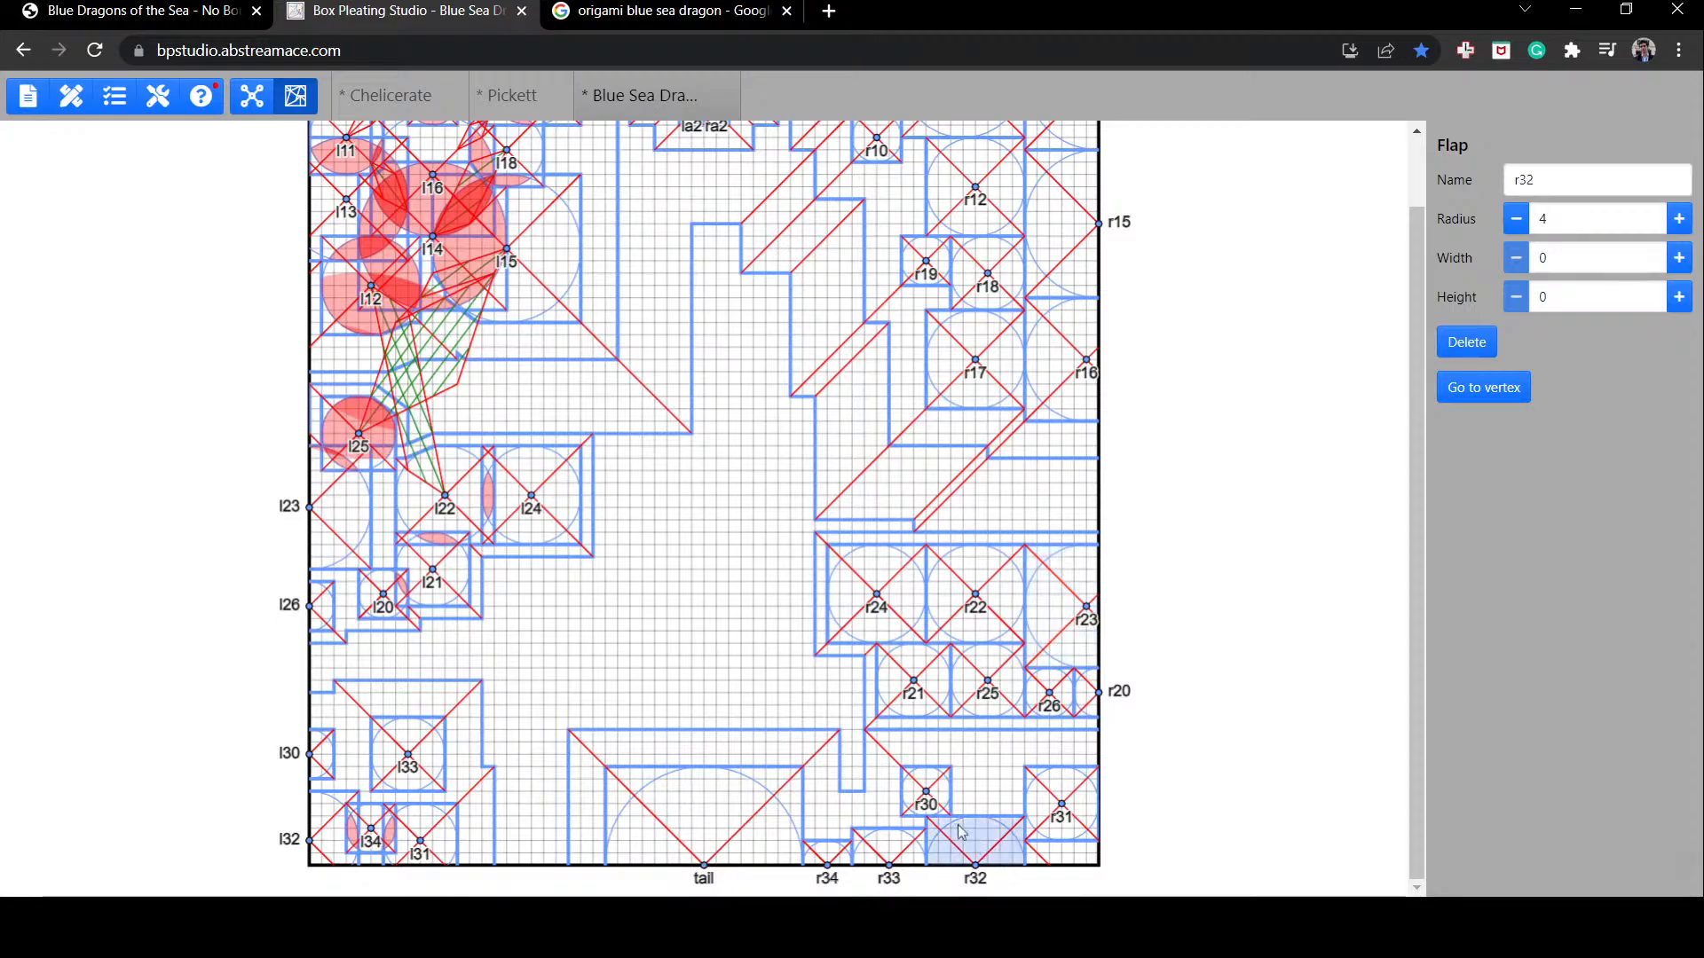
left_click_drag(928, 793, 891, 793)
left_click_drag(970, 842, 970, 799)
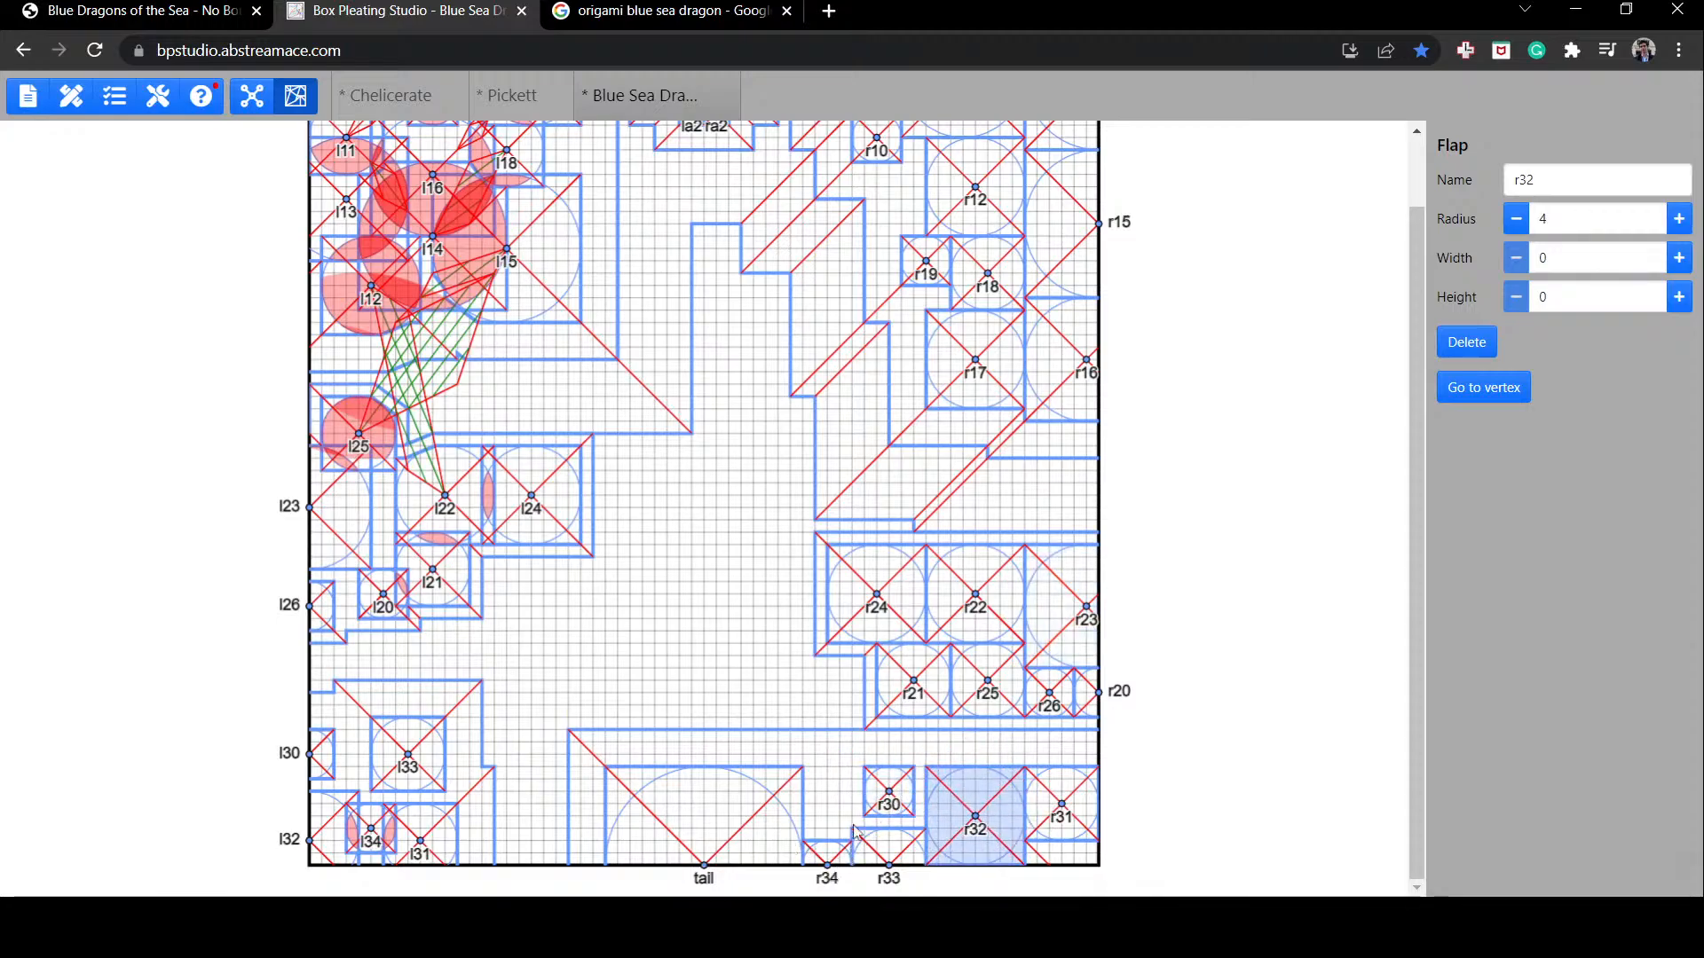
left_click(1158, 852)
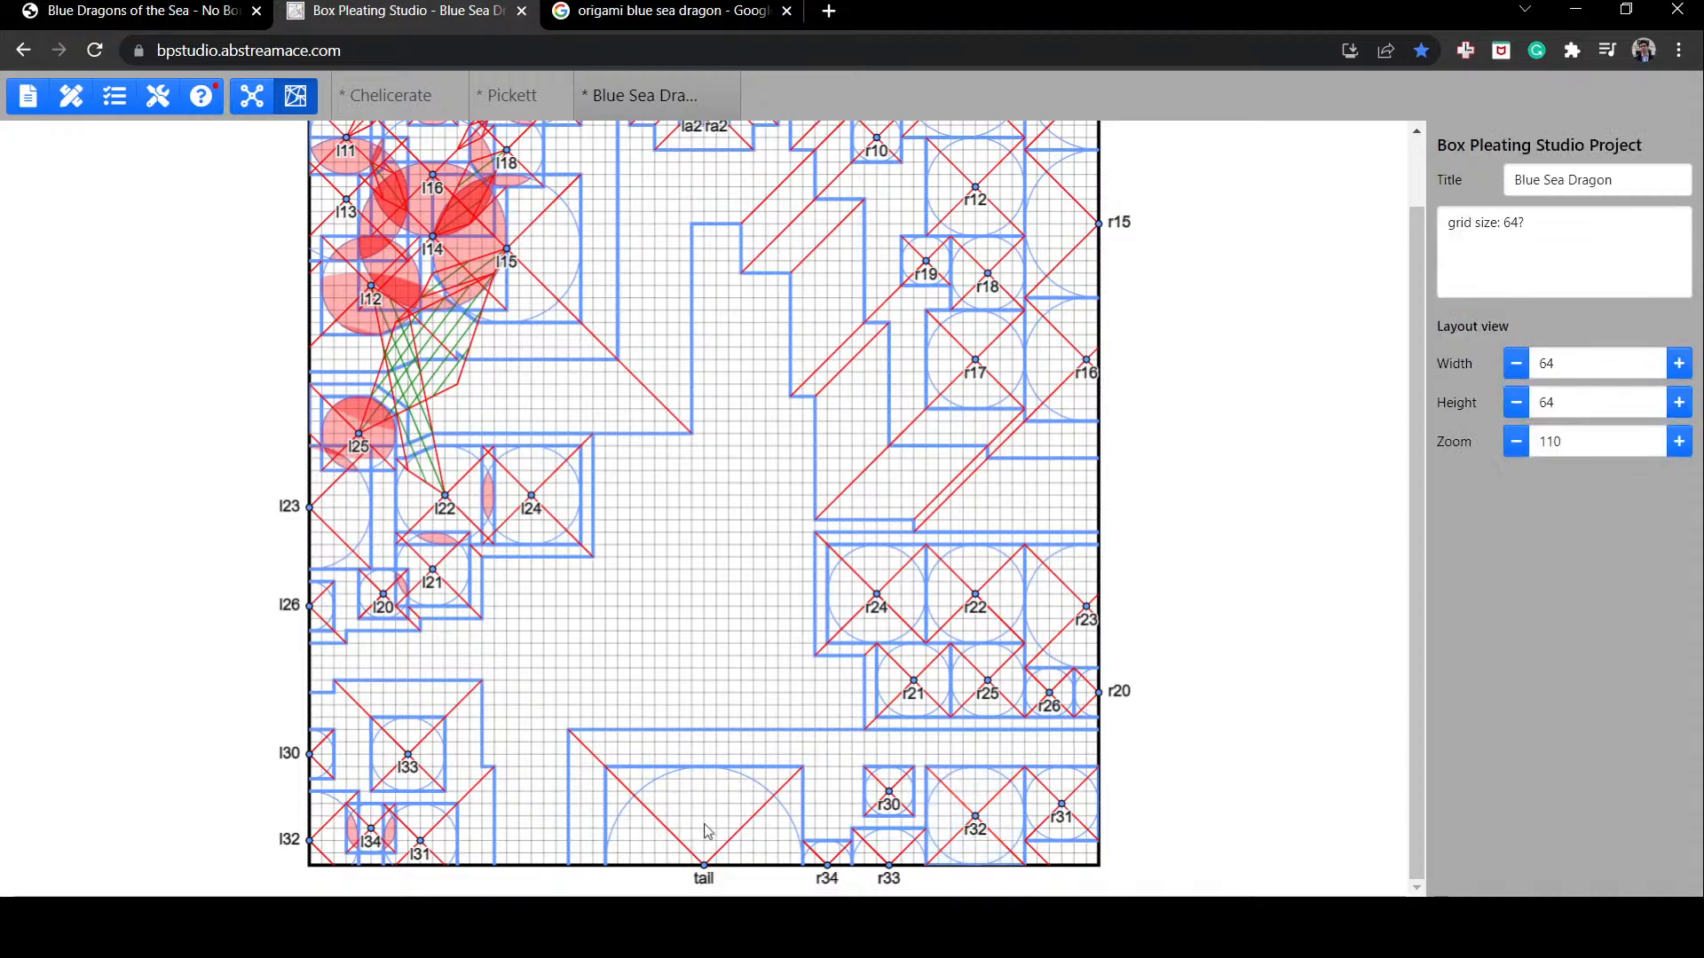
left_click(729, 804)
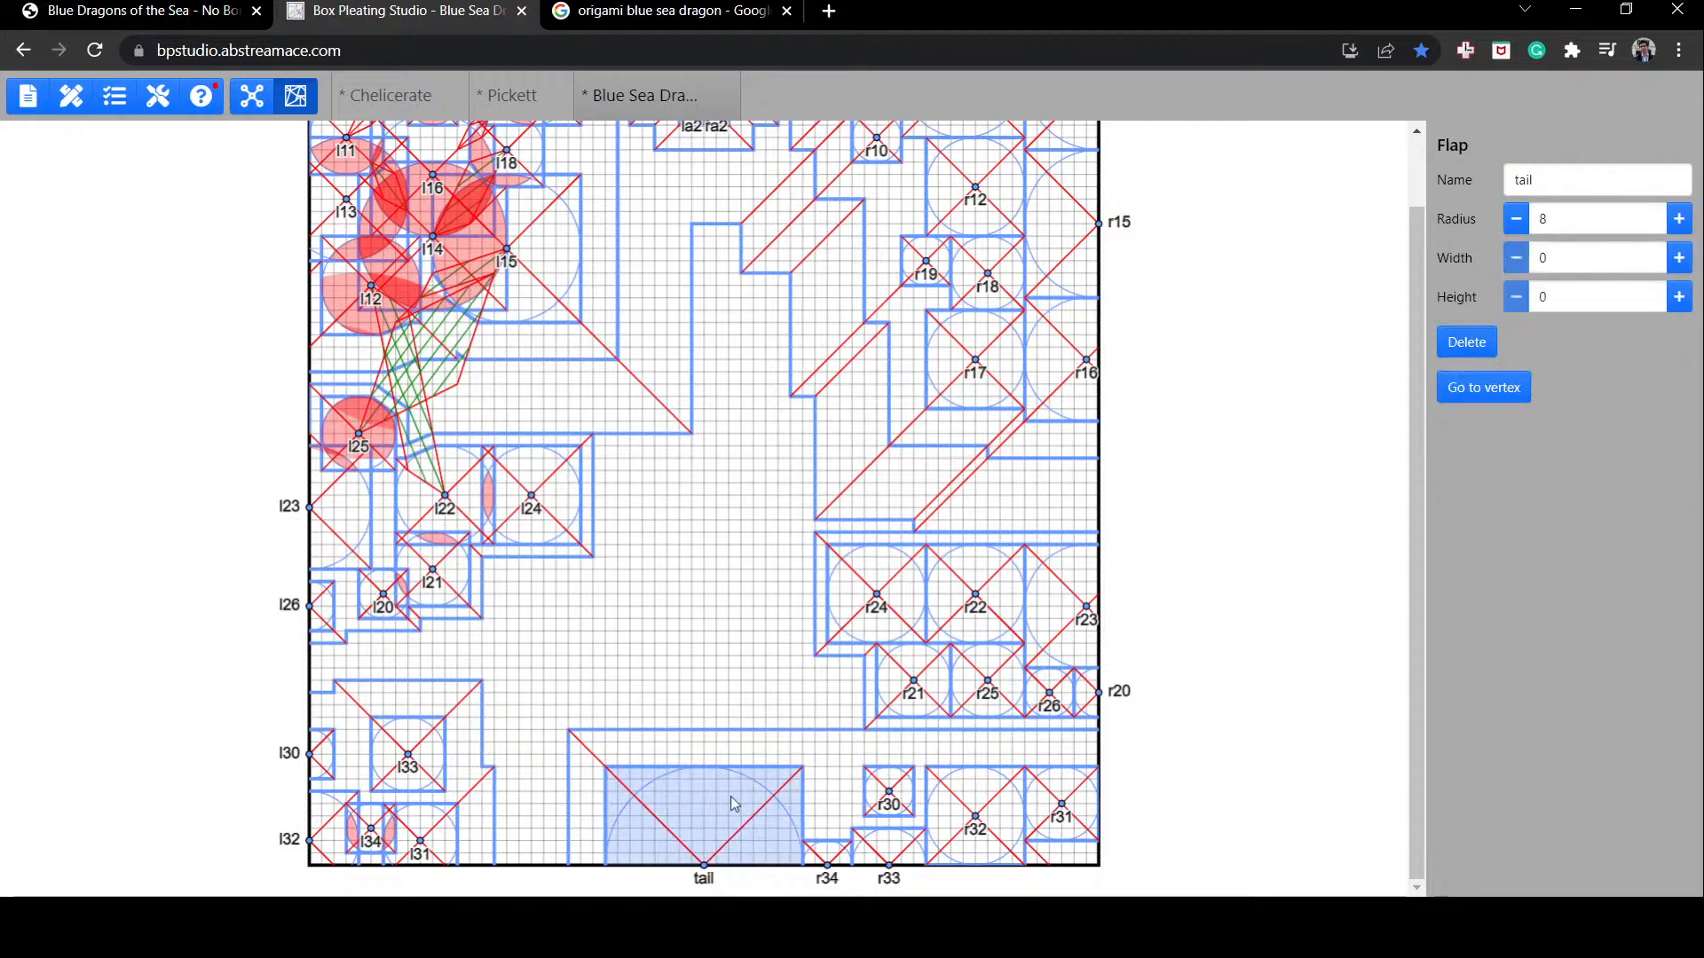
left_click(1331, 528)
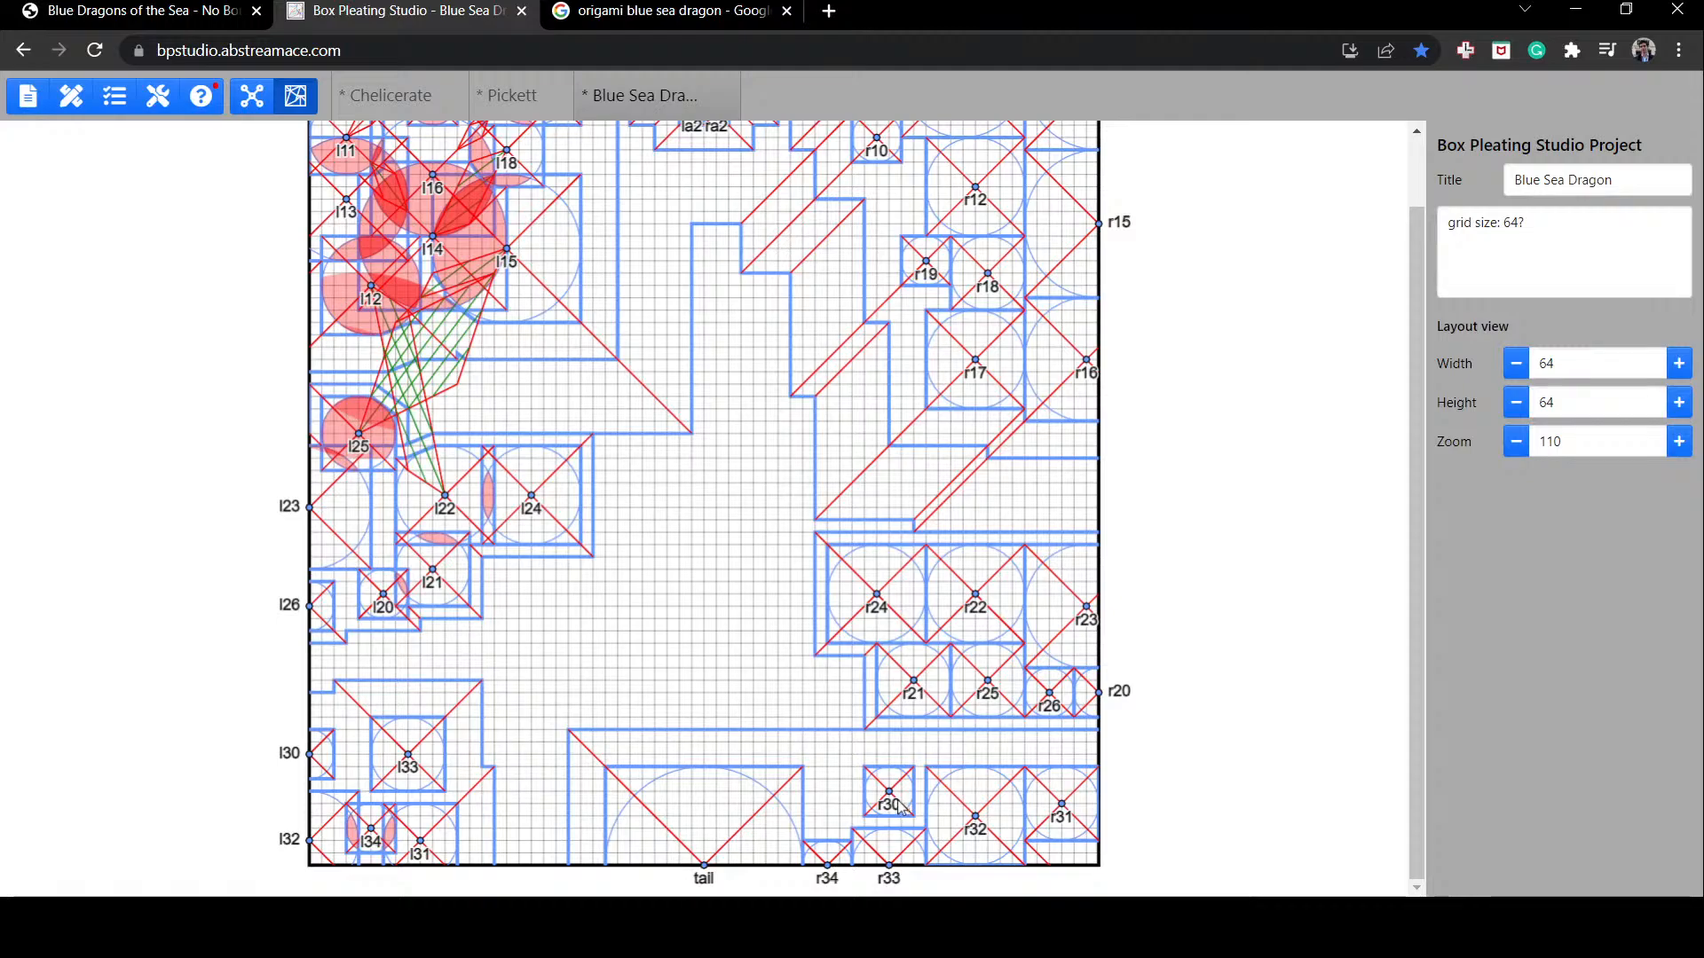
Step: Pack flaps r10, r19 and r18 closely below r11 beside r12, and move r17 up directly beneath r12
scroll(1221, 625, "up", 1)
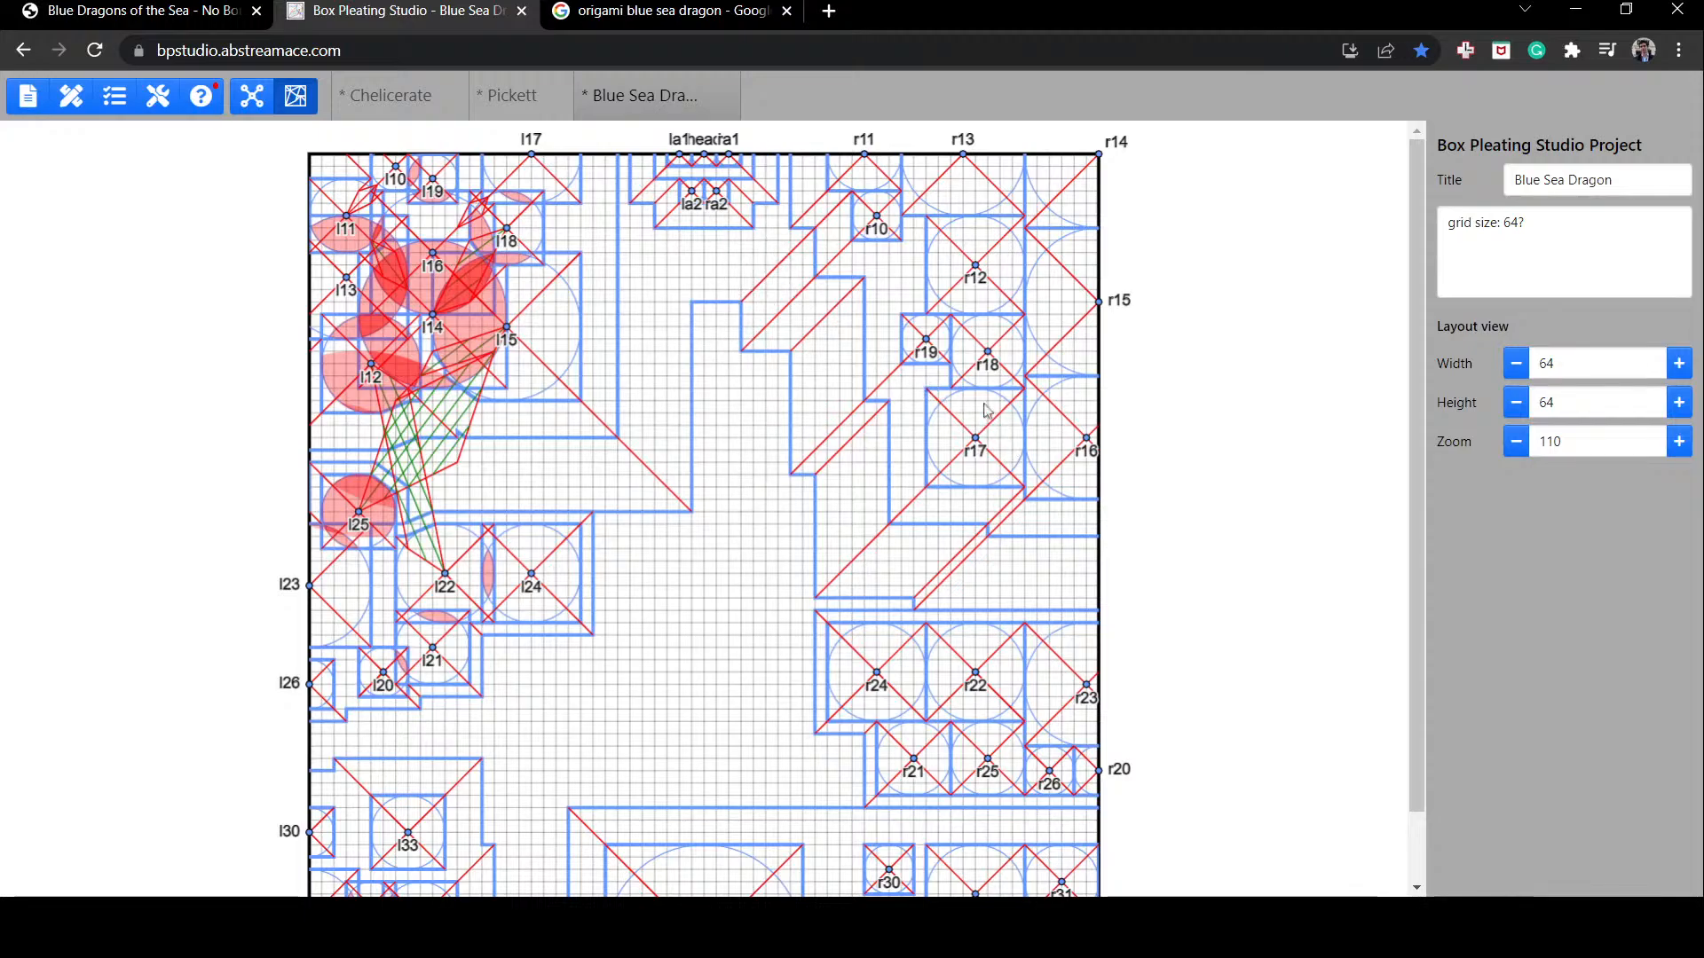
left_click_drag(915, 322, 890, 298)
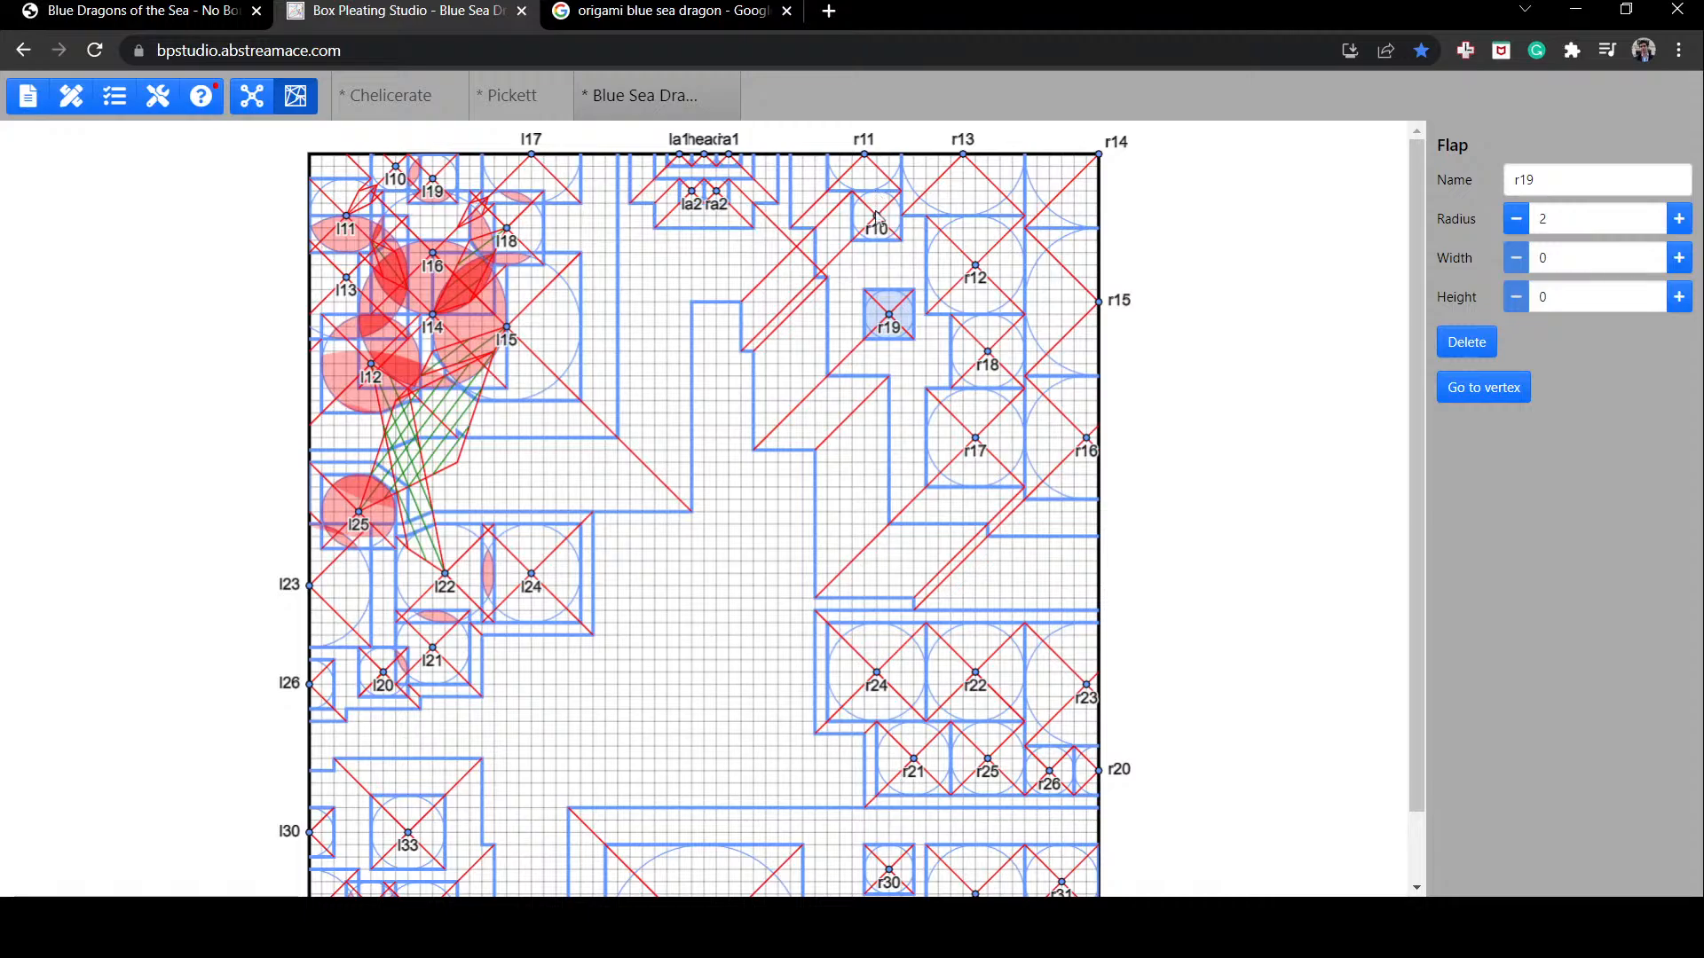
mouse_move(876, 216)
left_mouse_down()
mouse_move(817, 217)
mouse_move(866, 219)
mouse_move(850, 216)
left_mouse_up()
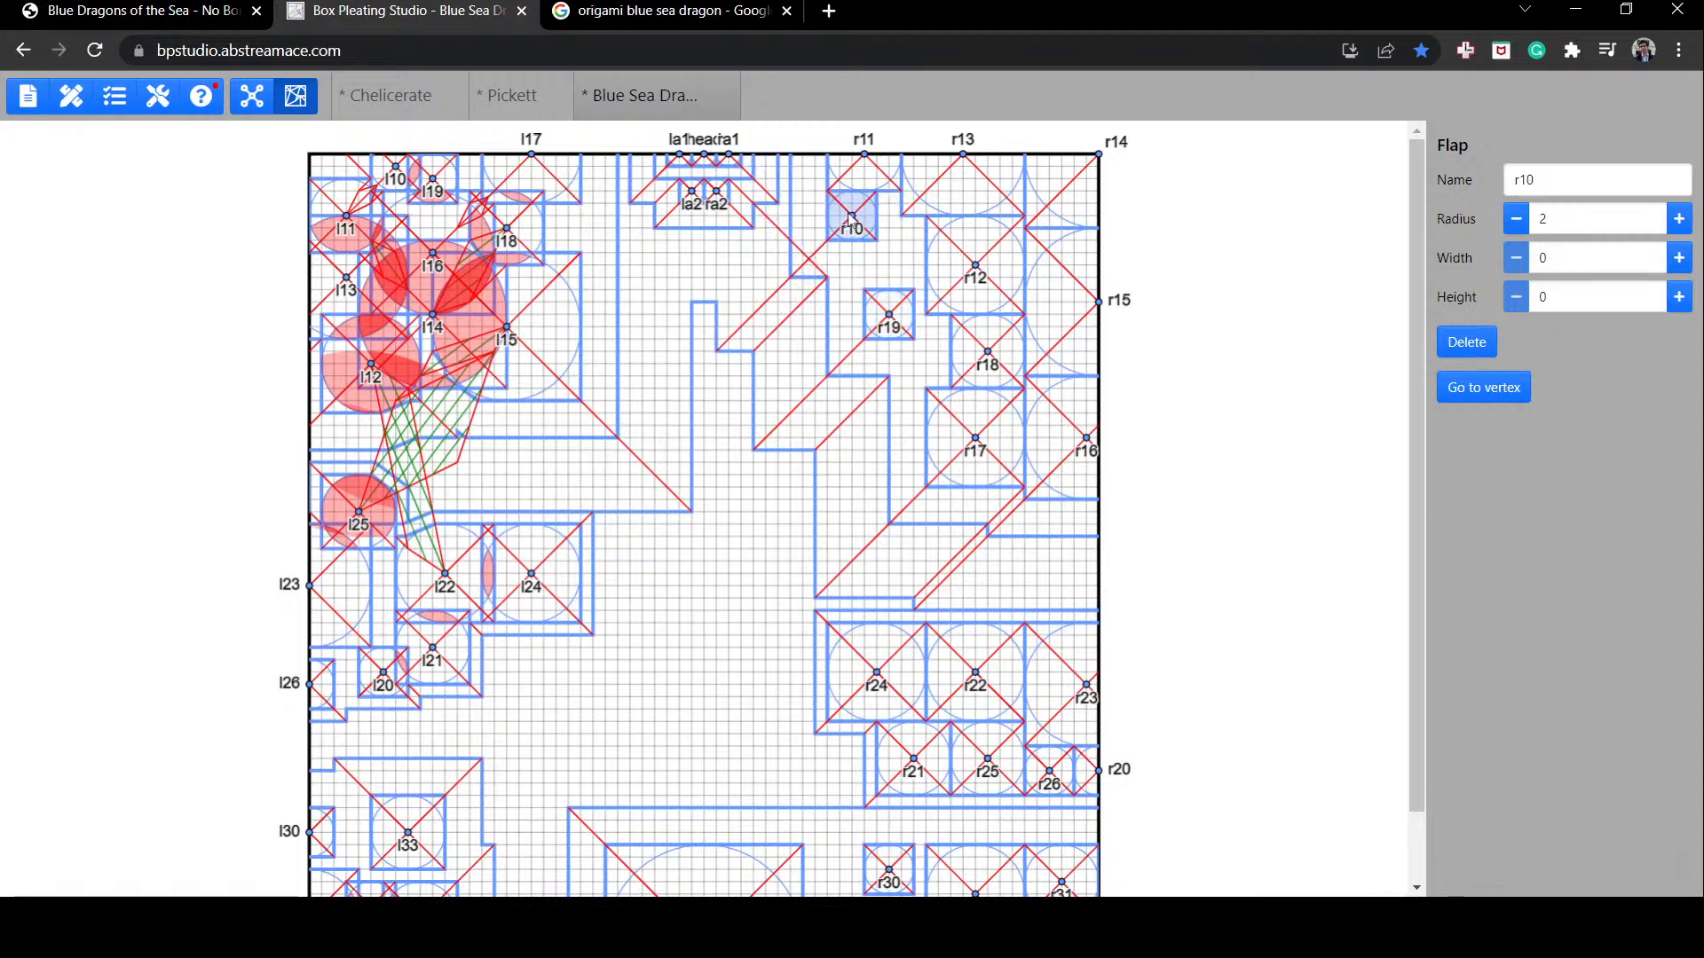
left_click_drag(885, 326, 890, 247)
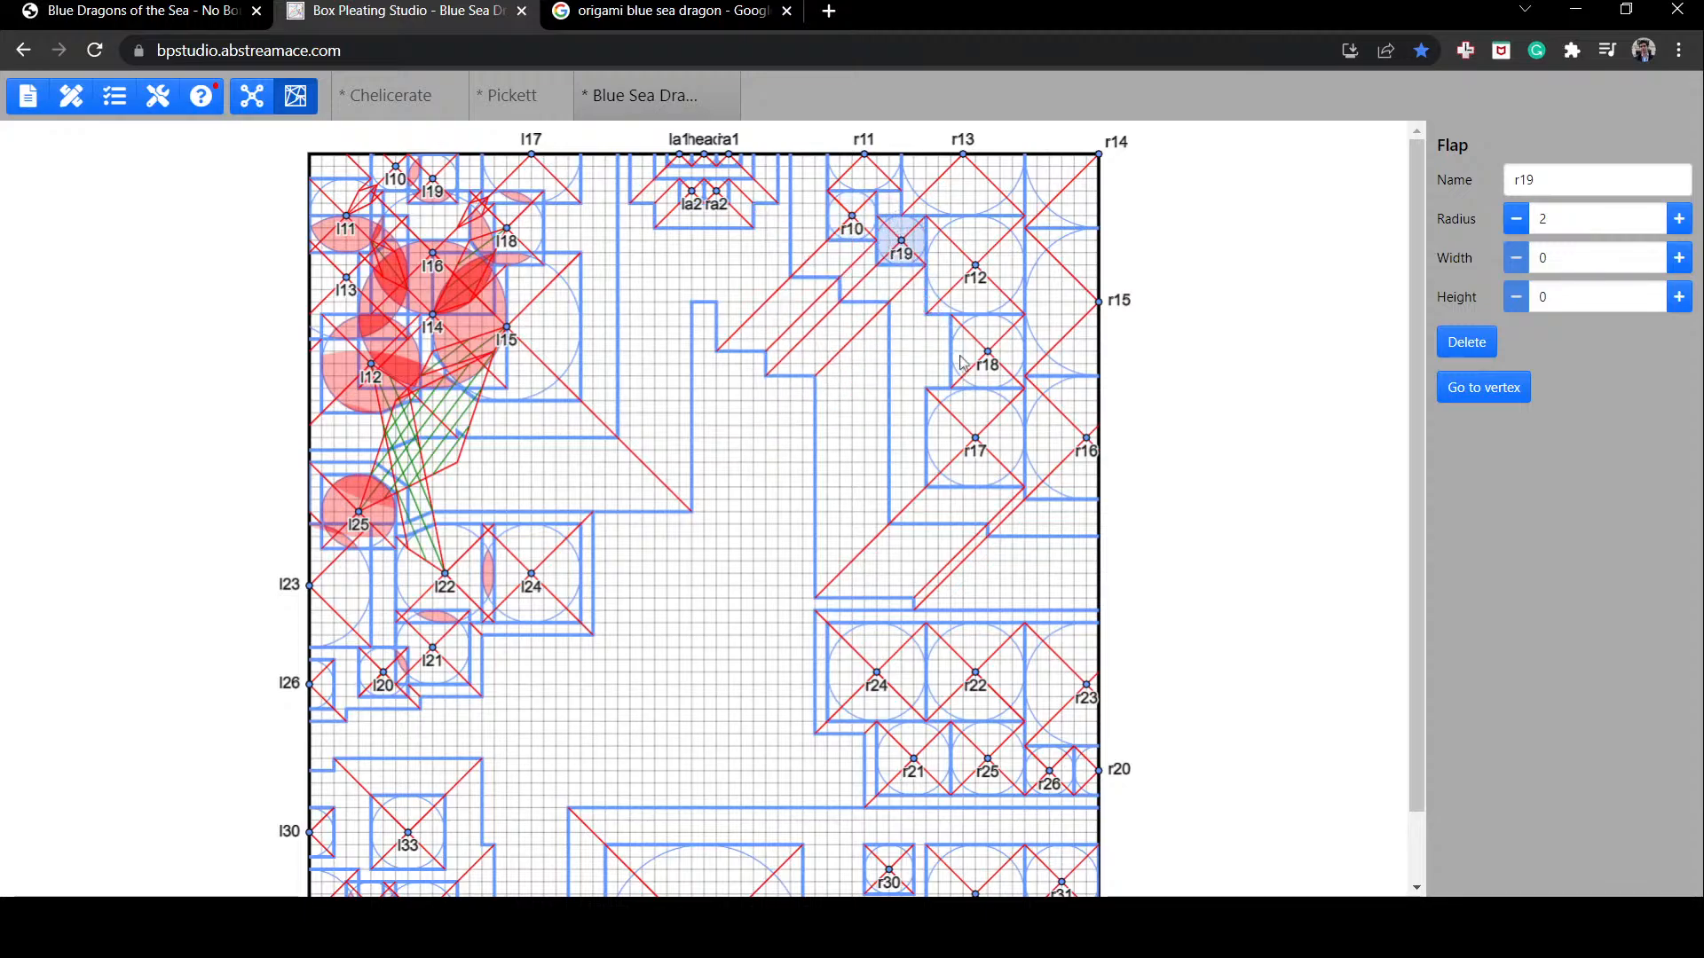
left_click_drag(970, 362, 887, 303)
left_click_drag(961, 438, 961, 364)
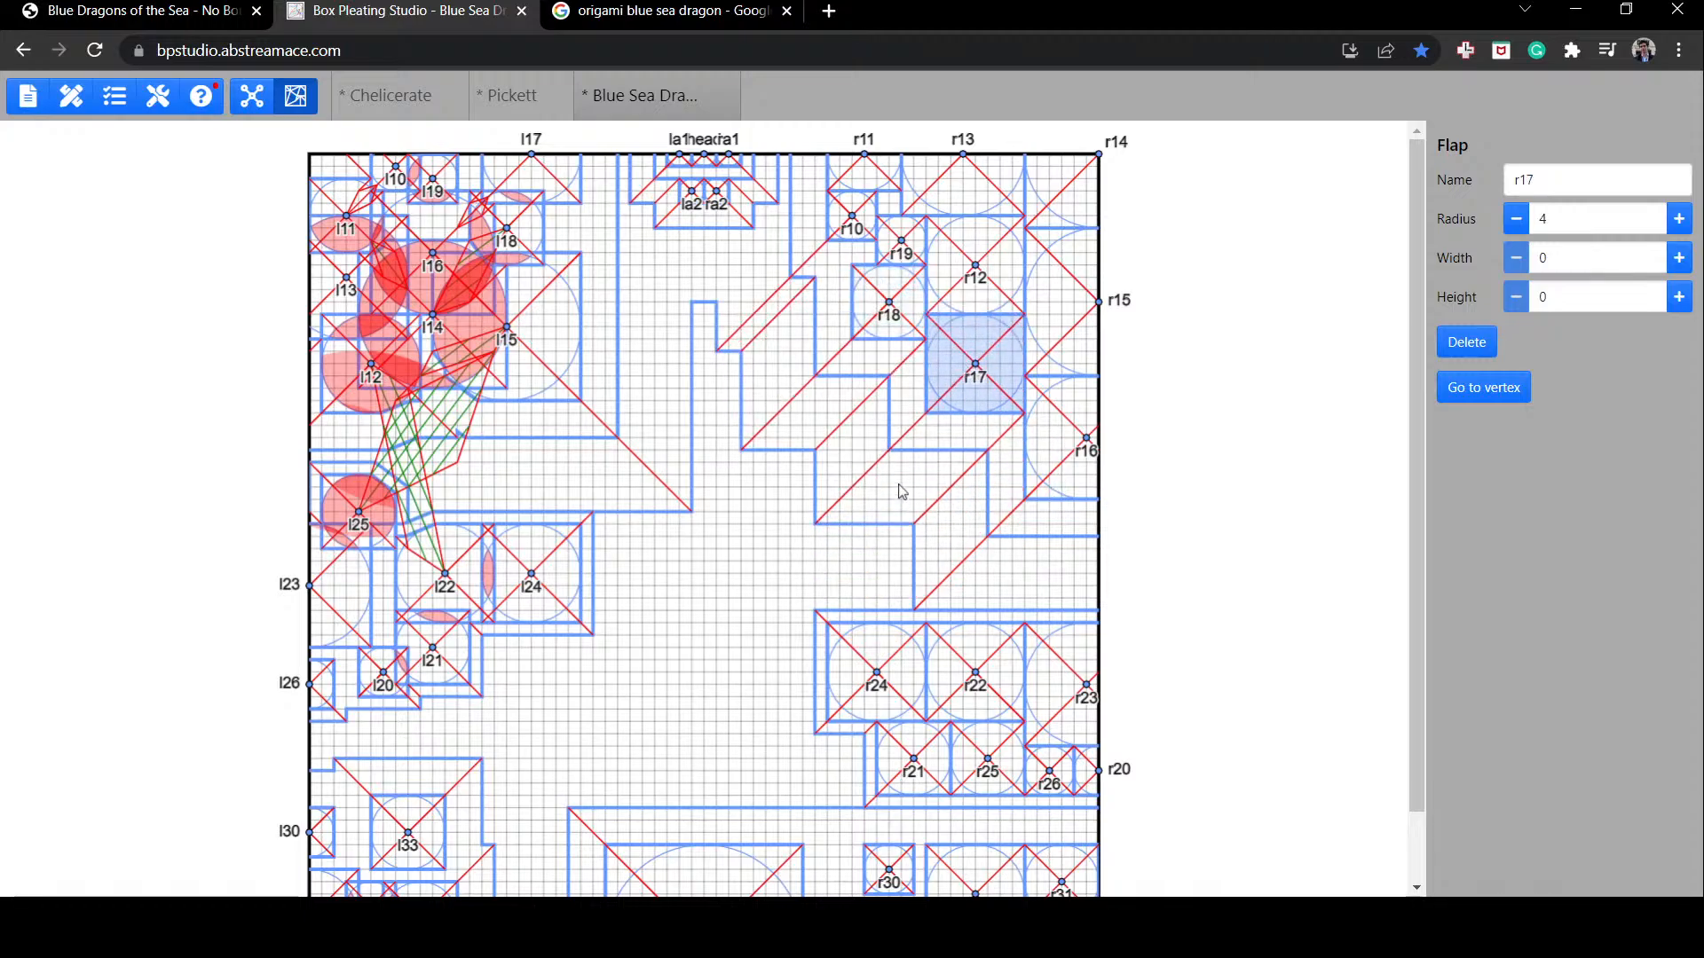
Step: Move flap r24 out of the row beside r22 into the open middle area, diagonally below r17 toward the paper's center
mouse_move(862, 674)
left_mouse_down()
mouse_move(862, 578)
mouse_move(860, 679)
left_mouse_up()
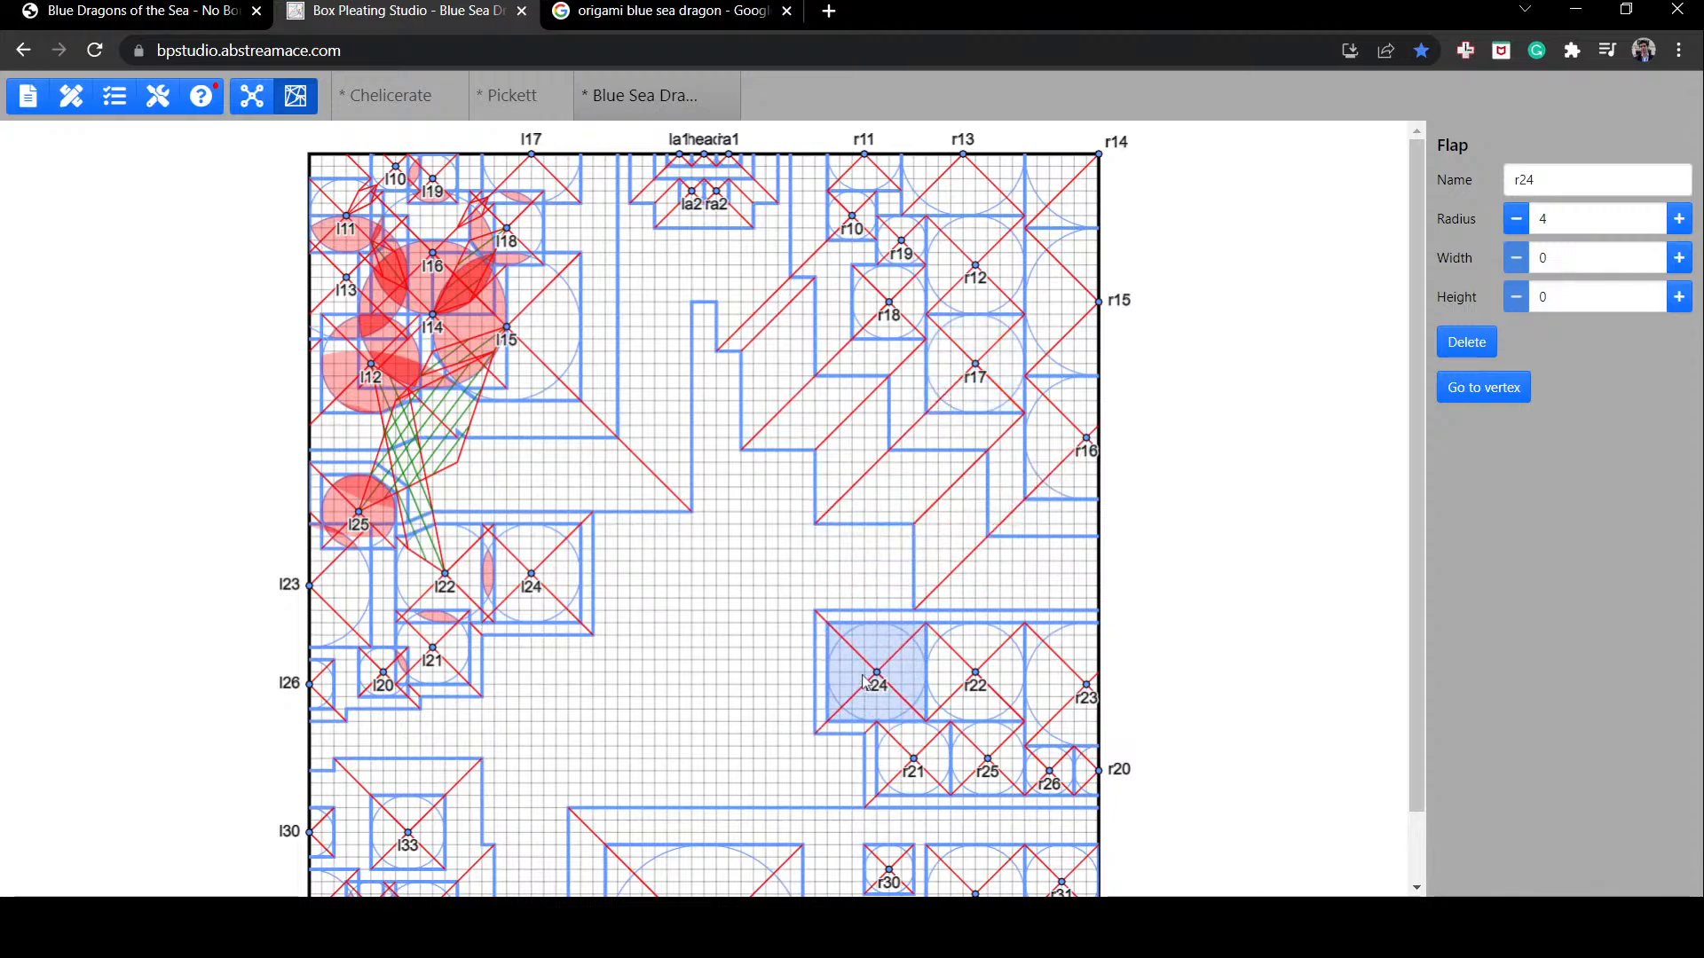
left_click(788, 606)
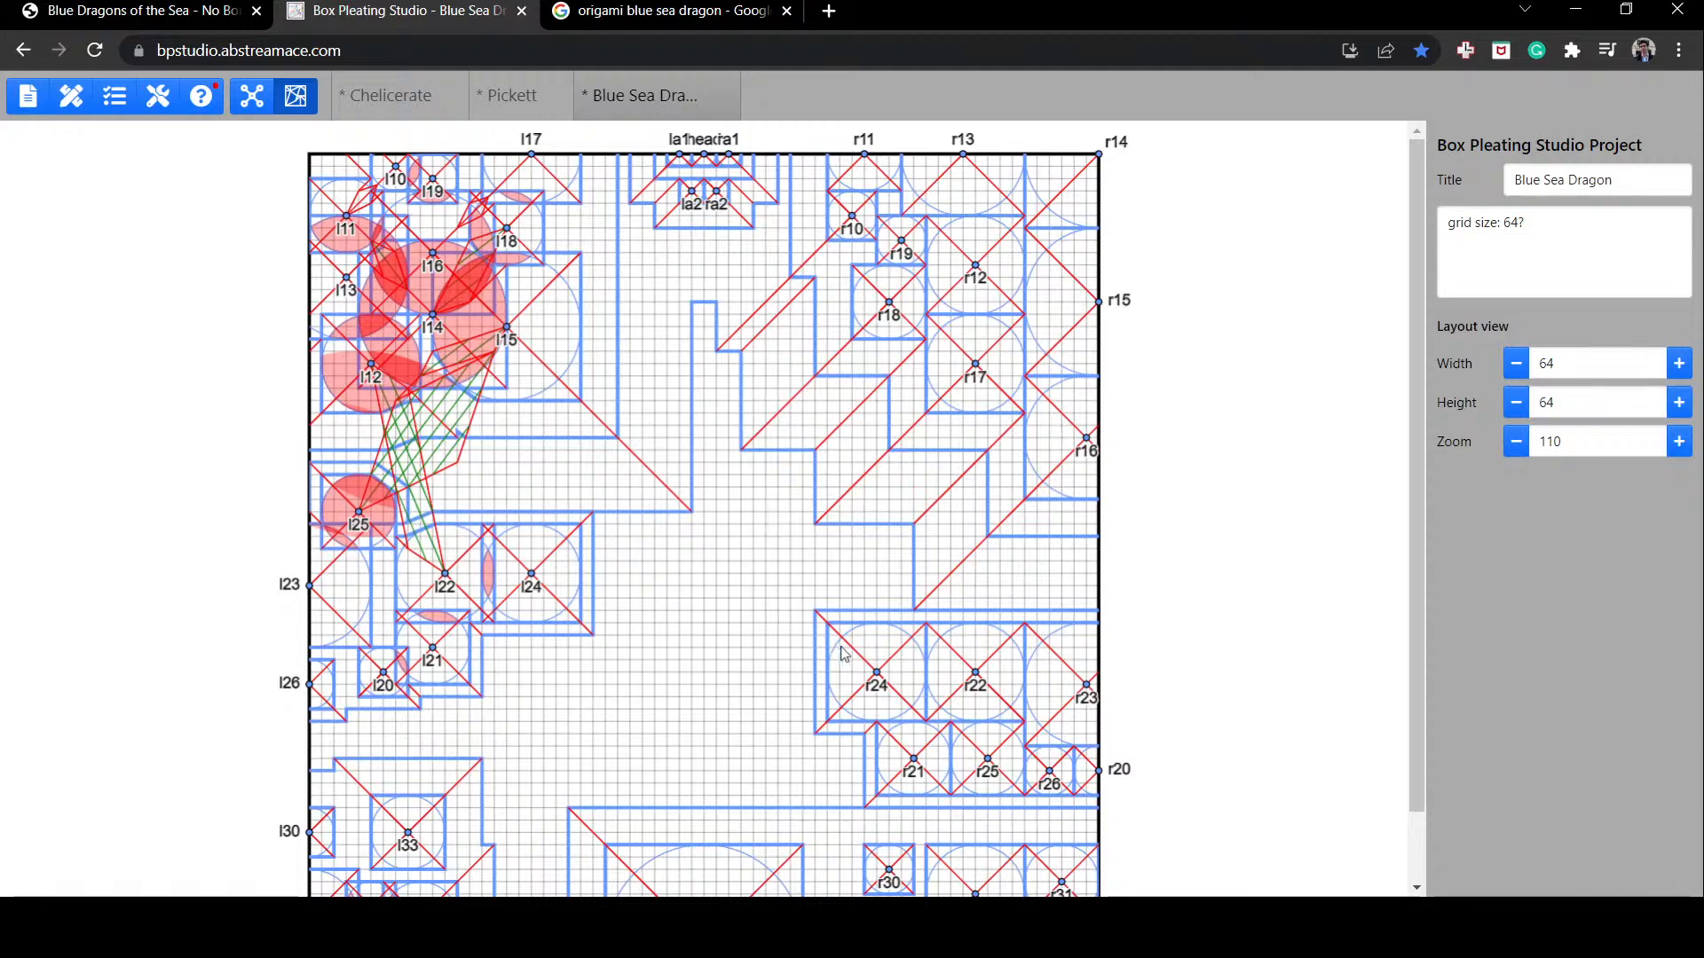
mouse_move(883, 671)
left_mouse_down()
mouse_move(857, 634)
mouse_move(858, 583)
mouse_move(850, 666)
mouse_move(875, 669)
left_mouse_up()
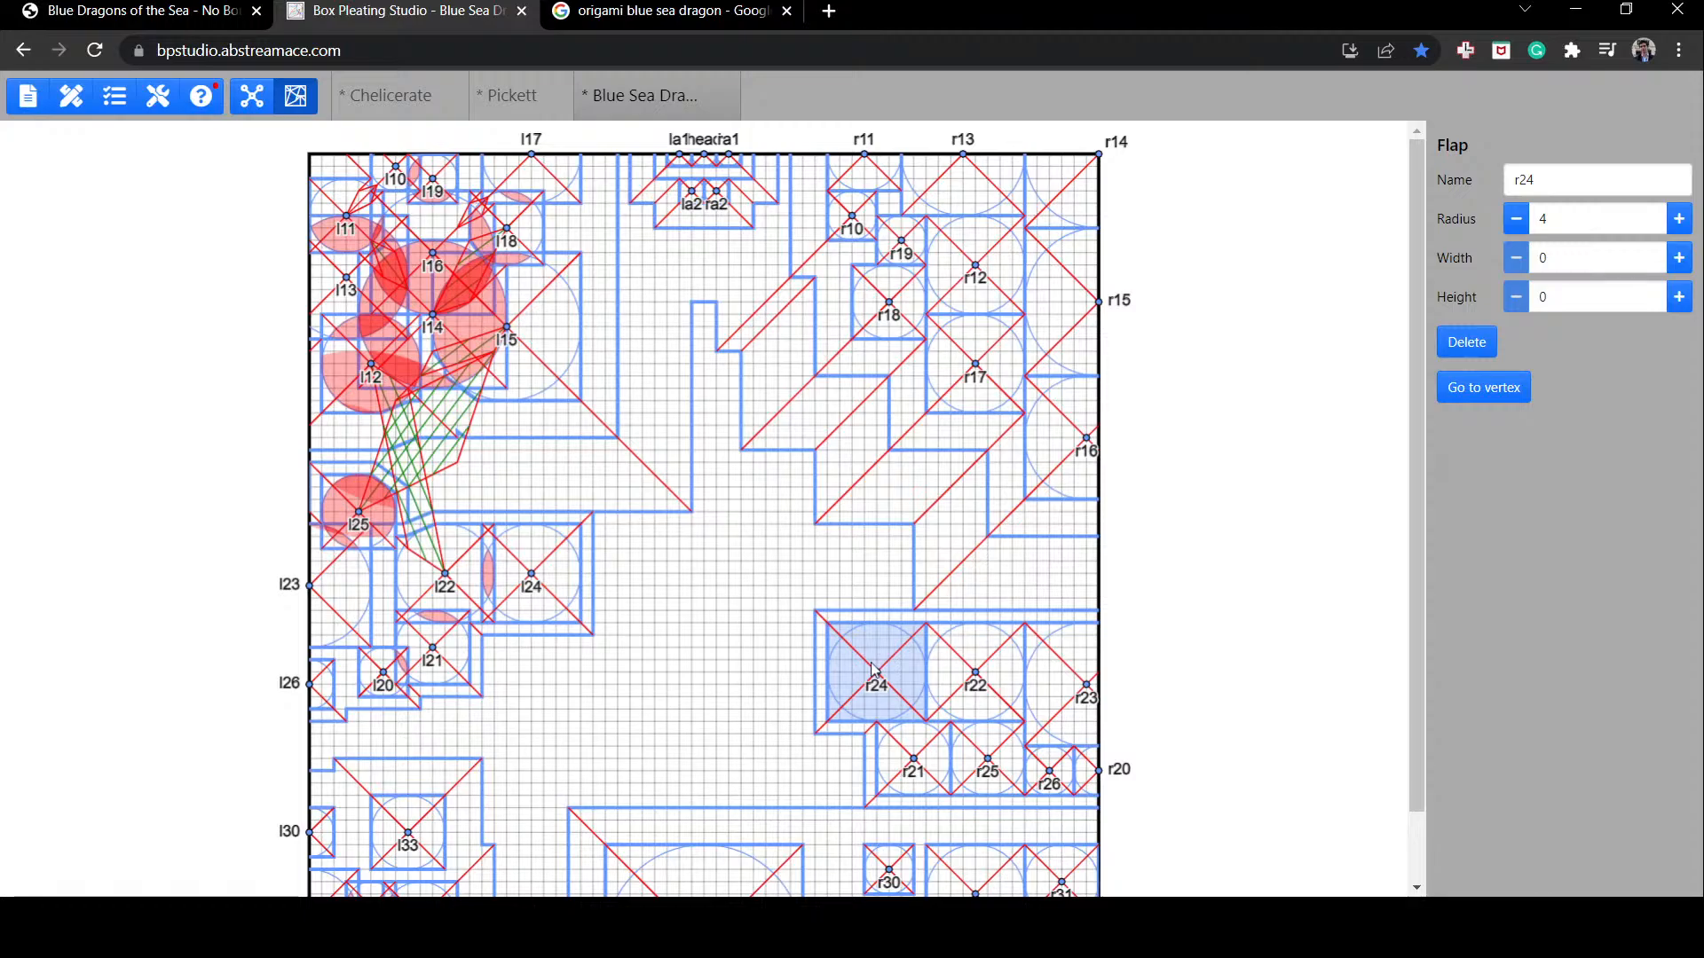
left_click_drag(875, 670, 801, 504)
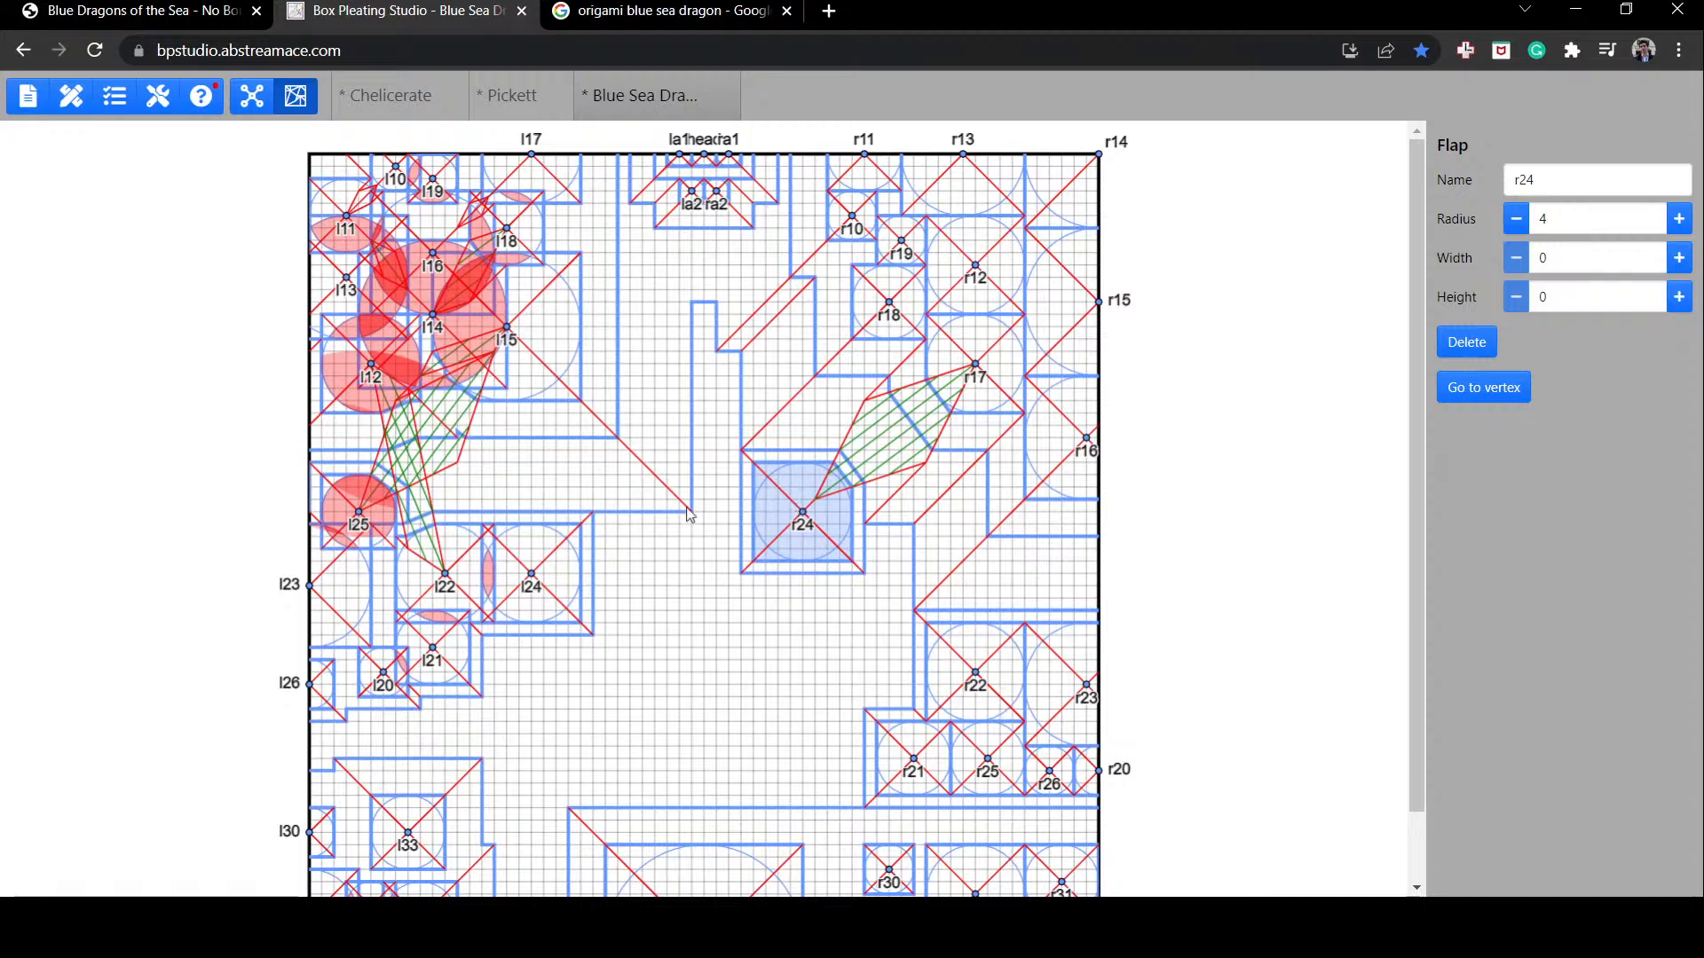
mouse_move(800, 516)
left_mouse_down()
mouse_move(766, 573)
mouse_move(726, 593)
mouse_move(757, 524)
mouse_move(814, 529)
left_mouse_up()
scroll(807, 559, "down", 1)
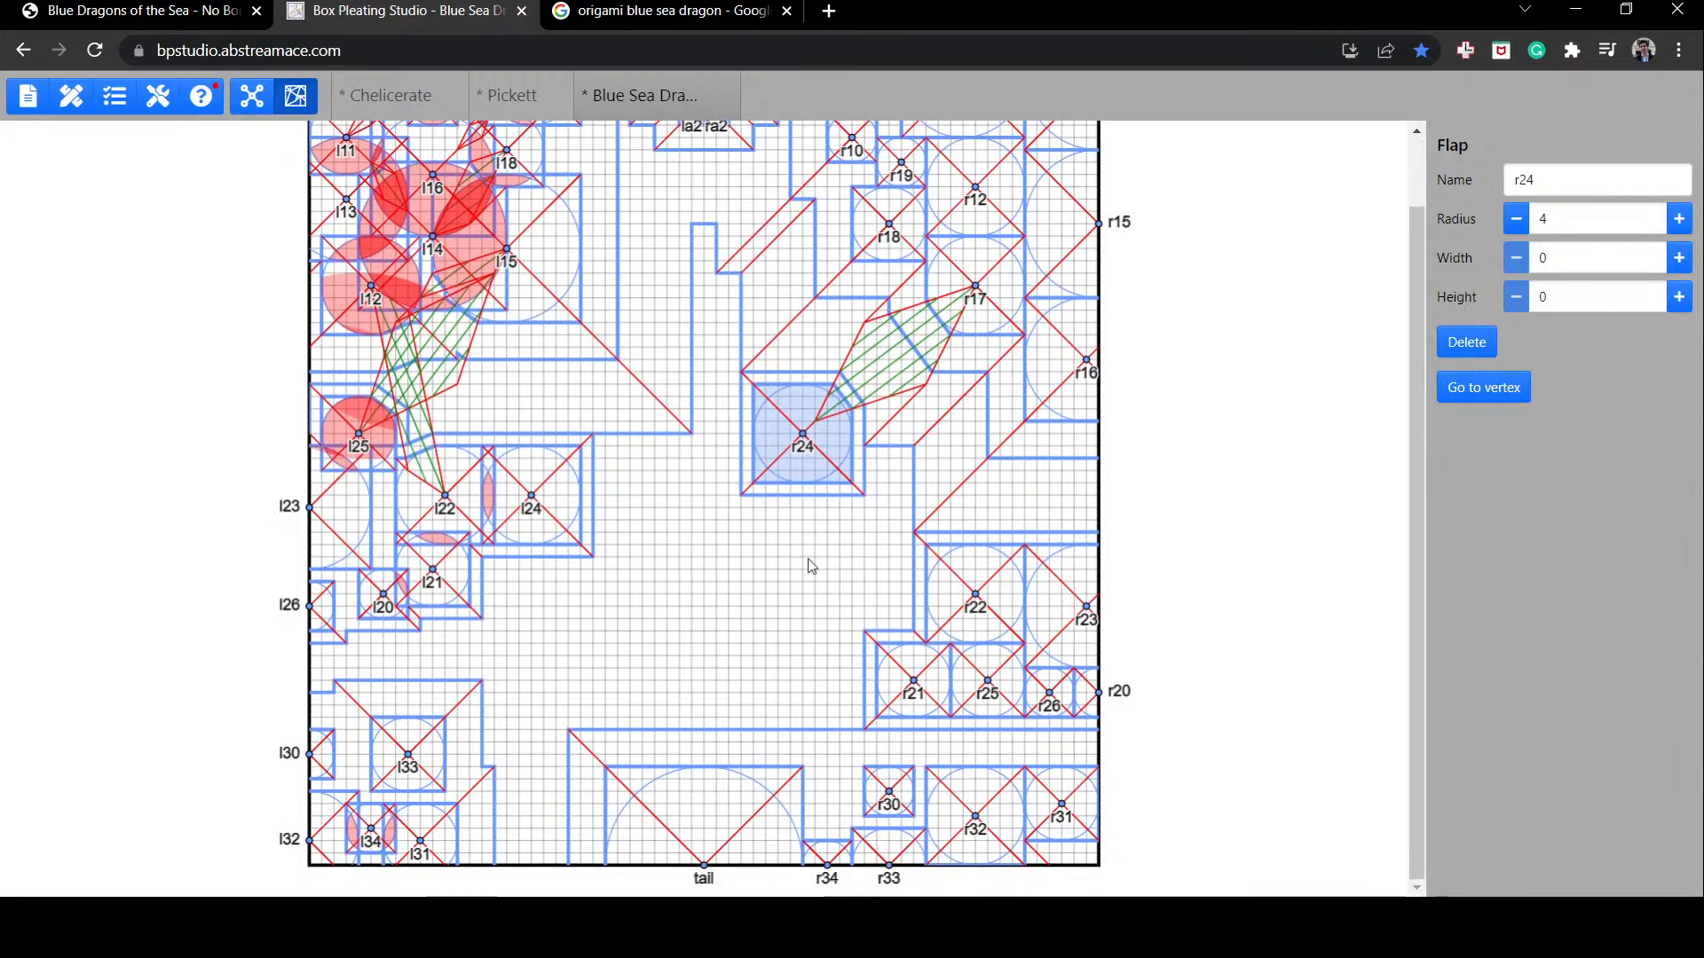
scroll(810, 566, "up", 1)
left_click(1191, 474)
scroll(1192, 474, "down", 1)
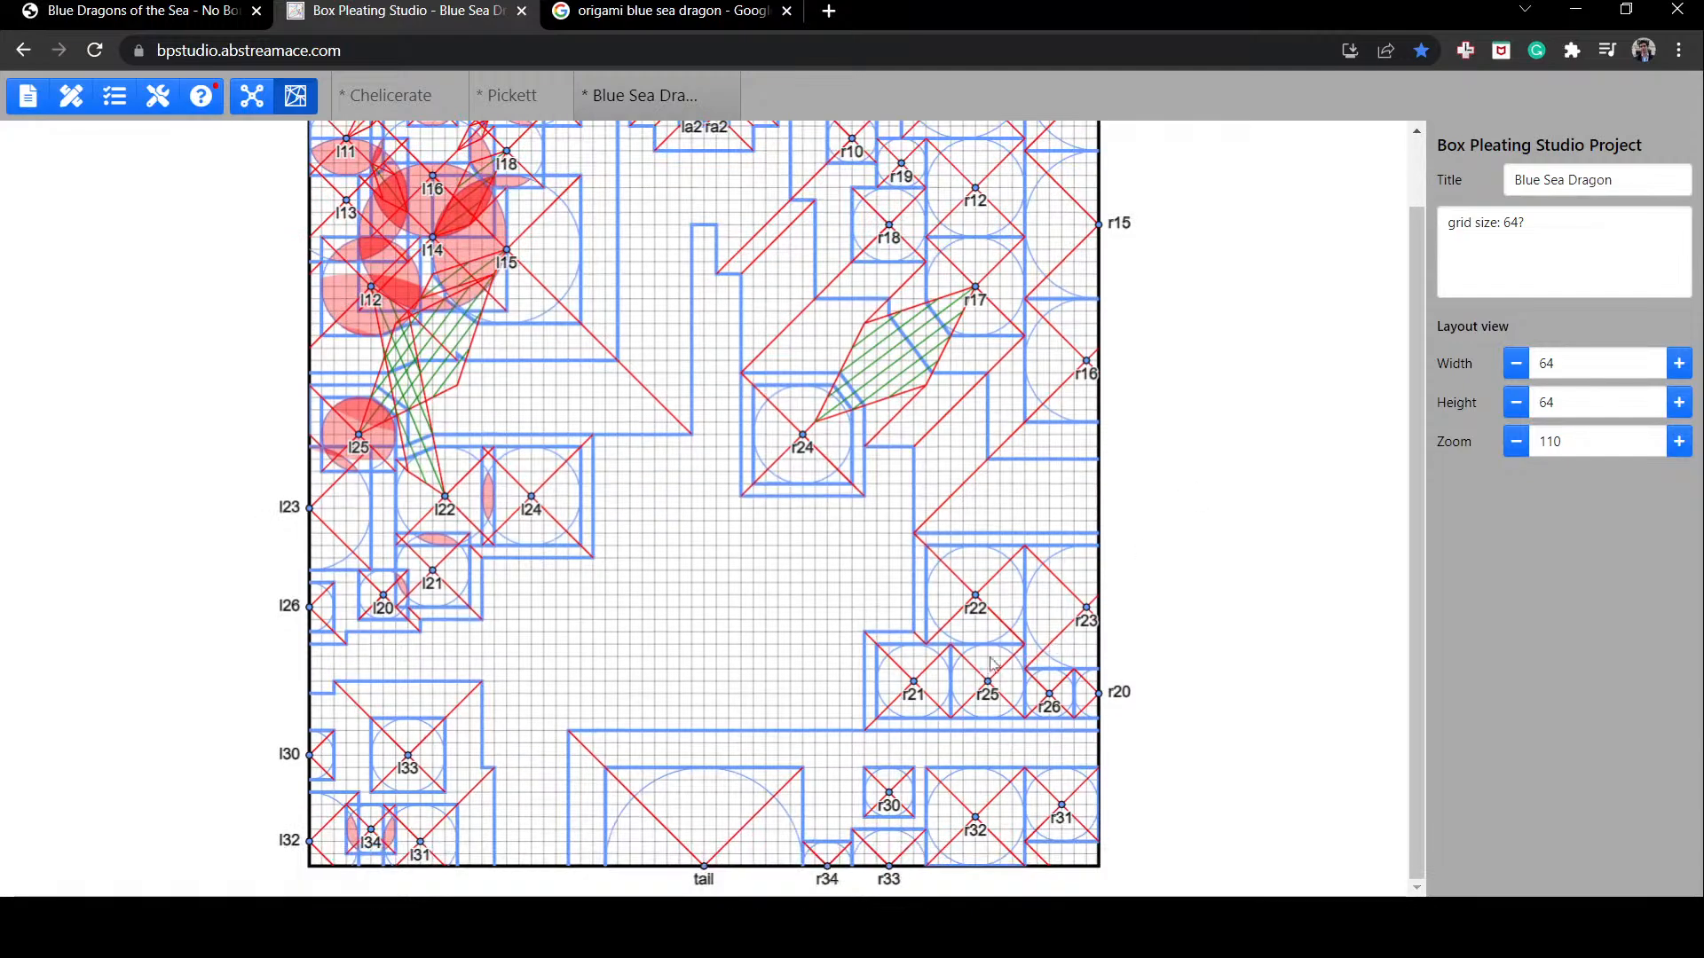
Step: Try to set the layout sheet's width to 60
scroll(1183, 509, "up", 1)
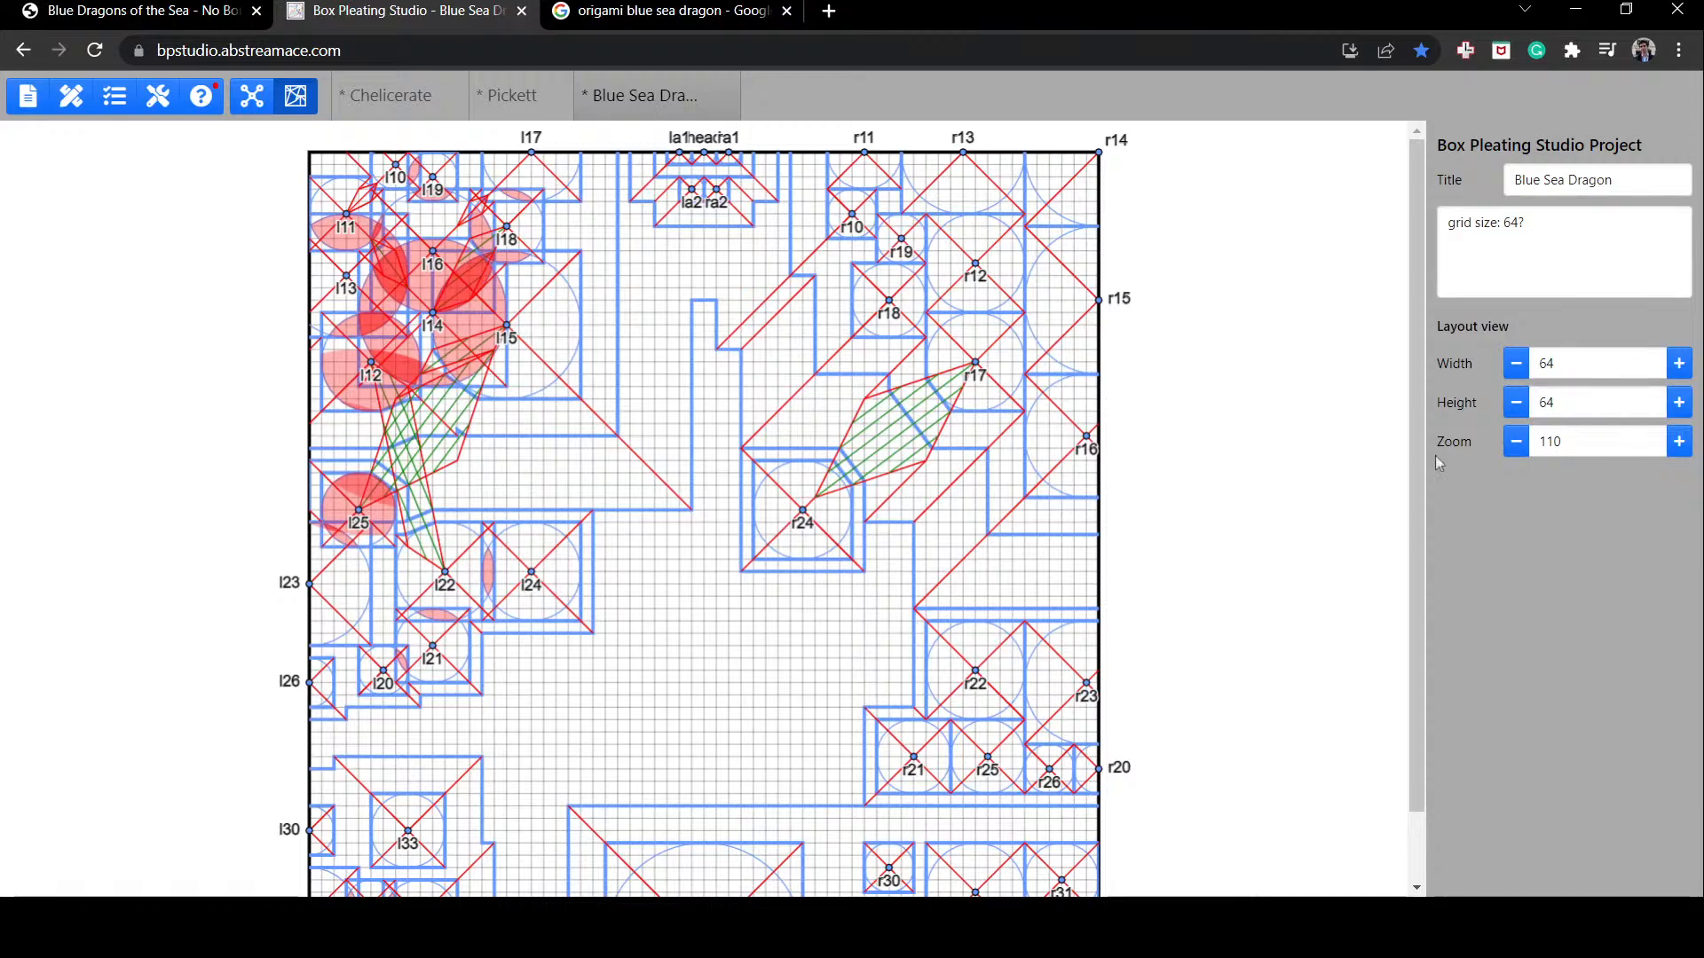
double_click(1624, 351)
type("60")
key("Tab")
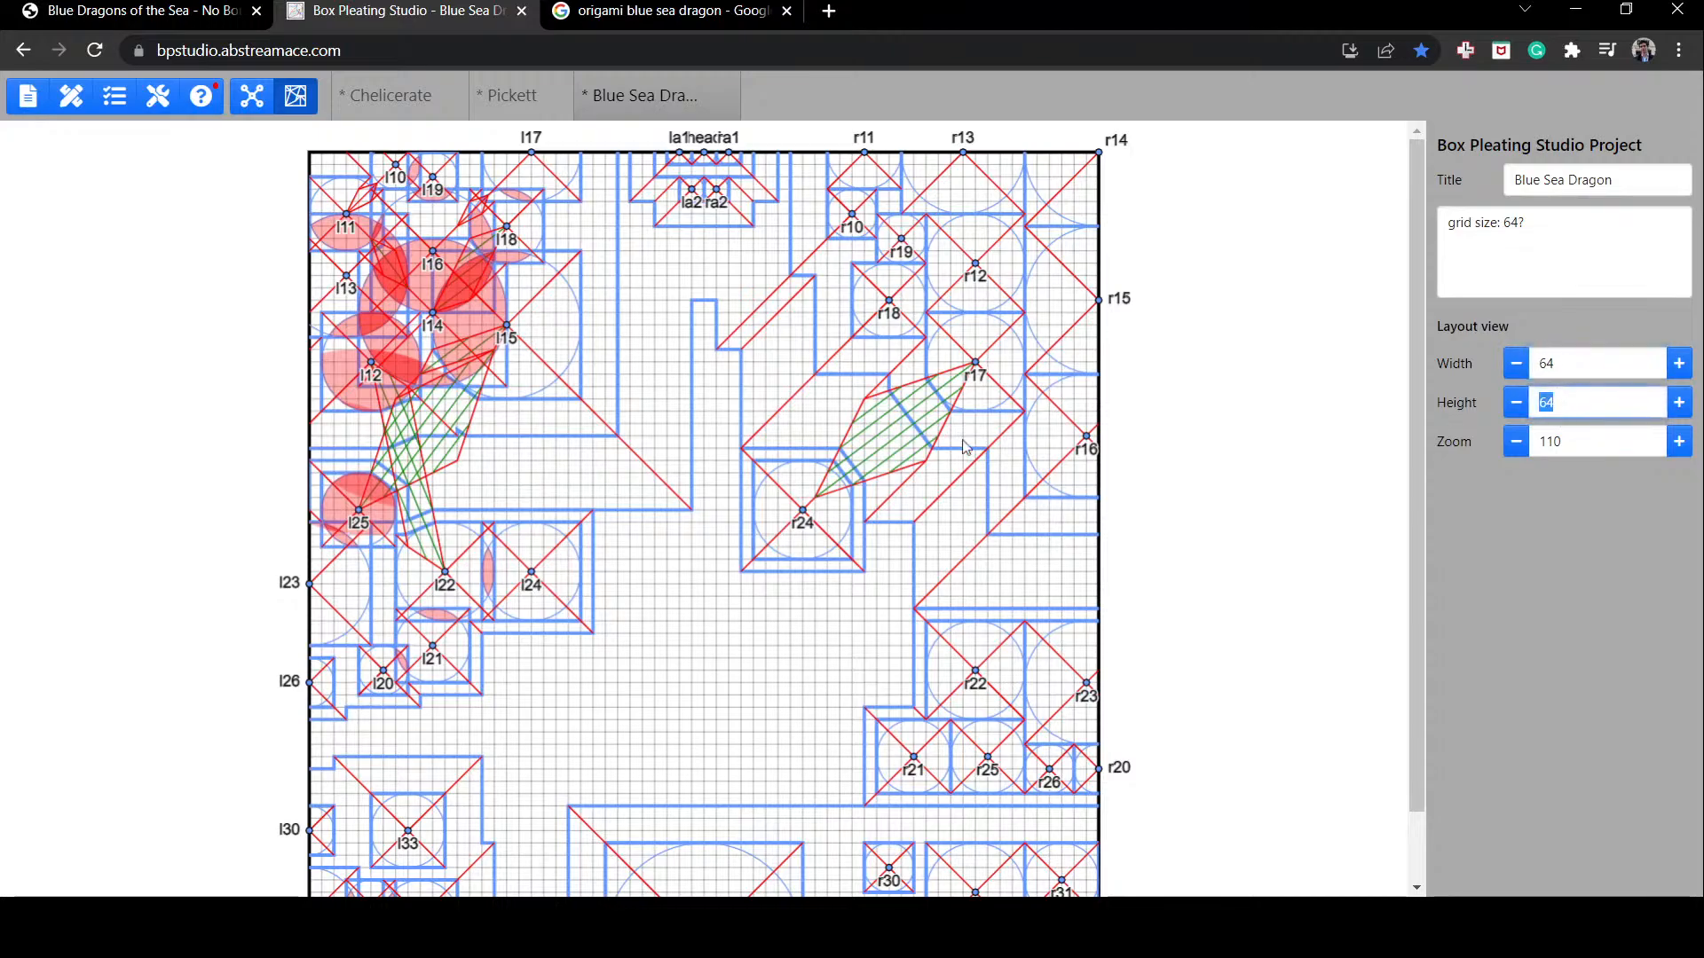
Step: Move the lower left-side flaps l20, l21, l23, l26 and l30 to l34 inward, away from the paper's left and bottom edges
scroll(965, 491, "down", 1)
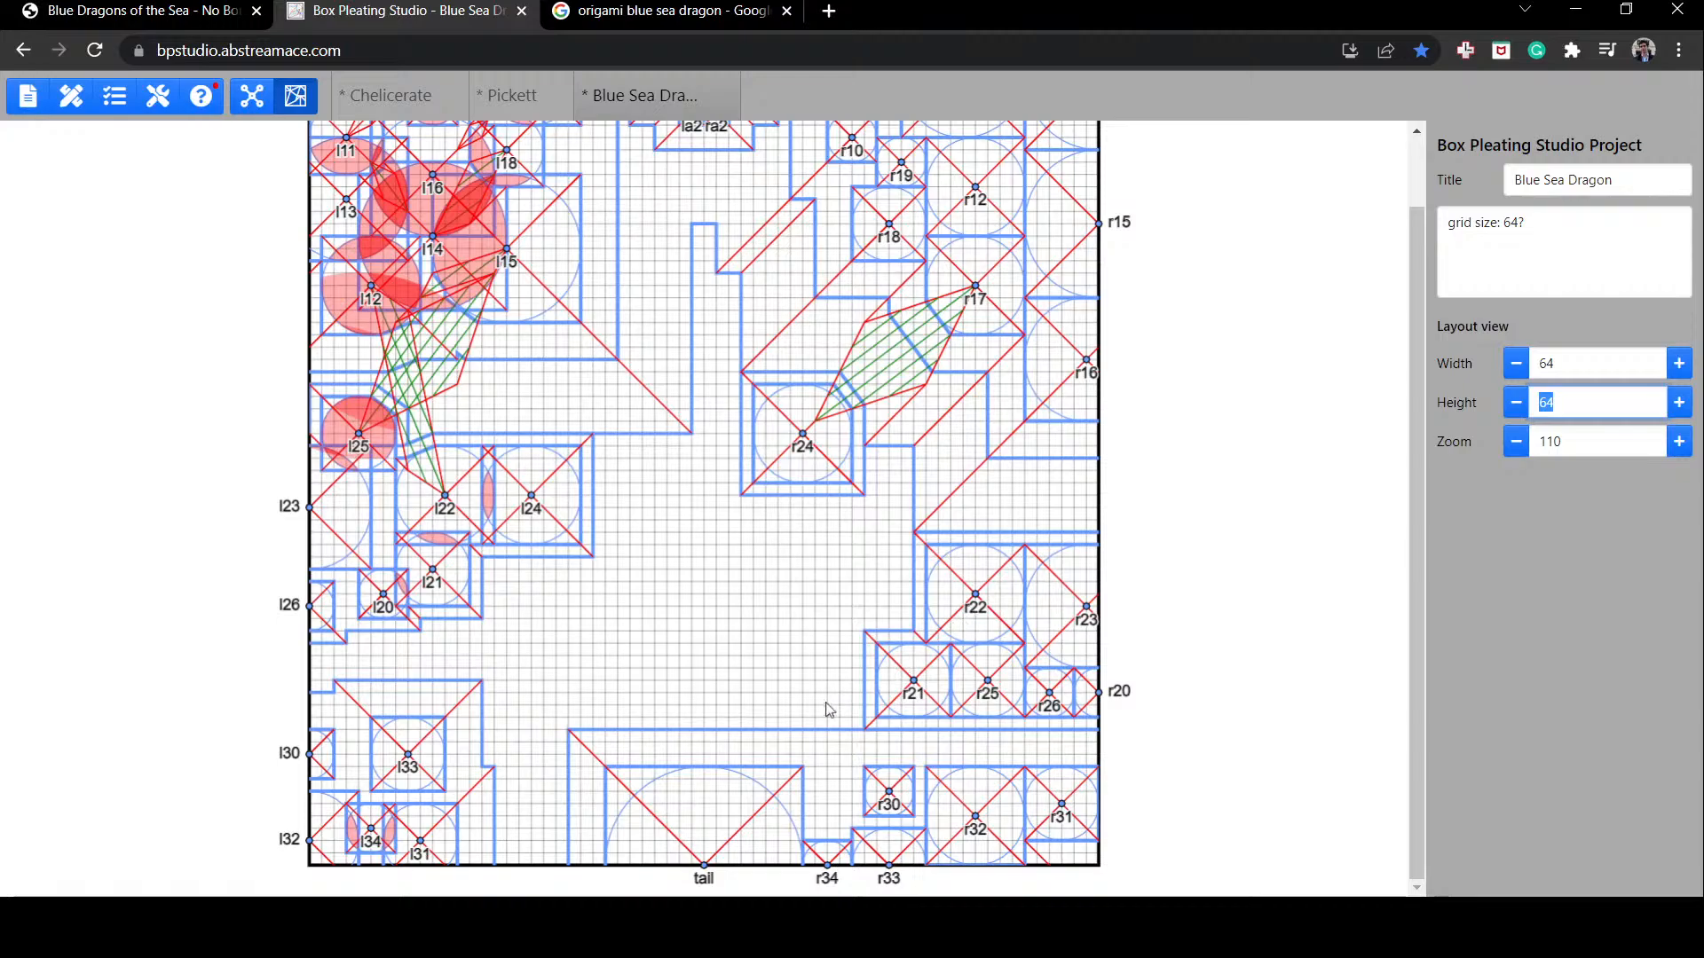
left_click_drag(415, 844, 382, 824)
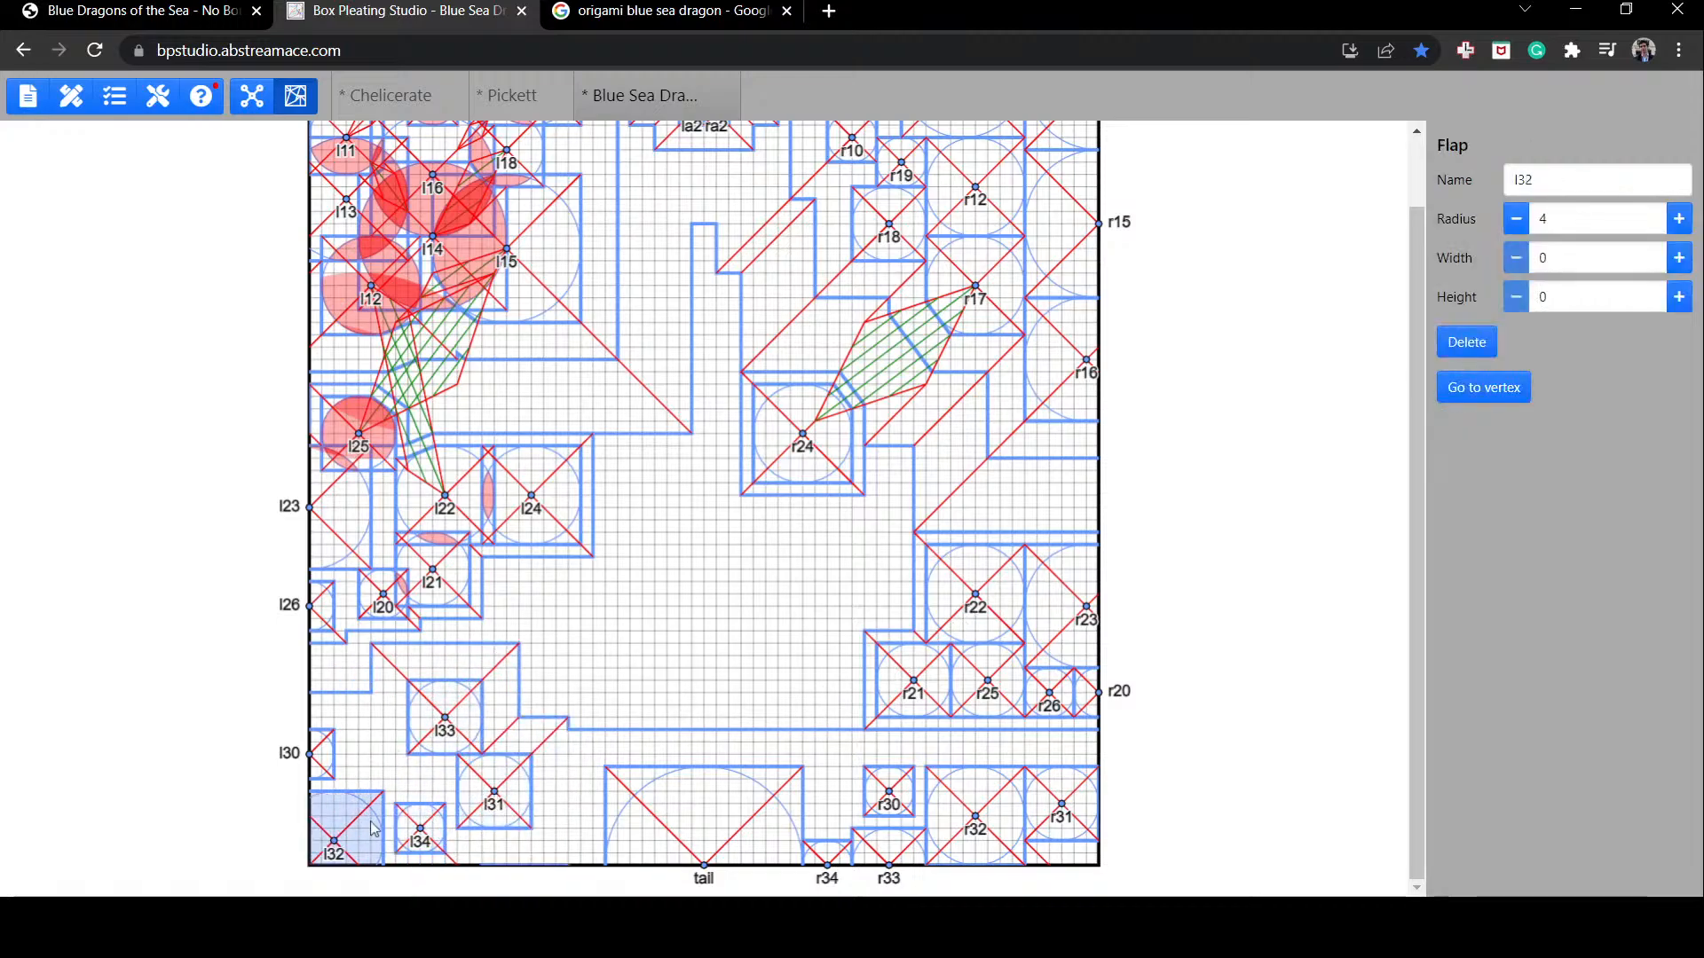
left_click_drag(313, 757, 376, 746)
left_click_drag(322, 616, 372, 678)
left_click_drag(433, 577, 421, 639)
left_click_drag(383, 601, 369, 645)
left_click_drag(309, 507, 382, 571)
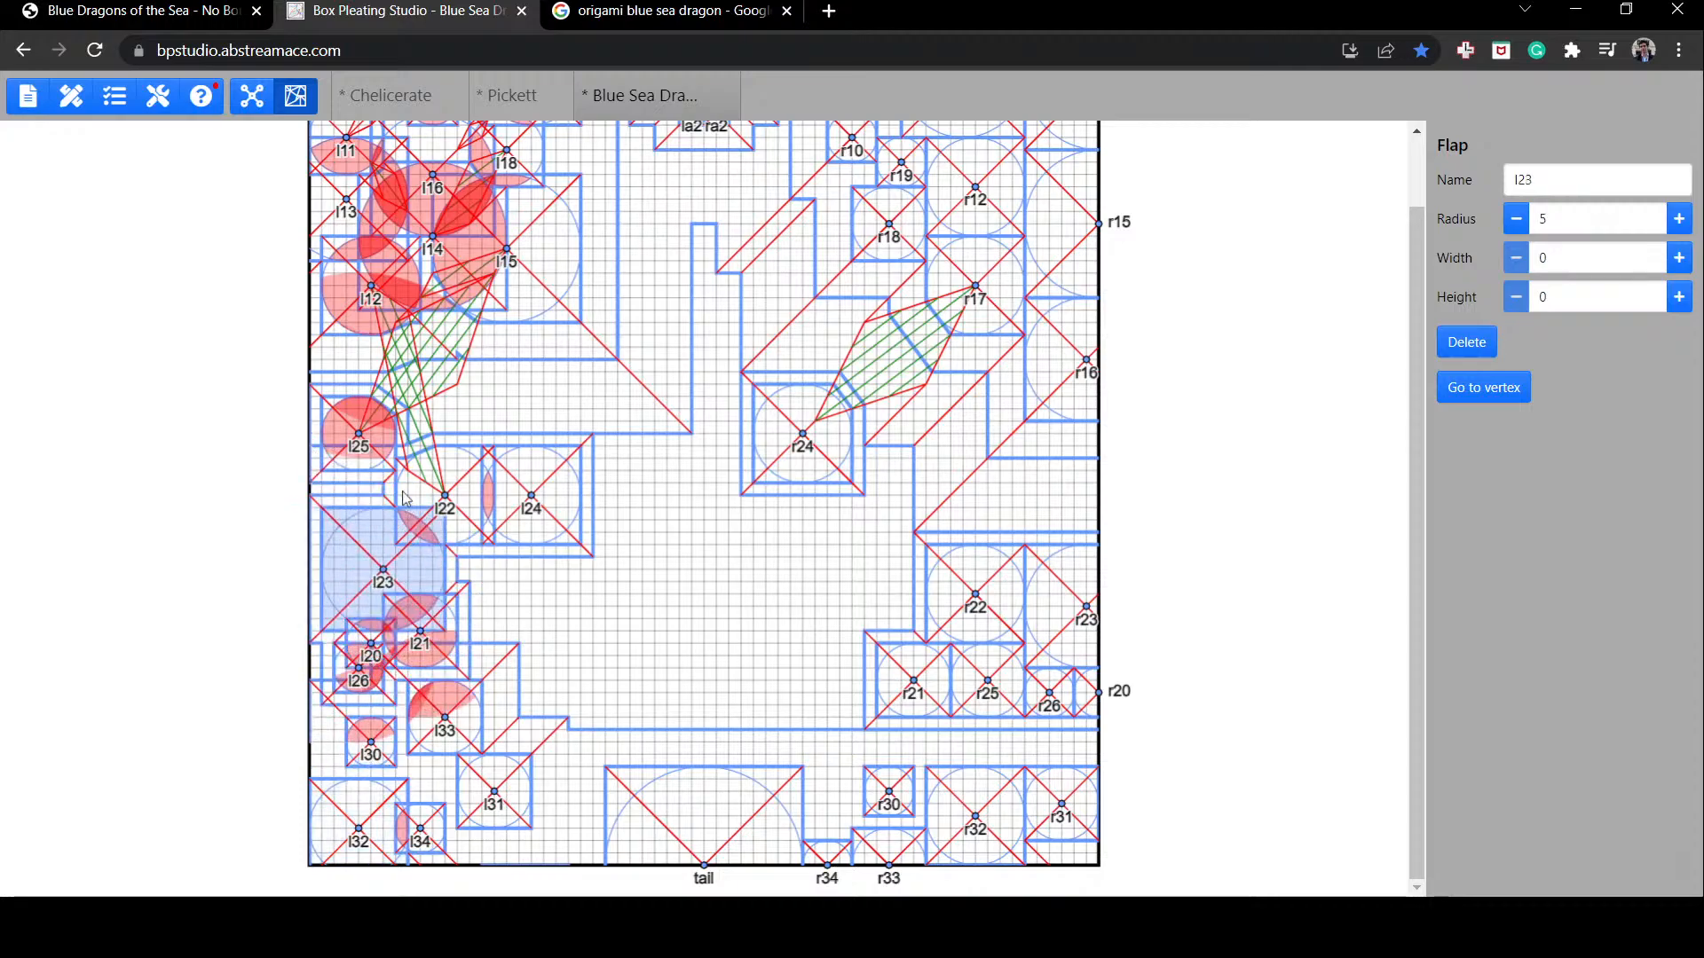
Step: Move flap l10 down beside l16 and lower l17 from the paper's top edge to sit level with l18
scroll(407, 494, "up", 2)
left_click_drag(396, 166, 407, 229)
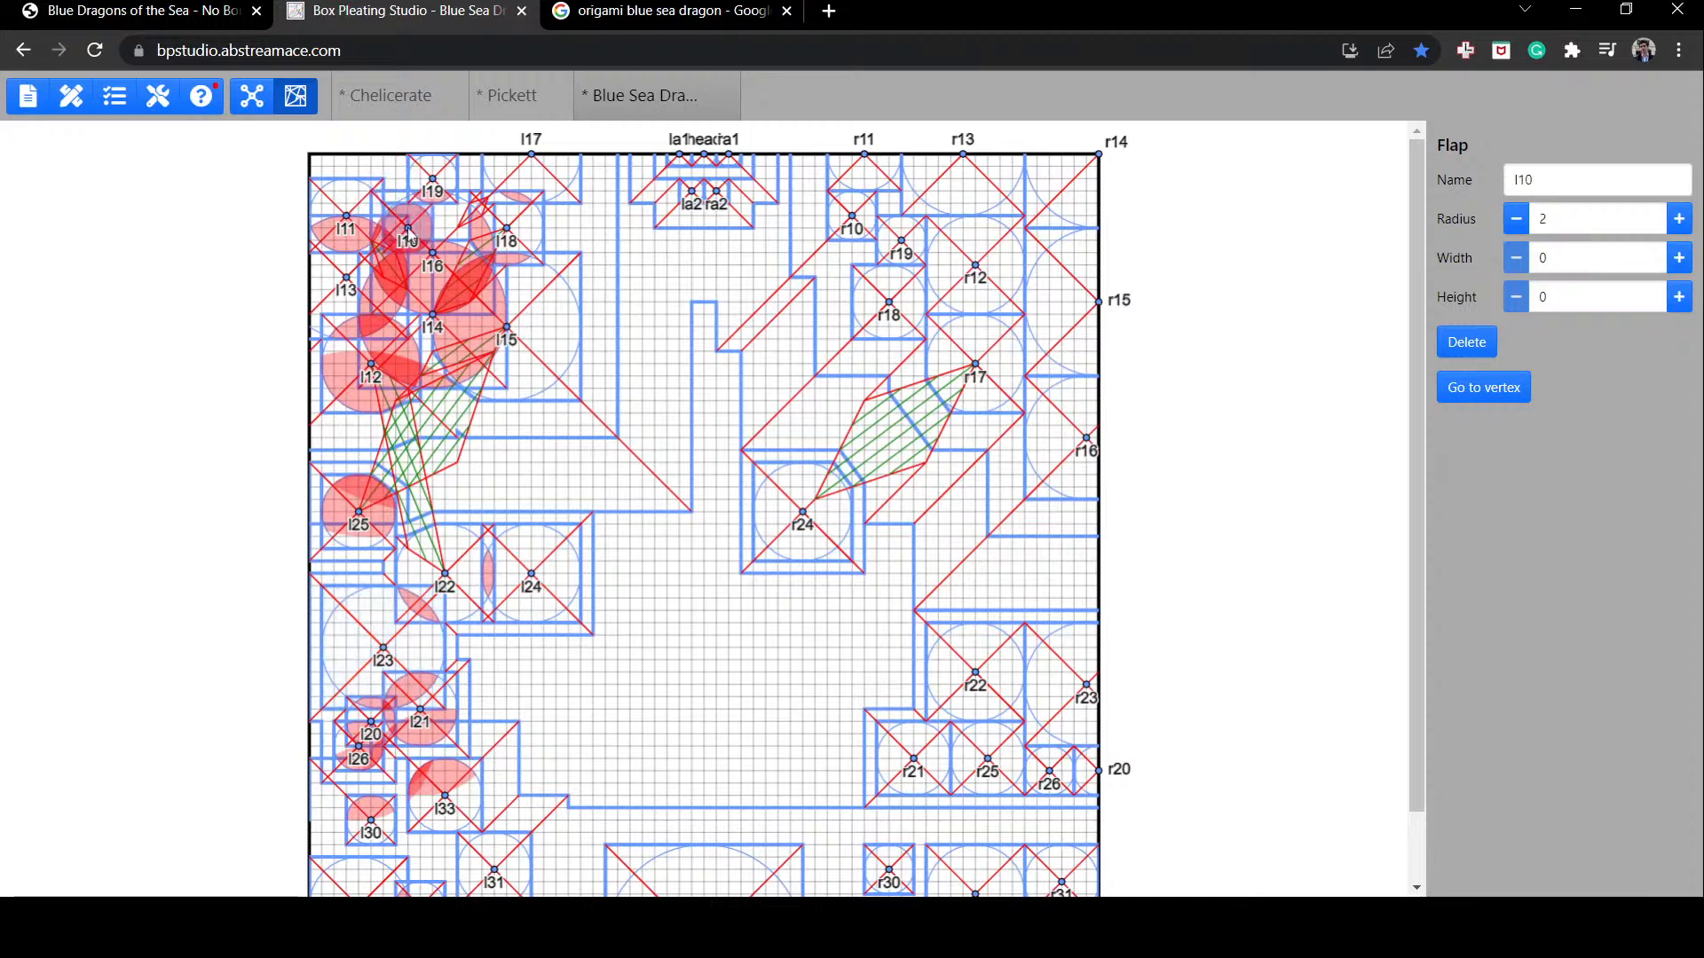
left_click_drag(540, 161, 540, 235)
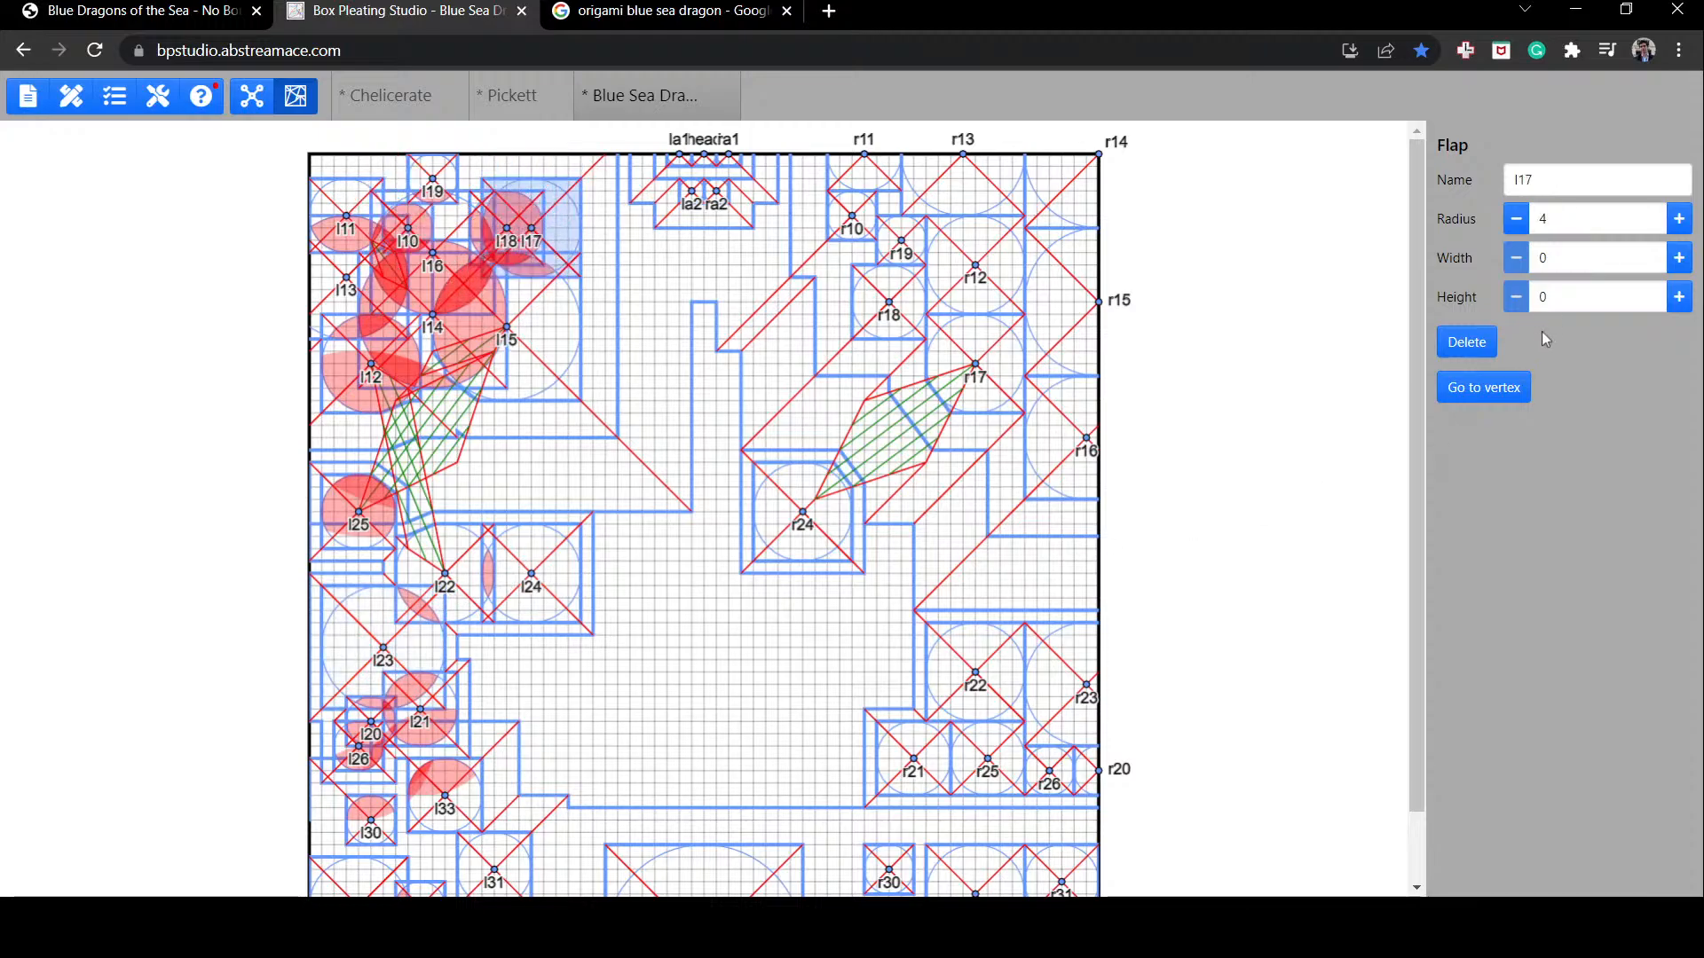
Step: Try again to set the layout sheet's width to 60 and look over the flaps along its edges
left_click(1313, 403)
double_click(1578, 353)
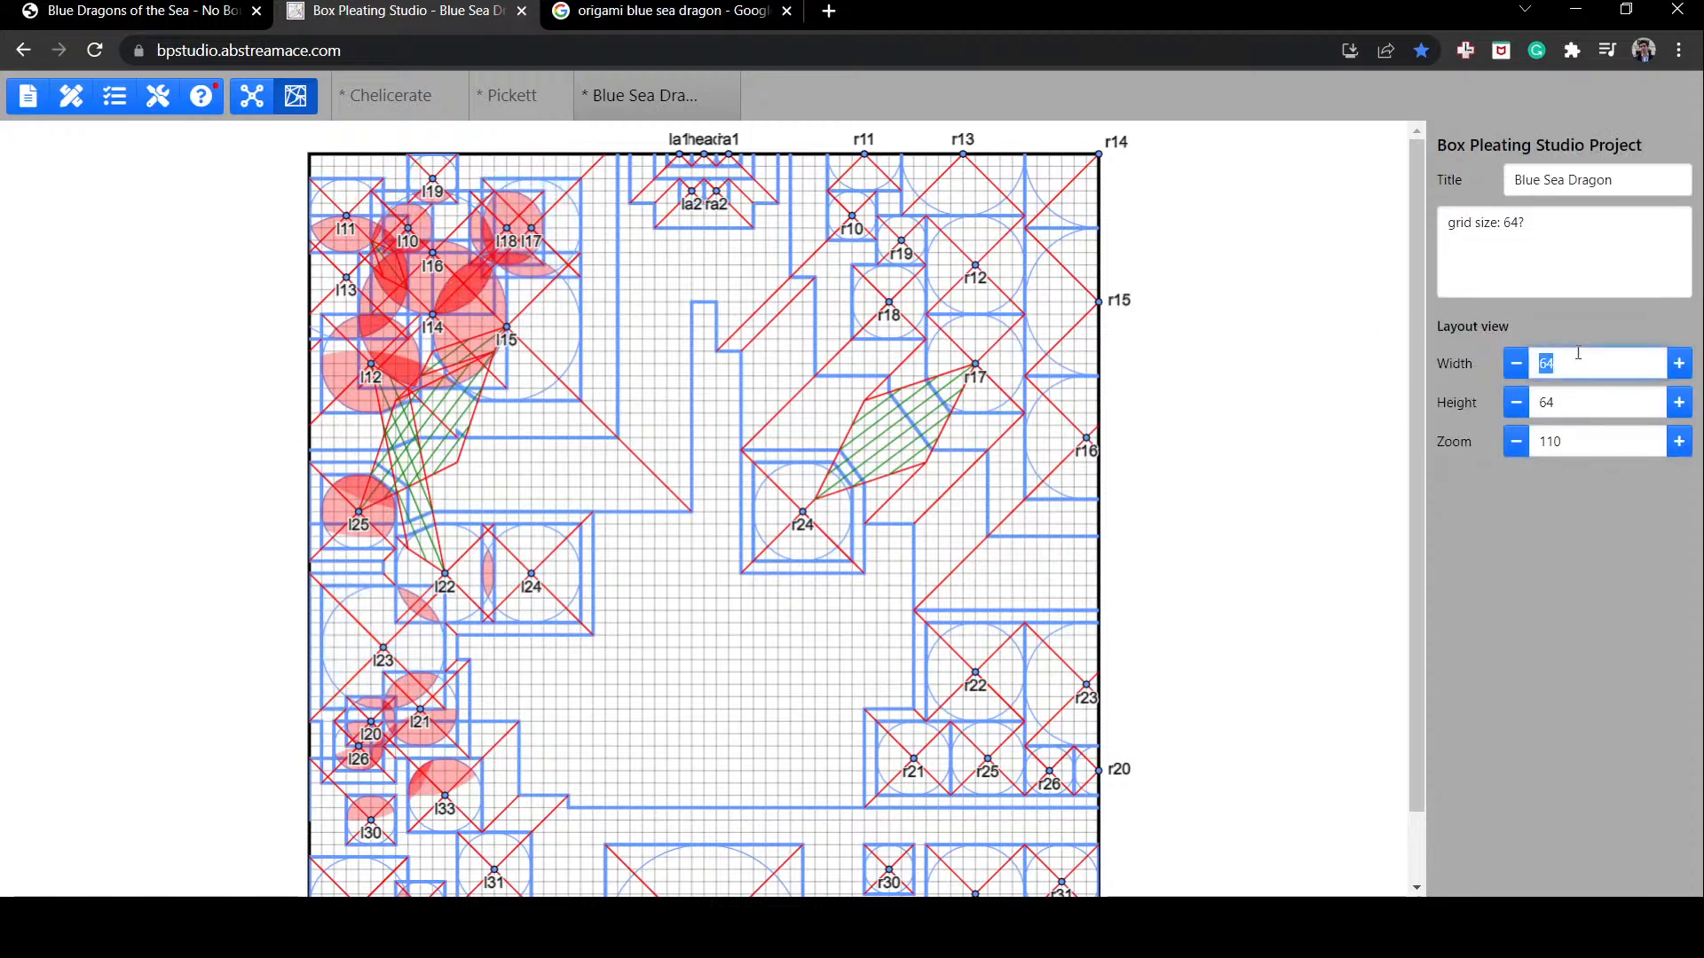
type("60")
left_click(1381, 509)
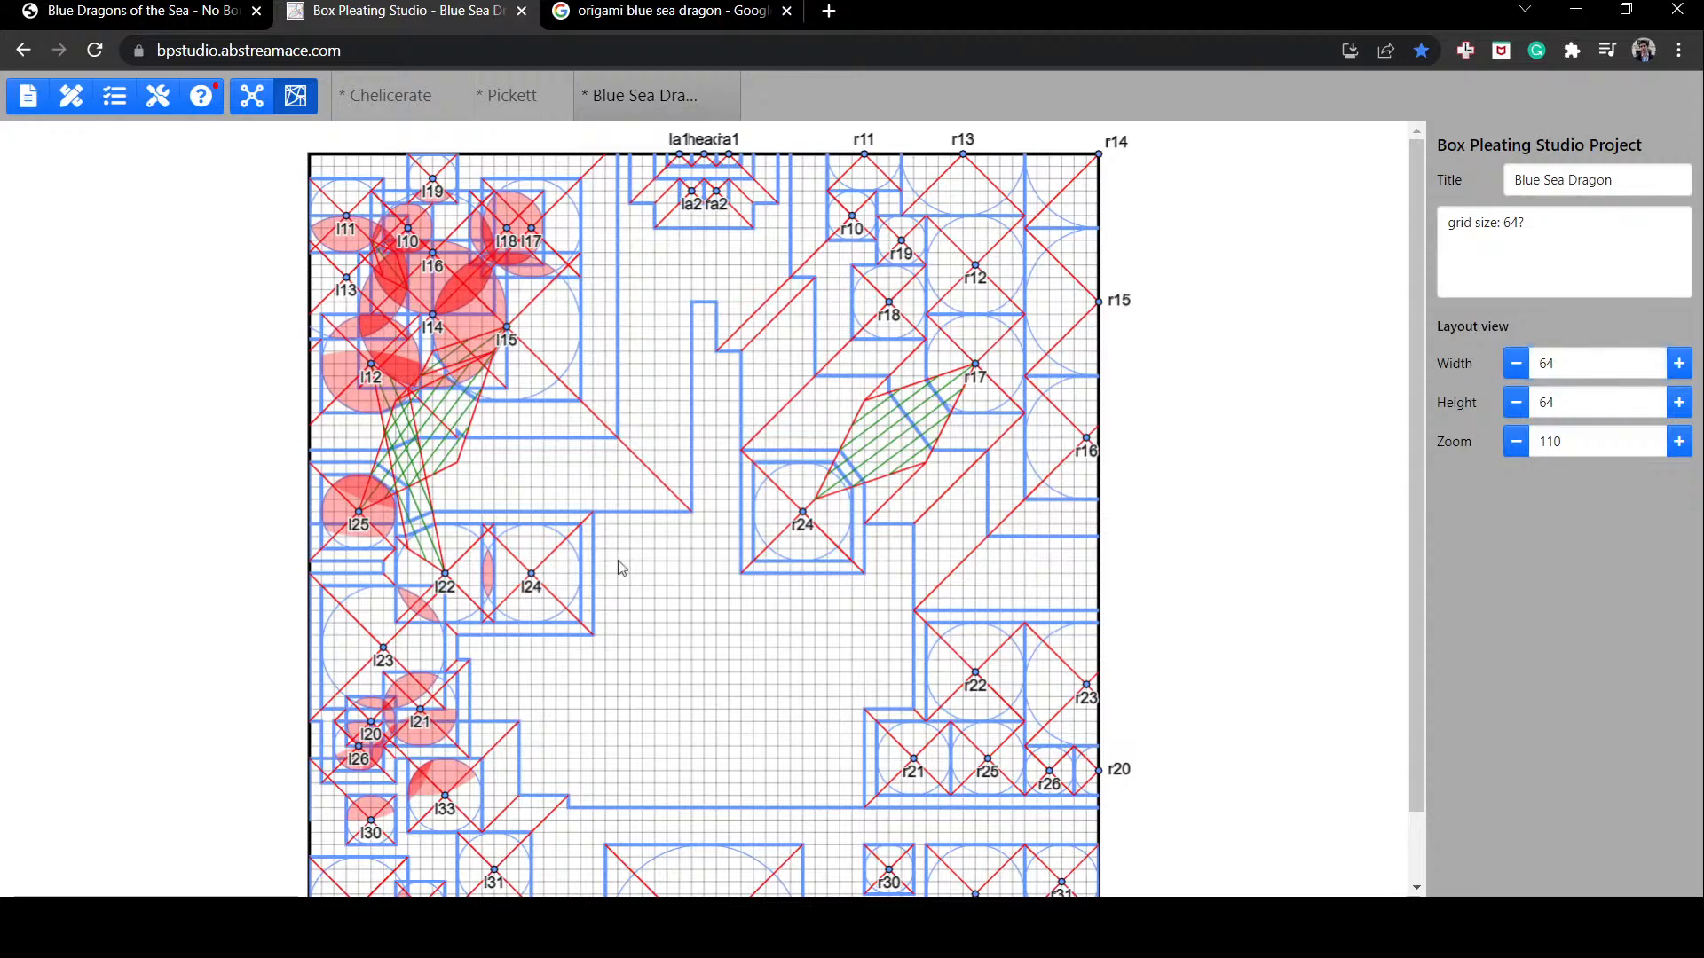
scroll(620, 571, "down", 1)
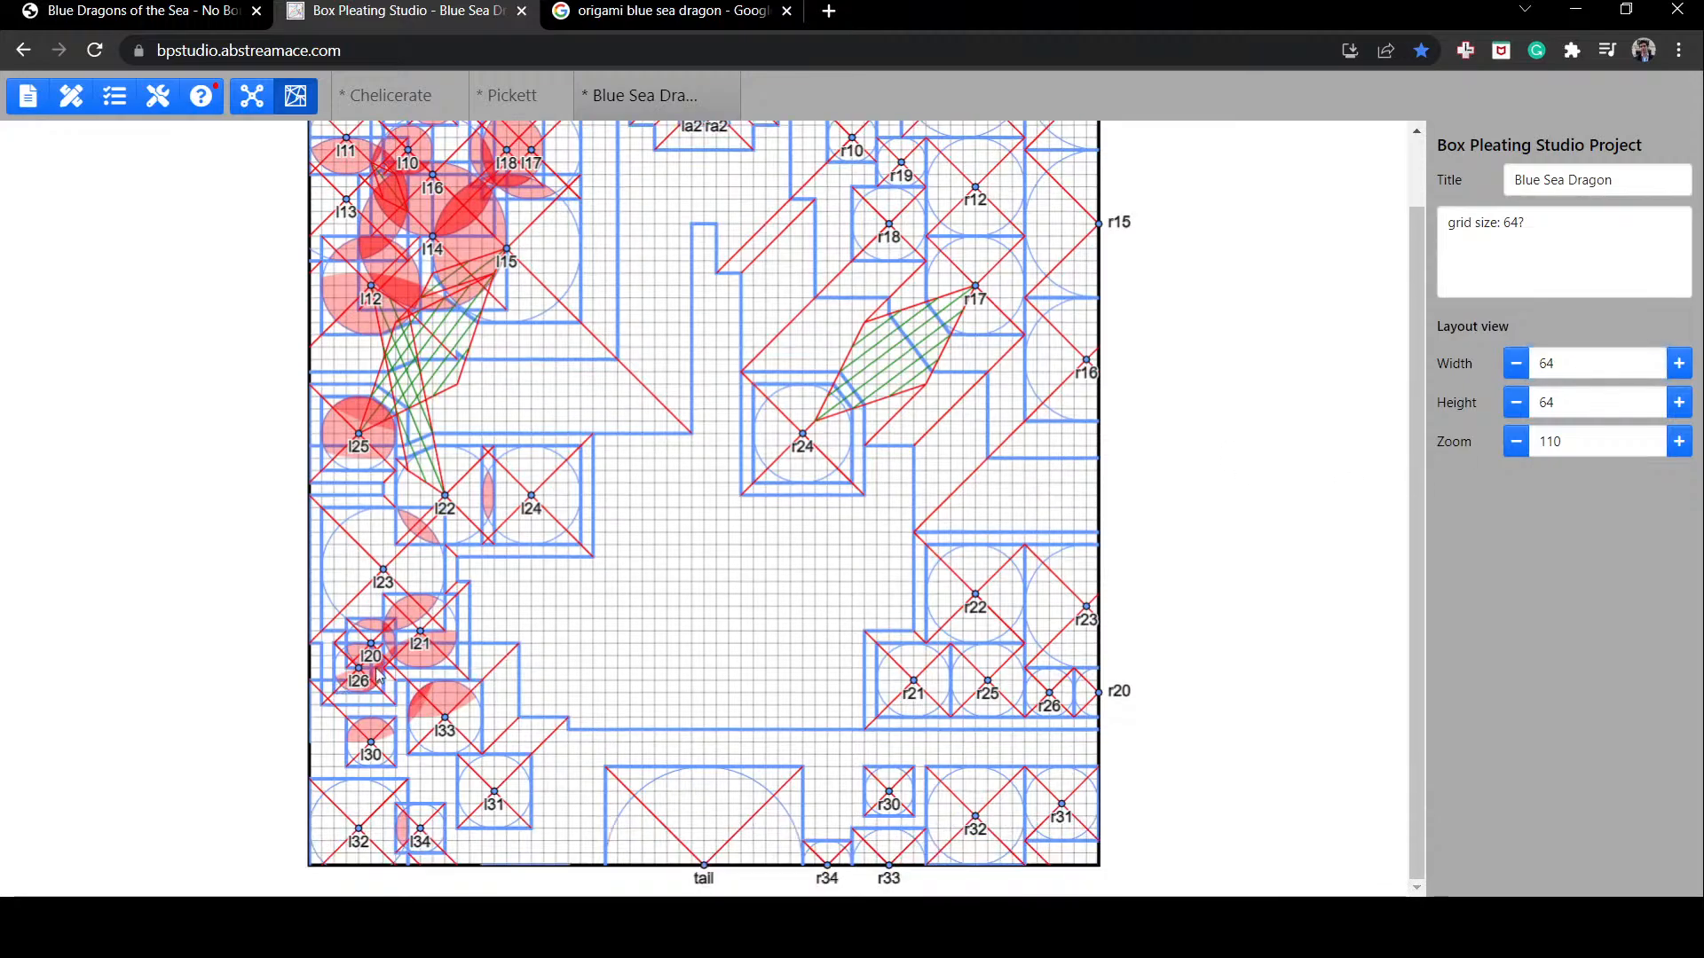
scroll(375, 672, "up", 1)
scroll(375, 672, "down", 1)
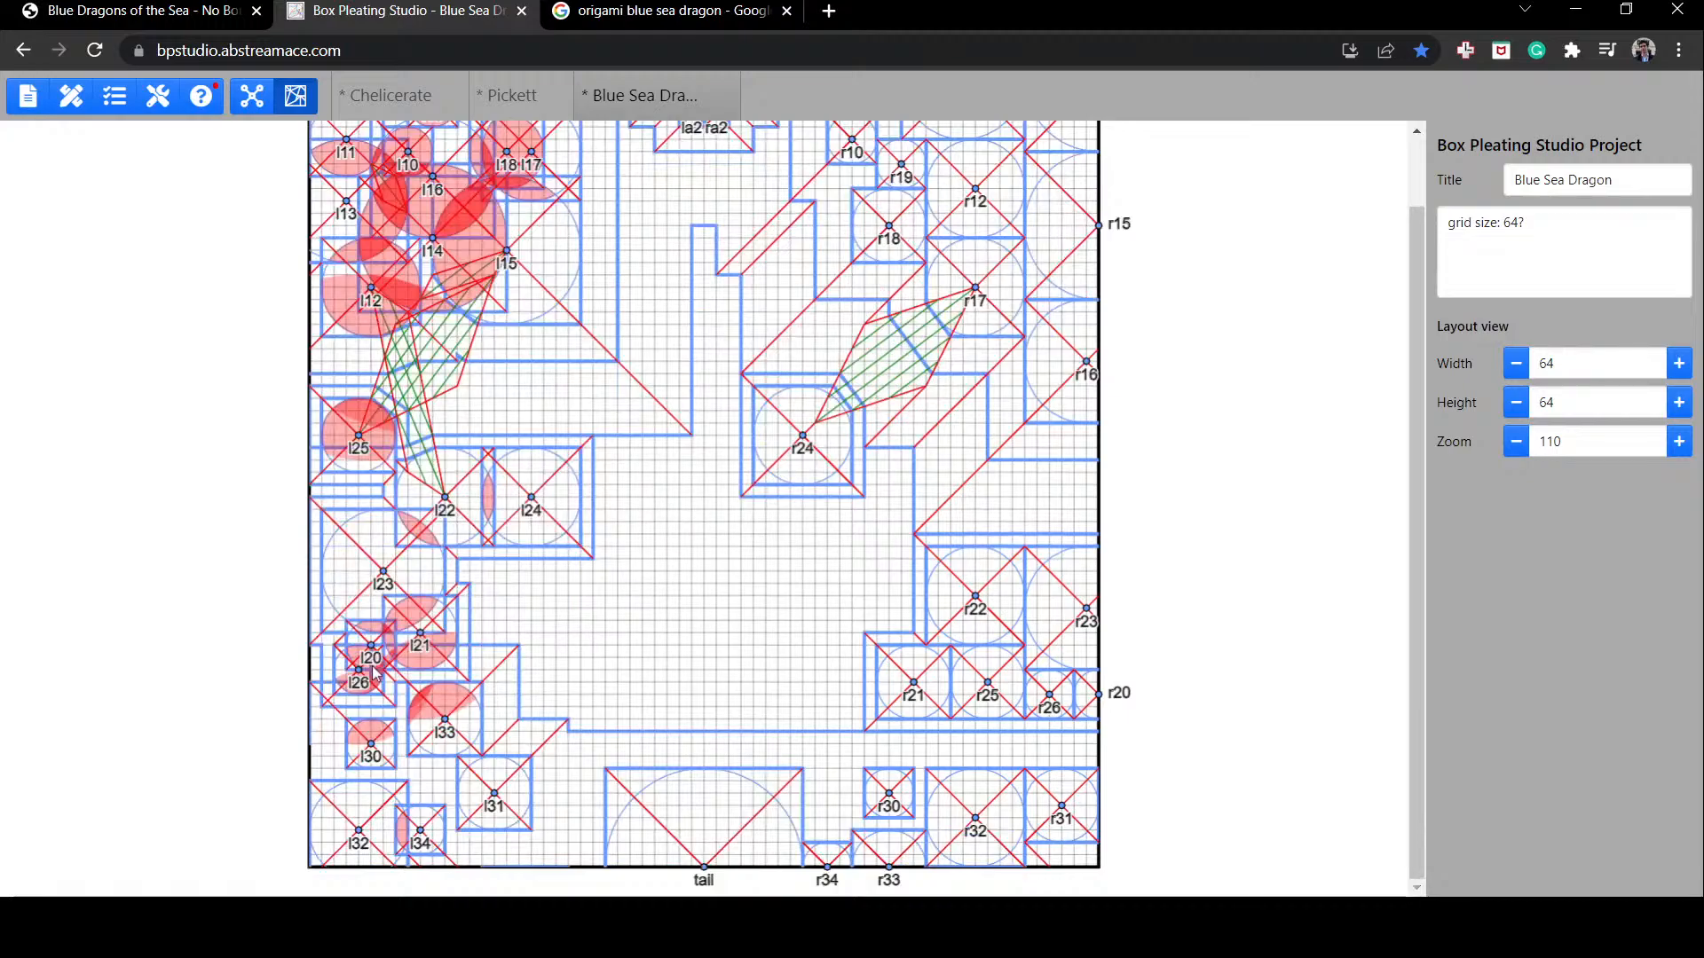
scroll(374, 674, "up", 1)
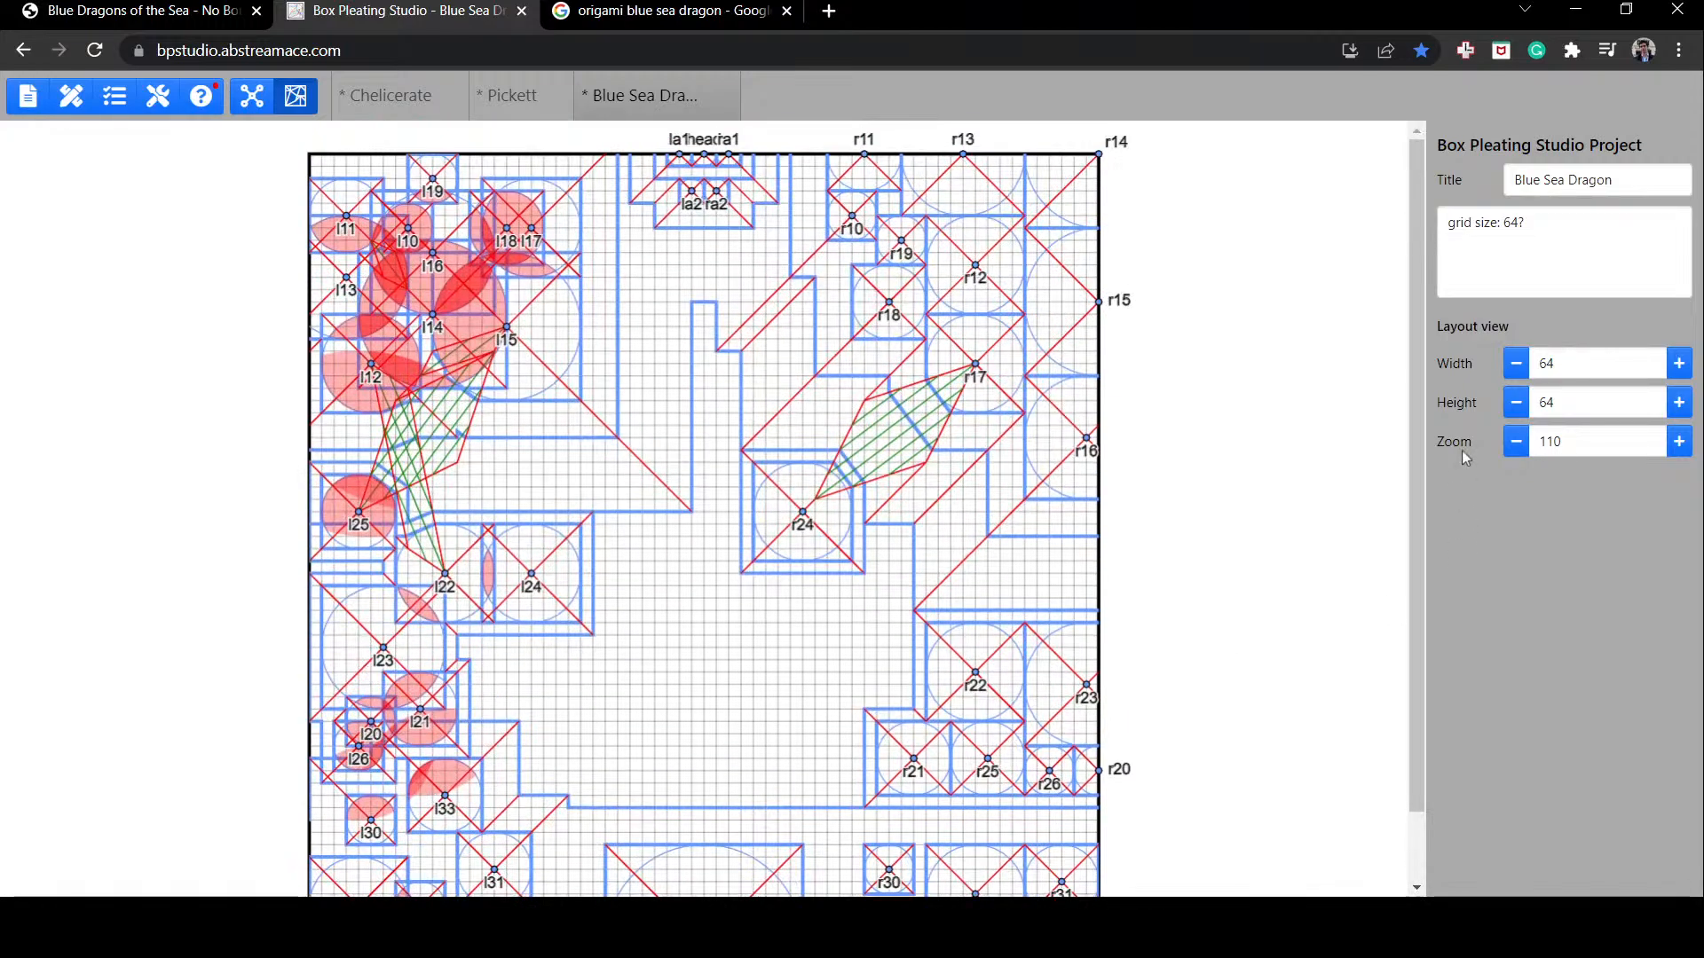
Step: Reduce the layout sheet's width to 60, shifting flaps l11 and l13 inward from the paper's left edge
left_click(1519, 365)
left_click(1522, 366)
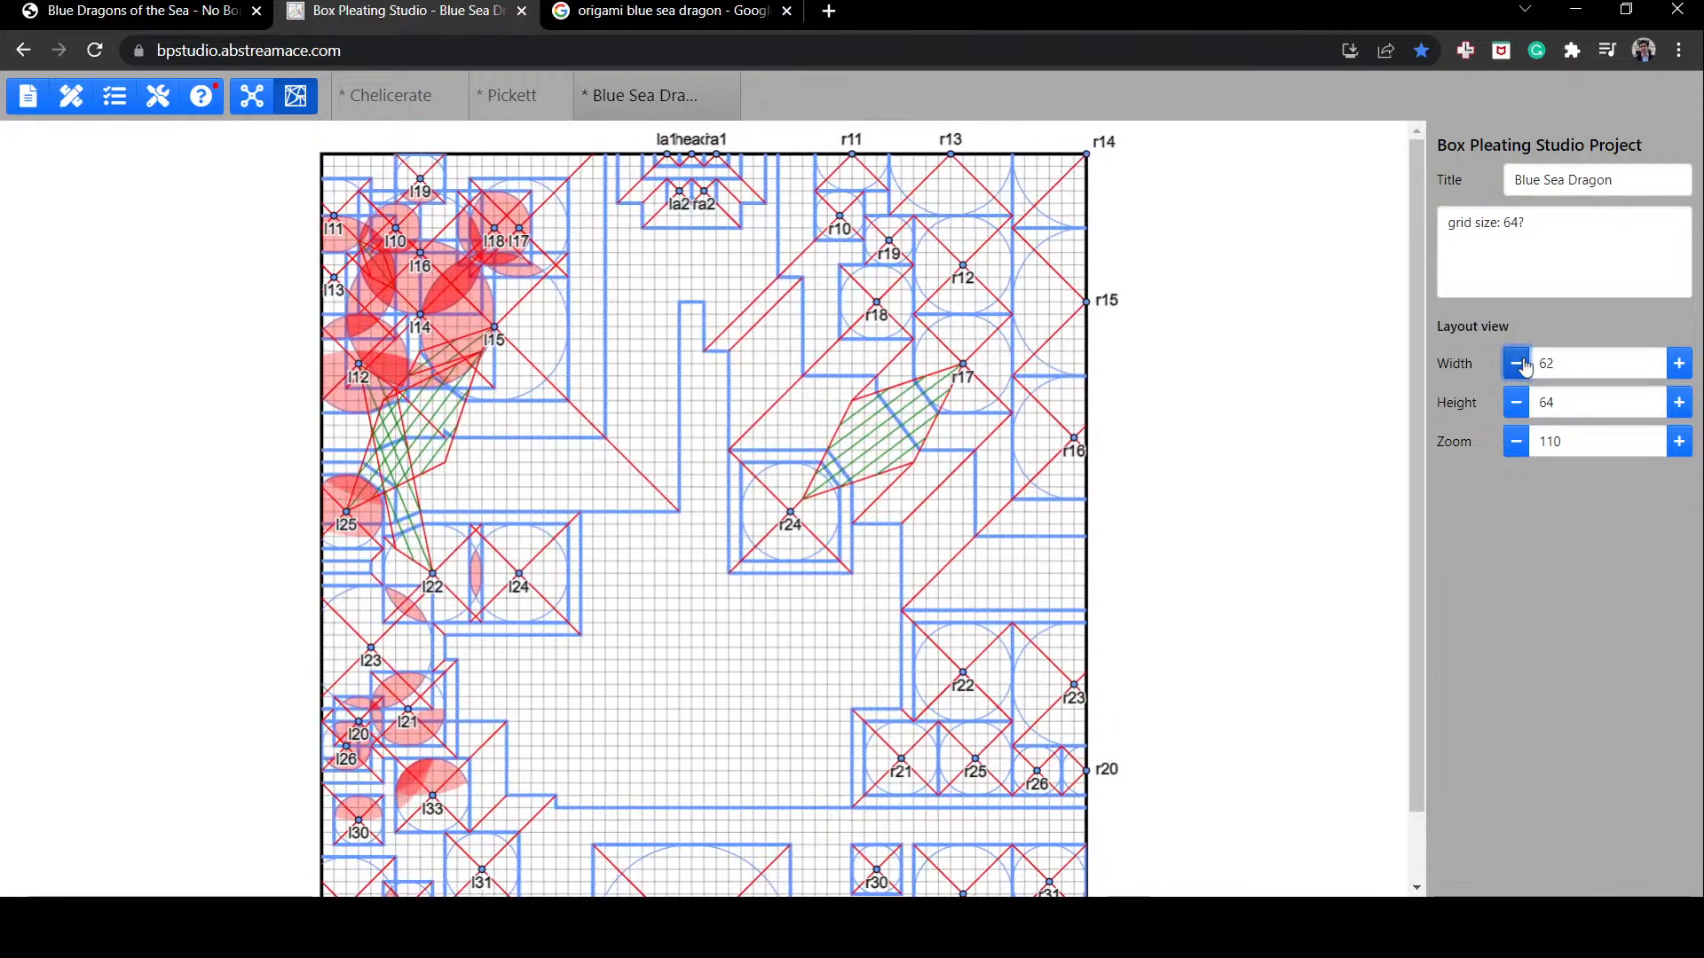
left_click(1524, 367)
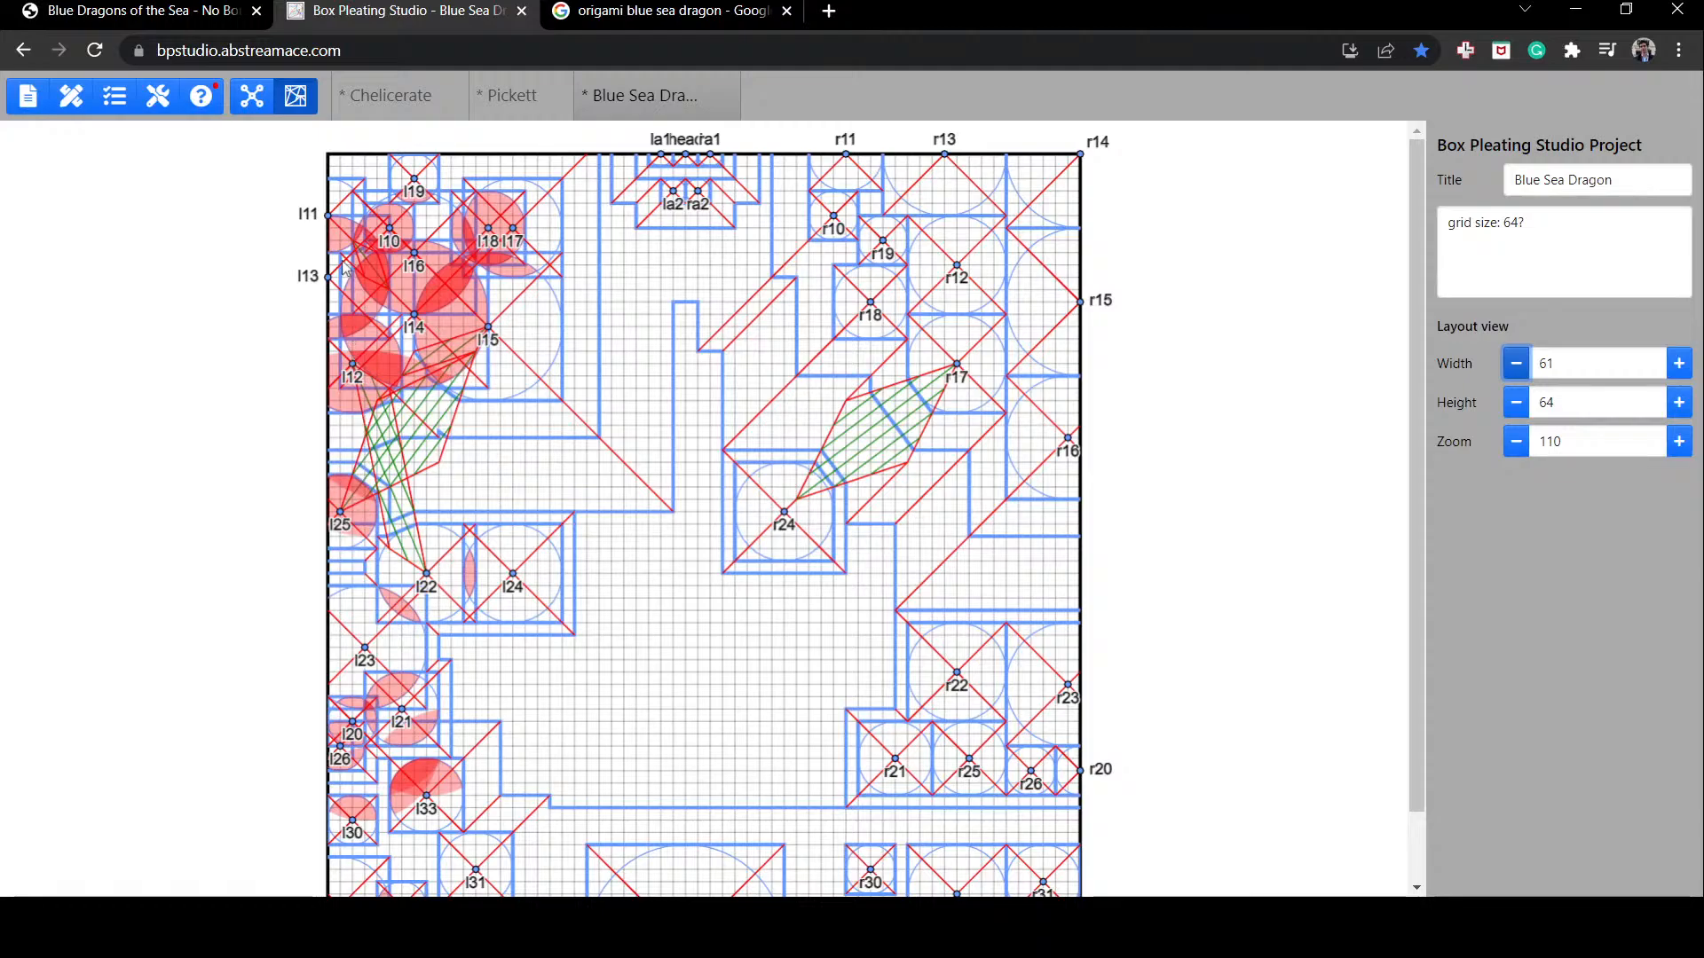
left_click_drag(342, 260, 352, 256)
left_click_drag(339, 188, 357, 188)
left_click(1316, 321)
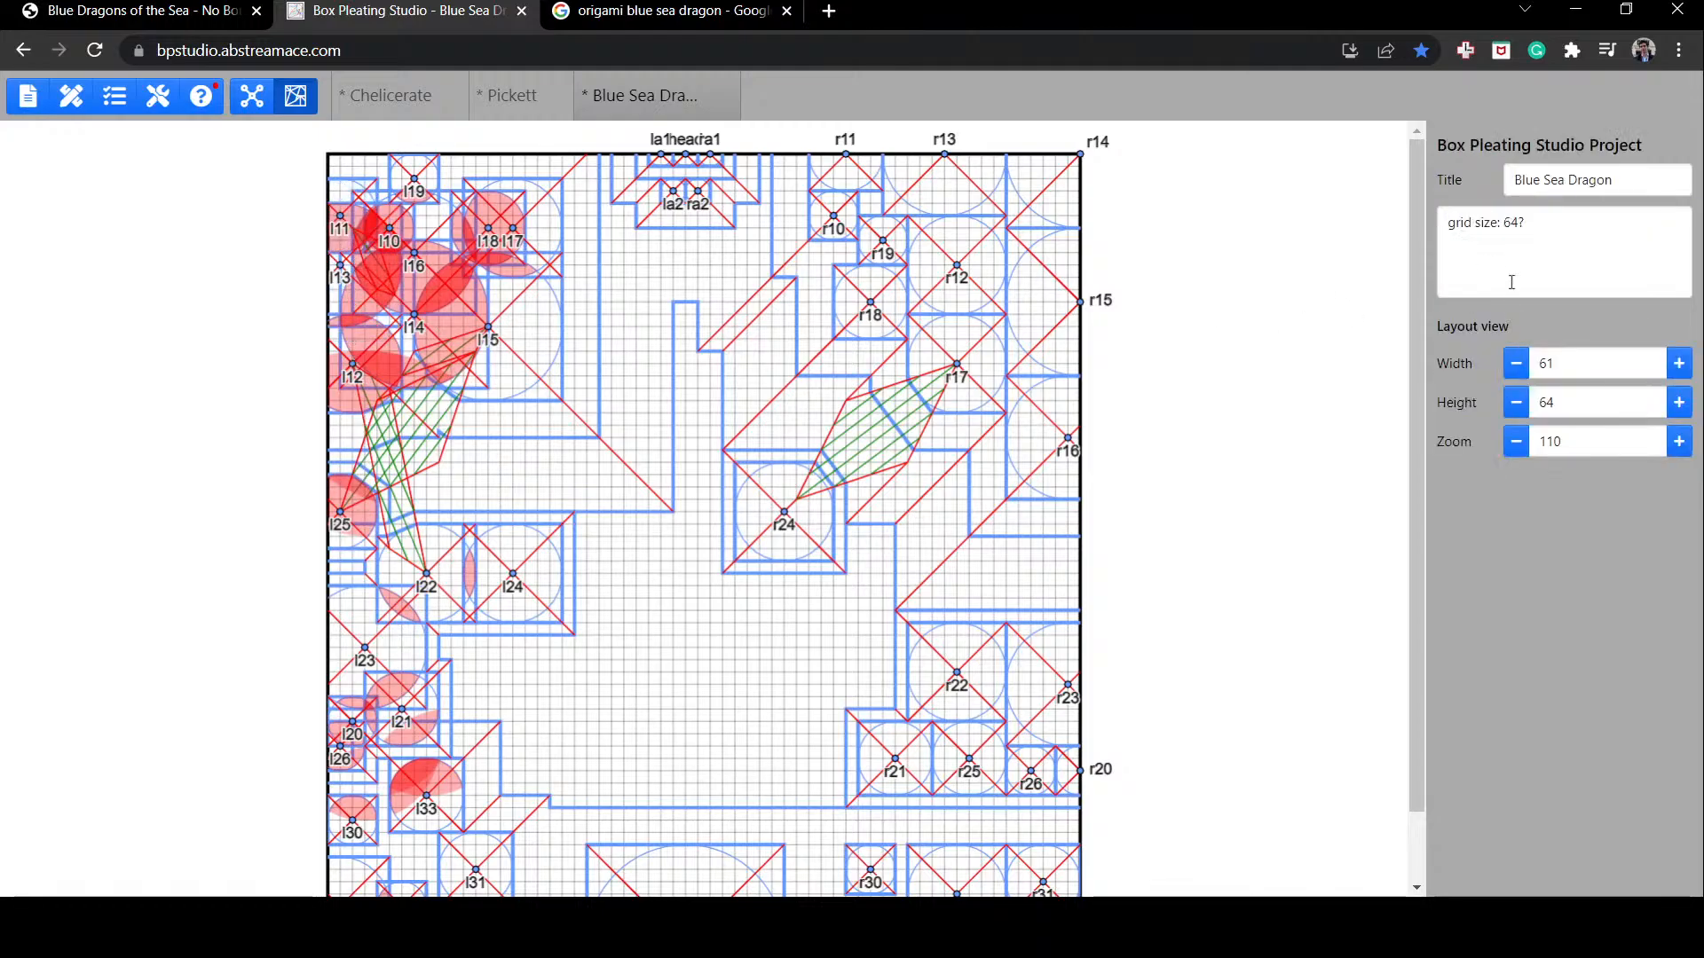
left_click(1516, 366)
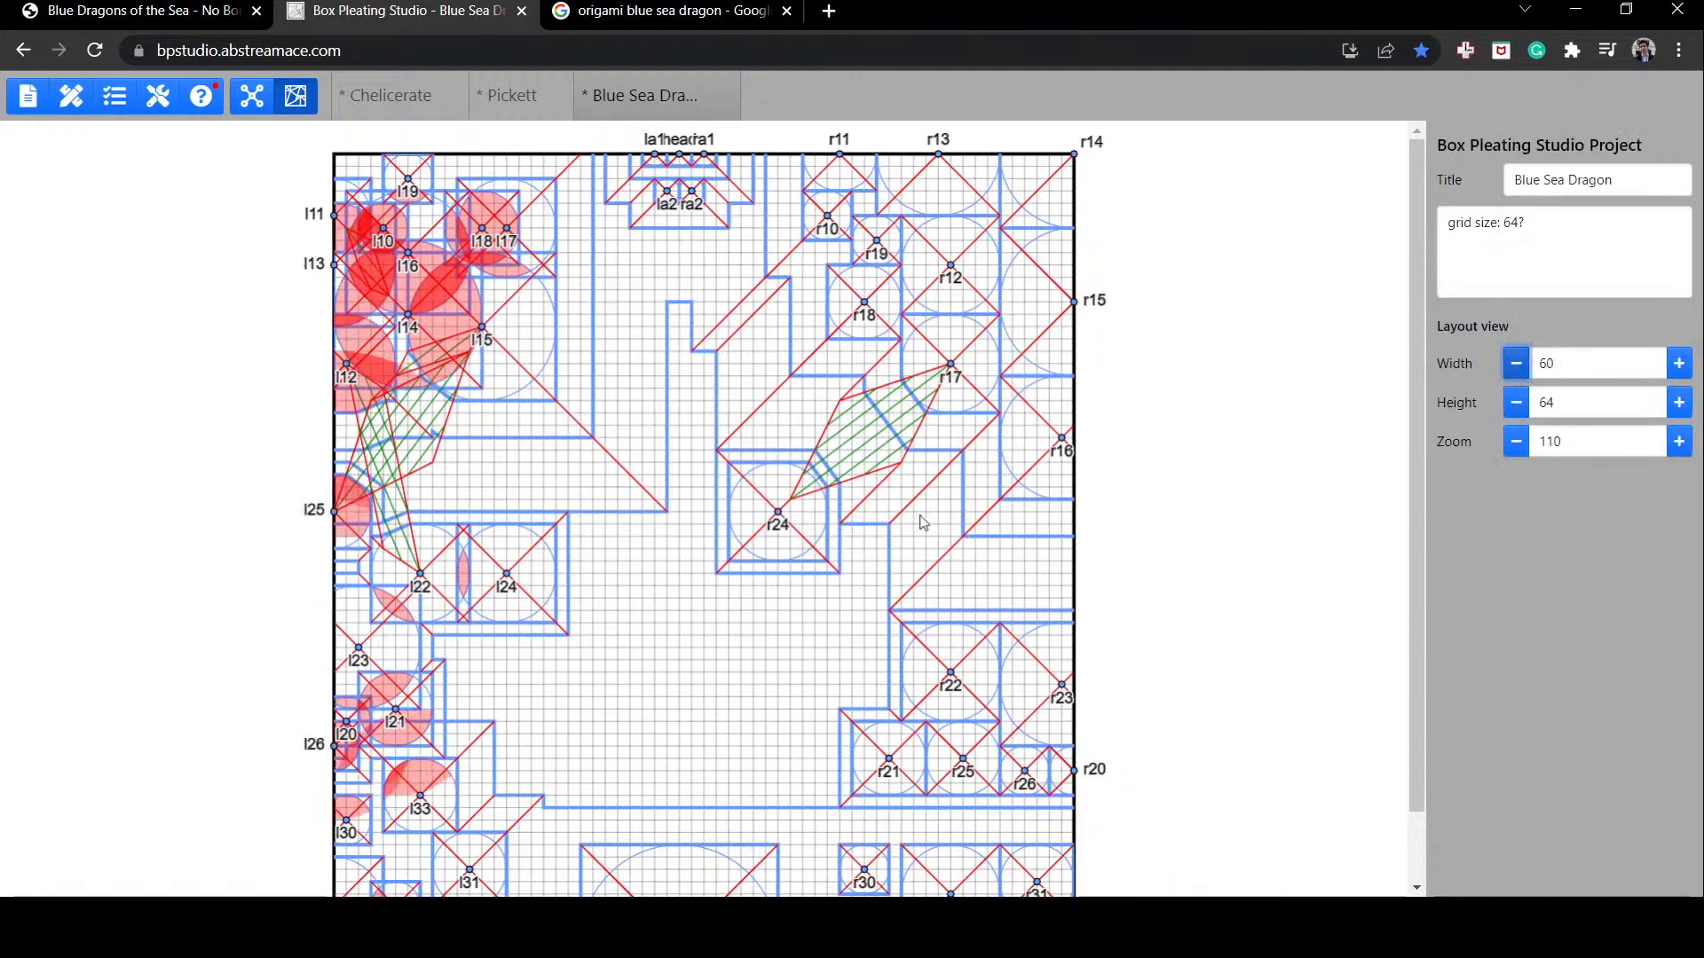
Step: Raise the tail, r34 and r33 flaps off the paper's bottom edge and move r30 up directly above r33
scroll(918, 521, "down", 2)
scroll(861, 555, "up", 1)
scroll(835, 657, "down", 1)
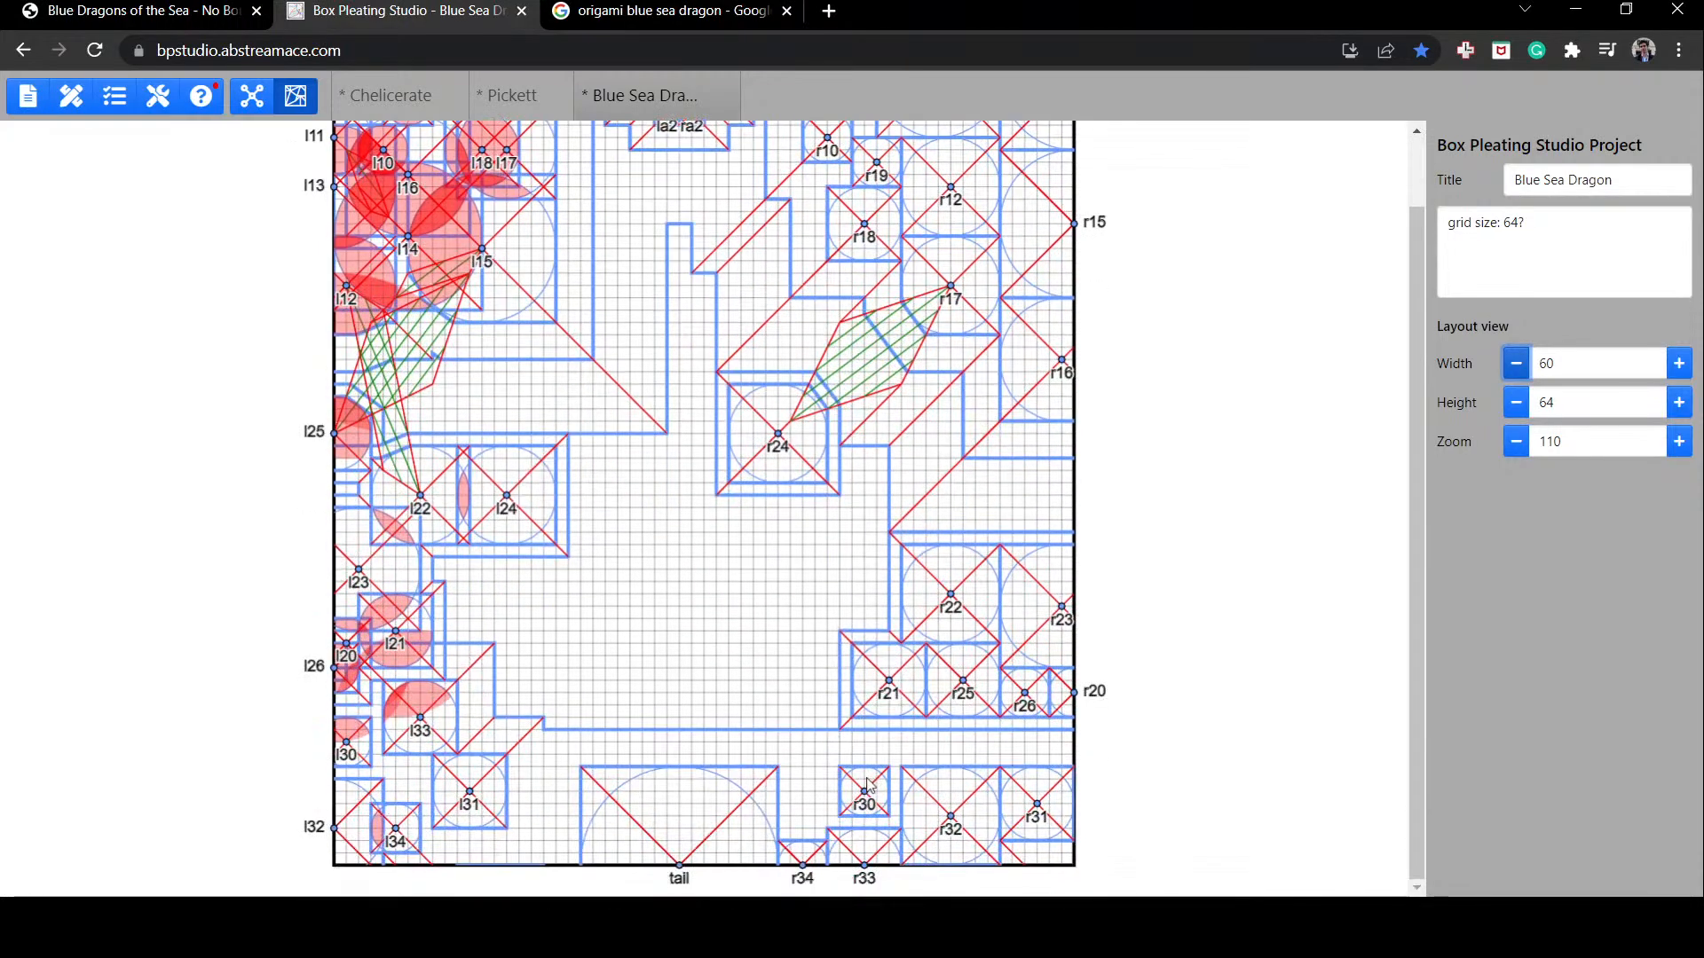
left_click_drag(701, 841, 692, 756)
left_click(802, 814)
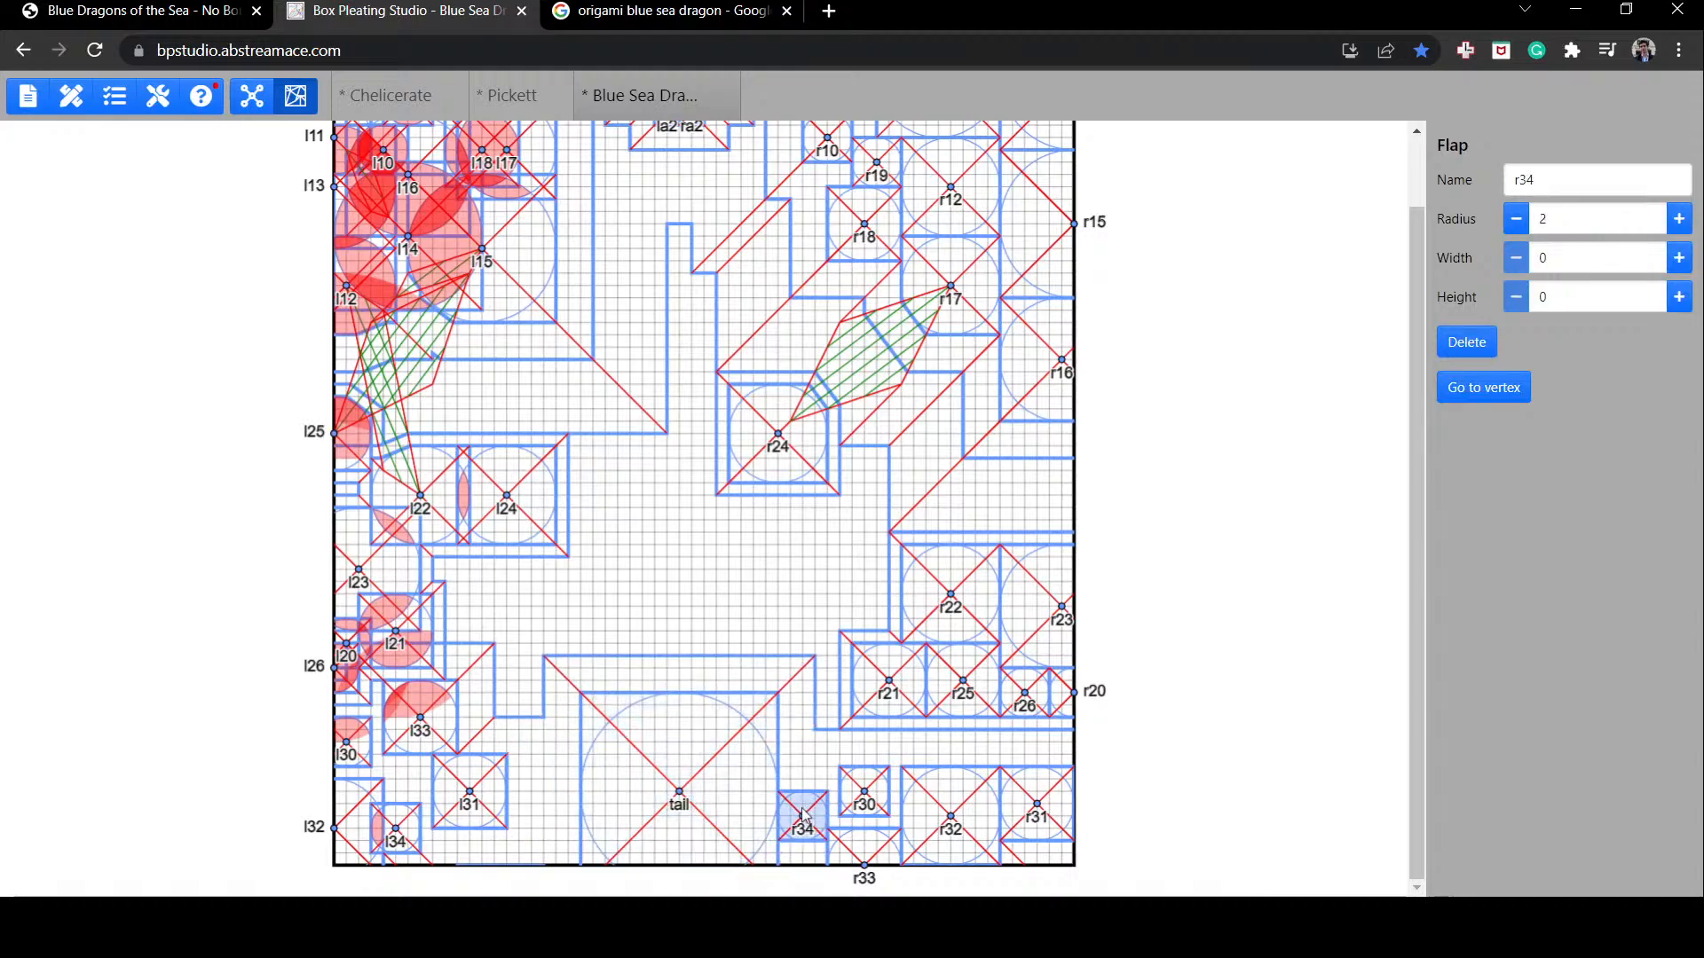
left_click_drag(802, 809, 865, 763)
left_click_drag(865, 847, 866, 788)
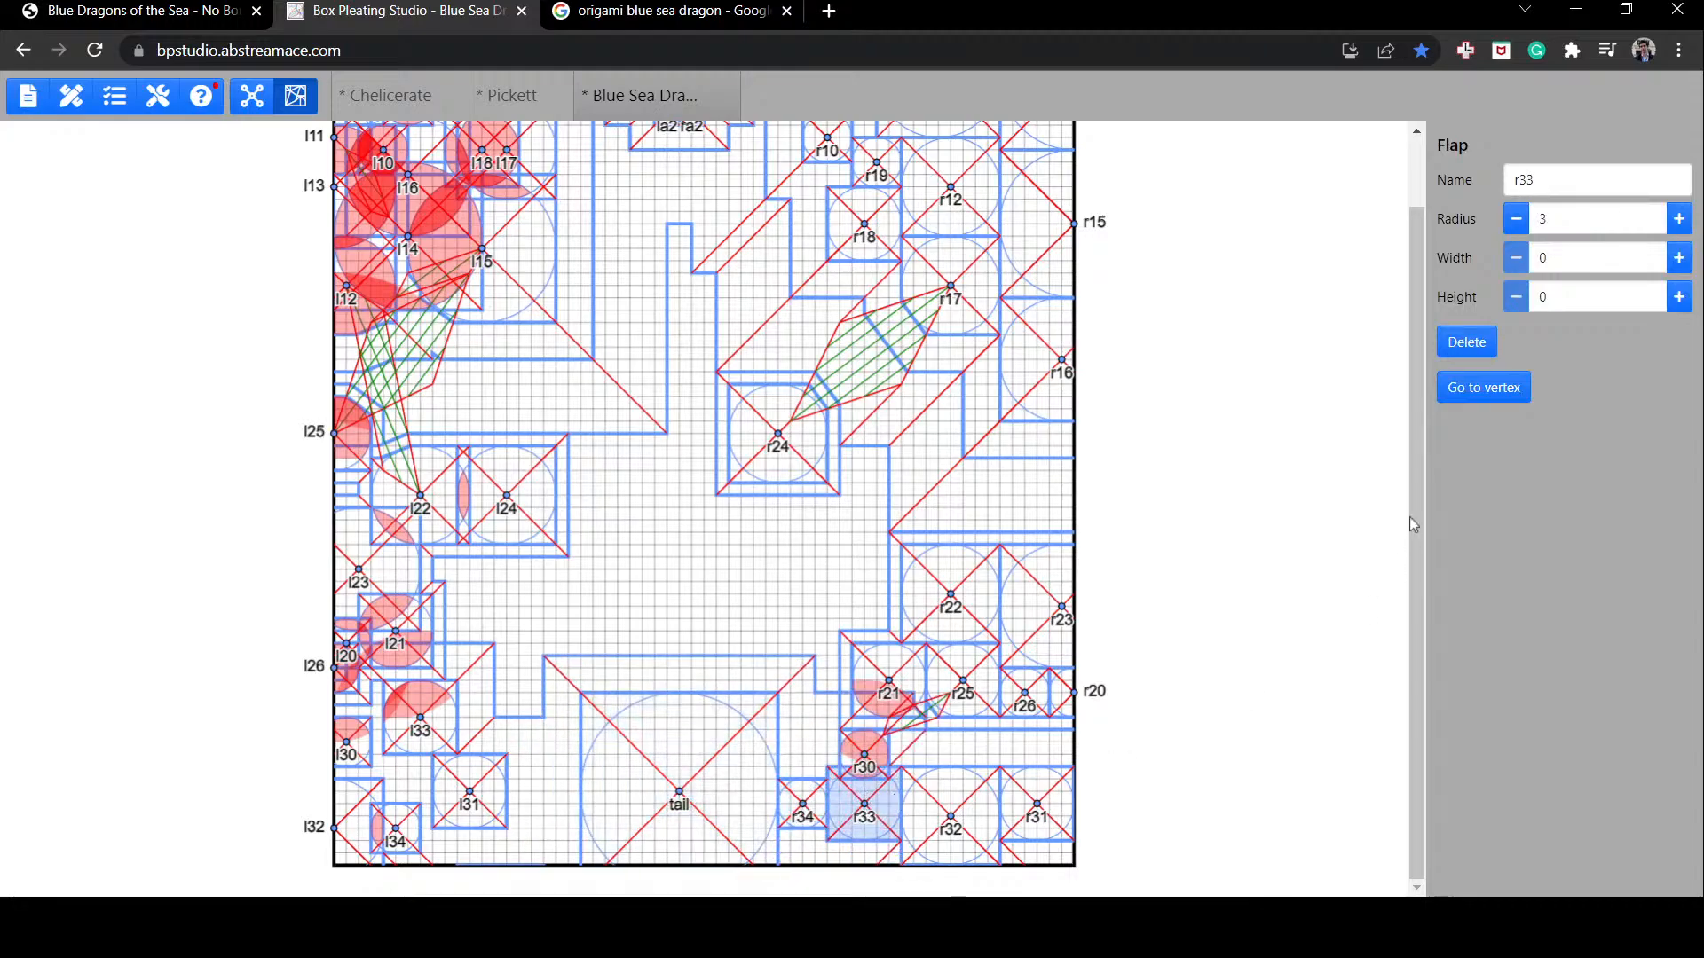
Step: Reduce the layout sheet's height to 60, moving flaps l34 and l32 clear of the paper's bottom edge
left_click(1283, 487)
left_click(1516, 402)
left_click(1516, 402)
left_click(1516, 402)
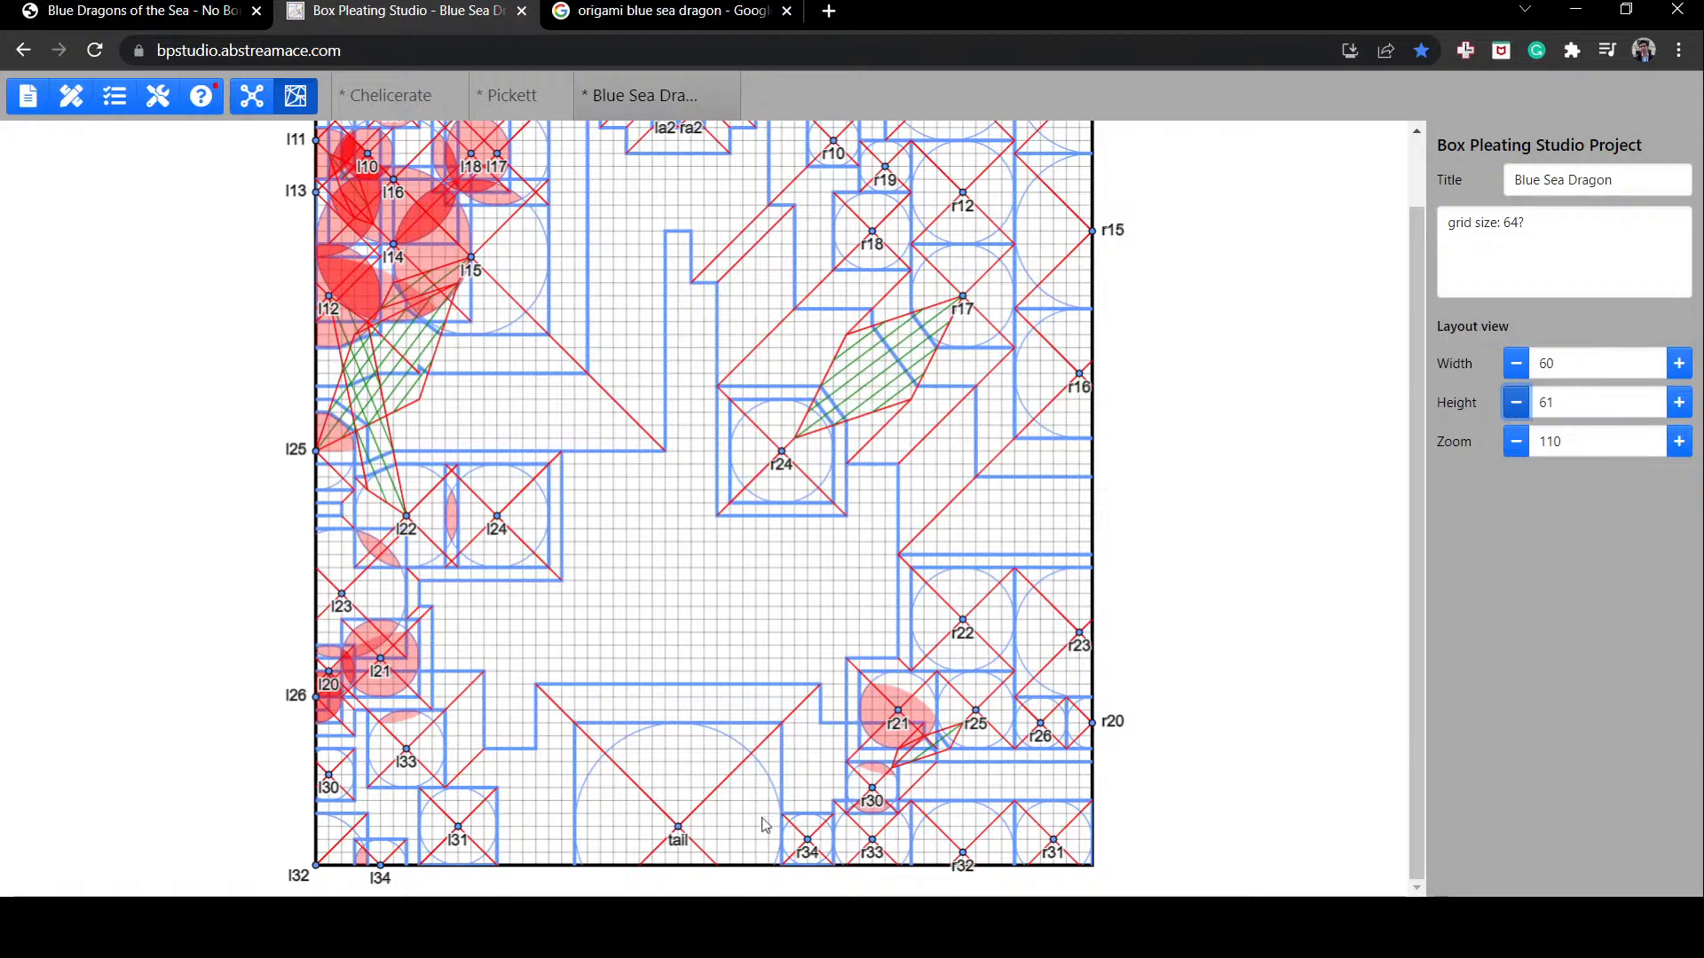
left_click(332, 837)
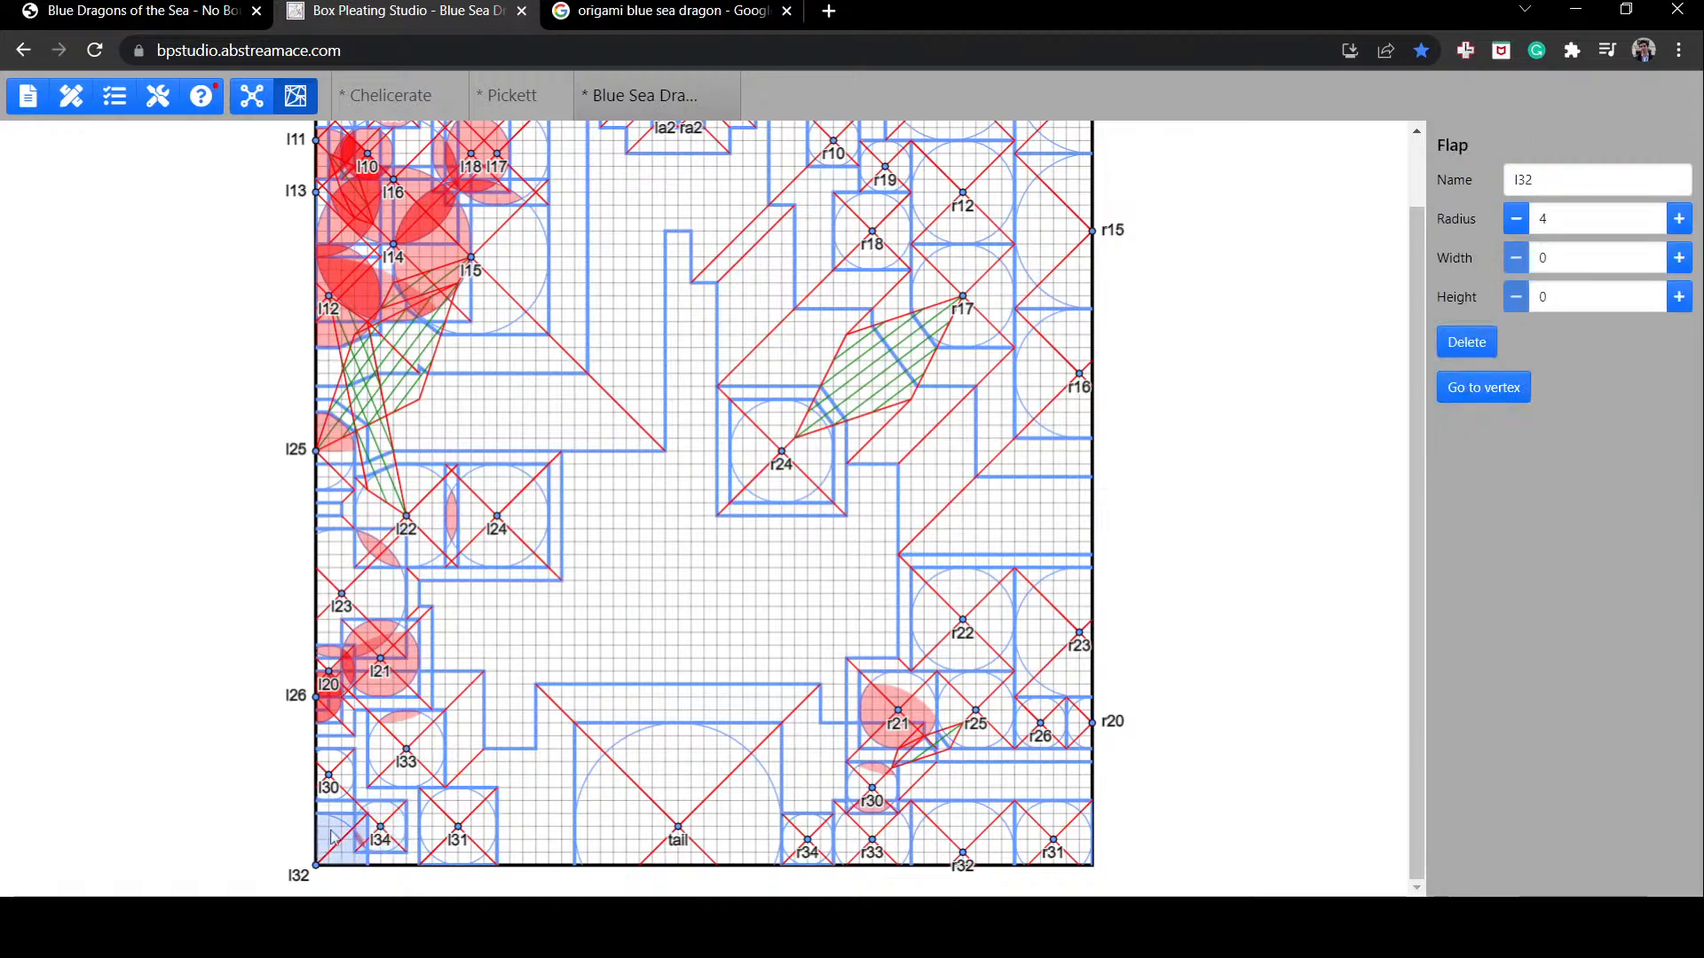
left_click_drag(331, 830, 347, 813)
left_click(1250, 471)
left_click(1516, 402)
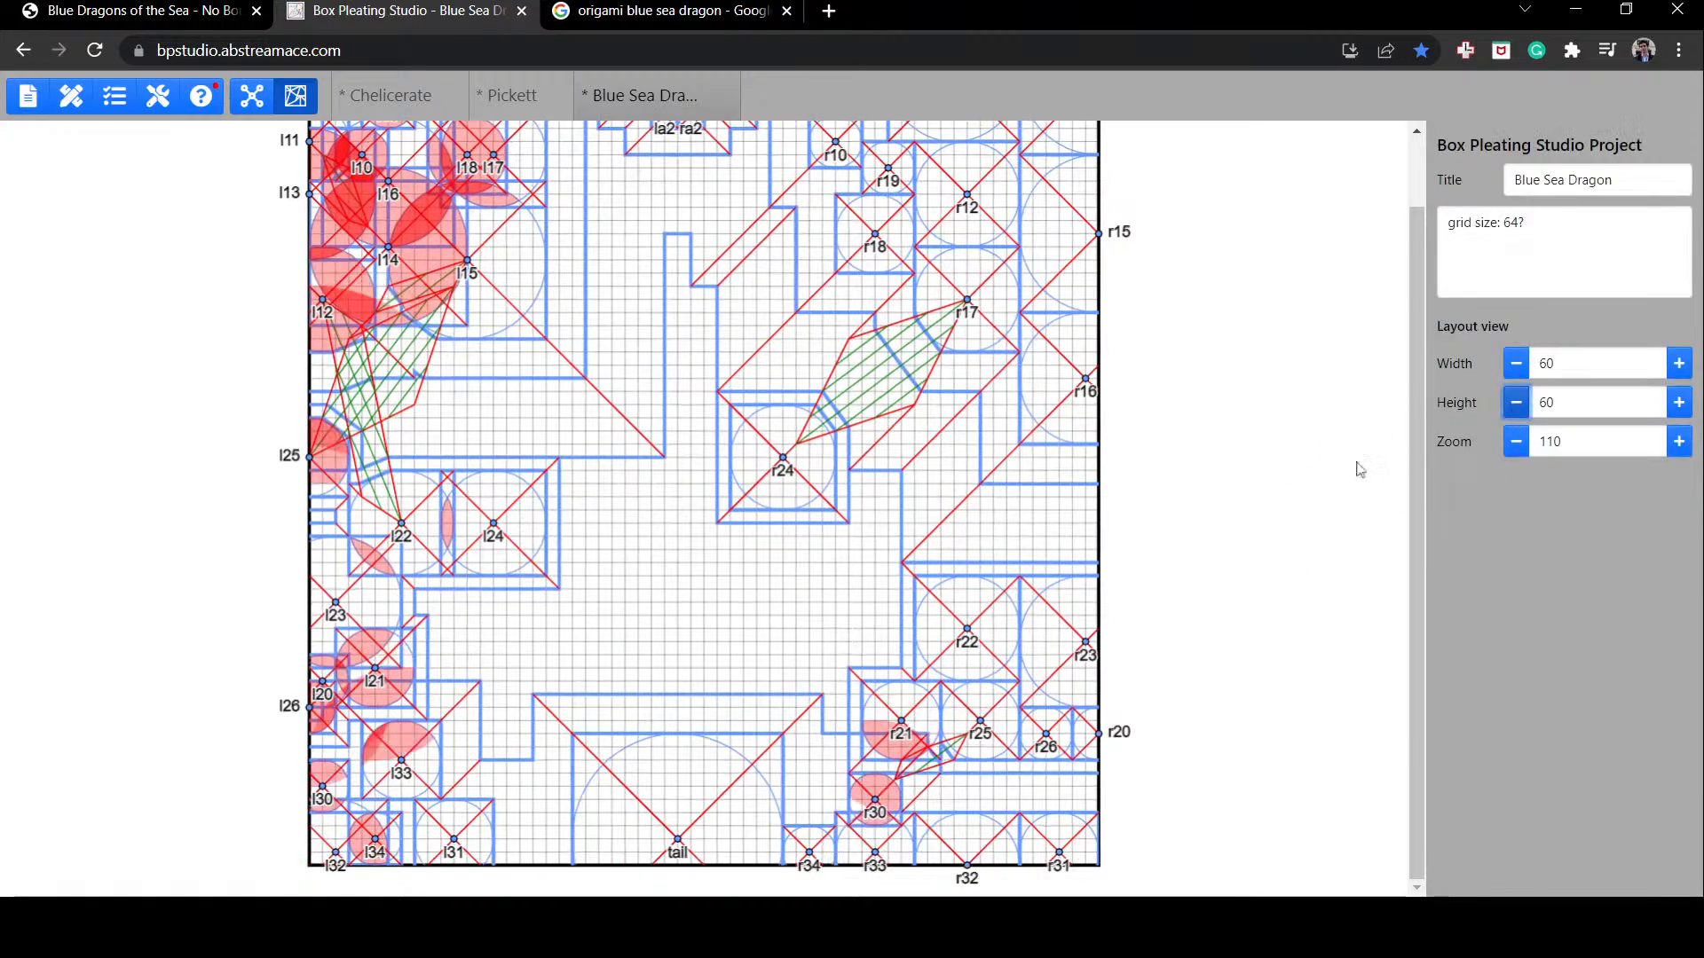
Step: Examine the whole 60 by 60 layout for overlapping flaps and unused space
scroll(1056, 672, "up", 1)
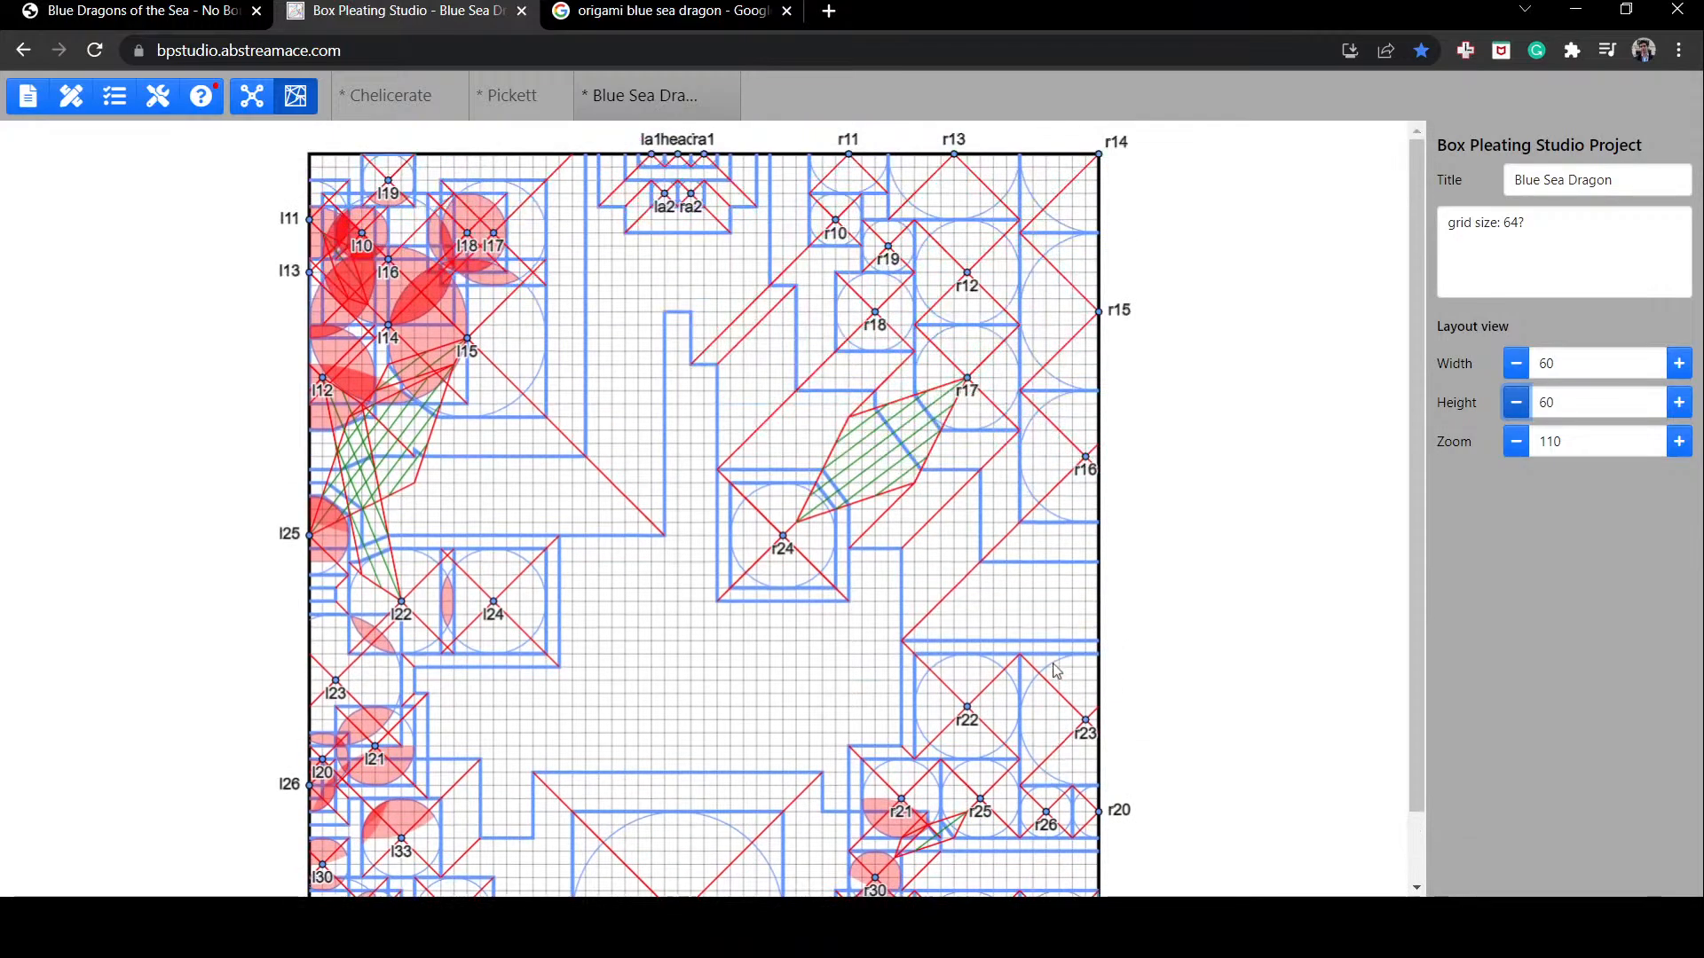
scroll(1056, 672, "down", 1)
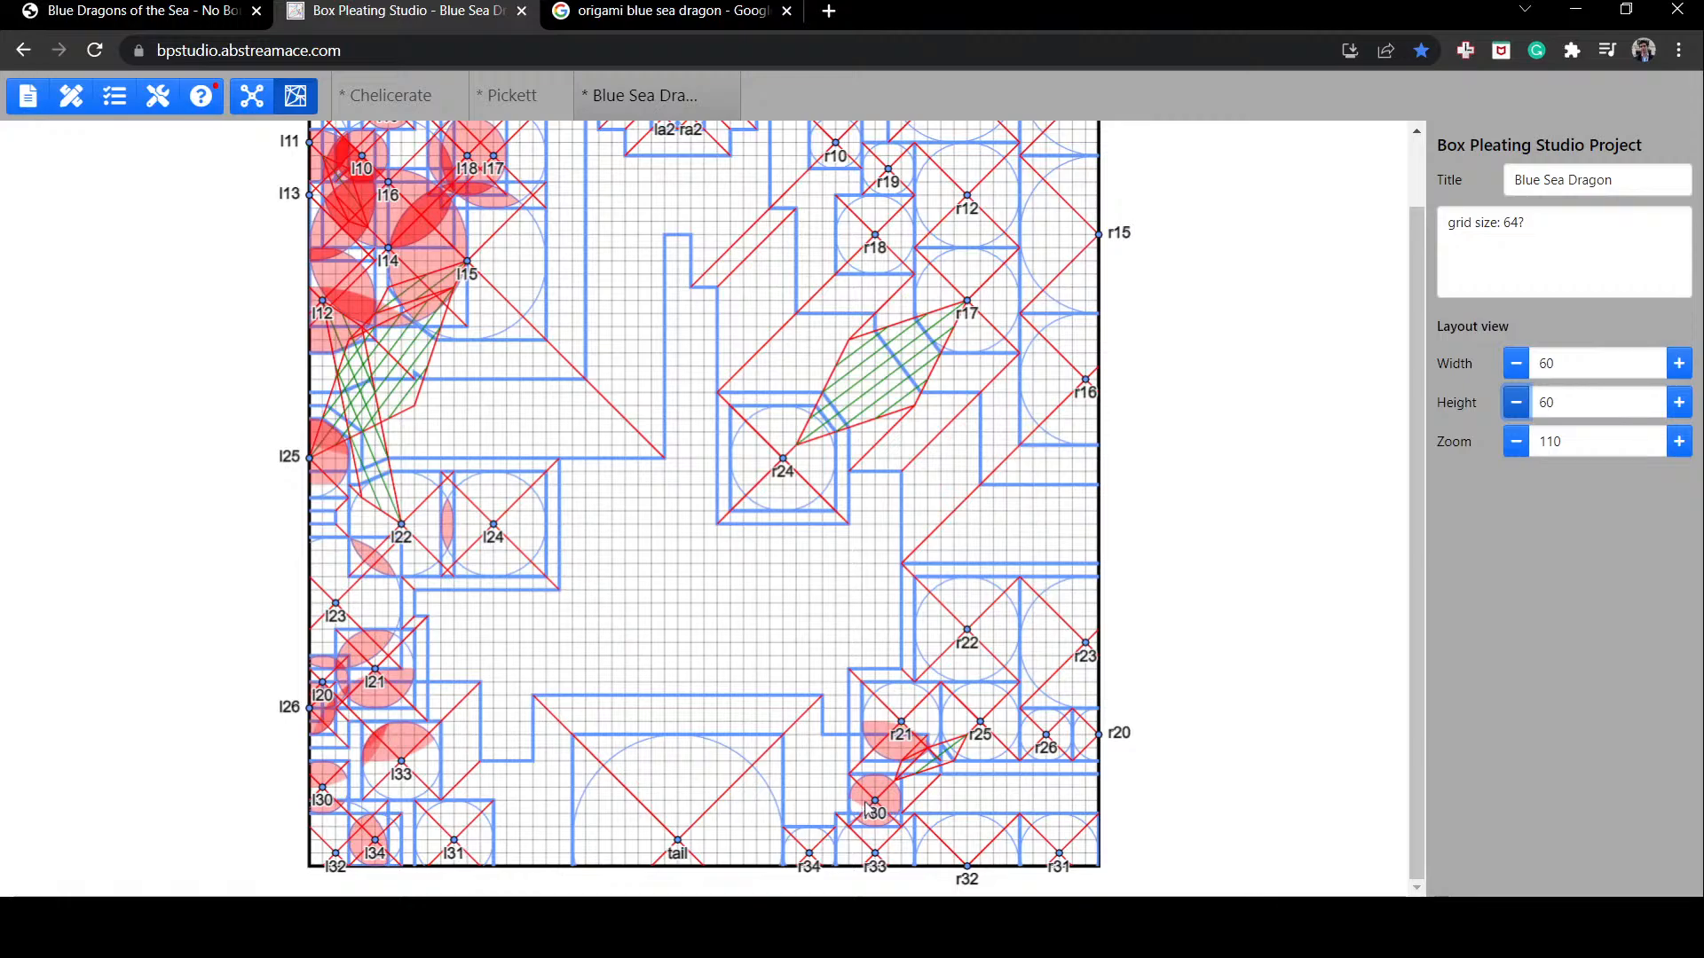
scroll(1180, 613, "up", 1)
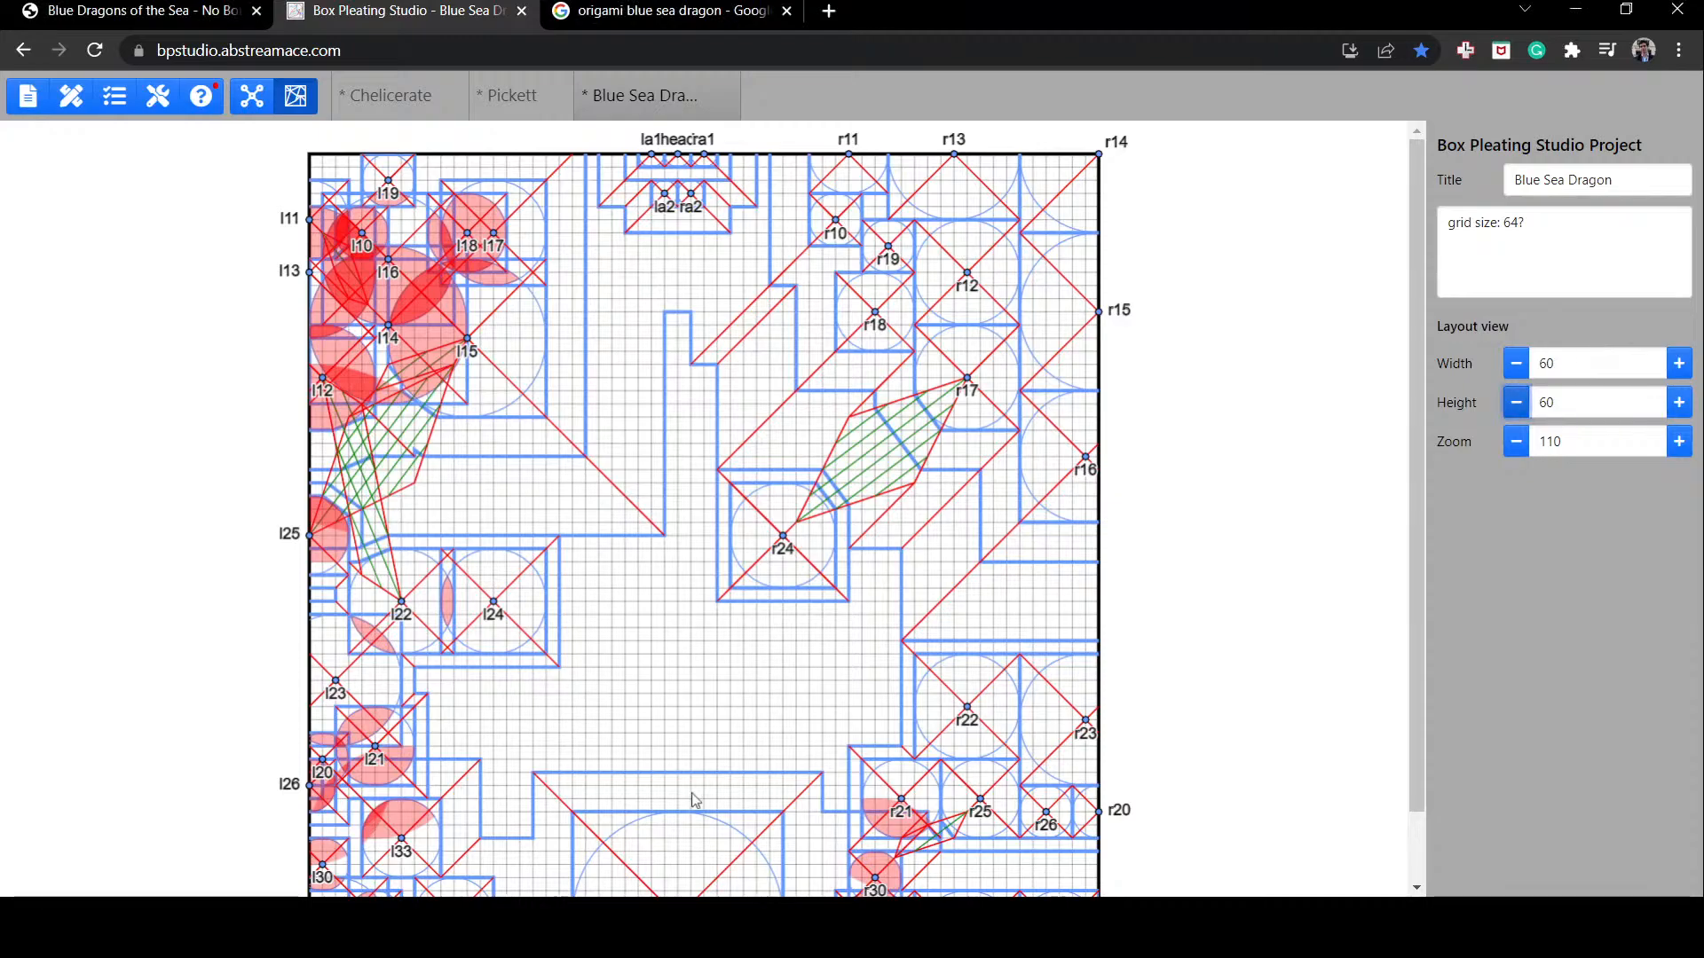
scroll(822, 525, "down", 1)
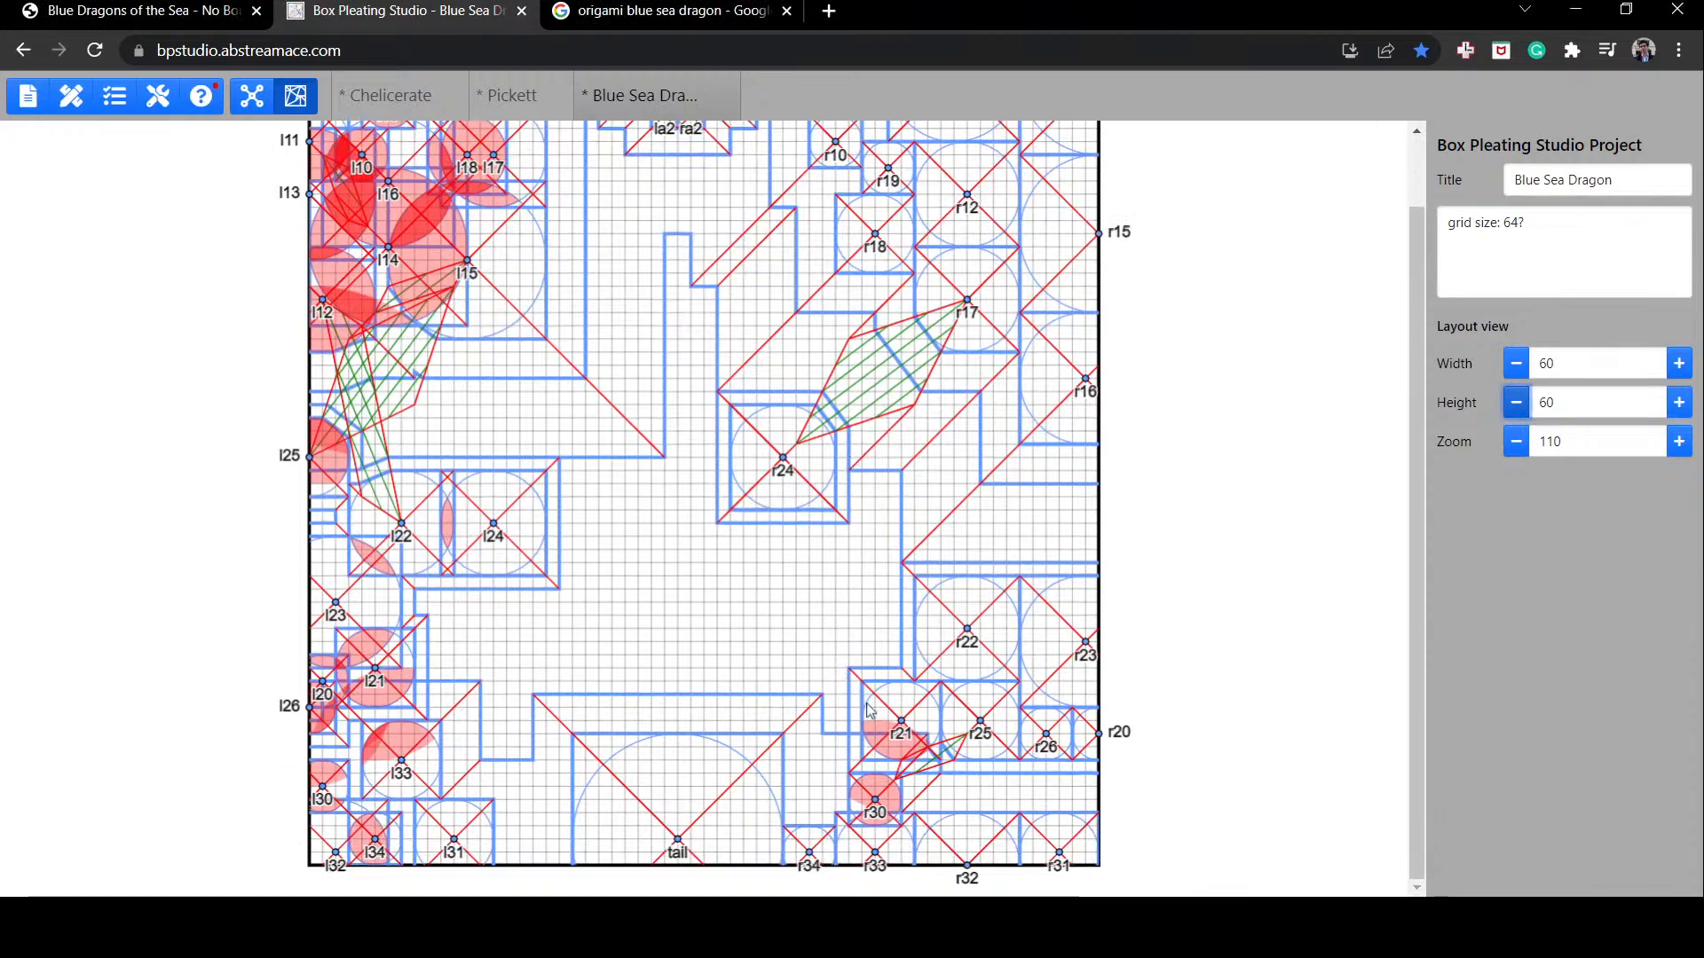
scroll(835, 551, "up", 1)
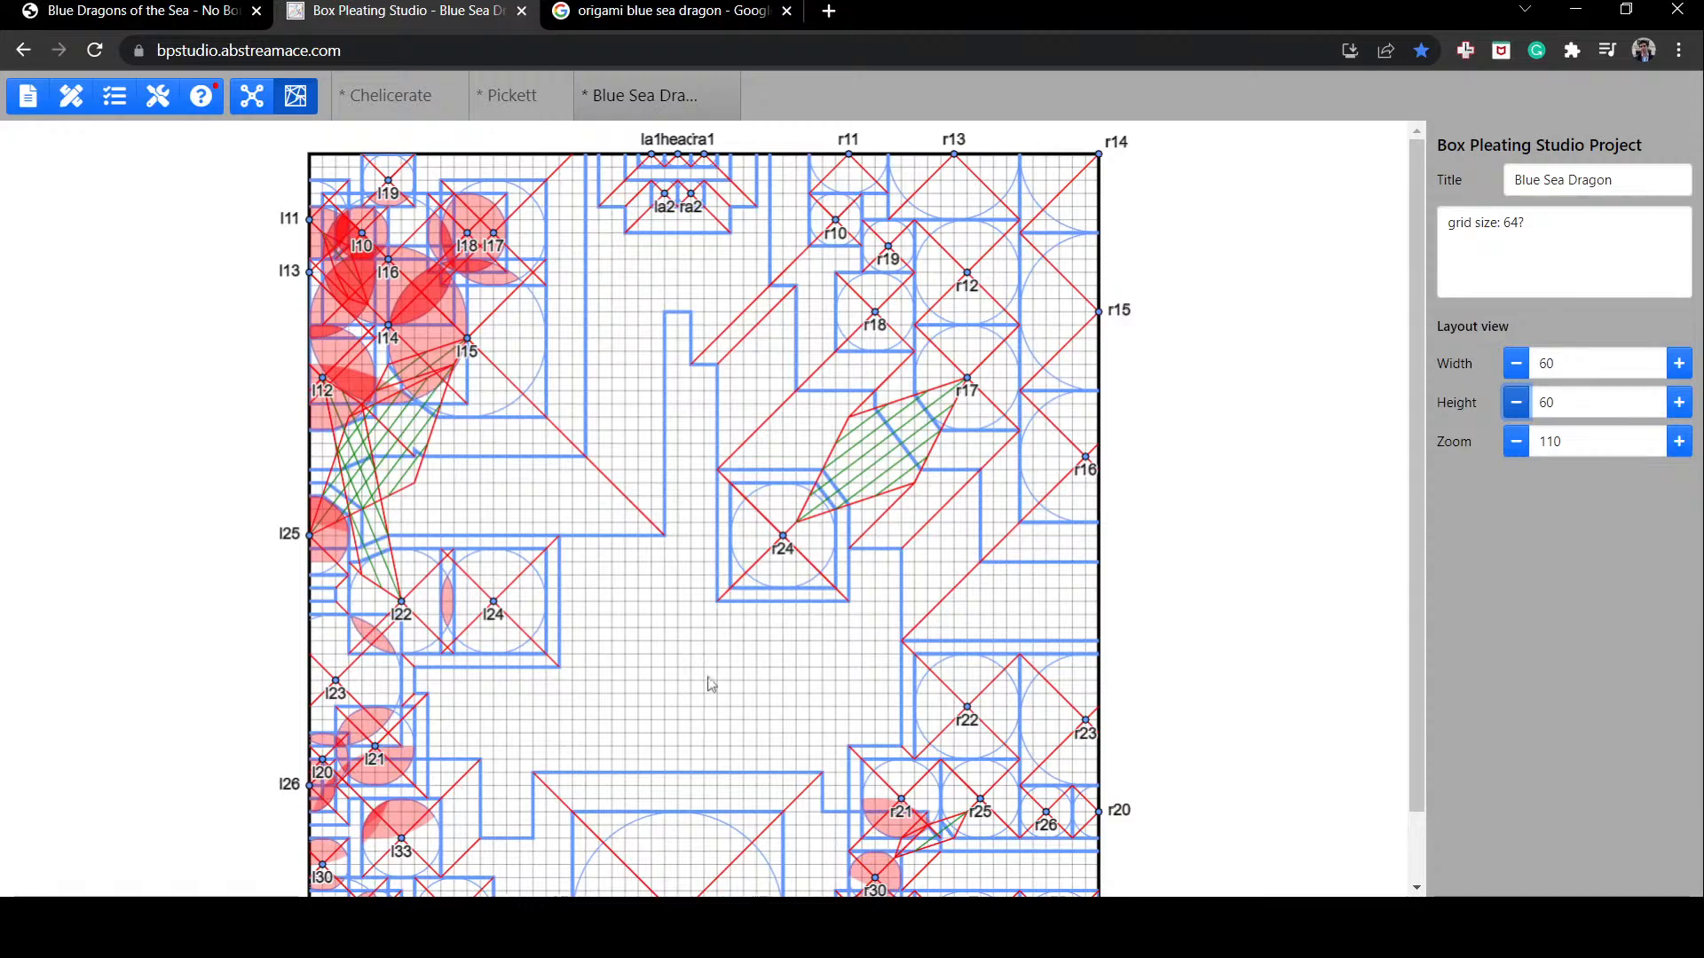
scroll(709, 355, "down", 1)
scroll(708, 355, "up", 1)
scroll(730, 533, "down", 2)
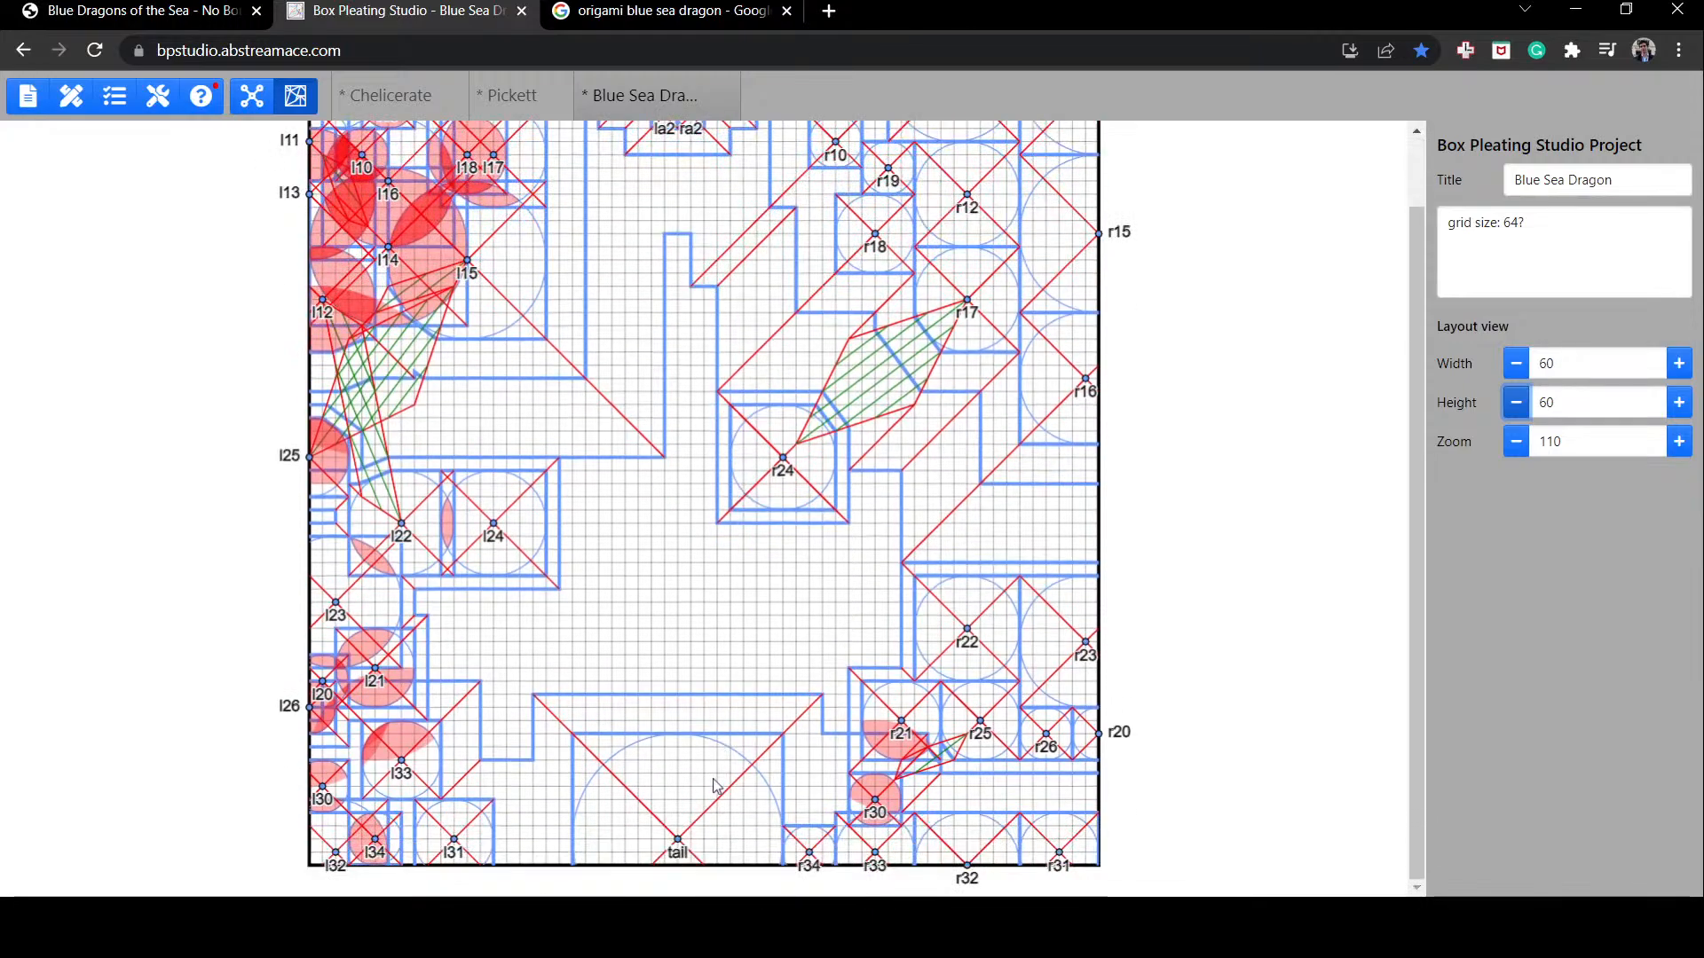
scroll(754, 426, "up", 2)
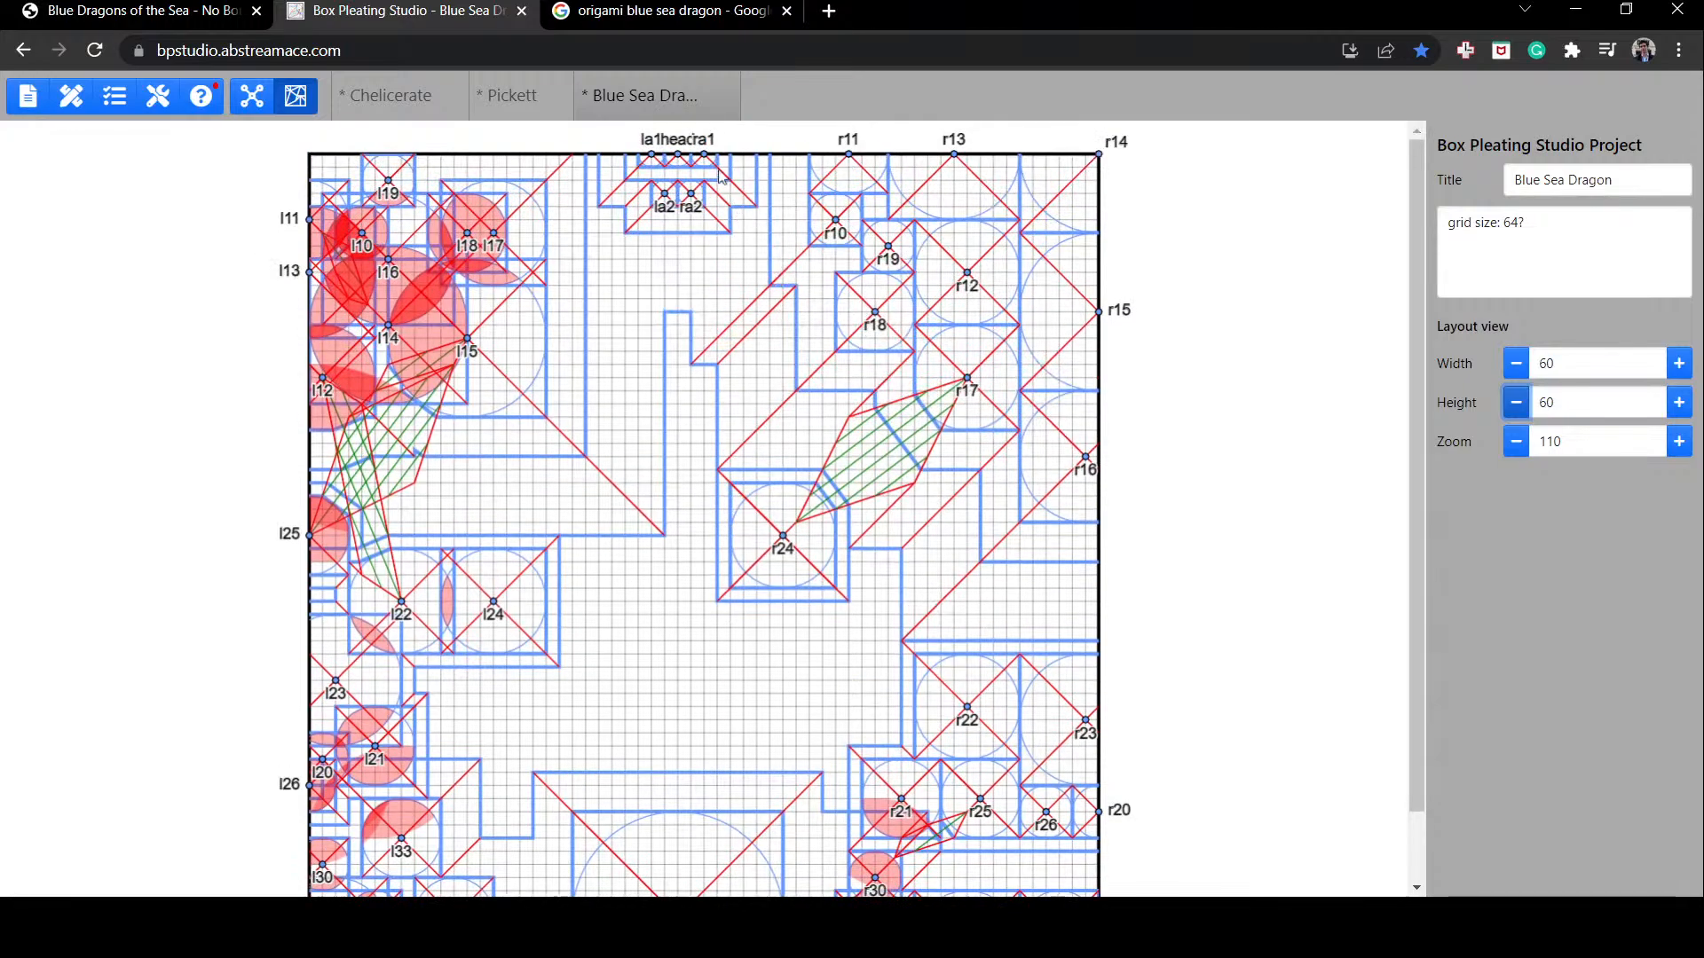
Step: Shift flaps la1, head and ra1 two grid units rightward along the paper's top edge, and move ra2 beneath head and ra1
mouse_move(708, 161)
left_mouse_down()
mouse_move(734, 164)
mouse_move(659, 162)
mouse_move(677, 159)
mouse_move(696, 198)
mouse_move(721, 187)
left_mouse_up()
left_click(694, 158)
left_click(699, 214)
left_click(710, 213)
left_click(810, 159)
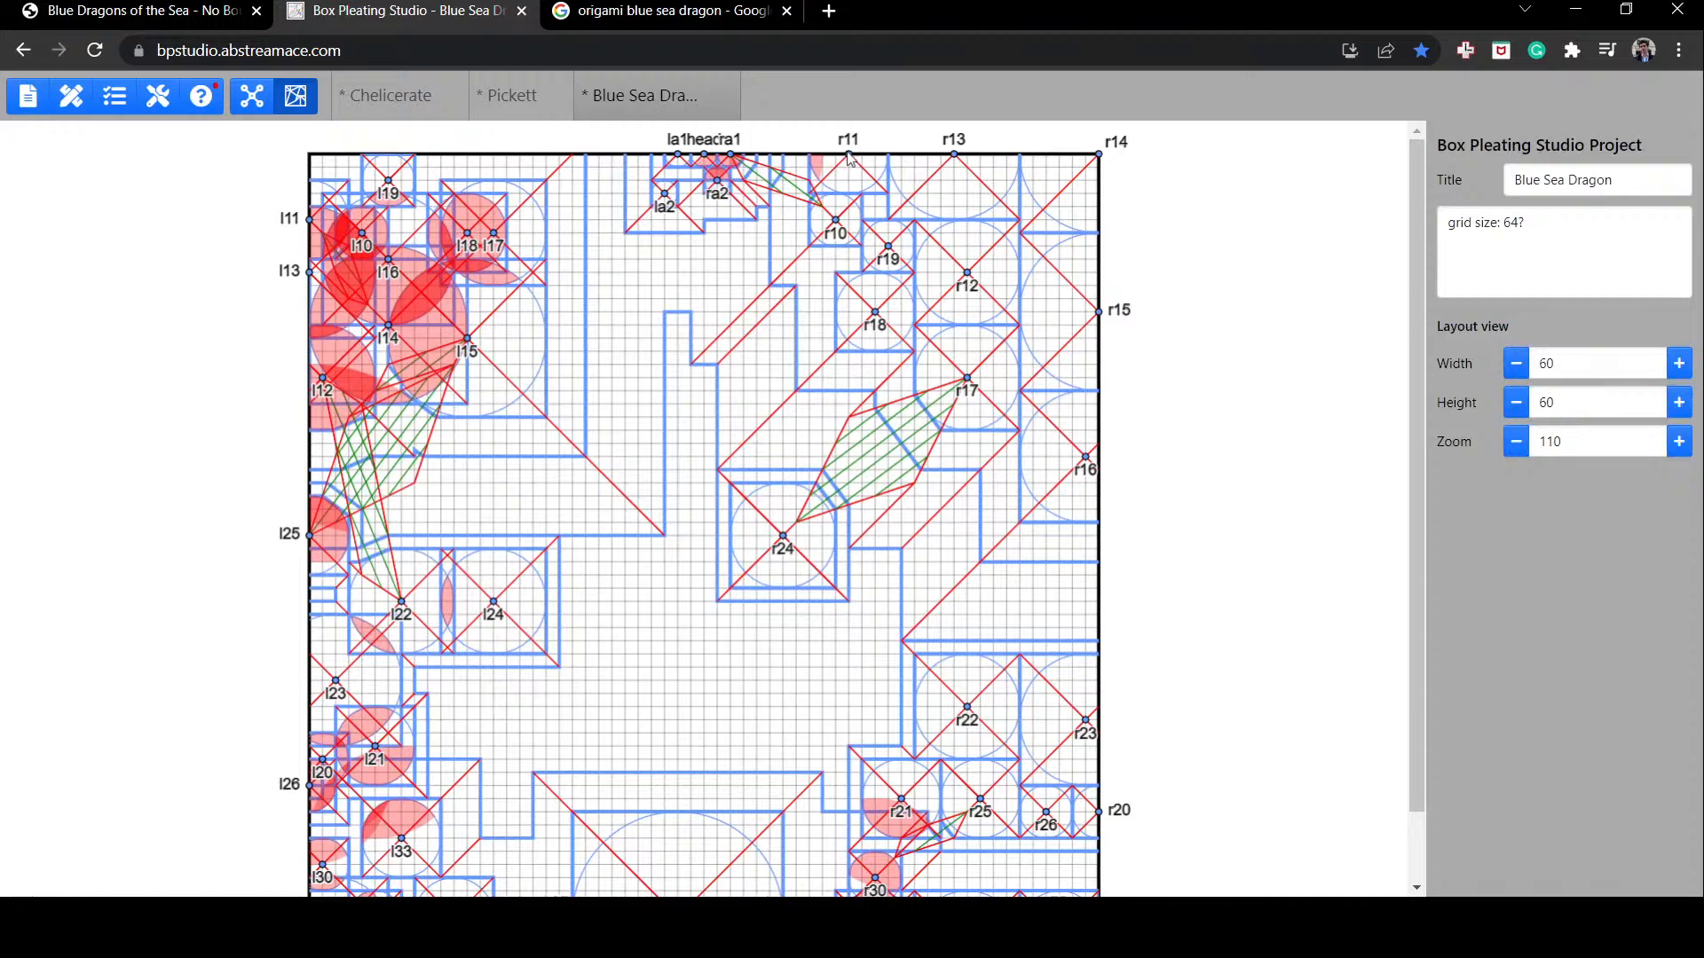
Step: Move flap r11 into the open area above r24, and put r10 on the top edge beside r13 with r19 directly beneath it
left_click(849, 169)
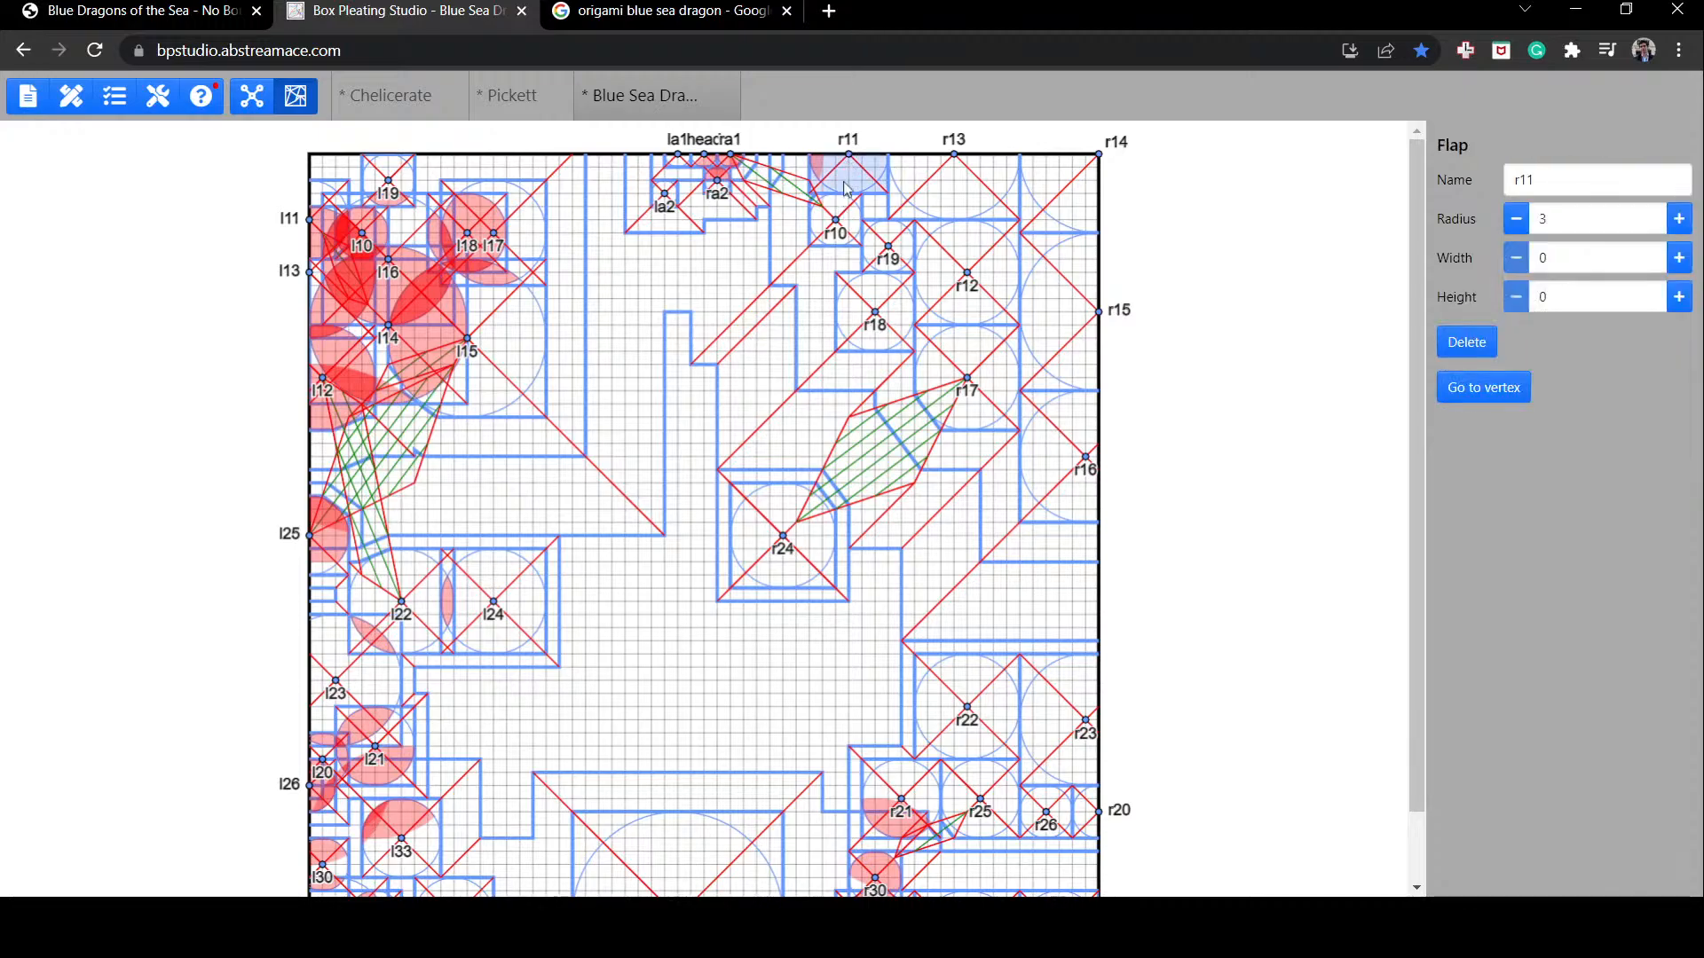
left_click_drag(845, 171, 802, 359)
left_click(836, 220)
left_click_drag(836, 221, 883, 139)
left_click(882, 222)
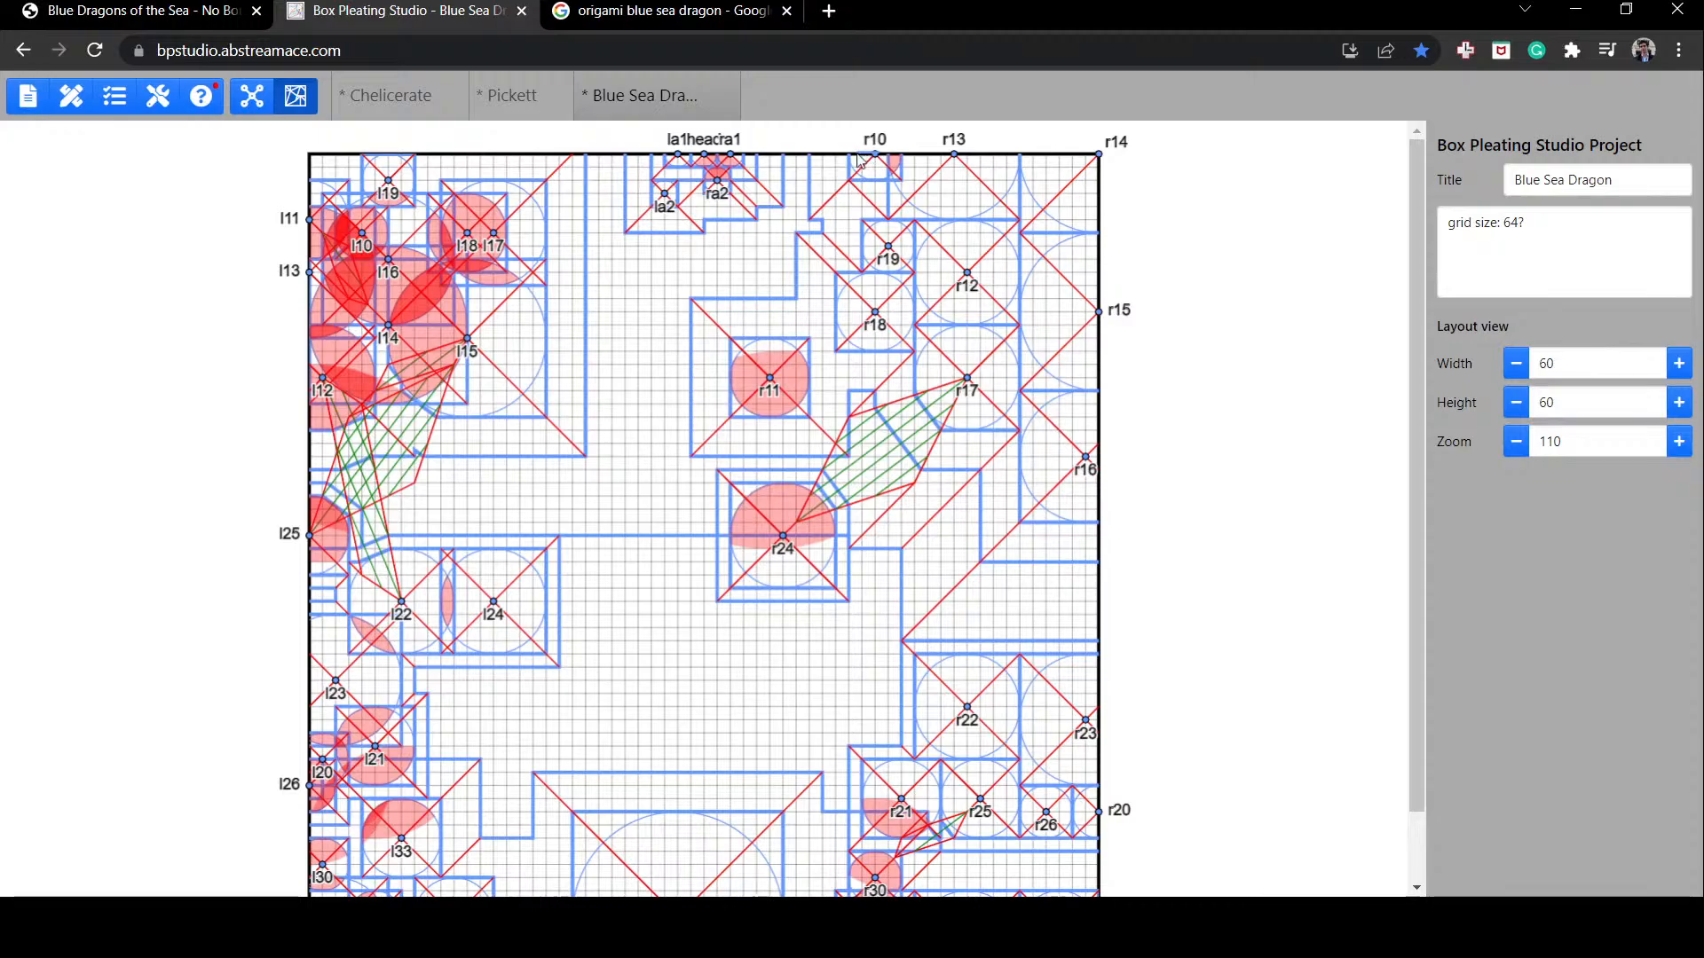
left_click_drag(874, 166, 866, 167)
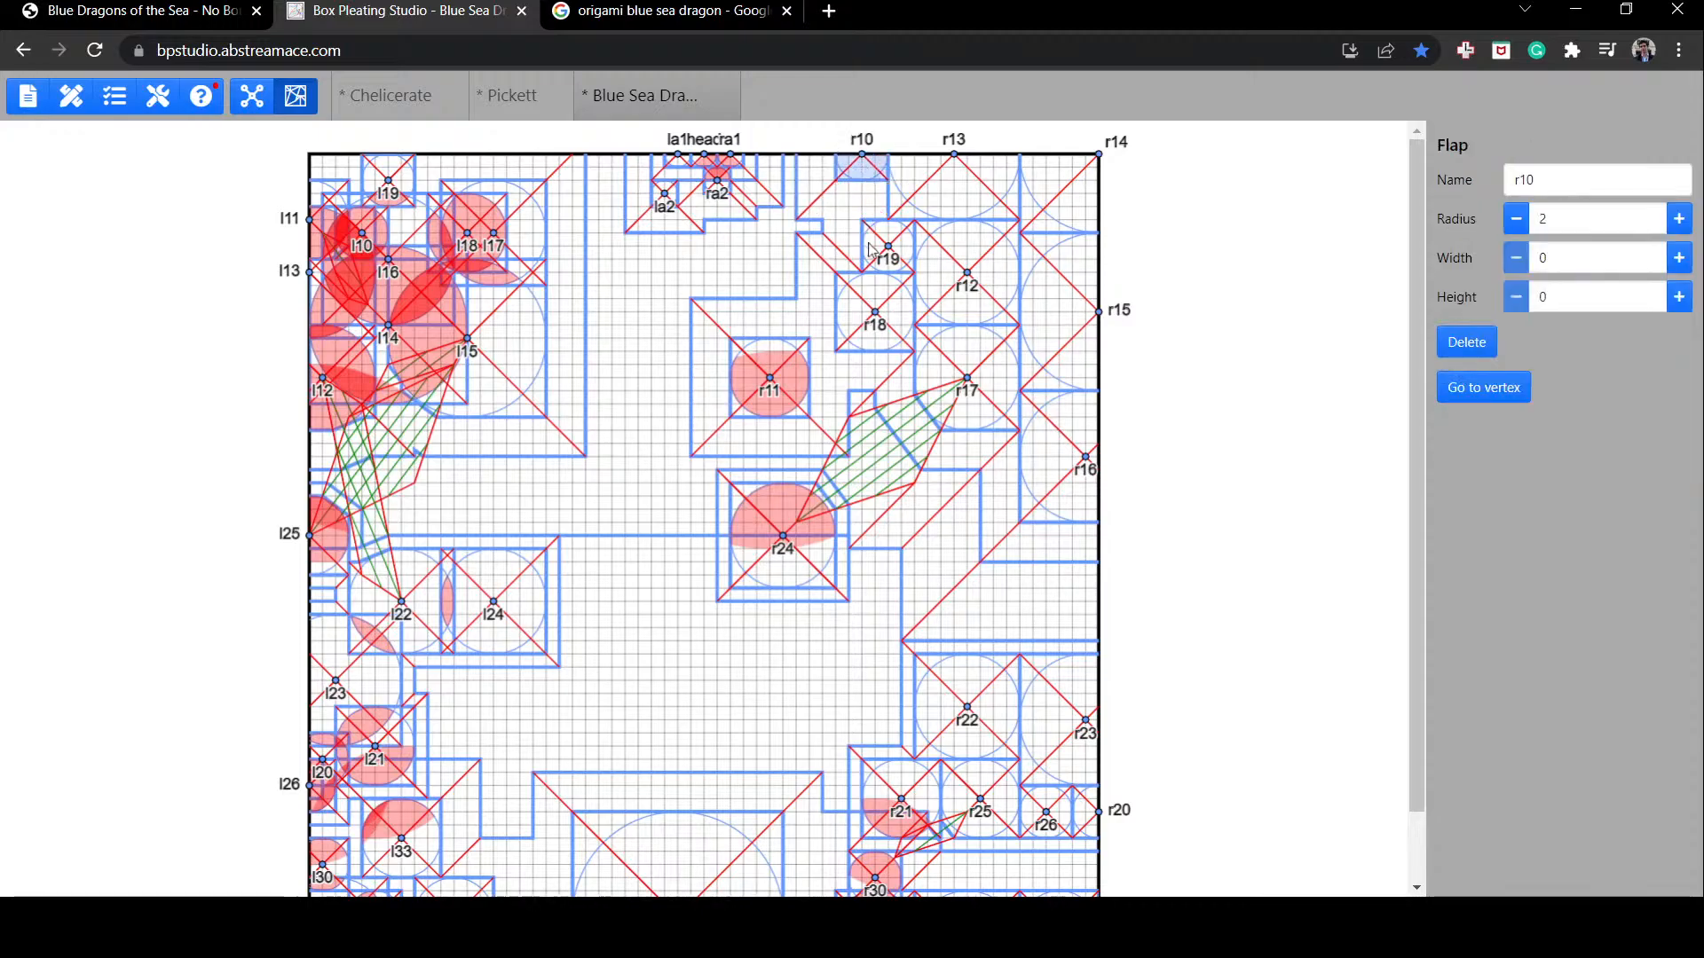
left_click_drag(870, 251, 847, 214)
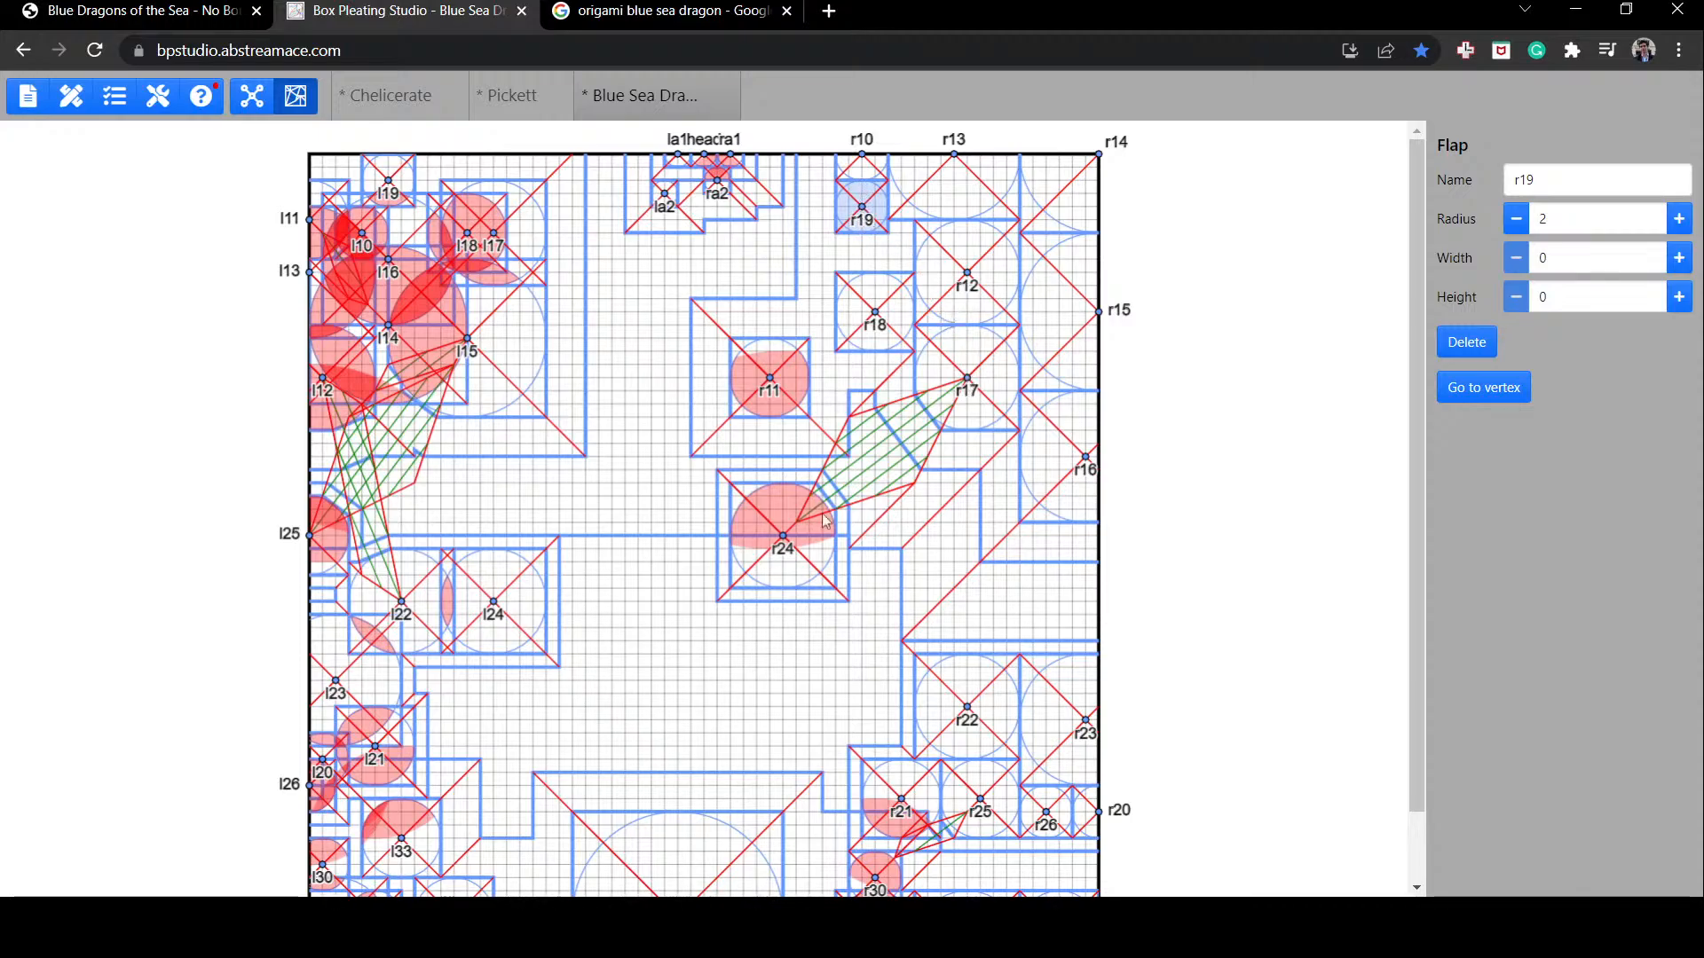
Step: Move flap r24 down into the open central area and lower r17, r12 and r13 by one grid unit each
left_click_drag(794, 587, 783, 723)
left_click_drag(960, 366, 961, 379)
left_click_drag(959, 269, 955, 281)
left_click_drag(964, 188, 964, 202)
Step: Stack flap r18 beneath r19 and place r11 directly below r18, beside r12 and r17
left_click_drag(879, 308, 881, 263)
left_click_drag(770, 393, 881, 371)
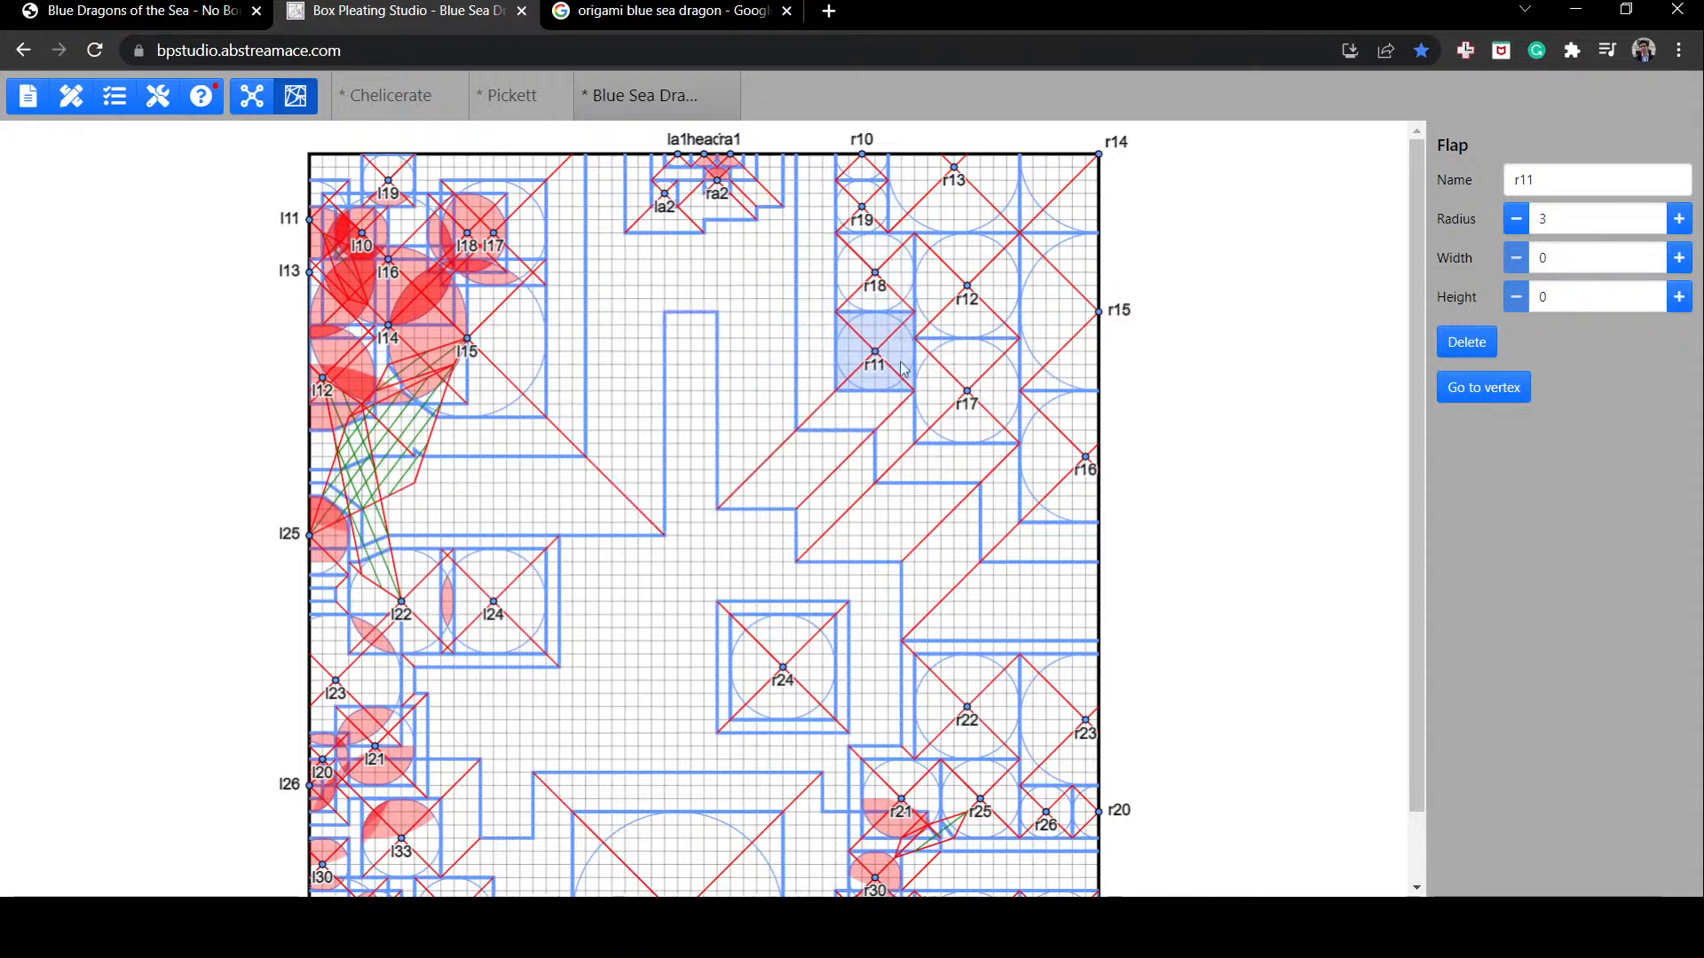
left_click(1130, 354)
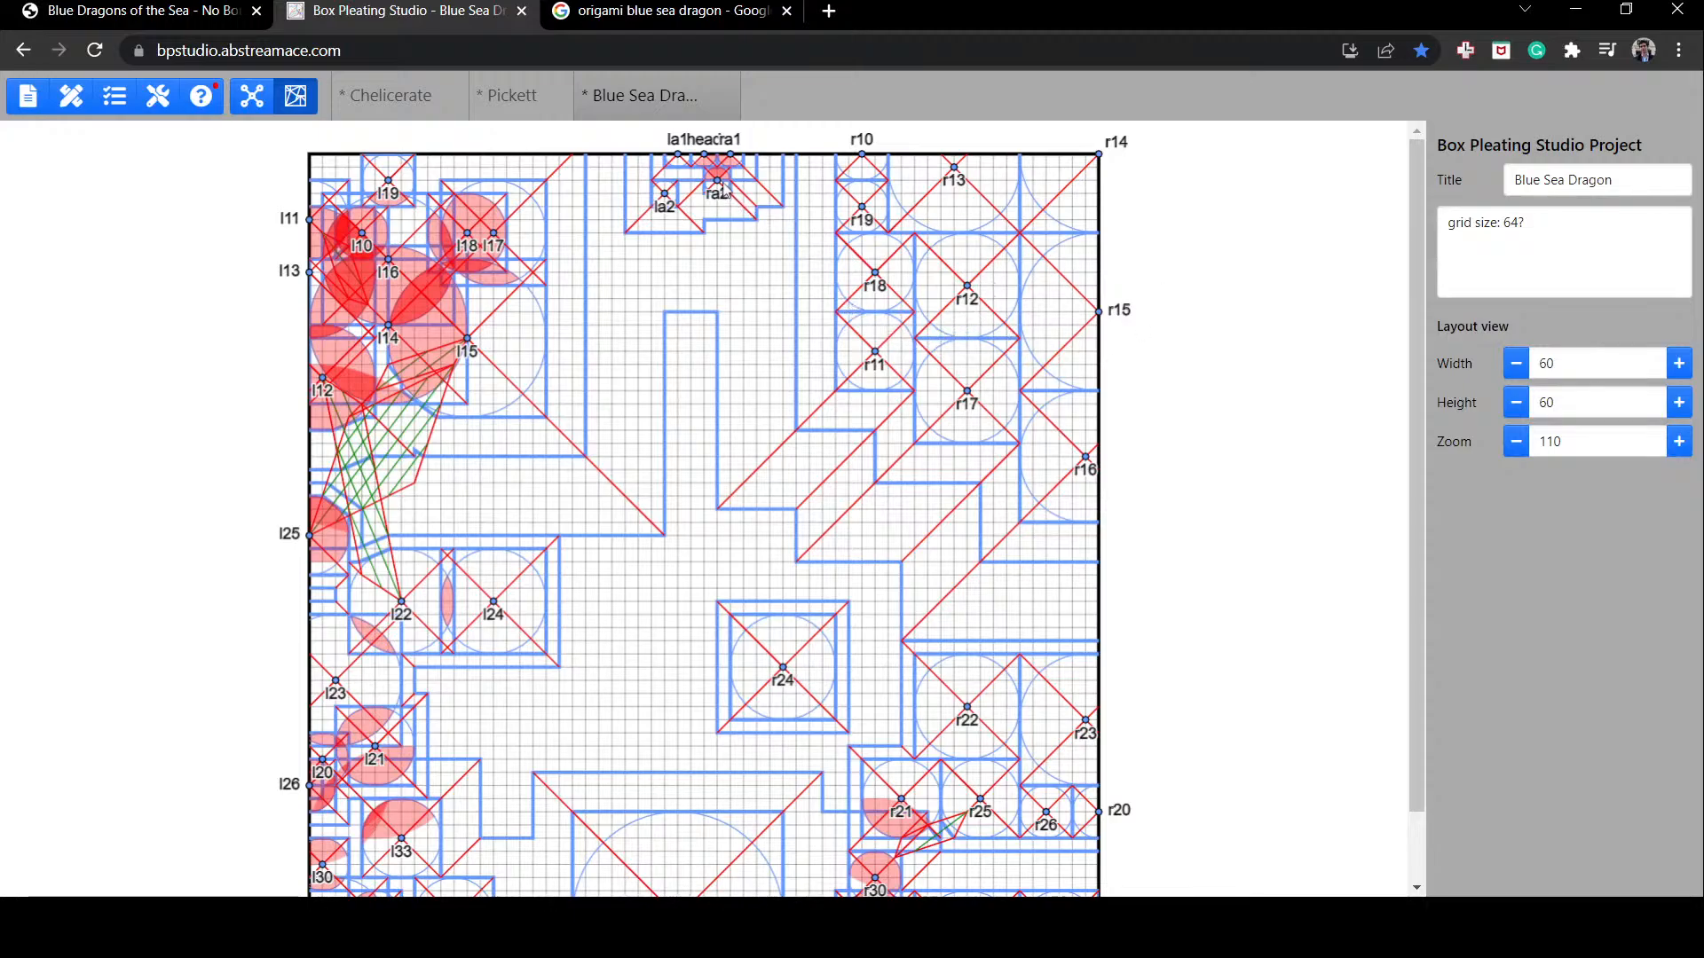
Step: Move flap ra2 beneath ra1, level with la2, to clear its overlap
left_click_drag(717, 181, 729, 199)
left_click(779, 173)
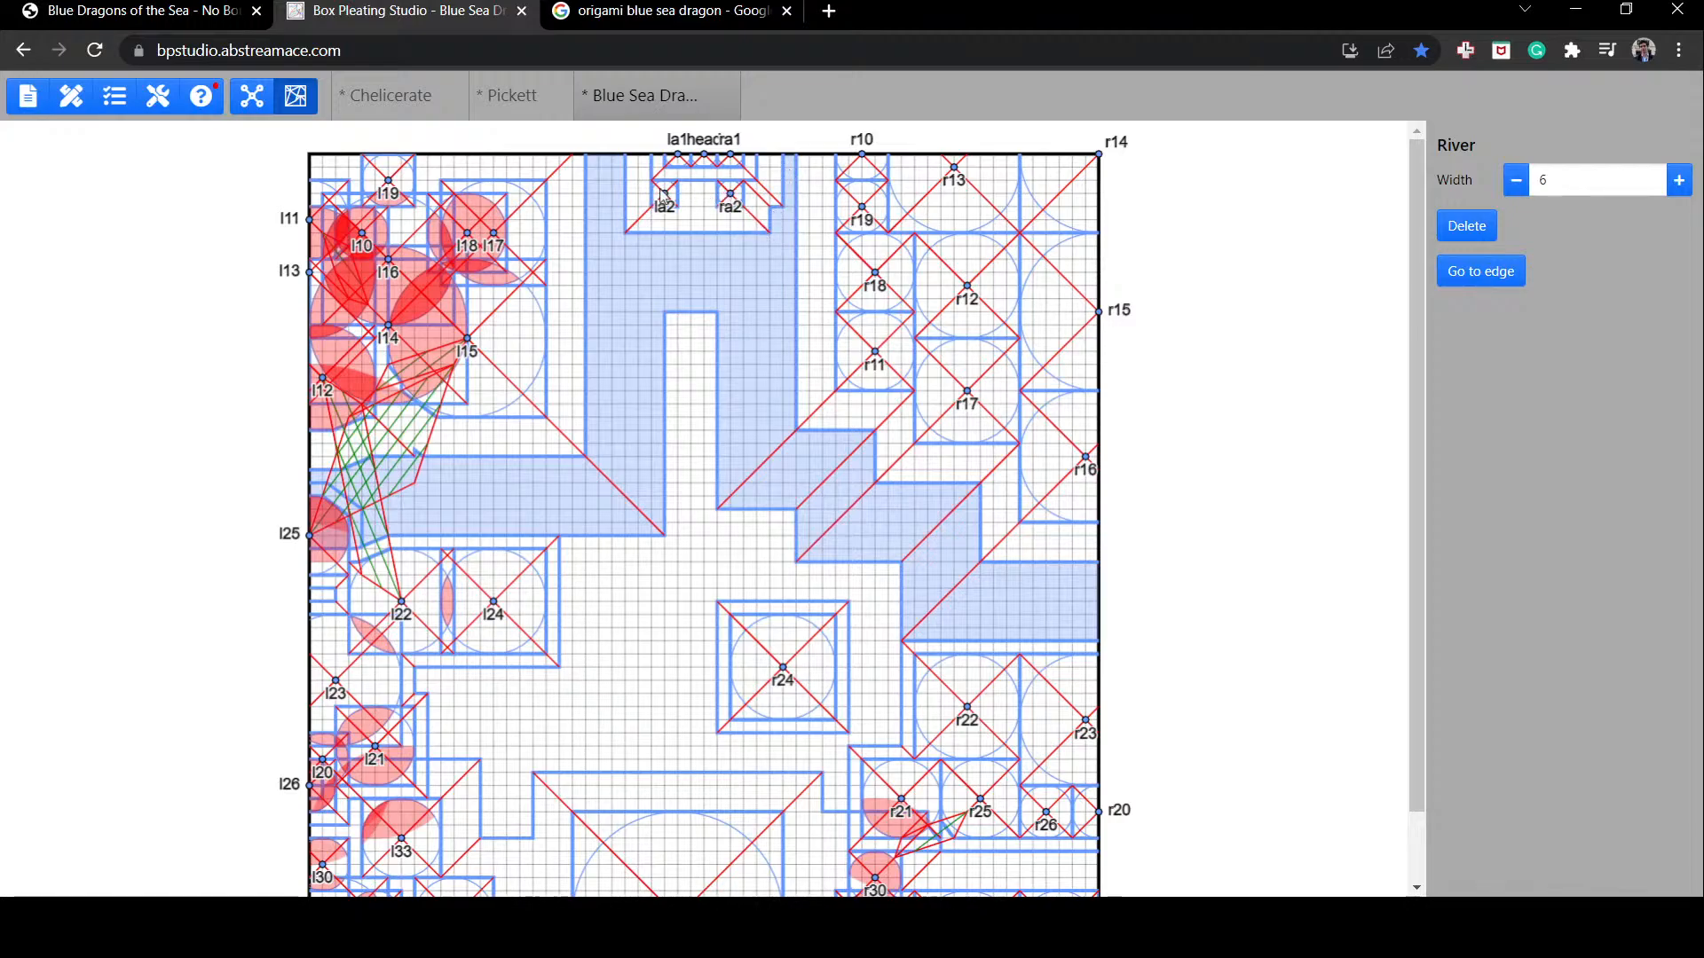
Step: Move flaps la2 and ra2 inward so they sit side by side beneath the head flap
left_click_drag(664, 194, 697, 200)
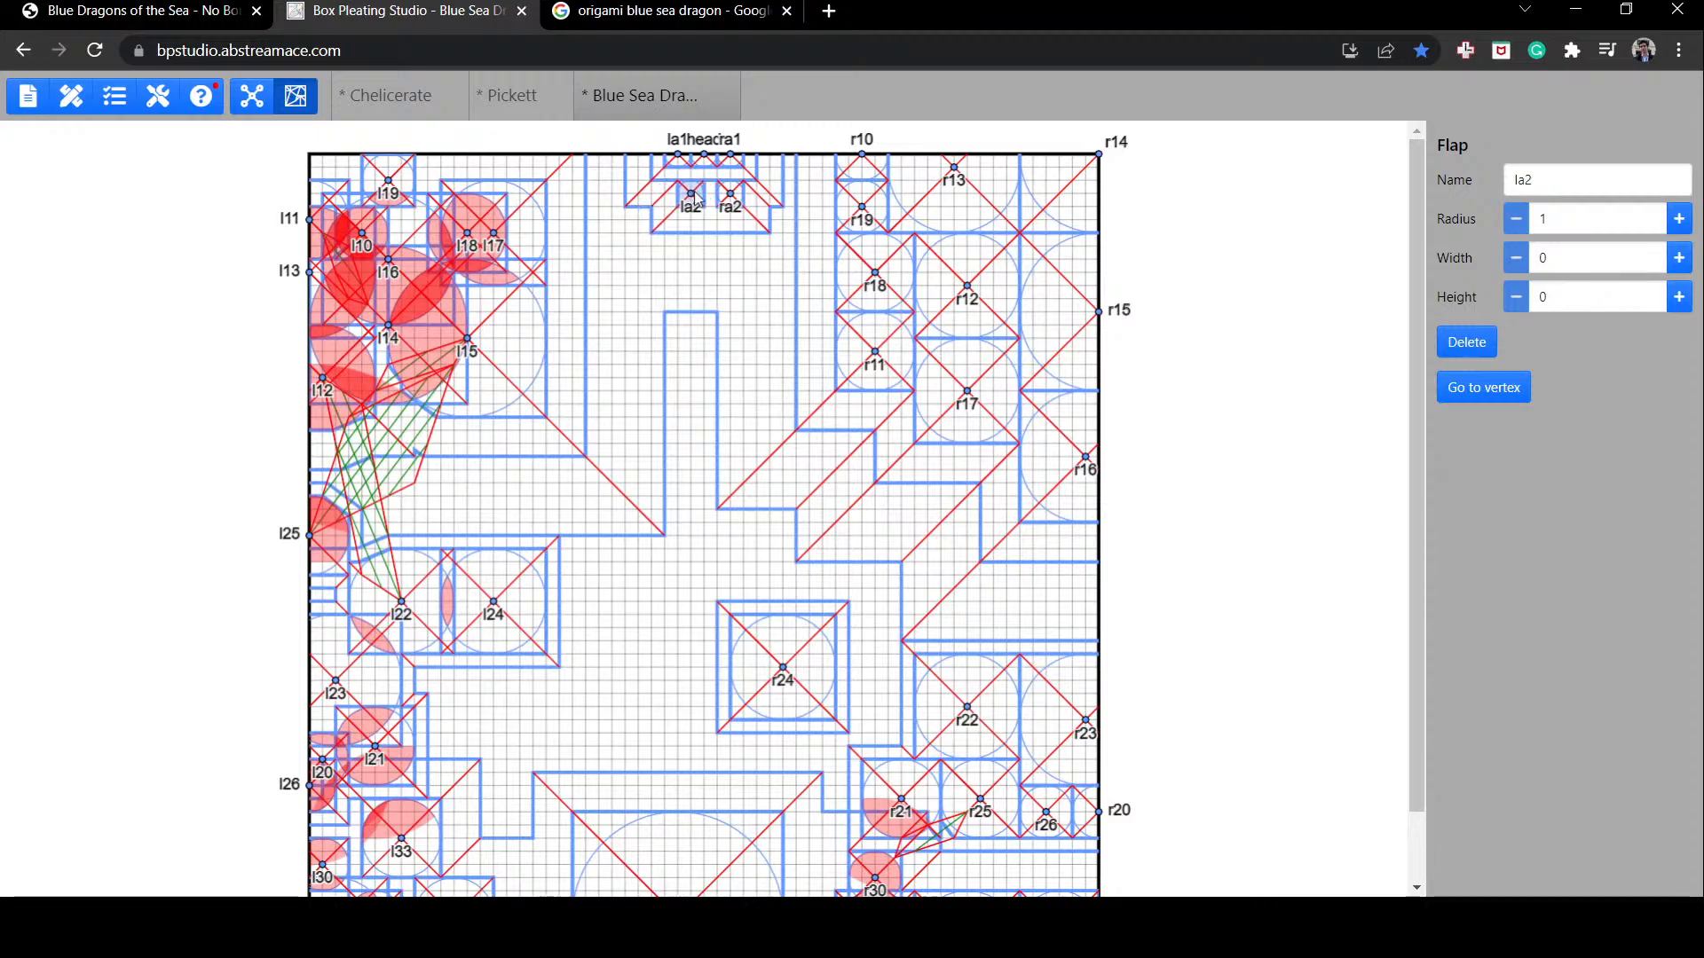
left_click(731, 204)
left_click_drag(730, 208, 716, 207)
left_click(775, 217)
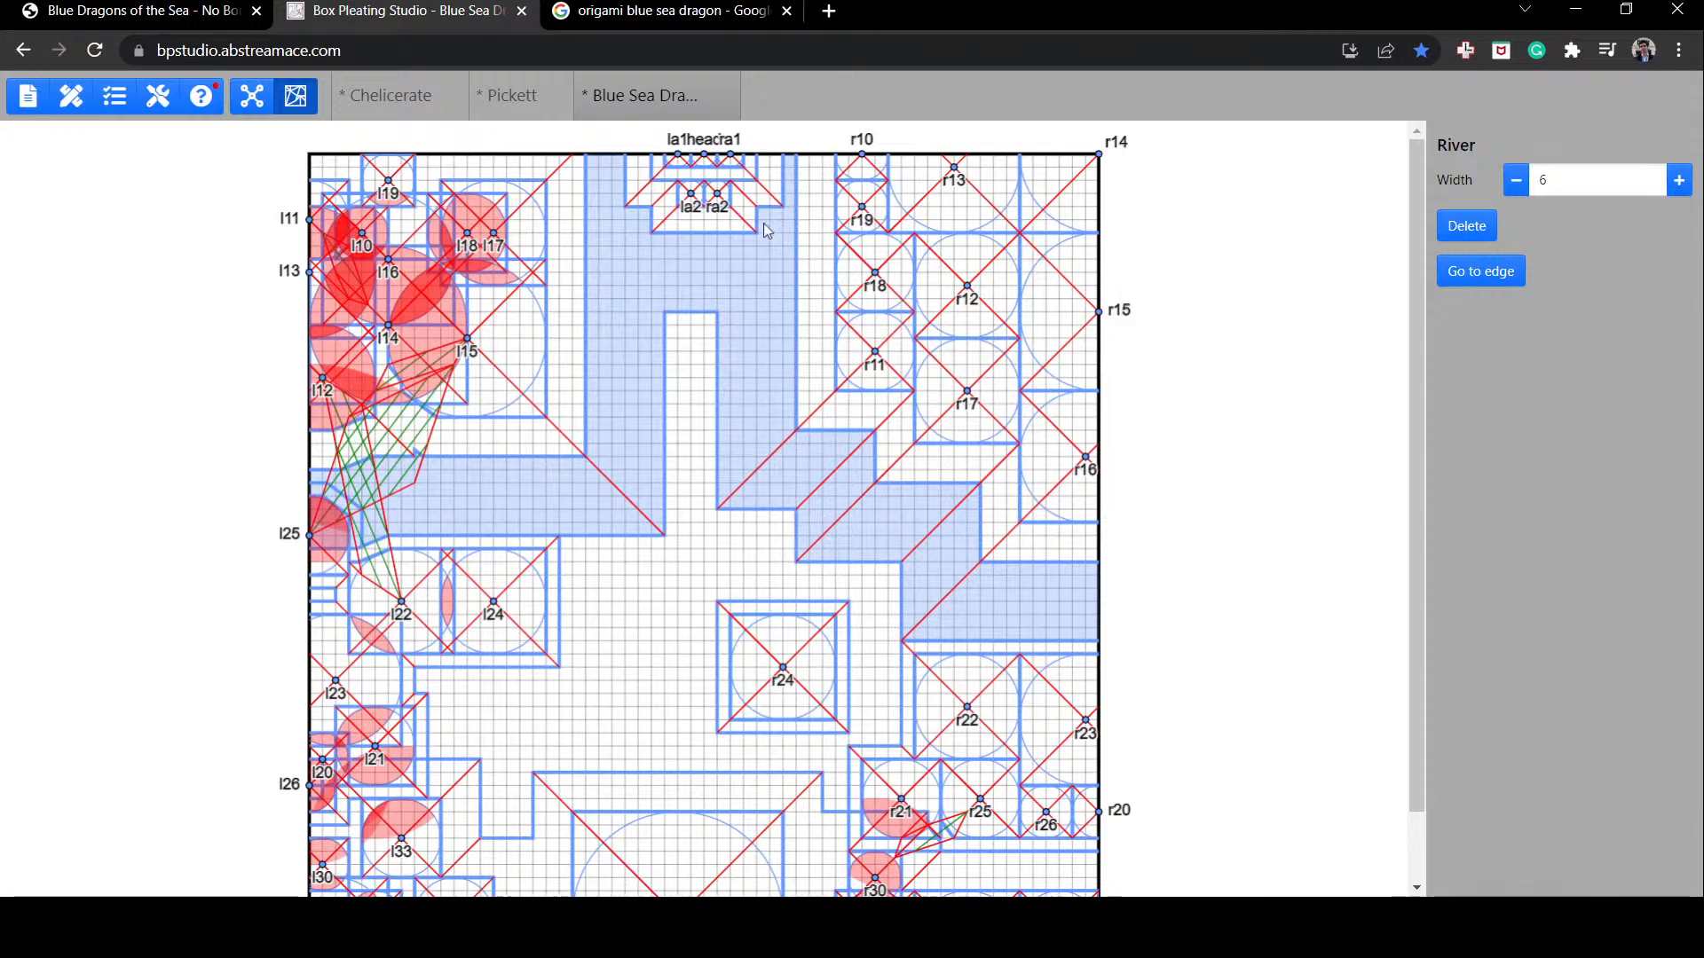
Step: Try flap ra2 in the open area below la2 with its width set to 4
left_click(720, 206)
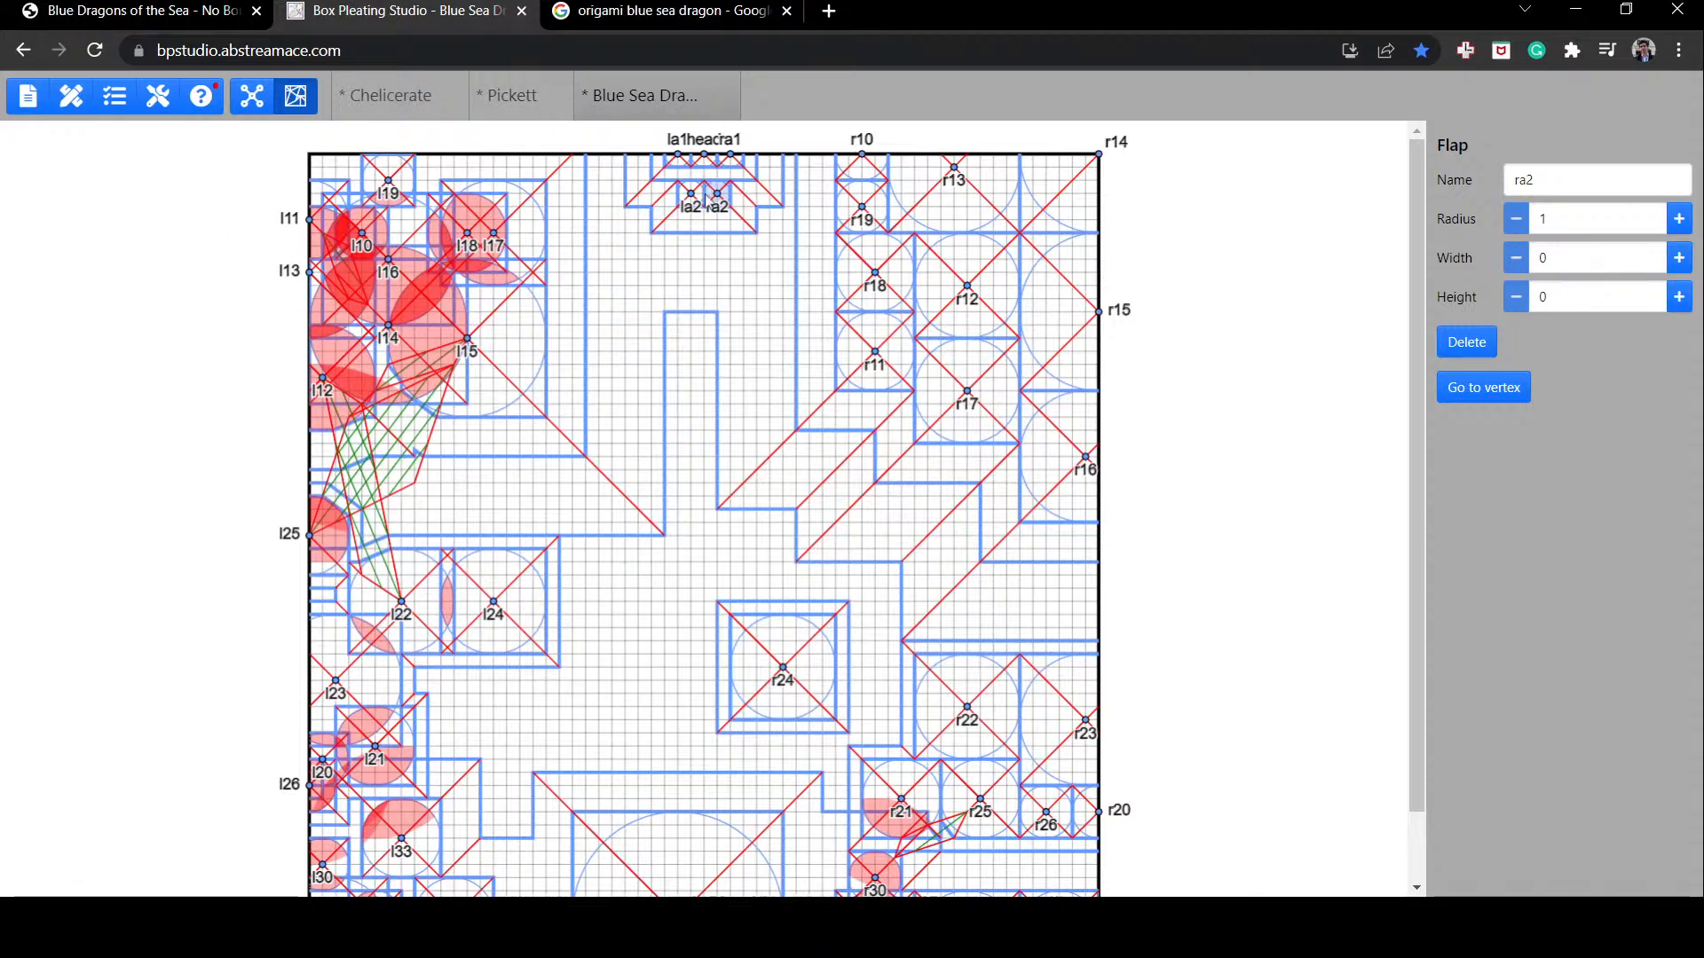
left_click_drag(717, 199, 673, 336)
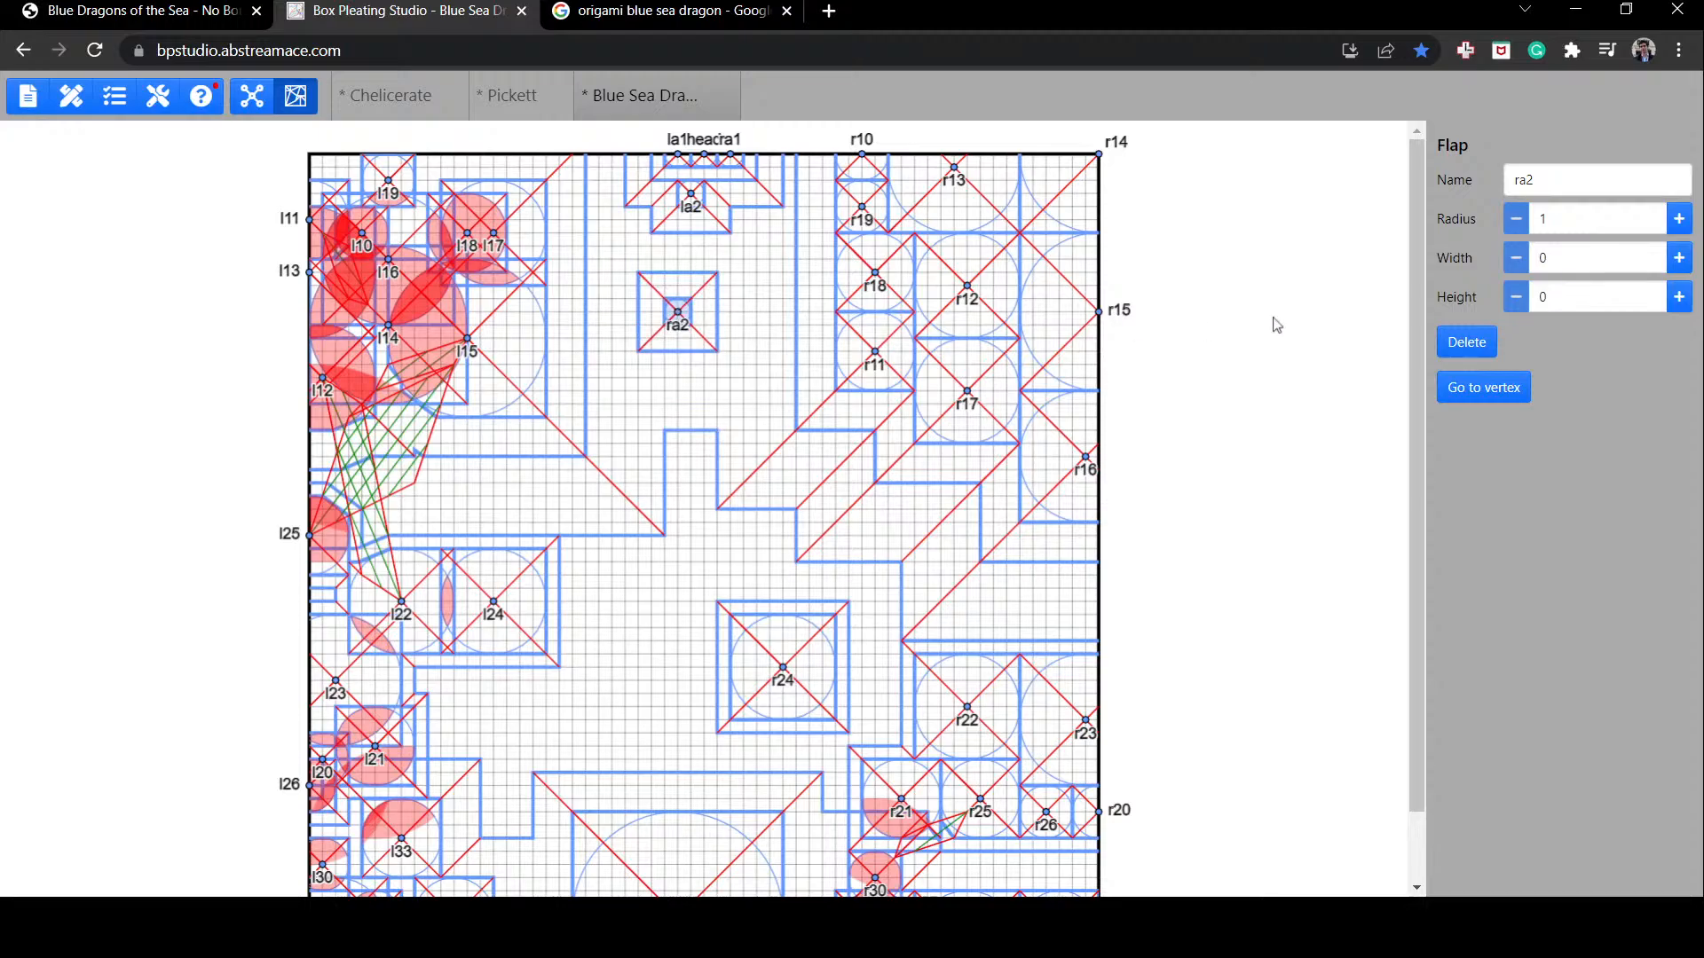
left_click(1679, 218)
left_click(1506, 220)
left_click(1679, 258)
left_click(1679, 257)
left_click(1679, 257)
left_click(1679, 258)
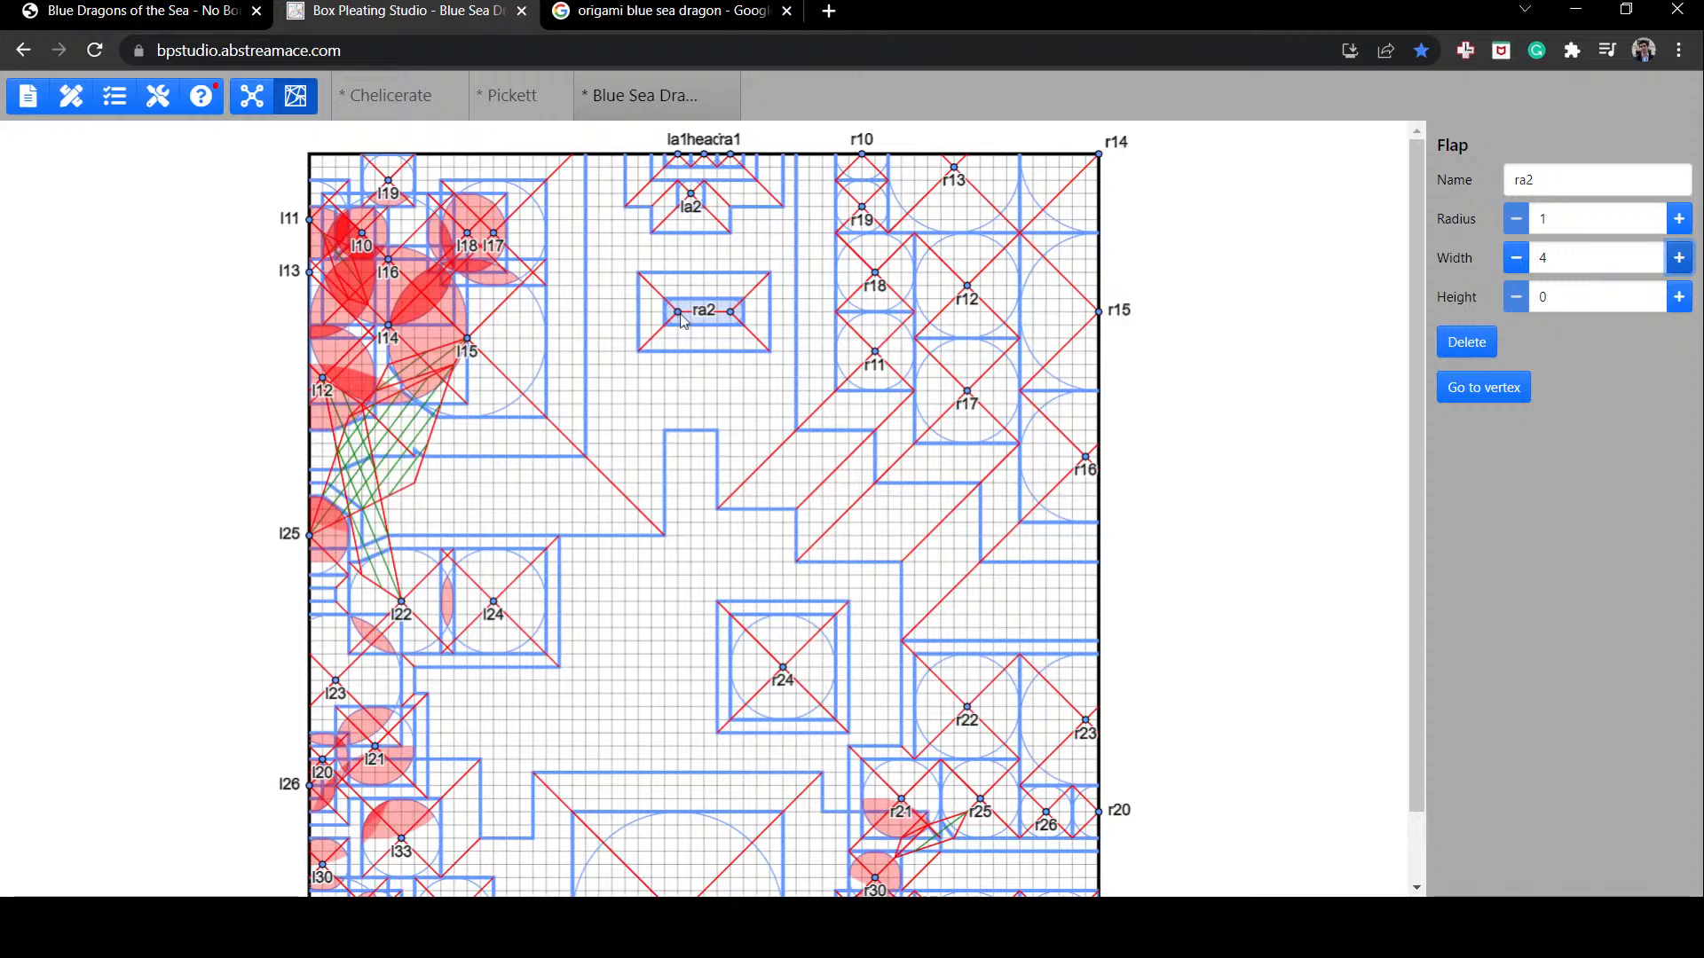
Step: Reset flap ra2's width to 0 and move it back beside la2
left_click(1513, 259)
left_click(1513, 259)
left_click(1513, 259)
left_click(1513, 259)
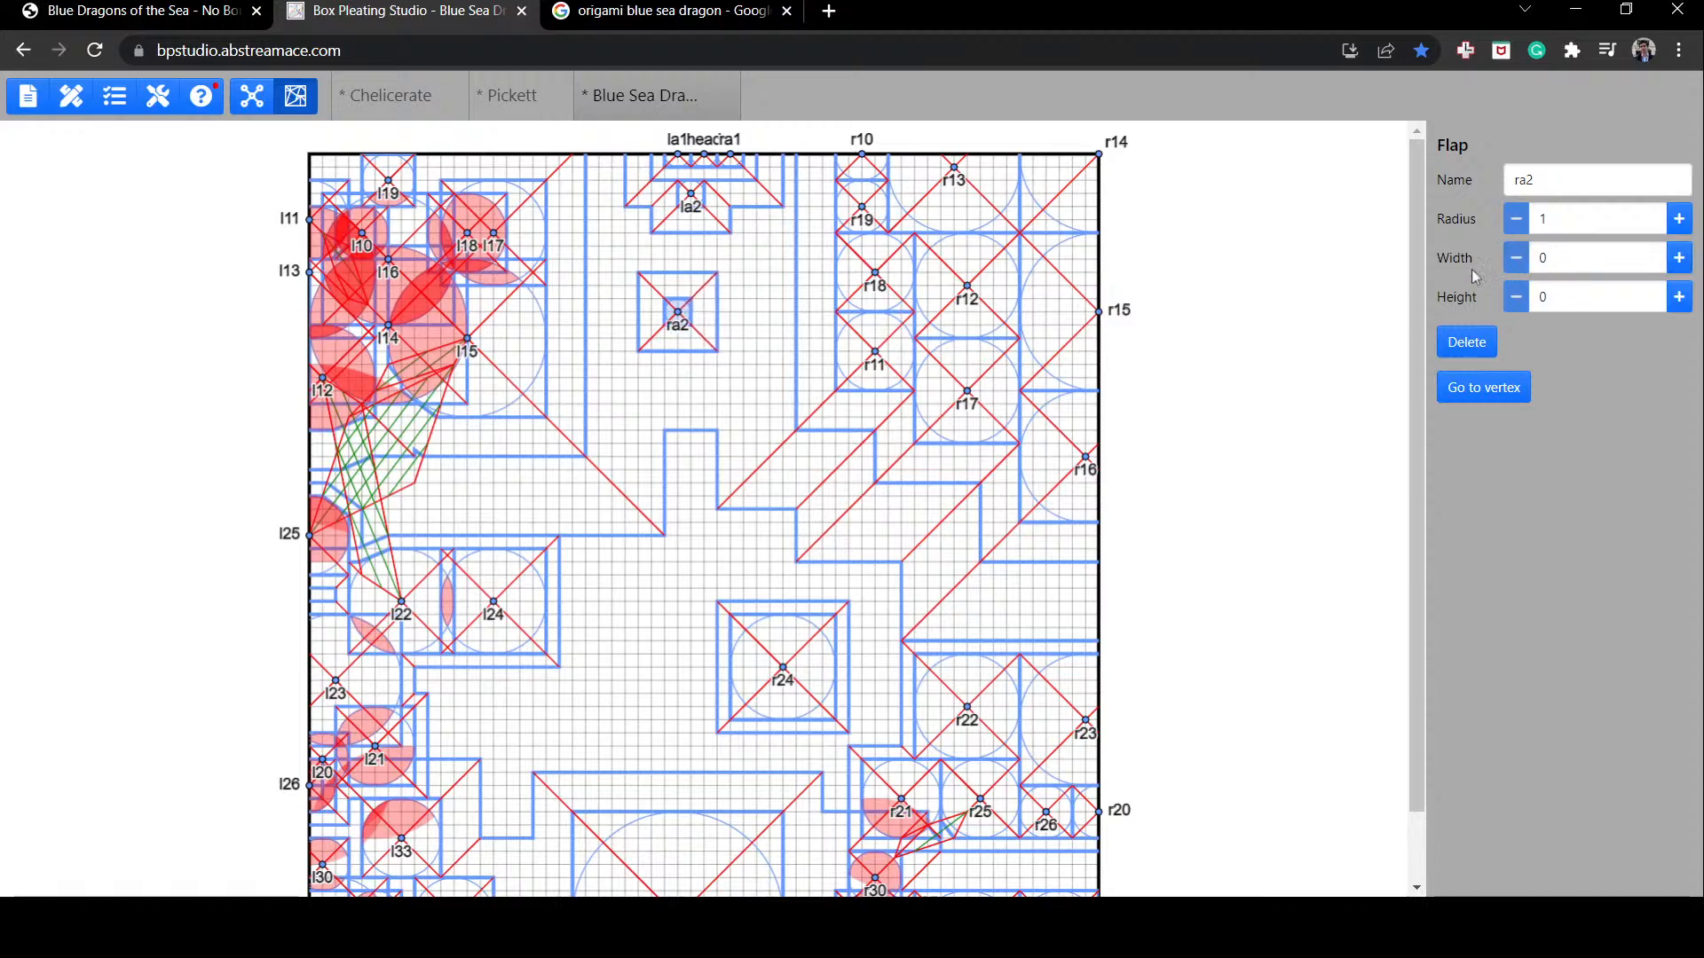
left_click_drag(675, 325, 706, 196)
left_click(712, 307)
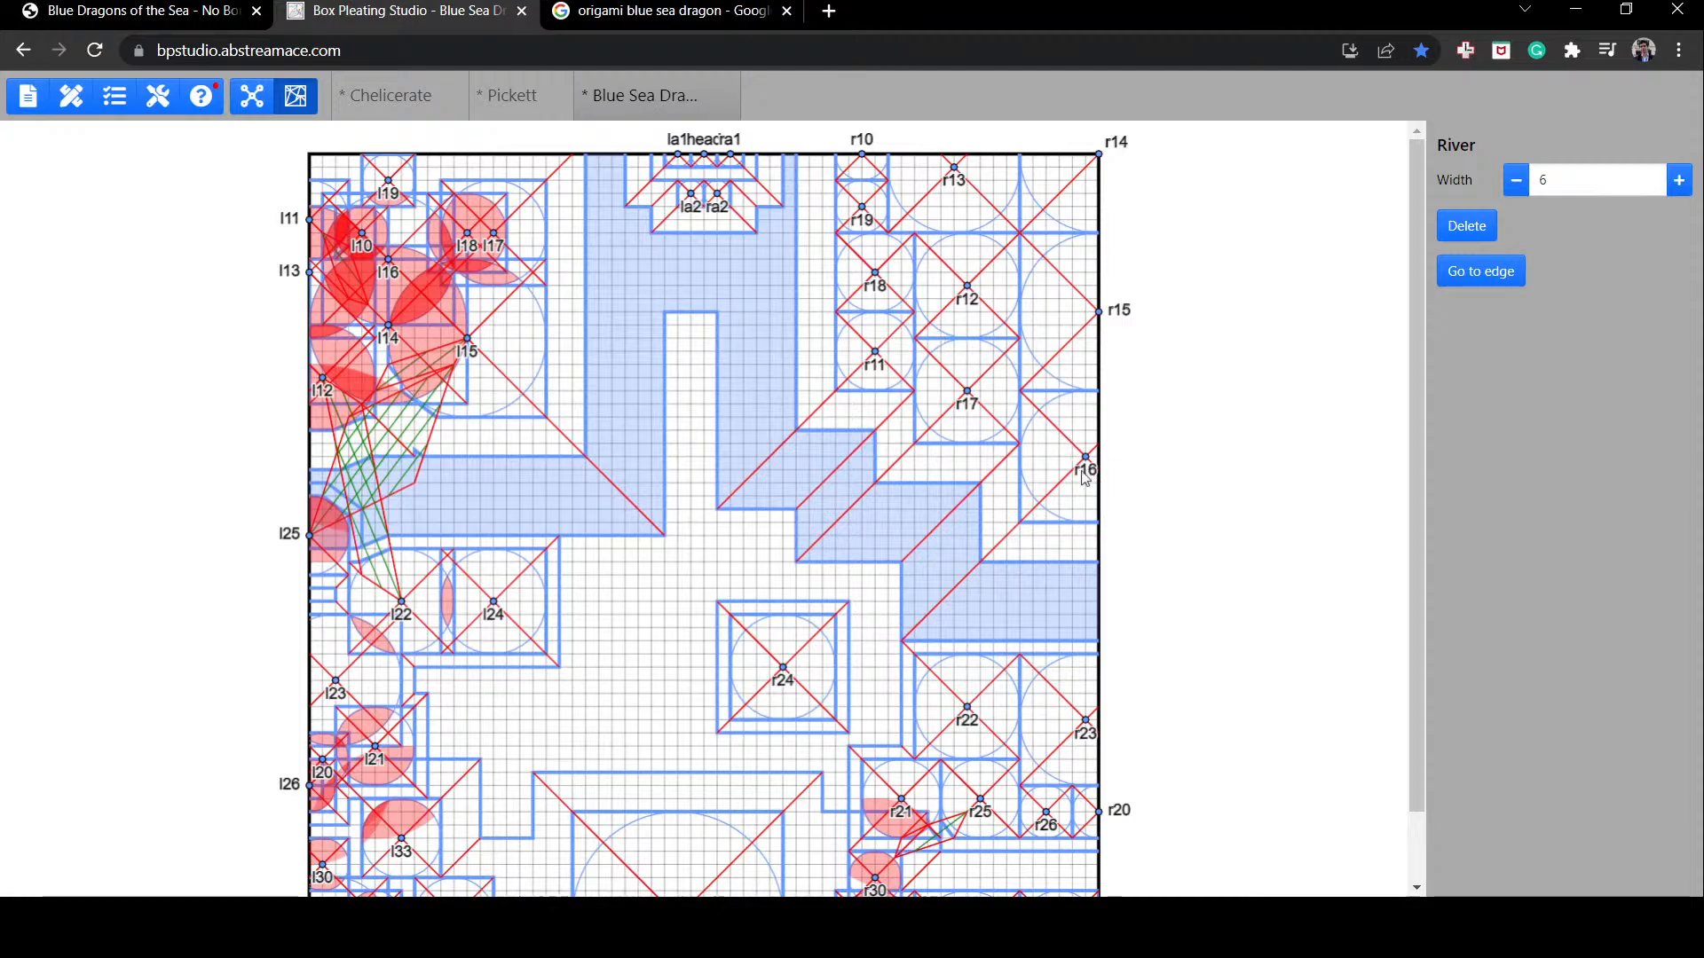
Step: Move flap r24 up and toward r22, against the corner of the central river
scroll(1180, 317, "down", 2)
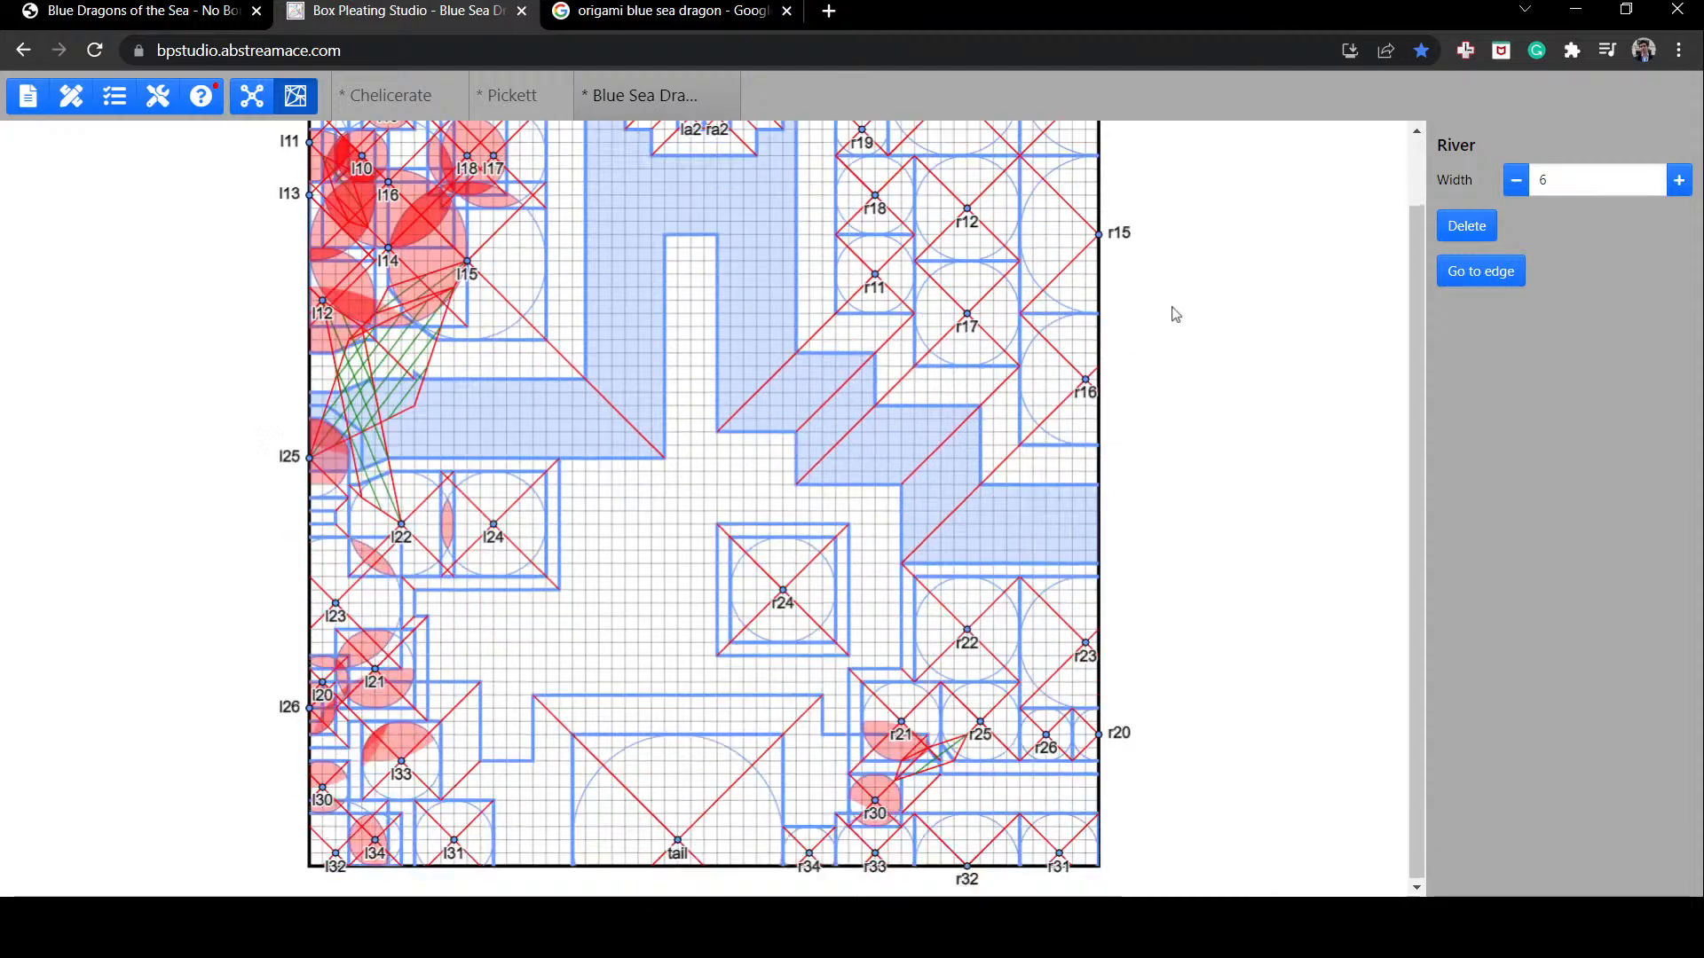
left_click(980, 635)
mouse_move(980, 636)
left_mouse_down()
mouse_move(979, 610)
mouse_move(985, 630)
left_mouse_up()
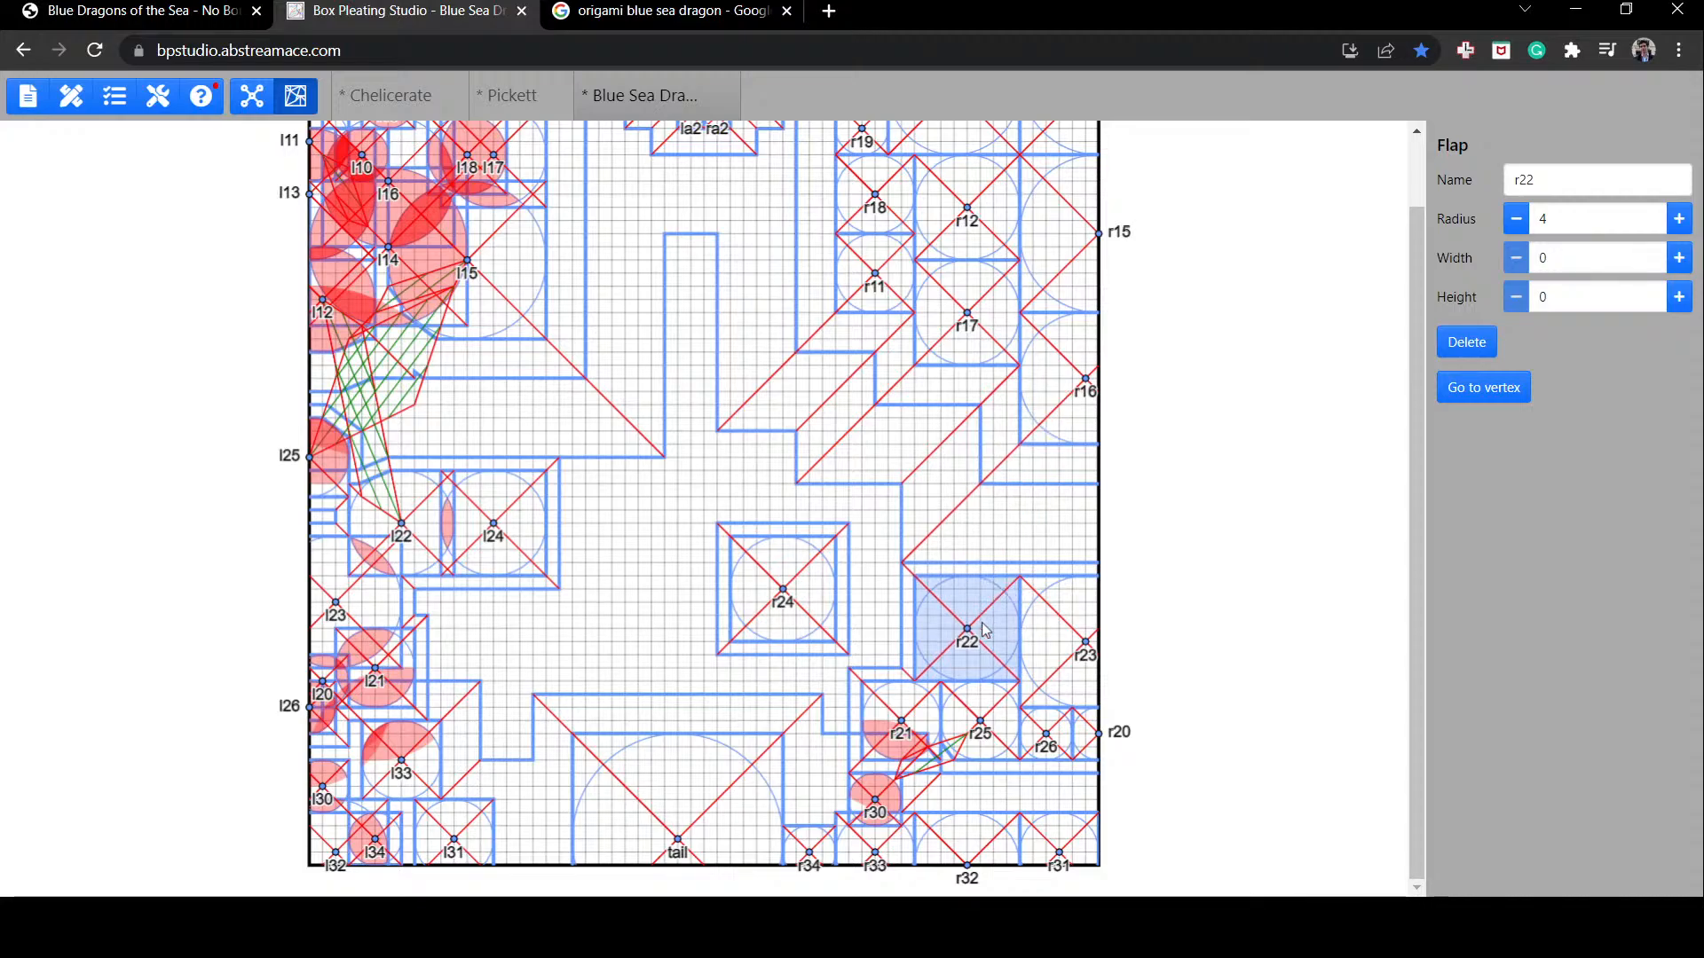
left_click_drag(770, 605, 829, 566)
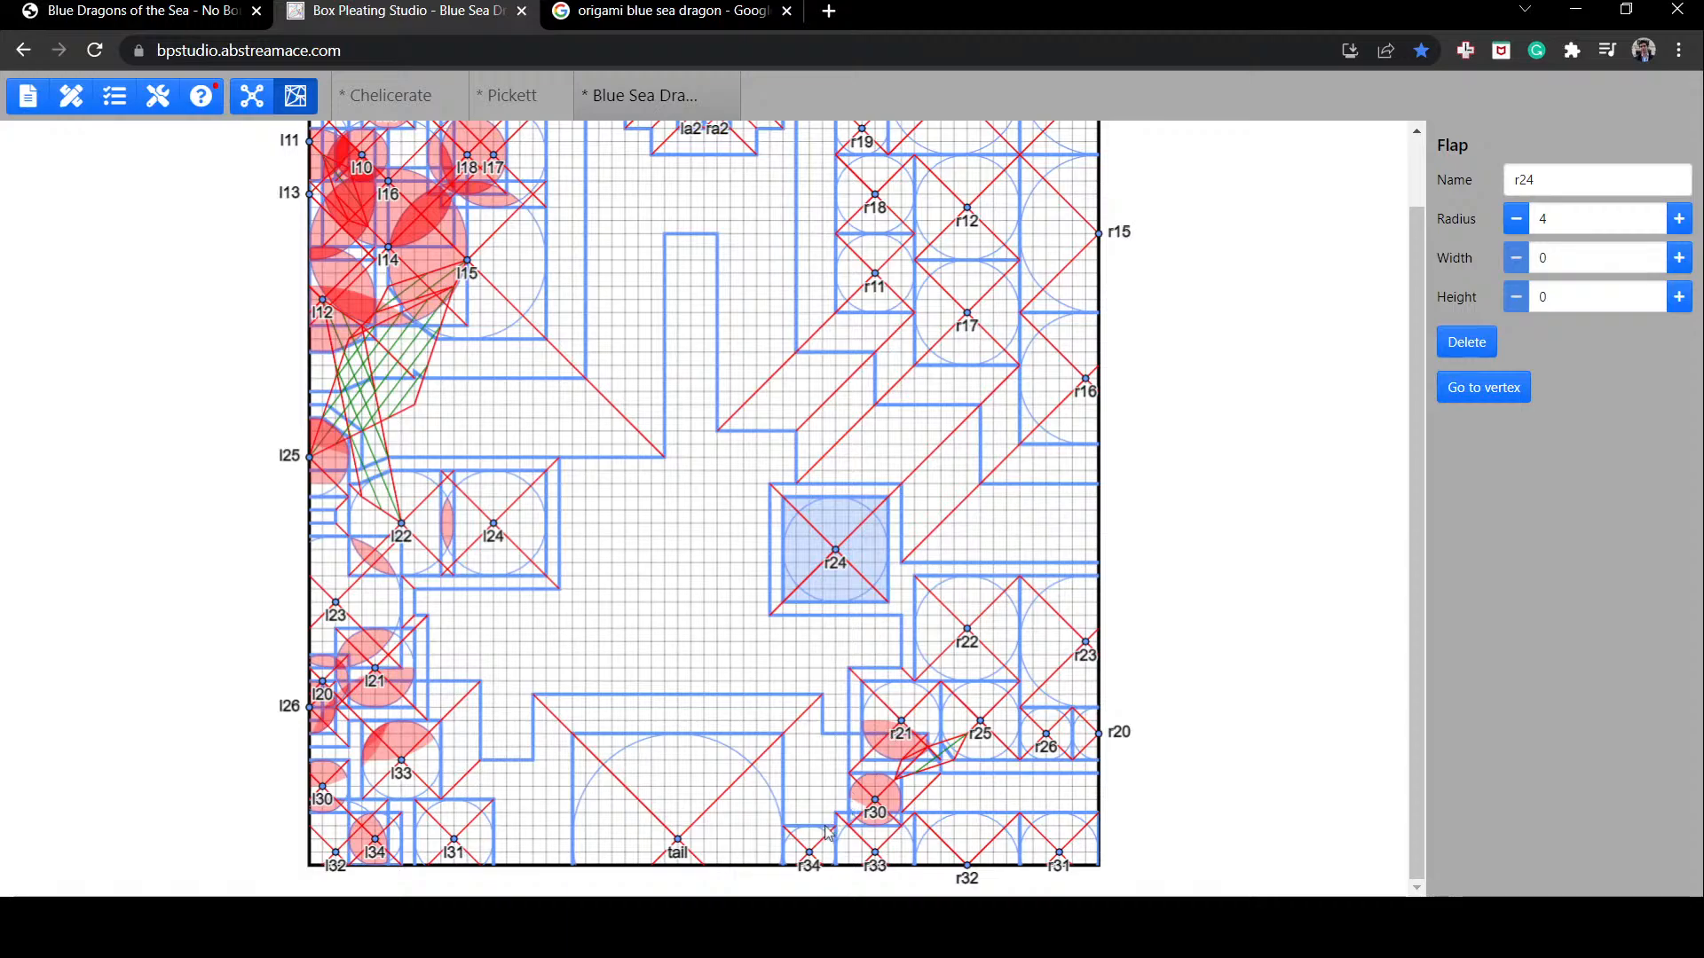
Step: Shift the tail flap two grid units toward r34 so it lines up beneath the head flap
left_click(704, 828)
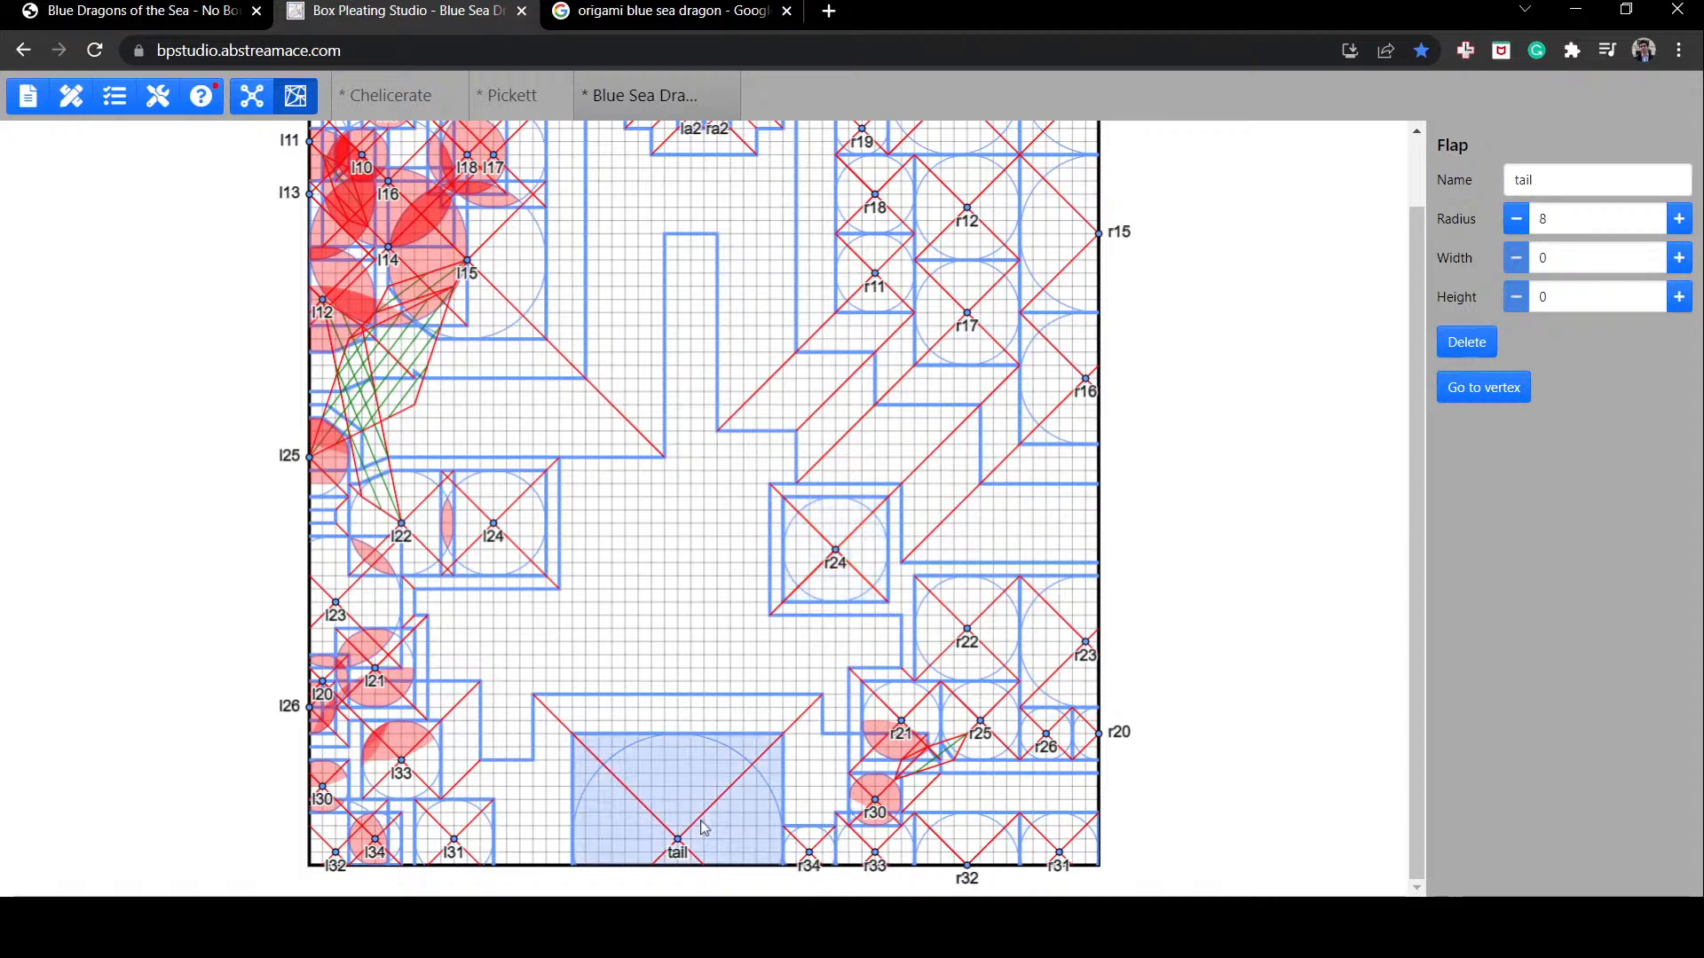
left_click_drag(713, 828, 738, 827)
scroll(704, 278, "up", 1)
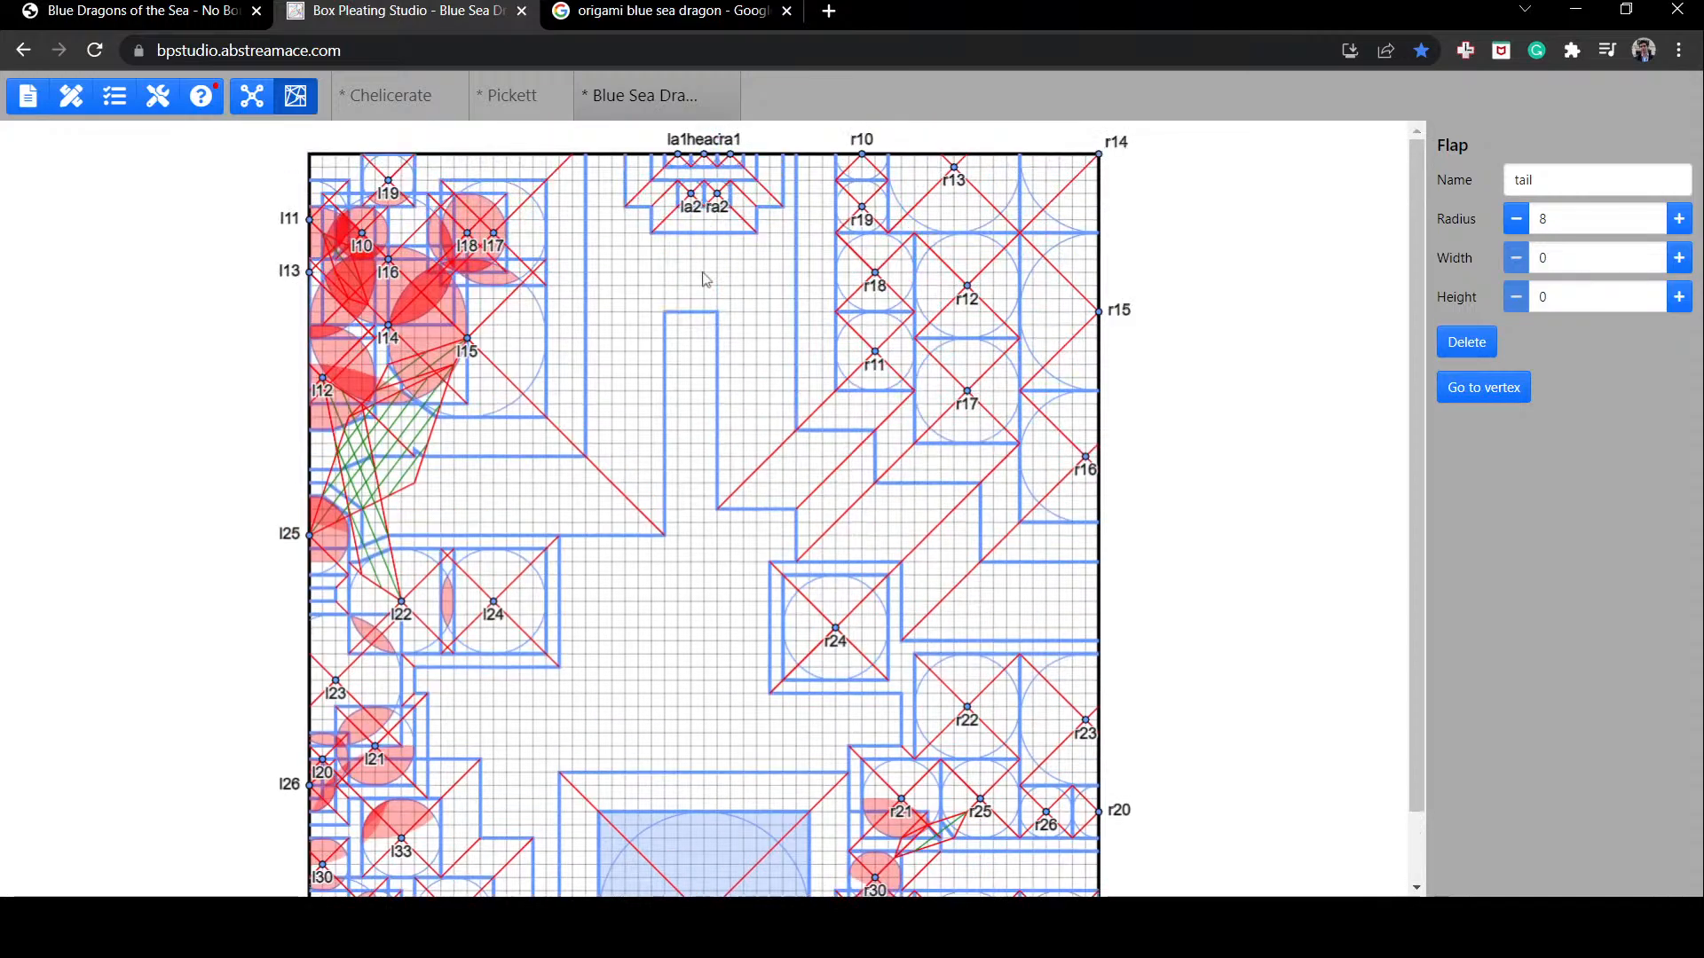
scroll(707, 710, "down", 1)
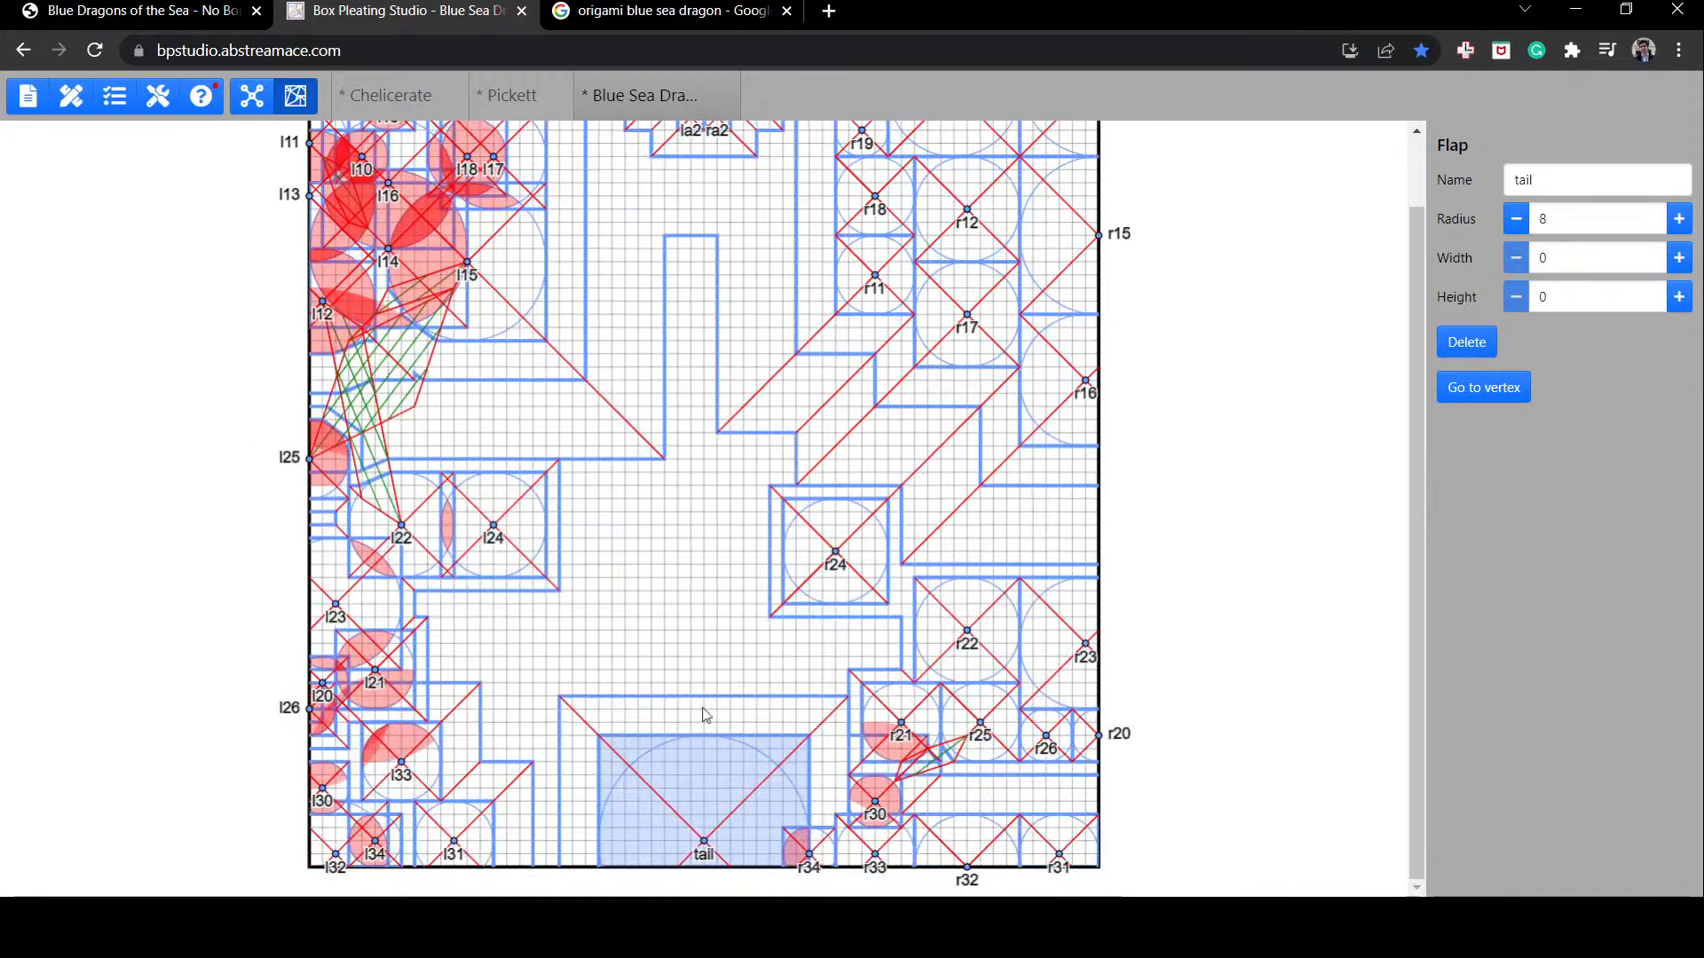
scroll(706, 715, "up", 1)
scroll(704, 711, "down", 1)
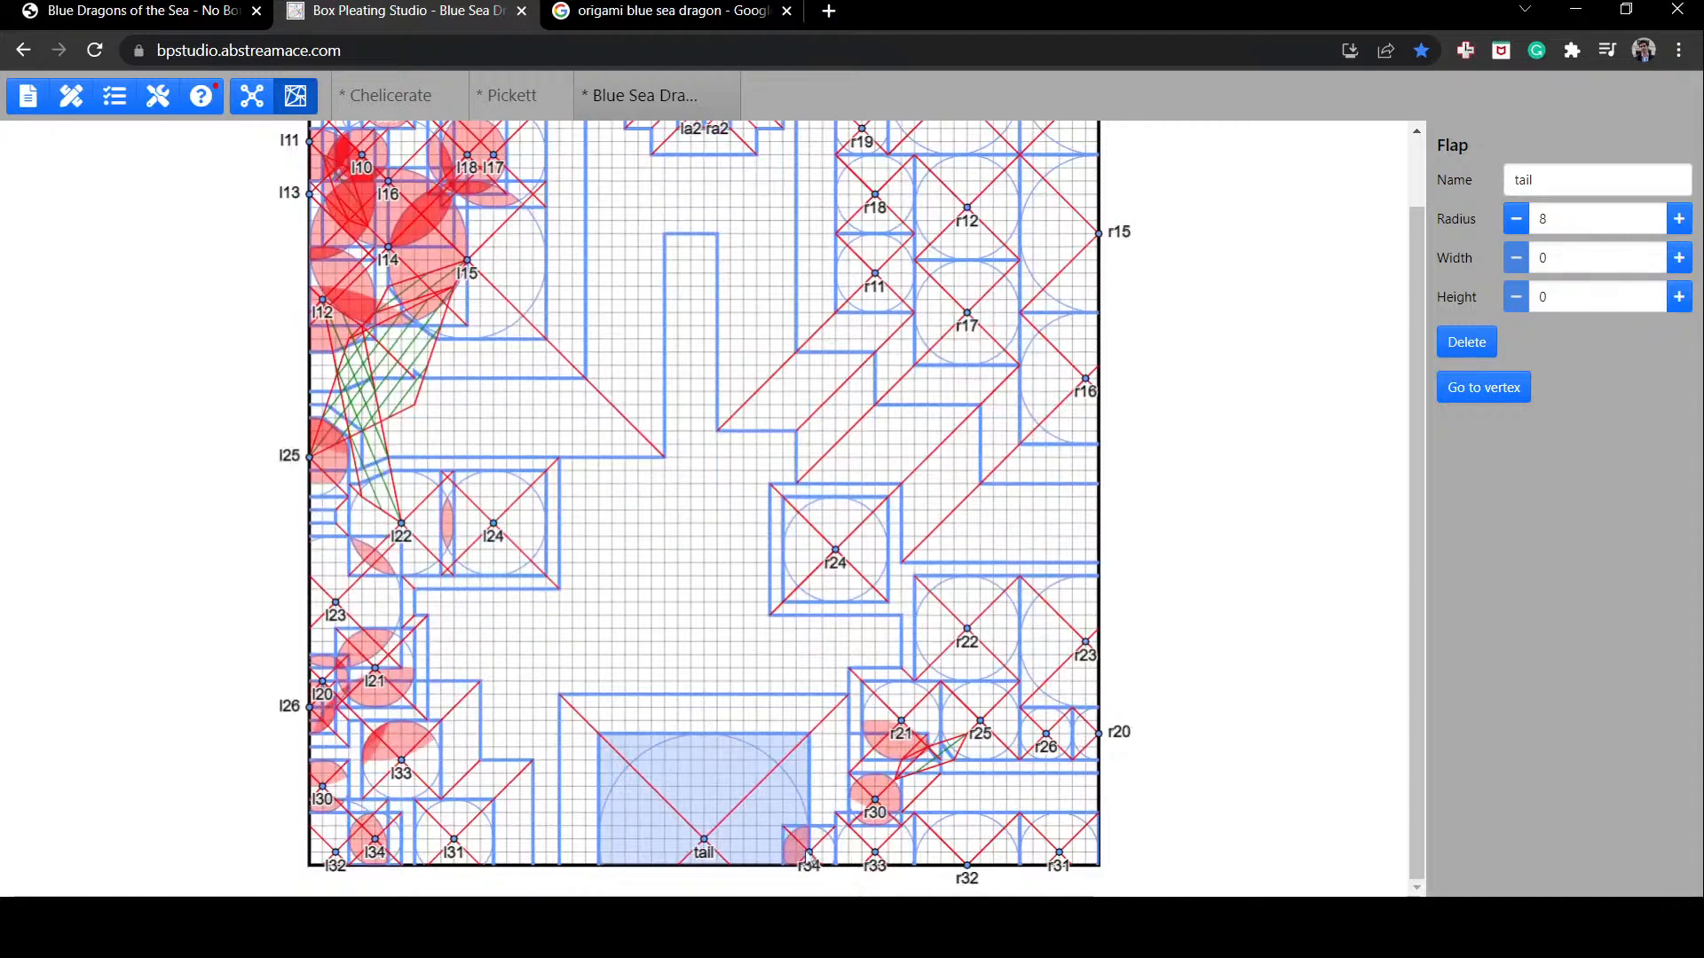
Step: Move flap r30 to the tail flap's upper corner and r34 between r30 and r21
left_click_drag(889, 809, 799, 718)
left_click_drag(825, 856, 850, 773)
left_click(881, 869)
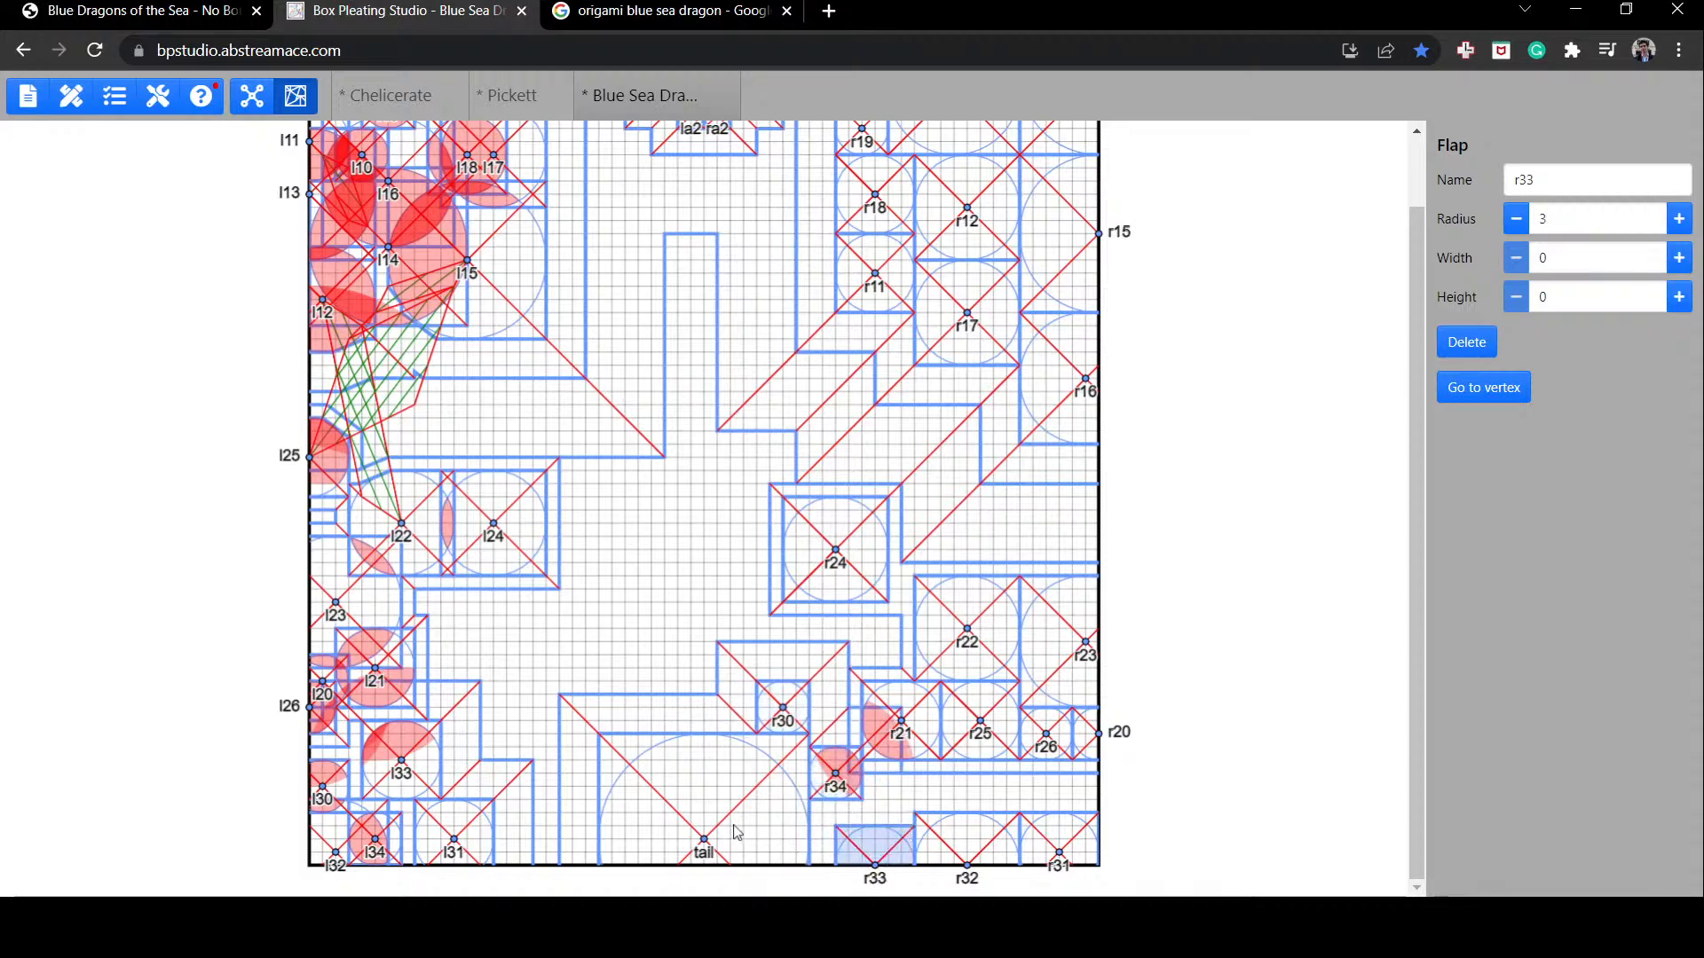
Step: Lower the tail flap onto the sheet's bottom edge and stack r34 on r30 above the tail's corner
left_click(1292, 669)
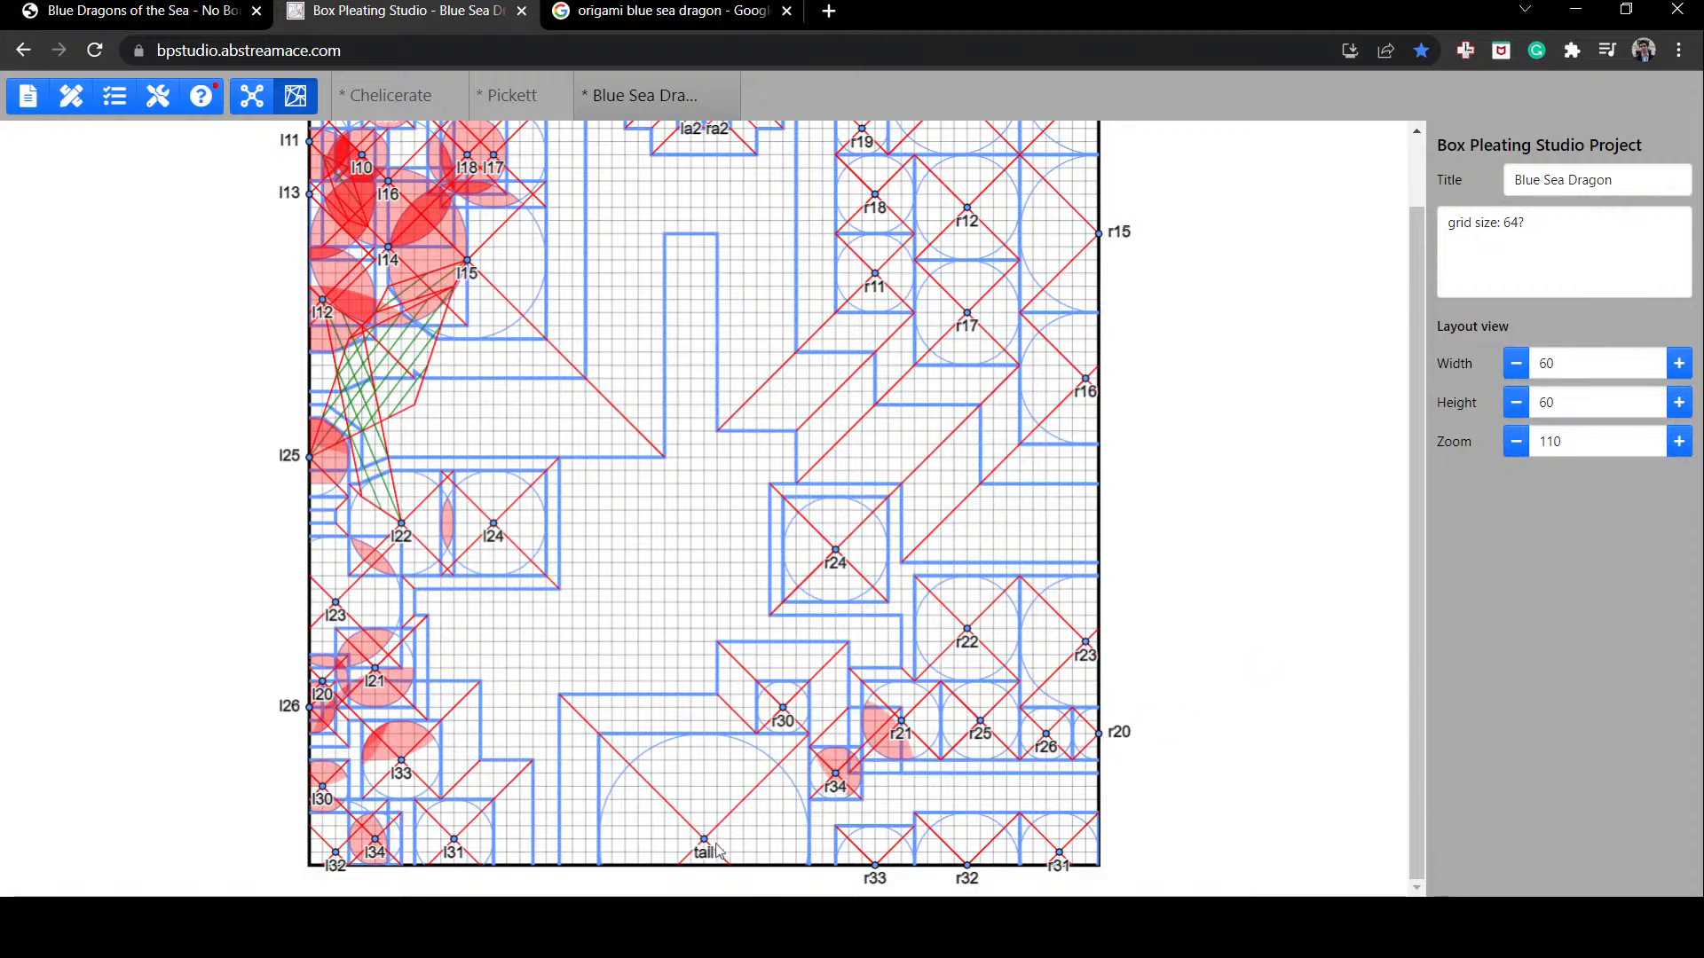
left_click_drag(717, 852, 717, 867)
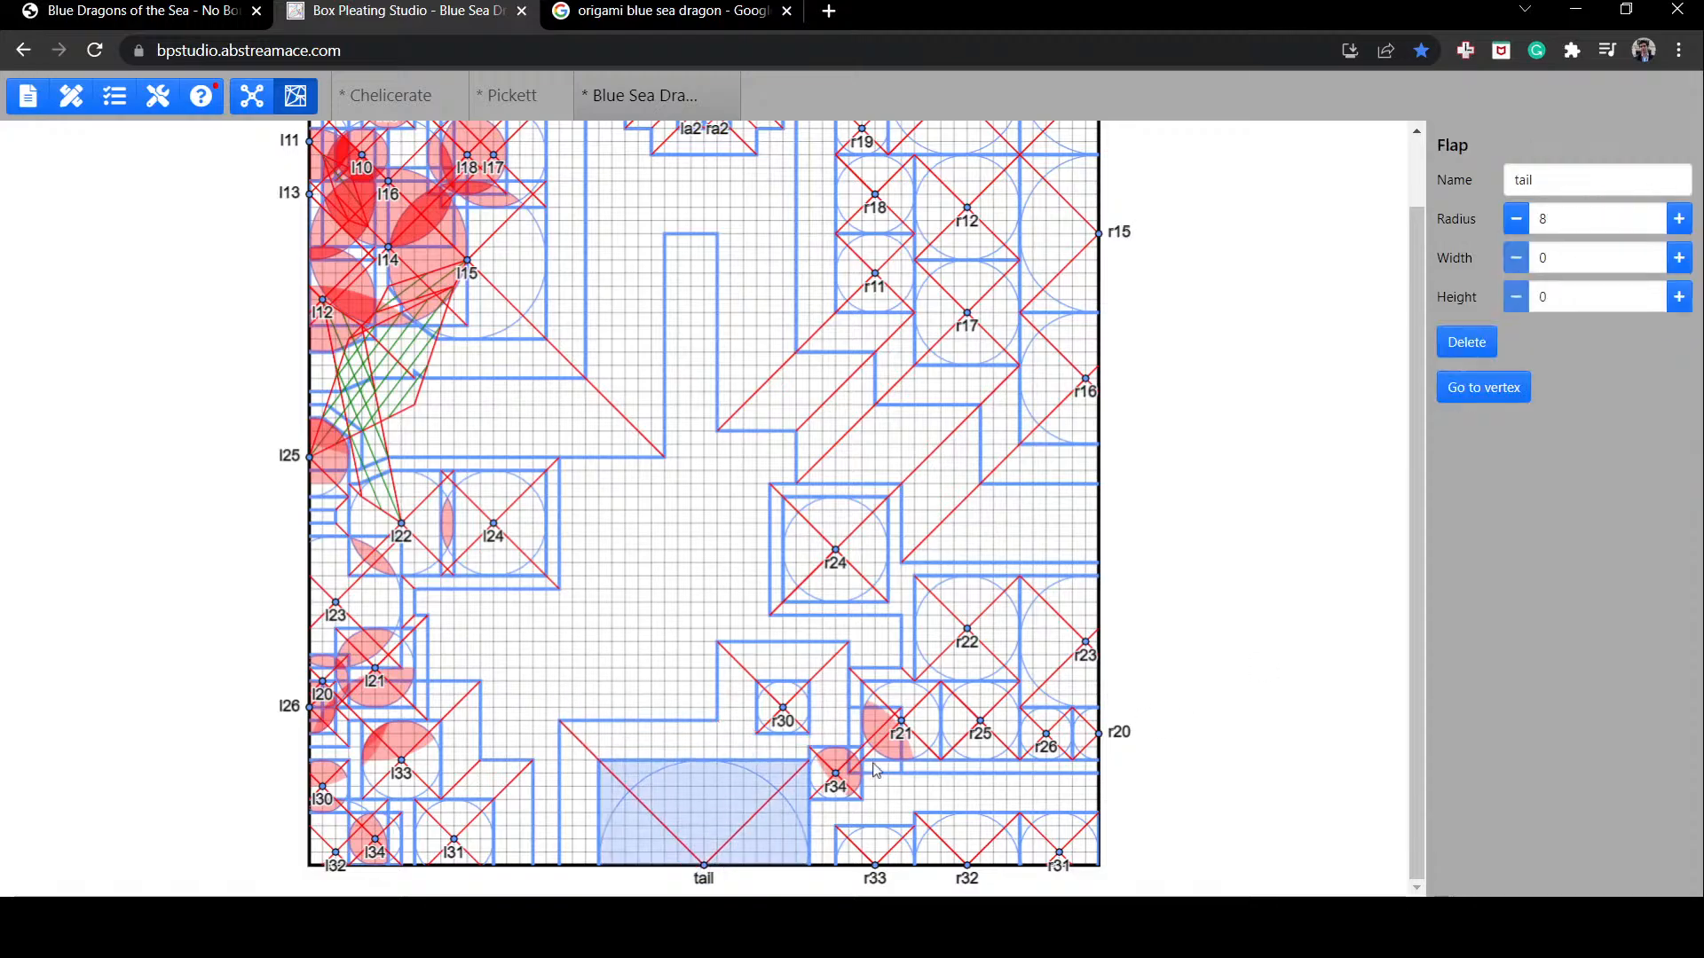
left_click_drag(842, 756, 892, 651)
left_click_drag(788, 716, 781, 750)
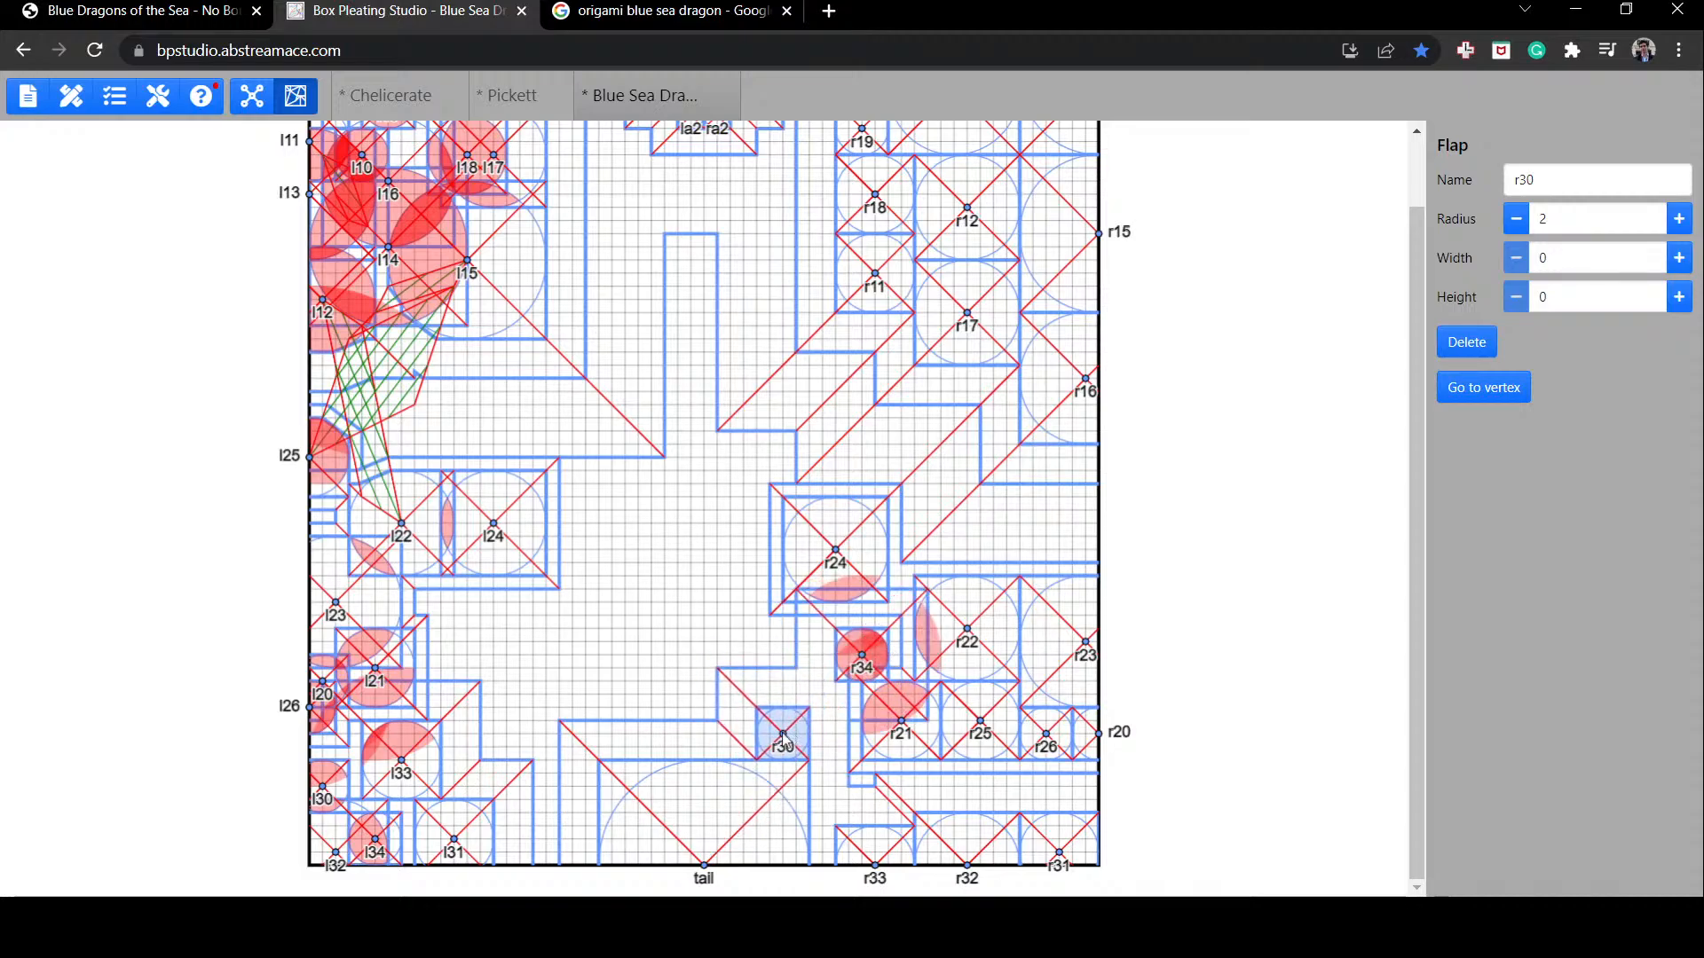
left_click_drag(868, 670, 783, 683)
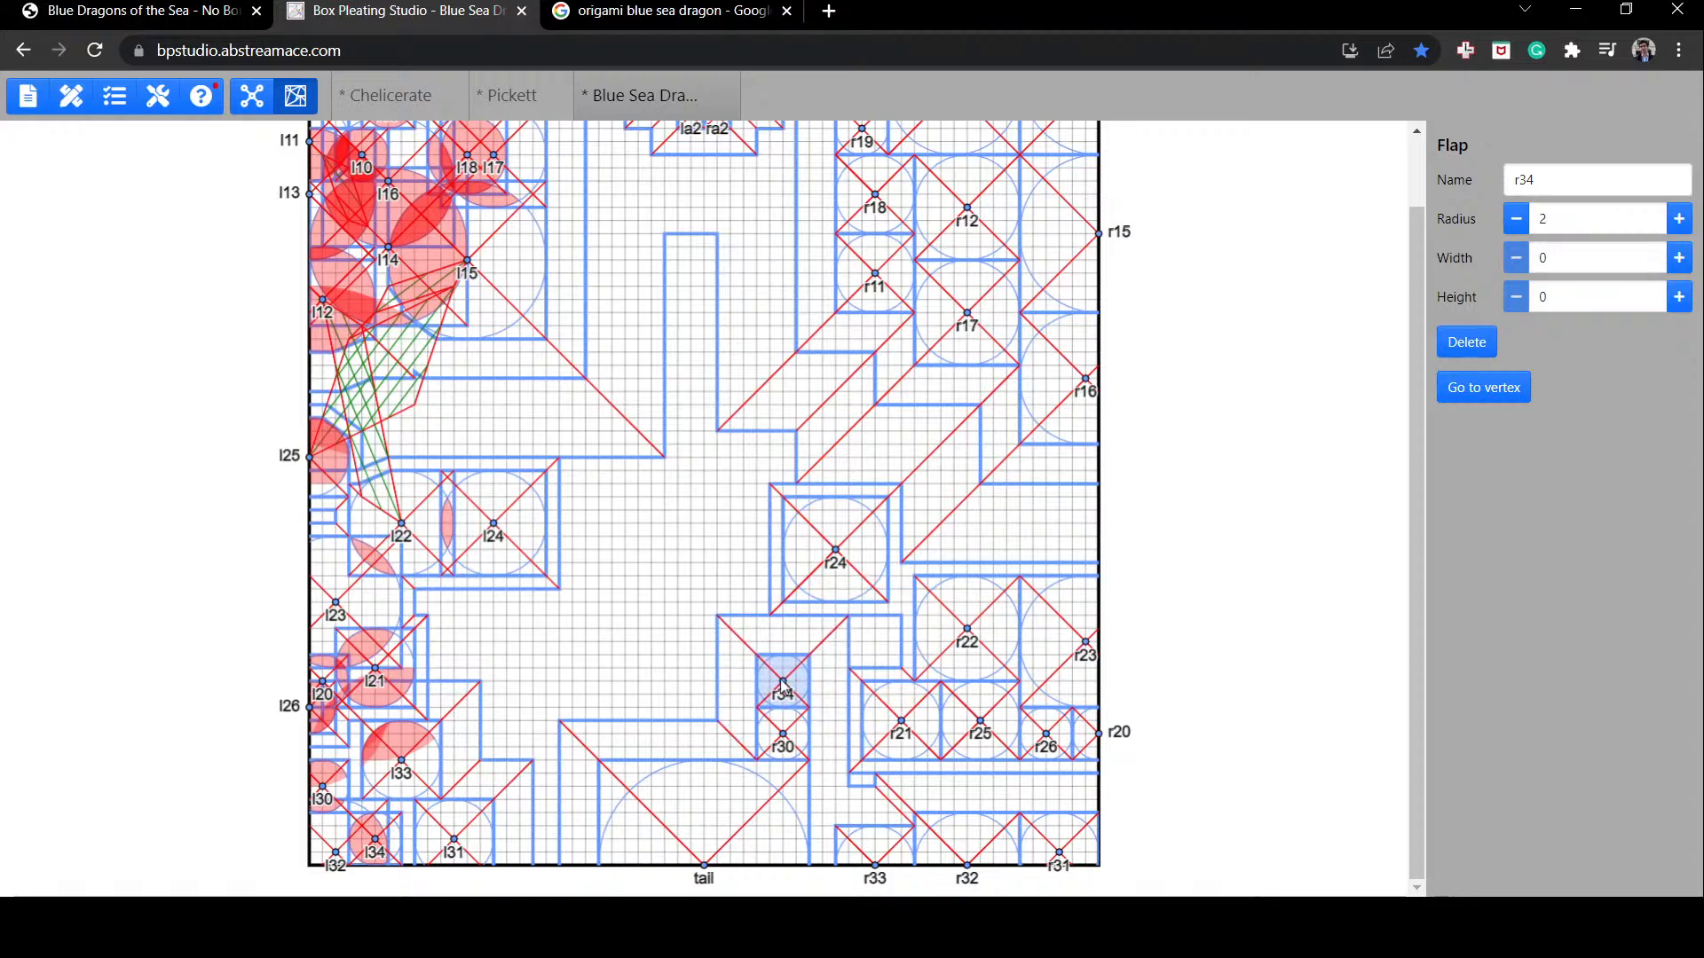
left_click(874, 651)
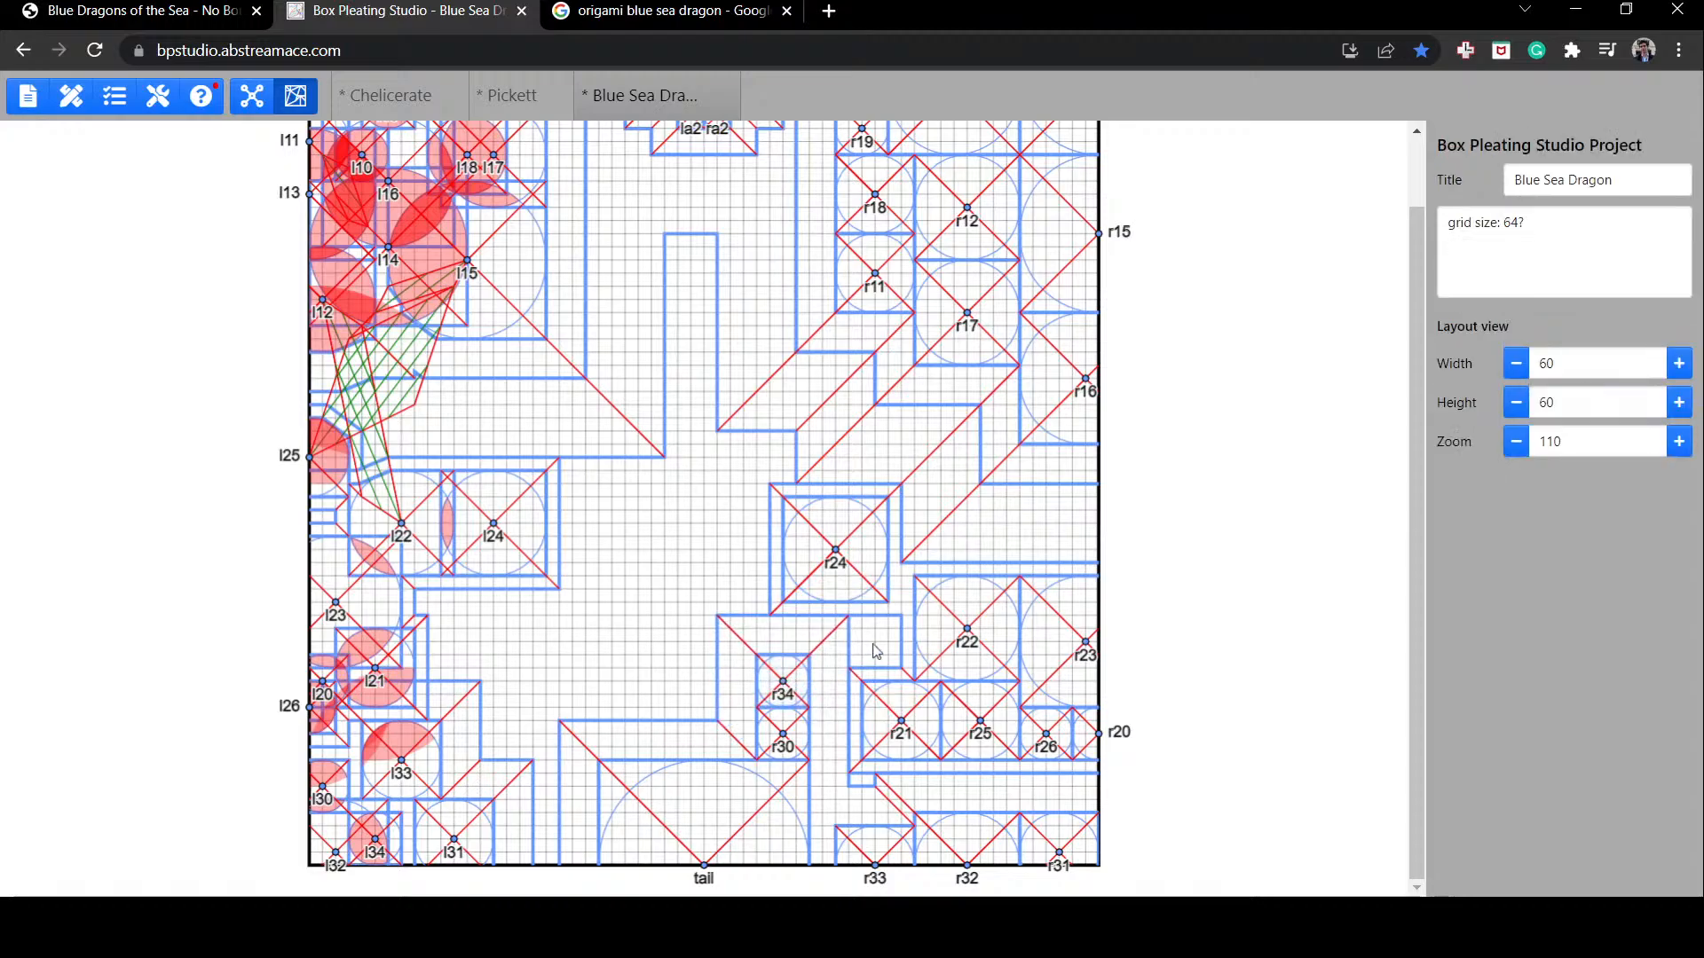
Step: Shift r33 against the tail flap and move r32 and r31 along the bottom edge to close the gap
left_click(910, 797)
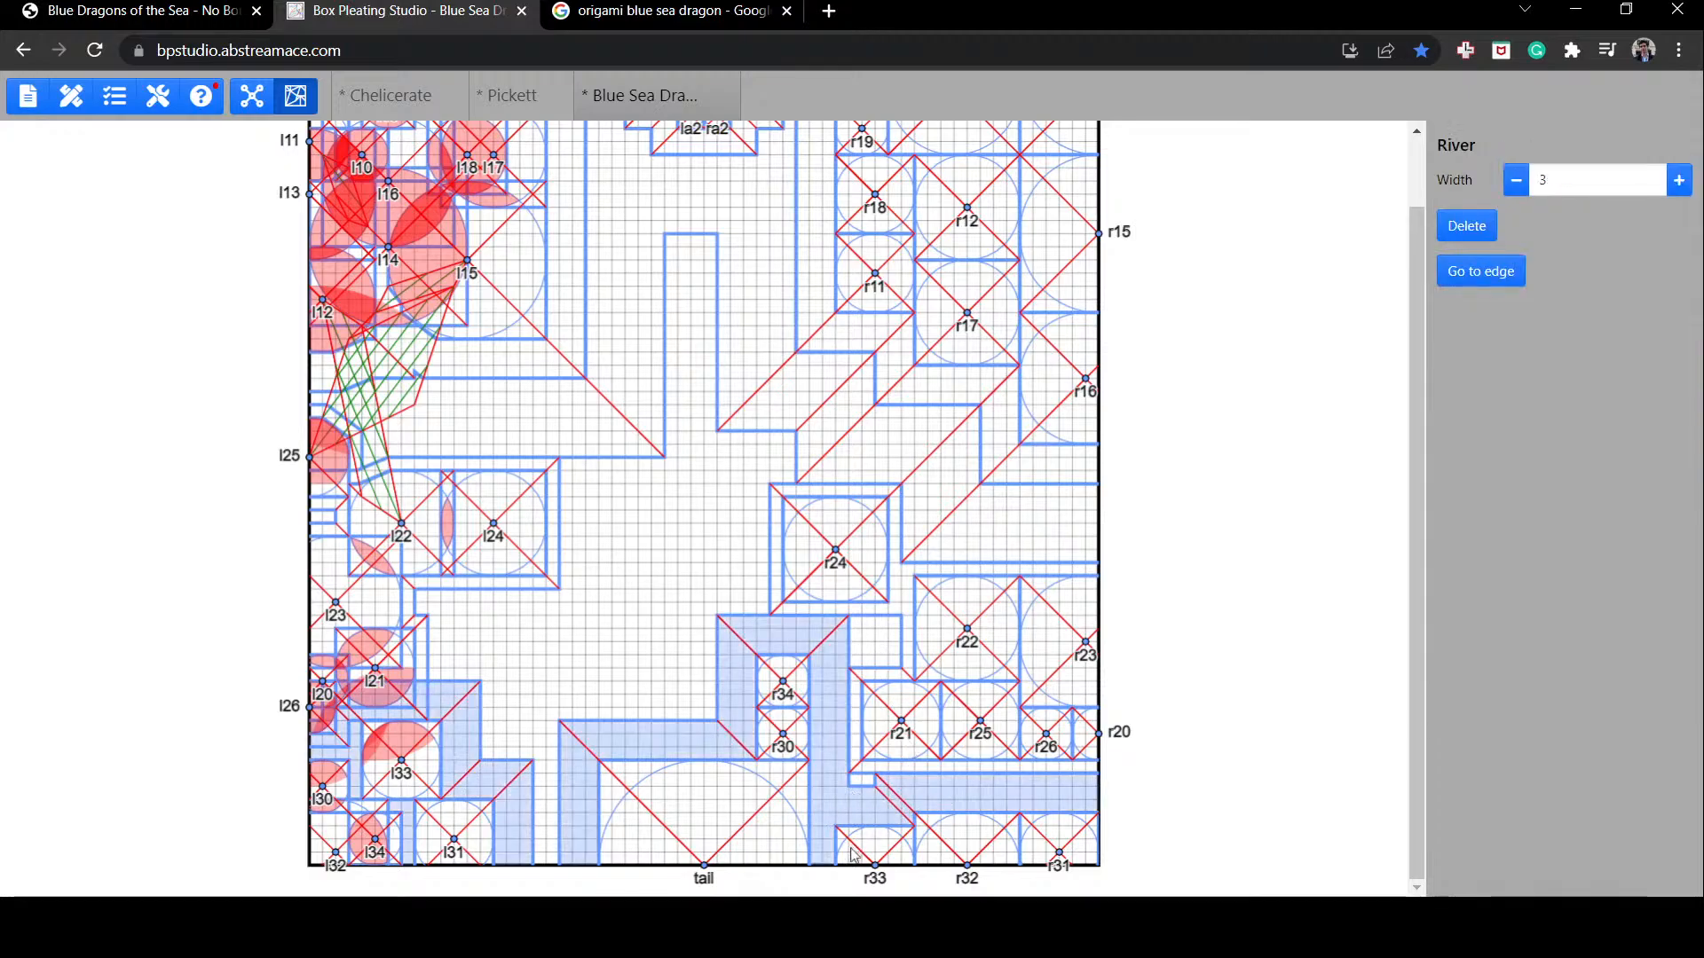
left_click_drag(849, 854, 835, 854)
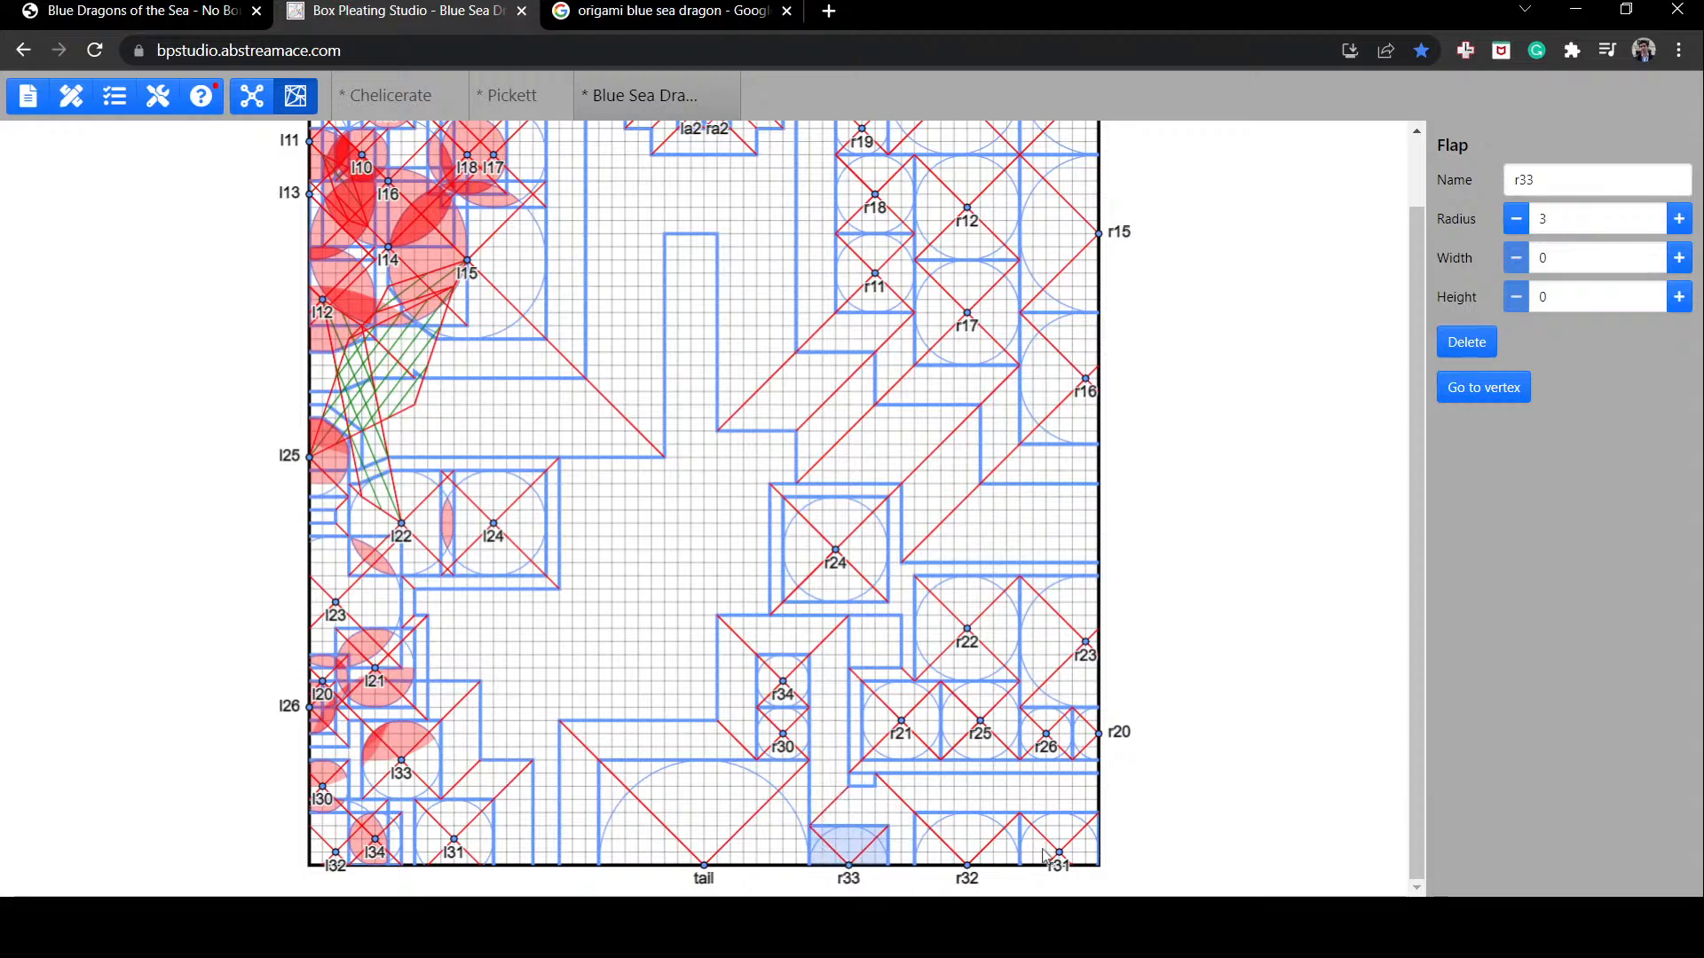
left_click_drag(980, 847, 1027, 873)
Step: Place flap r30 on the sheet's right edge beside r31 and park r34 in the open central area
left_click_drag(785, 748, 1118, 865)
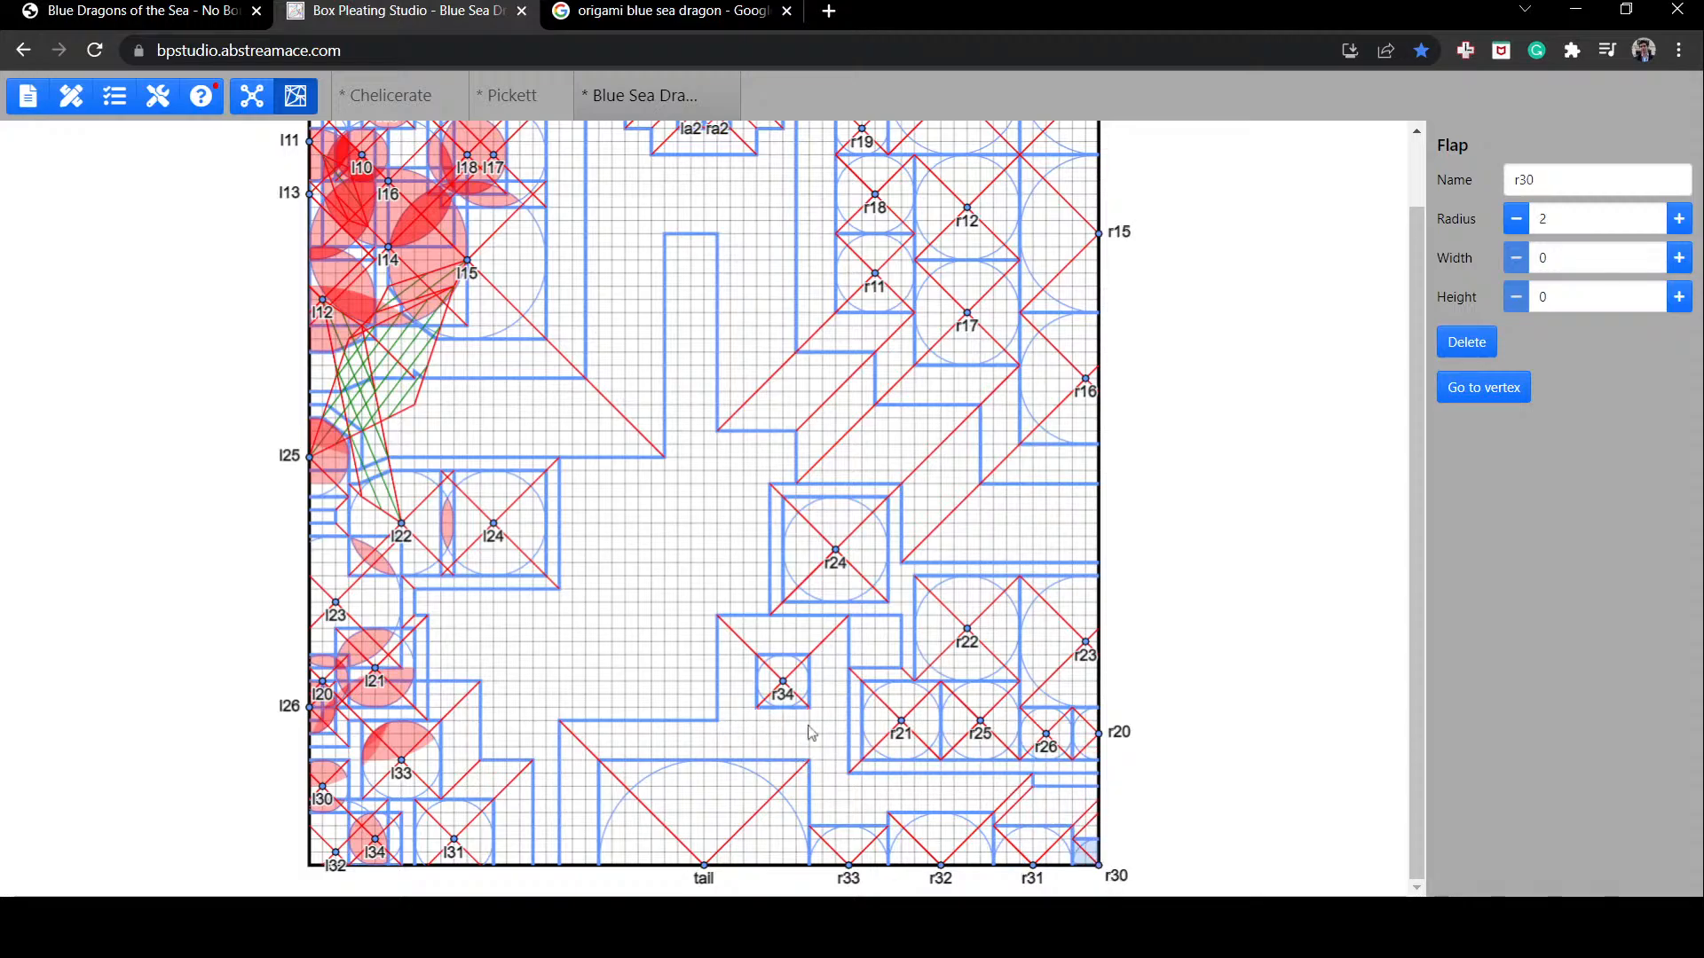
left_click_drag(783, 685, 1139, 824)
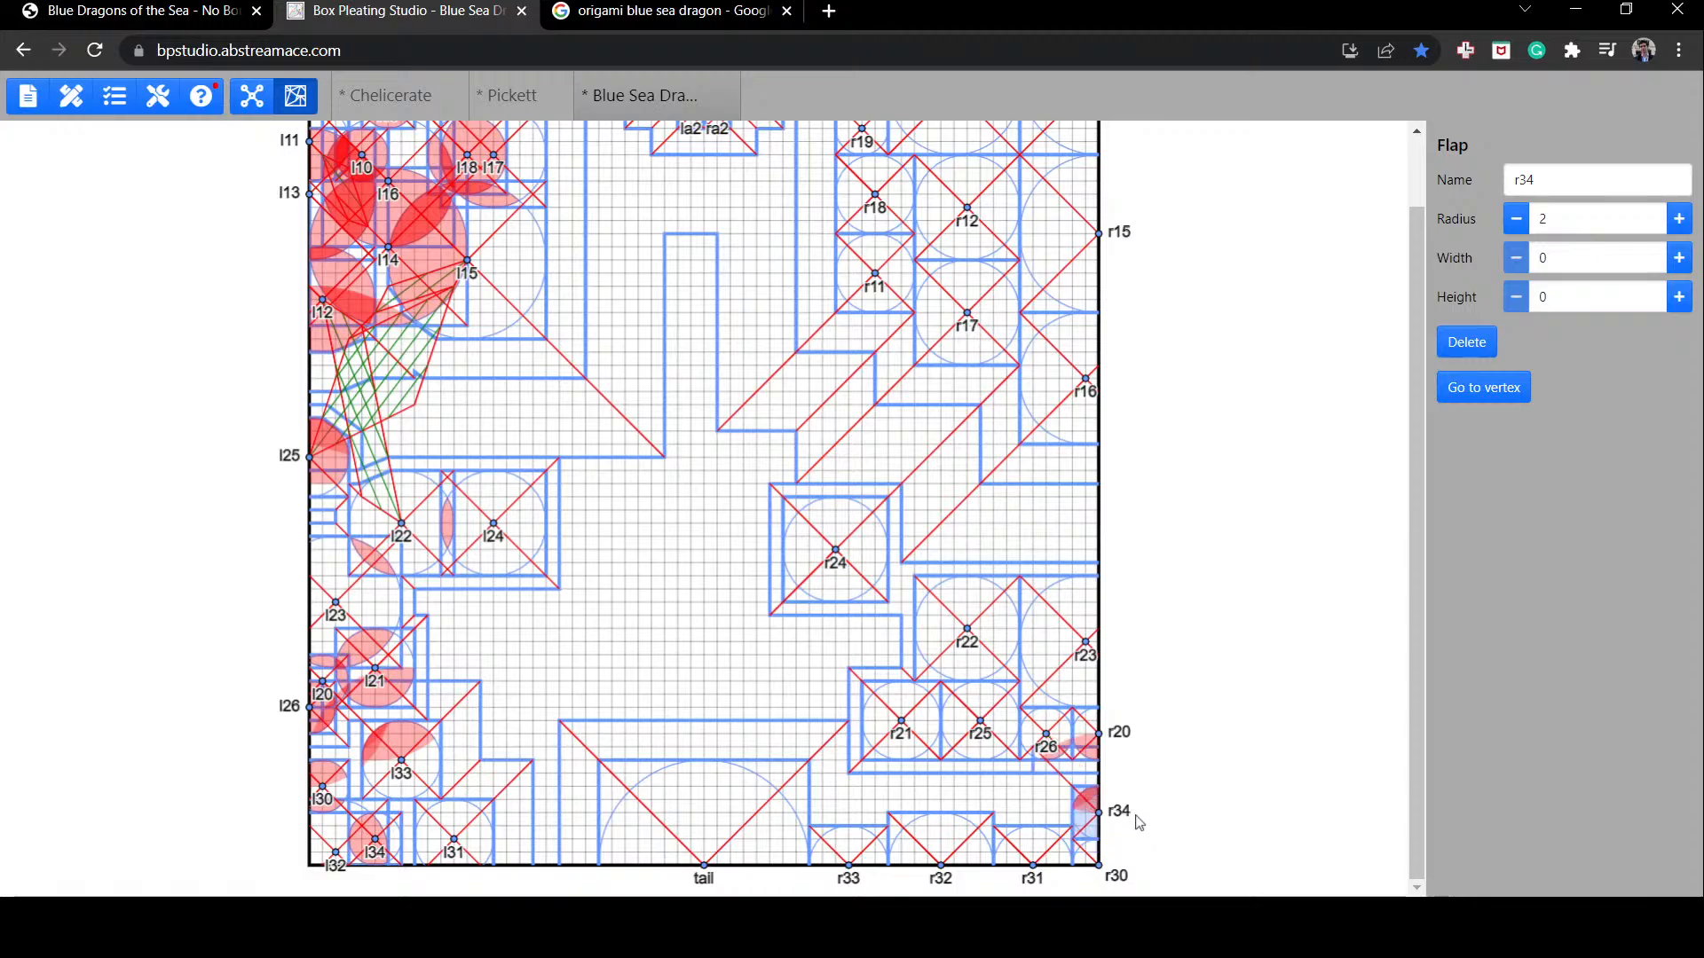
left_click_drag(960, 809, 684, 596)
left_click(1079, 787)
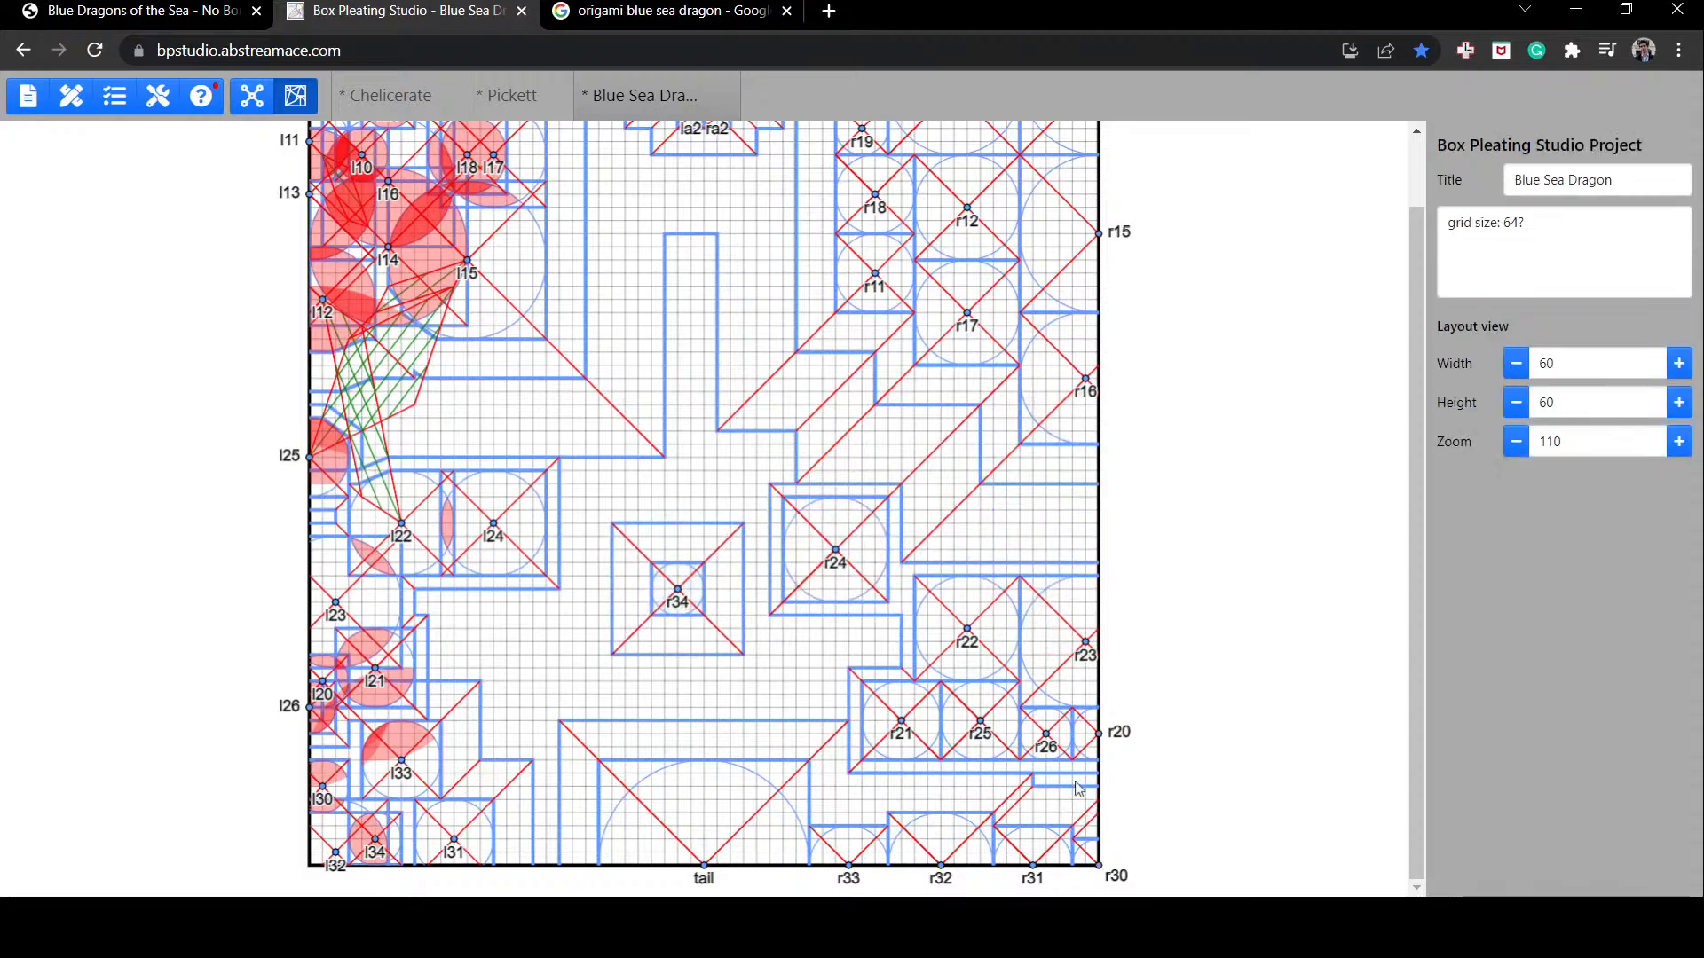
left_click_drag(1089, 842, 1088, 843)
left_click(1038, 850)
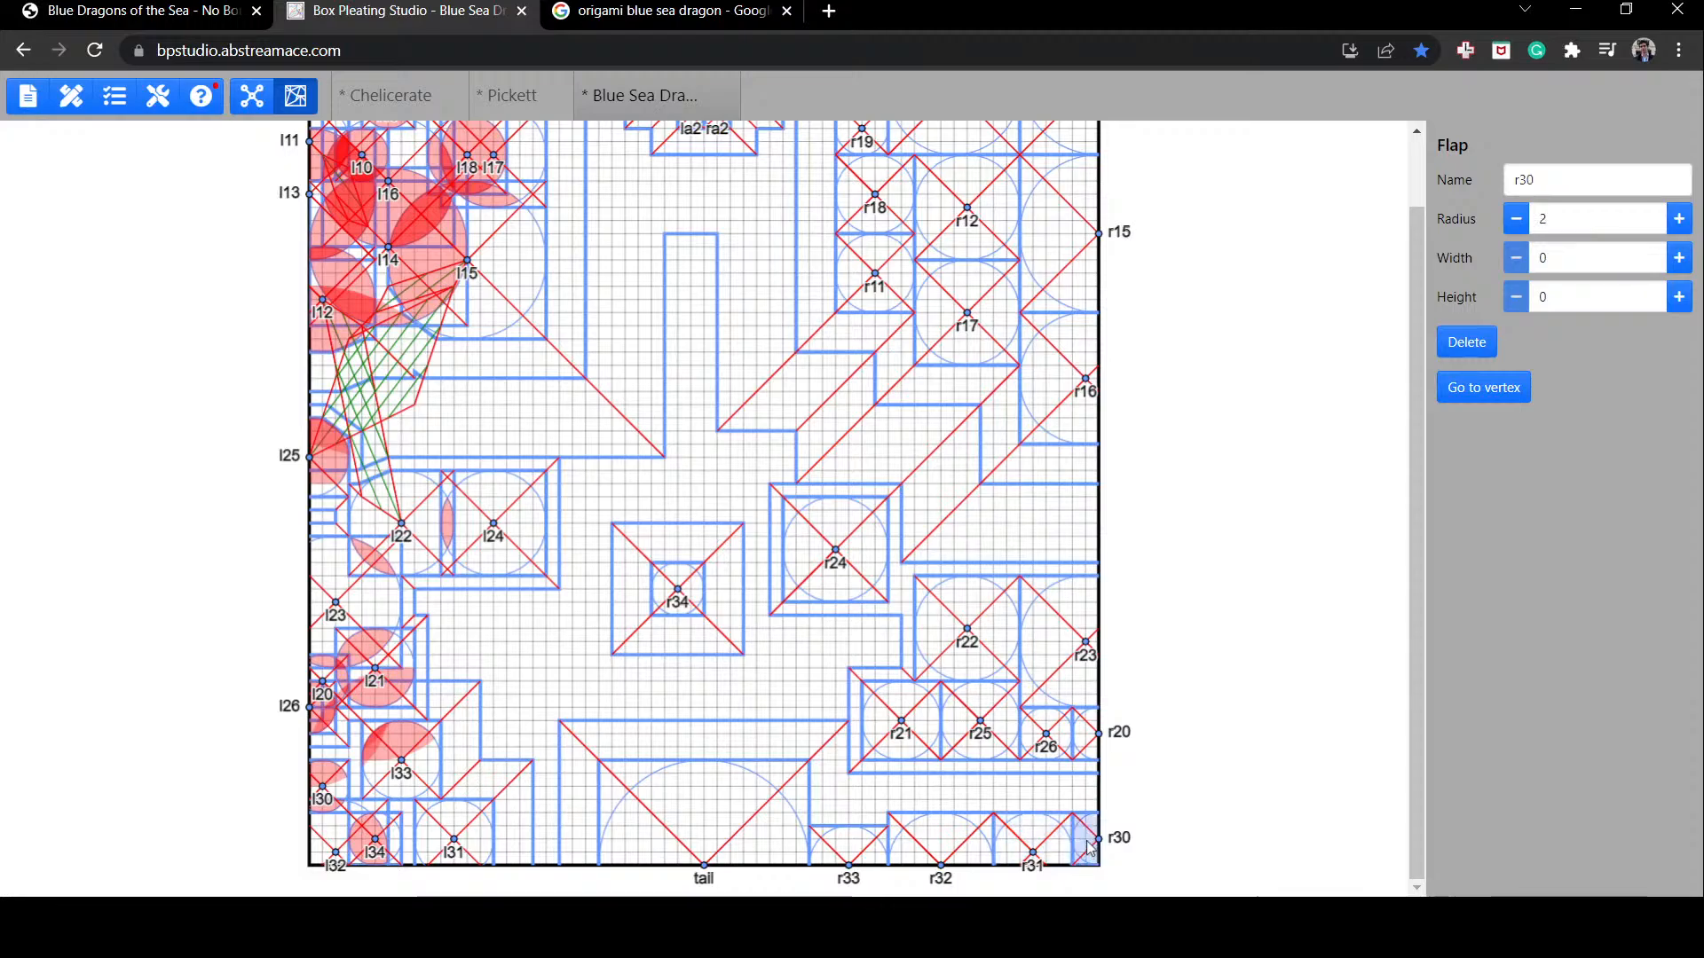
Step: Move flap r24 directly beside r22, above r21
left_click(996, 777)
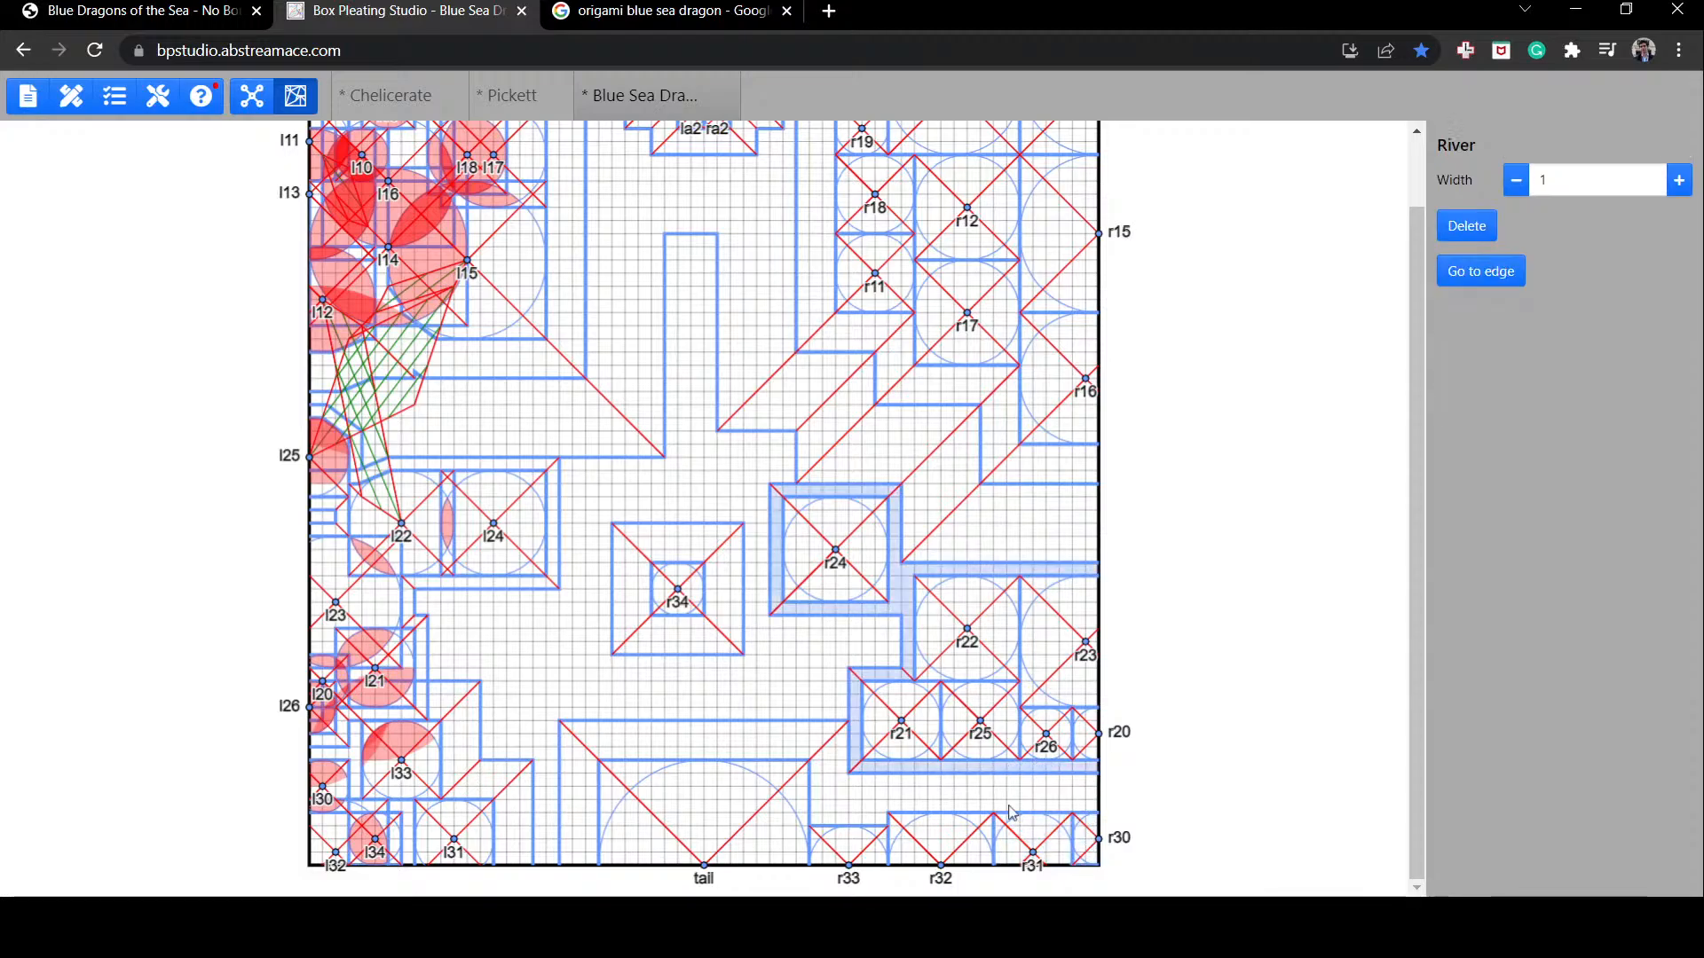
left_click(1076, 781)
left_click(1072, 776)
left_click(869, 588)
left_click_drag(869, 588, 887, 679)
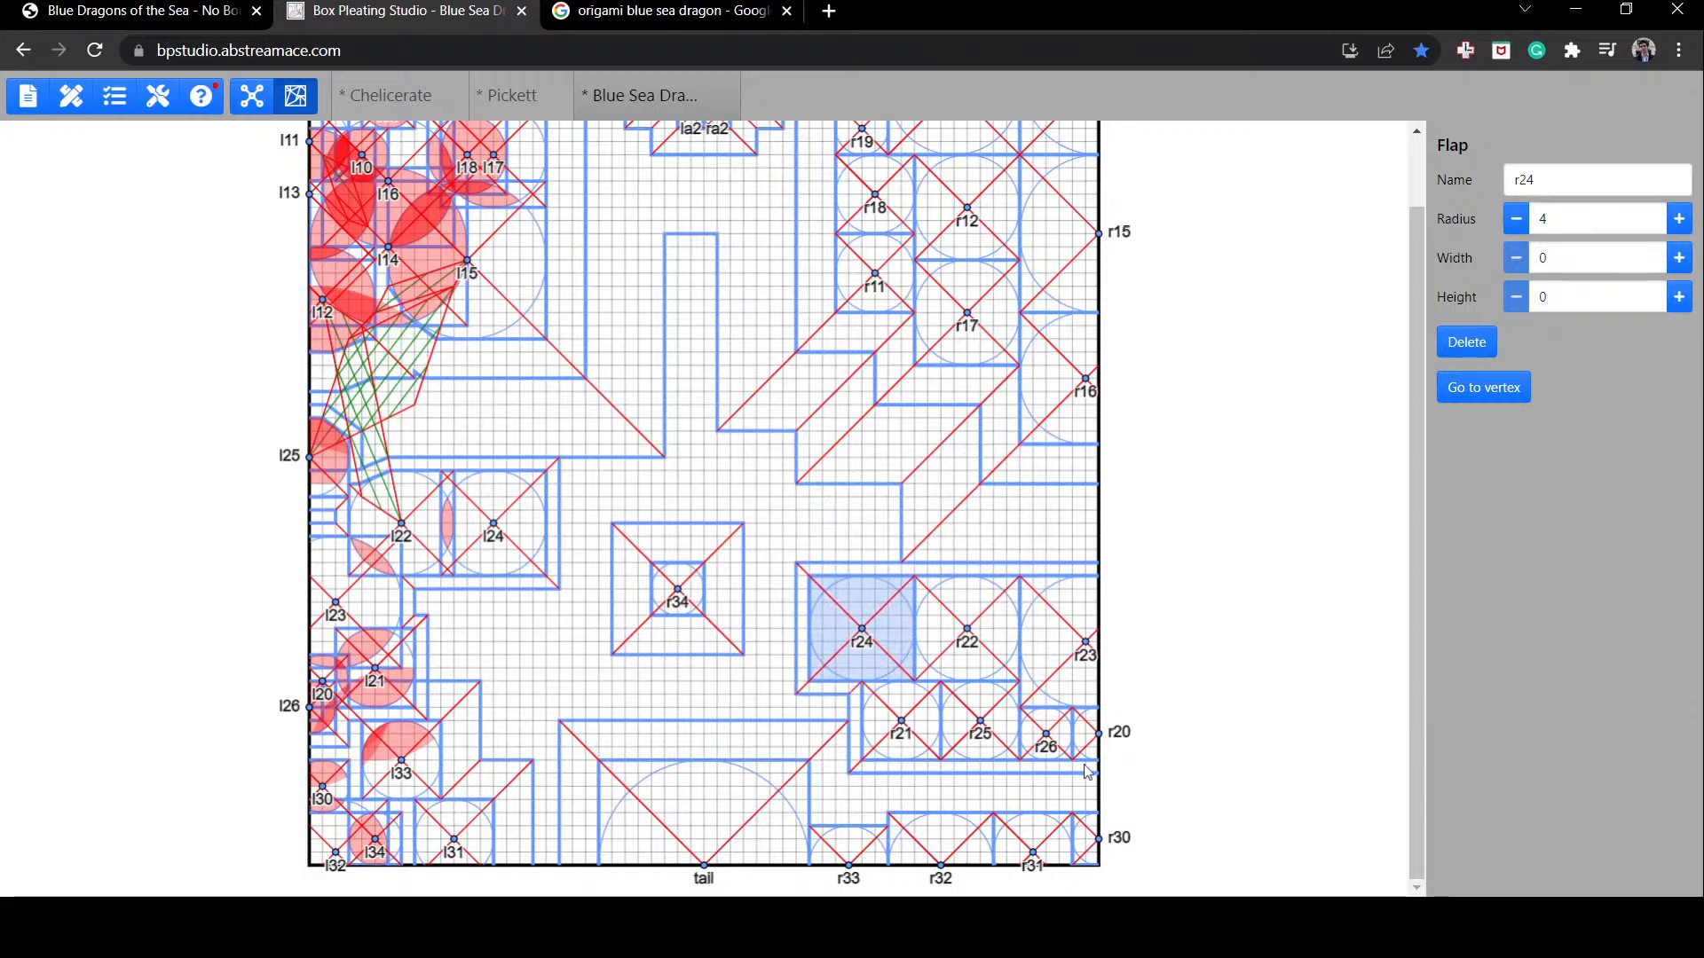
Step: Check the river around flaps r20 to r26 against its matching edge in the tree structure
left_click(1081, 781)
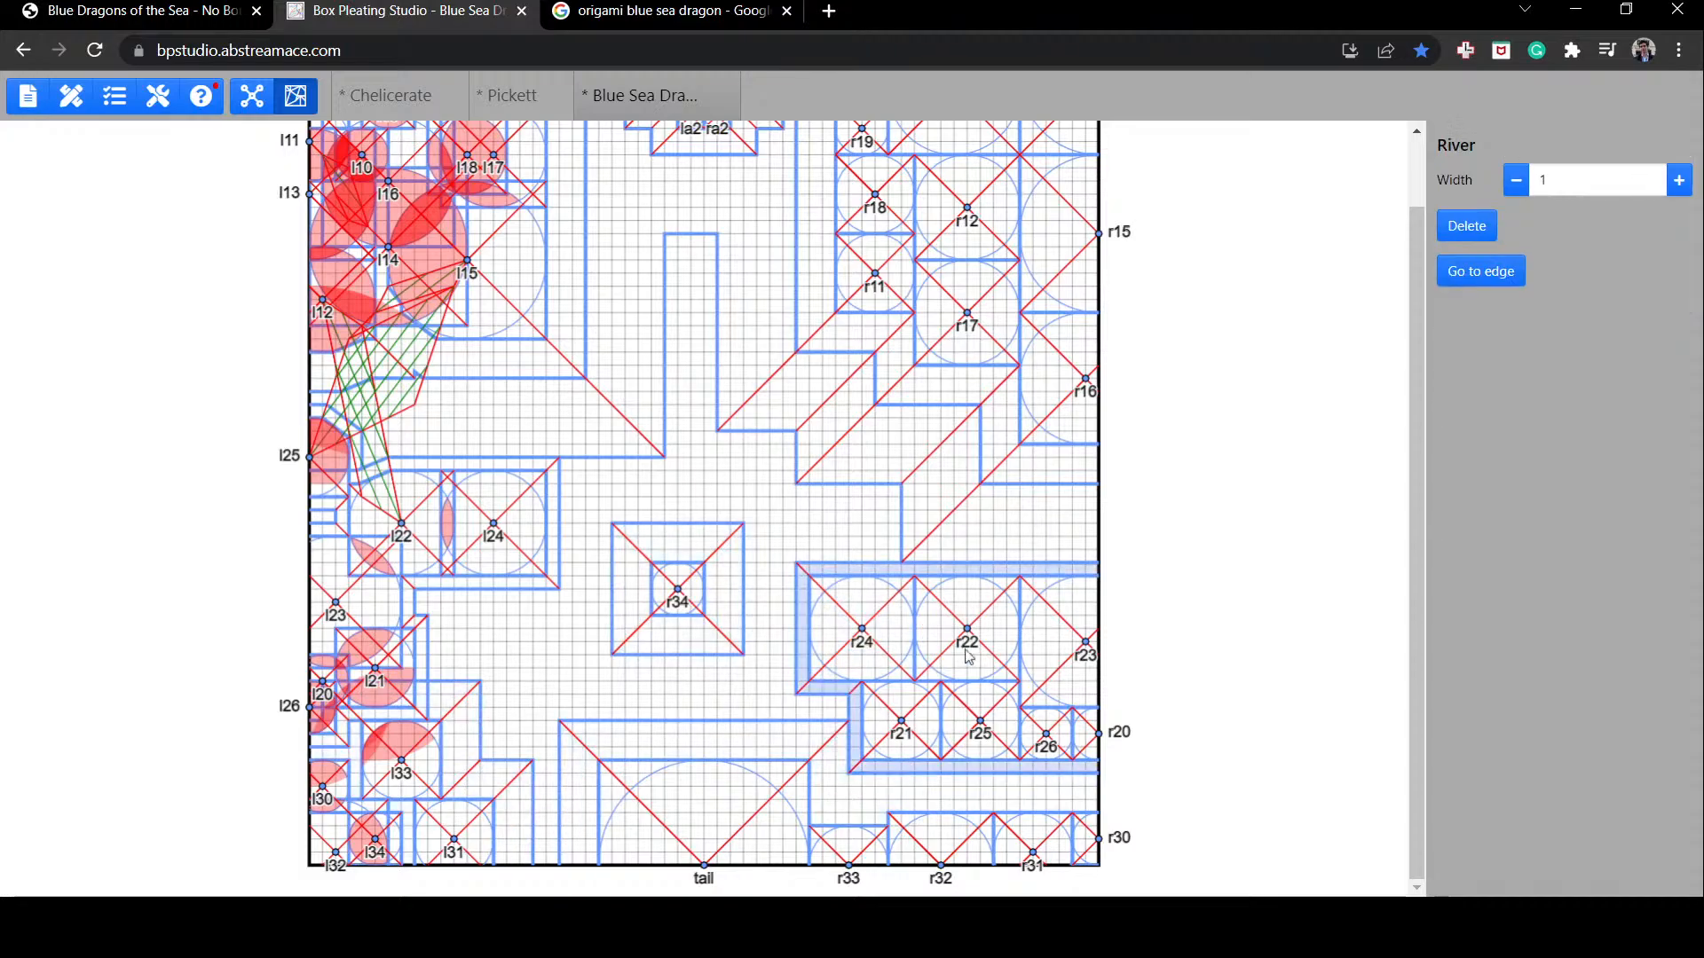
left_click(251, 95)
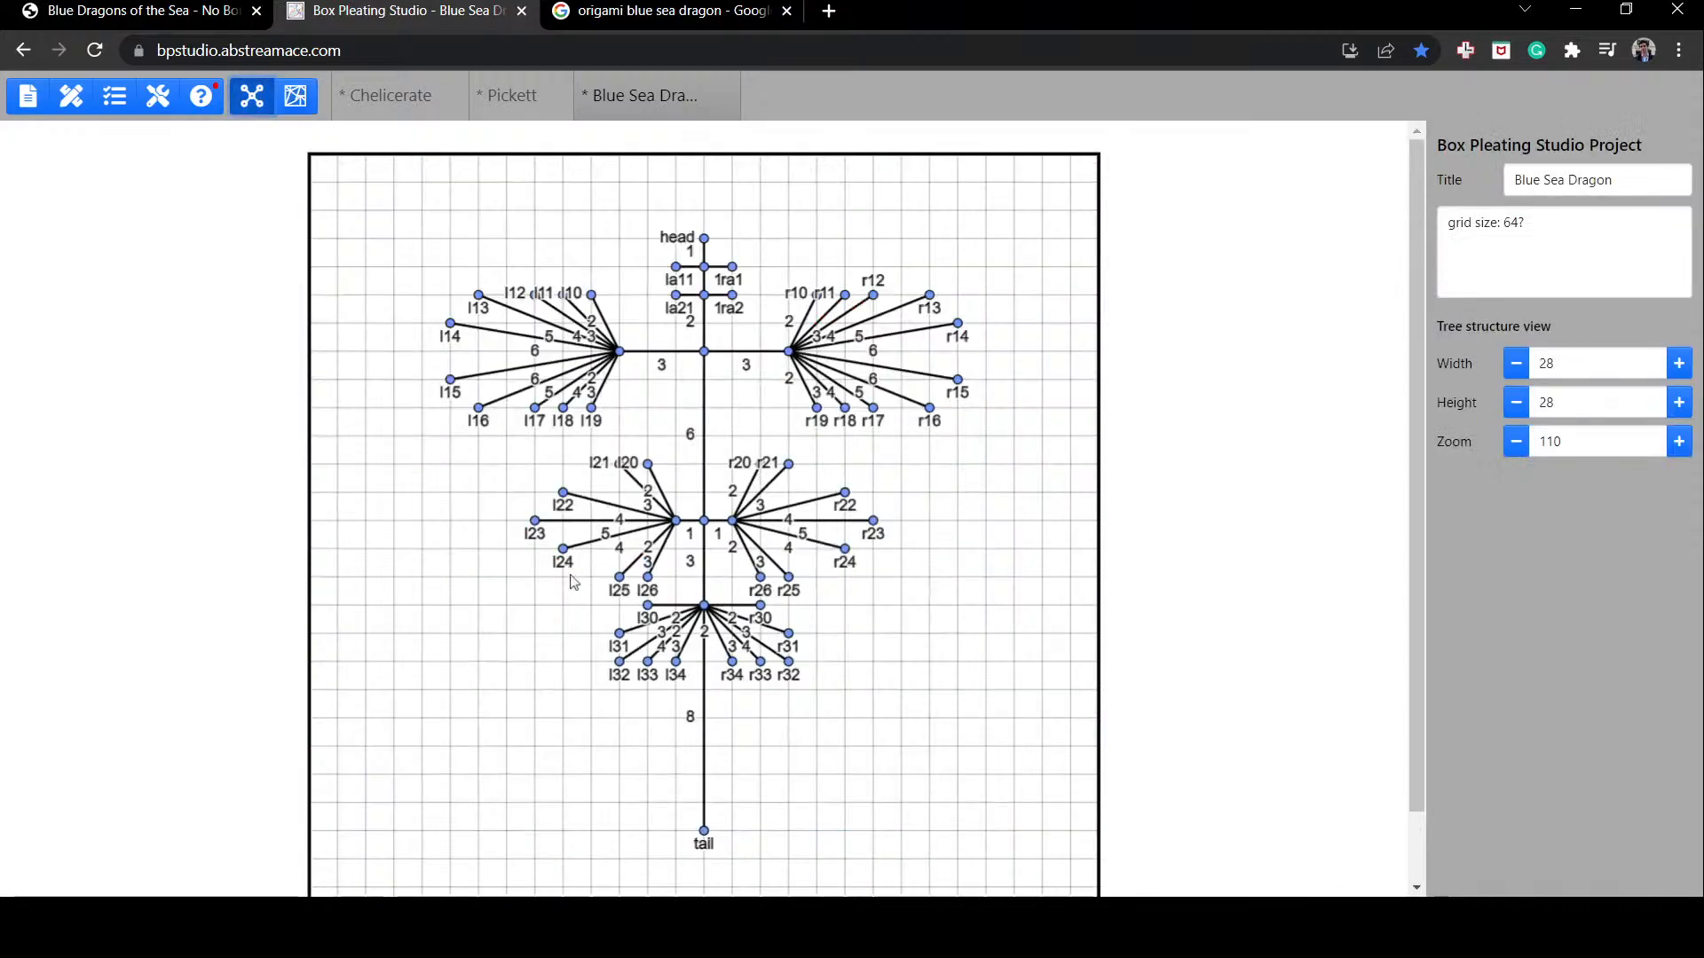
left_click(719, 529)
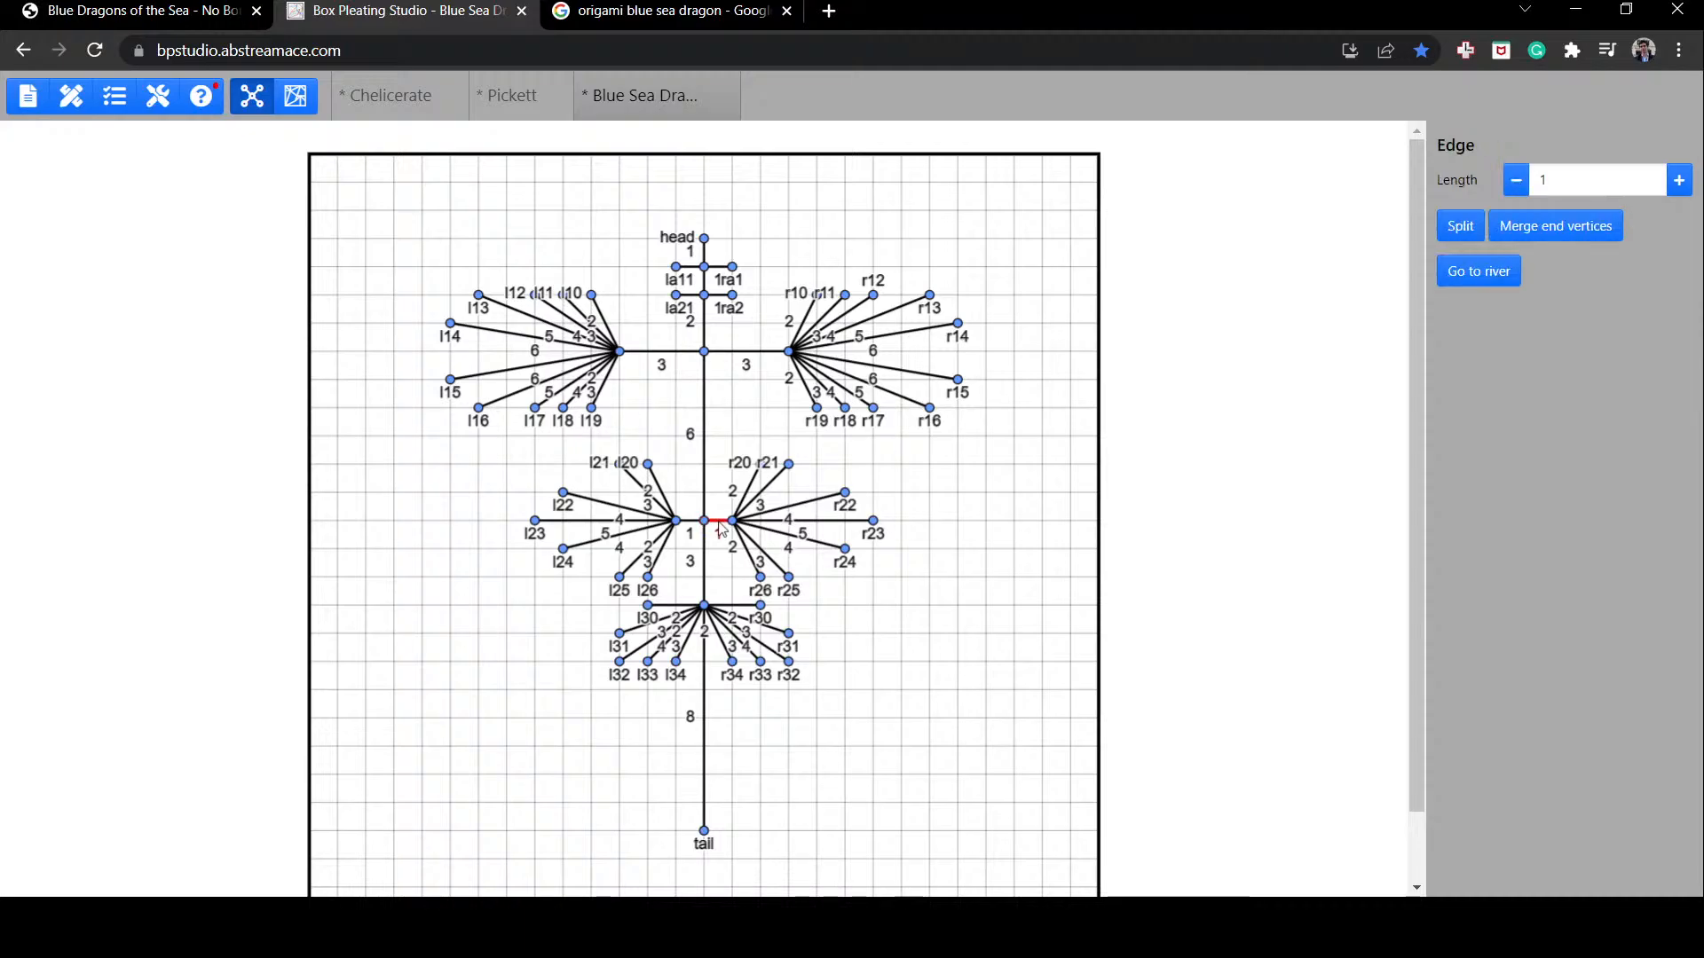
Step: Examine the rivers around the r10 to r19 flaps and through the centre, and compare the central one with its trunk edge in the tree
left_click(295, 94)
scroll(802, 486, "up", 1)
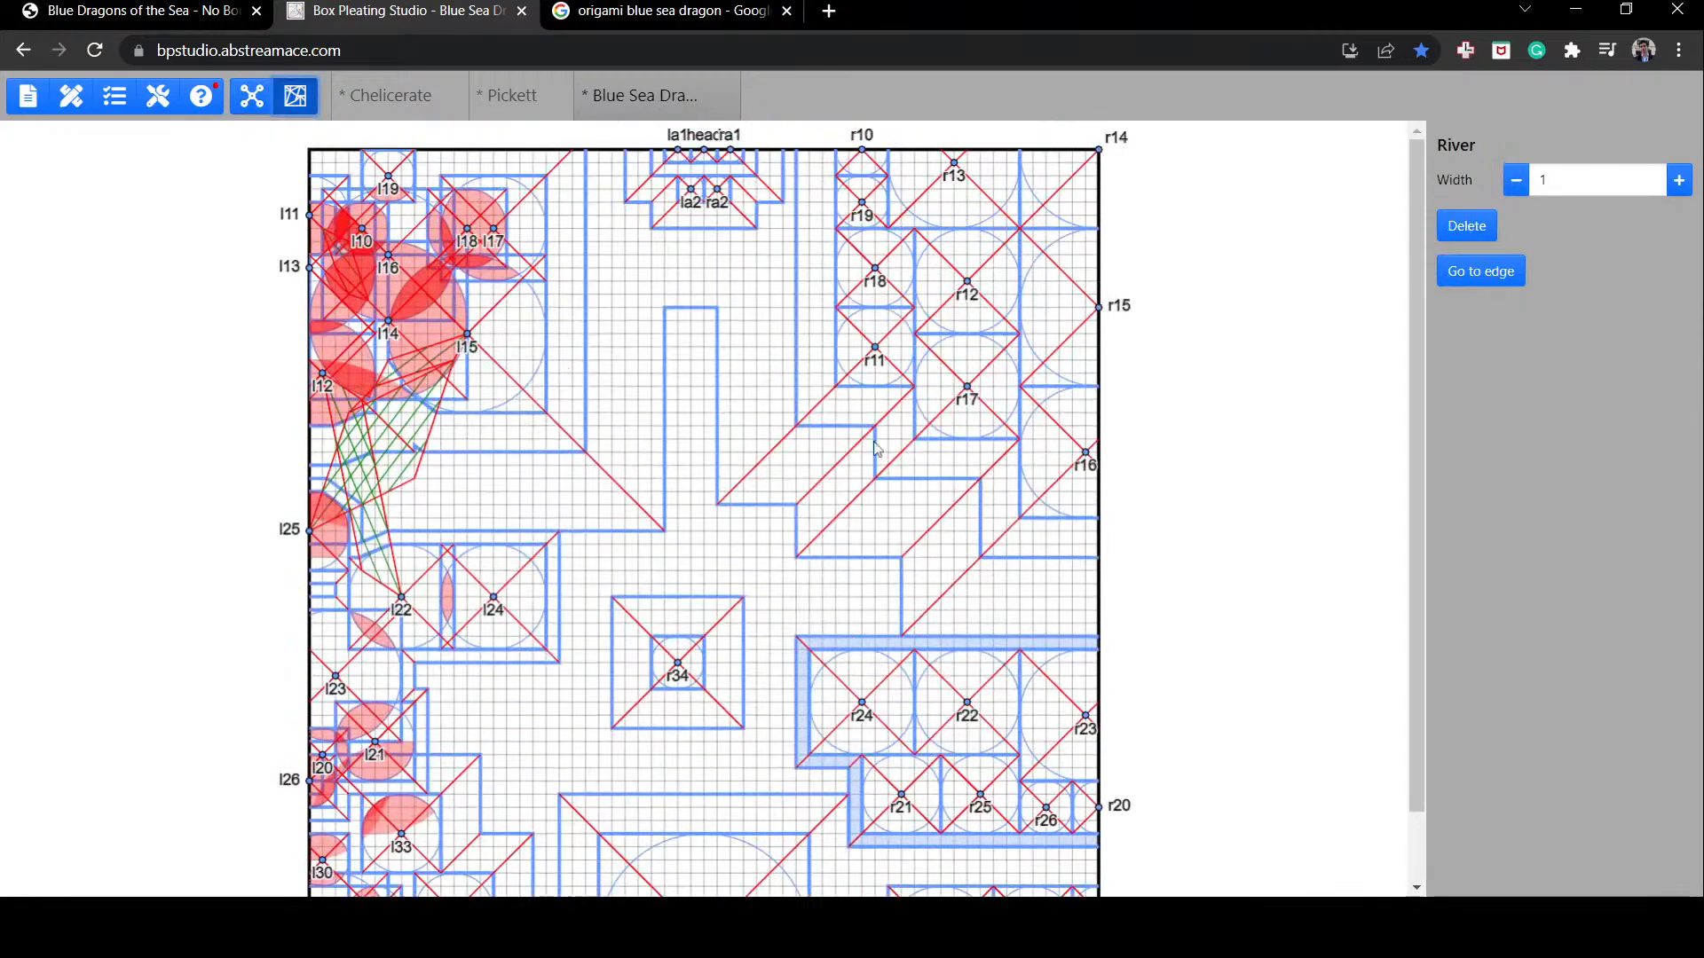
left_click(843, 352)
left_click(805, 319)
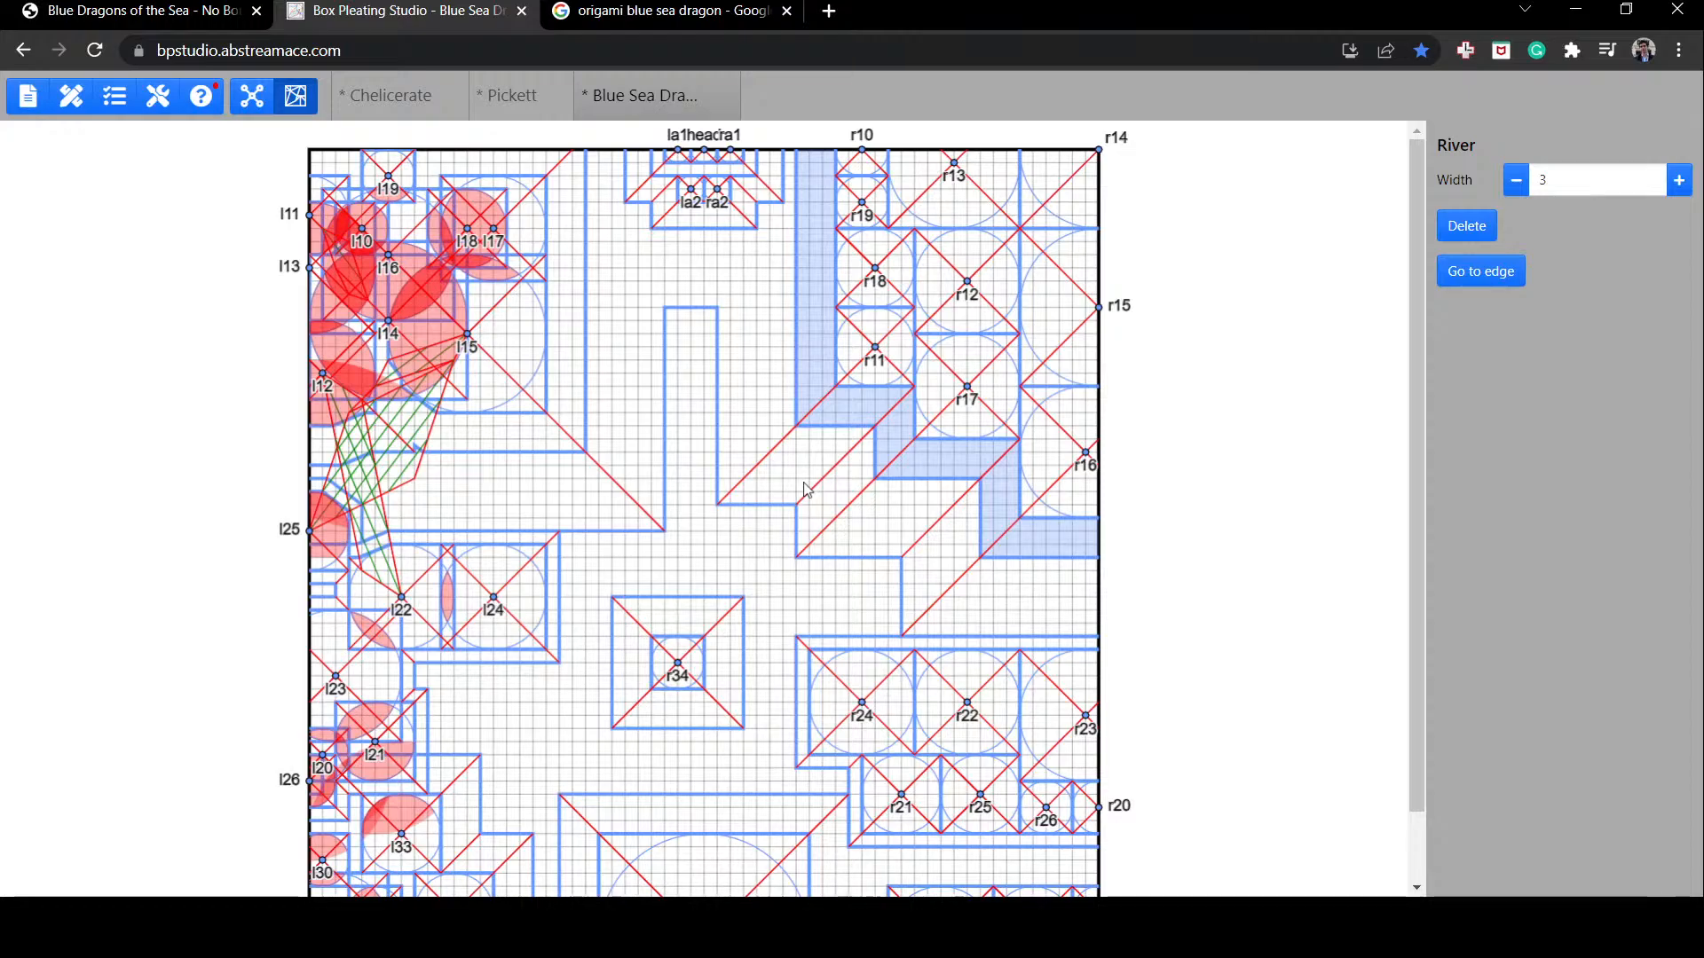
left_click(957, 593)
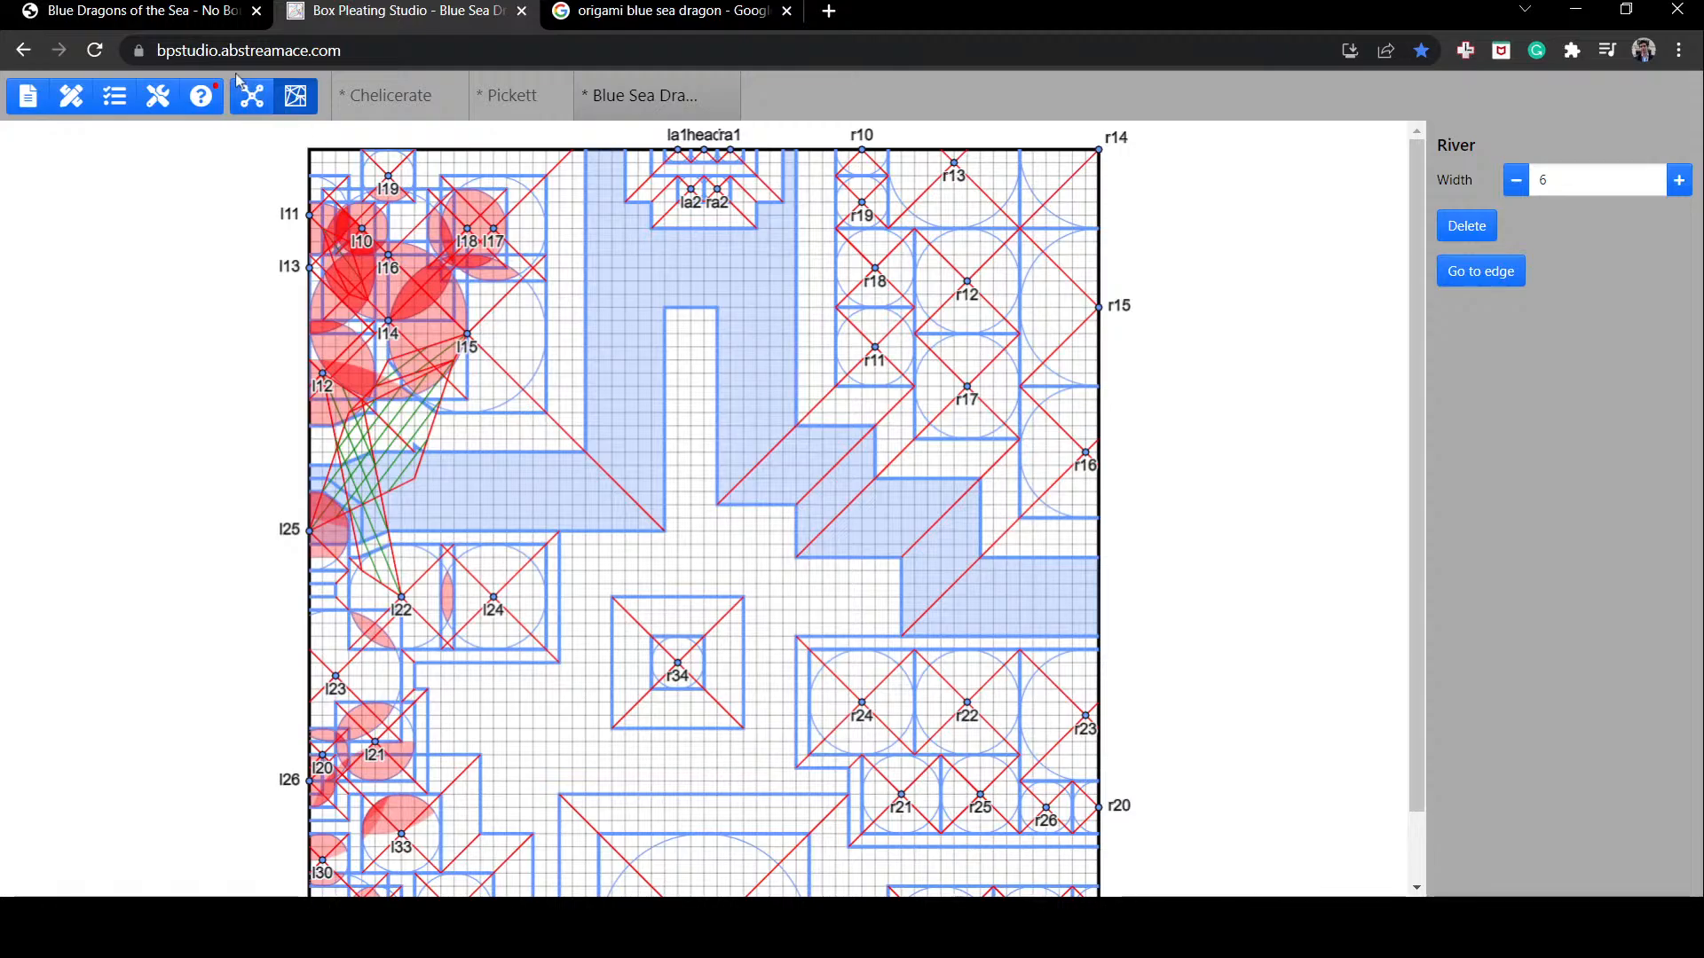
left_click(265, 103)
left_click(706, 392)
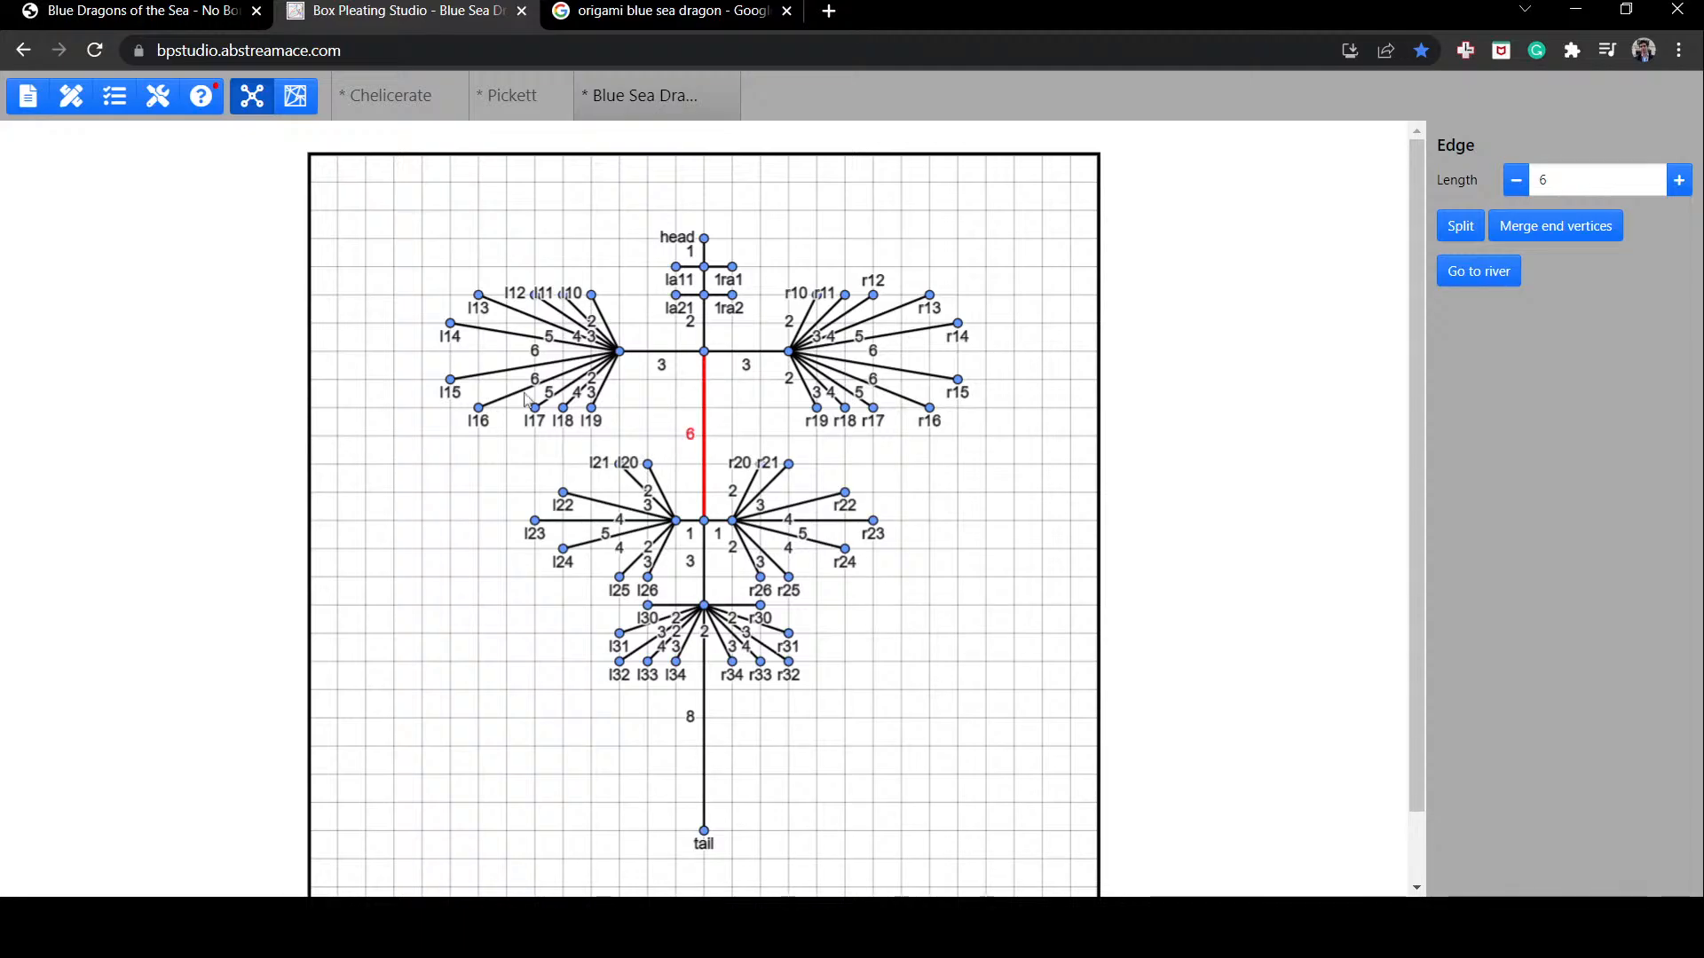
Step: Compare the tree's branches above the 6-unit central trunk edge with the flaps and central river in the layout
left_click_drag(386, 211, 1114, 444)
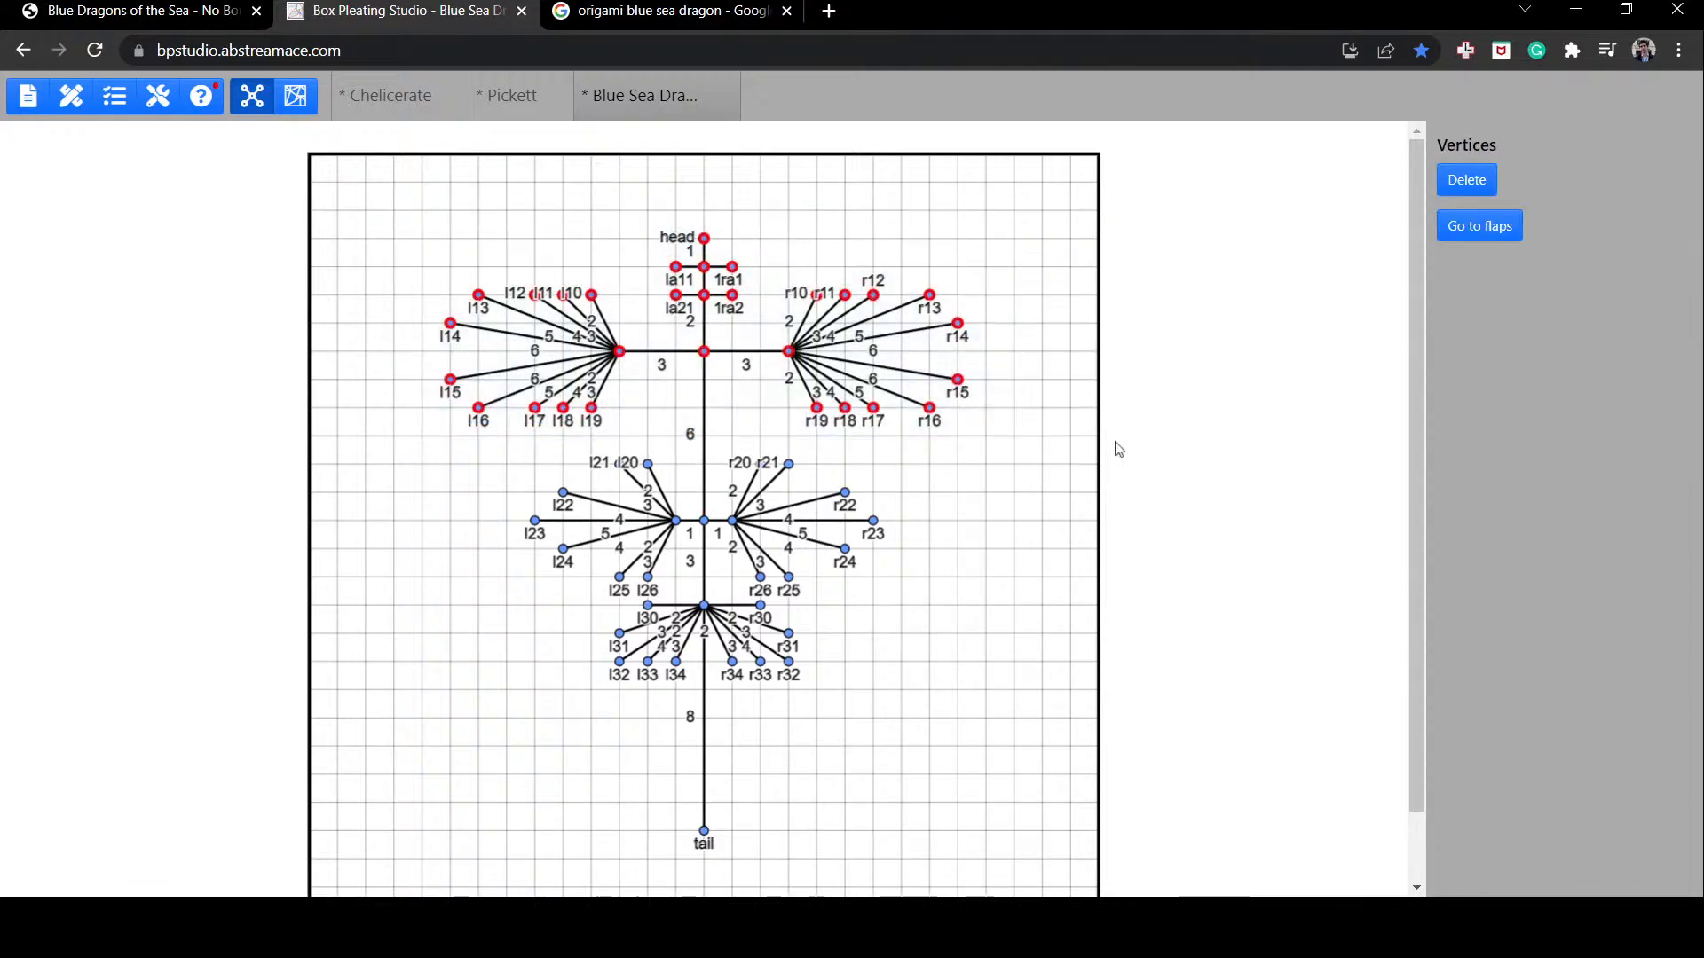
left_click(981, 562)
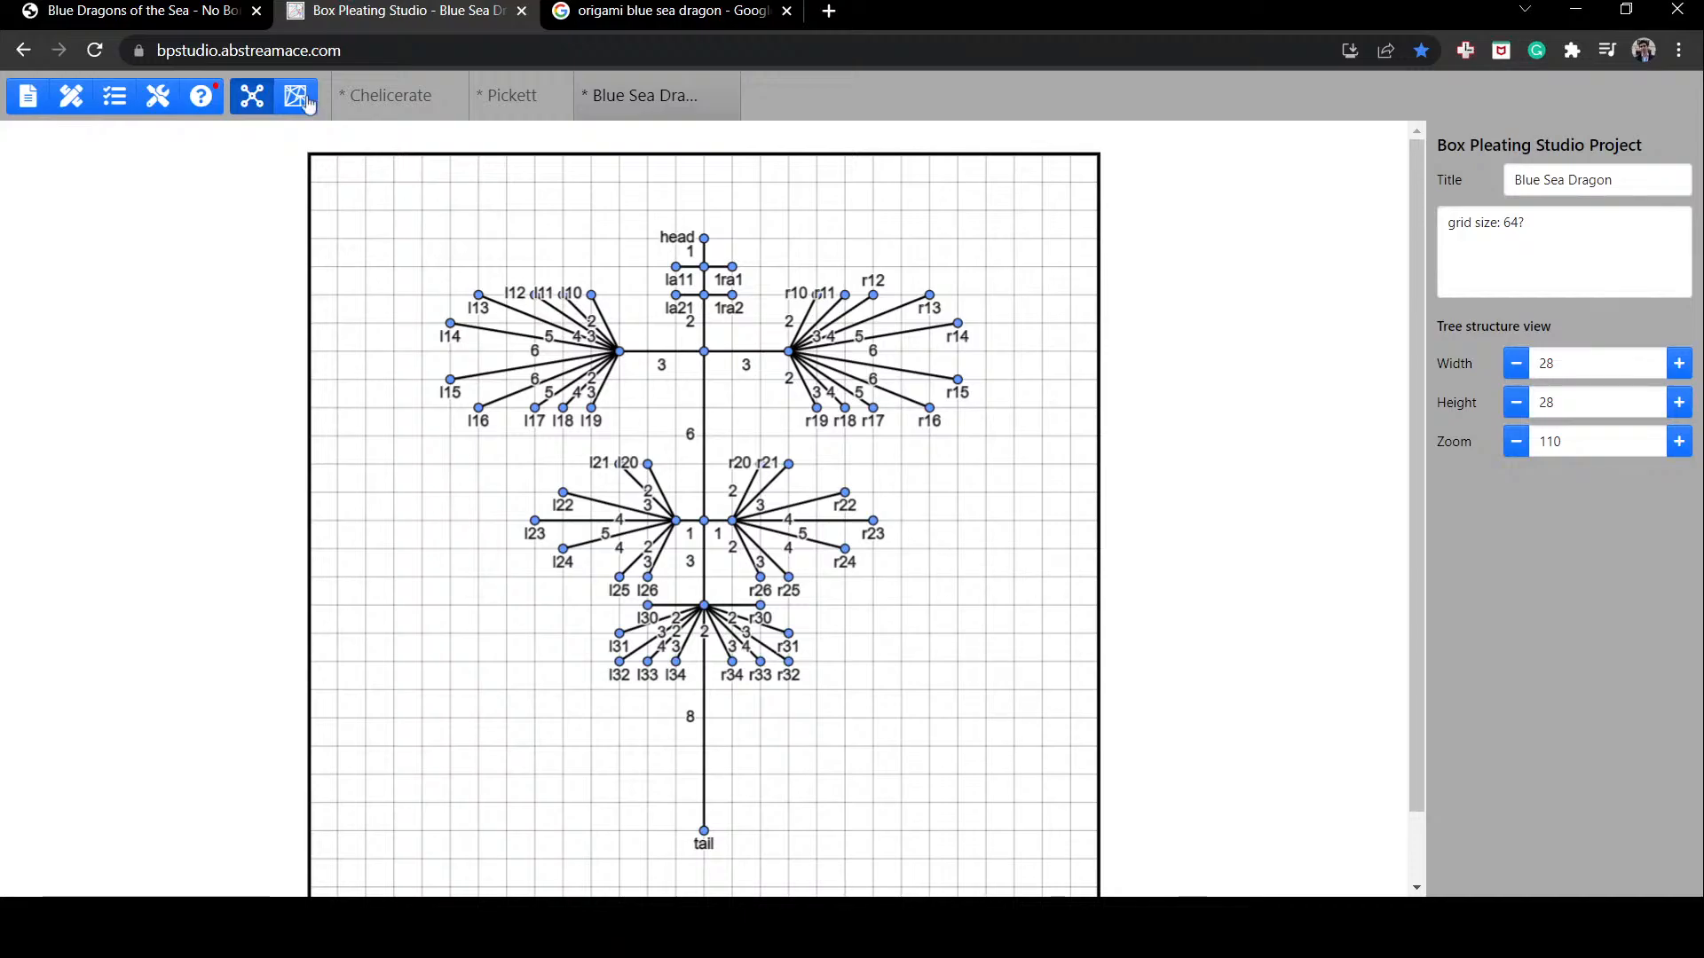
left_click(298, 95)
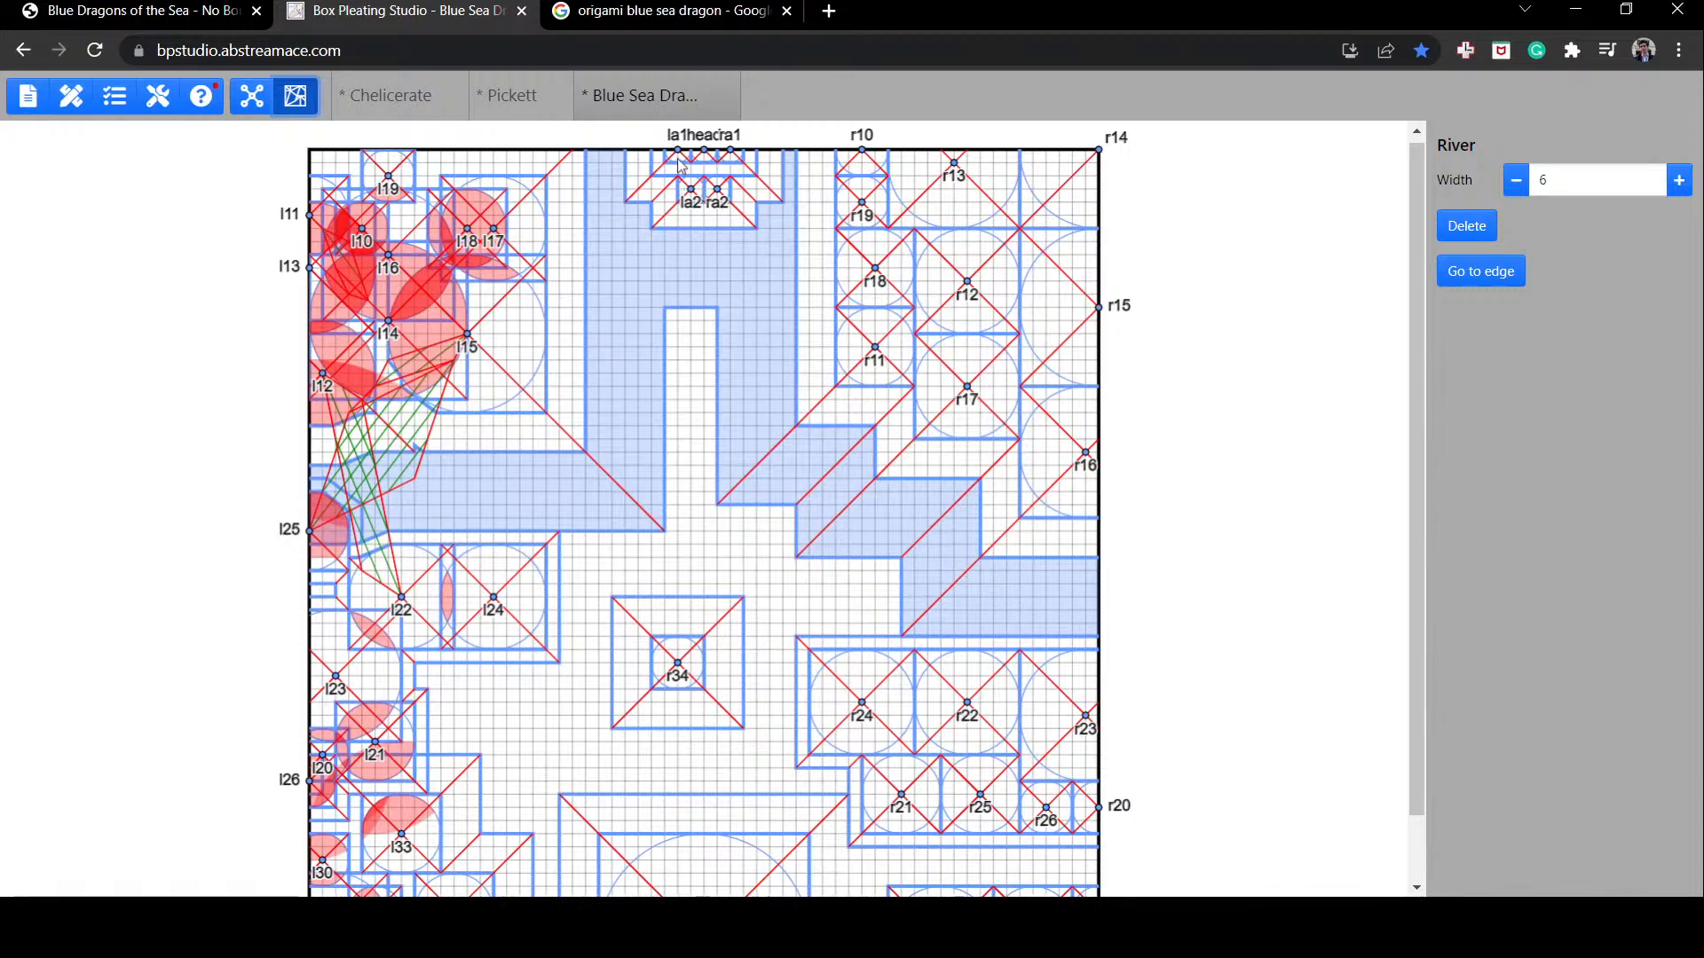
scroll(937, 781, "down", 1)
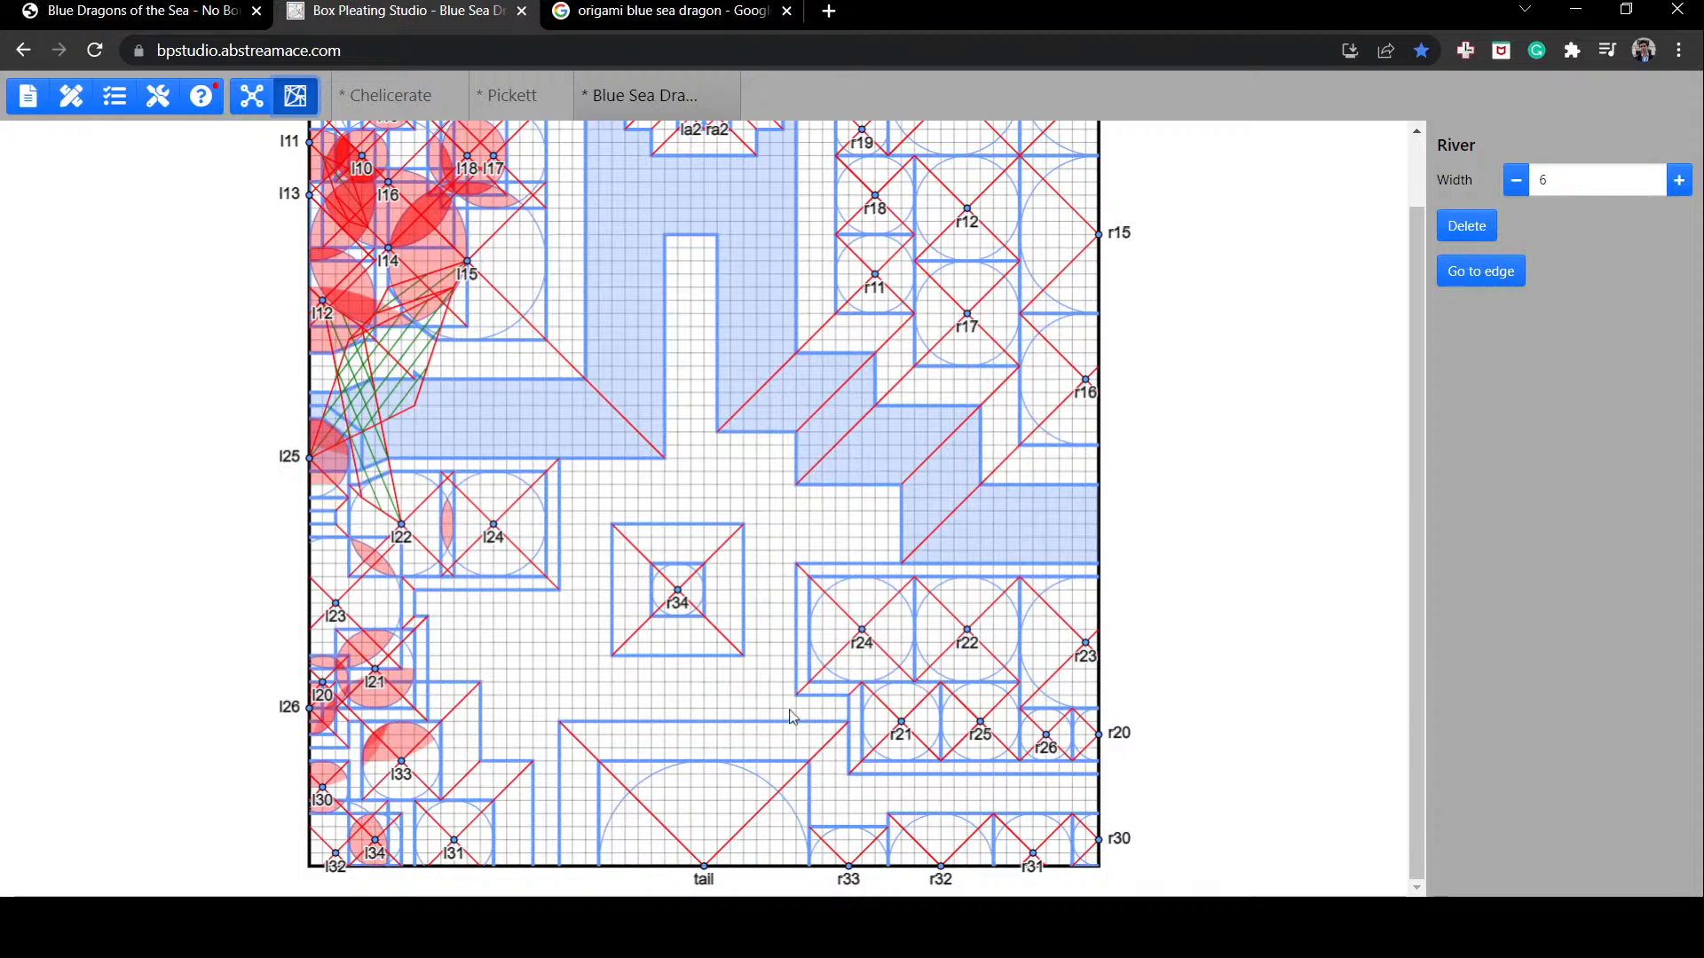
scroll(760, 672, "up", 1)
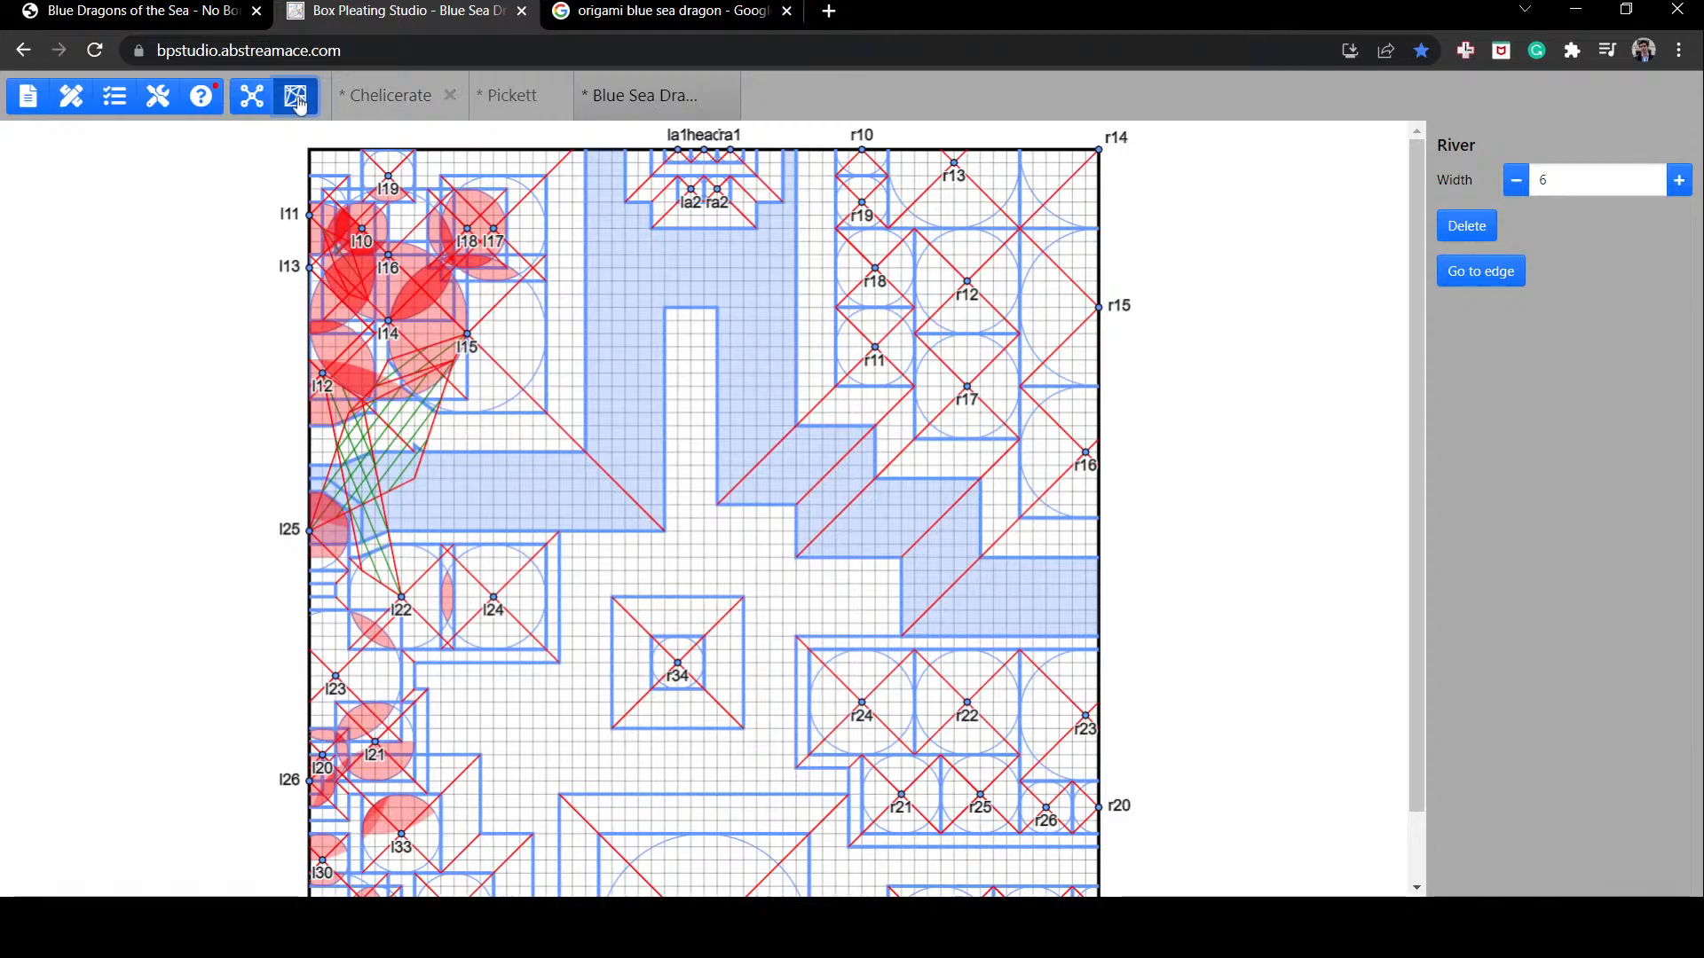
left_click(255, 103)
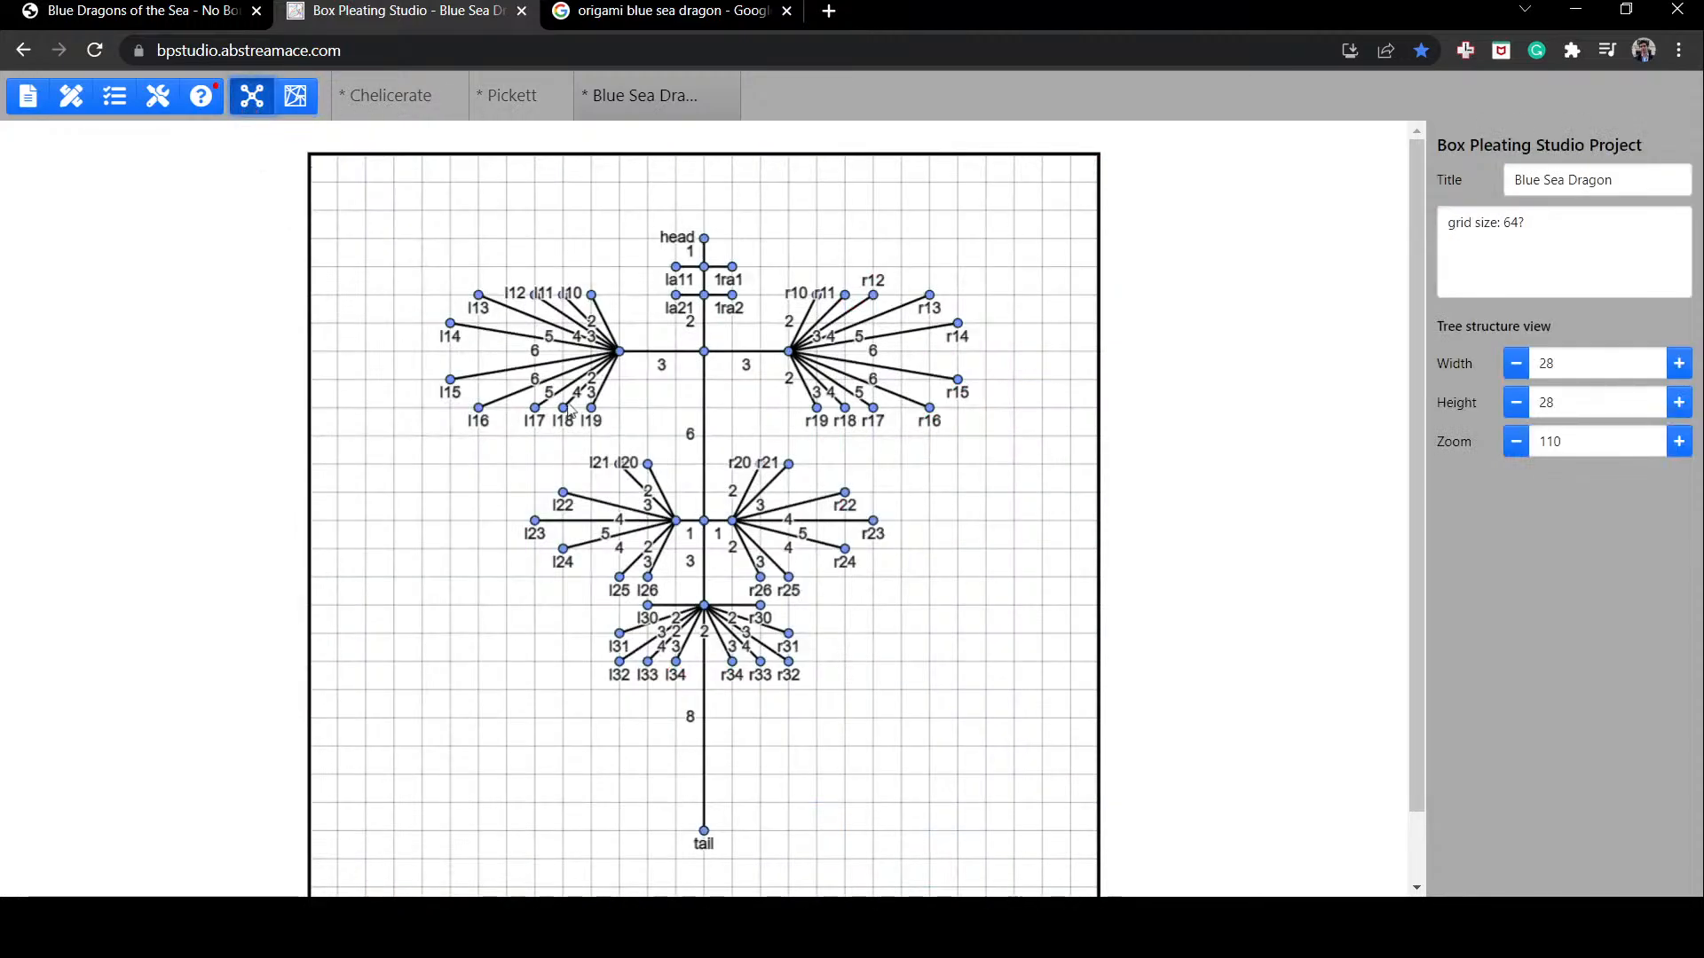
left_click(306, 107)
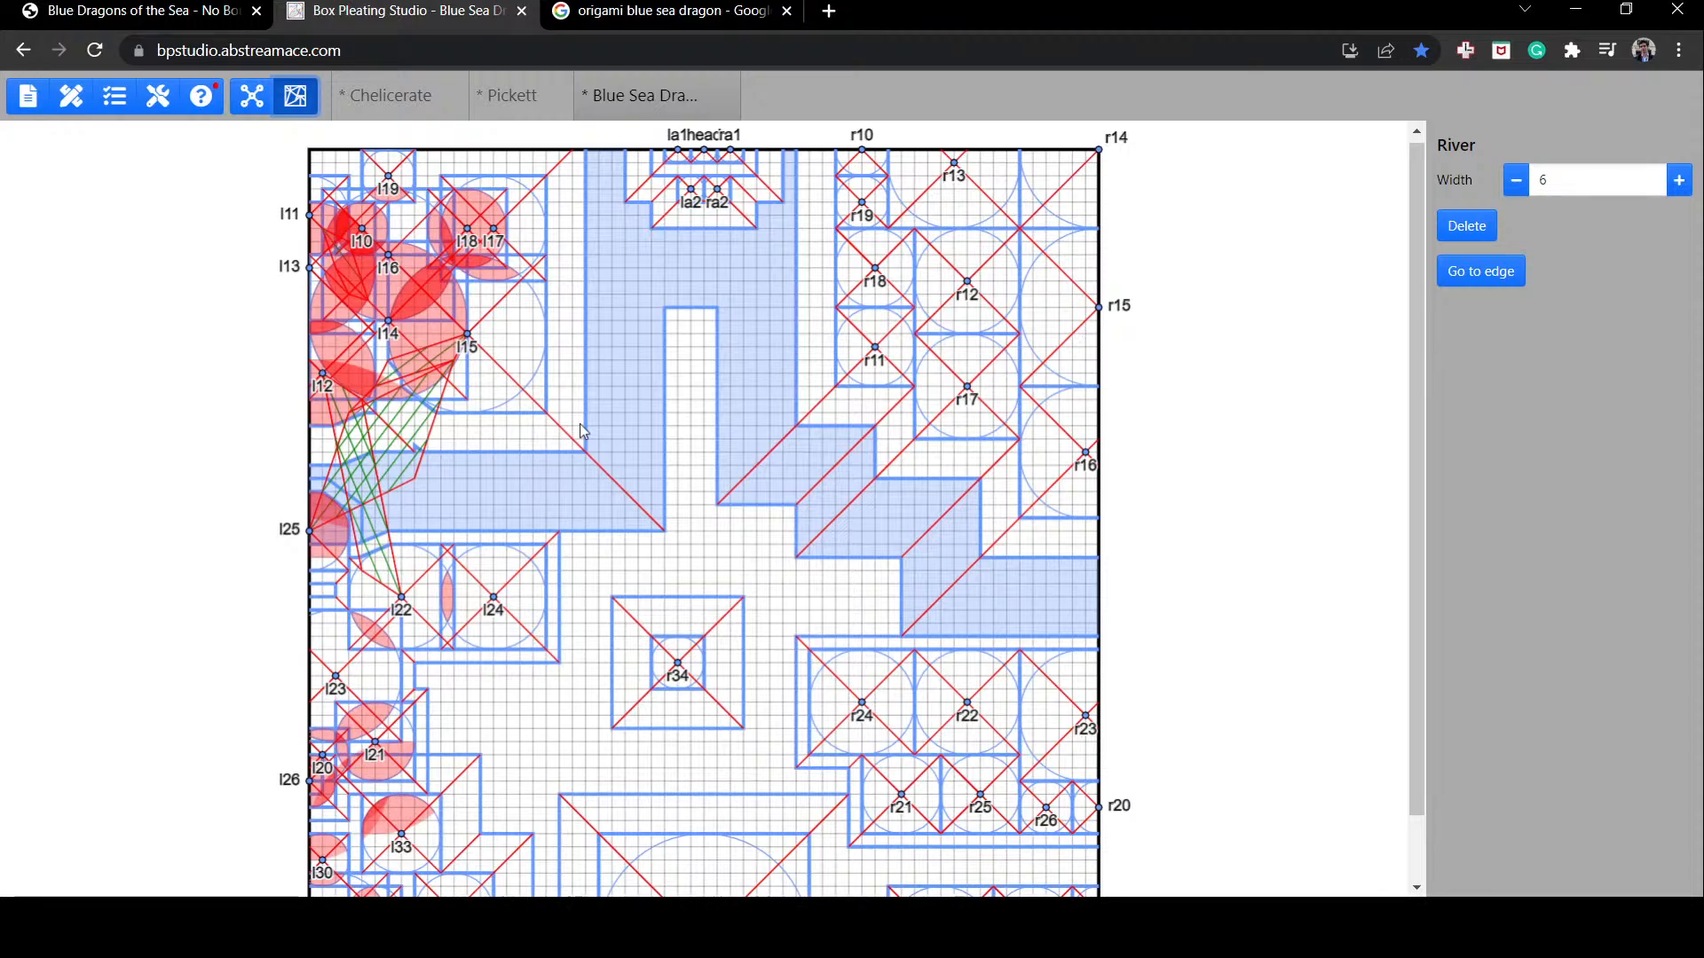
scroll(803, 560, "down", 1)
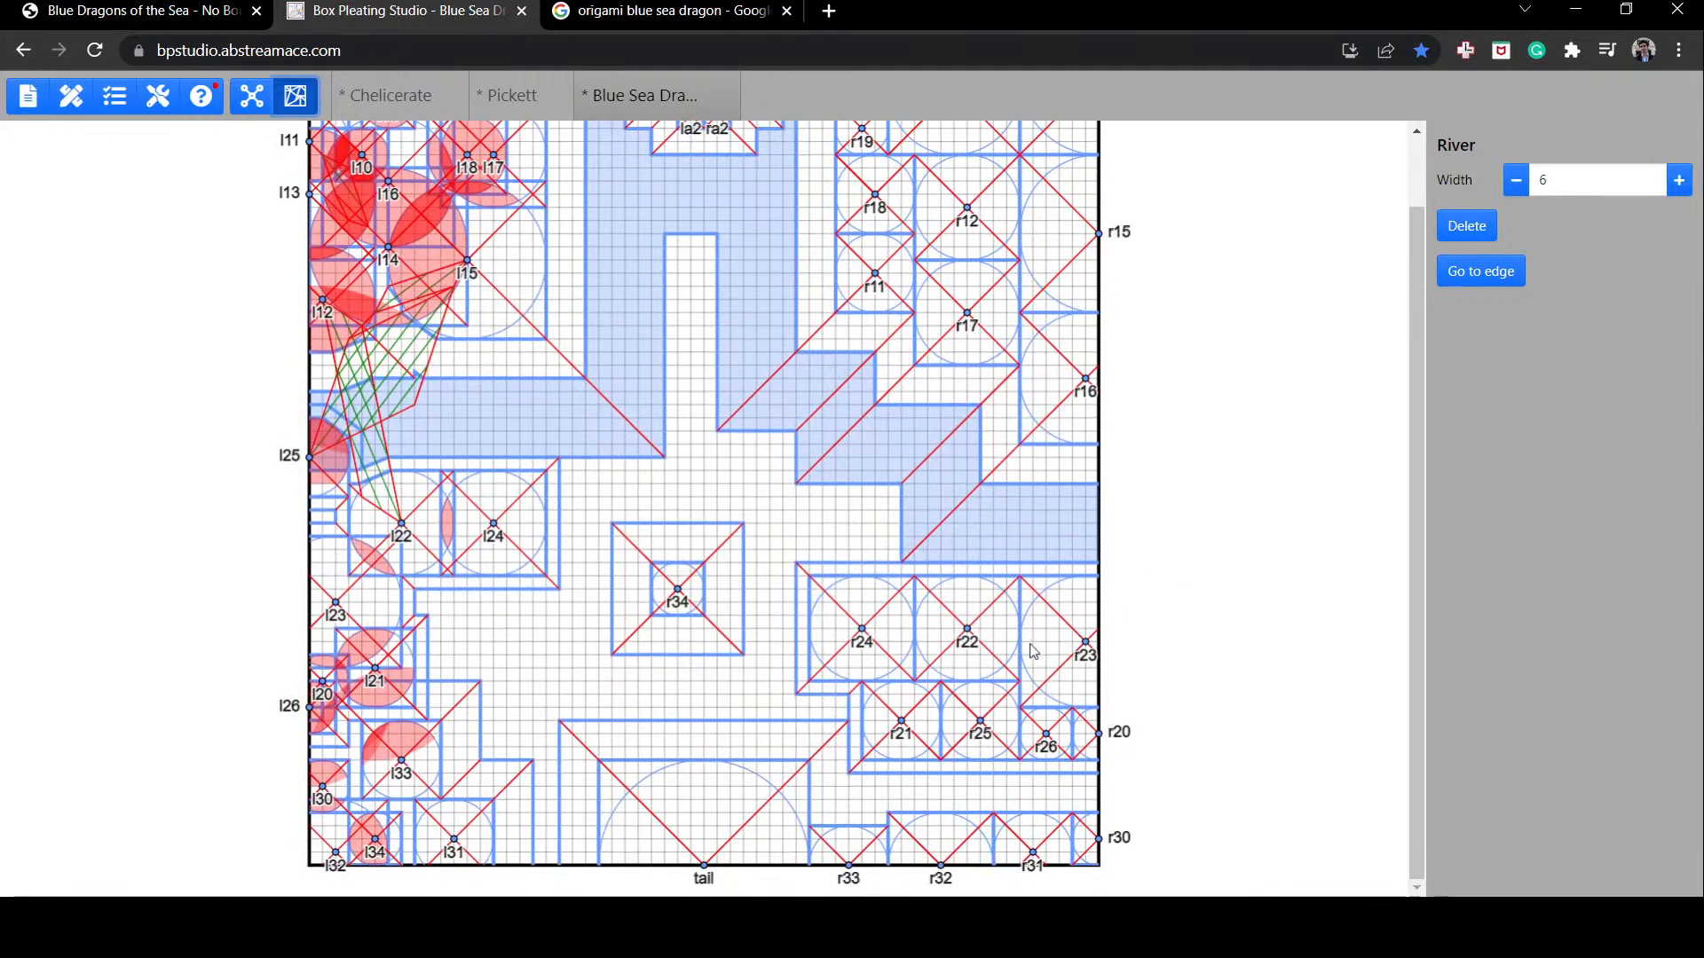
left_click(1192, 591)
scroll(1193, 597, "up", 1)
left_click(969, 628)
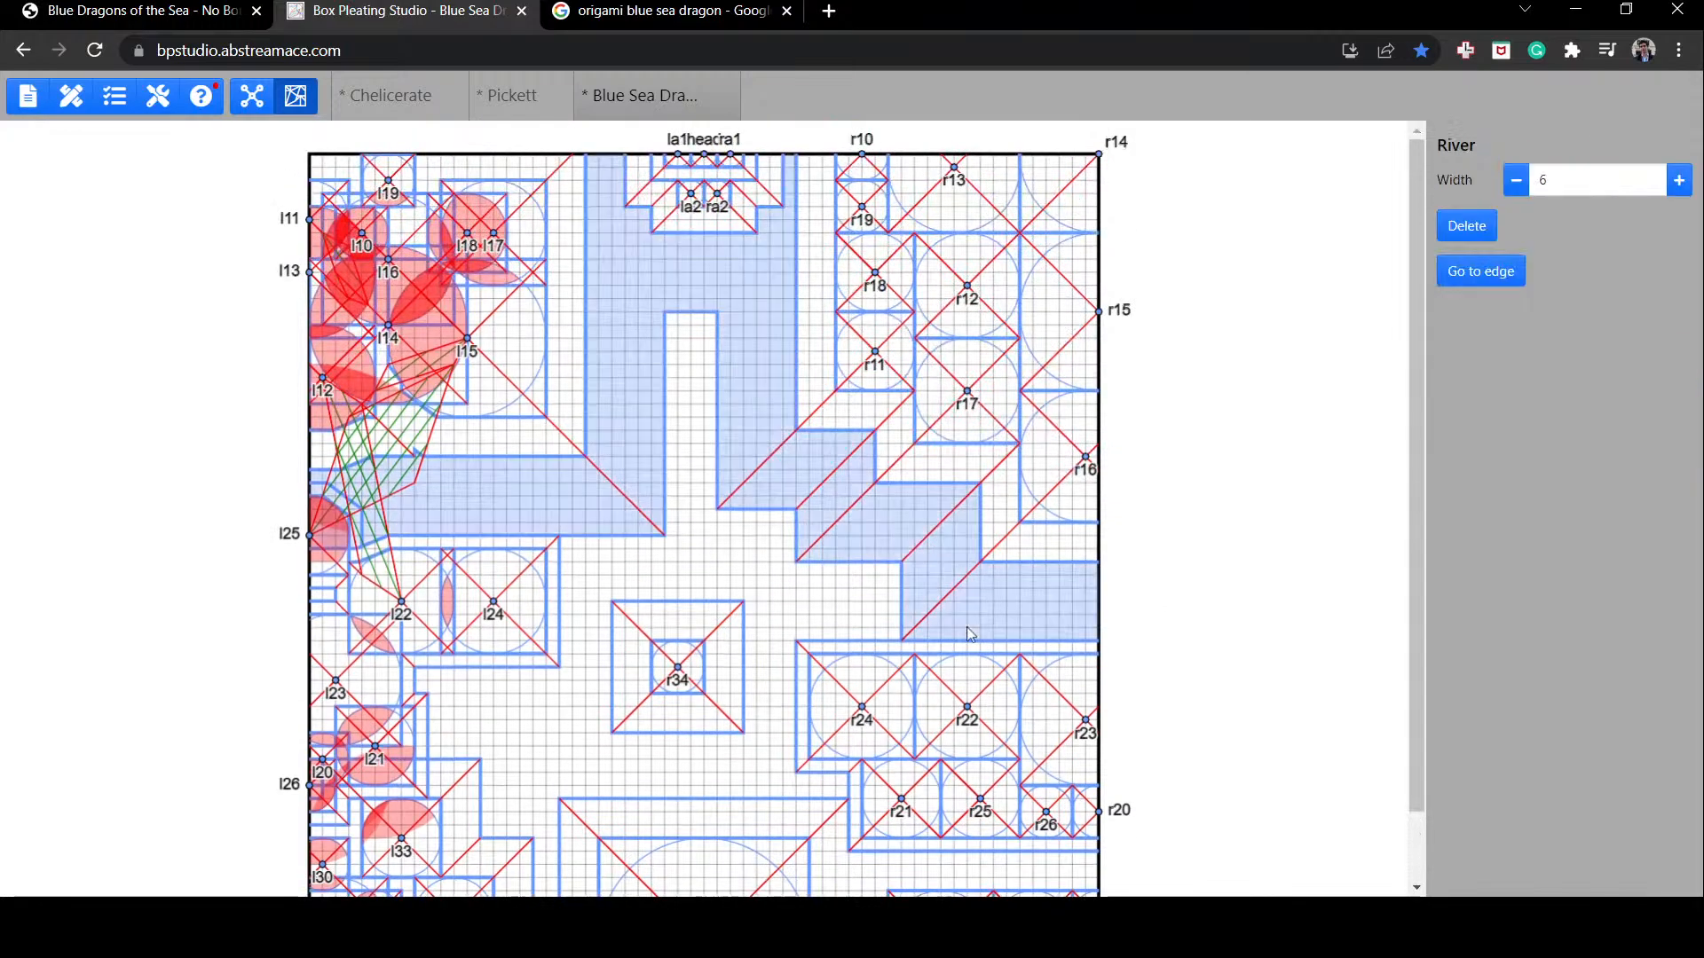
scroll(1247, 593, "down", 1)
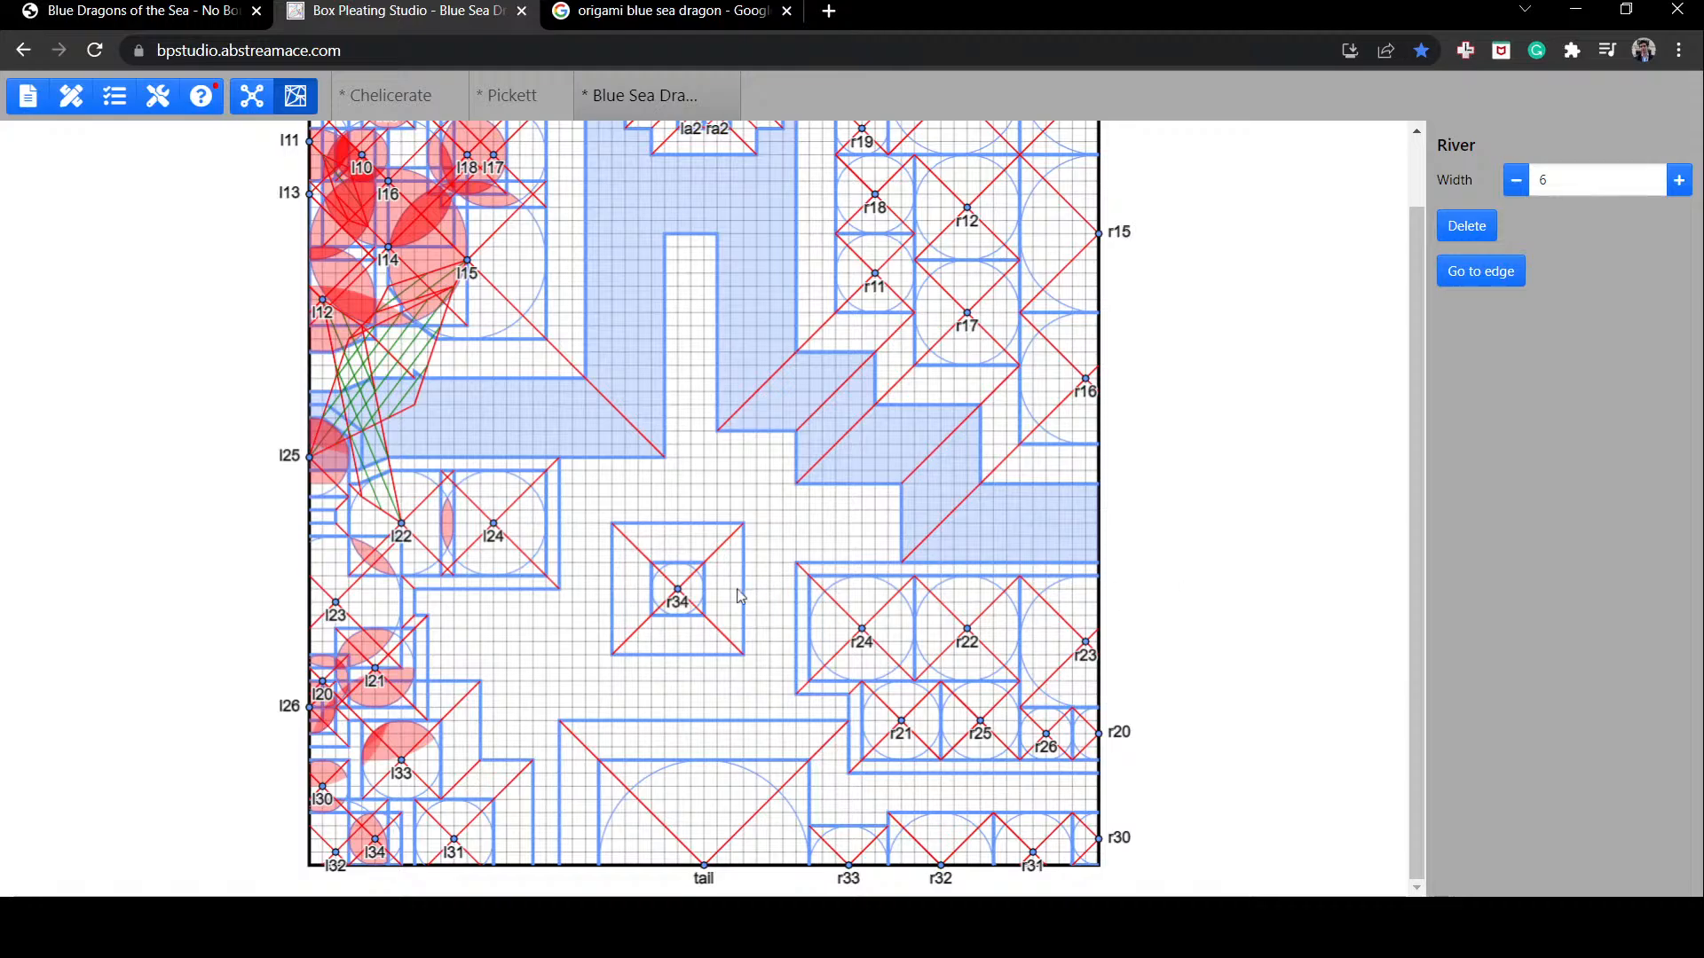
Step: Shift flap r34 three units right and one unit down in the open central area, and check the river surrounding it
left_click_drag(681, 591, 722, 627)
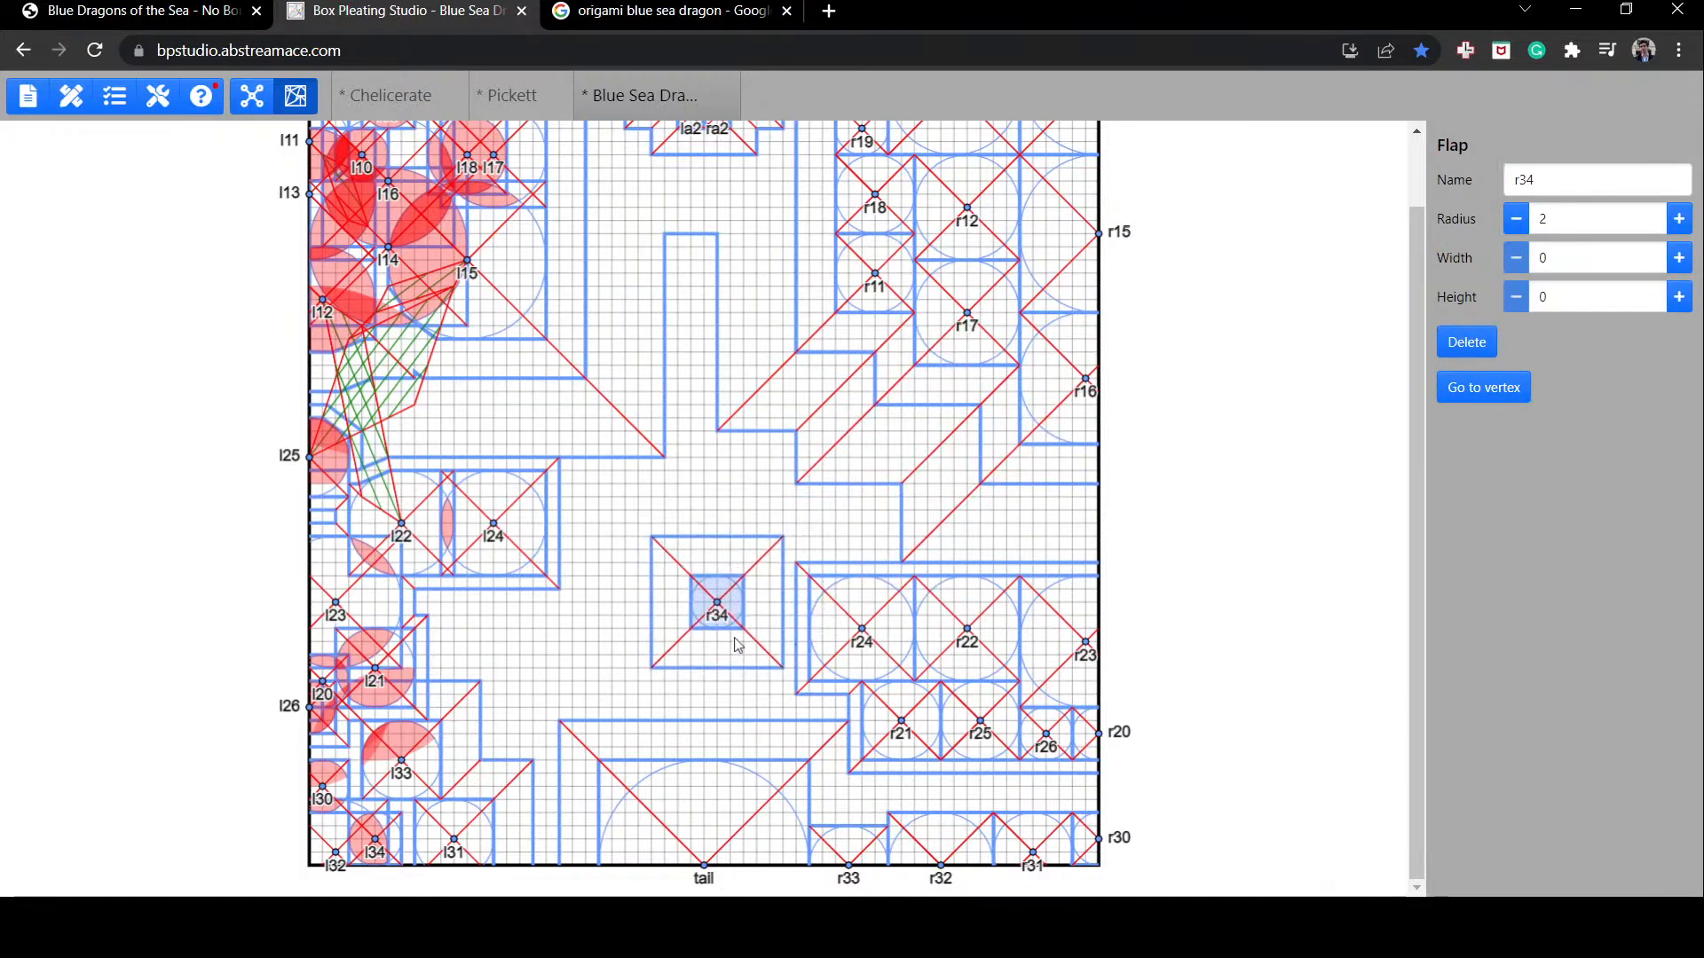
left_click(806, 713)
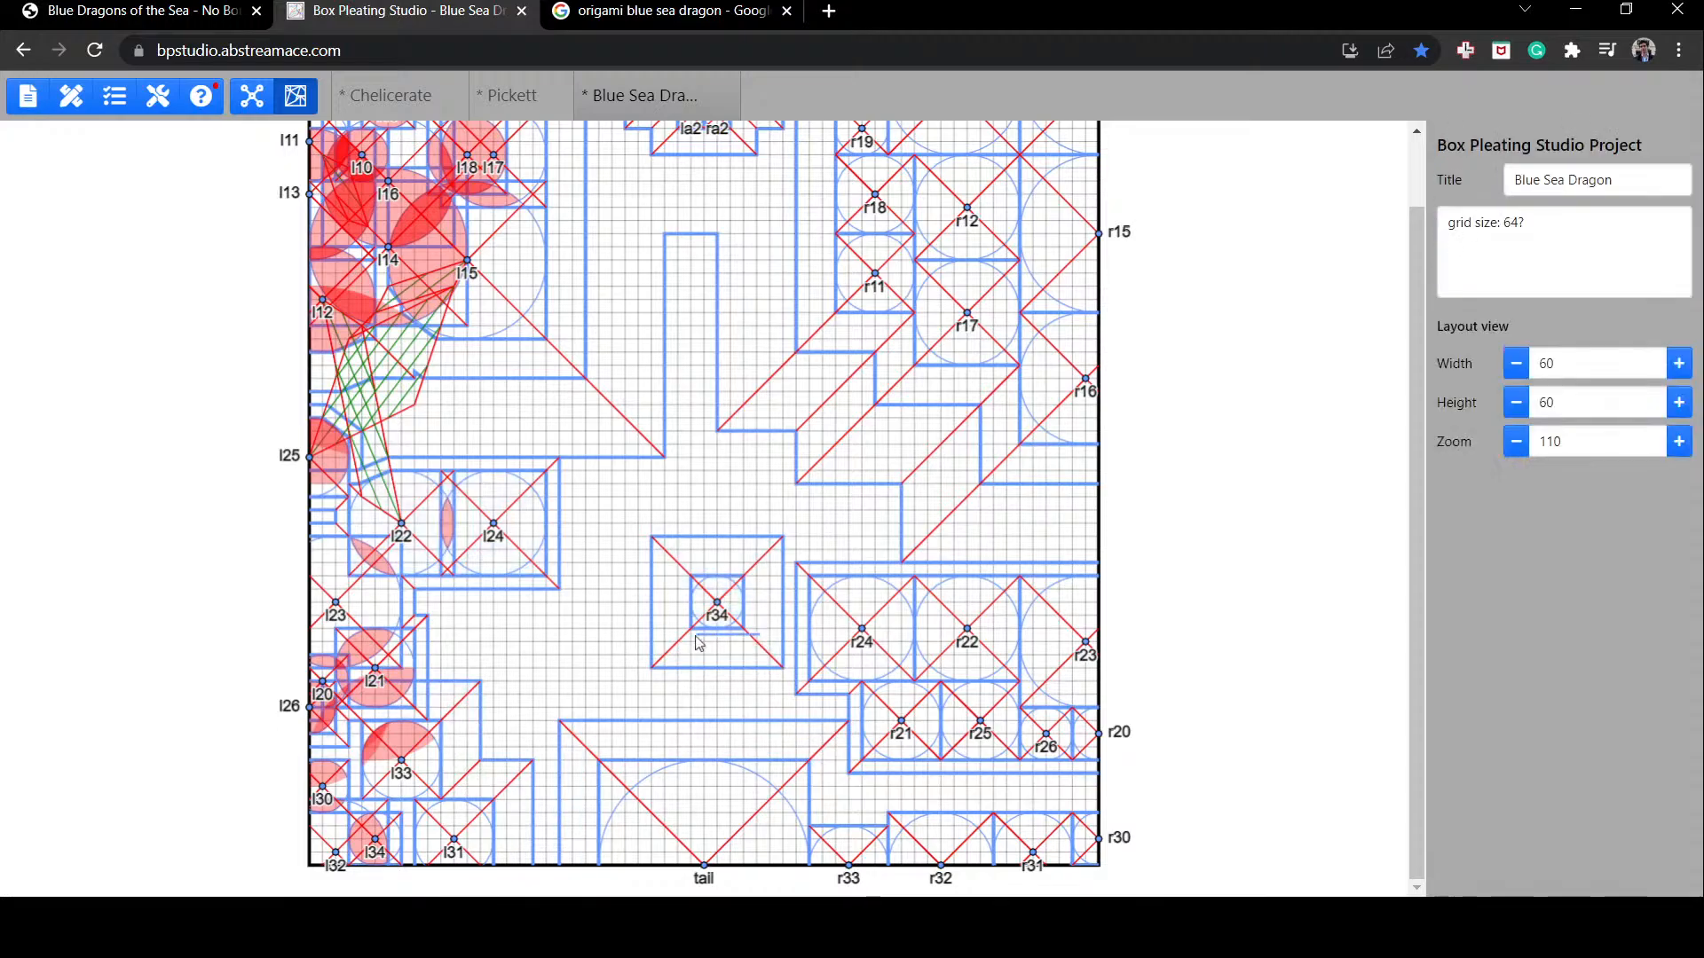
left_click(807, 592)
left_click(757, 470)
left_click(752, 562)
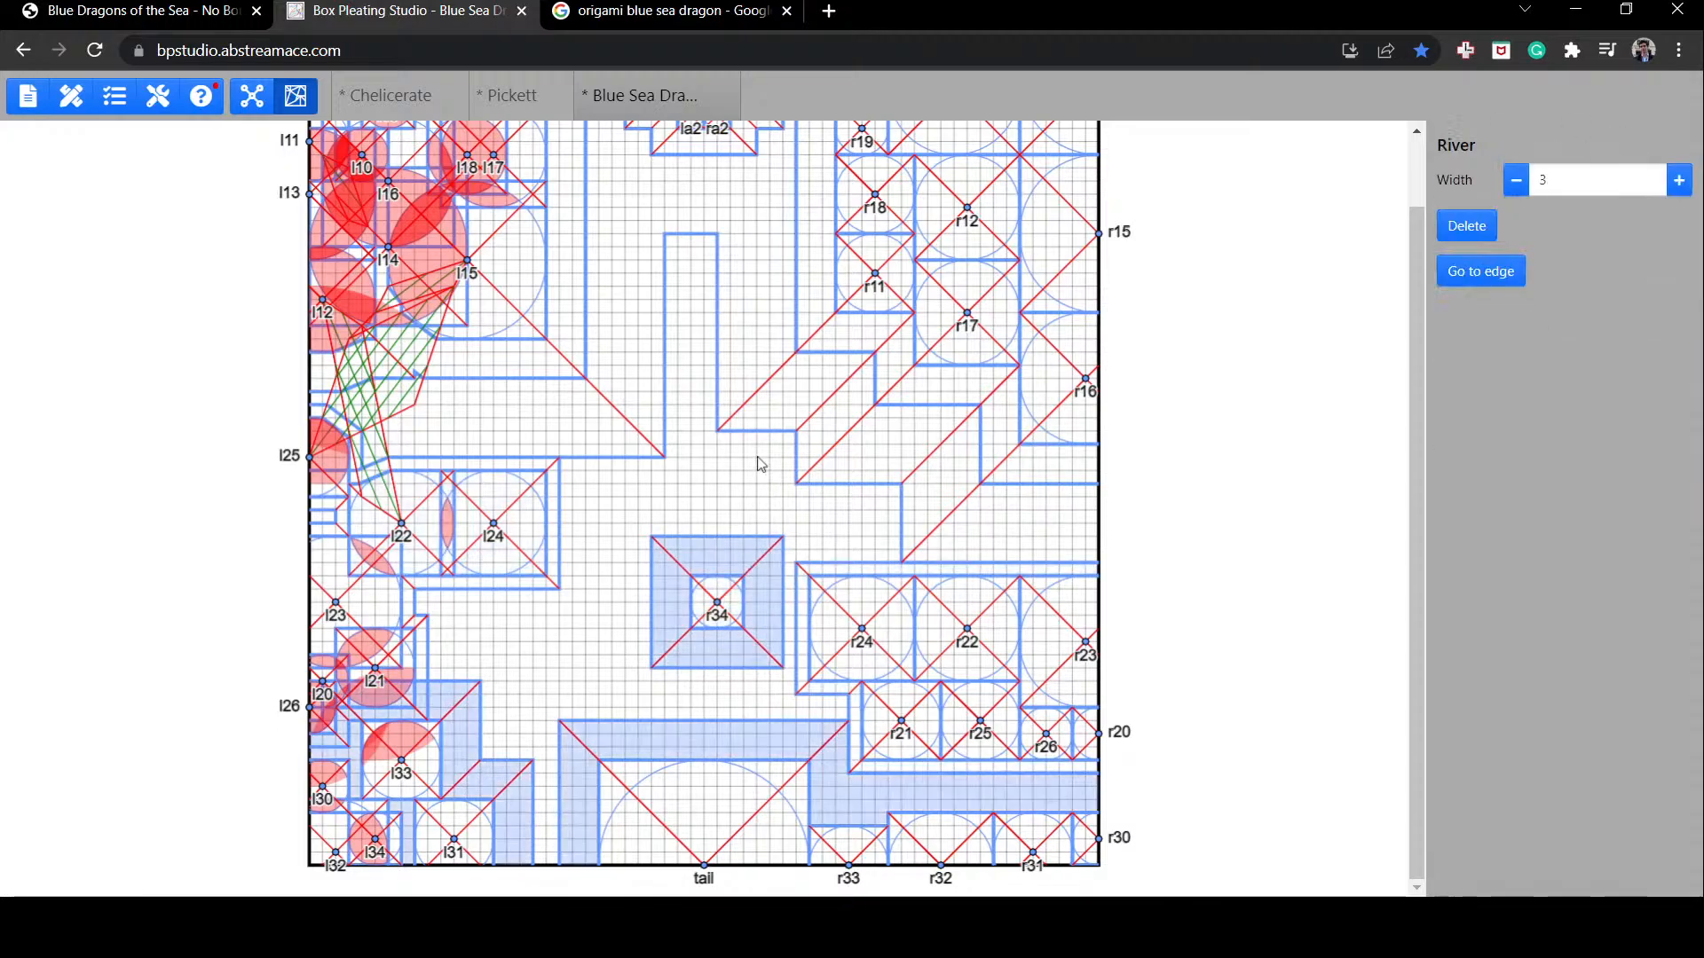
left_click(759, 463)
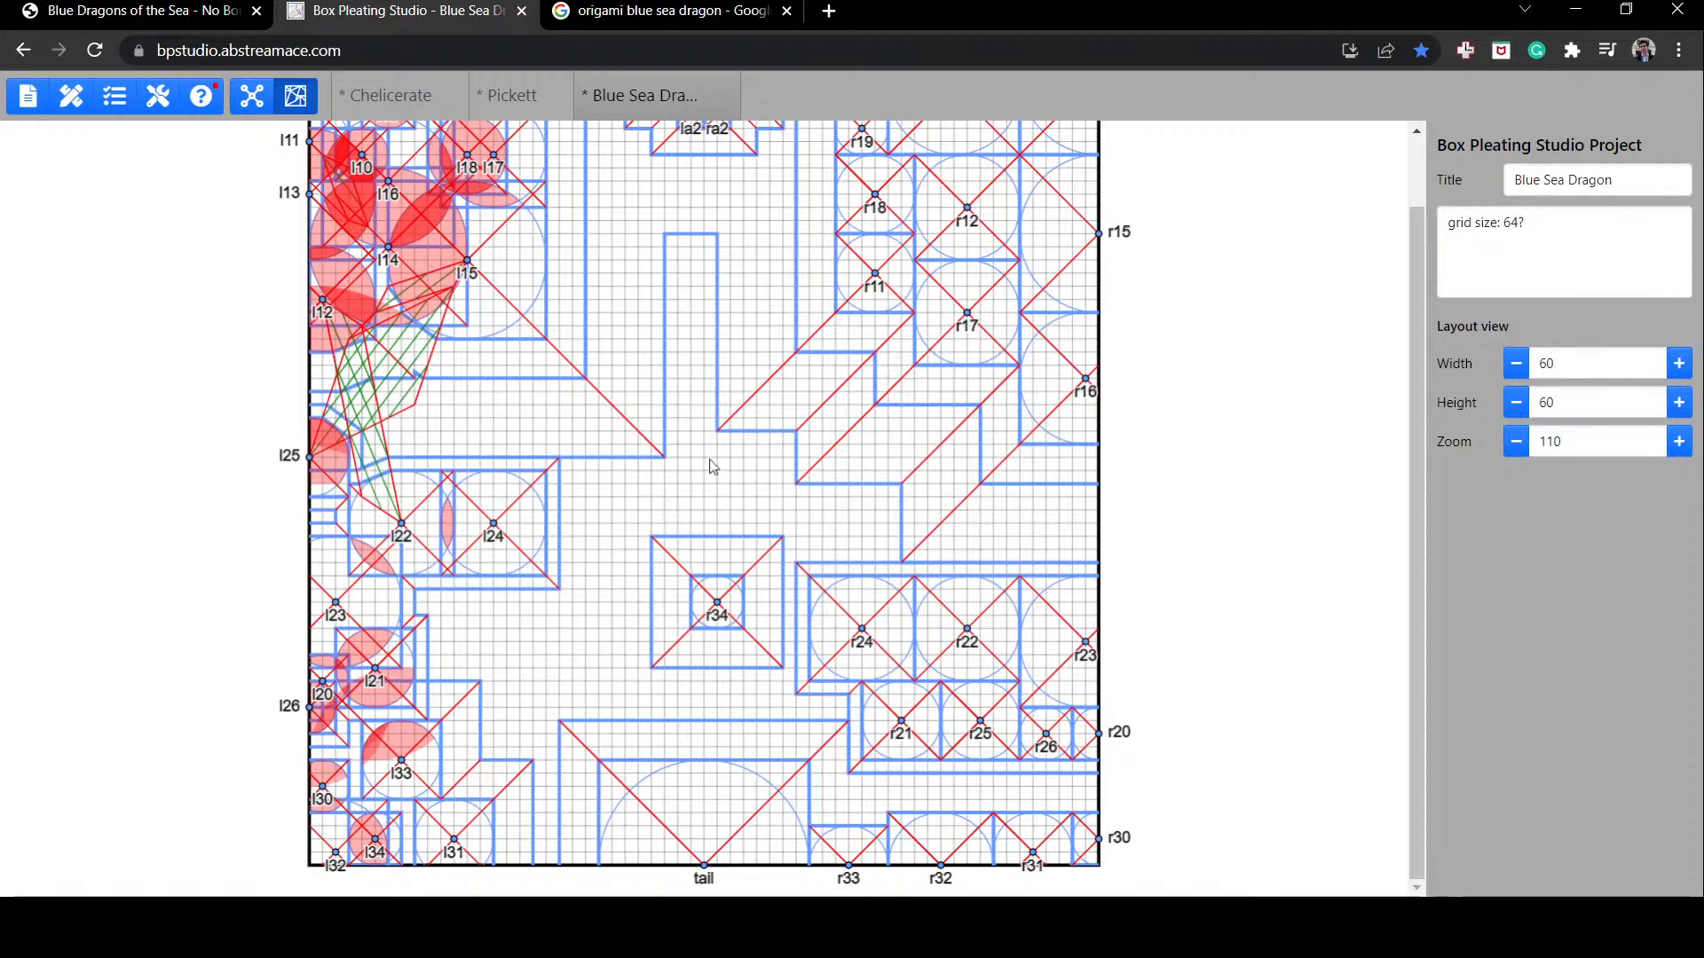
left_click_drag(717, 589, 717, 647)
left_click(692, 351)
scroll(693, 377, "up", 1)
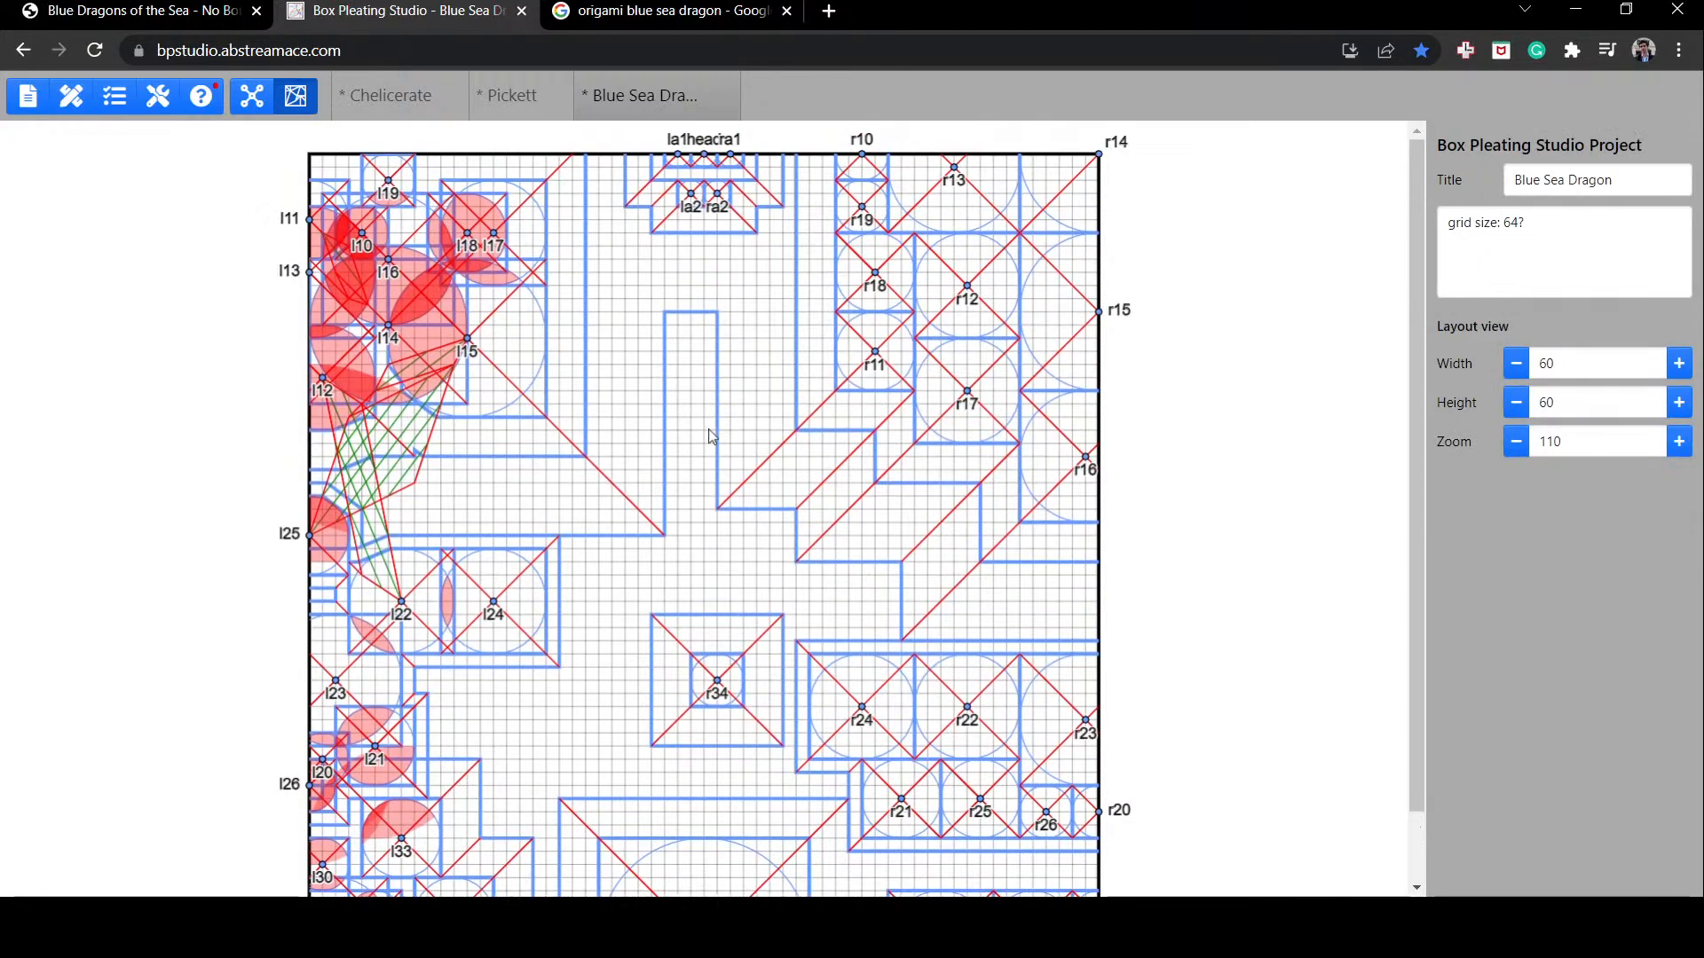
Step: Examine the central river and the narrow gap it encloses below the head flaps
left_click(731, 311)
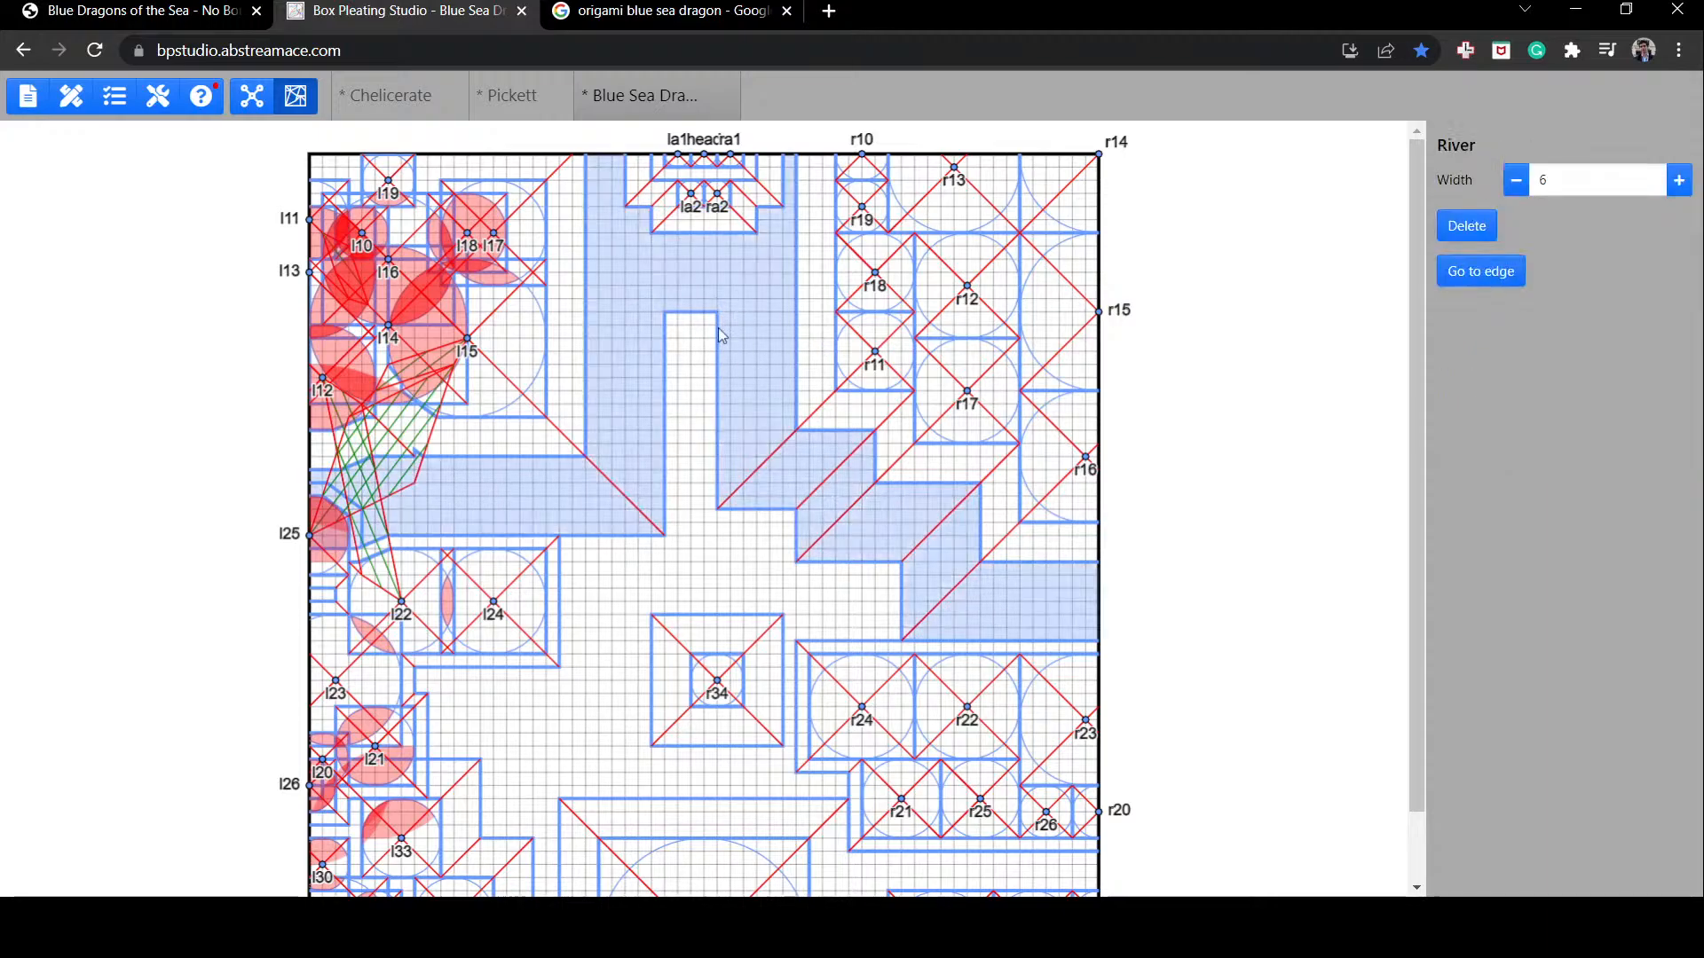
left_click(706, 340)
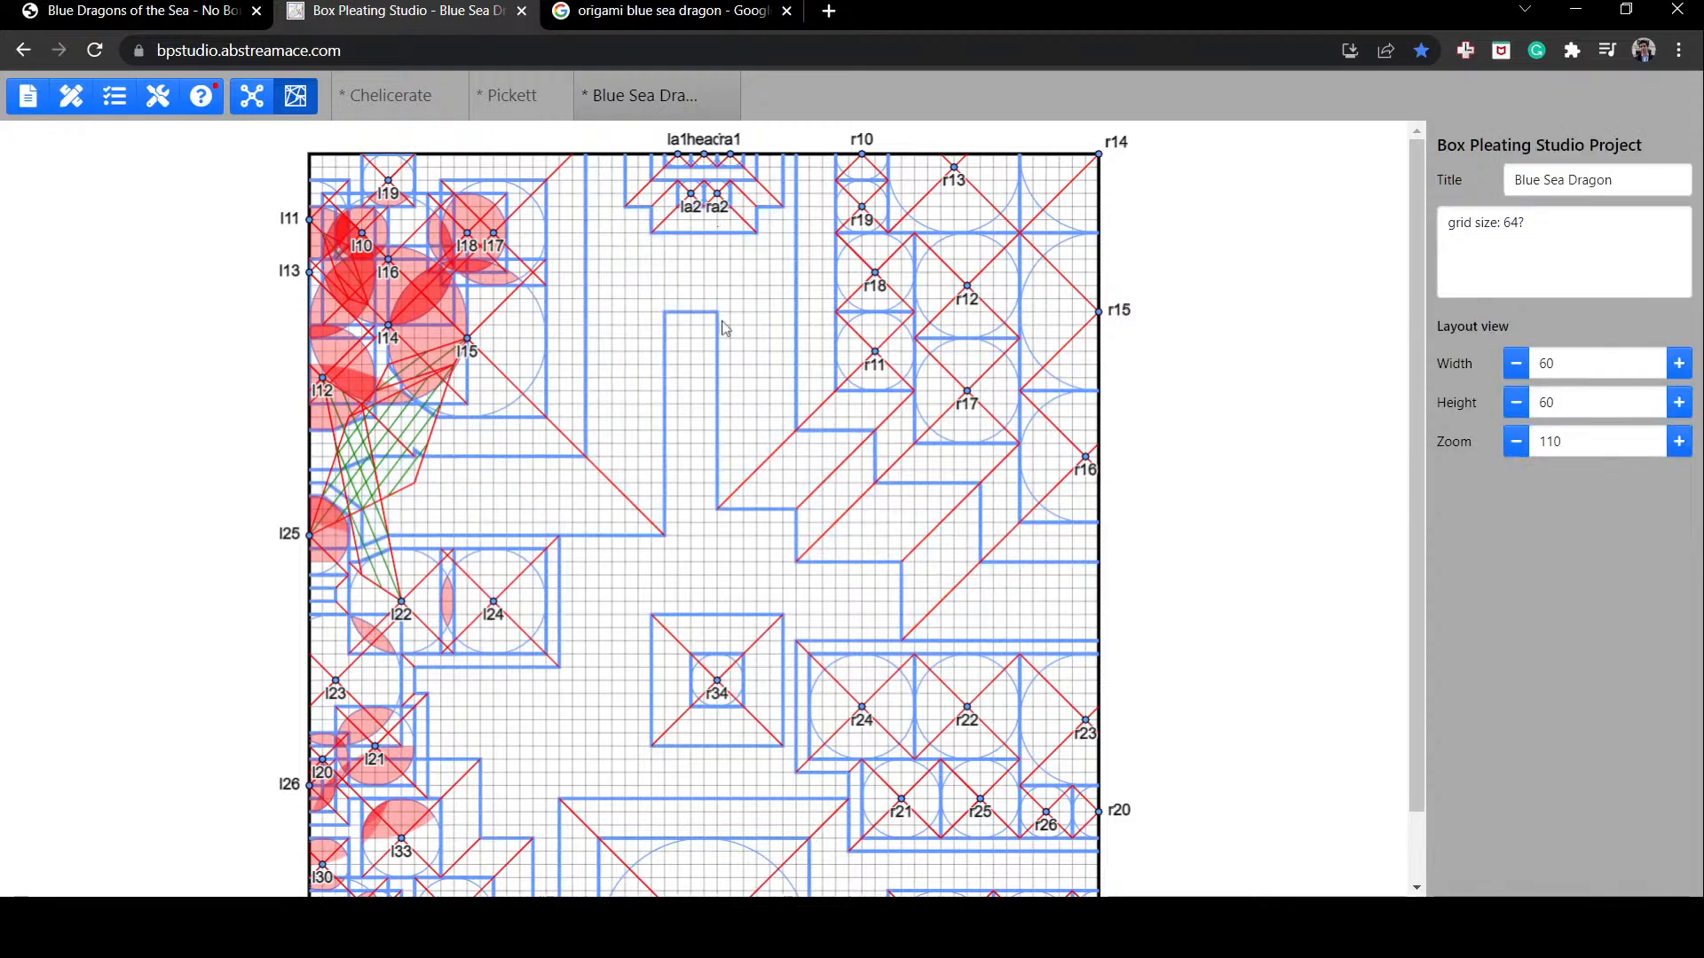
left_click(729, 431)
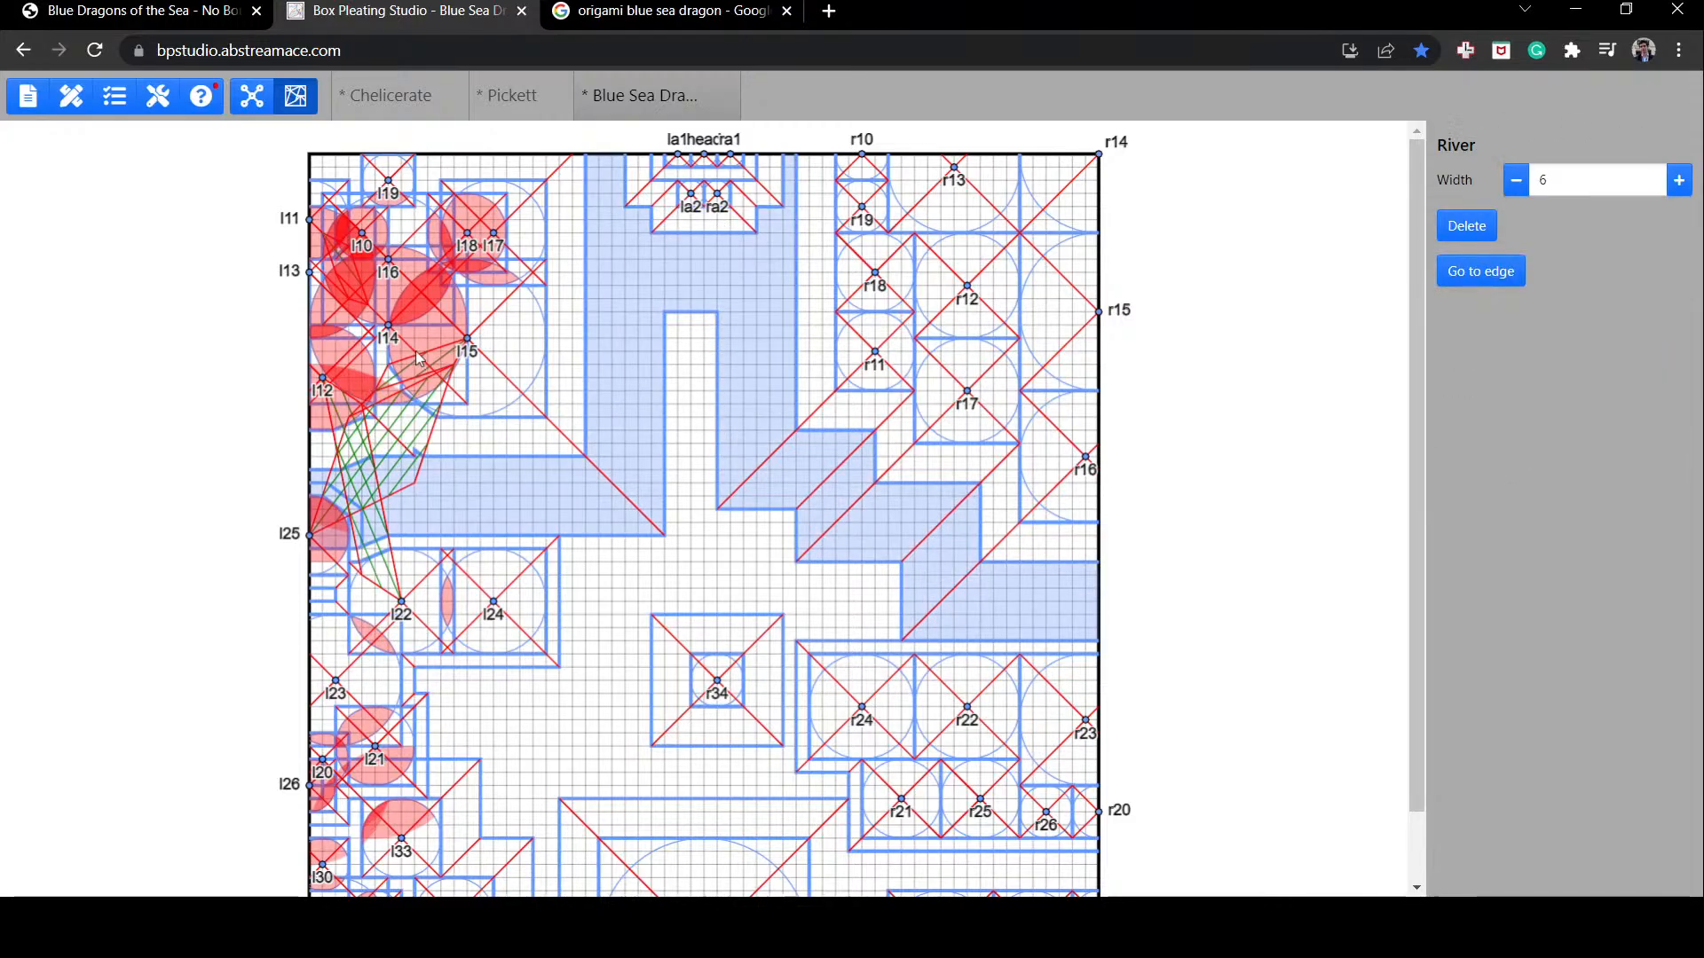
left_click(708, 328)
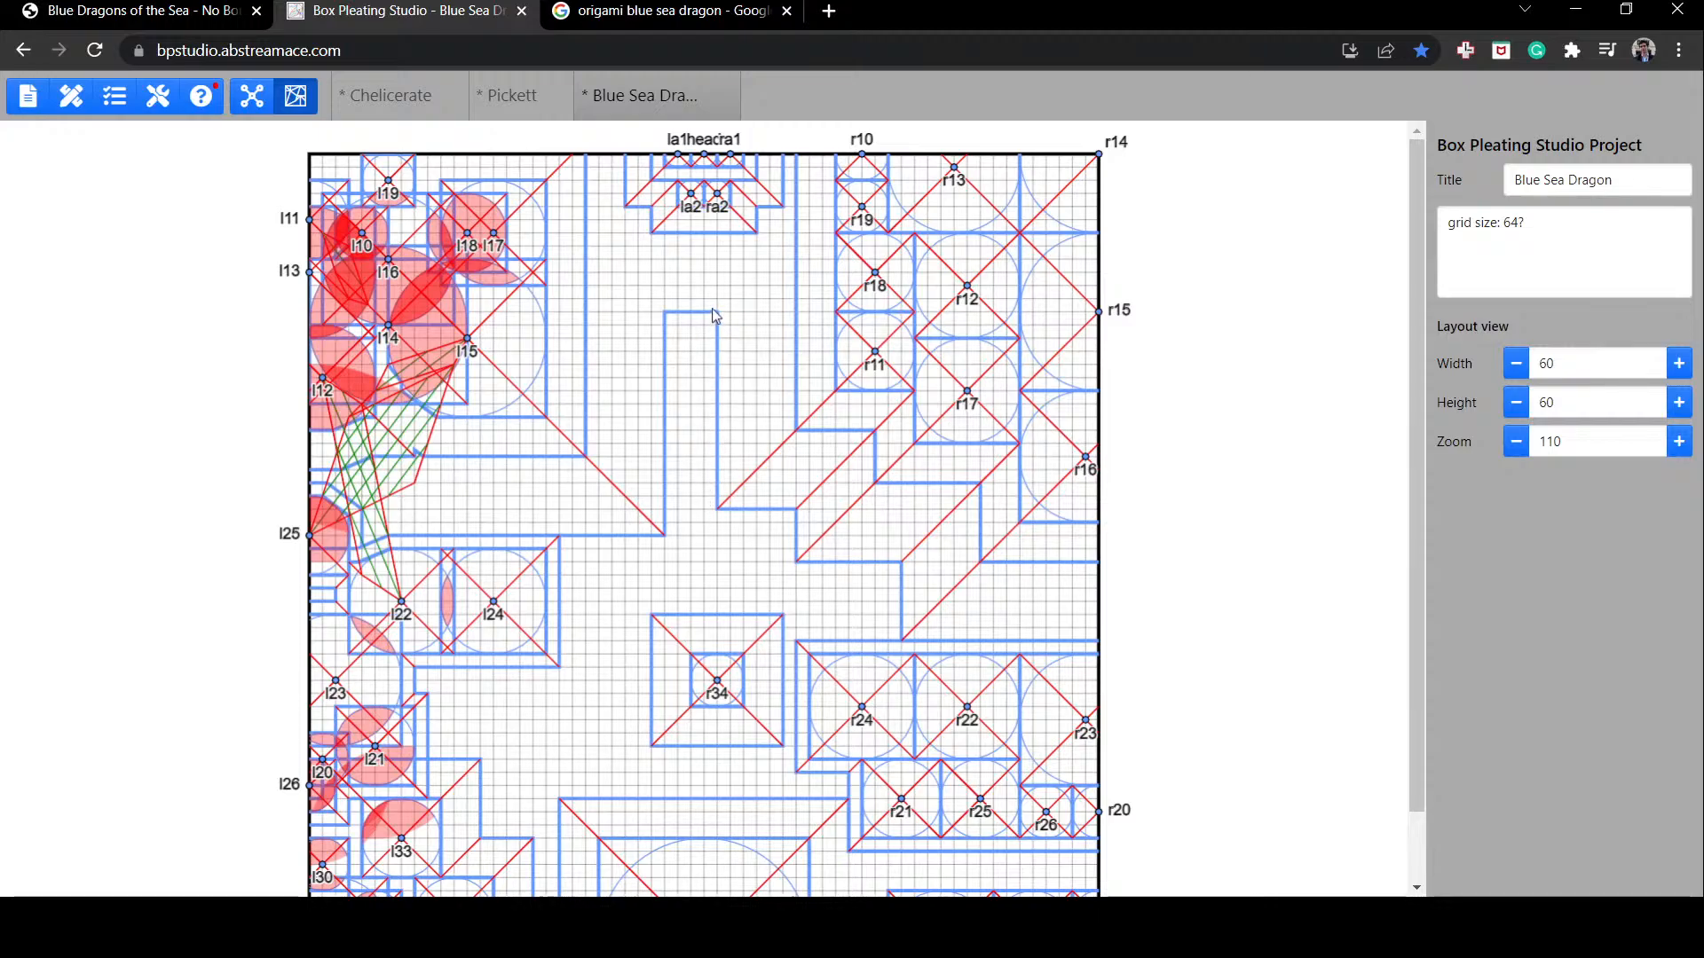
Step: Try flap r11 one unit higher against r18 and return it to its place
left_click(868, 365)
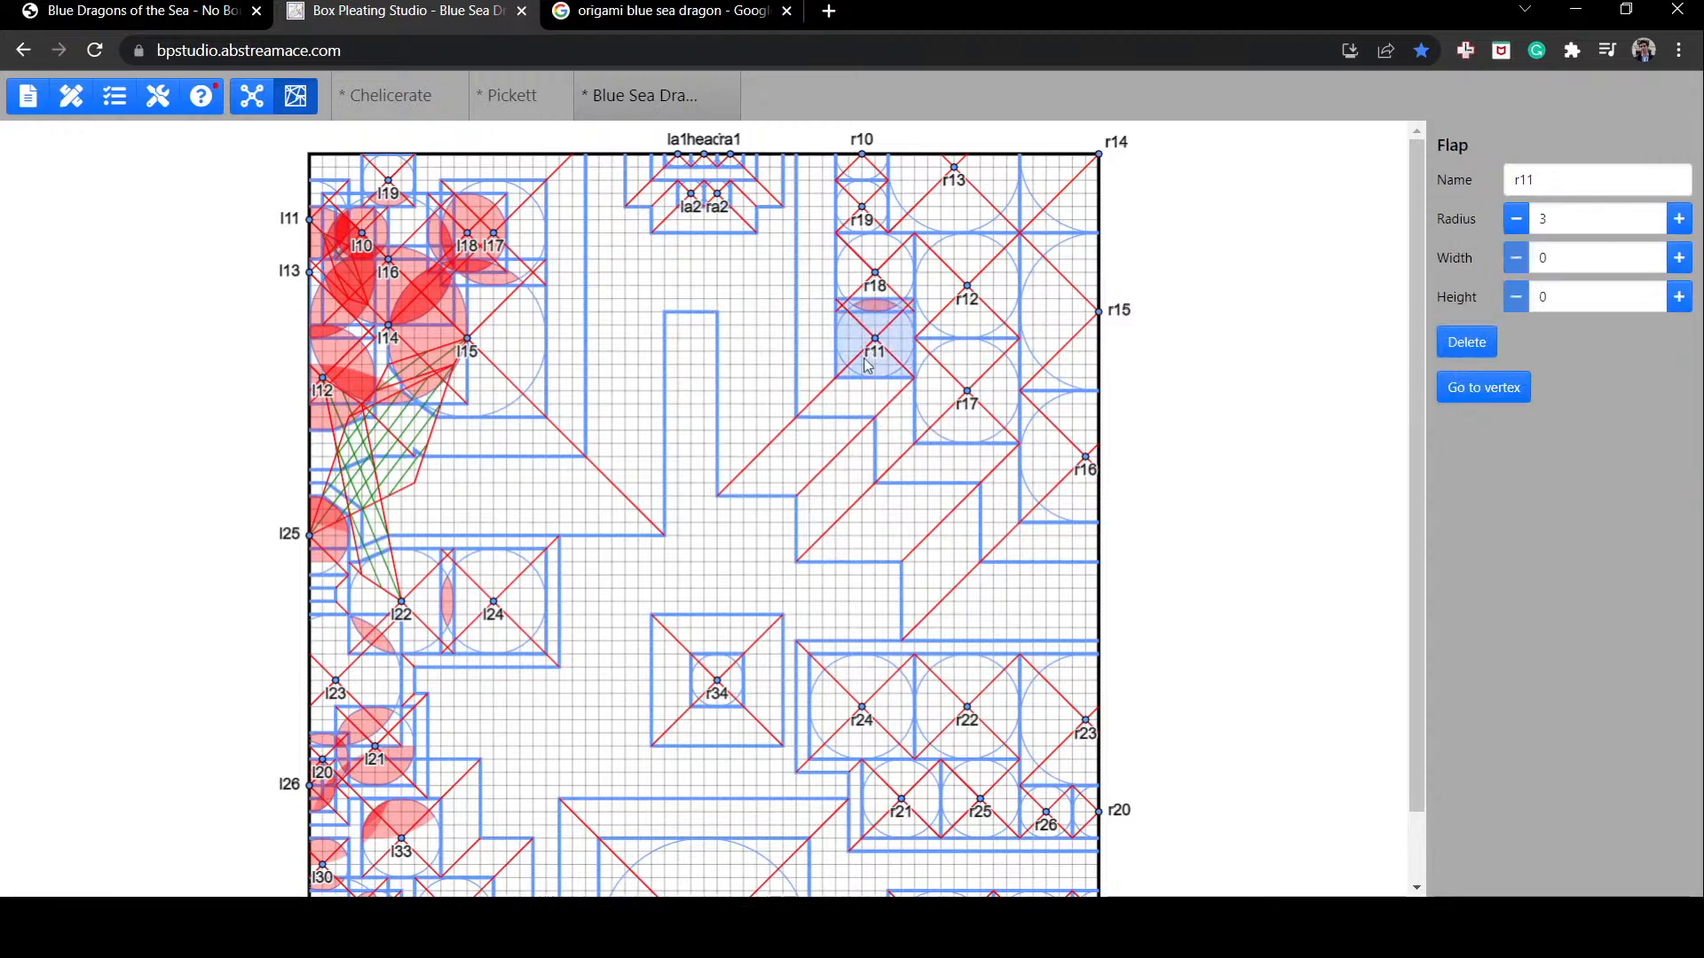
left_click_drag(868, 366, 857, 370)
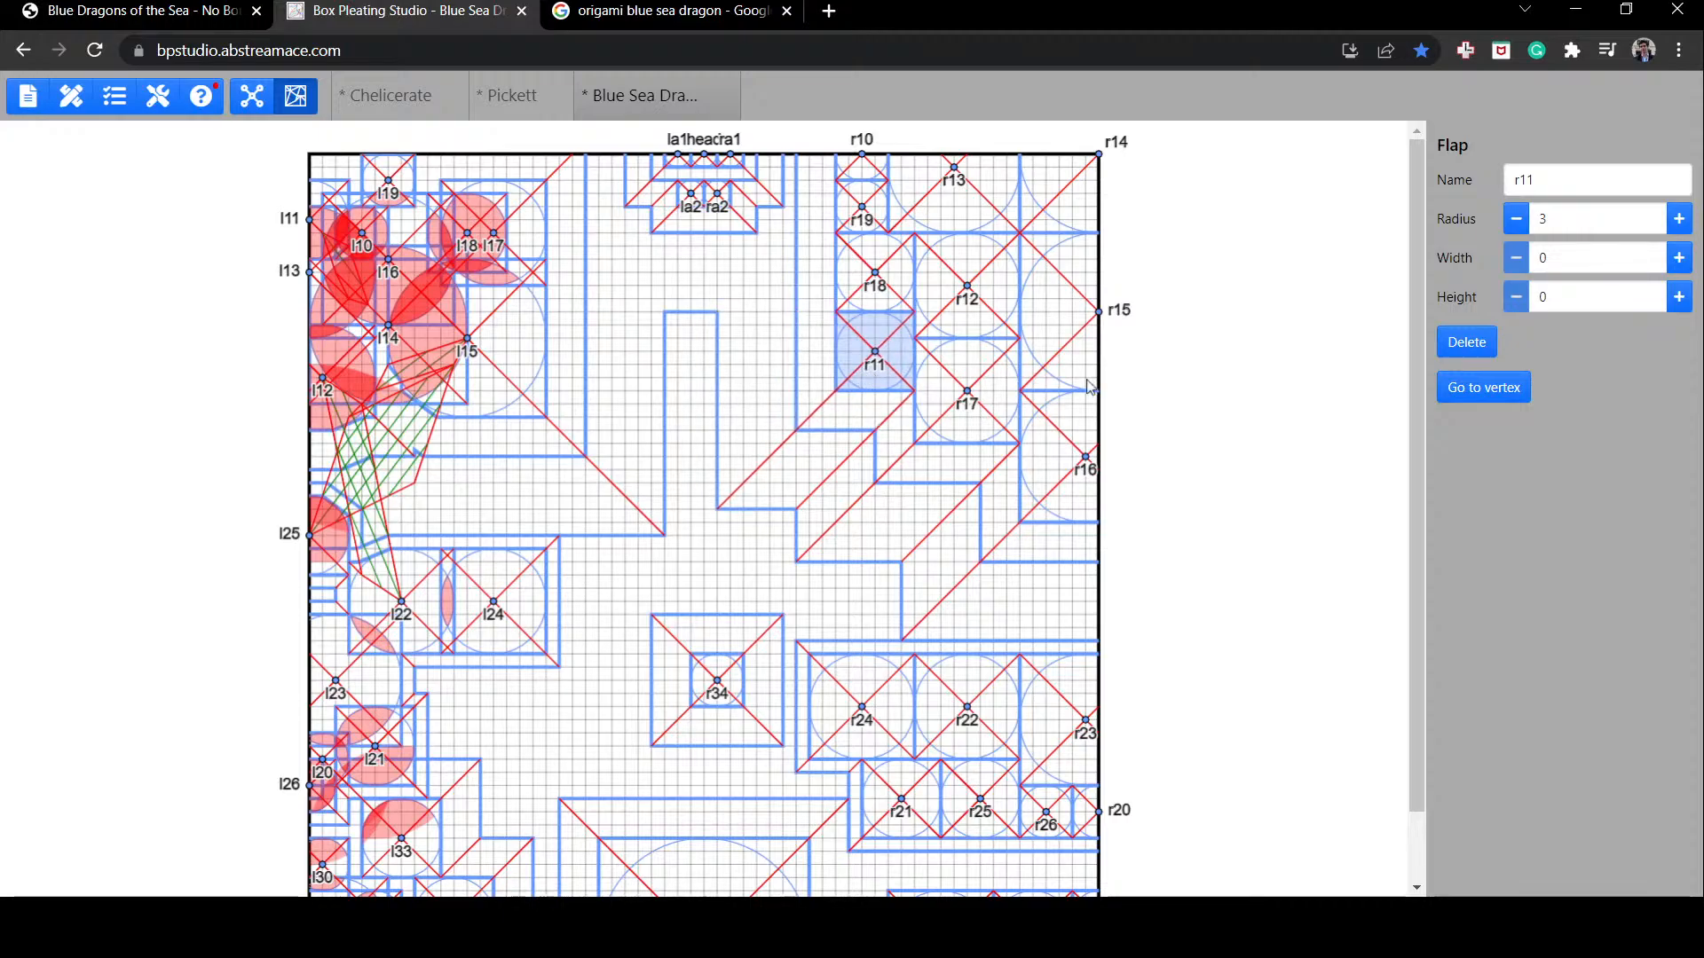
left_click(1219, 513)
Step: Move flap r34 down above the tail flap, and place r24 and r21 side by side just under the central river
scroll(1169, 530, "down", 2)
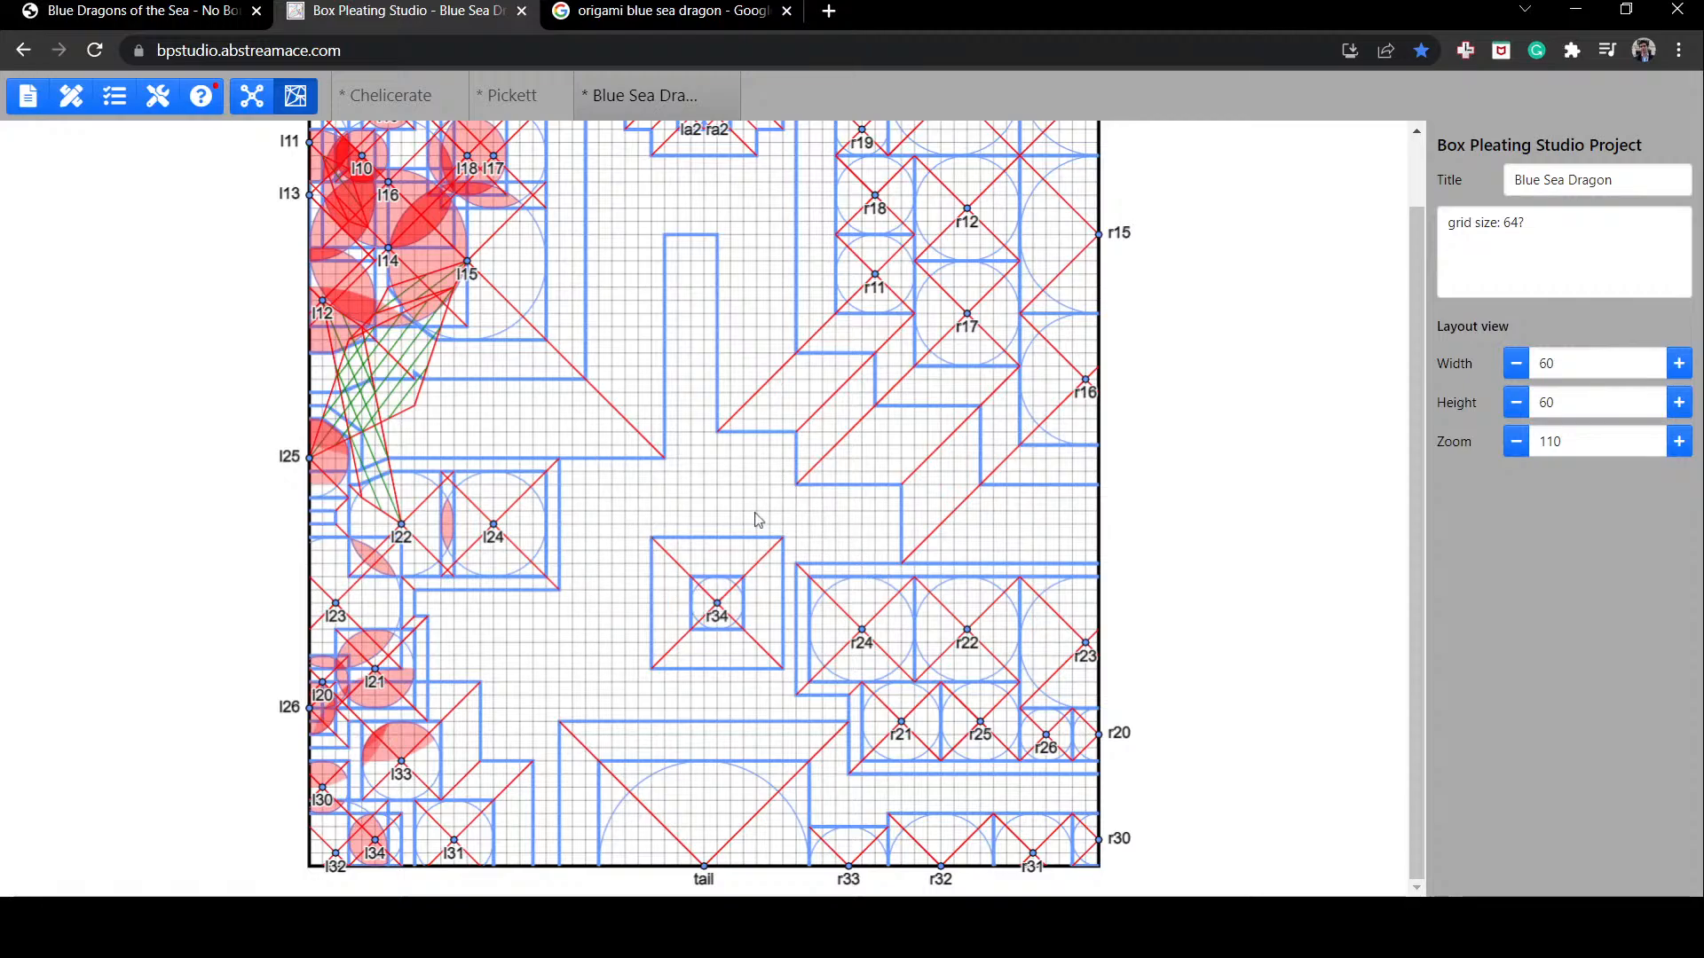
left_click_drag(722, 611, 702, 679)
left_click_drag(861, 645, 772, 511)
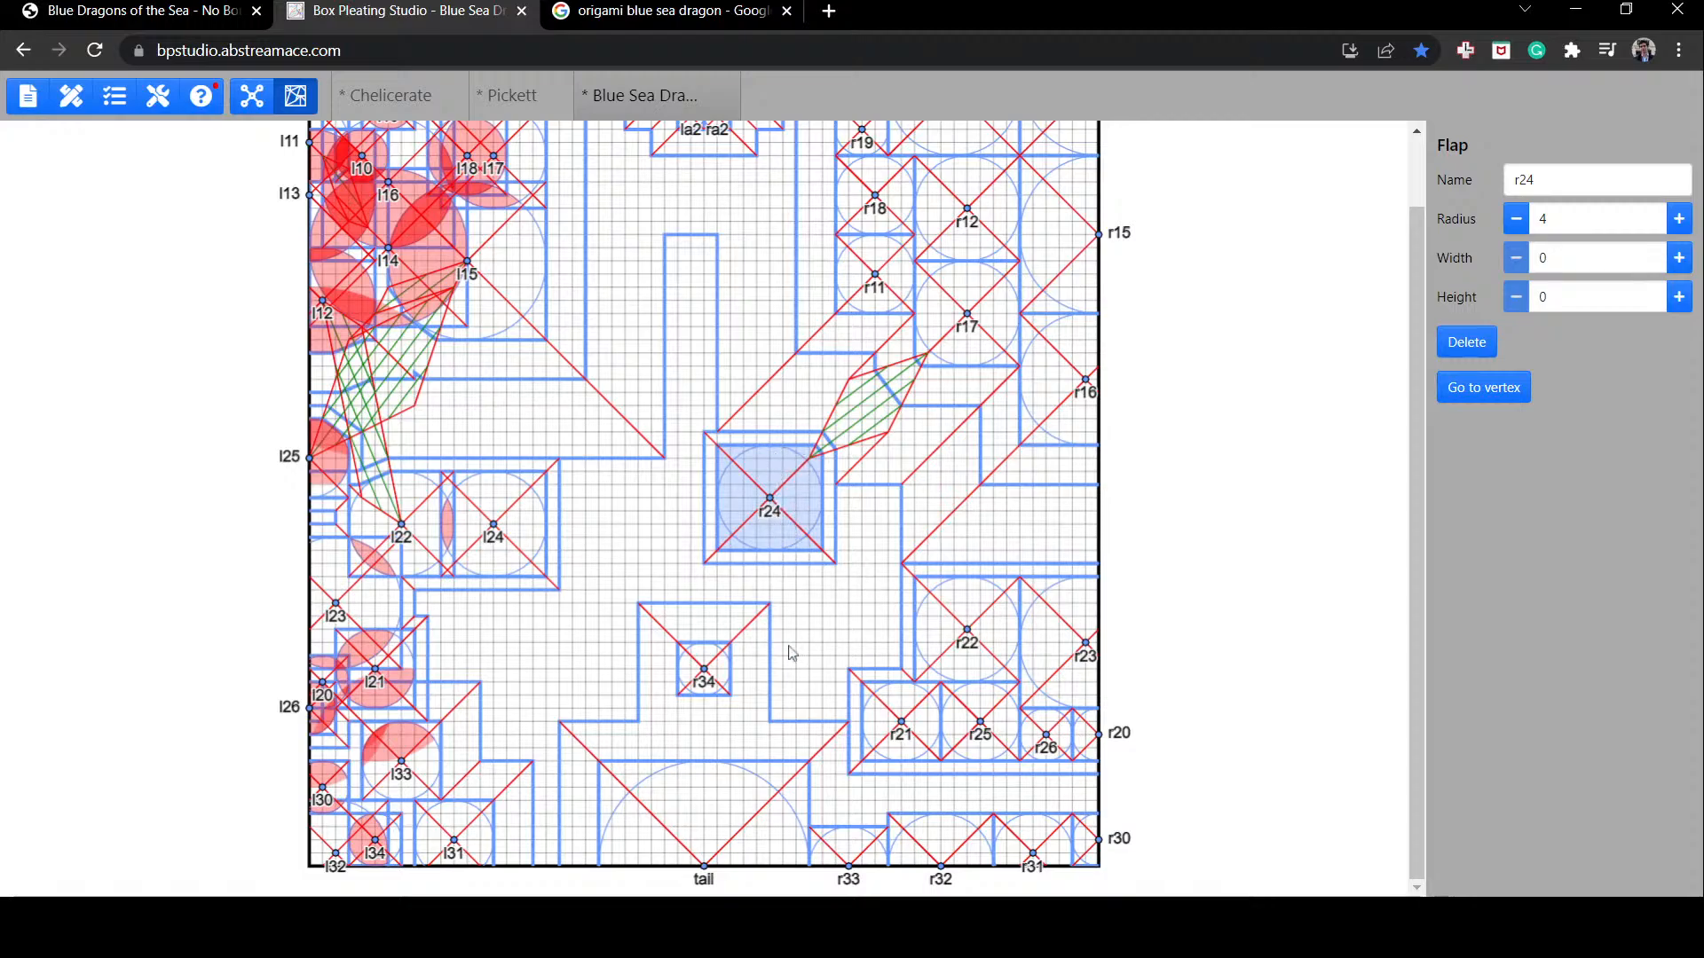
left_click_drag(901, 724, 869, 544)
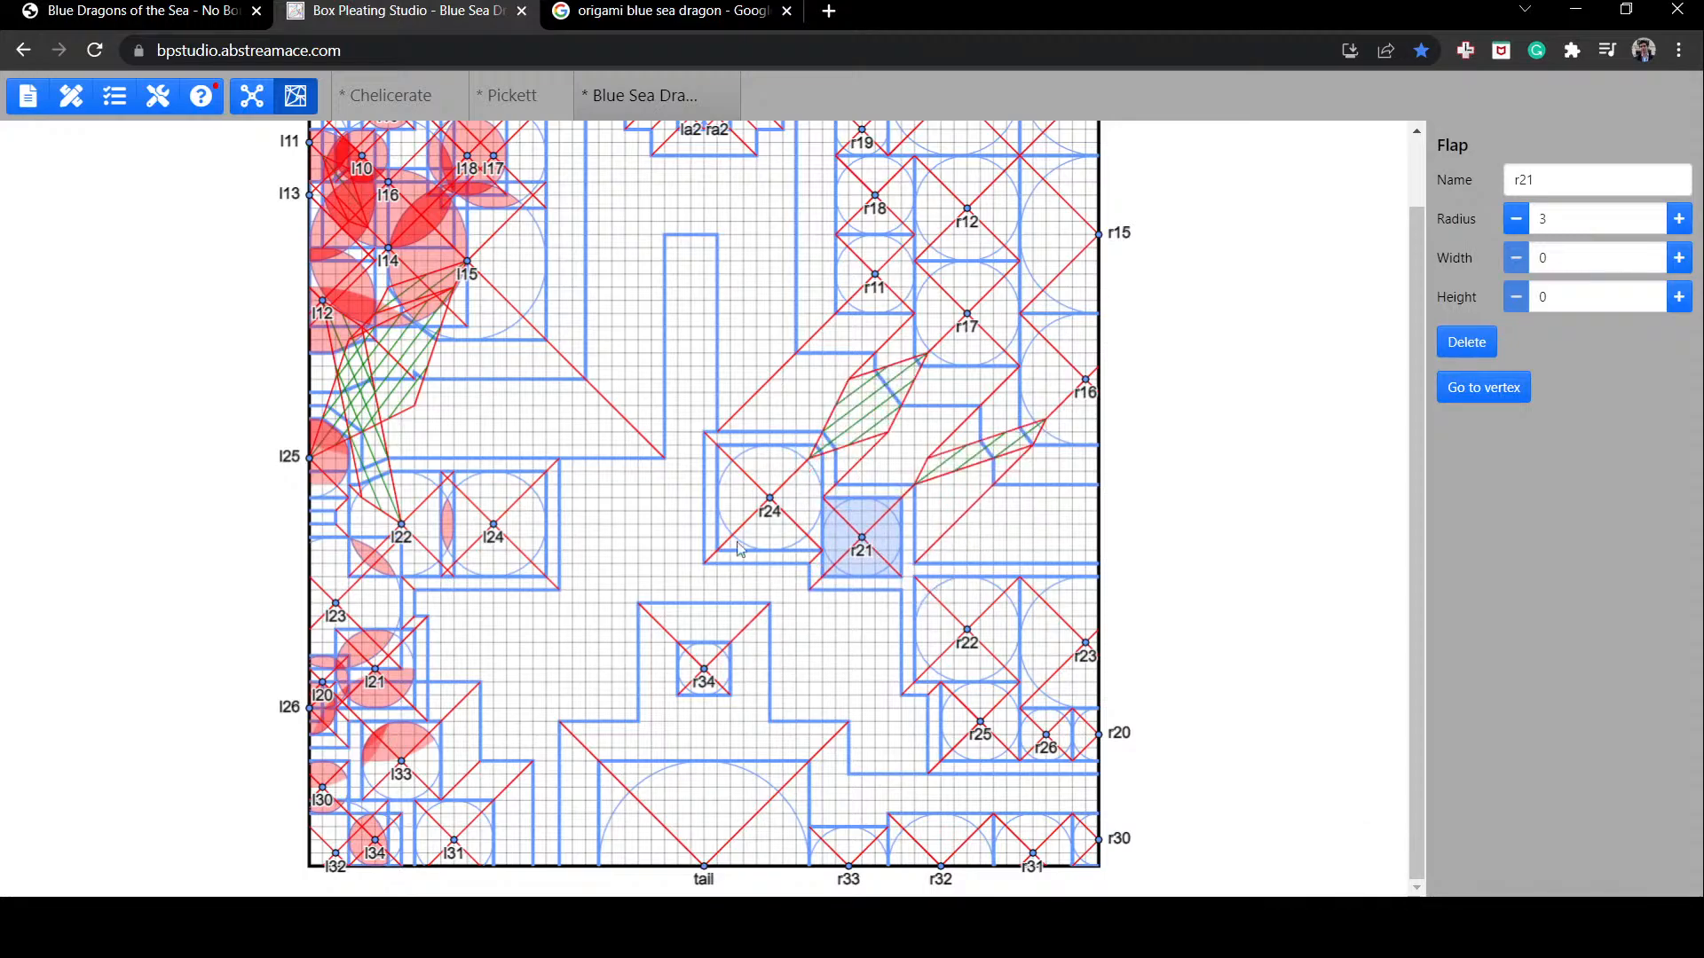
Step: Shift flap r11 one unit left below r18 and check the river around the r10 to r19 flaps
scroll(826, 491, "up", 1)
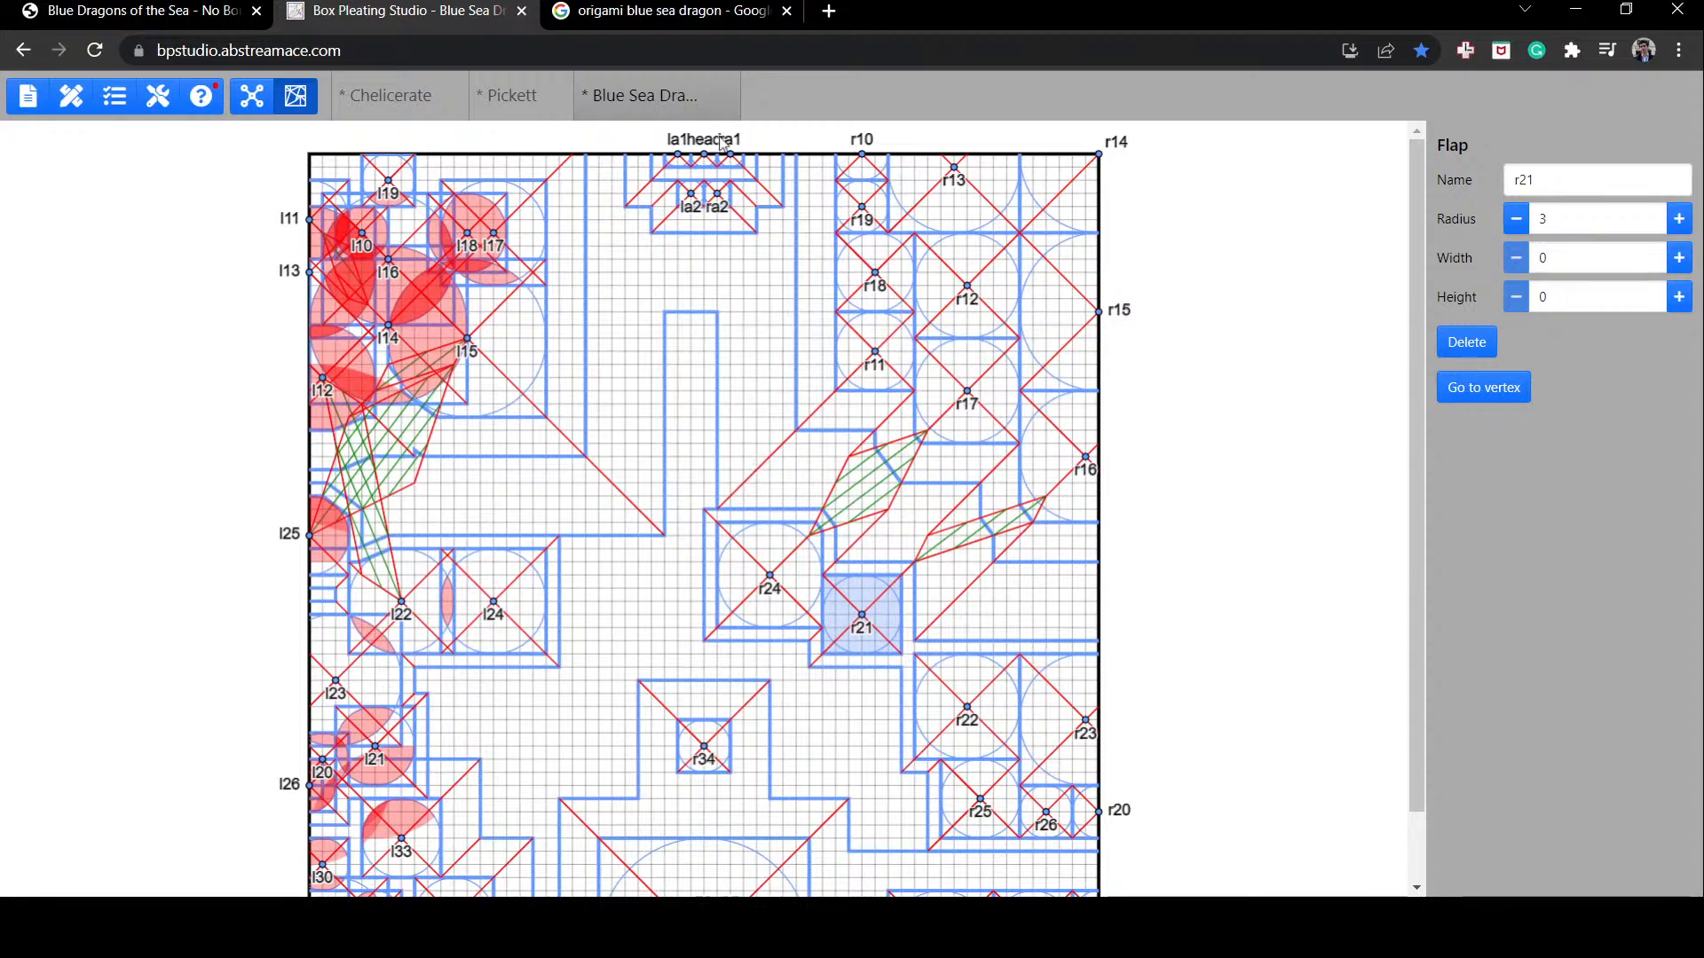
left_click(849, 360)
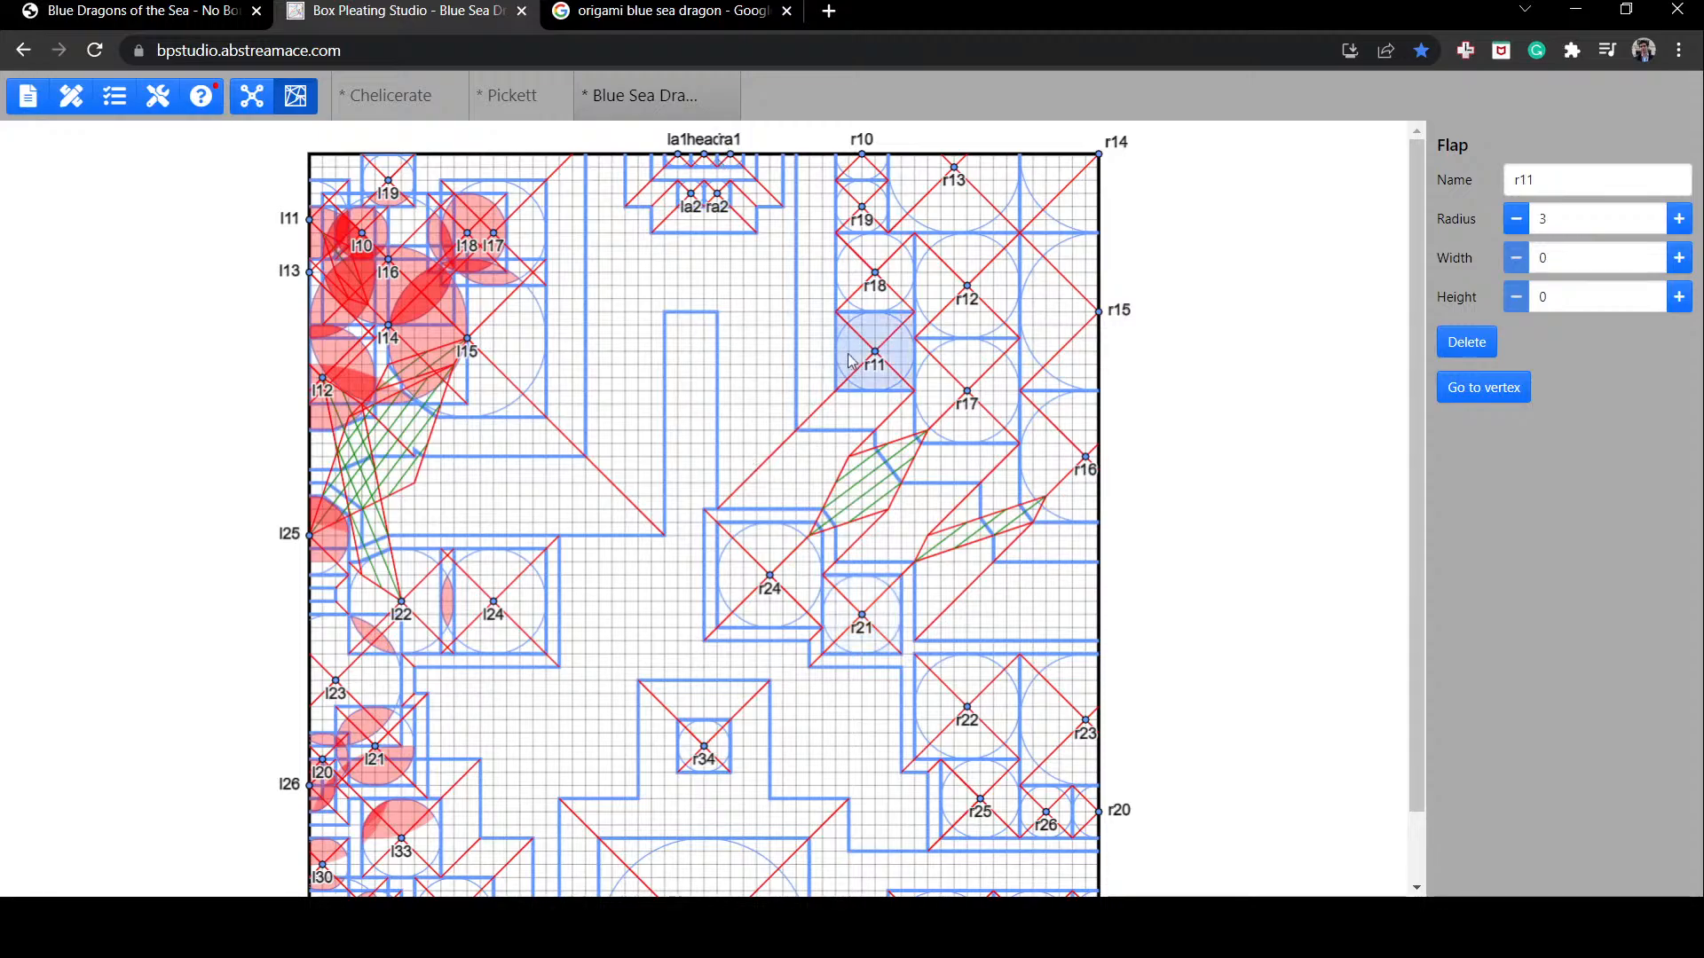
left_click_drag(844, 360, 831, 361)
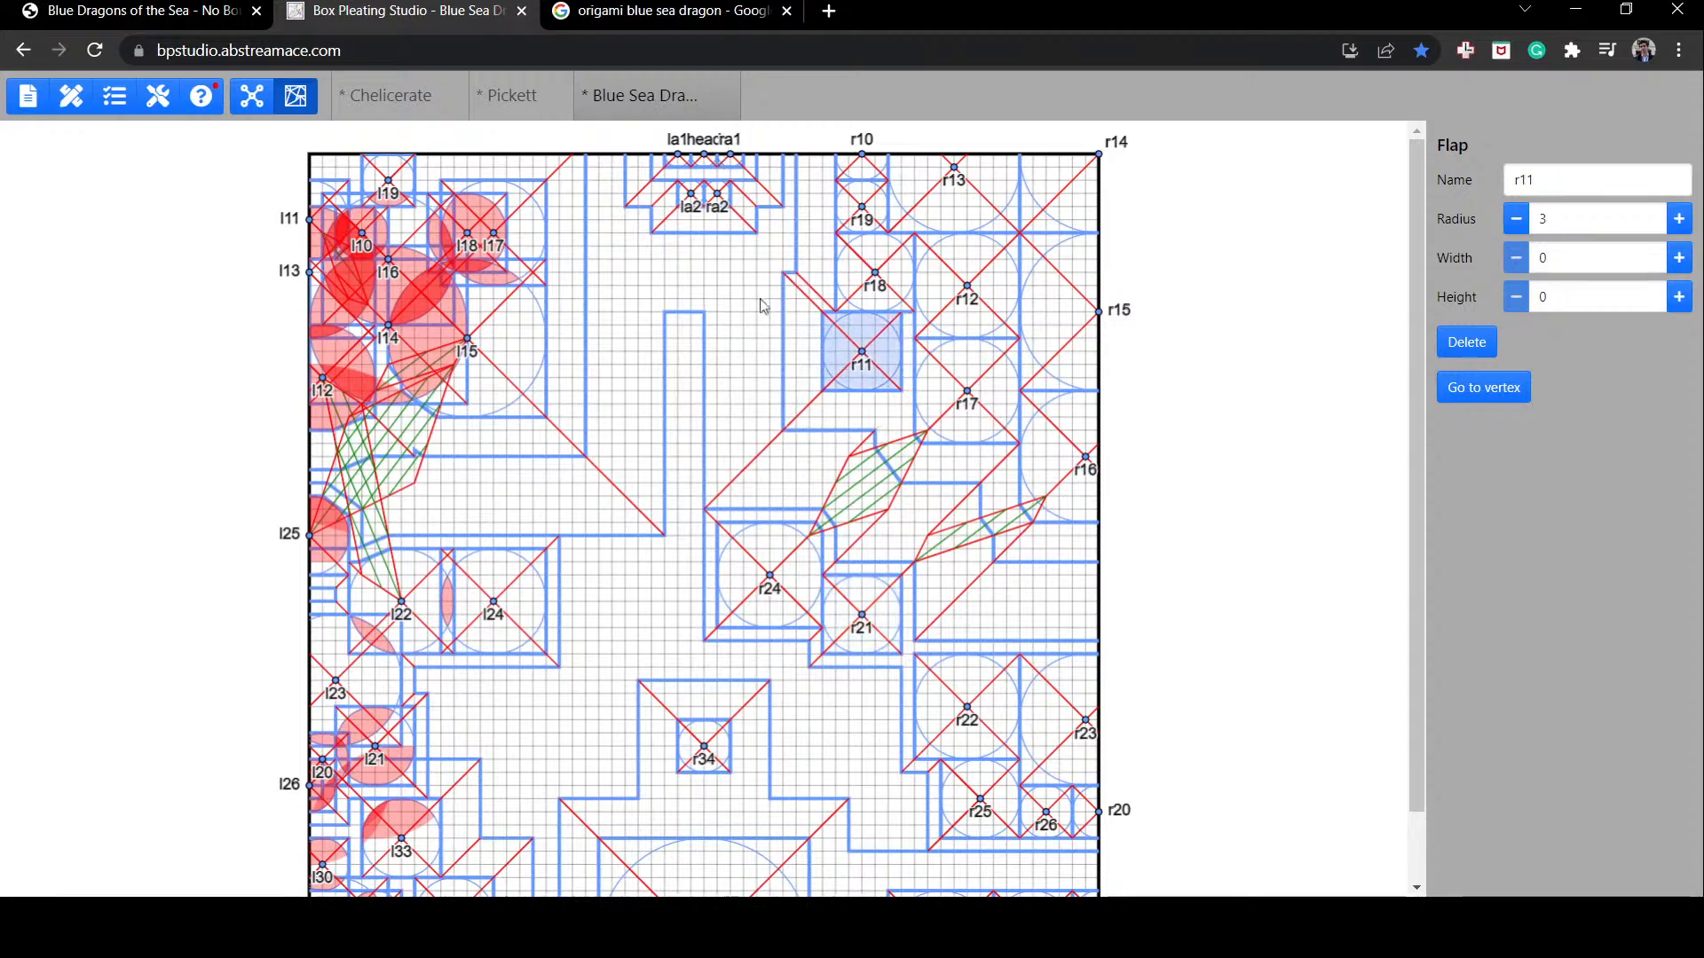
left_click(905, 355)
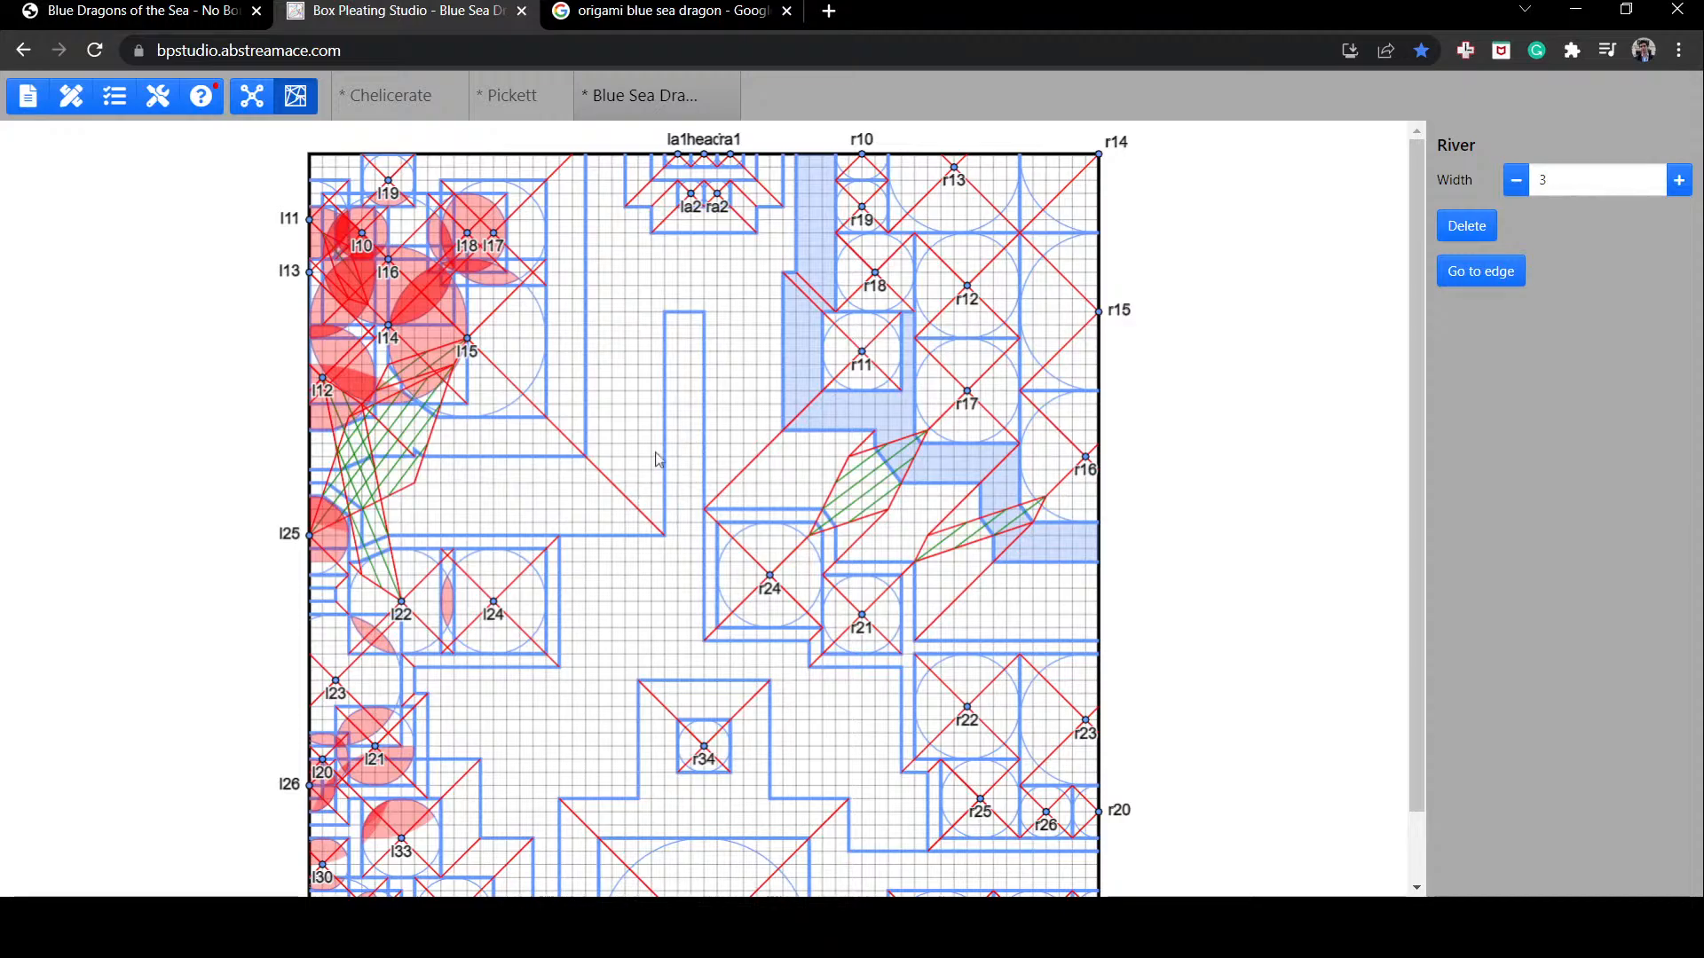
Step: Shift flap r18 one unit left in line with r11, comparing the river with r18 in its old and new places
left_click(850, 272)
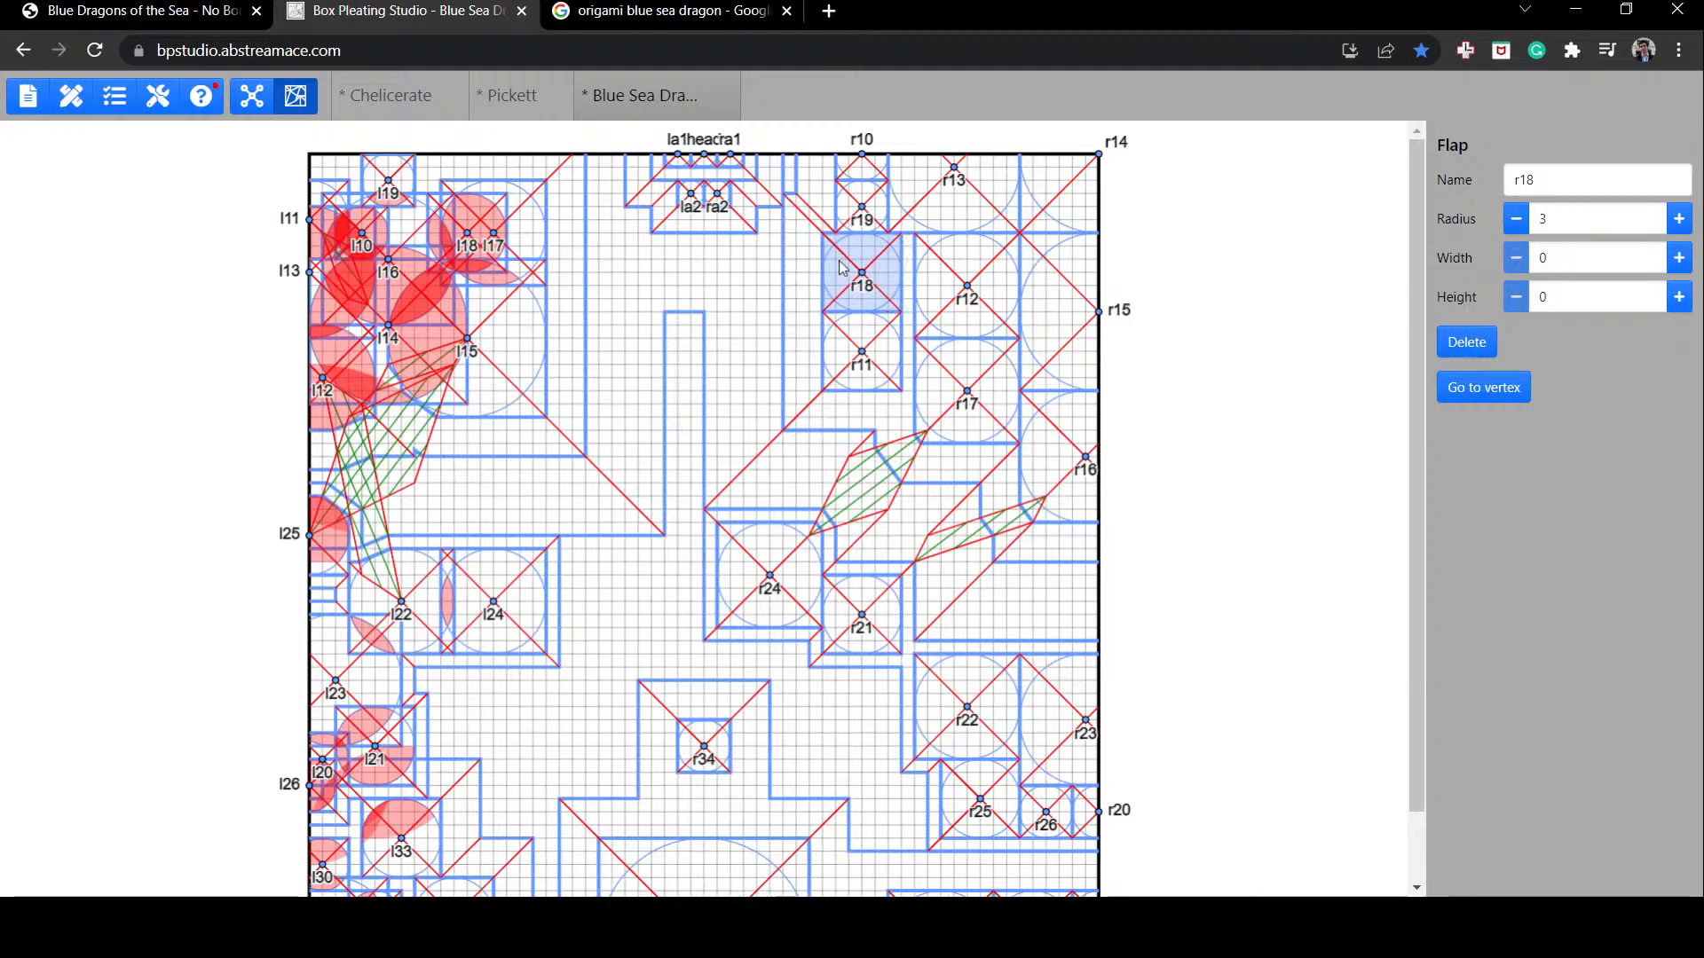
left_click(788, 182)
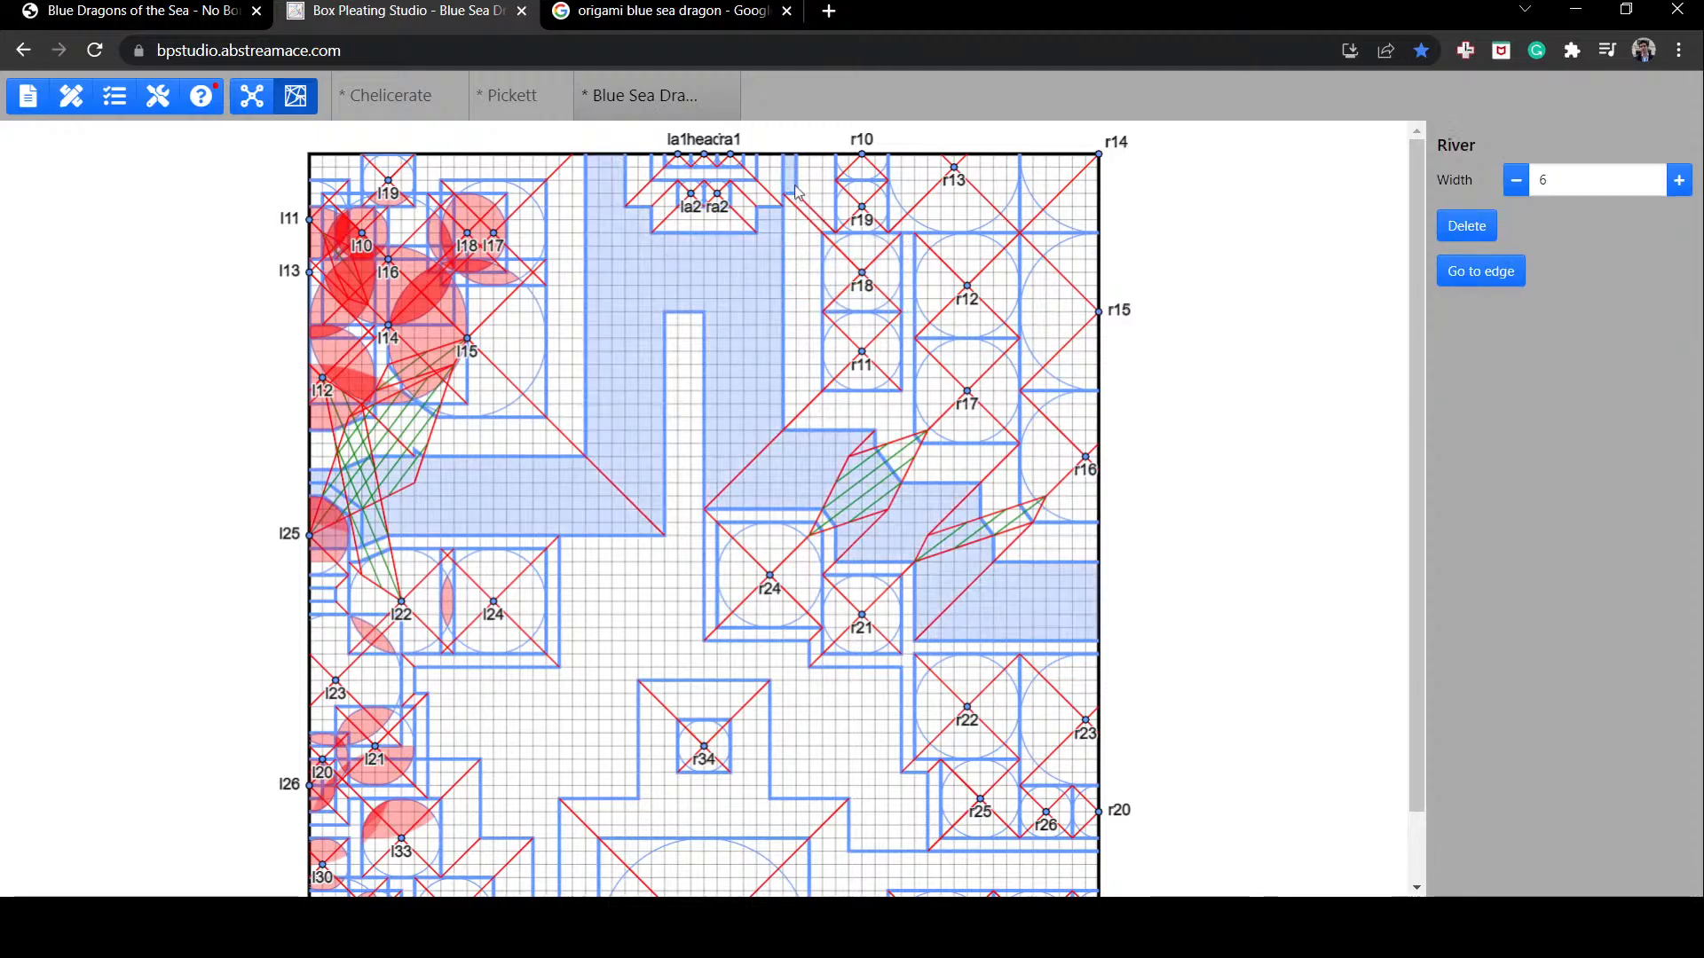
left_click(850, 279)
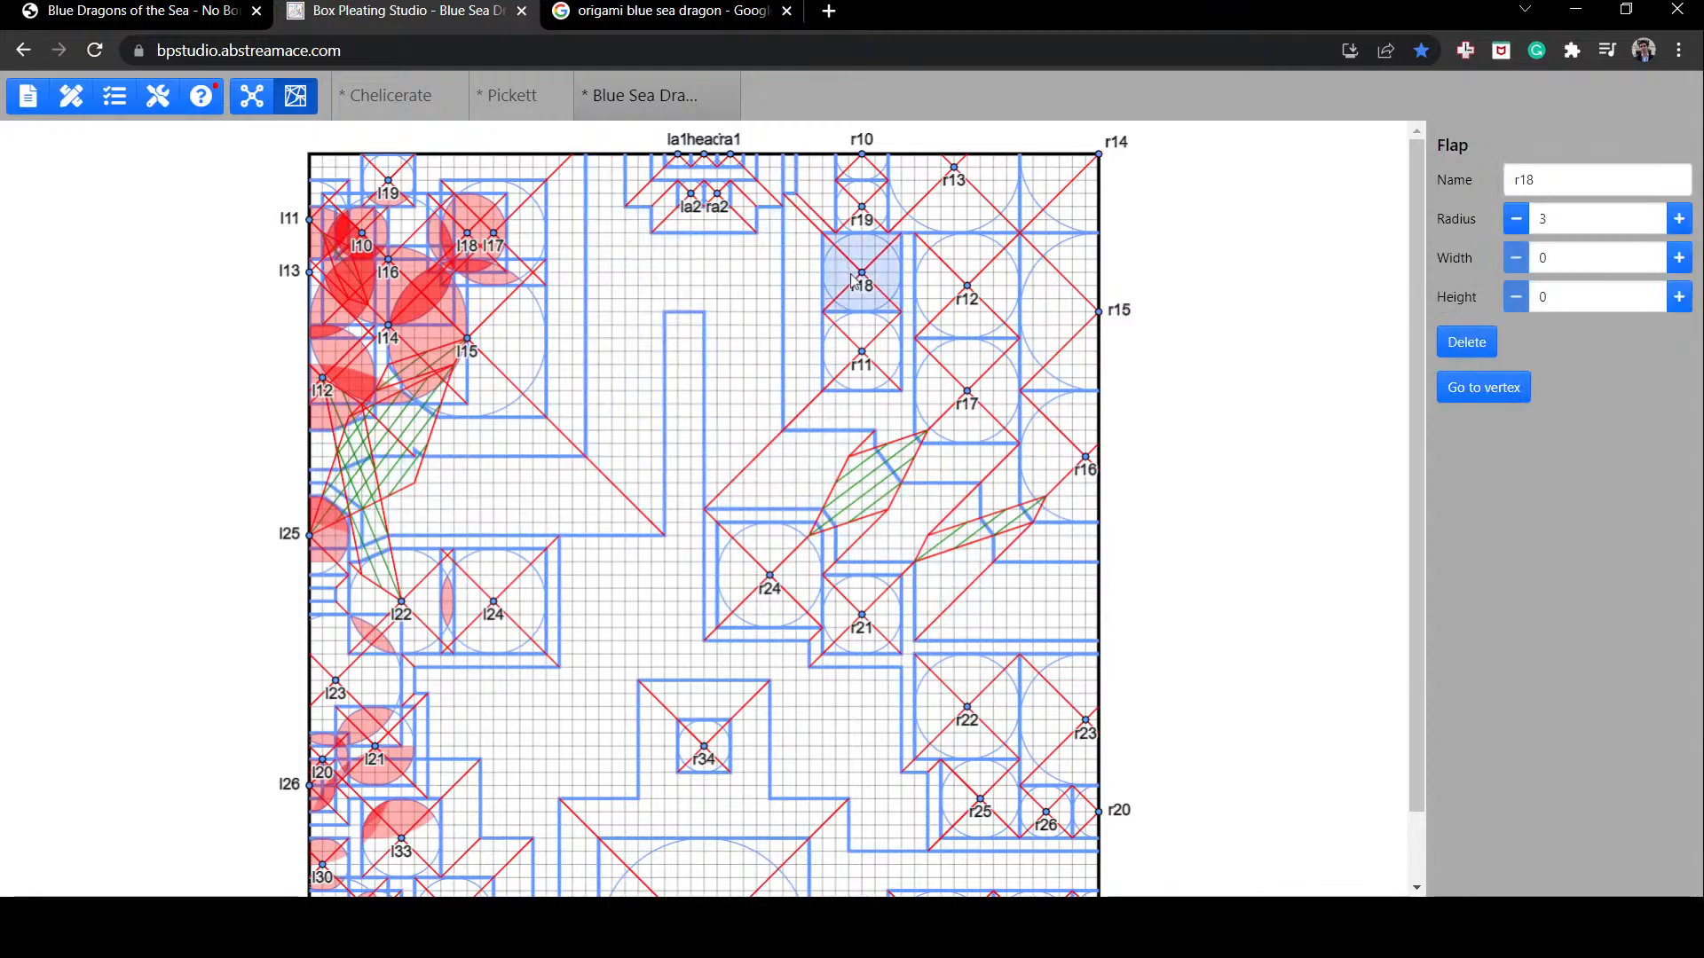
left_click_drag(854, 275, 858, 278)
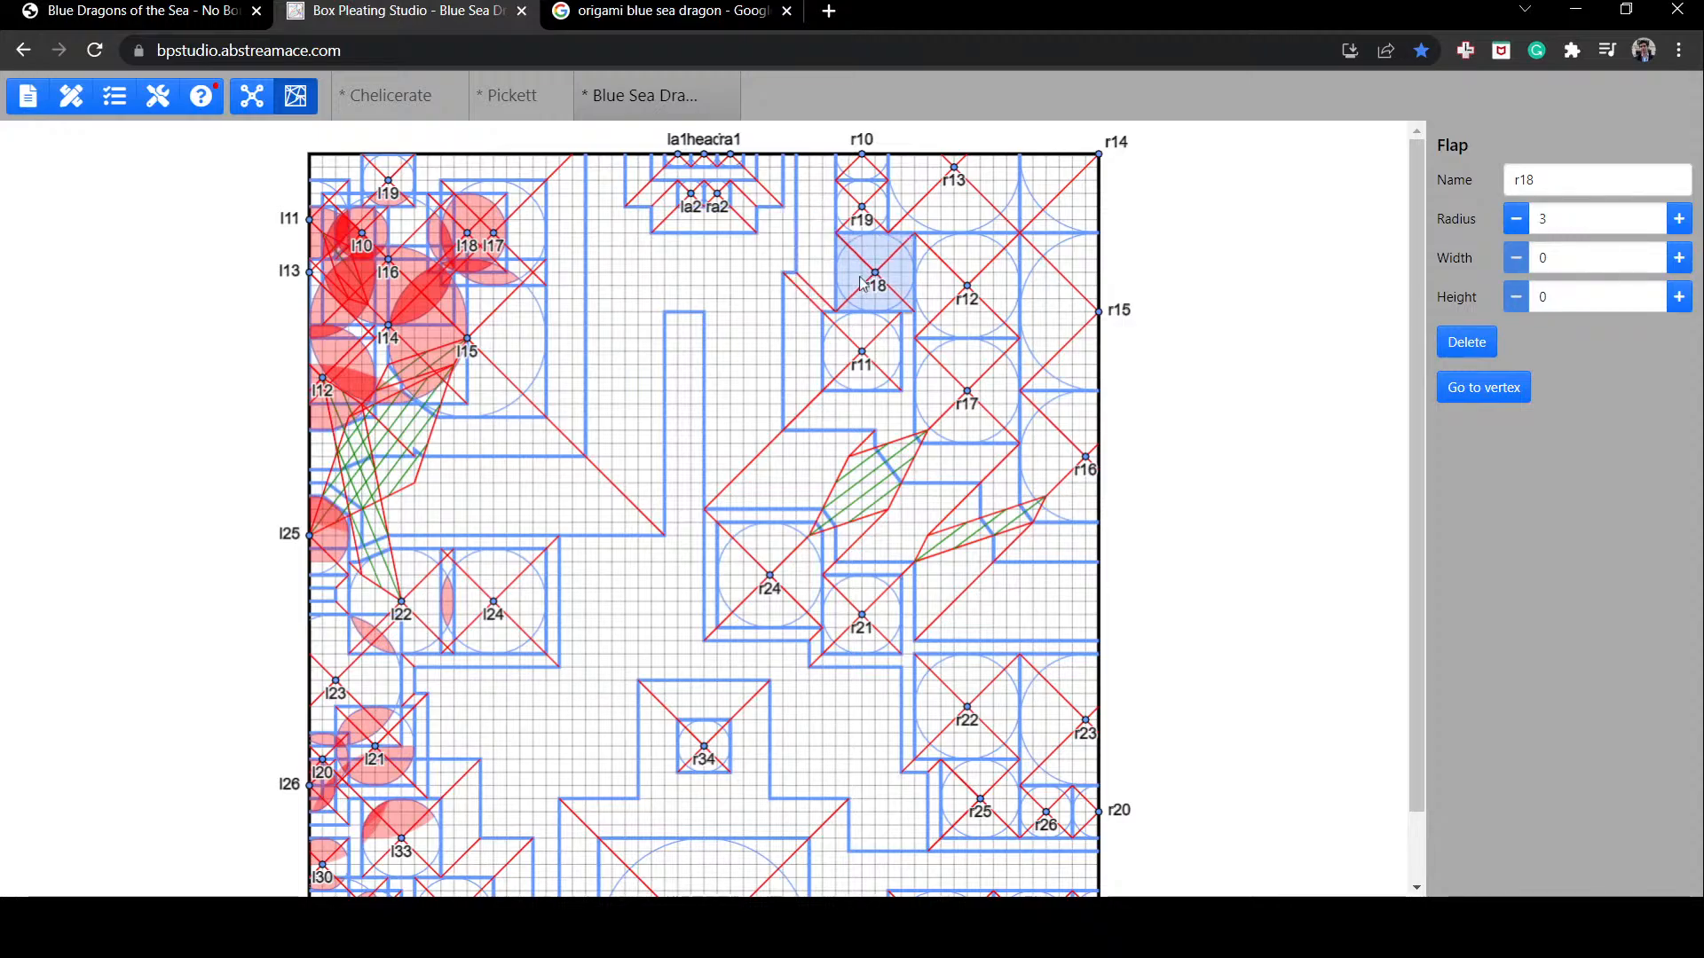
left_click(1183, 334)
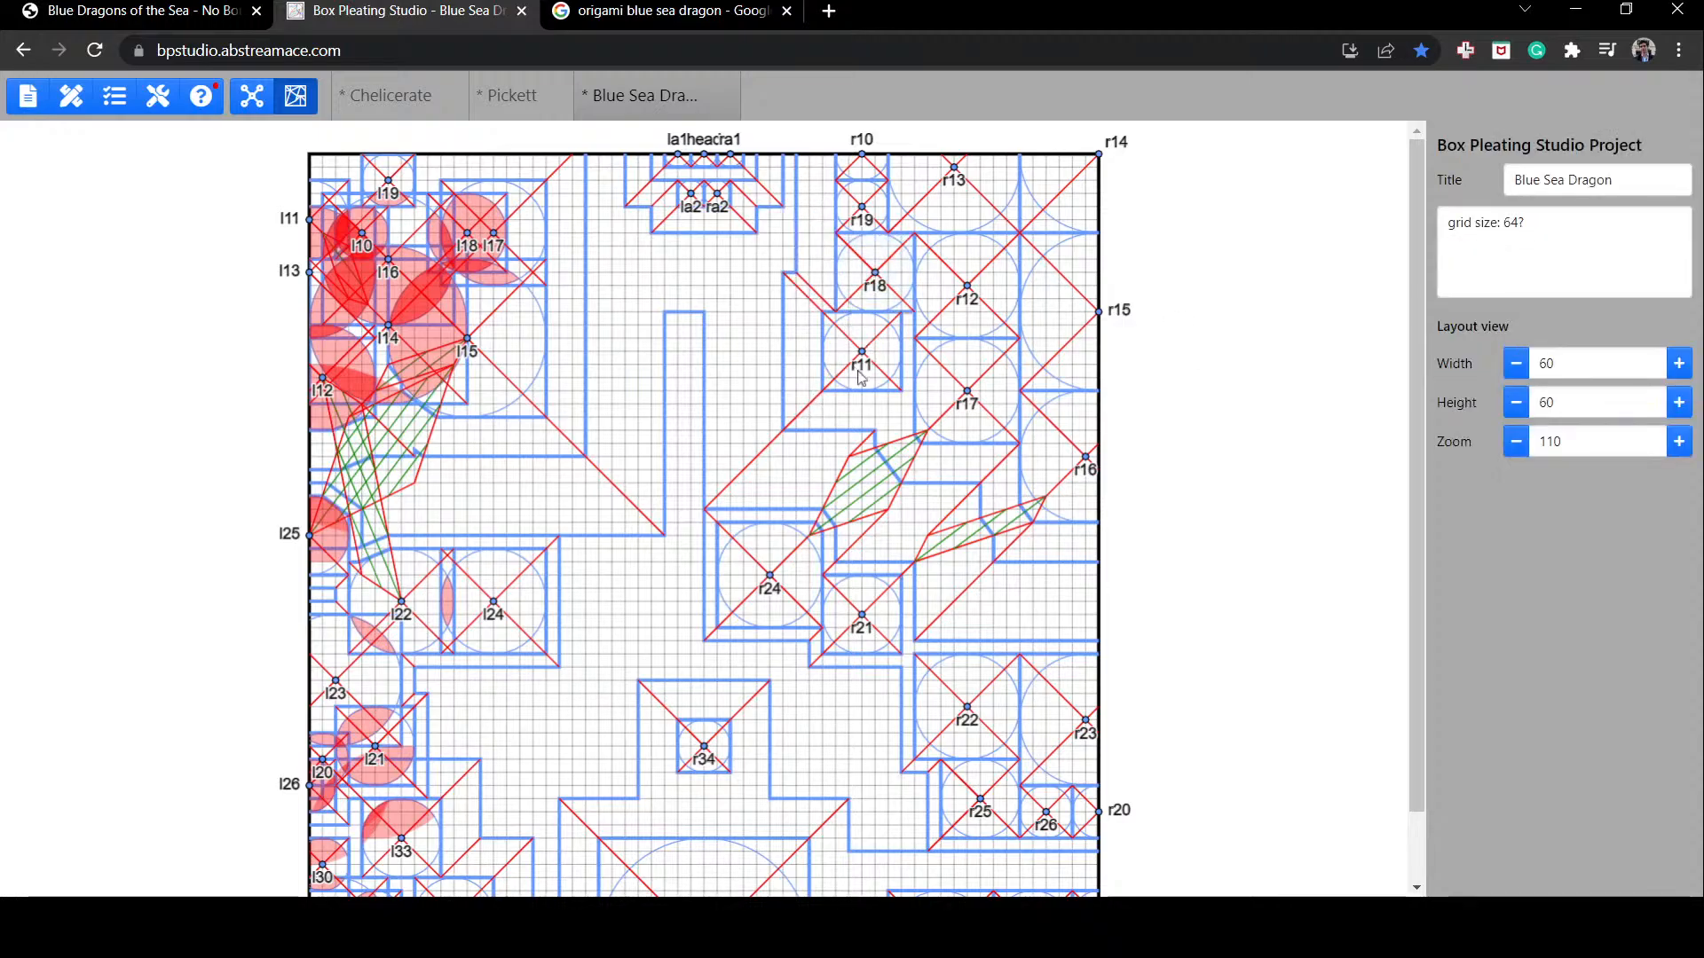
left_click_drag(855, 283, 841, 284)
Step: Shift flaps r19, r10, r13, r12 and r17 one unit left, closing up with the r18 and r11 column
left_click(851, 211)
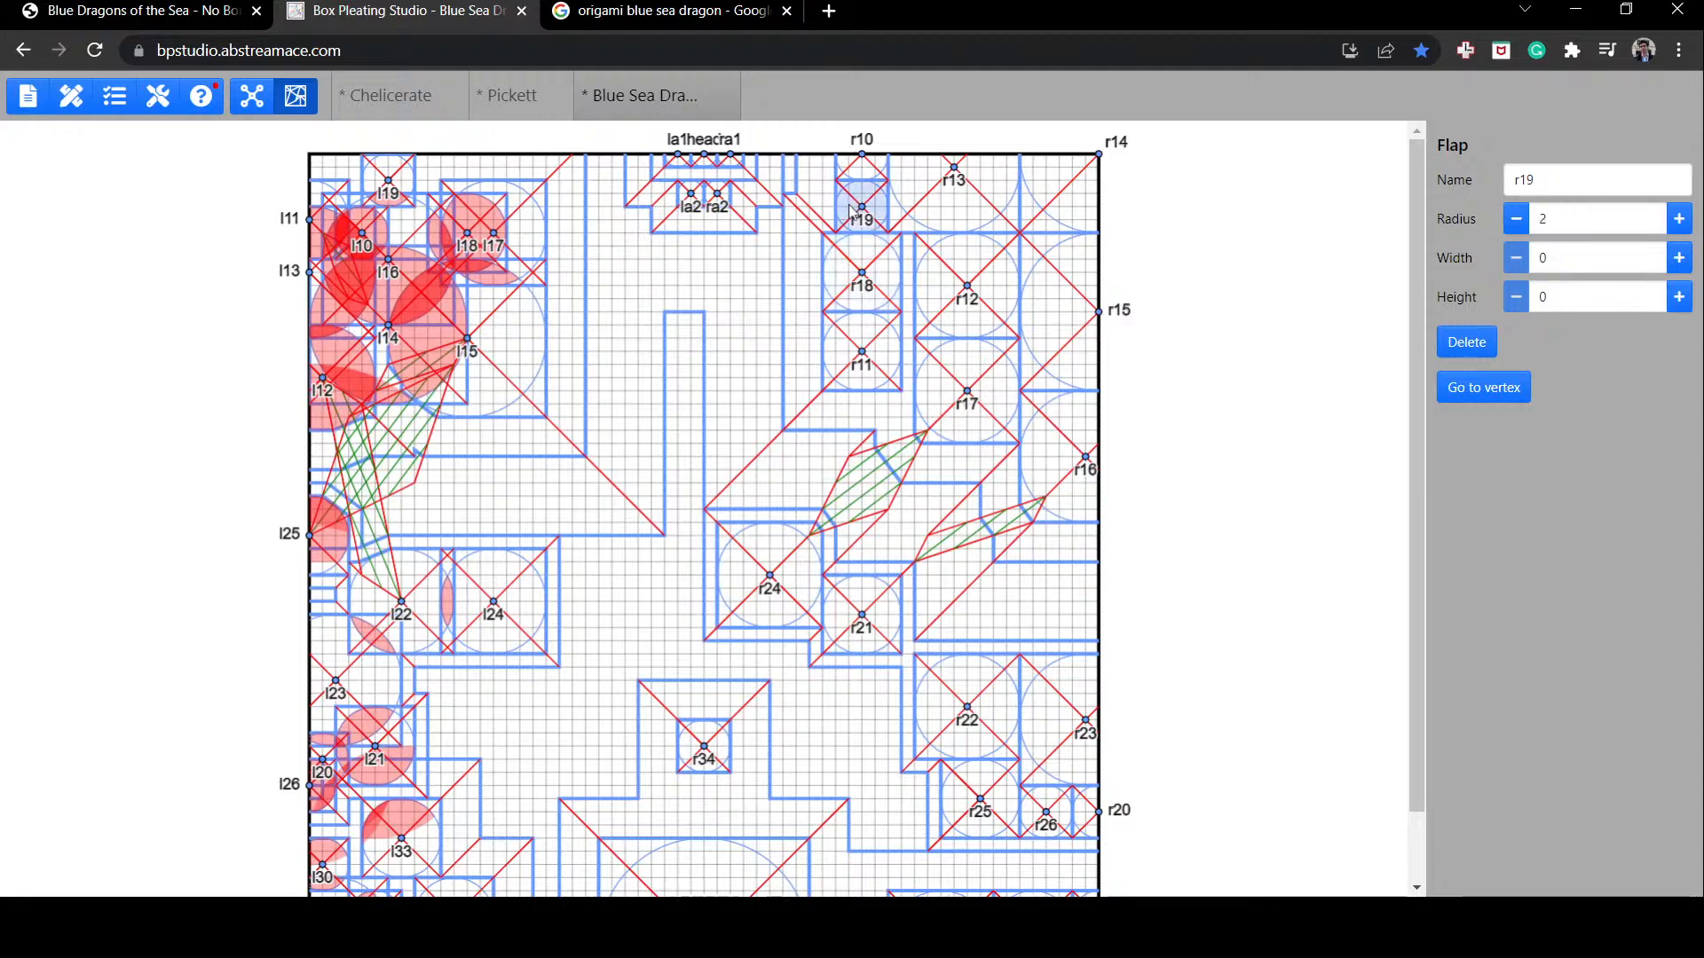
left_click_drag(841, 213, 828, 213)
left_click(853, 170)
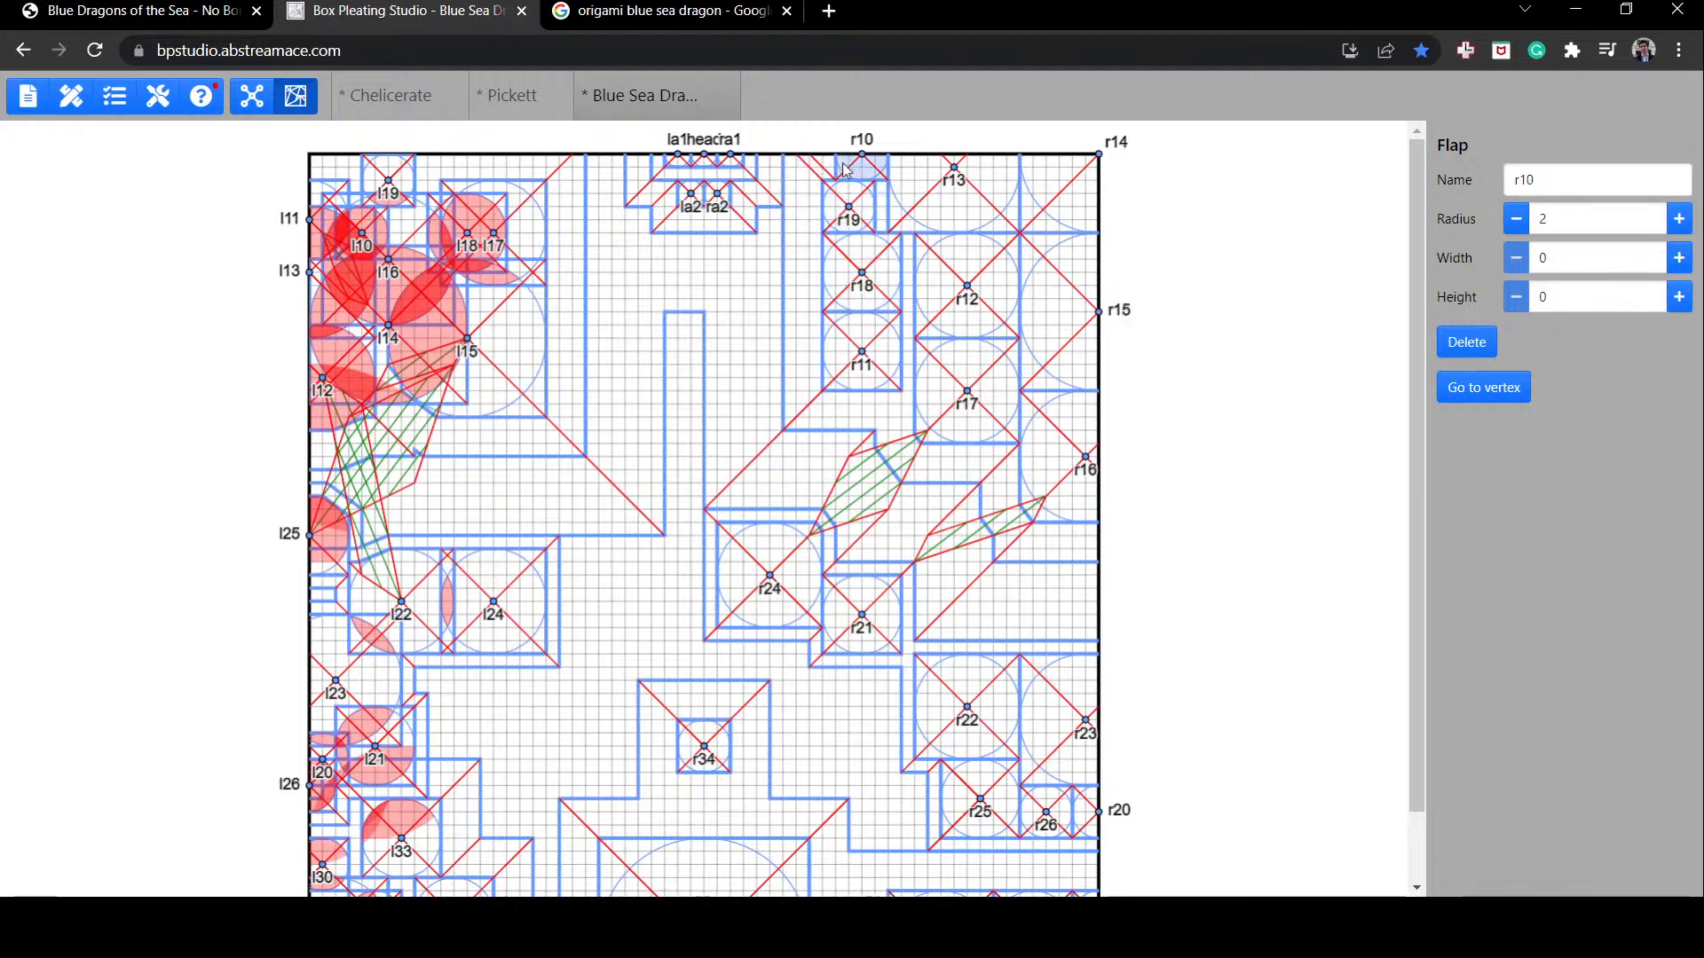
left_click_drag(848, 170, 834, 170)
left_click(955, 169)
left_click_drag(955, 168, 942, 168)
left_click_drag(1000, 293, 985, 304)
left_click_drag(965, 365, 952, 365)
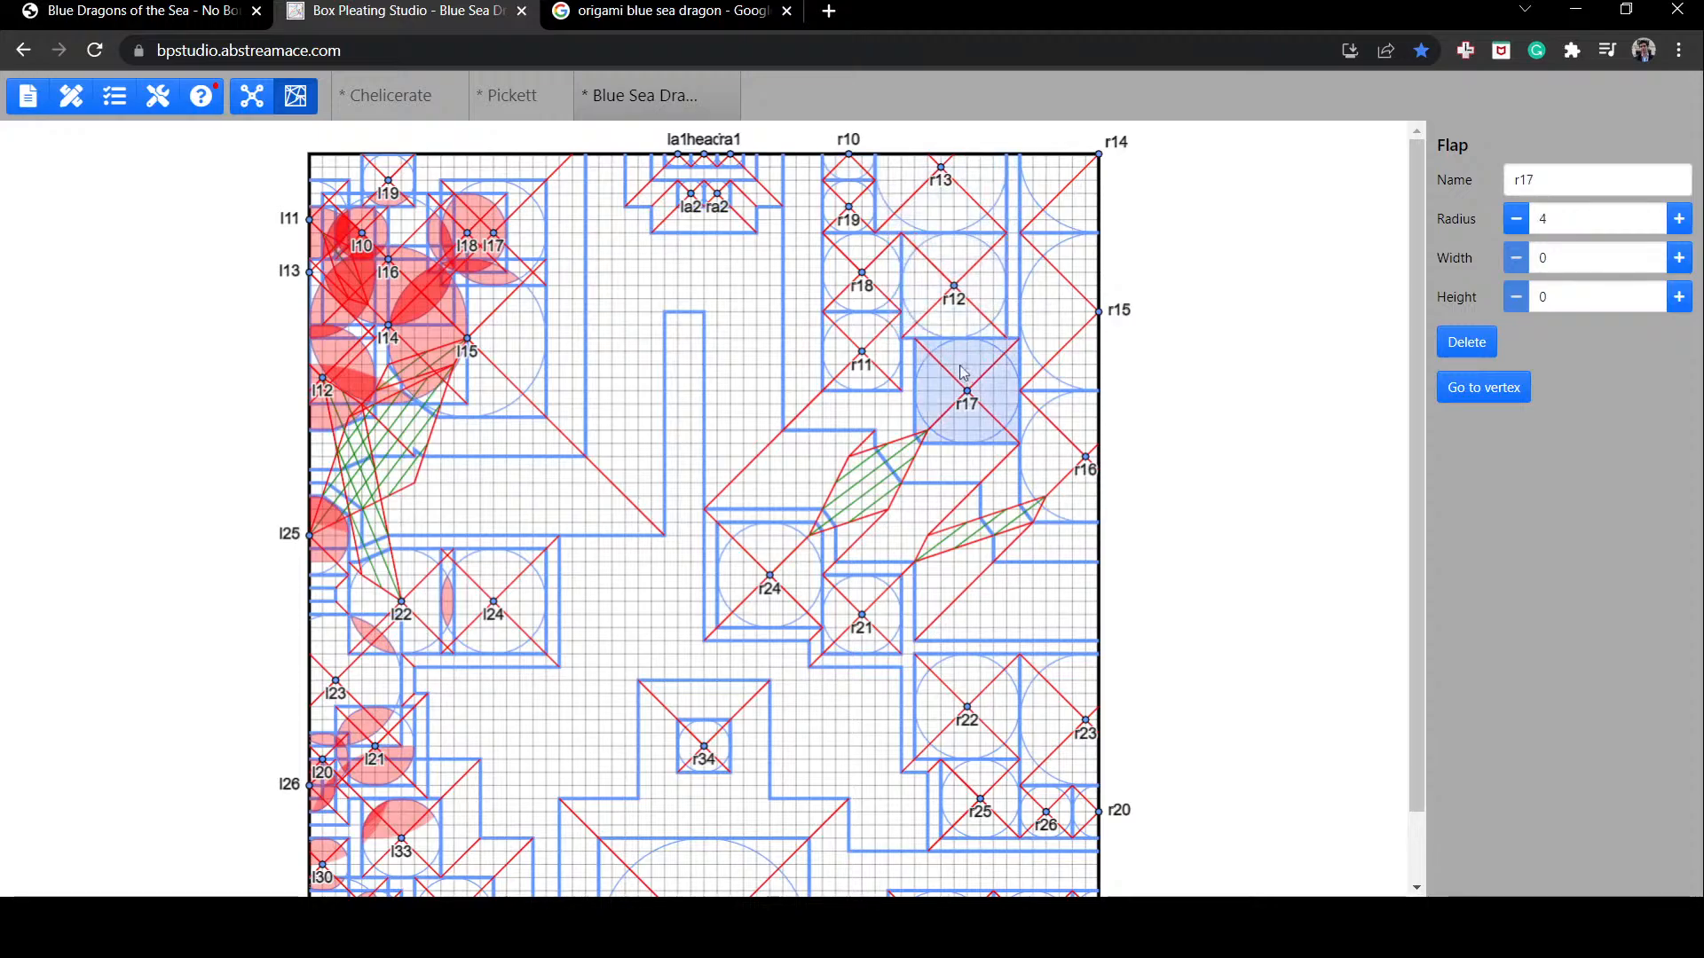
Step: Shift flaps r16, r15 and r14 one unit left against the r13, r12 and r17 column
left_click_drag(1053, 442, 1040, 441)
left_click_drag(1085, 323, 1062, 298)
left_click(1045, 199)
left_click_drag(1046, 205, 1033, 206)
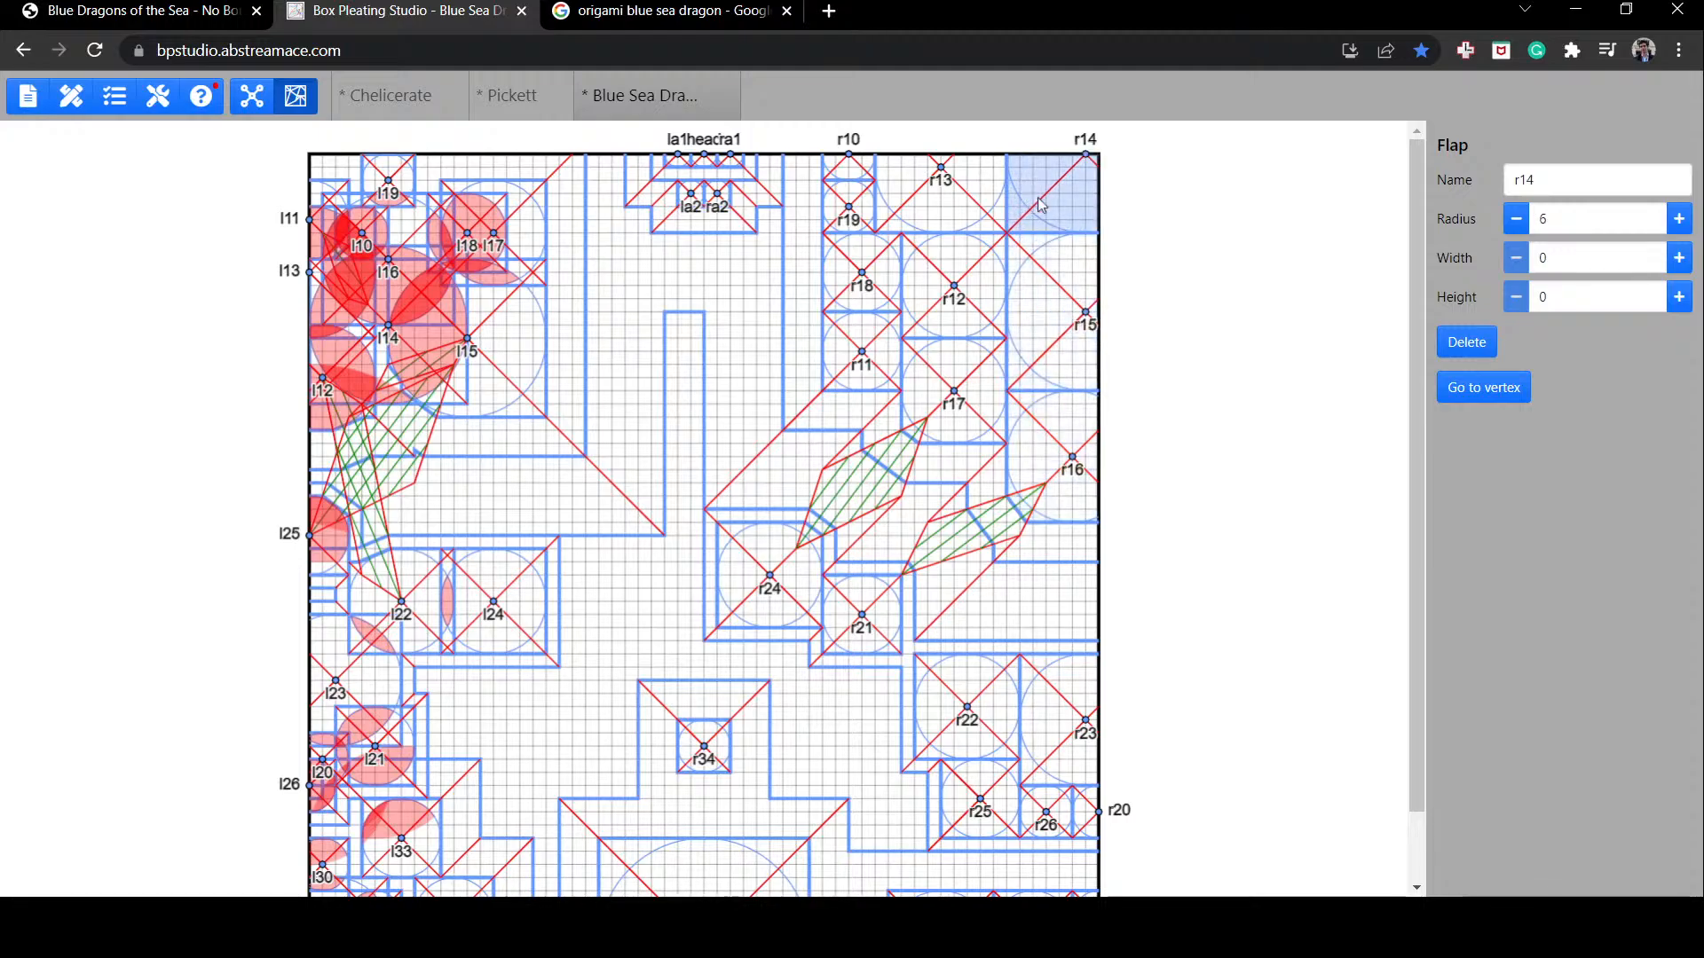
Step: Shift flaps r25, r26 and r20 below r22 and r23 one unit left each
scroll(1063, 503, "down", 1)
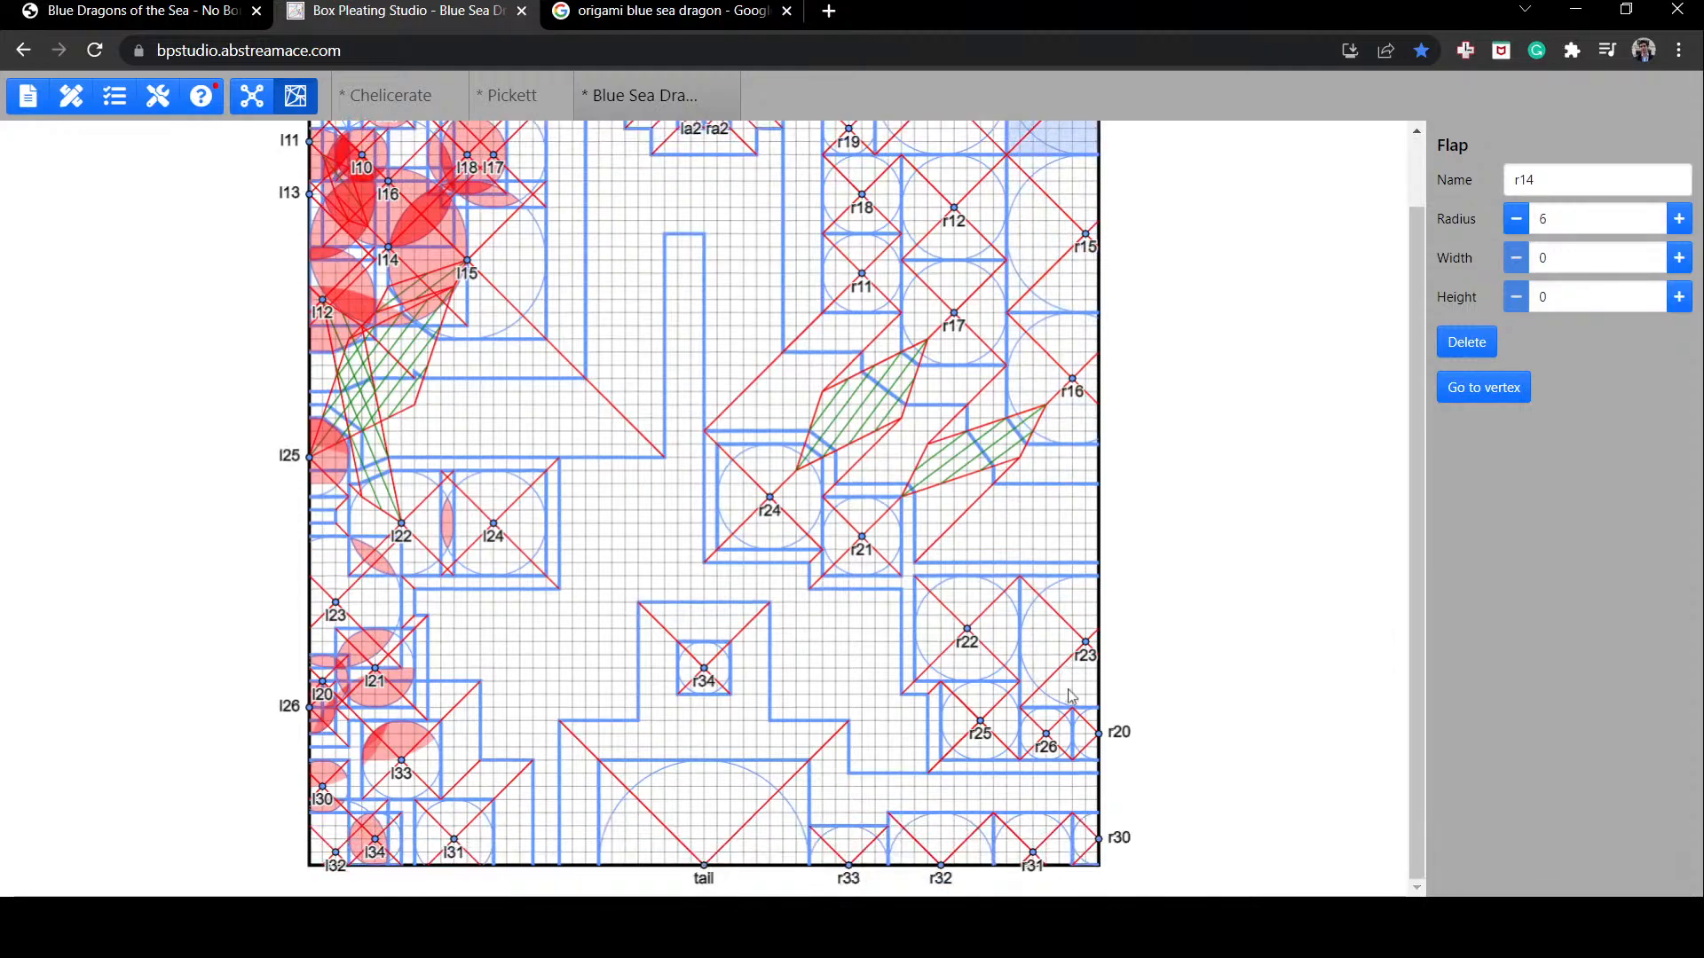
left_click(965, 730)
key("Left")
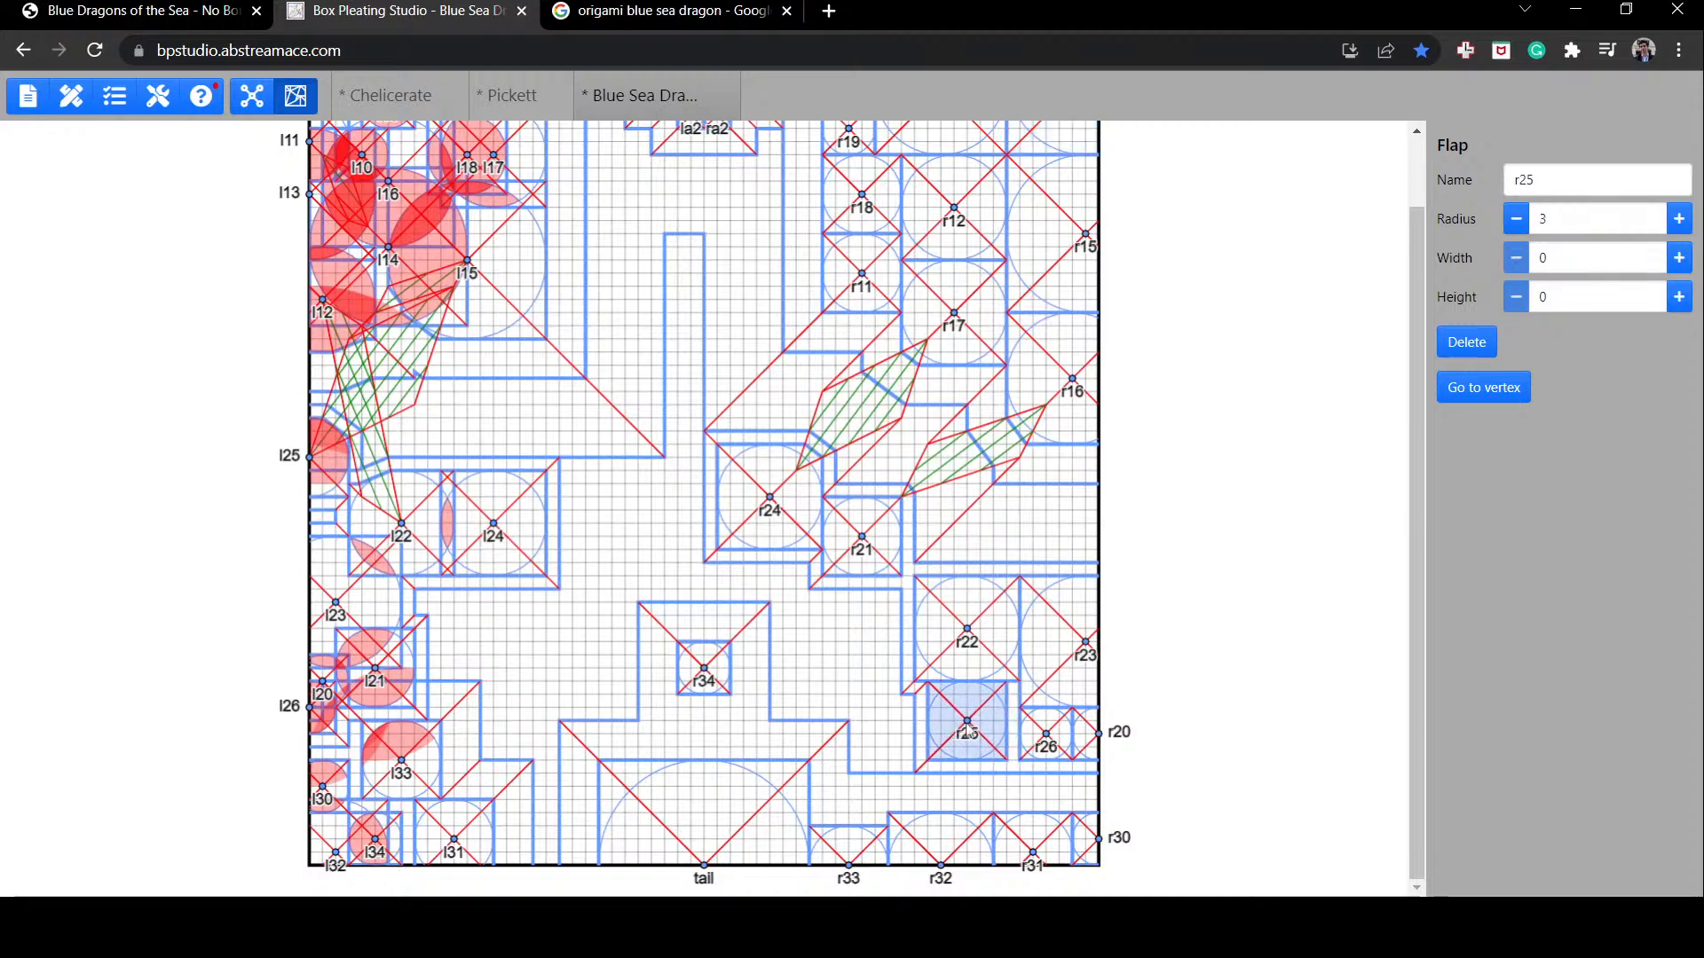
left_click(1044, 736)
key("Left")
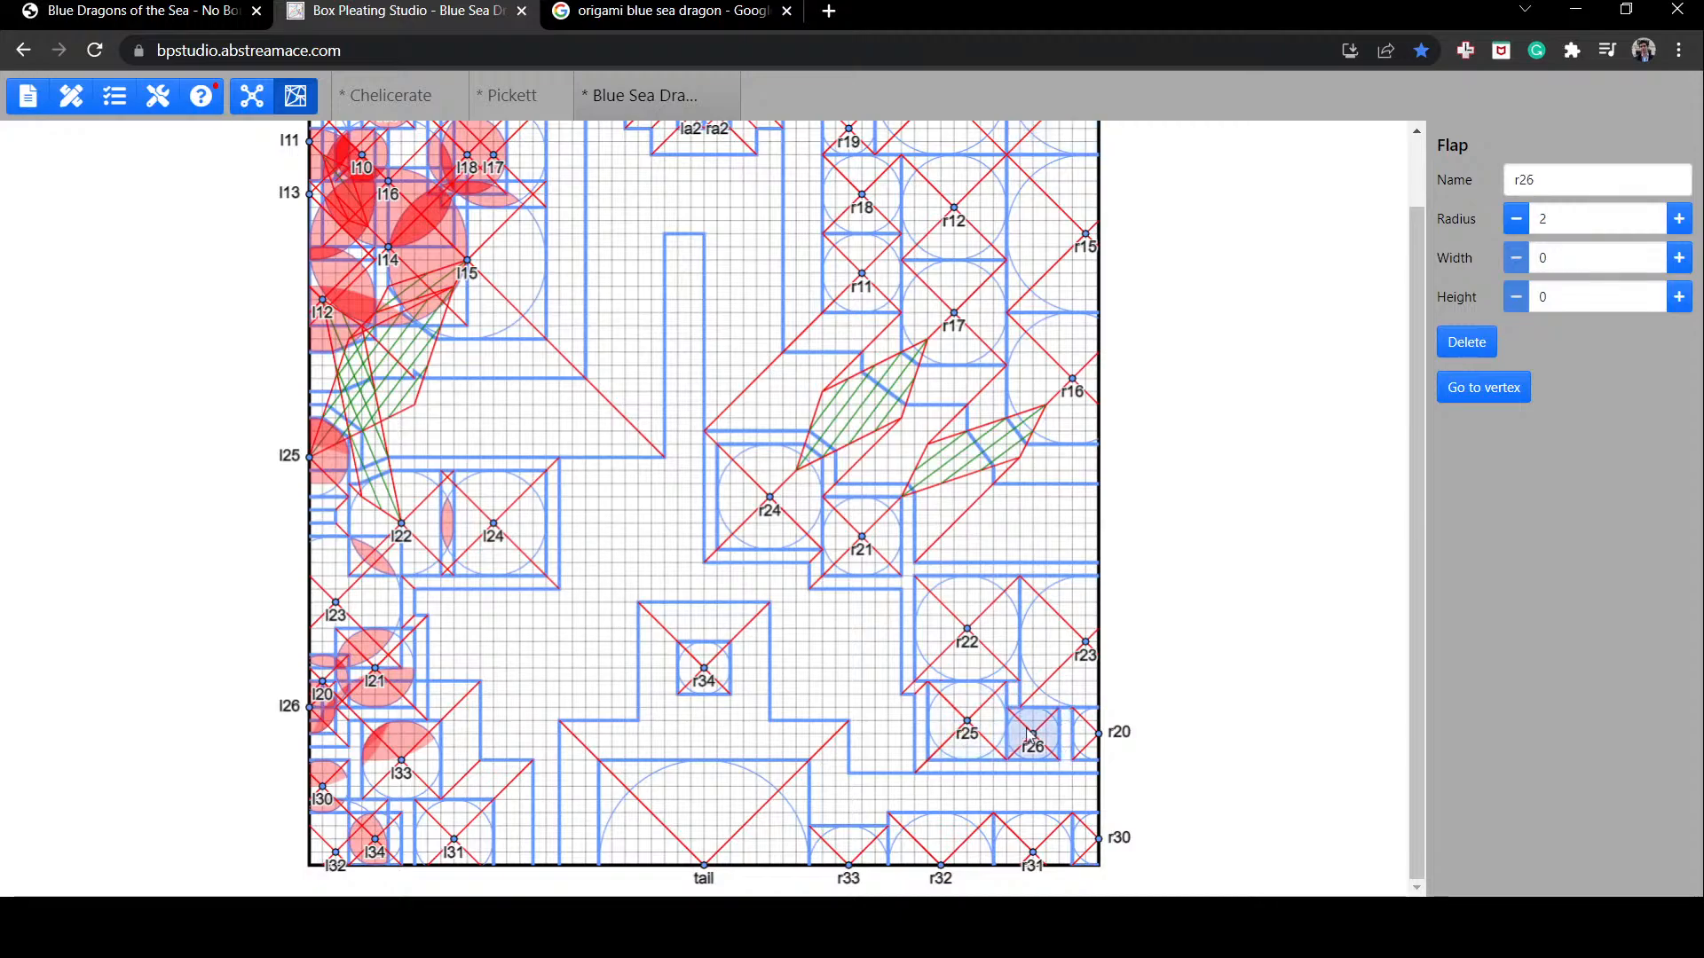
key("Escape")
left_click(1098, 738)
key("Left")
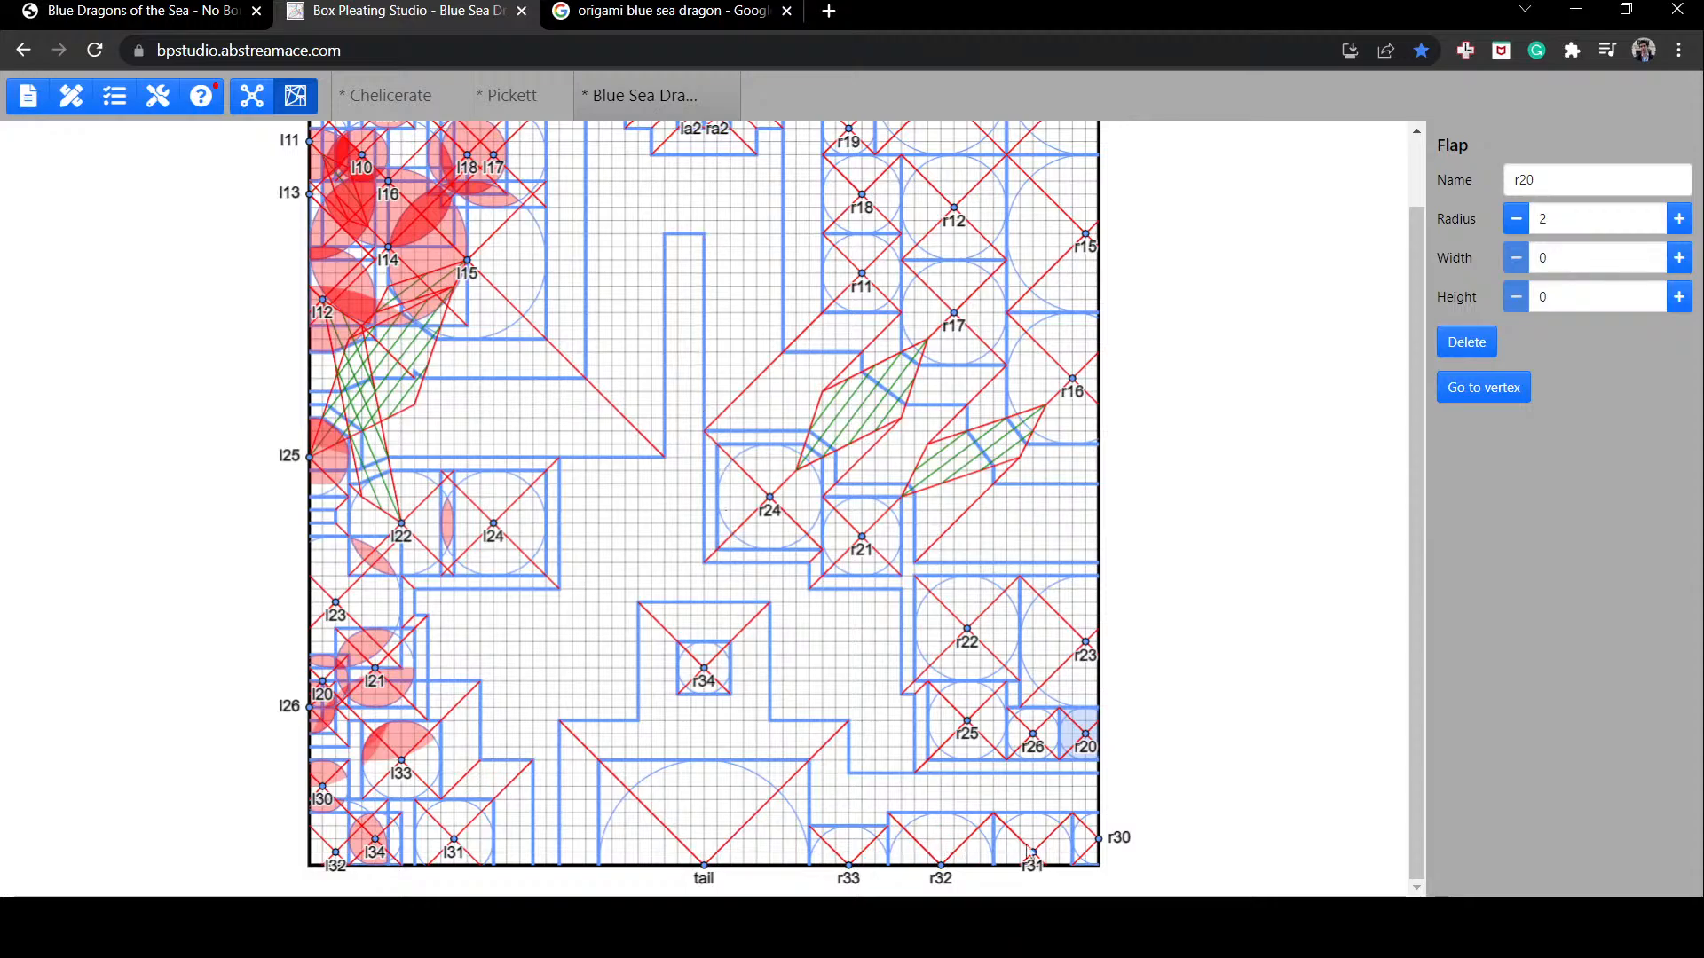
Step: Move flap r30 off the right edge to just above r33 and set the grid width to 59
left_click_drag(1098, 847, 850, 771)
left_click(1201, 652)
left_click(1527, 366)
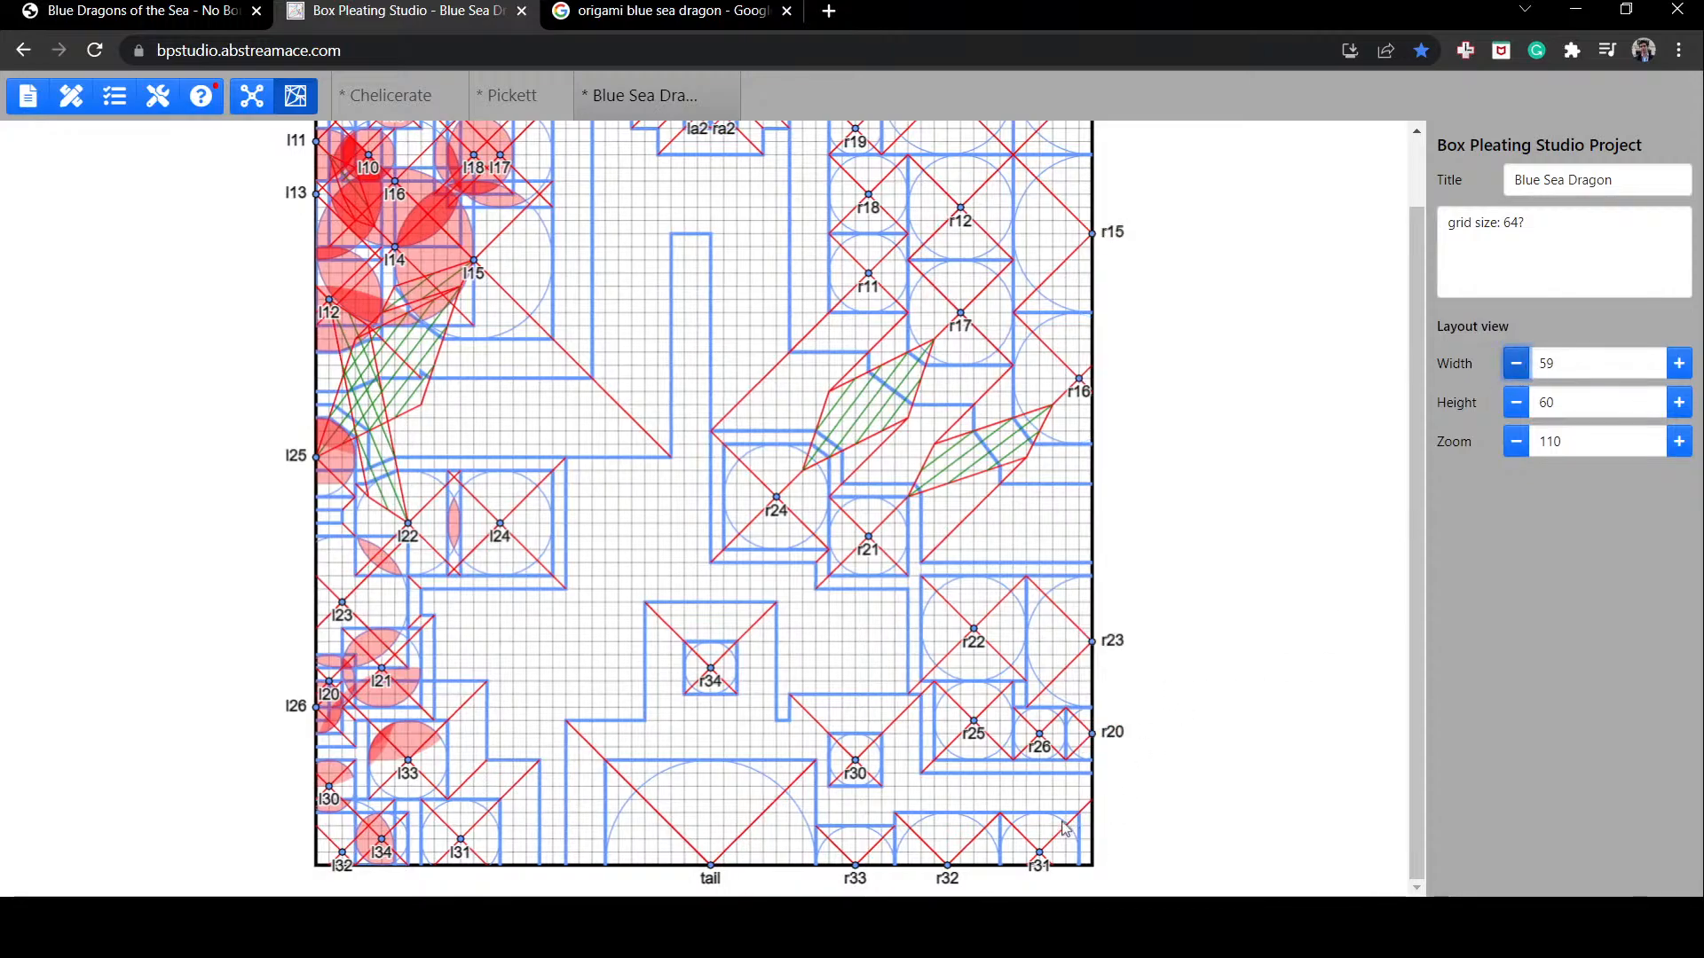
Step: Try flap r21 one unit farther right and inspect the river around r24, r21 and r22
scroll(1065, 829, "up", 1)
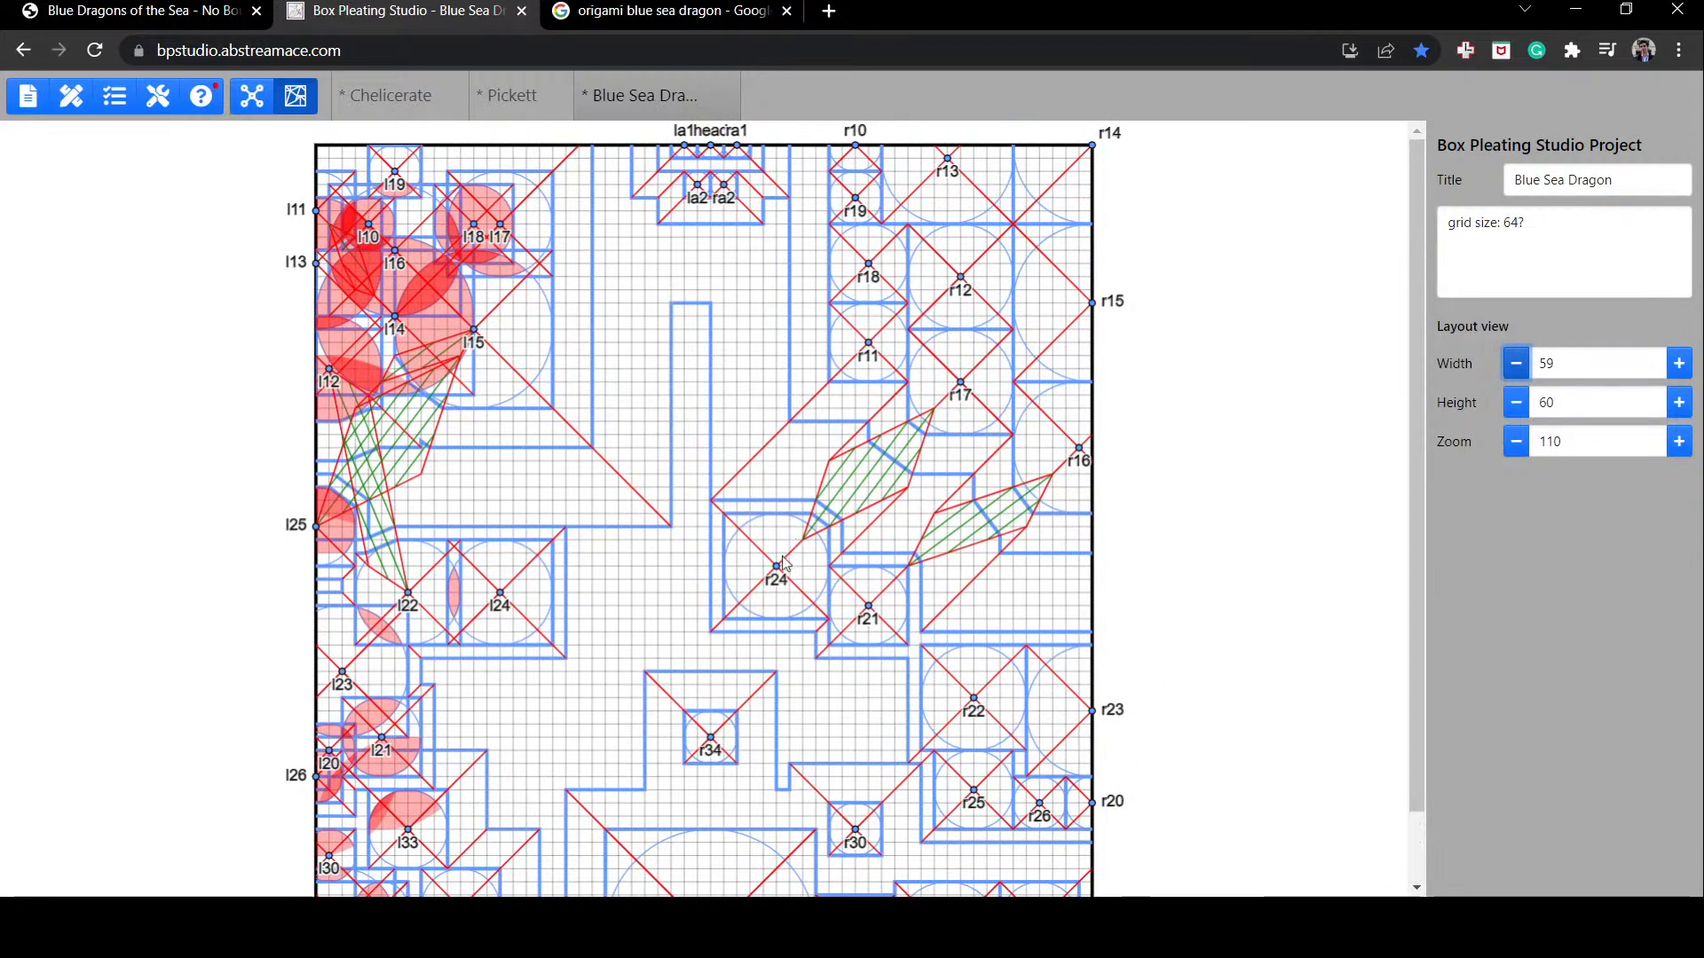
left_click_drag(869, 602, 822, 606)
left_click(922, 639)
left_click(888, 621)
left_click(814, 607)
left_click(839, 593)
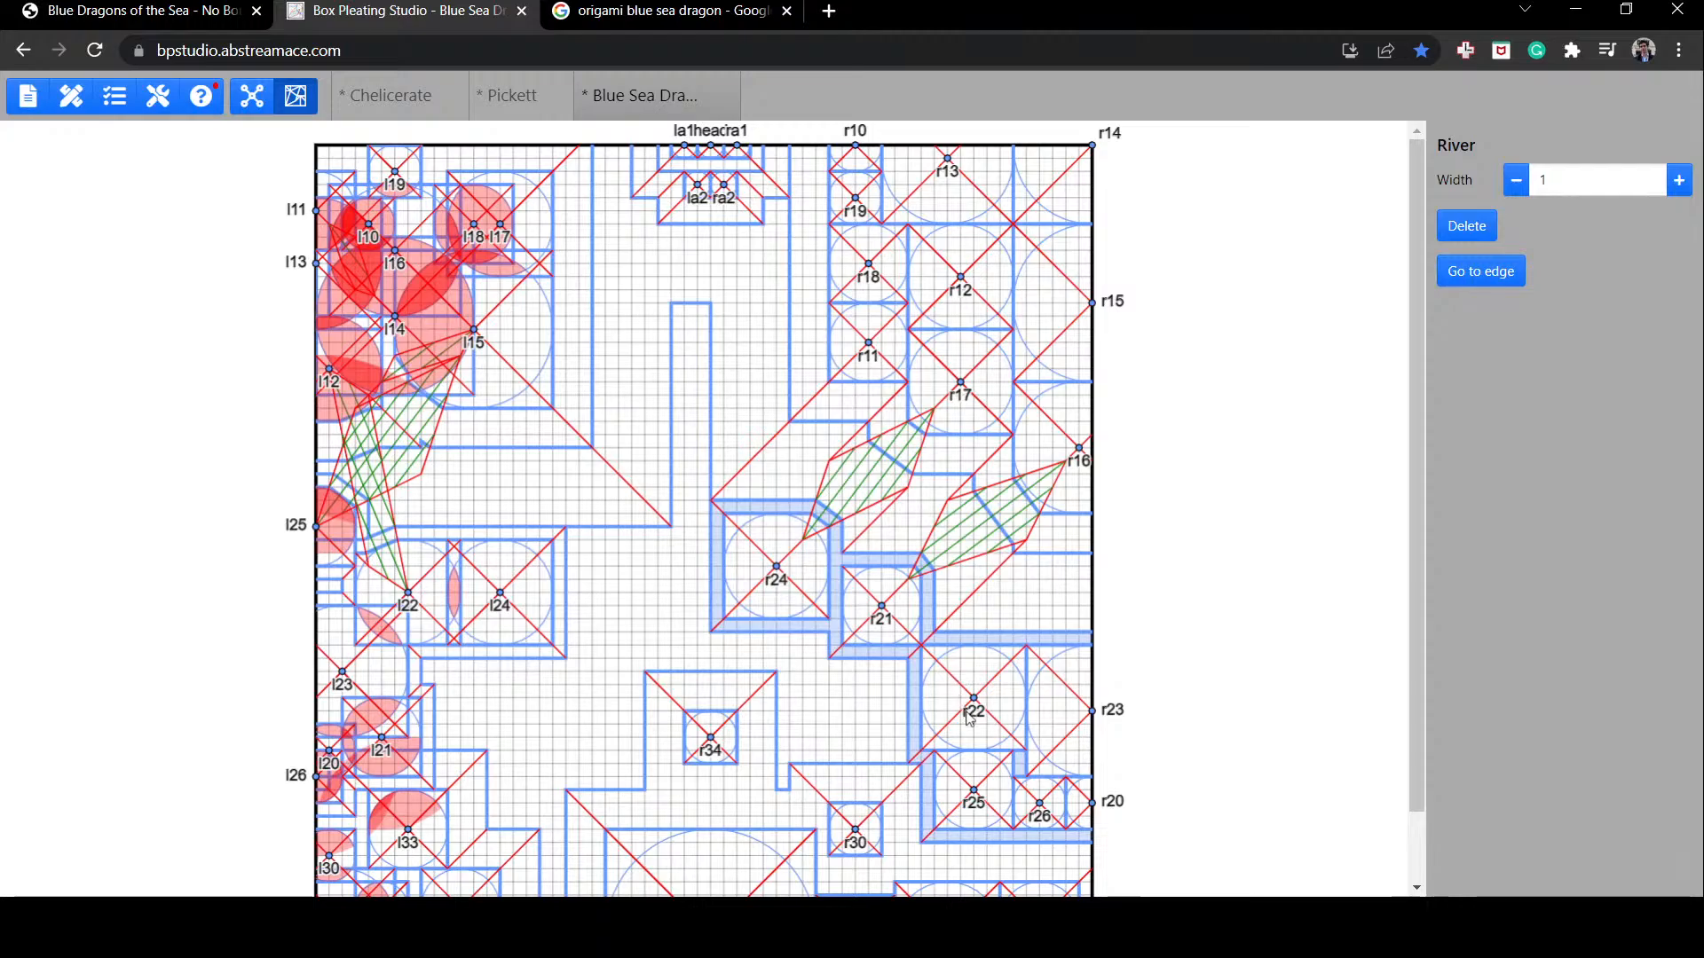
scroll(967, 723, "down", 2)
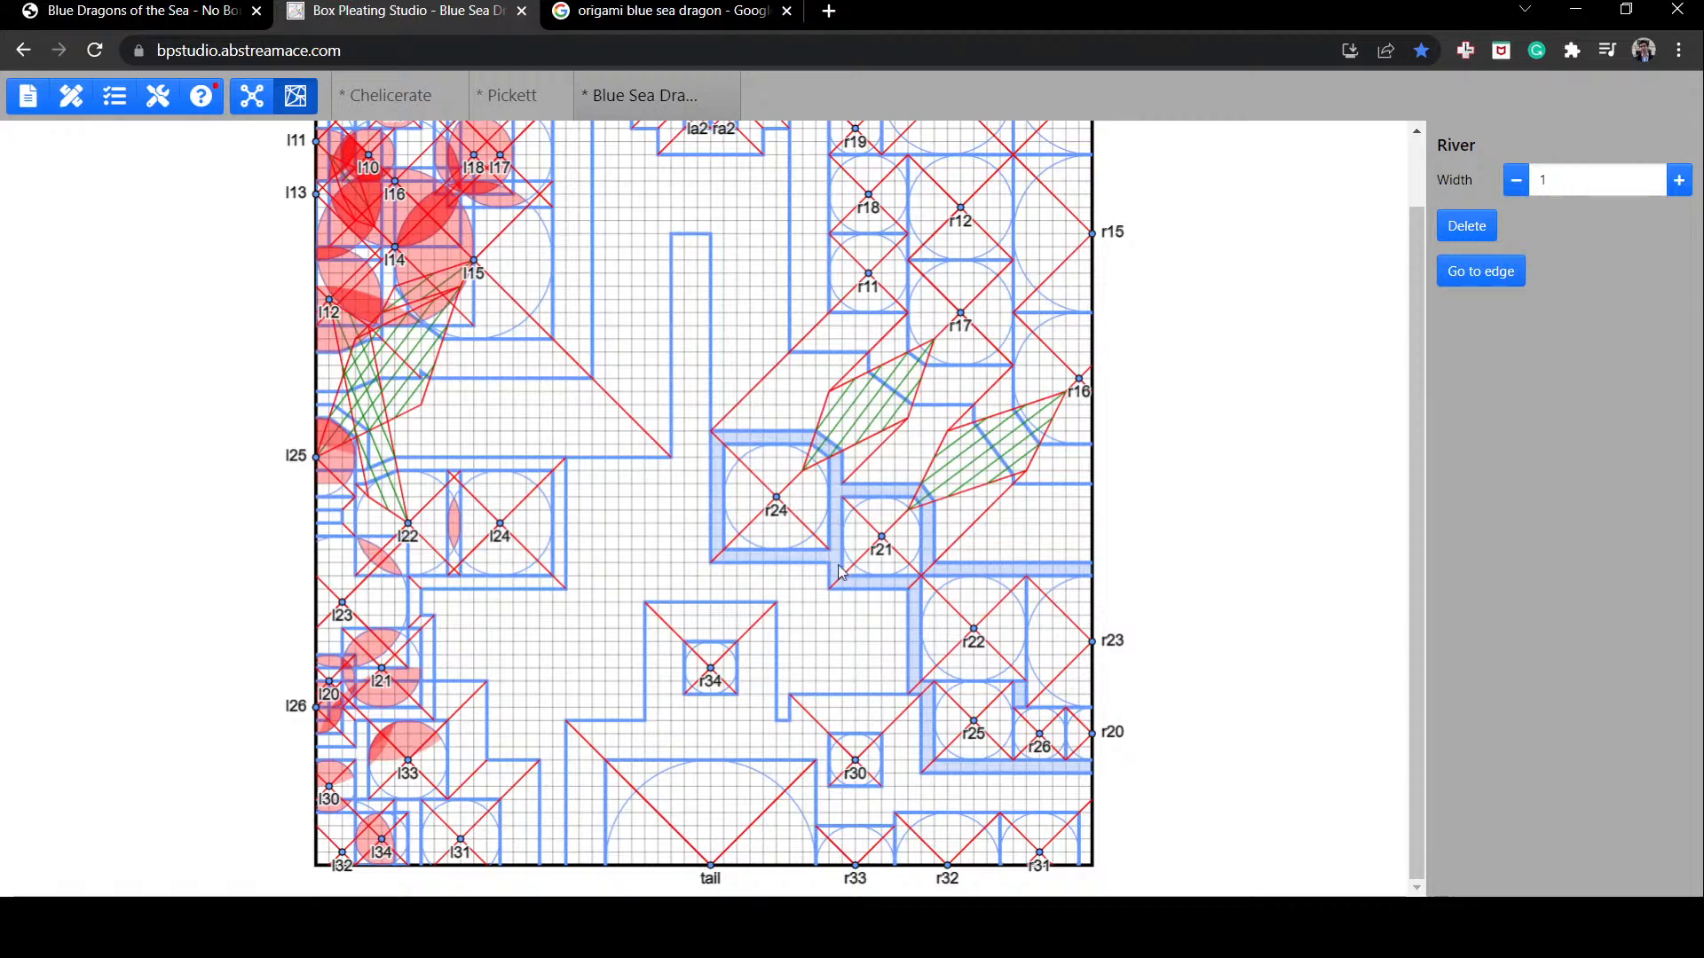
scroll(862, 557, "up", 1)
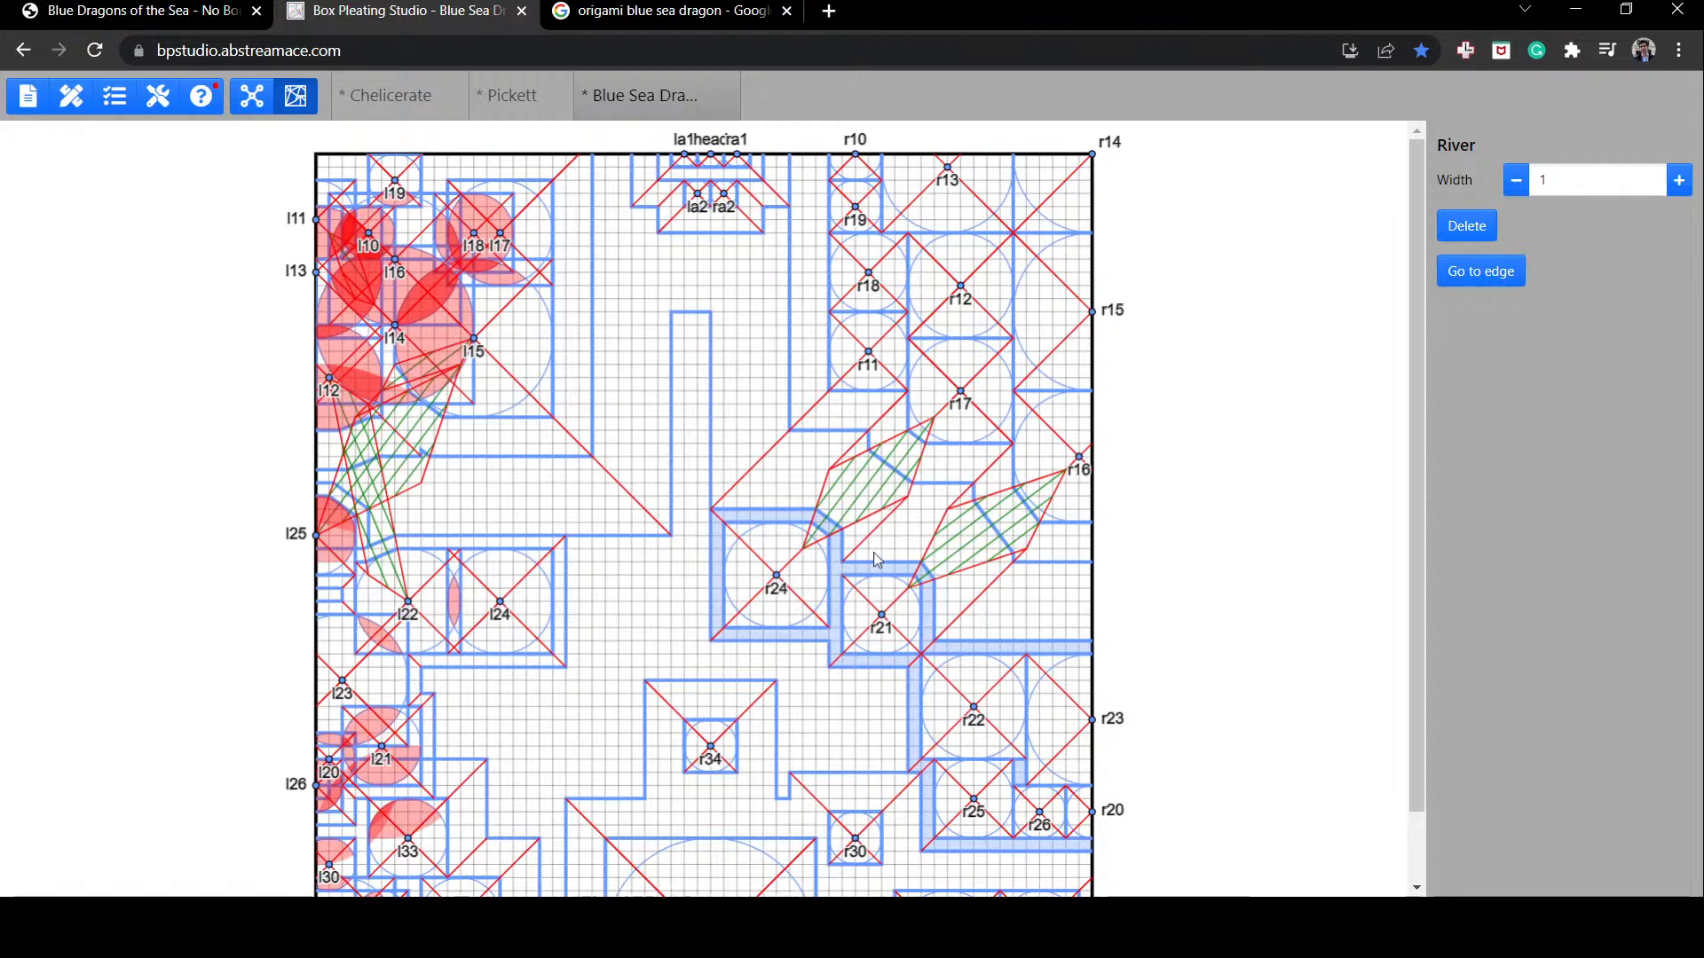
Step: Inspect the river around the upper right flaps and try flap r24 lower and farther left, above r34
left_click(846, 398)
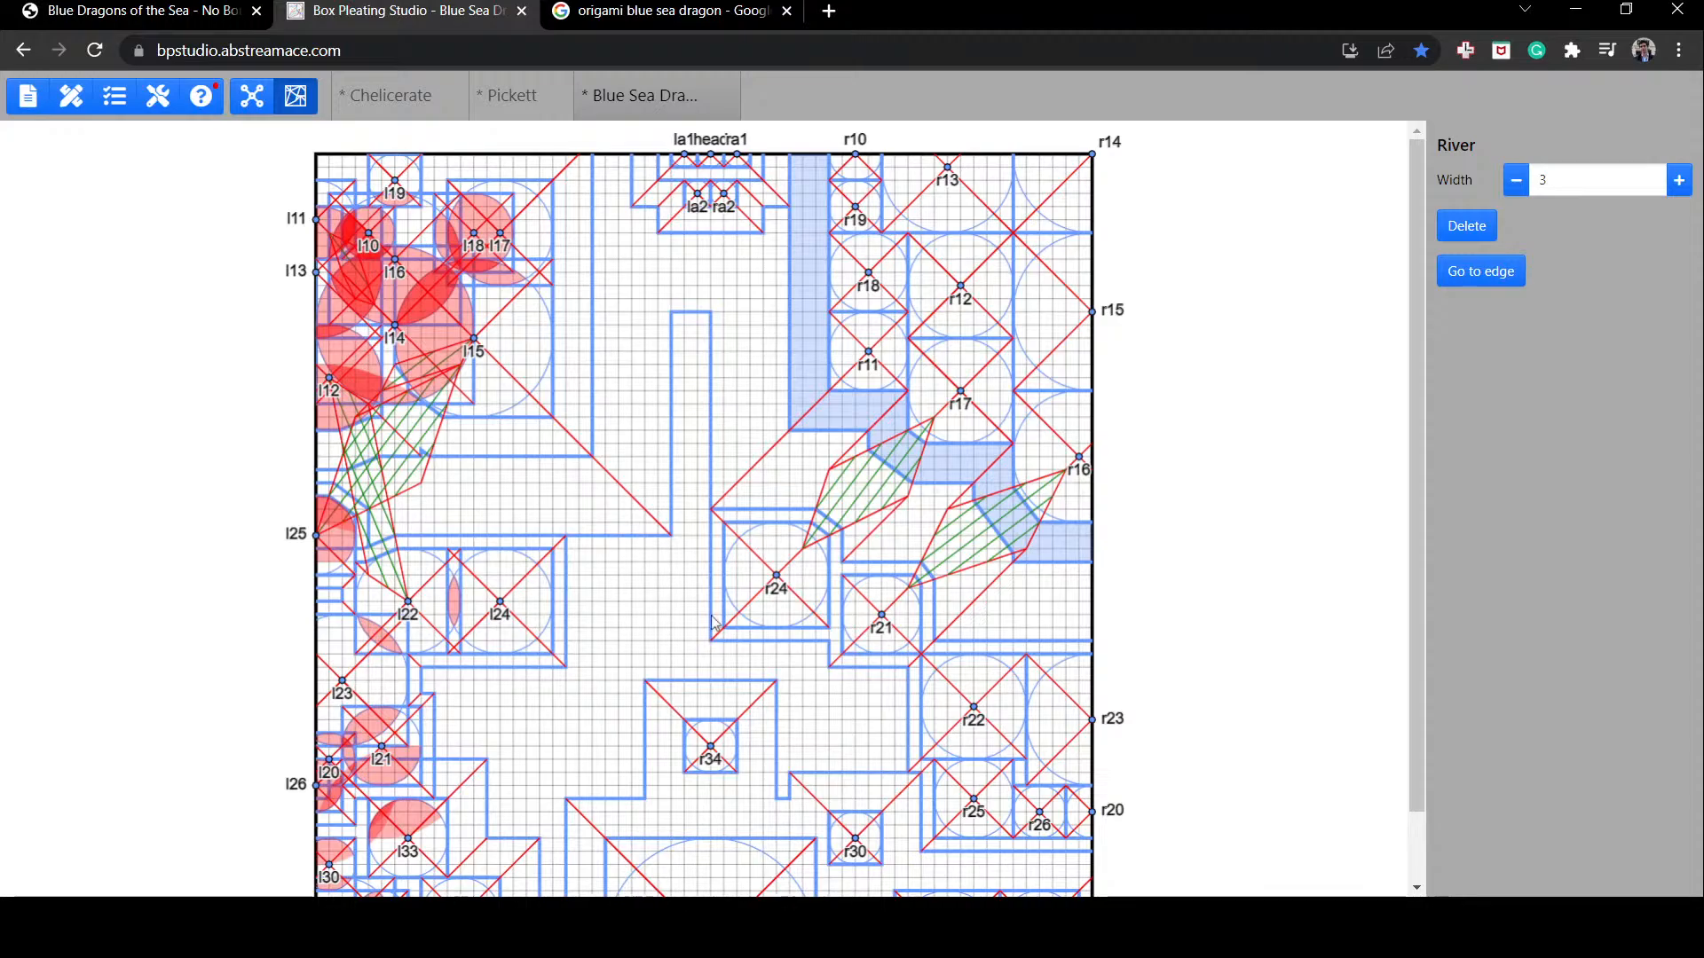
left_click_drag(788, 593, 748, 606)
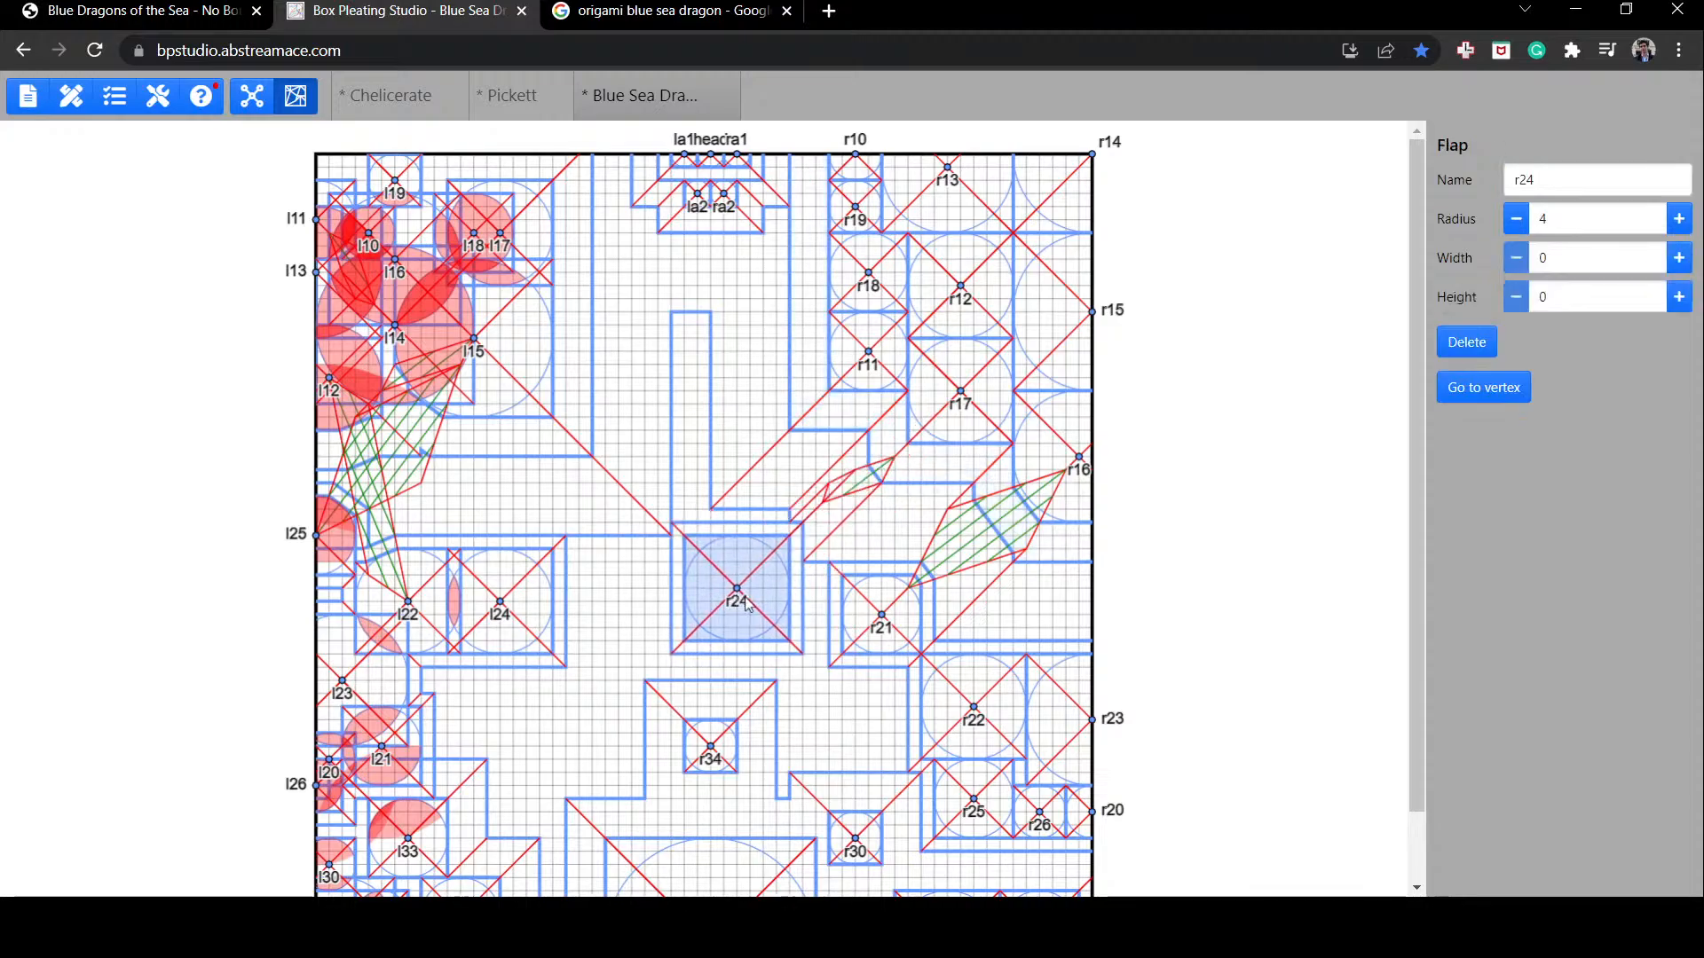
left_click(717, 544)
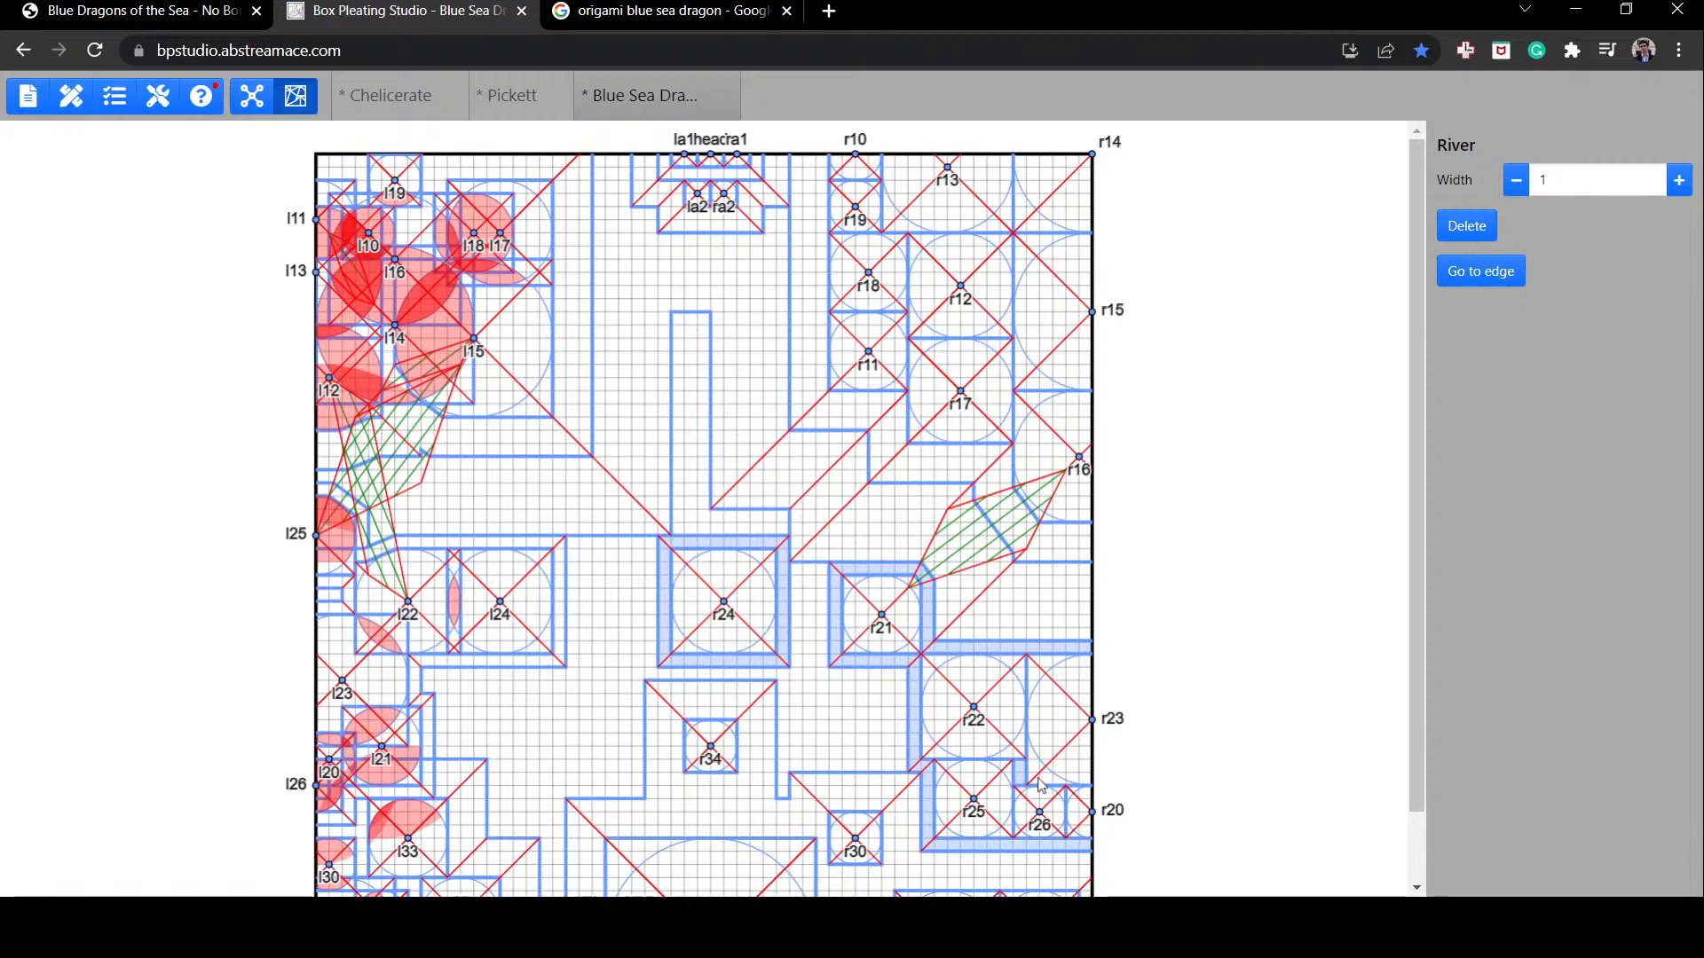
Step: Shift flaps r22 and r23 one unit left
left_click_drag(967, 724, 951, 722)
left_click_drag(1061, 722, 1046, 723)
left_click(897, 676)
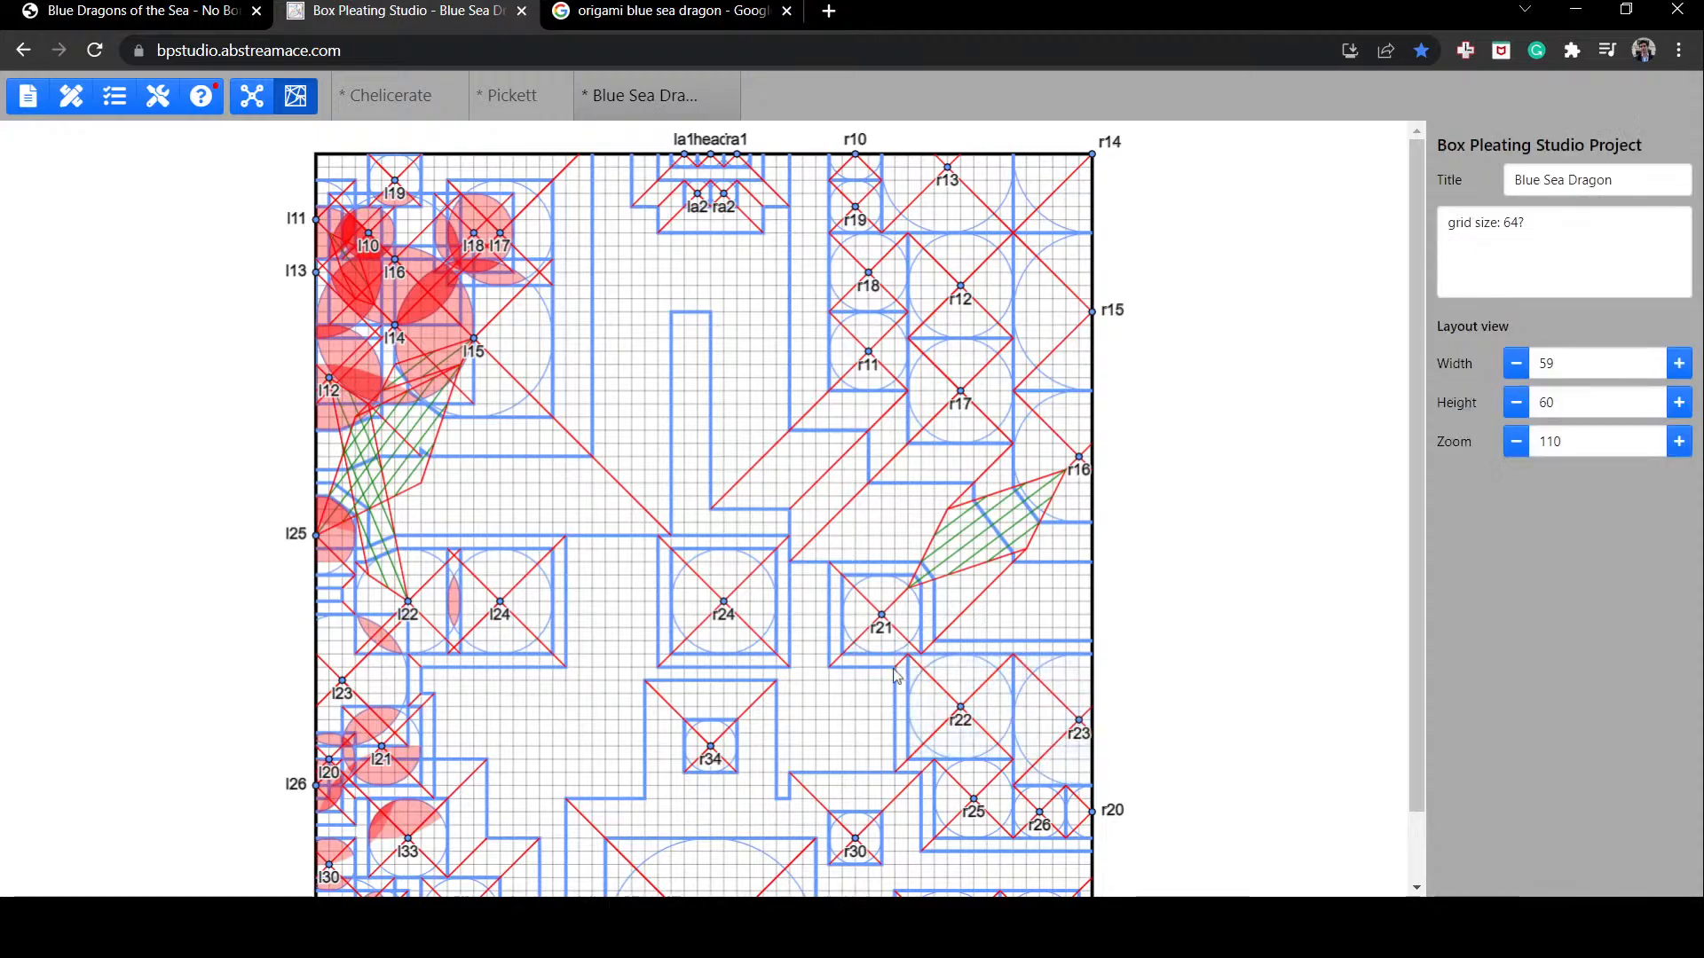
Step: Return flap r24 to just under the central river, shift r21 back one unit left beside it, and inspect their river
left_click_drag(751, 613, 805, 578)
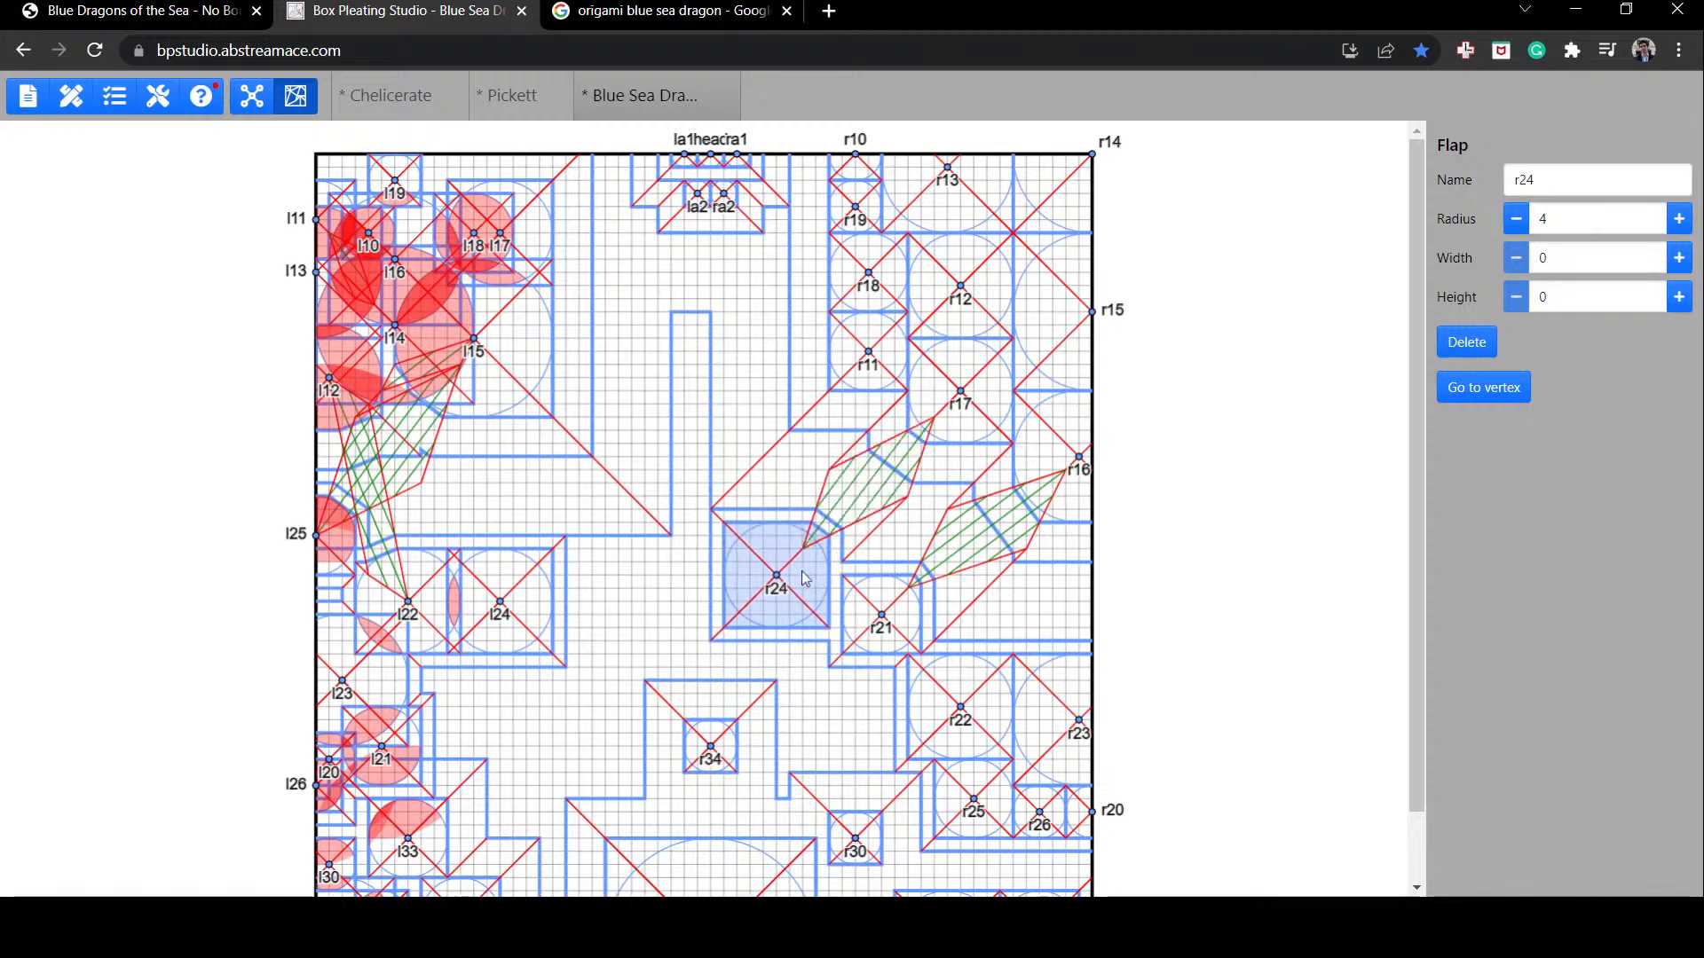
left_click(887, 623)
left_click(893, 670)
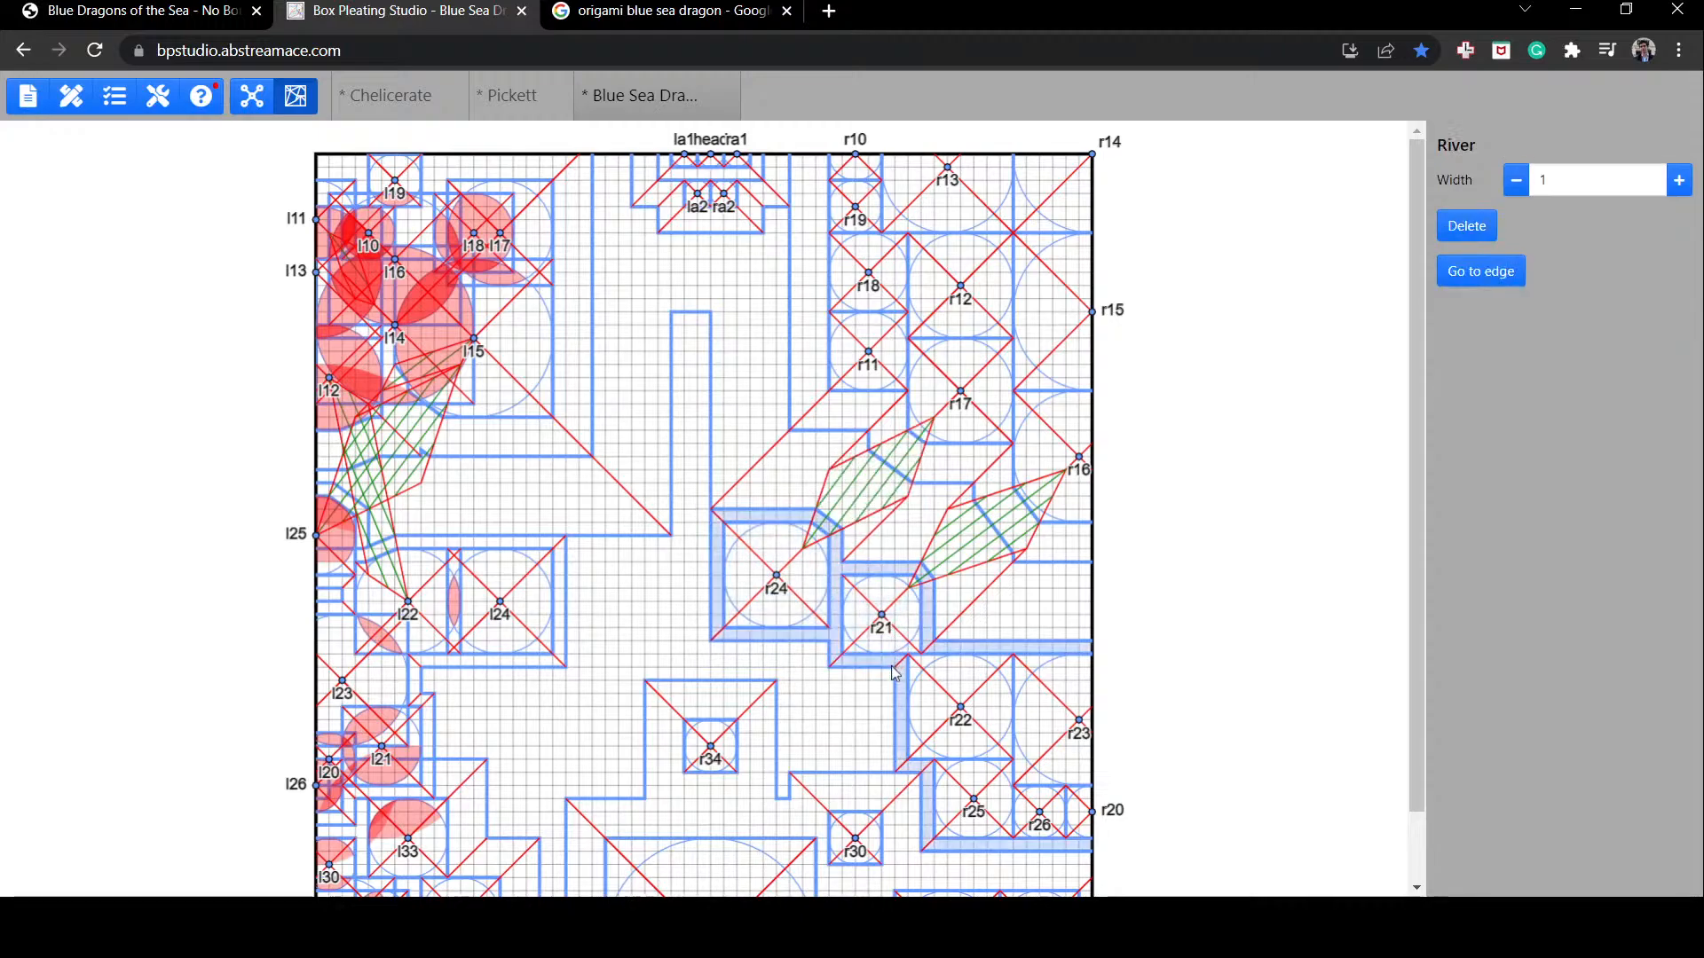
left_click(875, 627)
left_click_drag(876, 627, 862, 628)
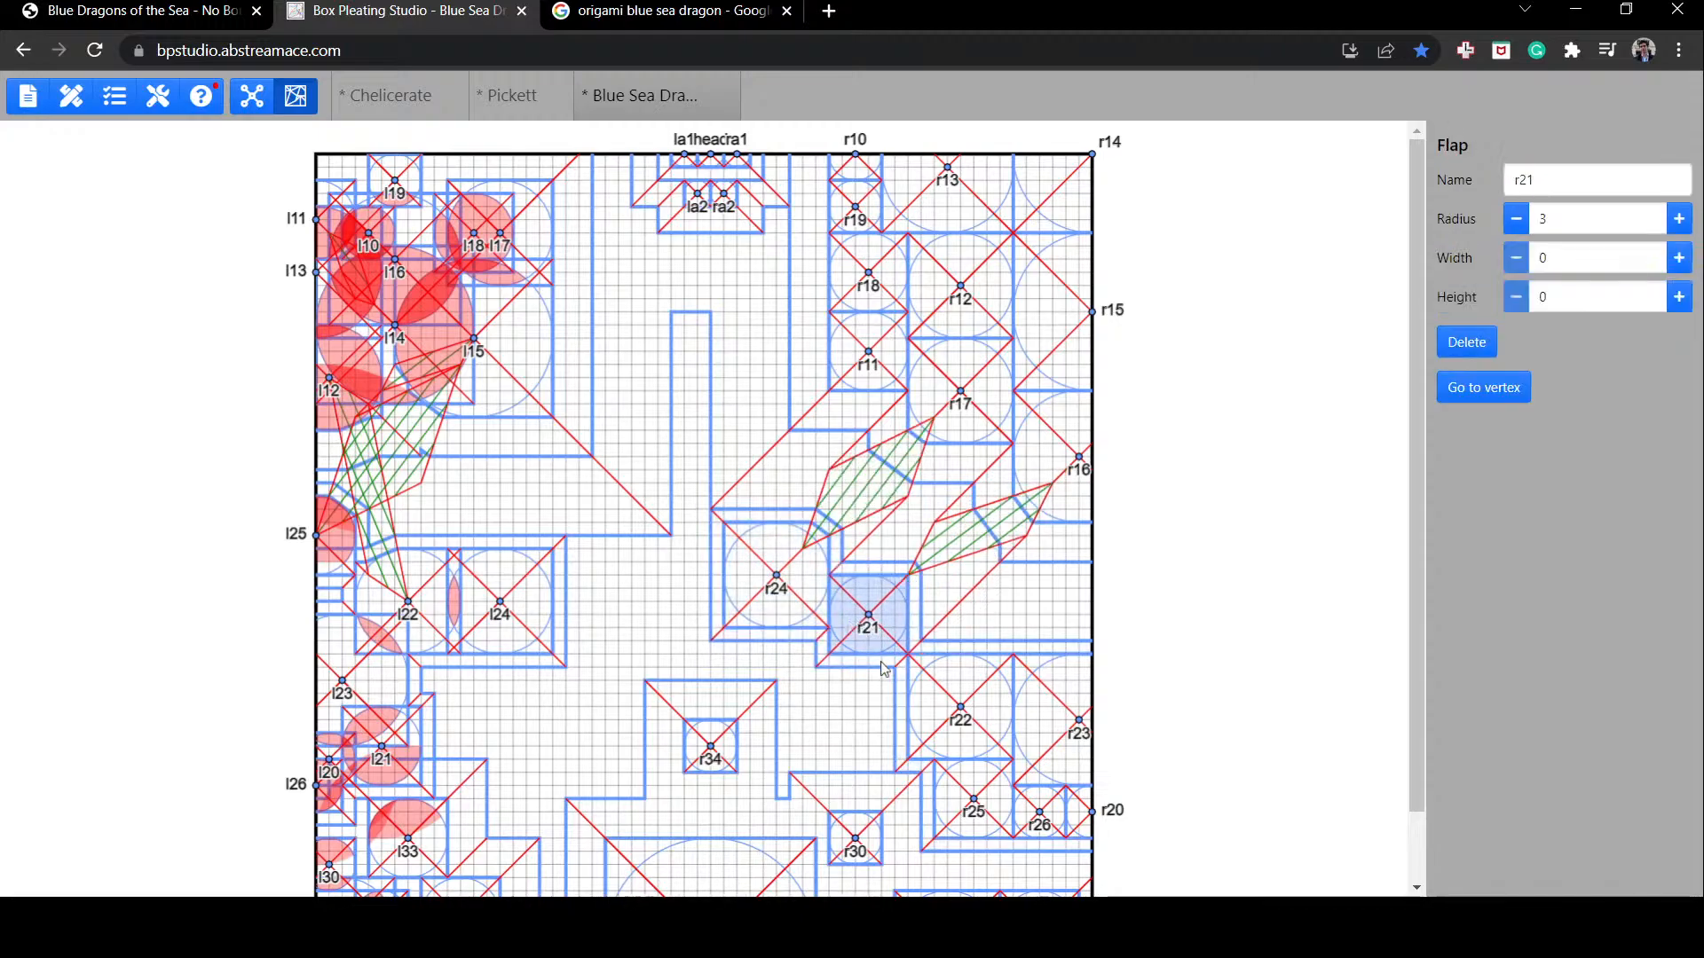
left_click(883, 664)
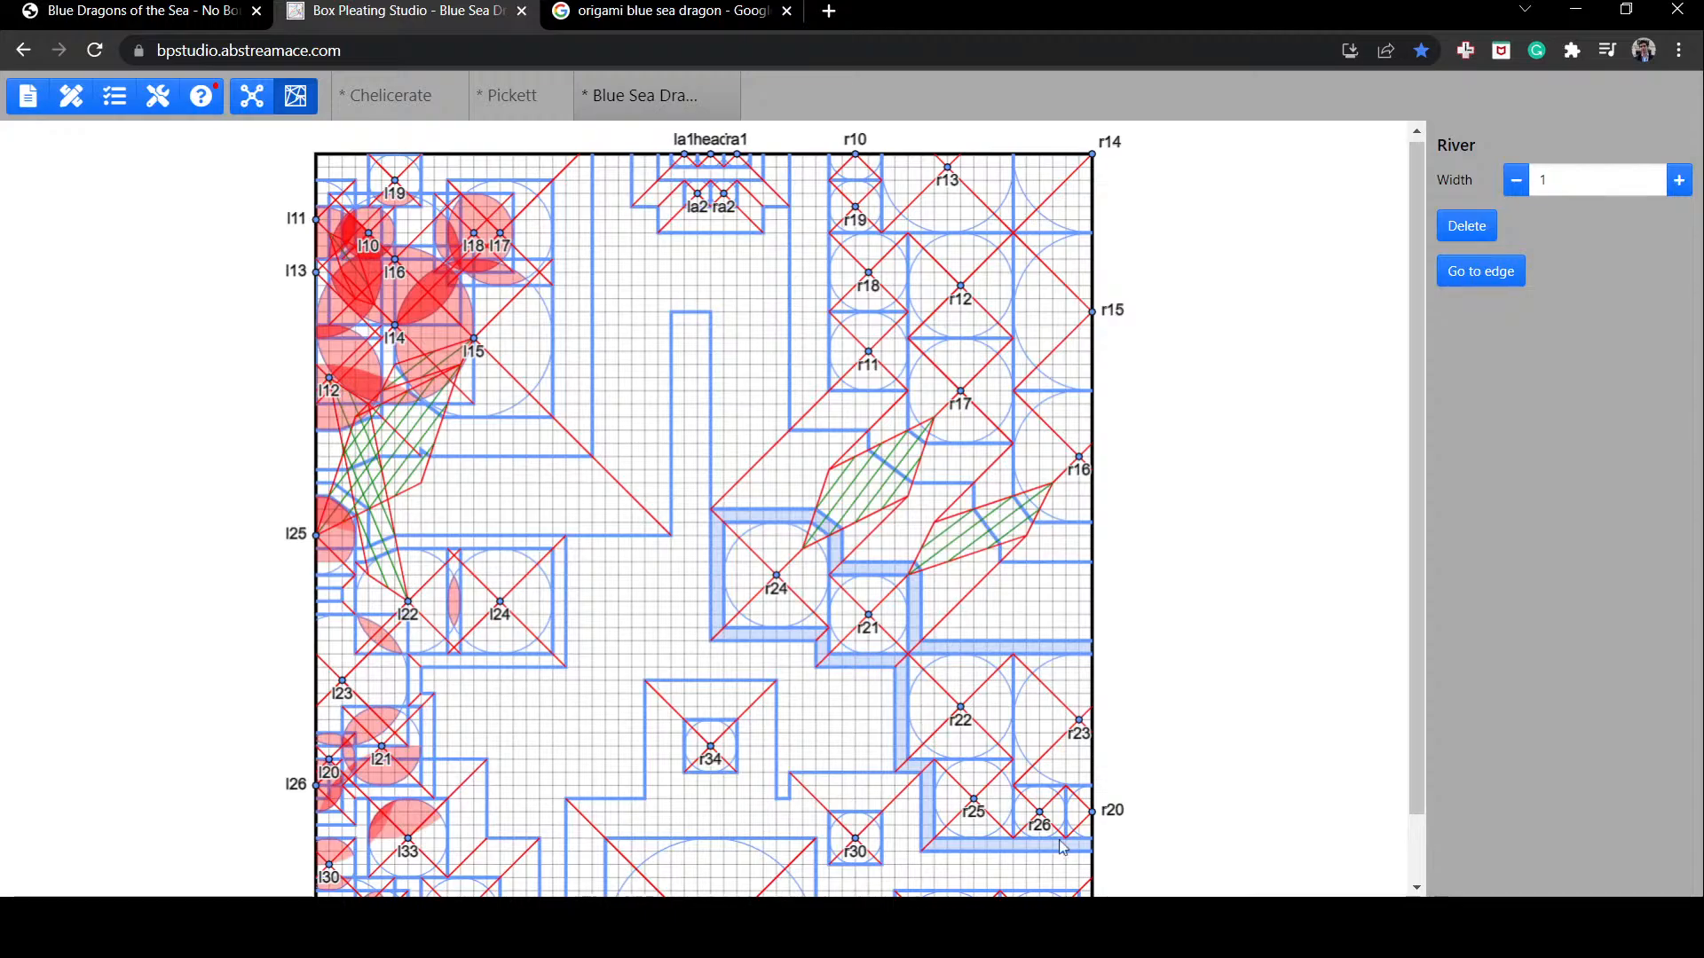
scroll(991, 743, "down", 1)
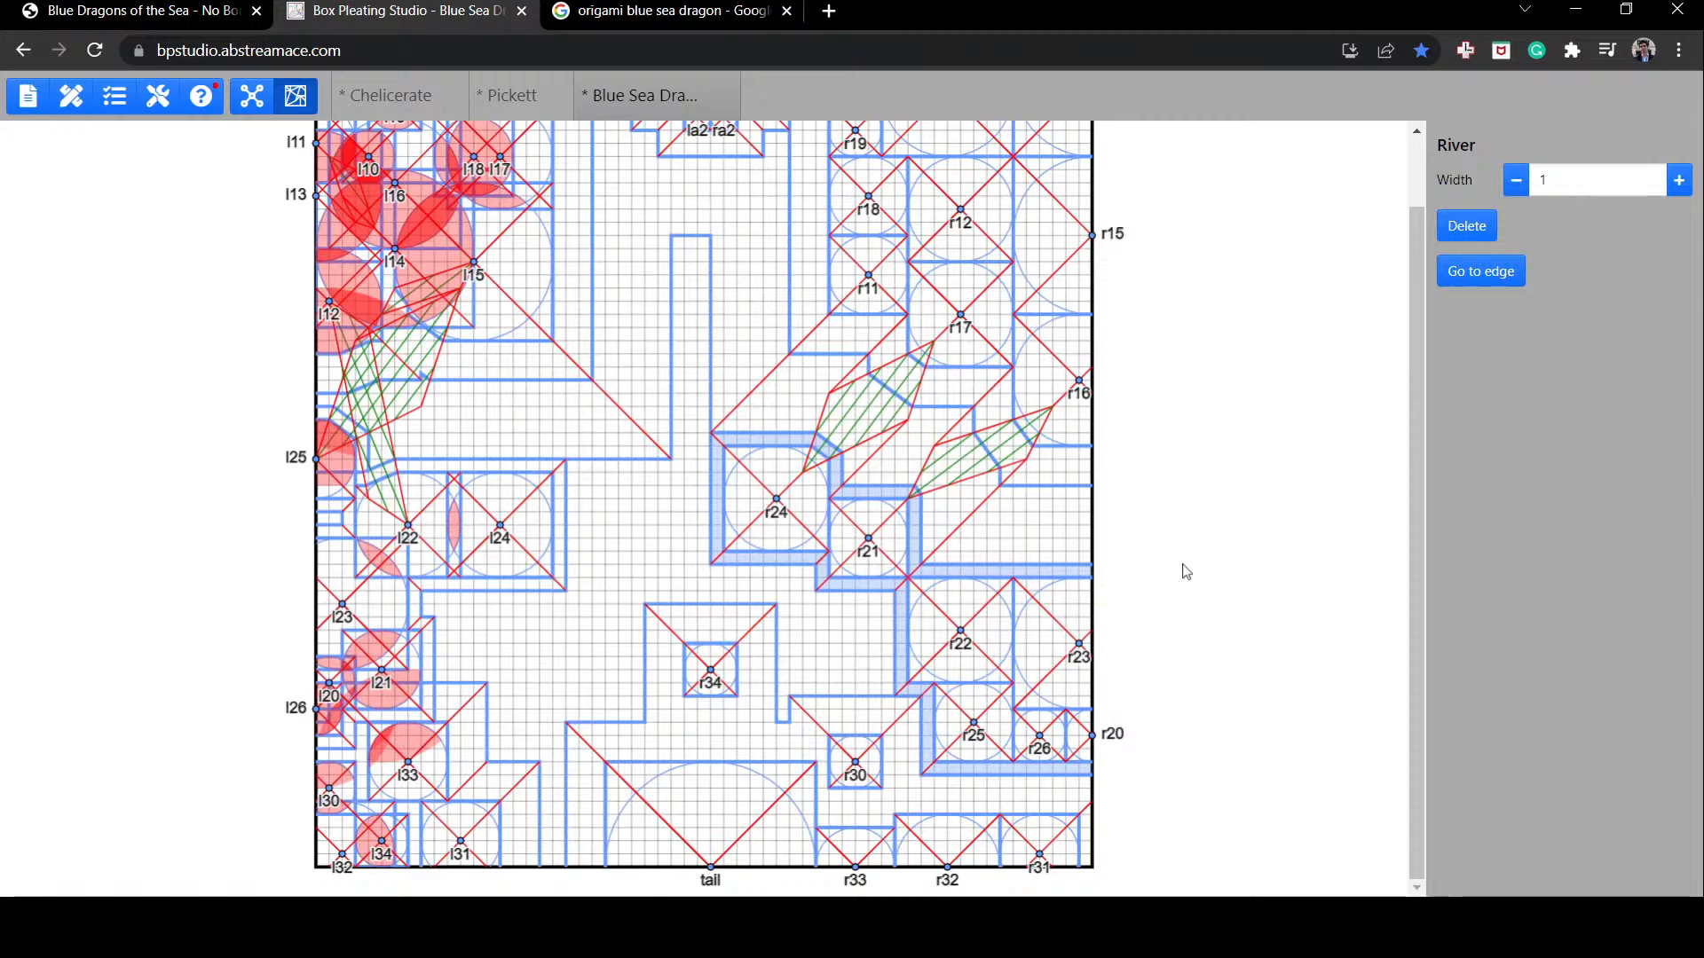
left_click(1164, 801)
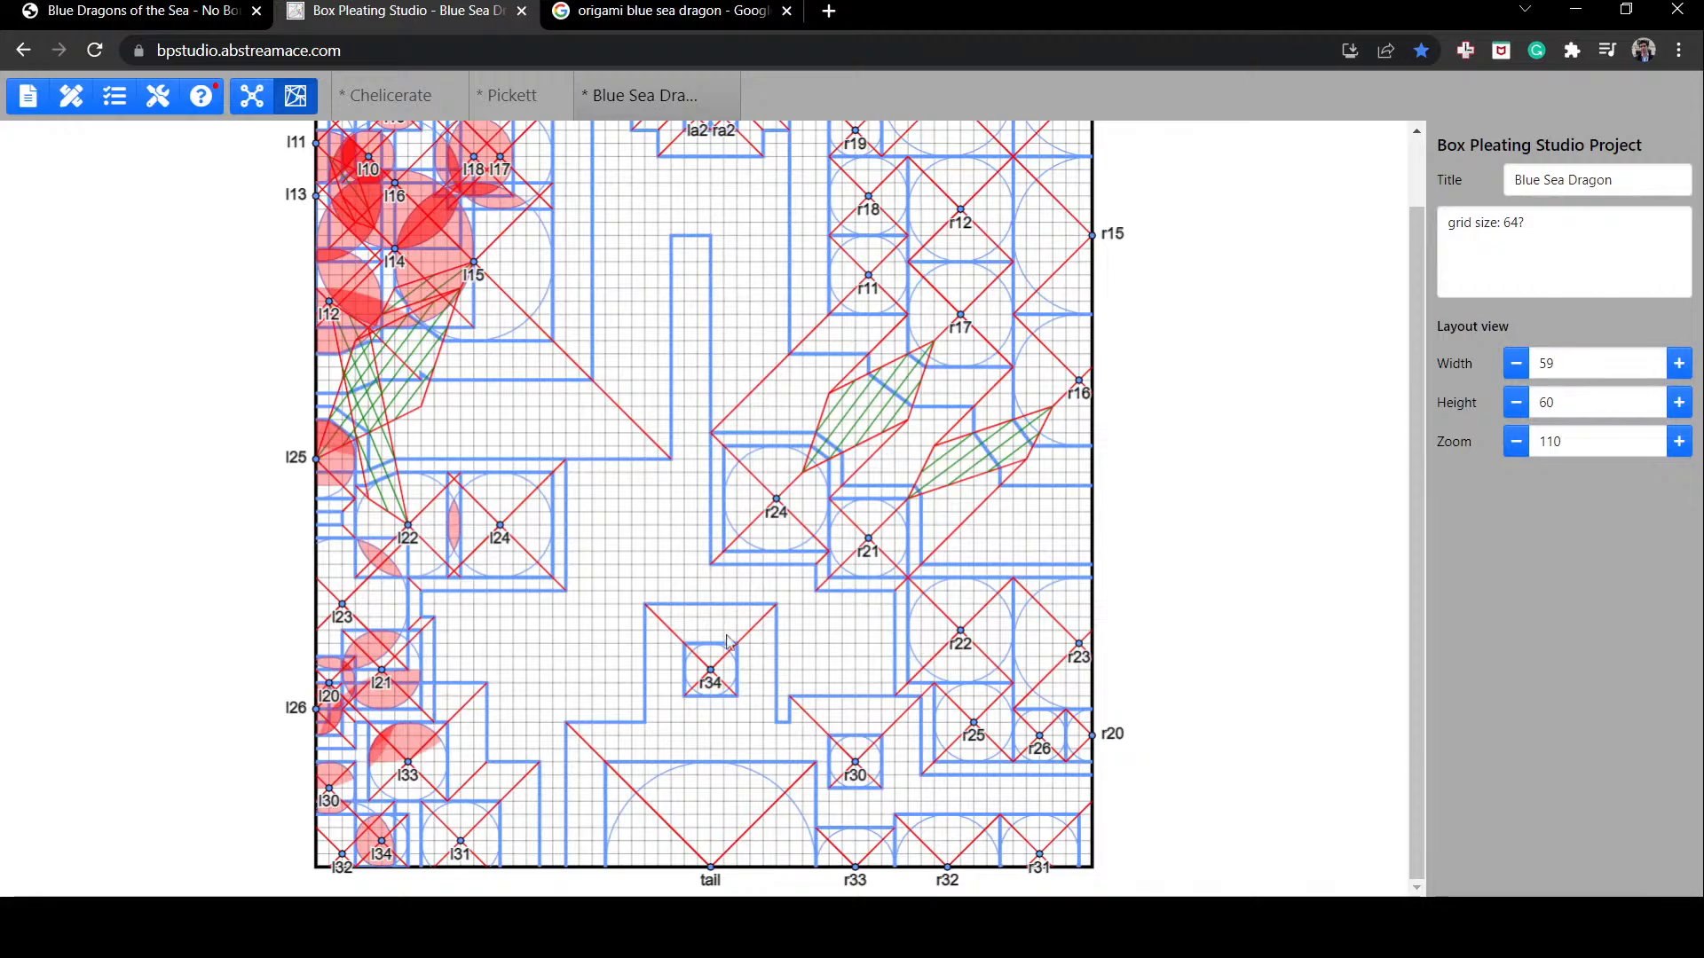
Step: Try to reduce the grid width by one more unit
scroll(692, 434, "up", 1)
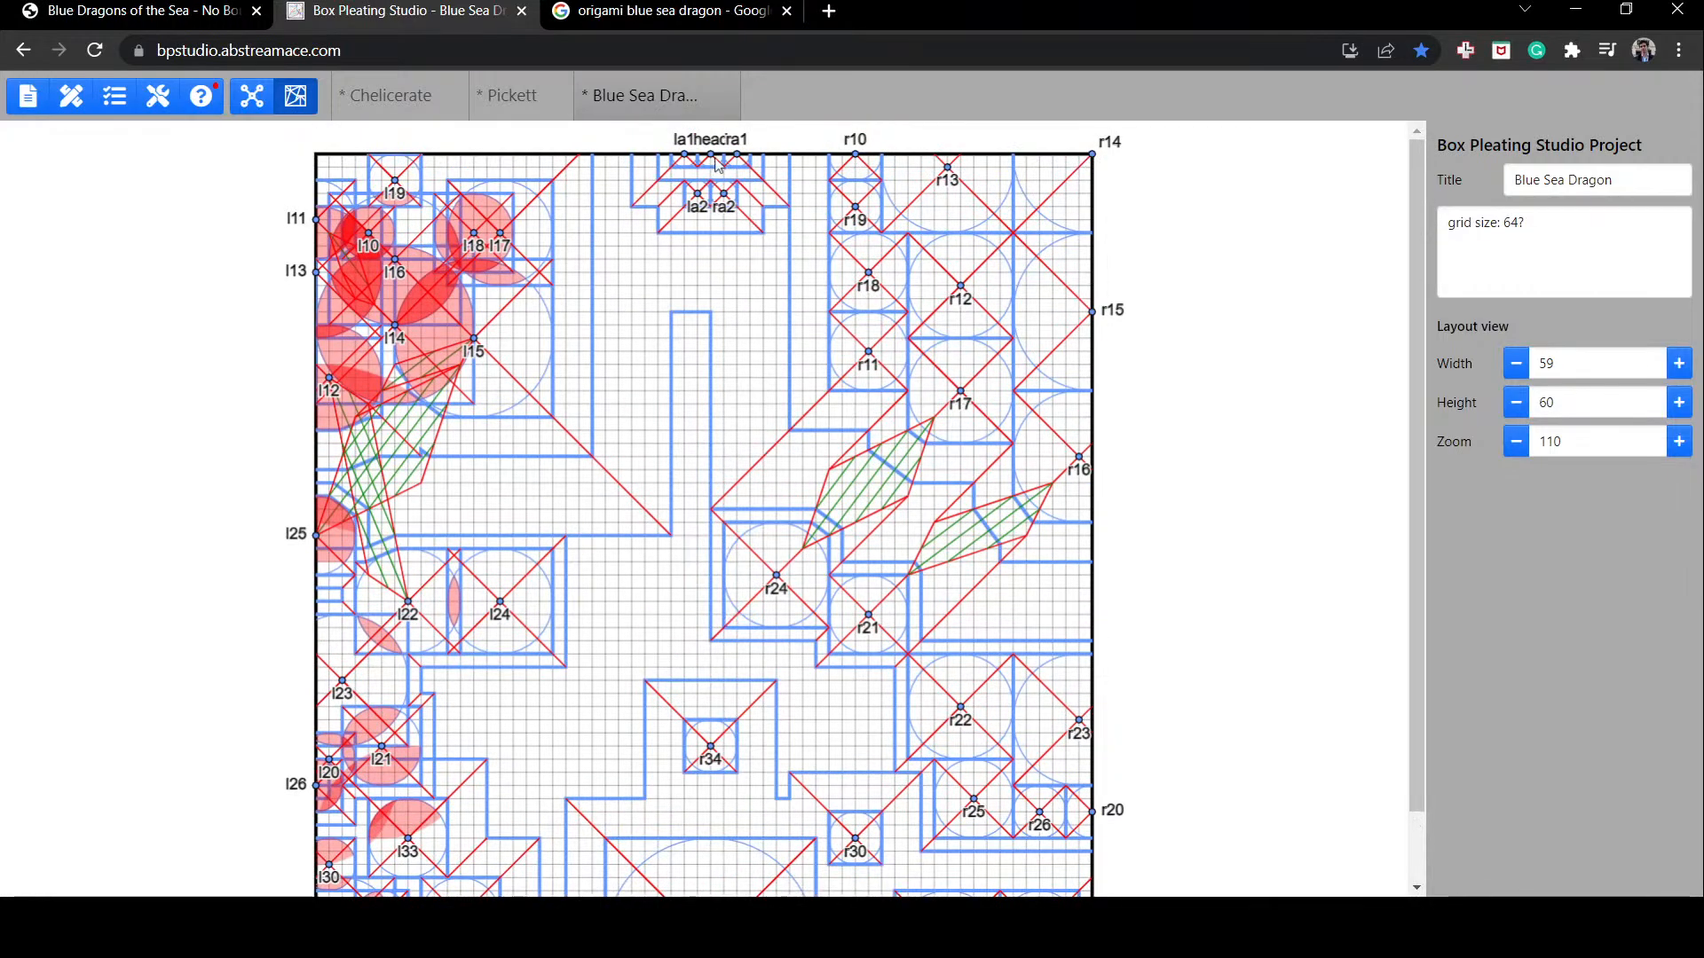
left_click(1515, 363)
scroll(400, 277, "down", 1)
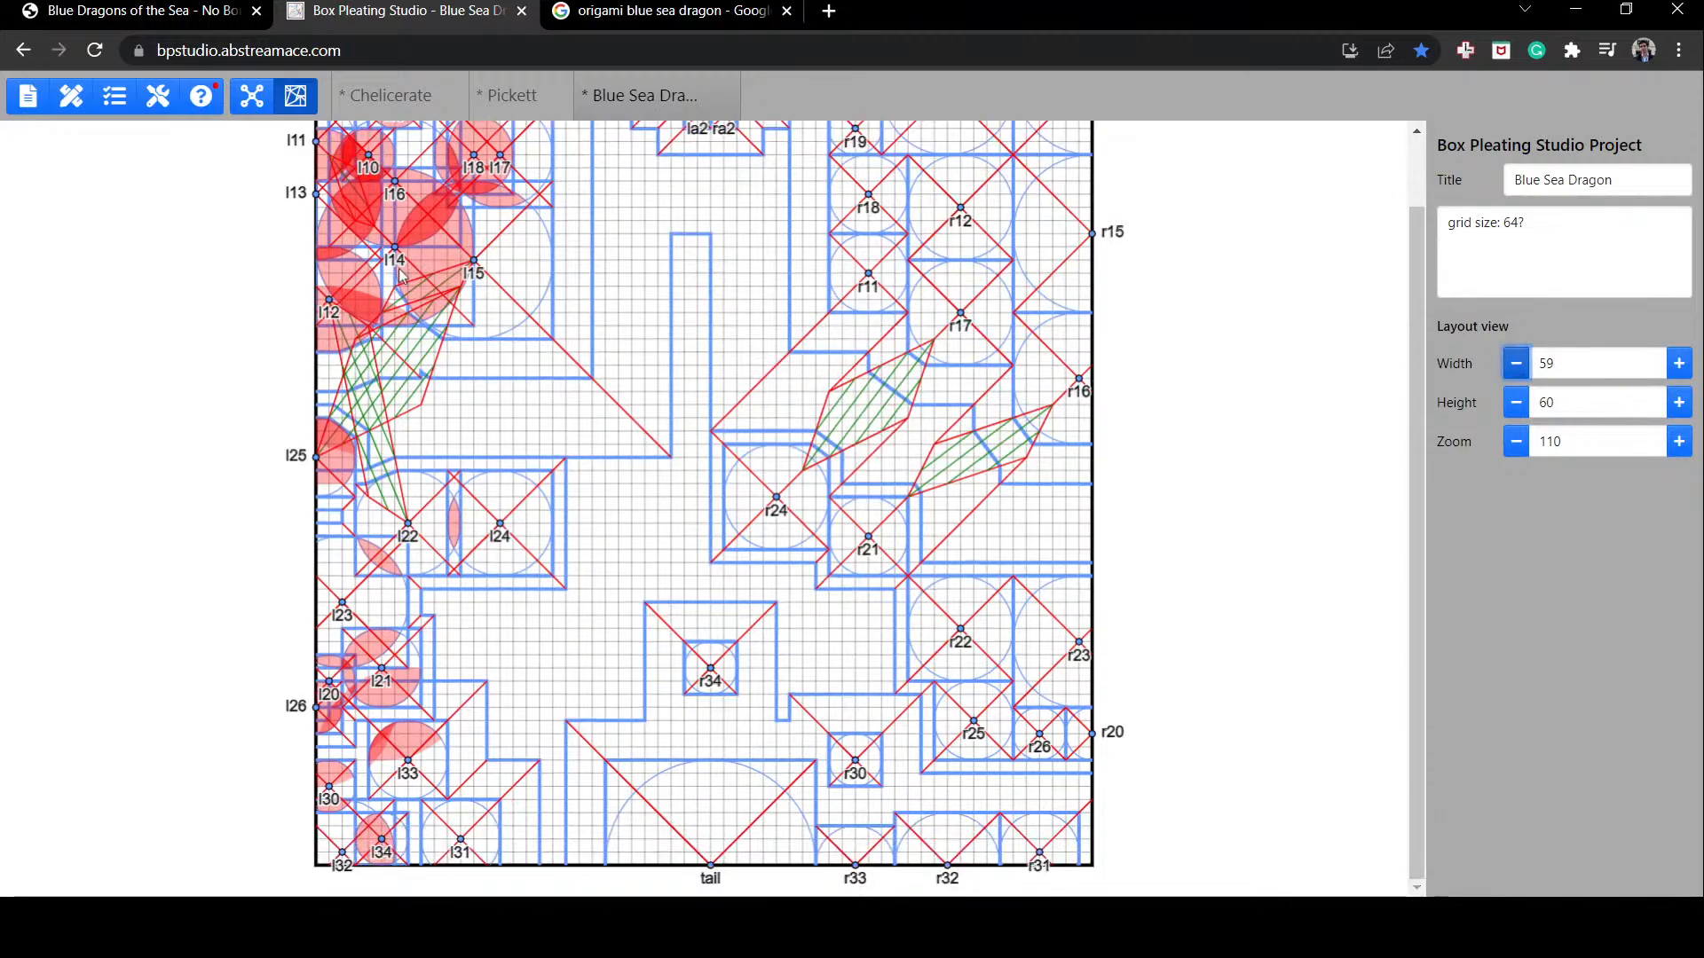
Step: Move flaps l11, l13, l25 and l26 inward off the left edge and set the grid width to 58
scroll(397, 300, "up", 1)
left_click_drag(331, 236, 369, 250)
left_click_drag(334, 295, 370, 297)
left_click_drag(316, 535, 368, 521)
scroll(368, 524, "down", 1)
left_click_drag(317, 707, 341, 708)
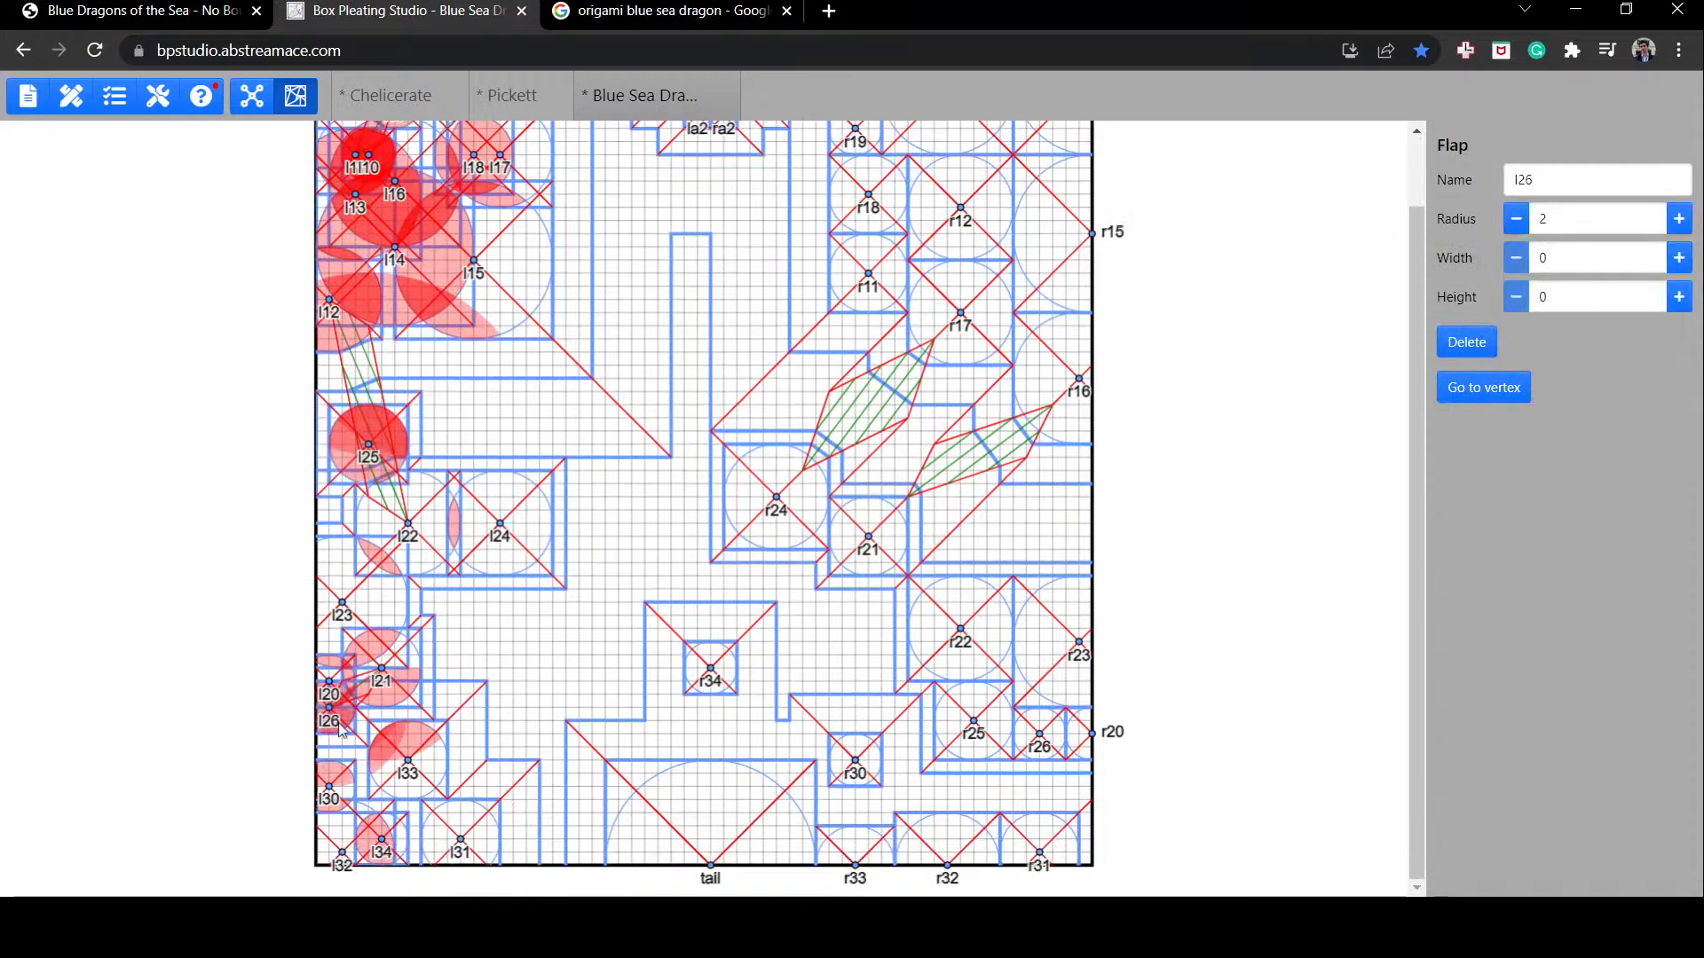
scroll(511, 629, "up", 1)
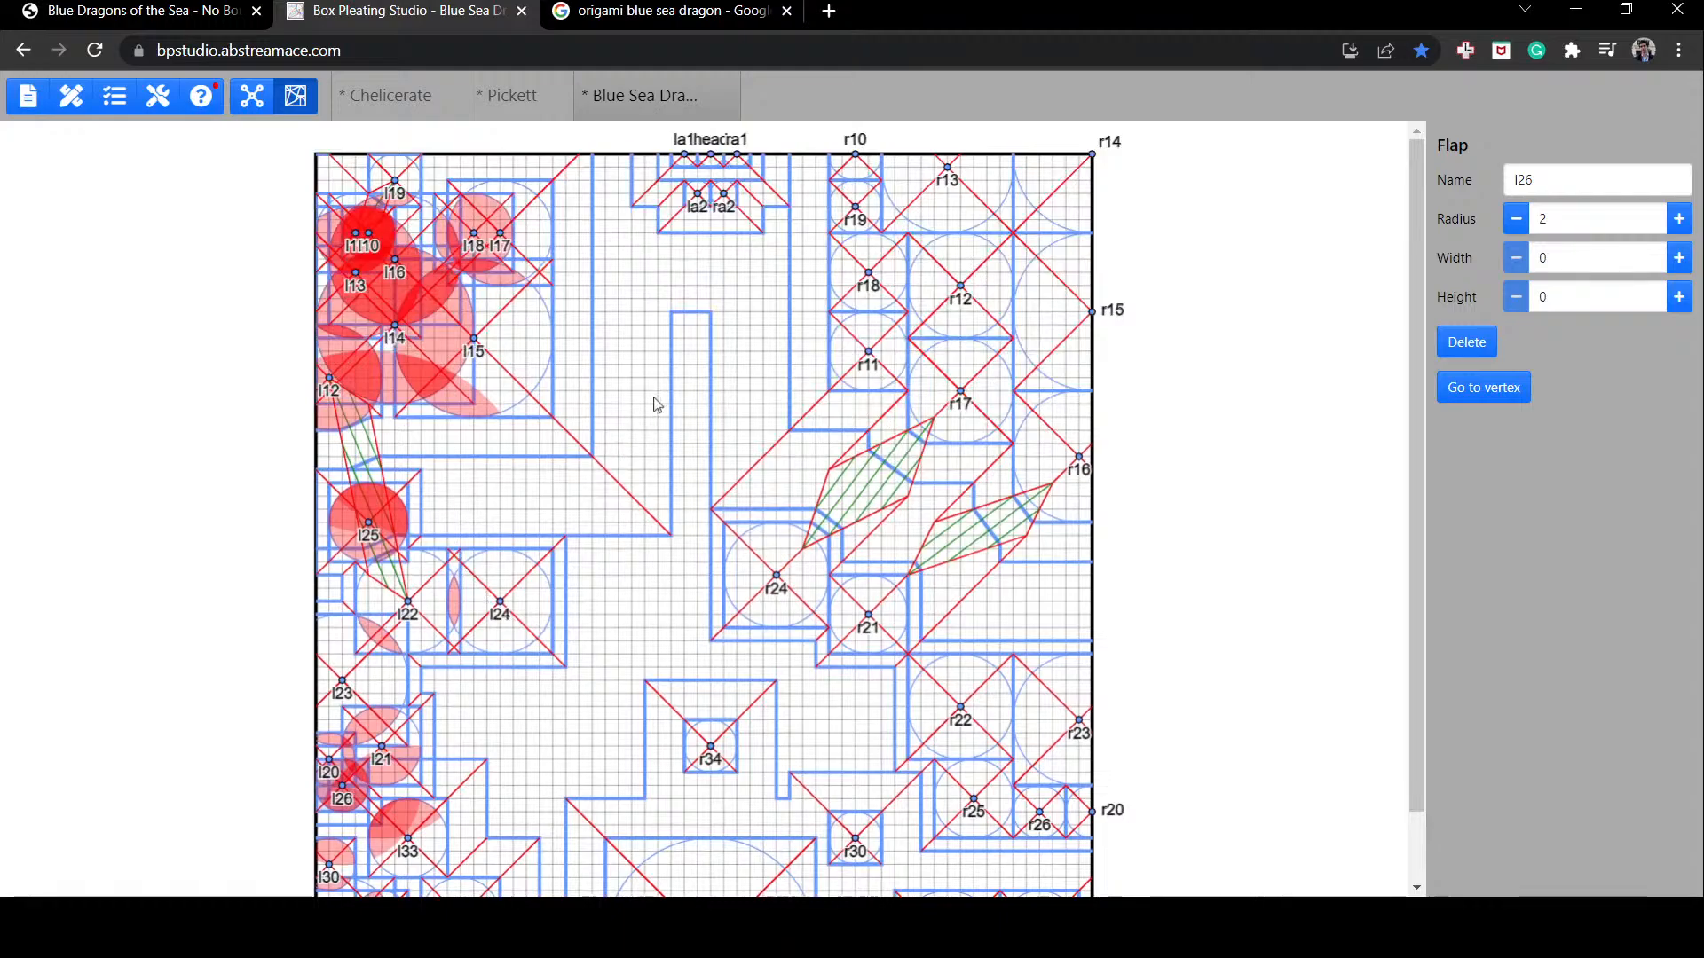
left_click(1295, 388)
left_click(1516, 364)
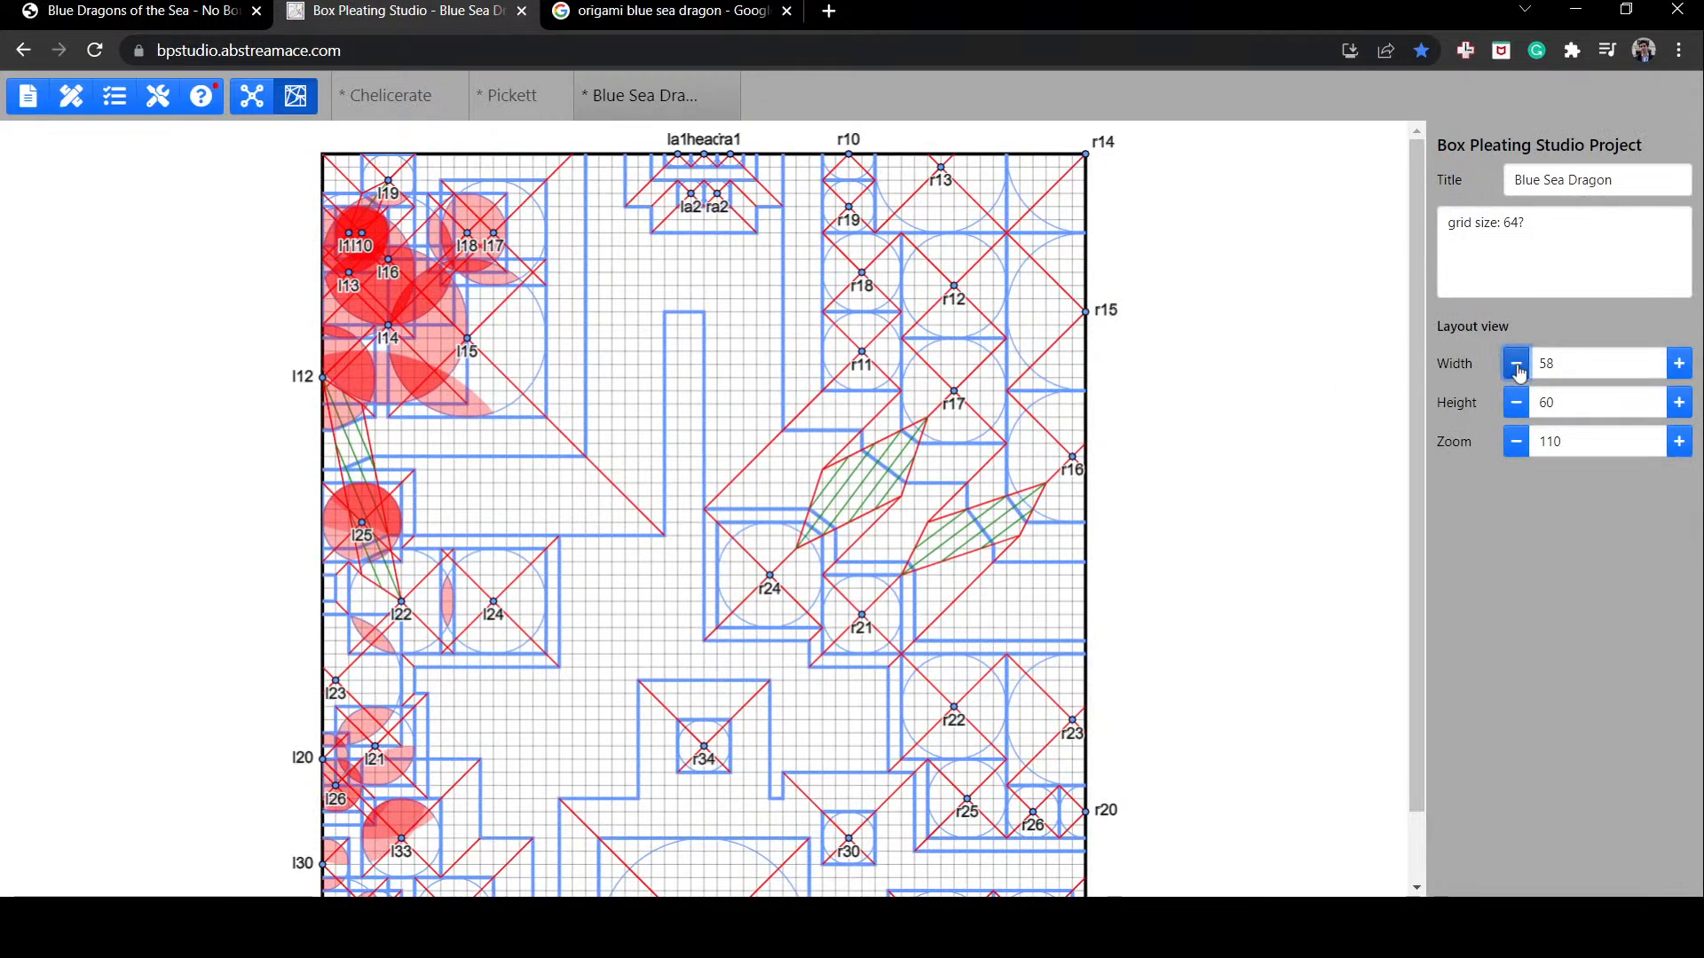
Step: Move flap r32 up between r34 and r22, and raise r33 and tail two units and r31 one unit from the bottom edge
scroll(970, 645, "down", 1)
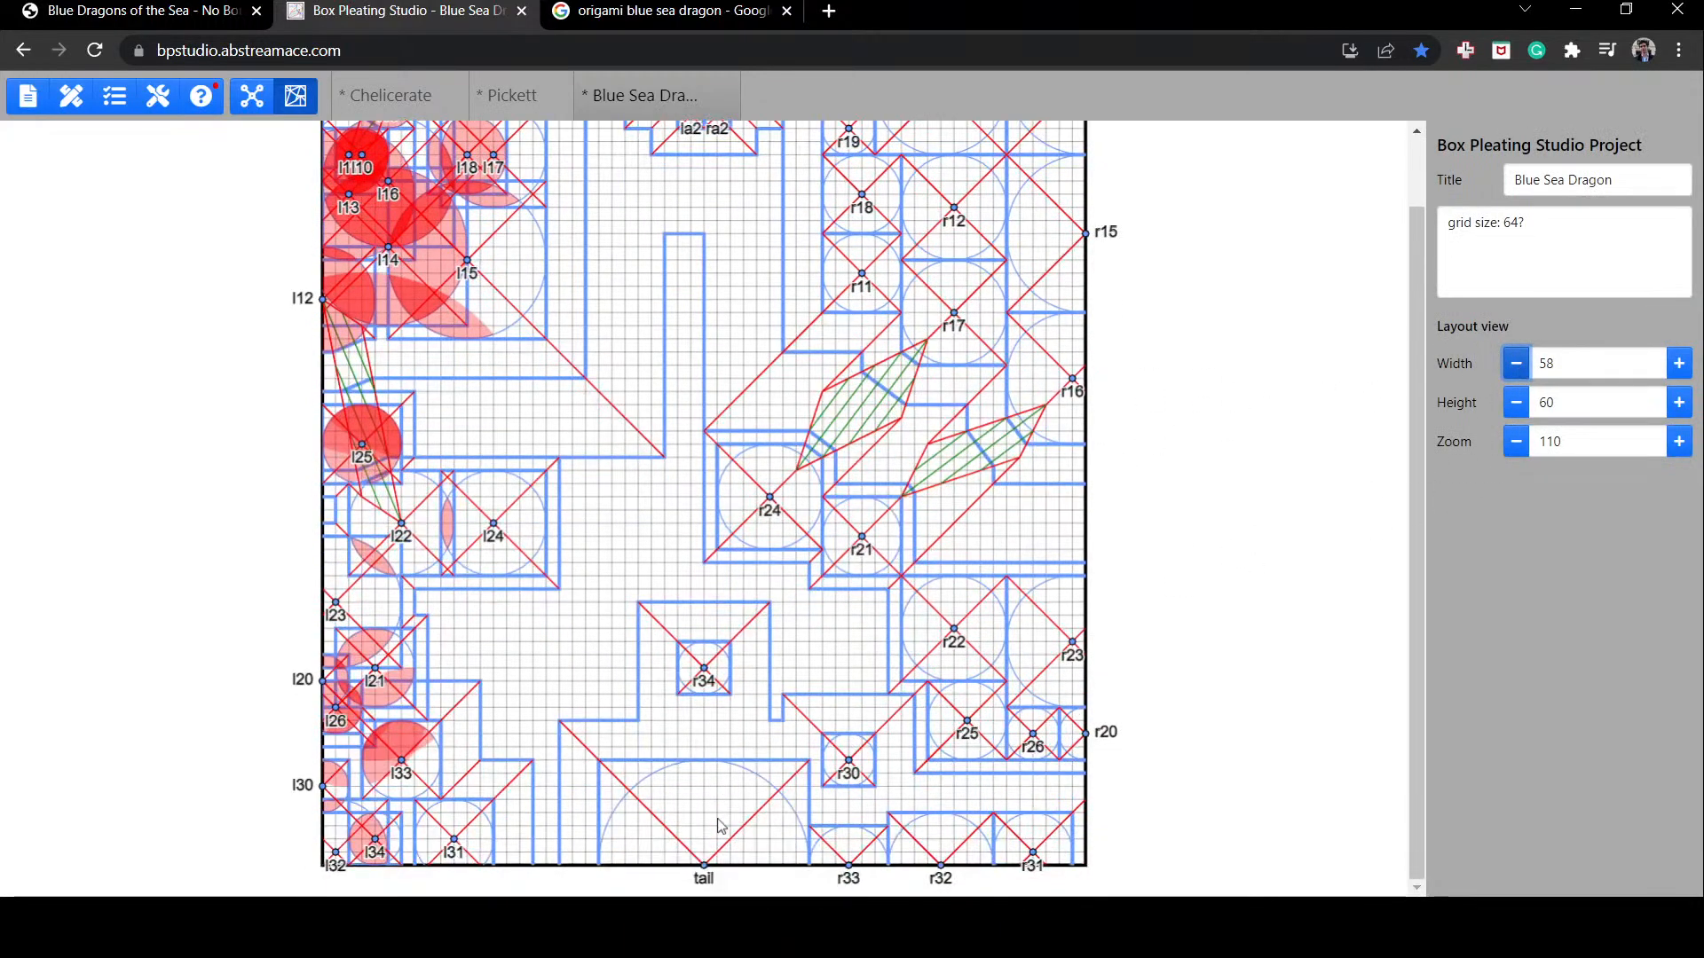
left_click_drag(1042, 838, 1031, 857)
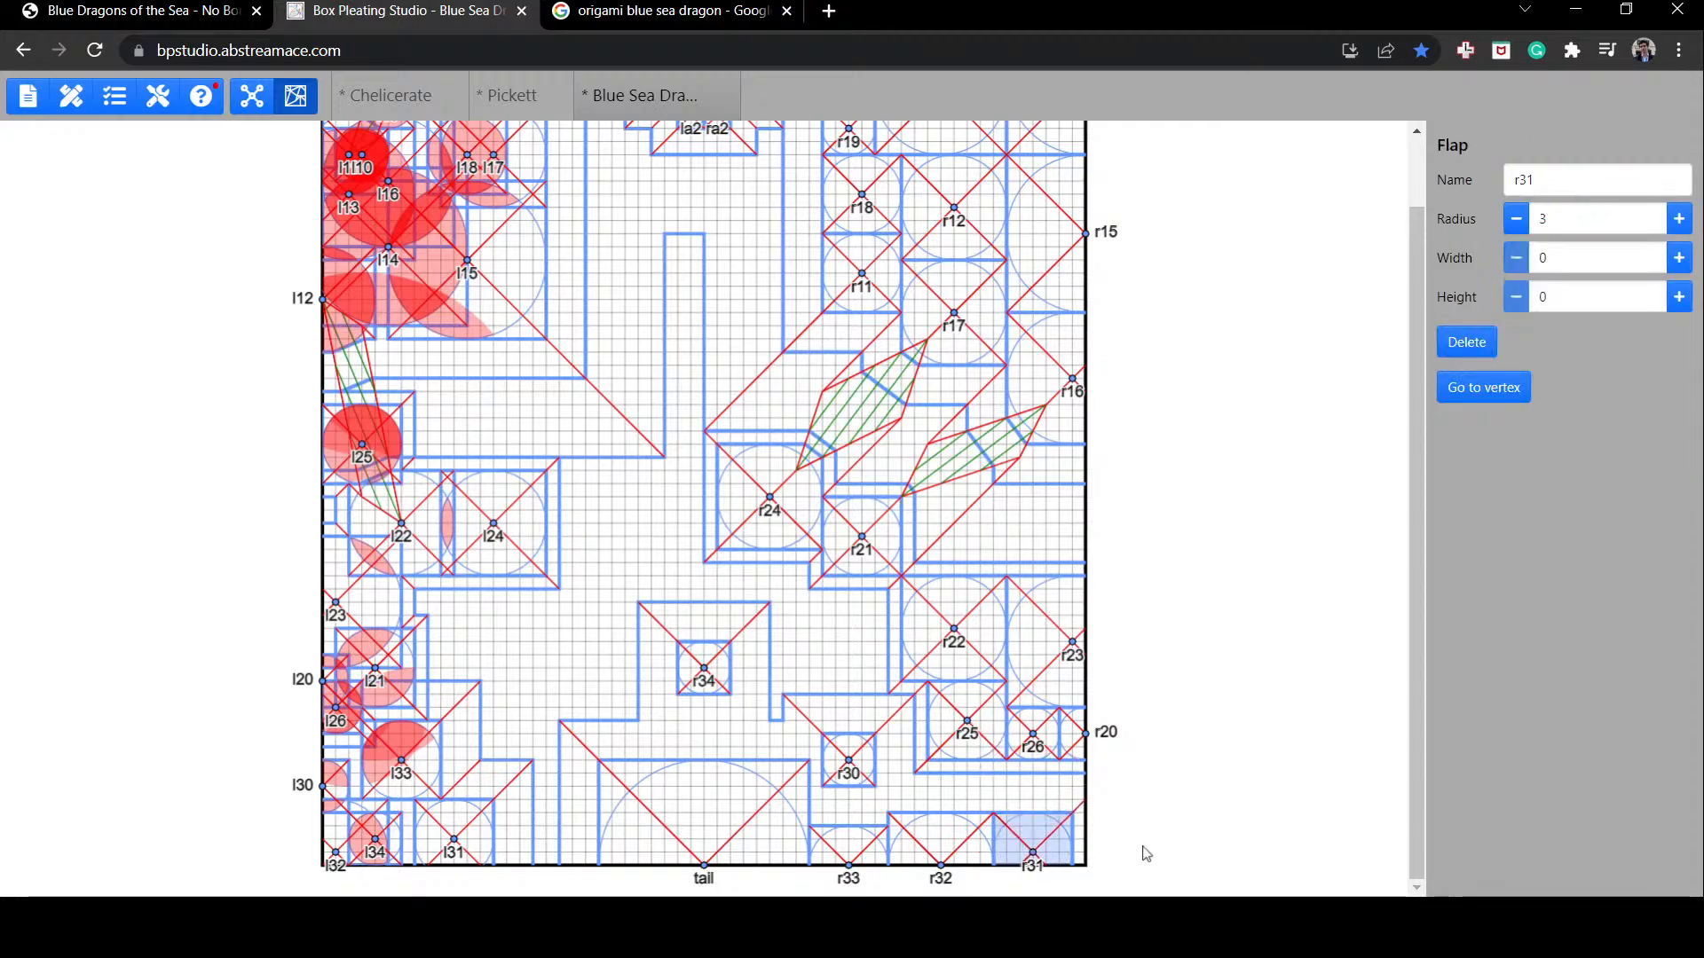
left_click(940, 839)
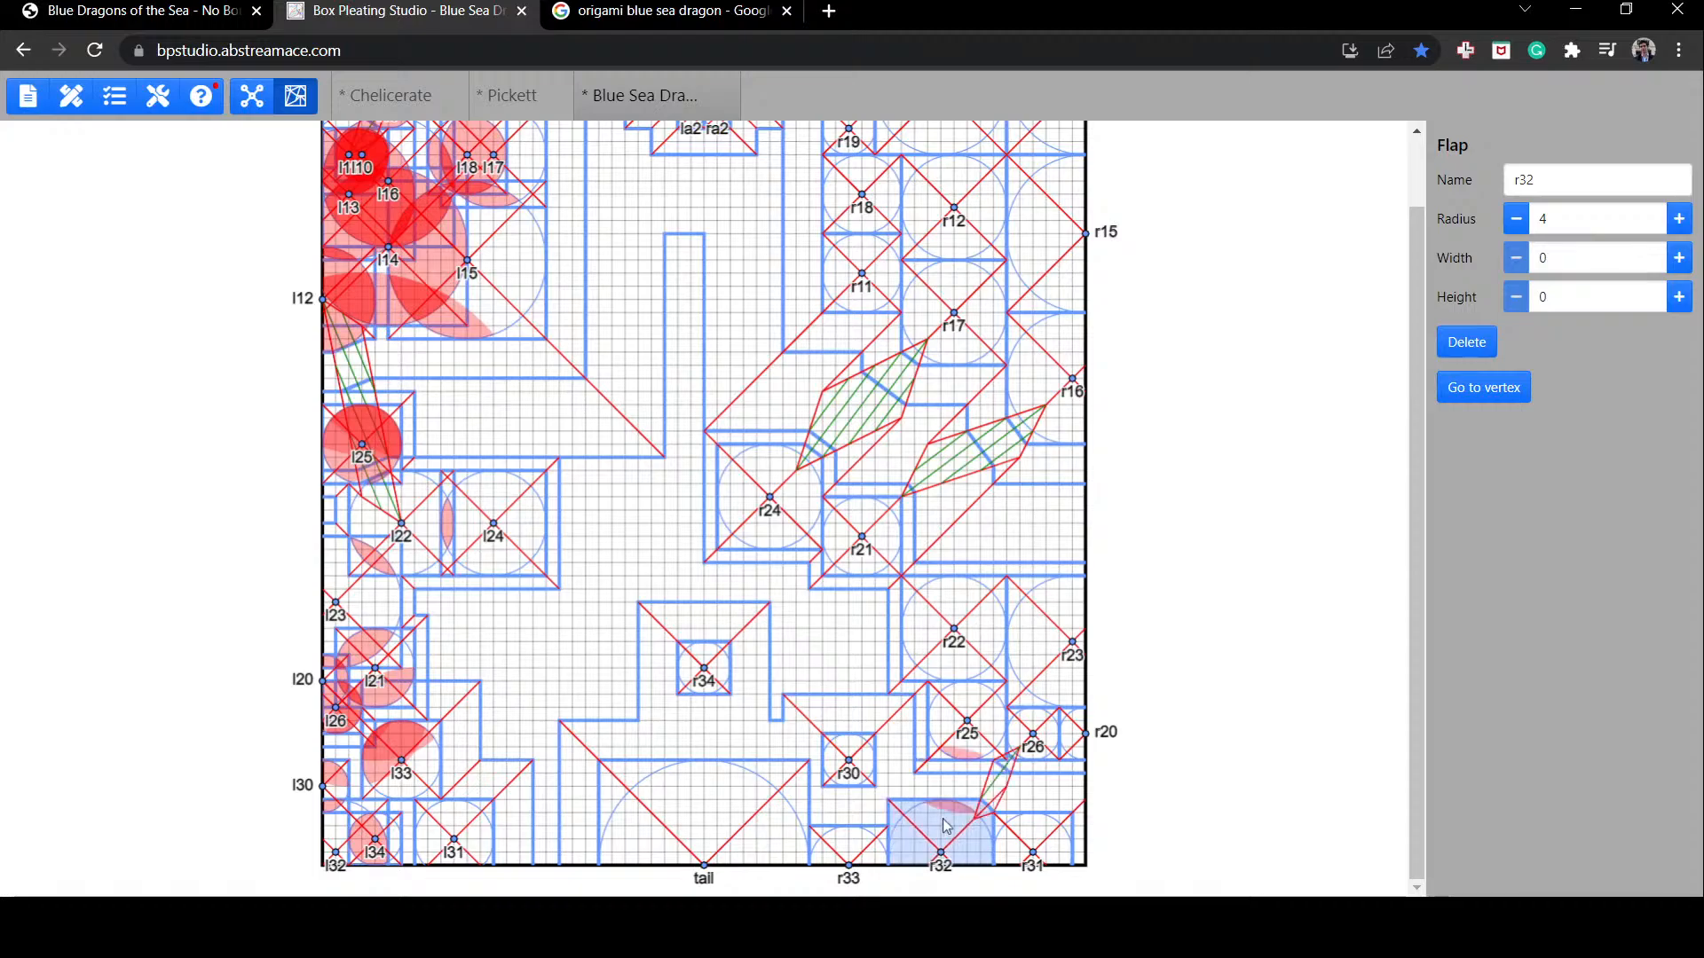
left_click_drag(948, 835, 833, 631)
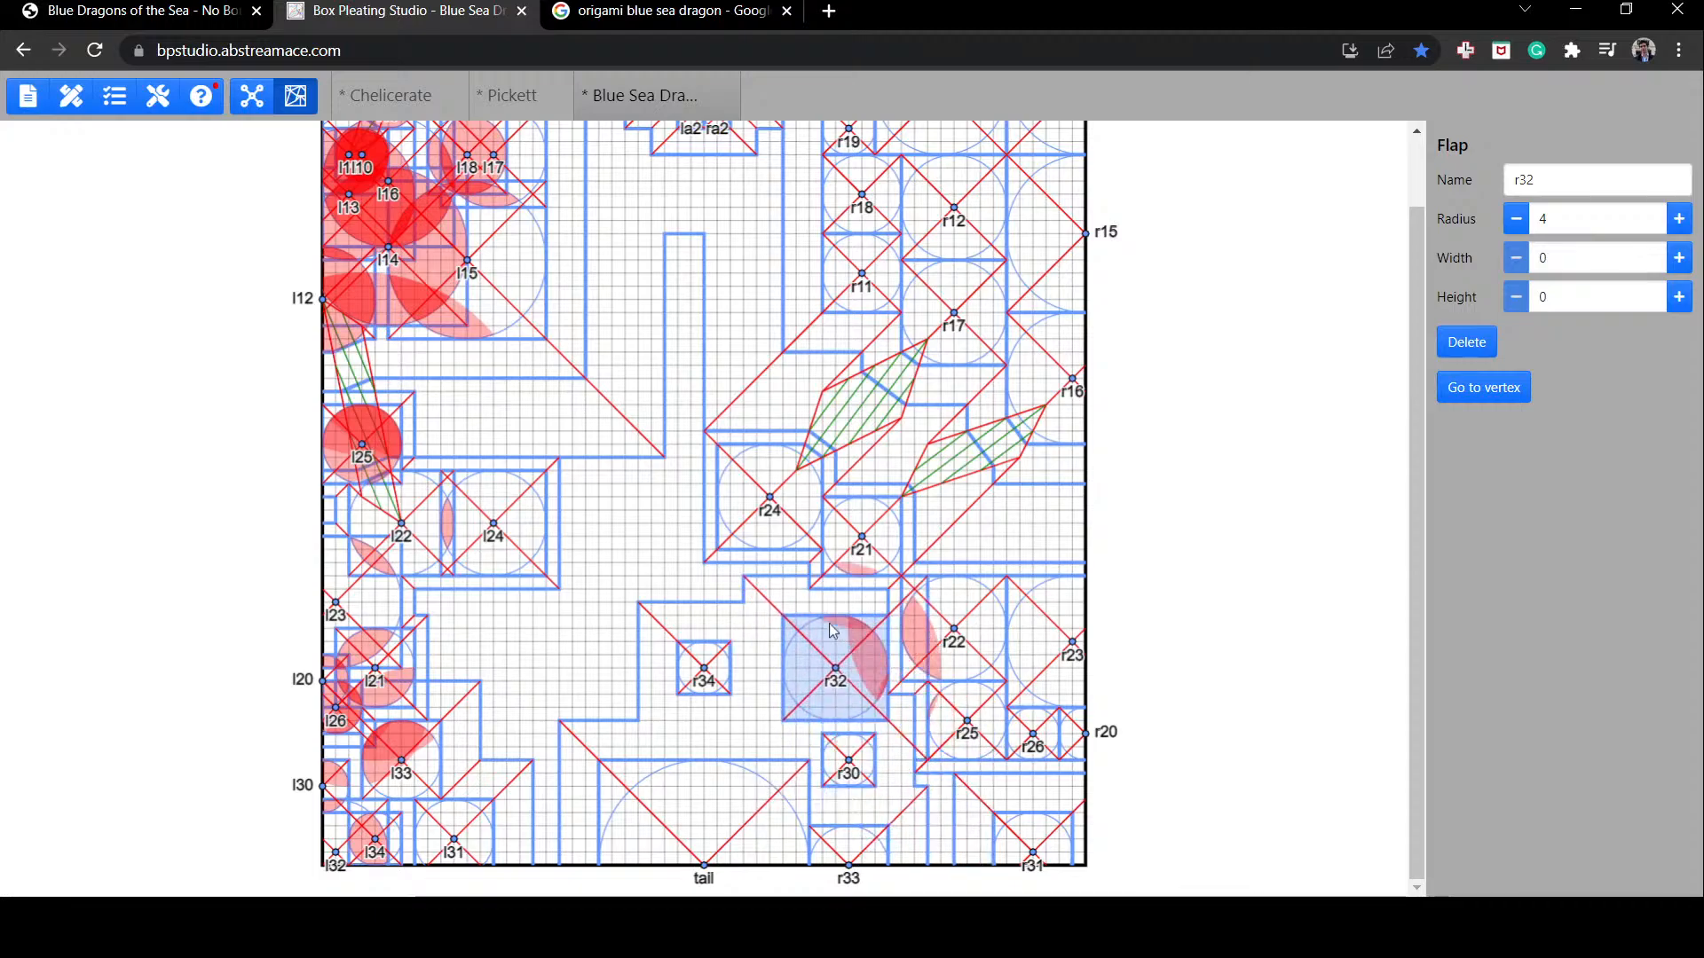
left_click_drag(854, 868, 855, 841)
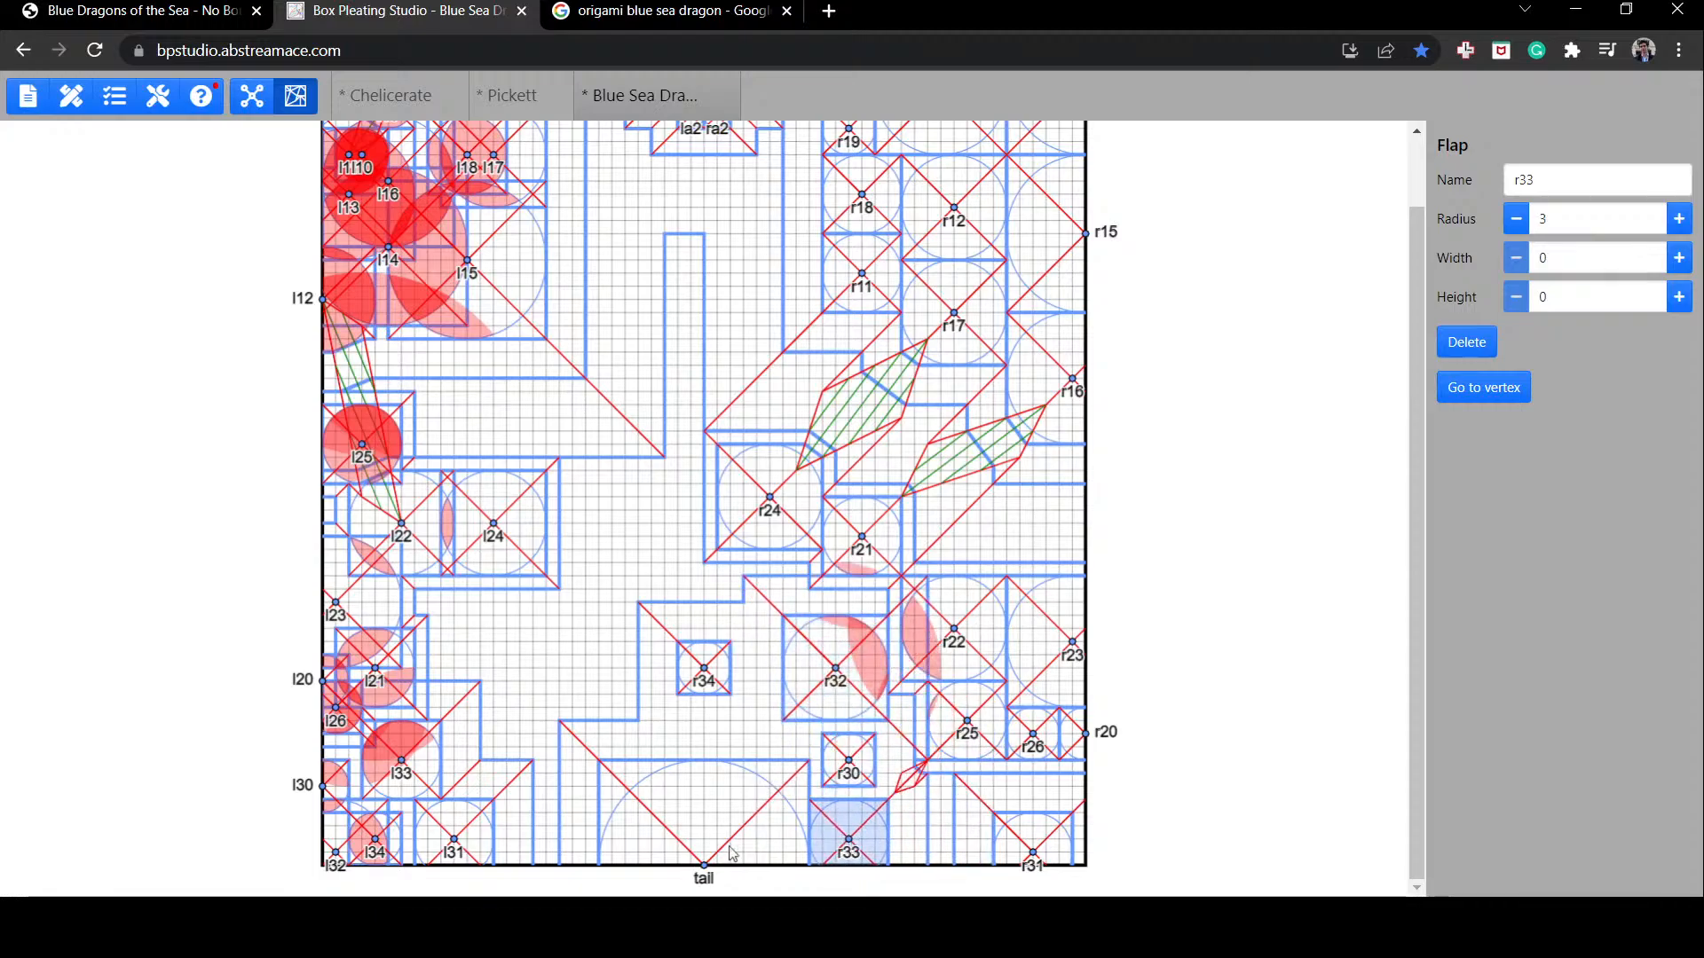
left_click_drag(722, 859, 722, 833)
left_click_drag(1033, 856, 1034, 843)
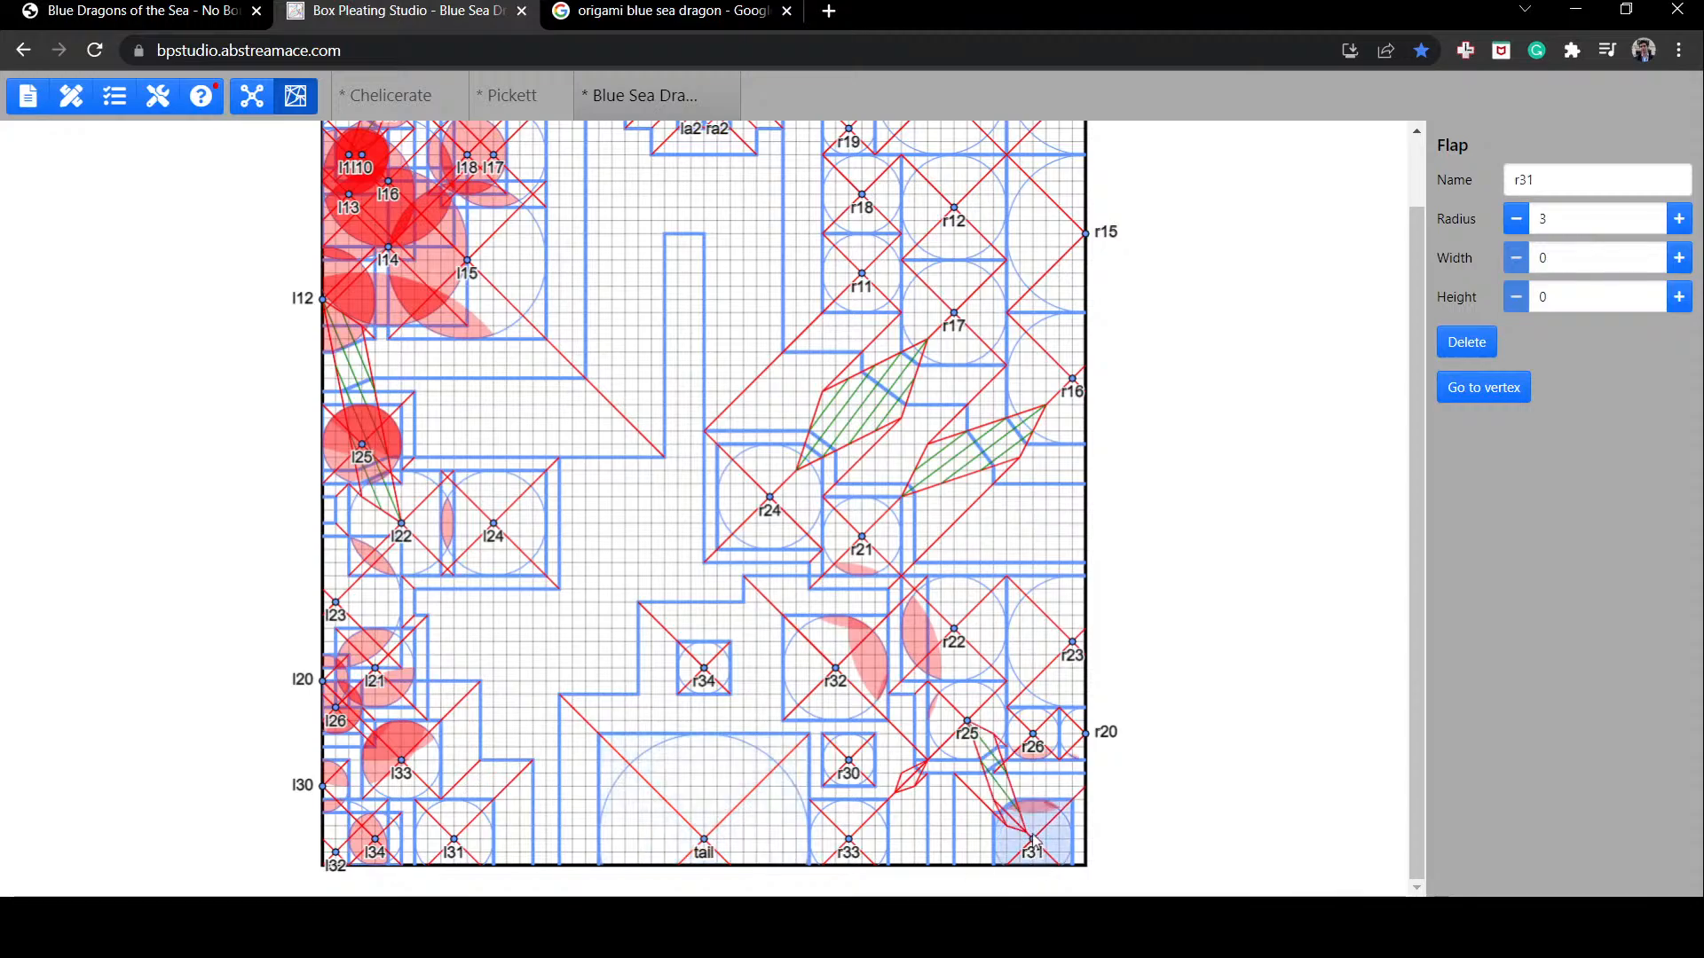
left_click(1343, 475)
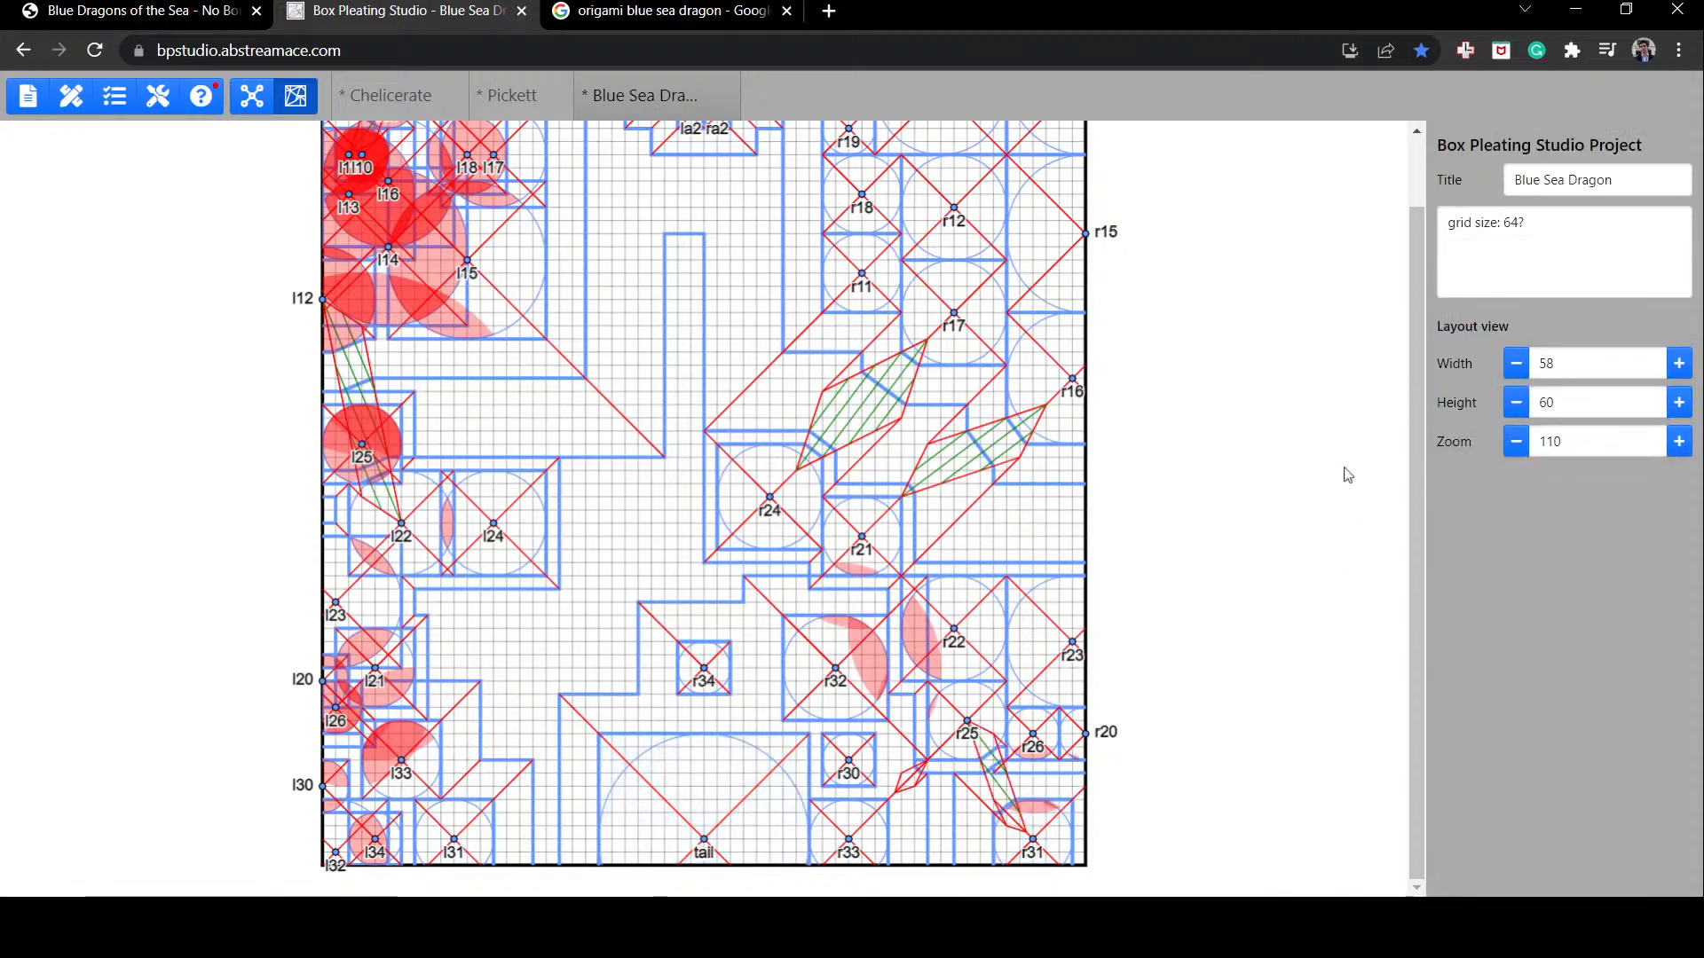
Step: Move flap l32 one unit up from the bottom edge and set the grid height to 58
left_click(1525, 397)
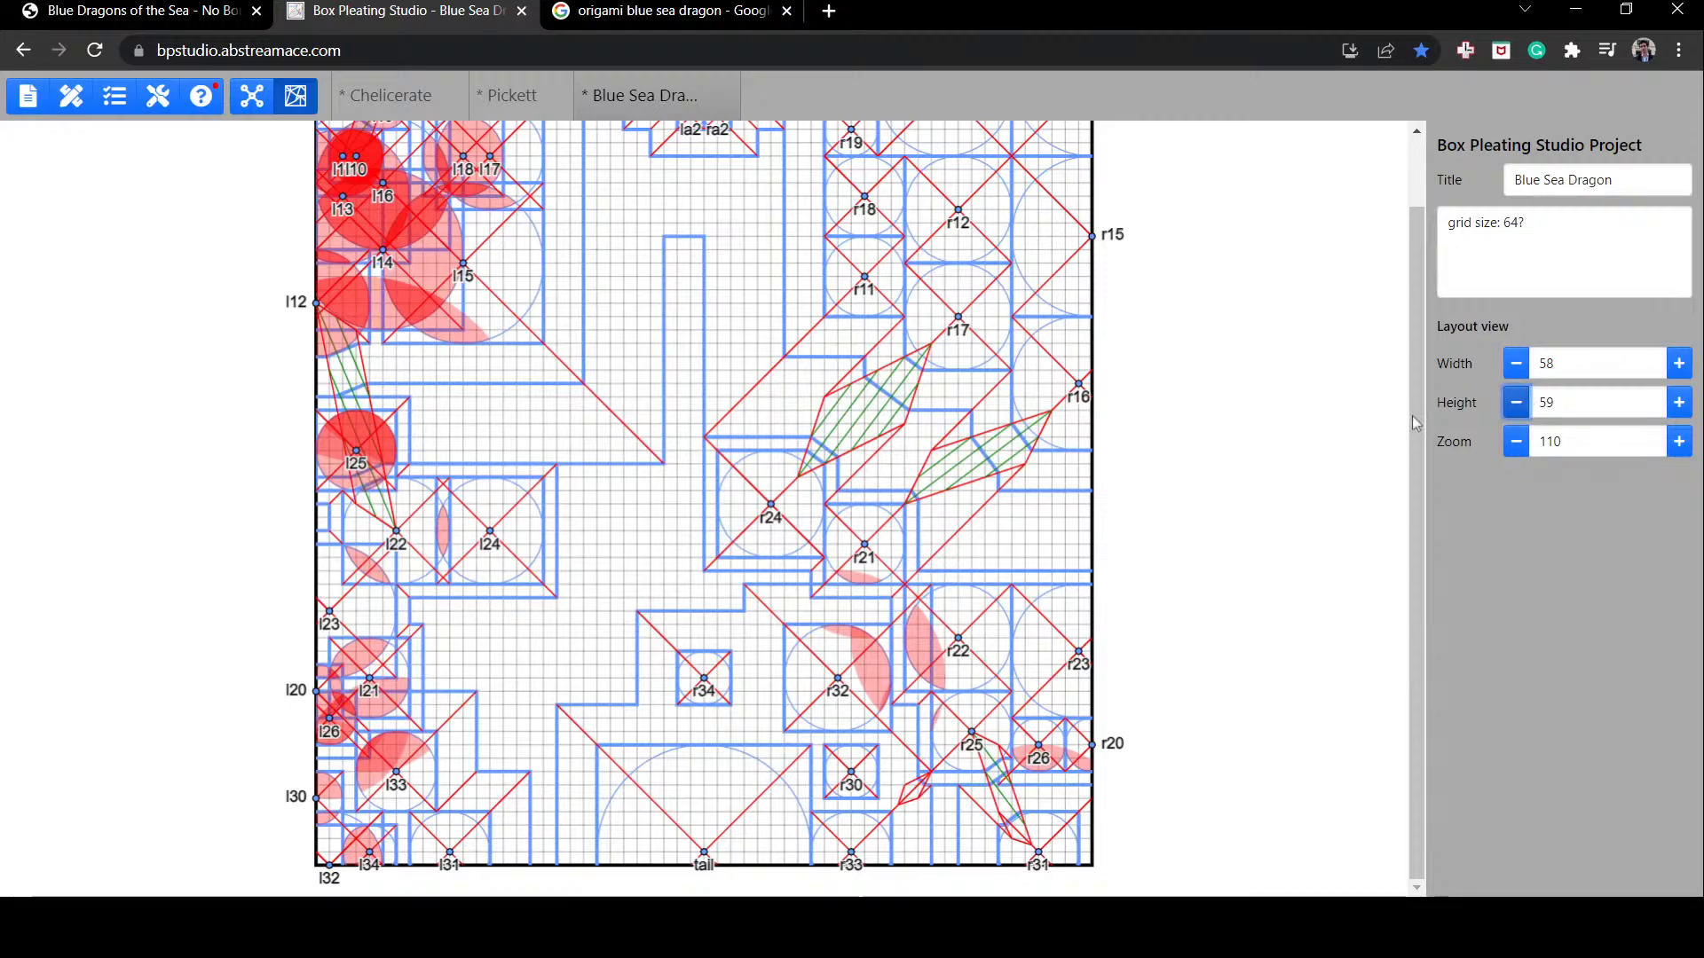
left_click_drag(330, 866, 333, 854)
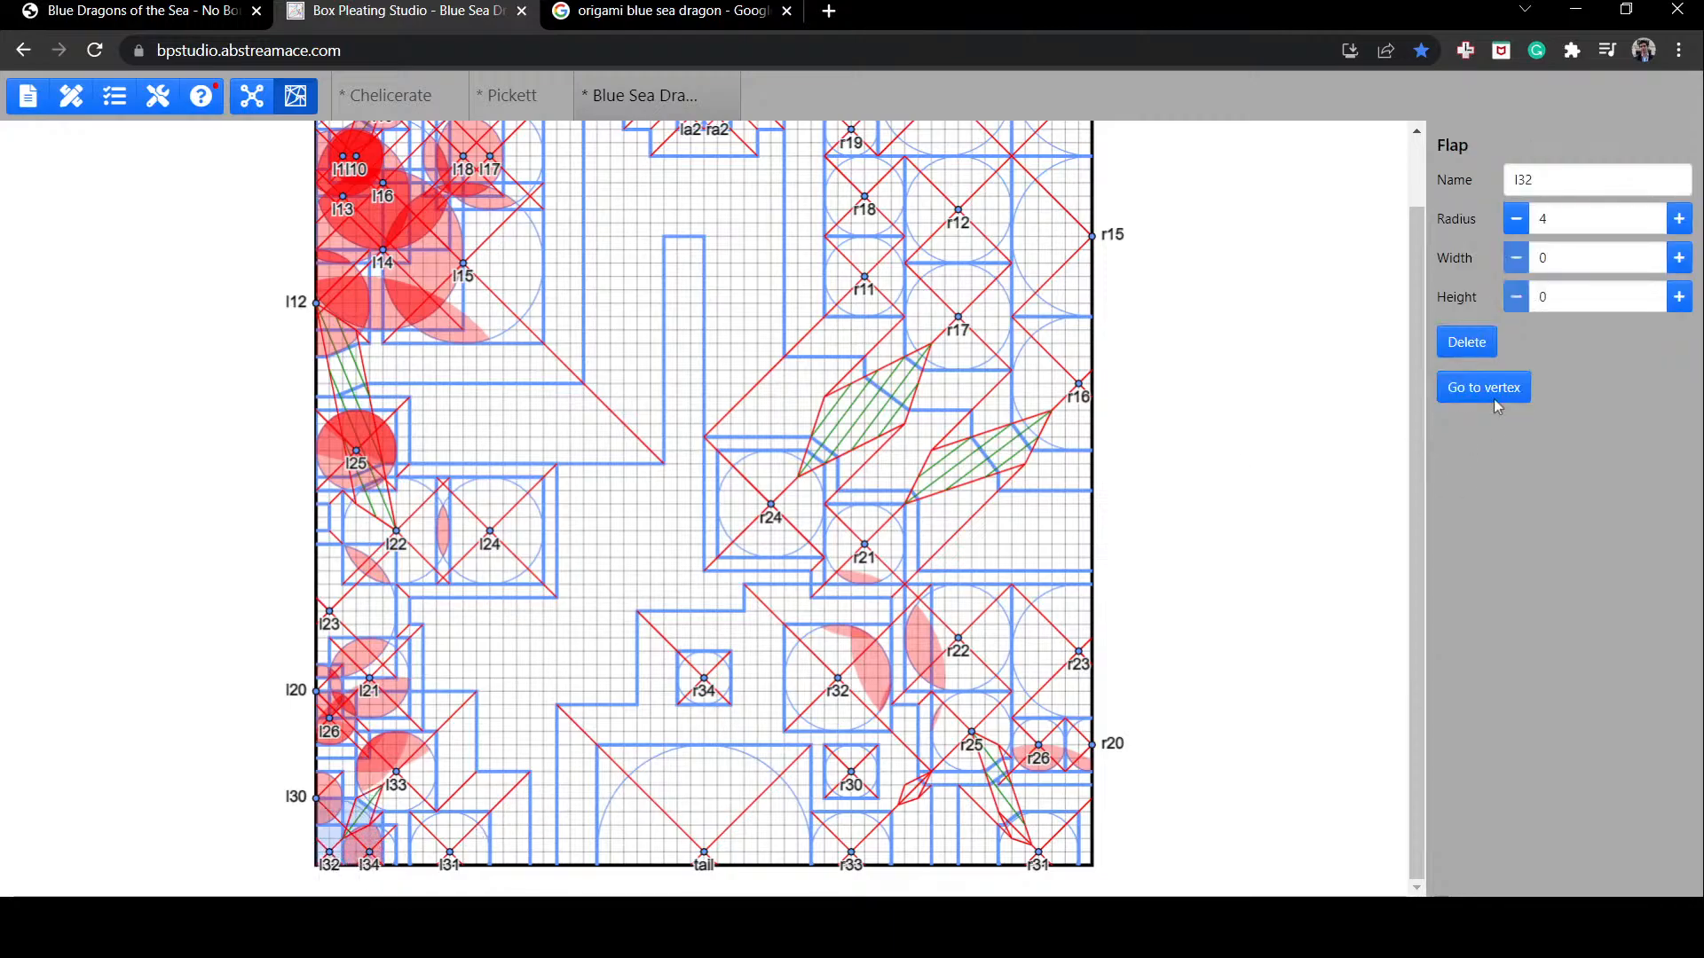
left_click(1322, 441)
left_click(1517, 404)
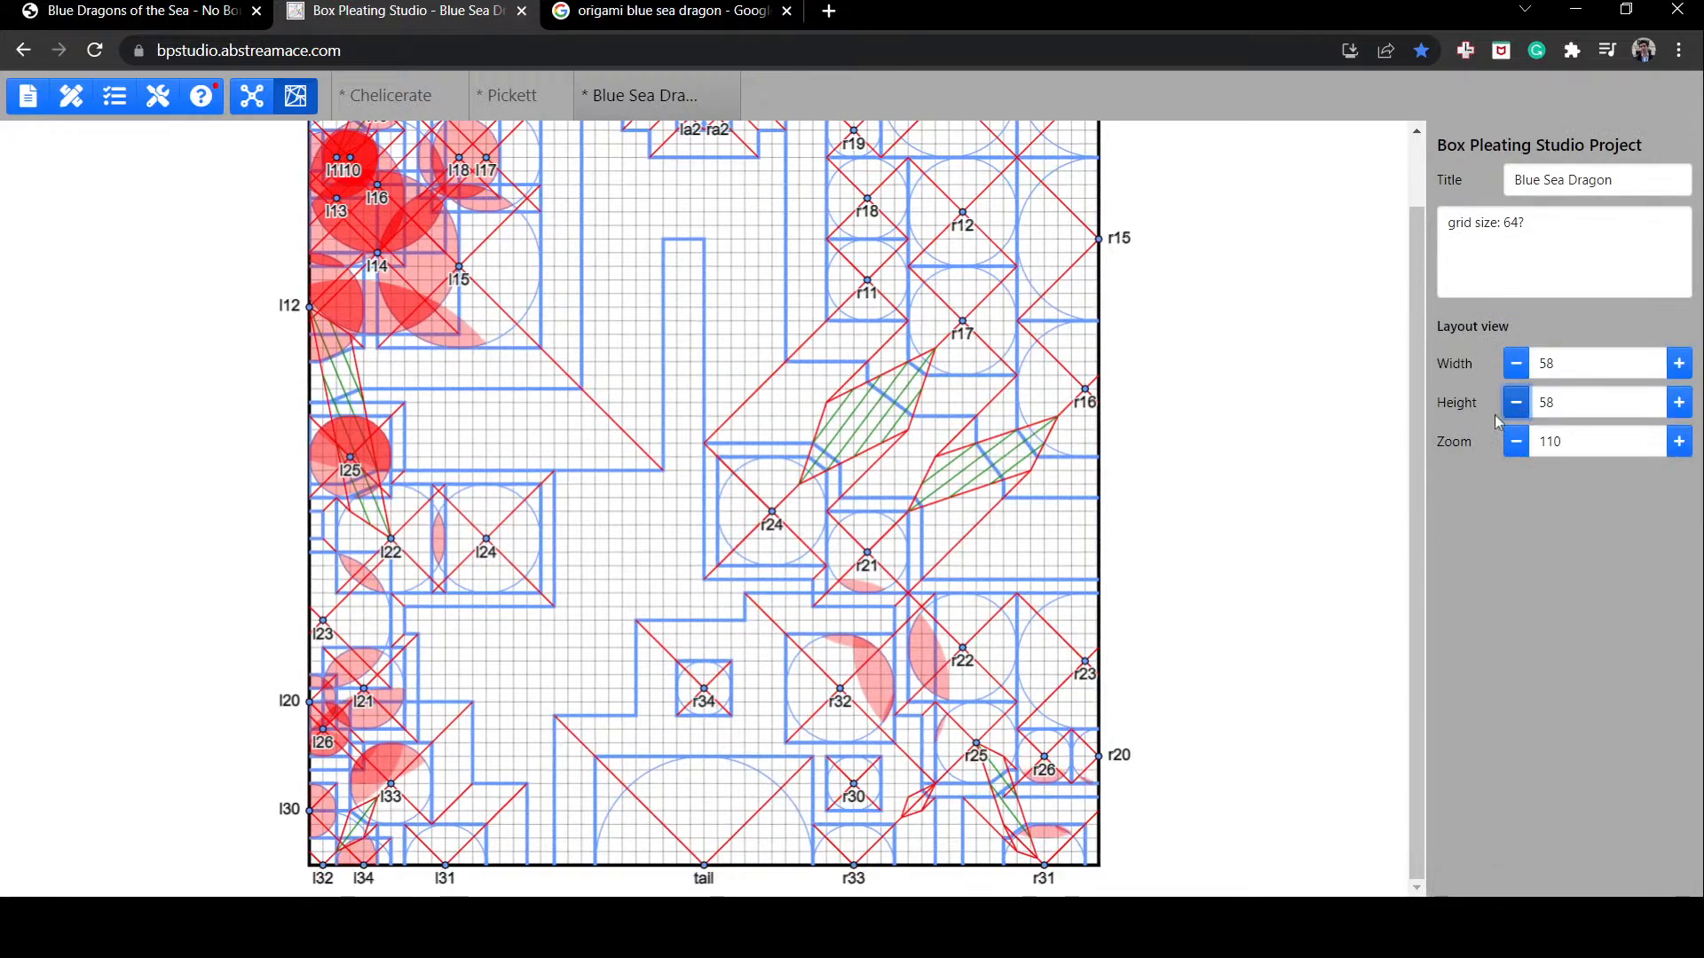
Step: Move flap r31 two units right along the bottom edge and r32 four units left against r34
left_click_drag(1054, 863, 1082, 865)
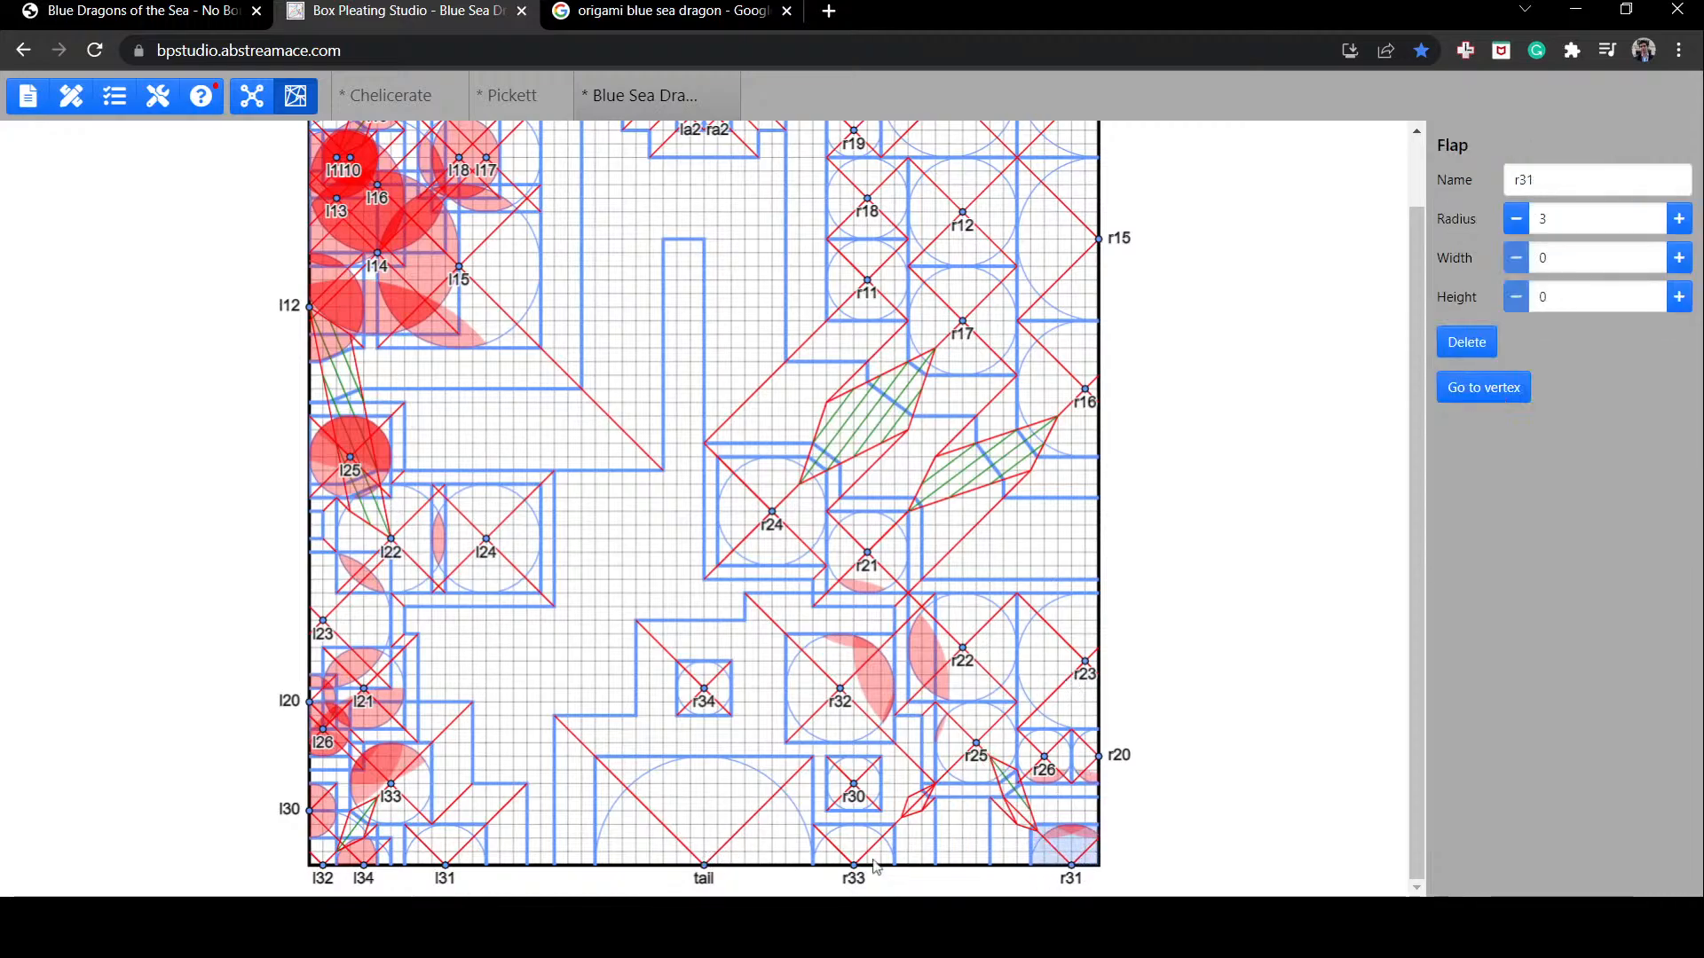
left_click_drag(841, 690, 774, 671)
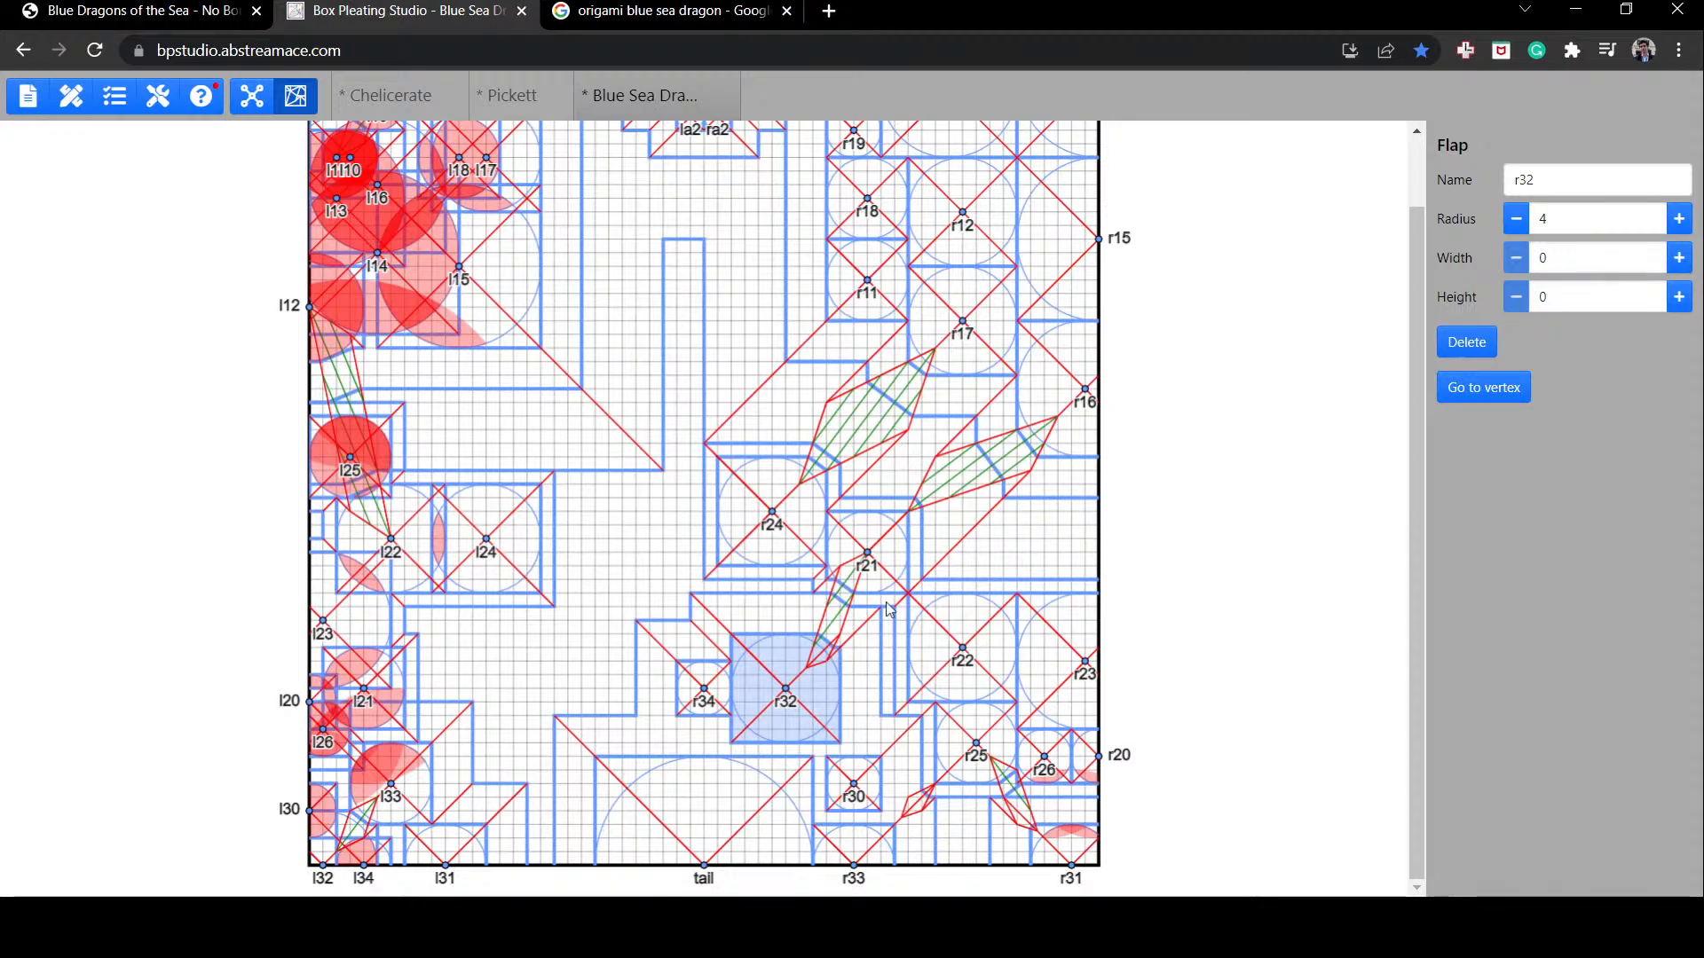
scroll(890, 609, "up", 1)
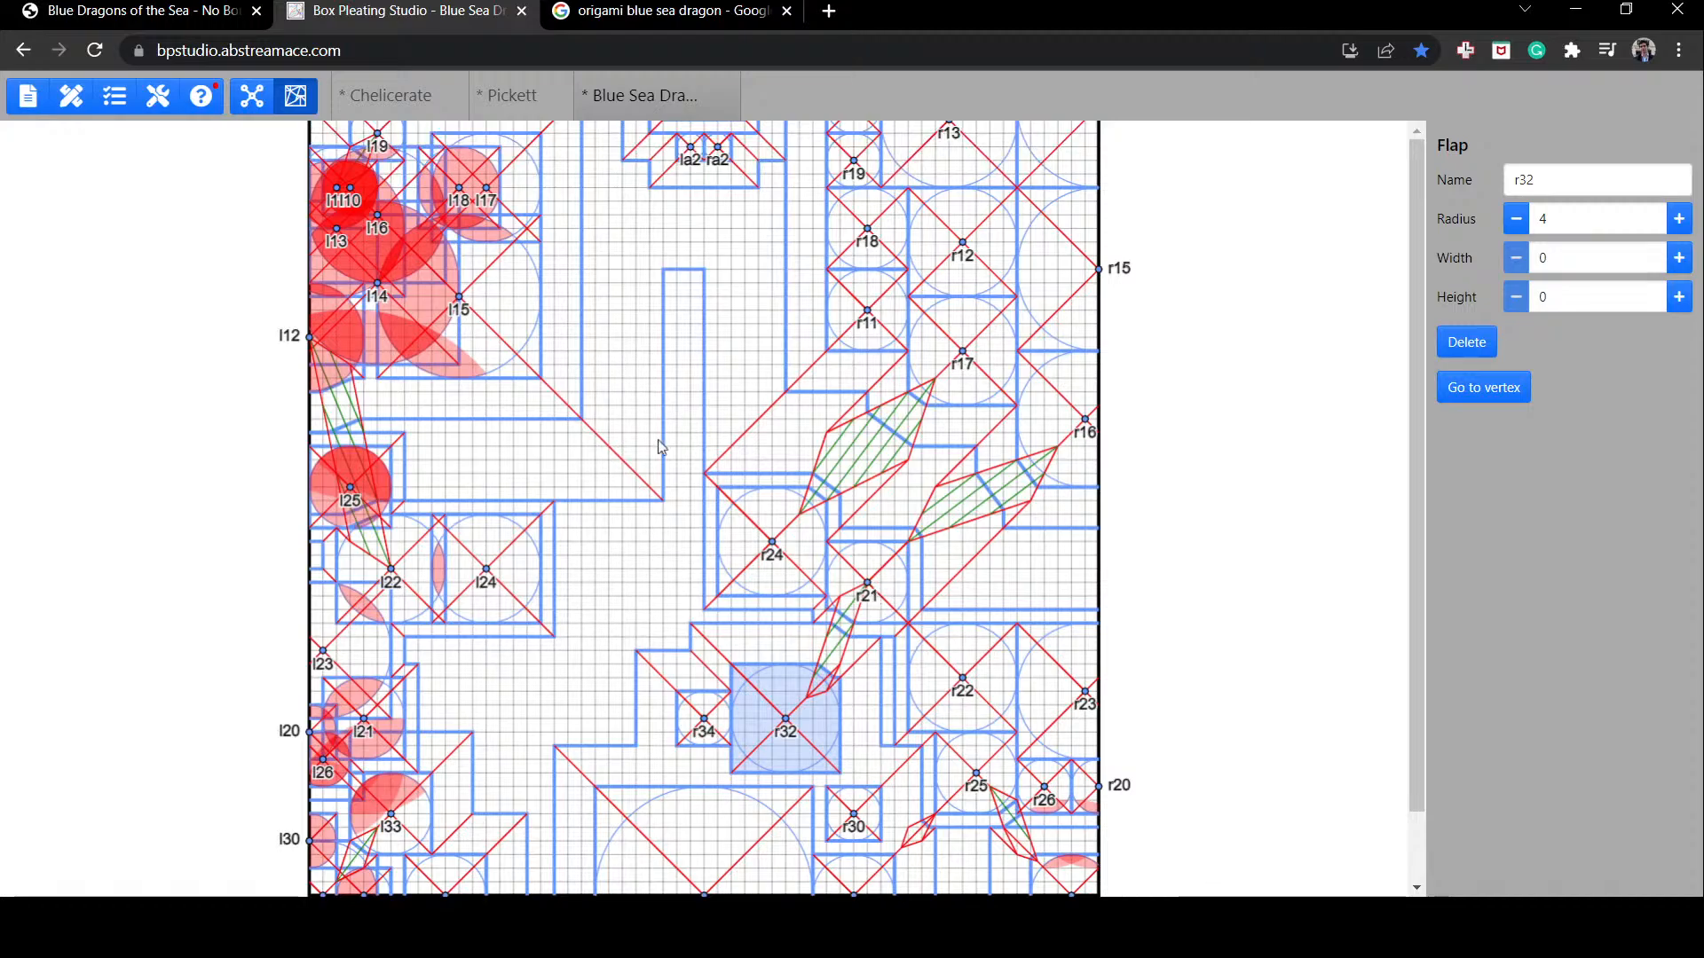
left_click(1281, 336)
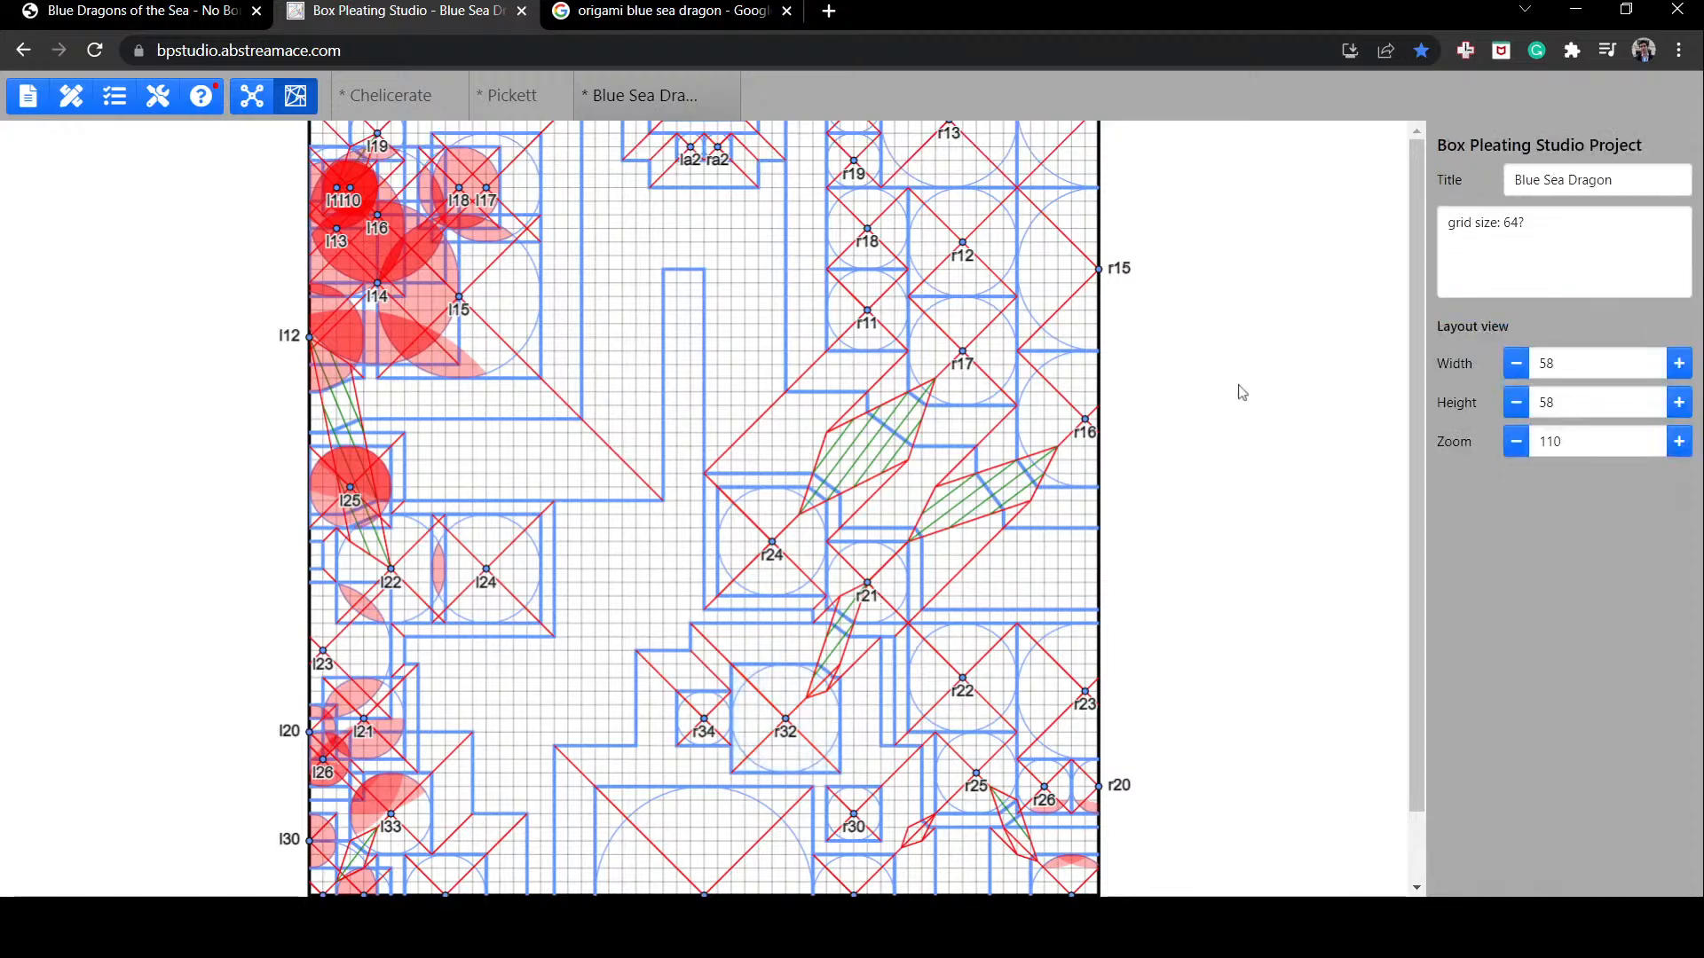
Step: Examine the flap radii and river widths along the top edge from r14 to the head, then look over the whole layout
scroll(1197, 401, "down", 1, "ctrl")
scroll(1190, 396, "up", 1)
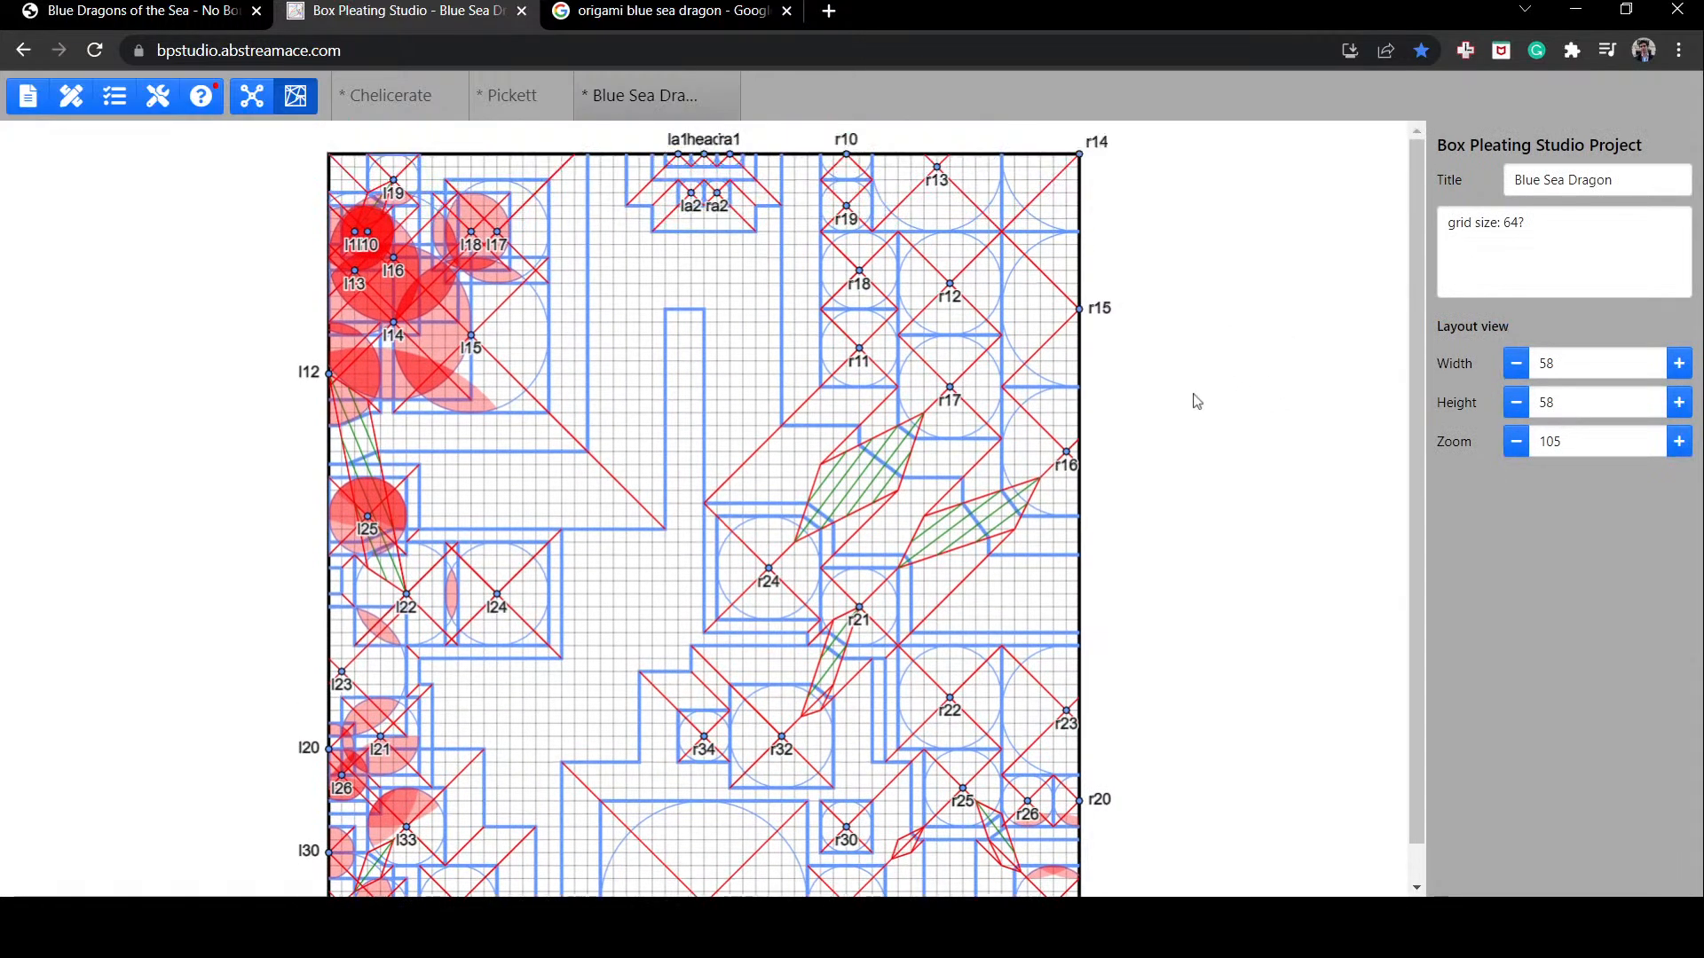
left_click(1034, 185)
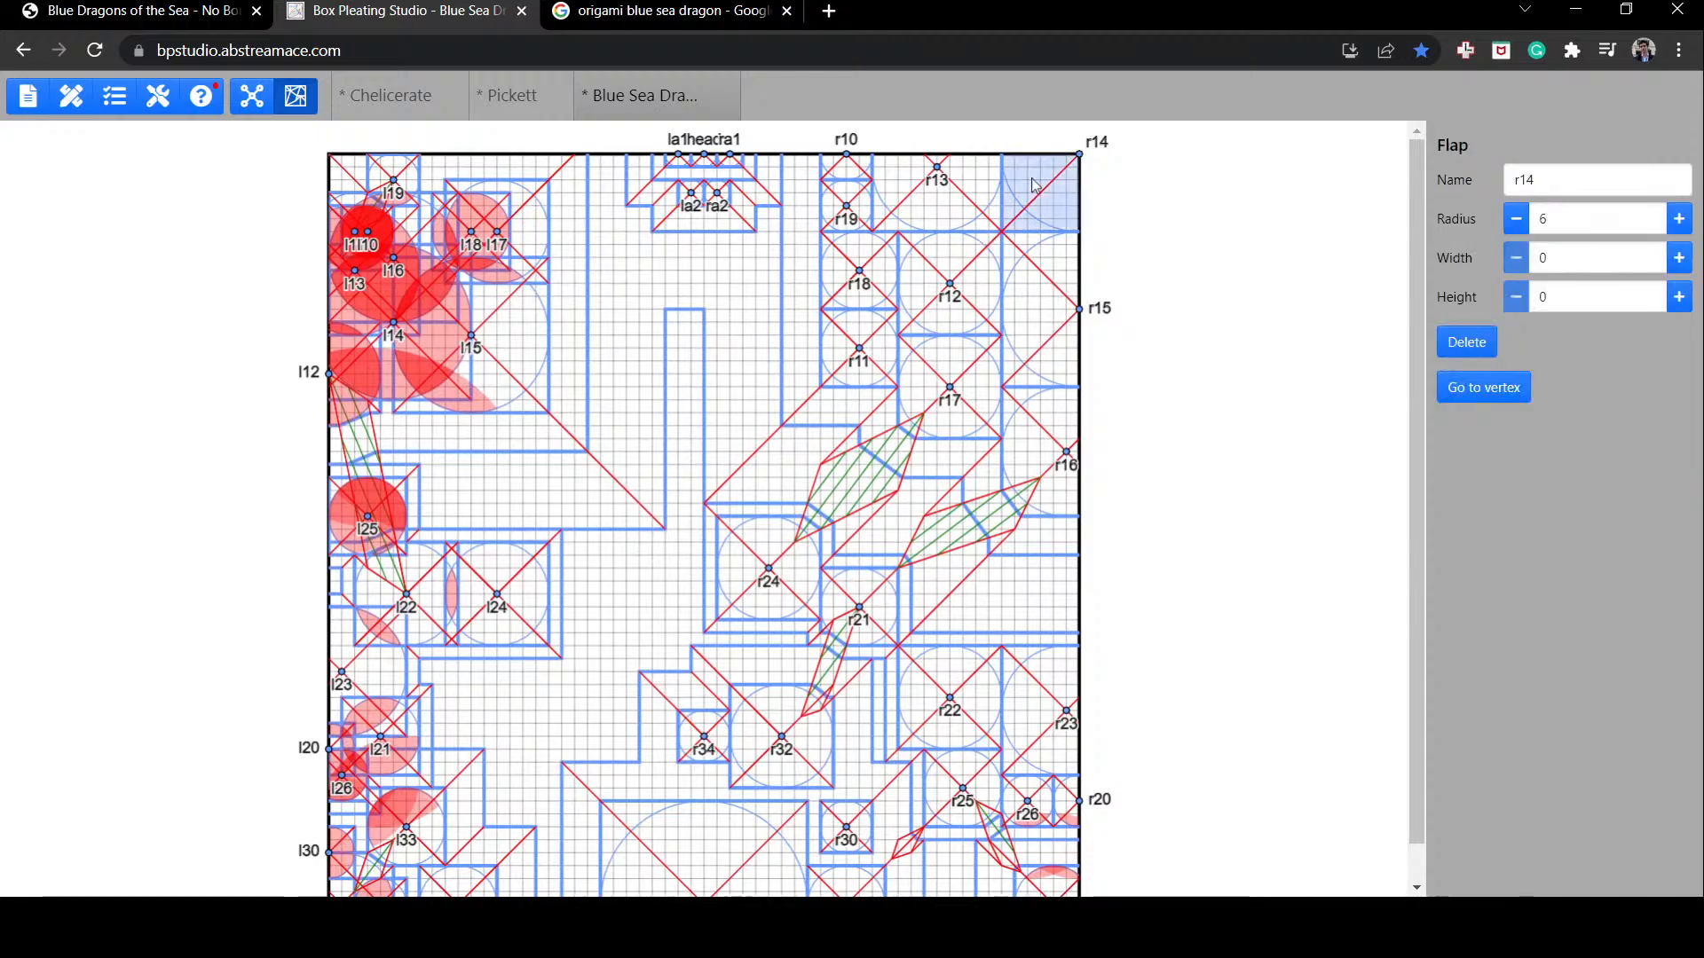
left_click(958, 184)
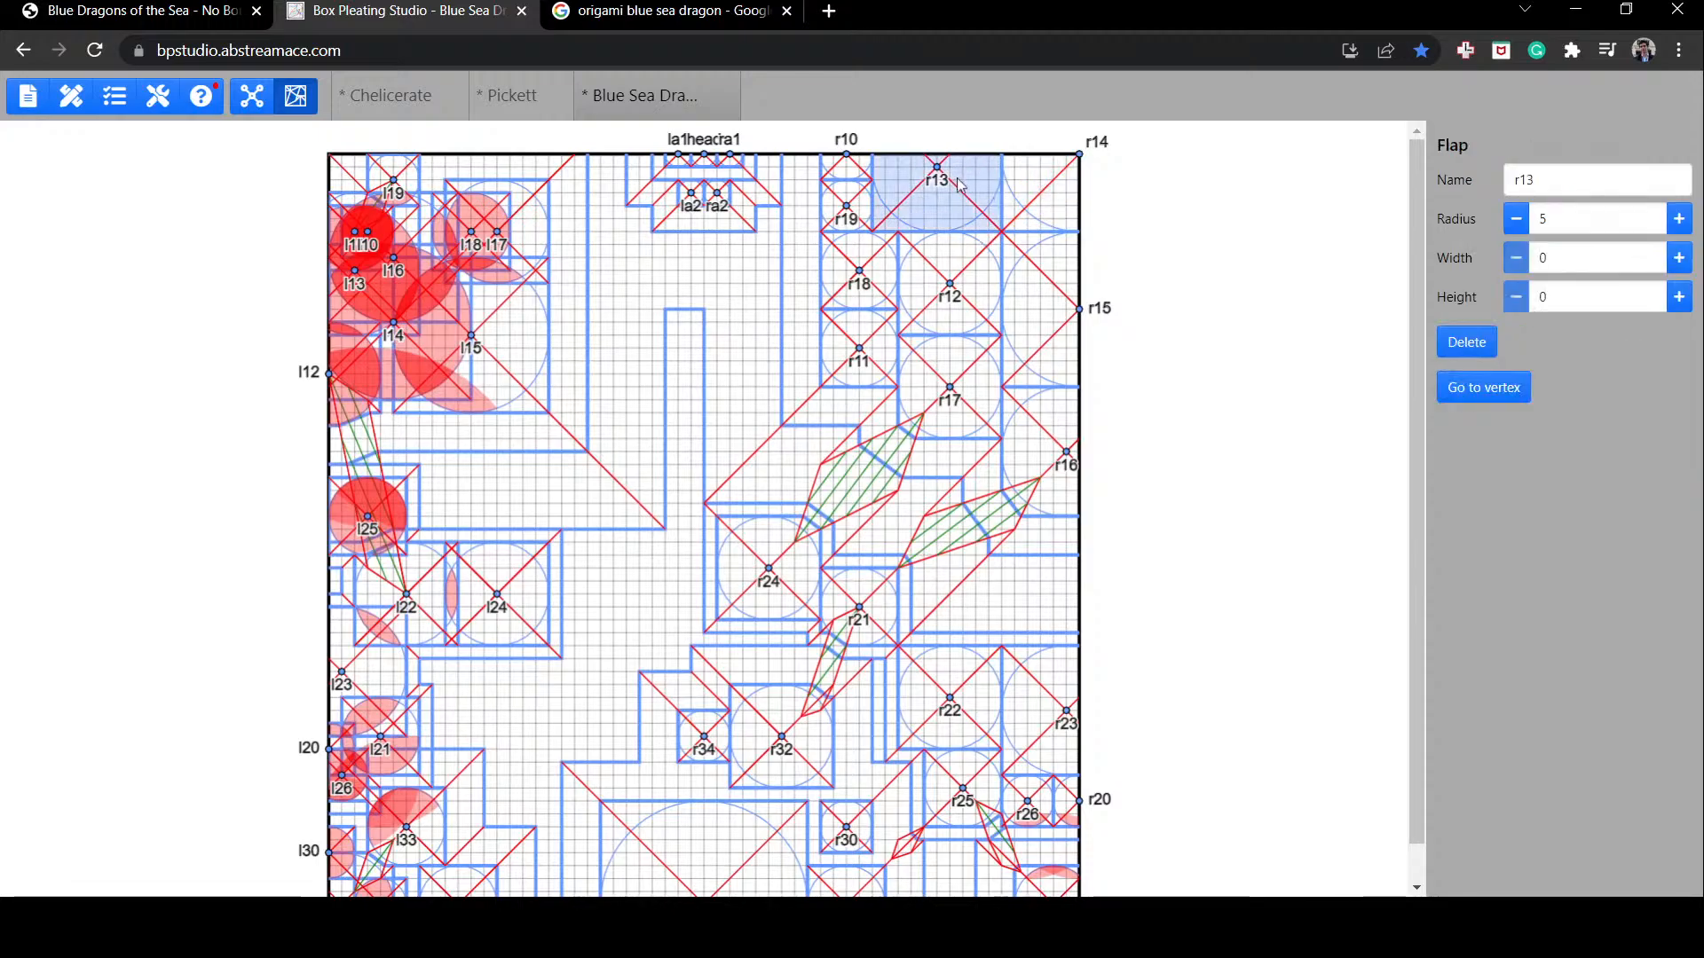
left_click(861, 170)
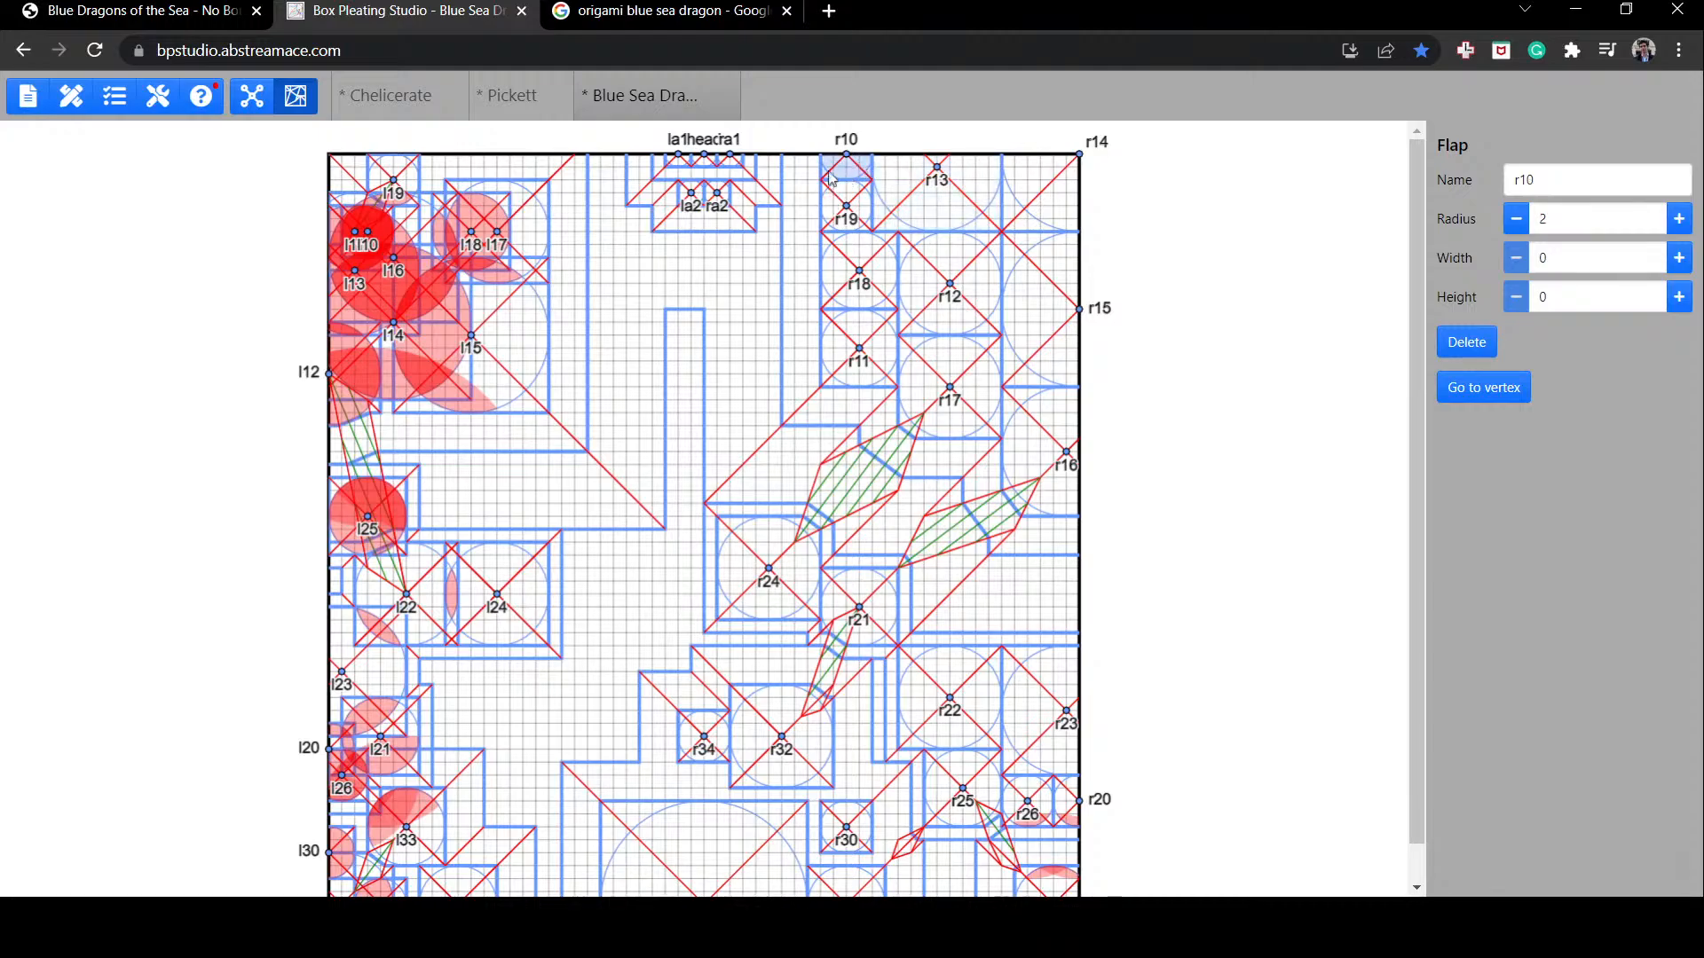
left_click(790, 177)
left_click(748, 169)
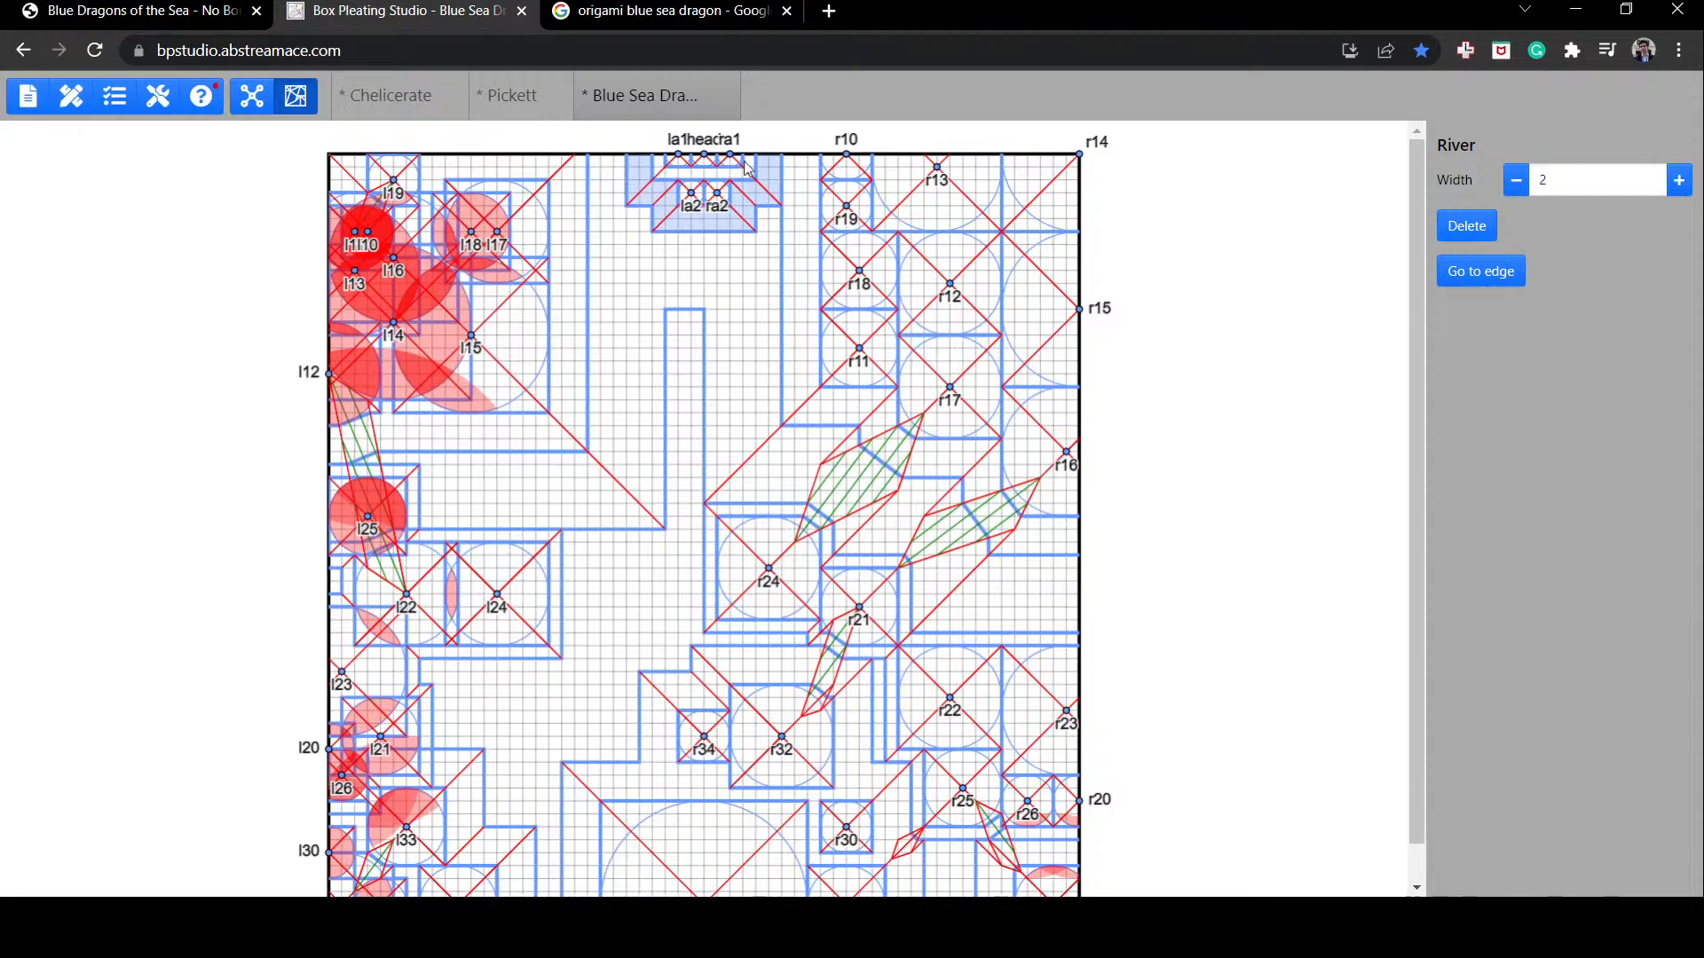
left_click(1067, 171)
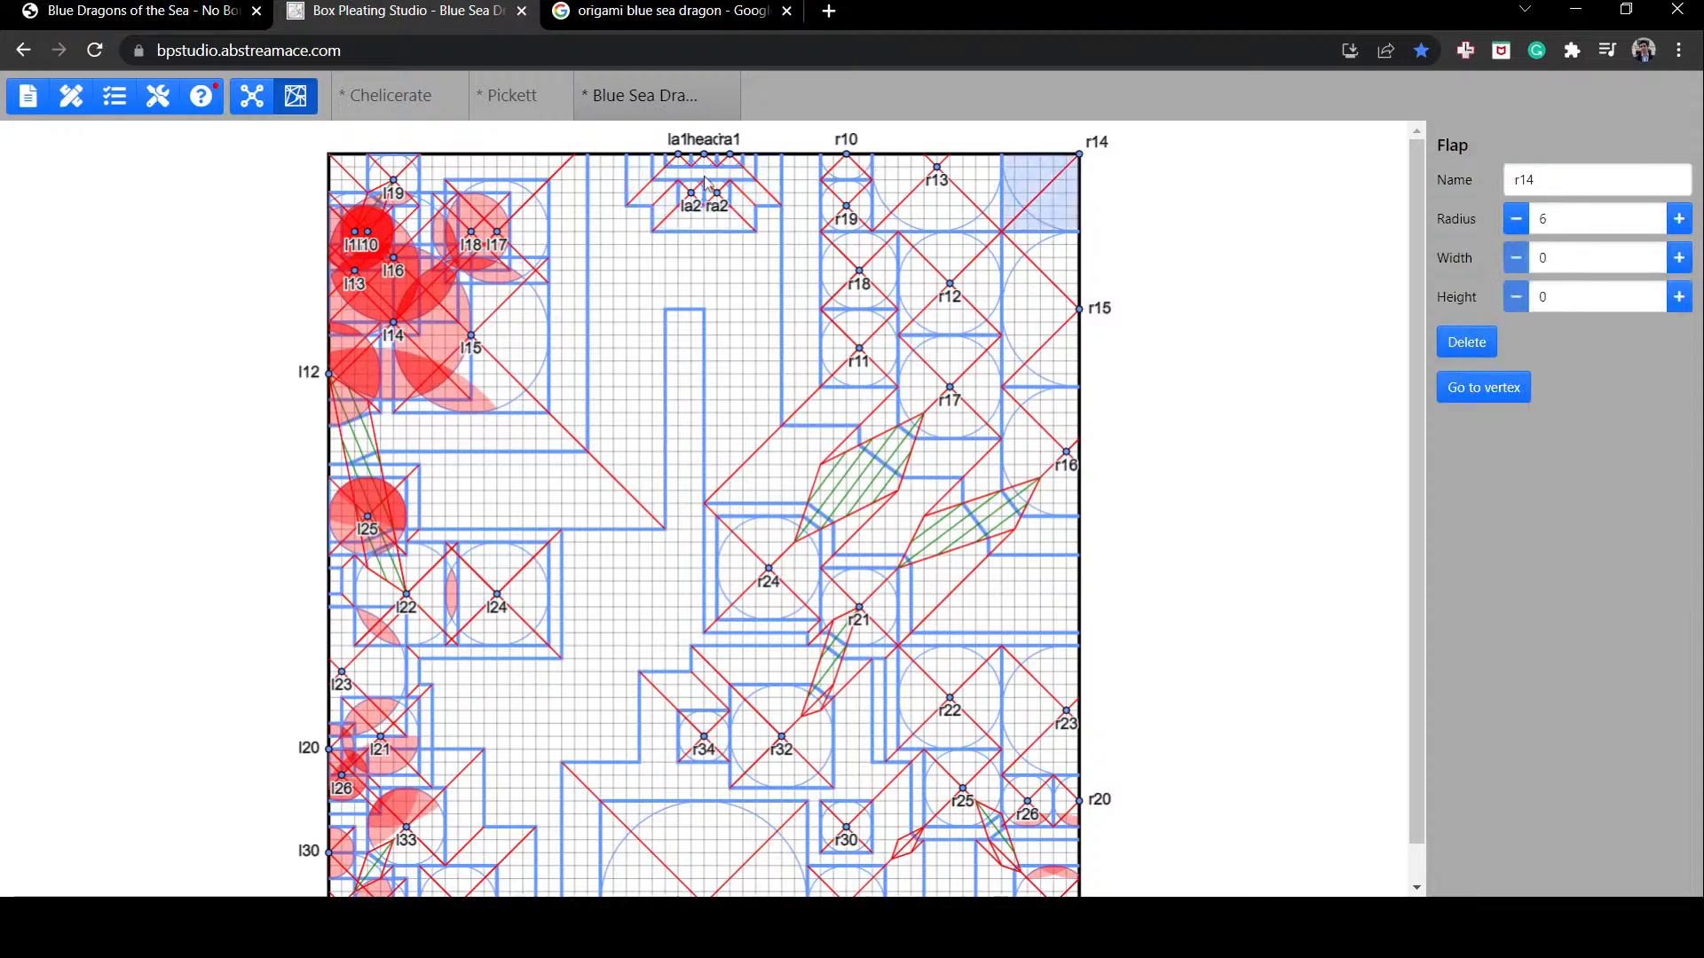
left_click(847, 174)
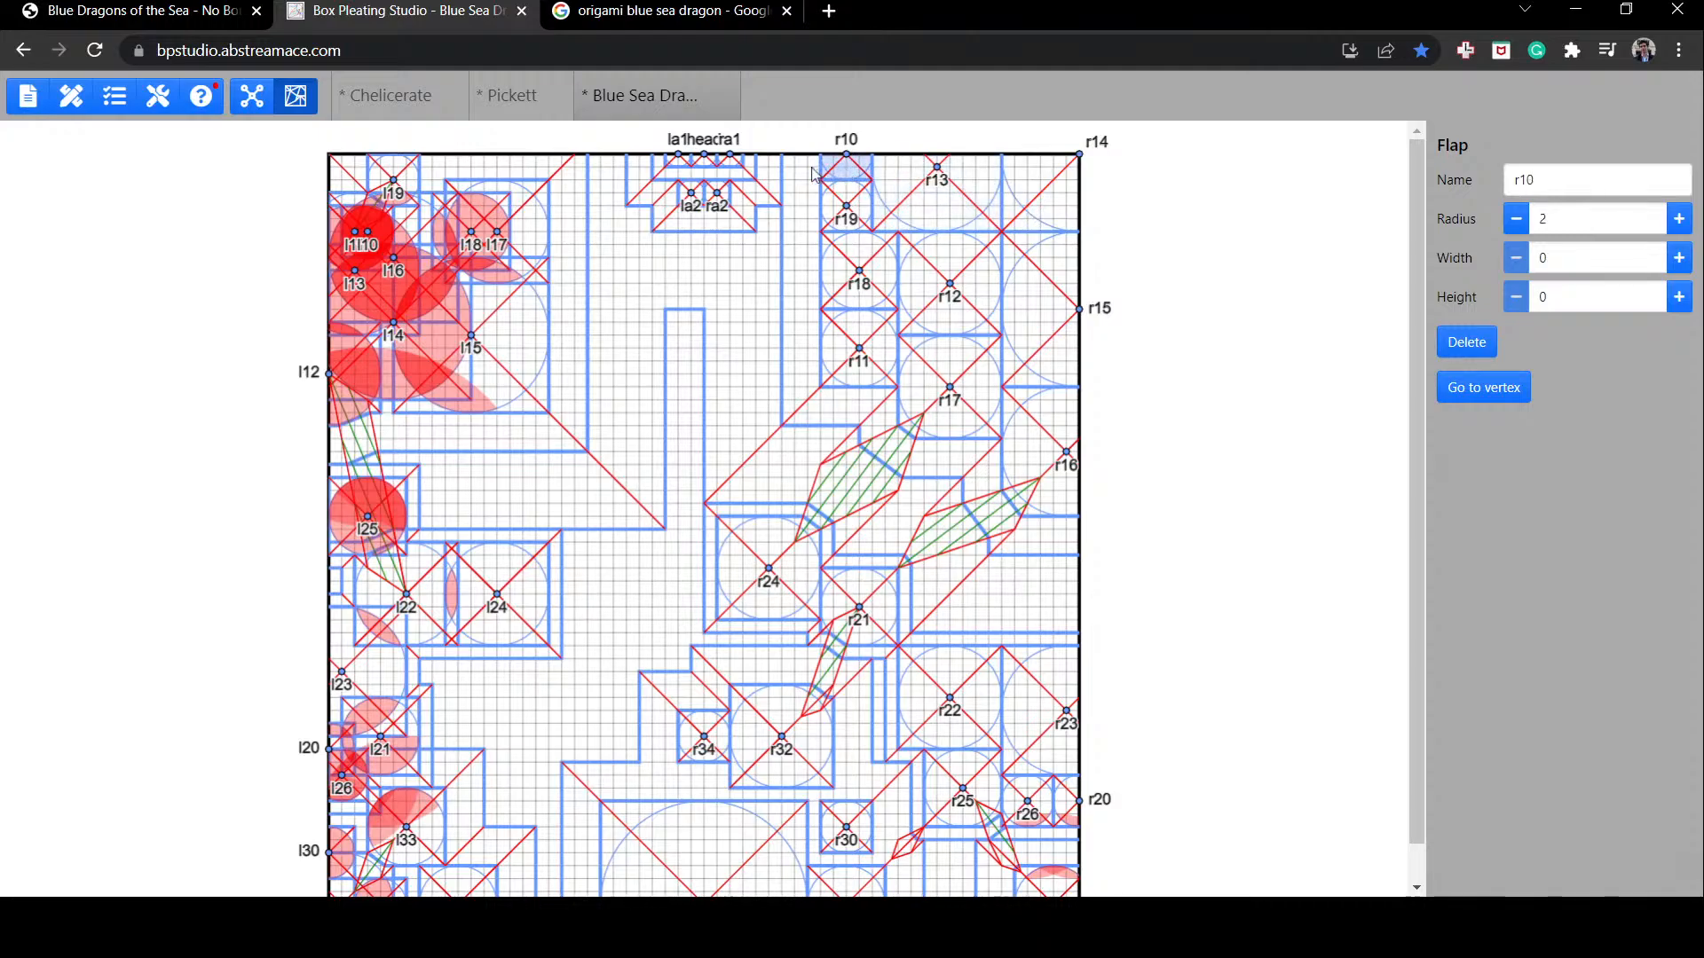
left_click(808, 168)
left_click(750, 167)
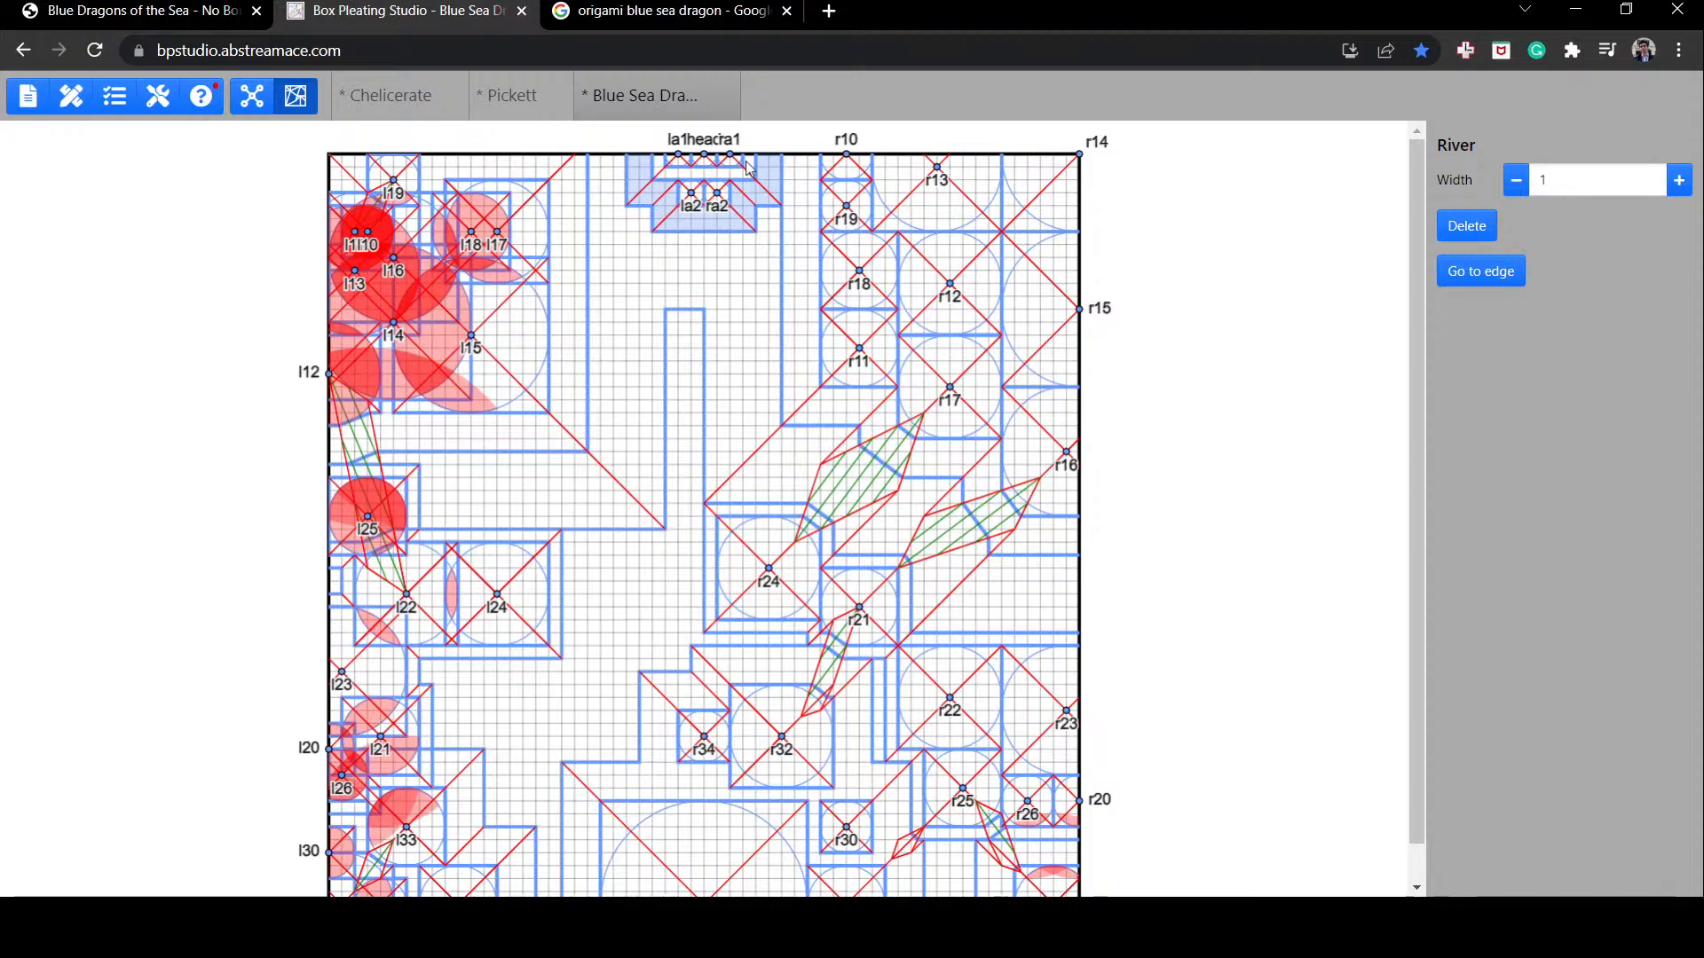
left_click(746, 168)
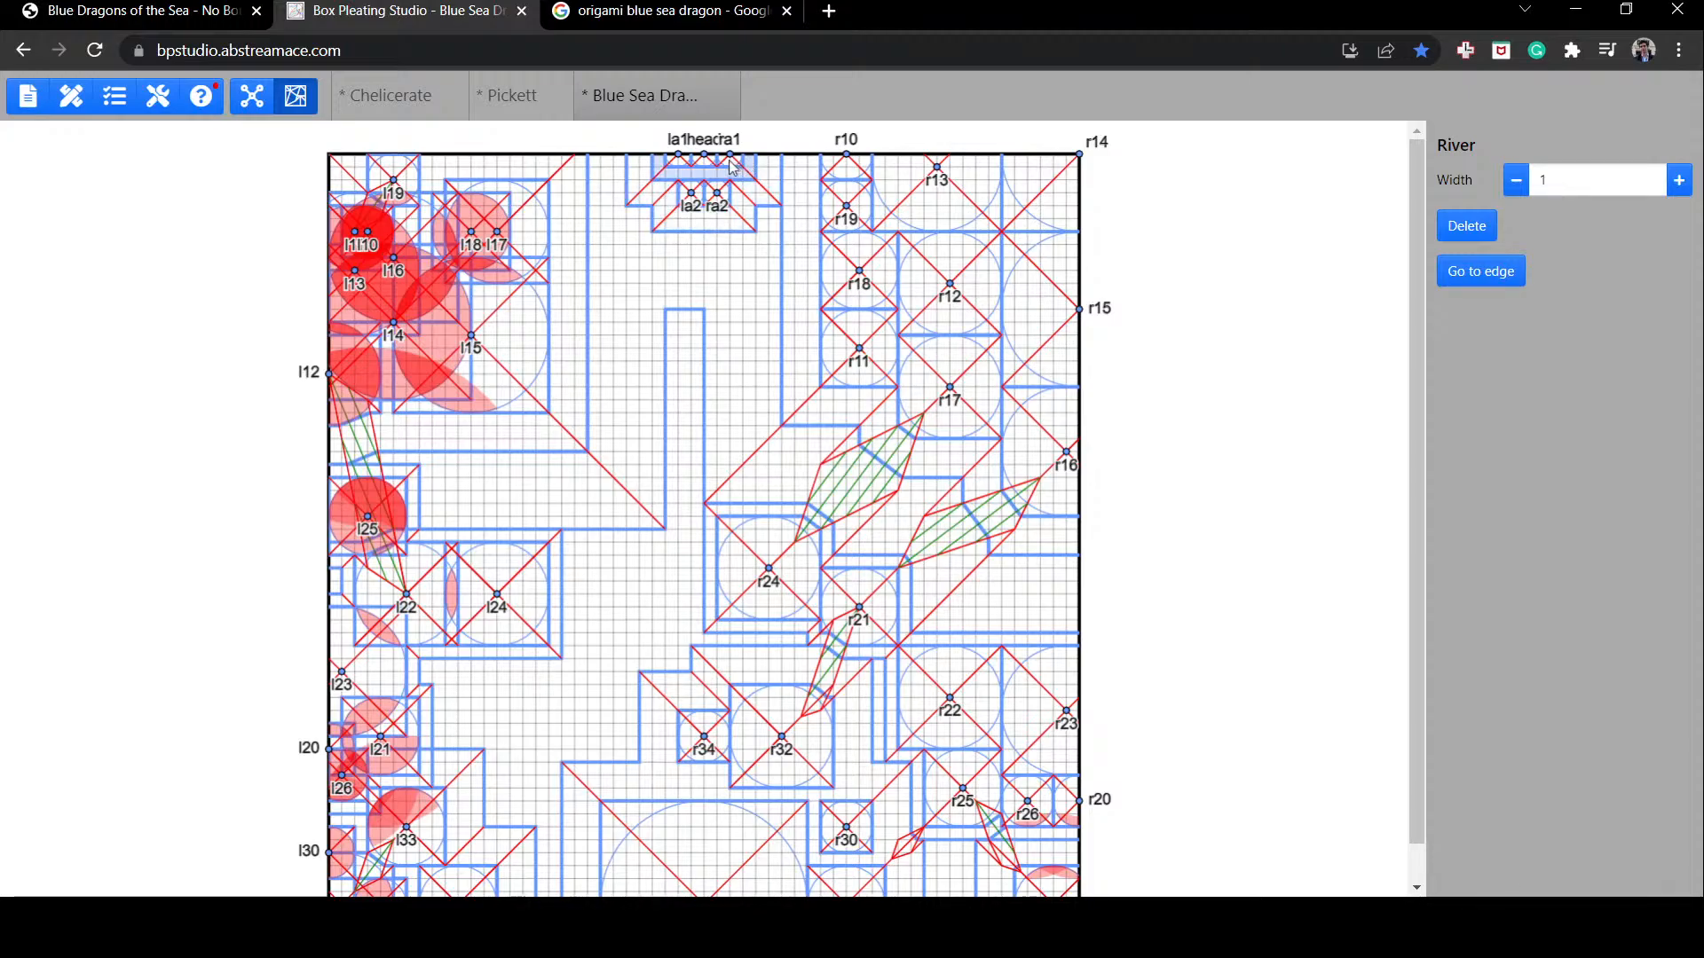
left_click(1143, 234)
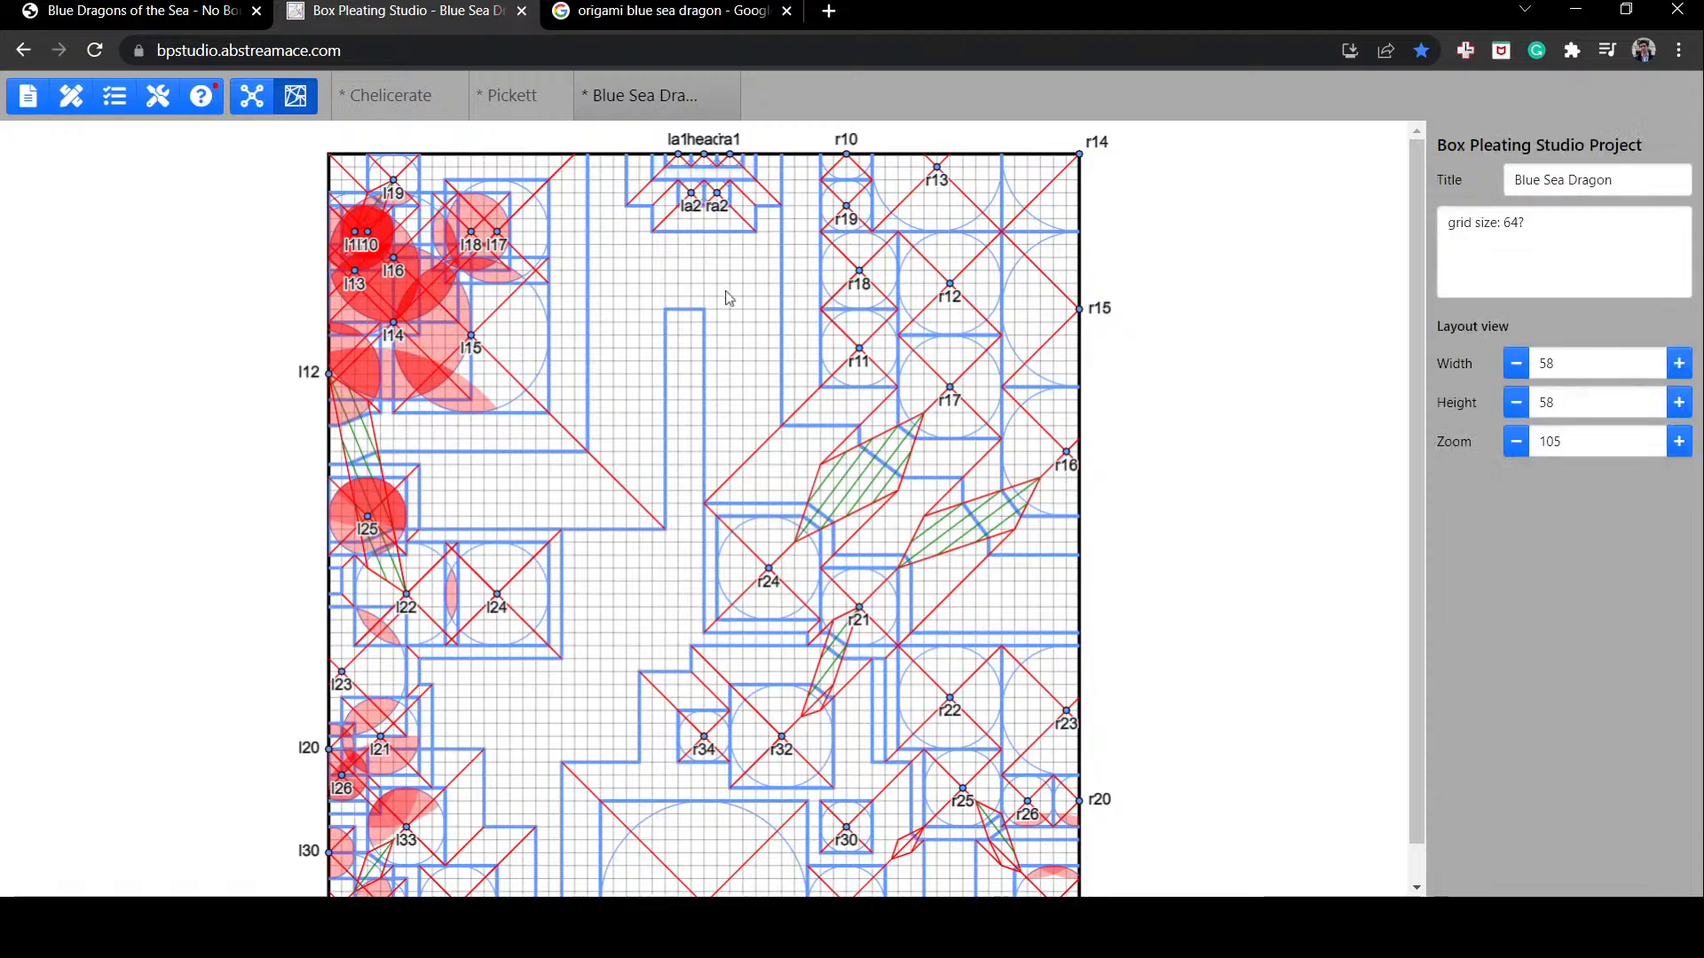
scroll(729, 297, "down", 1)
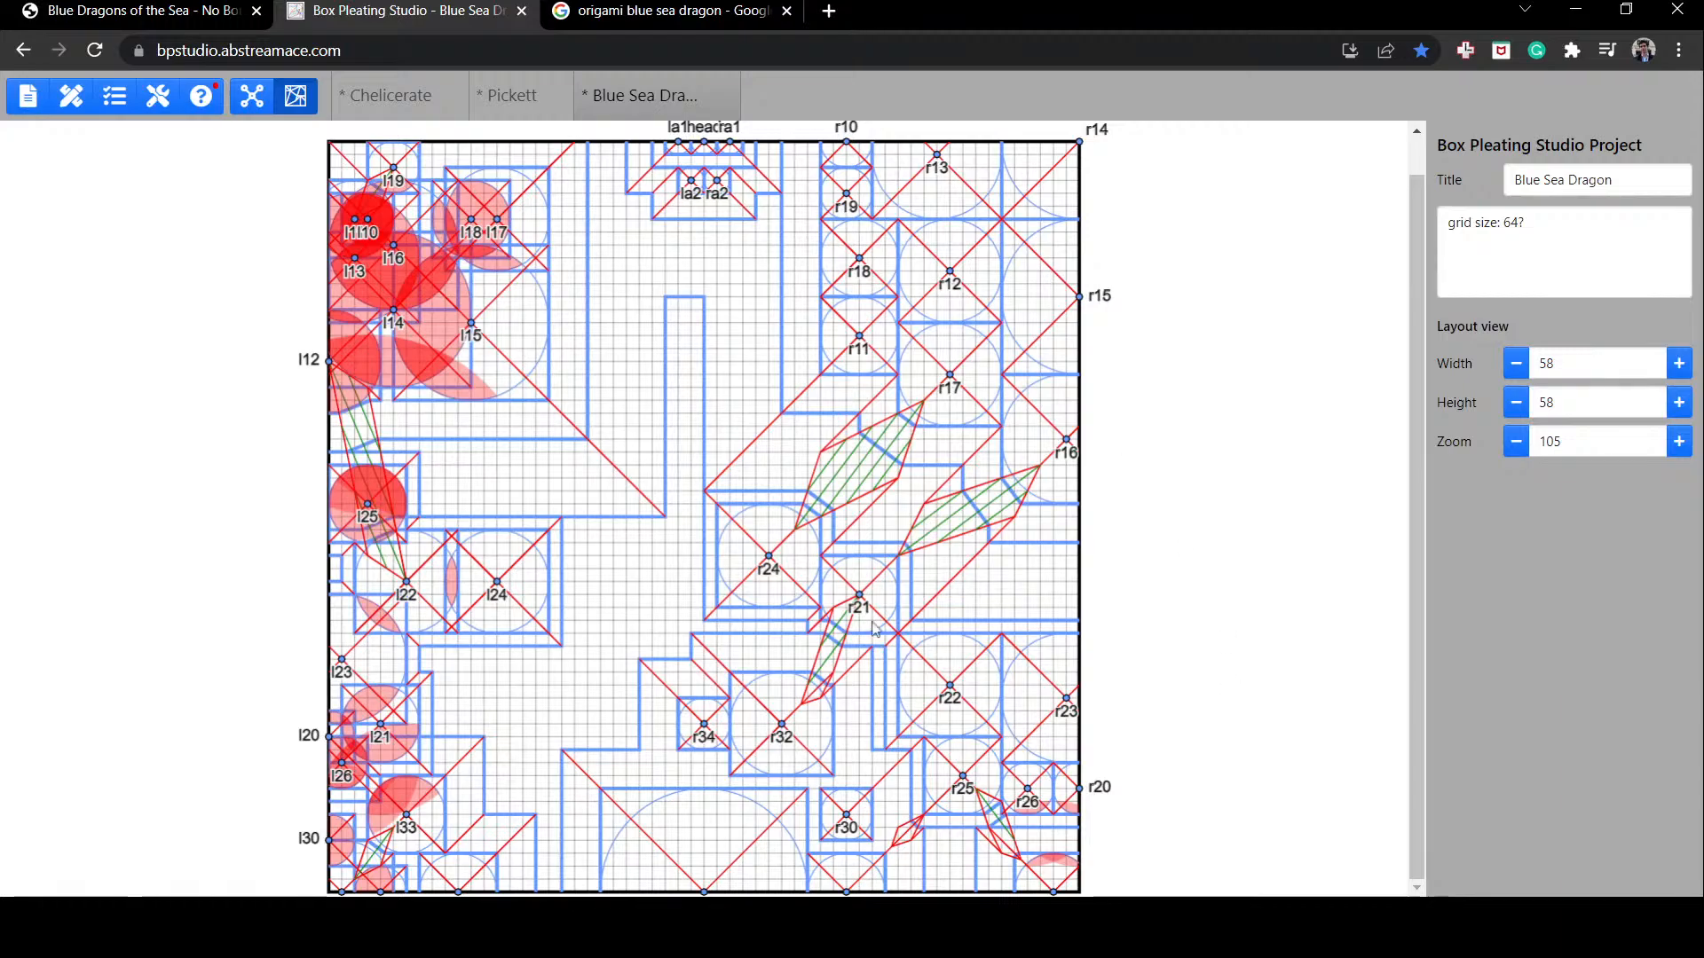
scroll(698, 182, "up", 1)
scroll(661, 387, "down", 1)
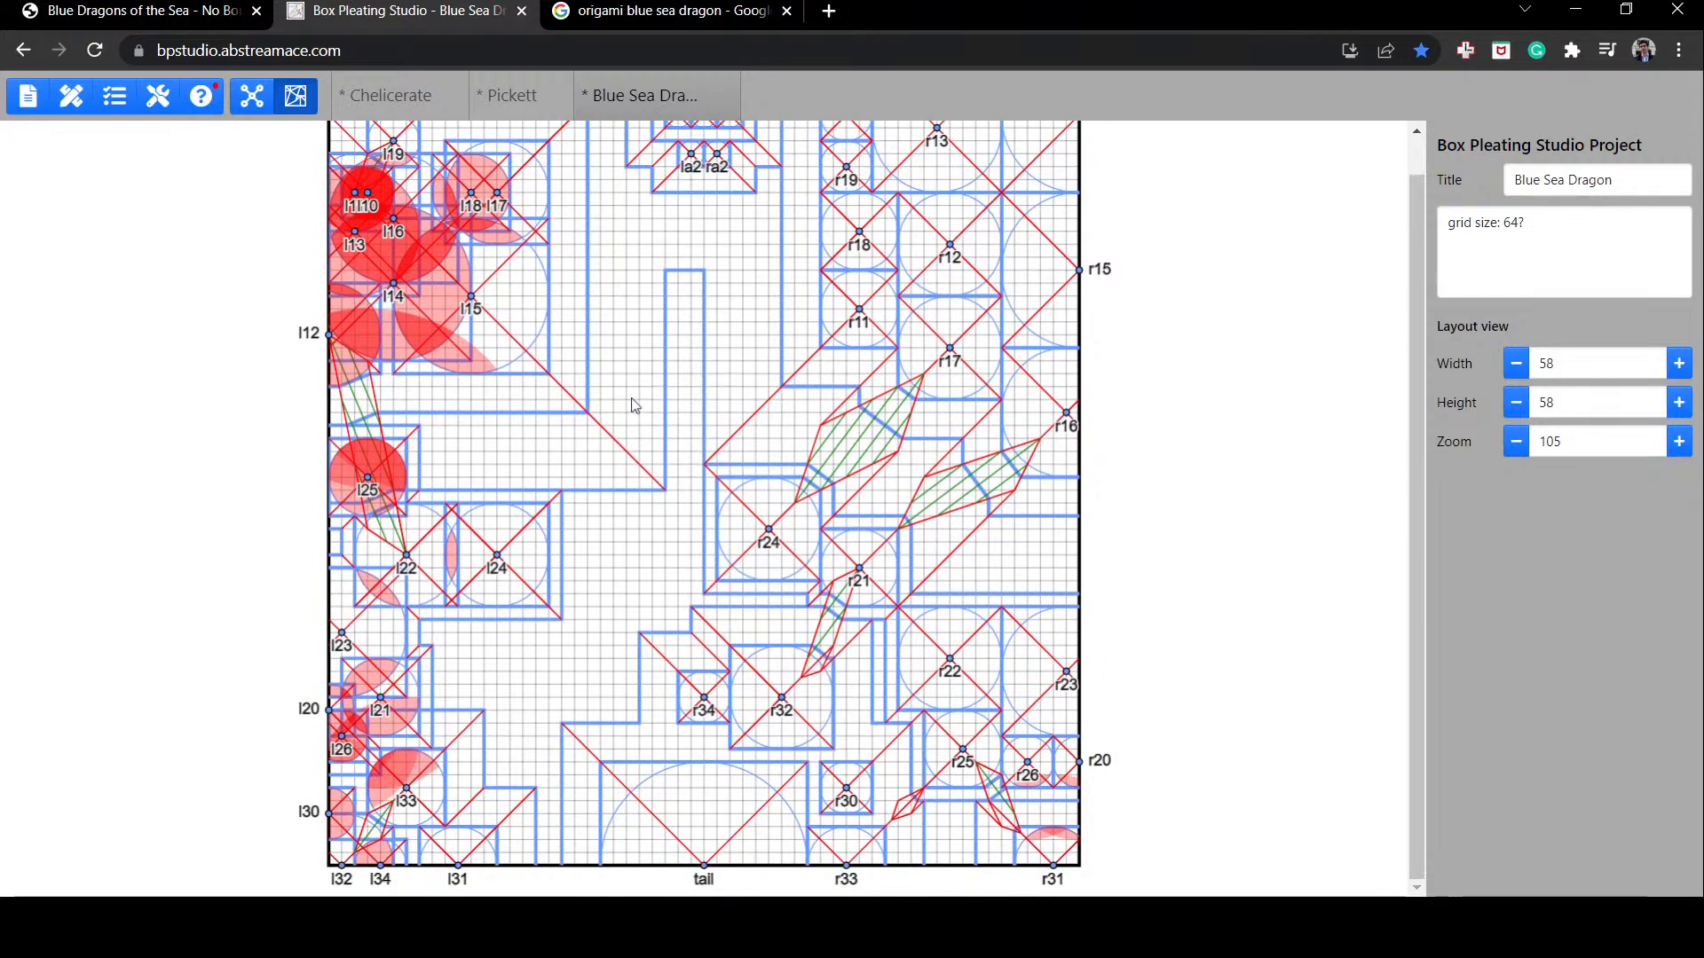
scroll(635, 406, "up", 1)
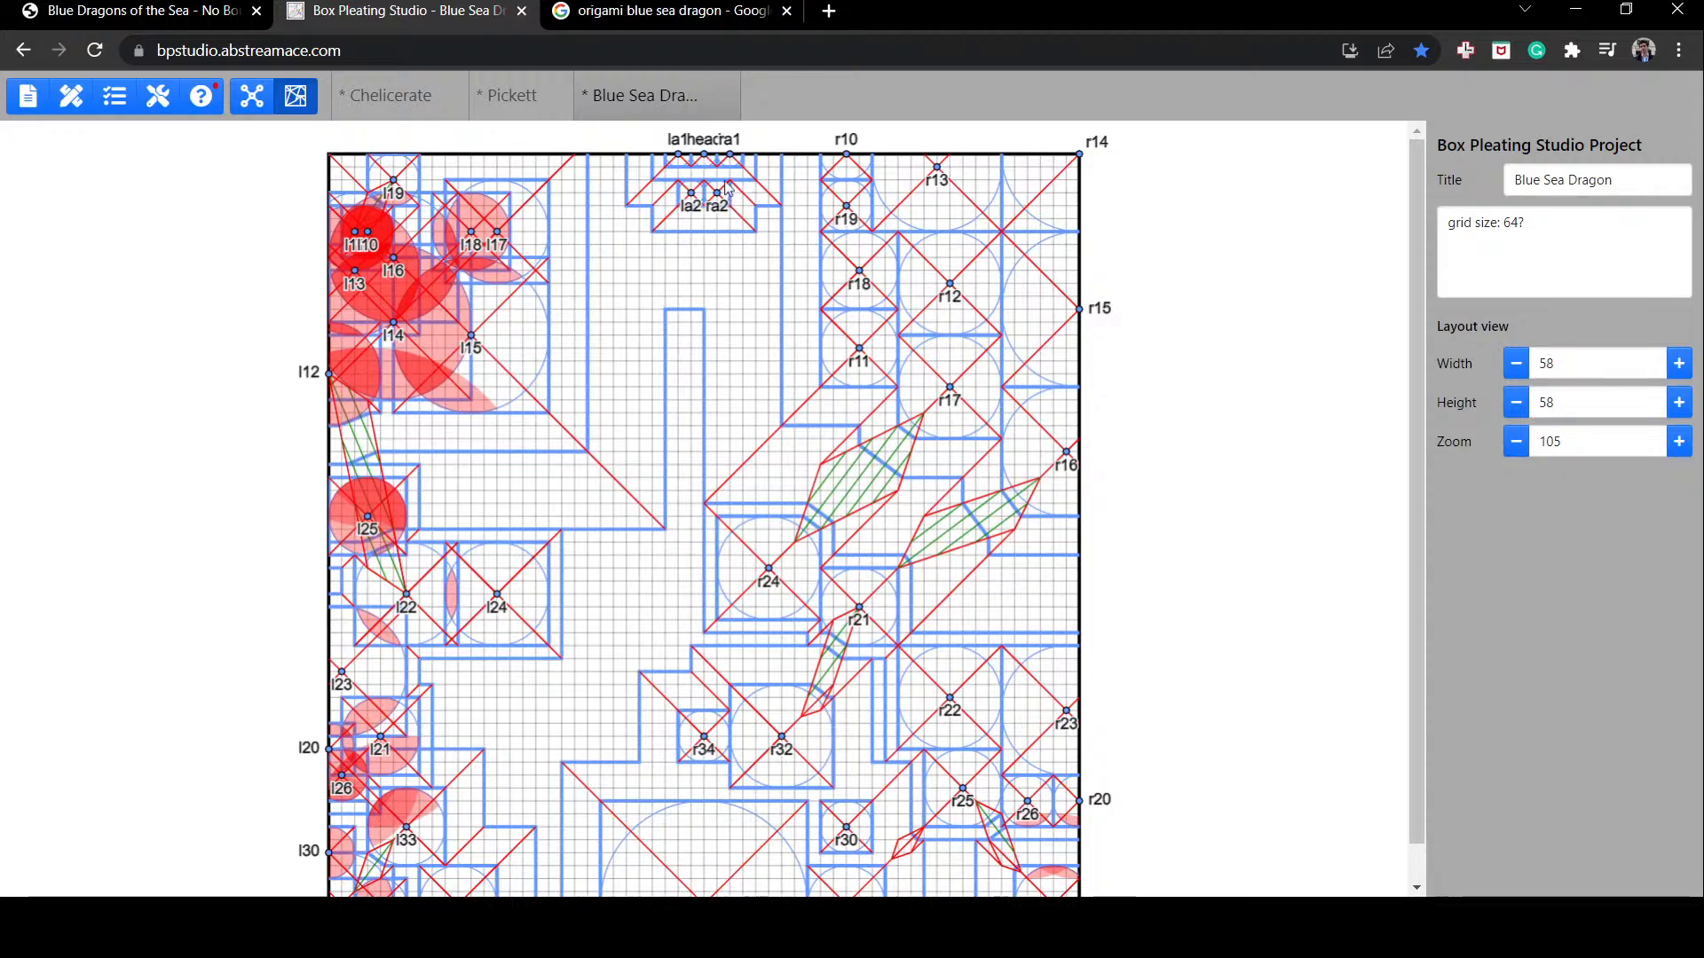
scroll(792, 398, "down", 1)
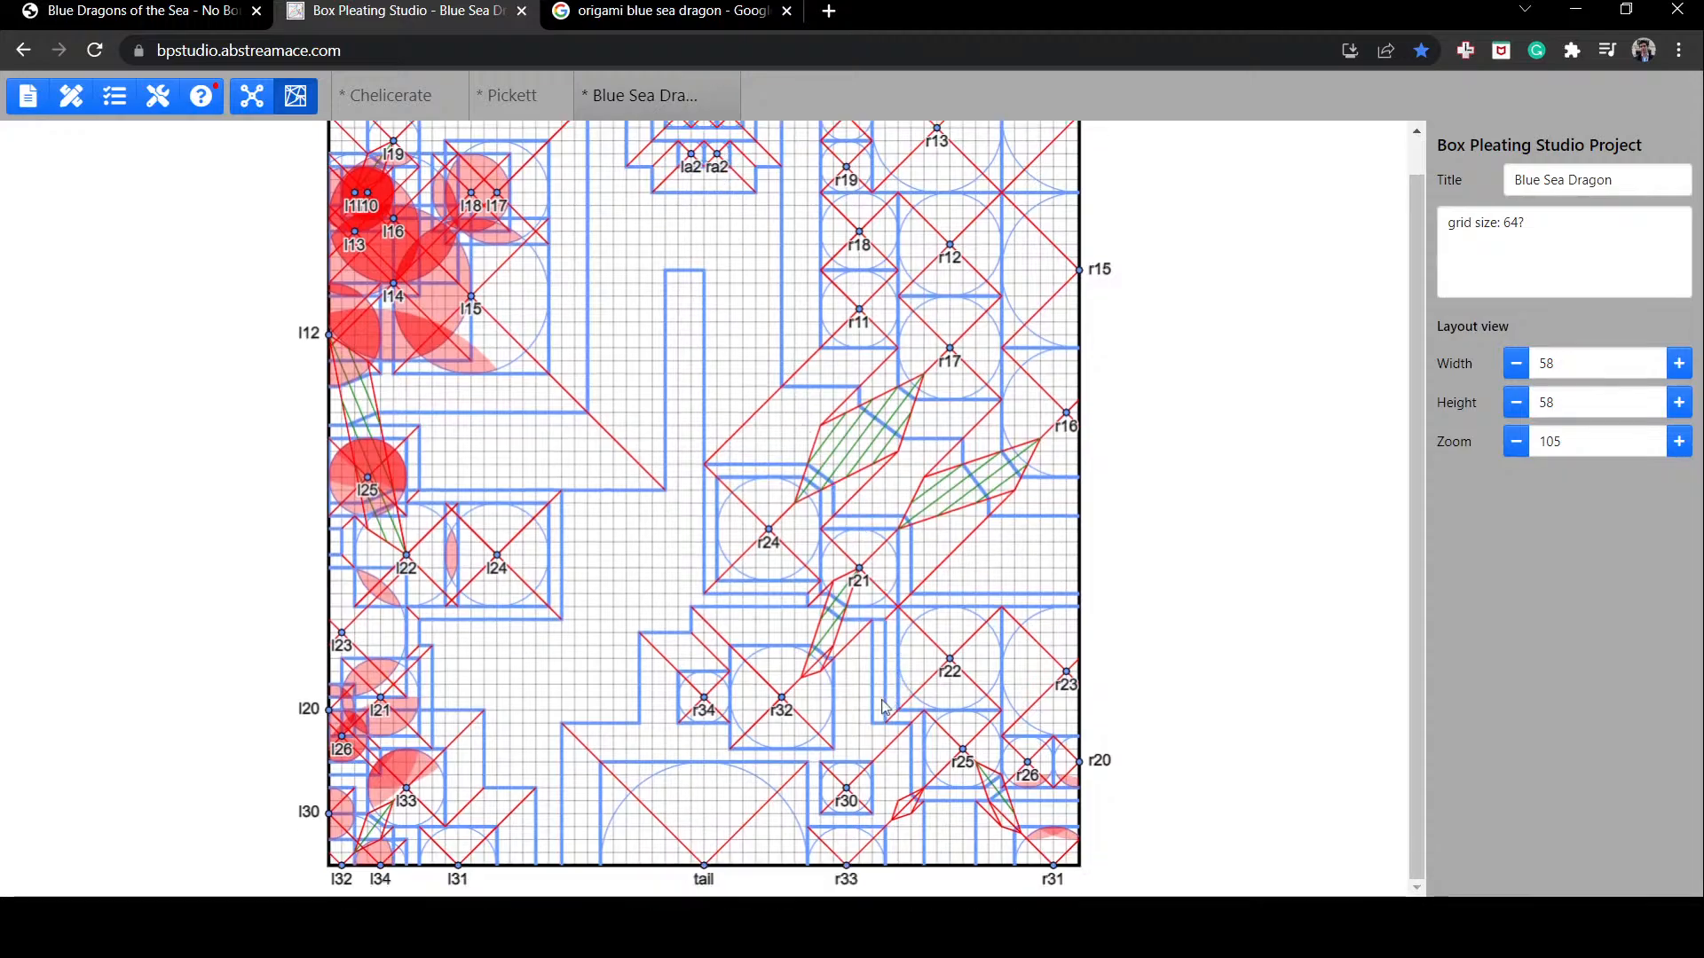
Step: Shift flap r32 one unit right and one unit down, and move r31 off the bottom edge onto r34
left_click(792, 707)
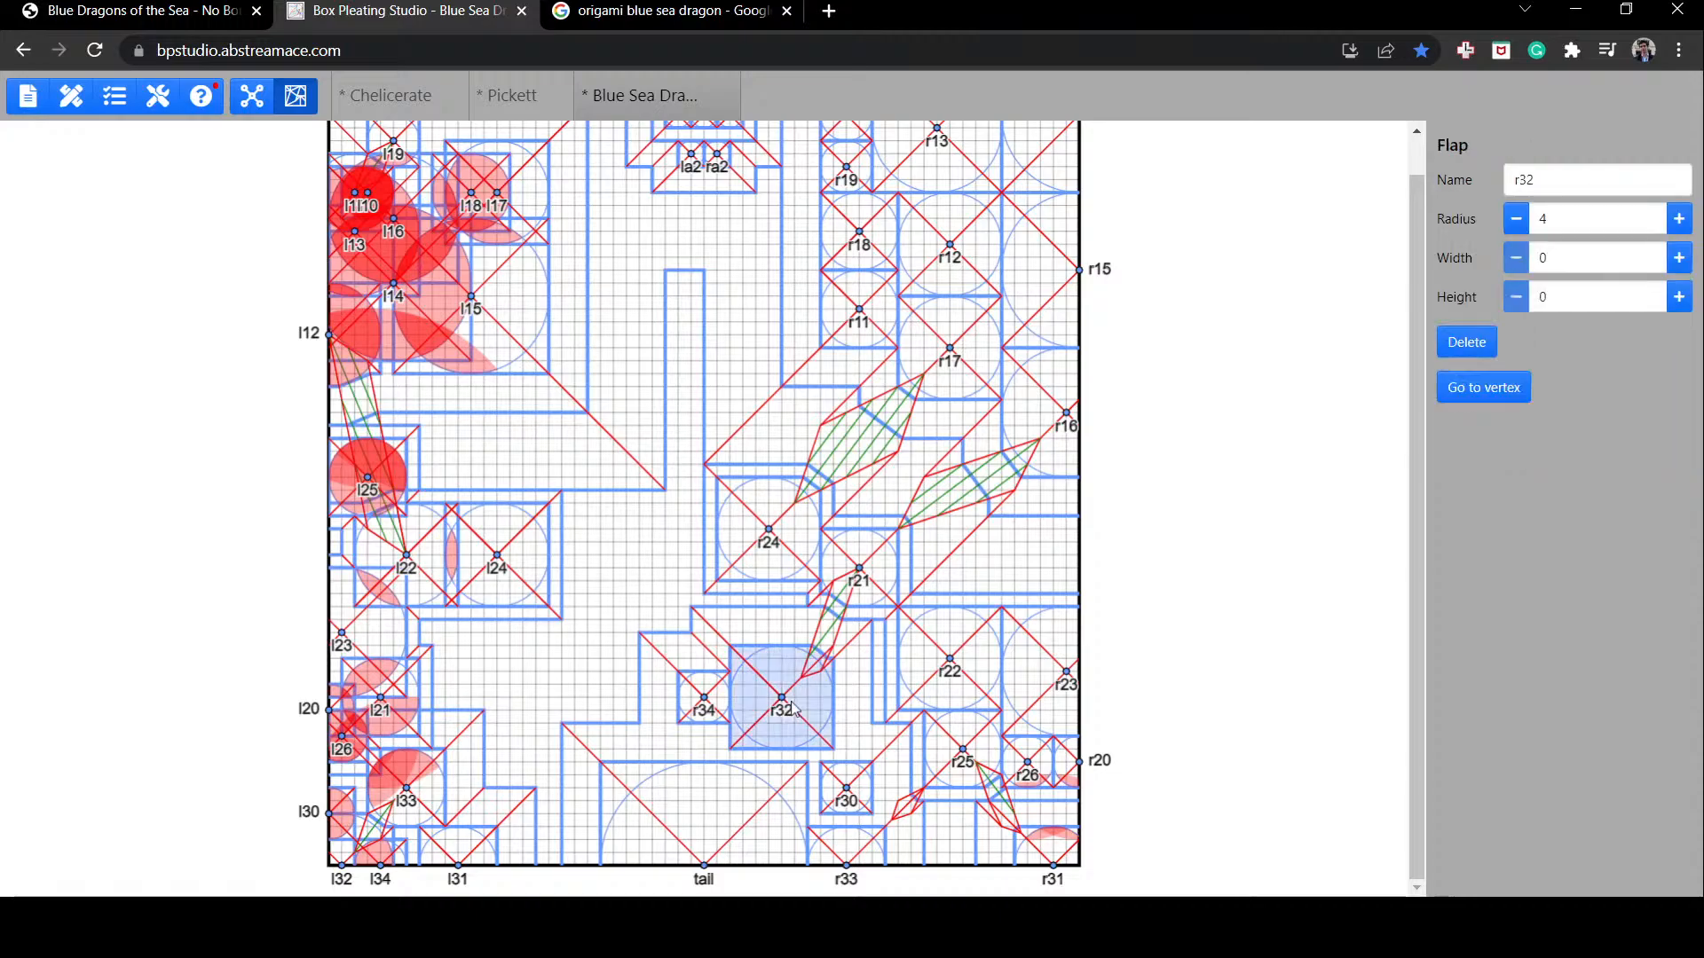
left_click_drag(797, 707, 812, 719)
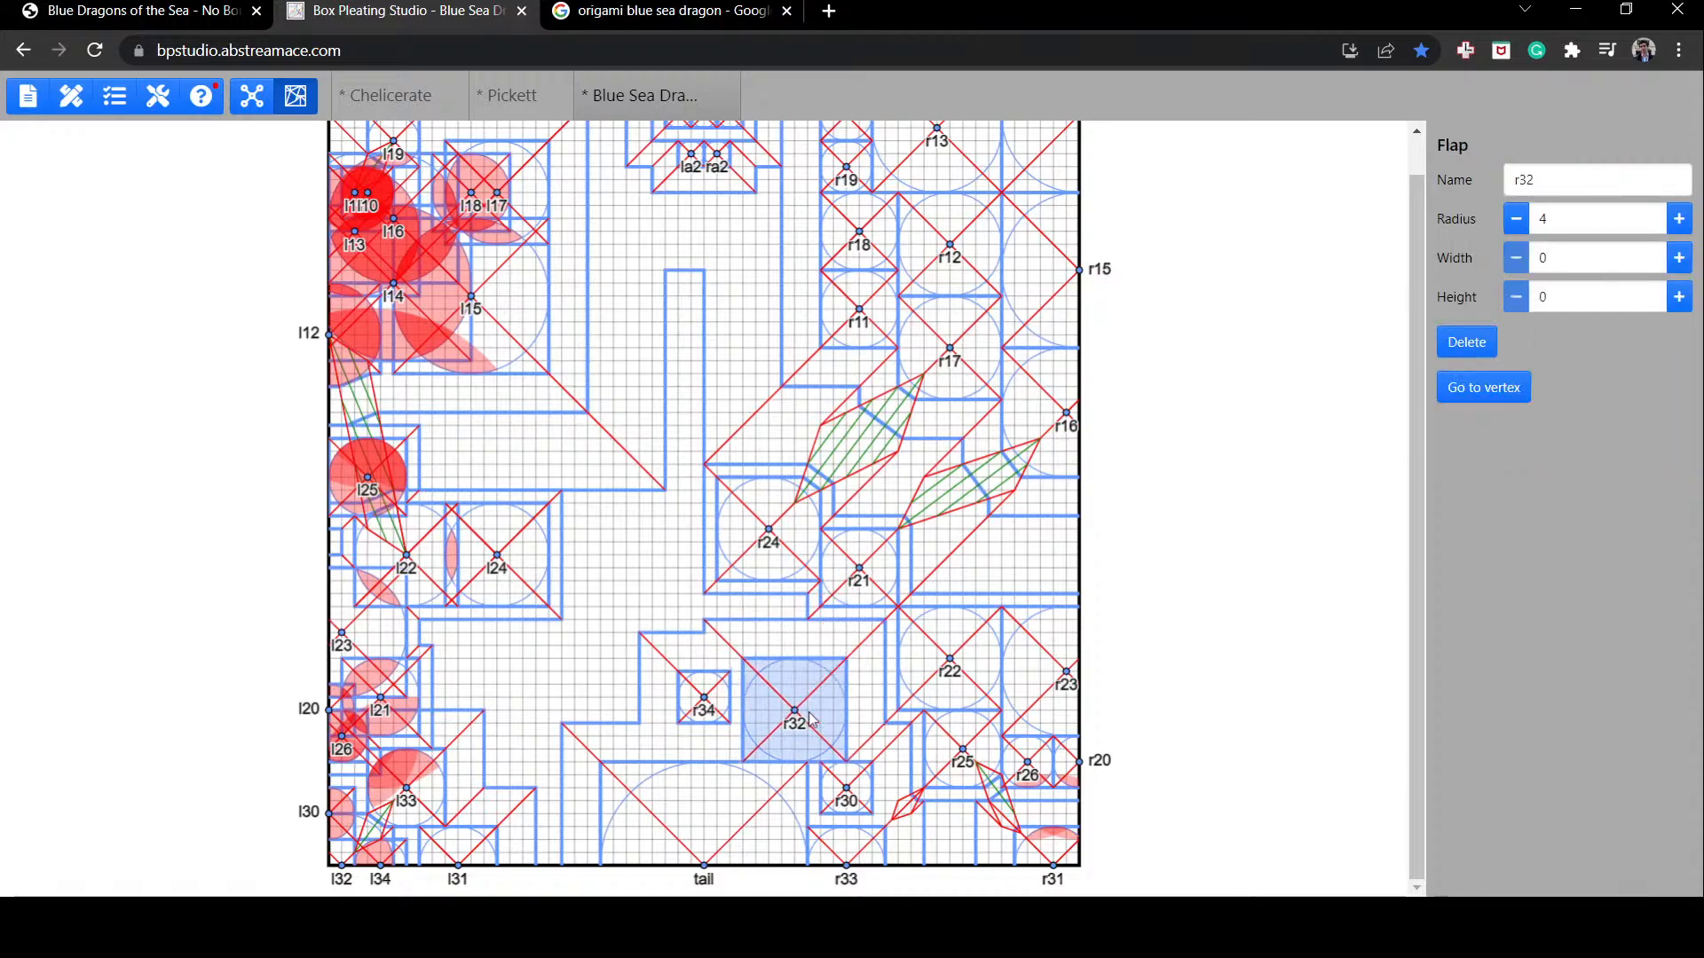
left_click(1049, 856)
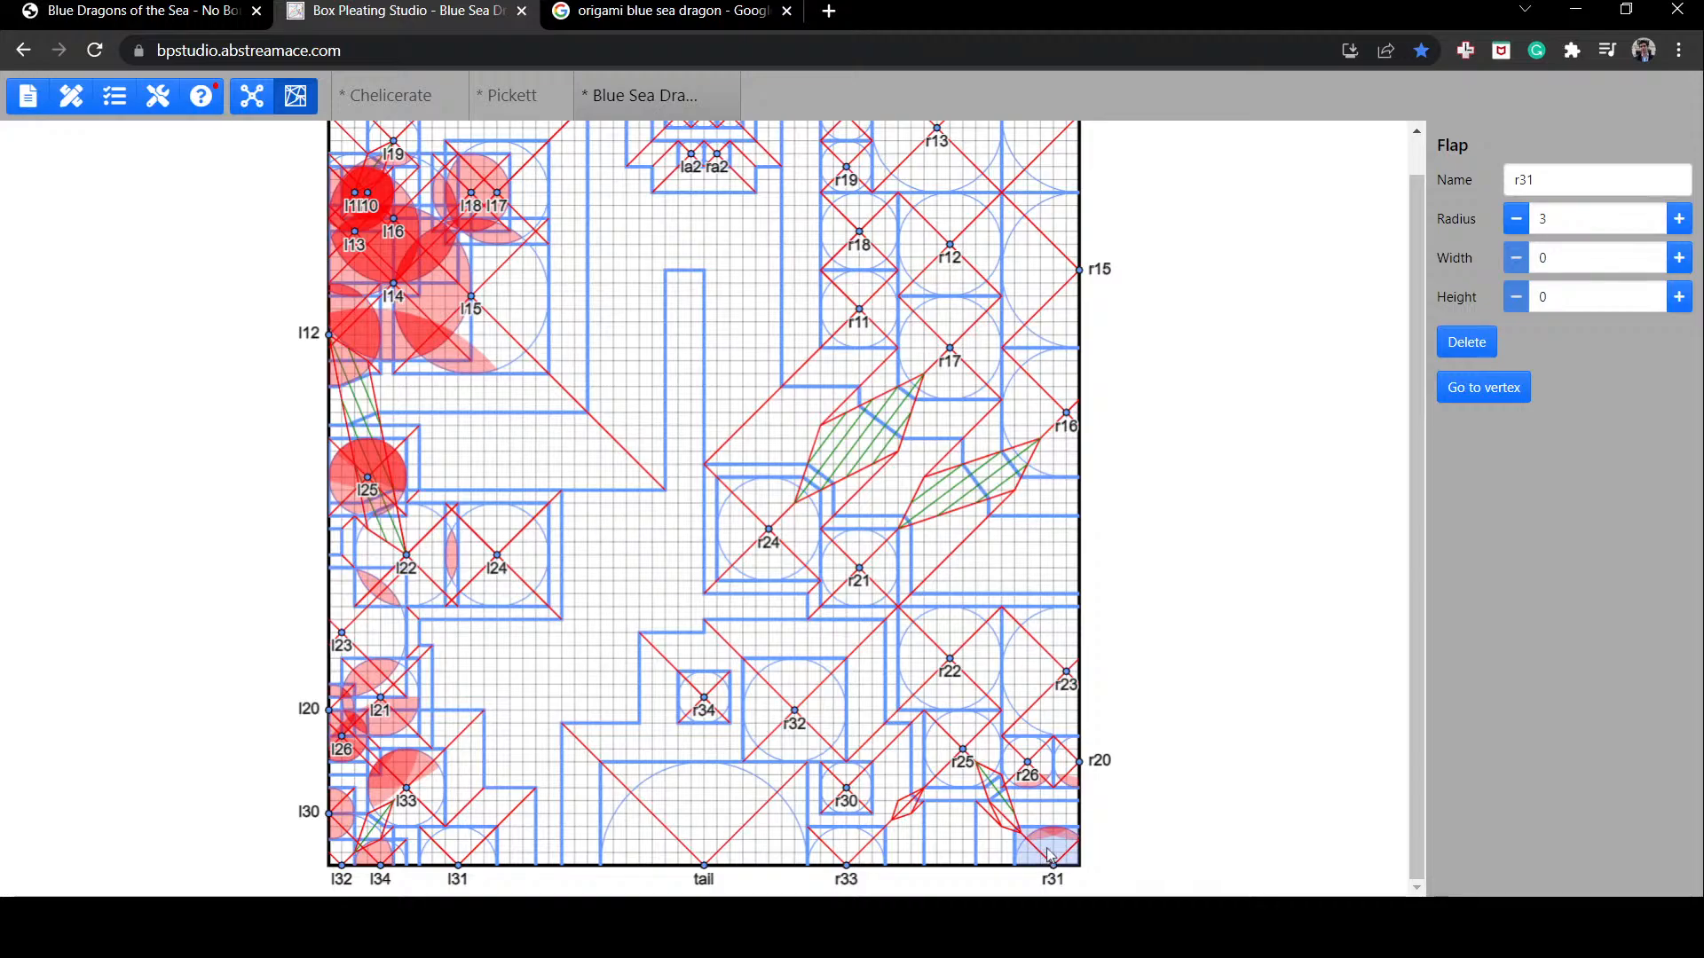
left_click_drag(1049, 856, 1292, 542)
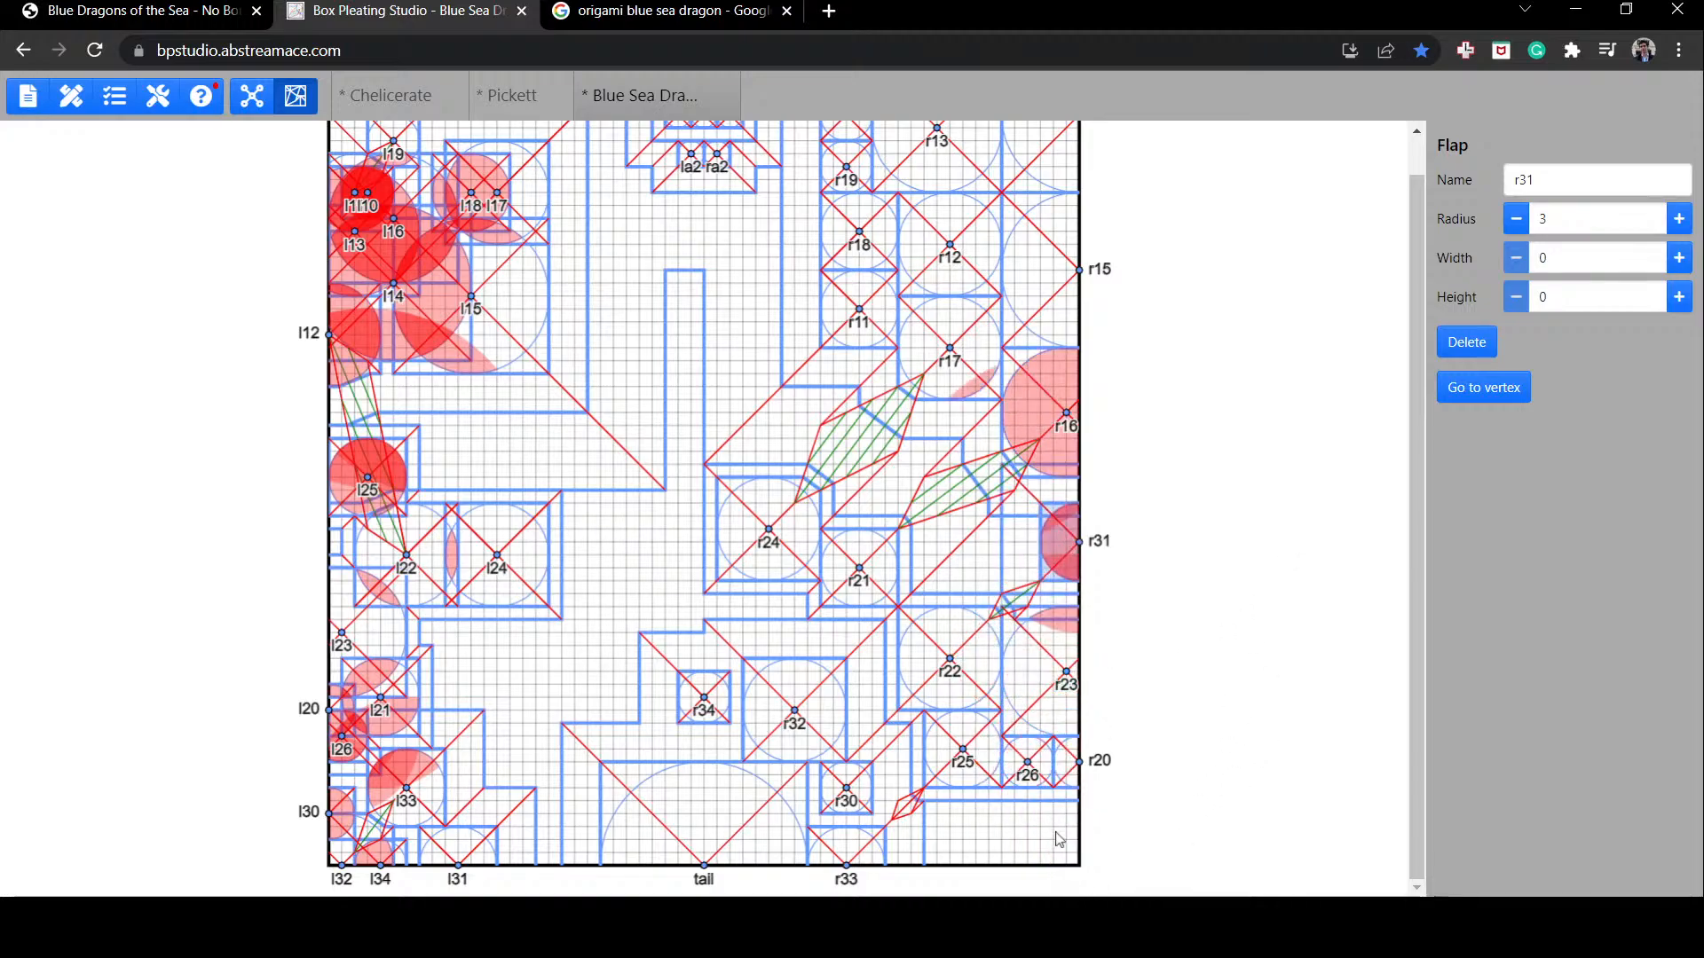
left_click_drag(1069, 540, 689, 683)
Step: Place flap r30 in the bottom-right corner of the grid and shift r33 two units right along the bottom edge
left_click_drag(845, 793, 1120, 874)
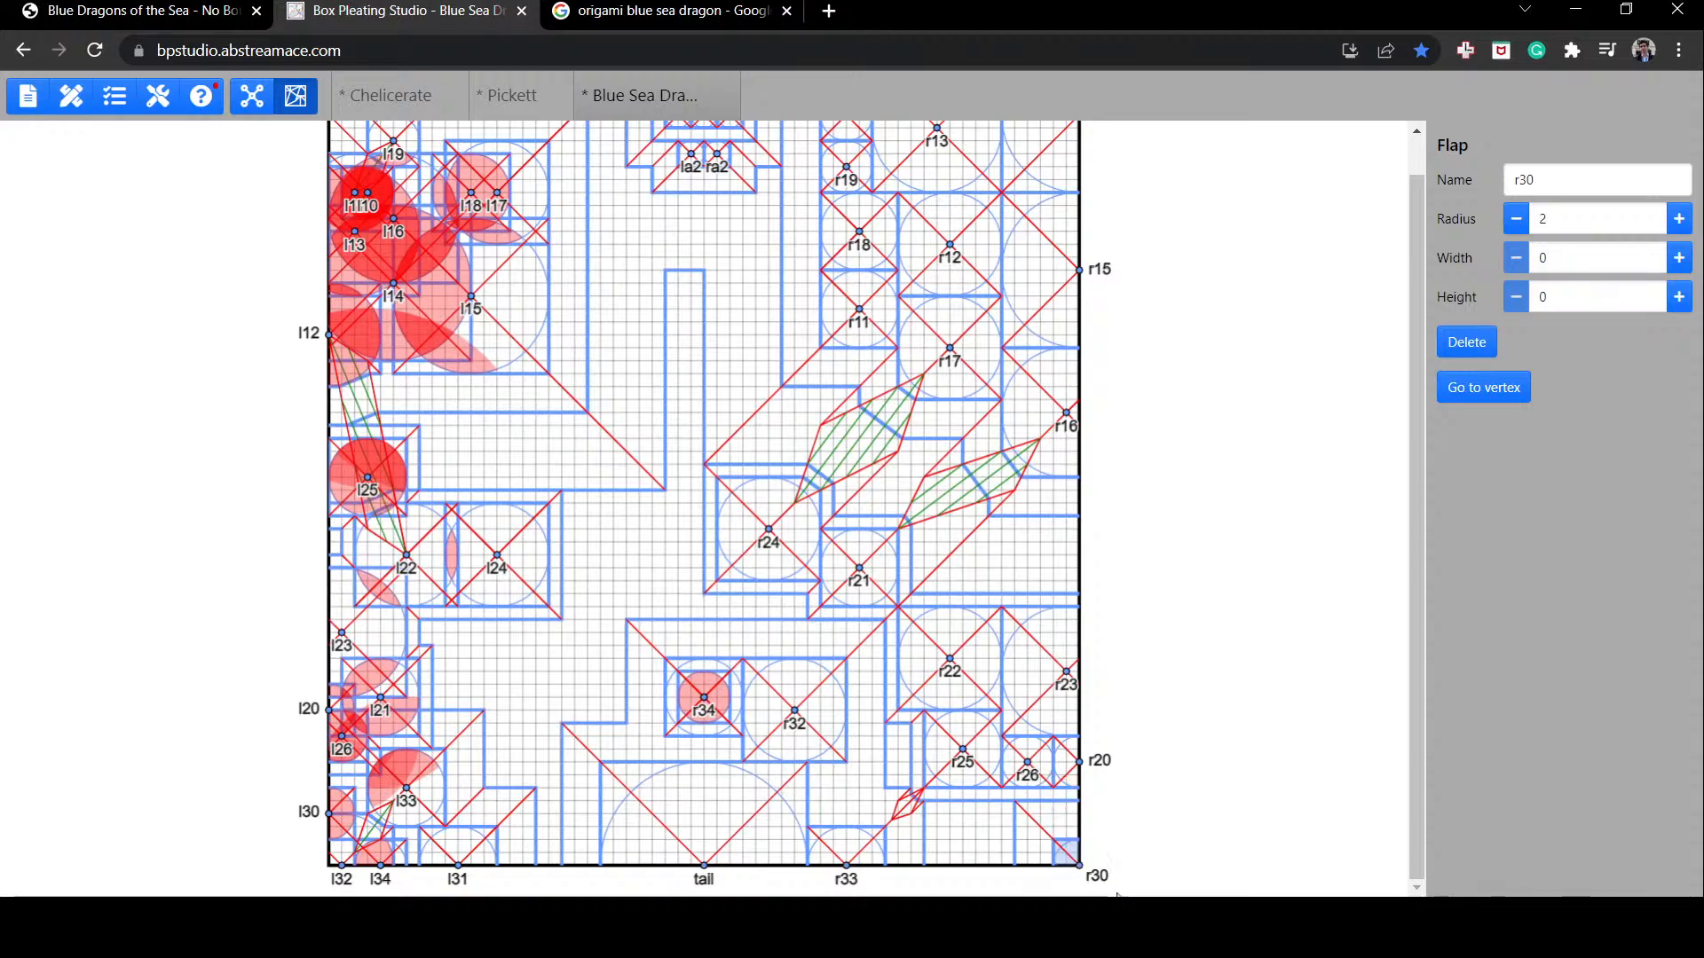
left_click(880, 851)
mouse_move(880, 851)
left_mouse_down()
mouse_move(923, 857)
mouse_move(879, 857)
left_mouse_up()
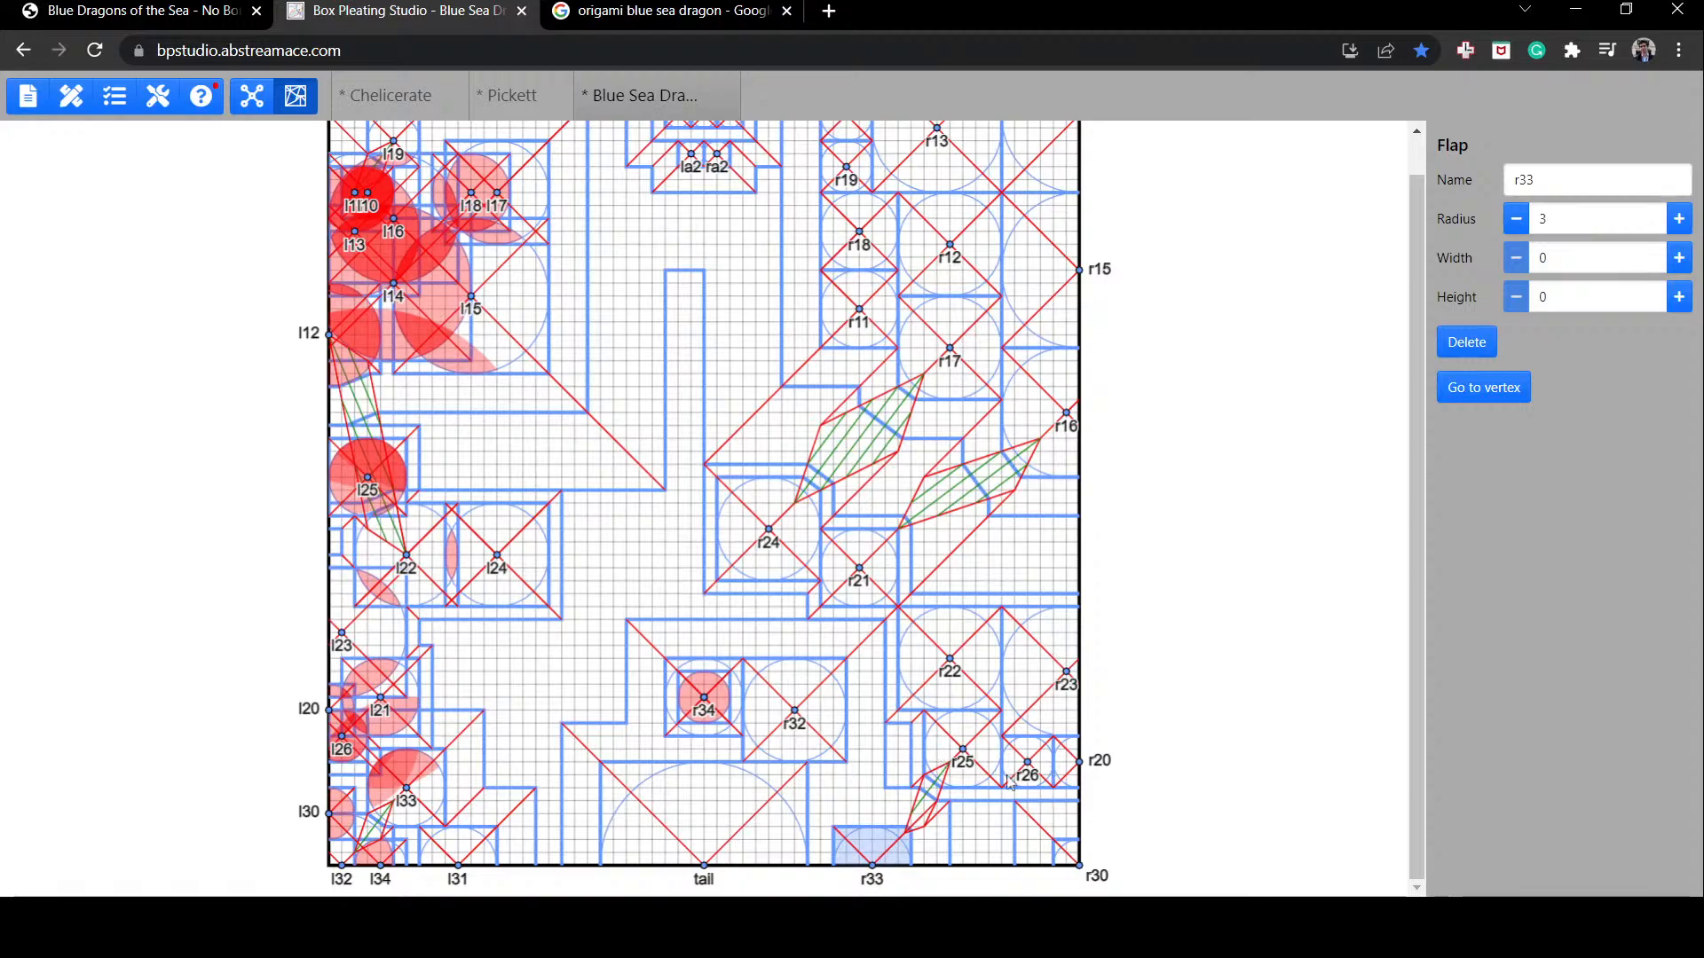
Step: Move flap r31 up to the lower left of r24, and r34 onto the bottom edge four units left of r30
left_click(1001, 849)
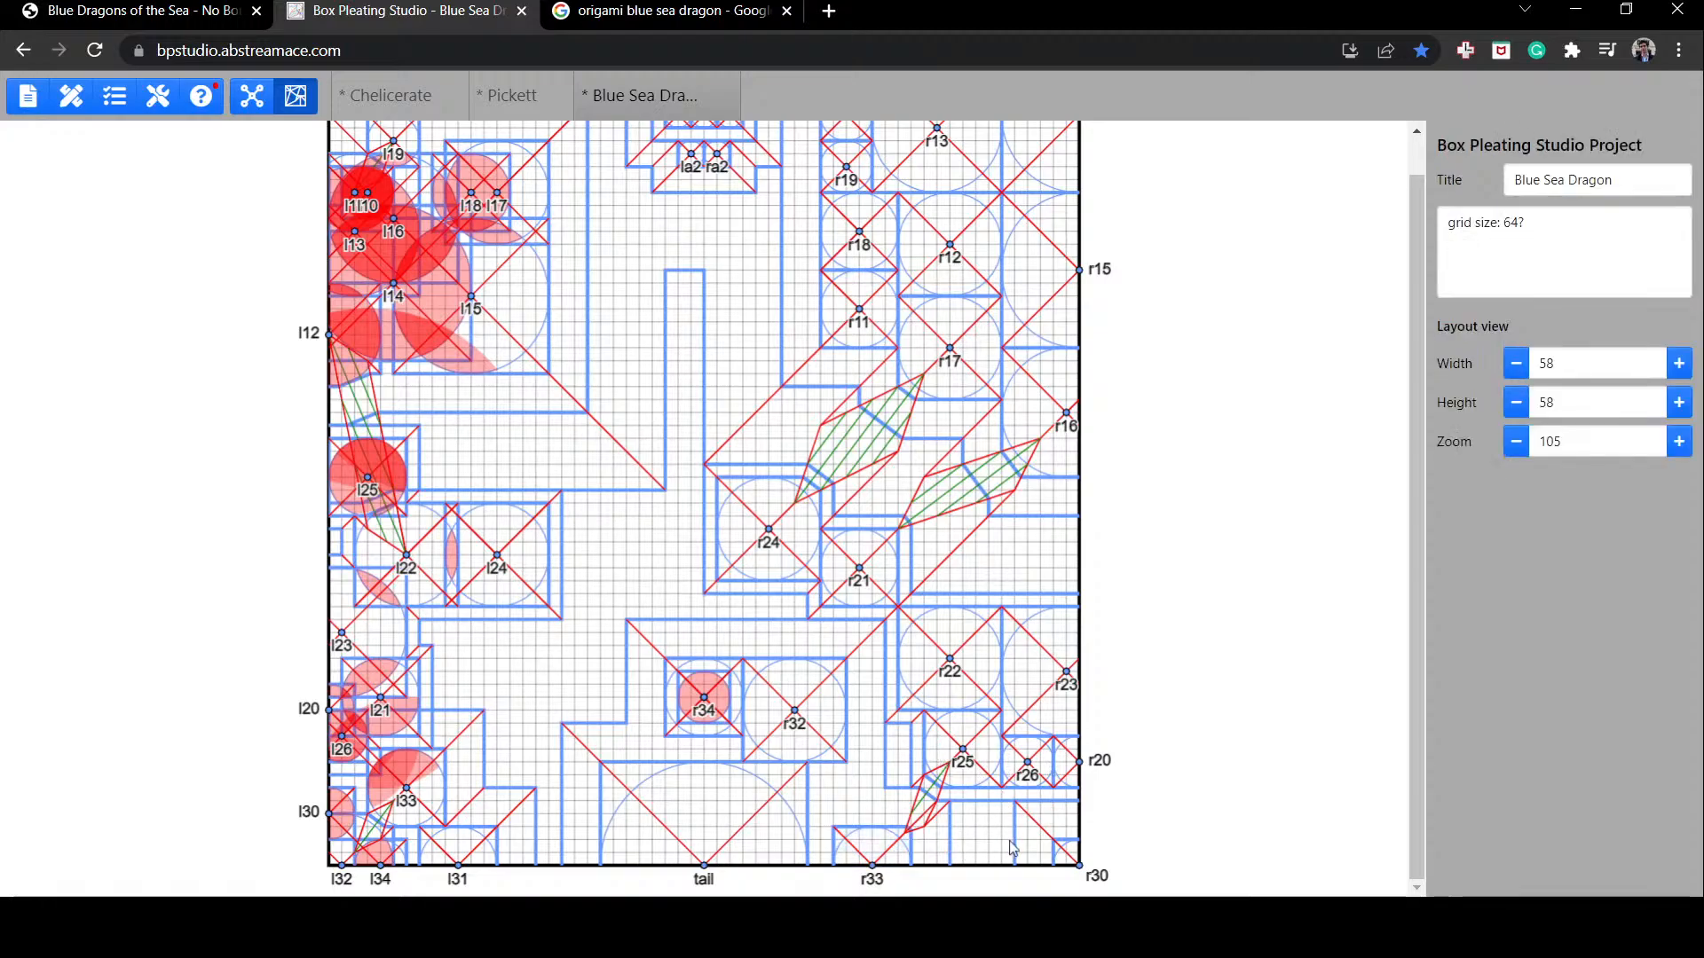
left_click_drag(702, 699, 1027, 871)
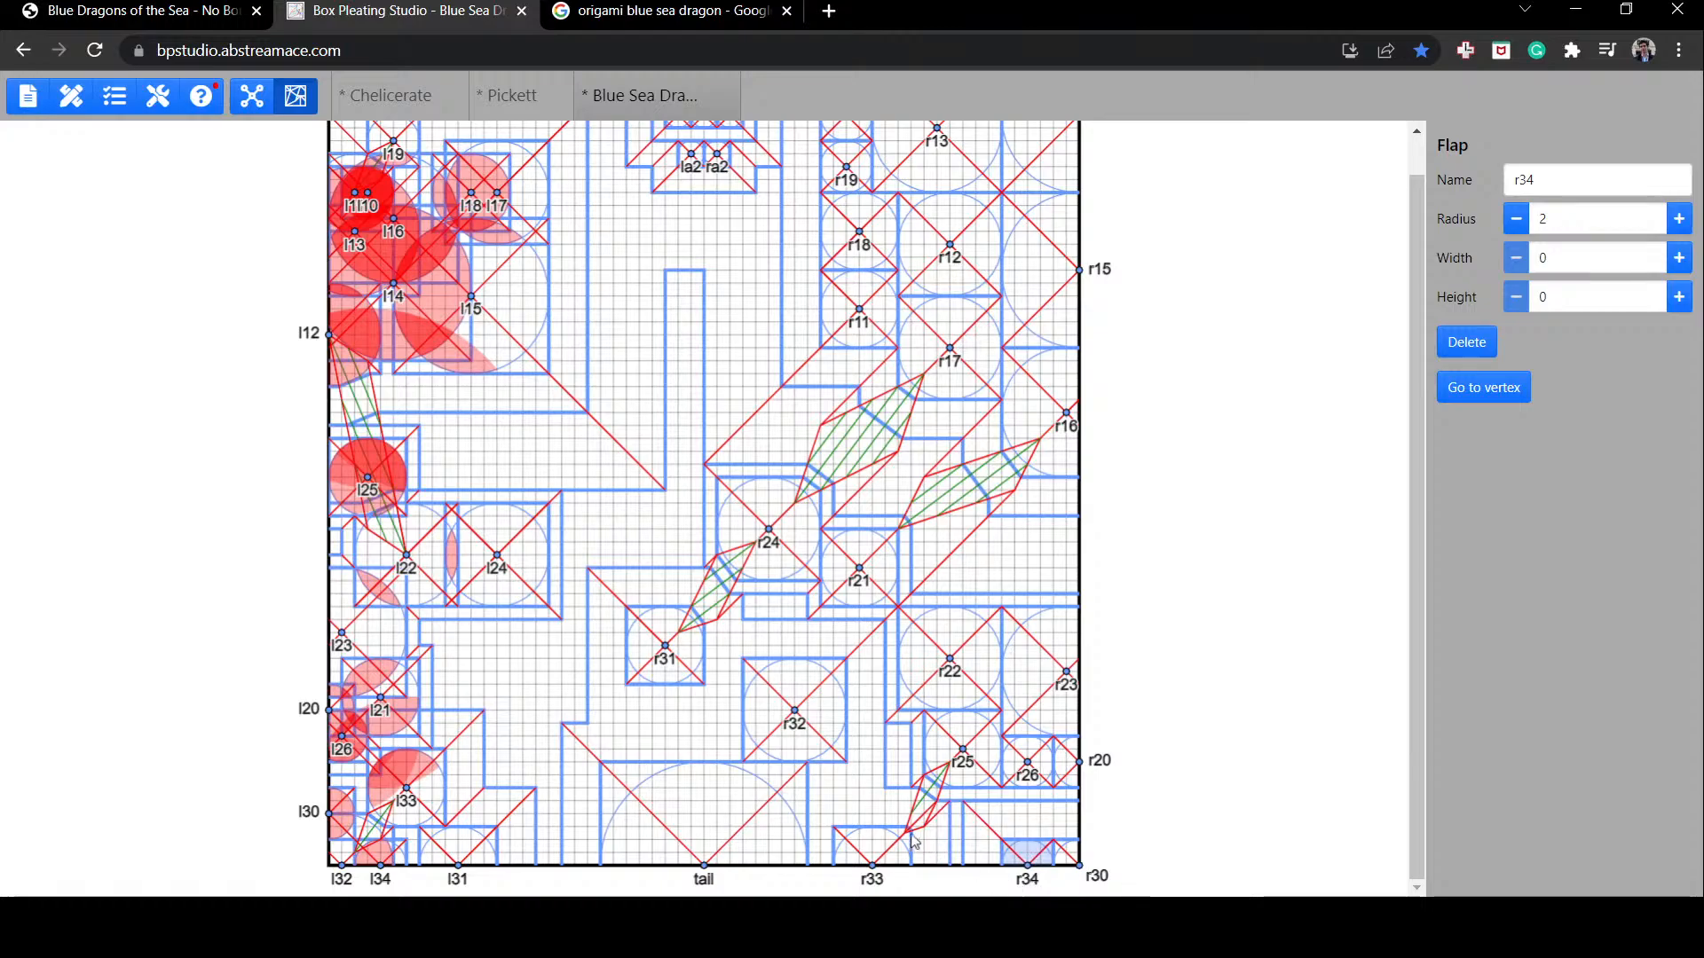
Step: Shift flap r33 two more units right toward r34 and check the width of the river around it
left_click(870, 852)
left_click_drag(876, 854, 886, 859)
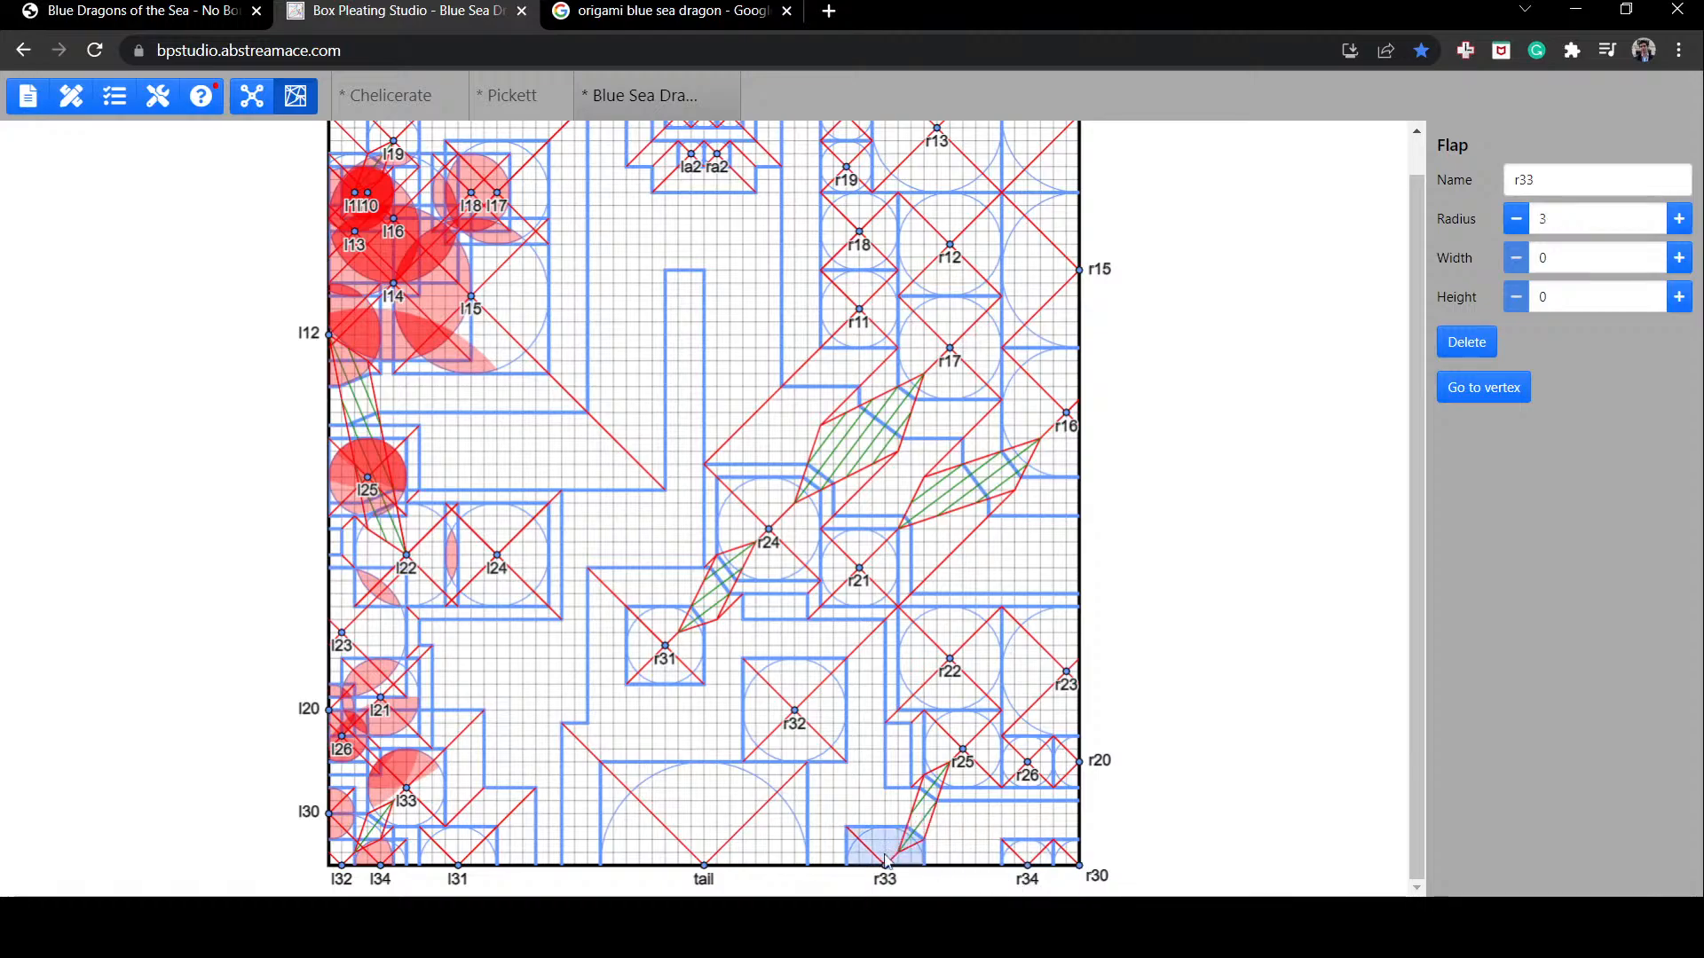
left_click(902, 757)
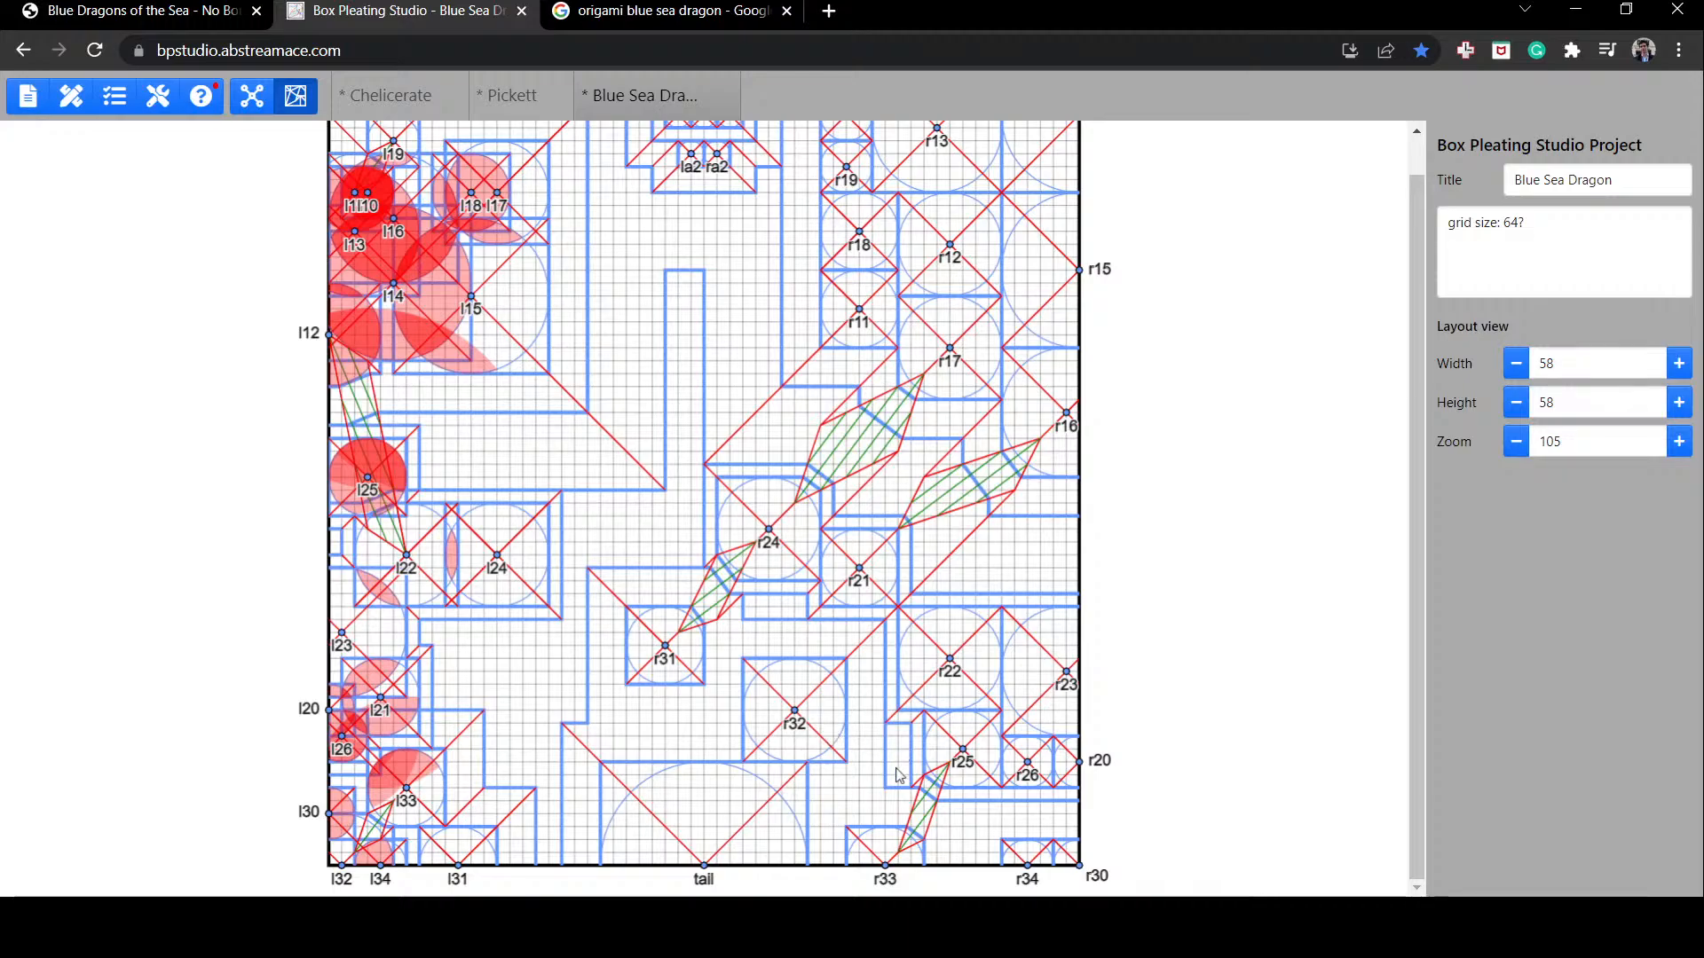
left_click(954, 829)
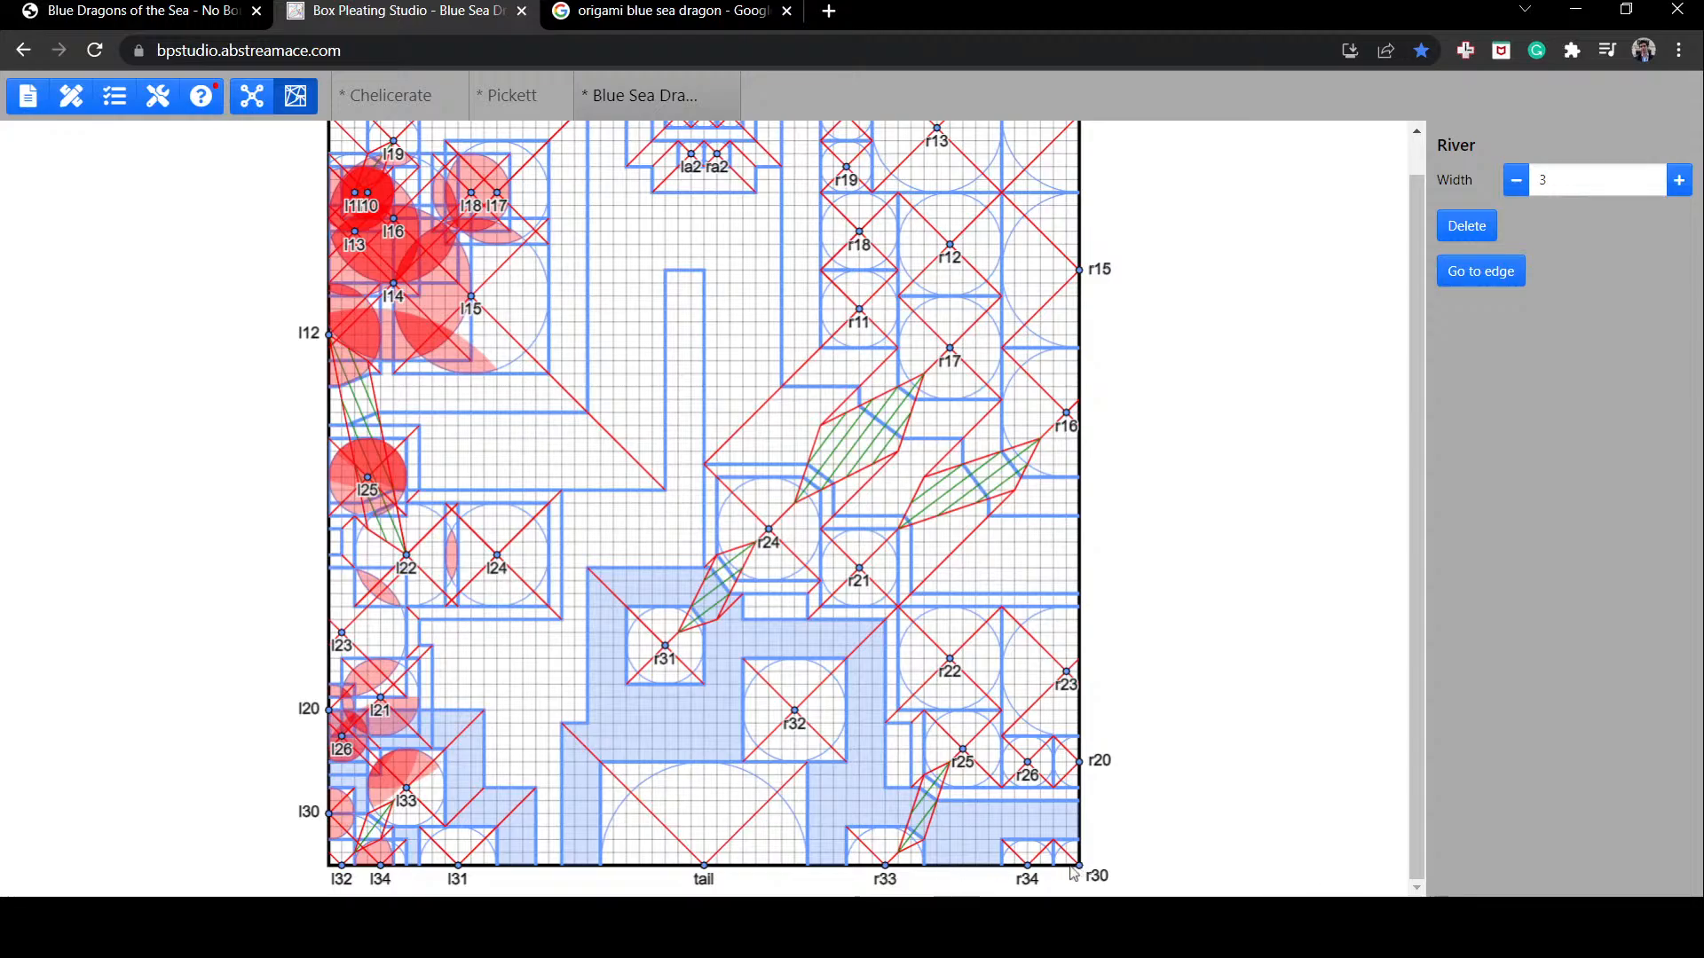
left_click(877, 857)
mouse_move(877, 857)
left_mouse_down()
mouse_move(956, 869)
mouse_move(895, 868)
left_mouse_up()
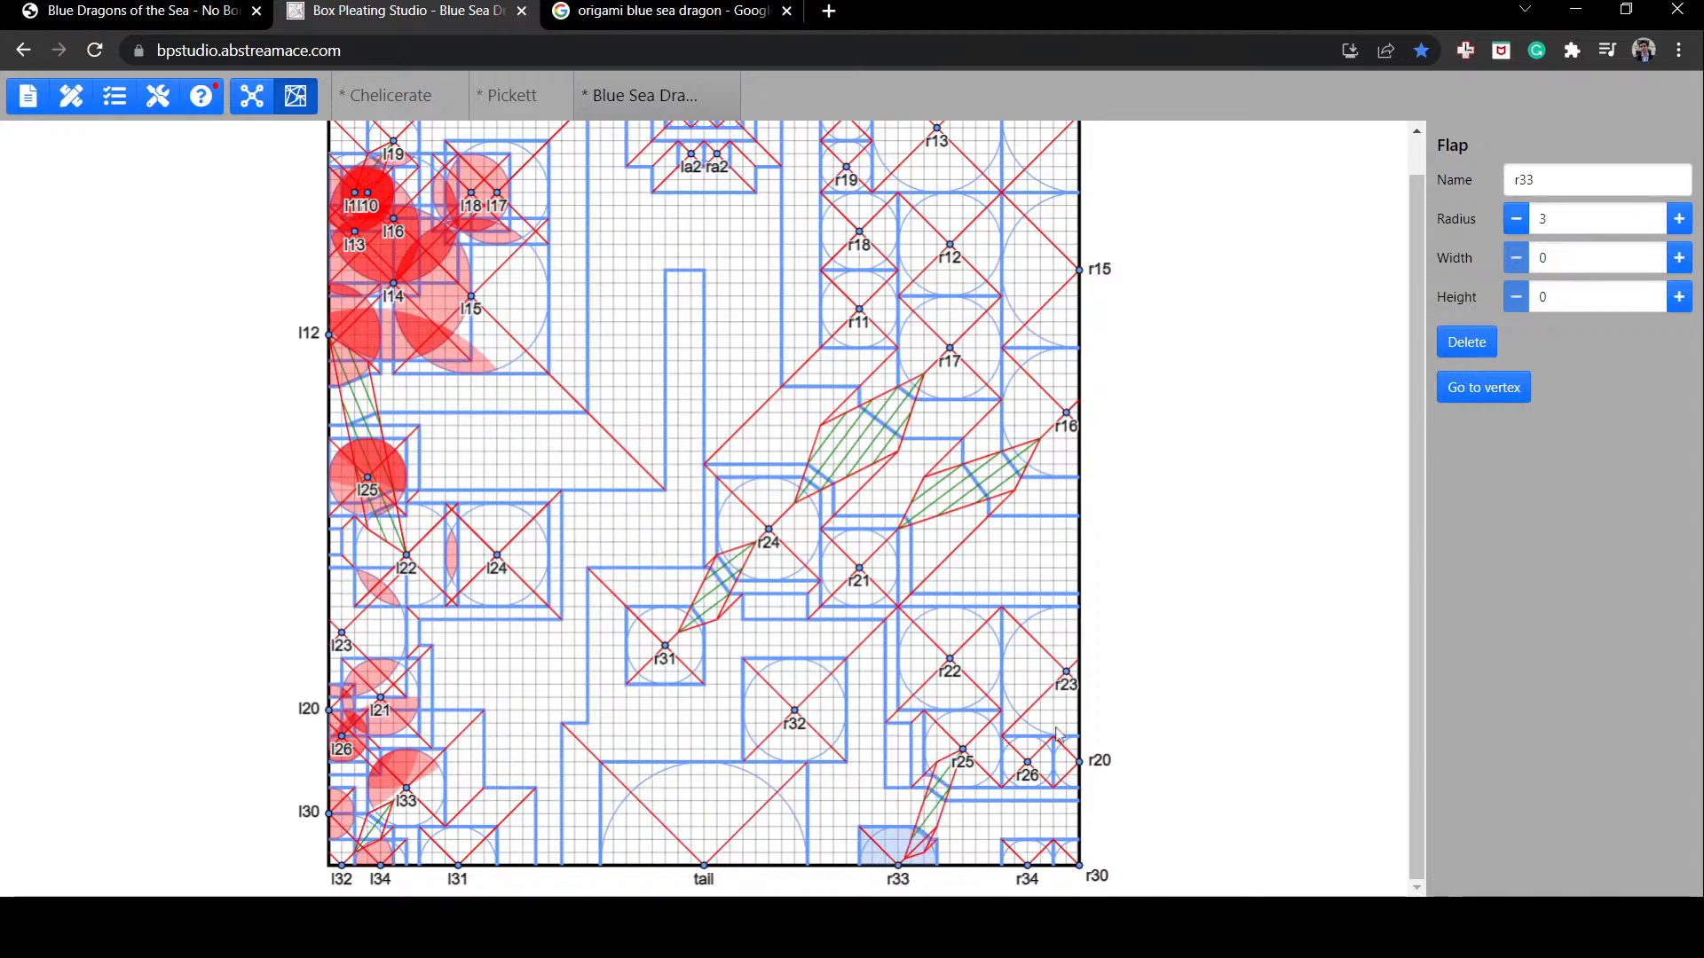
Step: Examine the packed layout across the whole sheet, checking flaps r23 and r32 beside the river
scroll(1038, 770, "up", 1)
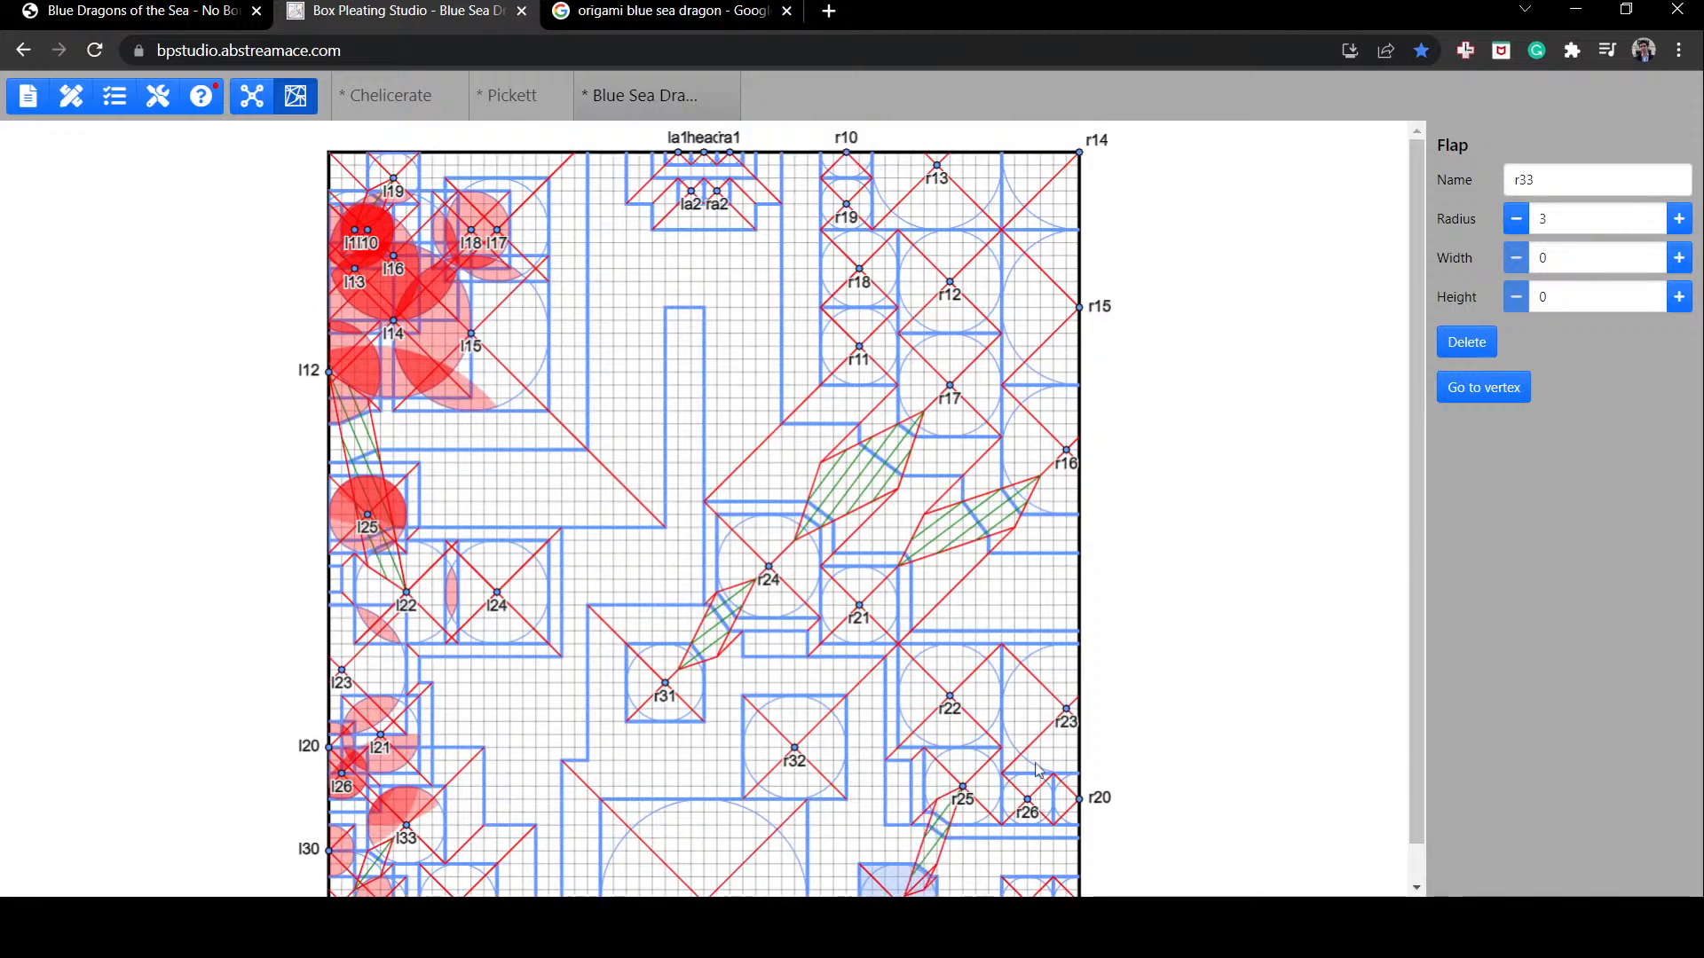
left_click(1033, 690)
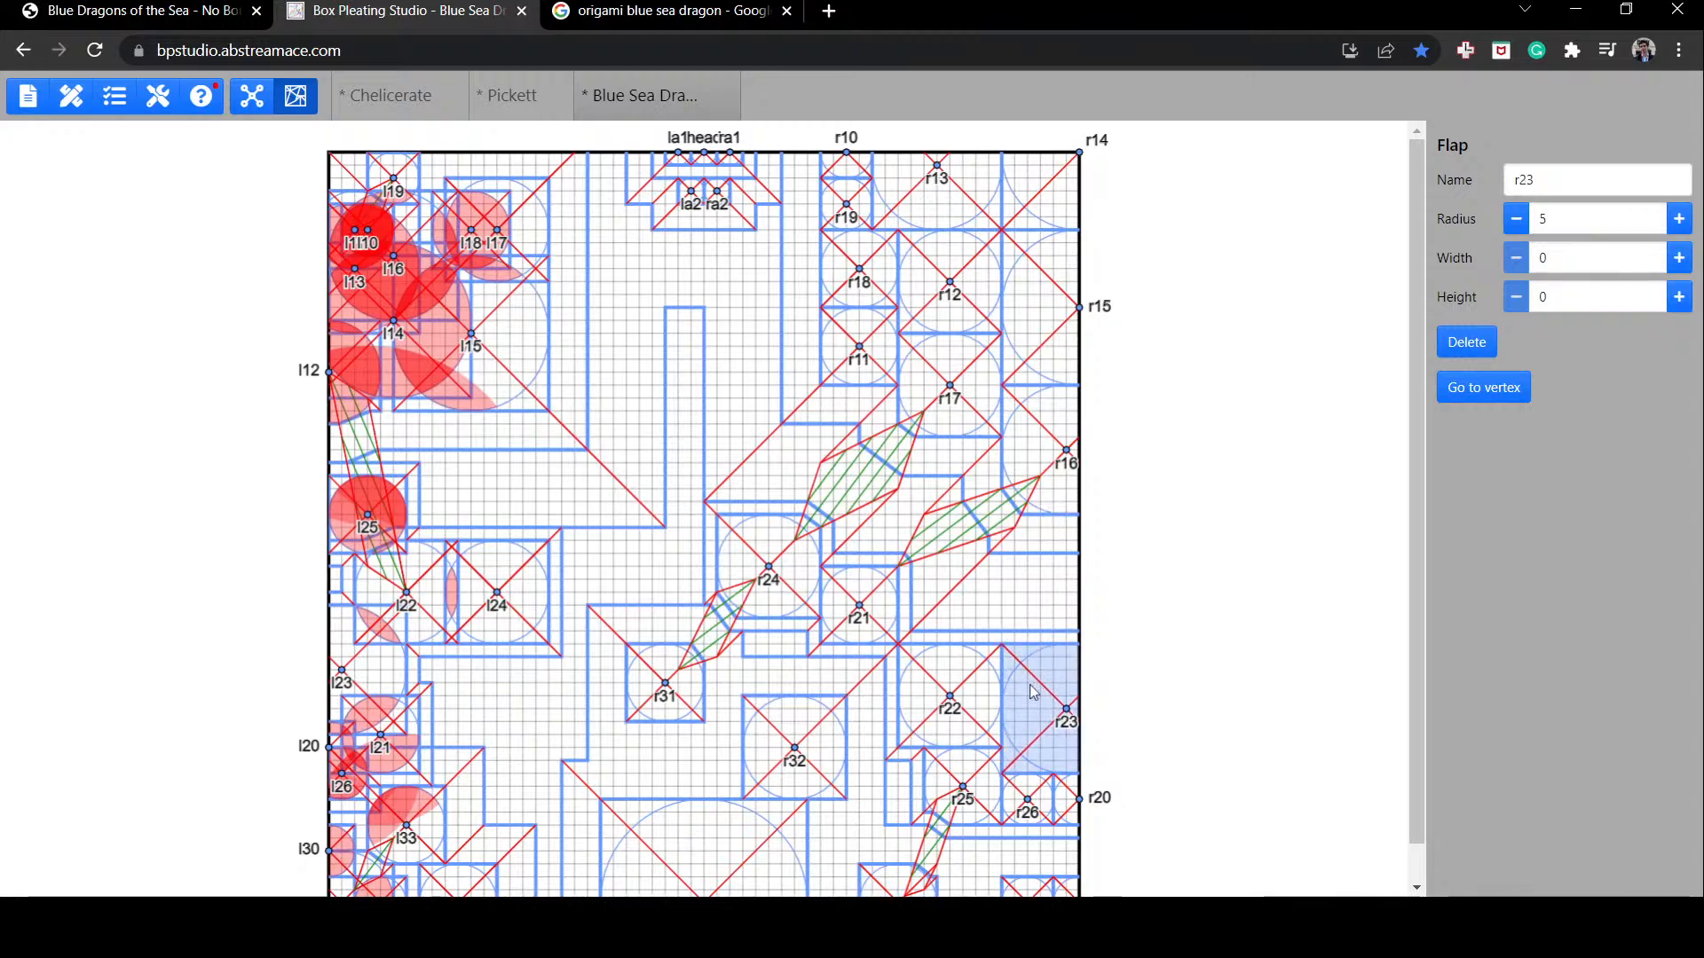
scroll(1033, 691, "down", 1)
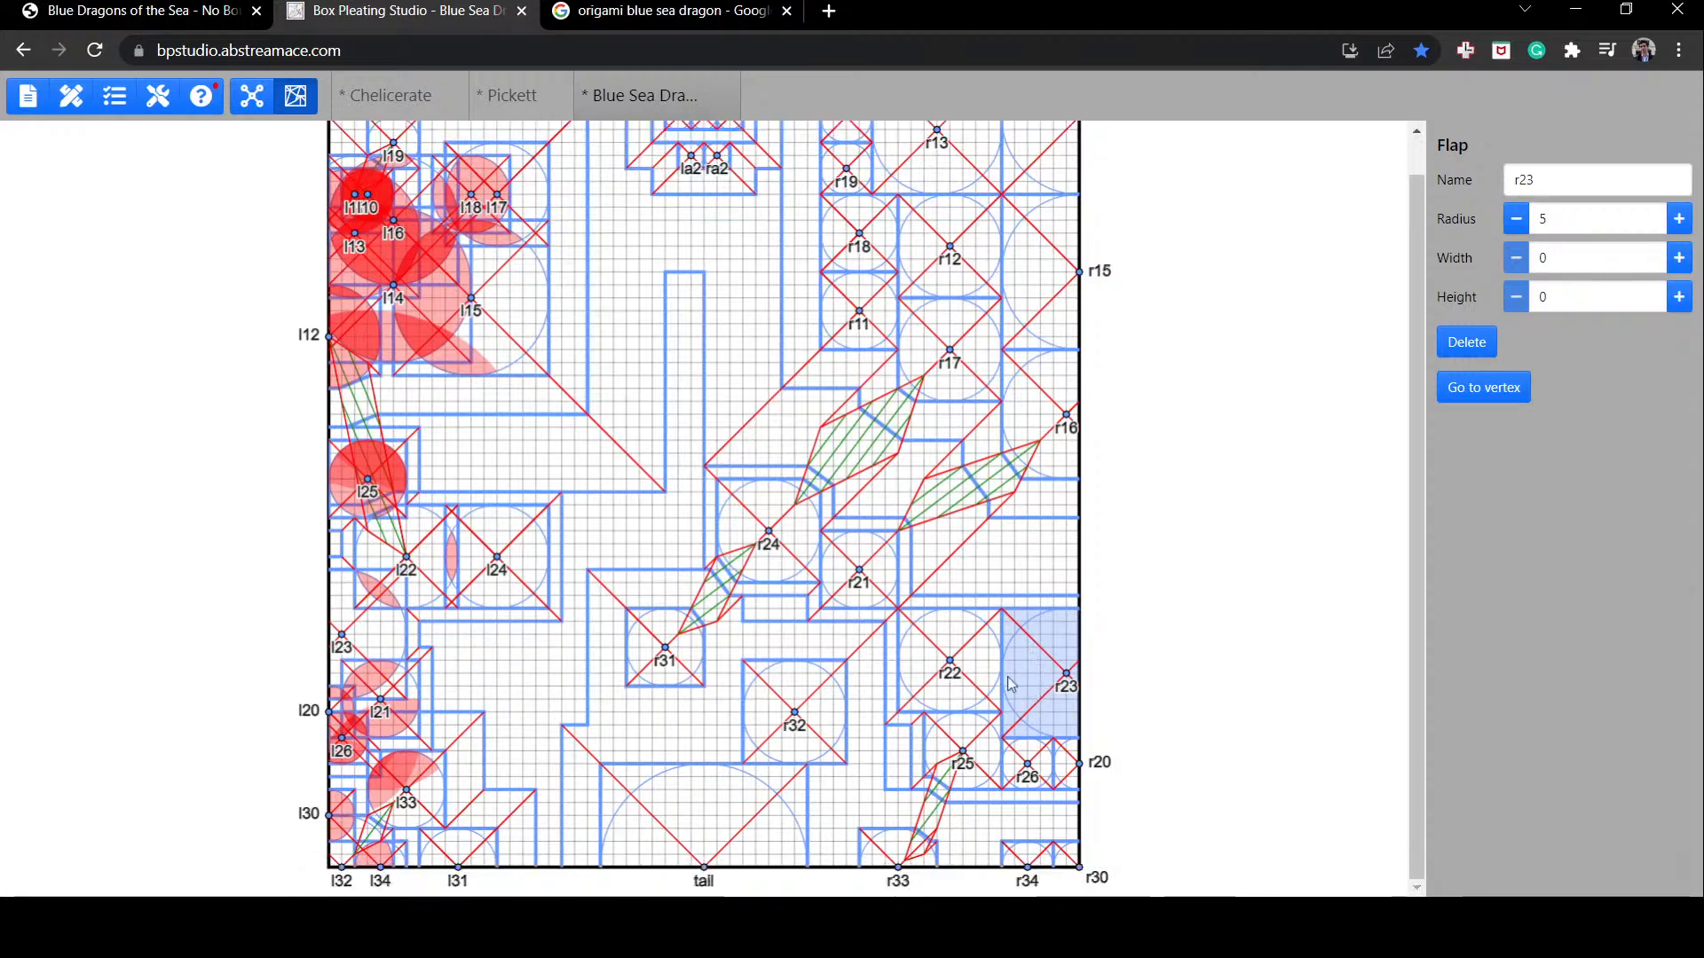
left_click(1181, 696)
scroll(1180, 694, "up", 1)
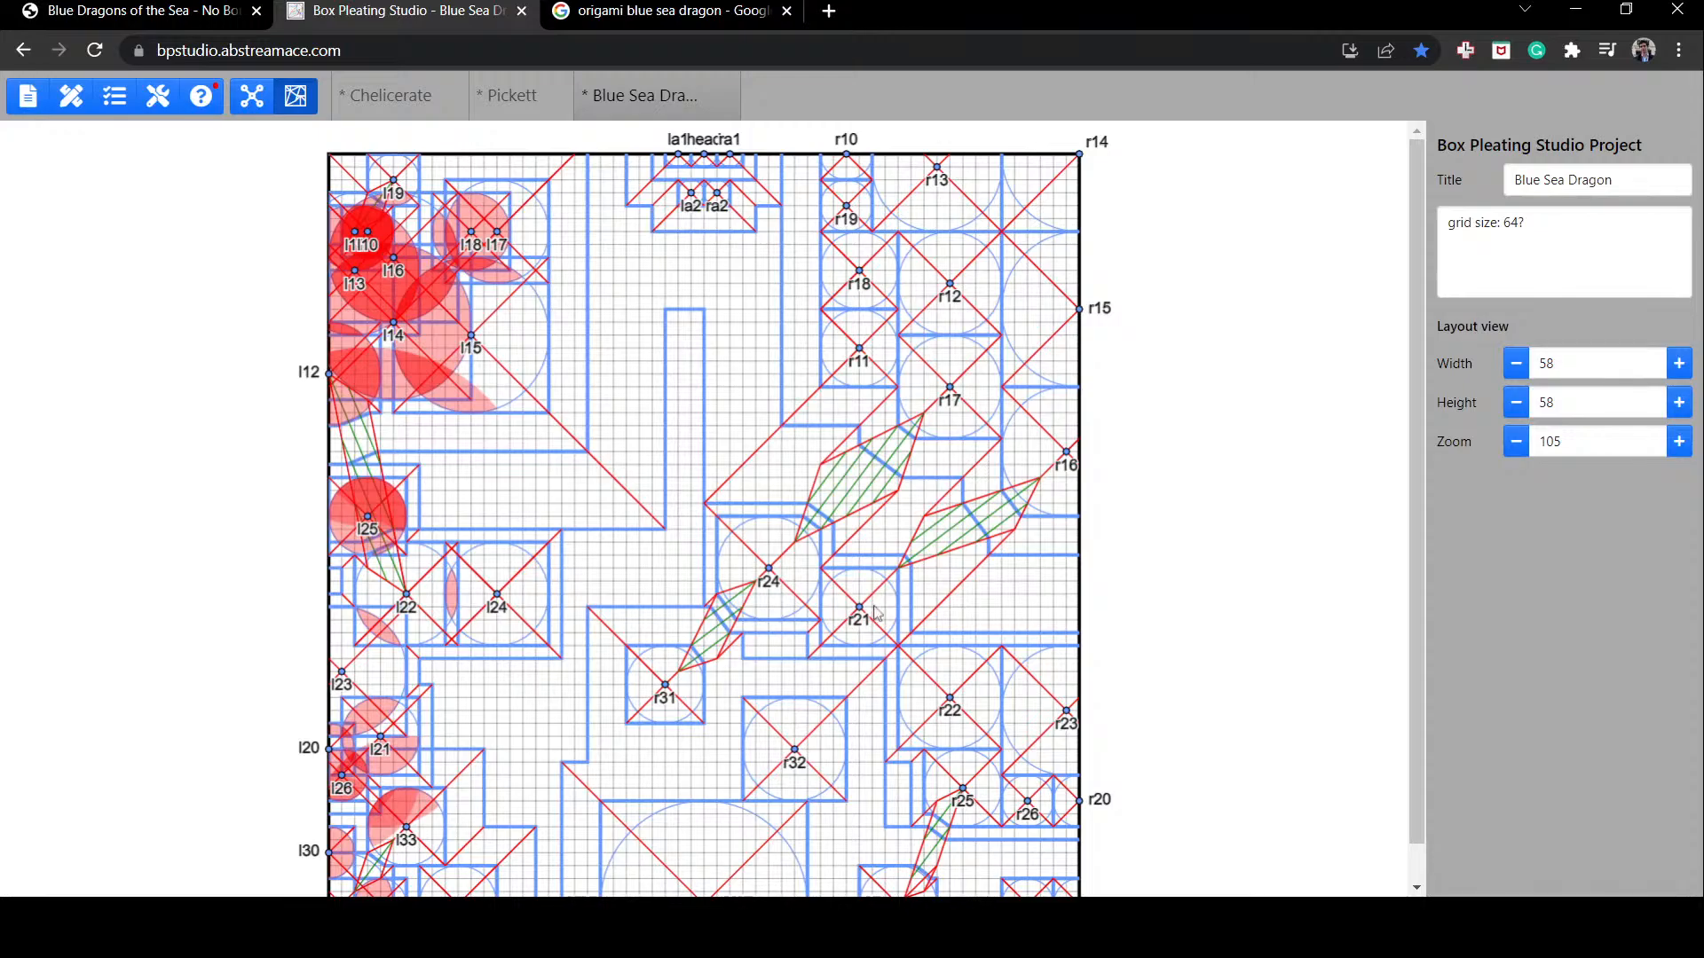
scroll(826, 657, "down", 1)
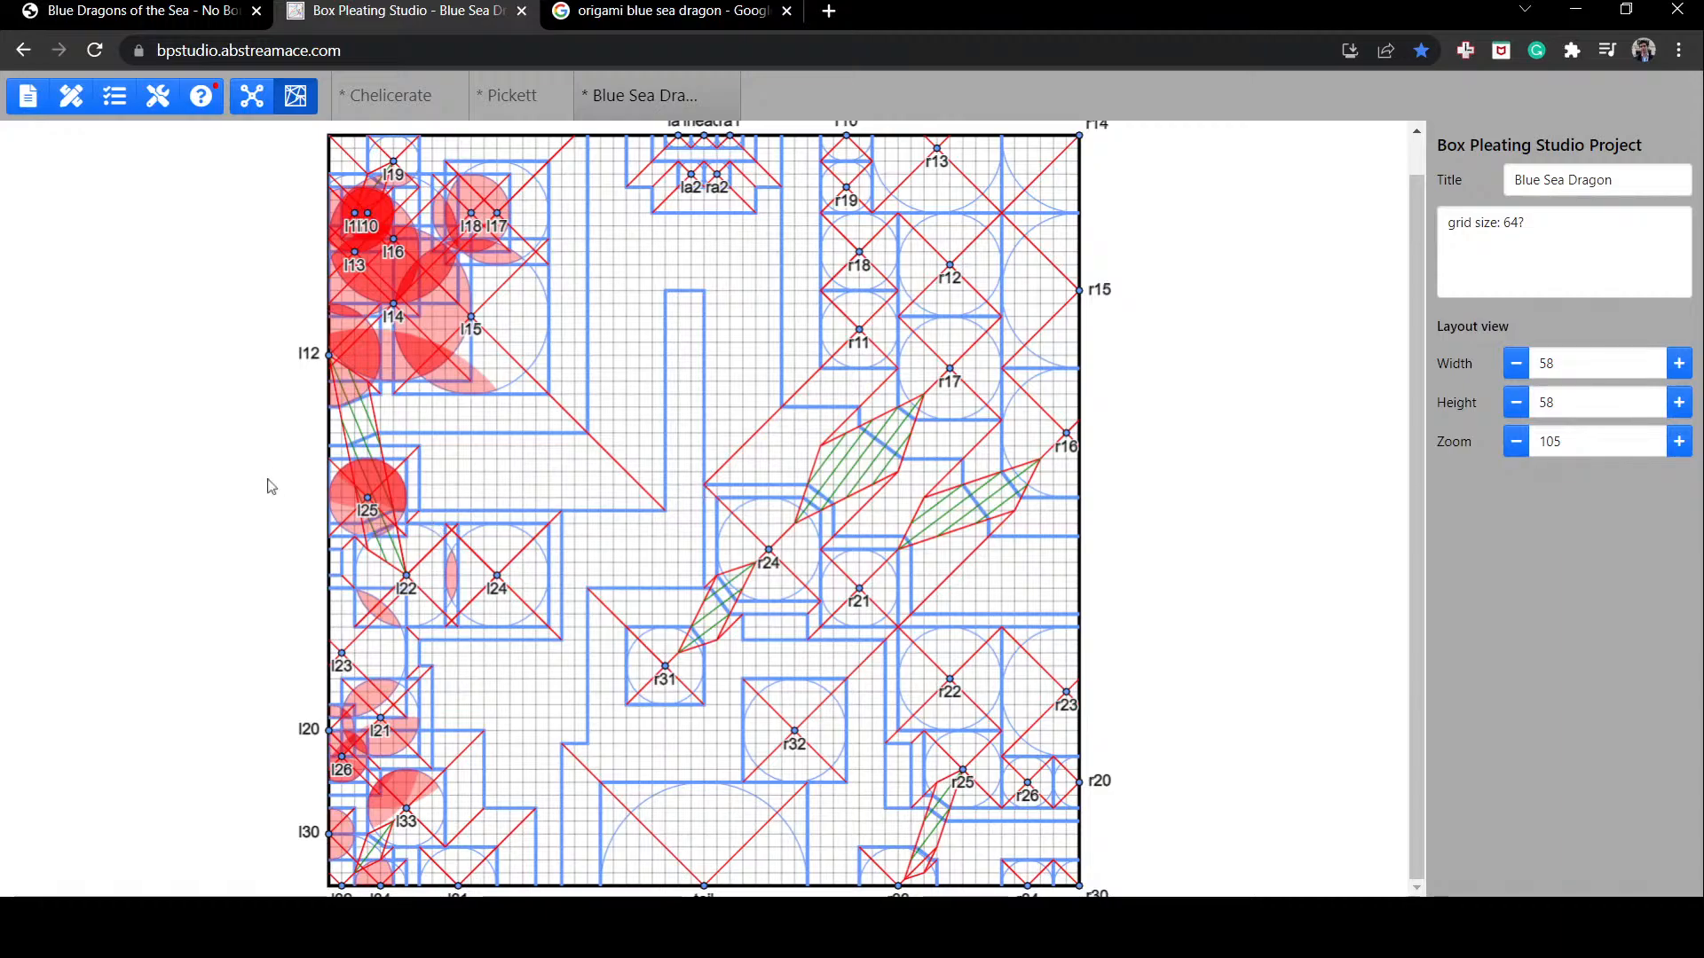
left_click(923, 932)
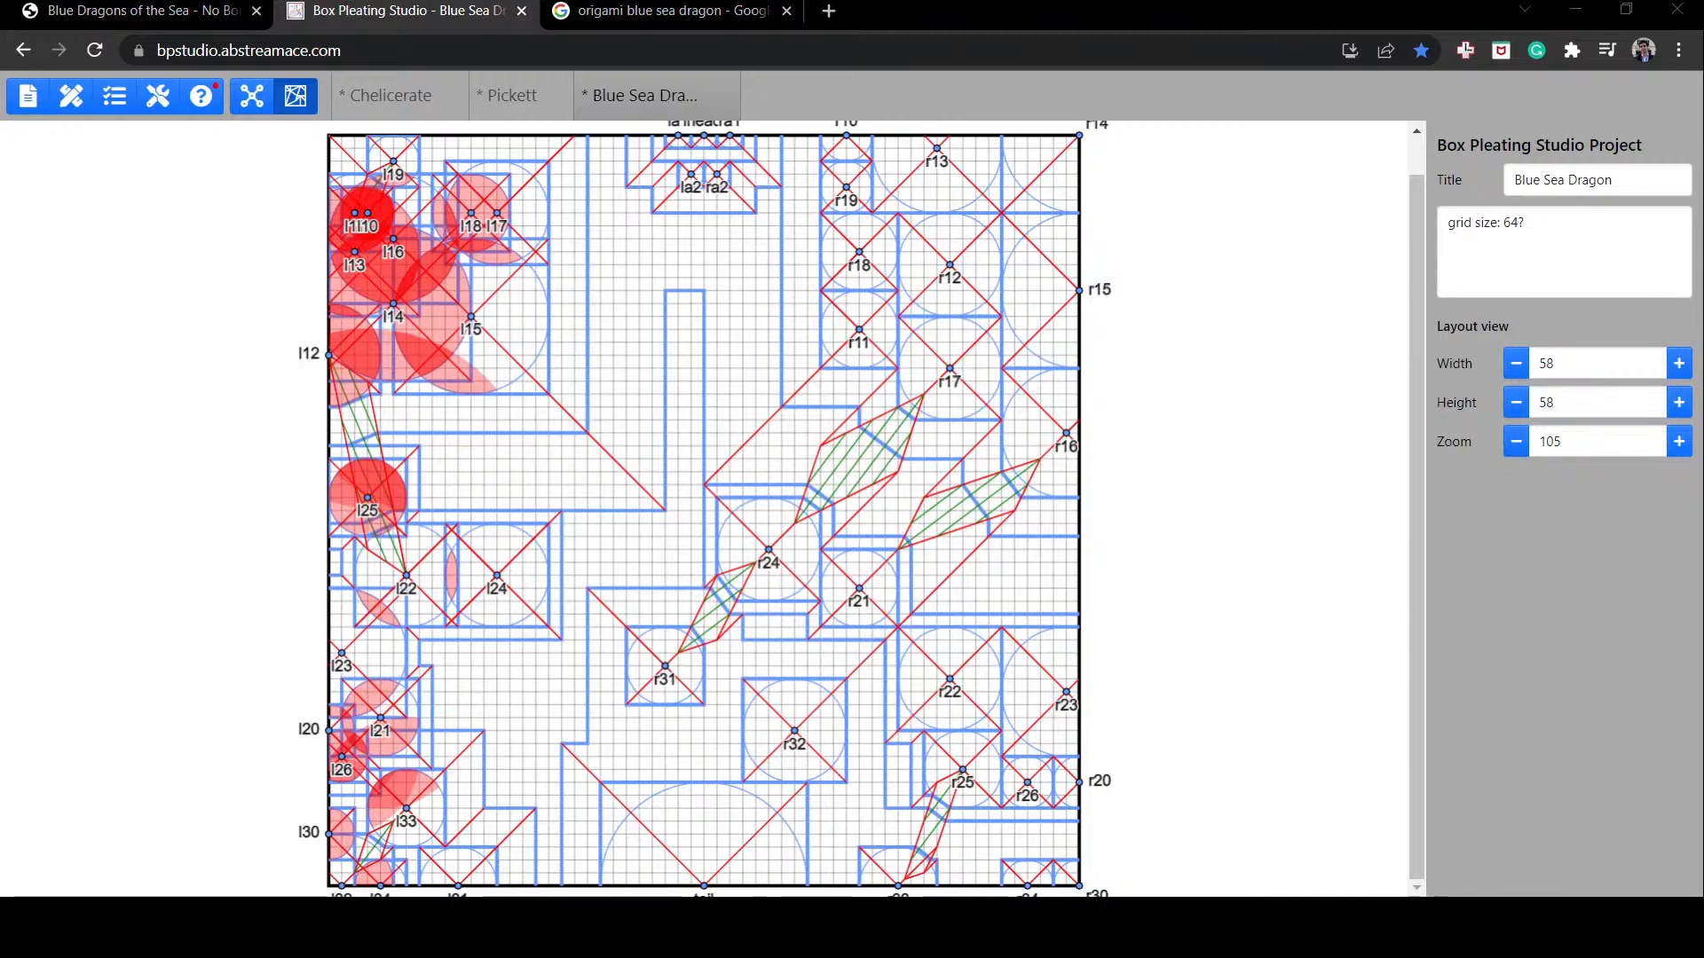
left_click(1577, 10)
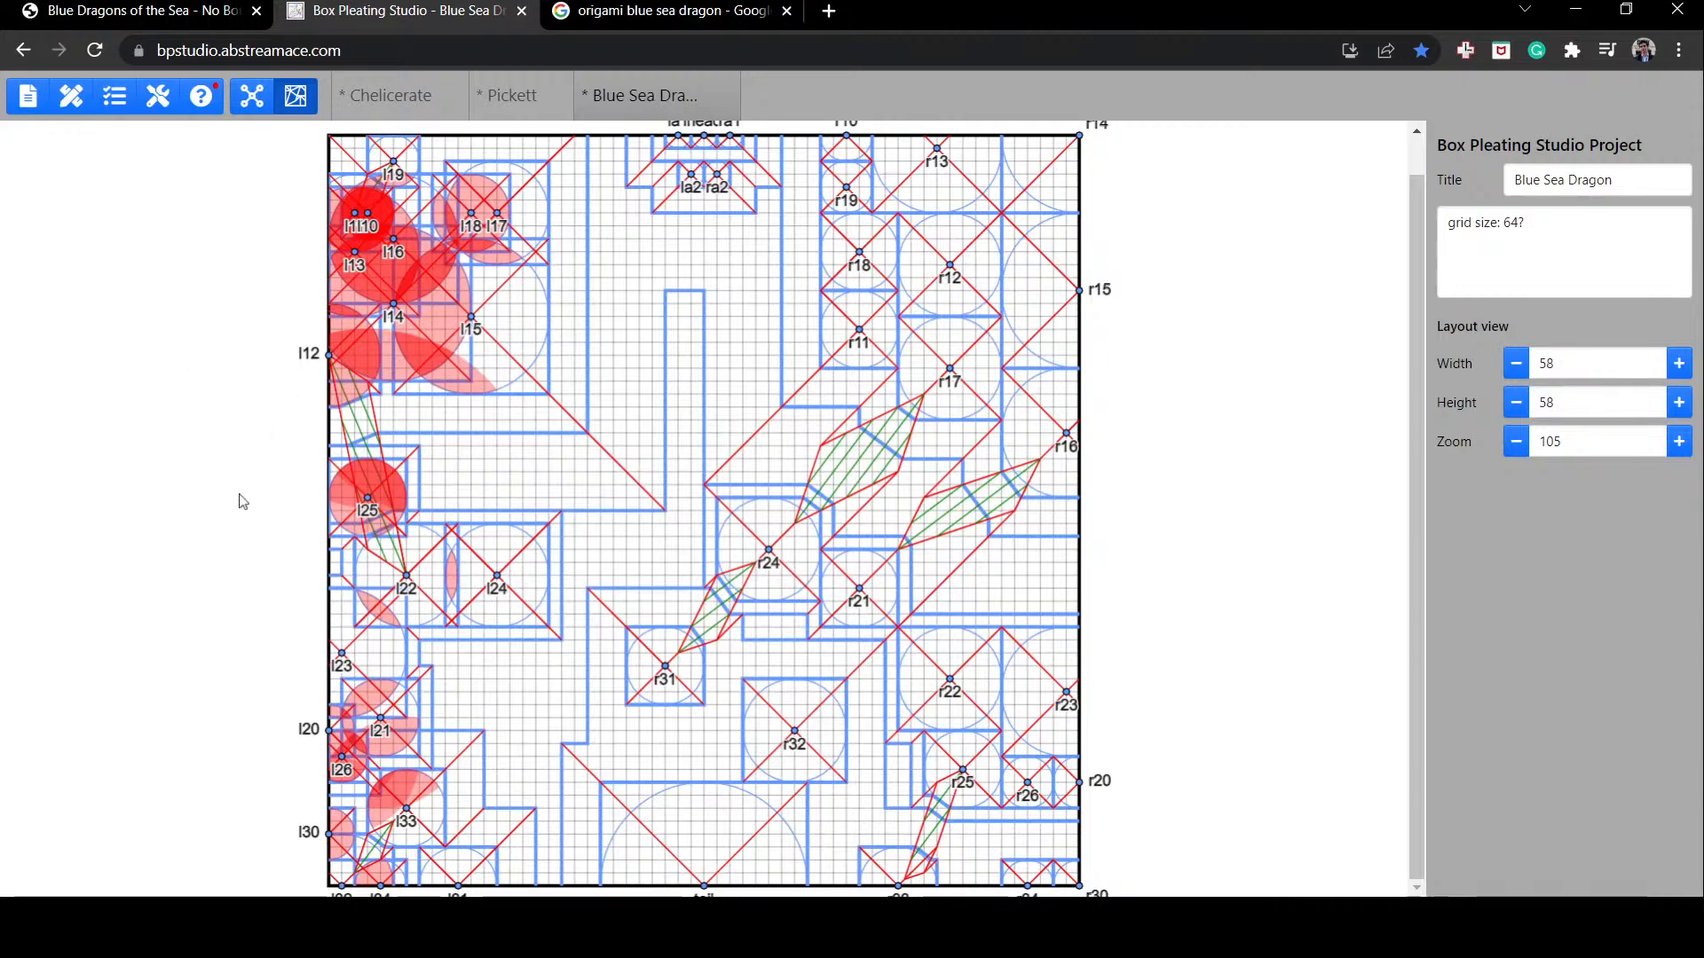
mouse_move(796, 741)
left_mouse_down()
mouse_move(835, 753)
mouse_move(808, 753)
left_mouse_up()
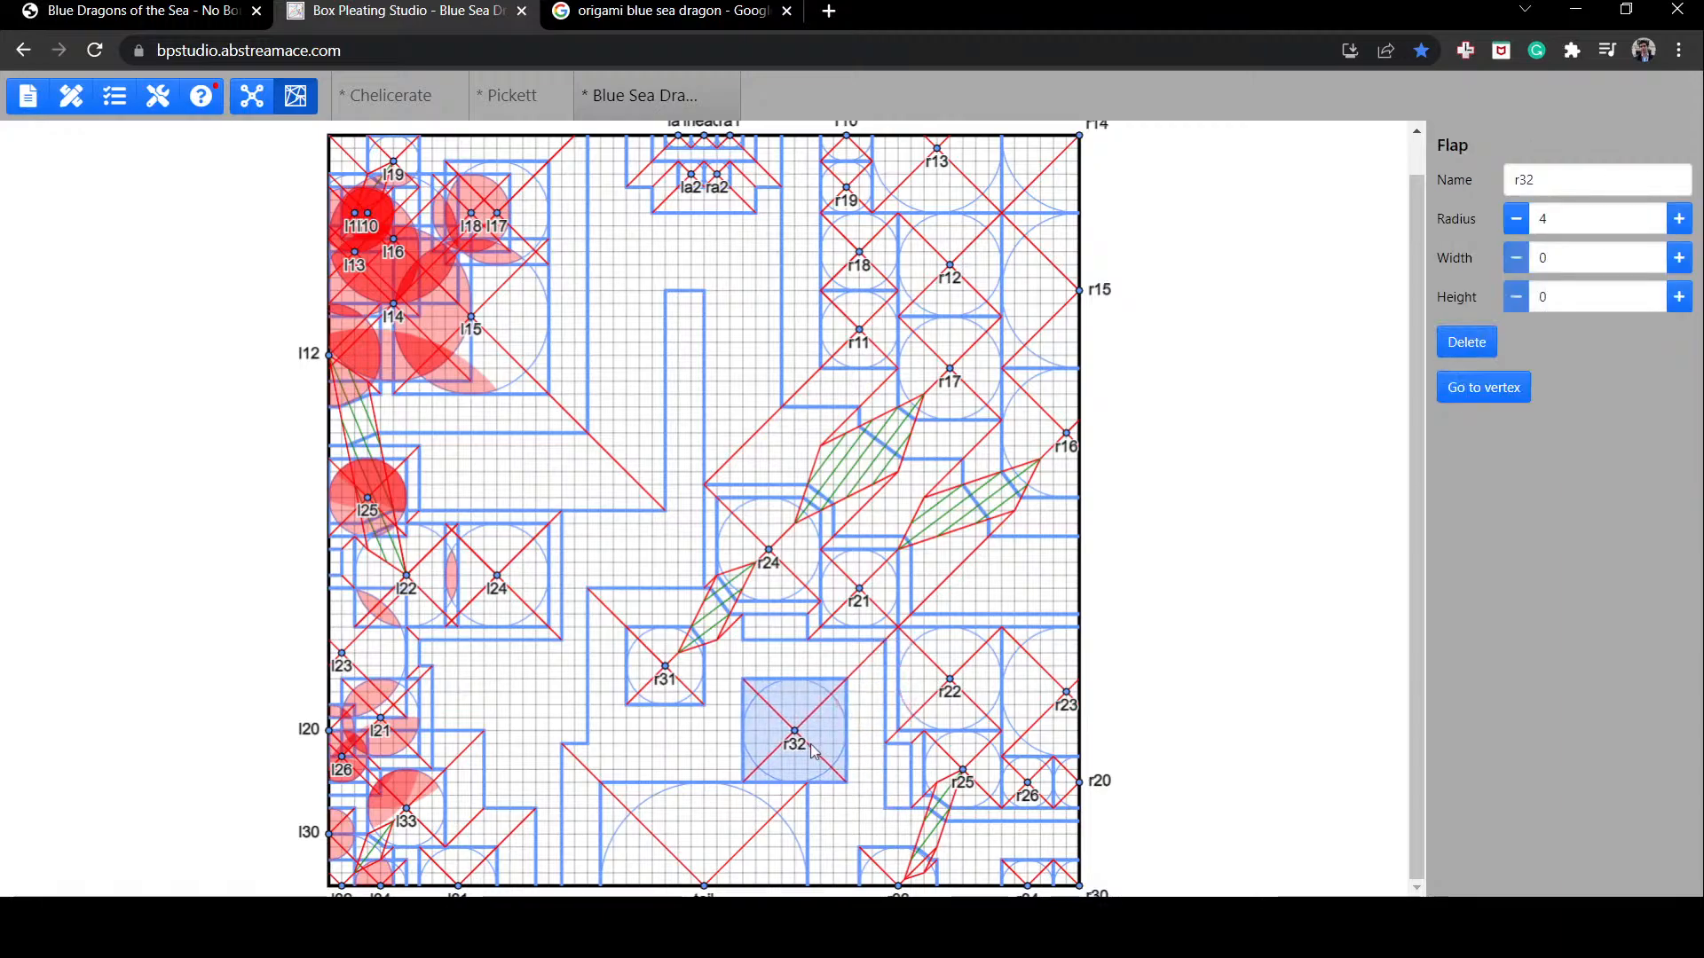
left_click(1115, 800)
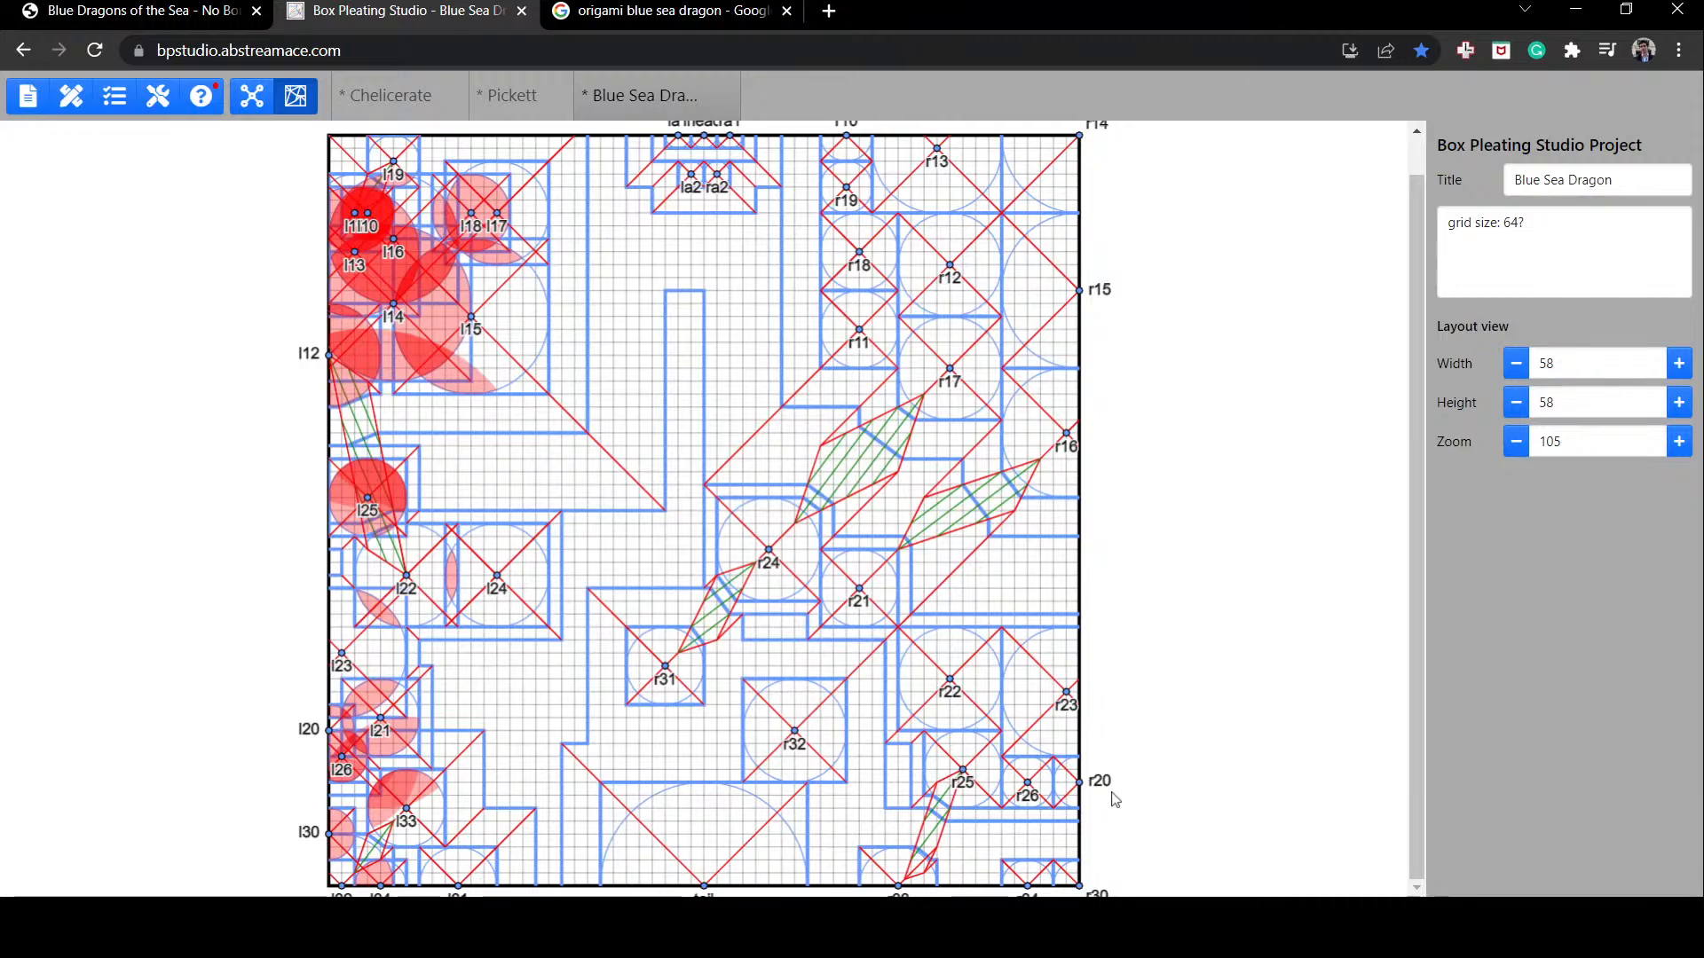
Step: Compare the tree structure and the packed layout with the reference photo of the blue dragon
left_click(251, 95)
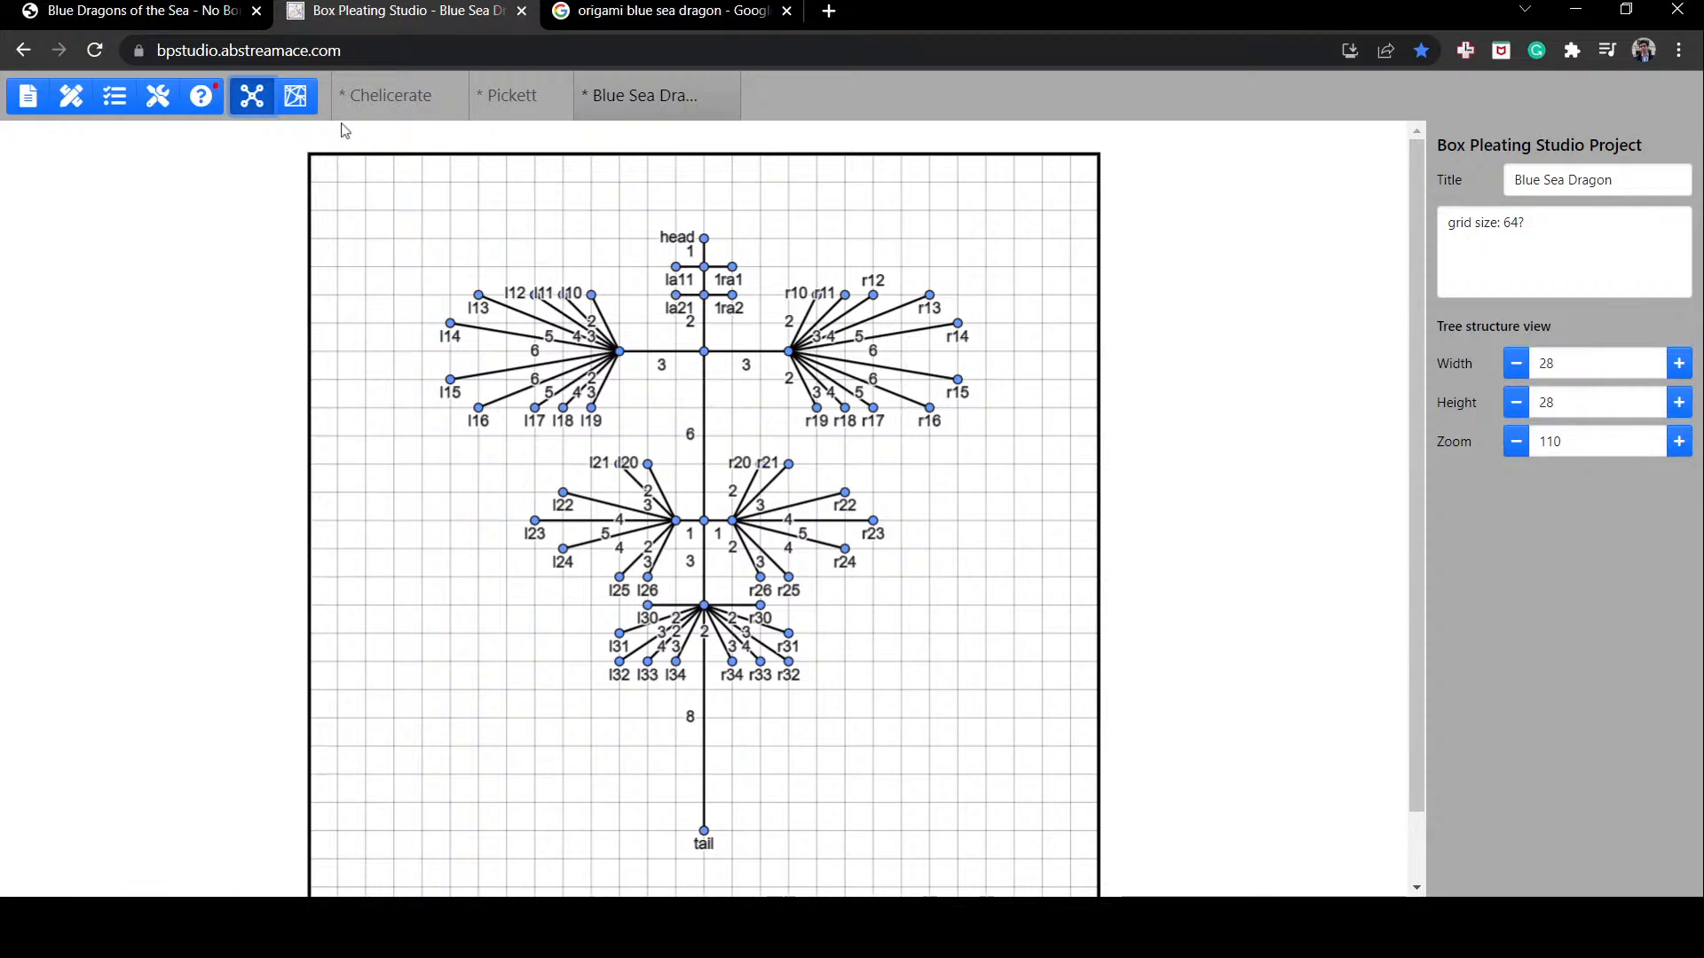
left_click(299, 96)
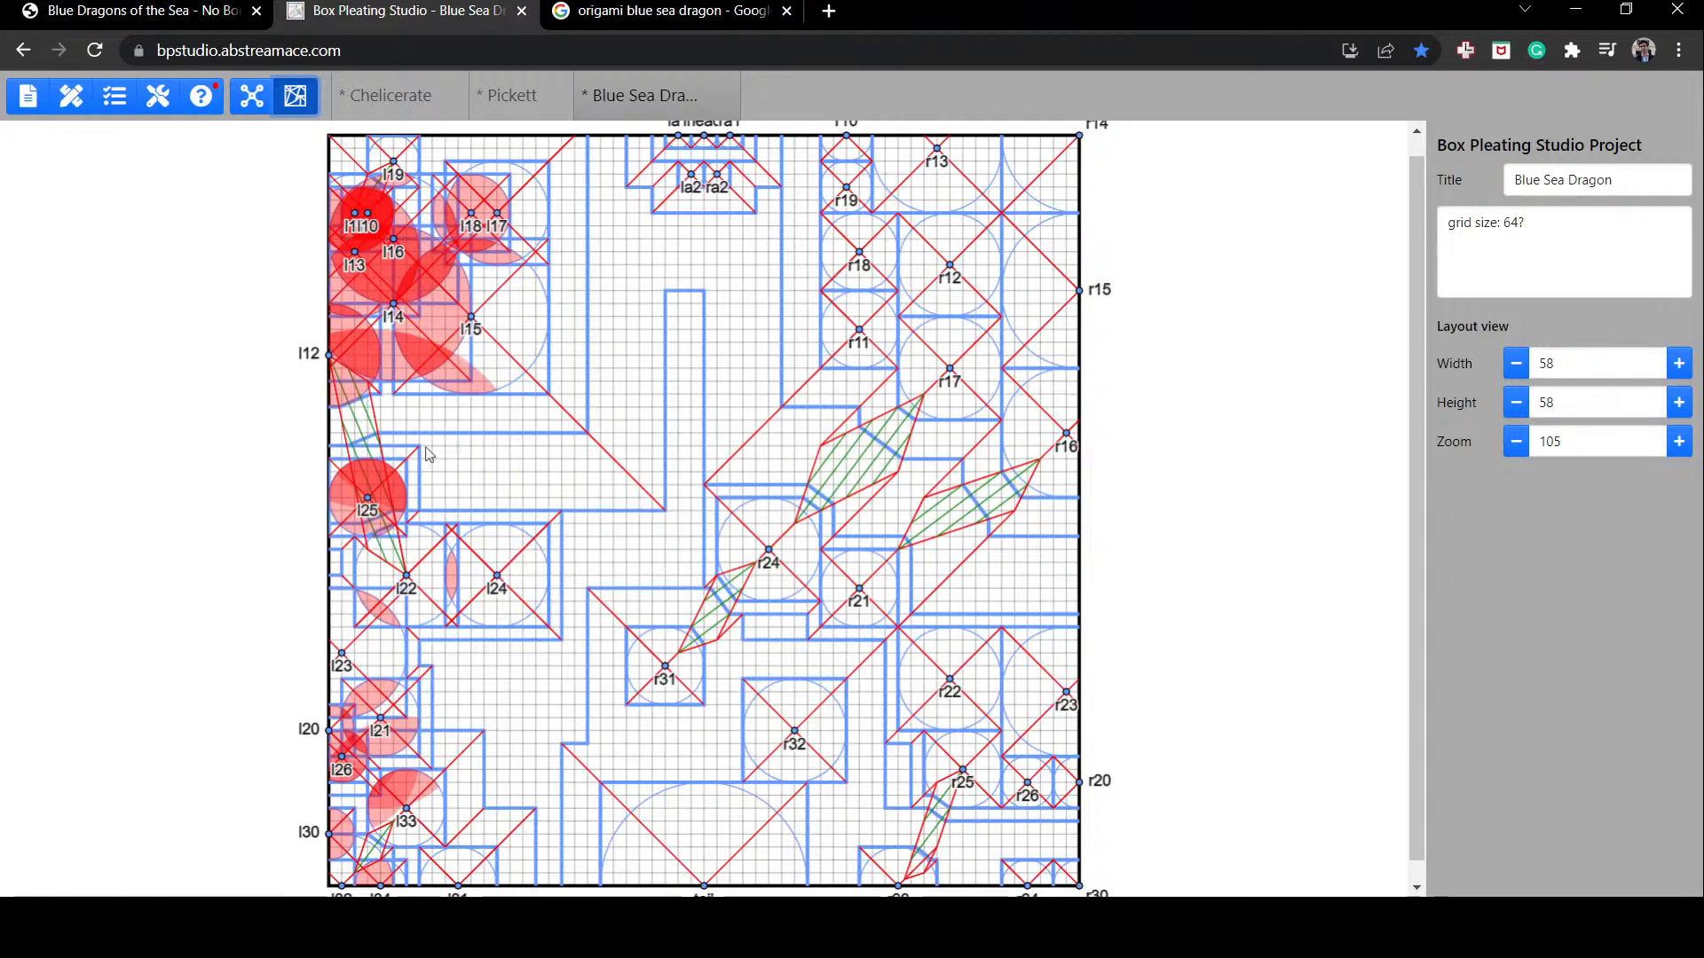
left_click(142, 12)
left_click(390, 12)
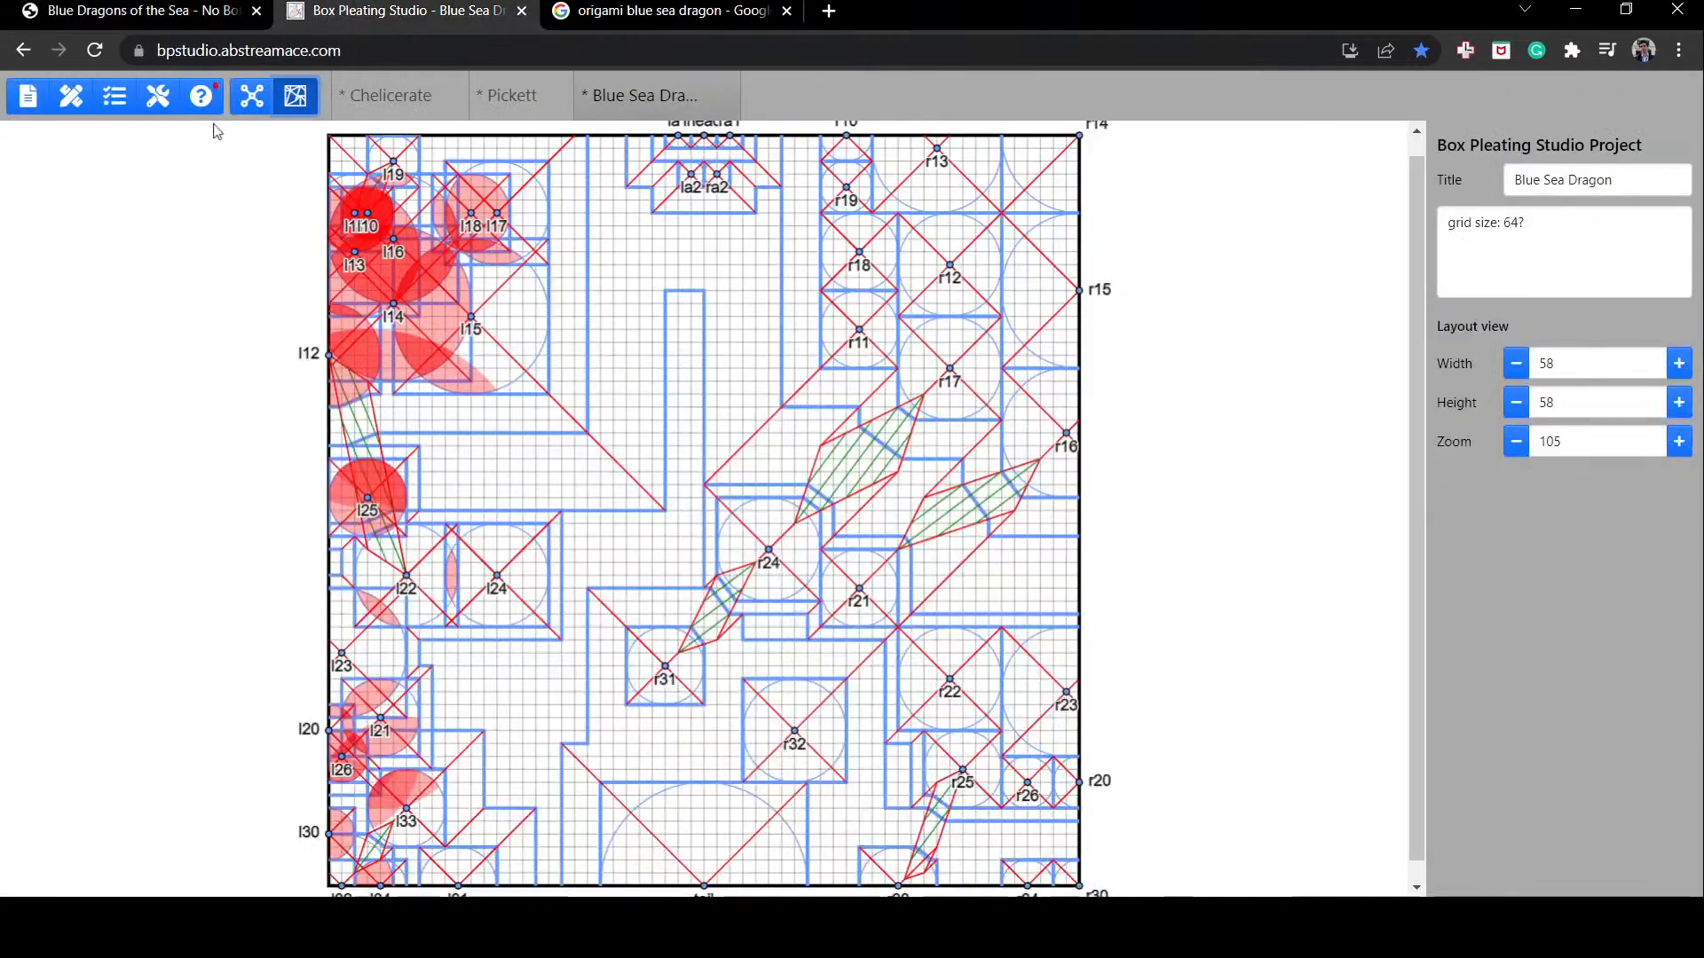
left_click(251, 95)
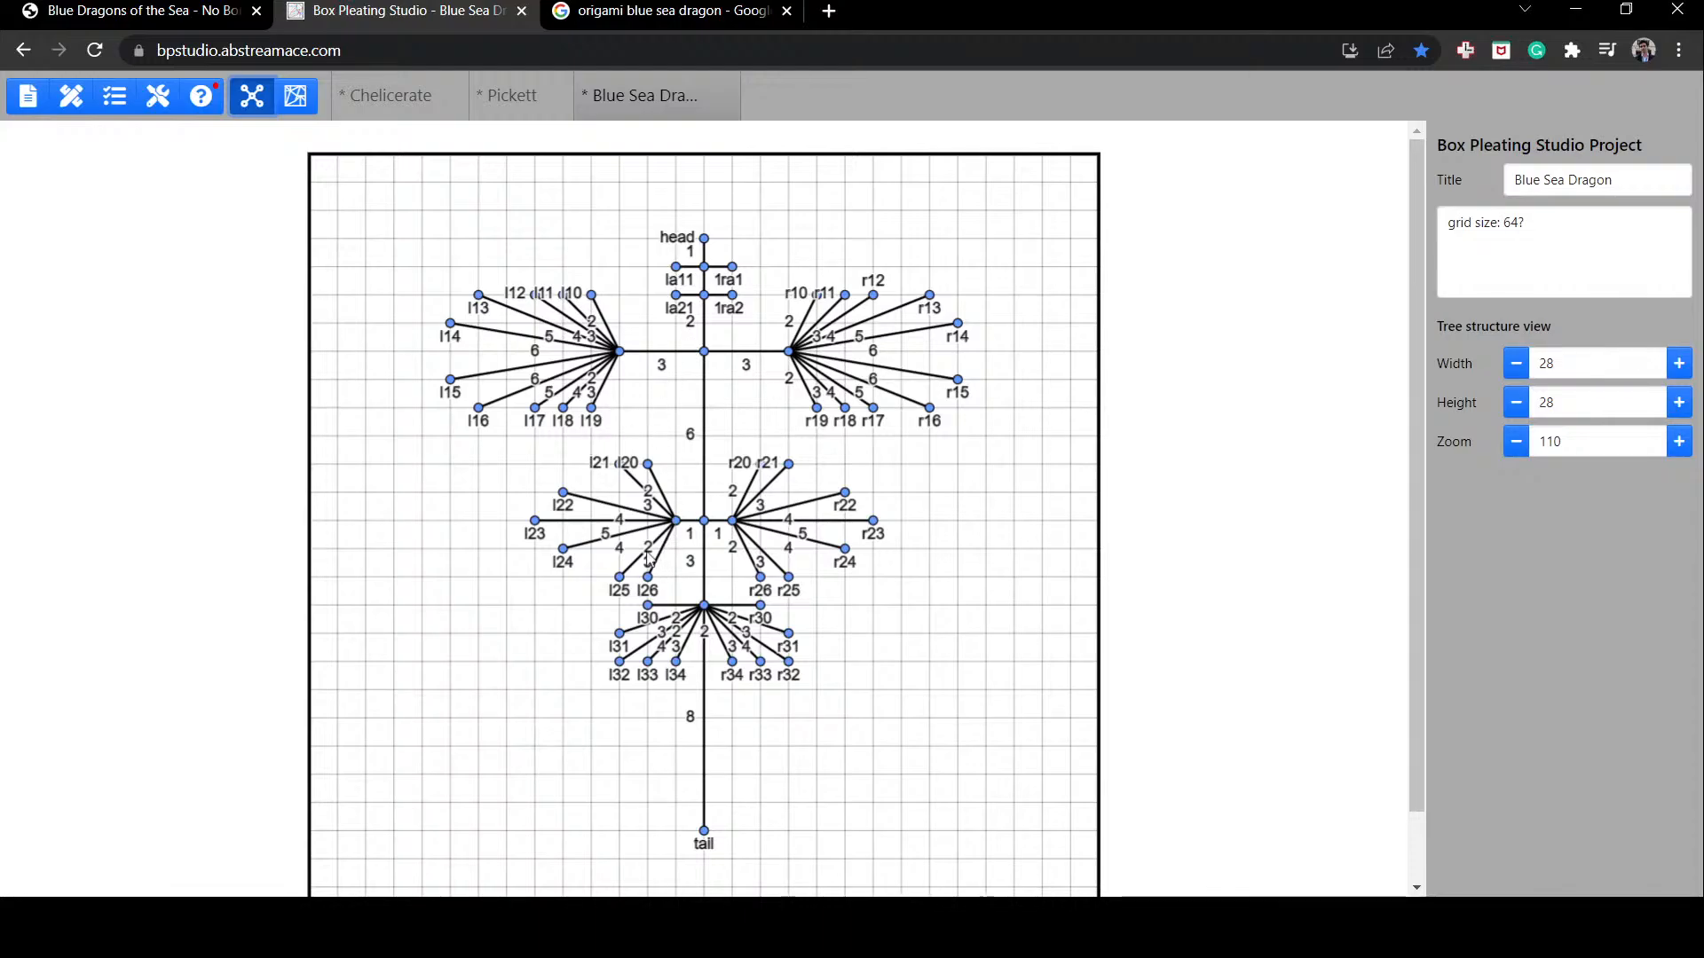
left_click(675, 10)
scroll(873, 530, "up", 2)
key("ctrl+1")
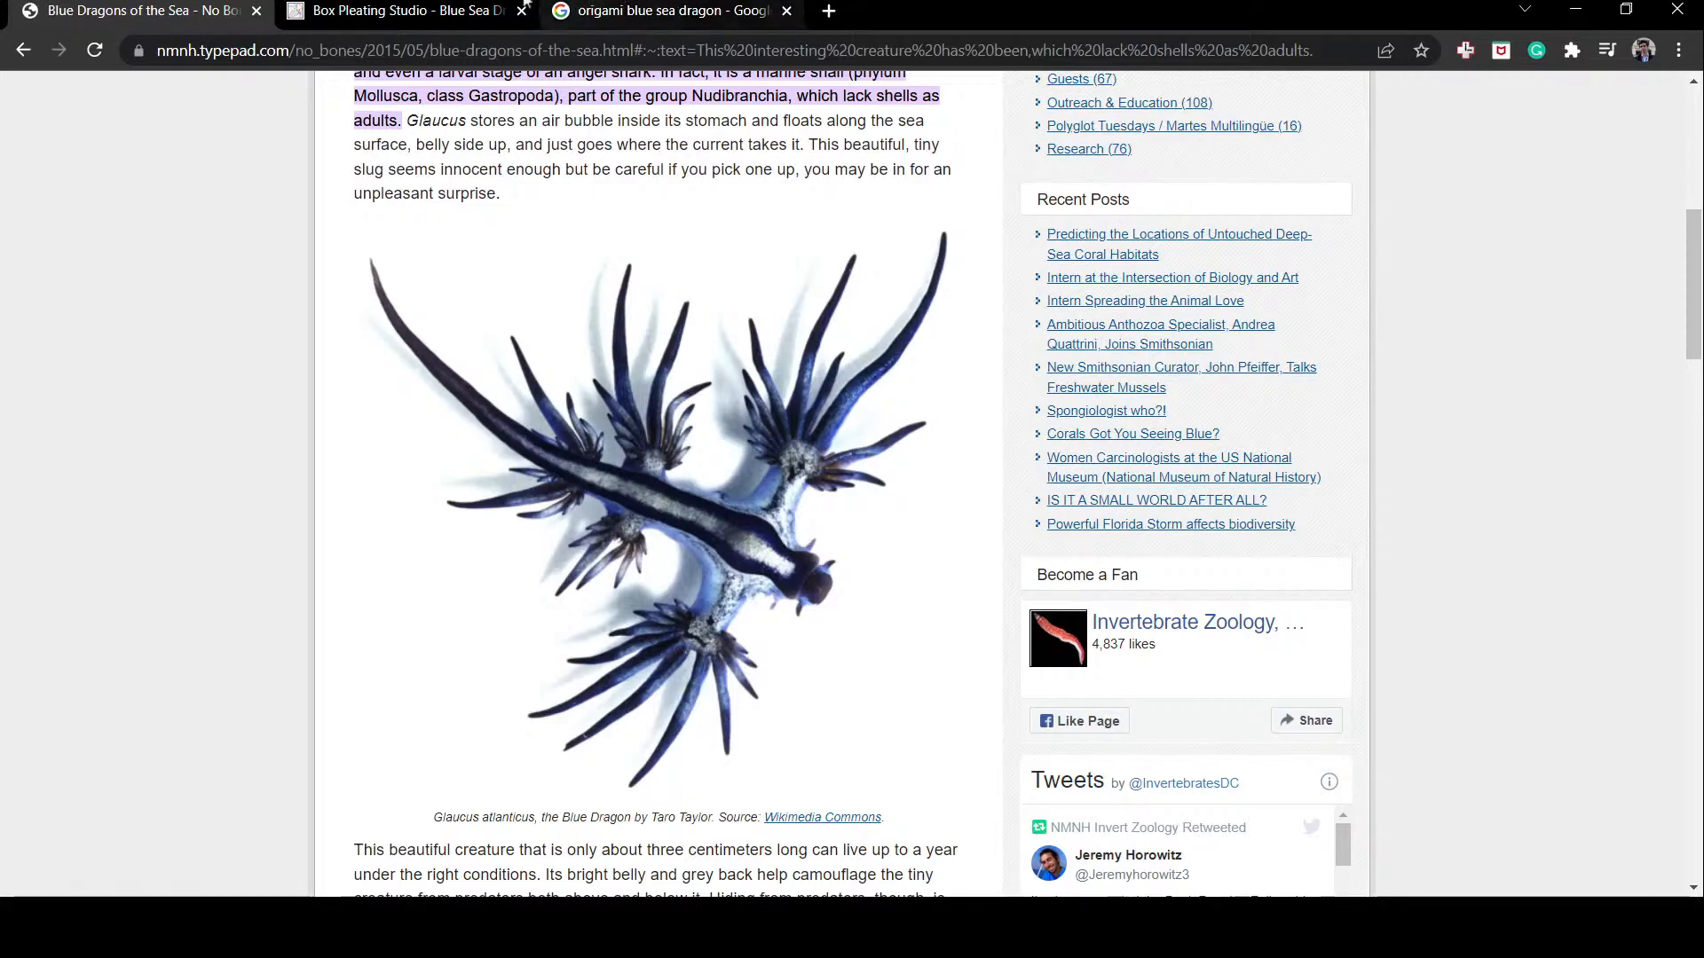
left_click(445, 7)
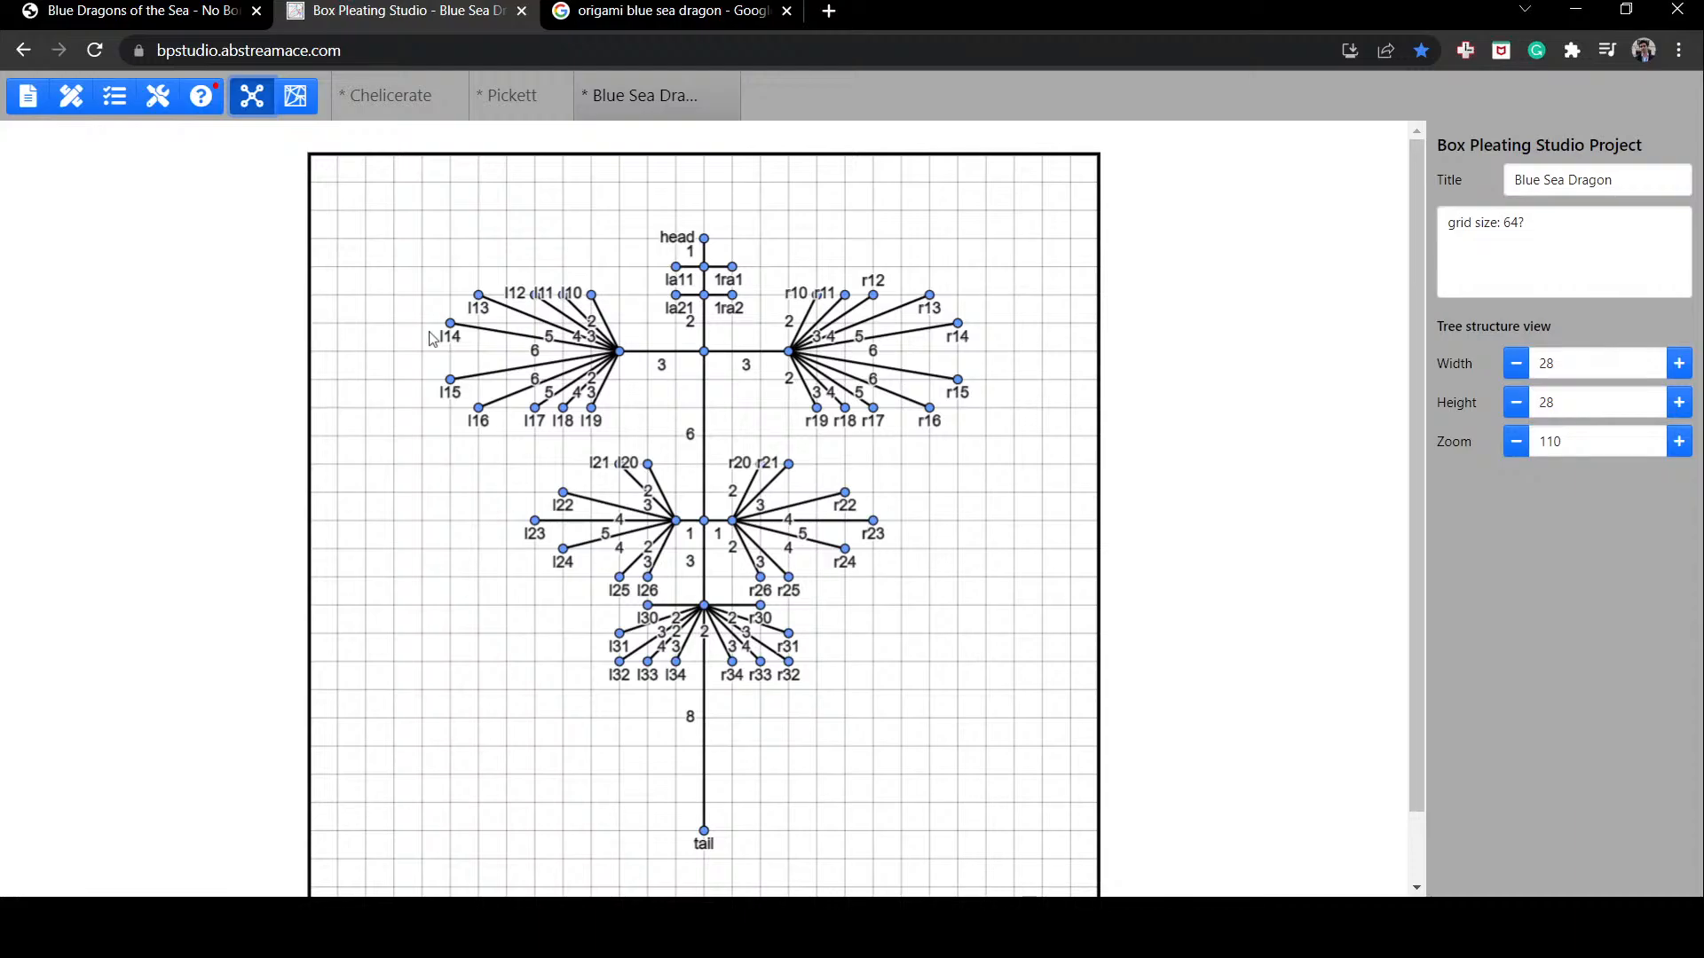
left_click(296, 95)
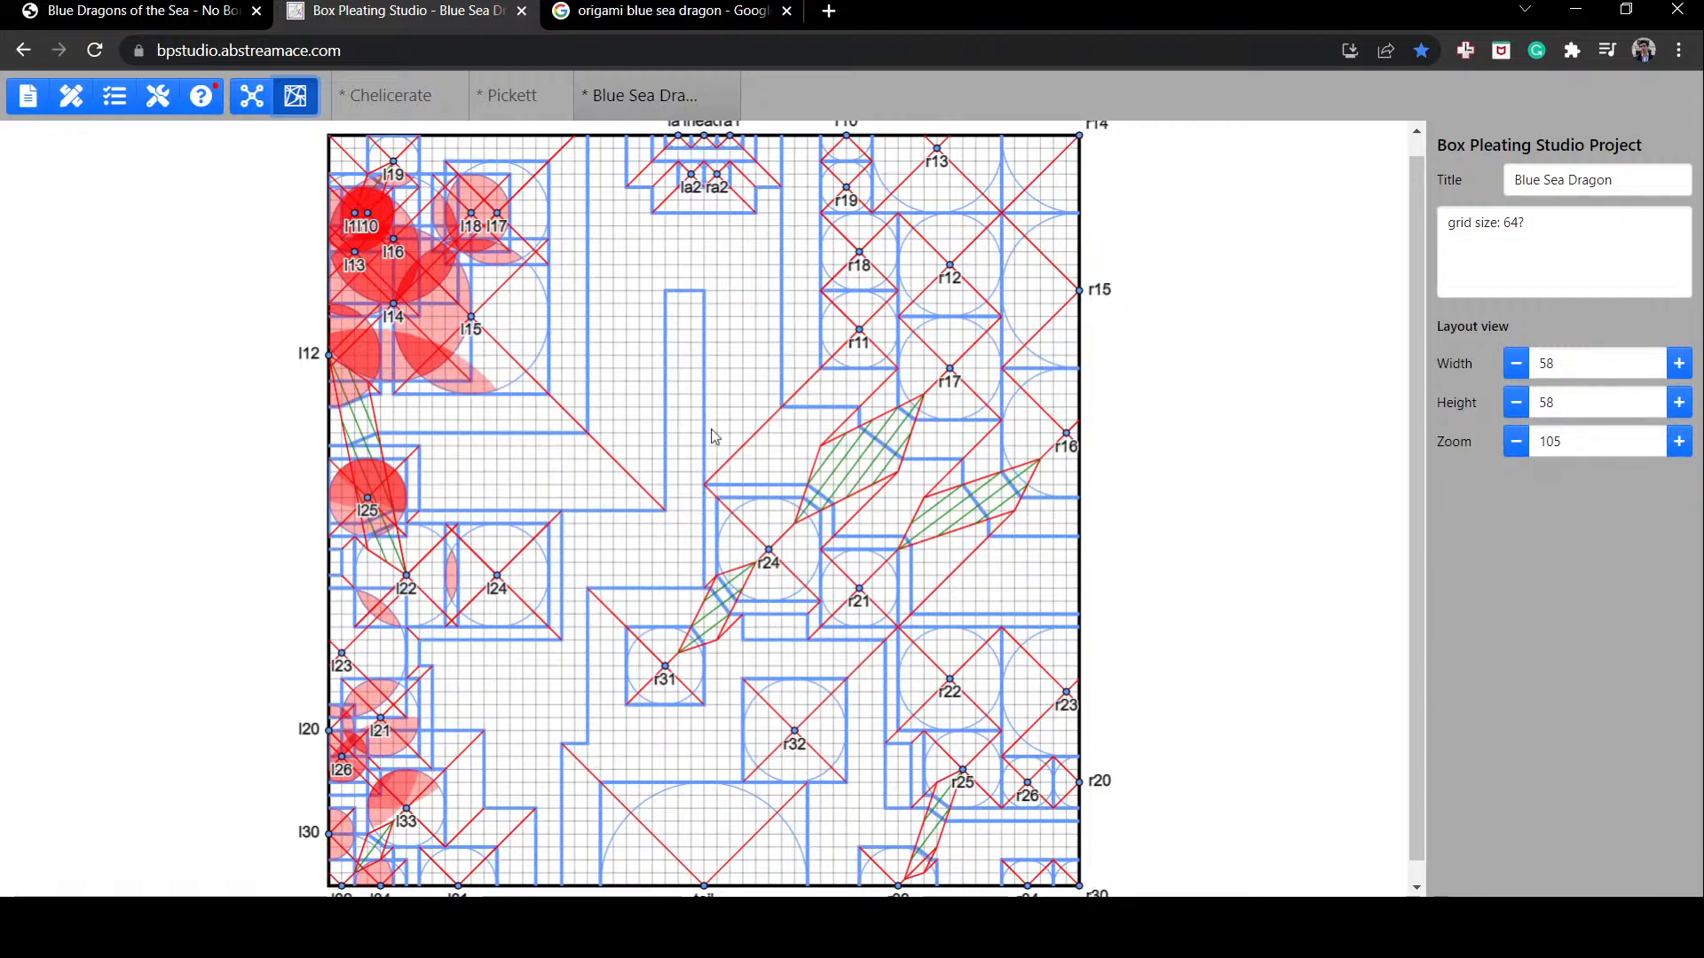
Step: Move flap r31 three units right and six units down so it sits against r32 above the tail flap
left_click_drag(643, 678, 794, 750)
left_click(790, 744)
left_click(802, 757)
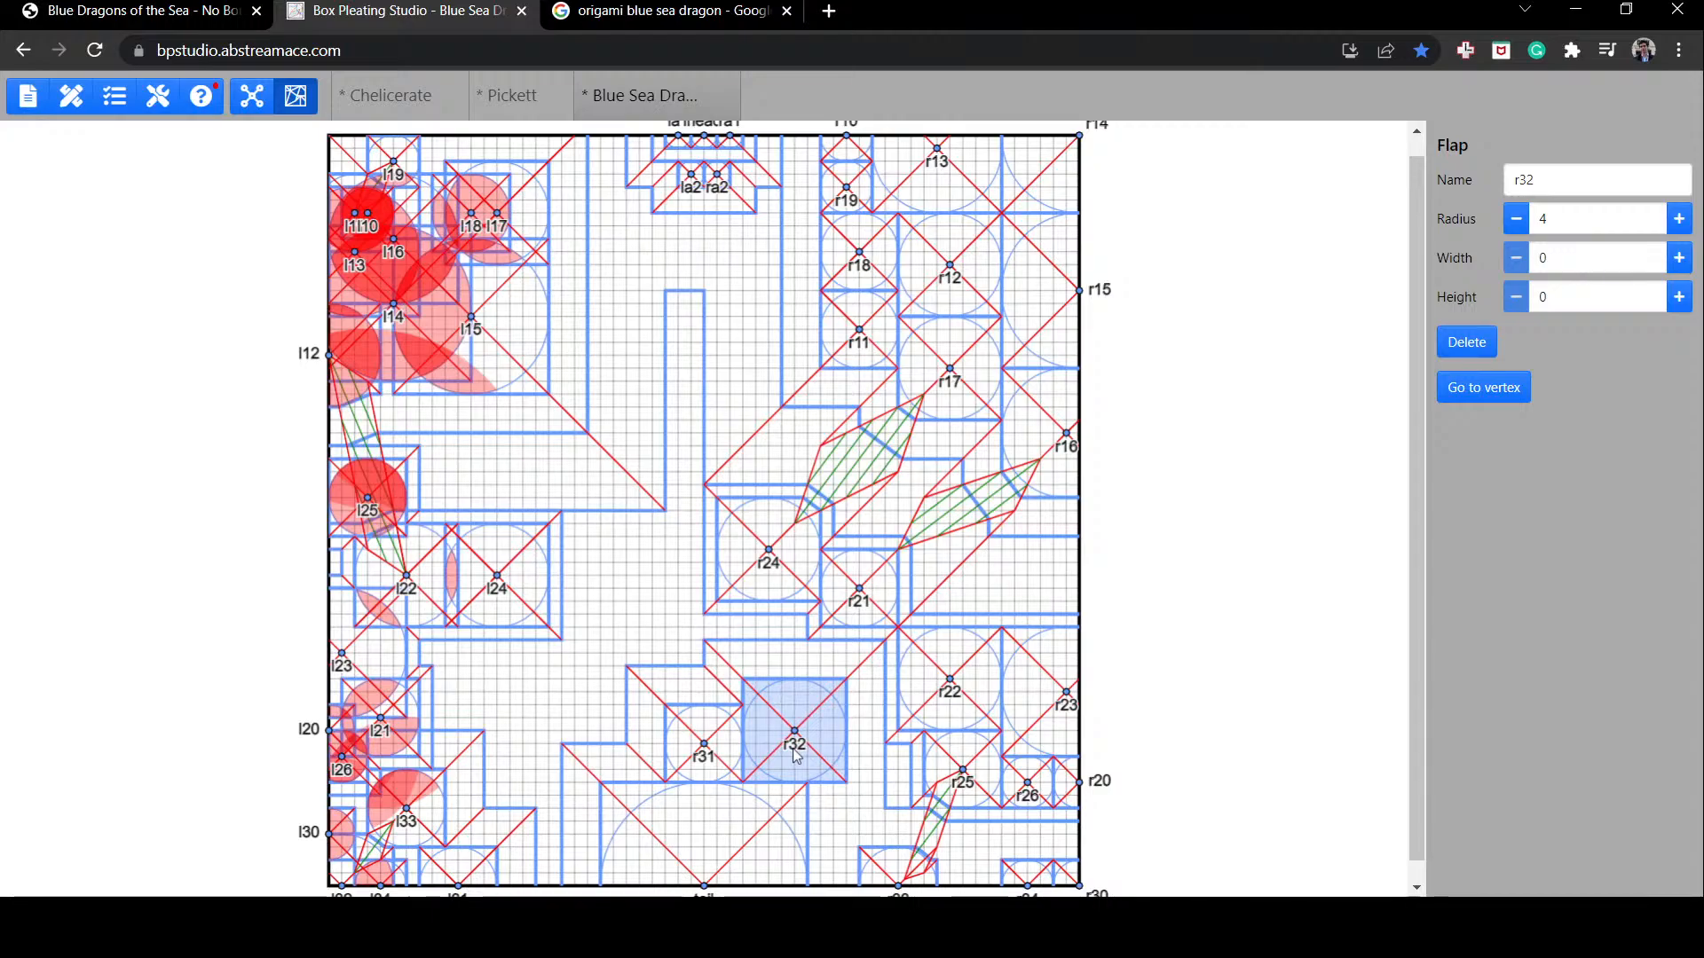
left_click(1219, 636)
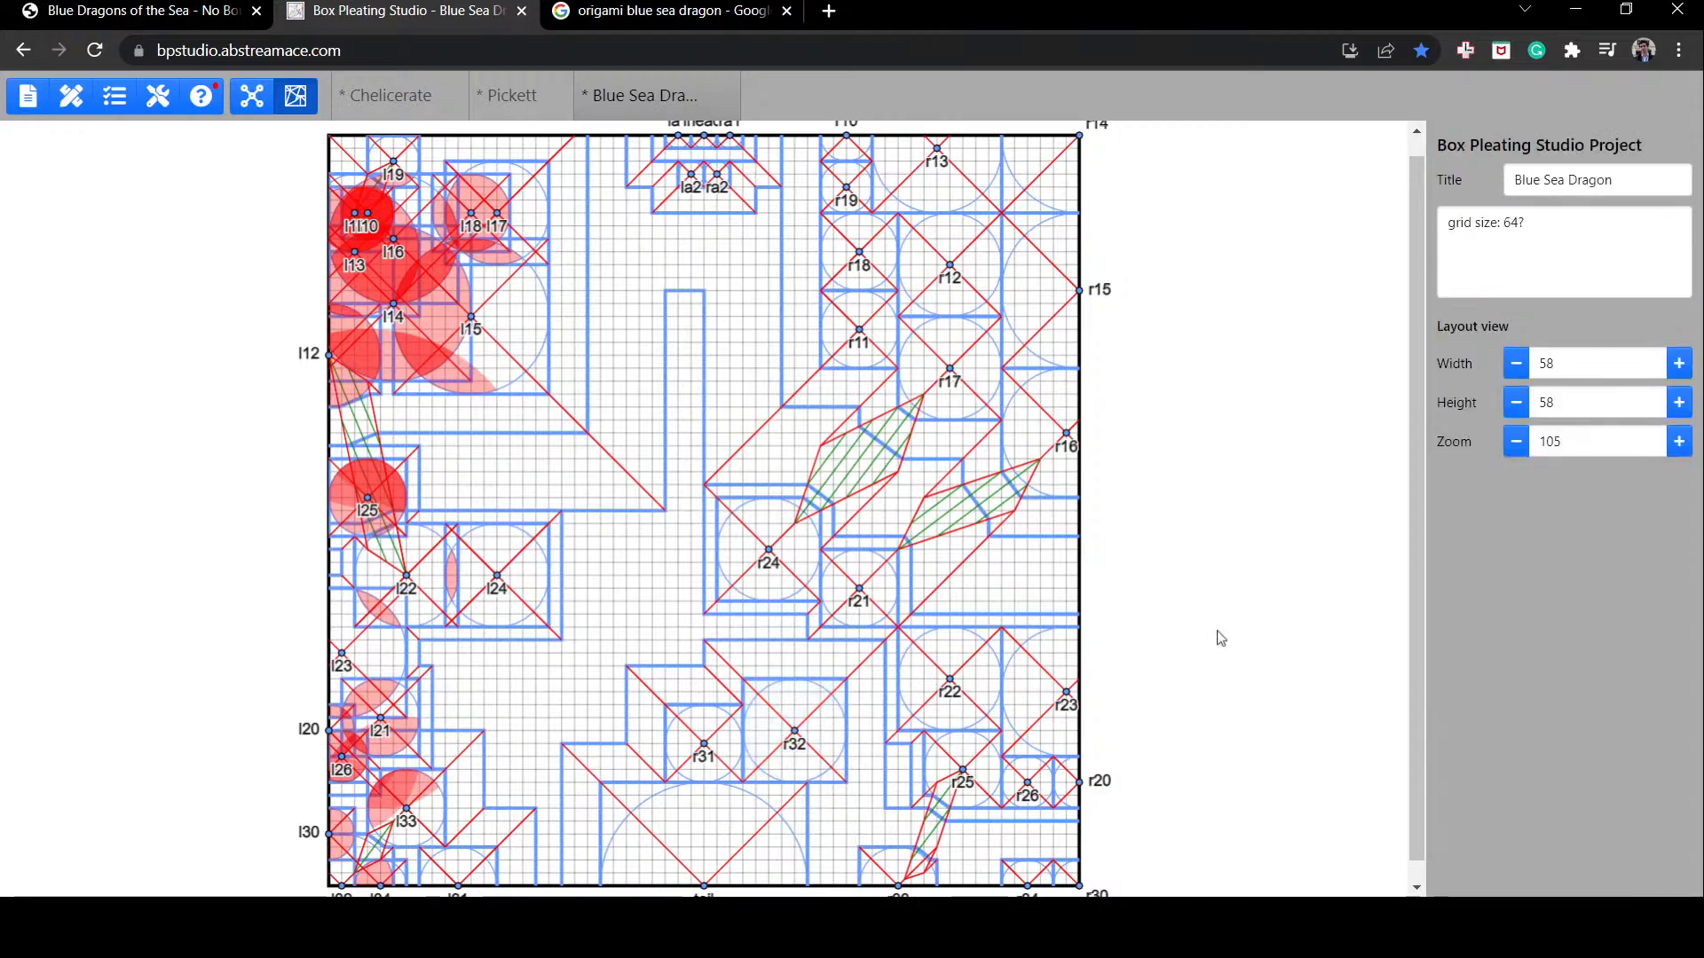
Step: Try shifting flaps r13, r12, r17 and r21 up by one unit, and check their fit with r16
scroll(1221, 637, "up", 1)
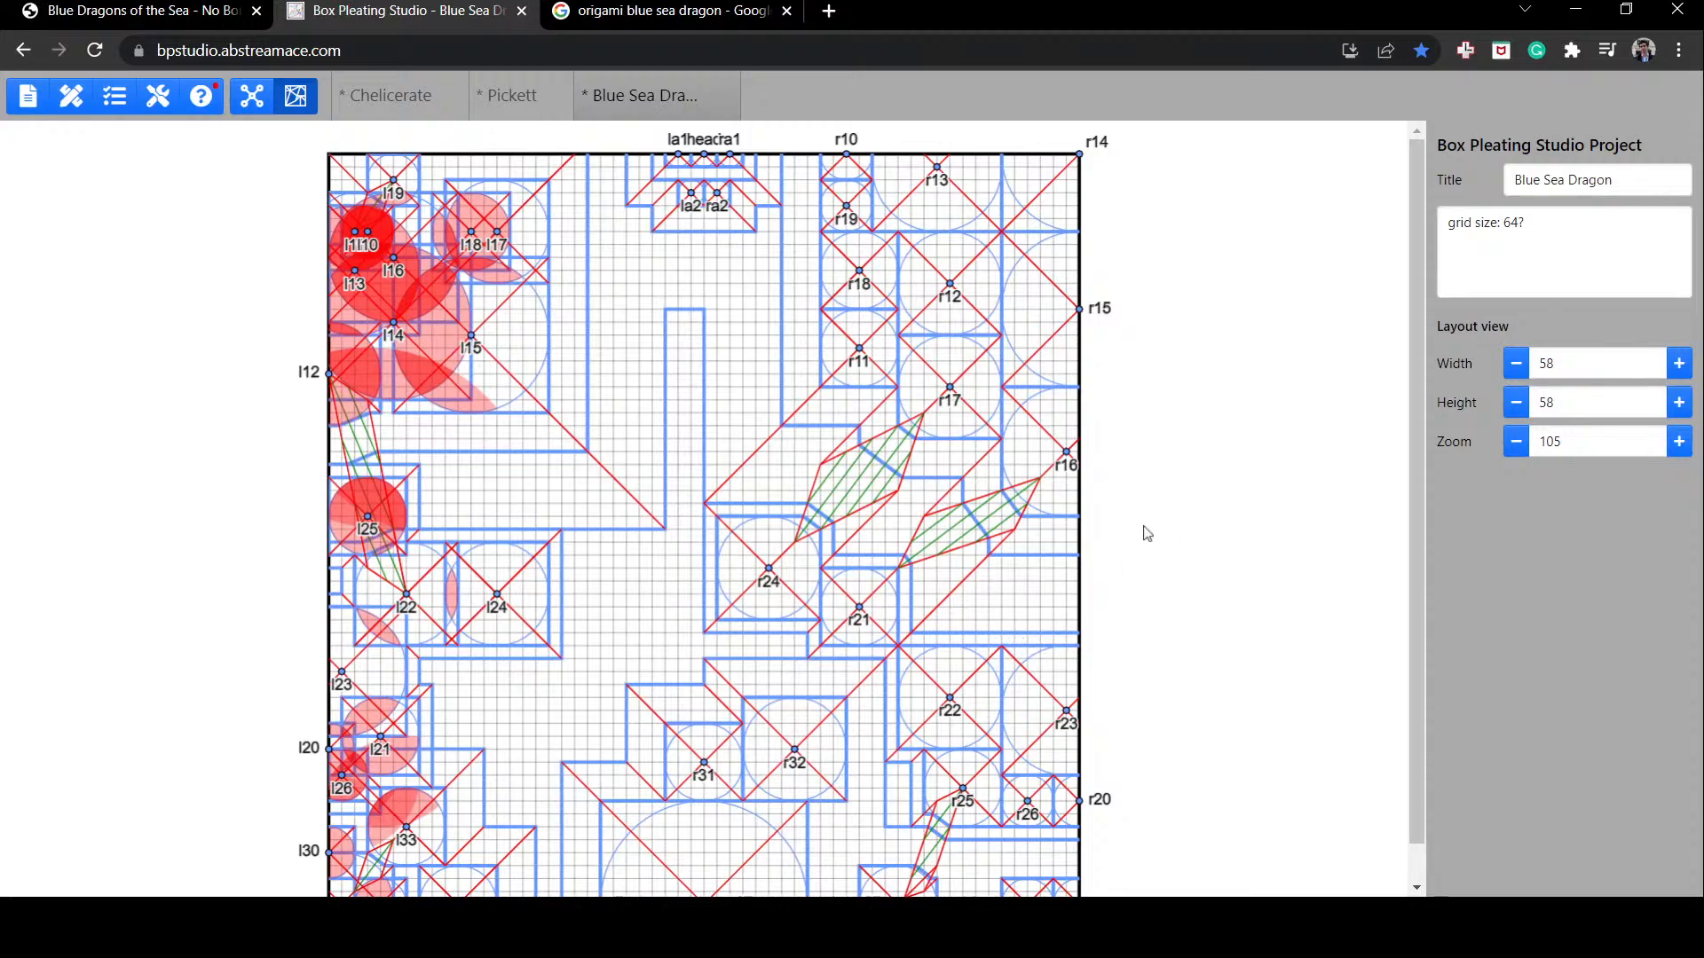
scroll(1111, 558, "down", 2)
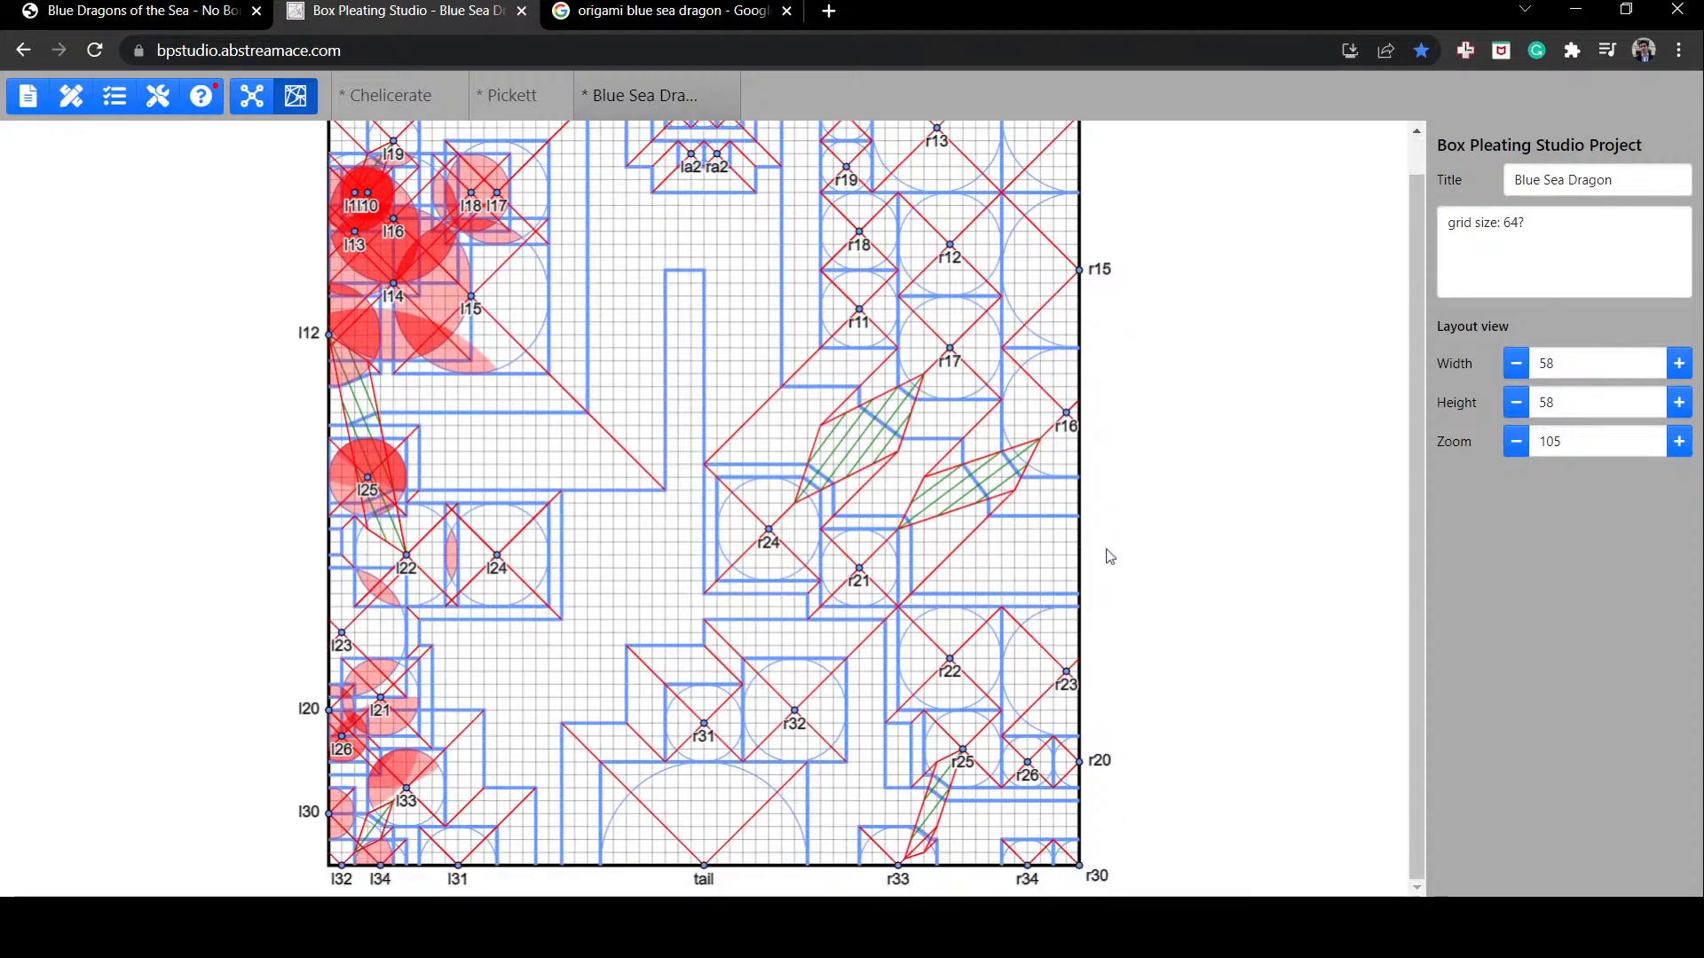
scroll(932, 557, "up", 2)
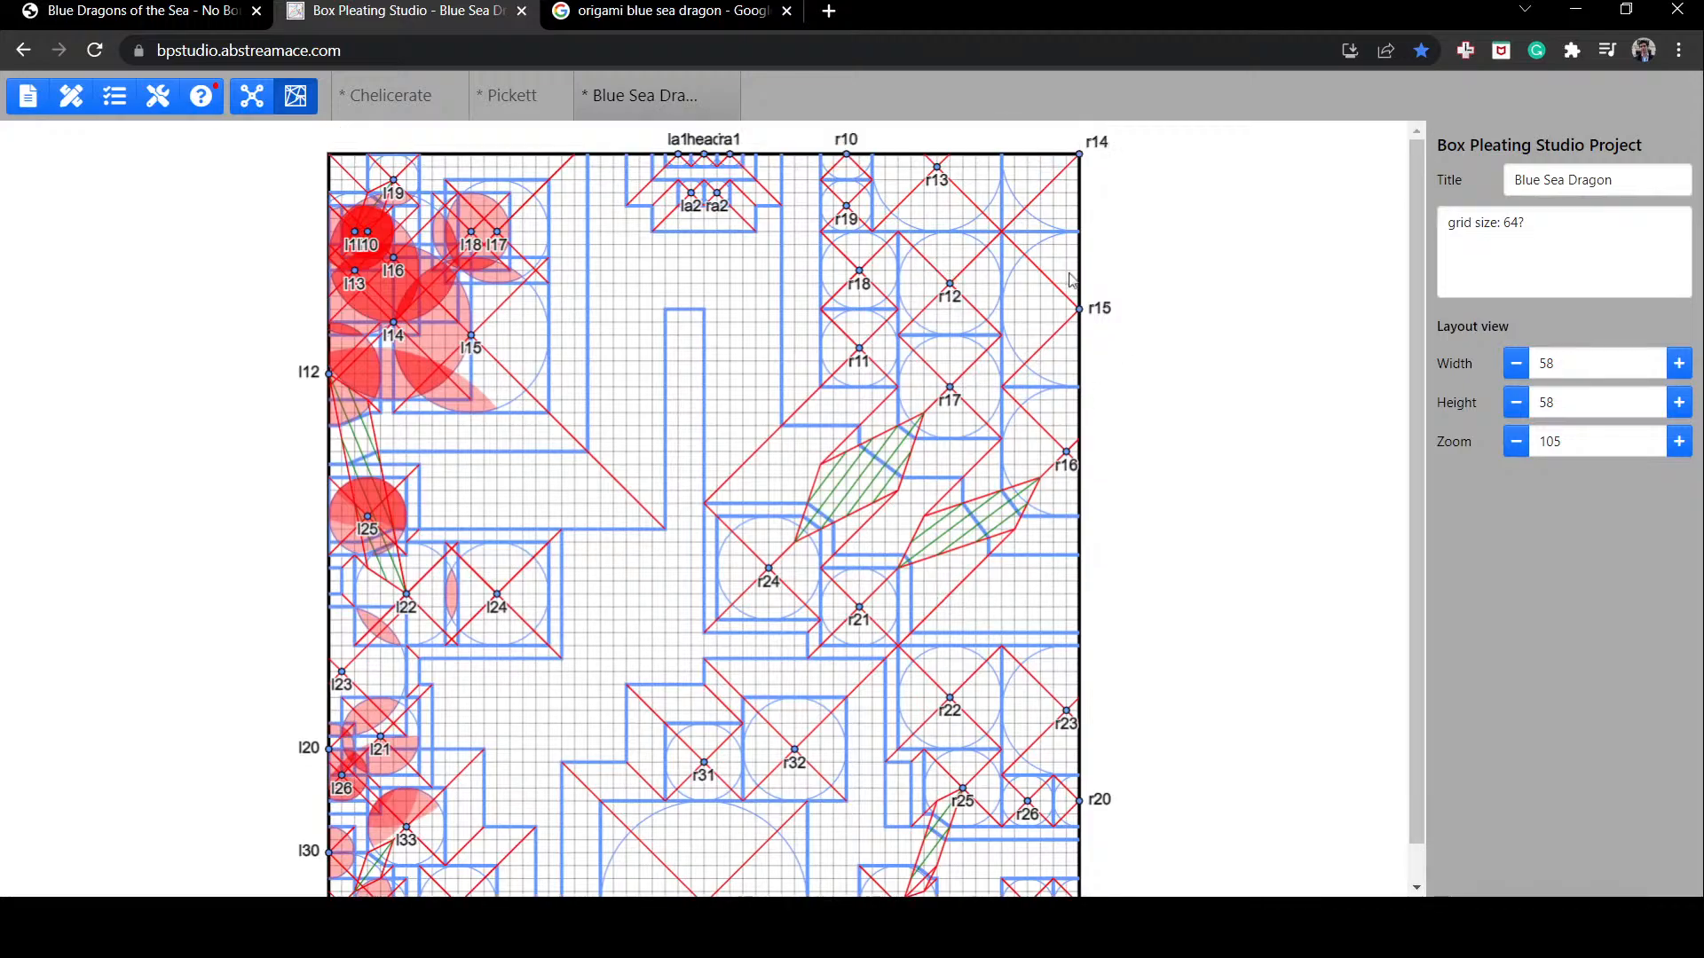
left_click_drag(974, 185, 963, 173)
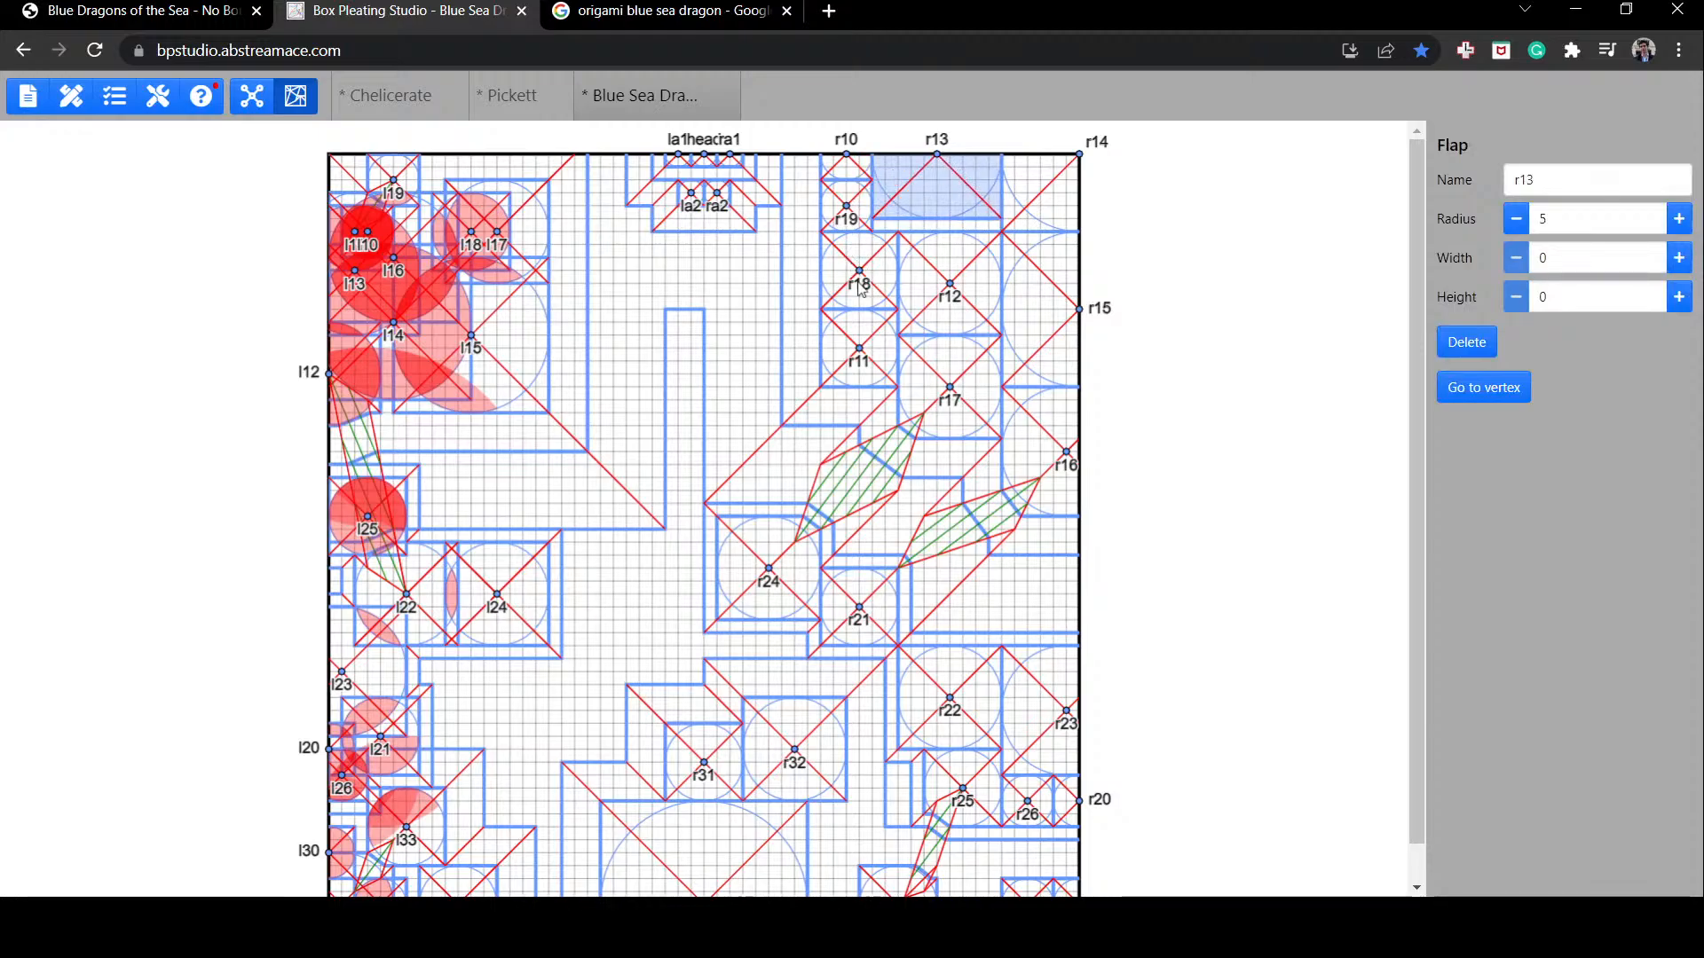
left_click_drag(934, 304, 938, 290)
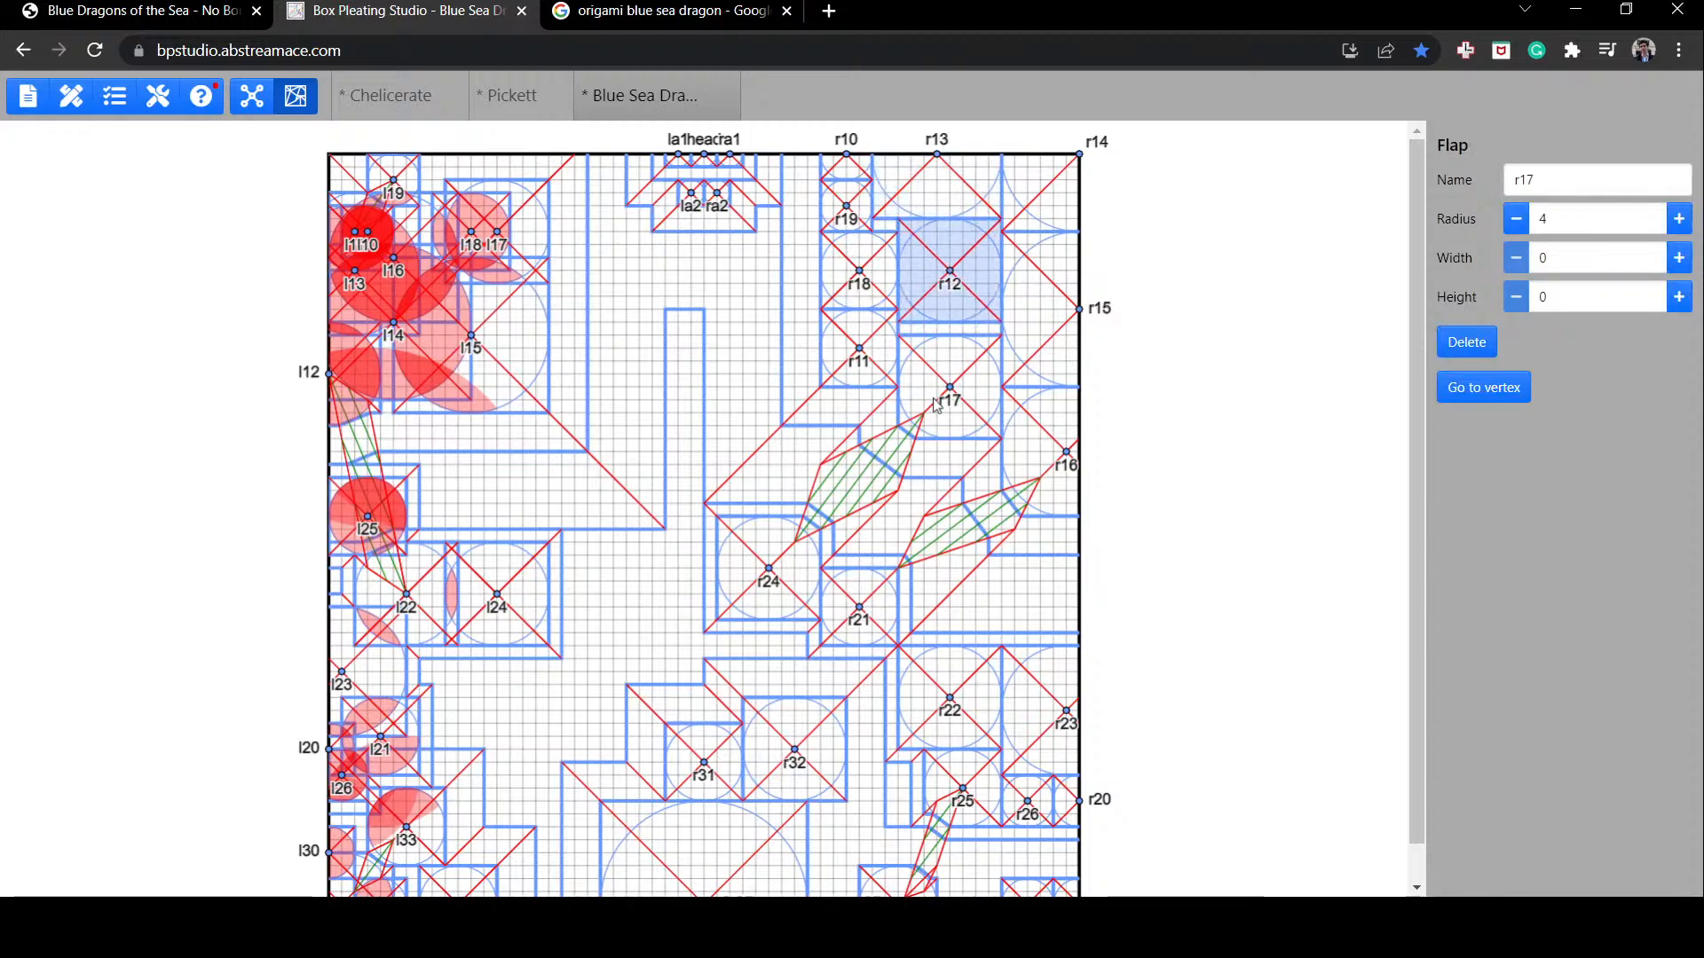
left_click_drag(938, 408, 936, 398)
left_click(858, 603)
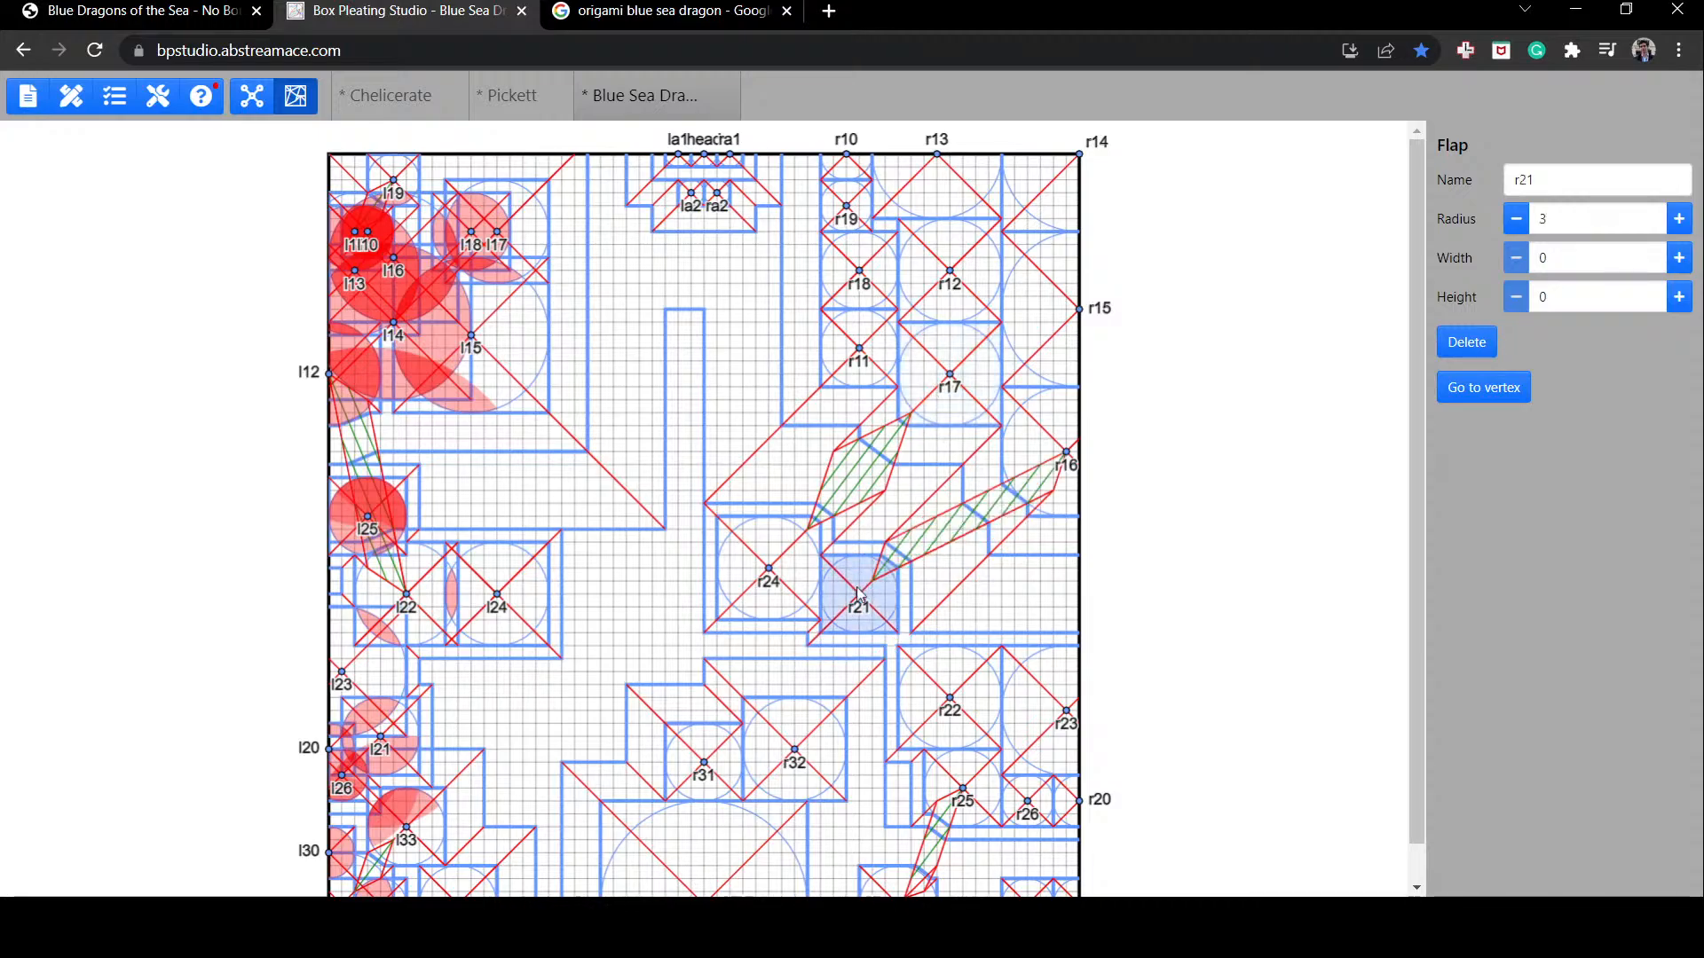
left_click_drag(1053, 452, 1050, 456)
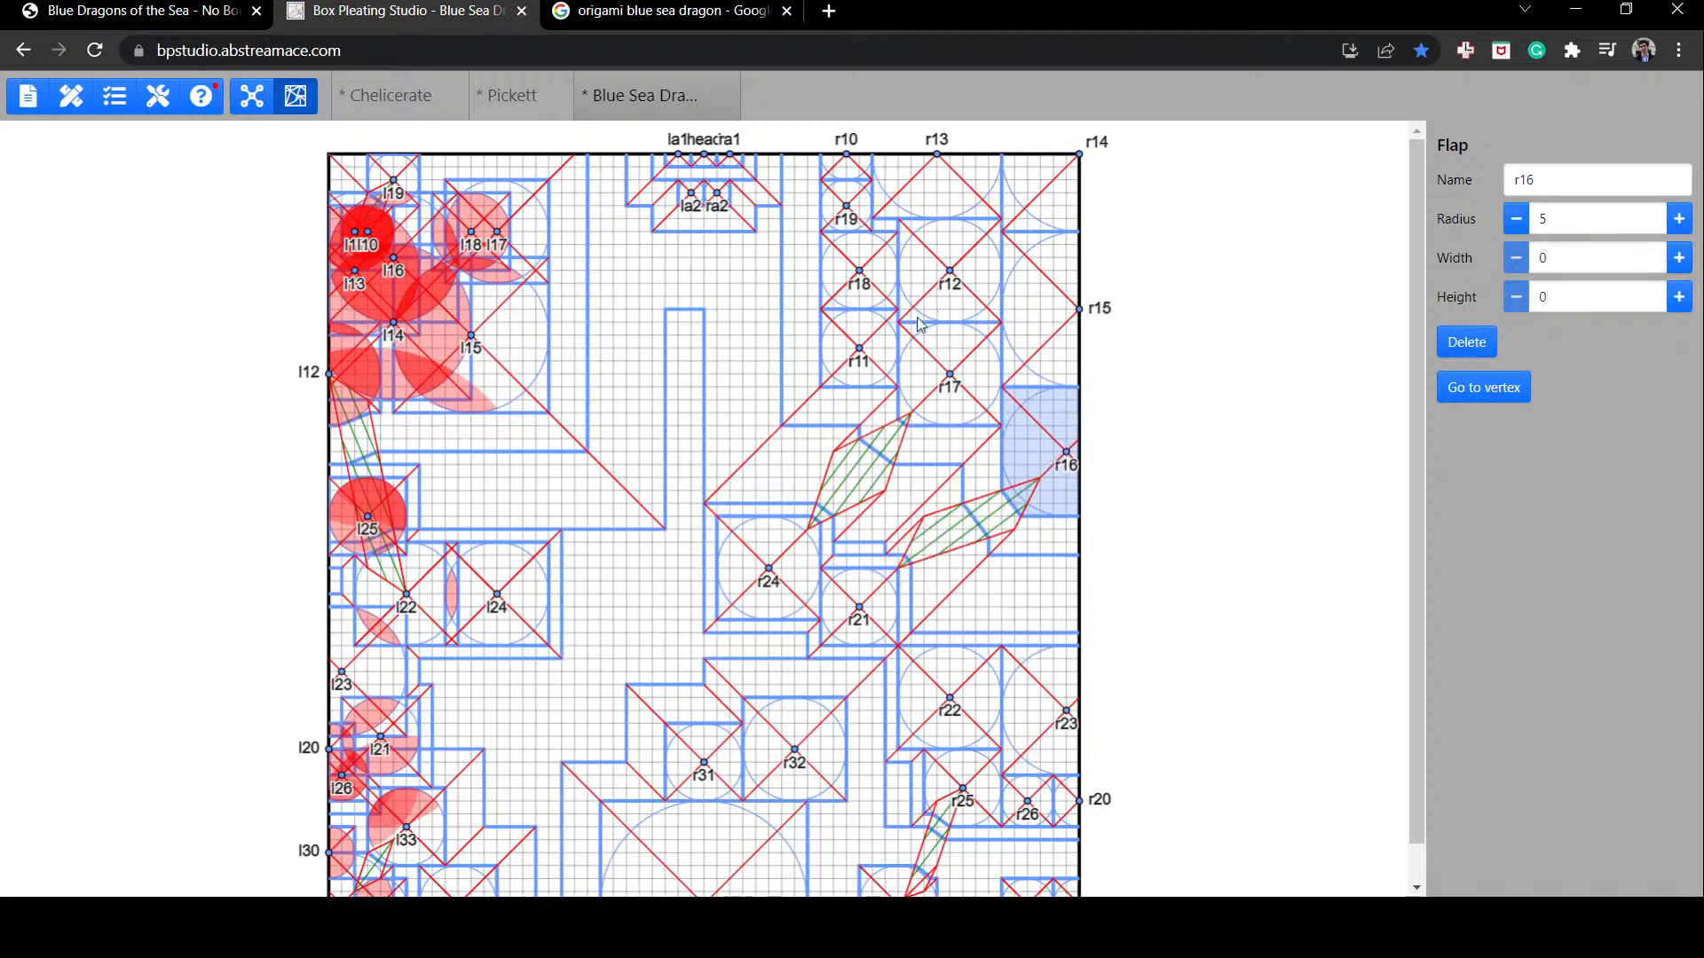
Step: Undo the upward shifts of the flaps back to before r13 was moved
key("ctrl+z")
key("ctrl+z")
key("ctrl+z")
key("ctrl+z")
key("ctrl+z")
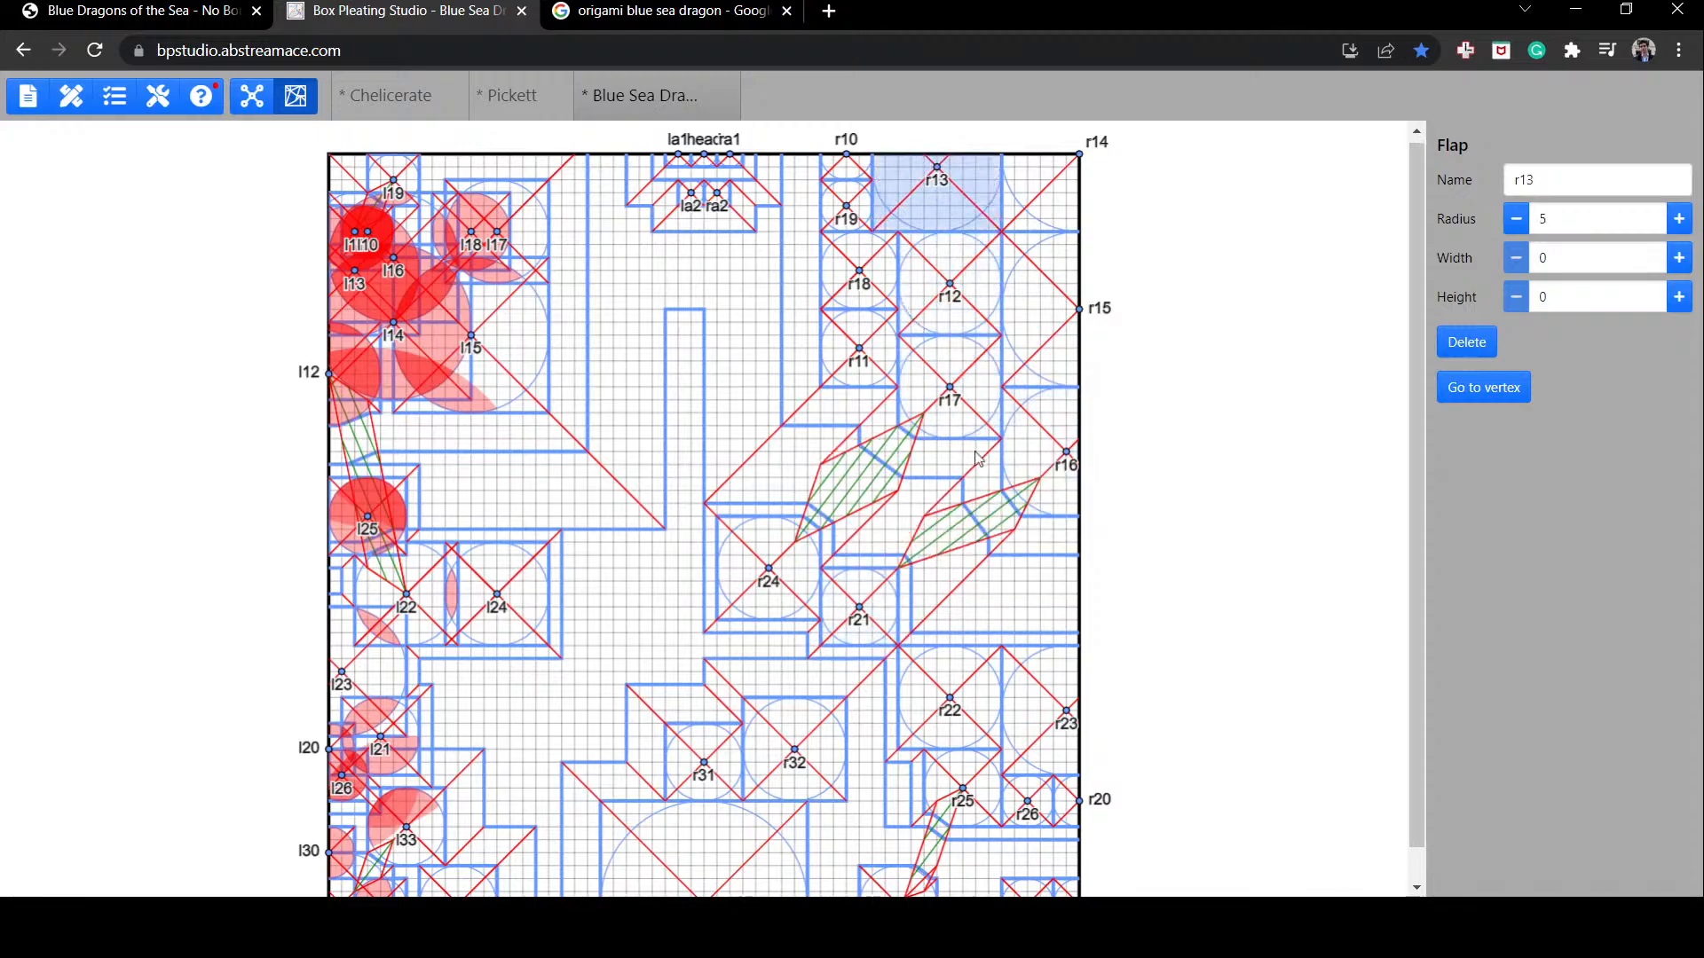
Step: Try flap r23 on the sheet's right edge and one unit higher, and return it to its place against r22
scroll(1065, 621, "down", 1)
left_click(1065, 669)
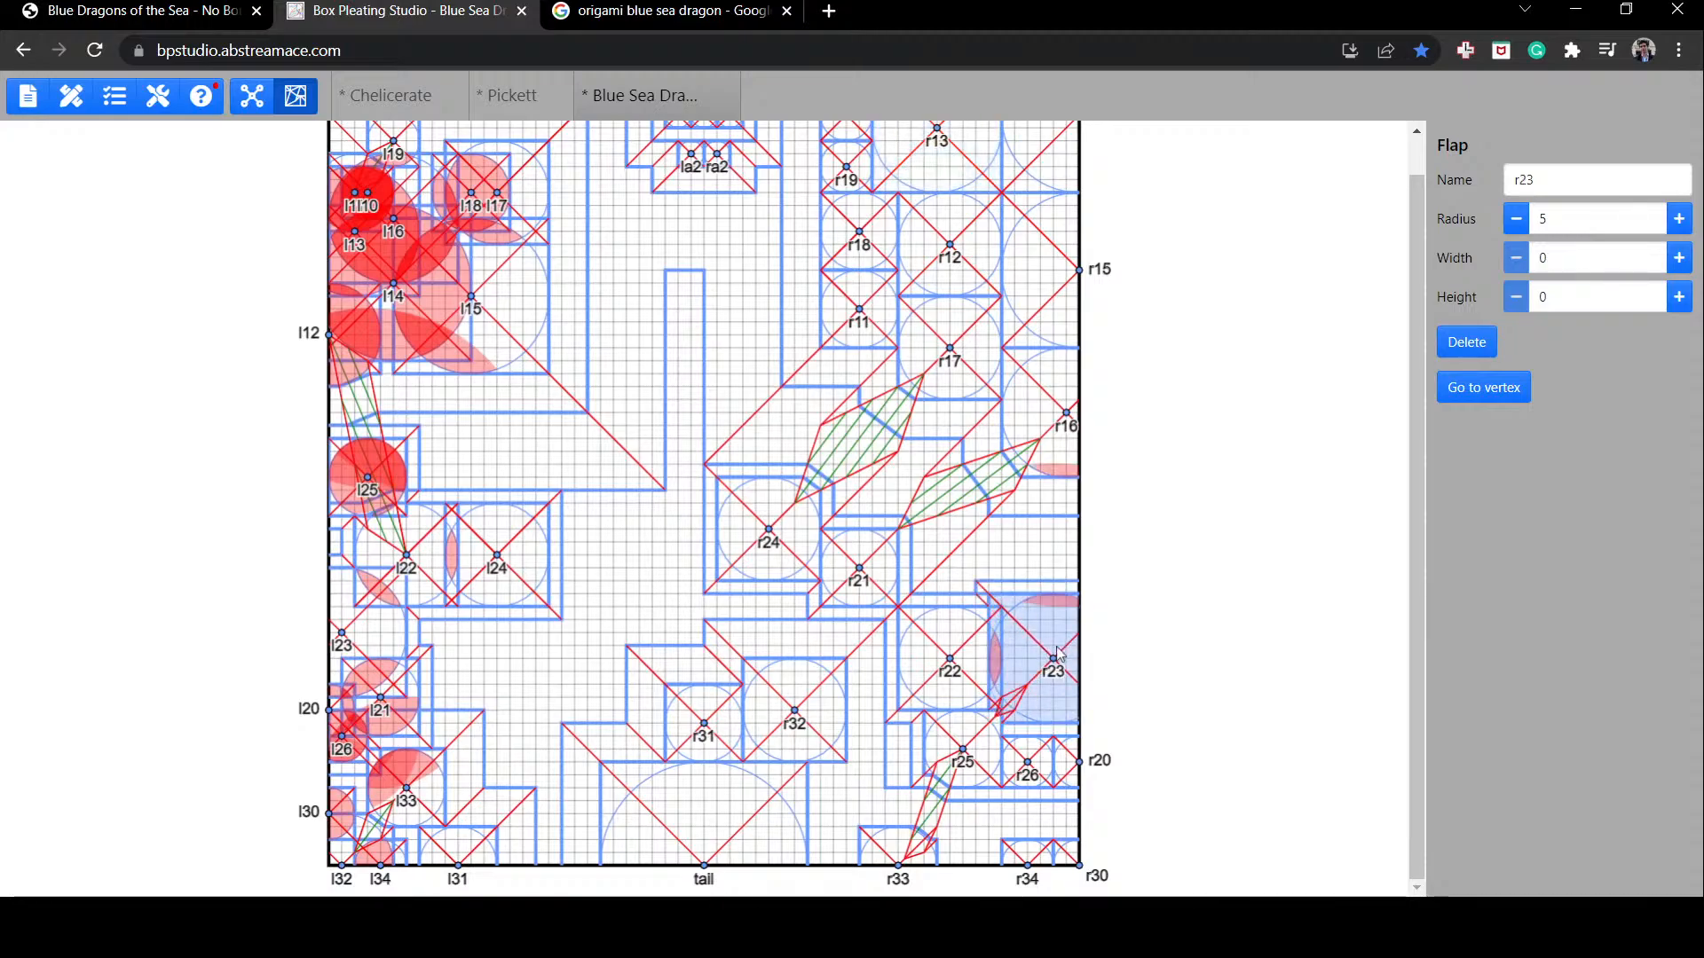
left_click_drag(1065, 670, 1110, 670)
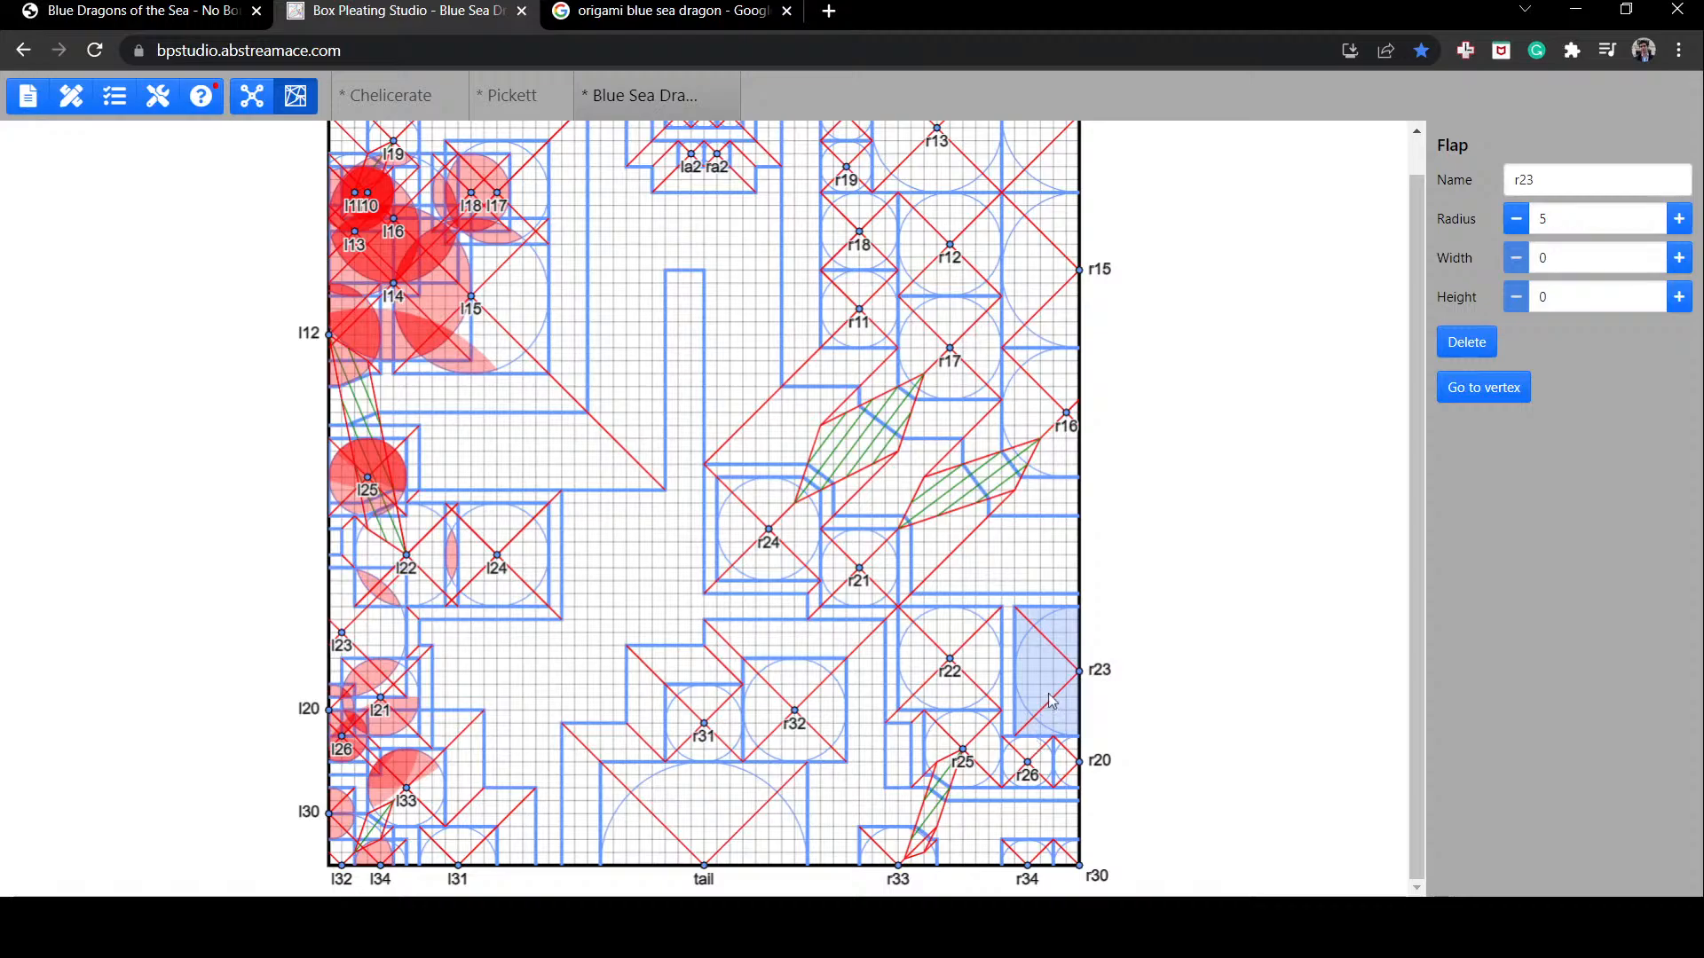
key("Left")
key("Right")
key("Up")
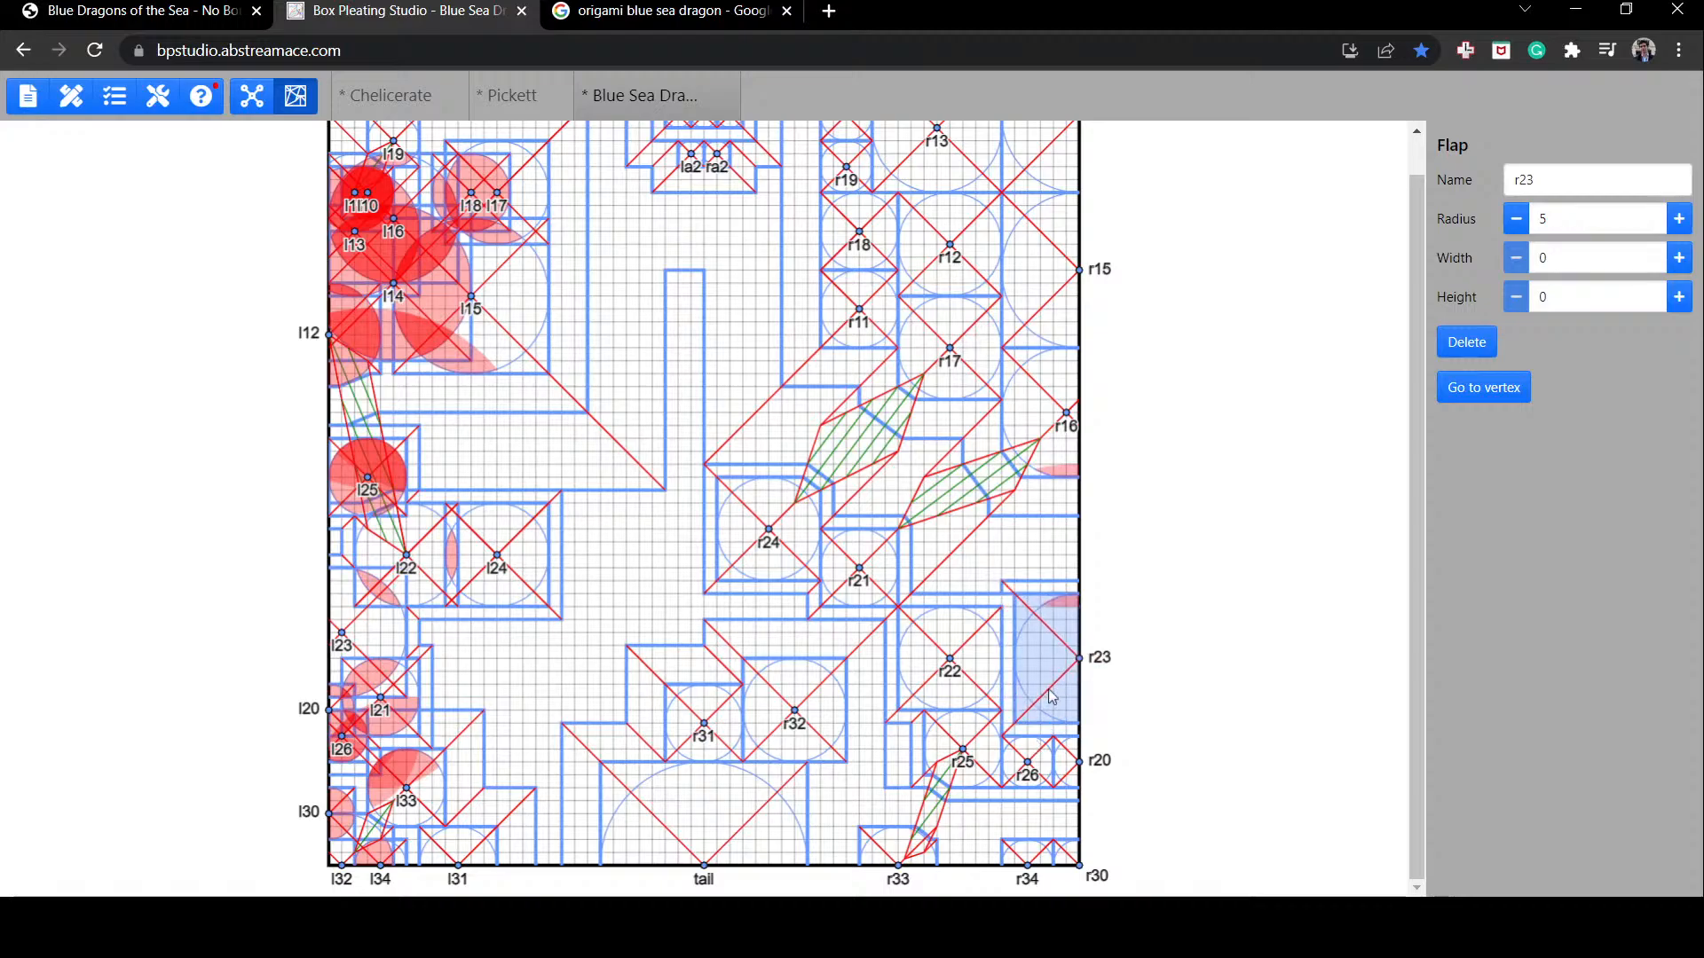
key("Down")
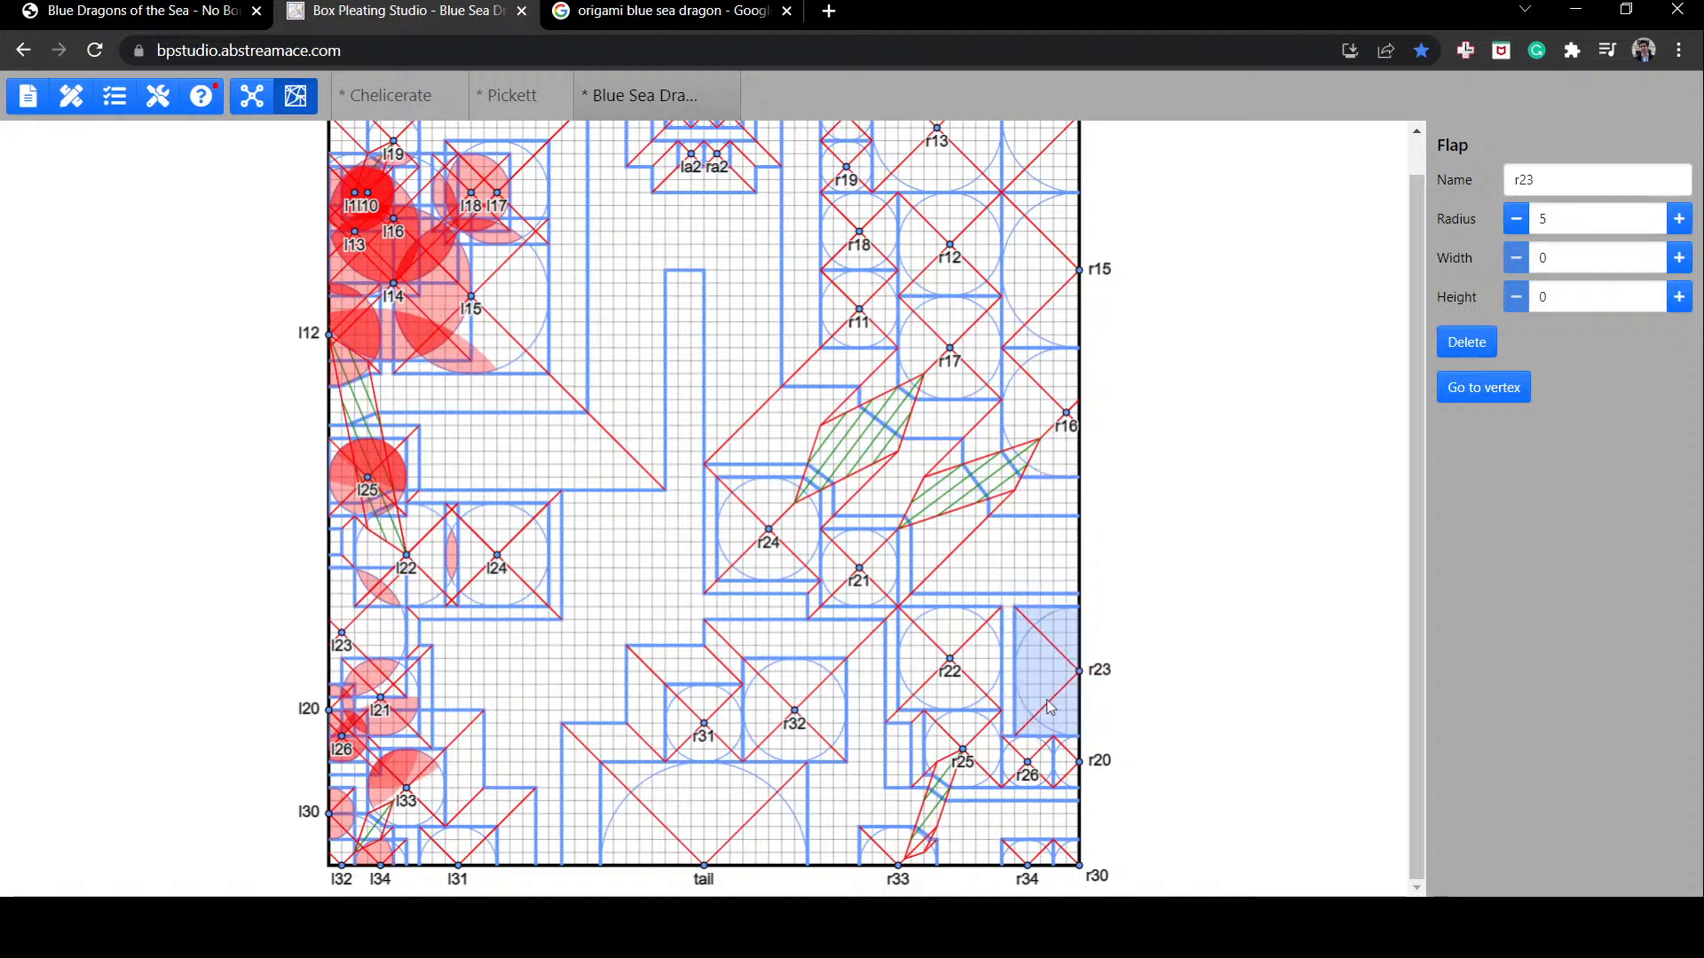
key("Left")
left_click(1125, 692)
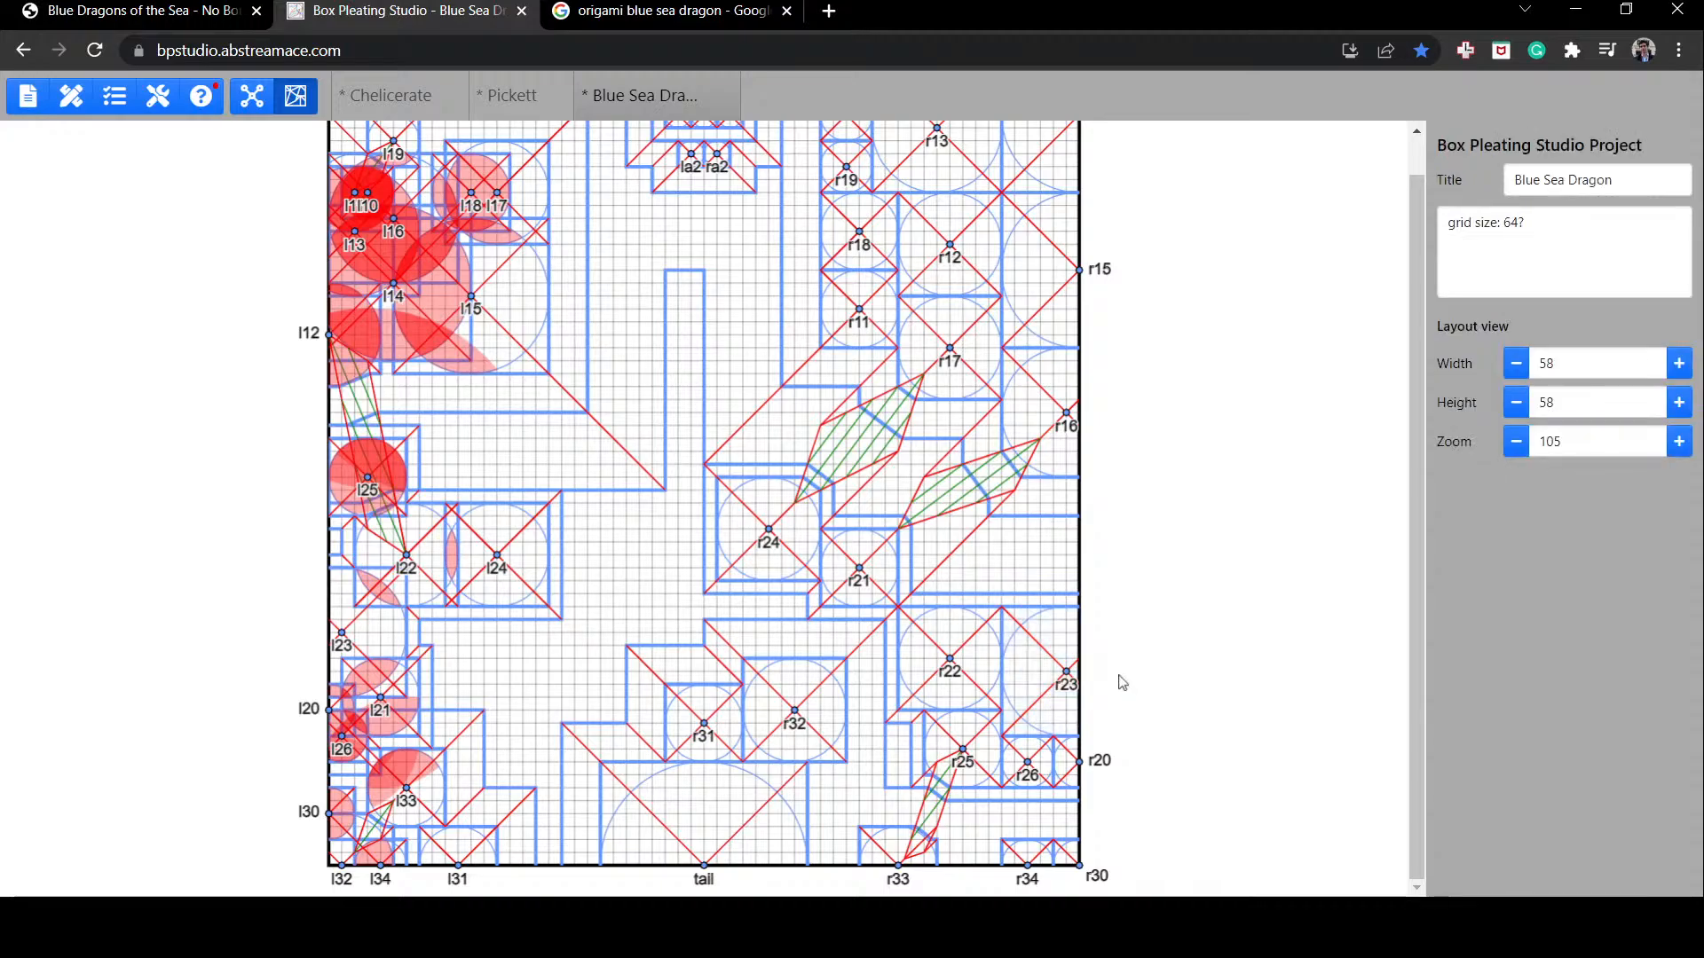
Step: Check the river around the tail-end flaps and flap r32, and view the tree structure
left_click(977, 824)
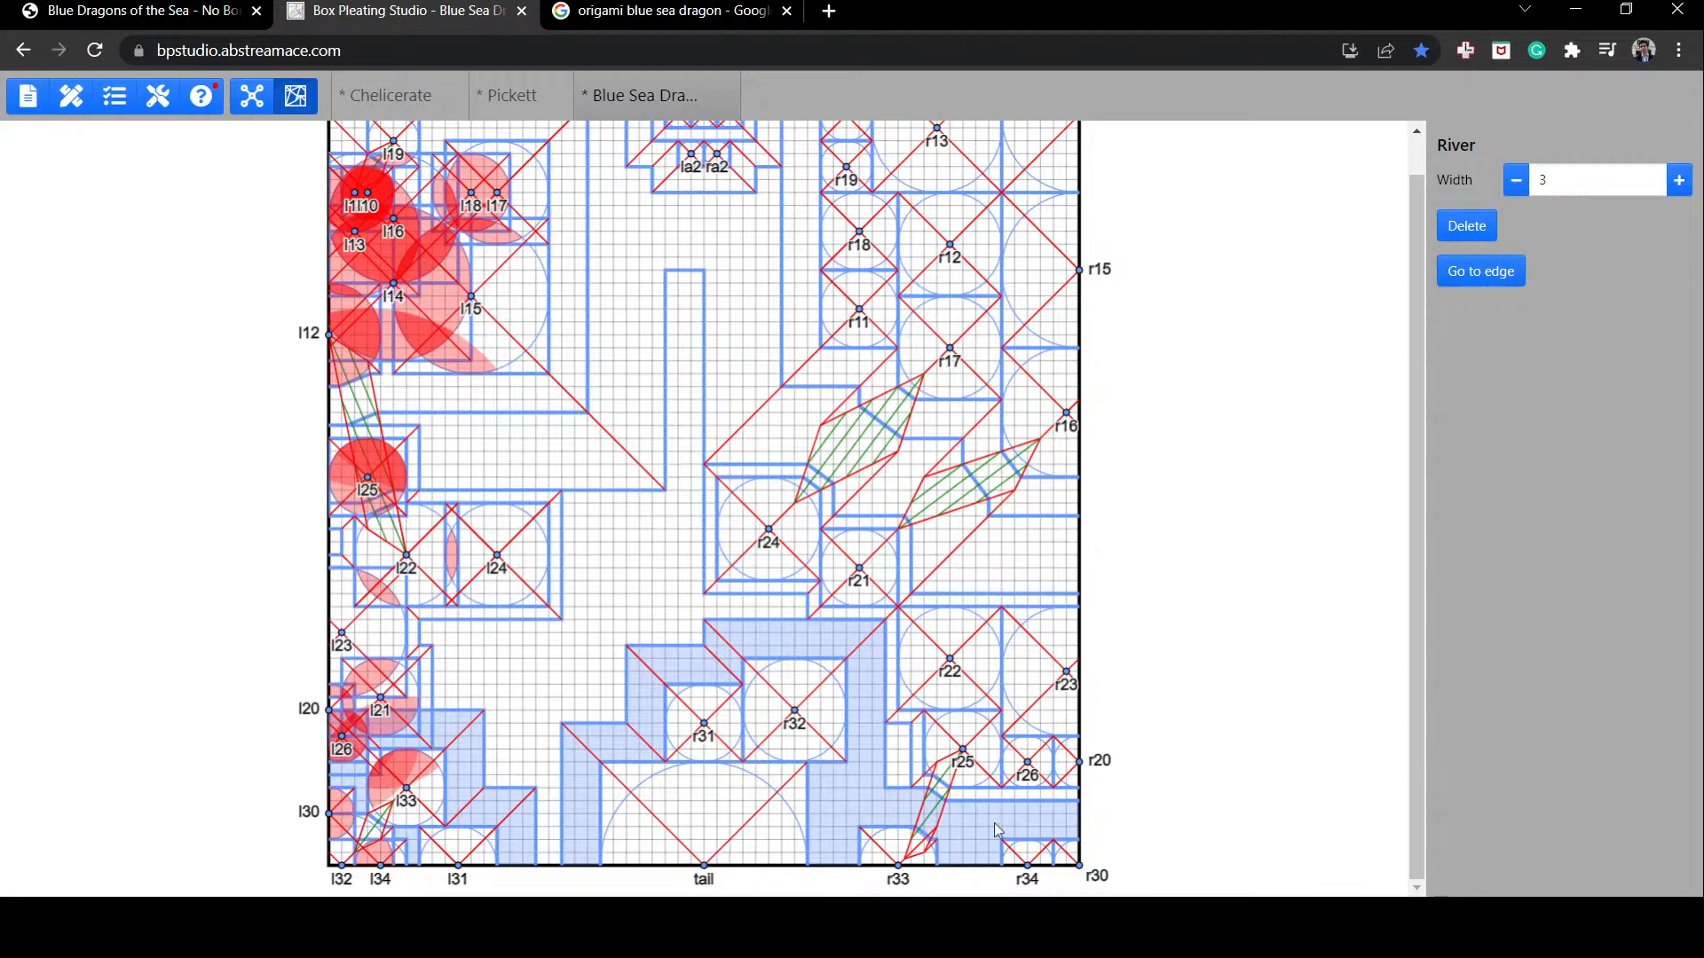
left_click(803, 703)
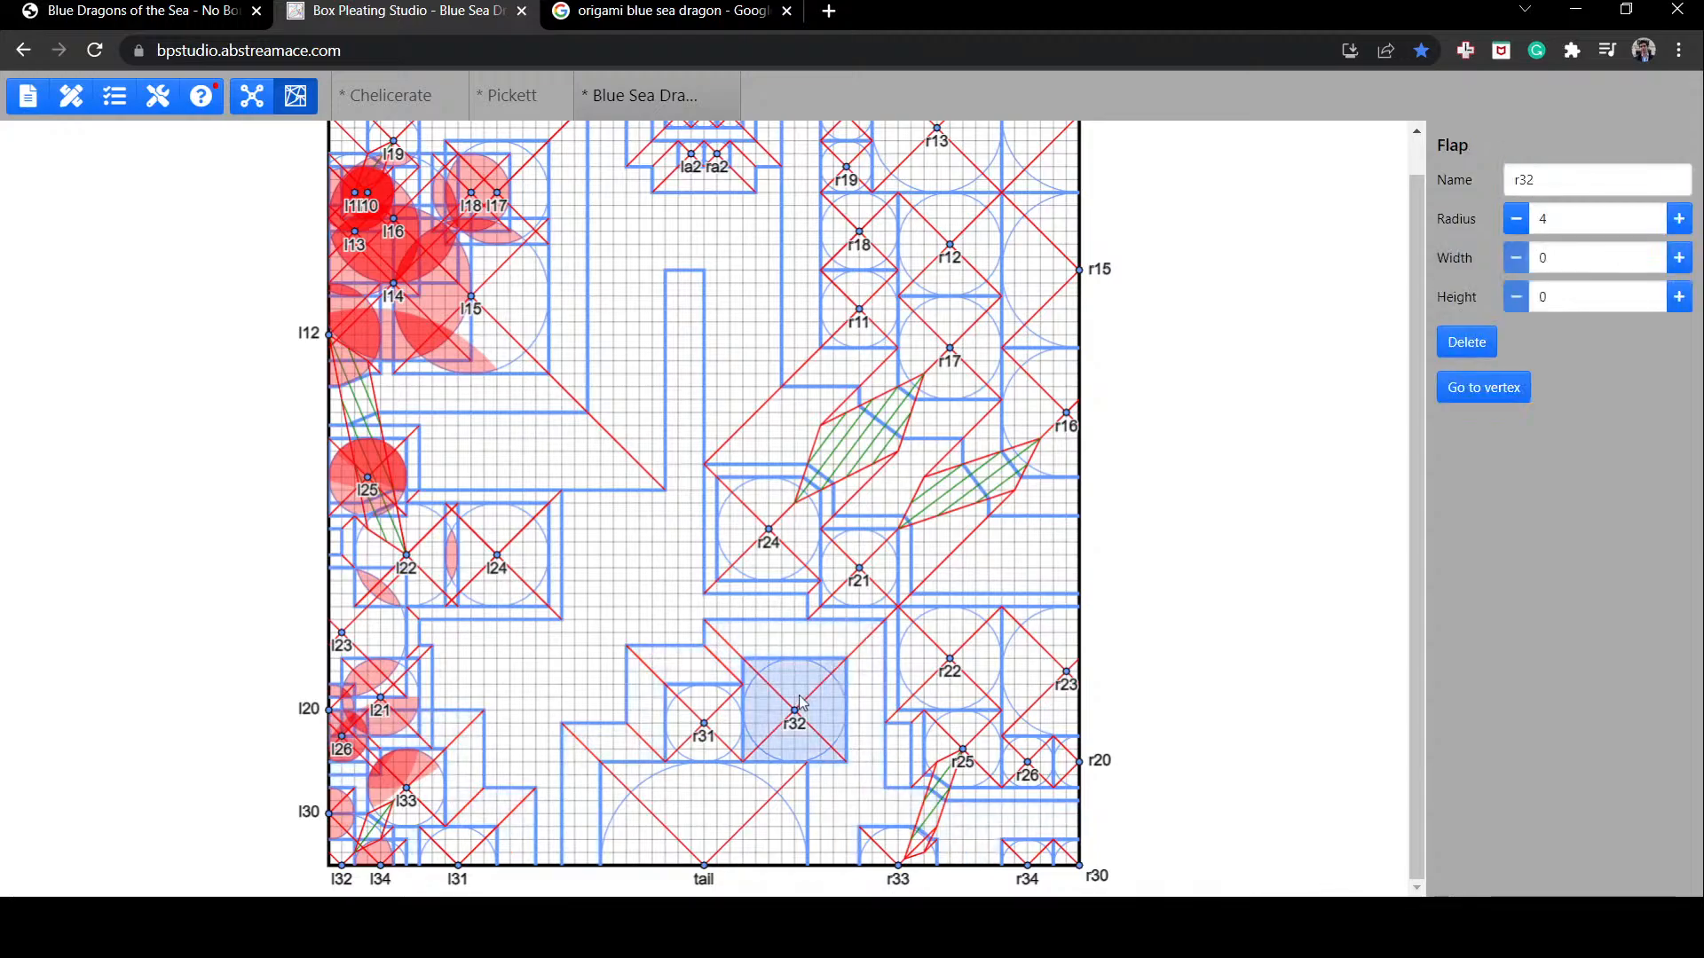
left_click(251, 95)
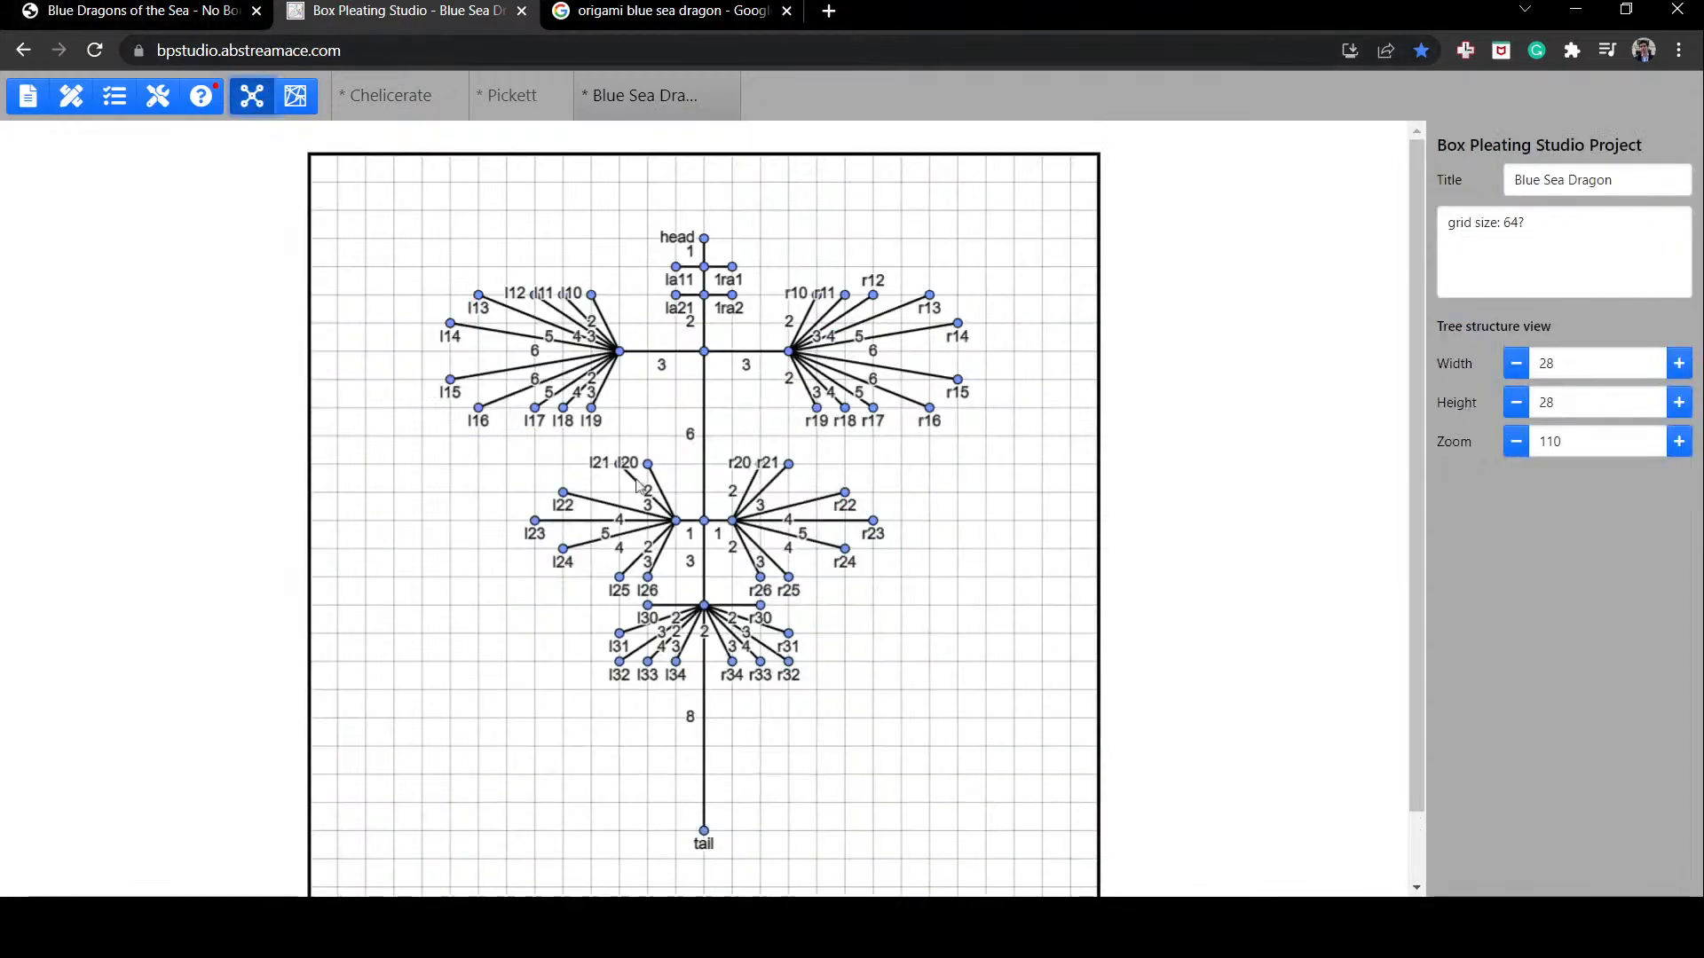
scroll(775, 723, "up", 5)
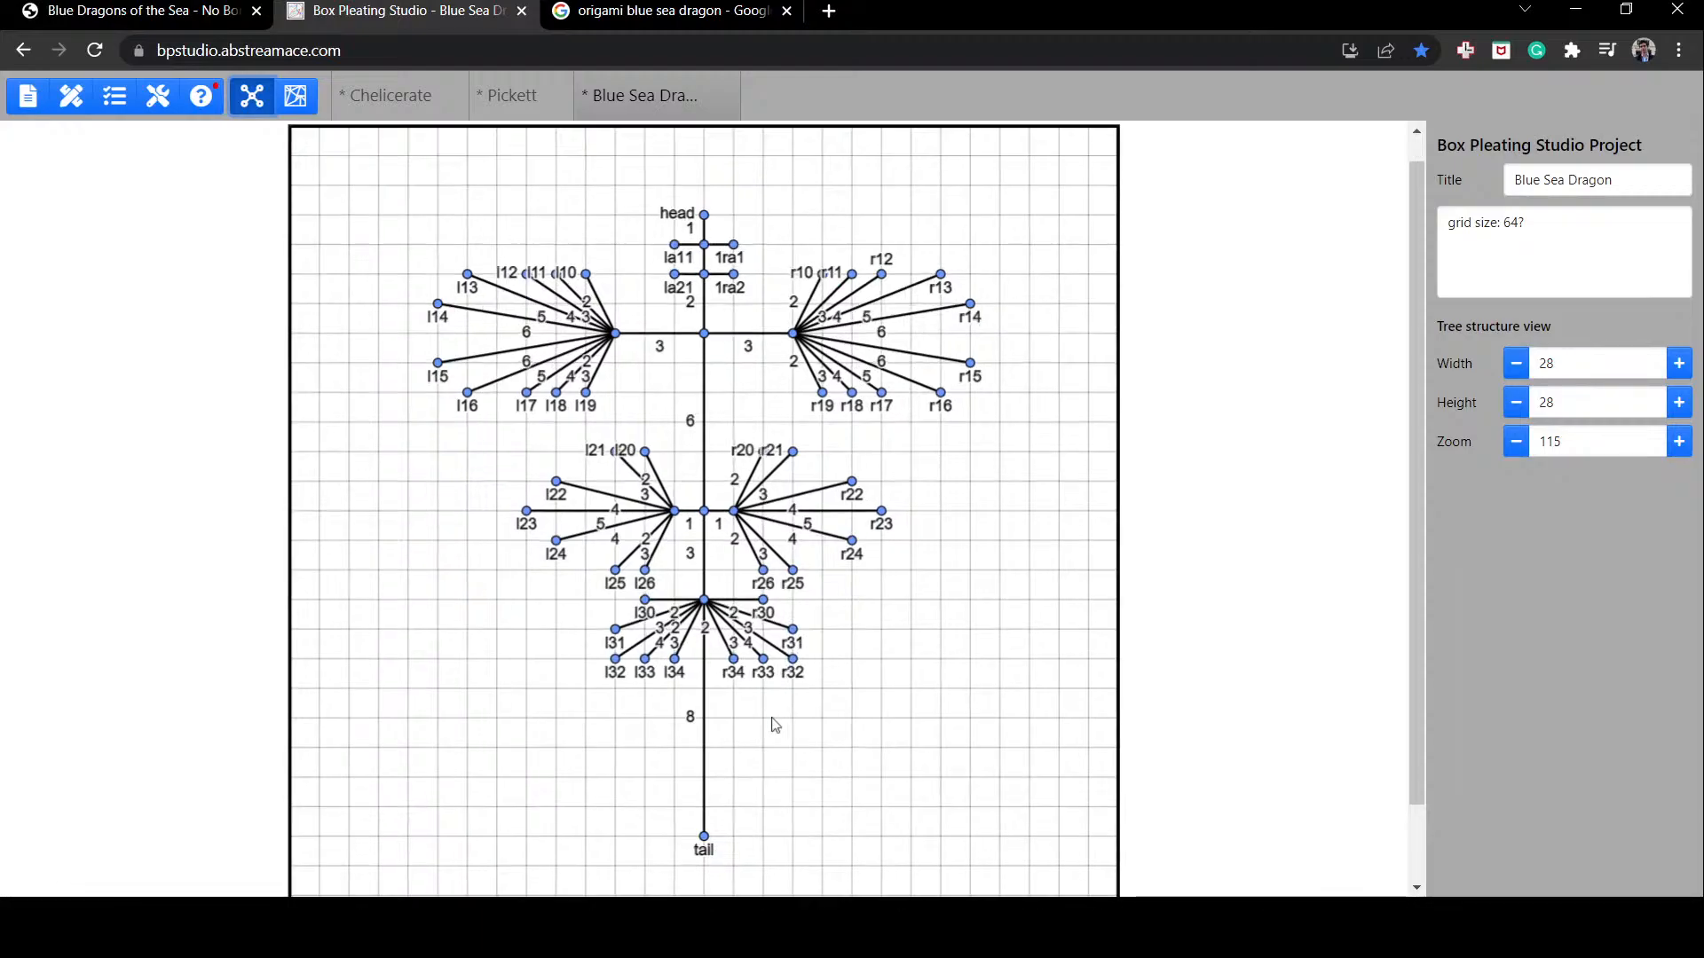
Step: Compare the tail-end flaps in the tree with the blue sea dragon reference photo, and return to the layout
scroll(774, 723, "up", 2)
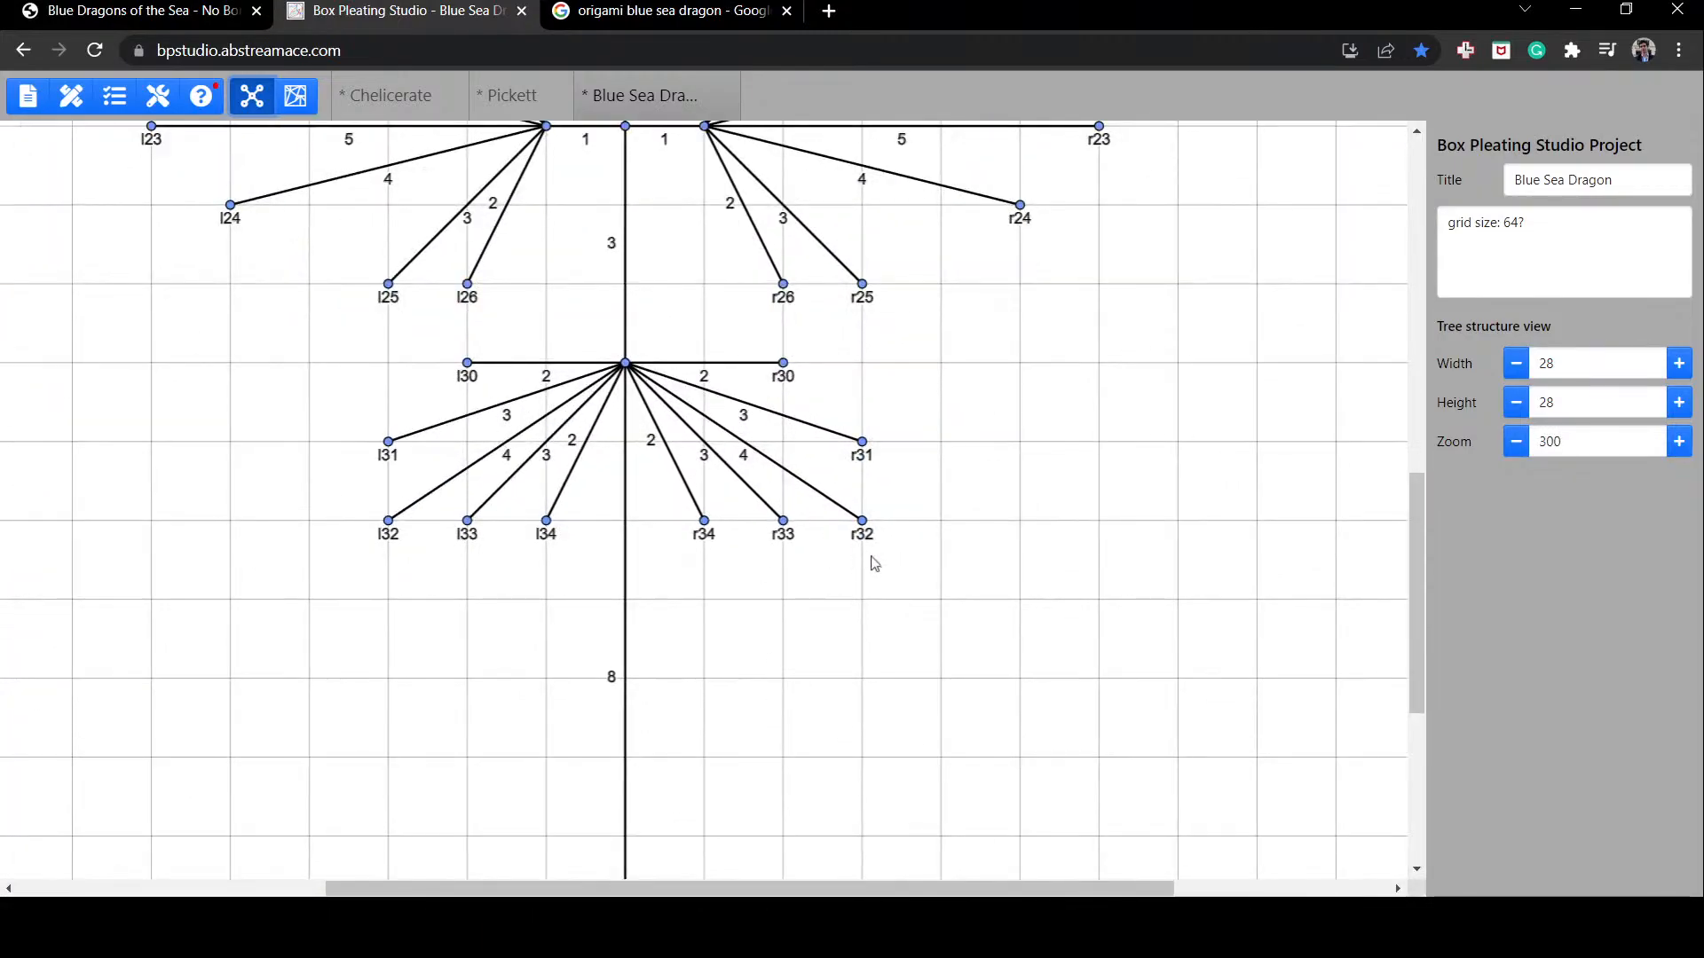
left_click(674, 11)
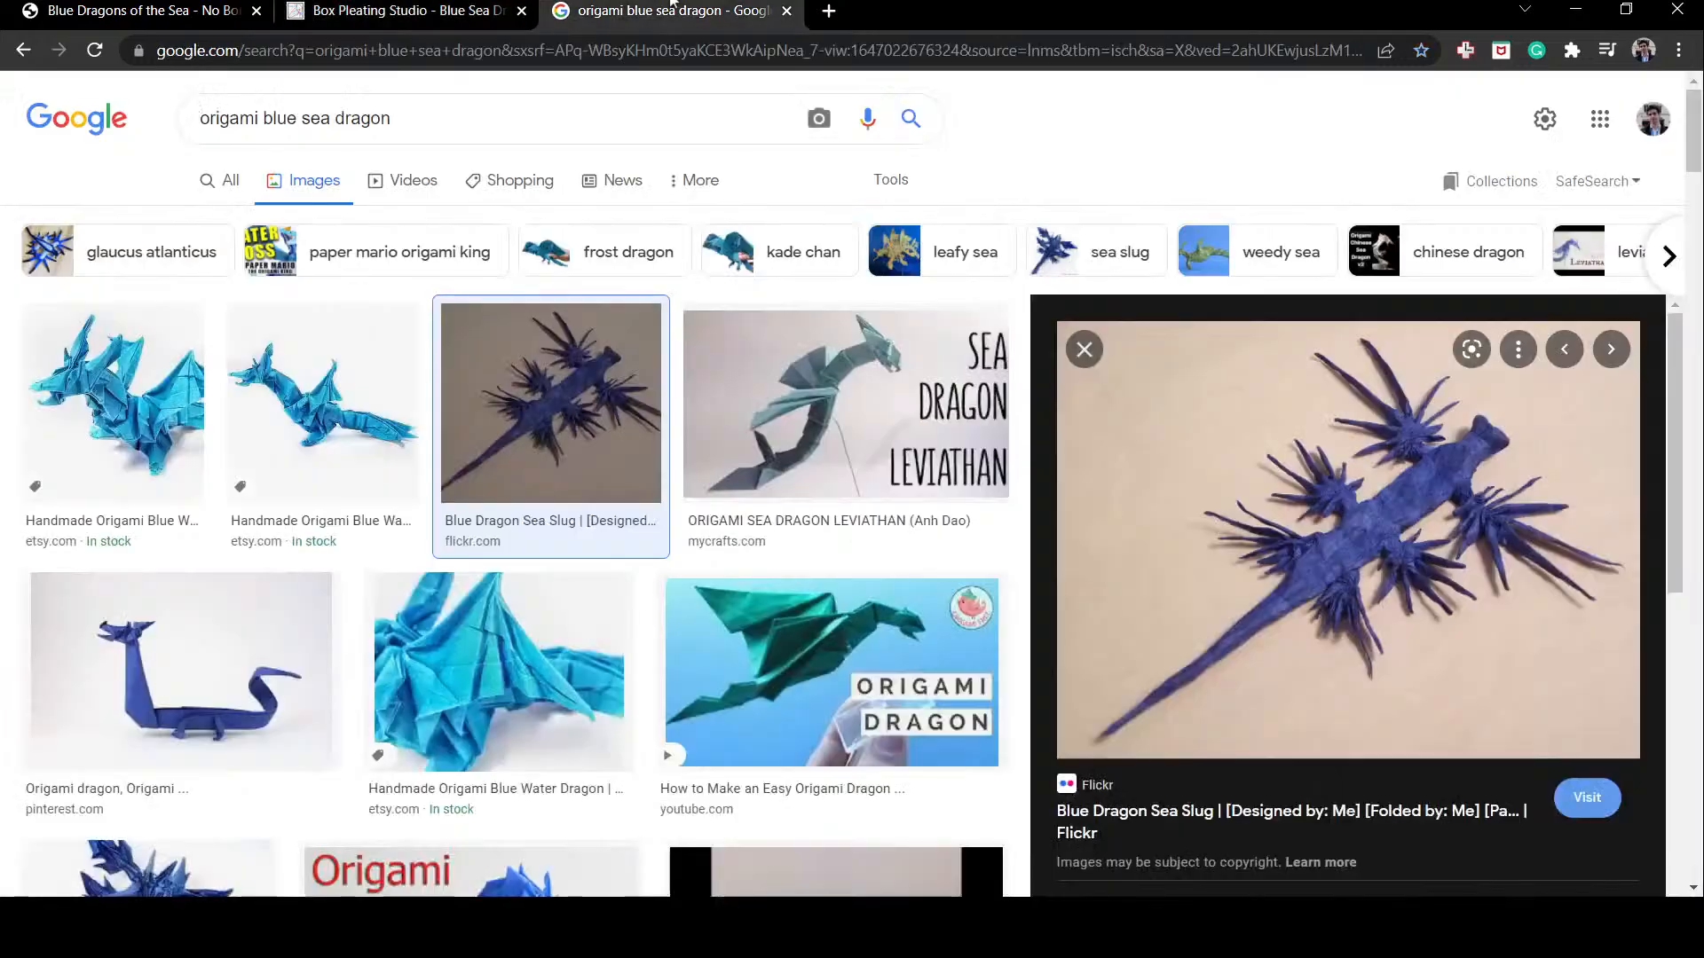
left_click(444, 11)
left_click(294, 94)
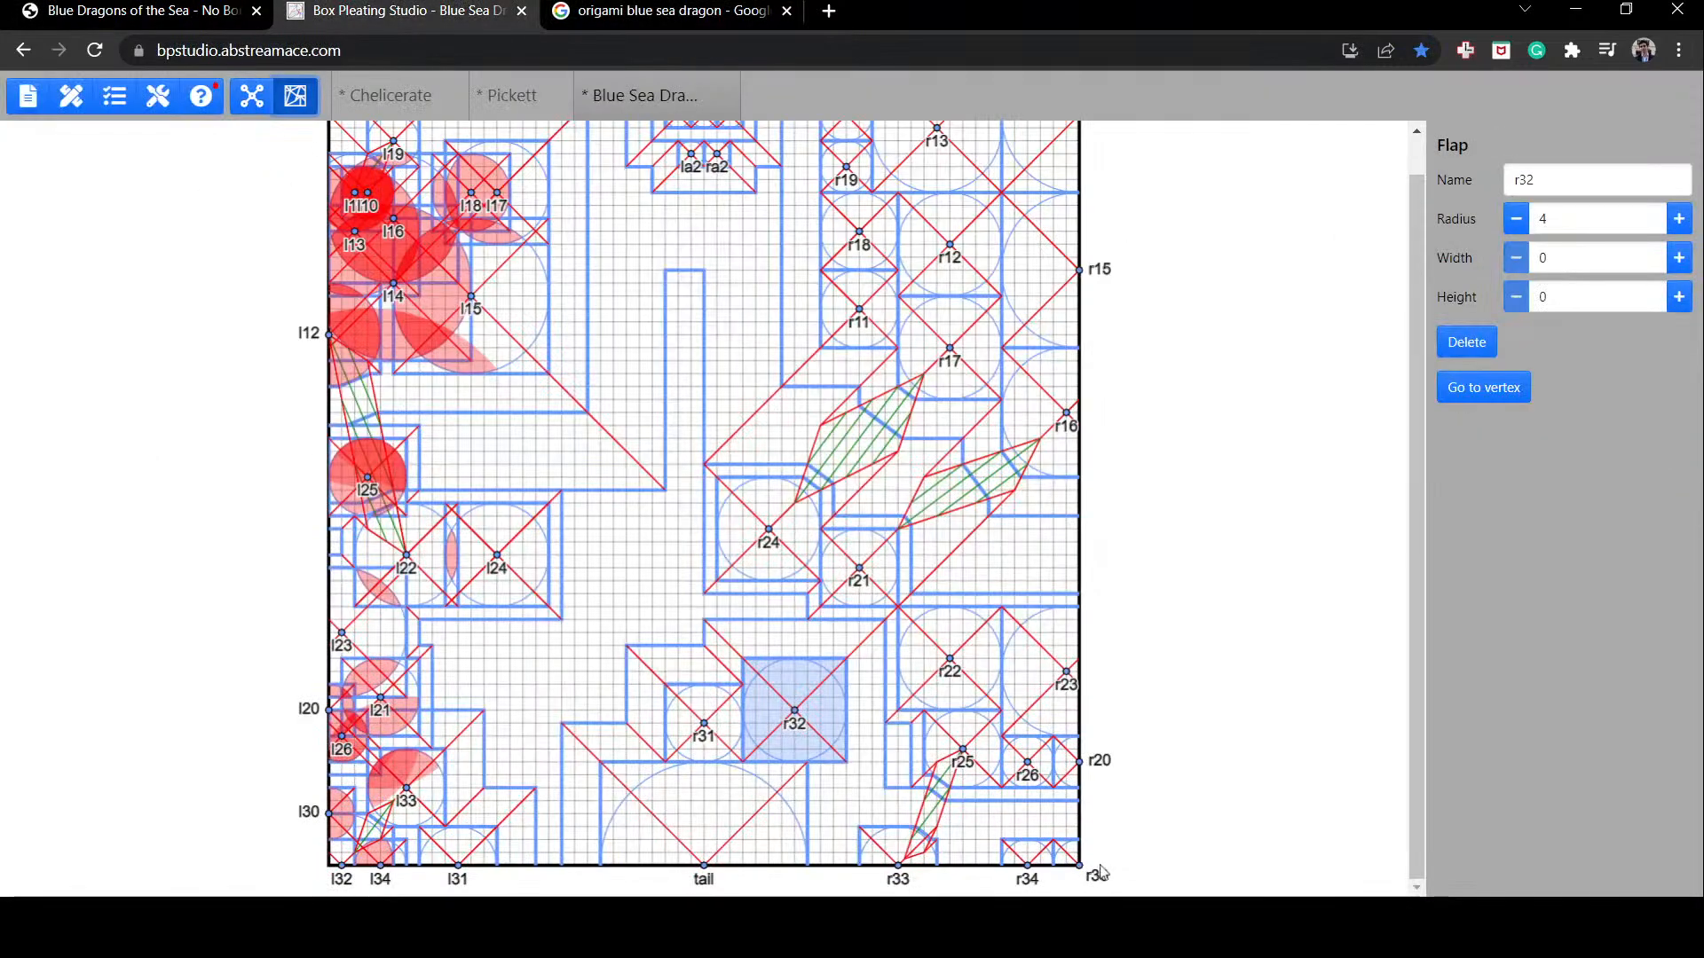
Step: Move flaps r30 and r34 in beside r31, and place flap r32 in the sheet's lower-right corner
left_click_drag(1070, 858, 678, 685)
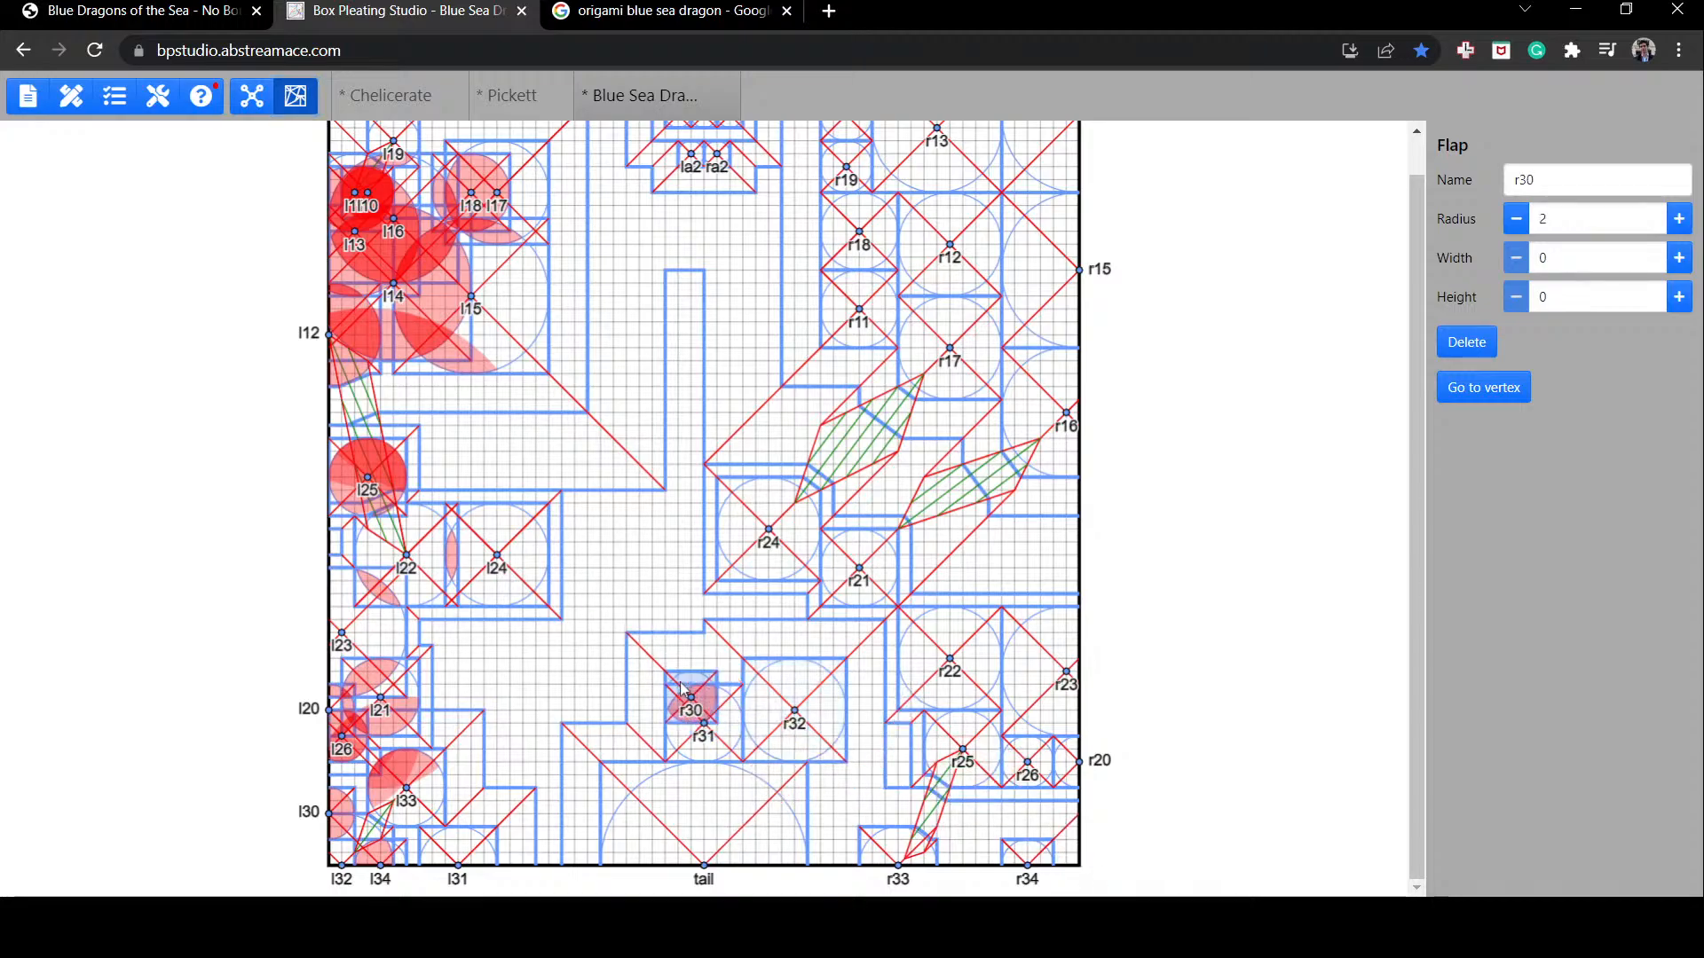
mouse_move(802, 715)
left_mouse_down()
mouse_move(1093, 862)
mouse_move(795, 717)
left_mouse_up()
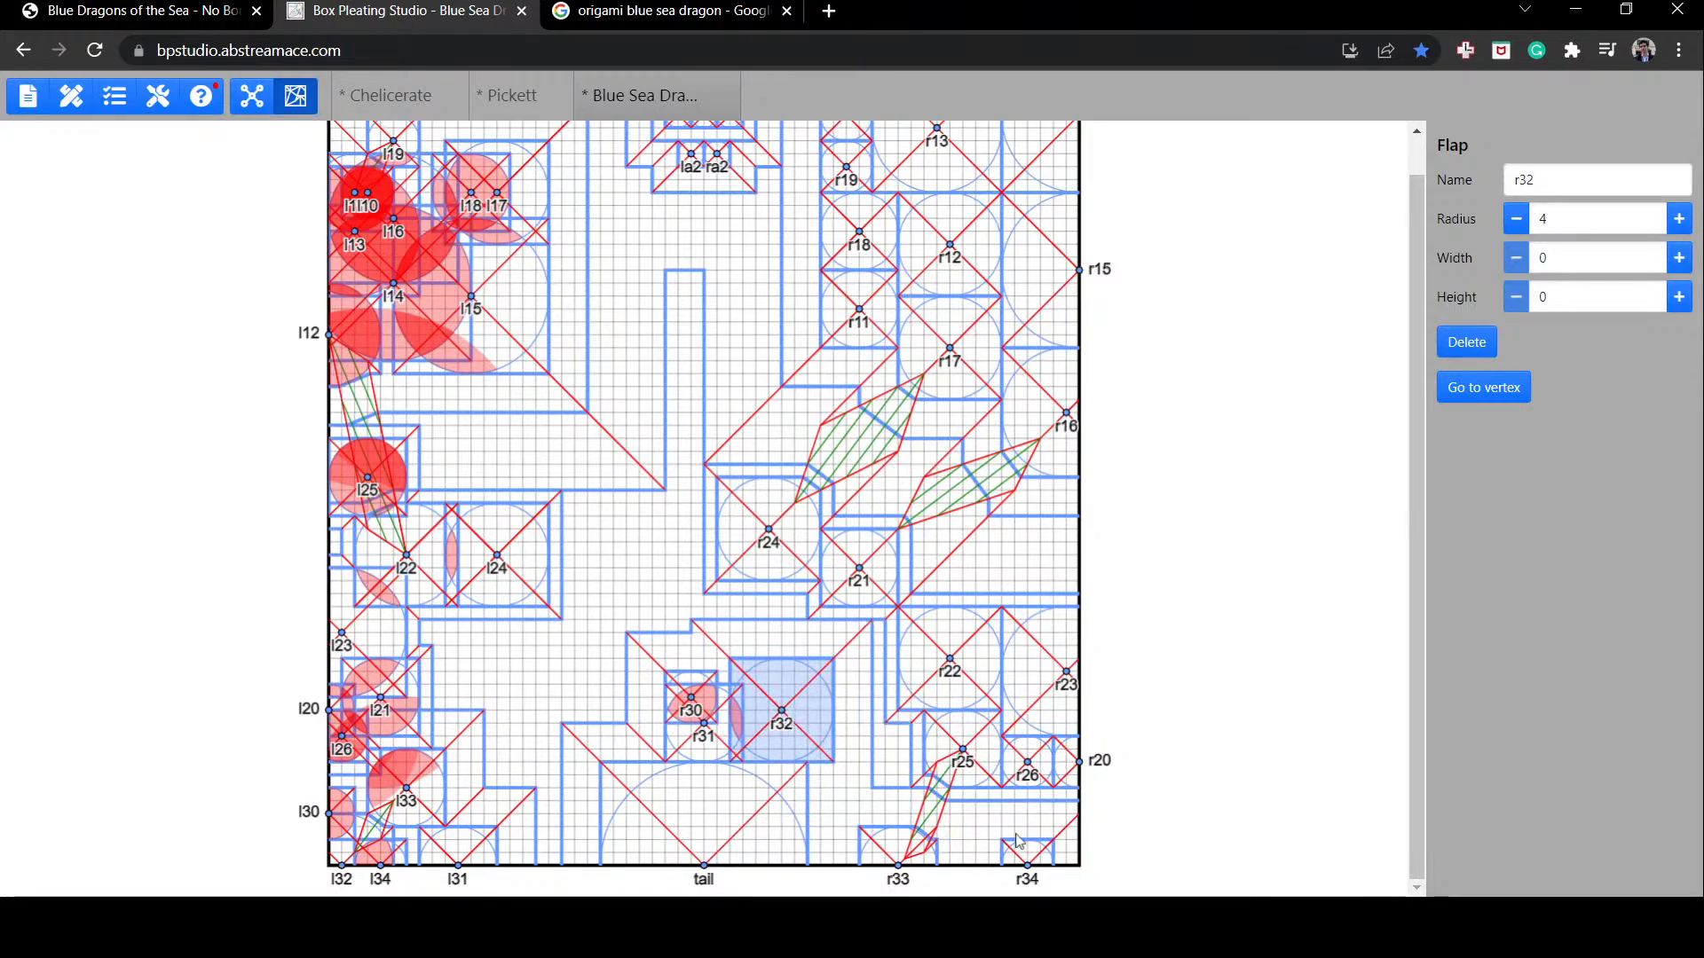
left_click_drag(1036, 861, 704, 685)
left_click_drag(803, 718, 1094, 862)
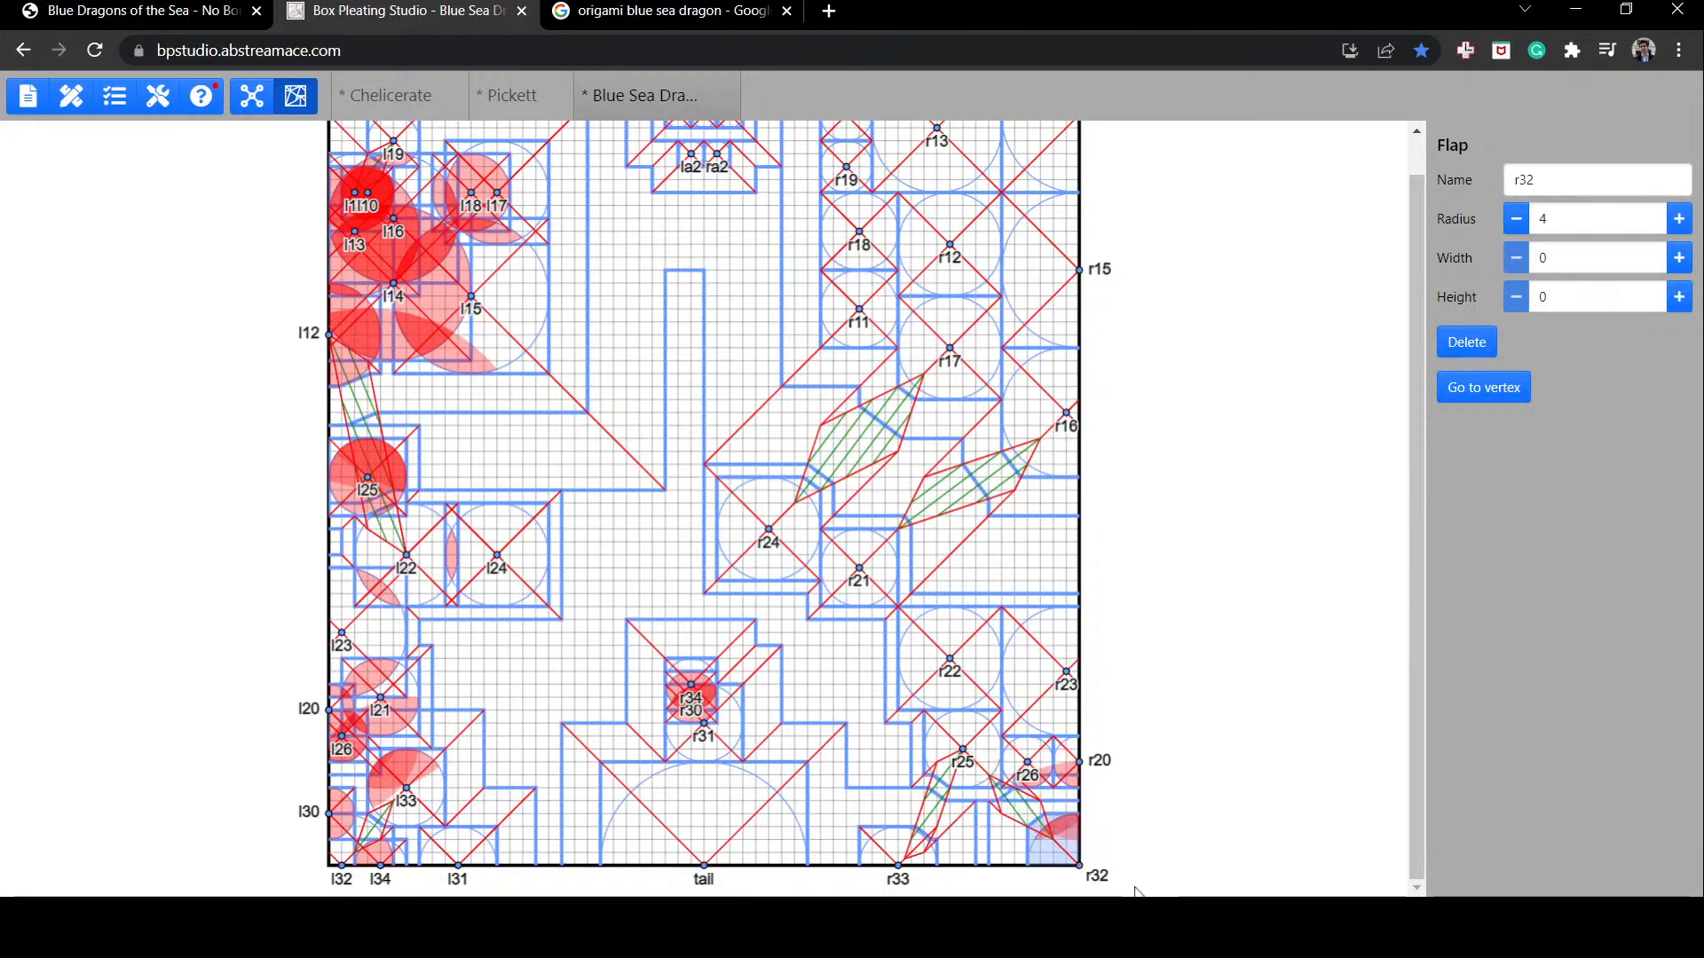
Step: Stack flaps r20 and r26 in the gap beside r22, directly below r21
mouse_move(1079, 761)
left_mouse_down()
mouse_move(1040, 761)
mouse_move(888, 683)
mouse_move(868, 625)
left_mouse_up()
left_click_drag(1033, 759, 873, 674)
left_click(1045, 767)
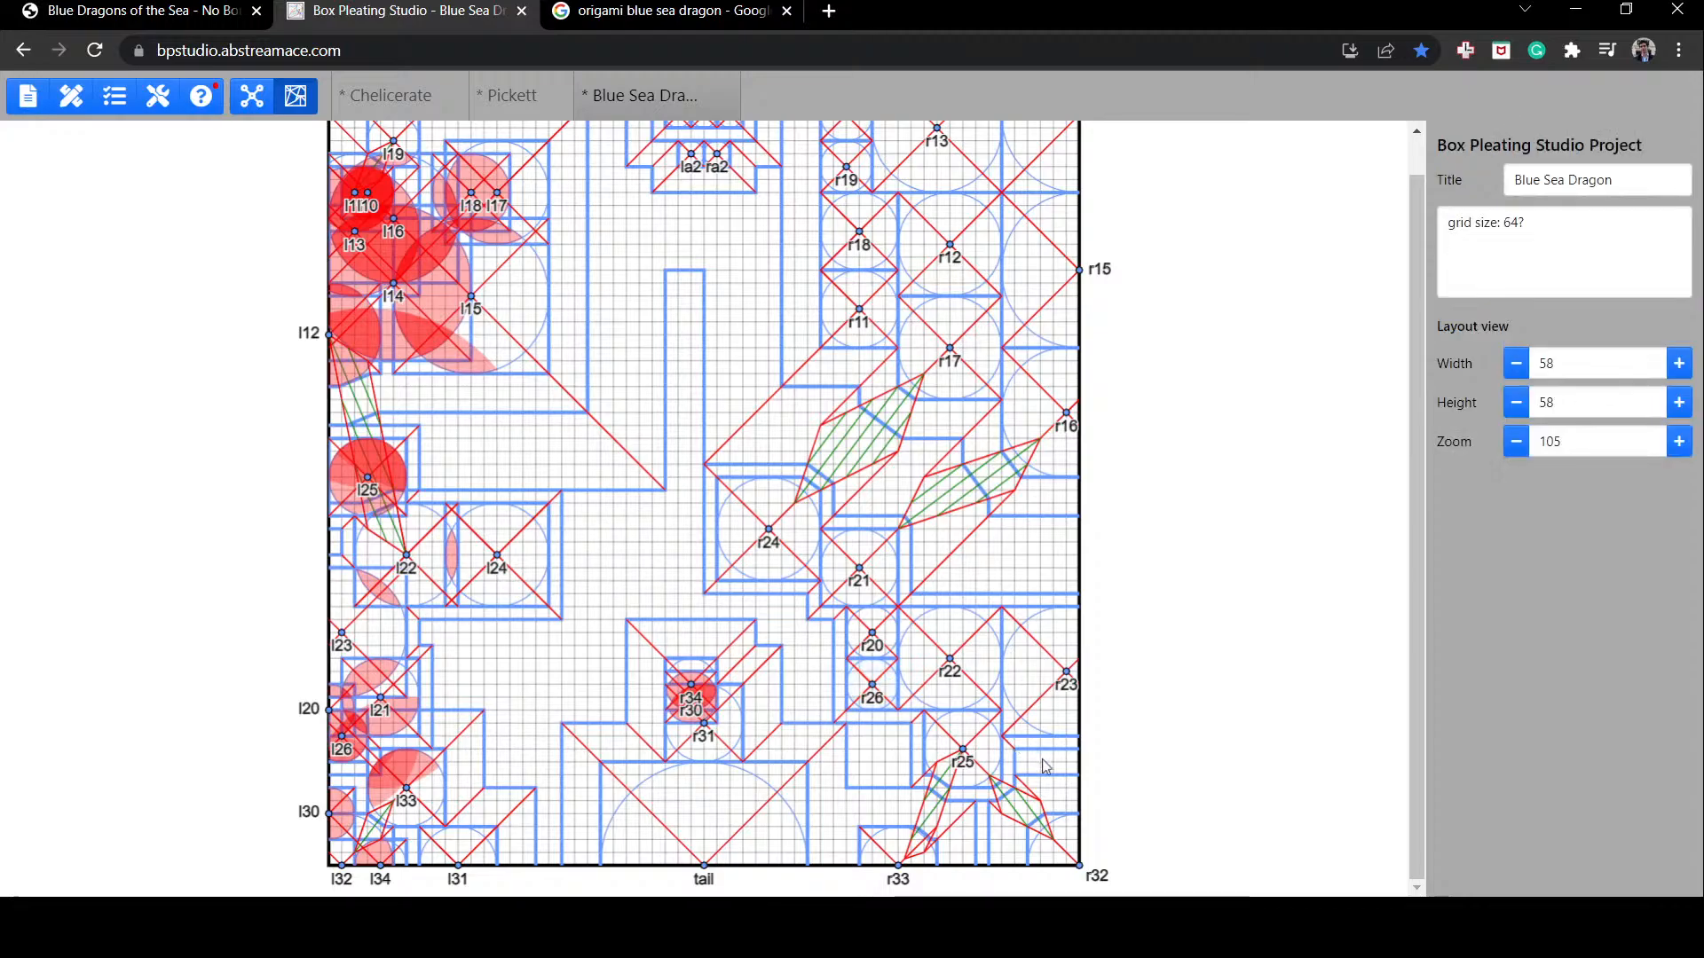
Step: Raise flap r32 two units along the sheet's right edge, and shift r33 two units left along the bottom edge
left_click_drag(1059, 847, 1065, 818)
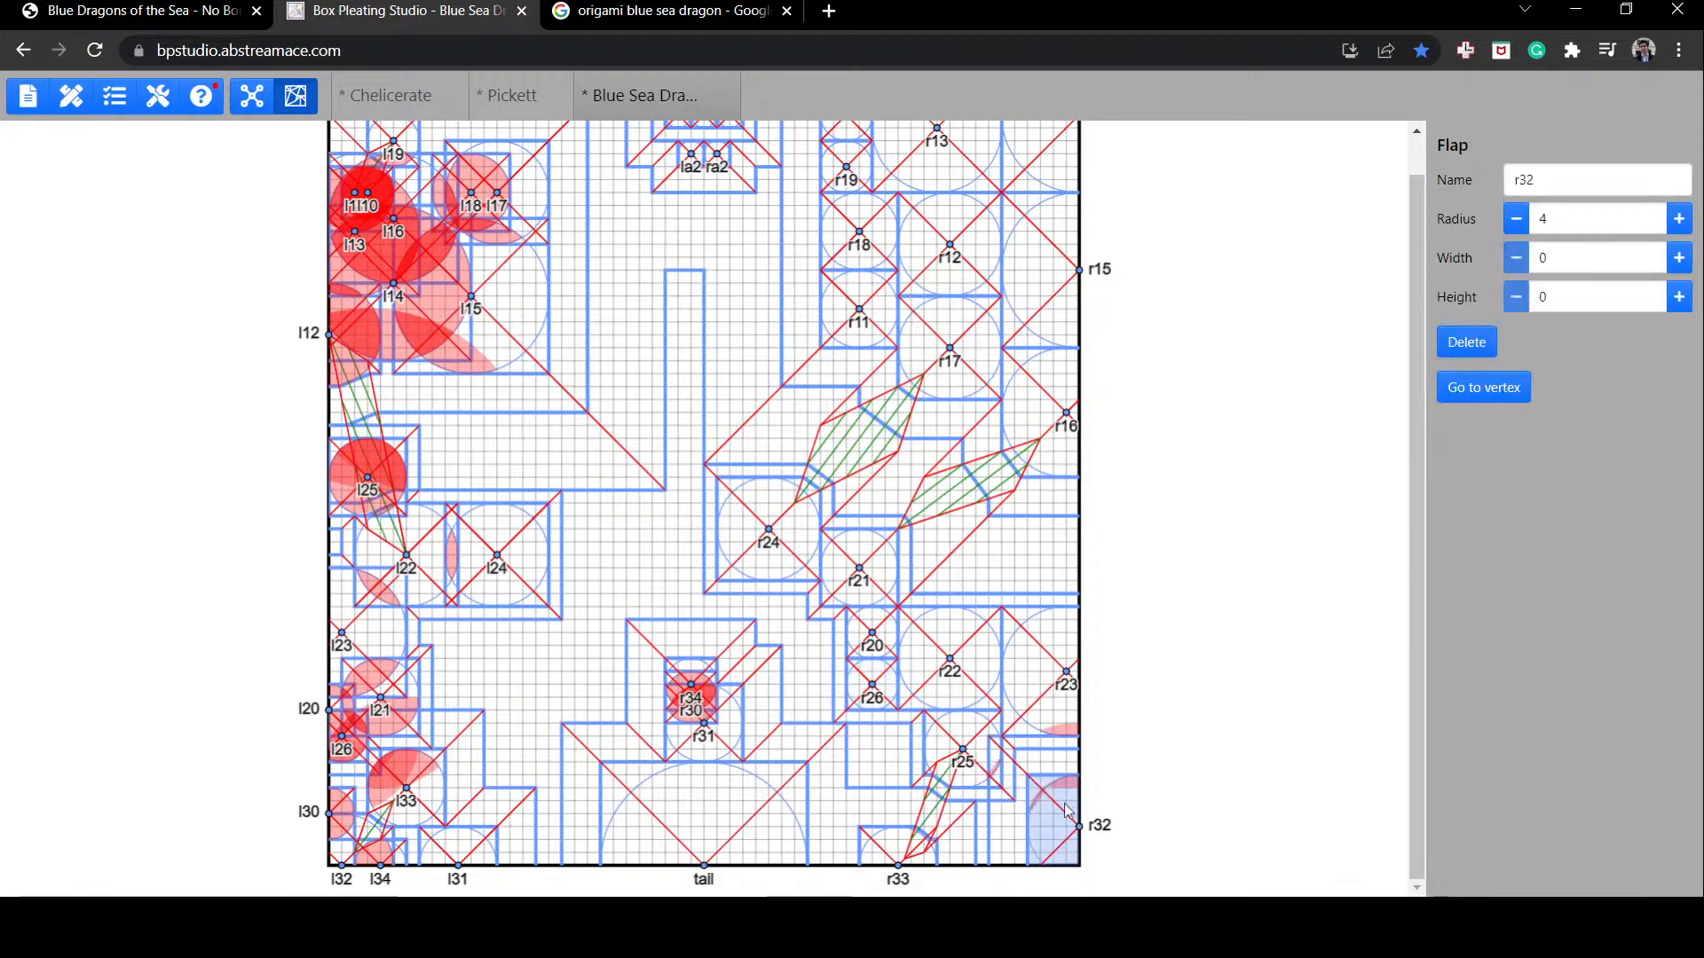
left_click(898, 858)
left_click_drag(898, 858, 861, 857)
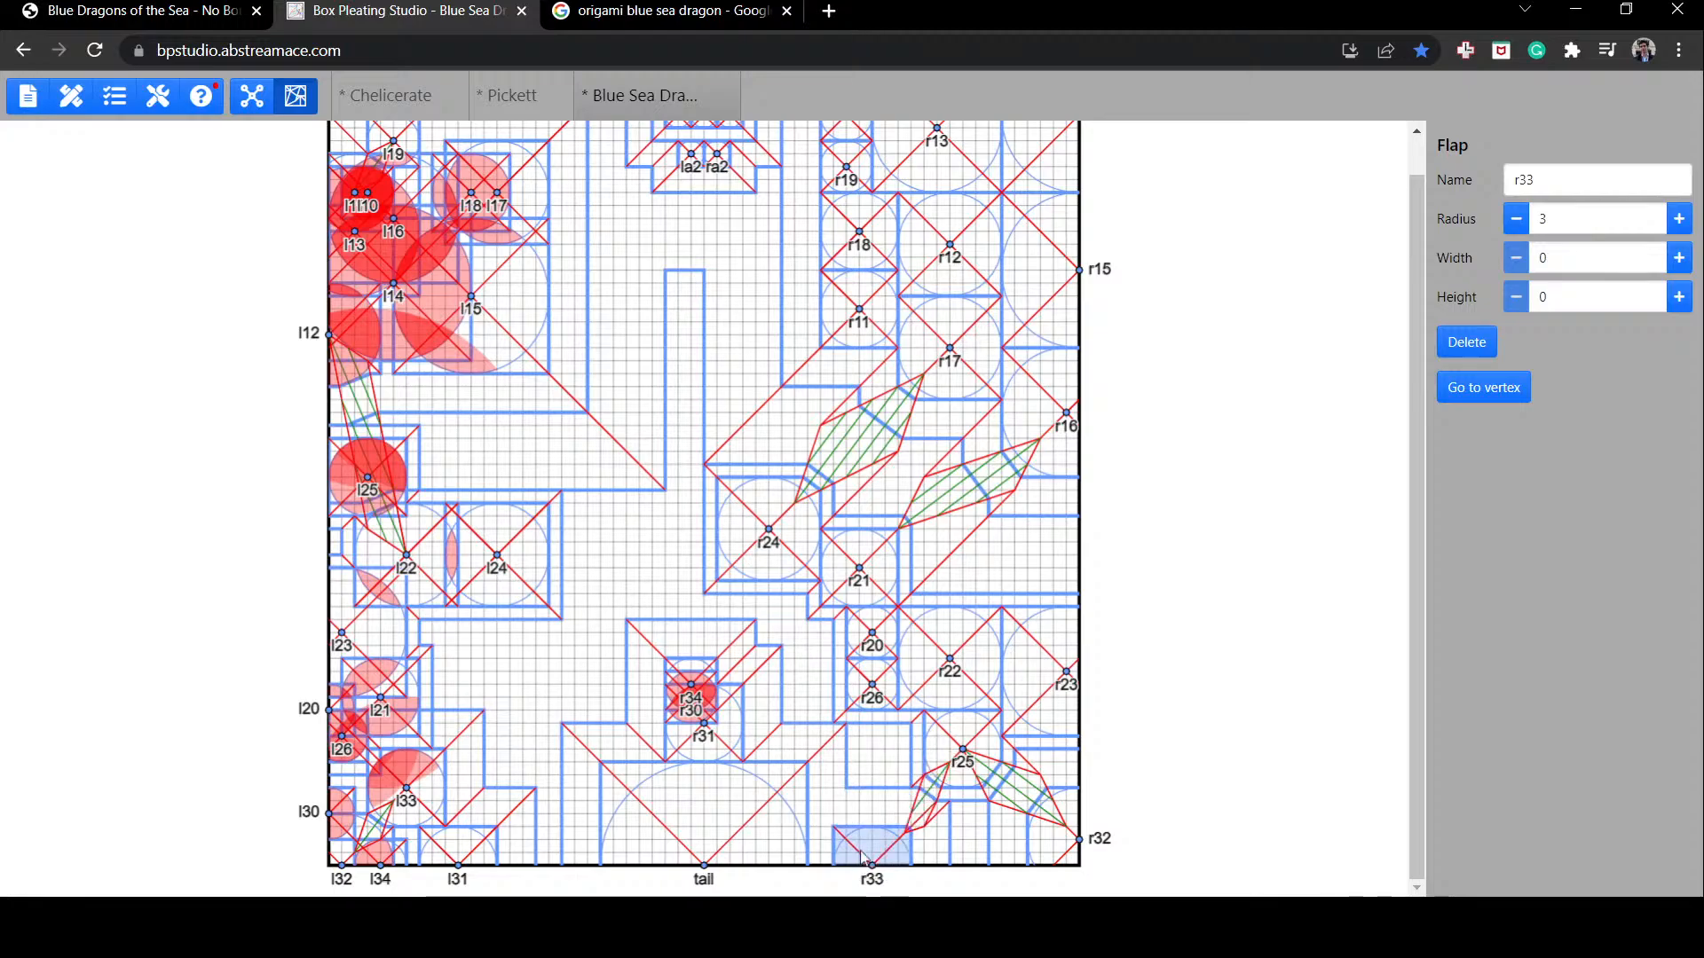
Step: Line up flaps r34 and r30 along the bottom edge between r33 and r32, and place r31 just above r33
left_click_drag(700, 710, 1002, 852)
left_click_drag(692, 685, 885, 852)
left_click(741, 744)
left_click_drag(712, 718, 865, 782)
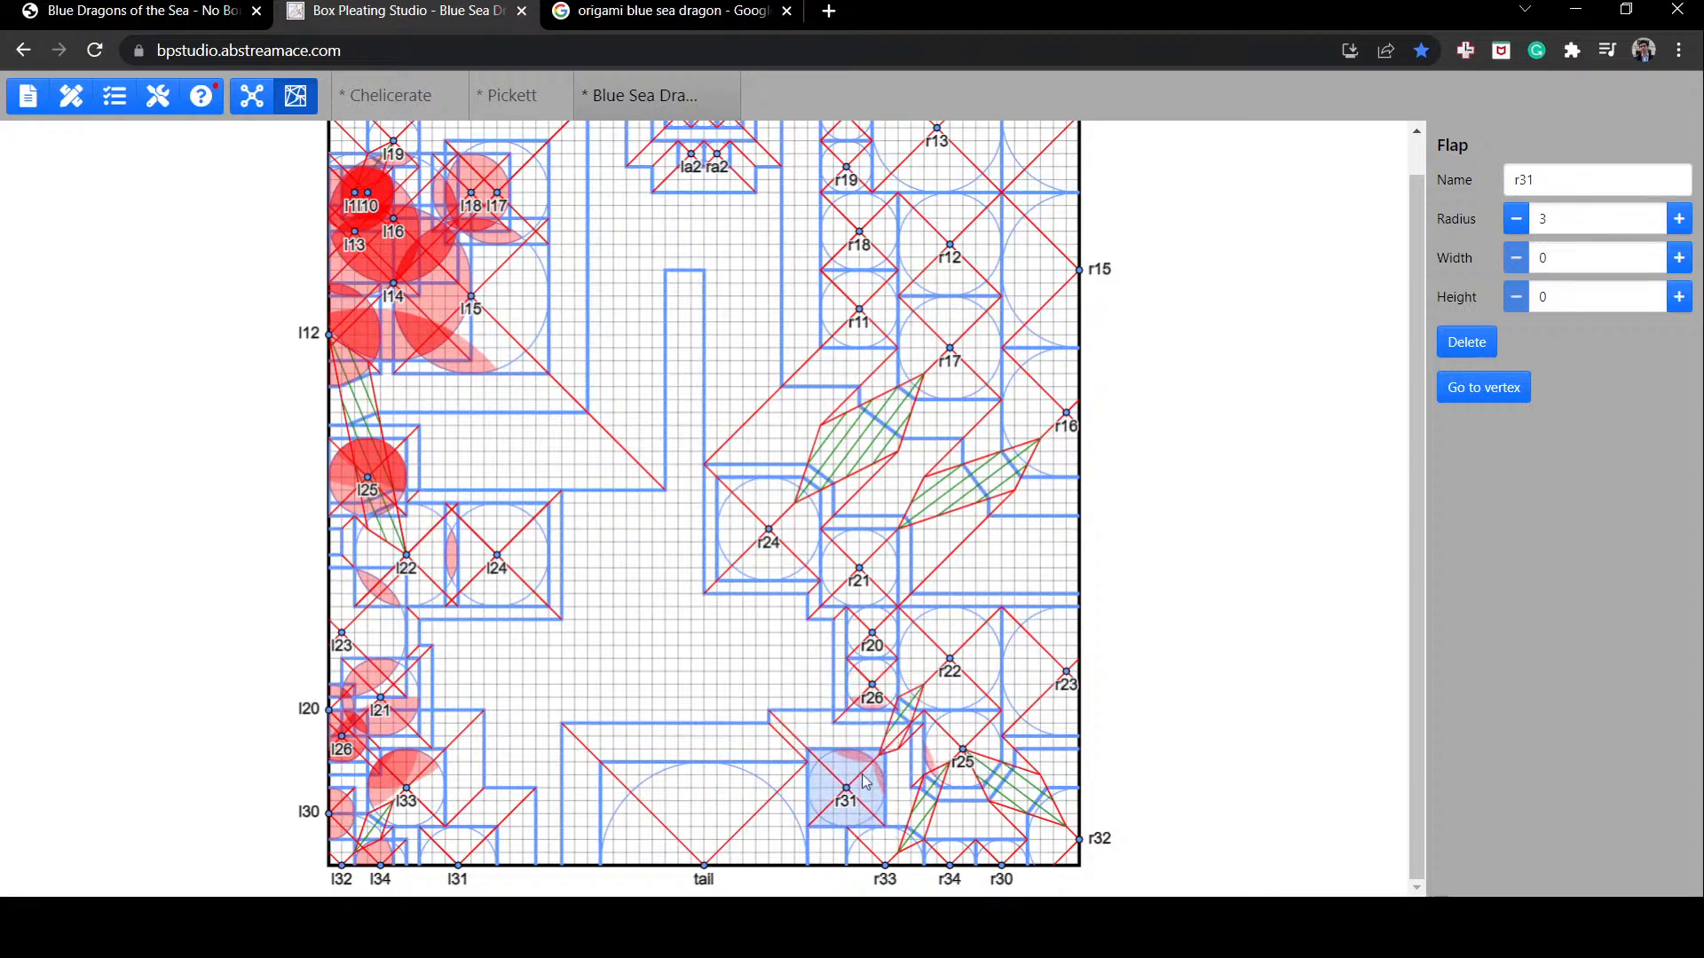
Step: Place flap r23 on the sheet's right edge, shift r25 one unit right, and lower r32 one unit
left_click(1062, 701)
left_click(968, 676)
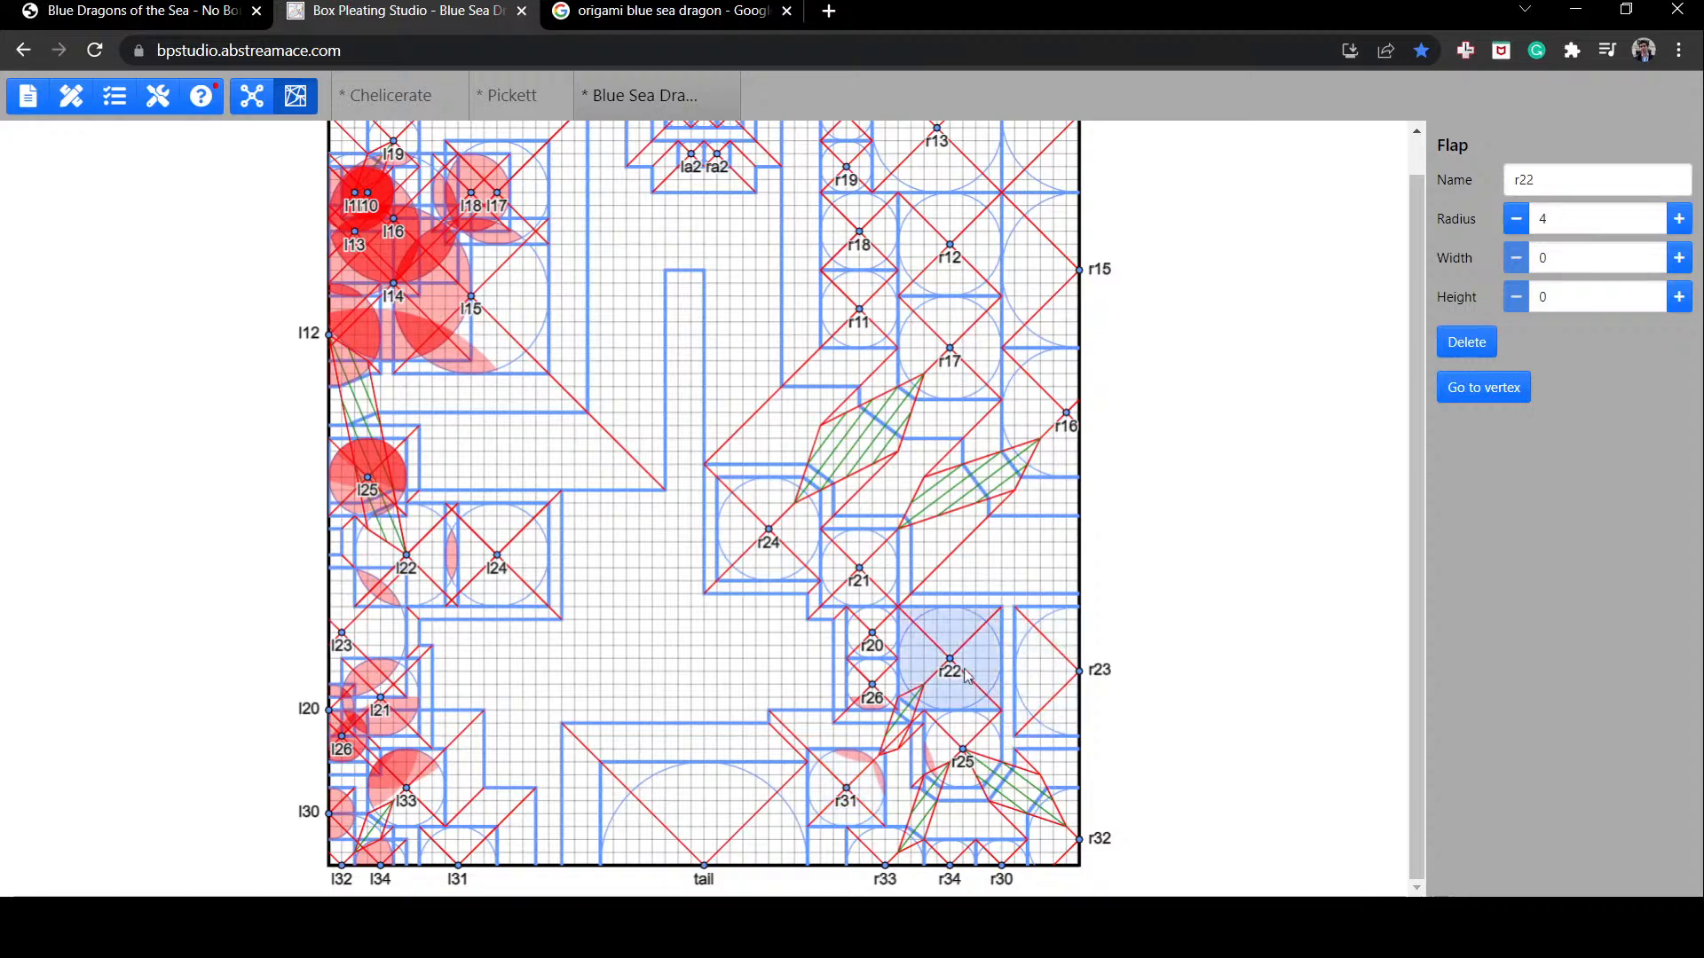
left_click_drag(964, 775, 975, 772)
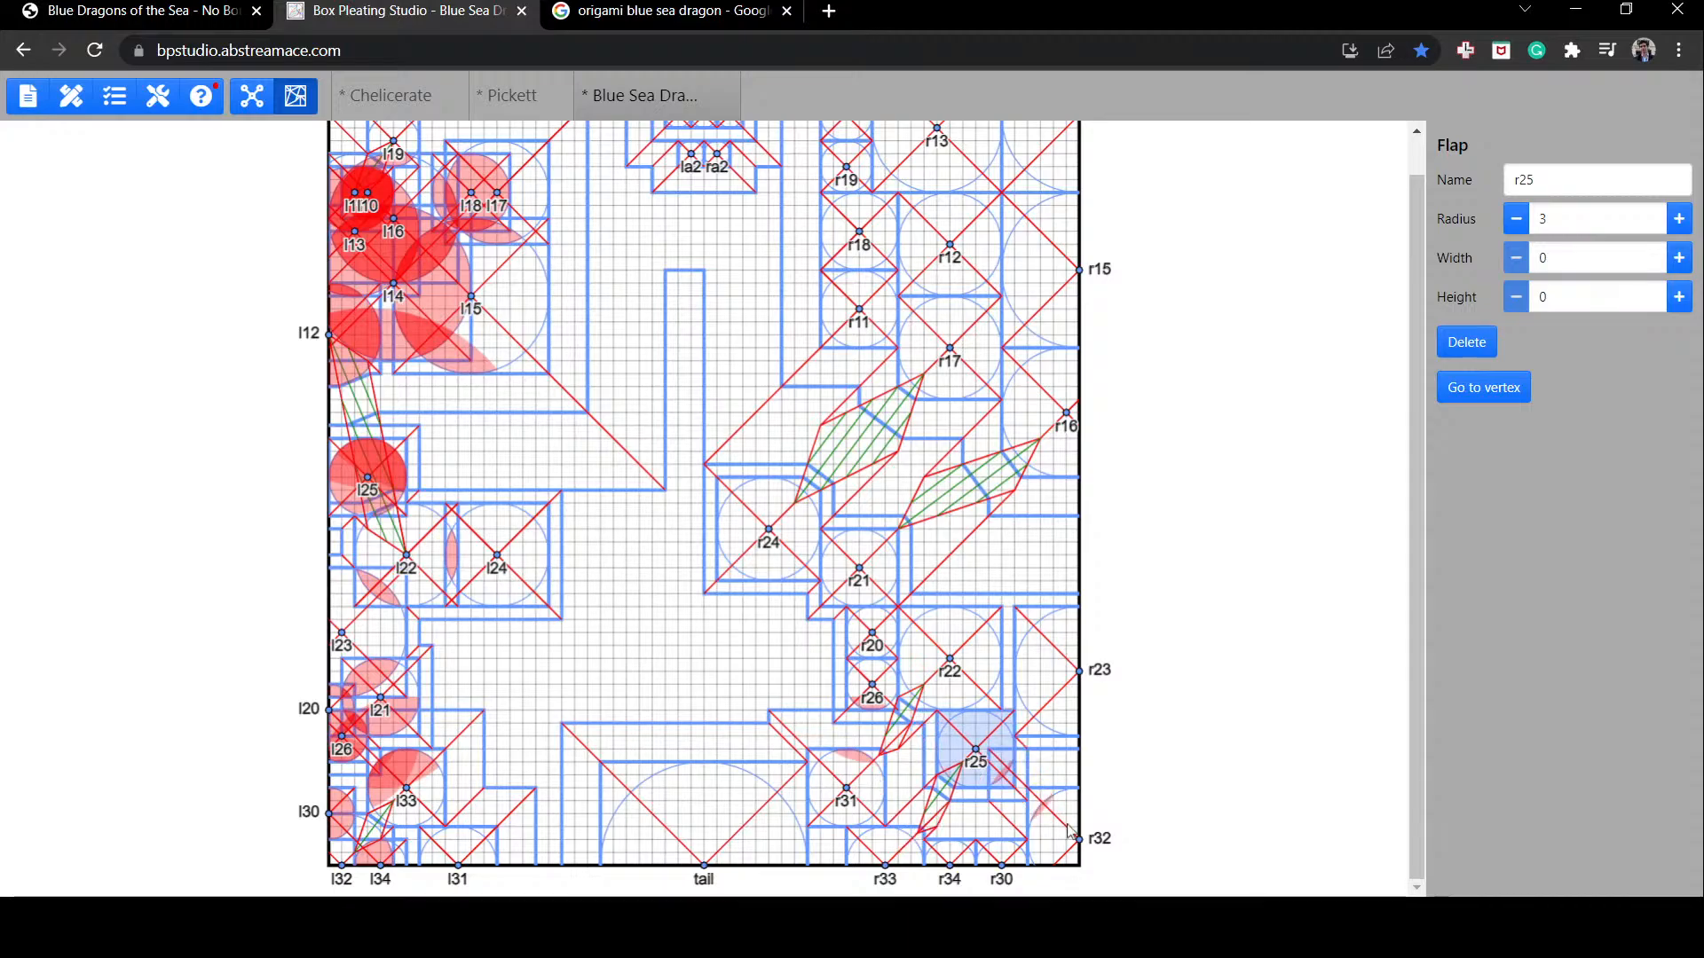
left_click_drag(1077, 839, 1076, 847)
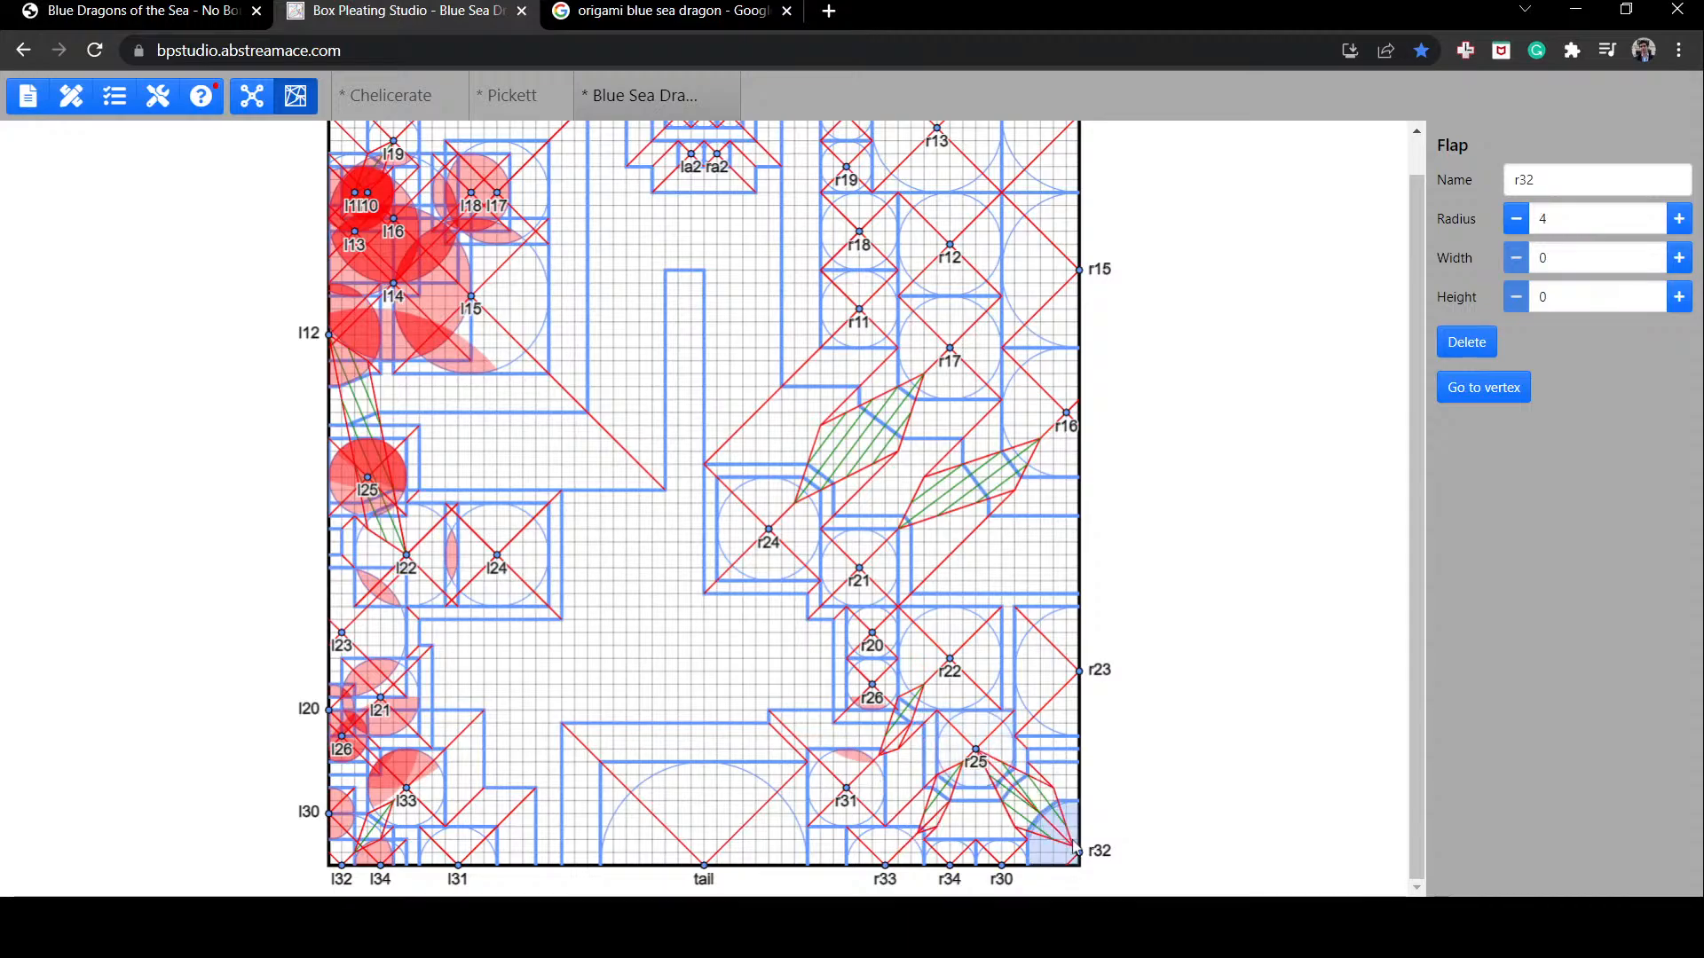
Step: Lower flap r23 one unit, and shift r22 one unit right and one unit up
left_click(1070, 772)
left_click_drag(1053, 689, 988, 676)
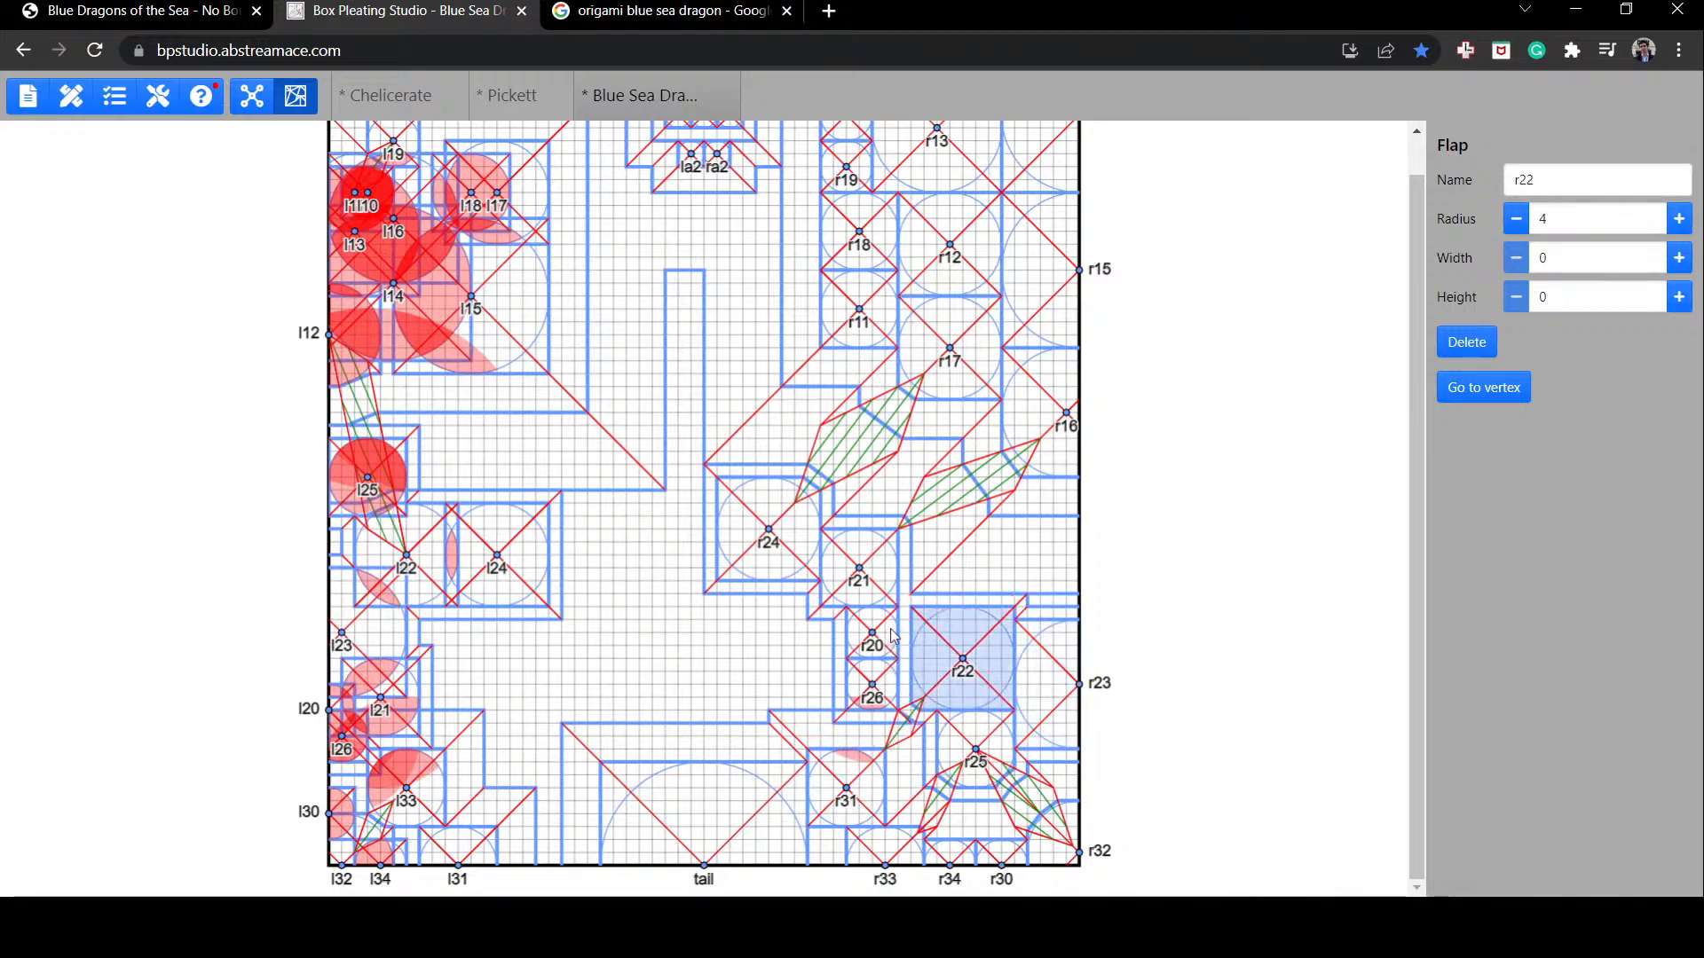
left_click(879, 574)
left_click_drag(879, 574, 877, 567)
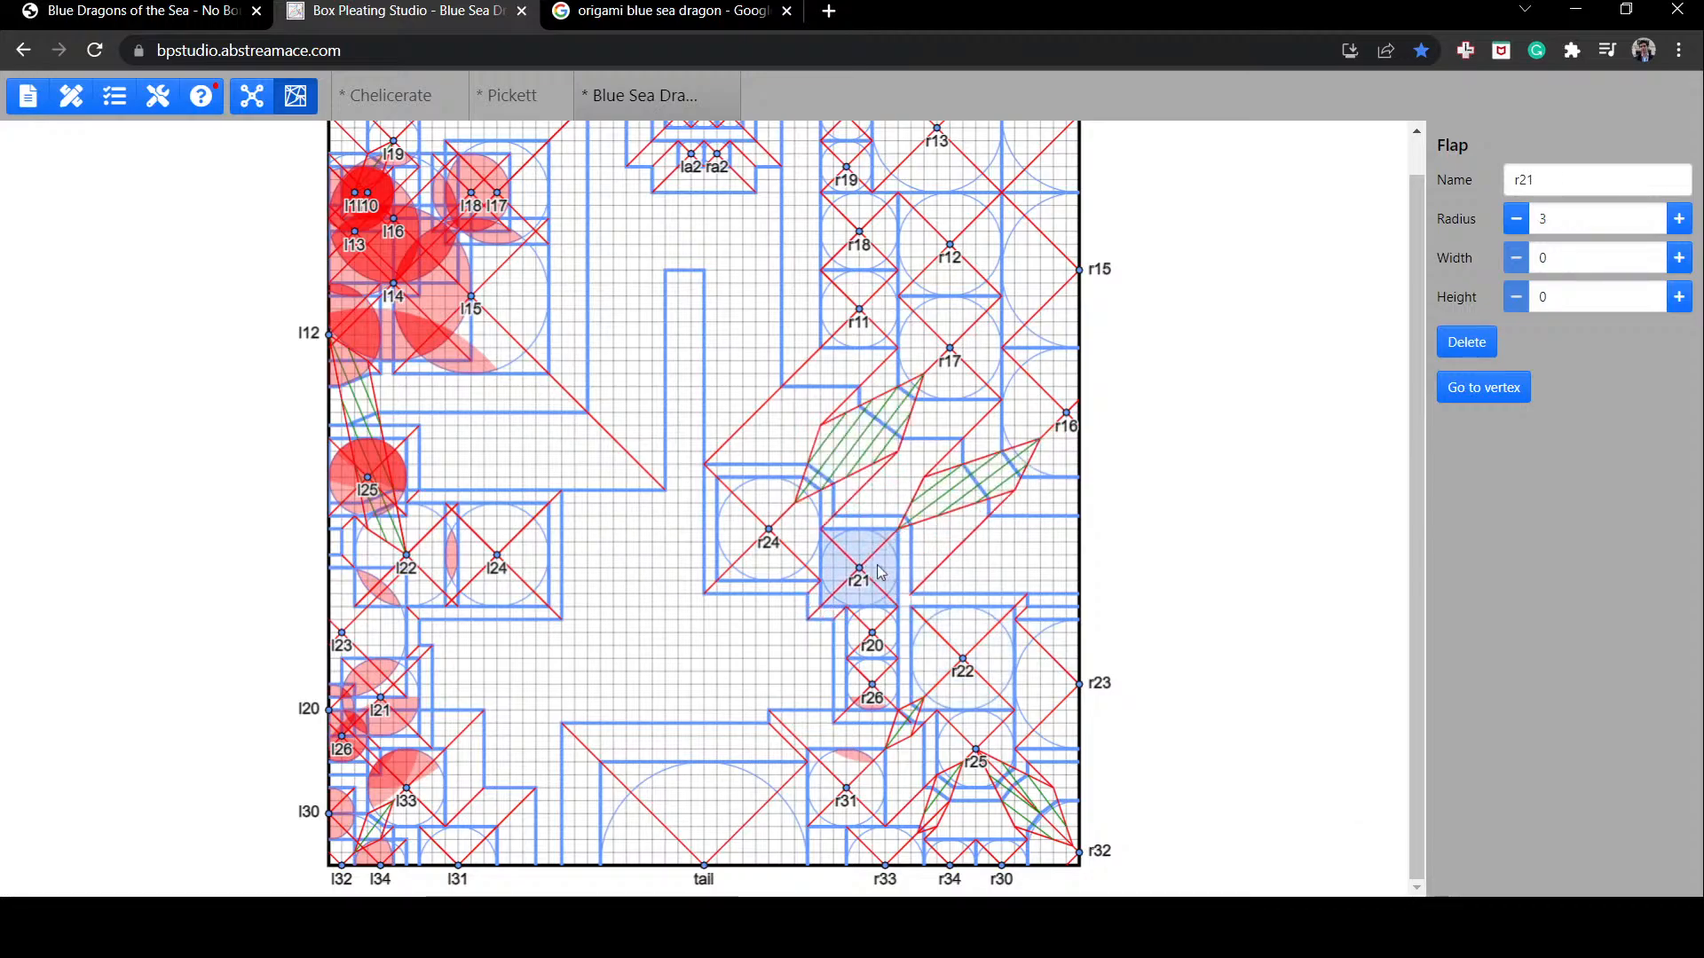
left_click(966, 677)
key("Up")
key("Left")
key("Down")
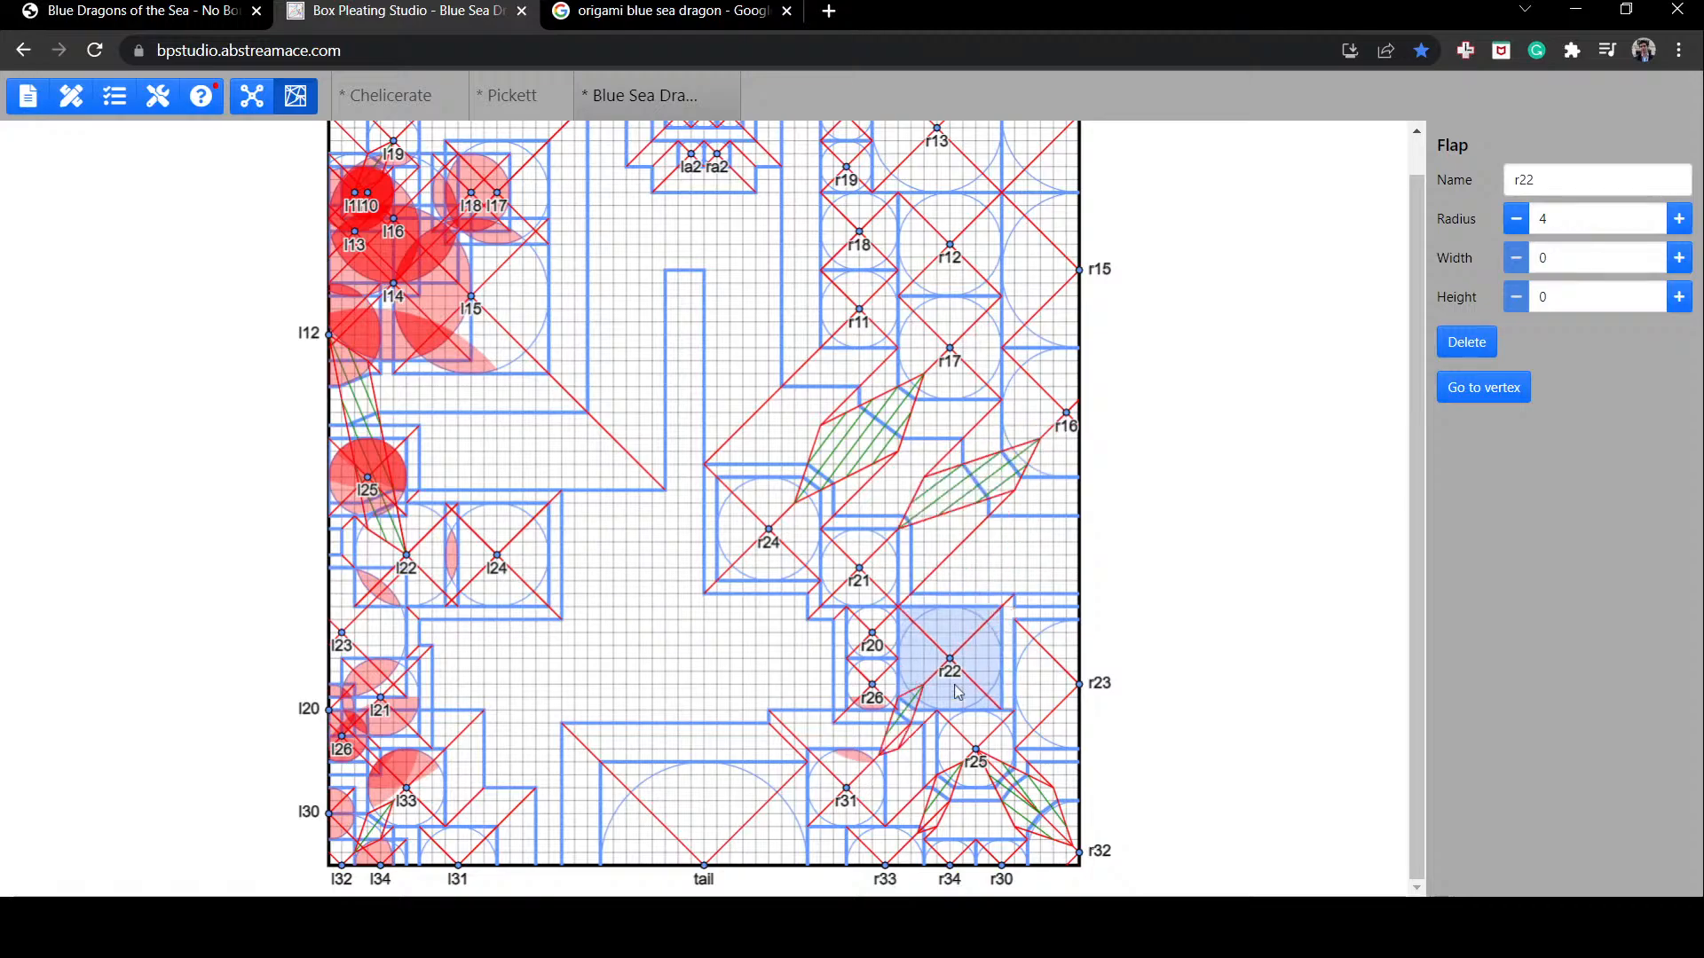
key("Up")
key("Up")
key("Right")
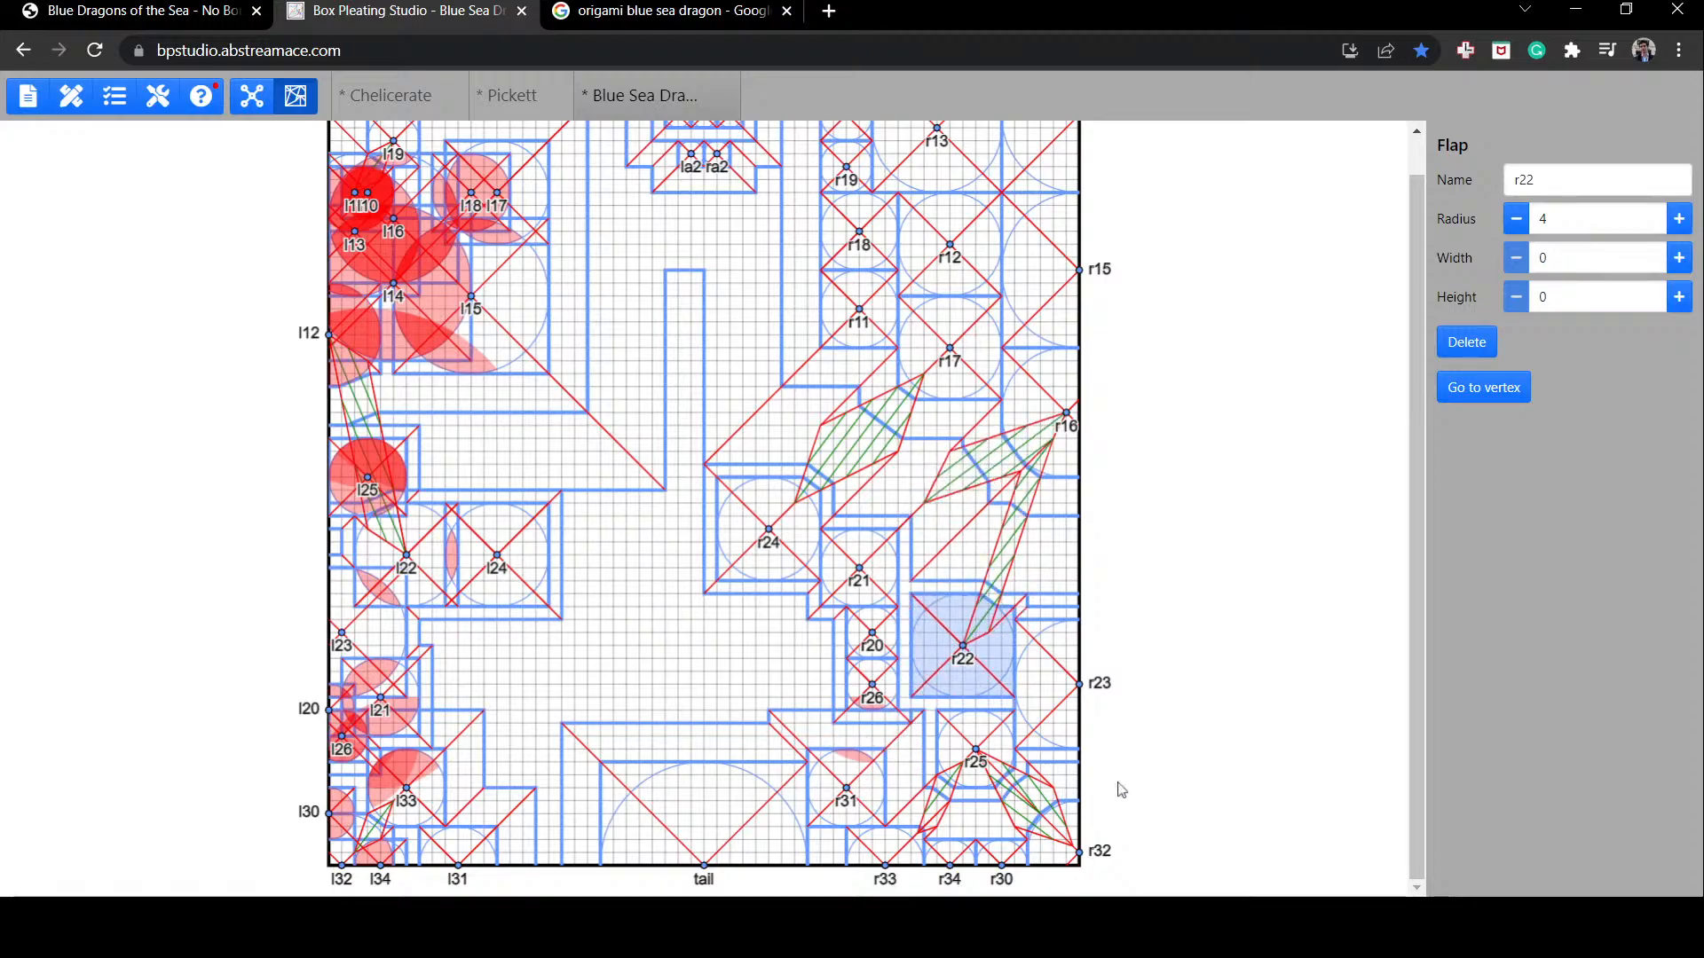
Step: Move flaps r26 and r20 out of the column below r21 into the open space below r24
left_click(819, 692)
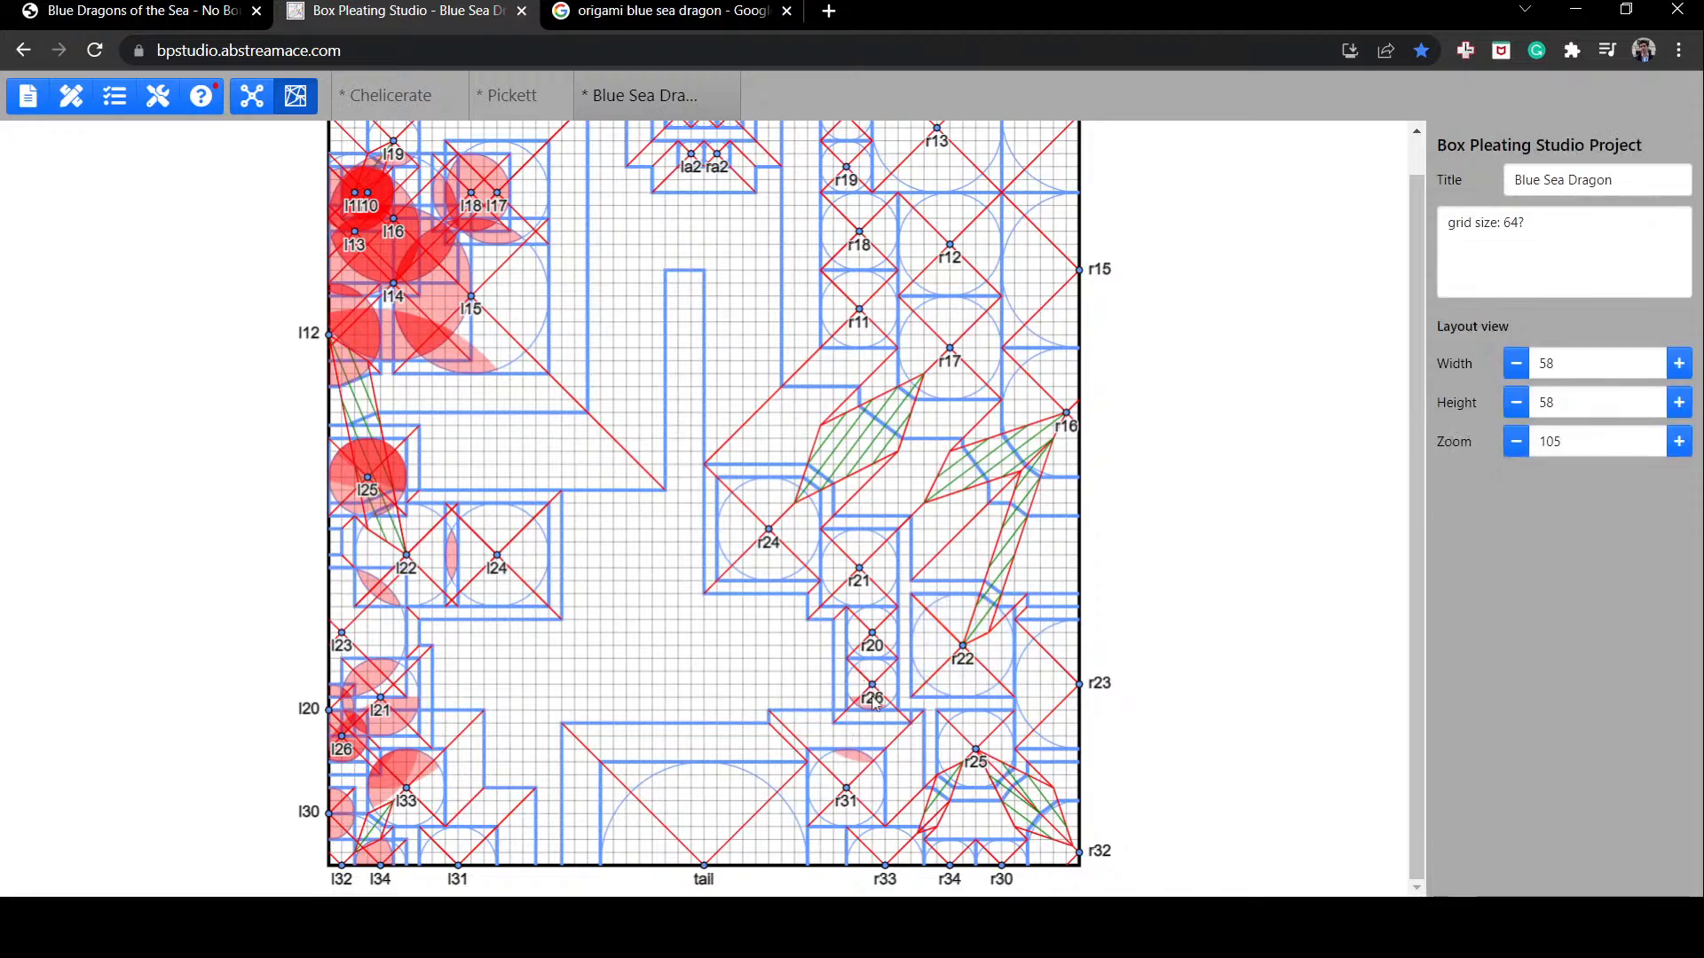
left_click_drag(873, 693, 747, 619)
left_click_drag(859, 645, 799, 654)
Step: Try flap r24 one unit lower, and return it to its place
left_click(880, 577)
left_click_drag(762, 536, 773, 556)
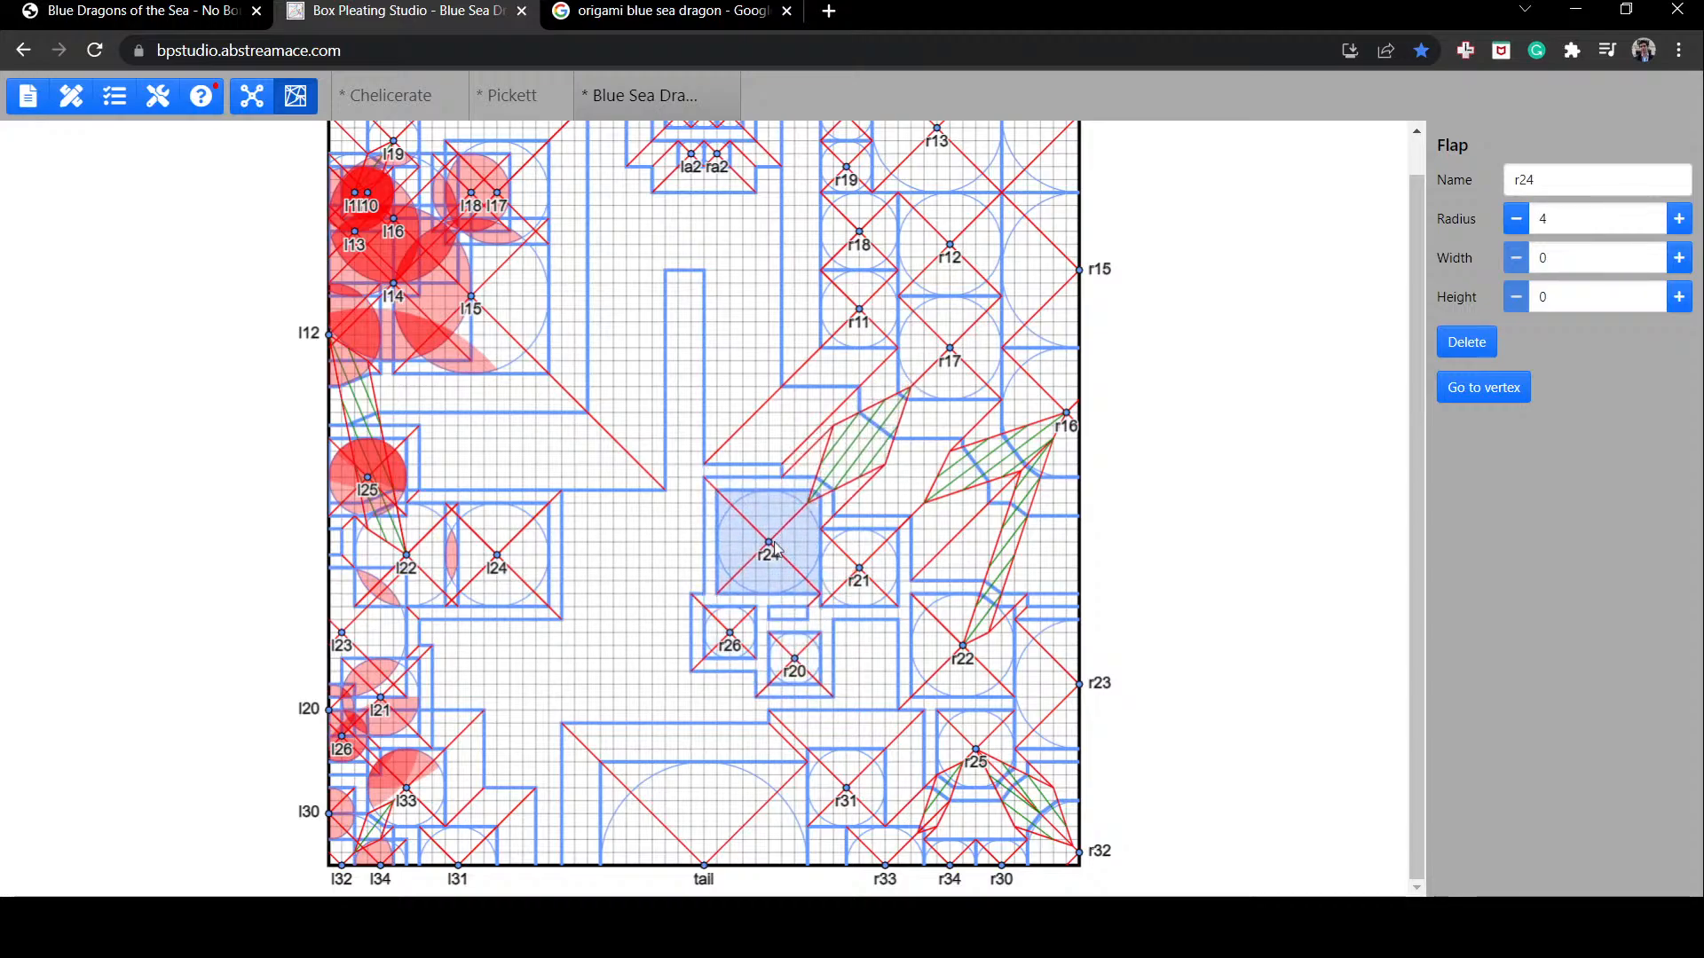
left_click(768, 480)
left_click(776, 507)
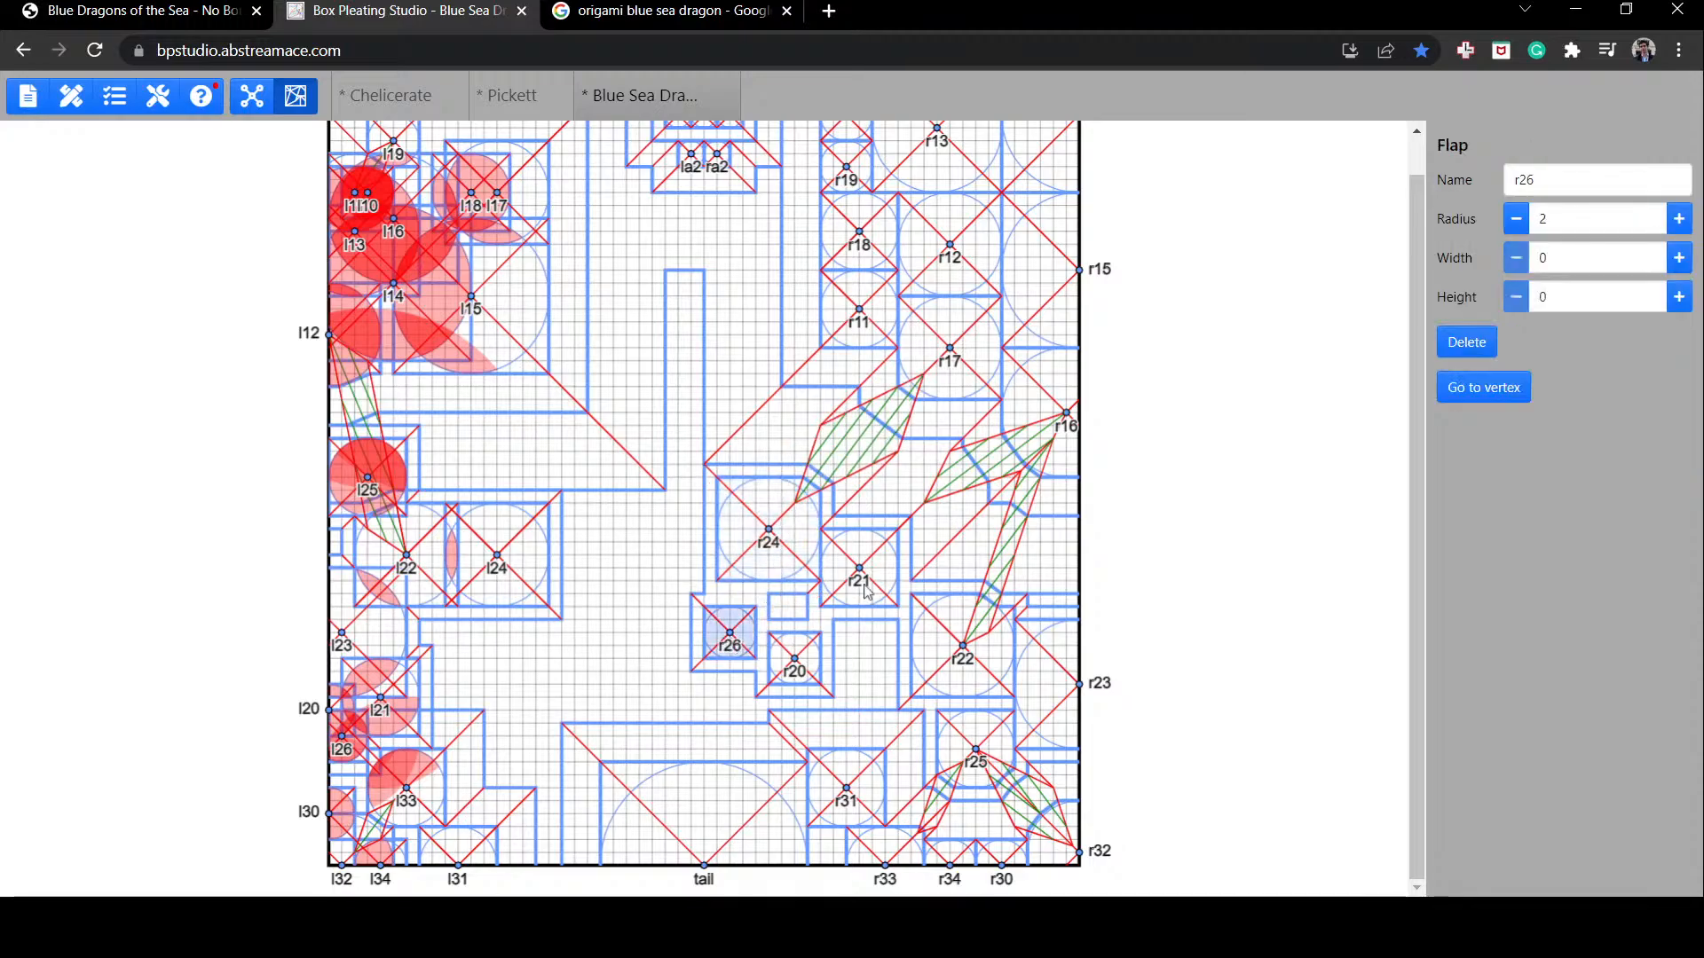
Step: Move flap r21 down beside r22, and put r20 in its place against r24
mouse_move(868, 587)
left_mouse_down()
mouse_move(864, 566)
mouse_move(868, 741)
mouse_move(855, 544)
mouse_move(836, 534)
mouse_move(836, 556)
left_mouse_up()
left_click(875, 506)
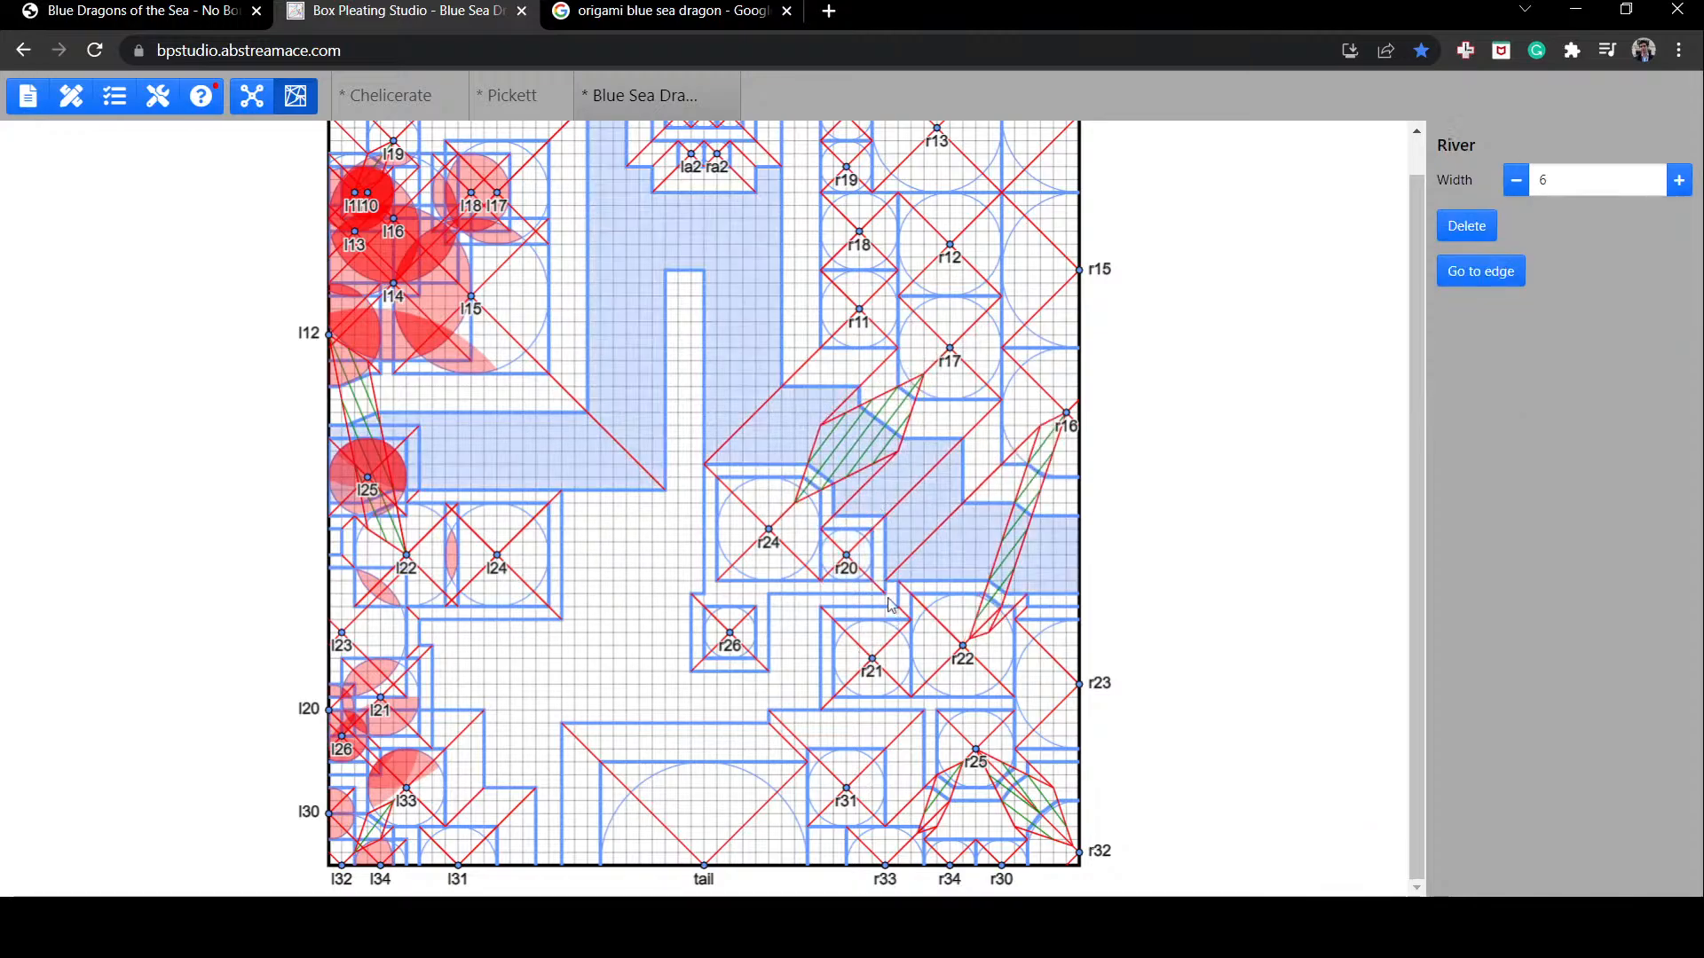
mouse_move(850, 568)
left_mouse_down()
mouse_move(871, 569)
mouse_move(830, 549)
mouse_move(845, 559)
left_mouse_up()
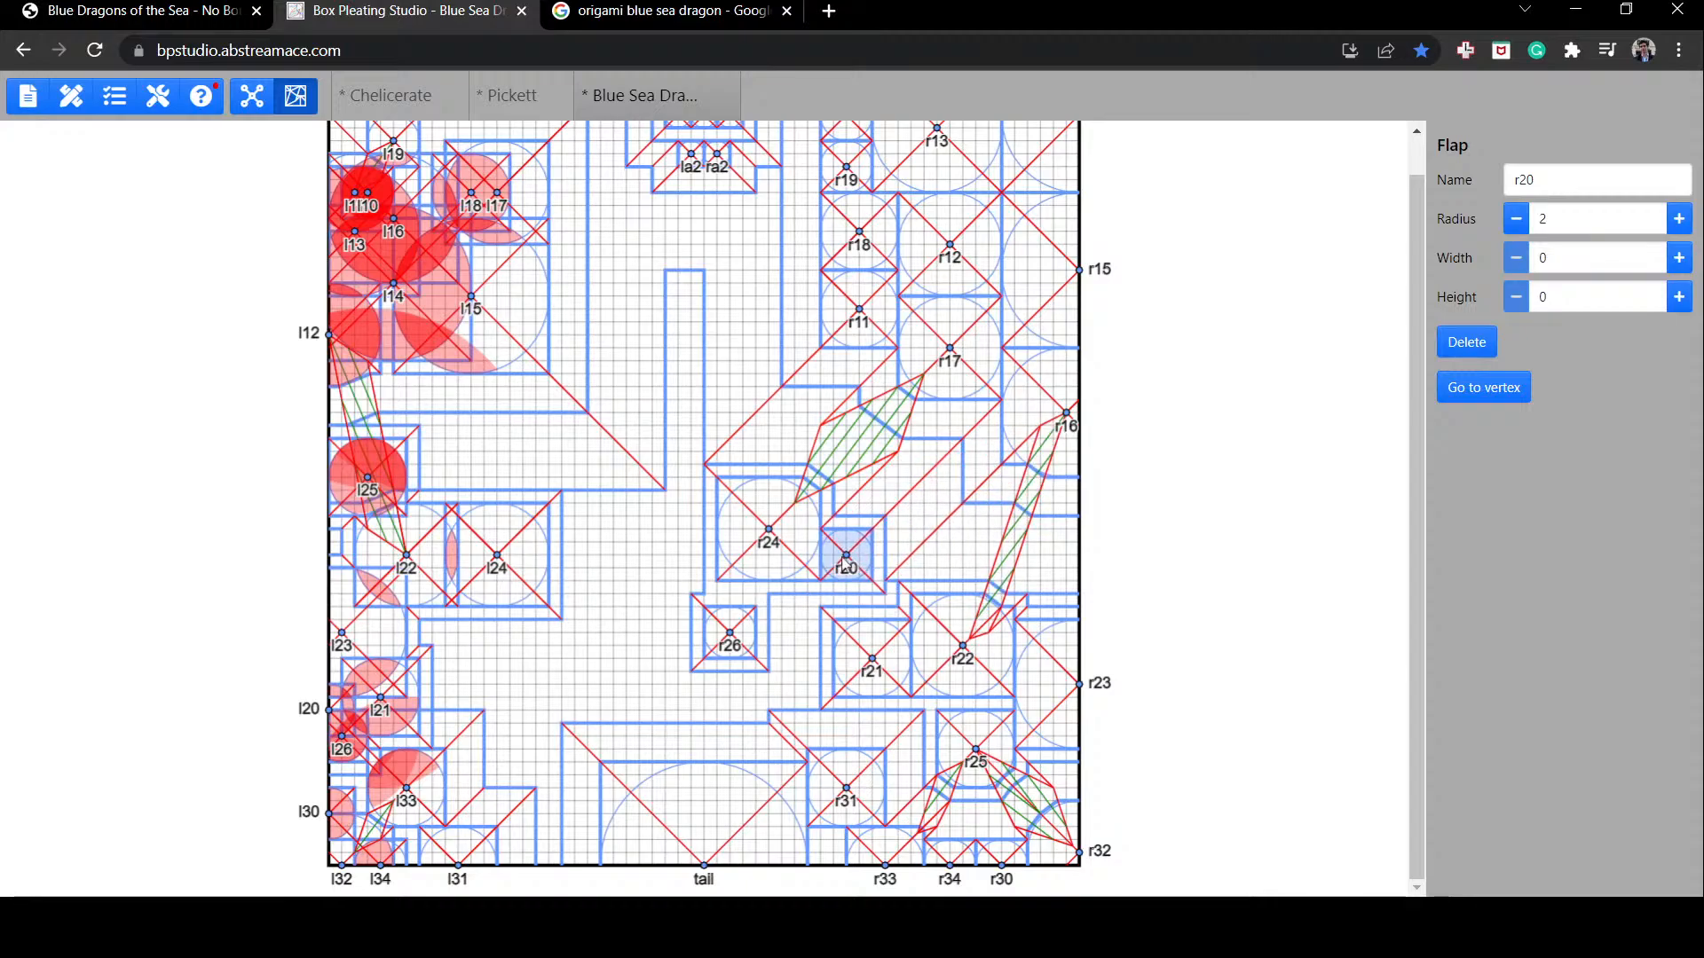
Step: Place flap r21 directly below r24 with r26 beside it, and check the river around them
left_click(861, 659)
left_click_drag(730, 642, 639, 683)
left_click_drag(857, 663, 740, 626)
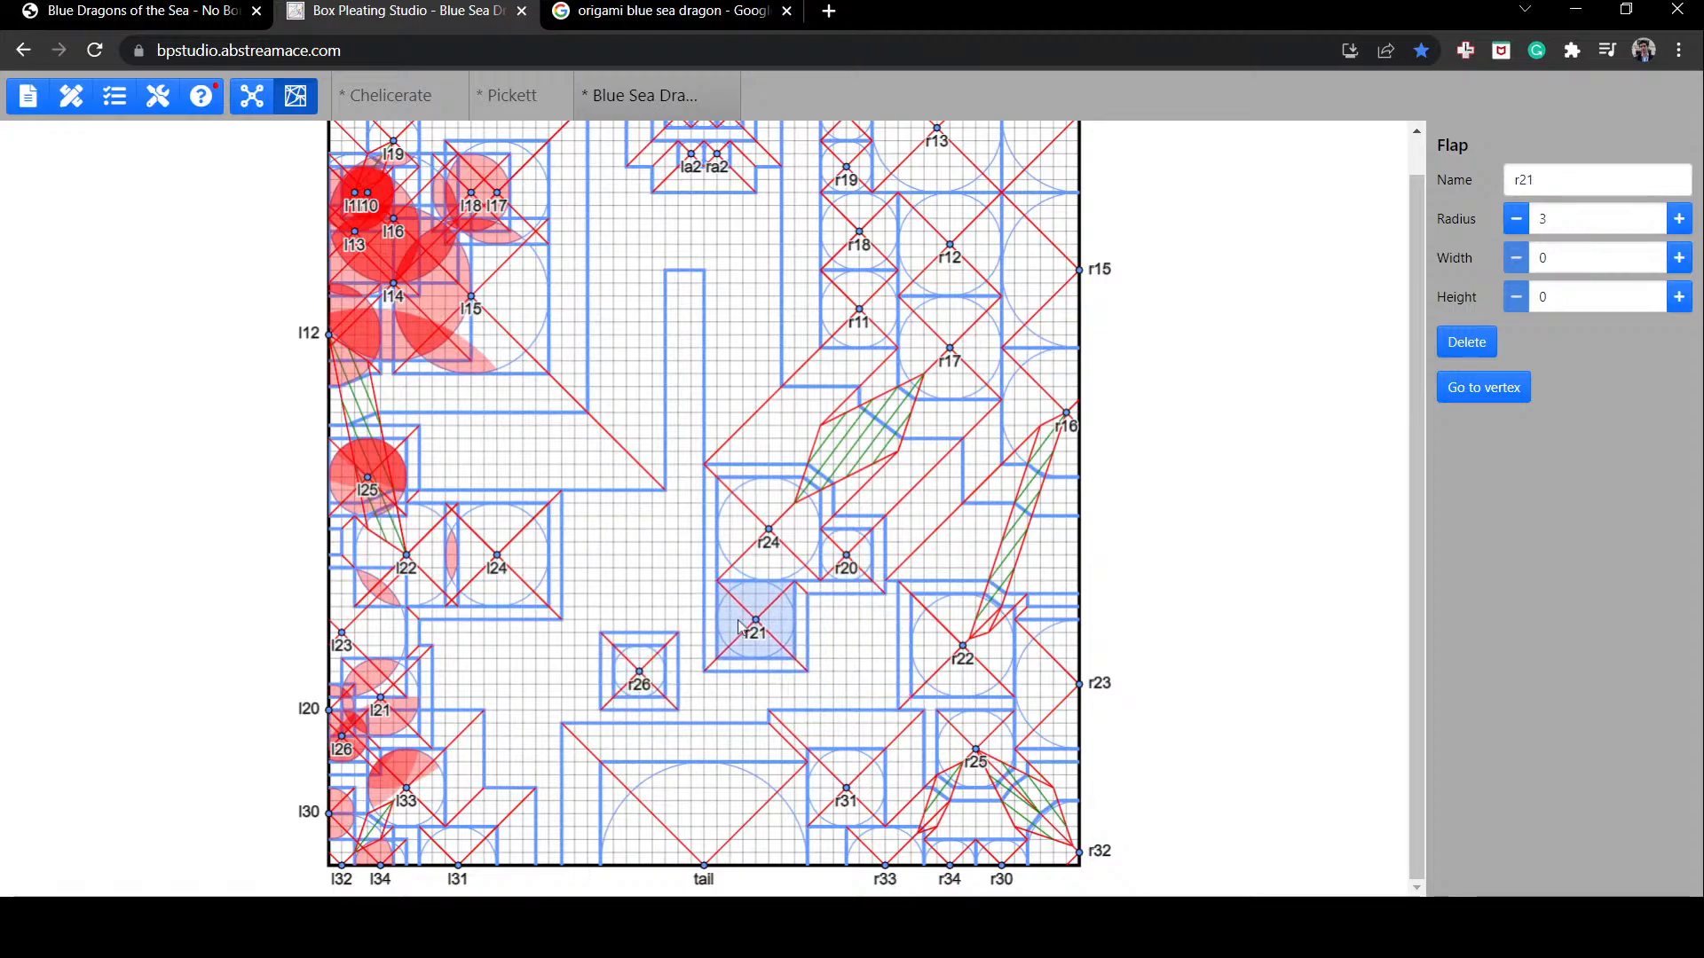
left_click_drag(624, 672, 823, 613)
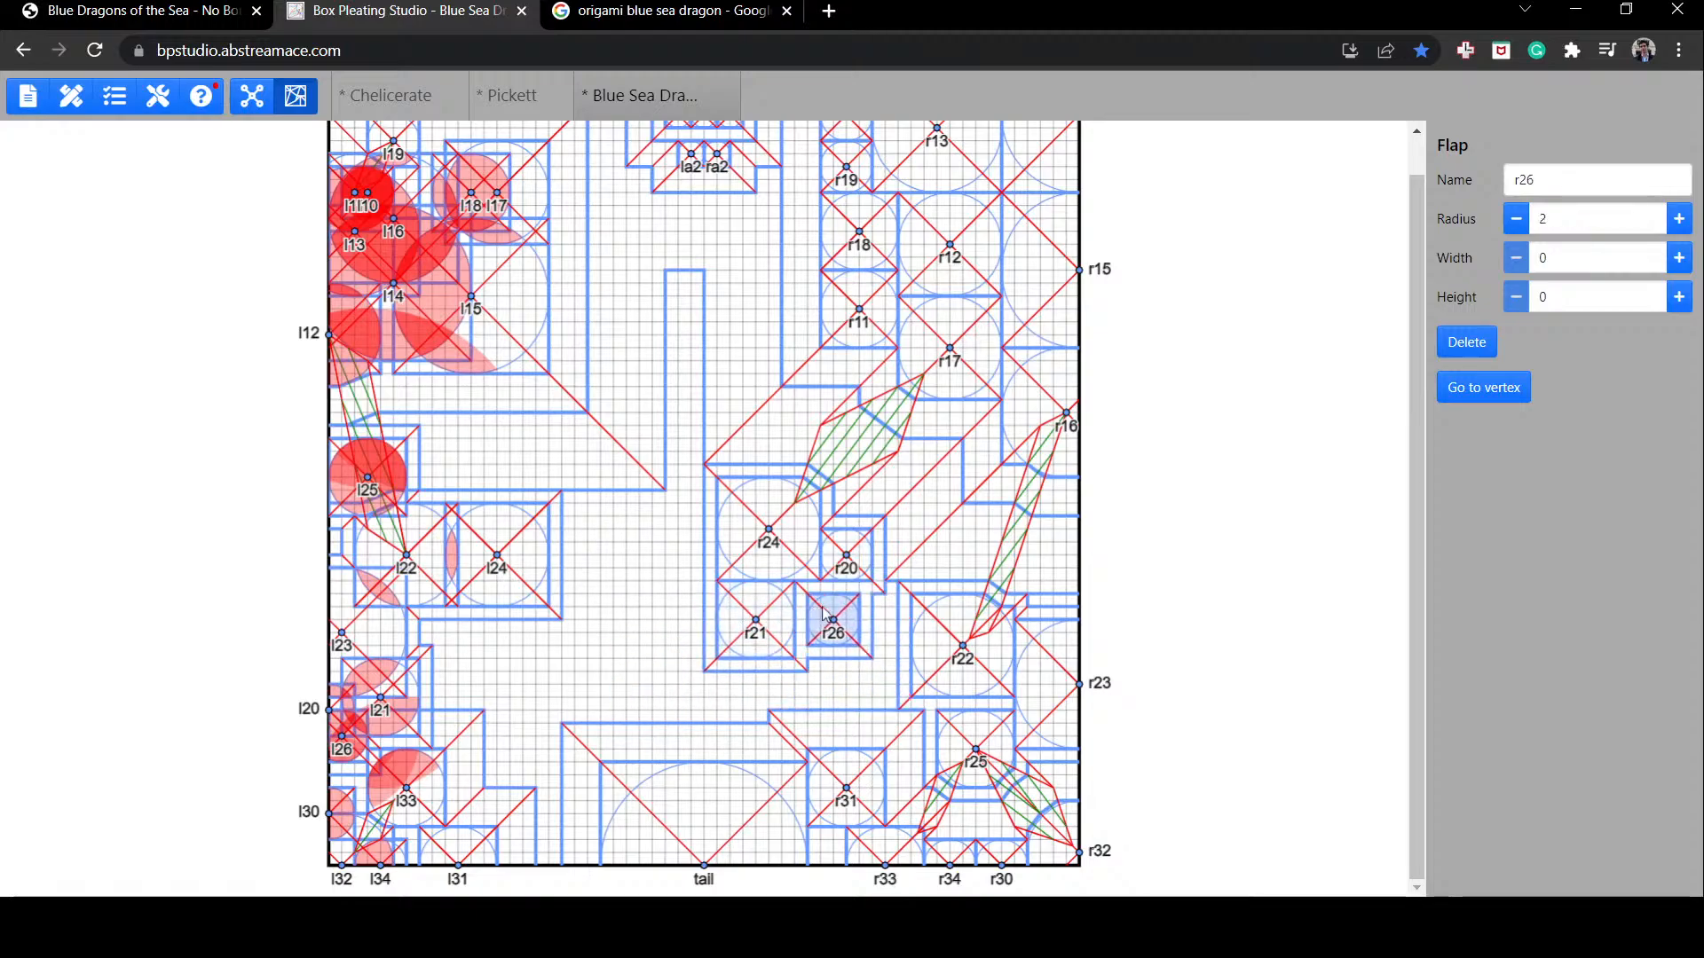
left_click(874, 660)
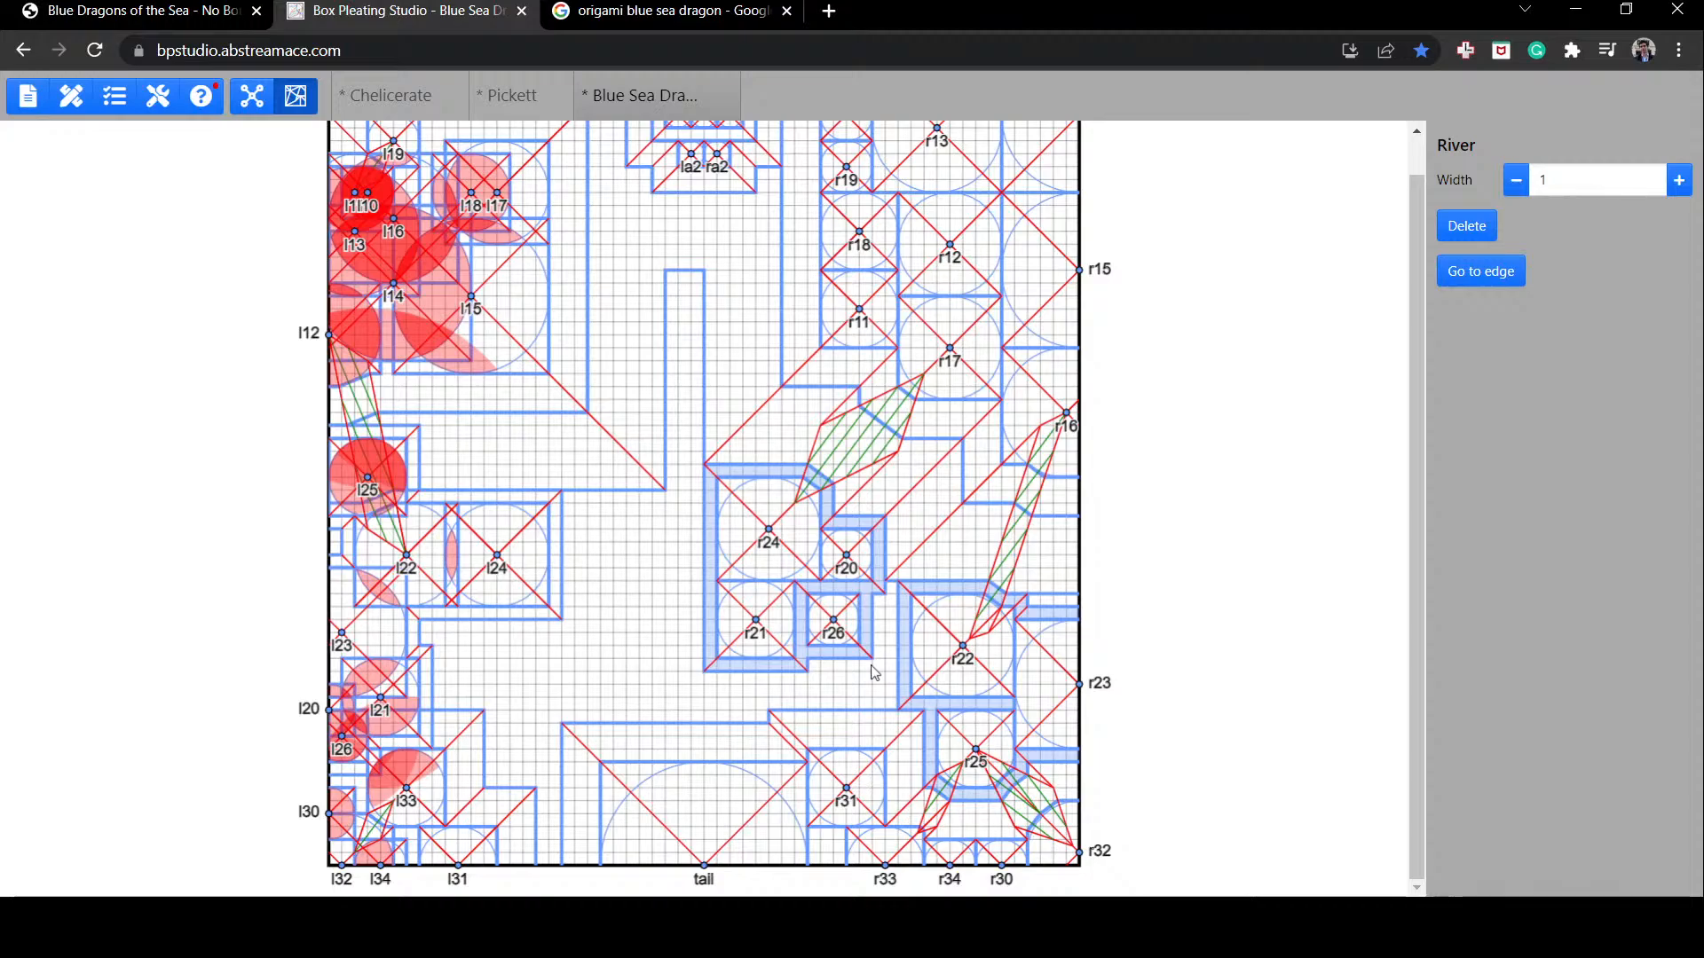
left_click(1031, 927)
left_click(1245, 612)
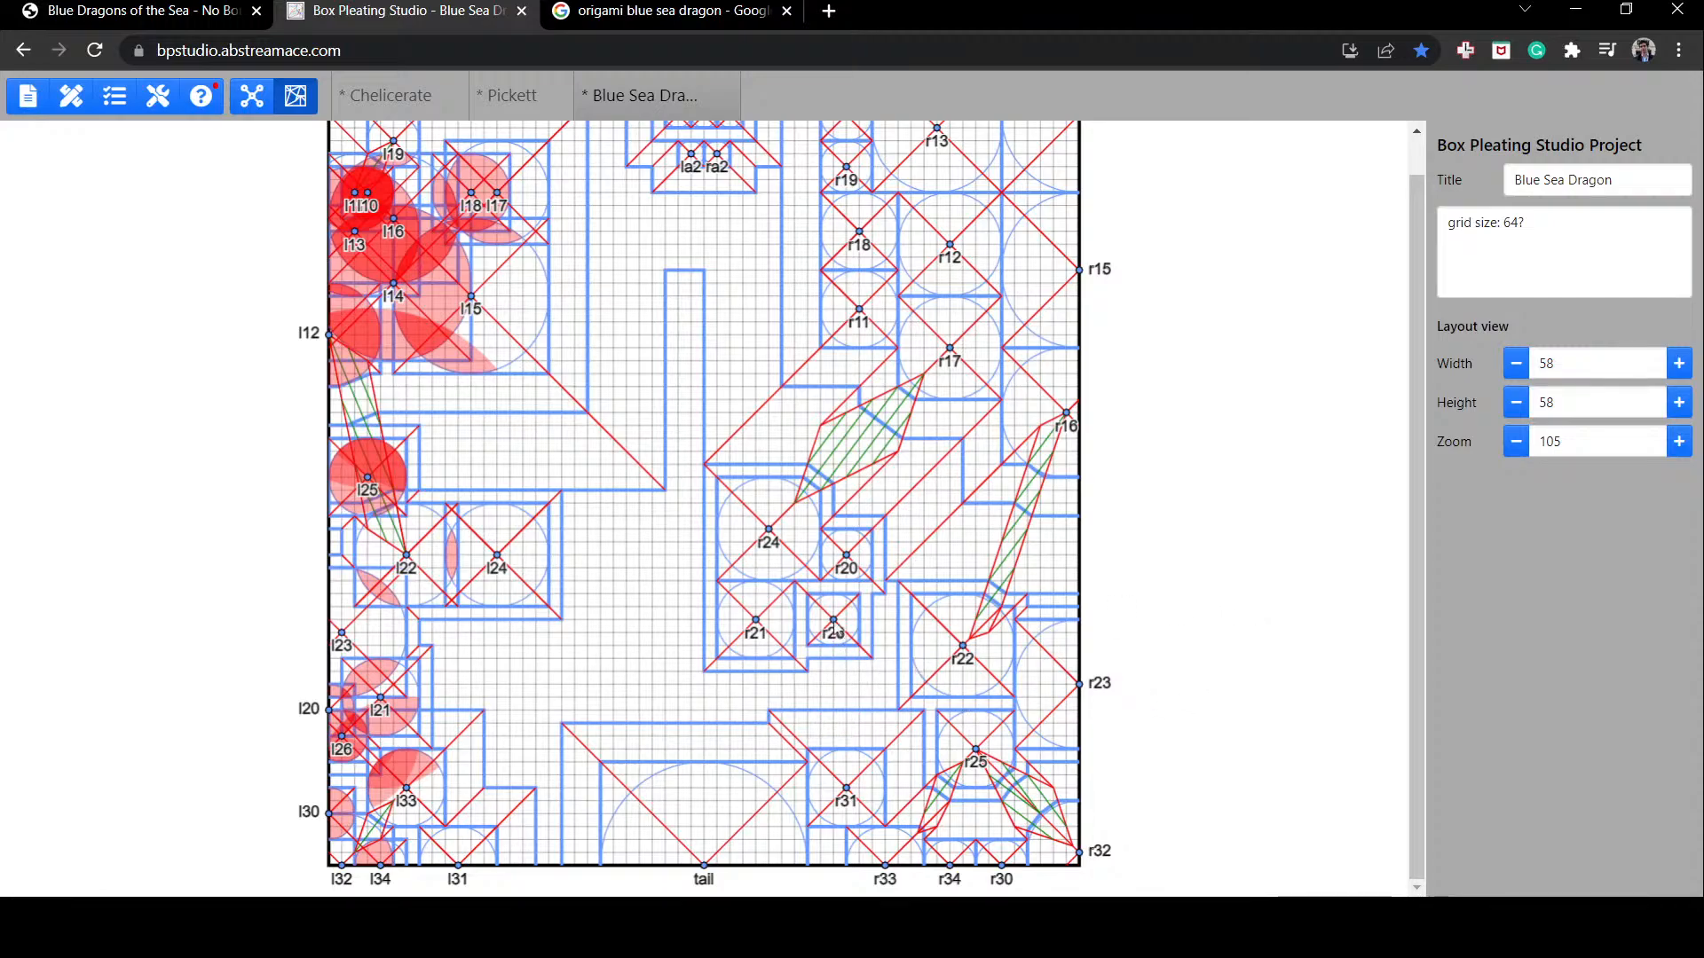
Step: Move flap r26 against r22, and shift r21 right until it touches r26
left_click_drag(836, 632, 893, 633)
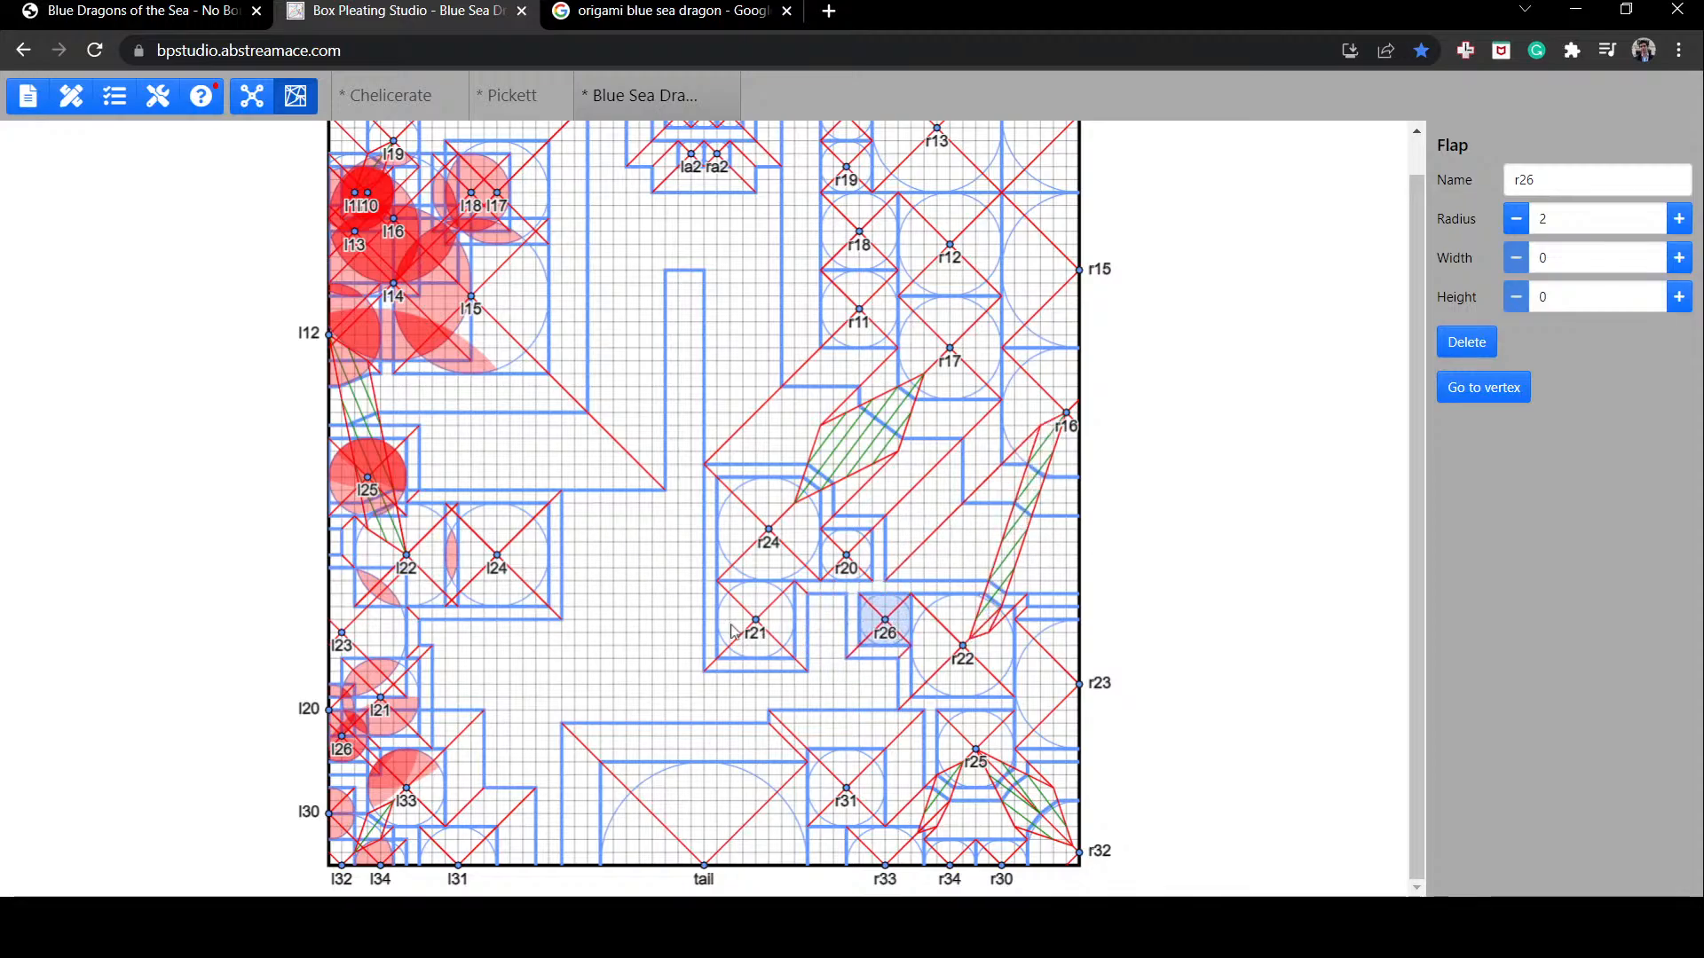
left_click_drag(740, 631, 799, 632)
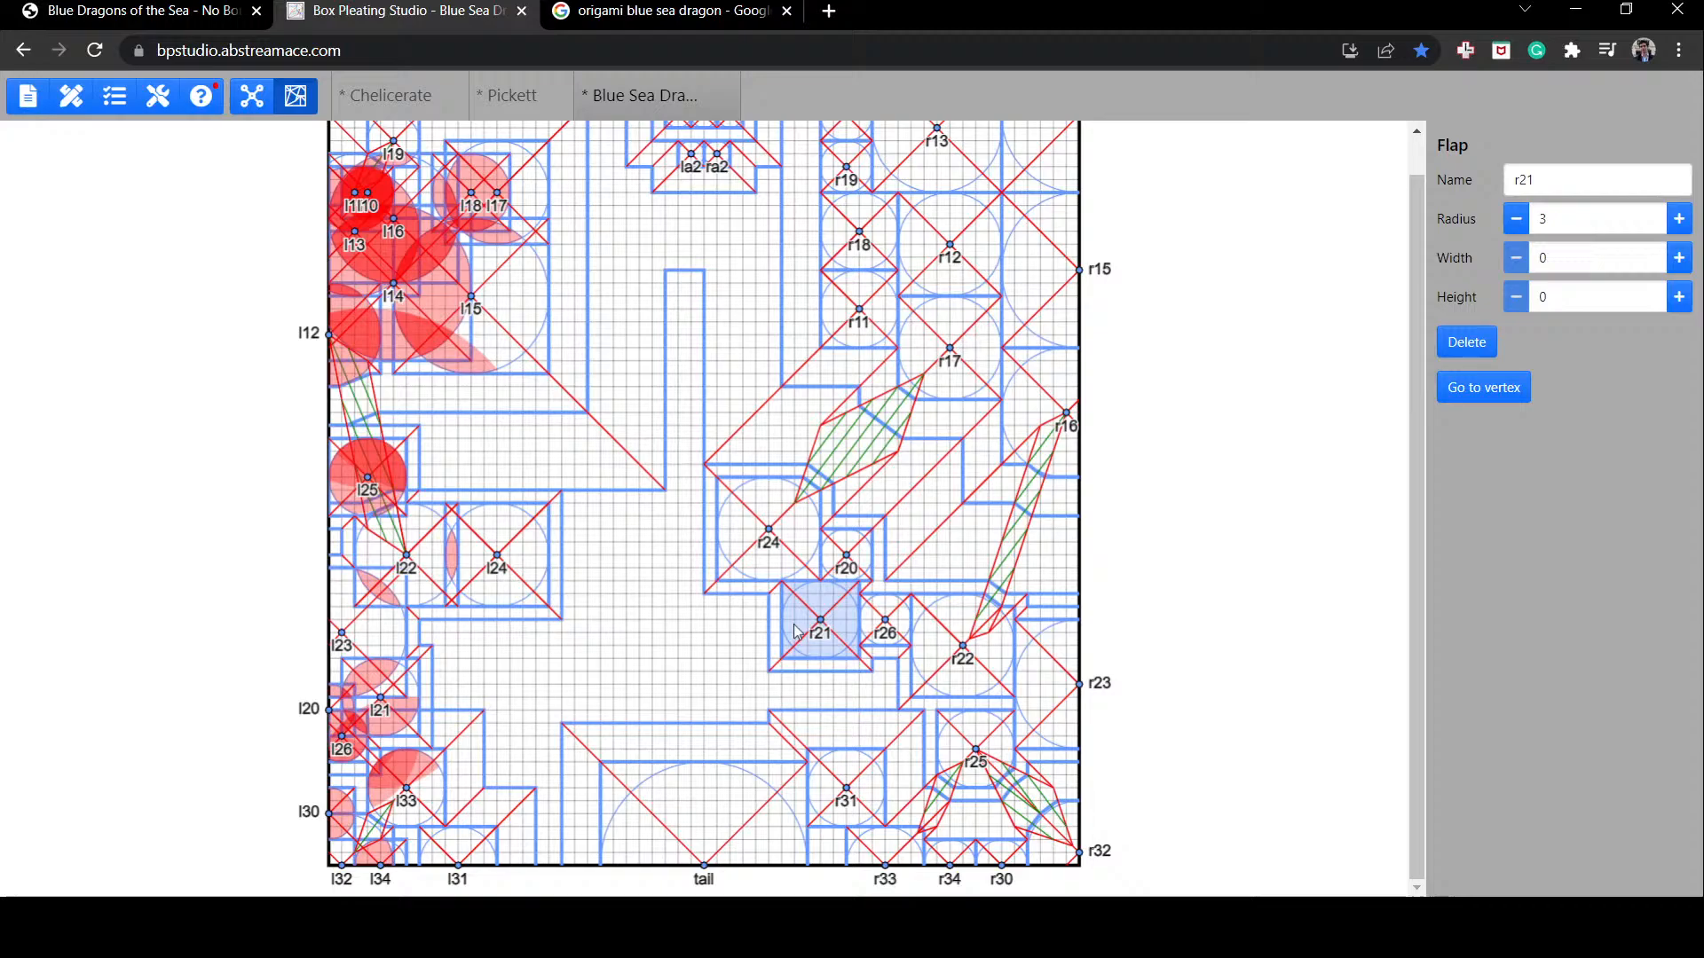
left_click(869, 591)
left_click(883, 624)
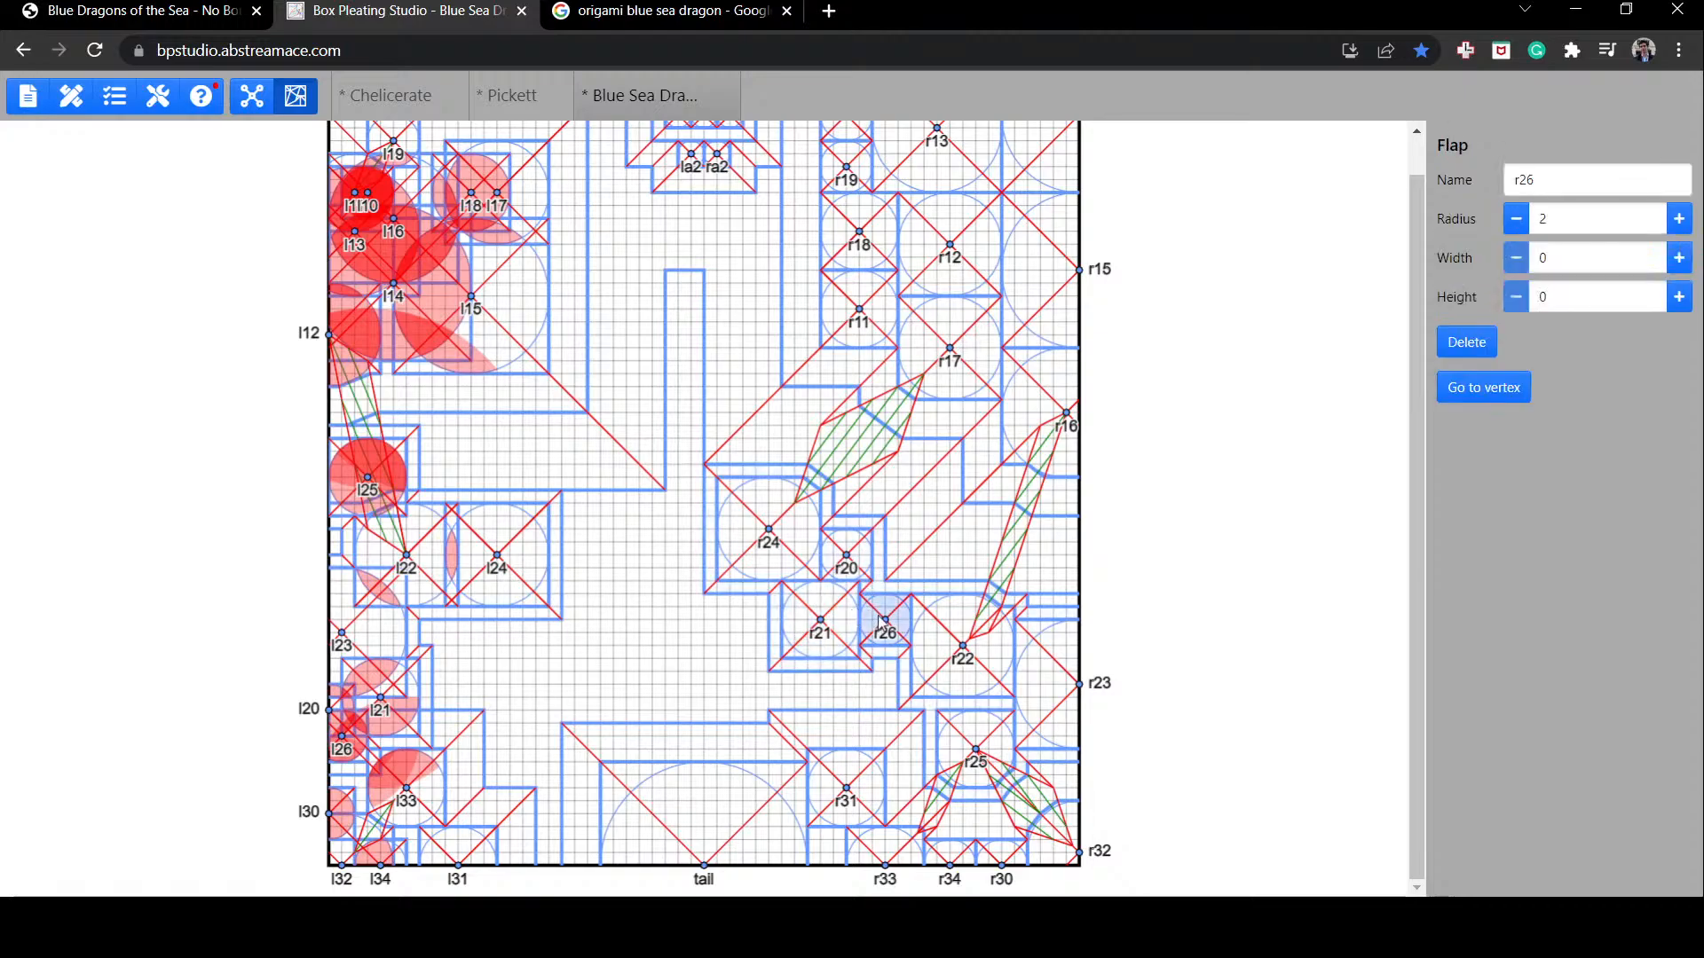
left_click_drag(883, 624, 890, 626)
Step: Shift flap r21 one unit down, and check the river running between it, r24, r20 and r22
left_click(861, 579)
left_click(760, 565)
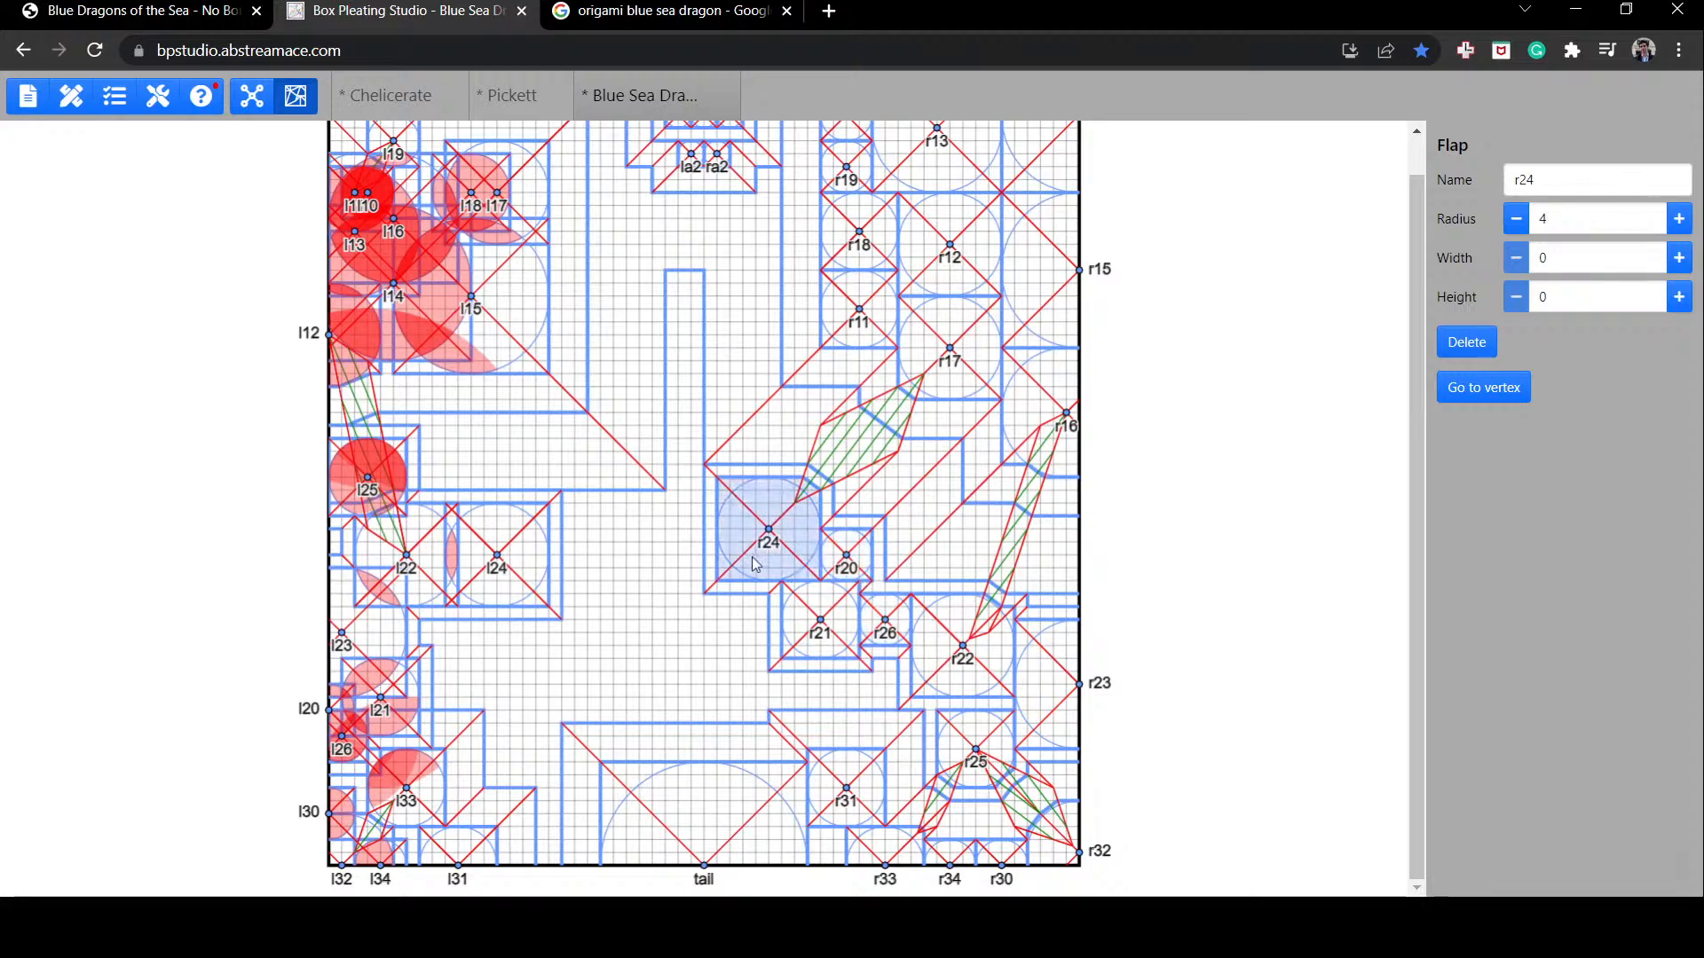
left_click(963, 666)
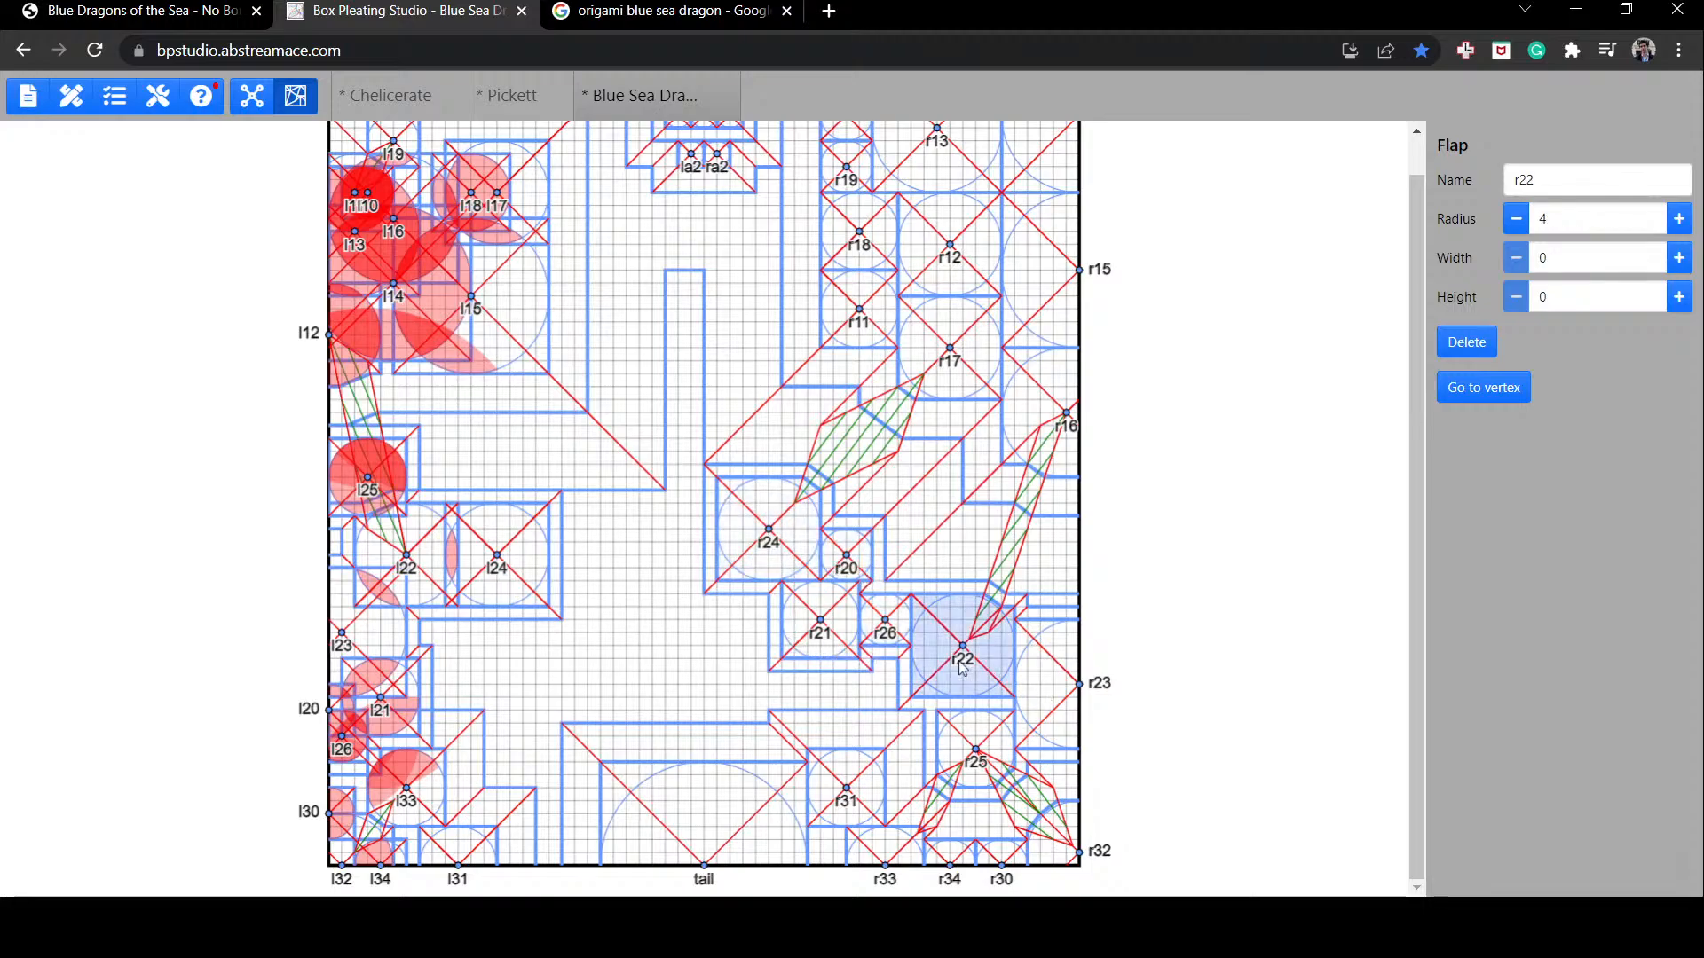
left_click(866, 611)
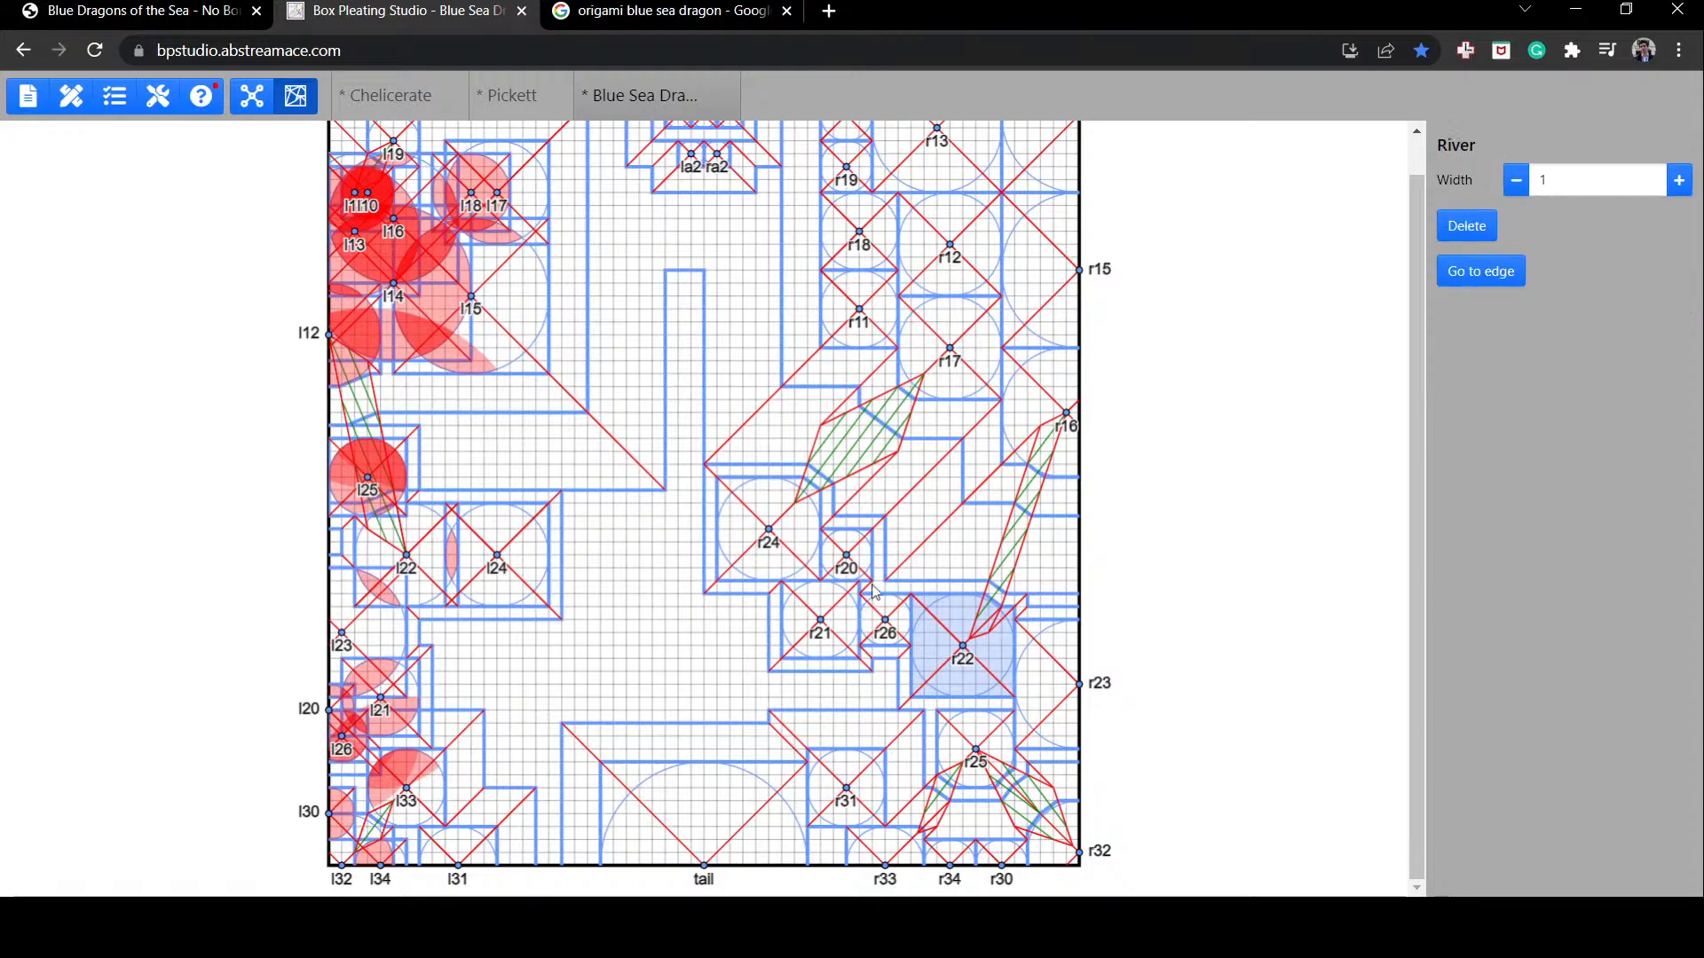
mouse_move(840, 627)
left_mouse_down()
mouse_move(823, 648)
mouse_move(834, 637)
left_mouse_up()
left_click(873, 593)
left_click(825, 635)
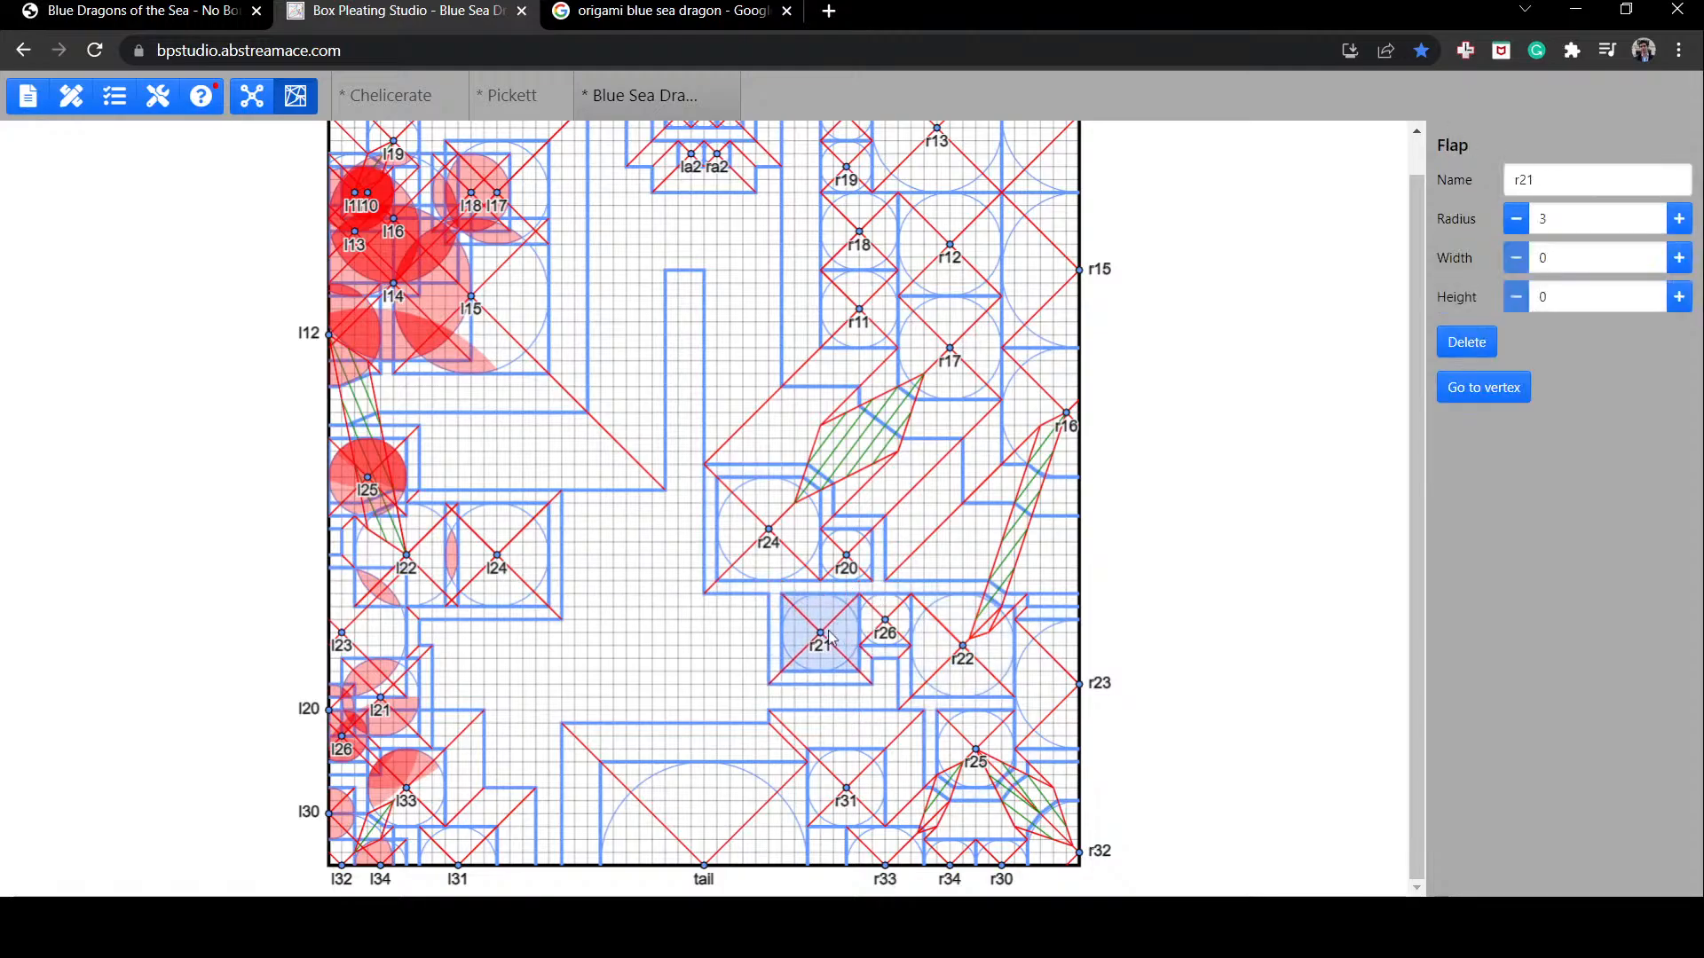
left_click(836, 590)
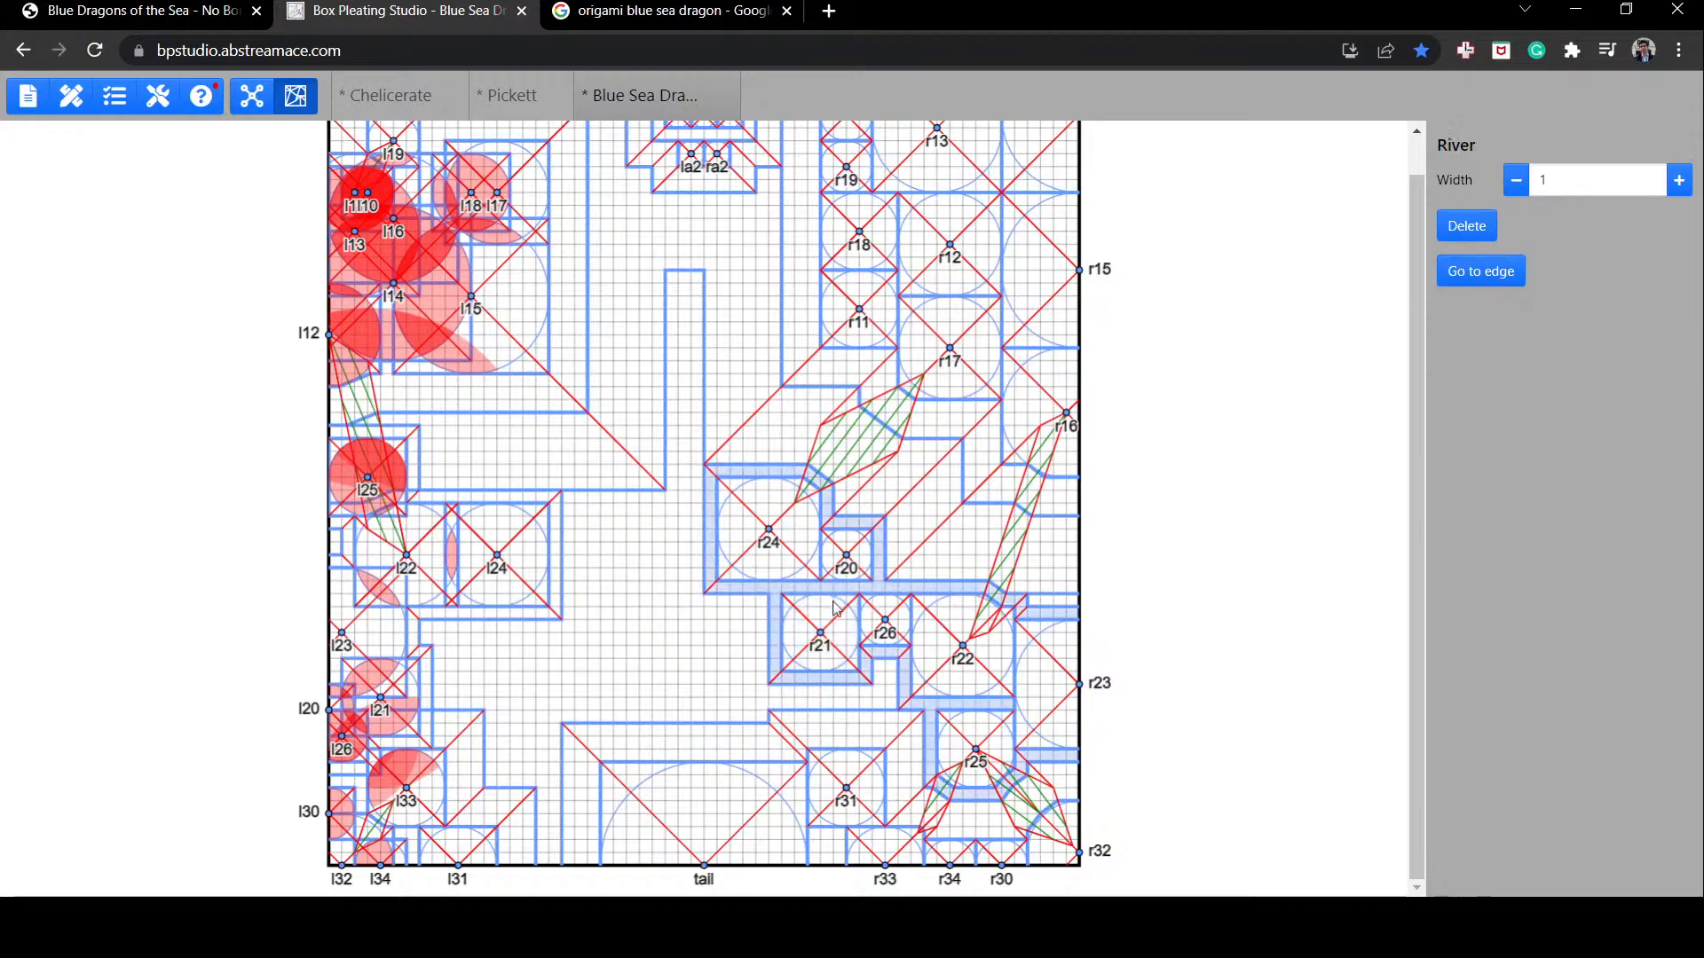
left_click(1058, 601)
left_click(1061, 609)
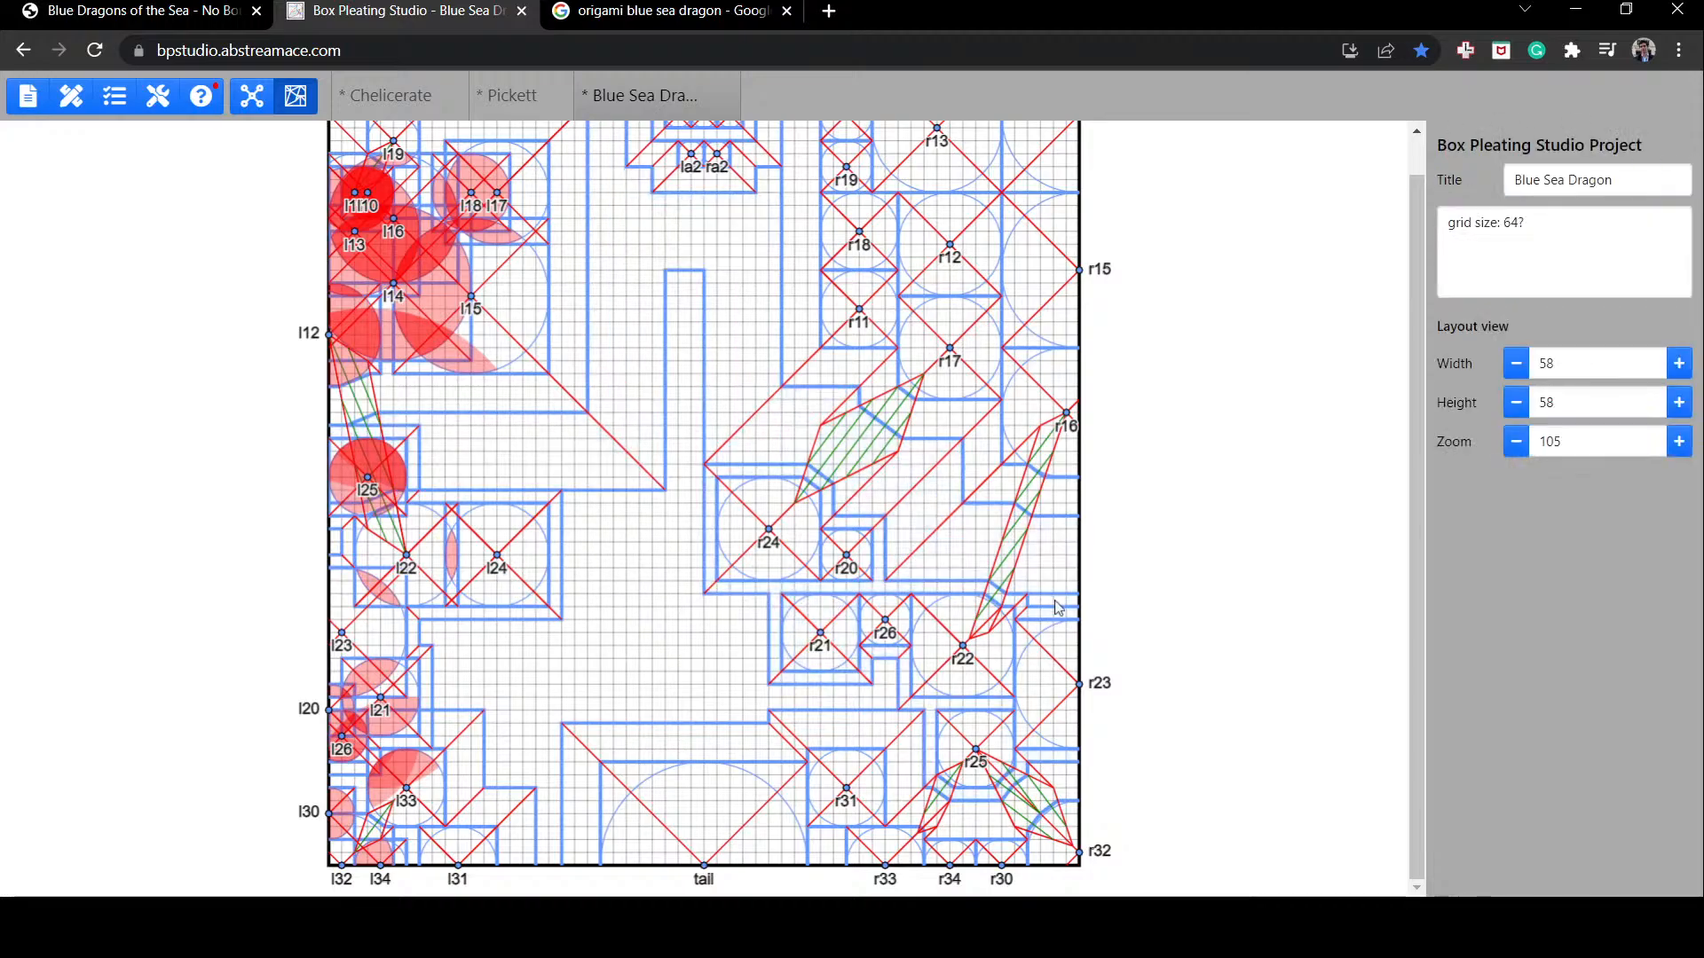
Step: Shift flaps r23, r32 and r25 one unit up each, and check the river beside them
left_click_drag(1038, 702, 1036, 689)
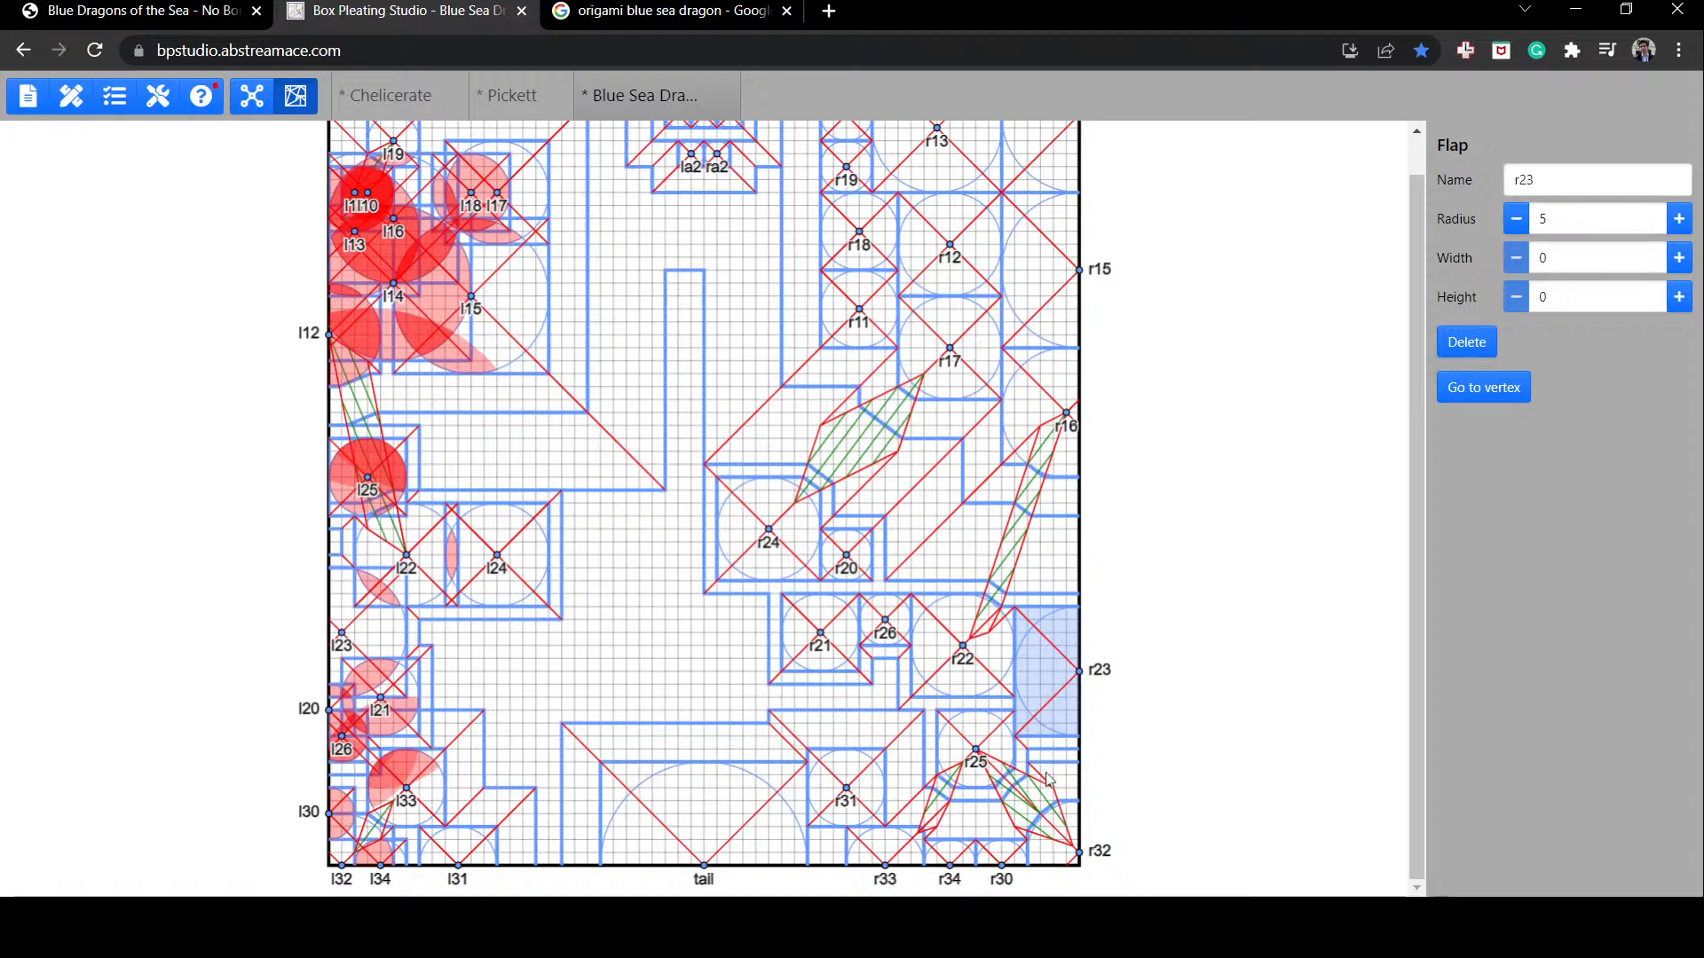
left_click(1065, 861)
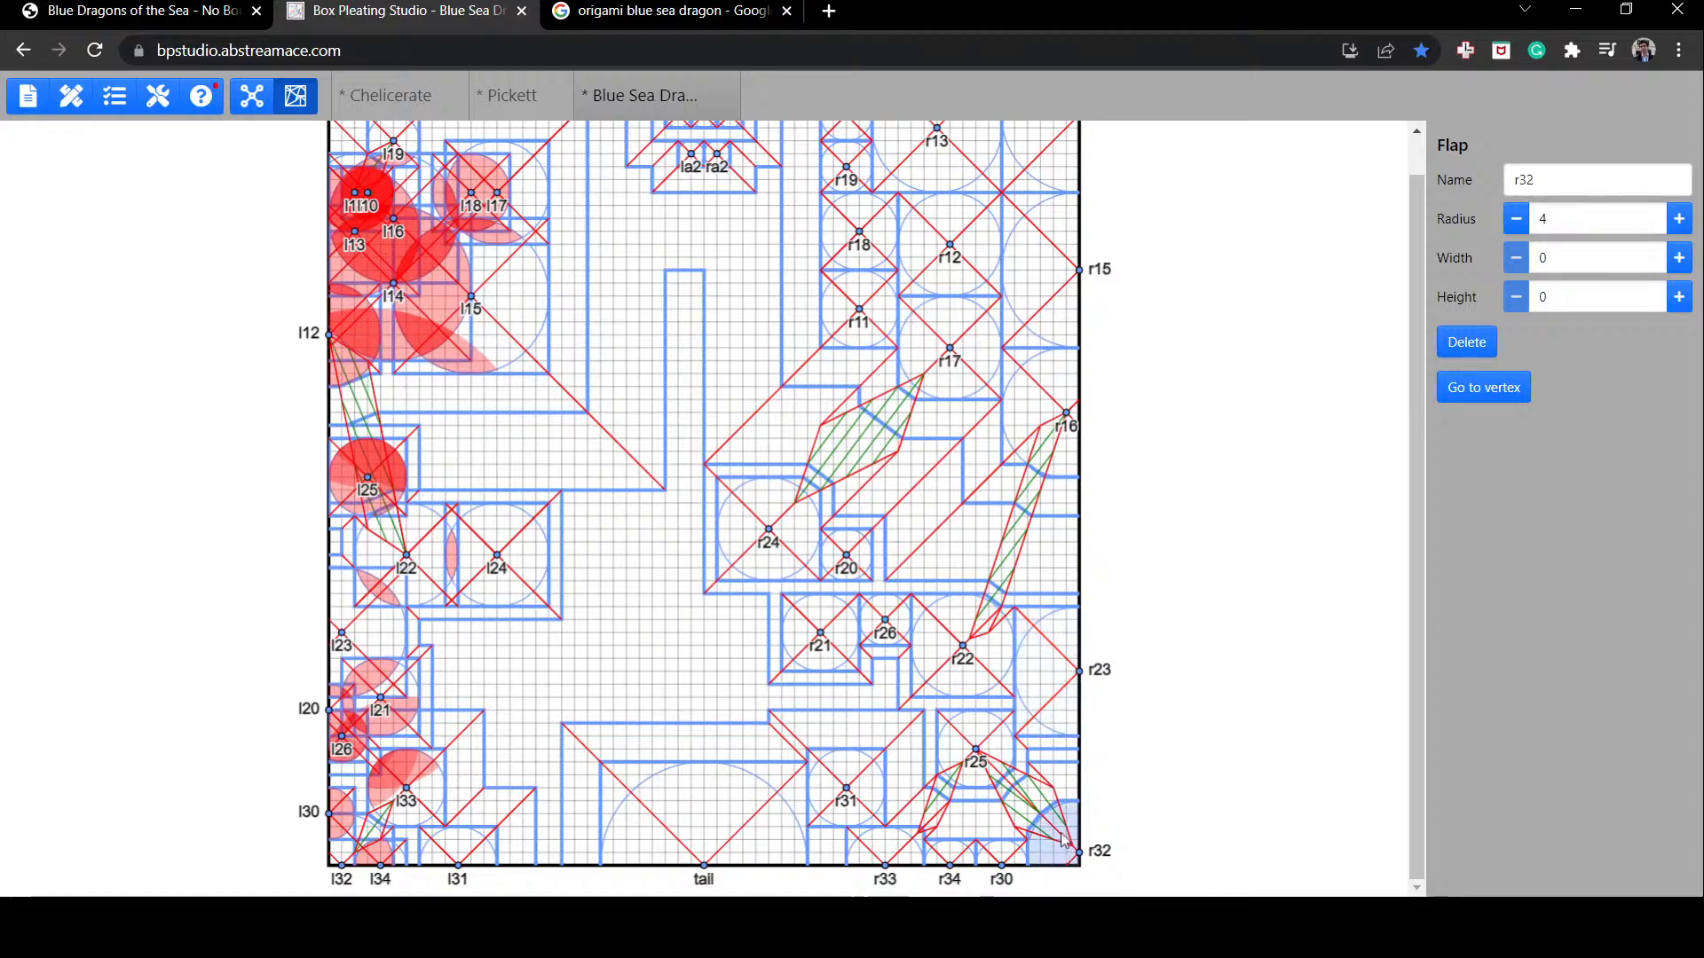
left_click_drag(1065, 863, 1063, 857)
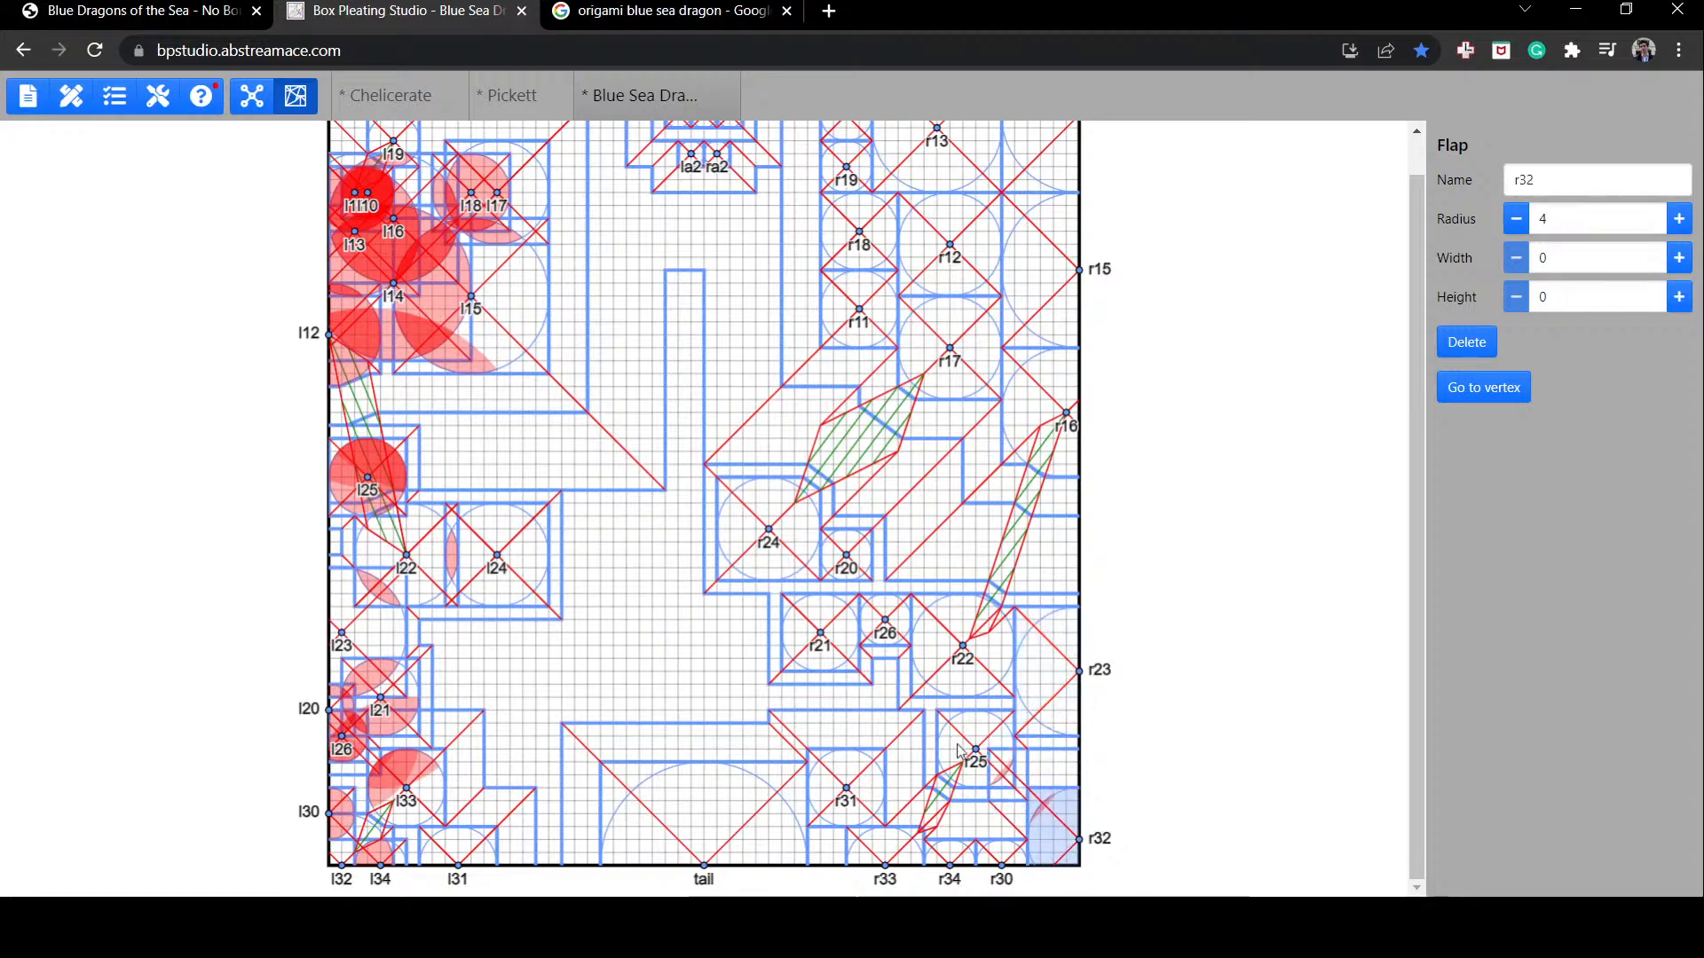
mouse_move(965, 760)
left_mouse_down()
mouse_move(940, 747)
mouse_move(971, 740)
left_mouse_up()
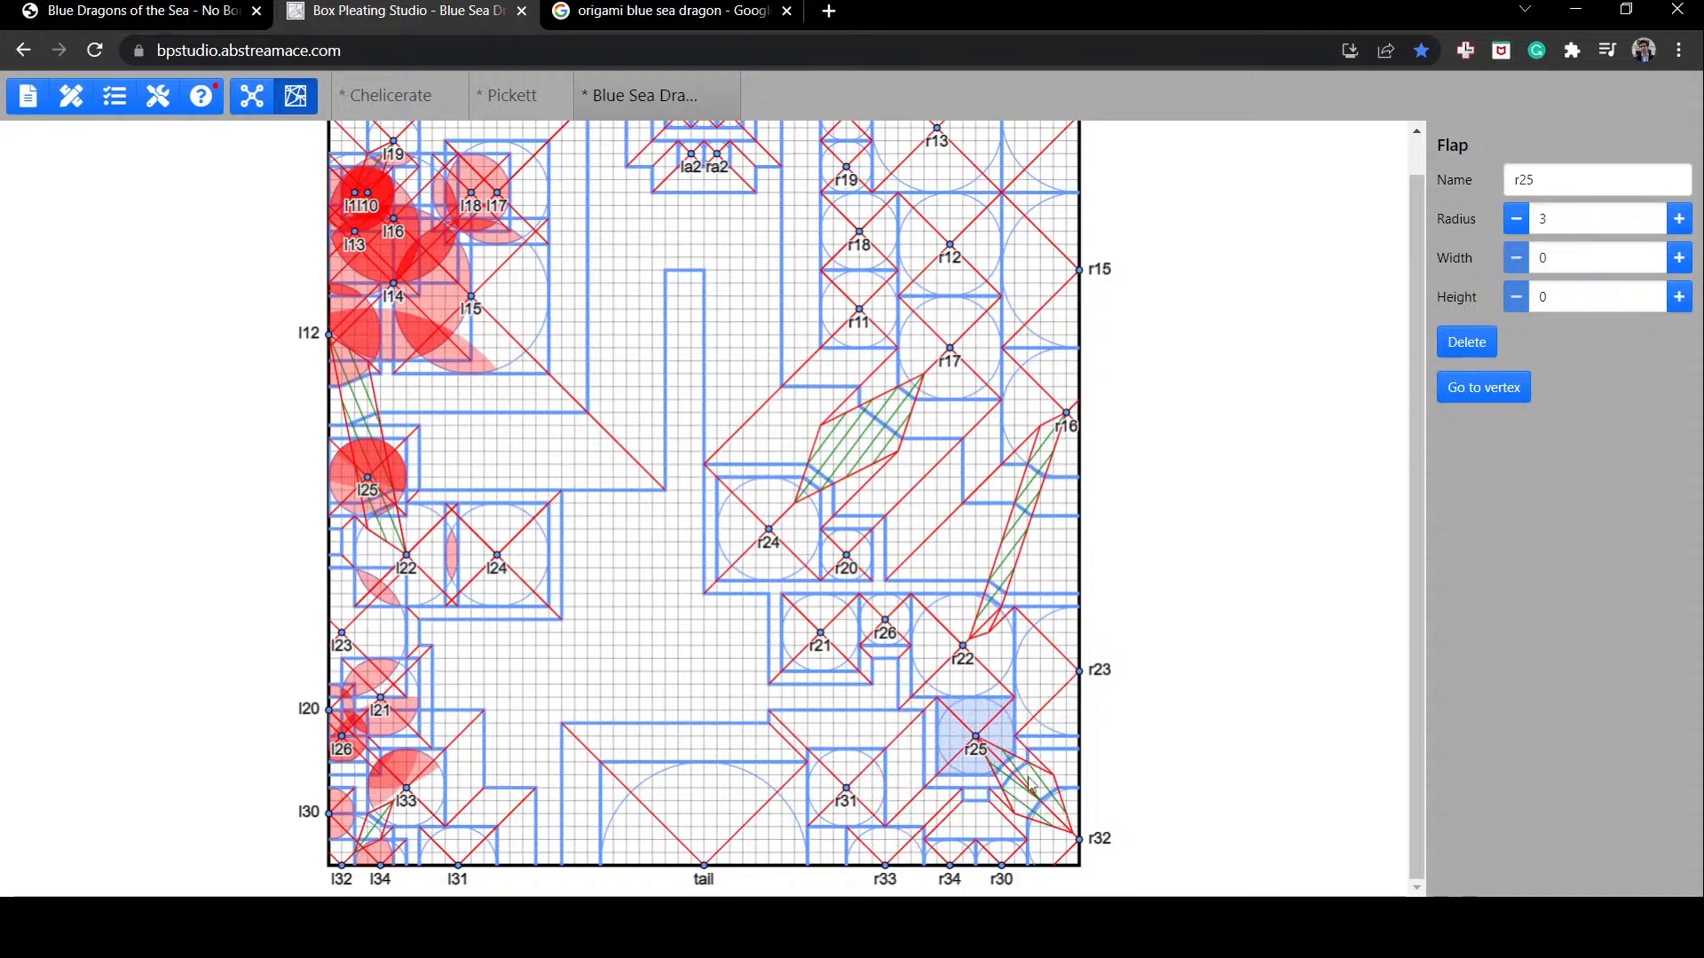
left_click(1073, 770)
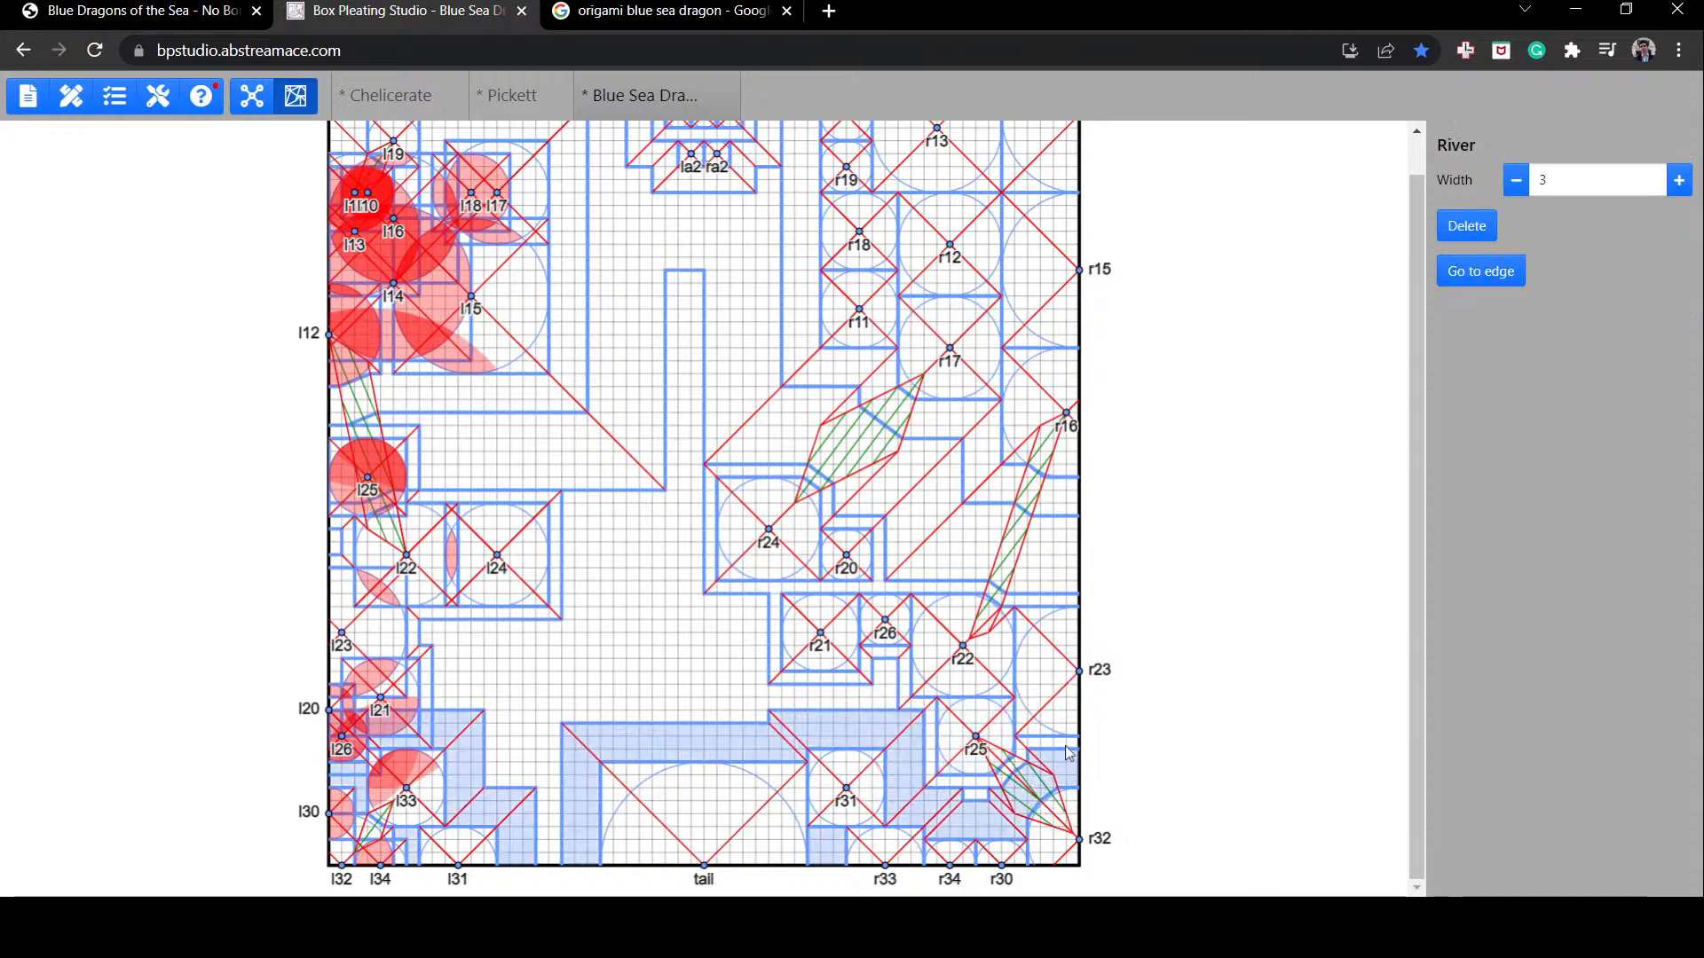
Step: Raise flaps r30 and r34 one unit off the paper's bottom edge, and check the river around r31
left_click(981, 797)
left_click(1003, 854)
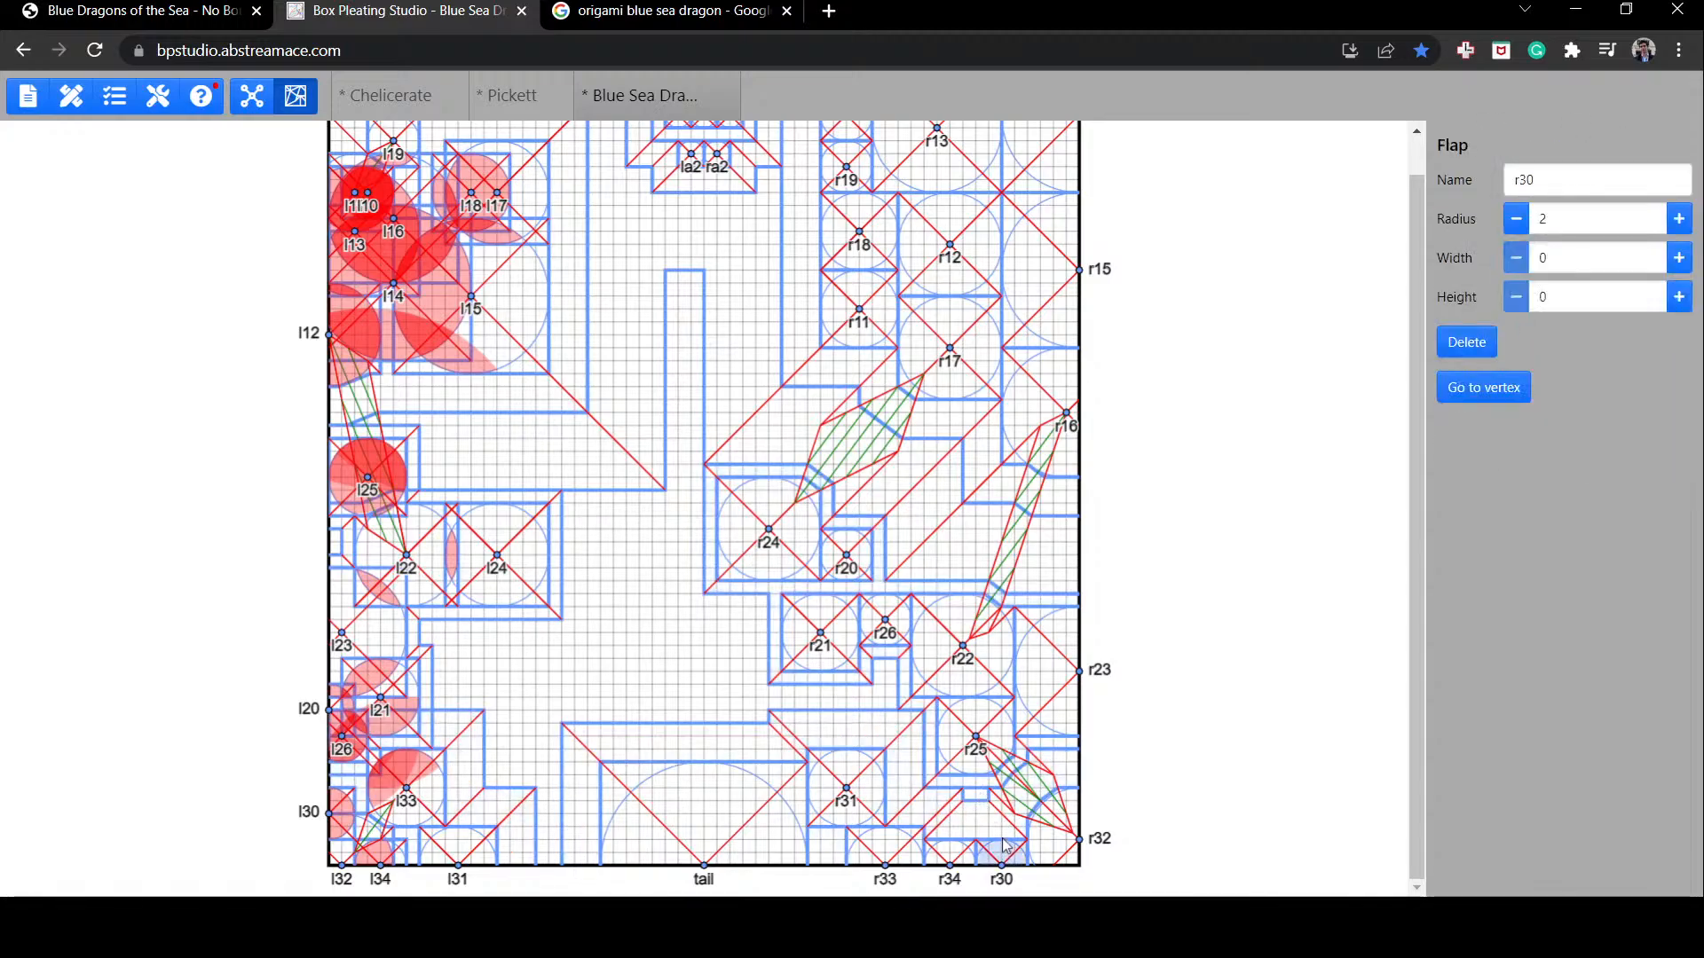
left_click_drag(1005, 835, 951, 844)
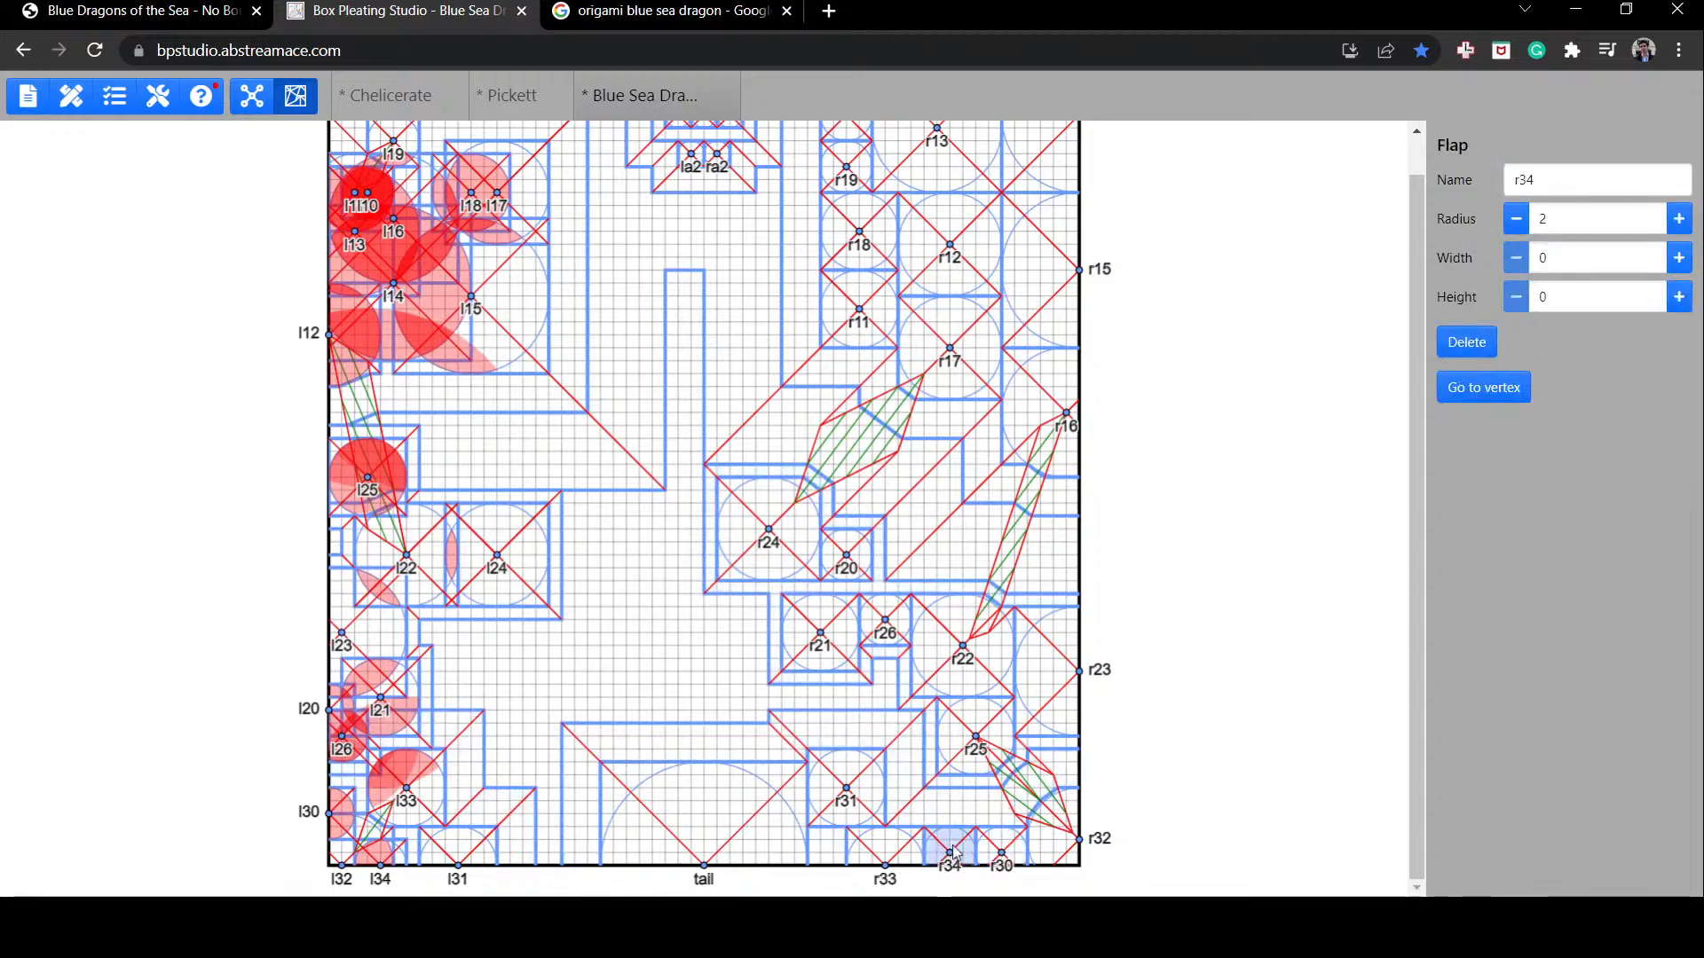
left_click(845, 836)
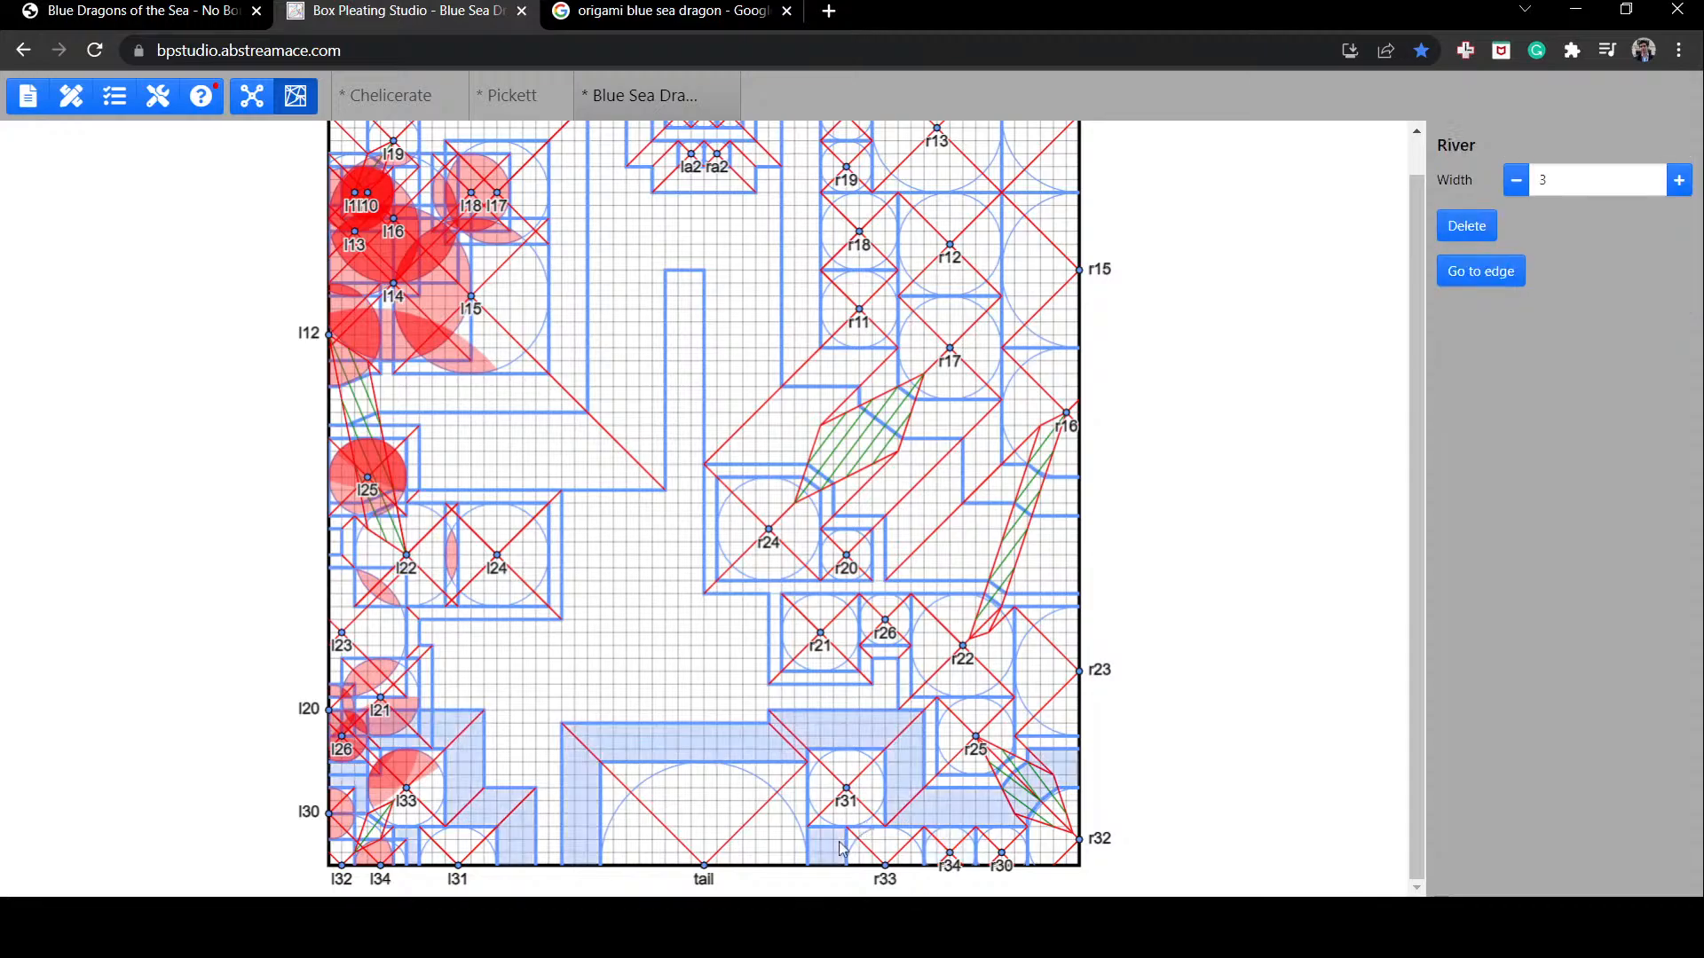
left_click(841, 821)
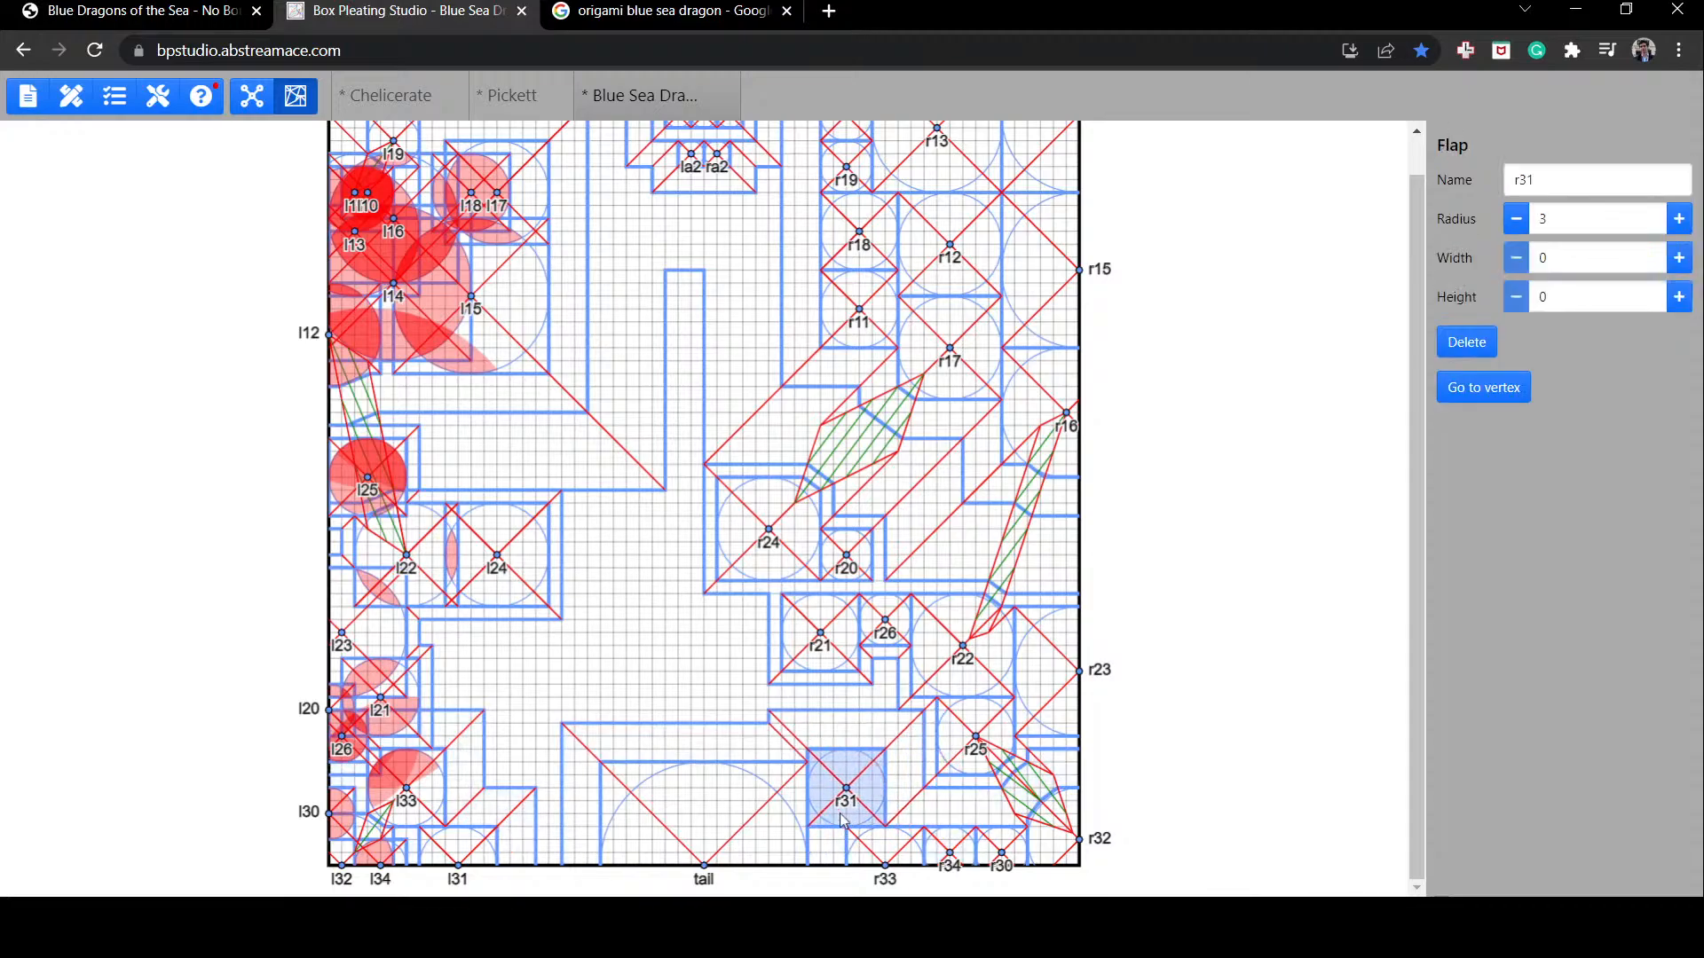
left_click(1190, 792)
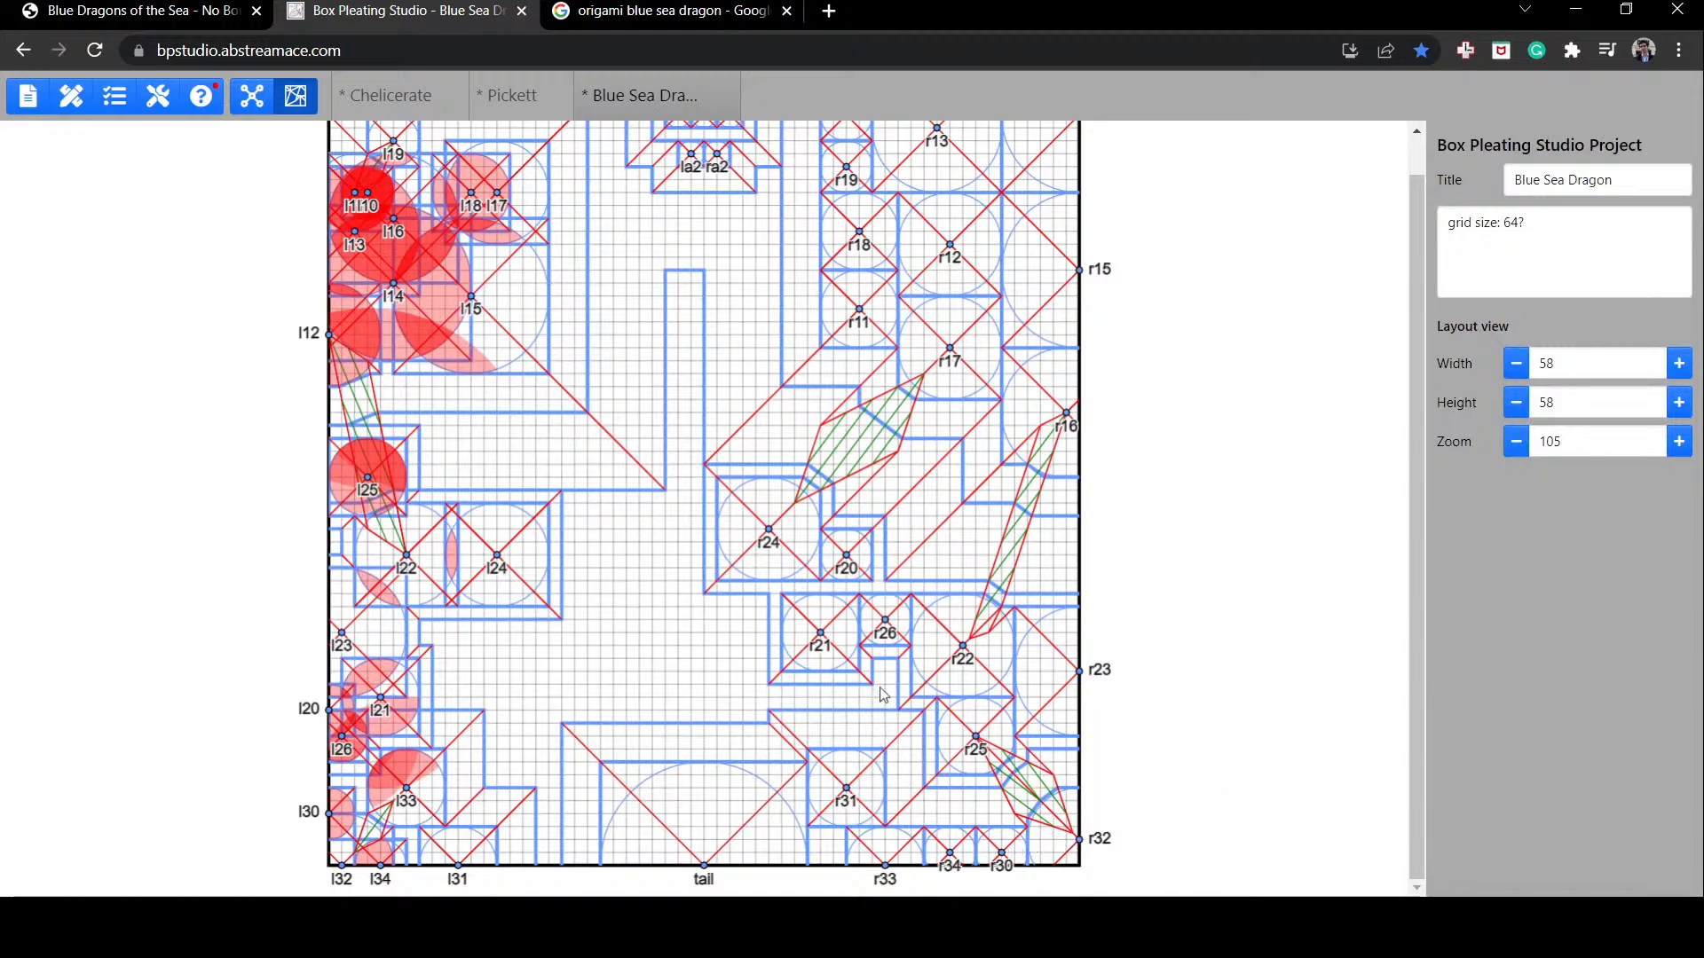
Step: Try stacking r20 above r26 beside r22, with r21 above them and r24 against their left side
scroll(735, 639, "up", 2)
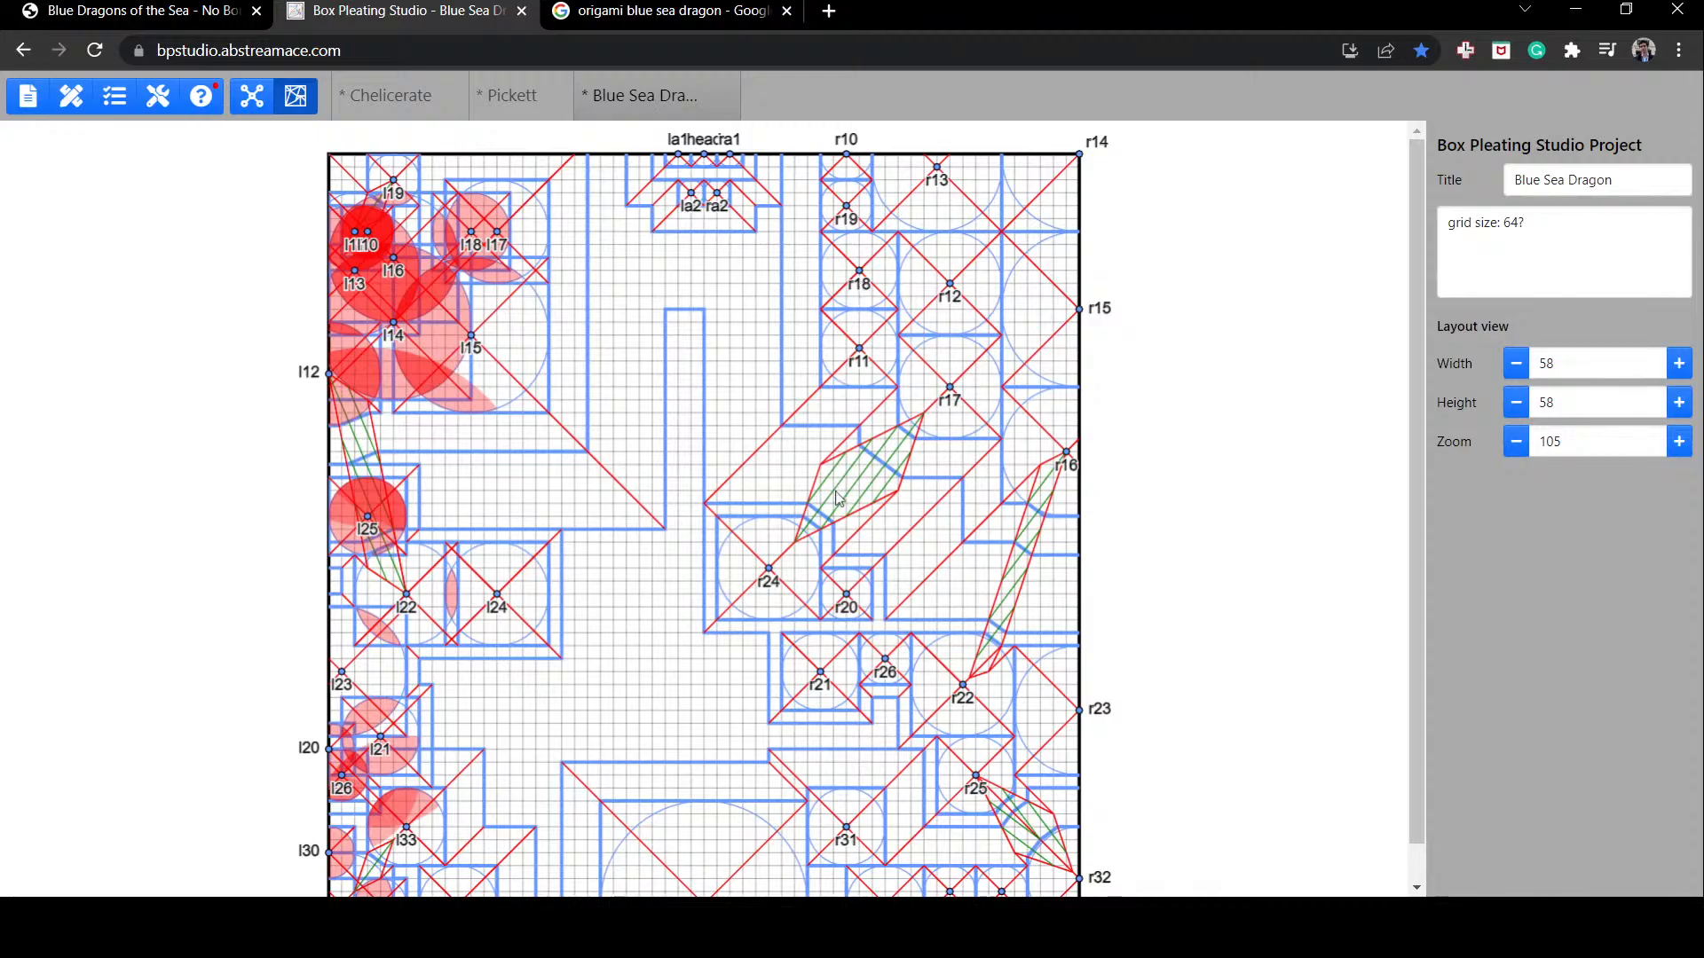
scroll(697, 641, "down", 1)
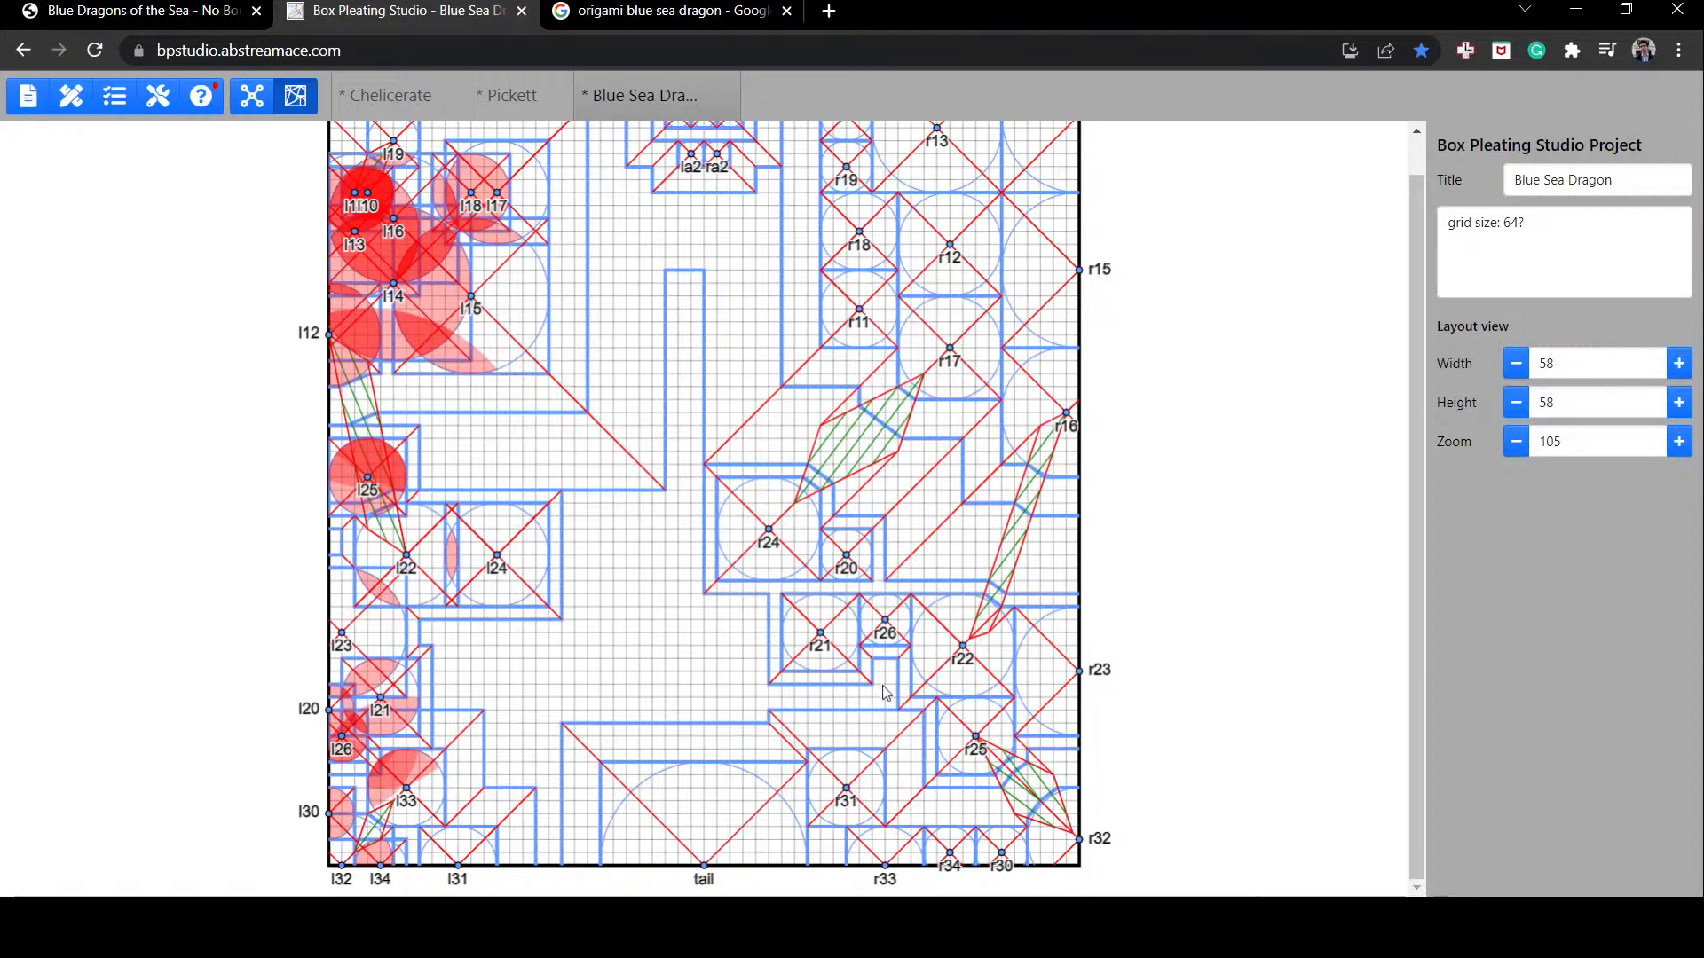
left_click_drag(895, 621, 878, 683)
left_click_drag(866, 557, 905, 623)
mouse_move(787, 537)
left_mouse_down()
mouse_move(849, 538)
mouse_move(808, 543)
mouse_move(812, 641)
mouse_move(852, 557)
mouse_move(815, 541)
mouse_move(830, 569)
left_mouse_up()
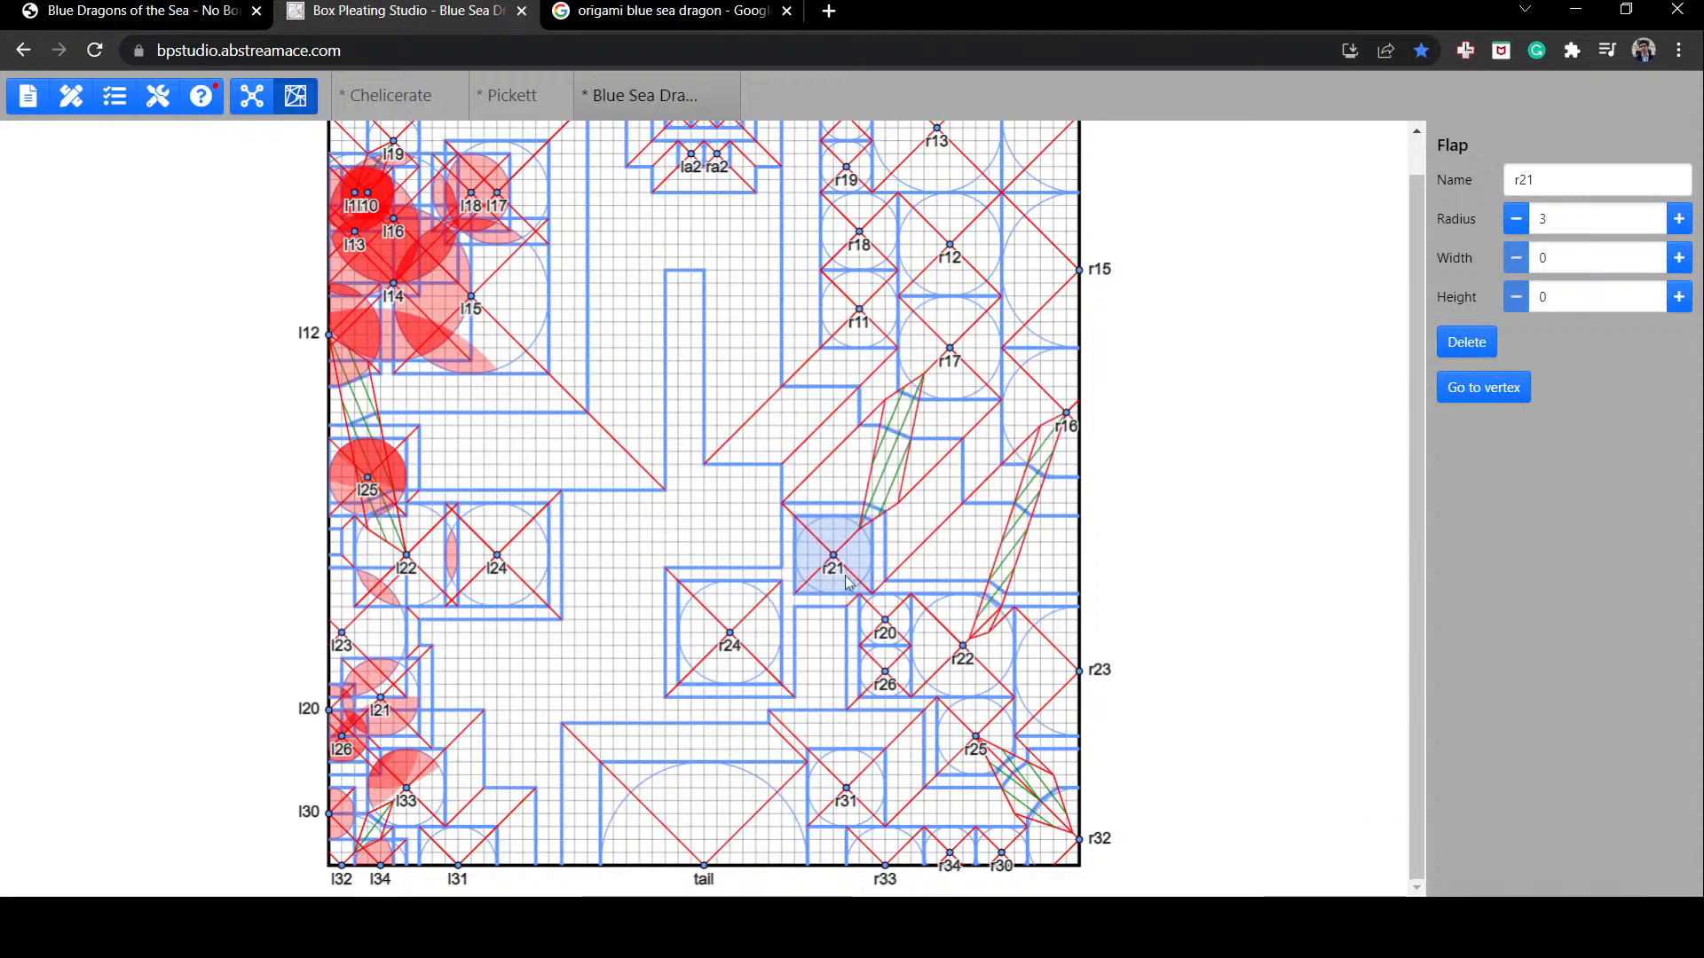
left_click(925, 585)
left_click_drag(741, 679, 808, 684)
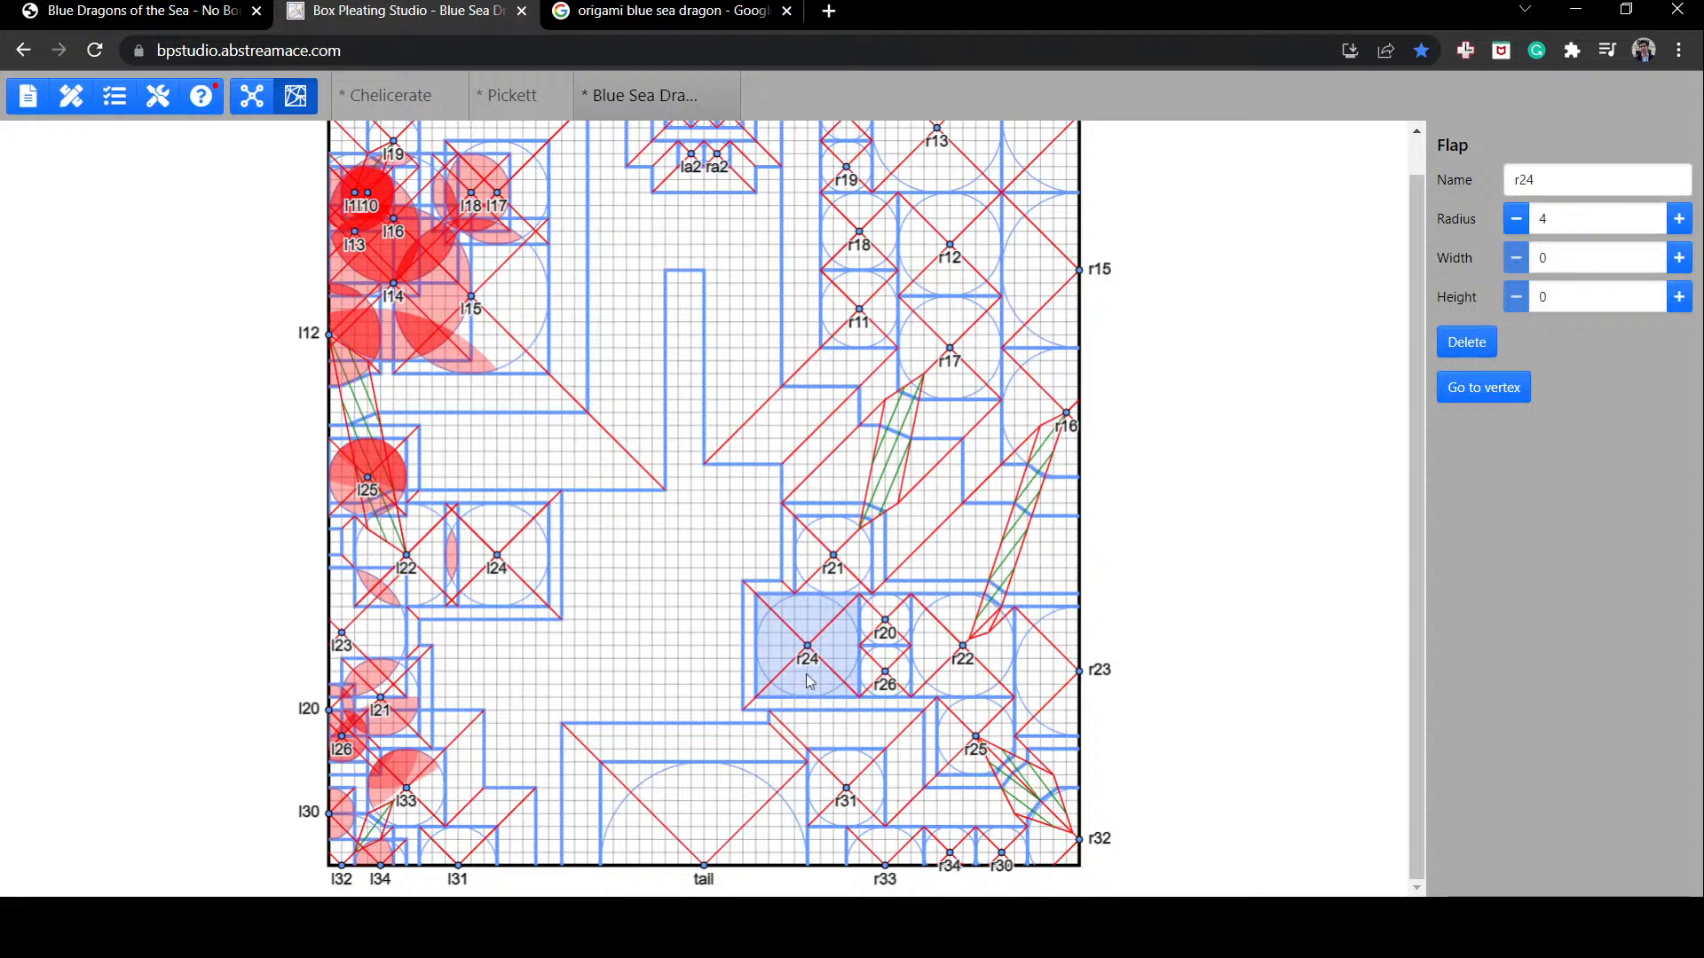
left_click(725, 706)
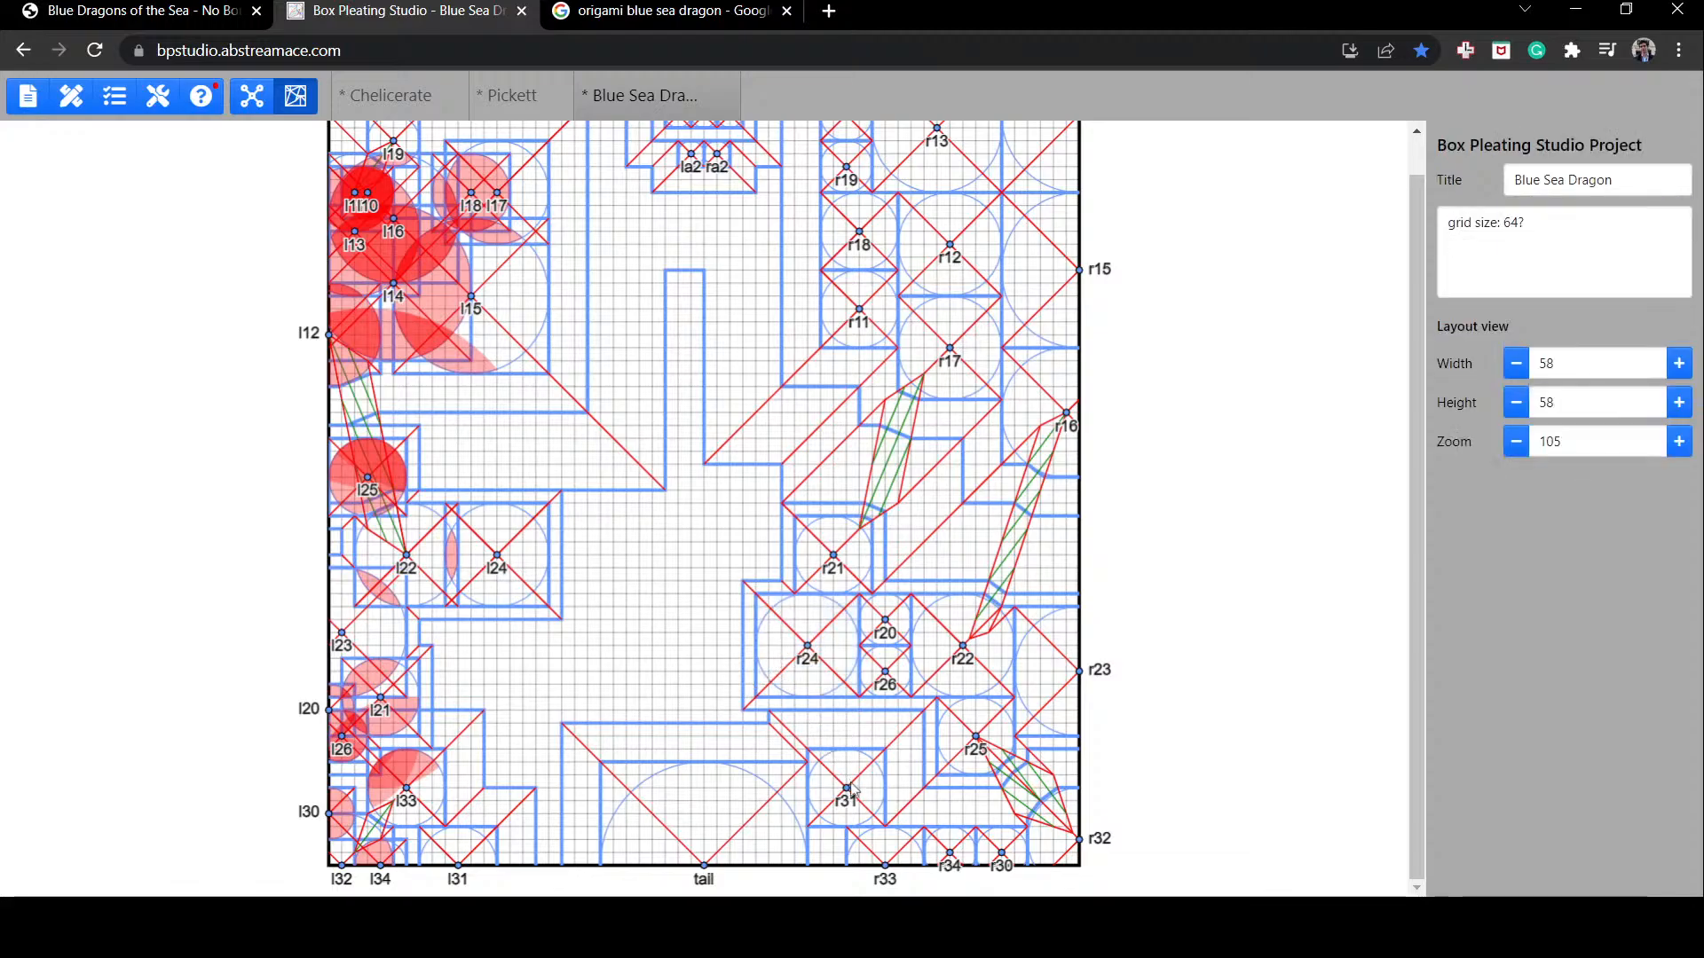
Step: Check the lower river, and try flap r21 directly above r24 in a column nearer the paper's centre
left_click(832, 846)
left_click(757, 525)
left_click(843, 855)
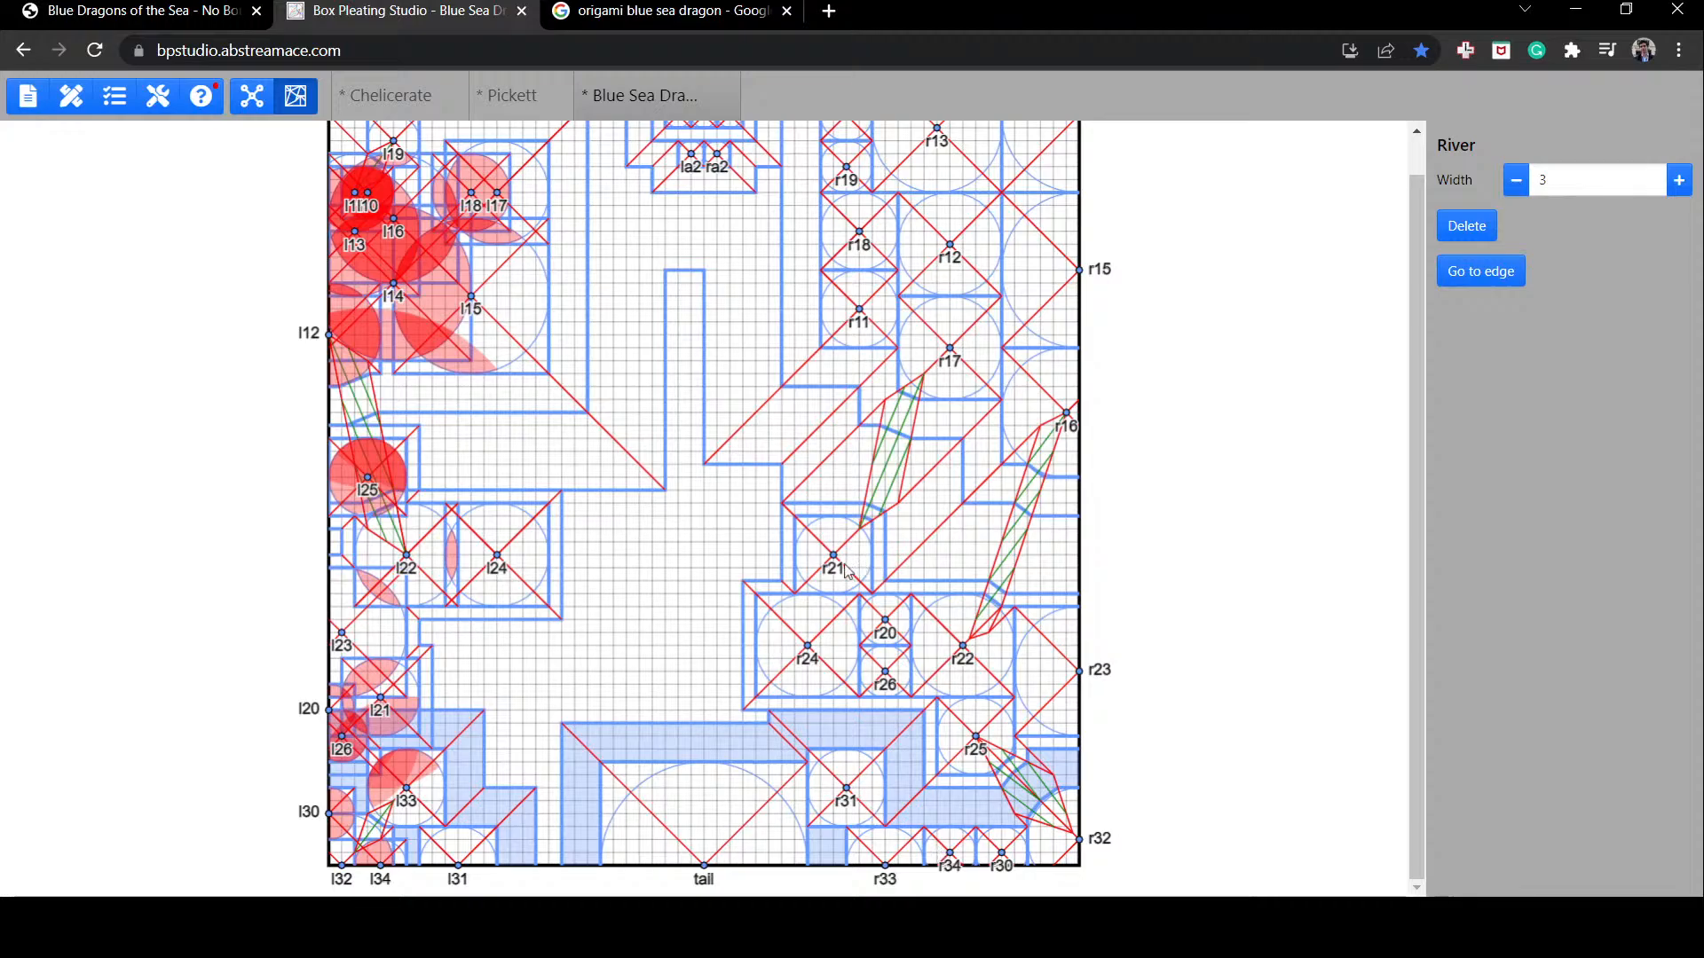
left_click_drag(843, 568, 764, 532)
left_click_drag(813, 648, 769, 616)
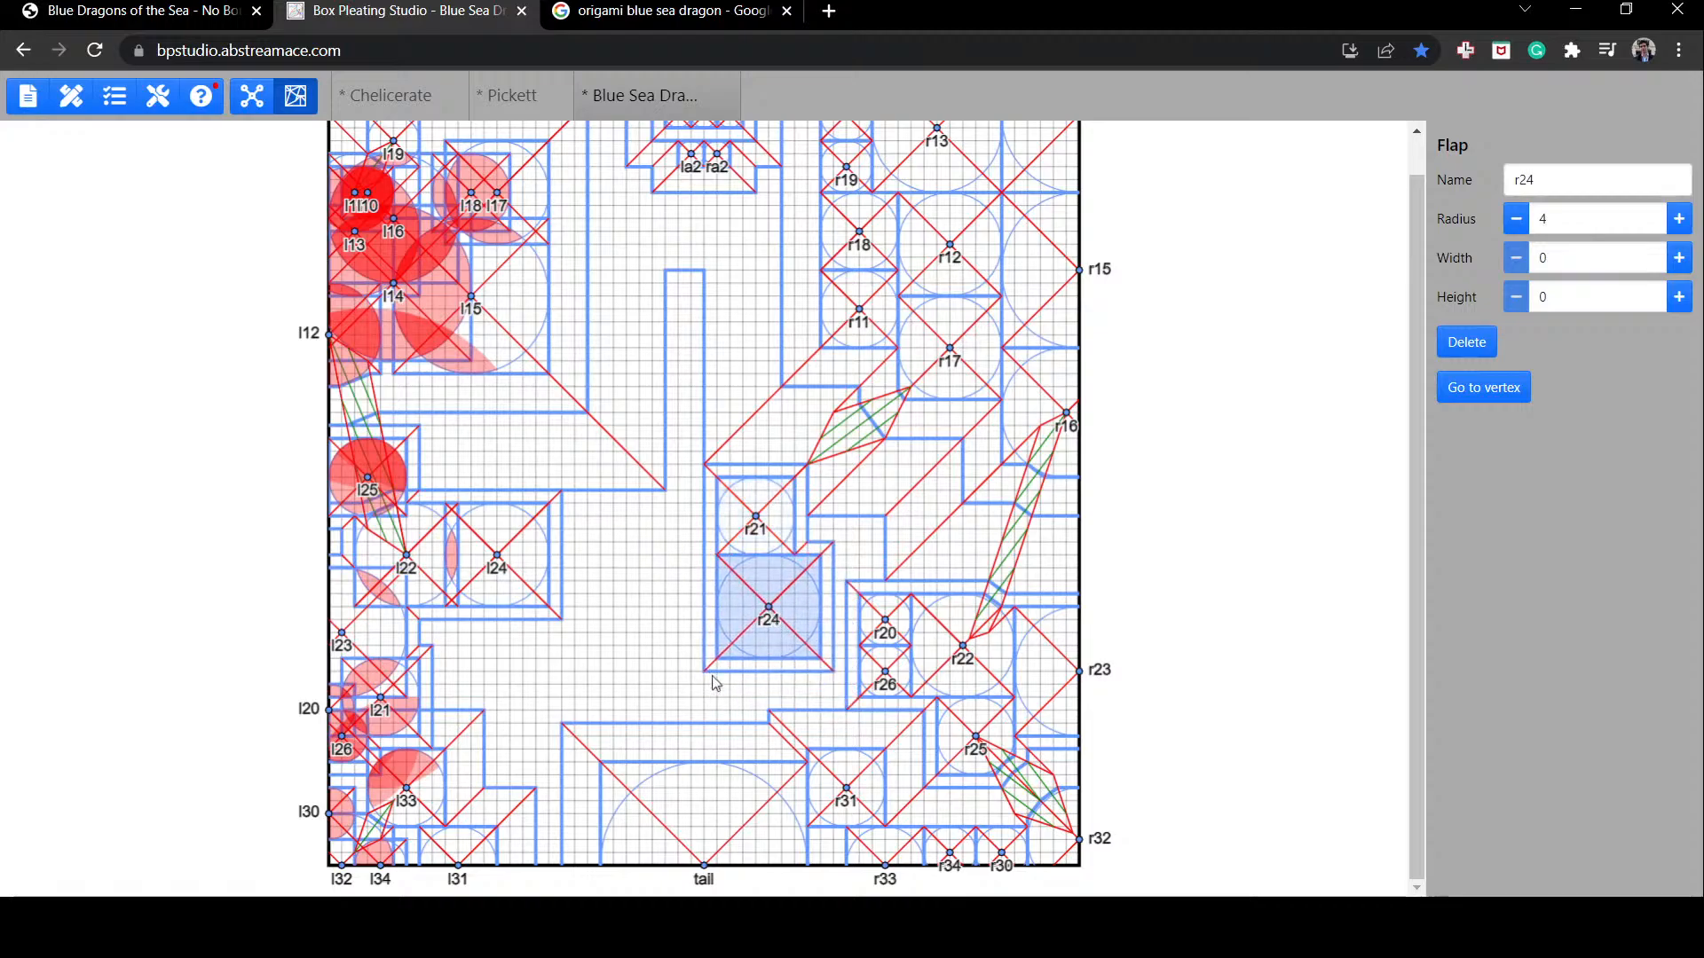
Step: Place flaps r20 and r26 side by side directly below r24, shifting r31 right and r22 two units up
left_click_drag(845, 790, 912, 821)
left_click_drag(971, 662, 756, 694)
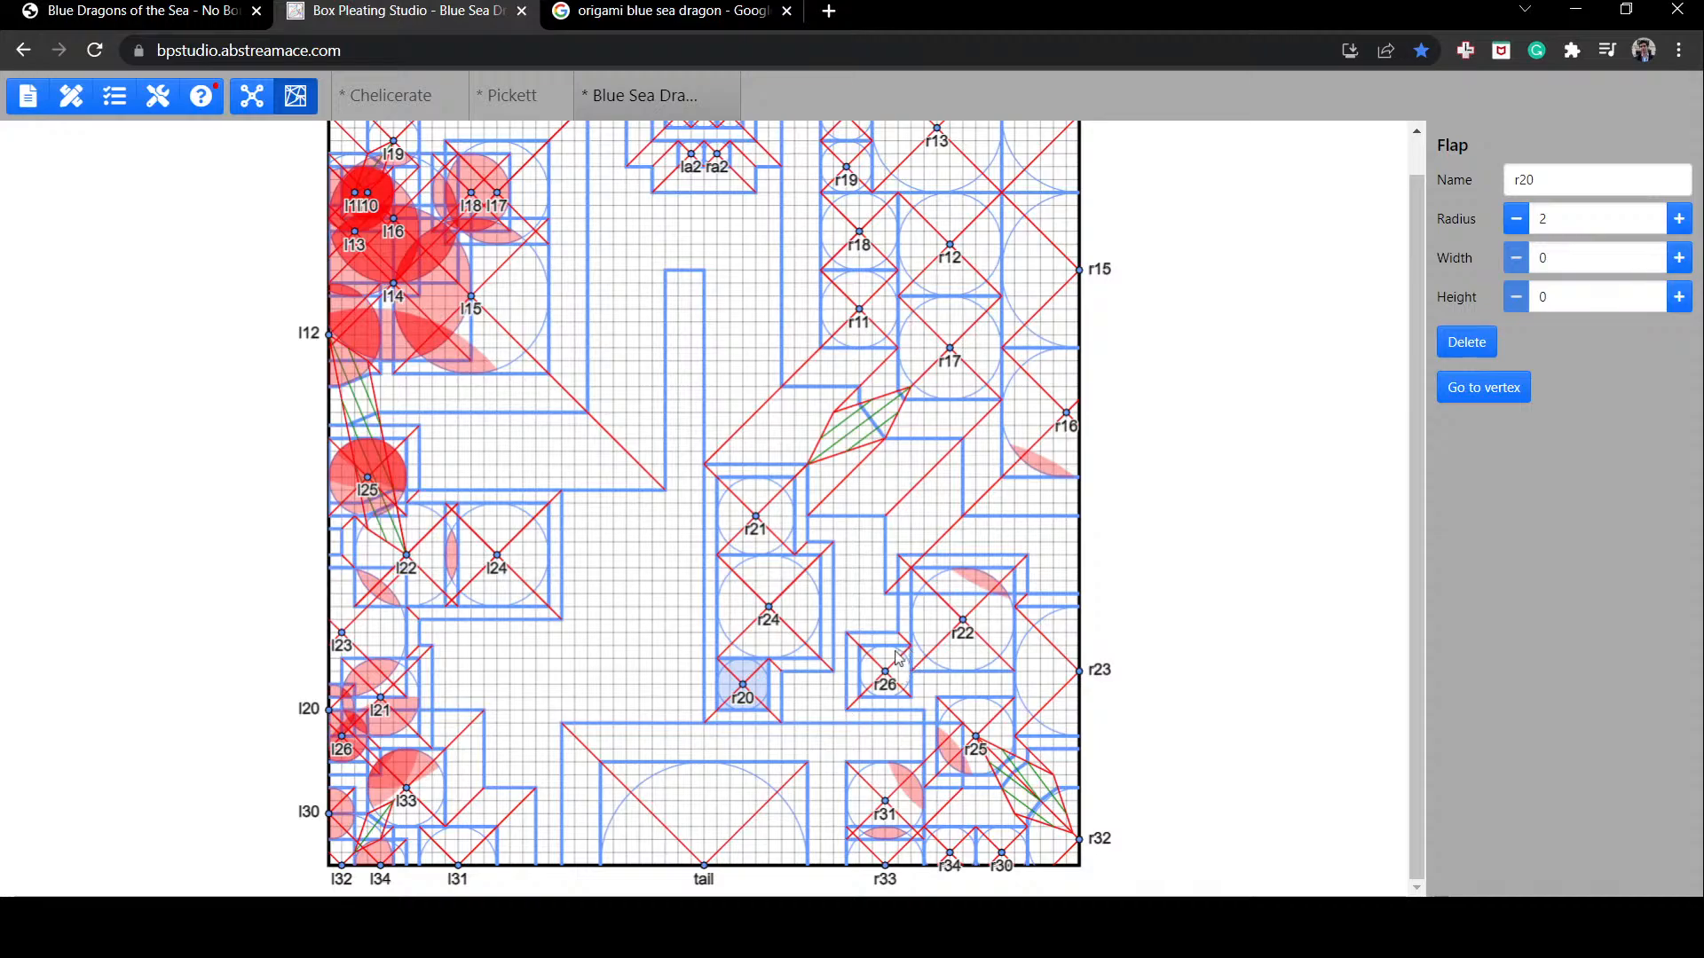
left_click_drag(897, 657, 818, 683)
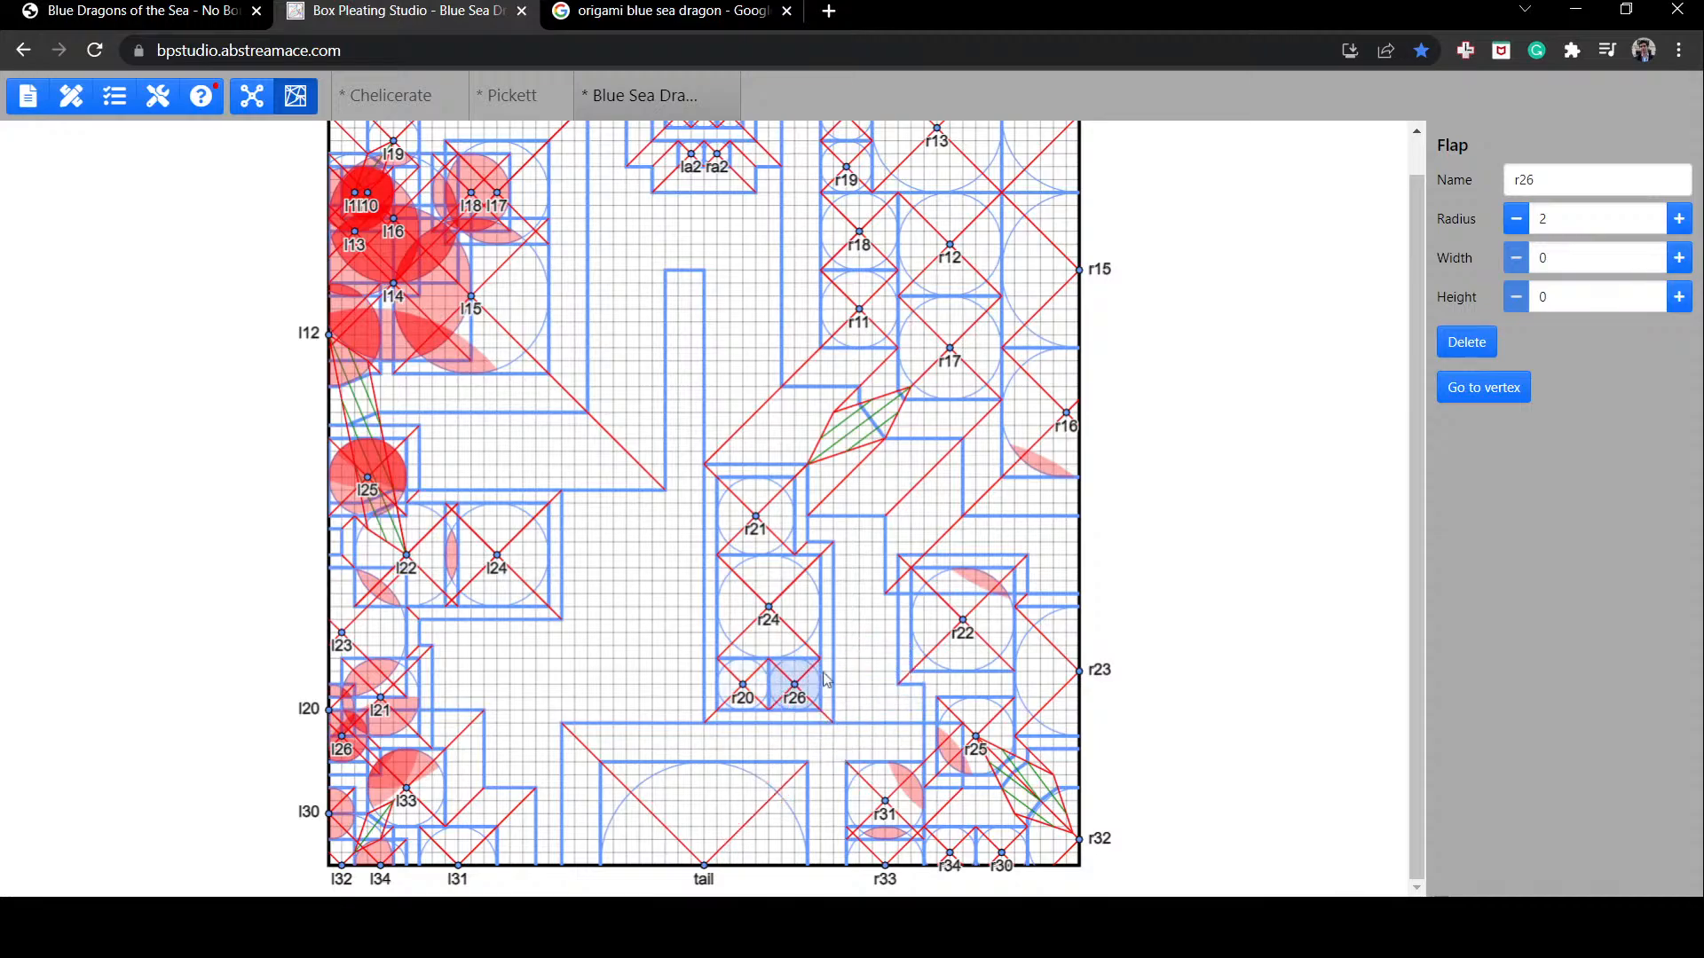
left_click(890, 688)
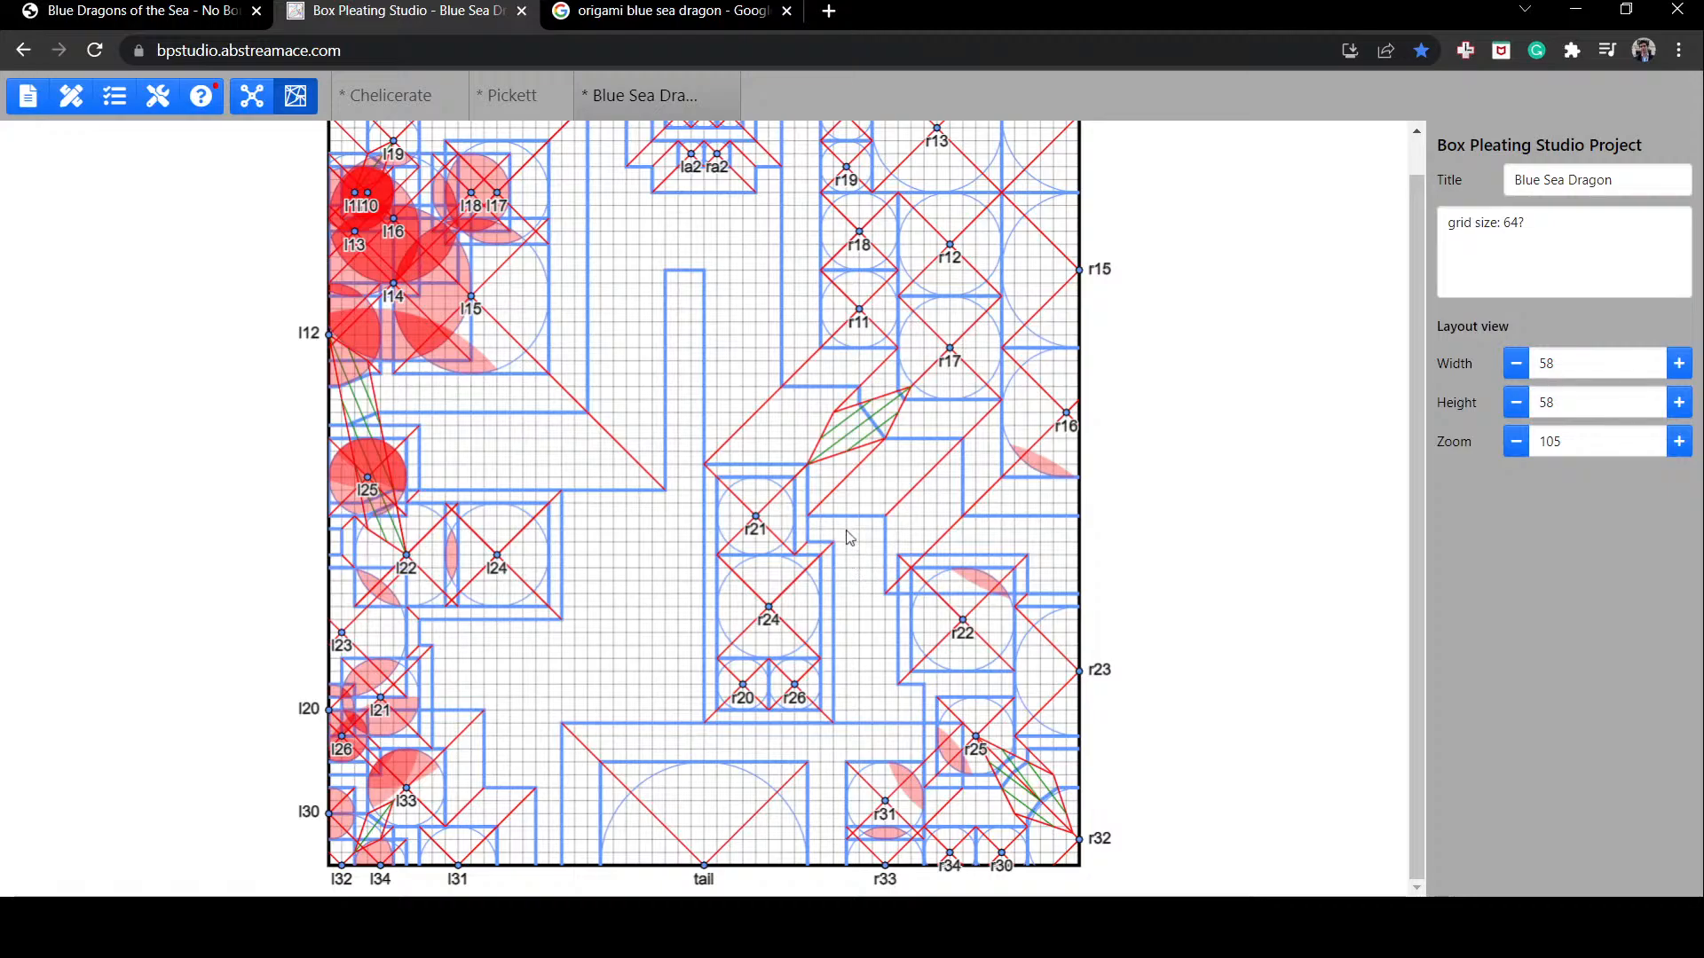
Step: Swap the order of r21 and r24 in the column, so r24 sits above r21
left_click_drag(756, 516, 859, 672)
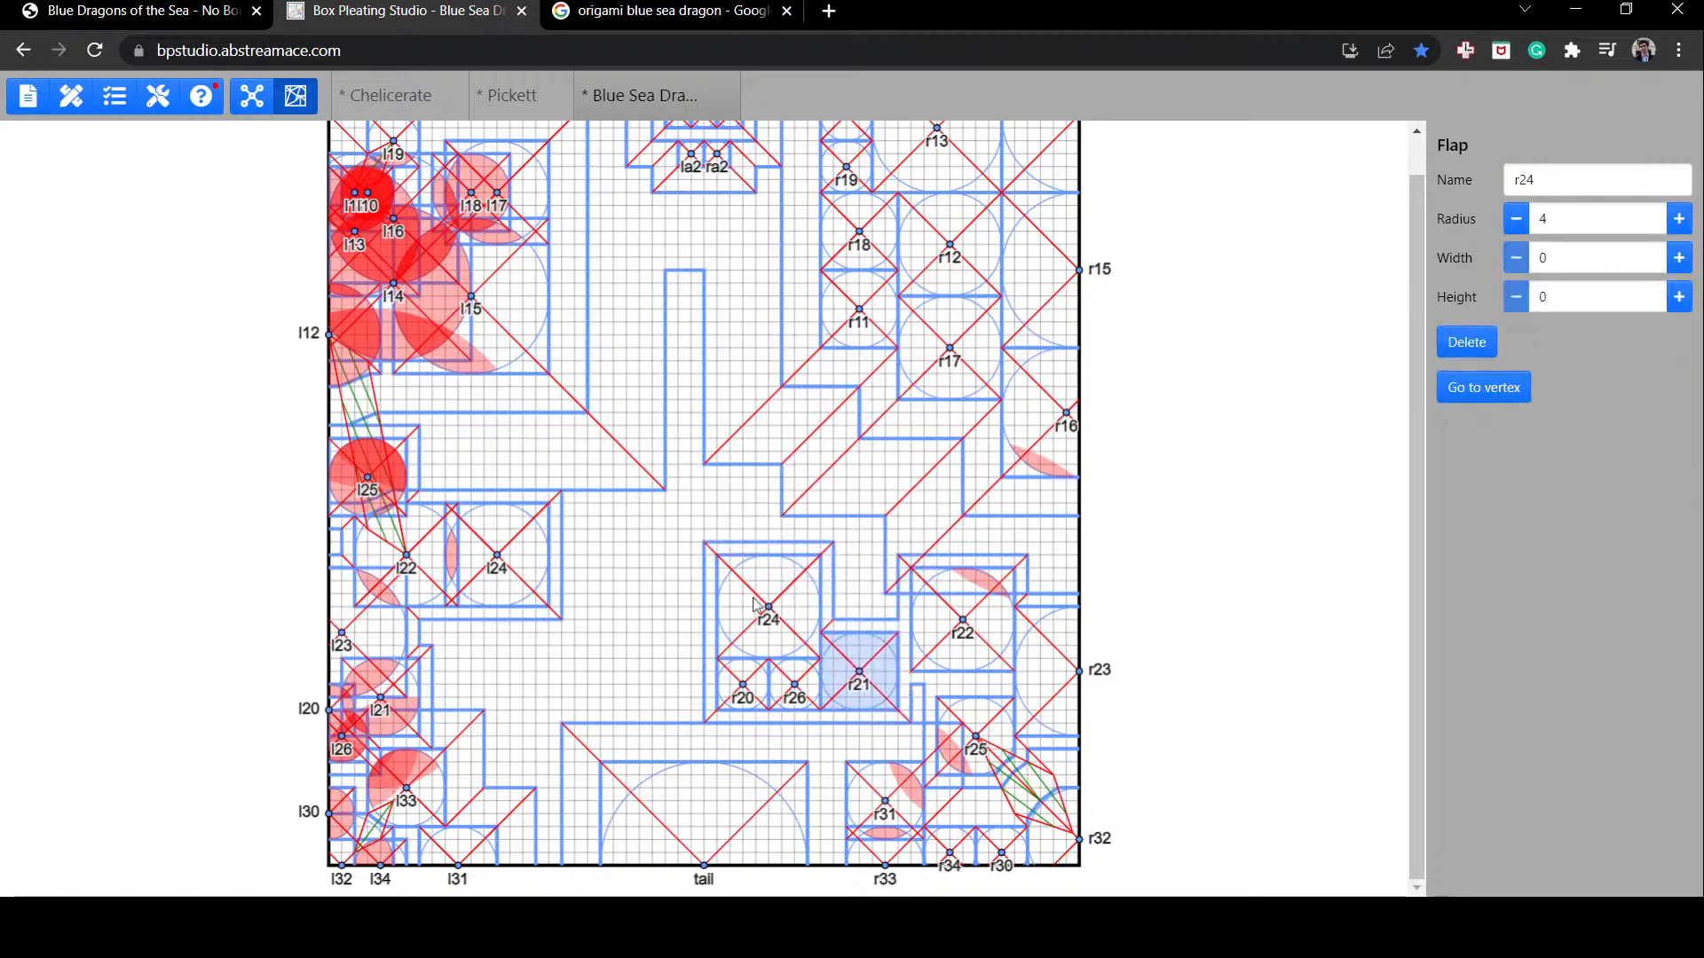
left_click_drag(754, 604, 763, 524)
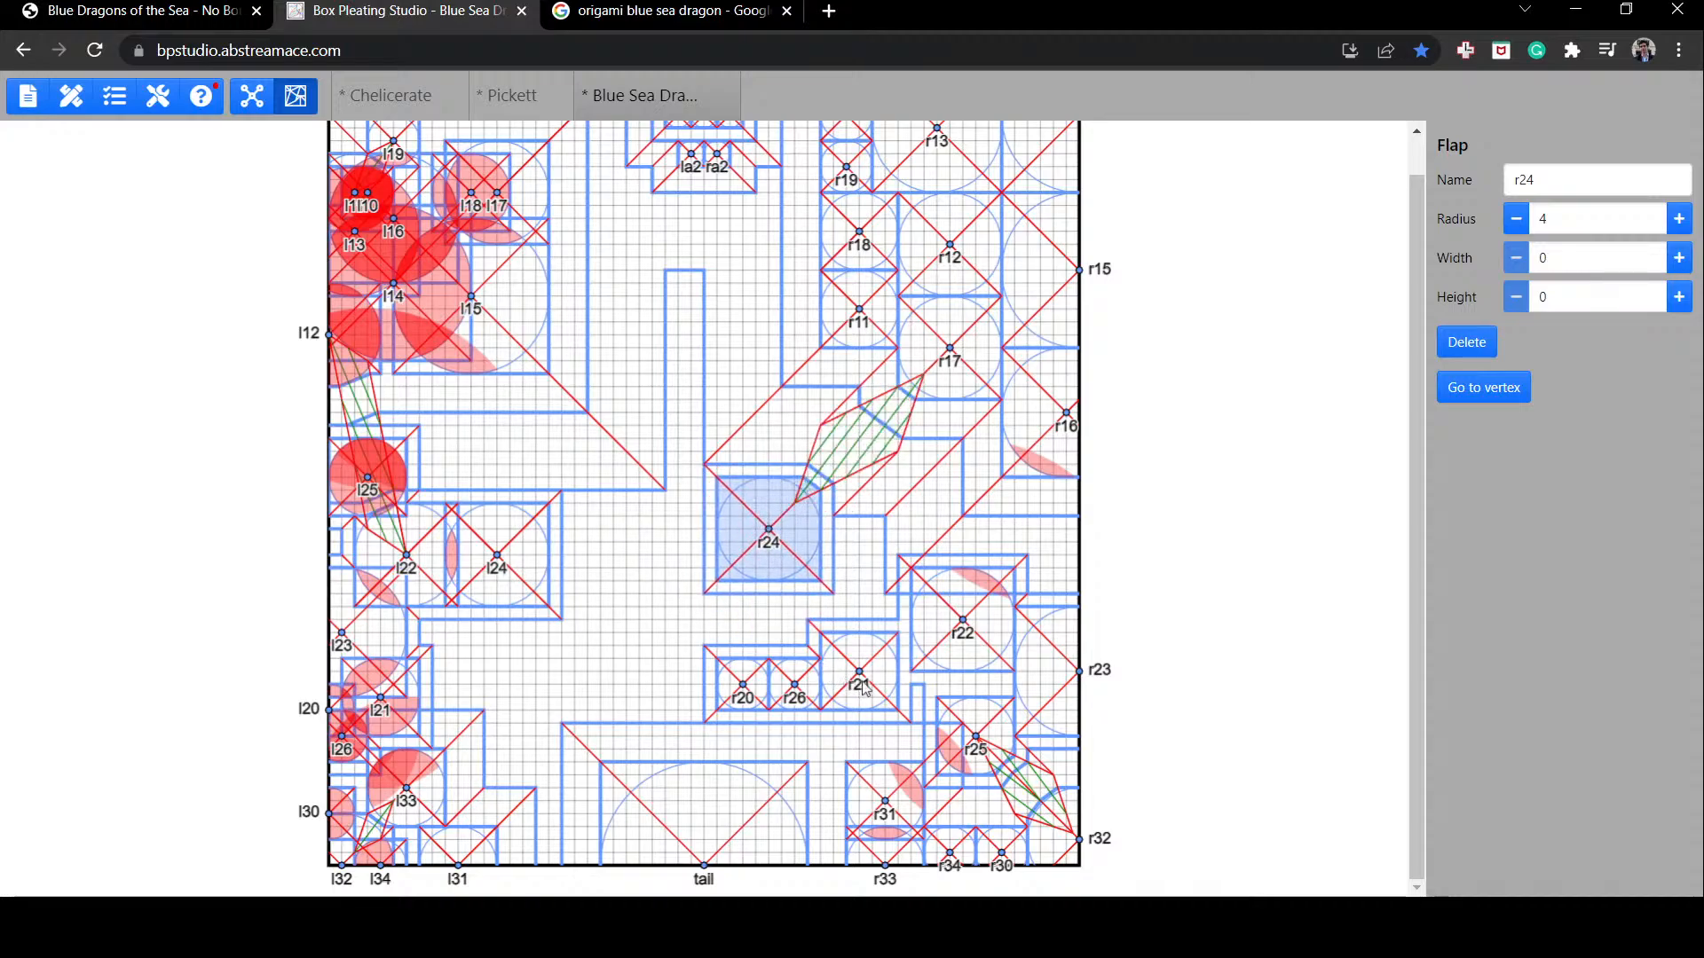
left_click_drag(861, 679, 757, 626)
left_click(852, 626)
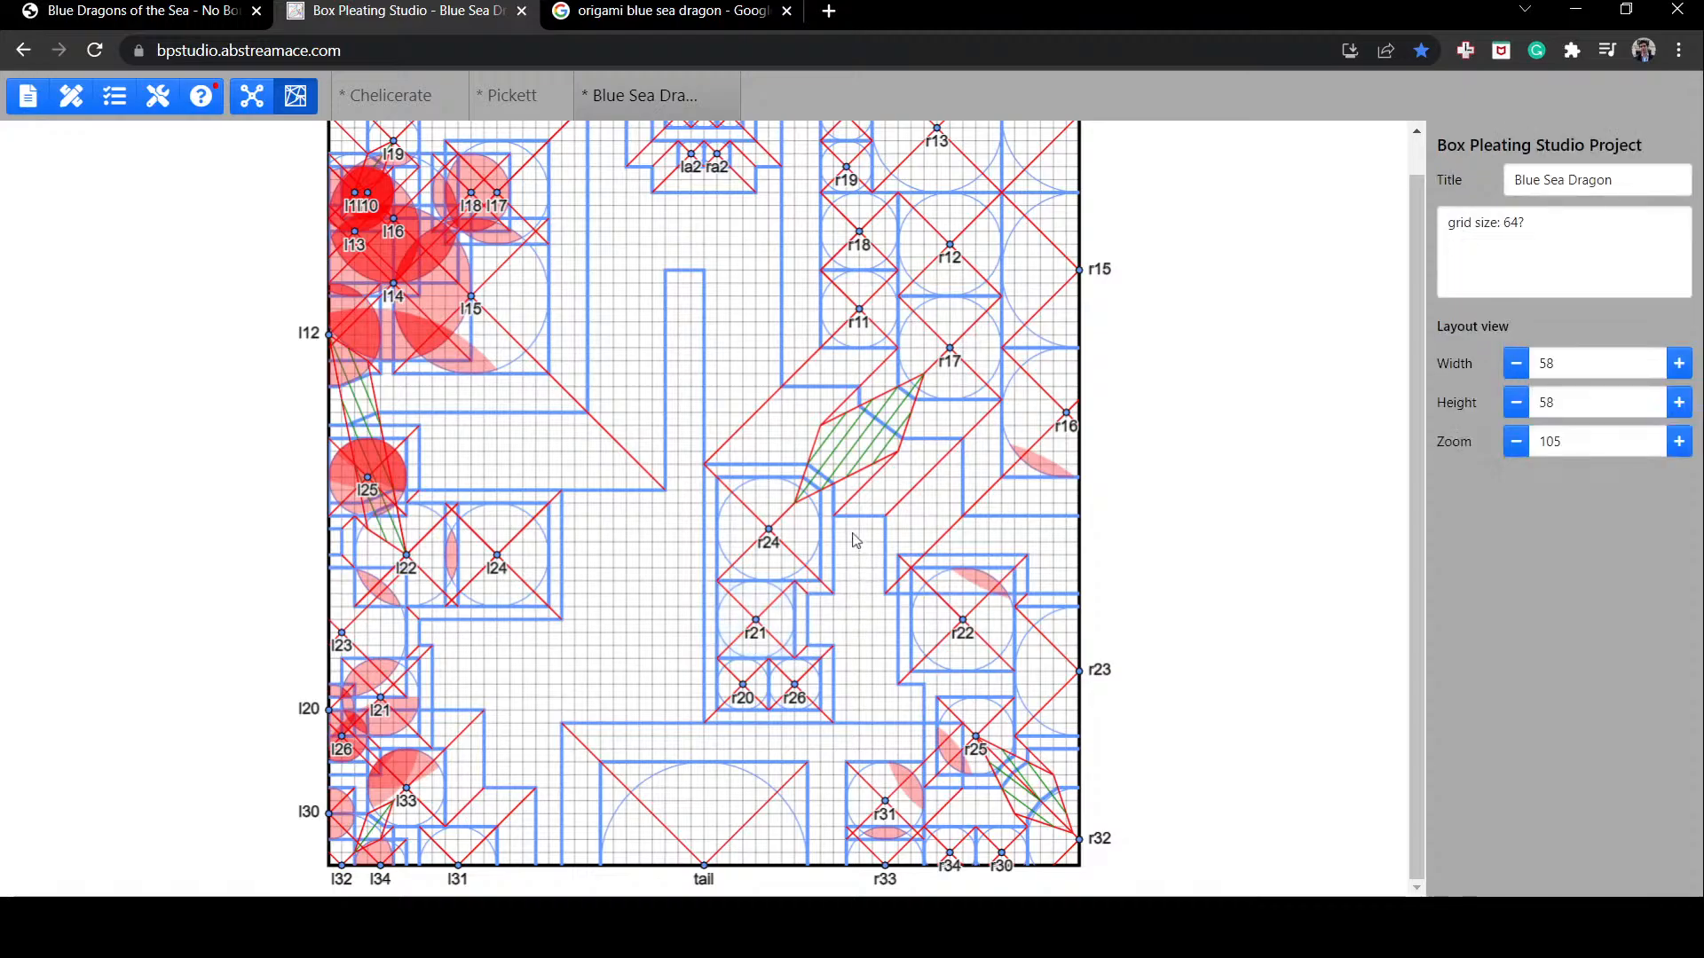
Step: Move flap r22 against r24 and r25 up against r23, and check the river running around them
left_click_drag(954, 663, 868, 610)
left_click(809, 646)
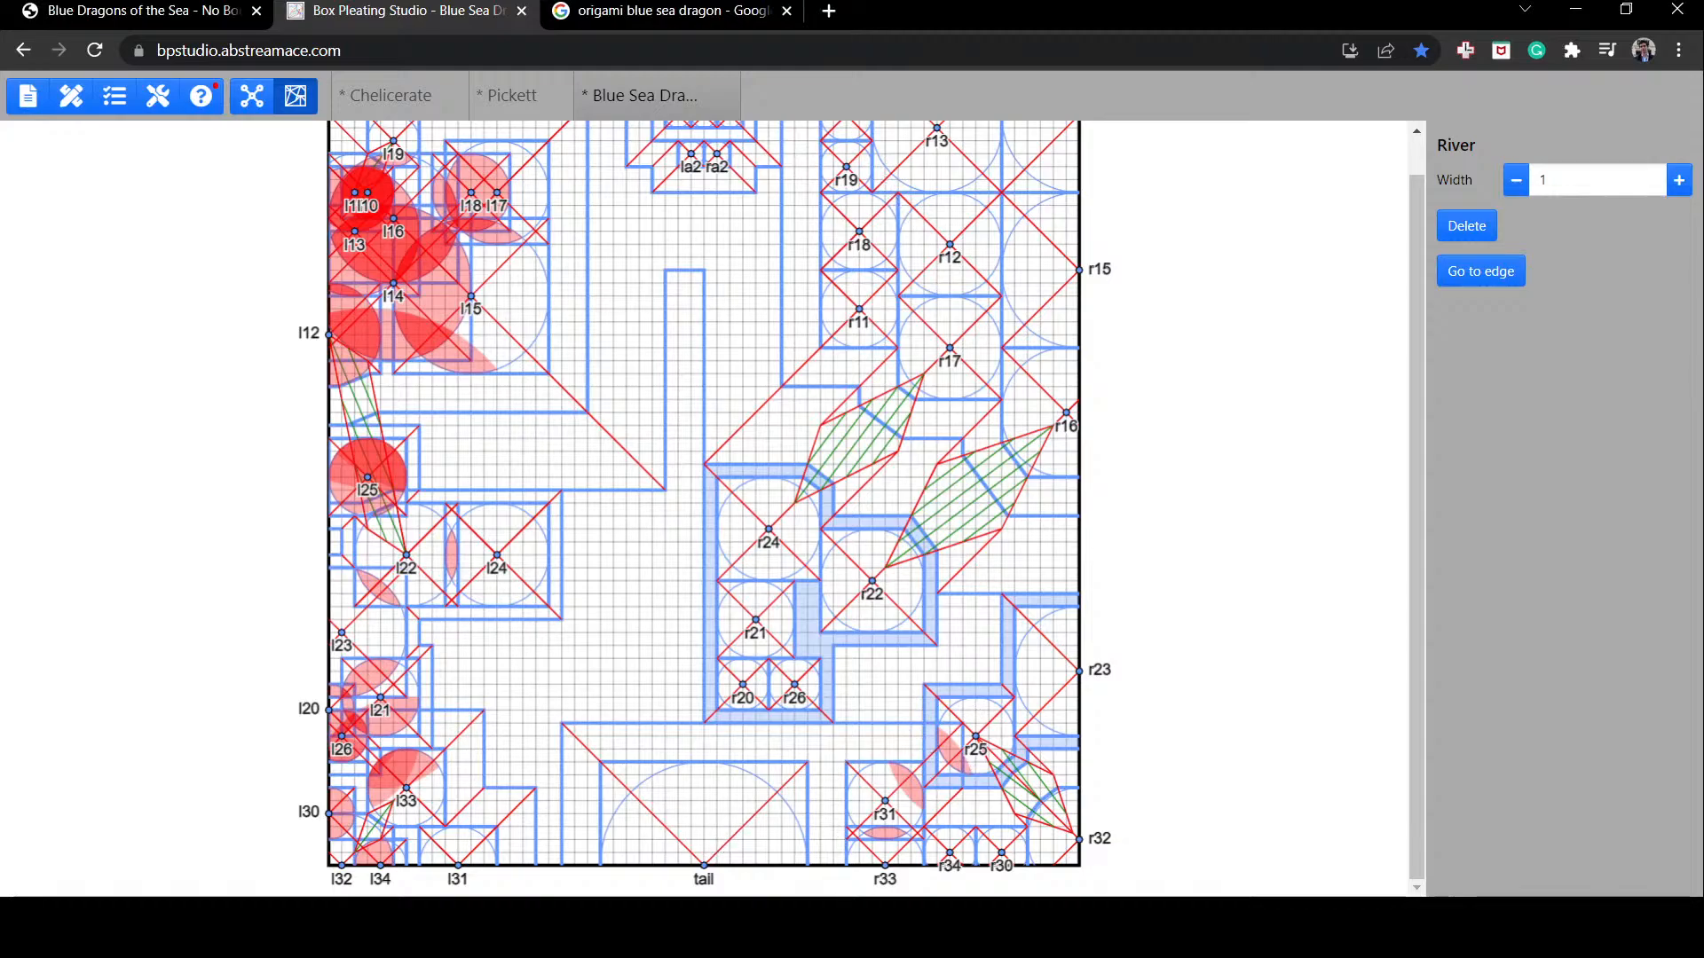
left_click(893, 837)
left_click_drag(975, 739, 975, 639)
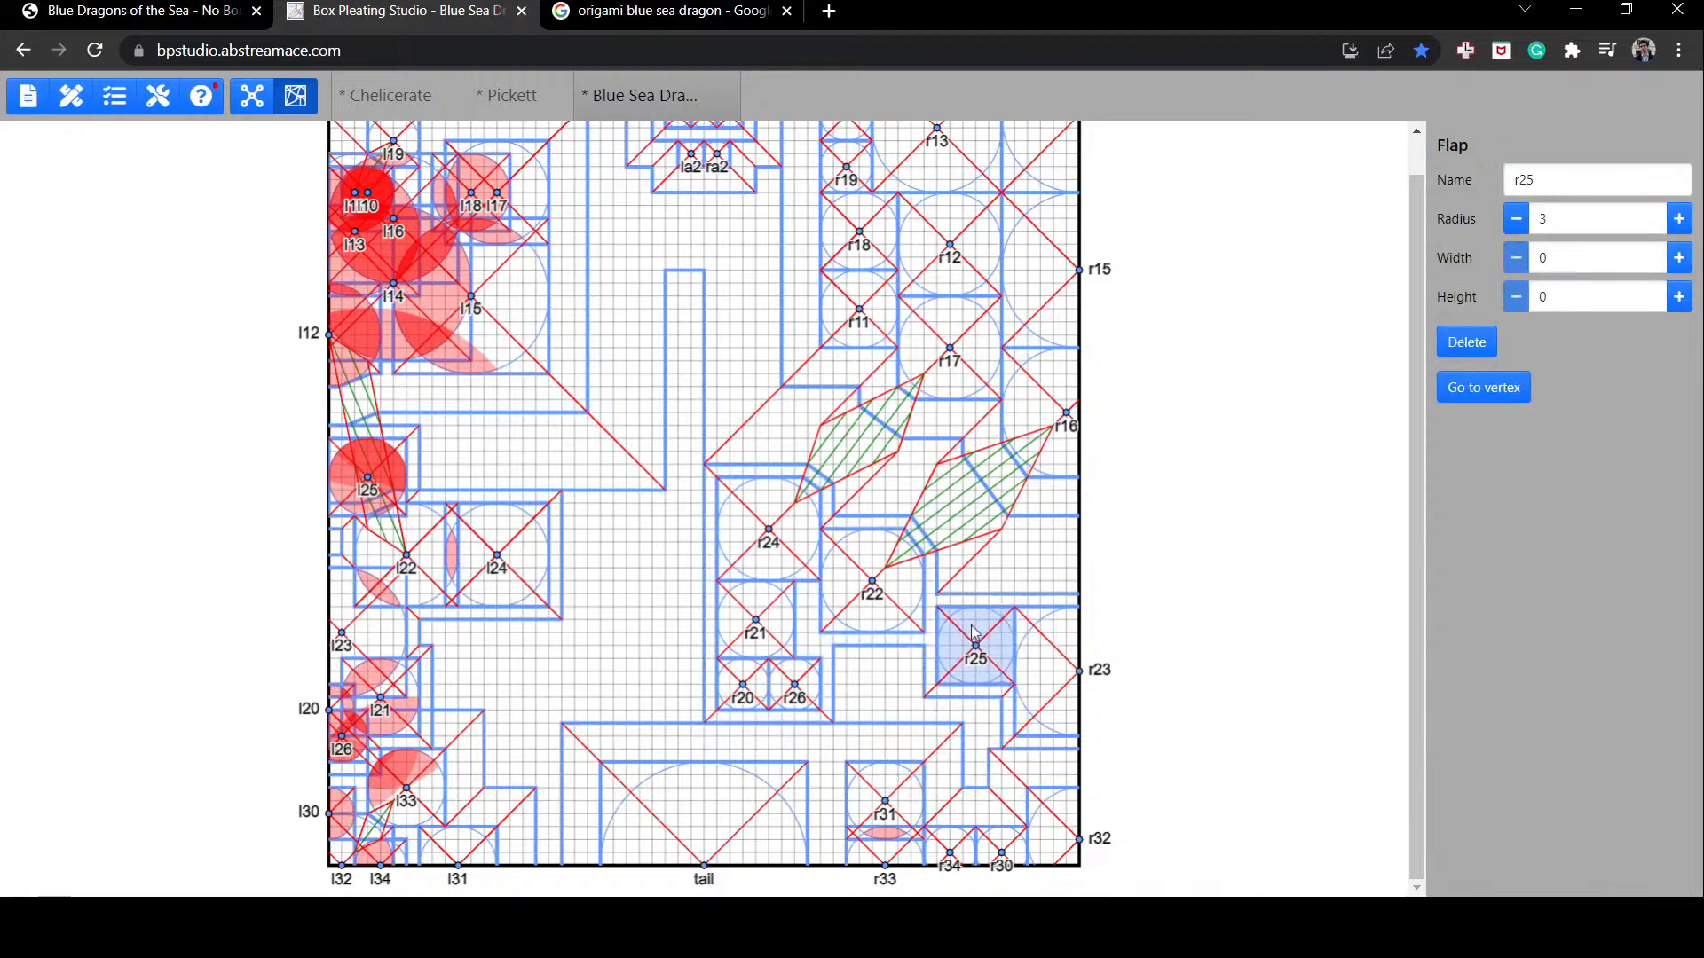
left_click(939, 601)
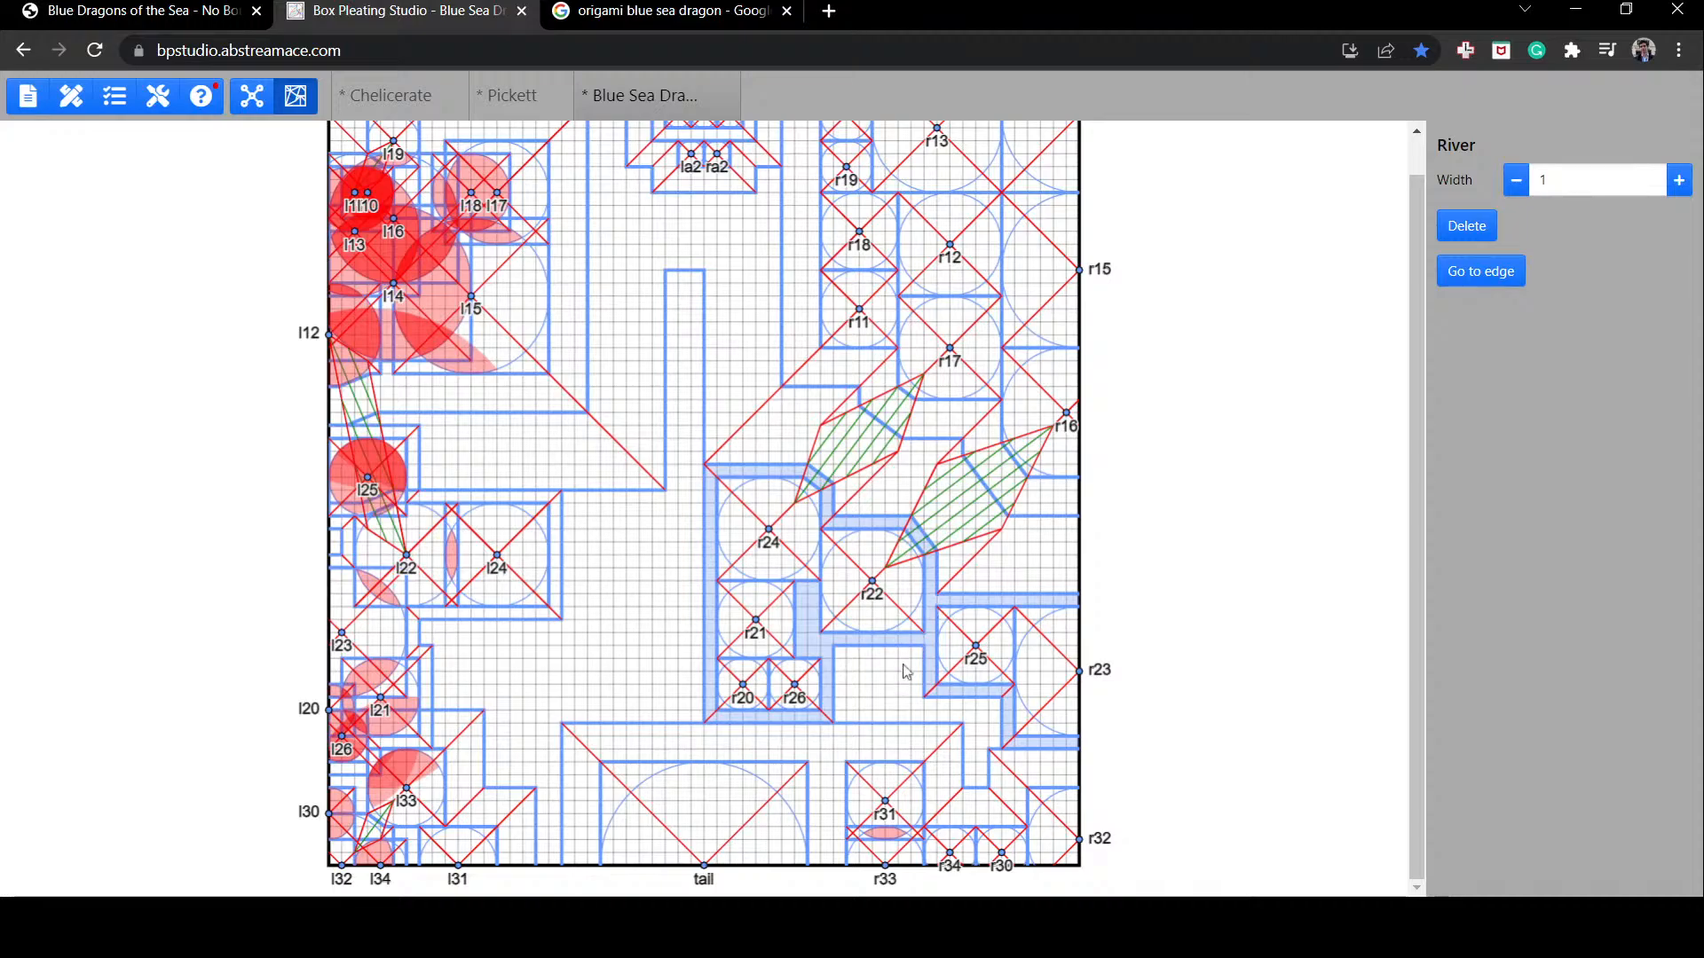
Step: Shift flap r22 one unit right and r21 right until it touches r22, and check the river between them
left_click(884, 593)
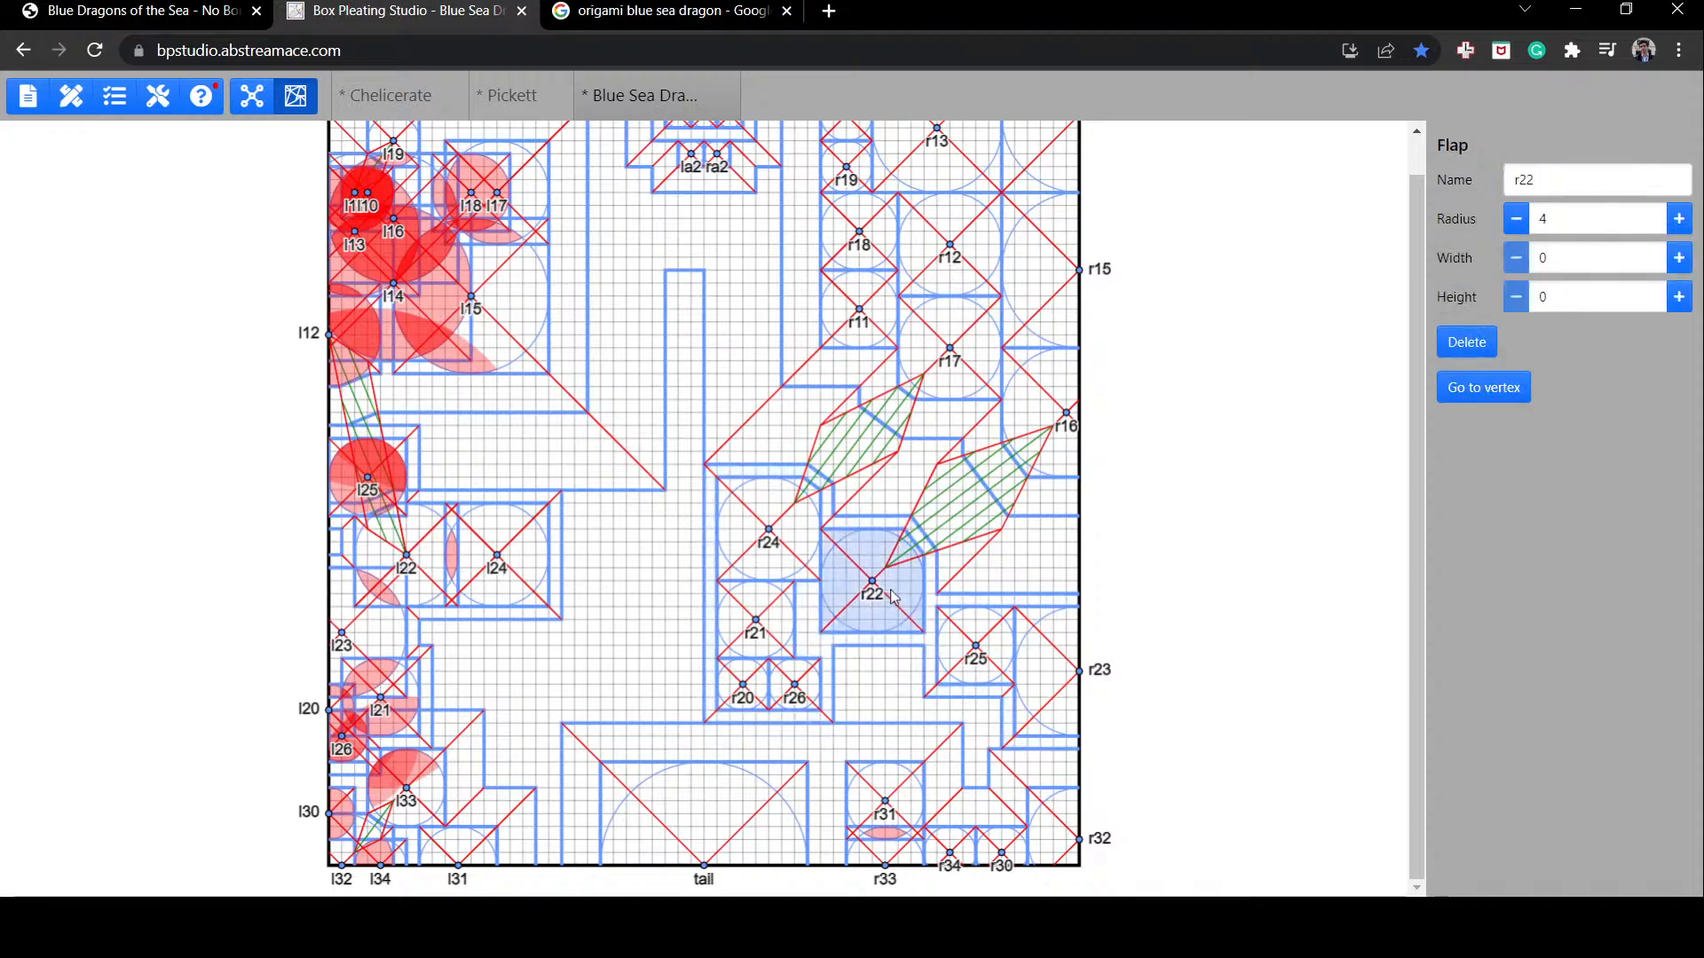
left_click_drag(893, 596, 897, 600)
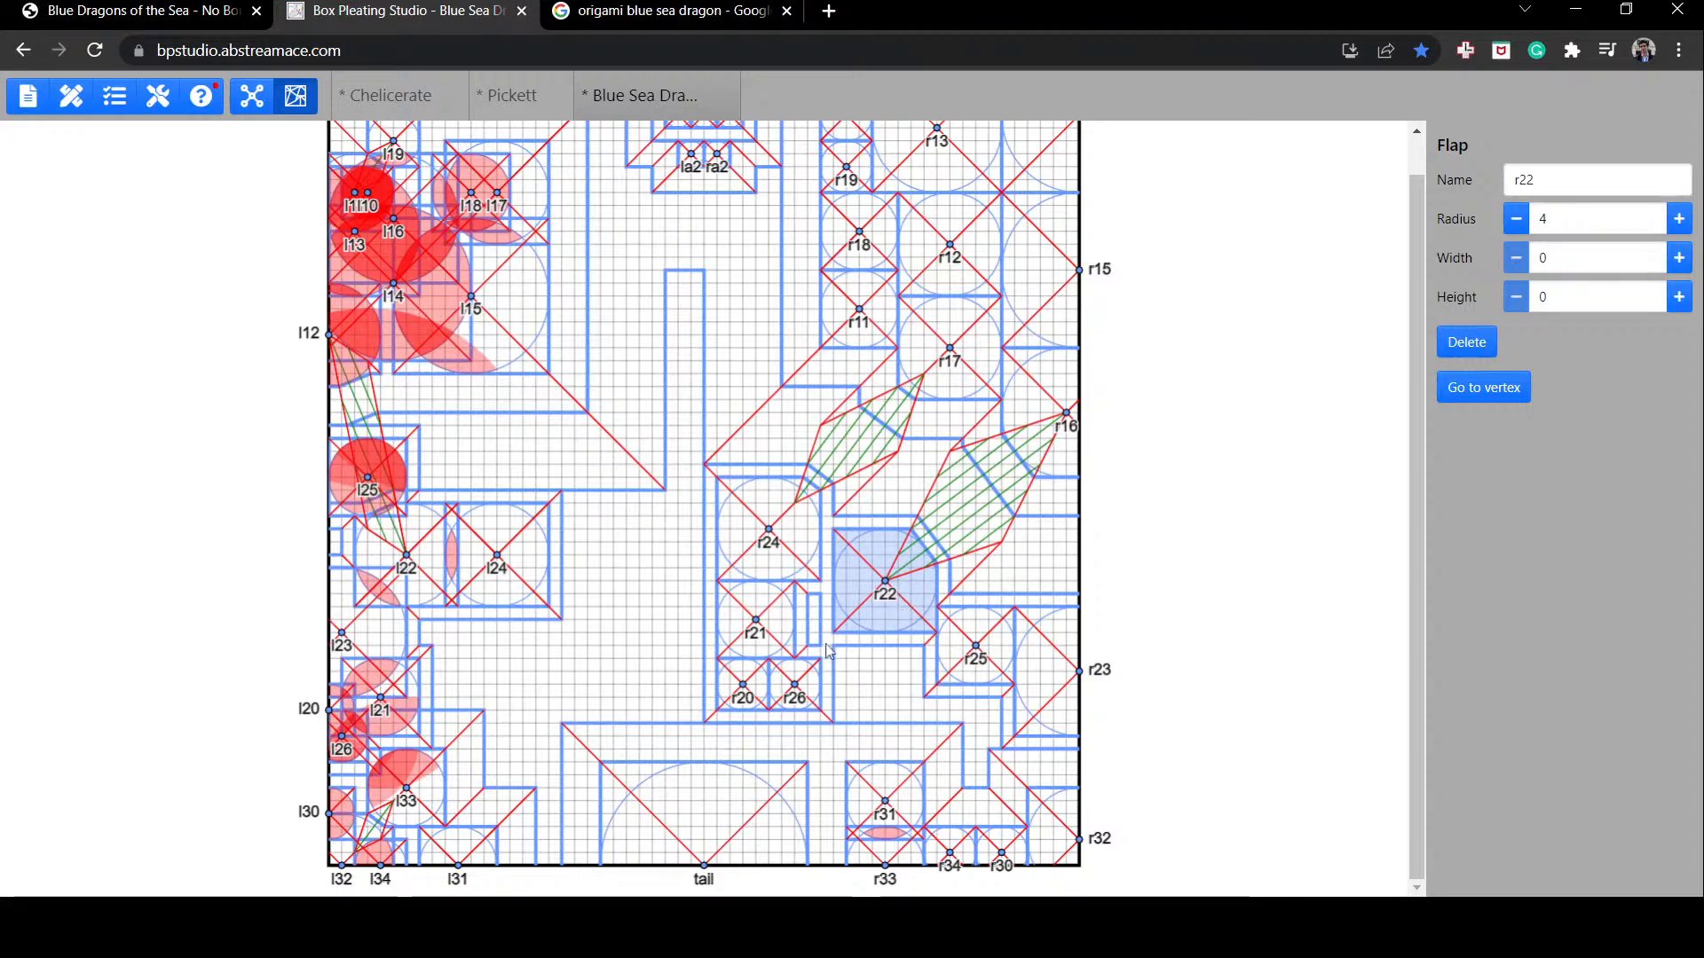
left_click(781, 625)
left_click_drag(801, 628, 813, 628)
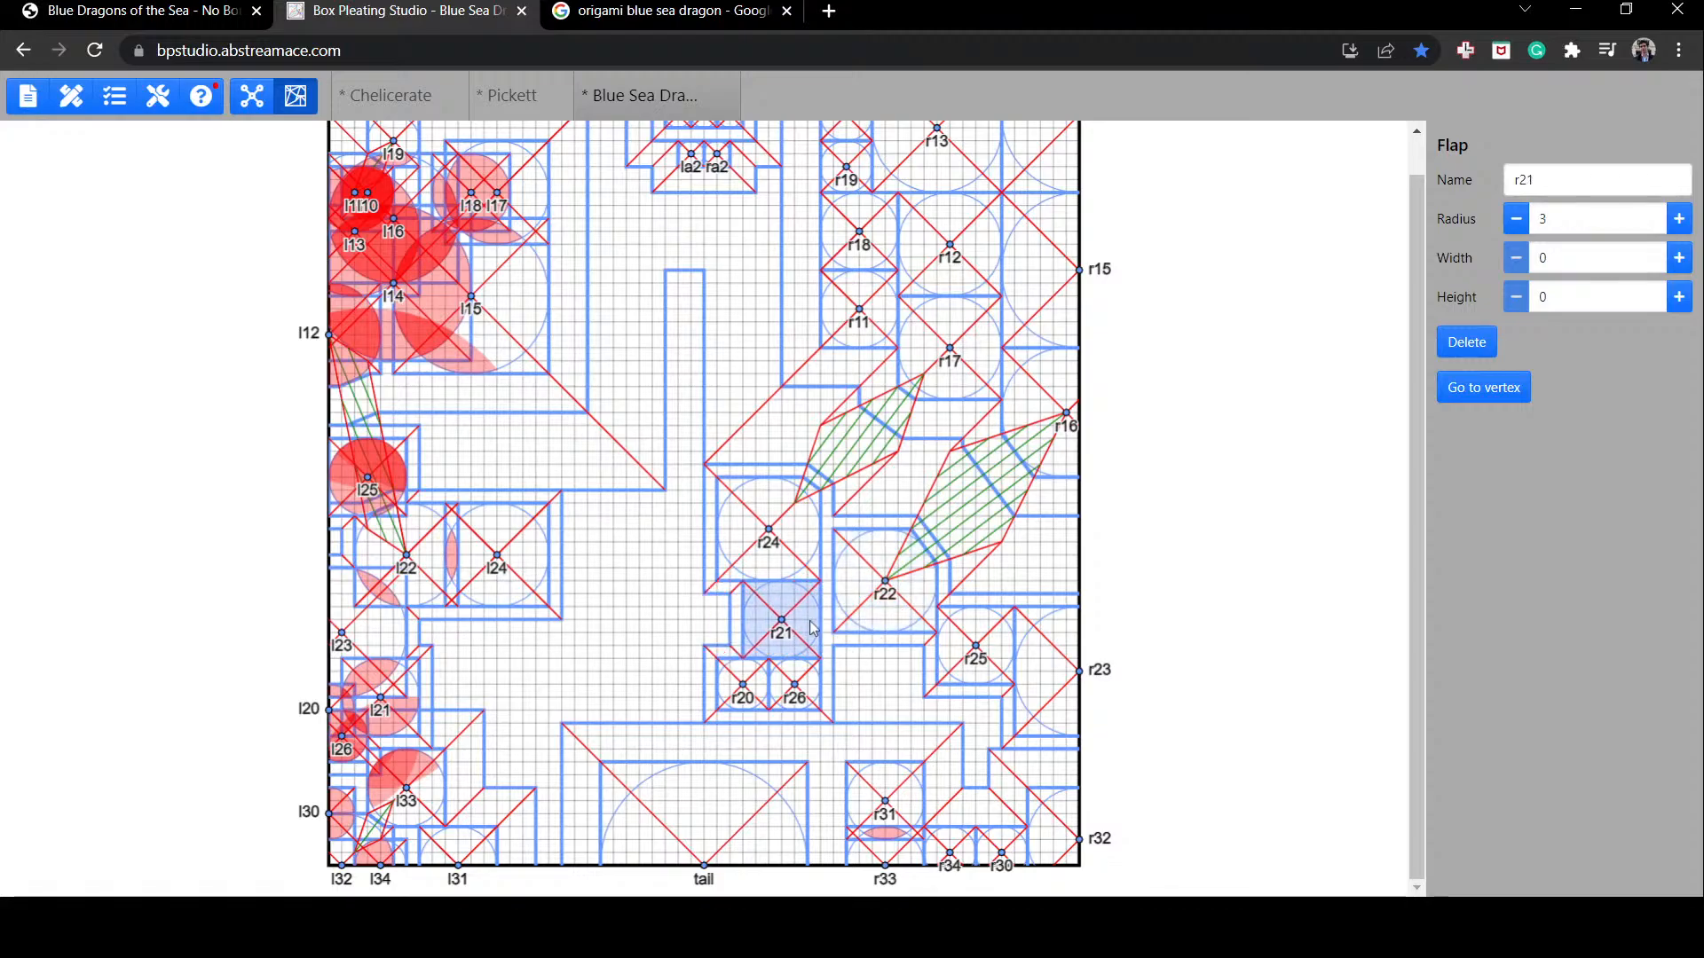
left_click(814, 629)
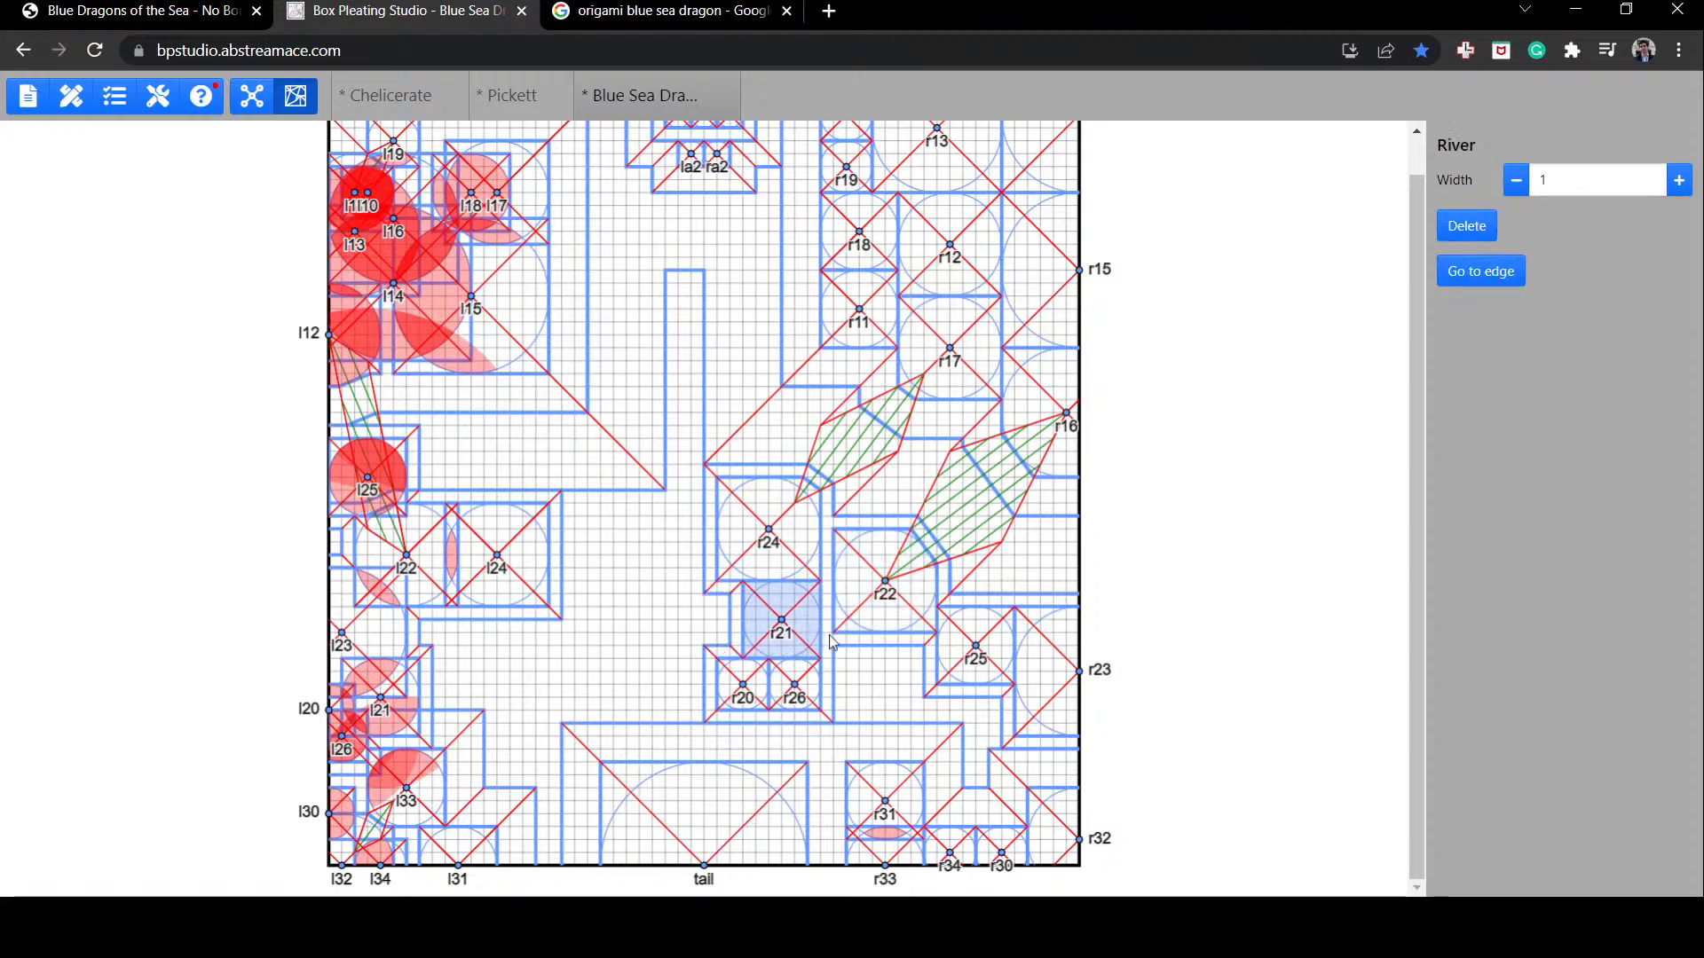
left_click(776, 630)
left_click_drag(773, 624, 799, 627)
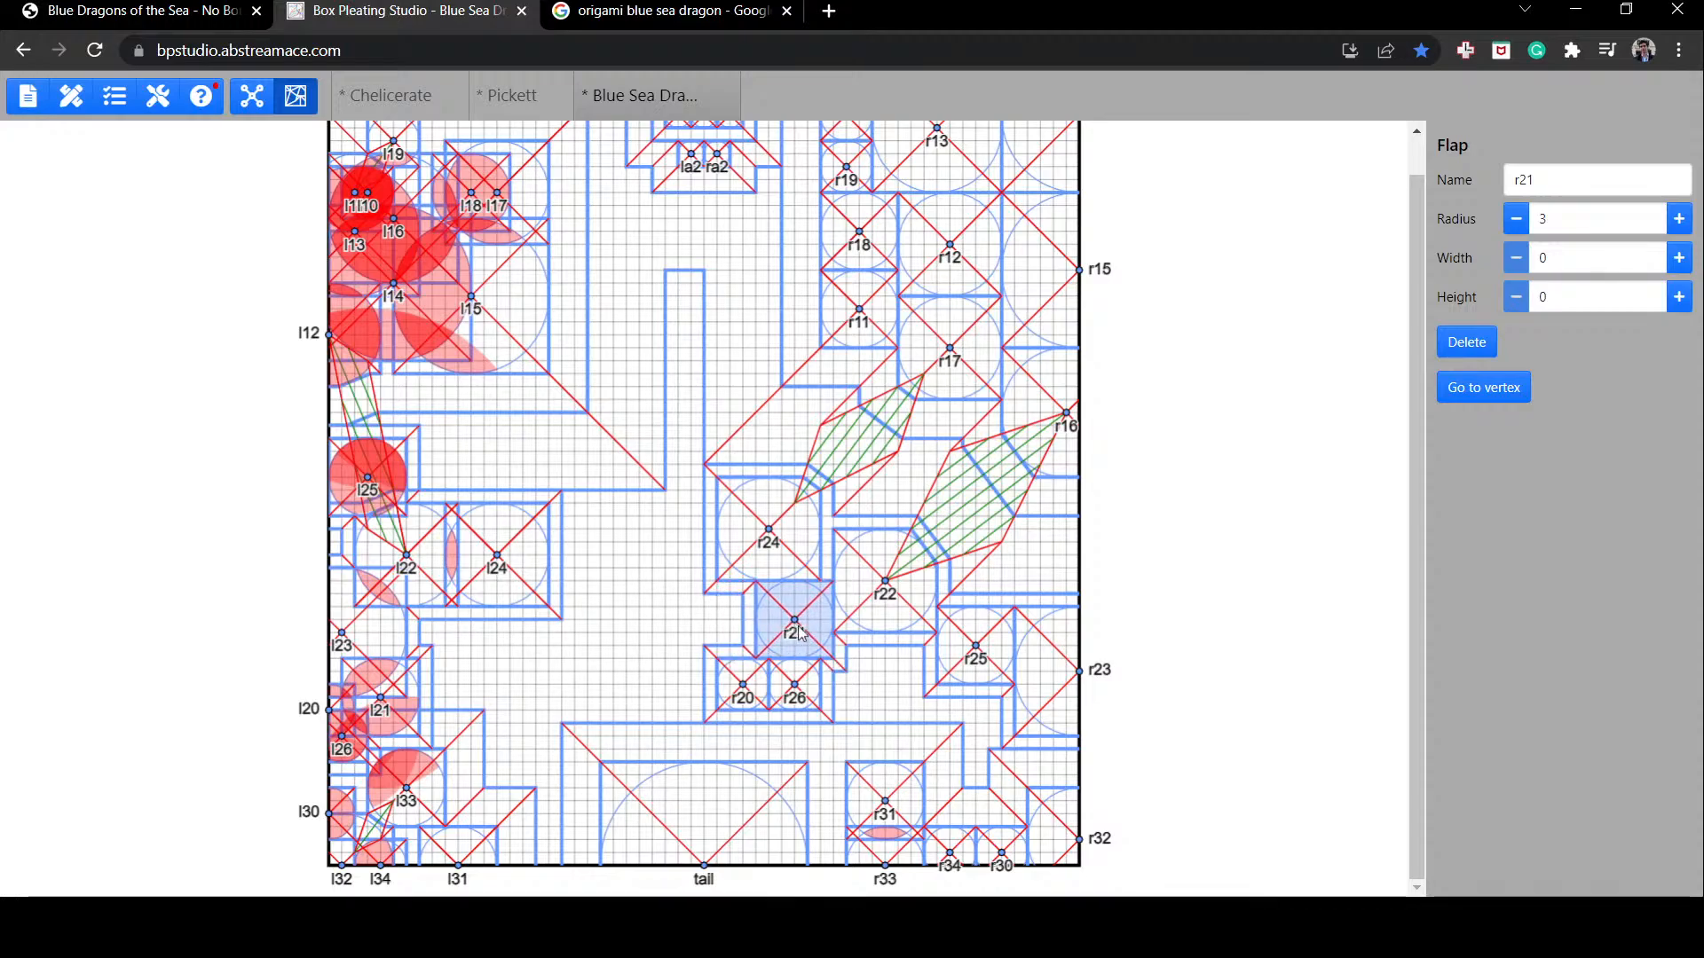
left_click(847, 654)
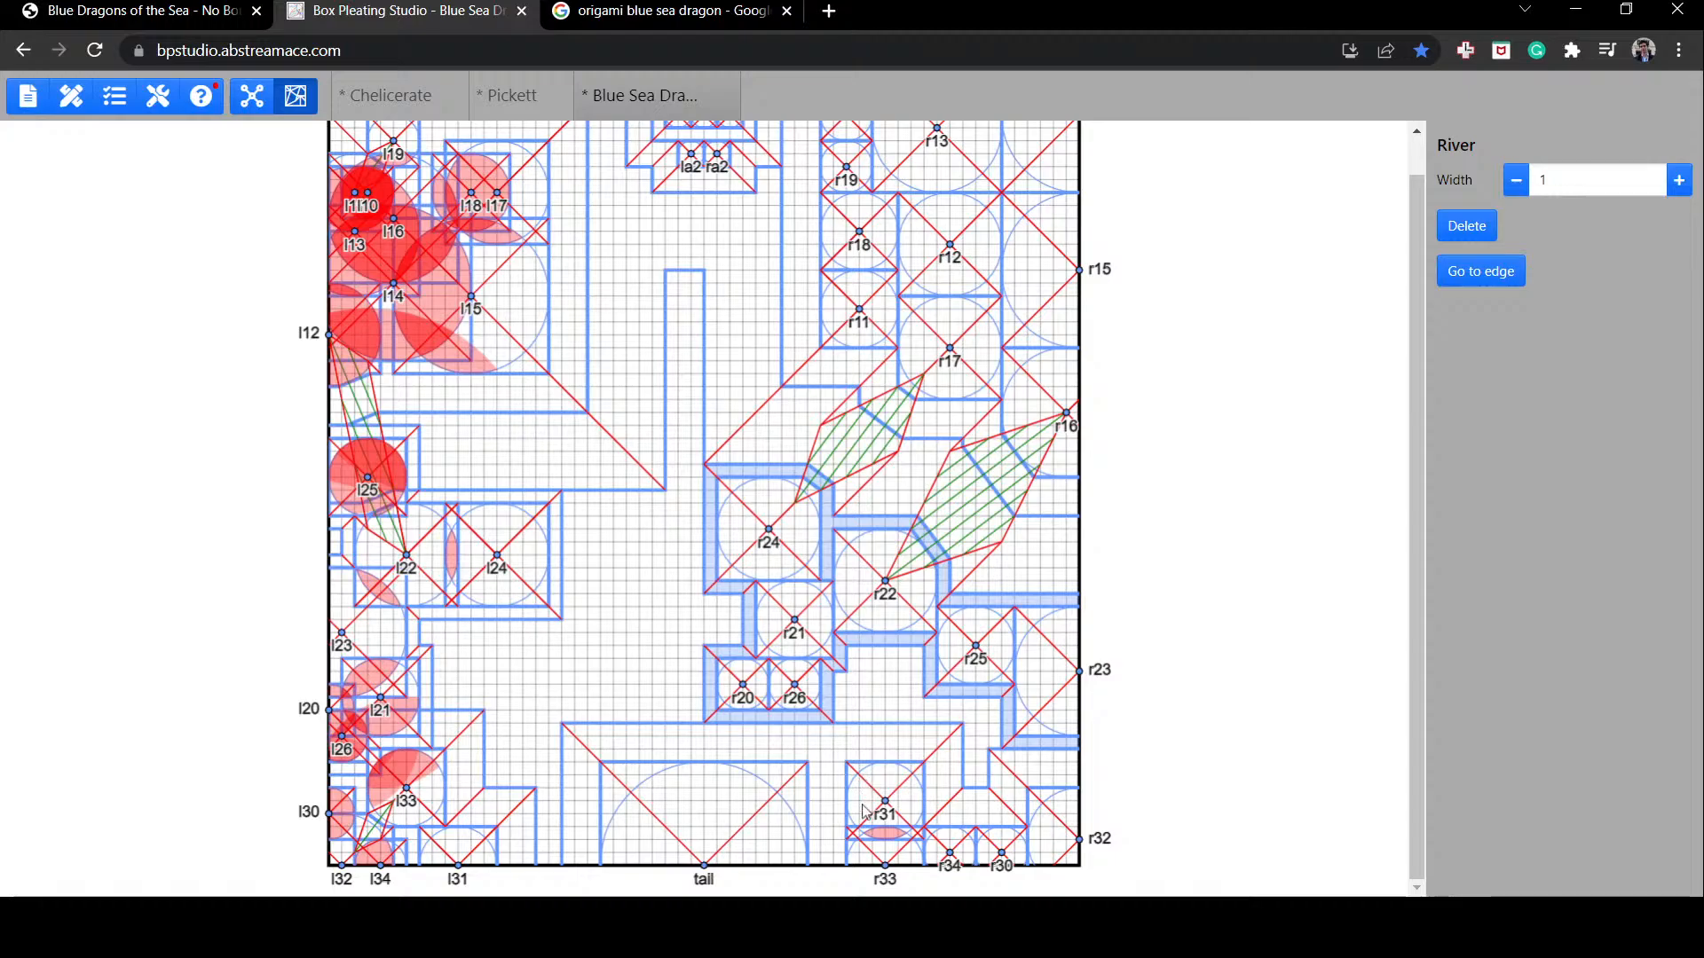
Step: Move flap r31 below r25, just above r34 and r30, and check the river around it
left_click_drag(885, 802, 938, 765)
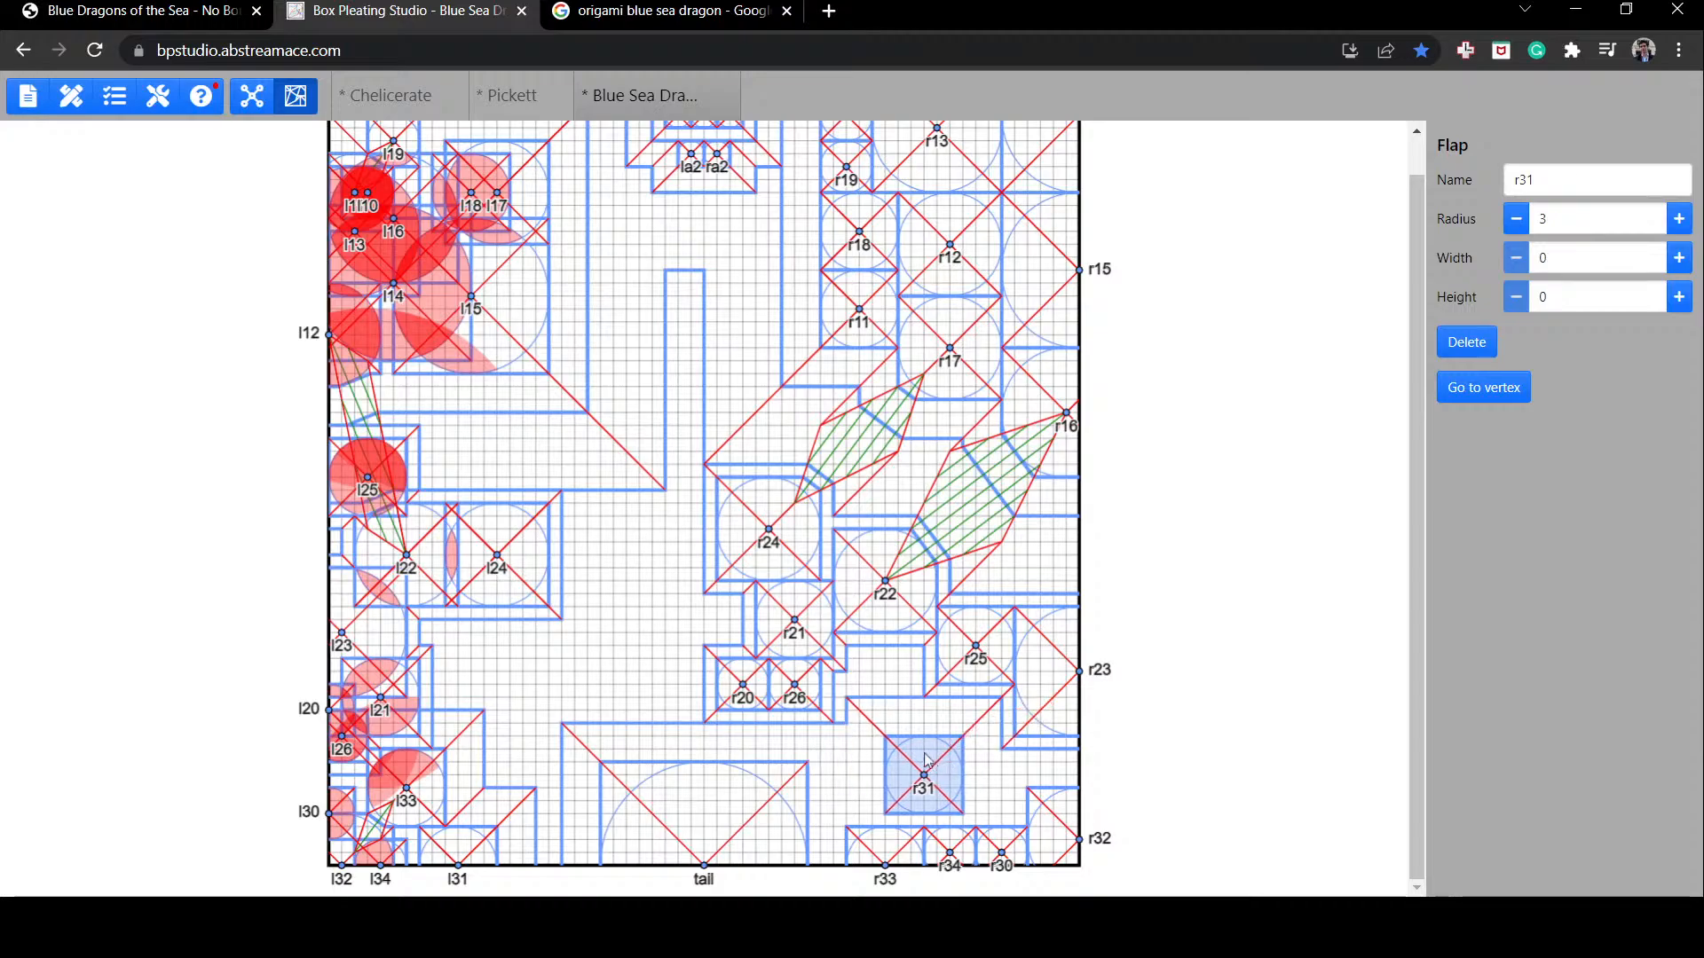
left_click(874, 688)
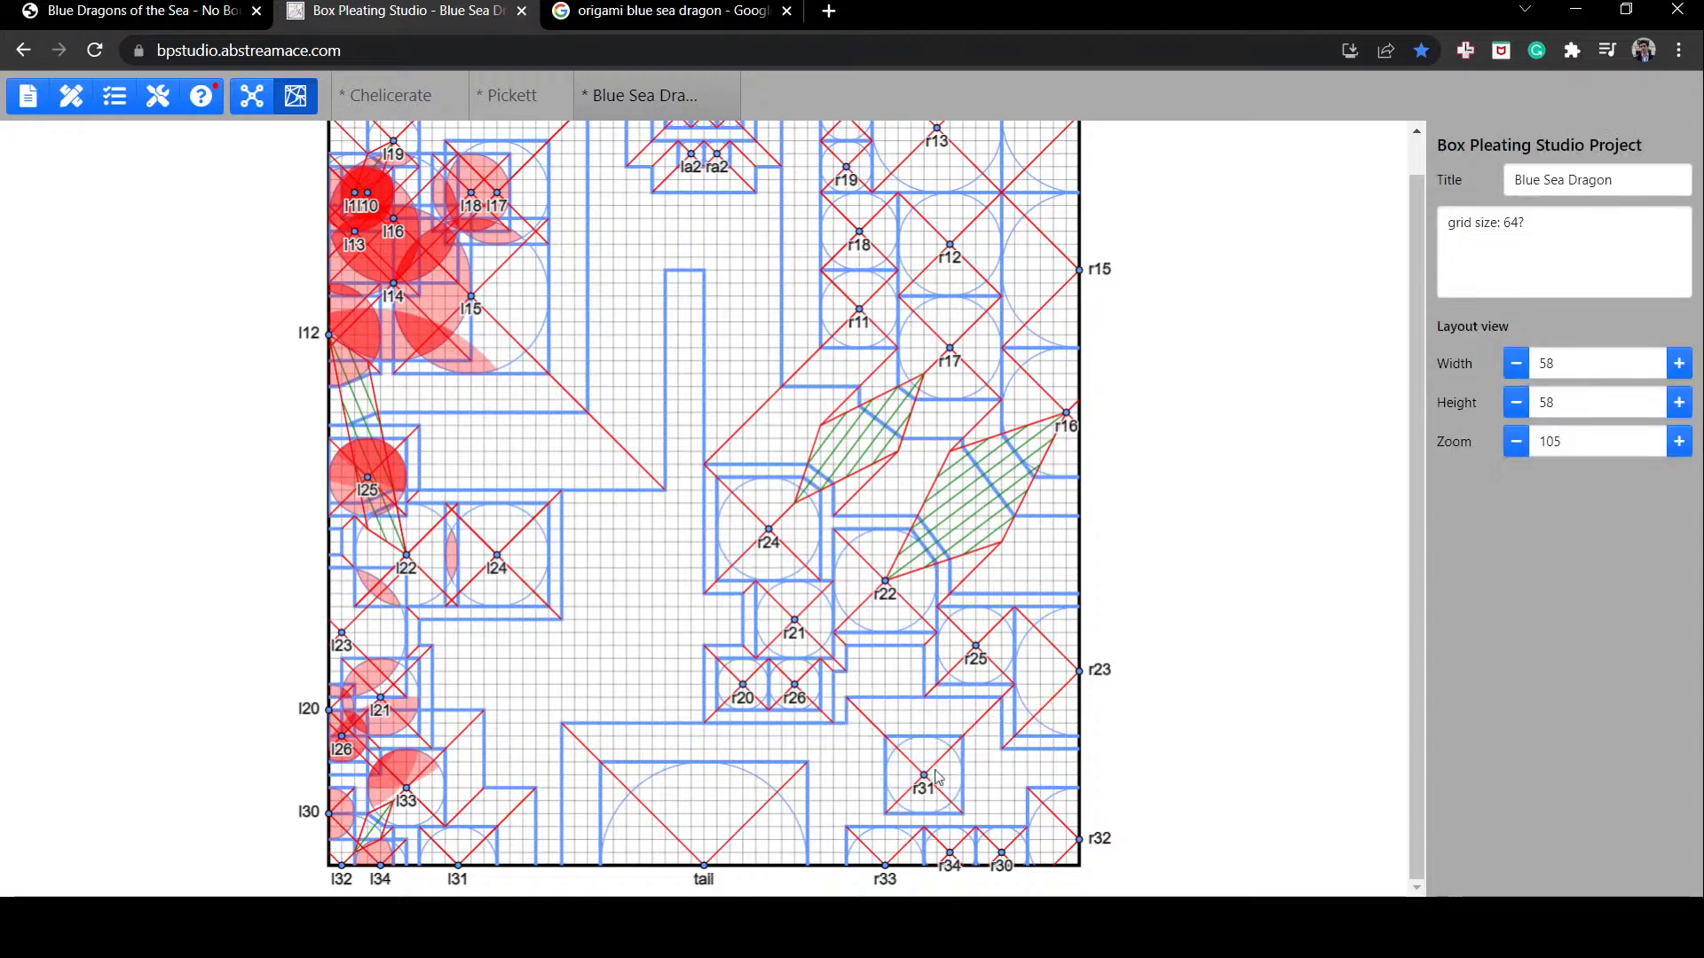
mouse_move(926, 776)
left_mouse_down()
mouse_move(989, 789)
mouse_move(963, 789)
left_mouse_up()
left_click(1059, 778)
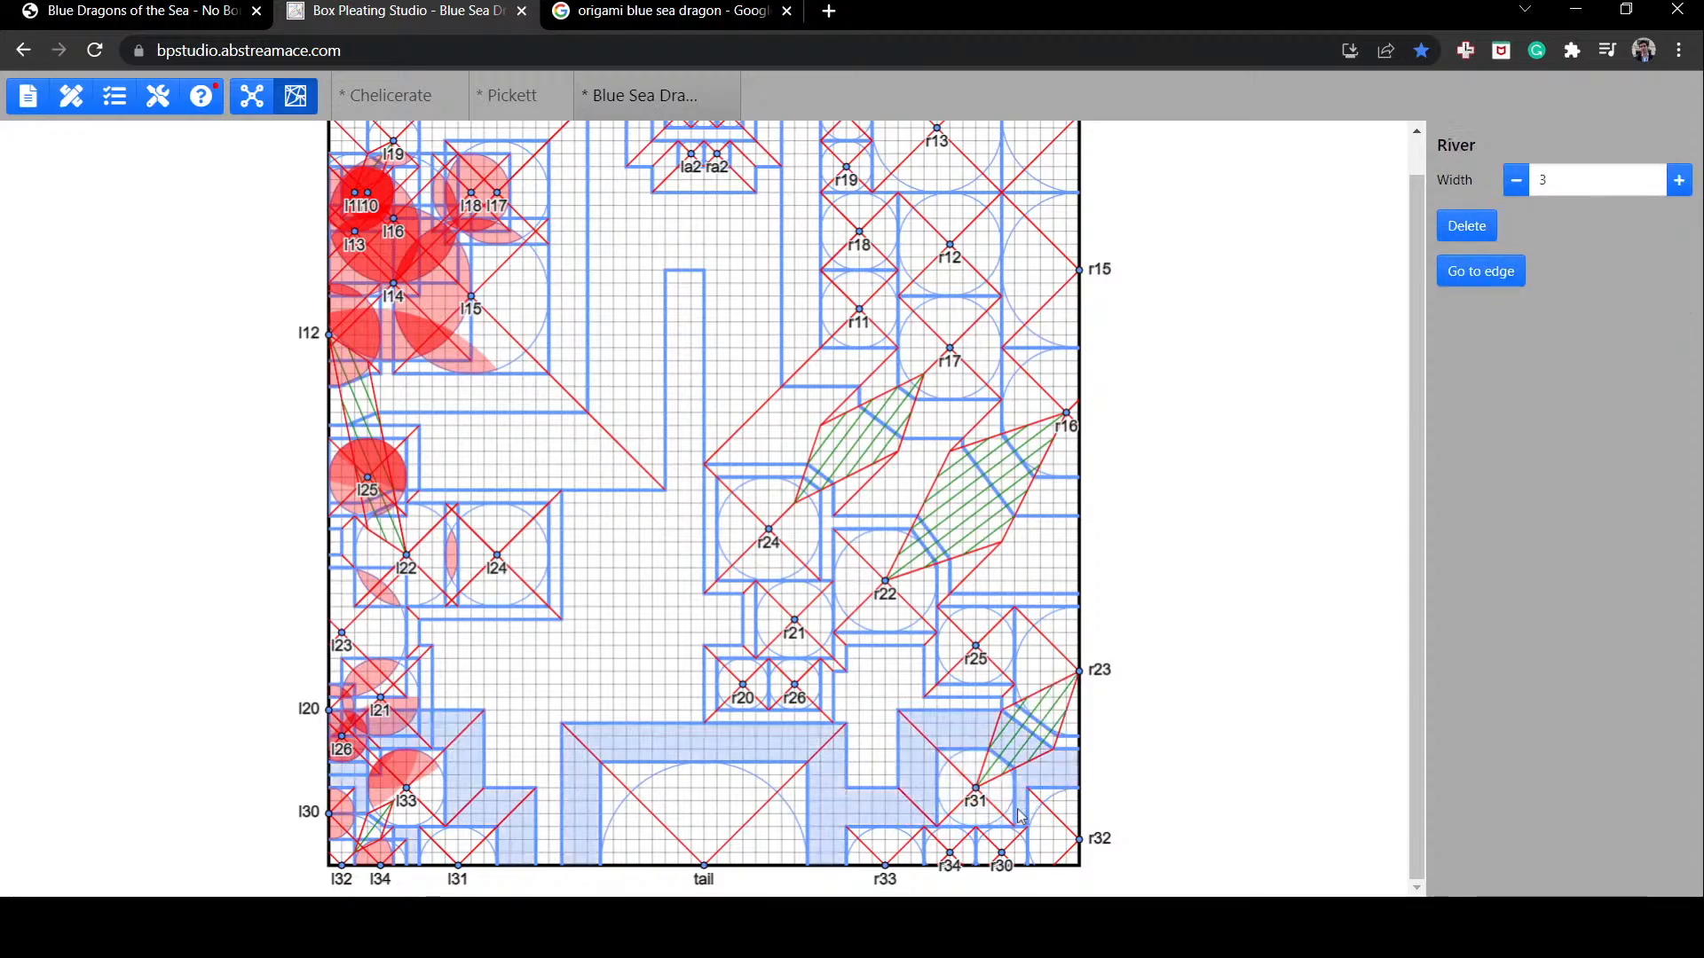
Step: Line up flaps r33, r34 and r30 along the sheet's bottom edge, and shift r31 two units left above them
left_click_drag(885, 859, 969, 869)
left_click_drag(981, 801, 956, 803)
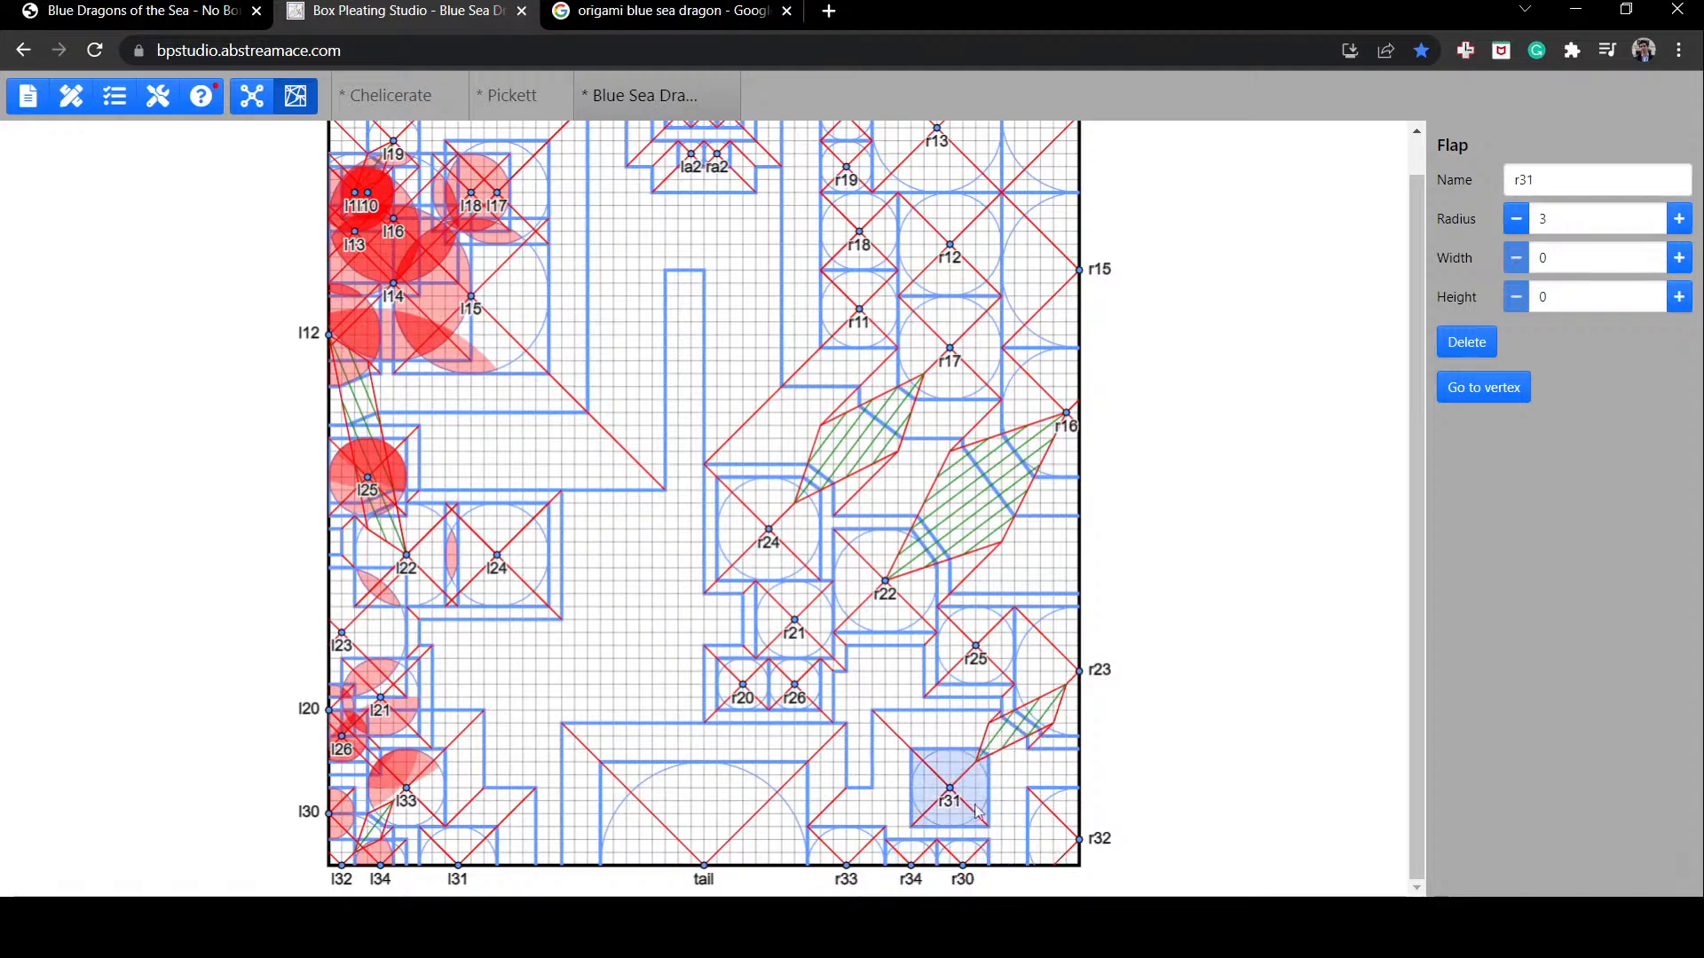
Step: Try flap r32 at several positions near the sheet's bottom-right corner, and place its tip exactly on the corner
mouse_move(1067, 846)
left_mouse_down()
mouse_move(1041, 846)
mouse_move(1041, 884)
mouse_move(1076, 888)
mouse_move(1048, 822)
left_mouse_up()
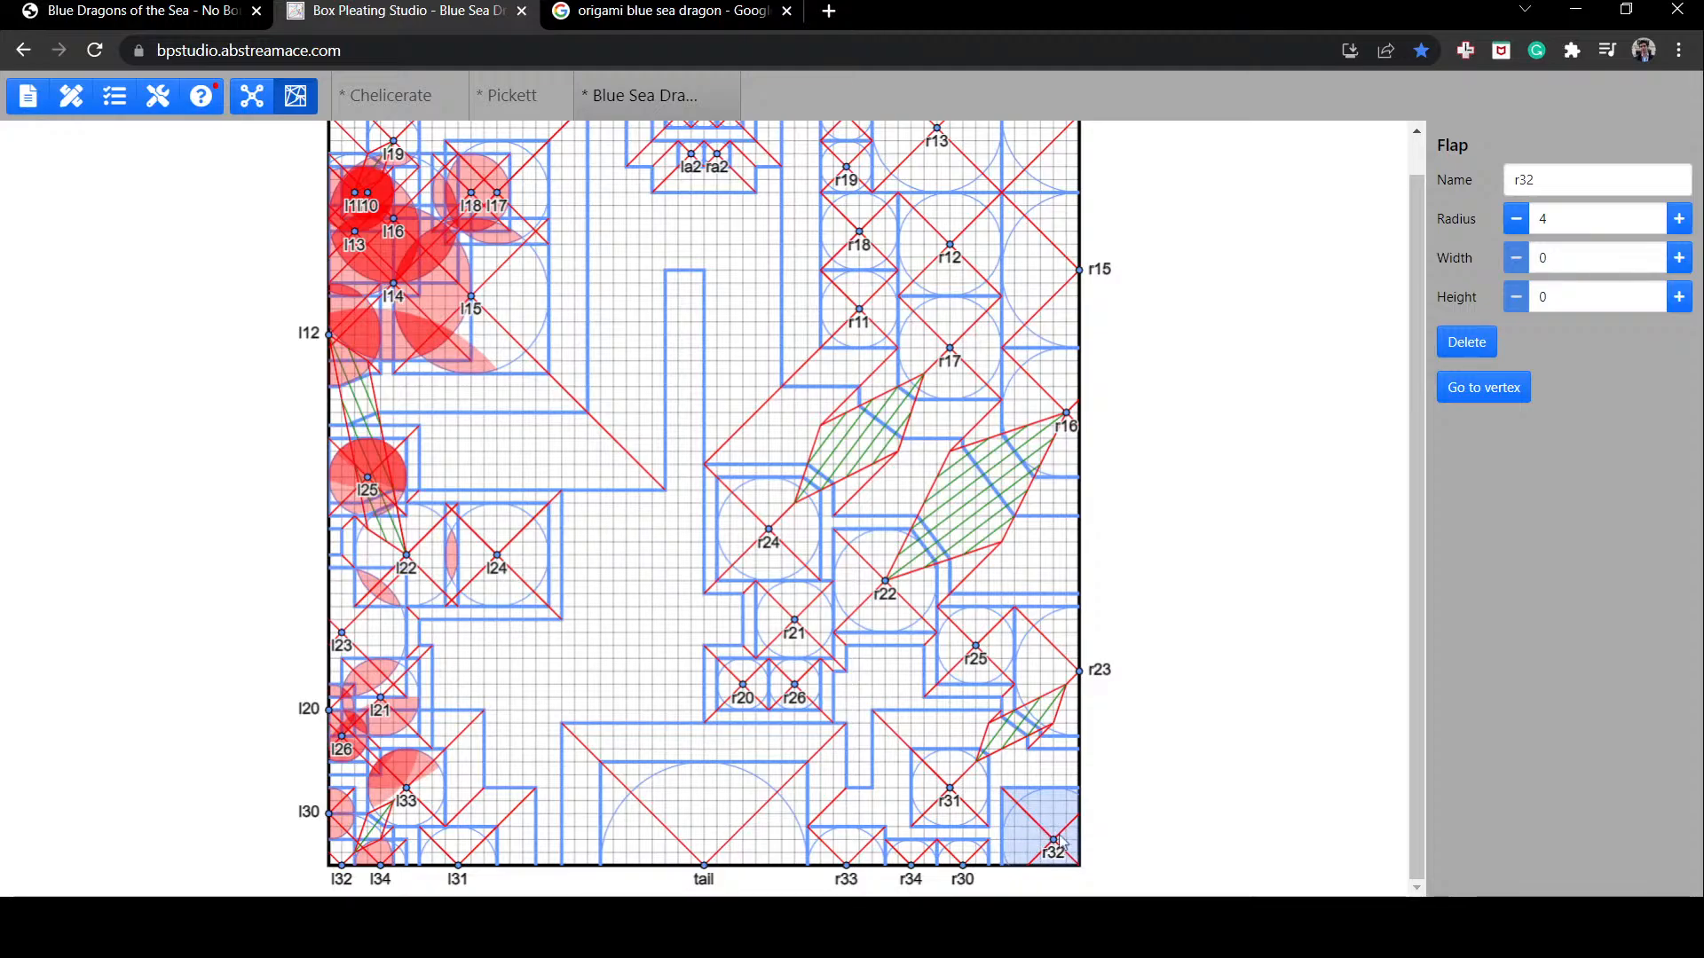
left_click_drag(1032, 822, 1091, 858)
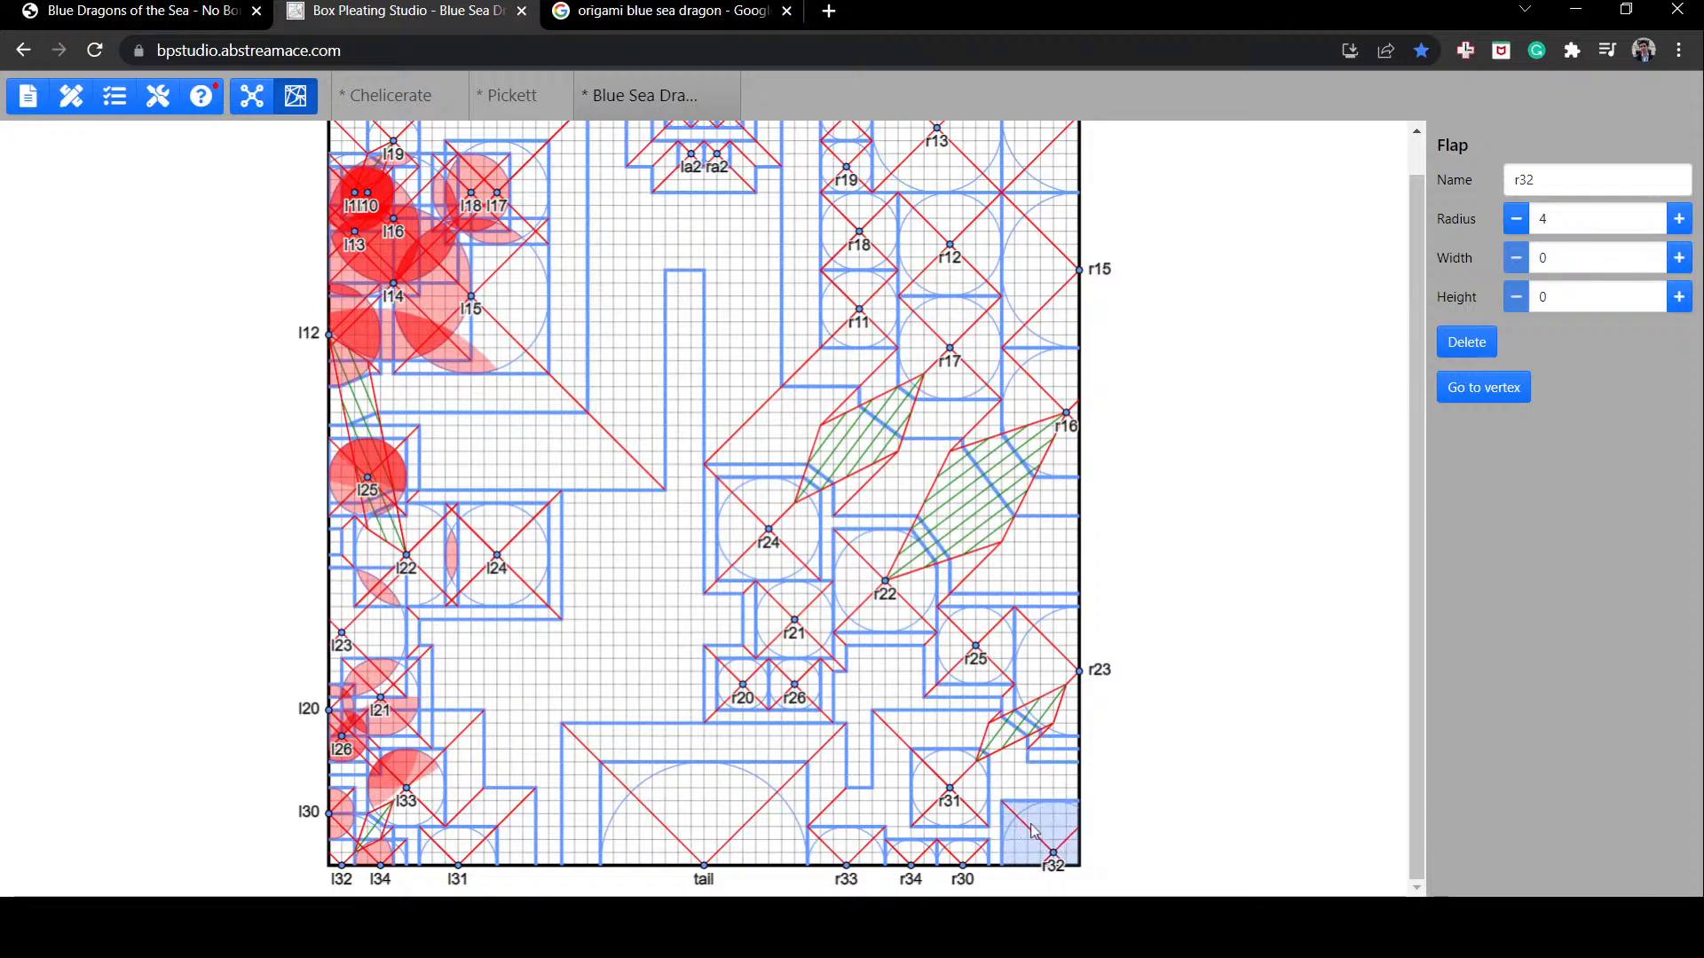
mouse_move(1101, 863)
left_mouse_down()
mouse_move(1033, 826)
mouse_move(1092, 871)
left_mouse_up()
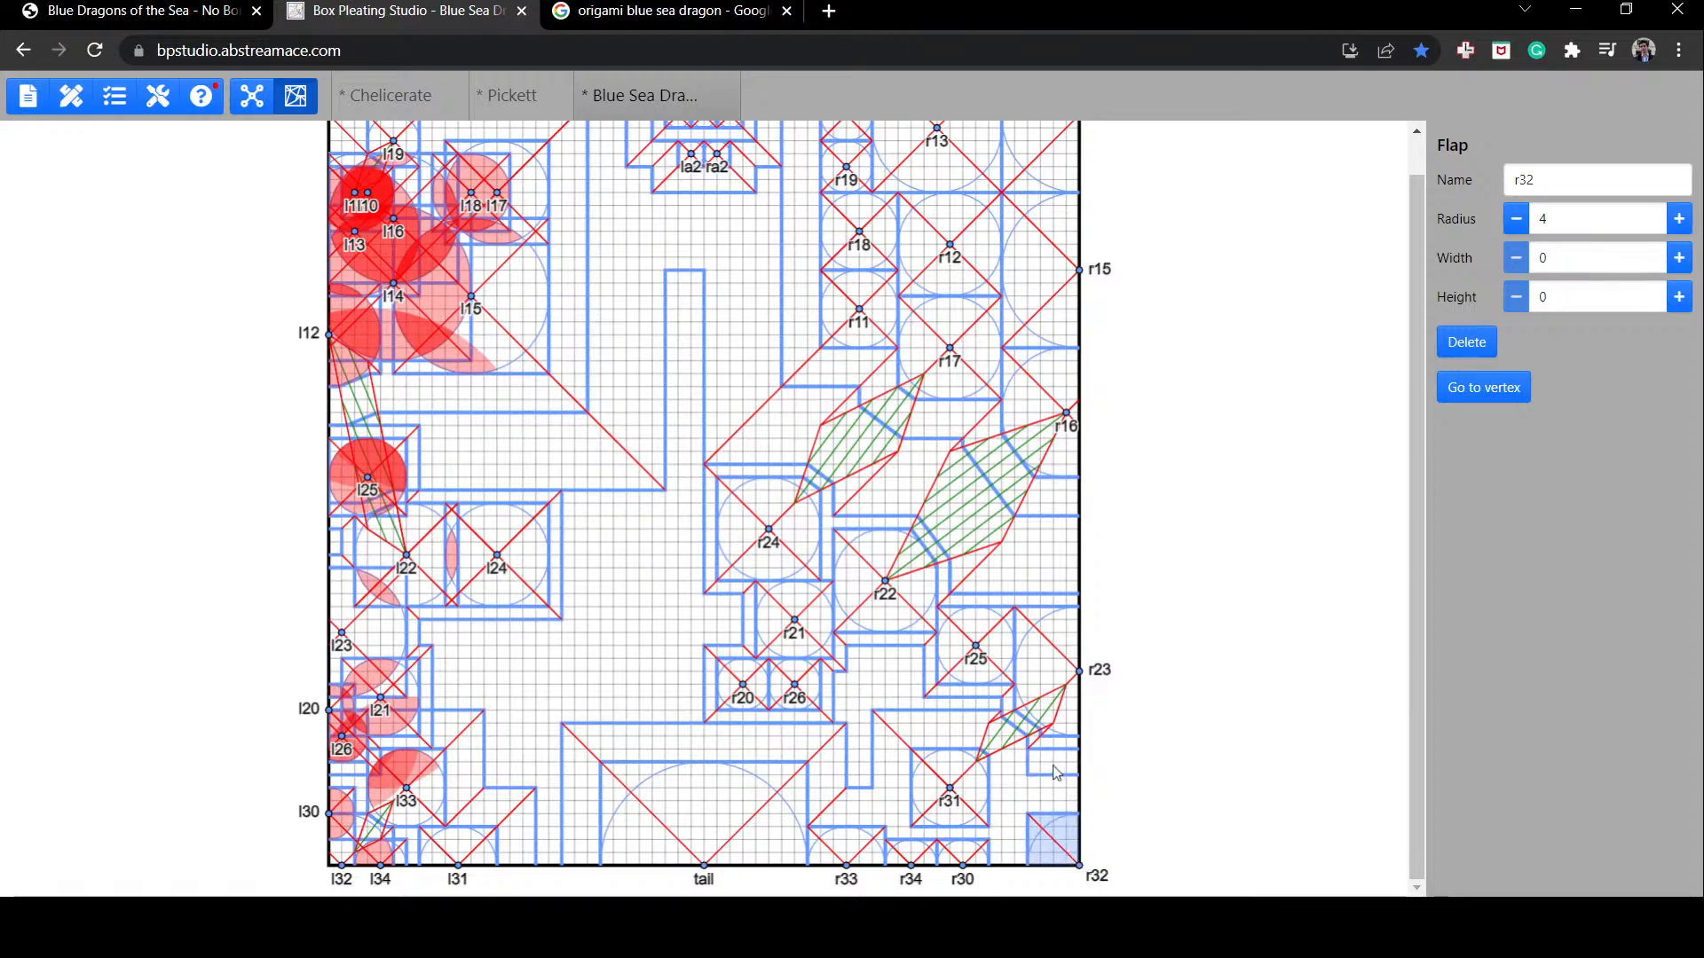
left_click_drag(1072, 847, 1077, 825)
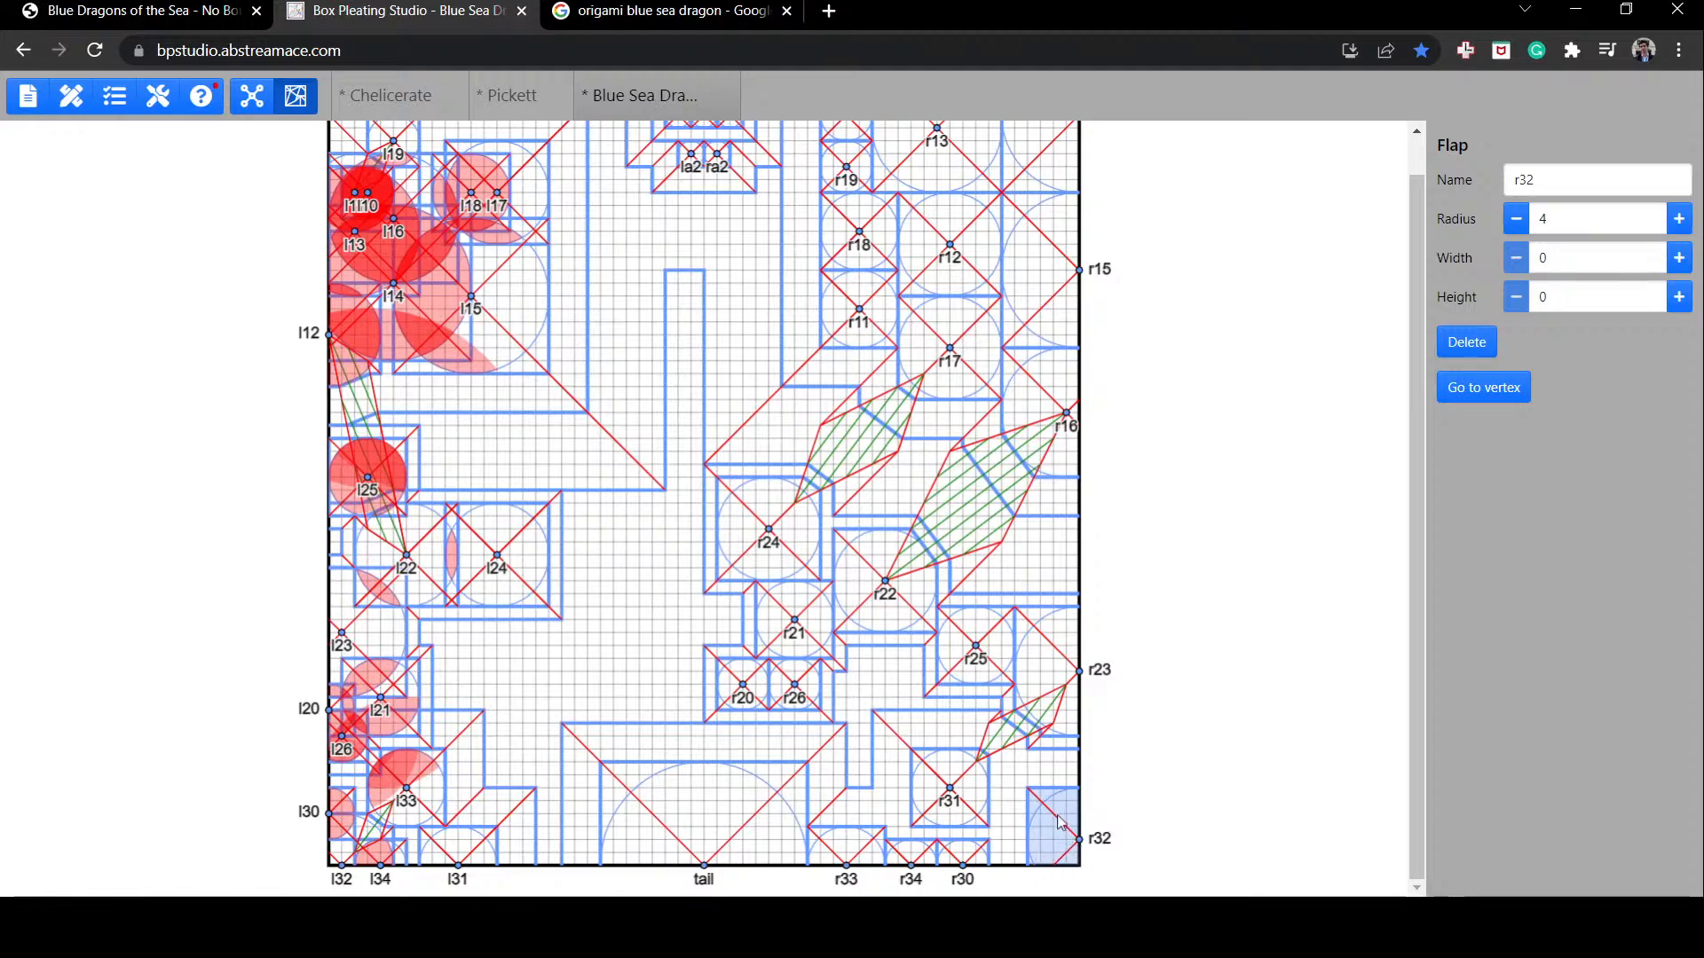
left_click_drag(1065, 822, 1070, 858)
left_click(1129, 838)
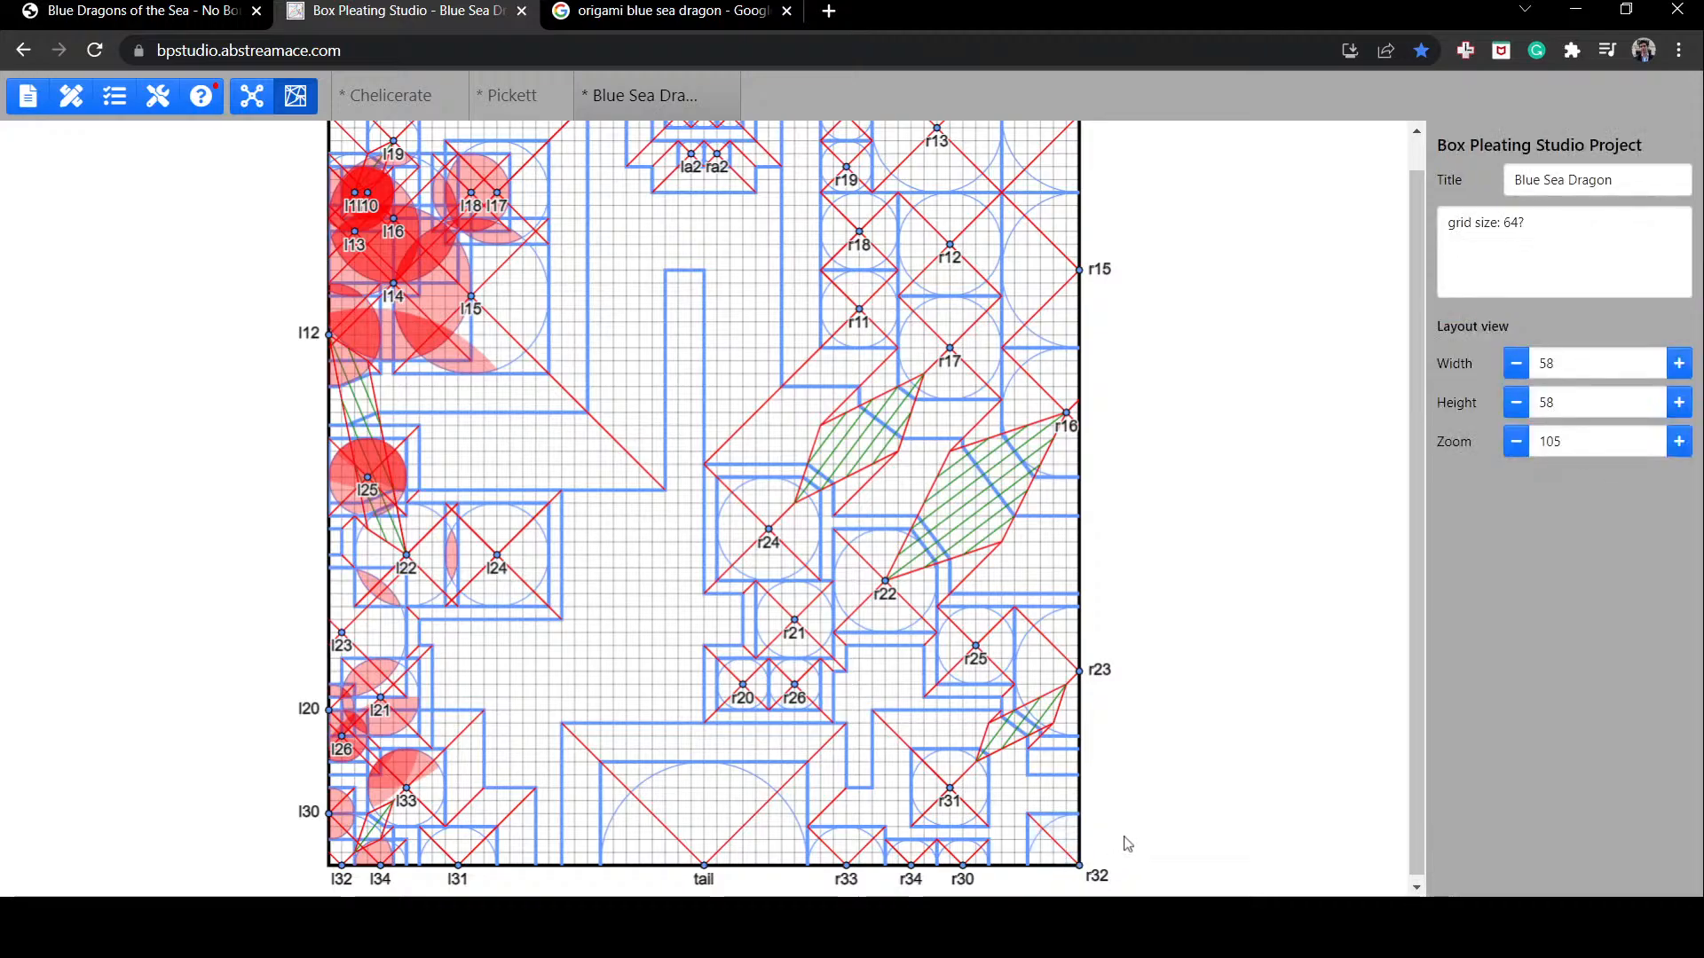
Step: Try flap r13 with its tip on the sheet's top edge, and return it to one unit below the edge, against r12
scroll(1125, 847, "up", 1)
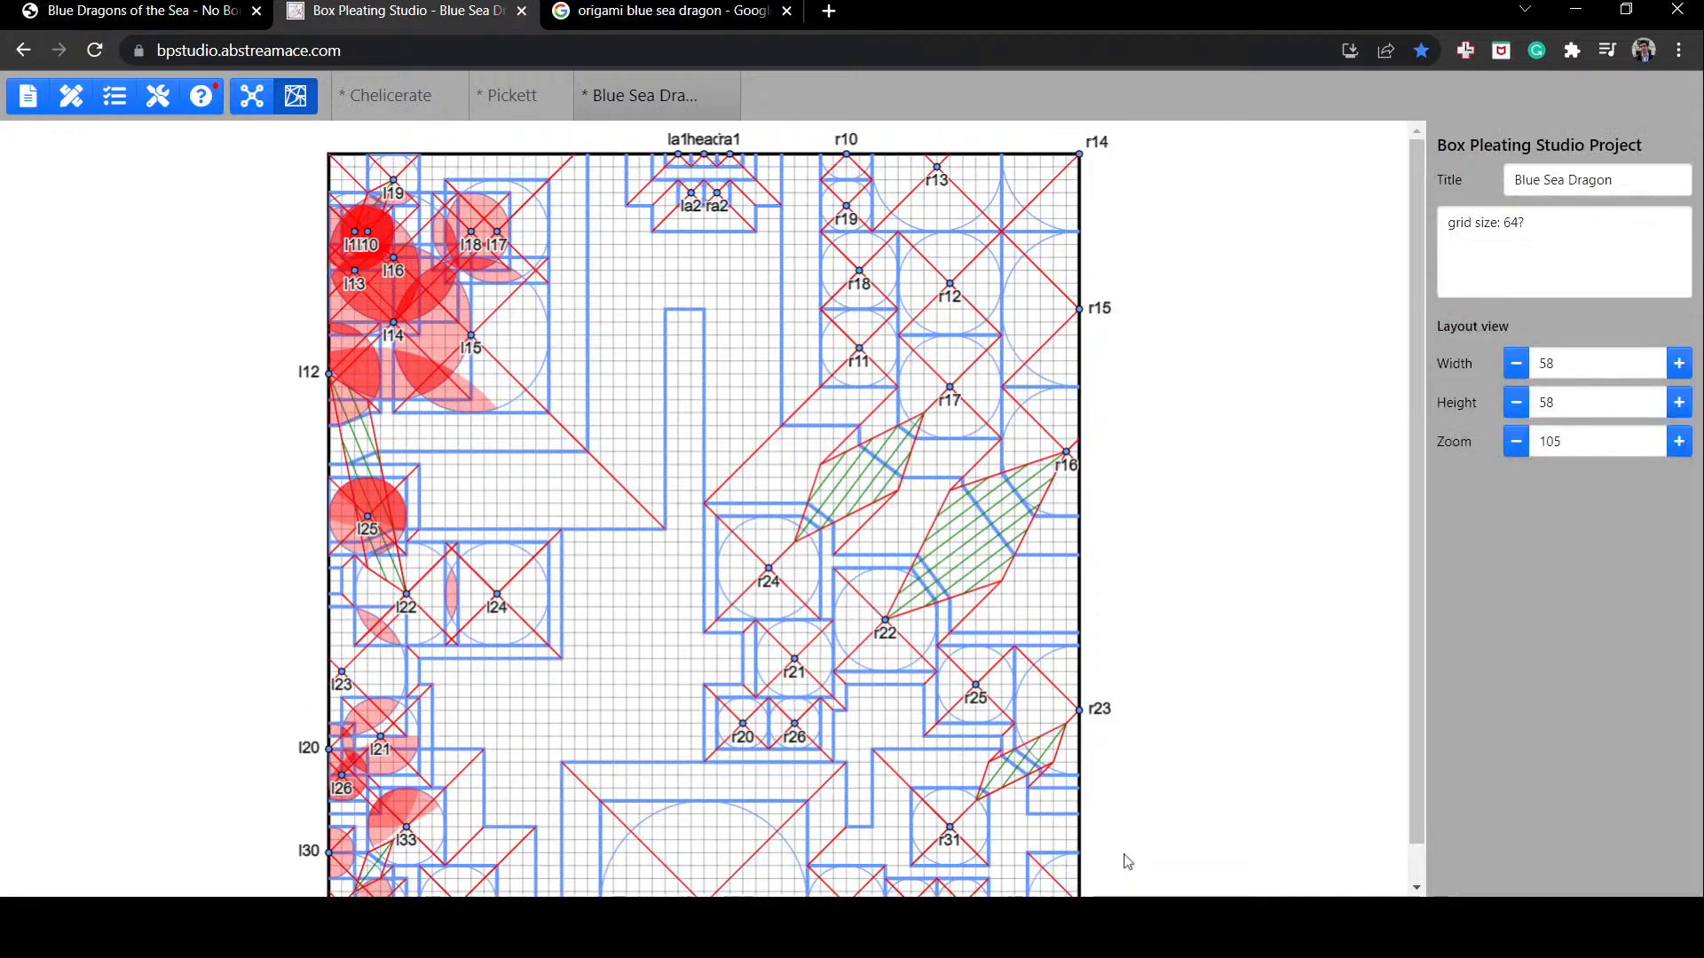
left_click(933, 198)
left_click_drag(937, 182, 937, 179)
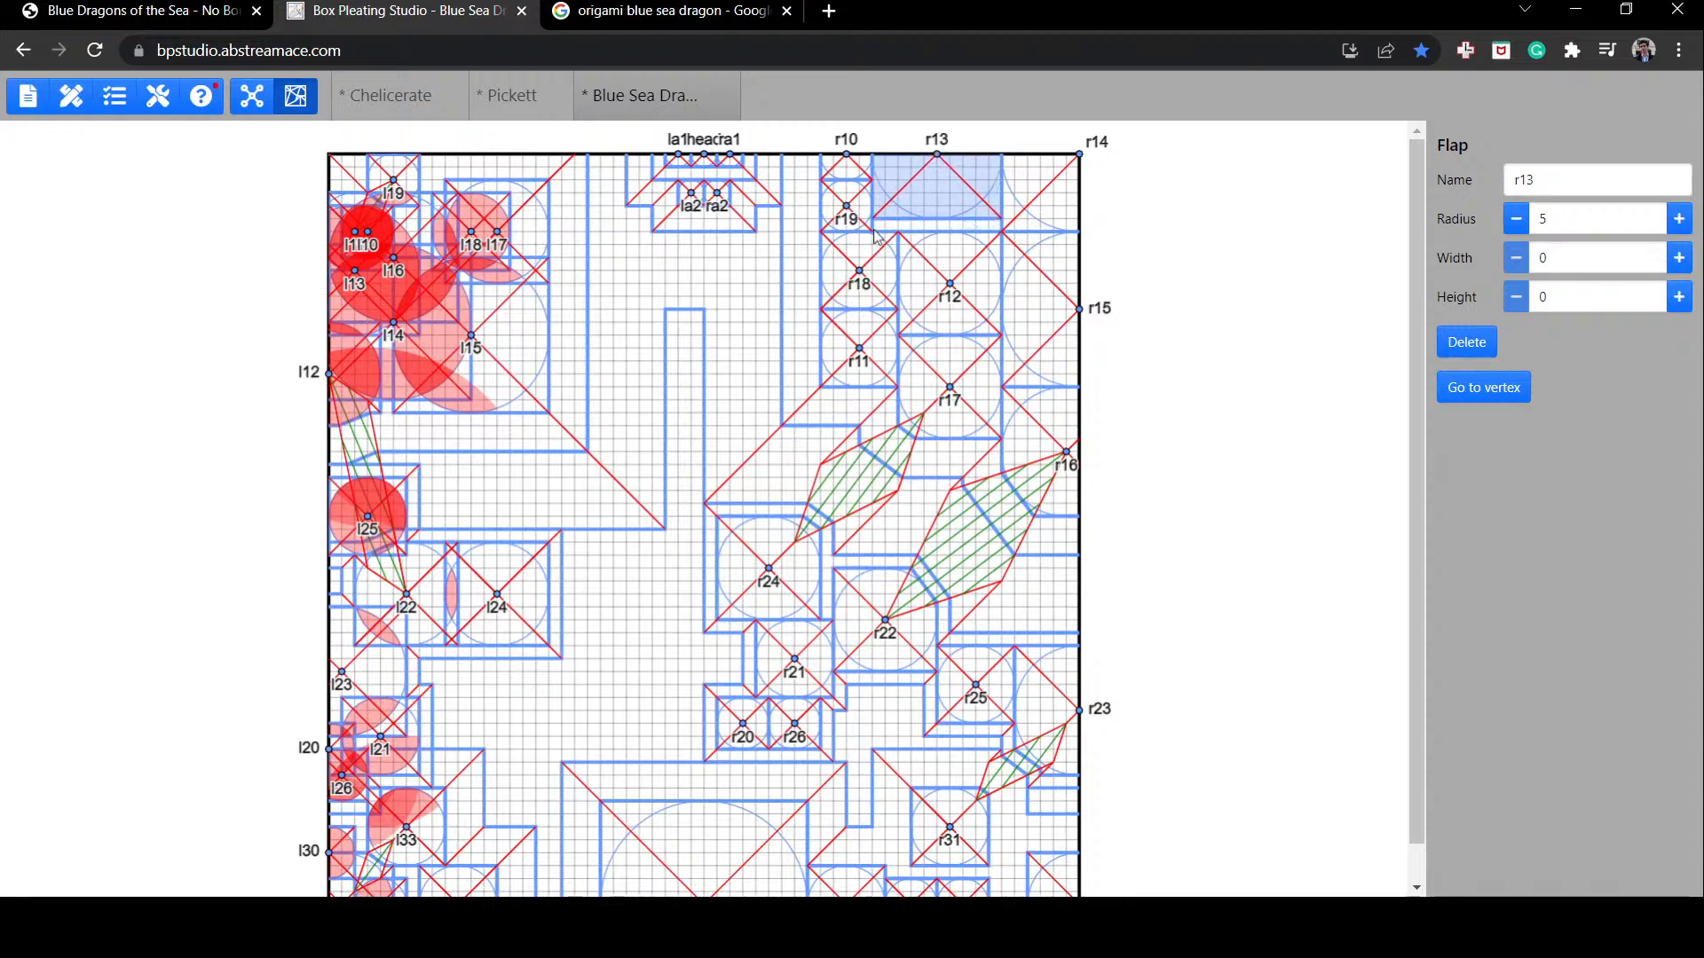
left_click_drag(942, 197, 939, 200)
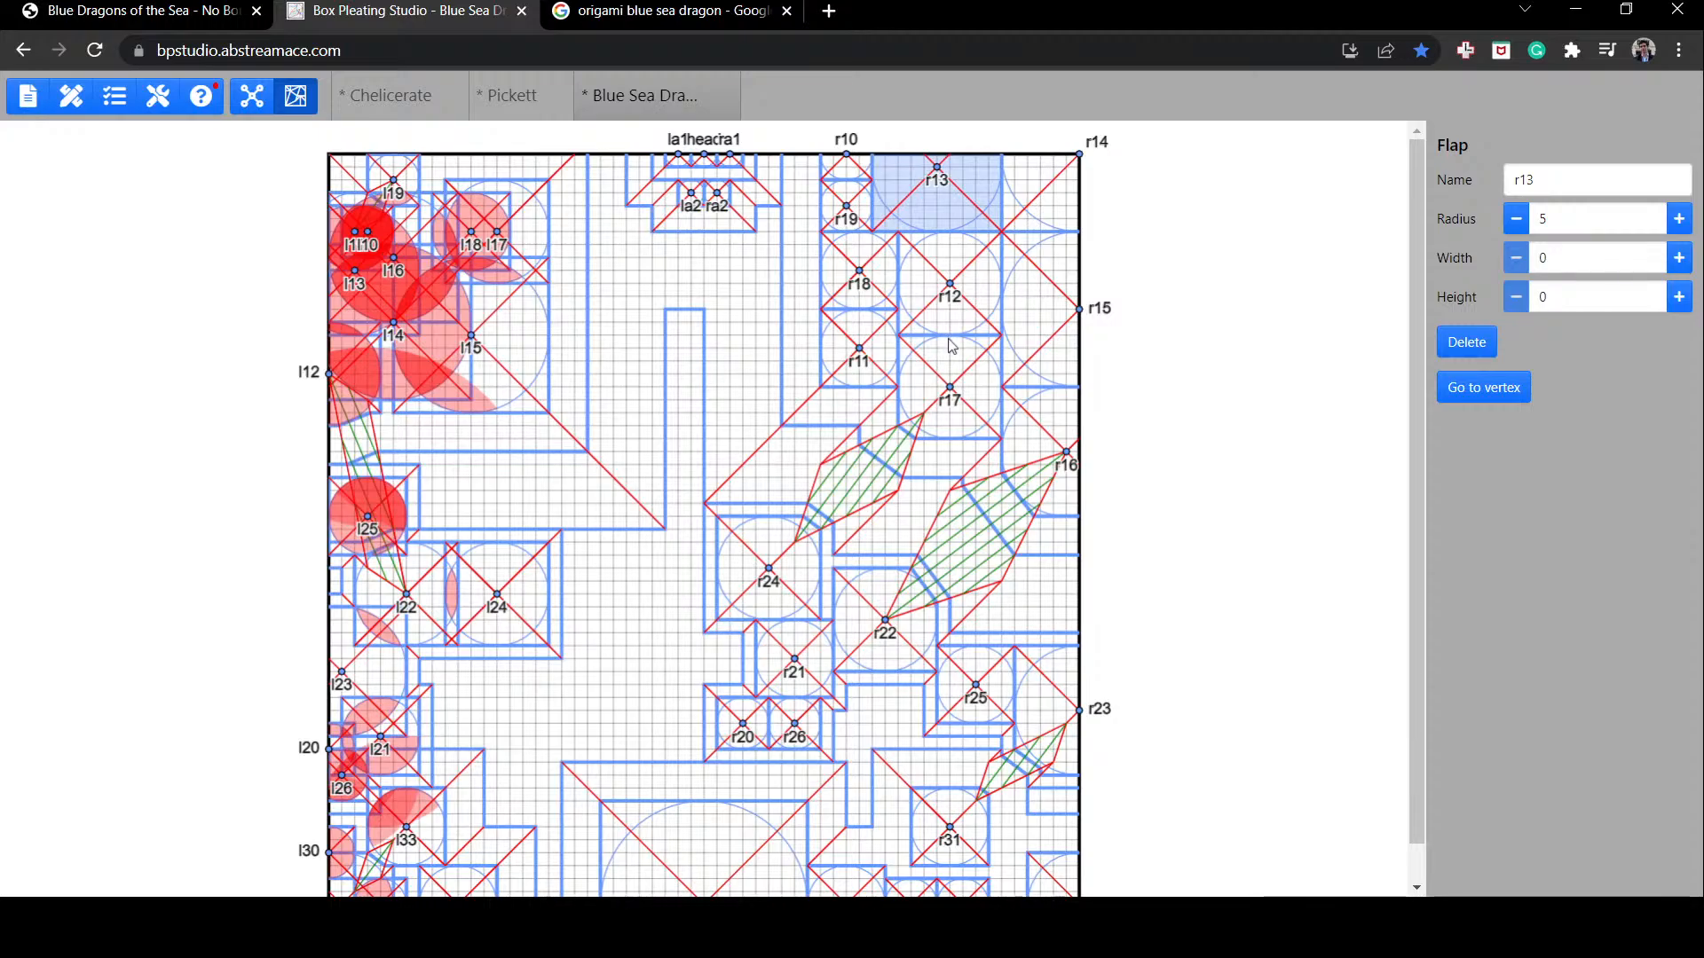
scroll(1207, 504, "down", 1)
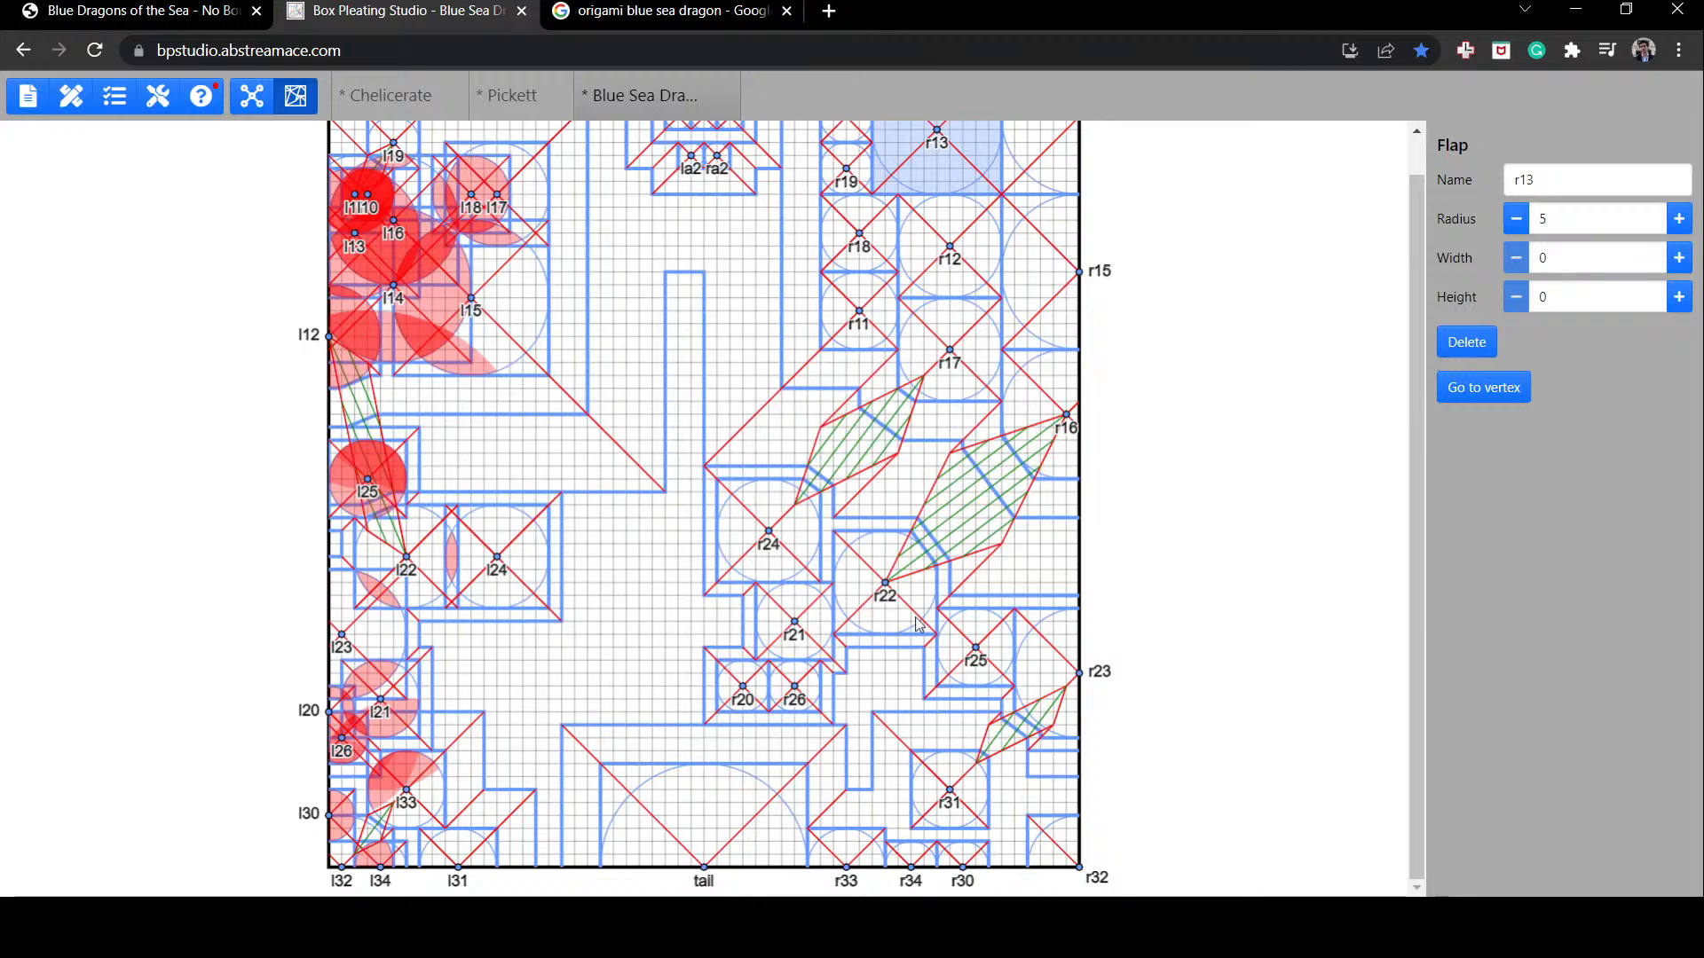
Step: Move flap r31 three units left, flap r22 five units down beside r25, and flap r21 one unit left beneath r24
left_click_drag(948, 797, 914, 807)
left_click_drag(880, 617, 873, 684)
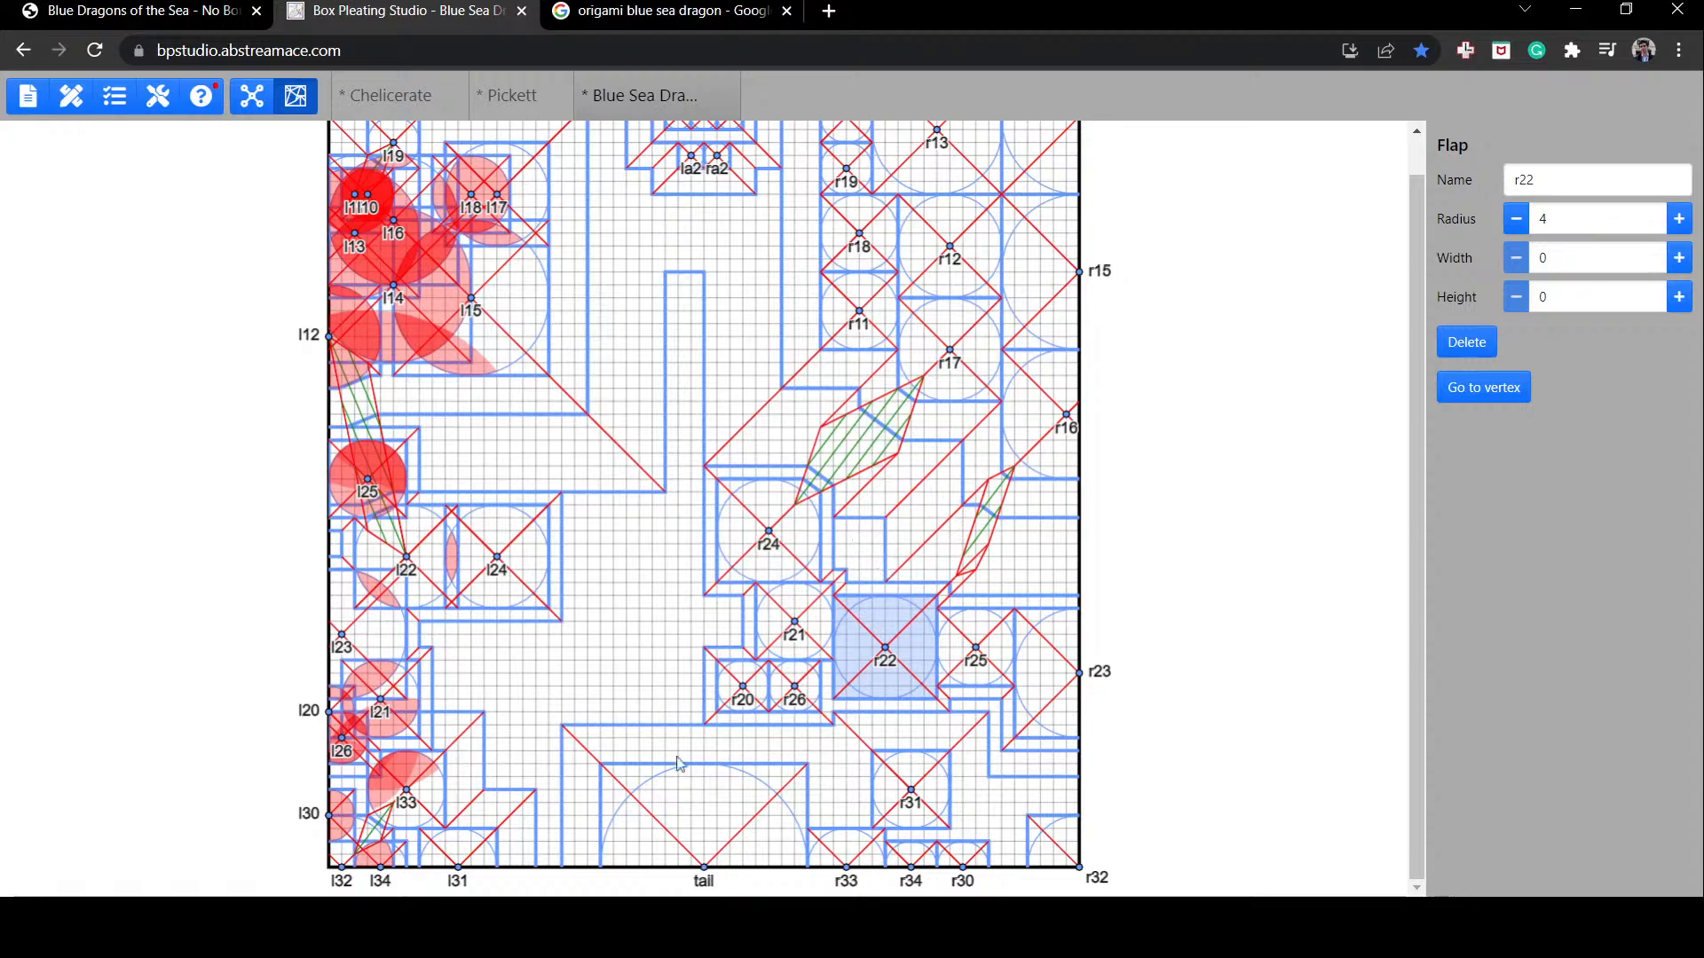
left_click_drag(794, 633, 777, 632)
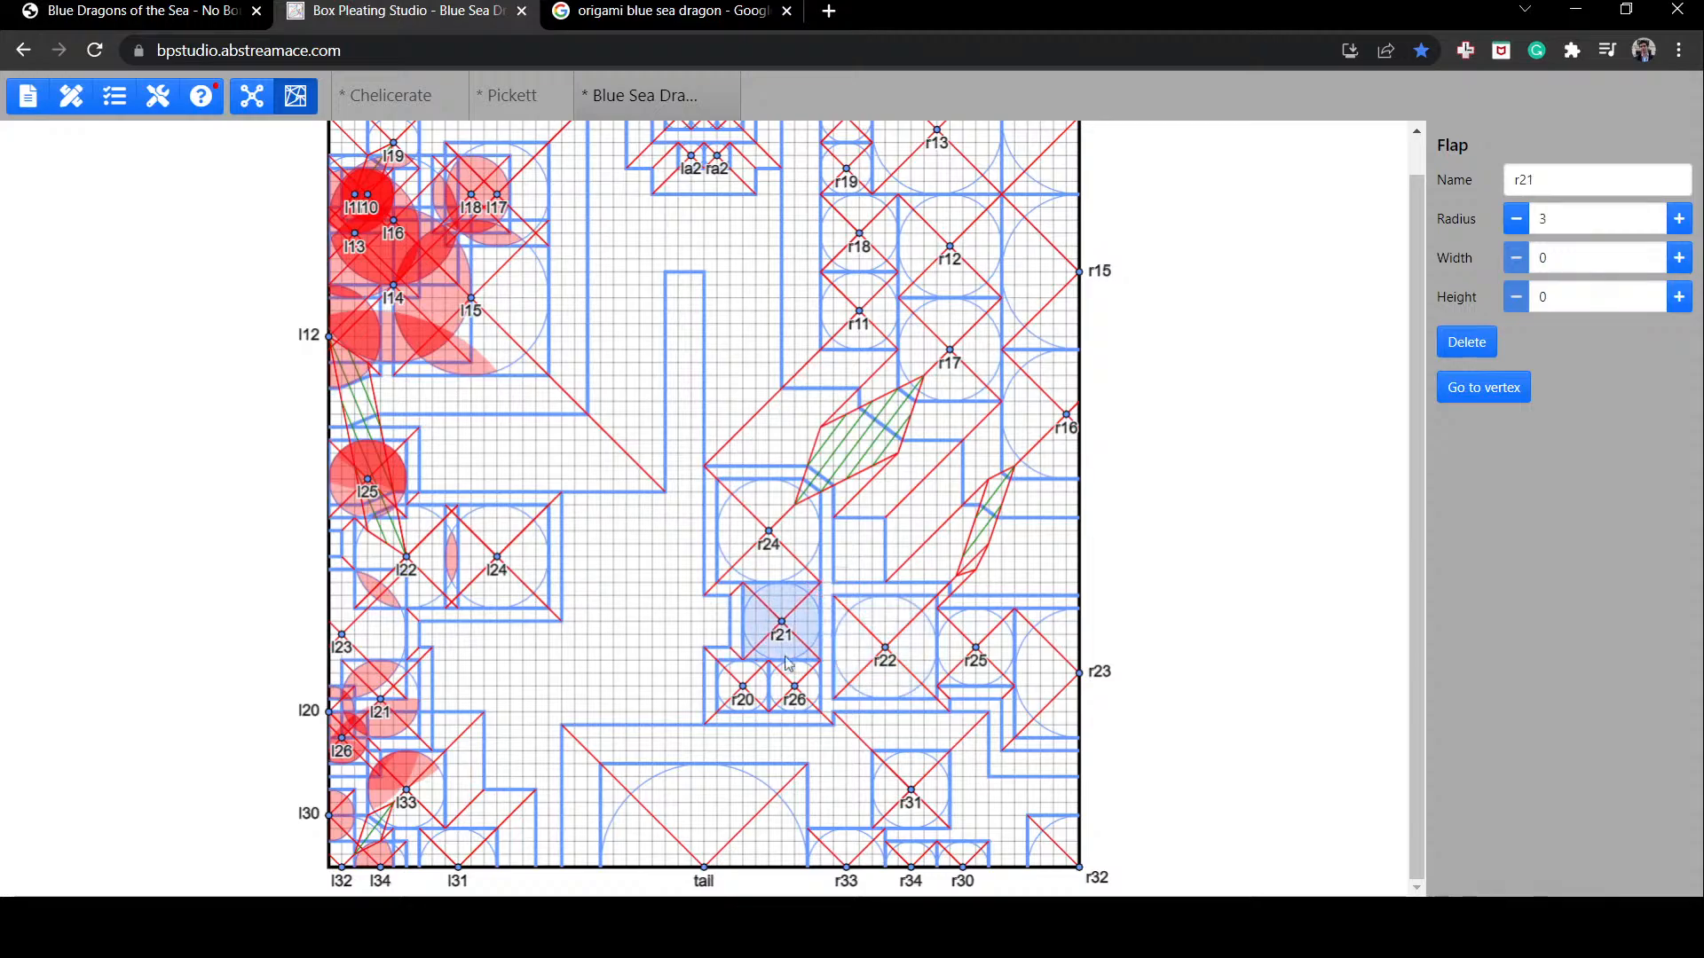
Step: Examine the open area between flaps r24, r21 and r22, and check the blue dragon reference photo
left_click(863, 552)
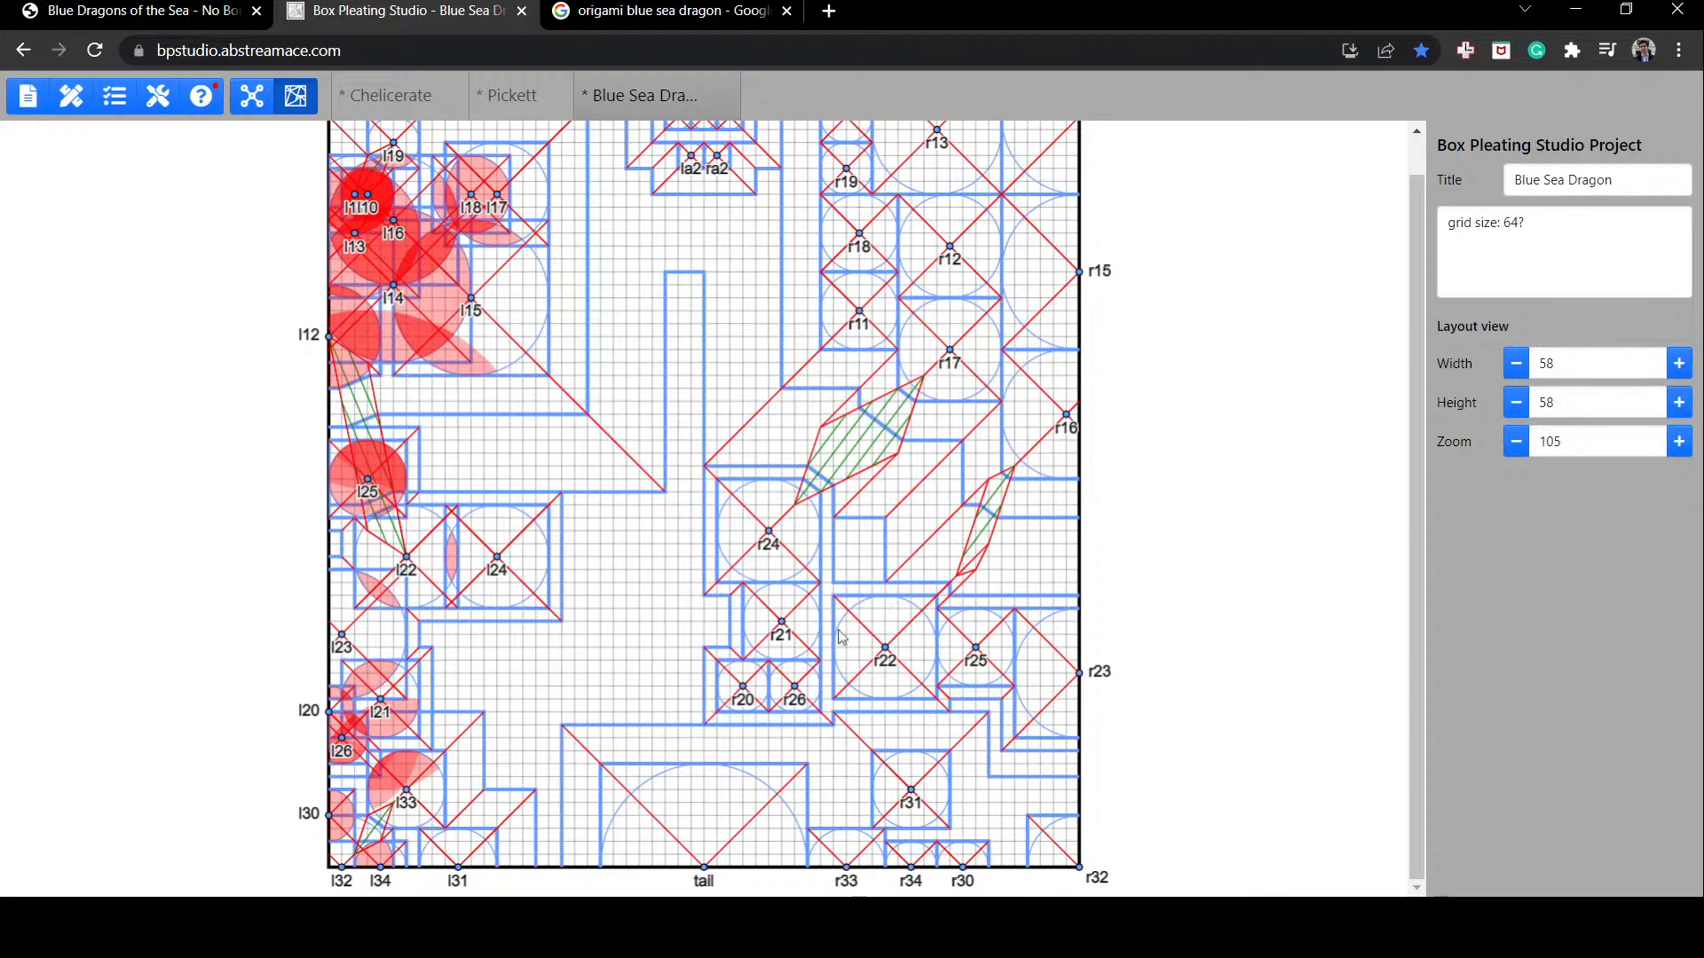
left_click(901, 528)
left_click(852, 564)
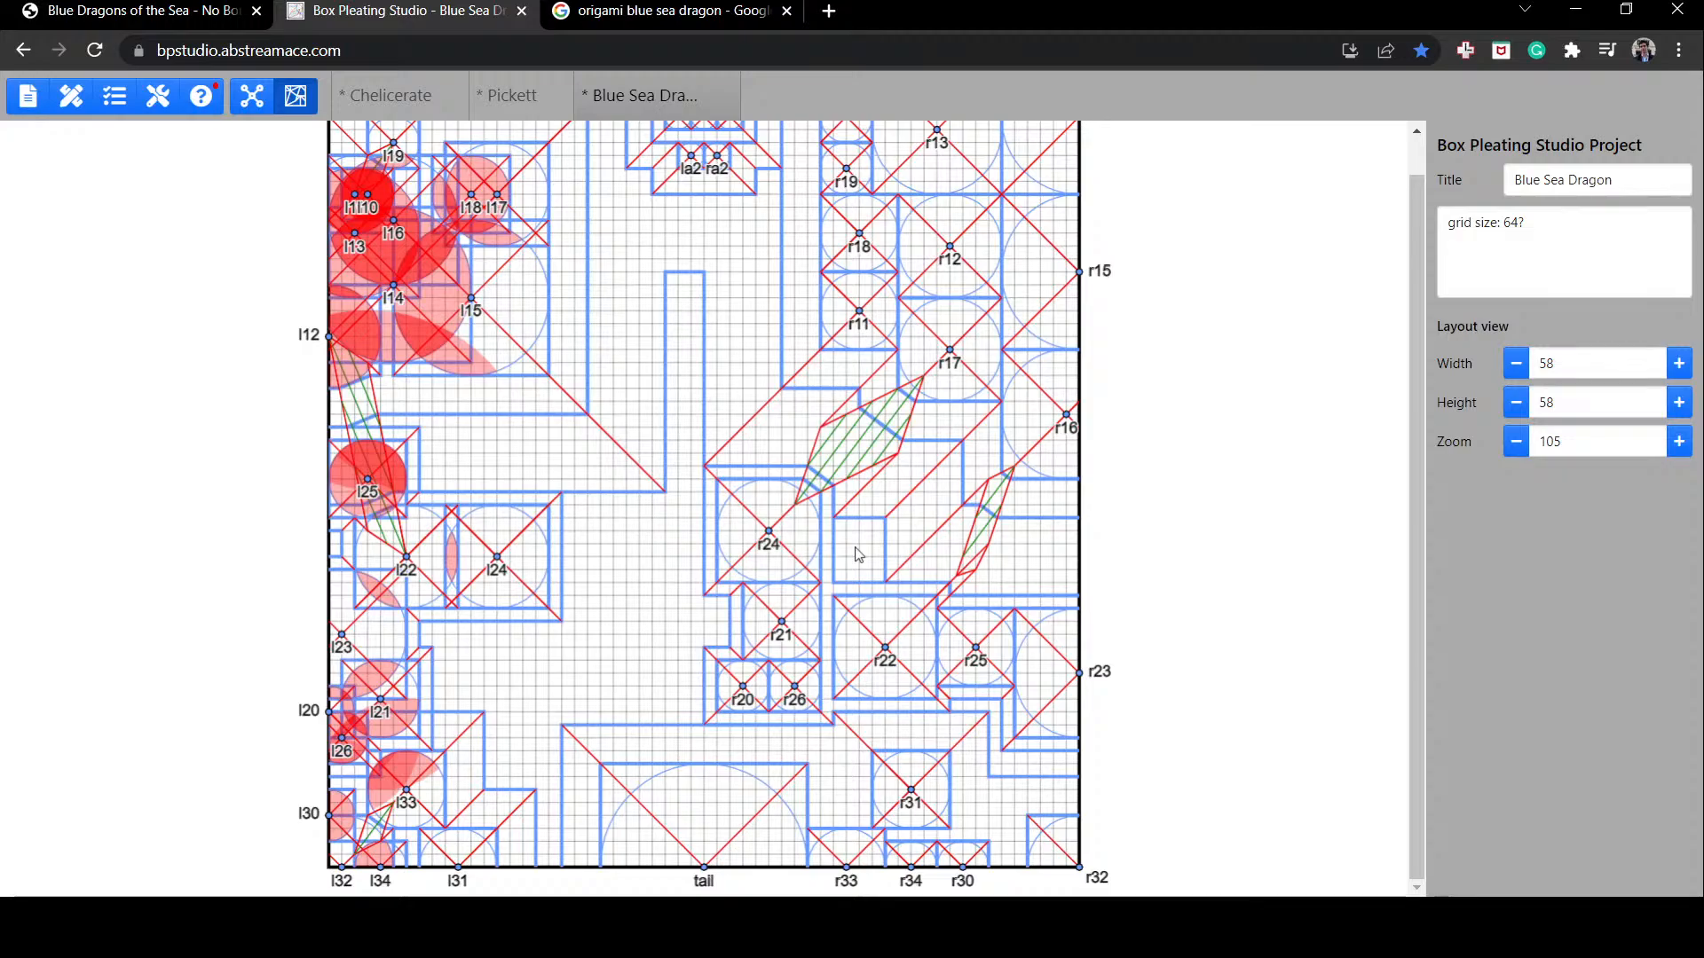
left_click(798, 561)
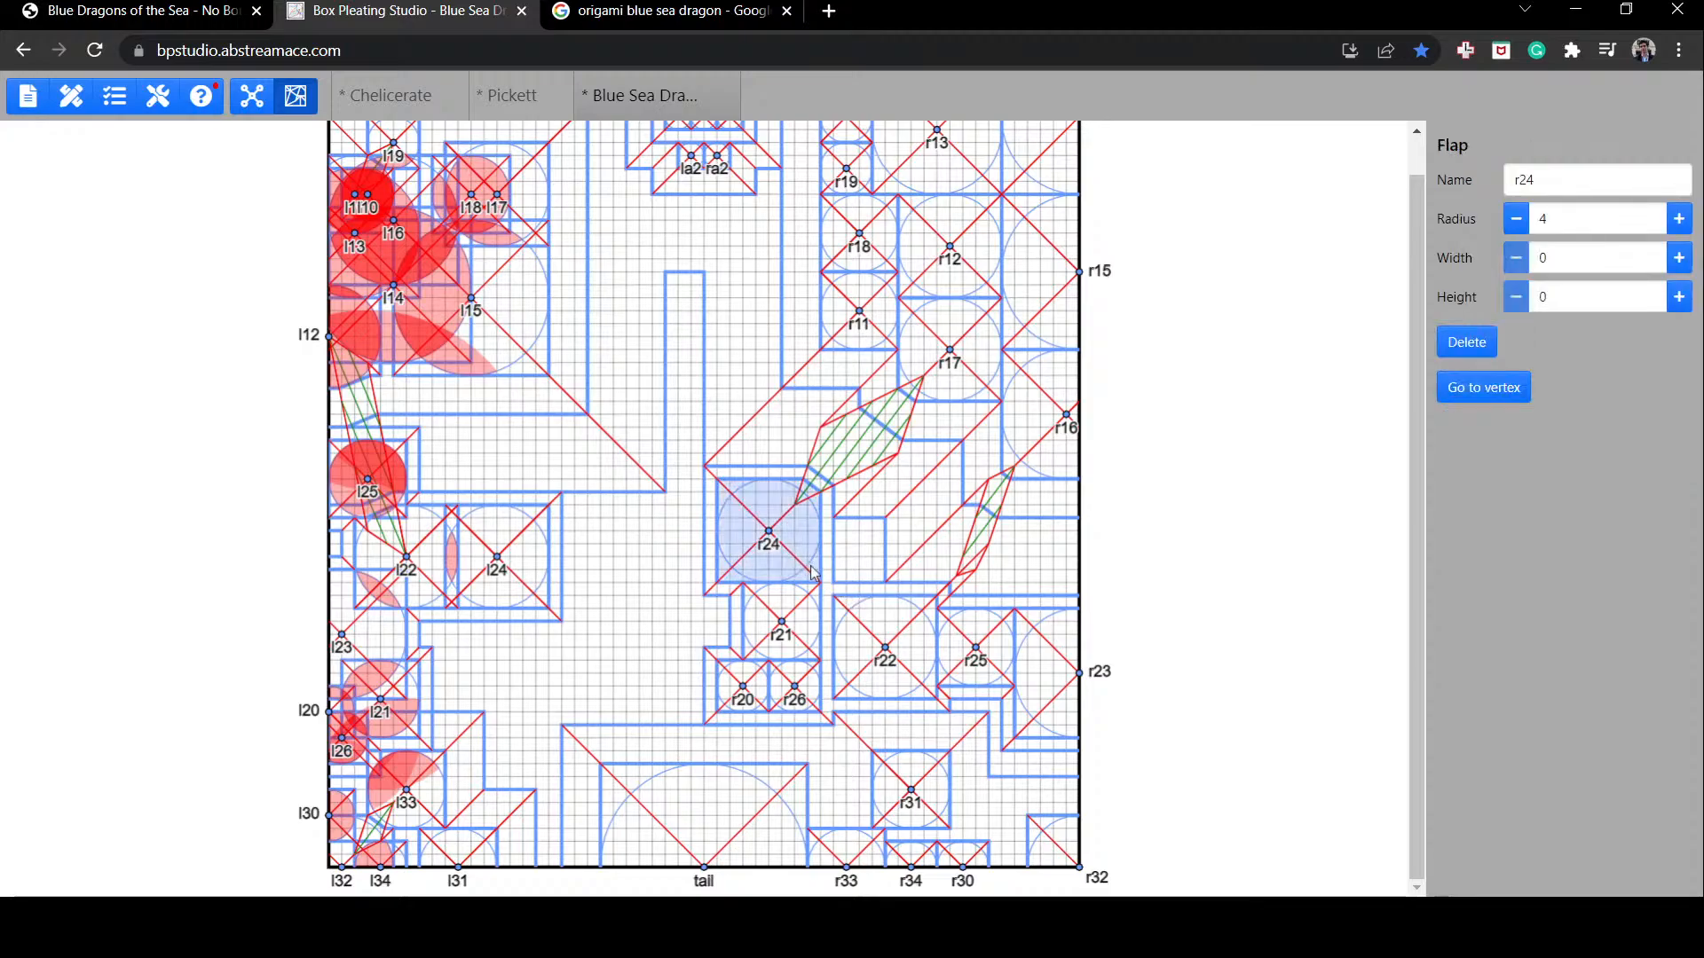
left_click(830, 572)
left_click(768, 570)
left_click(845, 650)
left_click(191, 11)
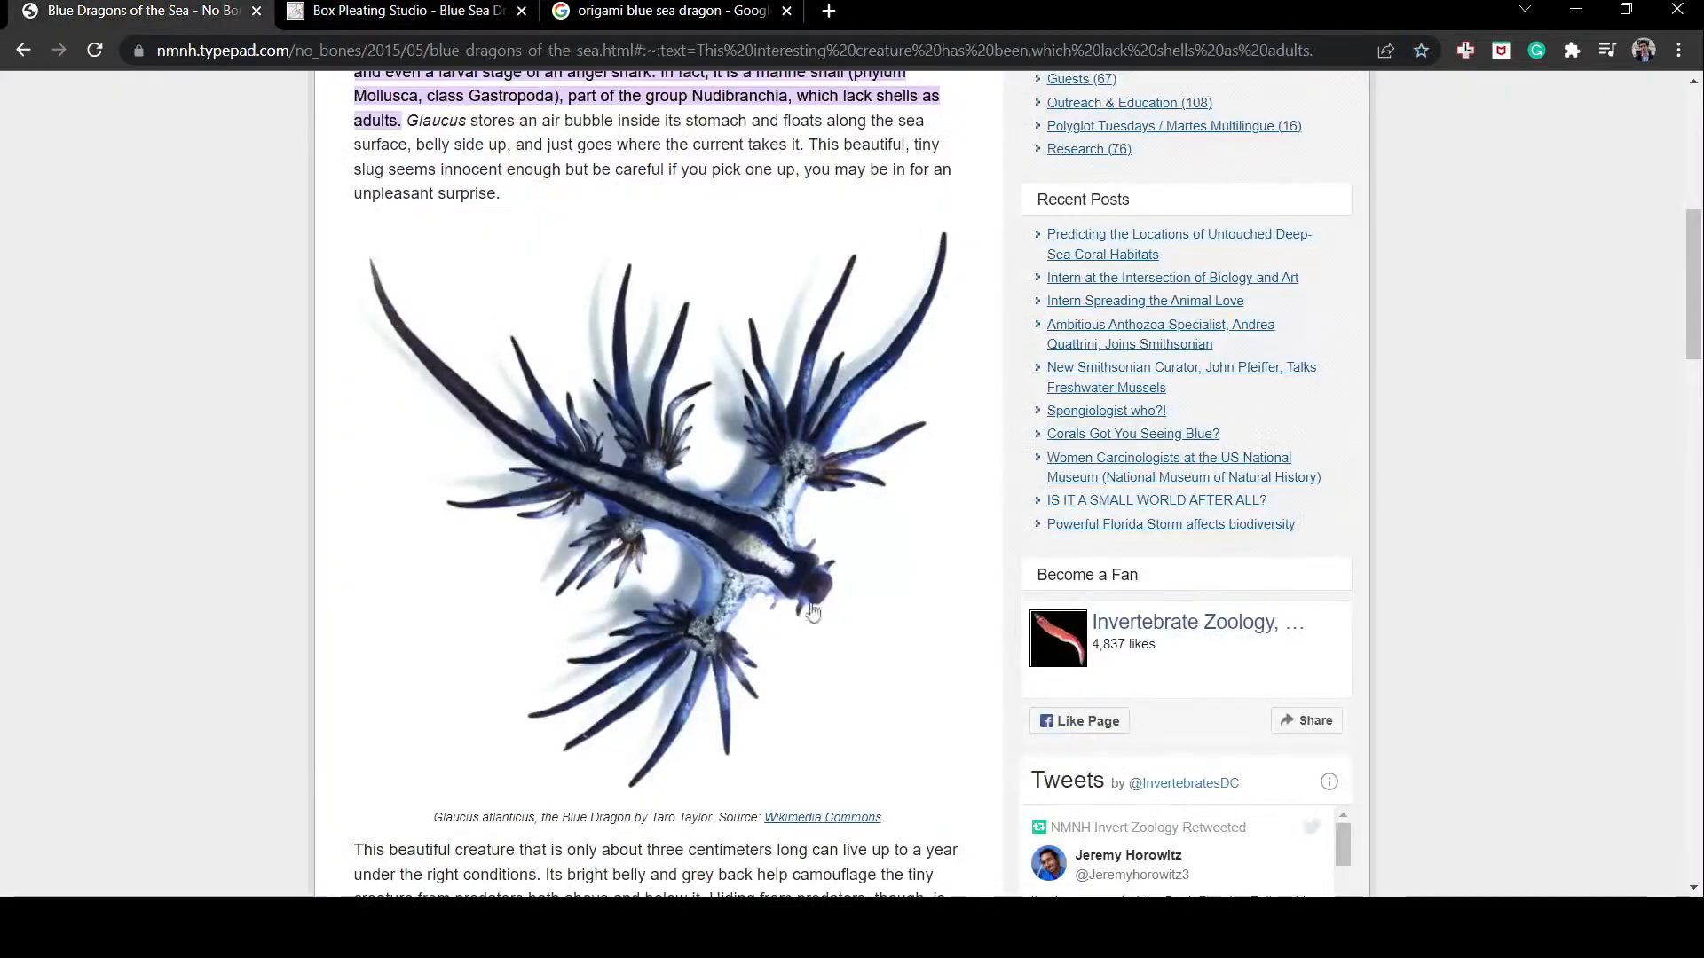
left_click(400, 11)
Step: In the tree structure, add a leaf of length 1 to the body vertex joining the l20–l26 and r20–r26 groups, and place it near r20
left_click(252, 95)
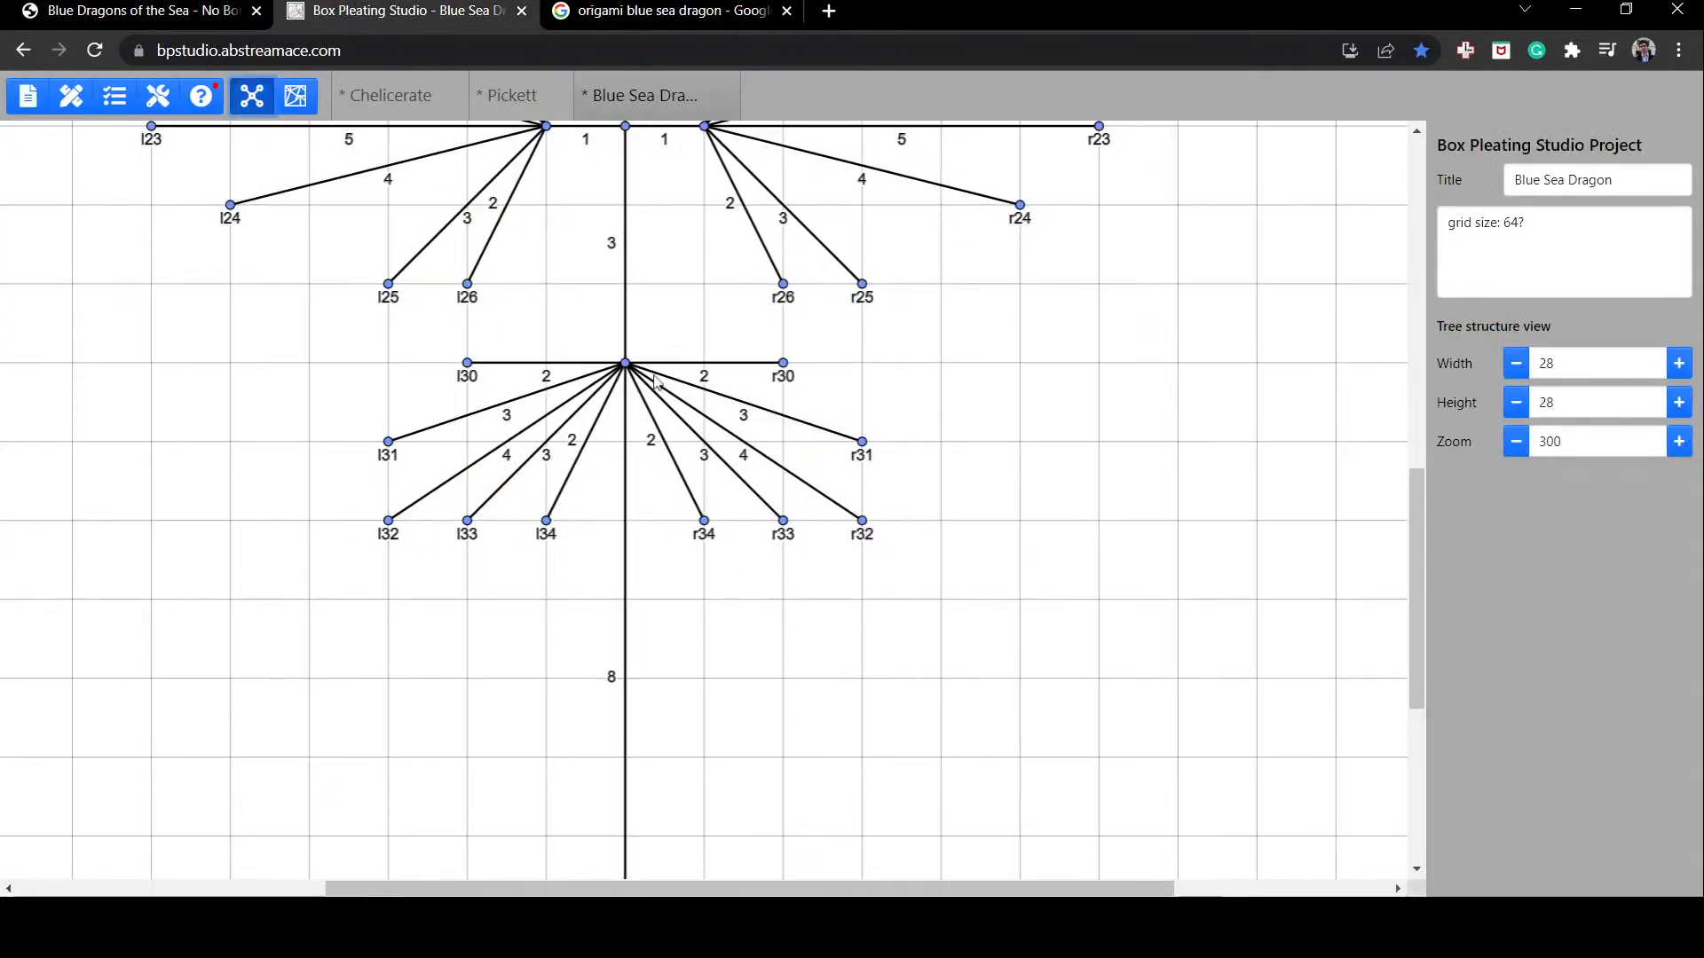
scroll(697, 426, "up", 5)
scroll(701, 421, "down", 5, "ctrl")
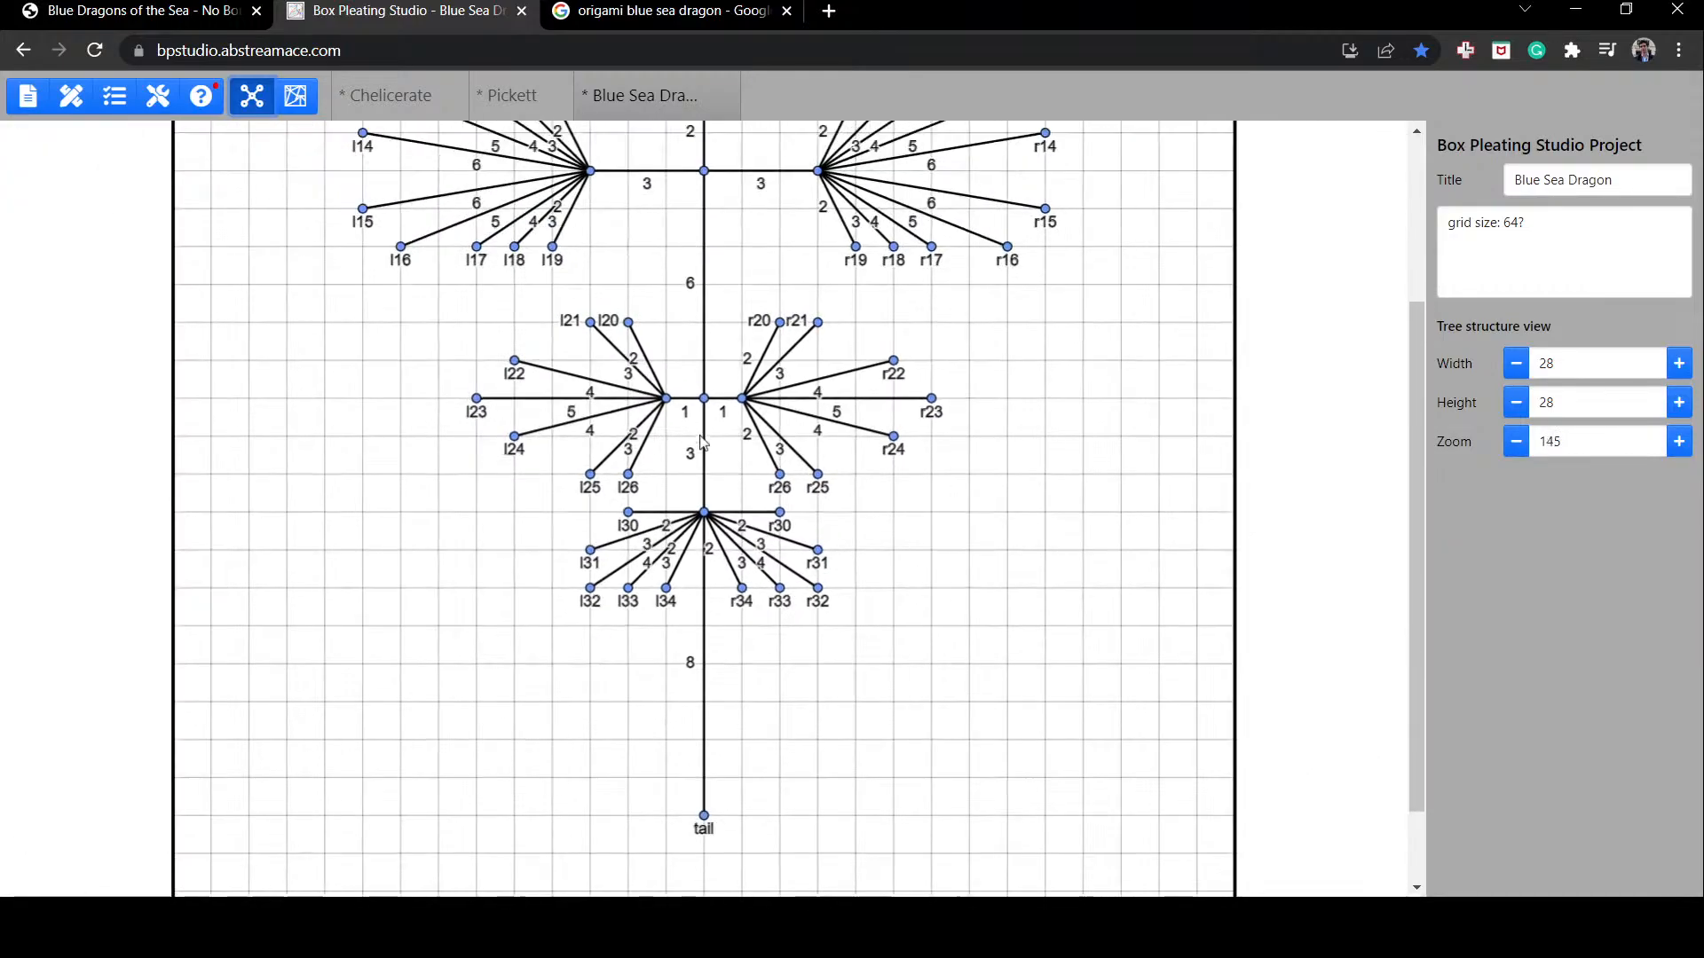
left_click(708, 405)
left_click(1472, 225)
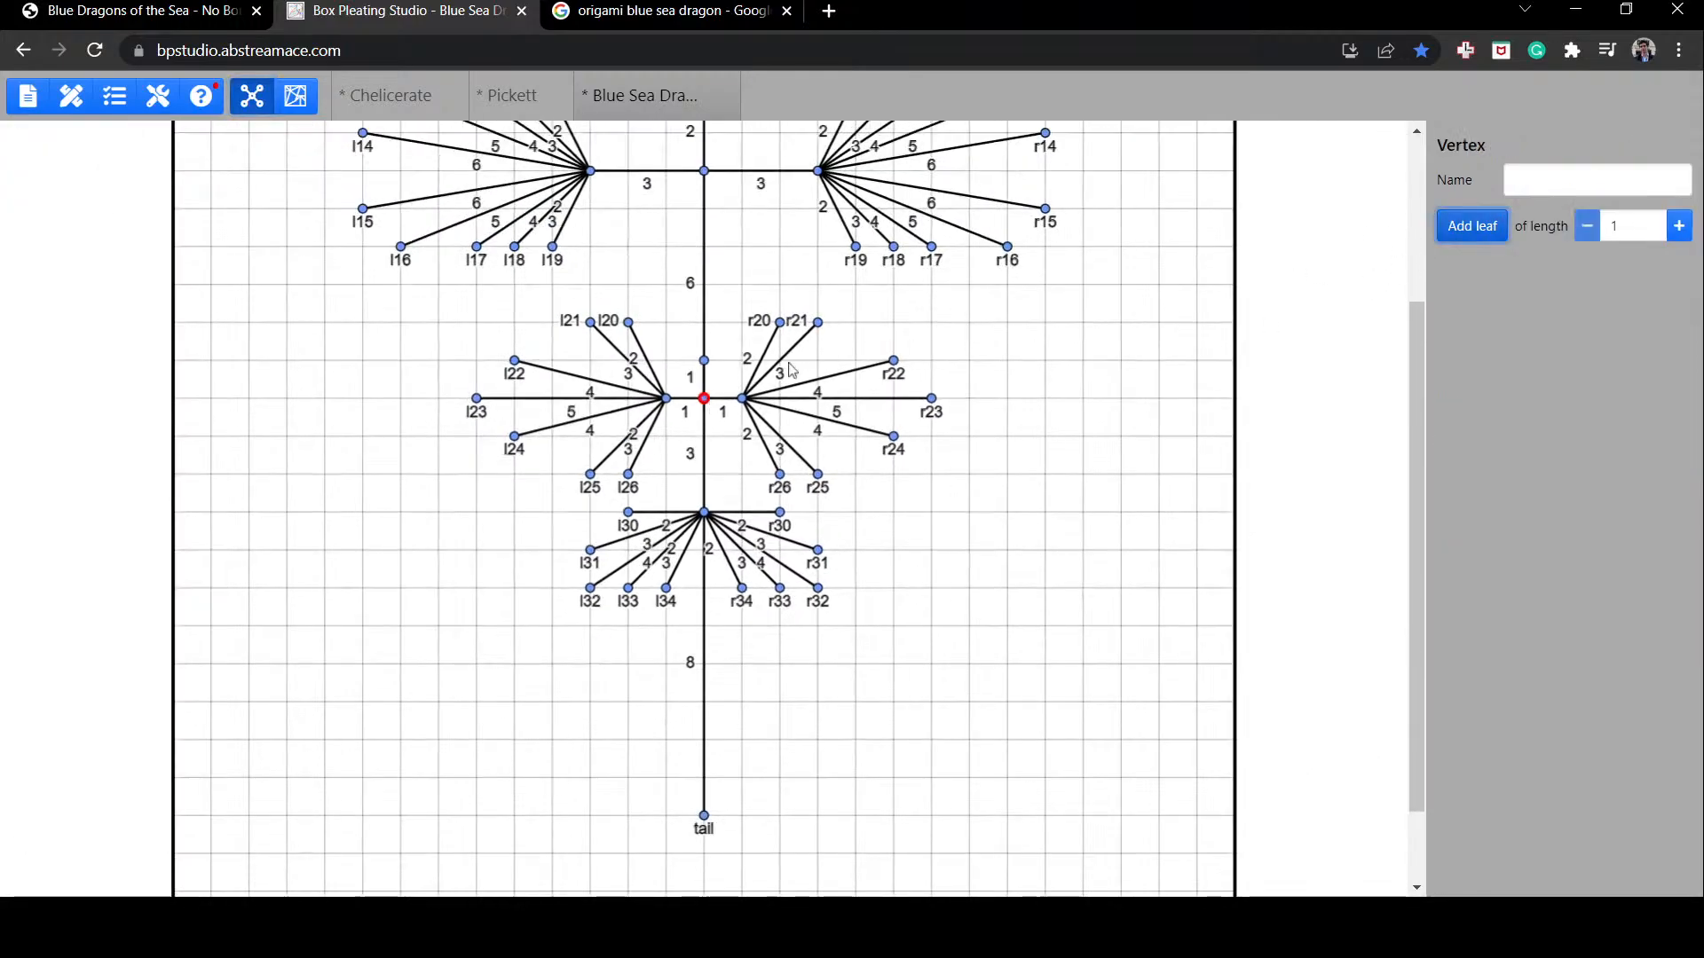
left_click_drag(705, 360, 742, 284)
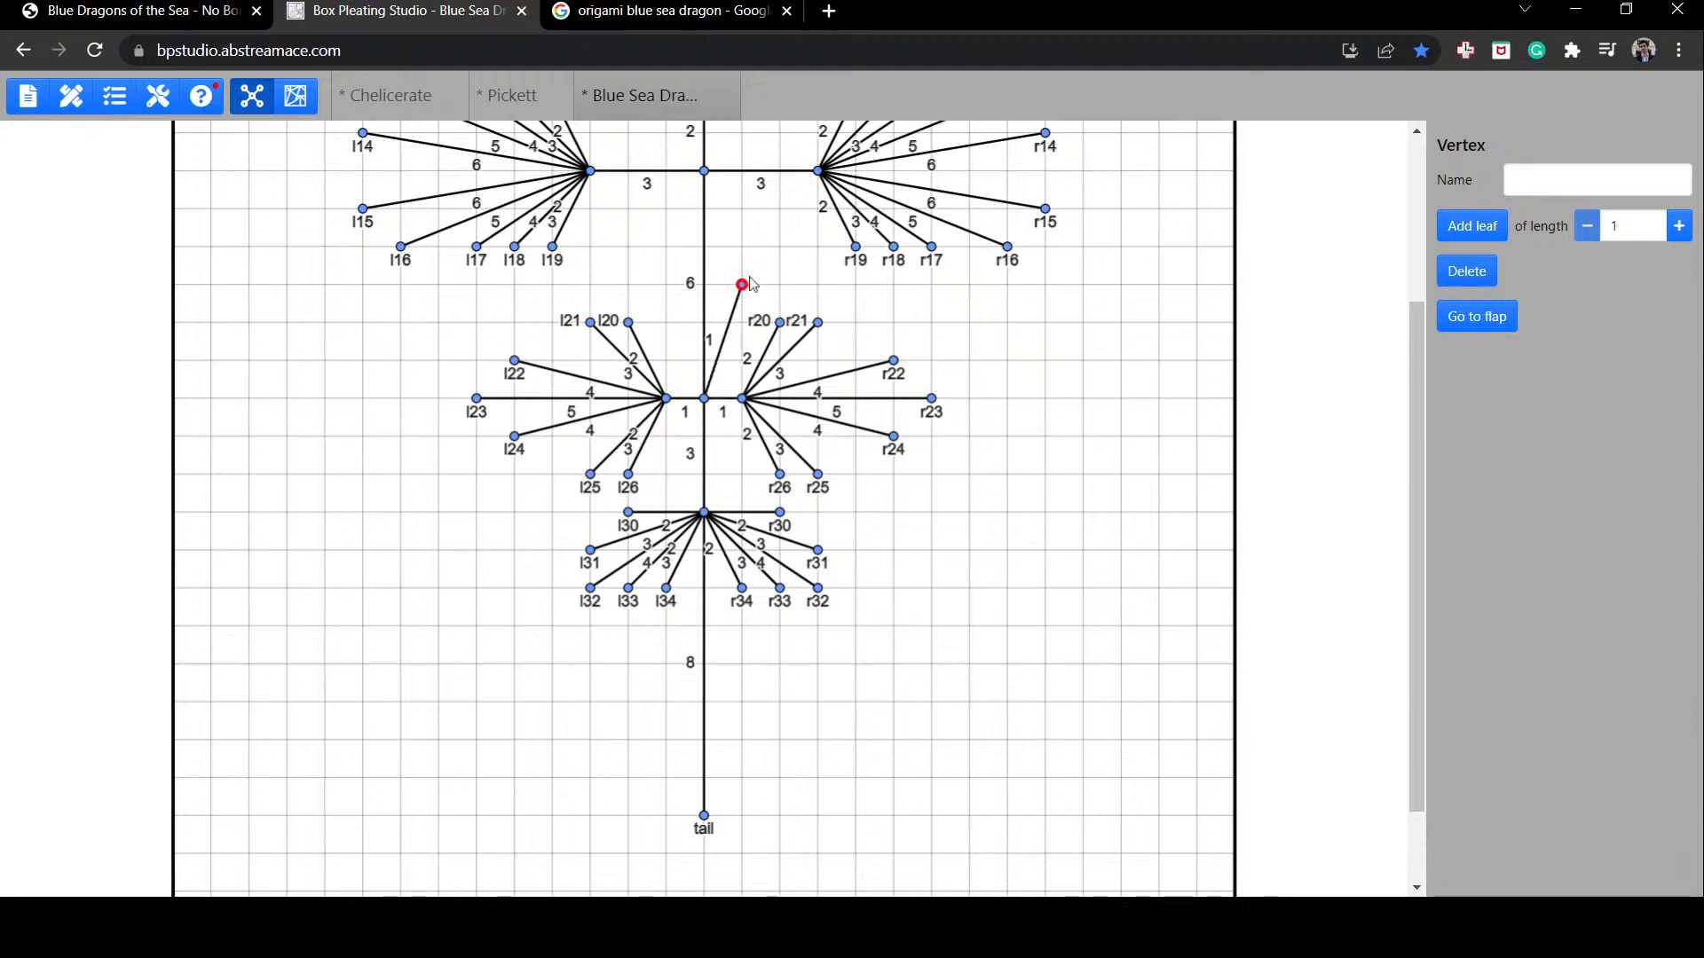
Step: Set the new leaf edge's length to 2 and name its end vertex "test"
left_click(737, 311)
double_click(1586, 188)
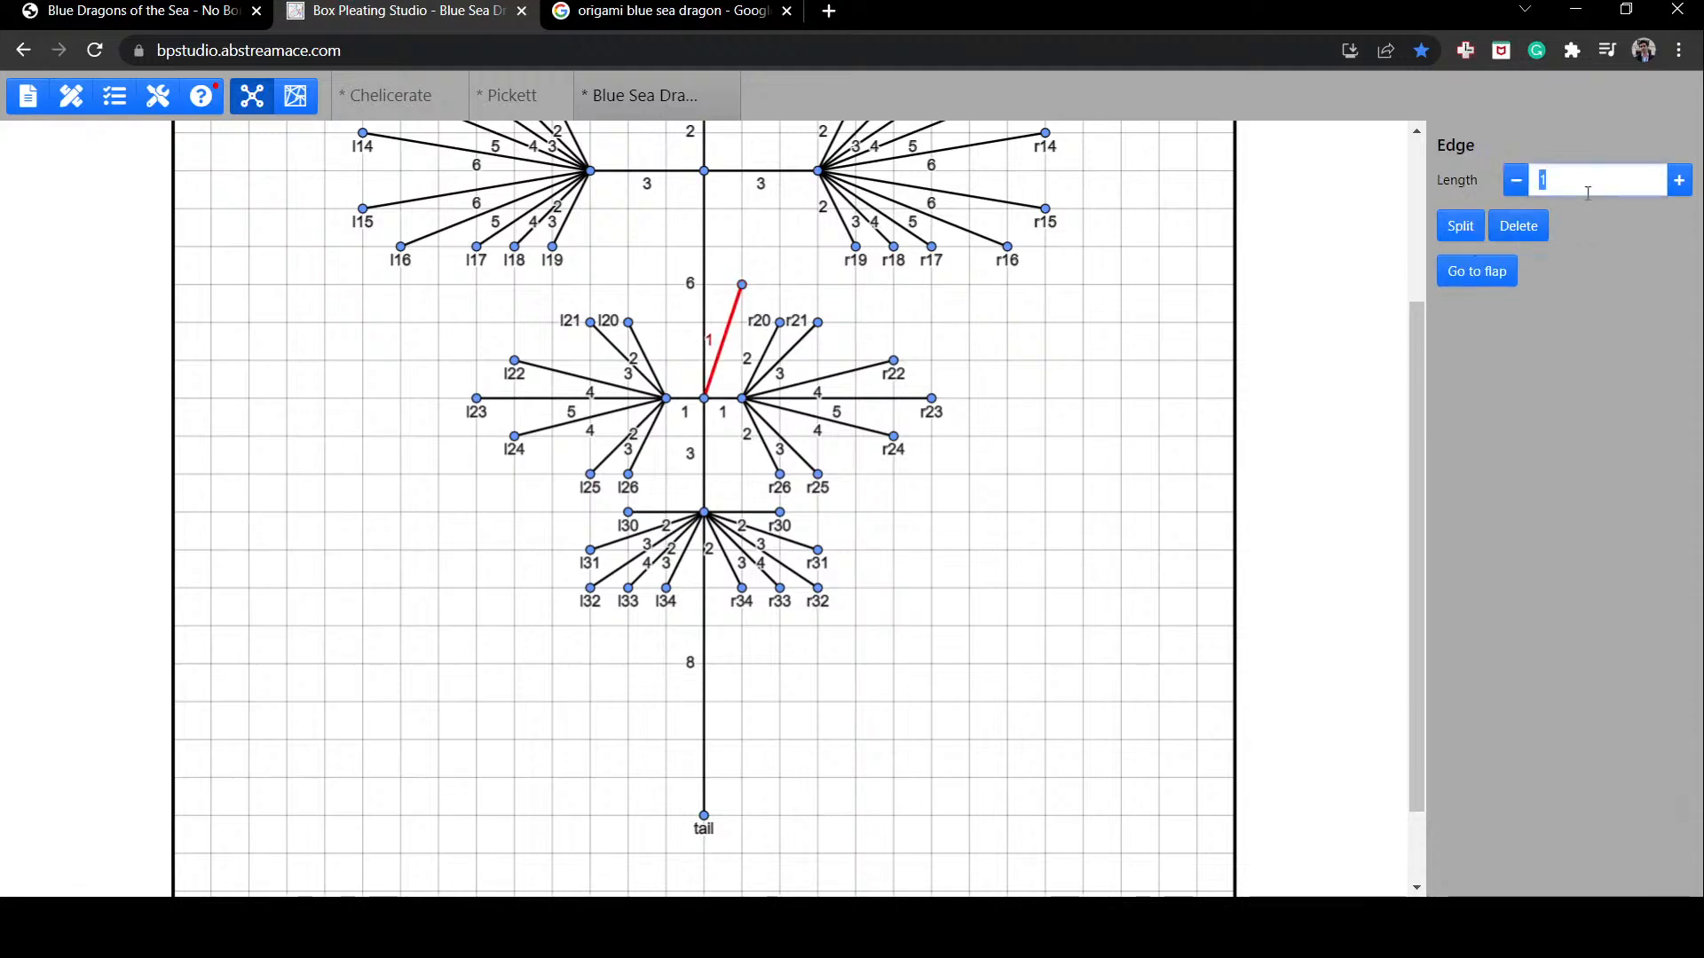
type("2")
left_click(753, 290)
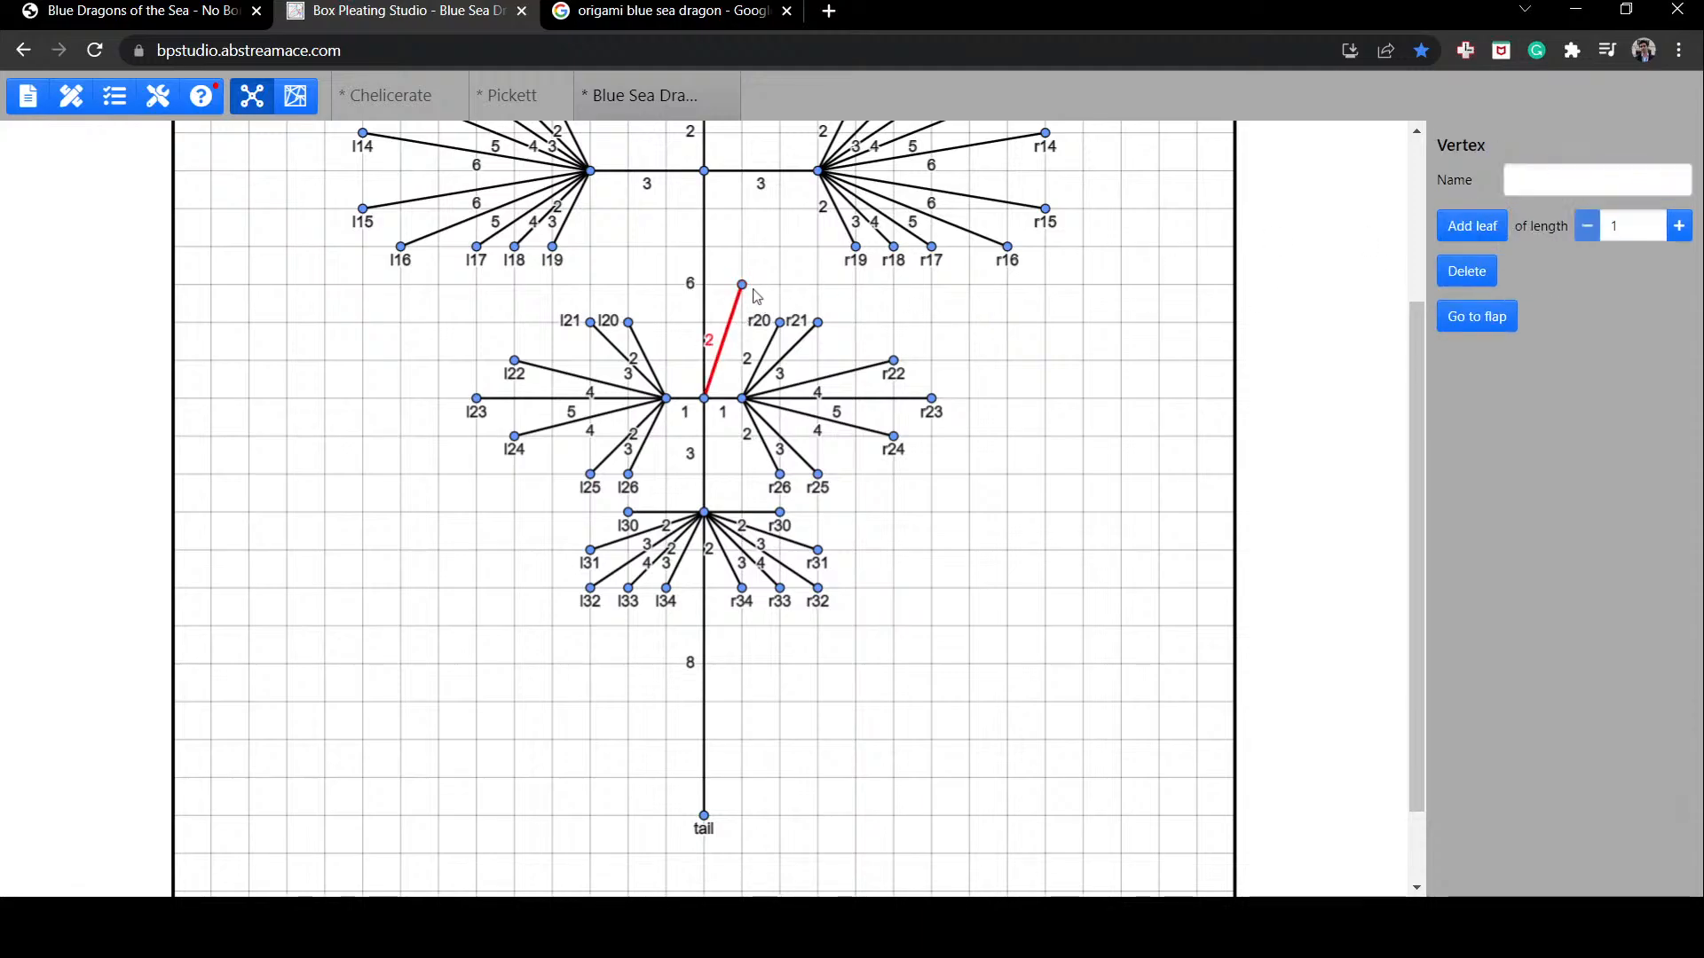
left_click(1557, 178)
type("test")
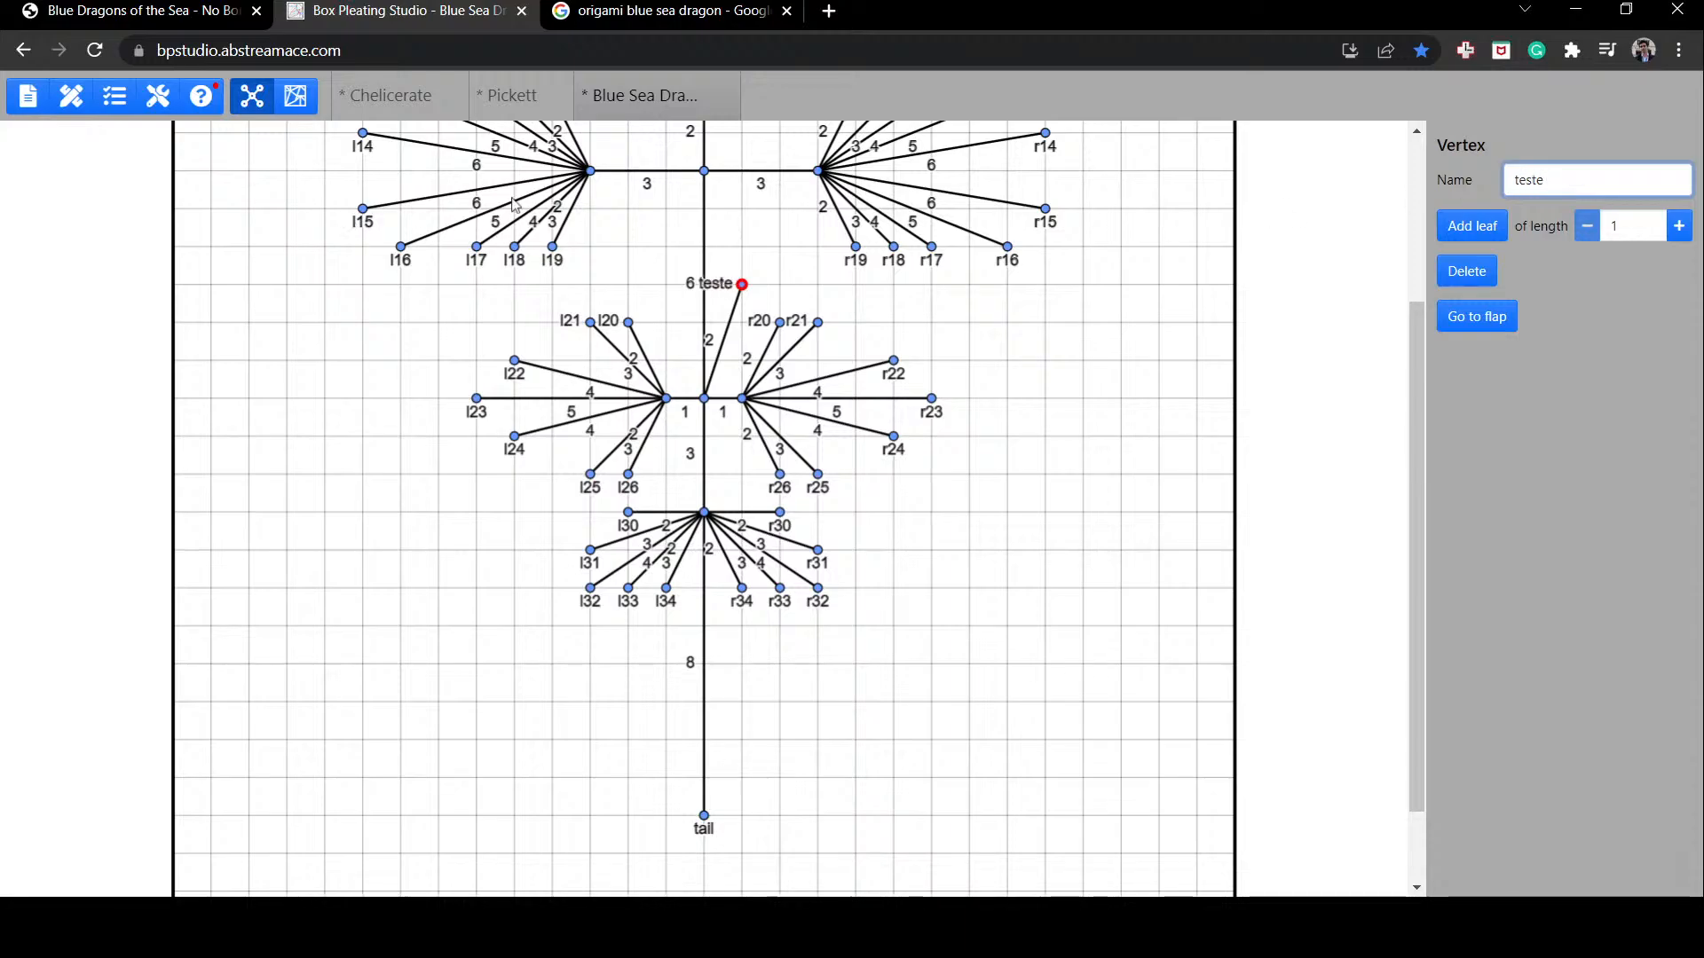
Step: In the layout, place the test flap in the gap between r24 and r22, with its height set to 1
left_click(295, 95)
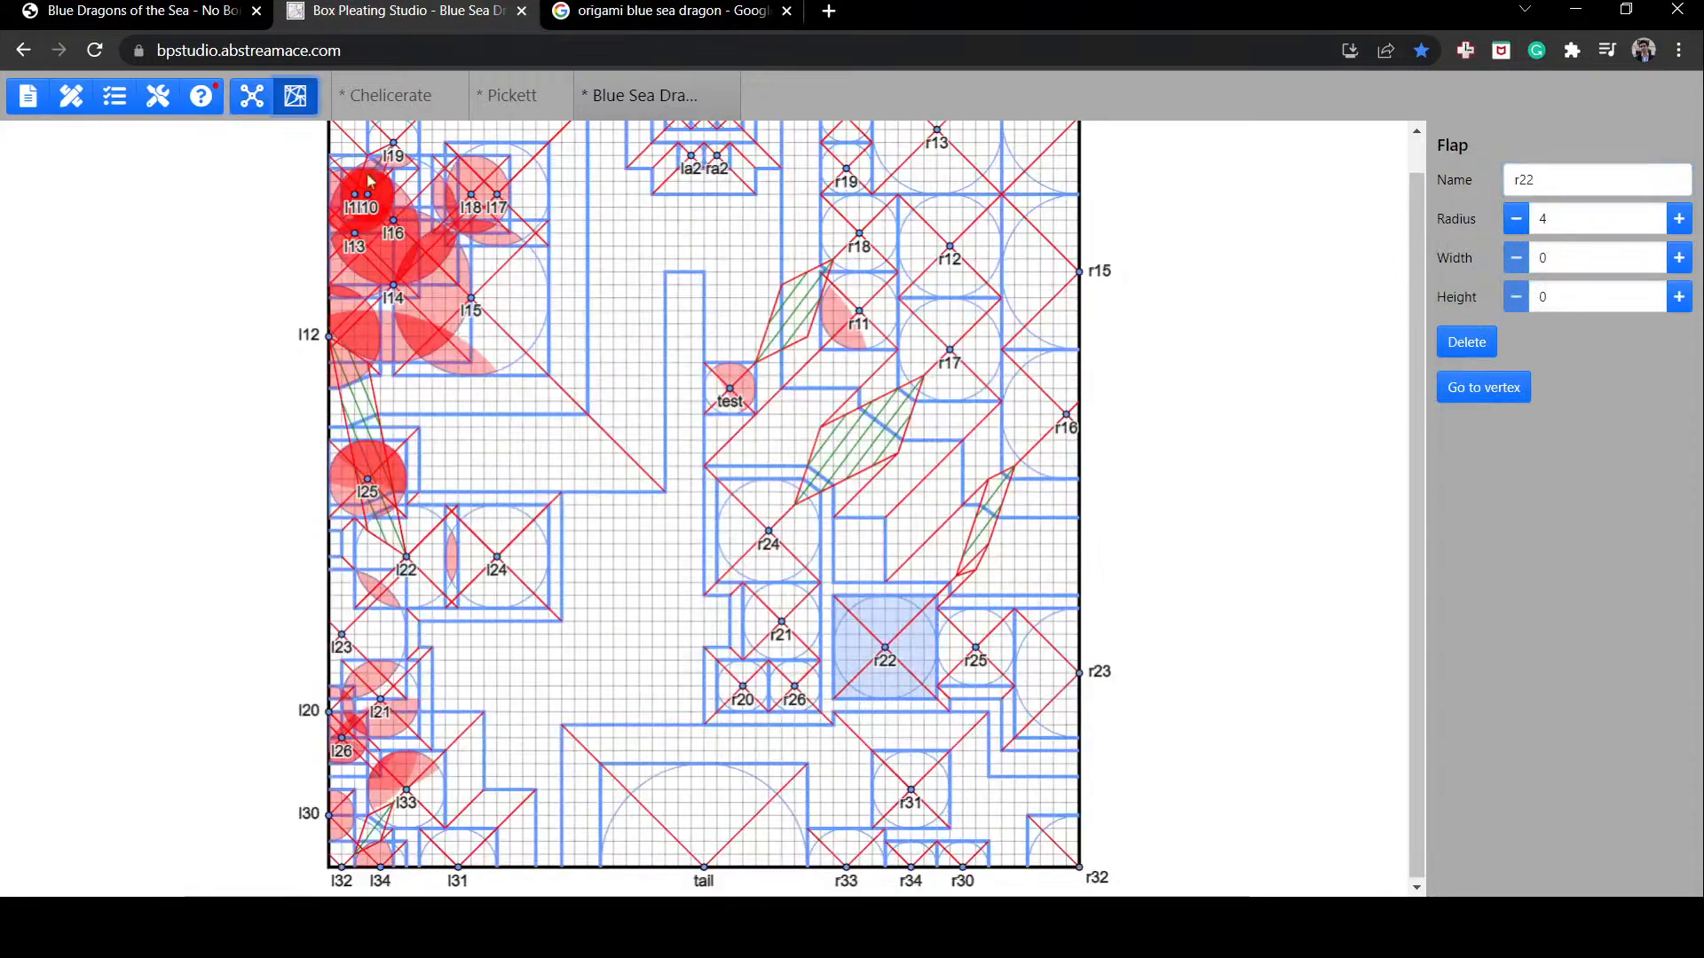
left_click_drag(734, 398, 862, 552)
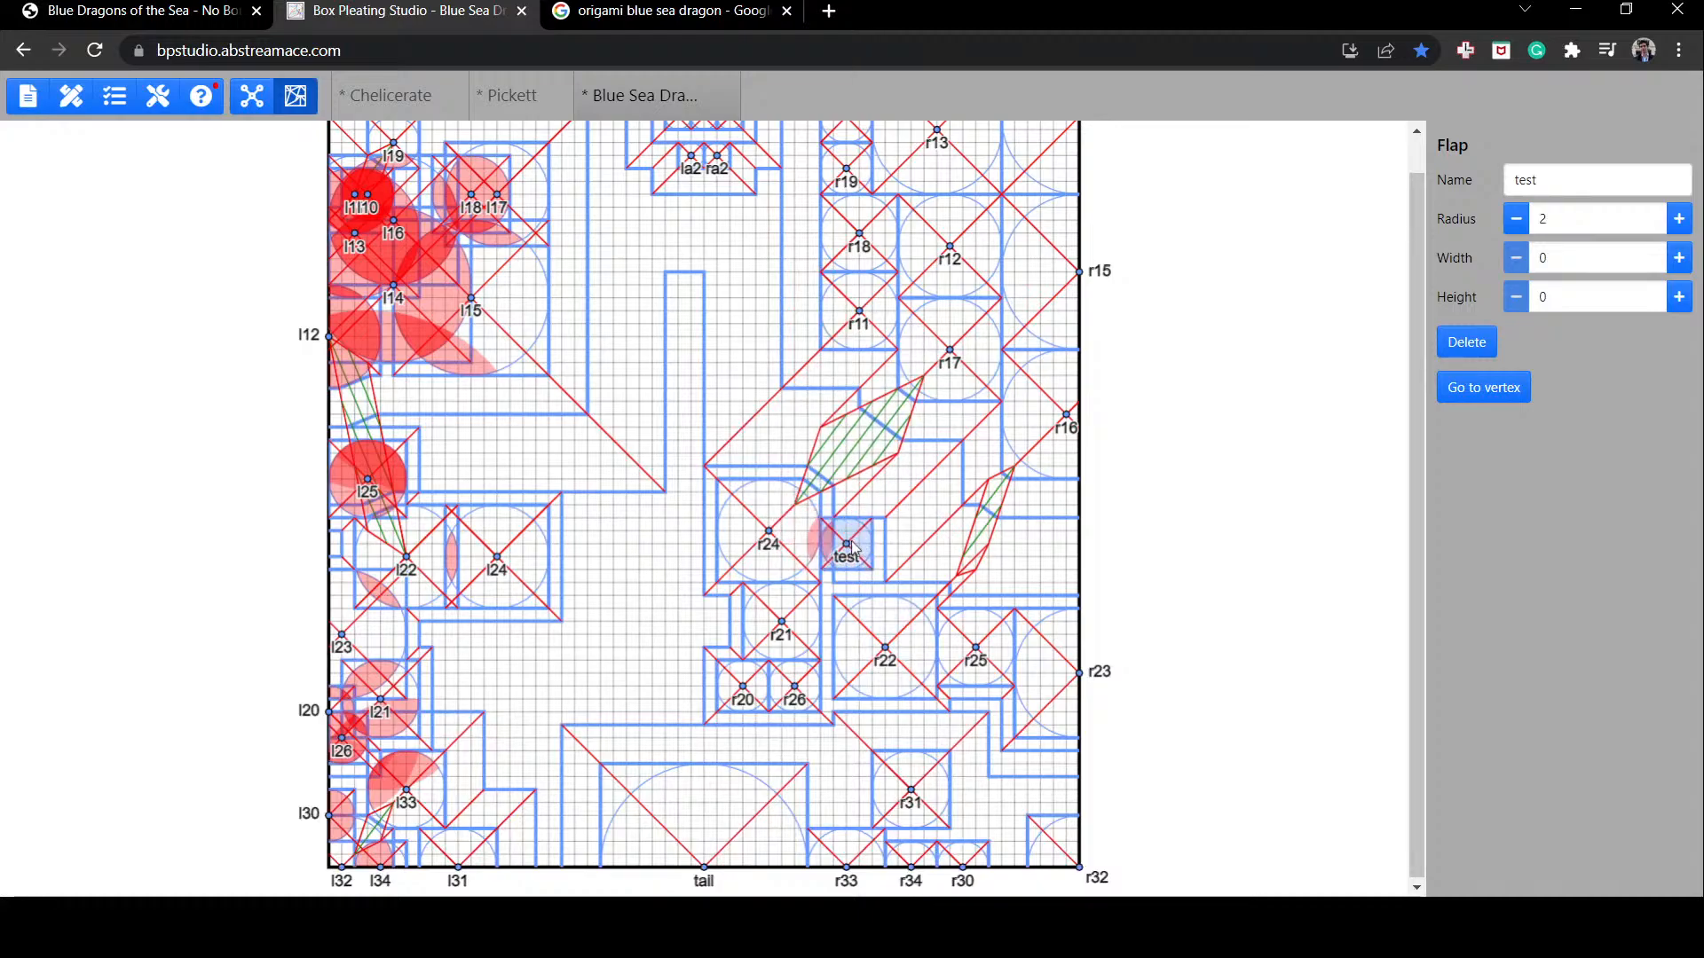
left_click(1678, 299)
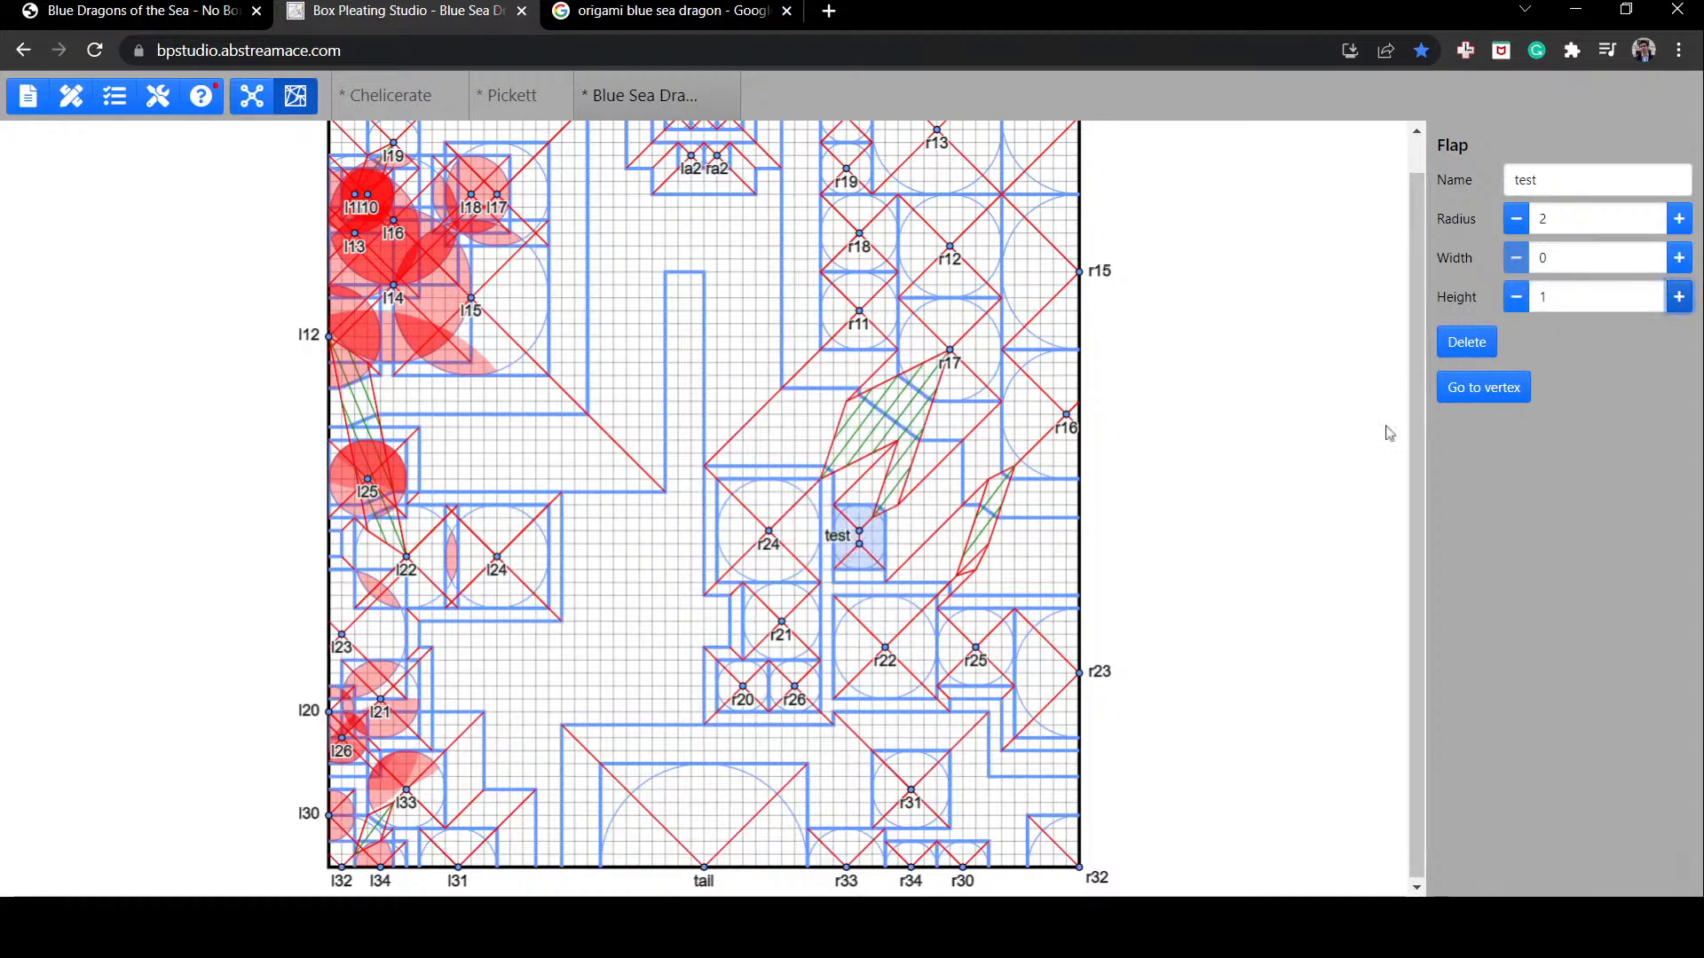
mouse_move(866, 545)
left_mouse_down()
mouse_move(867, 565)
mouse_move(855, 556)
left_mouse_up()
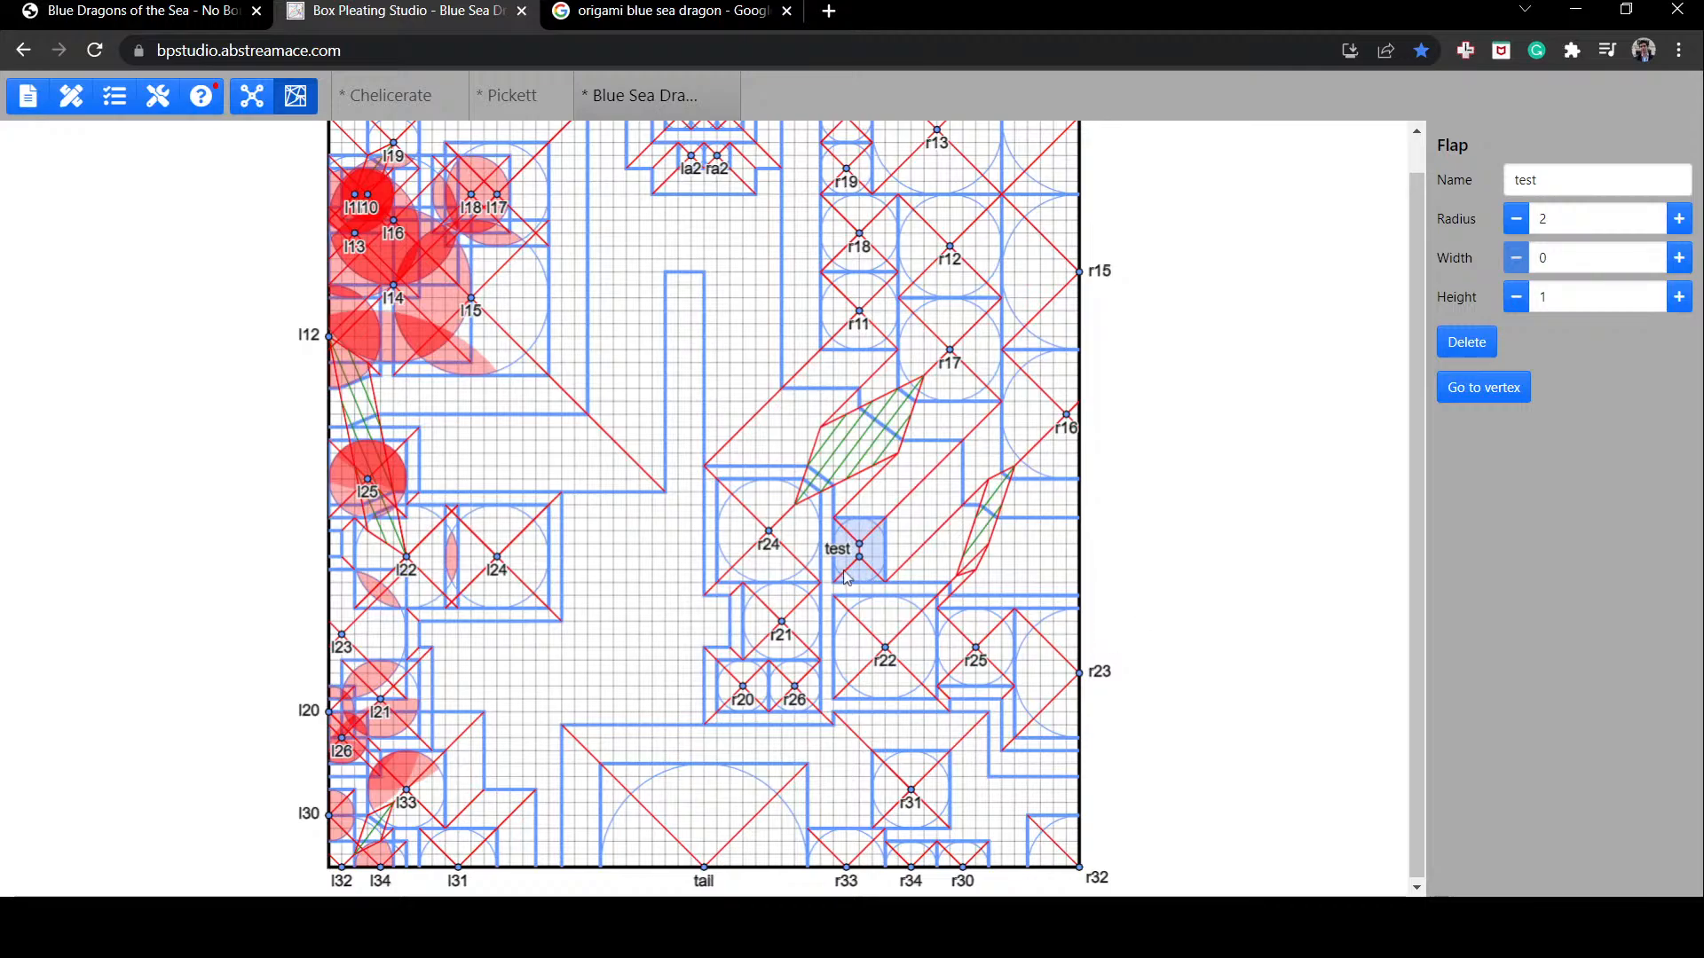
Step: Compare the tree structure with the blue dragon reference photo
left_click(154, 9)
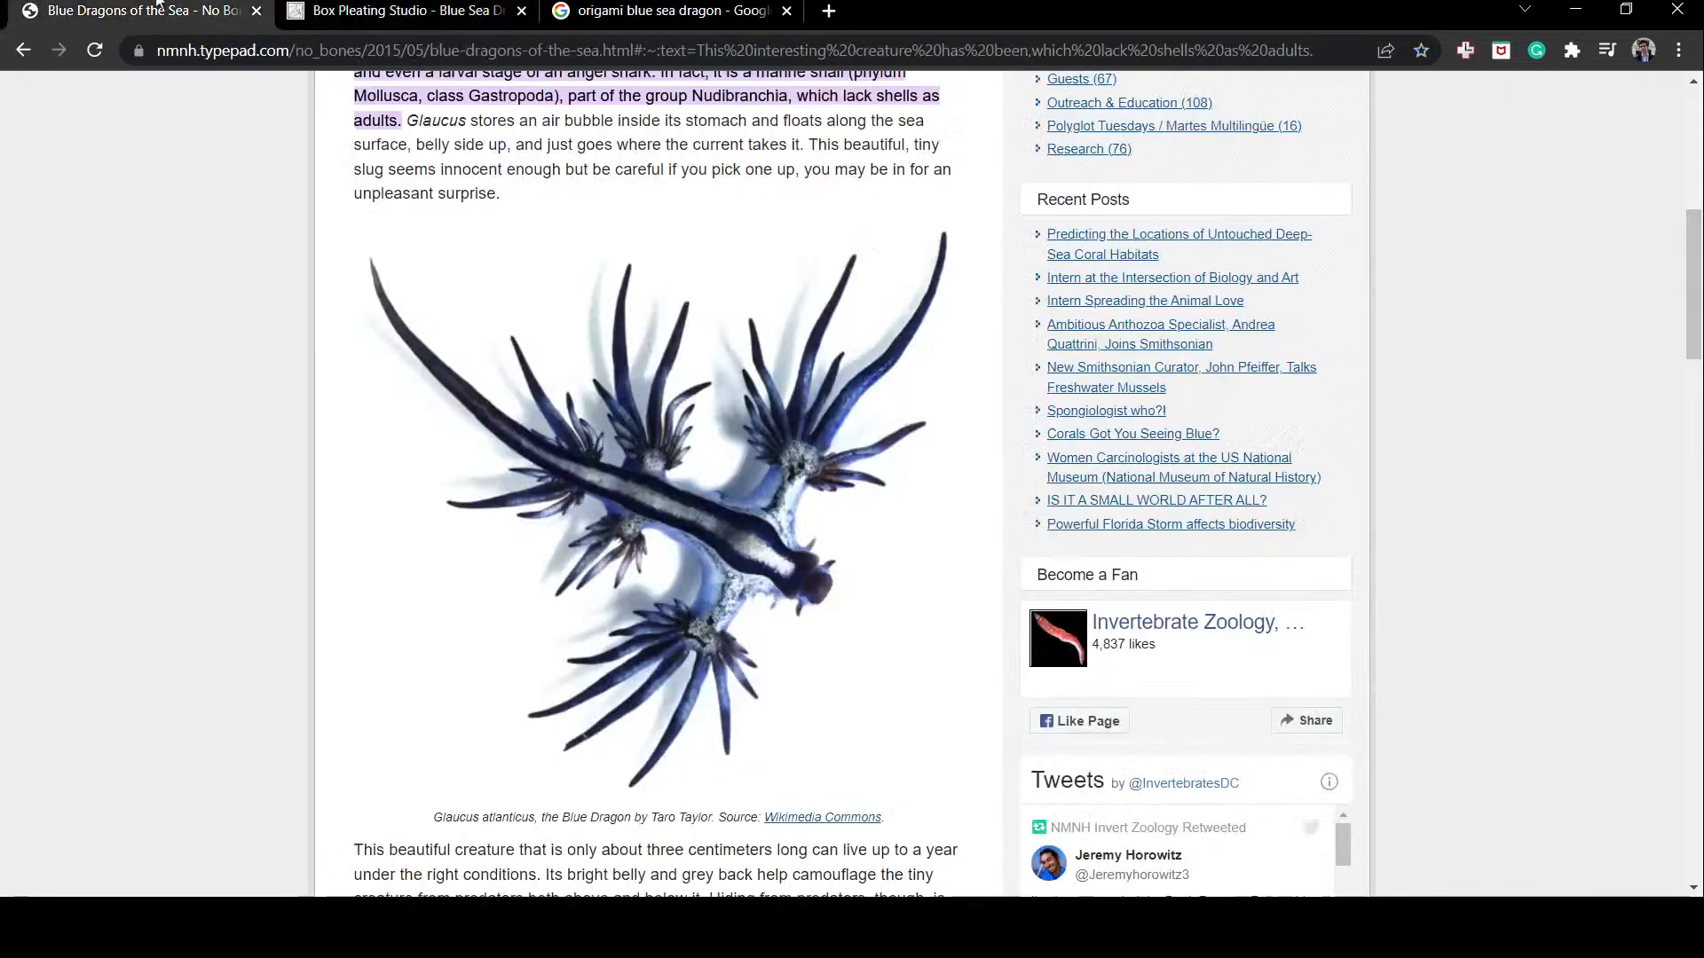
left_click(486, 8)
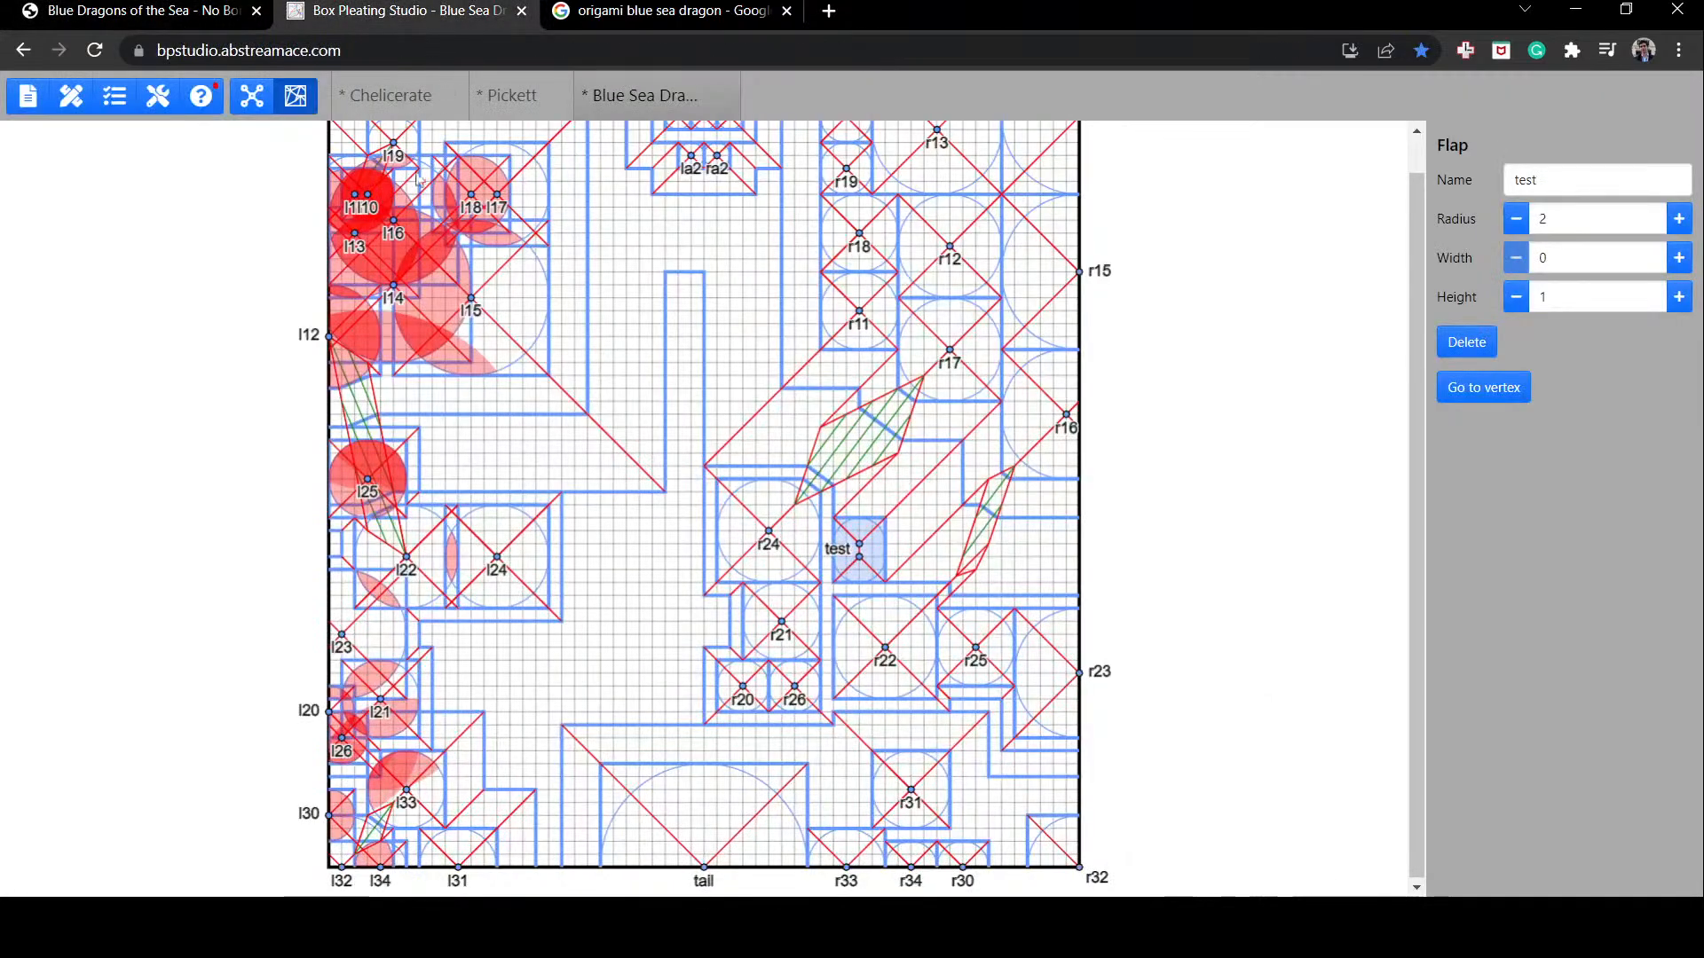
left_click(251, 95)
left_click(155, 9)
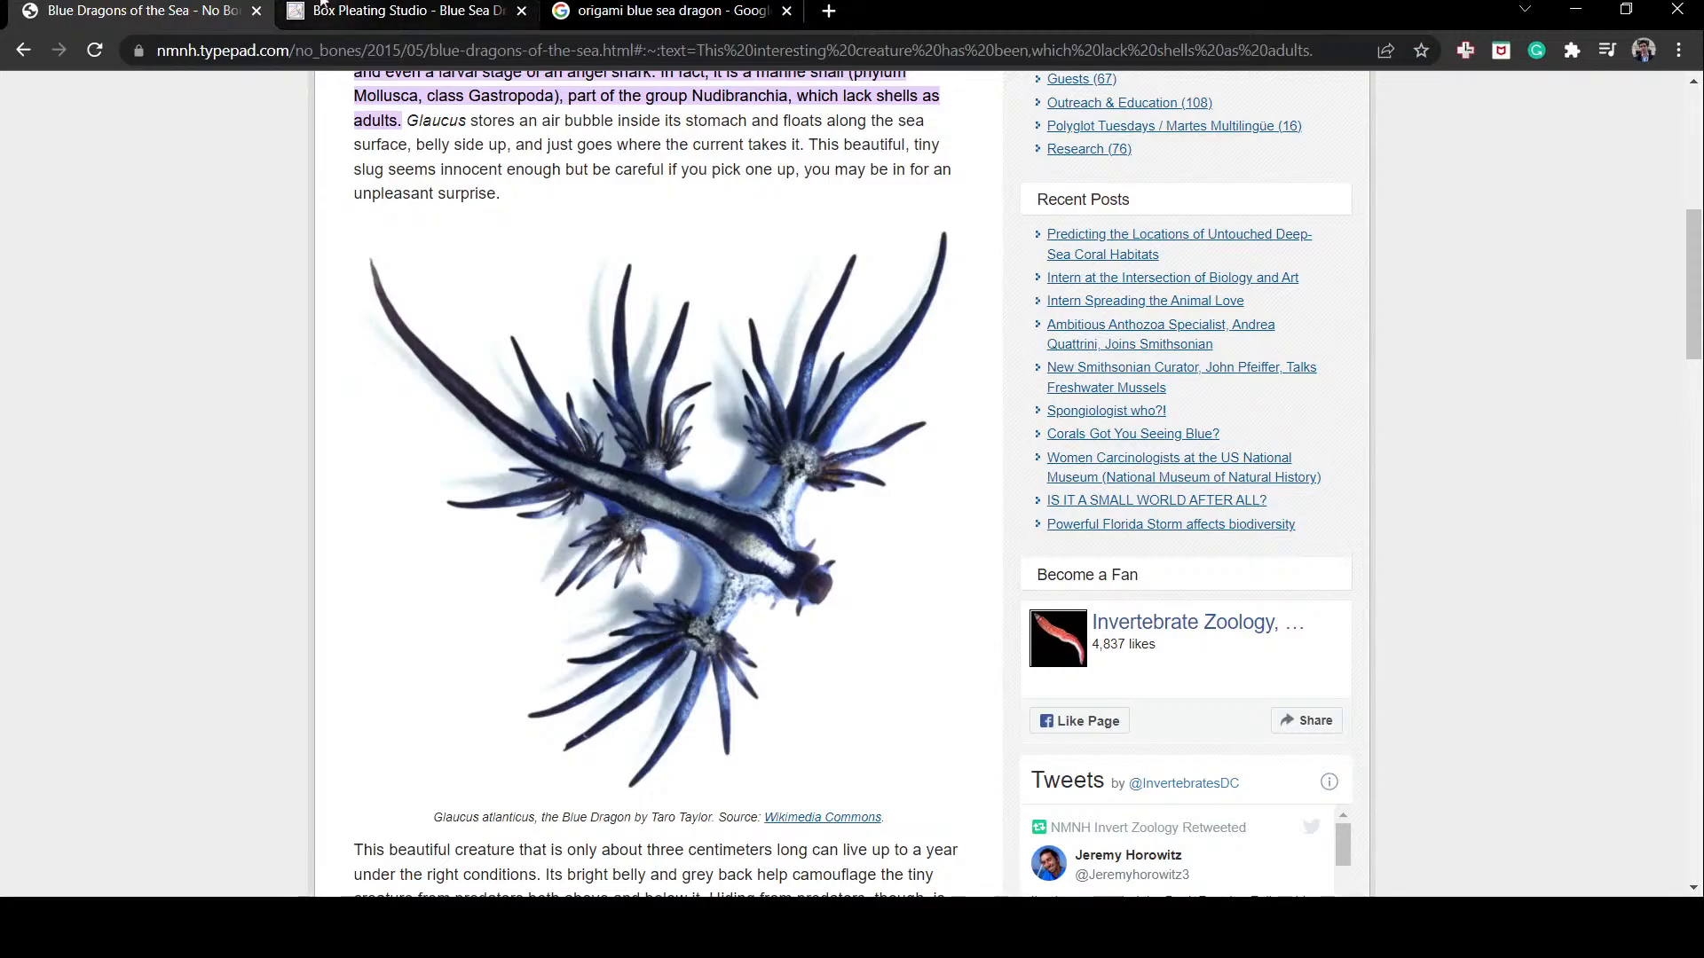
left_click(399, 11)
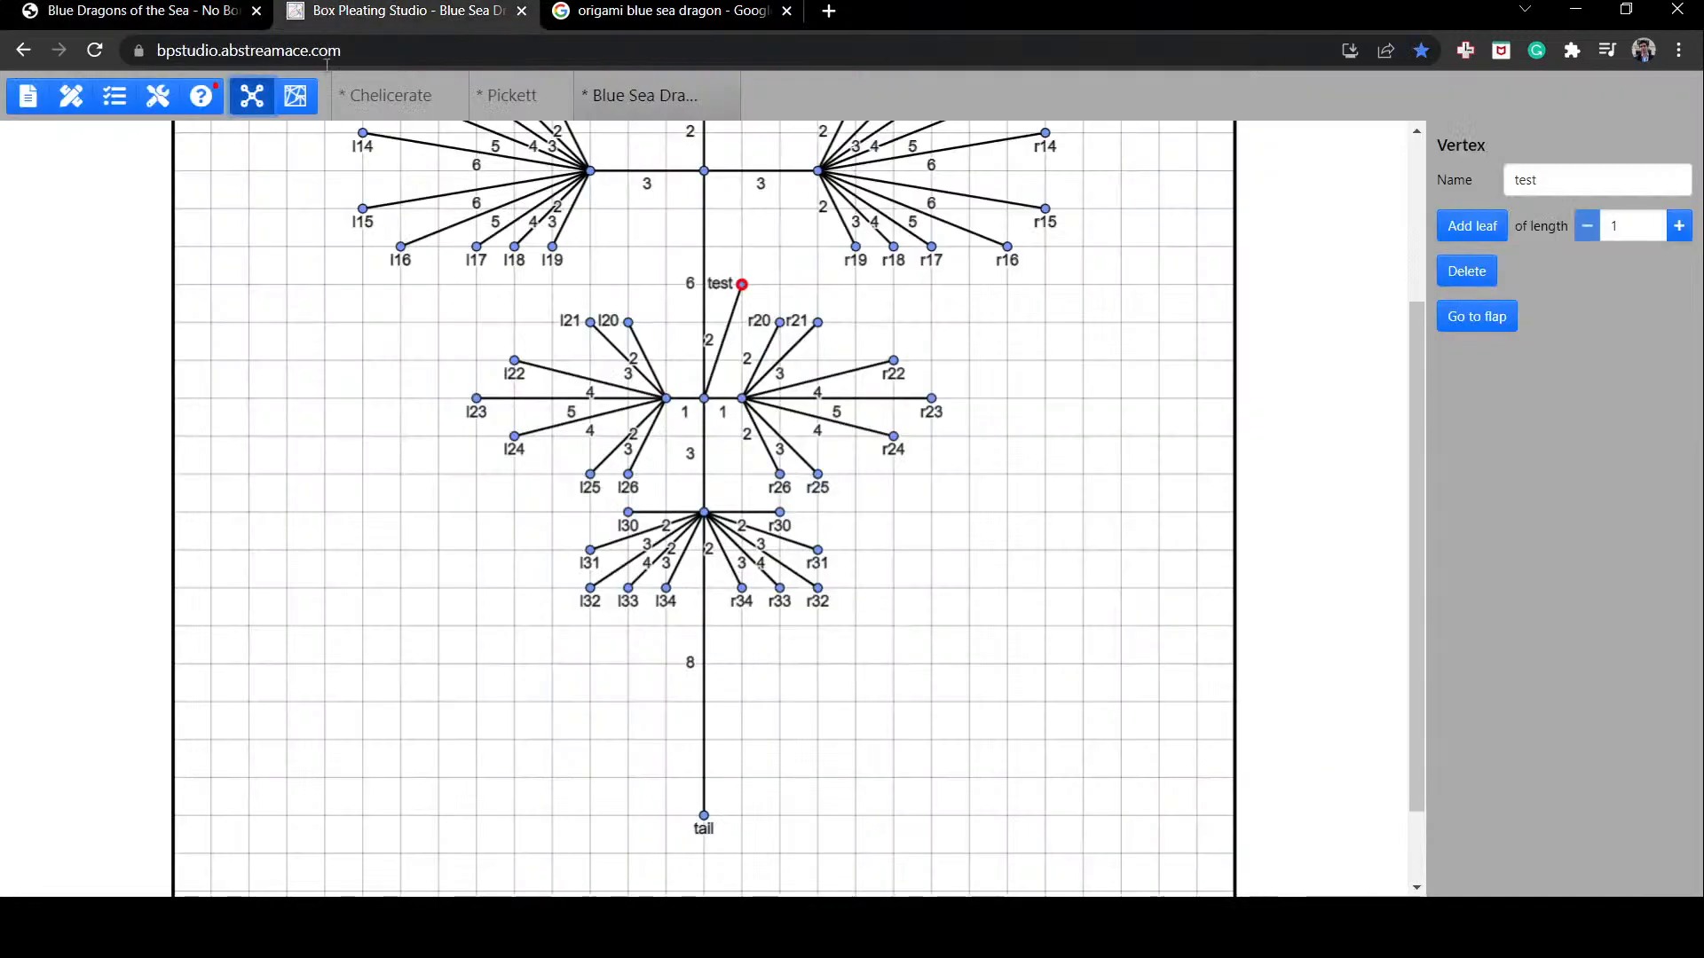
Step: Delete the test leaf from the tree structure
left_click(735, 305)
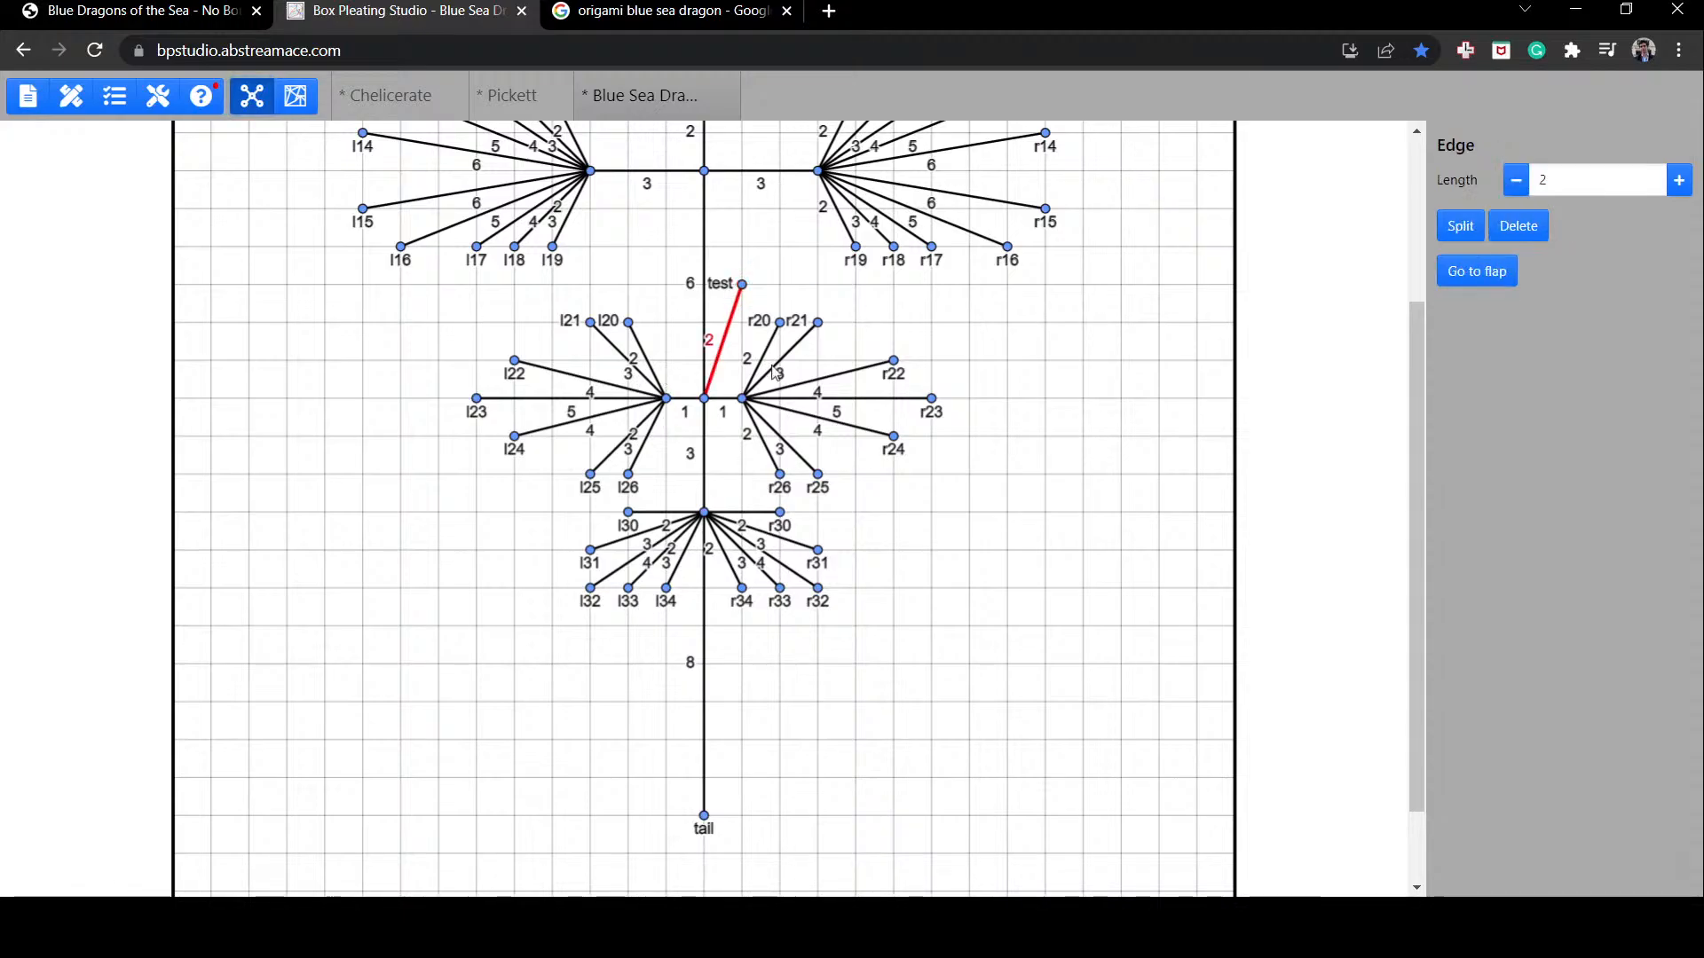
left_click(745, 288)
key("Delete")
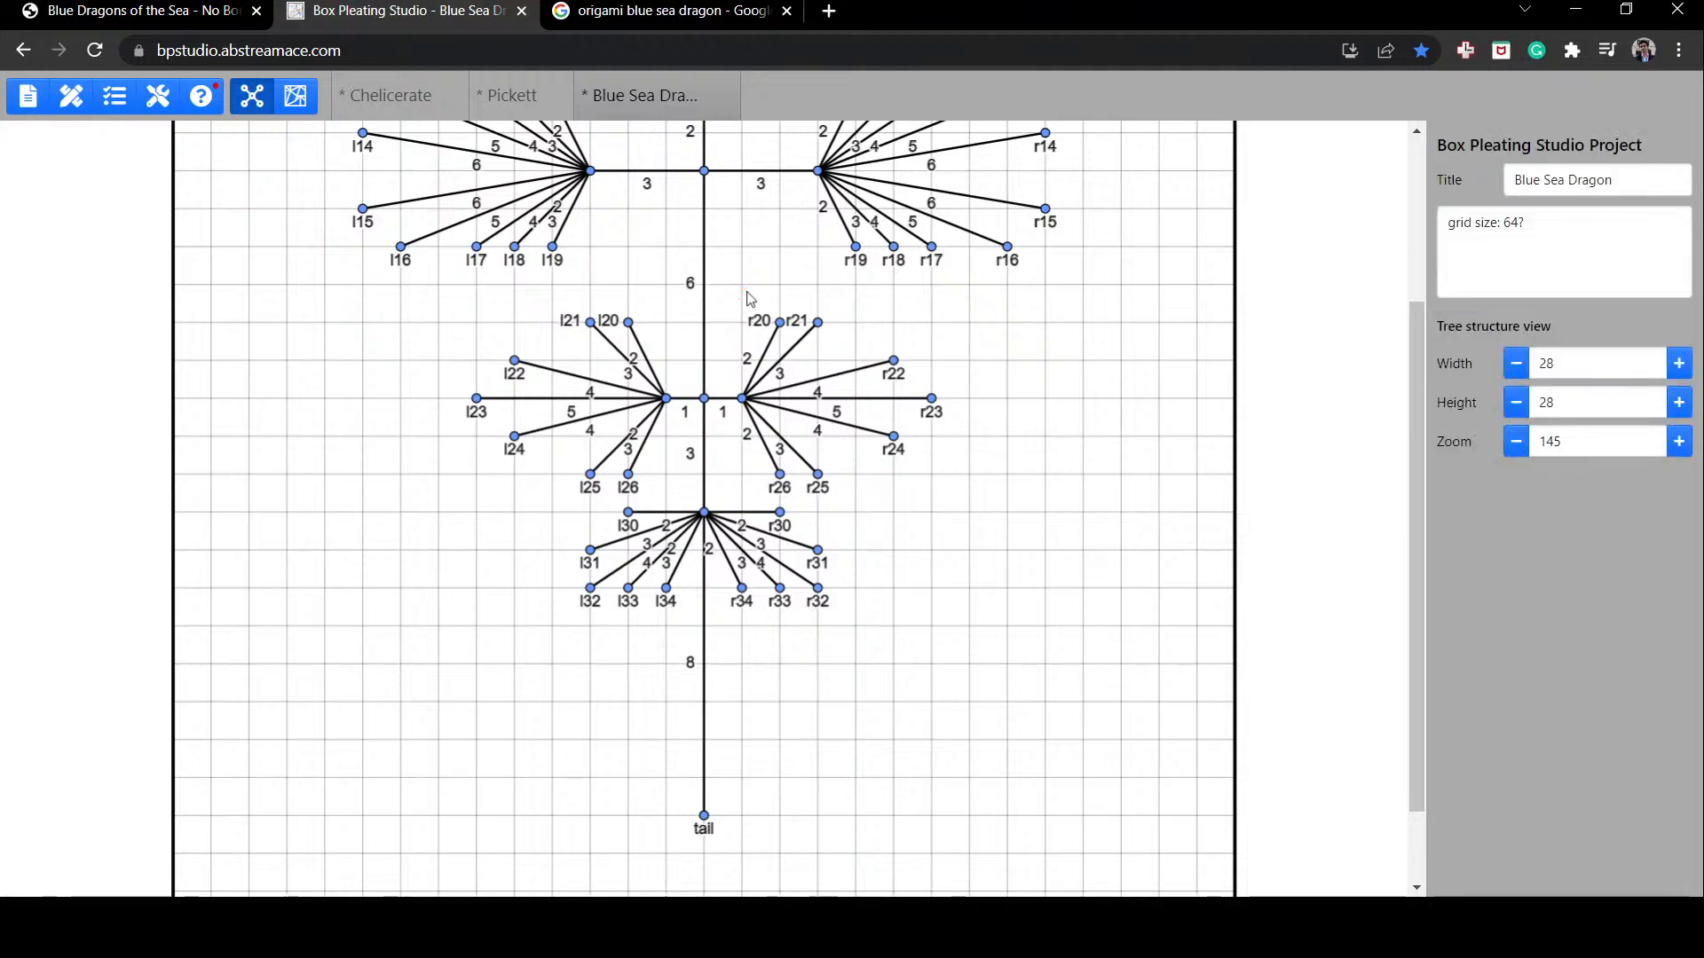
Step: In the layout, move flap r22 five units up and one unit left so it sits against flaps r24 and r21
left_click(295, 95)
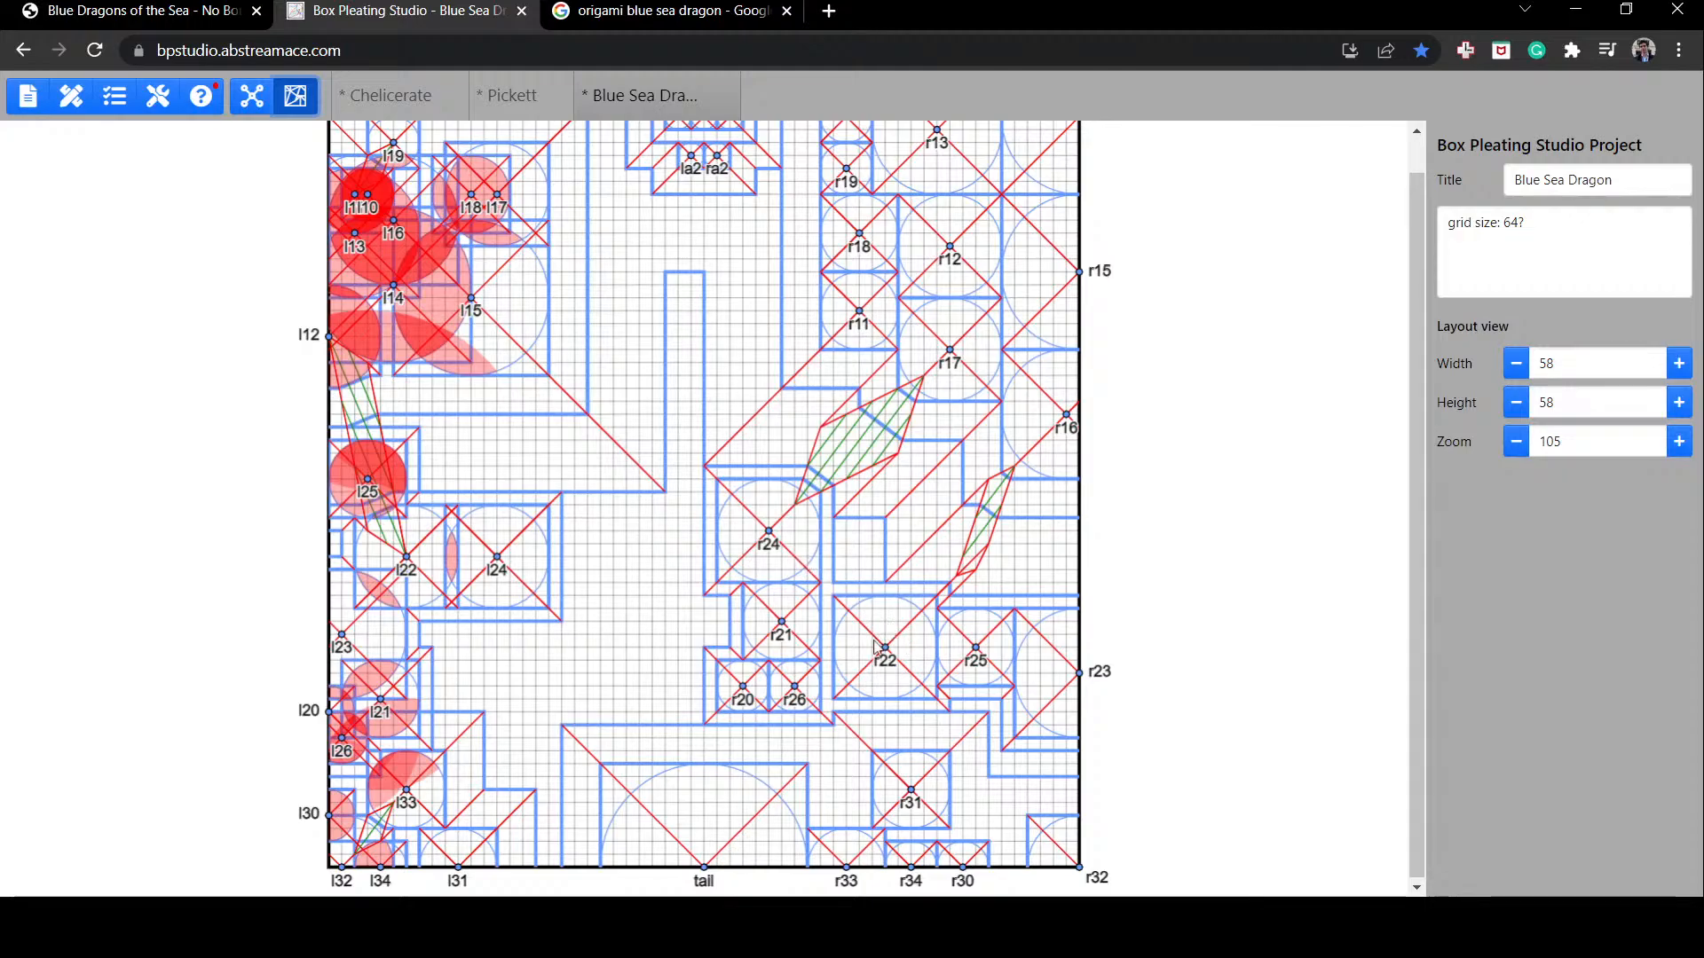
left_click_drag(876, 672, 867, 604)
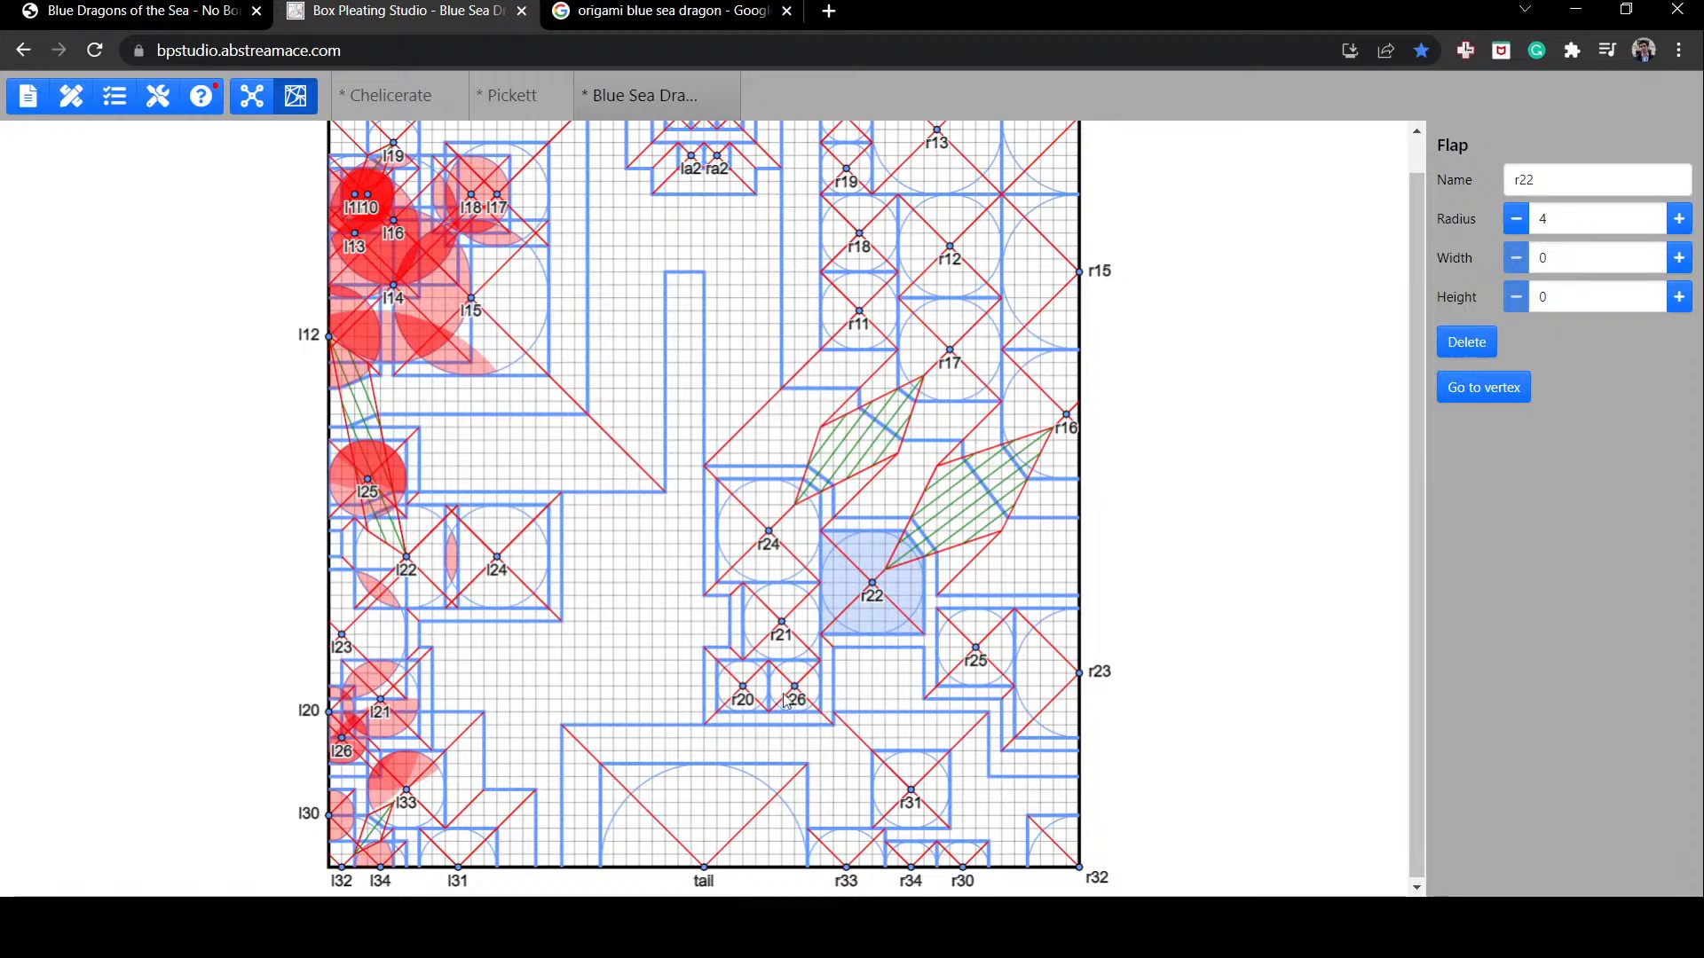
mouse_move(791, 699)
left_mouse_down()
mouse_move(869, 688)
mouse_move(789, 705)
left_mouse_up()
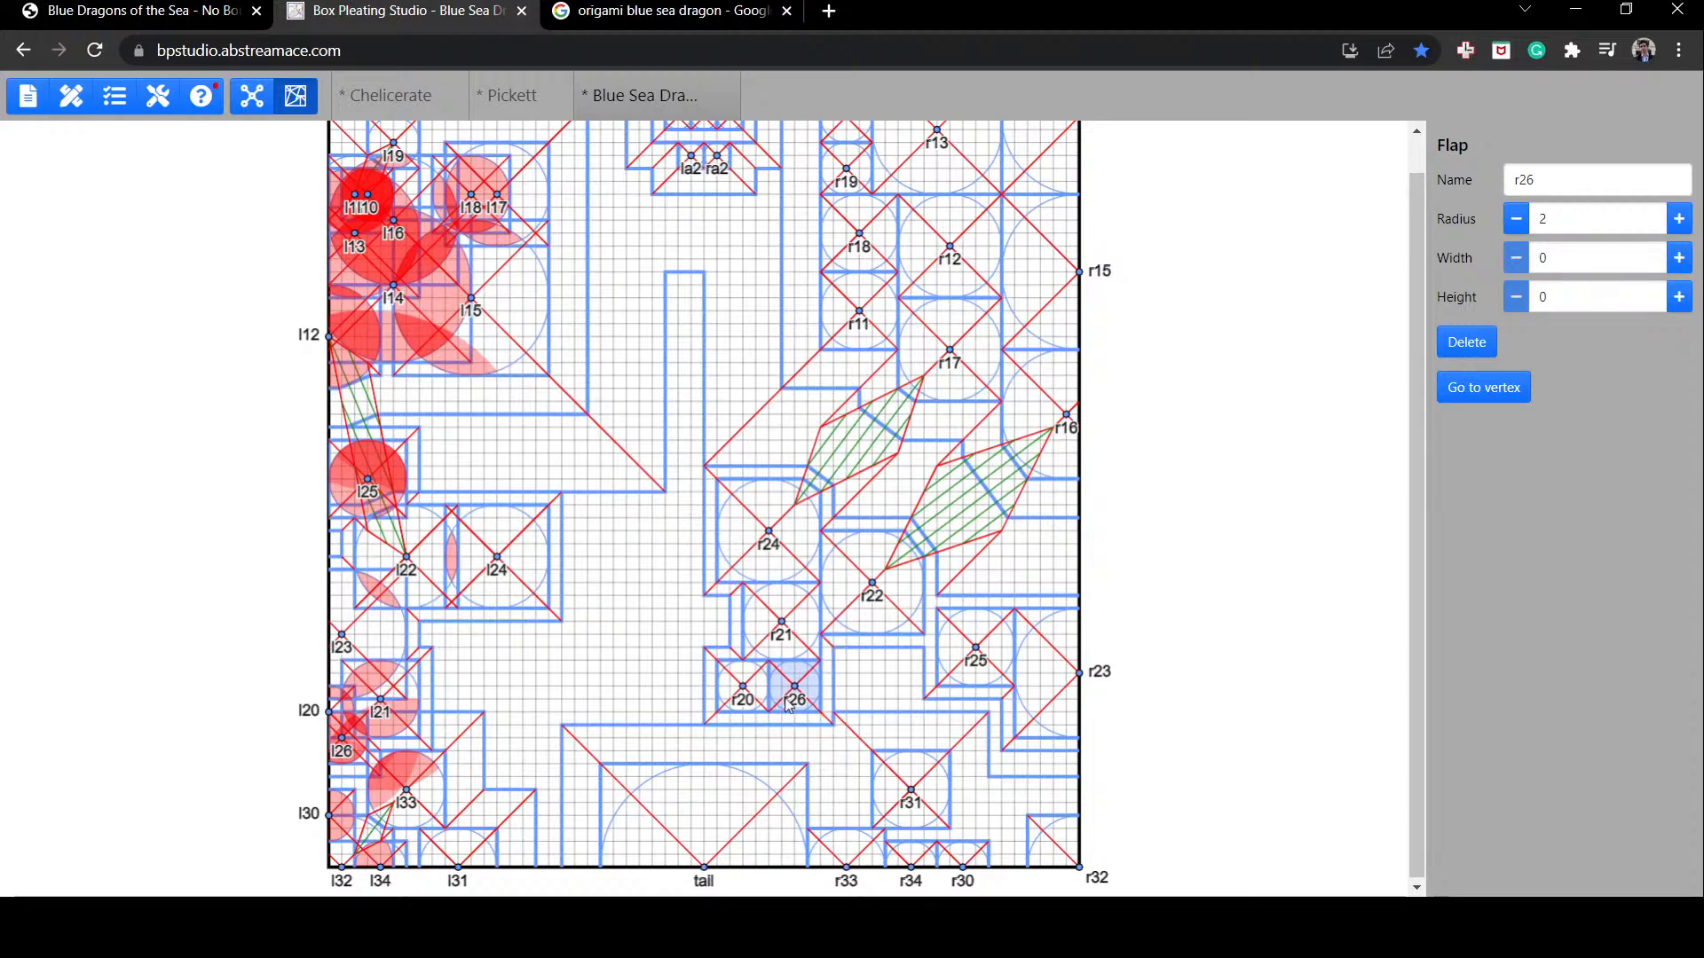
Step: Try widening flap r21 to a width of 2 and shift it two units left to line up beneath r24
left_click(770, 638)
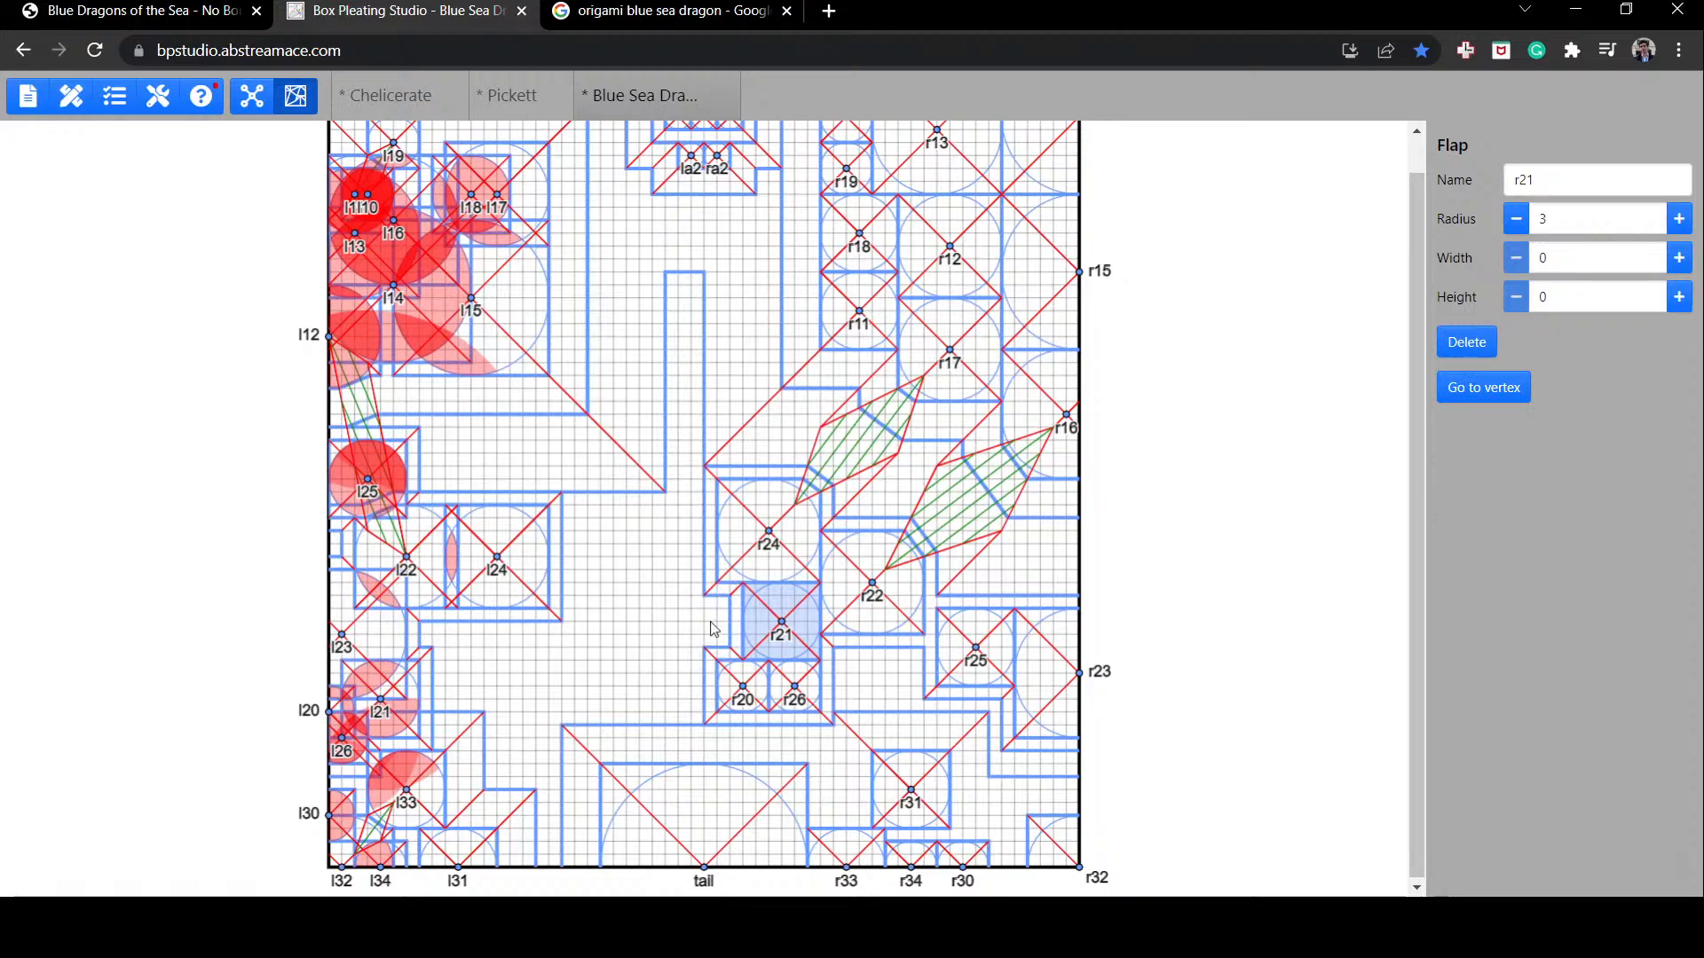
left_click(1679, 258)
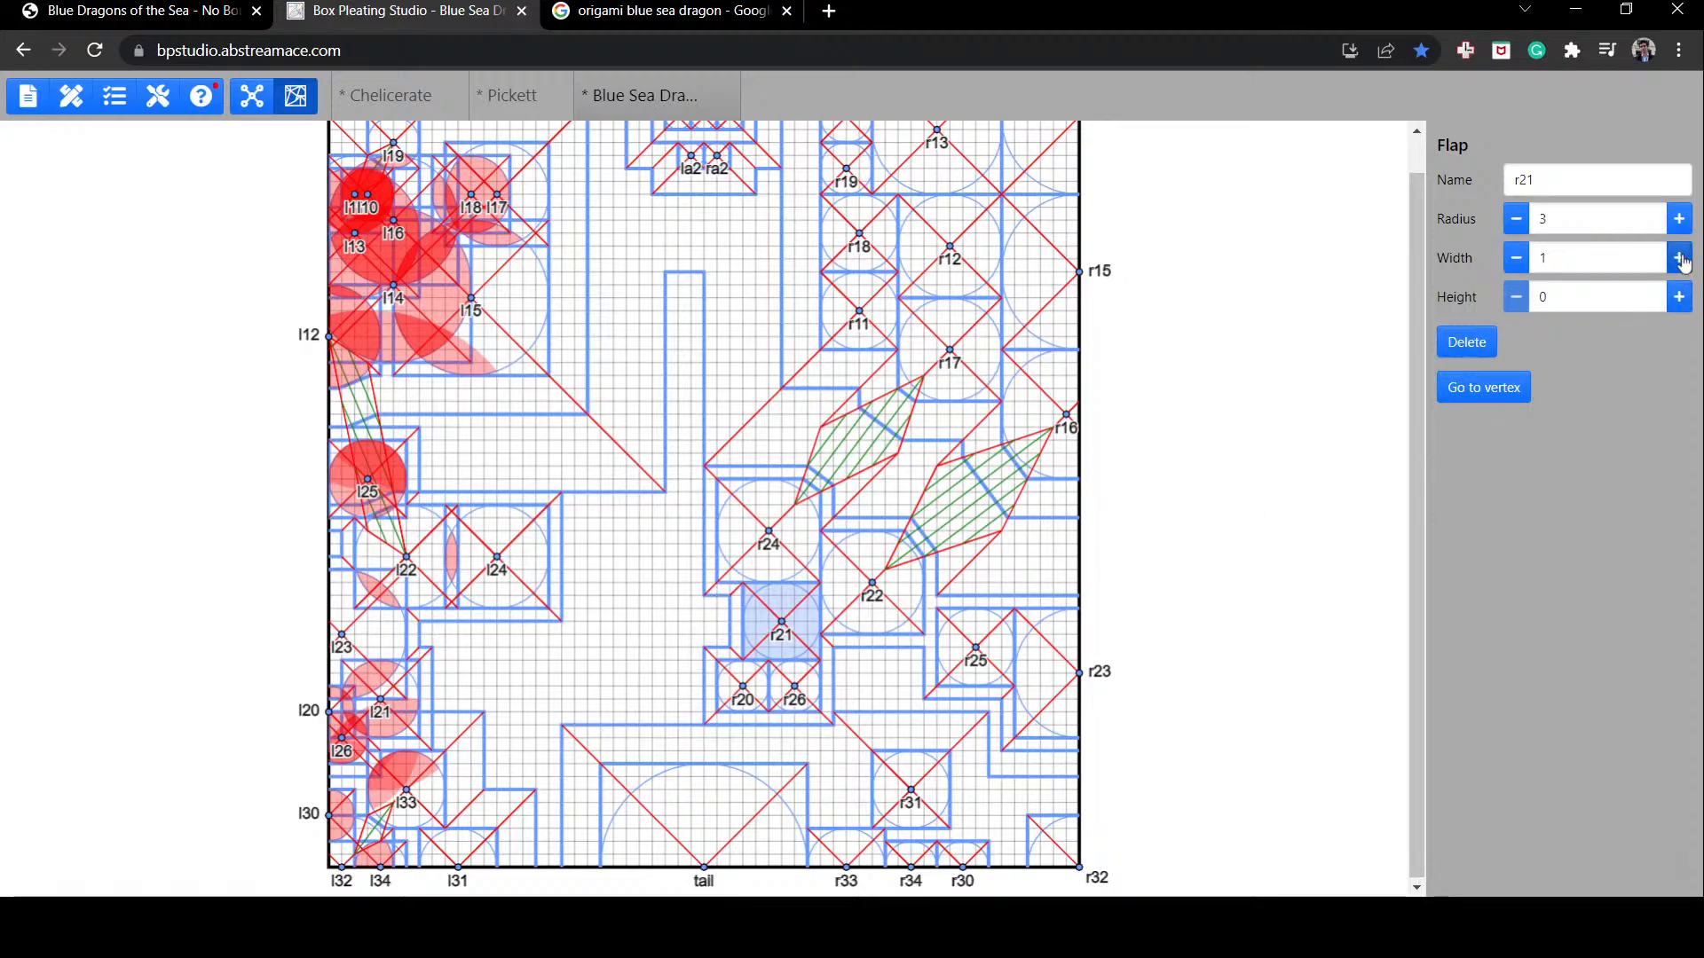
left_click(1679, 258)
left_click_drag(803, 619, 778, 618)
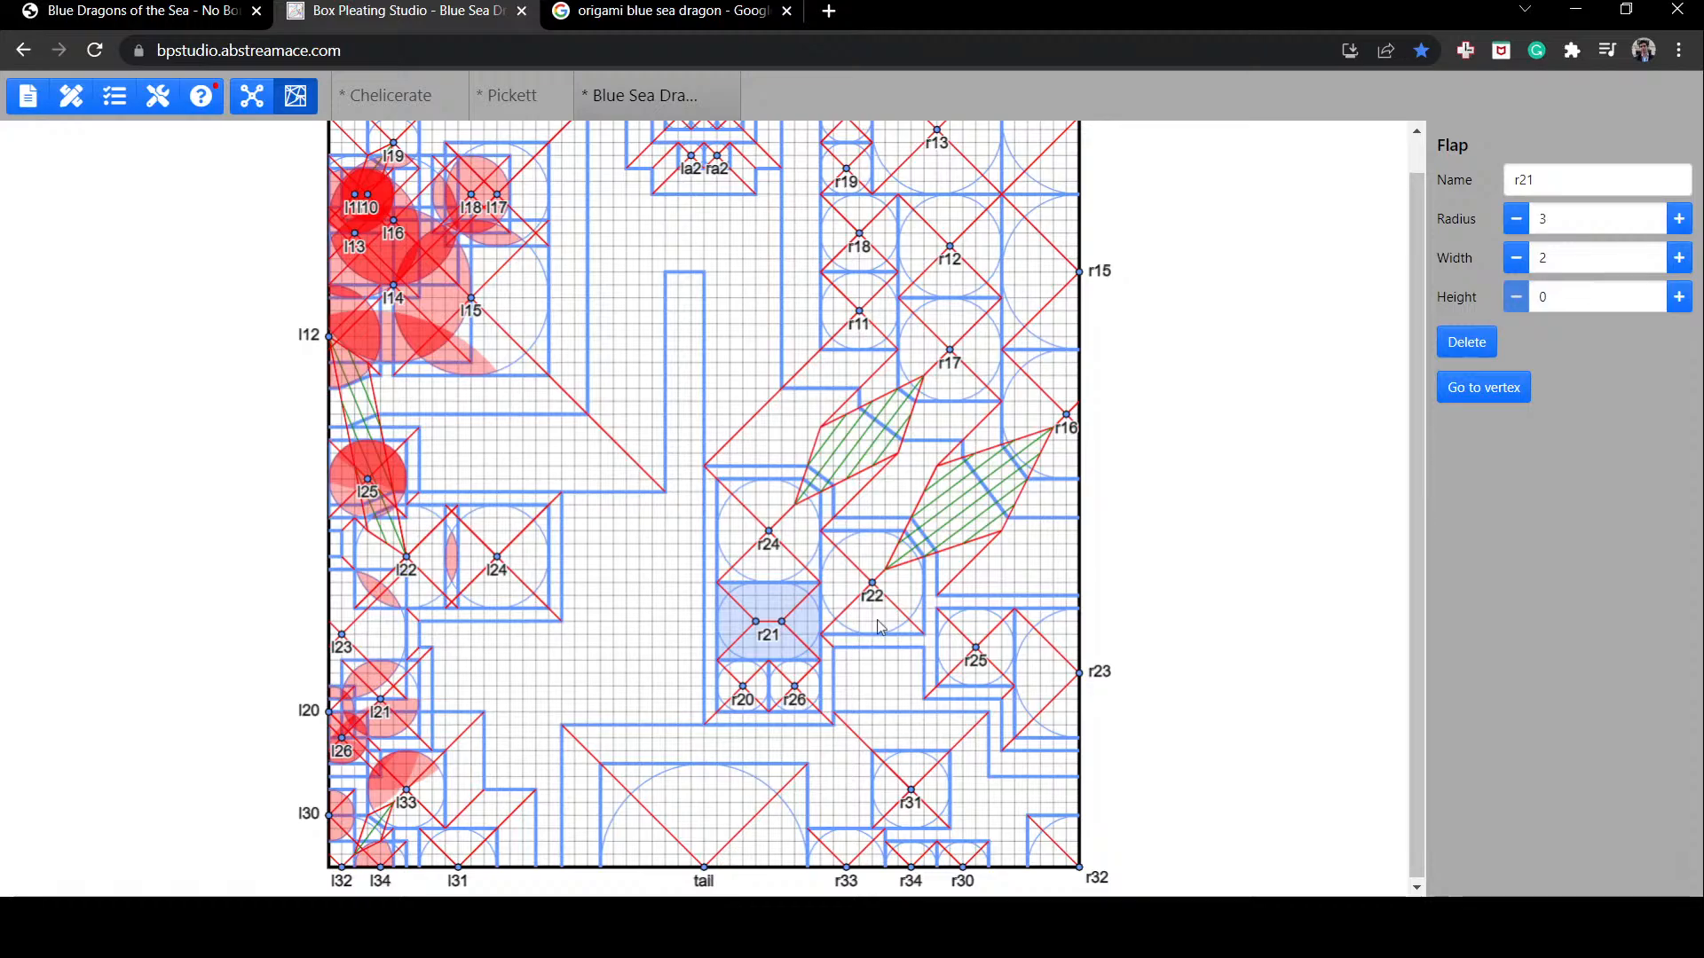
Step: Reset flap r21's width to 0 and move it back two units right against r22
left_click(1517, 258)
left_click(1517, 258)
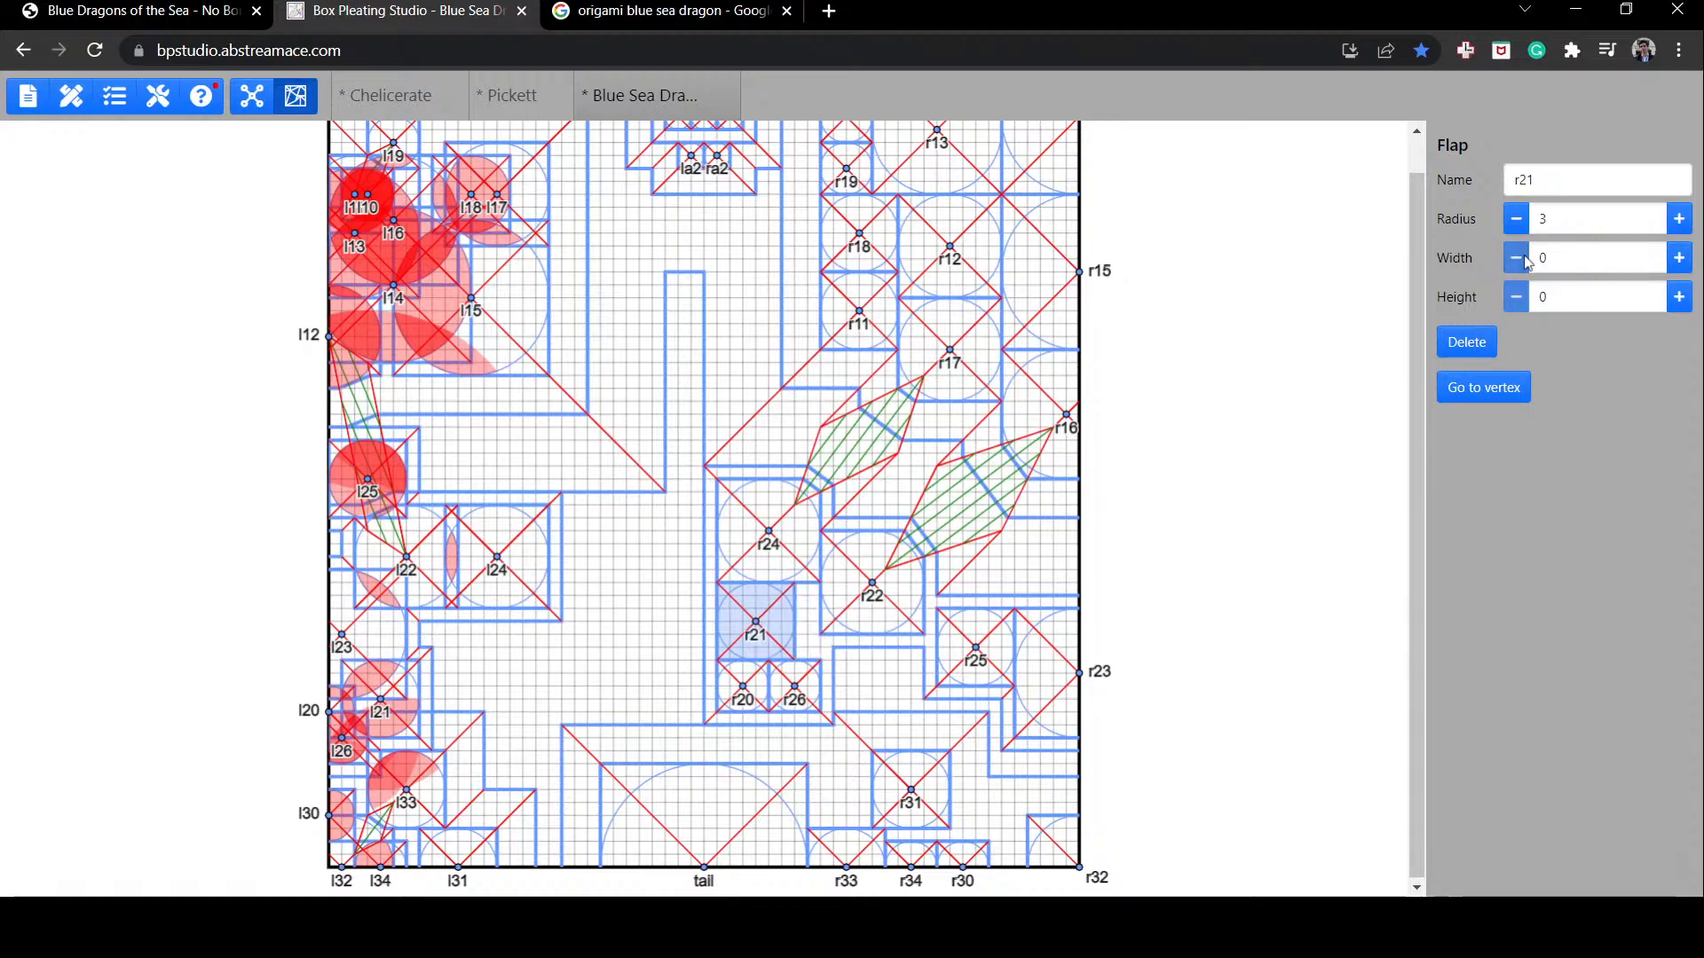
left_click_drag(768, 613, 796, 615)
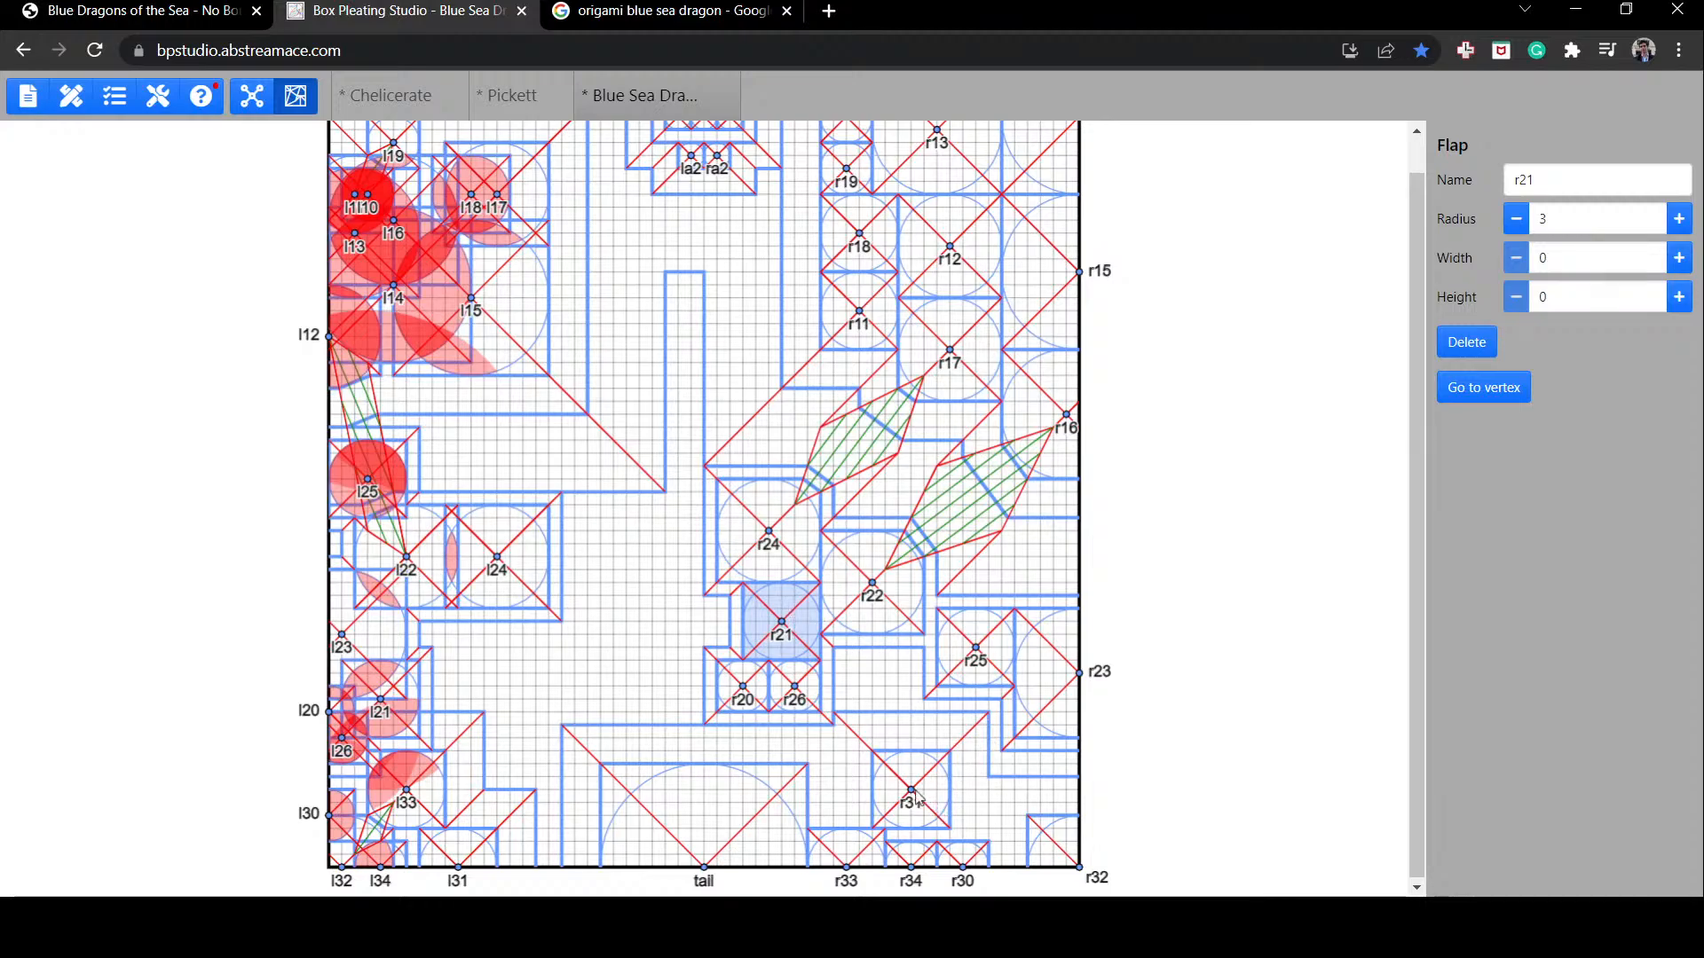
Step: Try freeing the lower-right corner by moving flap r32 beside the tail flap, r30 below r25, and r31 above r33
mouse_move(916, 796)
left_mouse_down()
mouse_move(928, 765)
mouse_move(931, 780)
left_mouse_up()
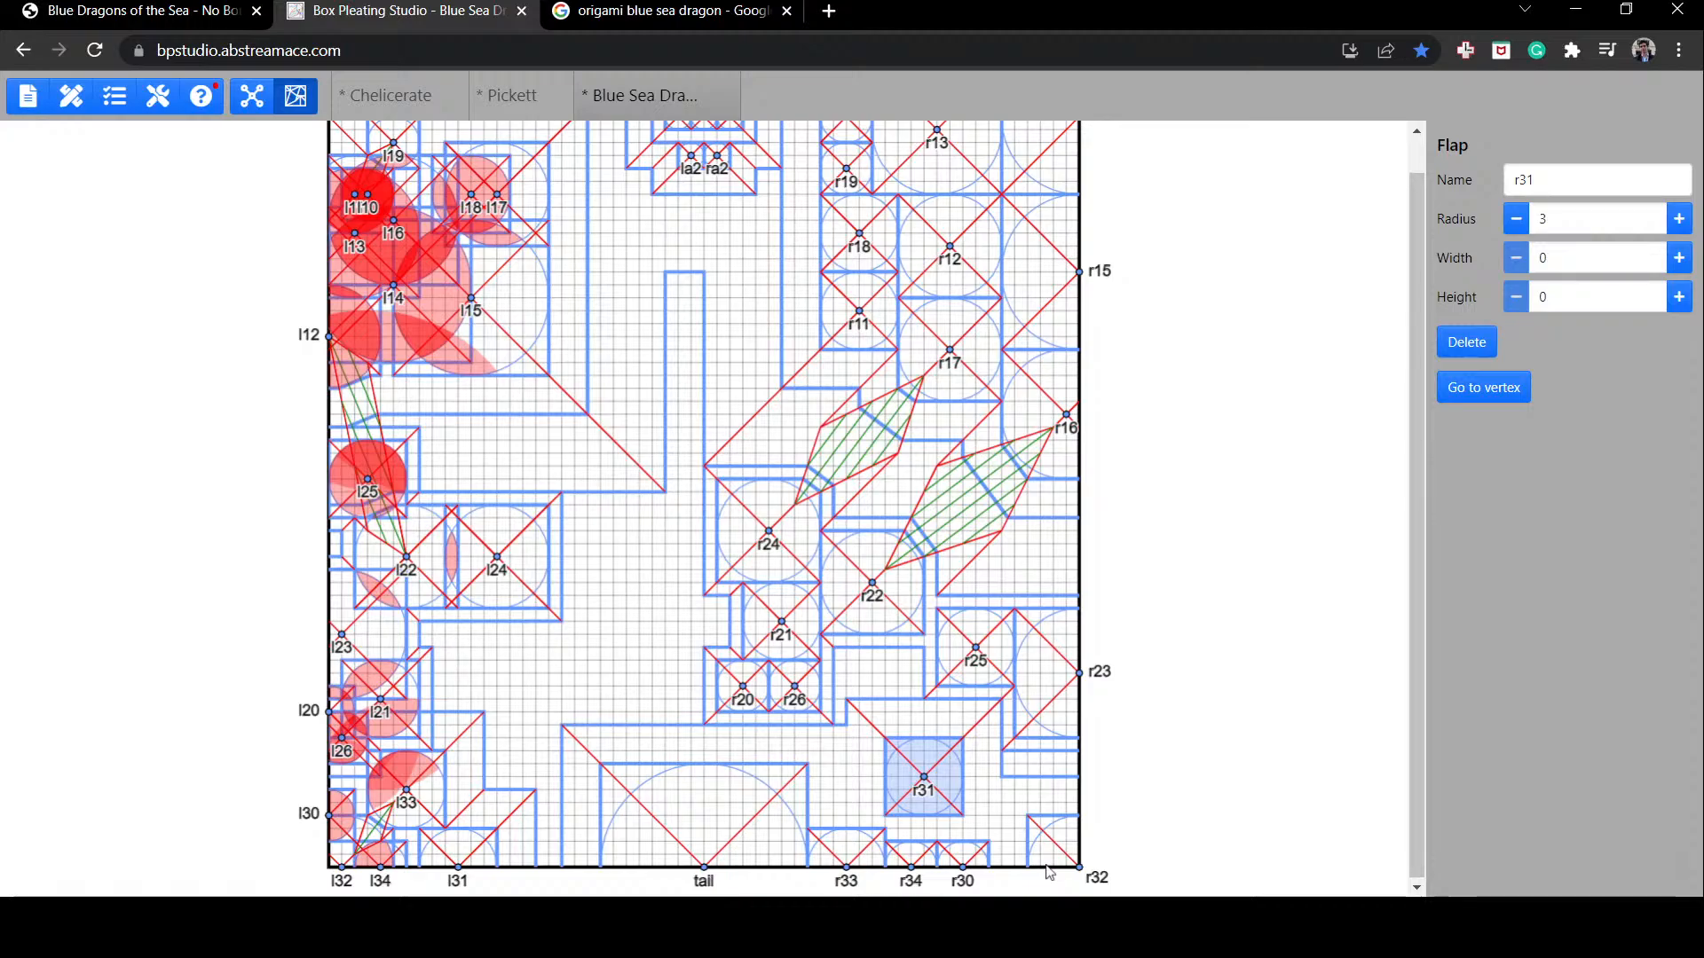
scroll(1185, 763, "up", 1)
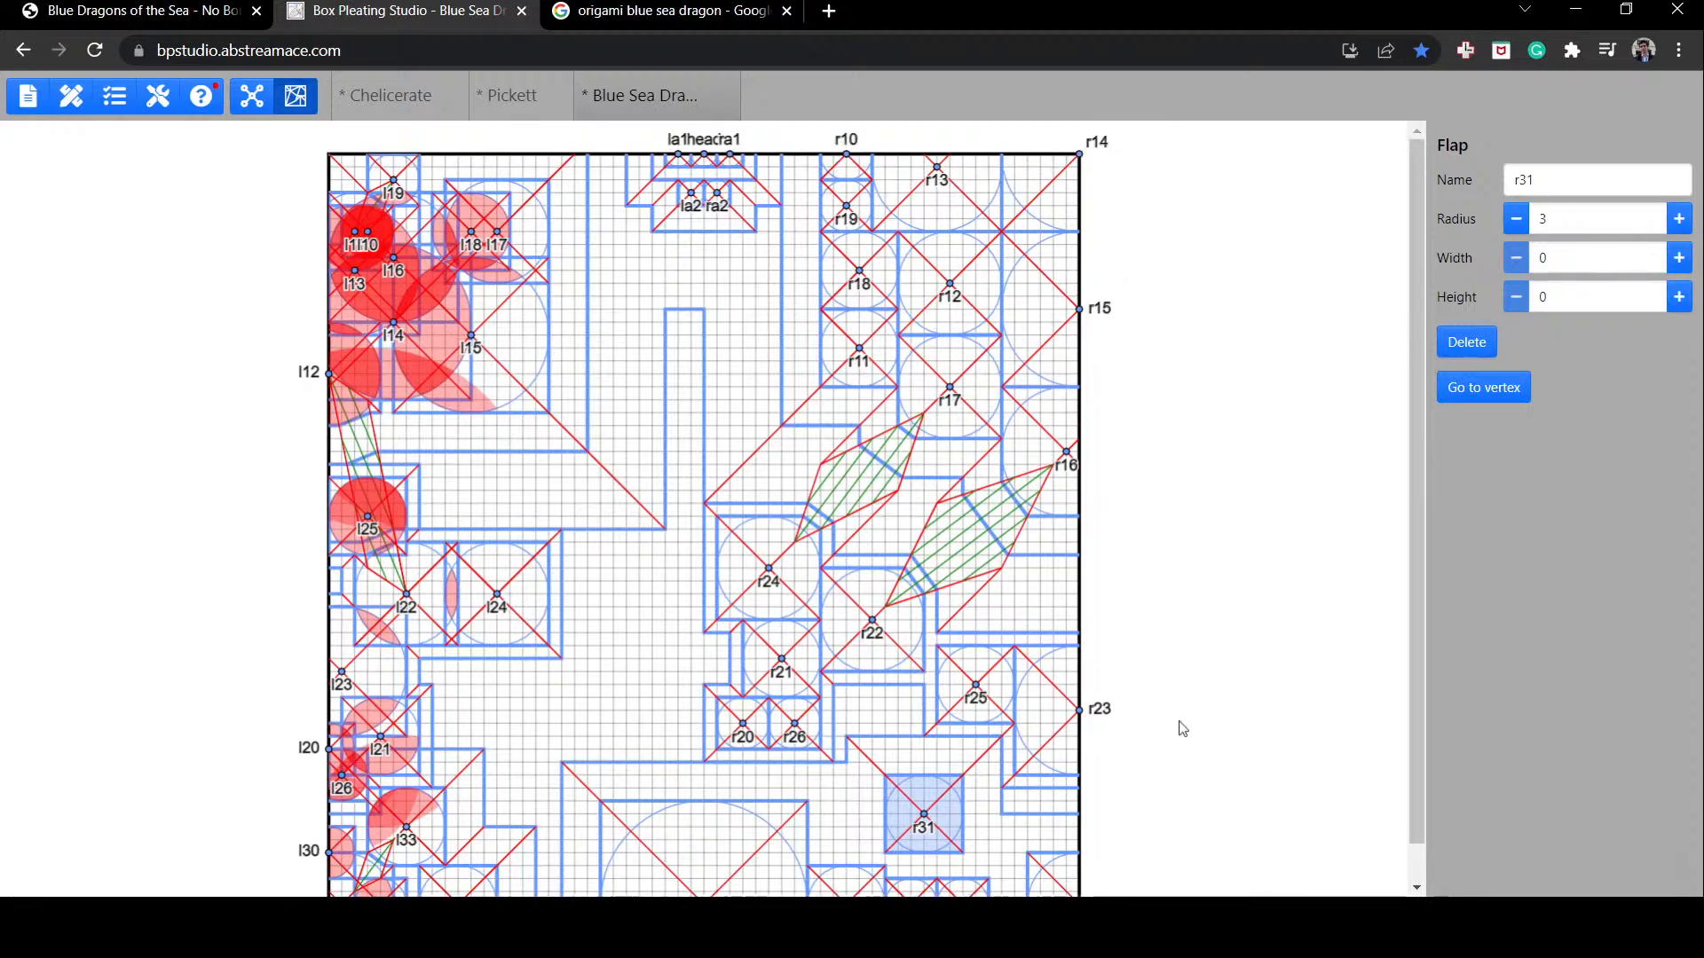
scroll(1148, 788, "down", 1)
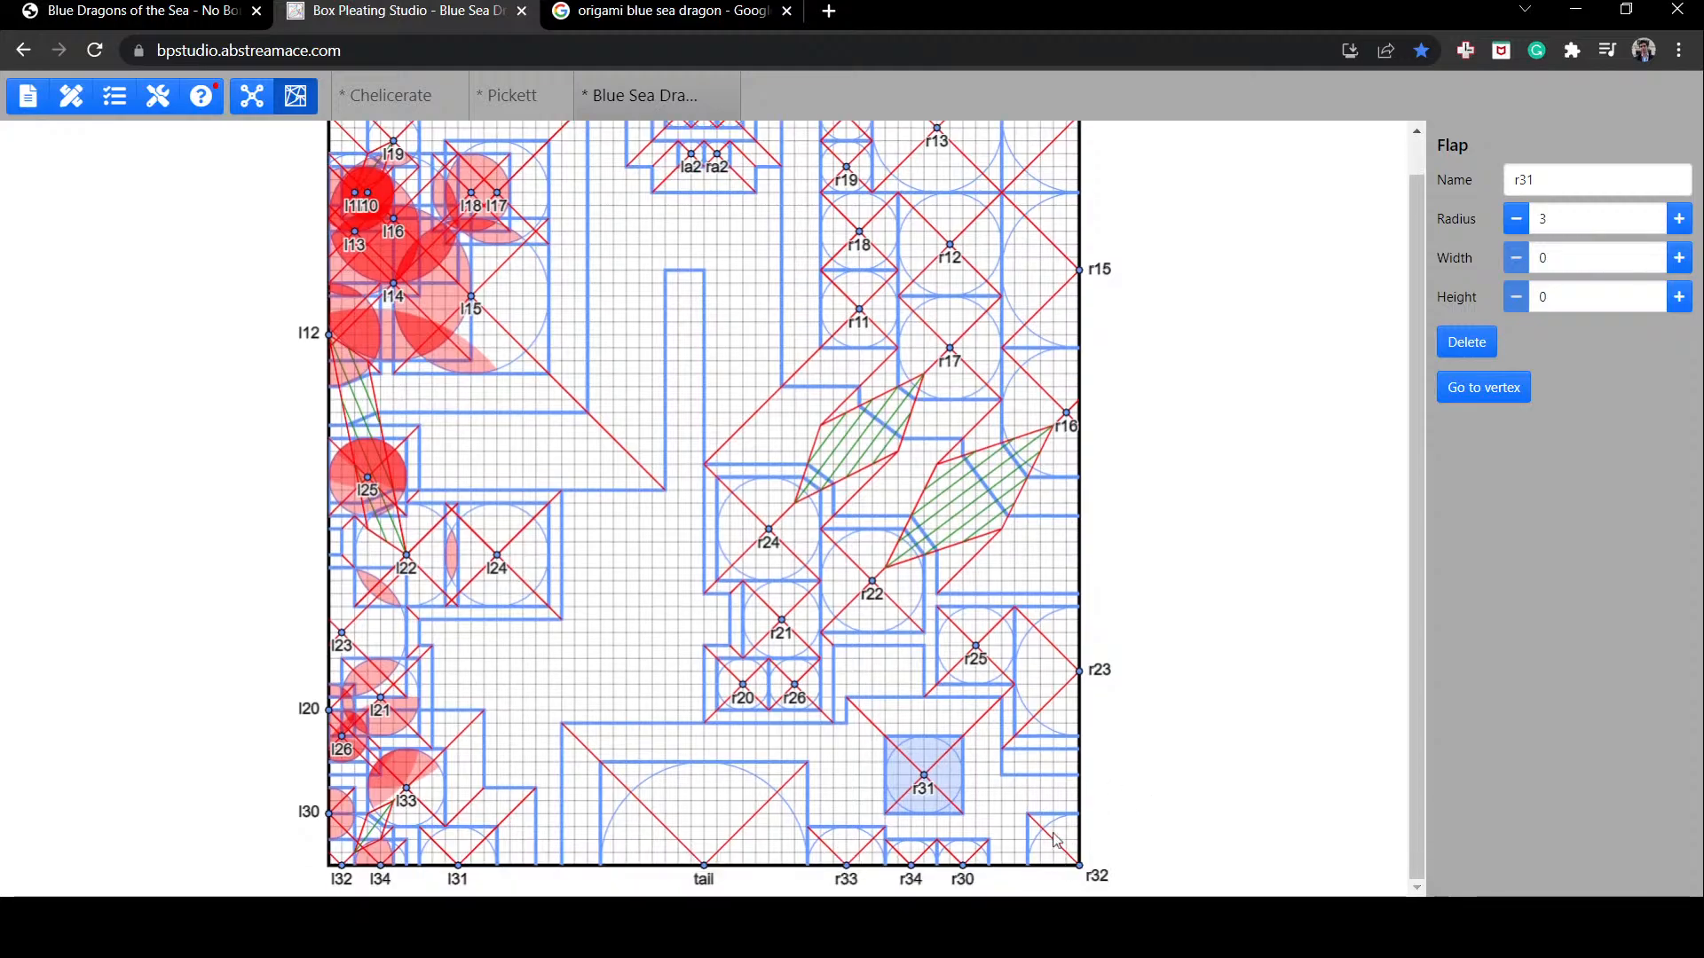
left_click(1058, 838)
left_click_drag(1056, 813, 771, 798)
mouse_move(939, 780)
left_mouse_down()
mouse_move(1118, 781)
mouse_move(1120, 871)
left_mouse_up()
mouse_move(963, 866)
left_mouse_down()
mouse_move(1019, 819)
mouse_move(1111, 799)
mouse_move(969, 763)
left_mouse_up()
left_click_drag(1061, 840, 874, 776)
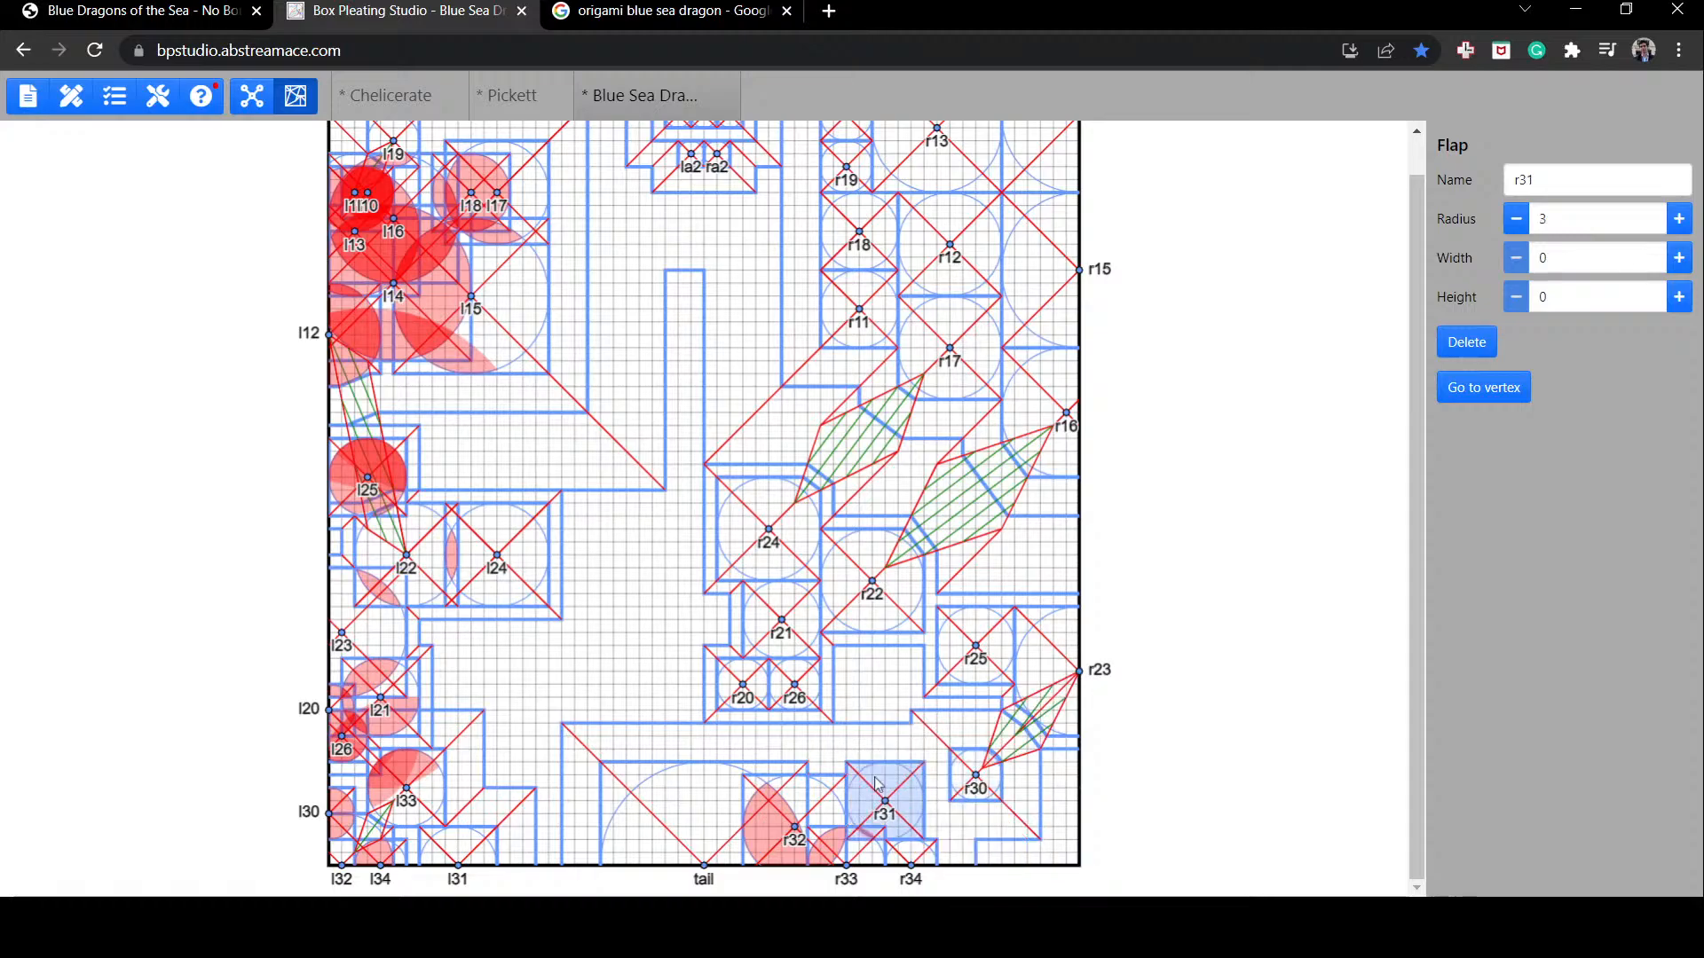
Step: Place flap r30 on the sheet's lower-right corner and flap r34 directly above it on the right edge
left_click(992, 782)
left_click_drag(994, 789, 1122, 883)
left_click_drag(914, 863, 1115, 799)
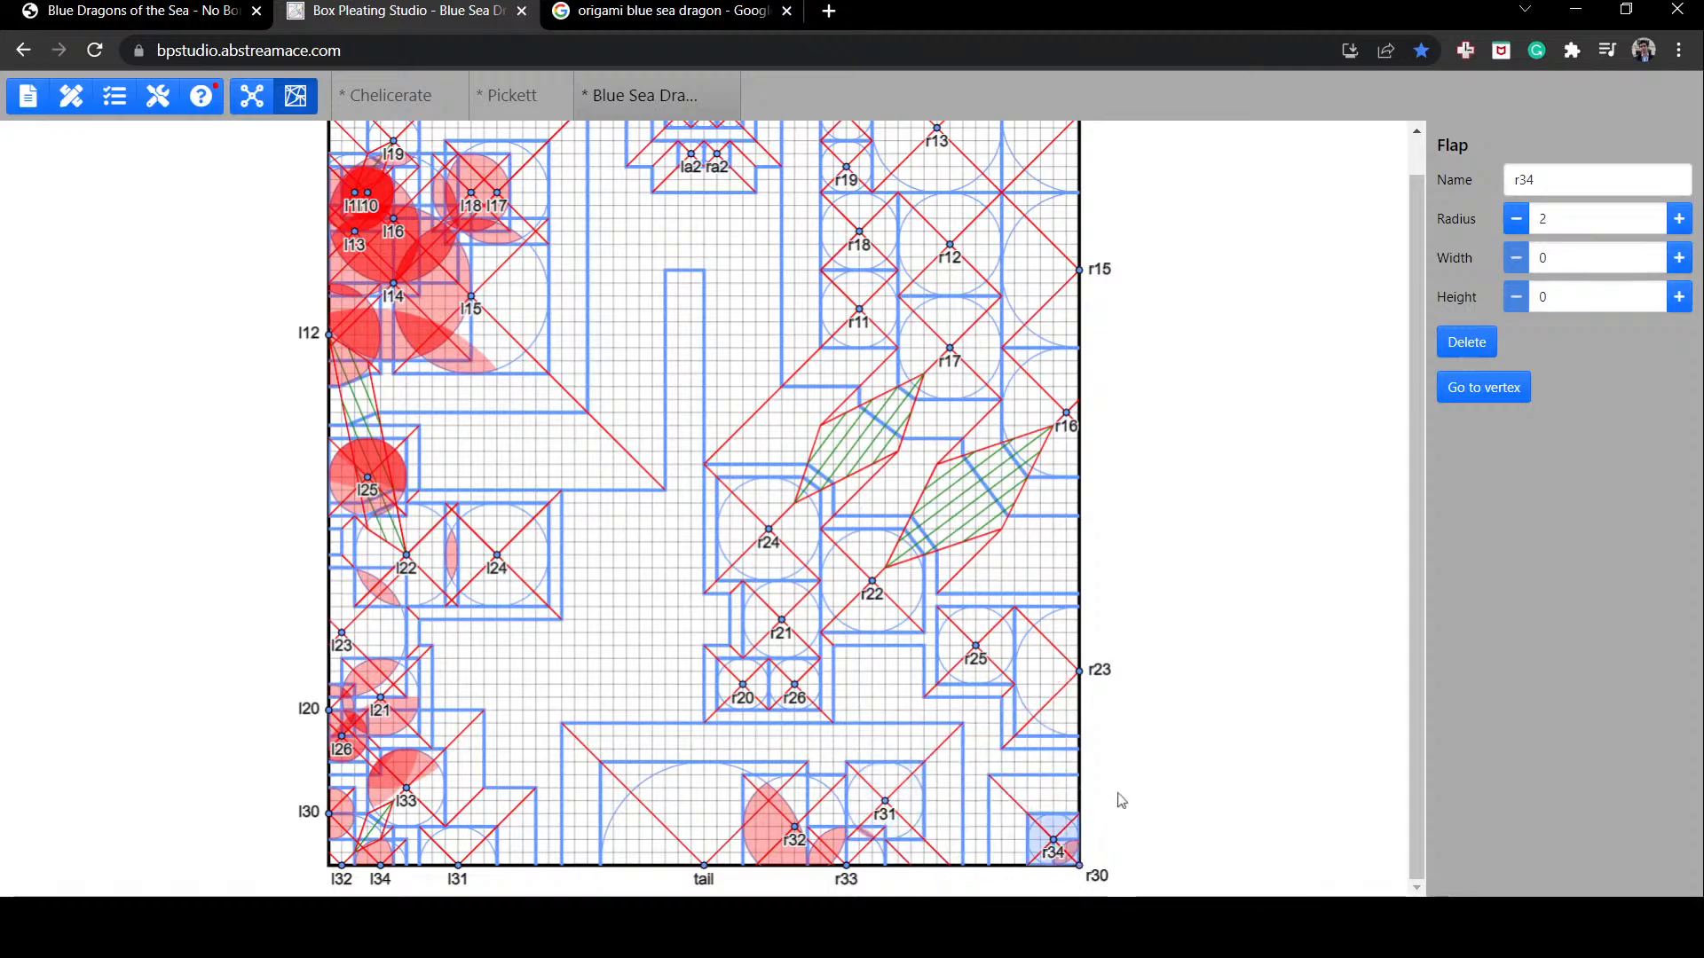
left_click_drag(706, 863, 769, 857)
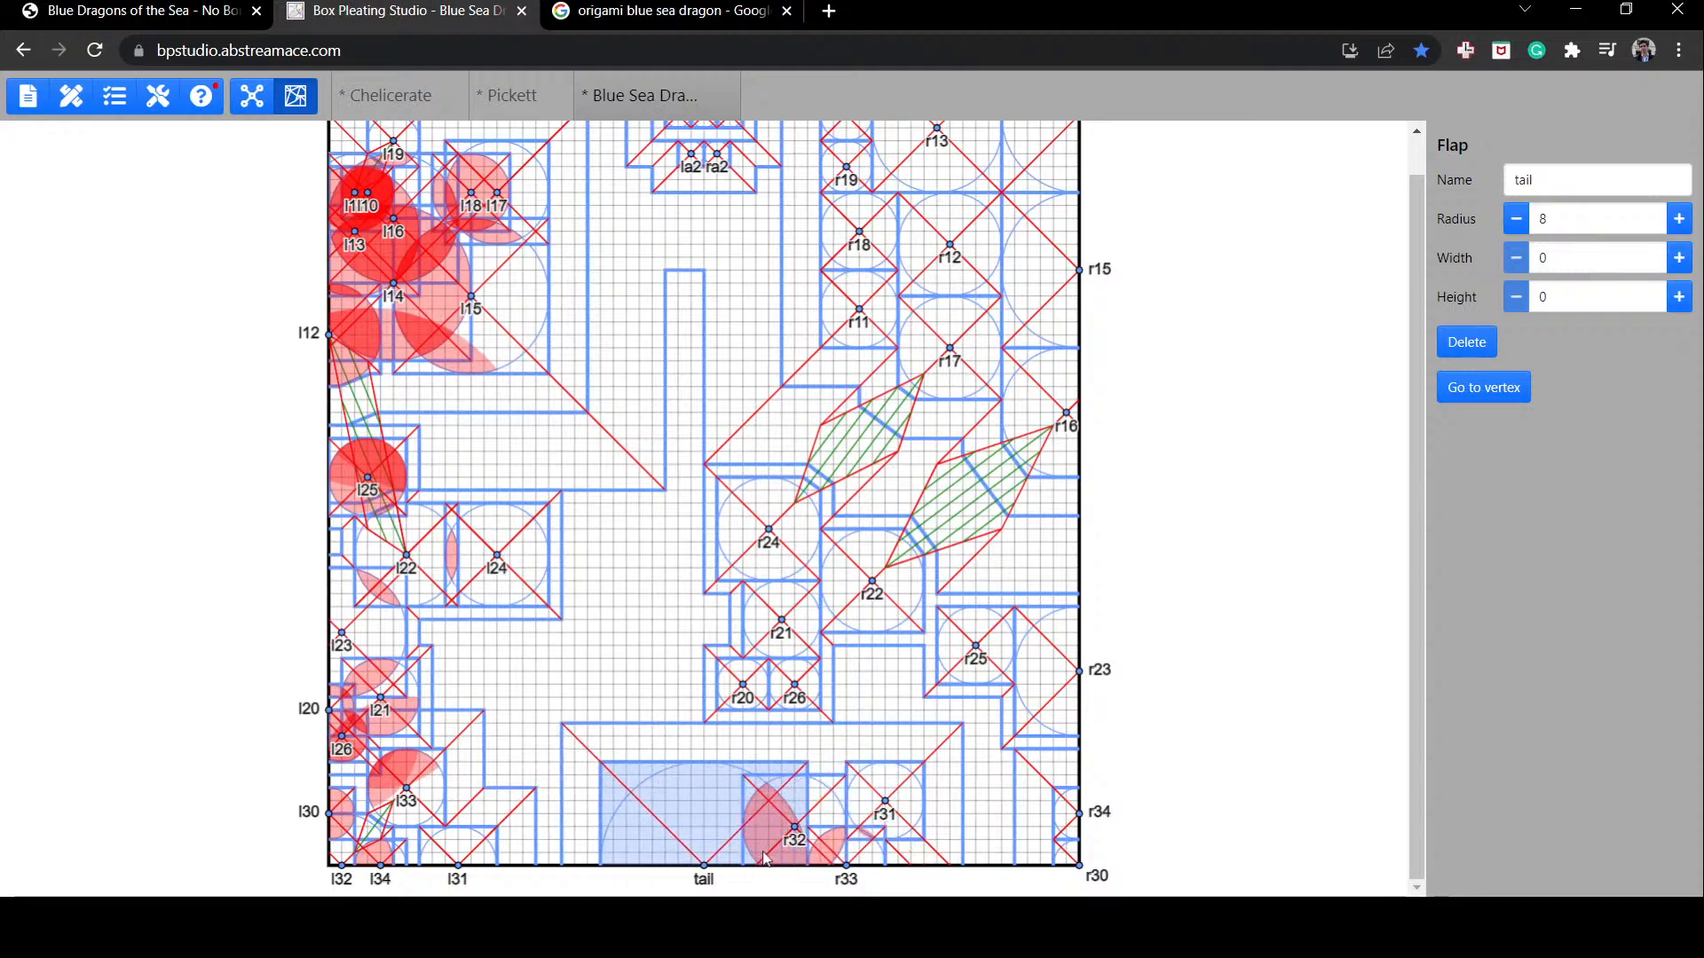
Step: Move flap r32 up below r22 and r25, and place flap r31 on the bottom edge beside r30
left_click_drag(822, 803, 1026, 833)
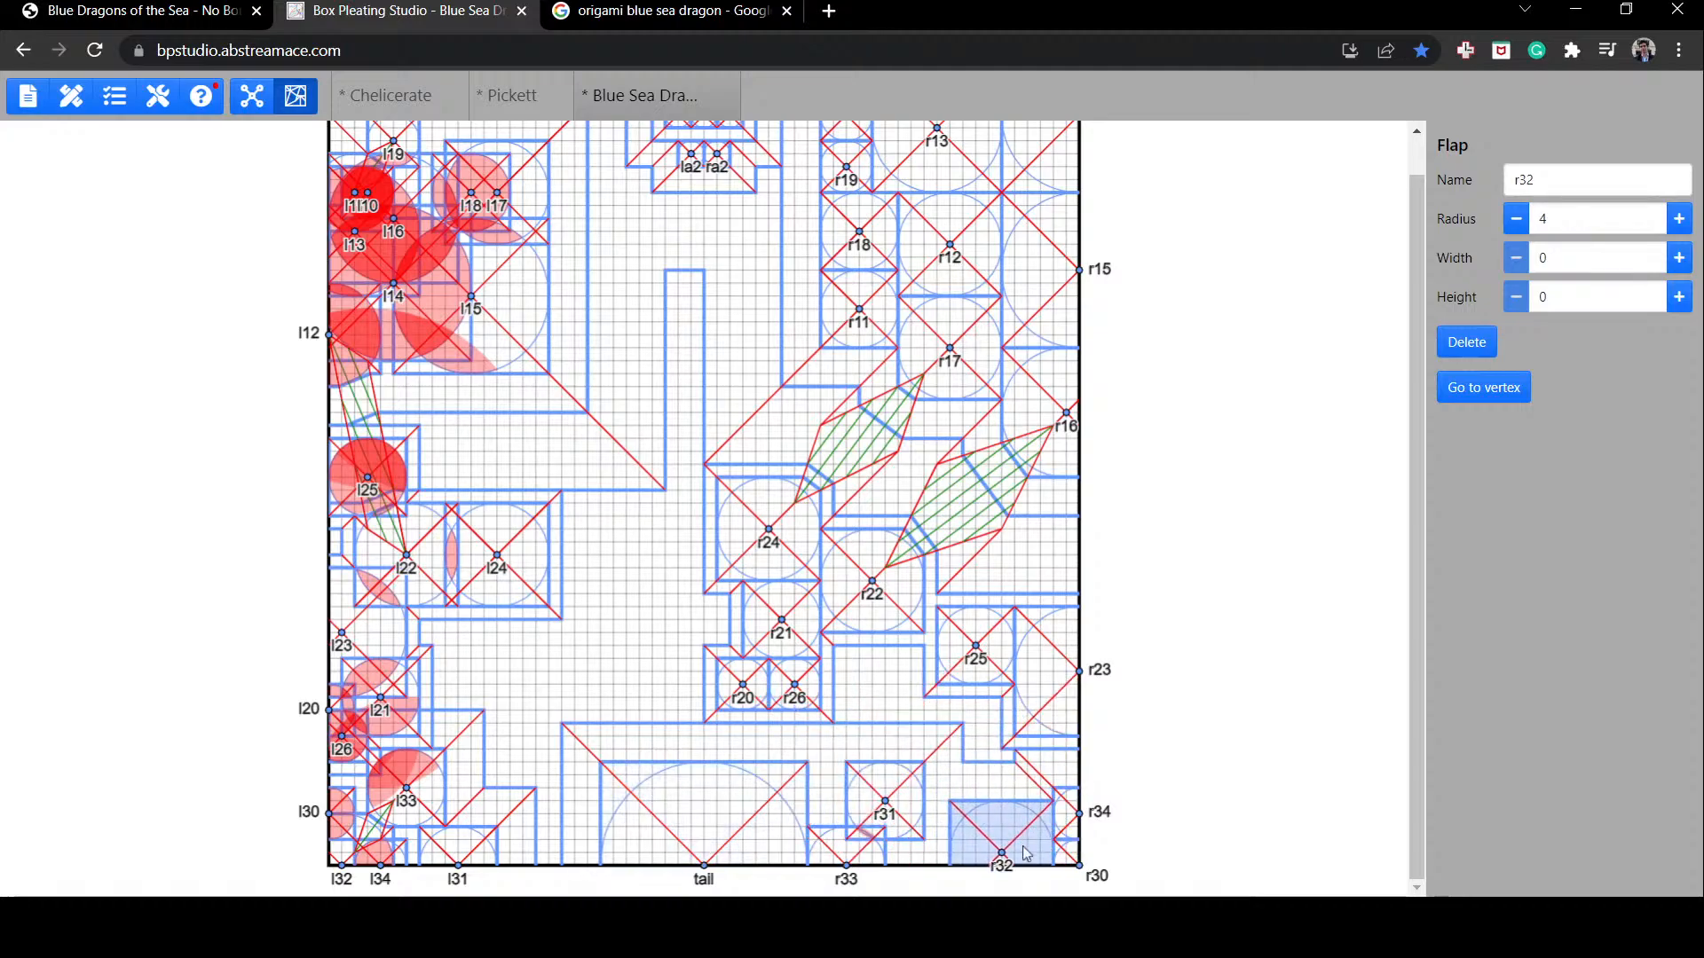
left_click(1028, 877)
mouse_move(873, 834)
left_mouse_down()
mouse_move(1027, 788)
mouse_move(914, 785)
mouse_move(985, 829)
mouse_move(1267, 829)
mouse_move(951, 763)
mouse_move(940, 785)
mouse_move(979, 803)
mouse_move(967, 874)
mouse_move(977, 794)
mouse_move(910, 750)
left_mouse_up()
left_click(1028, 788)
left_click_drag(965, 847, 1025, 850)
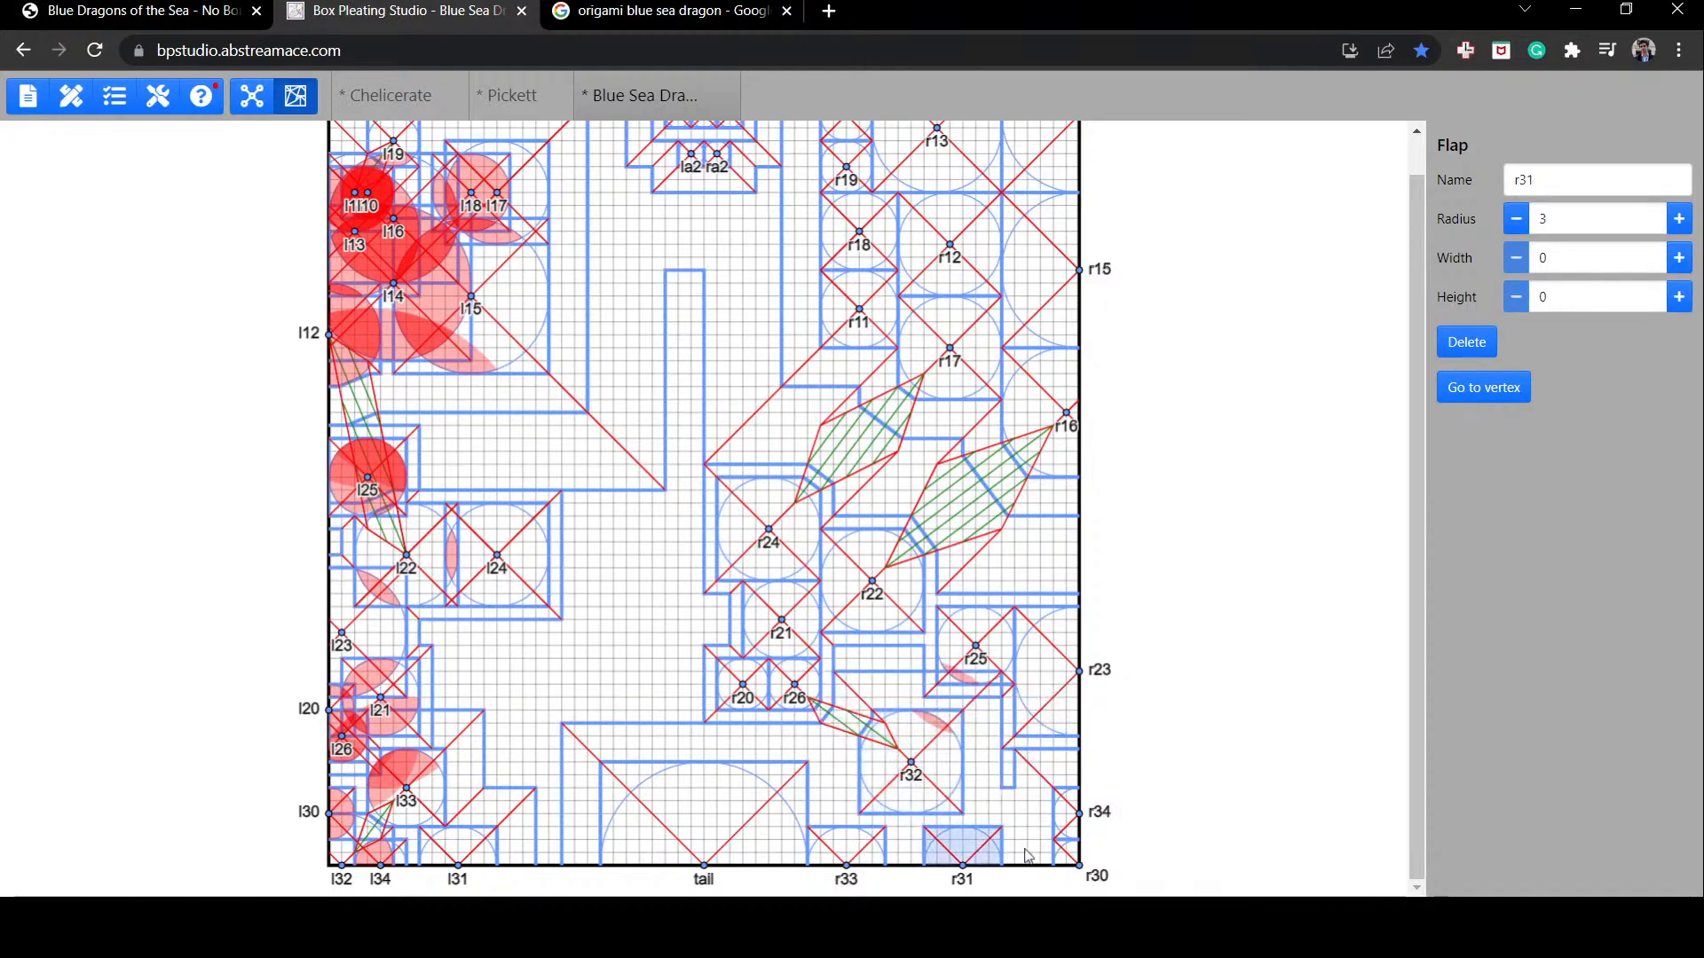
Step: Move flap r33 directly above r31 and place flap r32 on the bottom edge against r31's left side
left_click_drag(932, 777, 831, 777)
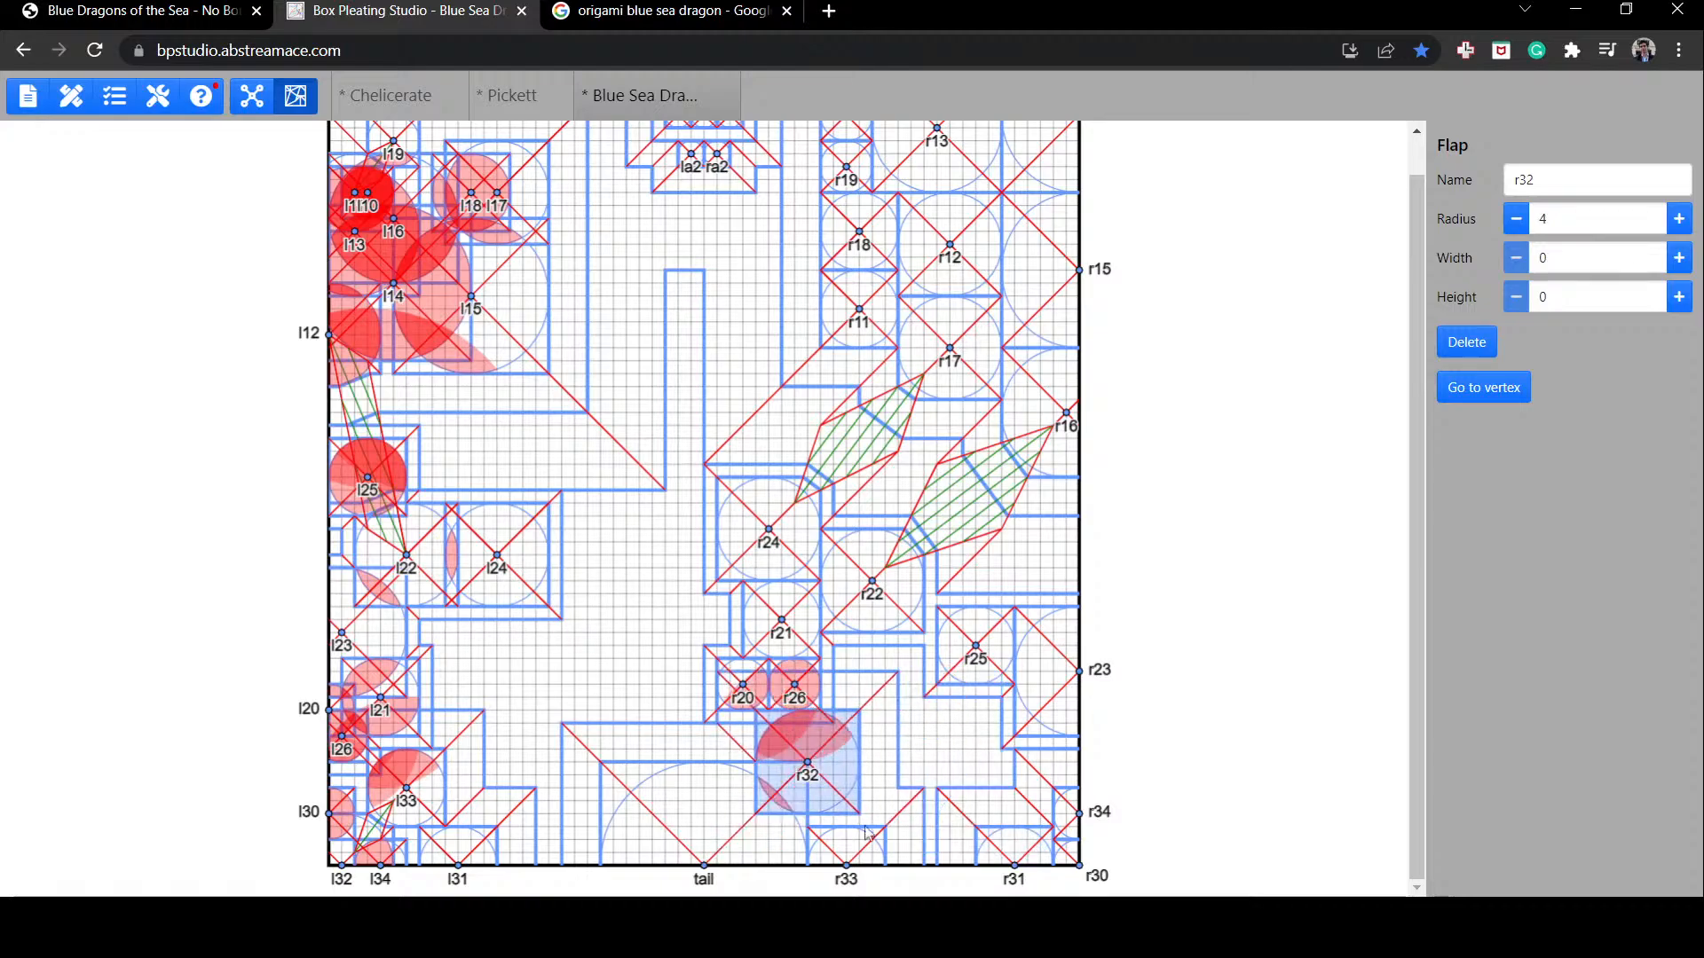
left_click_drag(869, 854, 1050, 777)
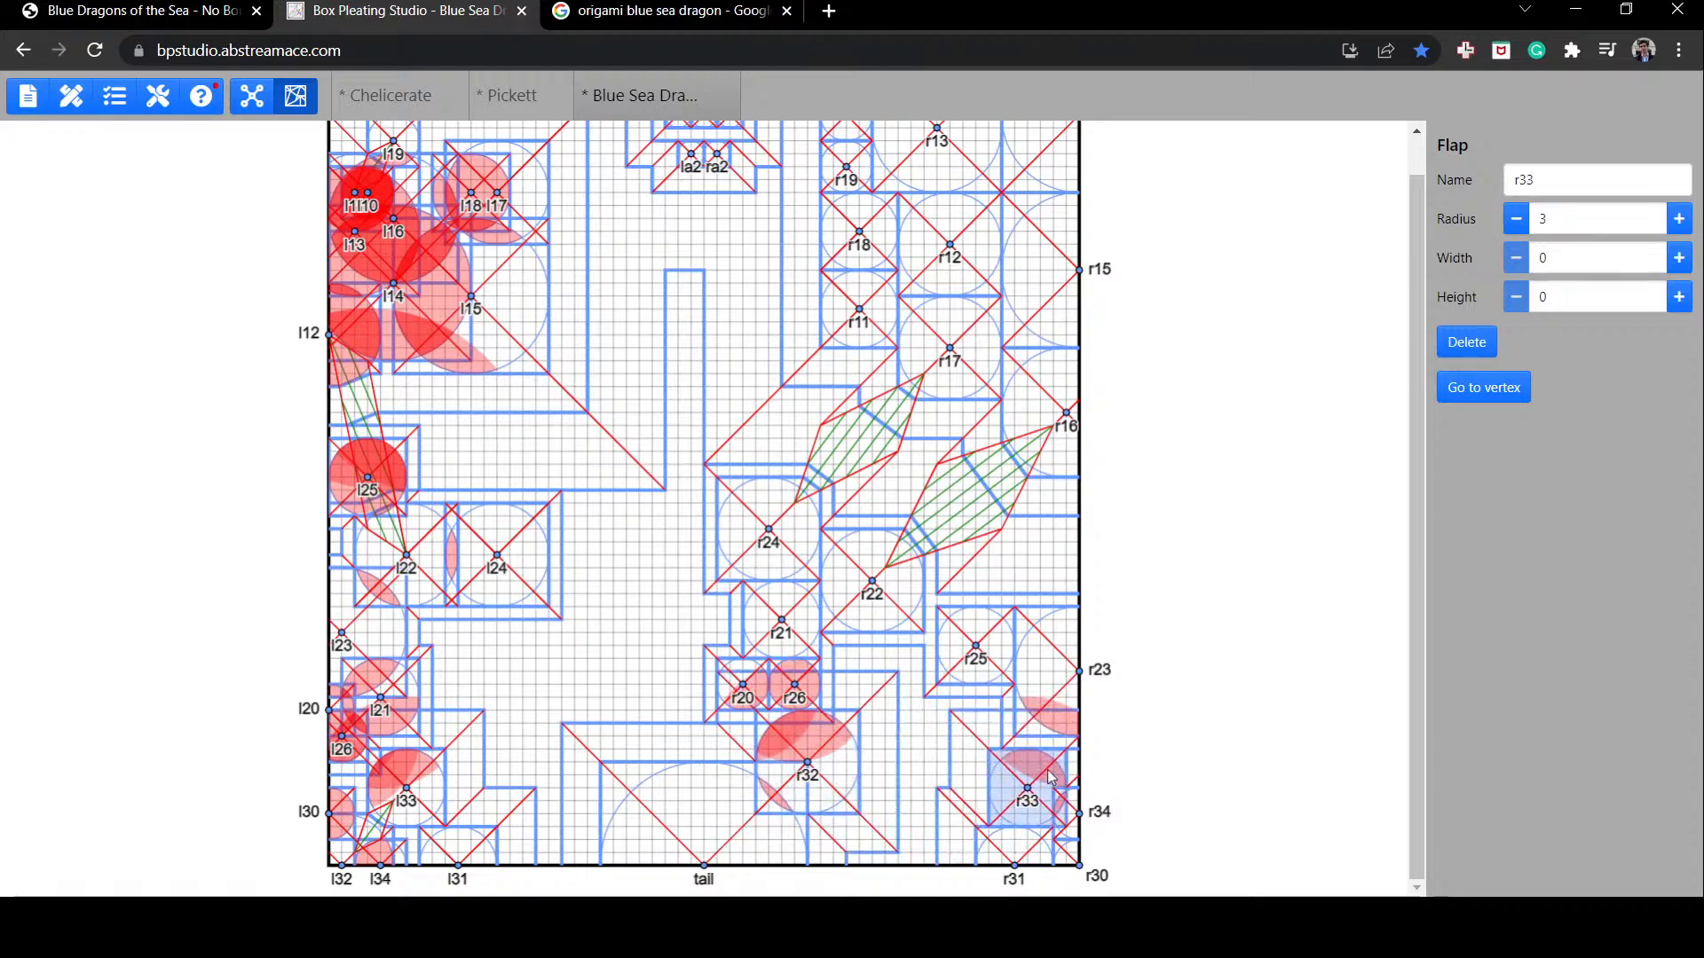
left_click_drag(850, 779, 957, 892)
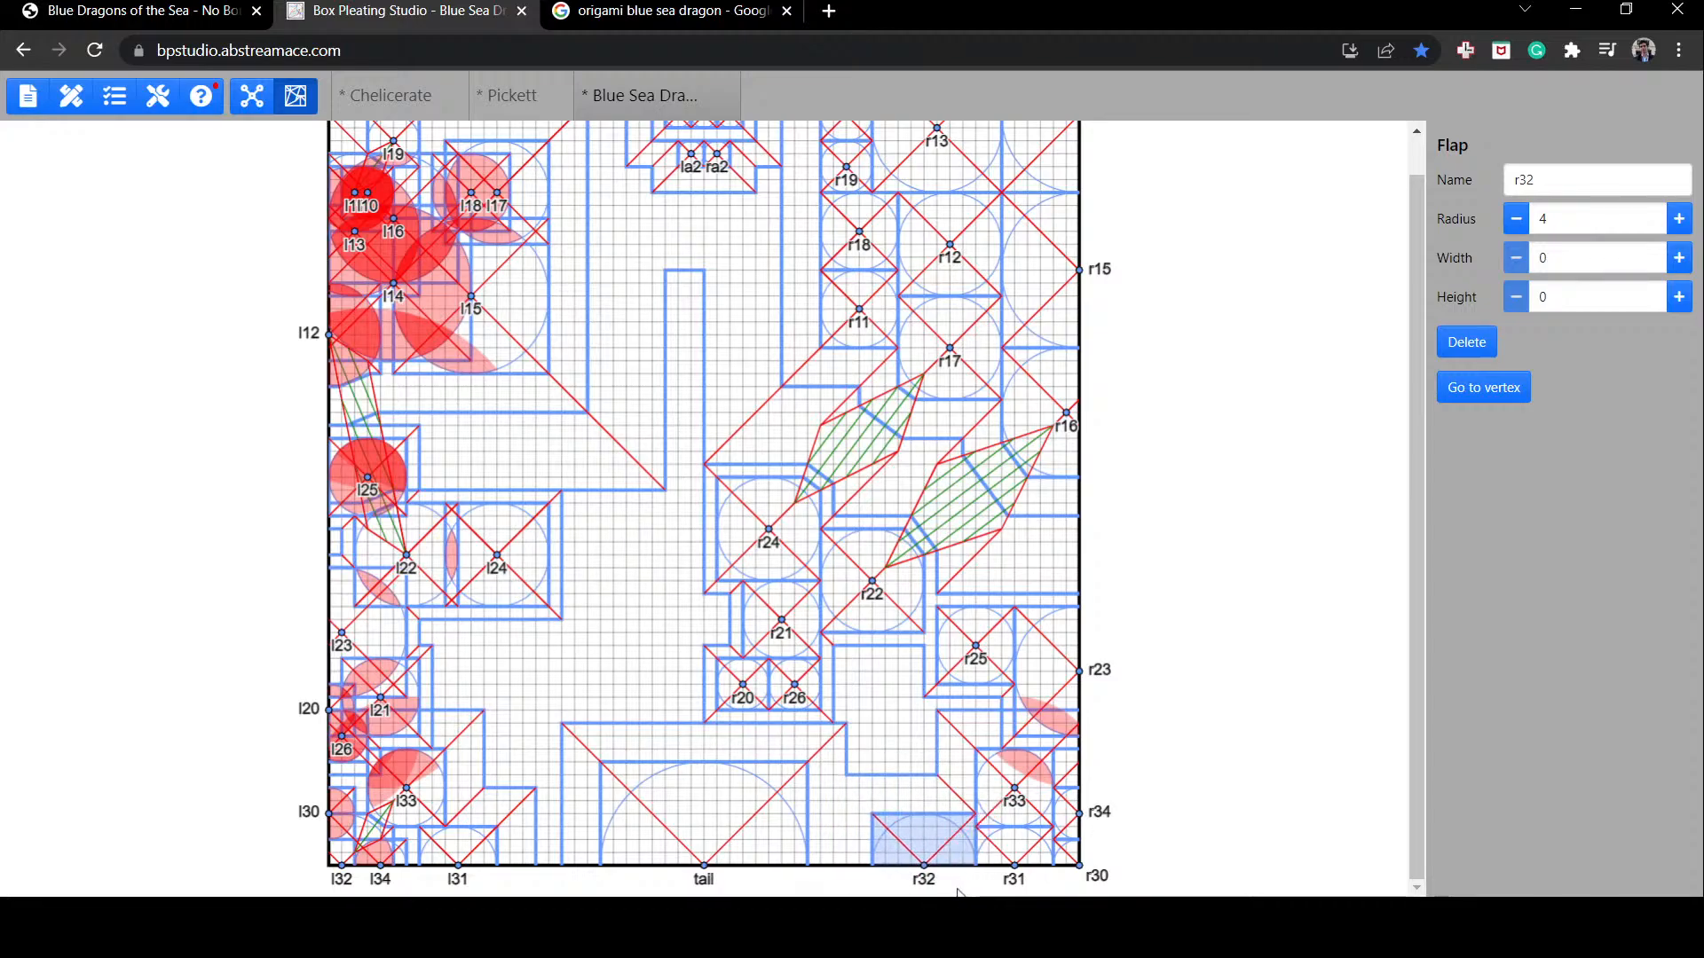
left_click(1299, 693)
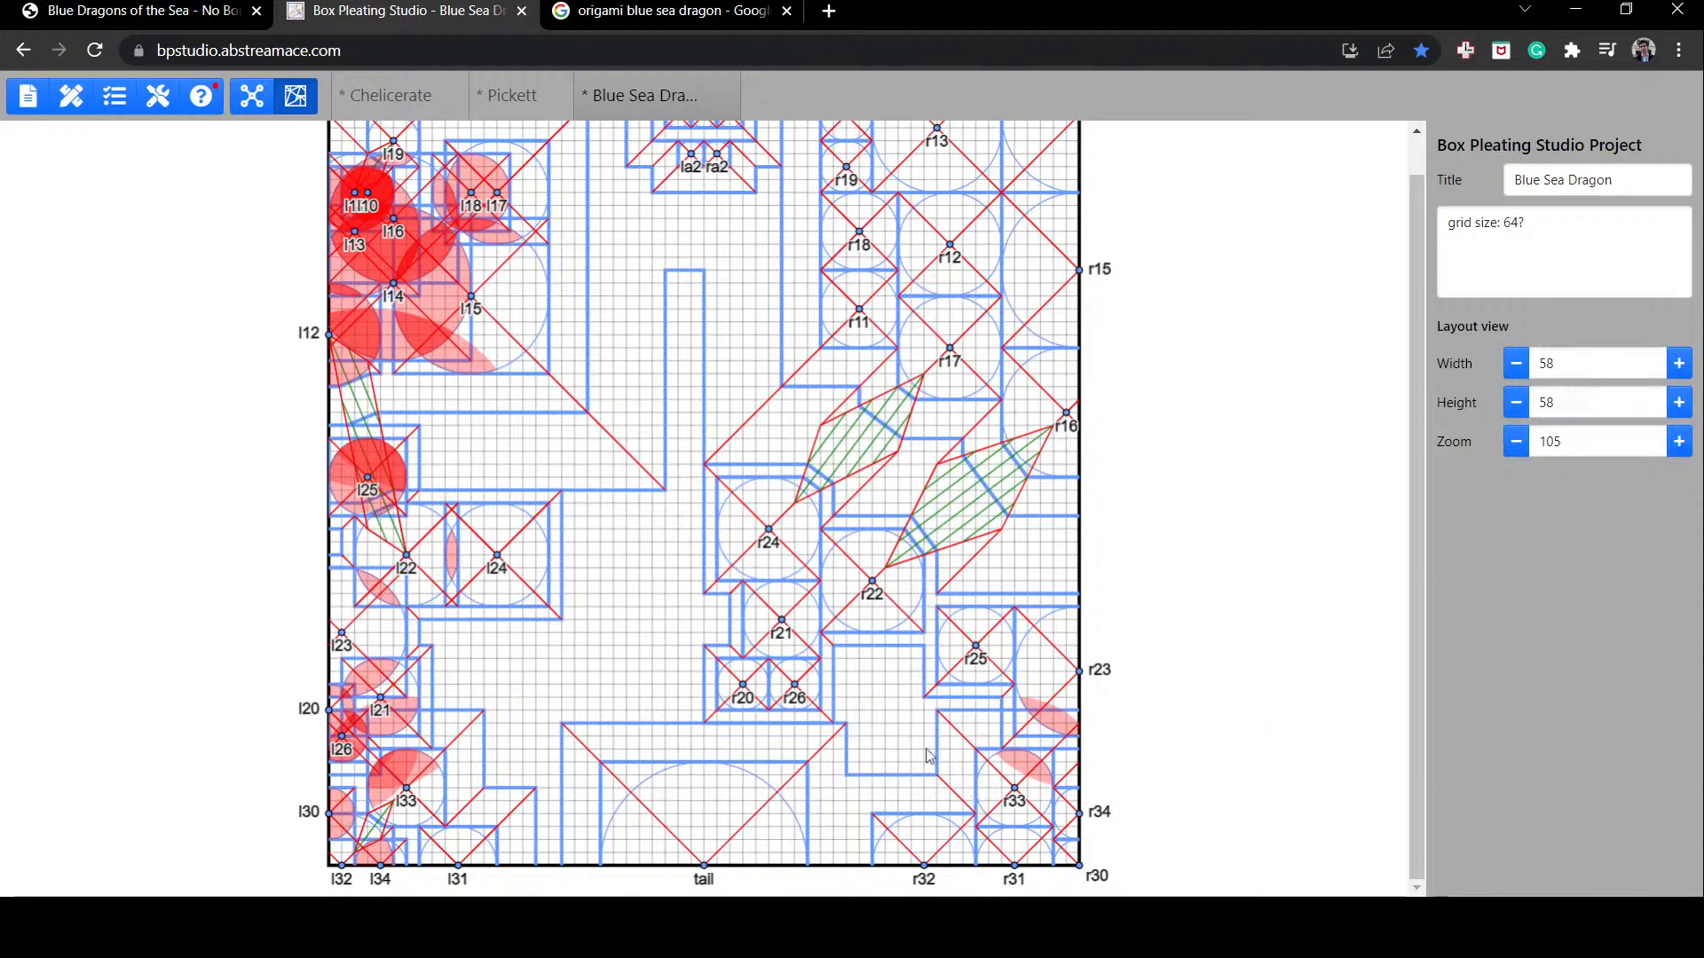
Step: Move the flaps la2 and ra2 three units down, away from the head flap
scroll(1240, 632, "up", 1)
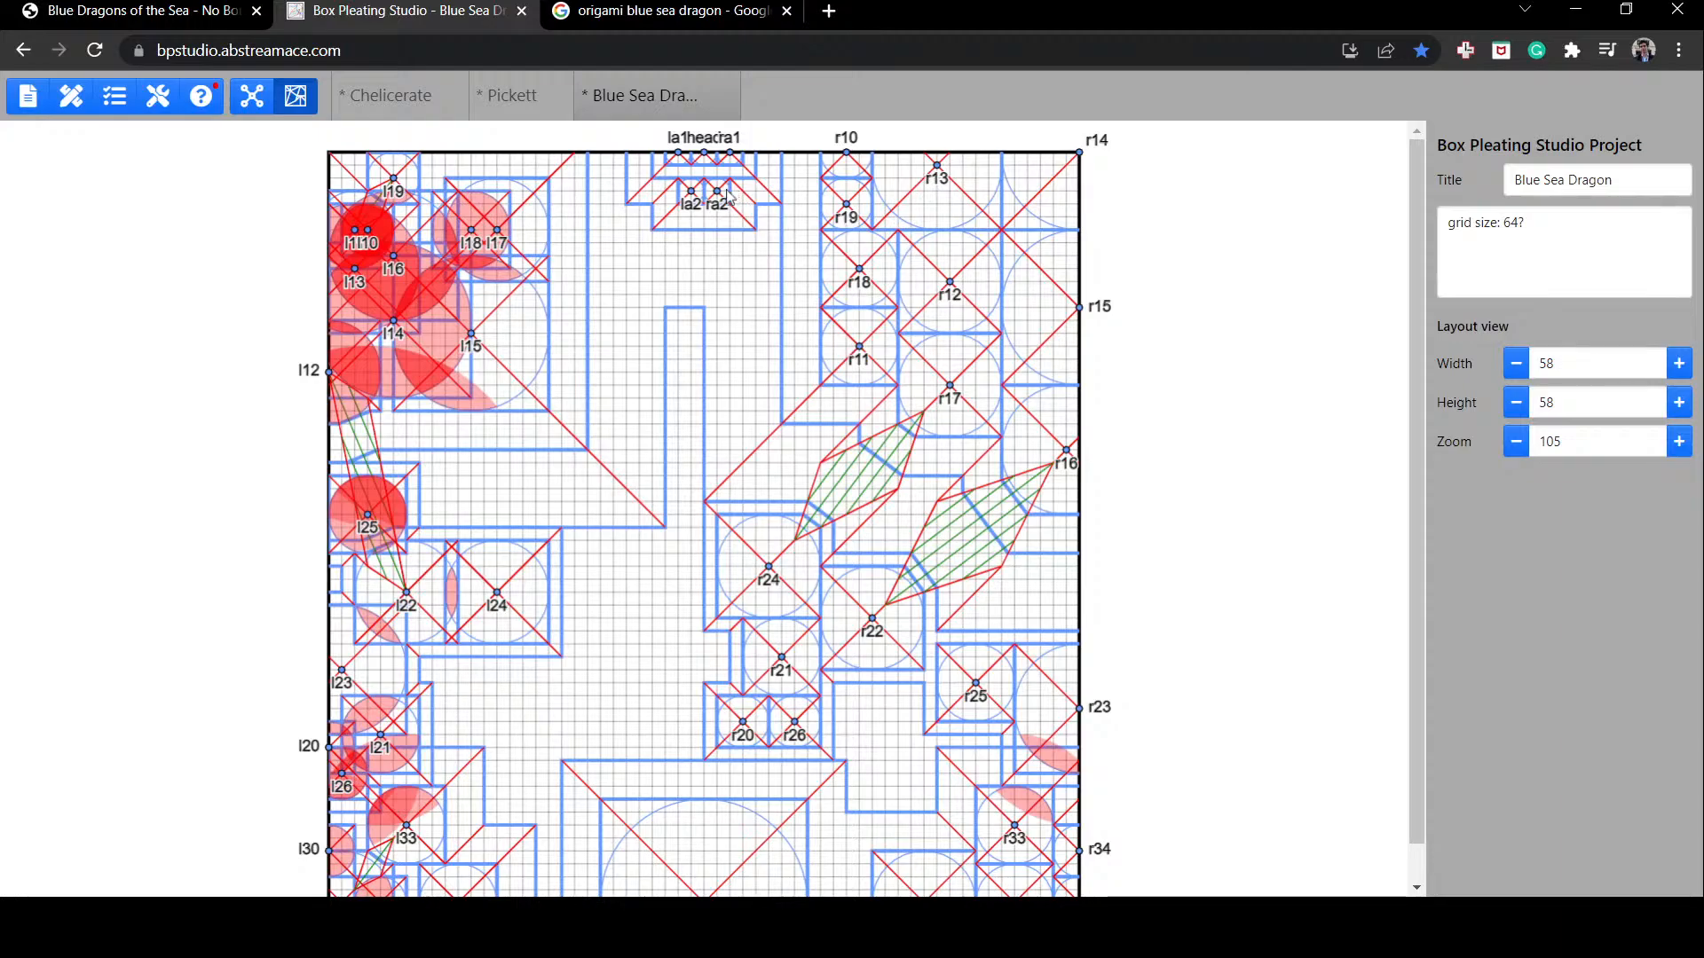
left_click_drag(717, 192, 696, 237)
scroll(823, 536, "down", 1)
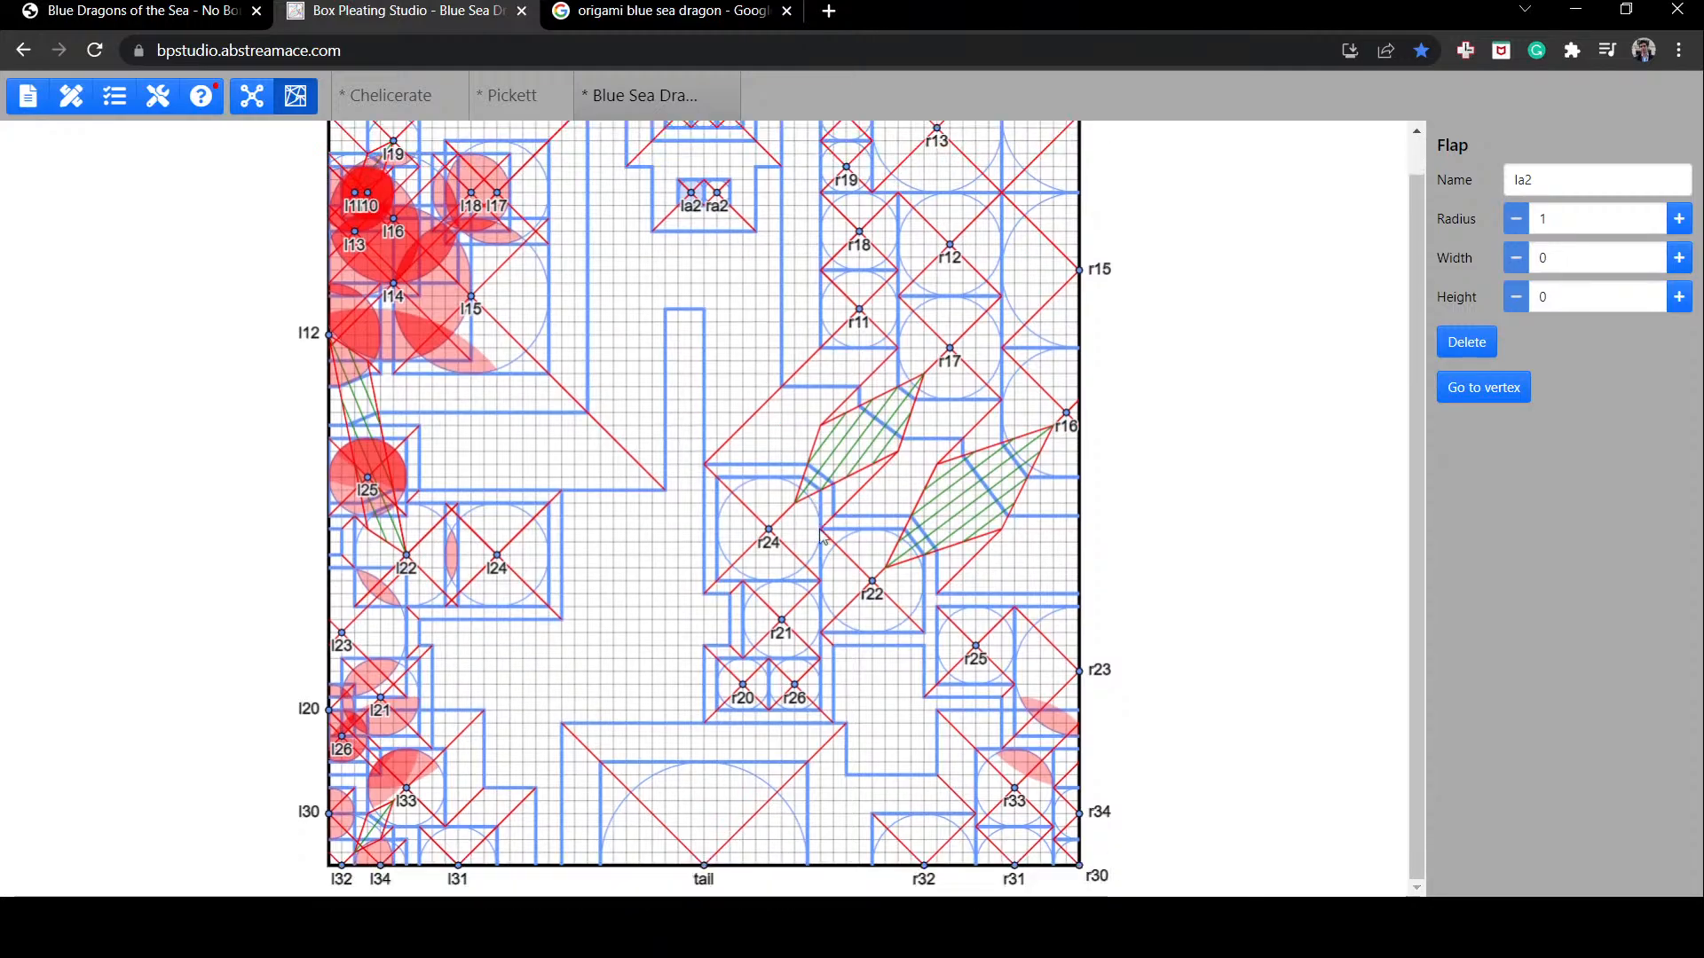
scroll(823, 538, "up", 1)
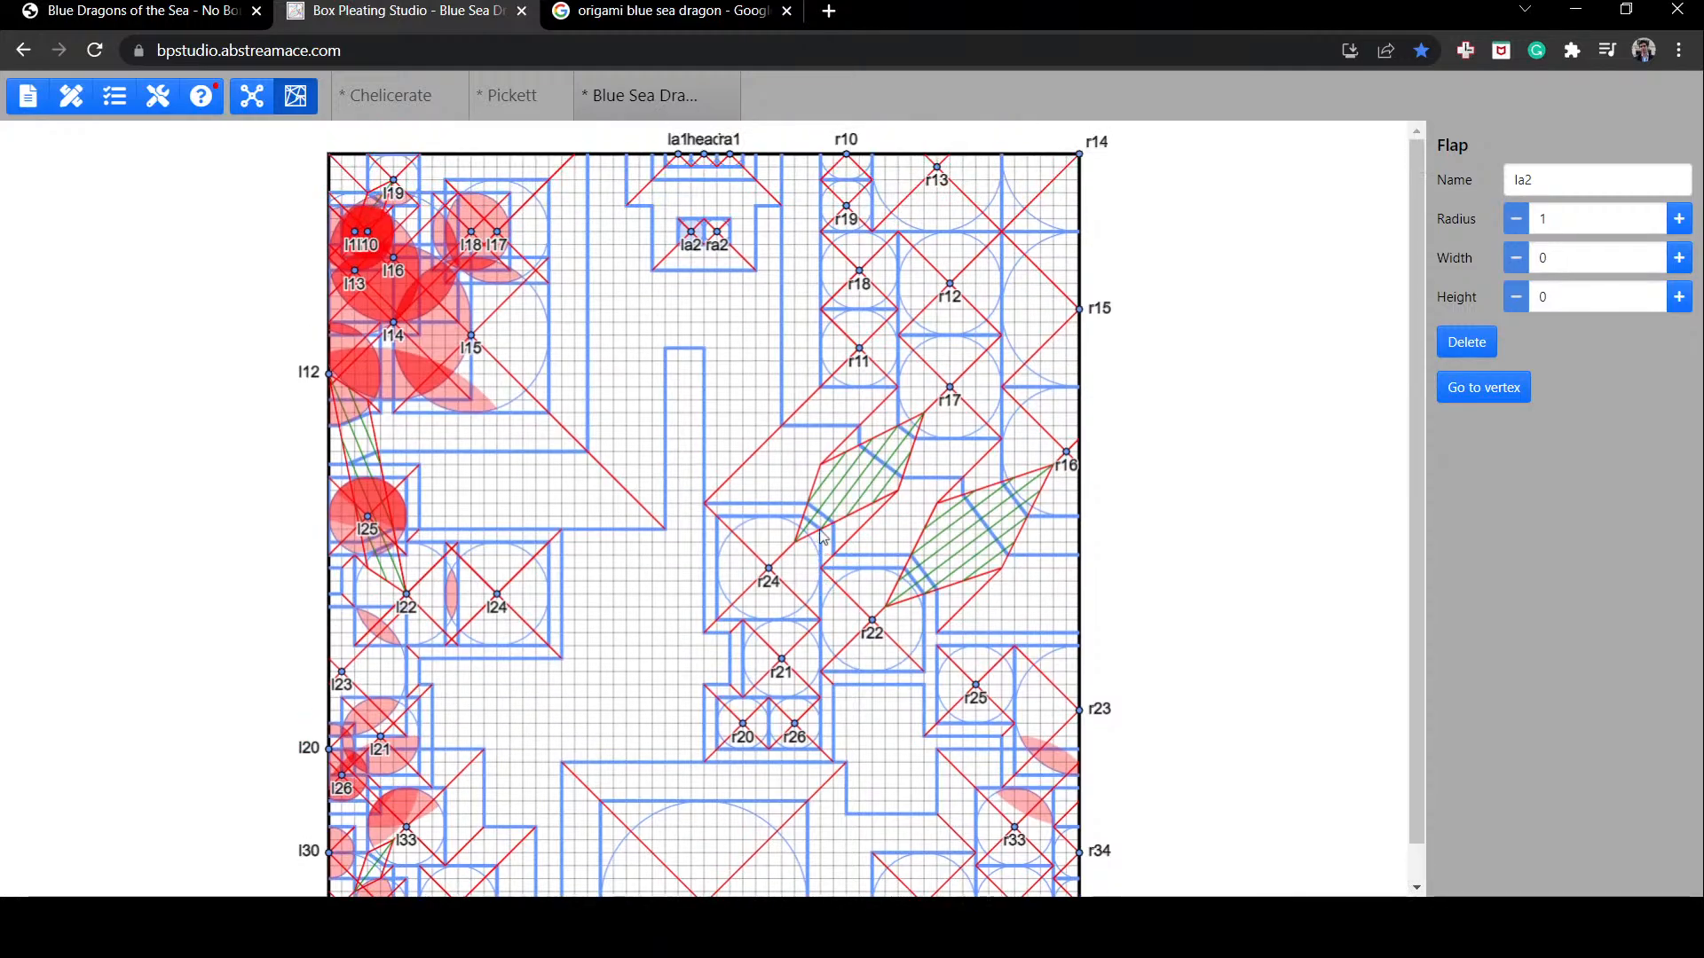
Step: Inspect the river around the head flaps and the ra1 flap at the top edge
left_click(723, 364)
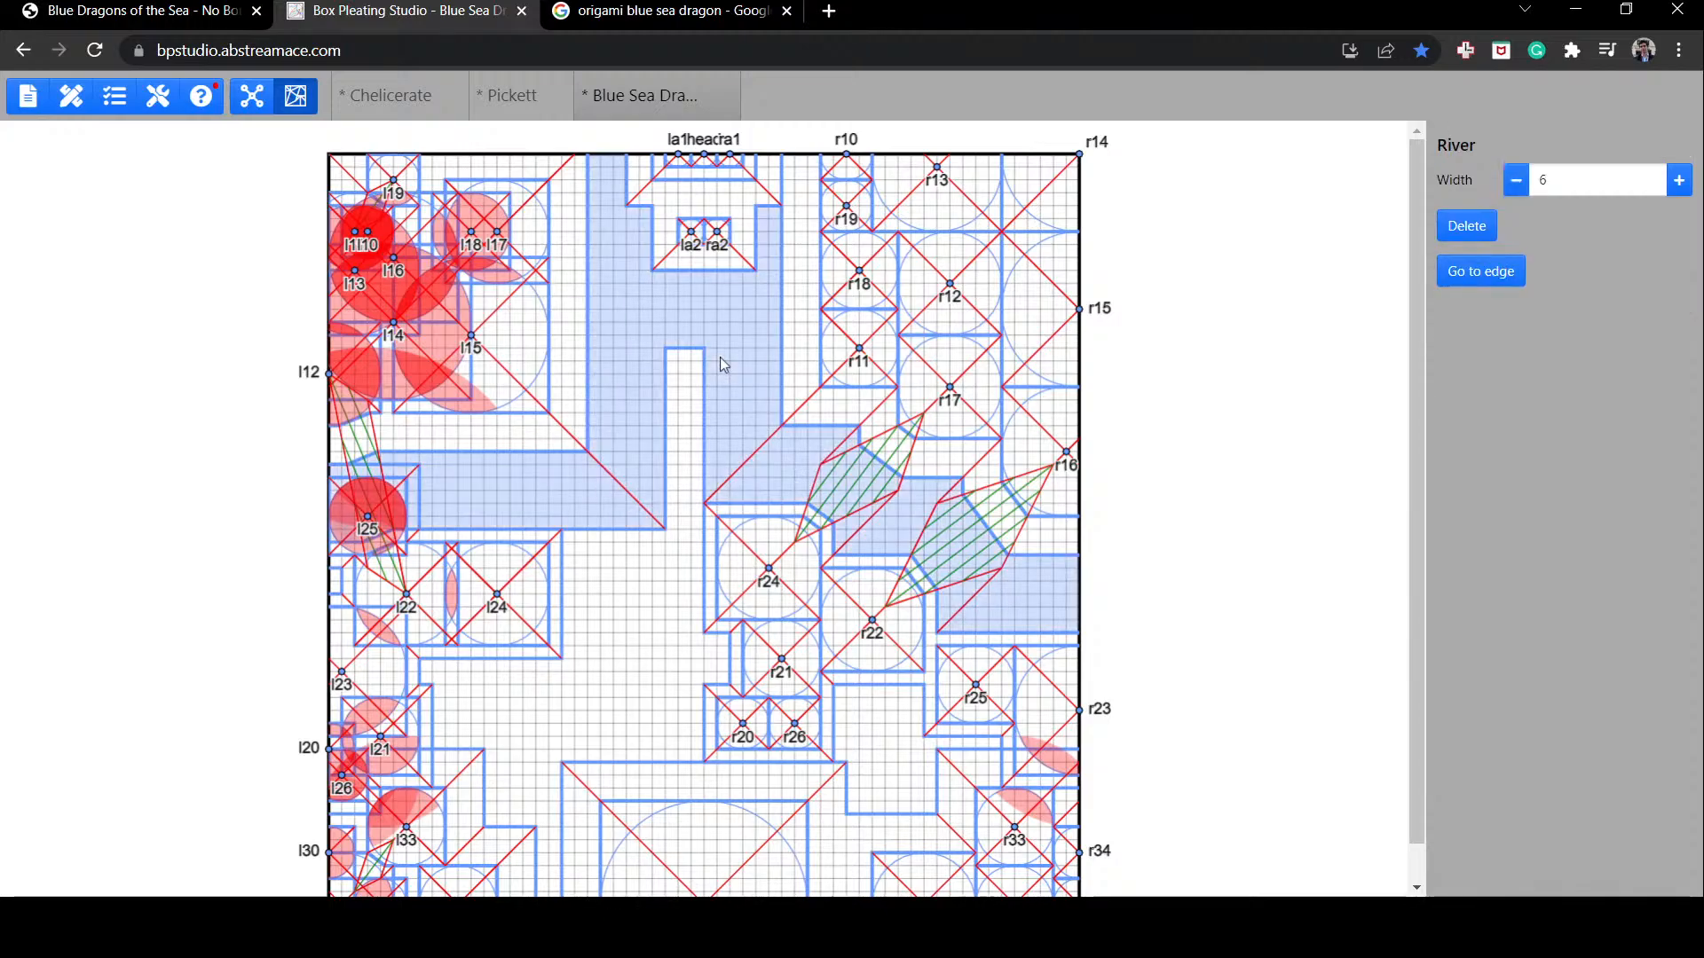
left_click(733, 162)
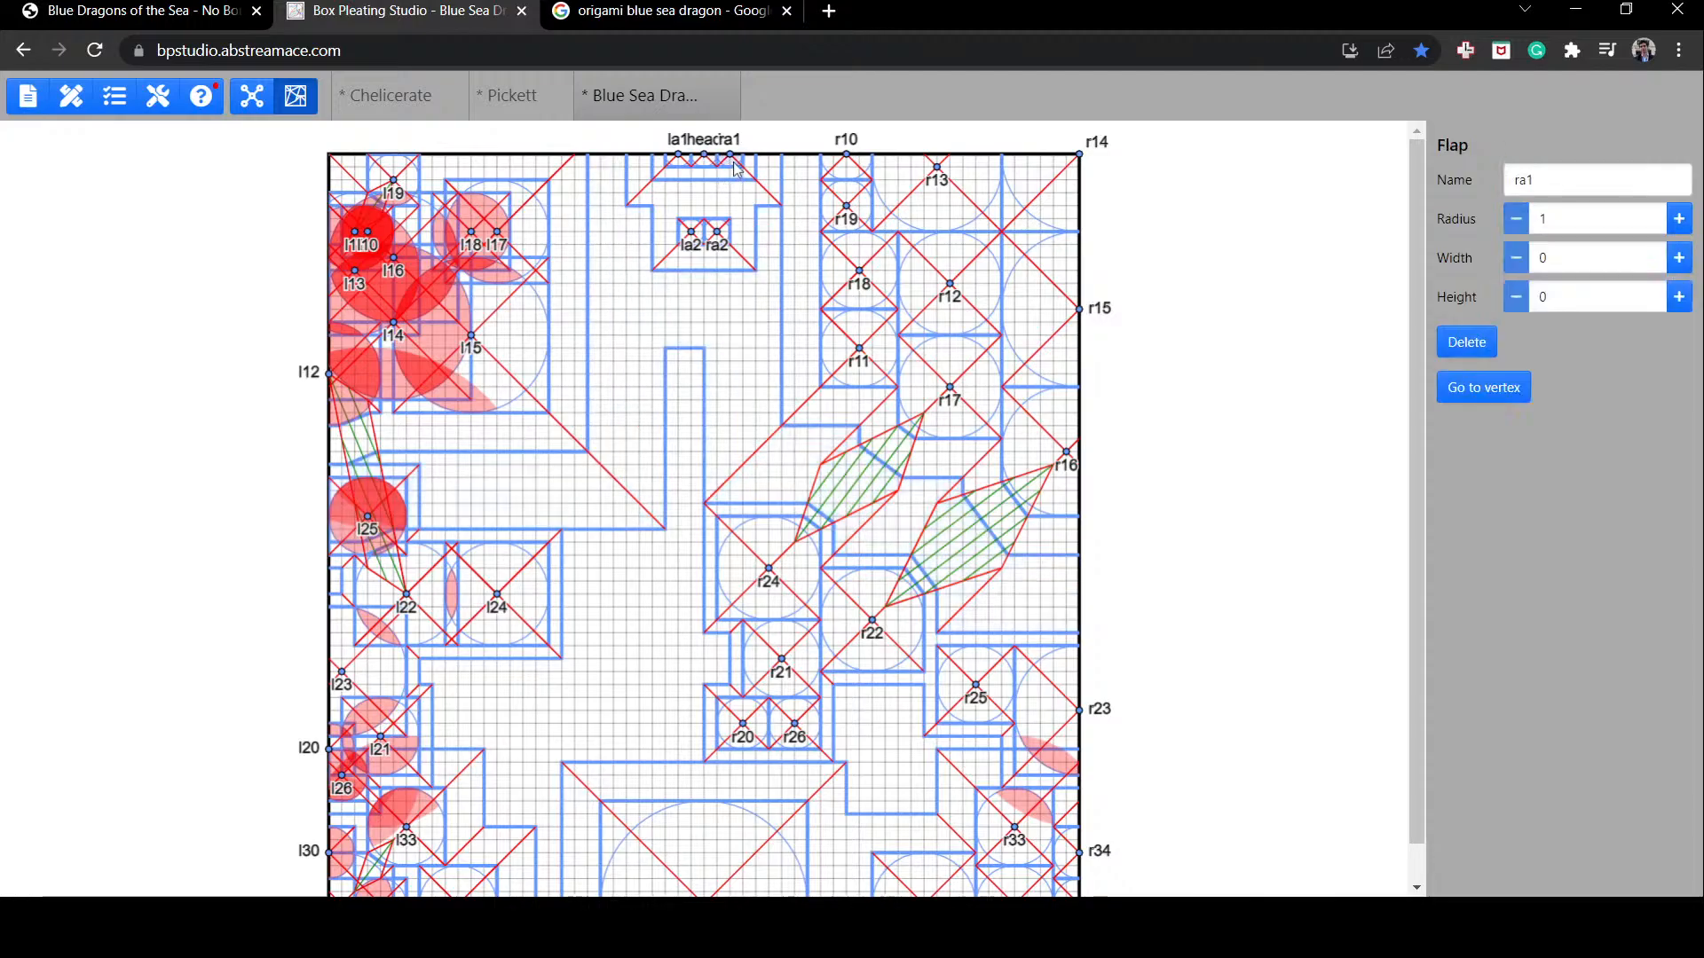
mouse_move(735, 169)
left_mouse_down()
mouse_move(717, 211)
mouse_move(736, 168)
left_mouse_up()
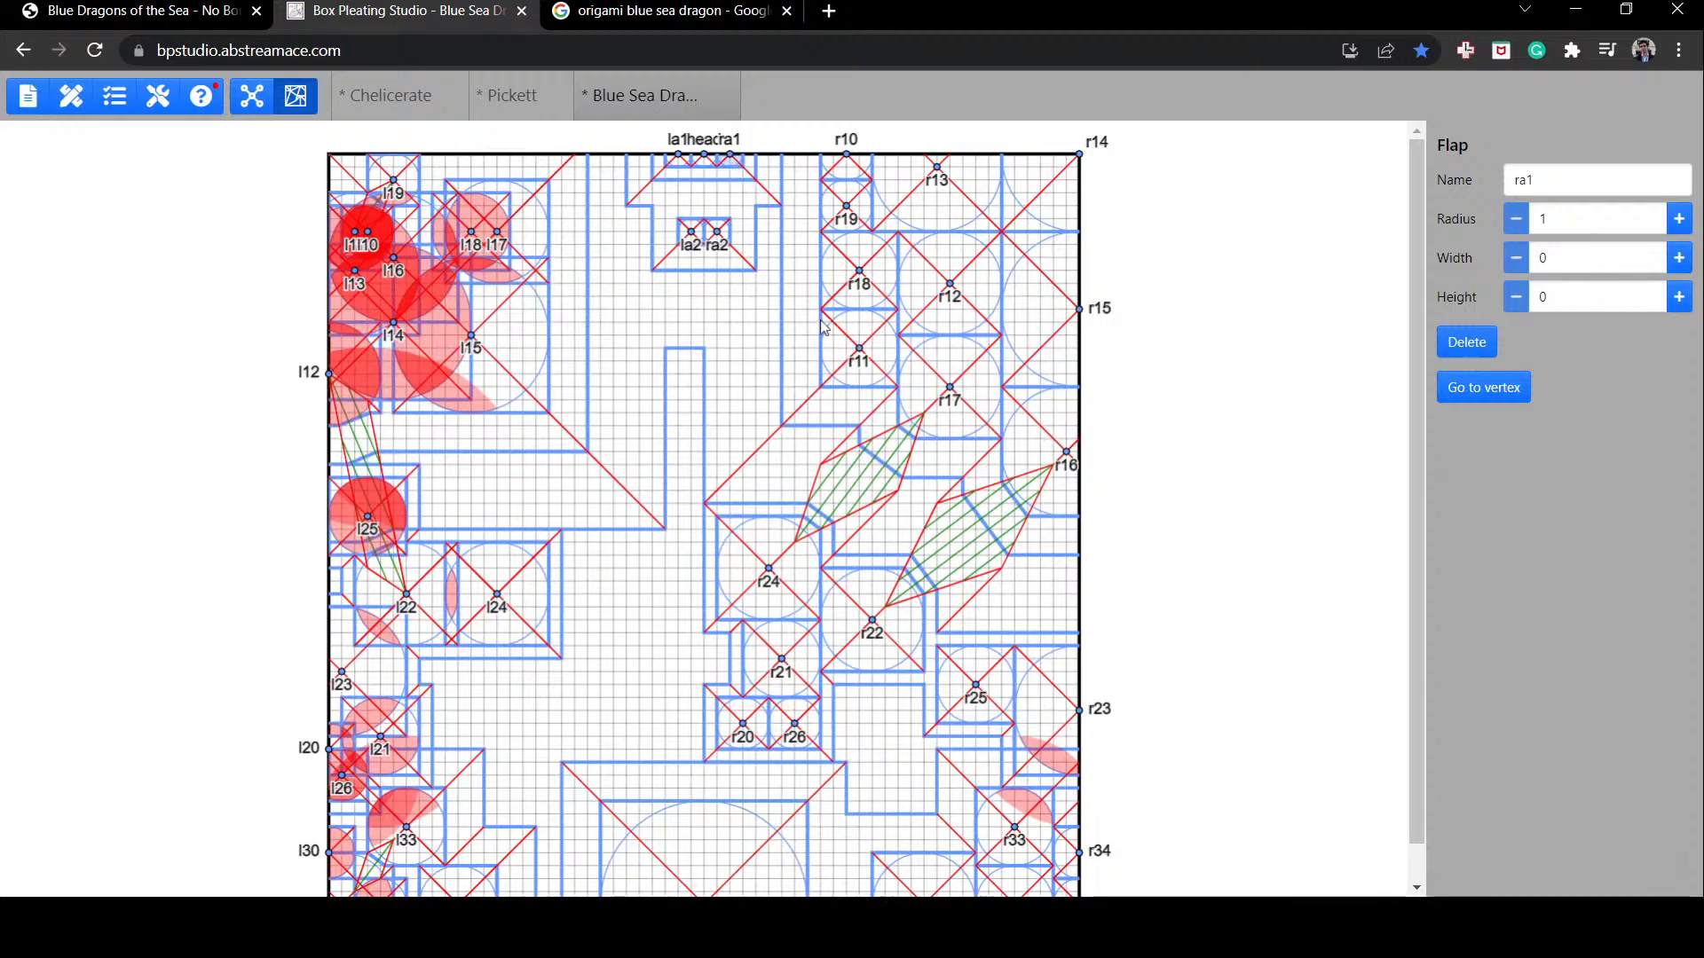
left_click(706, 381)
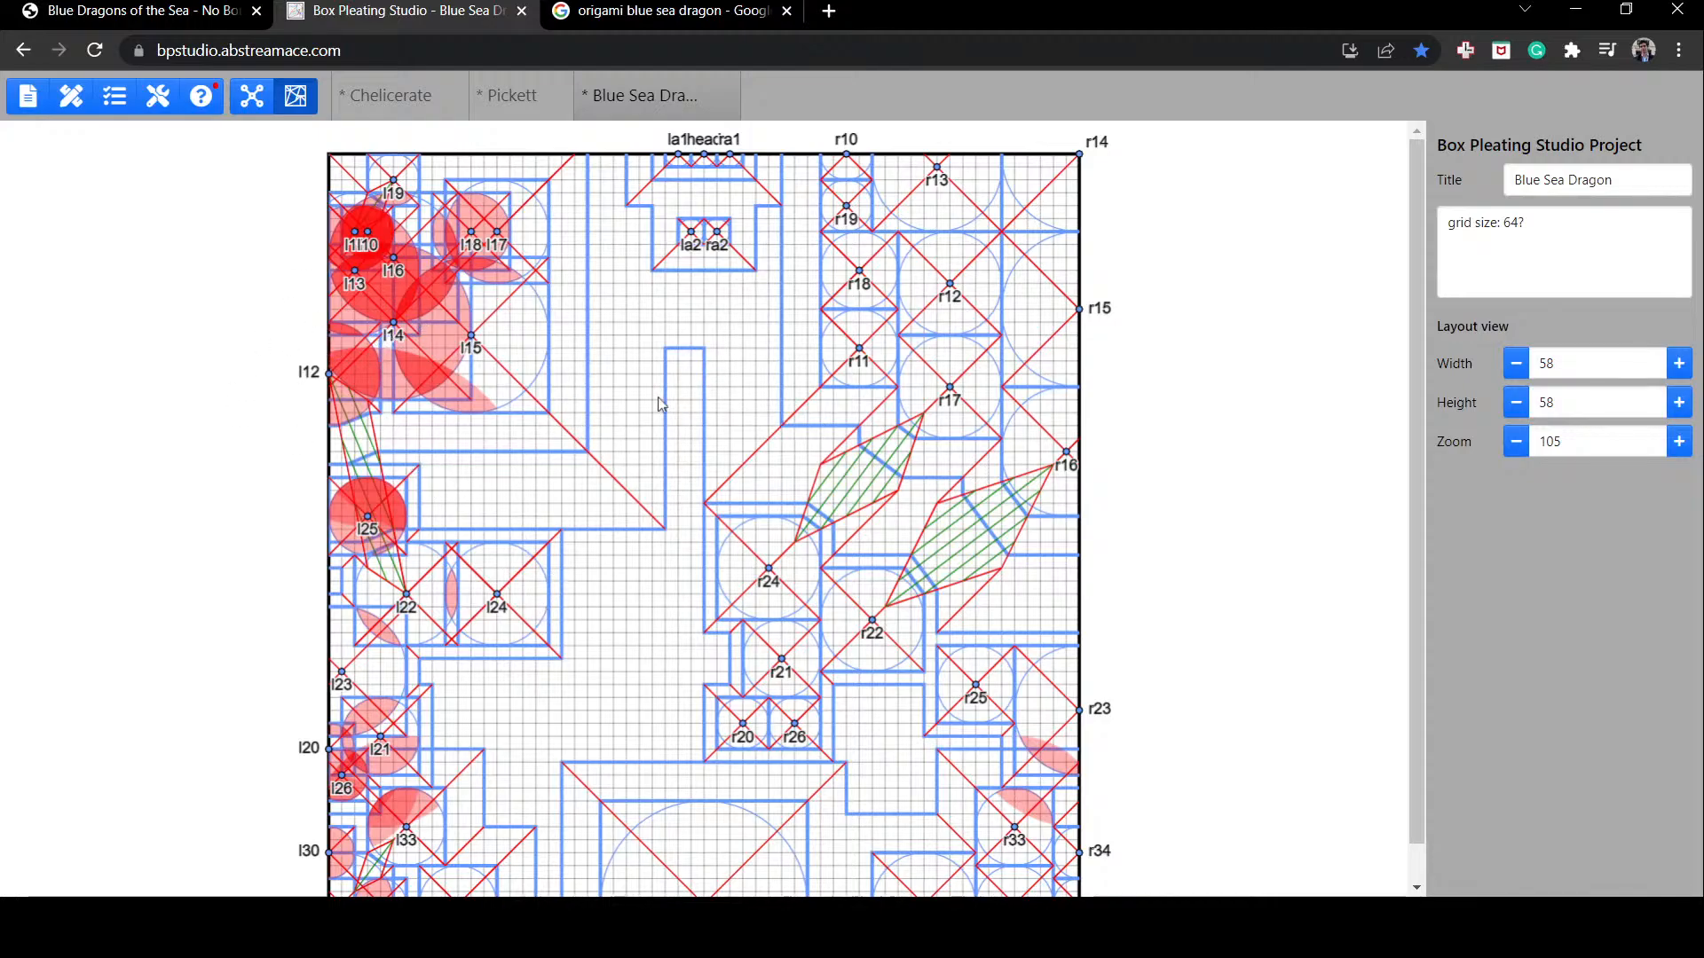
left_click(741, 399)
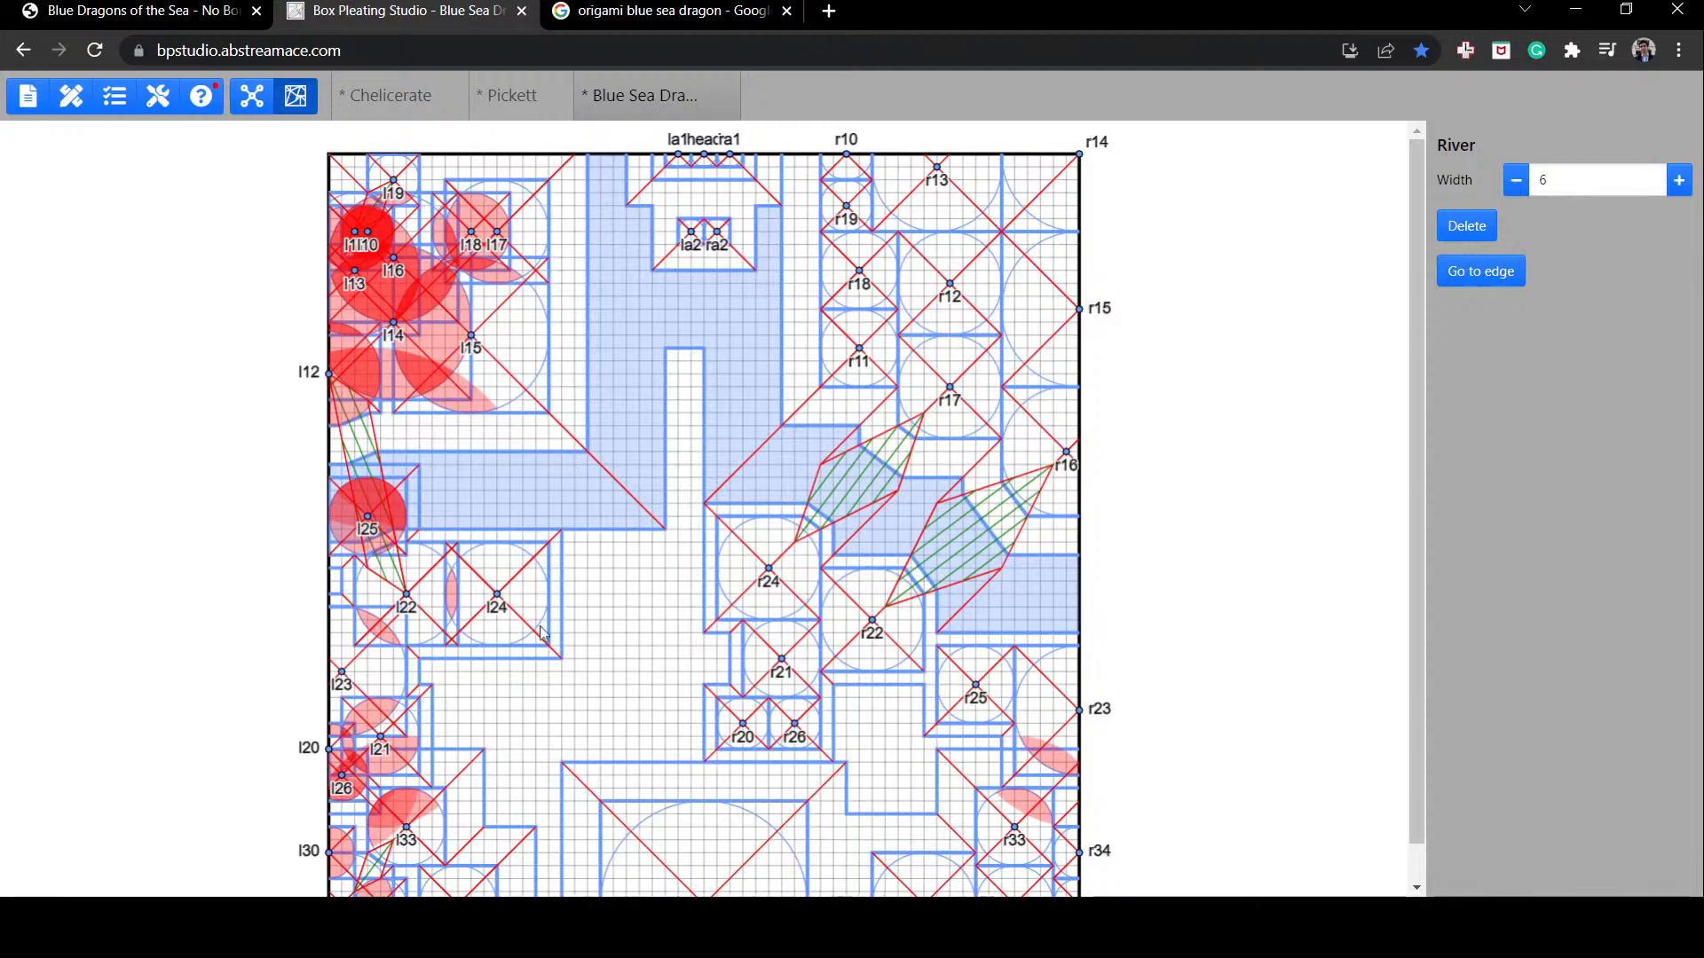
Step: Move flap r33 eight units left and one up so it sits on r32 with their left sides aligned
scroll(1127, 493, "down", 1)
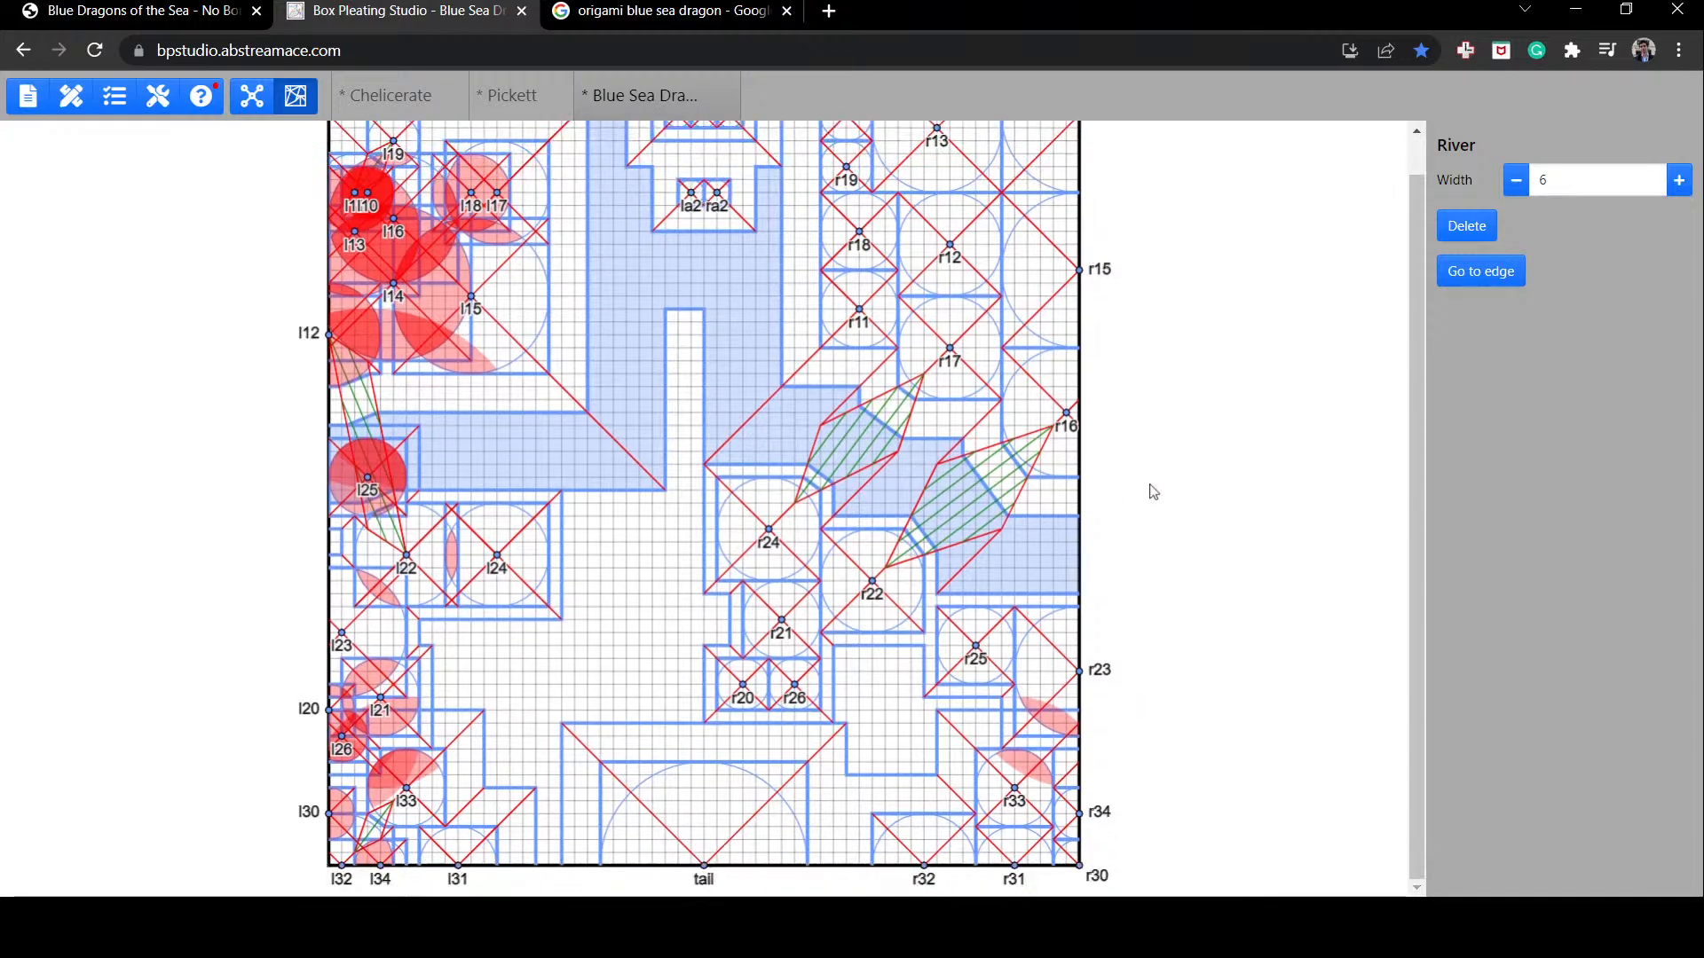
left_click_drag(1013, 803, 927, 796)
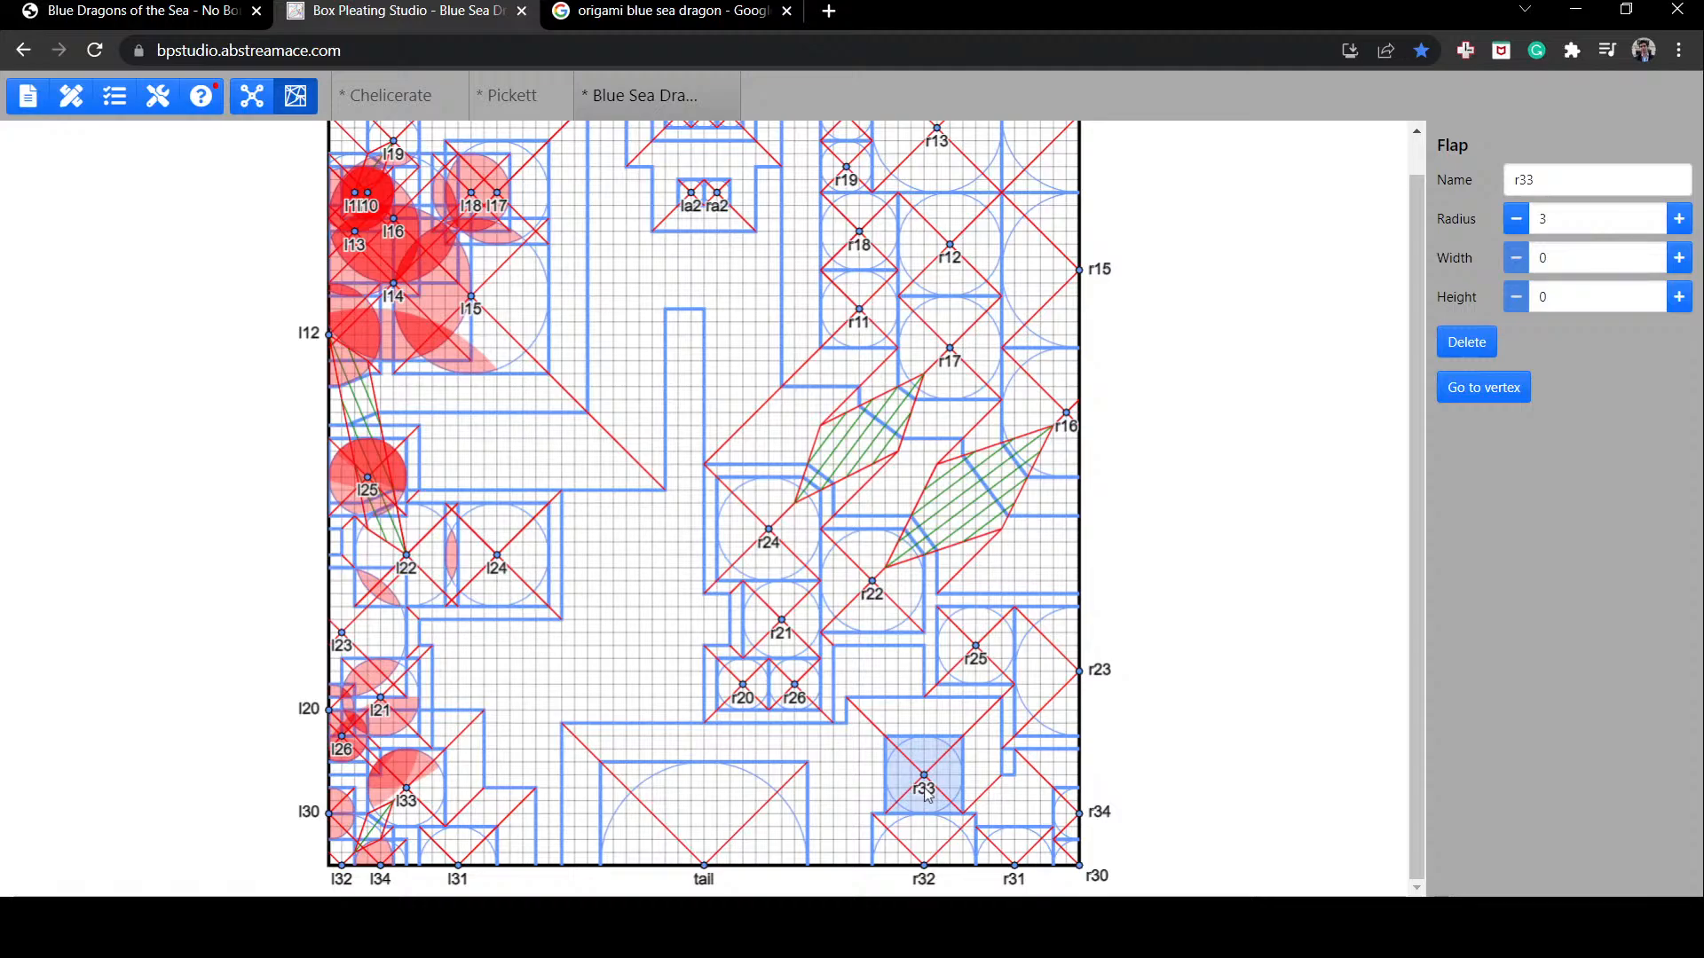
left_click_drag(933, 798, 934, 798)
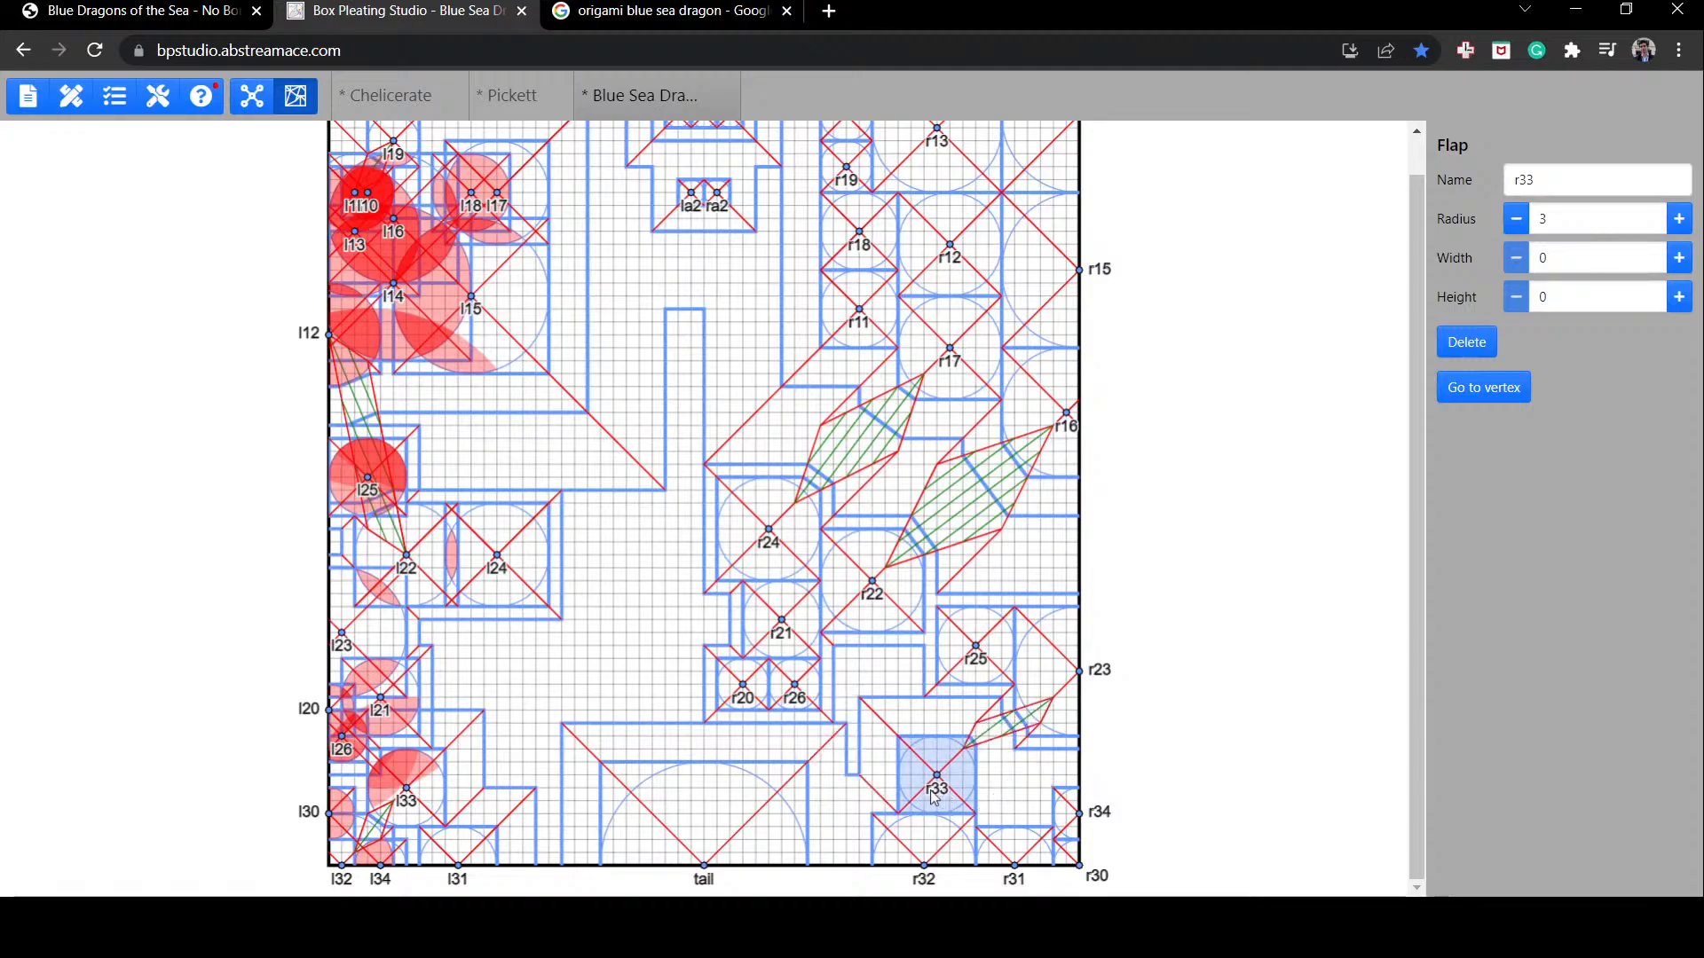
left_click(1027, 800)
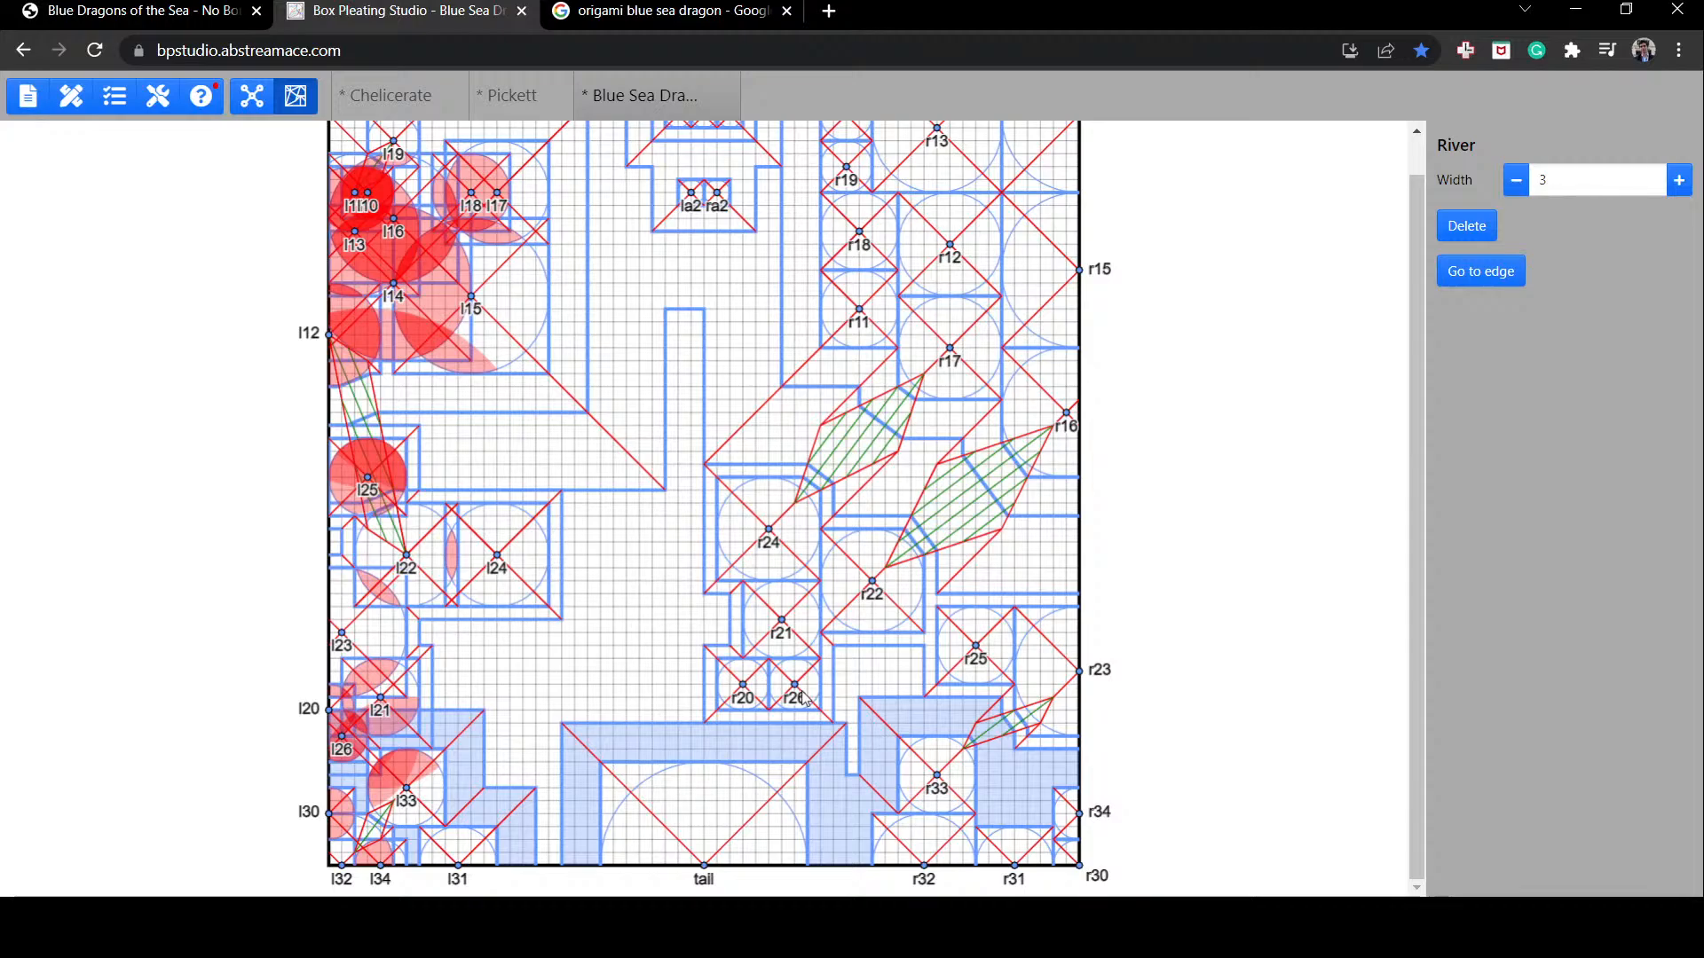
mouse_move(923, 768)
left_mouse_down()
mouse_move(861, 784)
mouse_move(838, 874)
mouse_move(835, 808)
mouse_move(896, 768)
left_mouse_up()
scroll(898, 768, "up", 1)
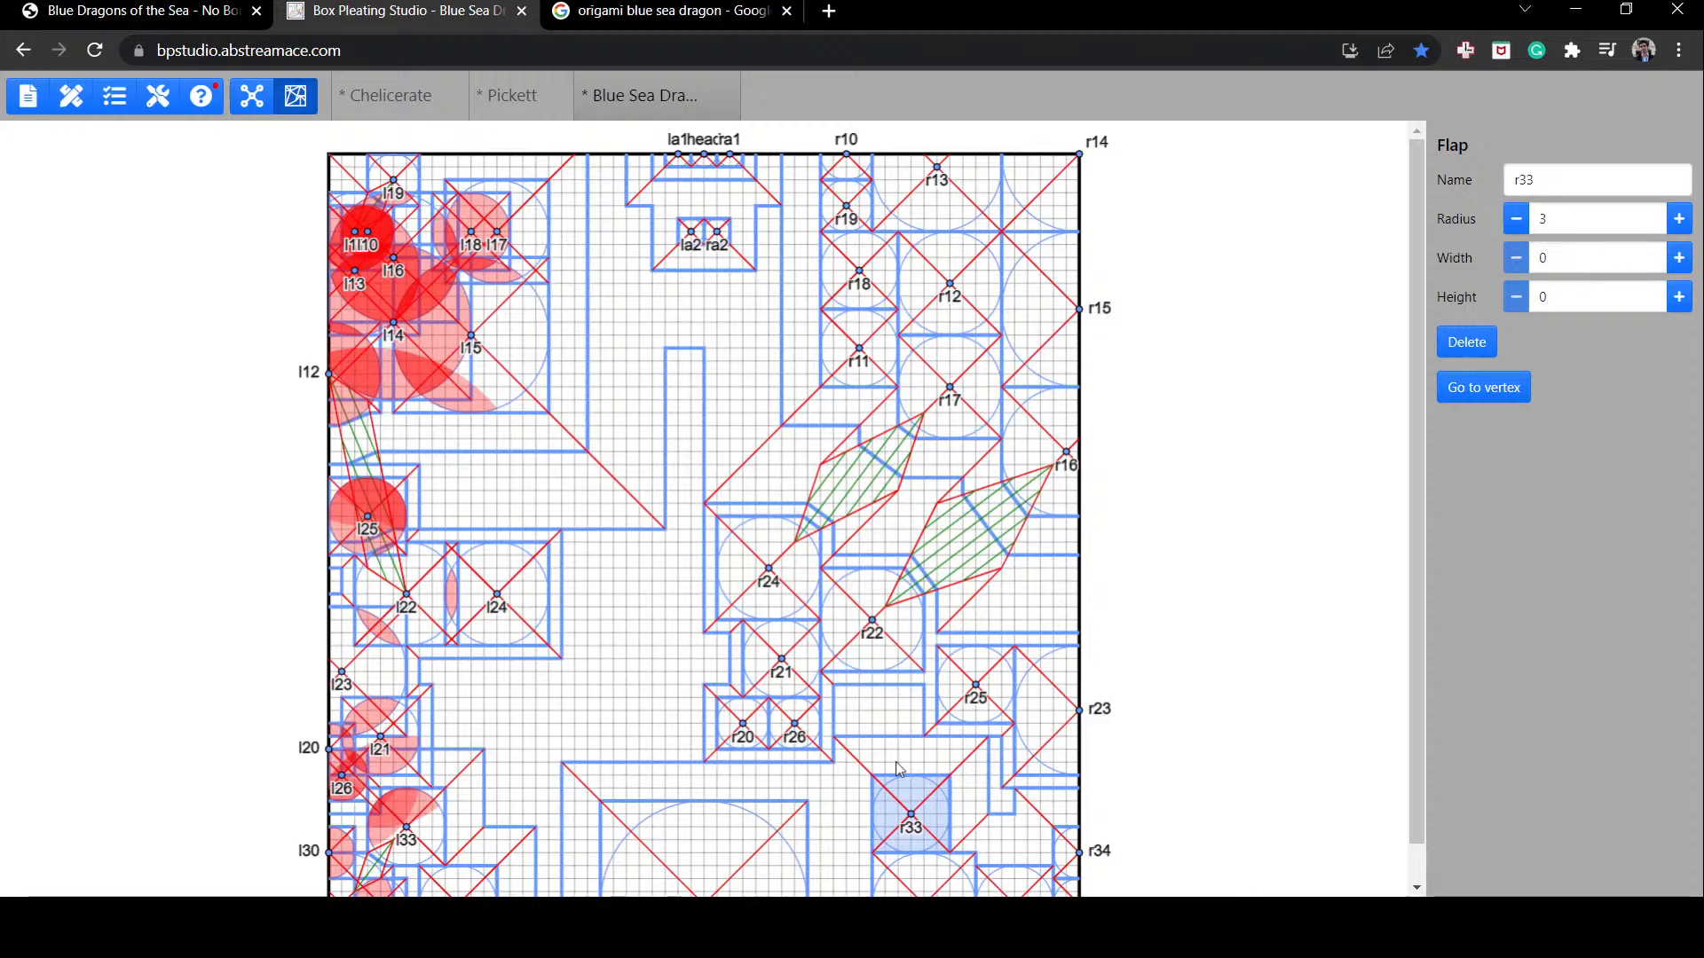
scroll(861, 564, "down", 1)
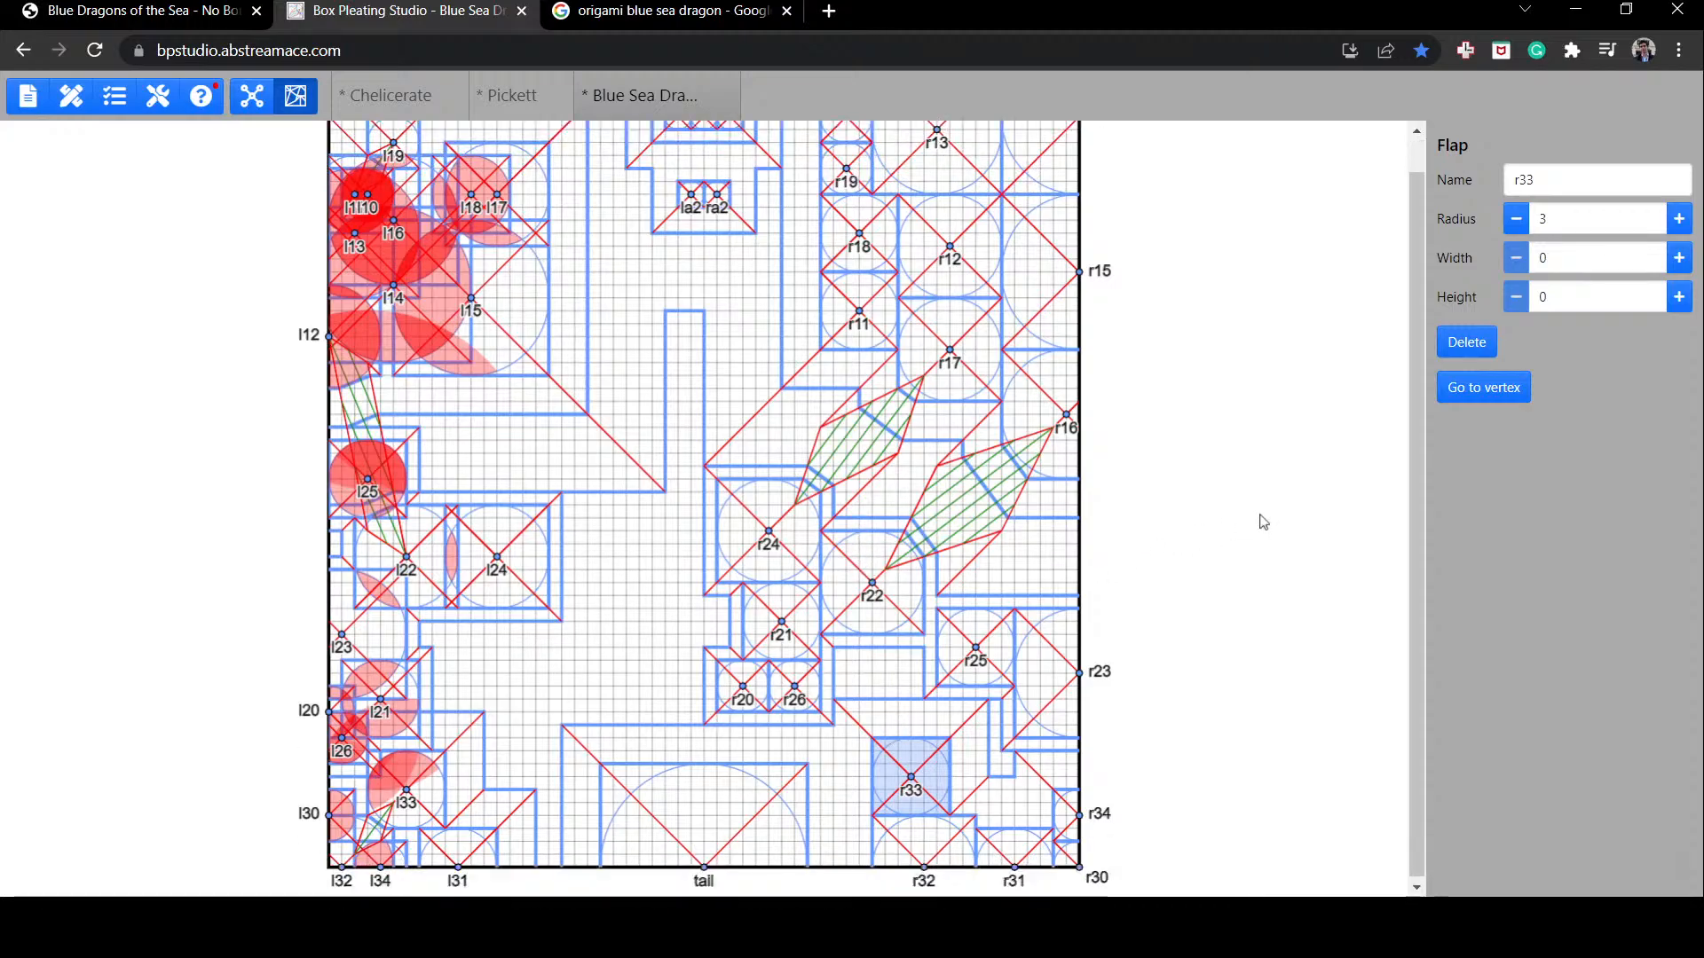
scroll(1264, 522, "up", 1)
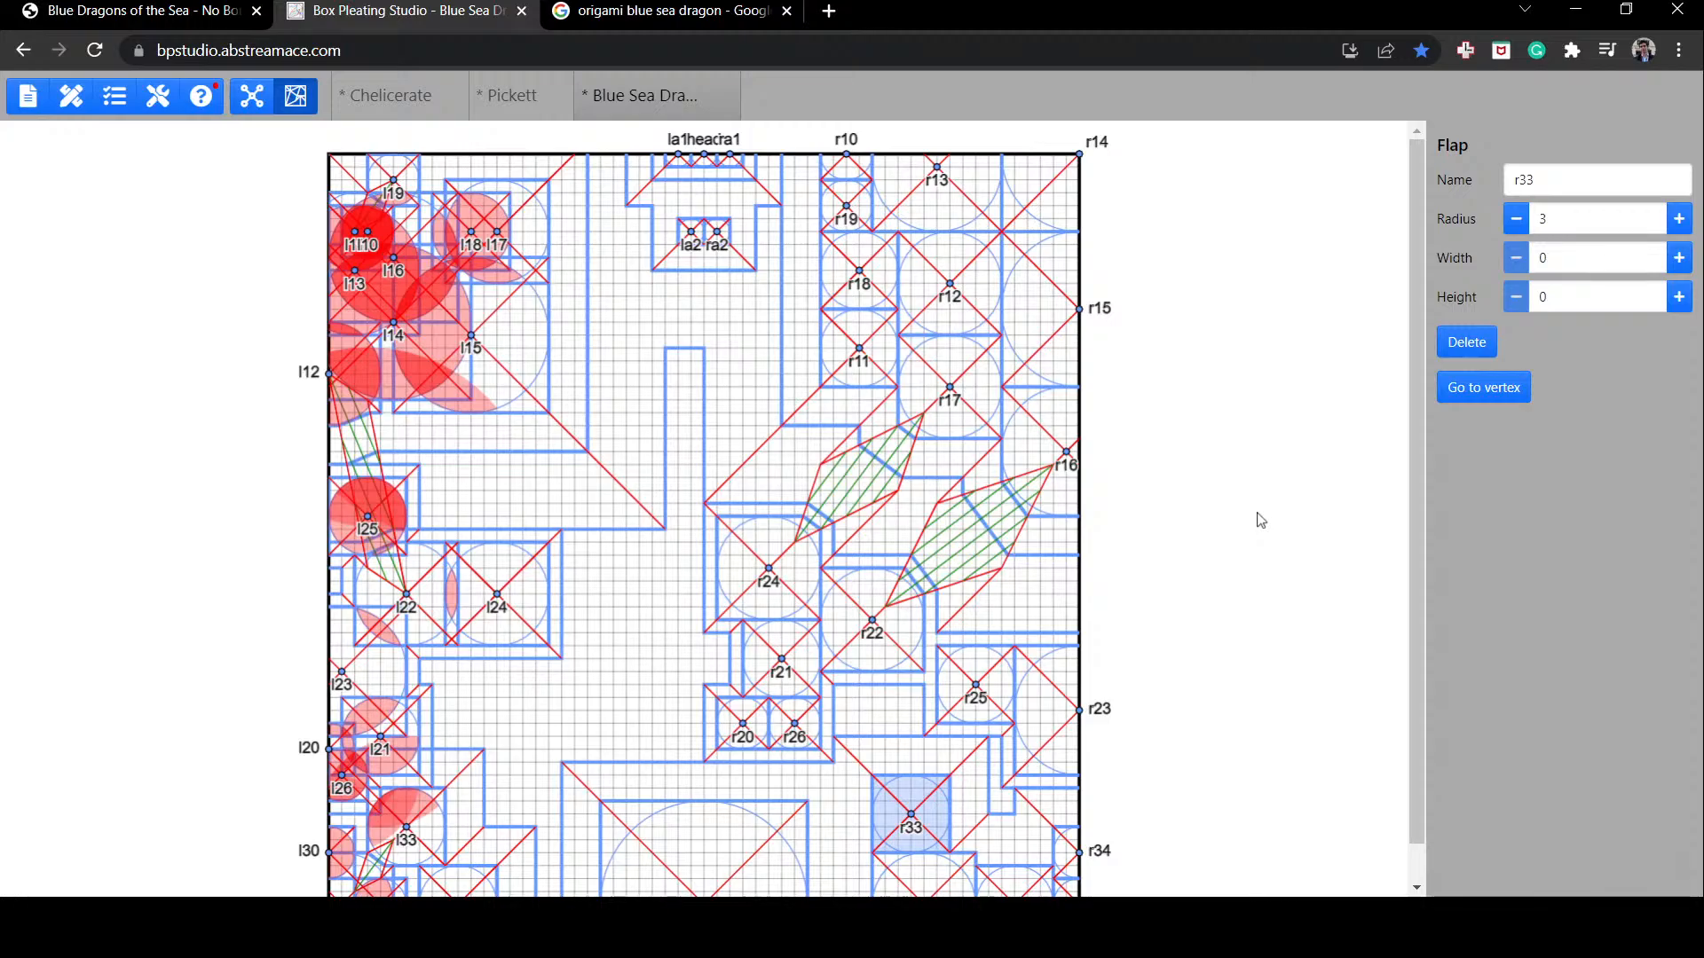
Step: Inspect flap r24 and the stretch patterns between r22 and r16 and between r24 and r17
mouse_move(750, 595)
left_mouse_down()
mouse_move(759, 579)
mouse_move(763, 601)
left_mouse_up()
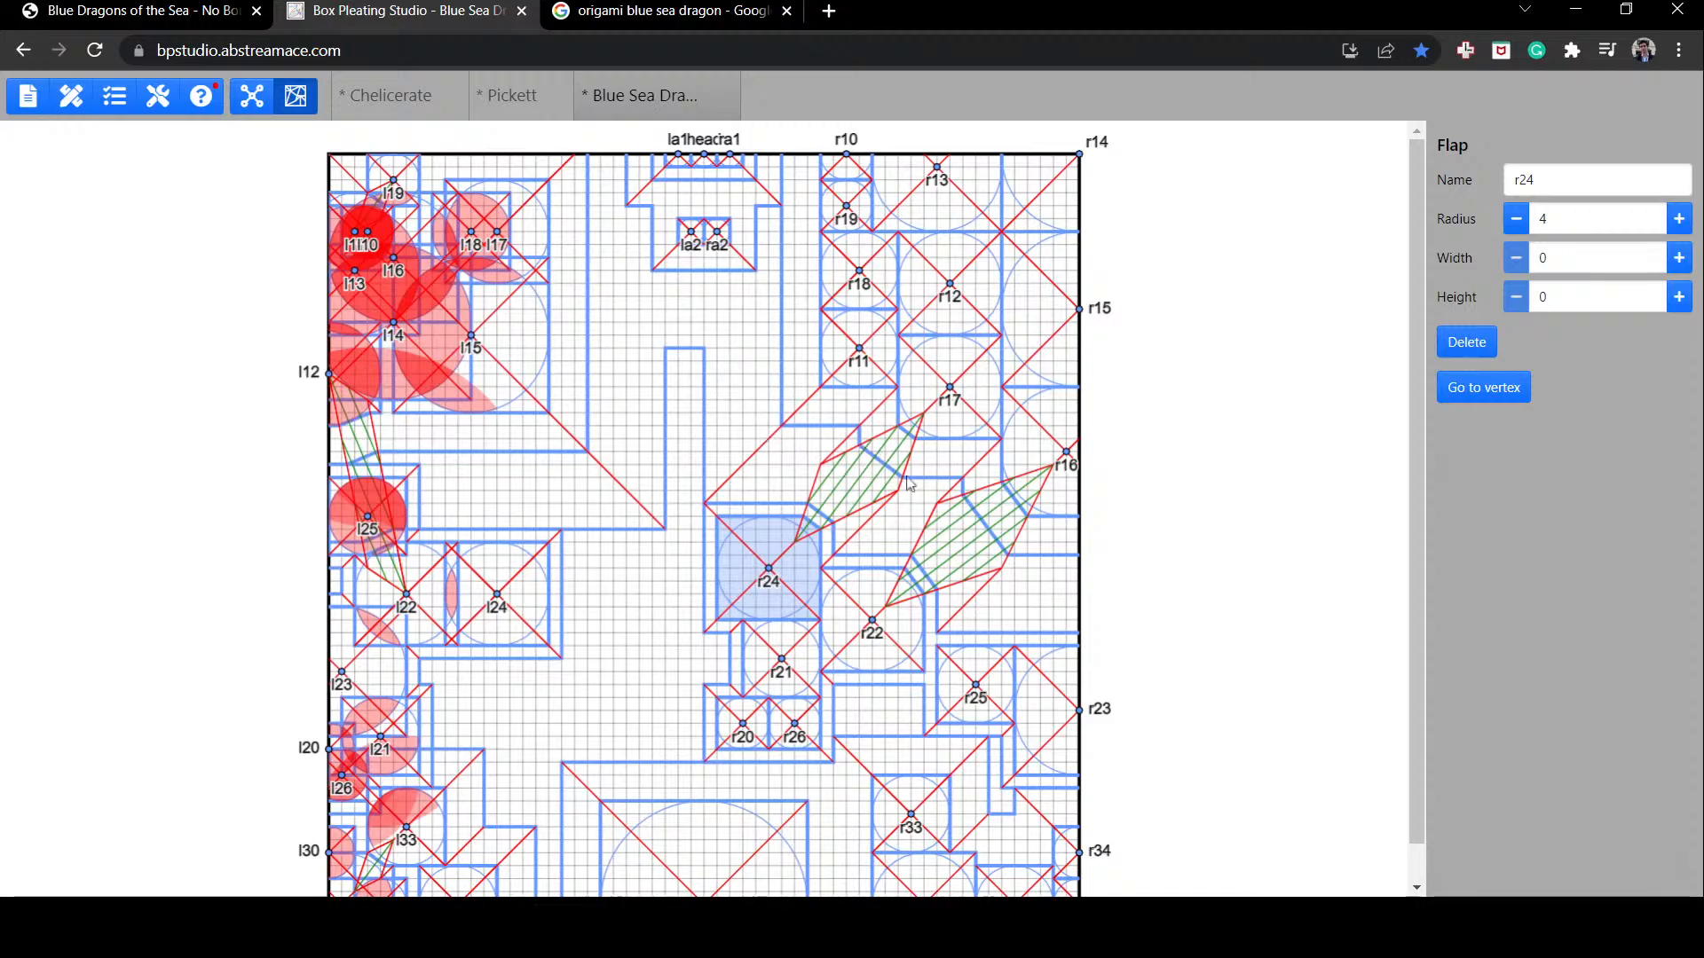
left_click(952, 537)
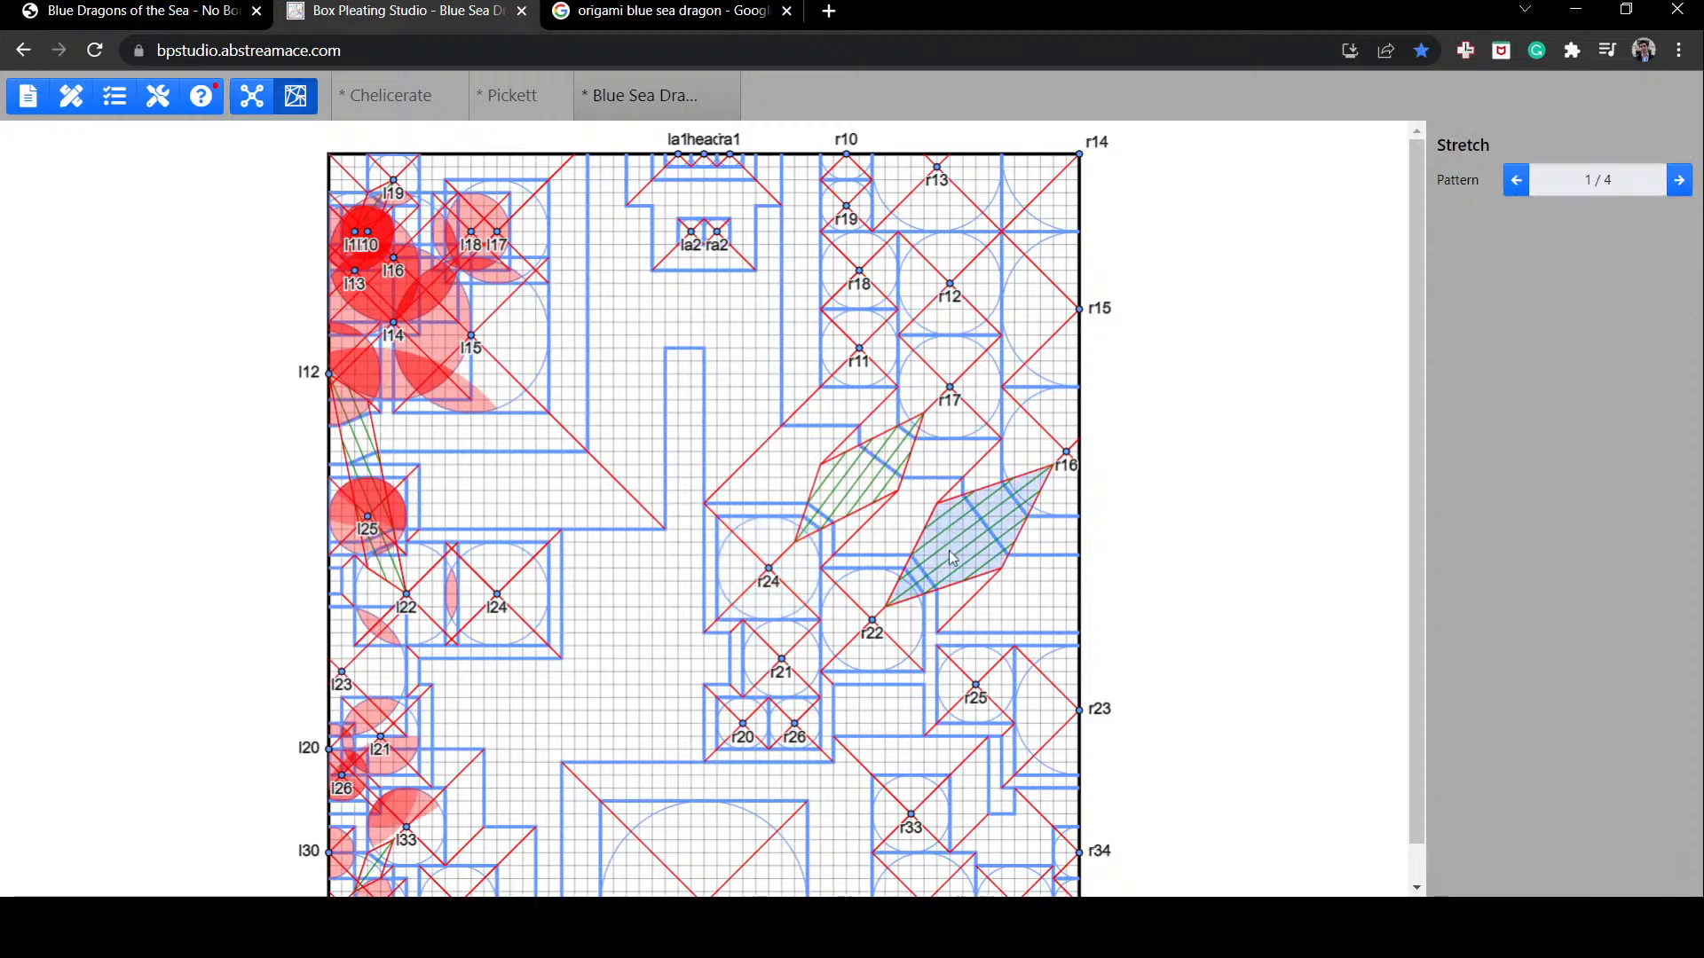
left_click(837, 503)
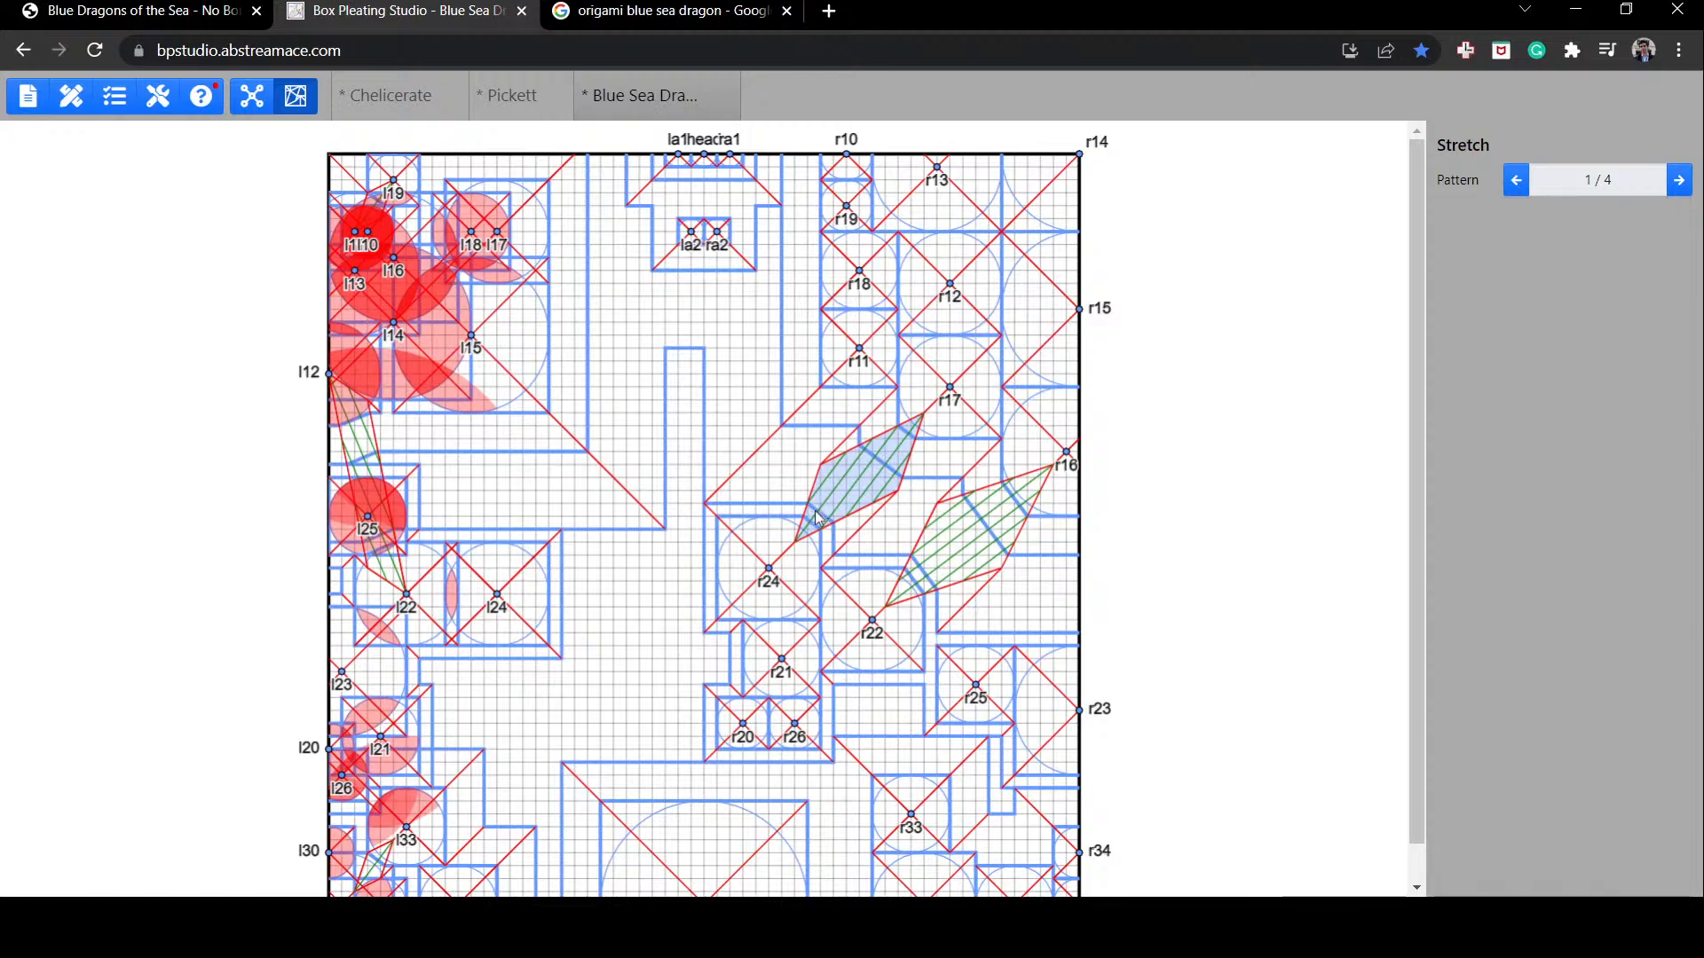
scroll(1250, 493, "down", 1)
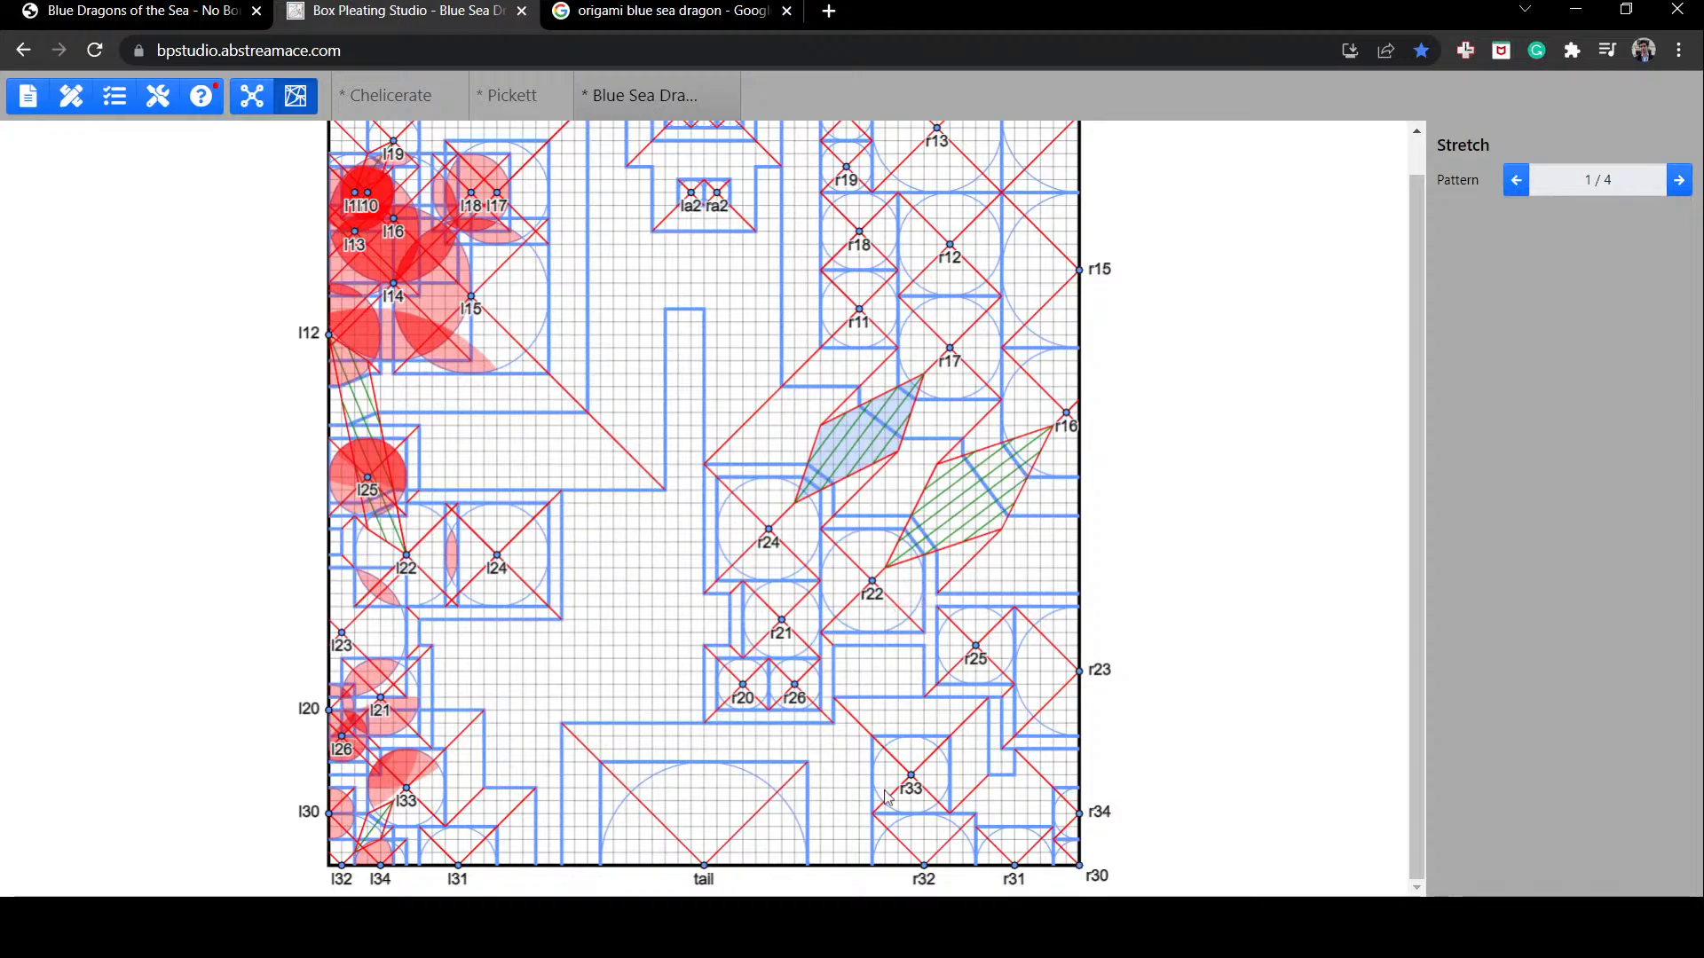
Step: Test flap r33 one unit right and return it, and shift flap r26 one unit right, away from r20
left_click(923, 788)
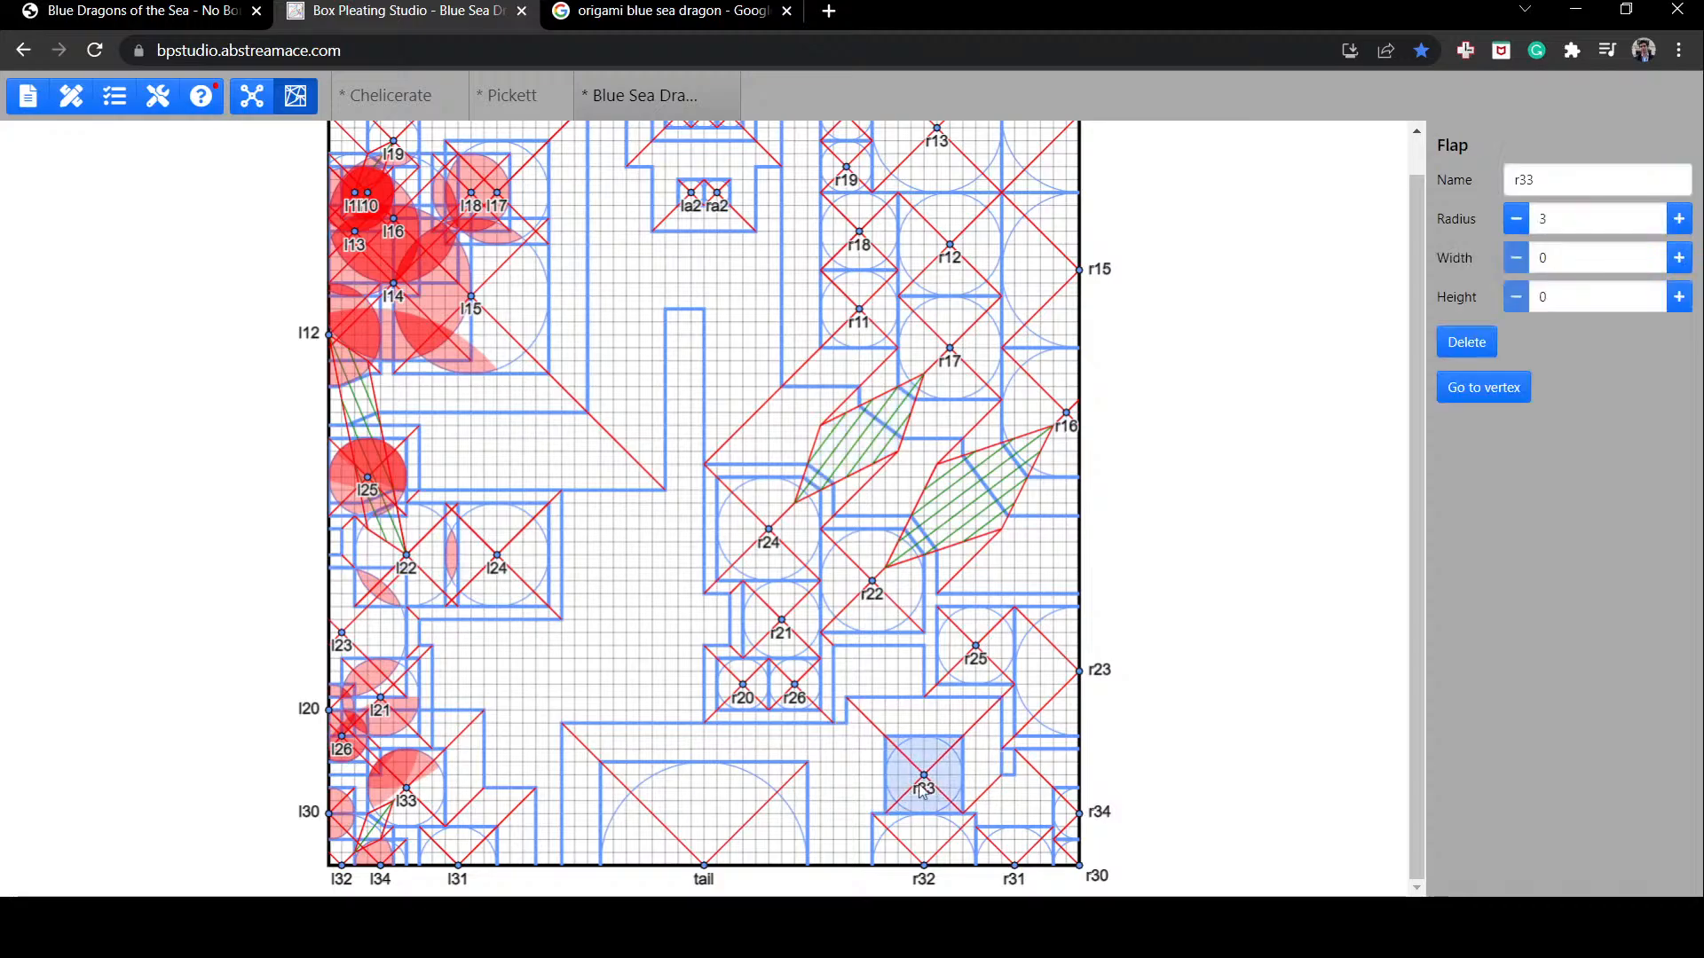
left_click_drag(920, 787, 908, 787)
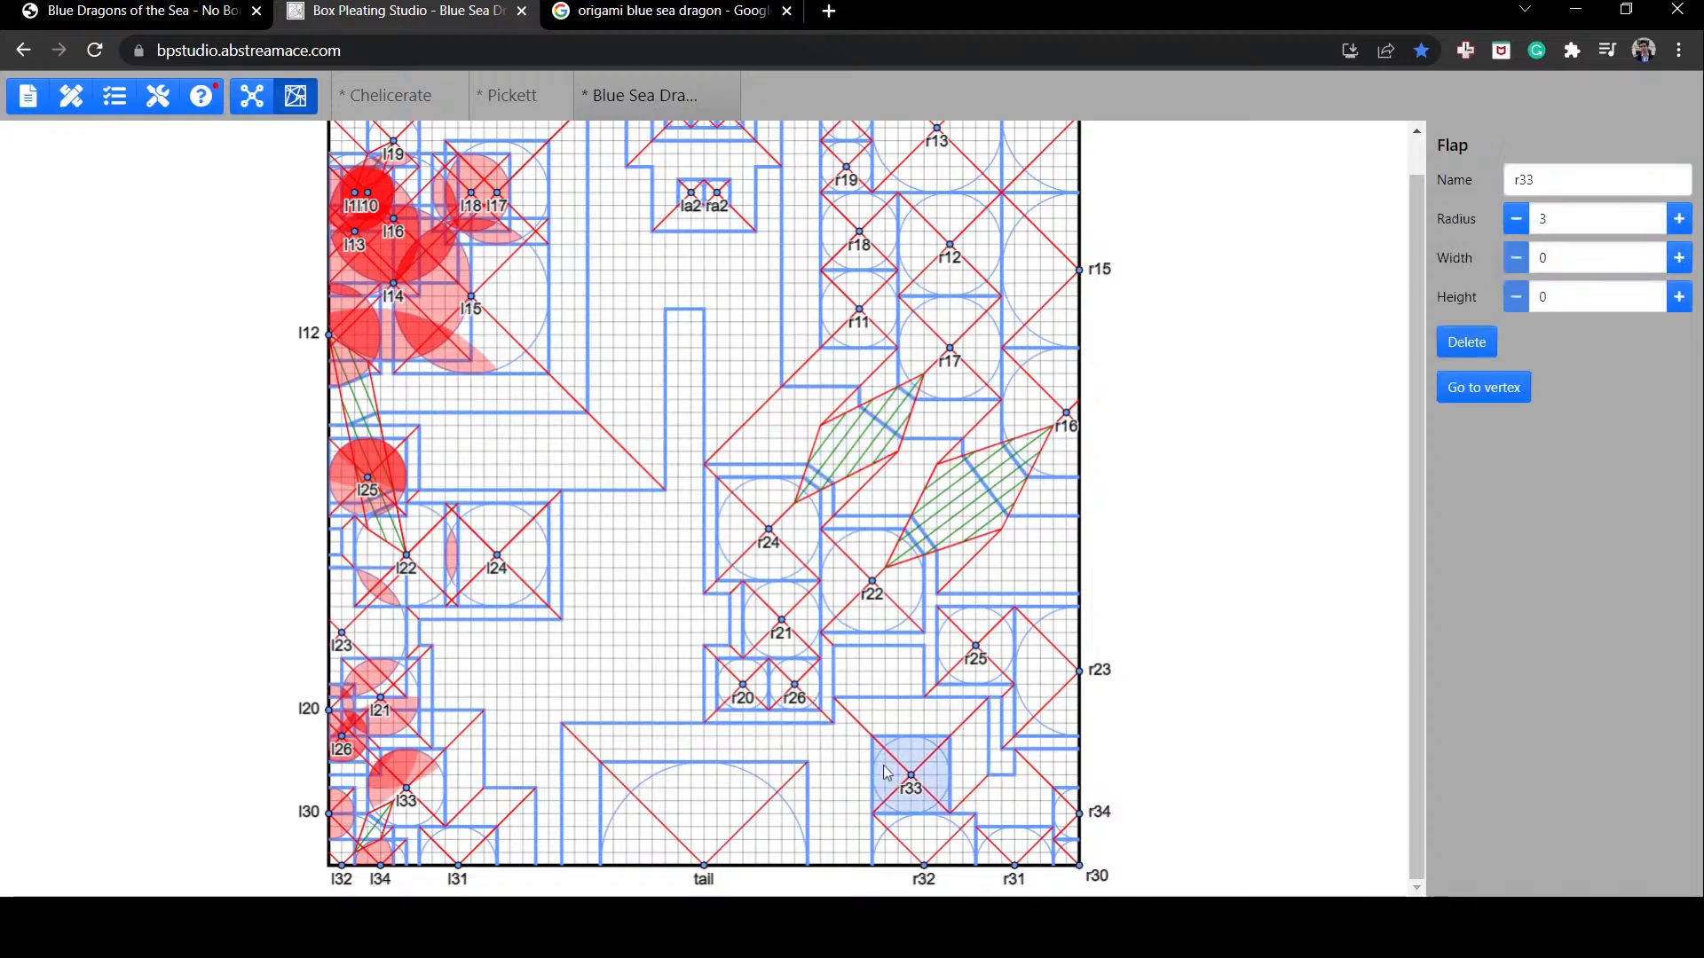
mouse_move(781, 697)
left_mouse_down()
mouse_move(869, 672)
mouse_move(807, 698)
left_mouse_up()
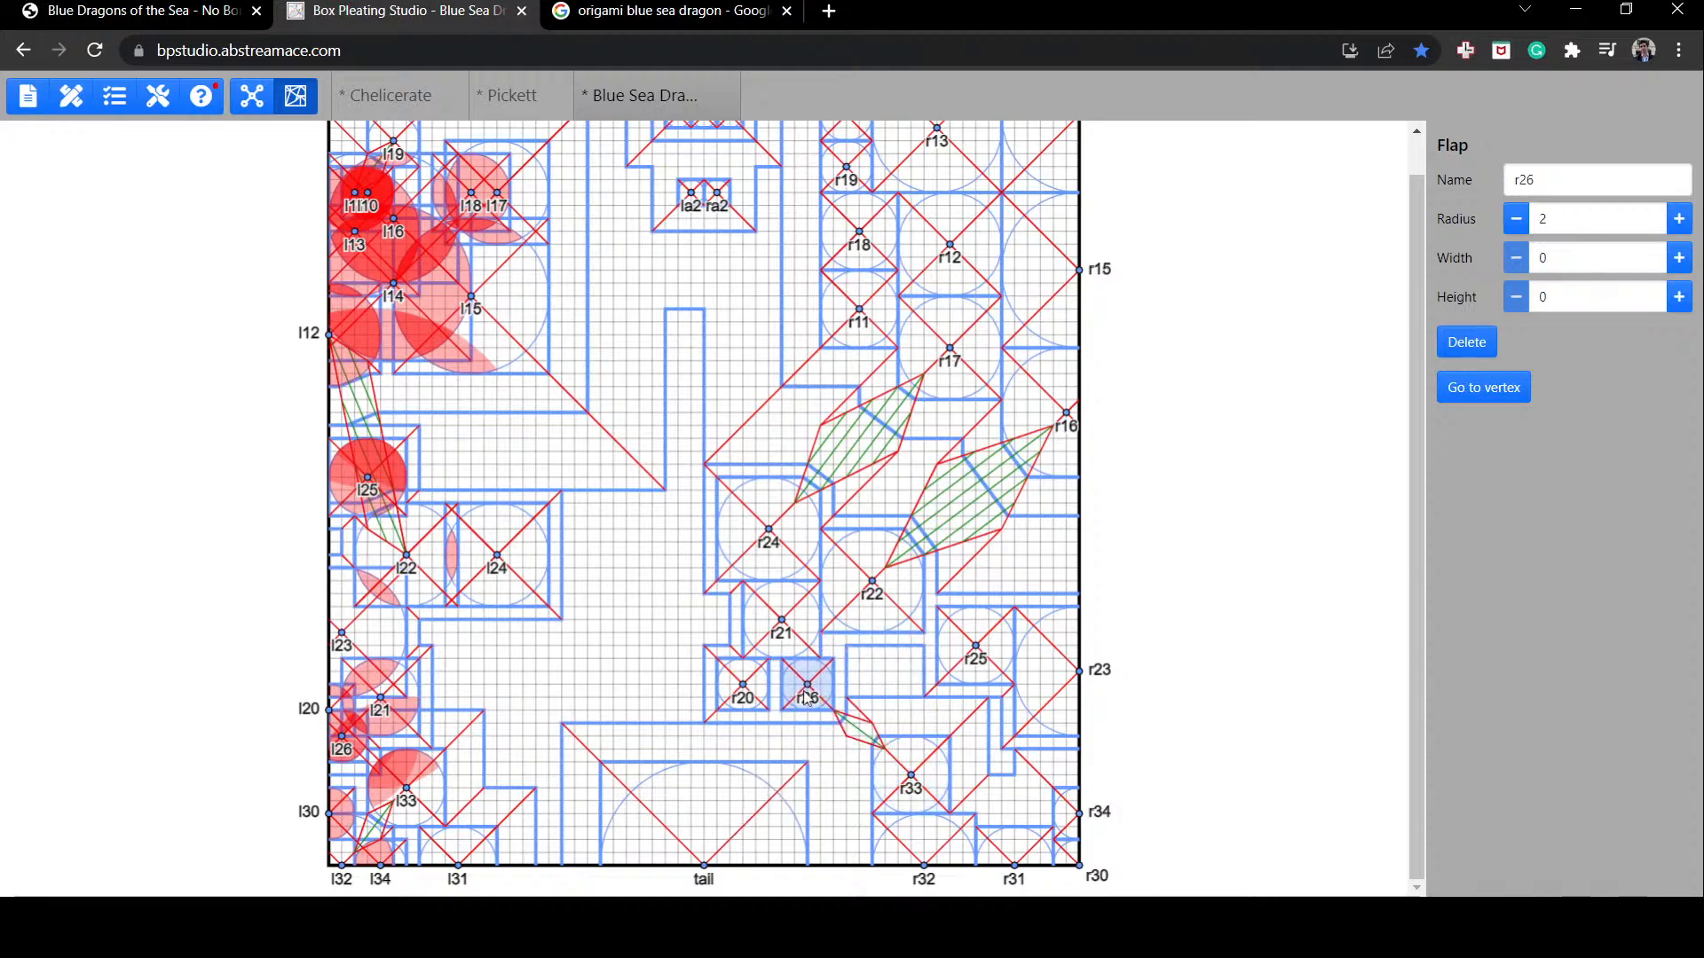
scroll(806, 698, "up", 1)
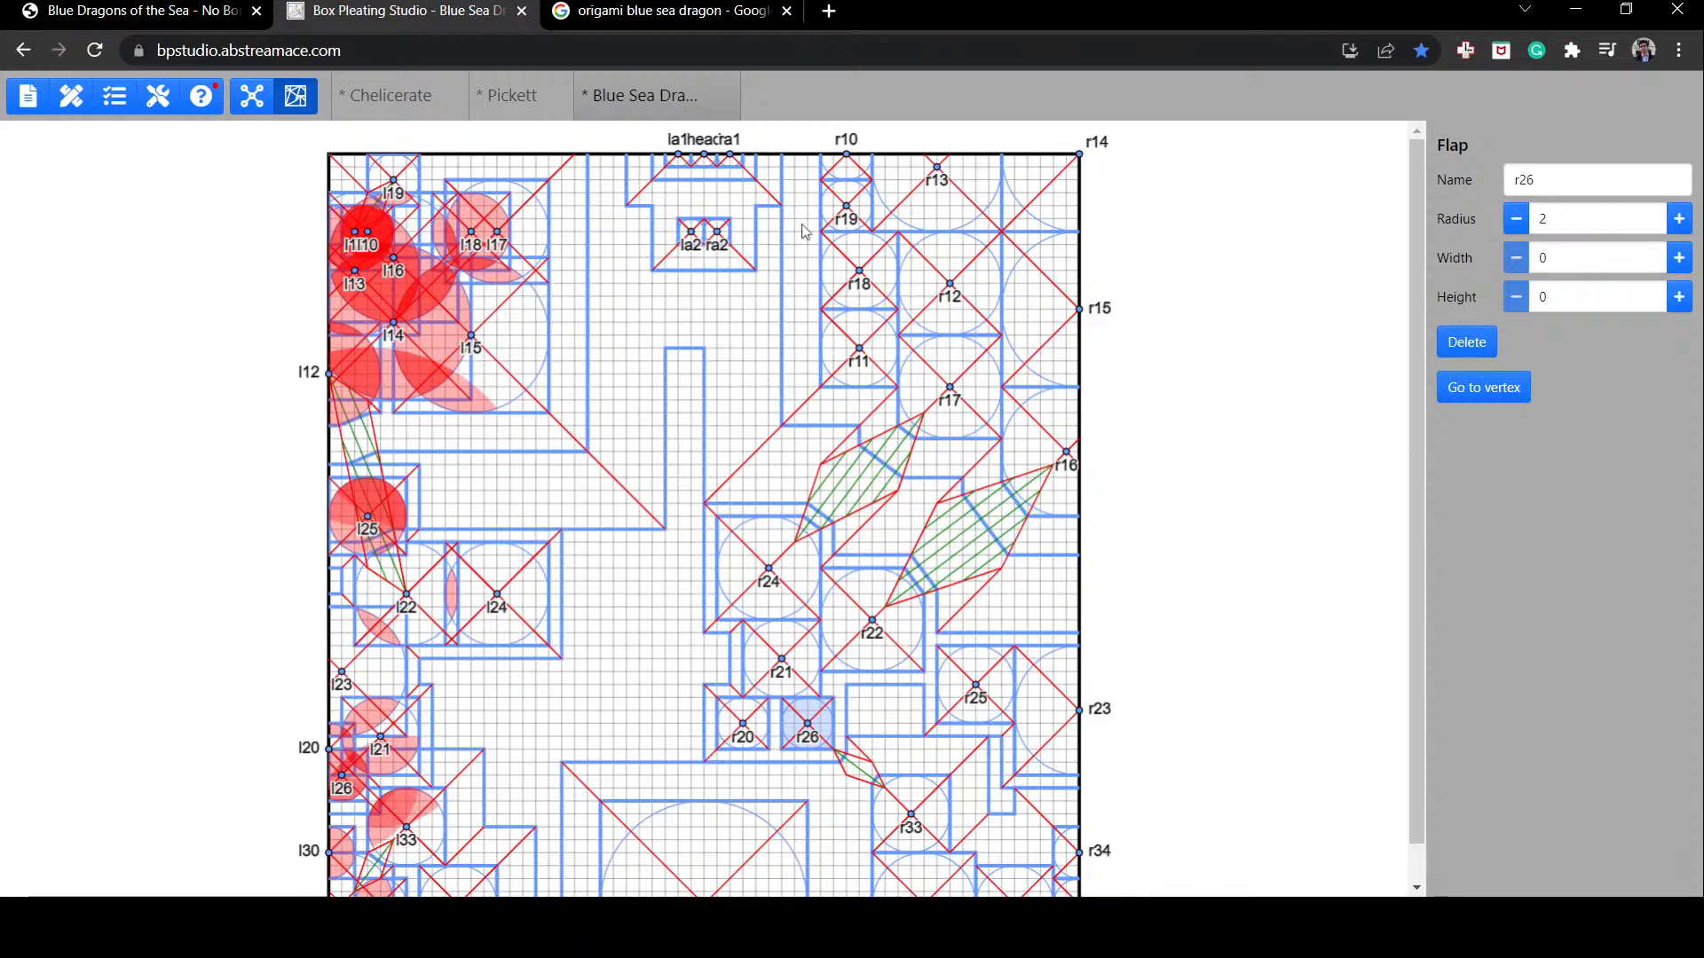
Step: Move flaps la2 and ra2 three units up toward the head flaps, with ra2 one unit farther right
left_click_drag(708, 232, 729, 196)
left_click(723, 223)
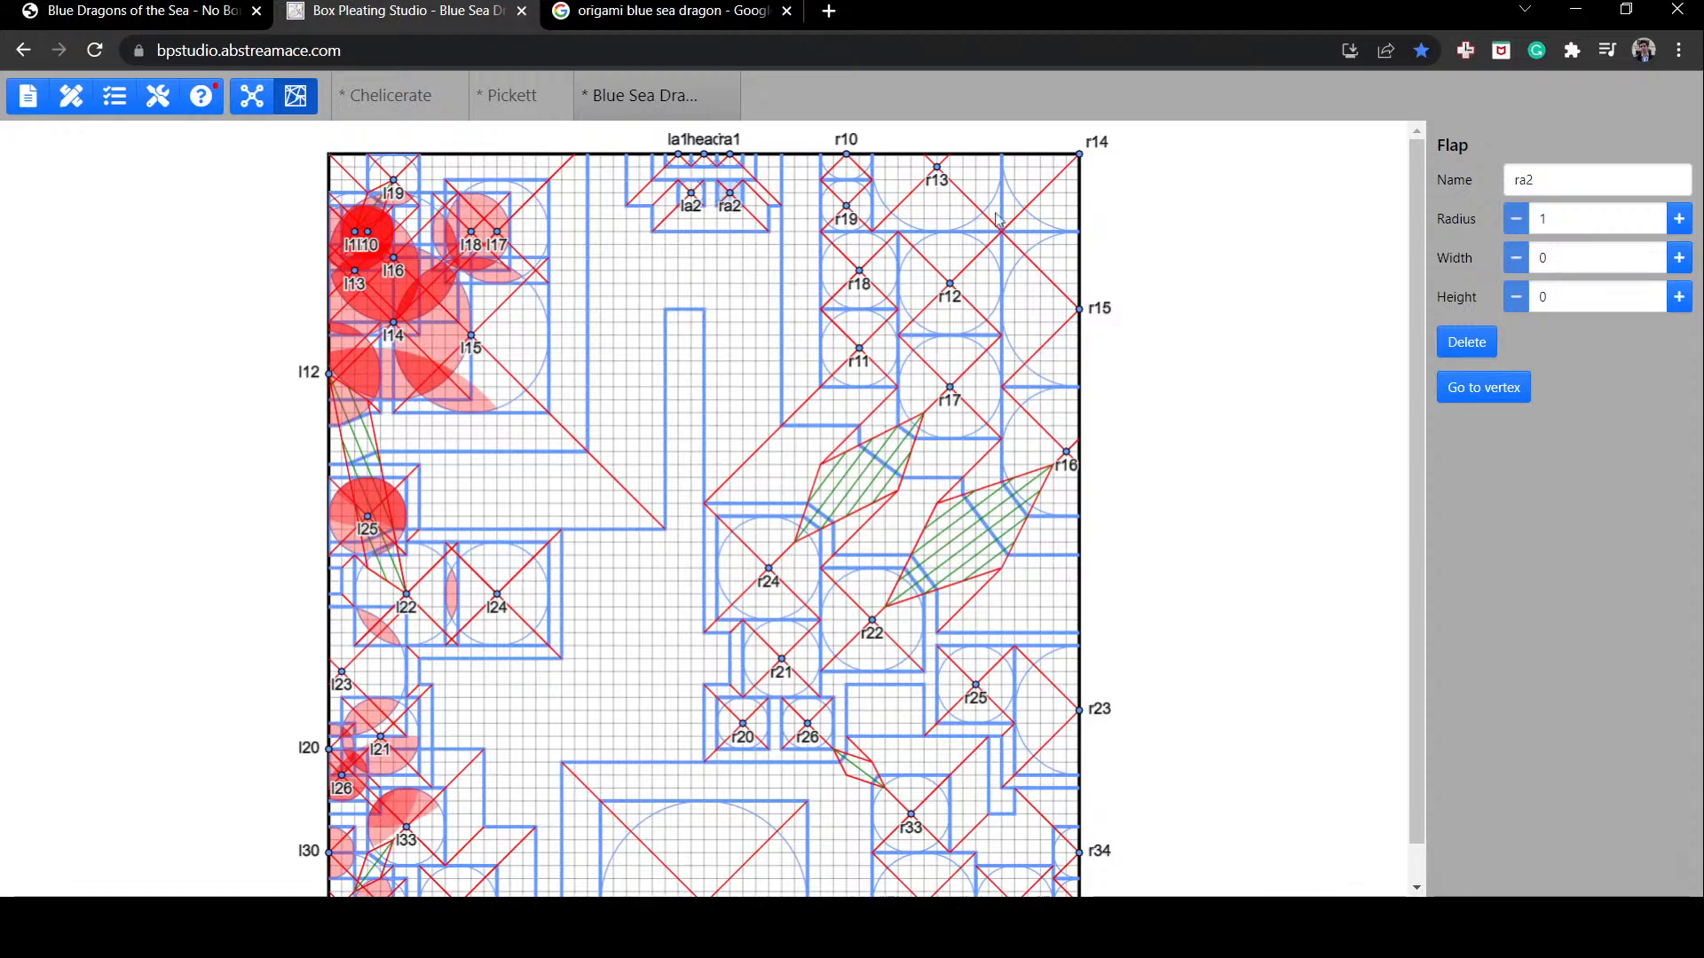
scroll(980, 584, "down", 1)
scroll(979, 584, "down", 2)
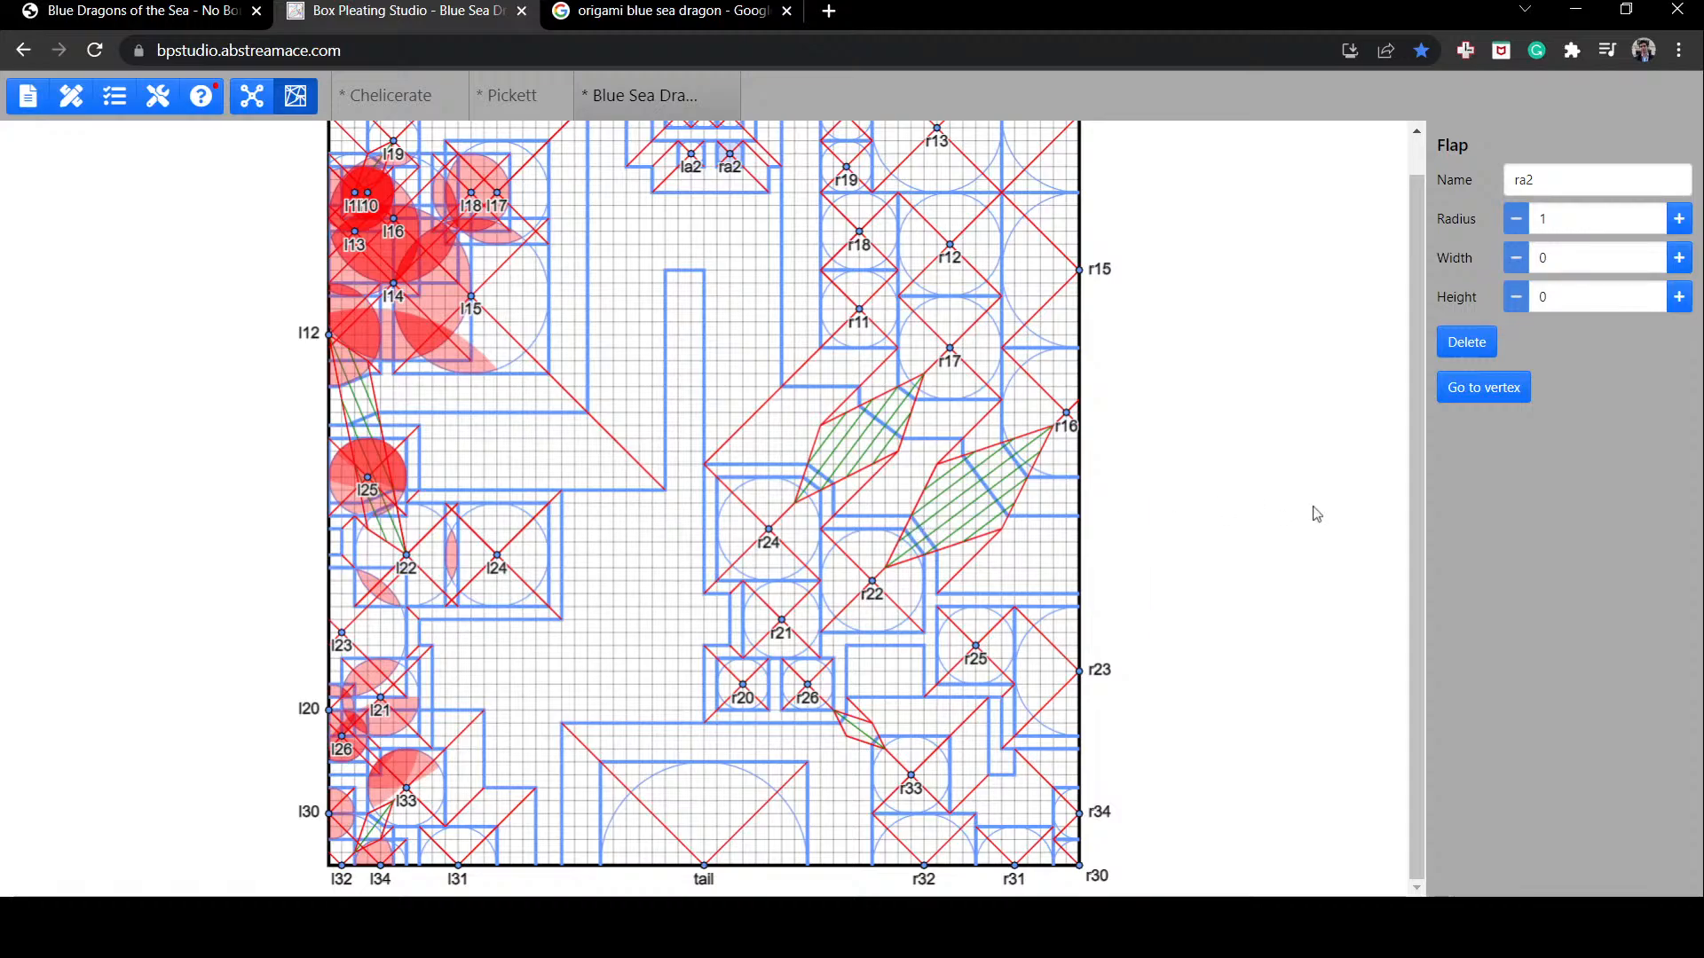
scroll(1317, 515, "up", 1)
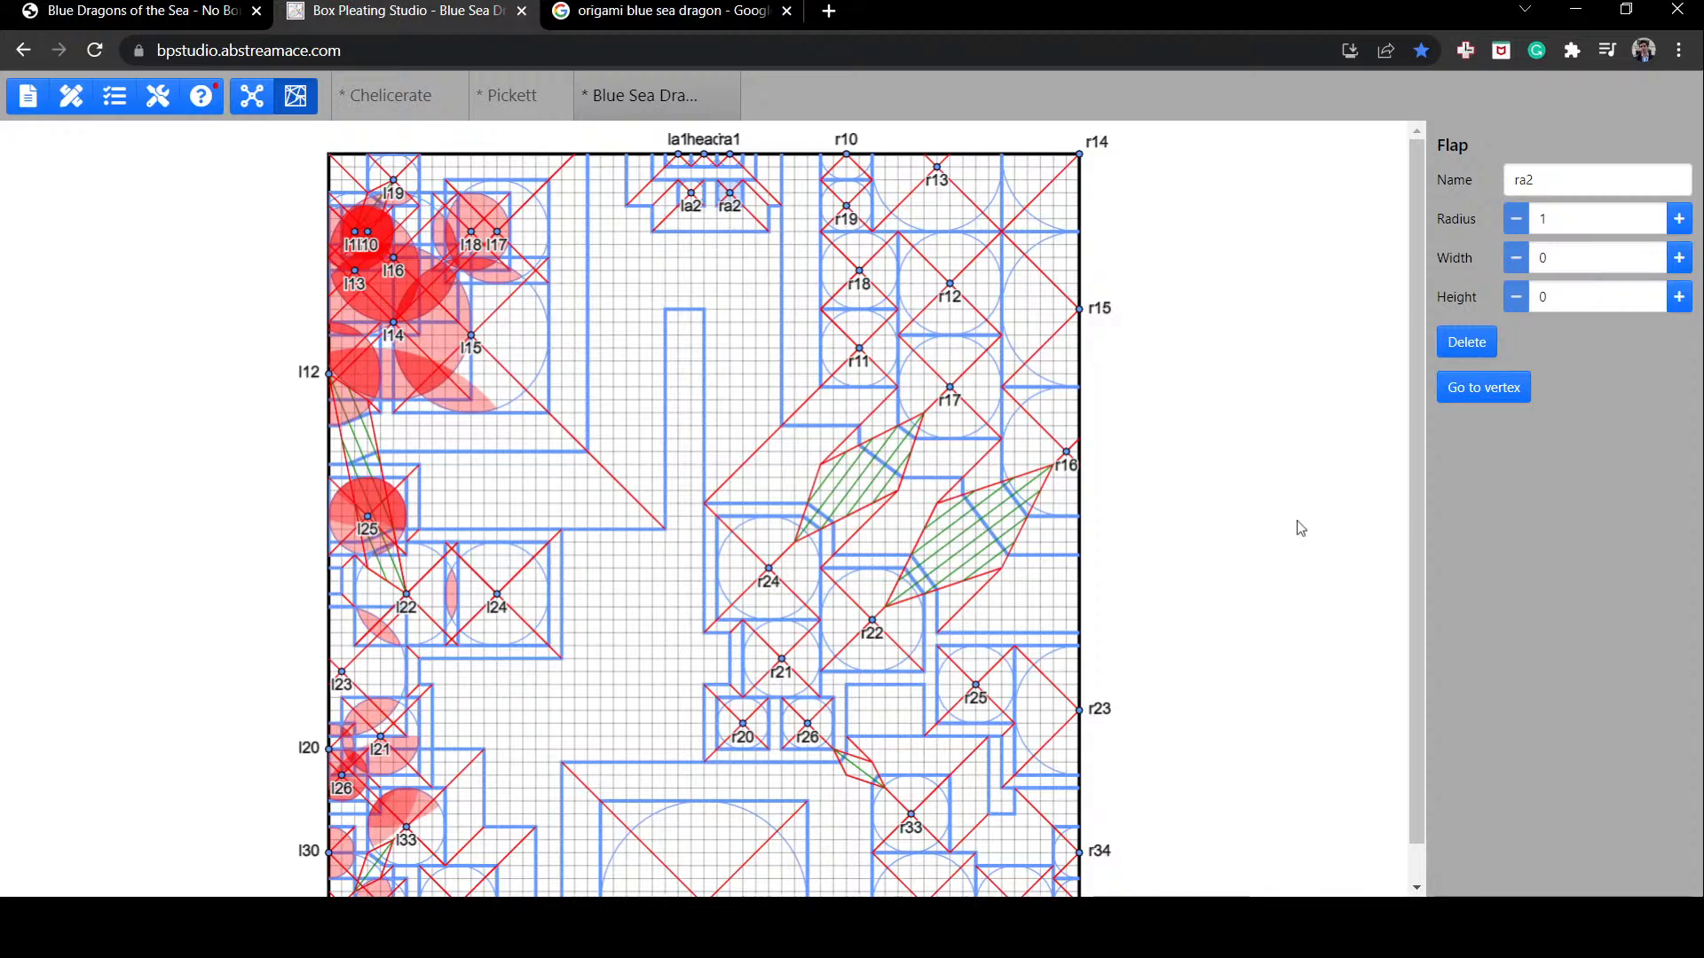
scroll(1298, 529, "down", 1)
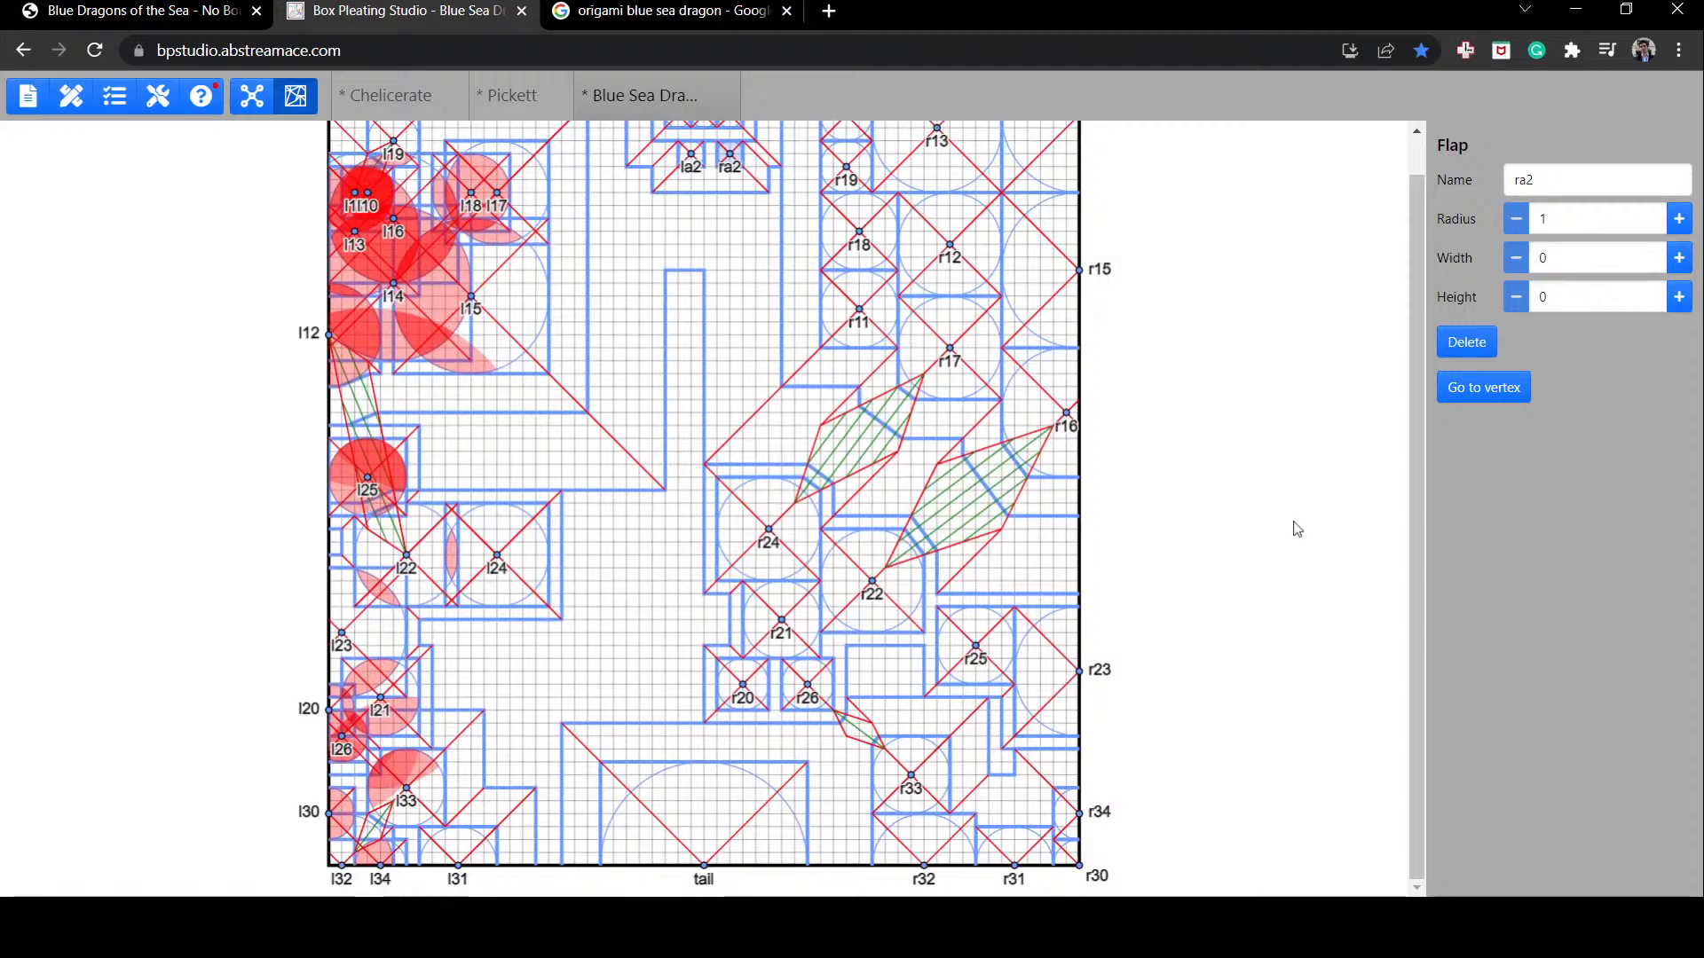
scroll(1297, 529, "up", 1)
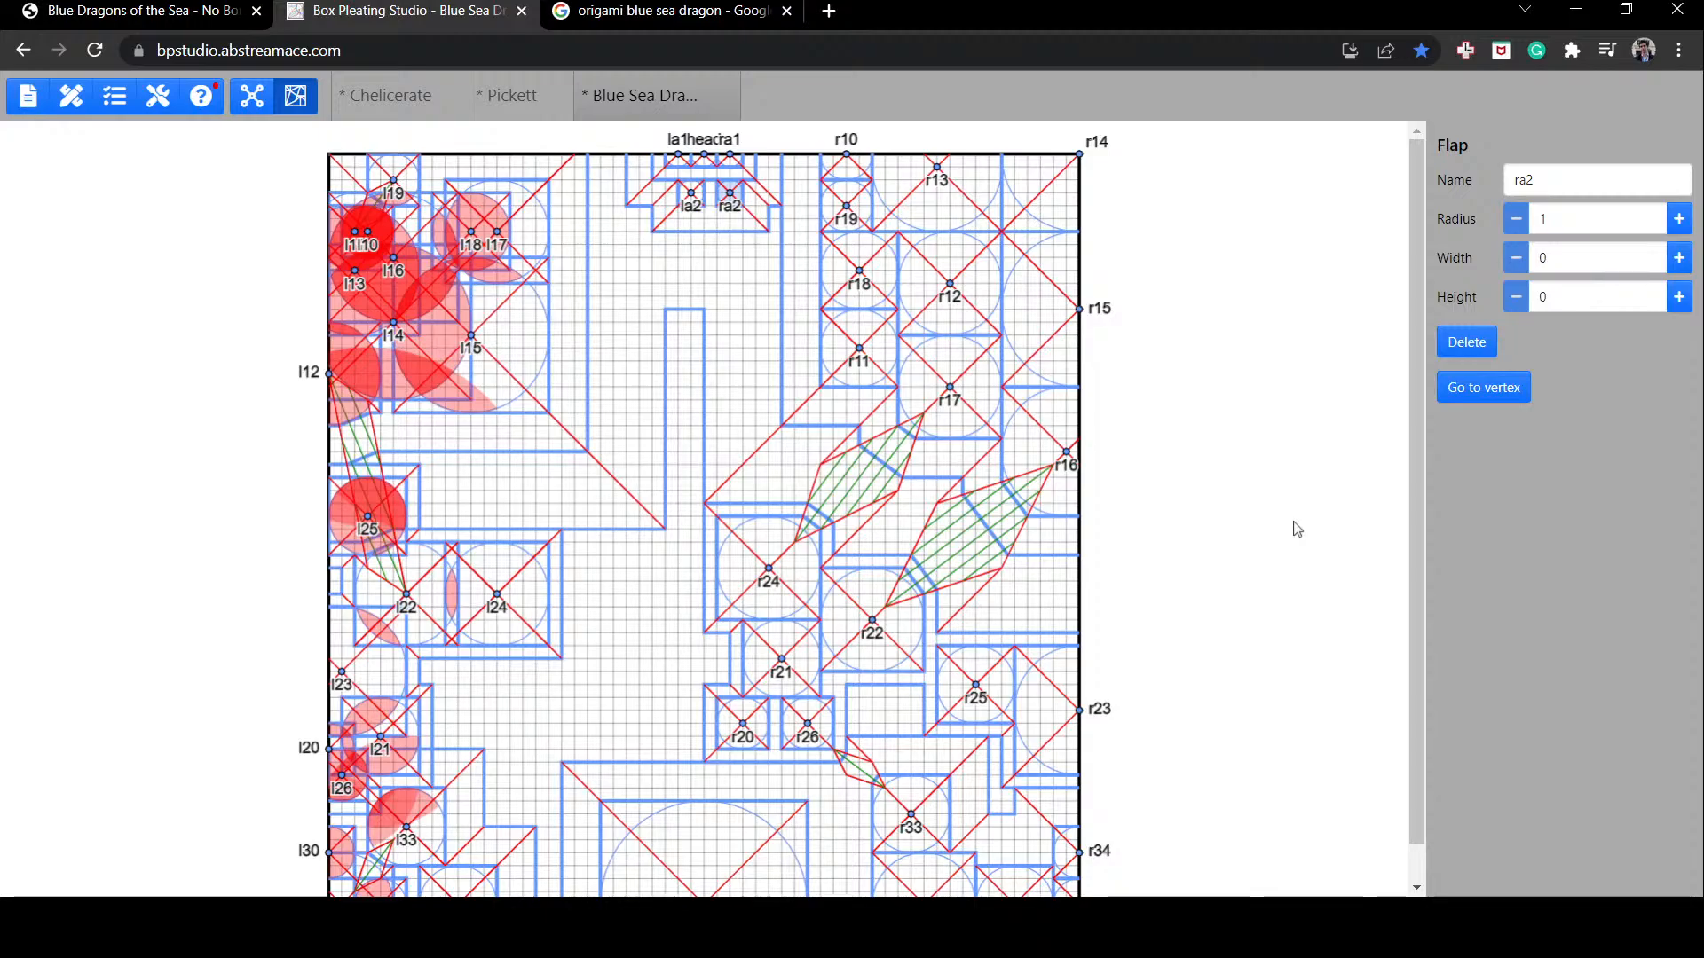
scroll(1298, 529, "down", 1)
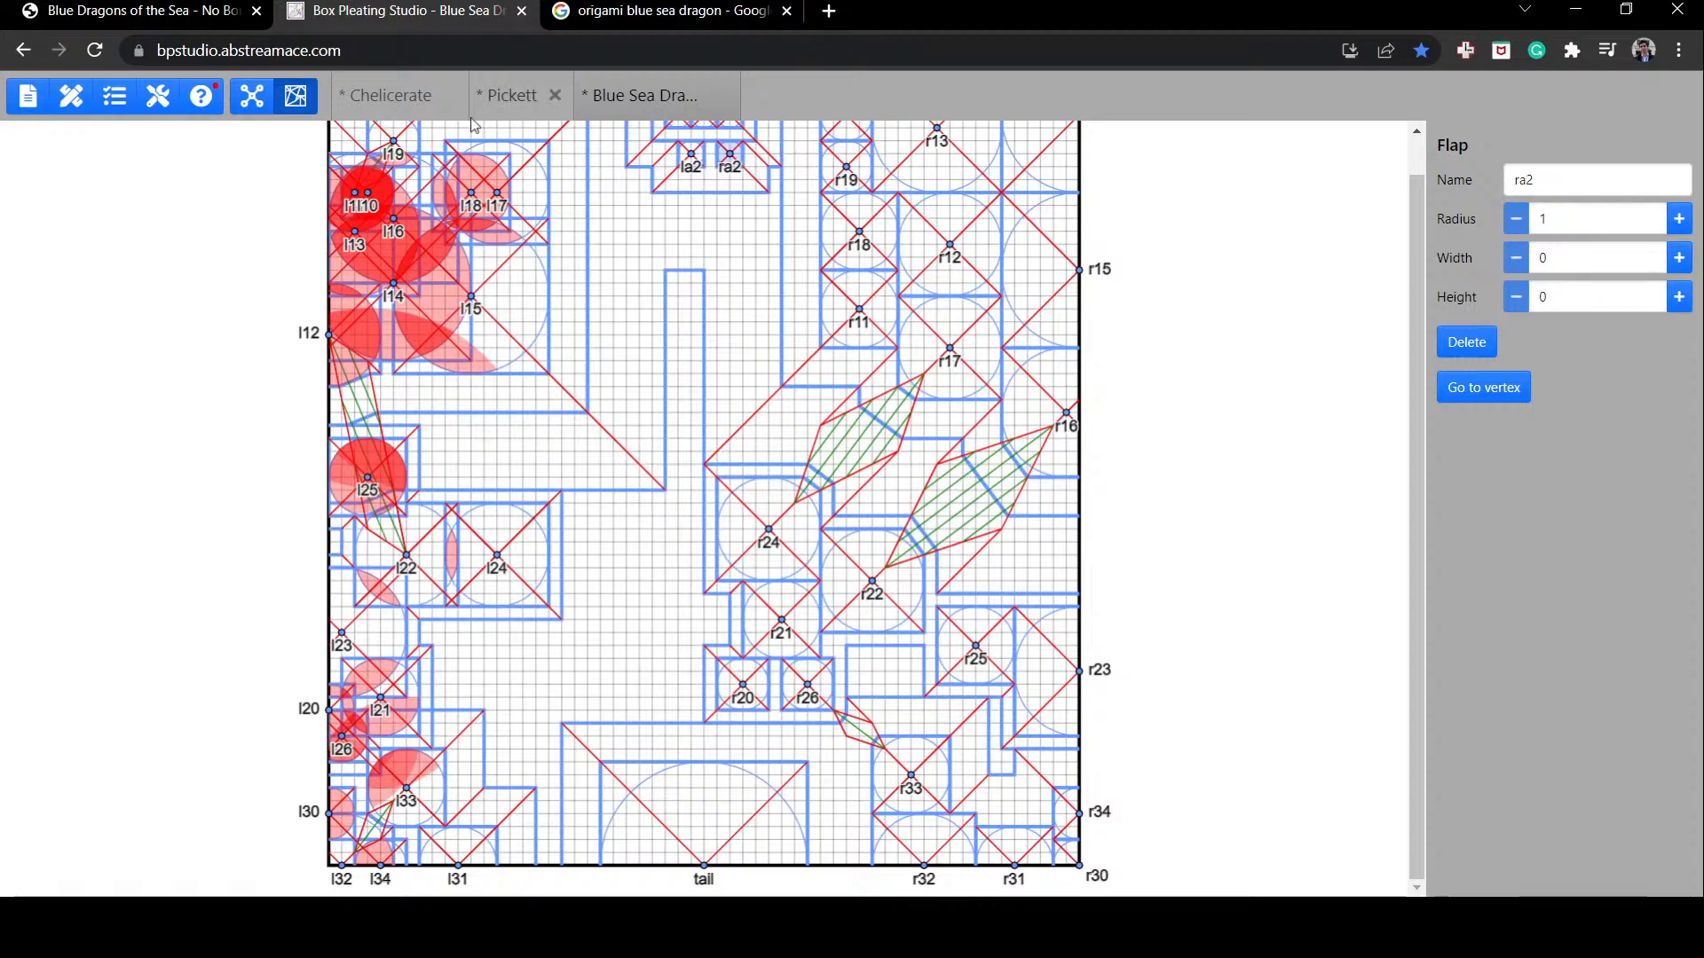
Step: Switch to the blue dragons article to examine the creature's photo and stated length, comparing them with the layout
left_click(69, 5)
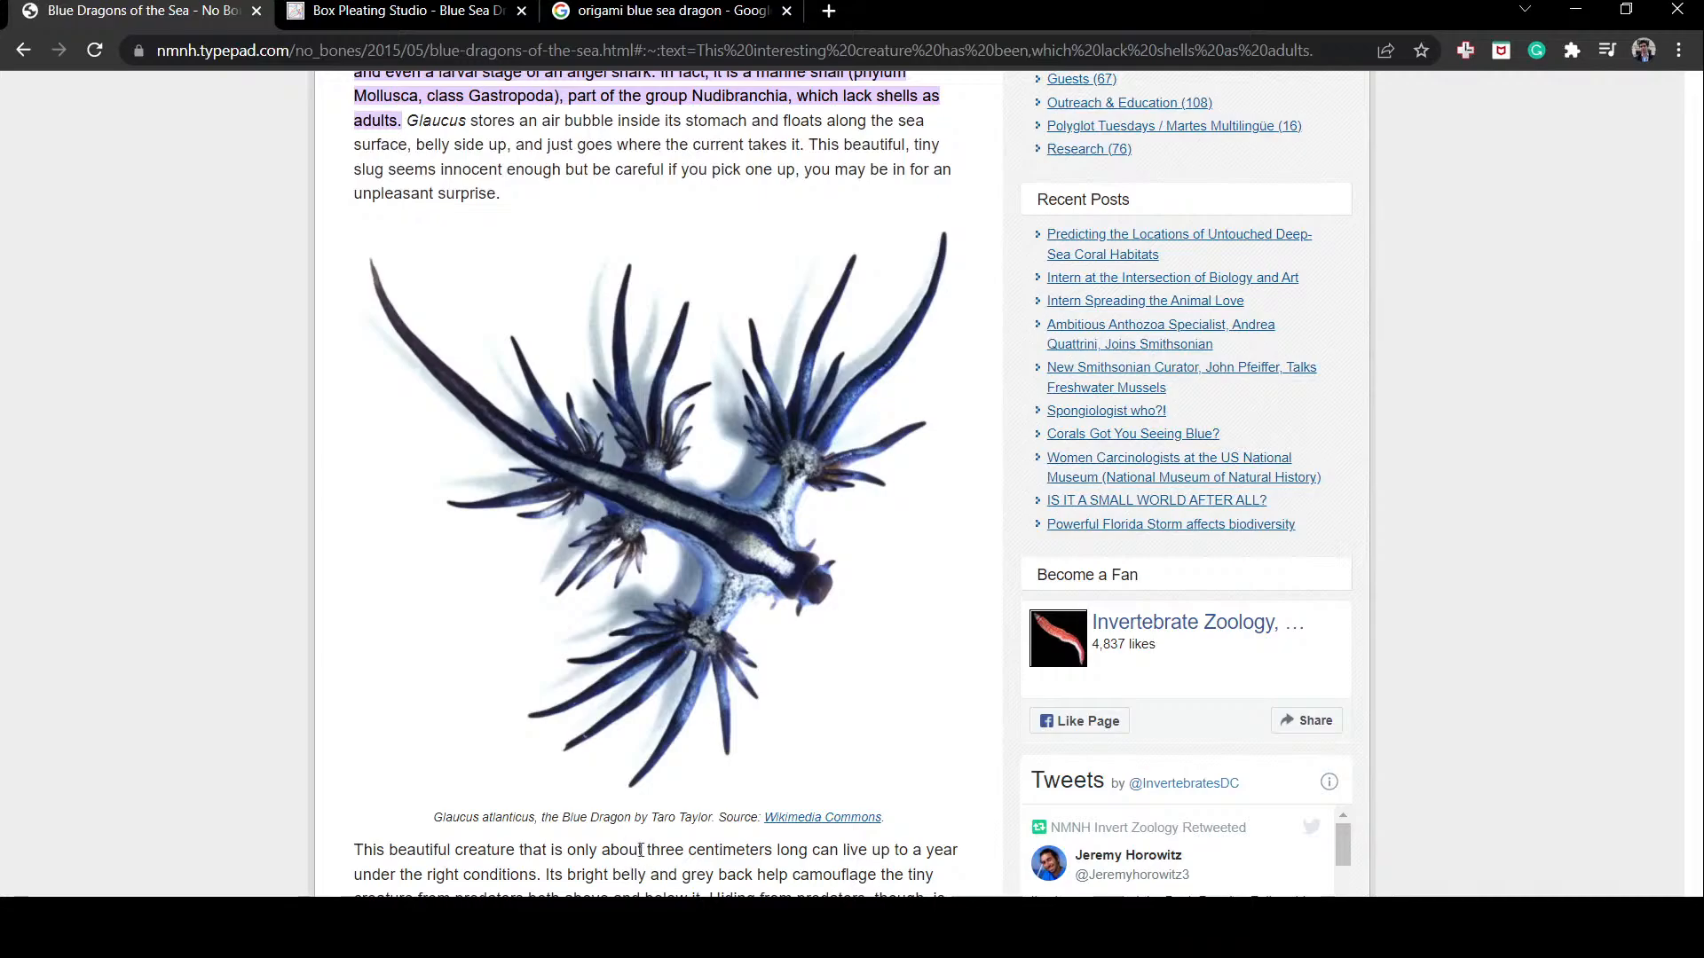
left_click_drag(638, 850, 770, 863)
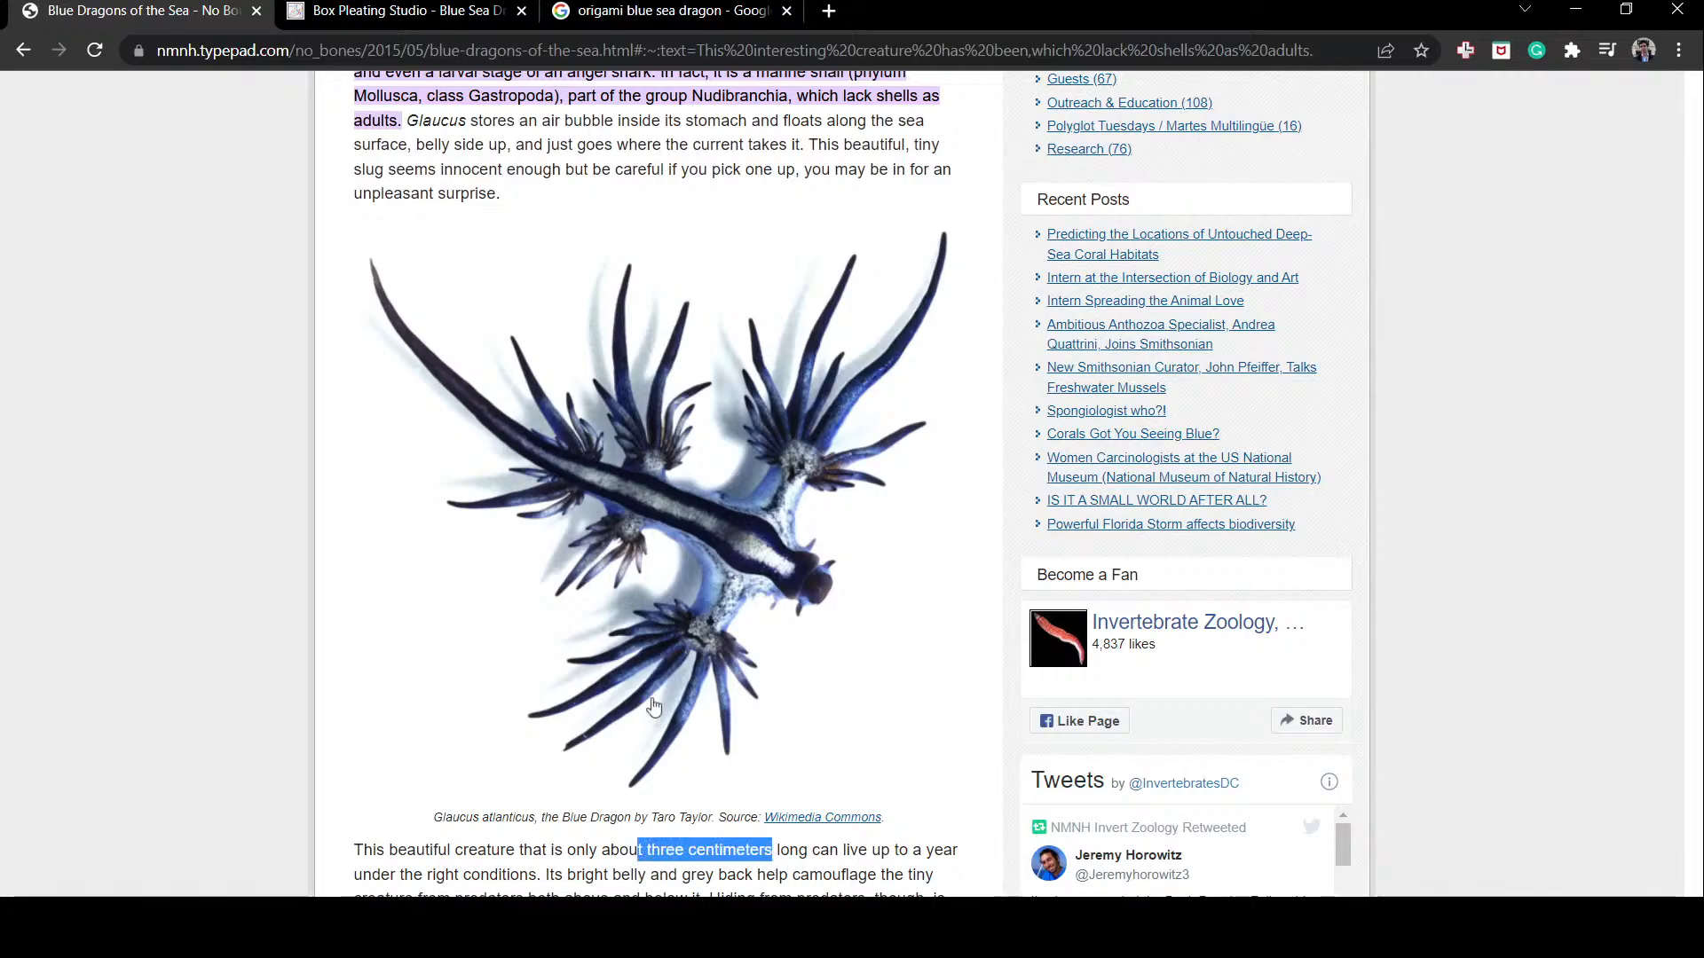
left_click(446, 7)
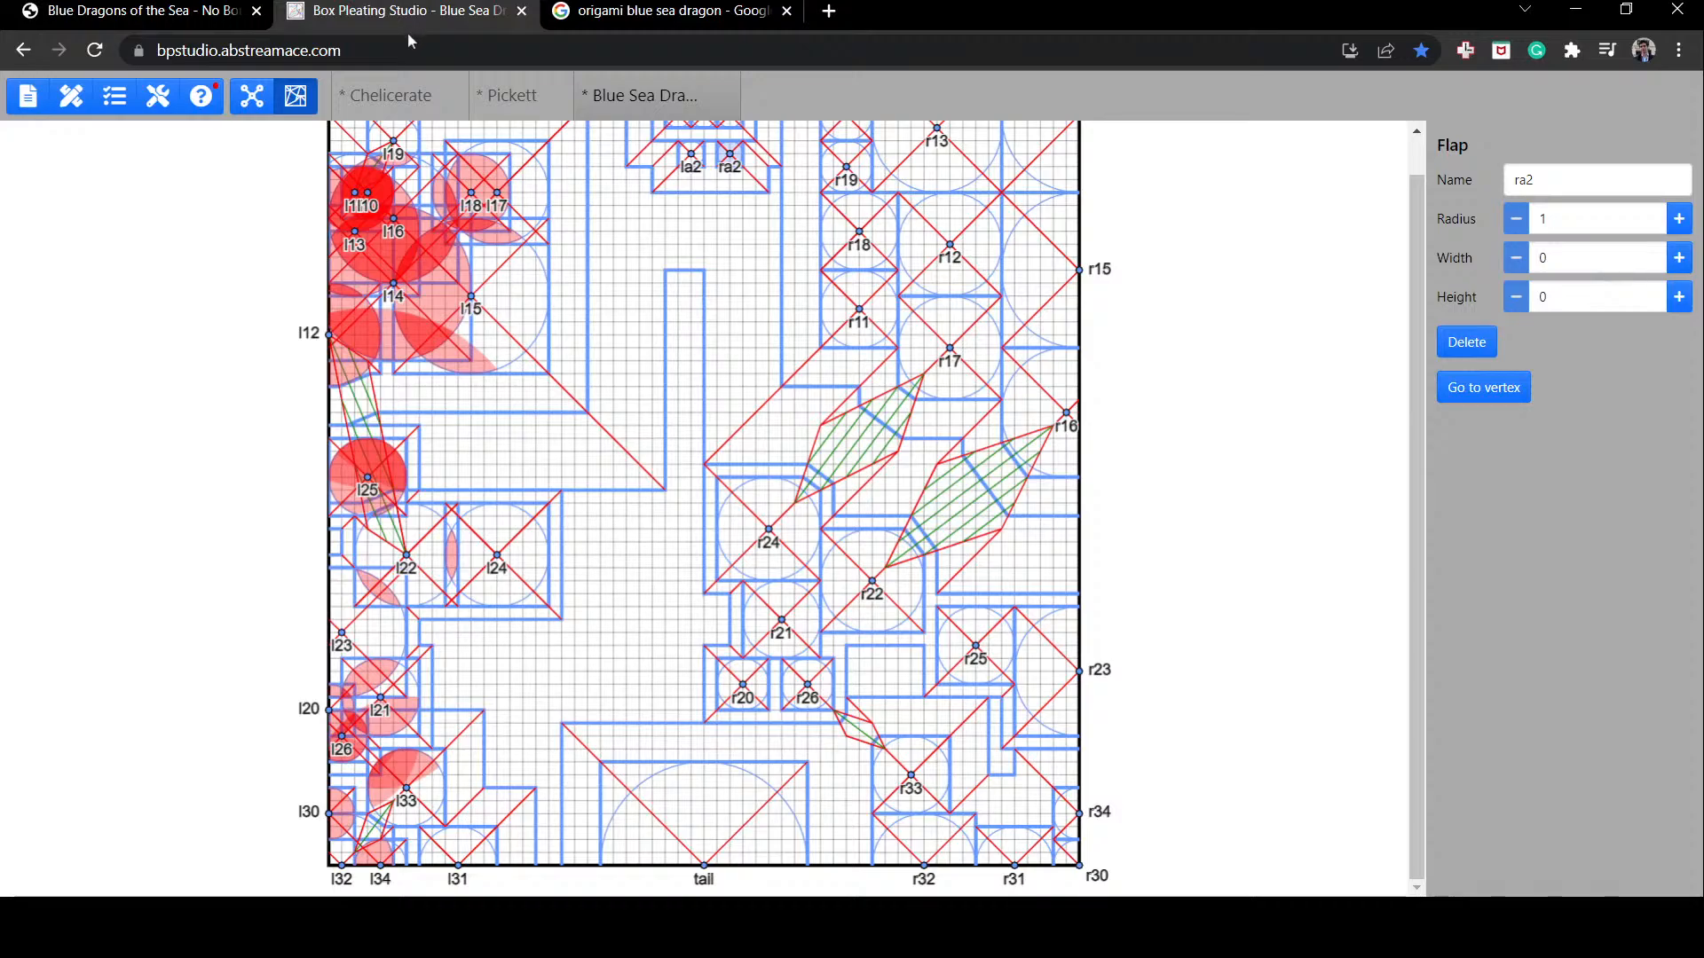
left_click(191, 11)
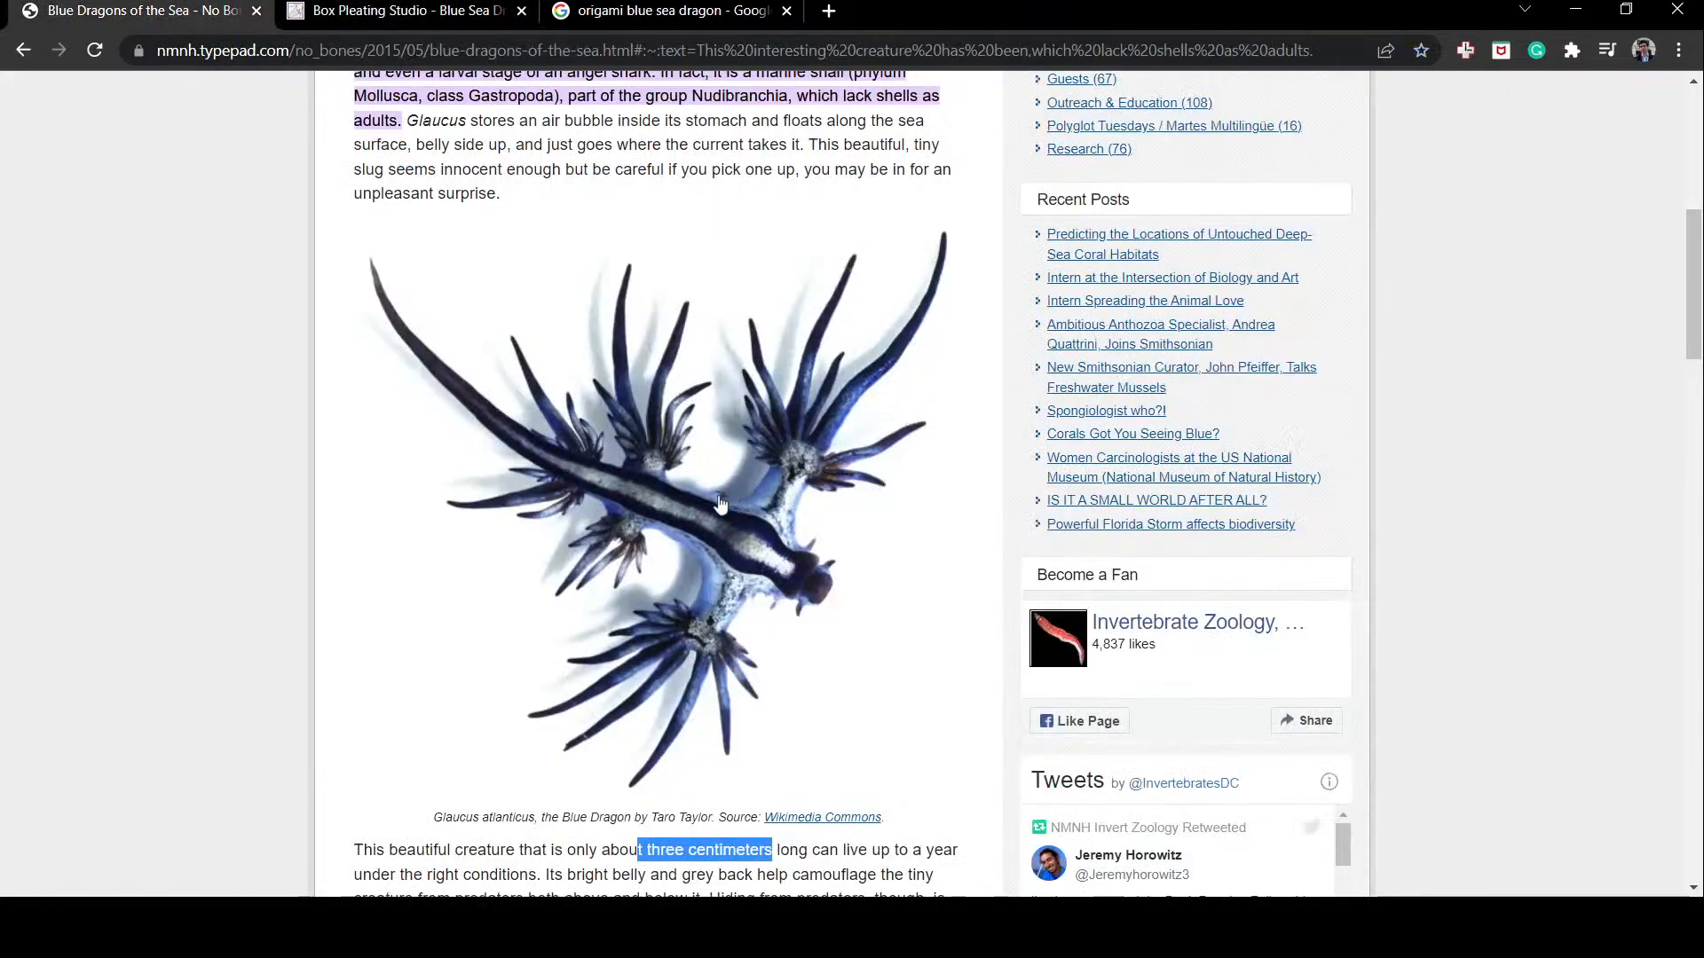
key("ctrl+Tab")
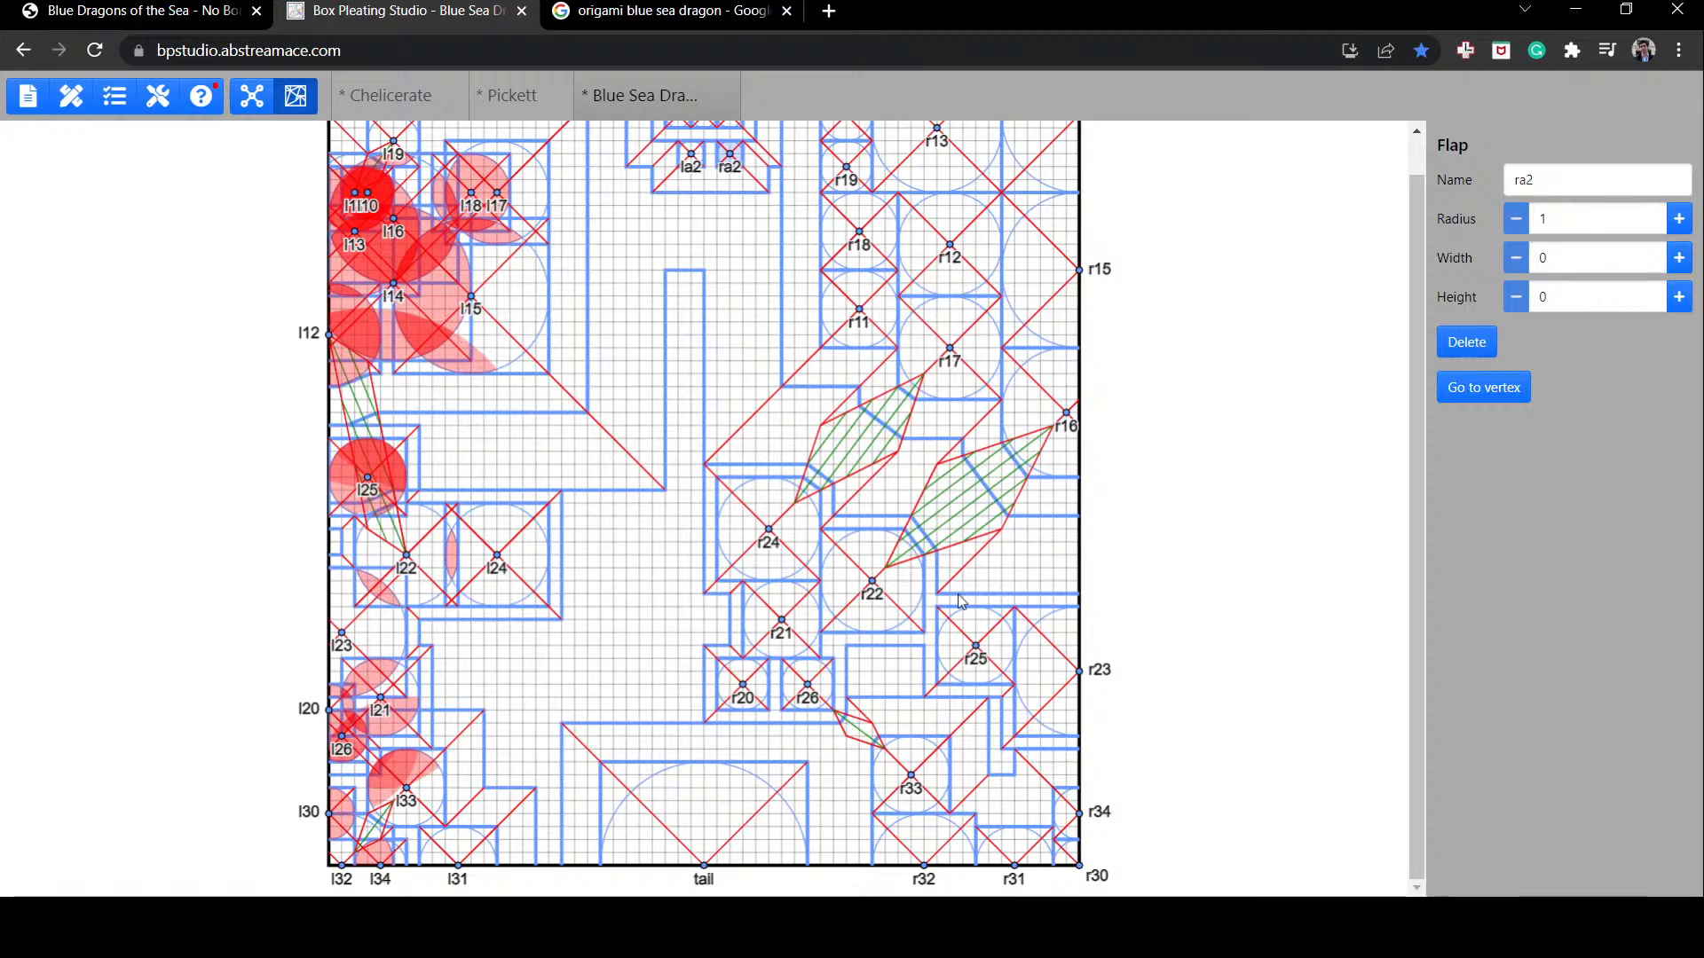
Step: Shift flap r33 one unit right above r32, and move flaps r21, r20 and r26 down, with r21 and r20 over the tail flap
left_click(917, 787)
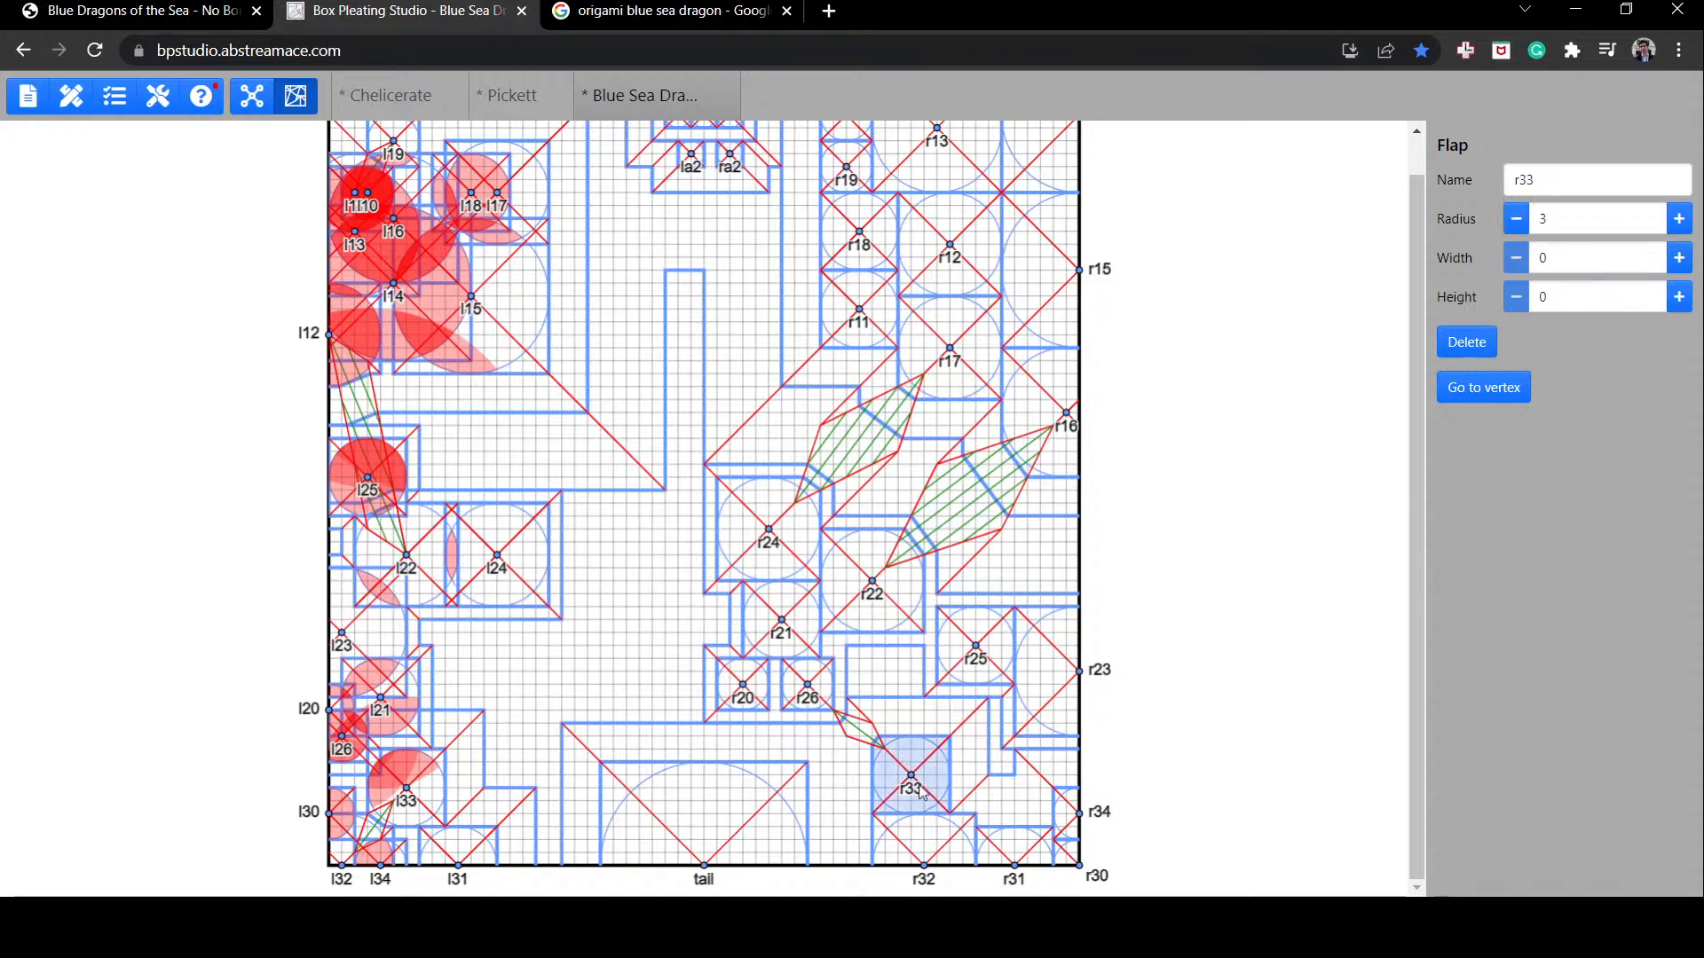
left_click_drag(922, 792, 928, 797)
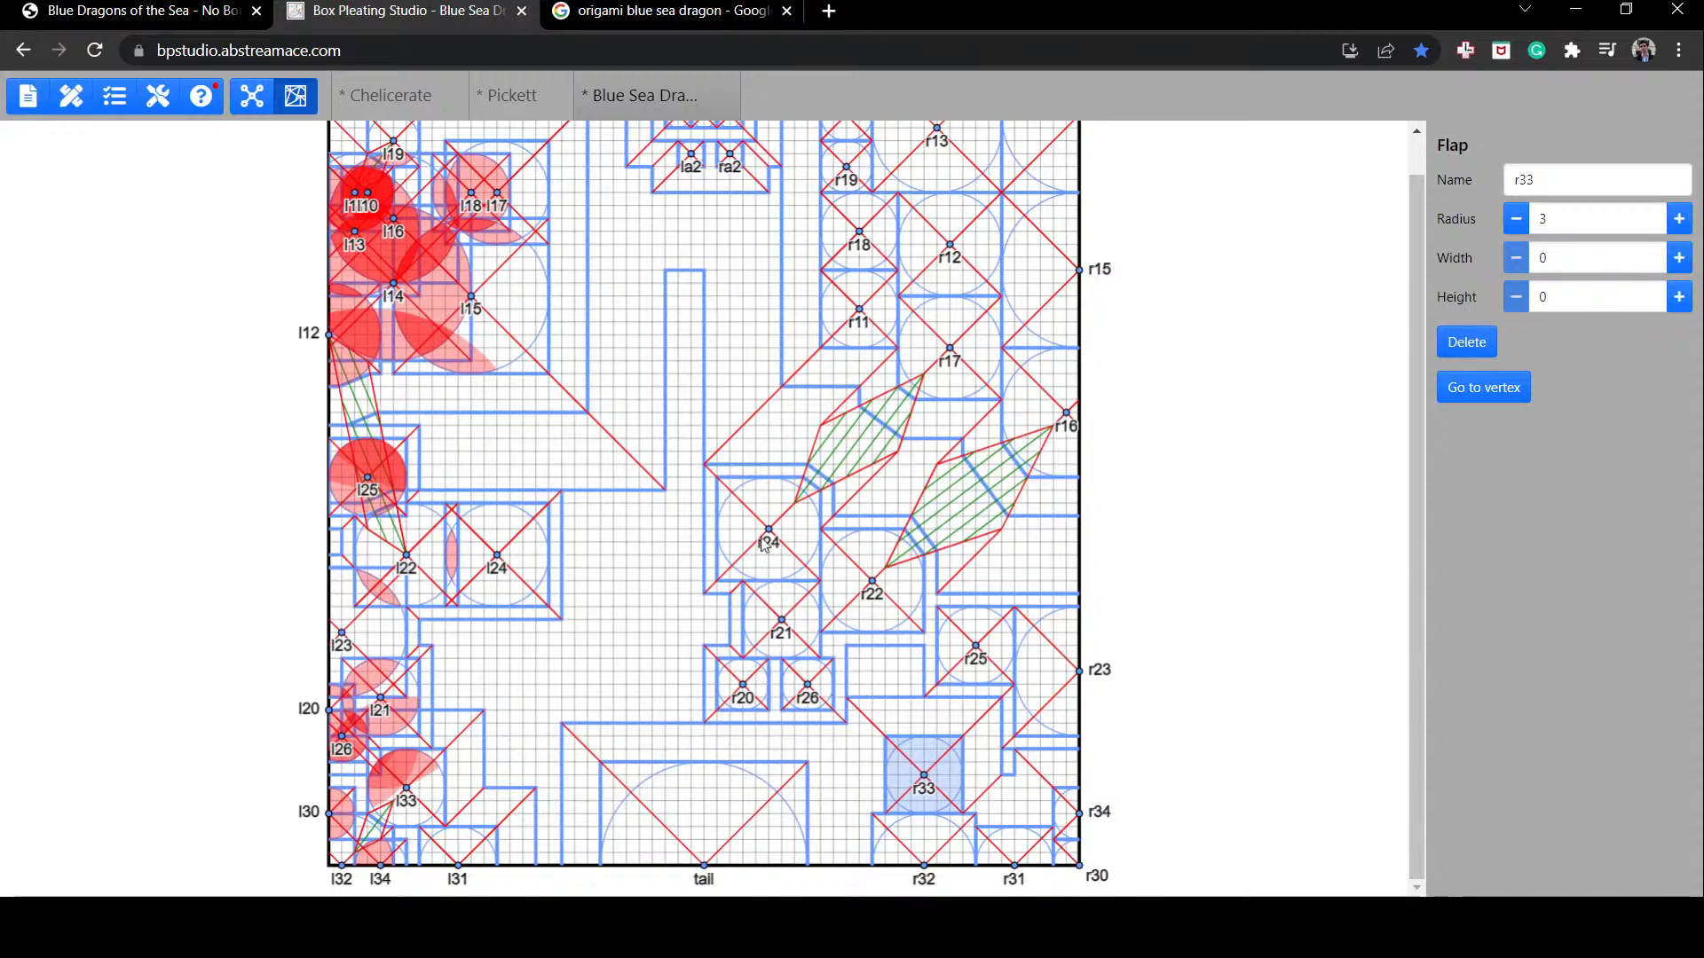
left_click_drag(768, 644, 748, 735)
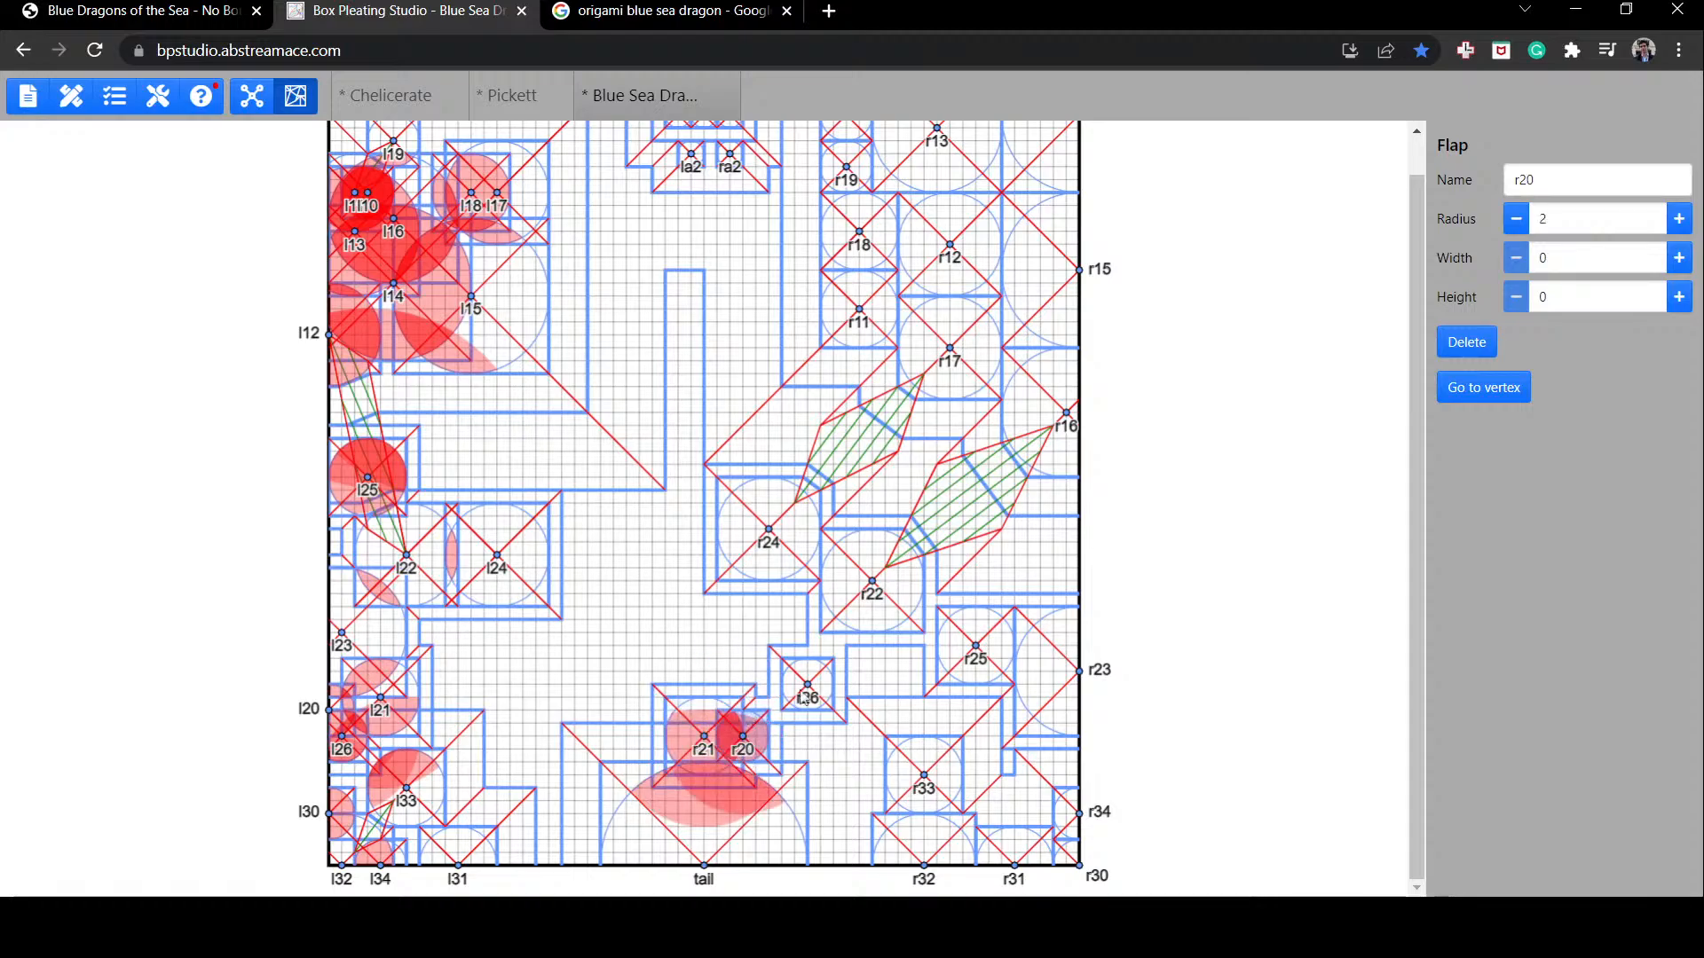
left_click_drag(809, 690, 809, 729)
Step: Place flap r22 directly below r24 with their sides aligned, and park r26, r21 and r20 over flap r32
mouse_move(788, 519)
left_mouse_down()
mouse_move(786, 558)
mouse_move(779, 514)
mouse_move(779, 552)
mouse_move(764, 526)
left_mouse_up()
left_click_drag(864, 592, 739, 637)
left_click_drag(802, 726, 878, 828)
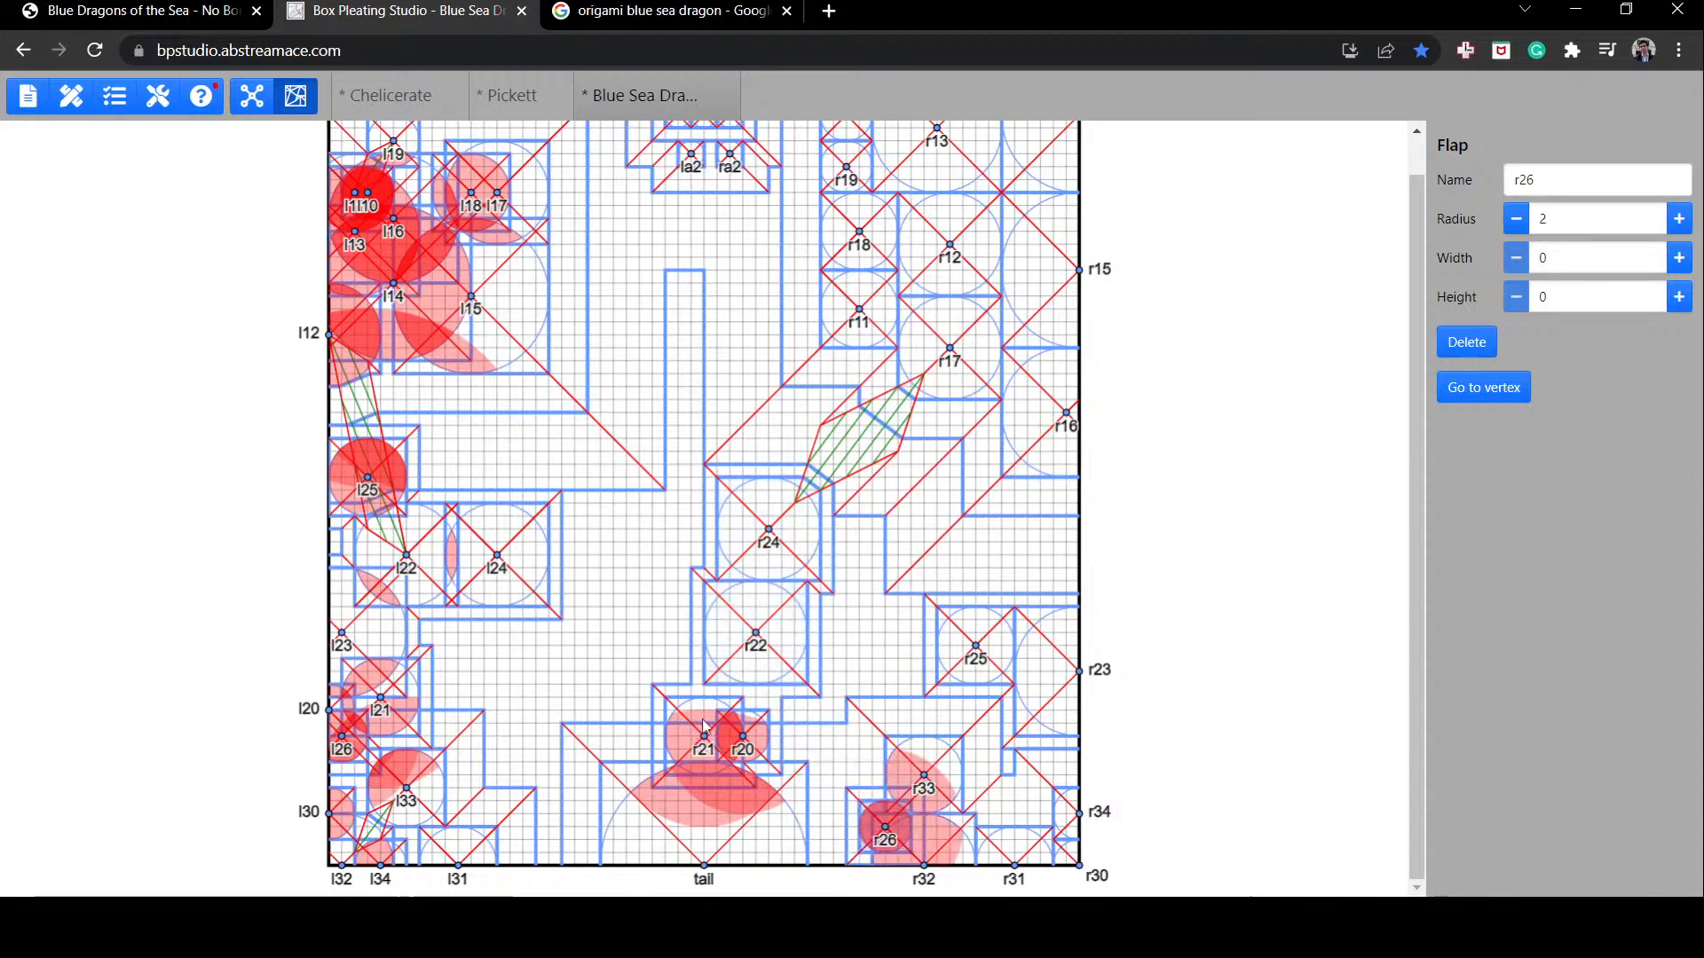
left_click_drag(705, 739, 873, 826)
left_click_drag(757, 664, 768, 665)
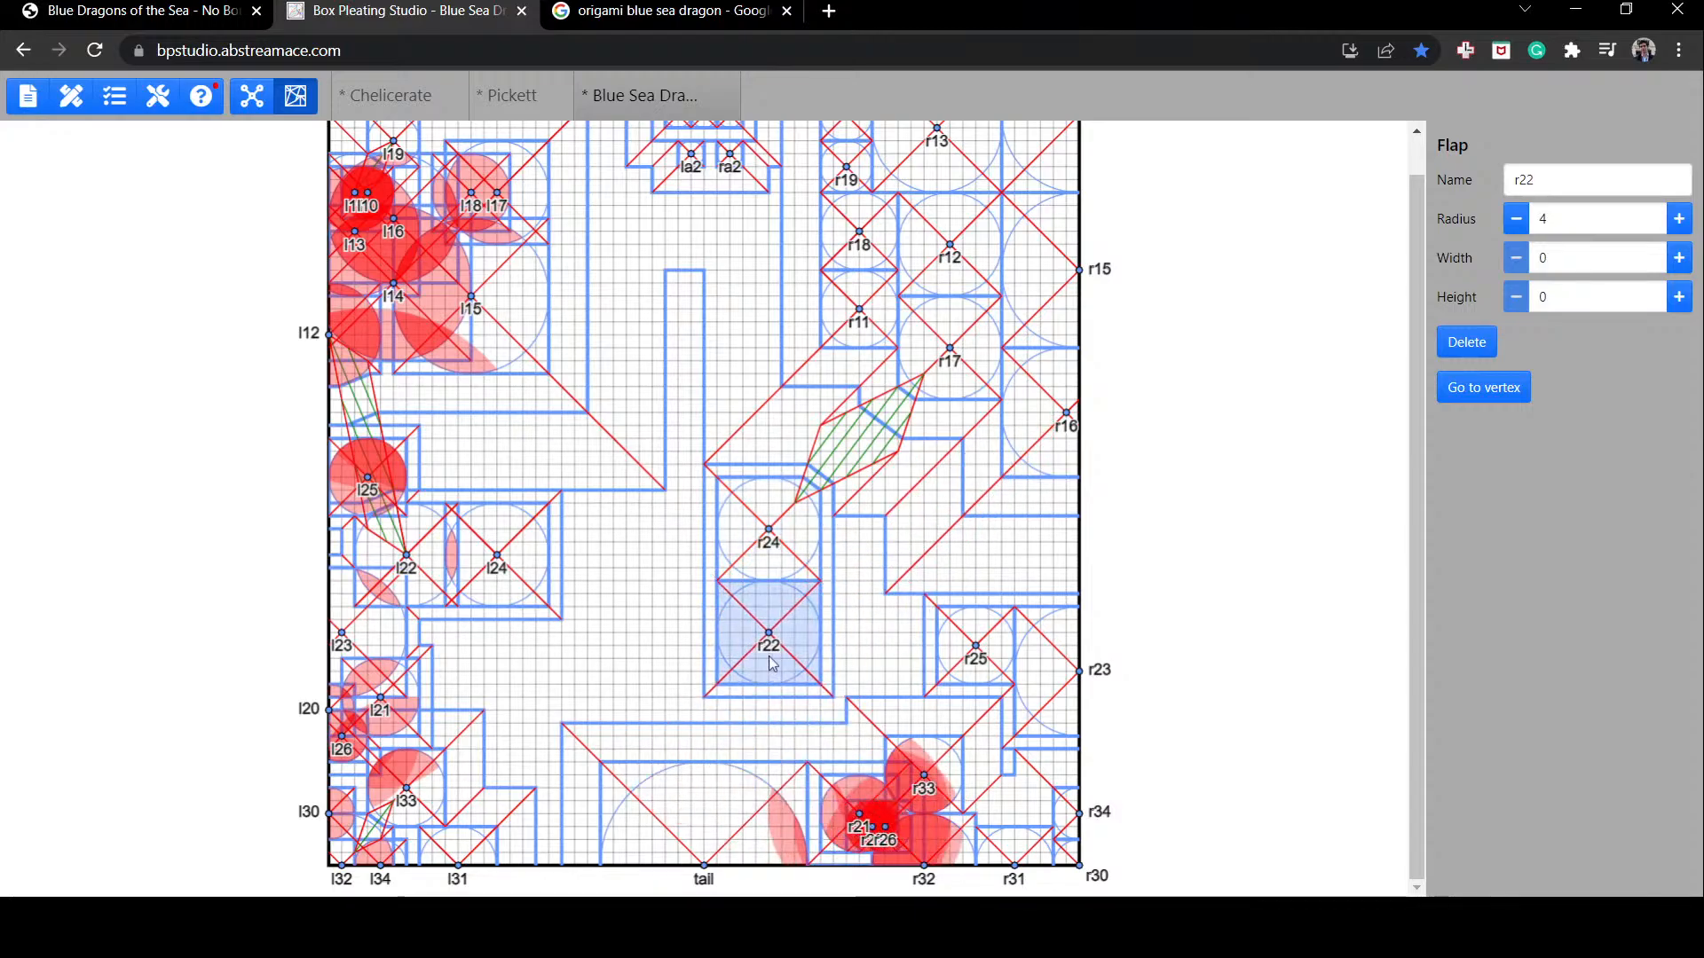
left_click(749, 731)
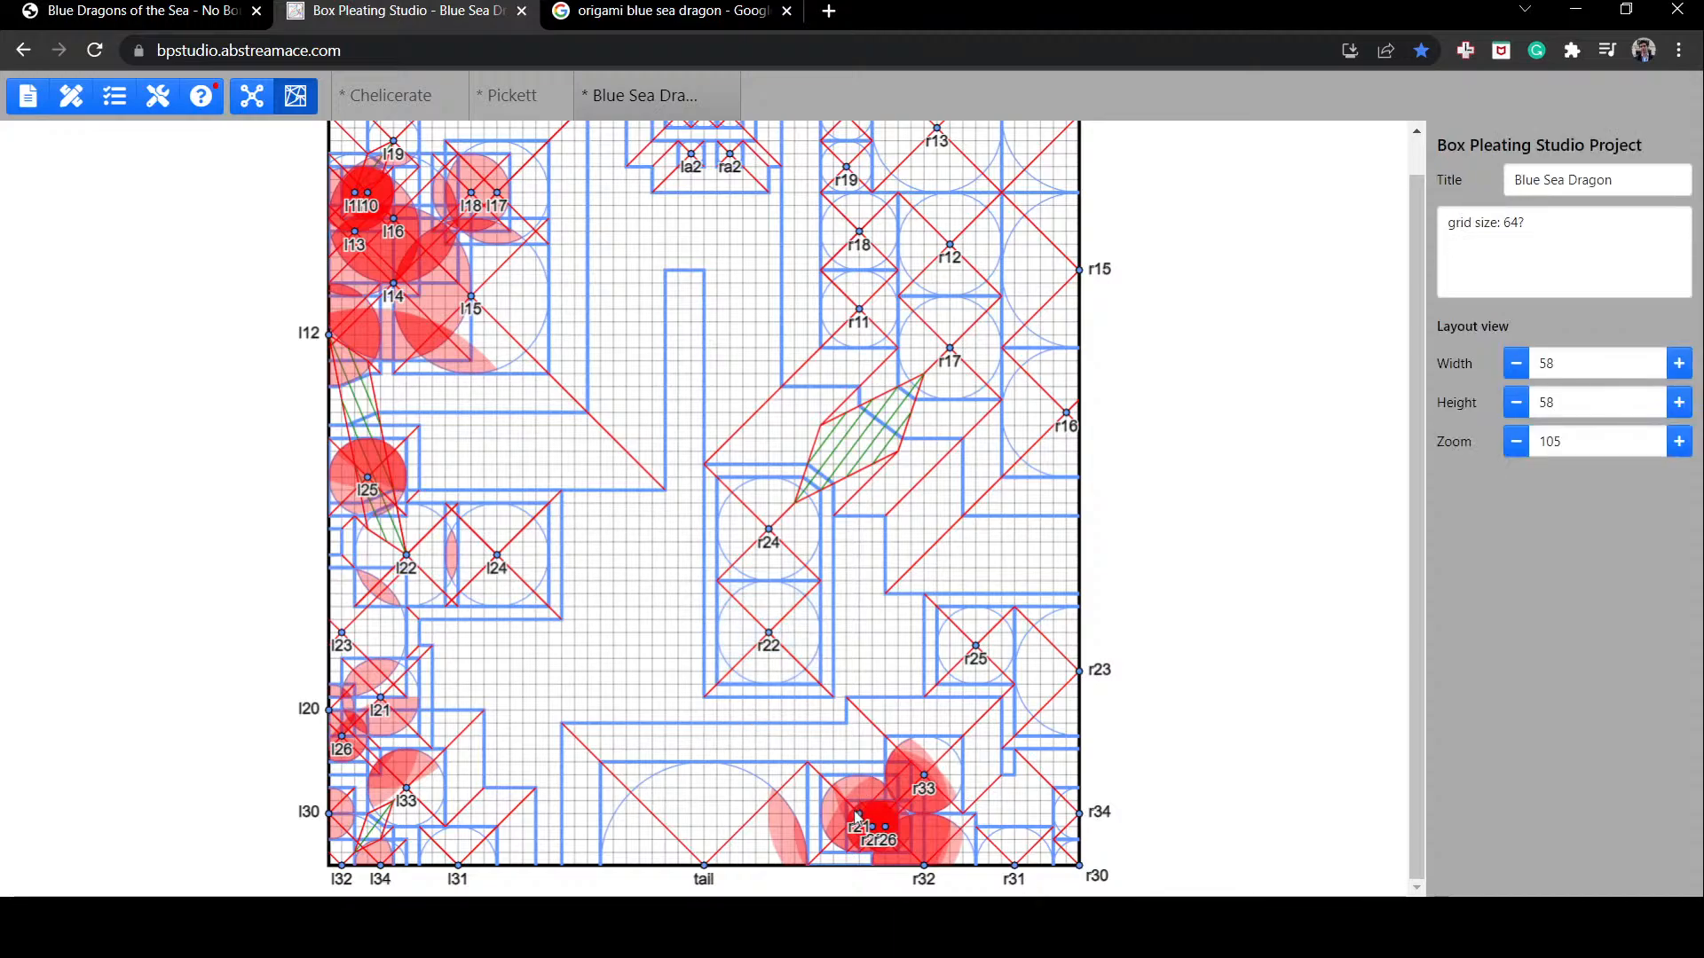
Step: Place flap r21 against the right side of r24, park r33 on the tail, and put r20 below r21 beside r22
mouse_move(853, 800)
left_mouse_down()
mouse_move(823, 607)
mouse_move(852, 554)
mouse_move(859, 577)
left_mouse_up()
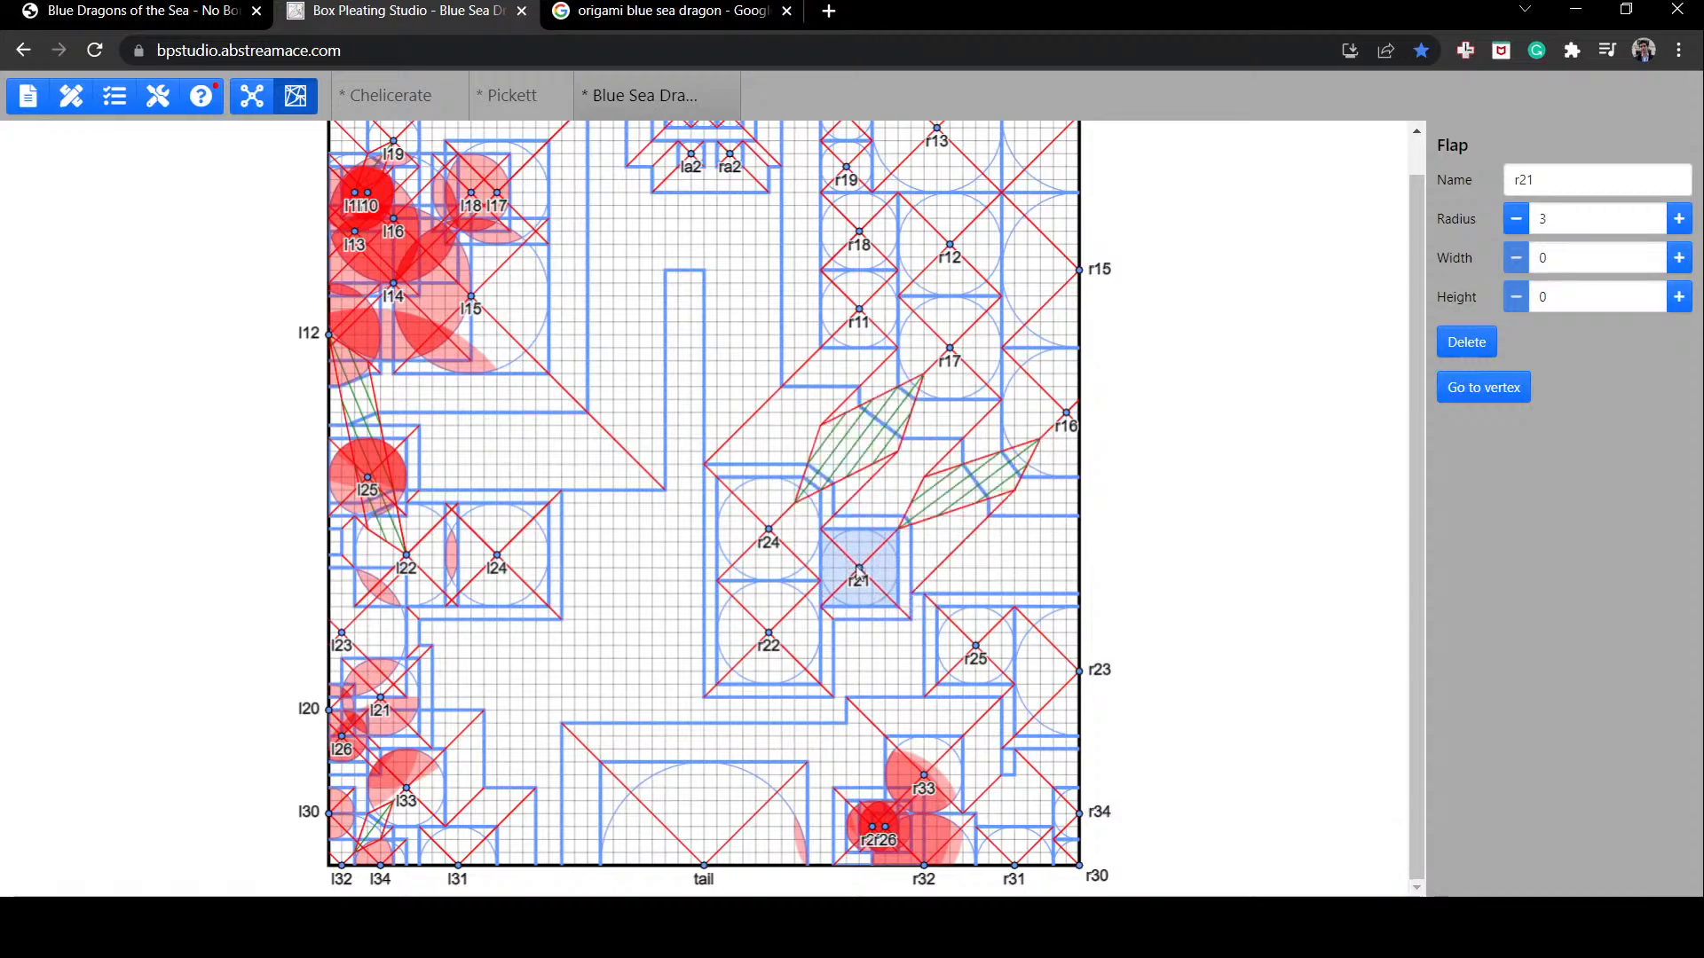
left_click(915, 658)
left_click_drag(907, 766, 704, 857)
left_click_drag(885, 820, 868, 631)
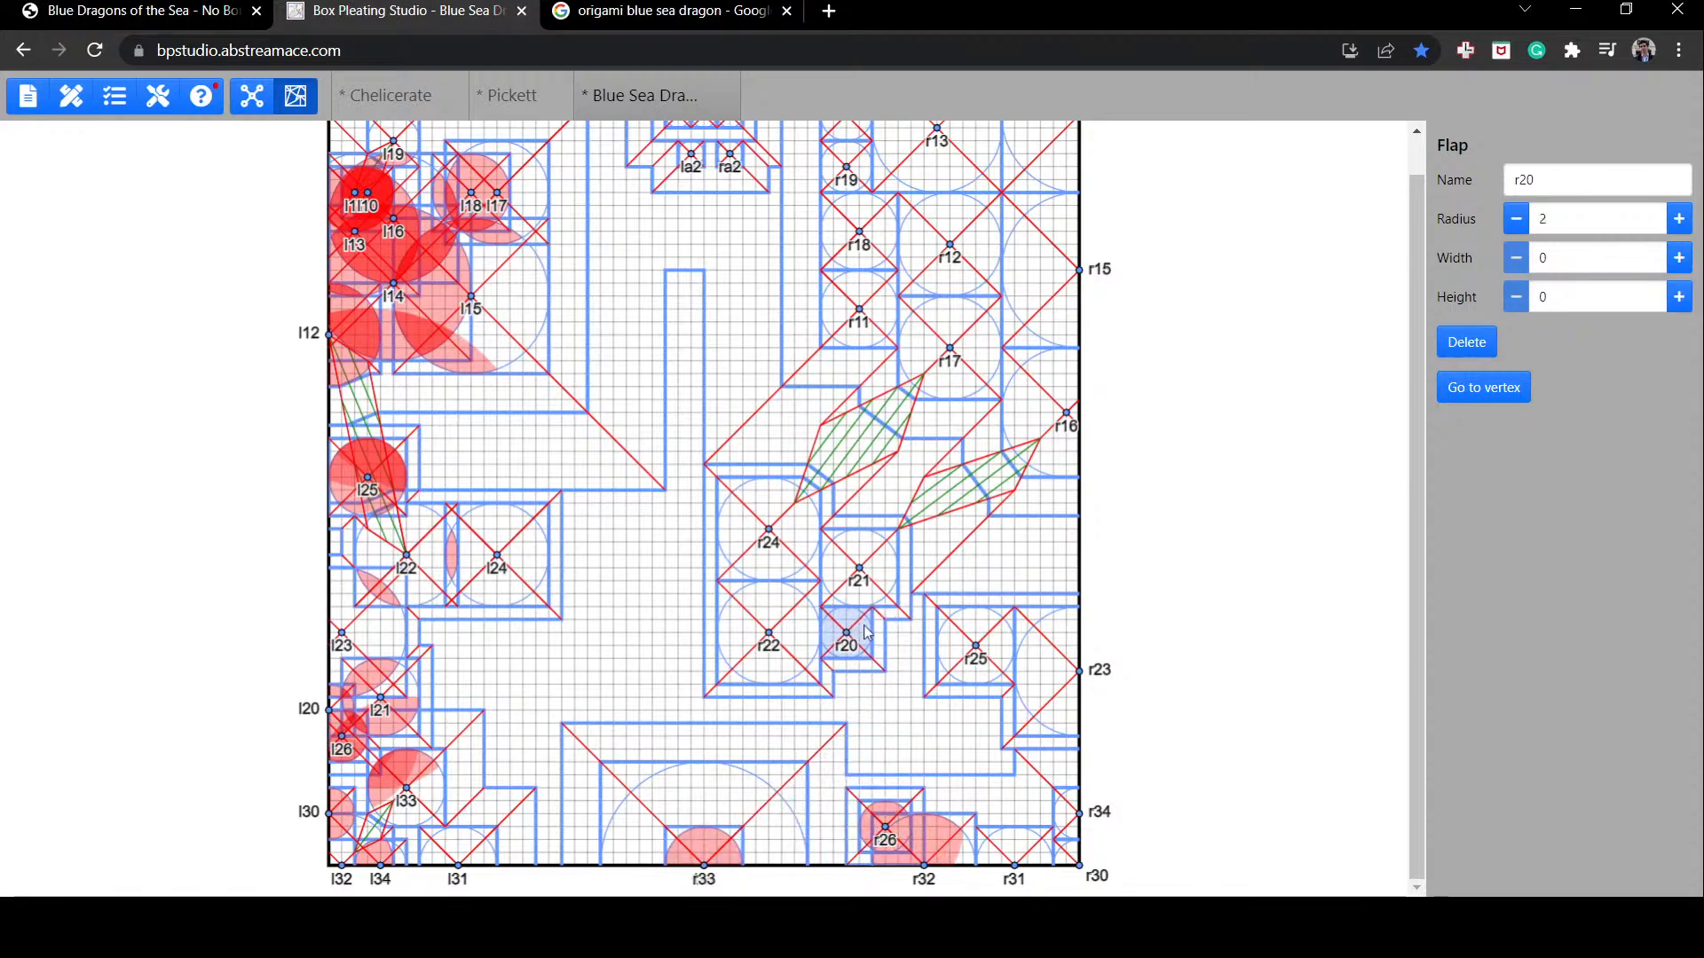
Step: Place flap r26 beside r20 next to r25, and shift flaps r21 and r20 one unit right
left_click(750, 724)
left_click_drag(905, 821, 863, 638)
left_click(926, 621)
left_click_drag(864, 578, 872, 575)
Step: Check the river around r24 and r22, and shift both flaps one unit right
left_click(787, 553)
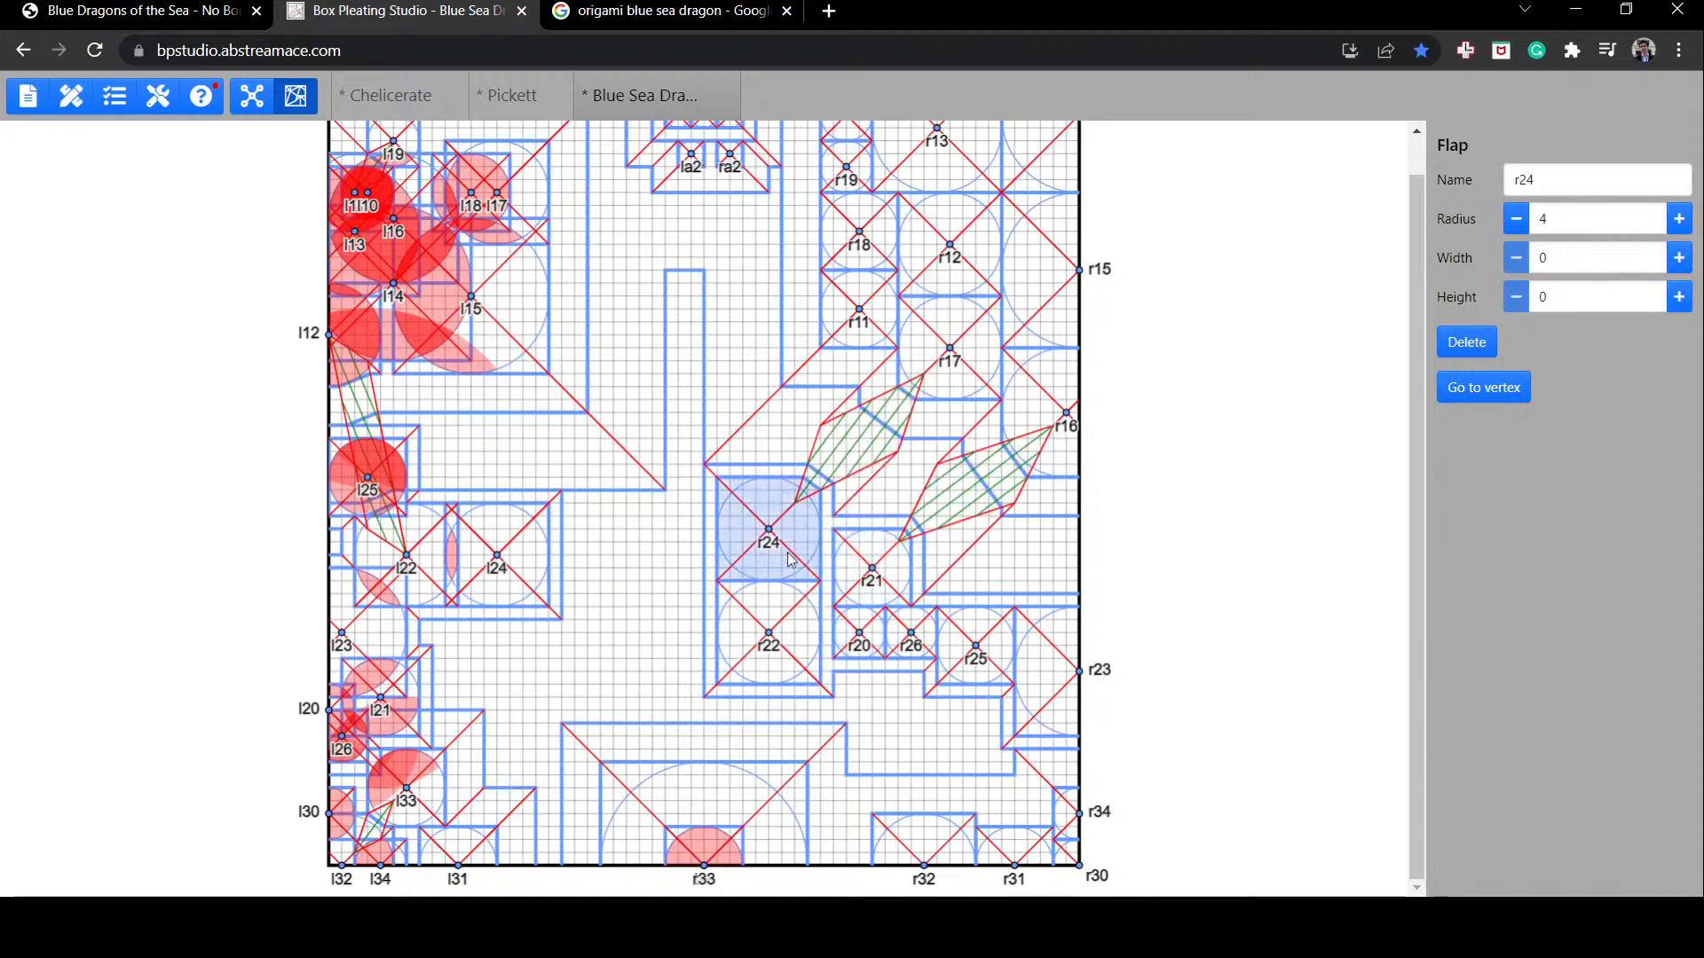
left_click(823, 583)
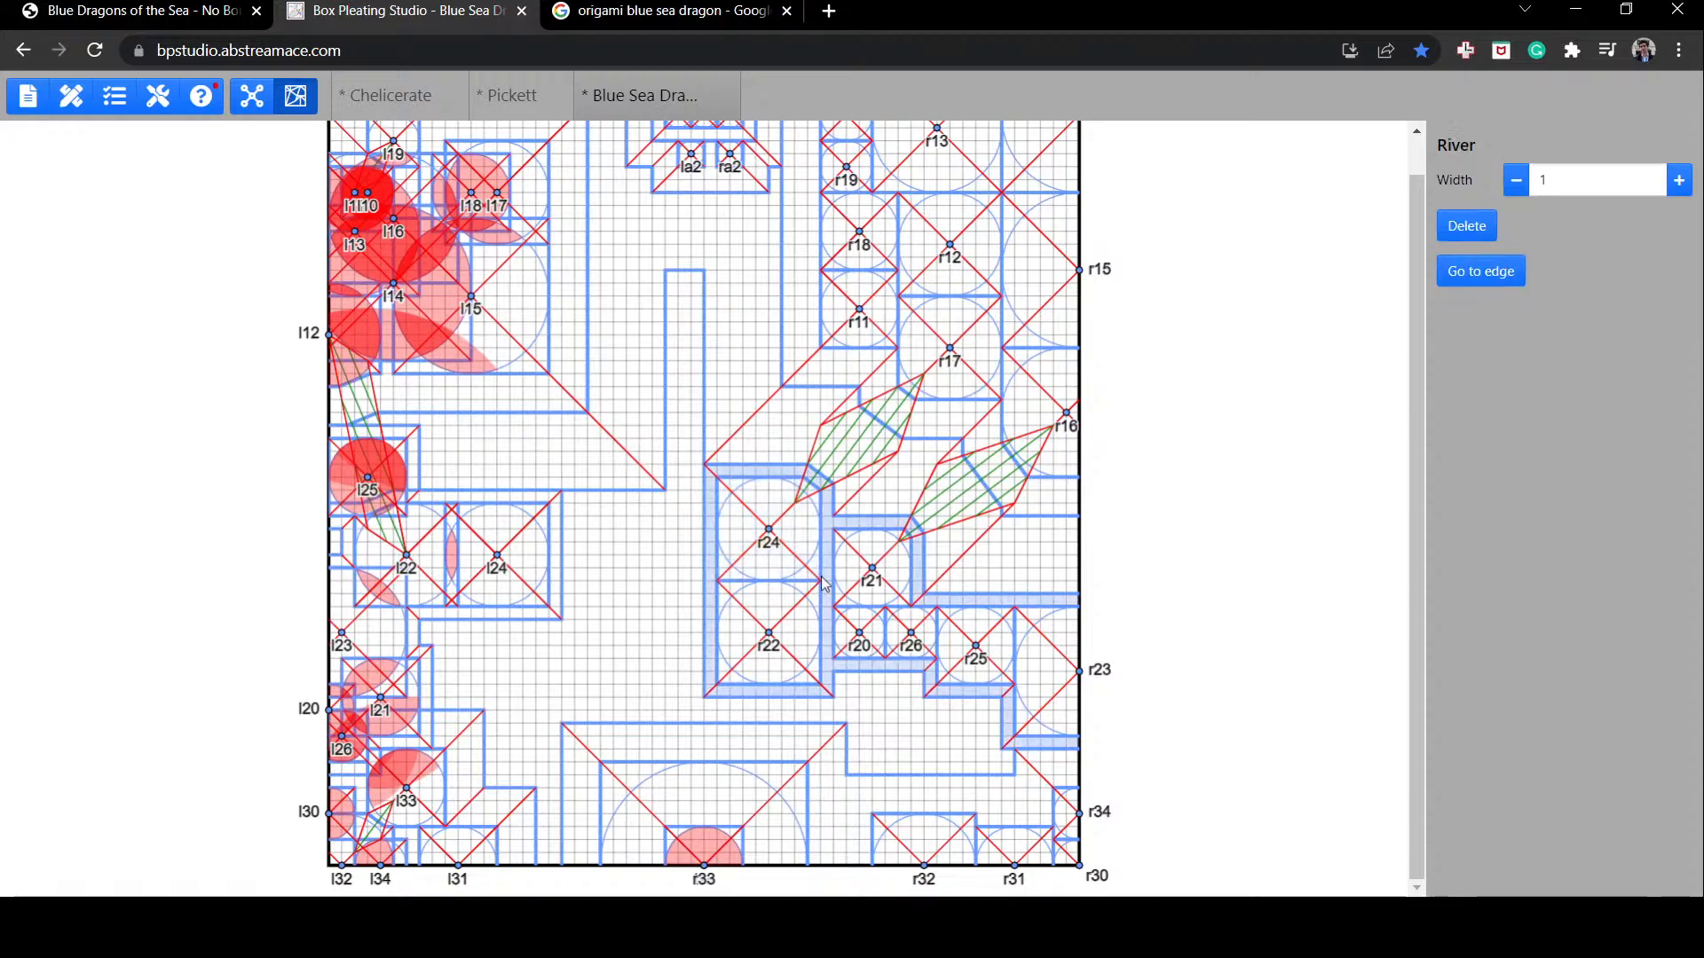
left_click(798, 640)
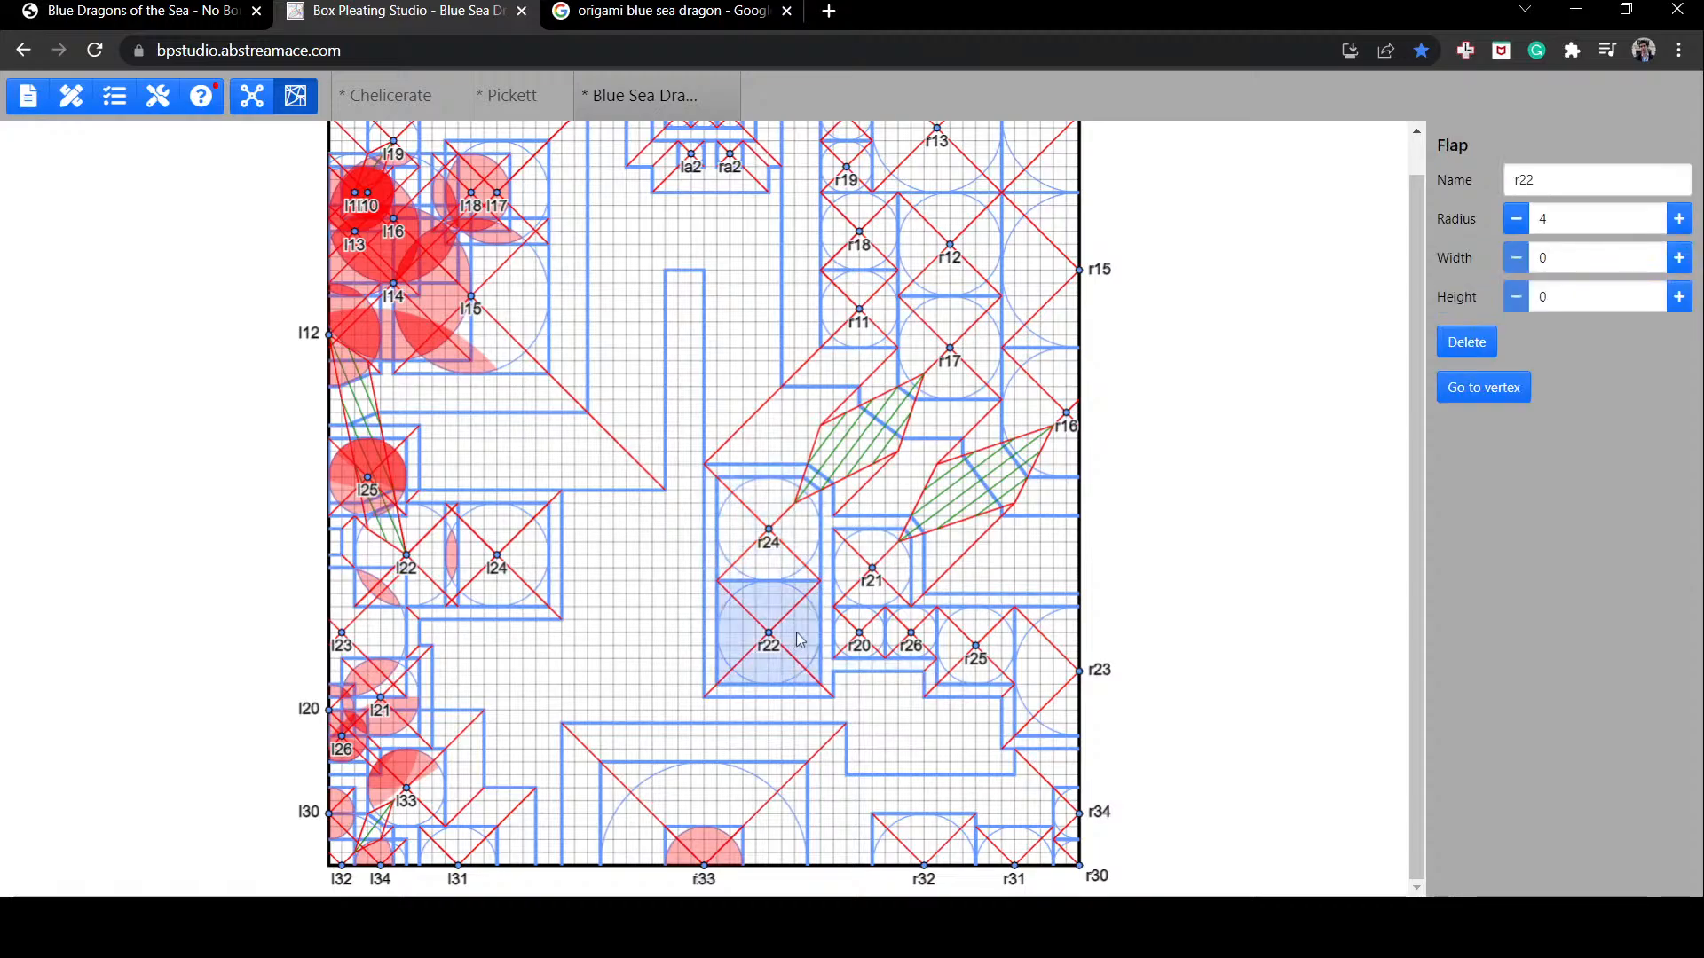
left_click_drag(798, 640, 810, 640)
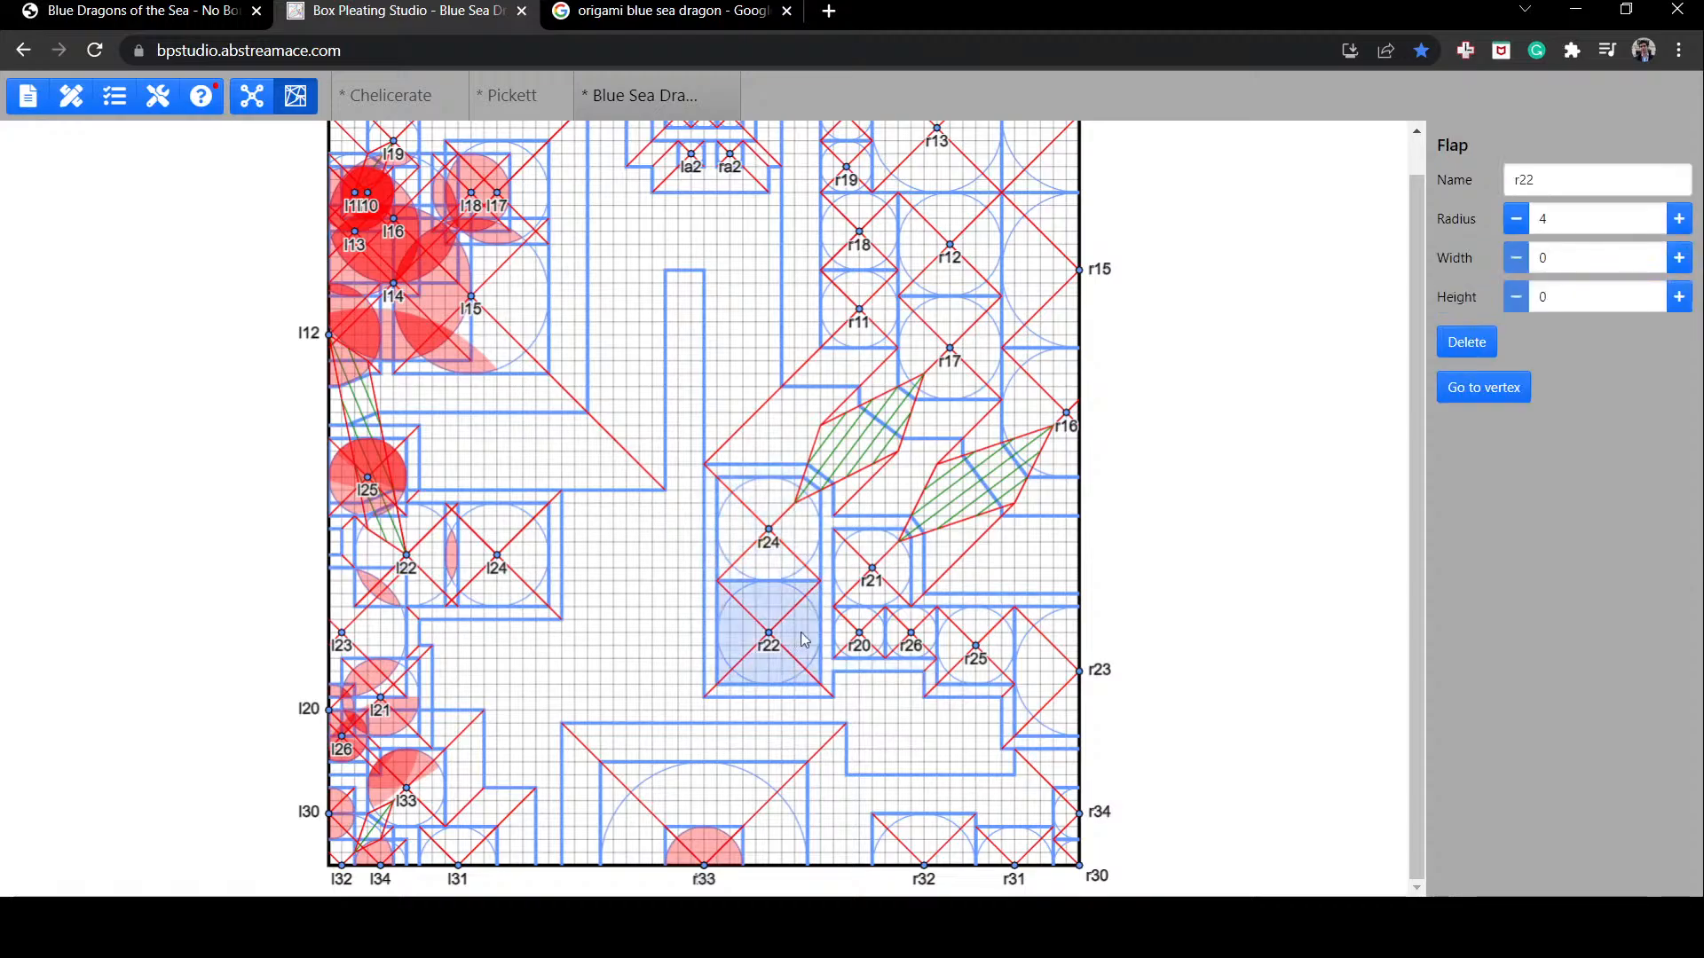
left_click(771, 536)
left_click_drag(771, 536, 782, 536)
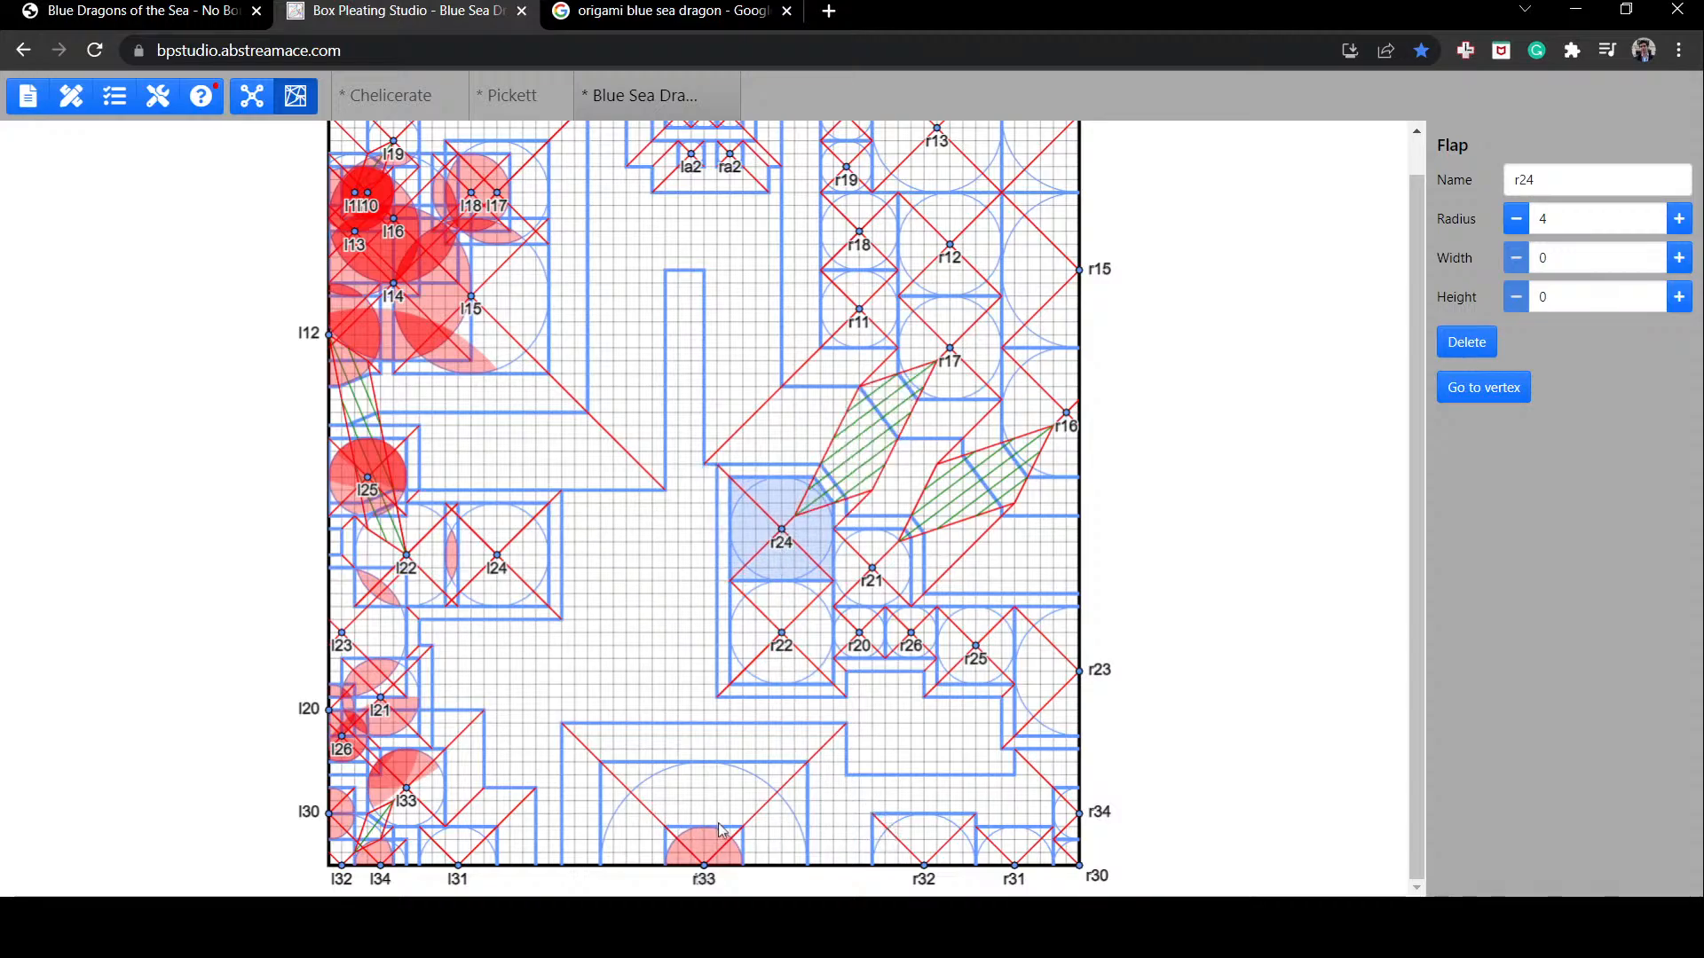
Step: Try flap r33 in the gap below r20 and r26, and test the tail flap one unit left before returning it
left_click_drag(719, 831, 866, 754)
left_click_drag(623, 813, 742, 812)
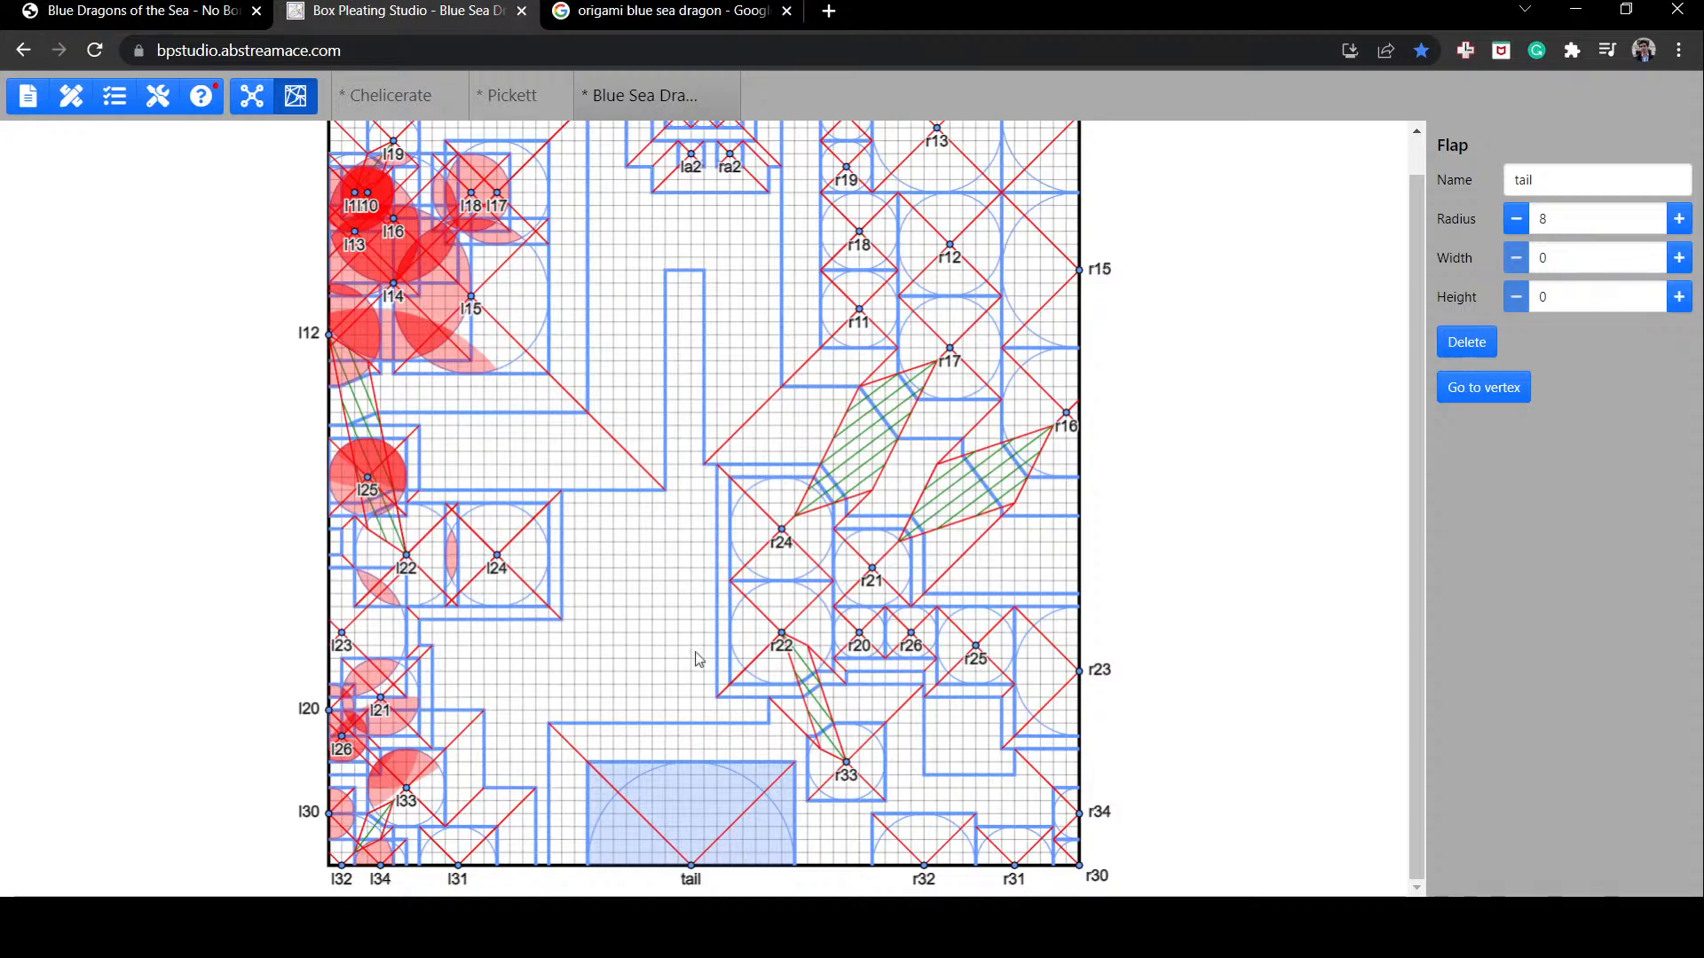
left_click_drag(709, 843, 721, 843)
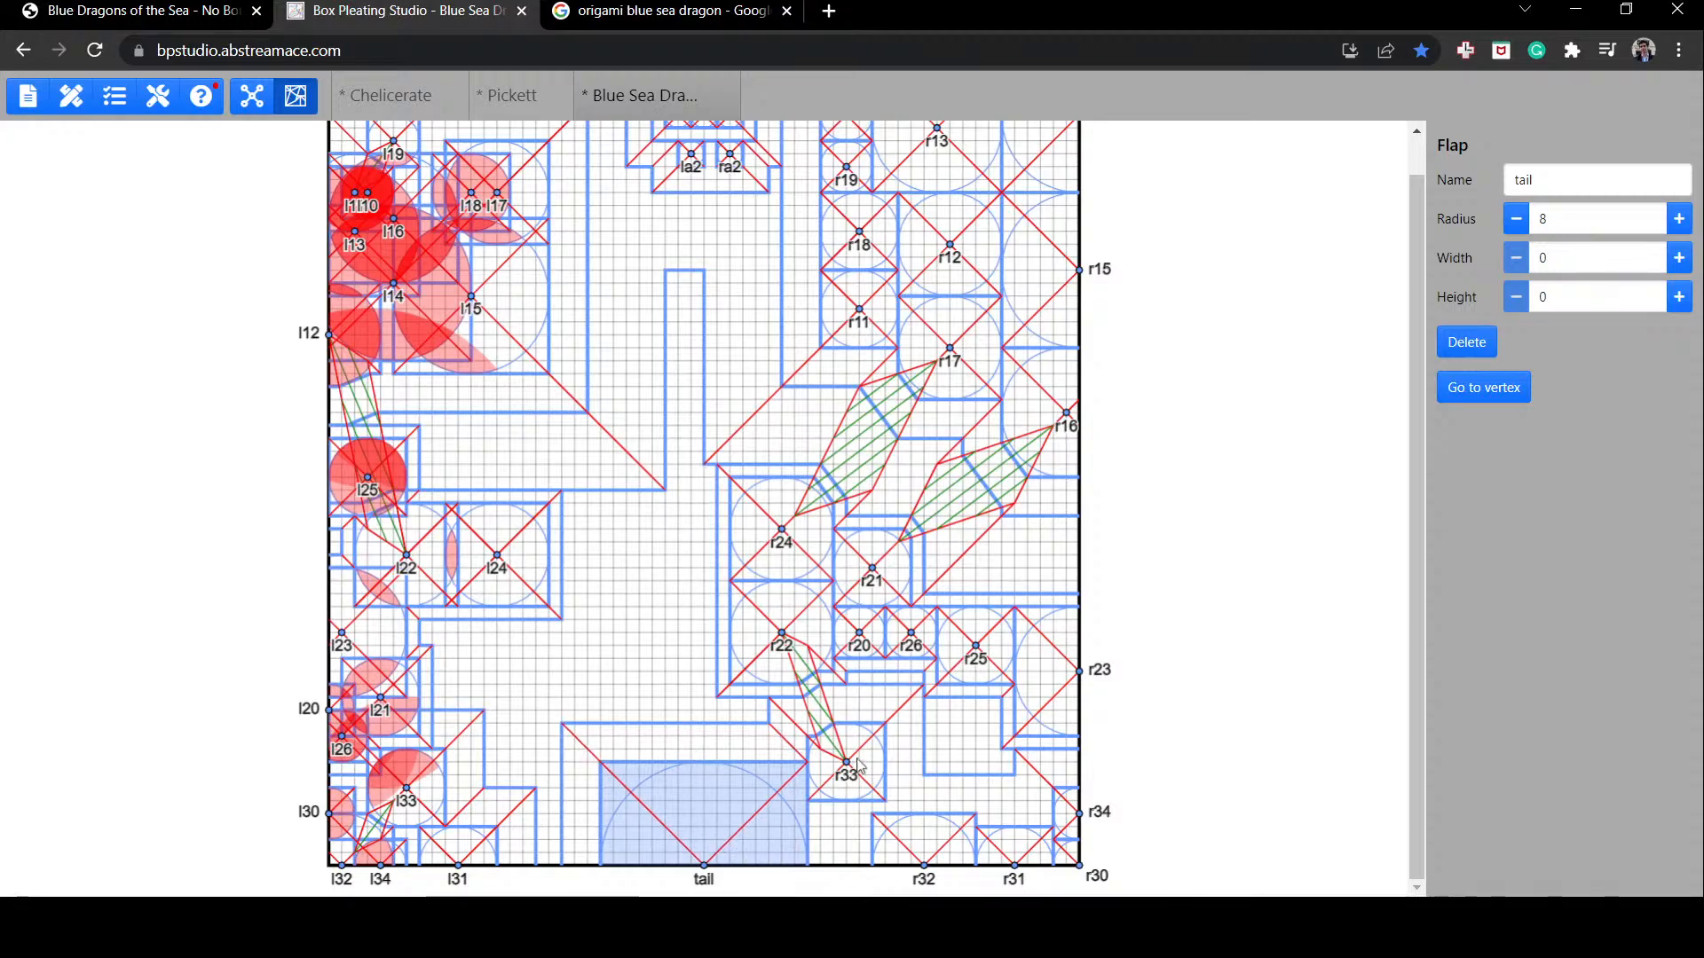
mouse_move(854, 763)
left_mouse_down()
mouse_move(936, 753)
mouse_move(896, 750)
left_mouse_up()
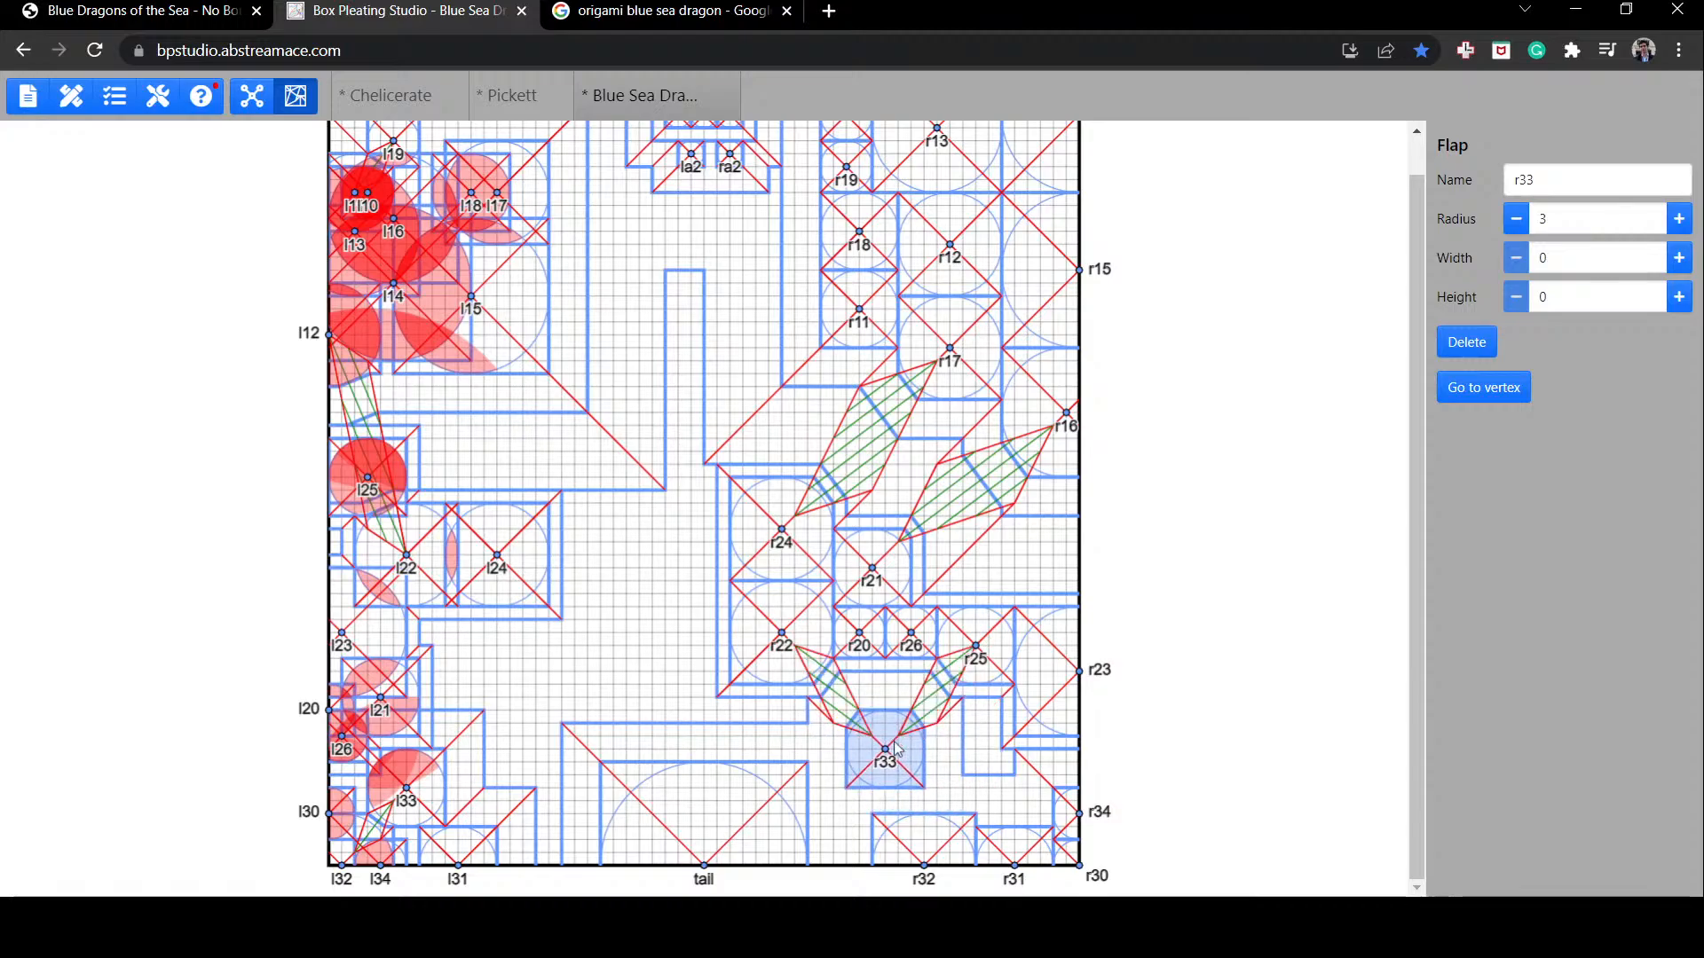
left_click_drag(895, 746, 909, 745)
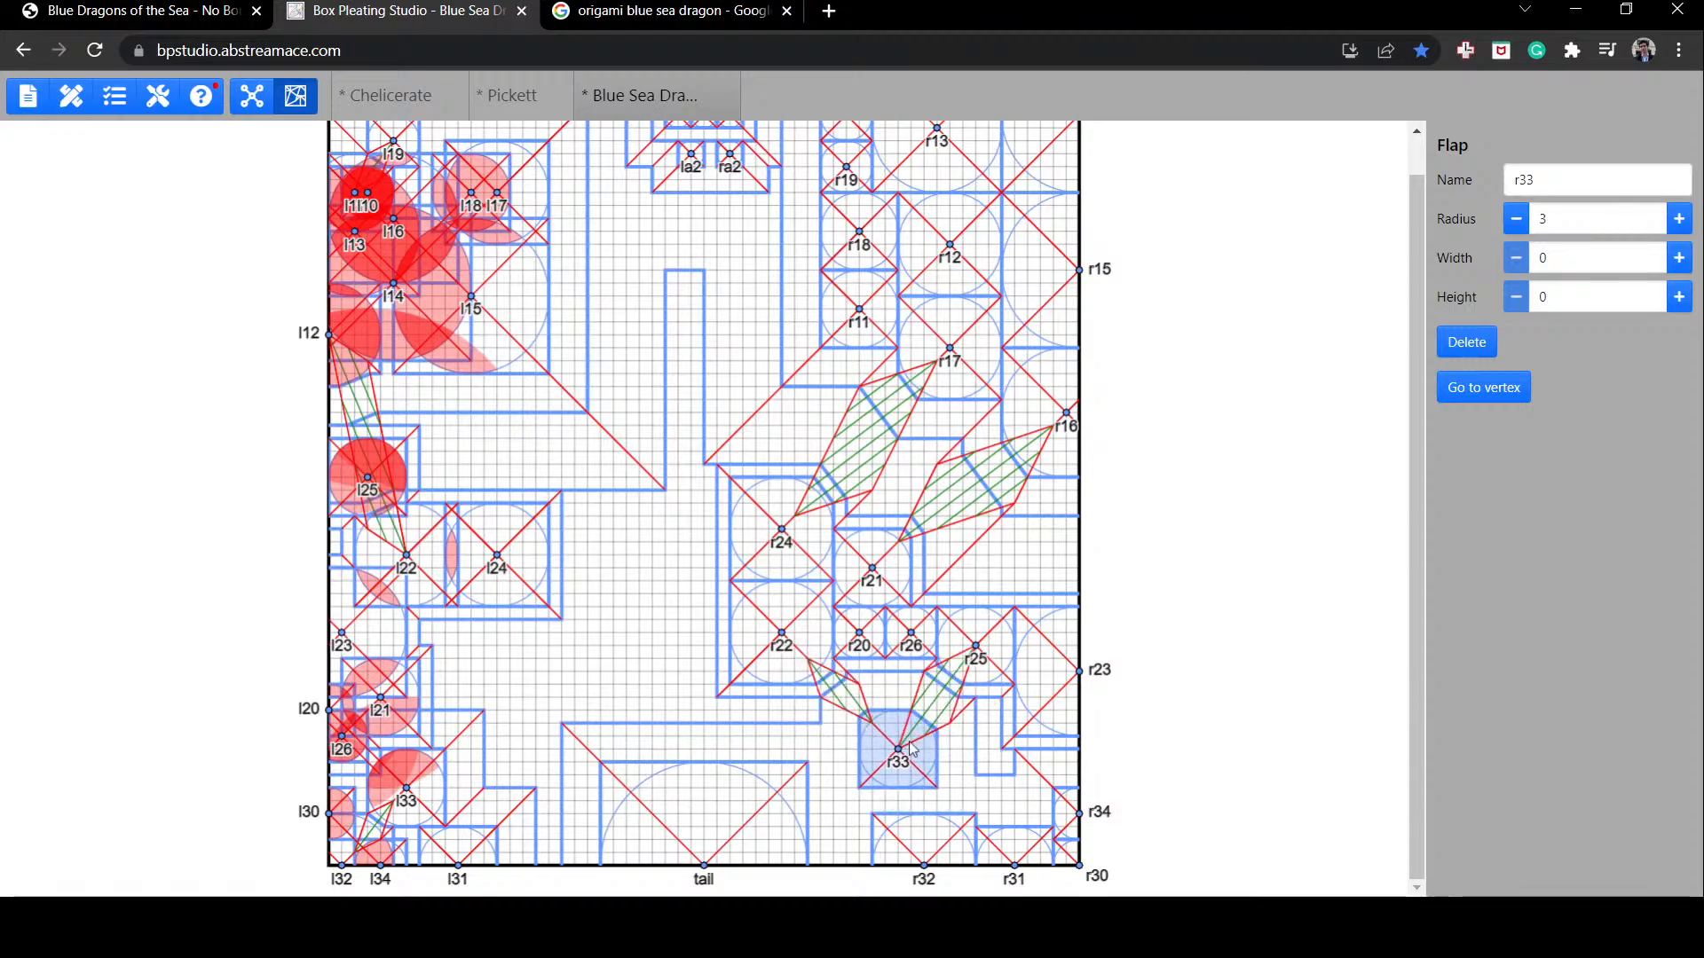
left_click(1232, 618)
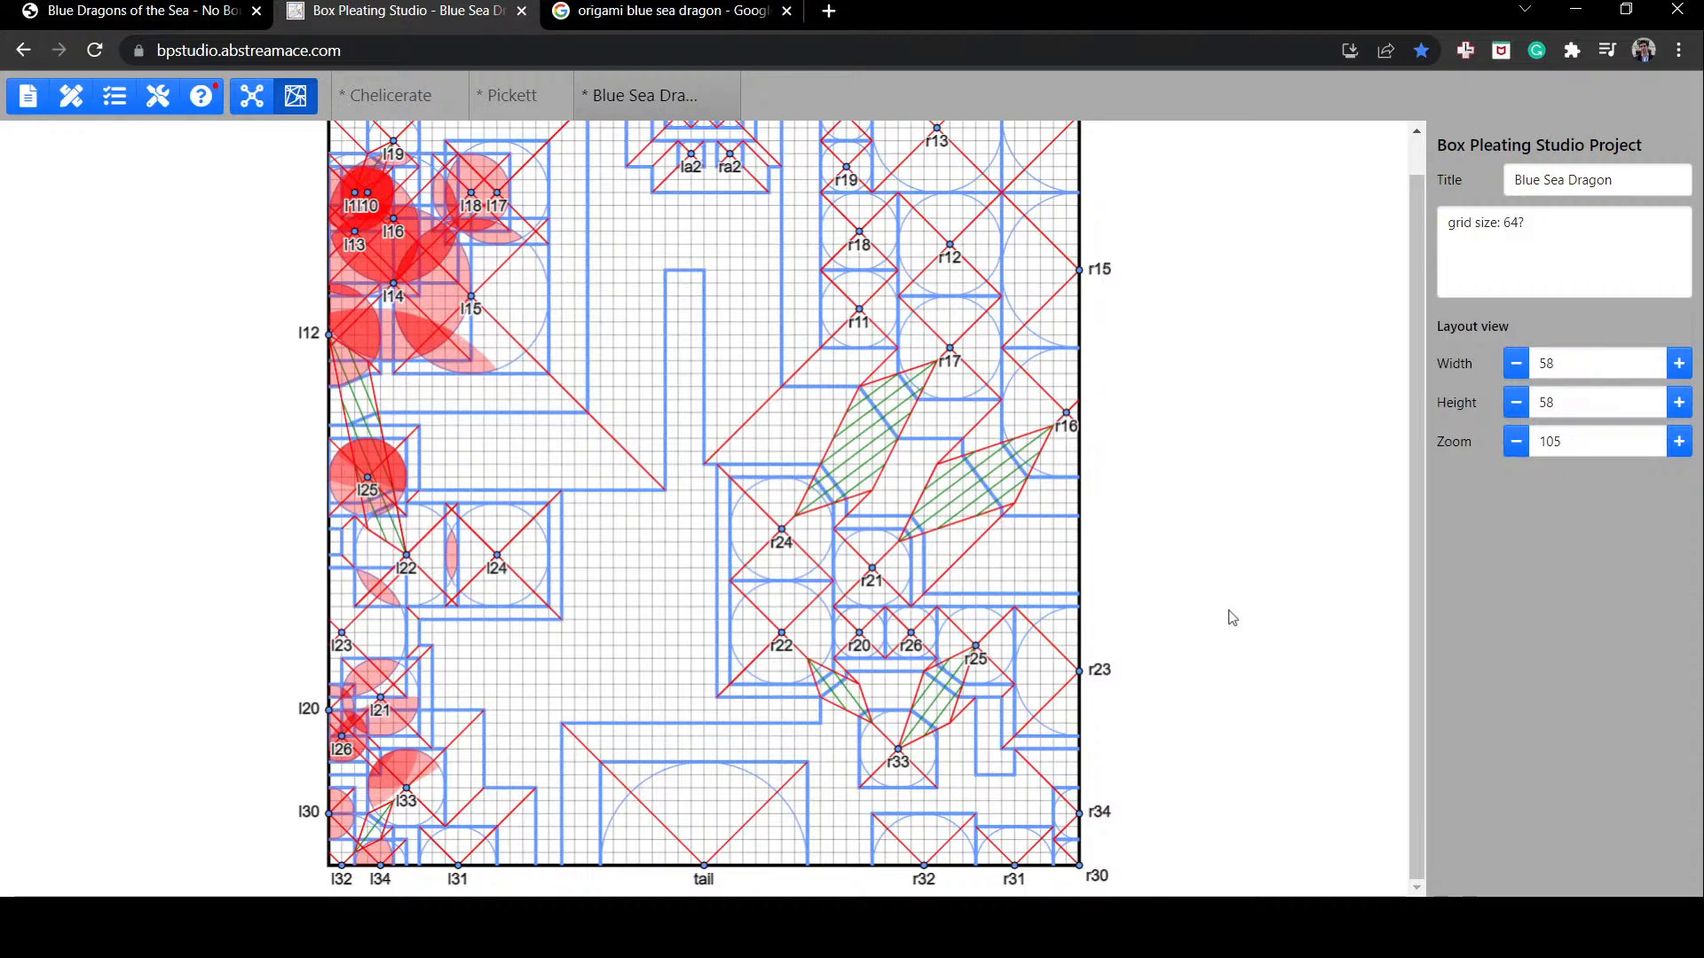
Step: Move flap r33 three units right and two down so it sits on r32 with their right sides aligned
left_click(916, 757)
left_click_drag(916, 757, 953, 782)
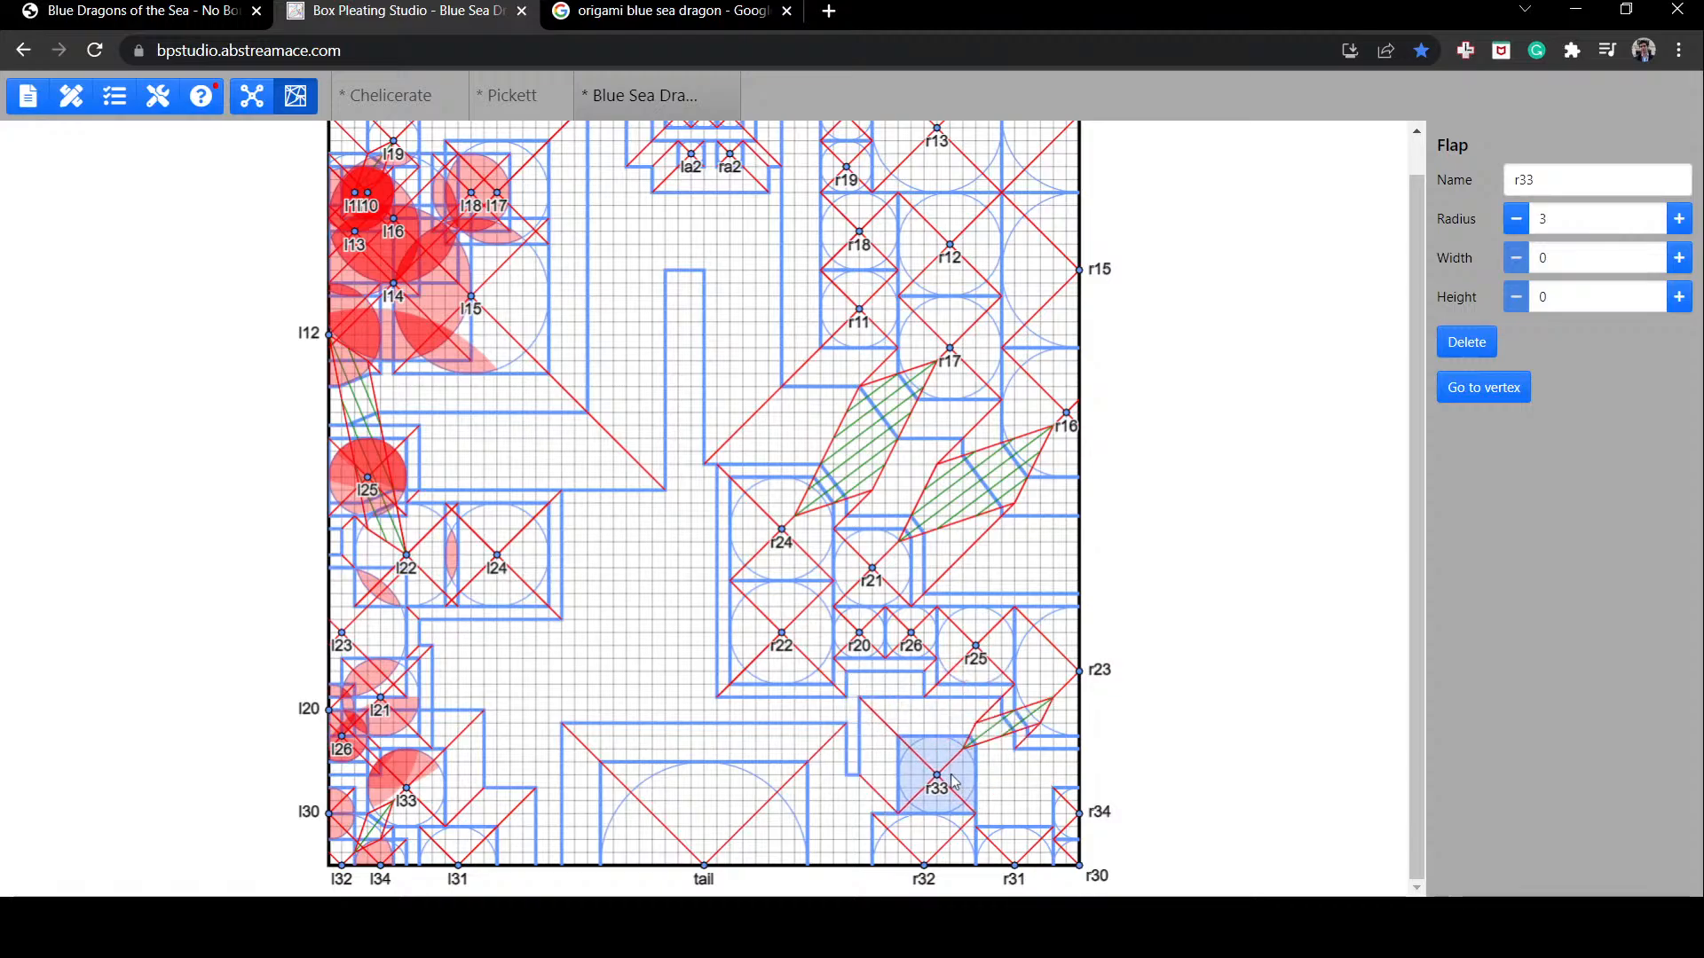
mouse_move(953, 782)
left_mouse_down()
mouse_move(934, 765)
mouse_move(997, 787)
mouse_move(947, 784)
left_mouse_up()
Step: Move flap r31 three units up from the bottom edge beside r32, and inspect the river around the r3x flaps
left_click(1052, 774)
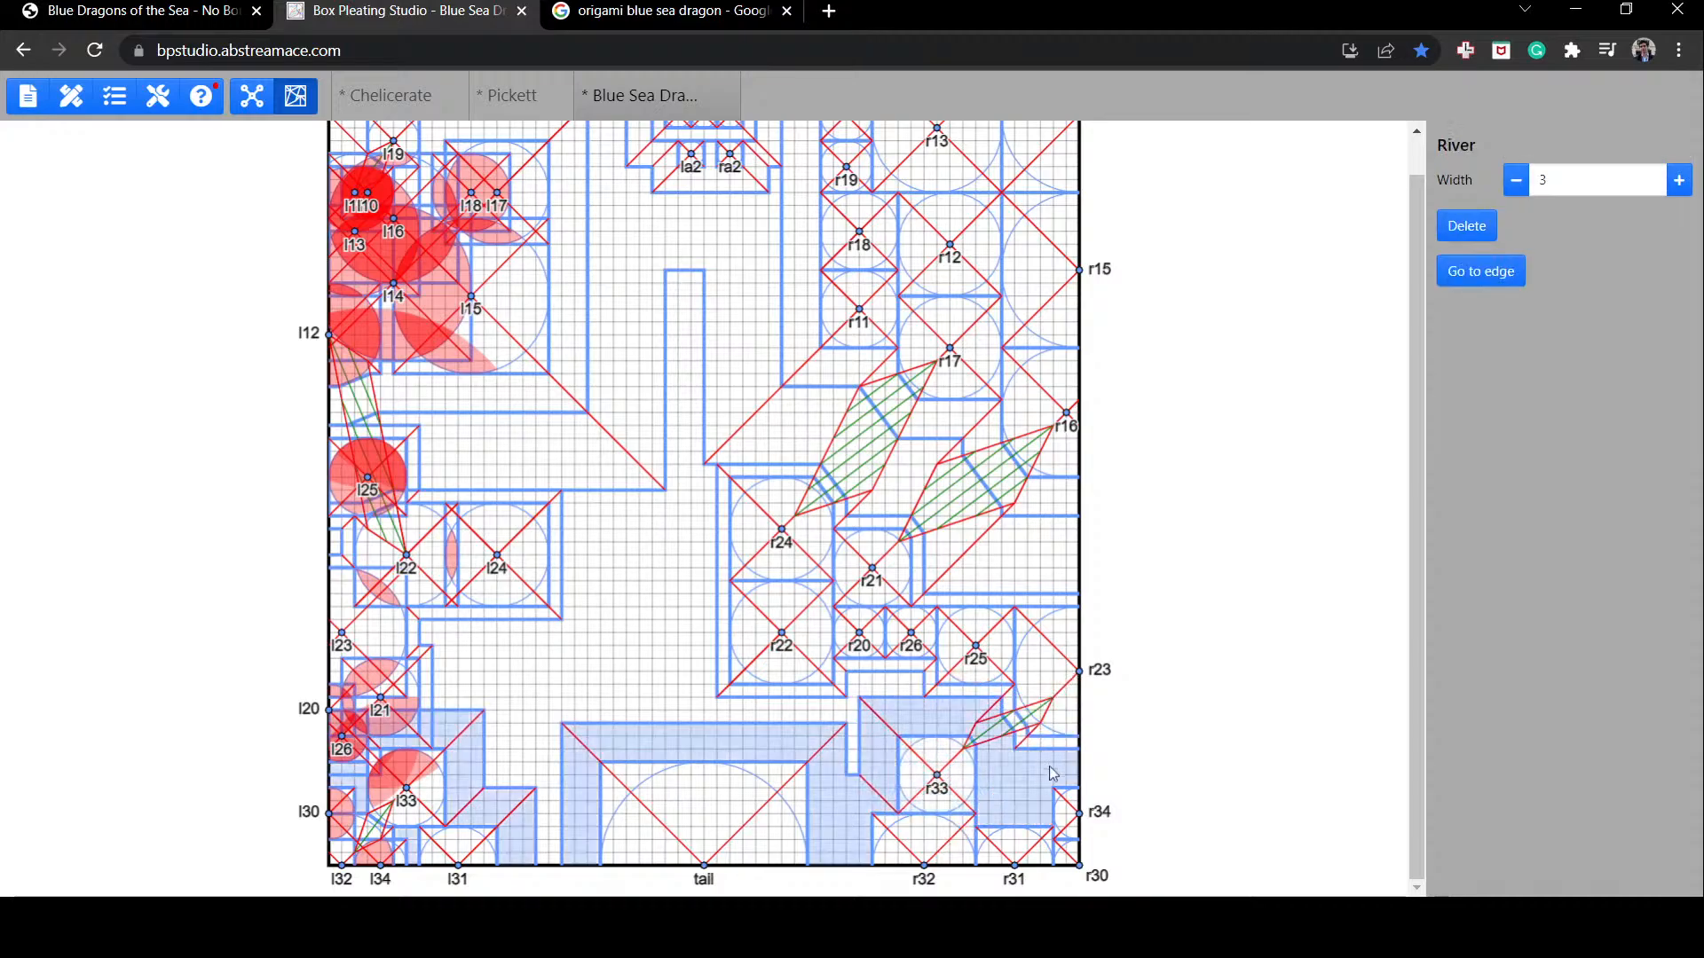
left_click(1012, 809)
left_click_drag(1011, 809, 1007, 812)
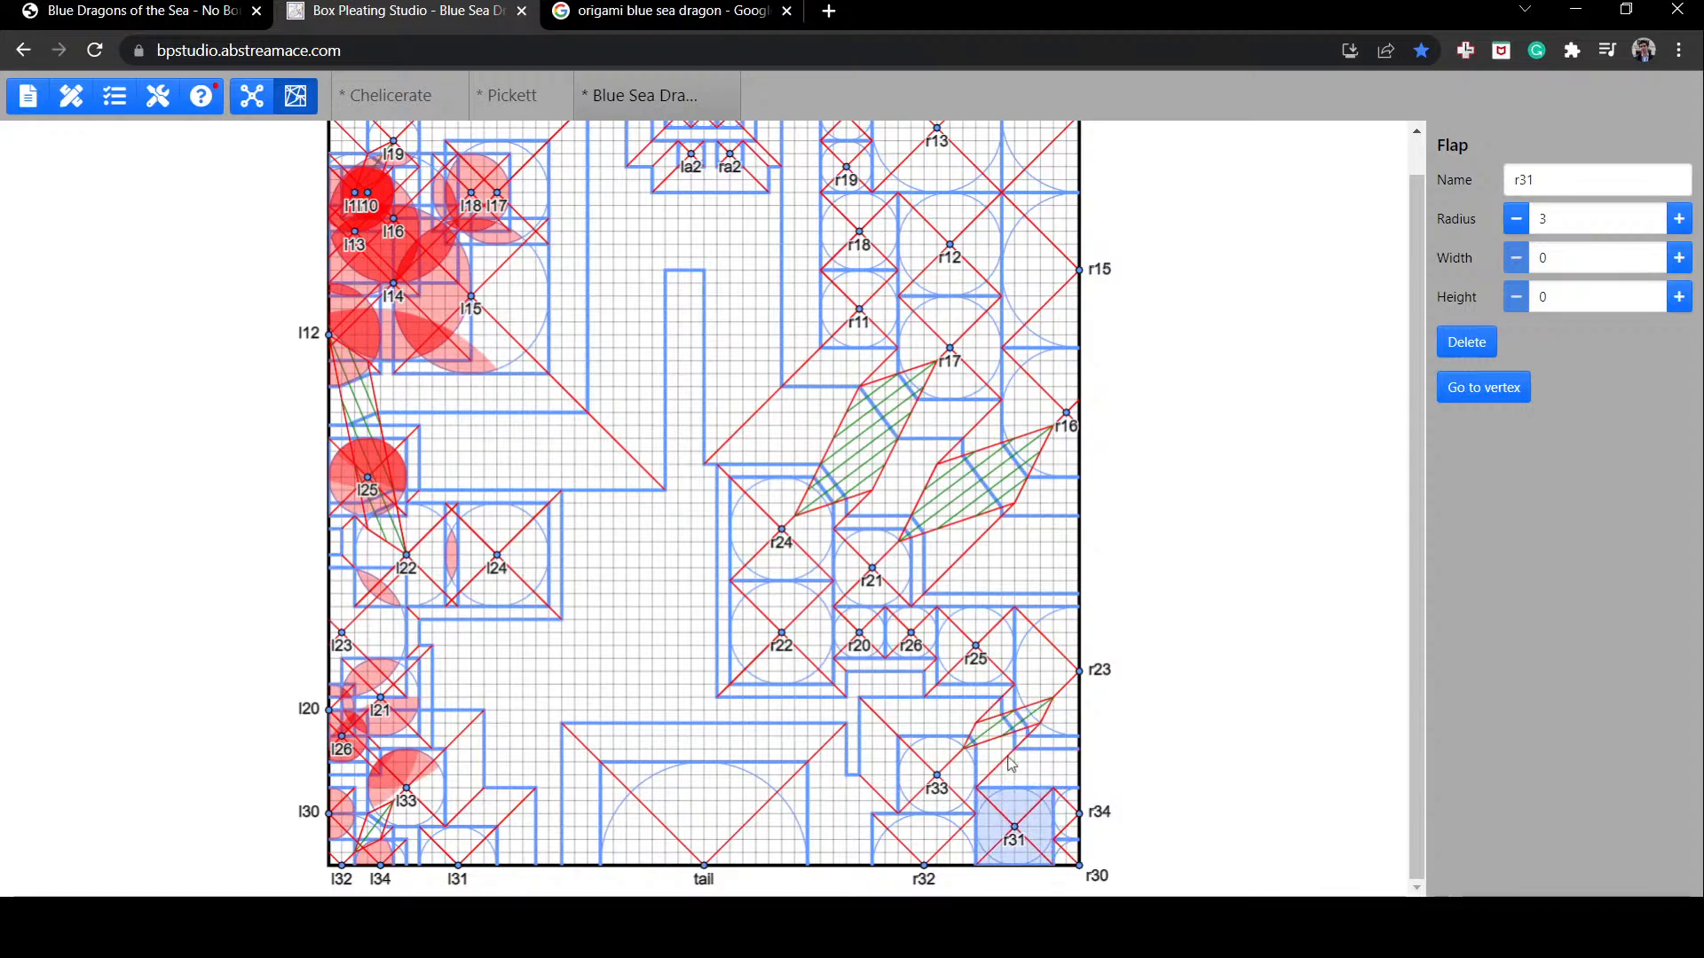
left_click(877, 810)
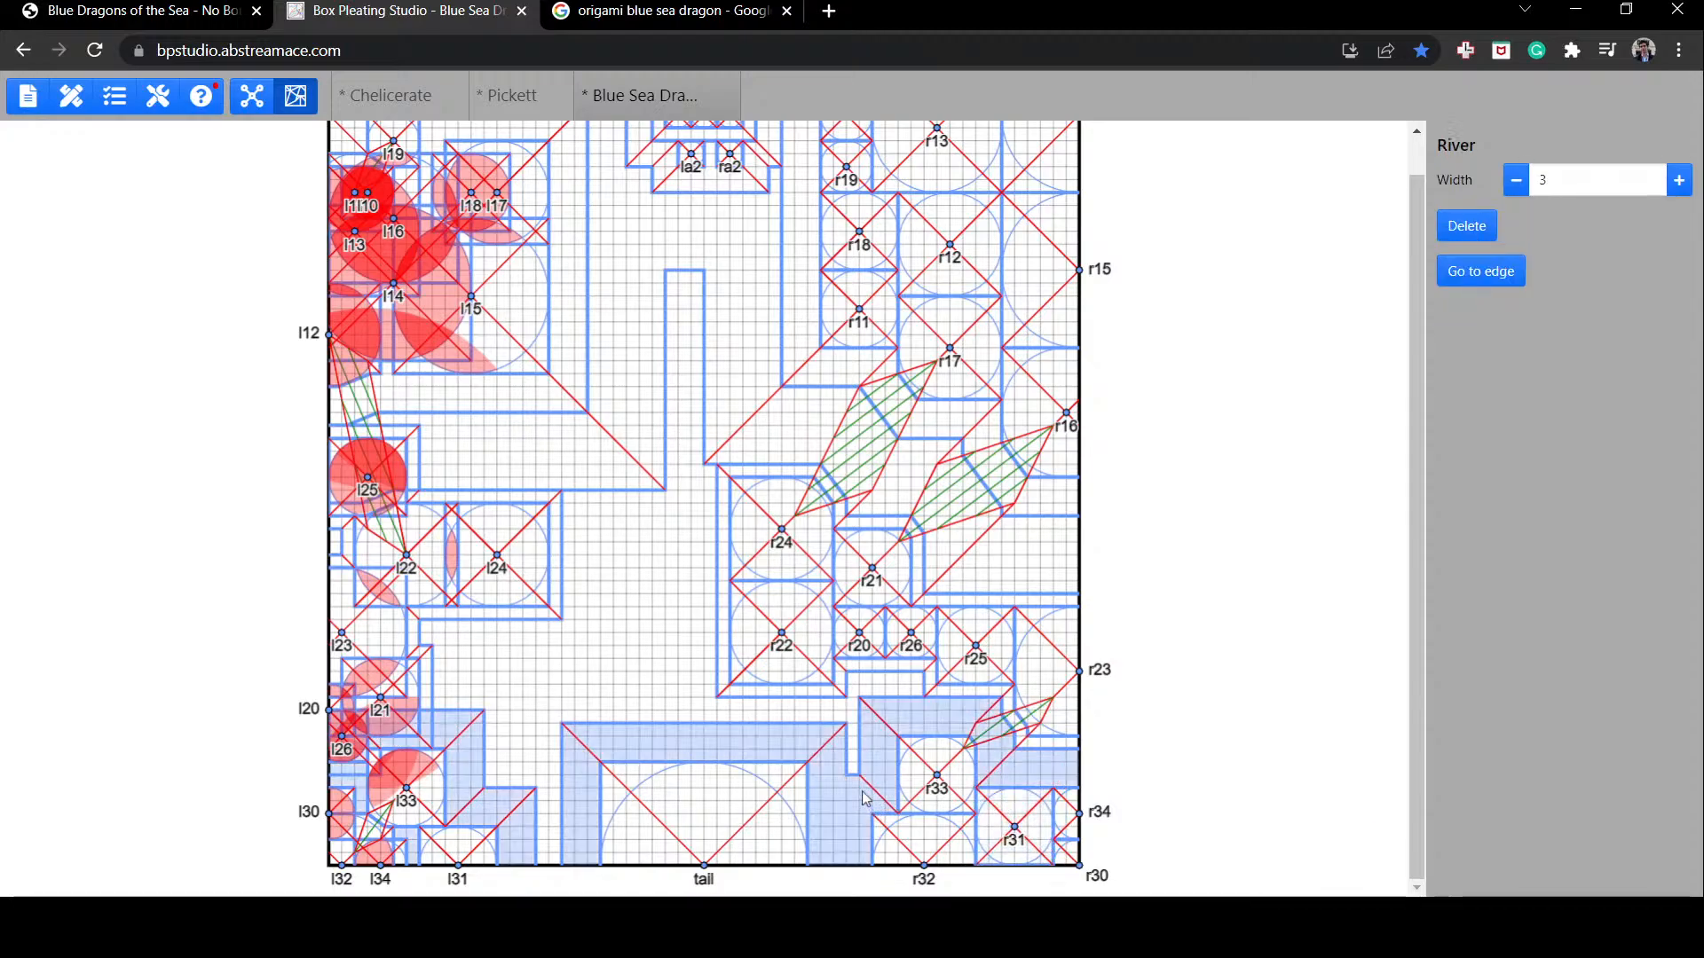
left_click(952, 856)
left_click(1306, 665)
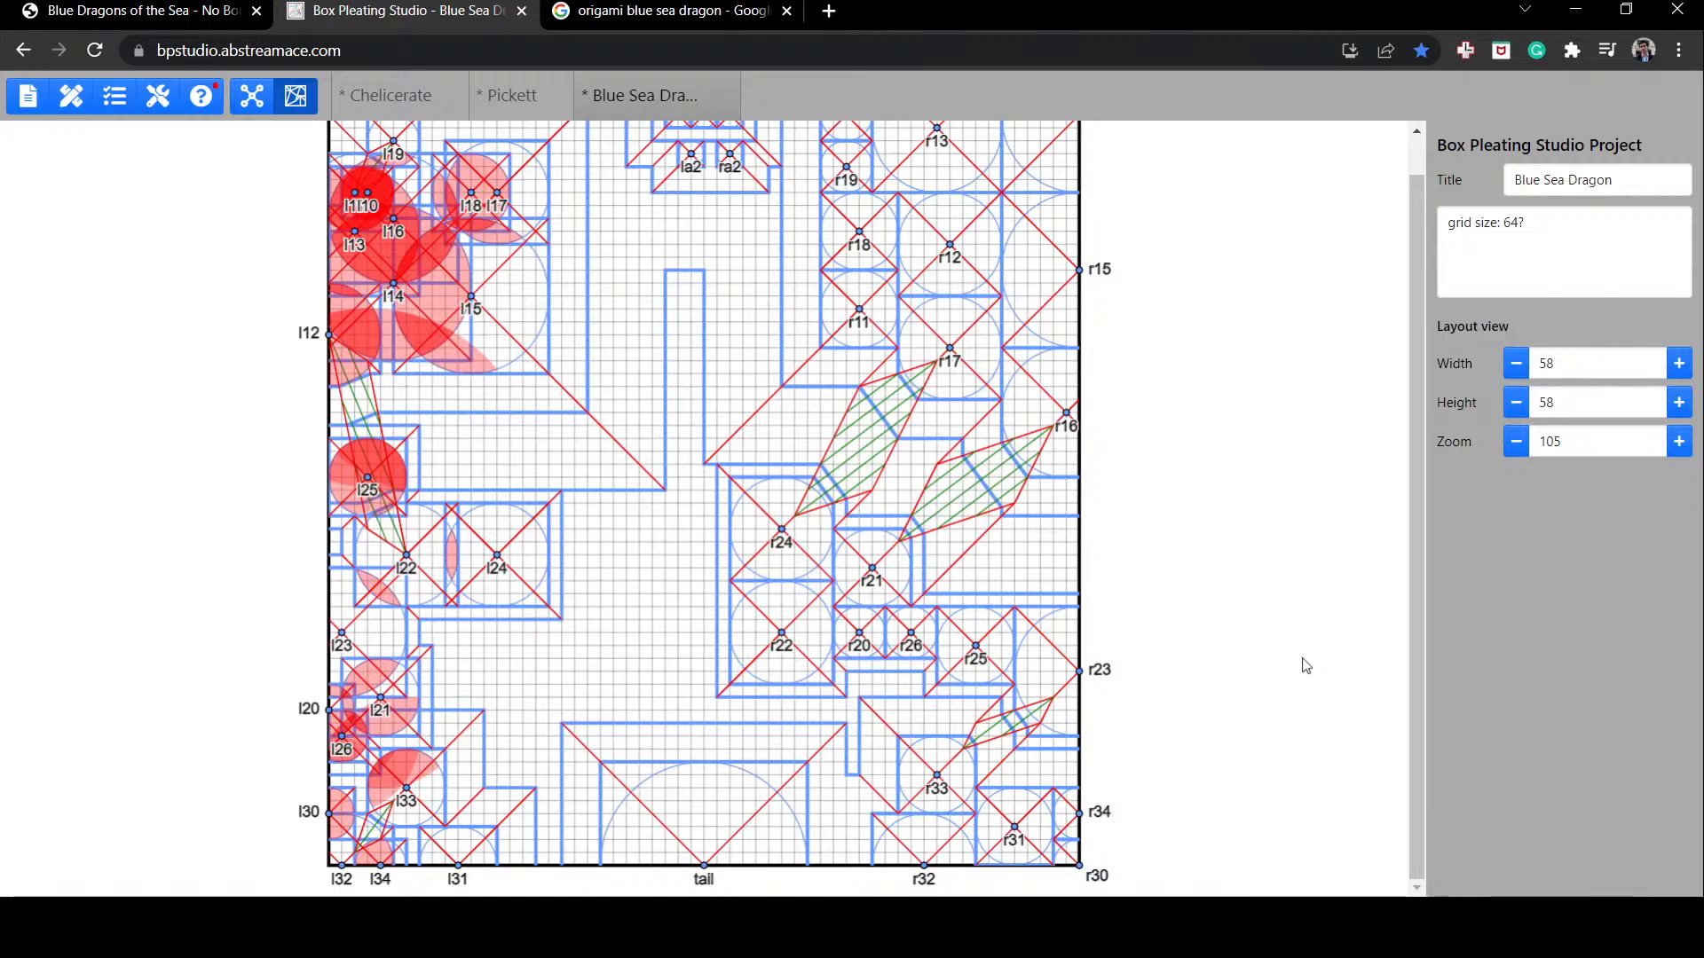
scroll(1059, 467, "up", 1)
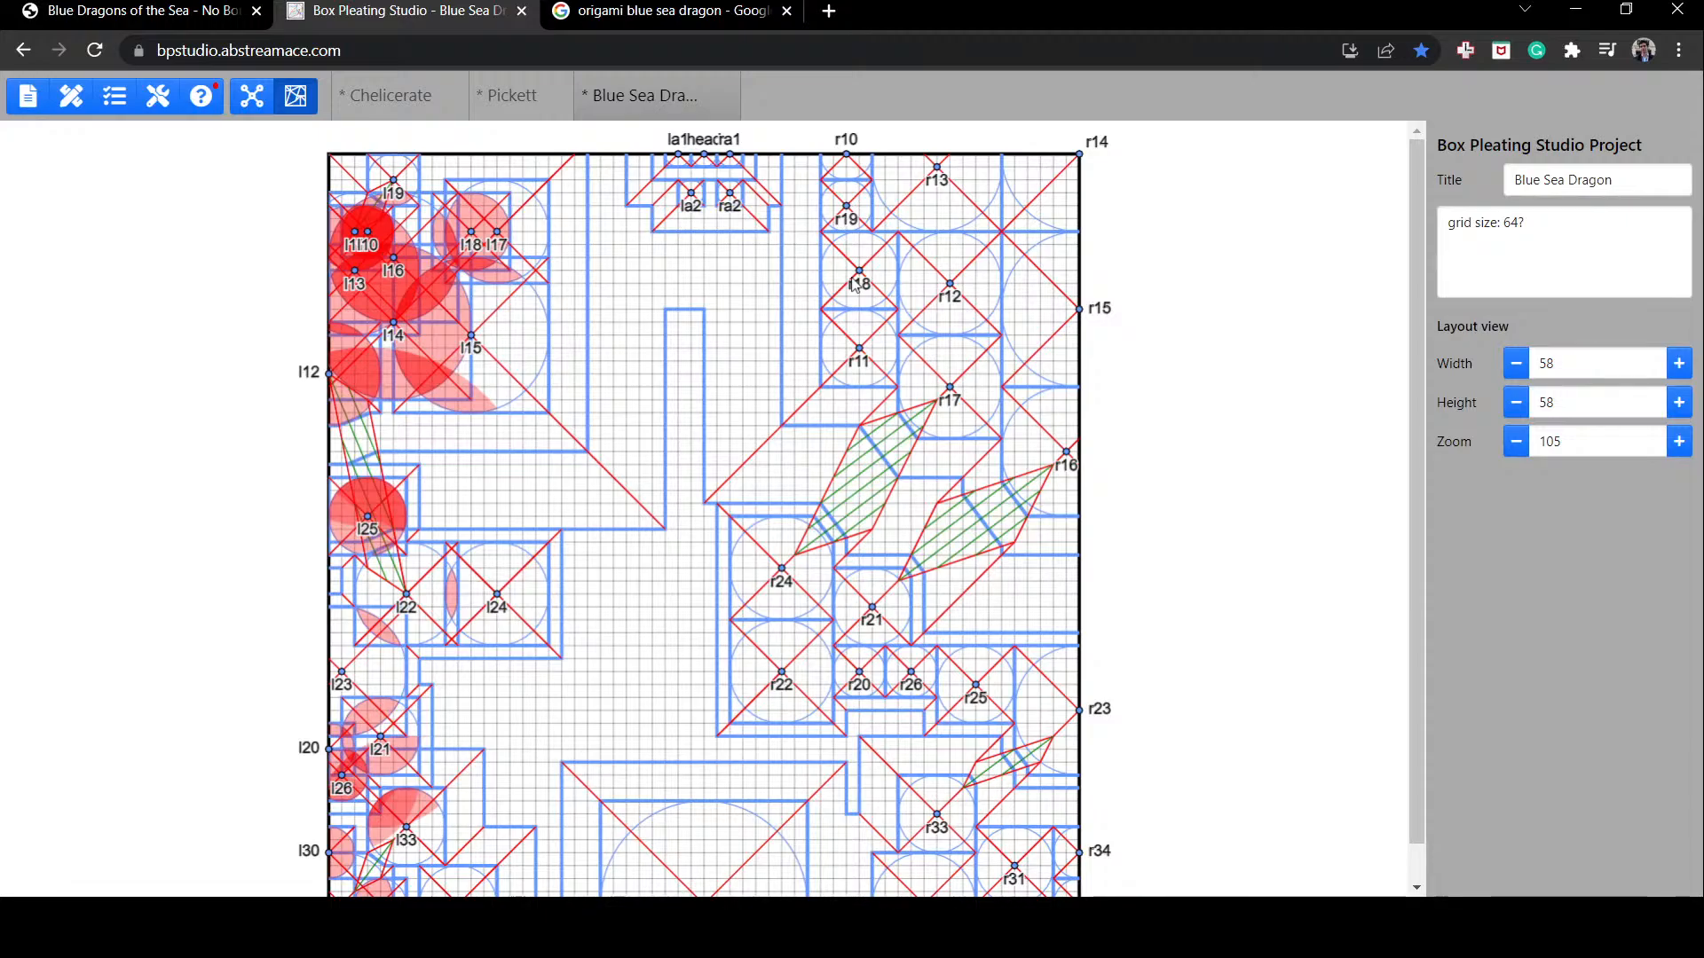
Step: Try flap r16 one unit right on the paper's edge, then return it to its place
scroll(1001, 474, "down", 1)
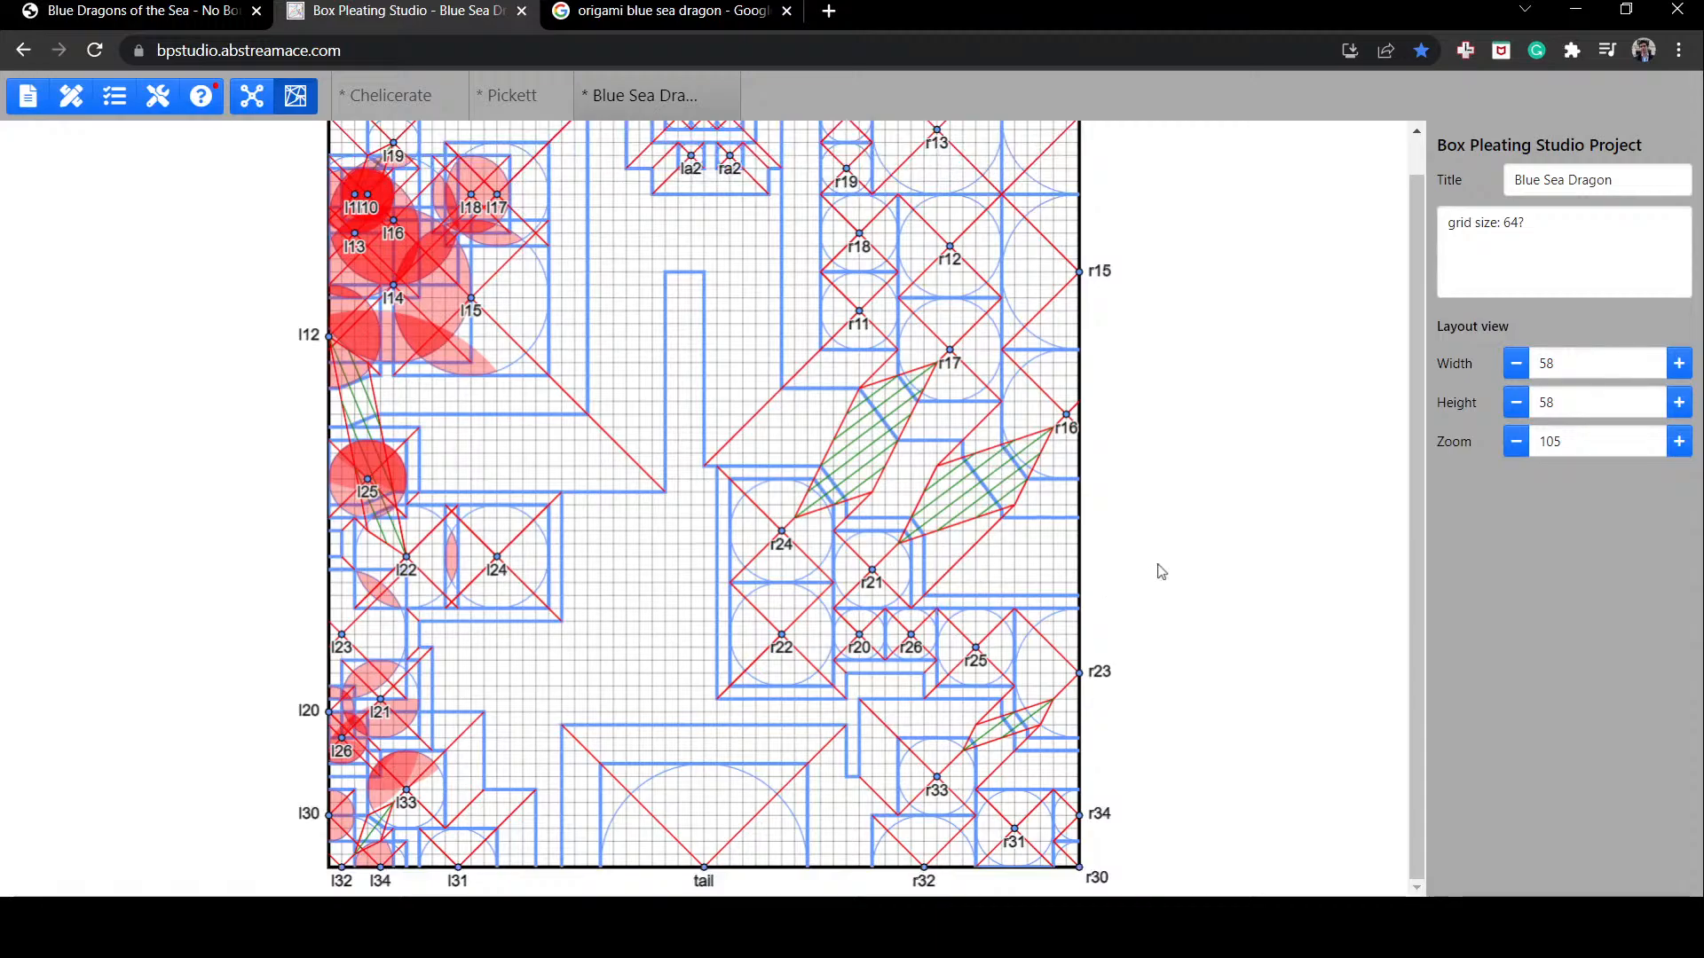
scroll(1155, 571, "up", 1)
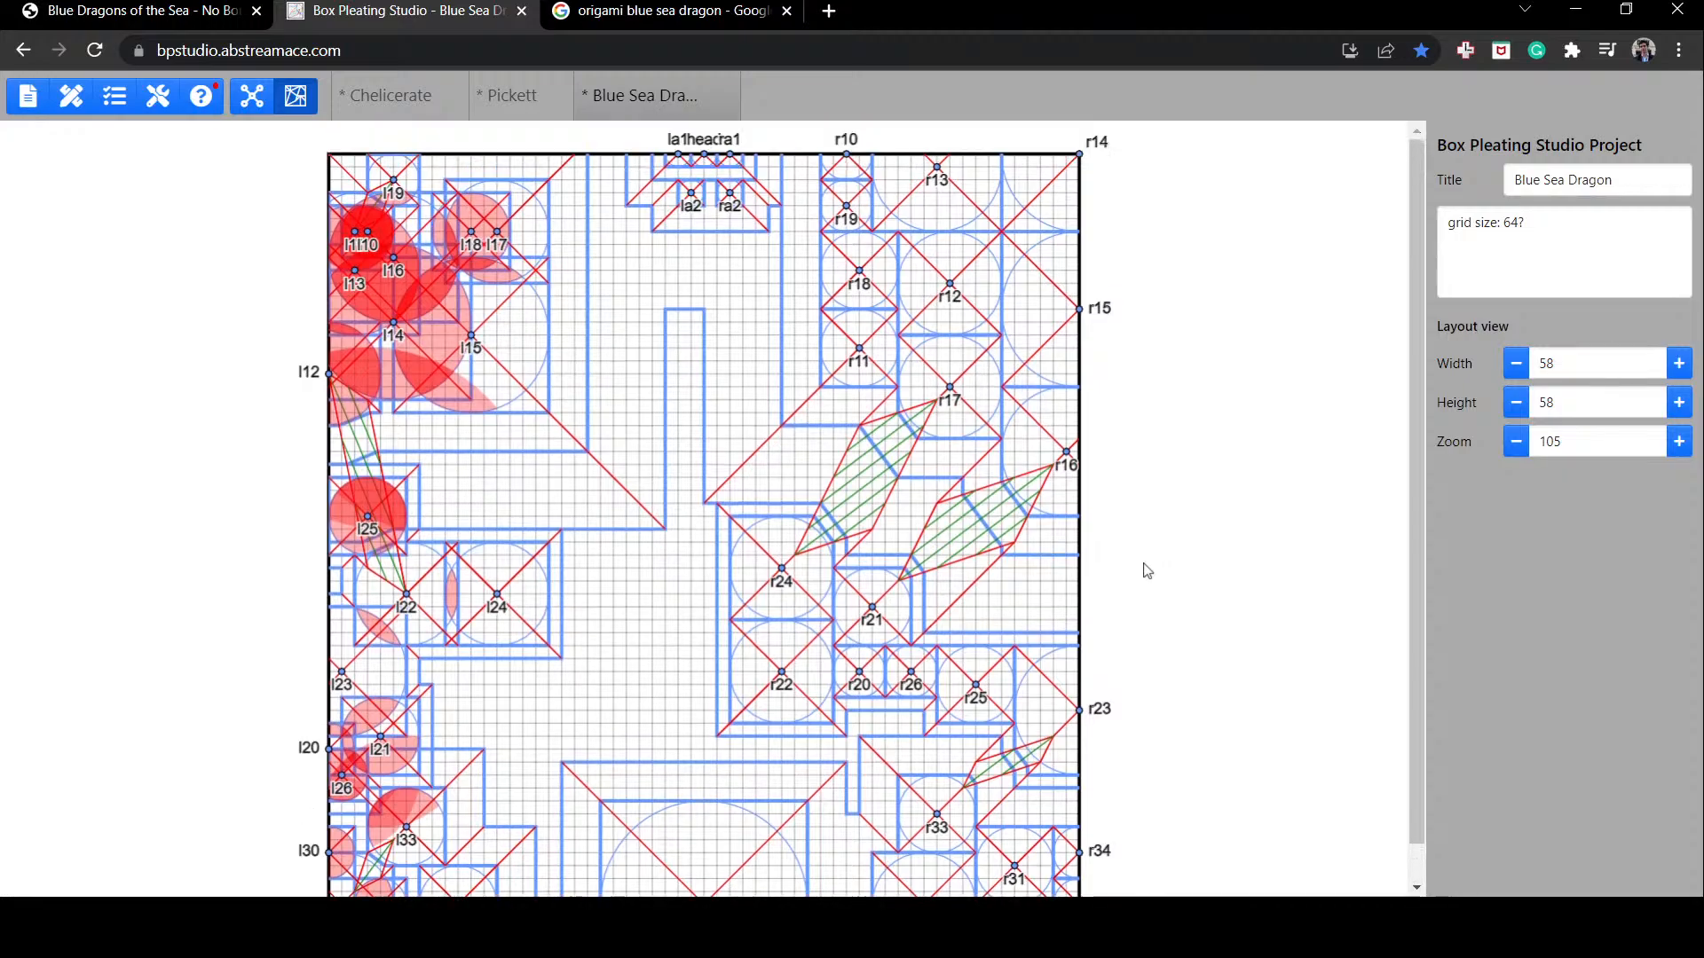
left_click(1040, 456)
left_click_drag(1040, 456, 1052, 464)
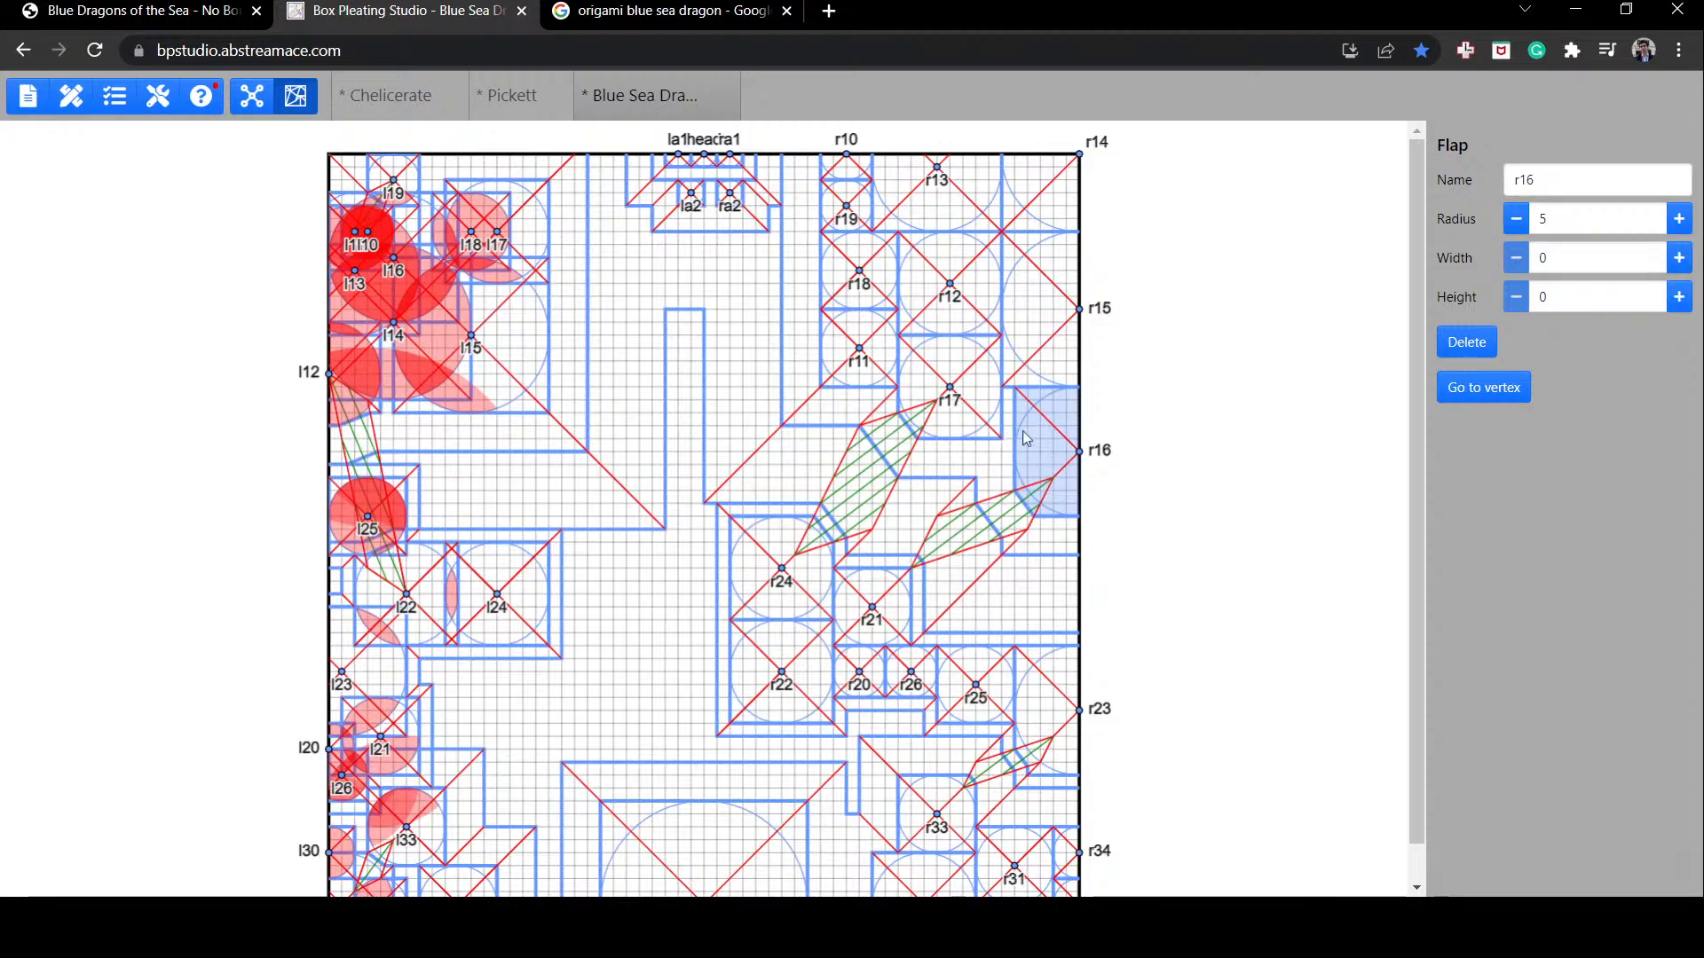
left_click_drag(1032, 442, 1019, 443)
left_click(1171, 463)
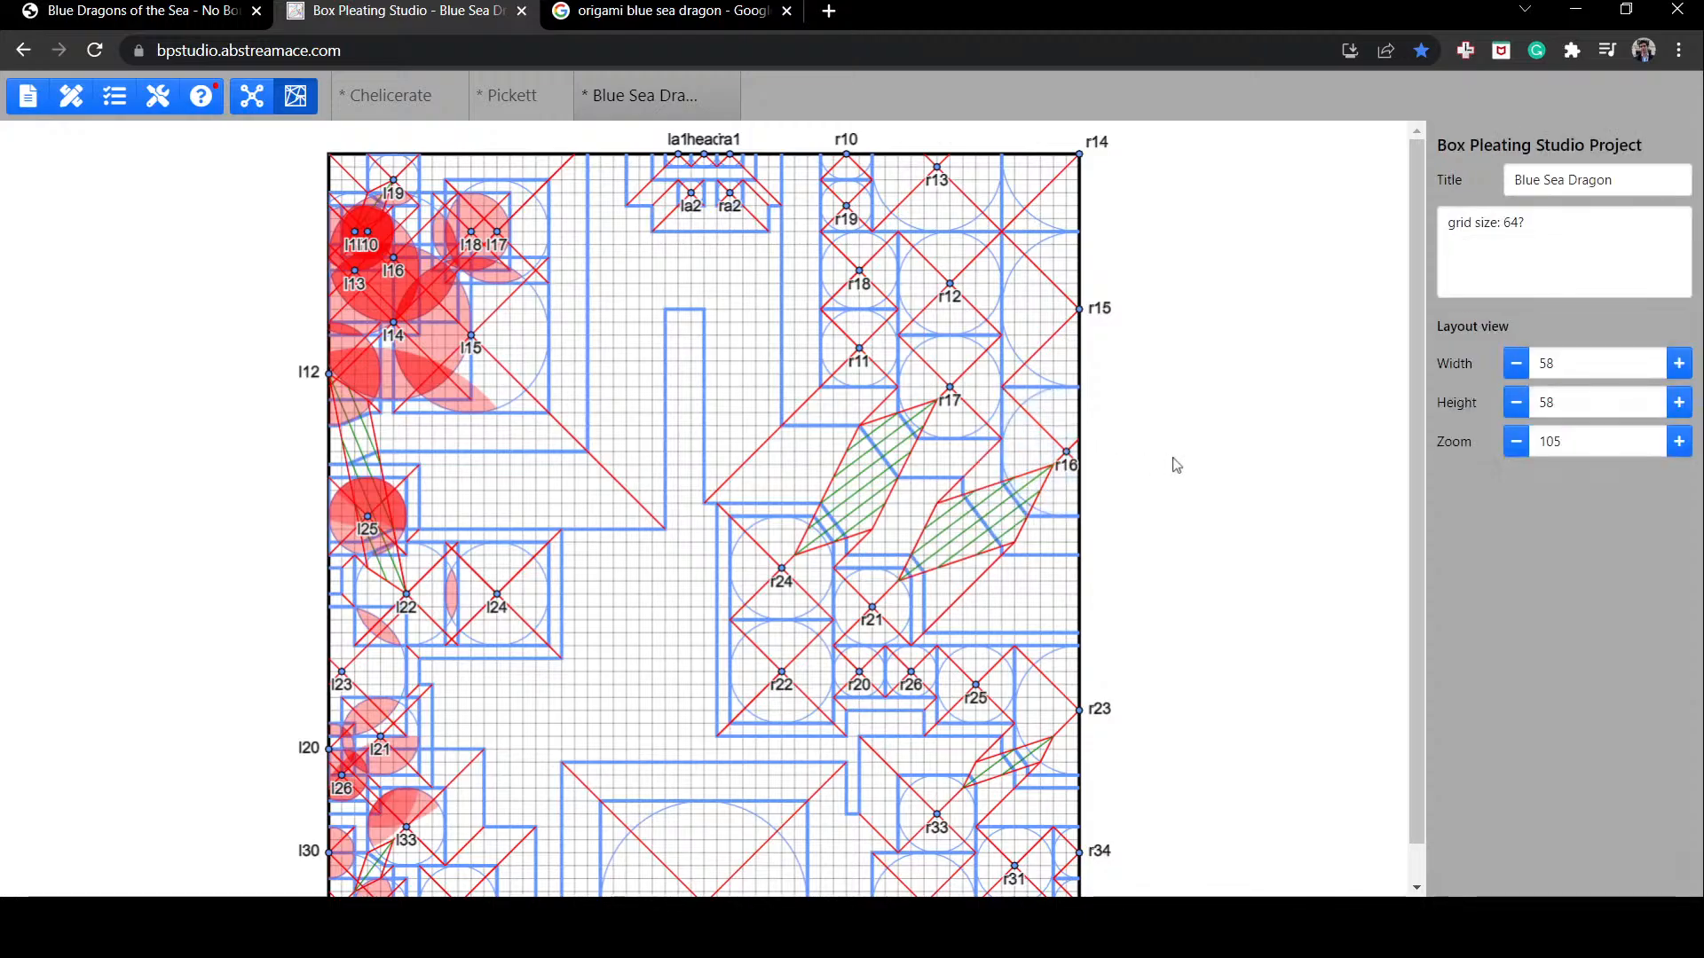
Step: Move flap r18 six units left and three down out of its column, and raise r11 five units towards r19
mouse_move(857, 374)
left_mouse_down()
mouse_move(775, 353)
mouse_move(778, 286)
mouse_move(779, 350)
mouse_move(855, 365)
left_mouse_up()
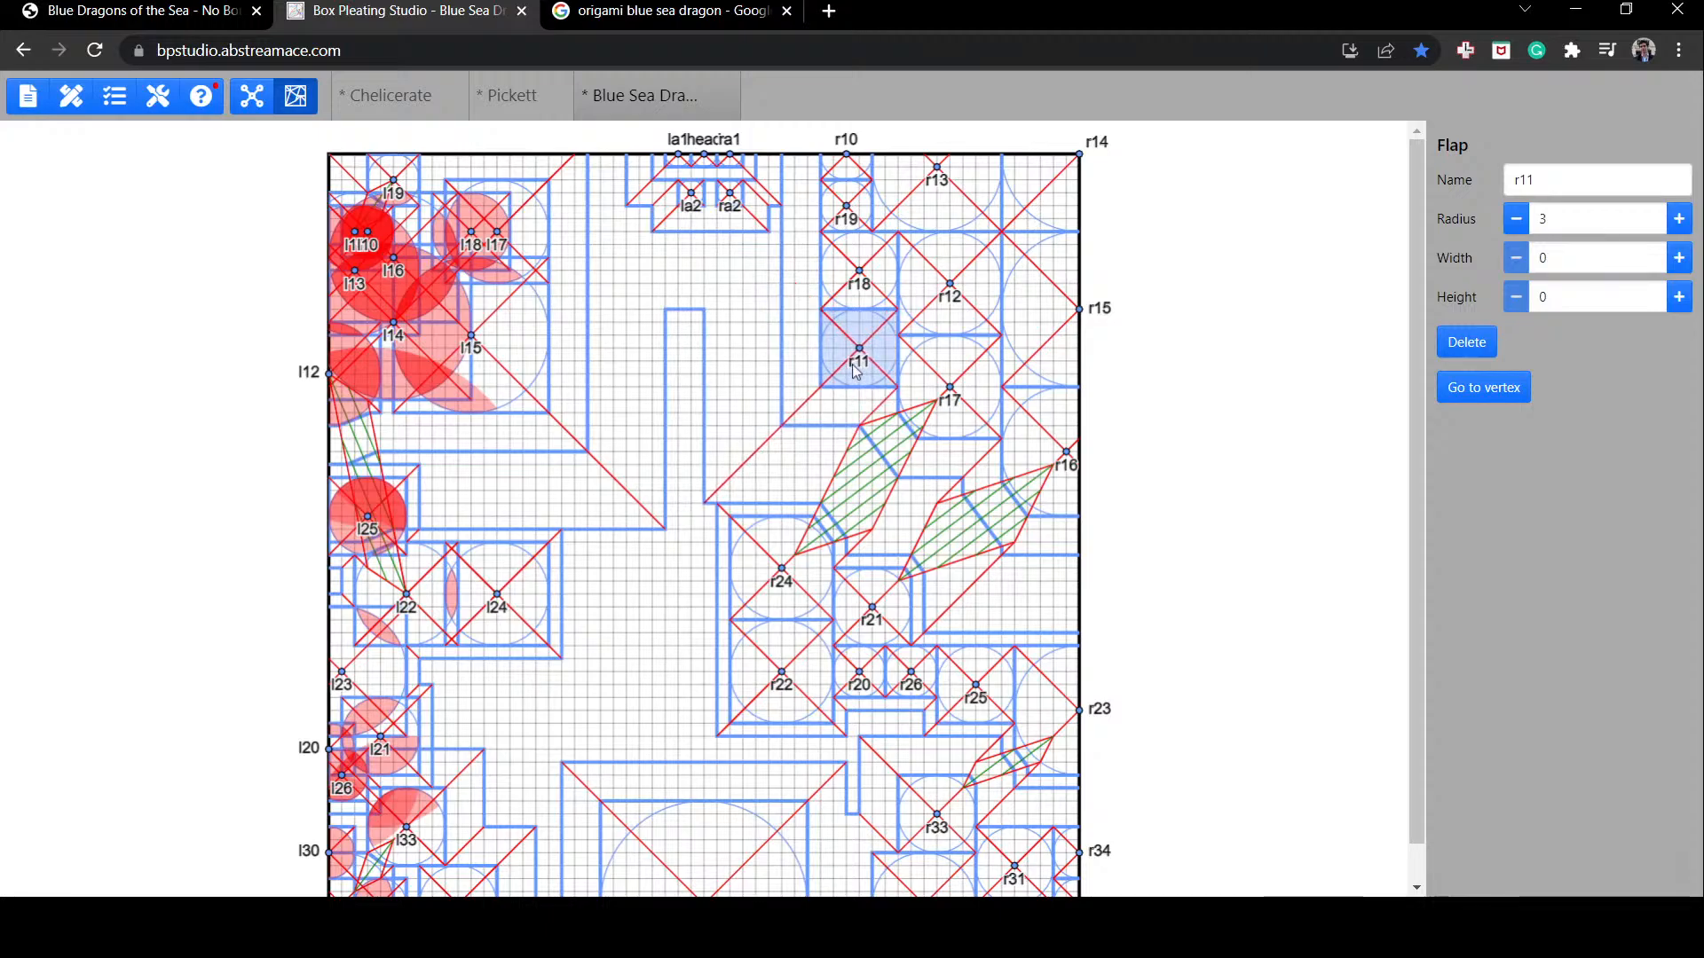
left_click_drag(858, 271, 787, 313)
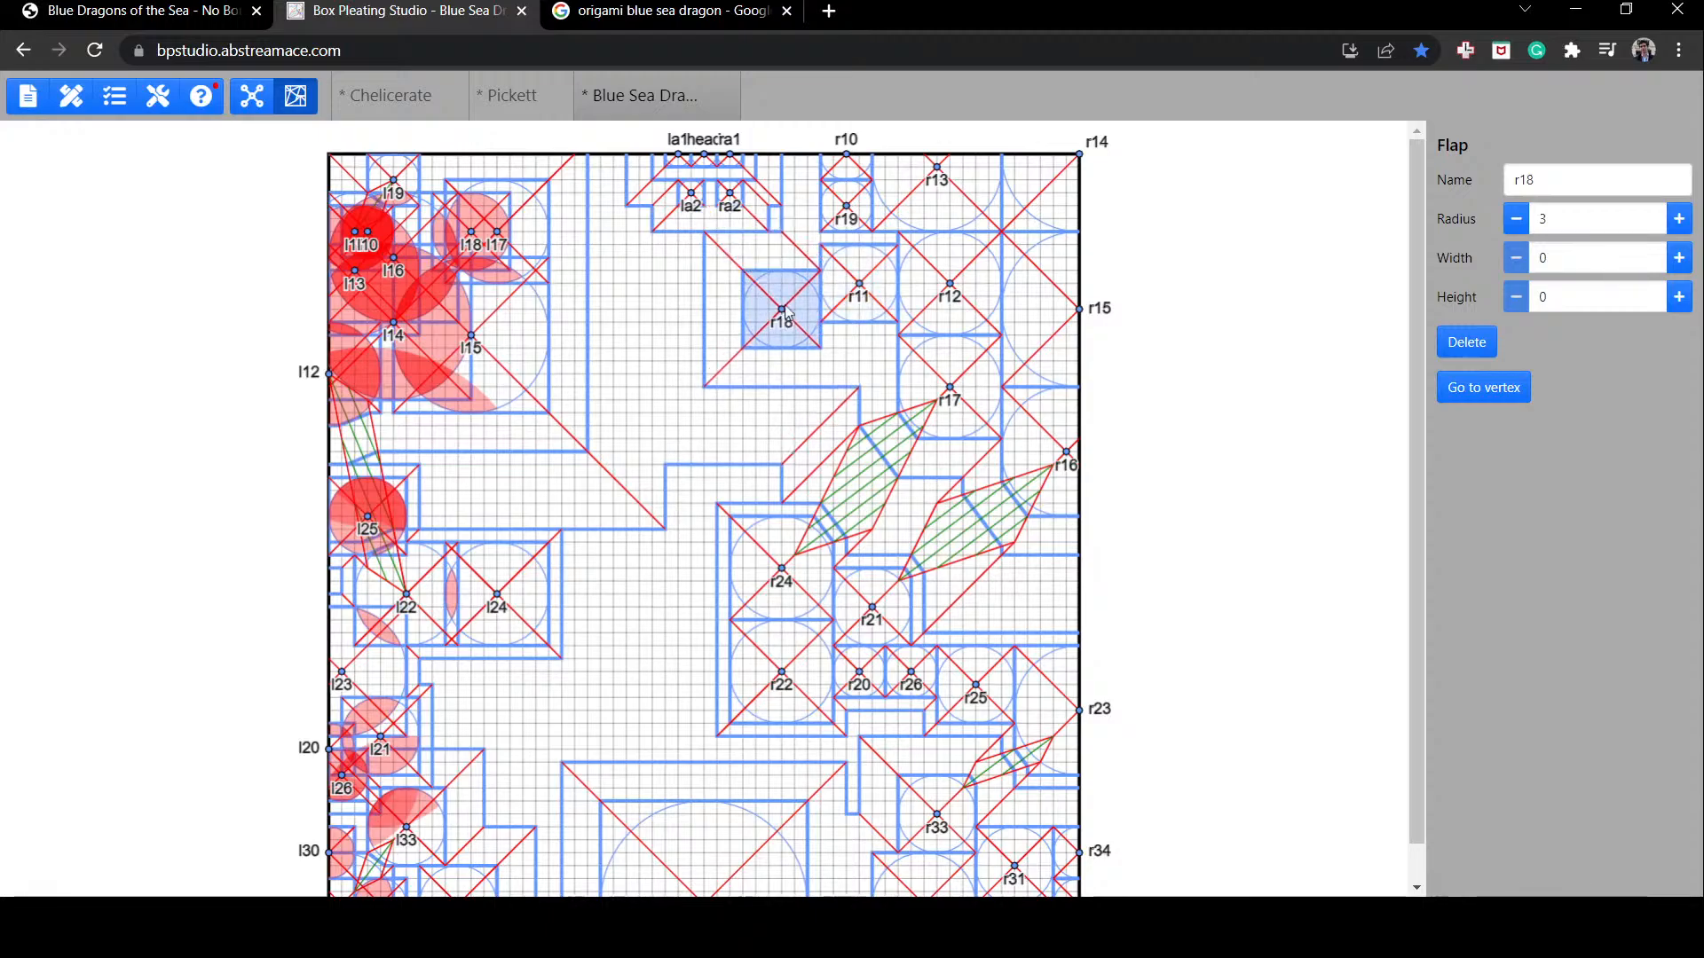
Step: Spread the la2 and ra2 flaps apart, moving ra2 one unit right and la2 two units left
left_click(733, 203)
left_click_drag(729, 202, 670, 201)
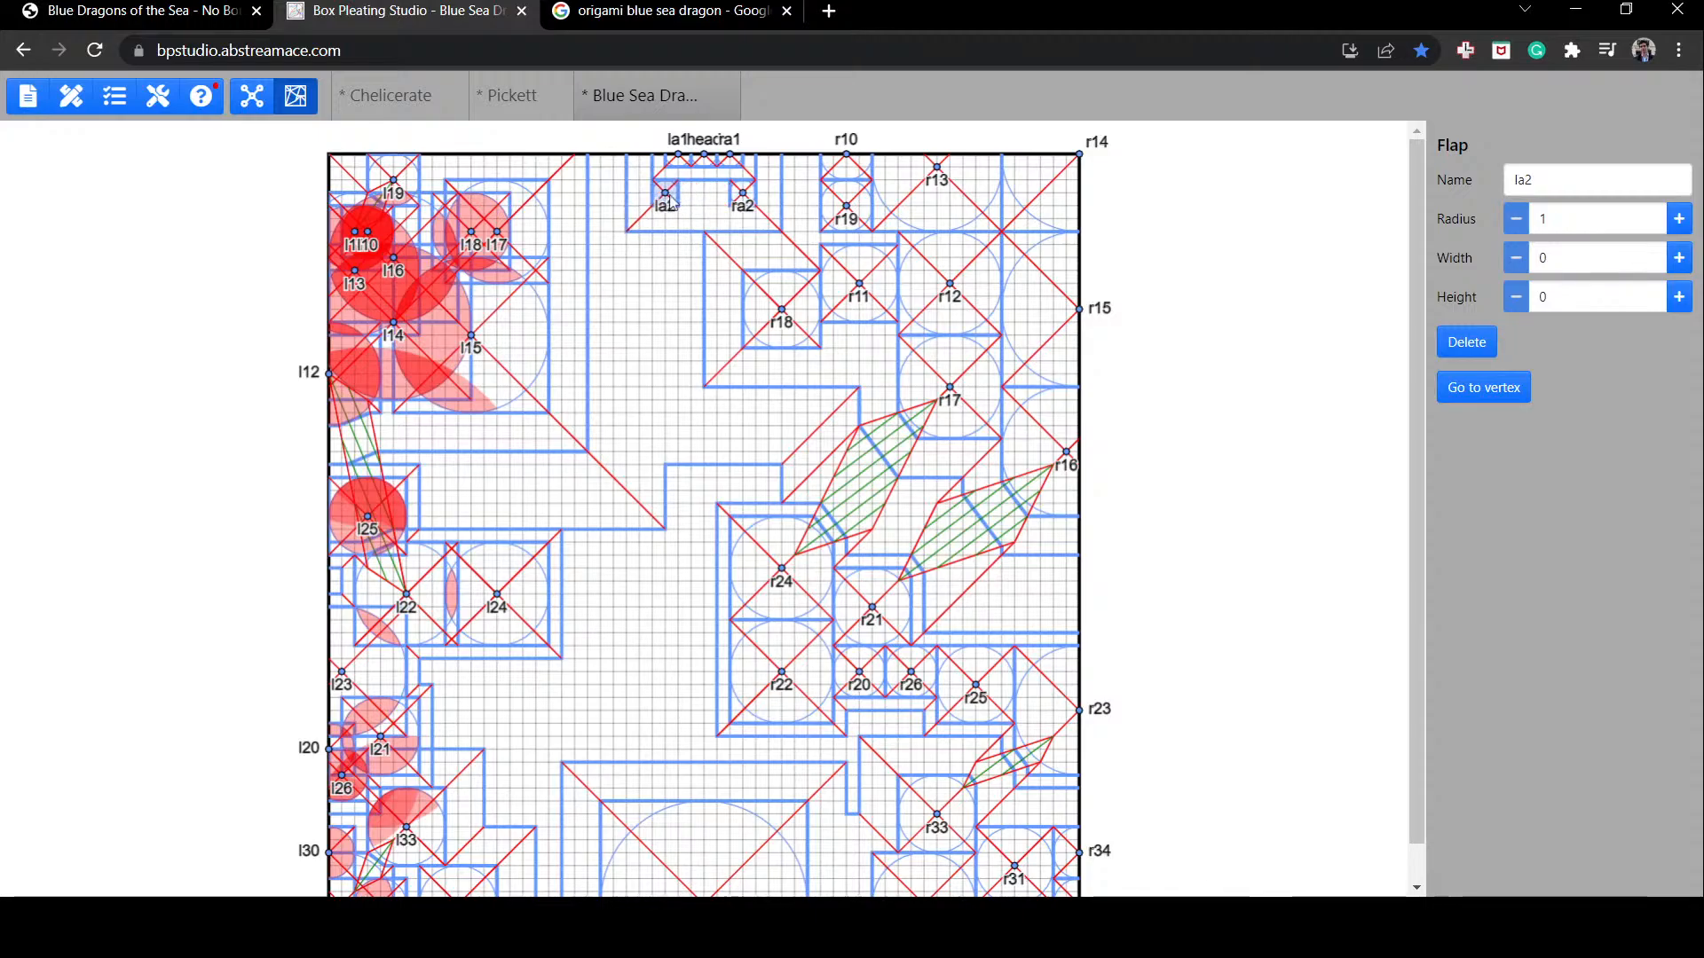
Step: Raise flap r11 one unit against r19, and place r18 directly below it after checking the surrounding rivers
left_click(773, 326)
left_click(859, 281)
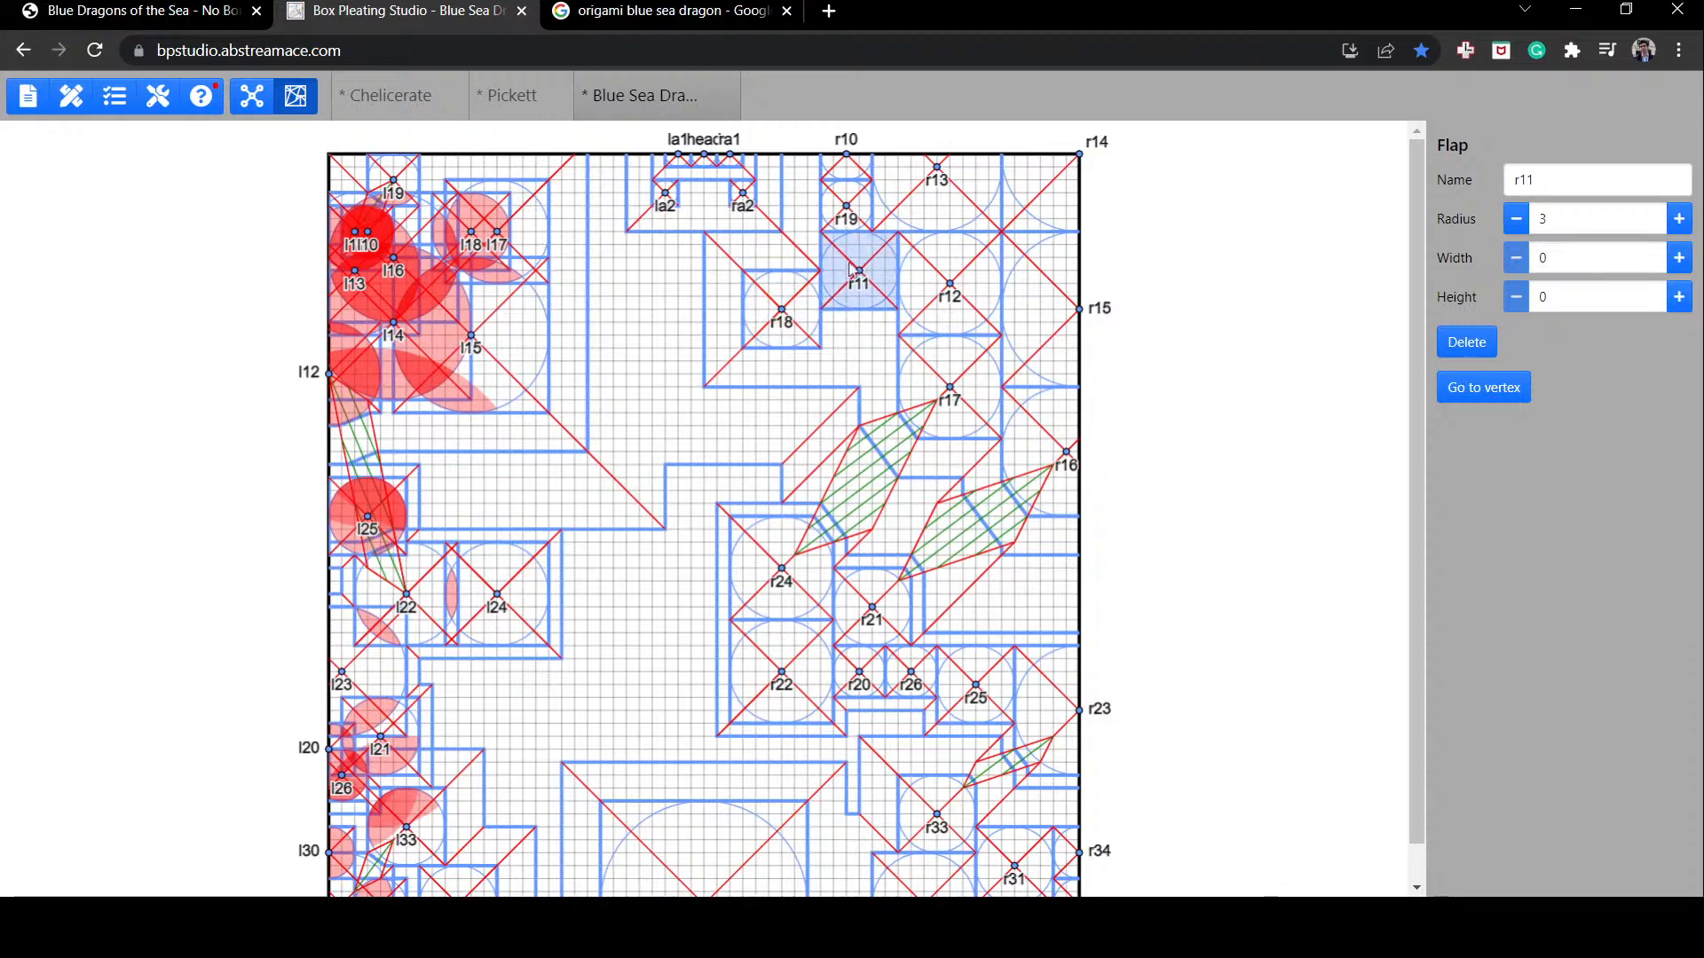
left_click(806, 260)
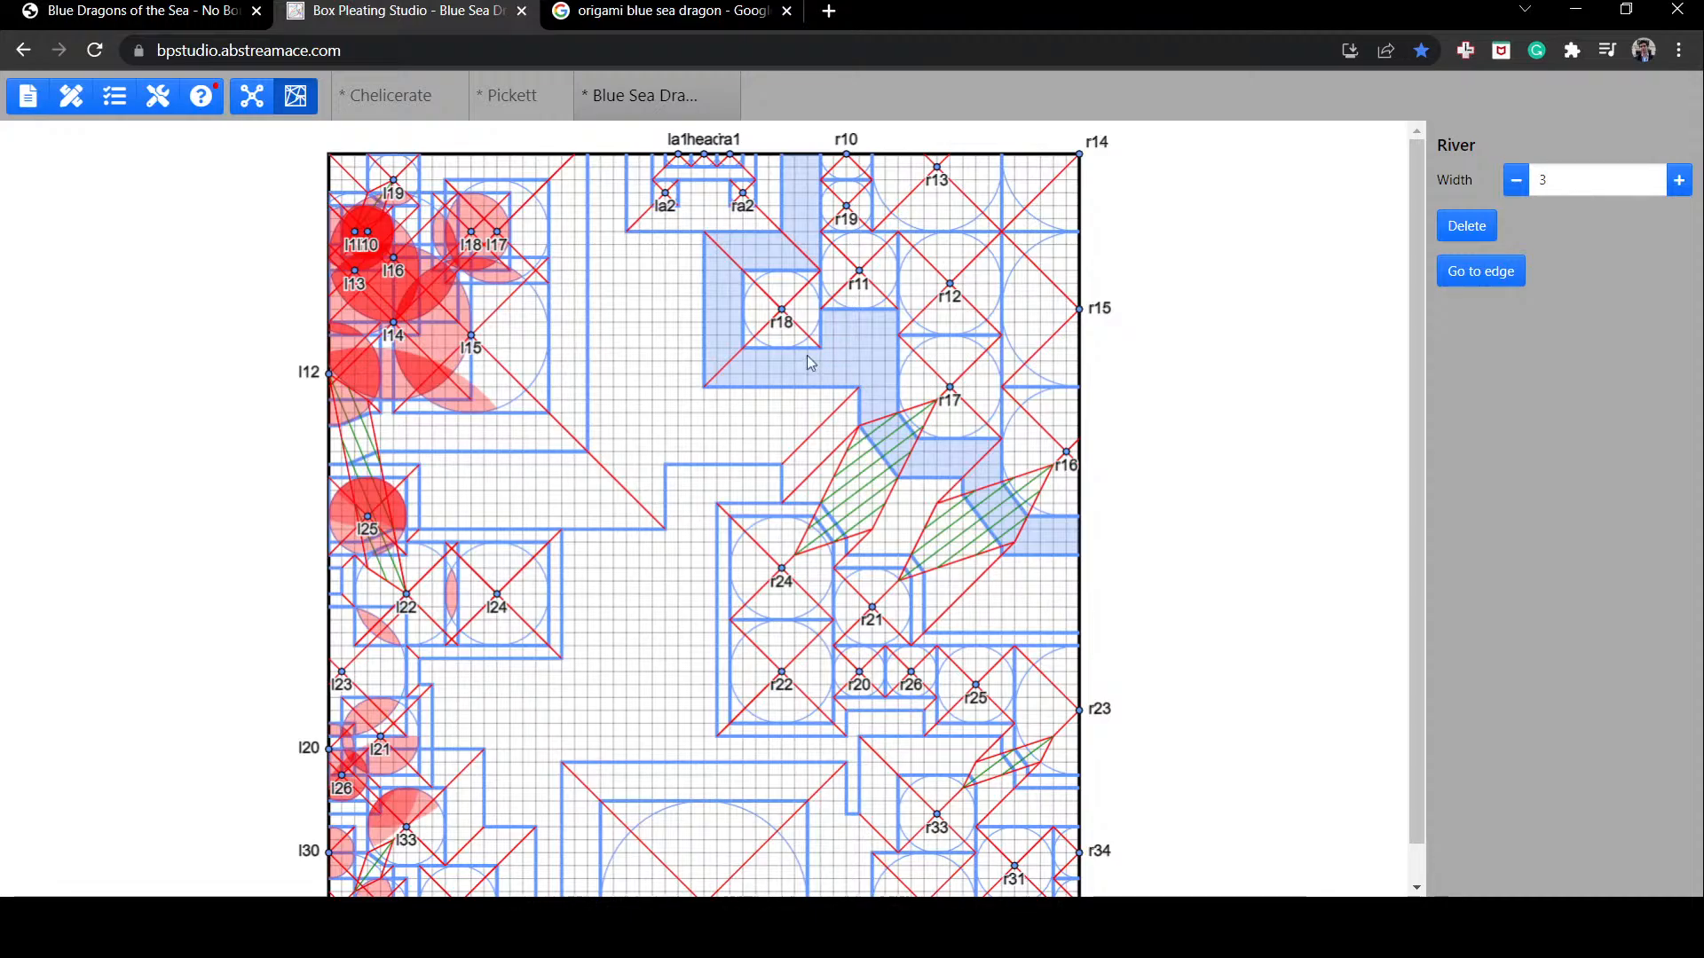
left_click(850, 488)
left_click(850, 487)
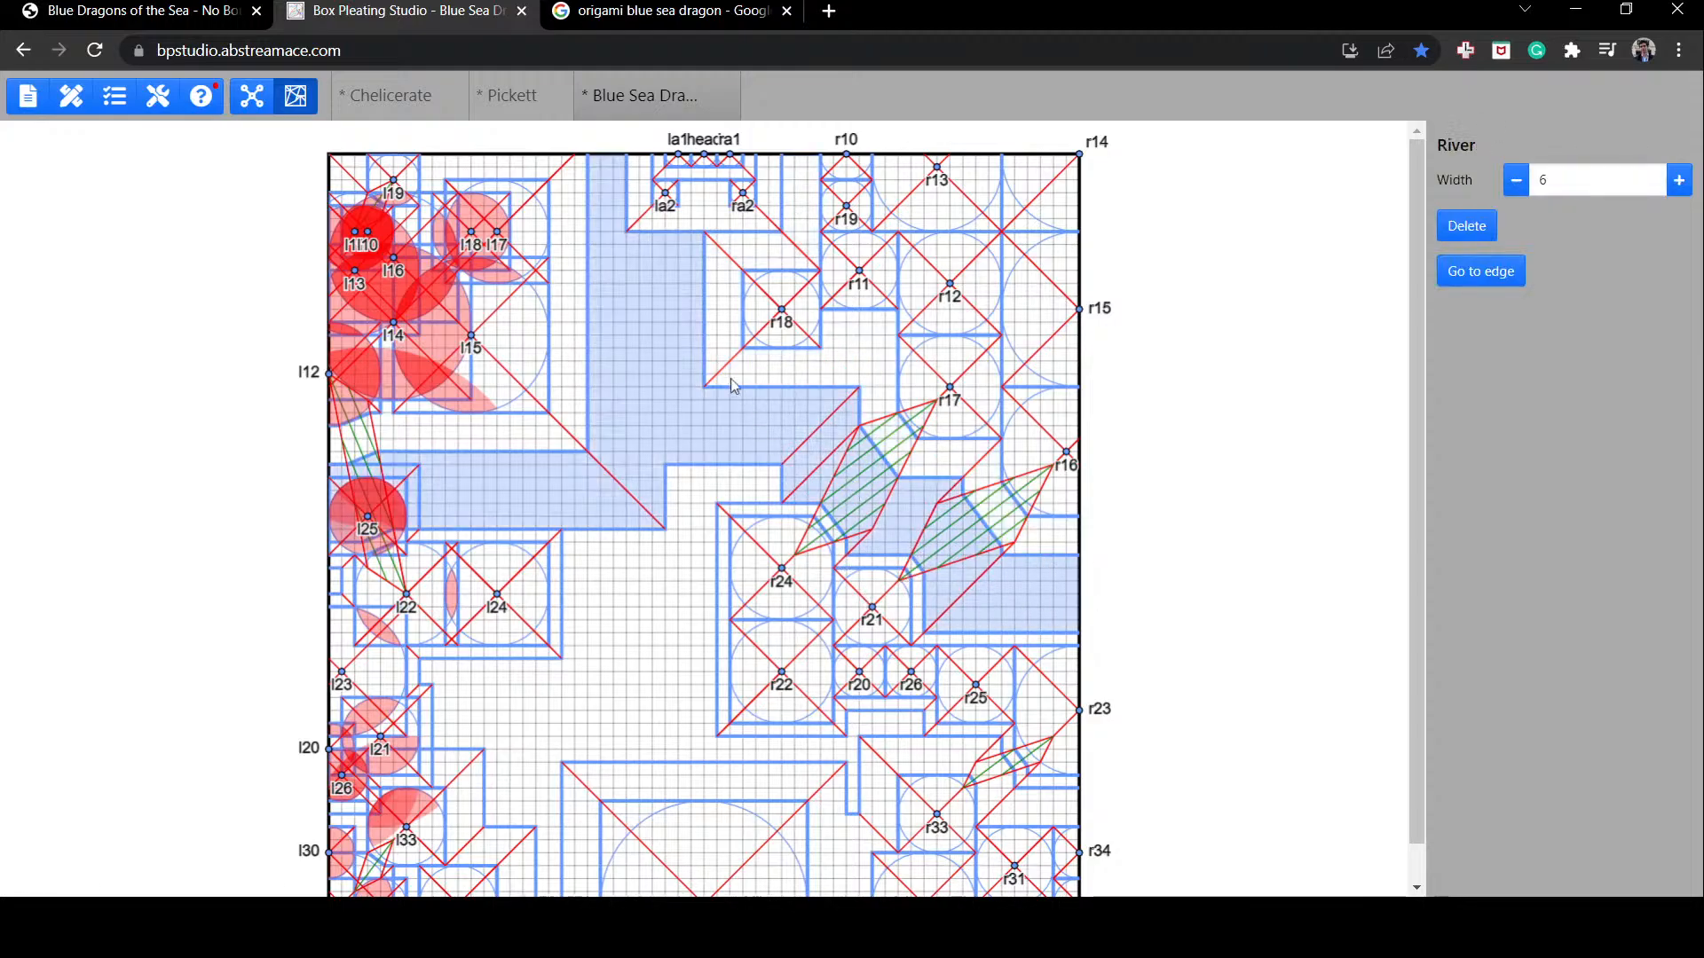
left_click_drag(762, 317, 839, 360)
Step: Compare the central edge between the r1x and r2x branches in the tree structure with its river in the layout
left_click(251, 95)
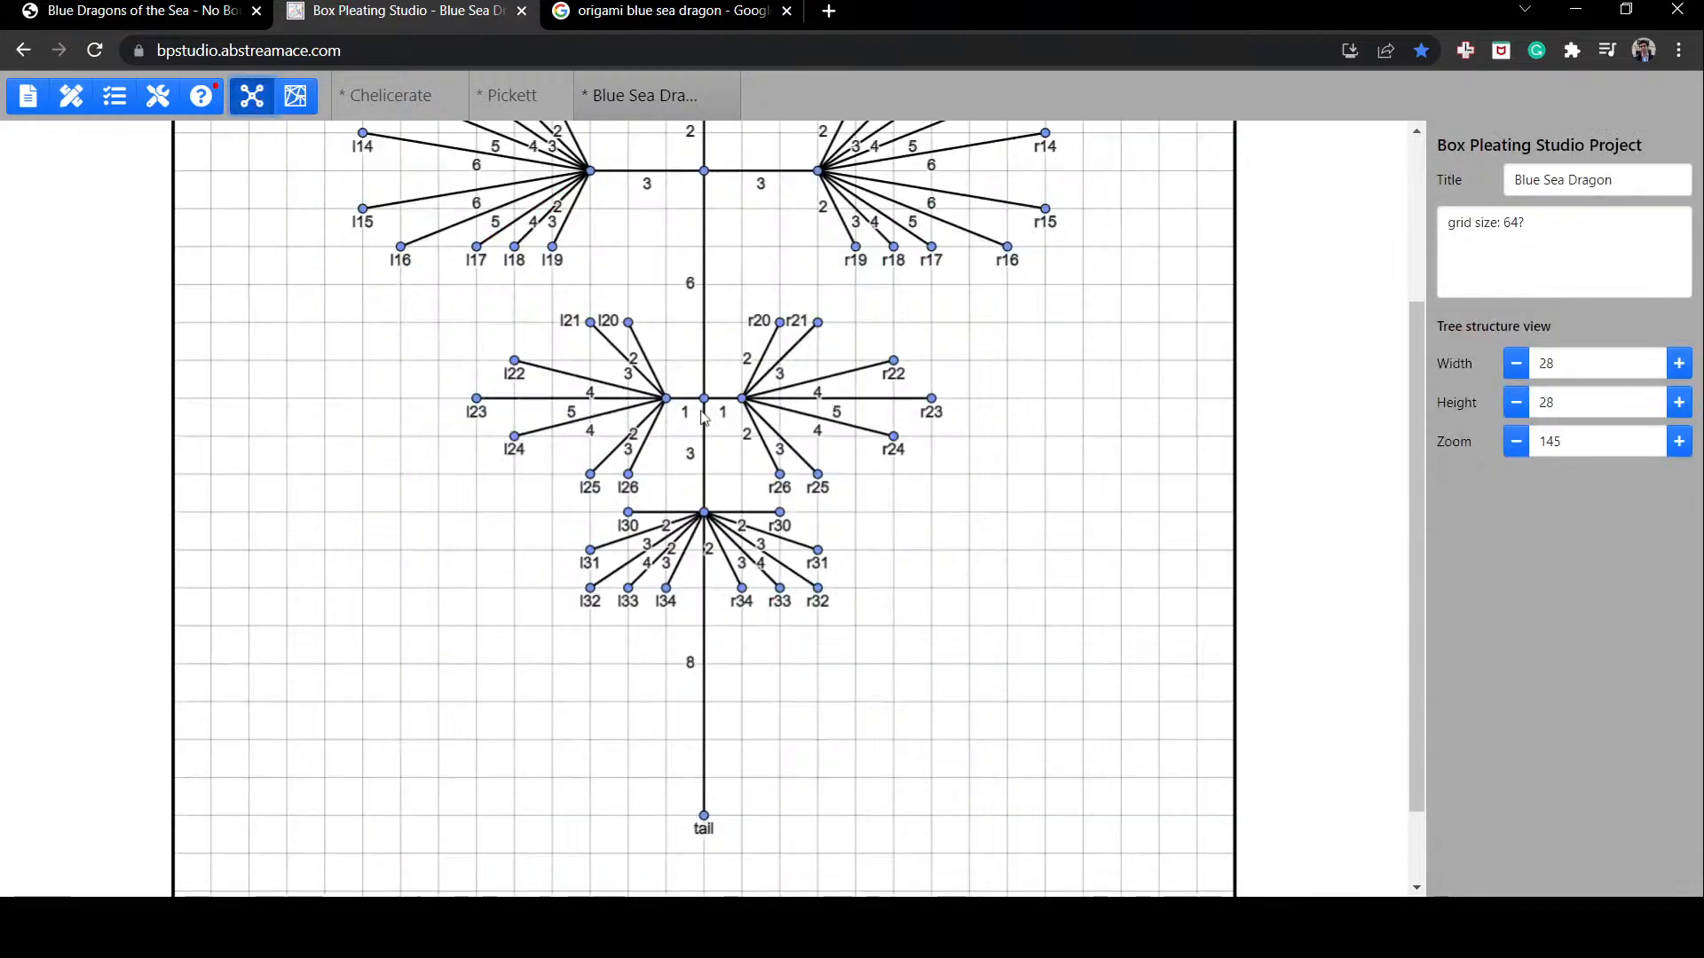
left_click(705, 339)
left_click(298, 95)
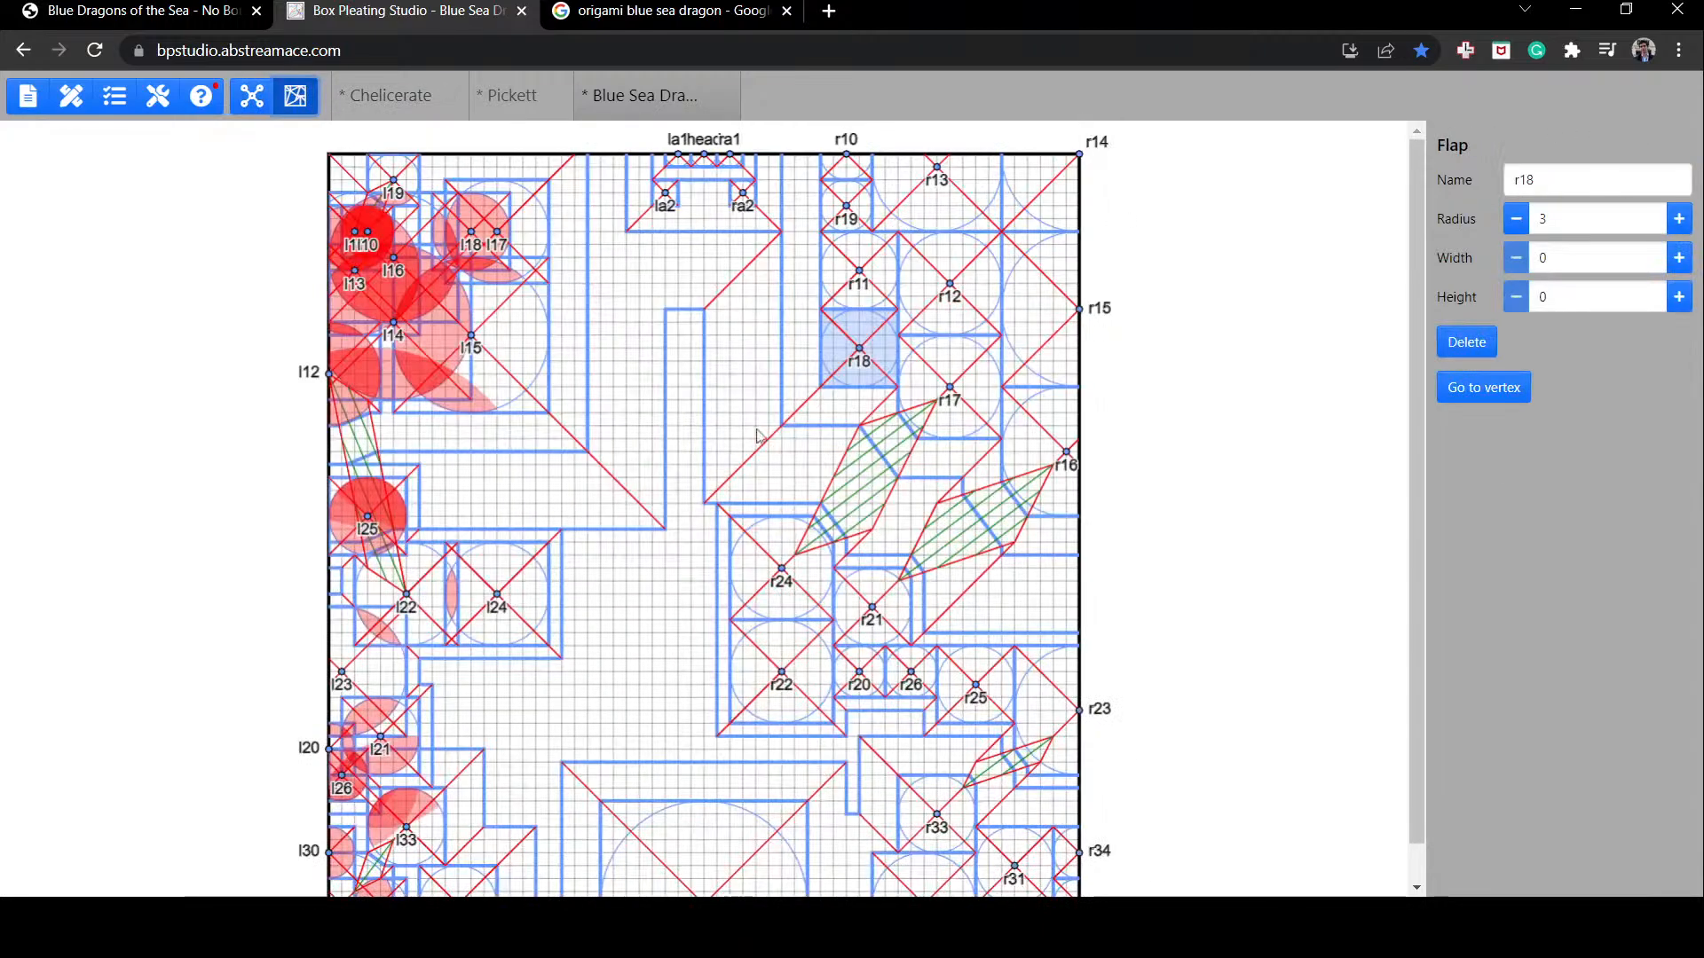
left_click(1034, 596)
left_click(883, 501)
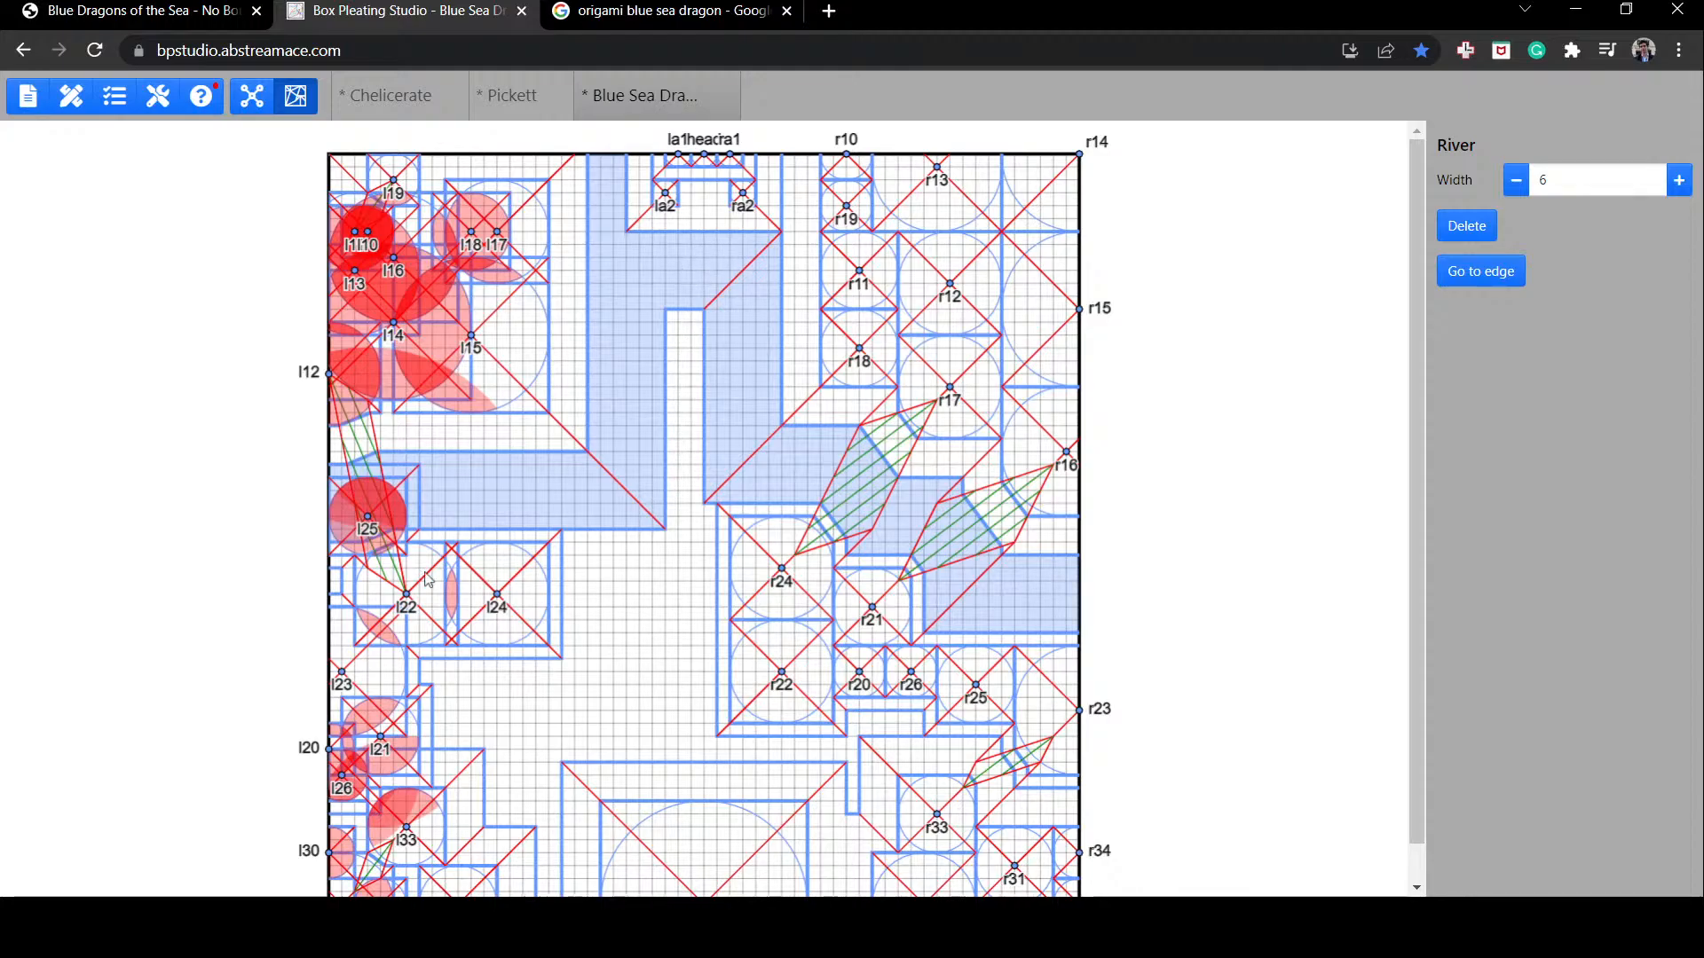
Step: Raise flap r18 directly below r19, and try r11 outside the column, diagonally below r18 on its left
left_click_drag(861, 288, 754, 327)
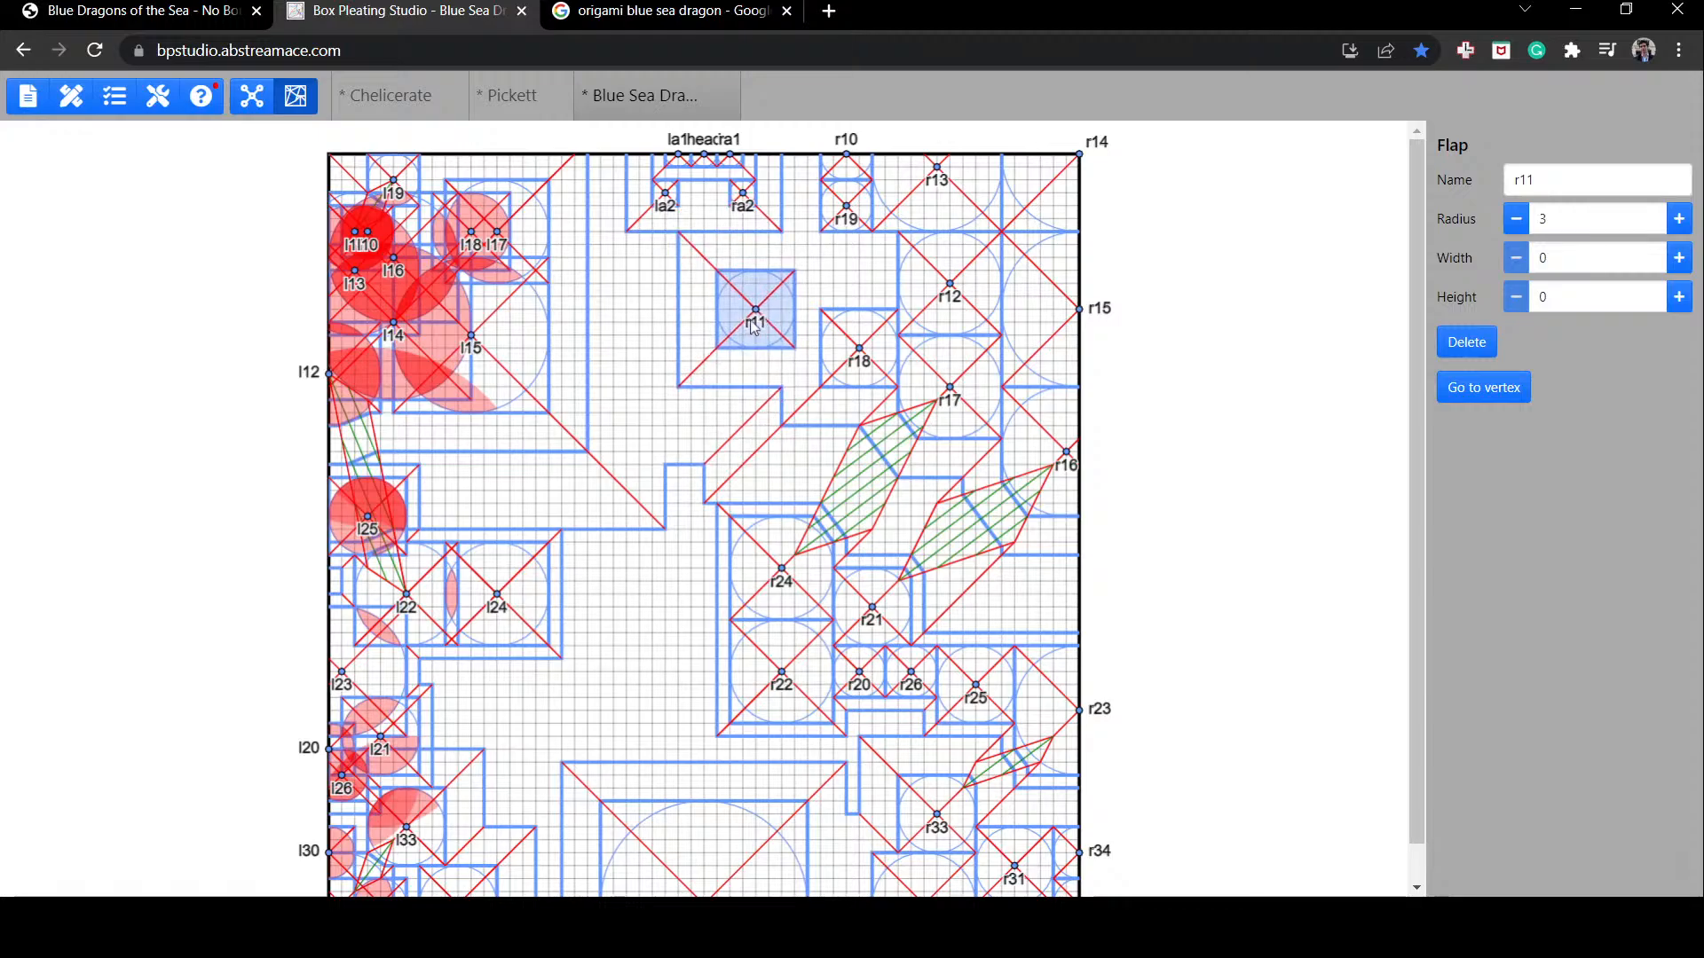
left_click(1057, 592)
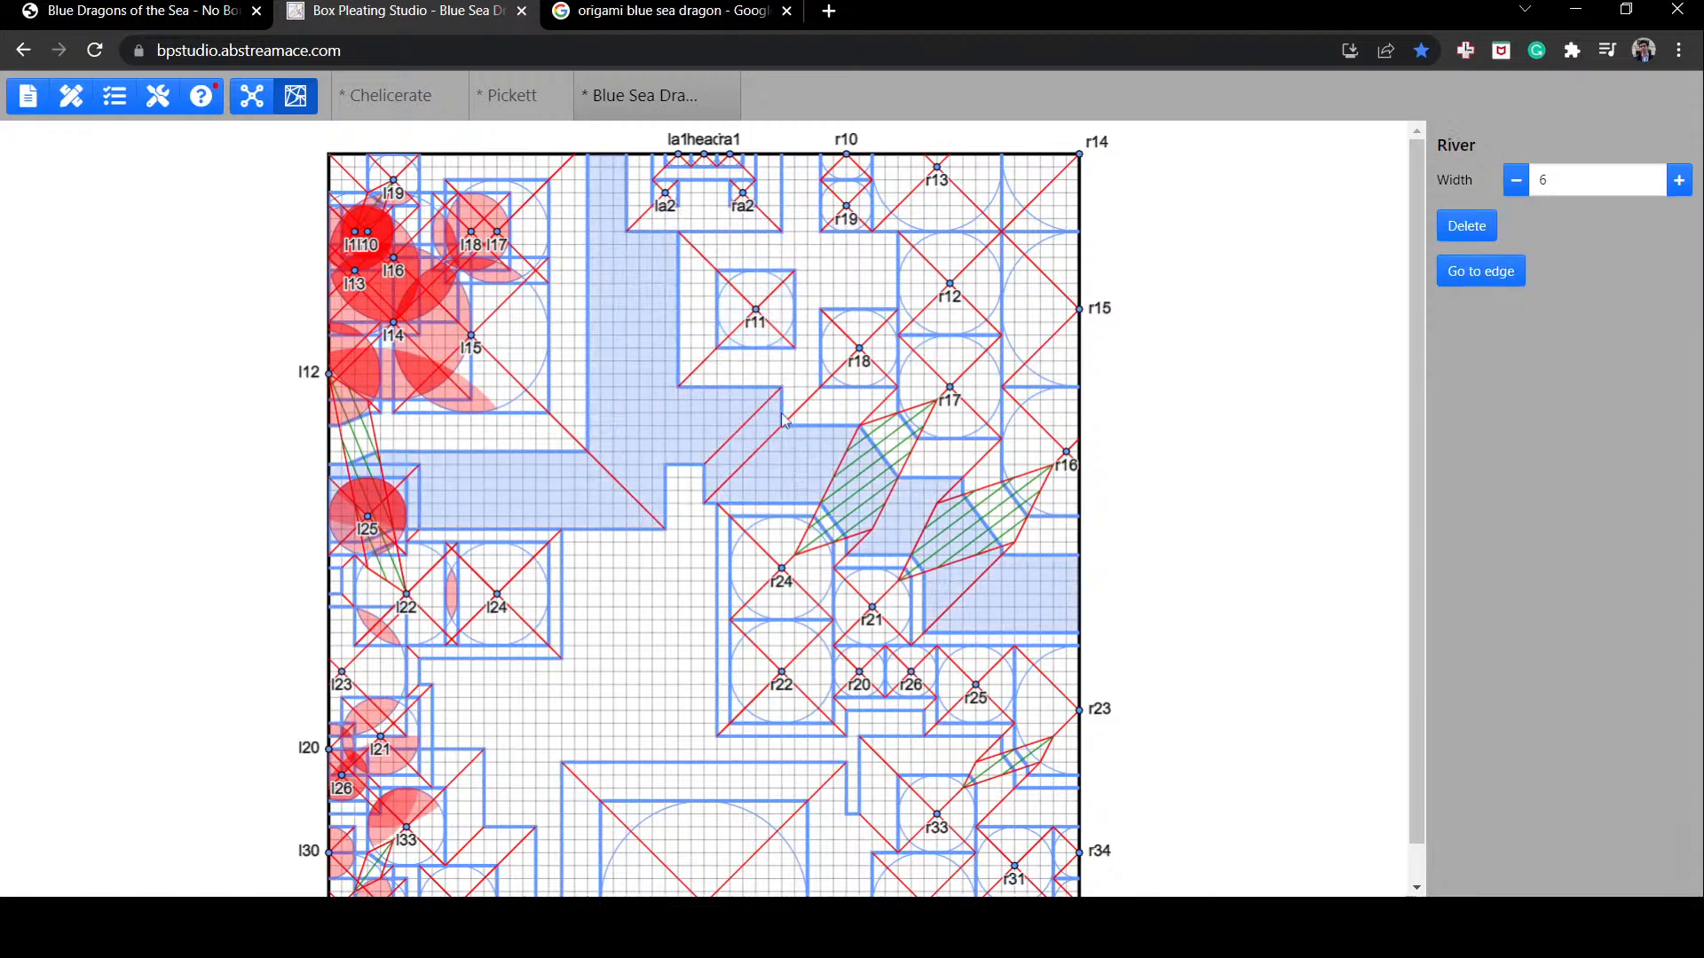
left_click_drag(858, 351, 859, 284)
left_click_drag(766, 312, 796, 320)
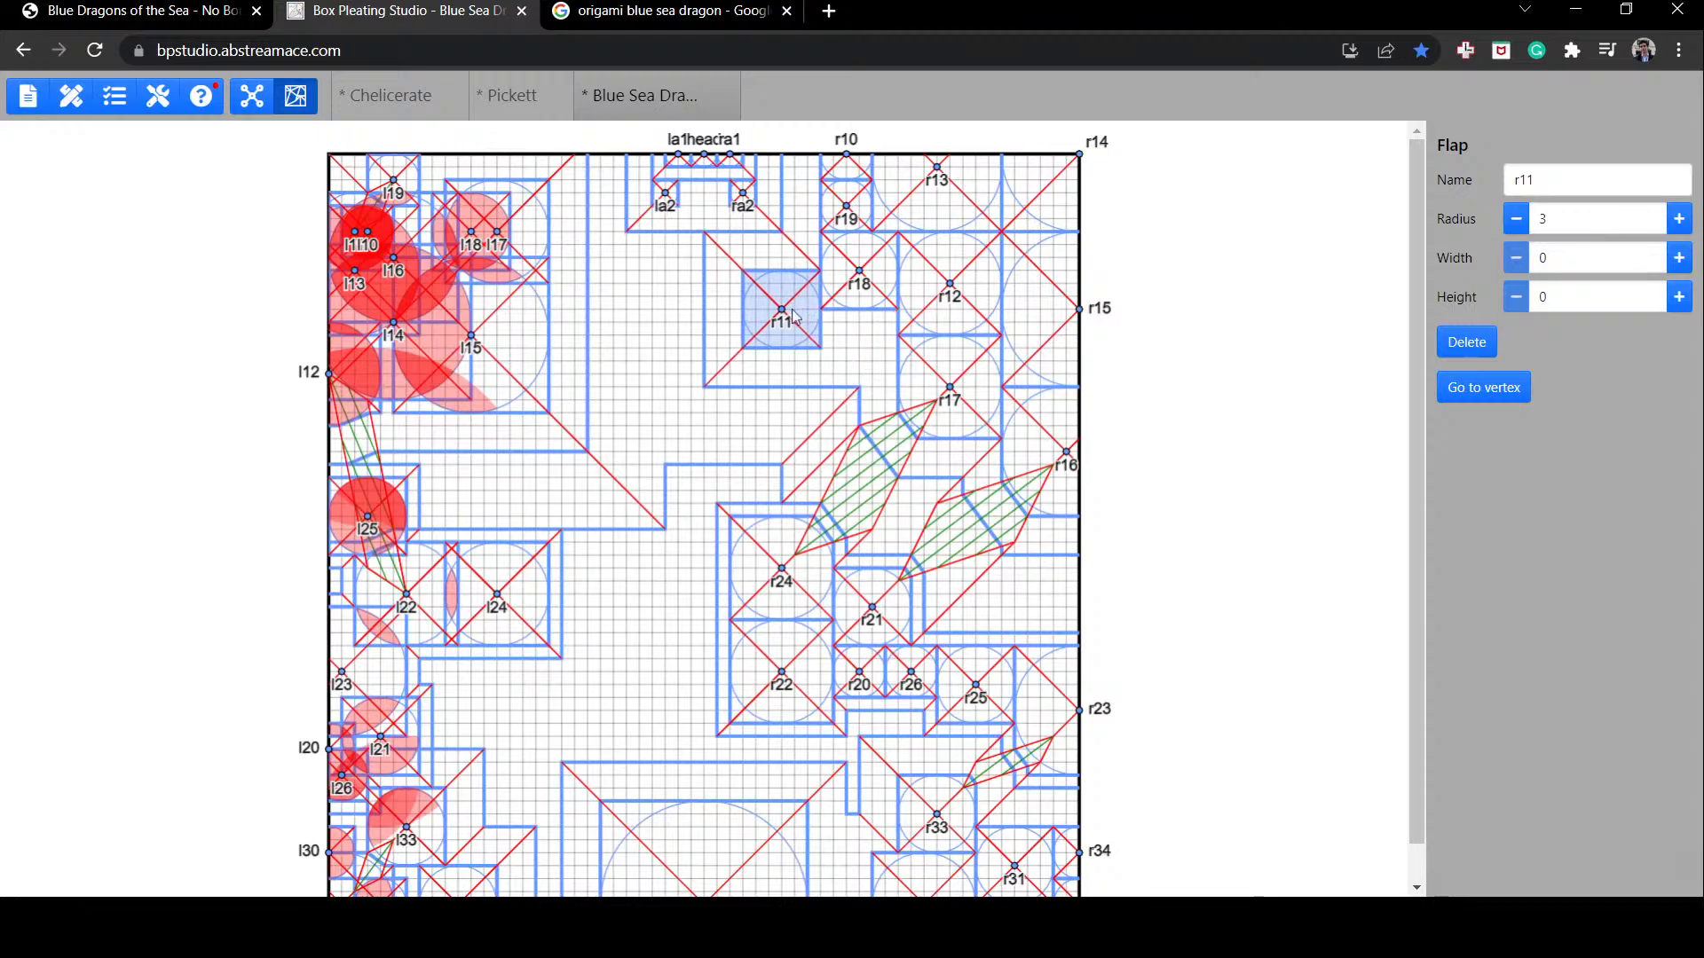
Step: Examine how the river enclosing the r1x flaps bends around r11 and r18
left_click(870, 371)
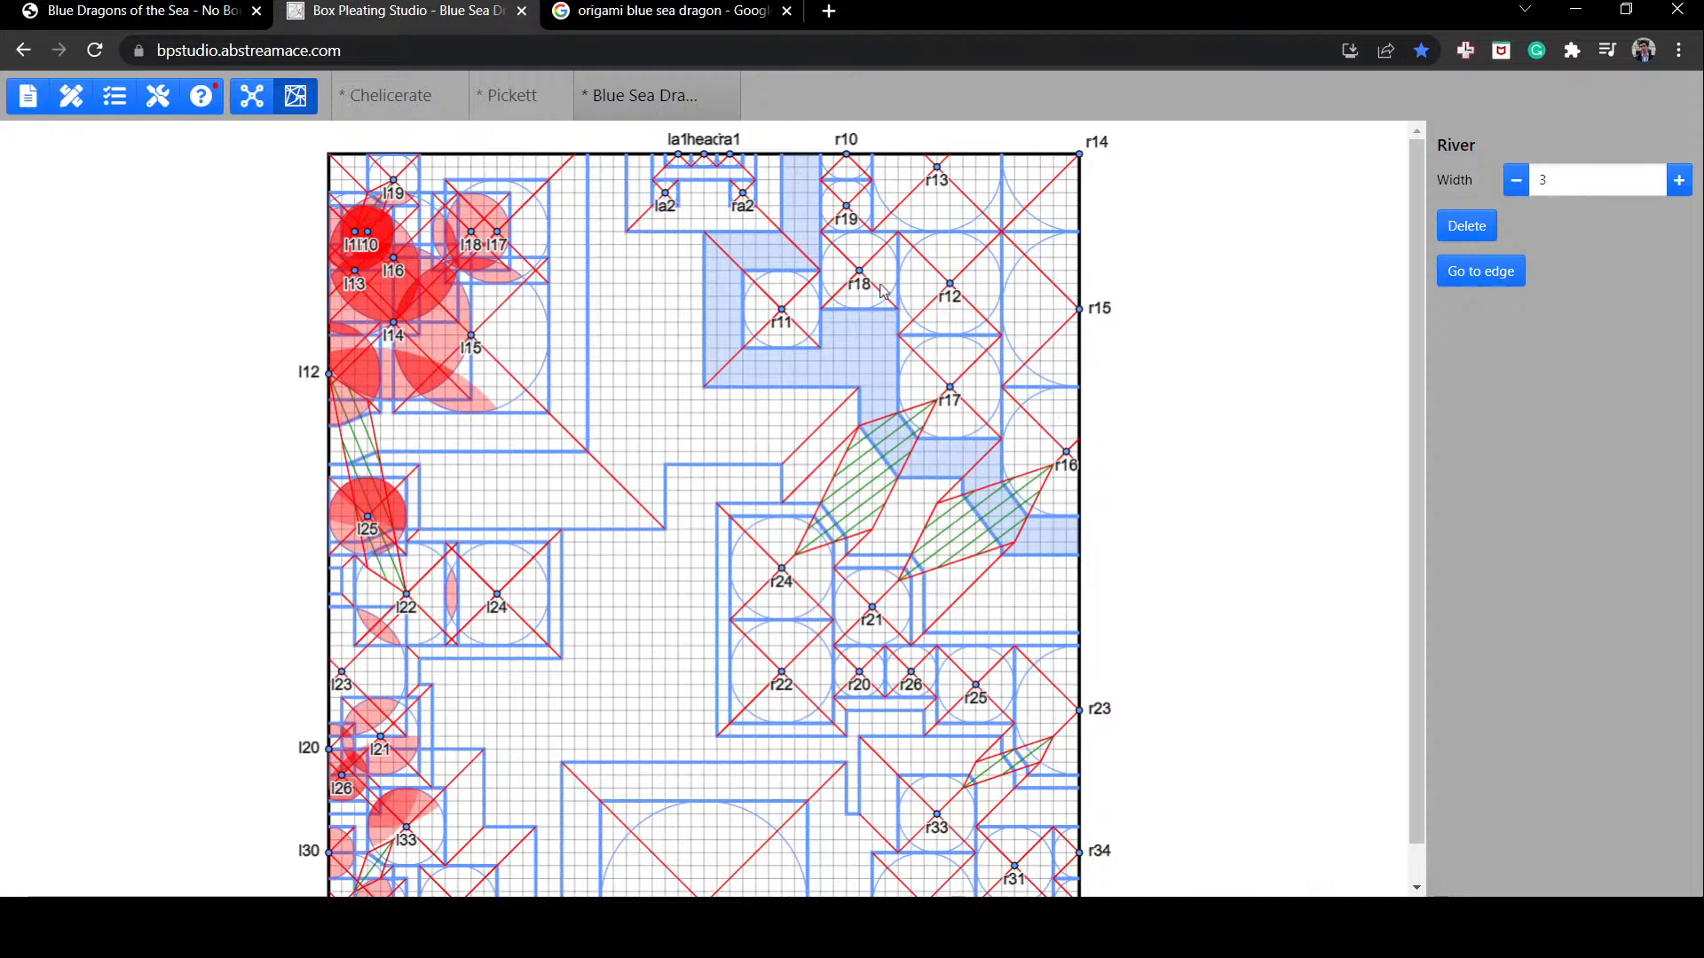
left_click(883, 315)
left_click_drag(883, 314, 858, 277)
left_click(861, 263)
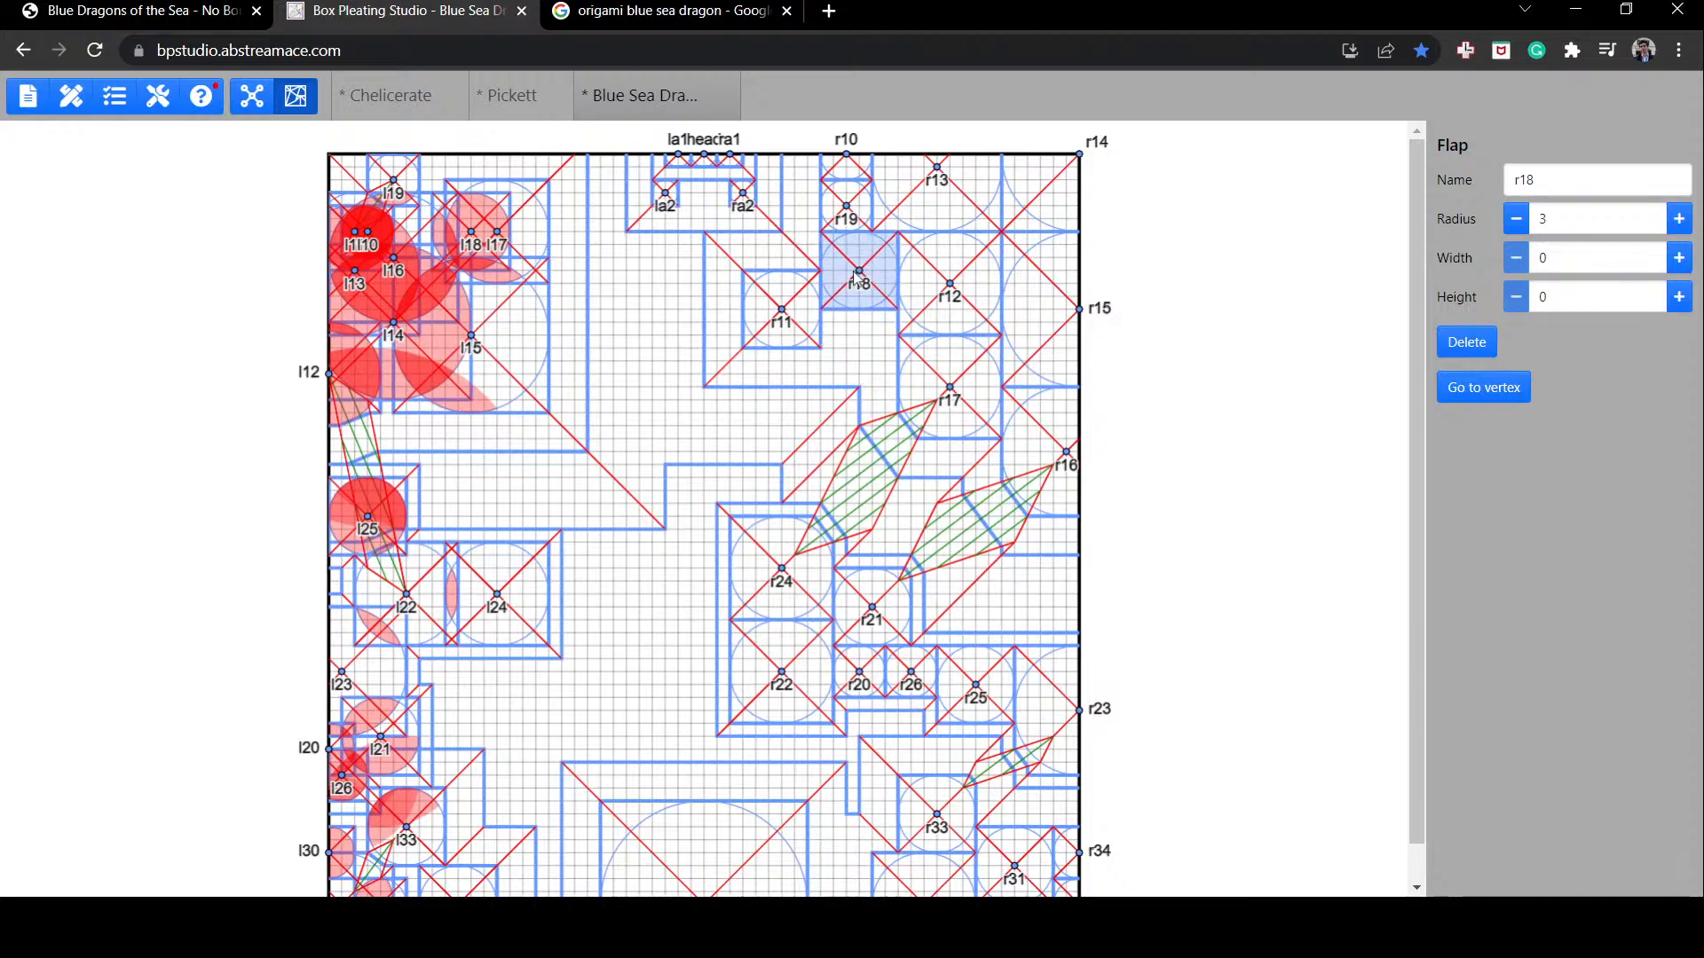
left_click(829, 380)
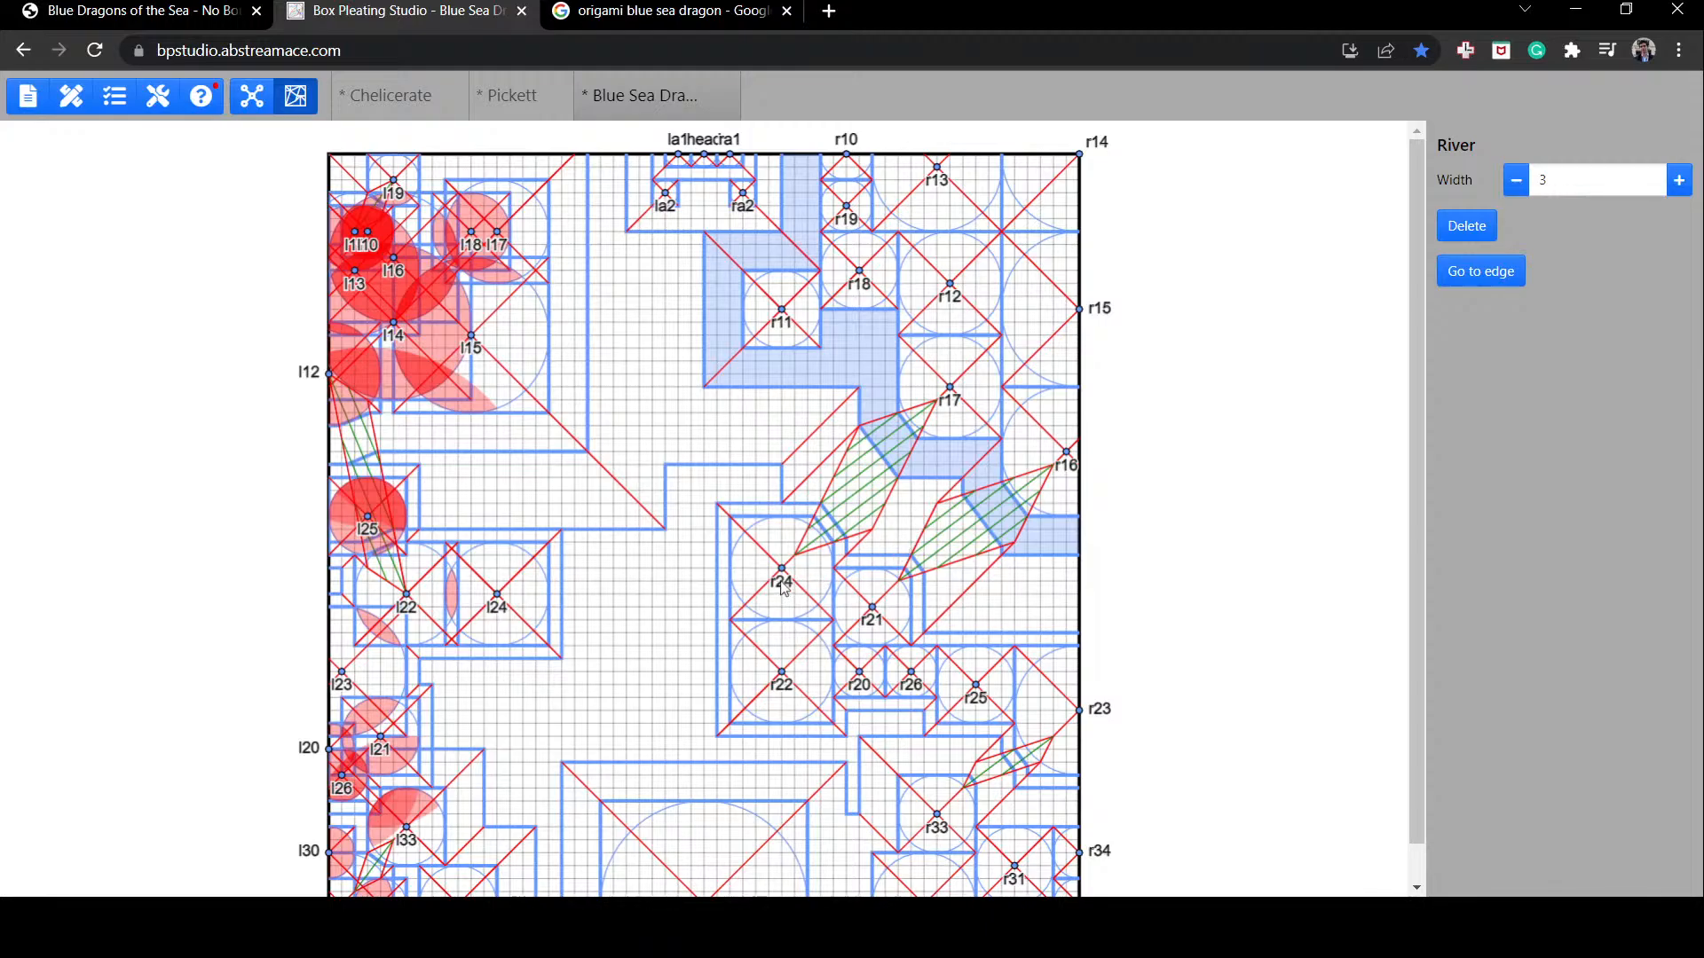
Step: Return flap r11 to the column directly below r18, and recheck the neighbouring central river
left_click_drag(772, 318, 852, 357)
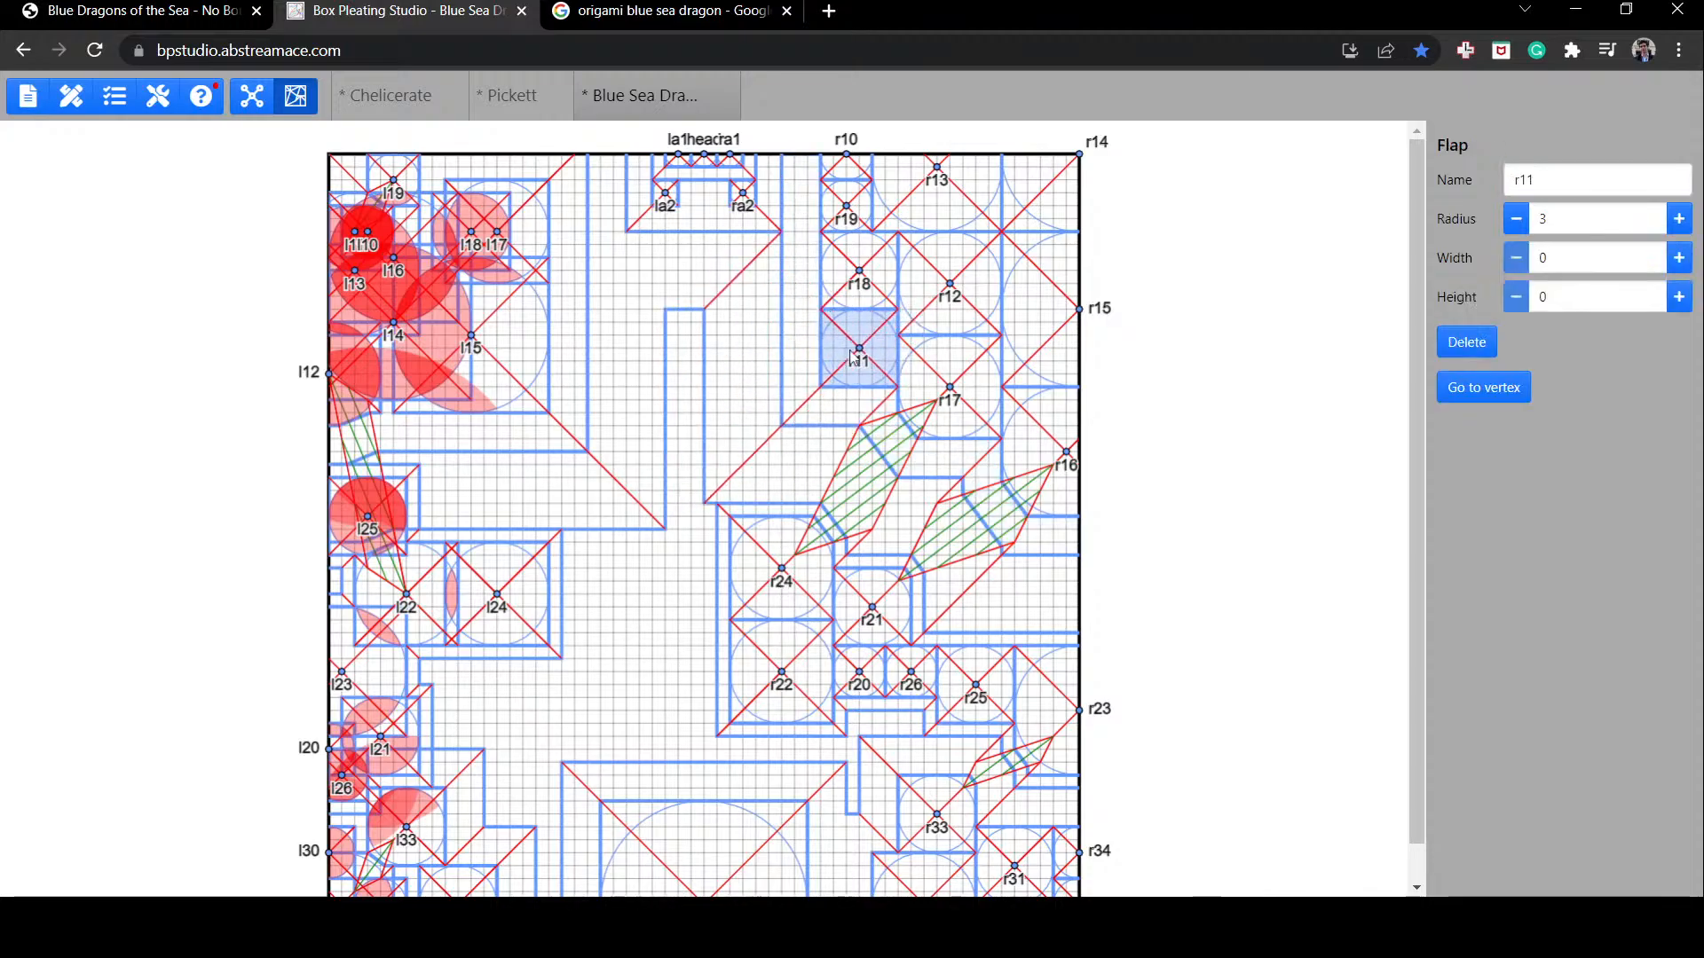
left_click(743, 353)
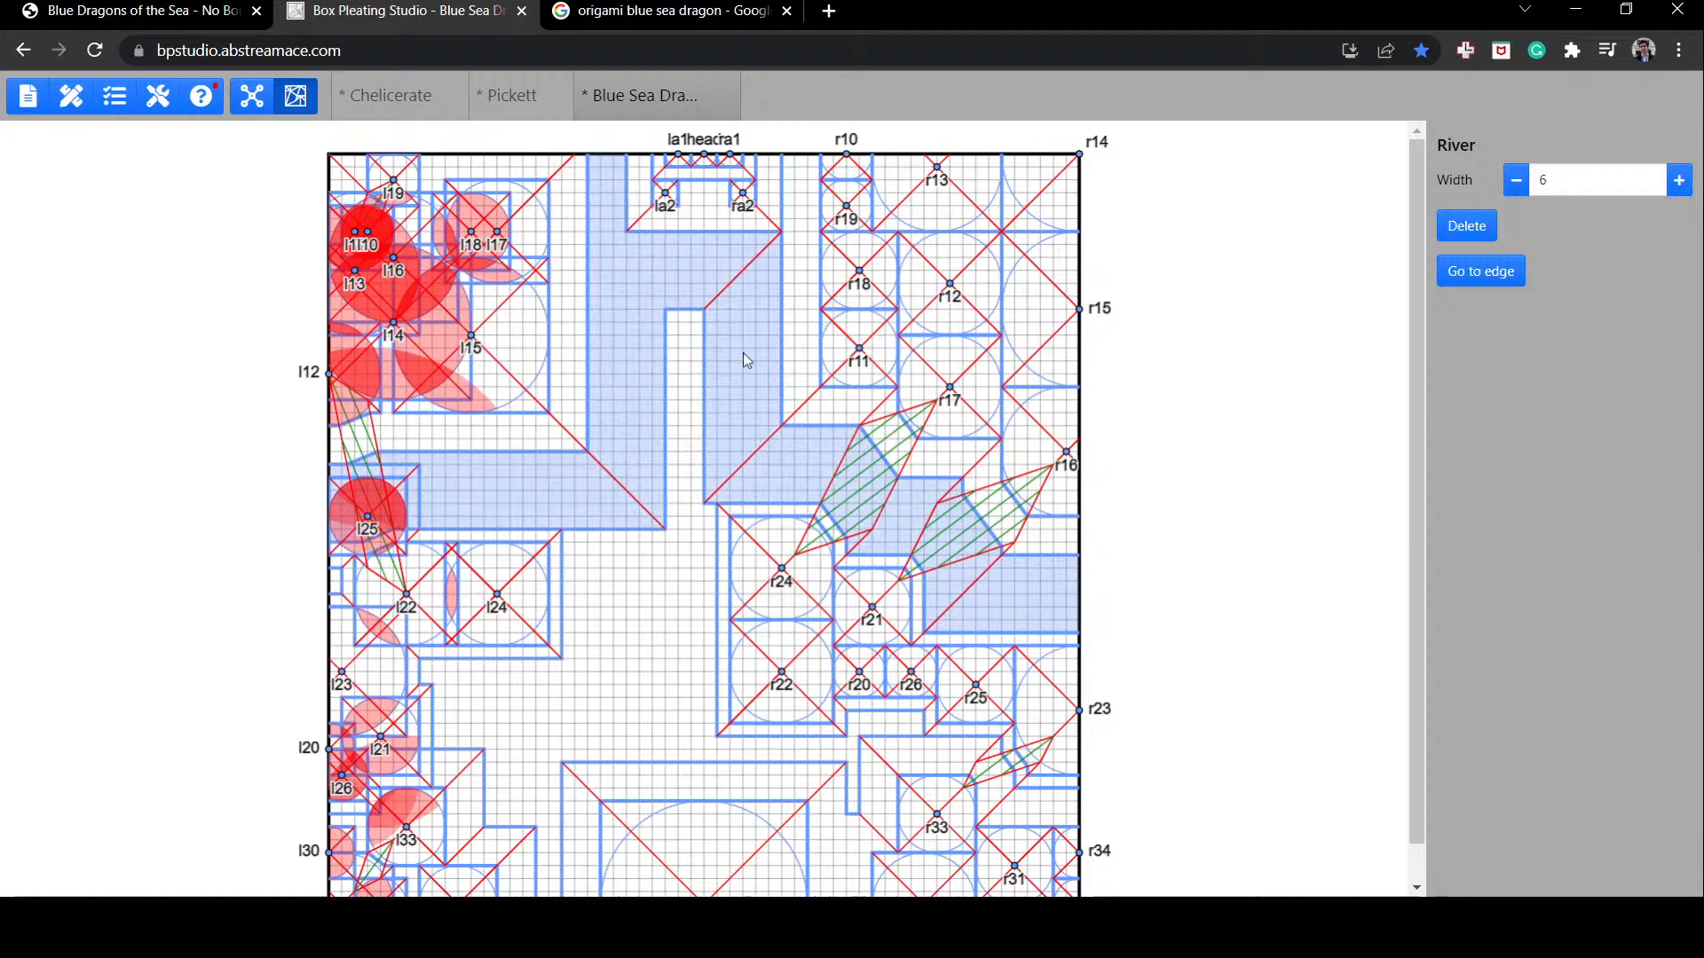
left_click(1158, 346)
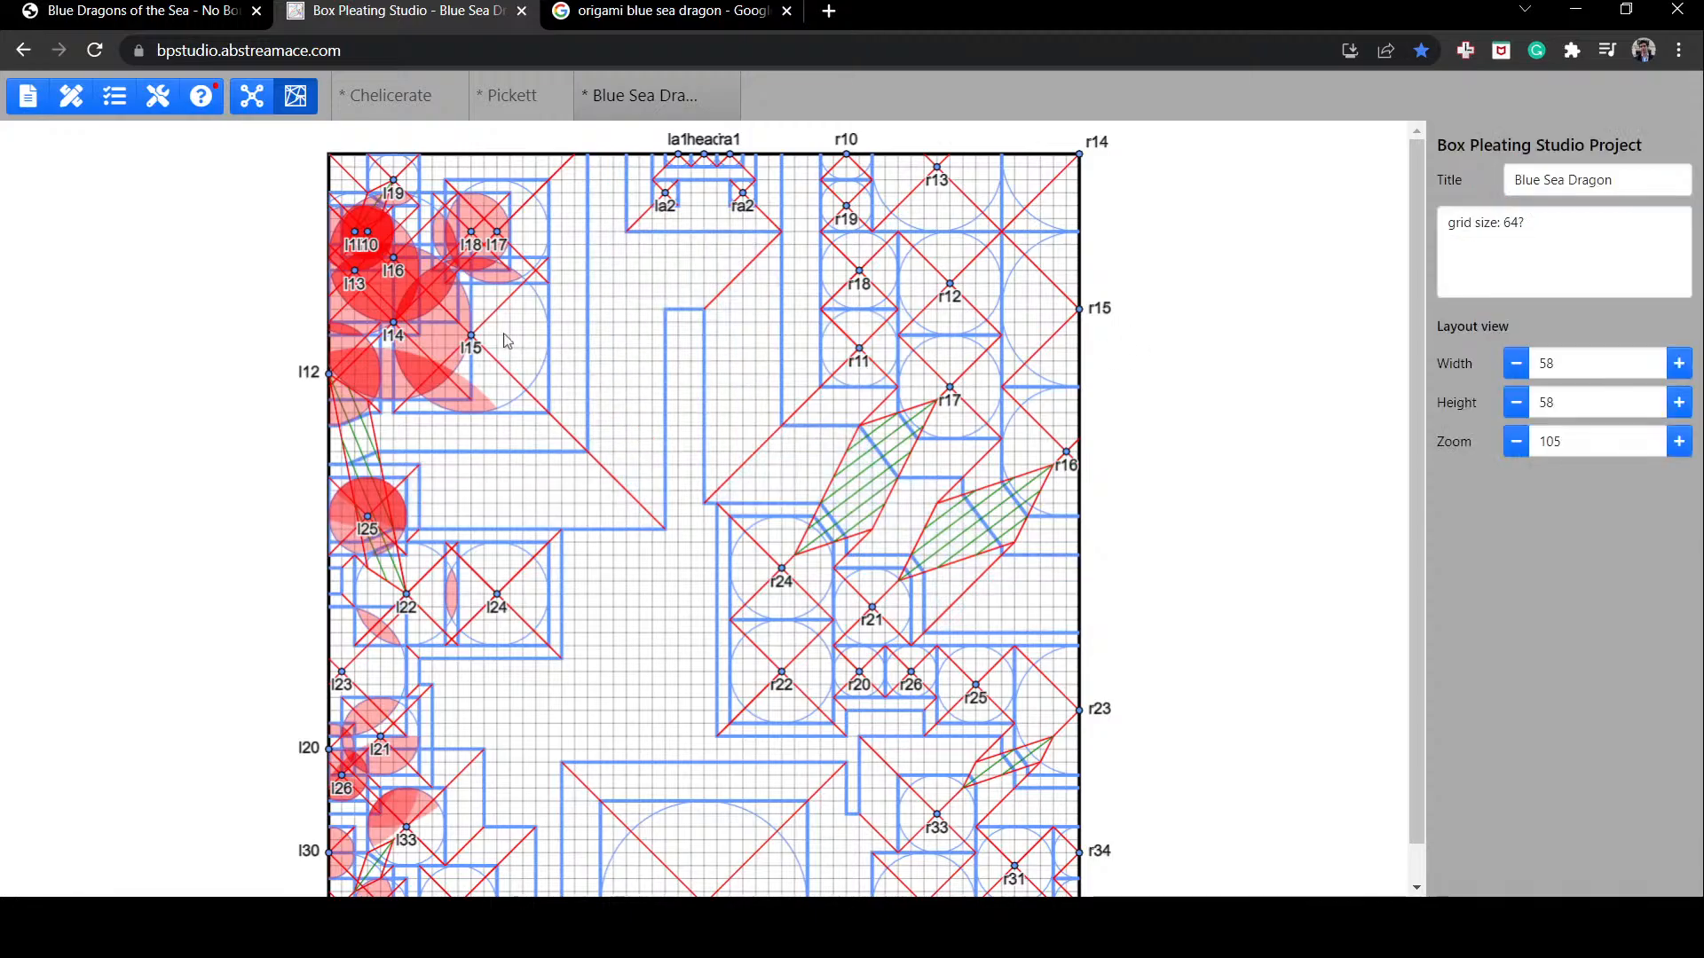
Step: Spread flaps l15, l10, l11 and l13 out of the crowded l1x cluster, and place l14 in the paper's upper-left corner
left_click_drag(471, 347, 601, 500)
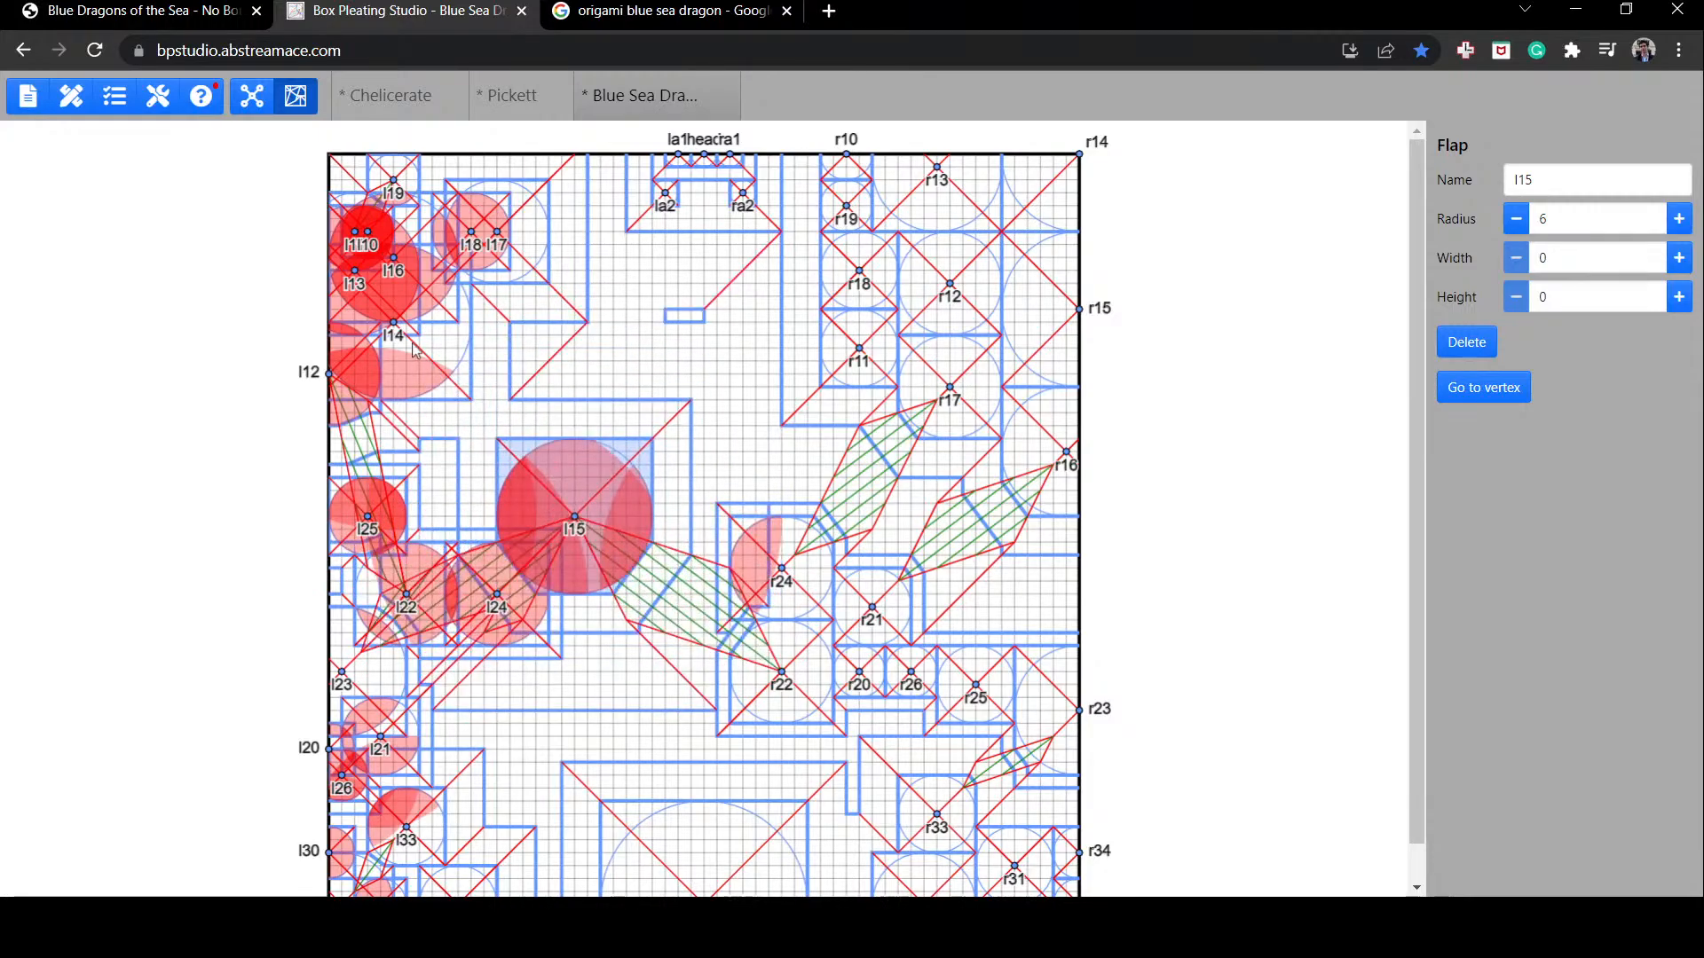
left_click_drag(395, 326, 409, 456)
left_click_drag(354, 233, 406, 374)
left_click_drag(355, 270, 458, 399)
left_click_drag(439, 302, 320, 78)
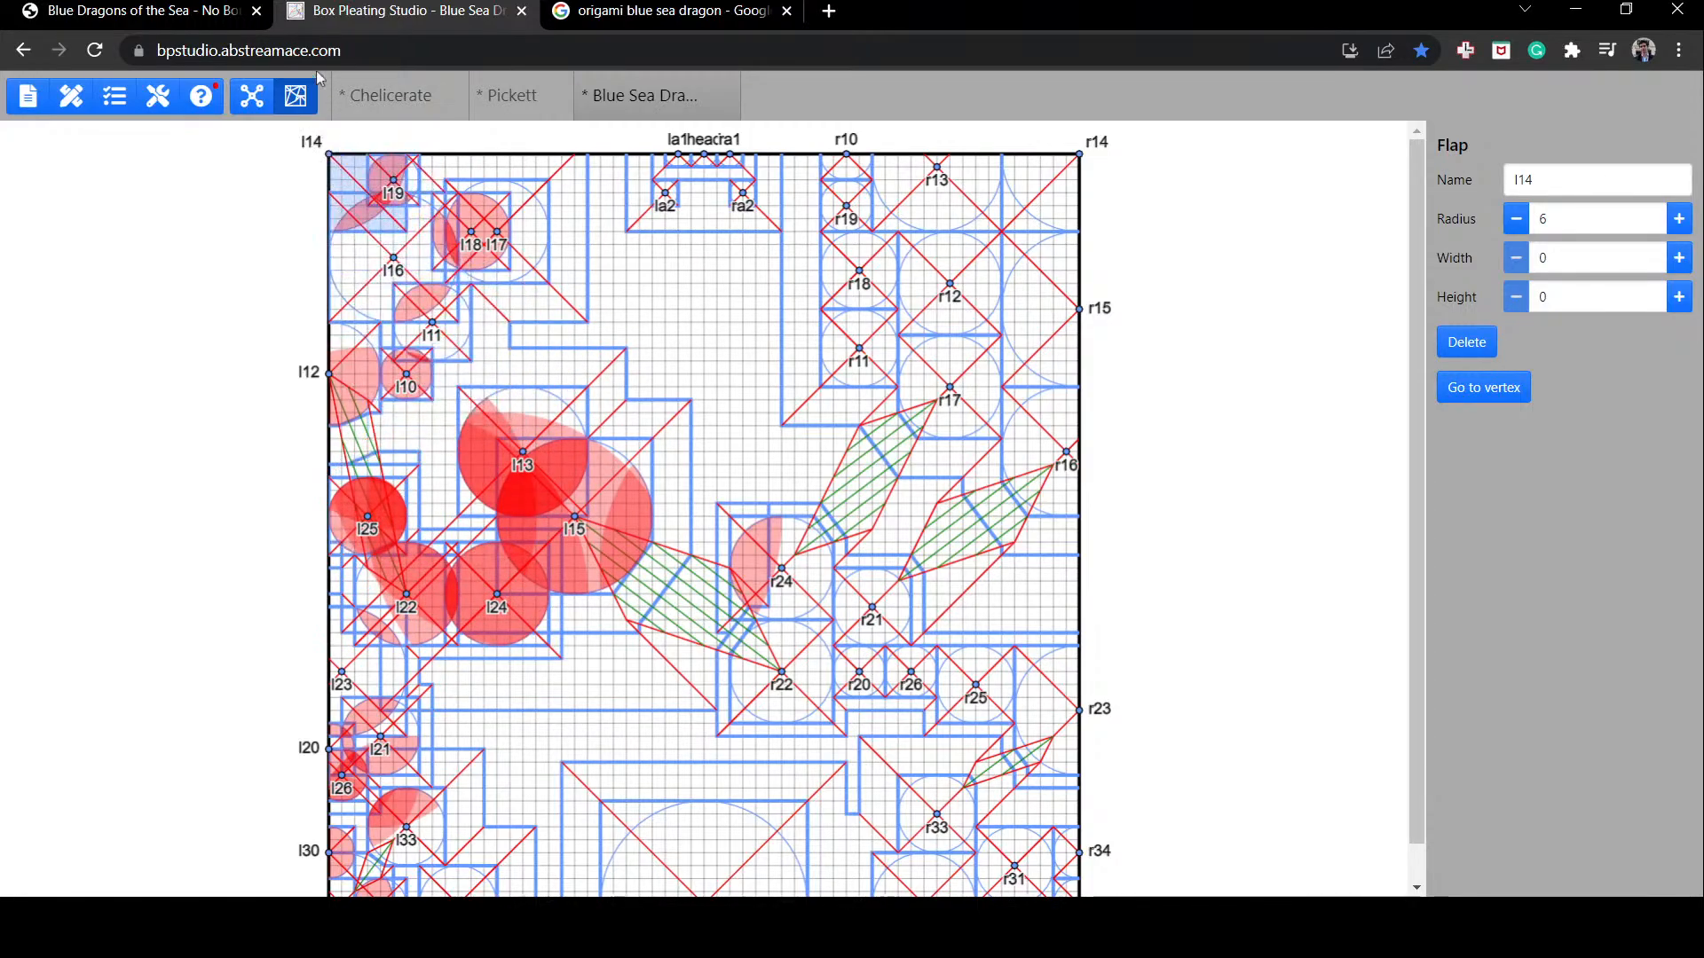
Step: Move flap l19 out of l14's corner to just below l13, keeping l14 in the corner and parking l15 over l24
left_click_drag(535, 440, 535, 390)
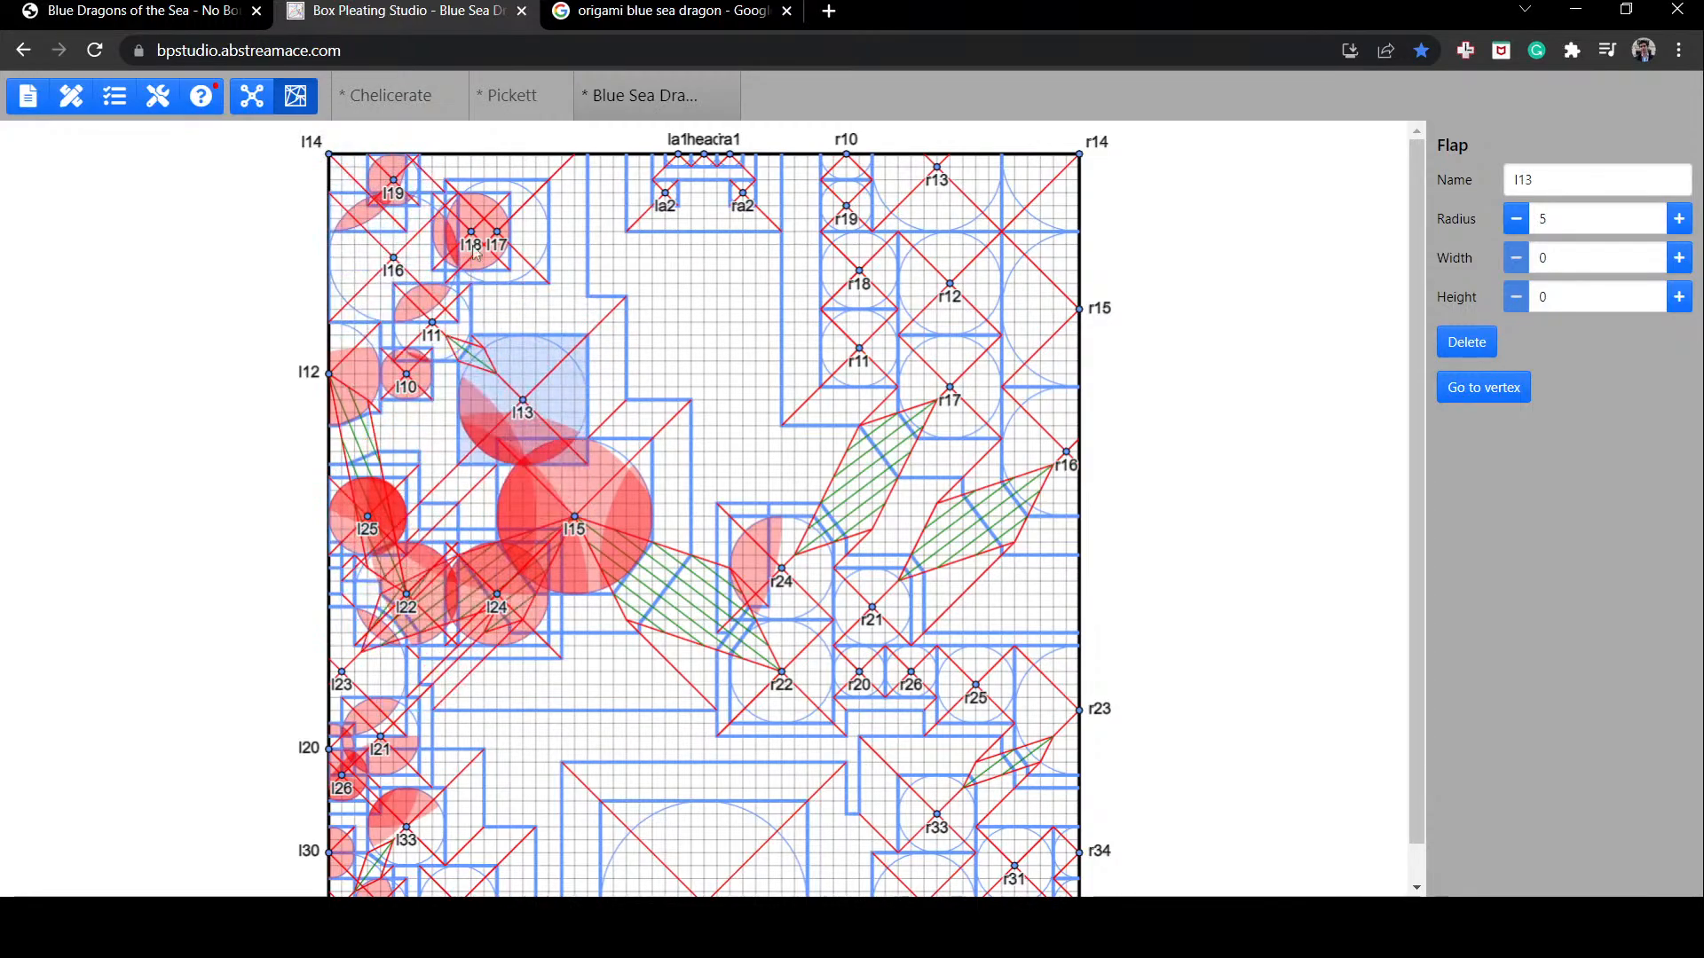
left_click_drag(360, 174, 531, 439)
left_click(384, 560)
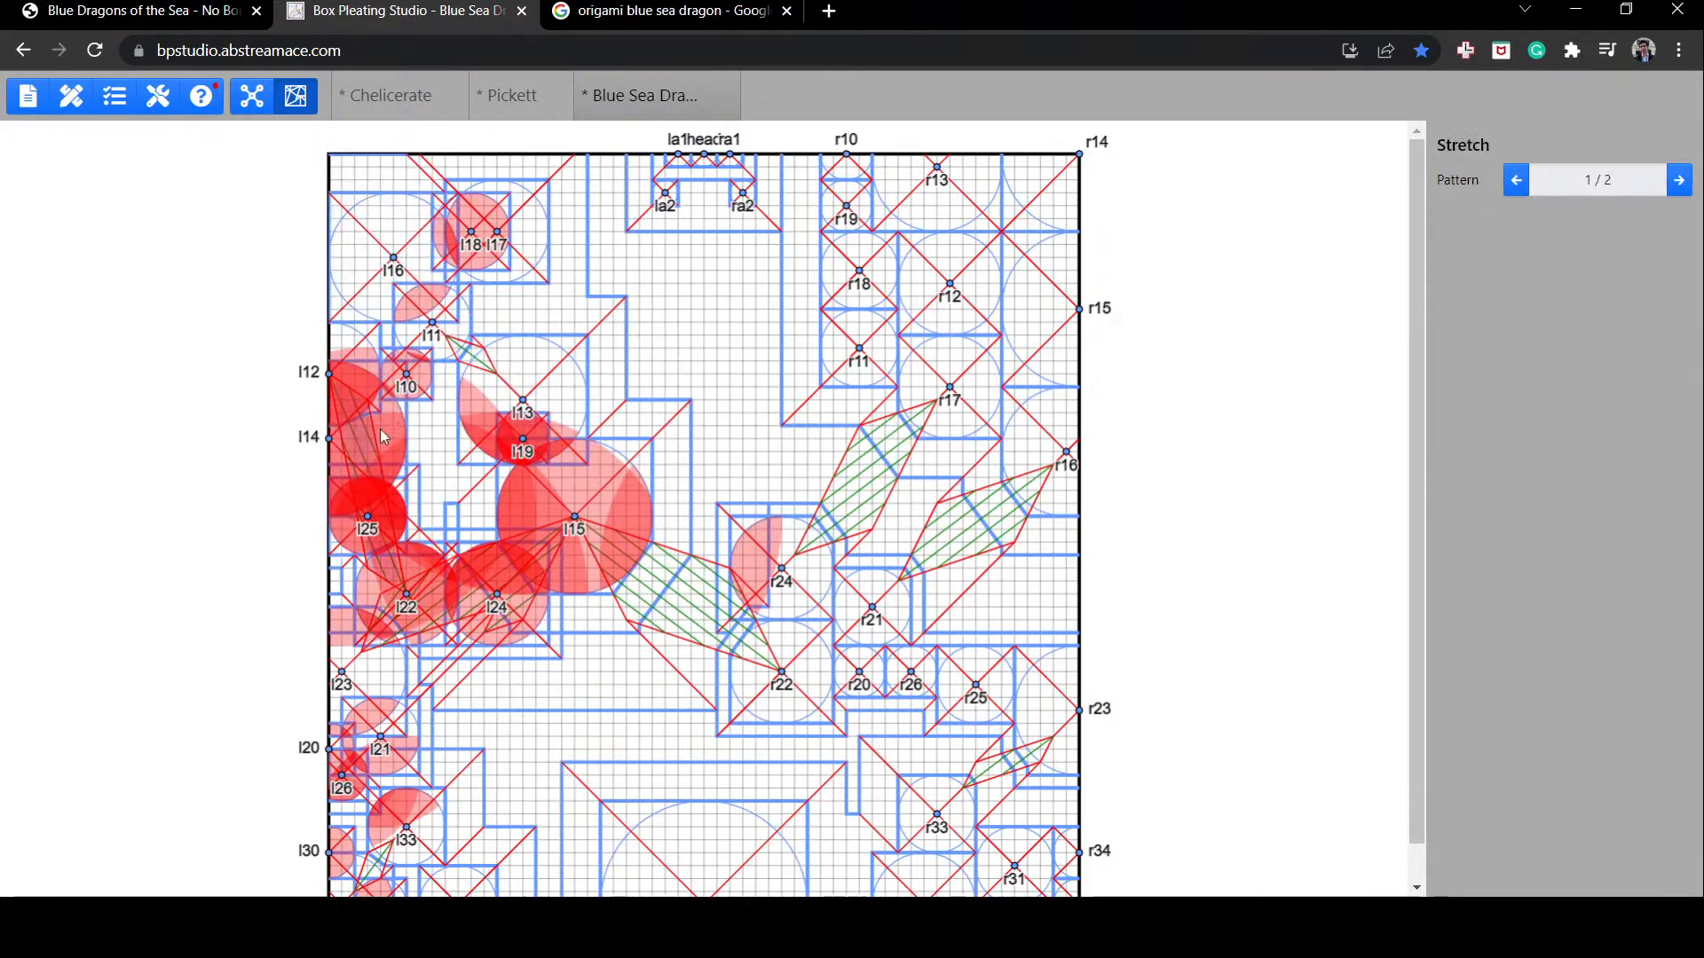
left_click_drag(380, 429, 348, 71)
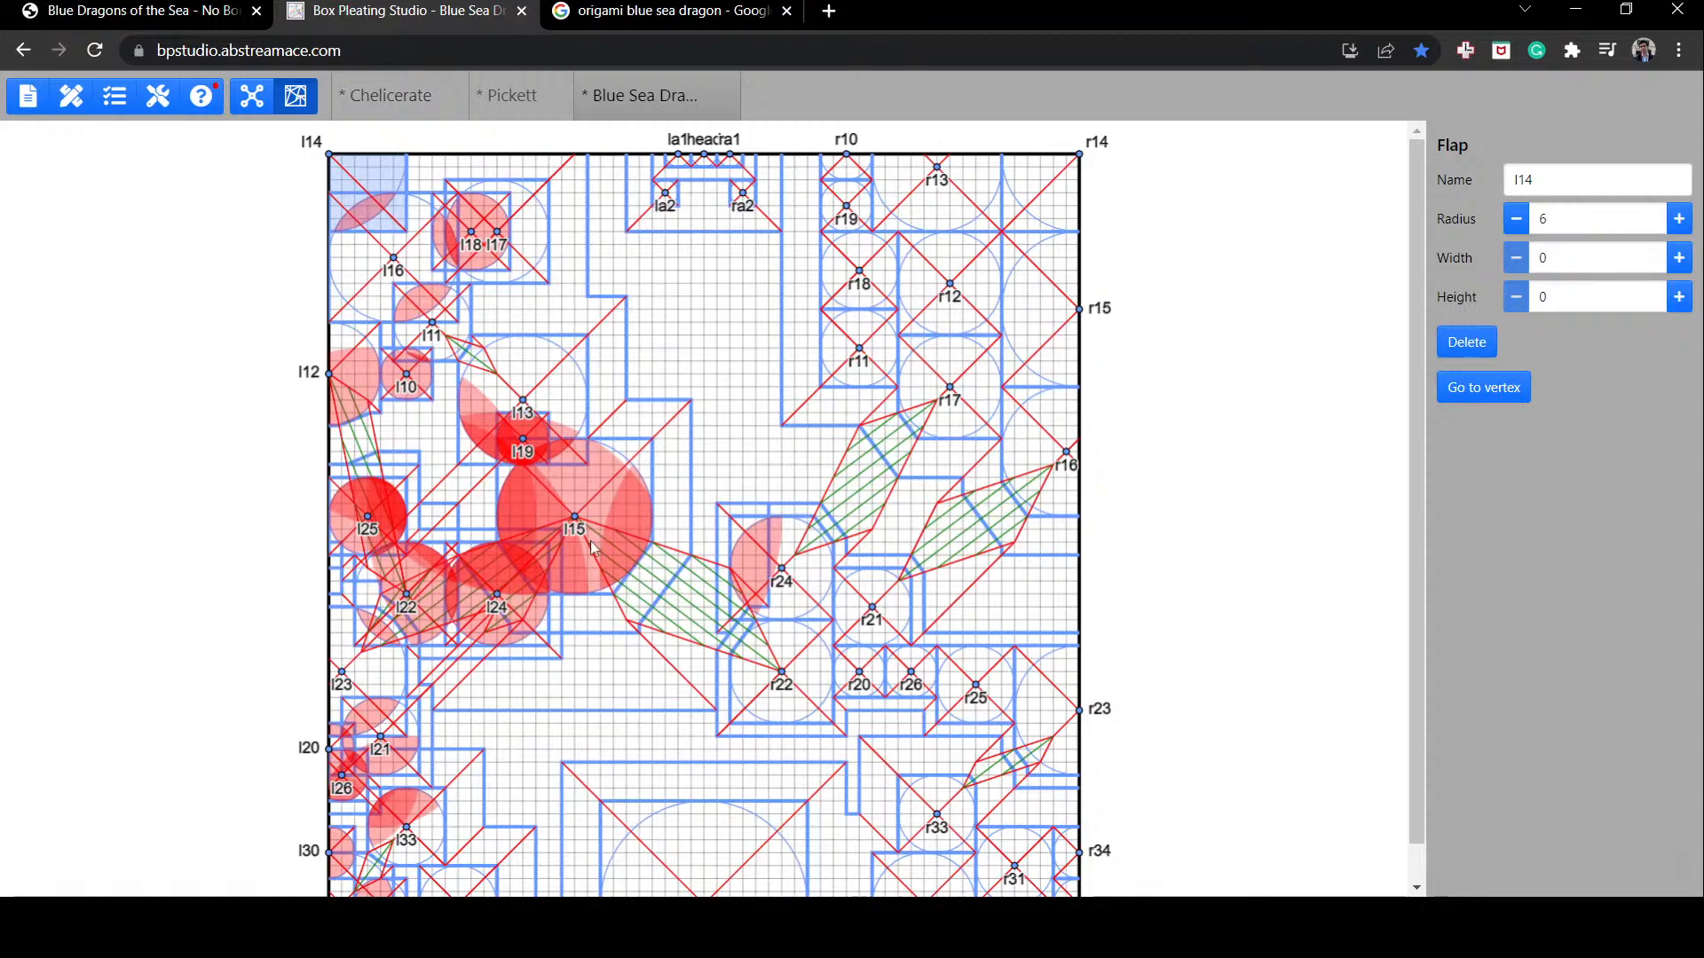
left_click_drag(593, 548, 502, 613)
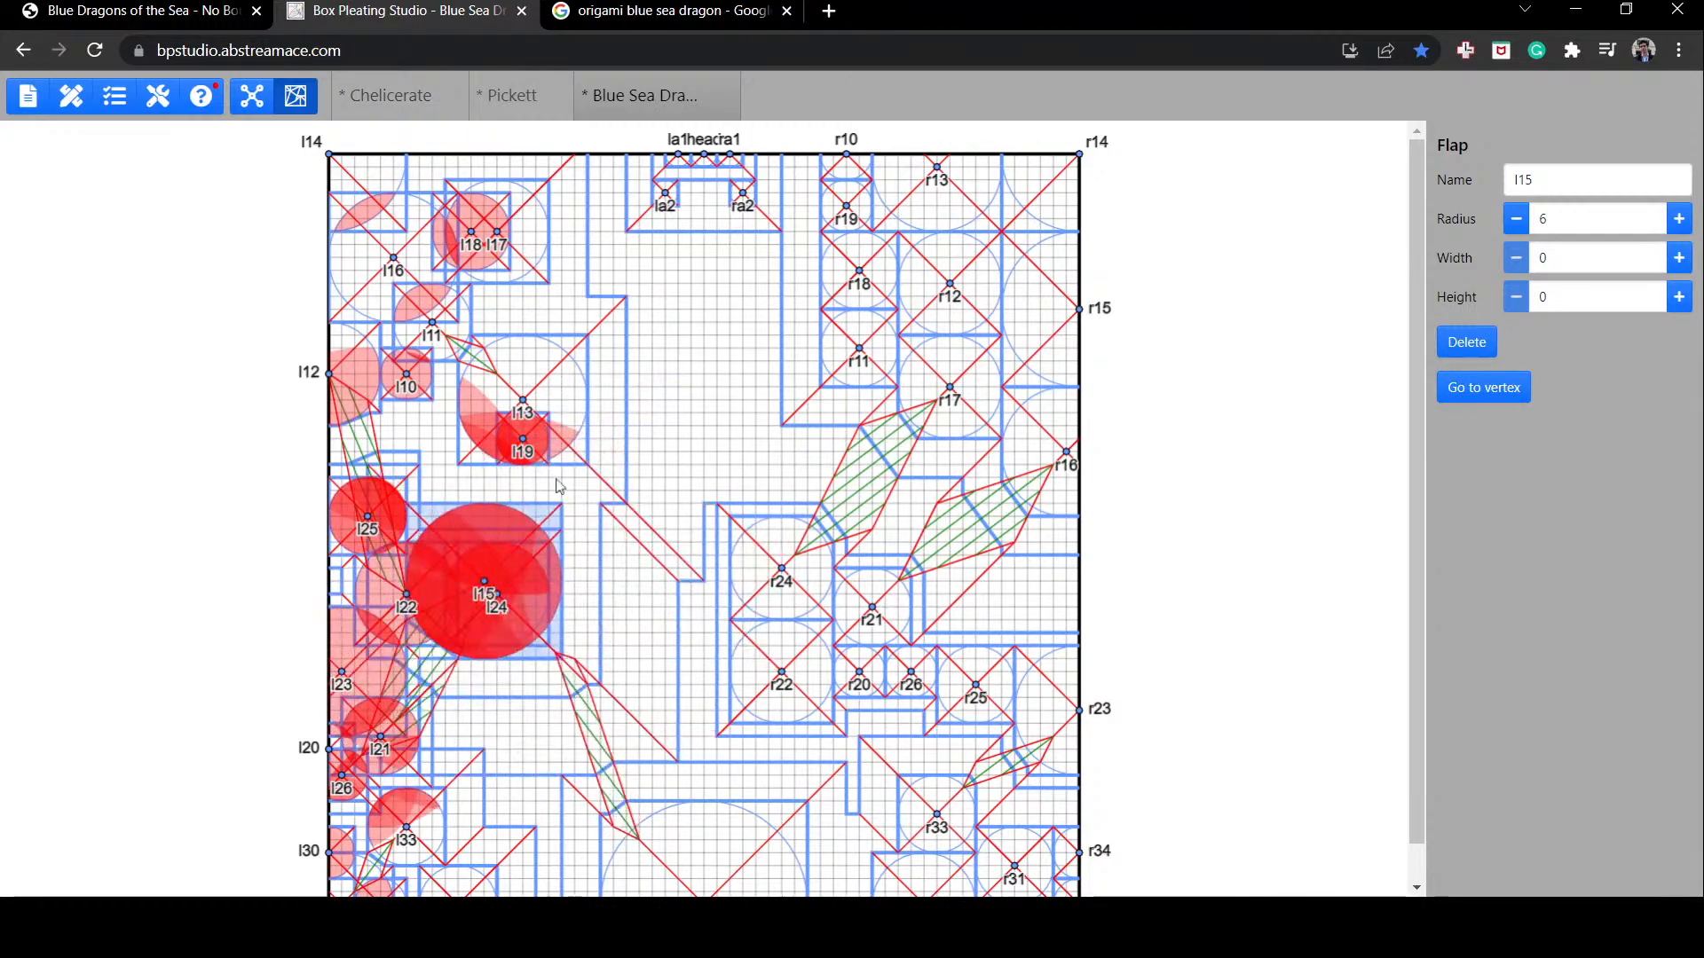
Step: Clear l17 and l18 from the upper edge, and arrange l13, l10 and l19 there to mirror r13, r10 and r19
left_click_drag(525, 404, 501, 165)
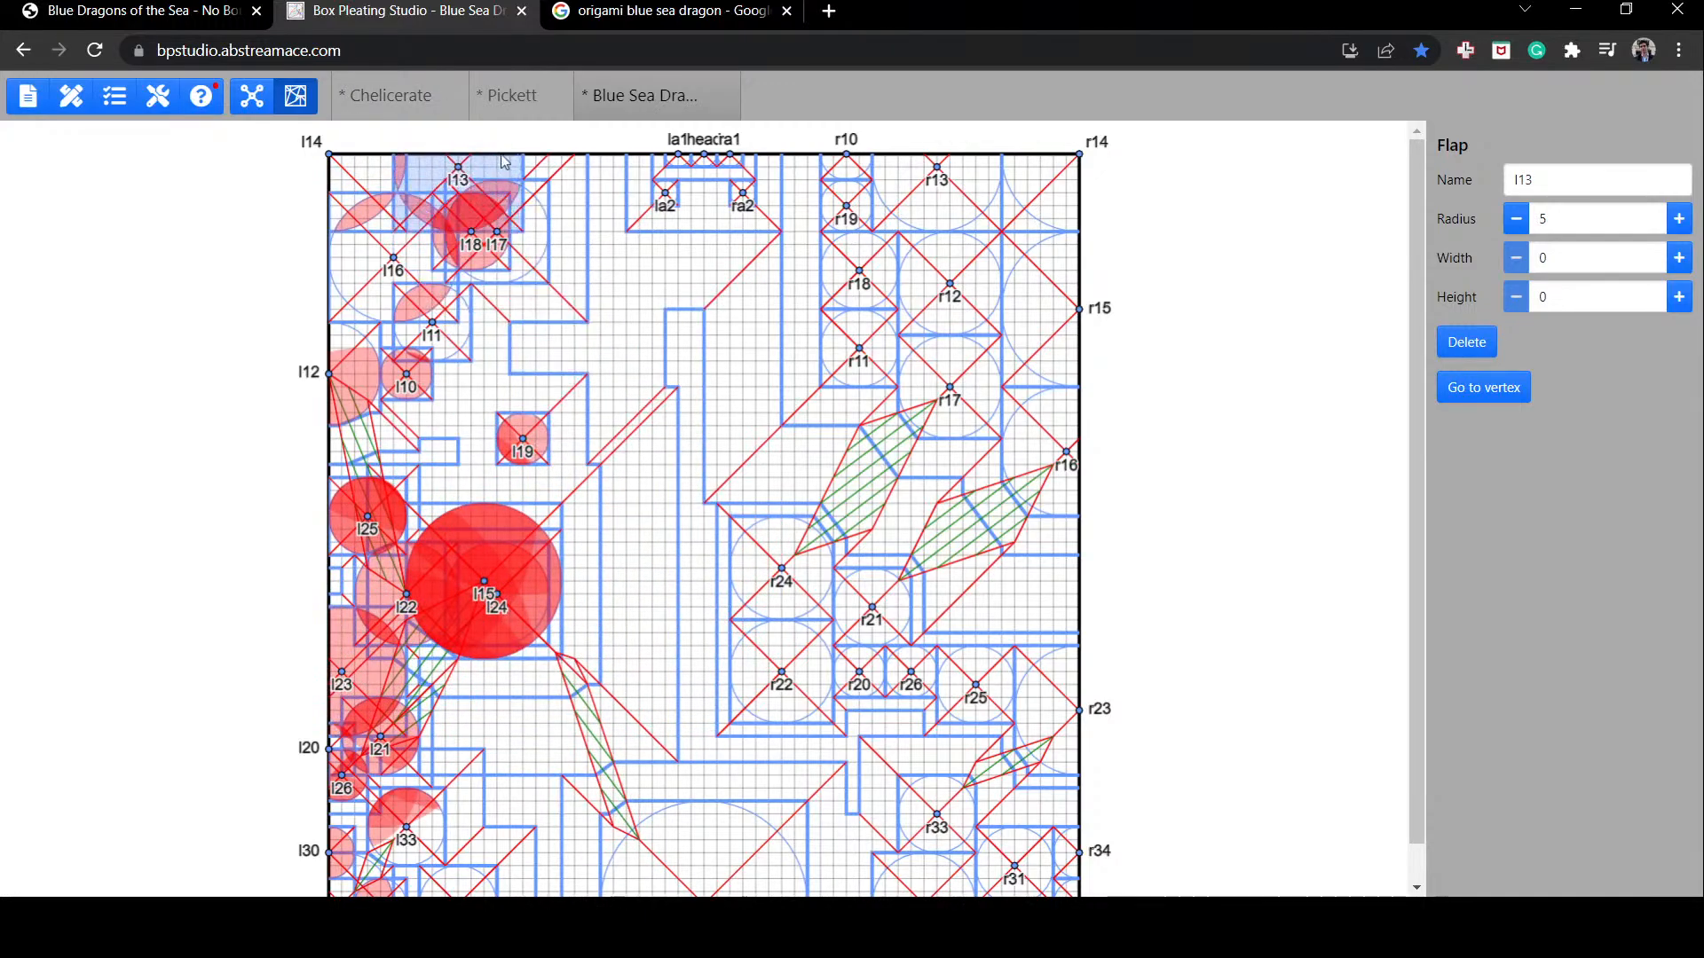
left_click_drag(499, 249, 495, 412)
left_click_drag(401, 373, 477, 171)
left_click(459, 168)
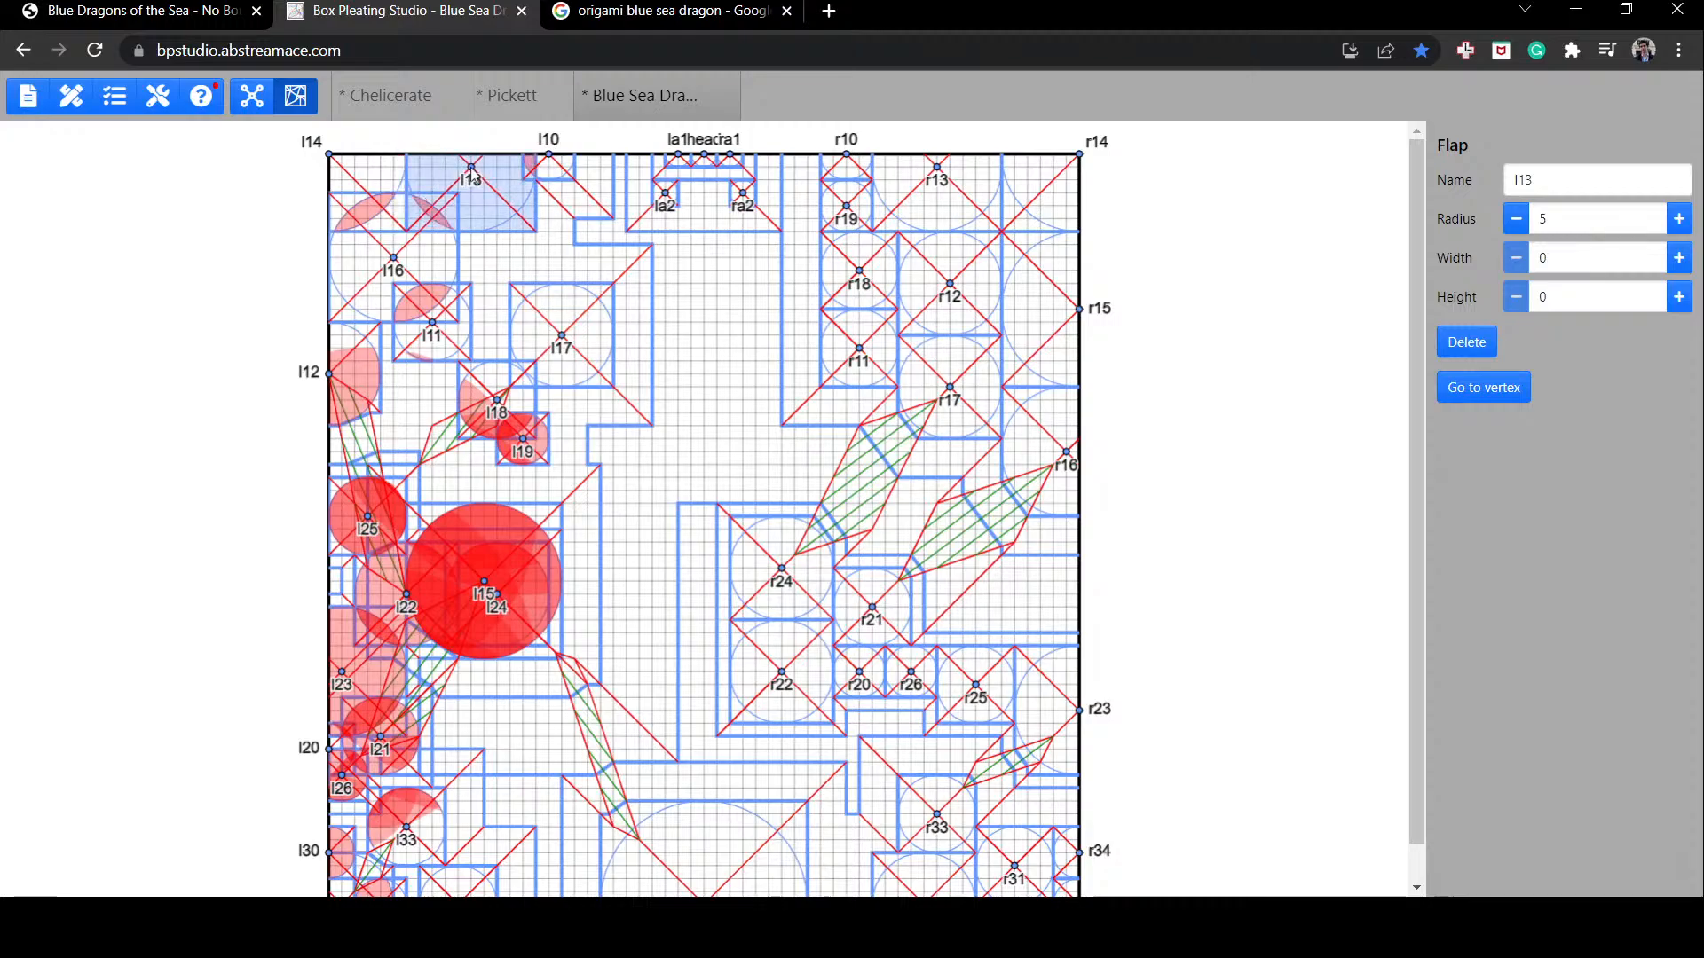
left_click(563, 160)
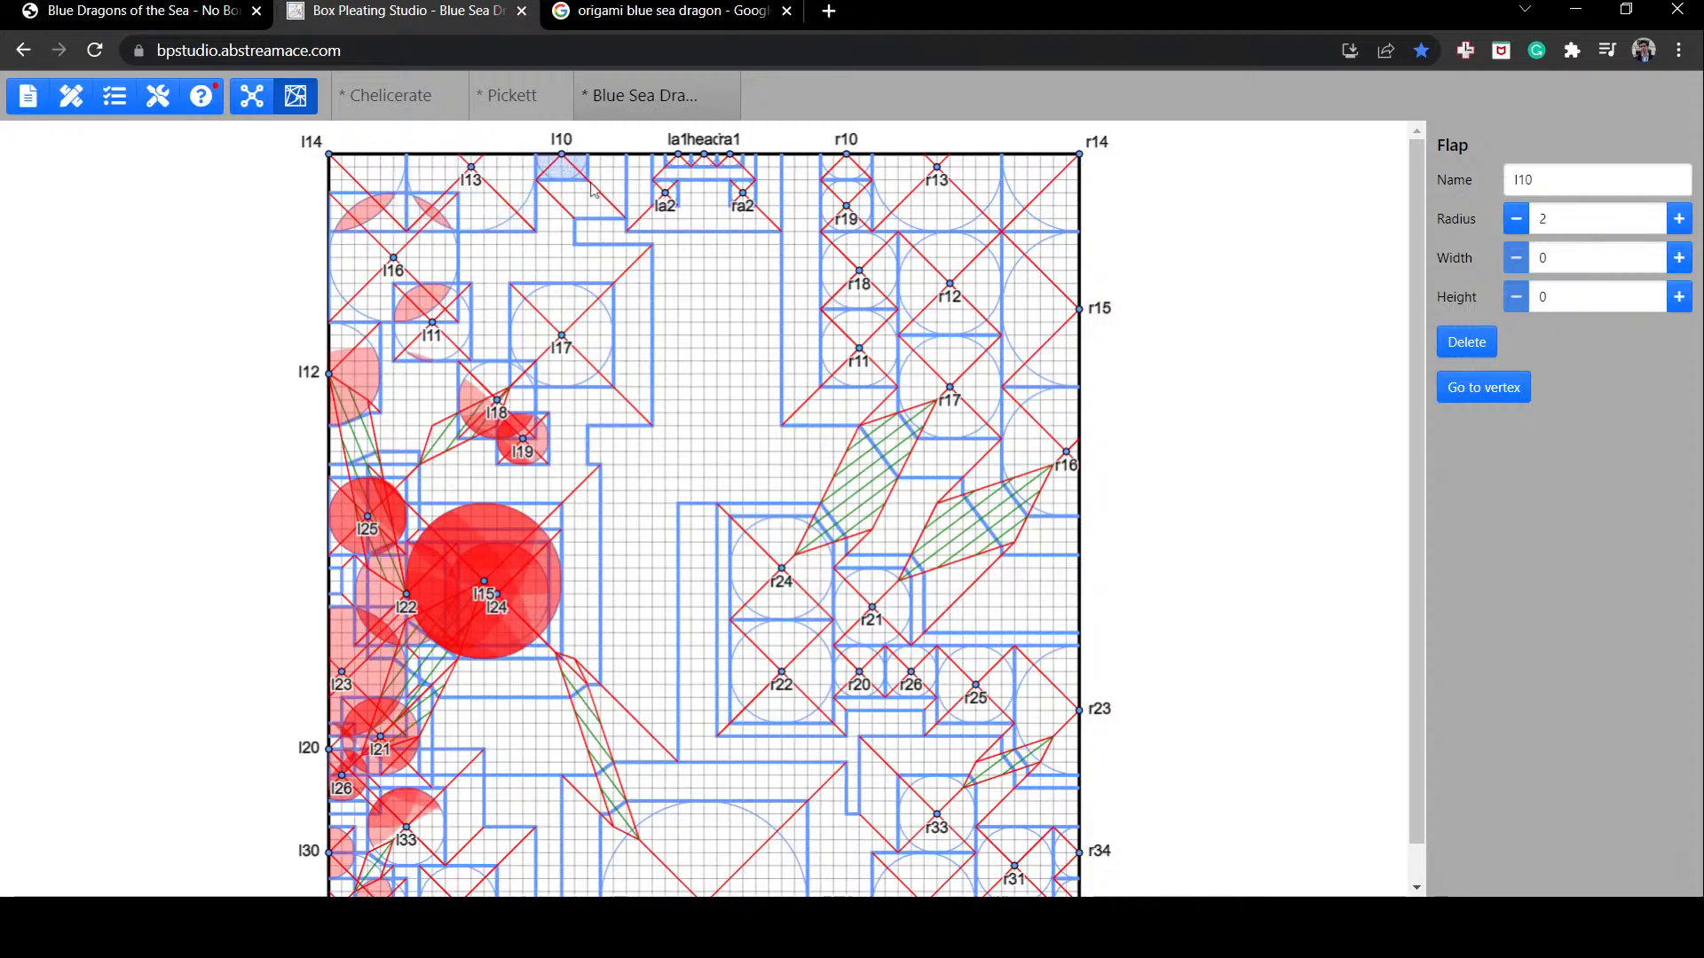
left_click_drag(523, 441, 562, 220)
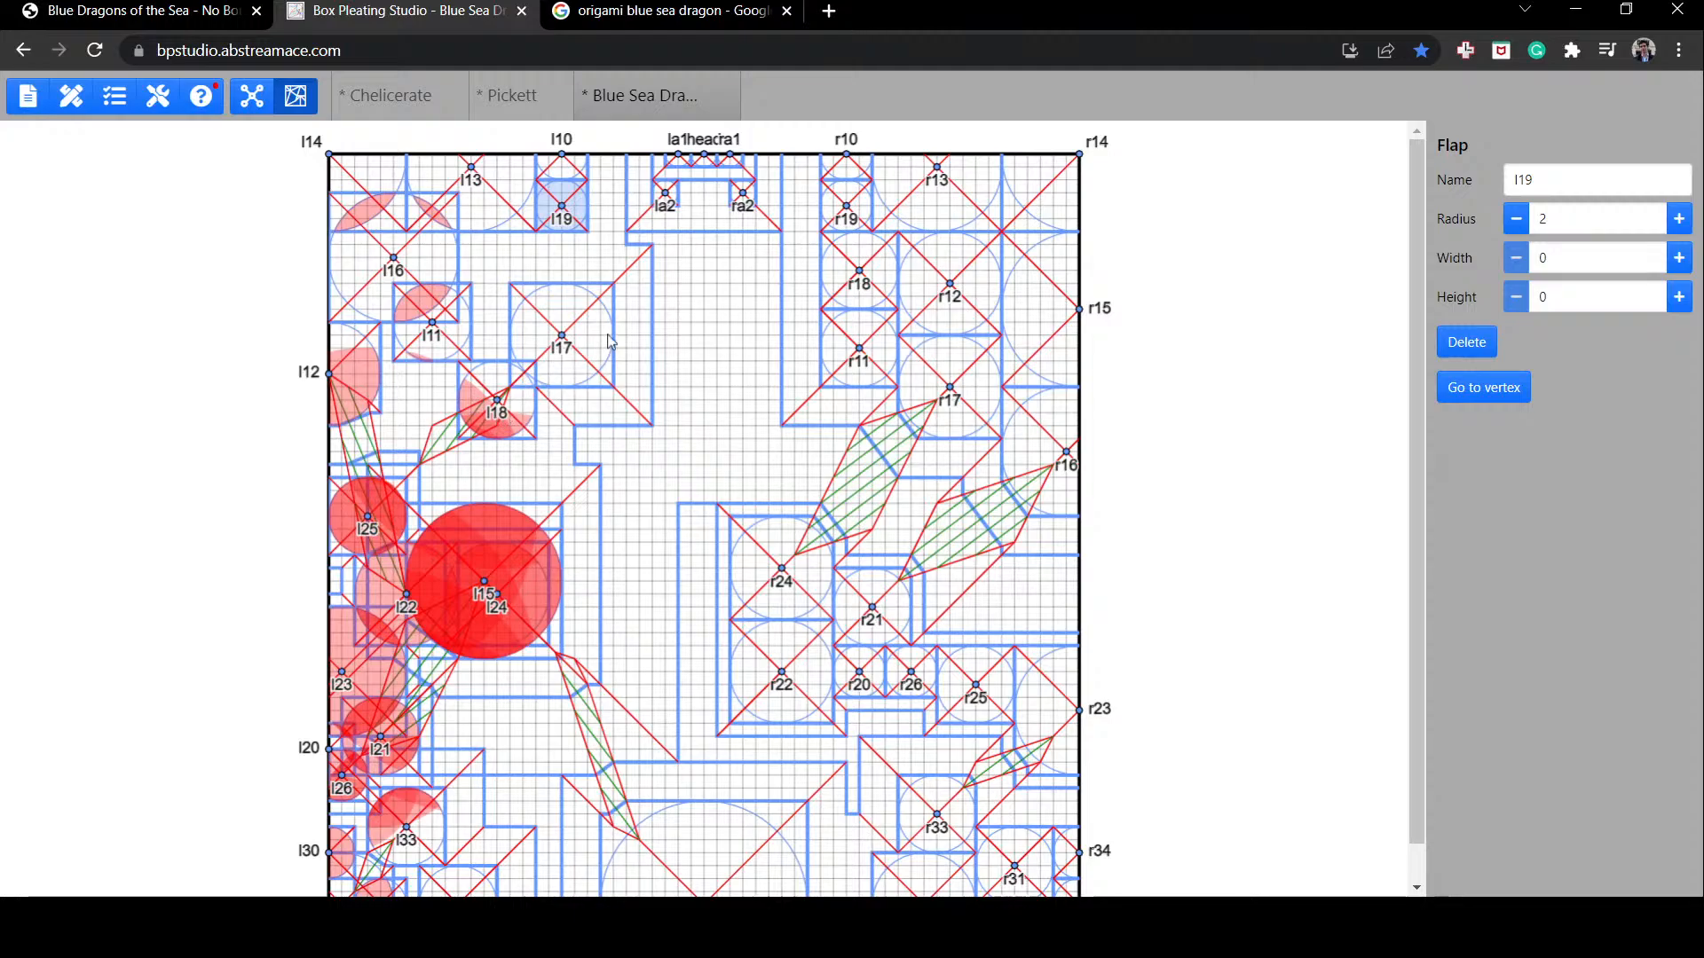
Step: Shift flaps l17, l18 and l16 inward, and place l15 on the paper's left edge below l14, mirroring r15
left_click_drag(611, 343, 653, 457)
mouse_move(484, 396)
left_mouse_down()
mouse_move(497, 268)
mouse_move(512, 398)
left_mouse_up()
left_click_drag(393, 279, 560, 341)
left_click(481, 543)
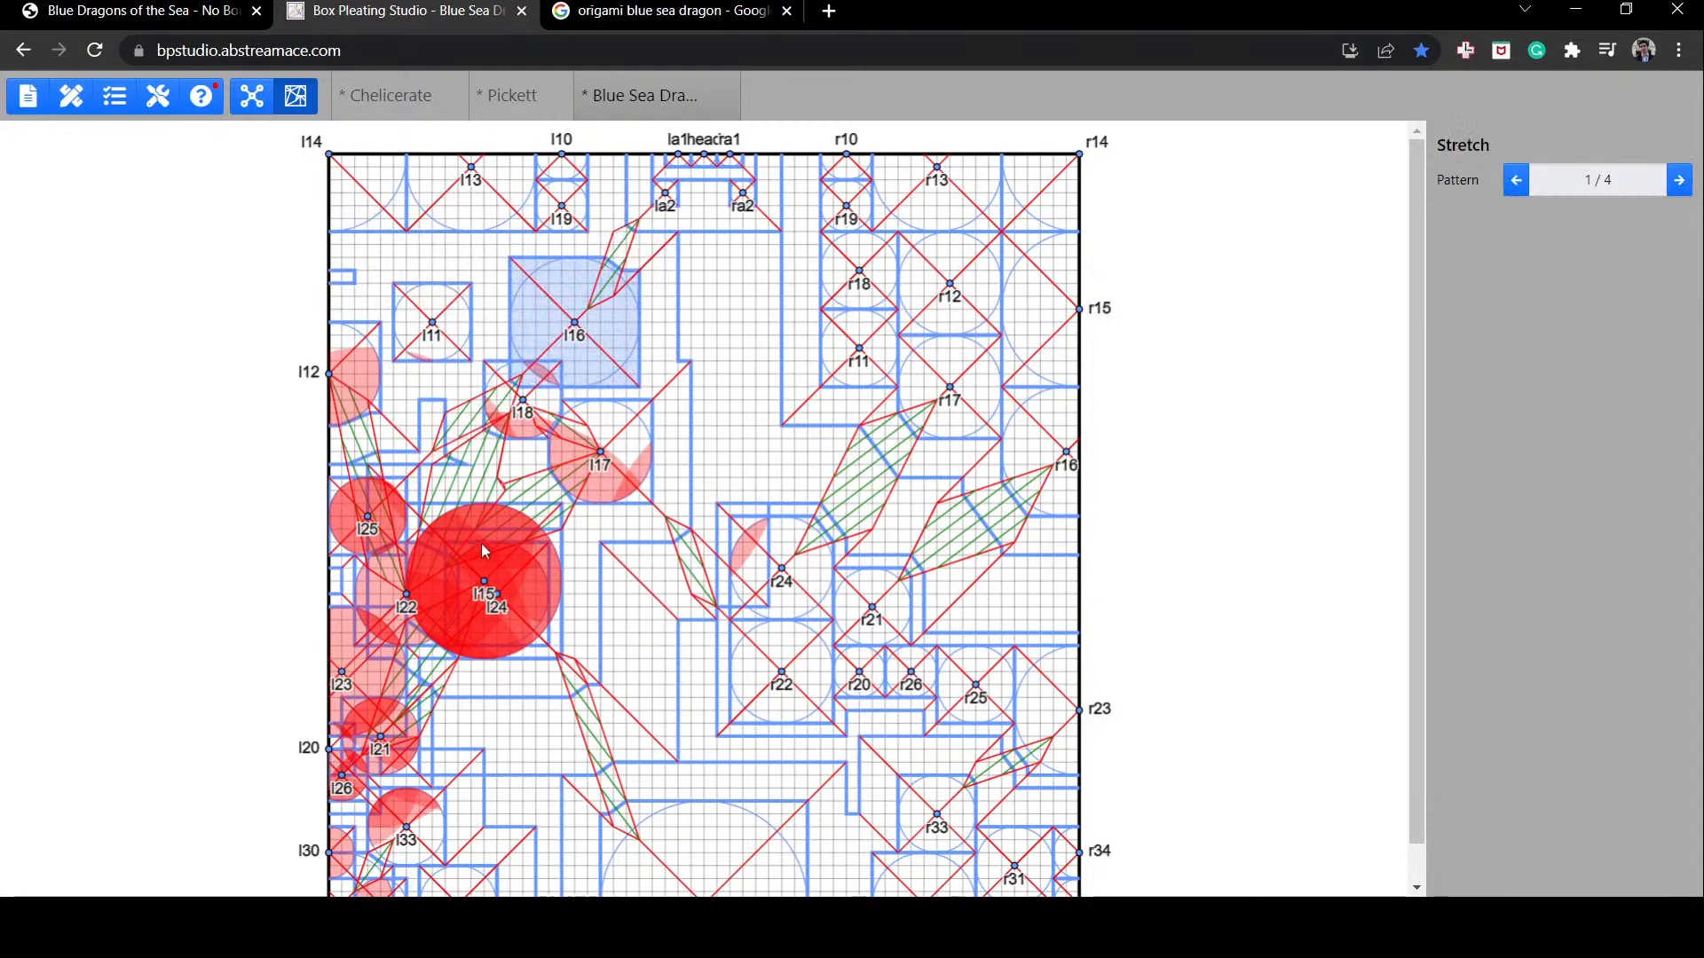
left_click(523, 562)
left_click_drag(527, 561, 300, 321)
left_click(339, 410)
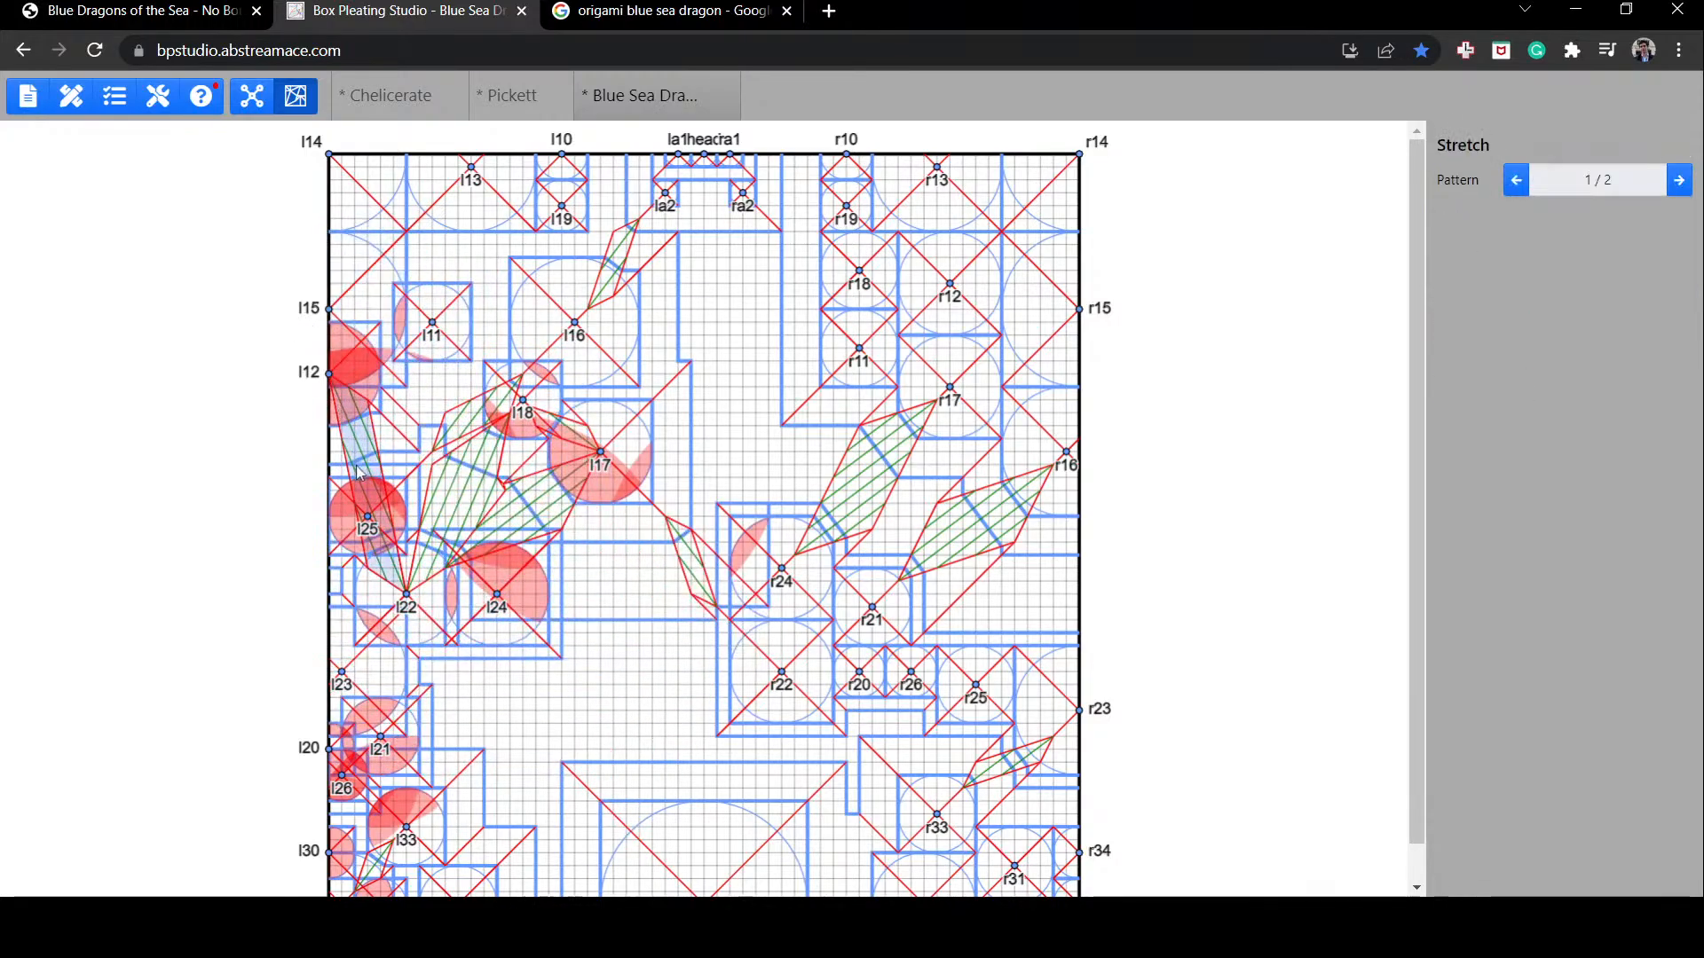
Step: Move flap l12 off the left edge to beside l24, and place l16 below l15, mirroring r16
left_click_drag(375, 419, 579, 618)
left_click_drag(587, 354, 342, 446)
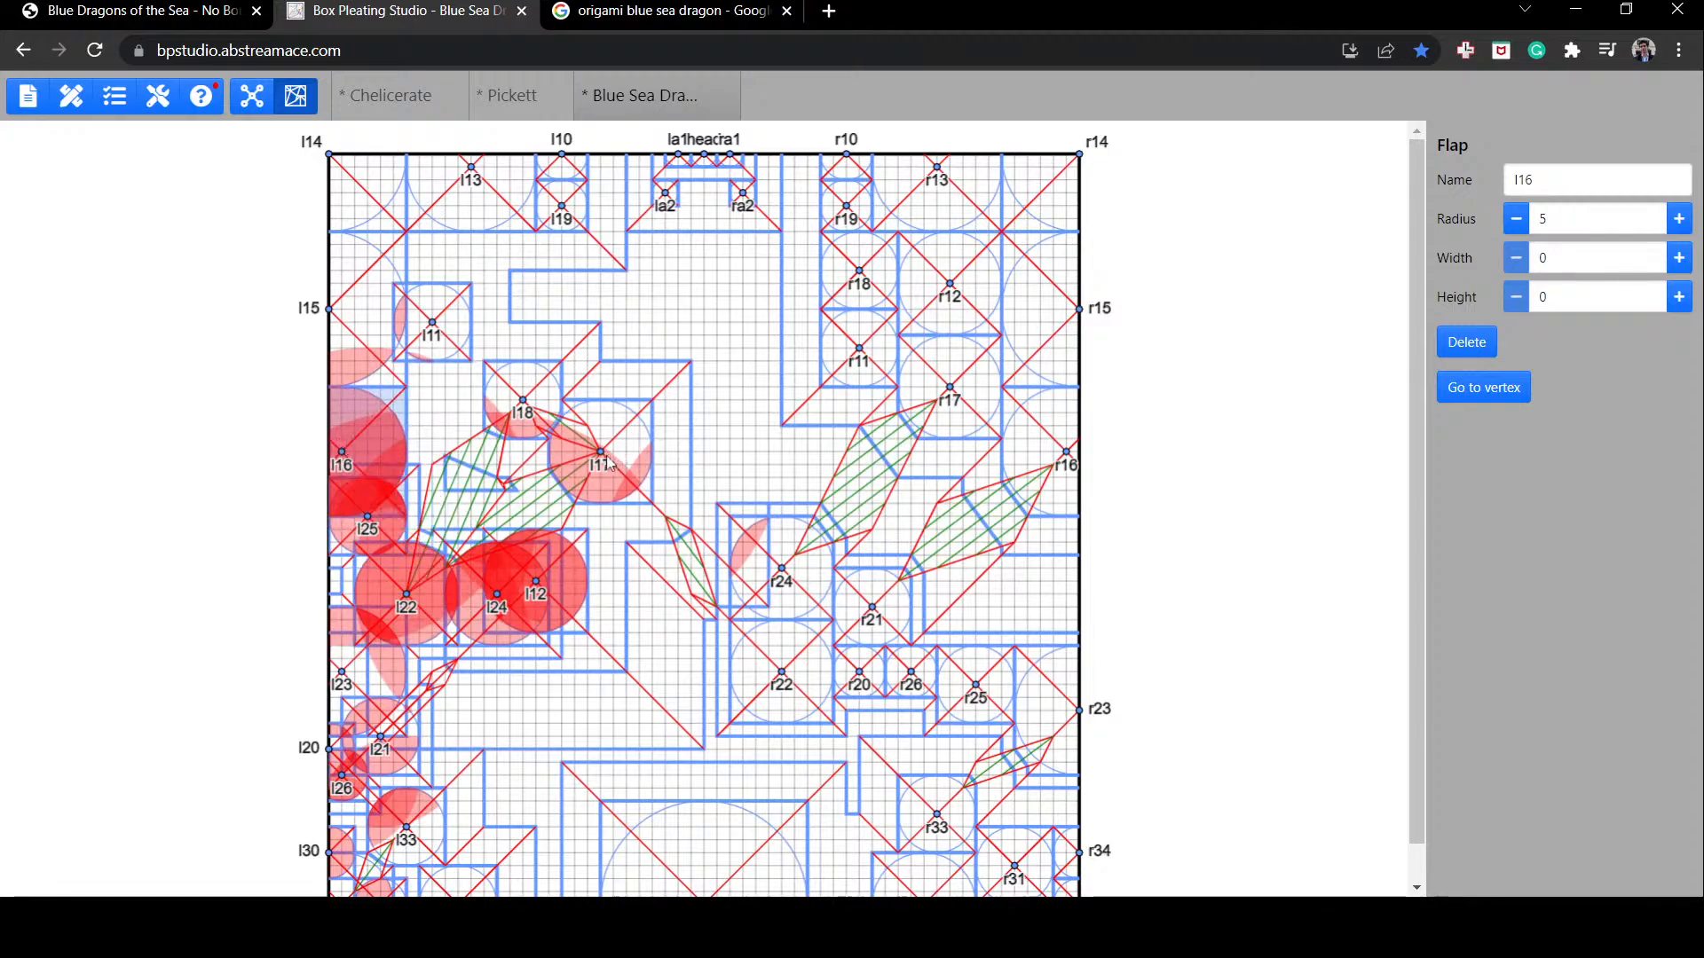
Step: Place flaps l12 and l17 below l13, and l18 and l11 below l19, mirroring r12, r17, r18 and r11
left_click_drag(559, 584, 471, 261)
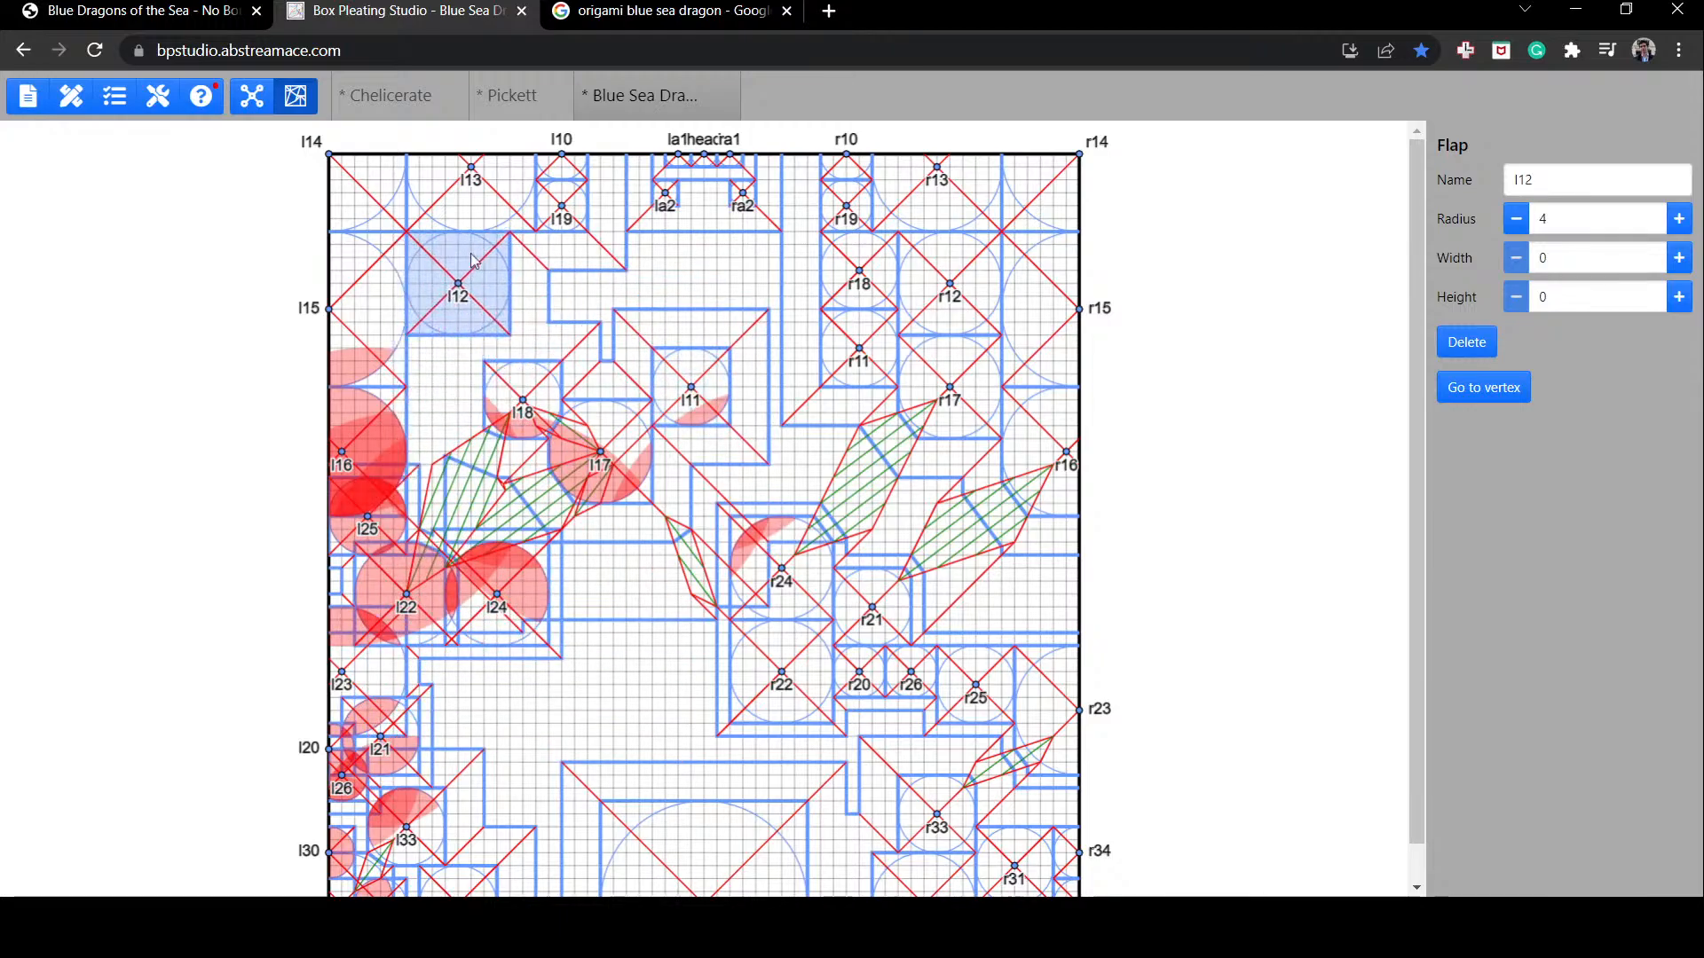
left_click_drag(630, 484, 570, 274)
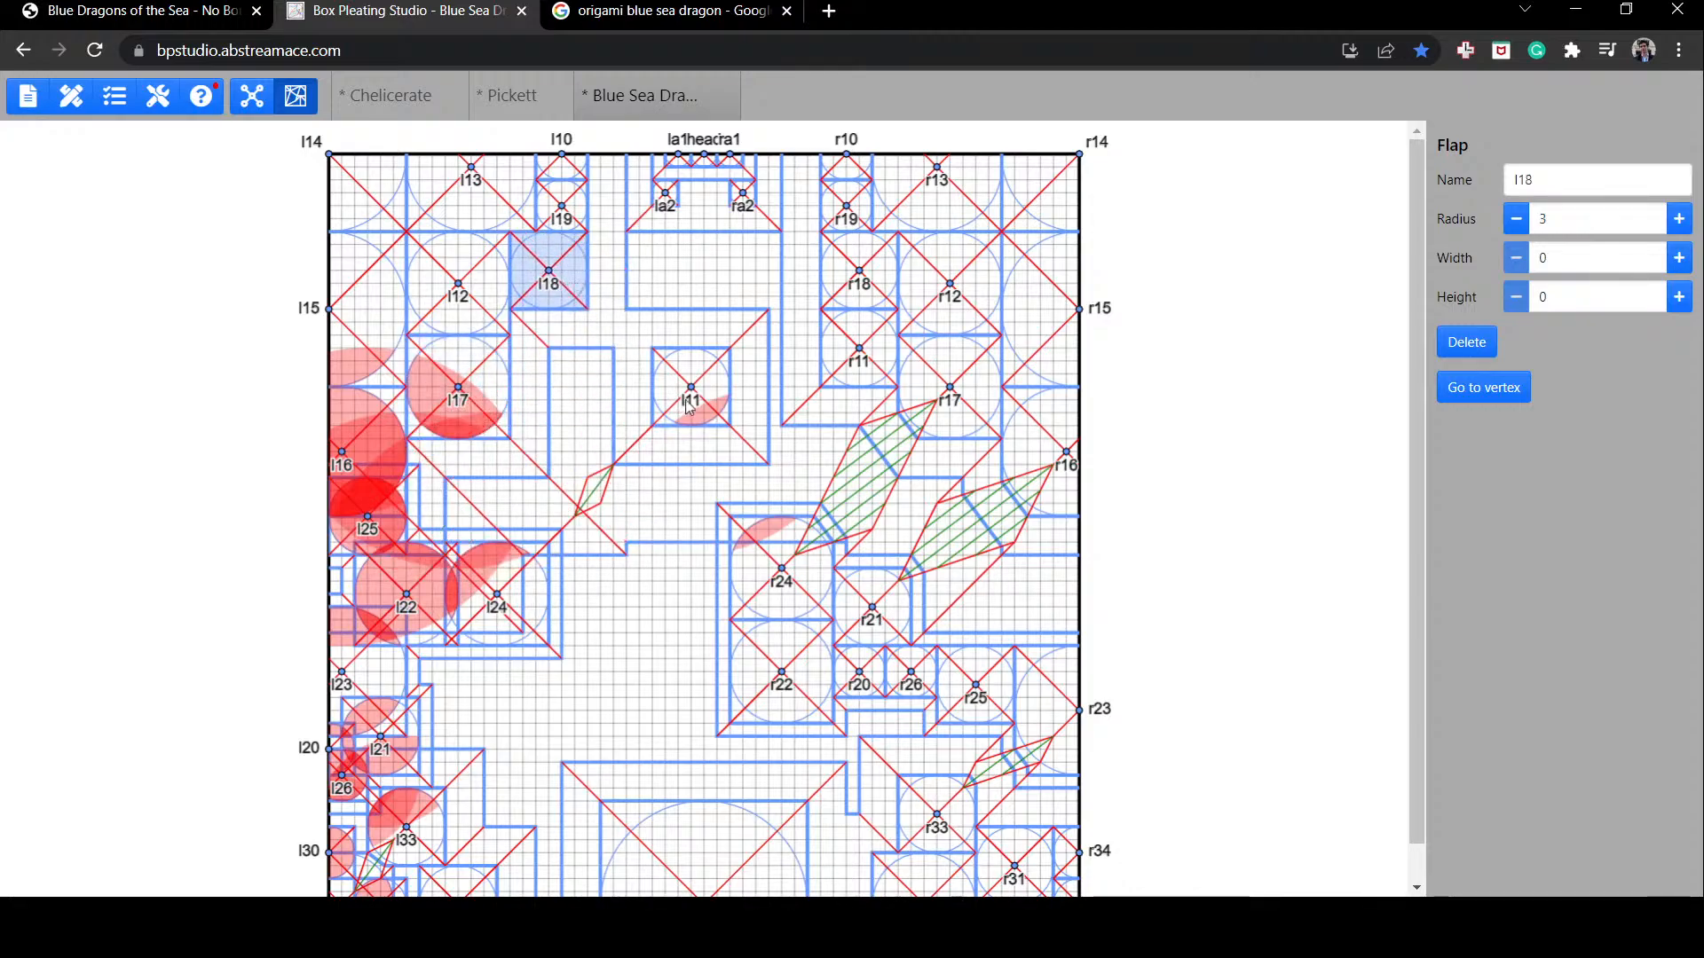
mouse_move(683, 407)
left_mouse_down()
mouse_move(462, 479)
mouse_move(463, 496)
mouse_move(554, 364)
left_mouse_up()
left_click(683, 362)
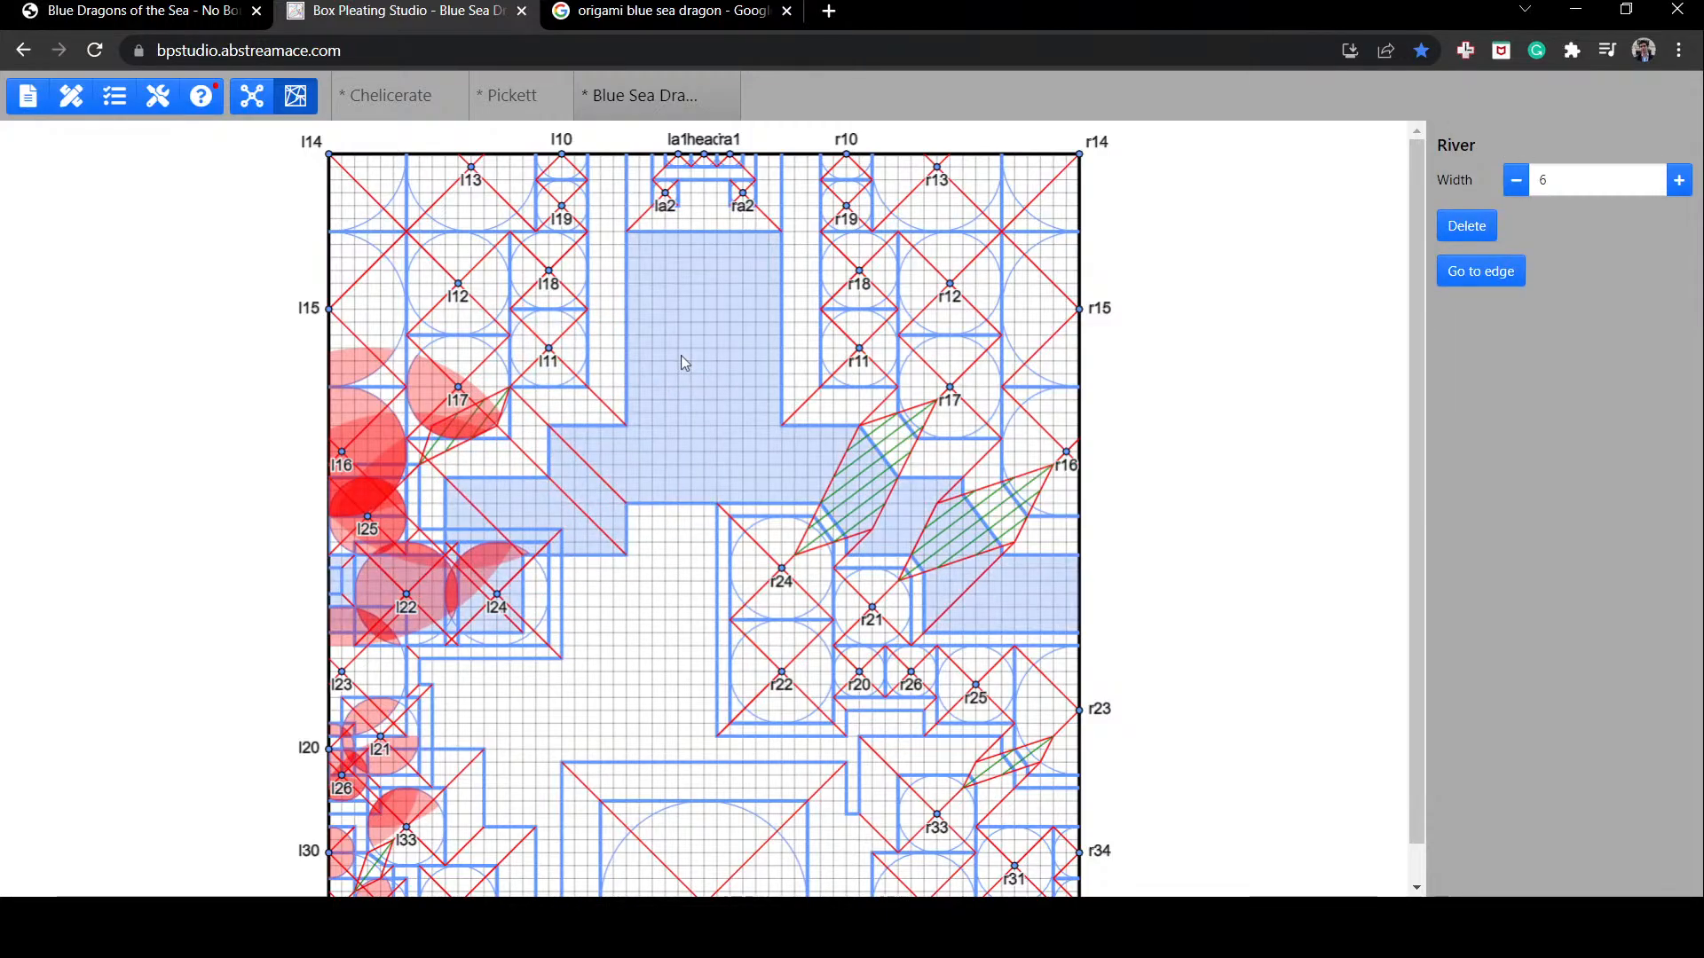
Step: Try flaps l11 and r11 closer to the centre, and return them to below l18 and r18
left_click_drag(560, 372, 644, 372)
left_click(822, 371)
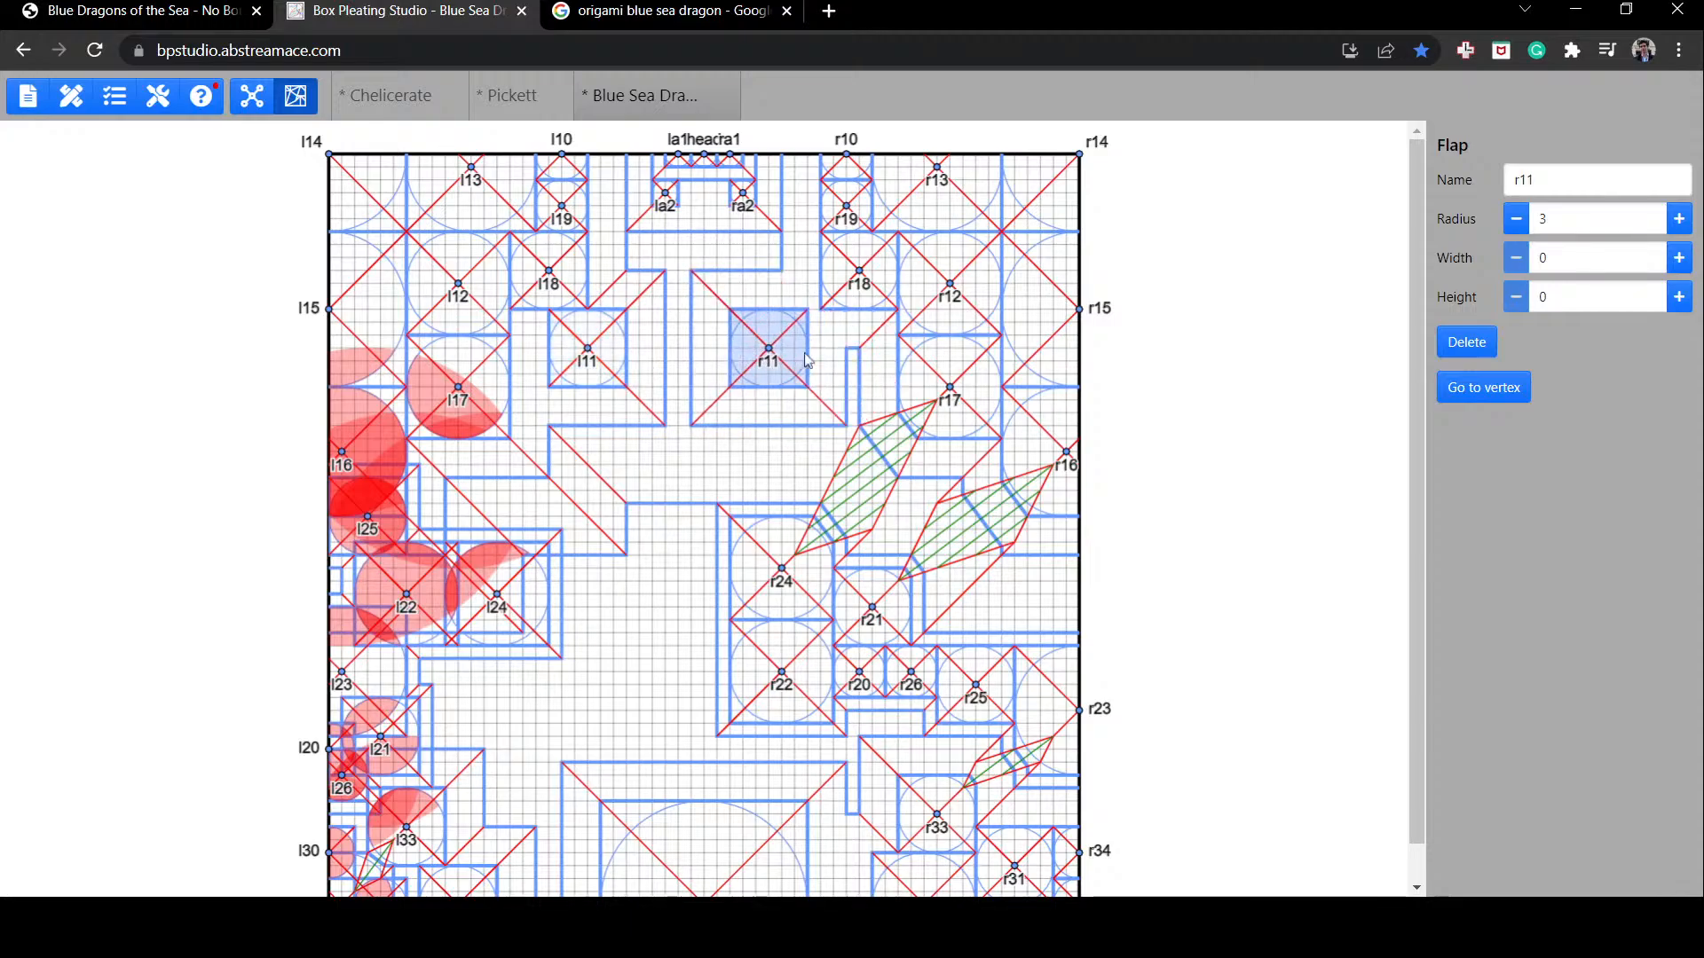
left_click_drag(614, 373, 573, 366)
left_click(1234, 307)
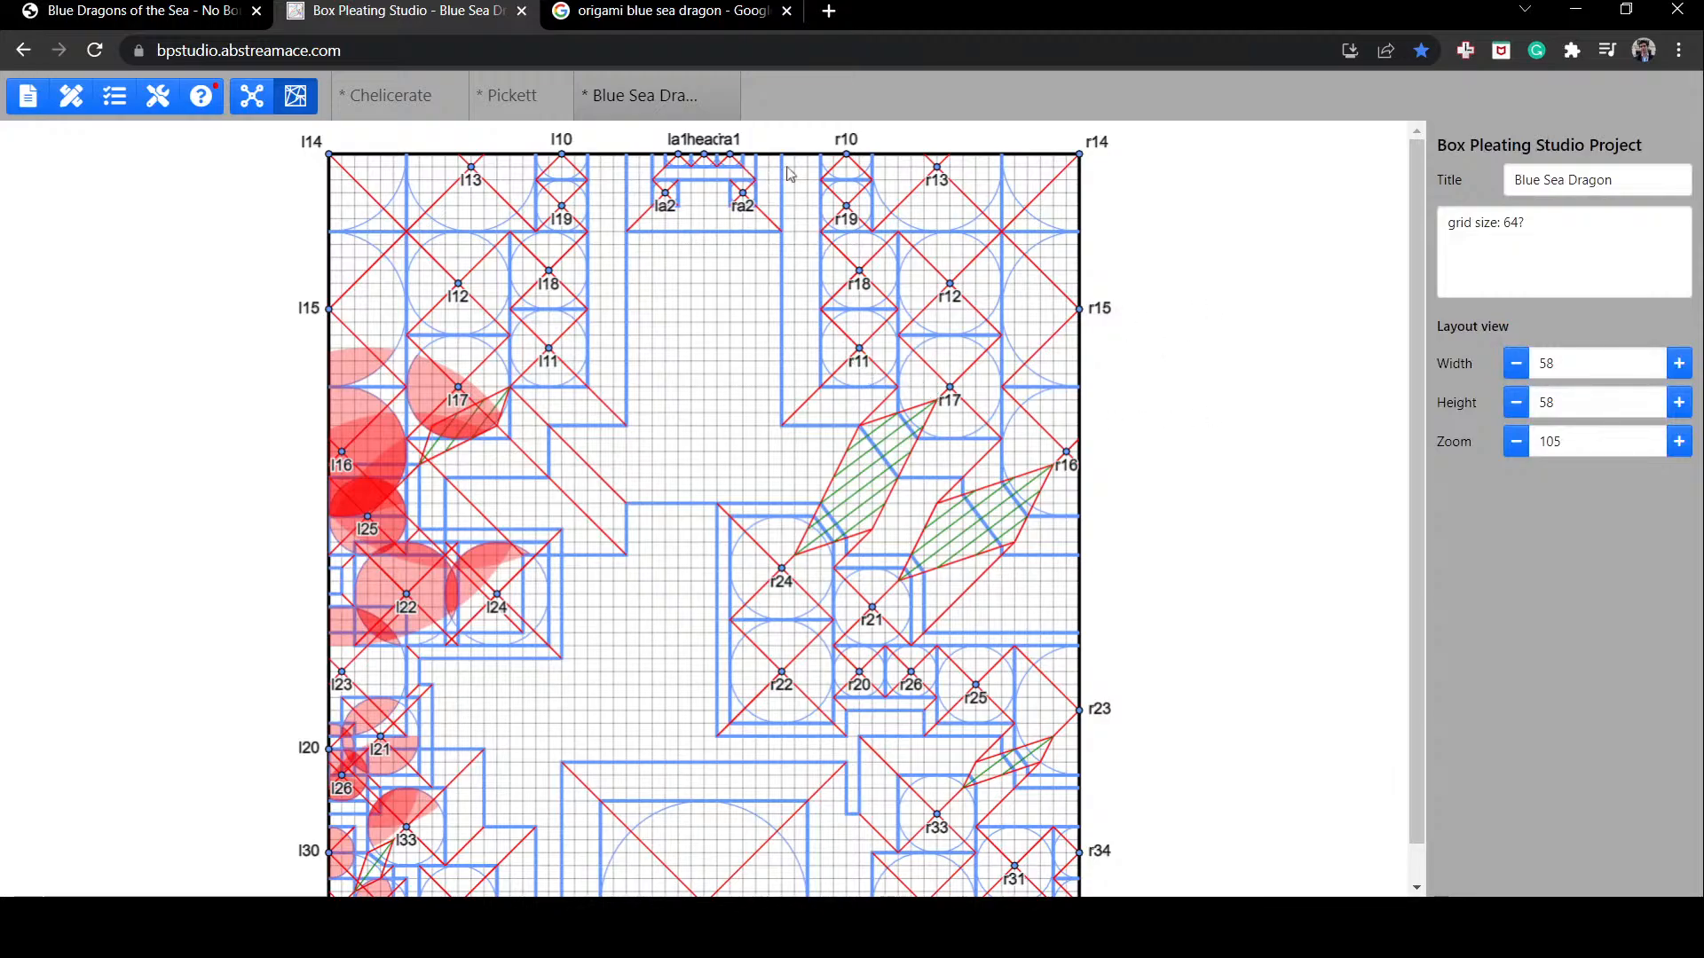
Step: Examine the rivers around the upper flap columns and the positions of flaps l11 and l10 beside the central gap
left_click(790, 173)
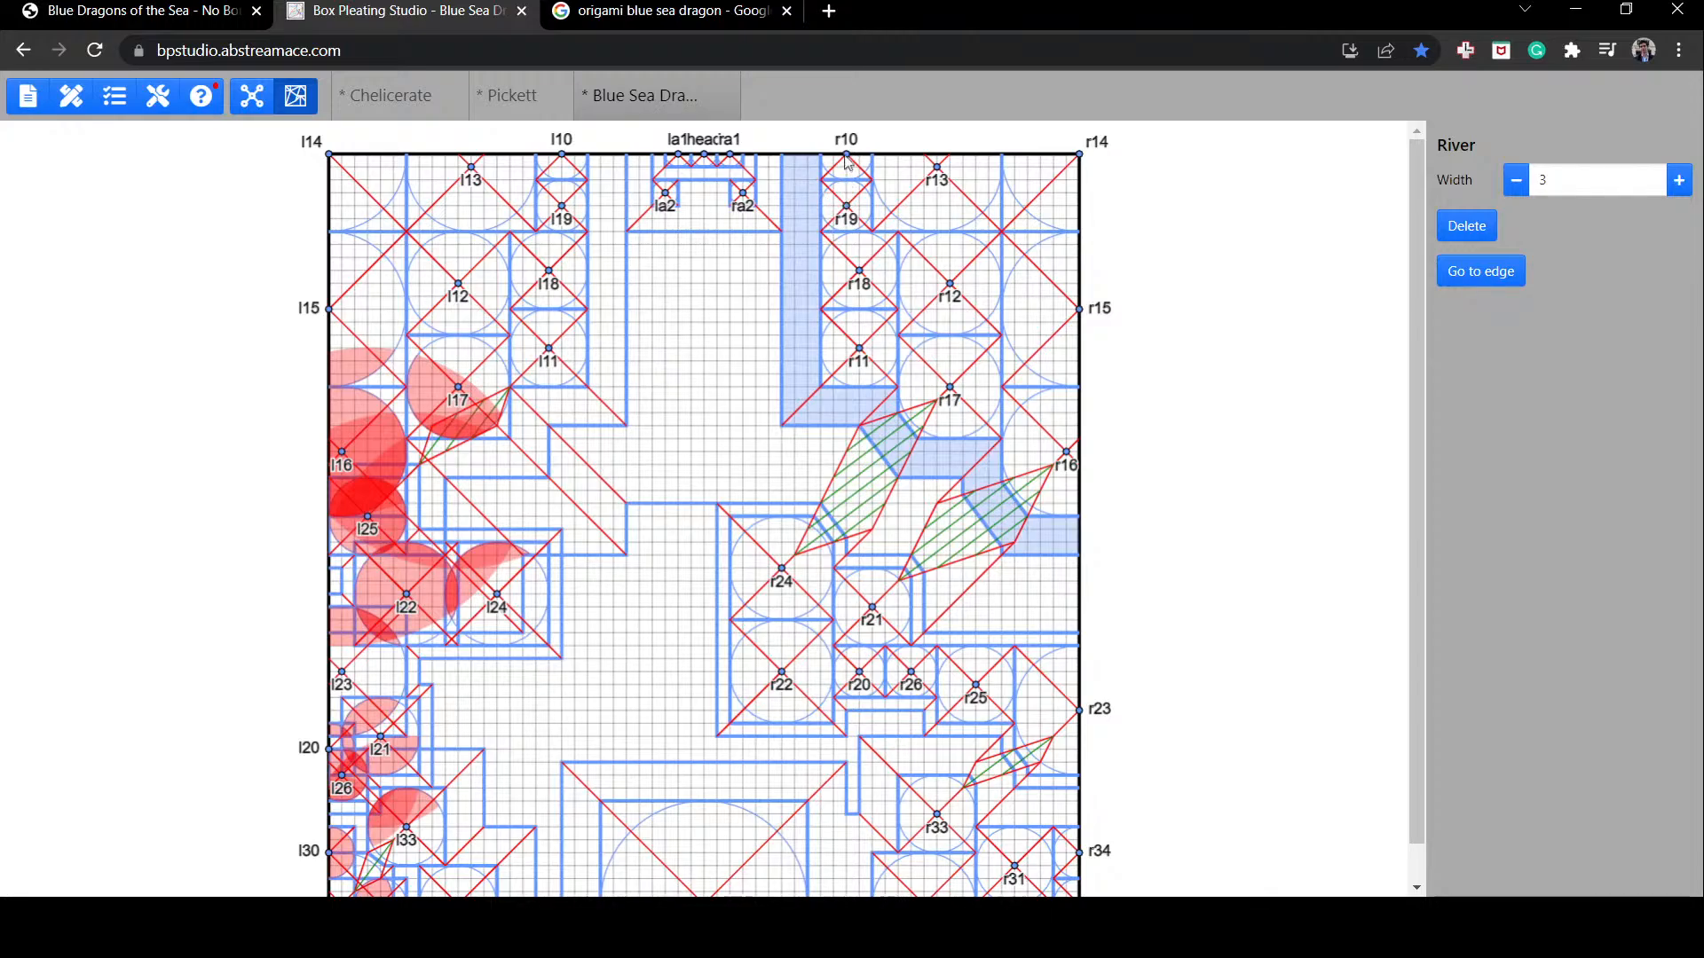
left_click(745, 231)
left_click(713, 295)
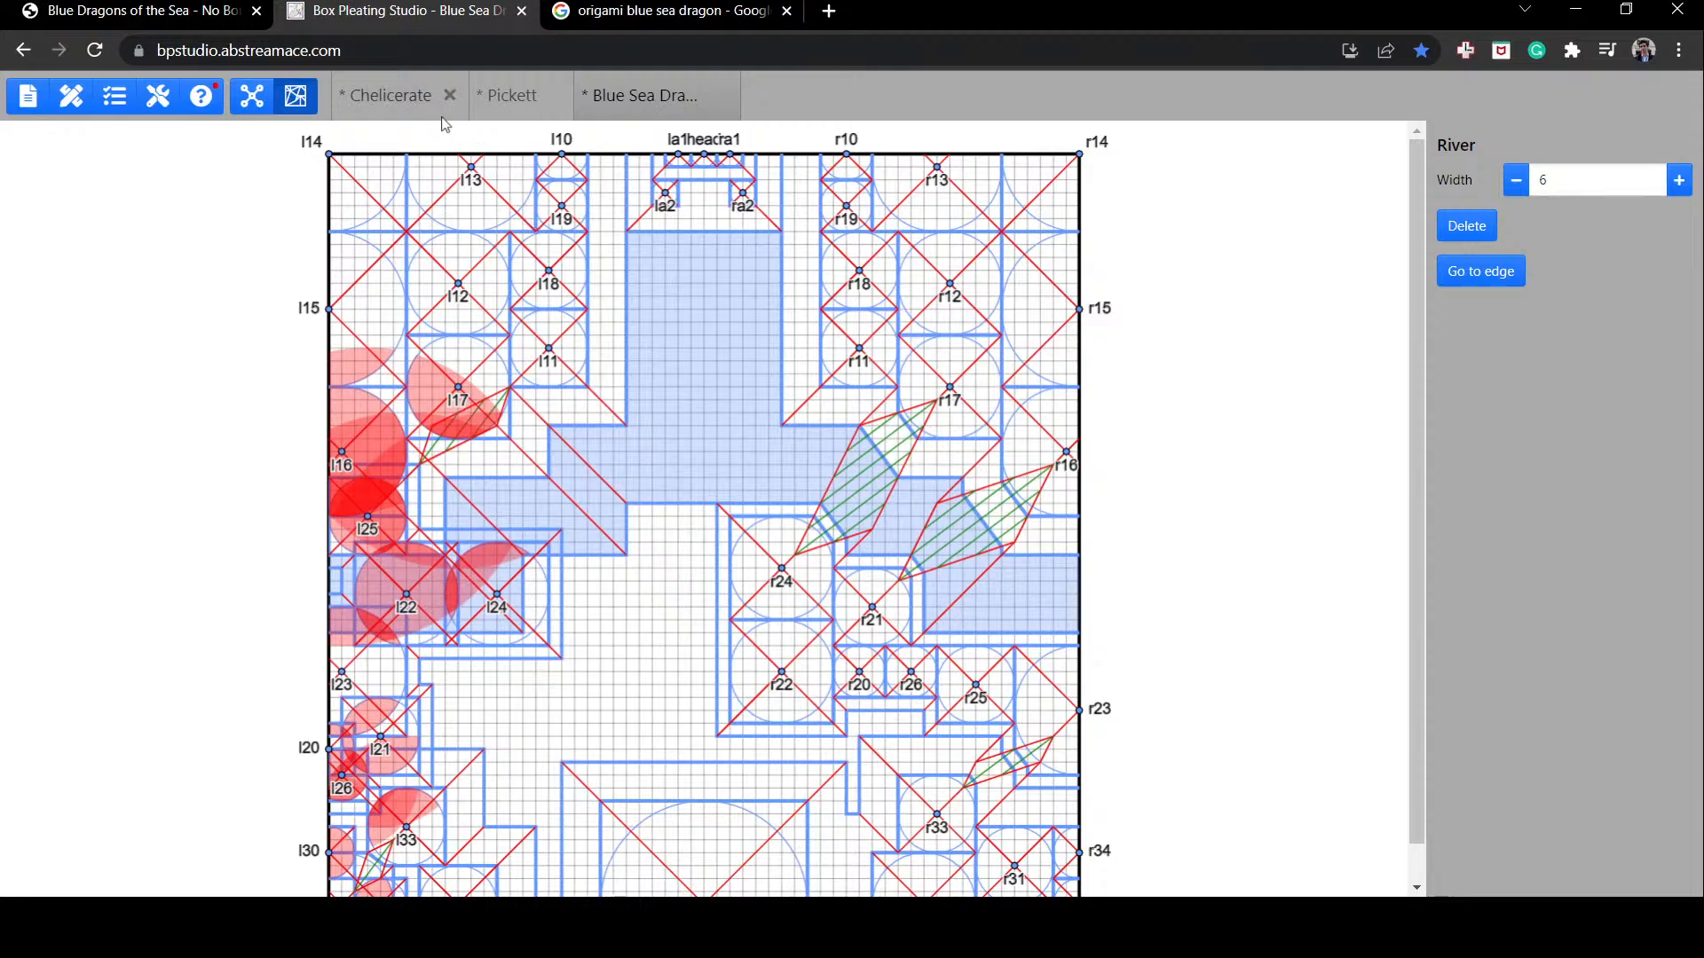
mouse_move(569, 342)
left_mouse_down()
mouse_move(647, 341)
mouse_move(569, 341)
left_mouse_up()
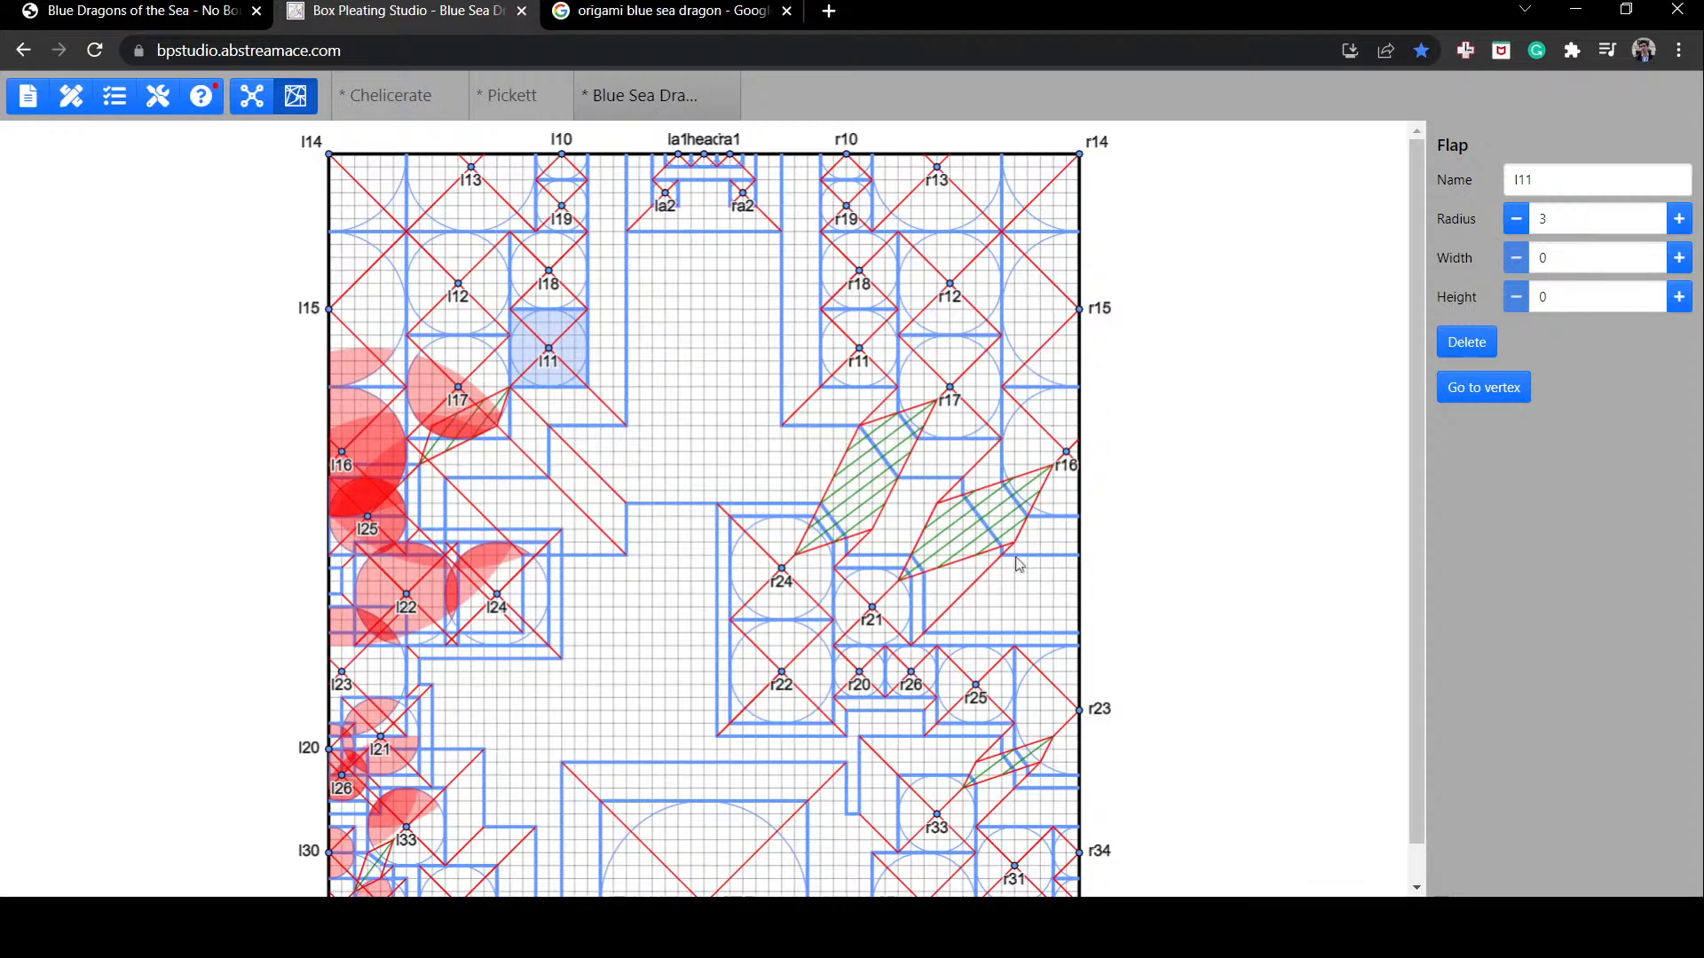
scroll(1163, 660, "down", 1)
scroll(1163, 659, "up", 1)
mouse_move(573, 345)
left_mouse_down()
mouse_move(660, 349)
mouse_move(571, 355)
left_mouse_up()
left_click(578, 170)
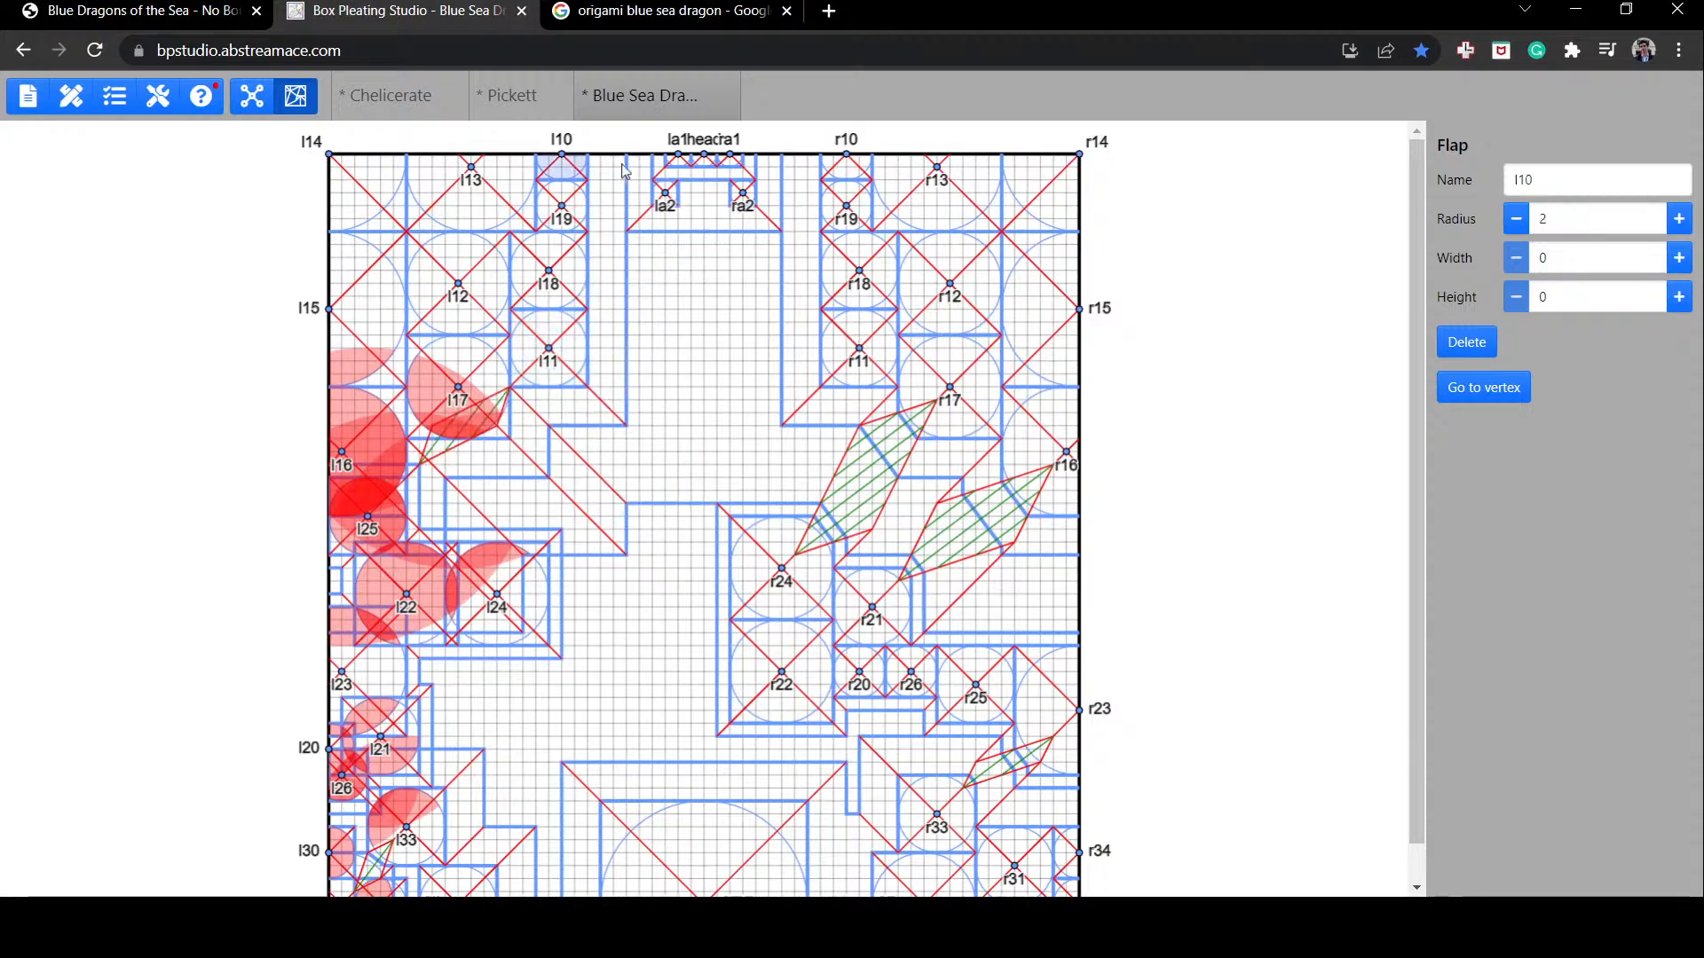
left_click_drag(623, 171, 580, 169)
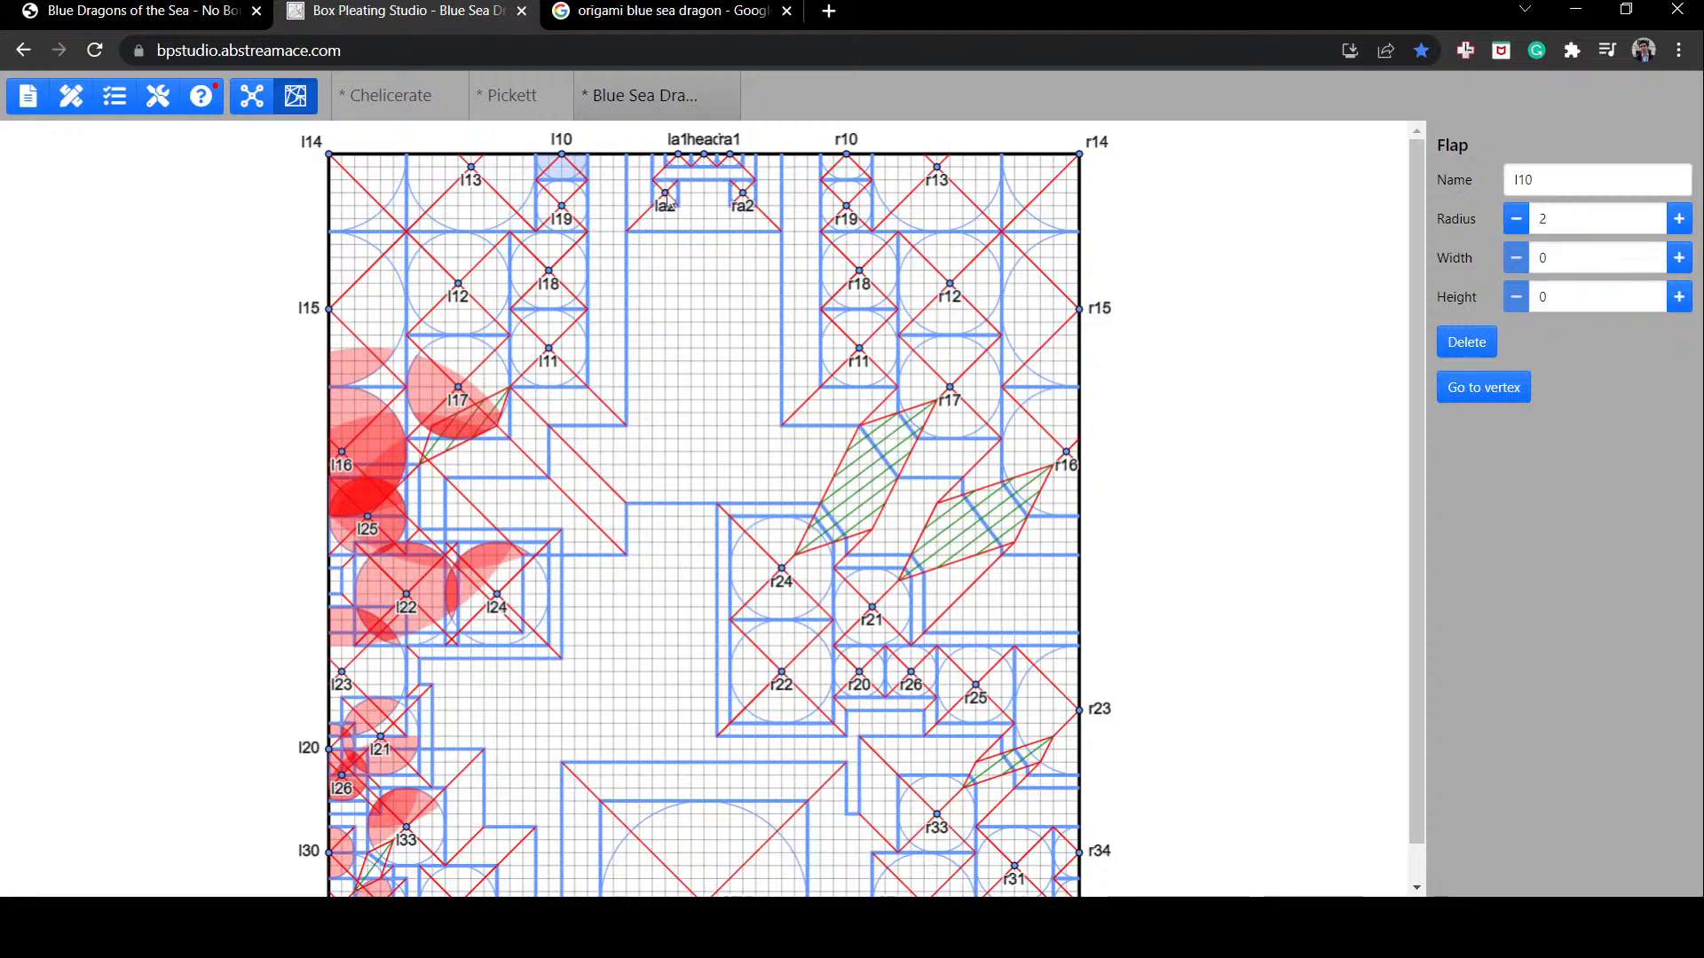
Step: Stack flaps la1 and ra1 directly beneath the head flap, with la2 and ra2 in a row below them
left_click_drag(670, 202, 672, 222)
left_click_drag(679, 157, 748, 265)
left_click_drag(729, 156, 703, 204)
left_click_drag(750, 261, 699, 236)
Step: Shift flaps l10, l19, l18 and l11 one grid unit inward towards the head flaps
left_click_drag(586, 175, 573, 205)
left_click(566, 197)
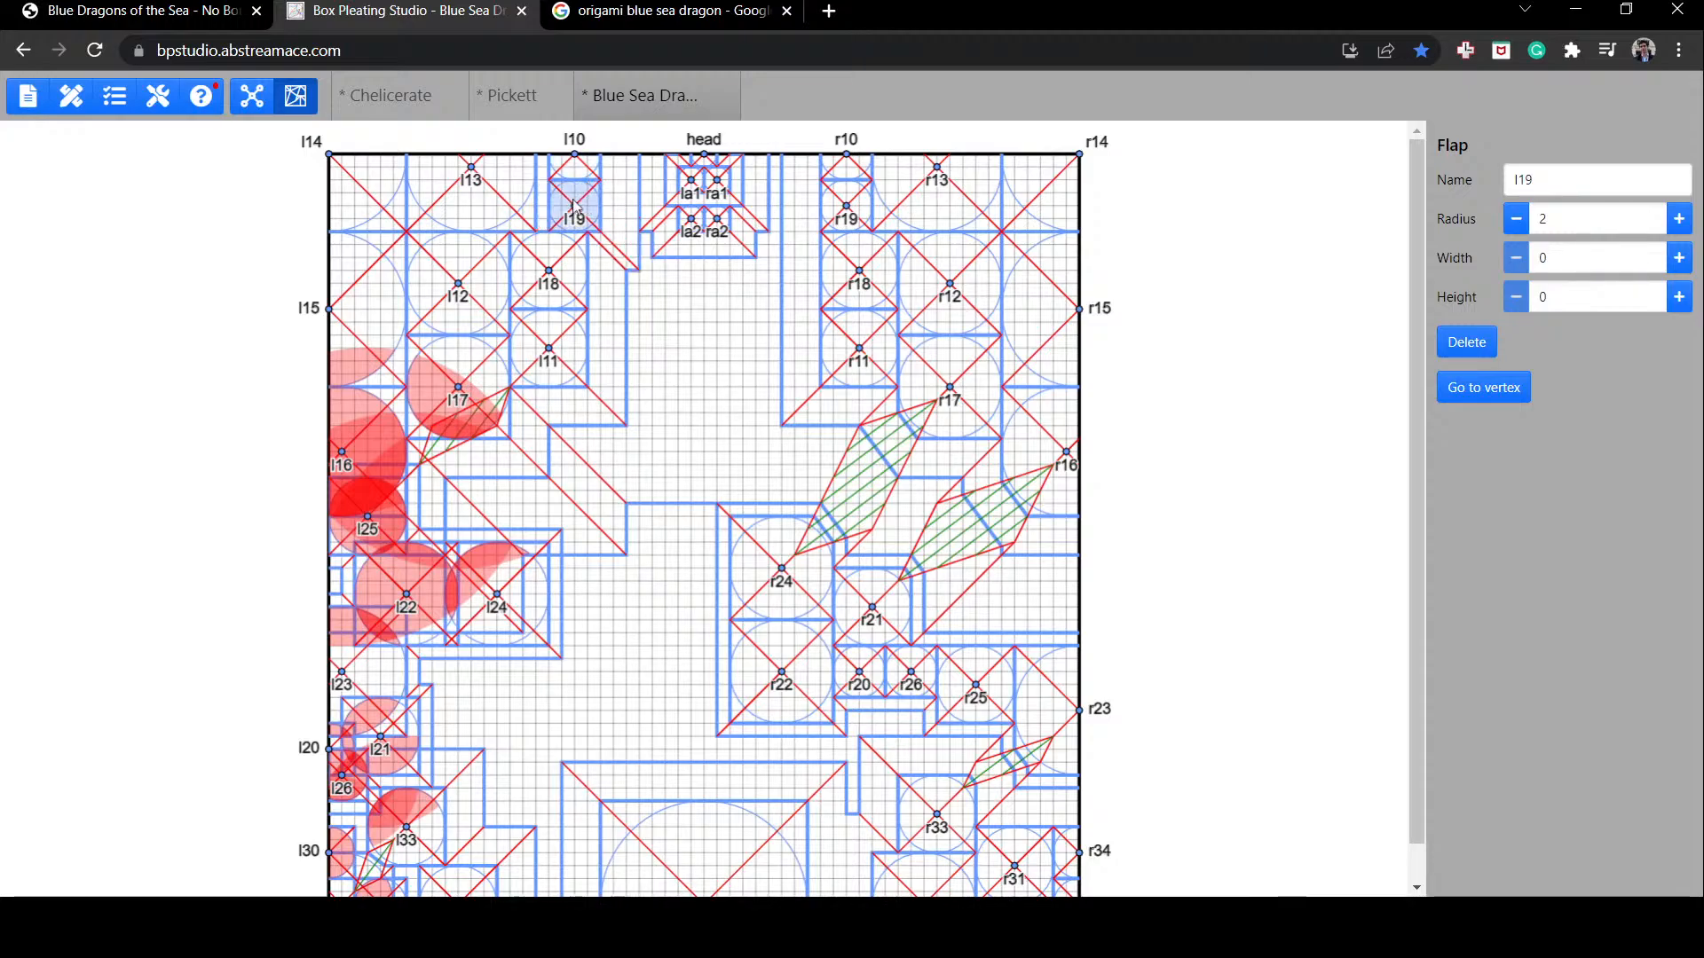
left_click(1203, 229)
left_click_drag(552, 272, 574, 284)
left_click(561, 348)
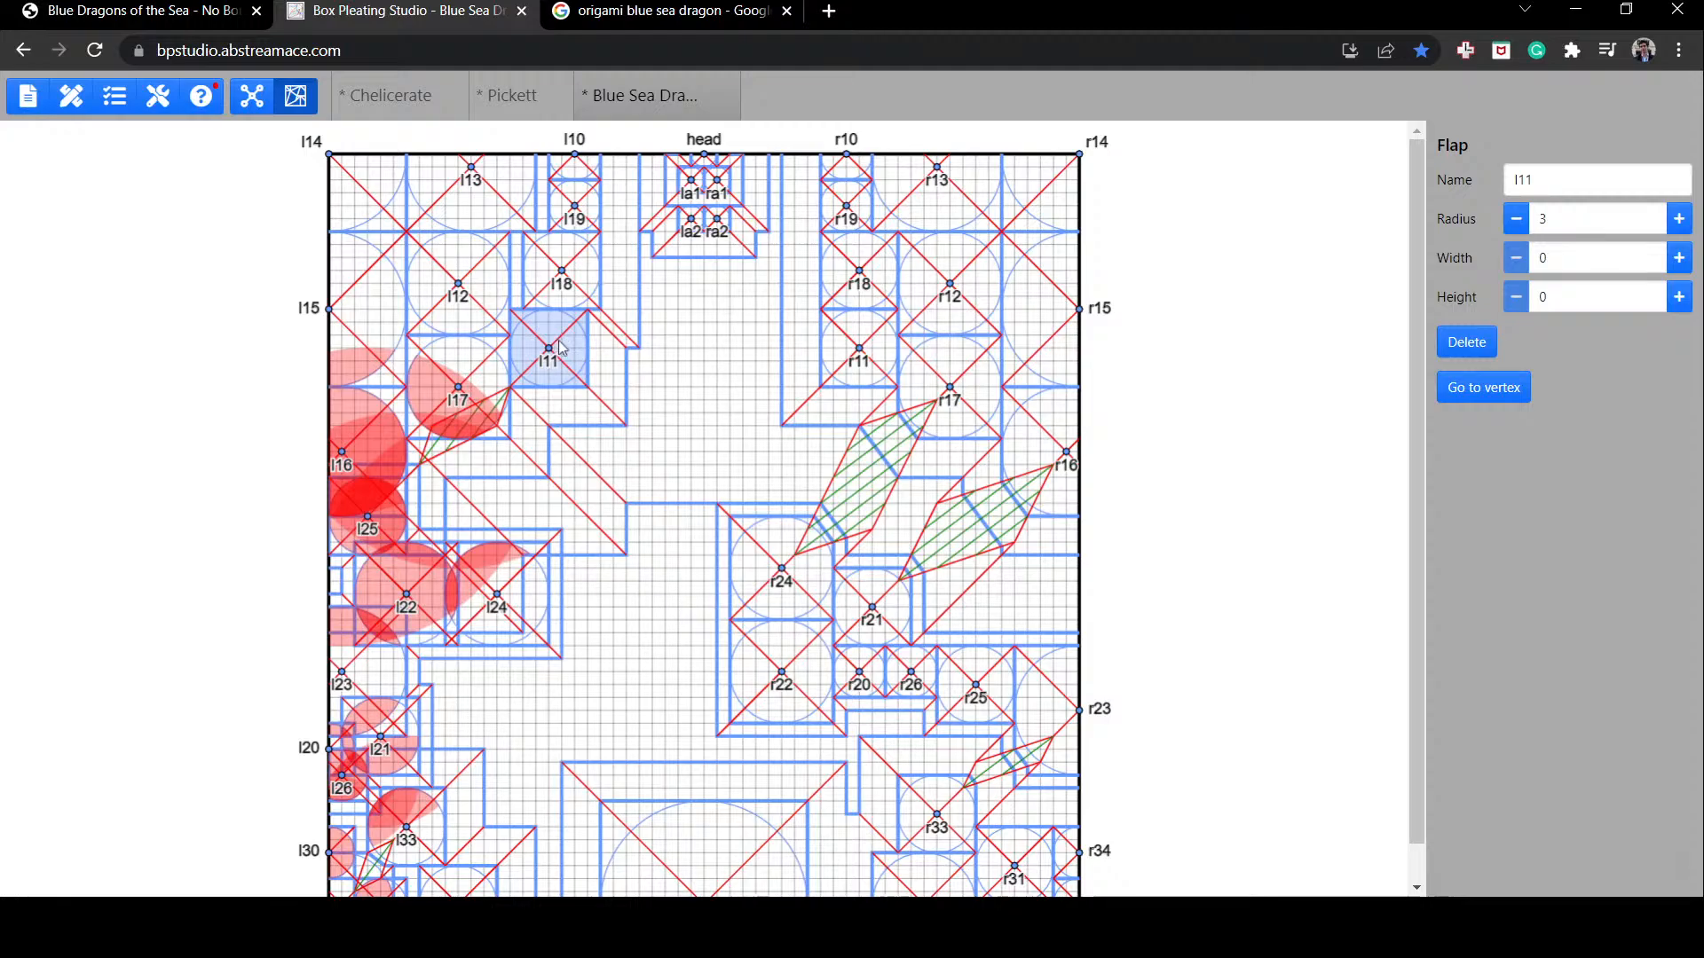
left_click_drag(570, 348, 578, 350)
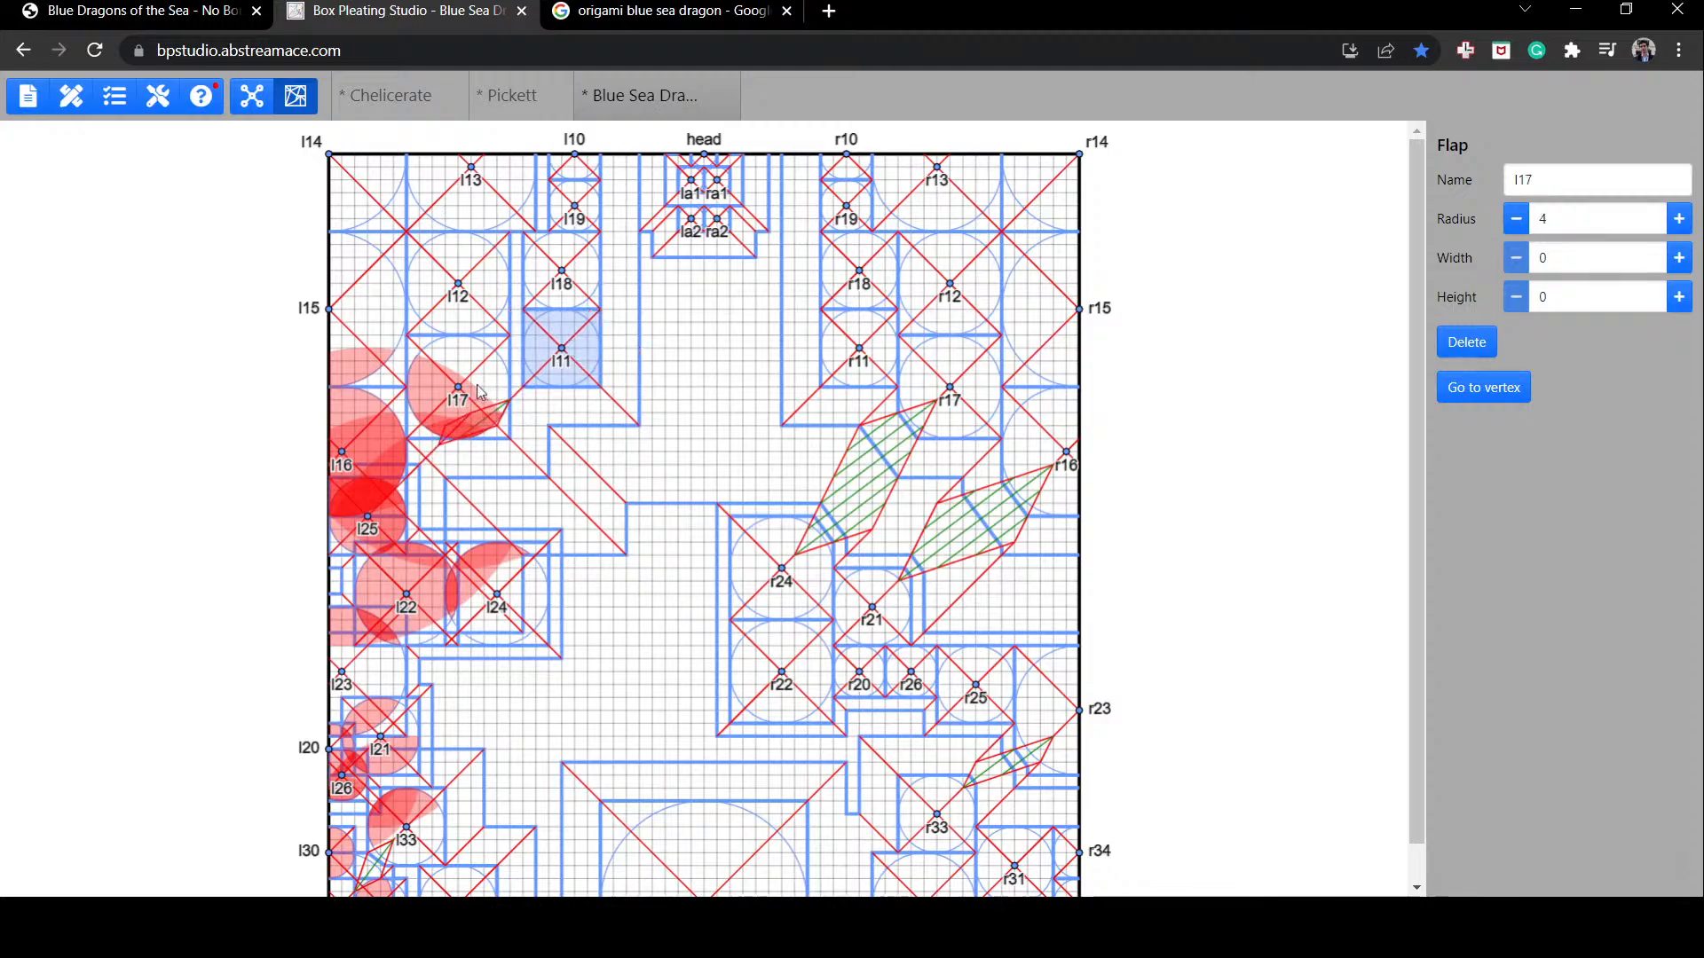
Step: Shift flaps l17, l16, l12, l15, l13 and l14 one grid unit inward from the paper's left edge
left_click_drag(480, 391, 492, 392)
left_click_drag(368, 418, 380, 419)
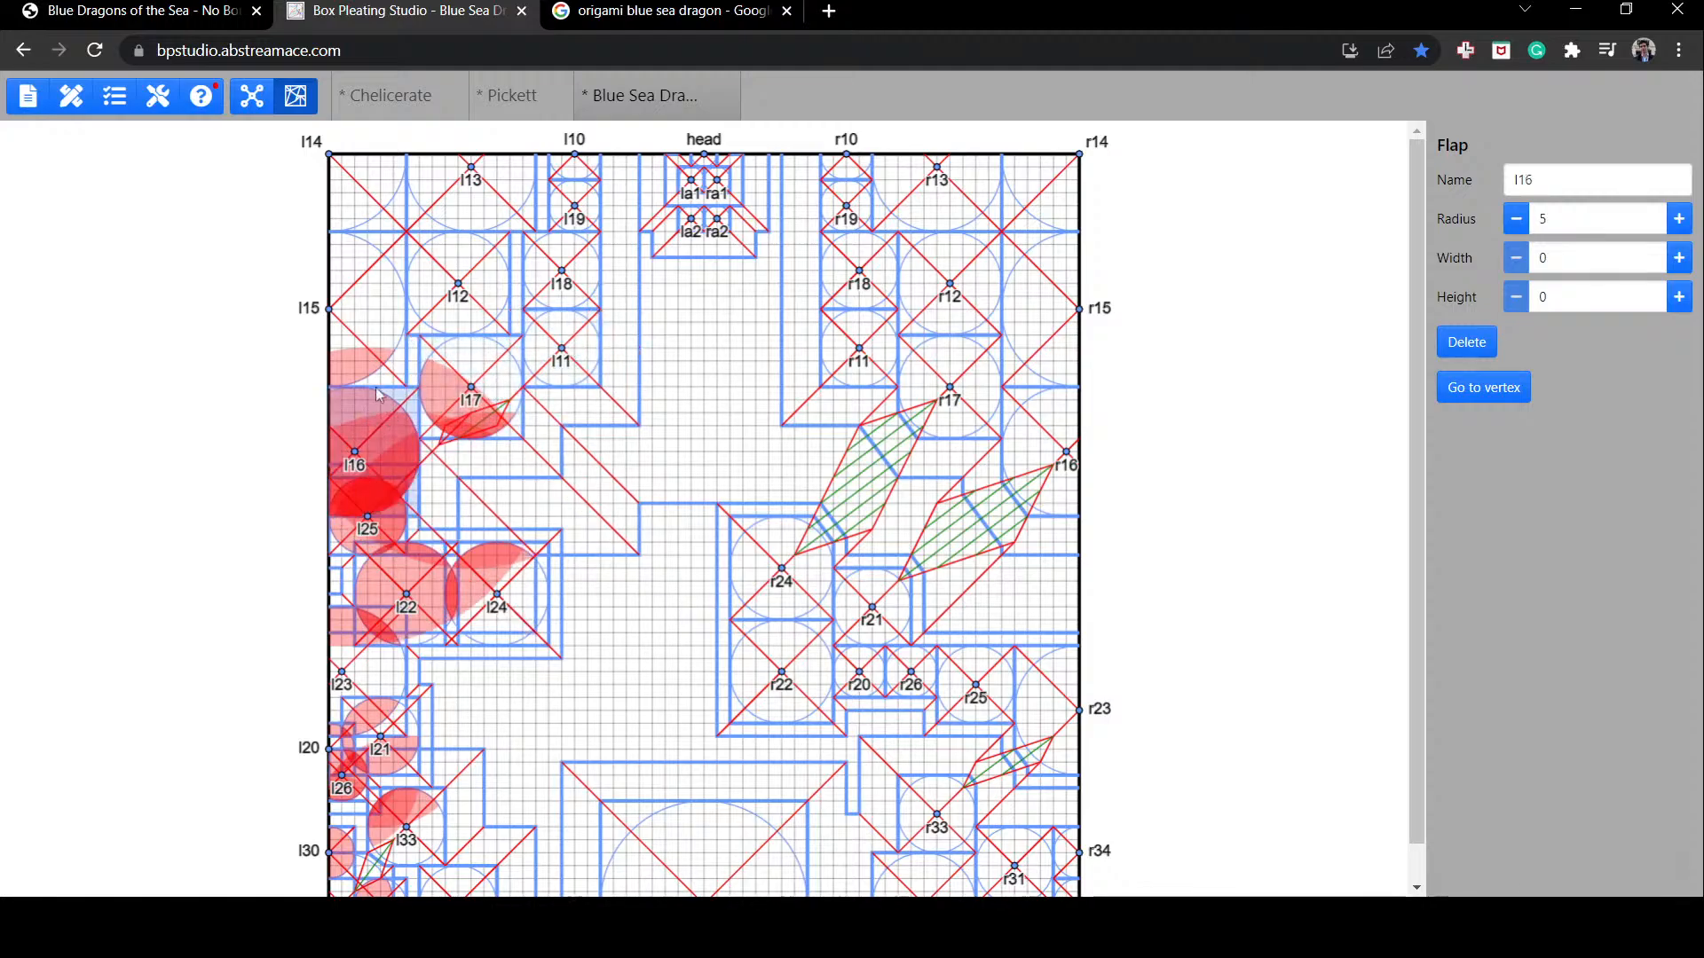
left_click(472, 287)
left_click(355, 308)
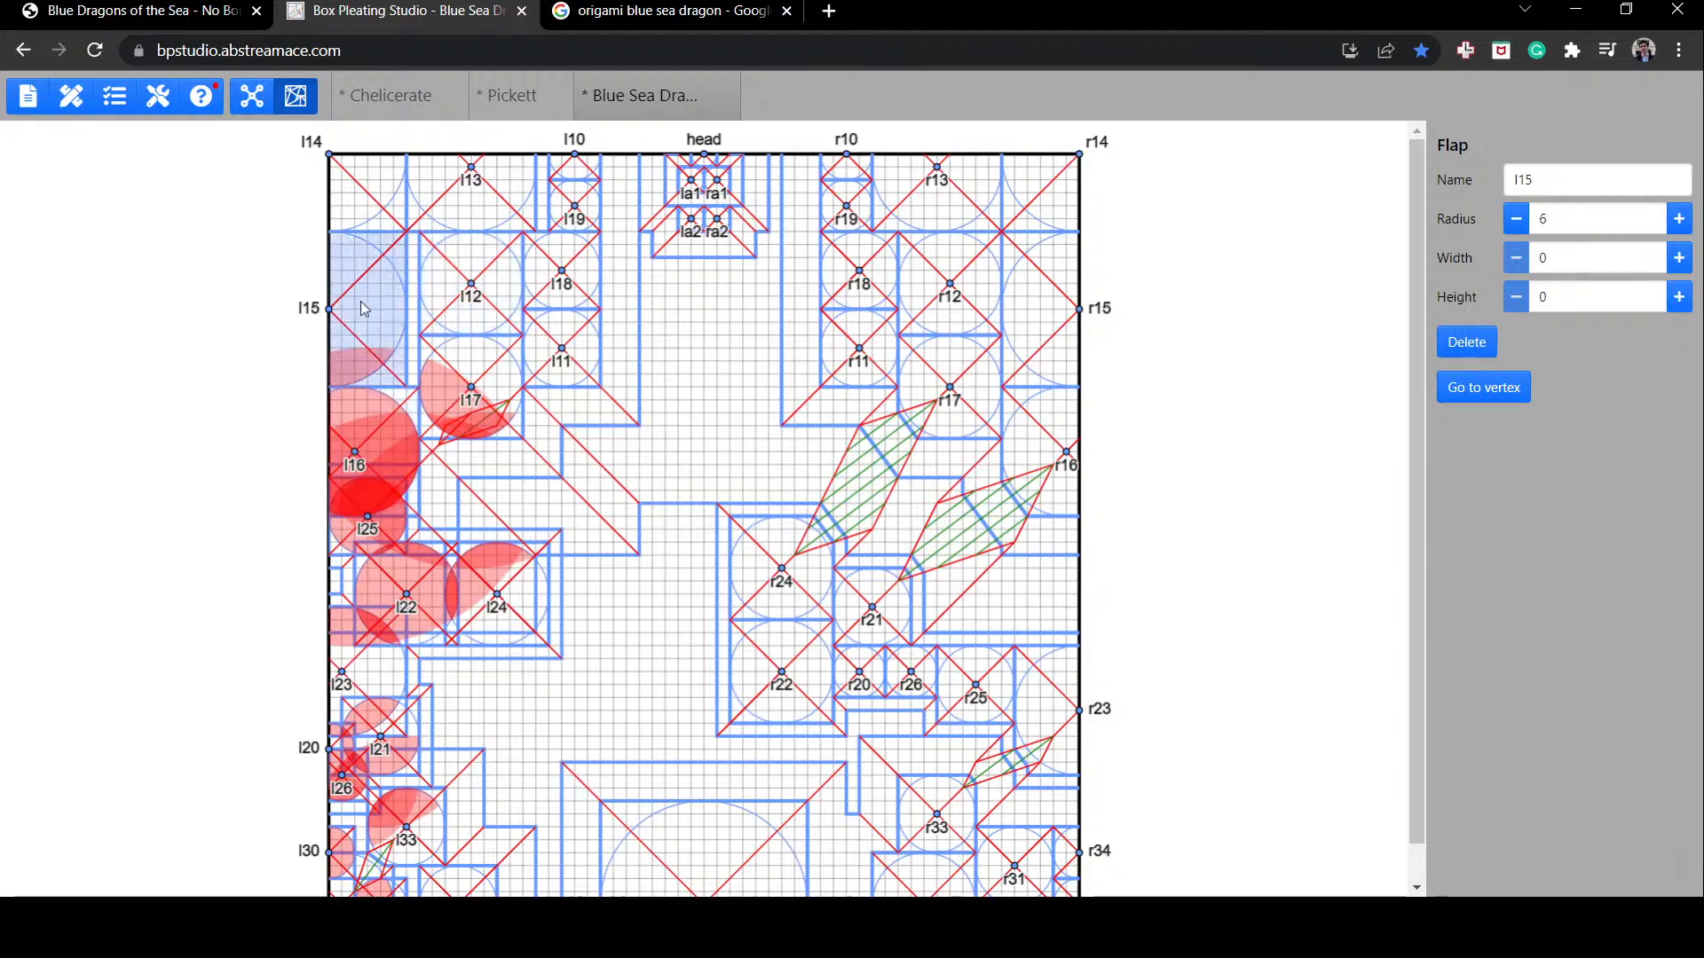
left_click_drag(363, 308, 377, 309)
left_click_drag(471, 169, 484, 169)
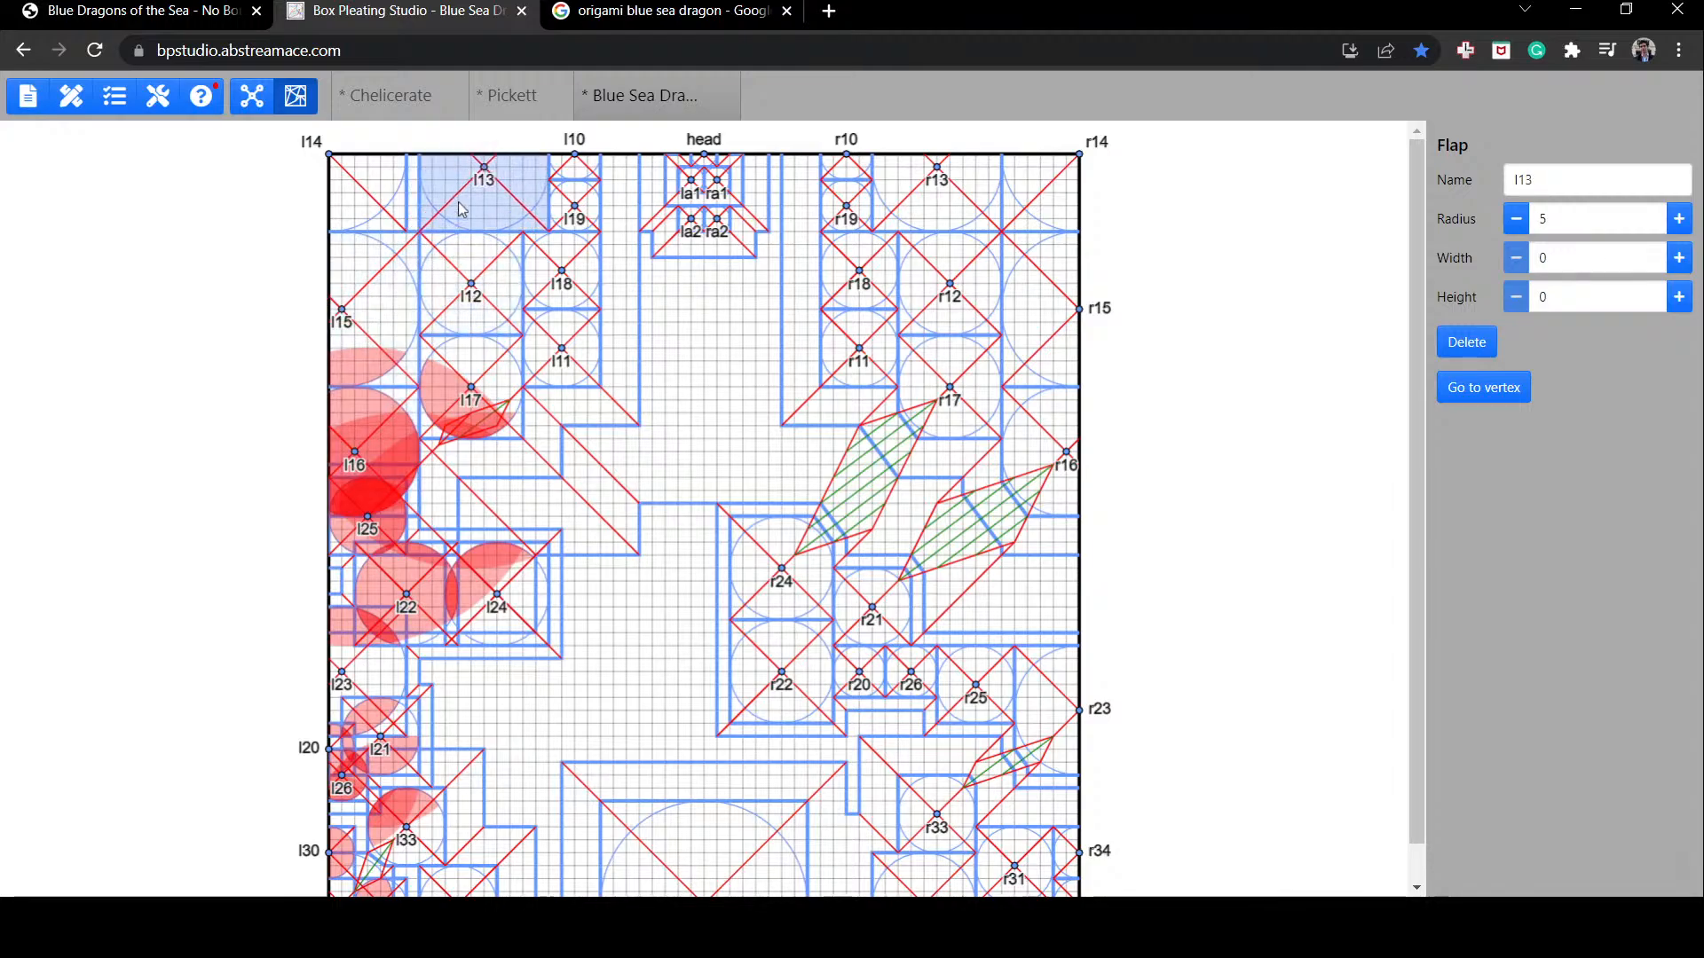
left_click(384, 202)
scroll(809, 804, "down", 2)
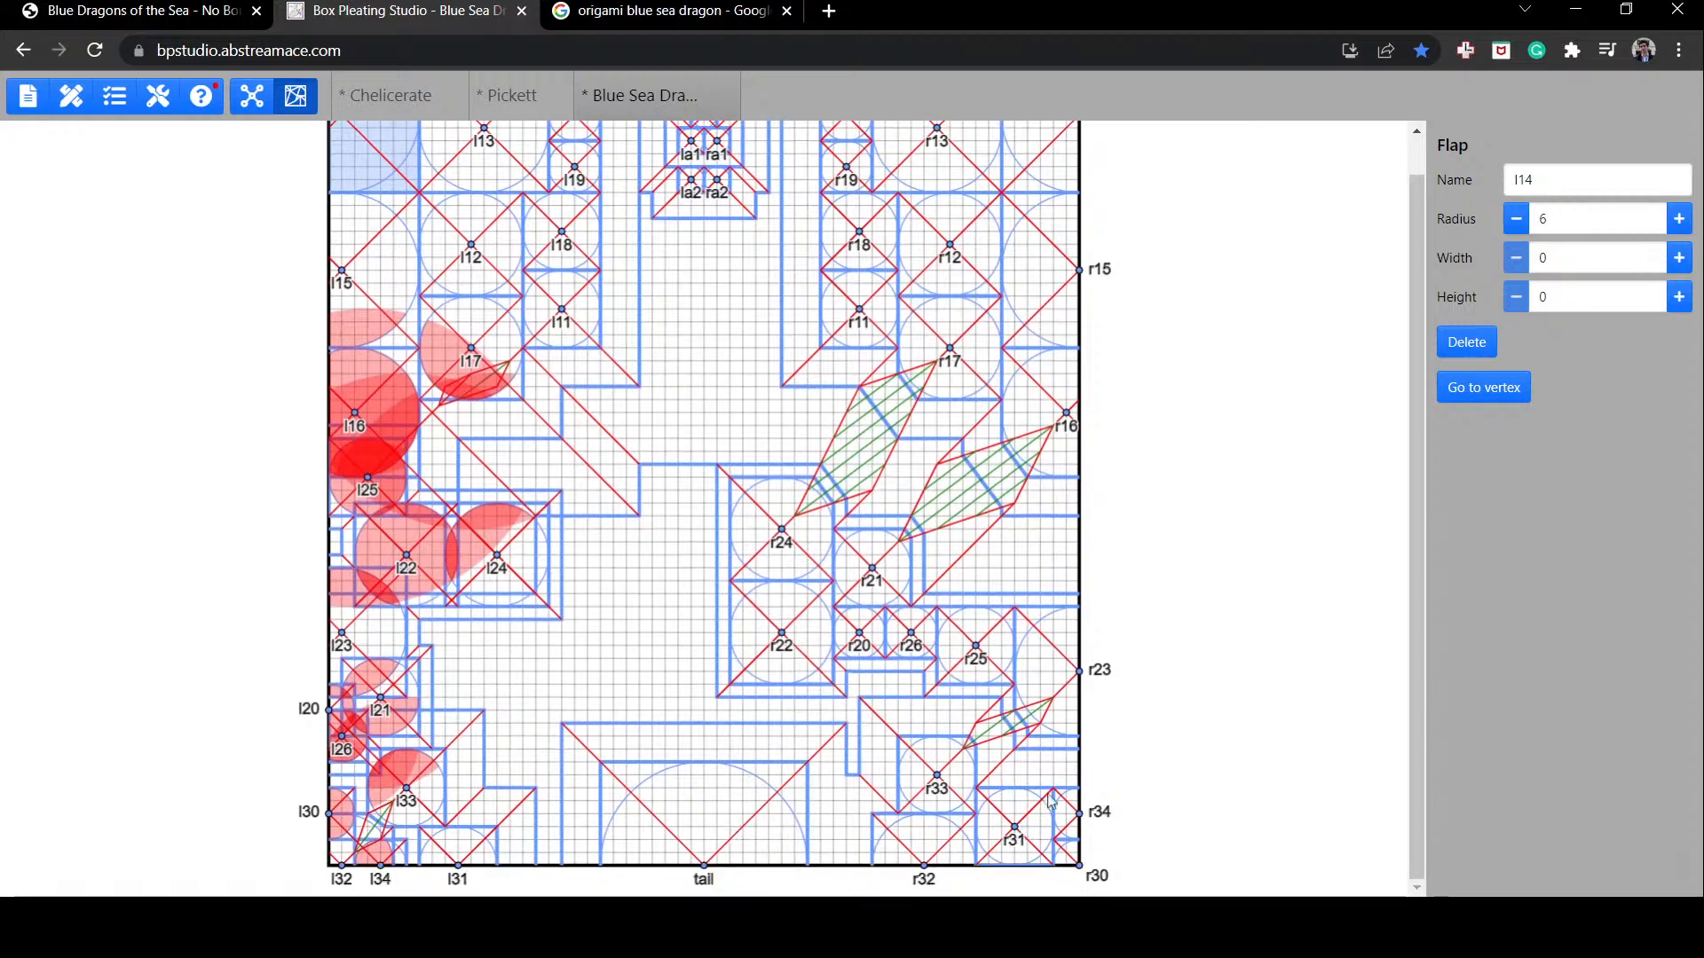
left_click(1069, 838)
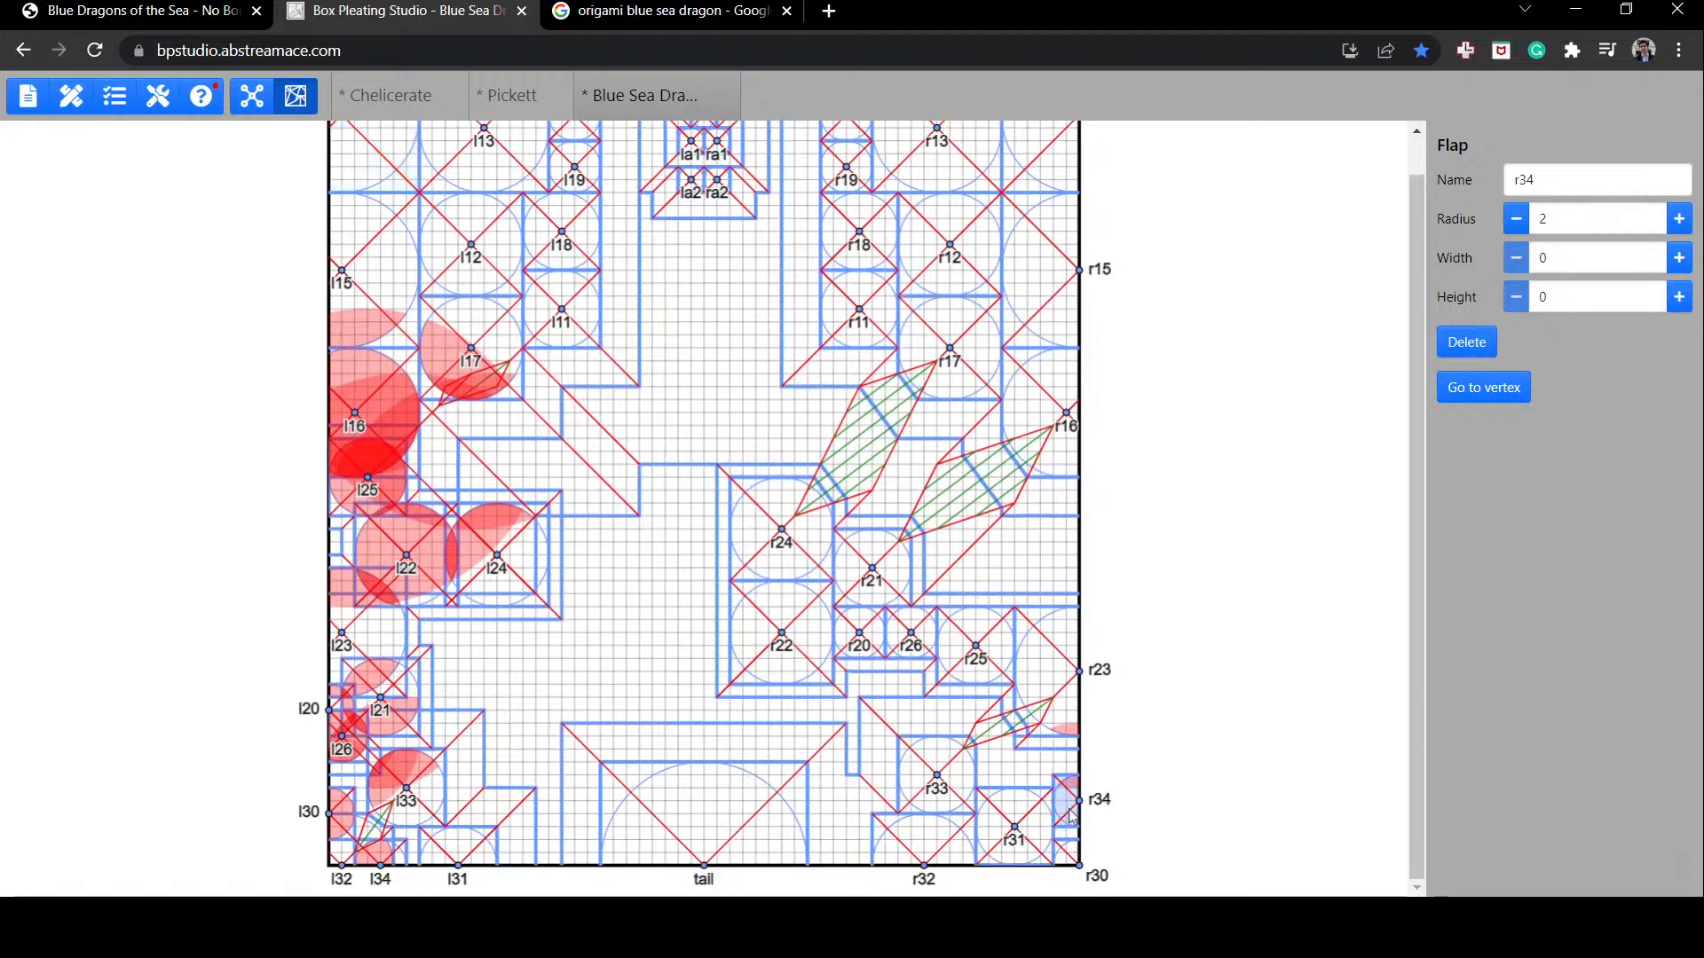
scroll(723, 729, "up", 1)
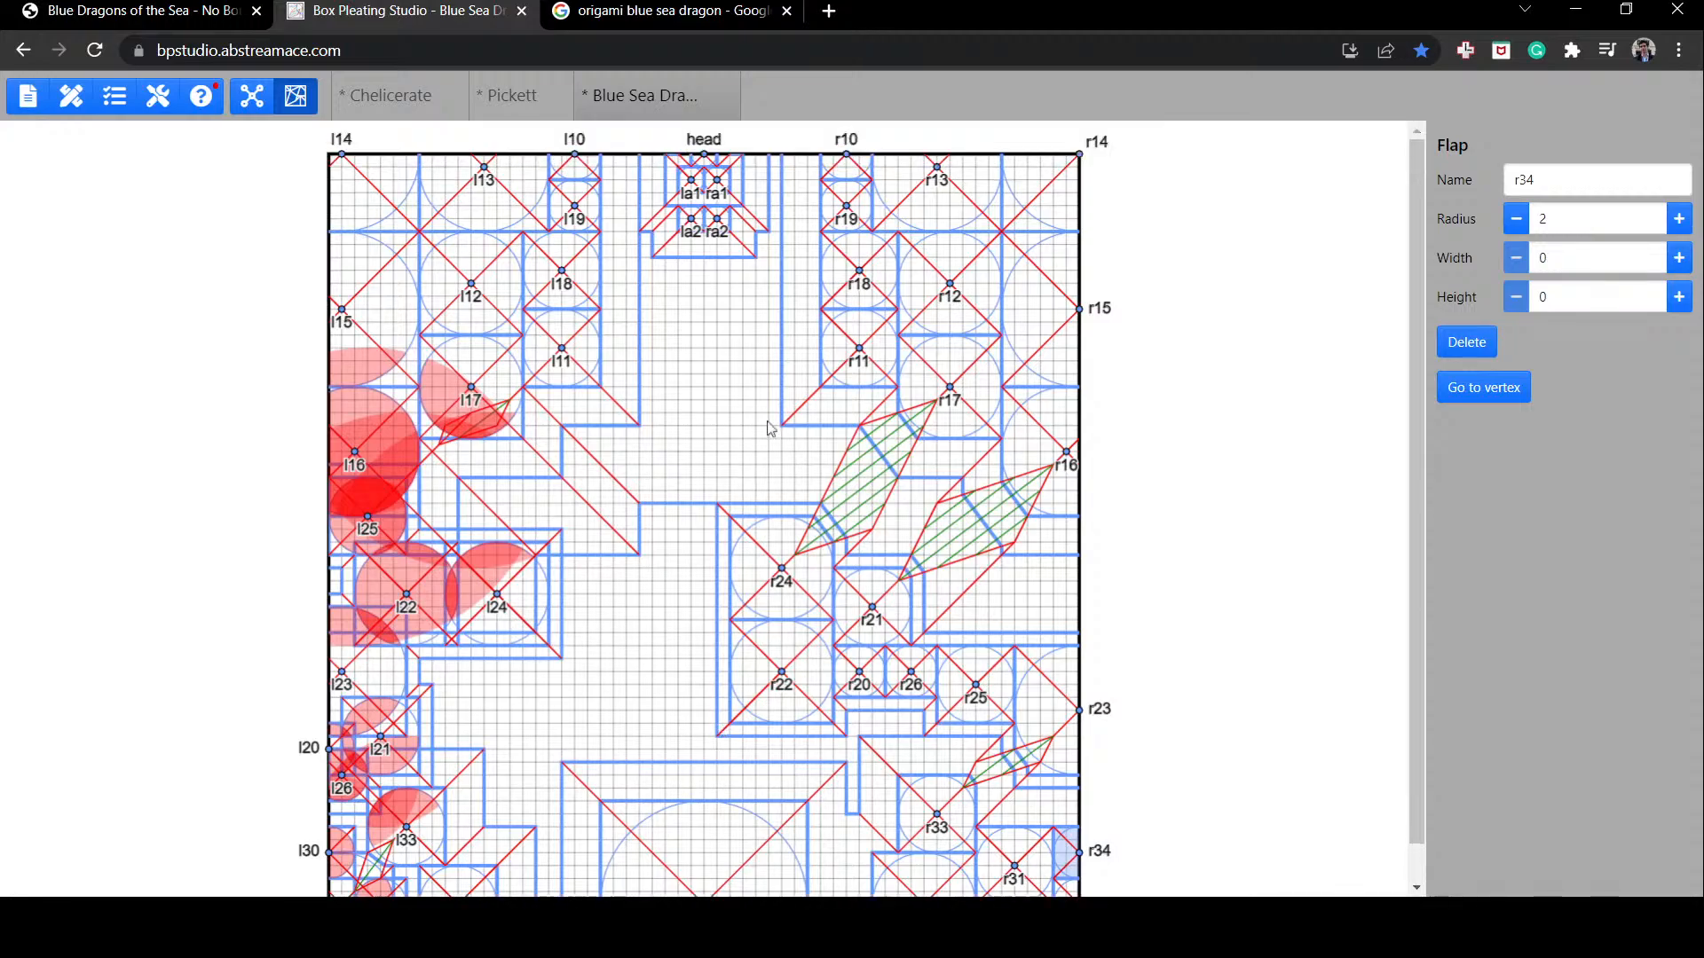
Step: Shift flaps r10, r19, r18, r11, r12 and r13 one grid unit inward to match their left-side counterparts
left_click_drag(858, 167, 832, 198)
left_click_drag(859, 271, 847, 271)
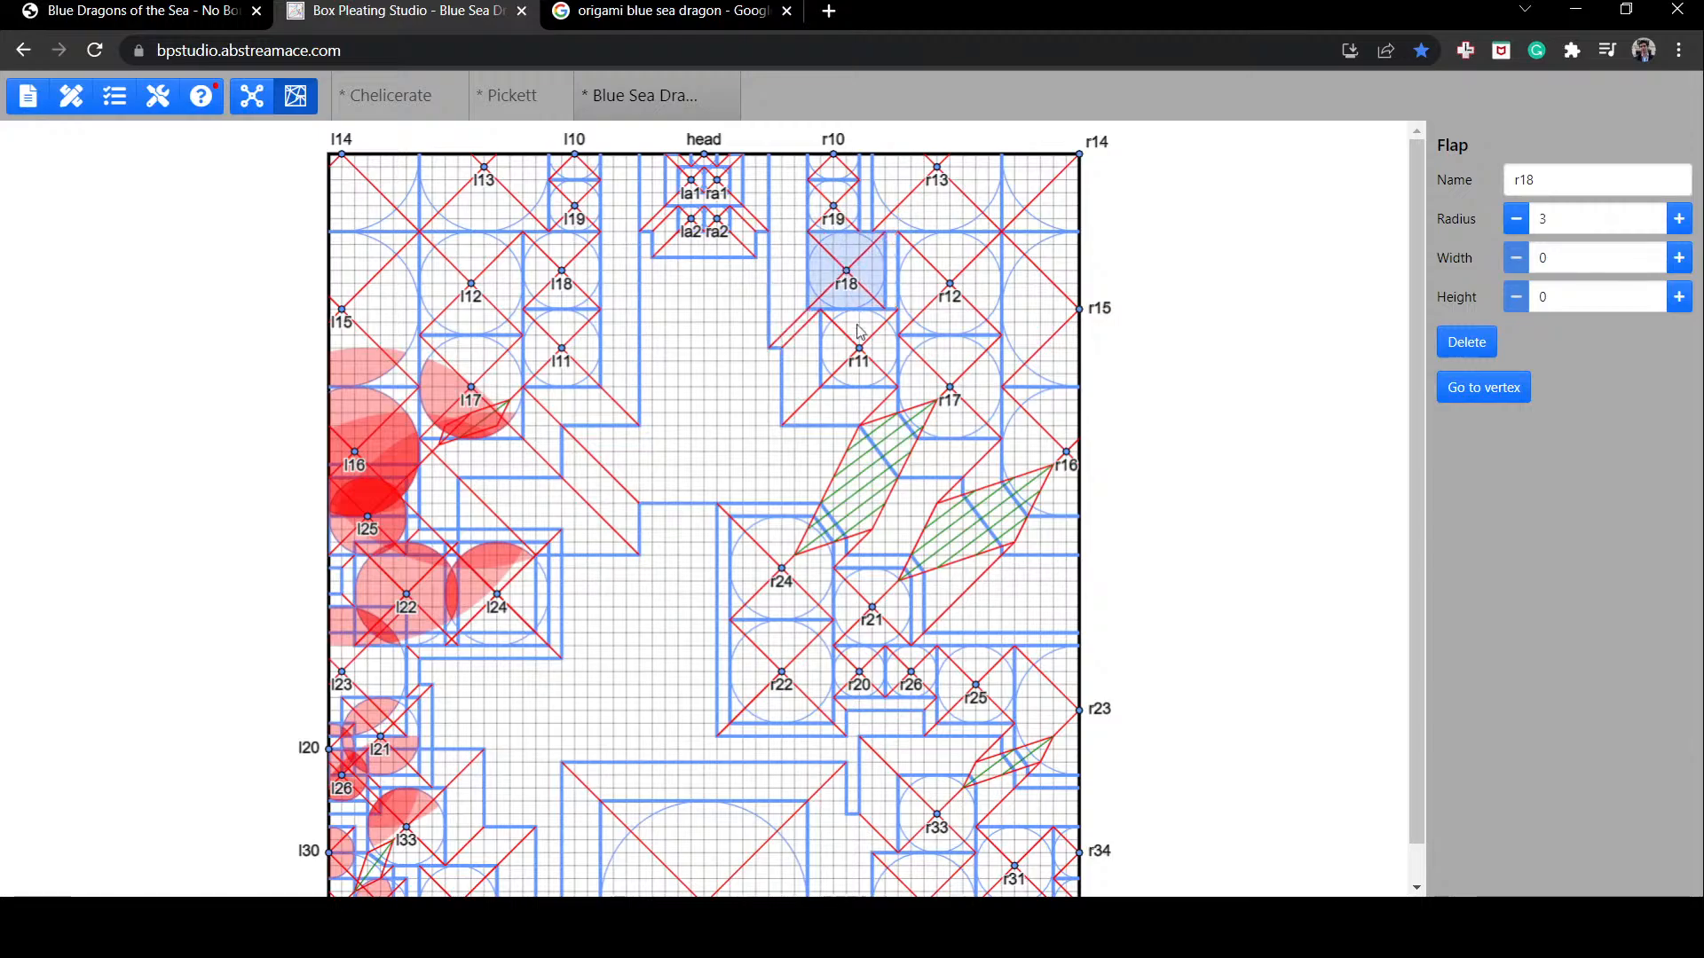
left_click_drag(859, 348, 845, 349)
left_click_drag(933, 305, 921, 304)
left_click_drag(938, 178, 924, 177)
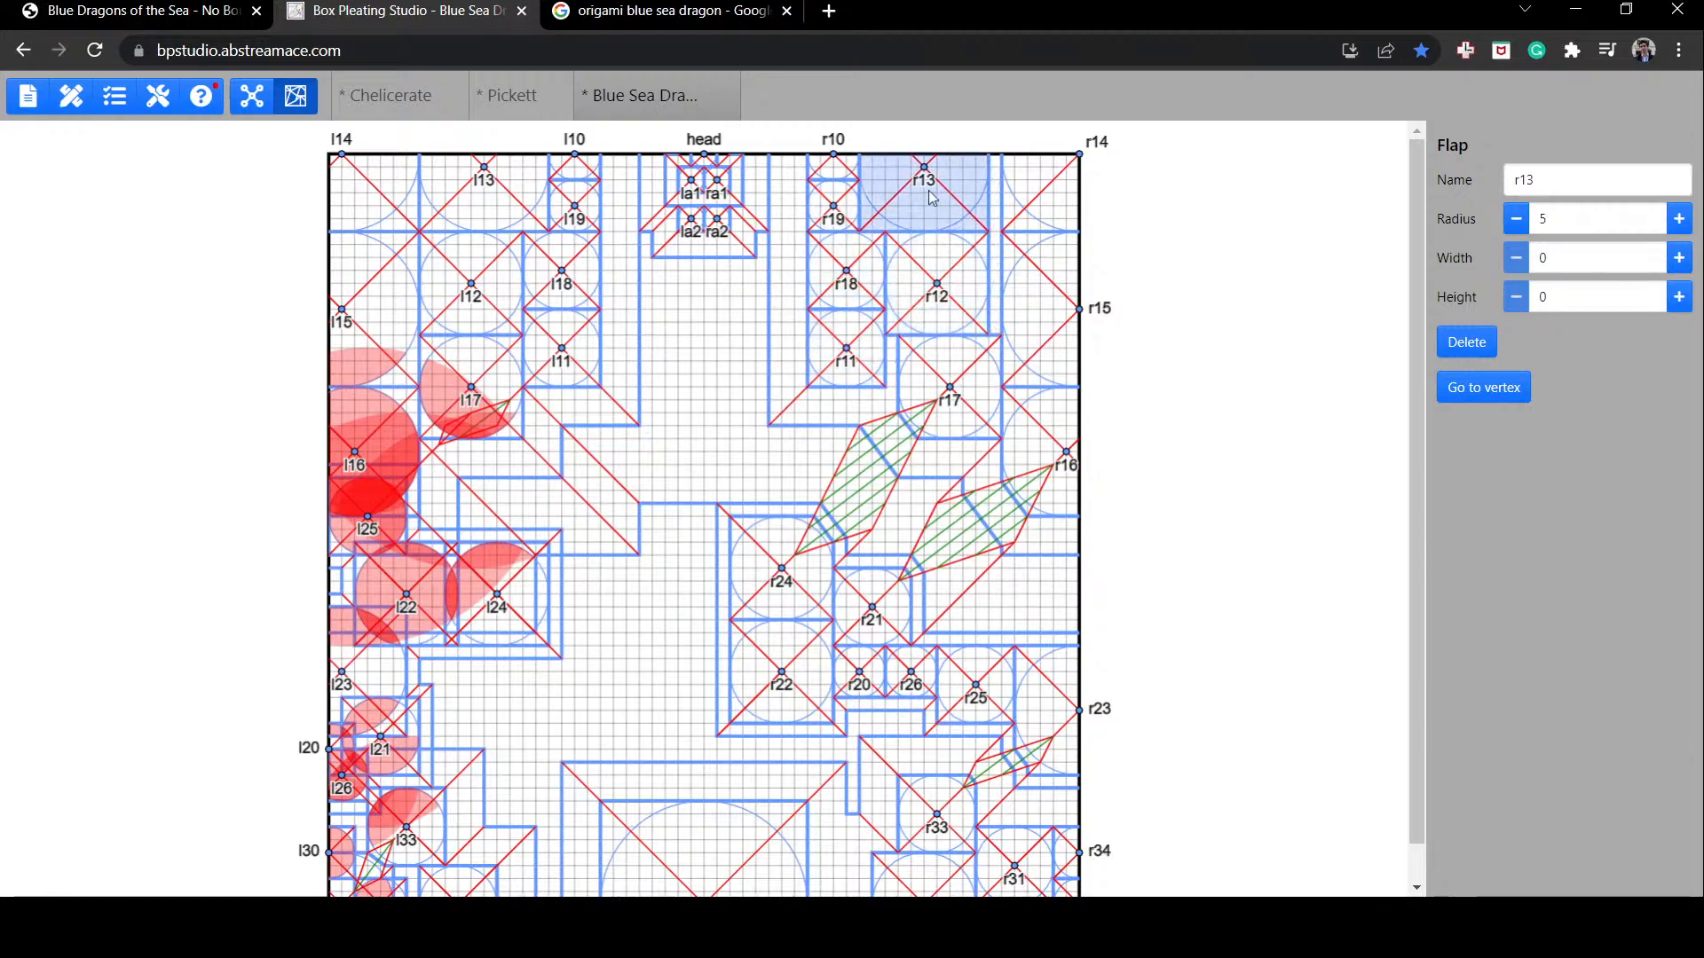
left_click(722, 333)
left_click(691, 222)
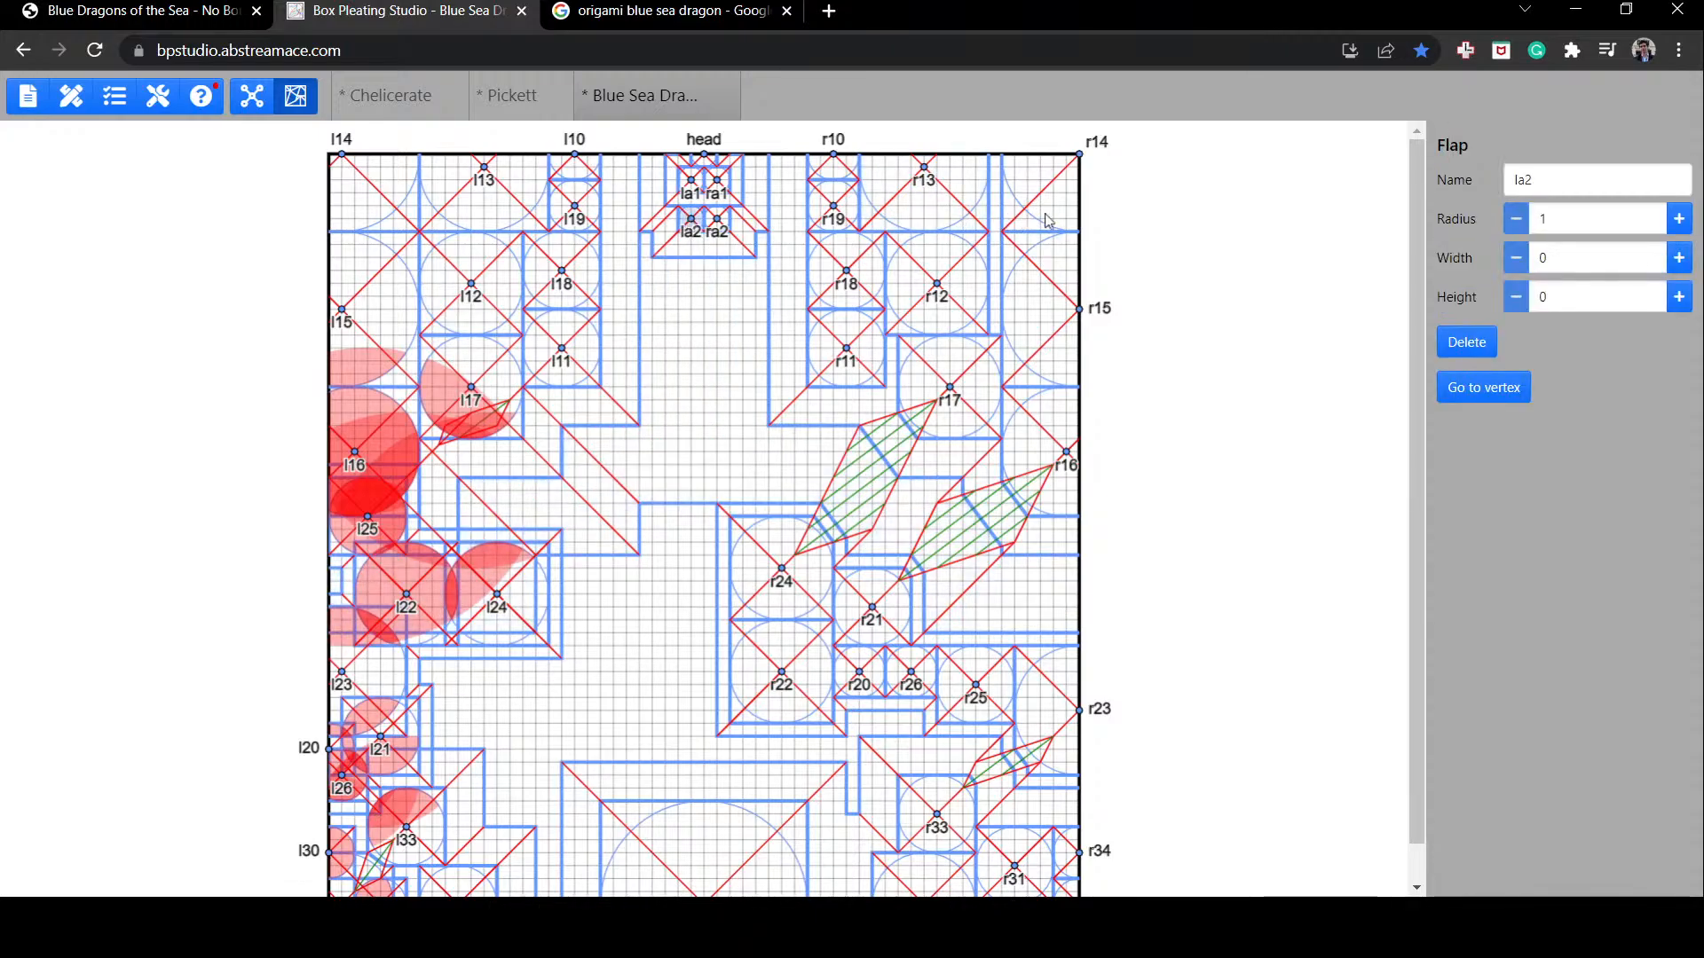
Step: Shift flaps r14, r17, r15 and r16 one grid unit inward from the paper's right edge
left_click_drag(1066, 214, 1054, 213)
left_click_drag(971, 373, 959, 372)
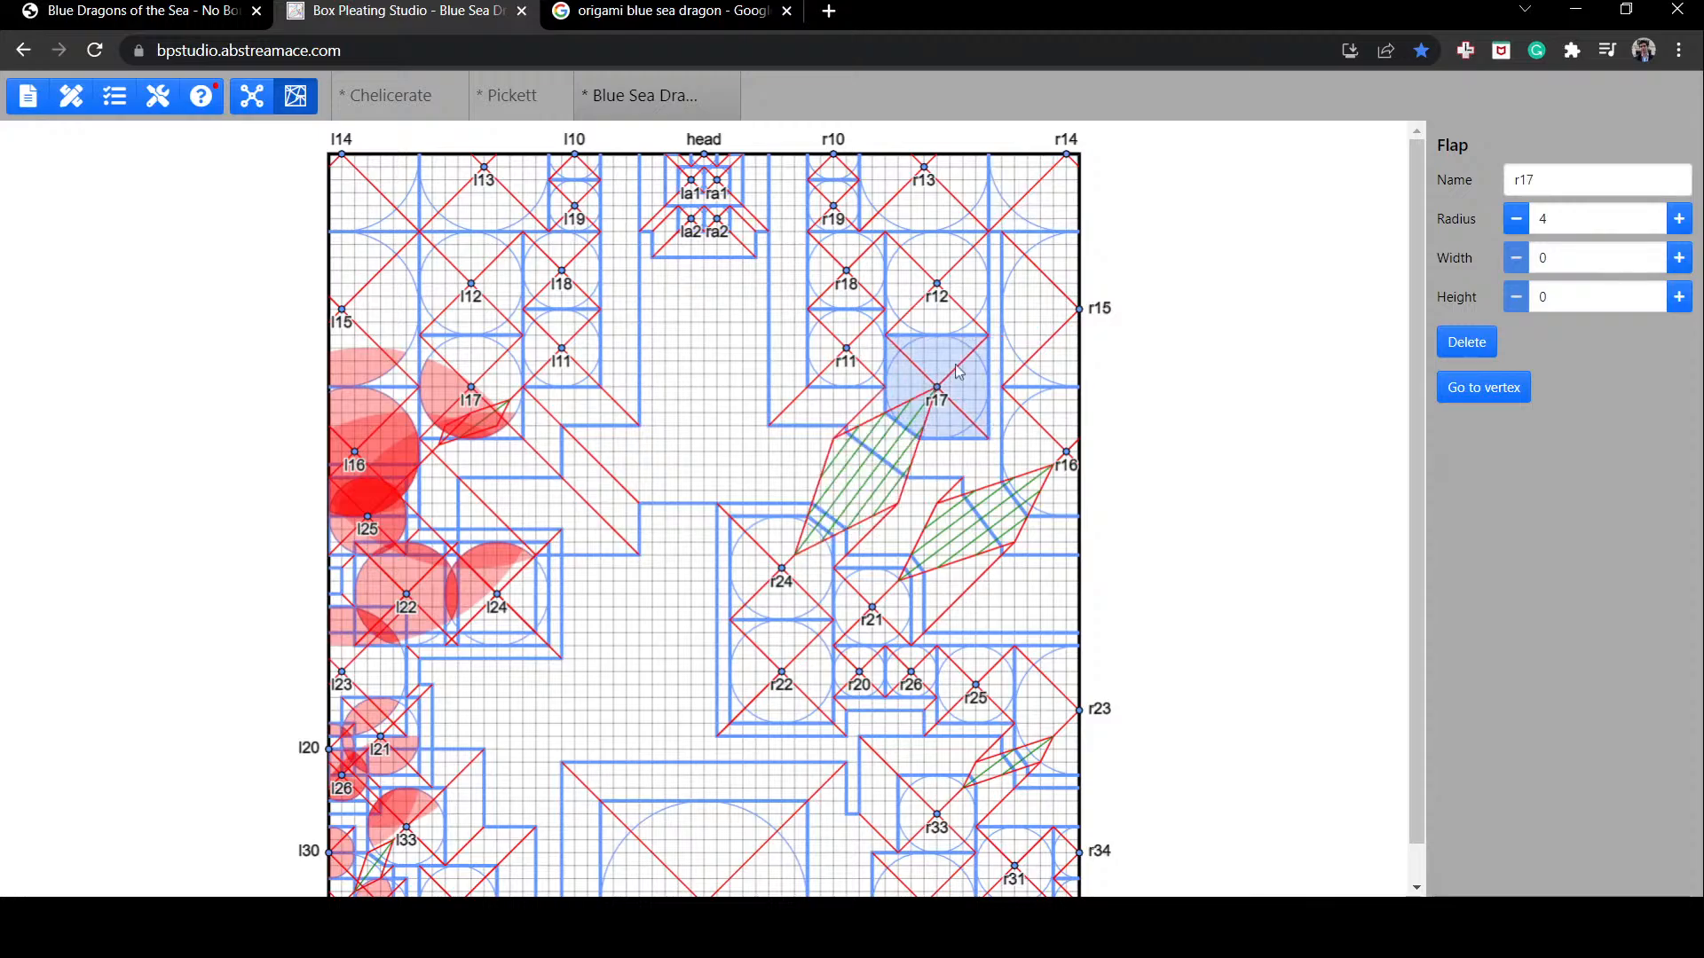
left_click(1042, 329)
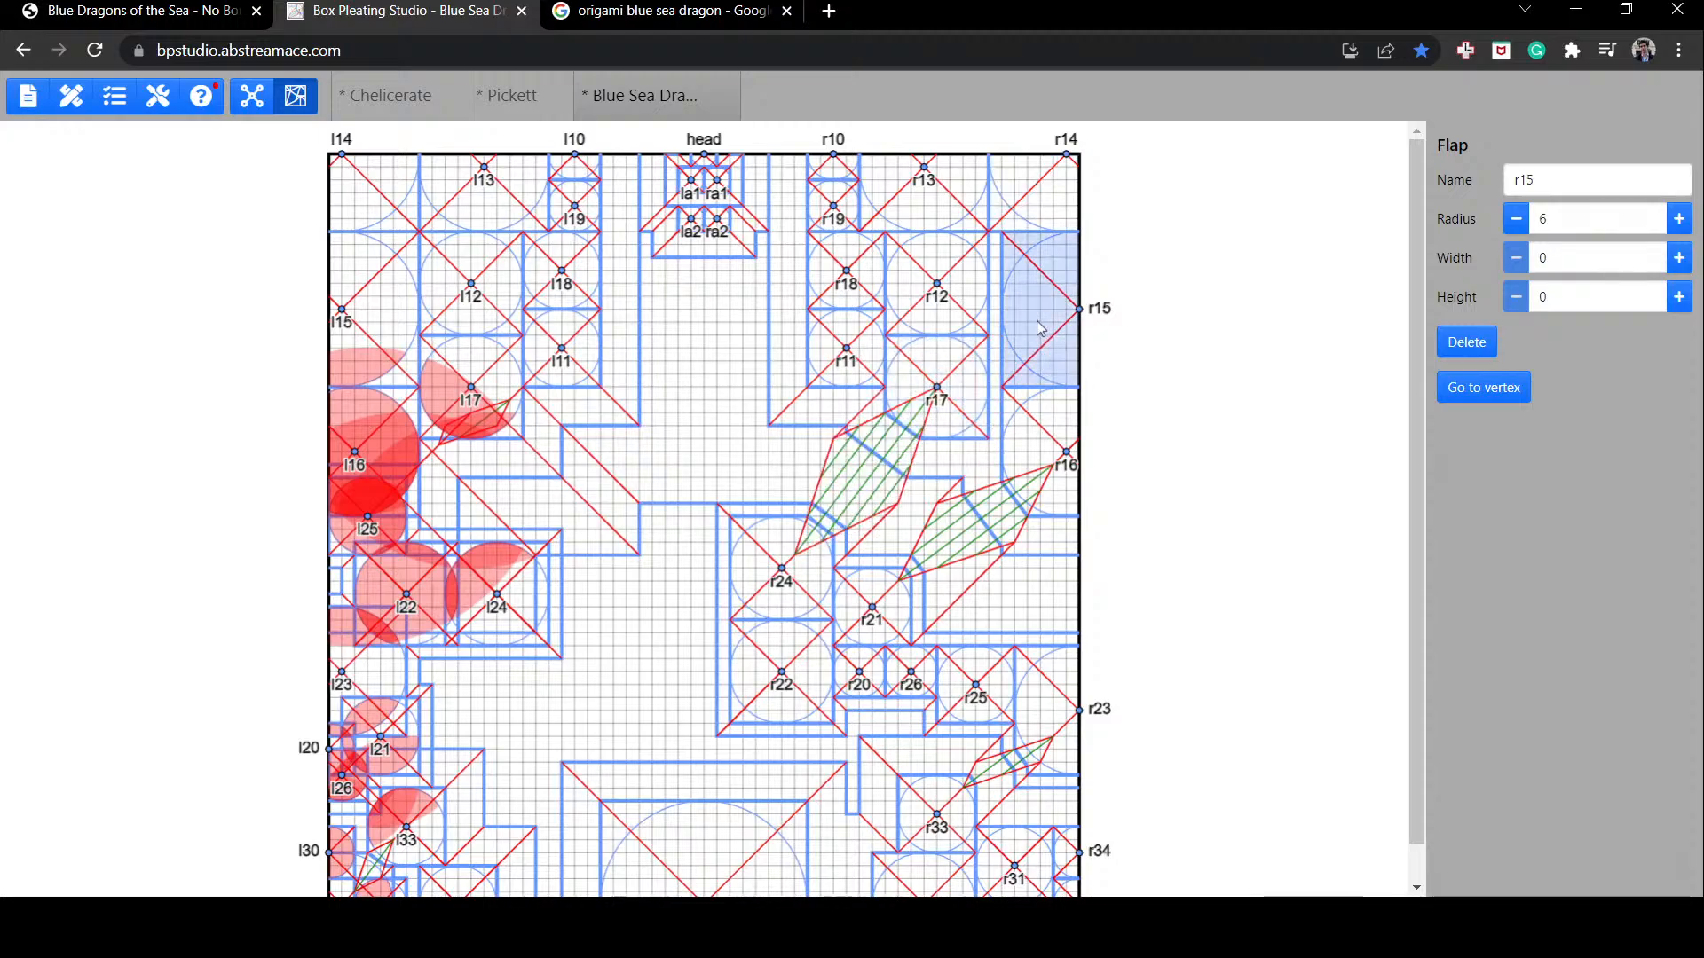
left_click_drag(1040, 327, 1027, 328)
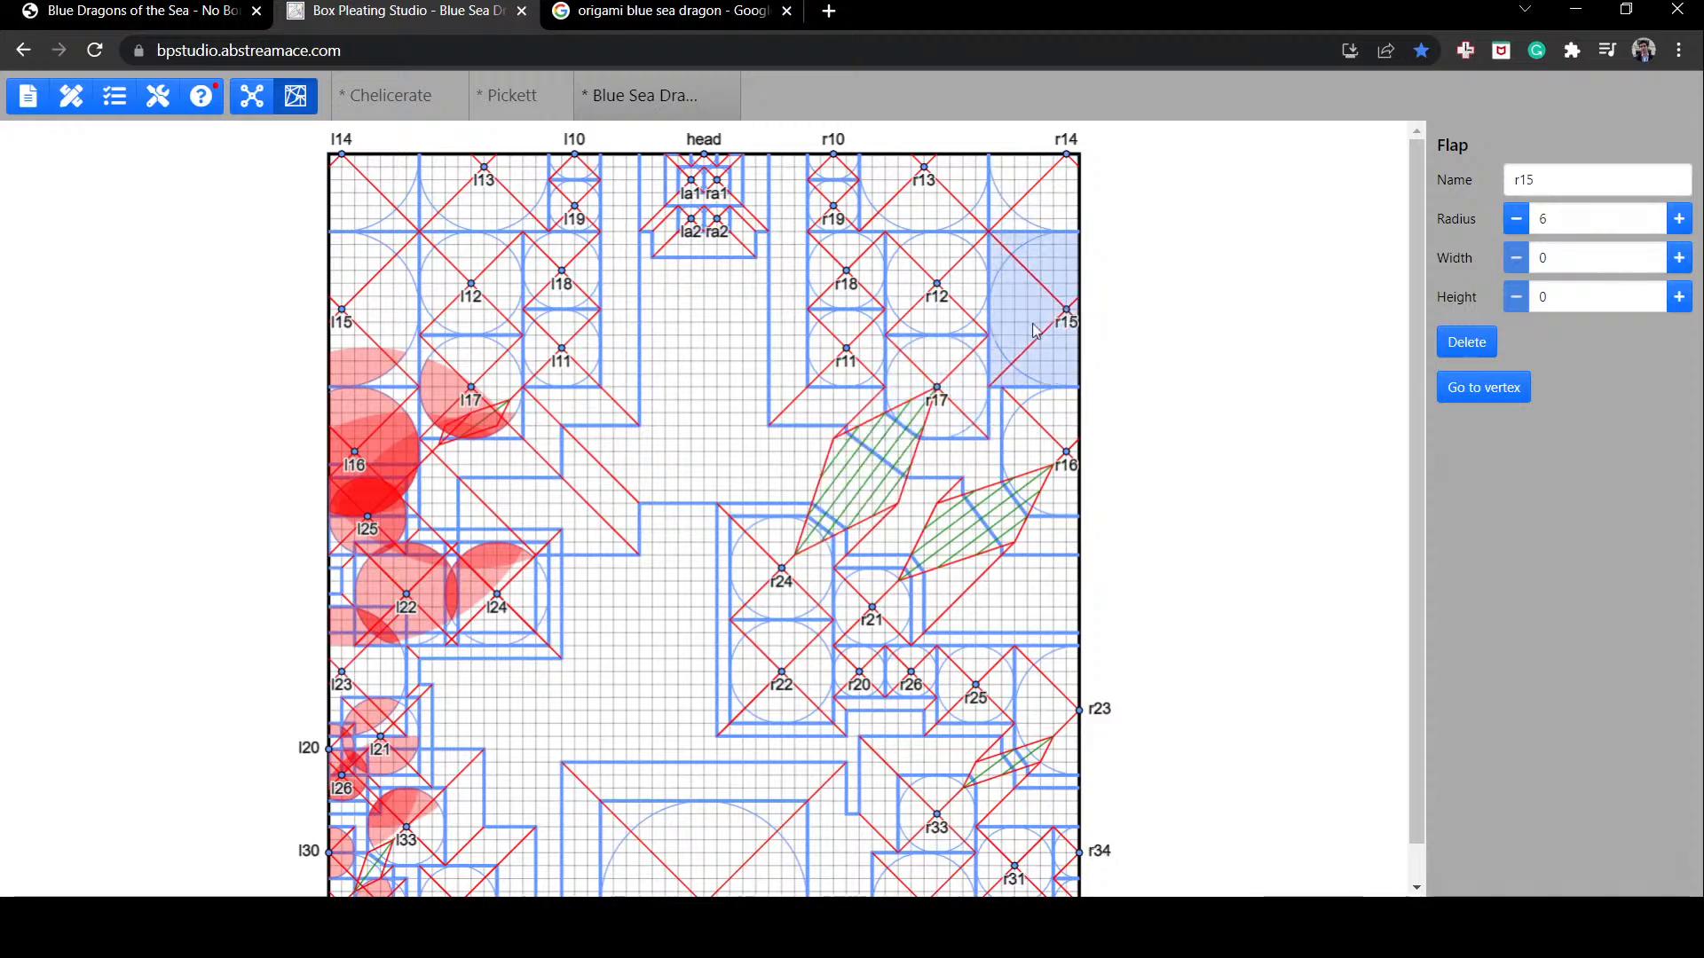
left_click(1043, 459)
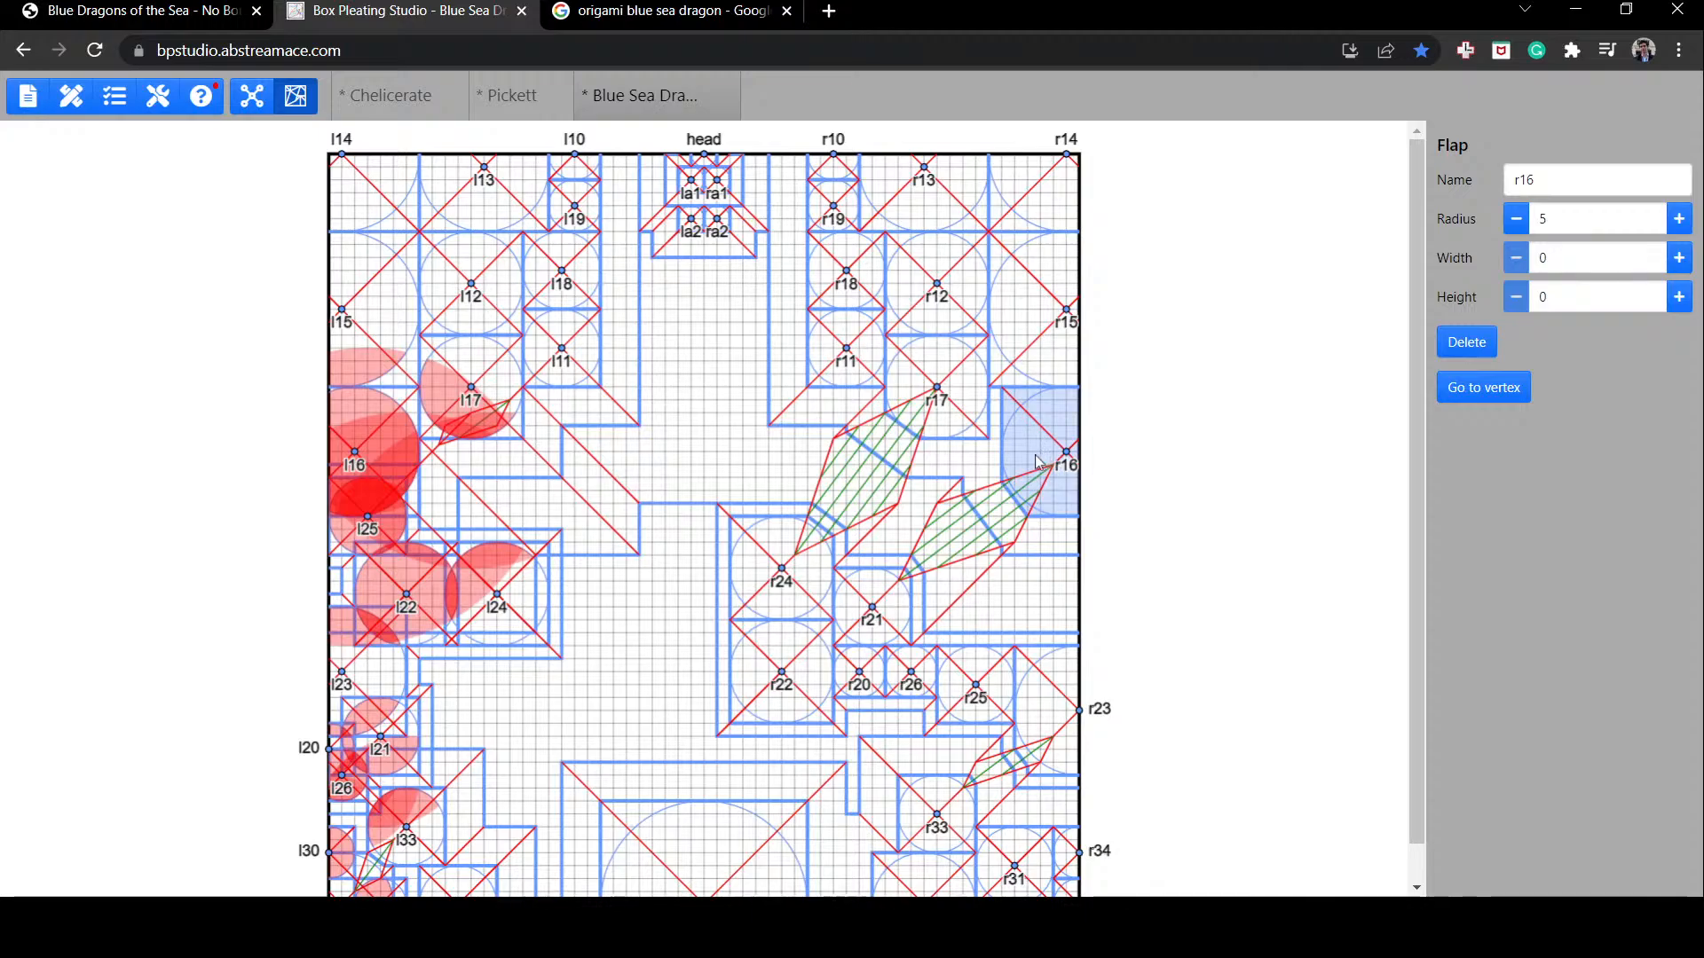
left_click_drag(1036, 461, 1033, 462)
Step: Move flap r23 two grid units and r31, r34 and r30 one unit inward, and reduce the sheet width to 57
left_click(1041, 543)
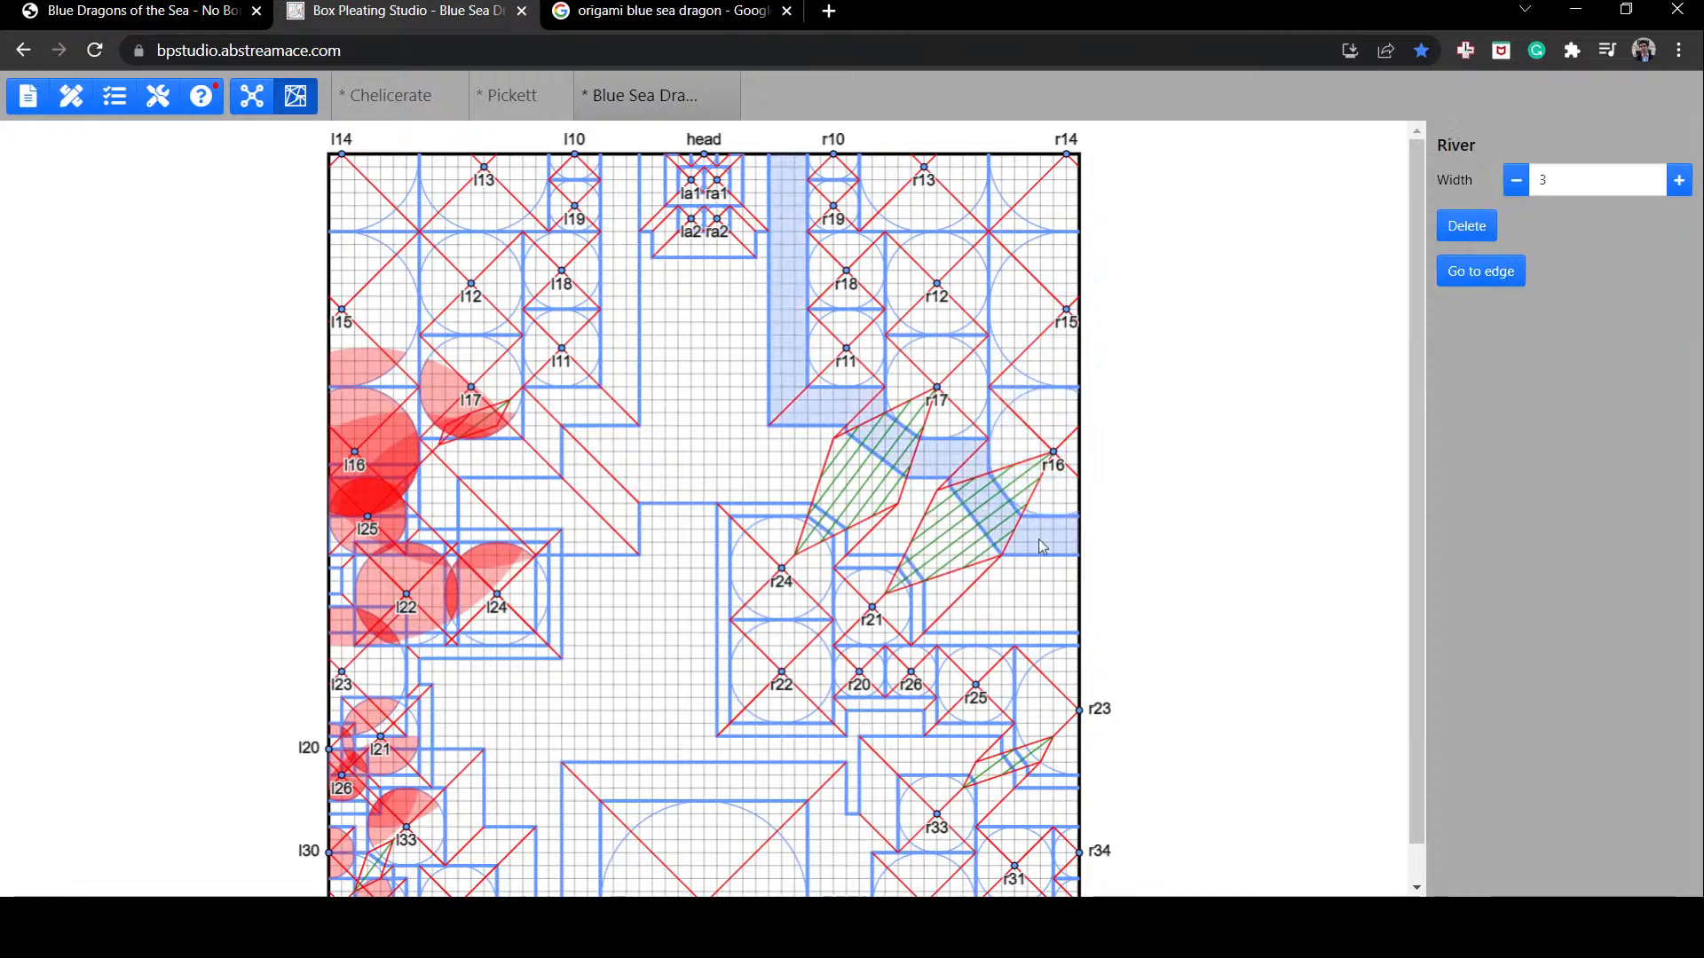
left_click(1156, 460)
left_click(1513, 370)
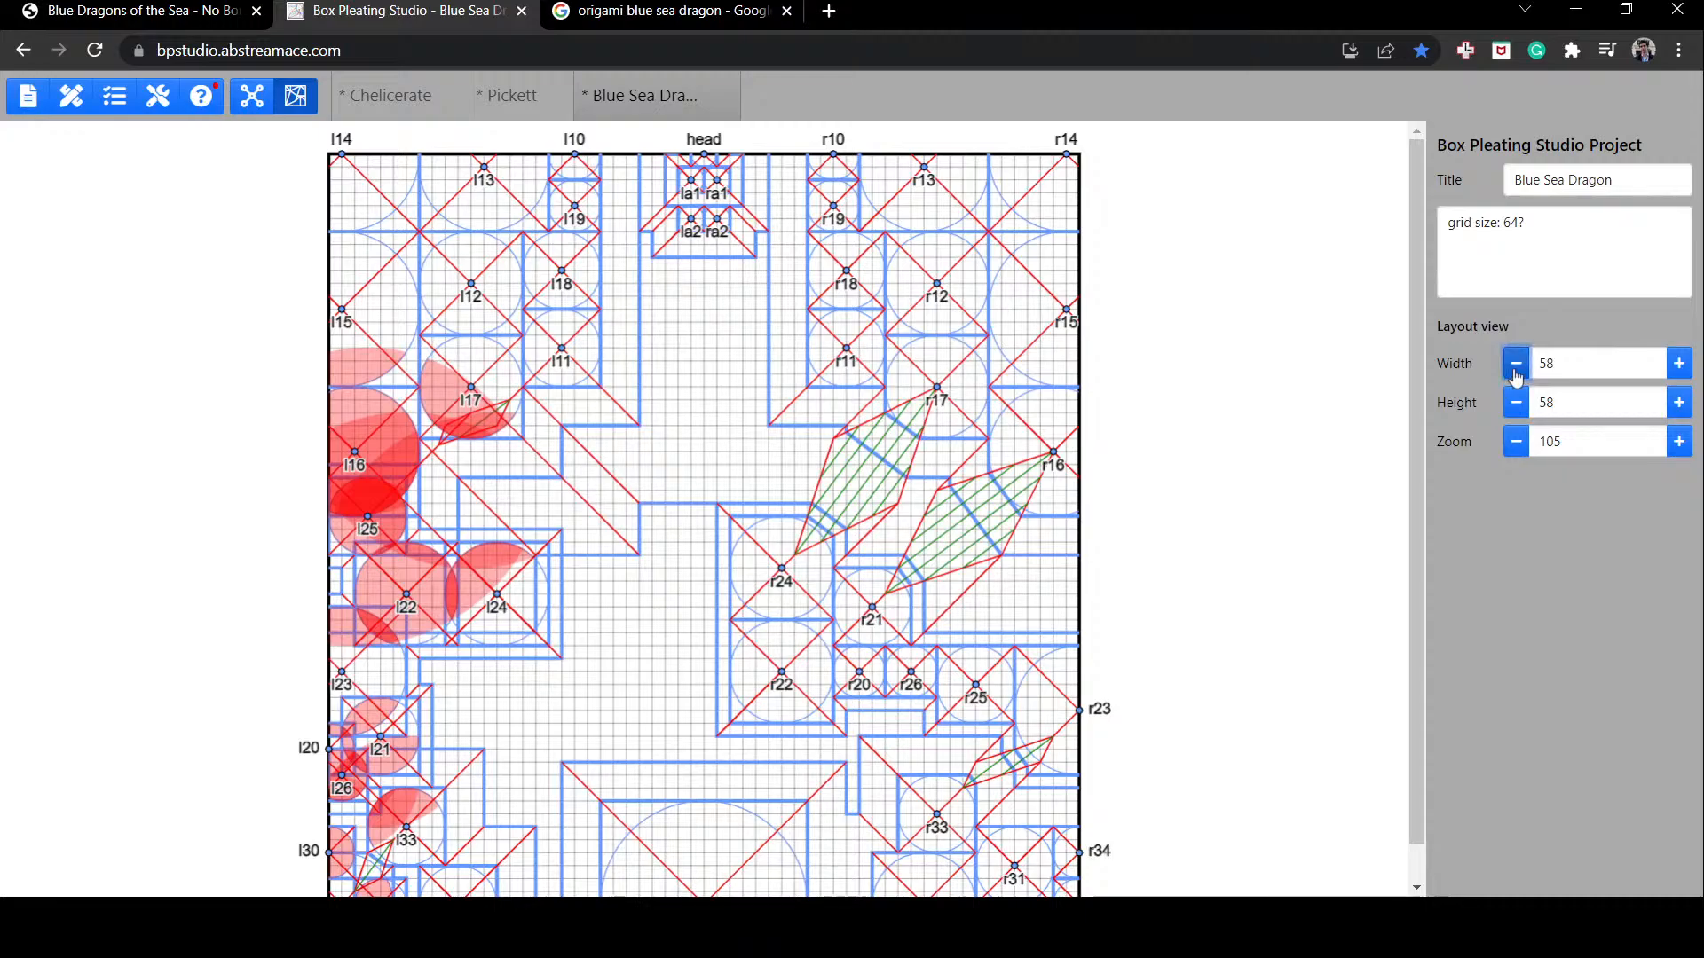
scroll(626, 521, "down", 1)
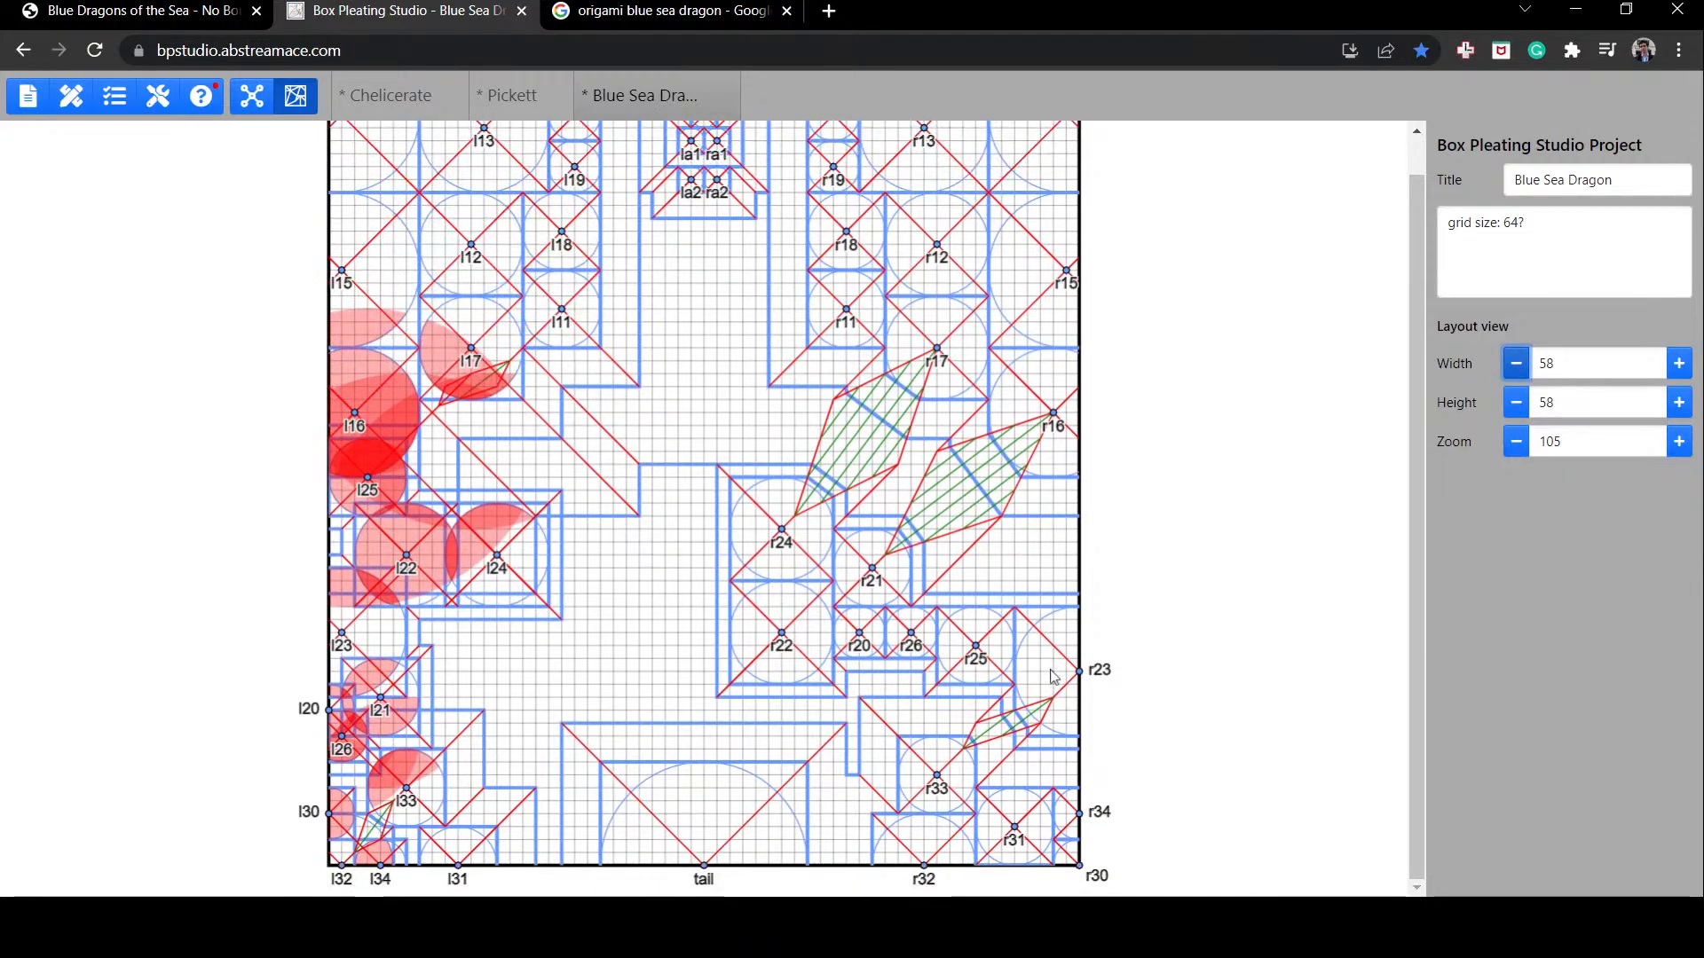
left_click_drag(1046, 671, 1022, 670)
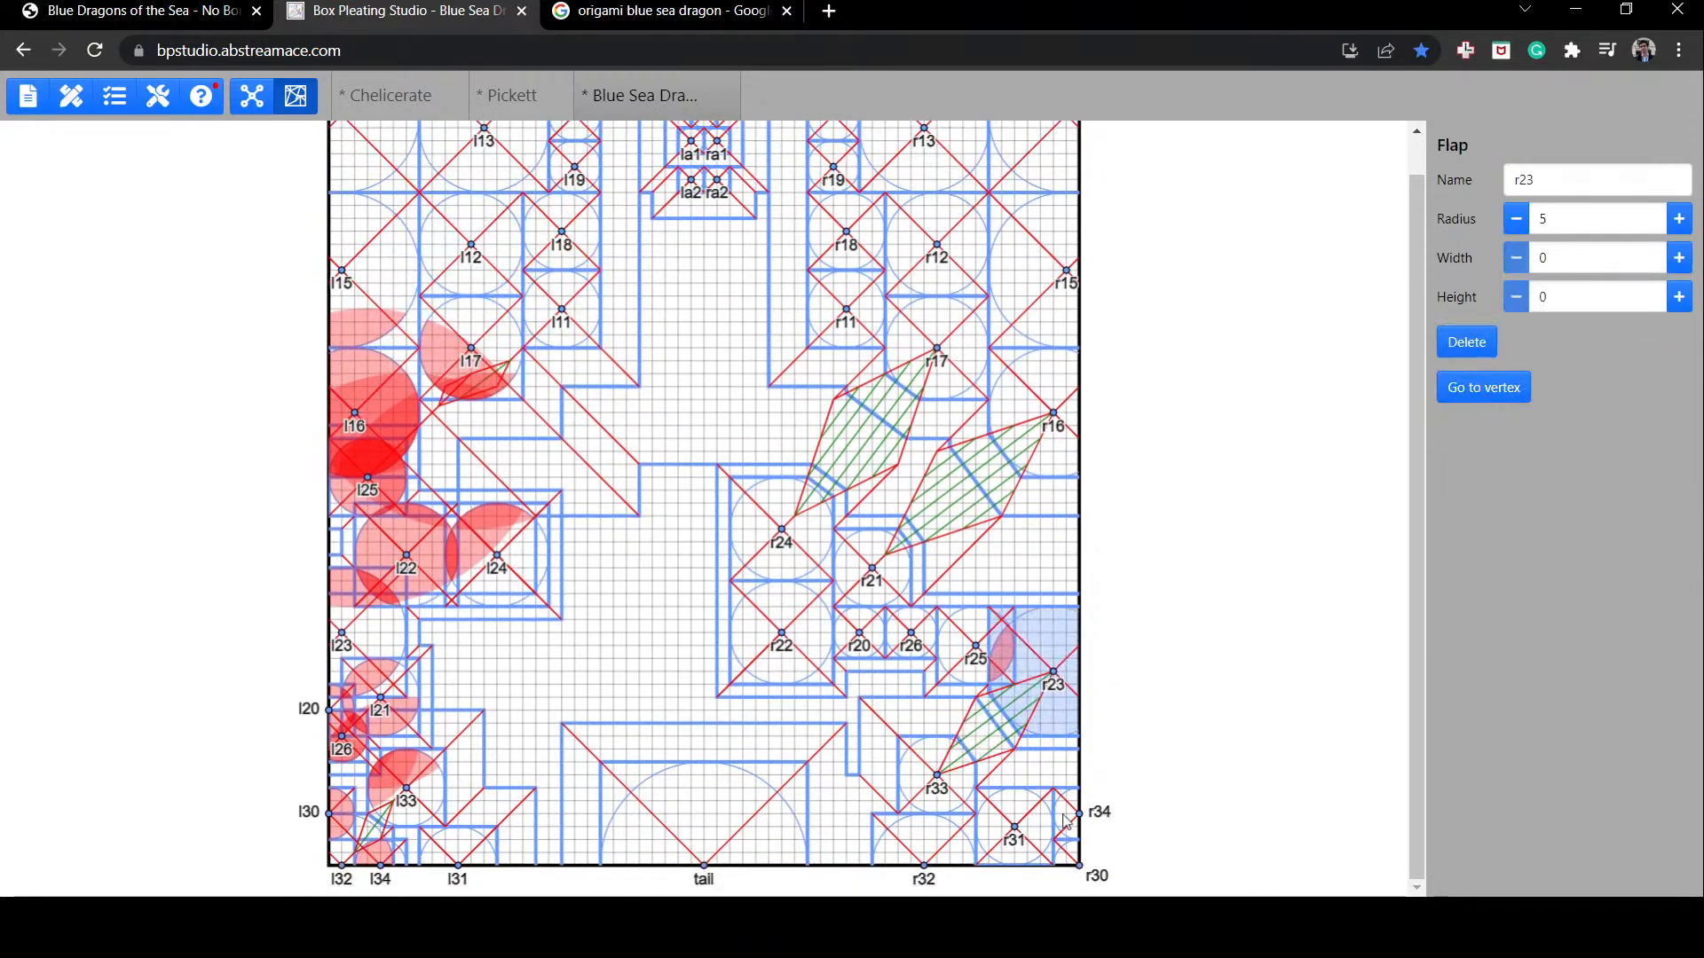
left_click_drag(1021, 825, 1072, 857)
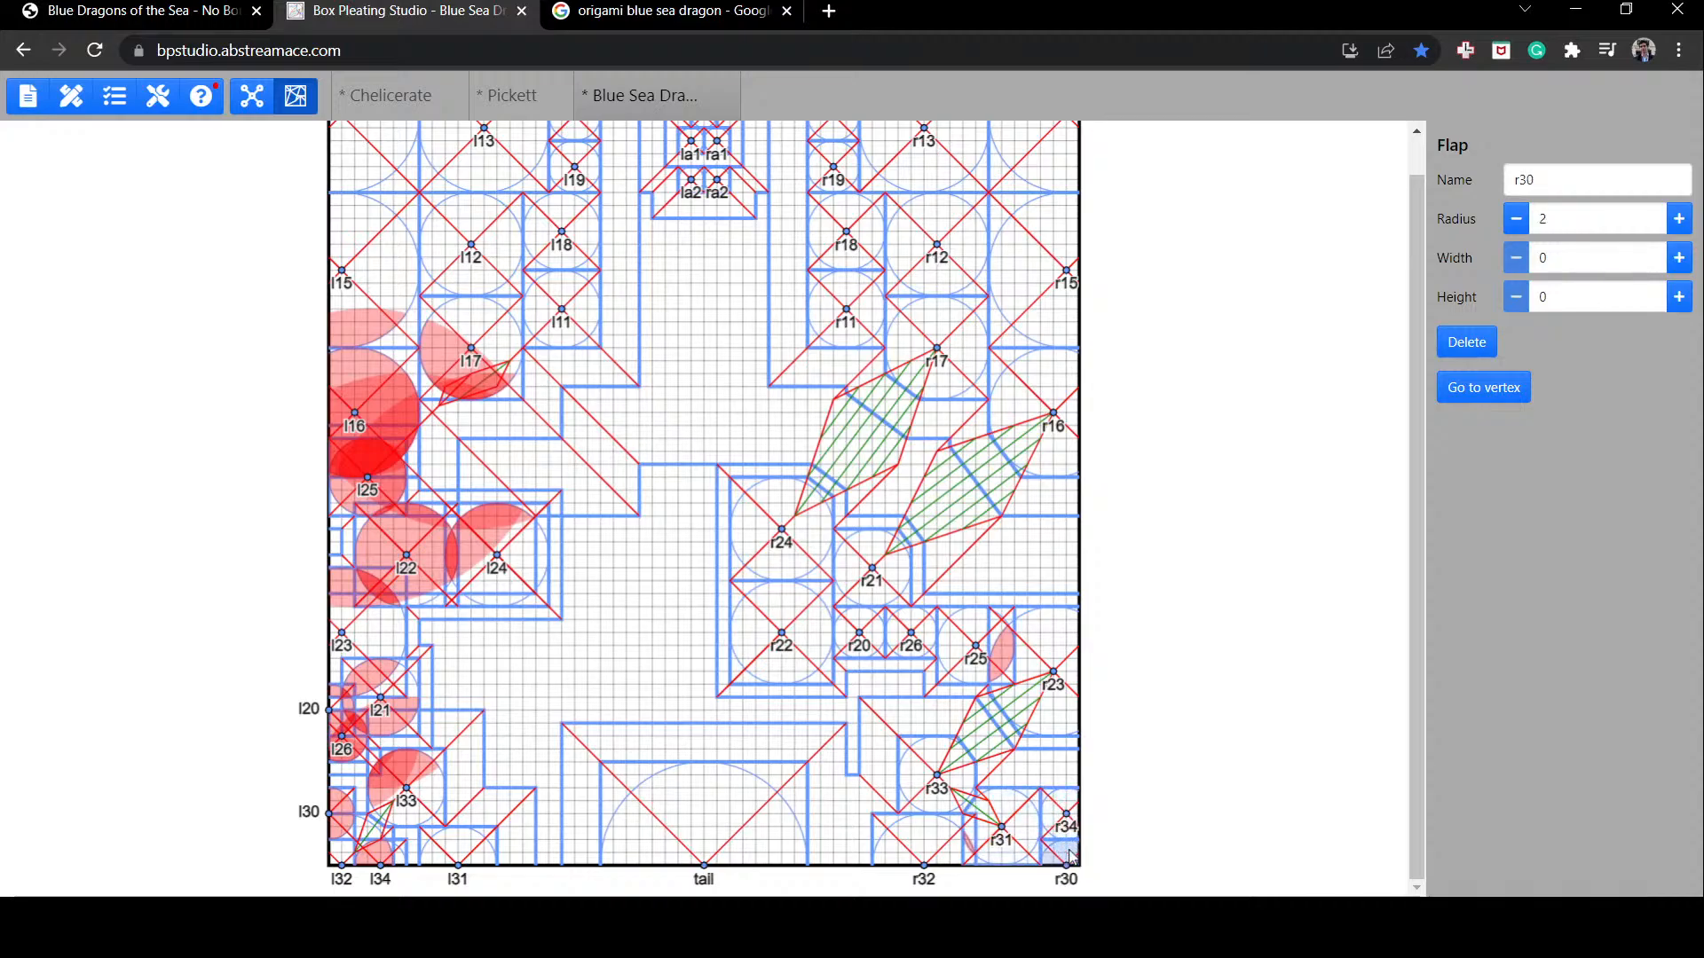
left_click(1074, 681)
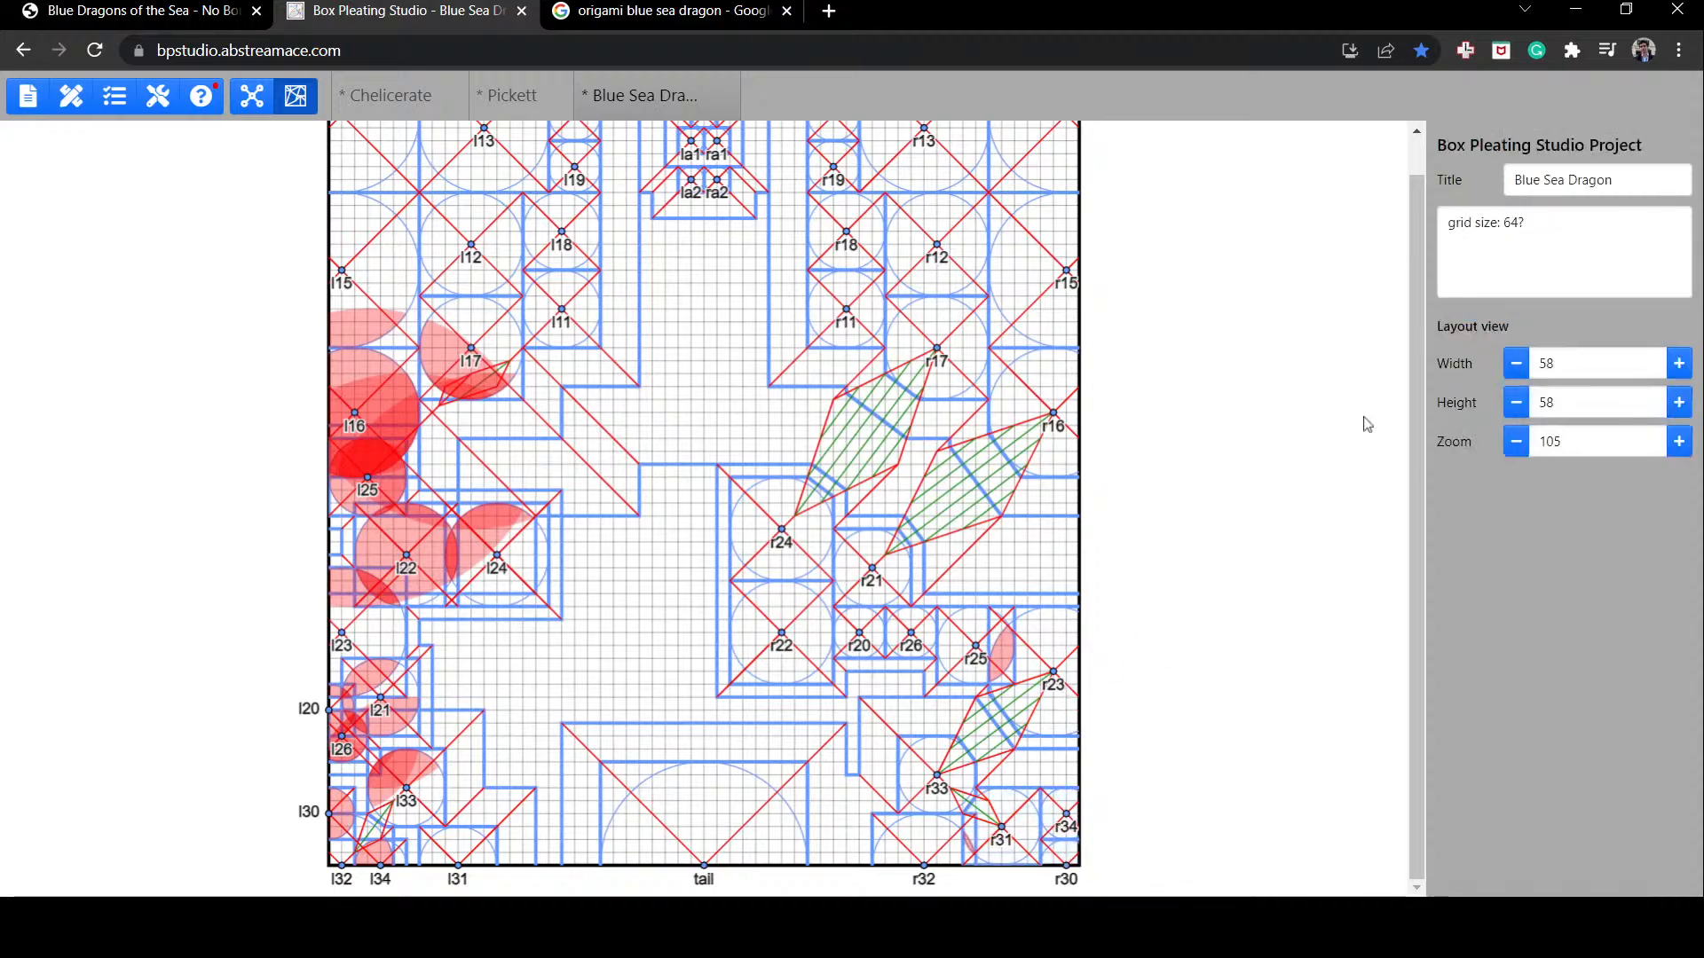
left_click(1516, 363)
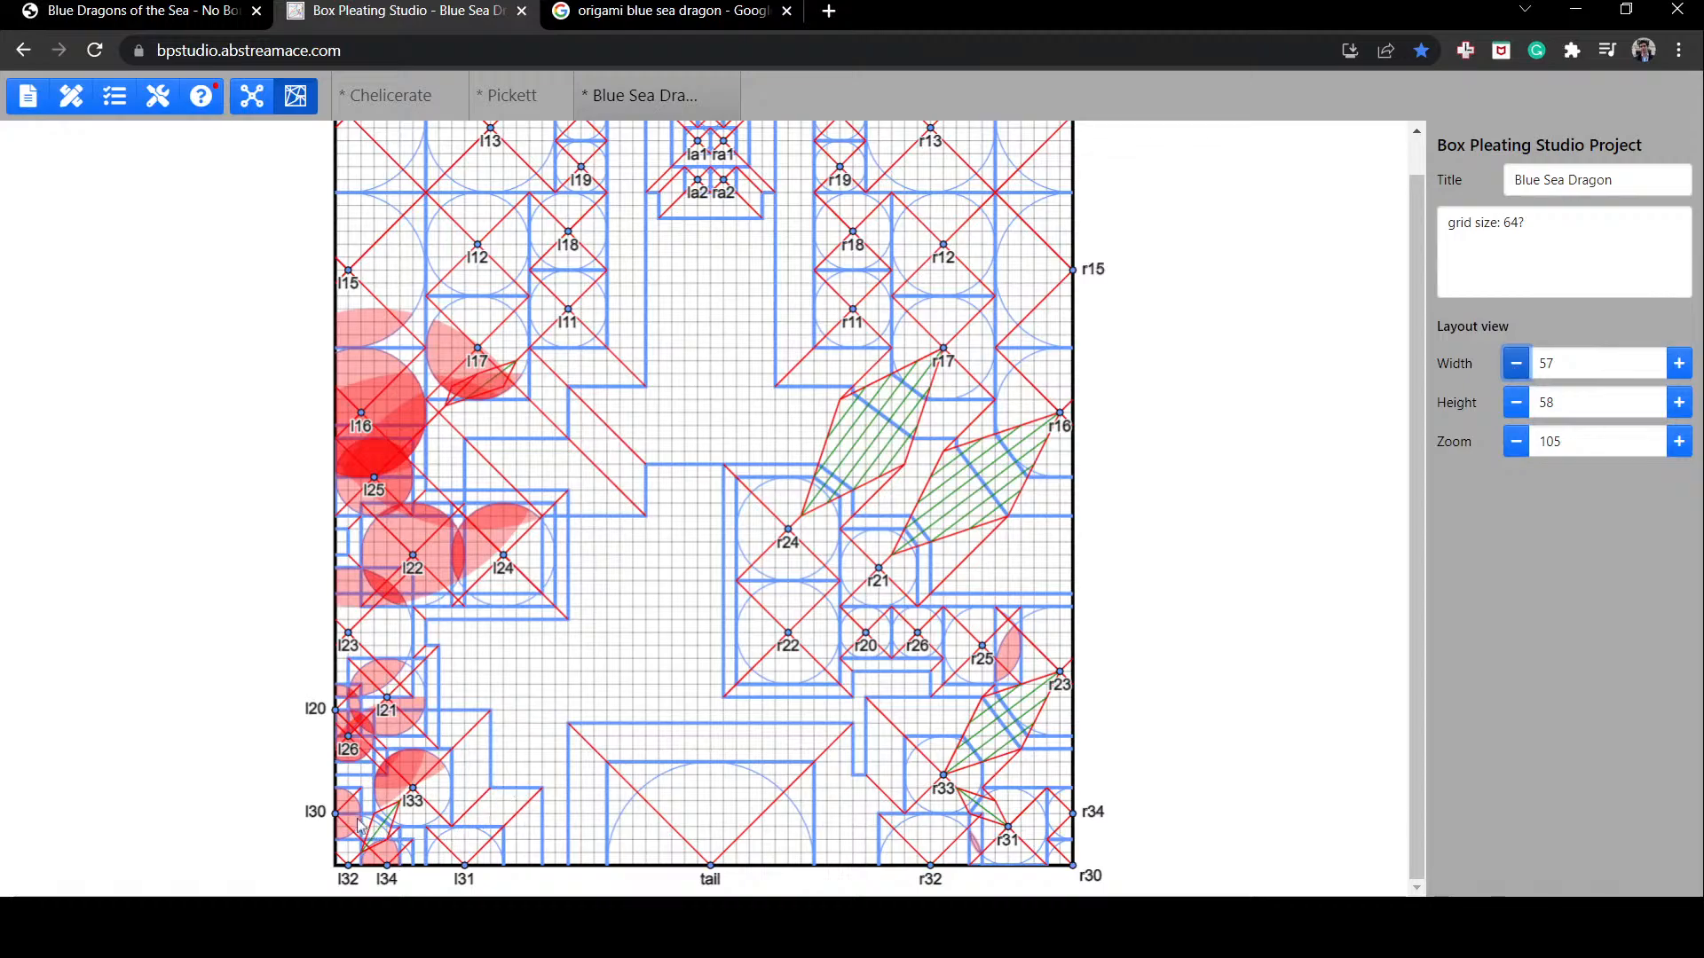
Step: Move flap l32 one grid unit and flap l20 two grid units inward from the paper's left edge
left_click_drag(351, 818, 364, 818)
left_click_drag(337, 710, 361, 704)
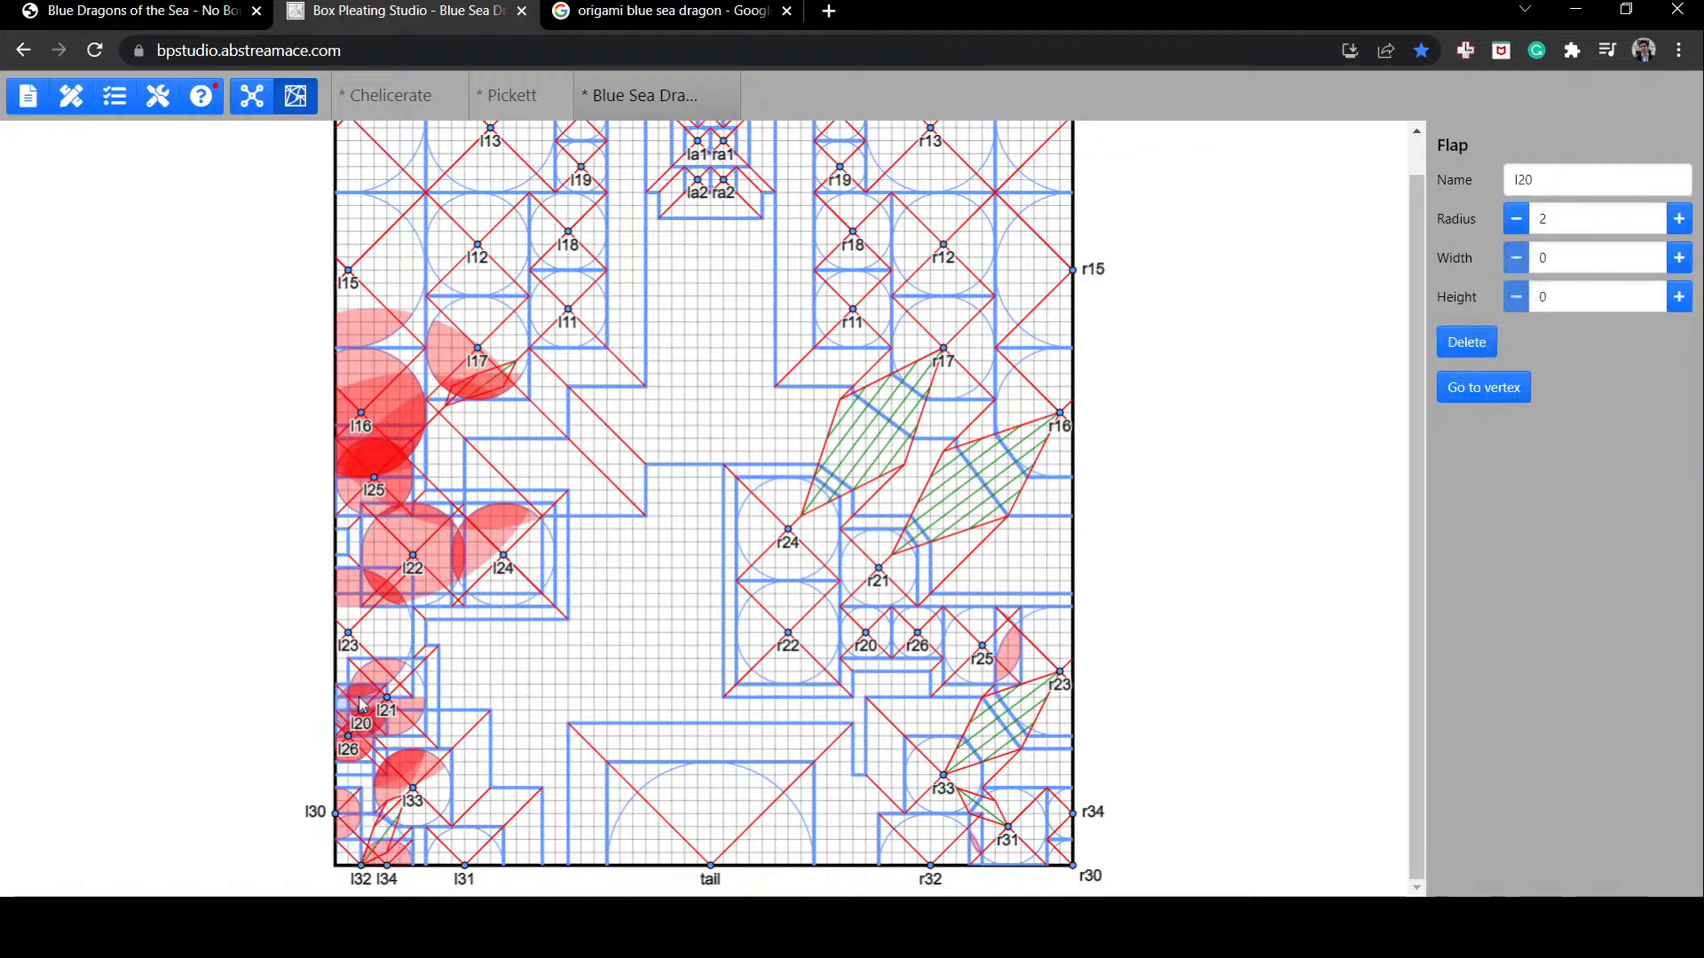
scroll(395, 604, "up", 1)
scroll(395, 604, "down", 1)
left_click(1342, 364)
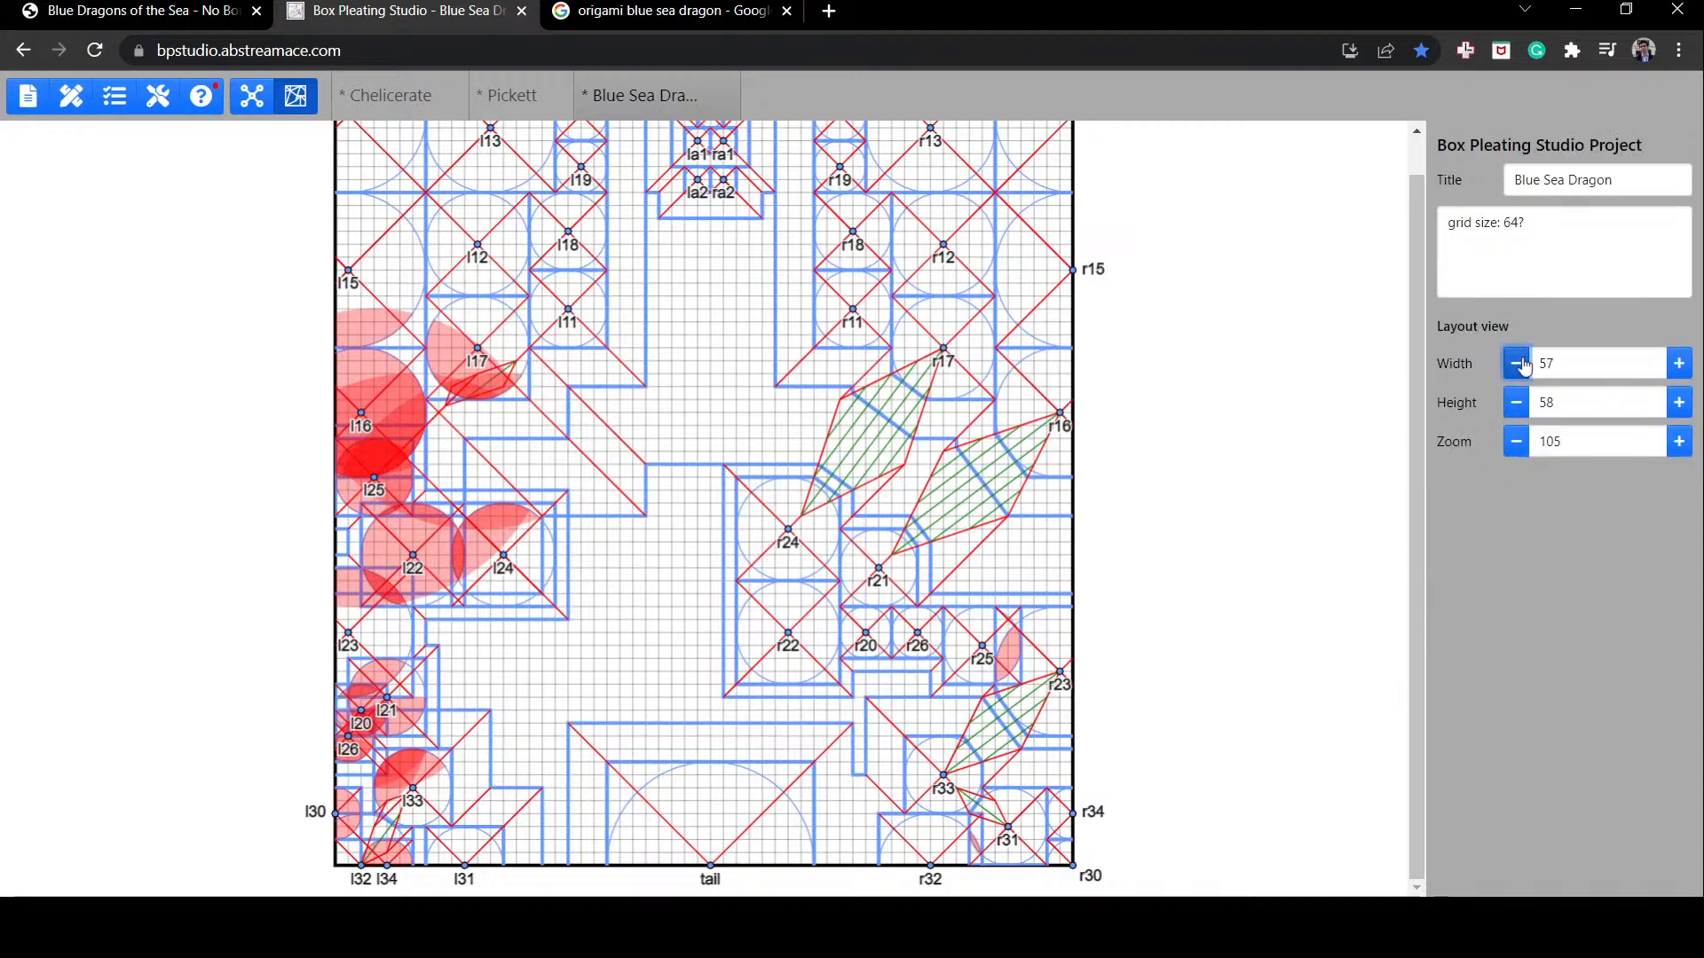
Step: Move flap l30 two grid units inward from the paper's left edge and reduce the sheet width to 56
left_click_drag(351, 807, 376, 806)
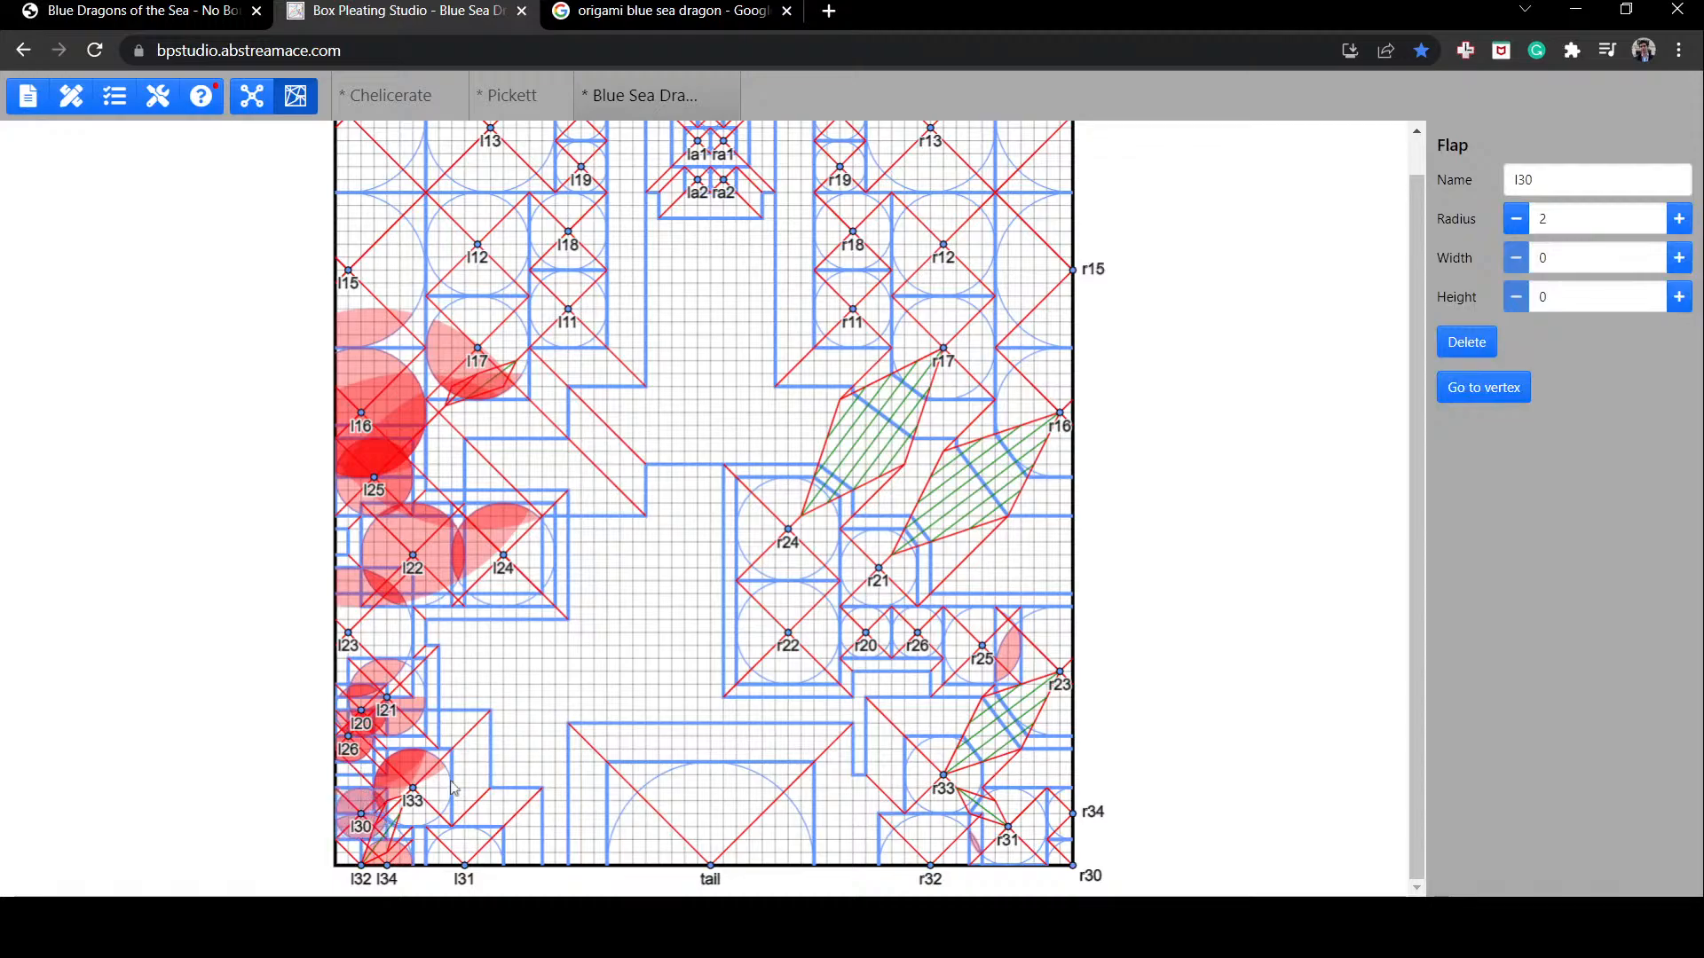
left_click(453, 788)
left_click(1516, 363)
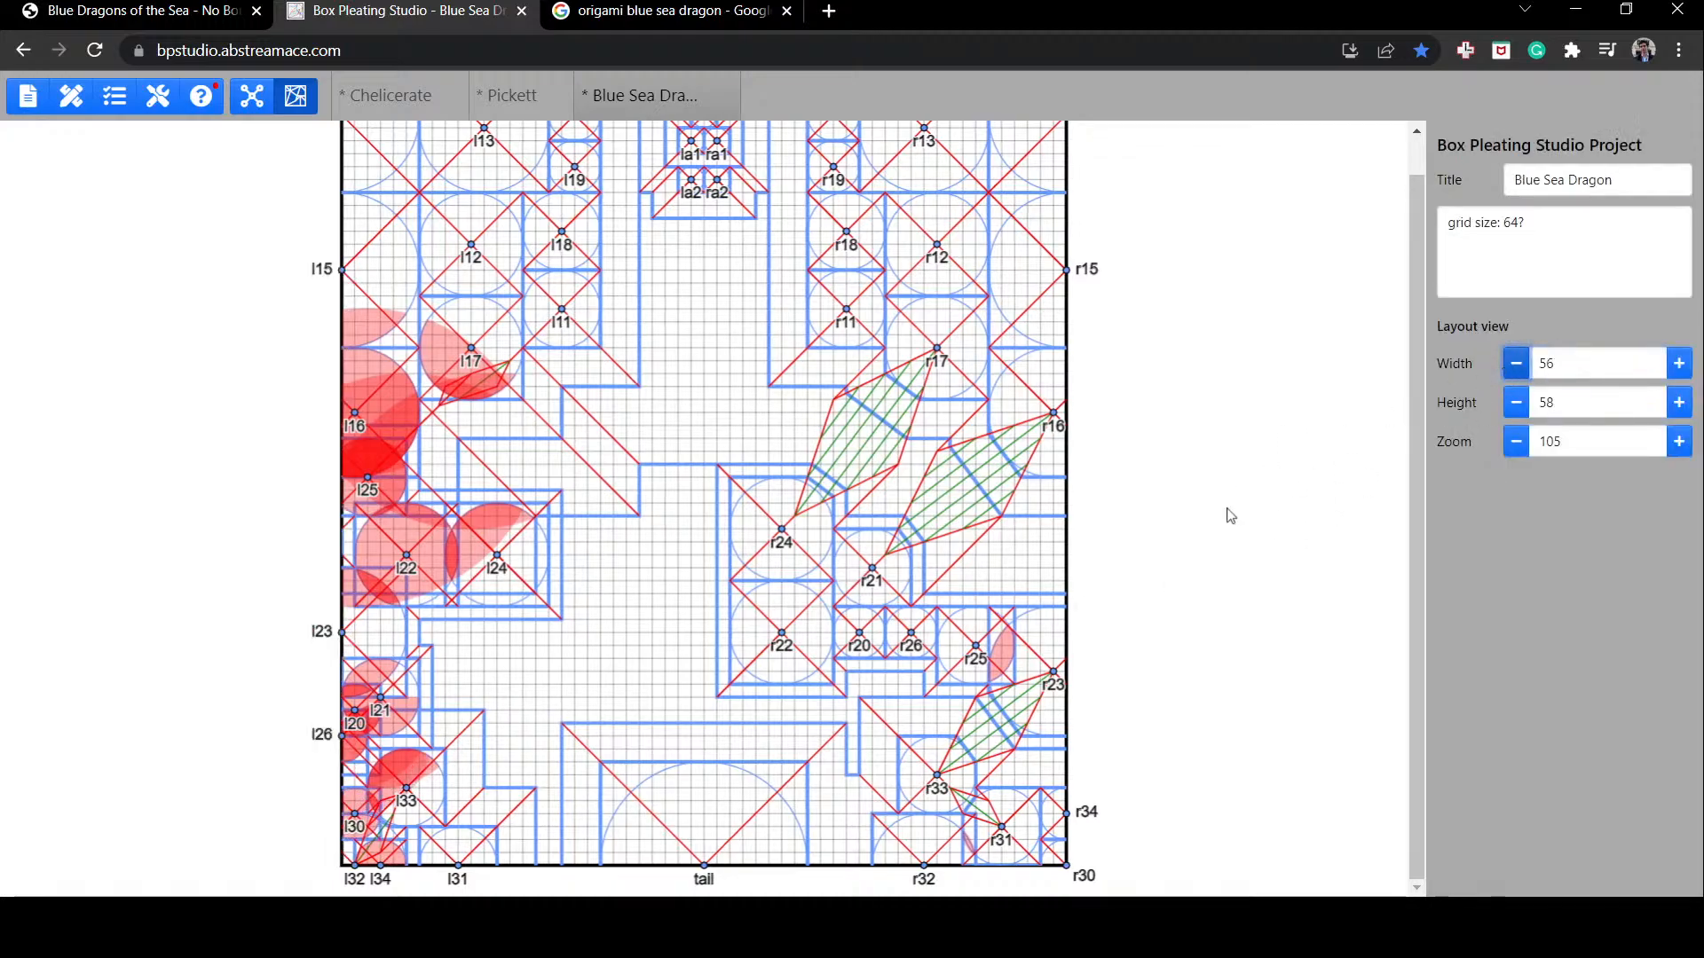
Step: Raise the tail flap three grid units and flaps l31 and l34 two units off the paper's bottom edge, and move l32 up beside l33
left_click(726, 821)
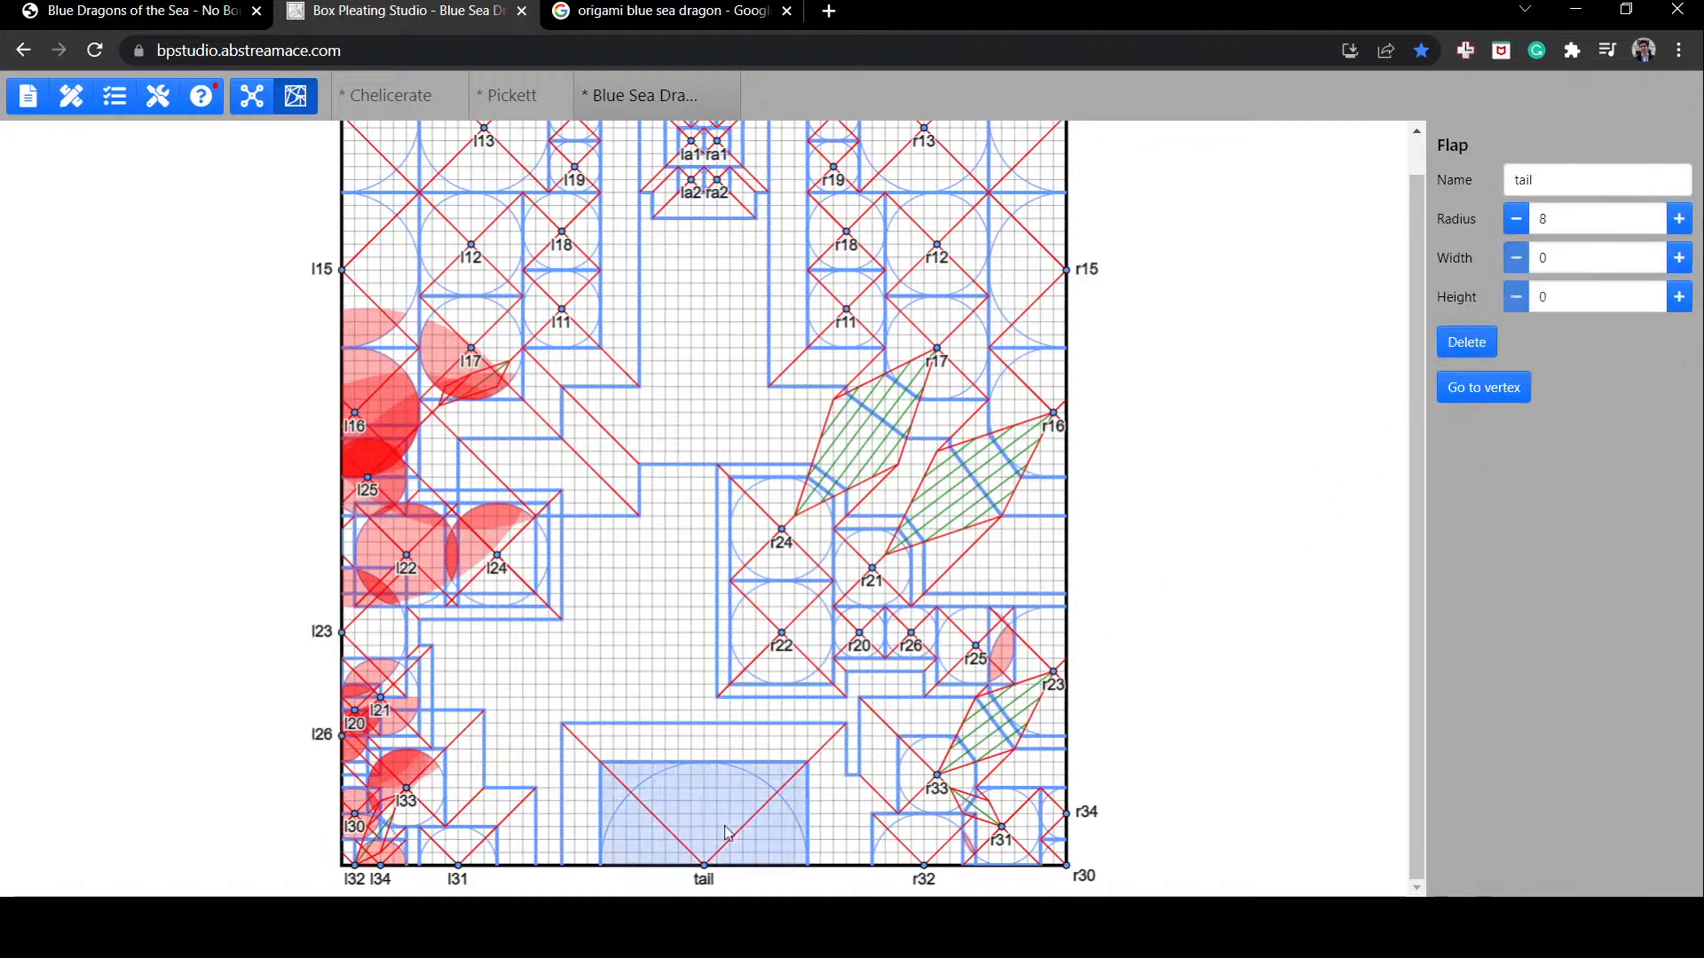
left_click_drag(726, 821, 728, 799)
left_click_drag(484, 847, 486, 826)
left_click_drag(393, 860, 458, 841)
left_click(381, 850)
Step: Raise flaps r32, r30 and r34 two grid units, shift r34 one unit inward, and reduce the sheet height to 56
left_click_drag(911, 857, 912, 832)
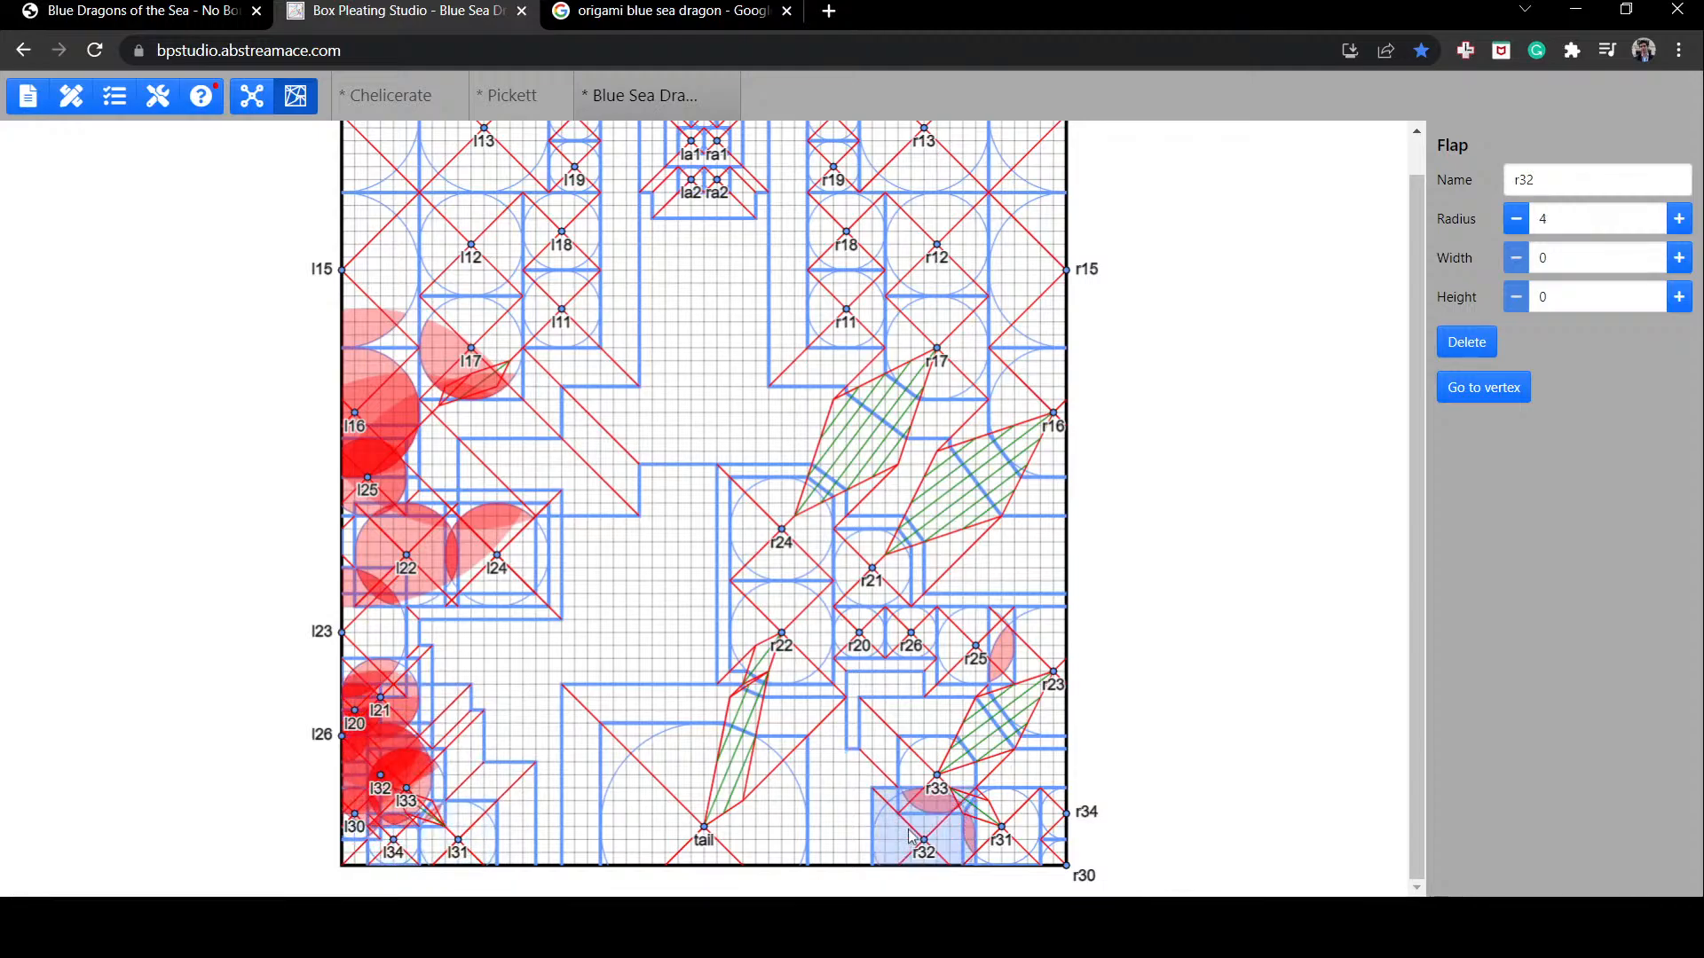
mouse_move(1070, 819)
left_mouse_down()
mouse_move(1056, 800)
mouse_move(1057, 817)
left_mouse_up()
left_click(1114, 787)
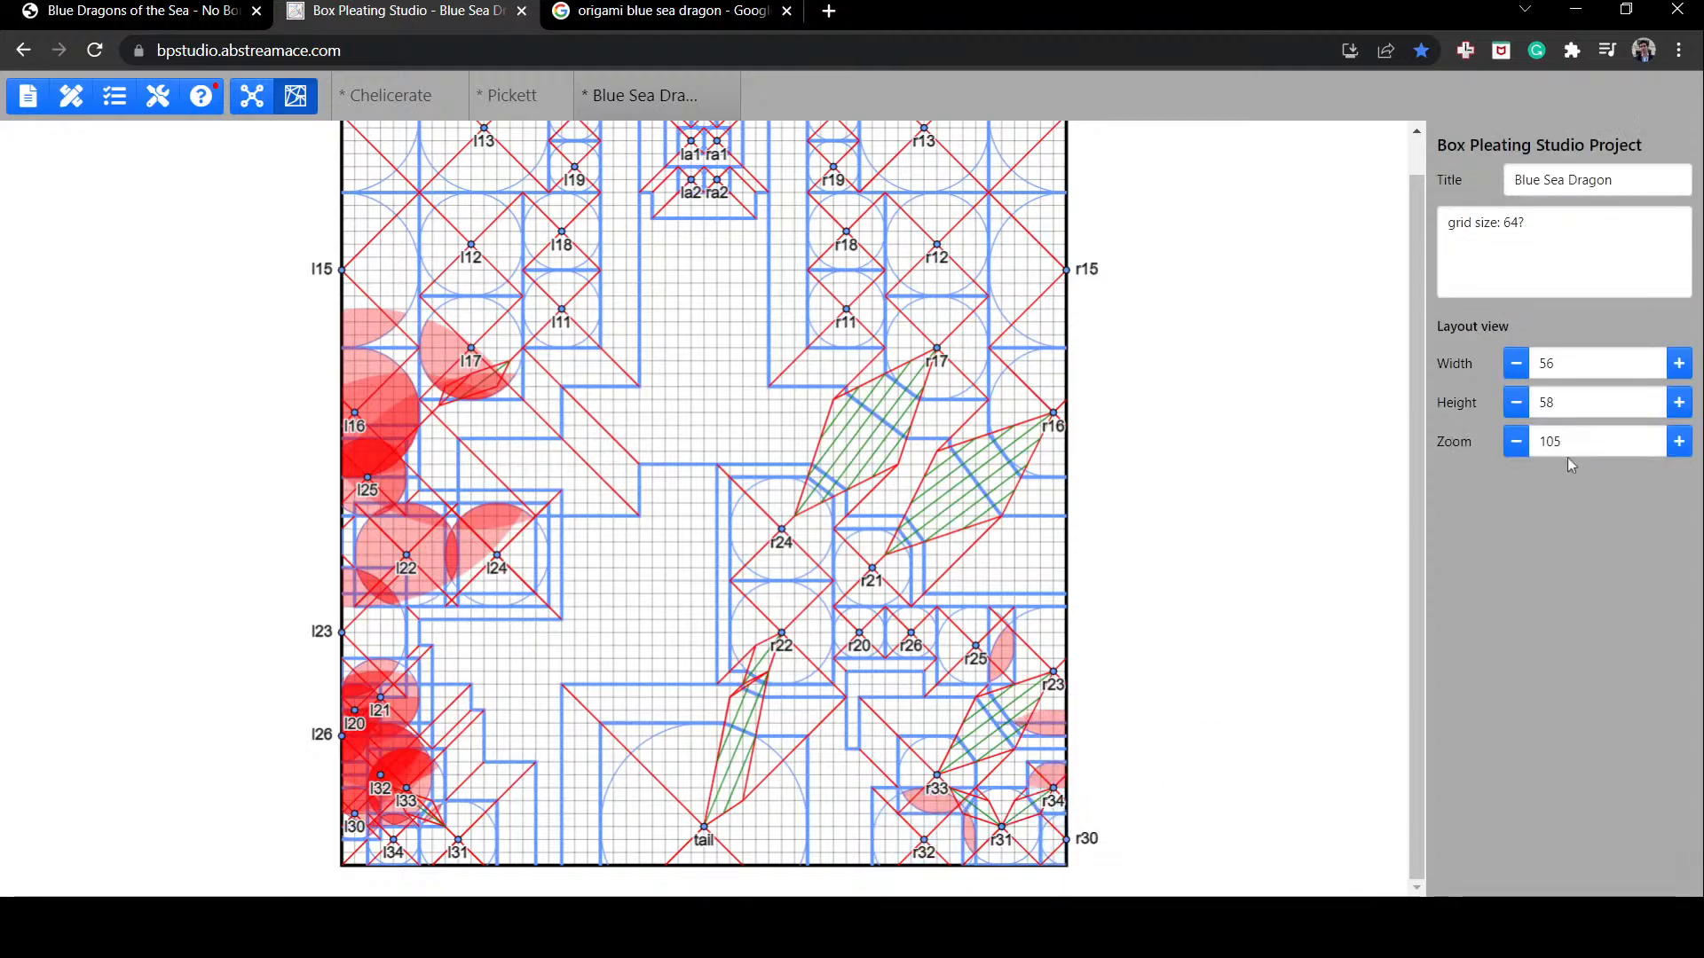
left_click(1517, 404)
left_click(1517, 404)
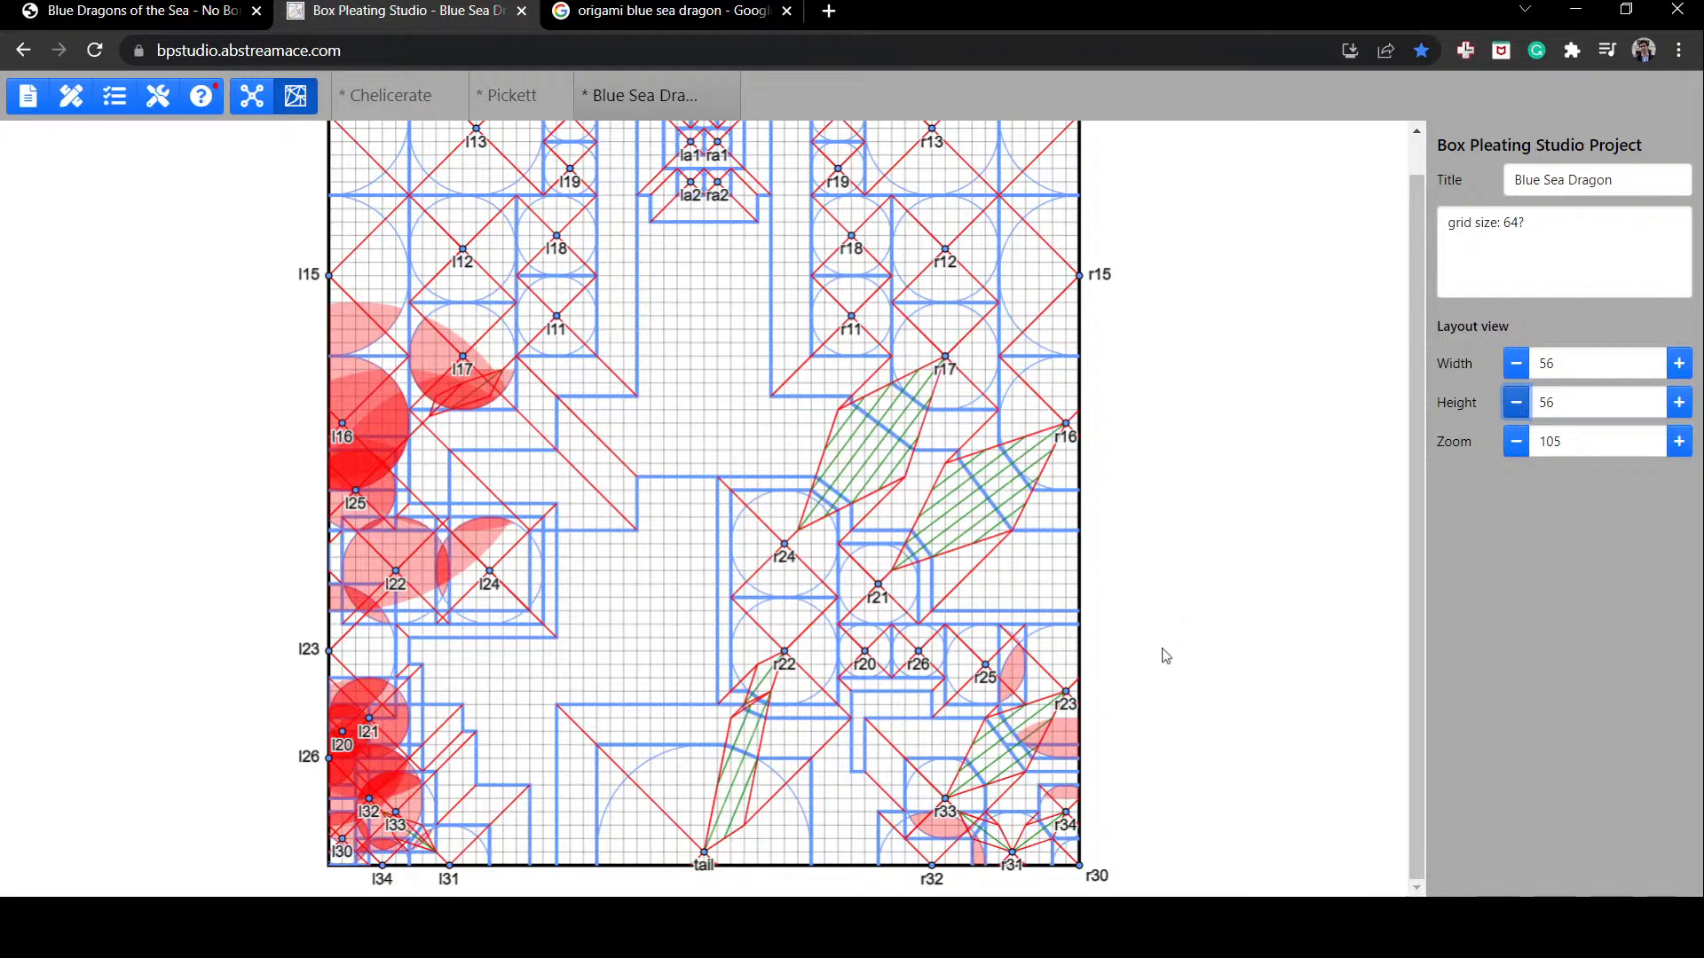
Step: Examine the width-6 central river and the space it takes between the front and rear flap groups
scroll(1162, 655, "up", 1)
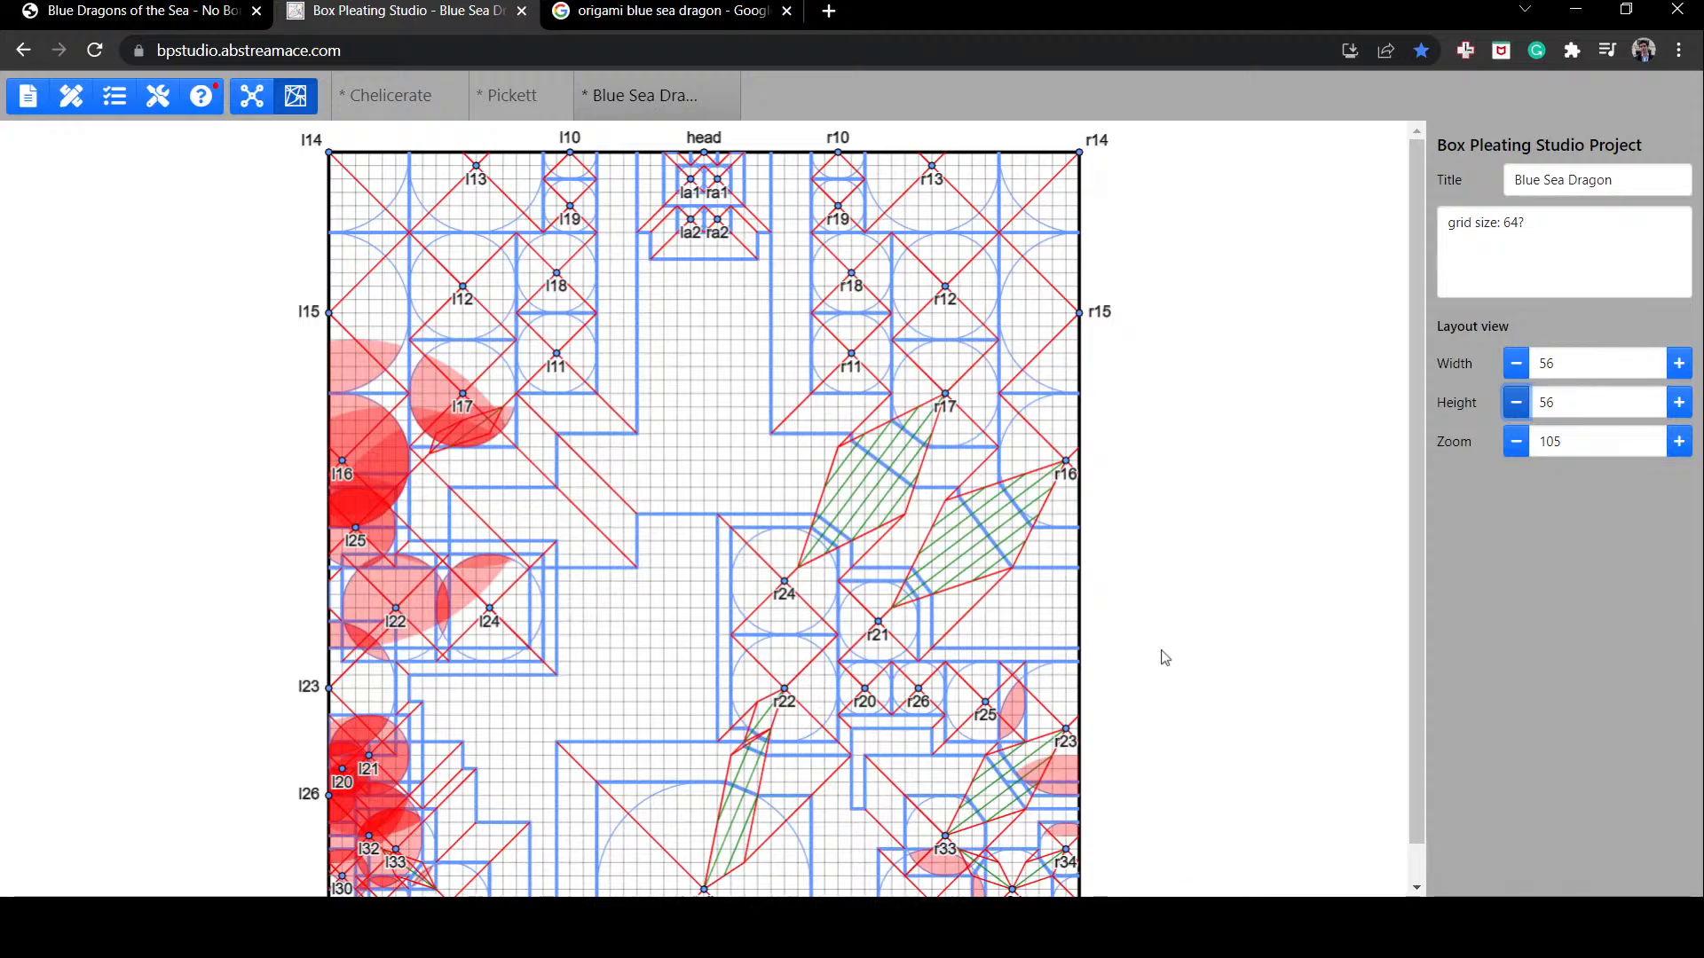
left_click(771, 504)
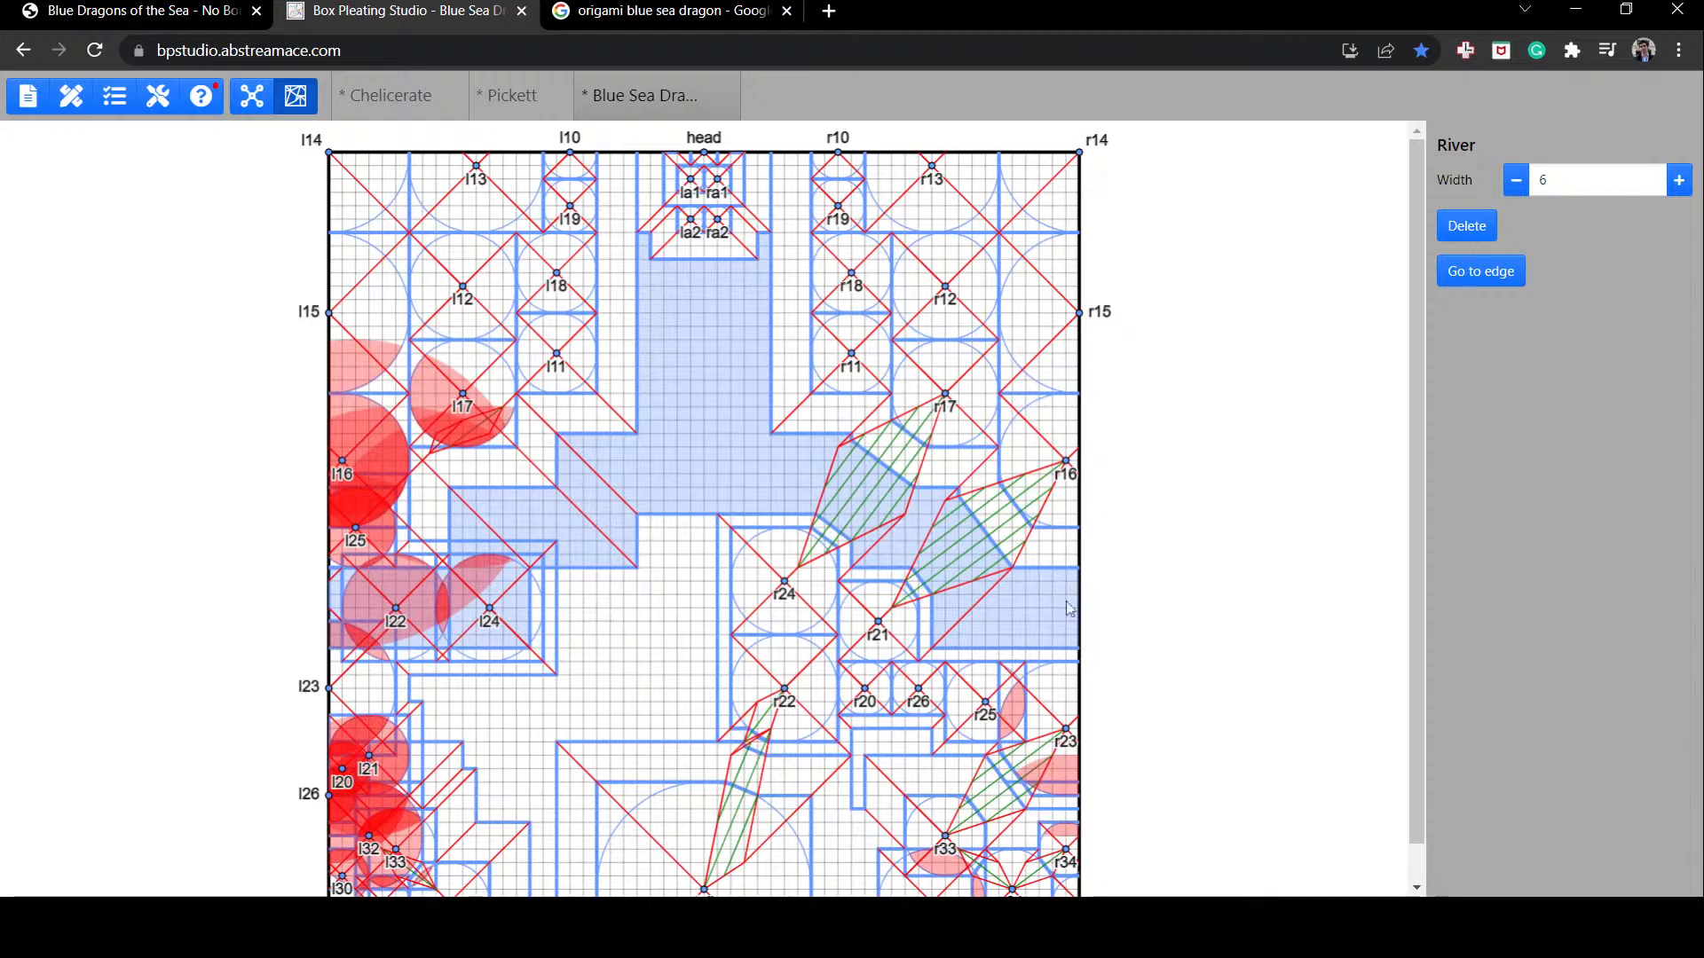
scroll(1278, 582, "down", 1)
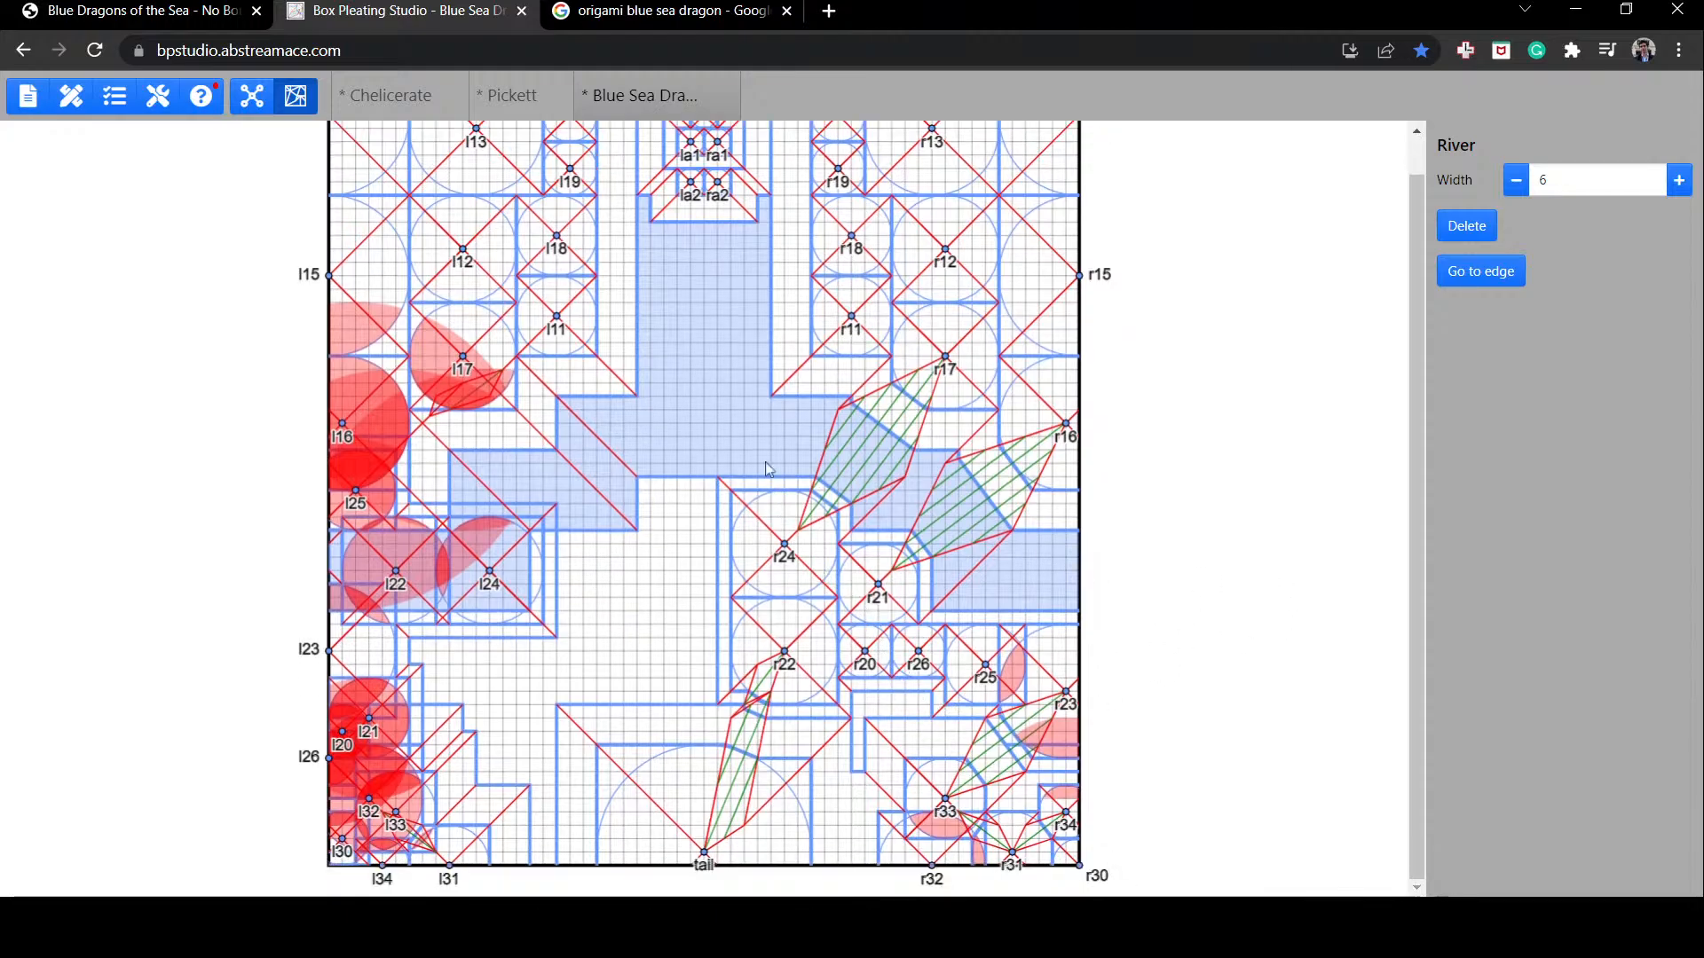
scroll(753, 497, "up", 1)
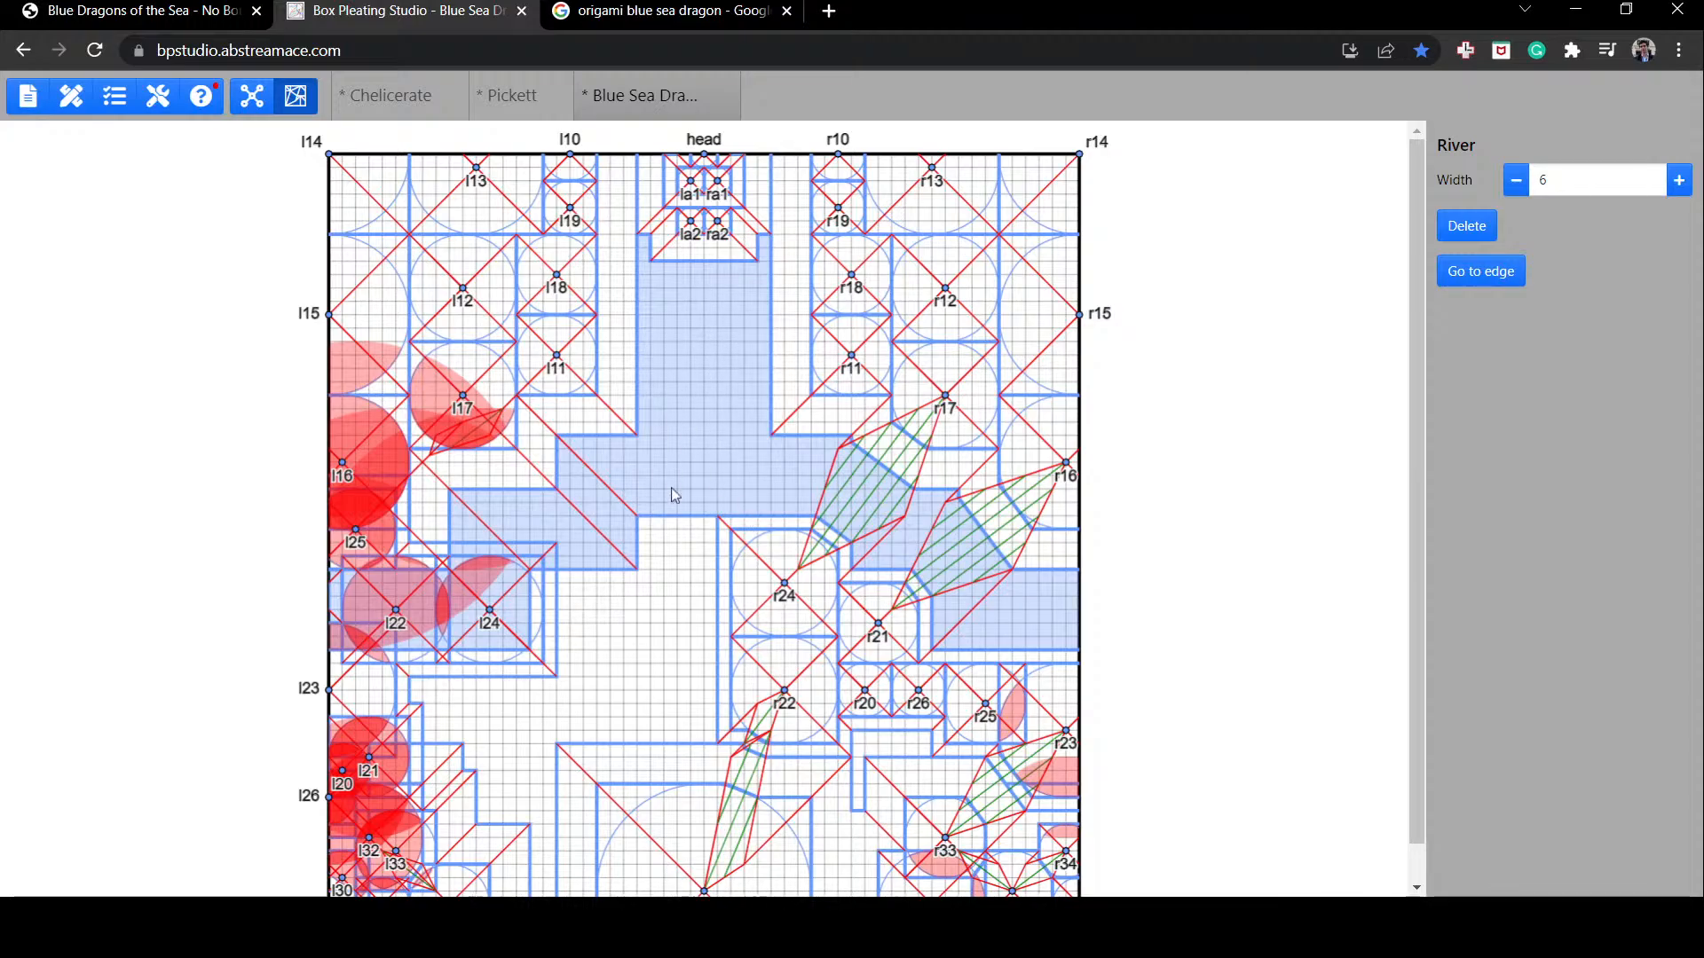
left_click_drag(848, 356, 803, 358)
mouse_move(857, 283)
left_mouse_down()
mouse_move(840, 284)
mouse_move(873, 303)
left_mouse_up()
left_click_drag(815, 359, 854, 360)
left_click(741, 375)
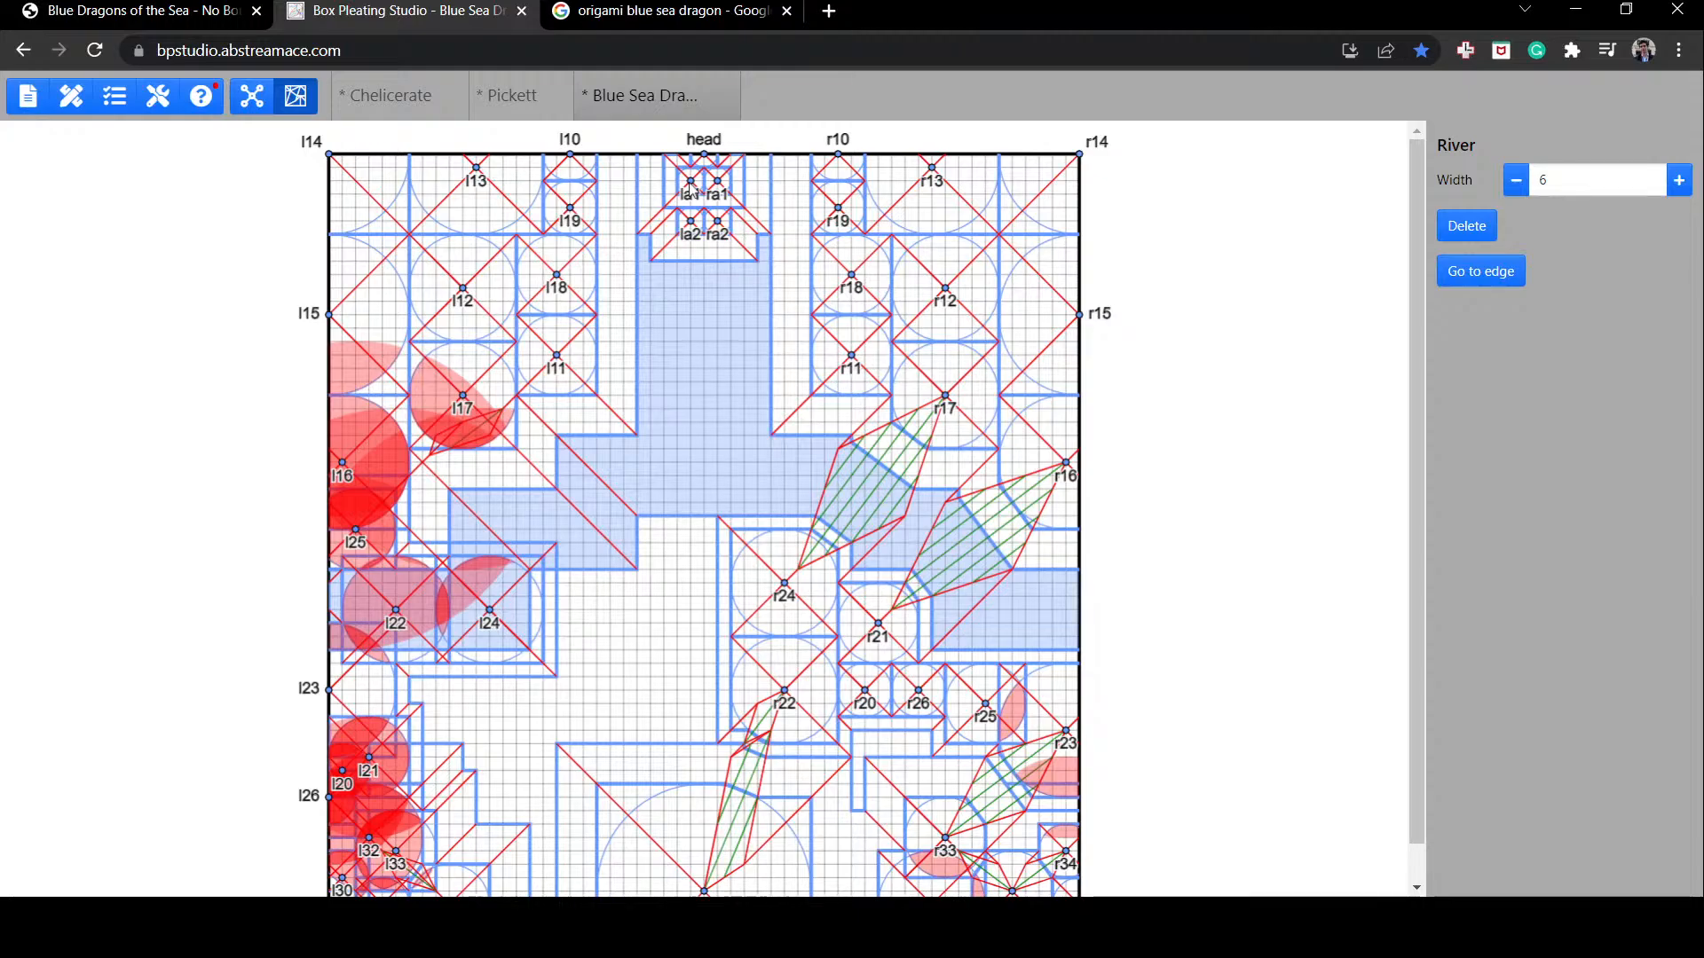
Step: Undo the recent moves of r34, r30, r32, l34, l32, l31, l30 and the tail, along with the height and width reductions
left_click(851, 355)
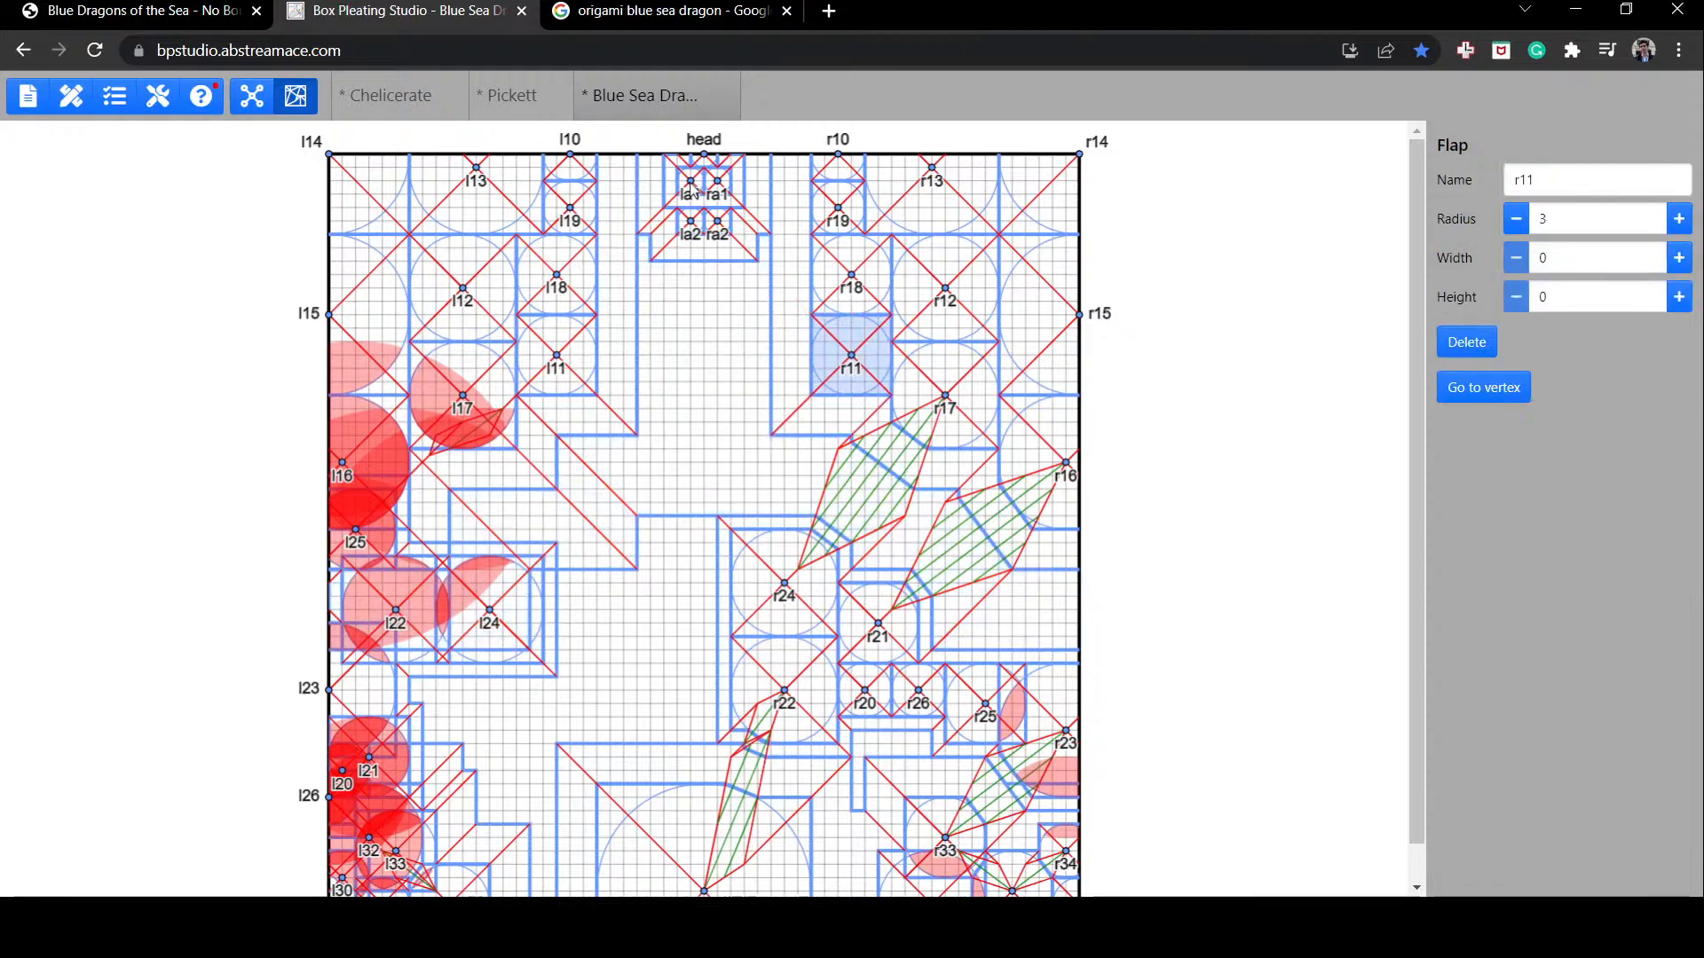
left_click_drag(1066, 851, 1079, 852)
left_click(381, 889)
left_click_drag(458, 891, 458, 904)
left_click_drag(703, 866, 704, 905)
left_click_drag(354, 853, 334, 853)
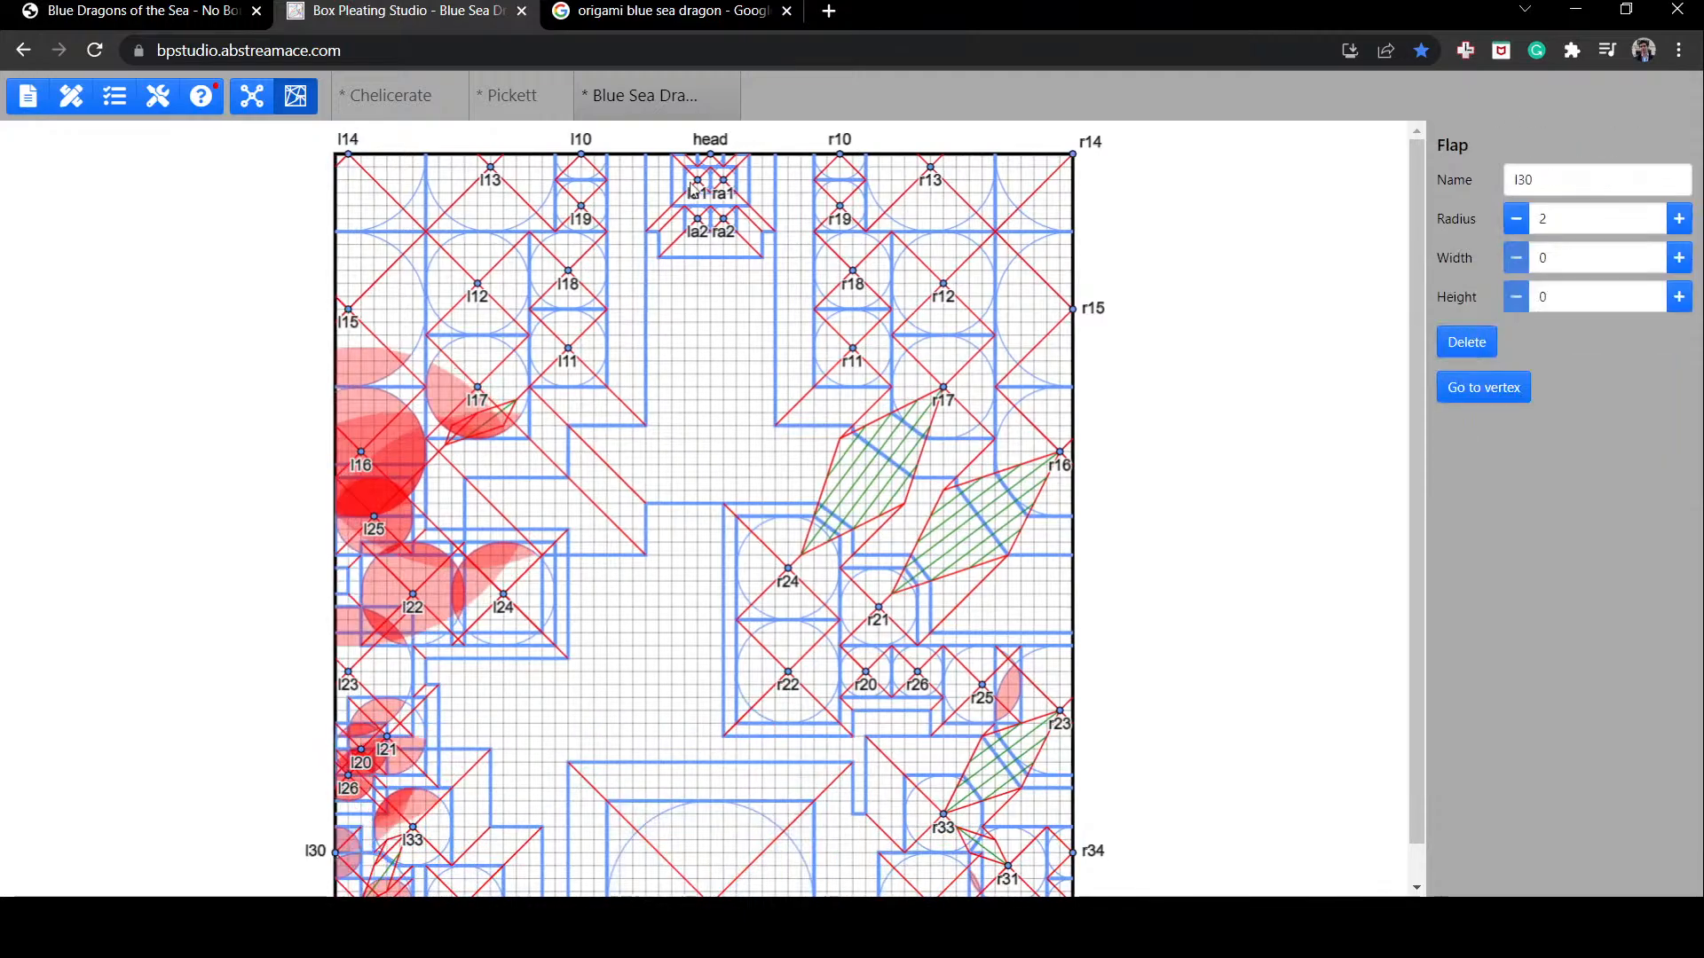
Step: Undo the inward shifts of flaps r31, r23, r16, r17, r15 and r14, and restore the sheet width to 58
left_click(1681, 365)
left_click_drag(1001, 865, 1015, 865)
left_click_drag(1054, 711, 1079, 711)
left_click_drag(1053, 452, 1066, 452)
left_click_drag(1066, 309, 1079, 309)
left_click_drag(1066, 155, 1079, 154)
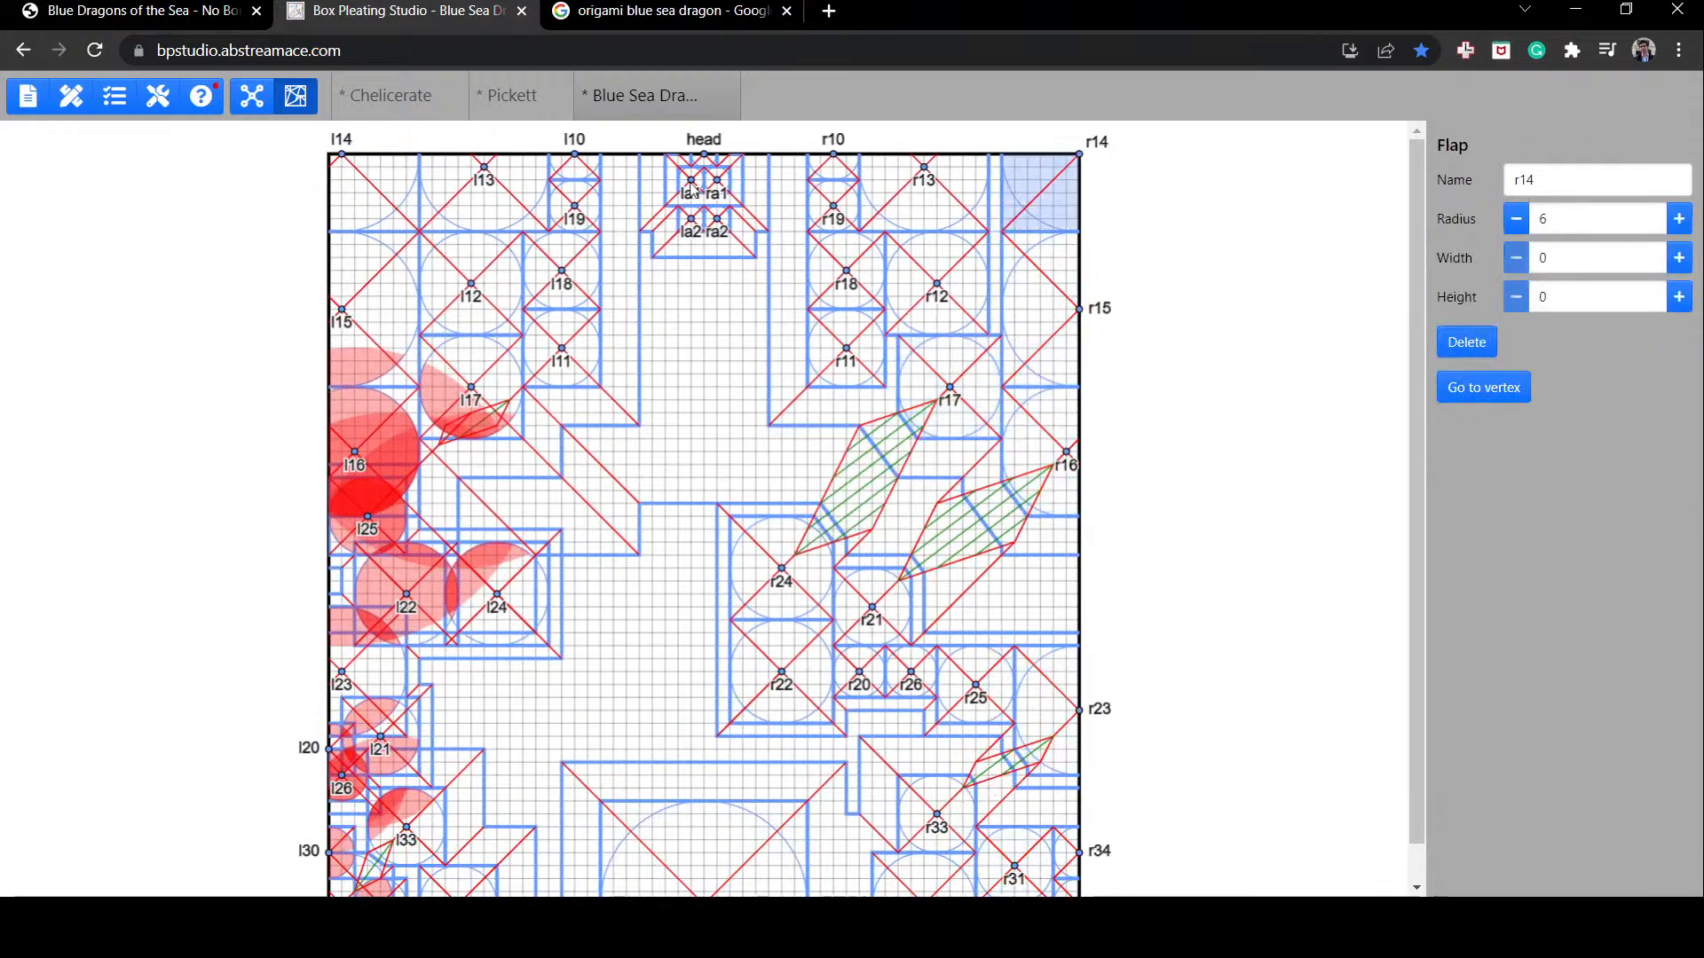
Step: Undo the inward shifts of flaps r13, r12, r11, r18 and r19, and move r10 one grid unit outward
left_click_drag(924, 167, 936, 166)
left_click_drag(846, 348, 859, 348)
left_click_drag(846, 271, 859, 271)
left_click_drag(834, 206, 846, 206)
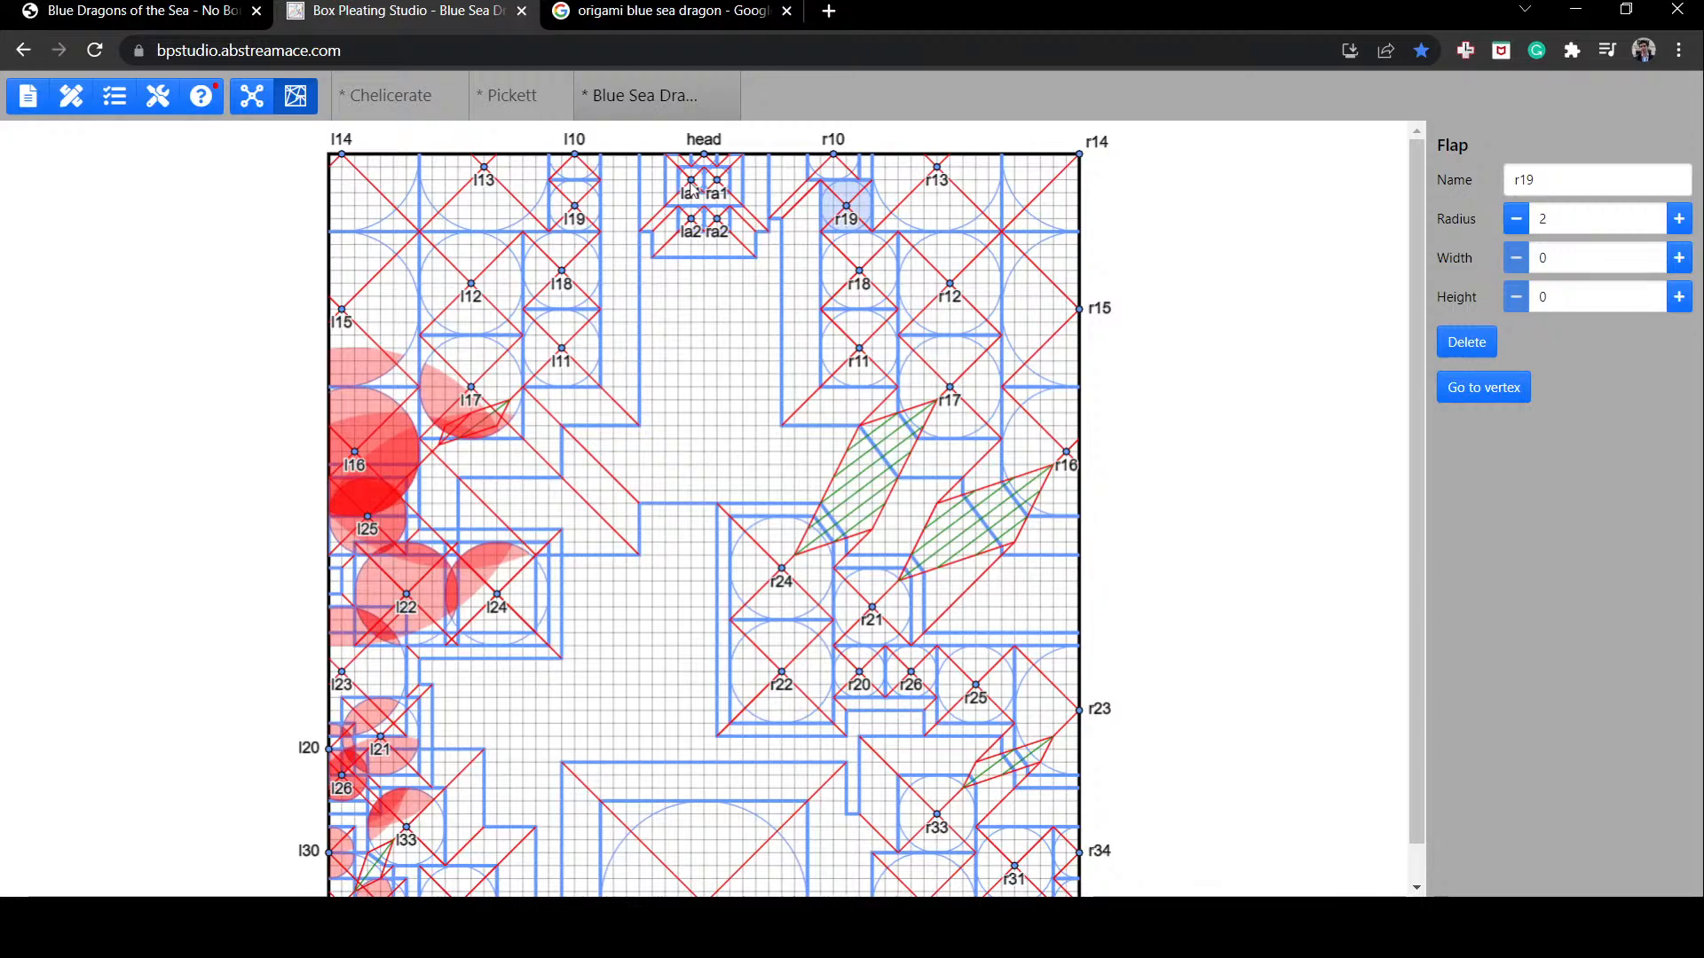
left_click(1278, 464)
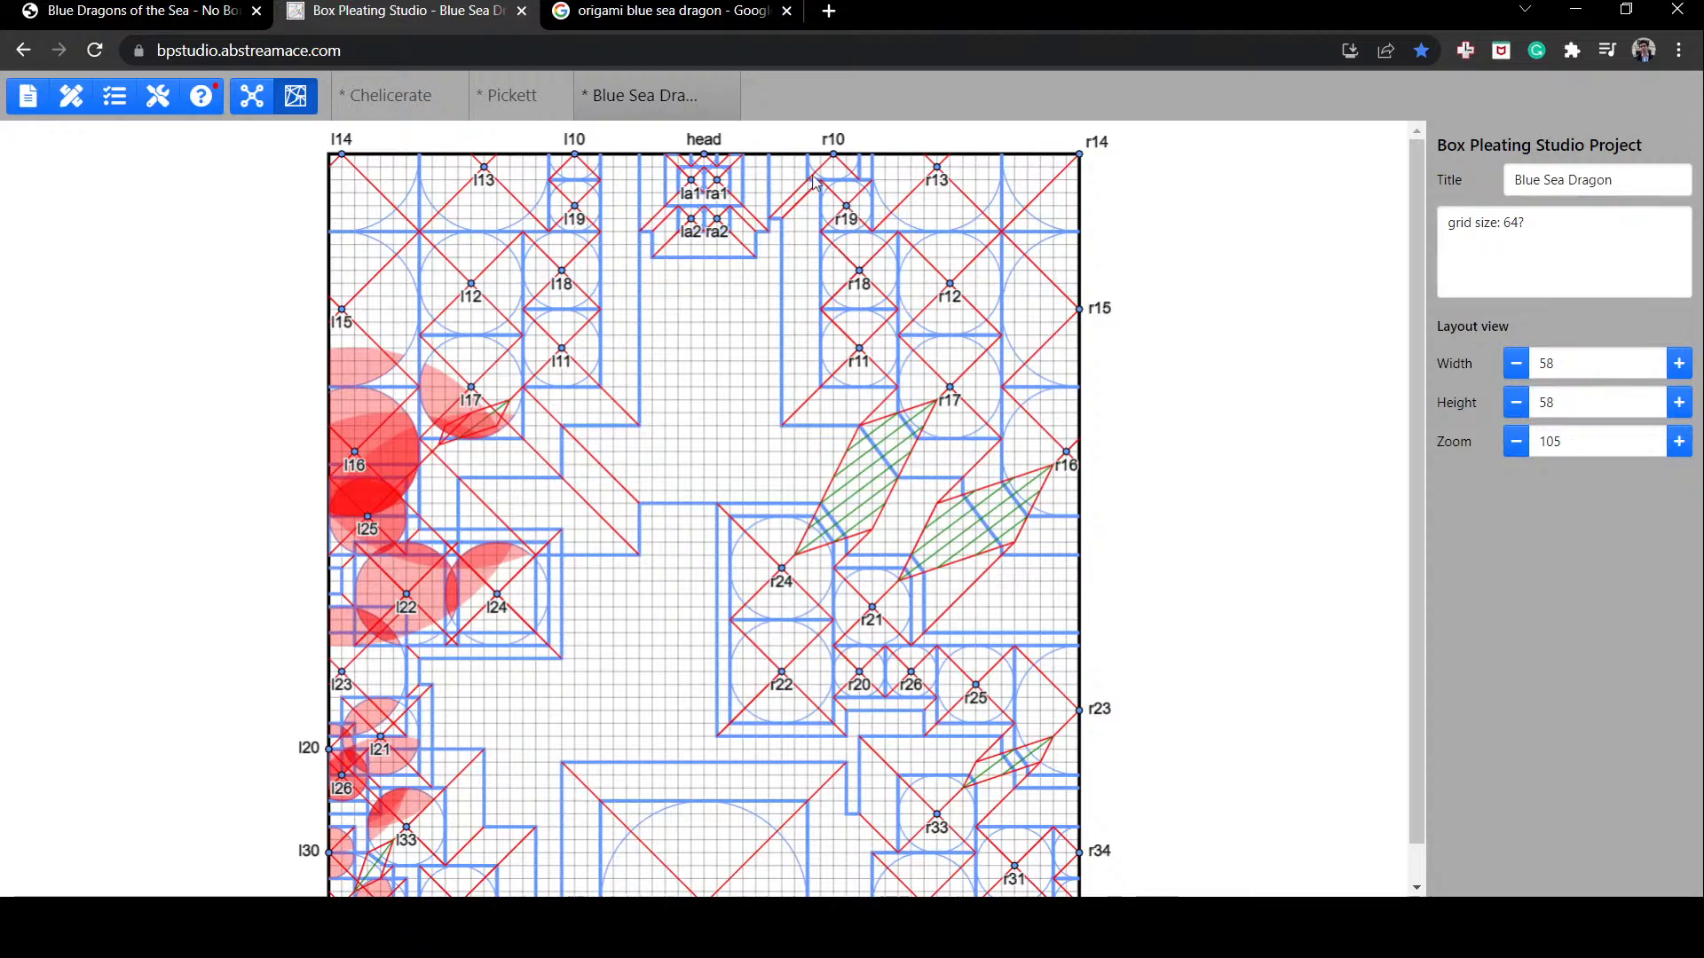
left_click_drag(818, 173, 840, 170)
Step: Move flaps la1 and ra1 onto the paper's top edge beside the head, and raise la2 and ra2 two grid units while spreading them apart
left_click_drag(717, 181, 678, 160)
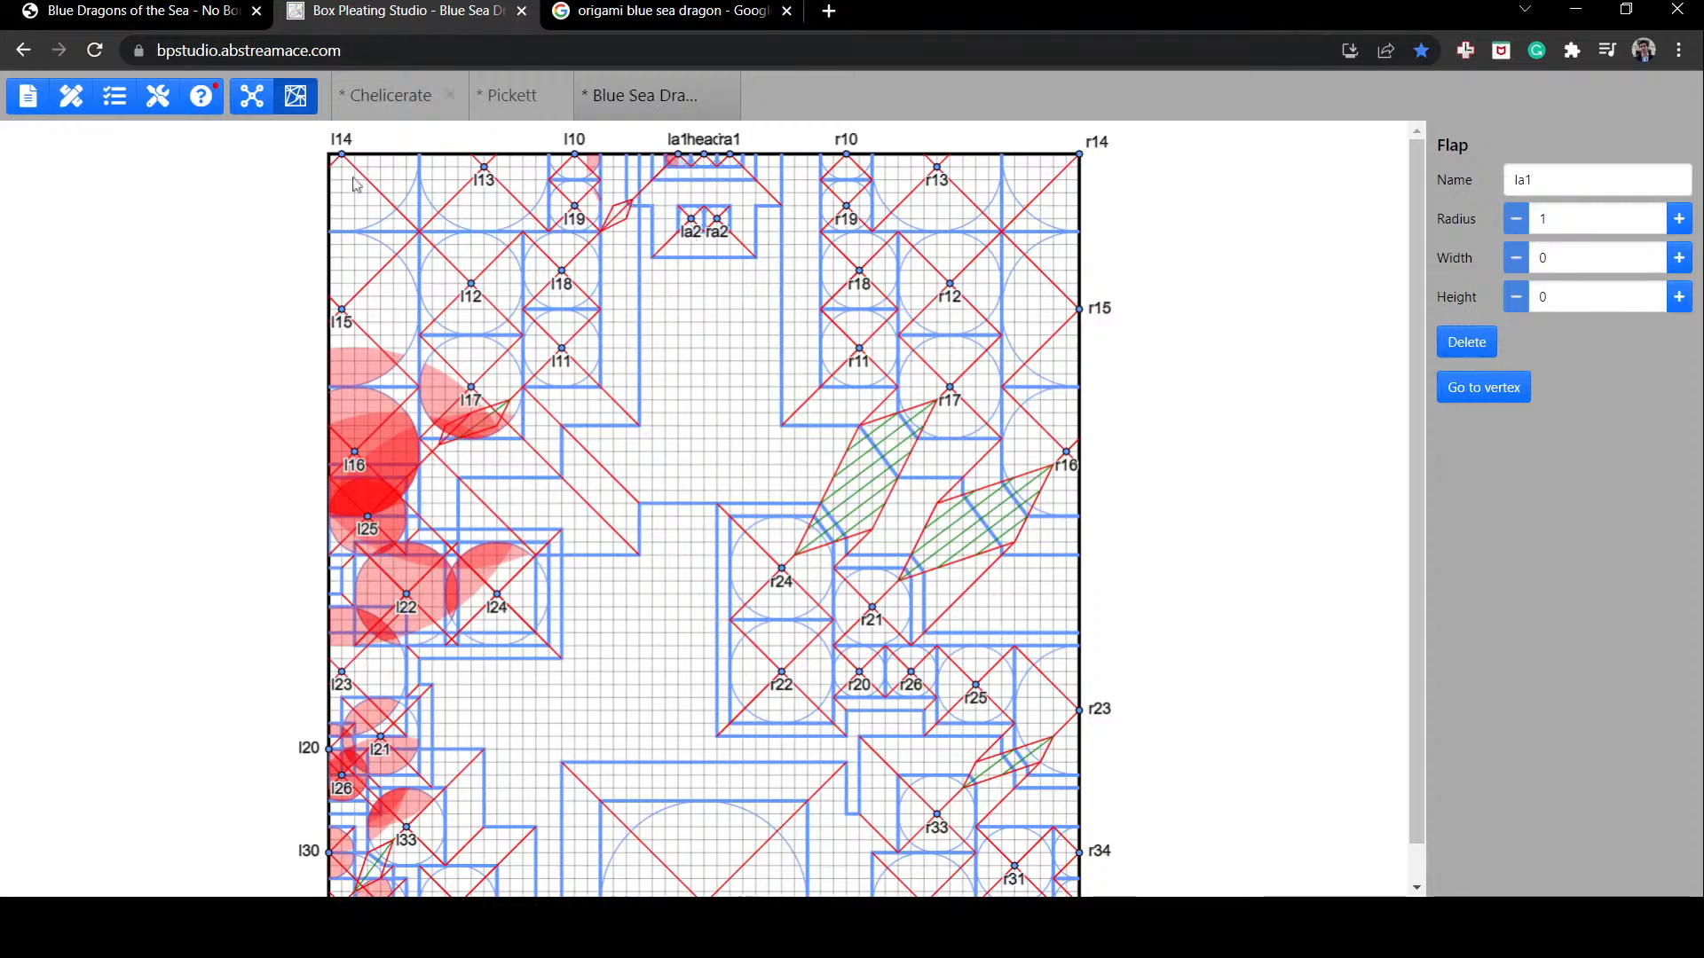
left_click_drag(718, 219, 677, 194)
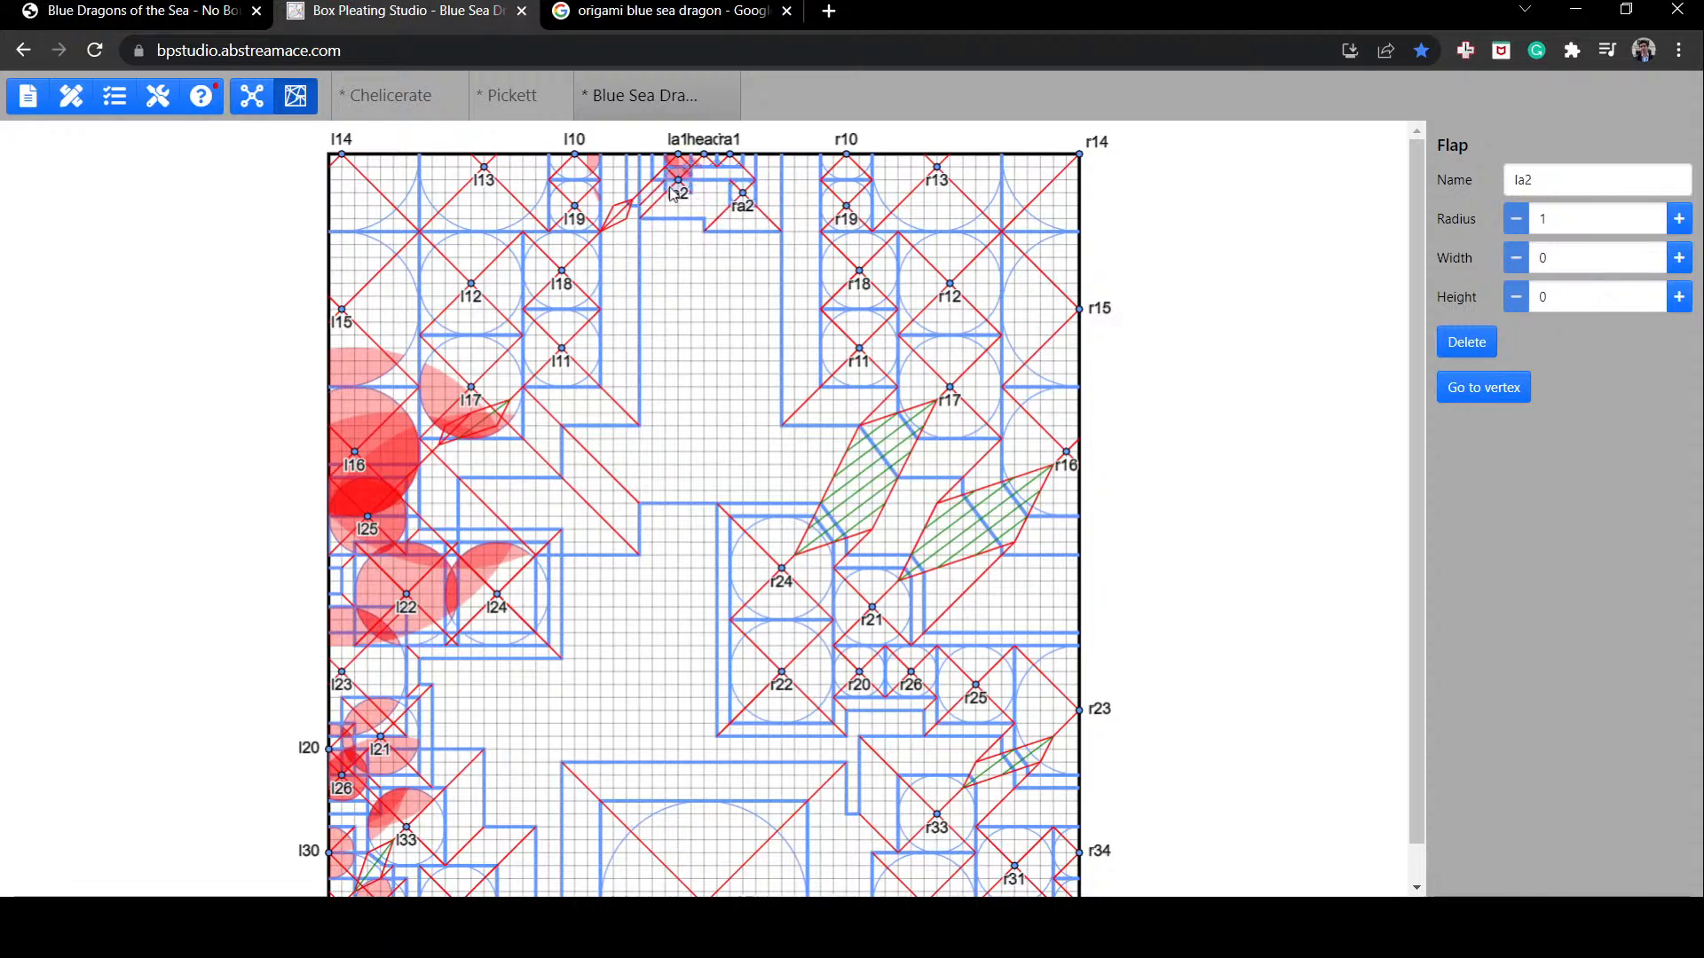
Step: Move flap l10 four grid units and flap l19 seven grid units toward the paper's left edge
left_click(570, 167)
left_click_drag(566, 162, 500, 159)
left_click_drag(569, 206, 460, 206)
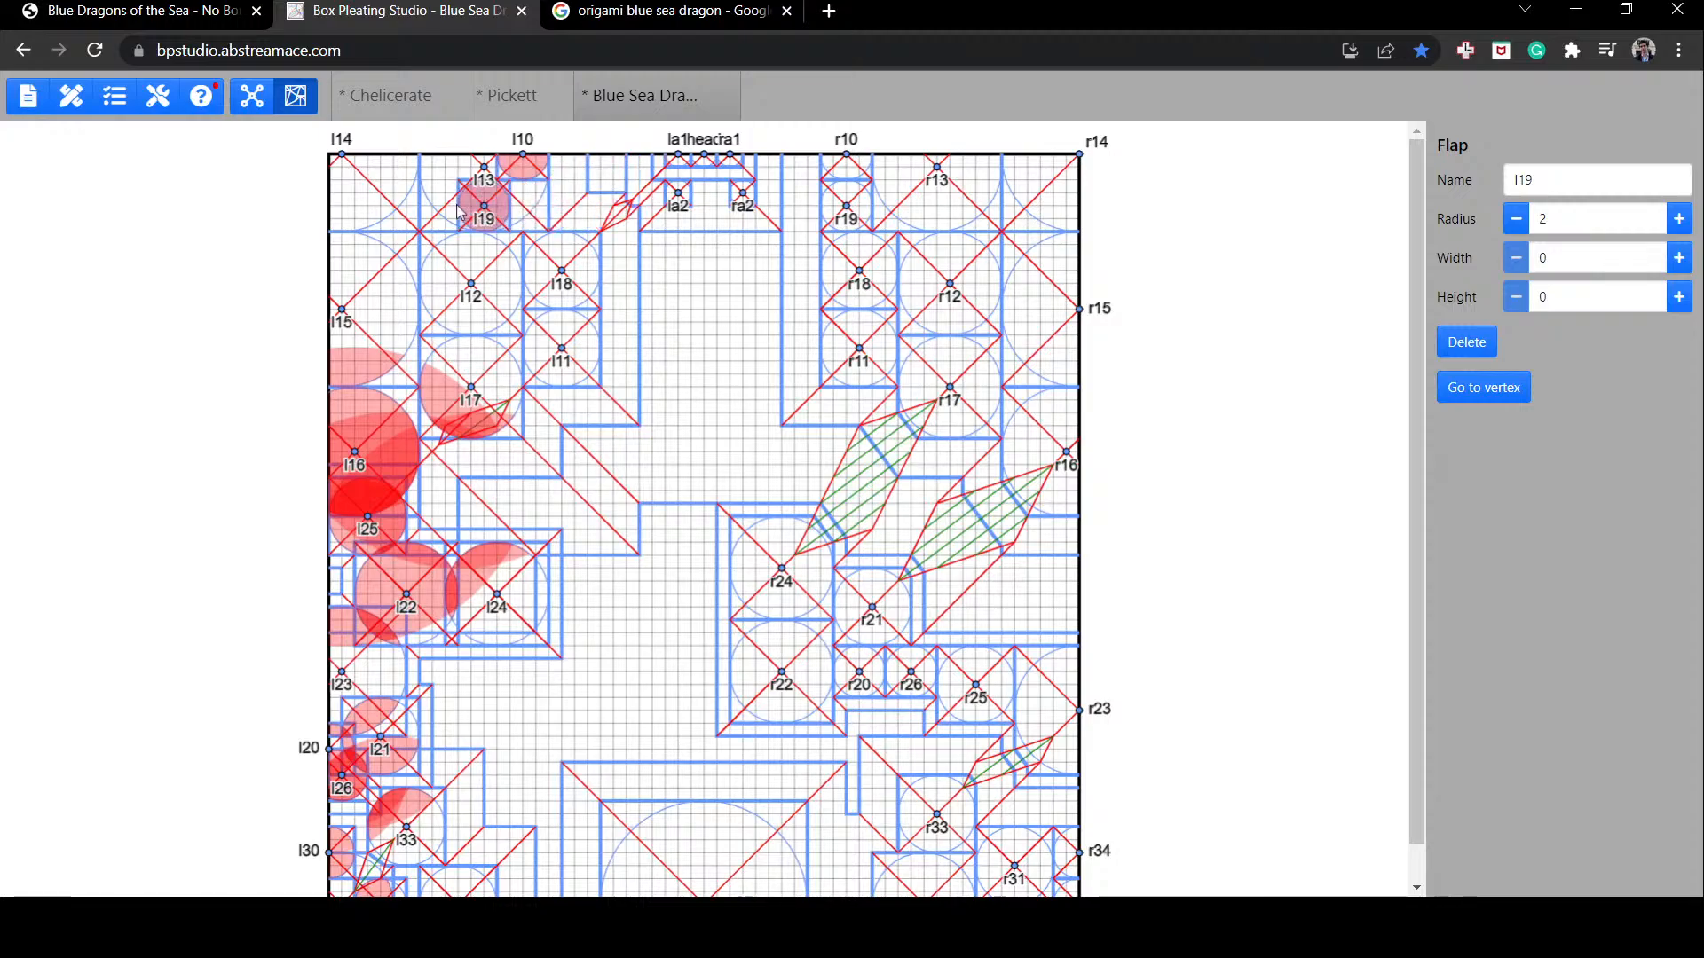
Step: Compare the layout with the blue dragon reference photo and review the flap lengths in the tree structure
scroll(813, 341, "down", 1)
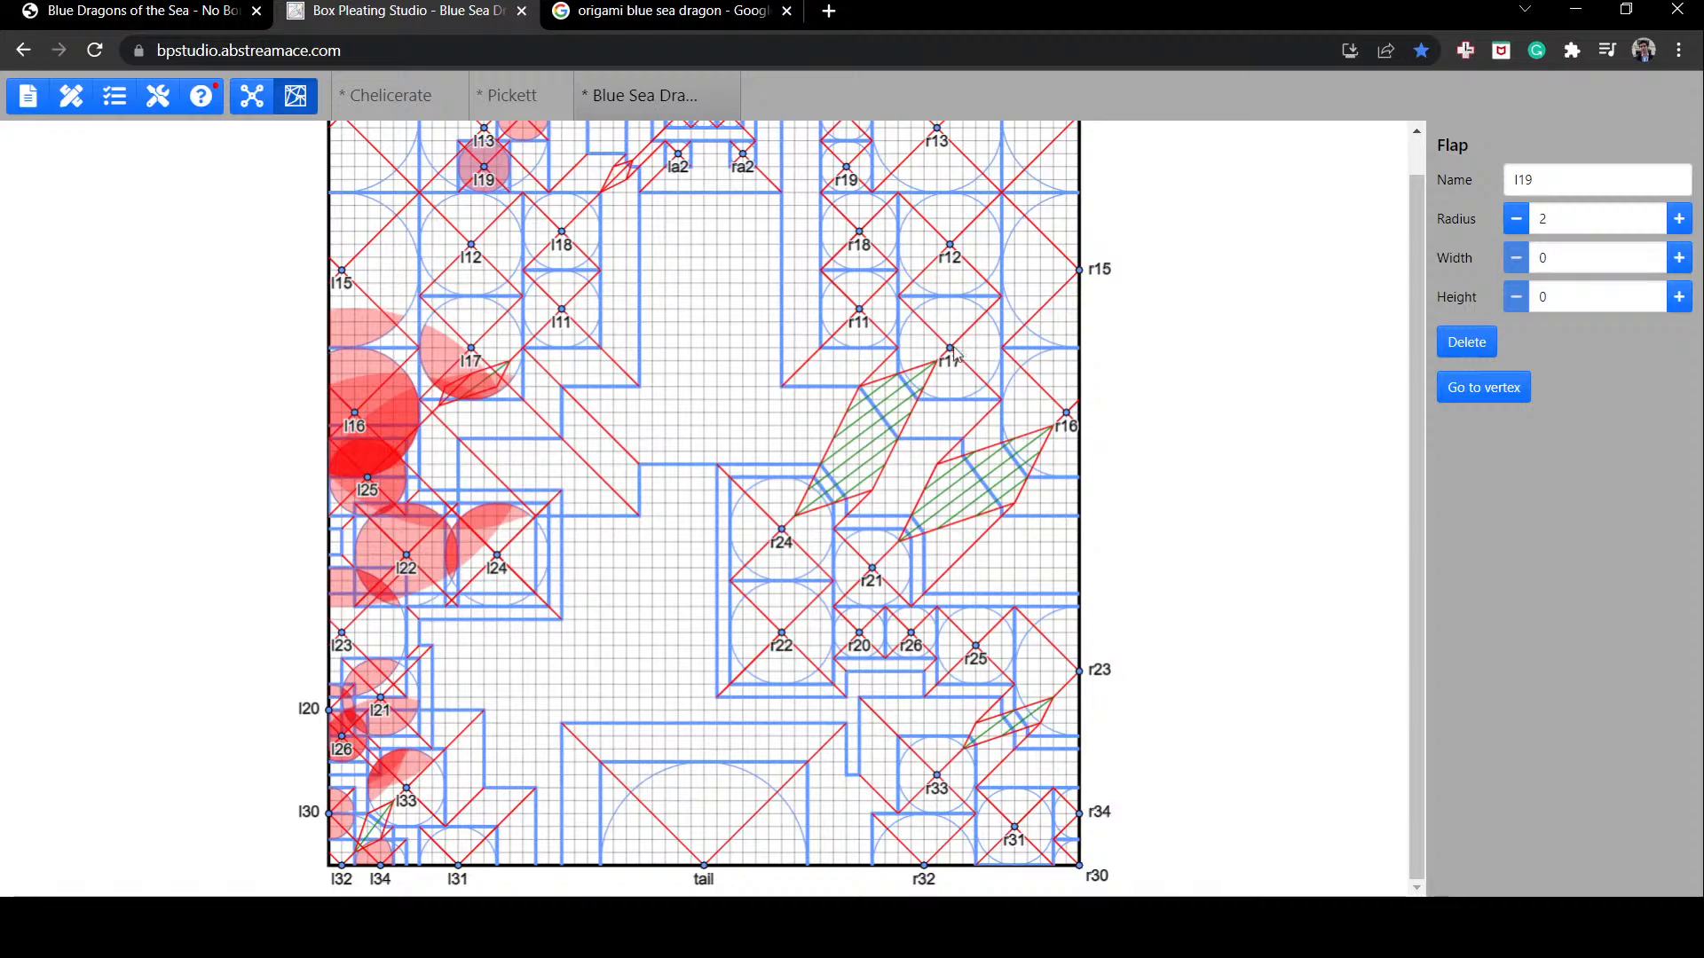
scroll(654, 396, "up", 2)
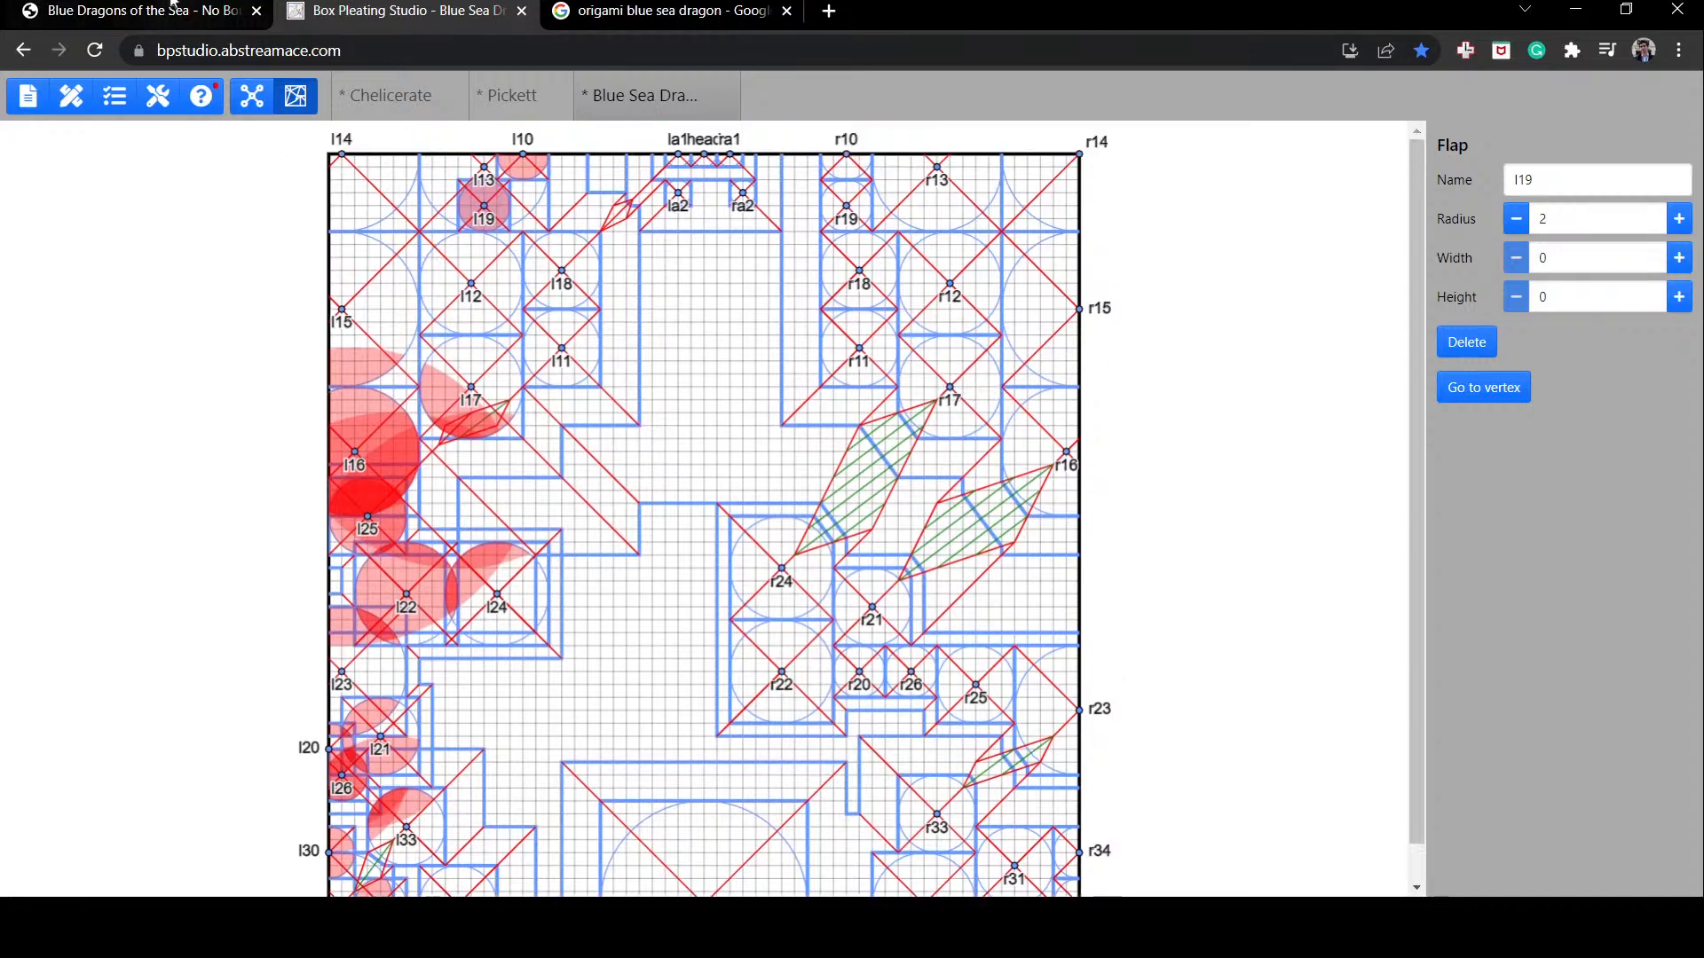
left_click(162, 8)
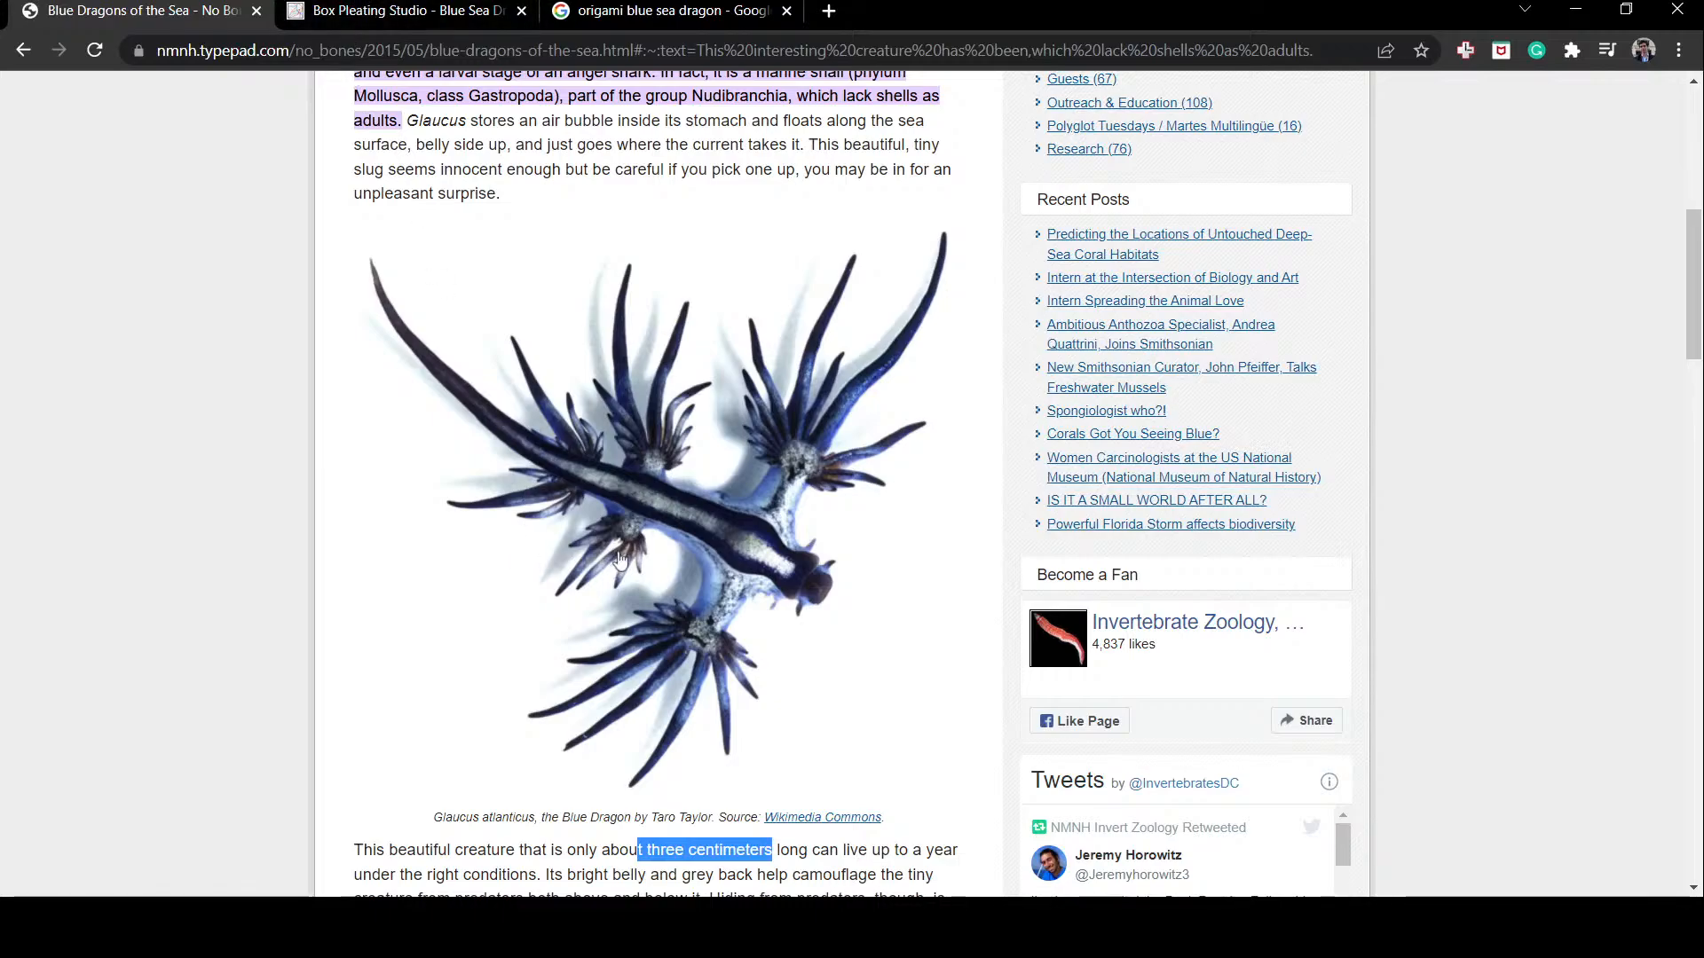
left_click(399, 11)
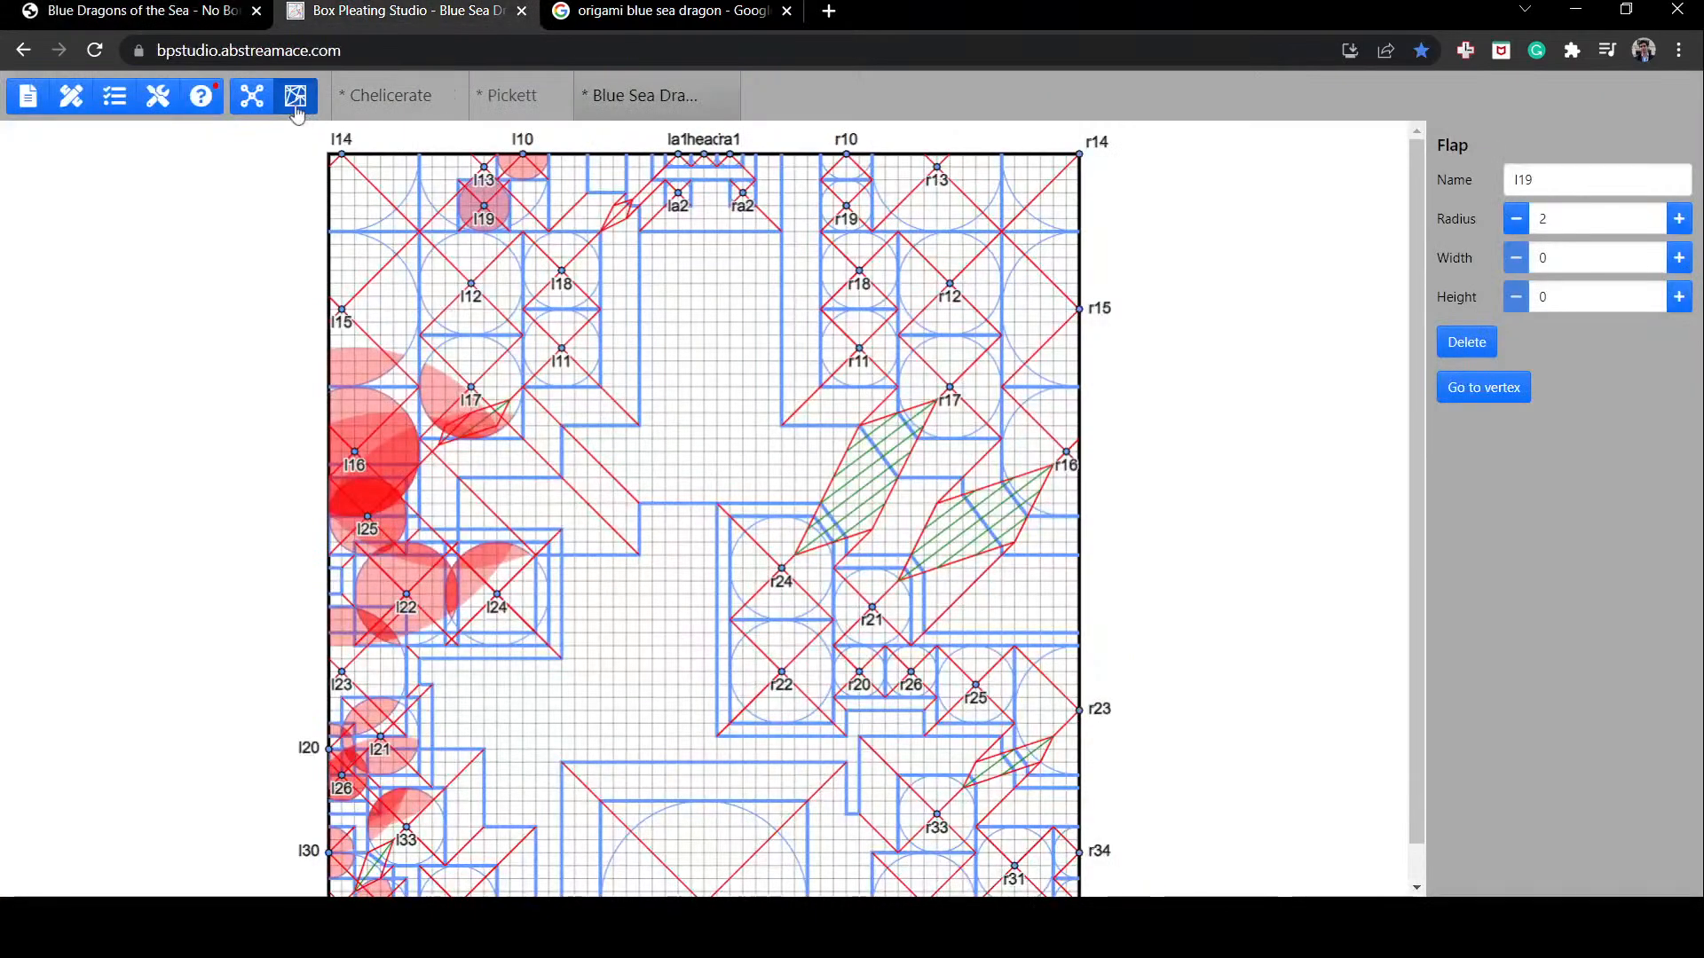
left_click(257, 97)
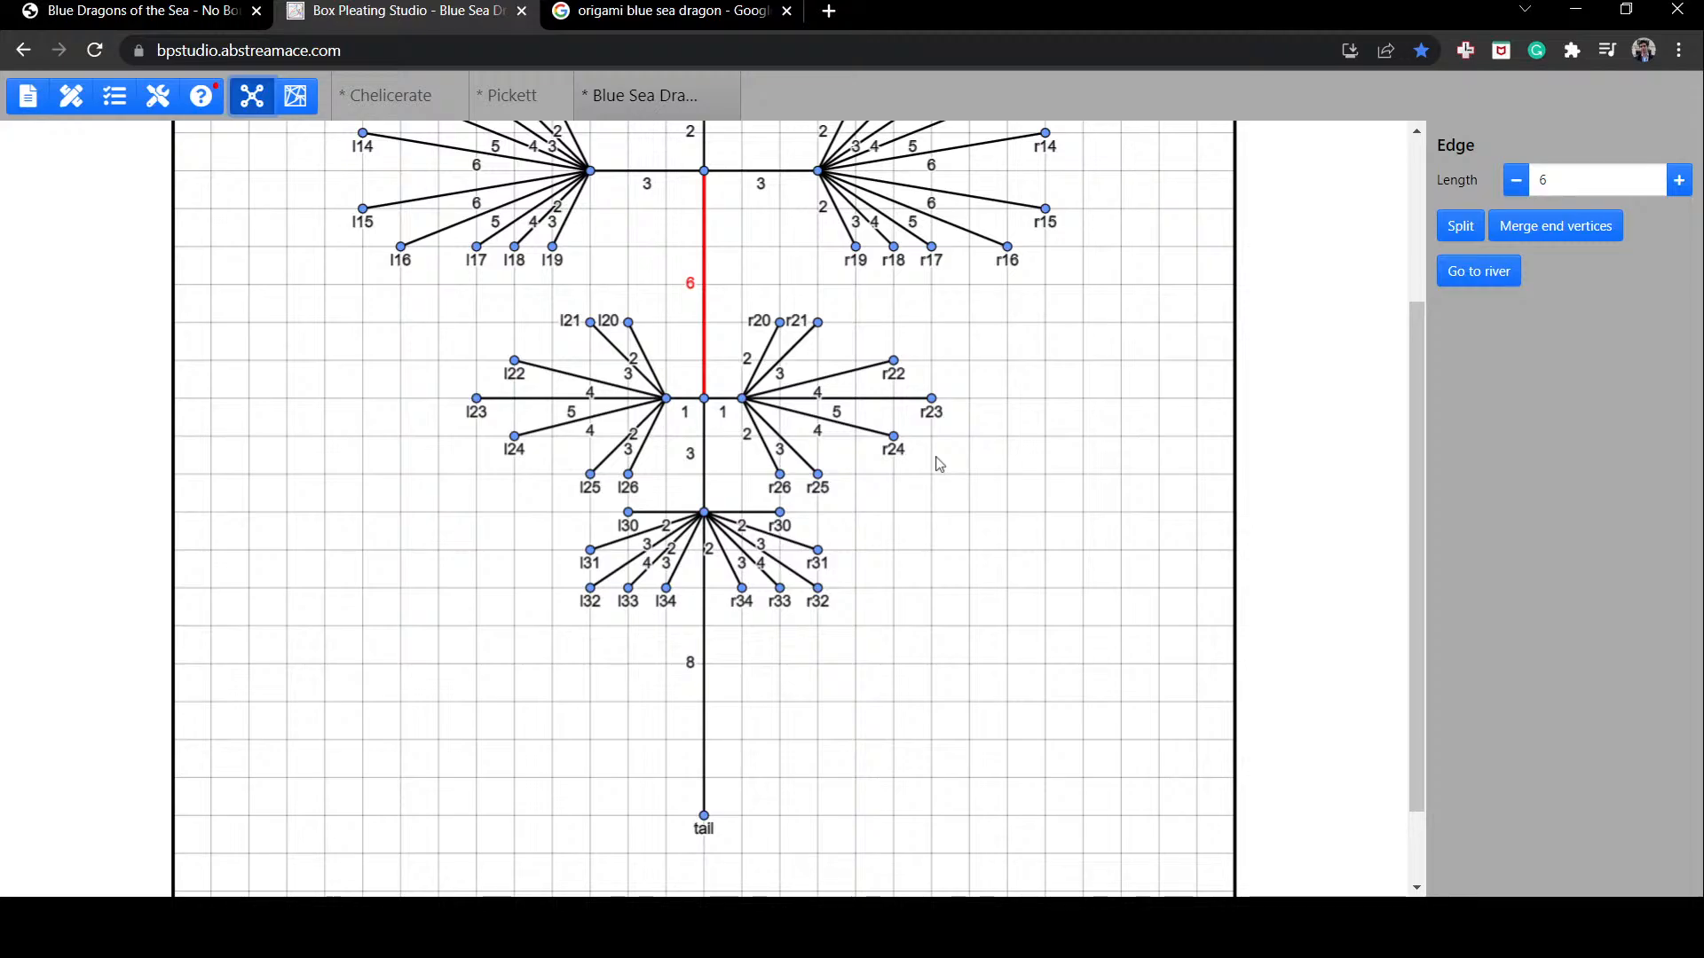
scroll(939, 464, "down", 3, "ctrl")
left_click(941, 464)
scroll(942, 465, "up", 1)
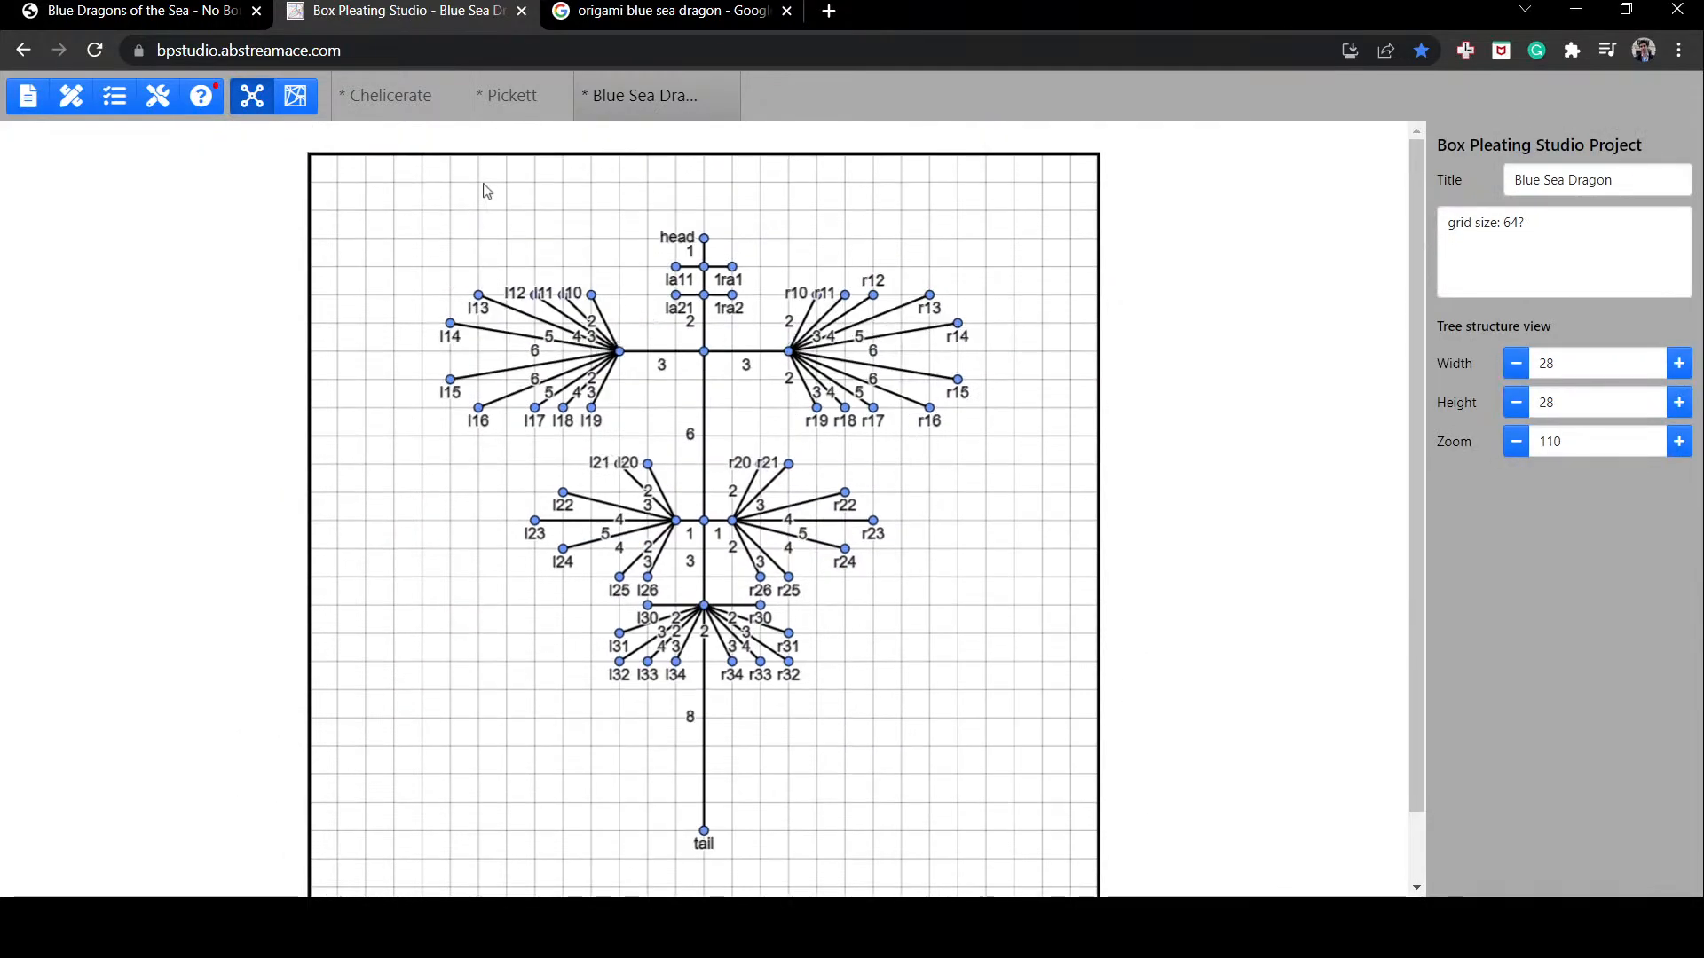
left_click(304, 98)
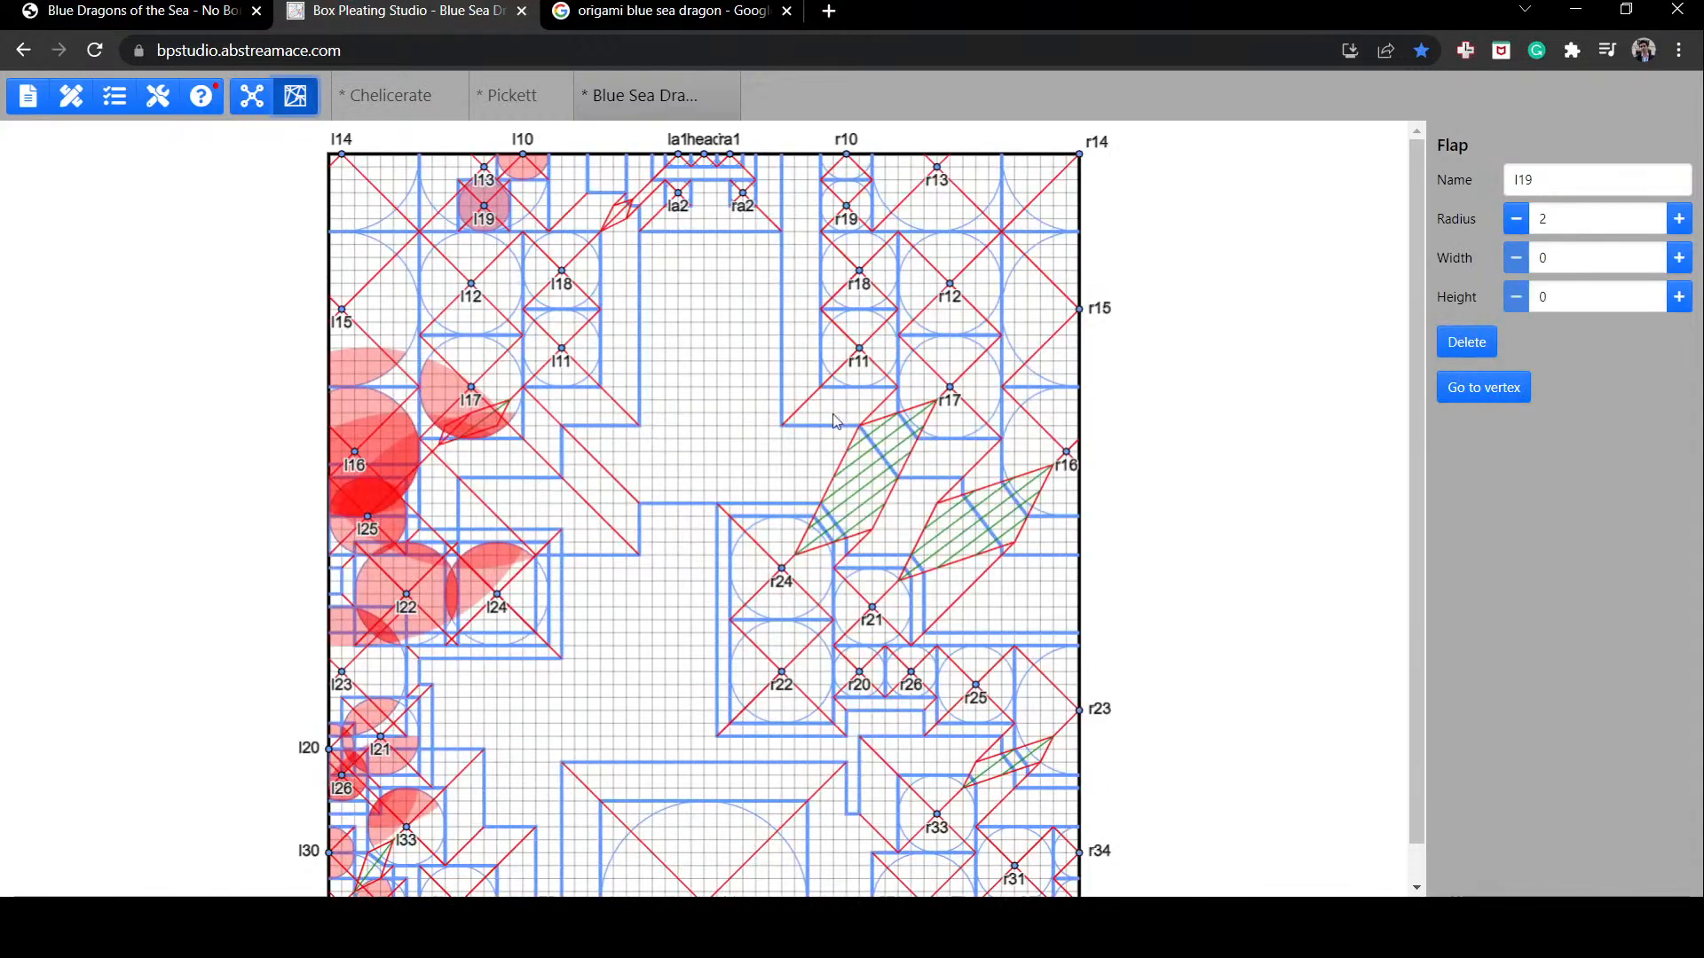
Step: Examine the whole layout from head to tail and the central river between the front and rear flaps
scroll(834, 420, "down", 1)
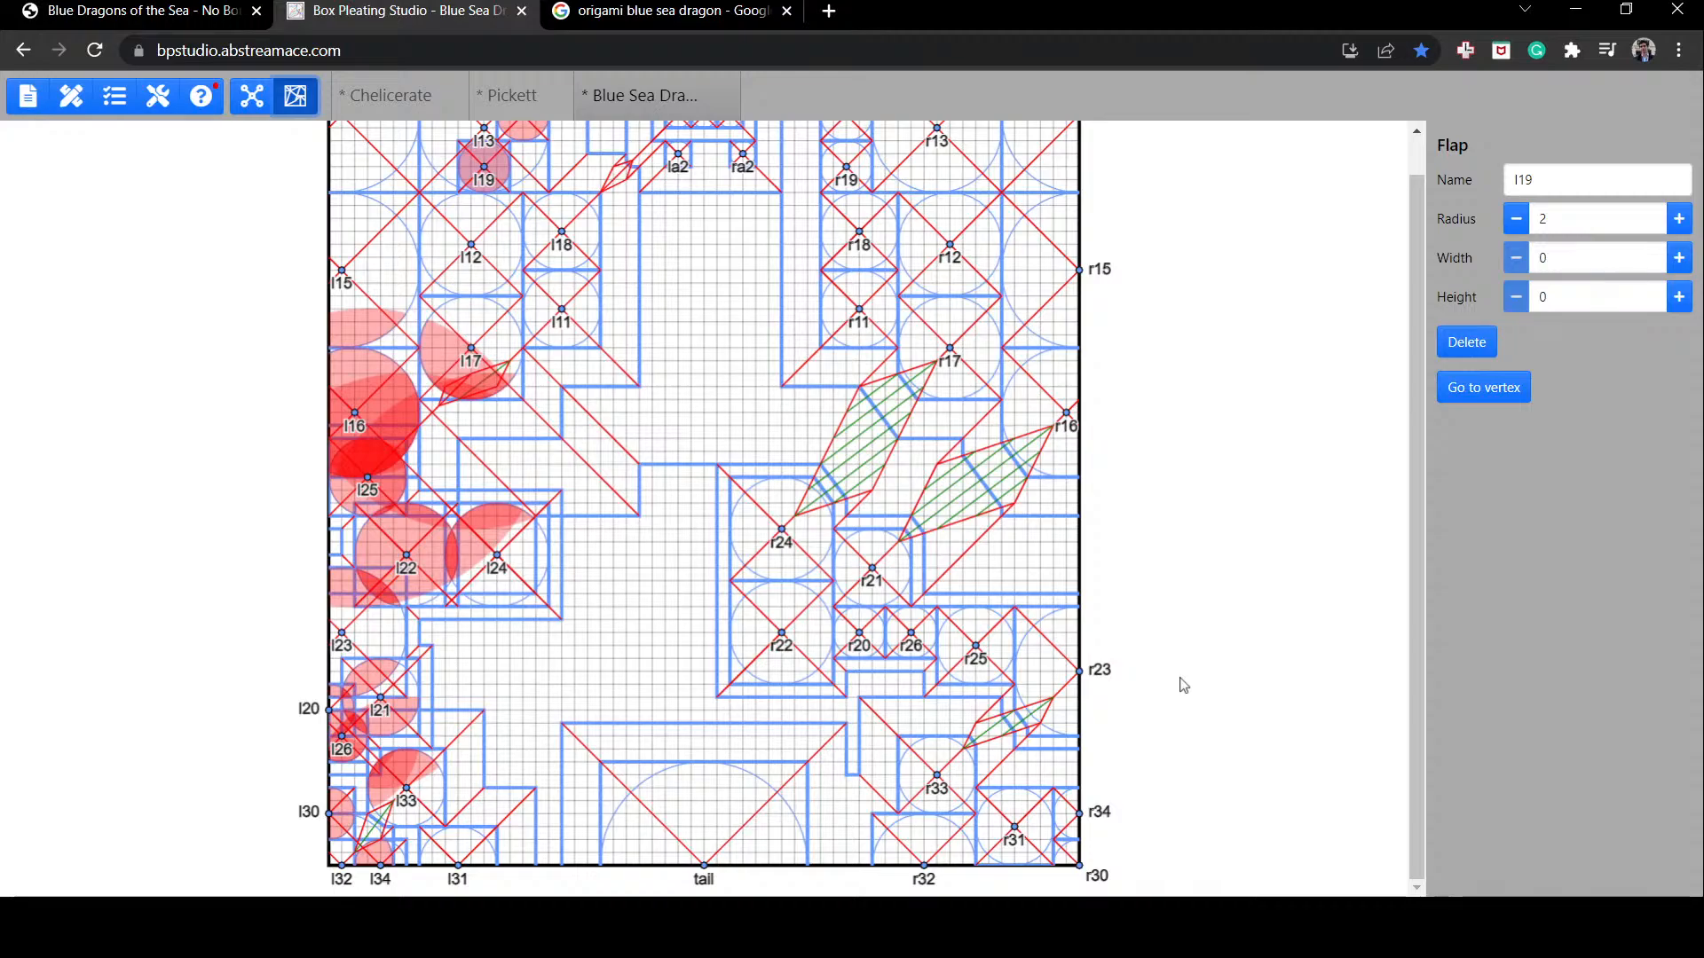
left_click(761, 396)
scroll(761, 396, "up", 1)
left_click(1288, 387)
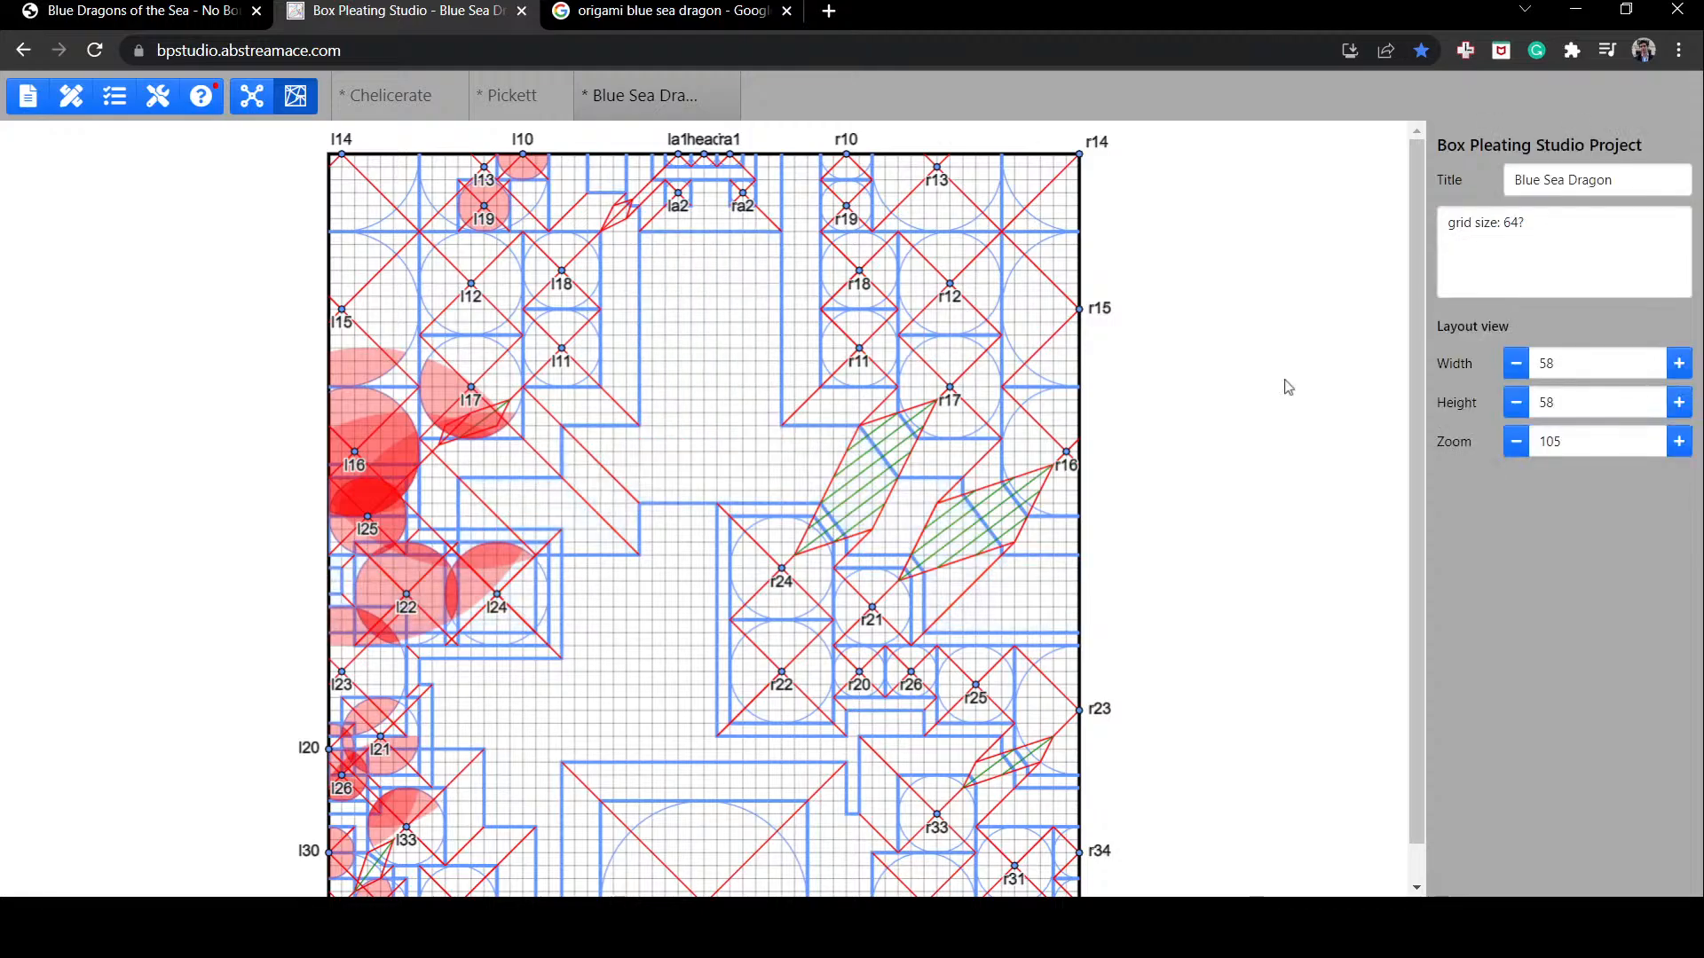
scroll(815, 423, "down", 1)
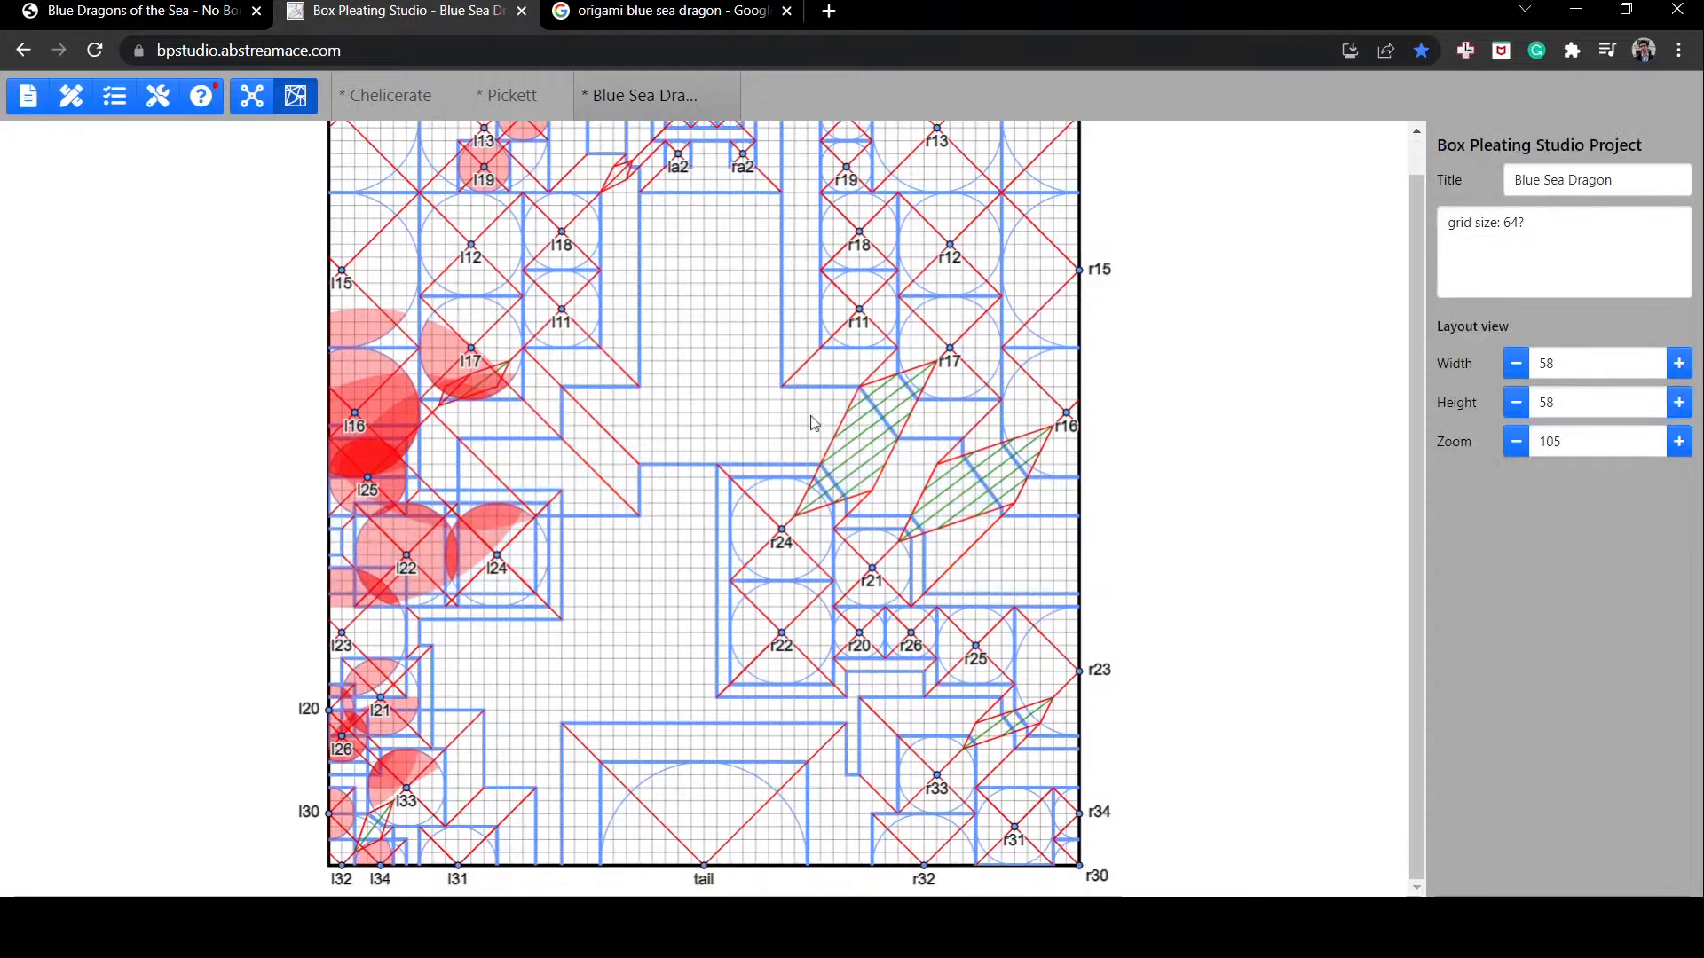
scroll(786, 691, "up", 1)
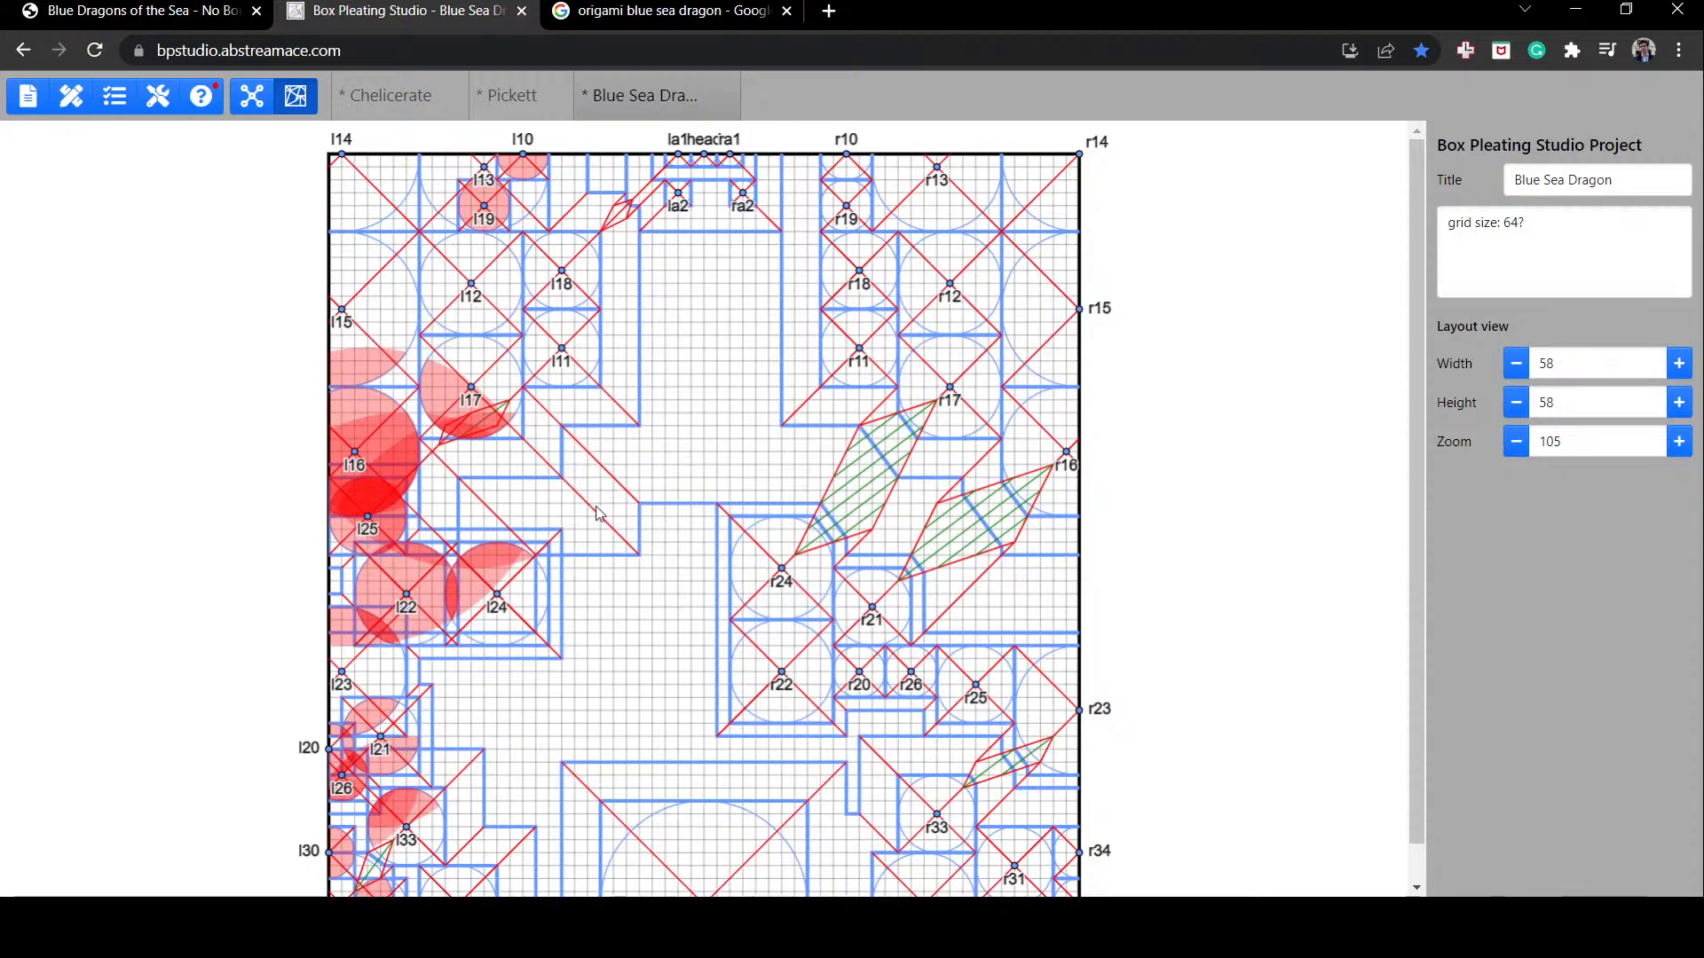
left_click(744, 436)
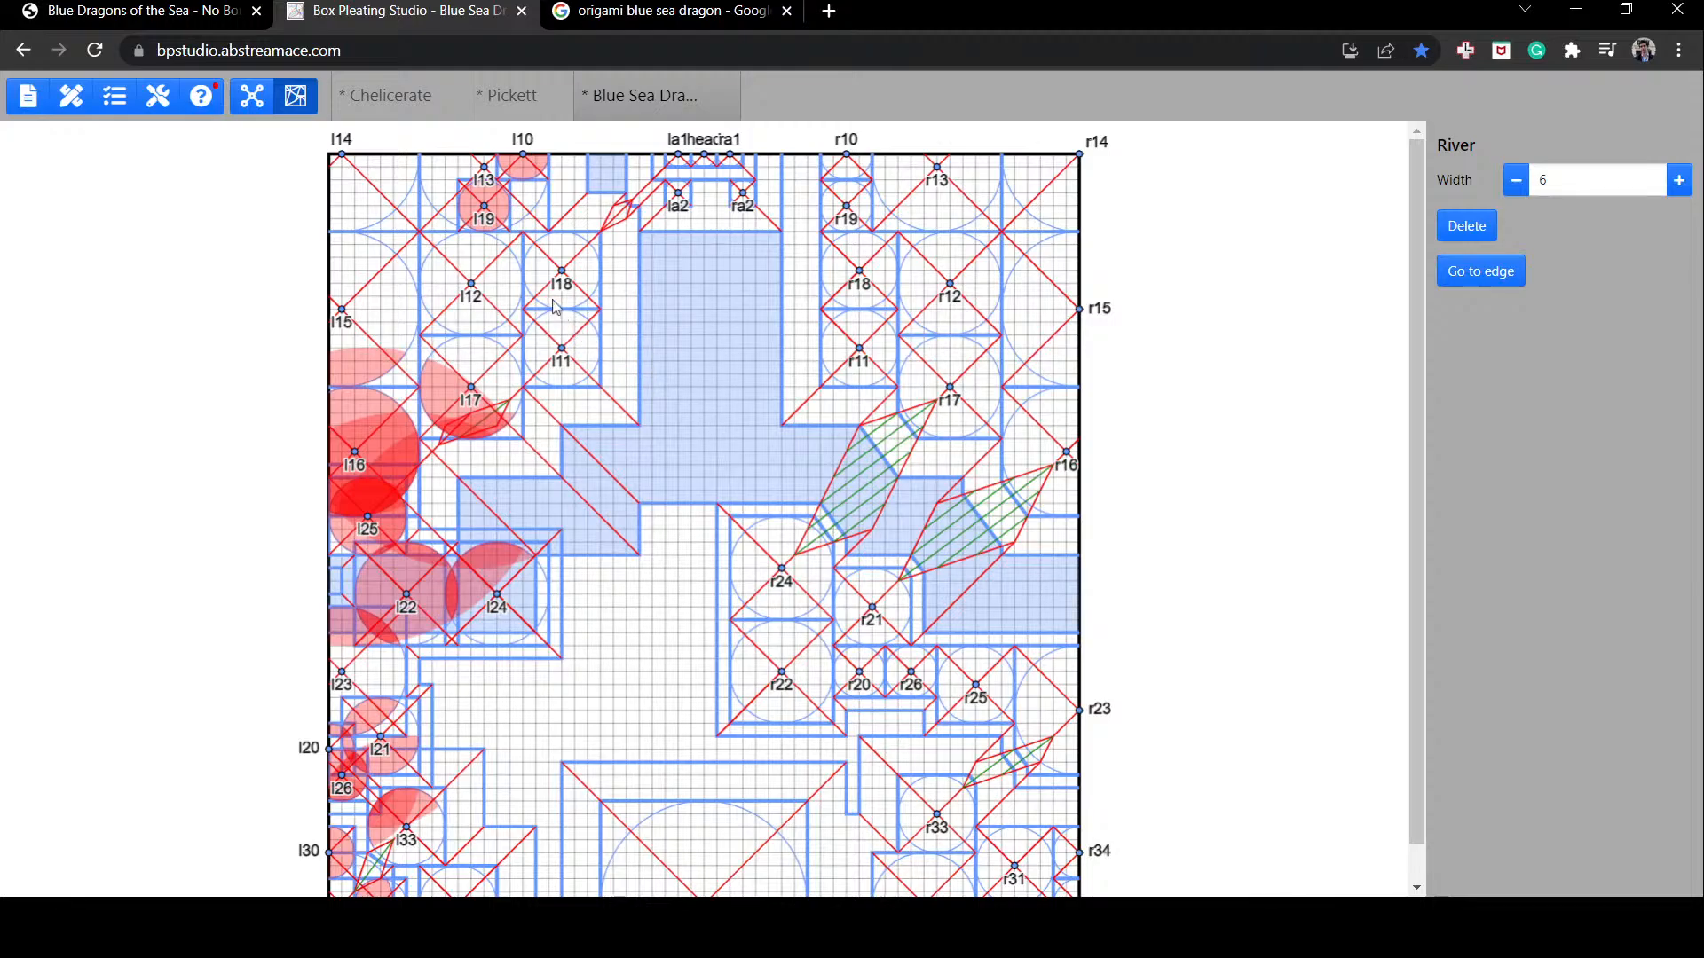
Step: Shift flap l15 one grid unit, l12 and l18 four units, and l11 eleven units toward the paper's left edge, and check the central river
left_click(370, 299)
left_click_drag(368, 291, 355, 291)
left_click_drag(461, 279, 411, 278)
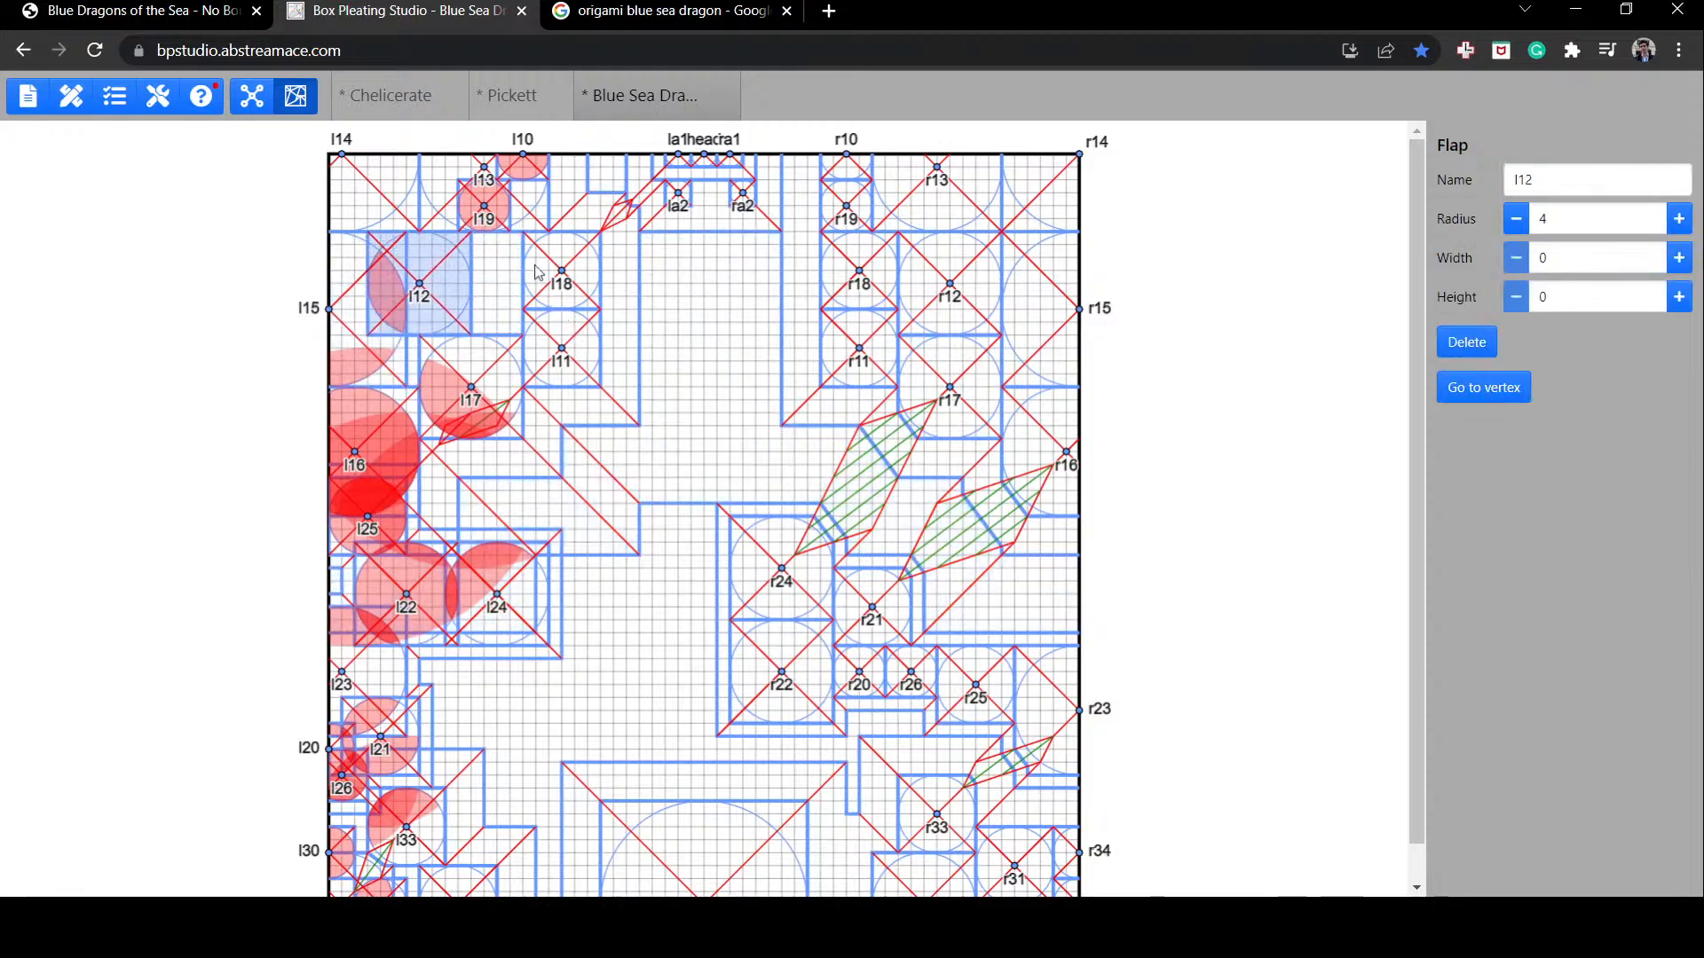
left_click_drag(535, 265, 482, 266)
left_click_drag(584, 364, 444, 373)
left_click(734, 331)
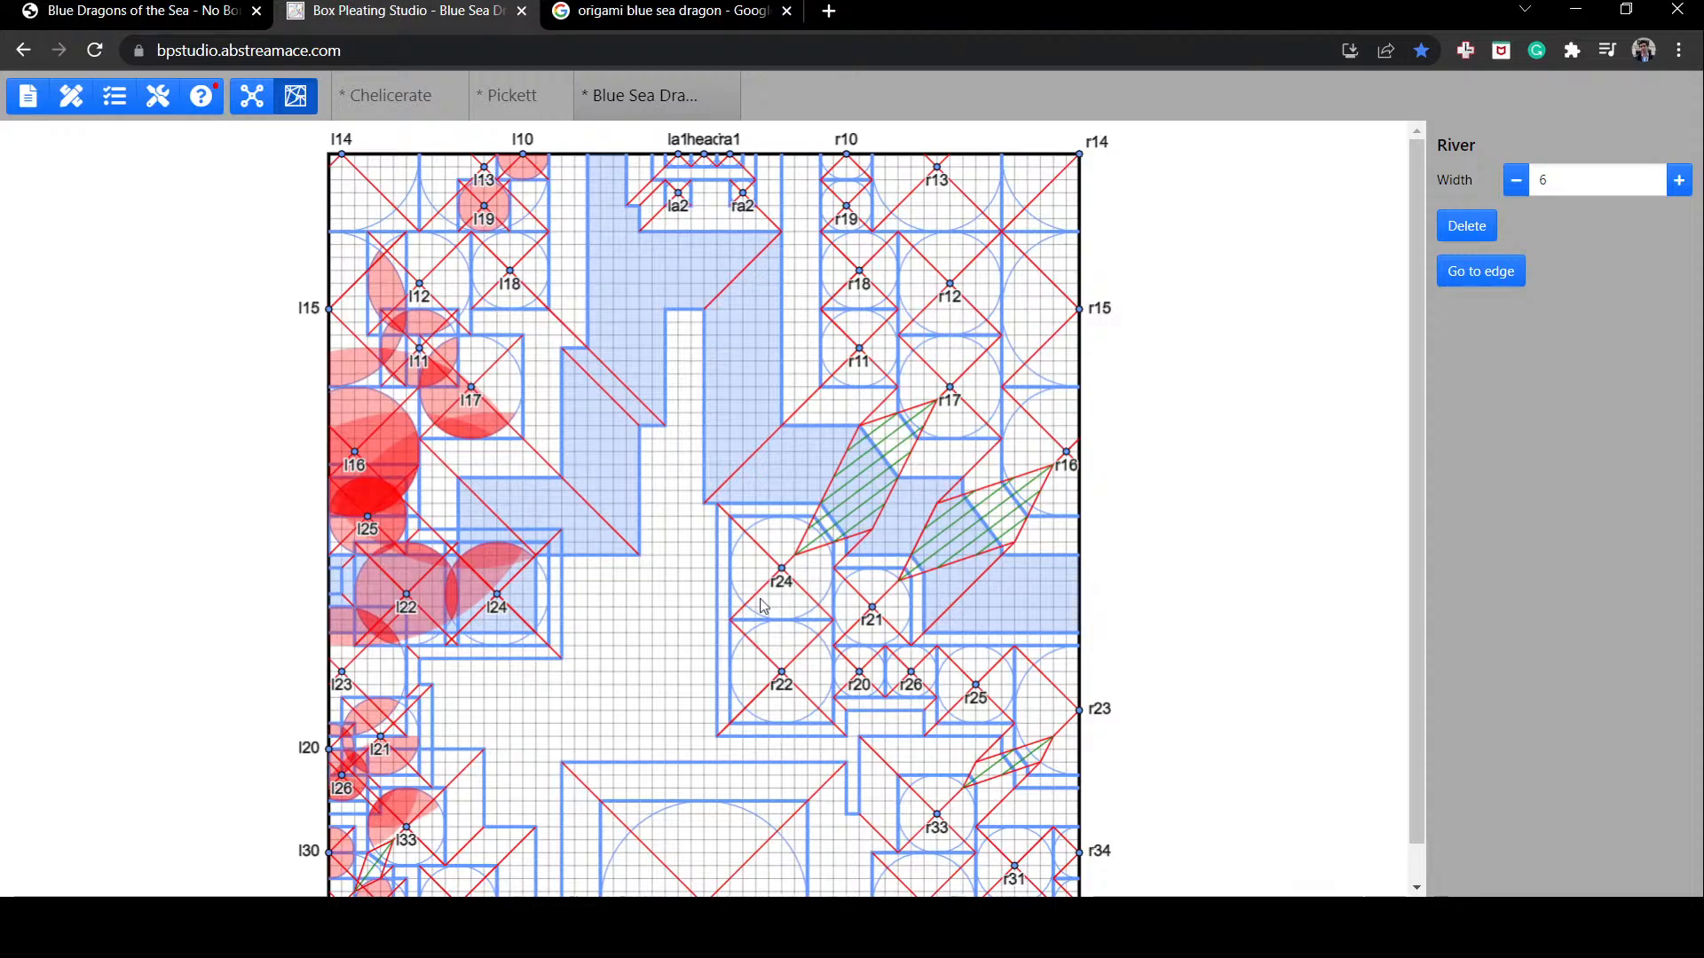
scroll(758, 558, "down", 1)
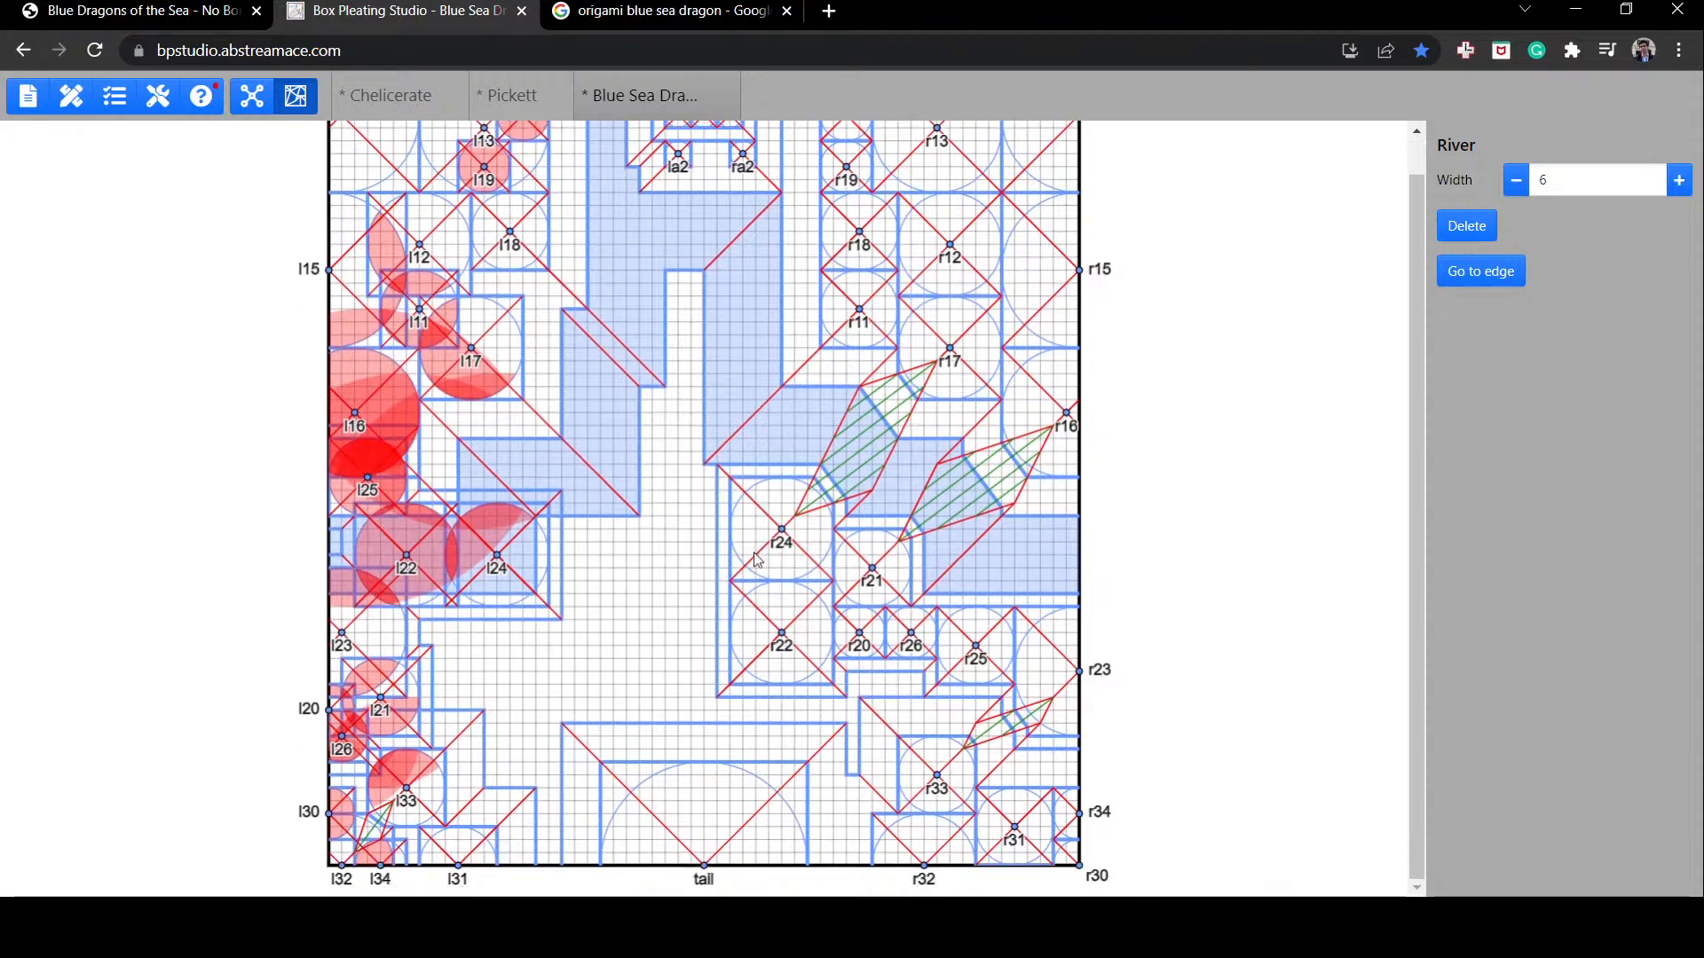
scroll(757, 559, "up", 1)
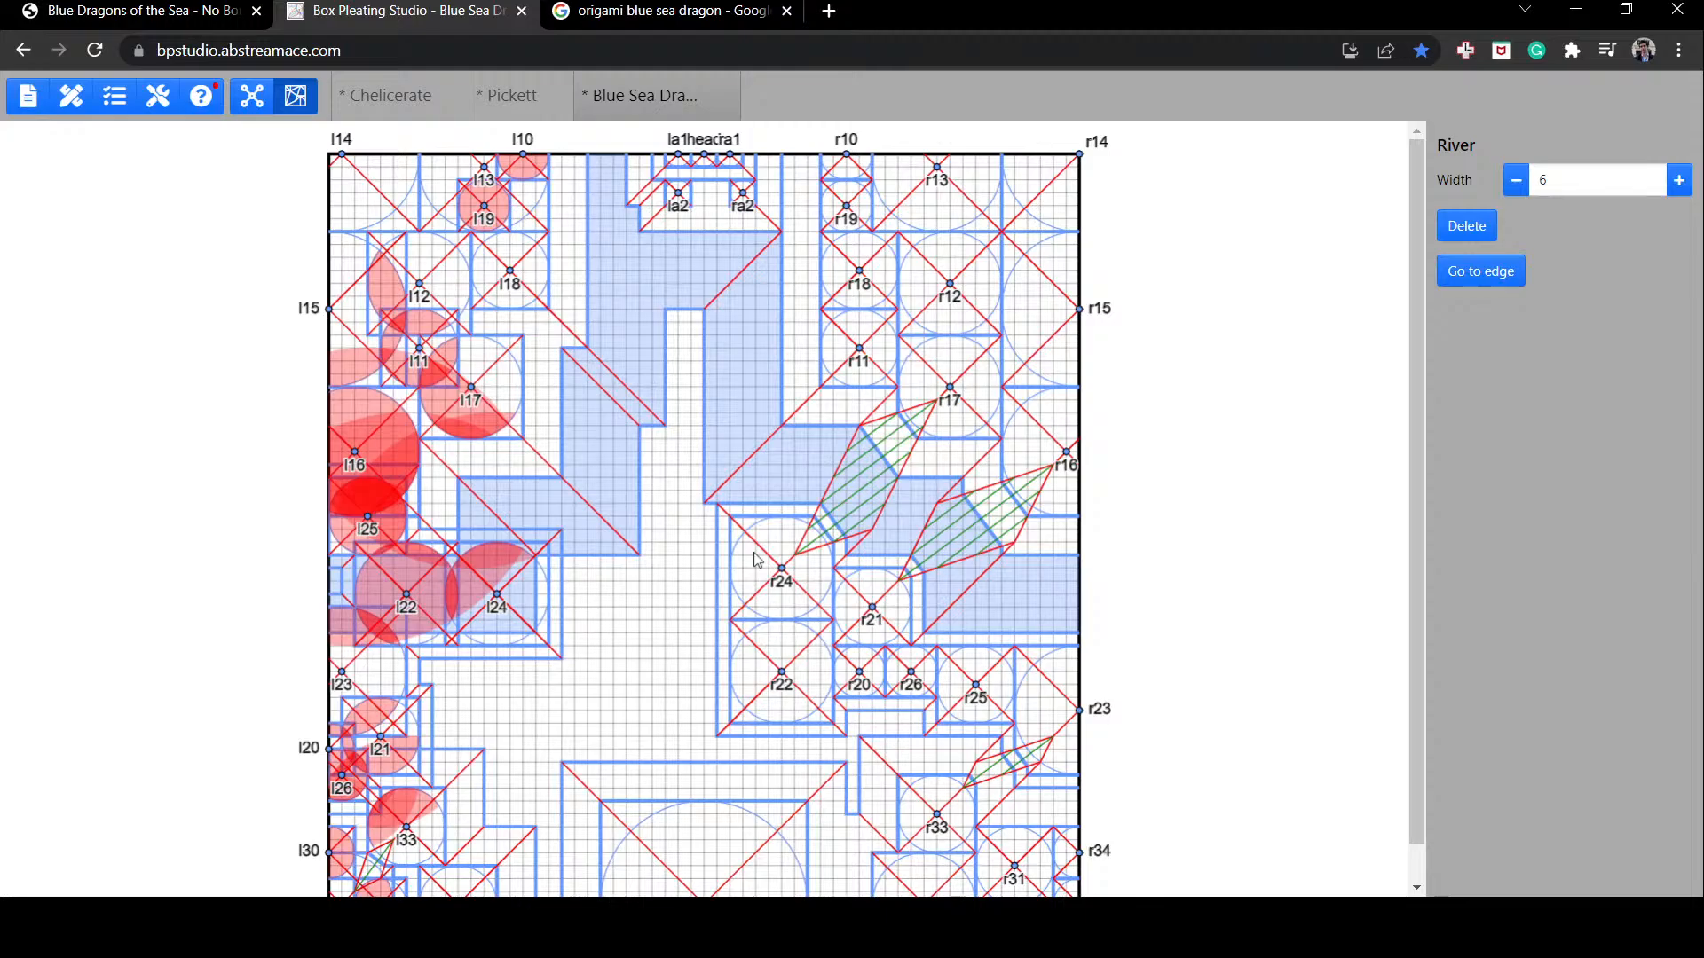
Step: Move flap la2 one grid unit toward the paper's left edge and check the central river
left_click(672, 197)
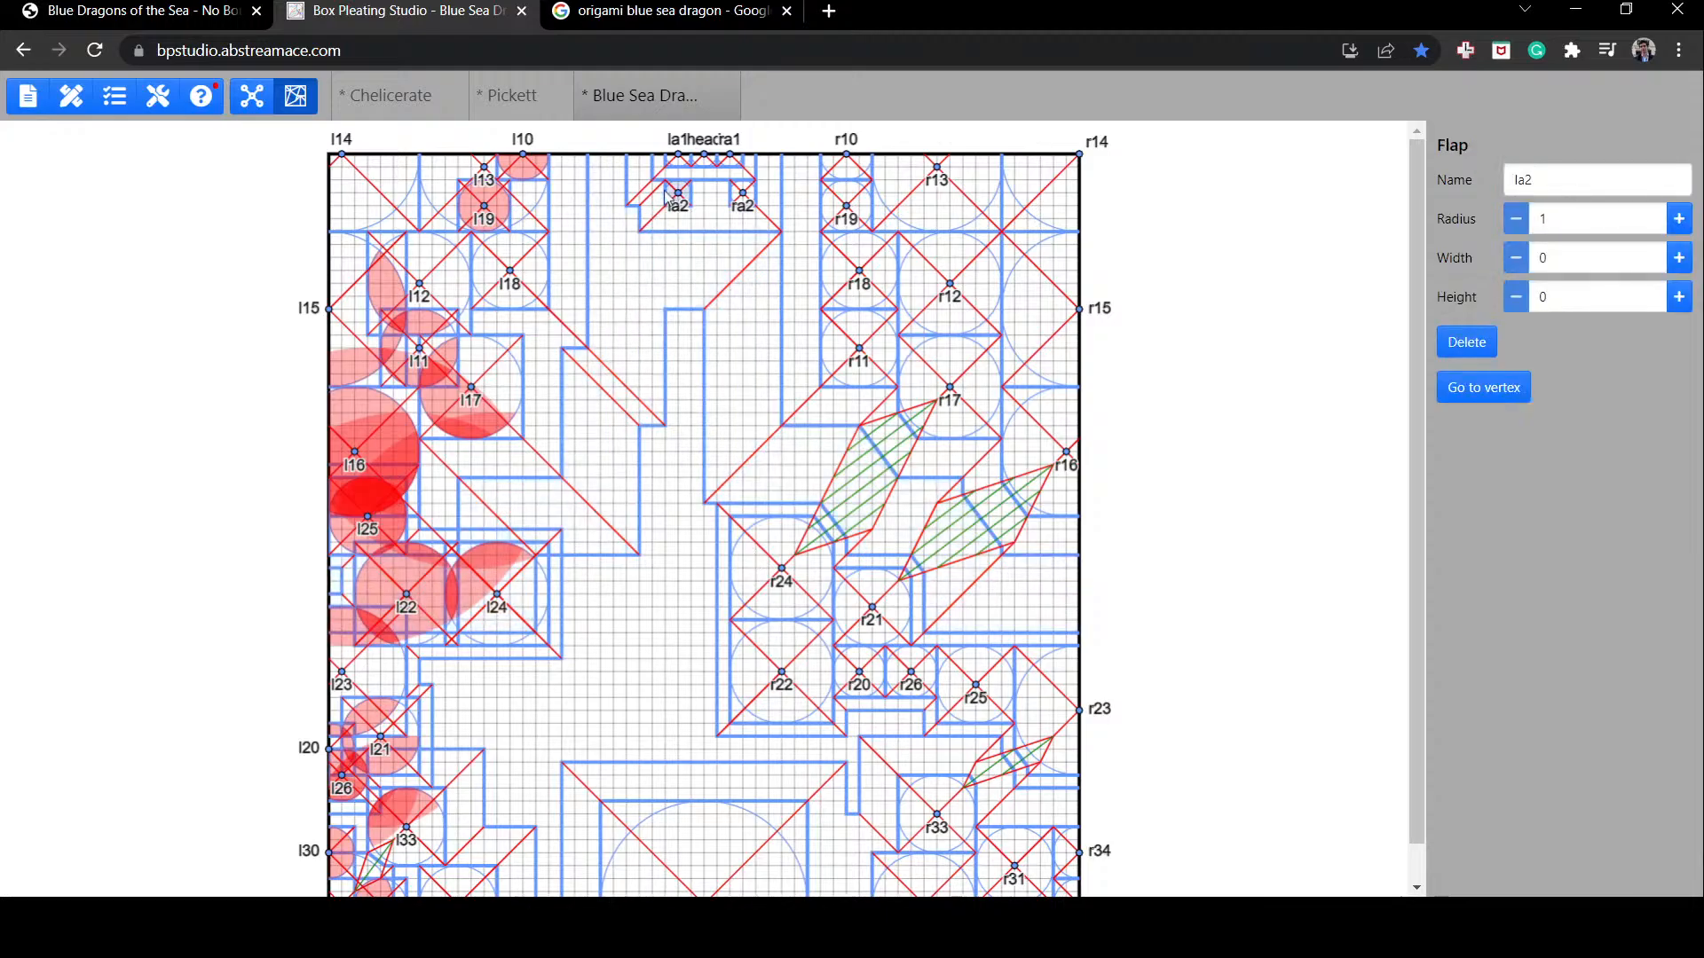
key("Left")
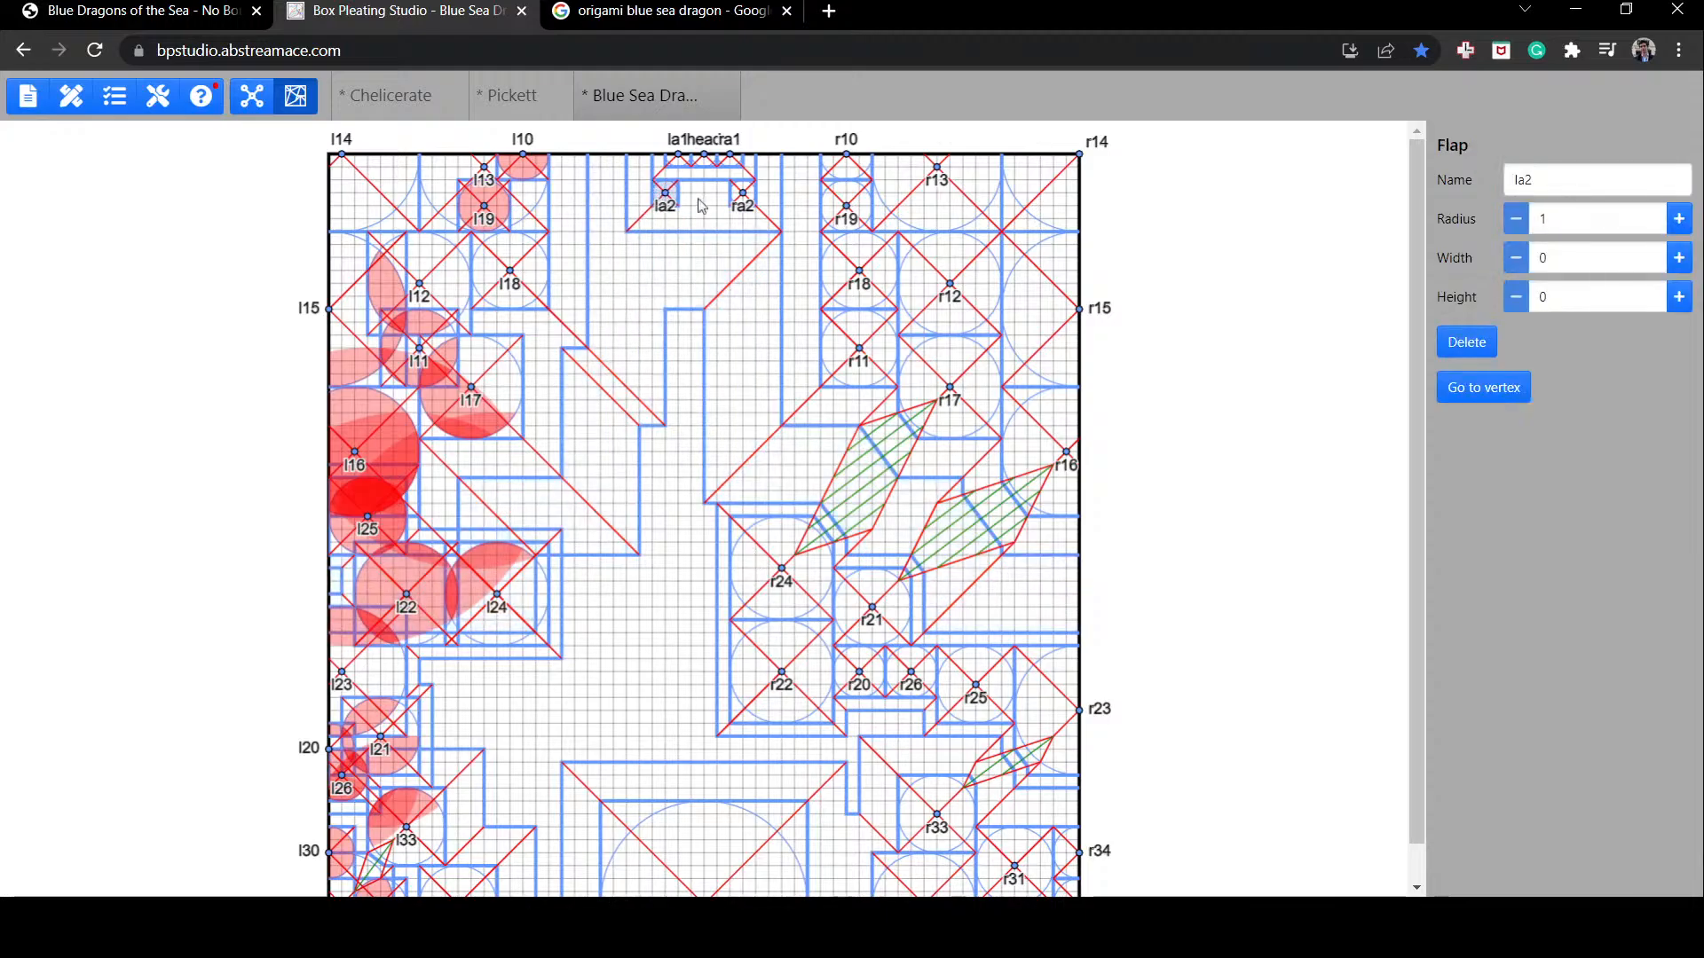
left_click(720, 302)
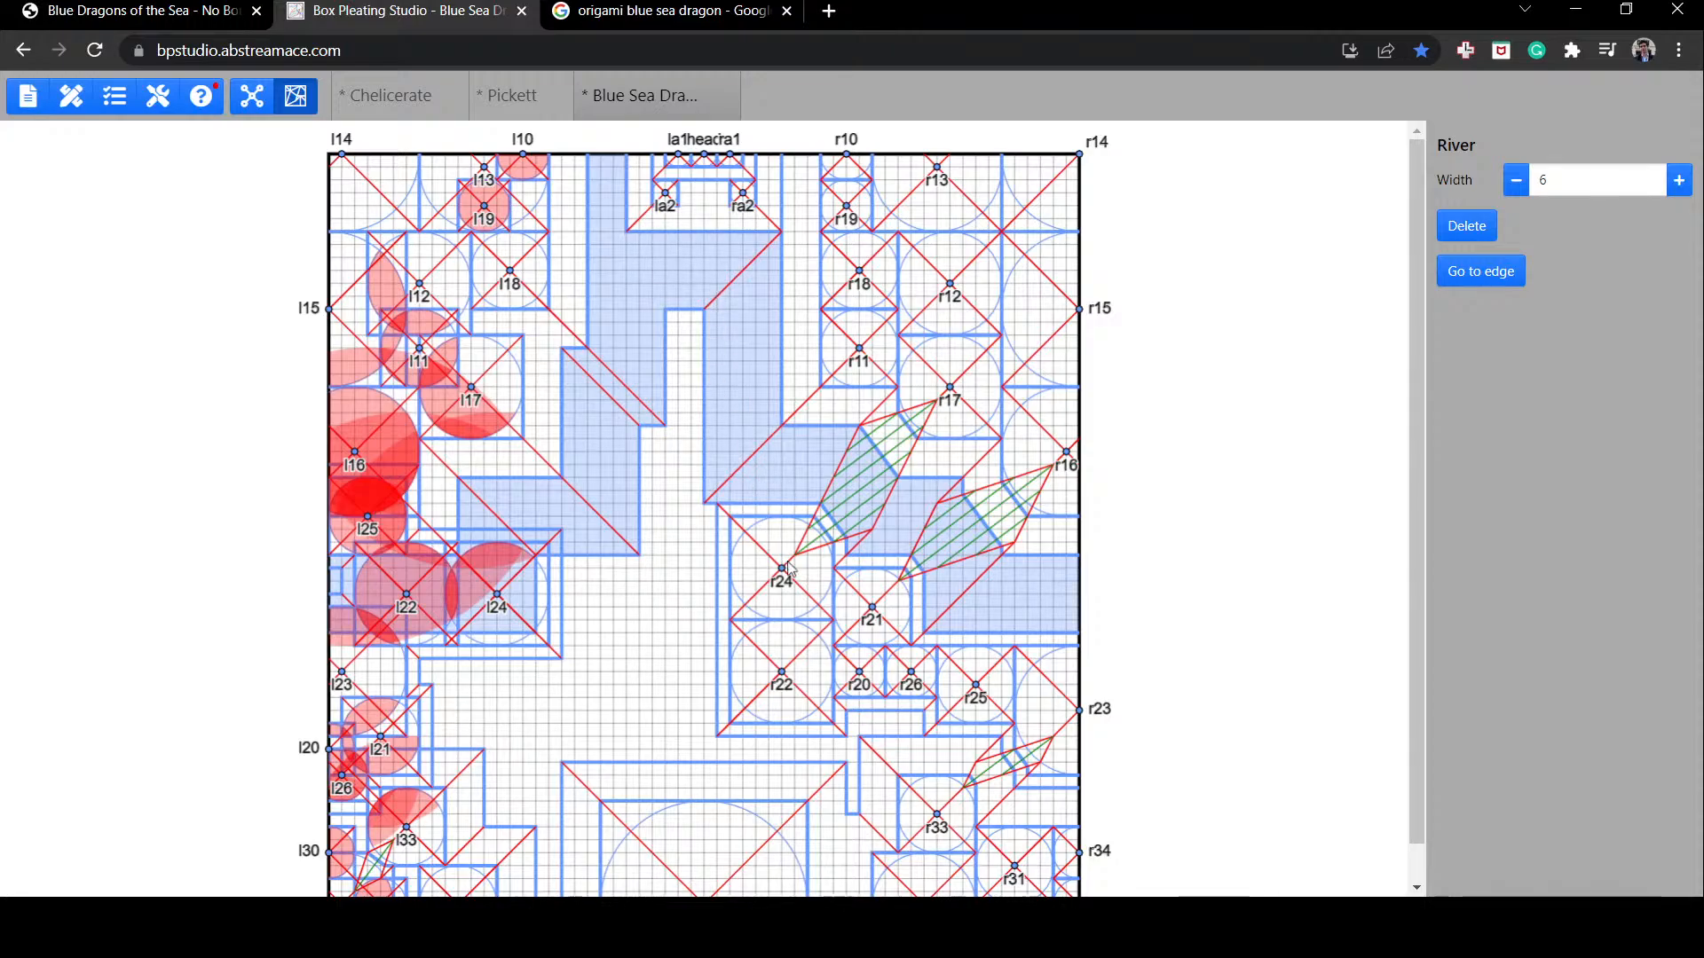
Step: Examine the rear river and the tail flap, and compare the tail's edge in the tree structure with the reference photo
scroll(1049, 575, "down", 1)
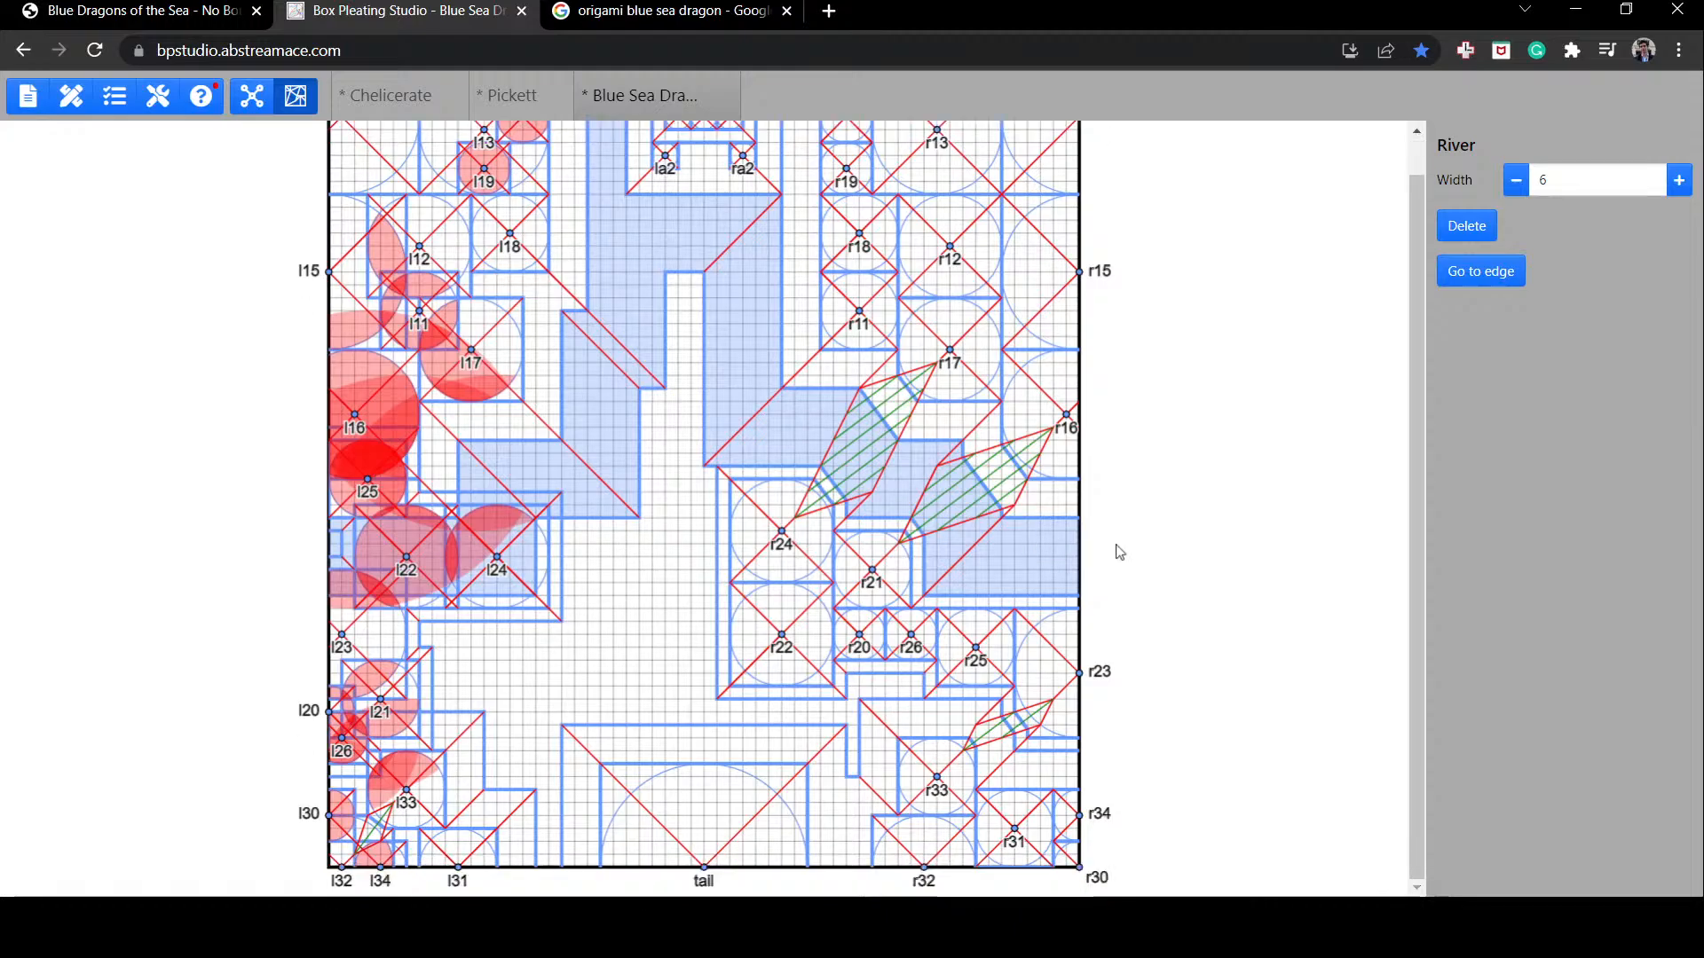
left_click(883, 781)
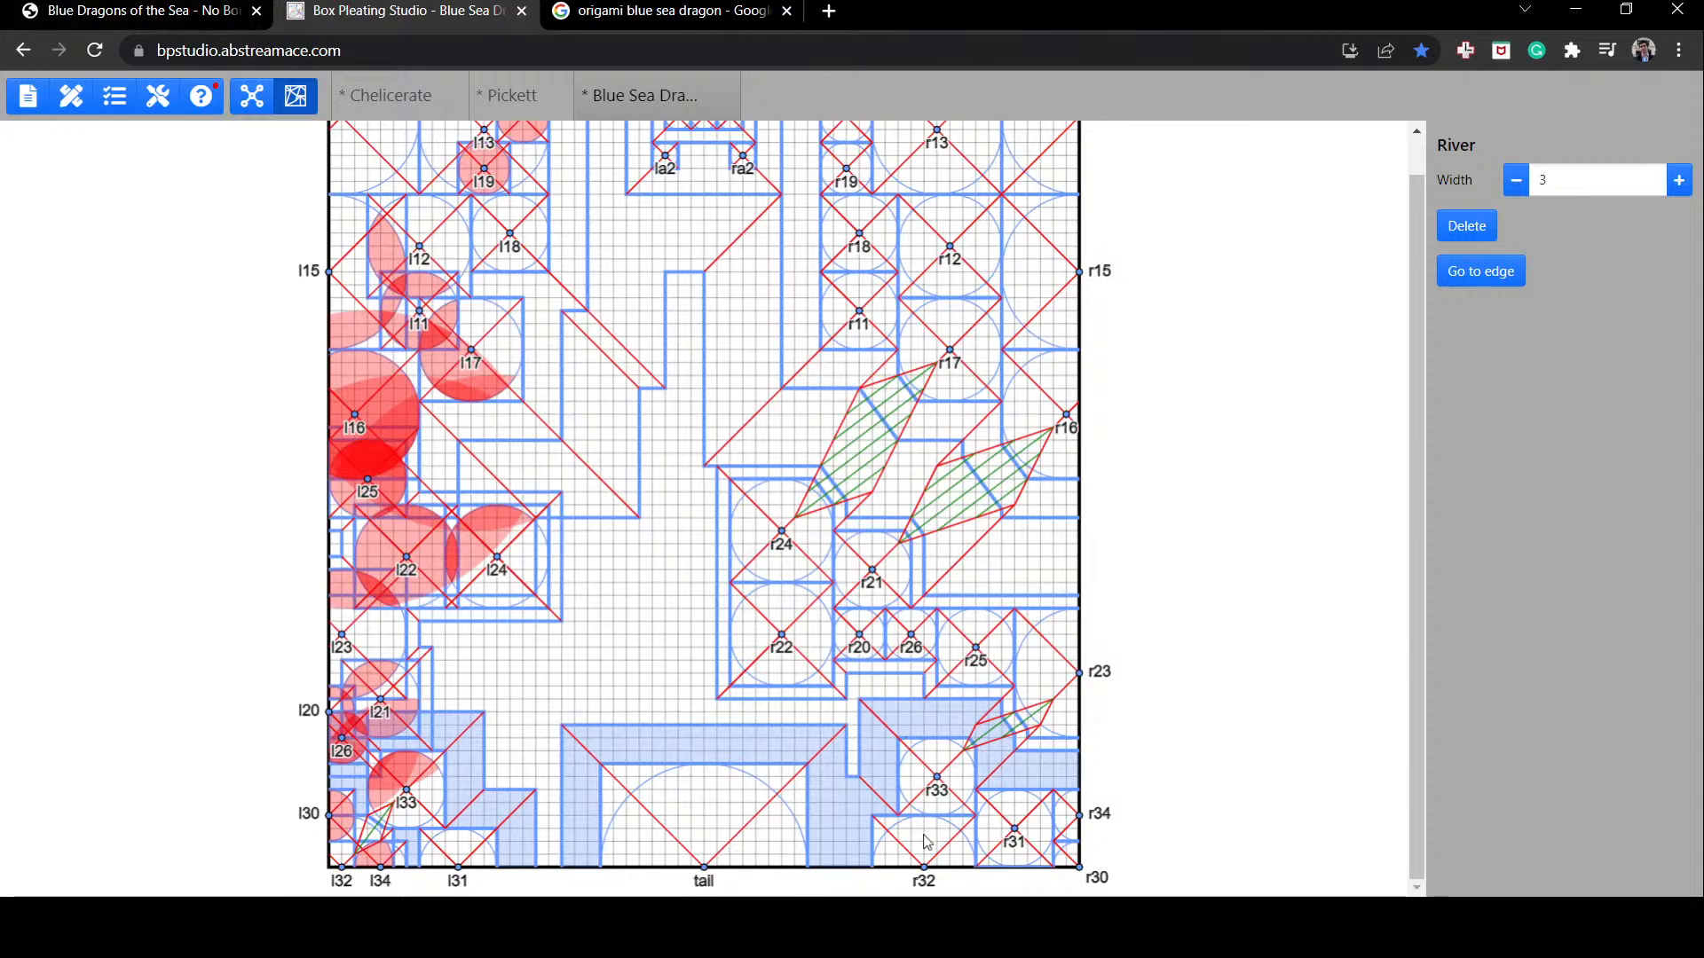
left_click_drag(926, 846, 706, 856)
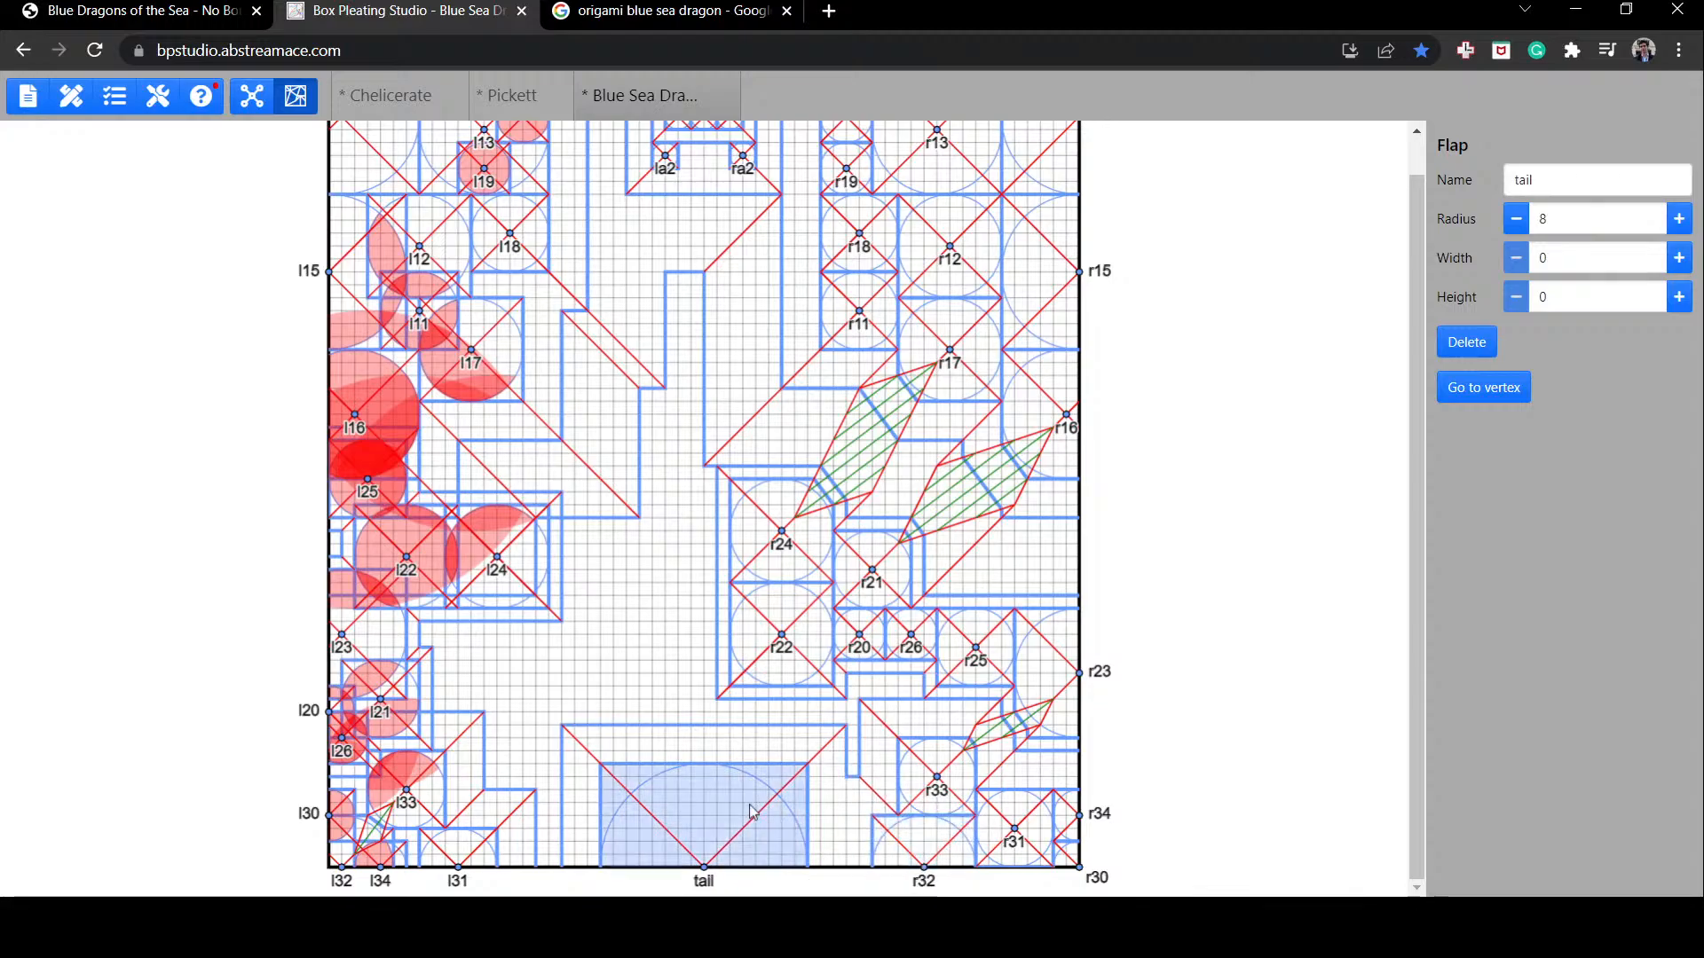
left_click(102, 4)
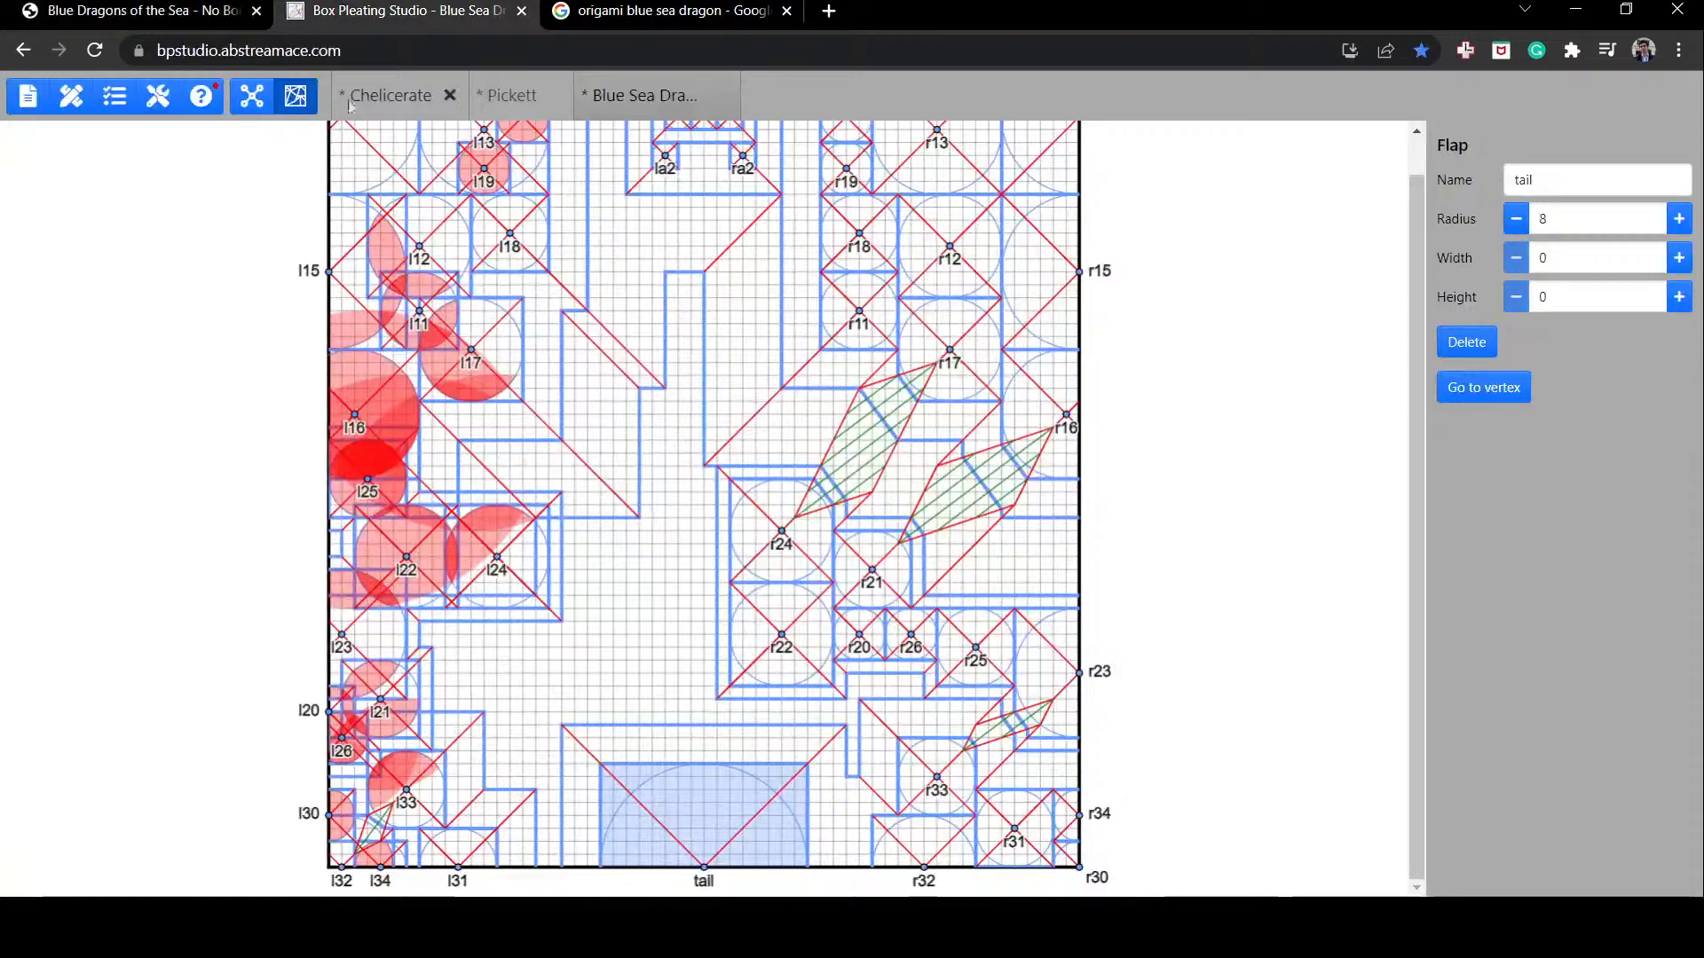
left_click(251, 95)
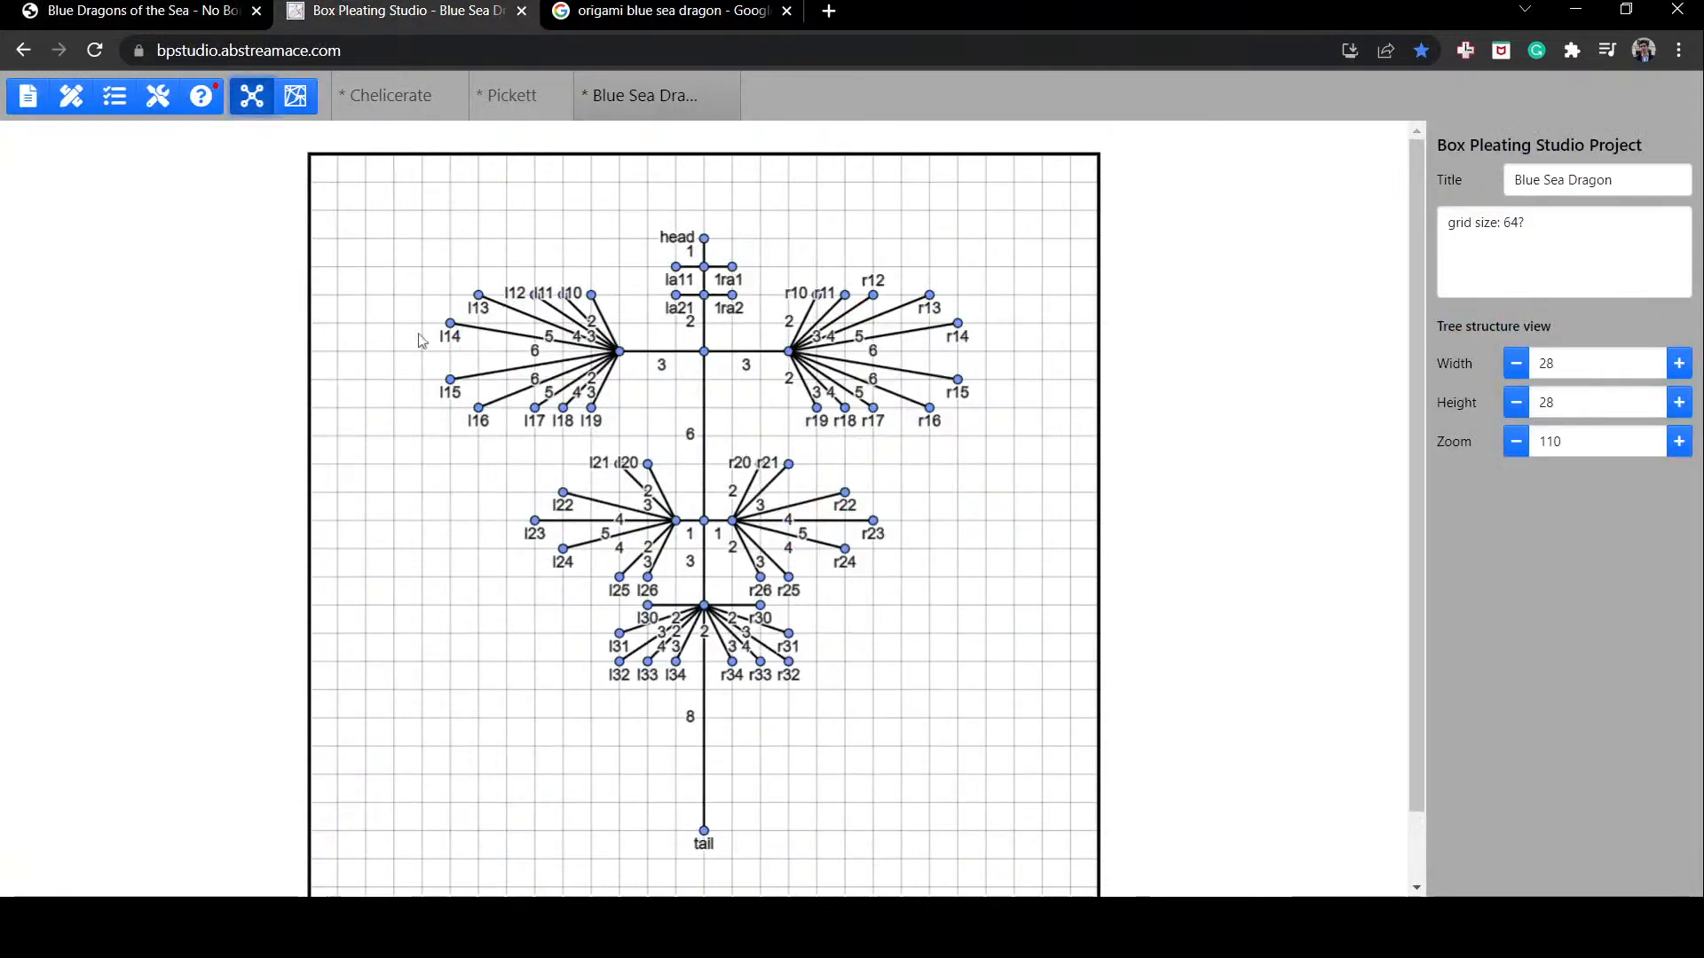
left_click(707, 713)
left_click(113, 4)
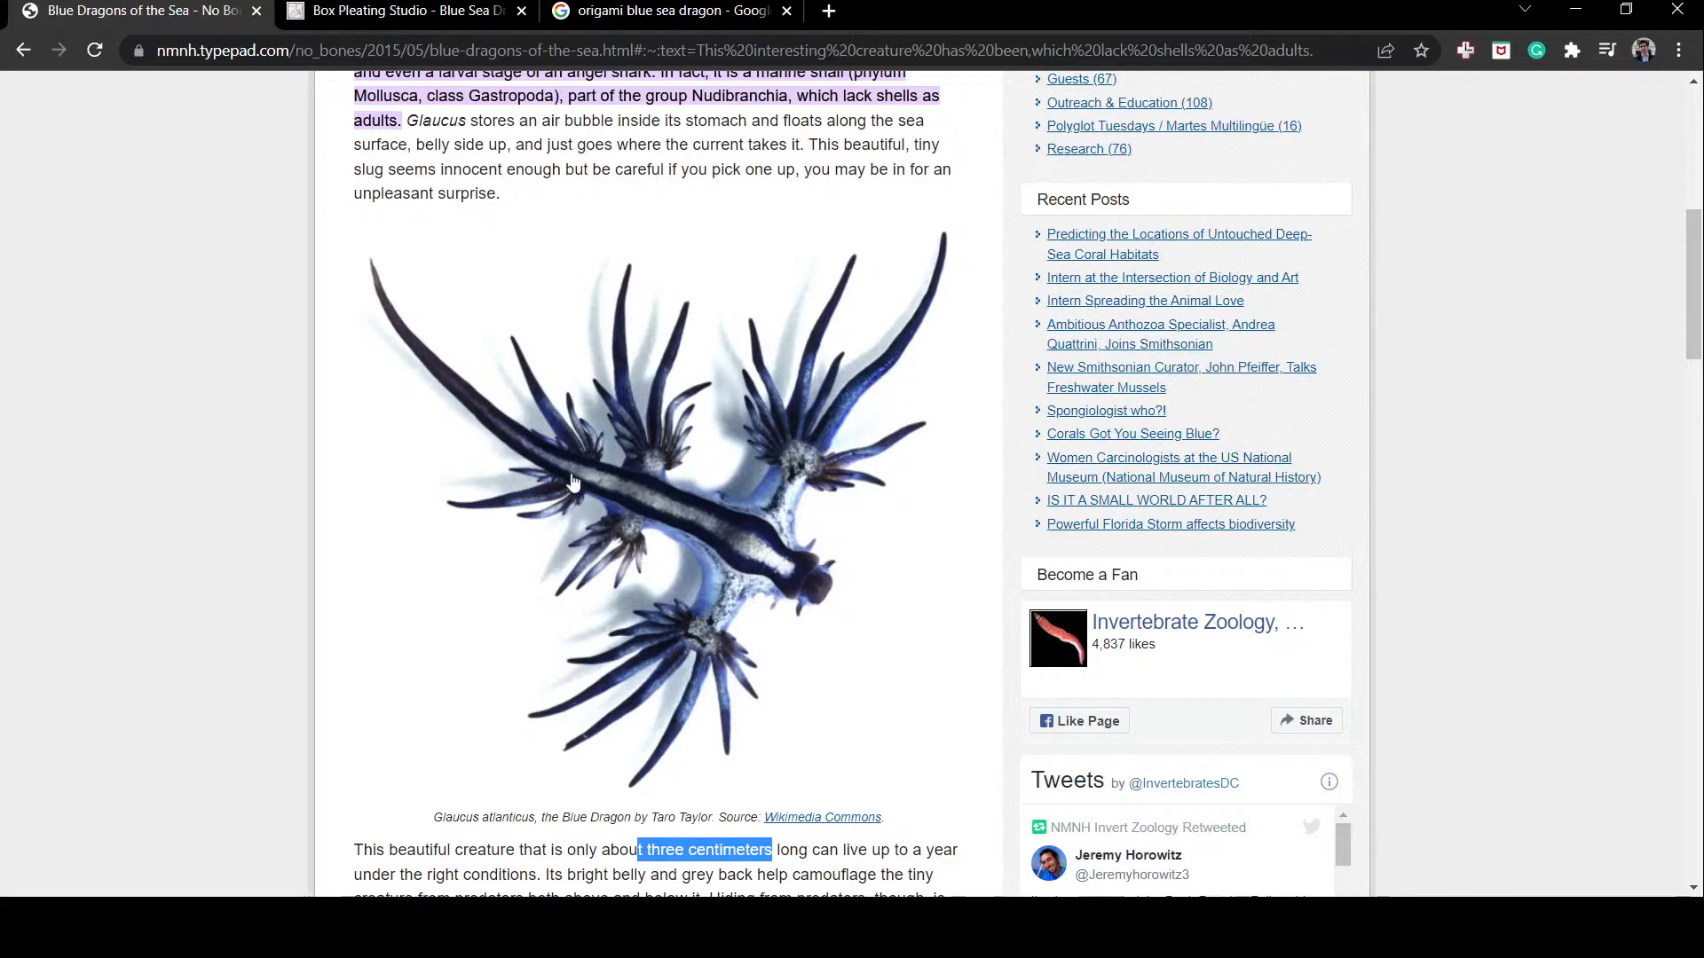
left_click(330, 13)
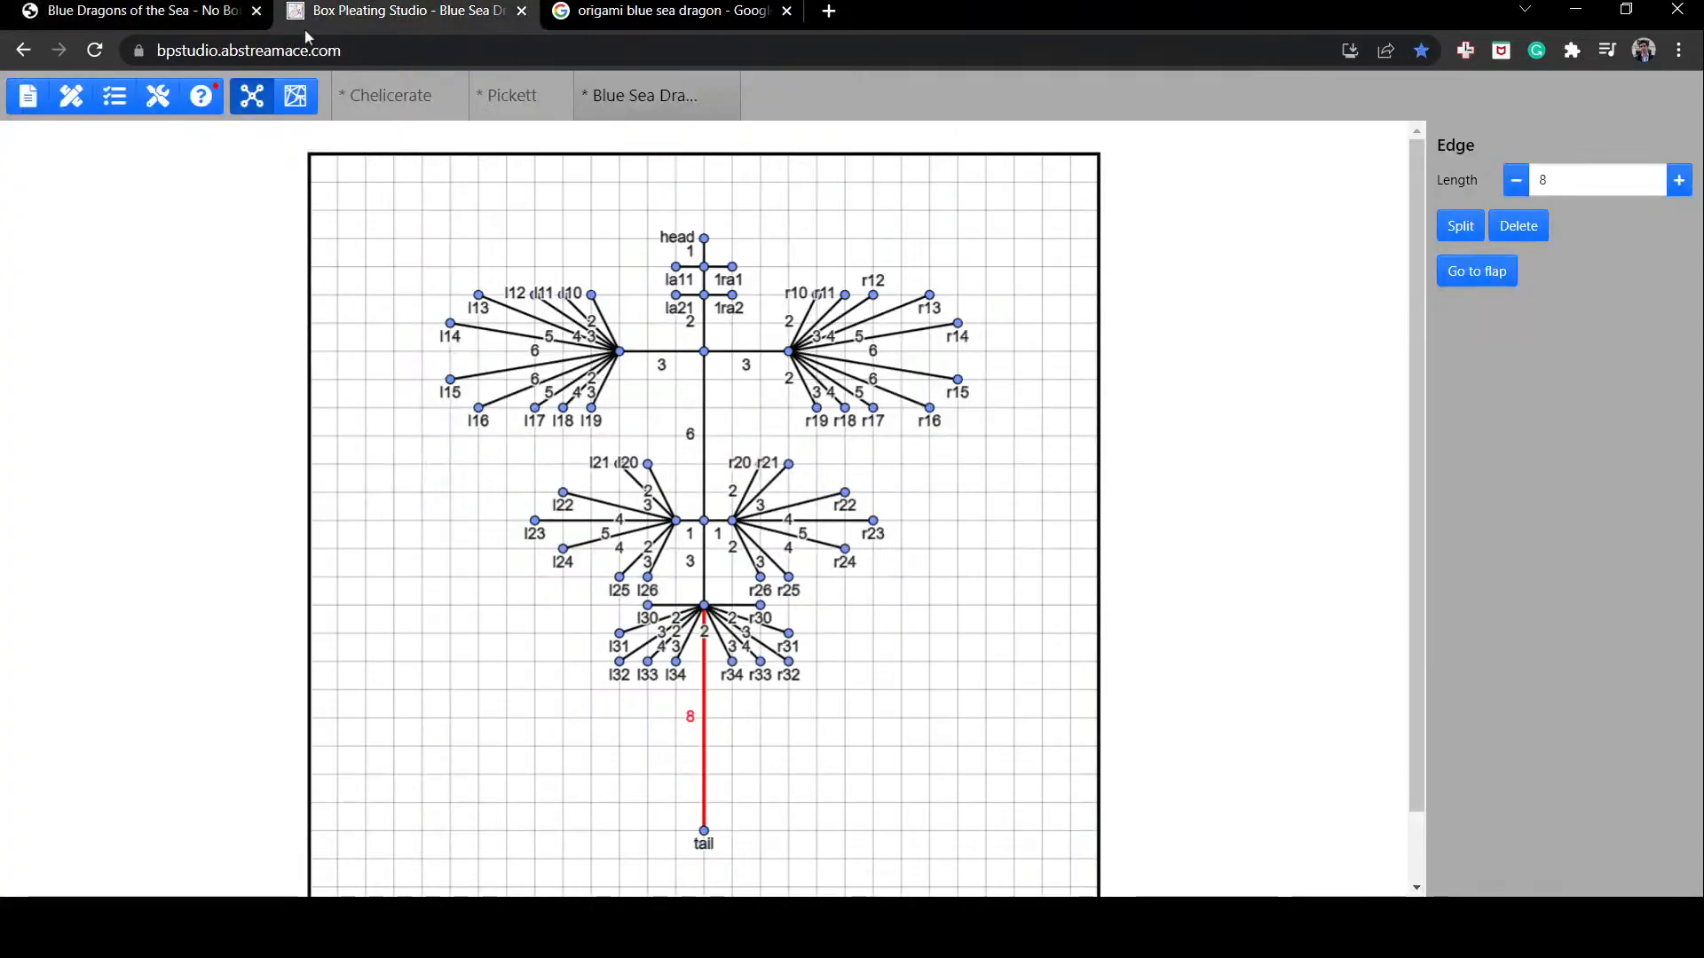
Step: Check the blue dragon photo against both the layout and the tree structure, and inspect flap r33 near the tail
left_click(165, 7)
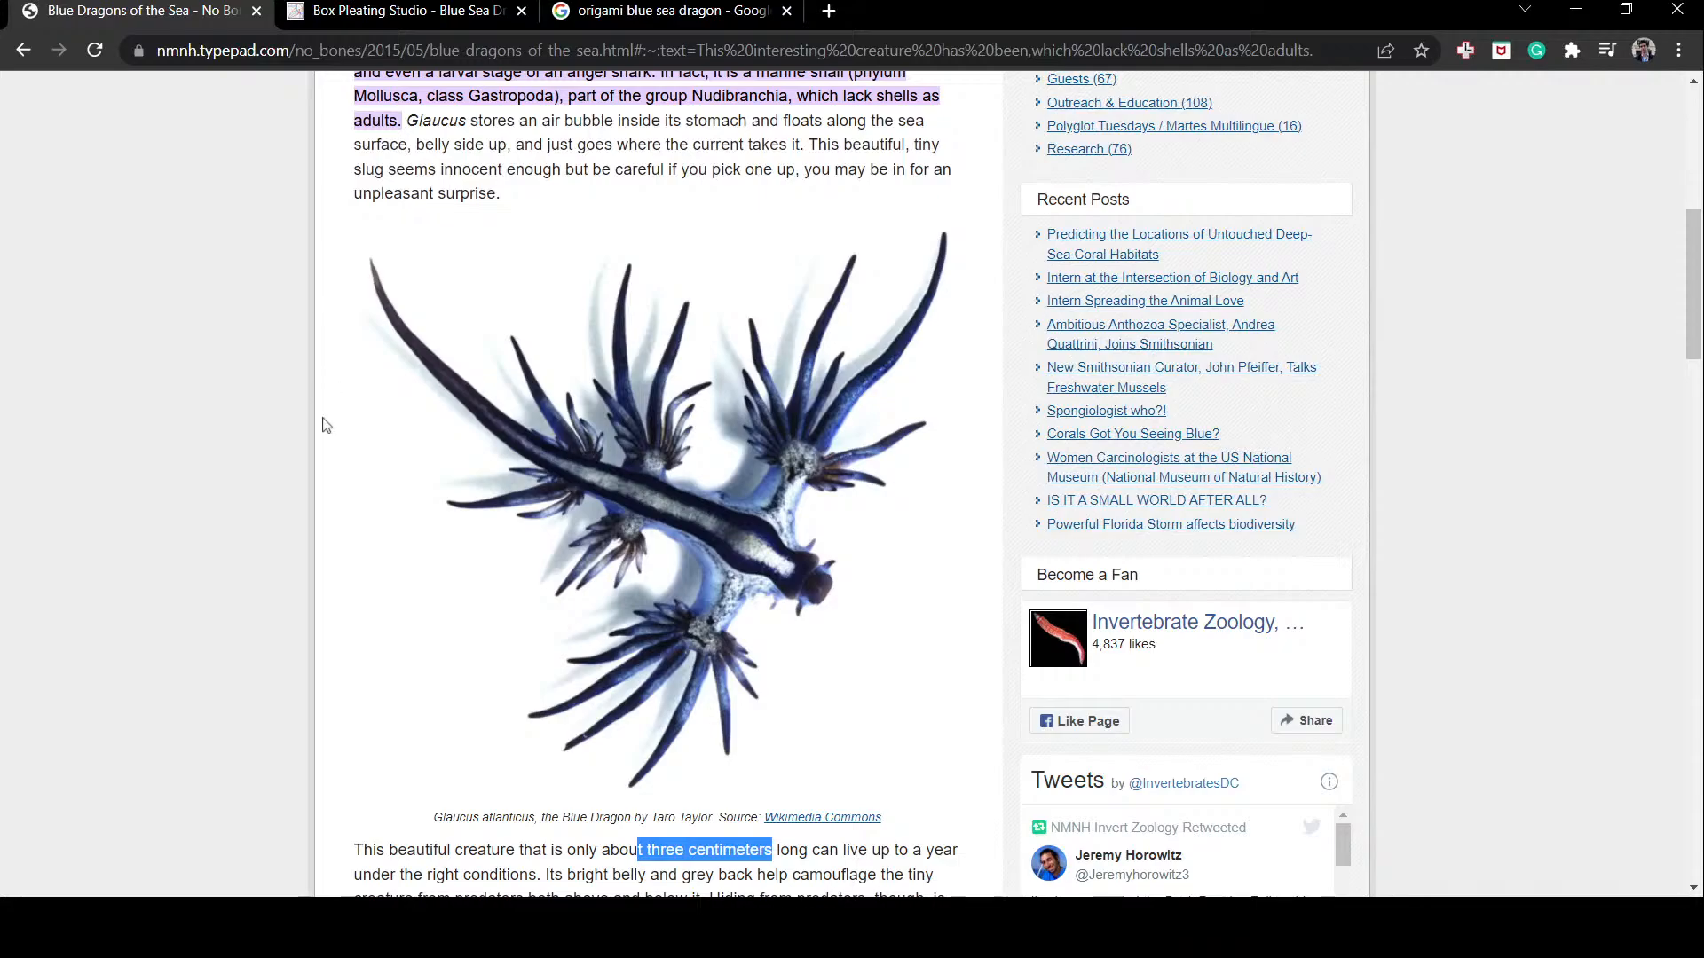
left_click(395, 6)
left_click(295, 95)
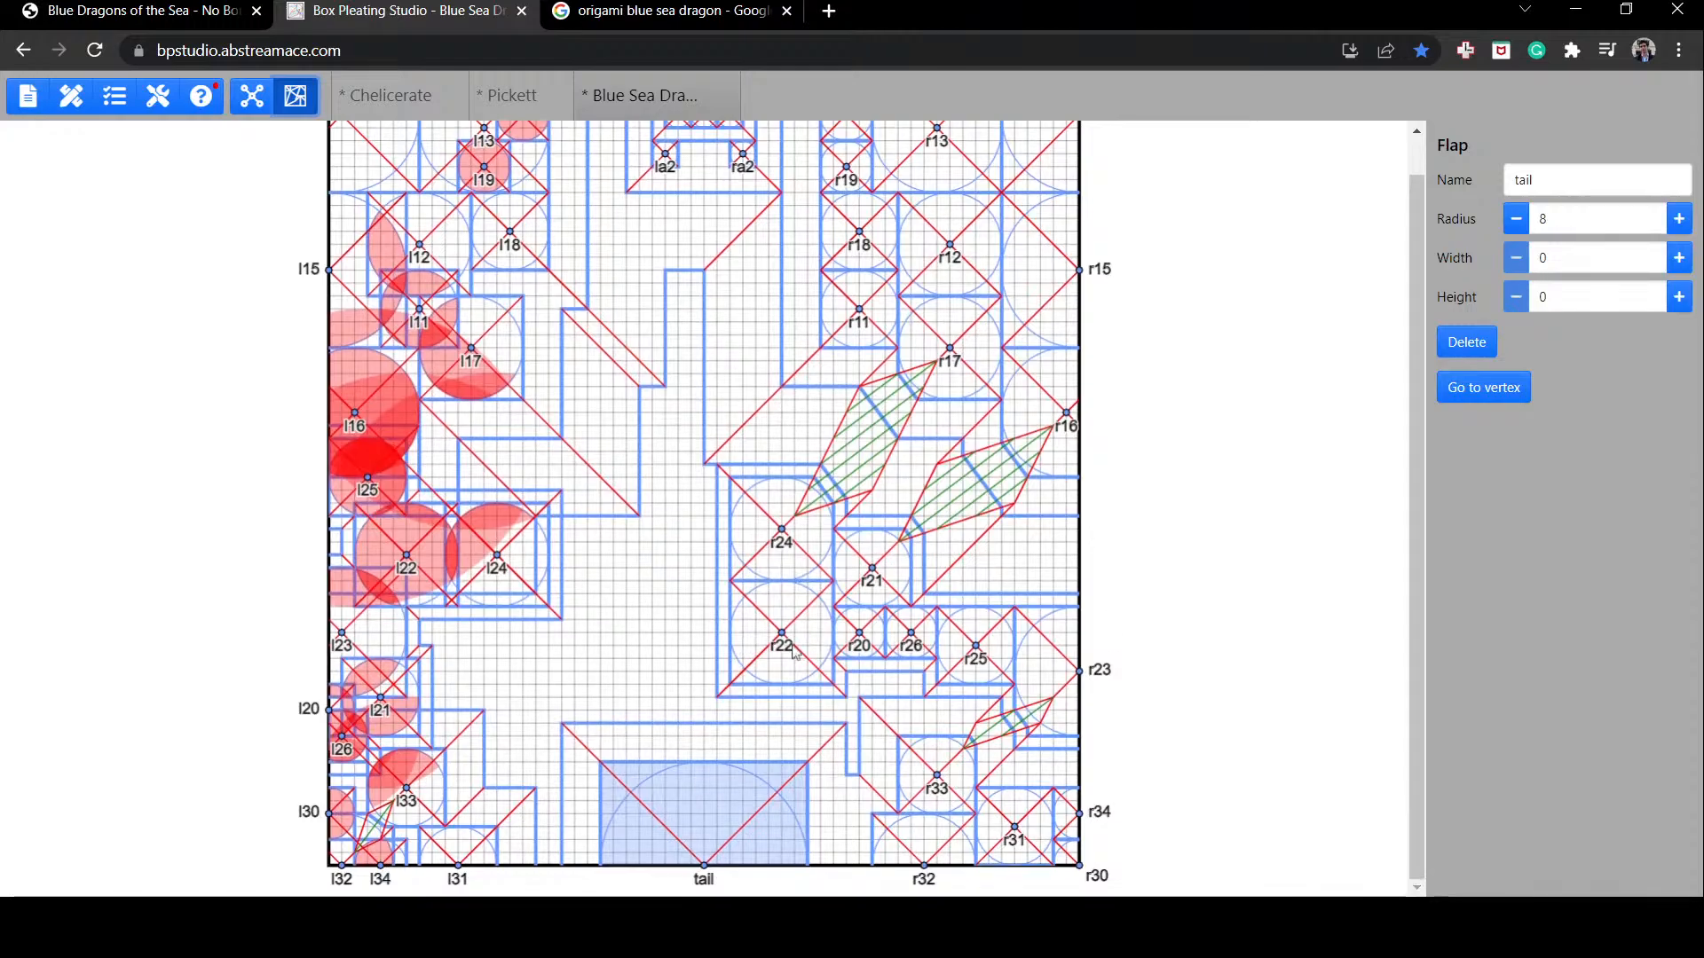
key("ctrl+shift+Tab")
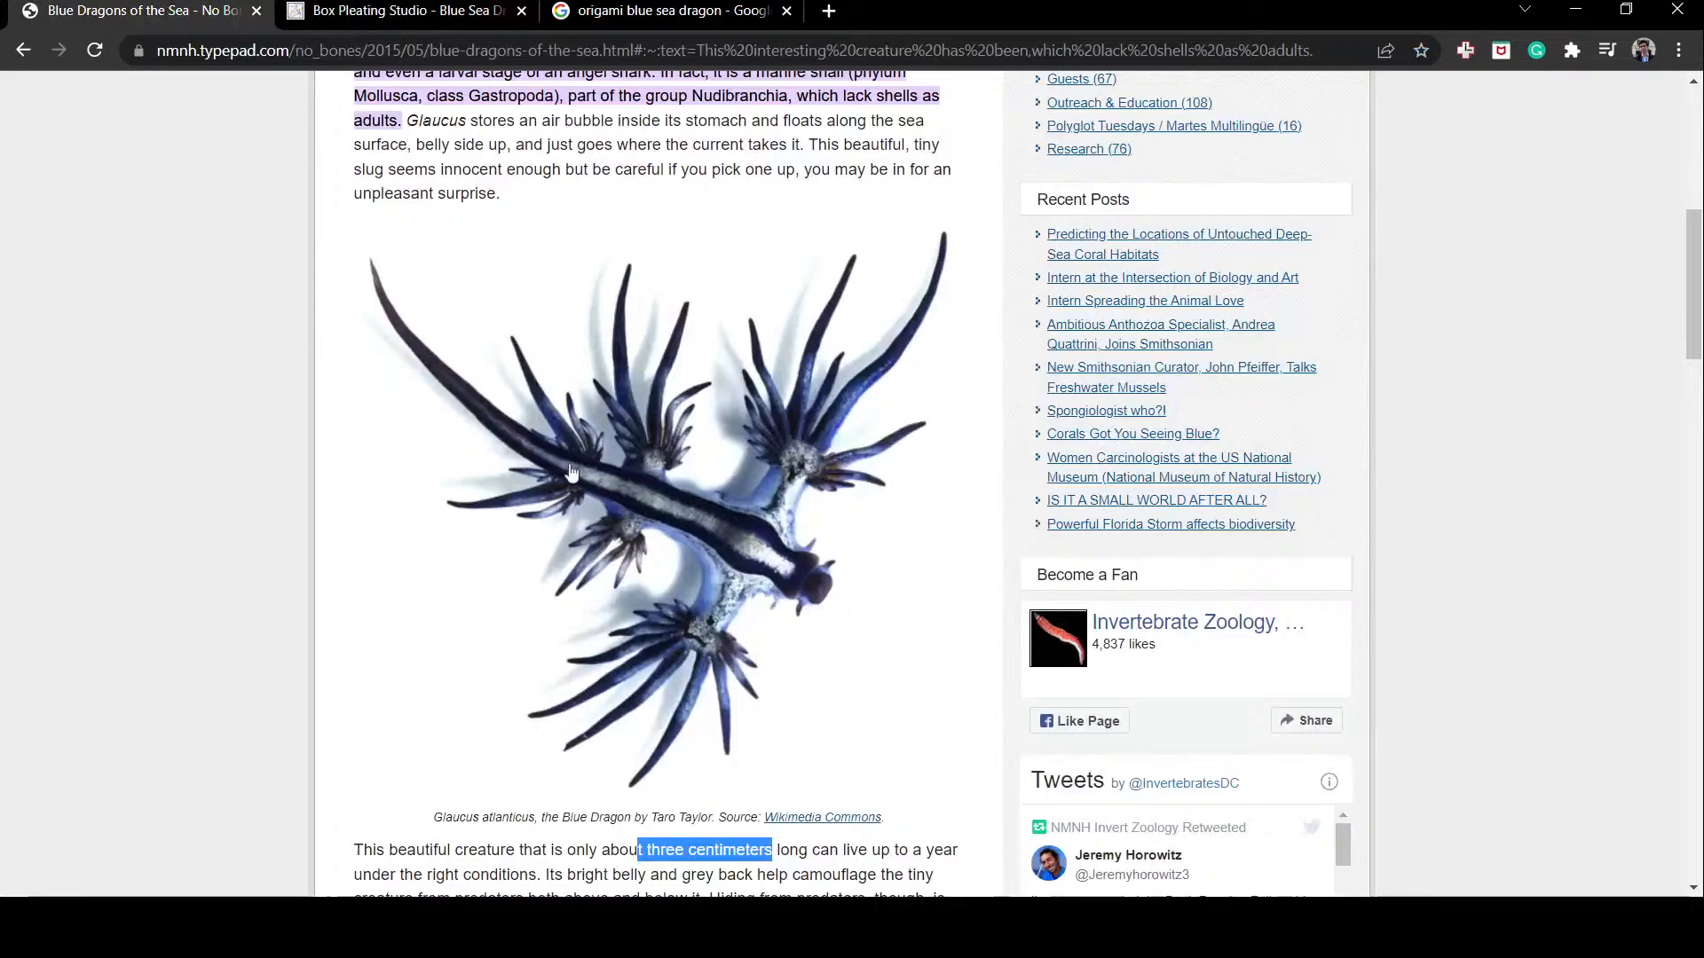
left_click(373, 11)
key("ctrl+shift+Tab")
left_click(373, 11)
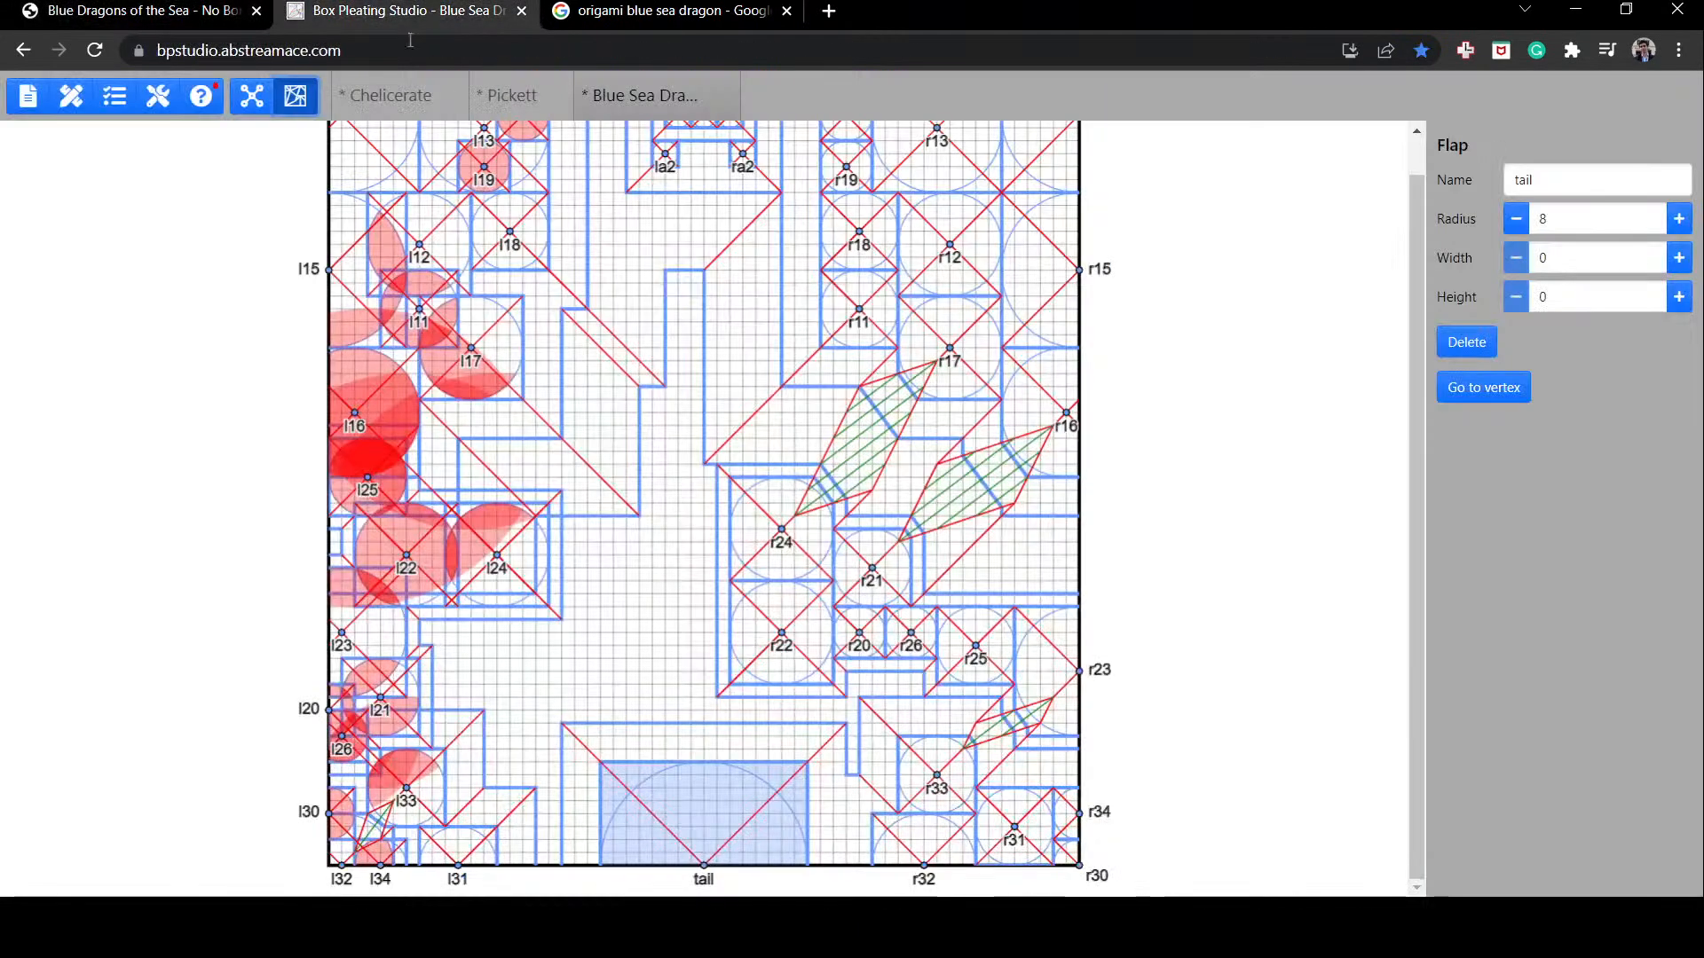
left_click(257, 98)
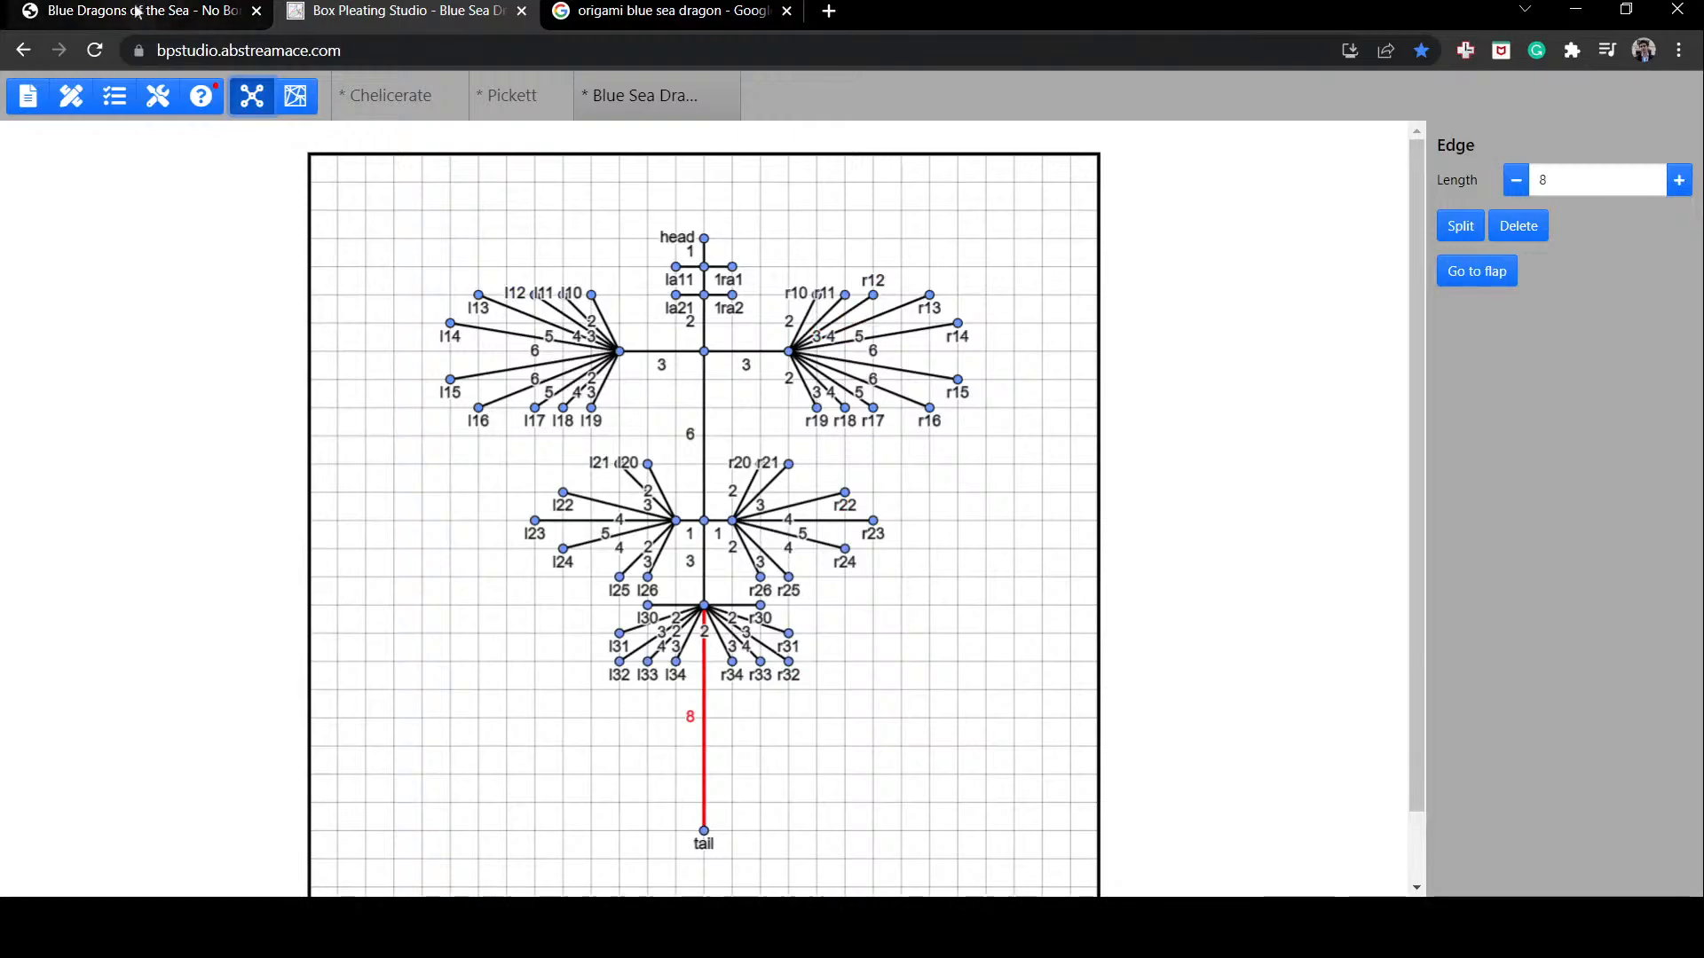
left_click(294, 108)
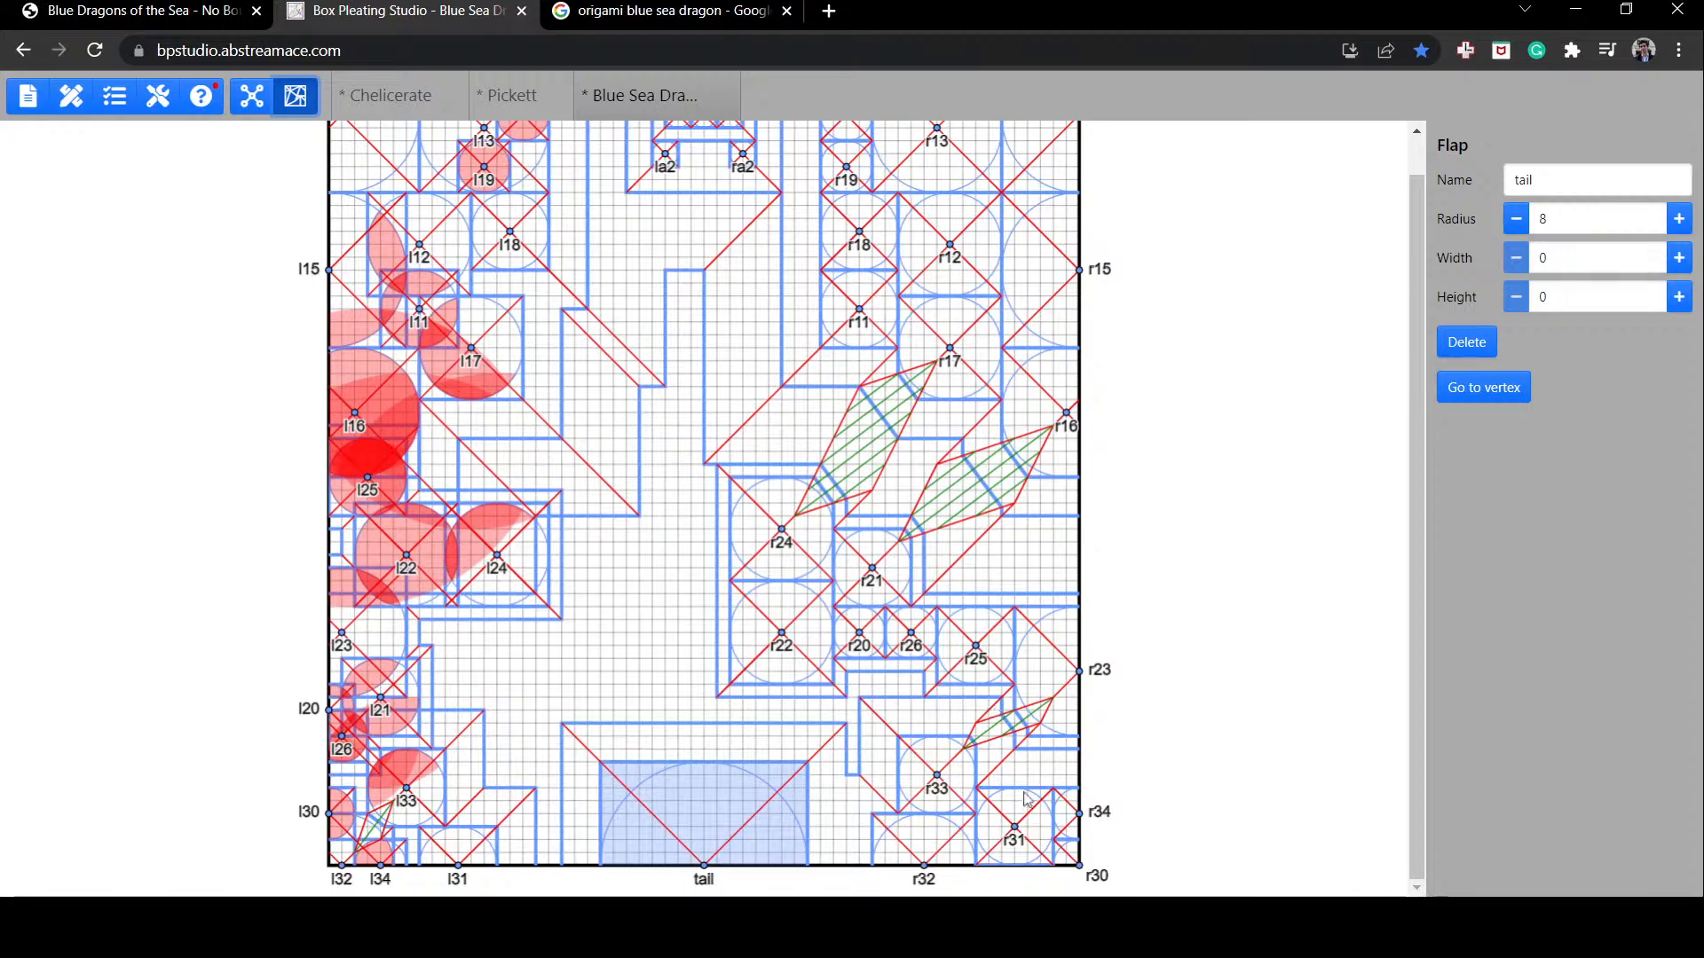
mouse_move(937, 775)
left_mouse_down()
mouse_move(897, 748)
mouse_move(937, 775)
left_mouse_up()
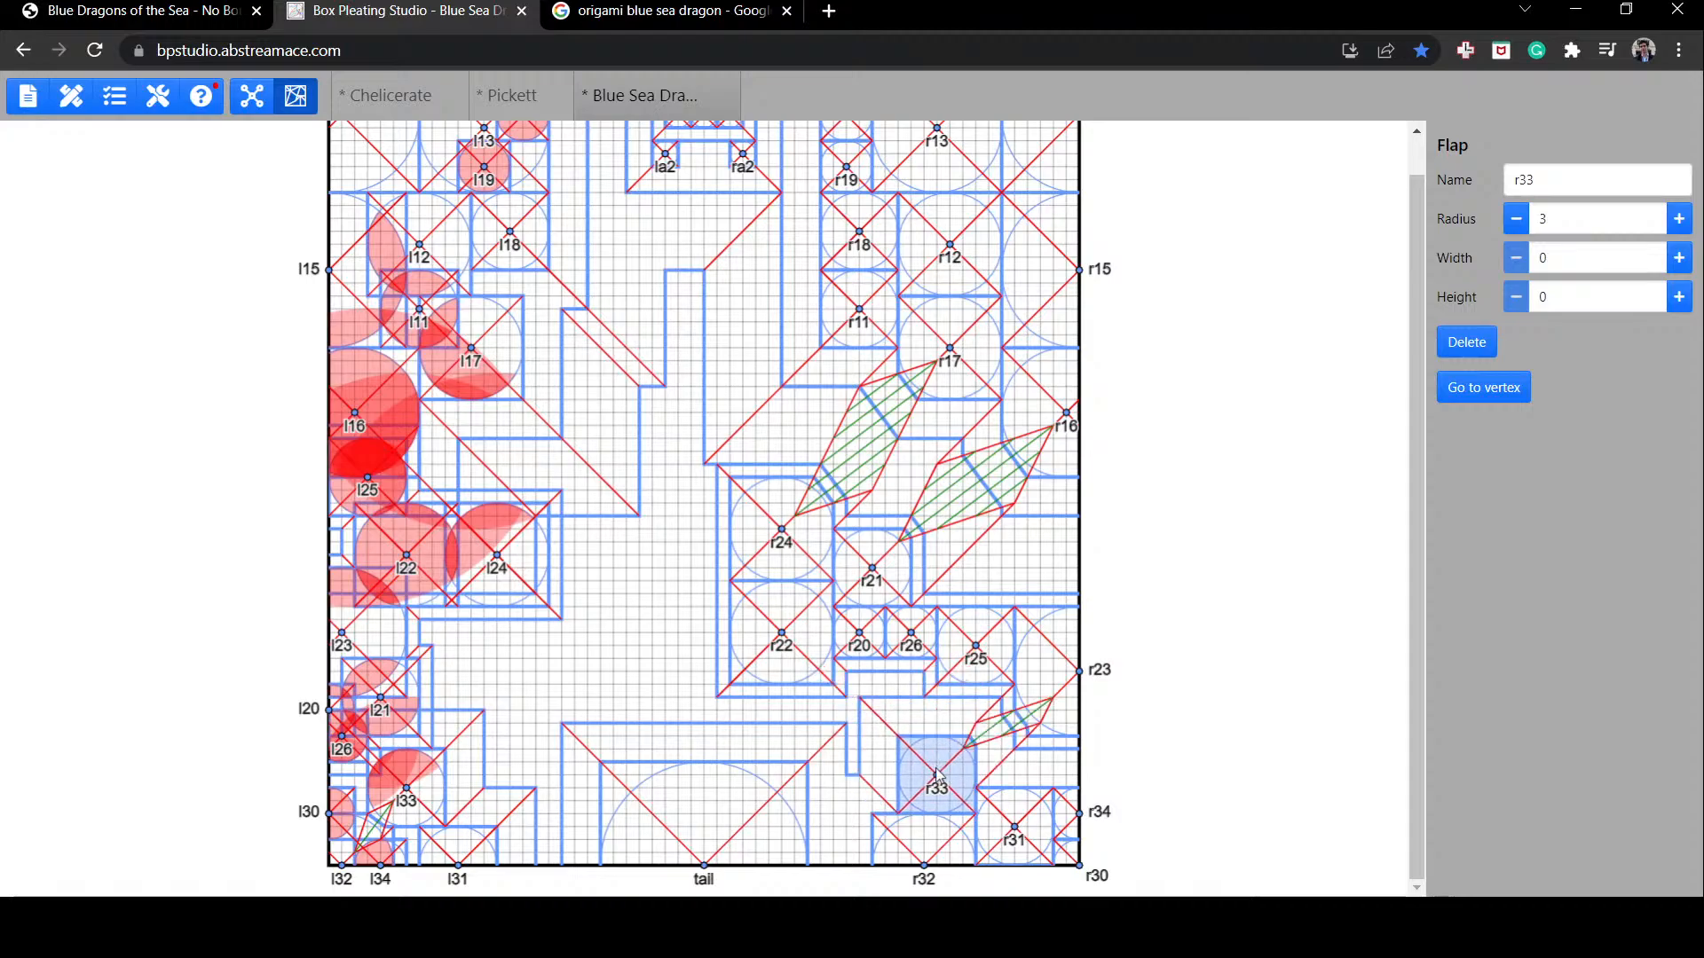
left_click(1020, 767)
left_click(1152, 717)
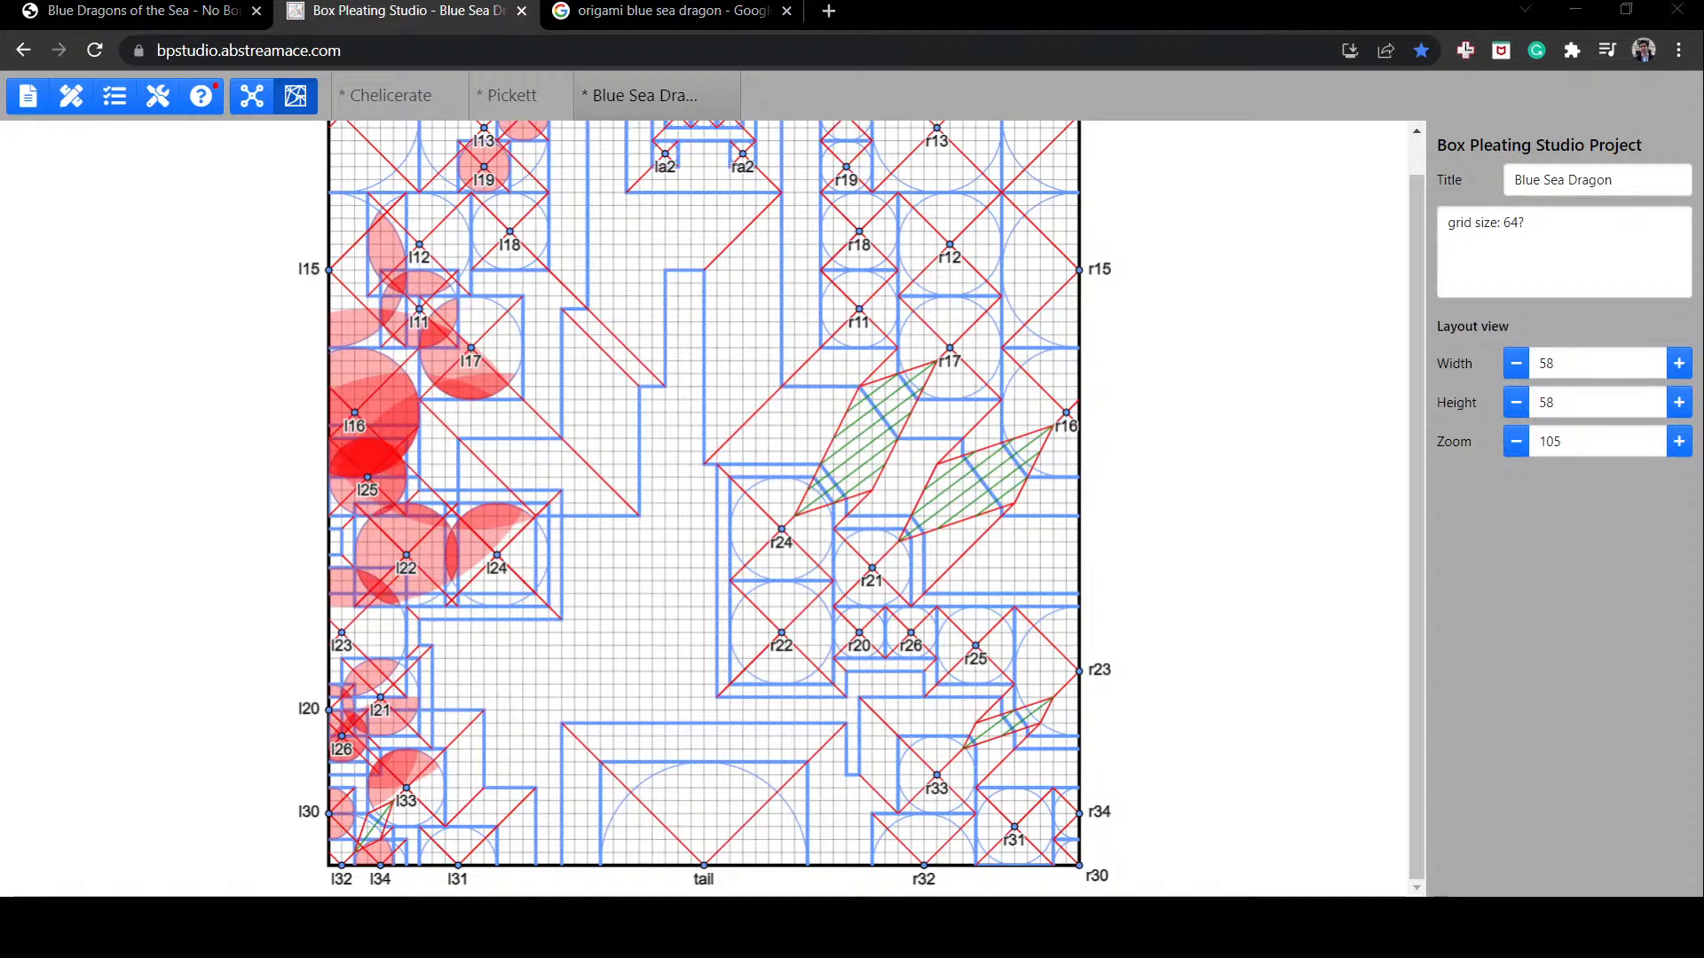
Step: Download the blue dragon reference photo from the Blue Dragons of the Sea page and dismiss the download notice
left_click(142, 11)
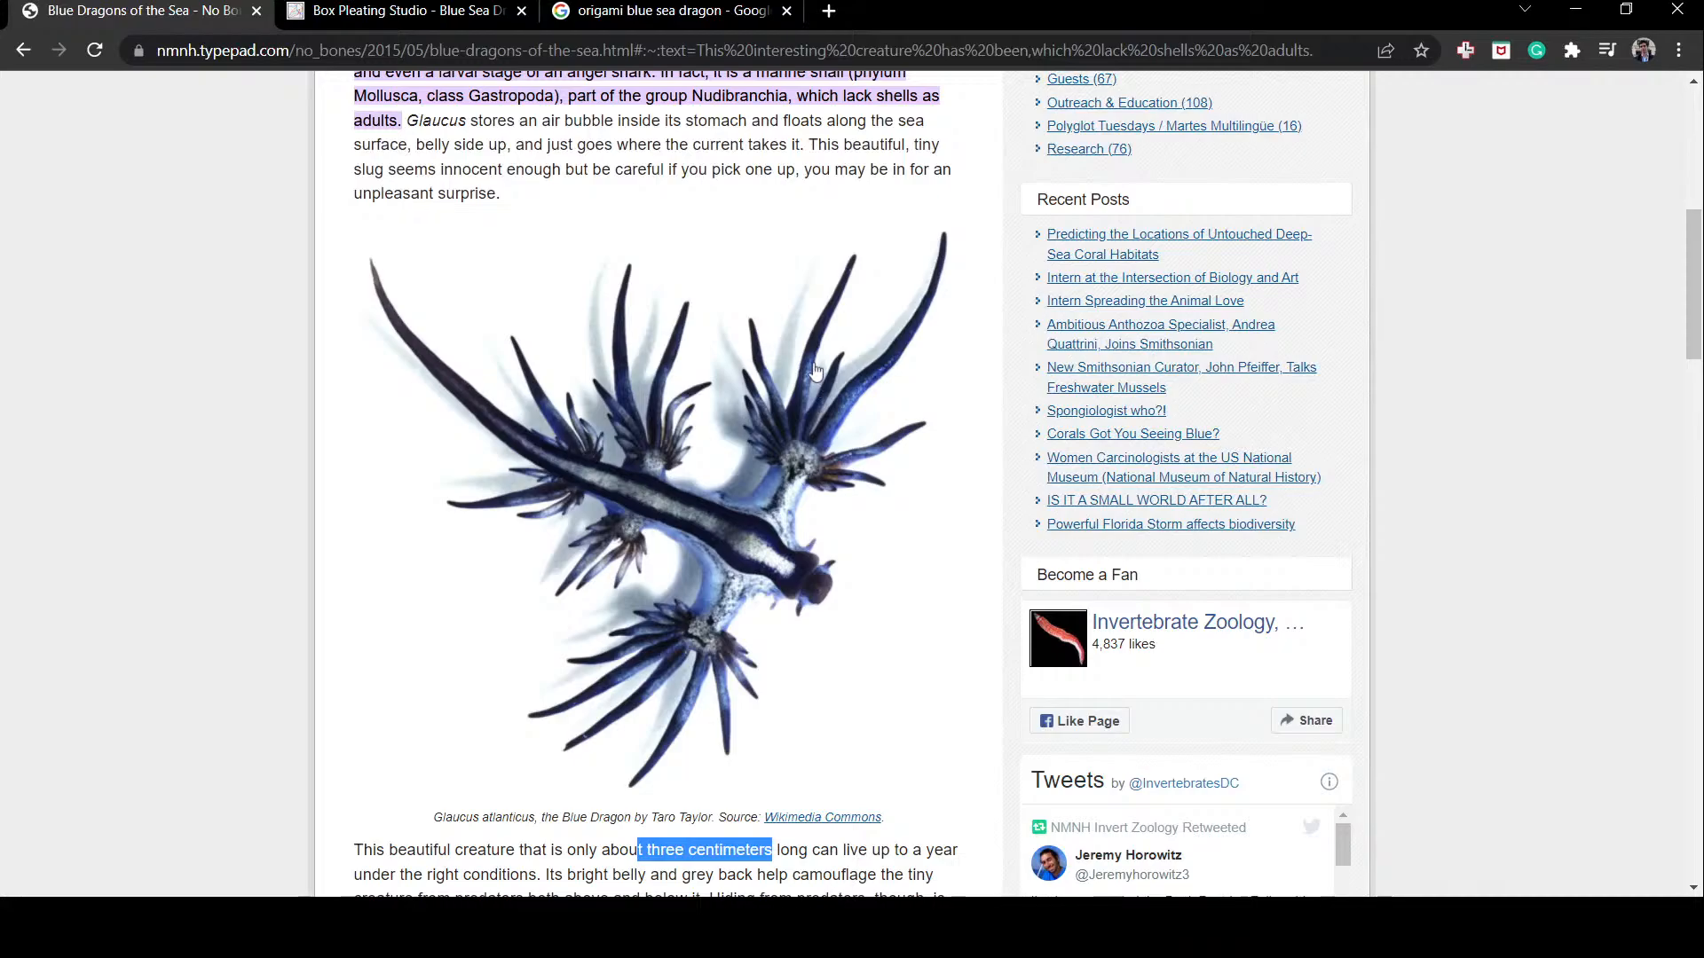
key("alt+Tab")
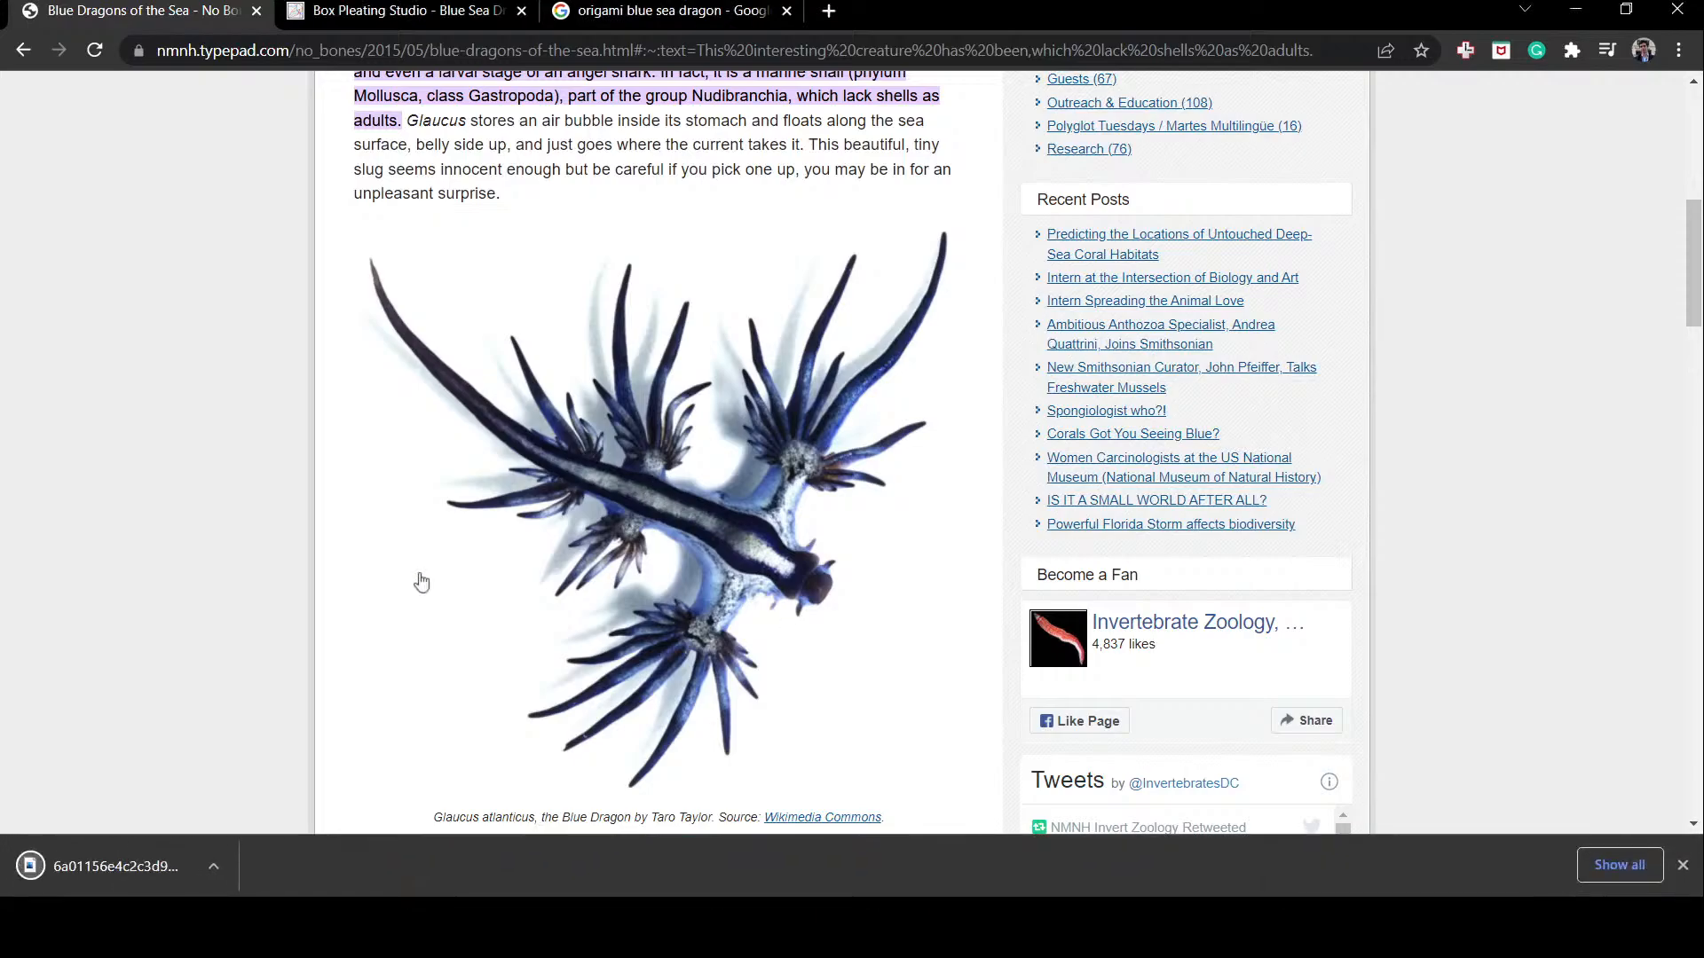
left_click(1683, 862)
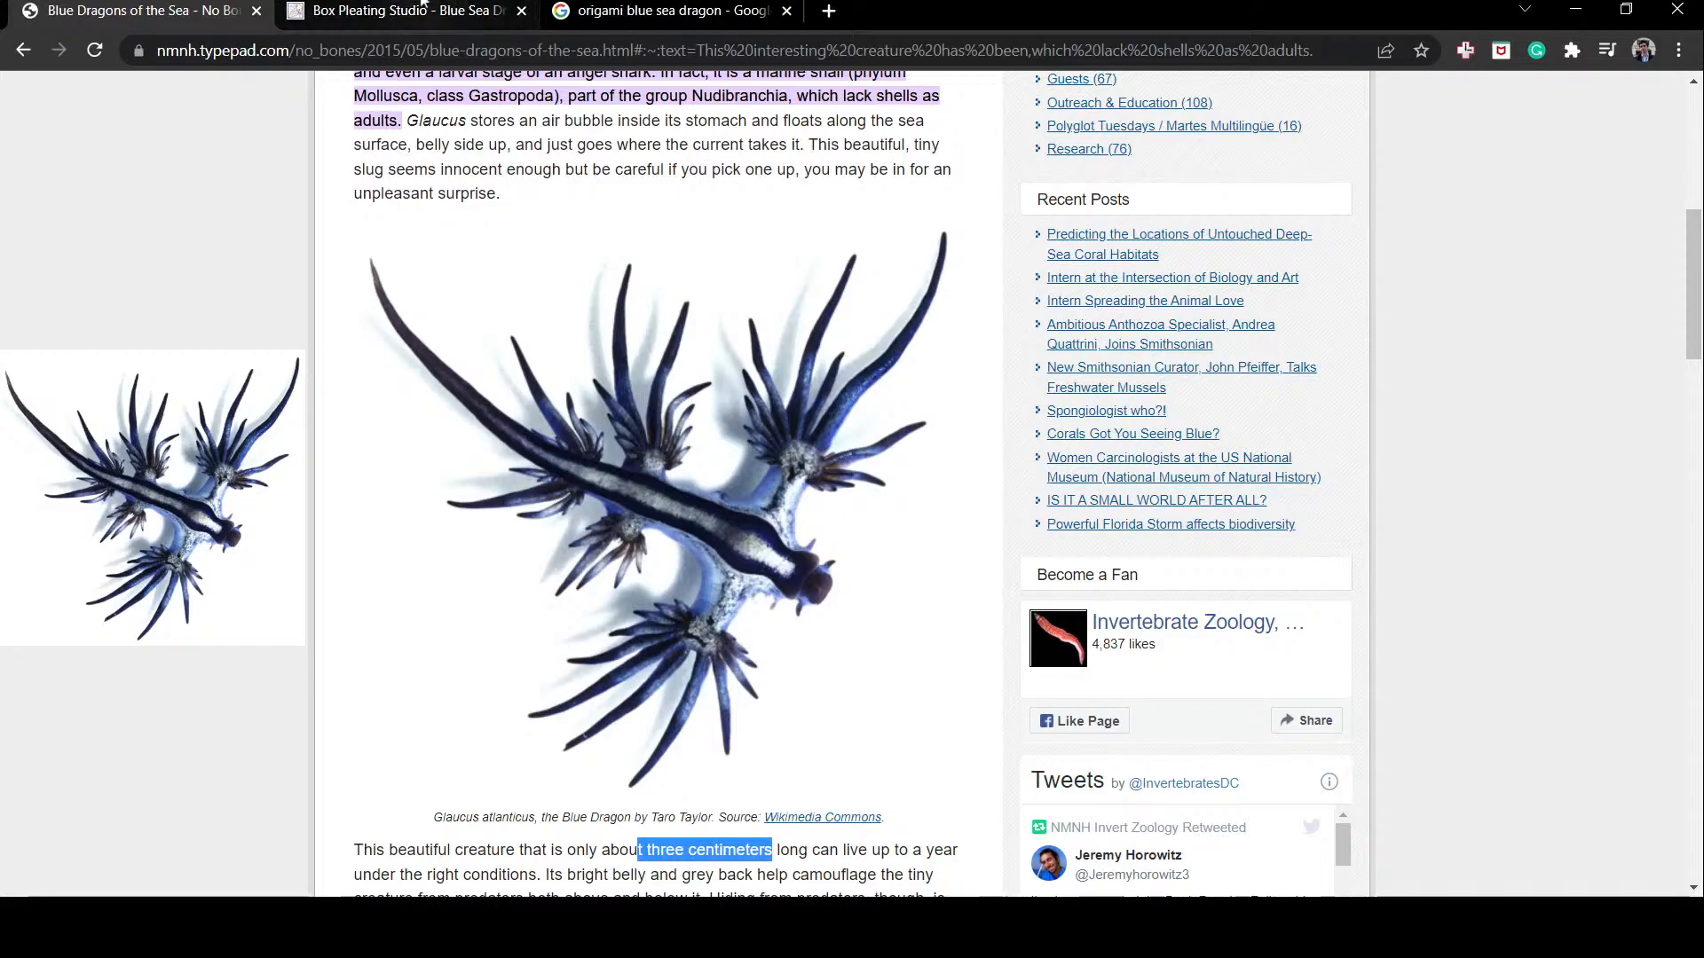
Step: View the layout and highlight the species name Glaucus atlanticus in the caption of the reference photo
left_click(420, 5)
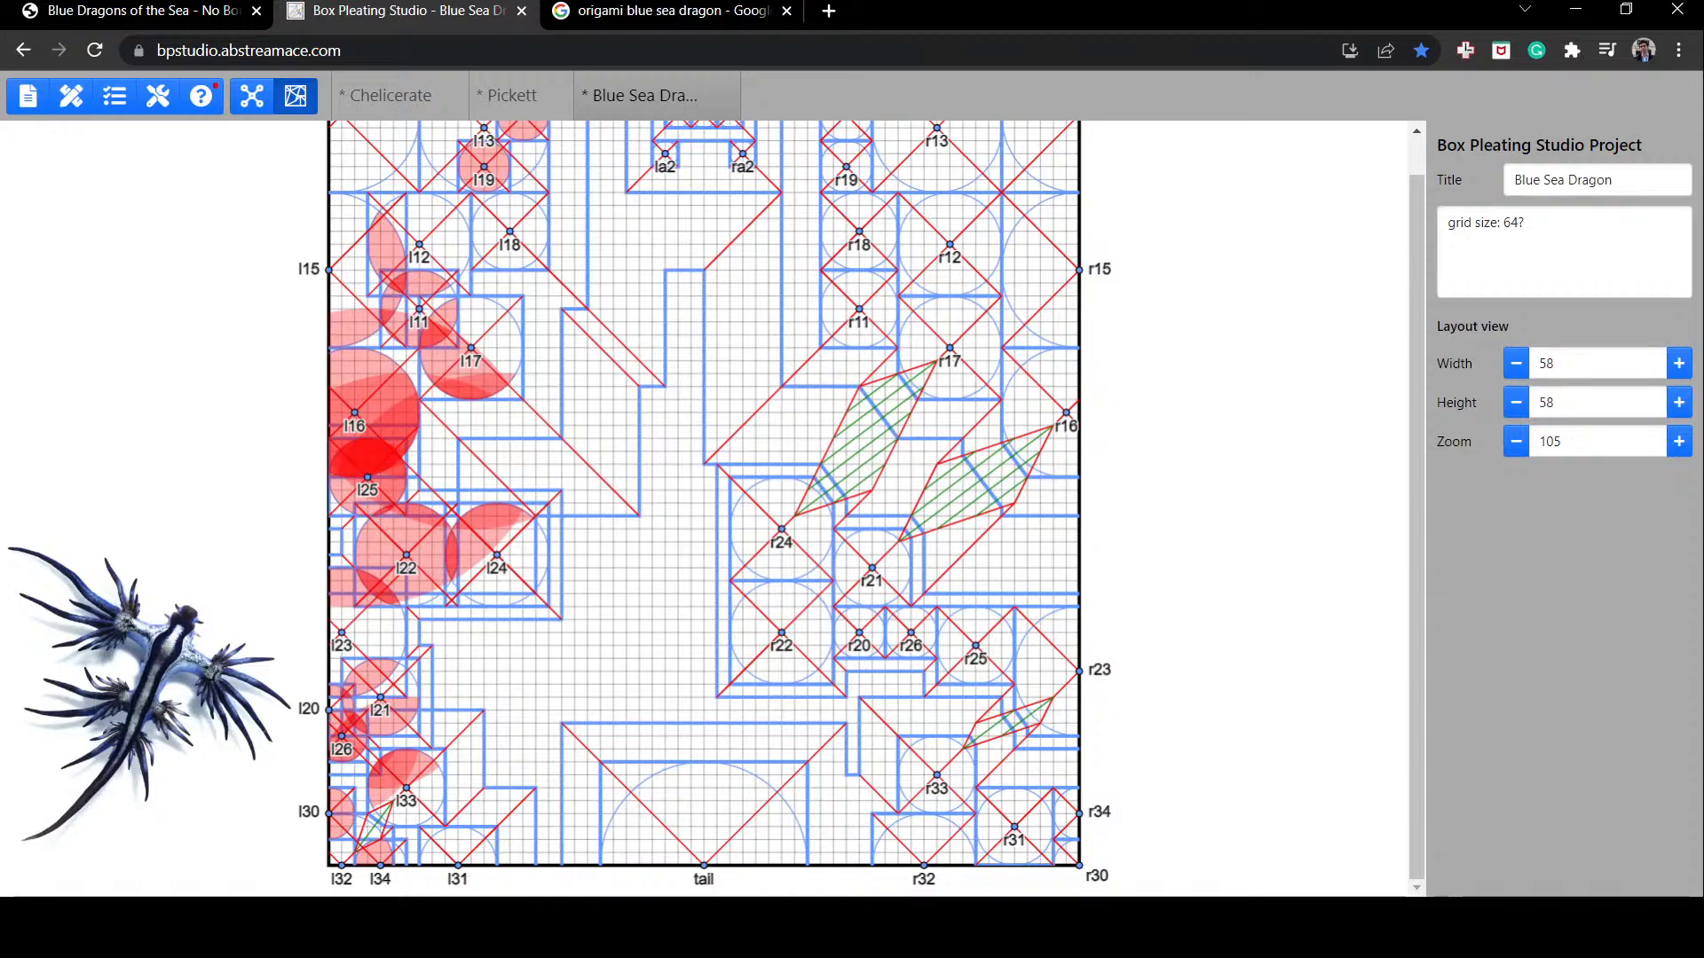
key("ctrl+shift+Tab")
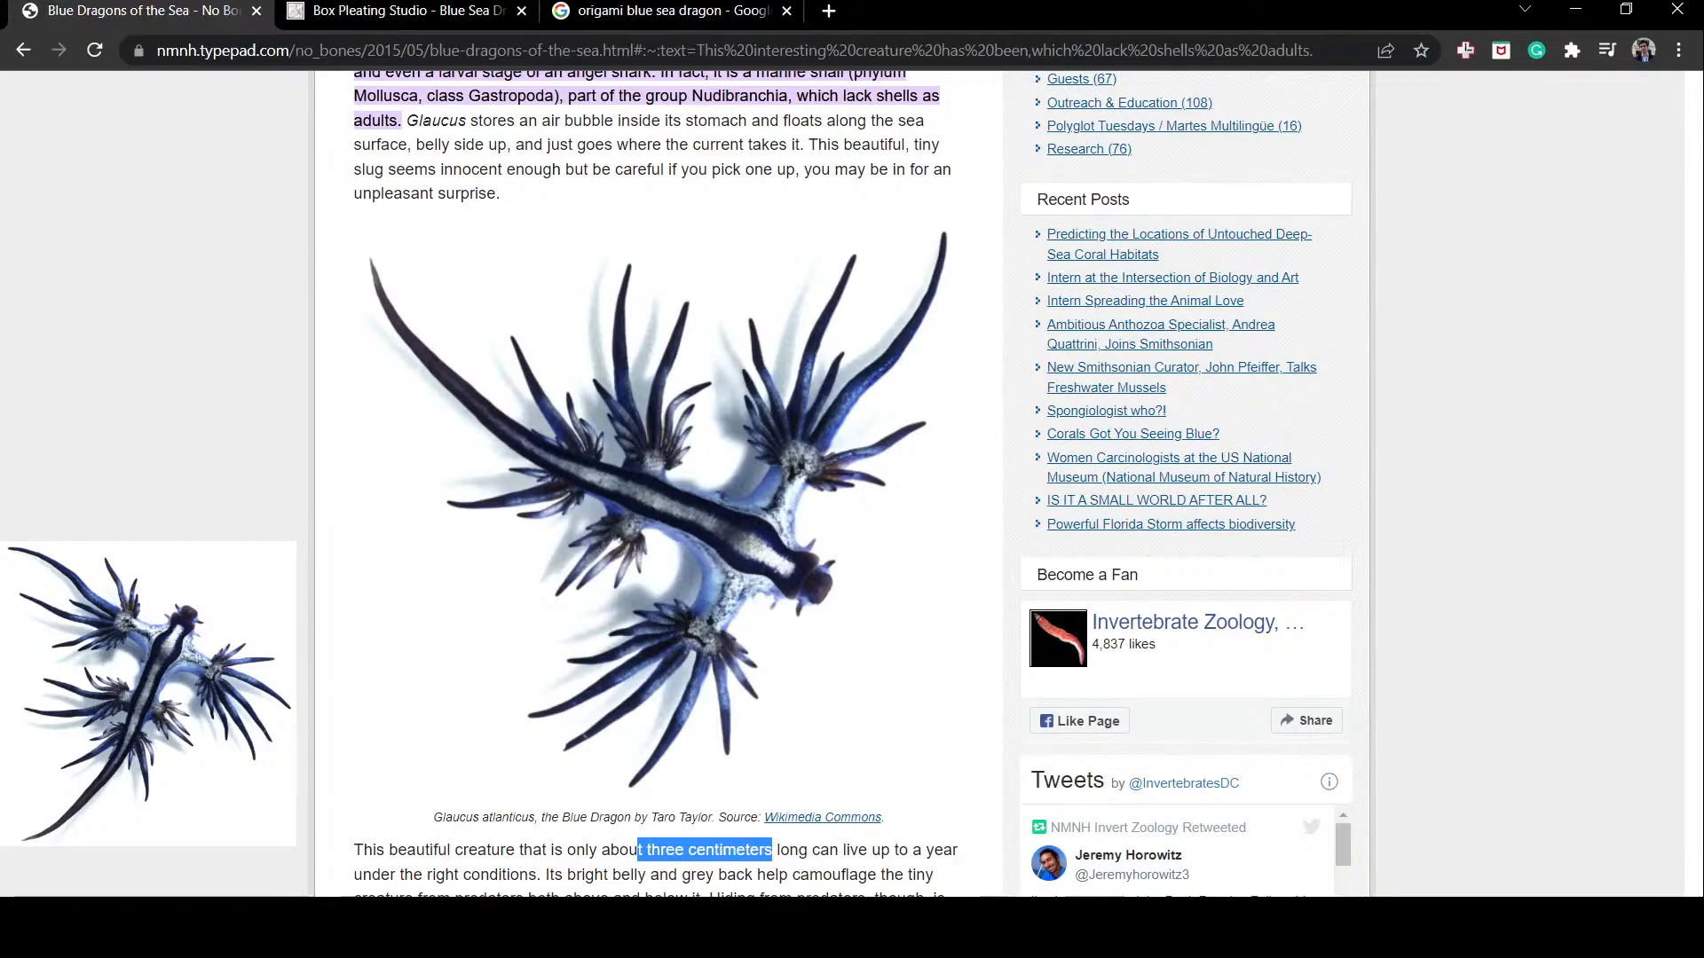
left_click_drag(434, 818, 545, 818)
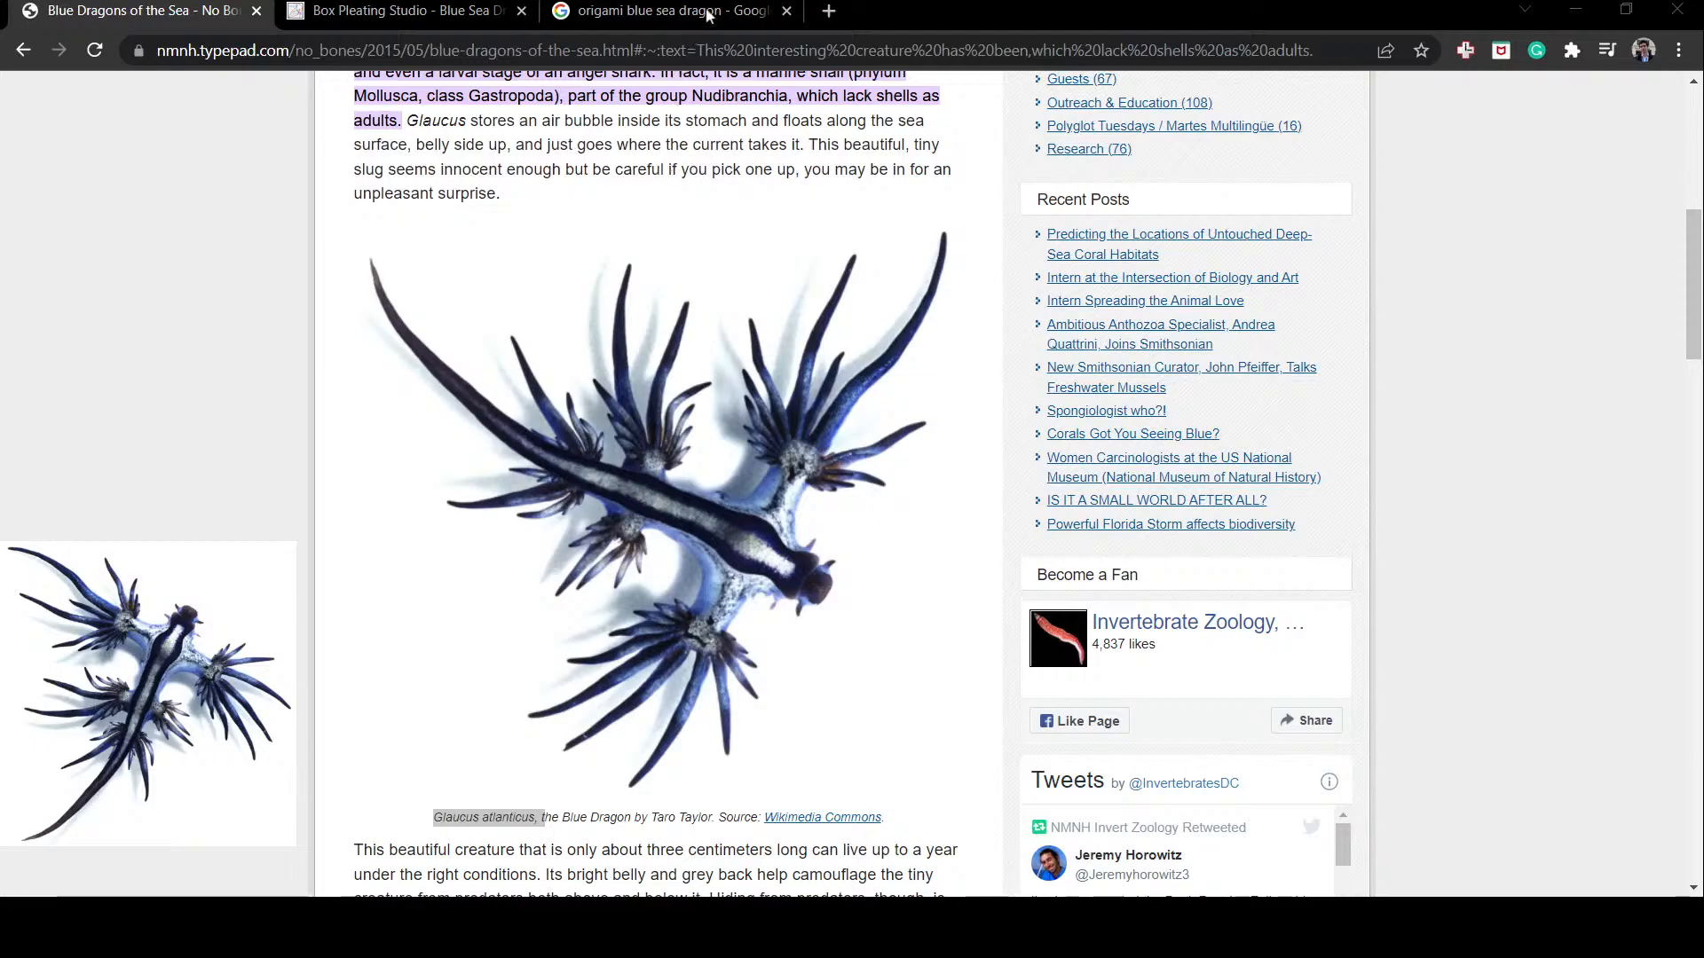
left_click(234, 289)
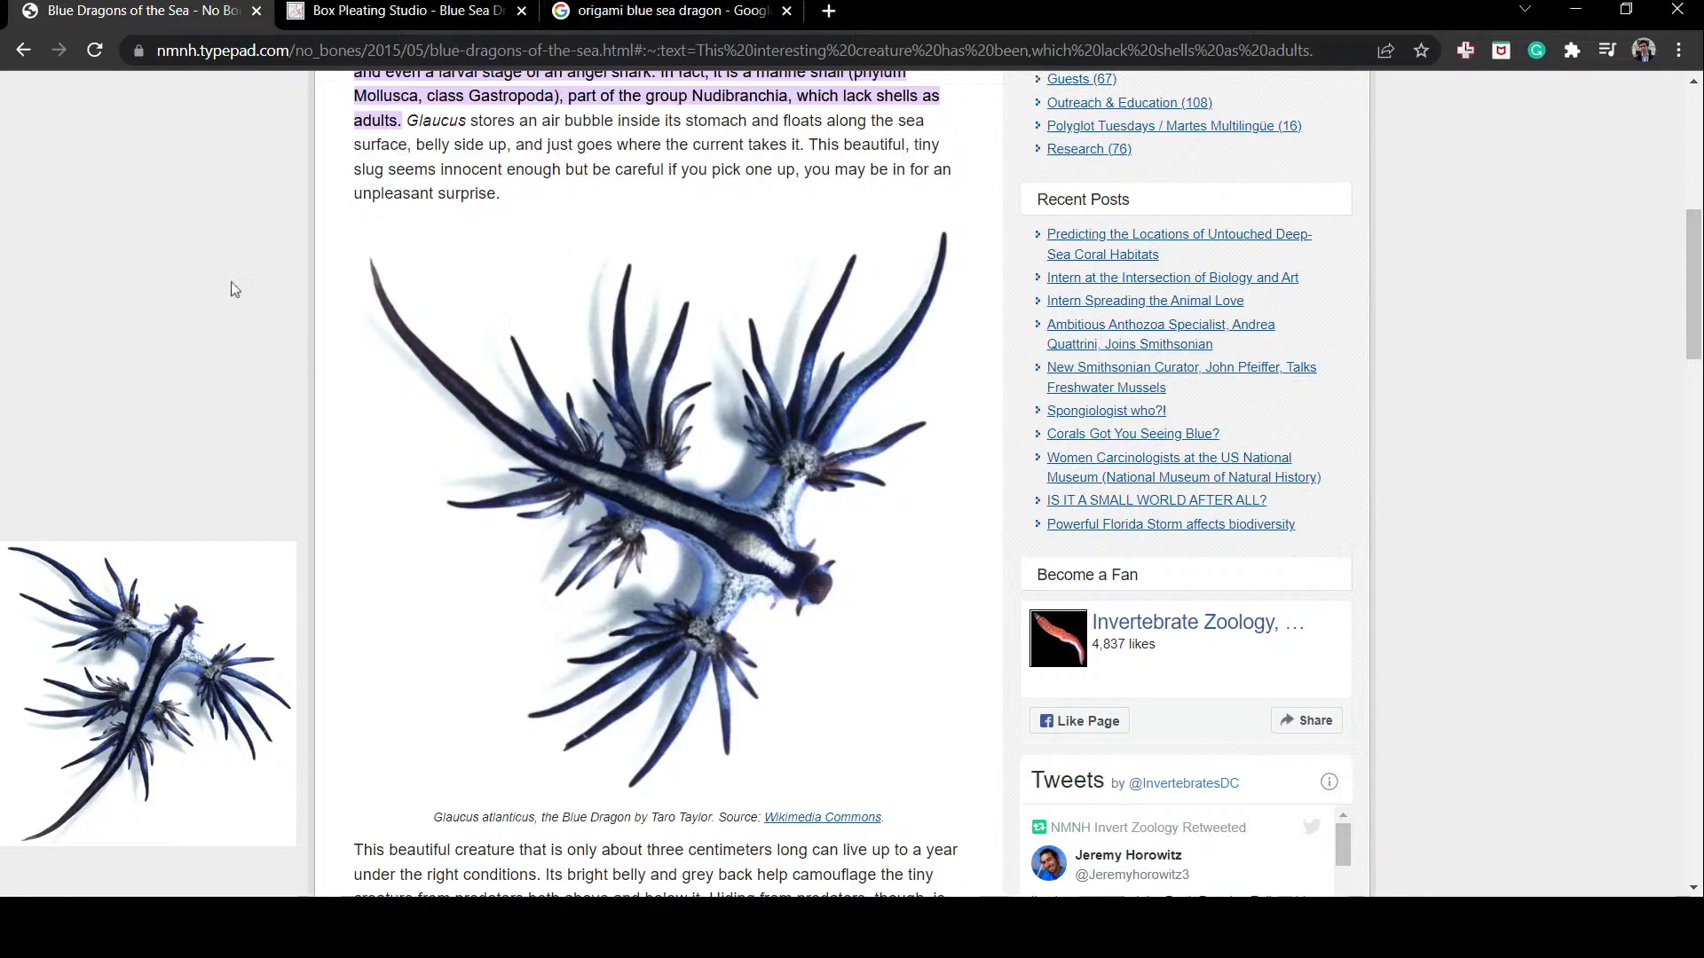
Step: Review the layout from head to tail and move flap r33 two grid units toward the paper's left edge
left_click(399, 11)
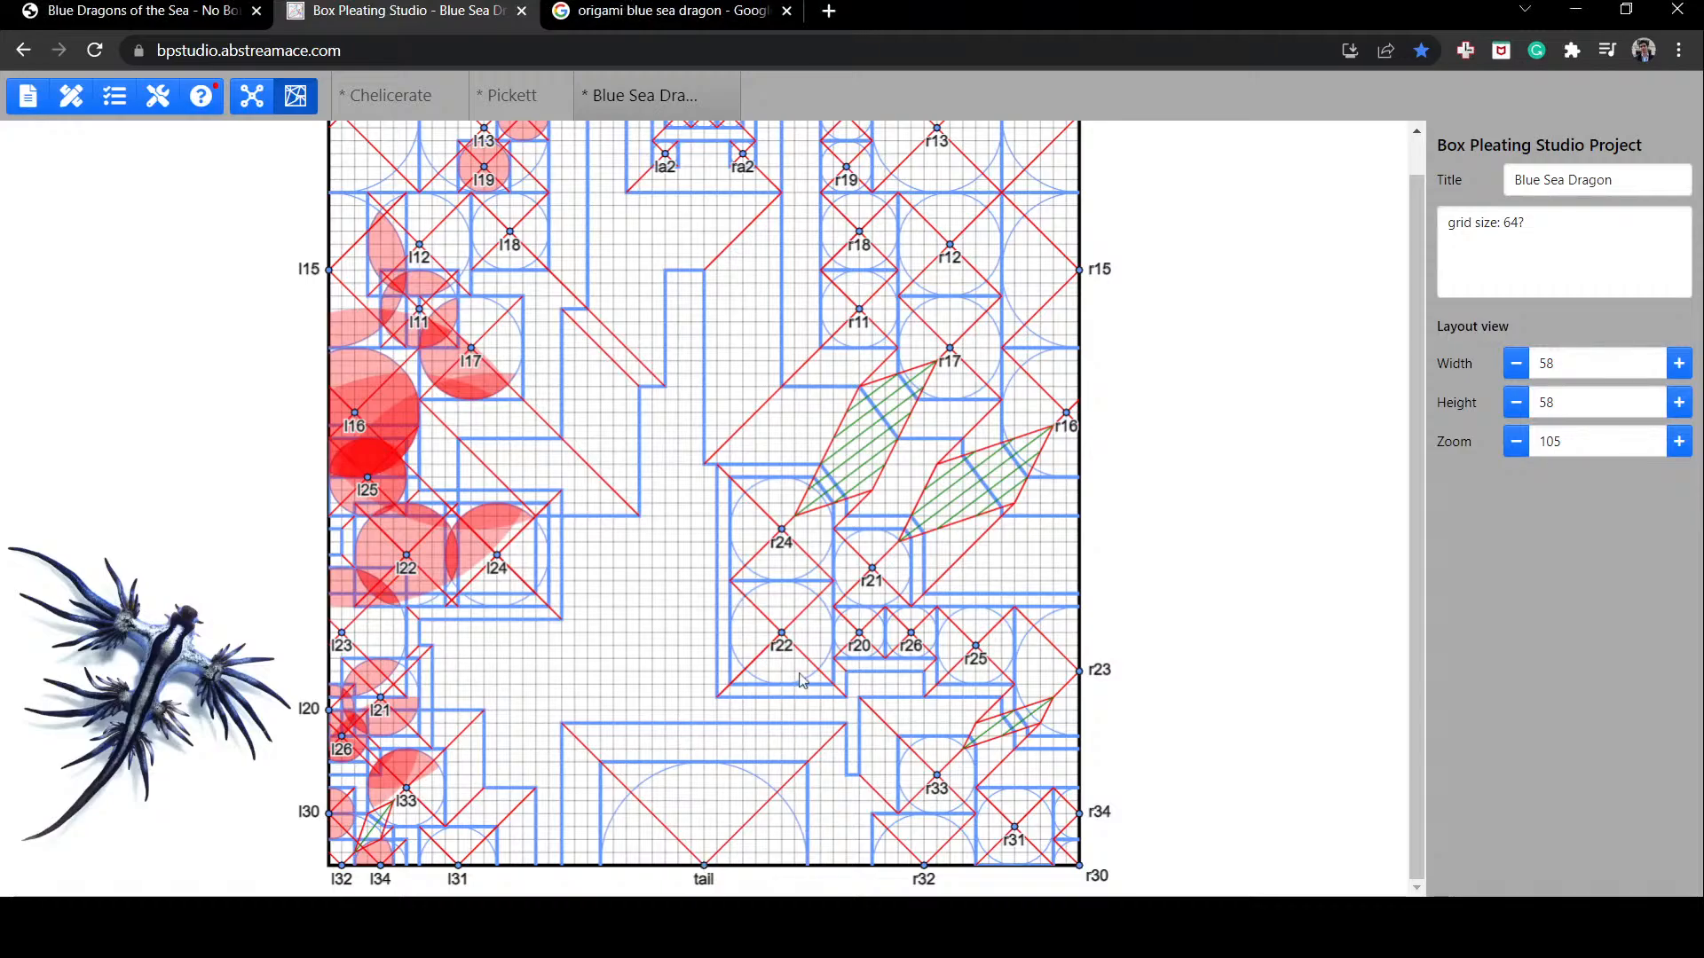
scroll(1245, 655, "up", 1)
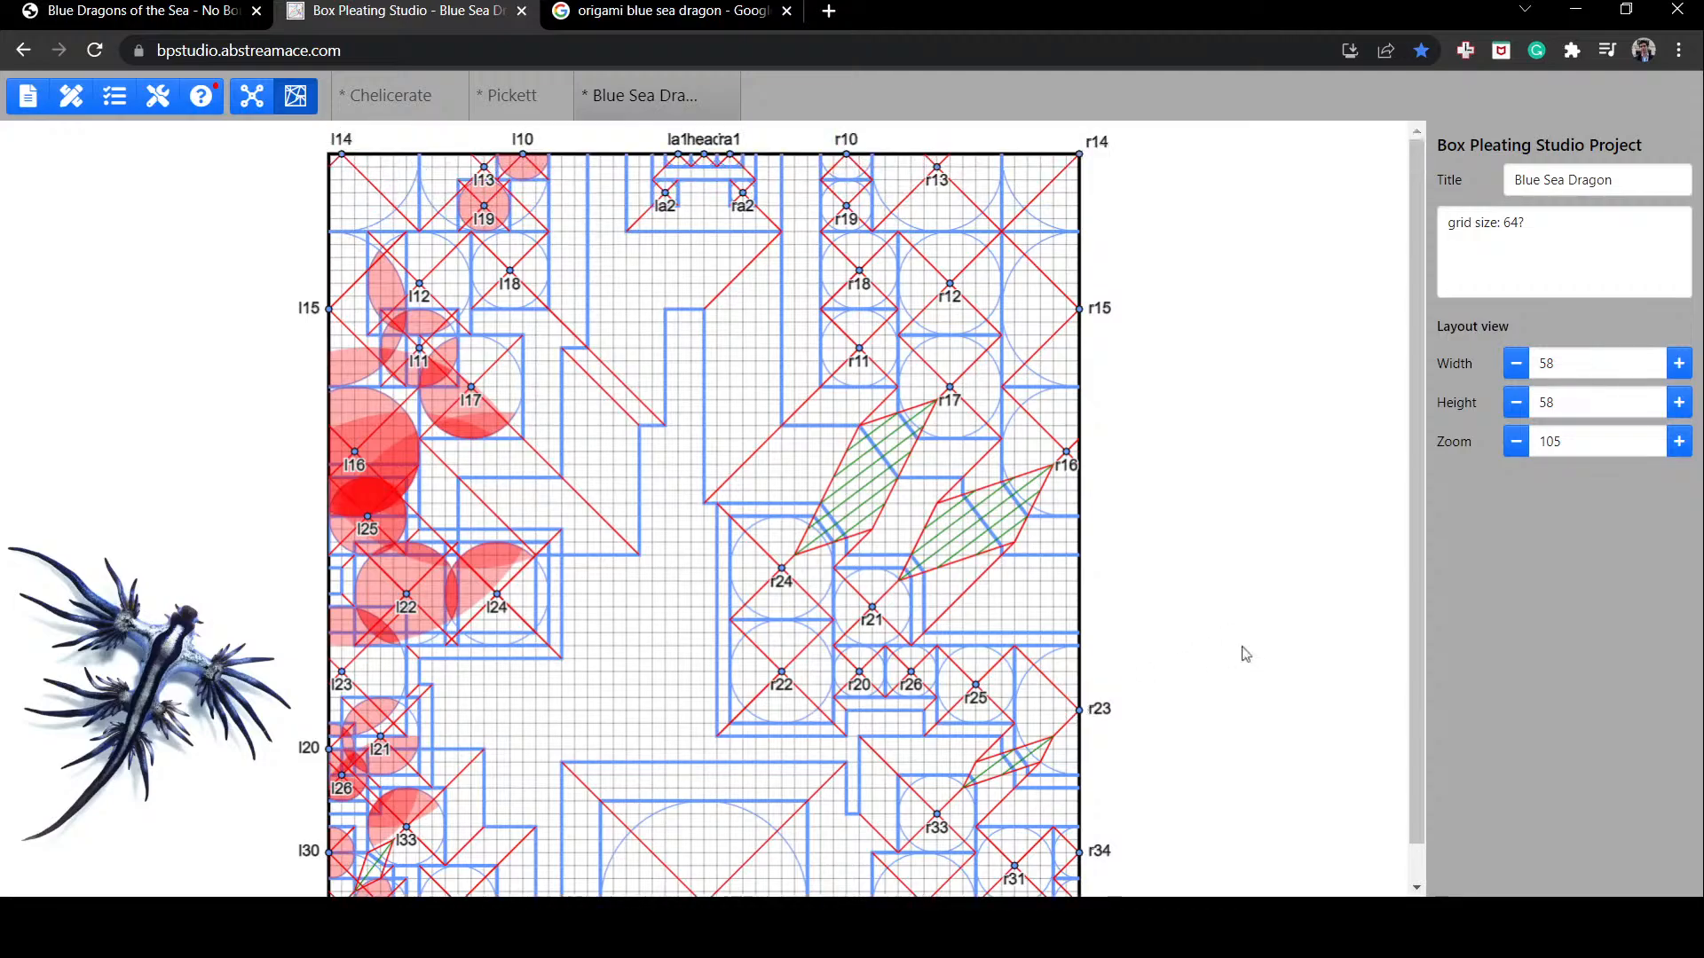
scroll(1194, 651, "down", 1)
scroll(1150, 648, "up", 1)
scroll(1091, 652, "down", 1)
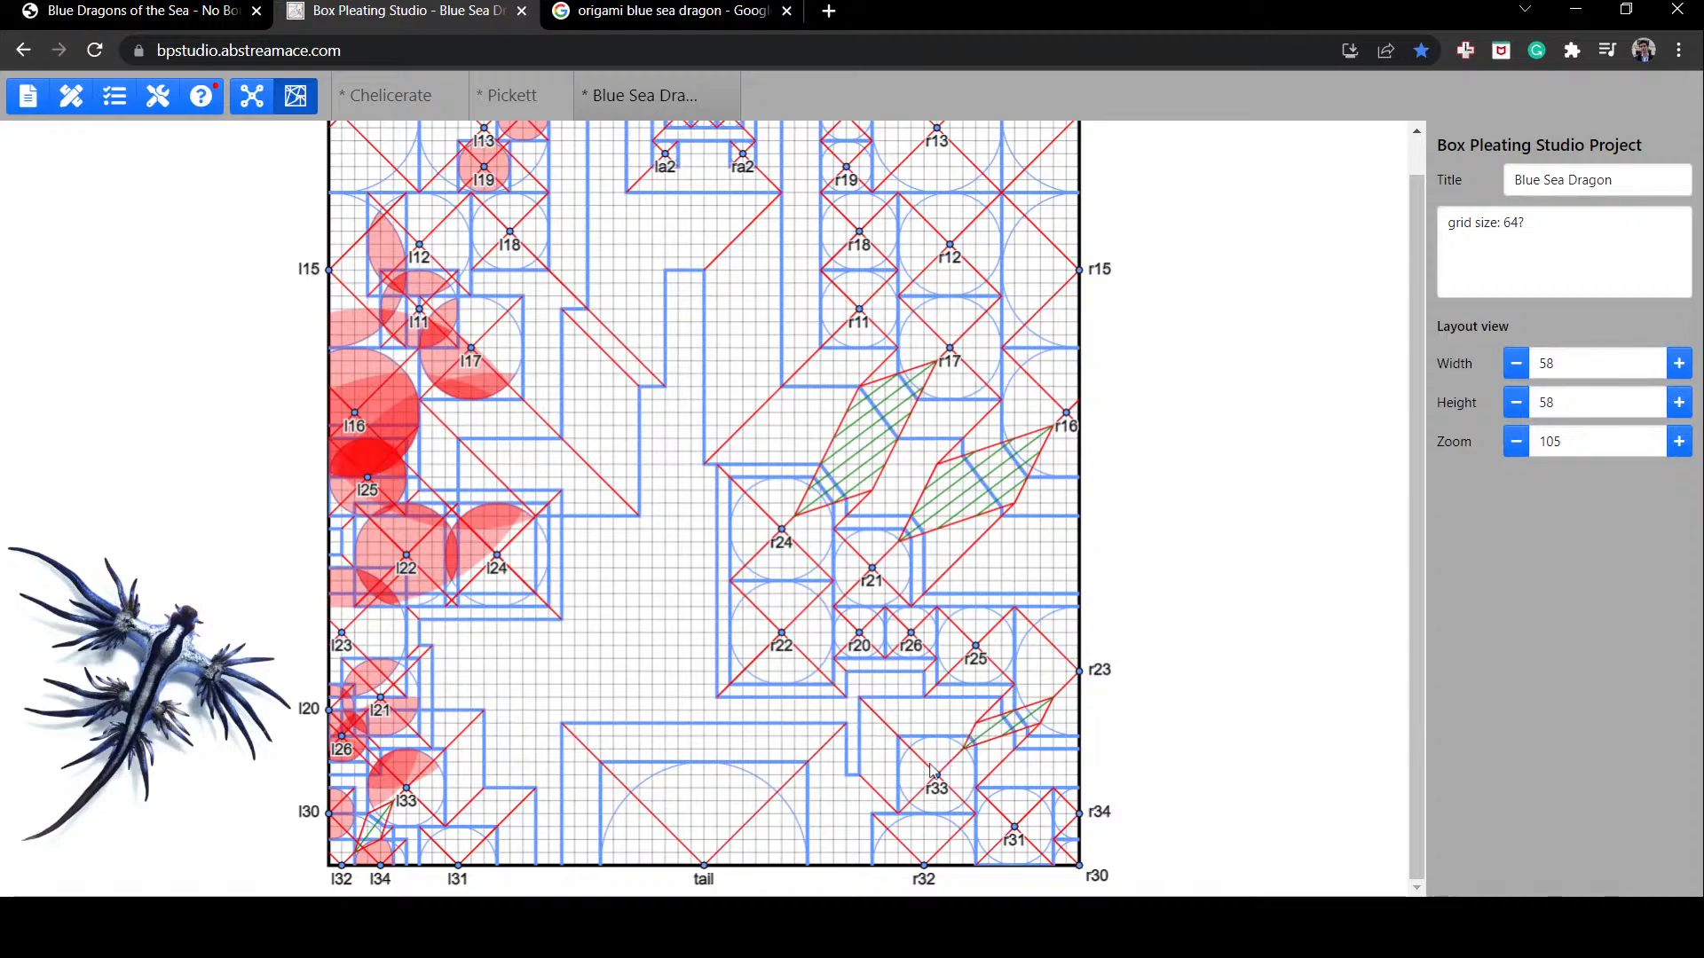
left_click_drag(934, 771, 895, 770)
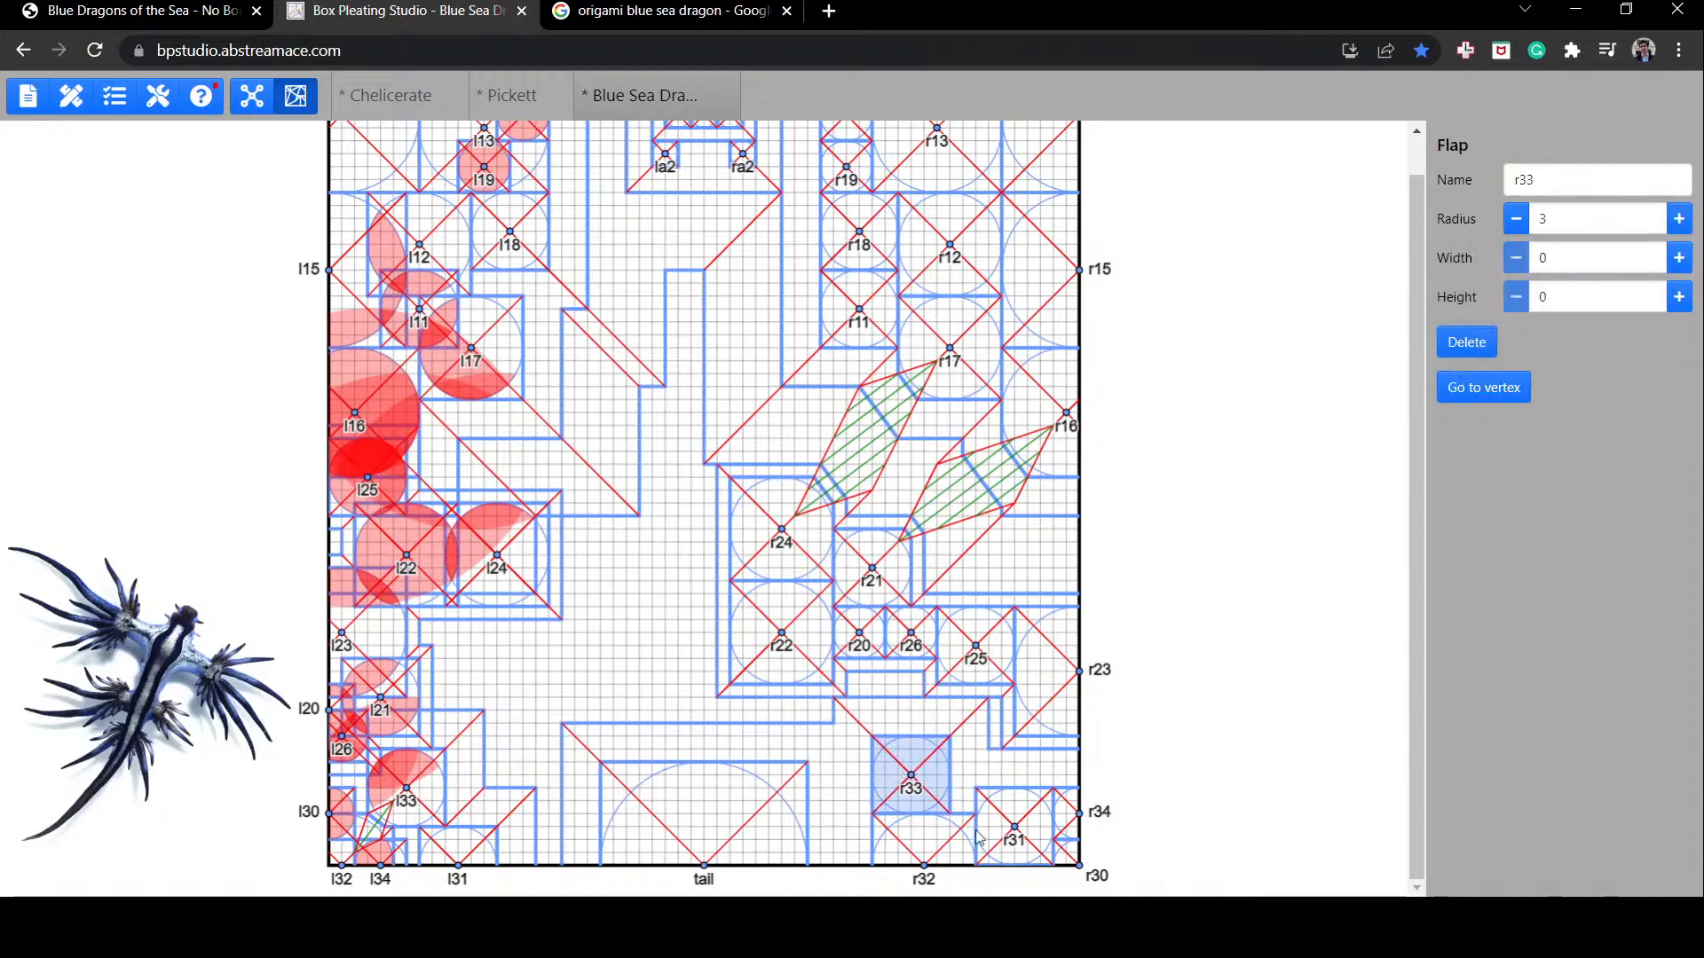
Step: Compare the layout with the folded origami blue sea dragon photo, and inspect flaps r20 and r13 and the right front river
mouse_move(856, 631)
left_mouse_down()
mouse_move(847, 658)
mouse_move(906, 655)
mouse_move(911, 624)
mouse_move(859, 625)
left_mouse_up()
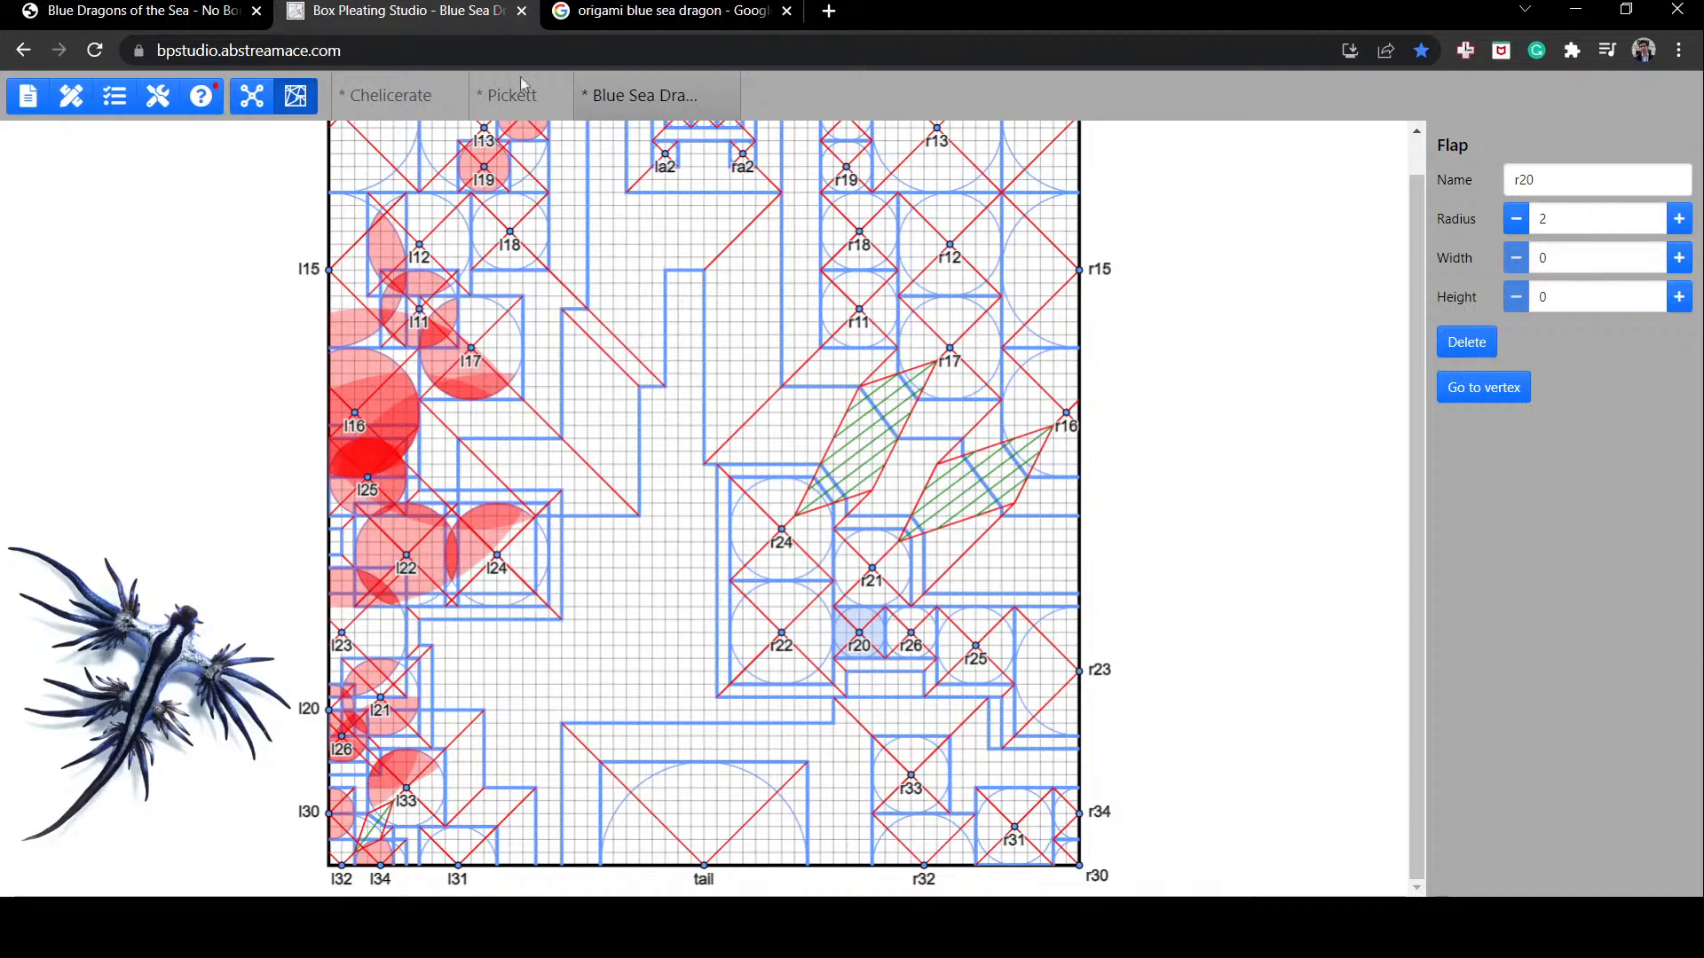
left_click(665, 11)
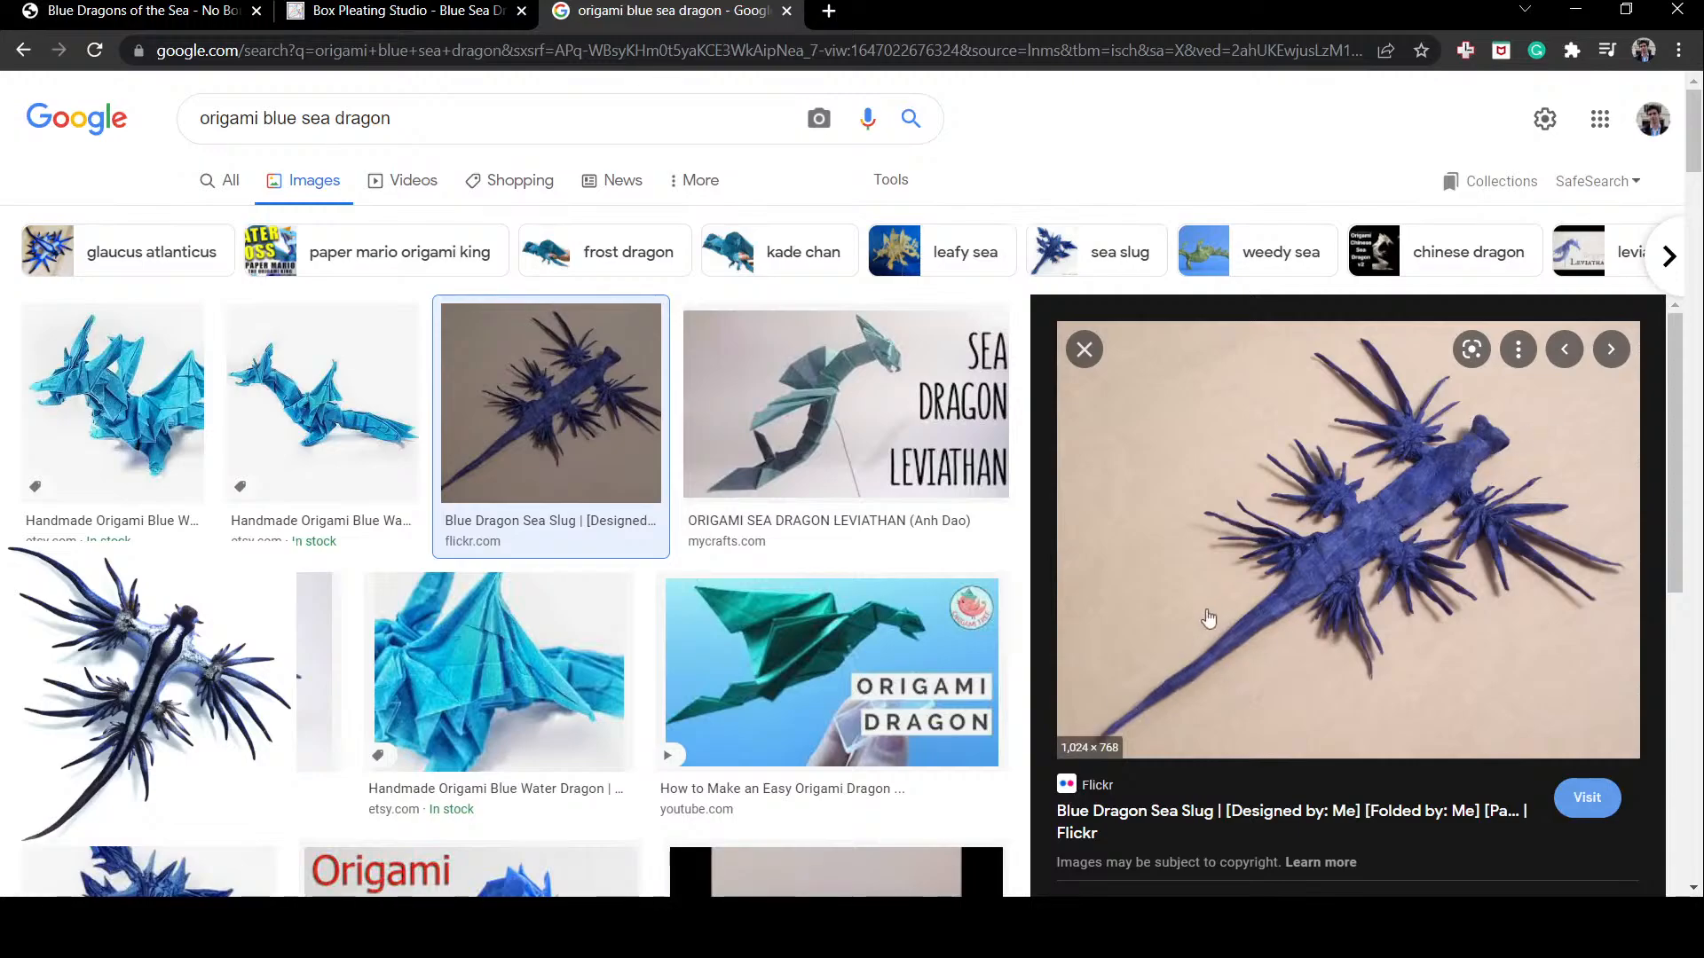
left_click(400, 10)
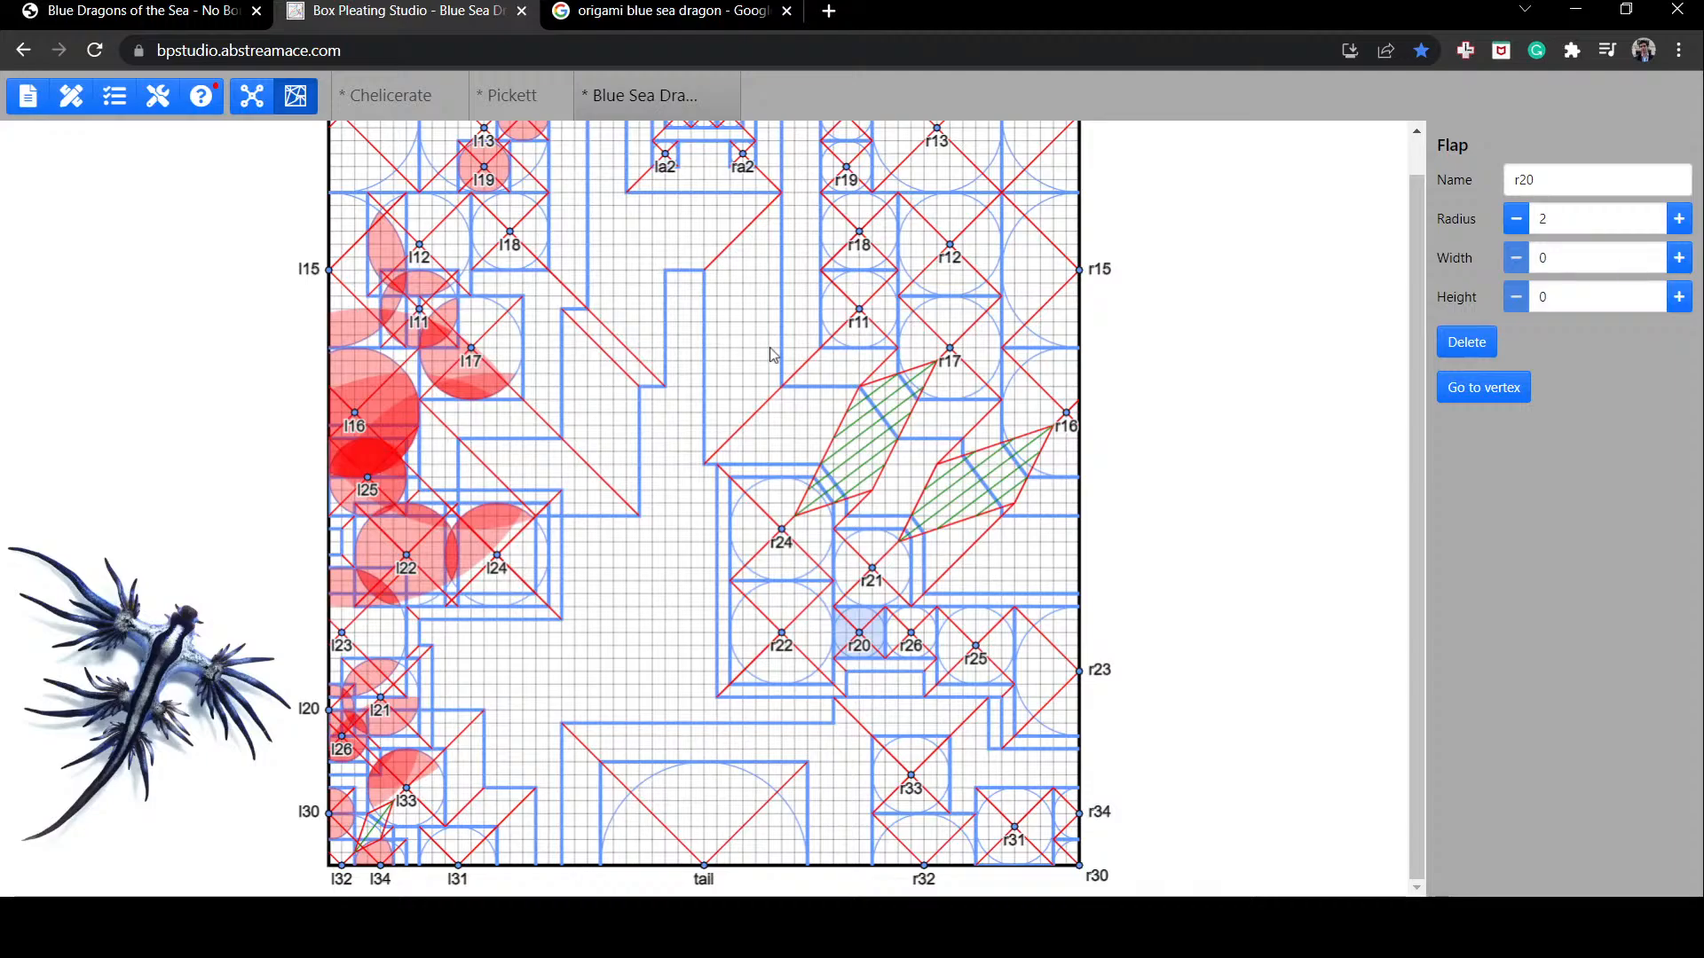
scroll(797, 355, "up", 1)
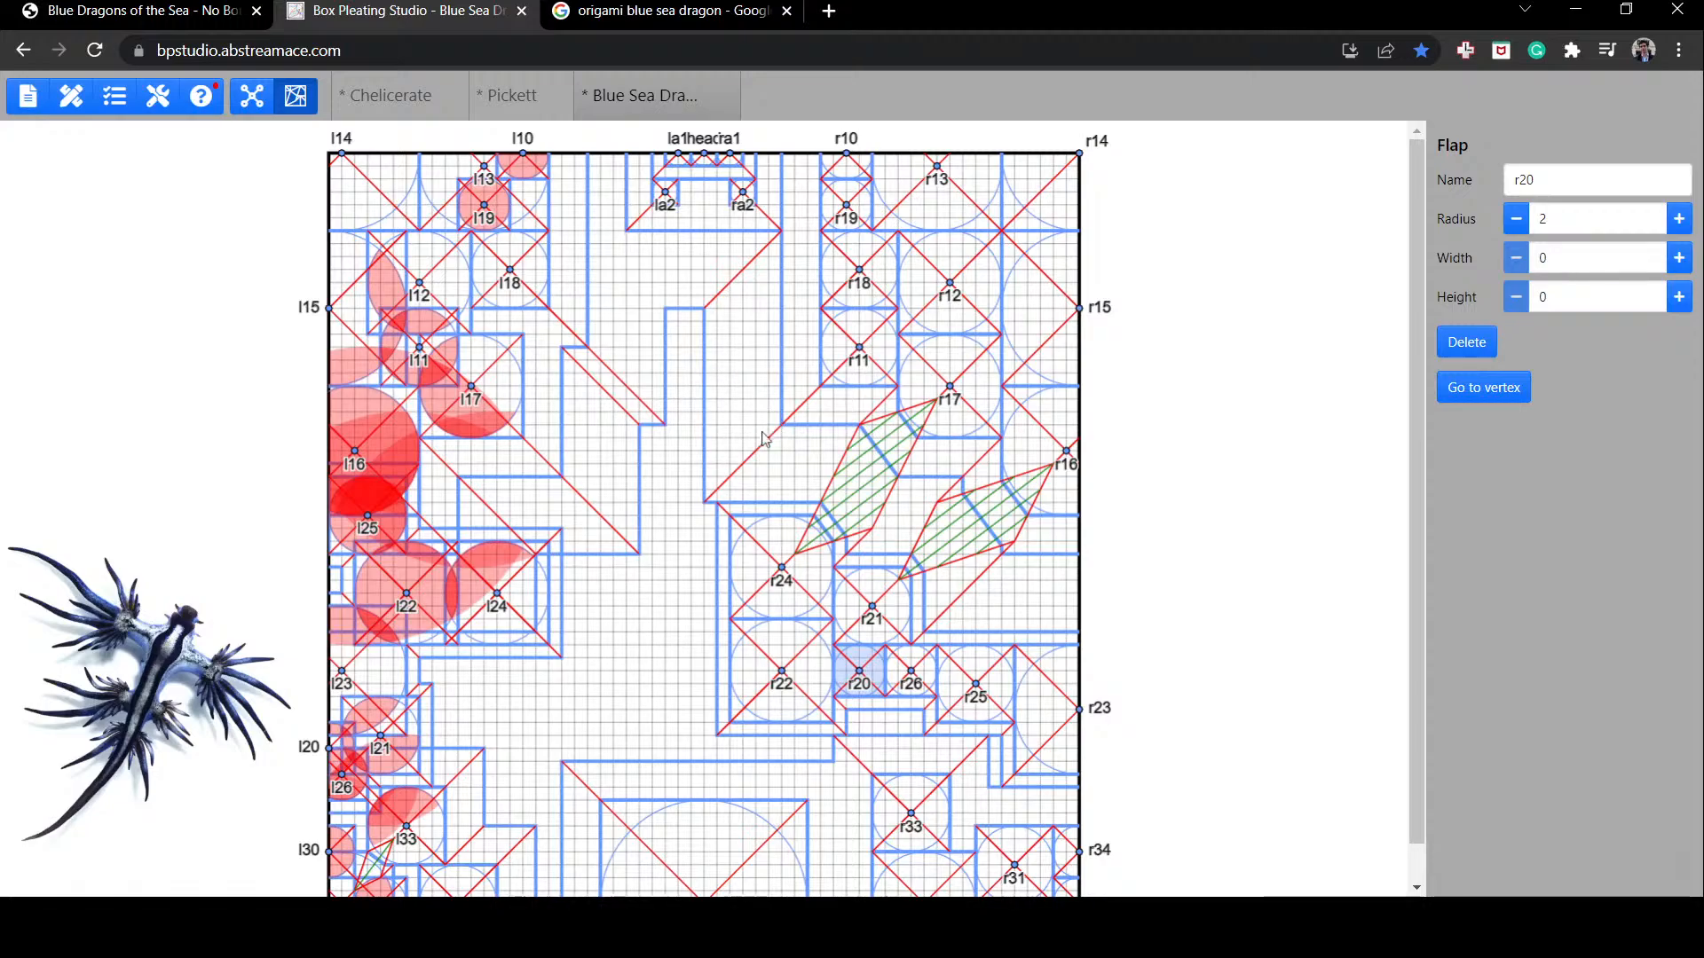
left_click(1032, 535)
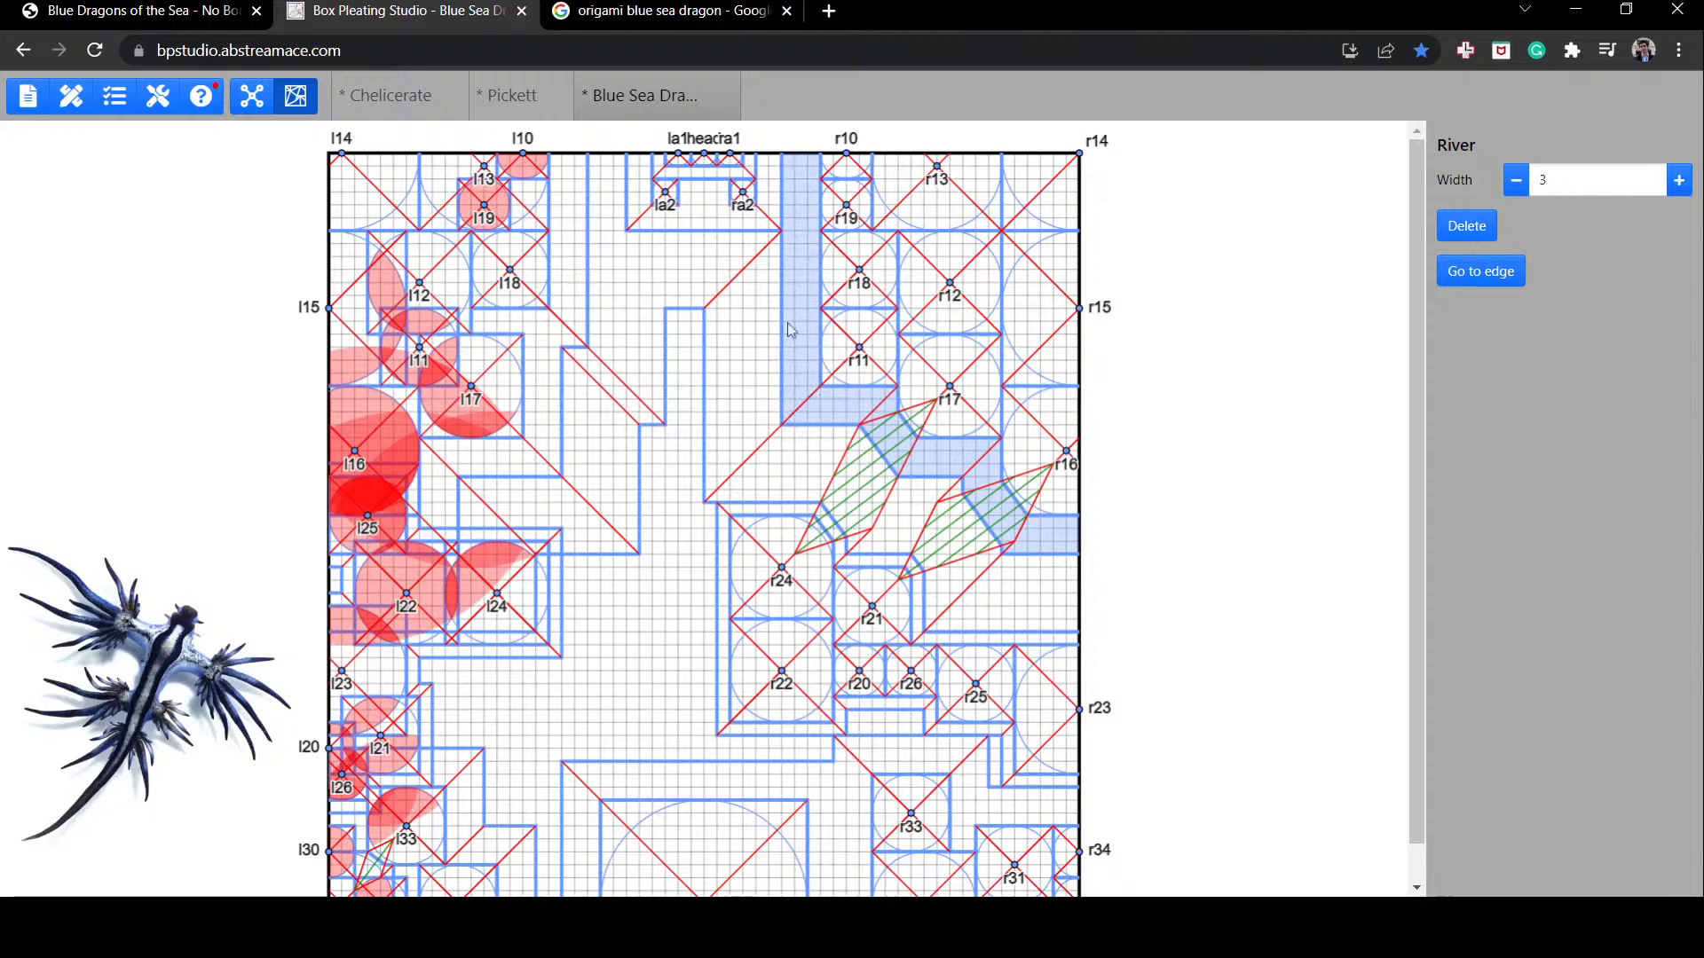
left_click(980, 174)
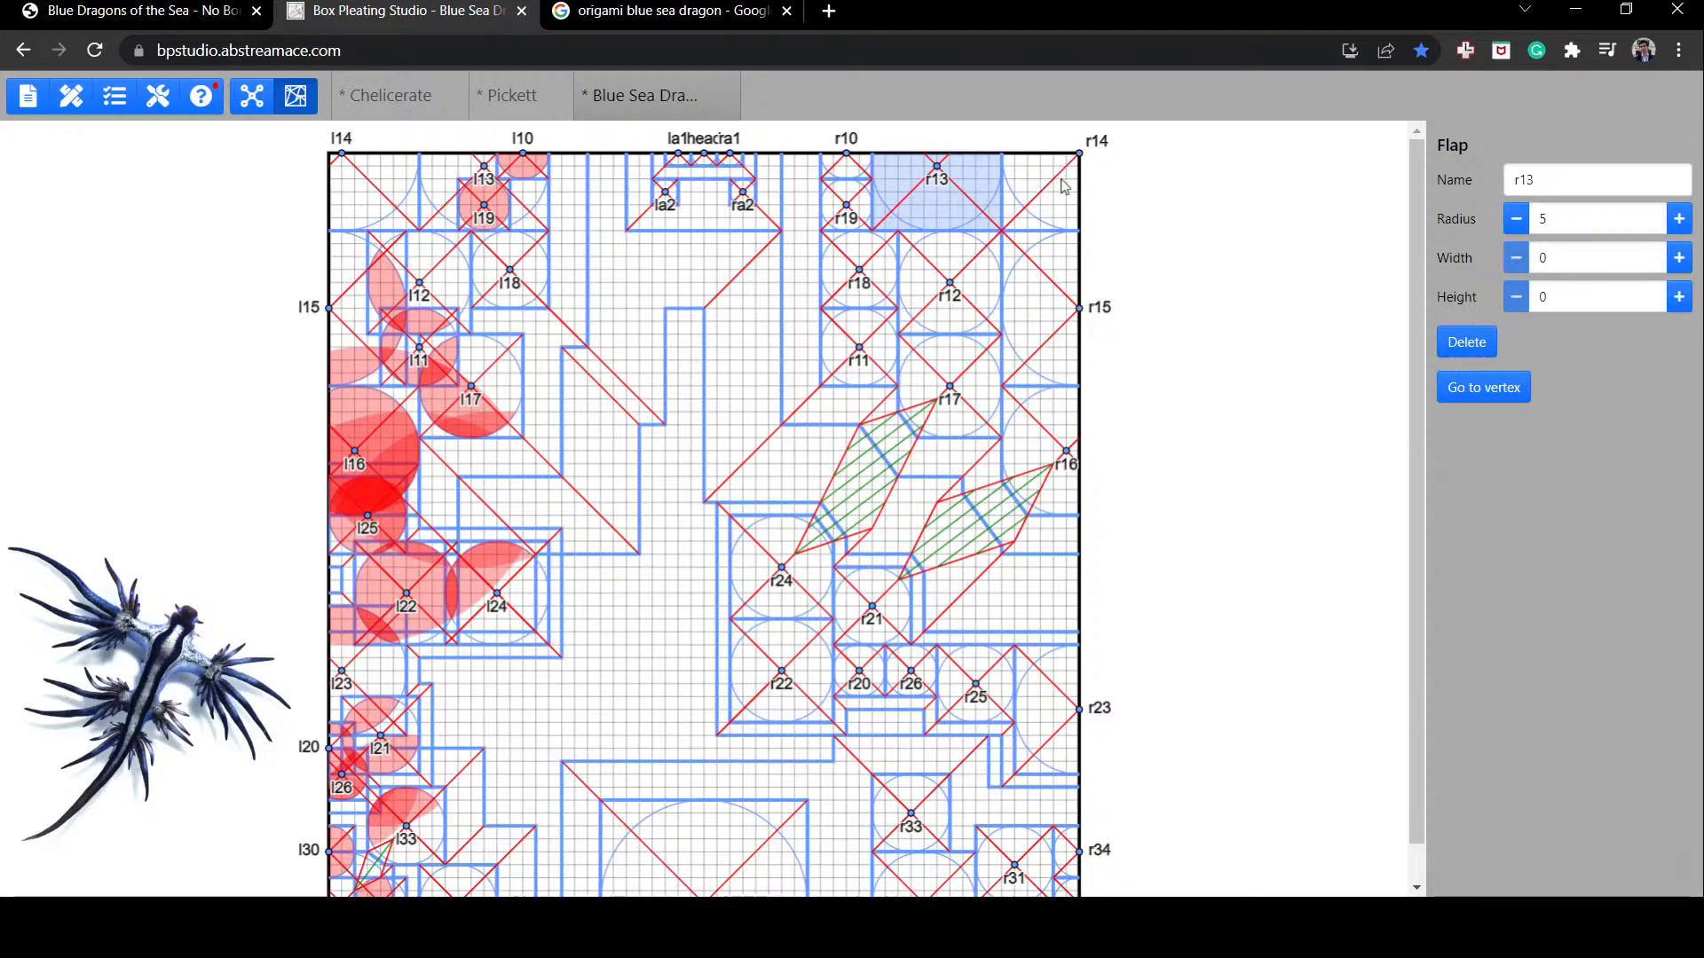
Step: Inspect the corner flap r14 and flap r33 near the tail
left_click(1079, 157)
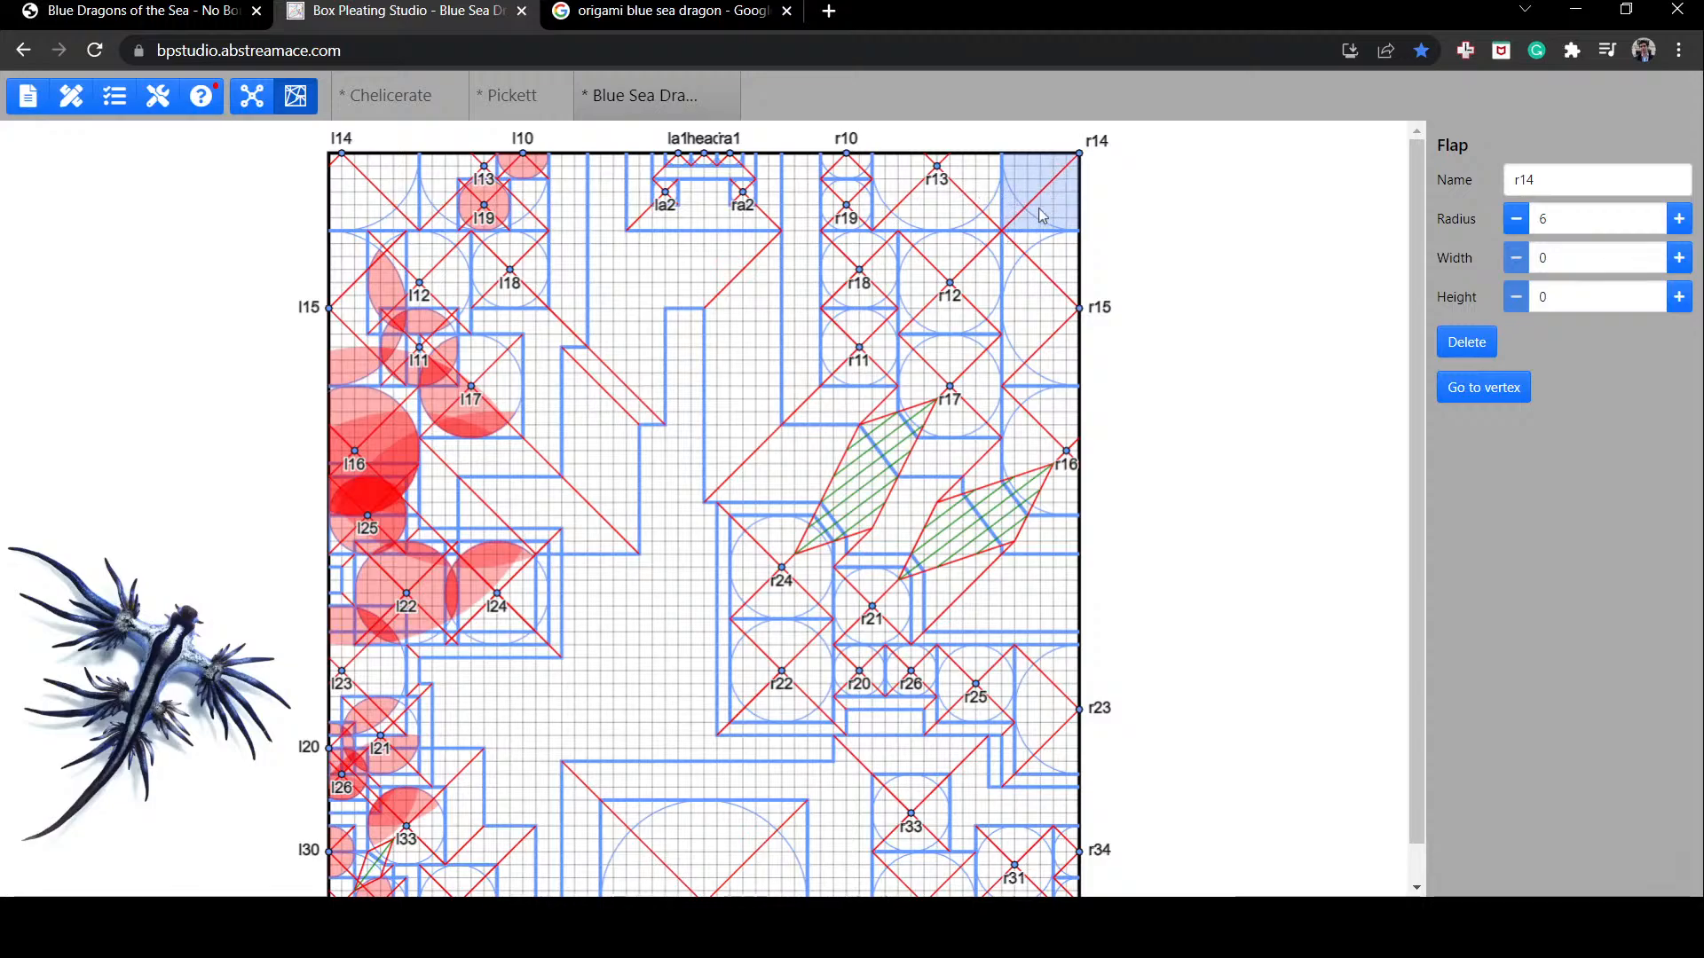
left_click(1169, 235)
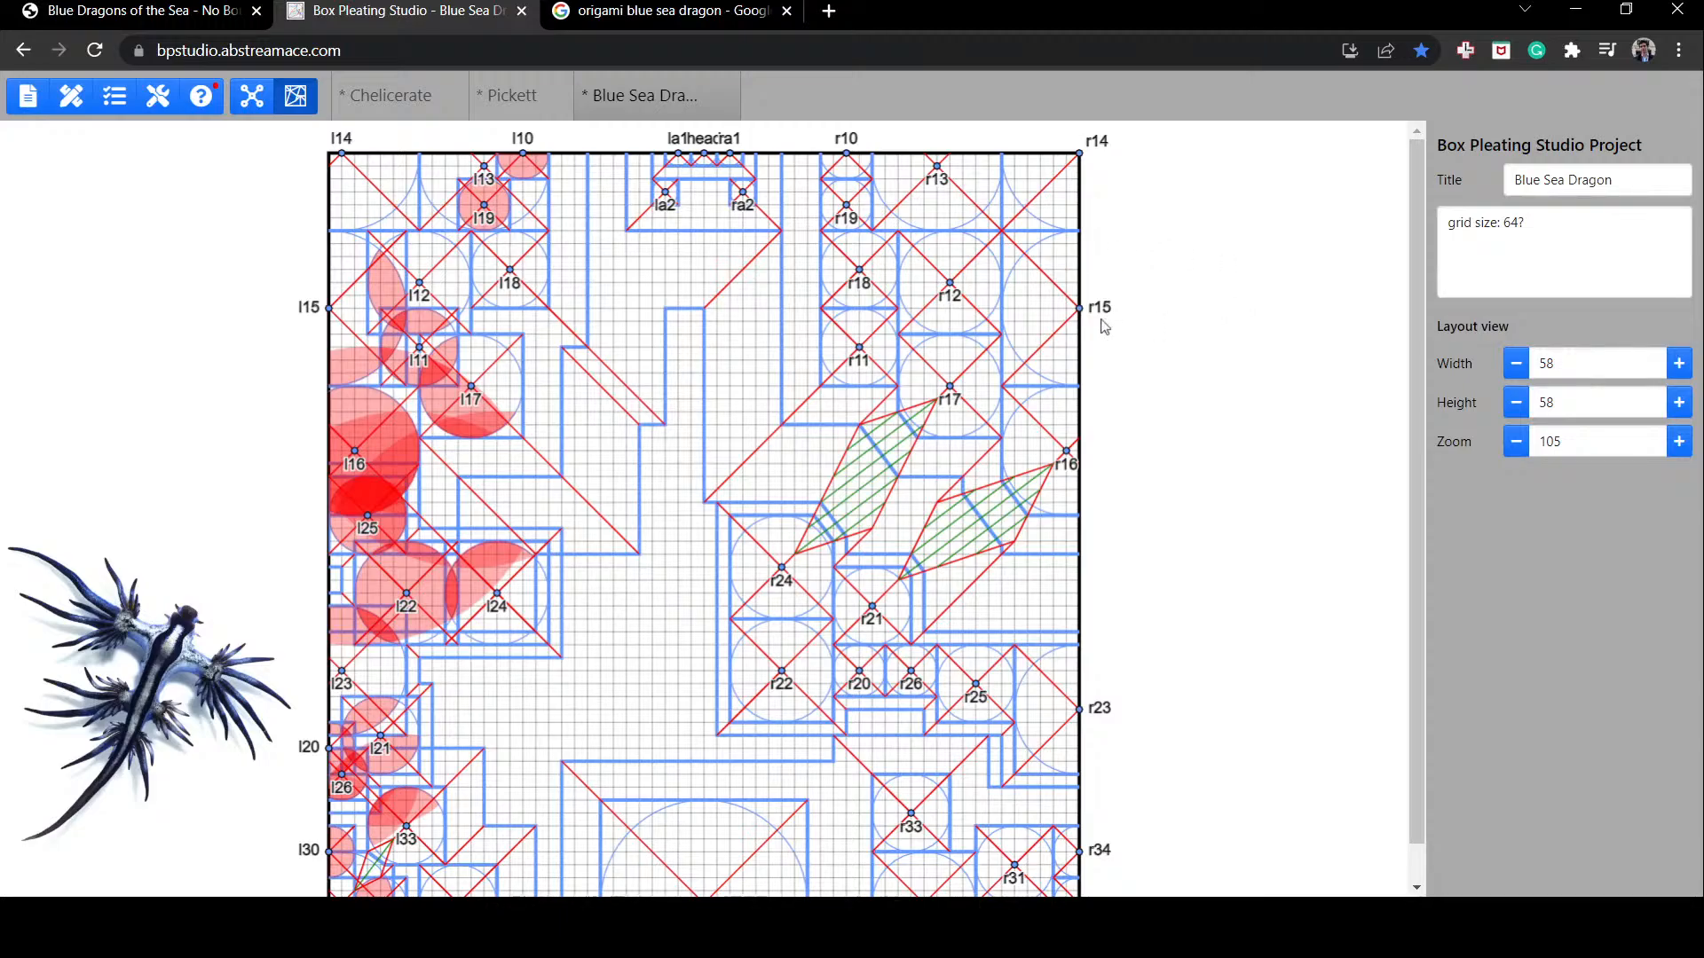
scroll(1148, 388, "down", 1)
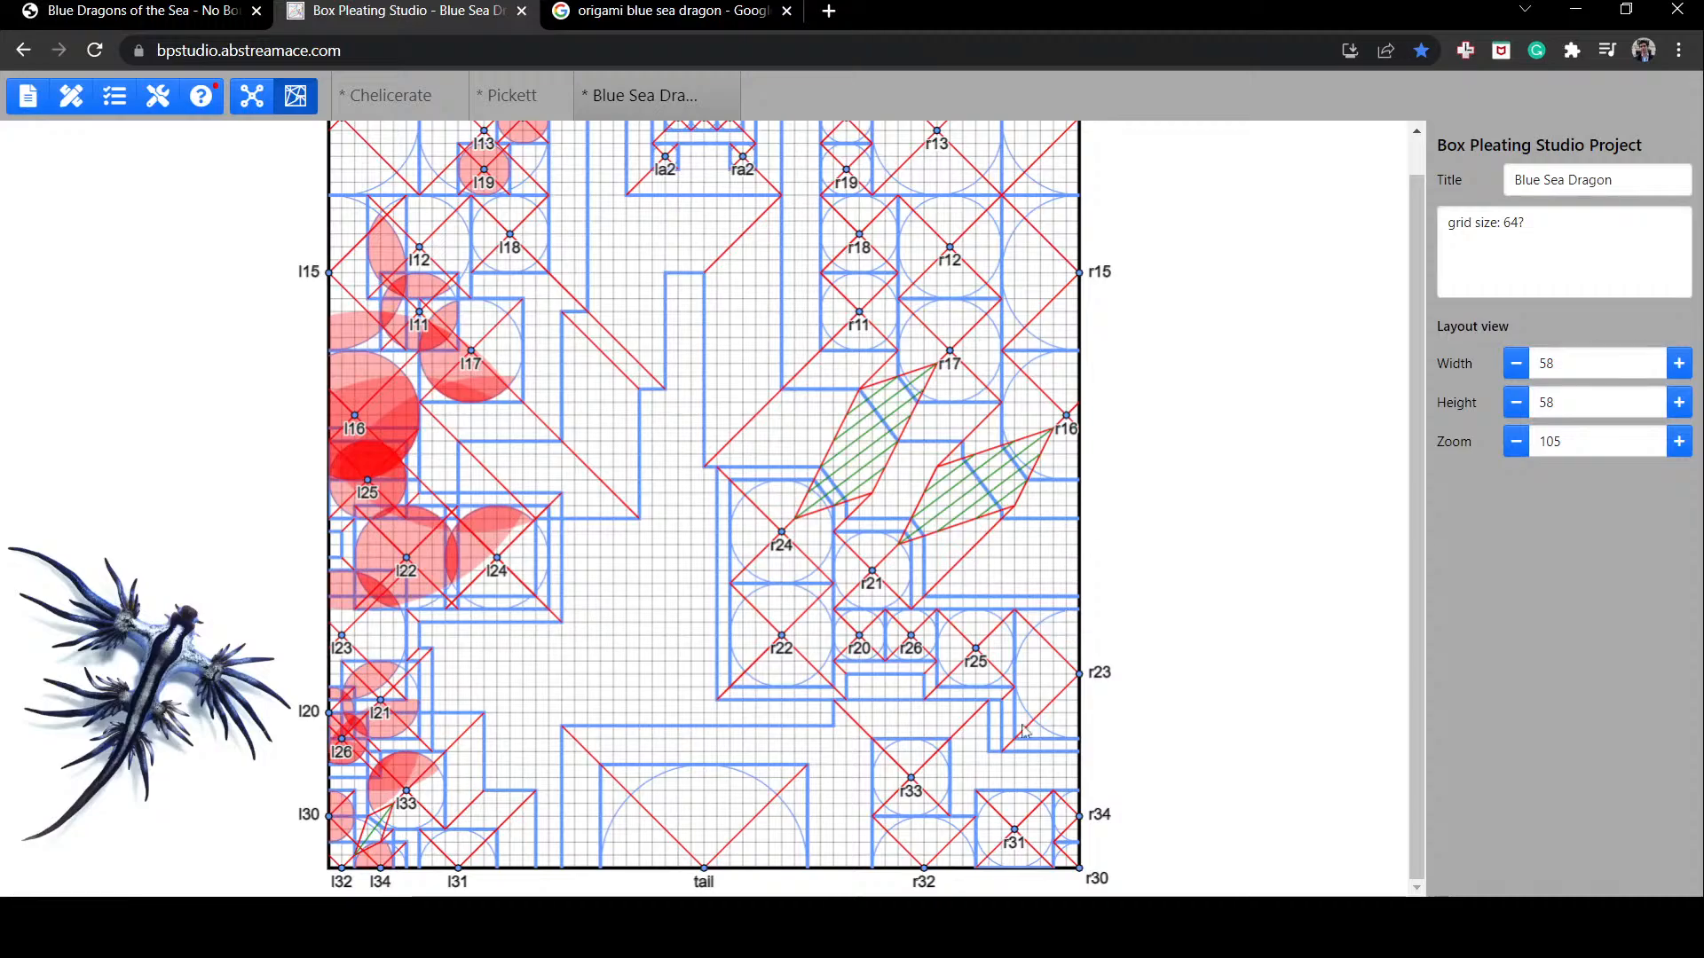
mouse_move(928, 792)
left_mouse_down()
mouse_move(951, 793)
mouse_move(917, 790)
left_mouse_up()
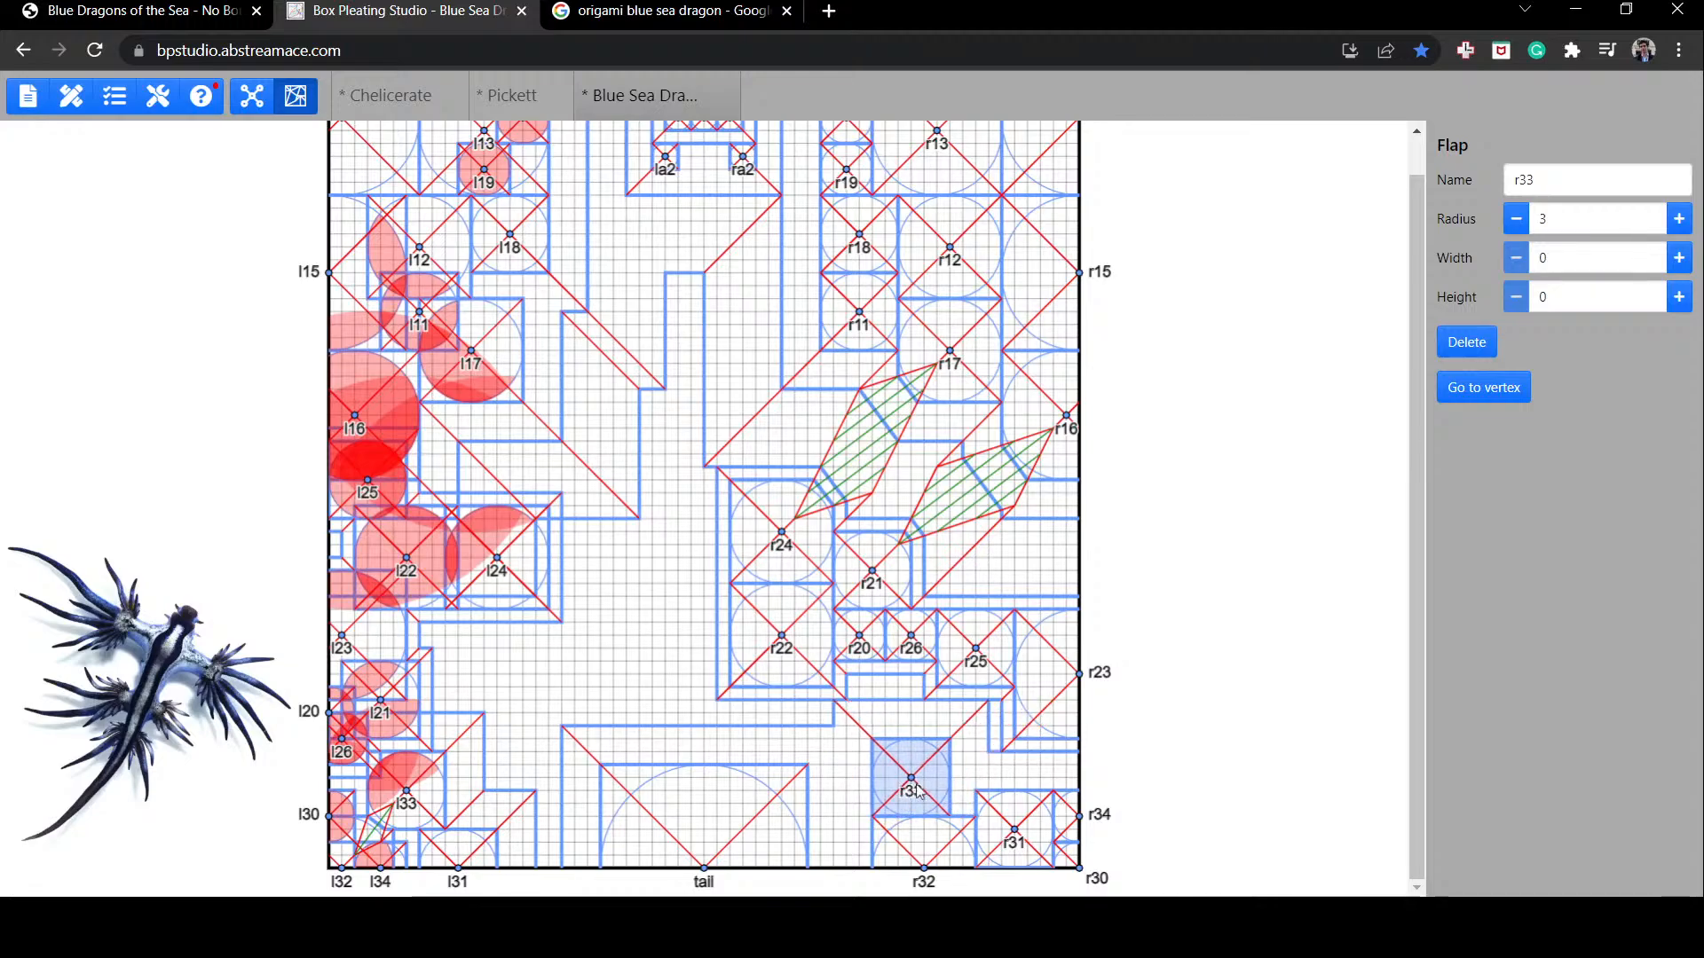
Step: Set flap r20's height to 2 and move the flap two grid units toward the tail edge
left_click(861, 639)
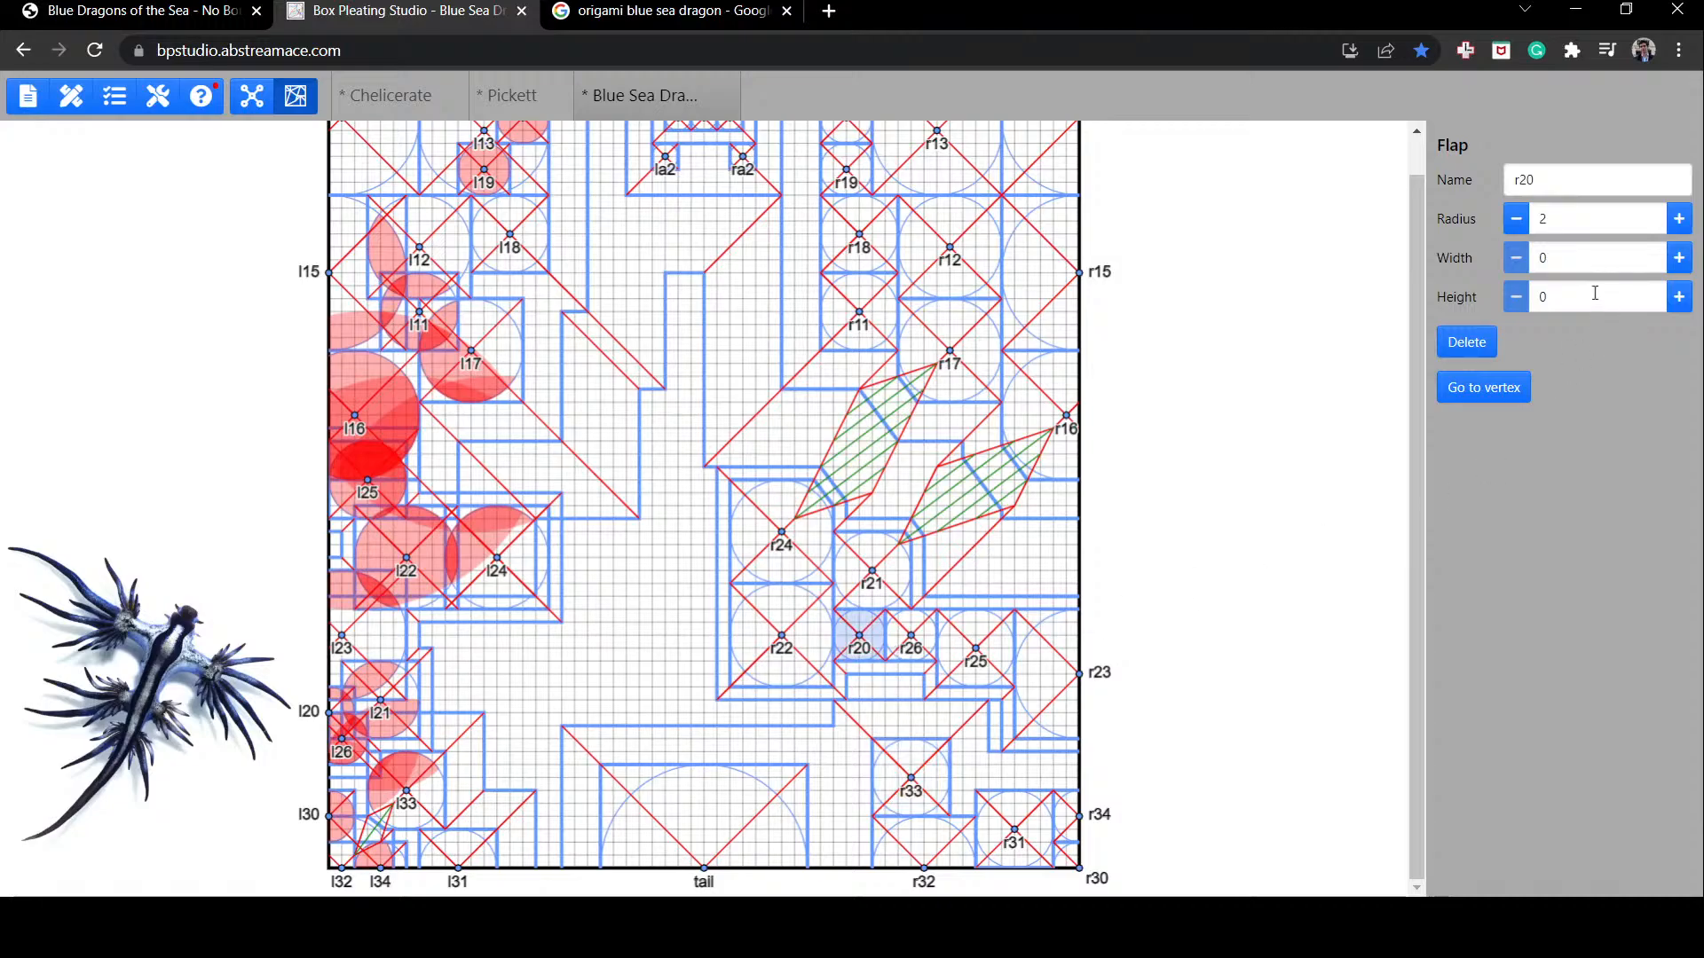
left_click(888, 694)
left_click(857, 657)
left_click(1679, 296)
left_click(1679, 296)
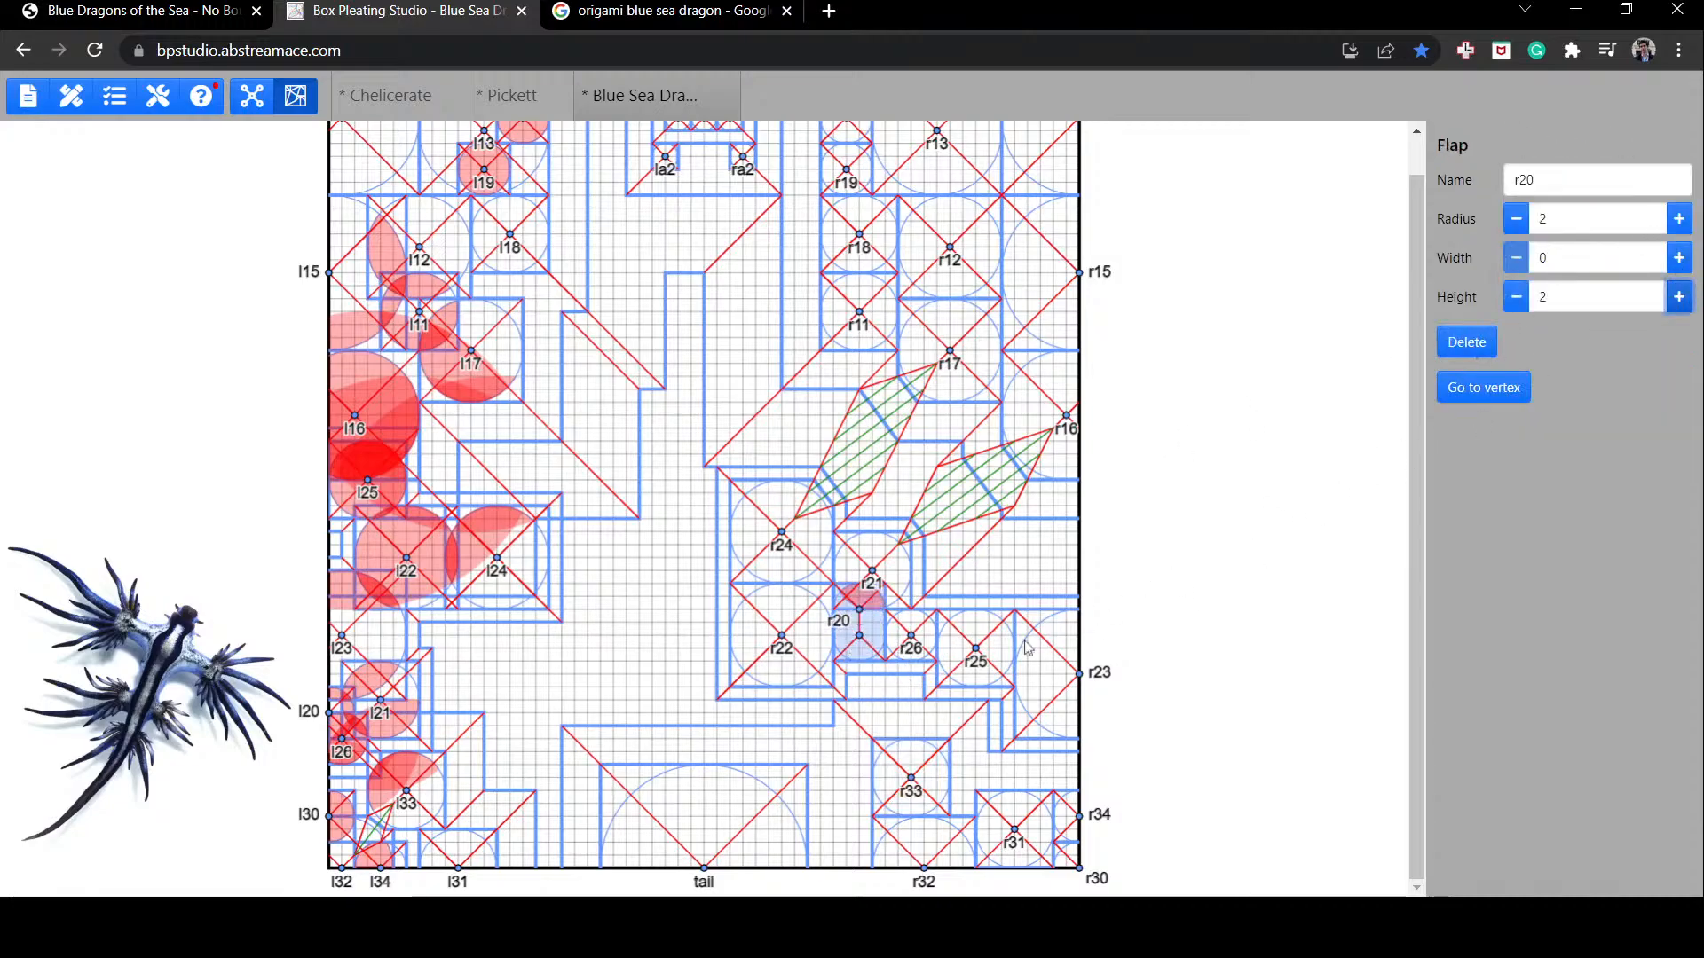
left_click_drag(877, 643, 877, 669)
Step: Set flap r26's height to 2 and move it two grid units toward the tail edge, level with r20
left_click(910, 643)
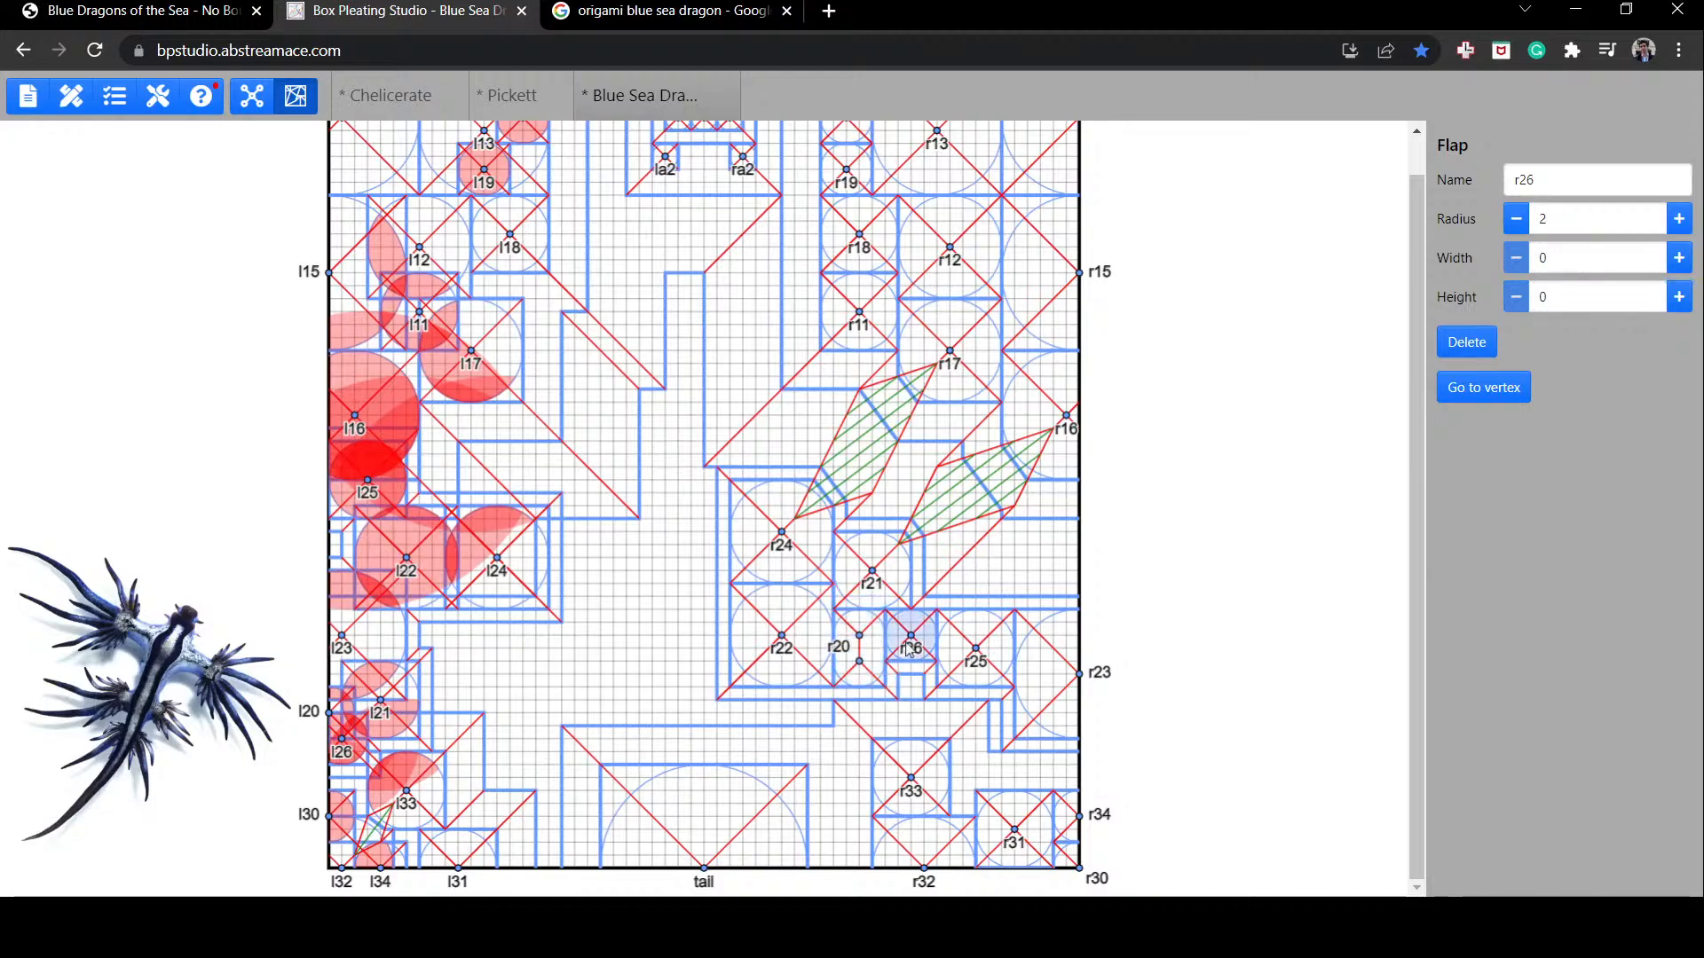
left_click(1679, 296)
left_click(1679, 296)
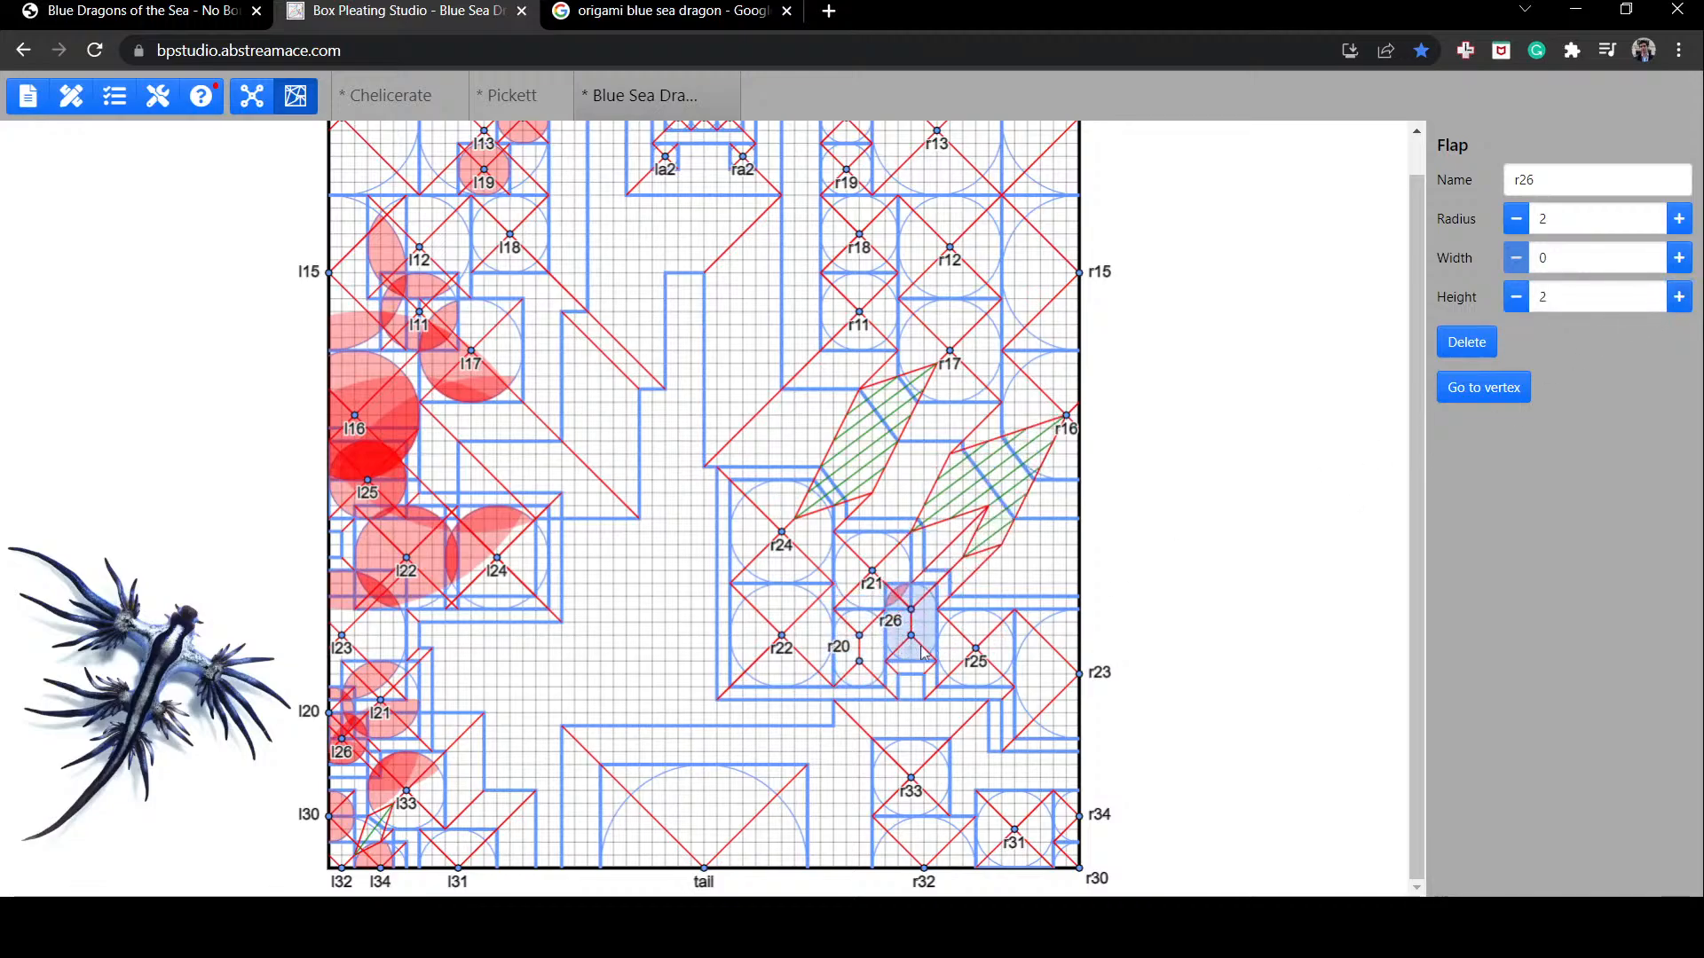
mouse_move(919, 661)
left_mouse_down()
mouse_move(907, 678)
mouse_move(920, 660)
left_mouse_up()
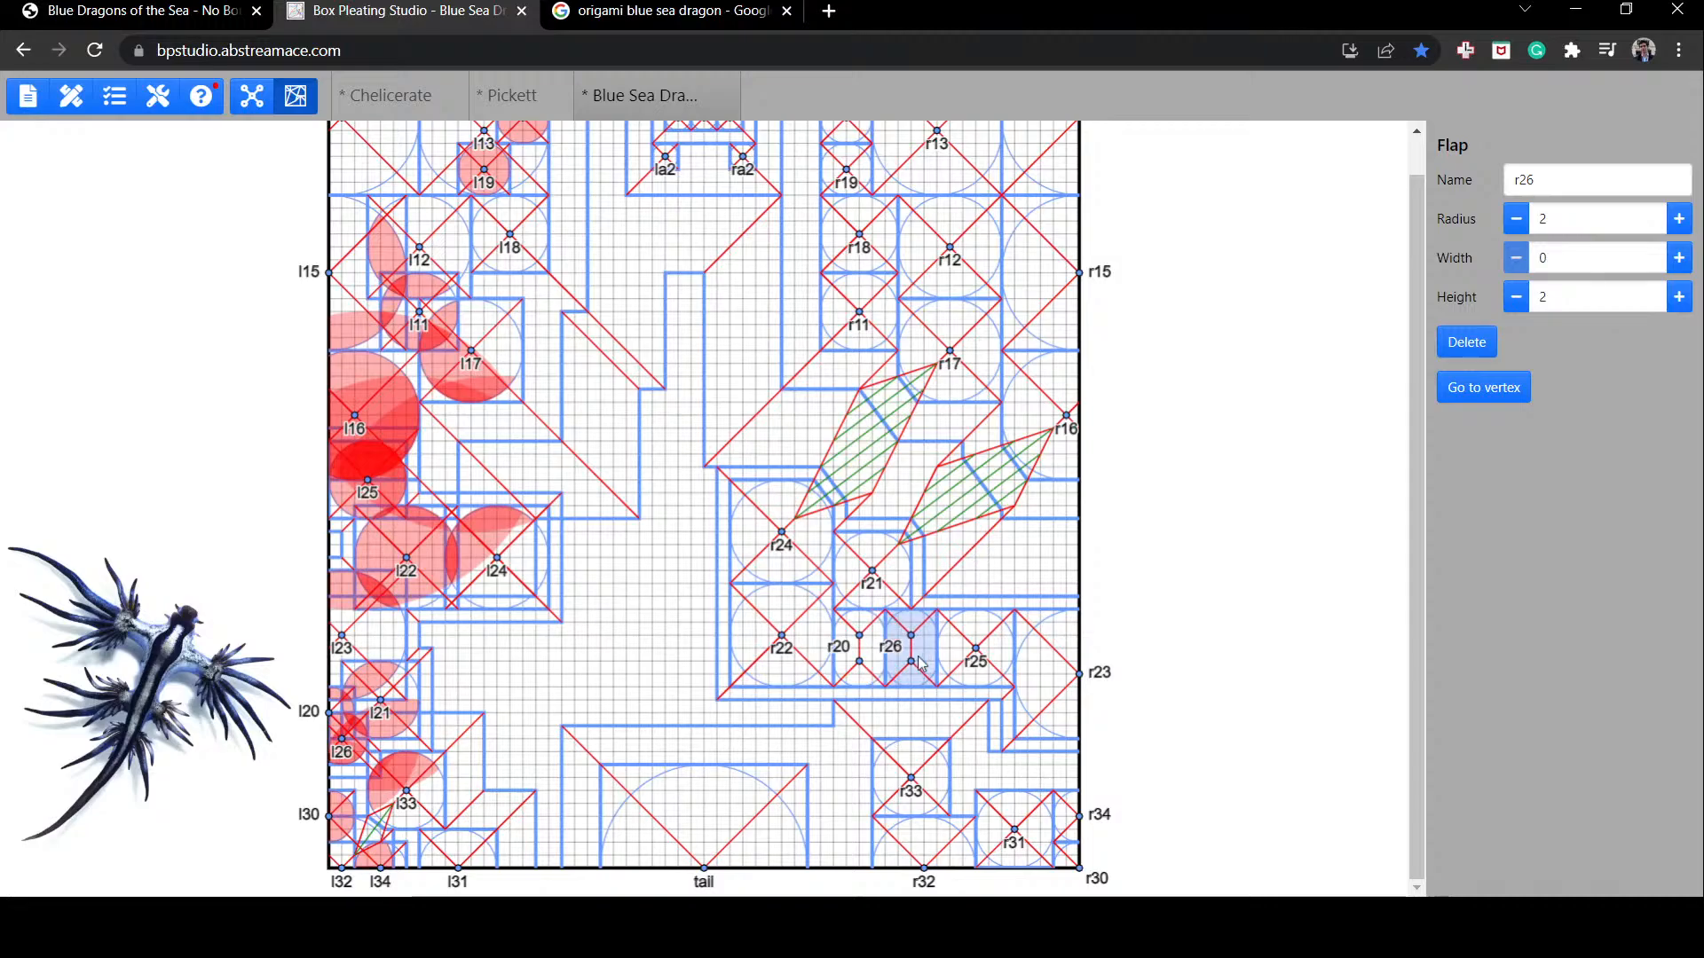
left_click(859, 739)
Step: Shift flaps r24, r22, r20, r21, r26, r25 and r23 one grid unit toward the paper's centre line
left_click(775, 556)
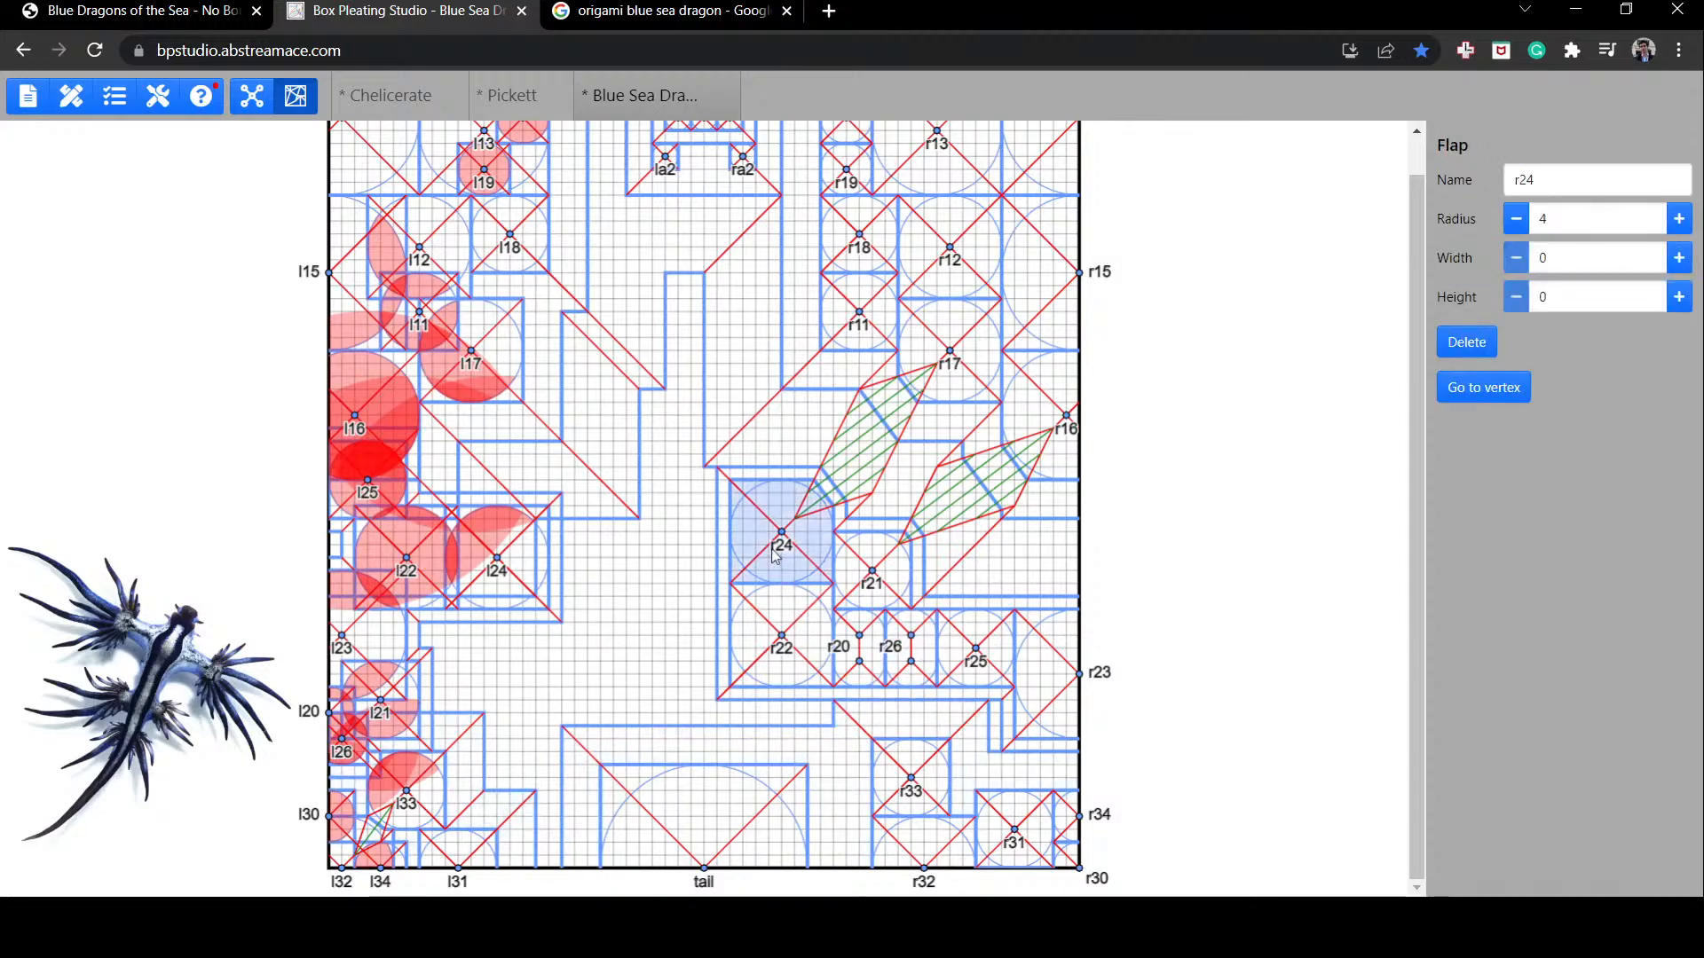
left_click_drag(764, 551, 760, 542)
left_click_drag(794, 641, 857, 661)
left_click(871, 662)
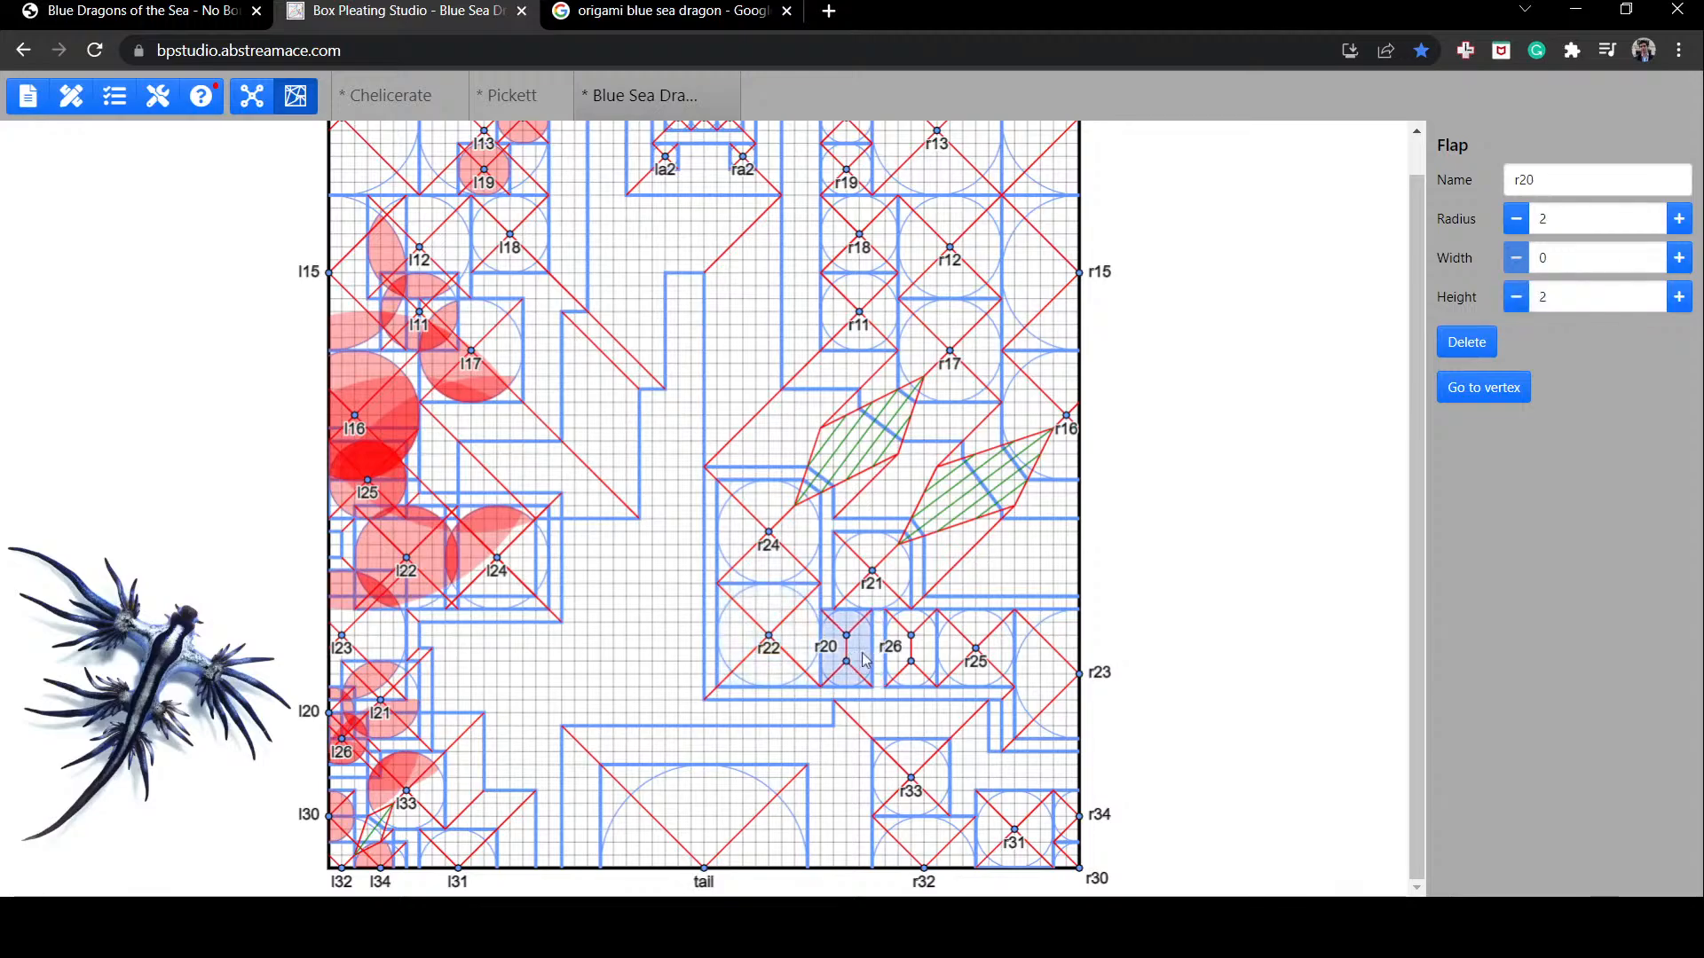
left_click_drag(899, 575, 886, 575)
left_click_drag(924, 659, 1016, 658)
left_click(965, 659)
left_click(1037, 658)
left_click(1199, 657)
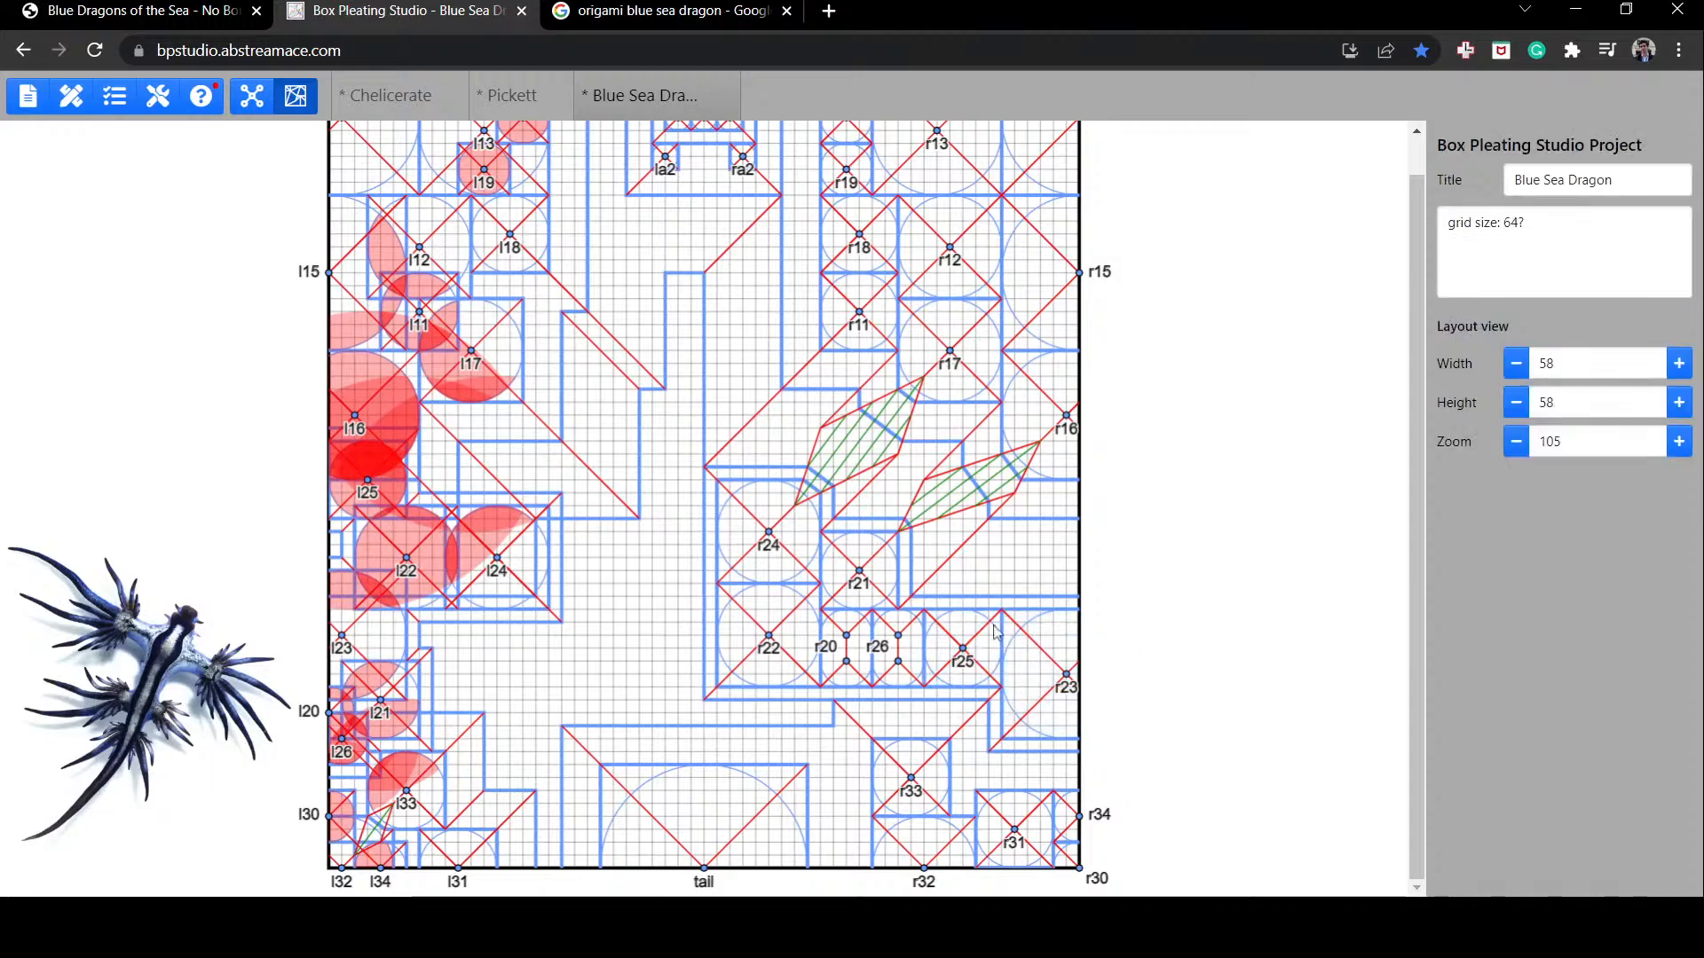
Step: Inspect the river around the tail and set the tail flap's radius to 9
left_click(823, 697)
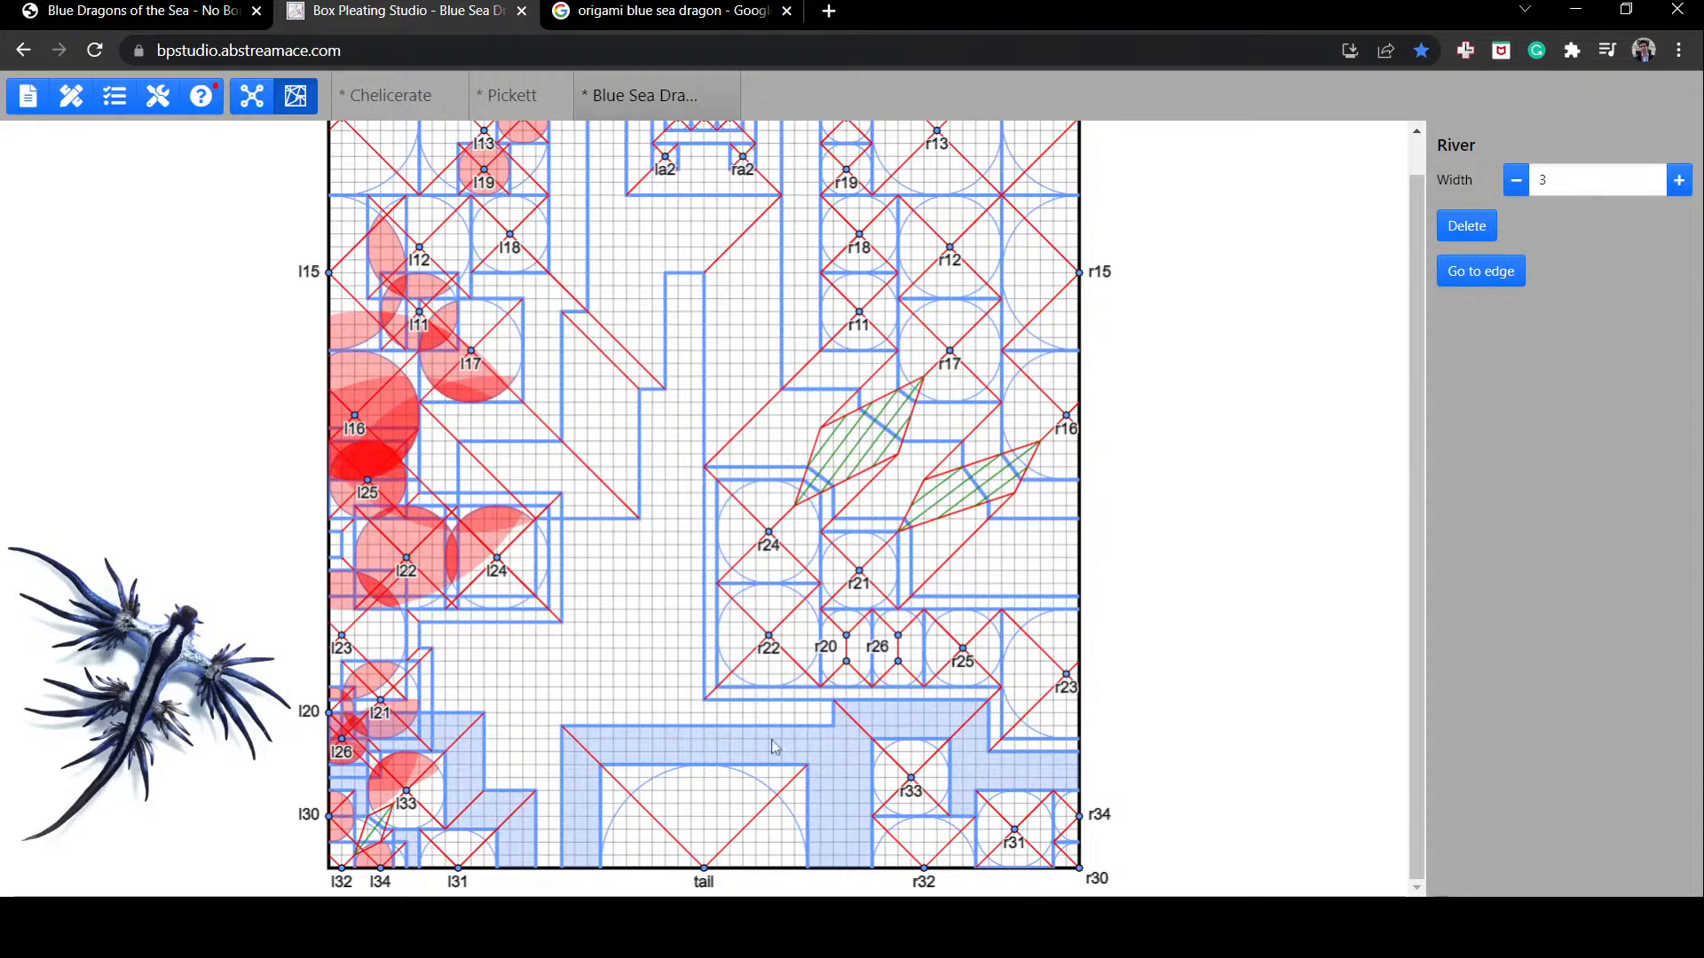
left_click(783, 715)
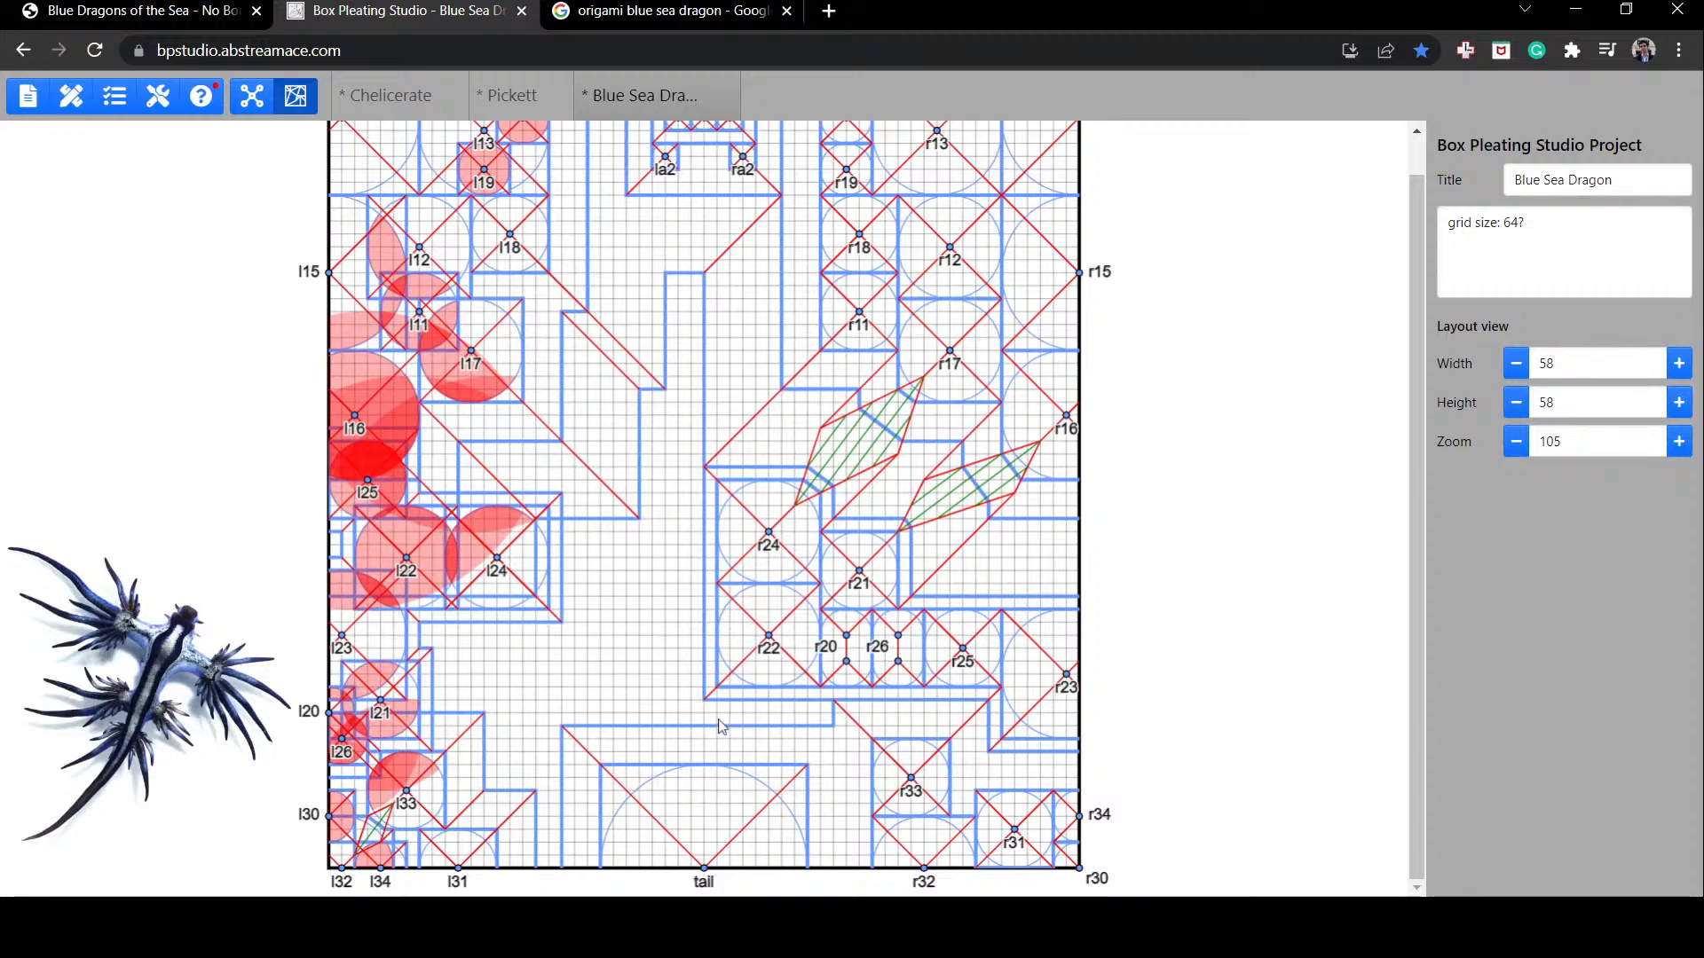
left_click(721, 806)
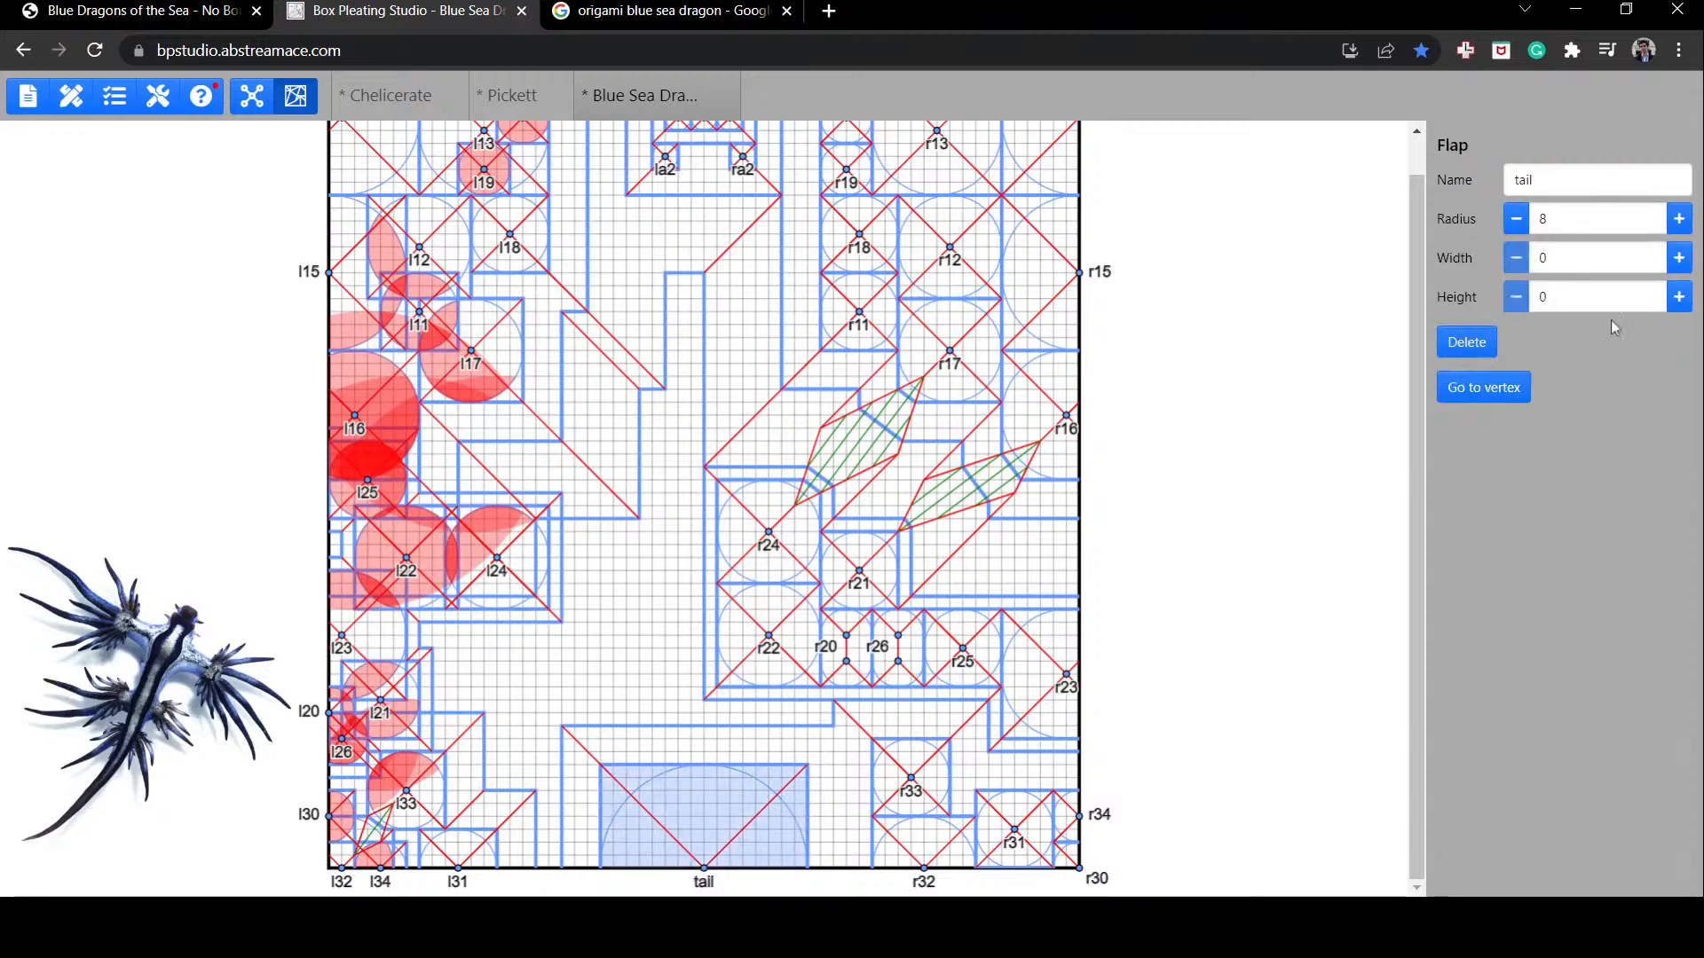
left_click(1677, 220)
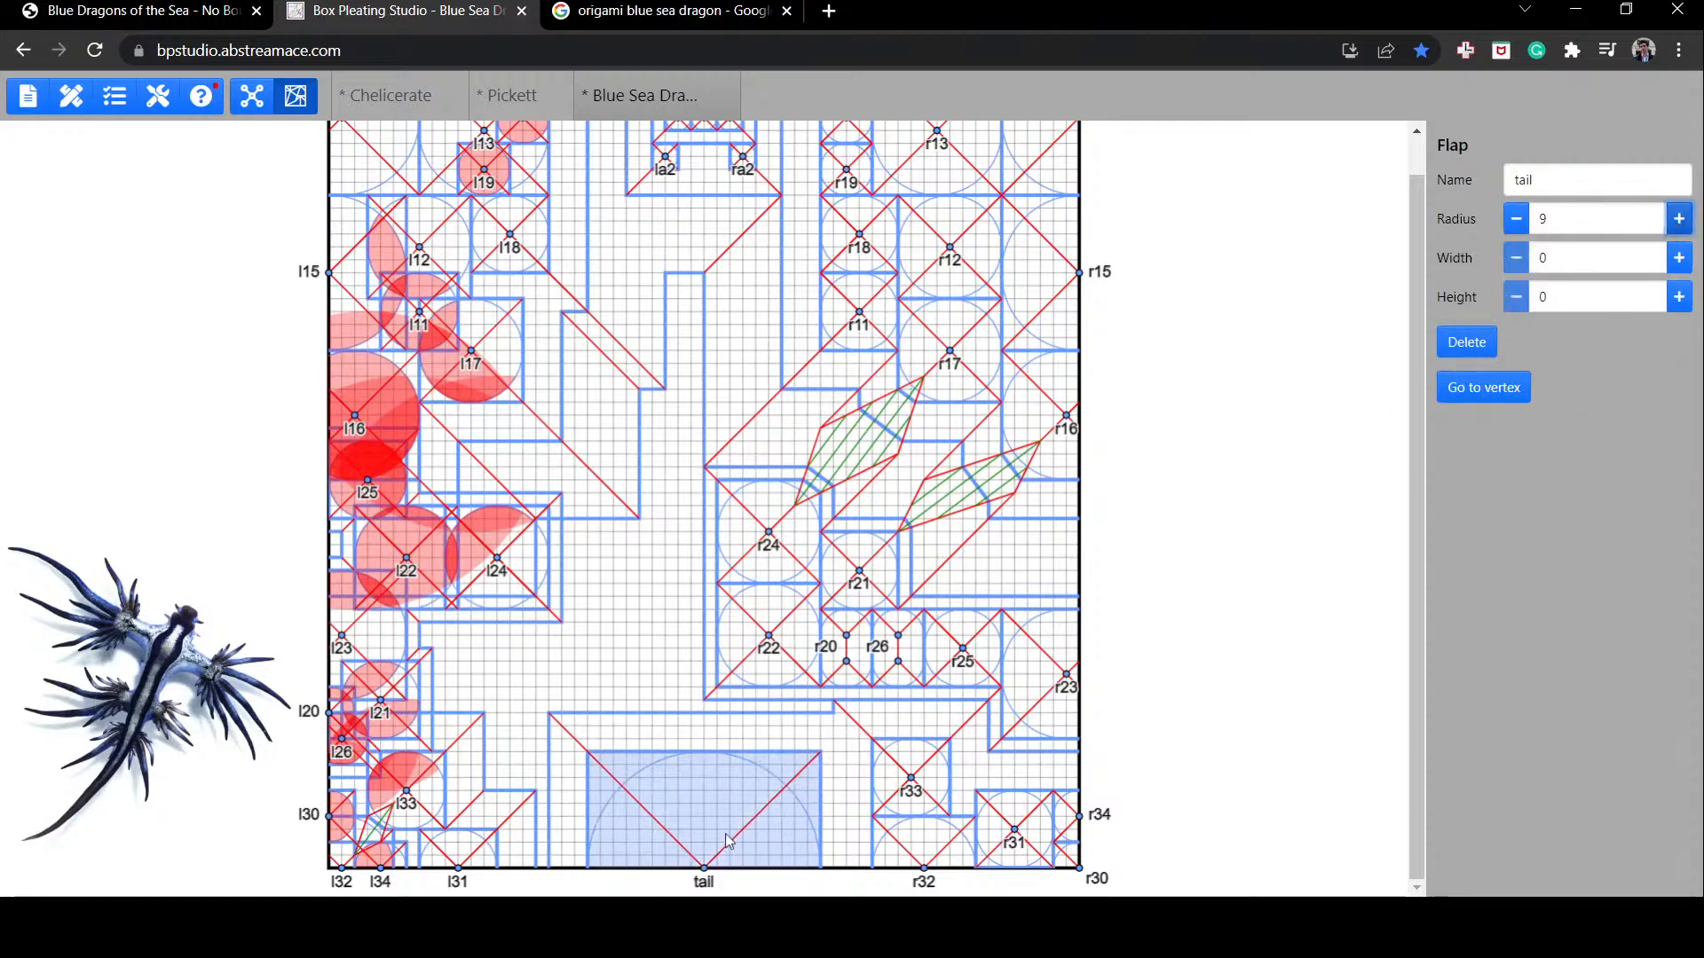
mouse_move(729, 839)
left_mouse_down()
mouse_move(738, 810)
mouse_move(742, 834)
left_mouse_up()
left_click(778, 715)
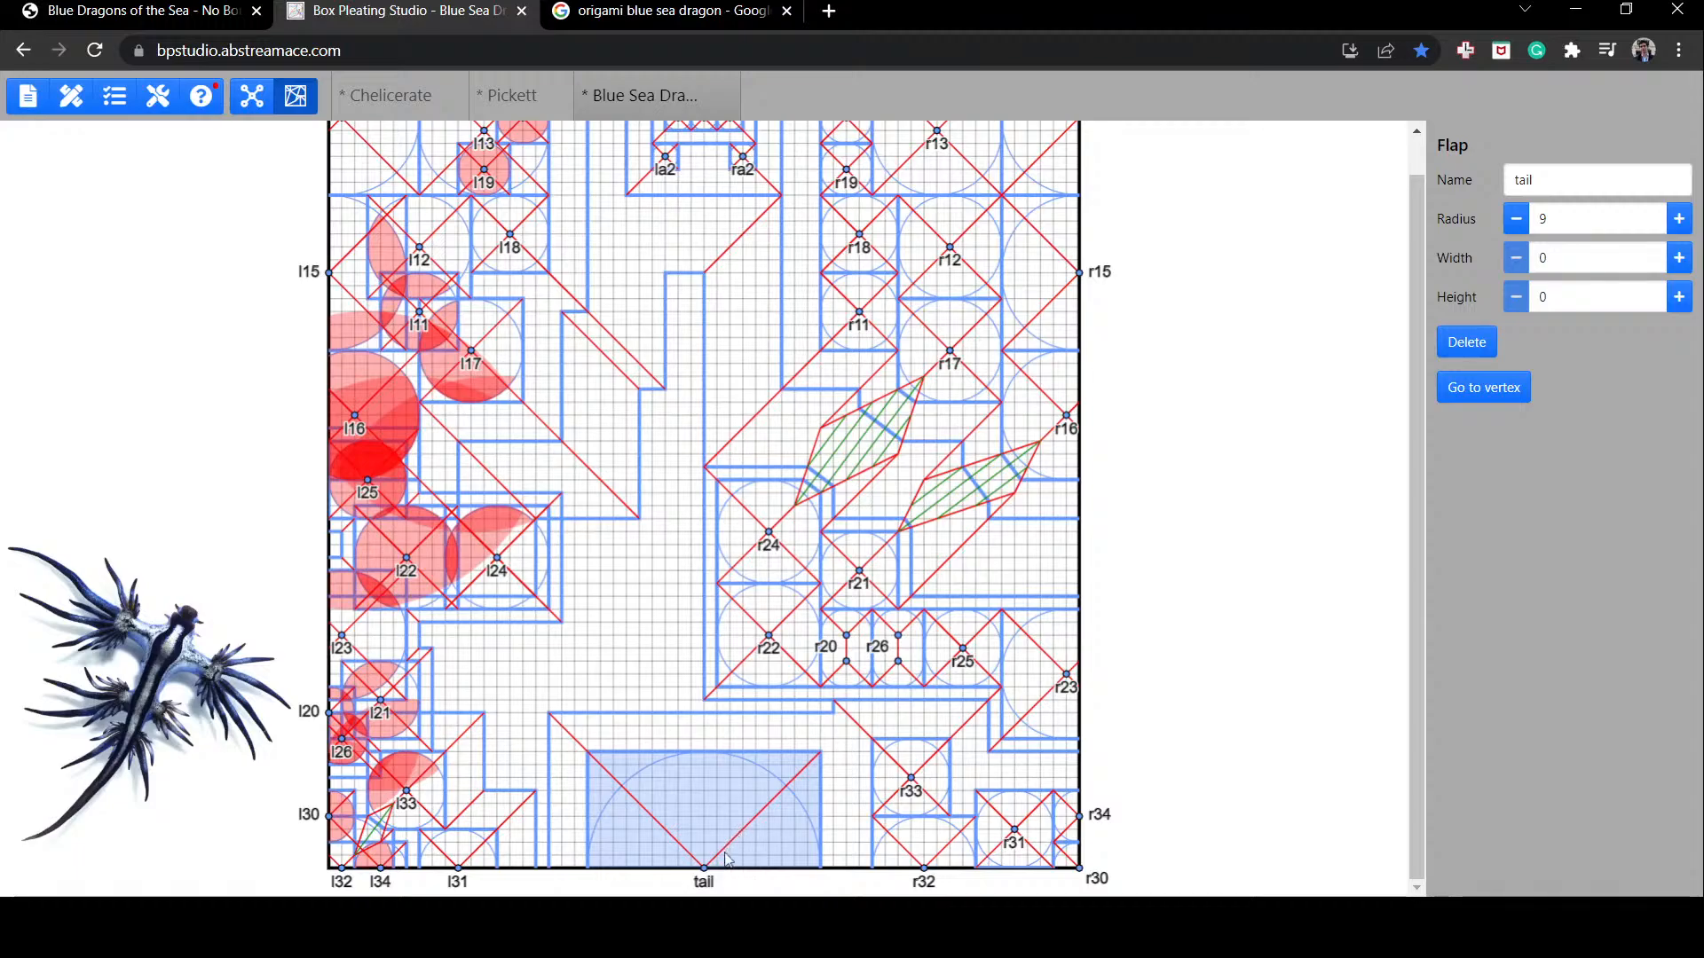
left_click(1269, 634)
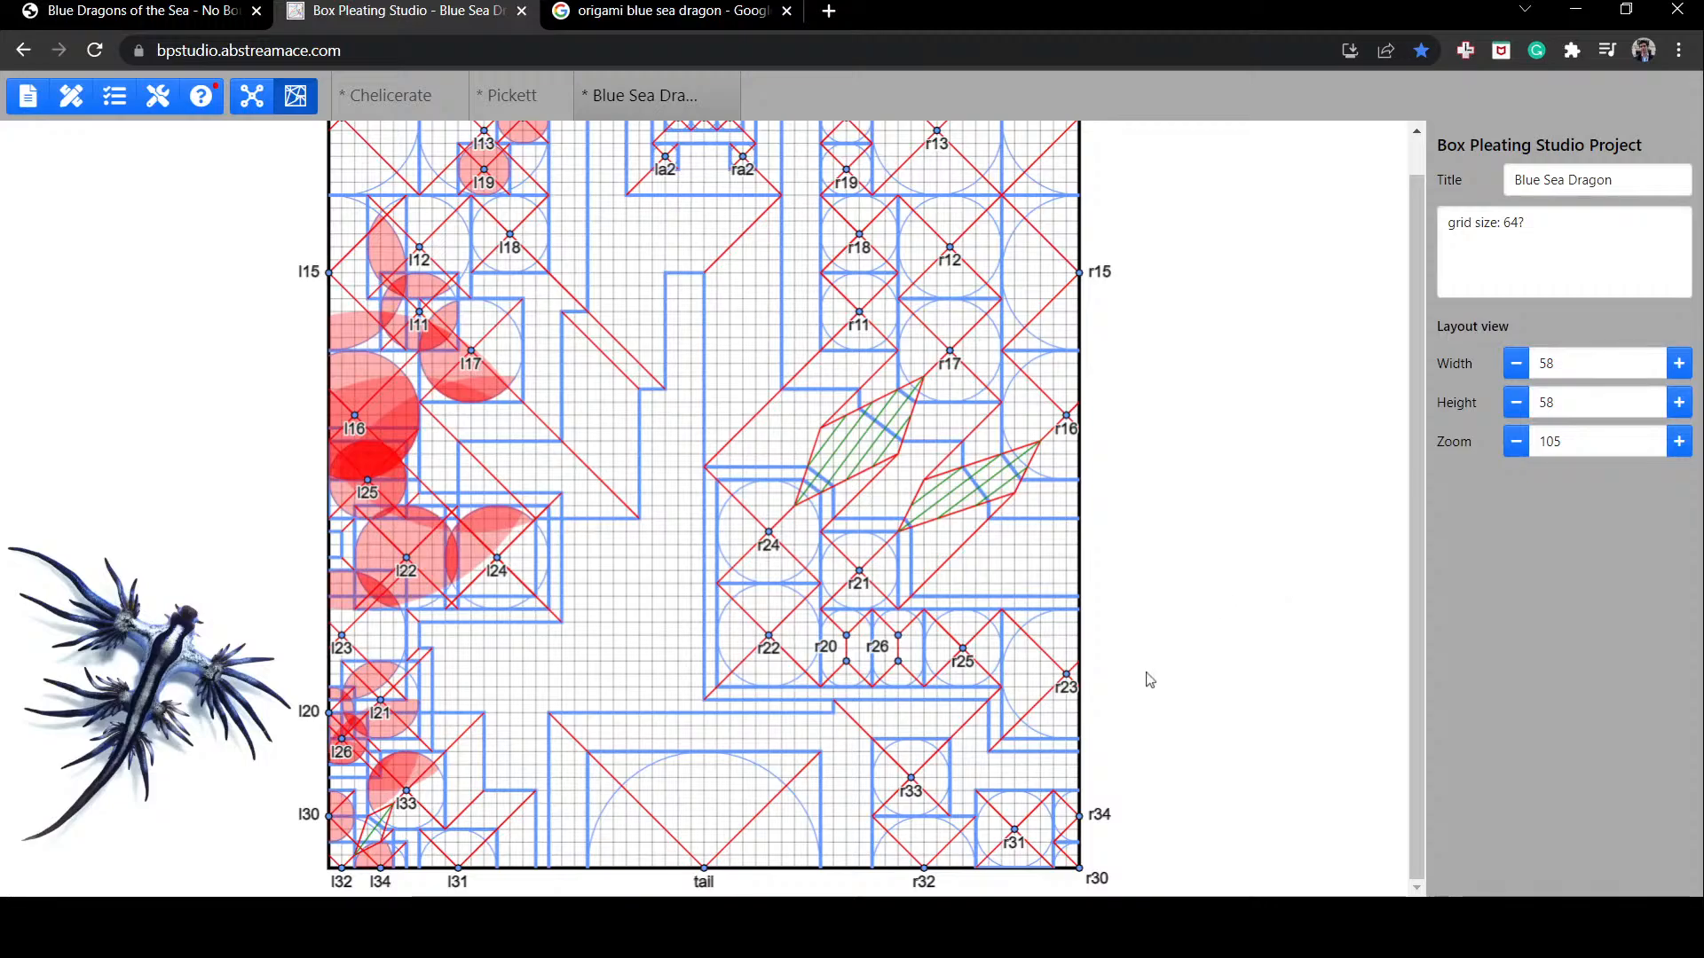
Step: Move flap r32 four grid units along the paper edge toward the tail, and place r33 on that edge between r32 and r31
left_click(881, 794)
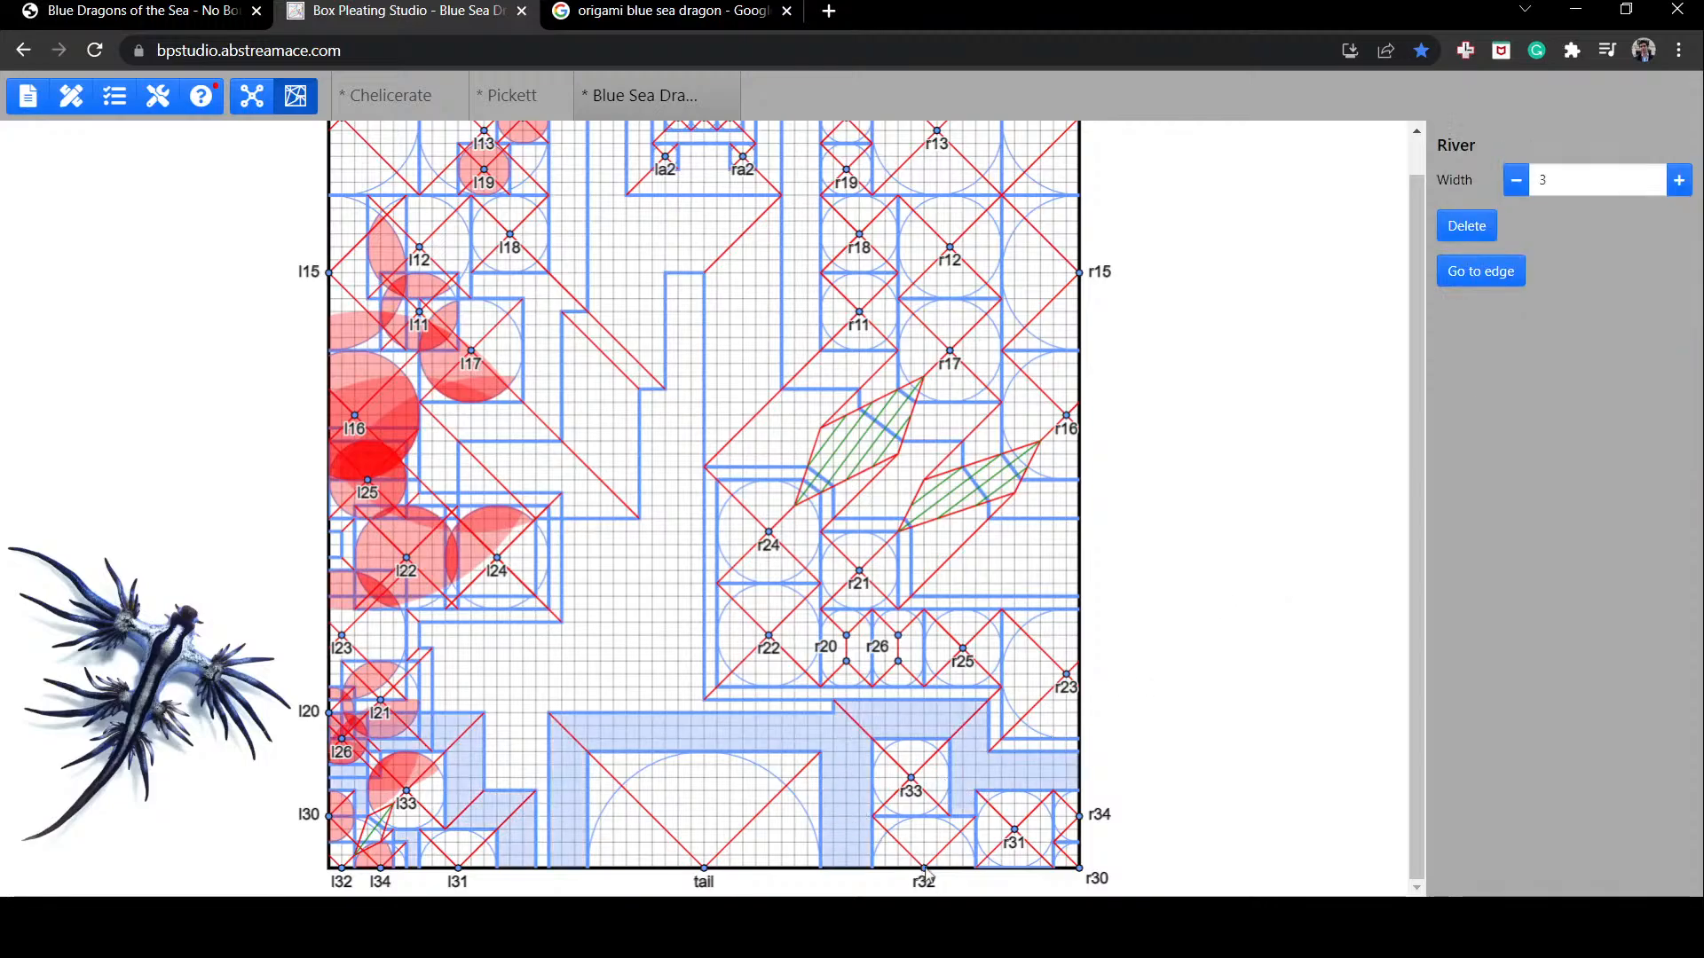
left_click_drag(924, 869, 872, 869)
left_click_drag(911, 778, 964, 866)
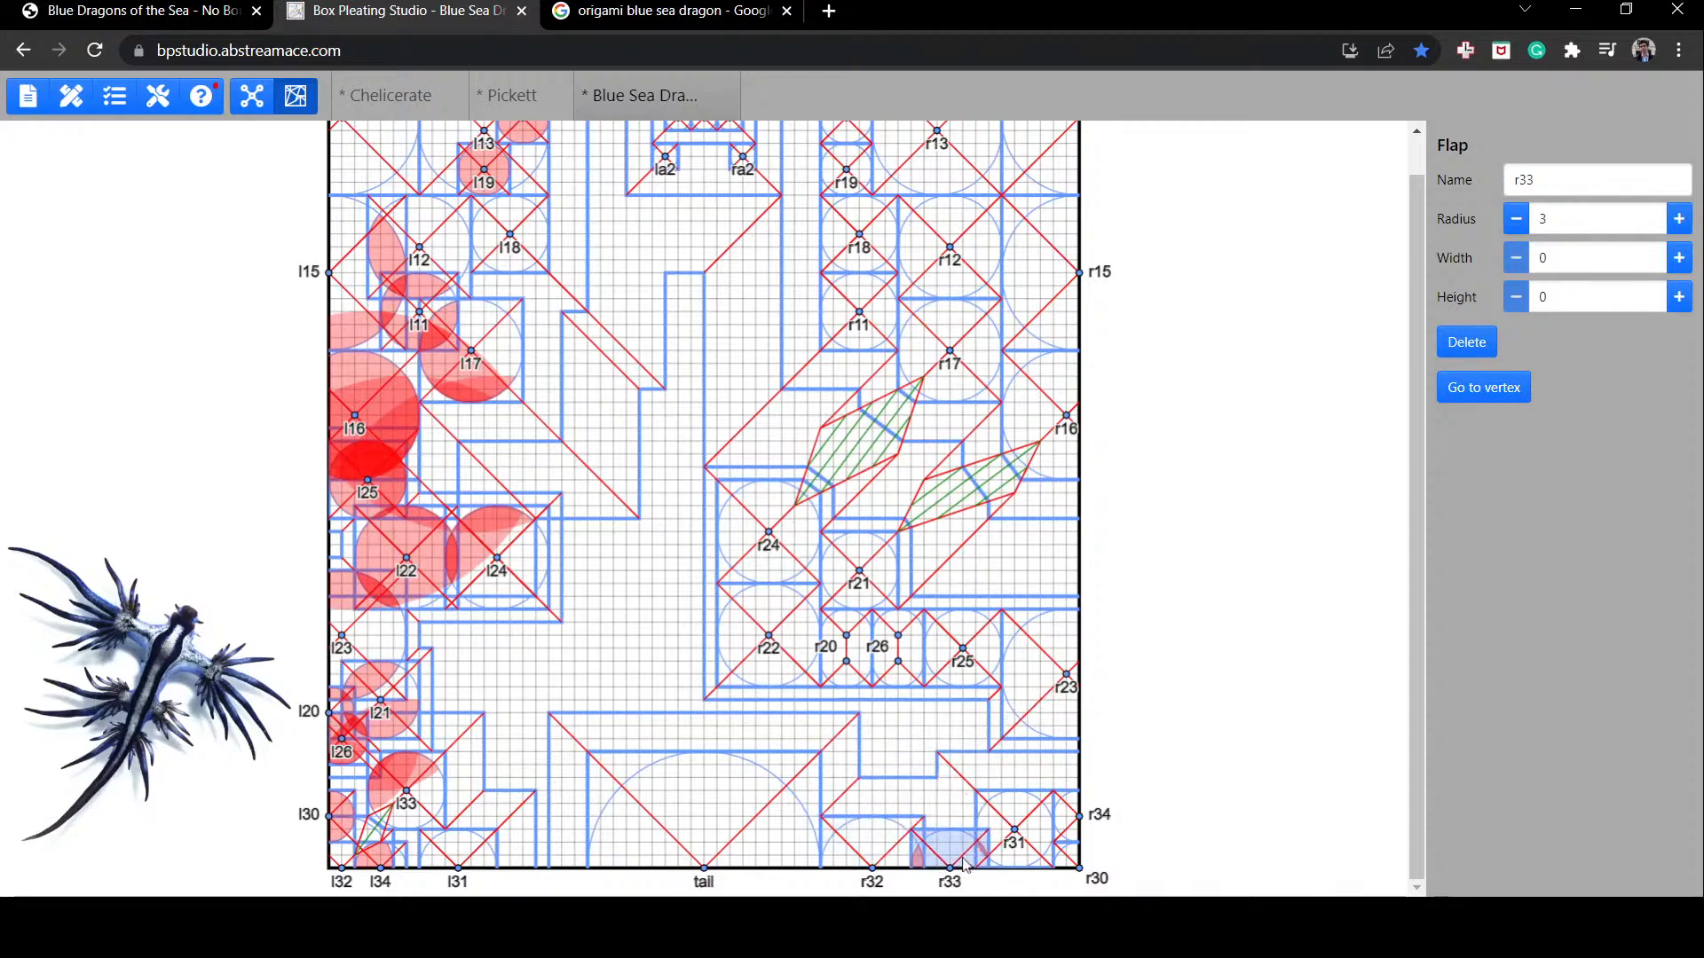
Step: Set the tail flap's radius to 8, and move r32 one grid unit toward the tail and three units in from the paper edge
left_click(751, 836)
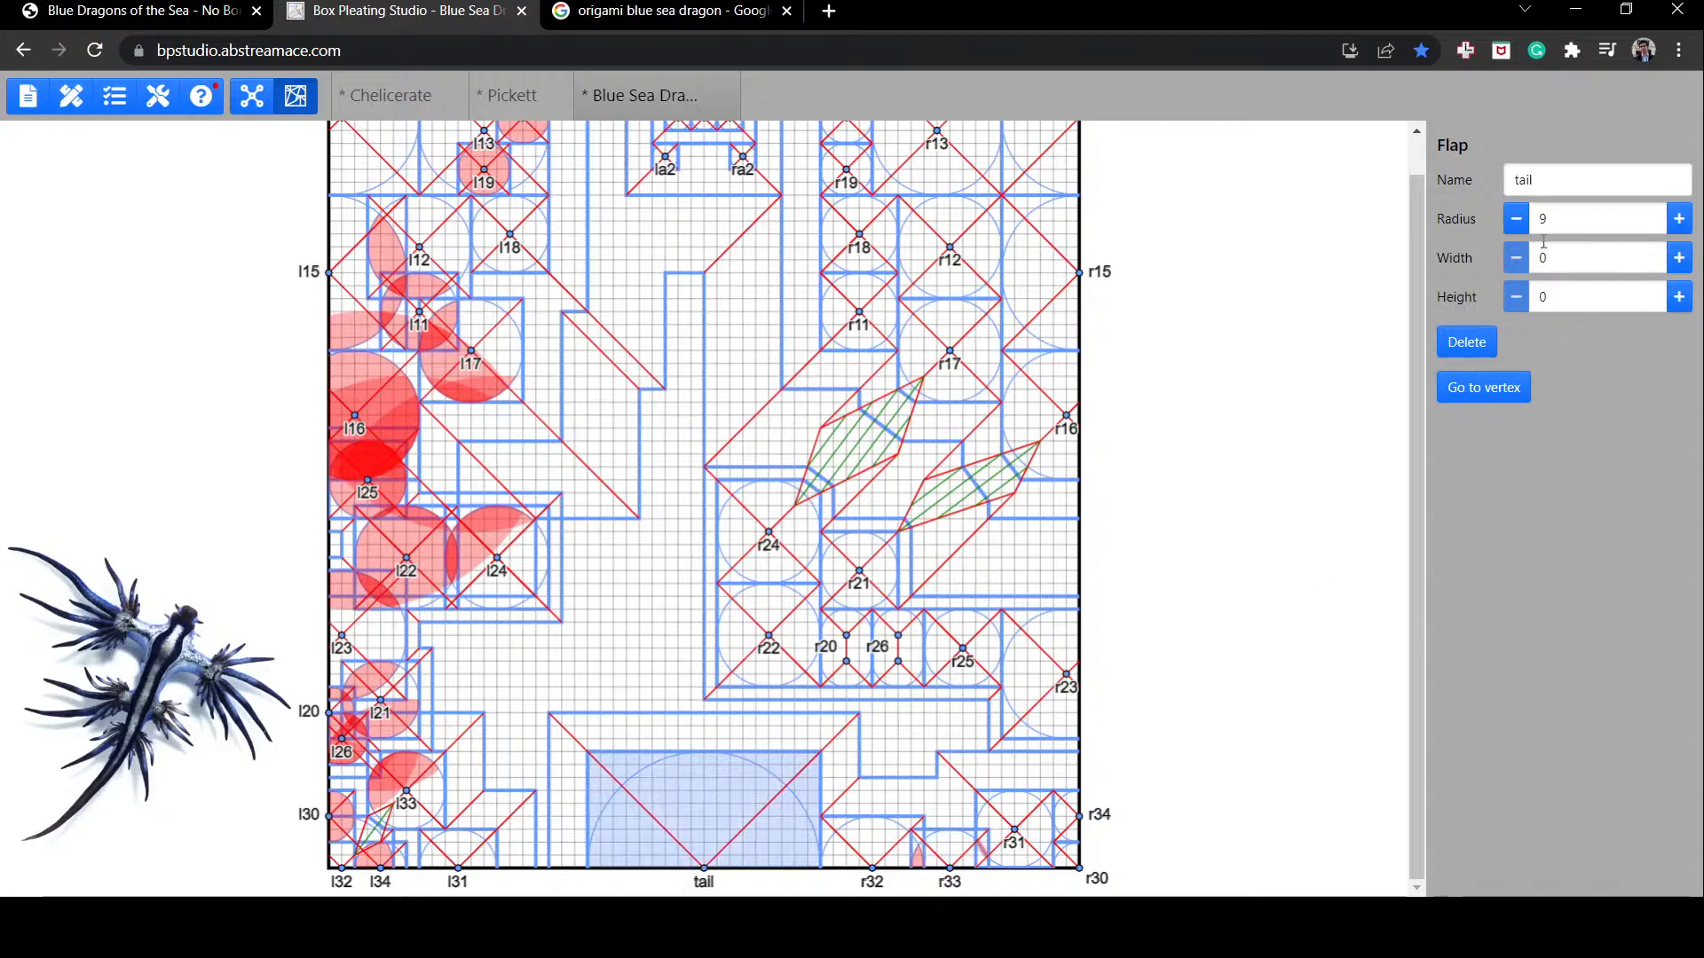
left_click(1516, 218)
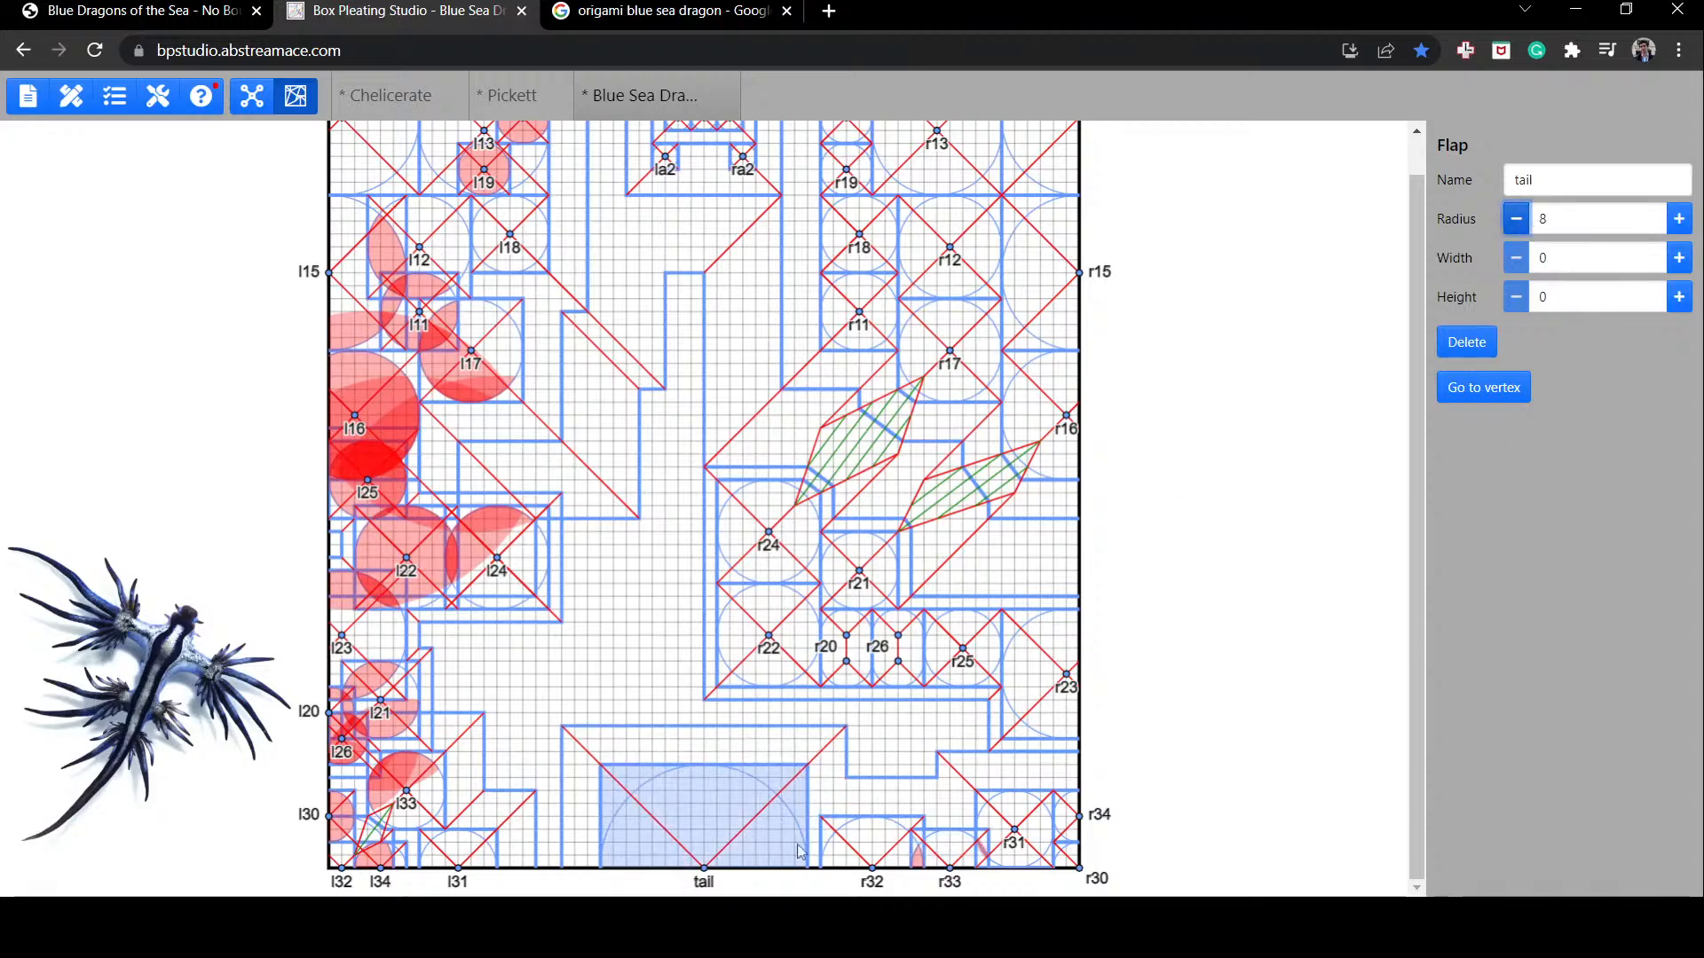
left_click(849, 861)
left_click_drag(842, 861, 838, 861)
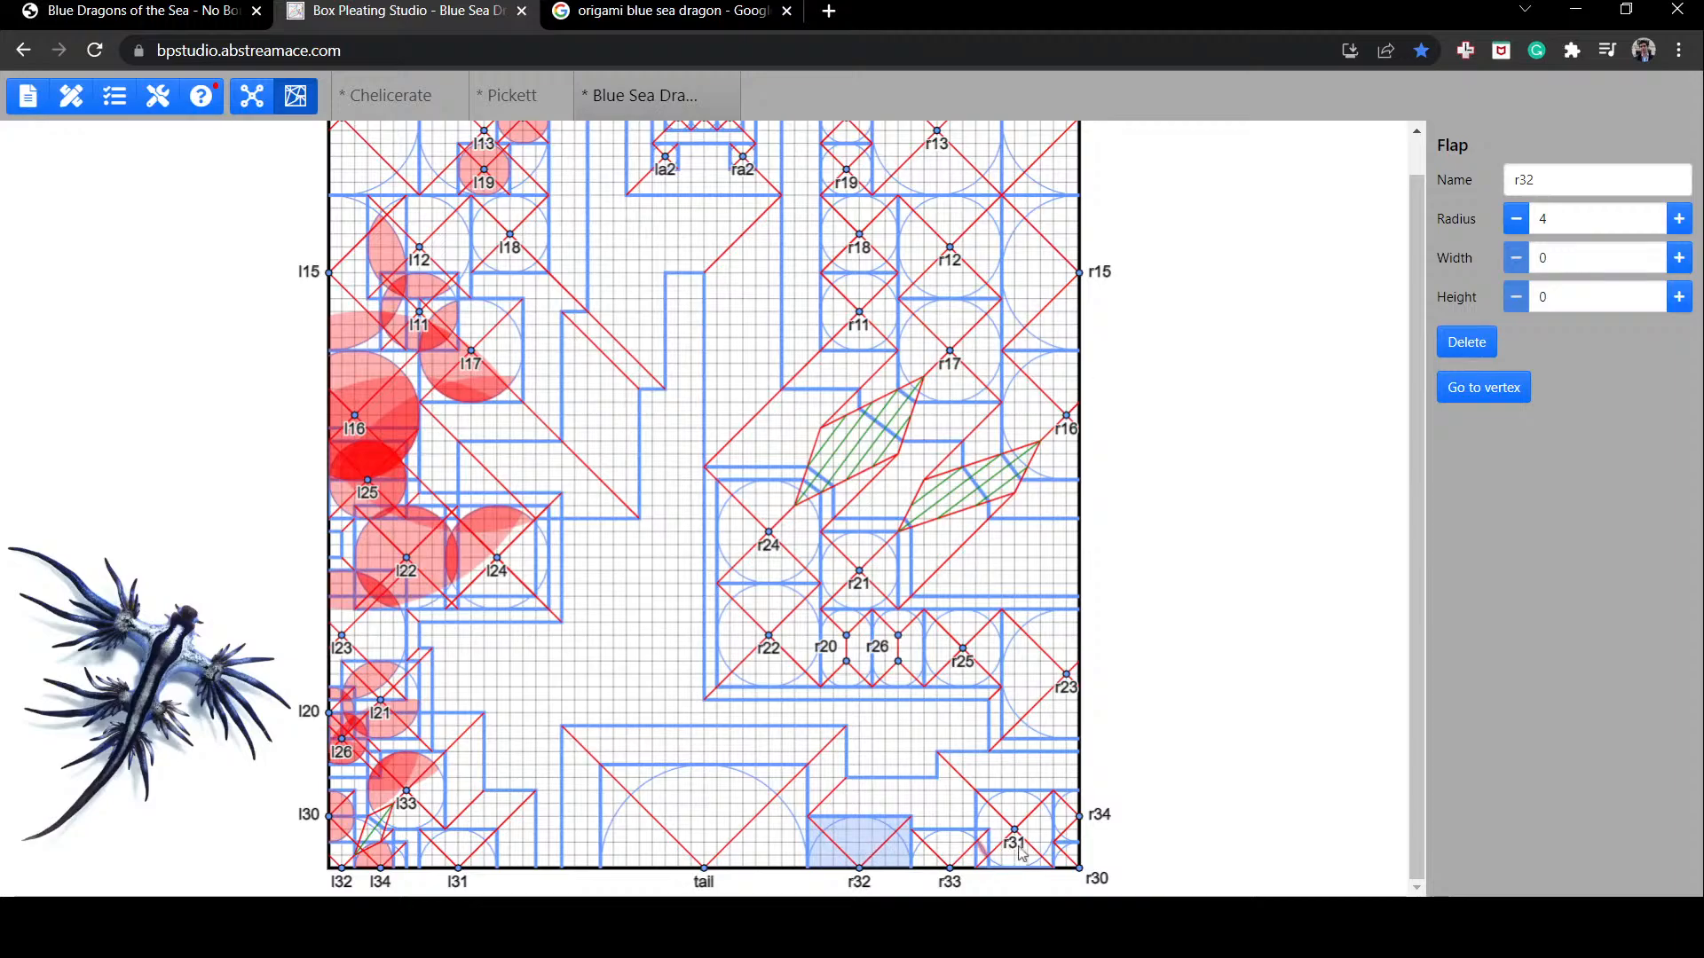
left_click_drag(1020, 842, 1018, 836)
left_click(958, 786)
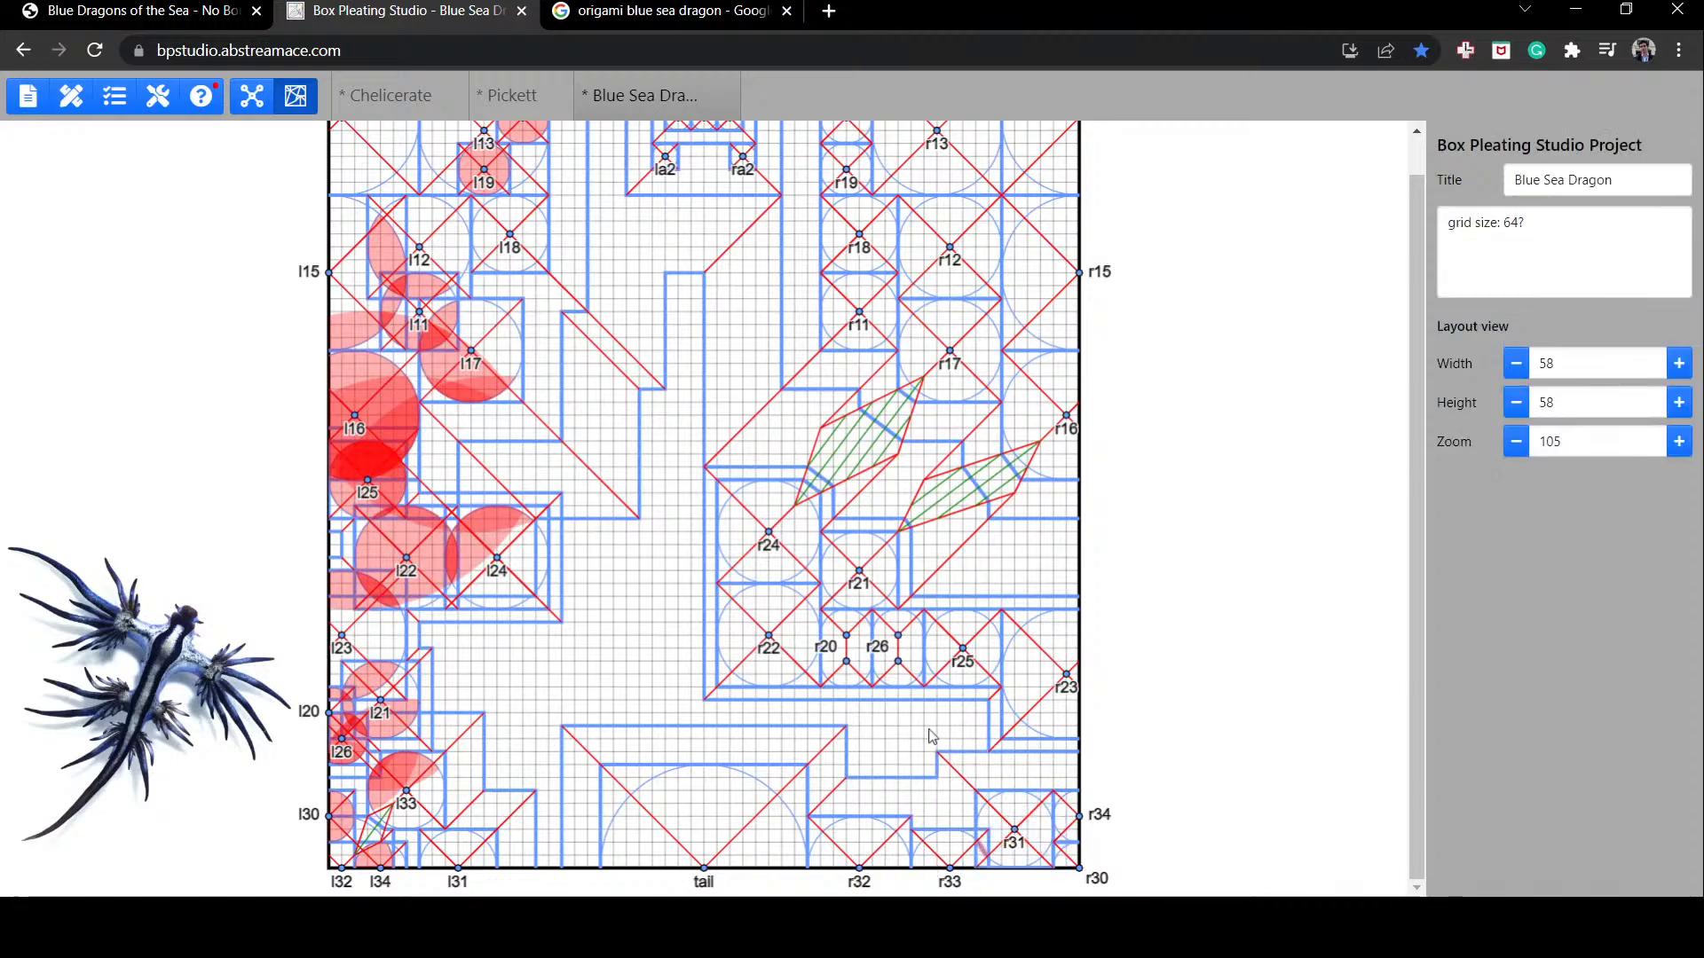
mouse_move(861, 867)
left_mouse_down()
mouse_move(923, 774)
mouse_move(876, 826)
left_mouse_up()
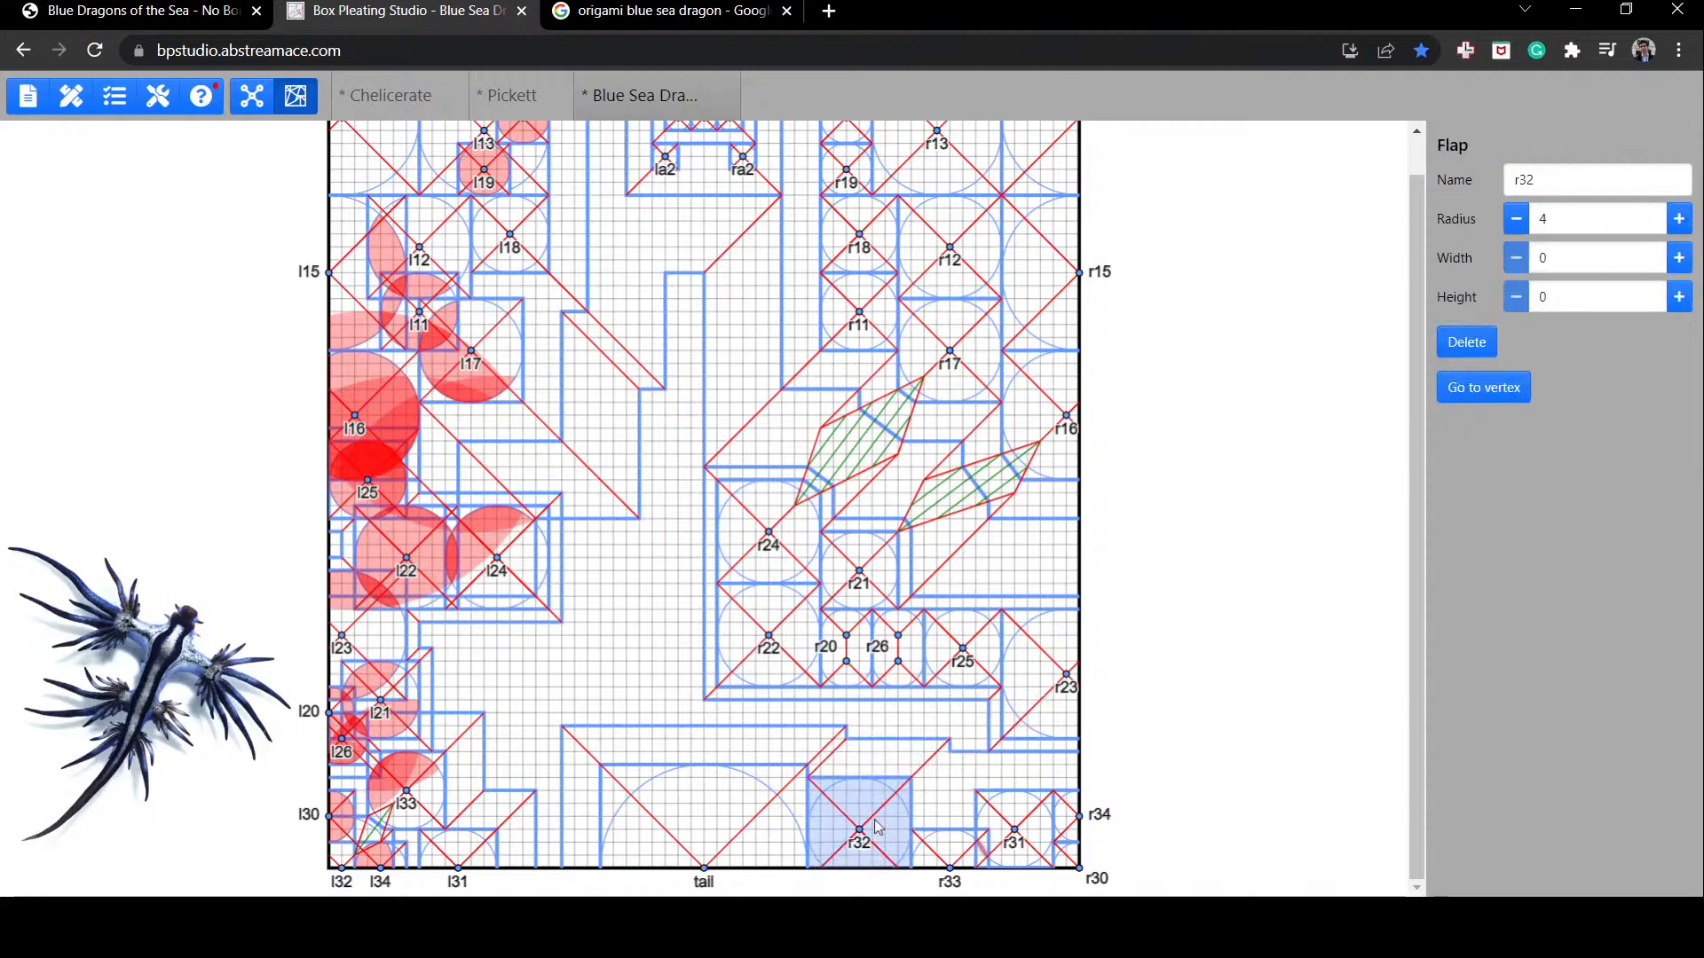
Step: Clear flaps r34, r30 and r31 into the gap between r22 and the tail, and place r32 in the vacated paper corner
left_click_drag(1071, 824, 787, 747)
left_click(1056, 823)
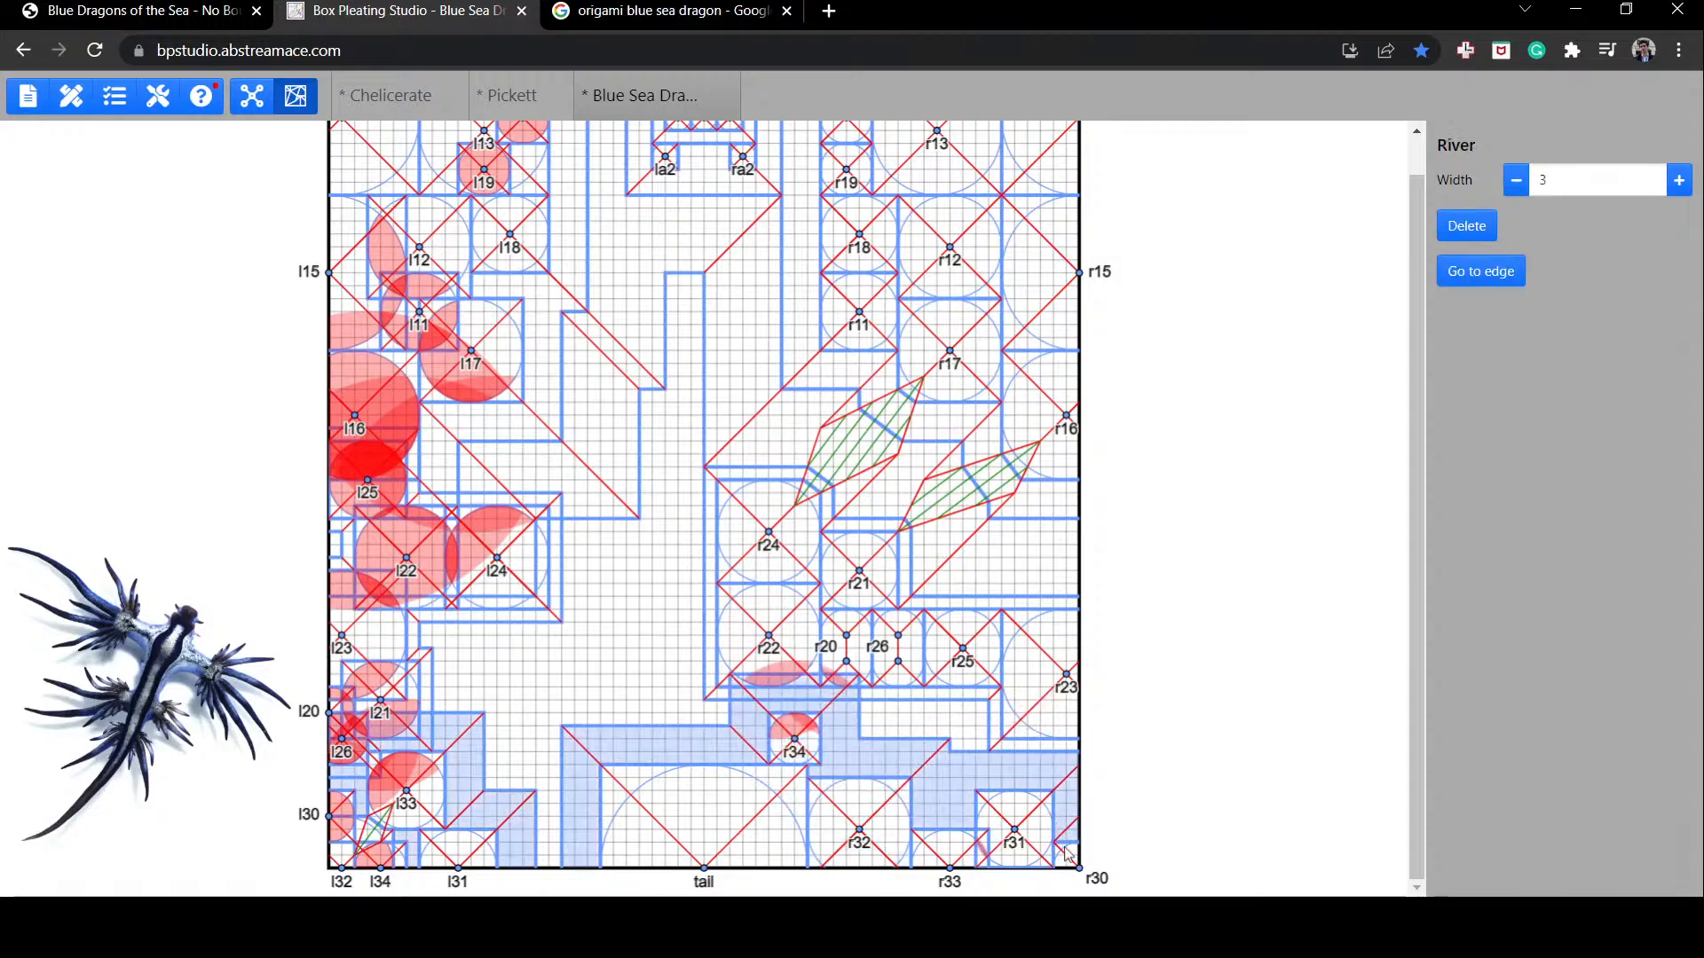
left_click_drag(1077, 866, 782, 726)
left_click_drag(1014, 830, 807, 778)
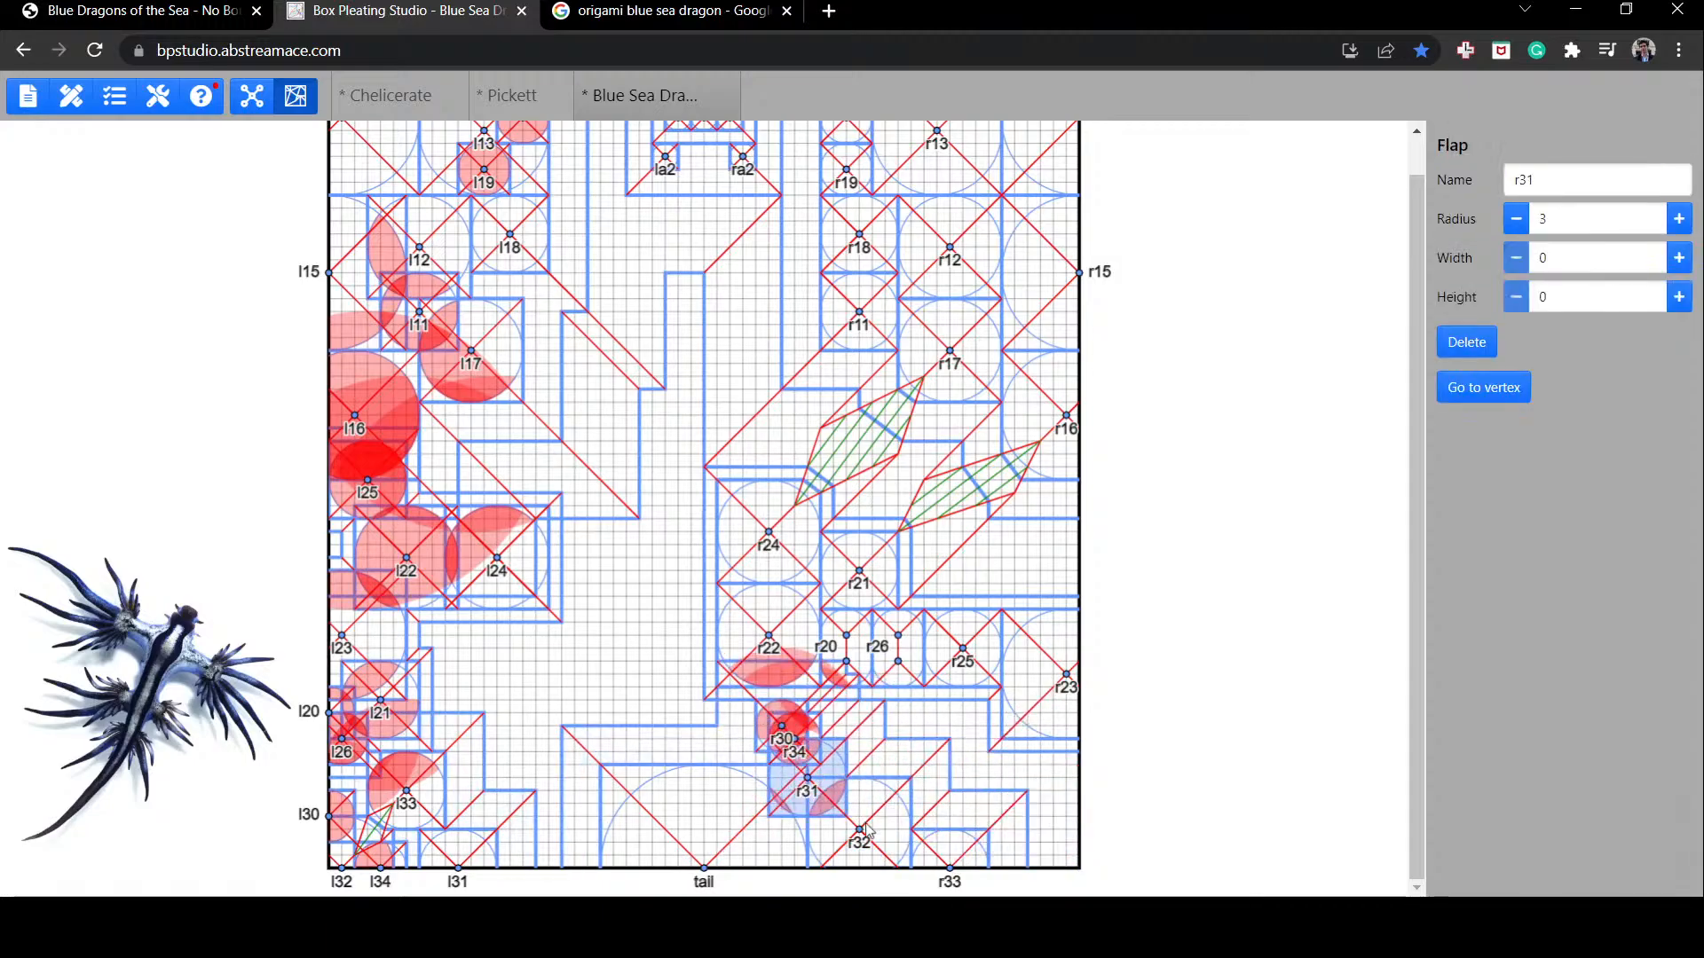
left_click_drag(861, 829, 1111, 857)
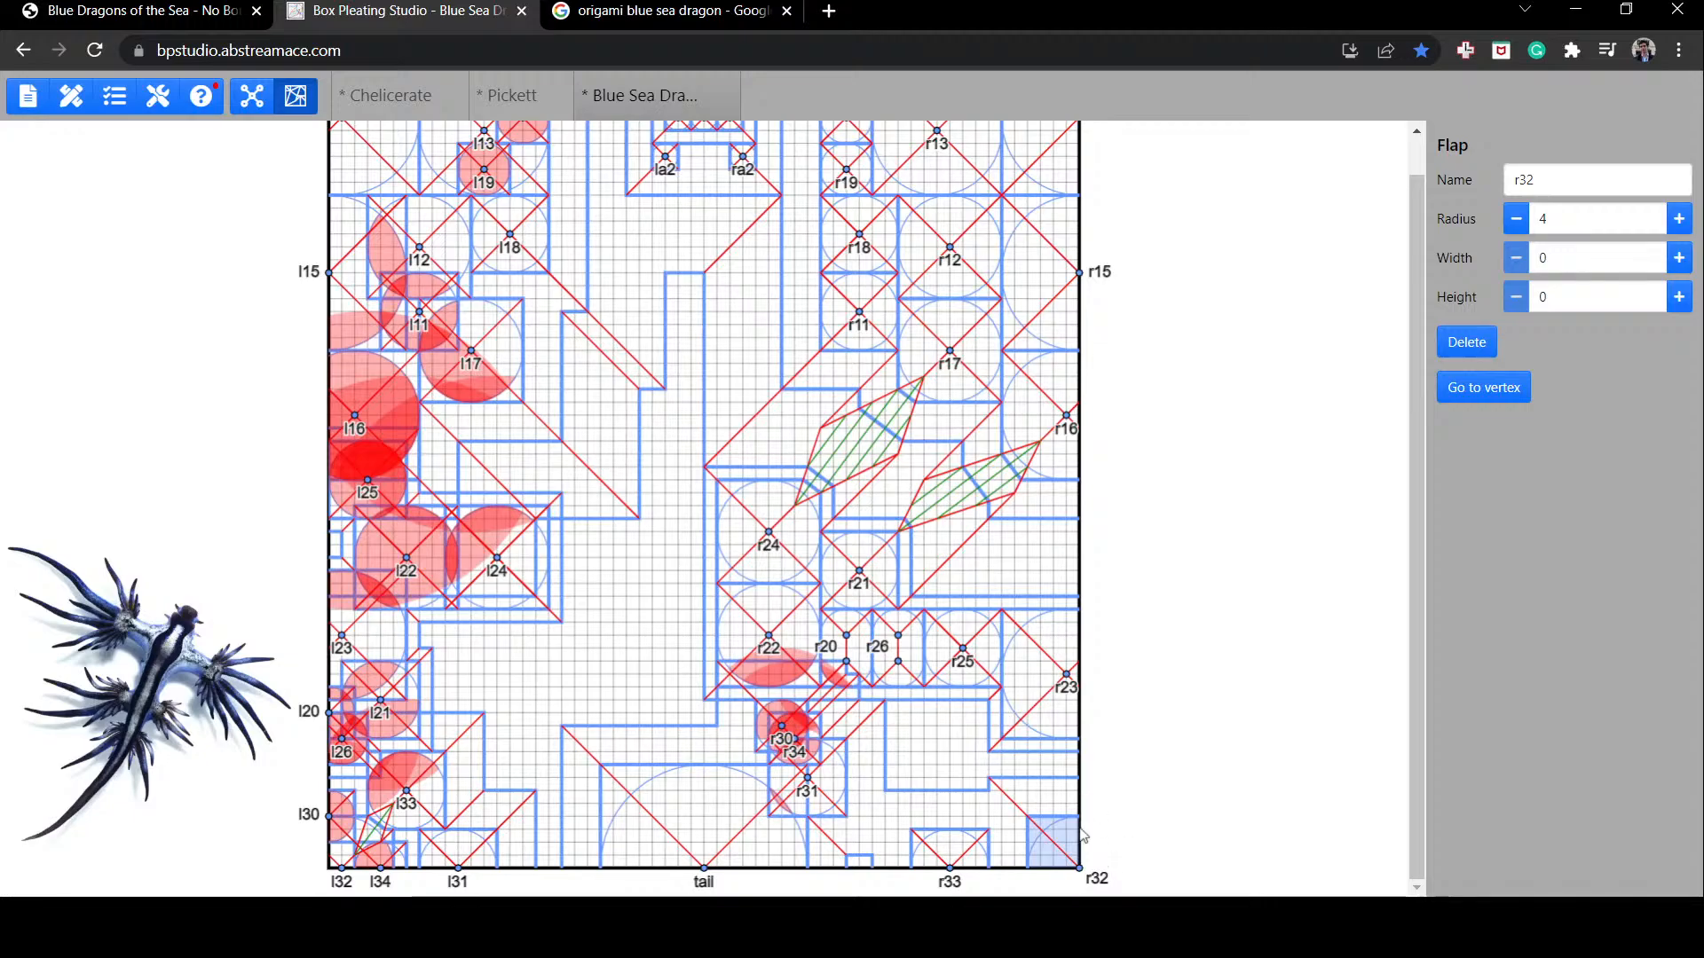
left_click(1071, 762)
left_click(943, 777)
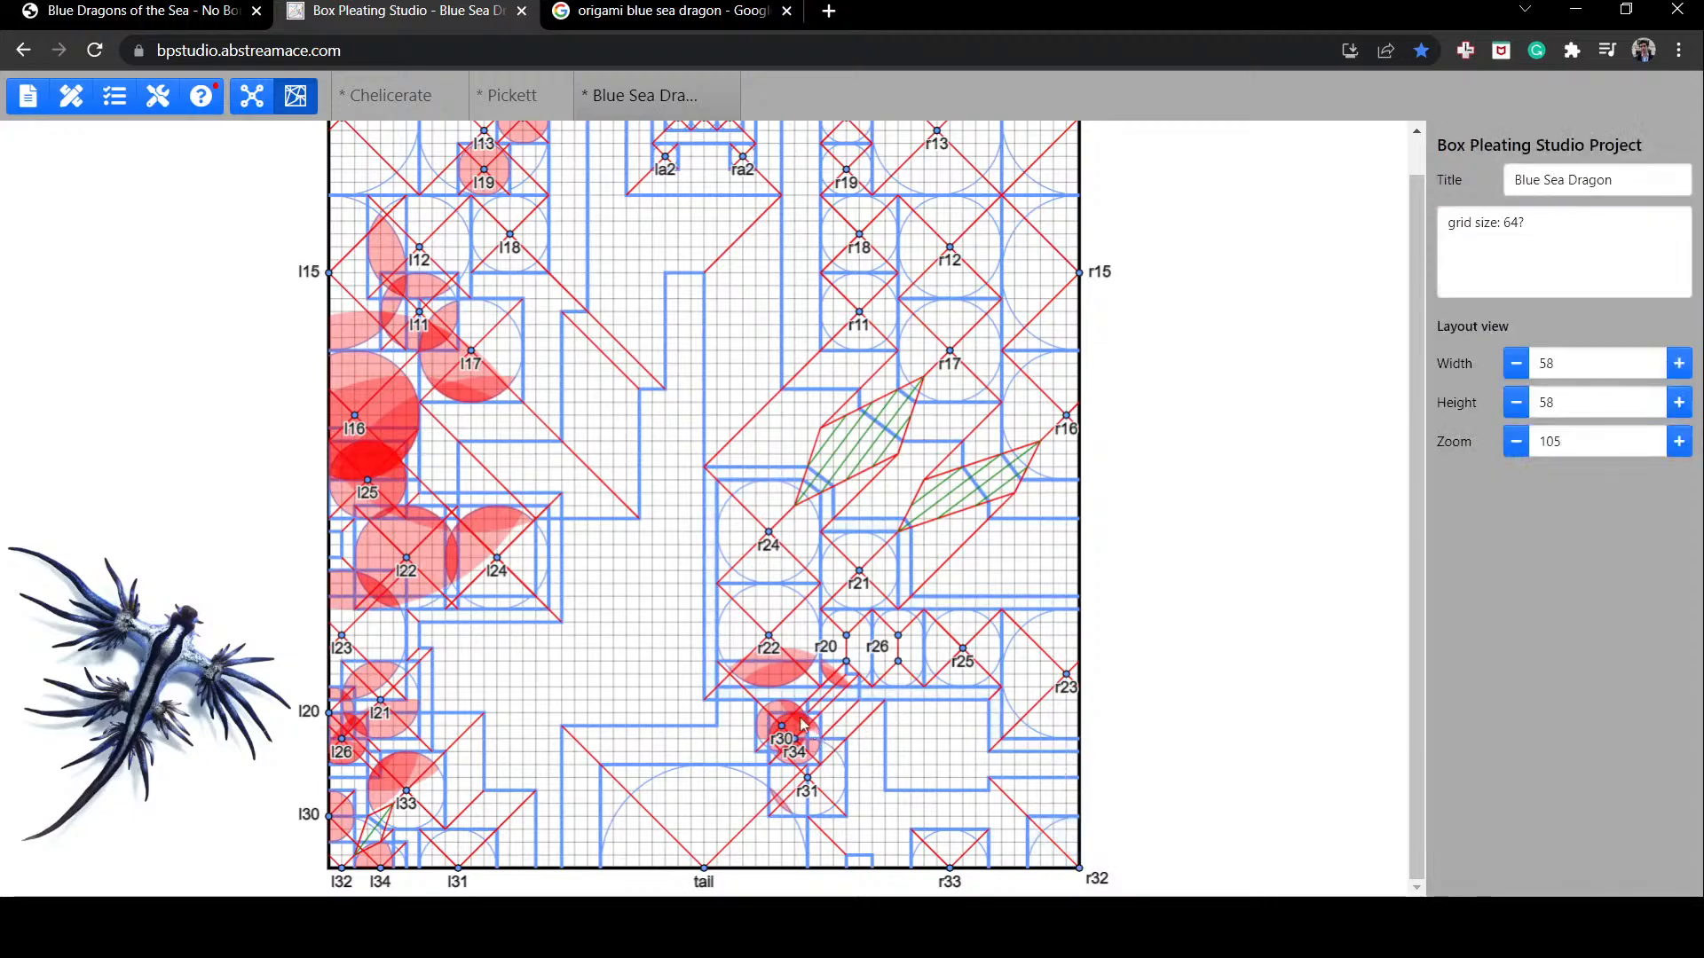
Step: Move r32 two grid units up from the corner, shift r33 three units toward it, and place r30 above r33
left_click_drag(782, 726, 912, 762)
left_click_drag(1070, 848, 1079, 819)
left_click_drag(962, 862, 1001, 862)
left_click_drag(920, 799, 1004, 811)
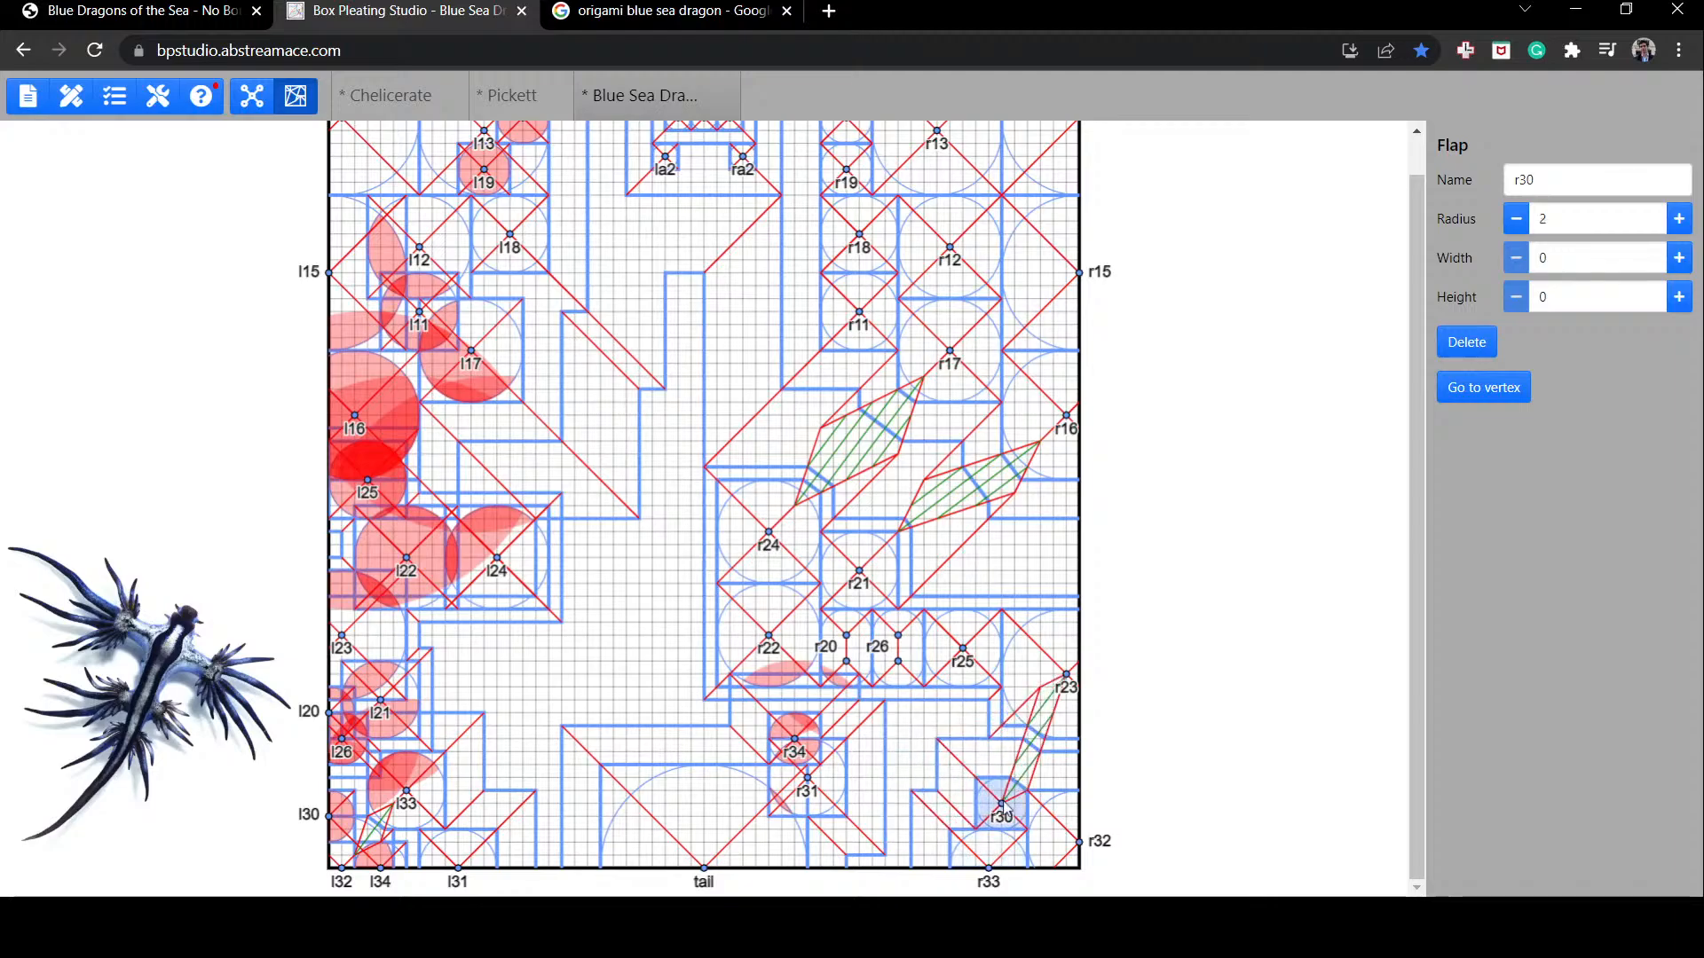
Step: Place flap r31 on the paper's tail edge beside r33, and place r34 directly beside r30
left_click_drag(827, 804, 919, 888)
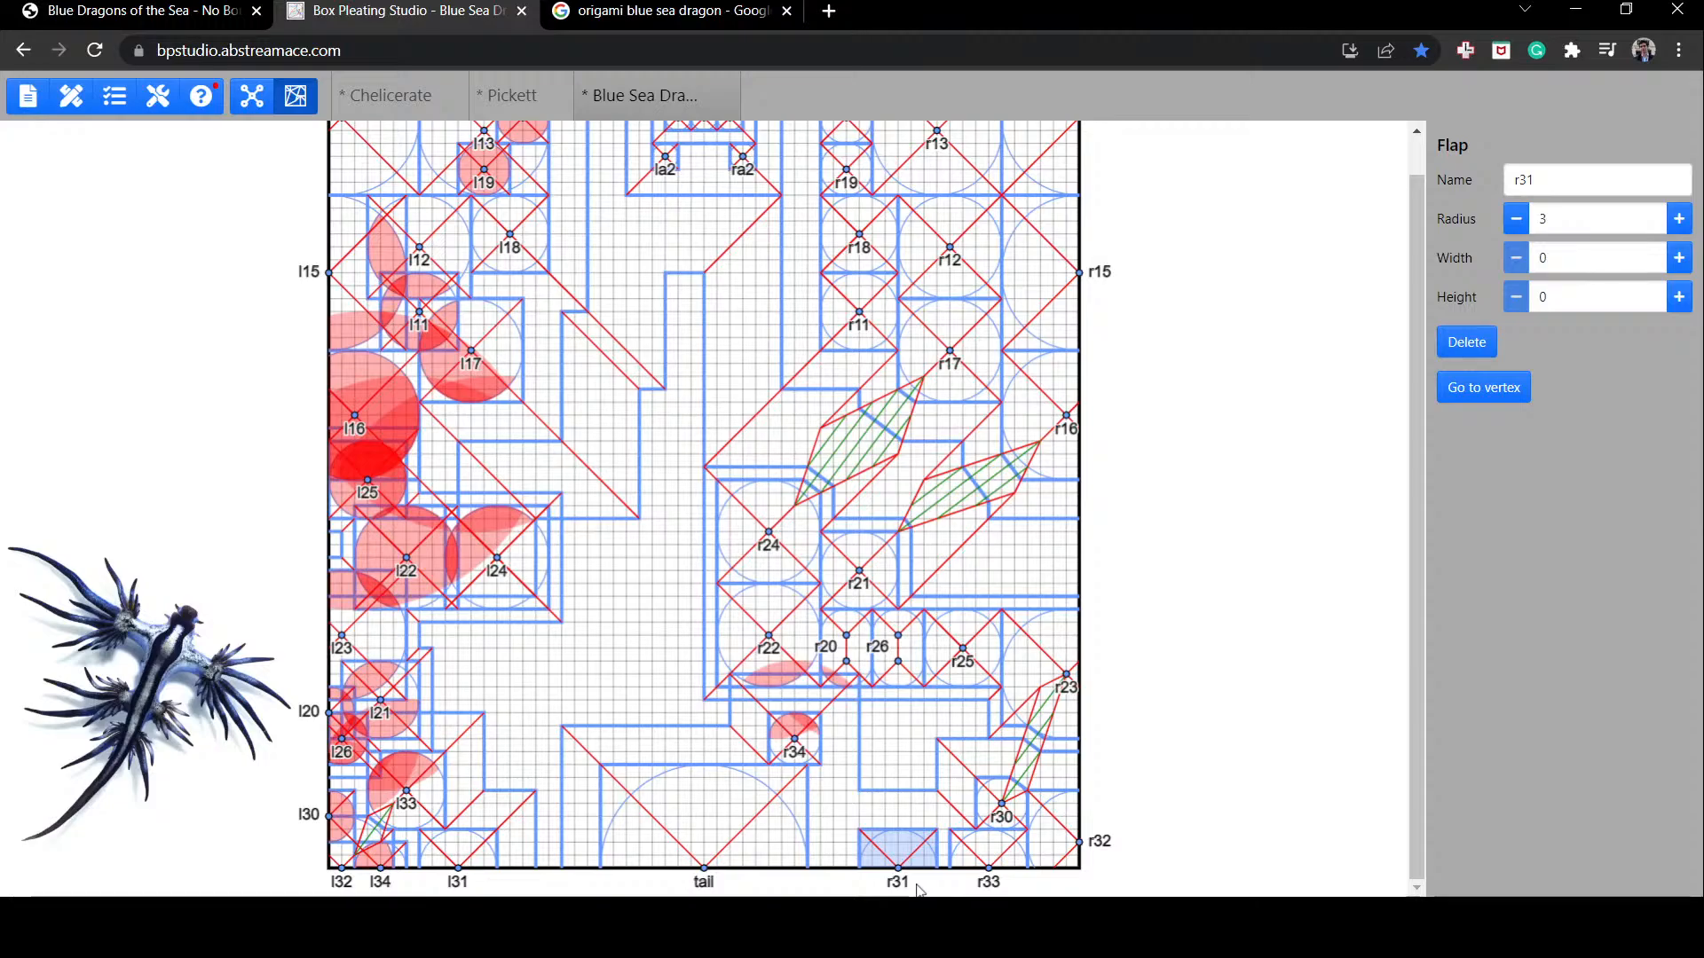
left_click_drag(810, 754, 955, 816)
left_click(889, 742)
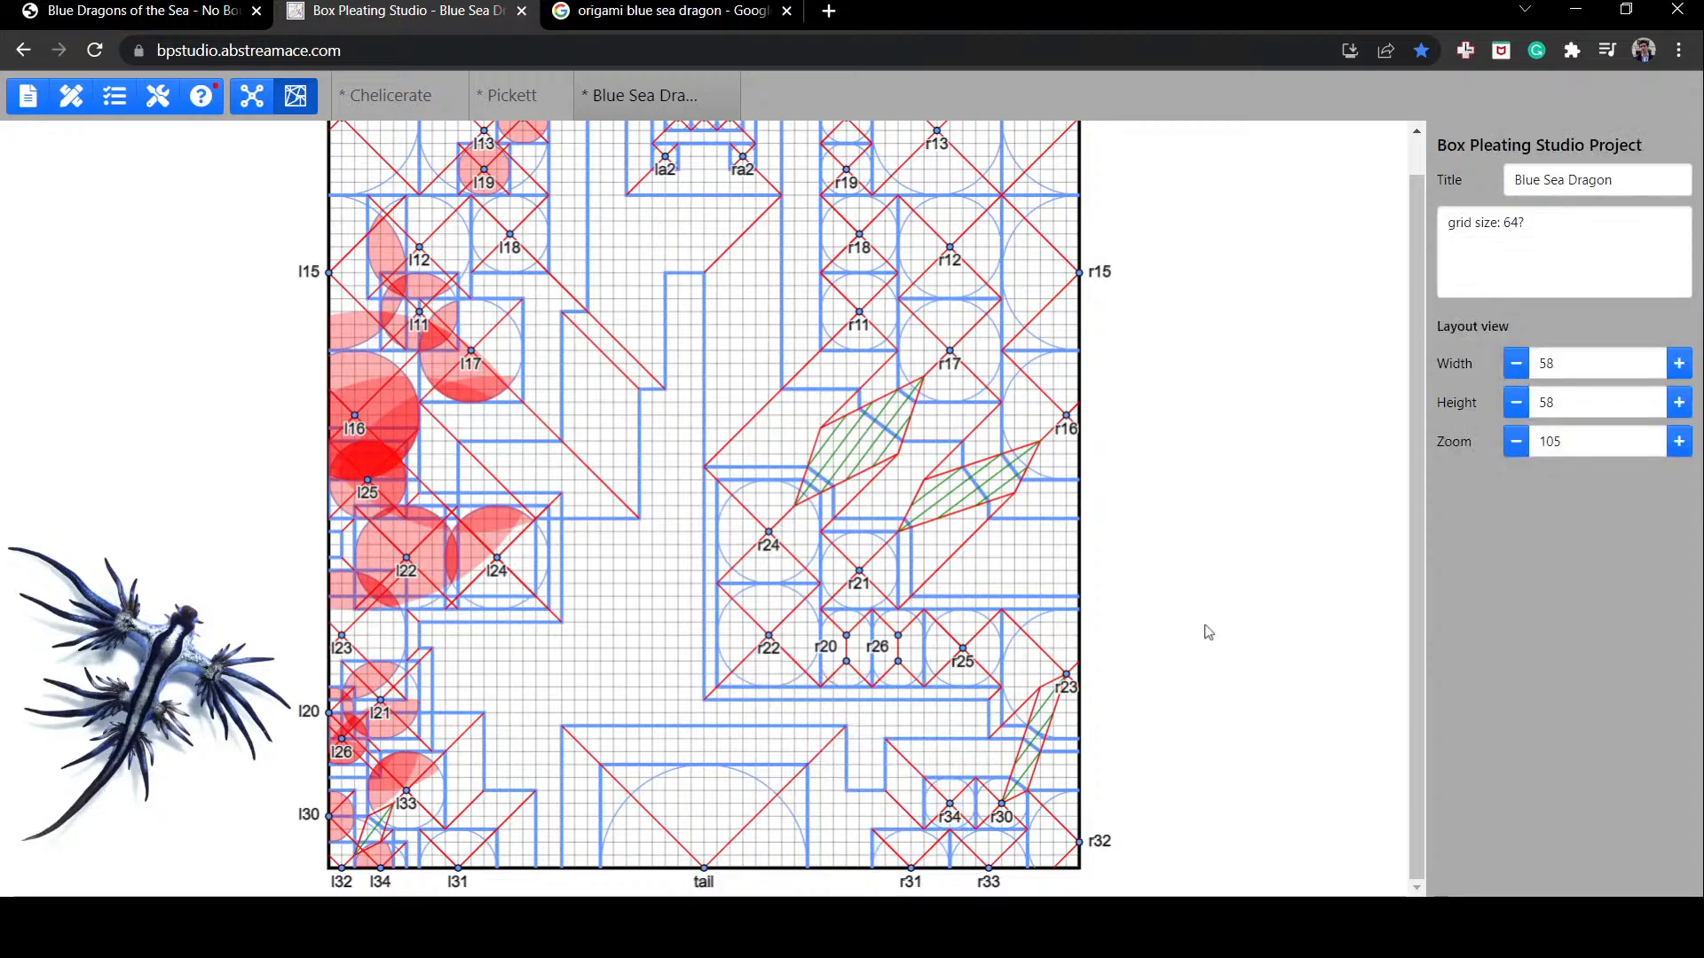
scroll(1211, 630, "up", 1)
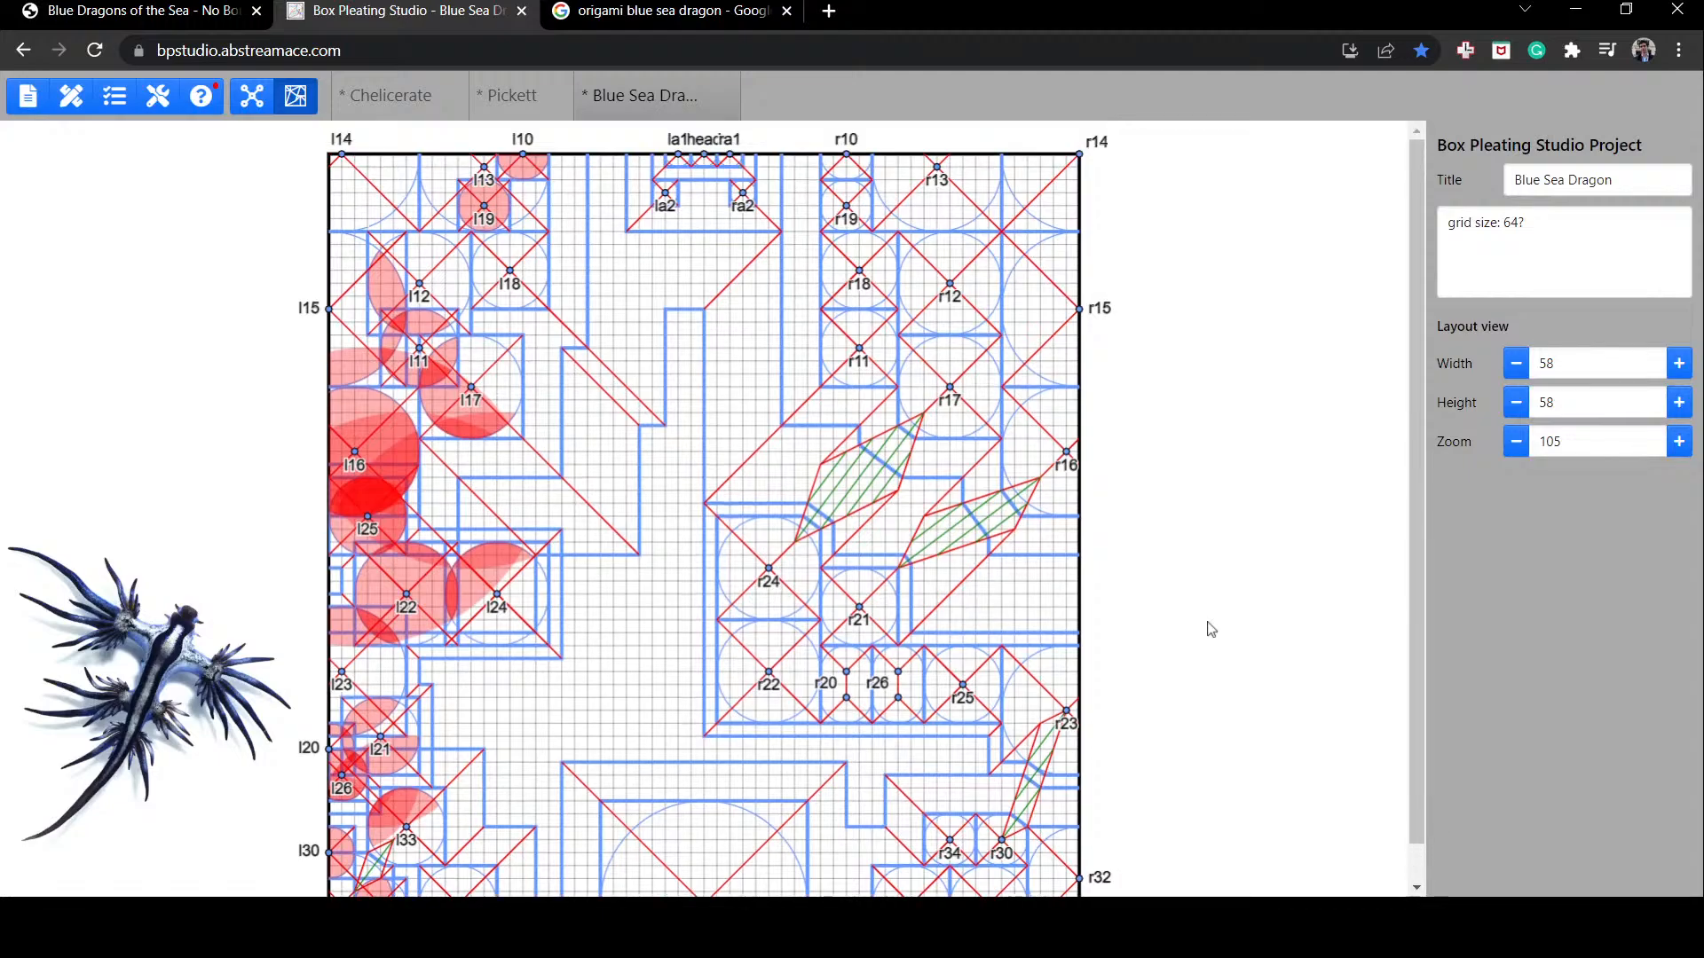
scroll(1210, 630, "down", 1)
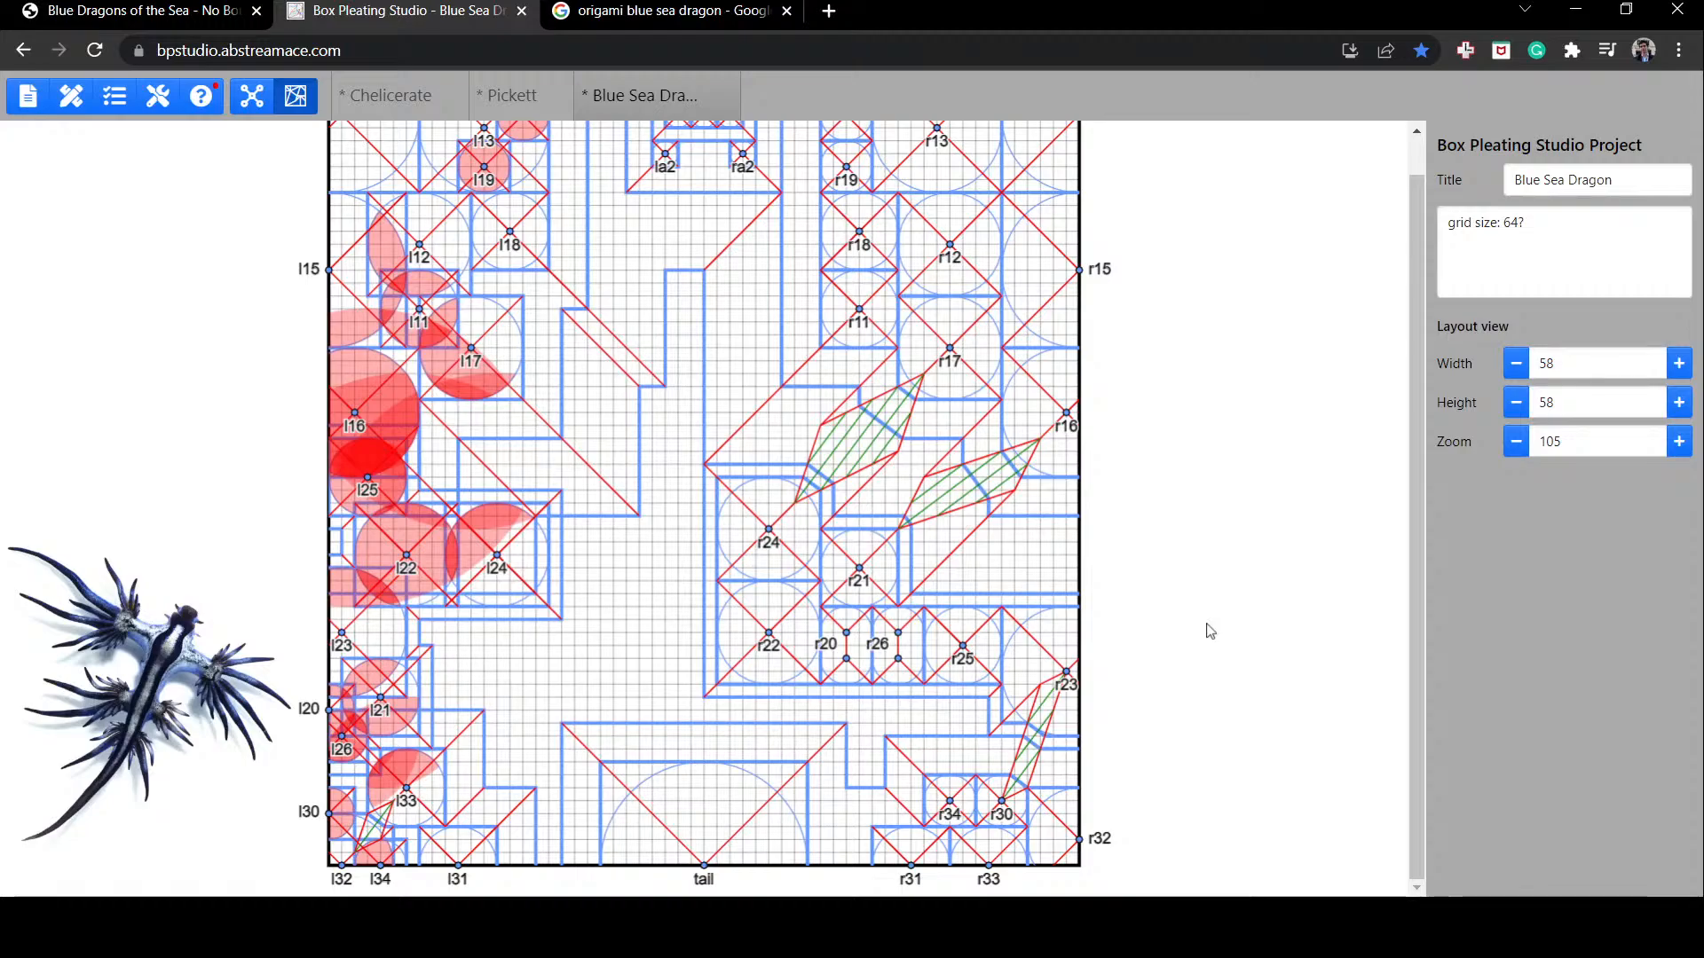
scroll(1210, 630, "up", 1)
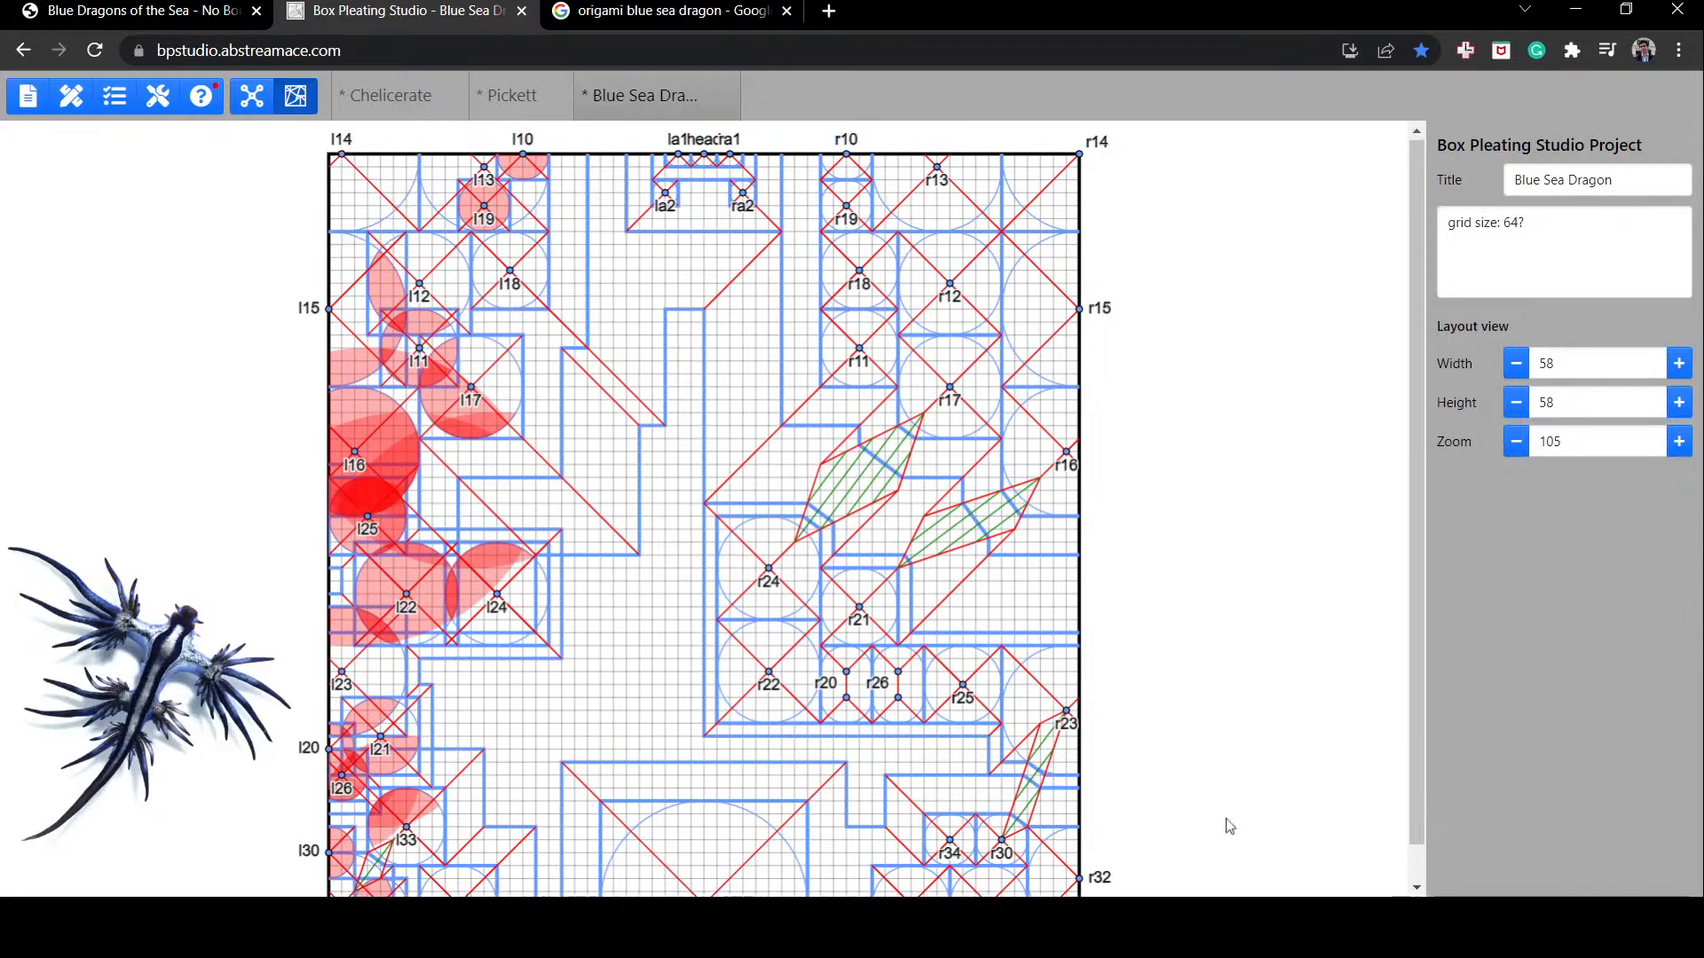
Step: Try moving r34 and r30 four grid units toward the tail flap and r31 and r33 five, all three units farther from the paper's tail edge
scroll(1229, 826, "down", 1)
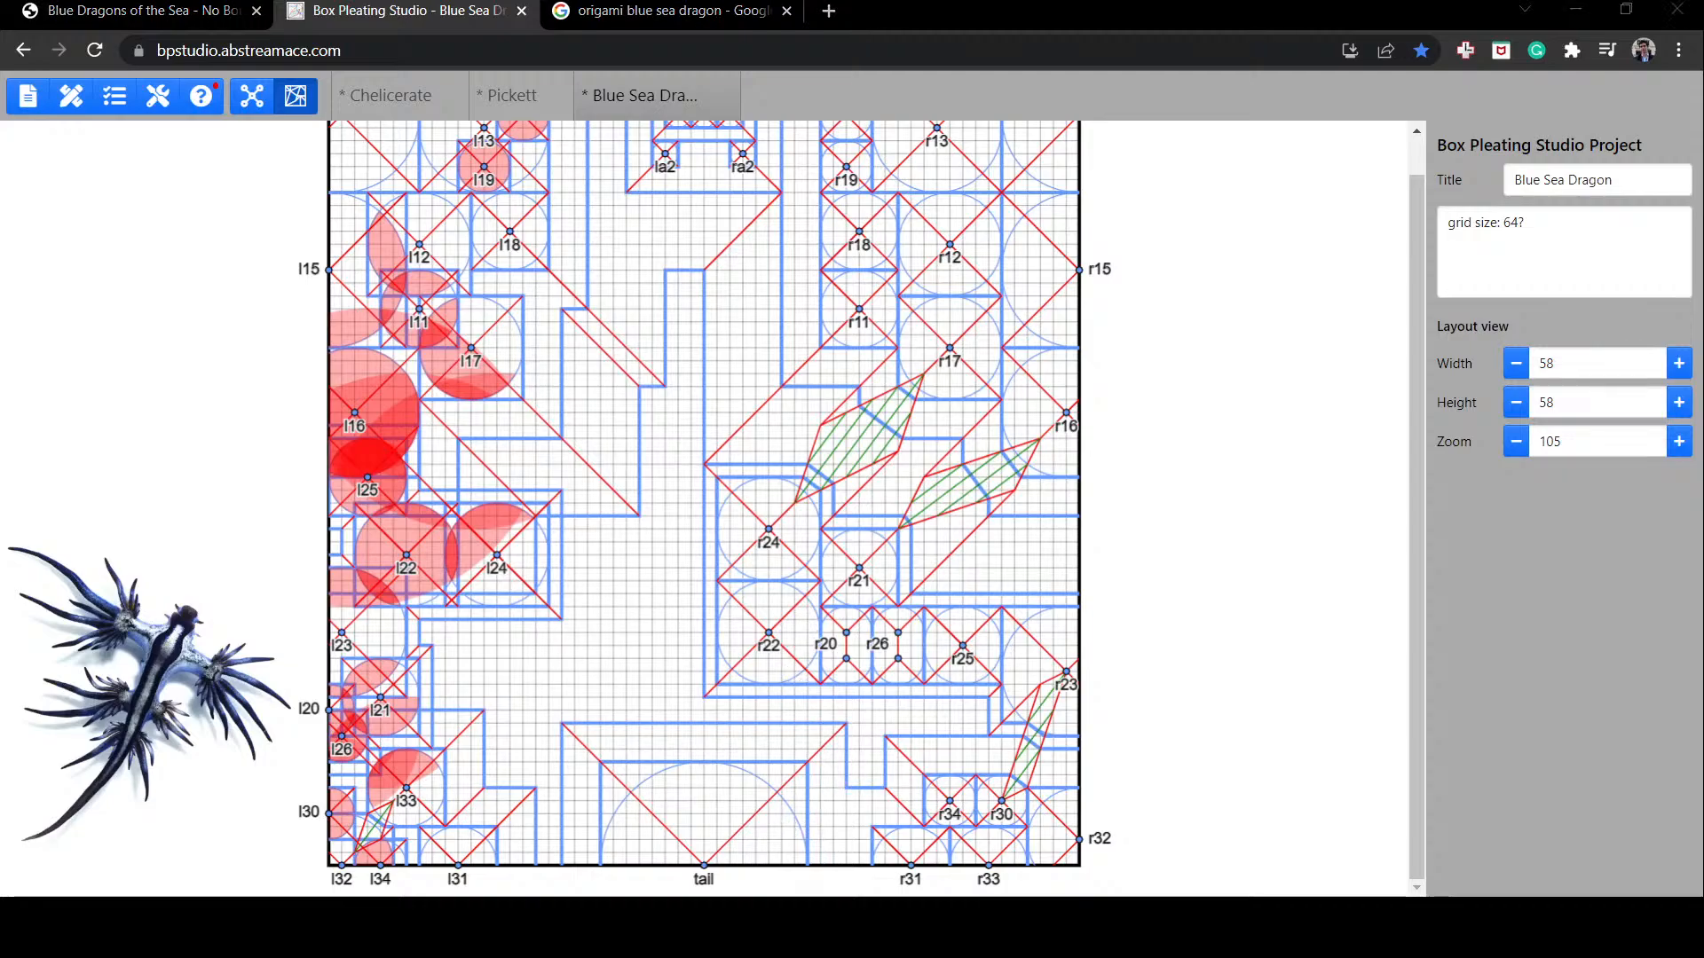
scroll(1121, 679, "up", 1)
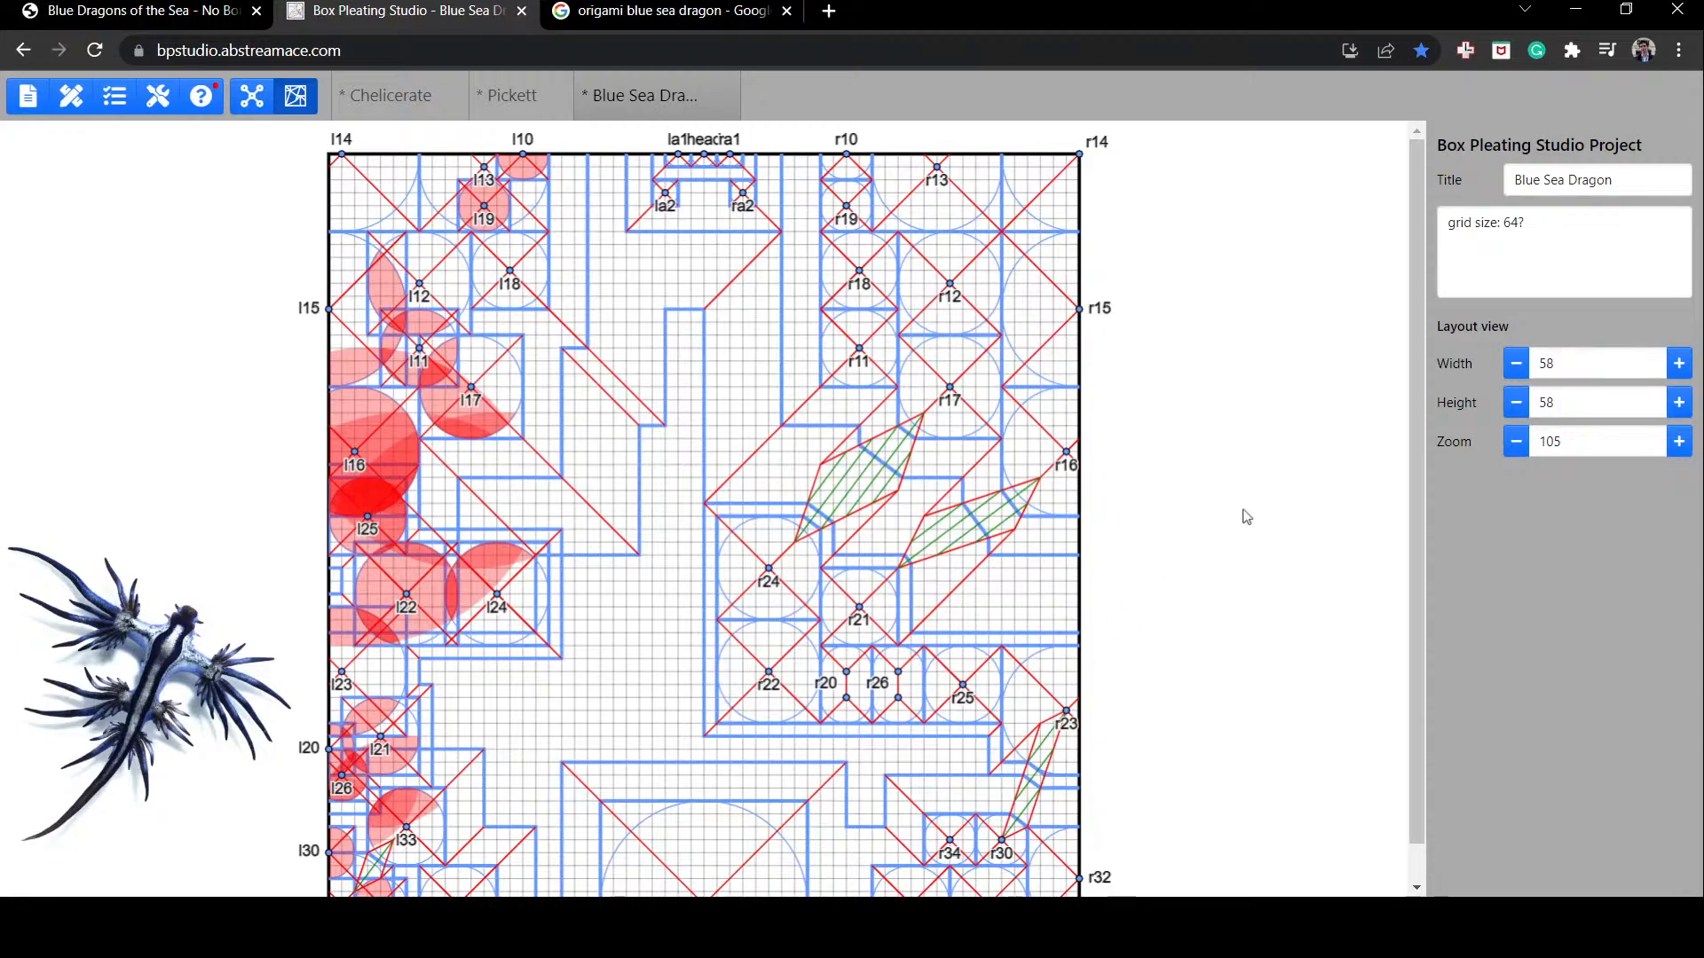
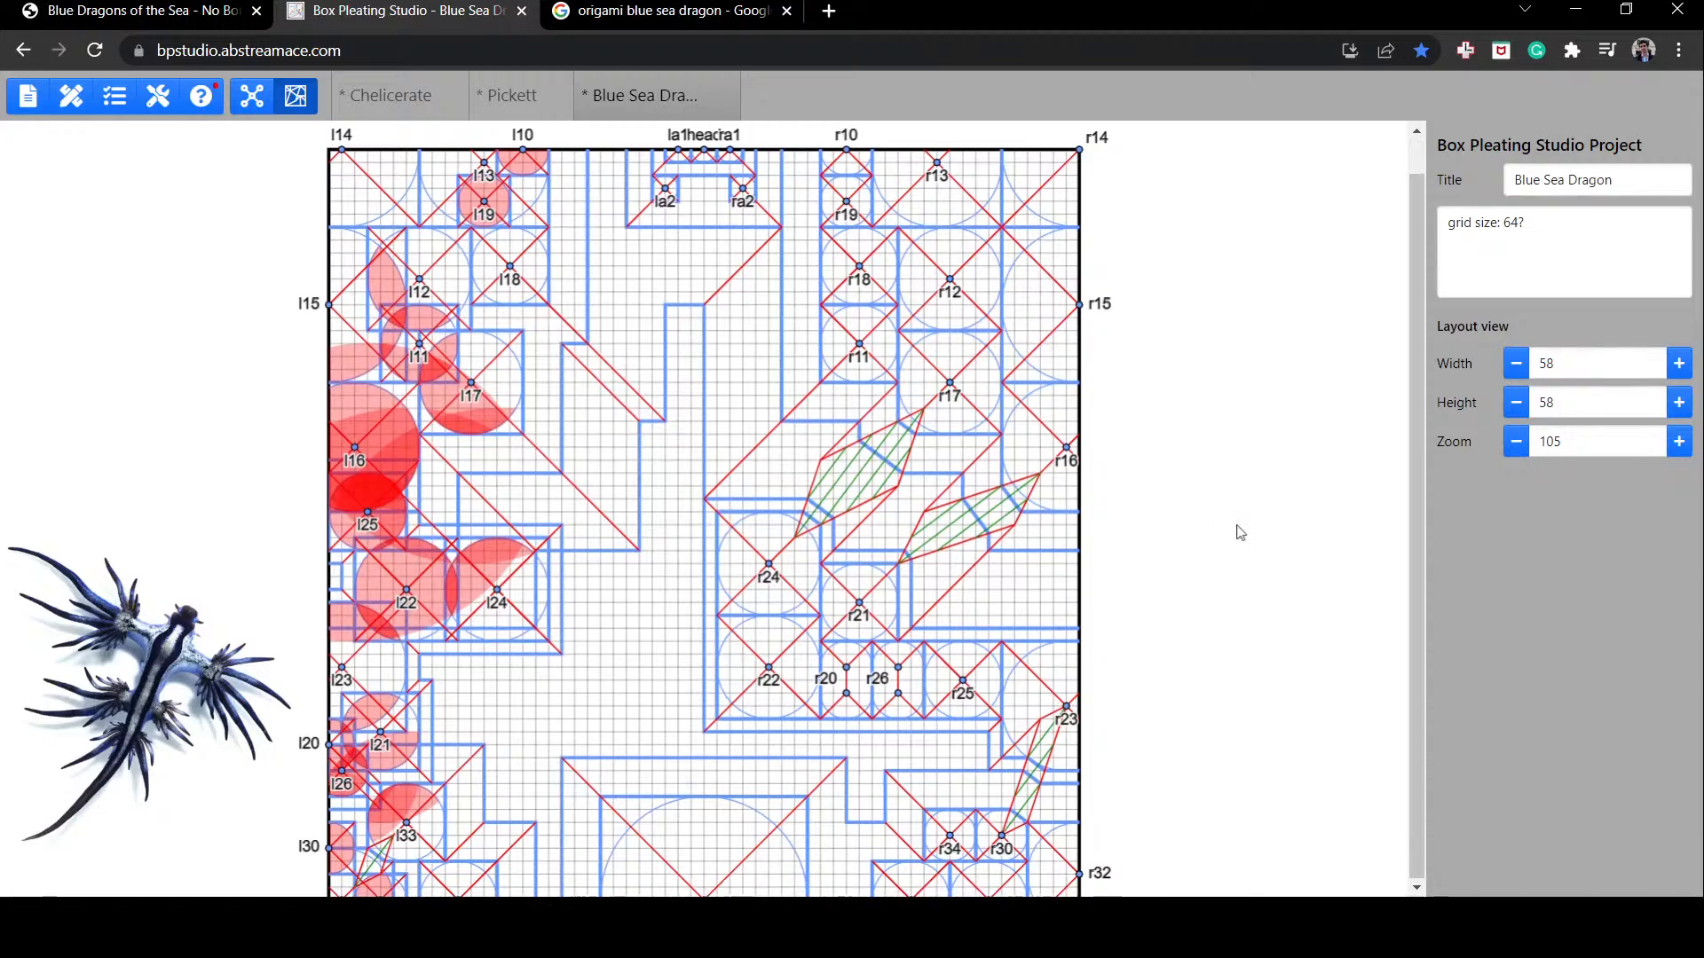
scroll(1240, 532, "down", 1)
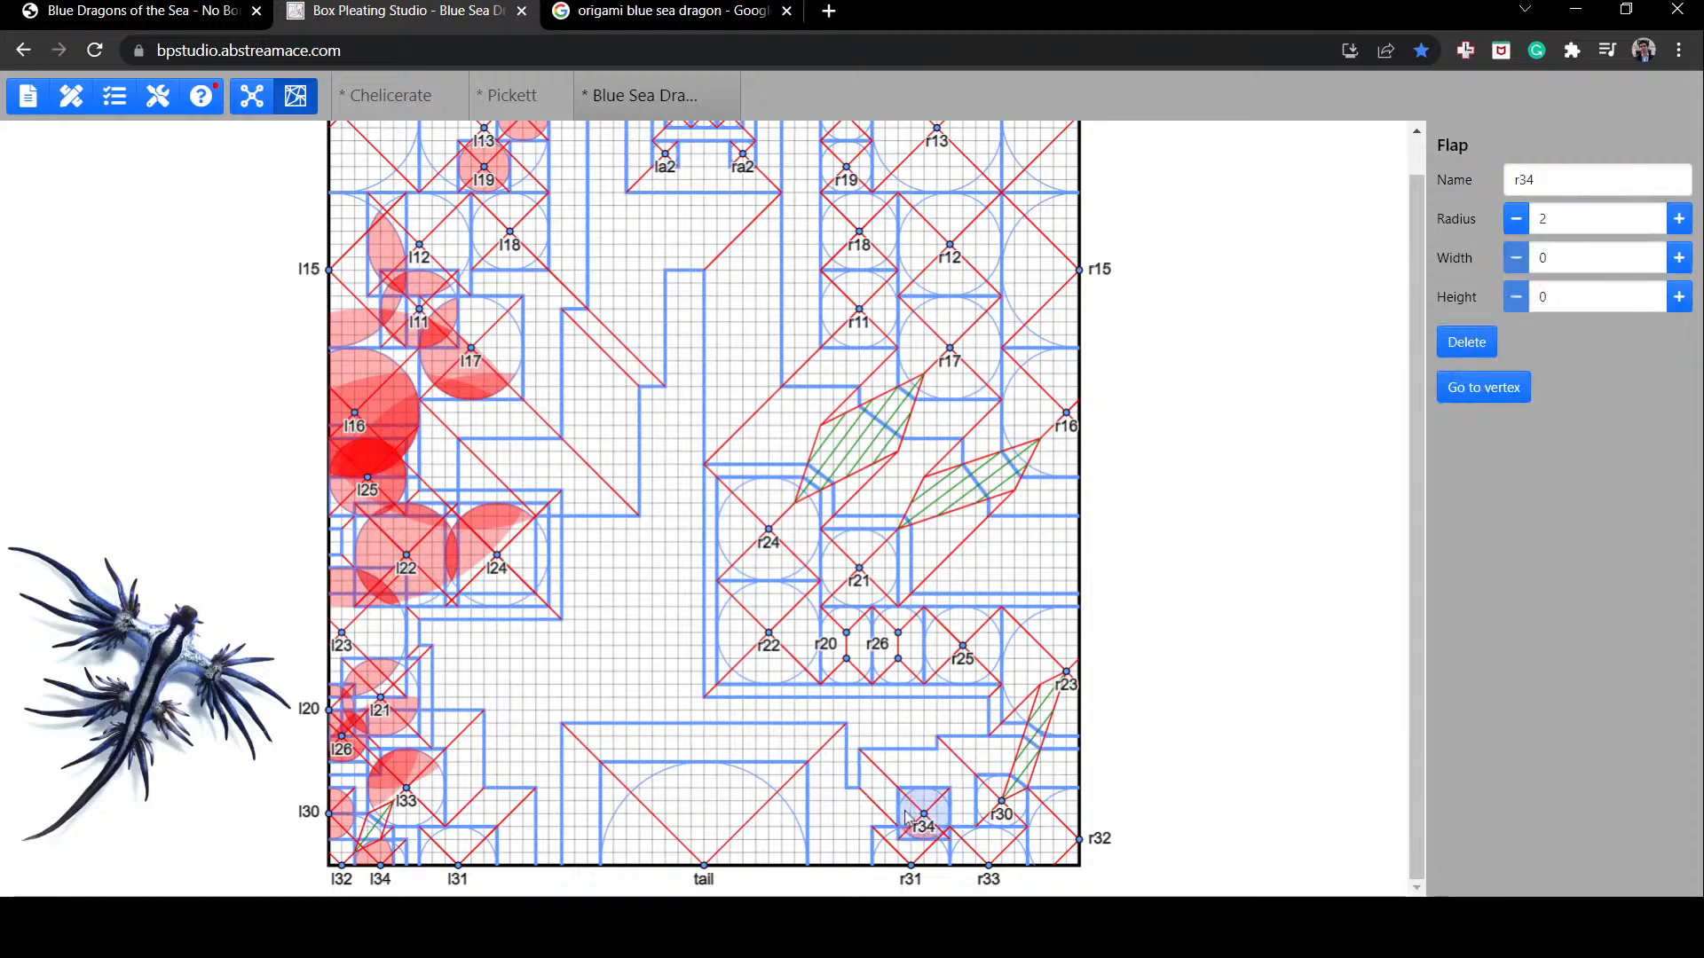
left_click(911, 815)
left_click_drag(994, 818, 915, 769)
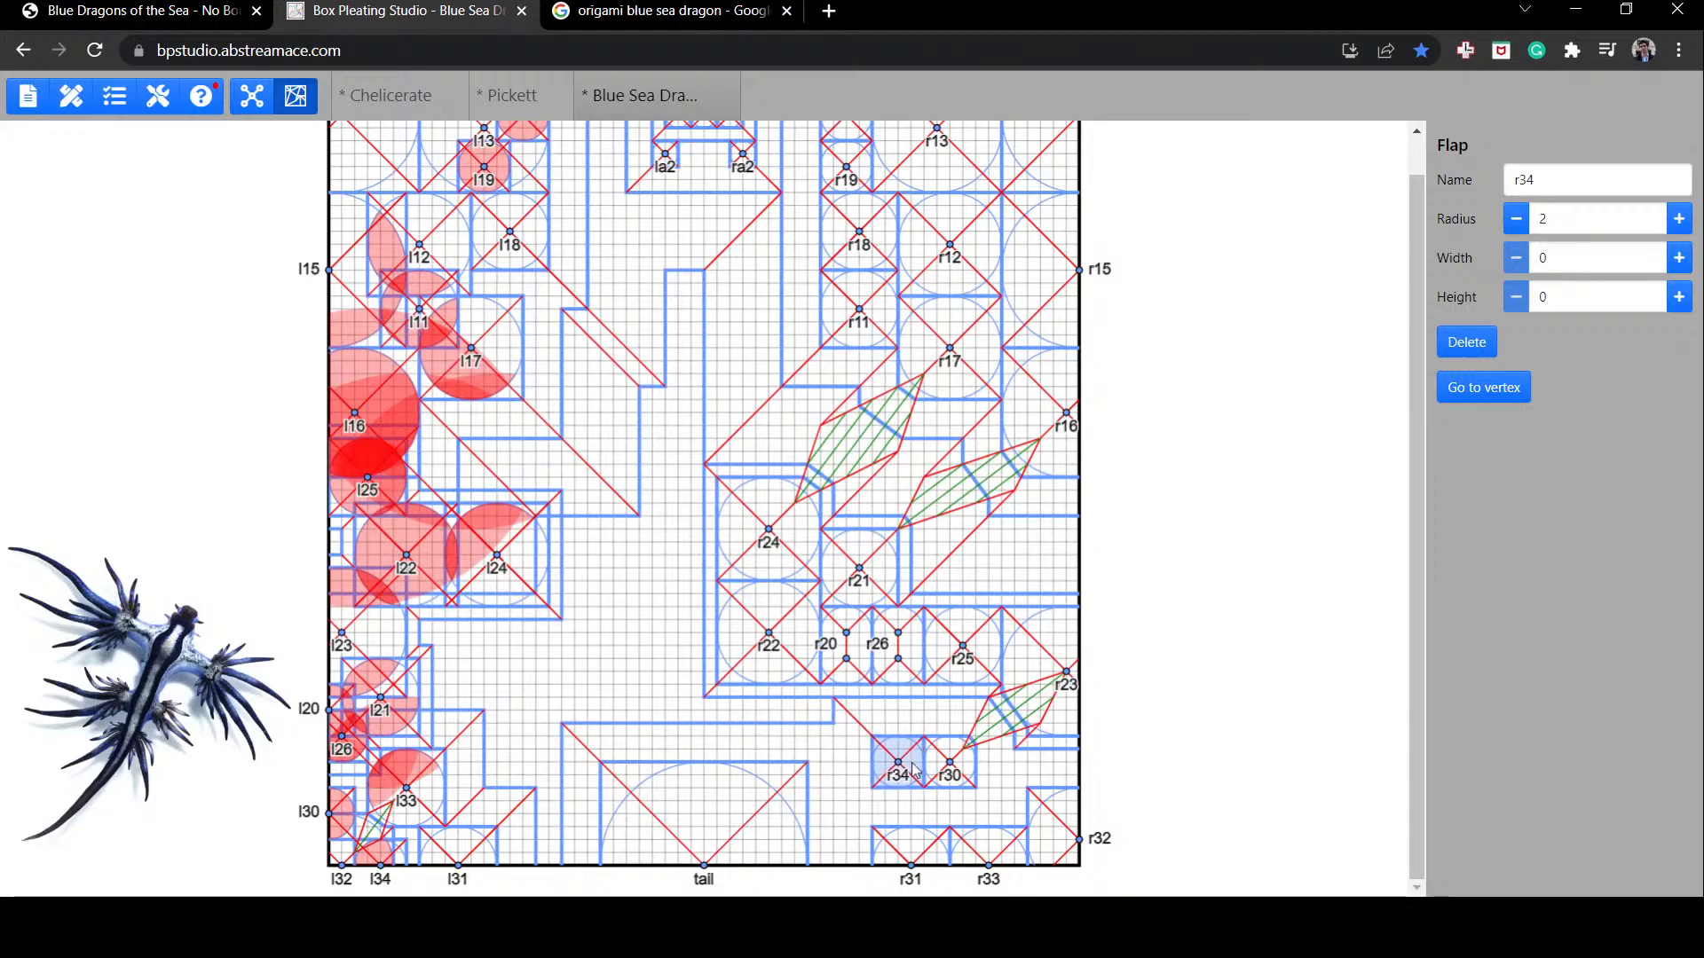
left_click_drag(914, 859, 850, 825)
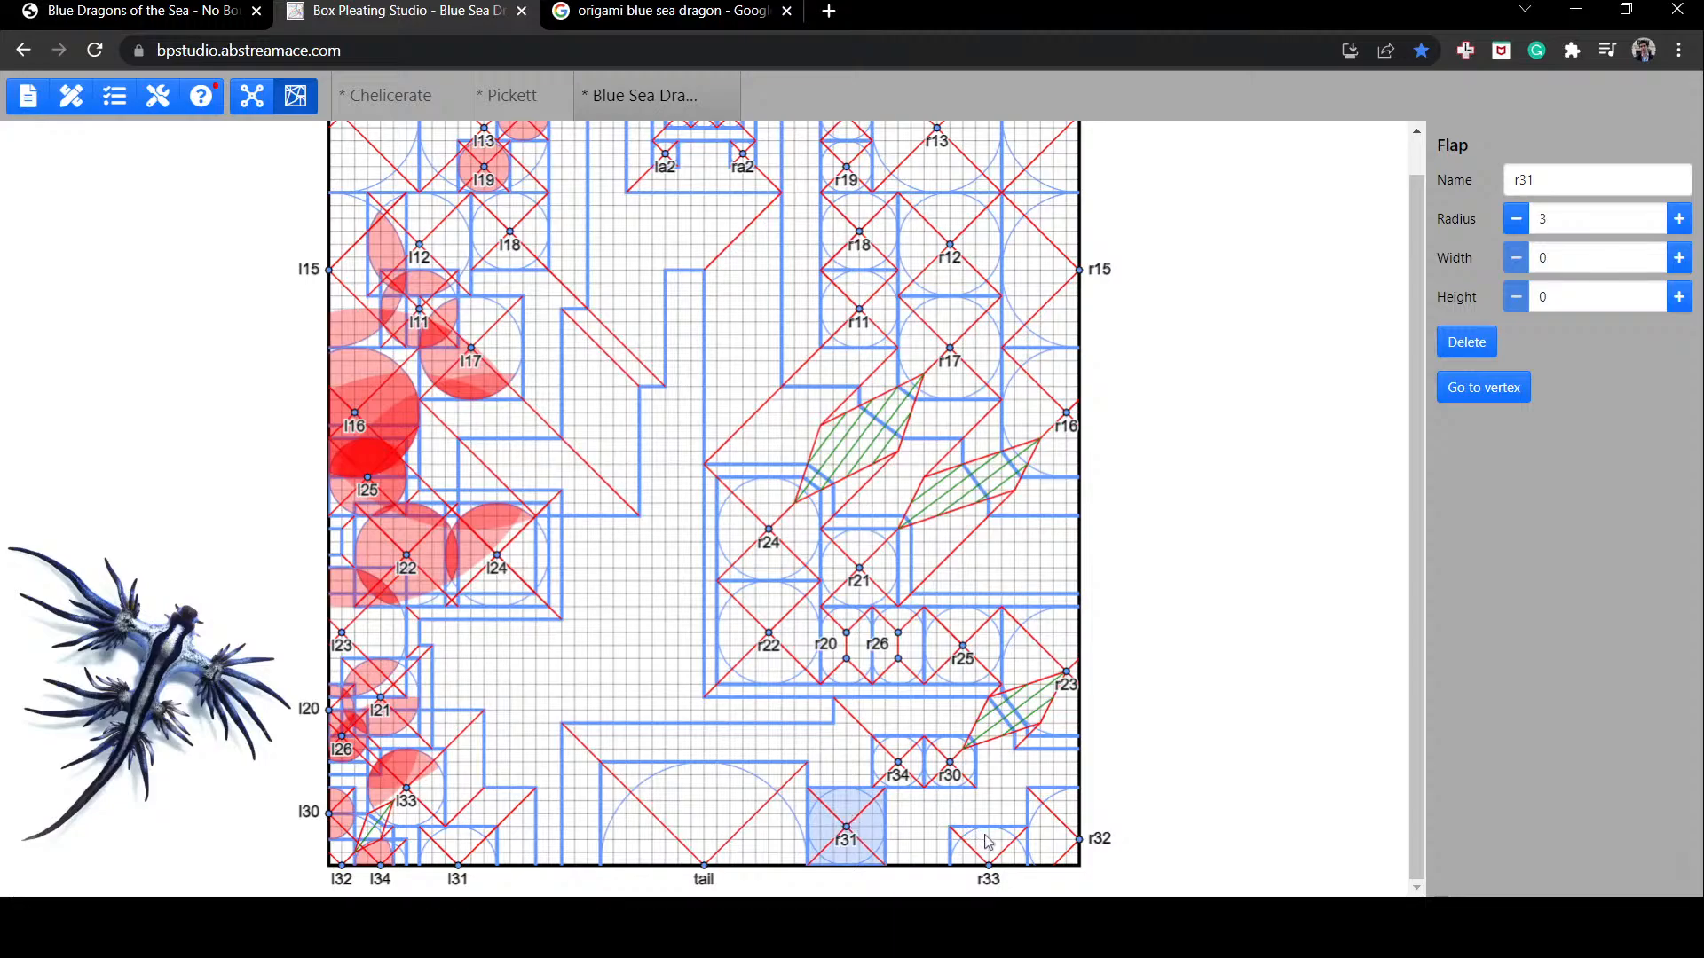
left_click_drag(988, 842, 924, 827)
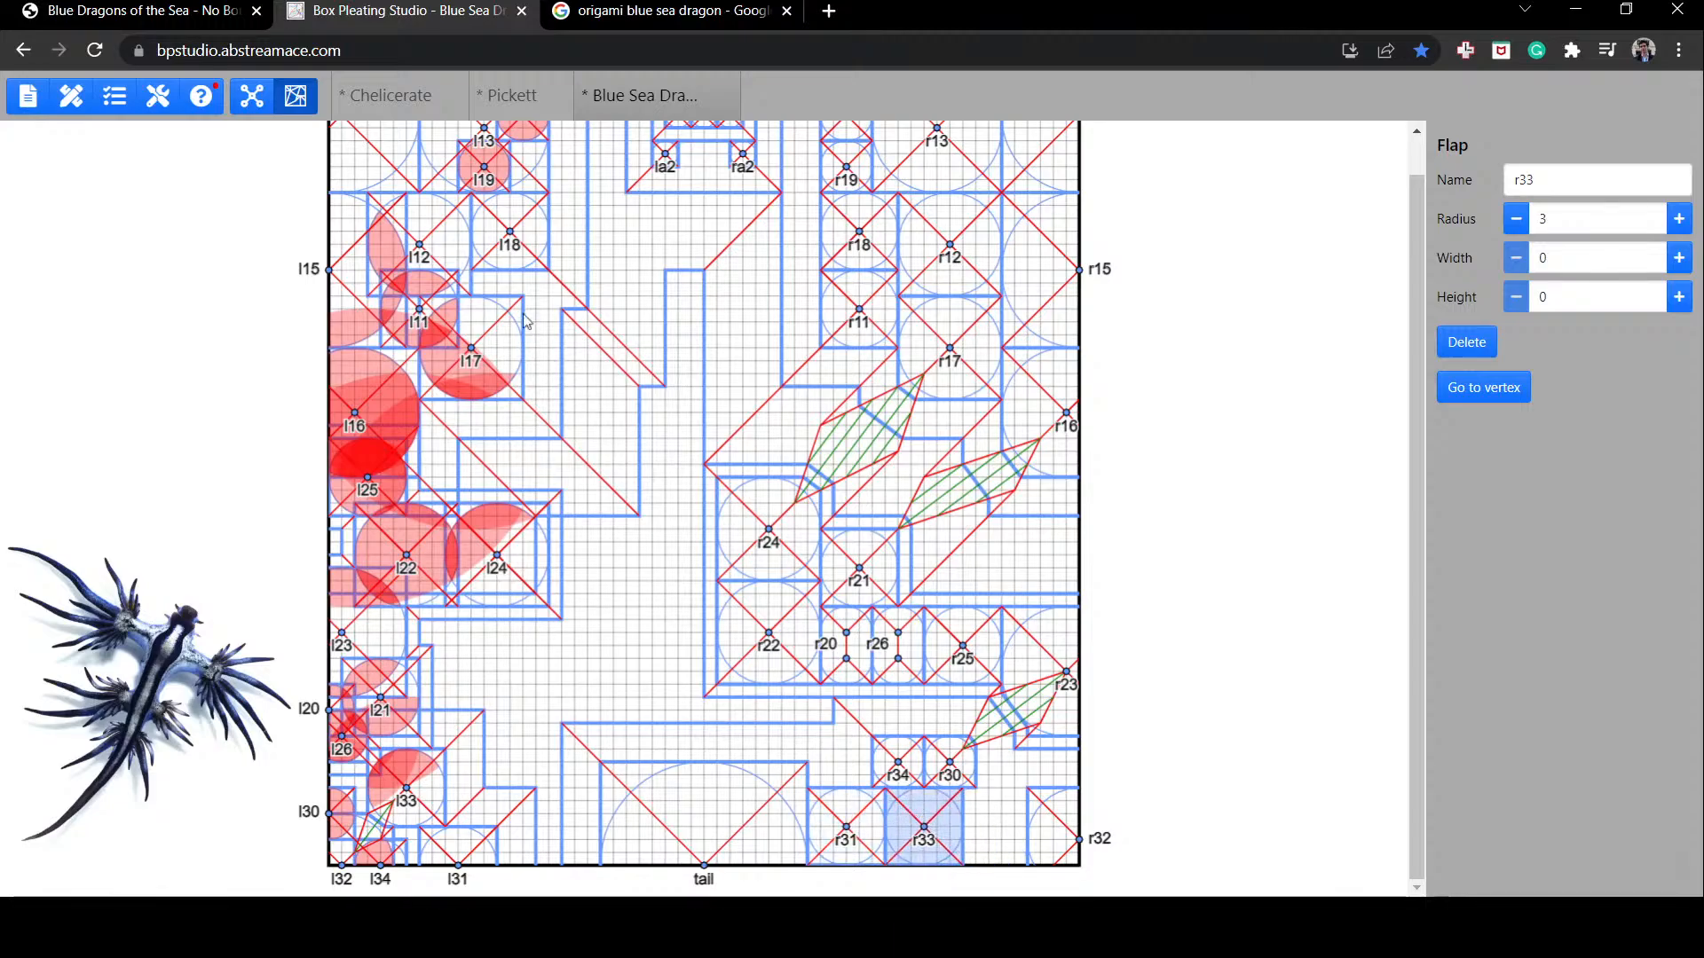
Step: Check the tree structure and return r33 and r31 to the paper's tail edge, with r32 in the adjacent paper corner
left_click(142, 11)
left_click(465, 7)
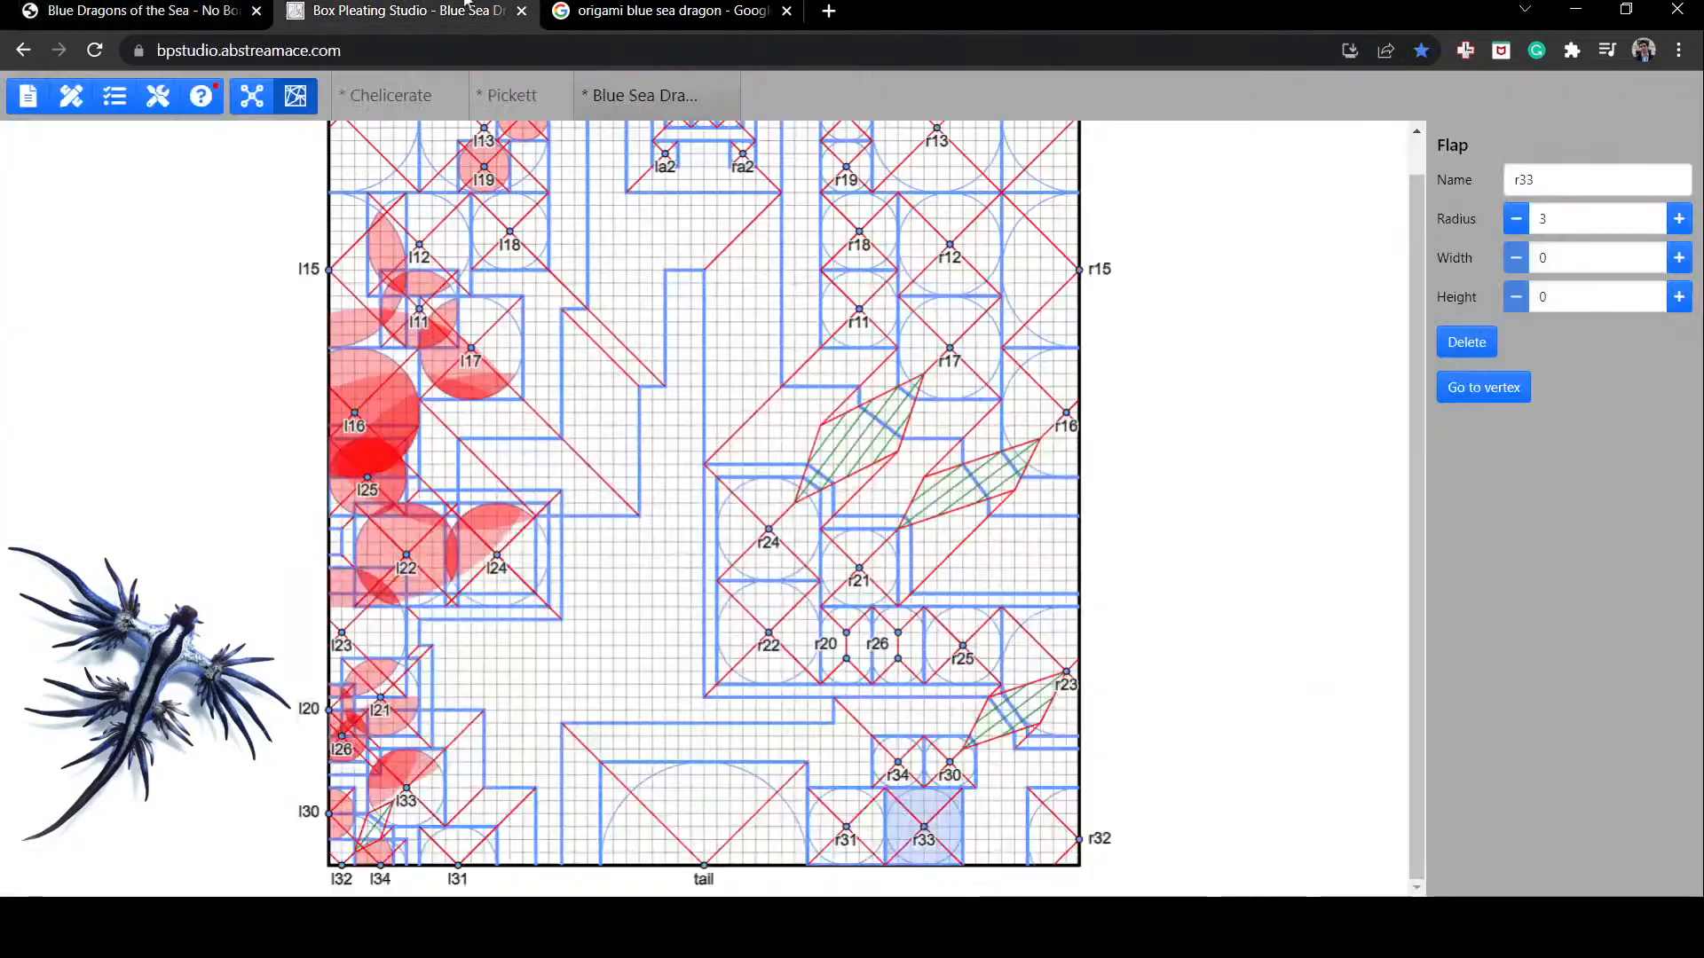
left_click(251, 95)
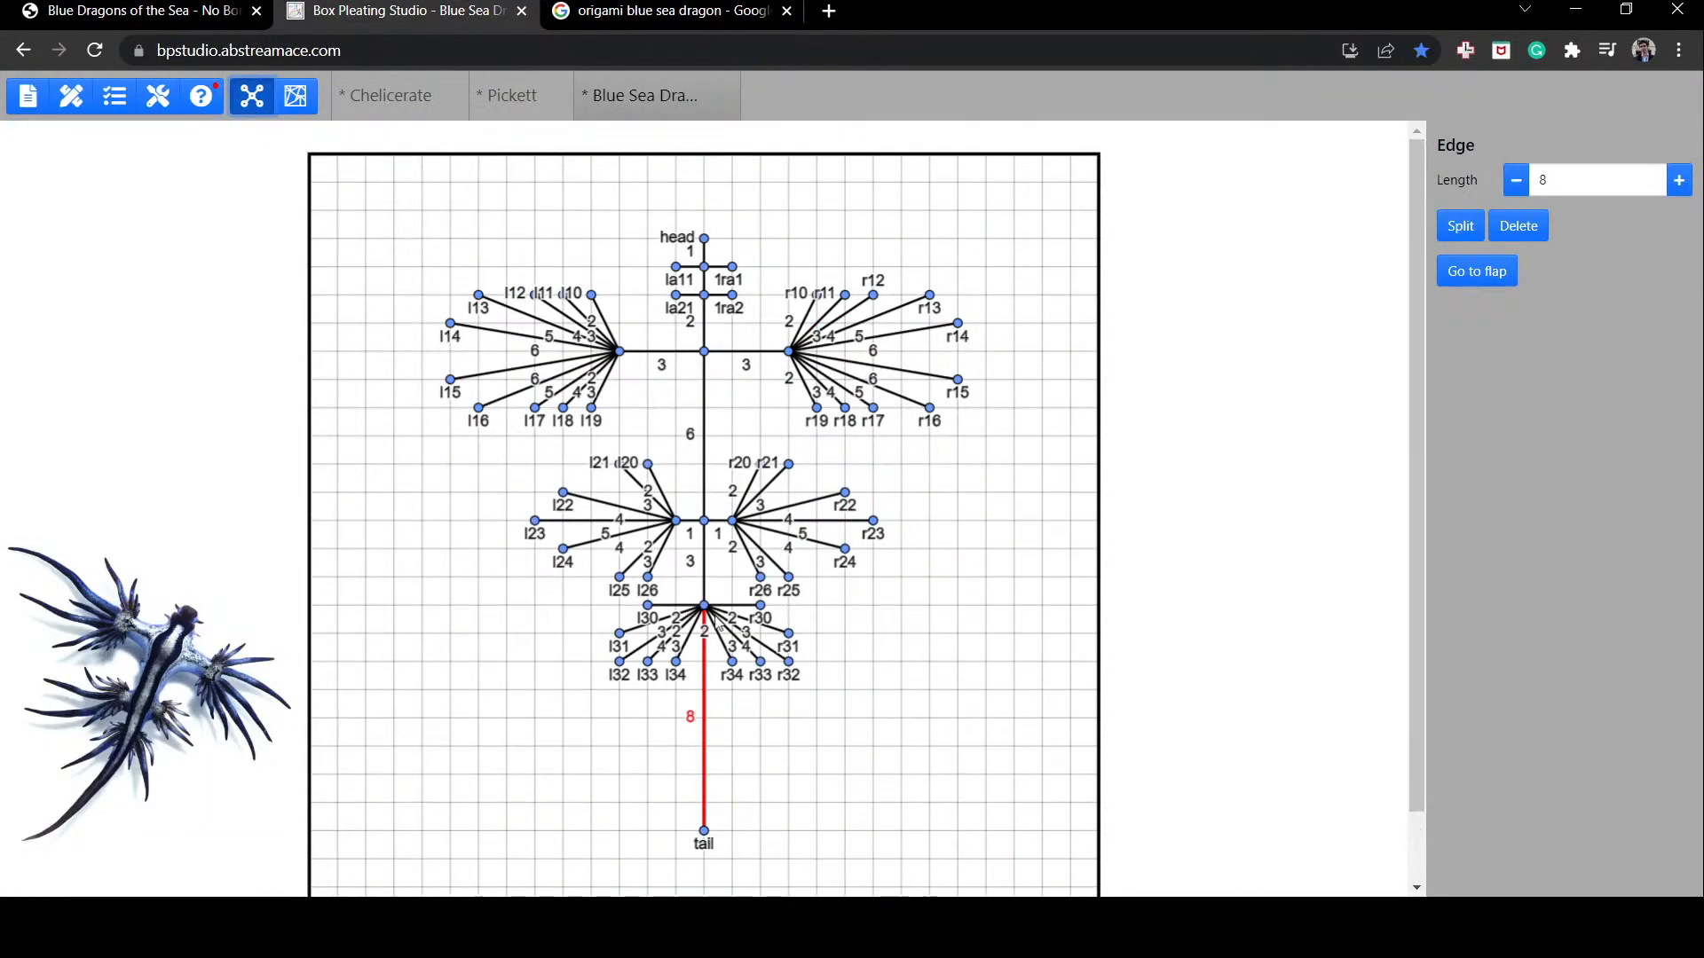
left_click(910, 695)
left_click(296, 95)
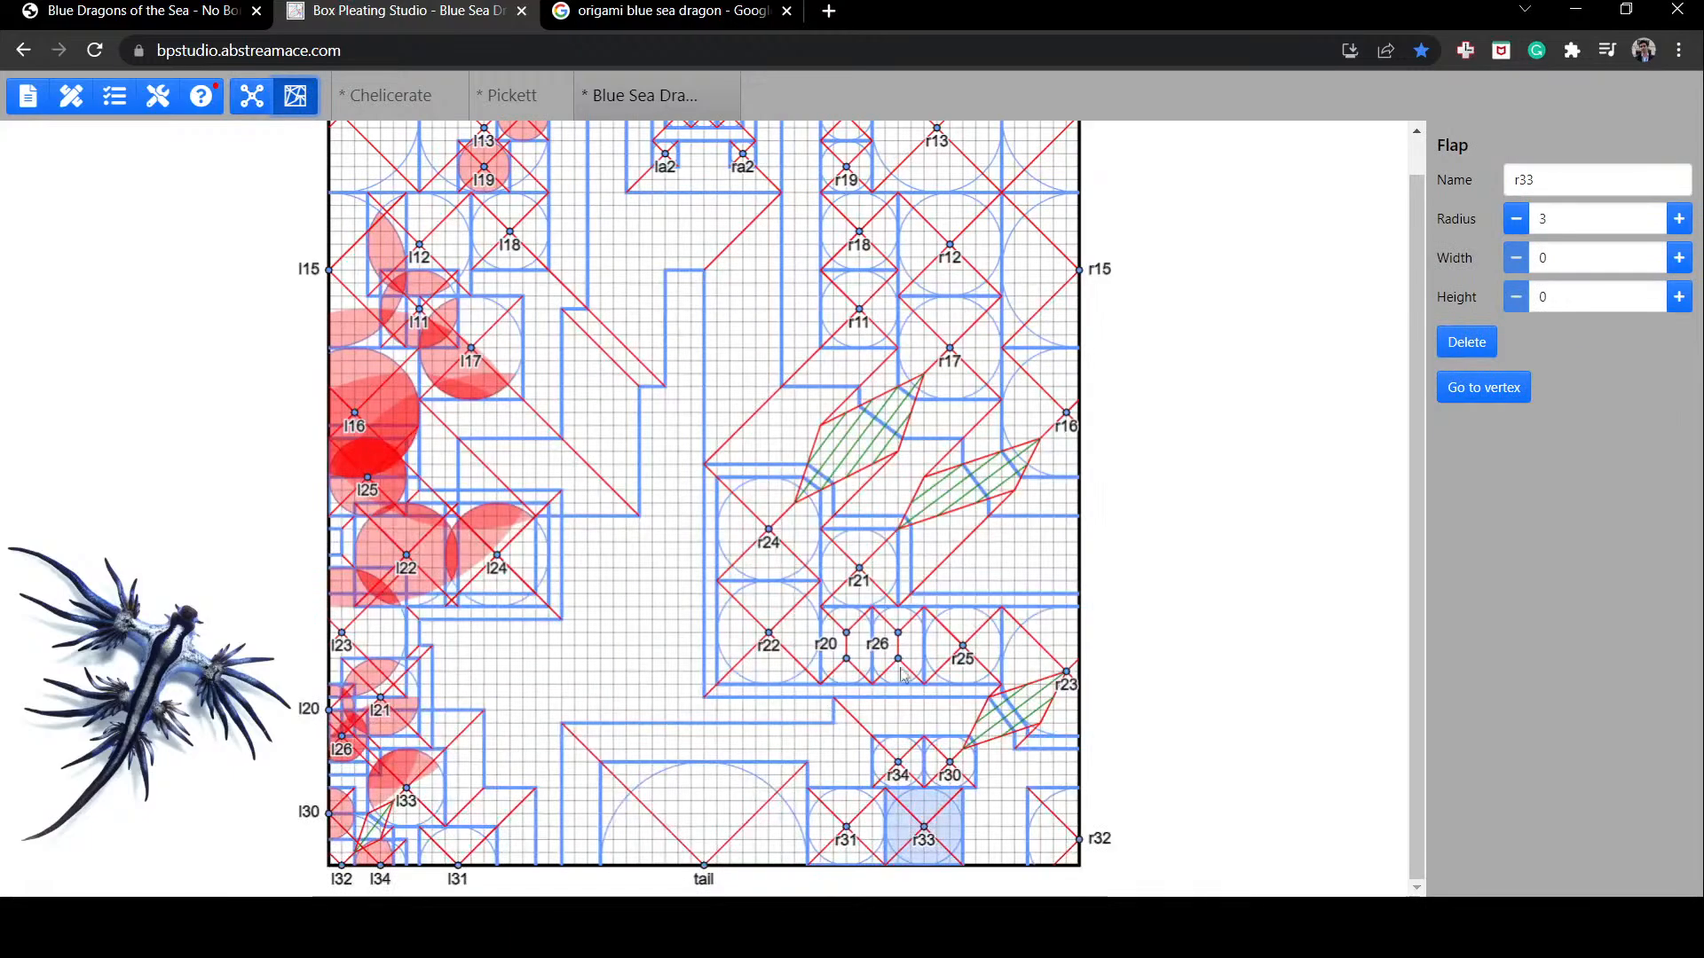
left_click_drag(924, 827, 987, 866)
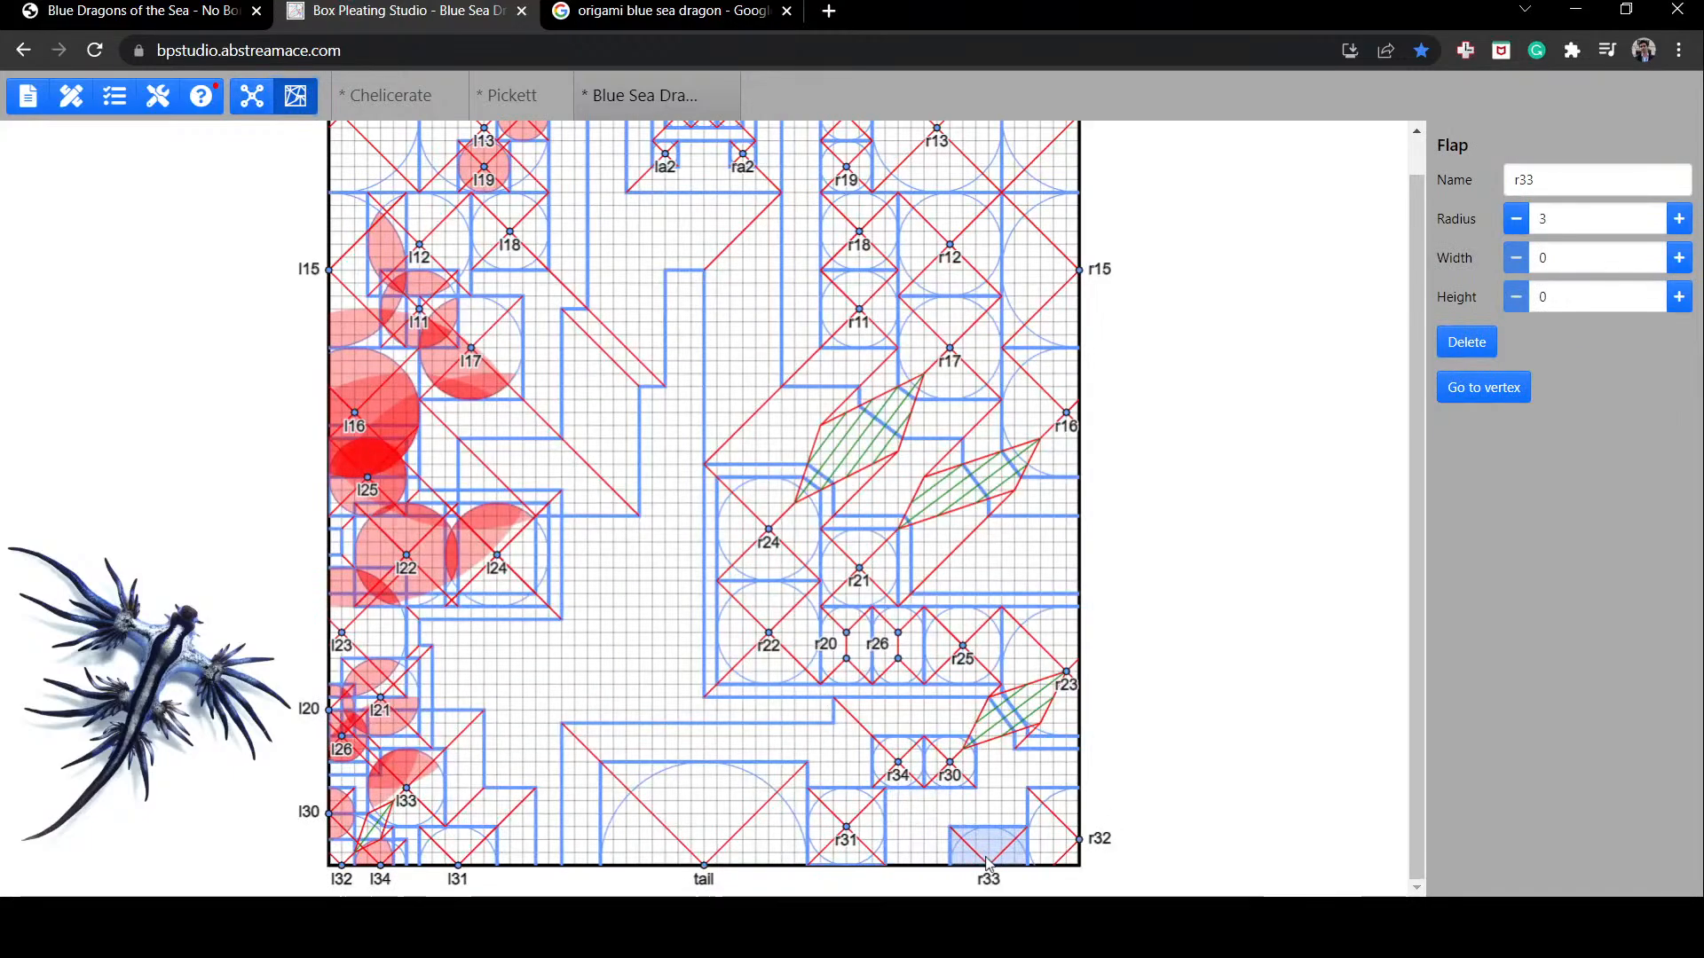
left_click_drag(845, 827, 923, 860)
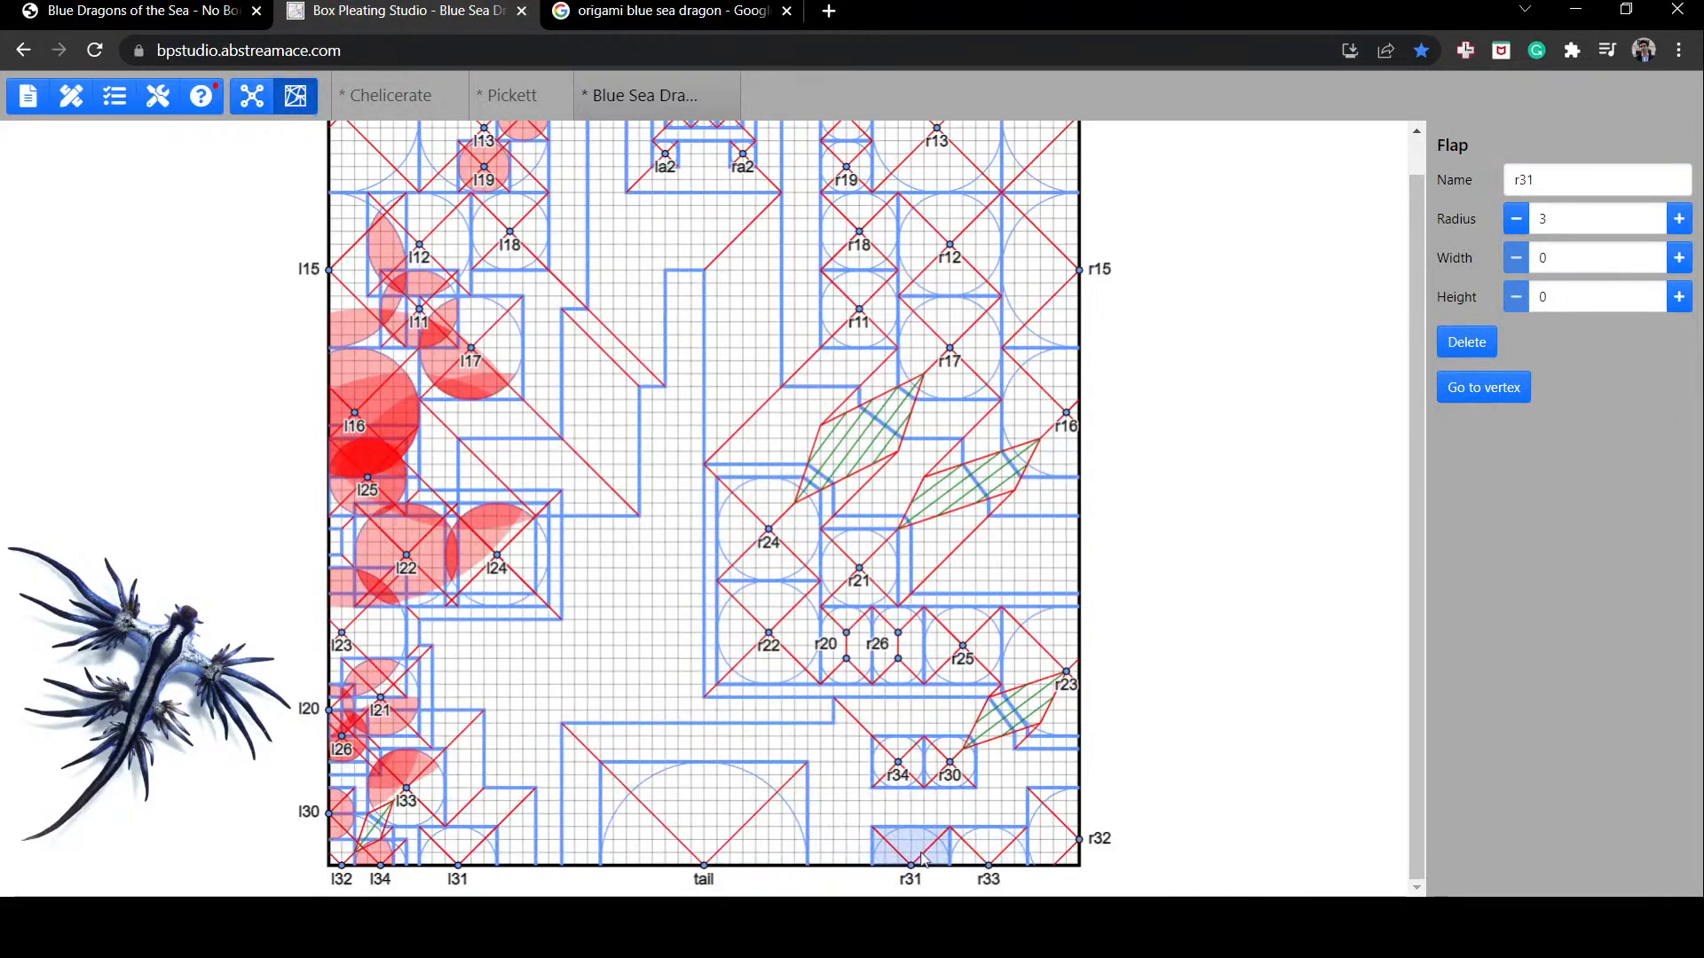
left_click_drag(1049, 832, 1052, 875)
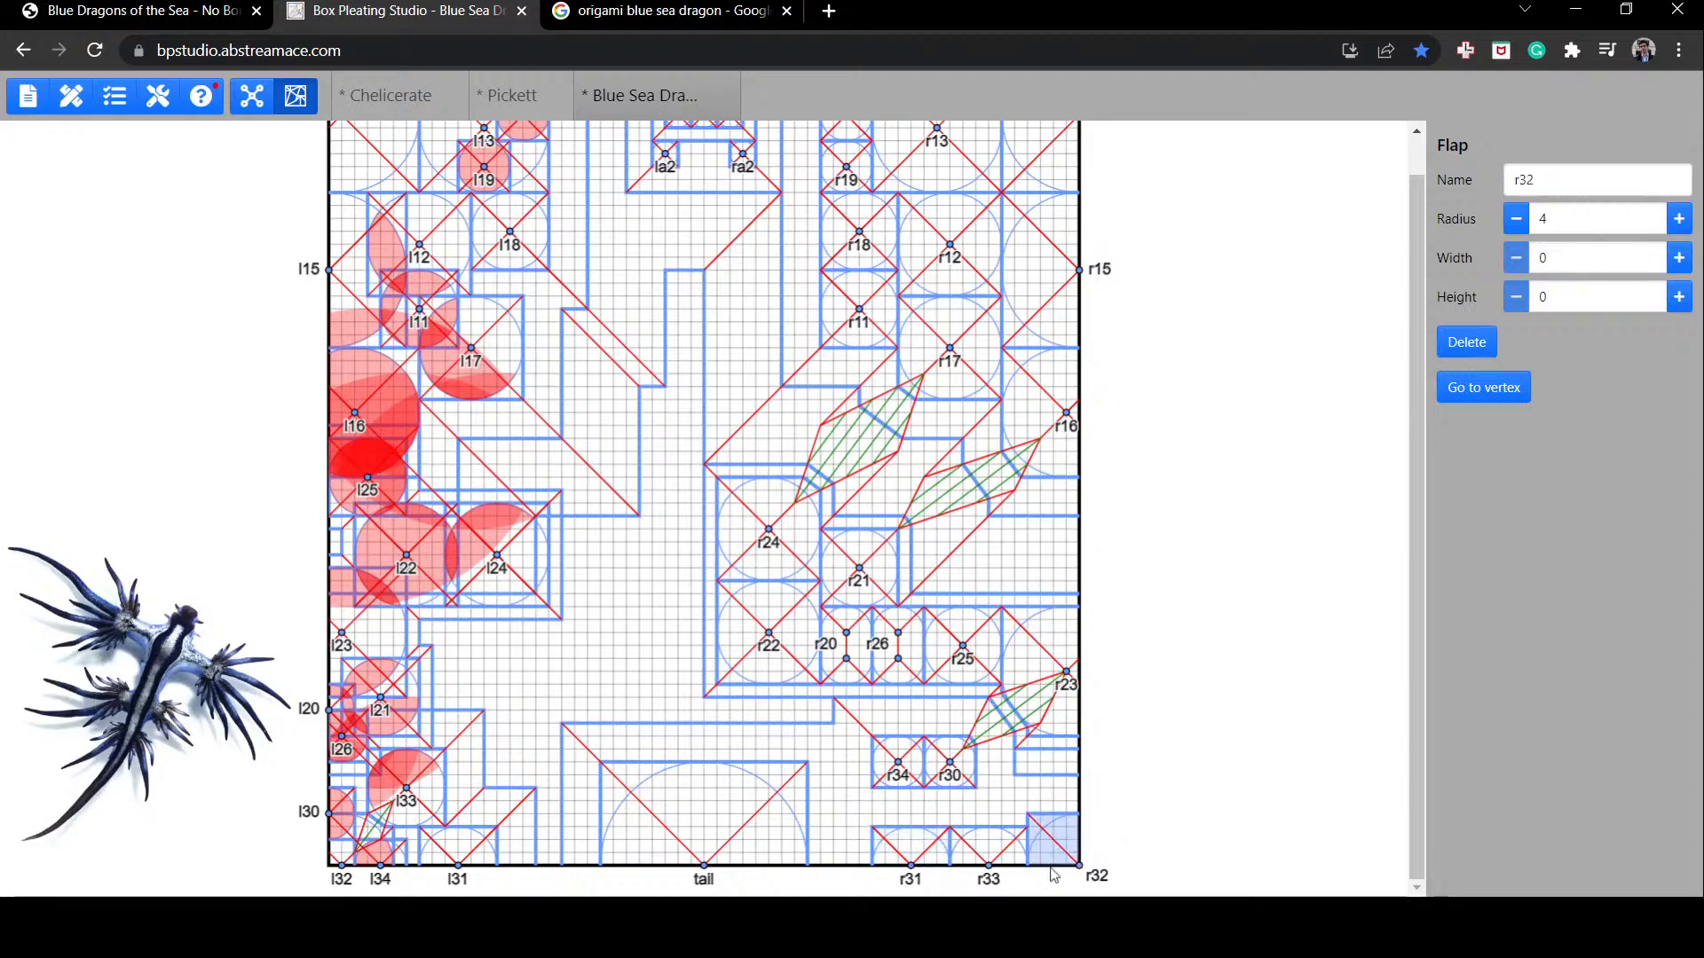
left_click(1155, 734)
Step: Move r30 and r34 four grid units away from the tail flap and three toward the paper's tail edge, against r33 and r31
left_click_drag(956, 766, 1014, 804)
left_click_drag(899, 763, 955, 804)
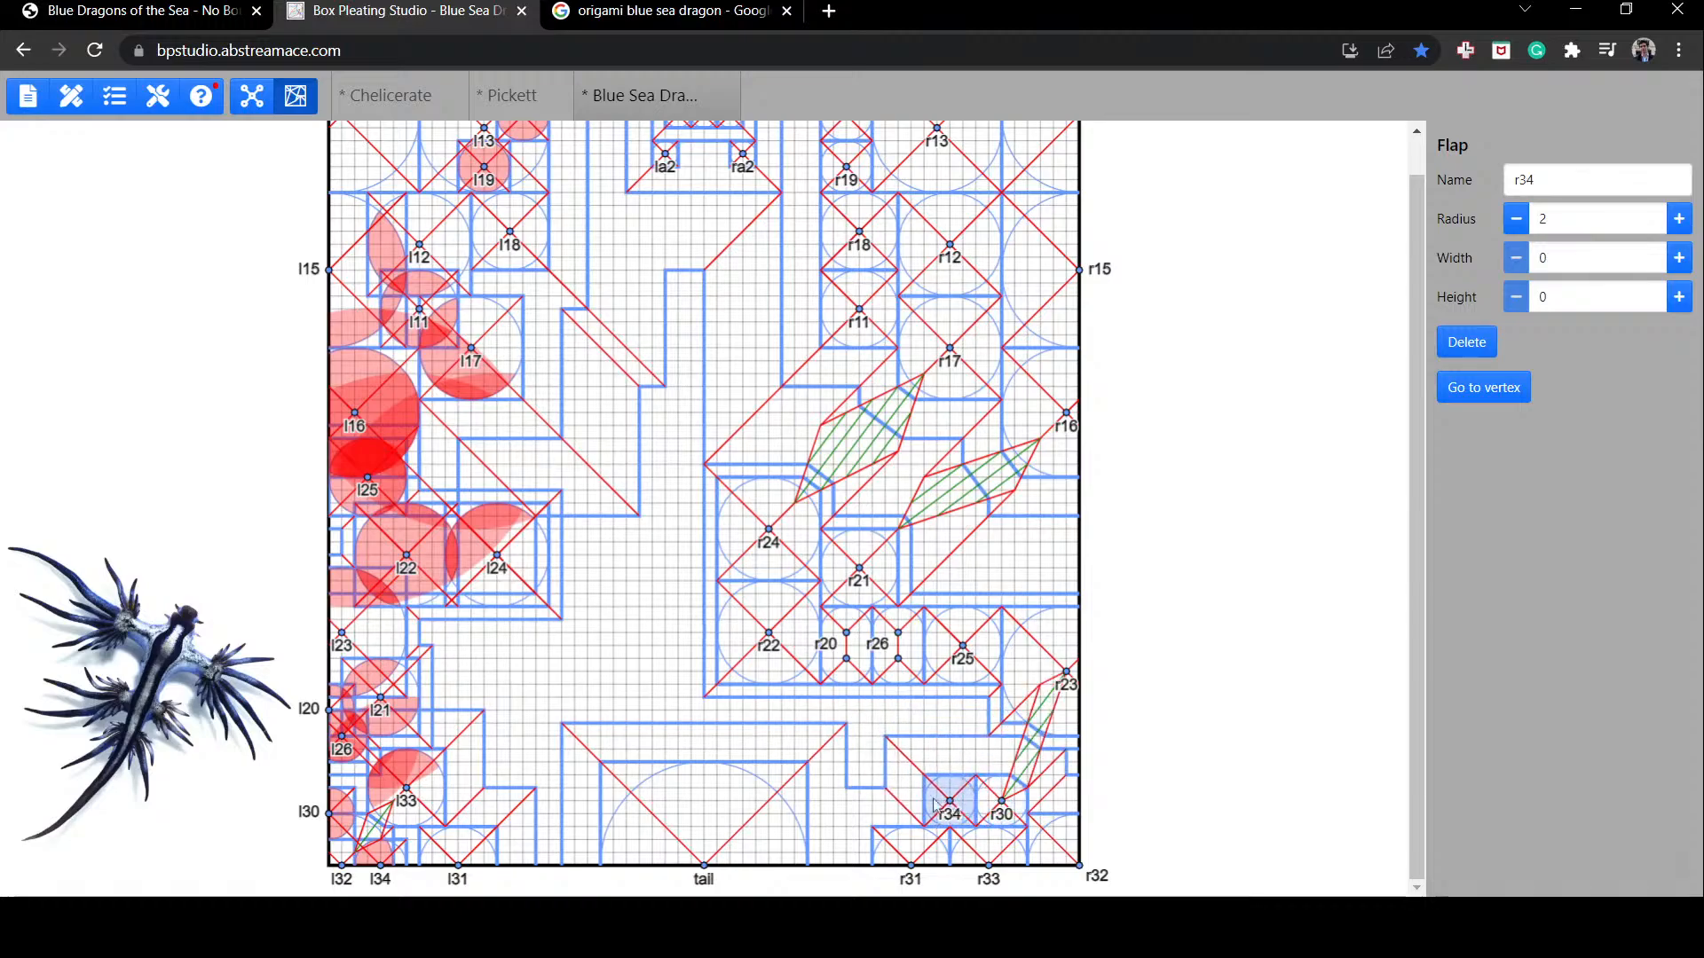
left_click(883, 752)
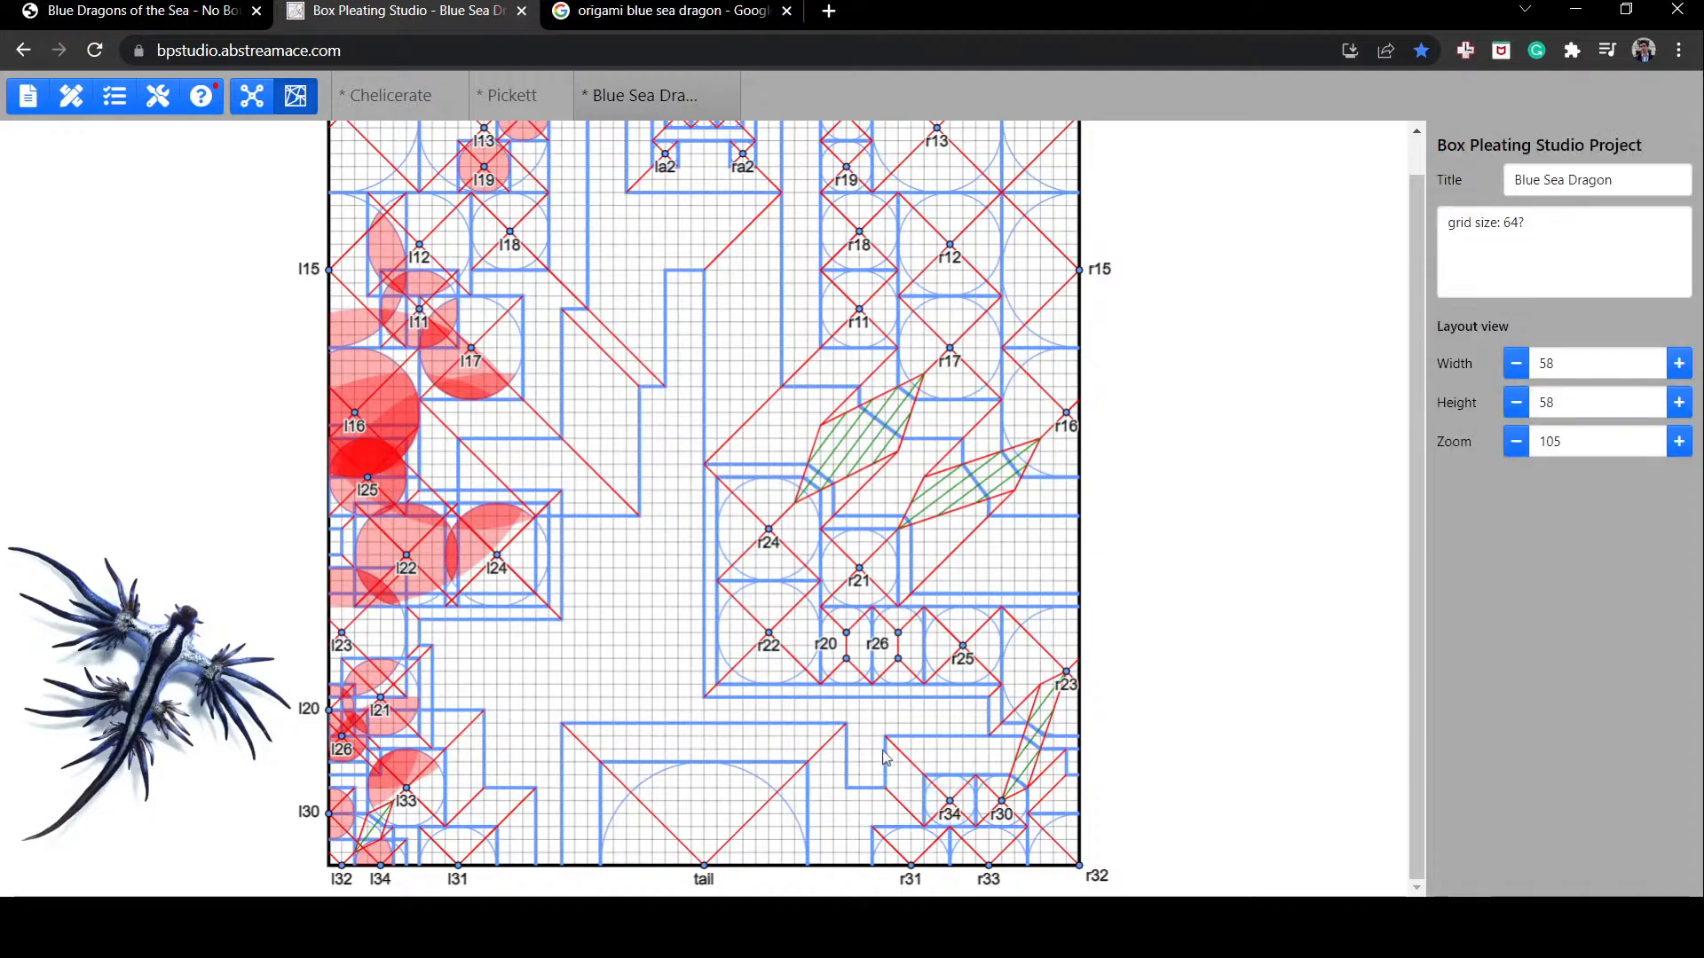
scroll(914, 750, "up", 1)
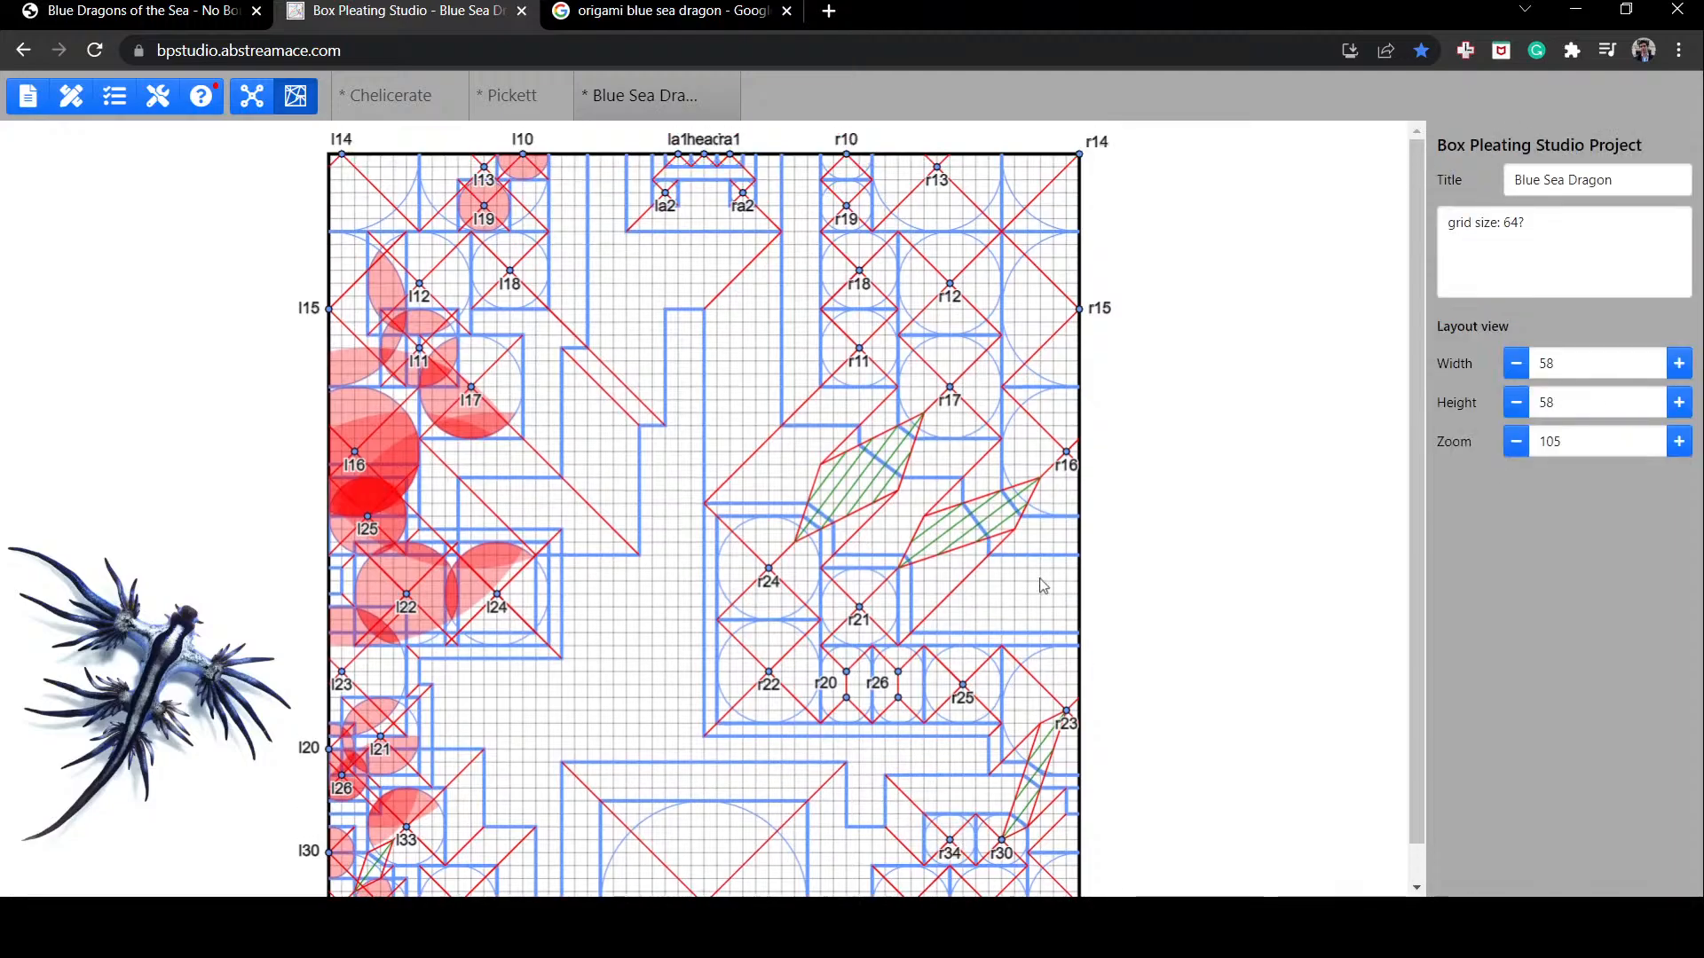
Step: Shift r34 five grid units and r30 four toward the tail flap, leaving a one-unit gap between them
scroll(1038, 603, "down", 1)
mouse_move(951, 802)
left_mouse_down()
mouse_move(963, 750)
mouse_move(937, 812)
mouse_move(988, 815)
mouse_move(887, 809)
mouse_move(955, 814)
left_mouse_up()
left_click(900, 813)
left_click(1251, 737)
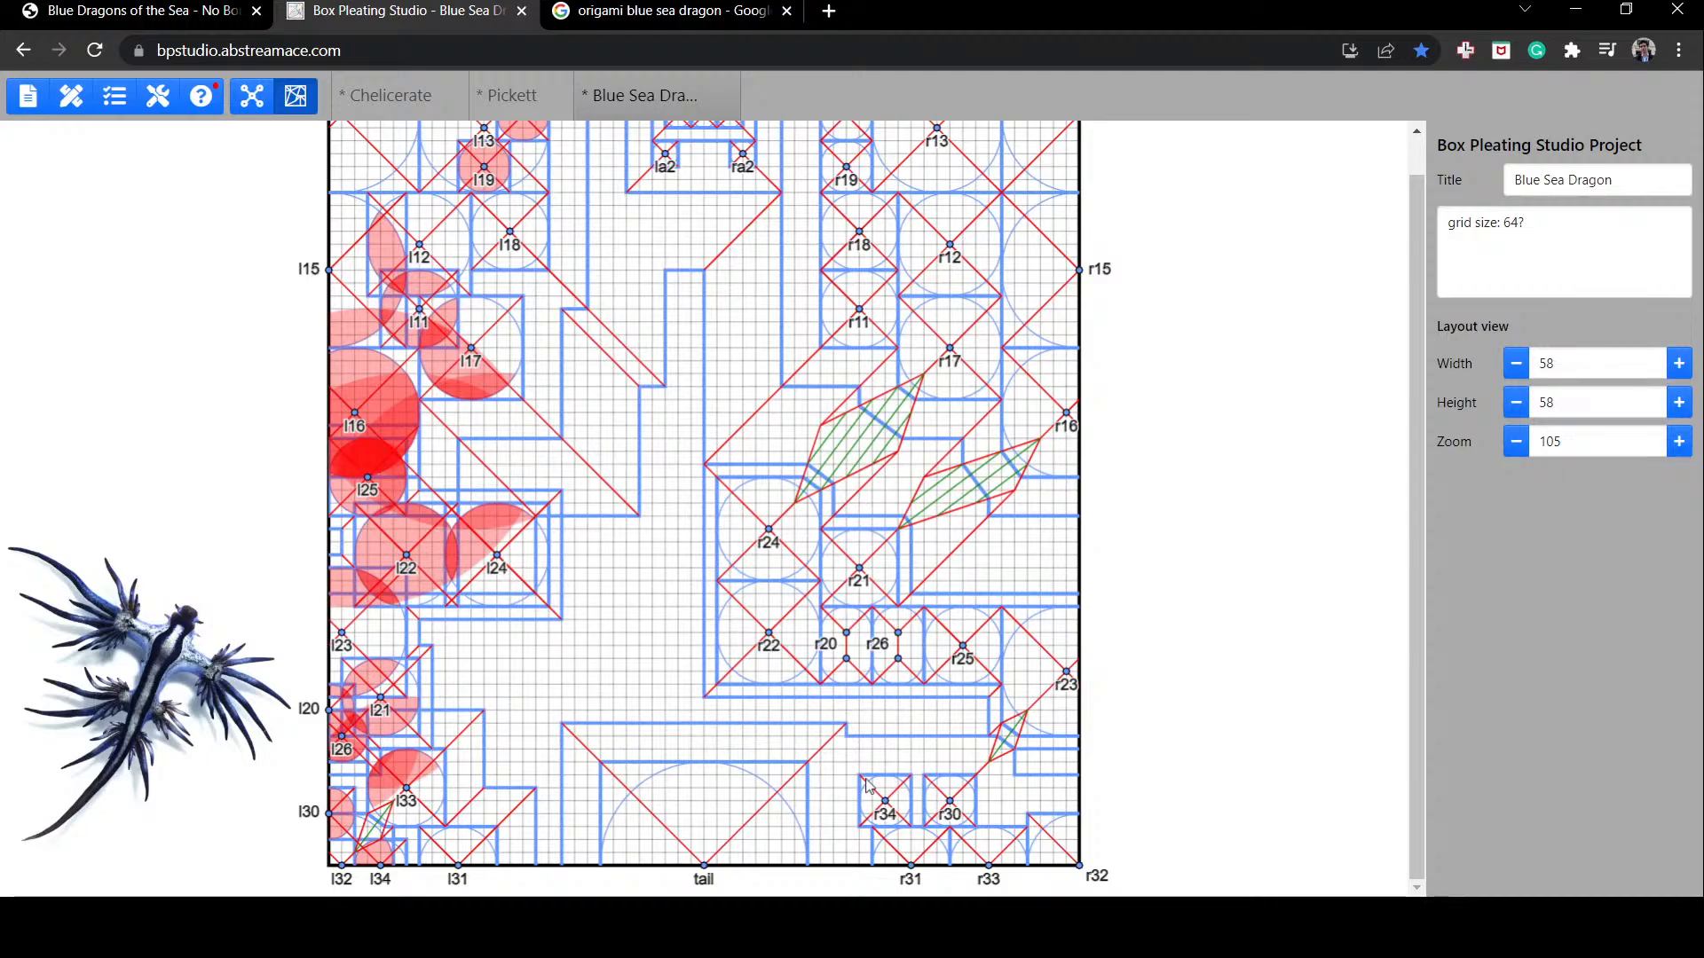
Step: Set the tail flap's radius to 9, and check the river around r22 and the blue dragon reference photo
scroll(879, 684, "up", 1)
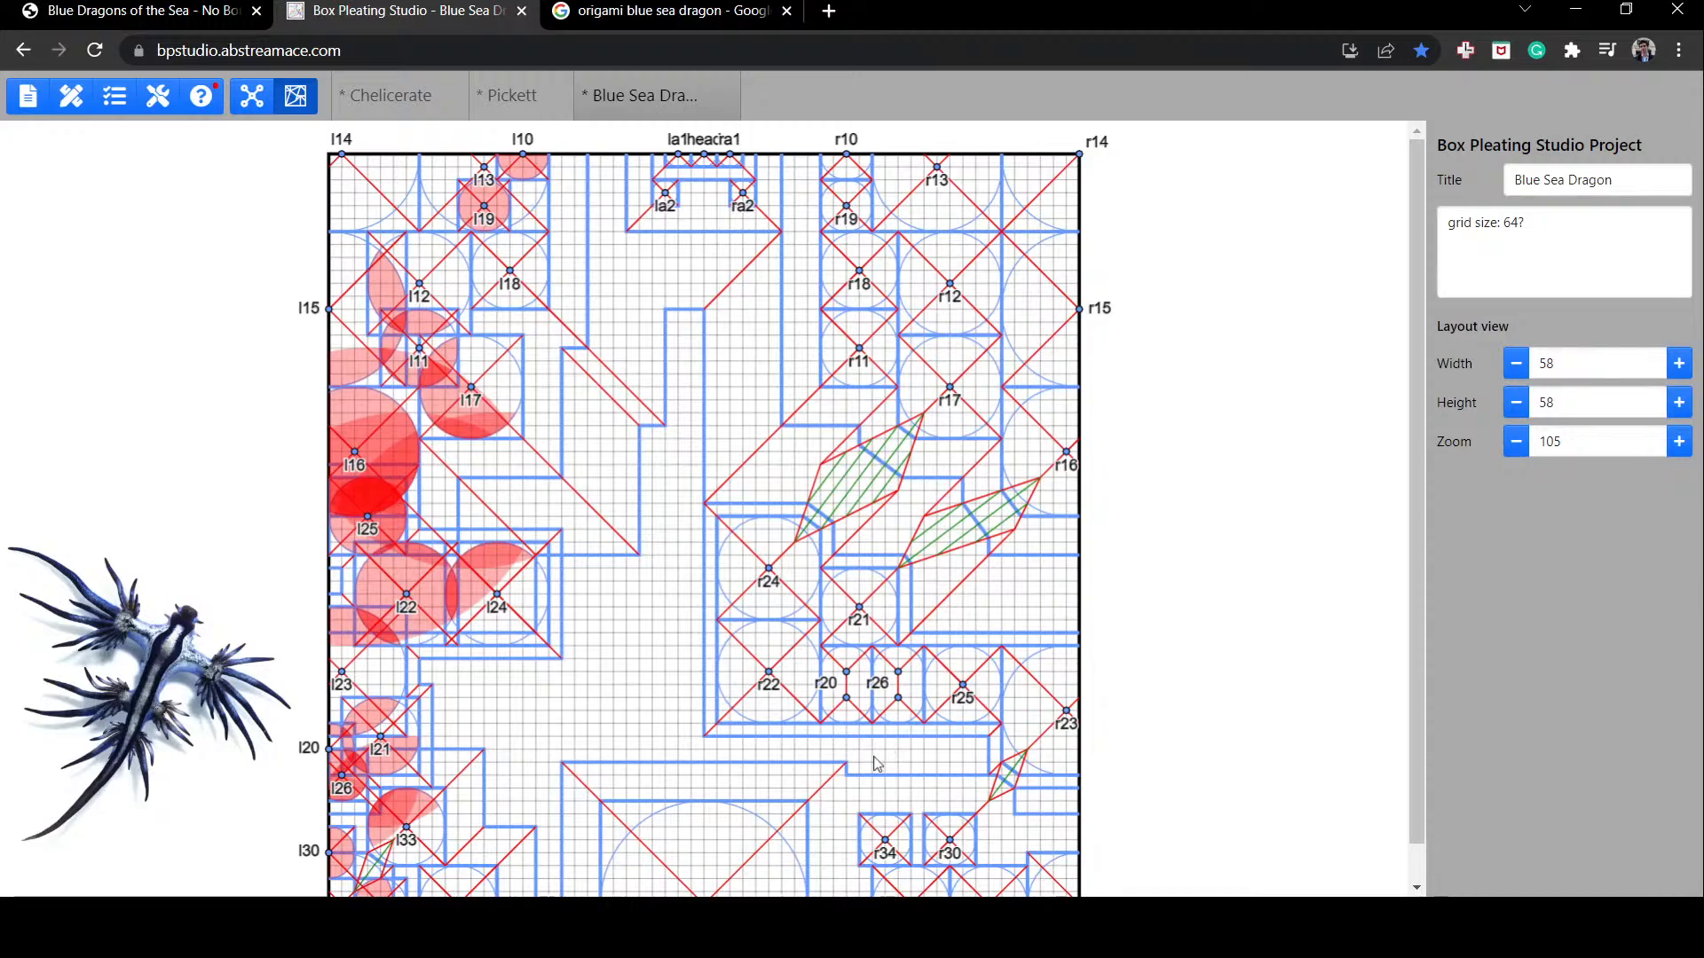
scroll(870, 765, "down", 1)
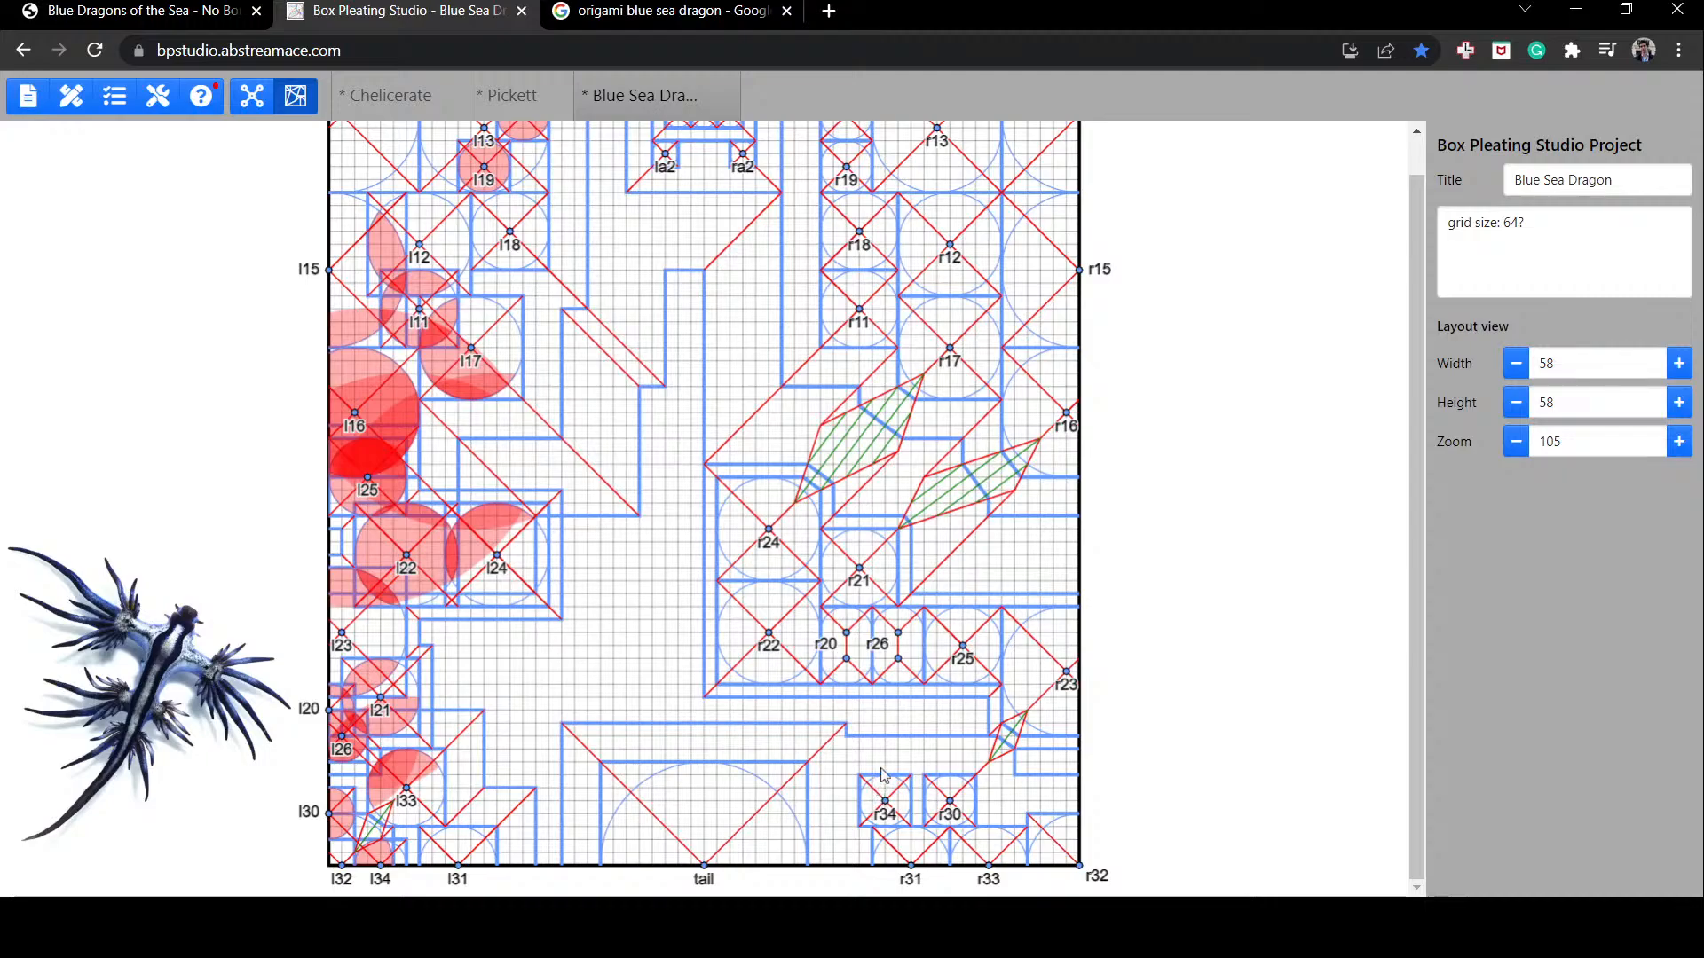
left_click(727, 834)
left_click(1679, 219)
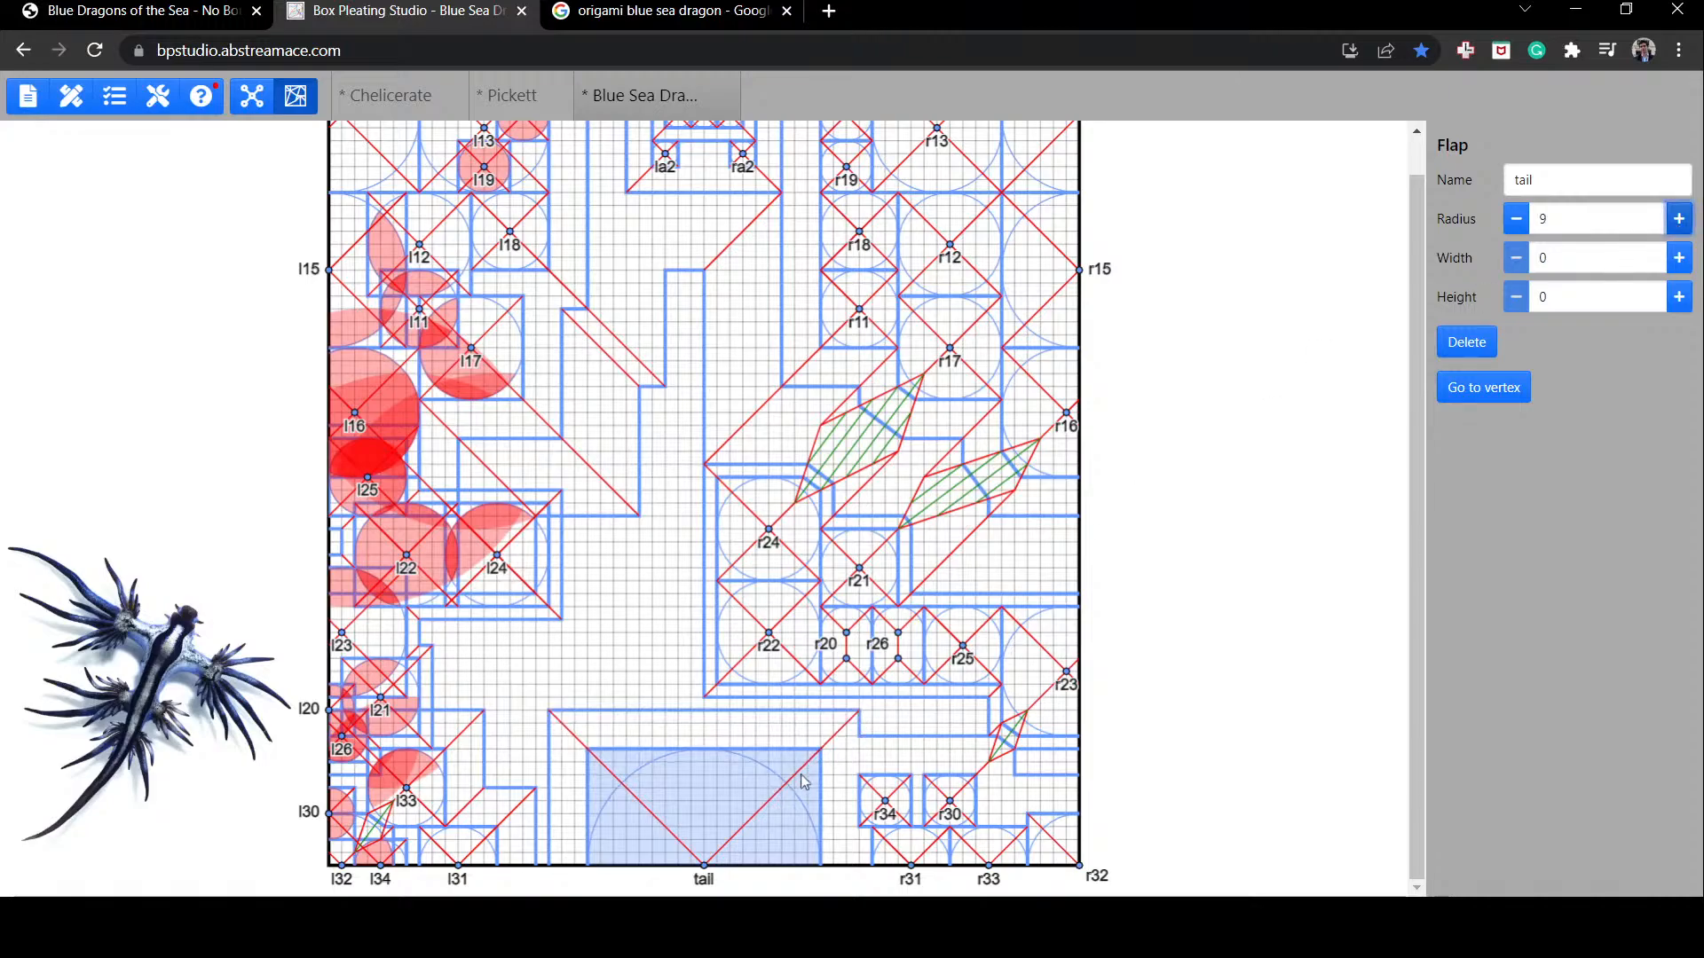
left_click(892, 726)
left_click(739, 705)
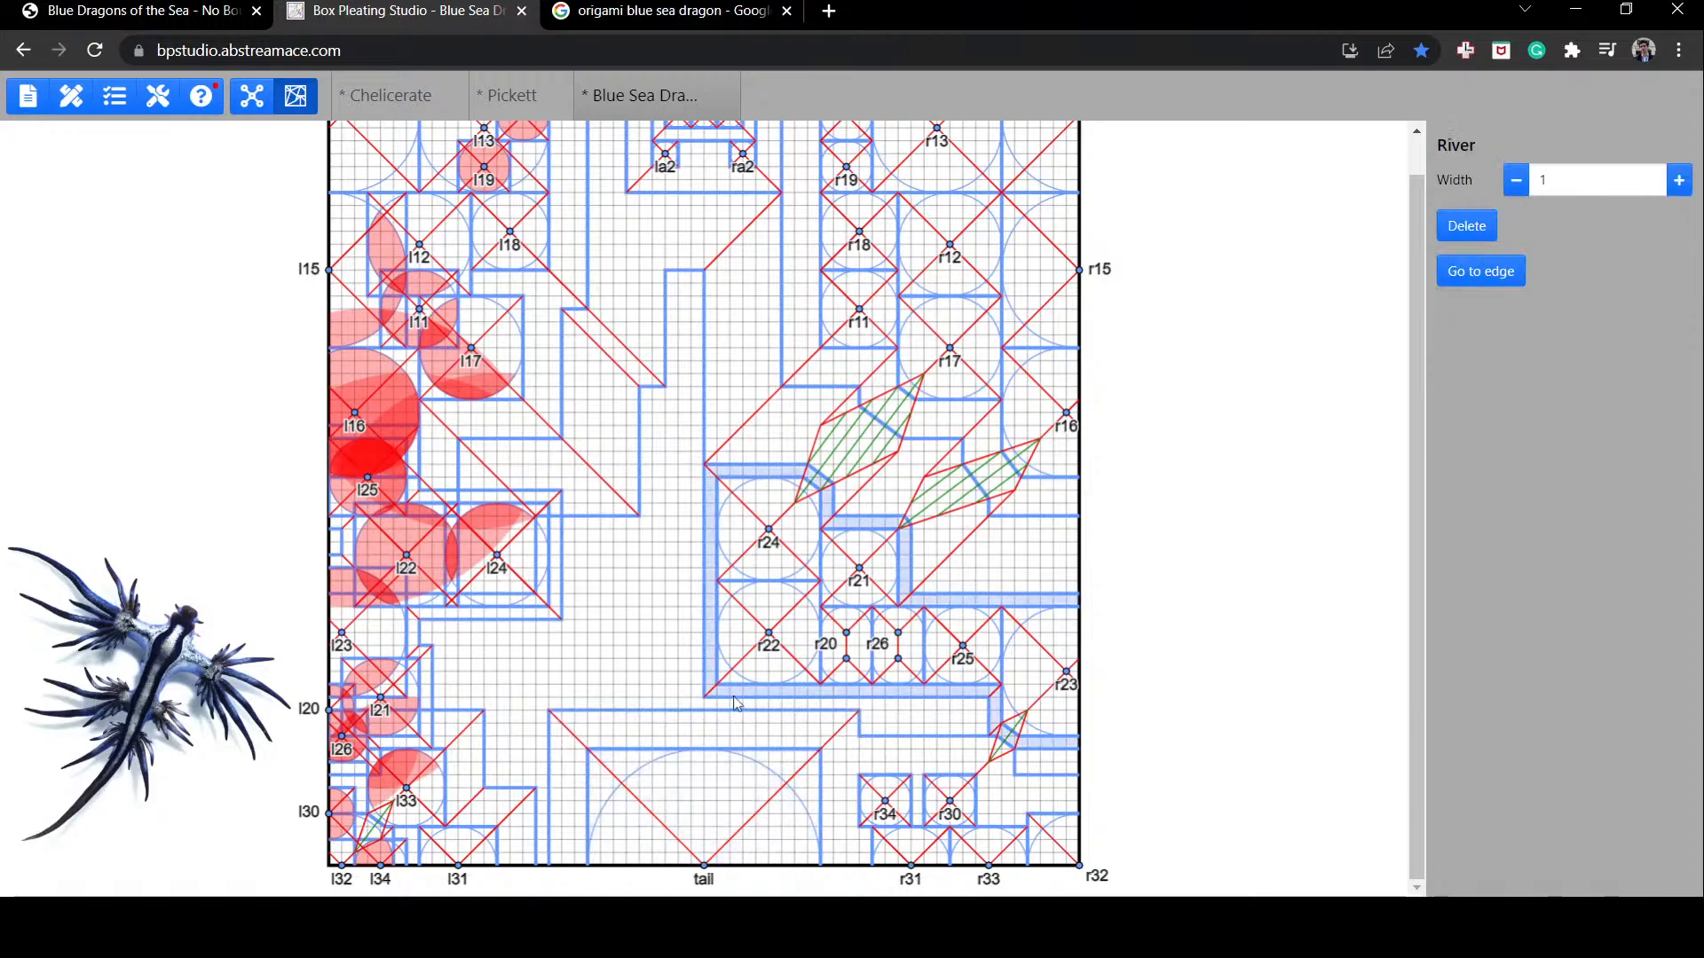
left_click(738, 717)
left_click(156, 7)
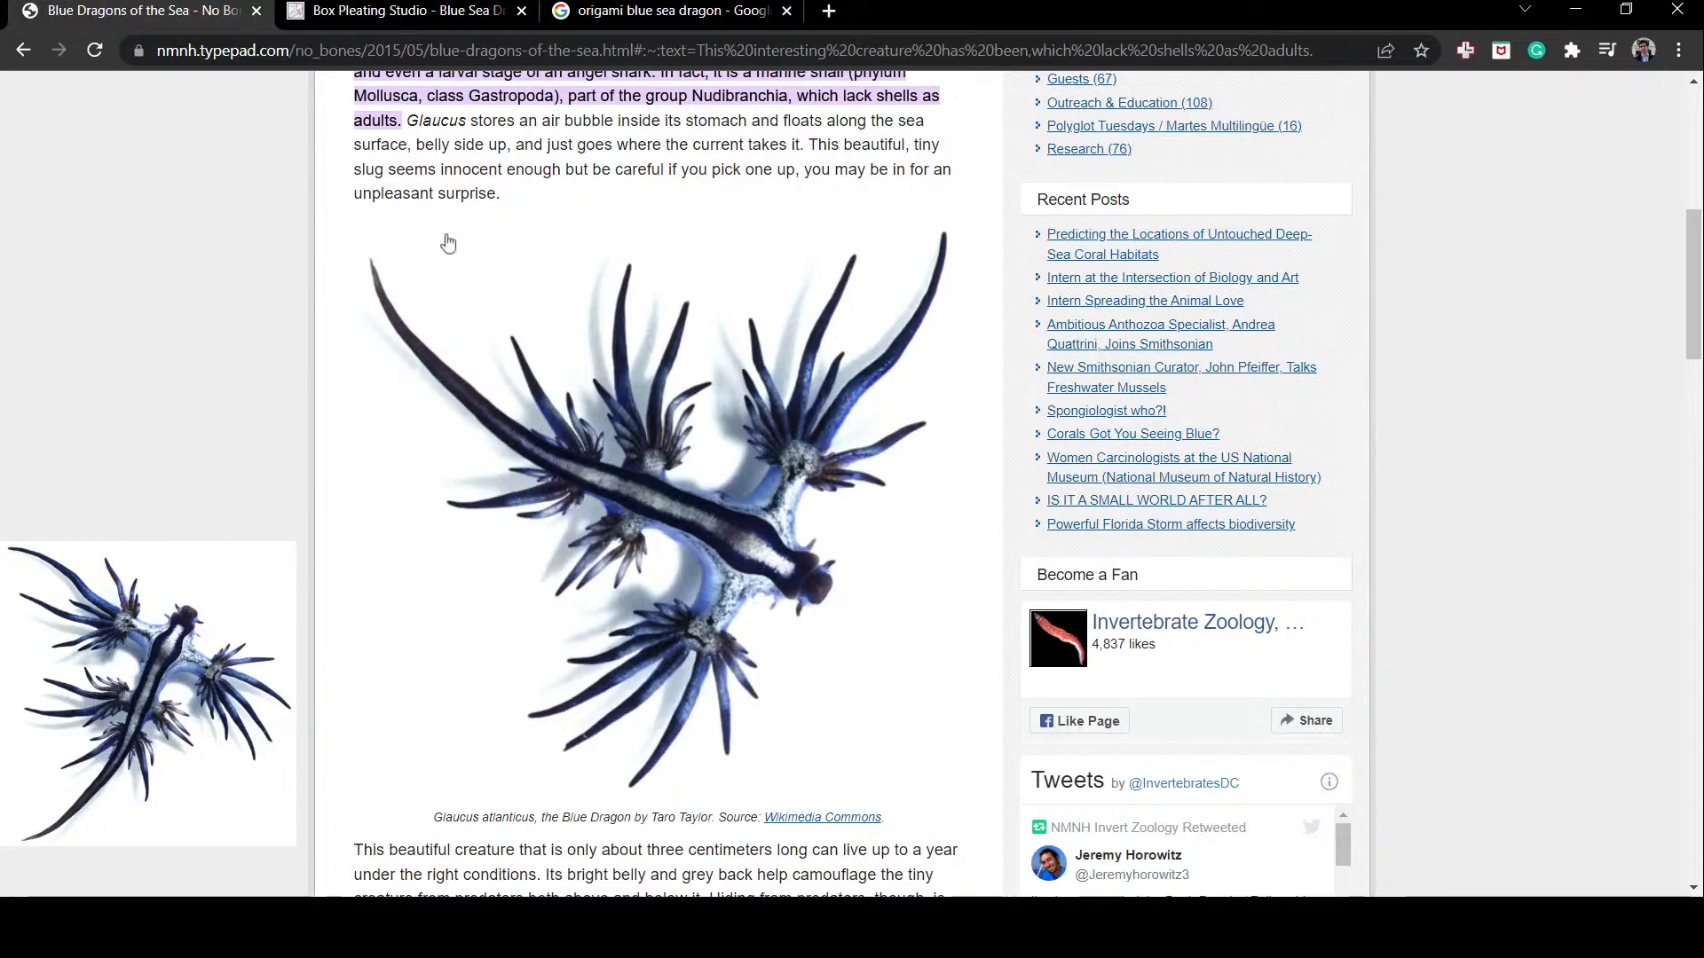
left_click(405, 3)
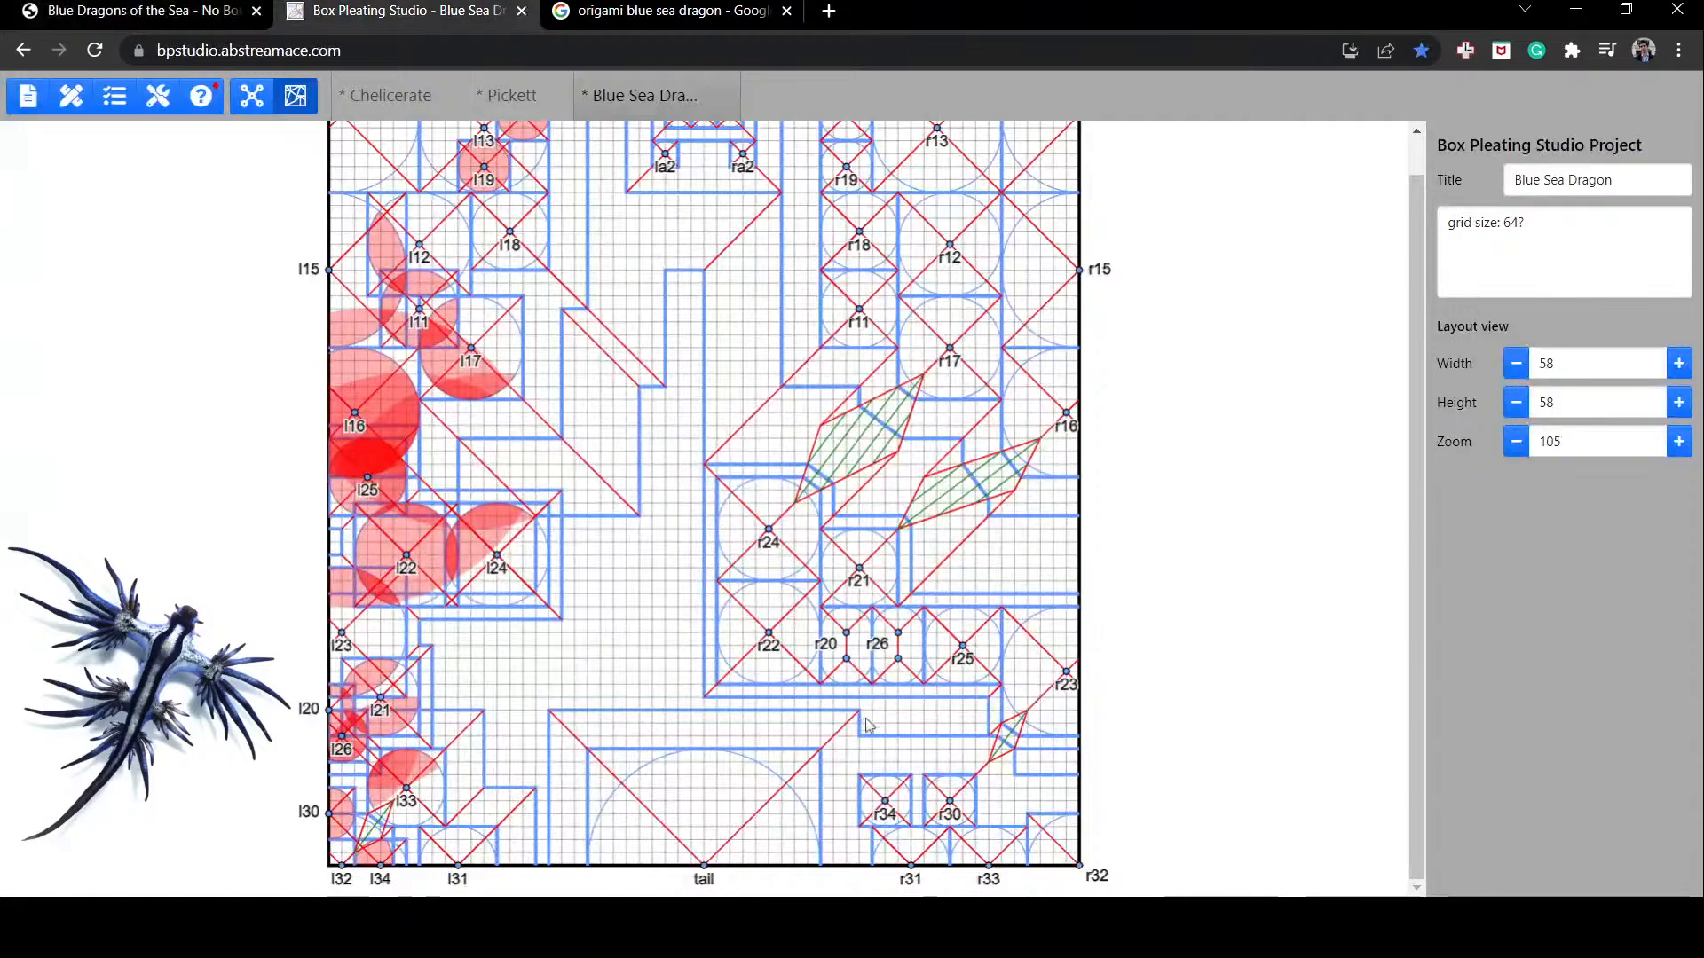
Step: Move r34, r30, r31 and r33 three grid units away from the paper's tail edge and r32 two, with r34 directly beside r30
mouse_move(885, 812)
left_mouse_down()
mouse_move(899, 759)
mouse_move(951, 775)
left_mouse_up()
left_click(1006, 792)
left_click_drag(930, 852, 932, 810)
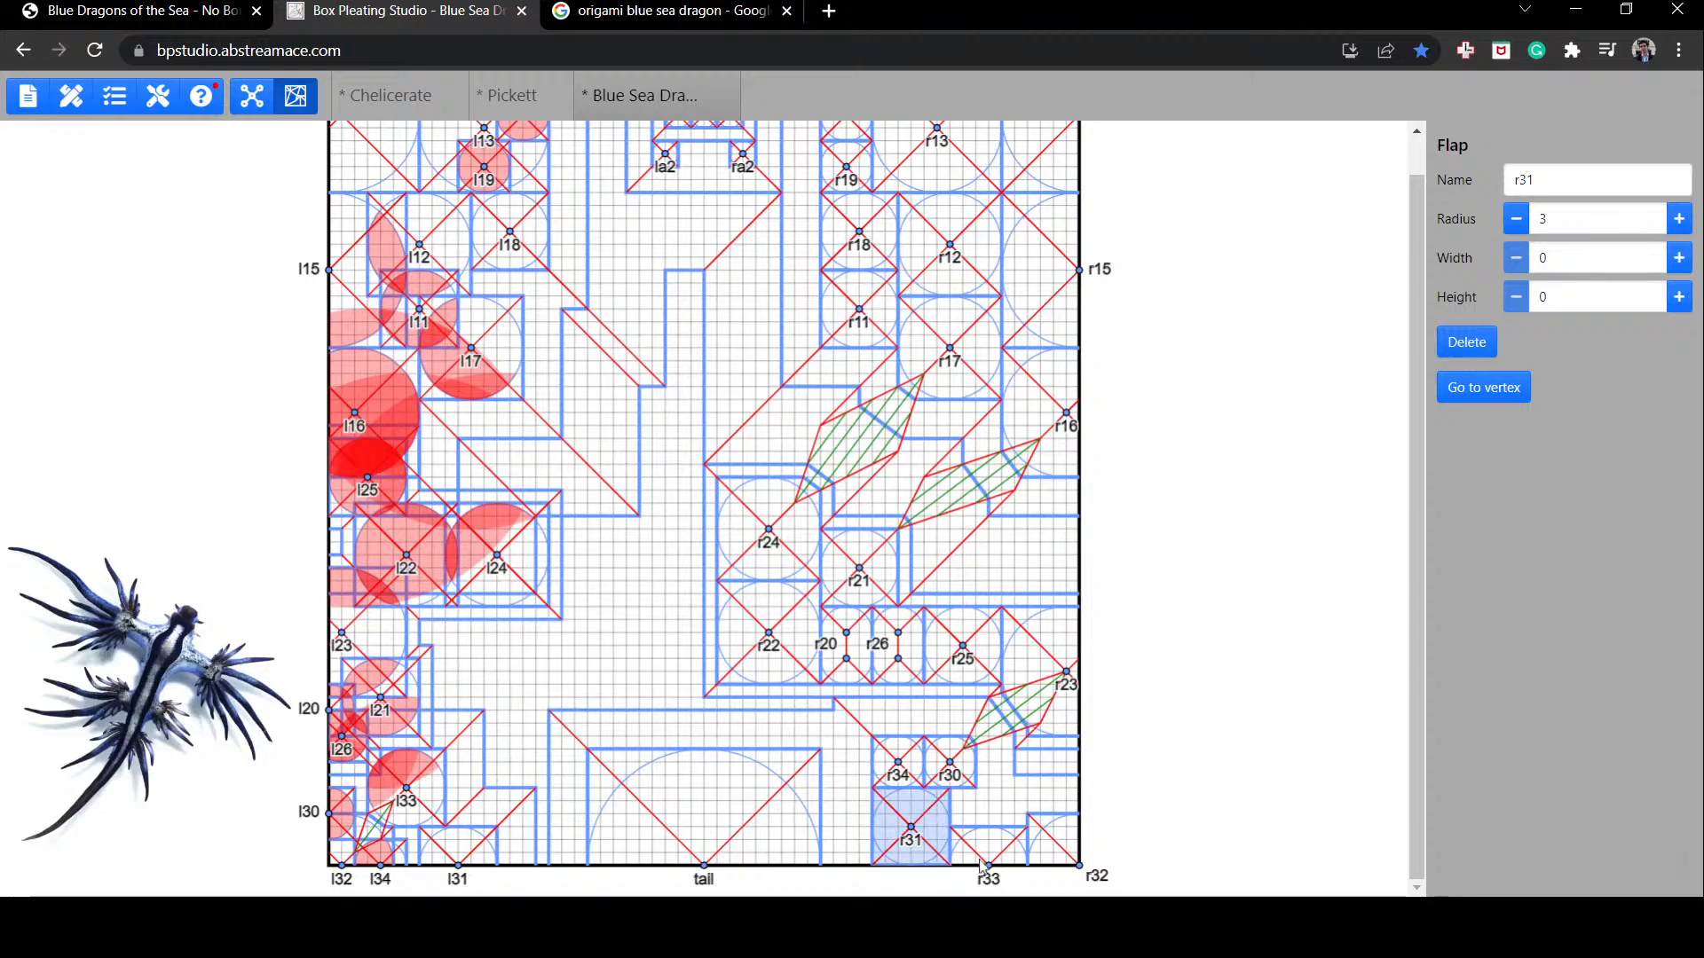
left_click_drag(985, 864, 1057, 827)
left_click(1162, 795)
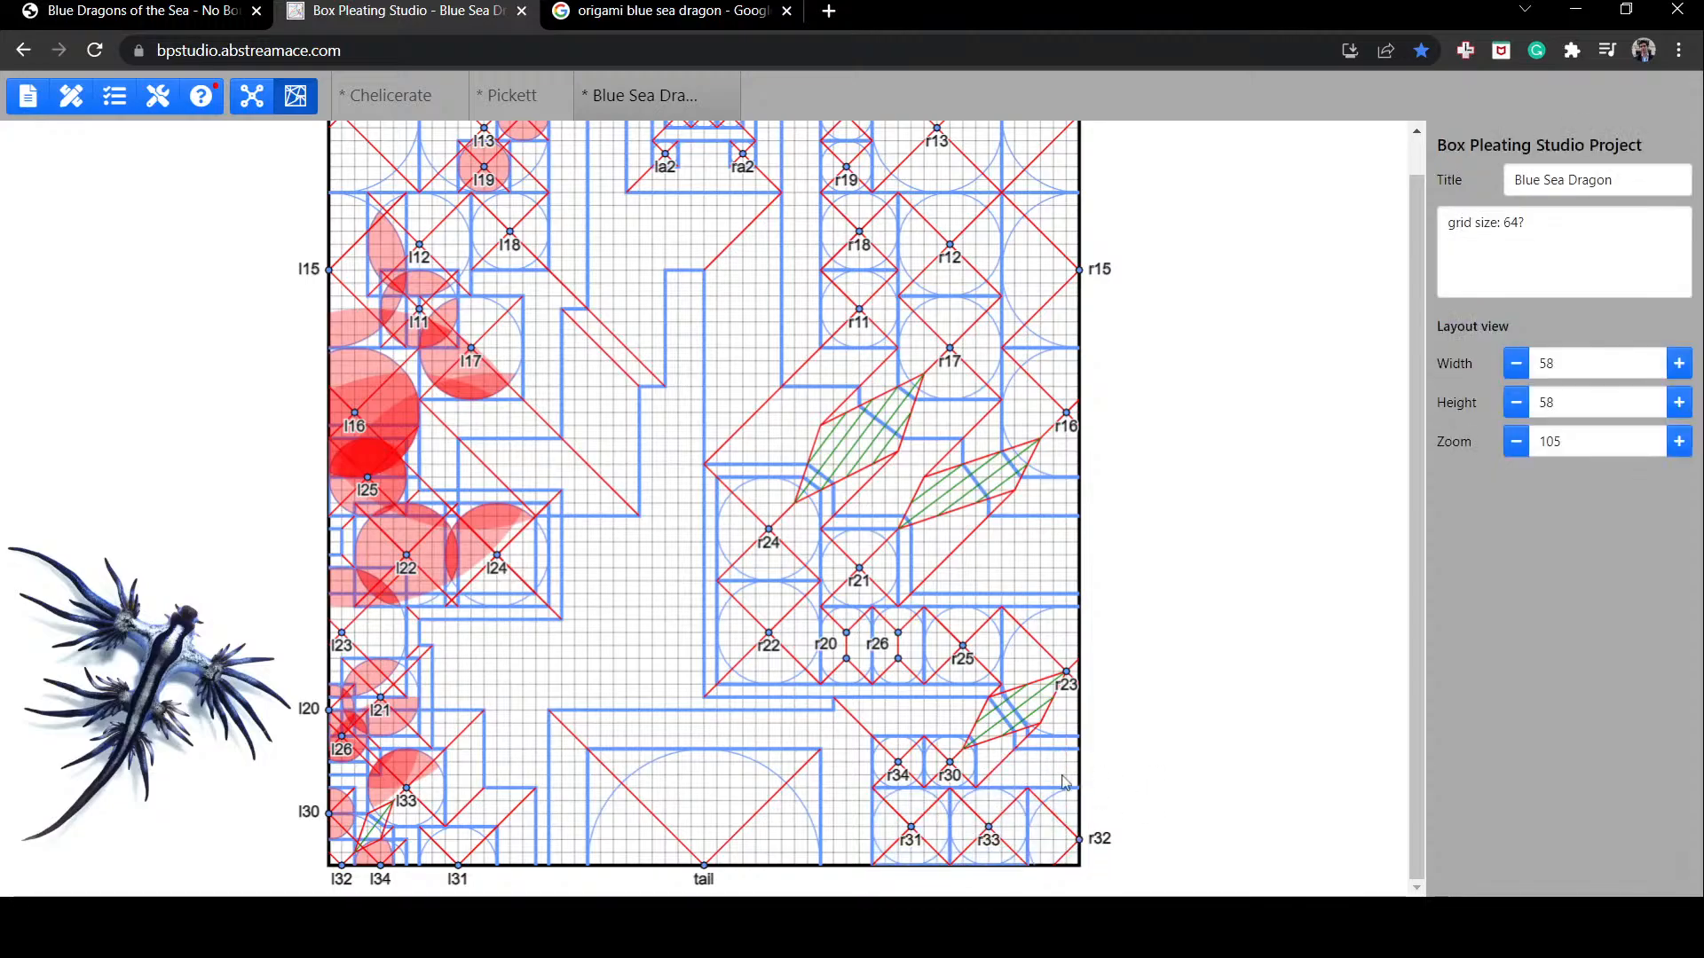
Step: Move the tail flap one grid unit in from the paper edge, and select the river surrounding it
left_click(1045, 776)
left_click_drag(719, 809, 722, 798)
left_click(1109, 710)
left_click(1043, 764)
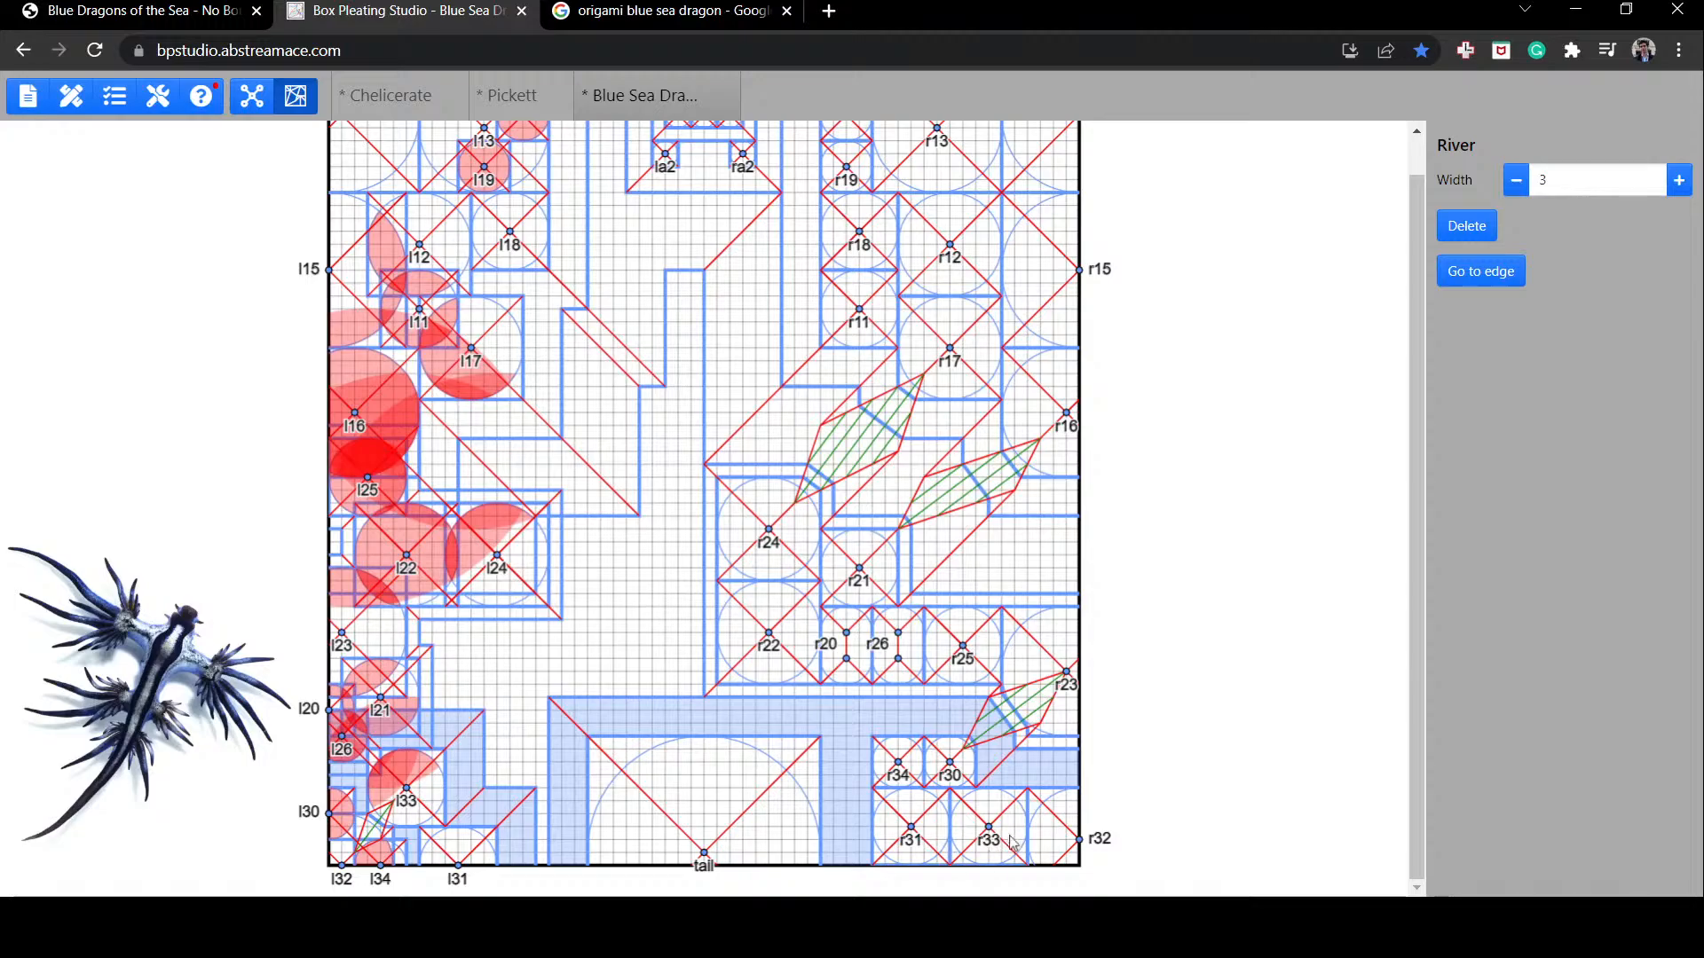
Step: Try r31 on the paper's tail edge, and return it three grid units in beside r33
left_click(913, 828)
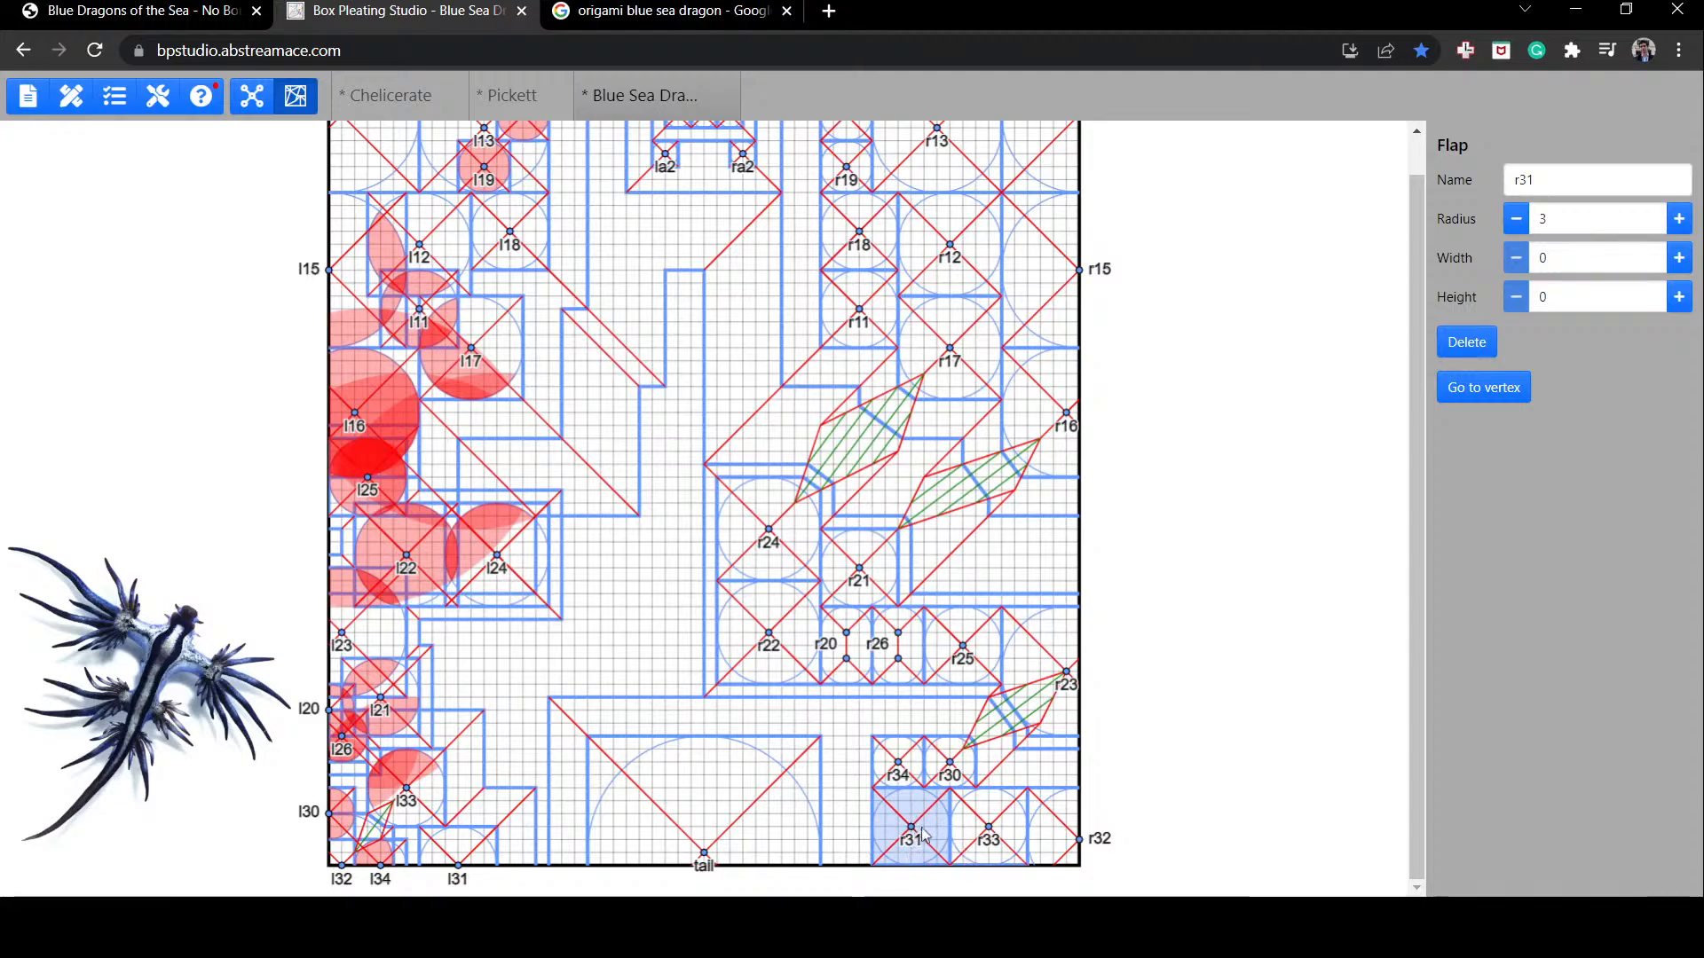
left_click_drag(926, 816, 925, 860)
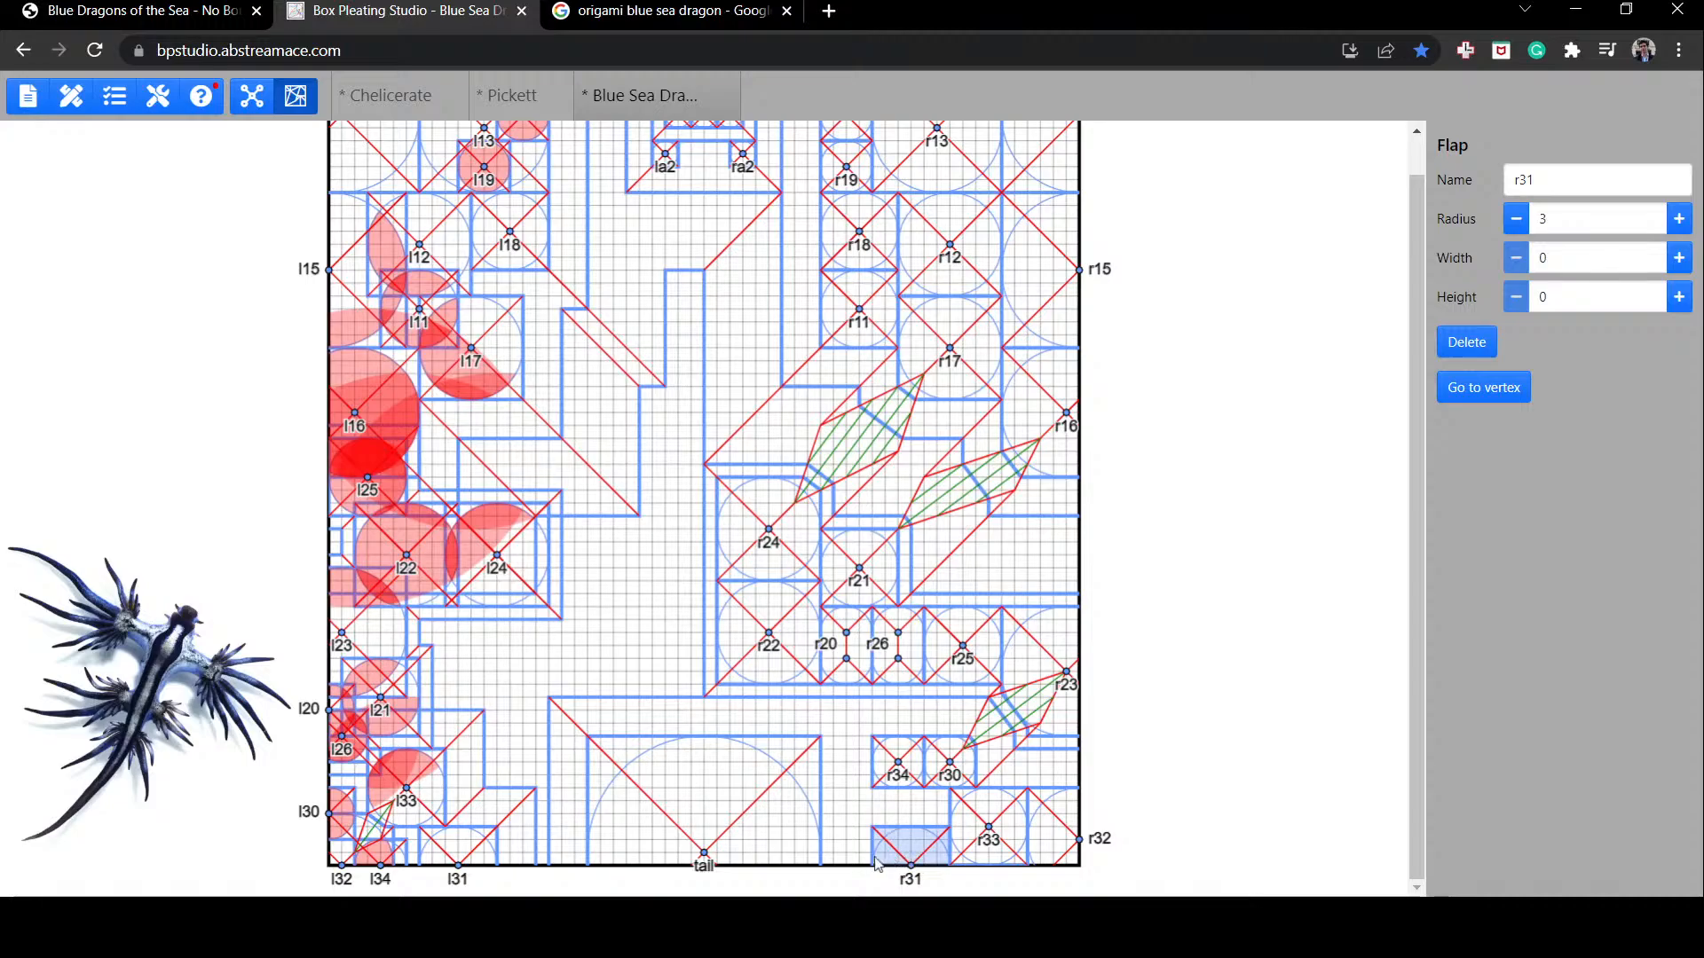
left_click_drag(913, 841, 911, 821)
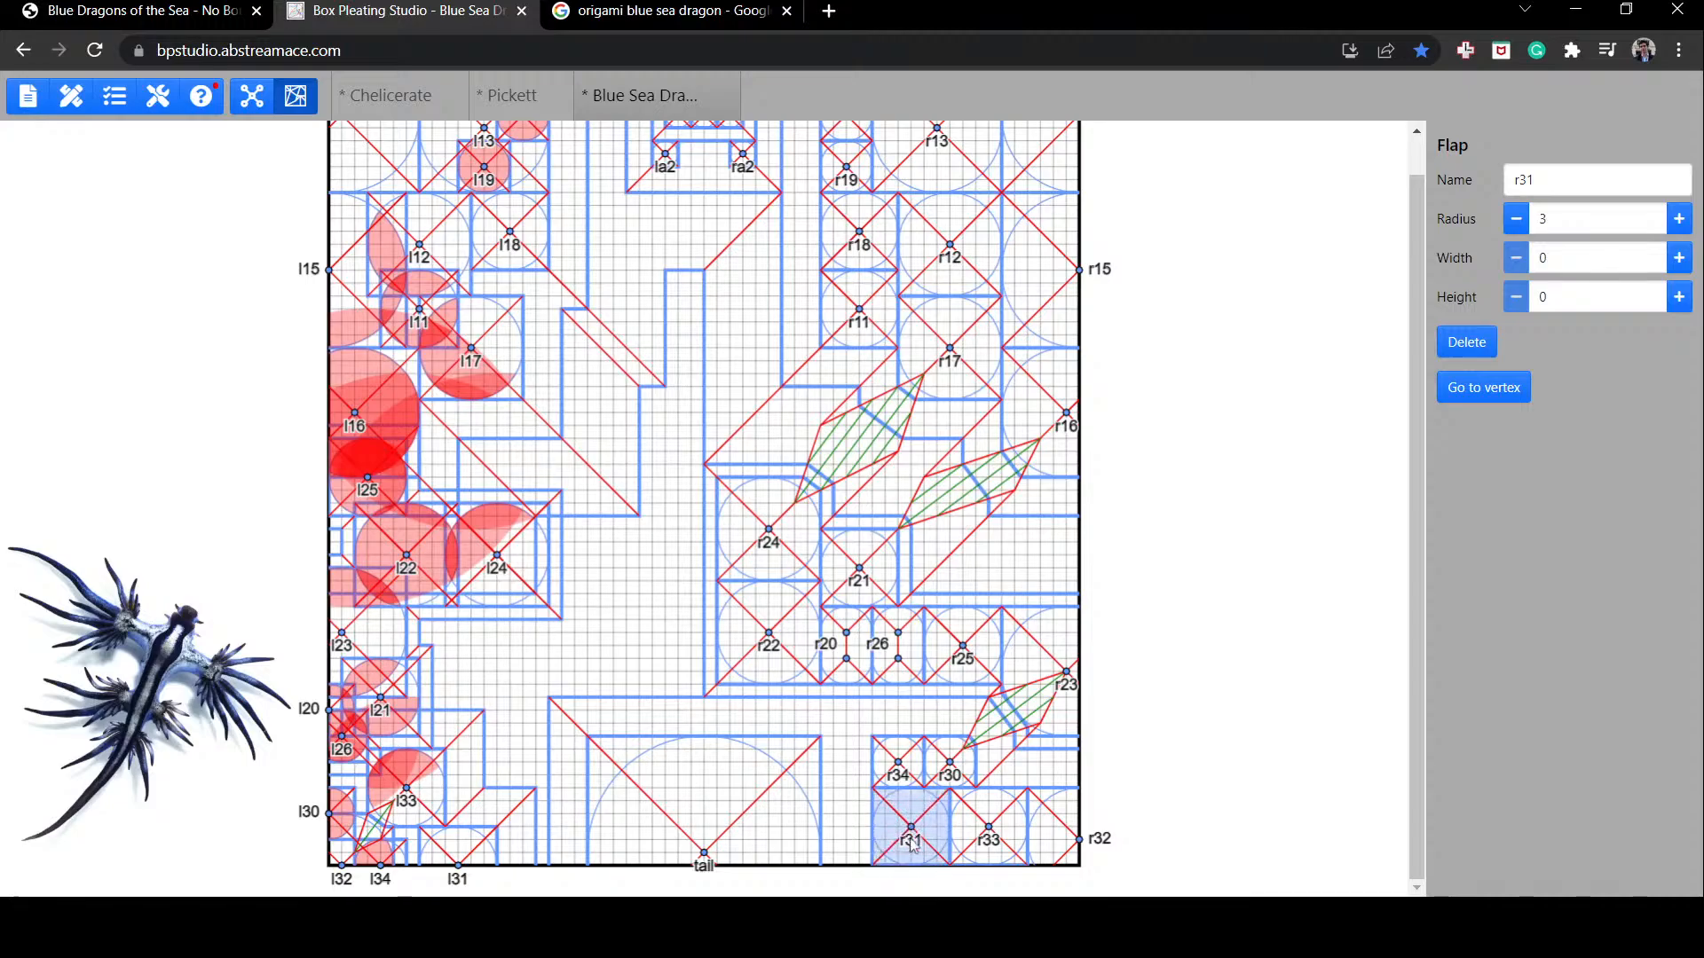
left_click(1233, 744)
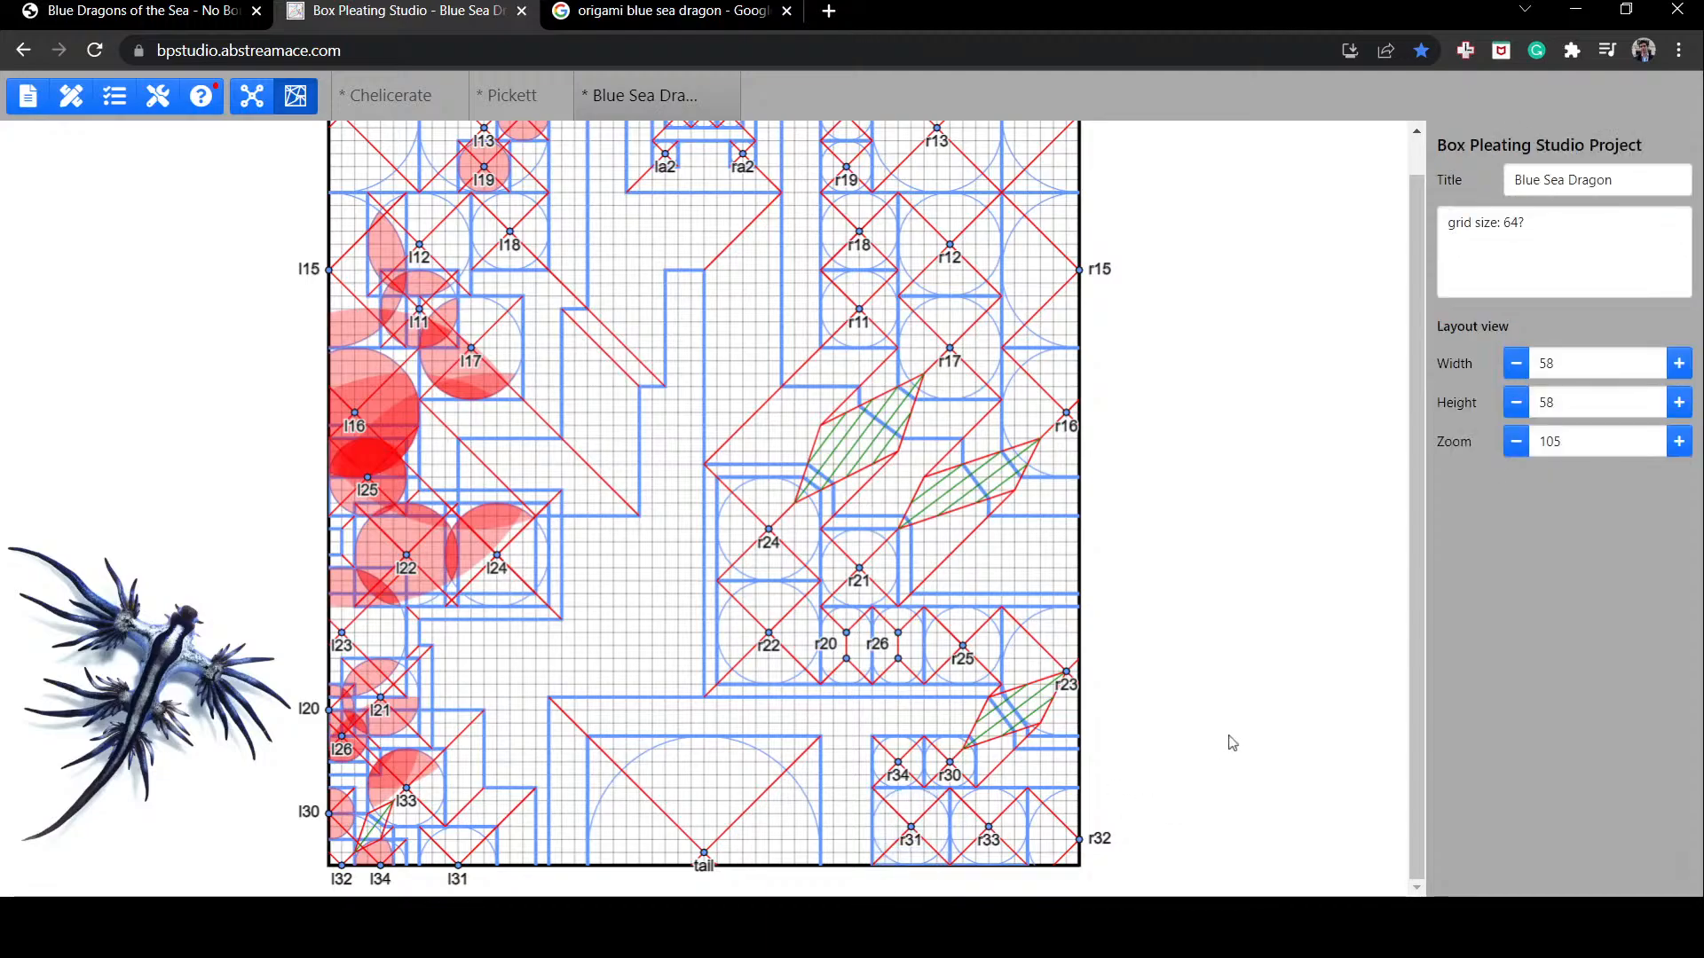
left_click(906, 709)
left_click(919, 693)
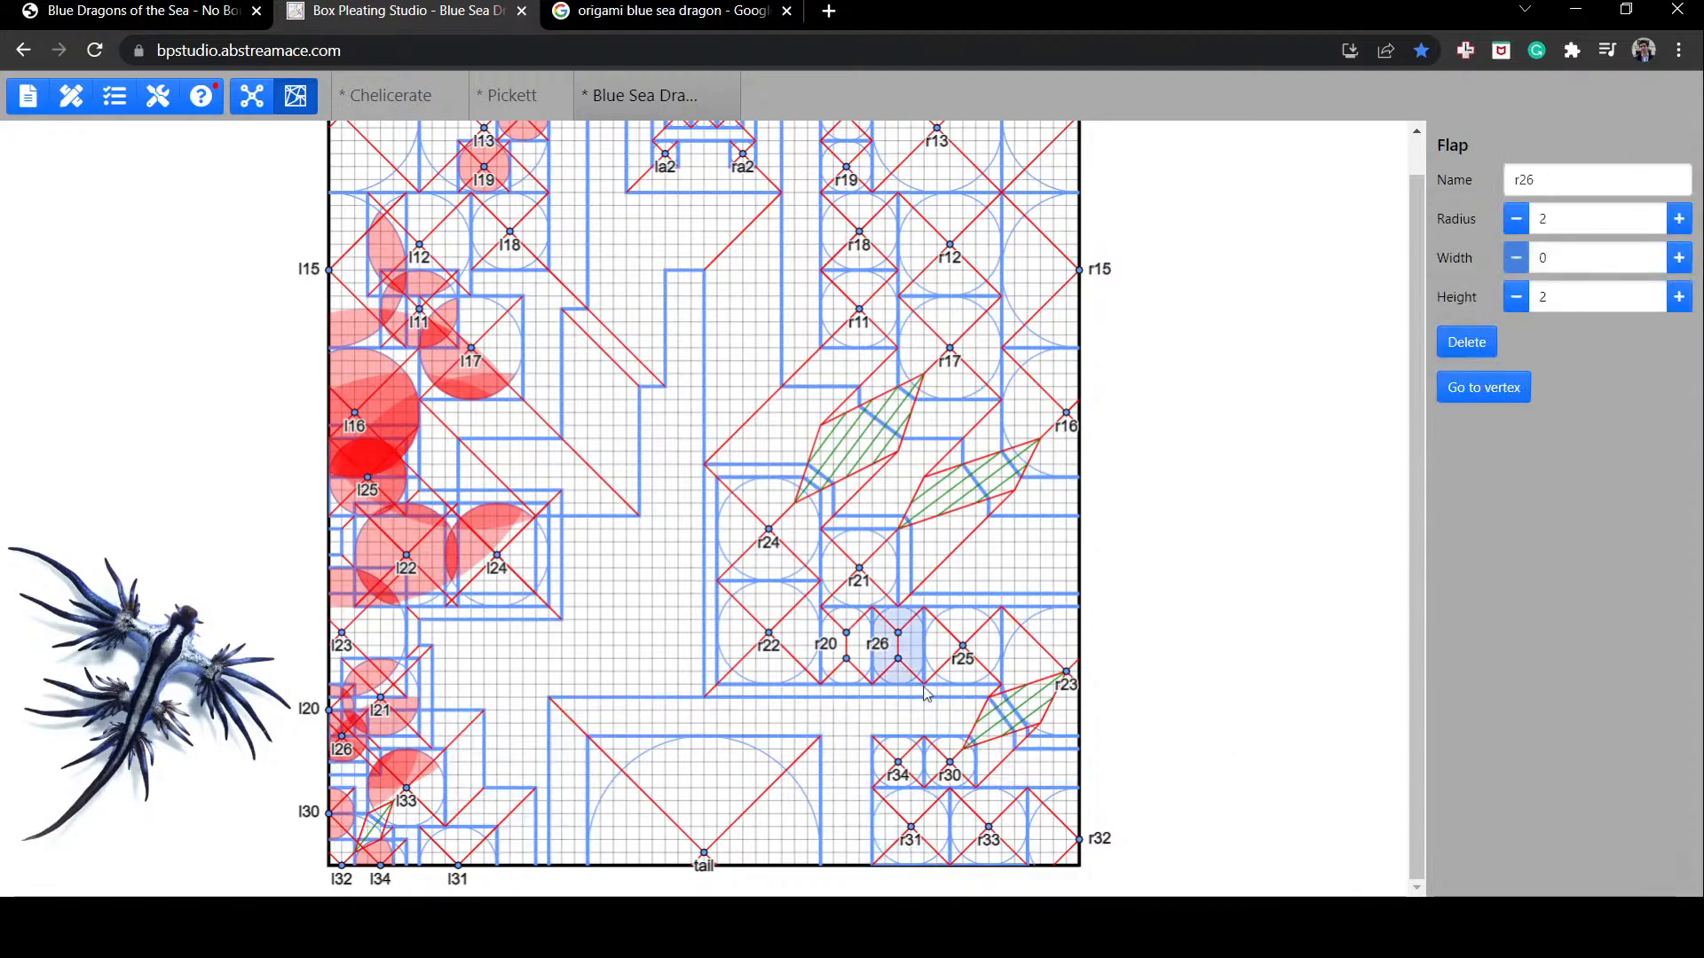
left_click(950, 690)
left_click(1175, 607)
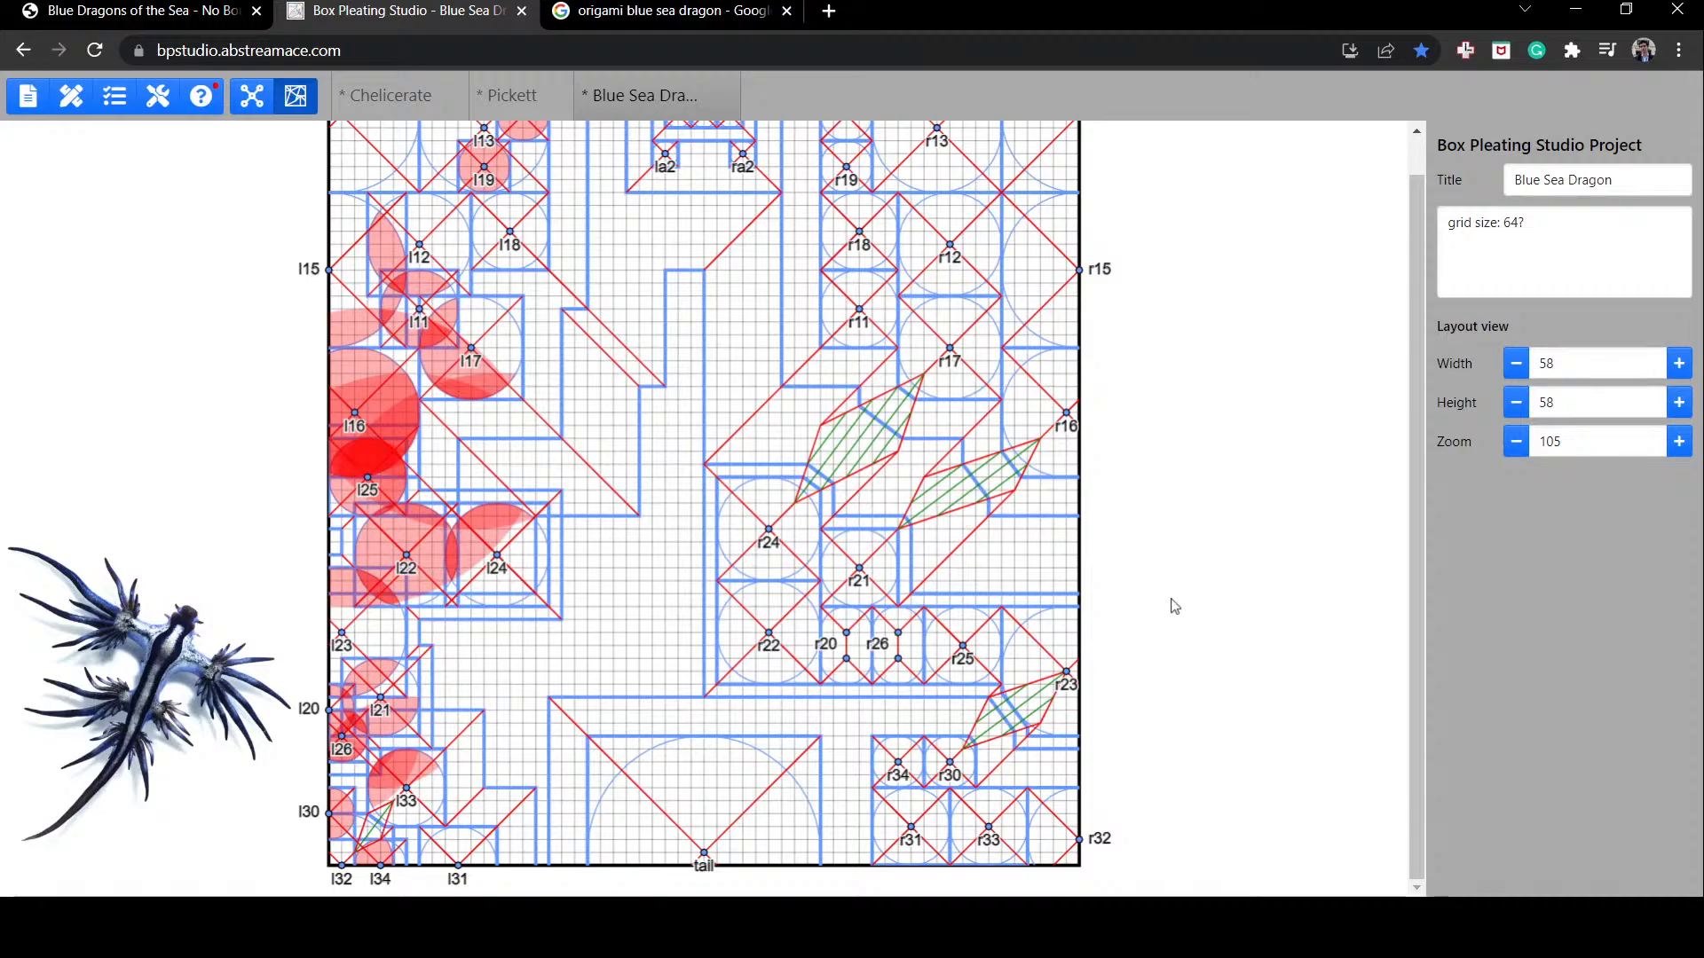
Step: Set the width of flap la2 near the head to 2
scroll(1174, 606, "up", 1)
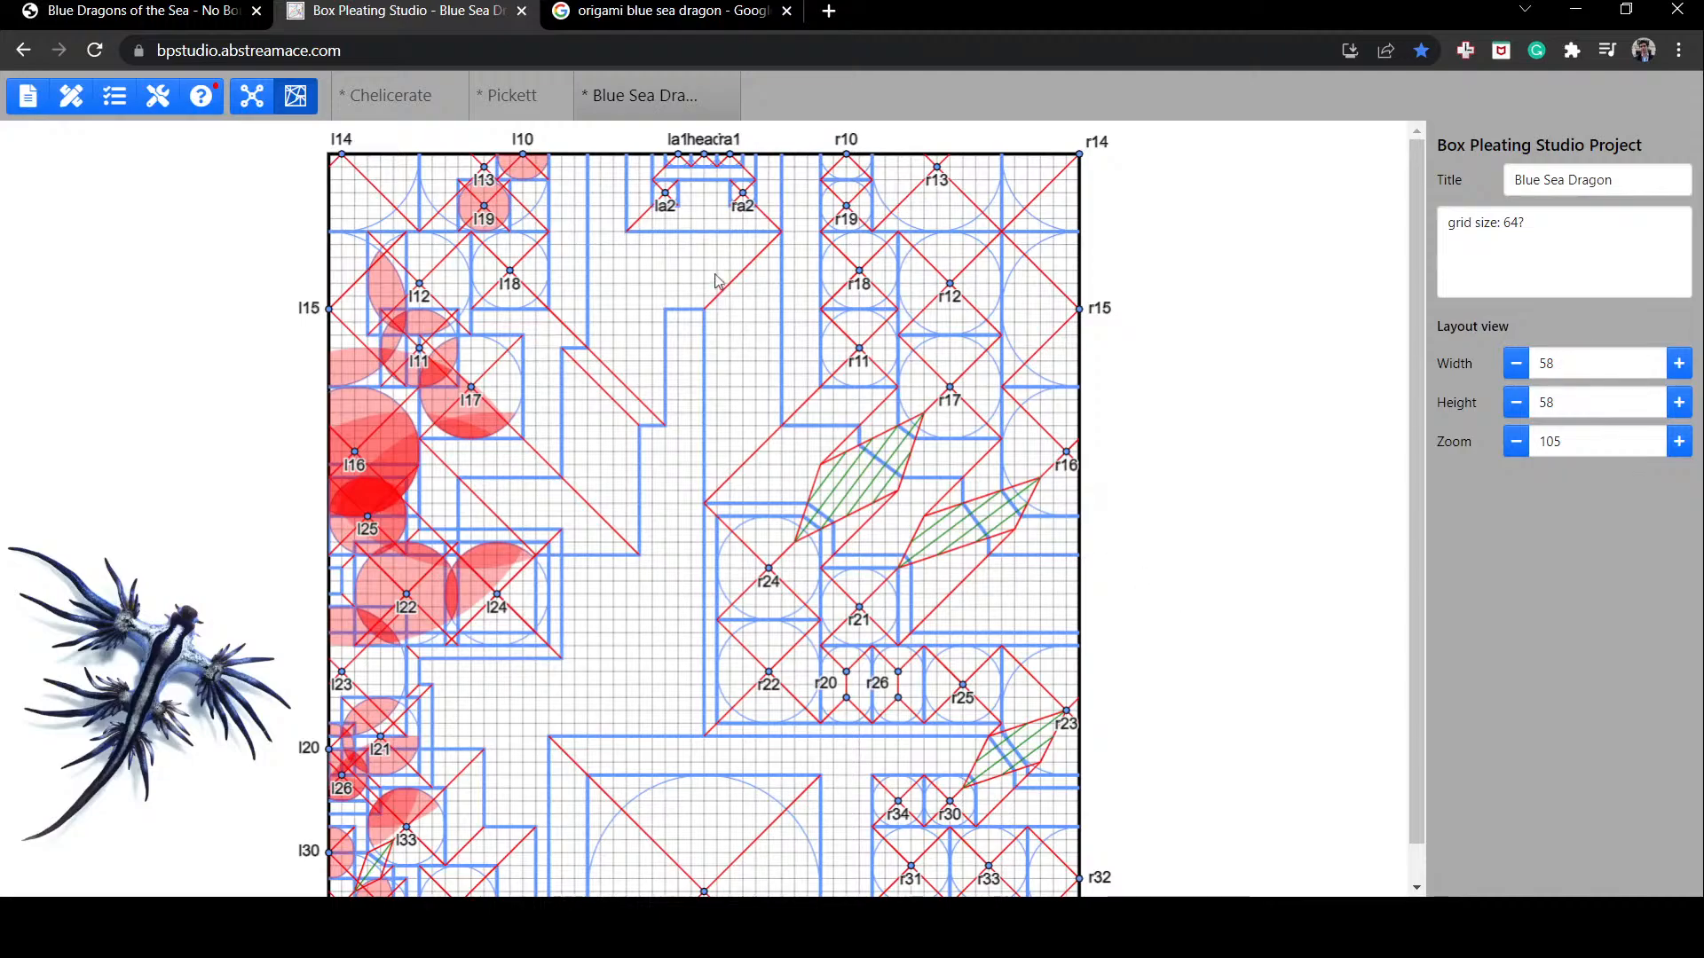
left_click(660, 207)
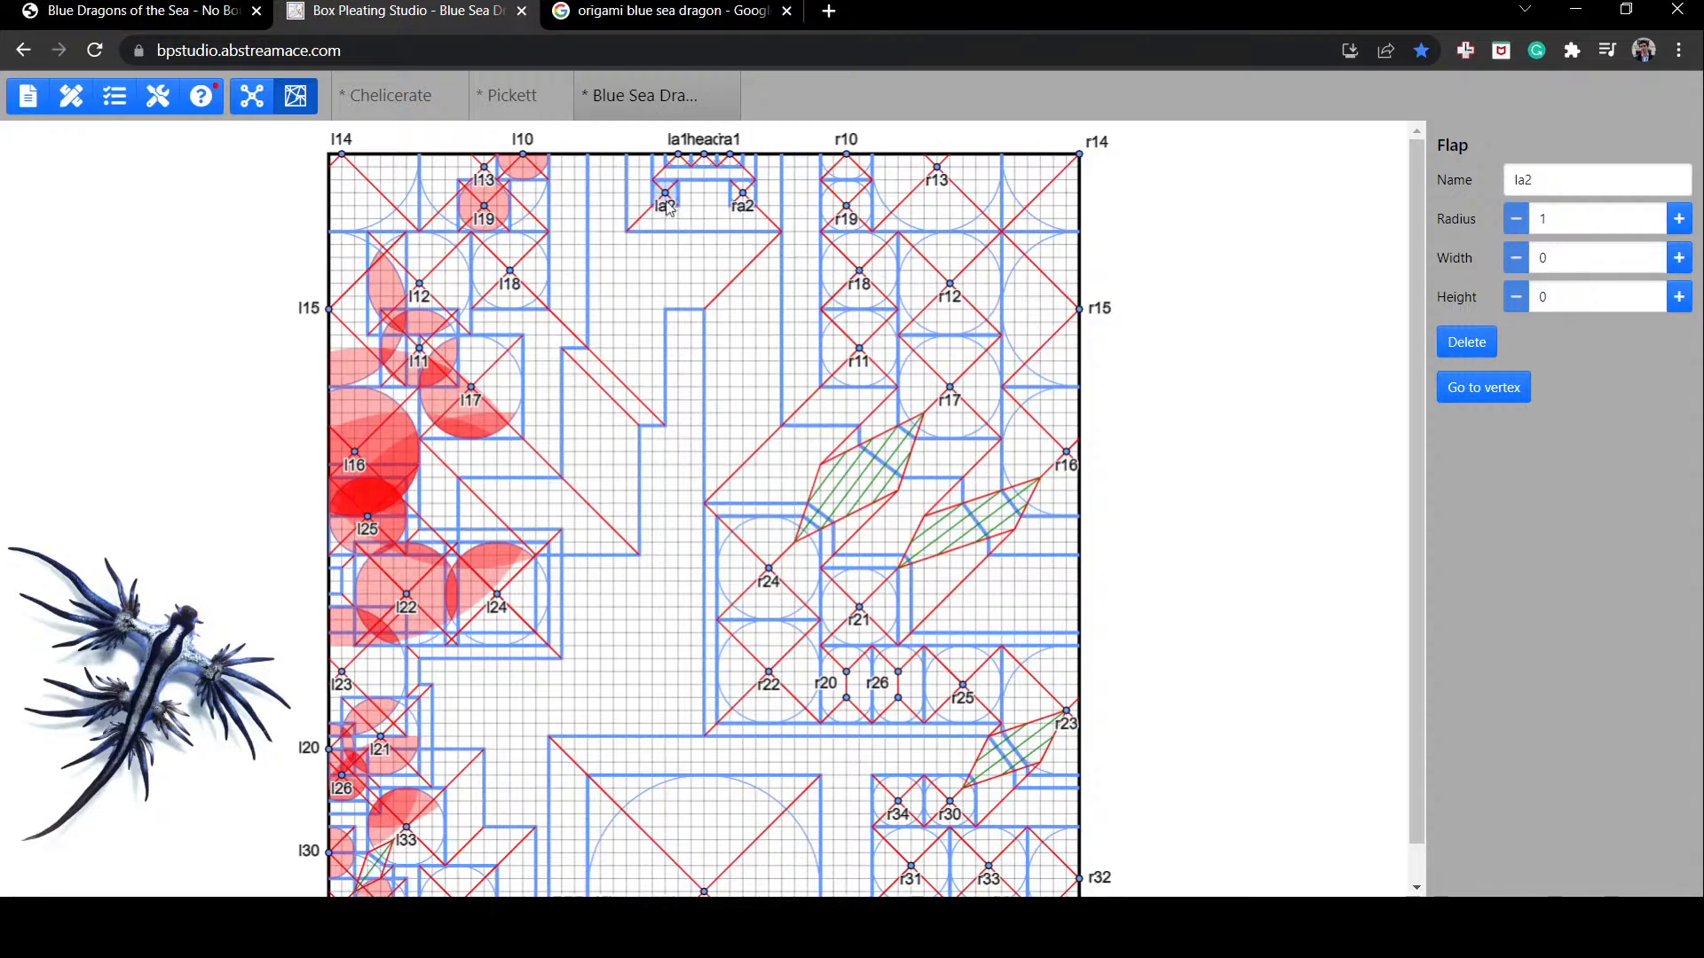
mouse_move(668, 213)
left_mouse_down()
mouse_move(711, 233)
mouse_move(669, 209)
left_mouse_up()
left_click(1672, 265)
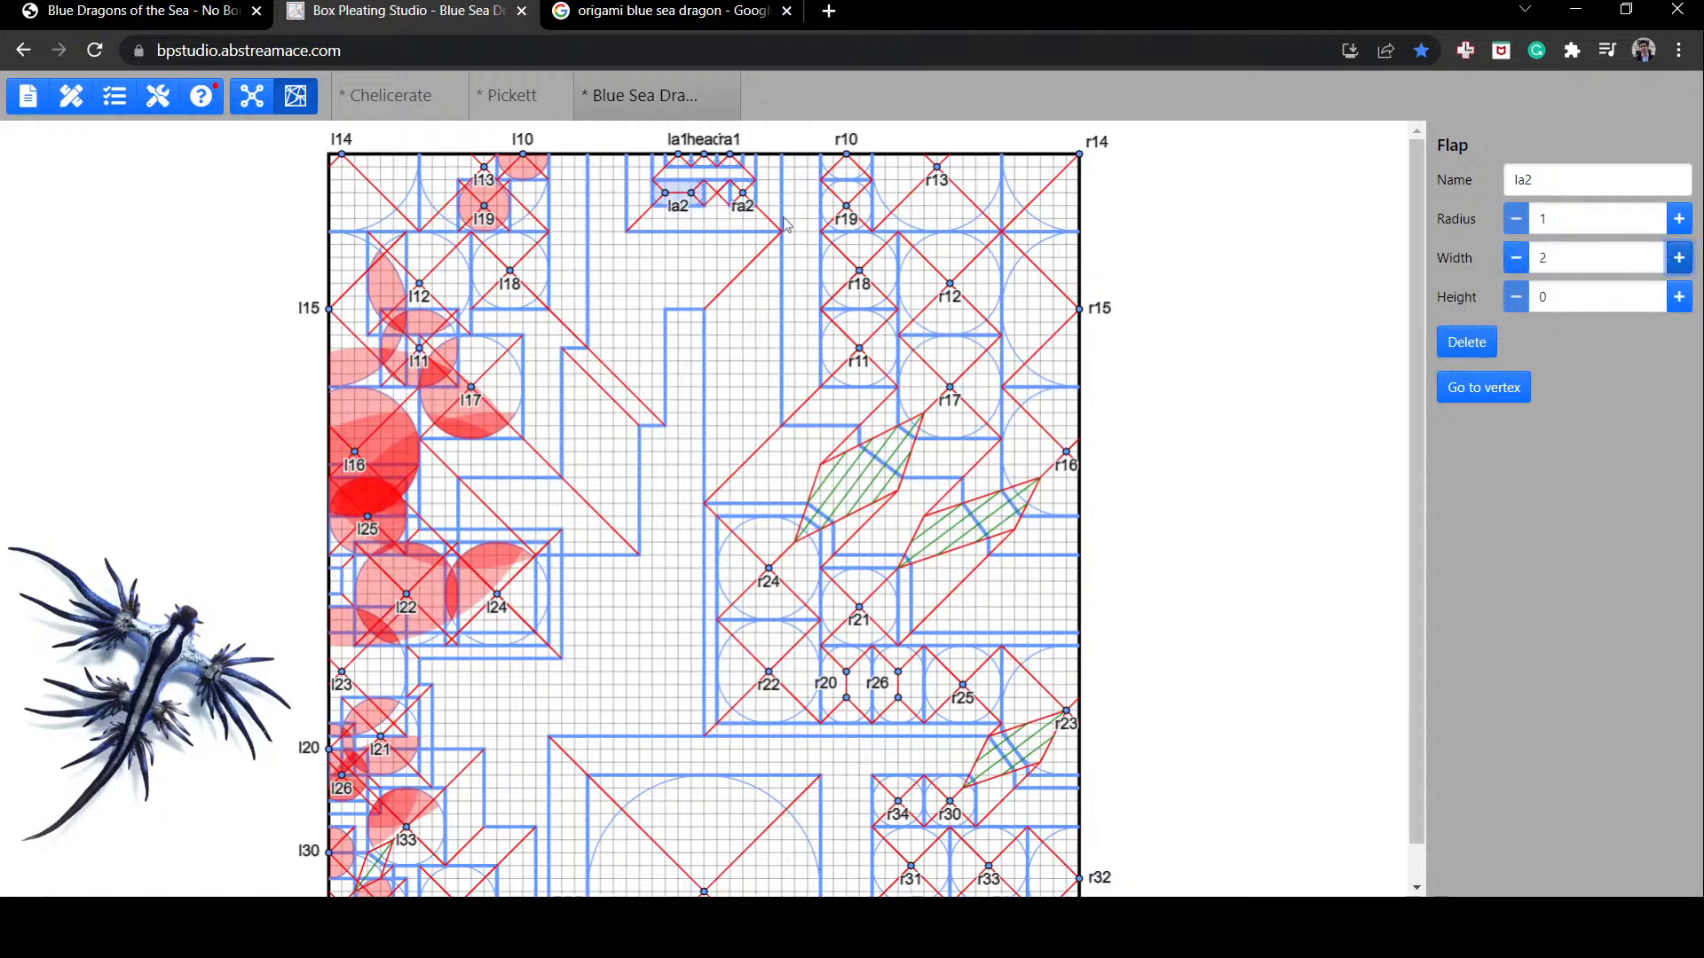
Step: Set the width of flap ra2 to 2 and move it two grid units toward la2 so both sit side by side
left_click(745, 197)
double_click(1662, 259)
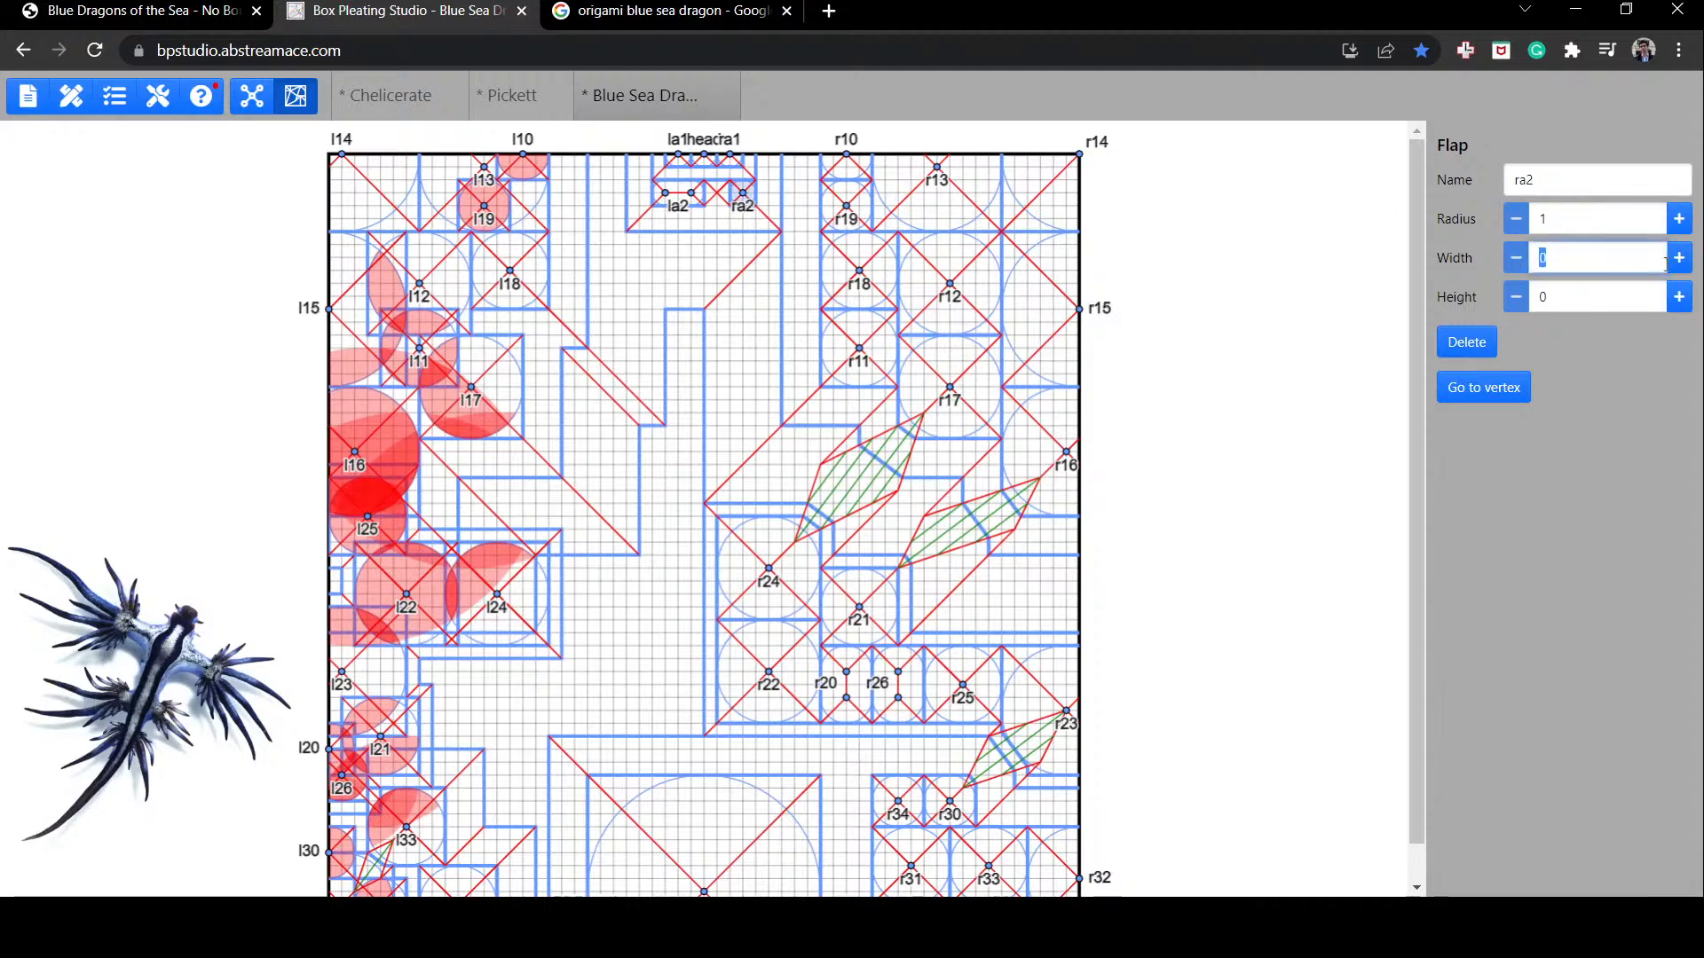
left_click(1676, 265)
left_click(1676, 265)
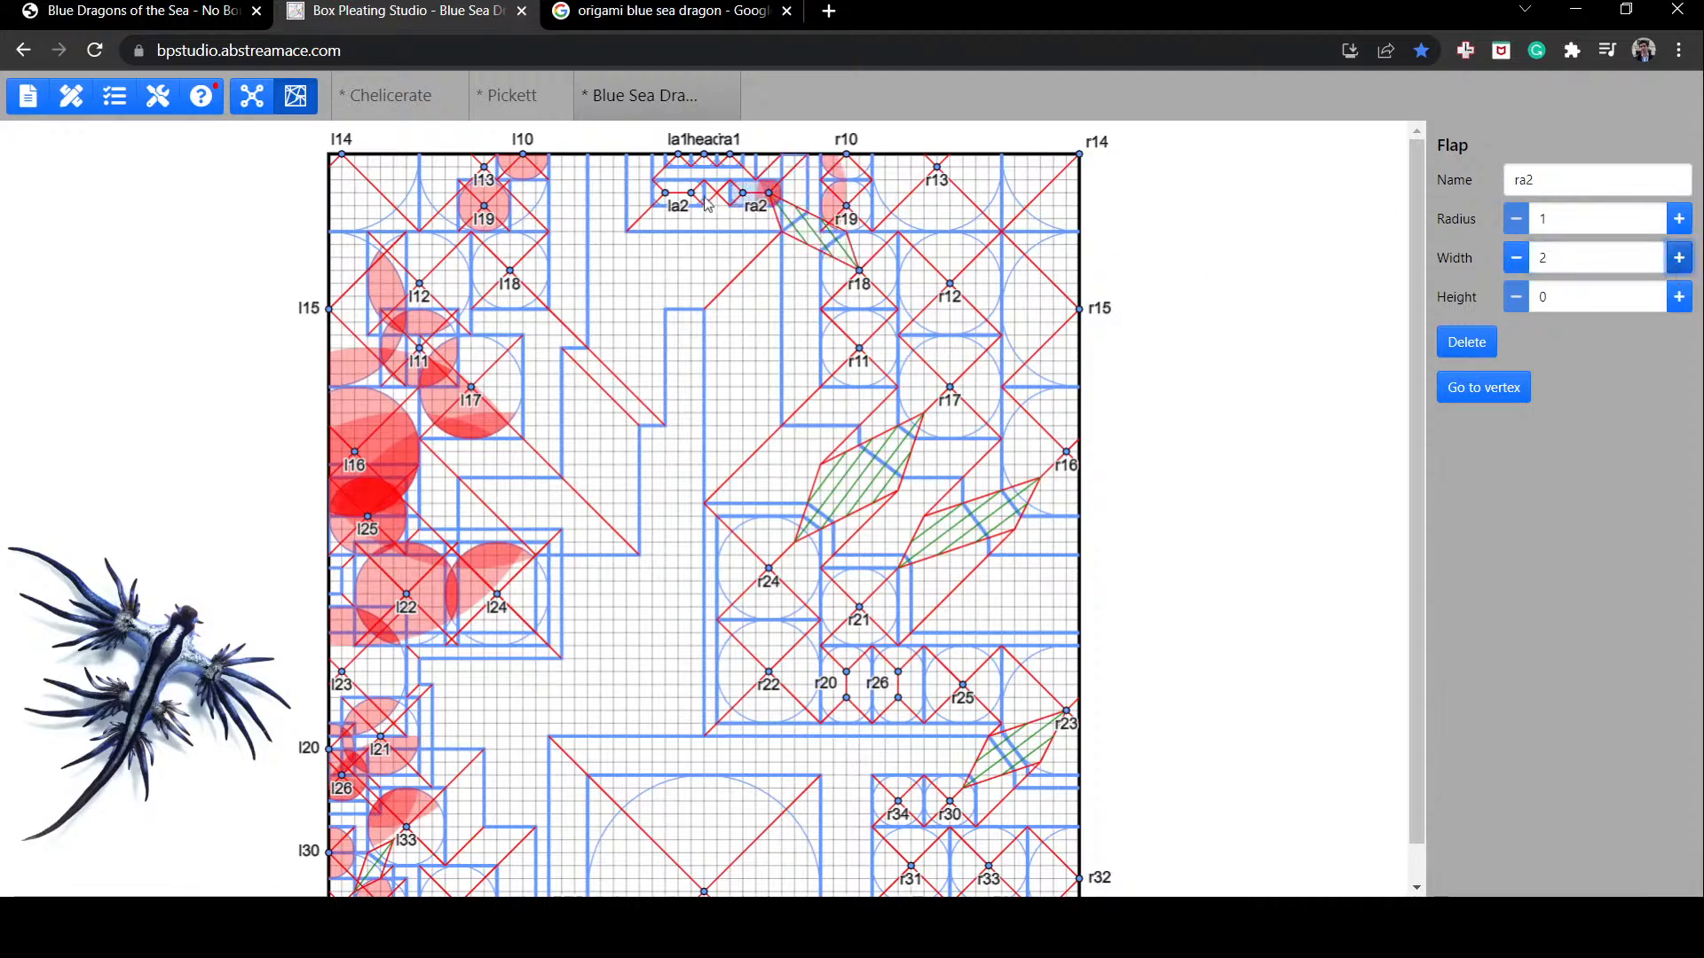
left_click_drag(764, 196, 737, 198)
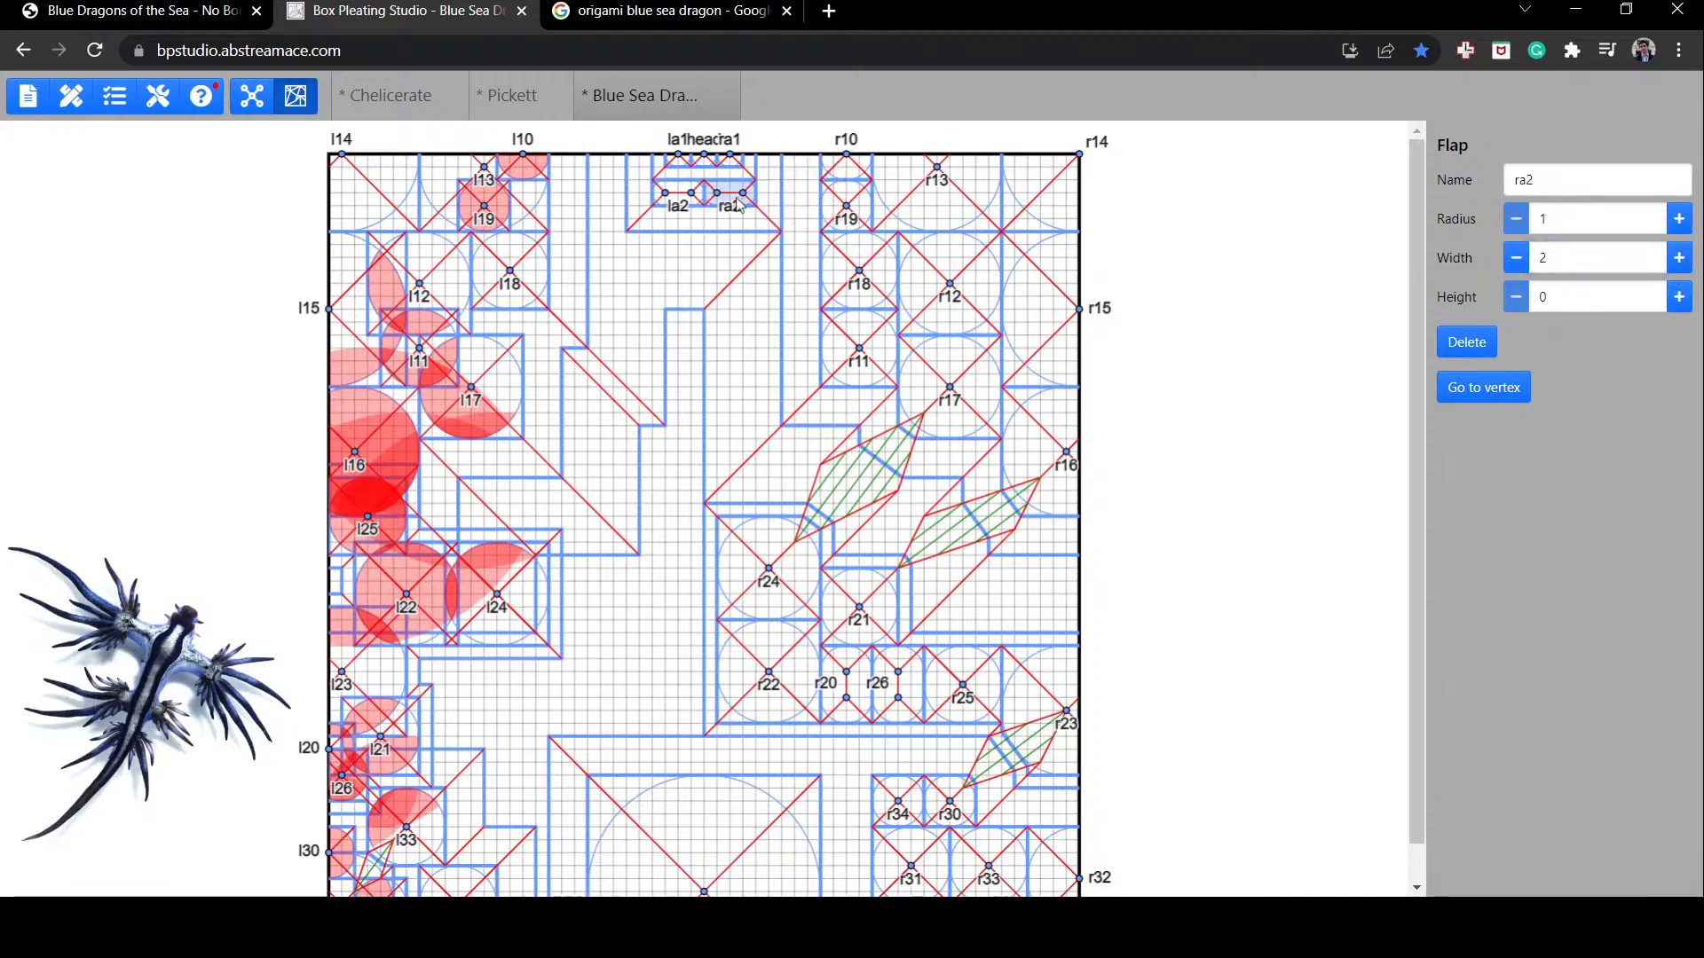
left_click(1207, 232)
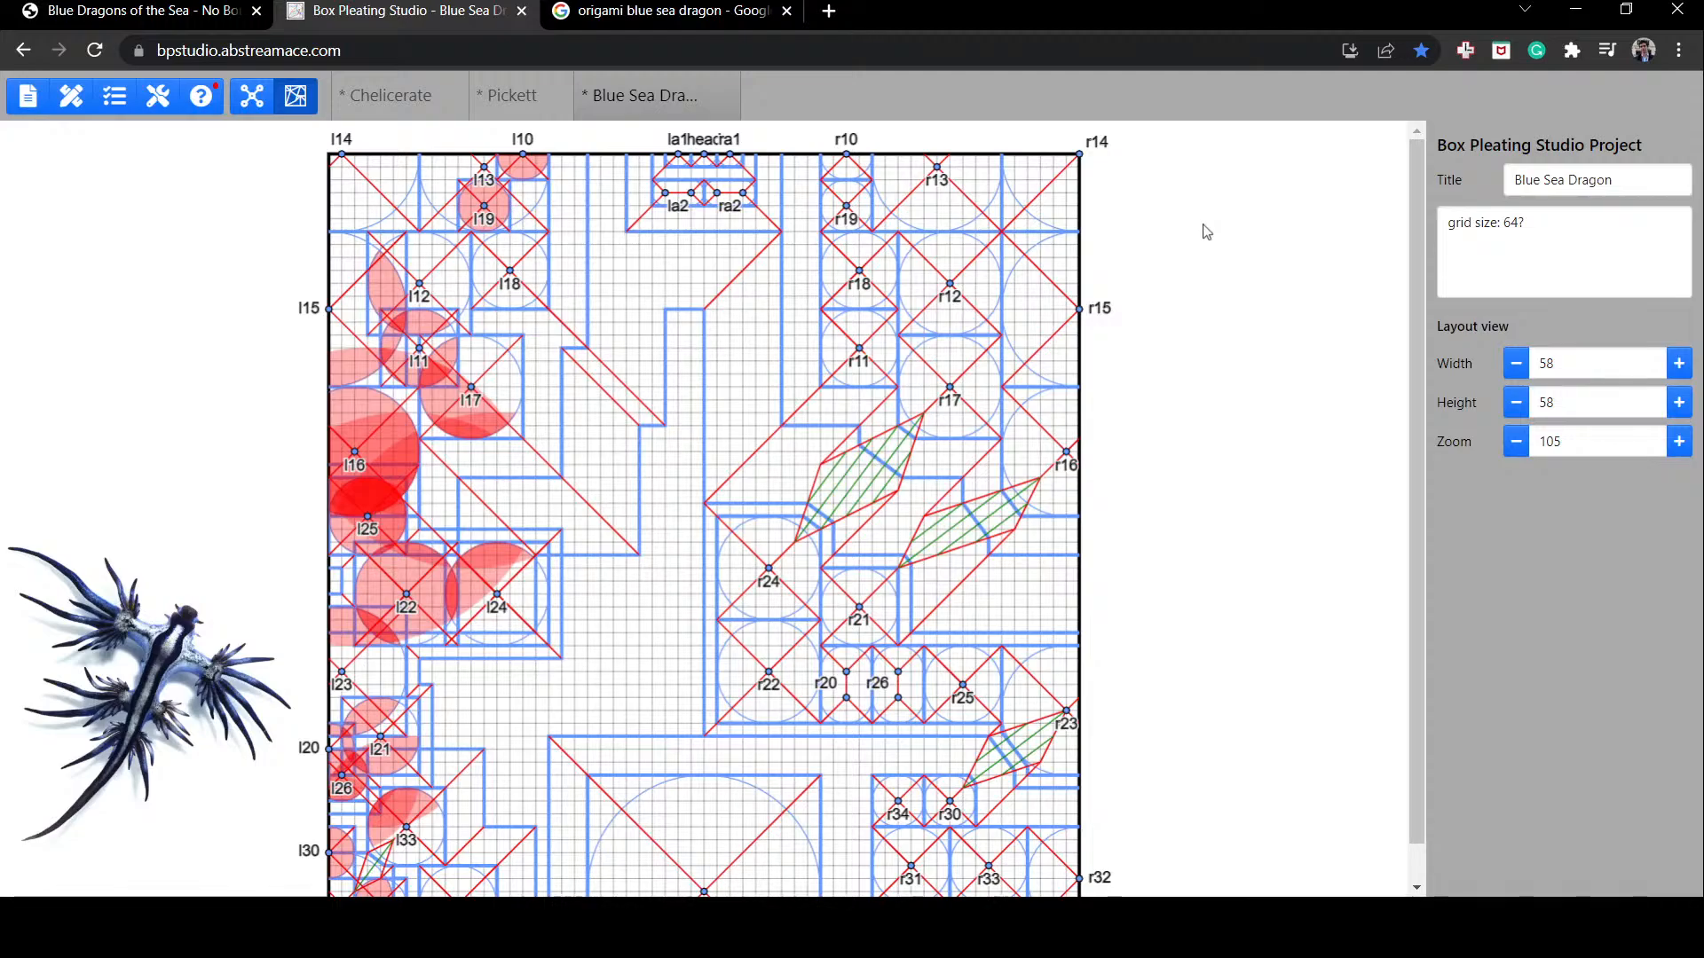
Step: Try shifting r34, r30, r31, r33 and r32 four grid units toward the tail flap, into the surrounding river
scroll(1209, 236, "down", 1)
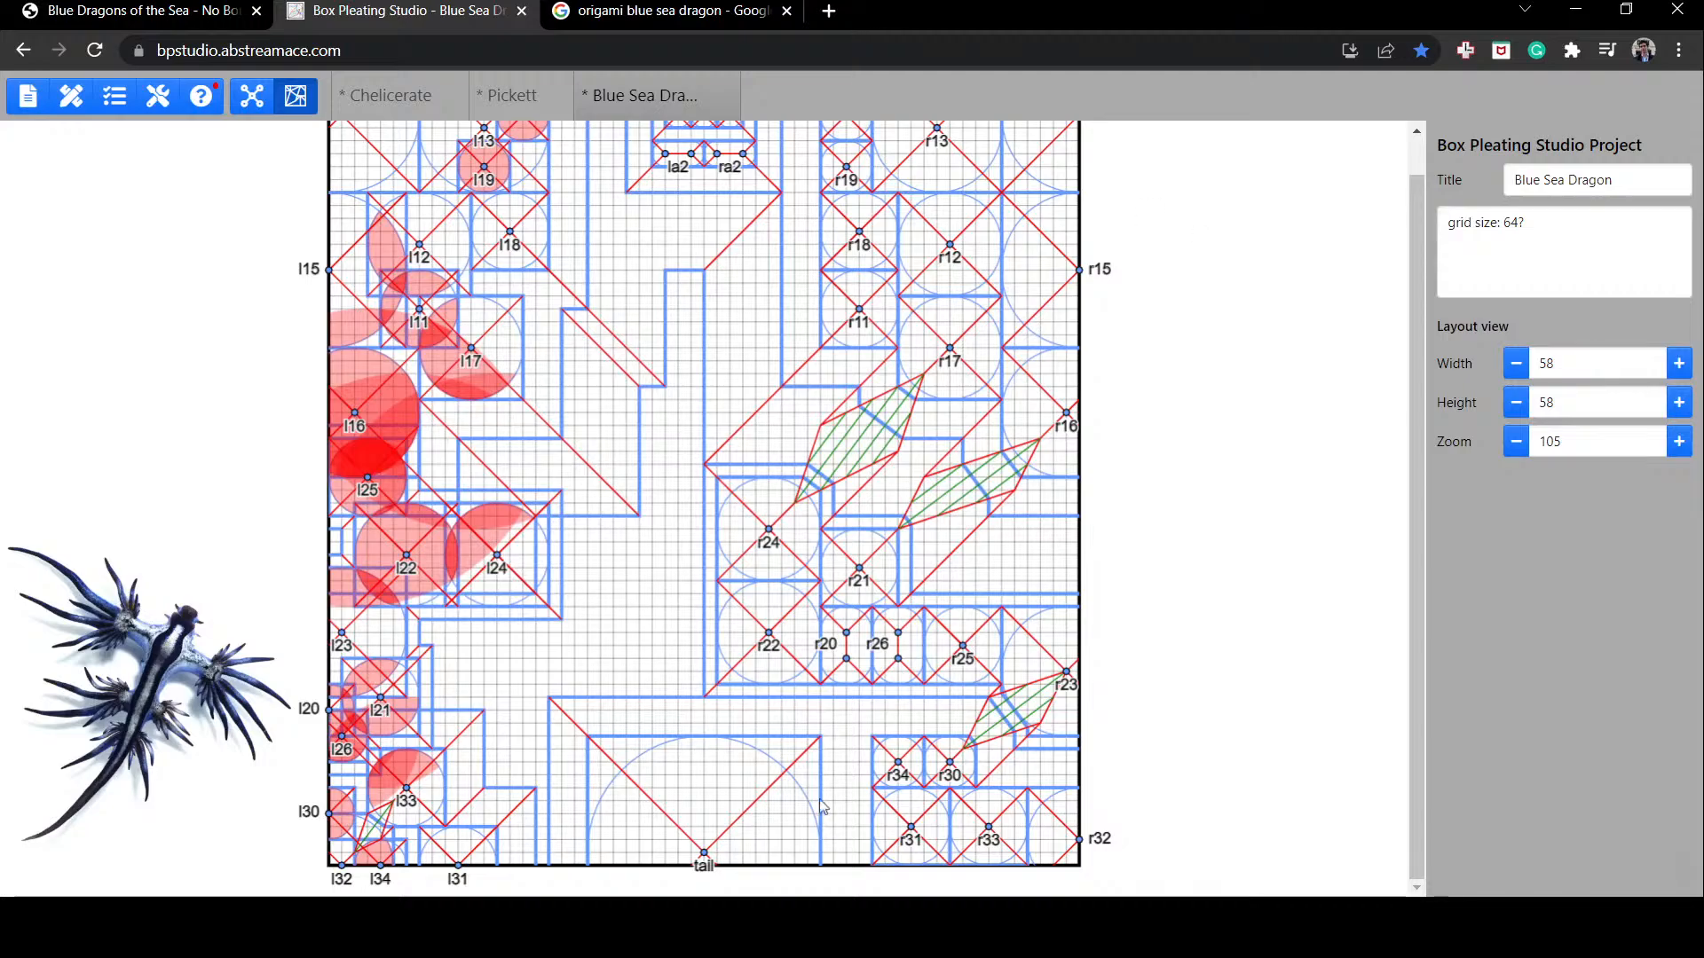
left_click(870, 786)
left_click(865, 773)
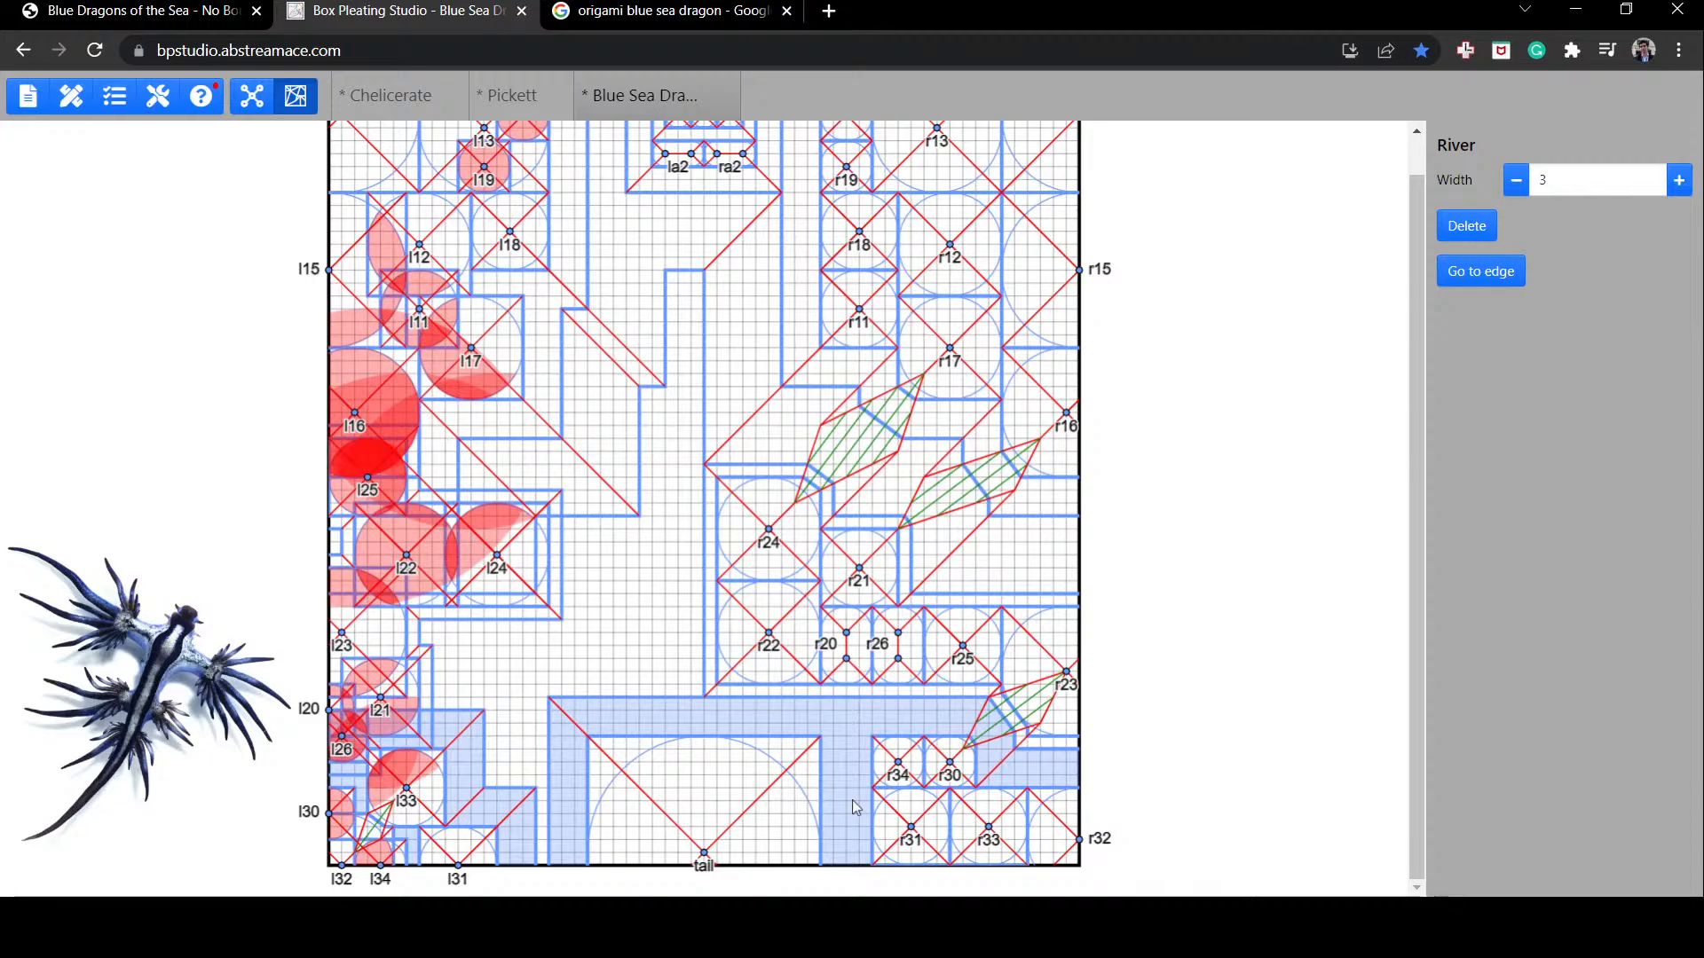
left_click_drag(884, 771, 837, 759)
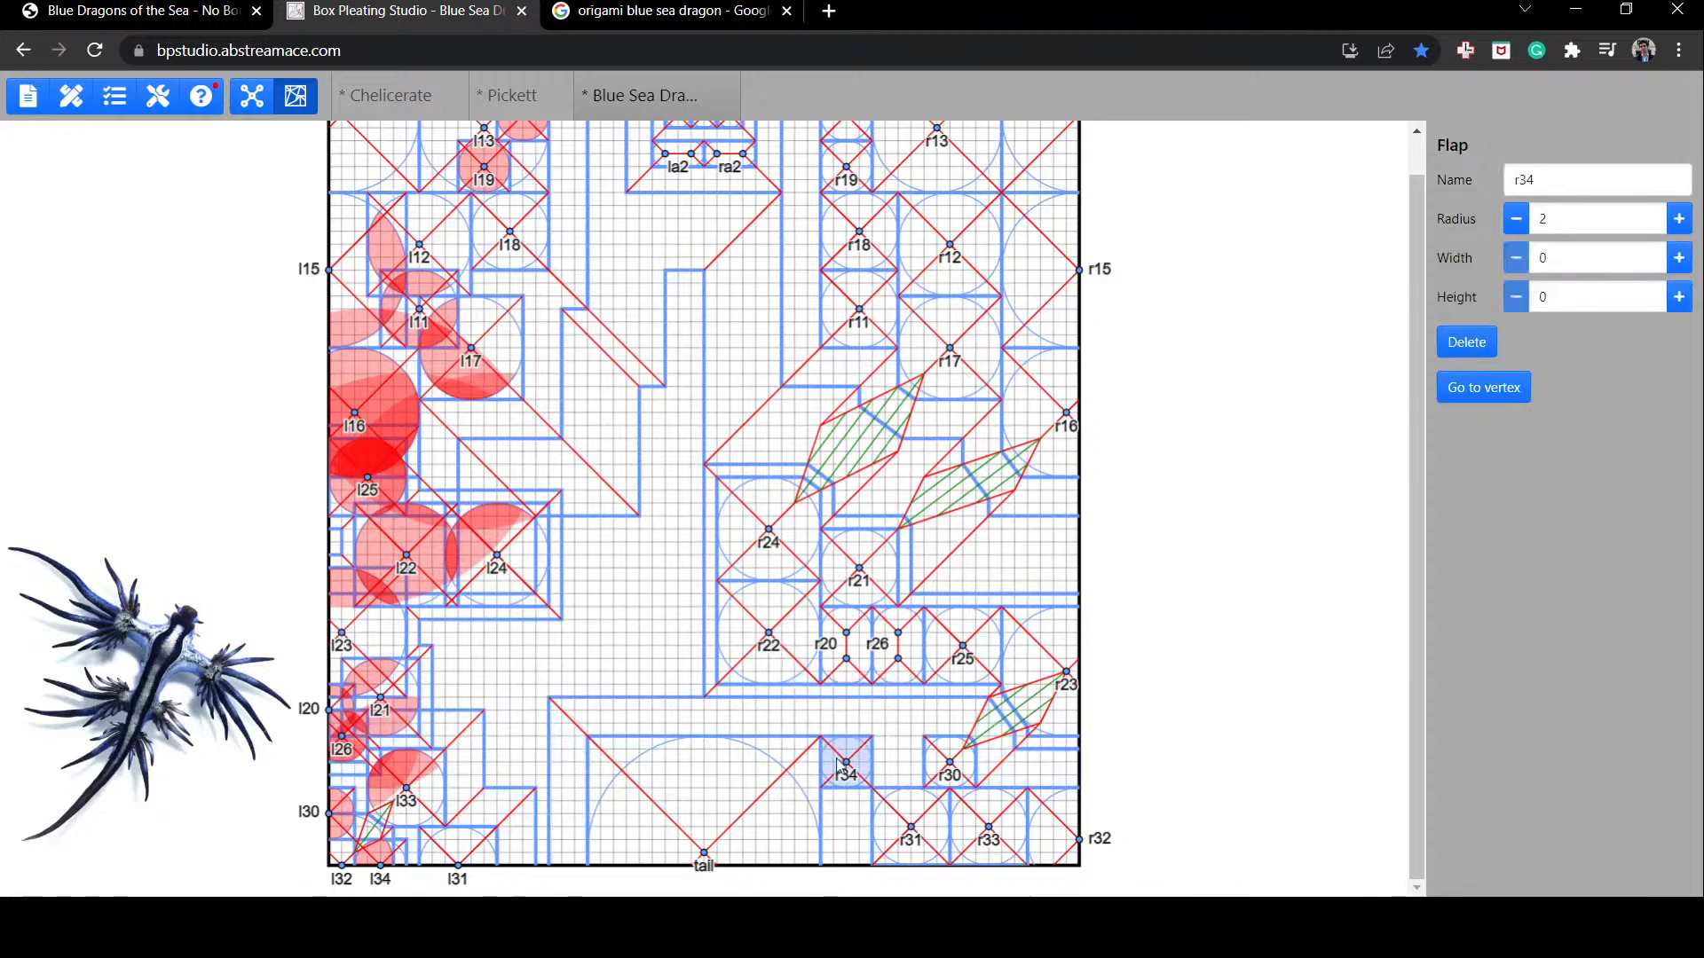
left_click_drag(918, 809, 880, 781)
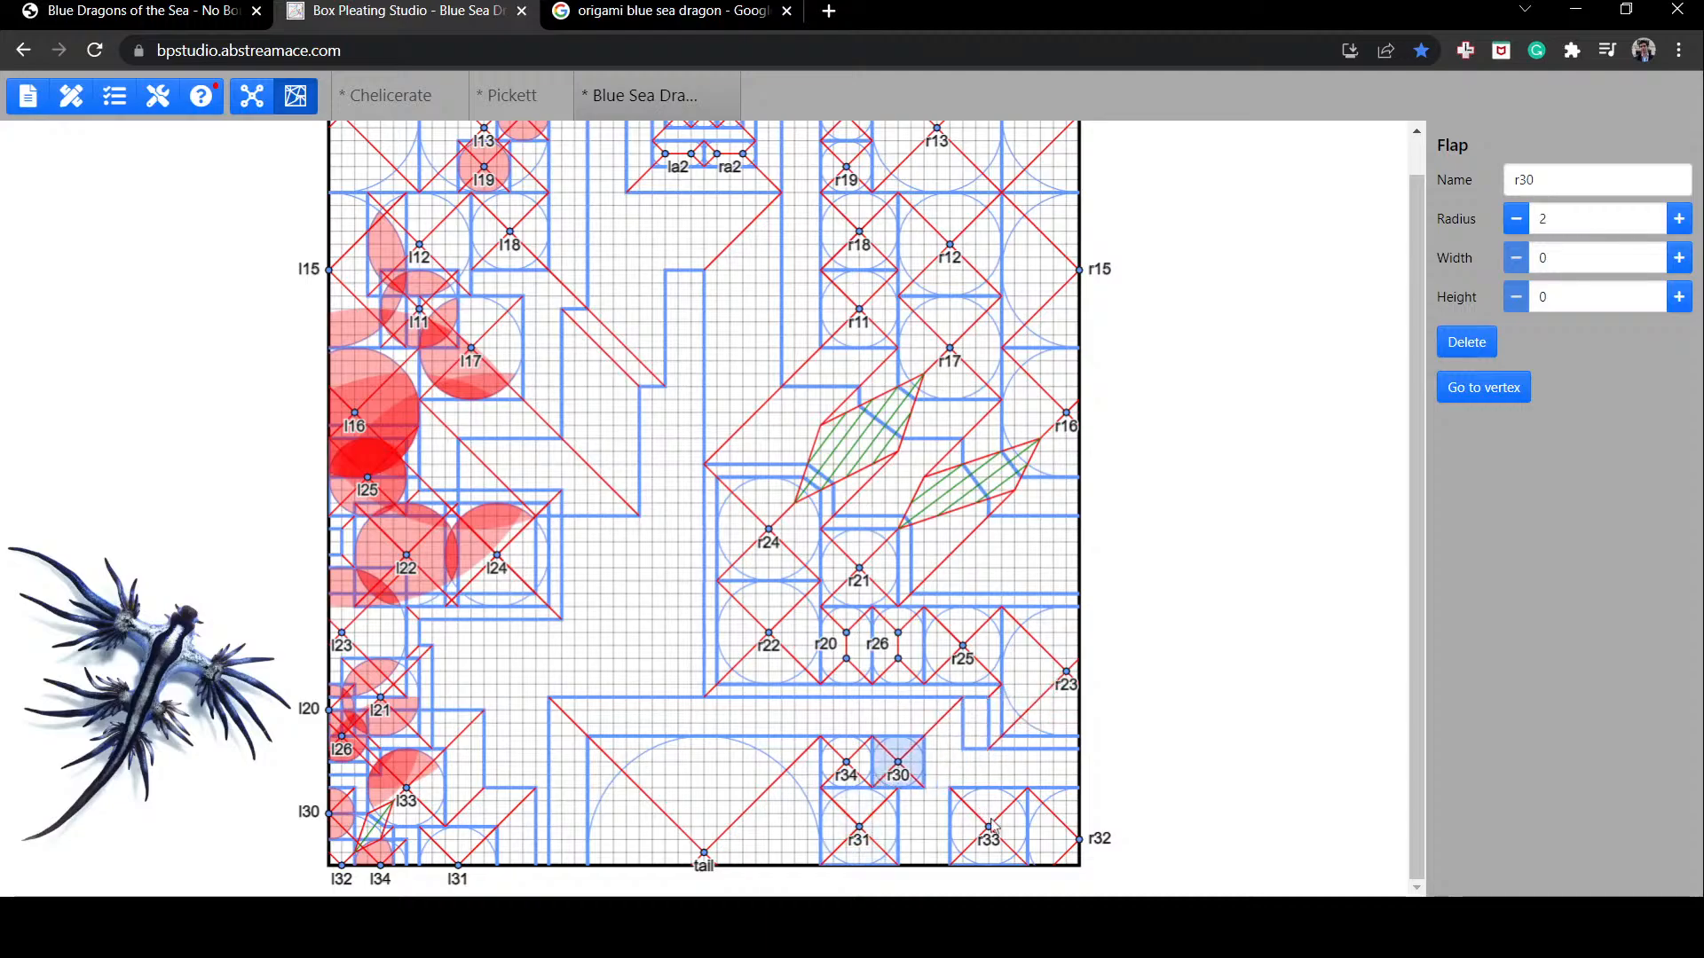
left_click_drag(992, 819, 935, 816)
left_click_drag(1053, 821, 1013, 826)
left_click(987, 724)
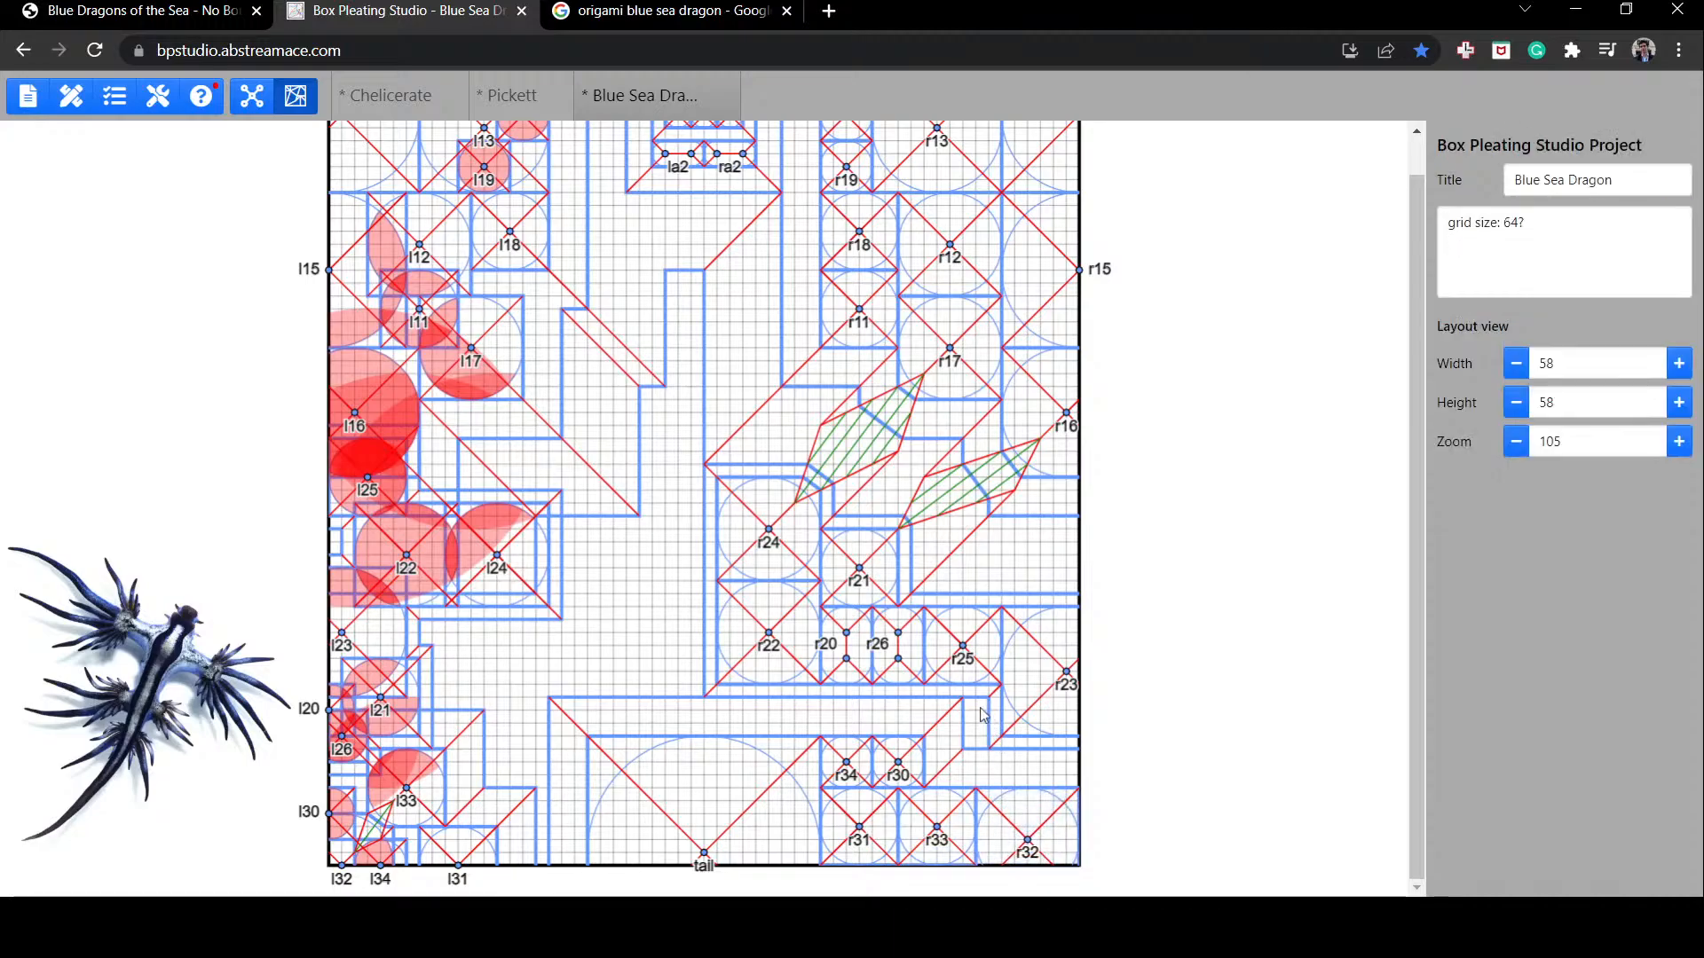
Step: Undo the shifts of r32, r33, r31, r30 and r34 toward the tail flap, and clear the selection
key("ctrl+z")
key("ctrl+z")
key("ctrl+z")
key("ctrl+z")
key("ctrl+z")
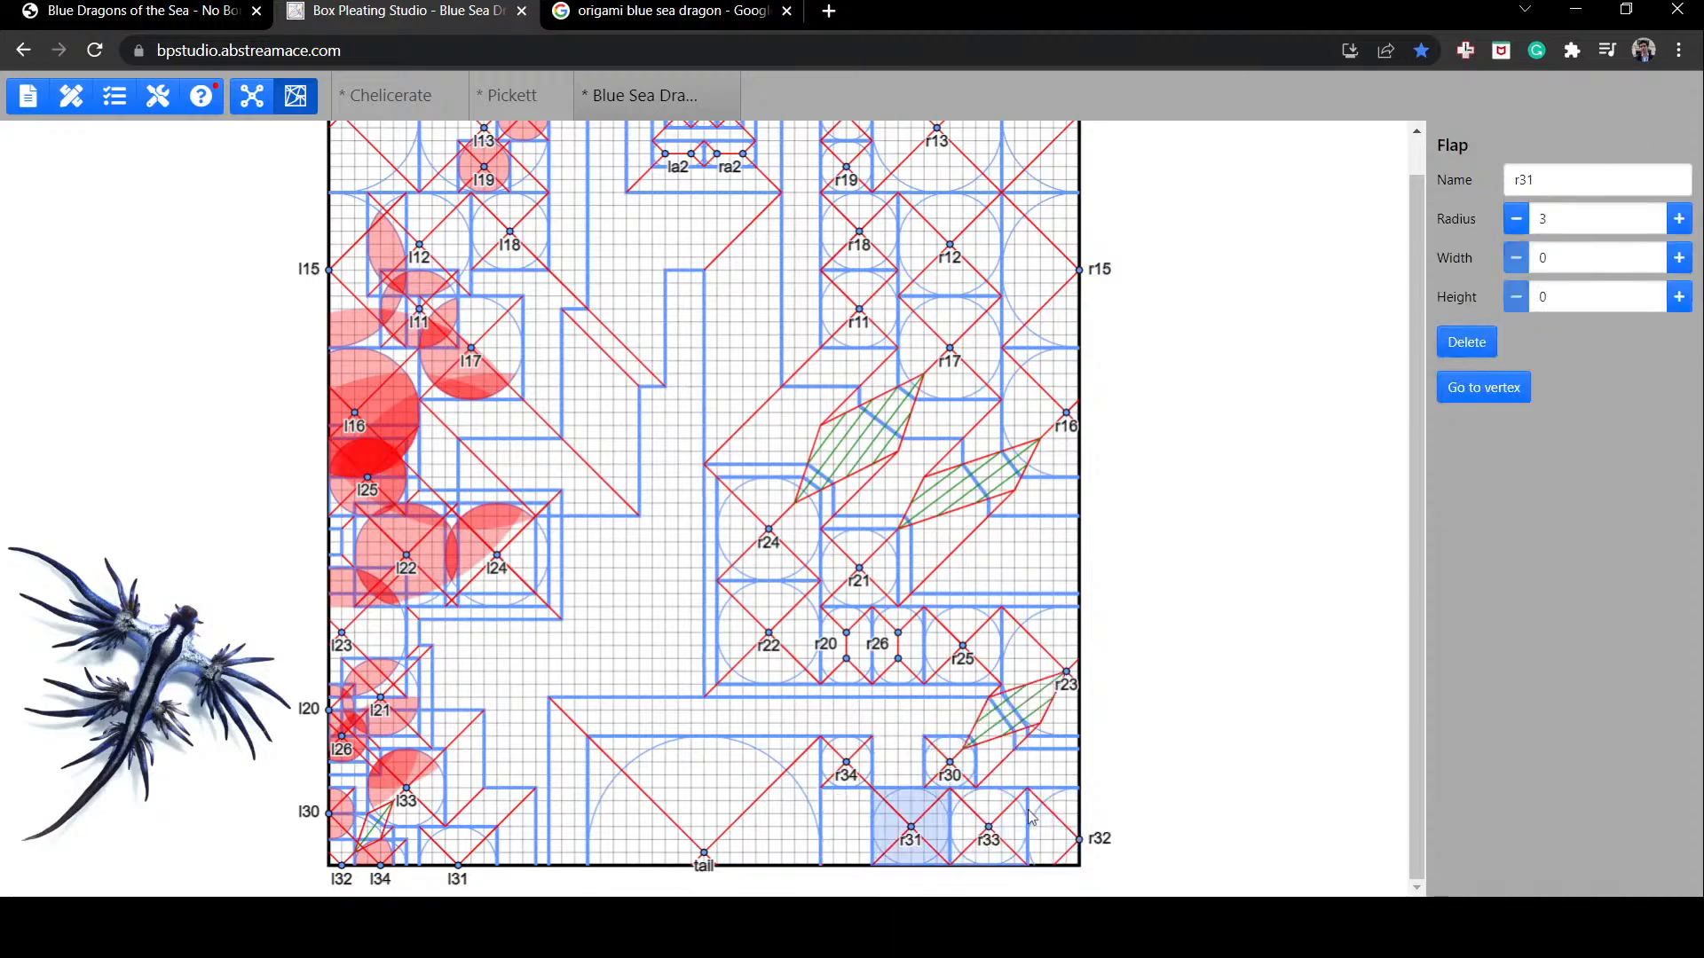
left_click(1230, 756)
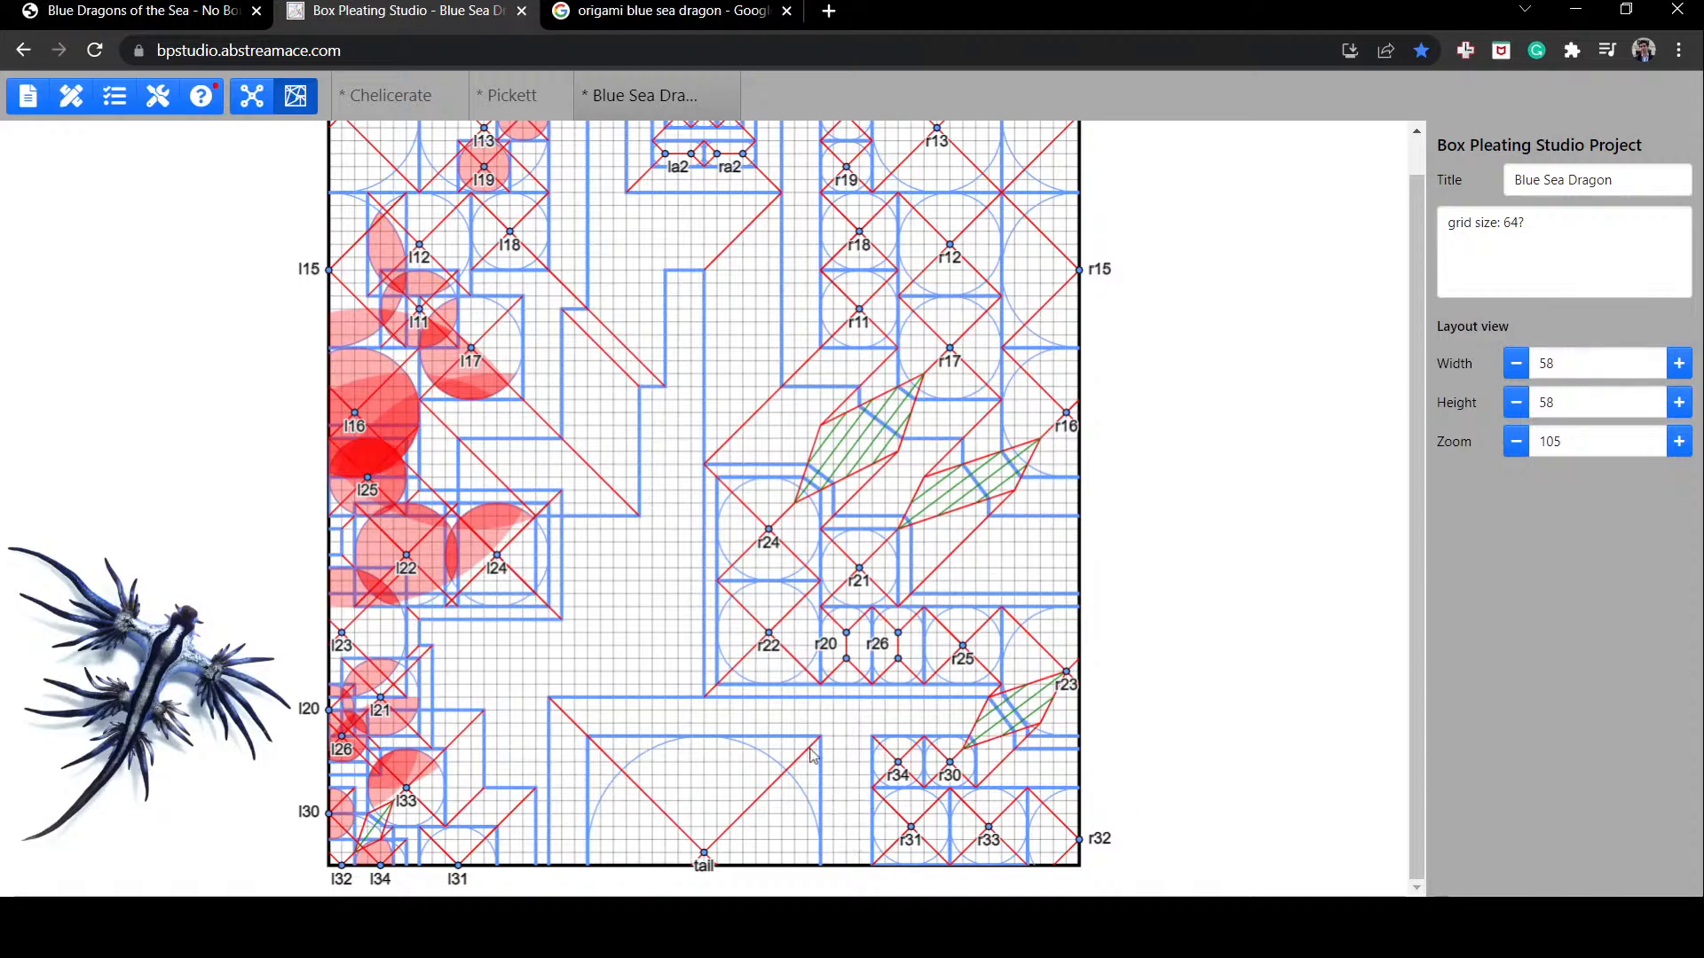
Step: Try flap r10 one grid unit closer to the head, and return it to its place directly above r19
left_click(733, 812)
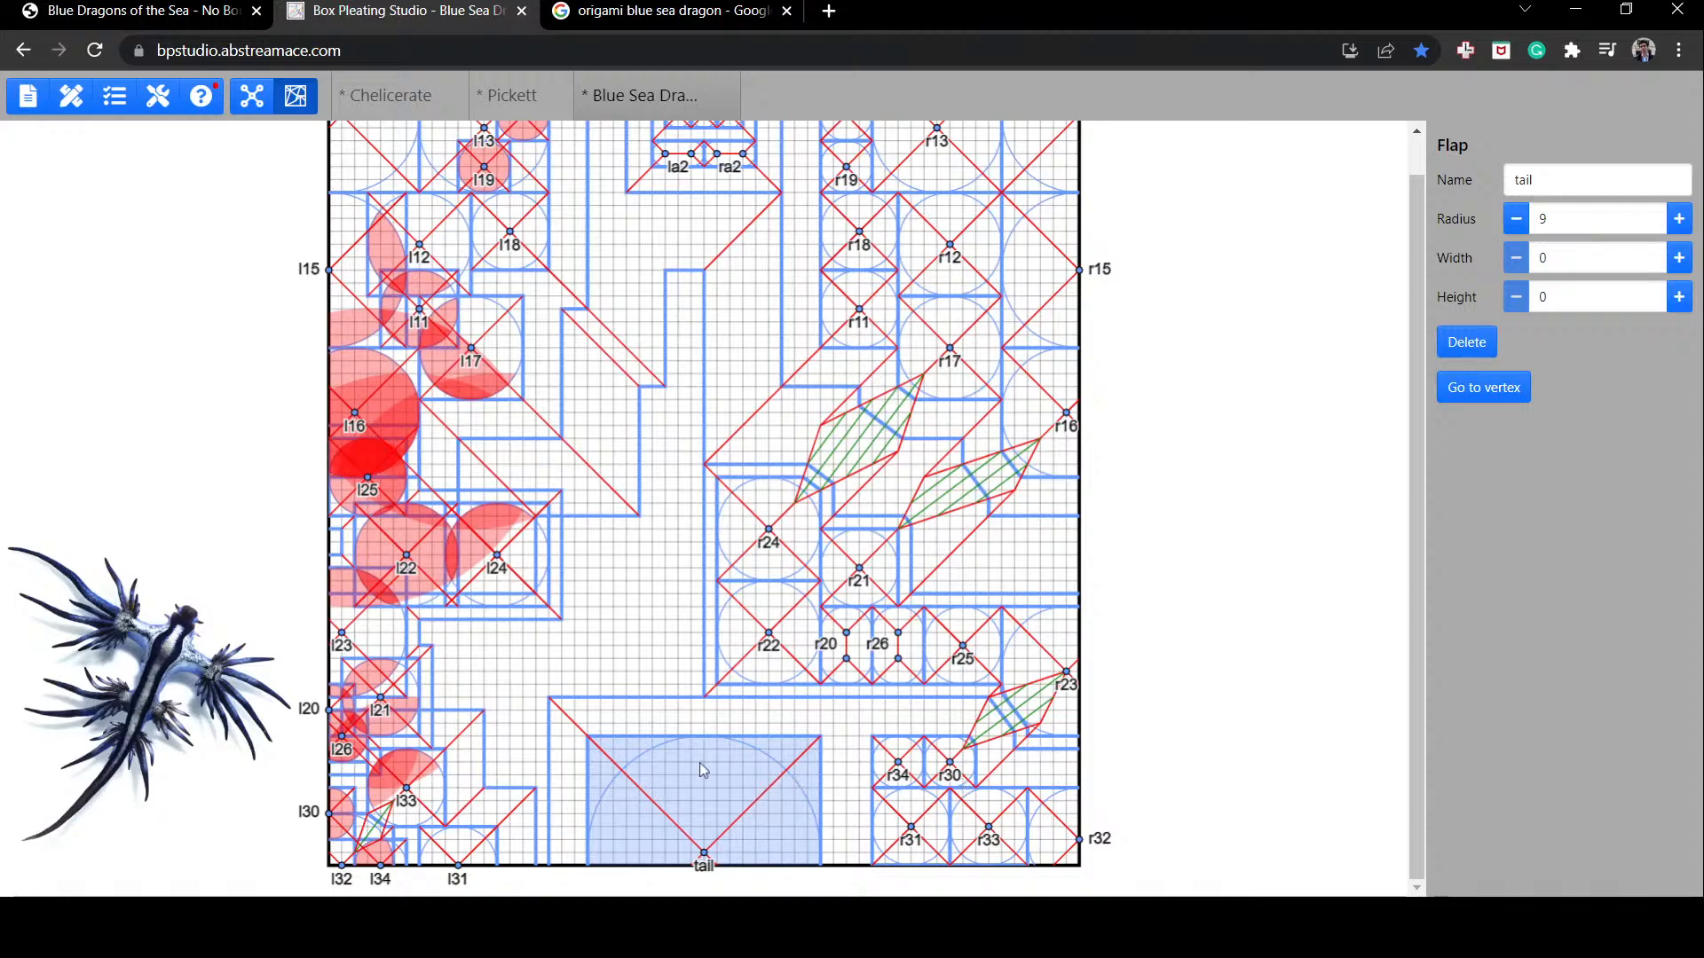
left_click(1052, 683)
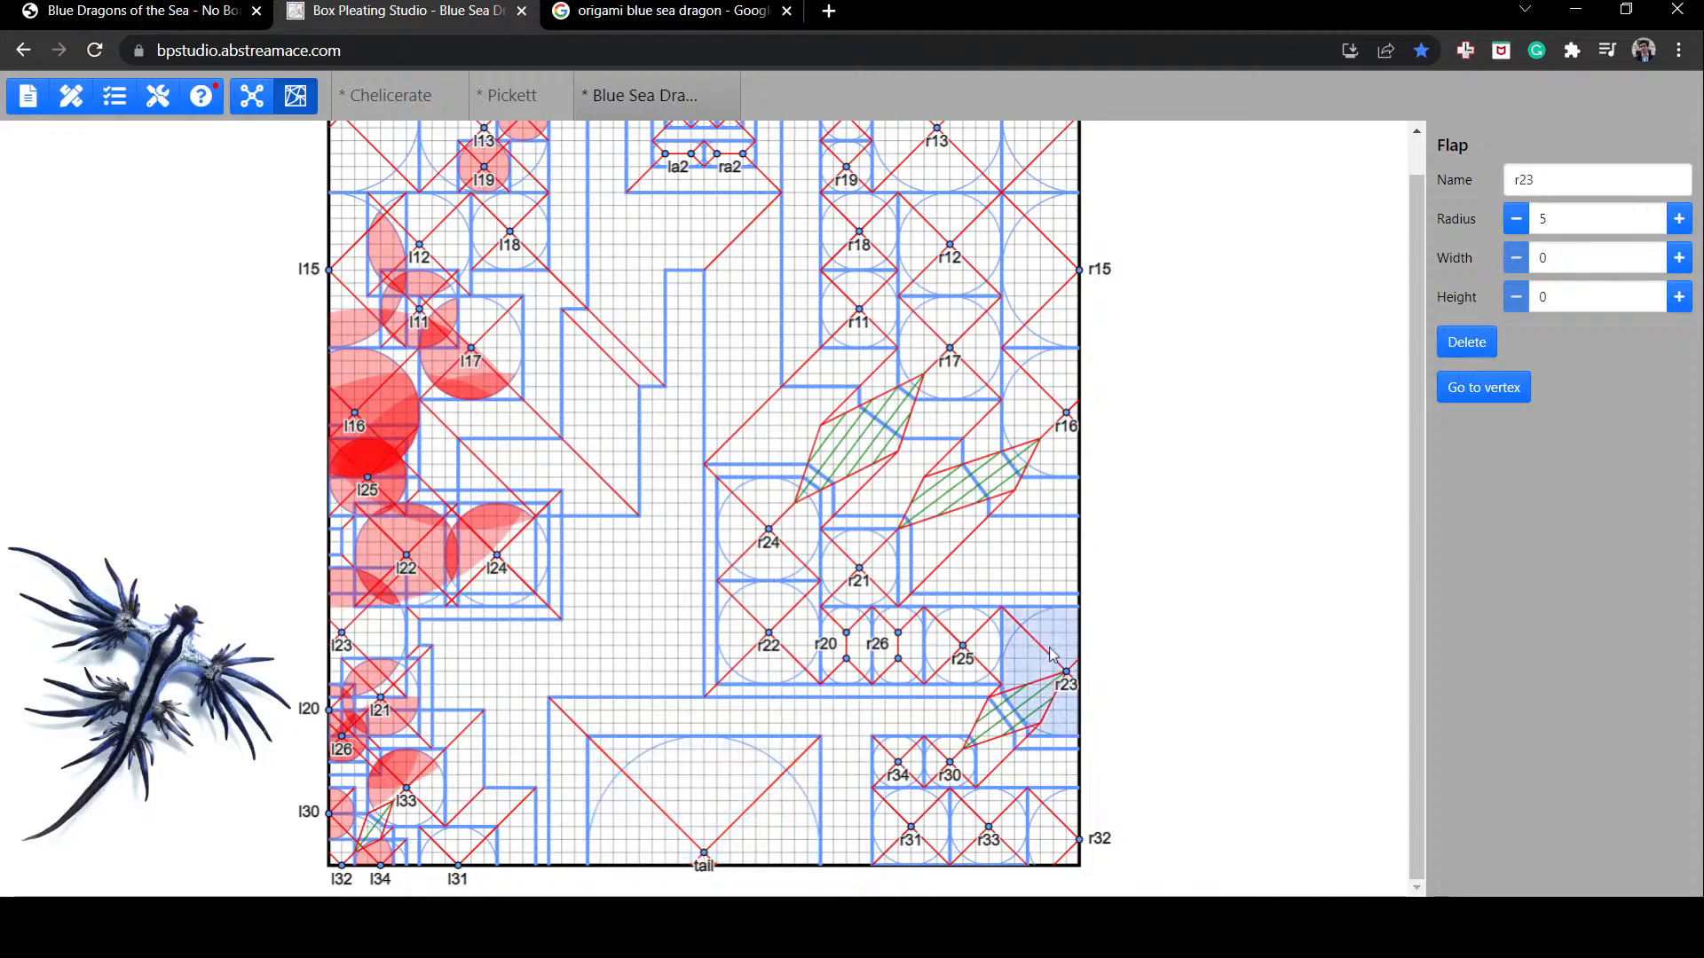
scroll(1052, 654, "up", 1)
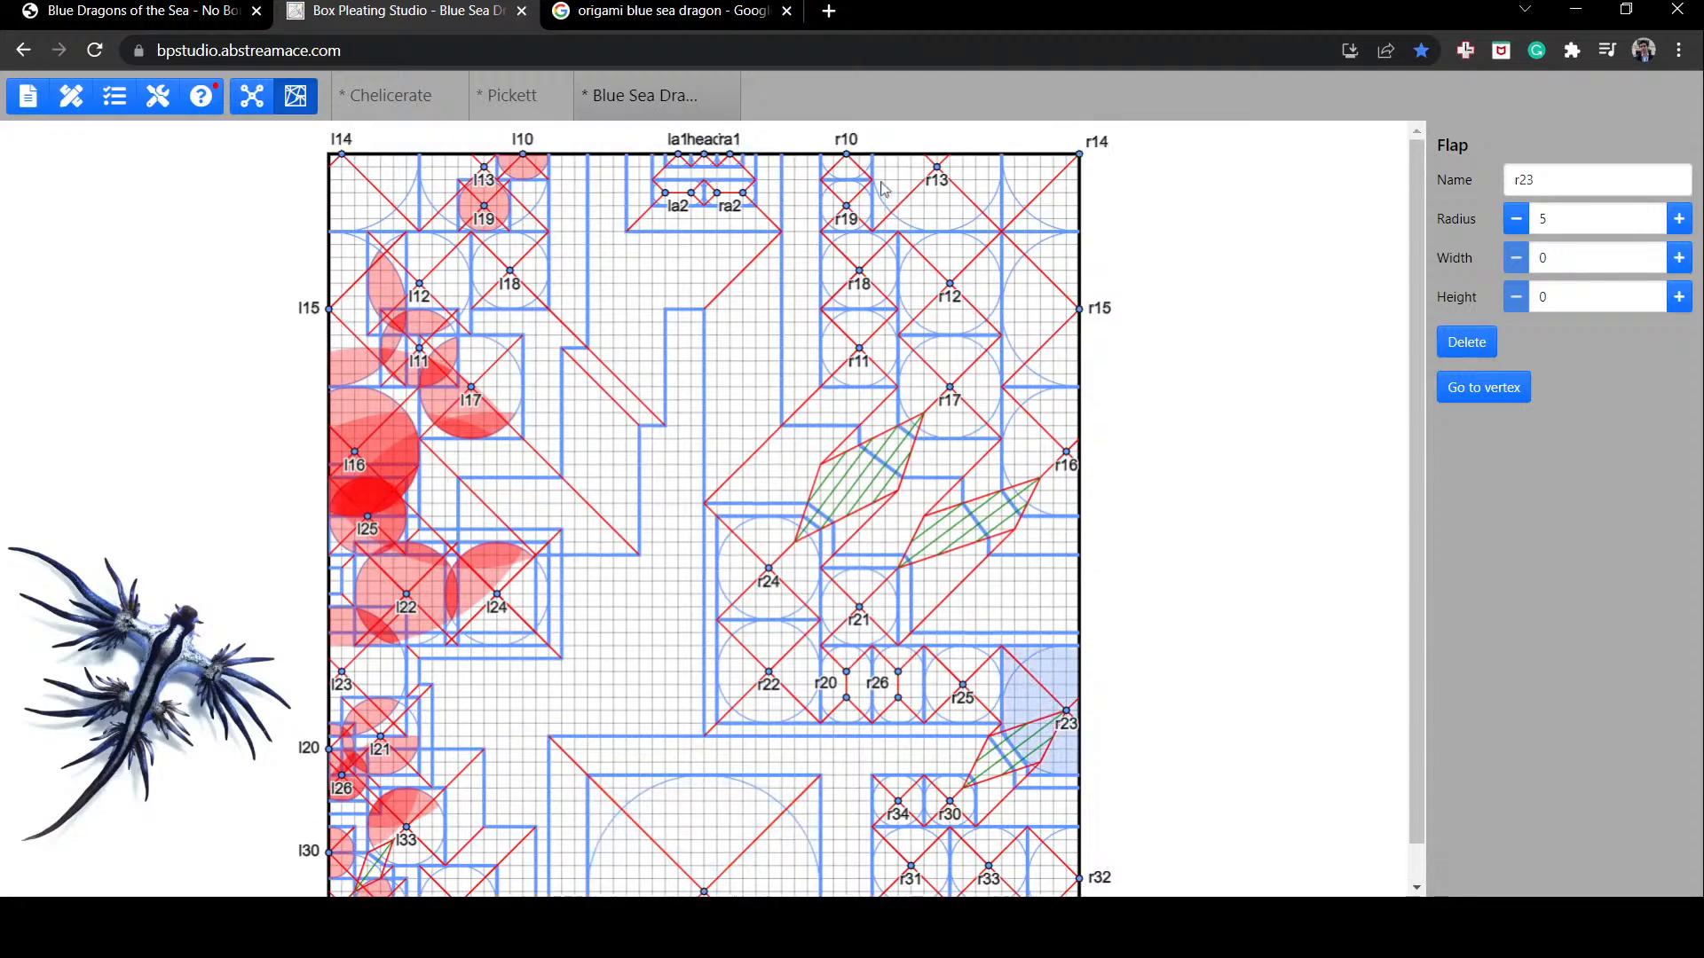
left_click(832, 175)
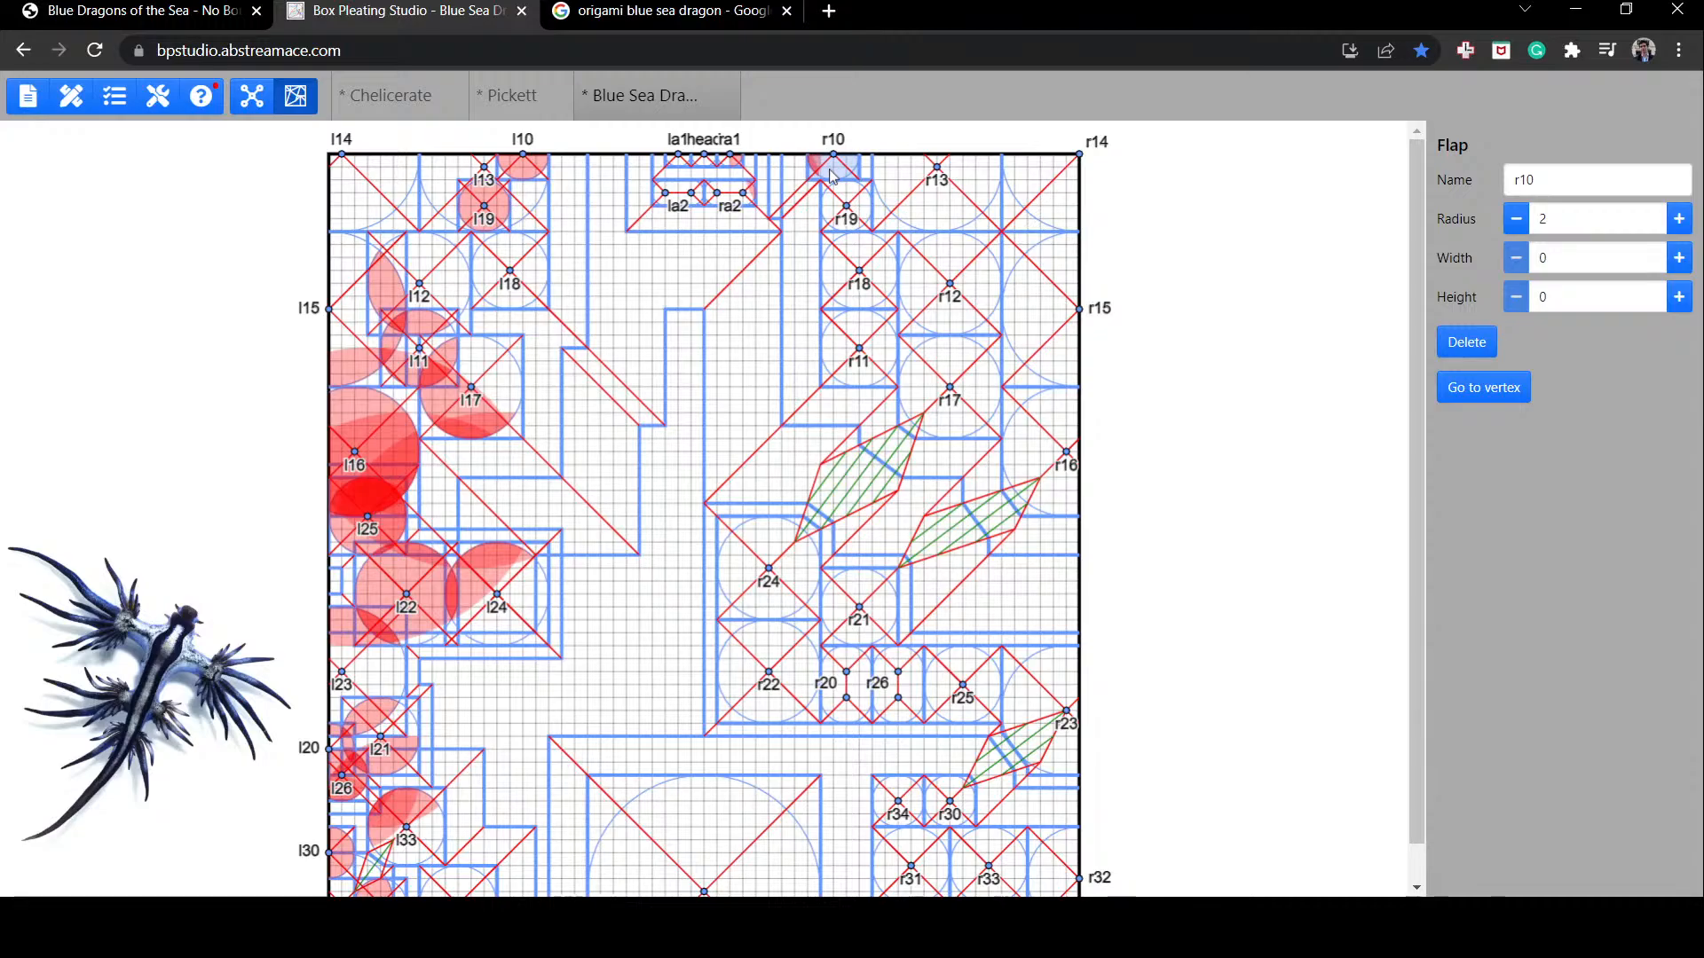
left_click_drag(832, 175, 845, 174)
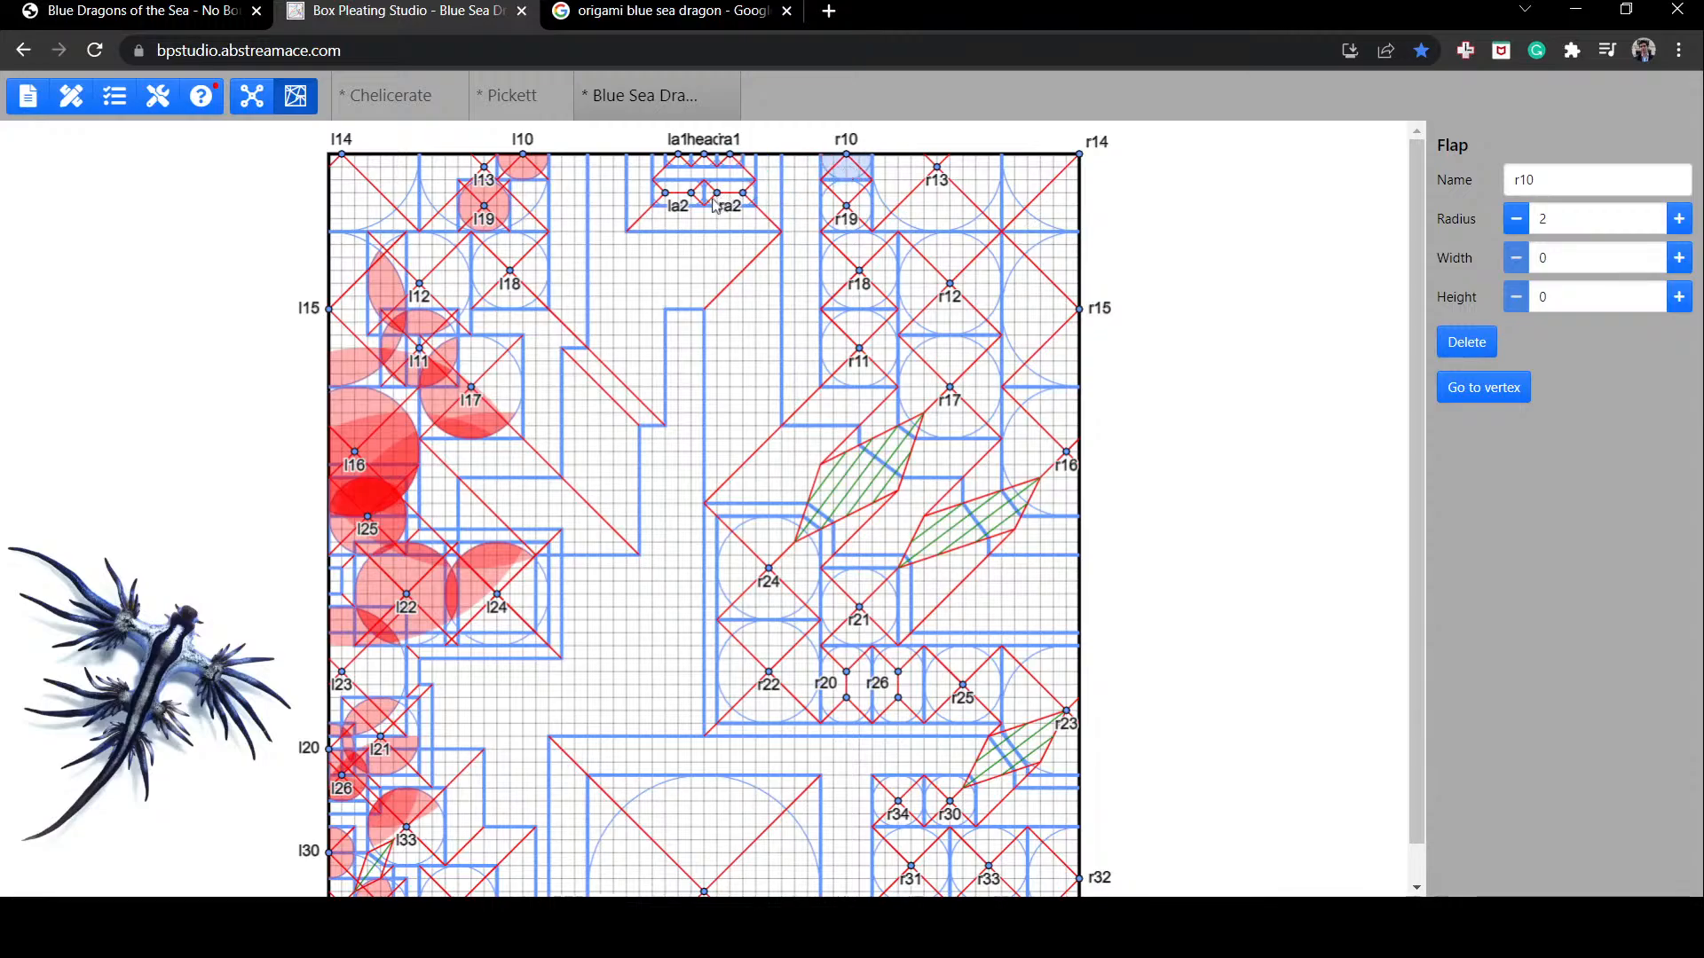
left_click(678, 197)
left_click_drag(677, 197, 677, 197)
left_click(761, 561)
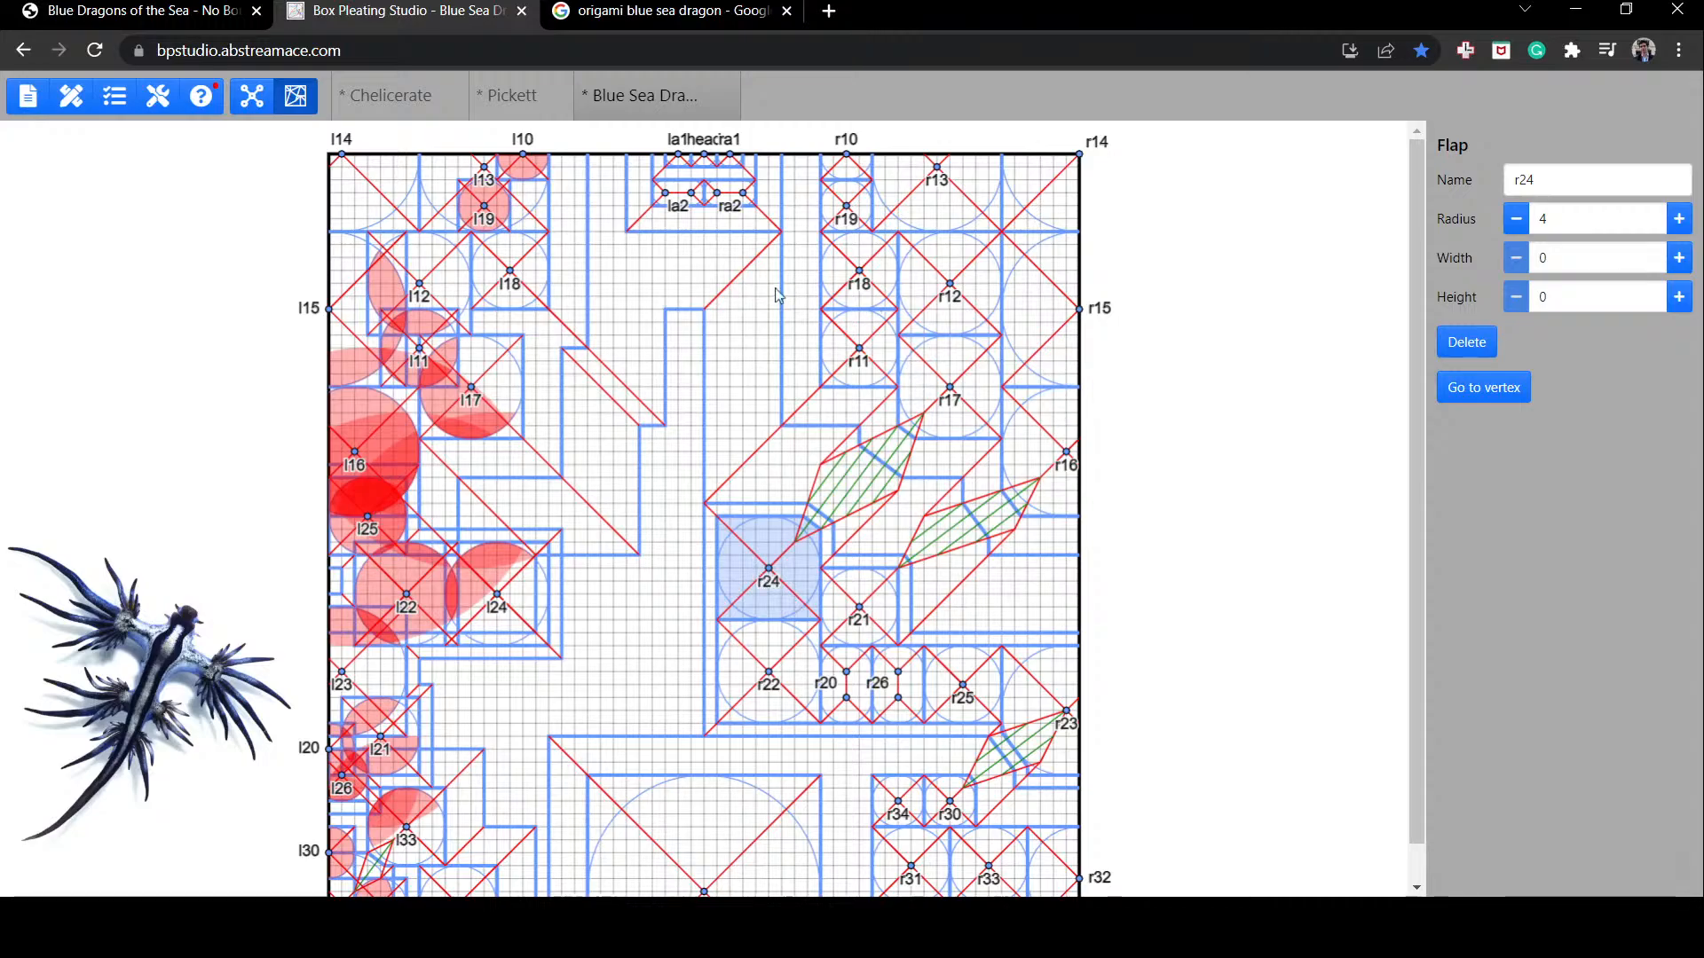
Step: Try flaps r18 and r11 one grid unit closer to the paper's vertical centre line
left_click(858, 281)
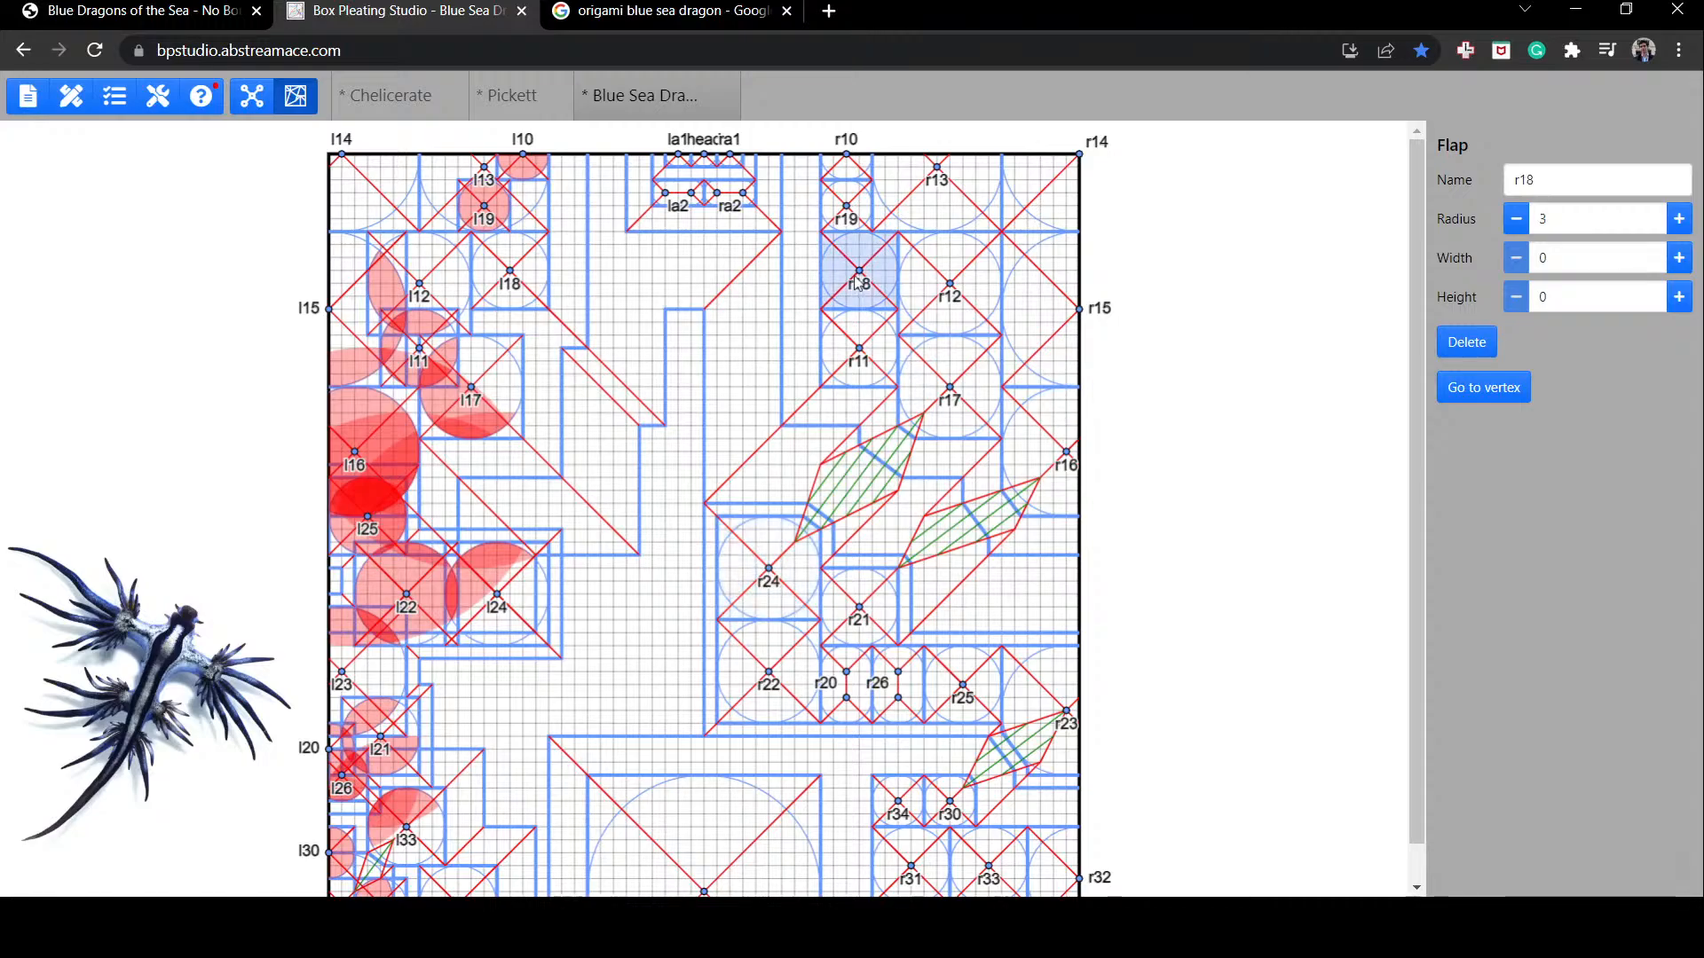
left_click_drag(858, 280, 845, 281)
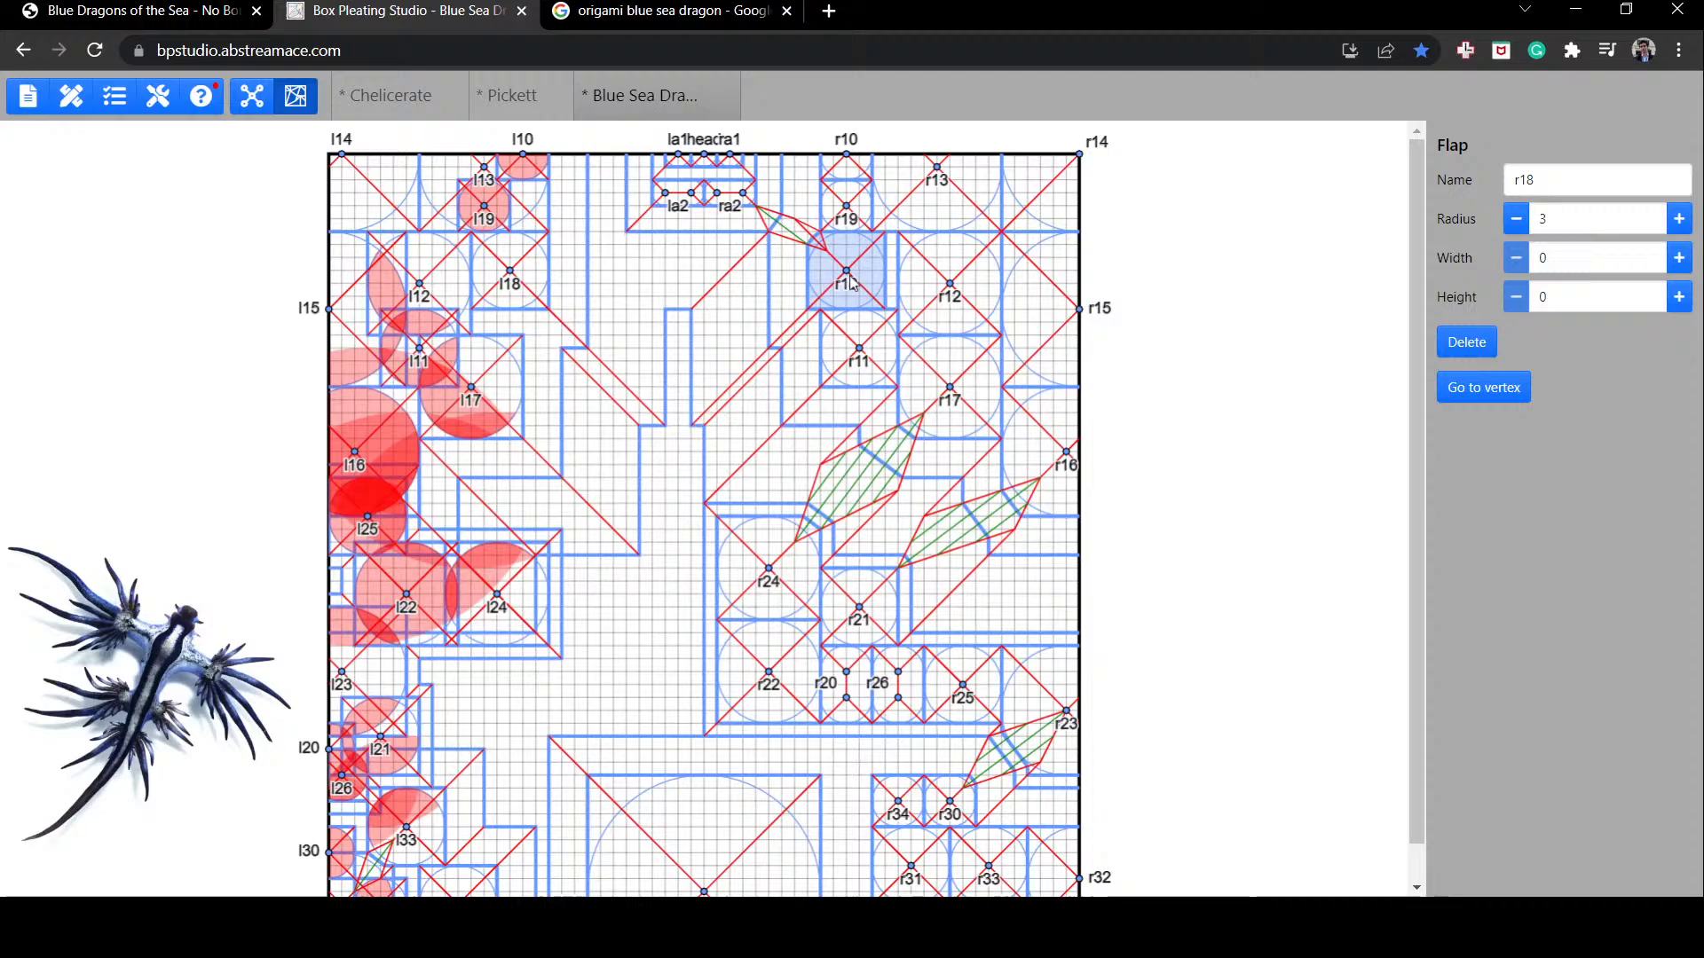
left_click(857, 163)
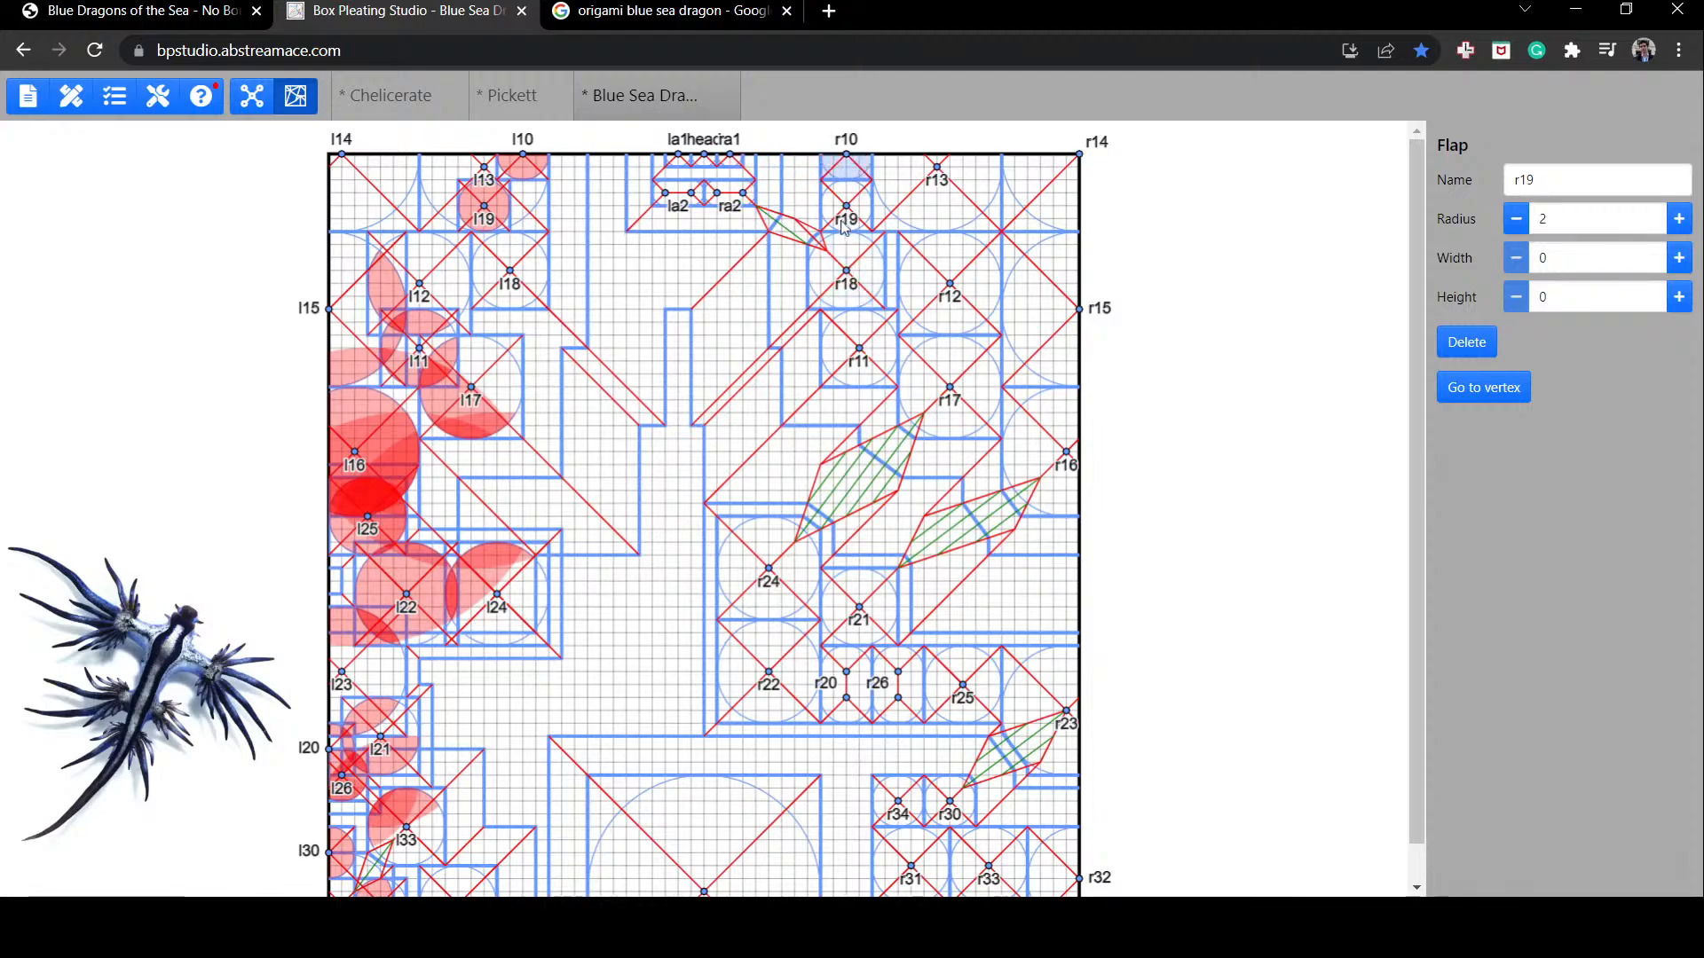
left_click_drag(842, 222, 842, 223)
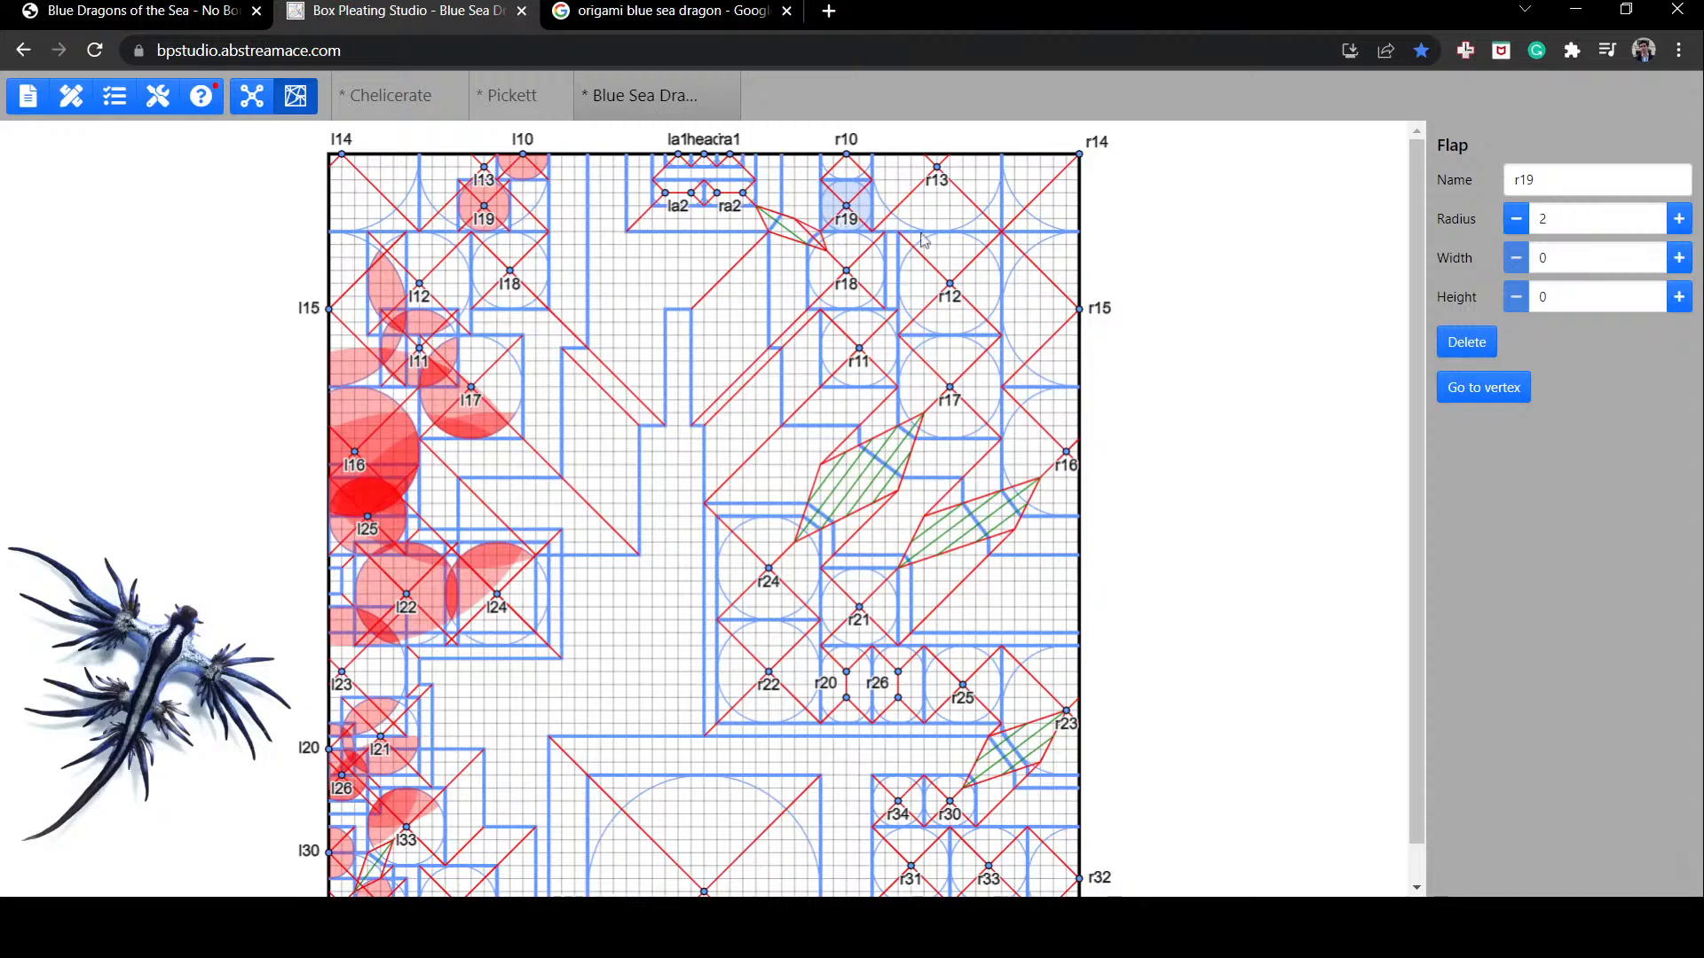
left_click(848, 360)
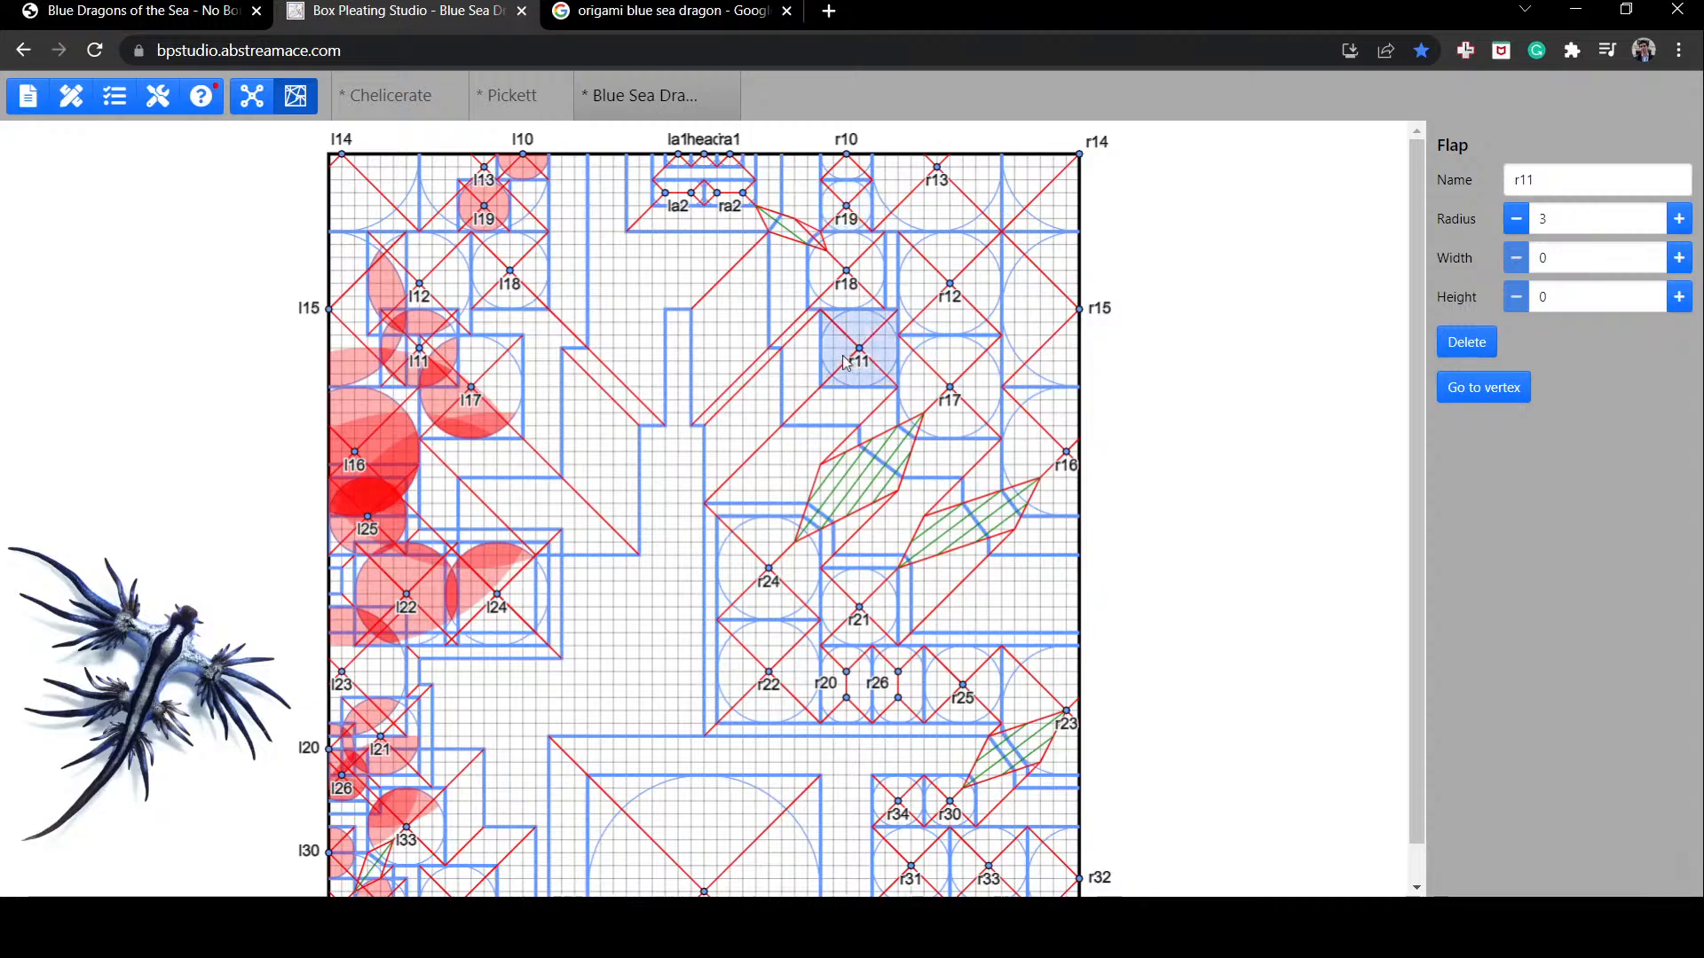
left_click_drag(845, 362, 843, 363)
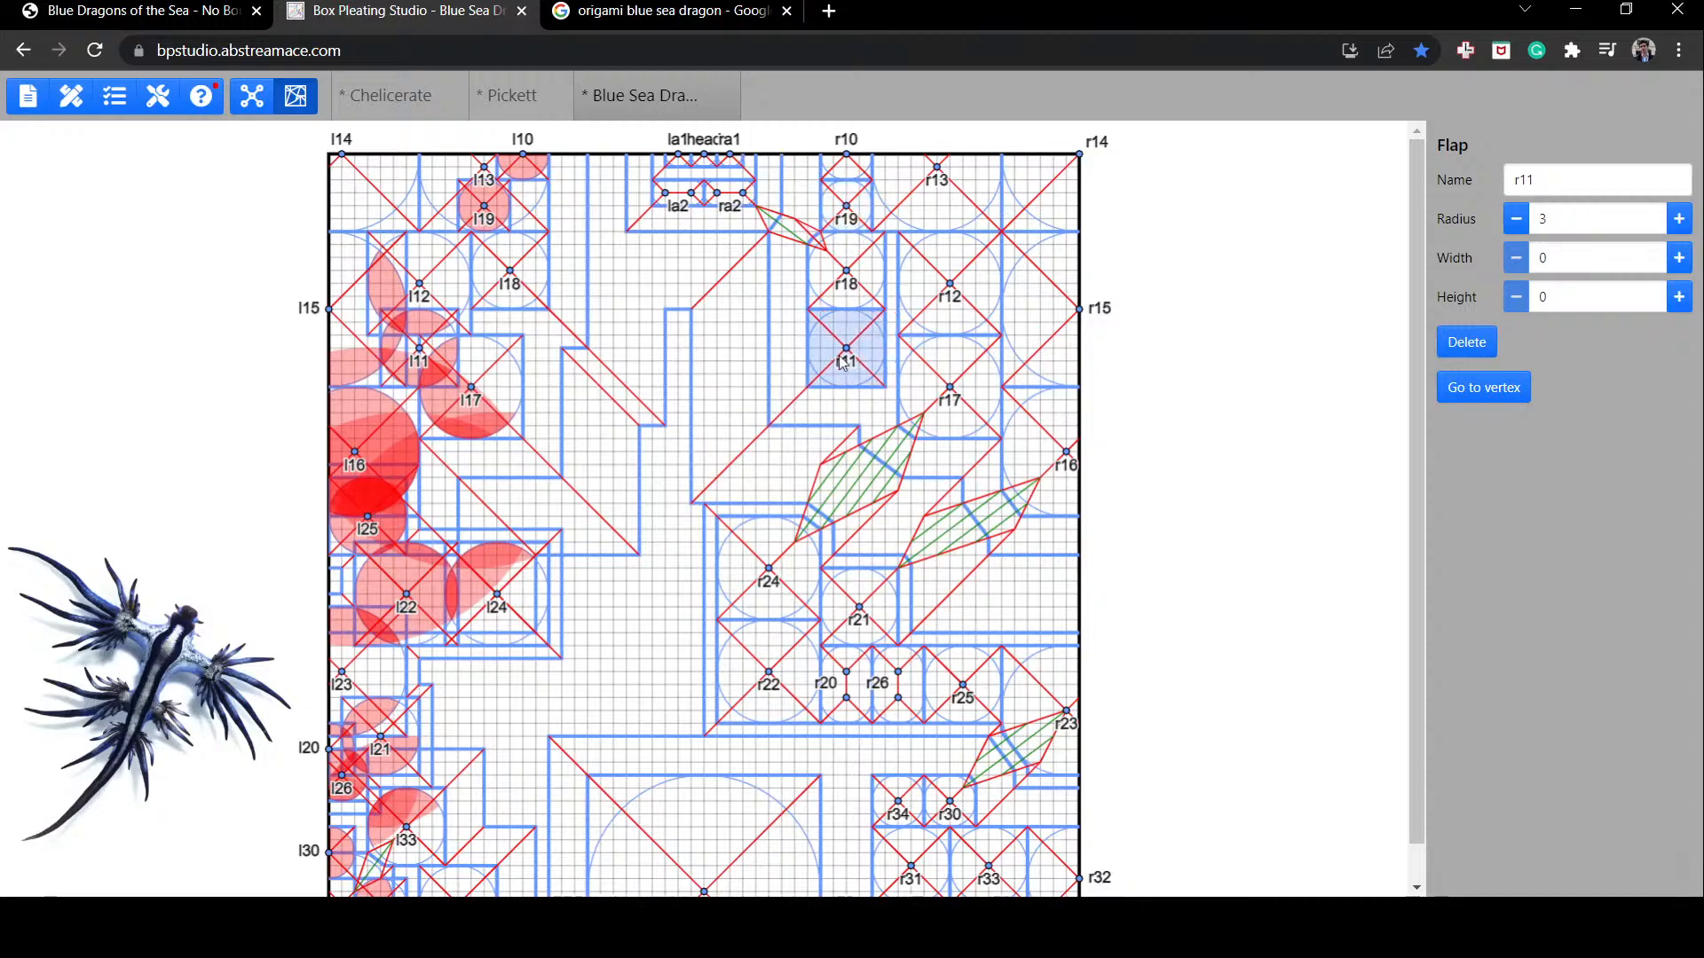
Step: Move l17 down to just above l24, l11 under l18, and l12 one grid unit toward l18
left_click_drag(473, 401, 484, 499)
left_click_drag(410, 376, 514, 377)
left_click_drag(409, 307, 423, 305)
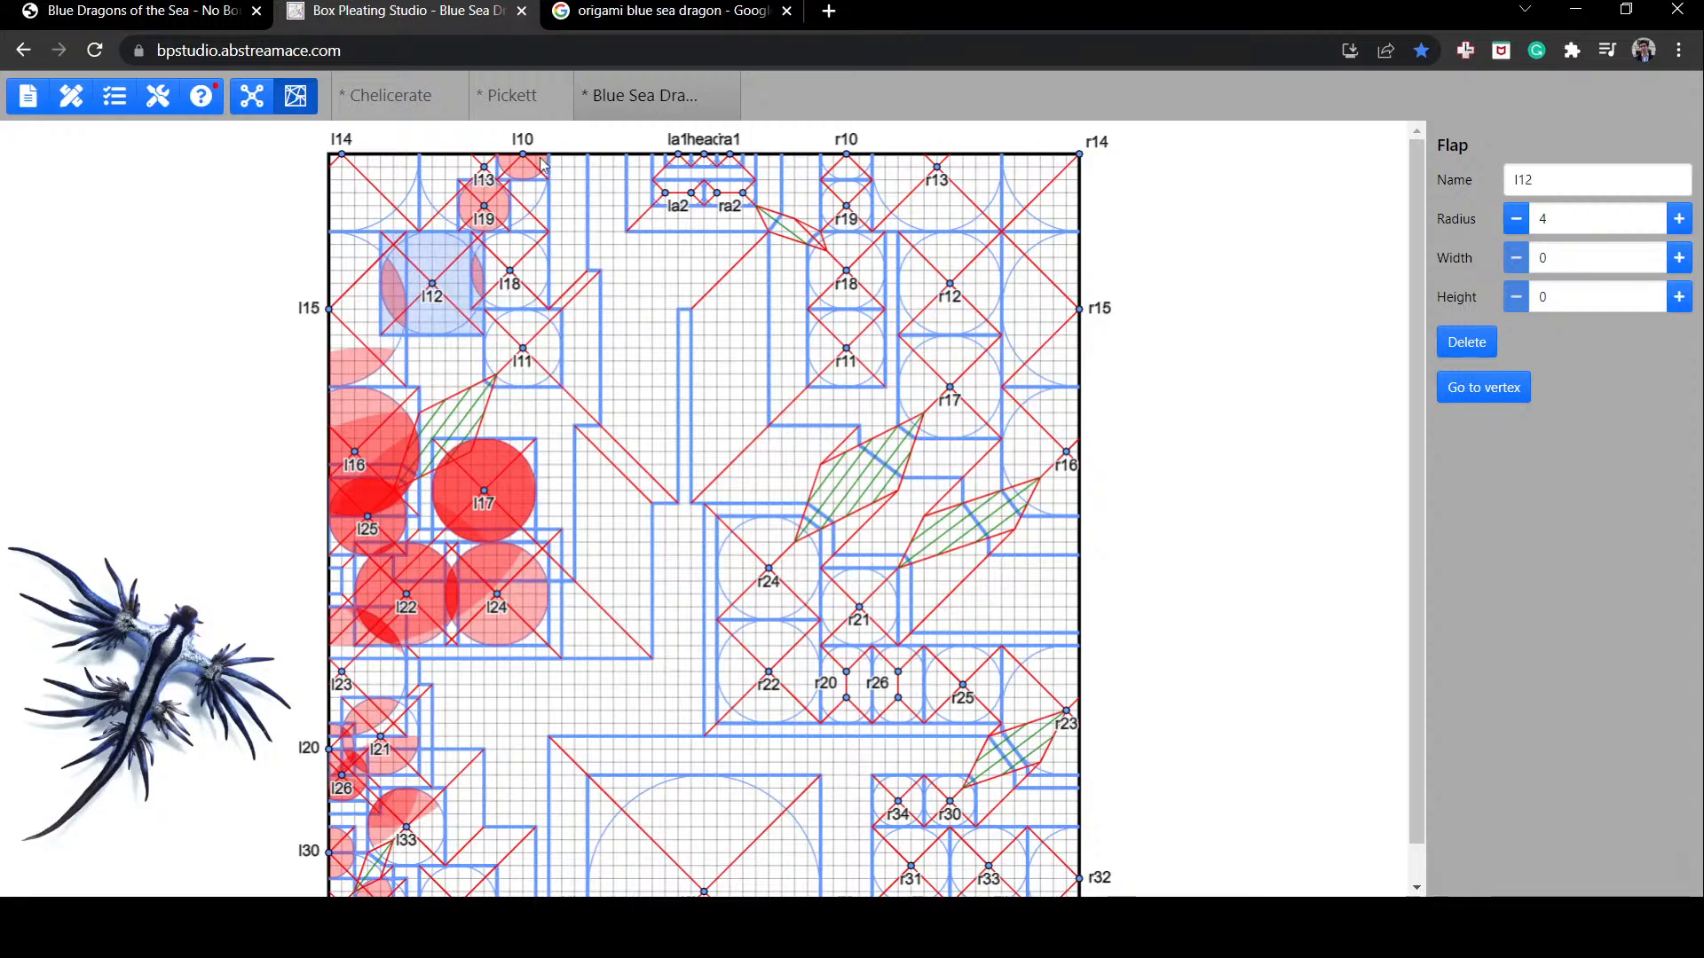
Step: Place l14 on the paper corner, l13 directly beside its circle, and l10 on the head edge directly beside l13
left_click_drag(538, 158, 591, 158)
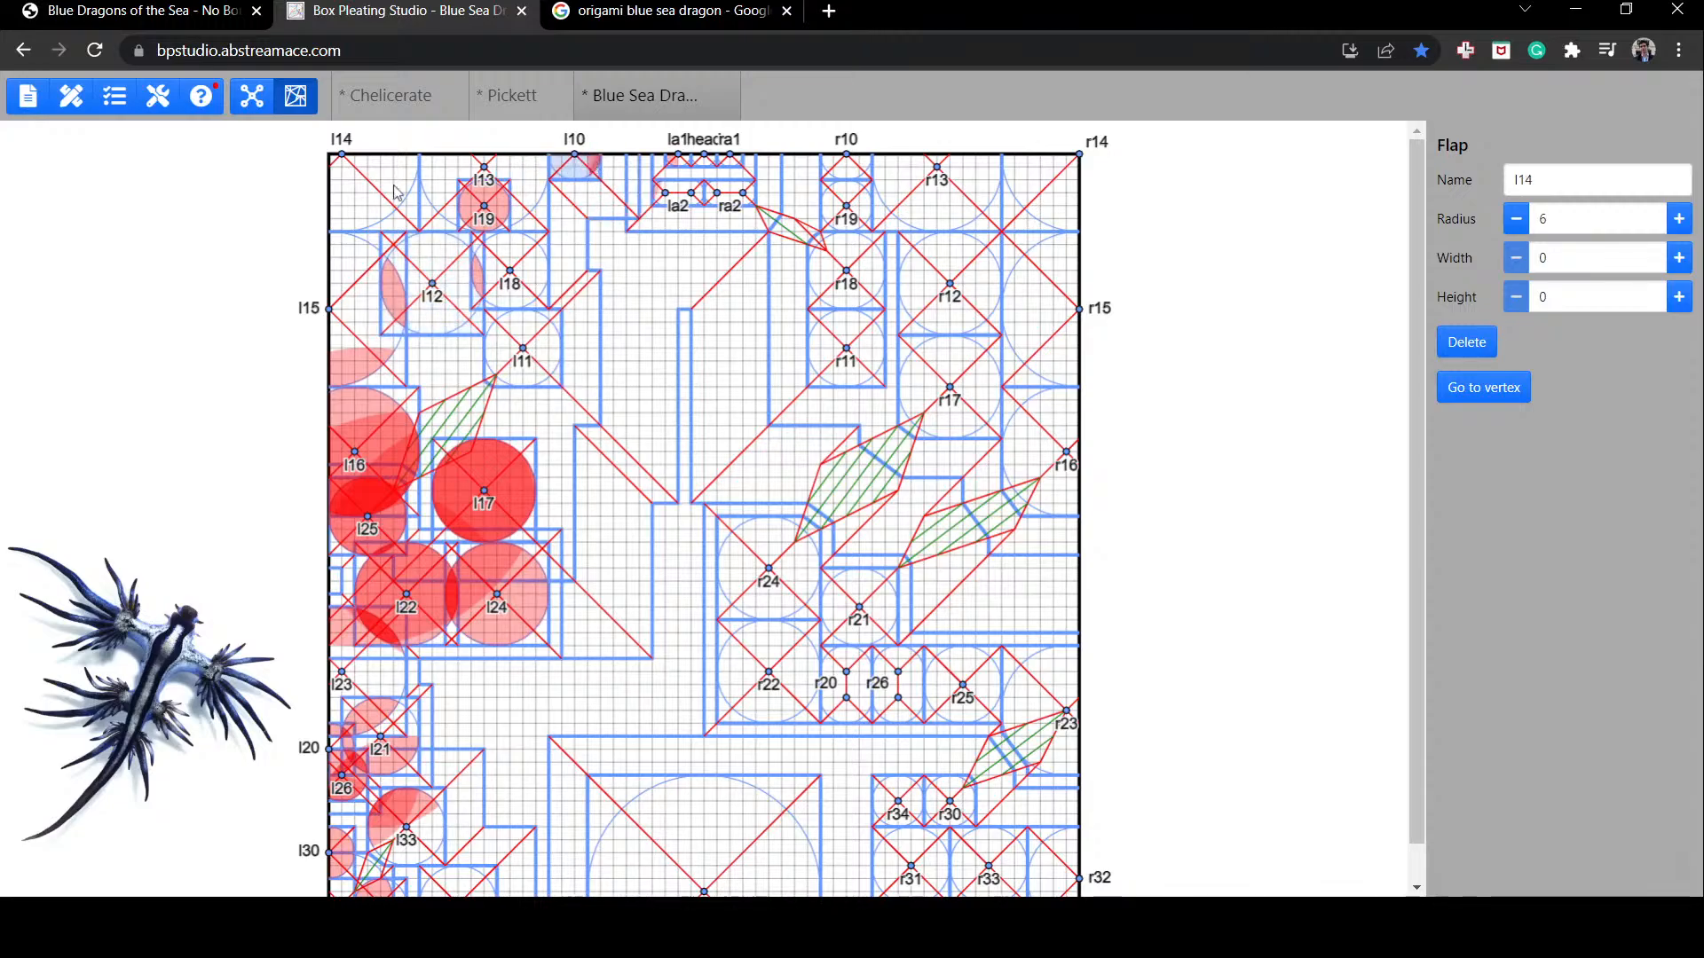
left_click_drag(397, 193, 384, 192)
left_click(495, 169)
mouse_move(495, 168)
left_mouse_down()
mouse_move(446, 169)
mouse_move(491, 169)
left_mouse_up()
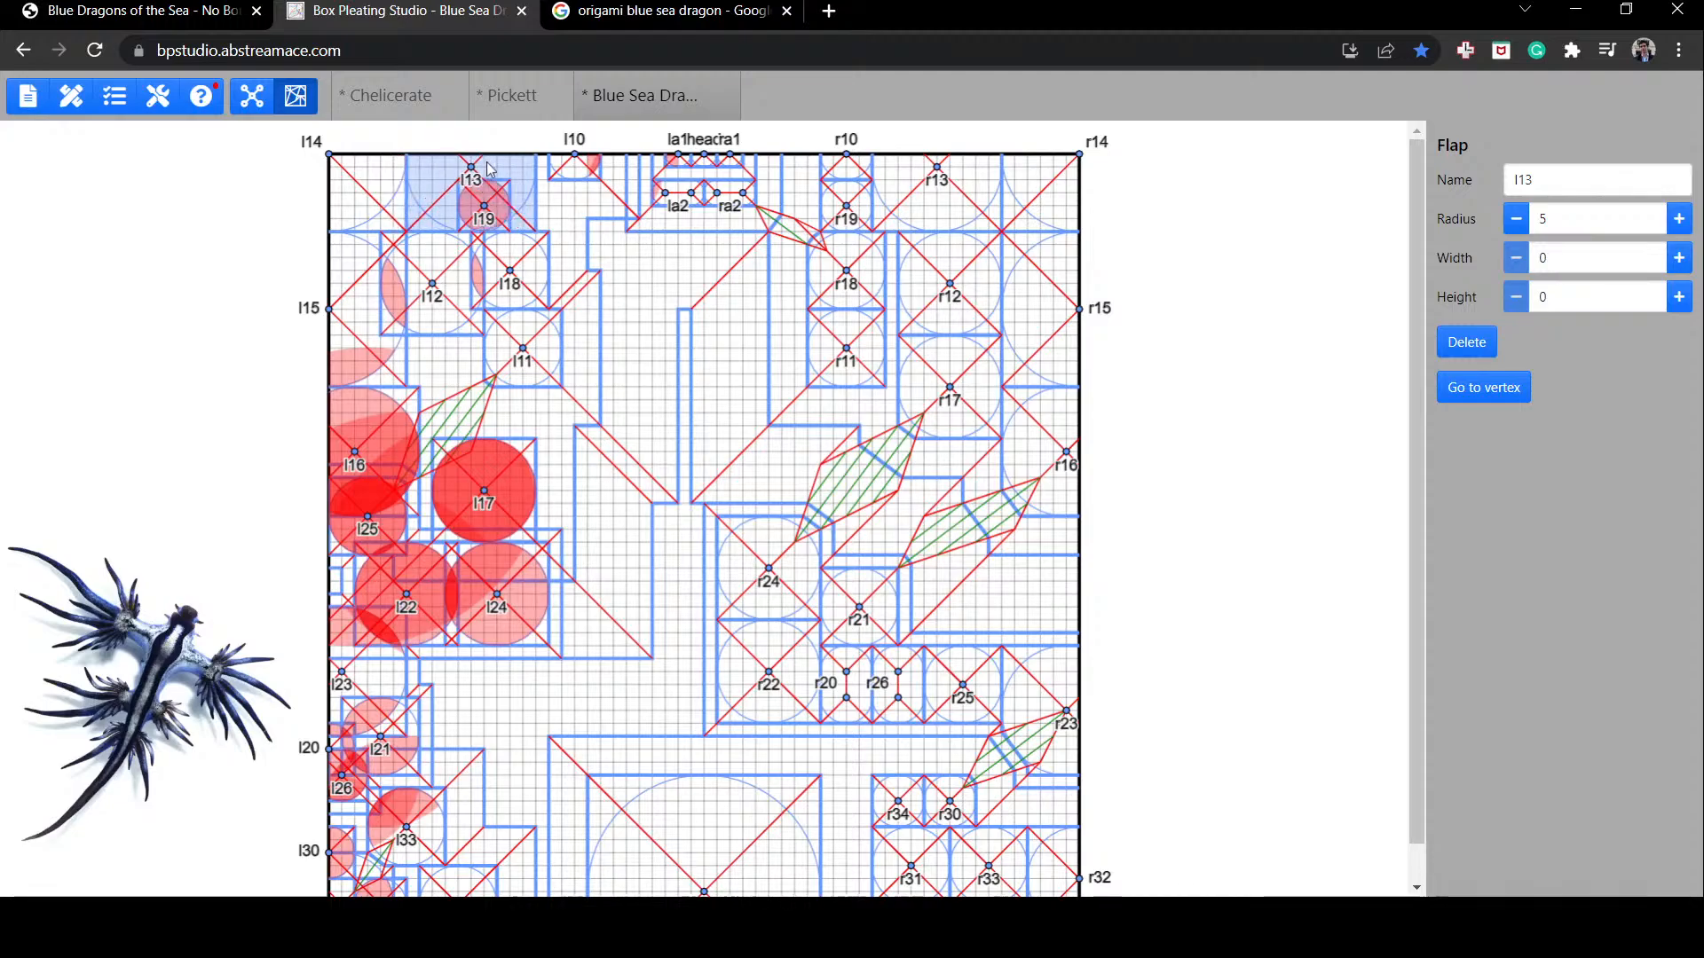
left_click(586, 151)
left_click(572, 155)
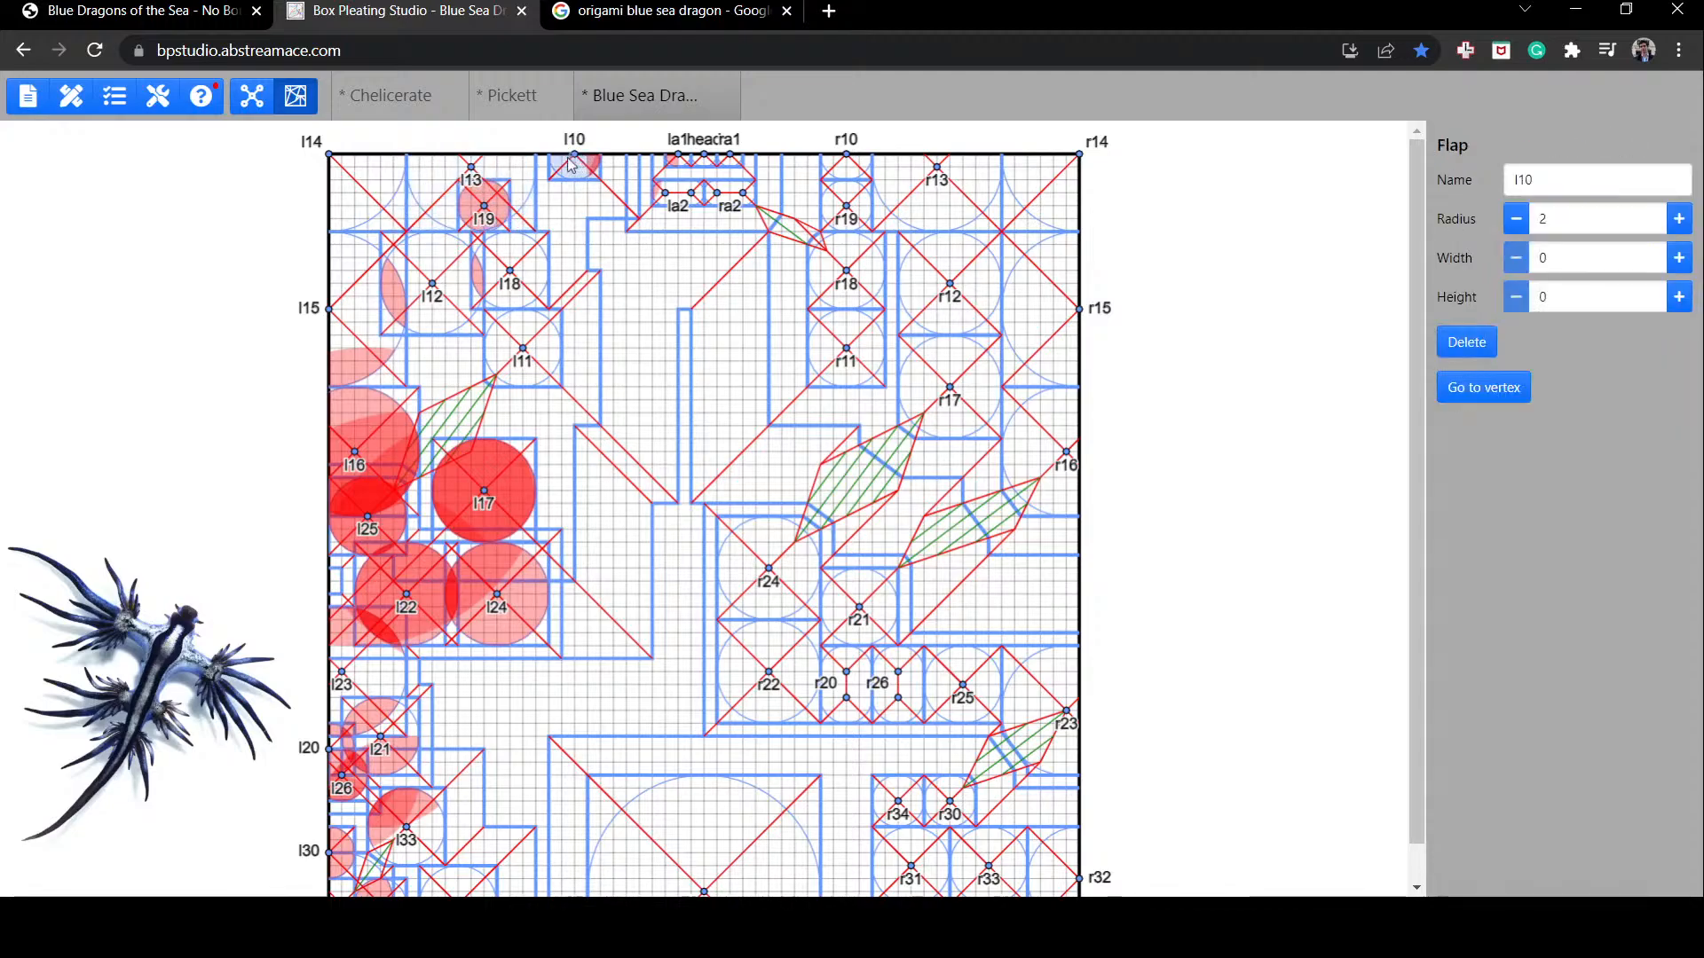
left_click_drag(561, 170, 563, 175)
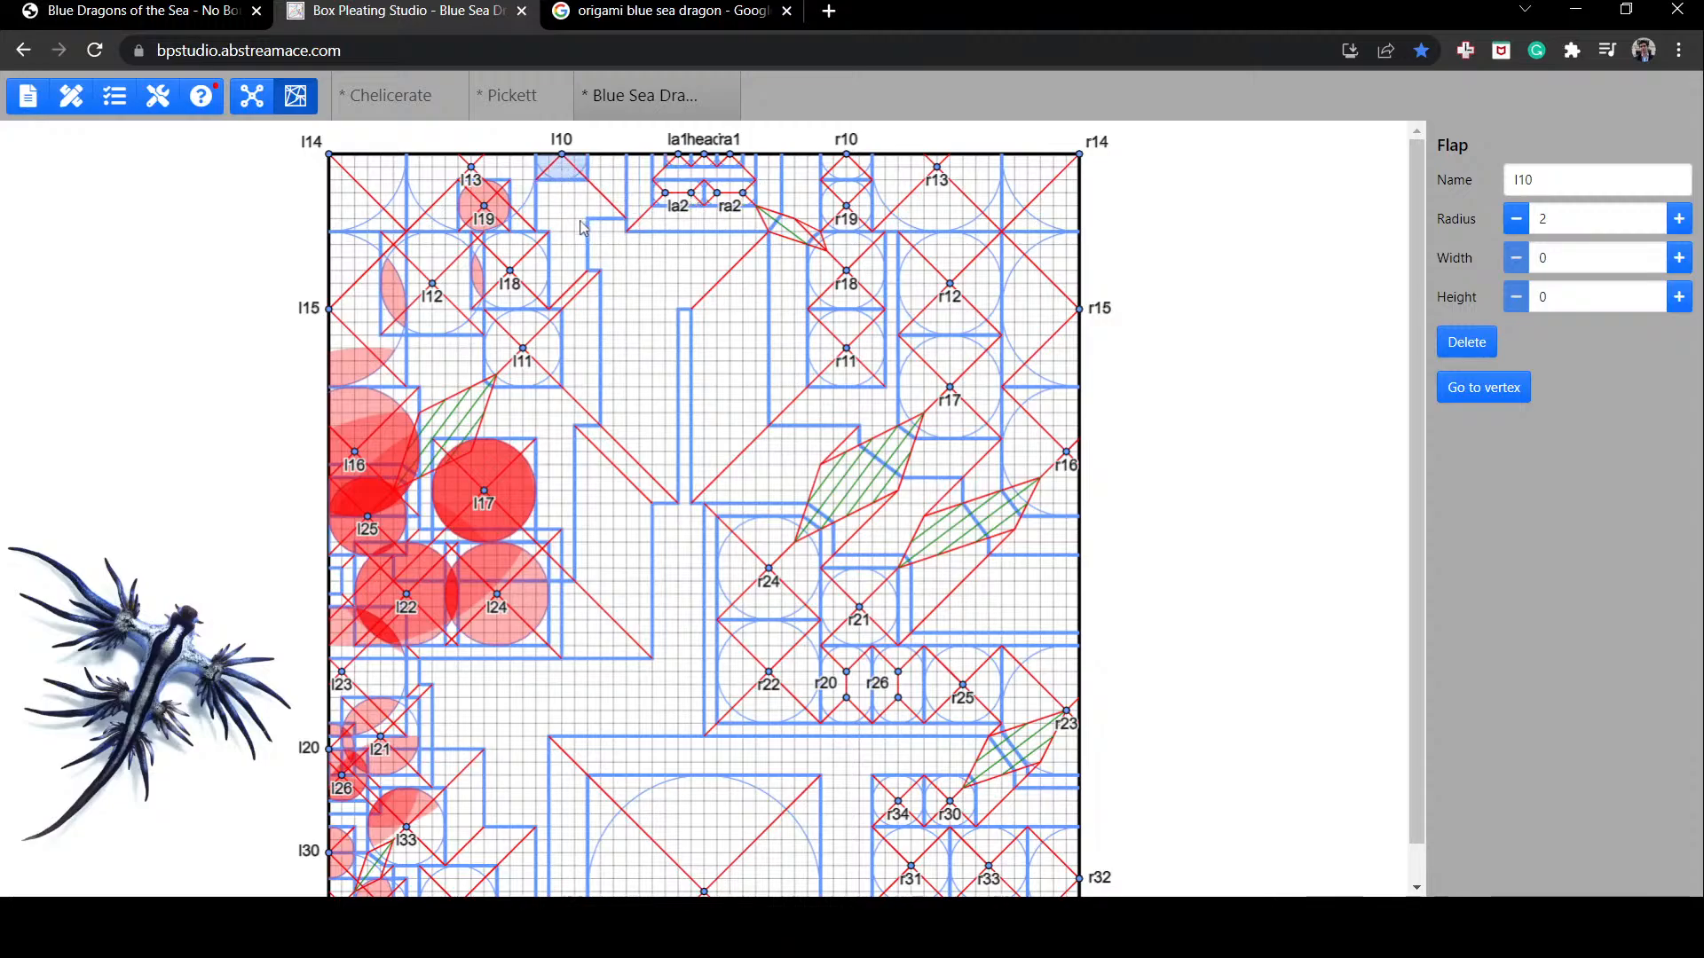
Step: Stack l19, l18 and l11 below l10, with l12 and l17 in the column beside them and l16 beneath l15
left_click_drag(497, 210, 580, 233)
left_click(503, 232)
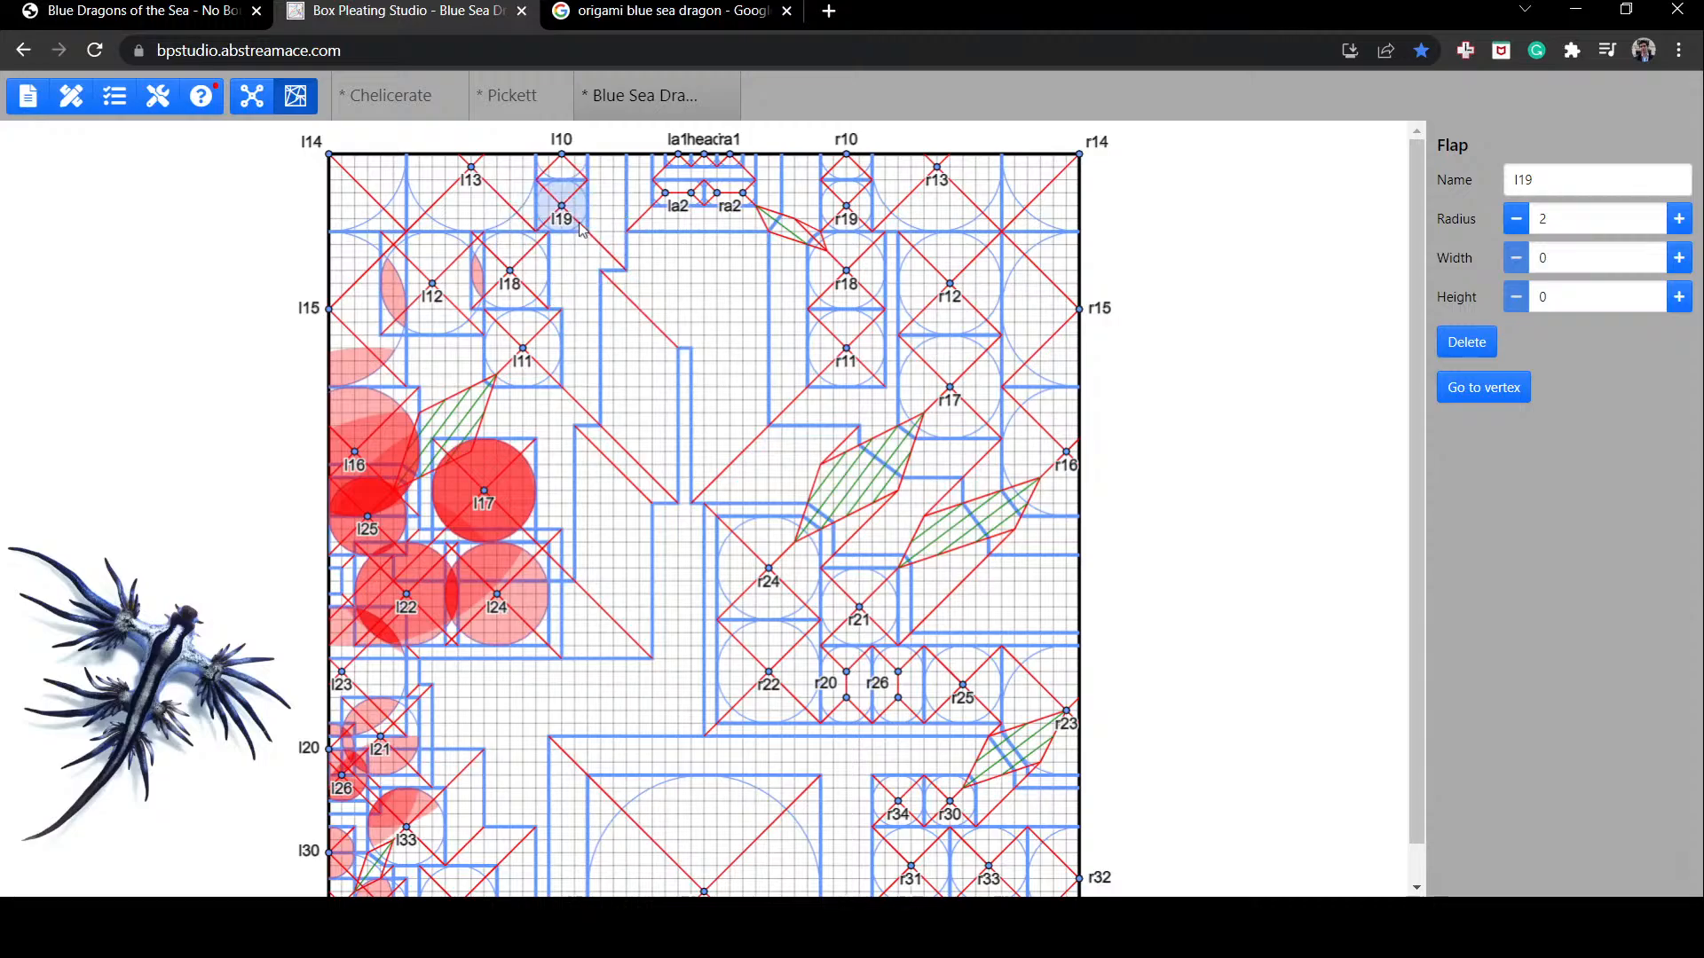
left_click_drag(432, 300, 574, 276)
left_click_drag(524, 352, 551, 352)
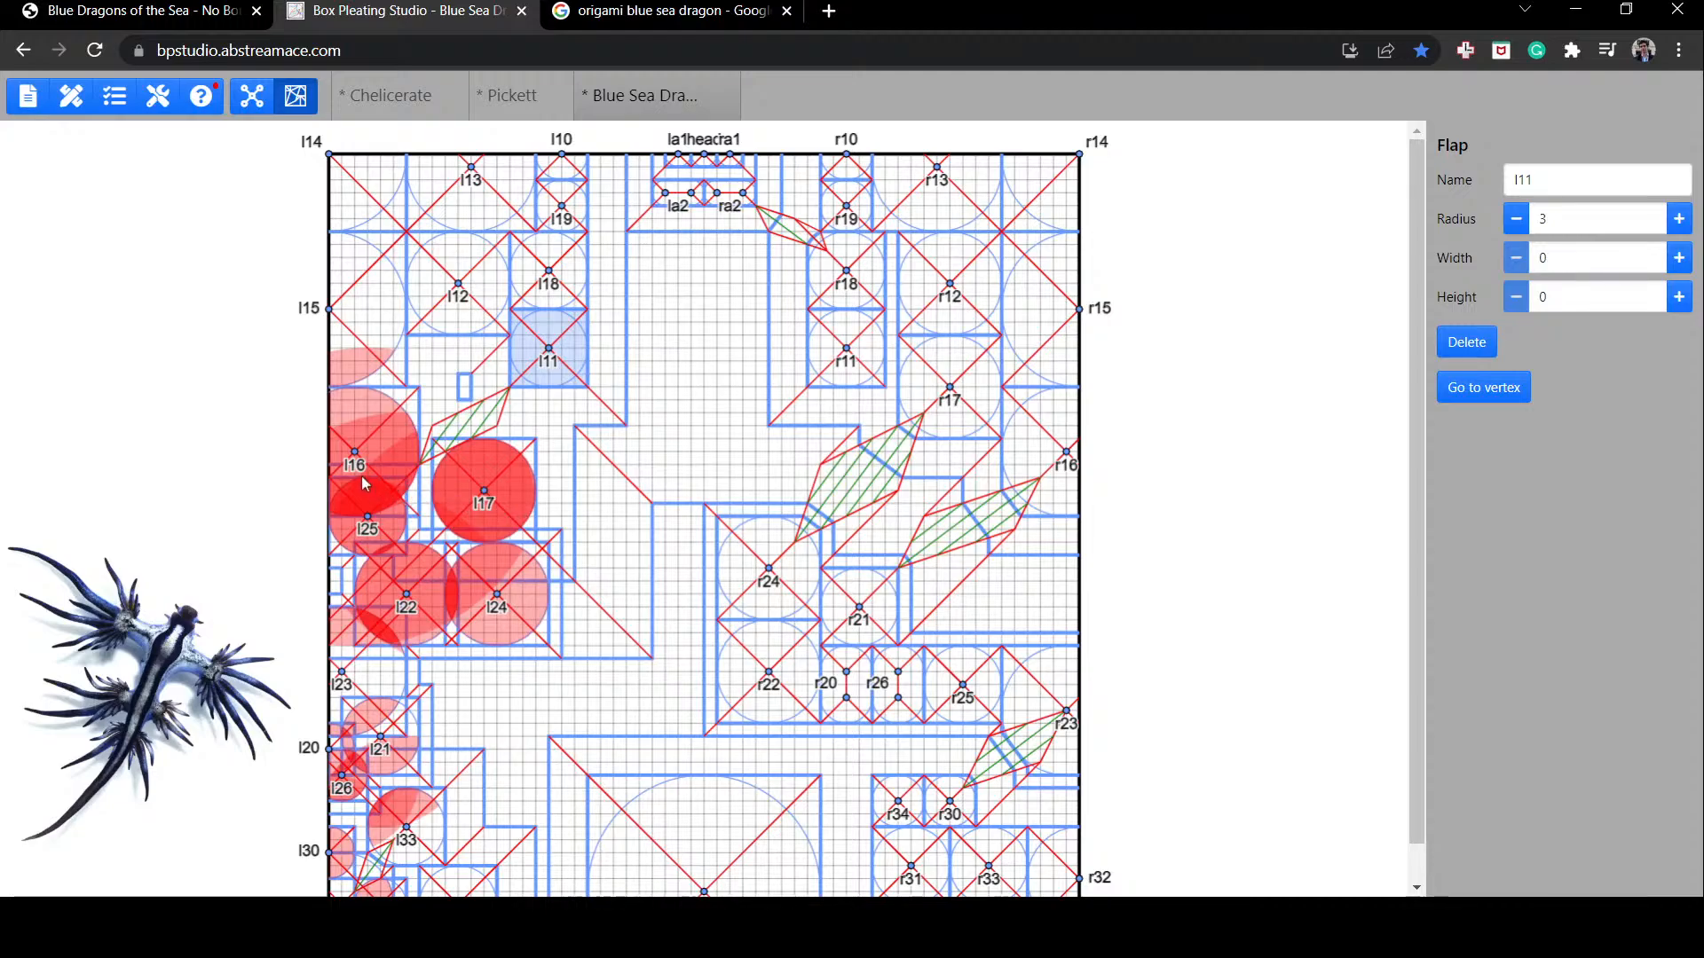
mouse_move(363, 480)
left_mouse_down()
mouse_move(316, 470)
mouse_move(336, 479)
left_mouse_up()
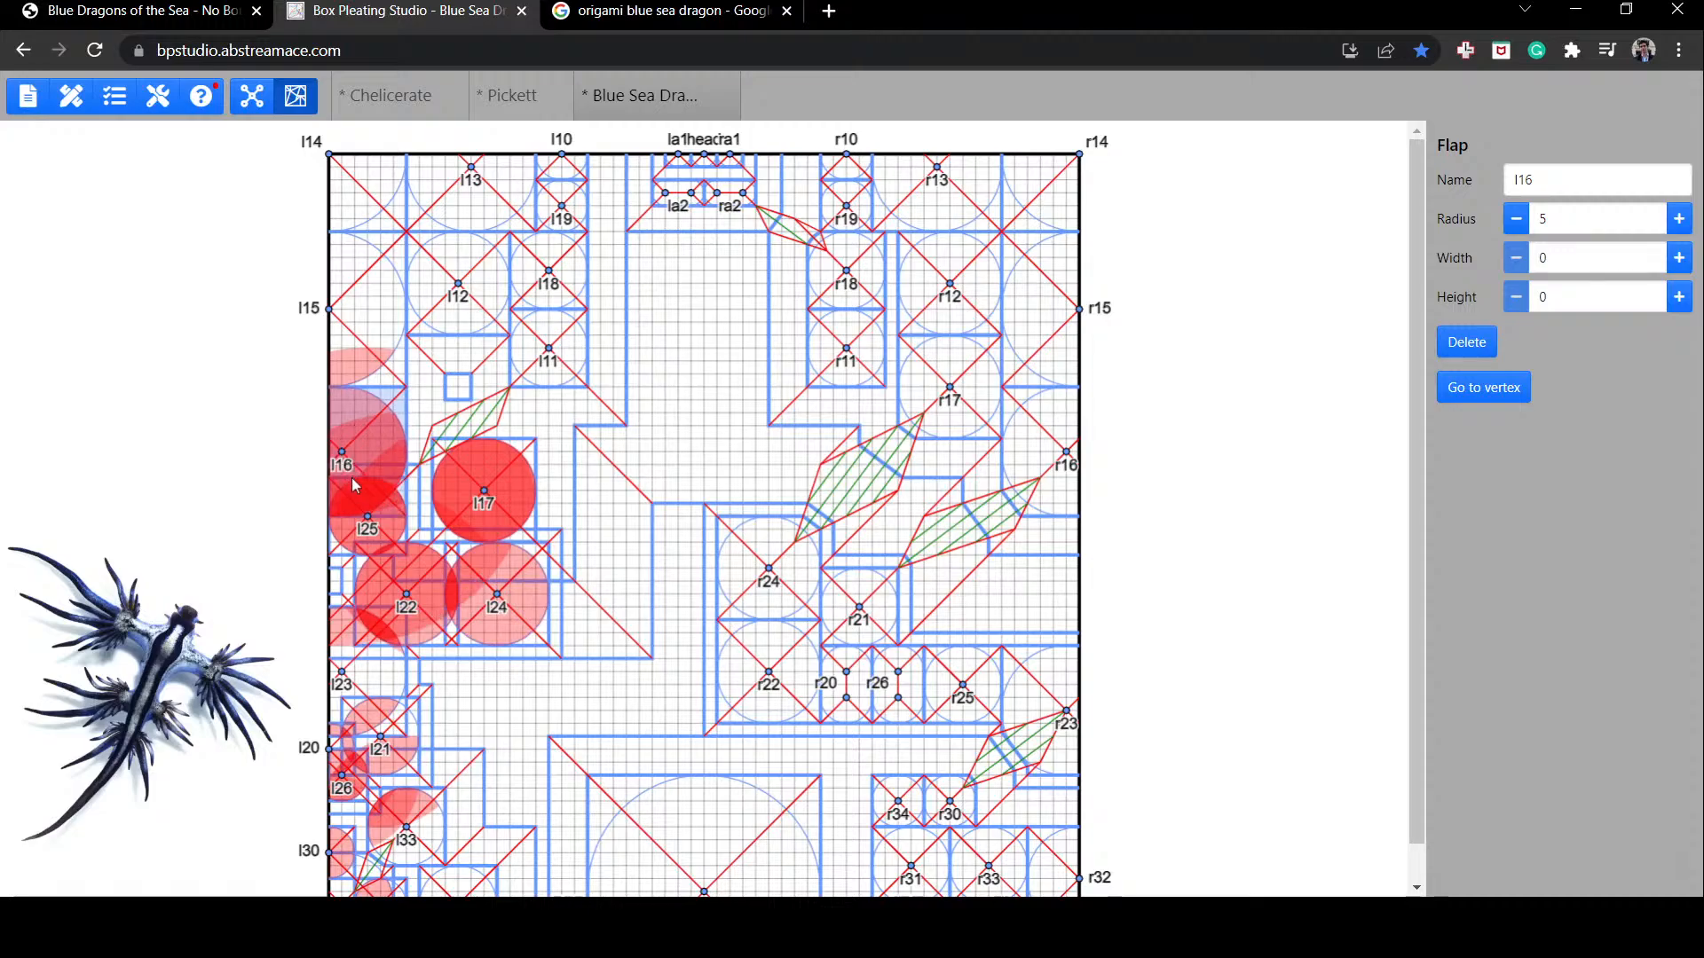
left_click_drag(497, 490, 487, 375)
Step: Move l23, l25, l22 and l24 out of the way into the cluster around l26 and l33, and select the central river
left_click_drag(342, 673, 326, 859)
left_click_drag(407, 595, 381, 777)
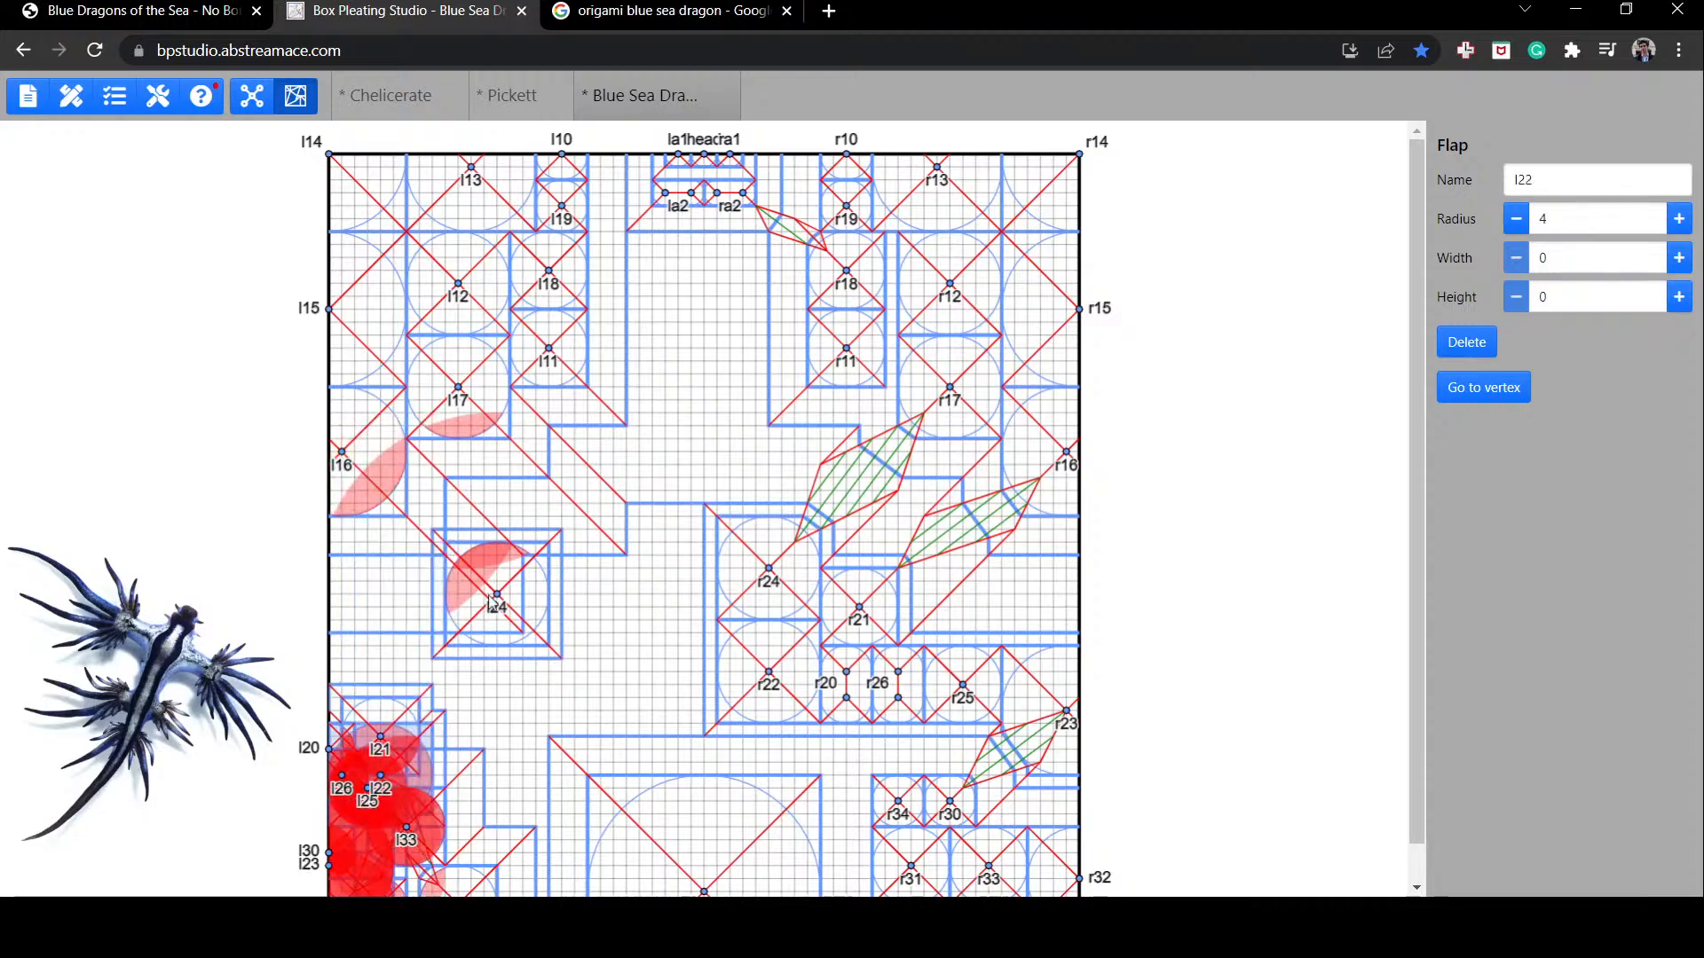
left_click_drag(495, 596, 364, 803)
left_click(697, 476)
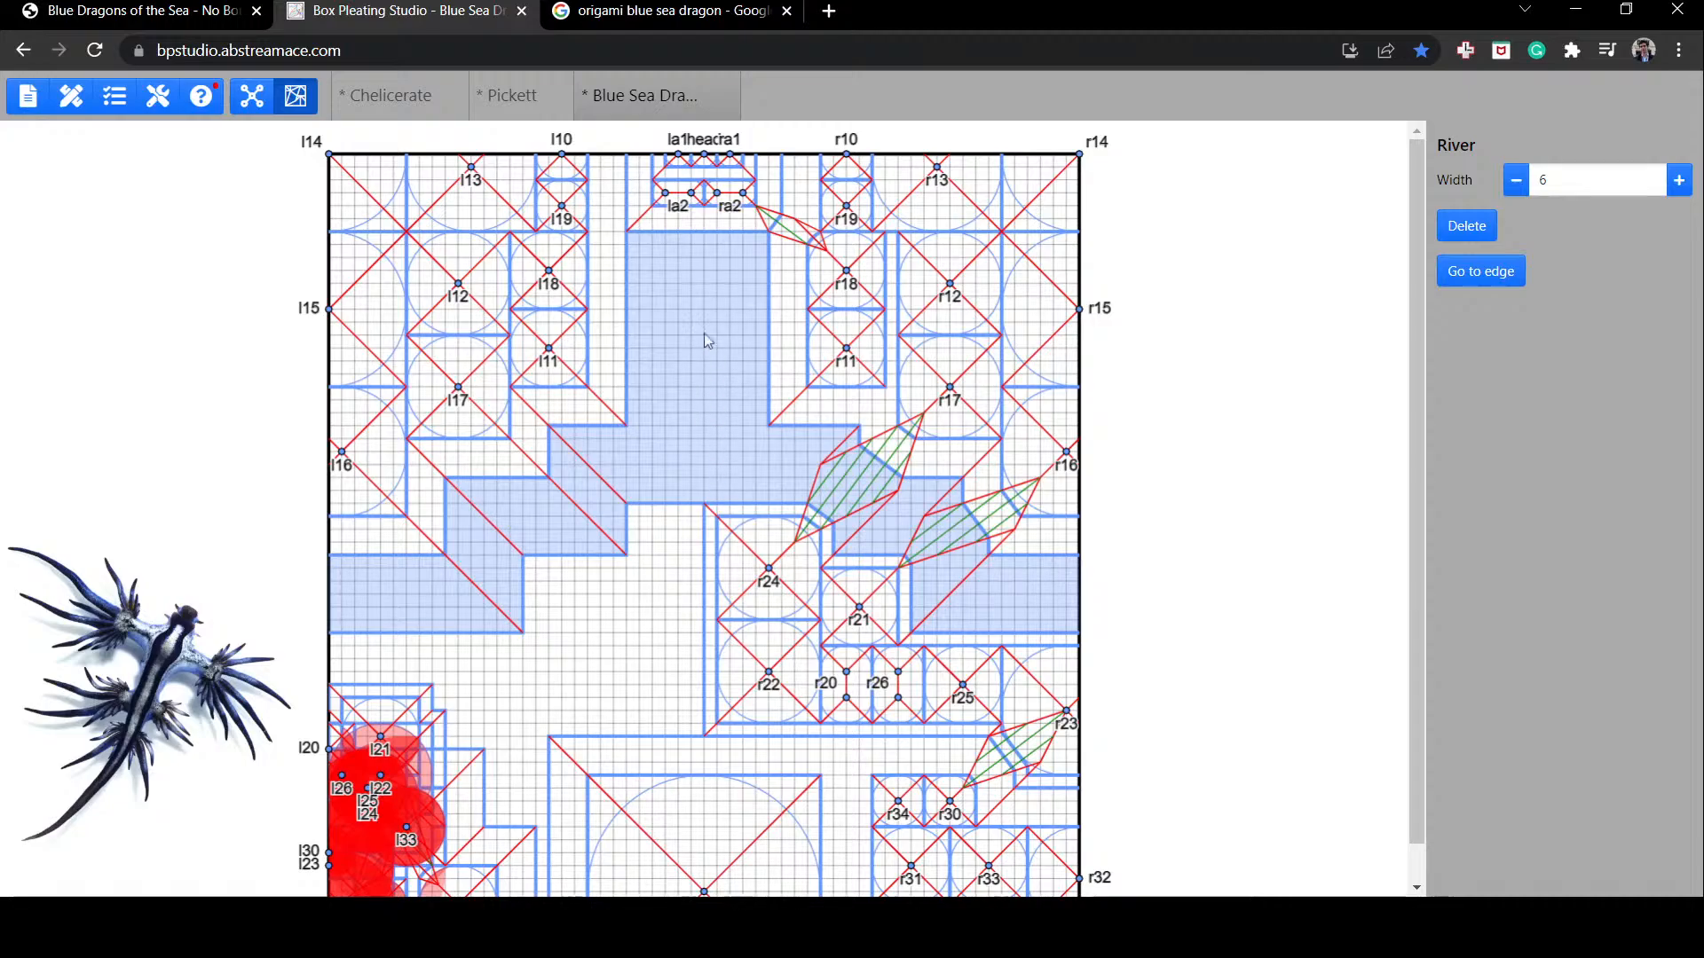
Step: Return r18 and r11 one grid unit outward, directly beside r12 and r17, and select the central river
left_click_drag(856, 270, 869, 270)
left_click(840, 341)
left_click_drag(841, 346, 854, 346)
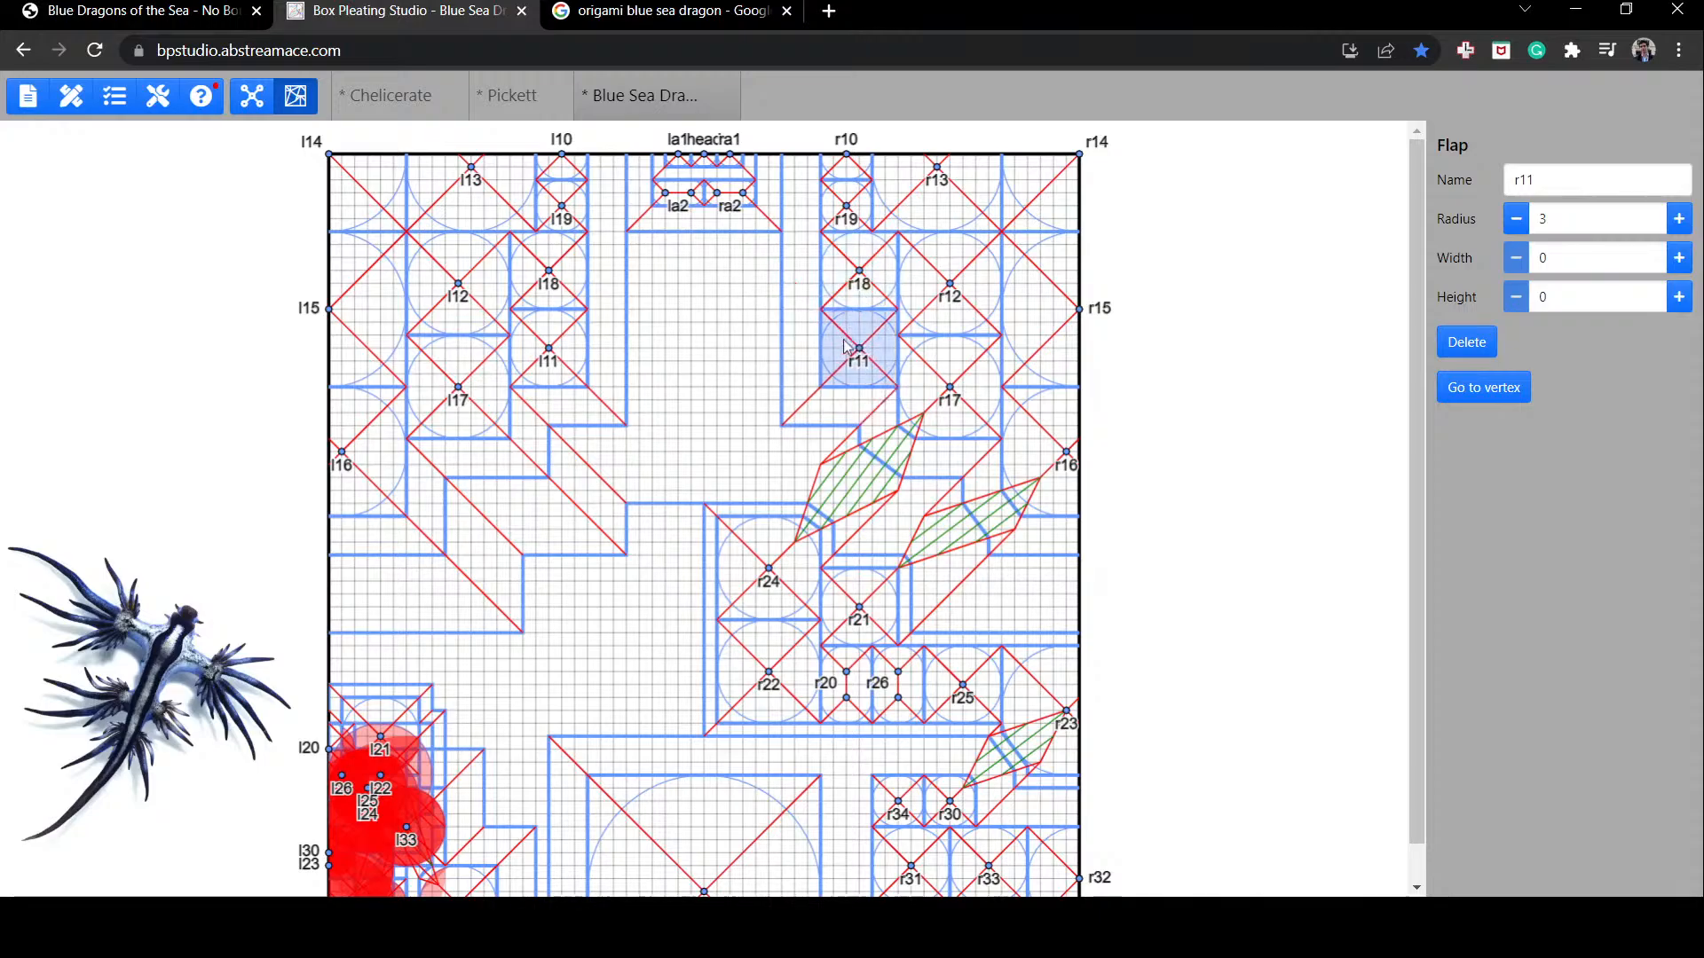
left_click(733, 374)
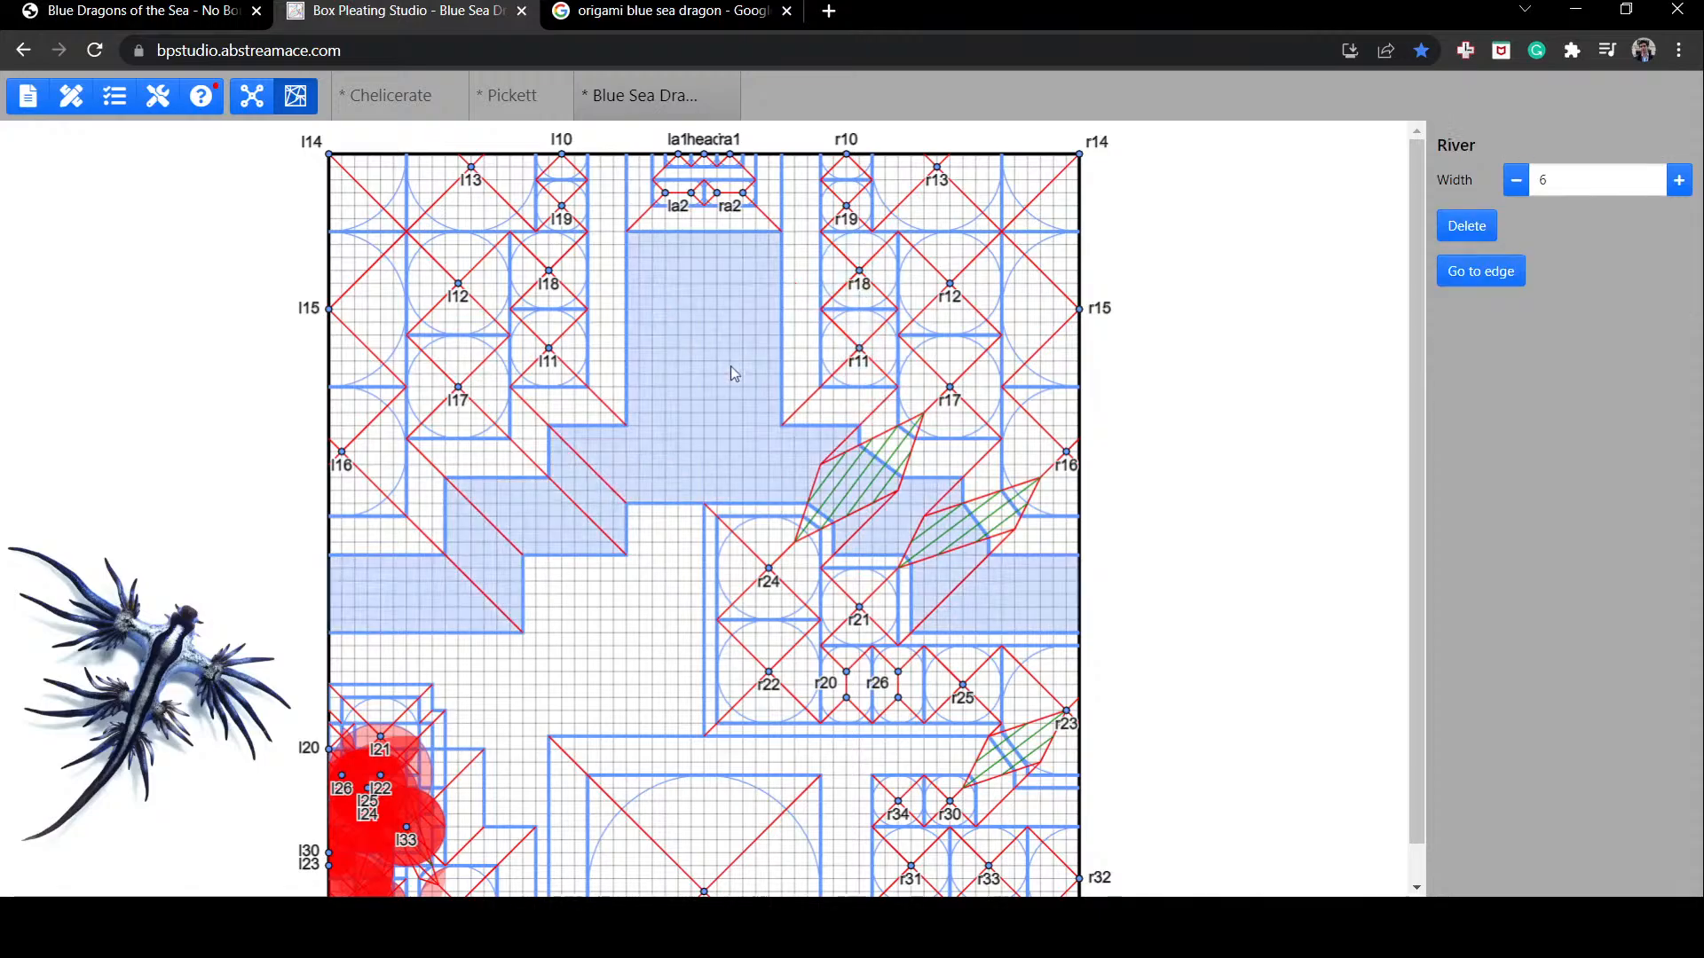
Step: Try shifting r11 and l11 one grid unit inward toward the center line, and select the central river
left_click(854, 358)
left_click_drag(855, 359, 848, 361)
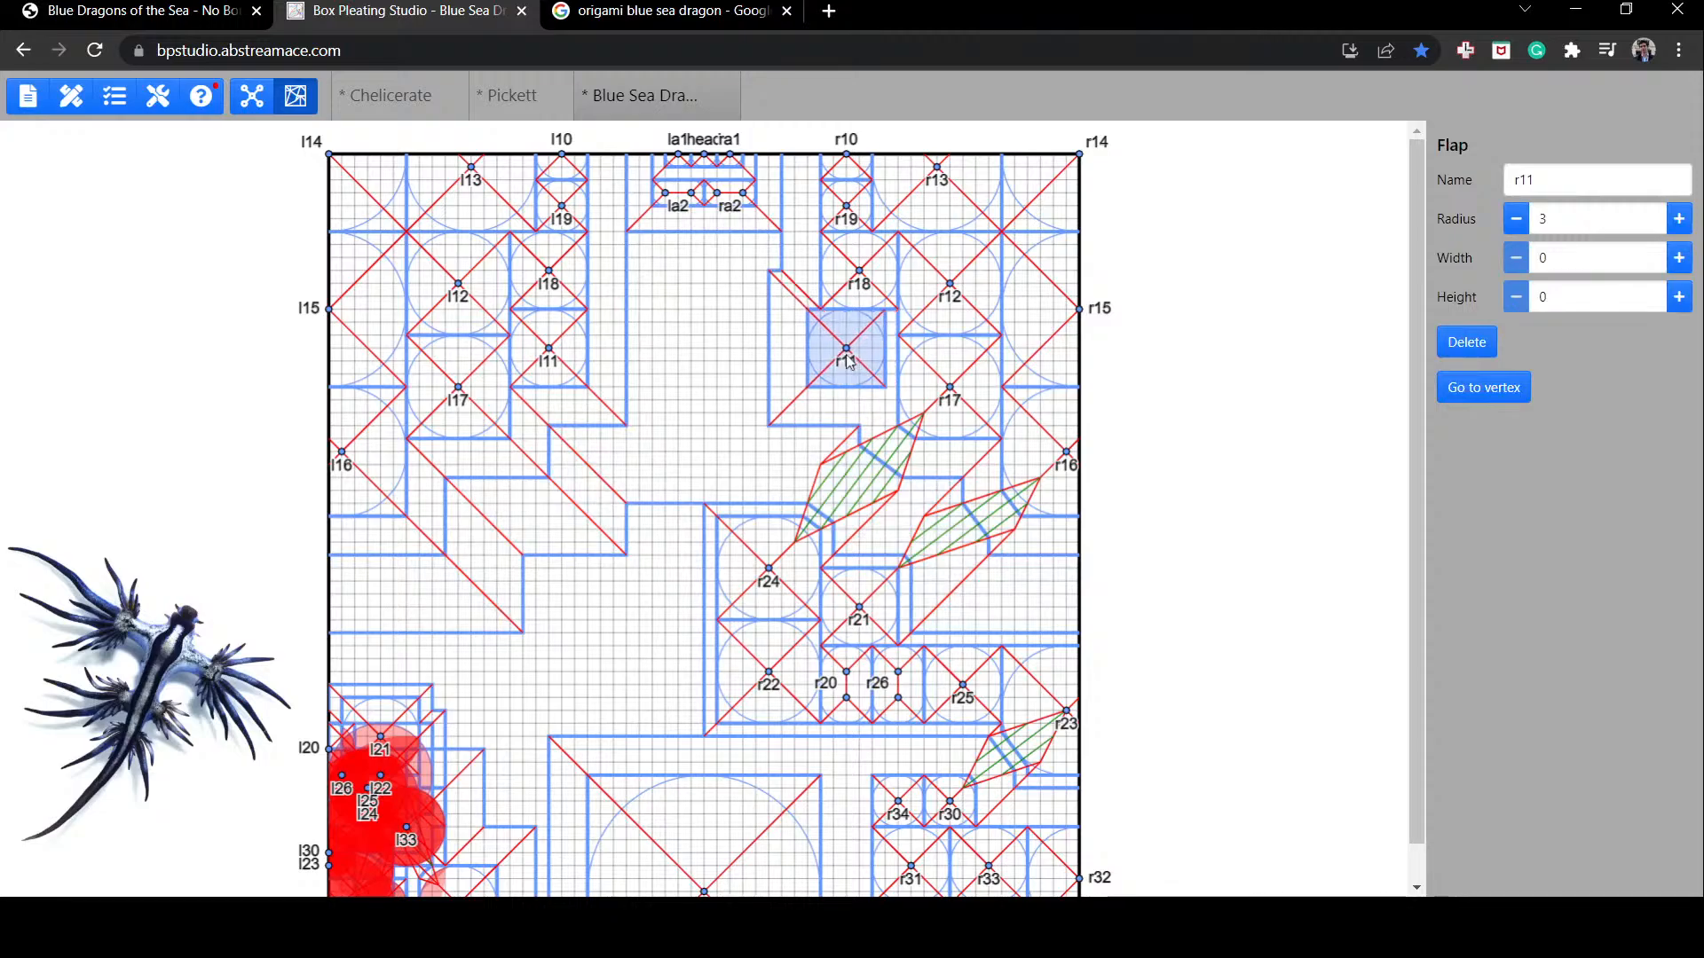
left_click_drag(561, 367, 575, 368)
left_click(692, 364)
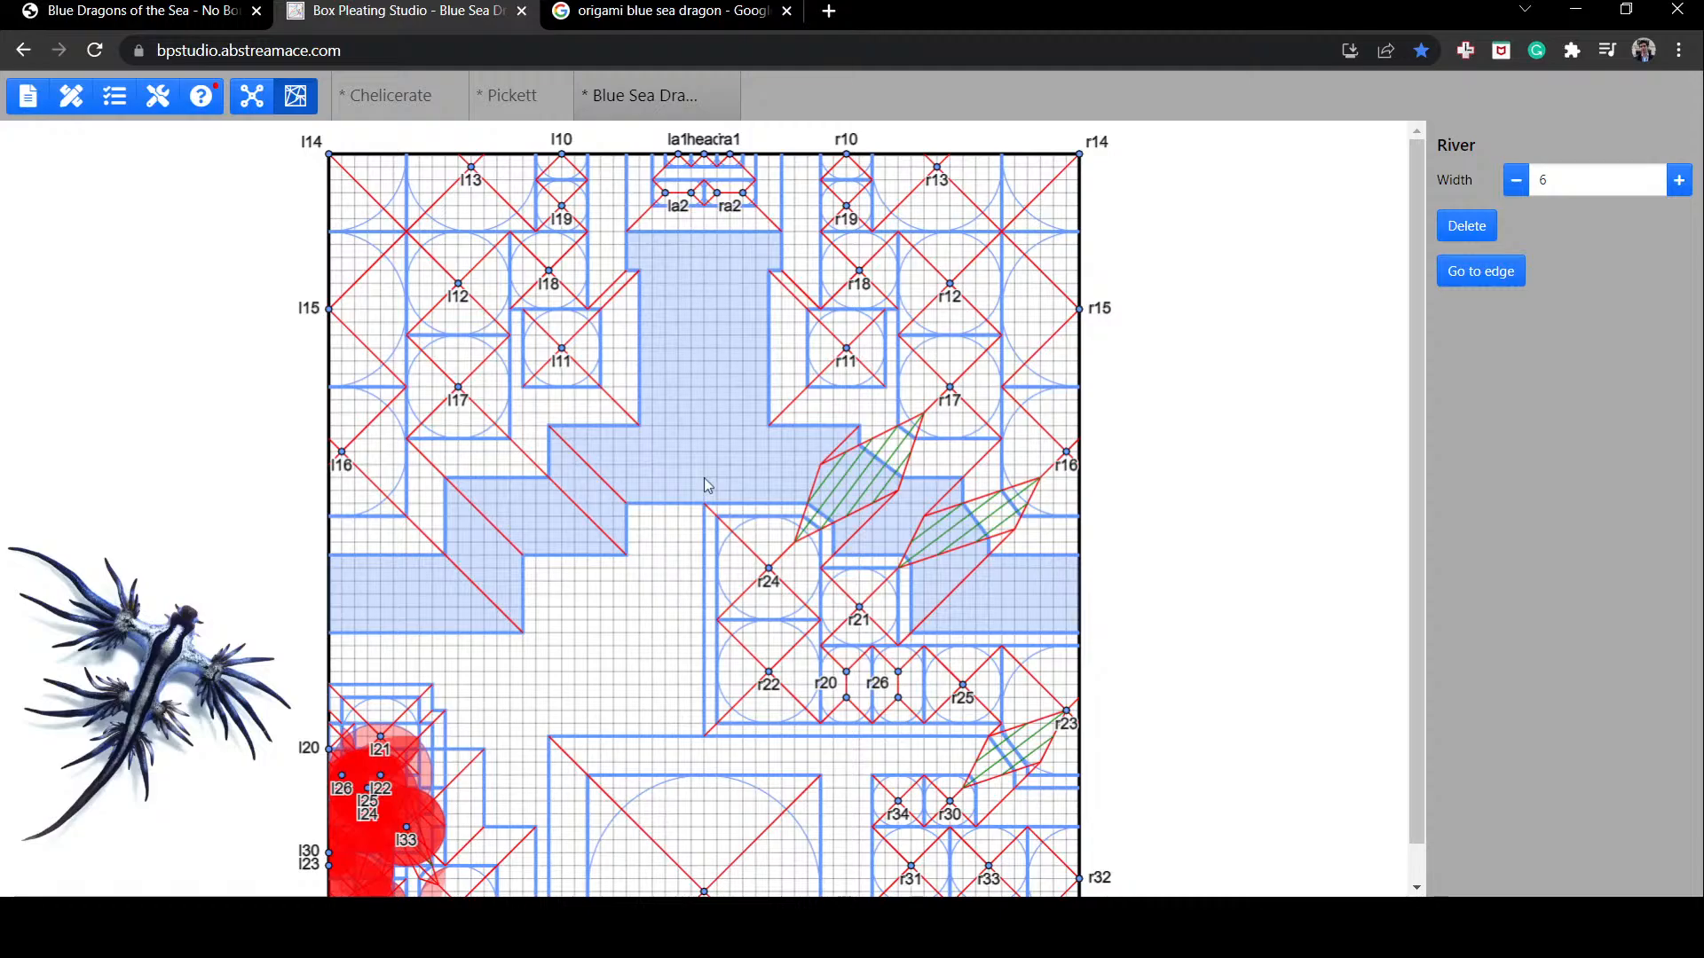
Step: Return l11 and r11 one grid unit outward, directly below l18 and r18, and reselect the central river
left_click_drag(562, 349, 549, 349)
left_click_drag(825, 351, 838, 352)
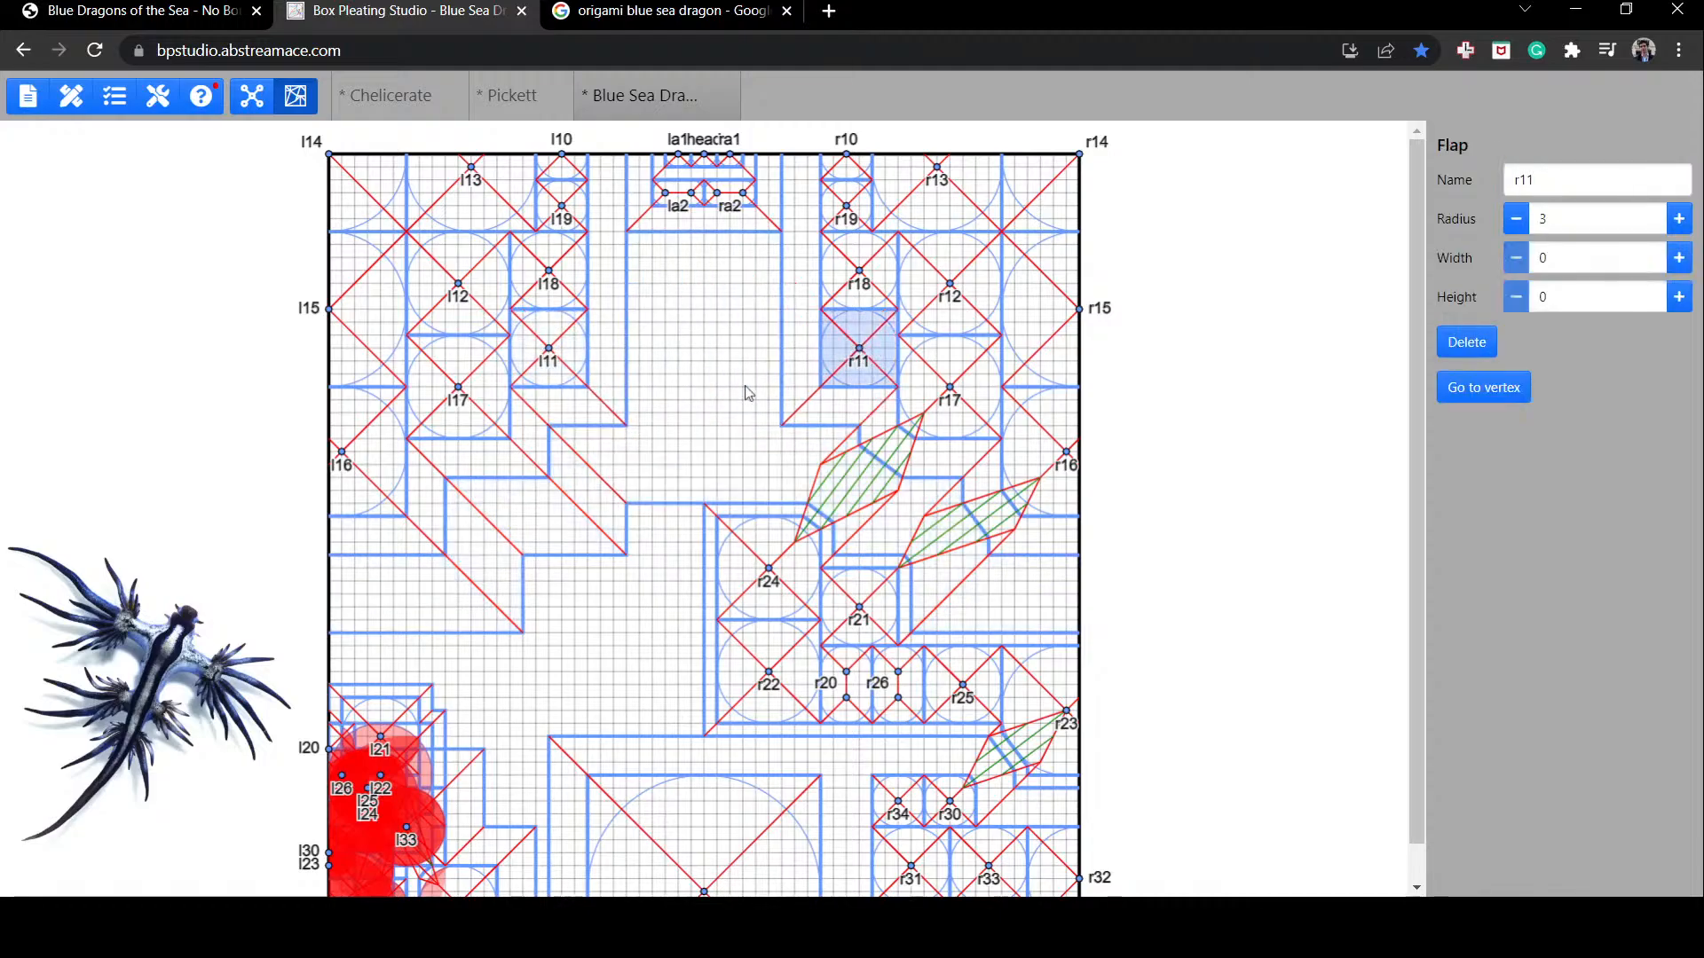
left_click(744, 385)
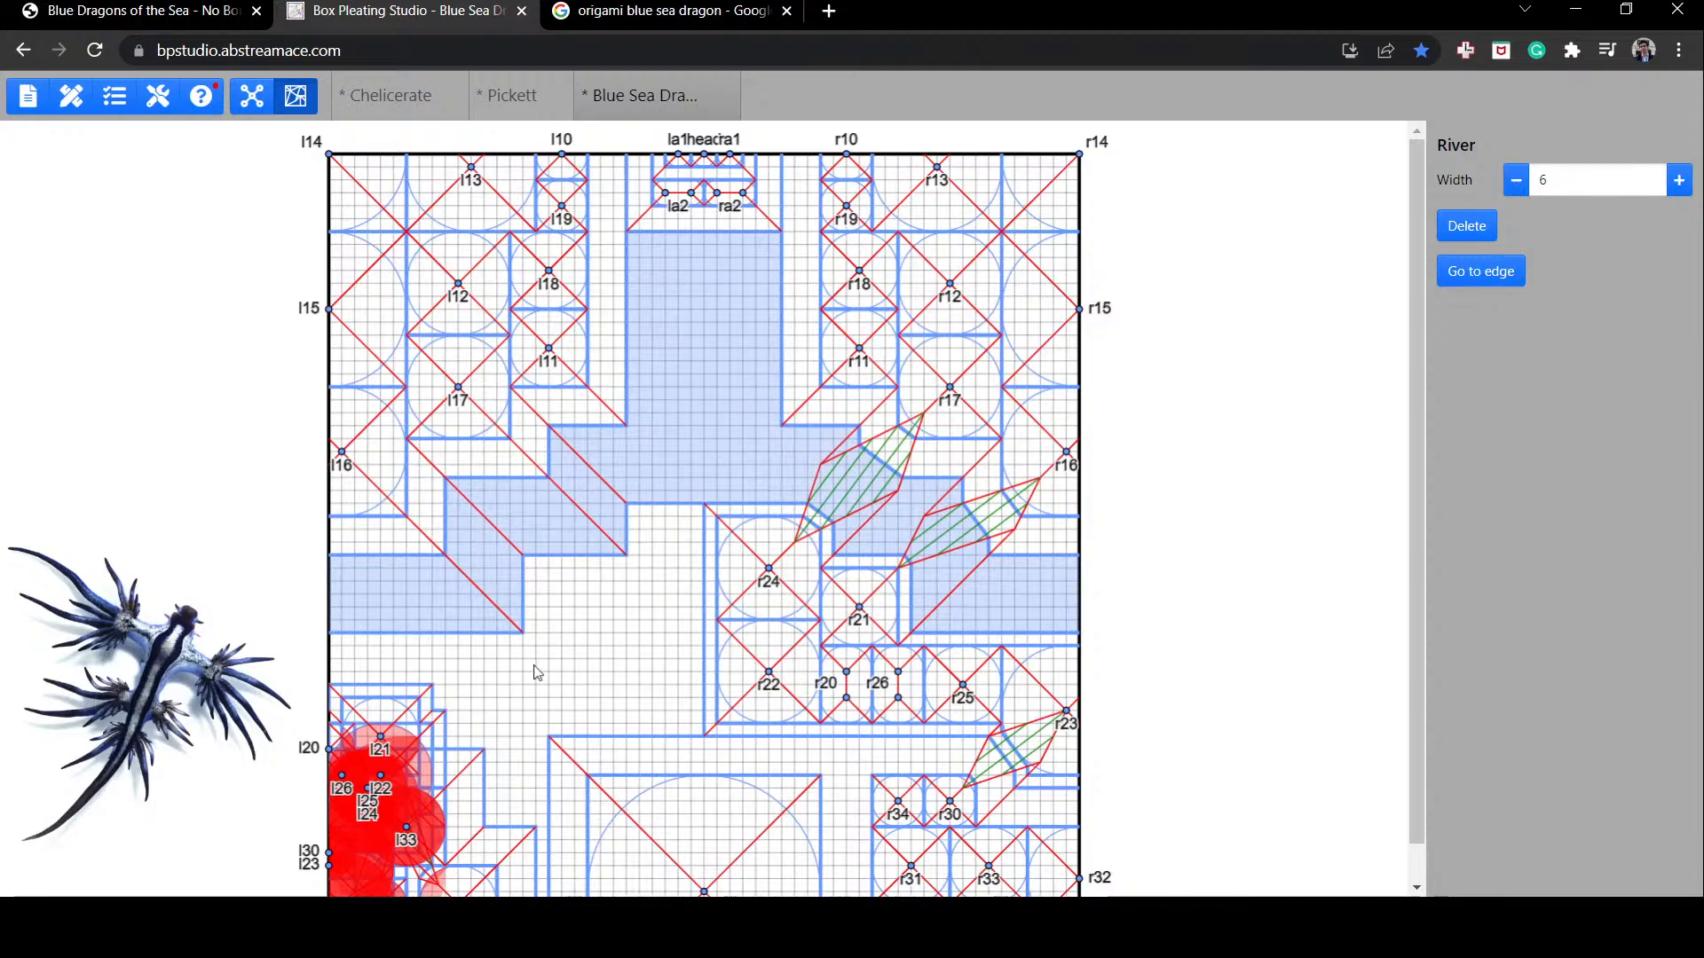
Step: Move l23 to the lower paper corner, and place l24 and l22 beside the center line, mirroring r24 and r22, with l25 on l21
scroll(531, 676, "down", 1)
left_click_drag(380, 797, 350, 840)
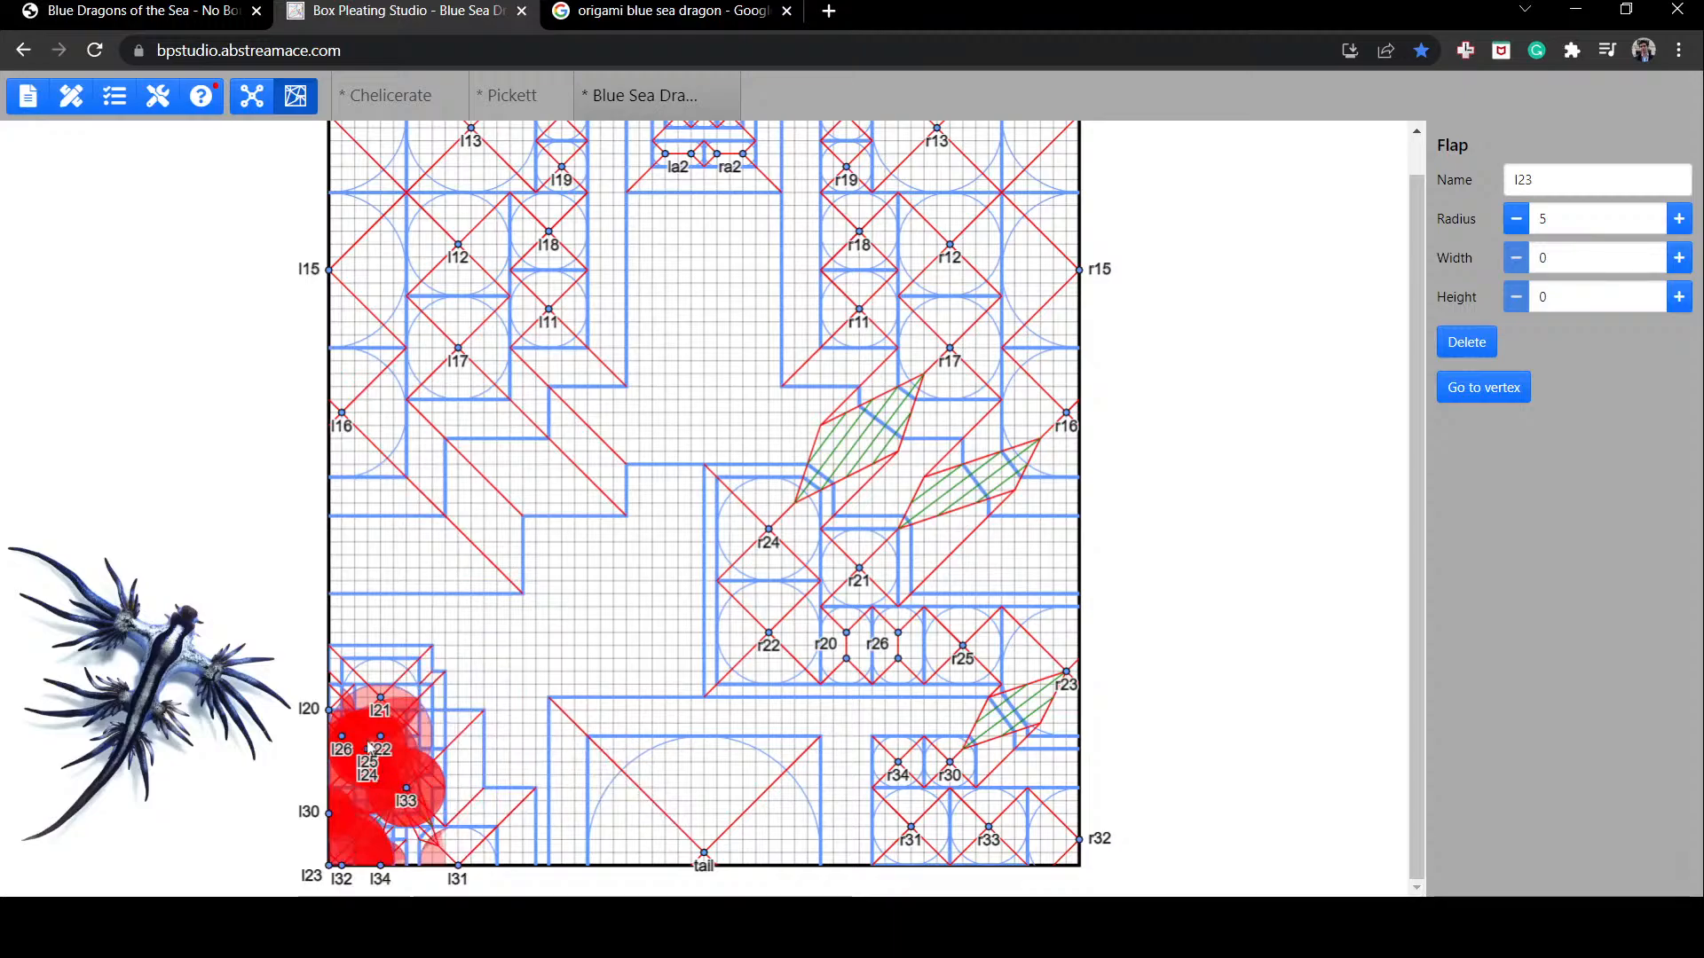
left_click_drag(370, 743, 471, 760)
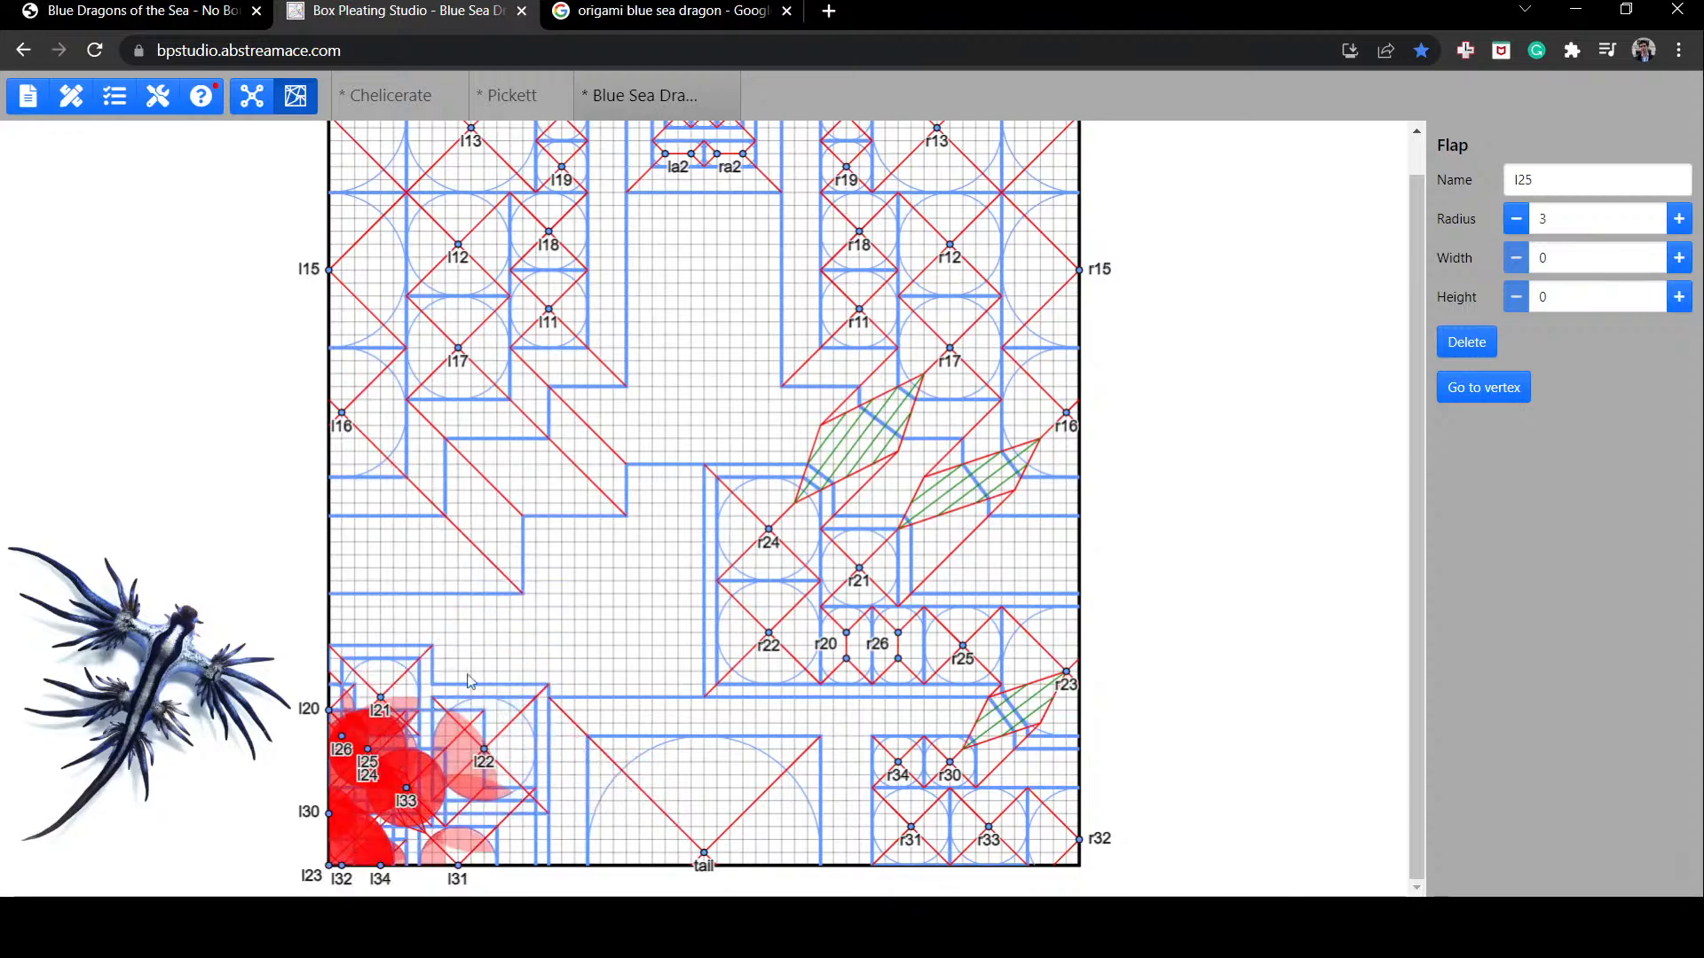
left_click_drag(370, 772, 487, 672)
left_click_drag(360, 775, 631, 540)
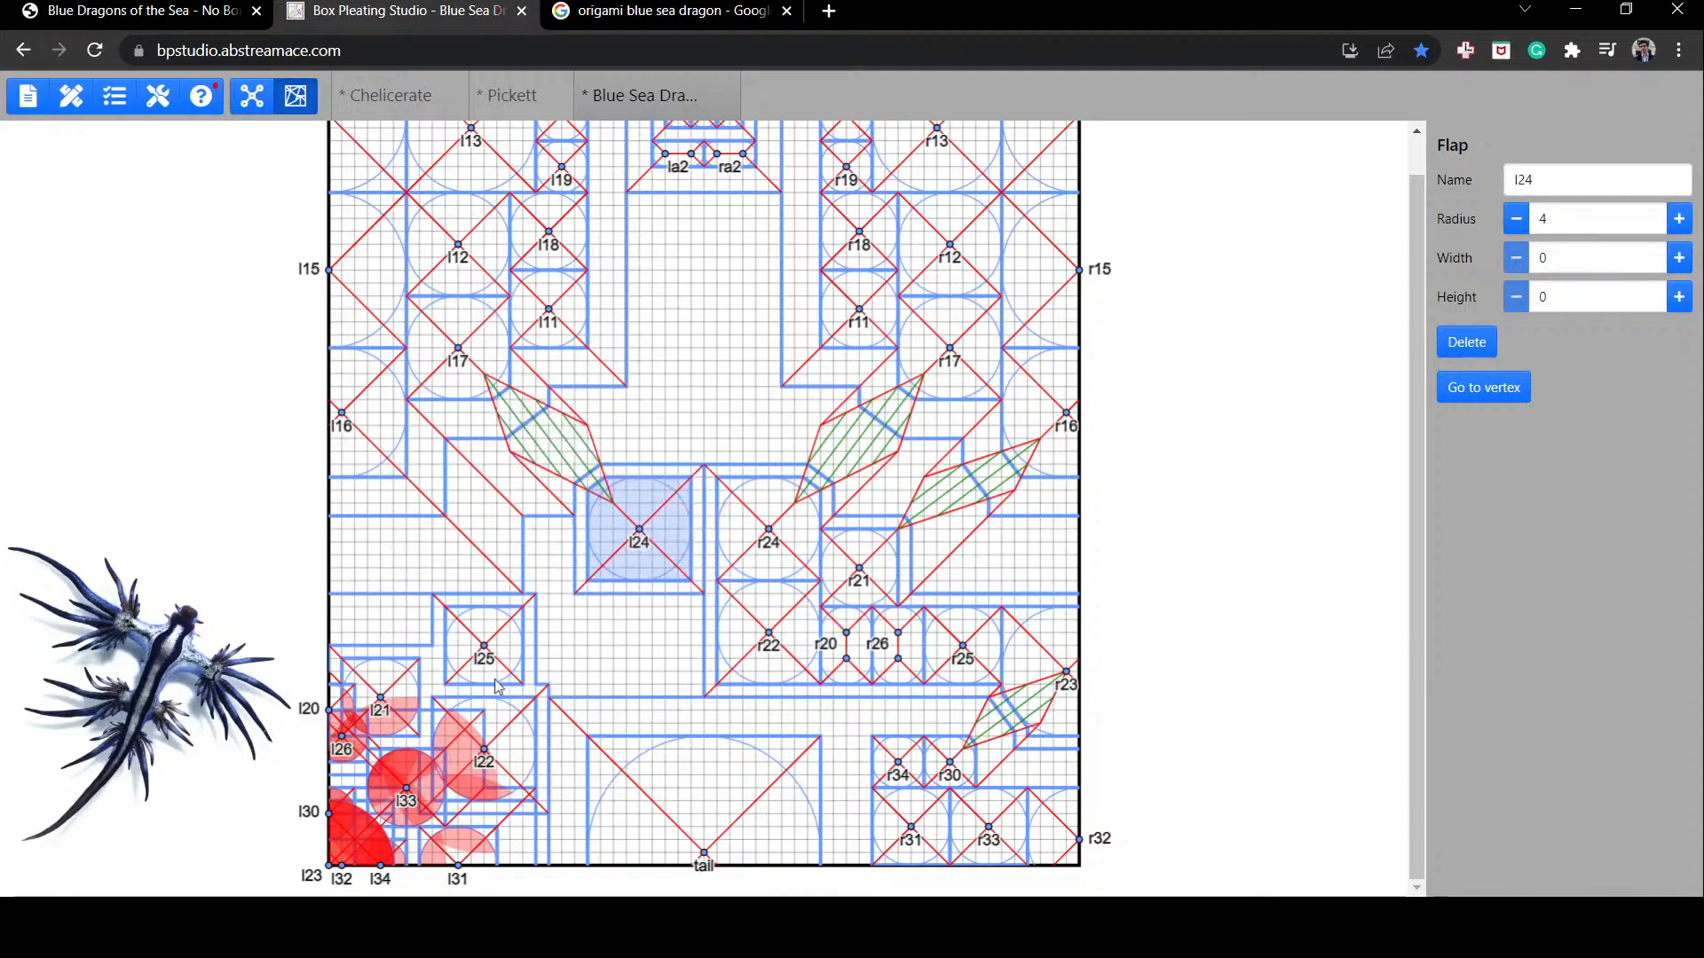
left_click_drag(487, 654, 612, 626)
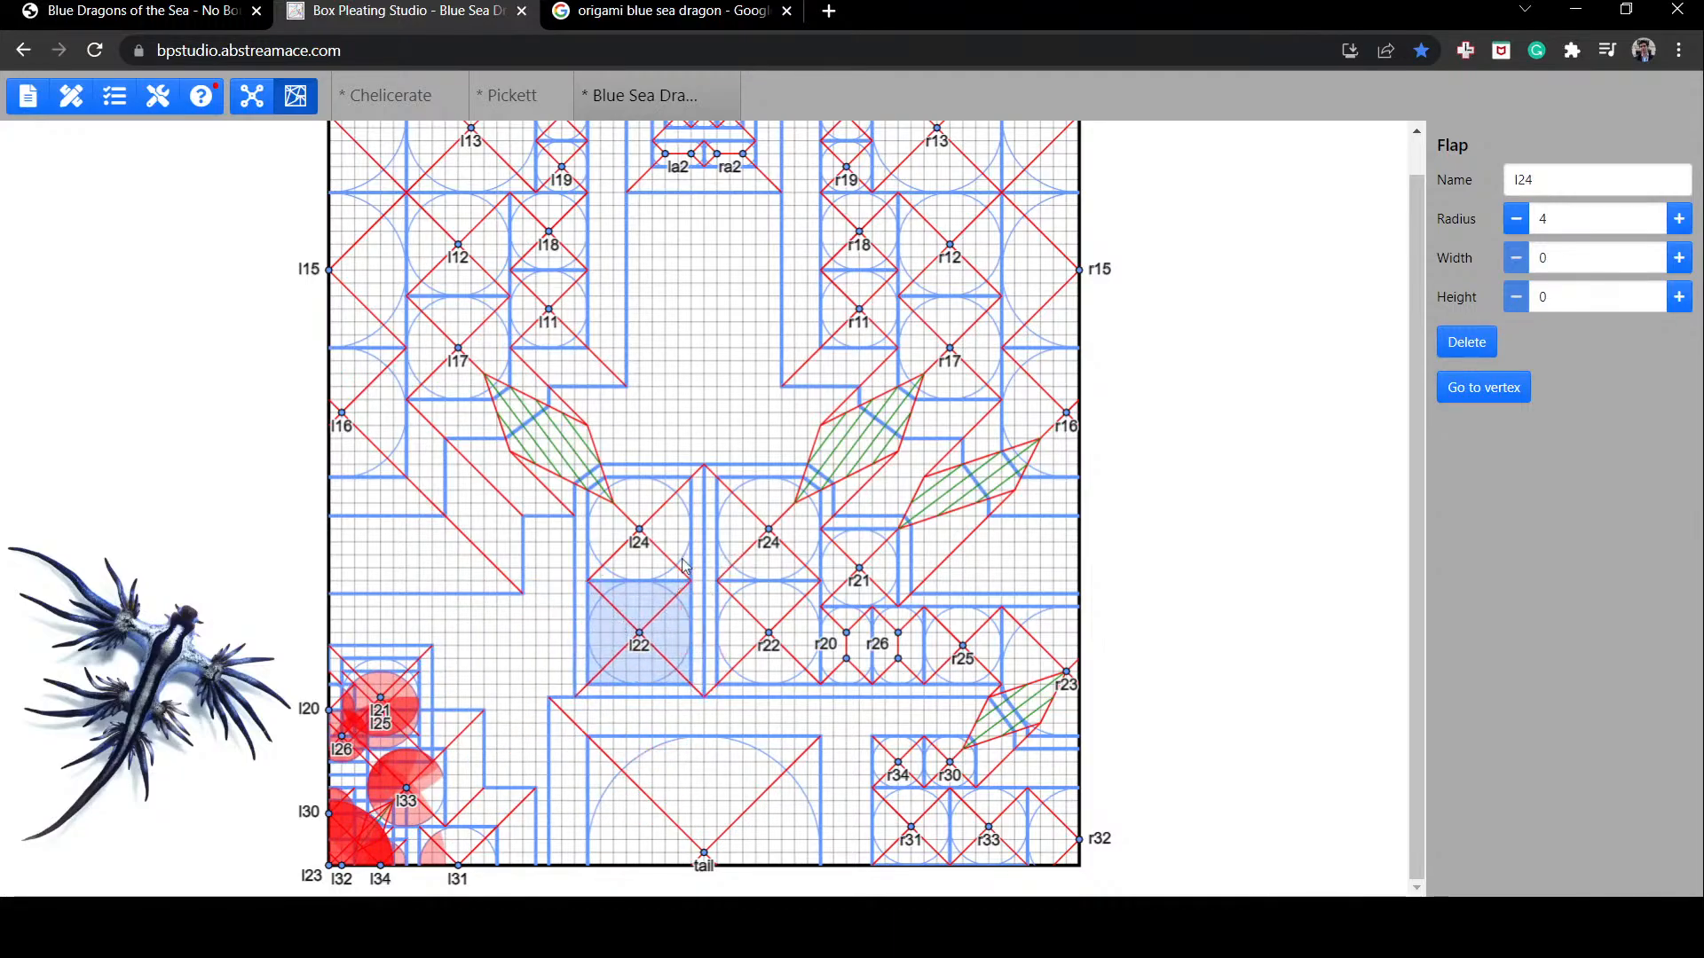
Step: Move l11 and r11 six grid units inward, check the central river's shape, and raise l11 three grid units
scroll(621, 577, "up", 1)
left_click(450, 595)
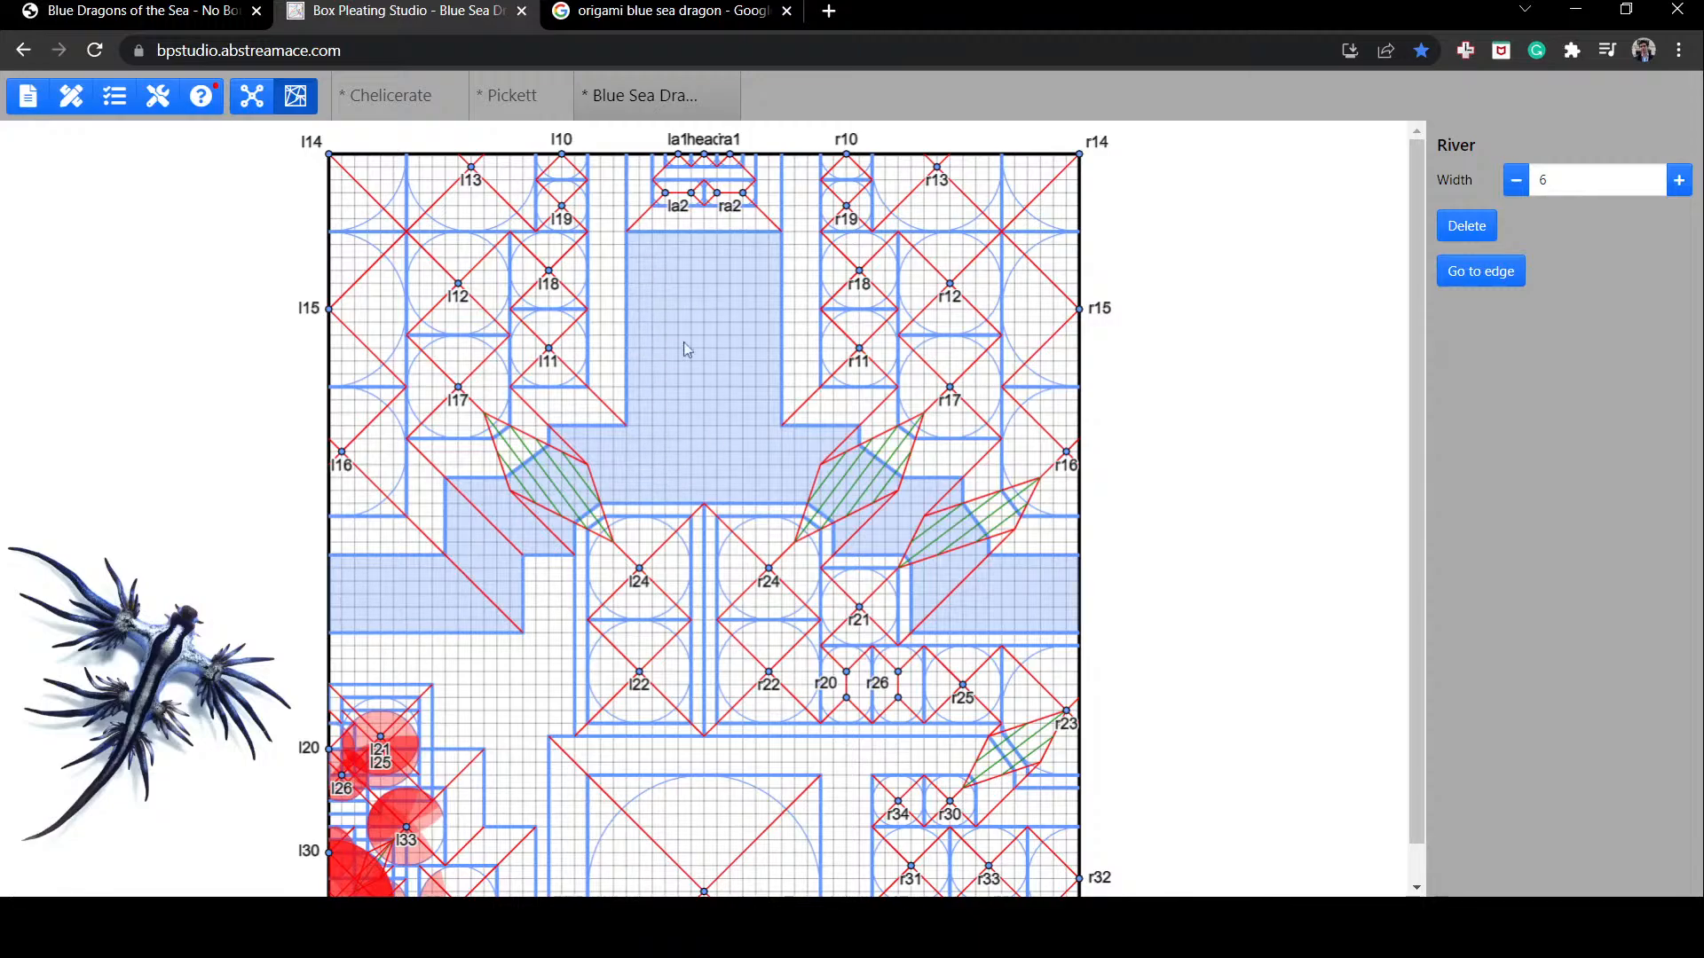
left_click_drag(557, 364, 634, 364)
left_click_drag(819, 358, 746, 358)
left_click(769, 480)
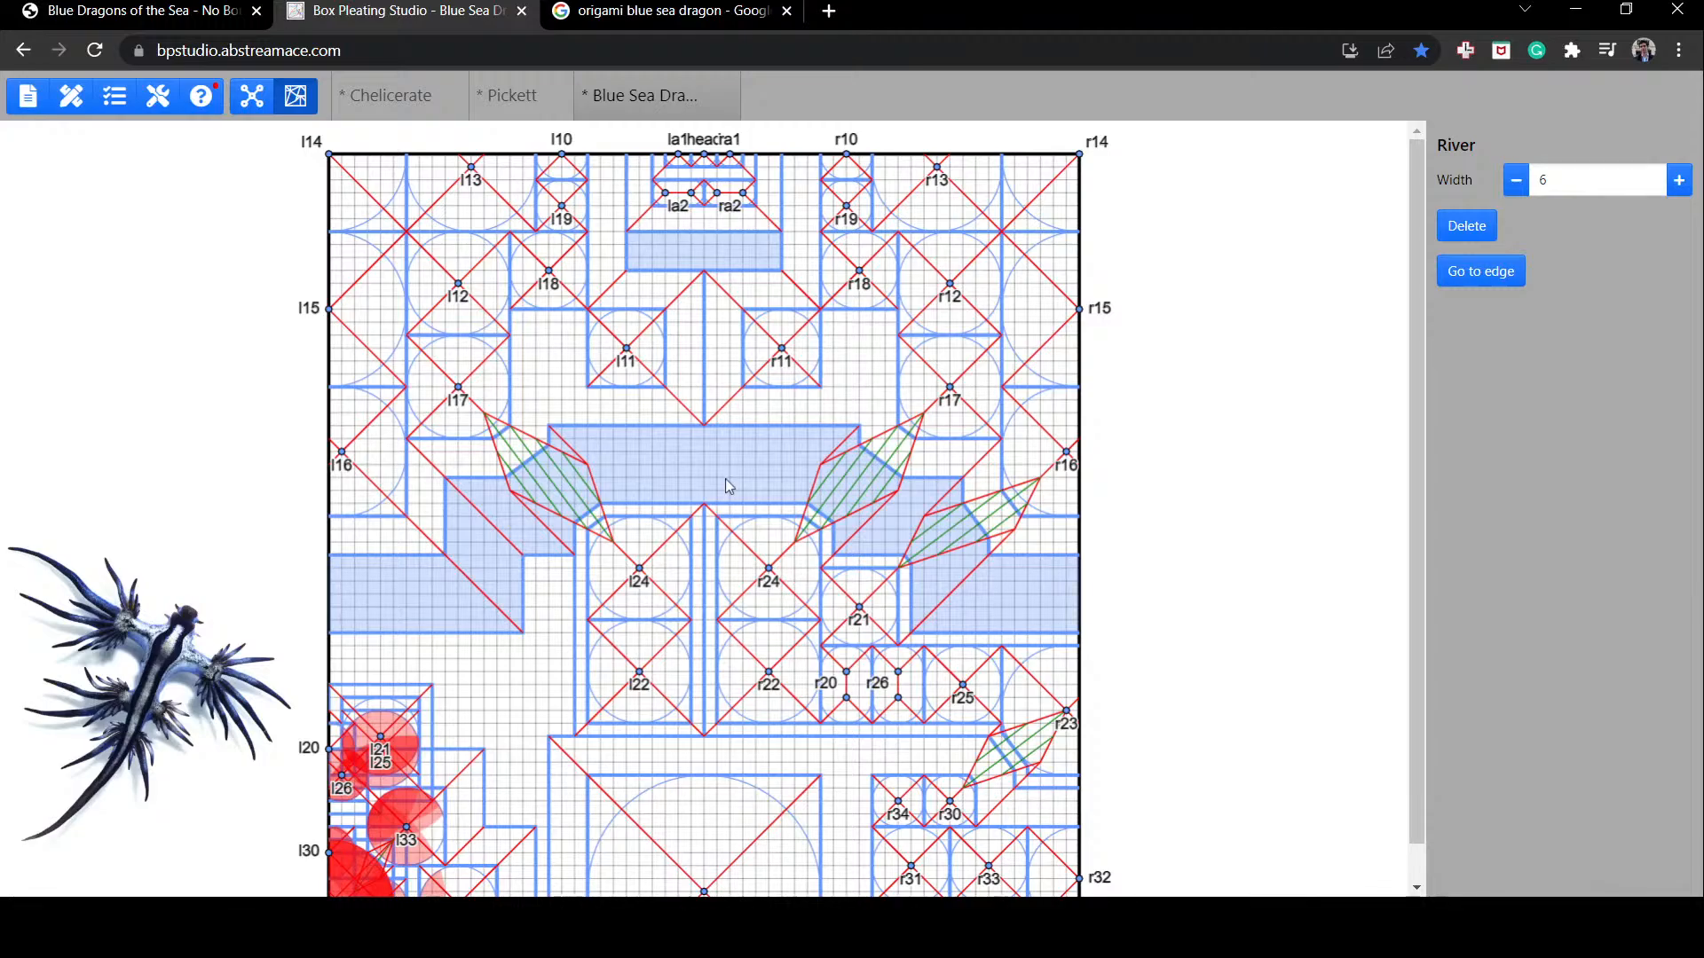
left_click_drag(650, 353, 648, 316)
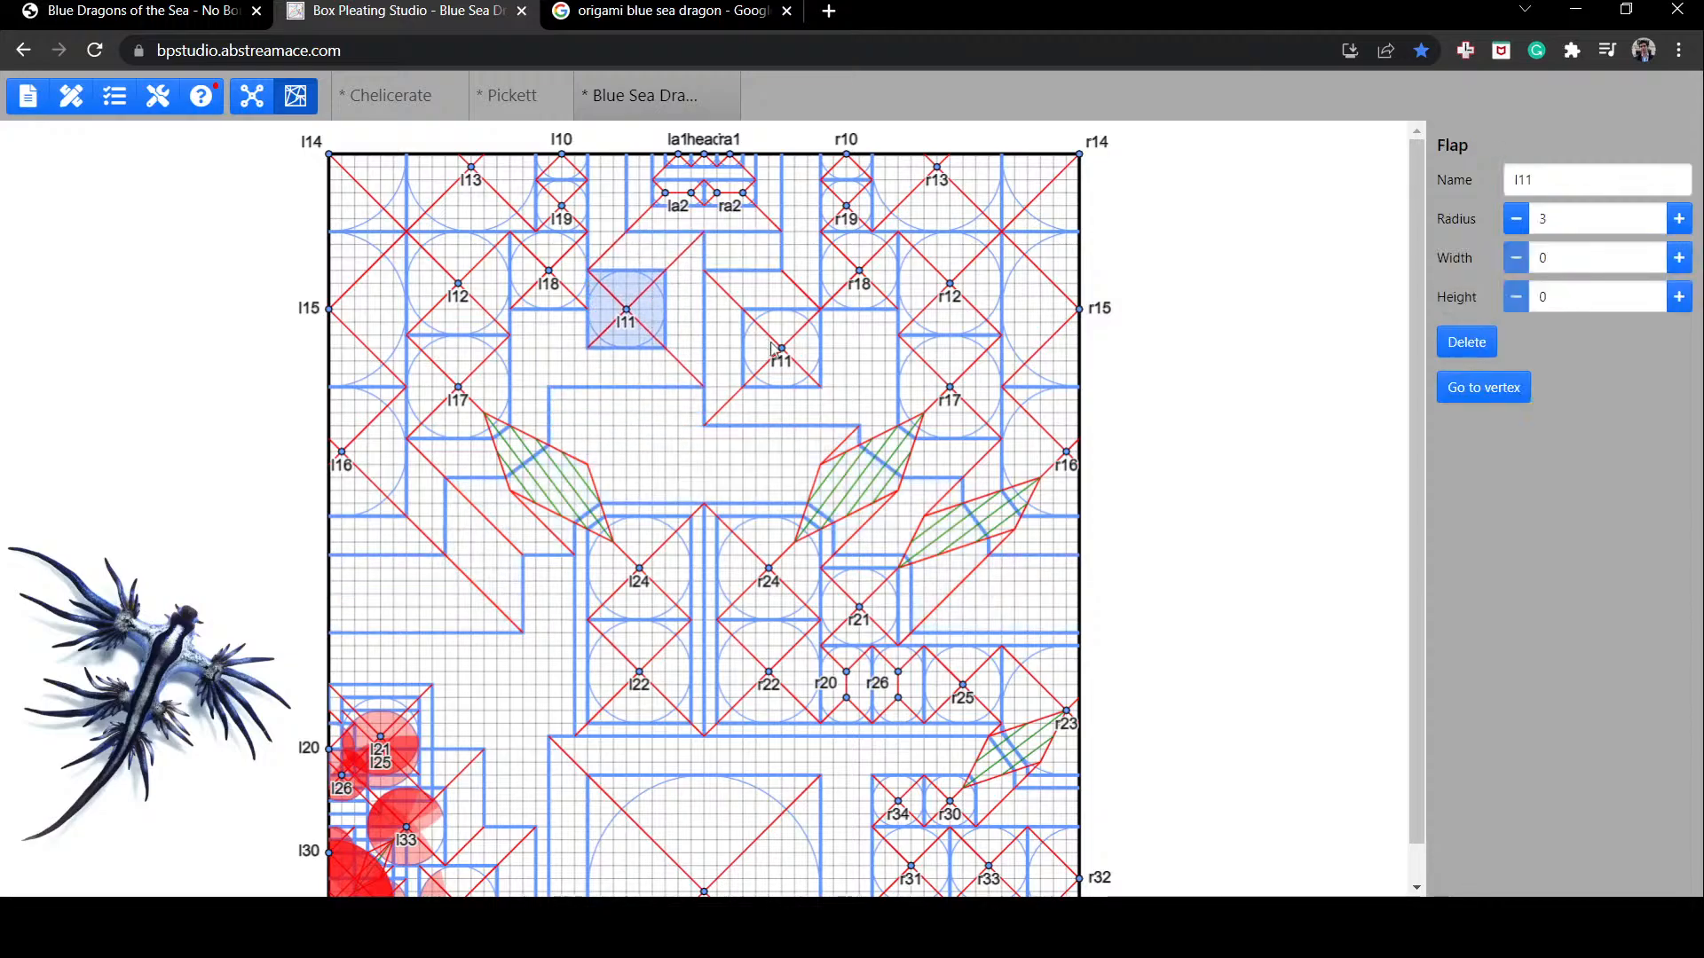
Step: Move flap r11 three grid units up to mirror flap l11
mouse_move(781, 347)
left_mouse_down()
mouse_move(774, 299)
mouse_move(774, 318)
left_mouse_up()
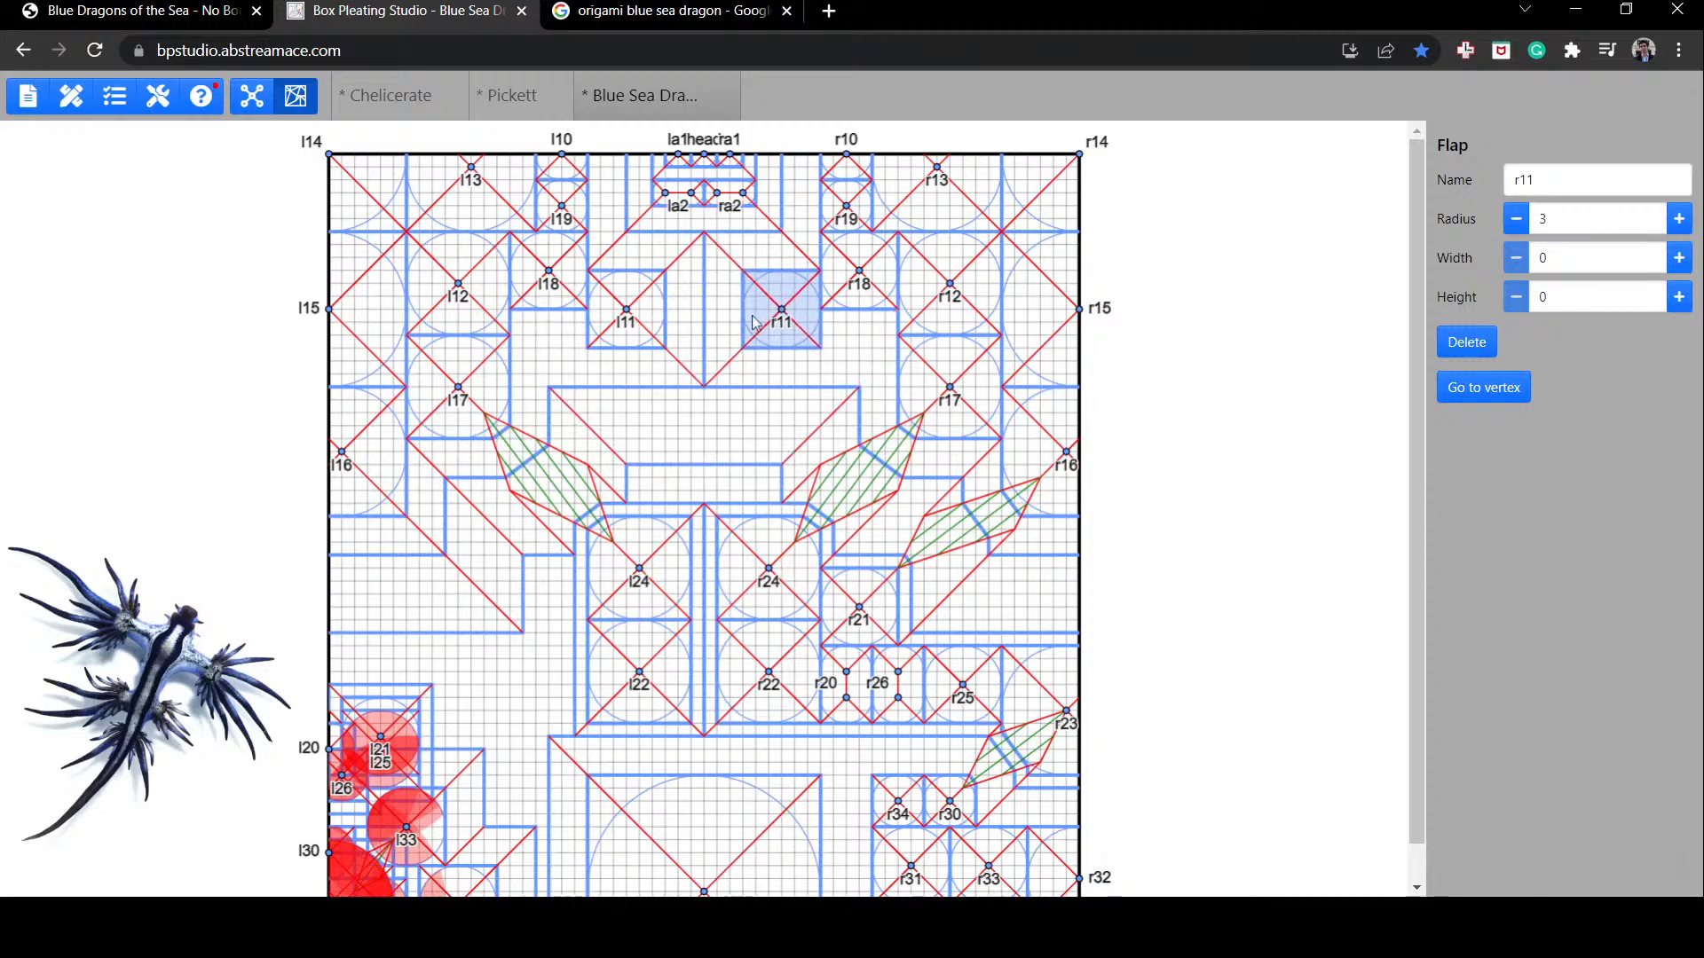
mouse_move(644, 335)
left_mouse_down()
mouse_move(644, 309)
mouse_move(643, 331)
left_mouse_up()
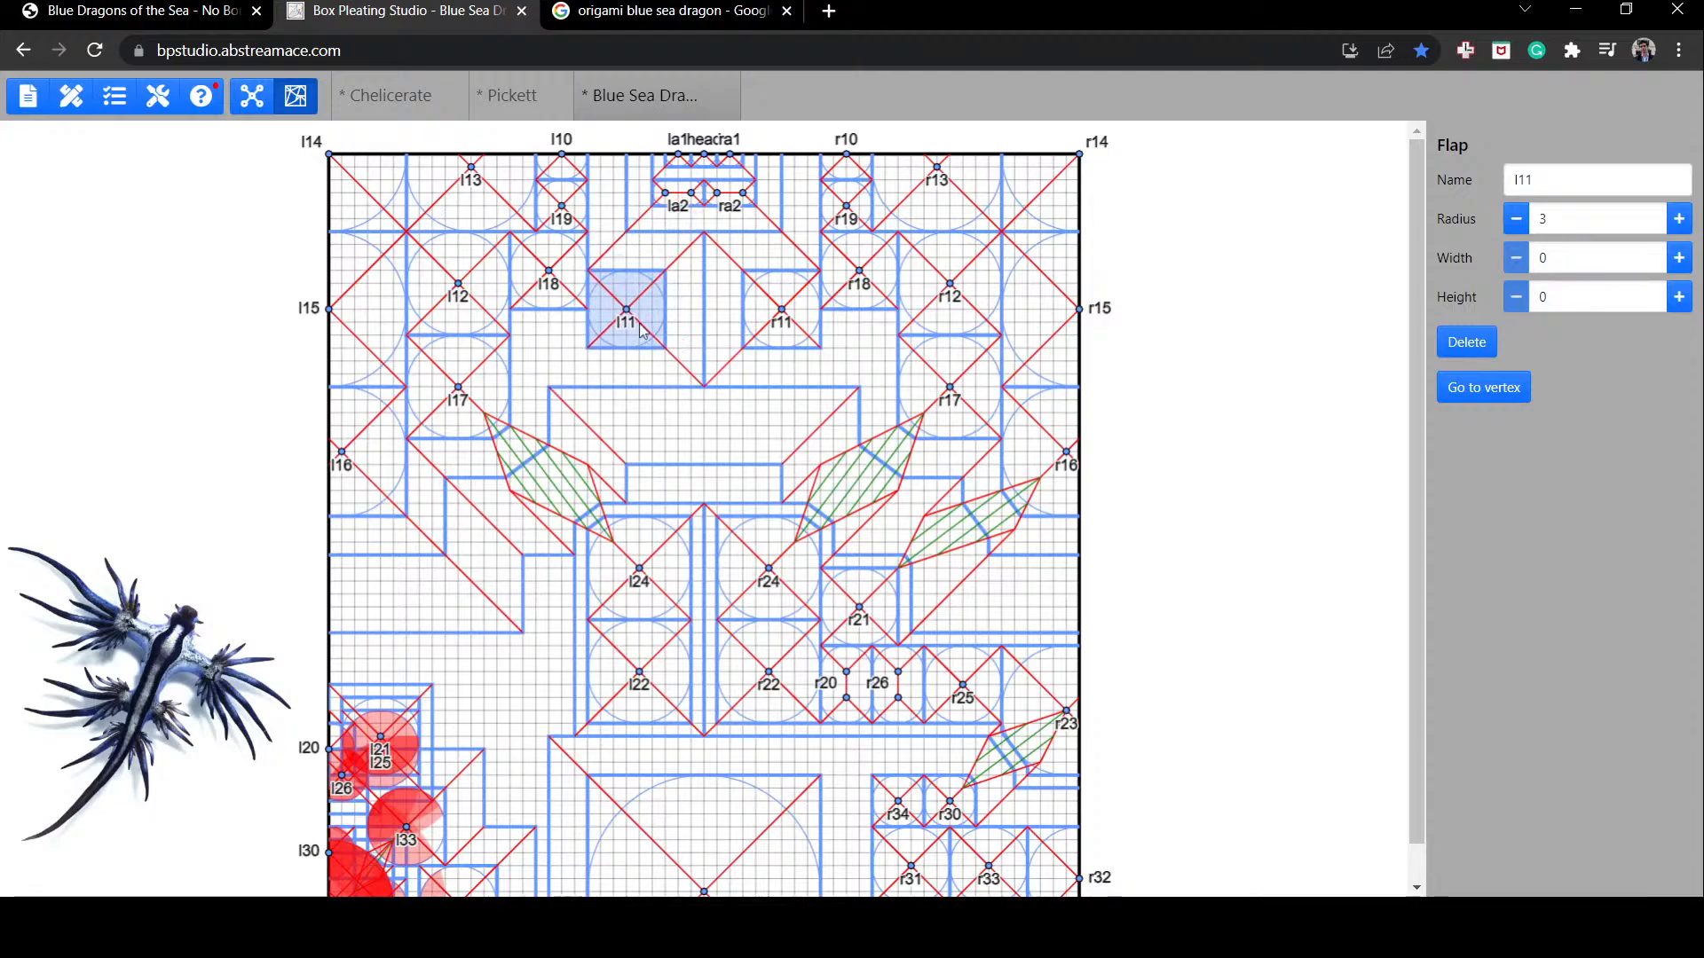
left_click(694, 417)
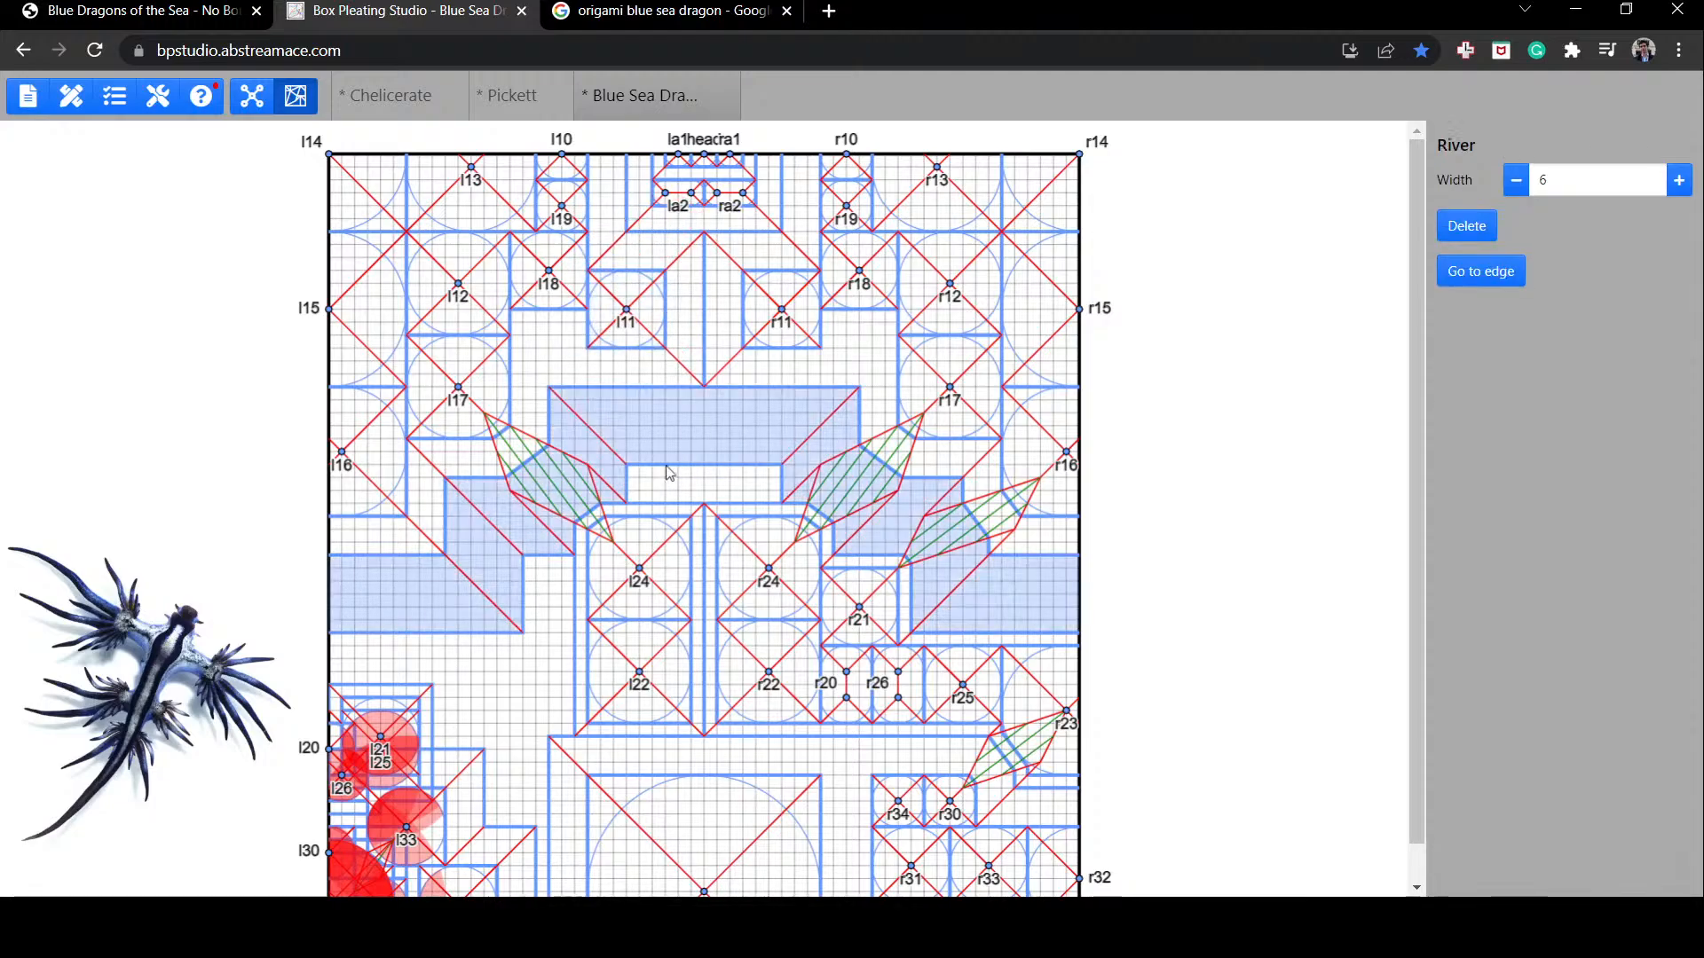
left_click(685, 483)
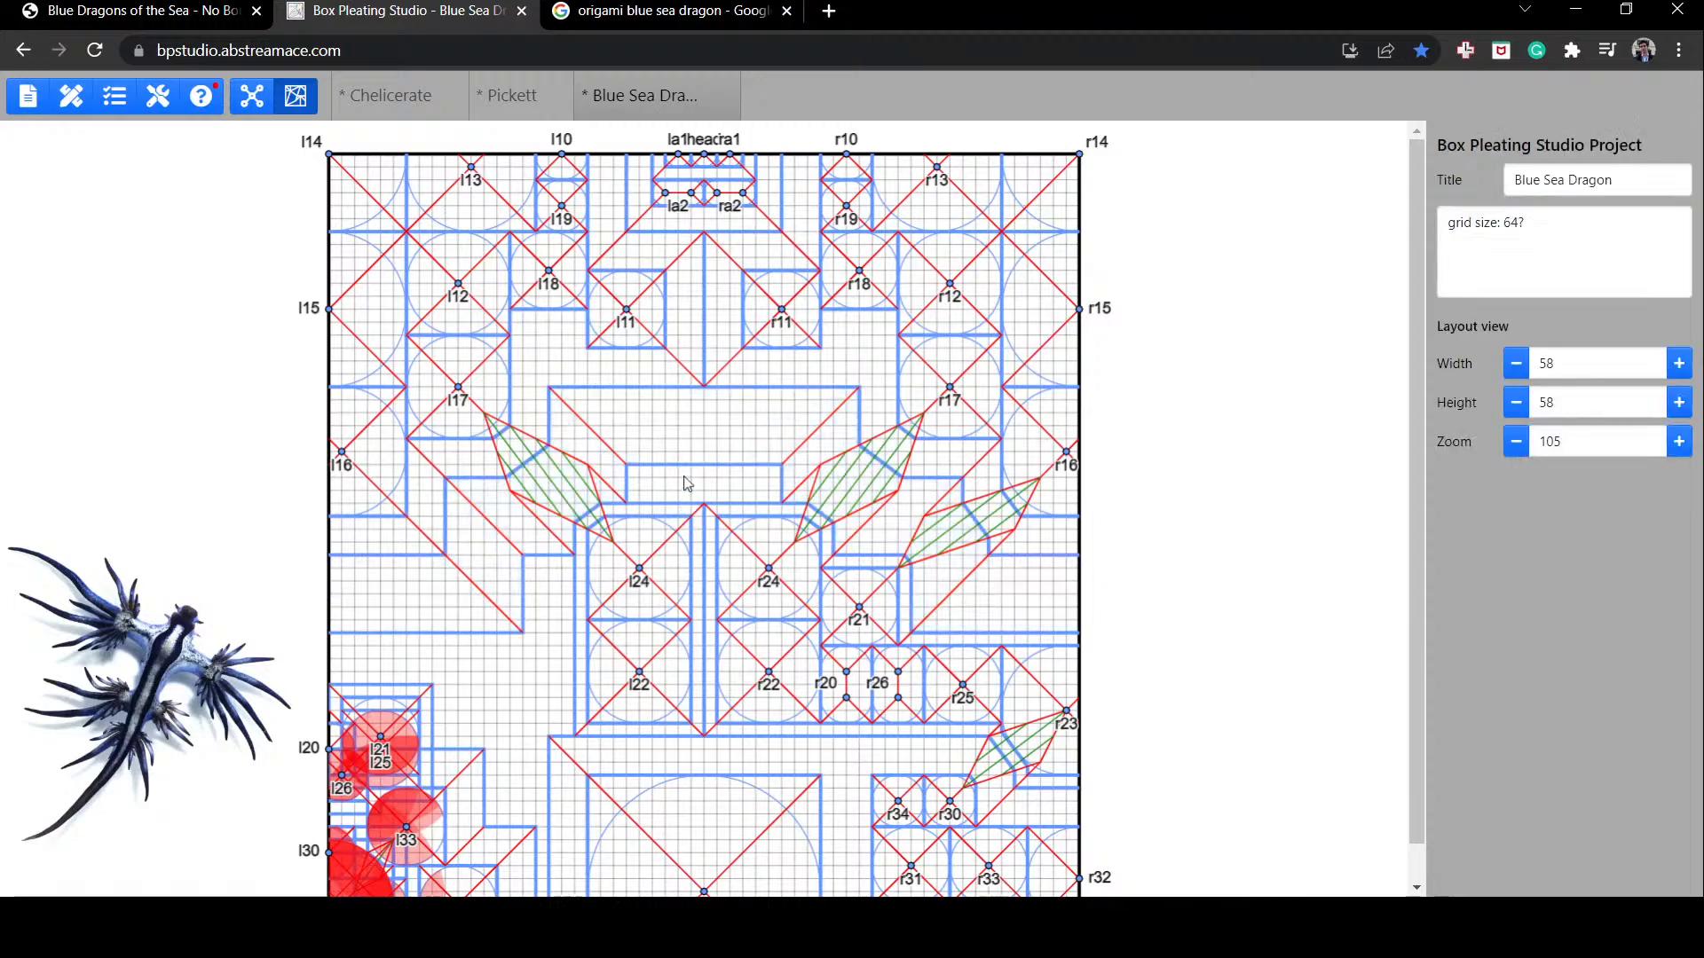
Step: Move flaps l24 and r24 two grid units up, and flaps l11 and r11 one grid unit down
left_click_drag(751, 591, 672, 550)
left_click_drag(650, 347, 644, 339)
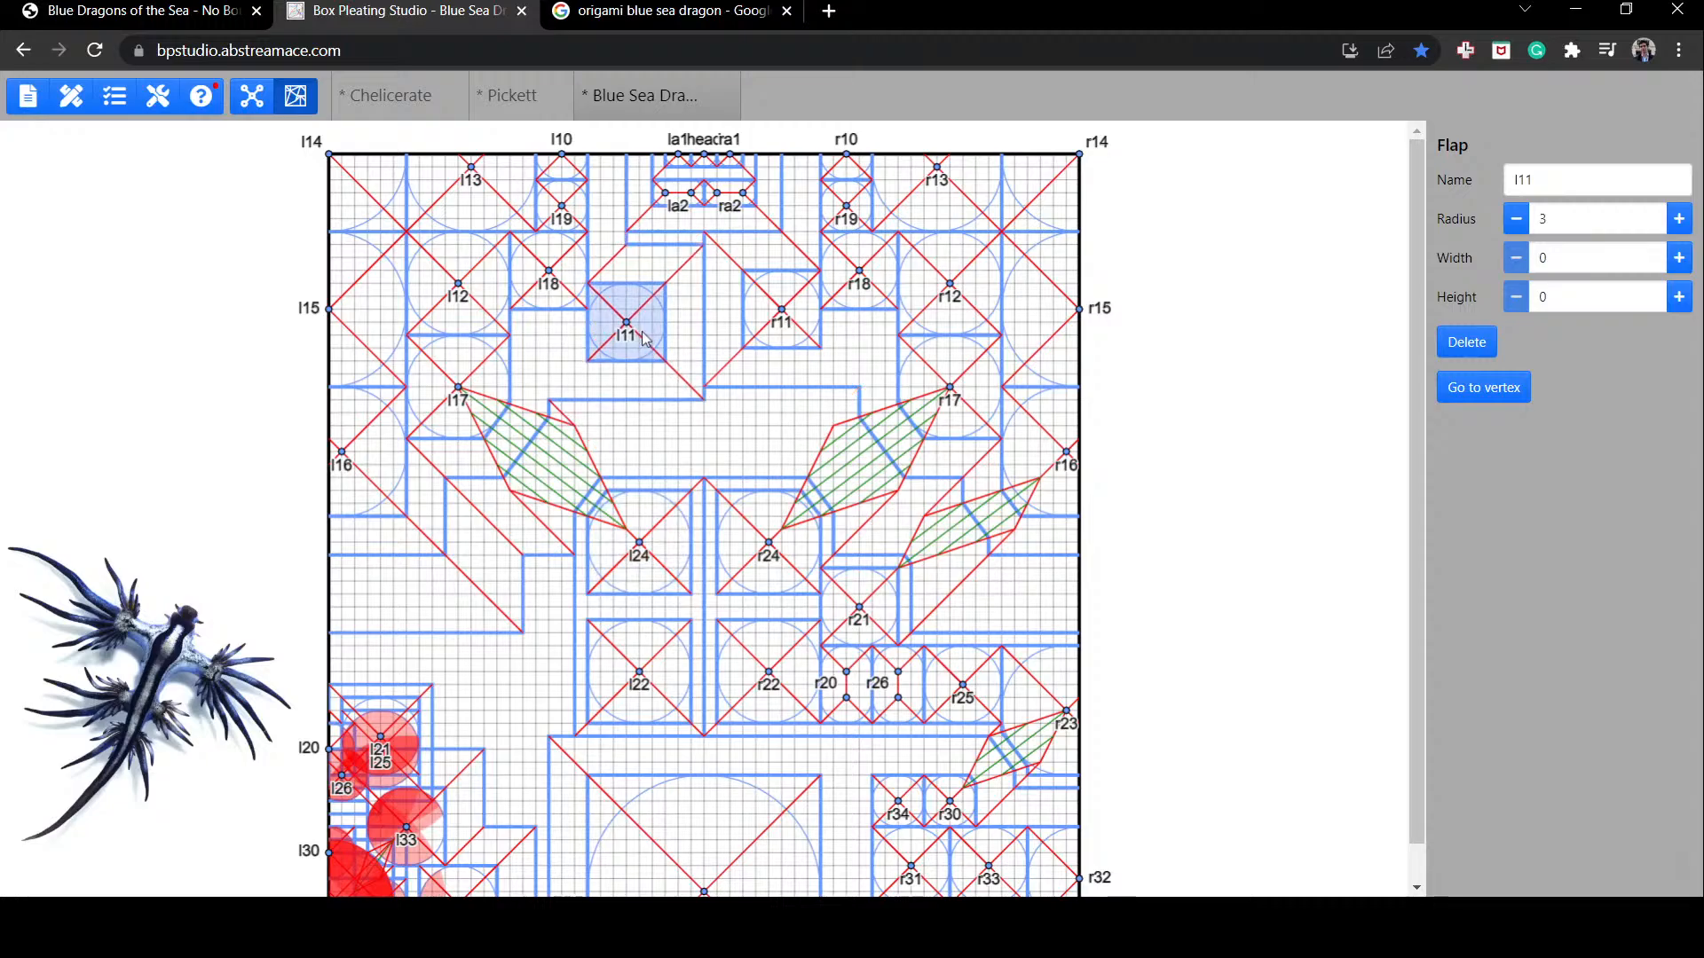
left_click_drag(771, 310, 771, 322)
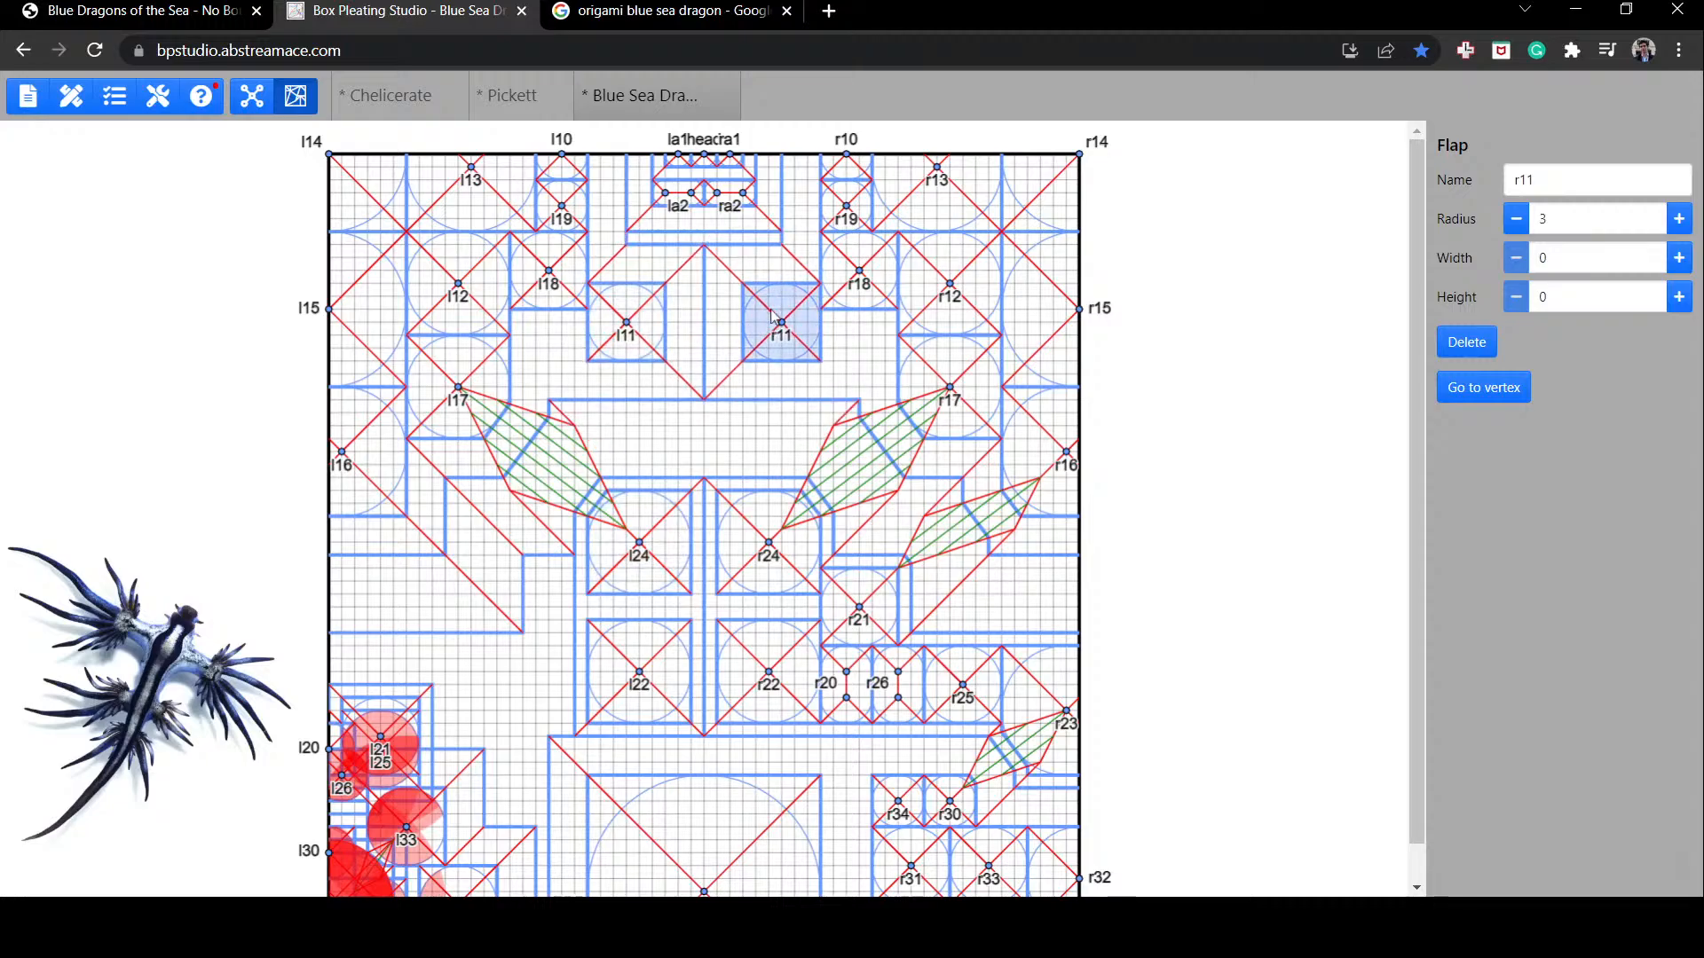
Step: Move flaps la2 and ra2 one grid unit down, away from the head row
left_click(676, 201)
left_click_drag(677, 195, 677, 158)
left_click(680, 160)
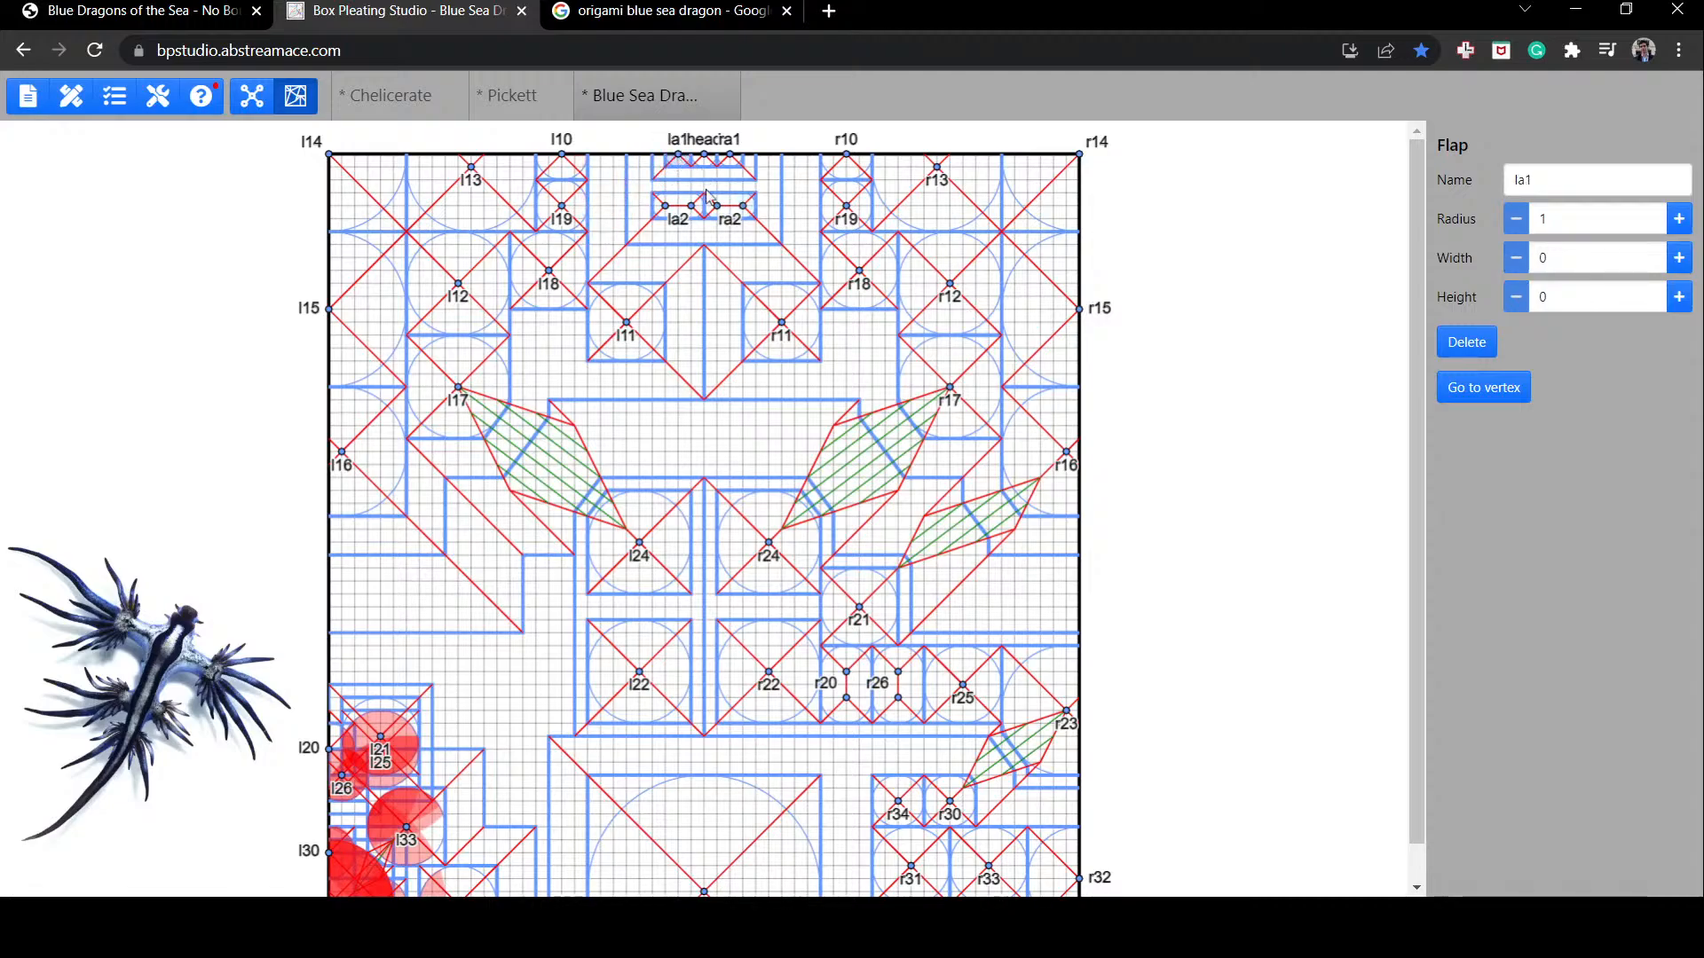
Step: Try moving flap l18 one grid unit left, checking the river that runs between l18 and l11
left_click(730, 497)
left_click(544, 377)
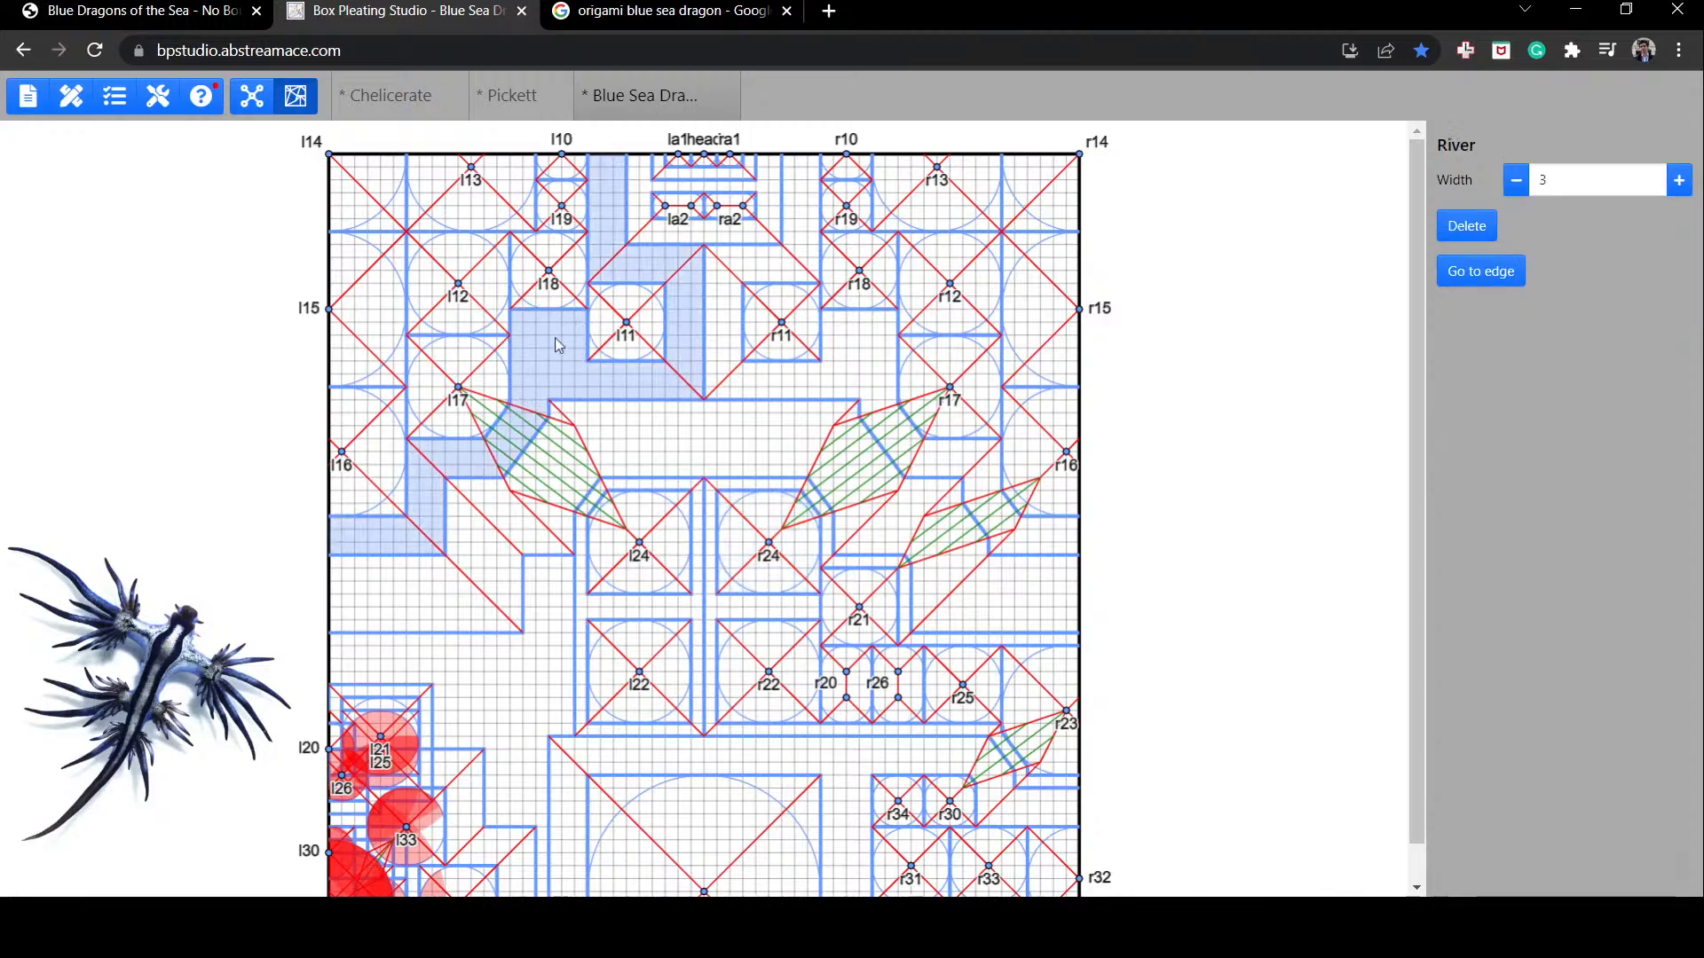
left_click(558, 305)
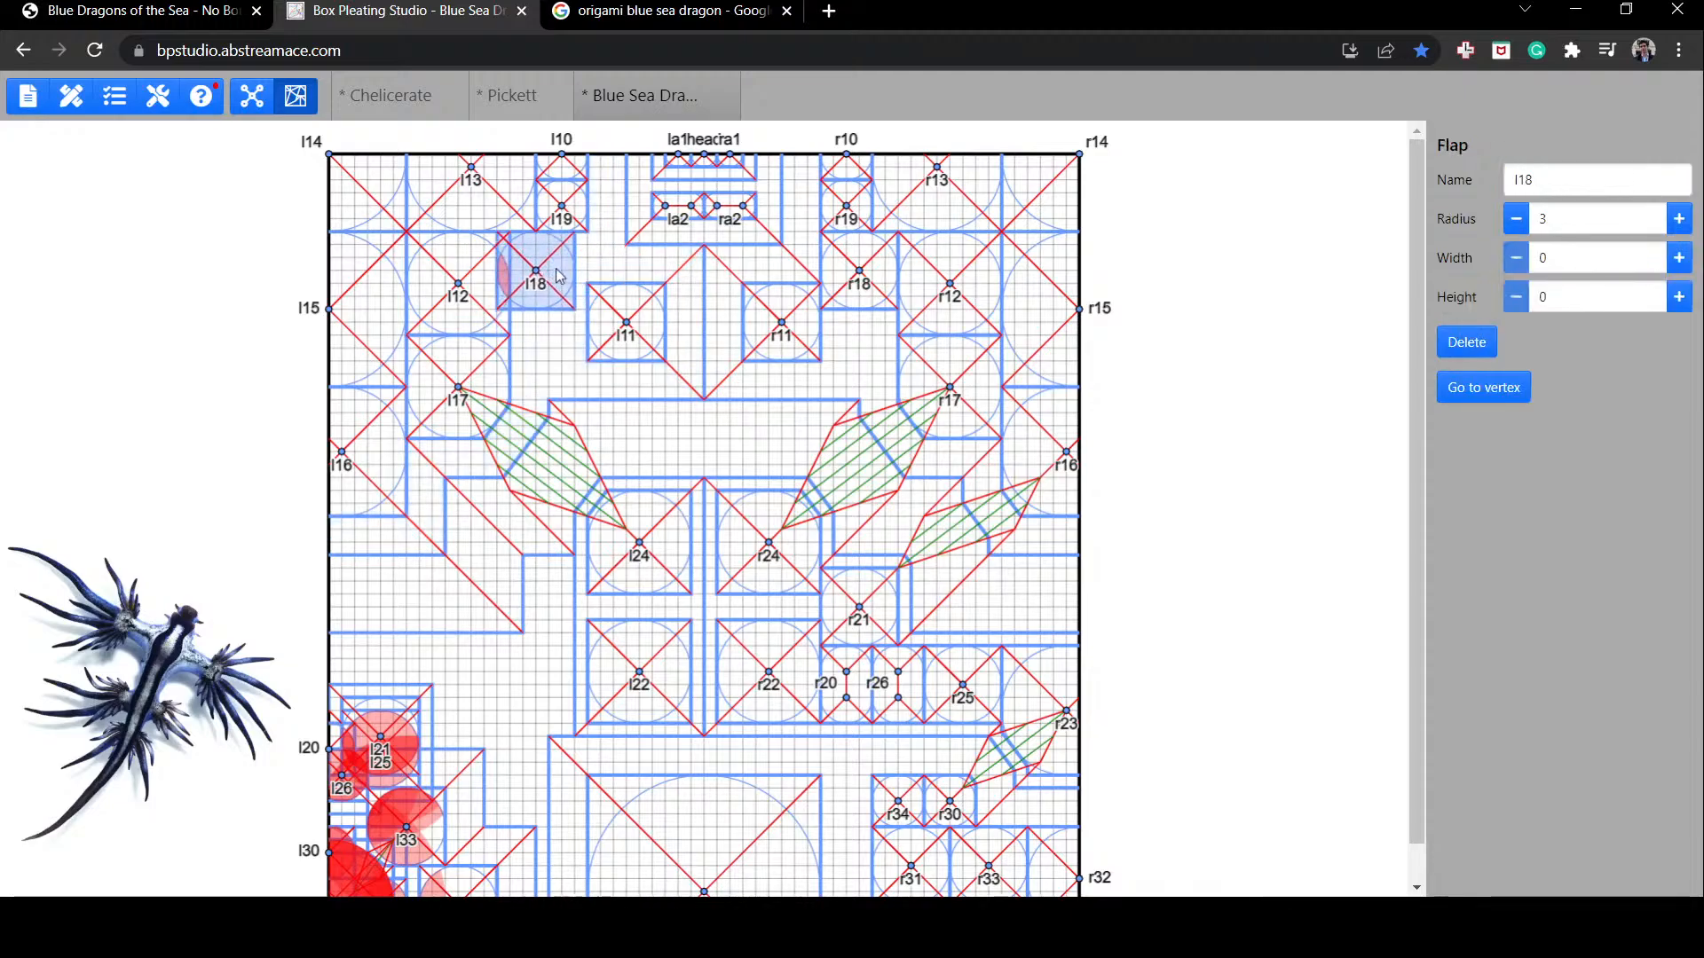
left_click(573, 324)
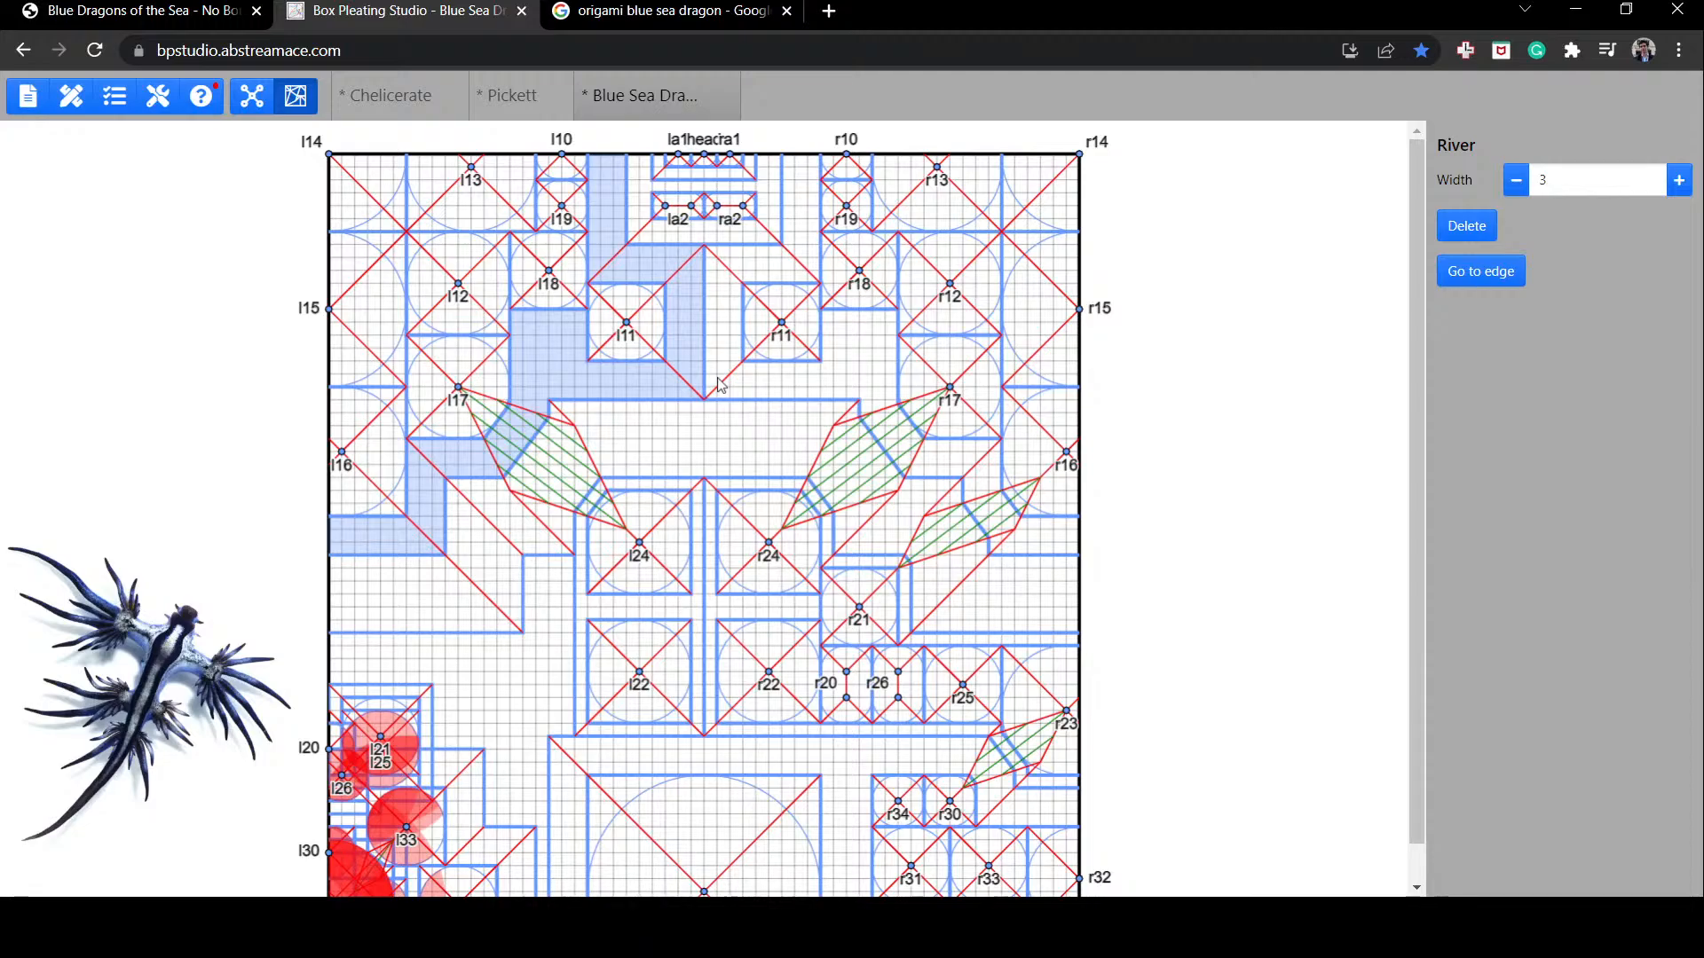
Step: Move flaps r22 and l22 two grid units up so they touch flaps r24 and l24
scroll(754, 532, "down", 1)
left_click(762, 655)
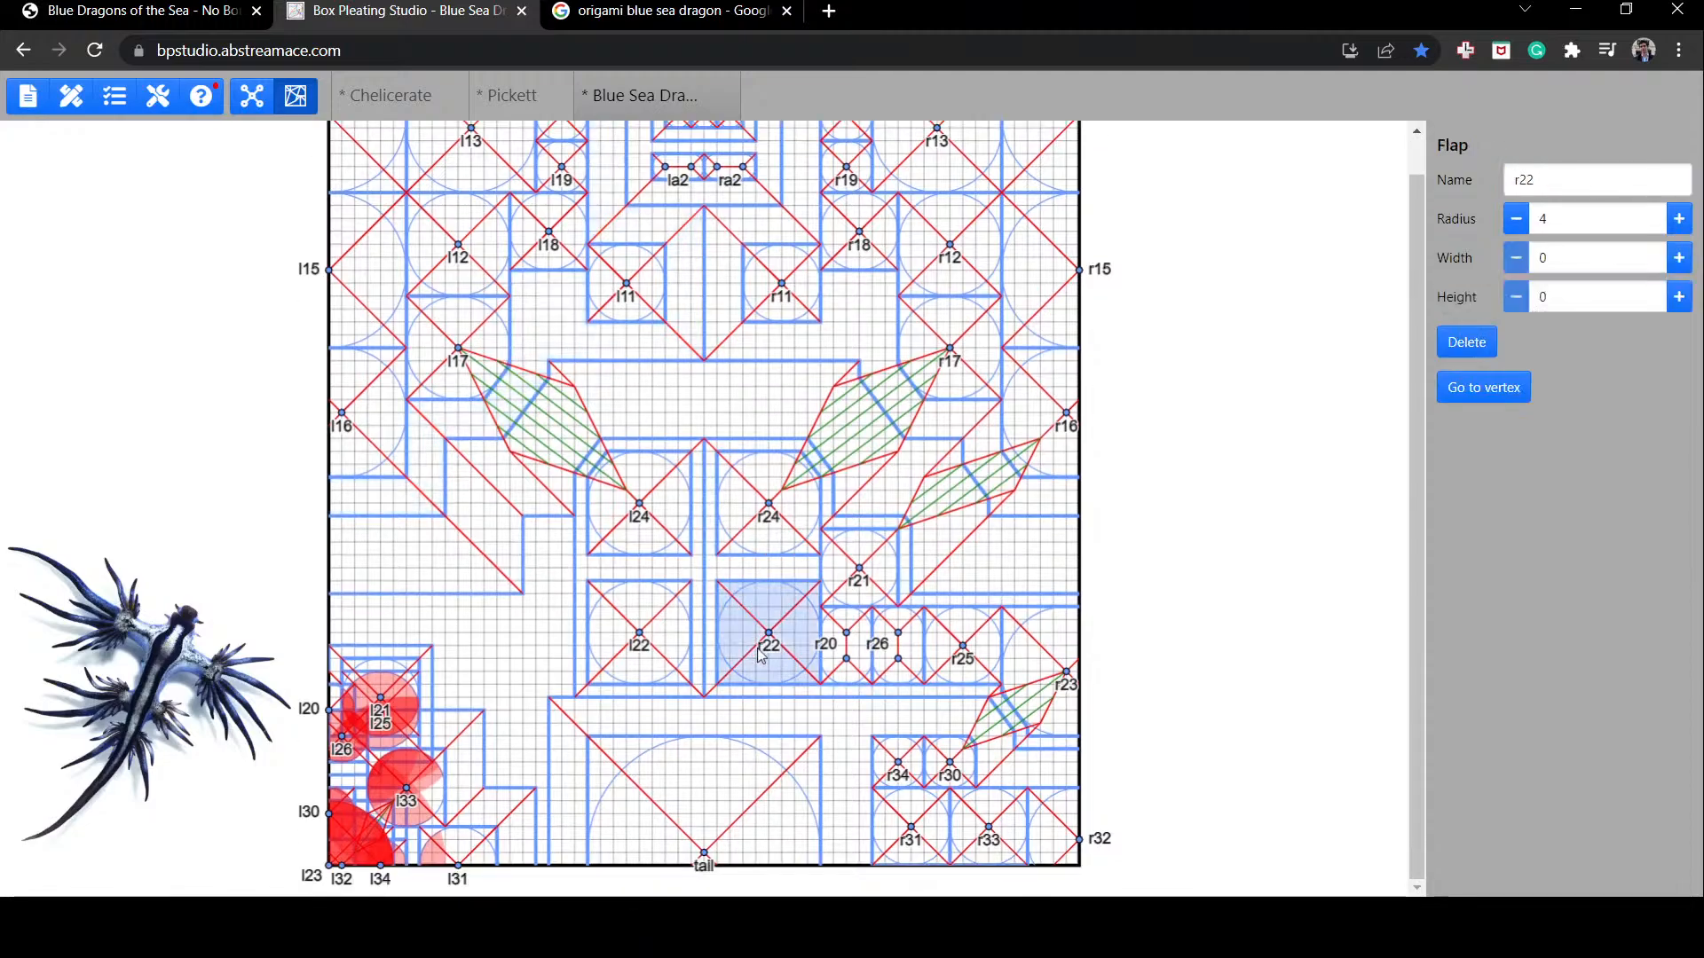
left_click_drag(761, 646, 757, 632)
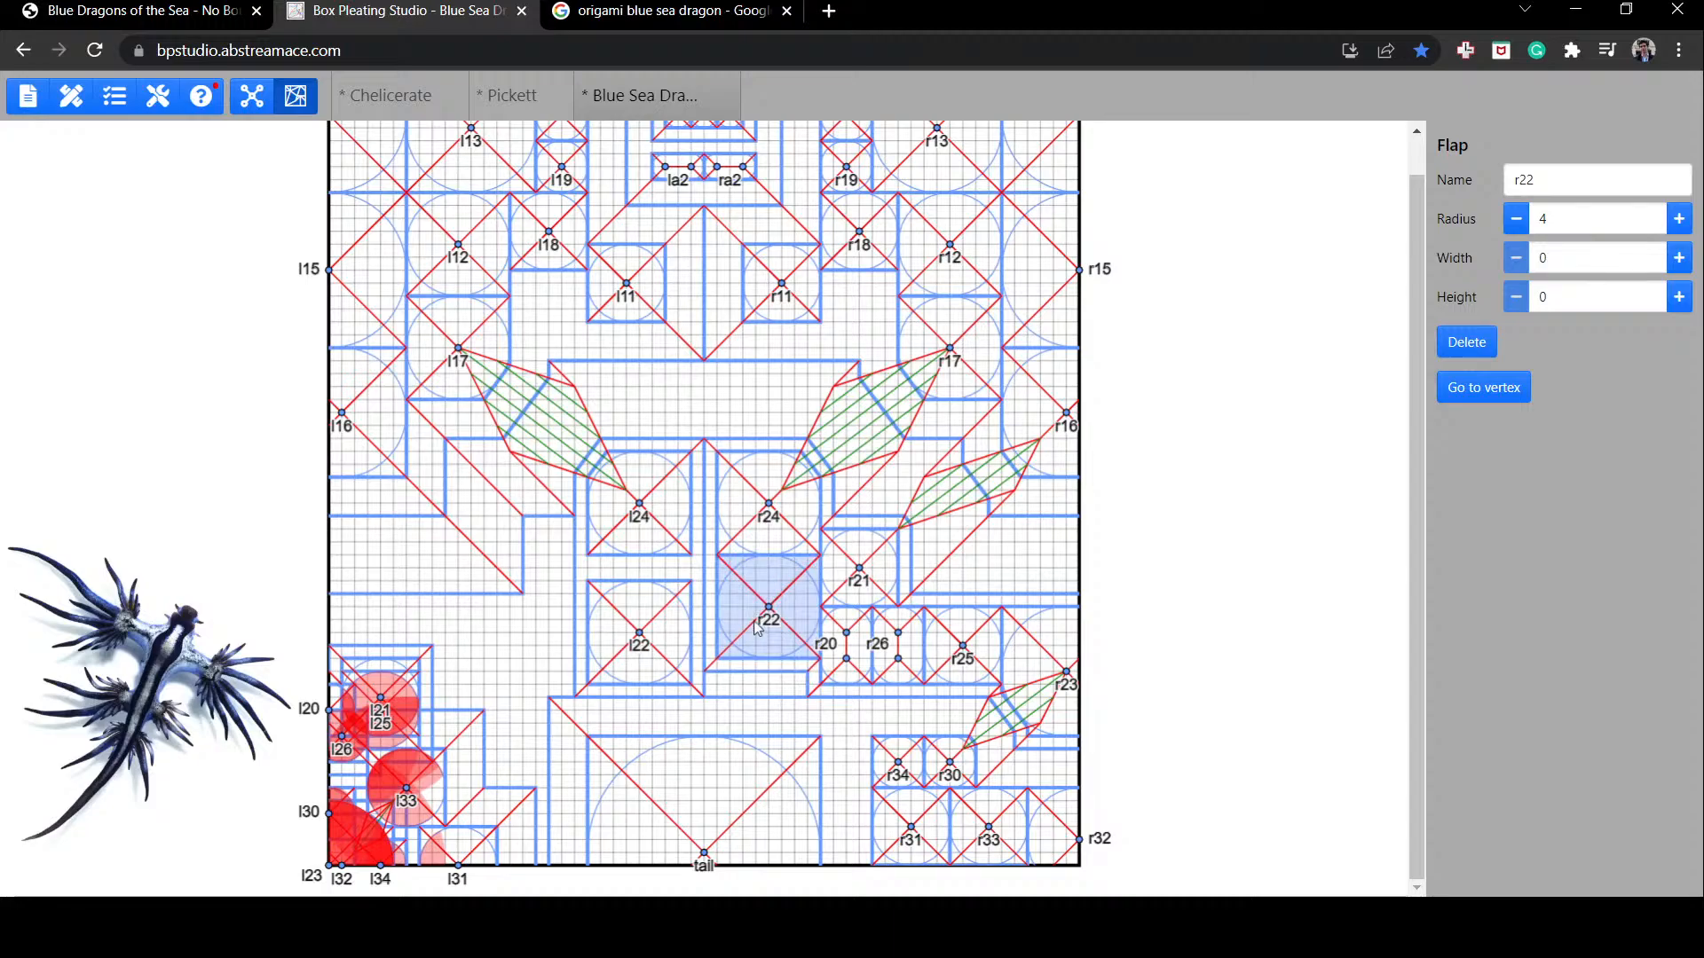
left_click_drag(639, 646, 637, 622)
left_click(740, 681)
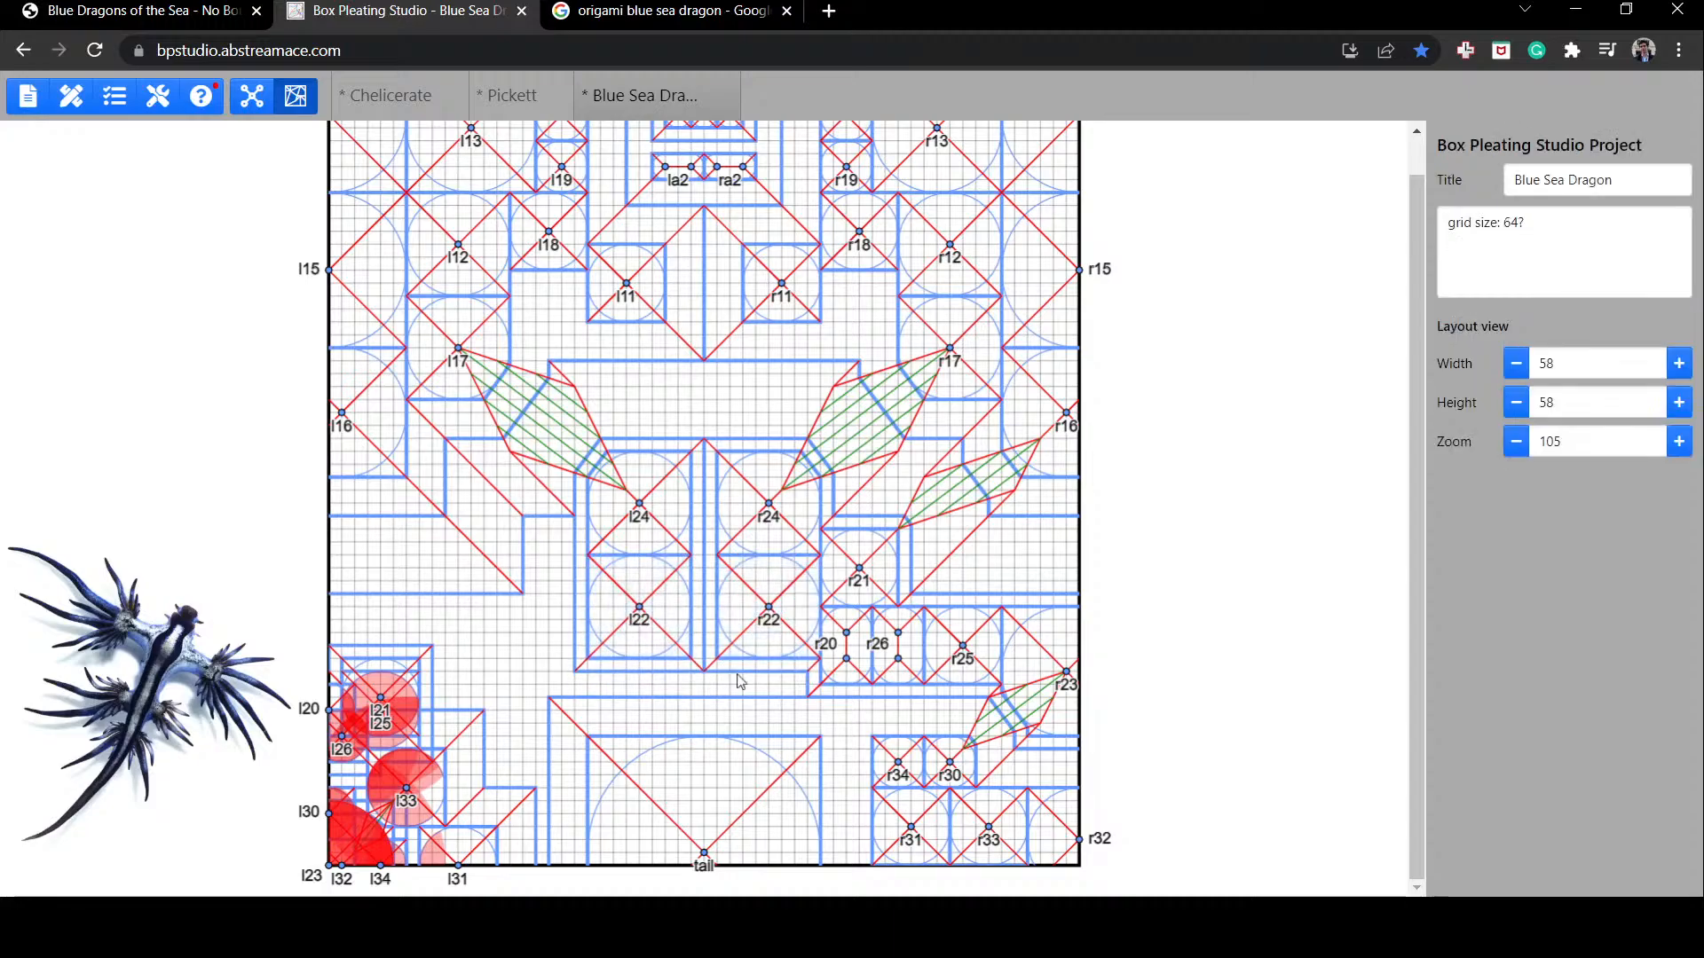
left_click(815, 739)
left_click(1233, 617)
Step: Check the settings of edge flaps r13 and r15, and try moving flap r10 one grid unit left
scroll(1173, 613, "up", 1)
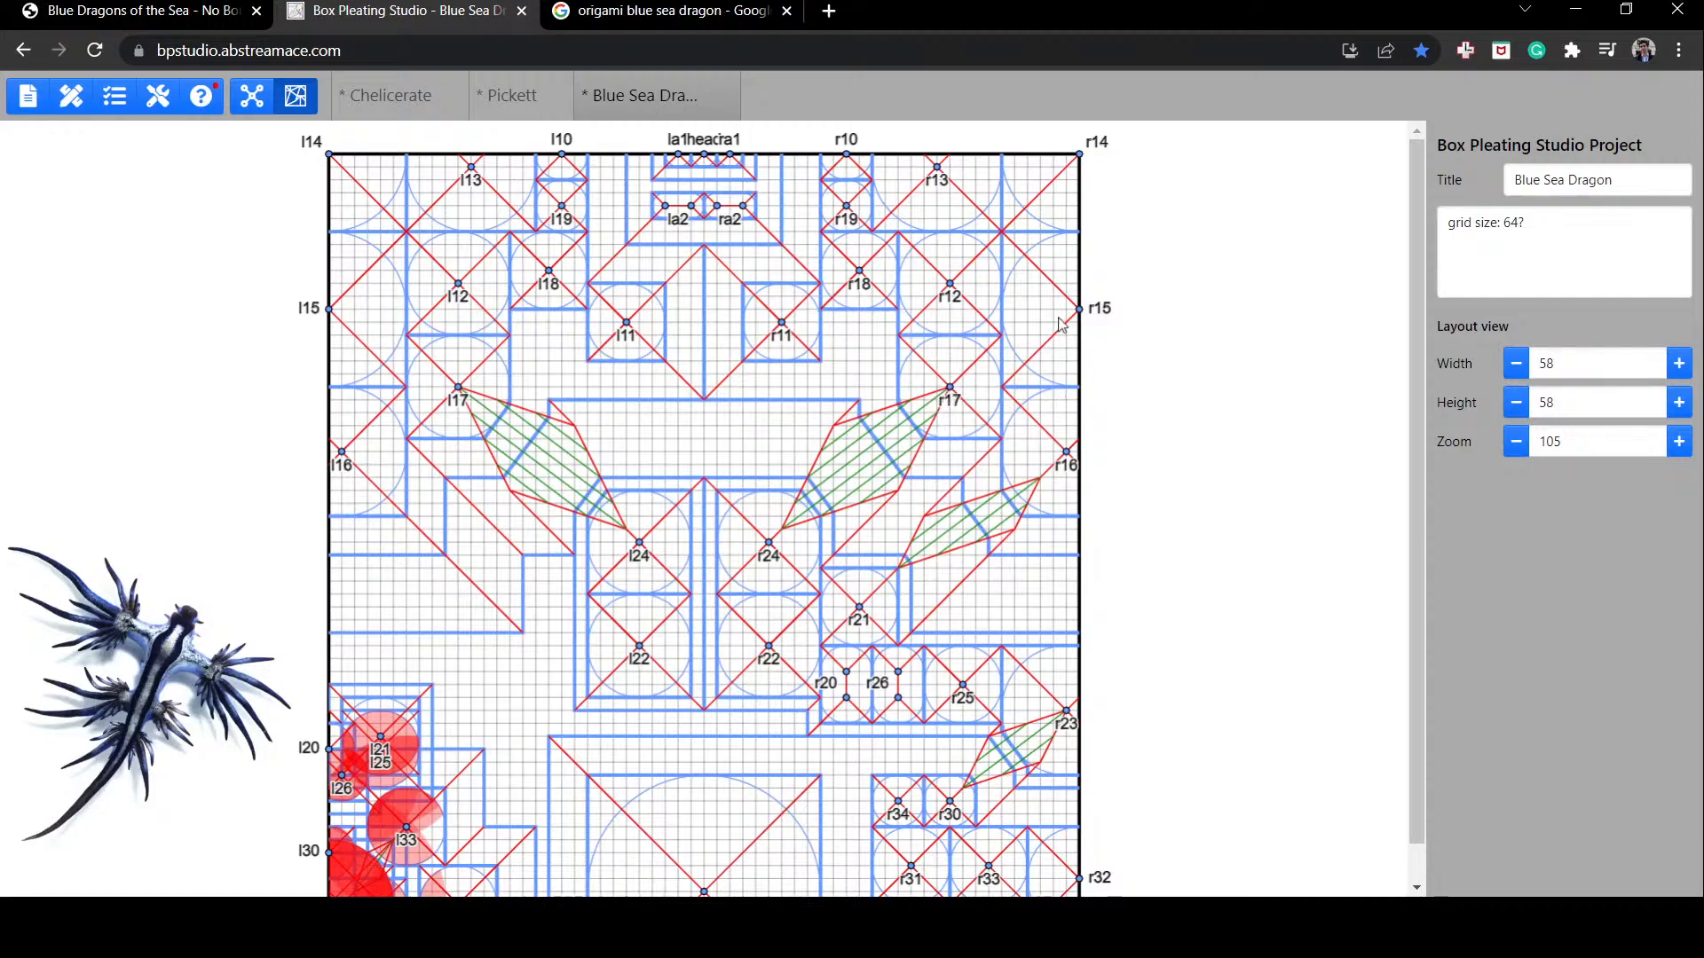
left_click(1052, 190)
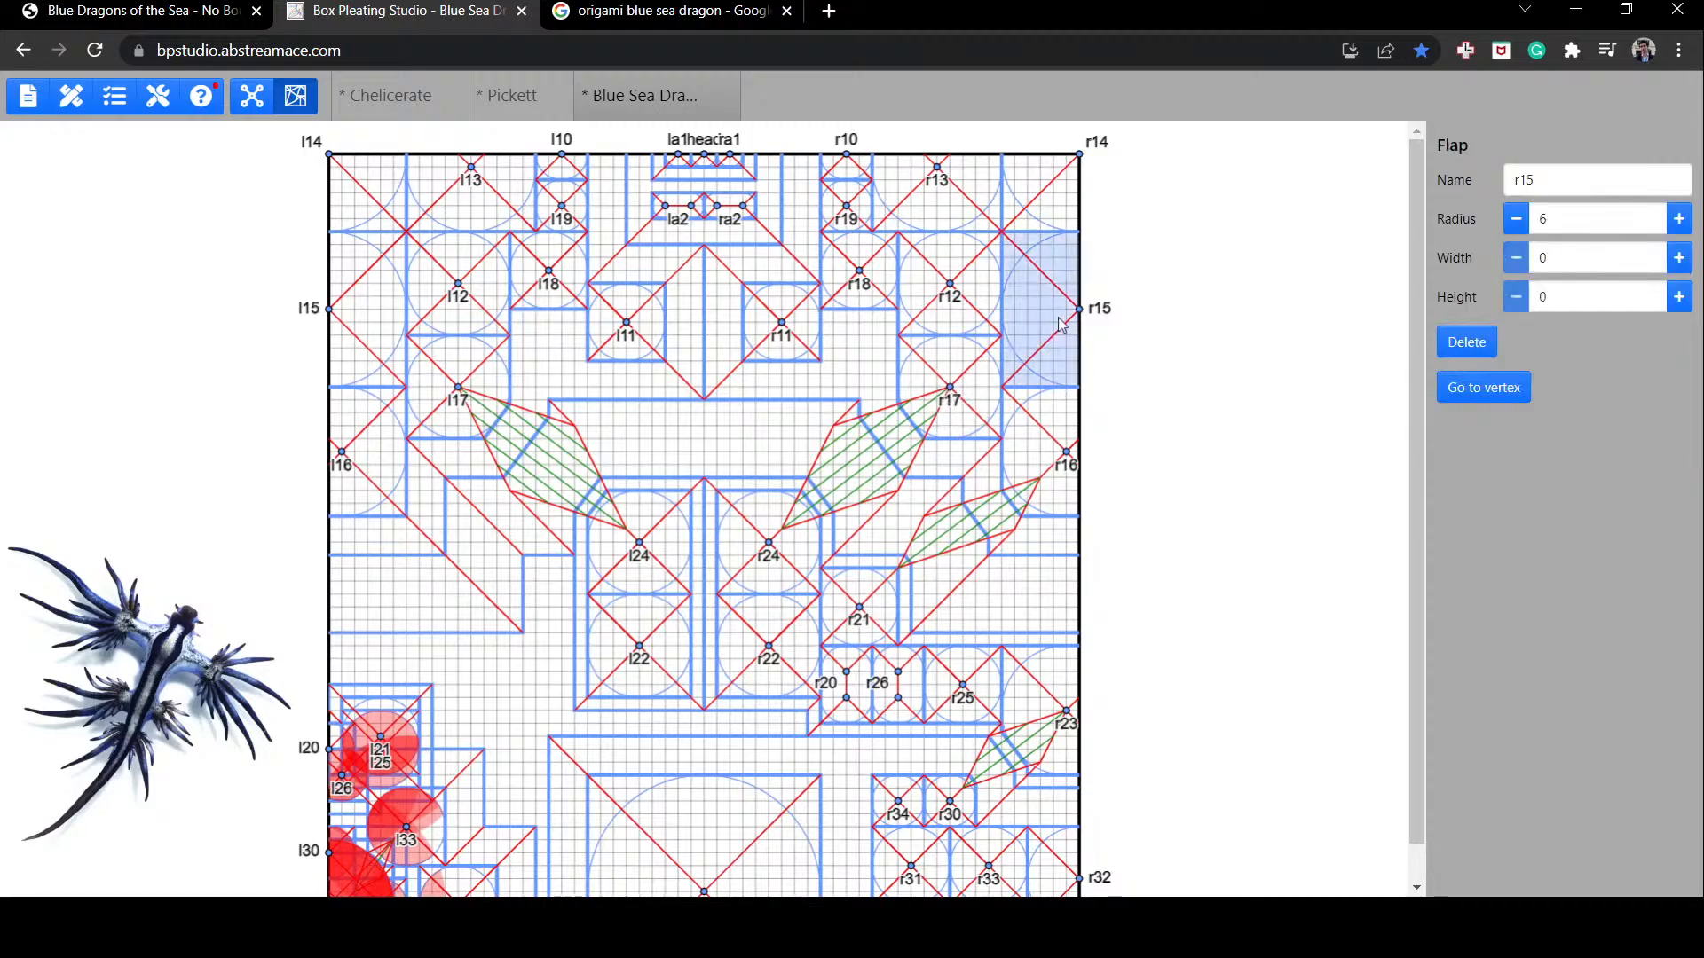
left_click(938, 189)
left_click(1064, 192)
left_click(938, 193)
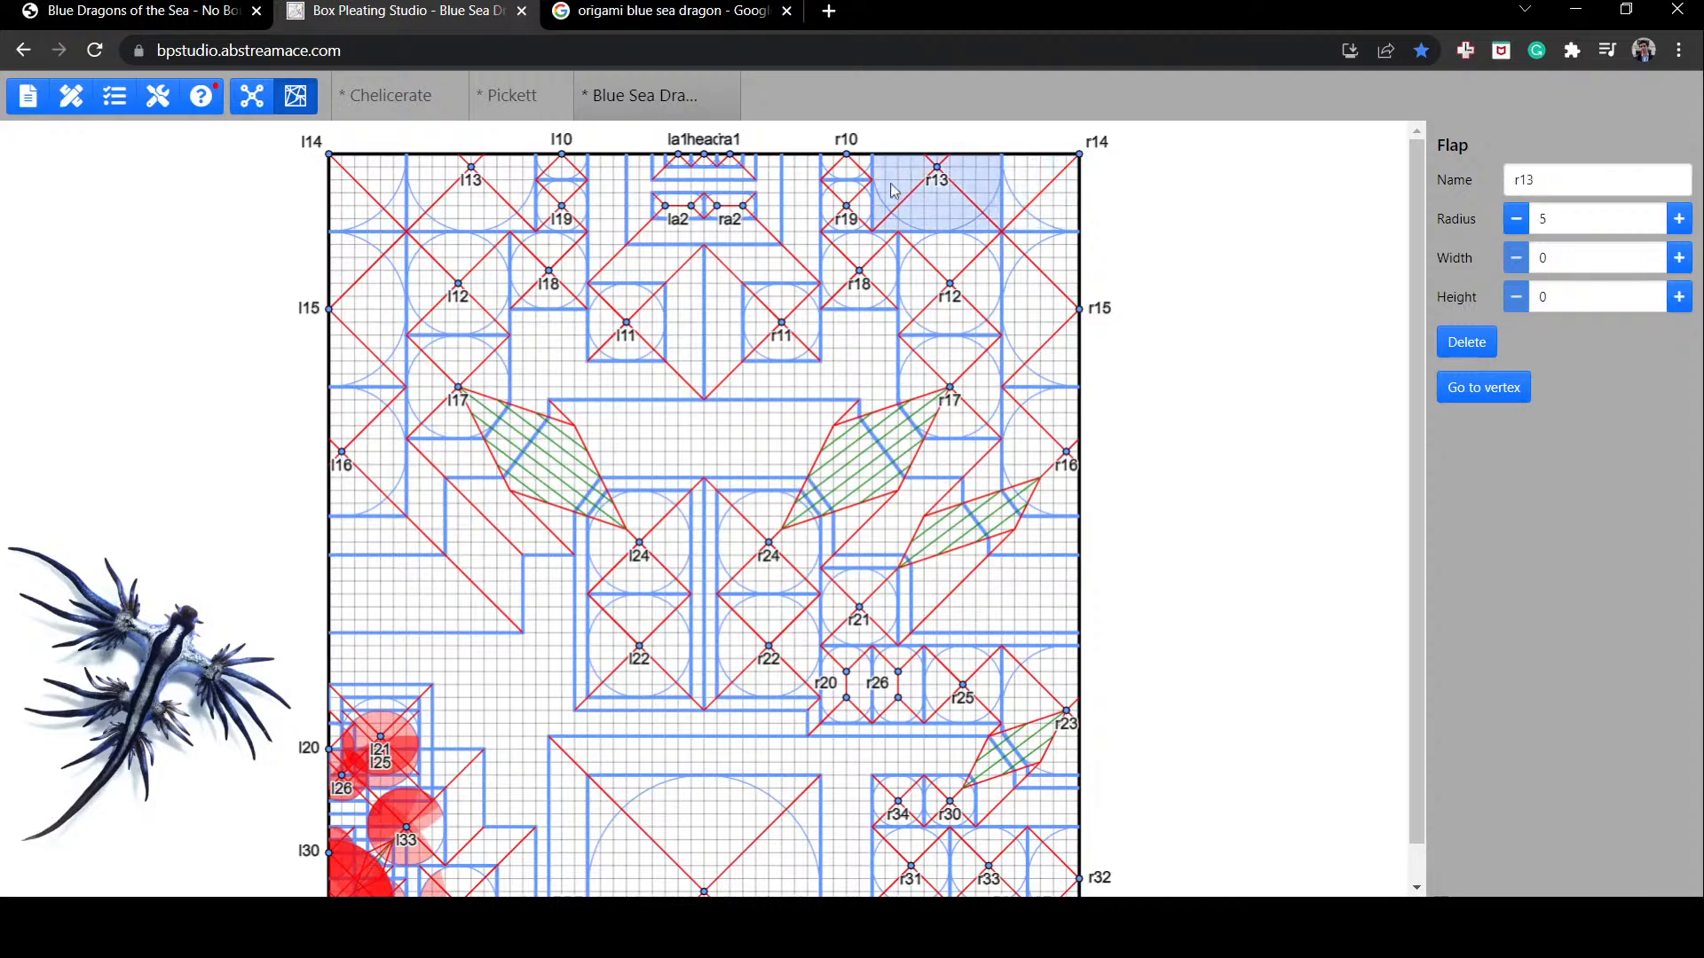
left_click(857, 169)
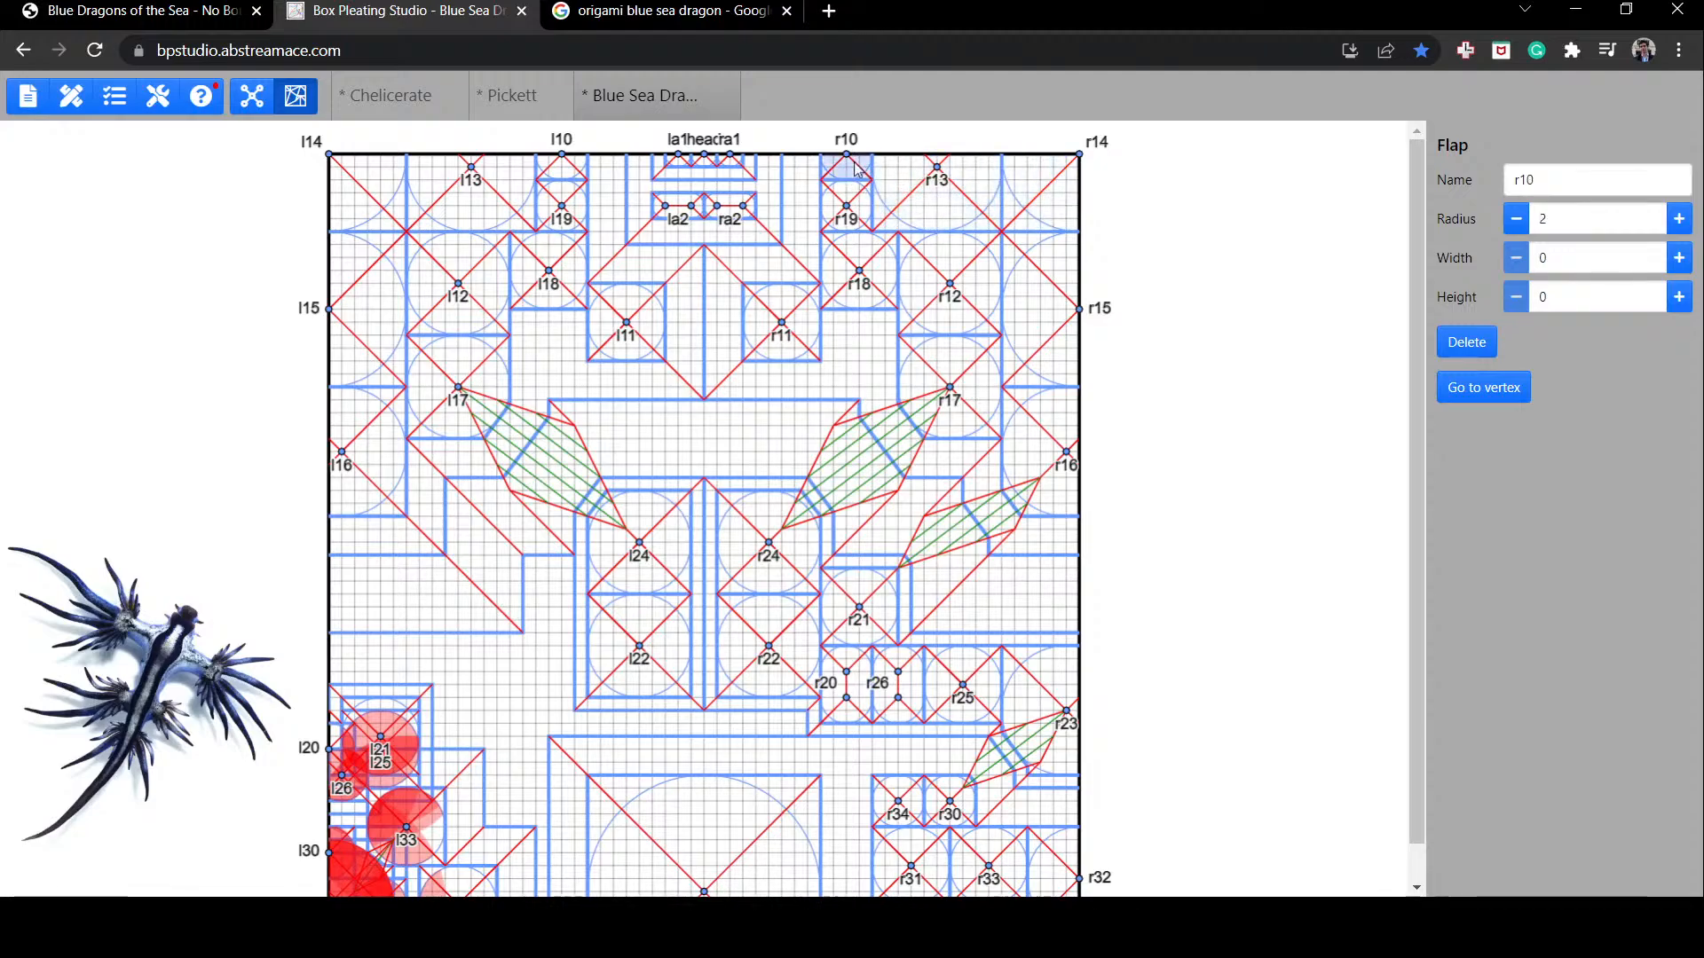
left_click_drag(854, 170, 841, 169)
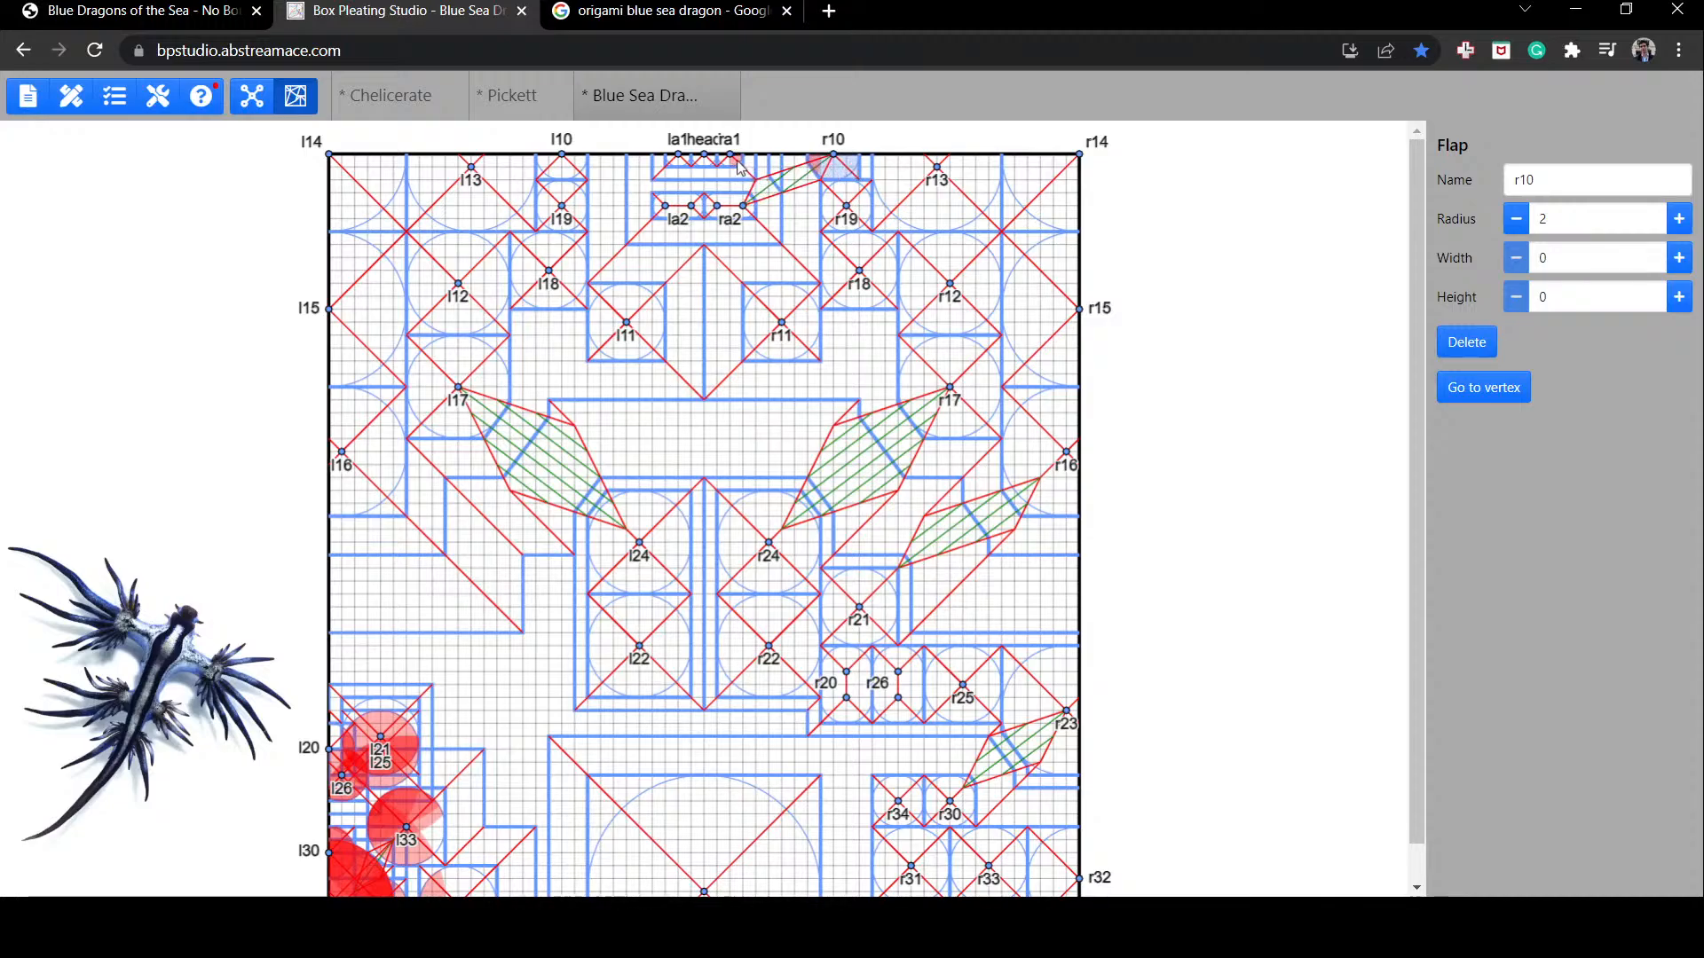
mouse_move(734, 158)
left_mouse_down()
mouse_move(733, 178)
mouse_move(734, 149)
left_mouse_up()
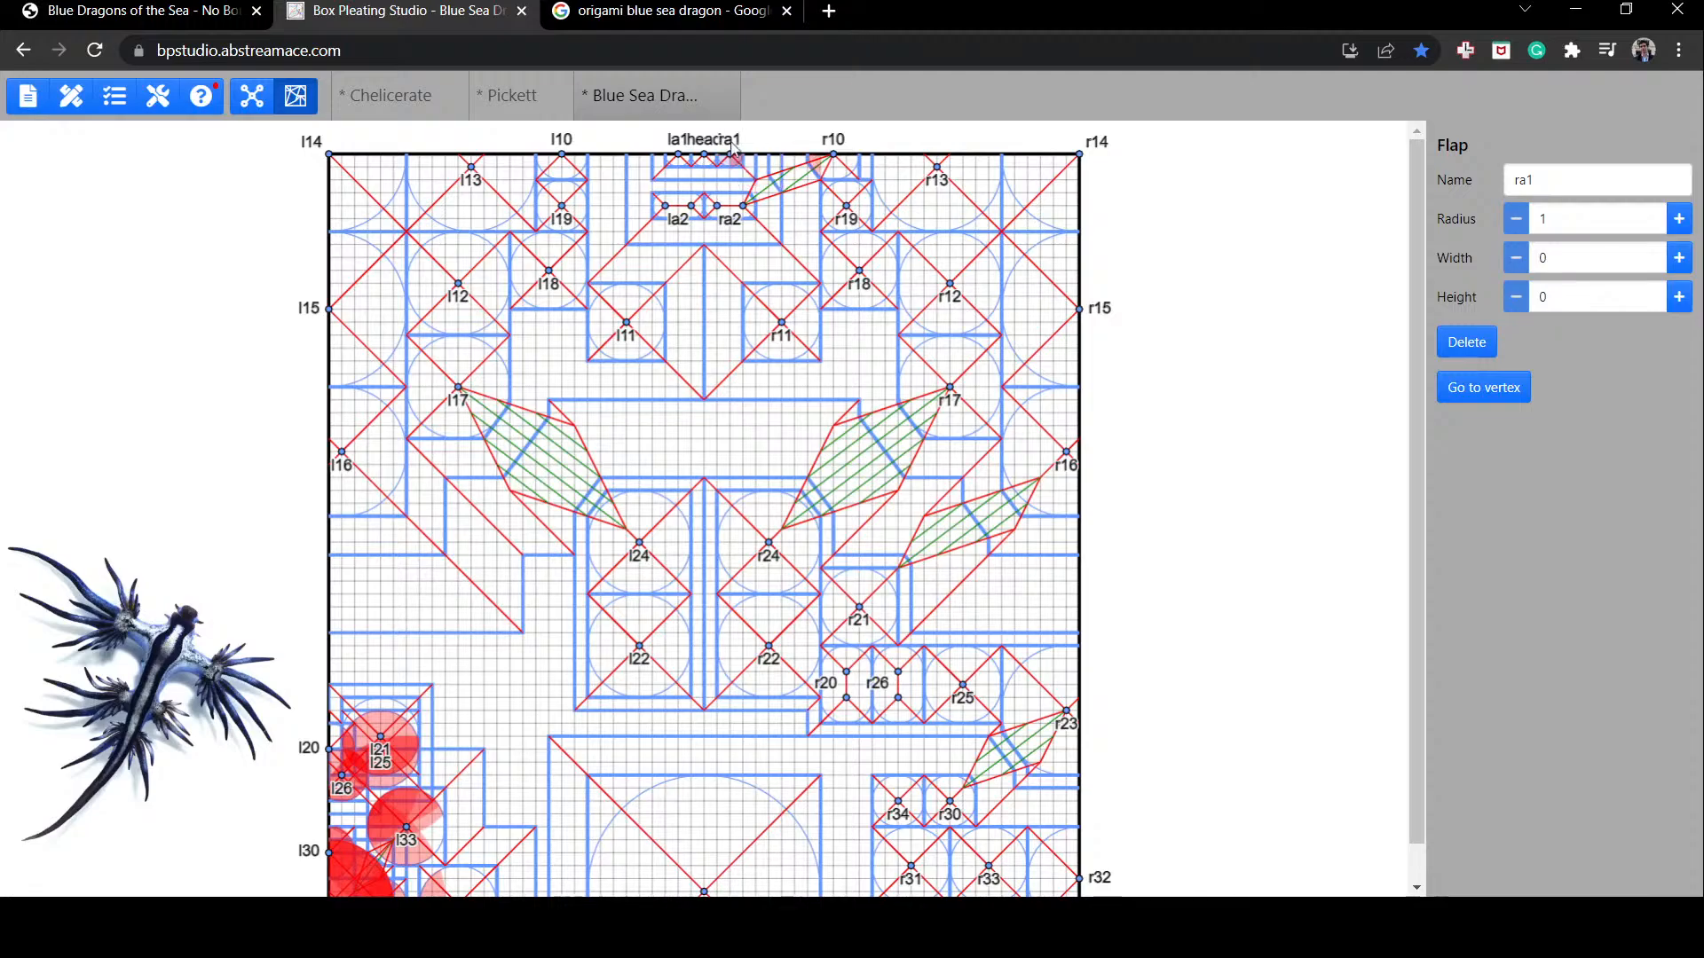
left_click(796, 168)
left_click(853, 175)
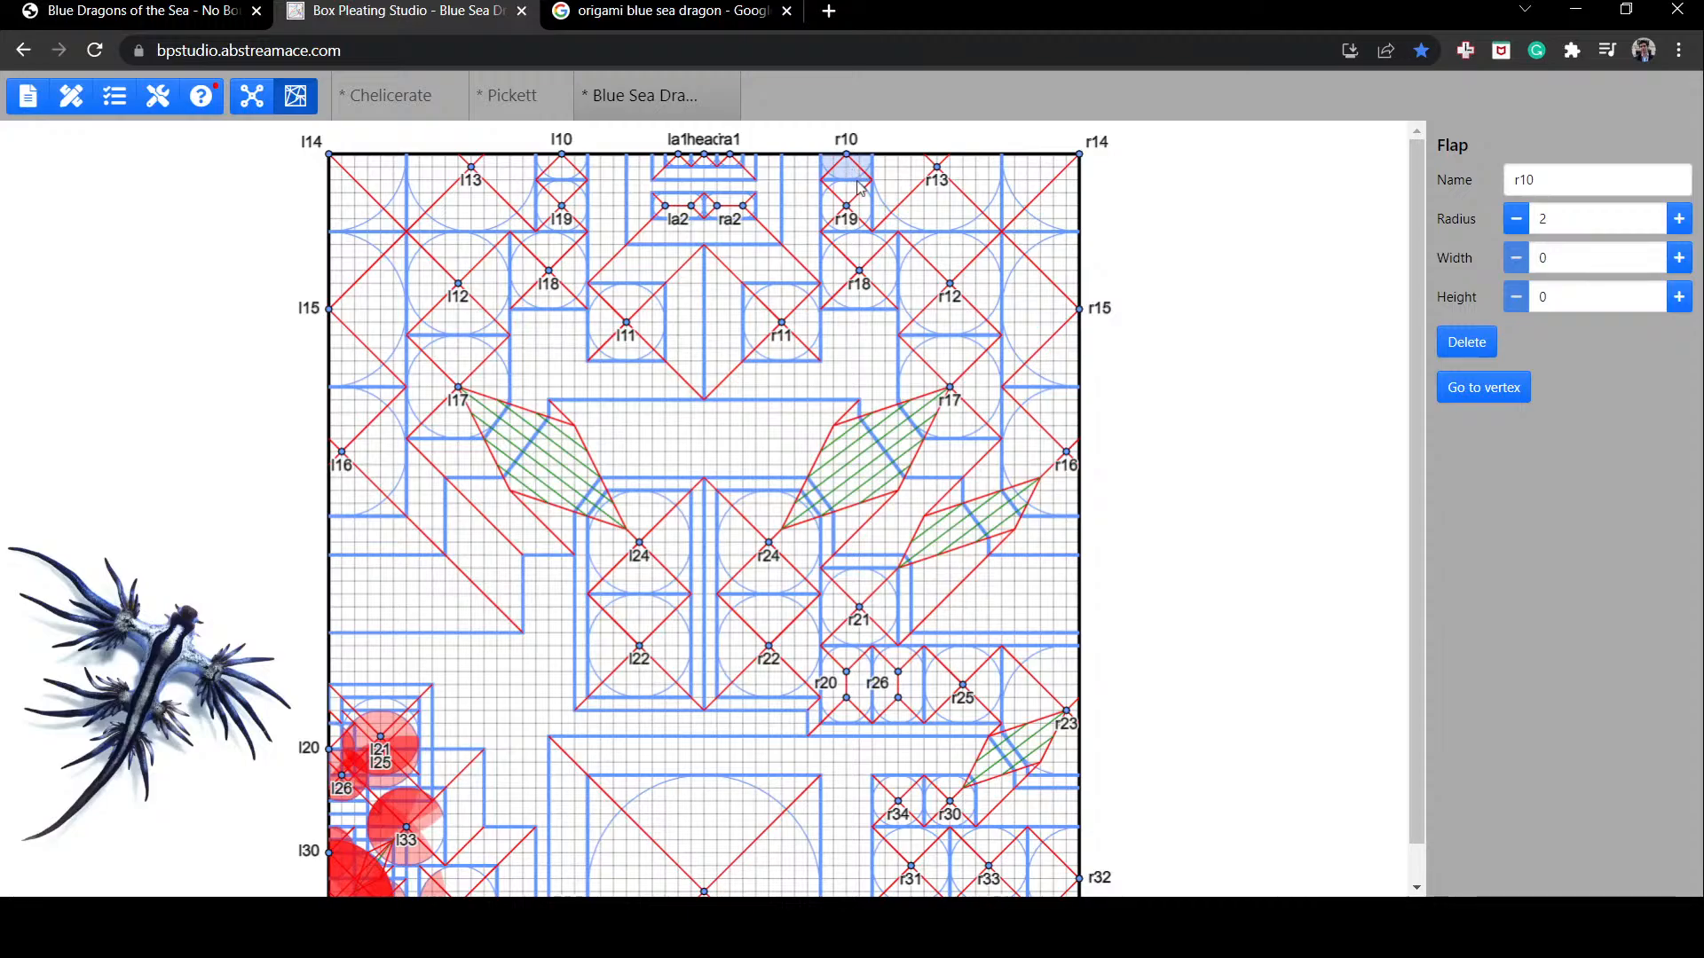
Step: Look at the sea dragon photo in the Blue Dragons of the Sea article, and return to flap r18 in the layout
left_click(174, 7)
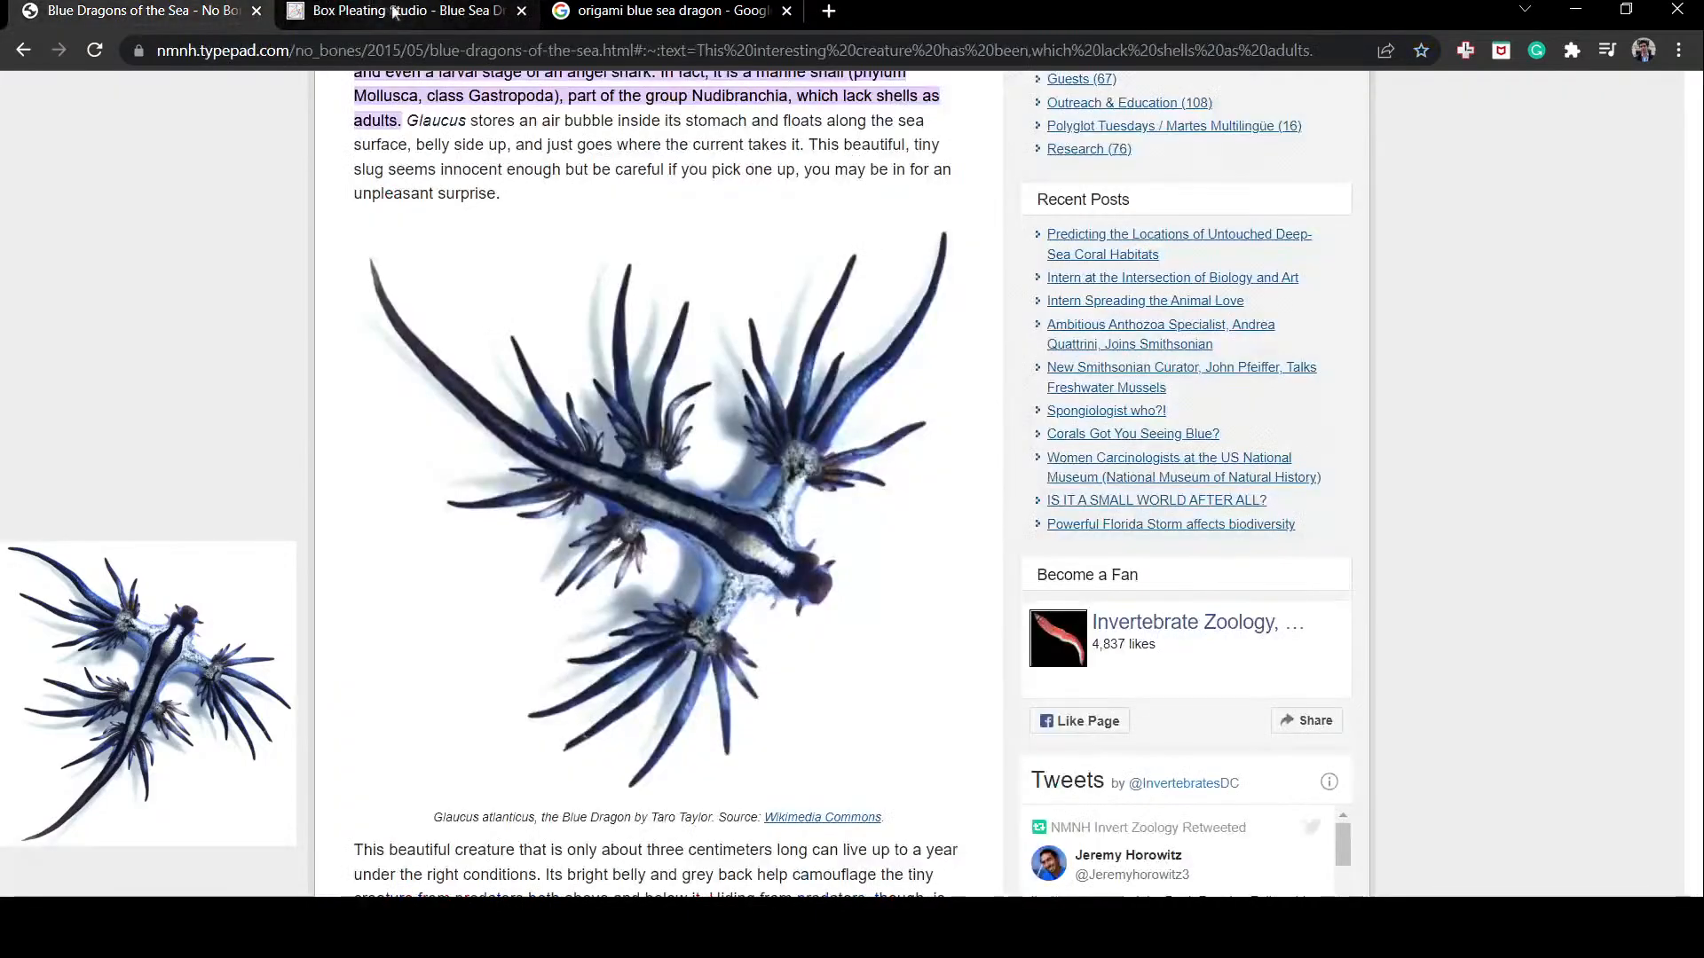
left_click(462, 10)
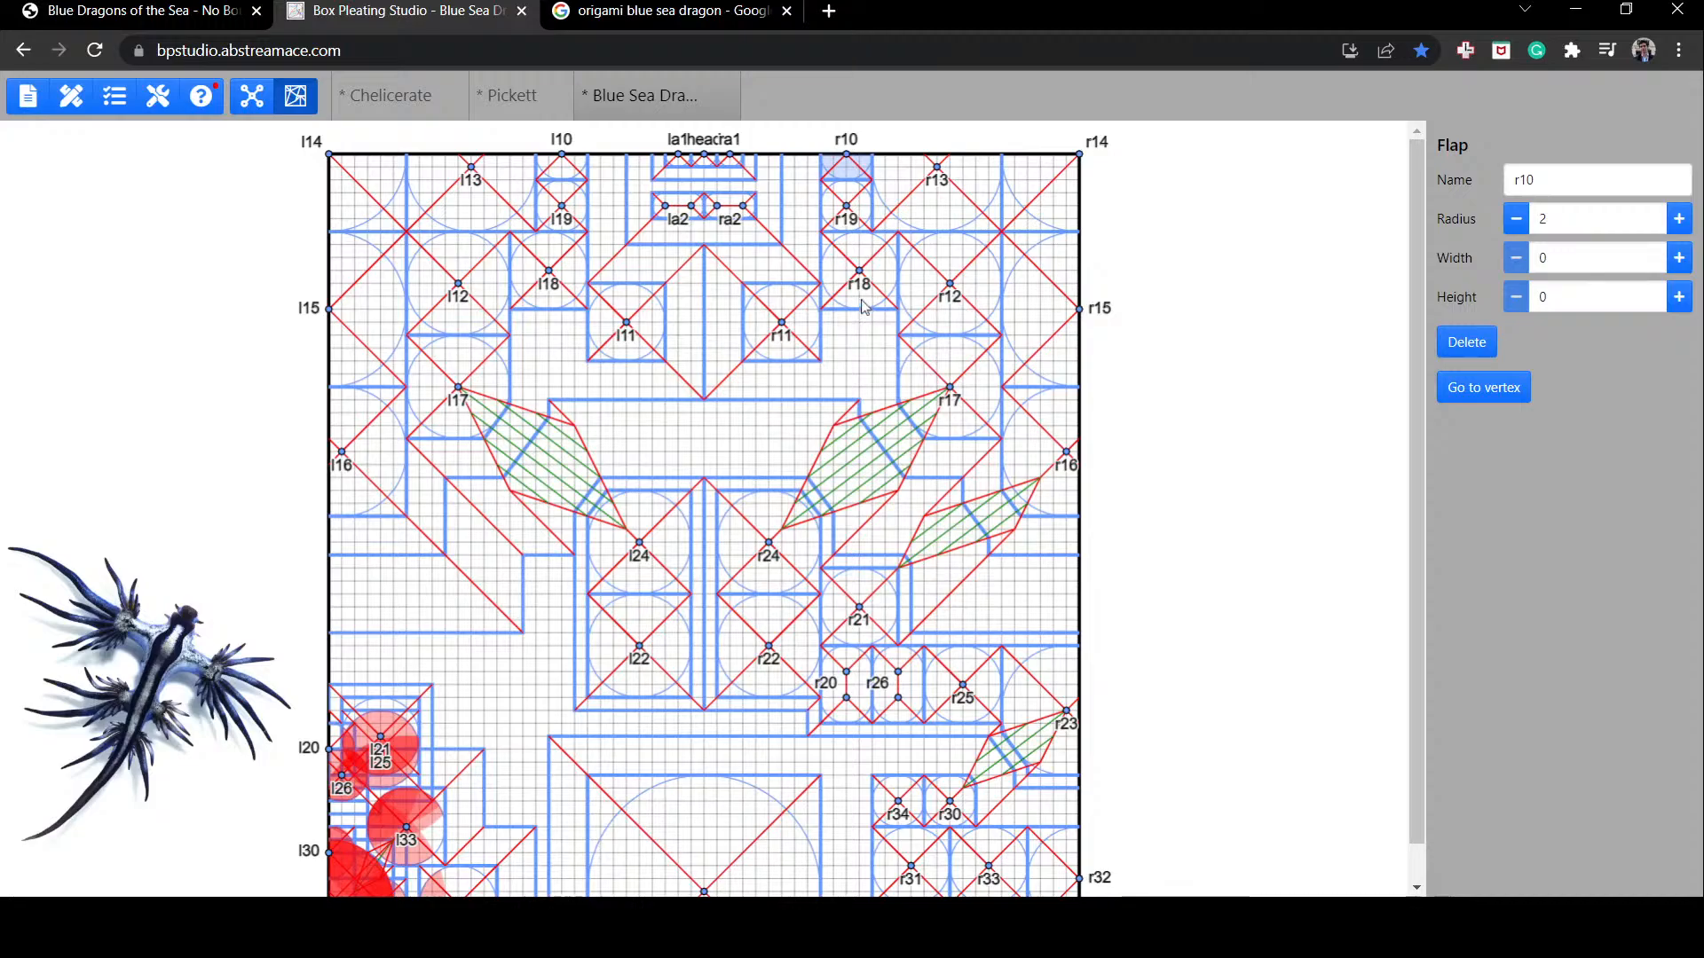
mouse_move(858, 302)
left_mouse_down()
mouse_move(817, 407)
mouse_move(839, 413)
mouse_move(863, 306)
left_mouse_up()
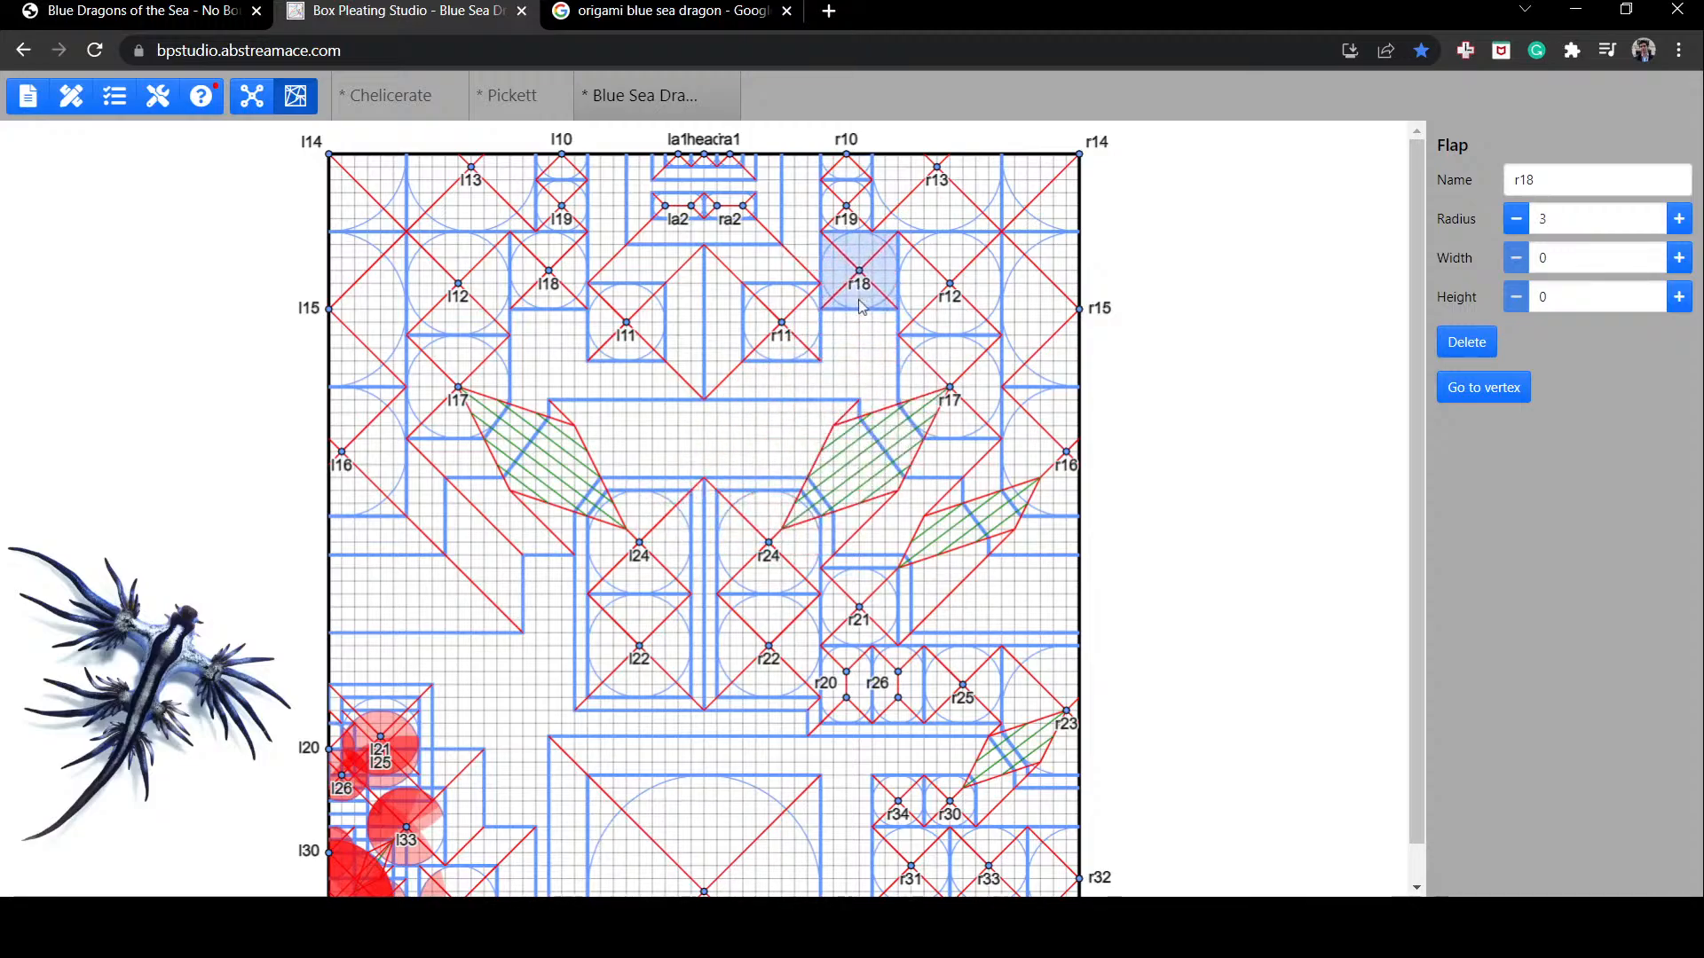
Step: Shift flap r22 a net one grid unit down and the tail flap one grid unit up
left_click(779, 684)
left_click_drag(779, 684, 768, 710)
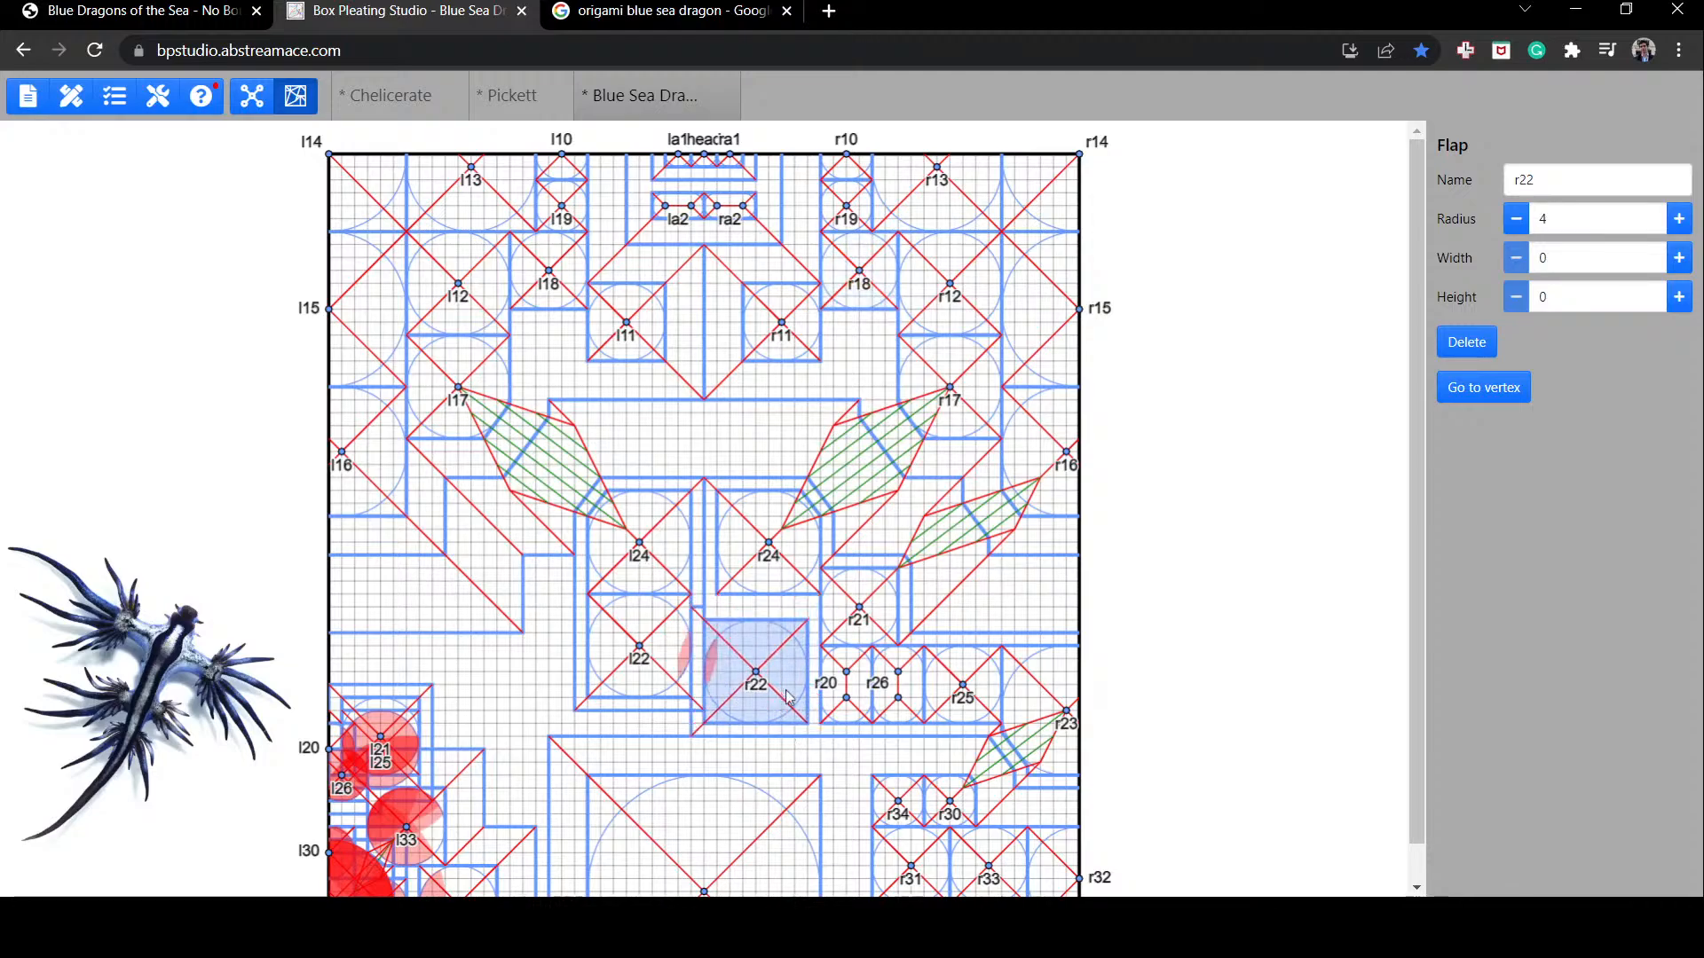
scroll(768, 798, "down", 1)
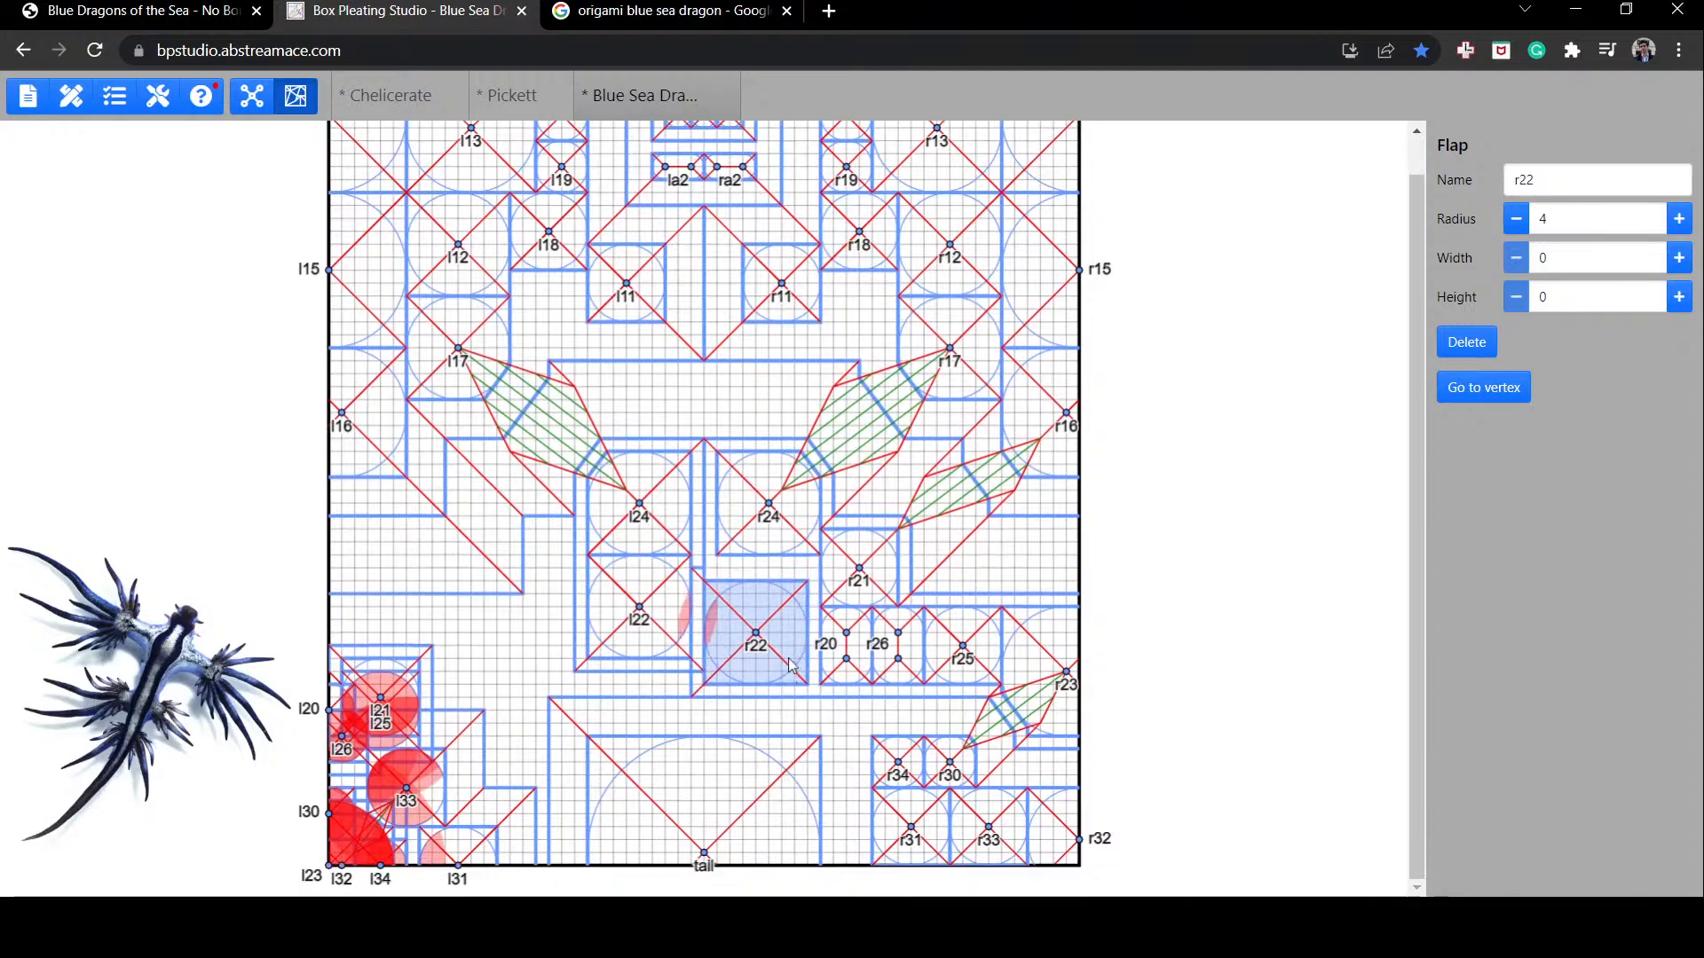
left_click_drag(791, 655, 795, 657)
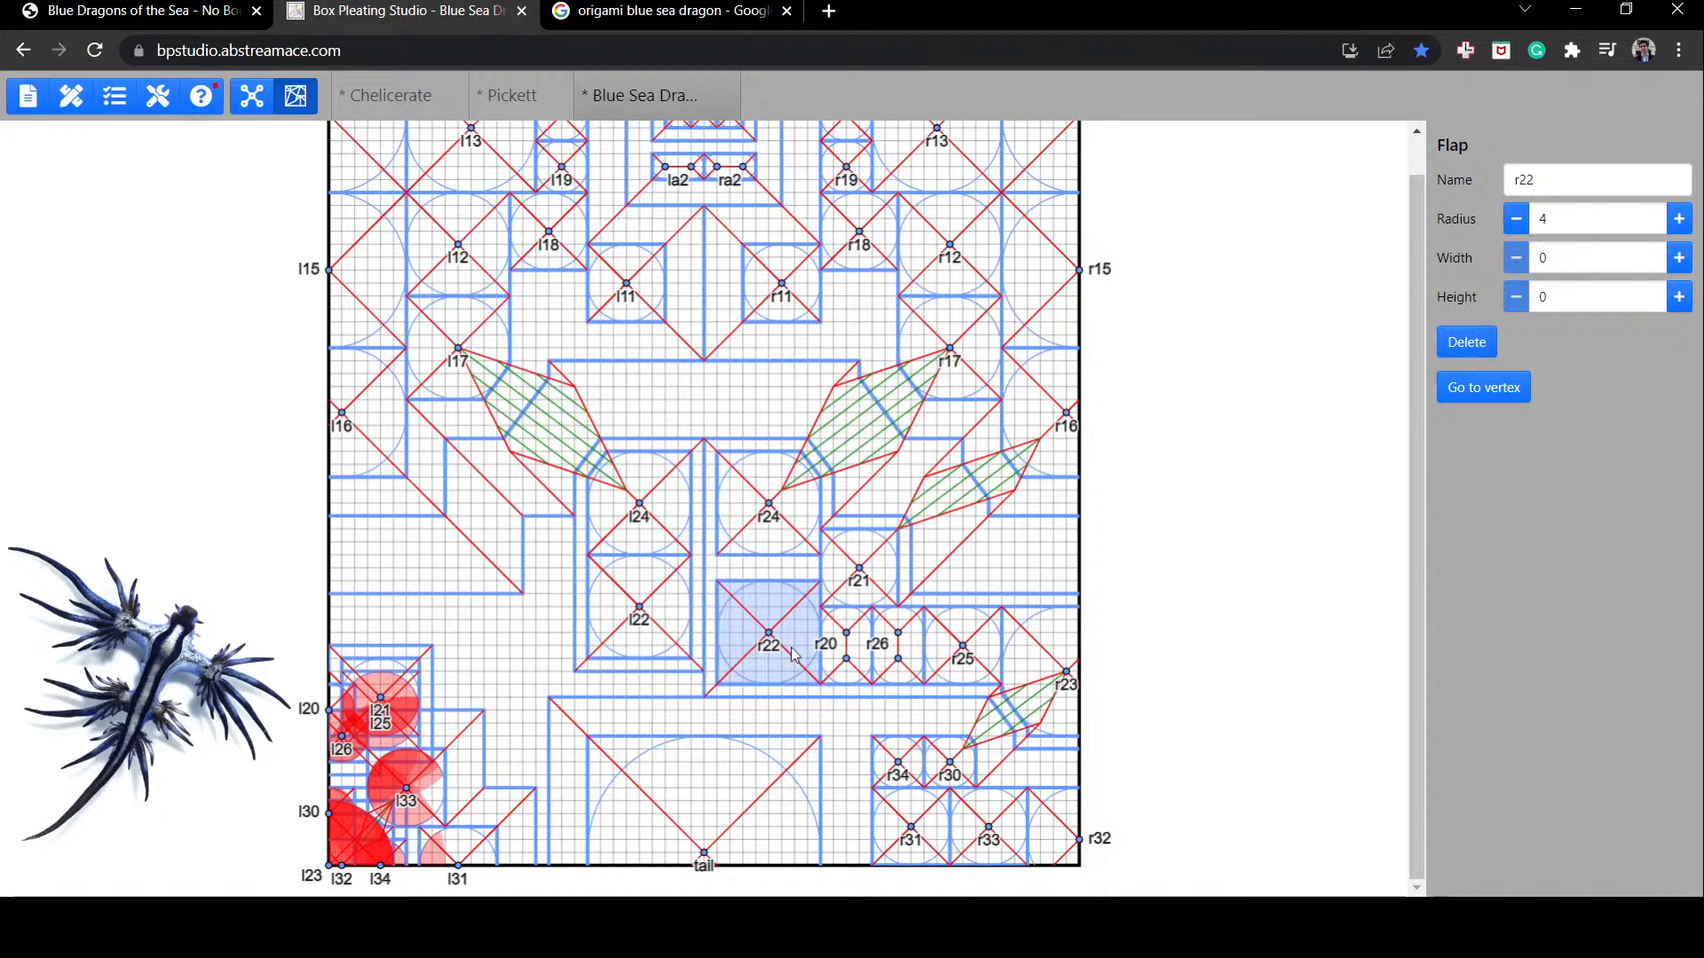
left_click(740, 832)
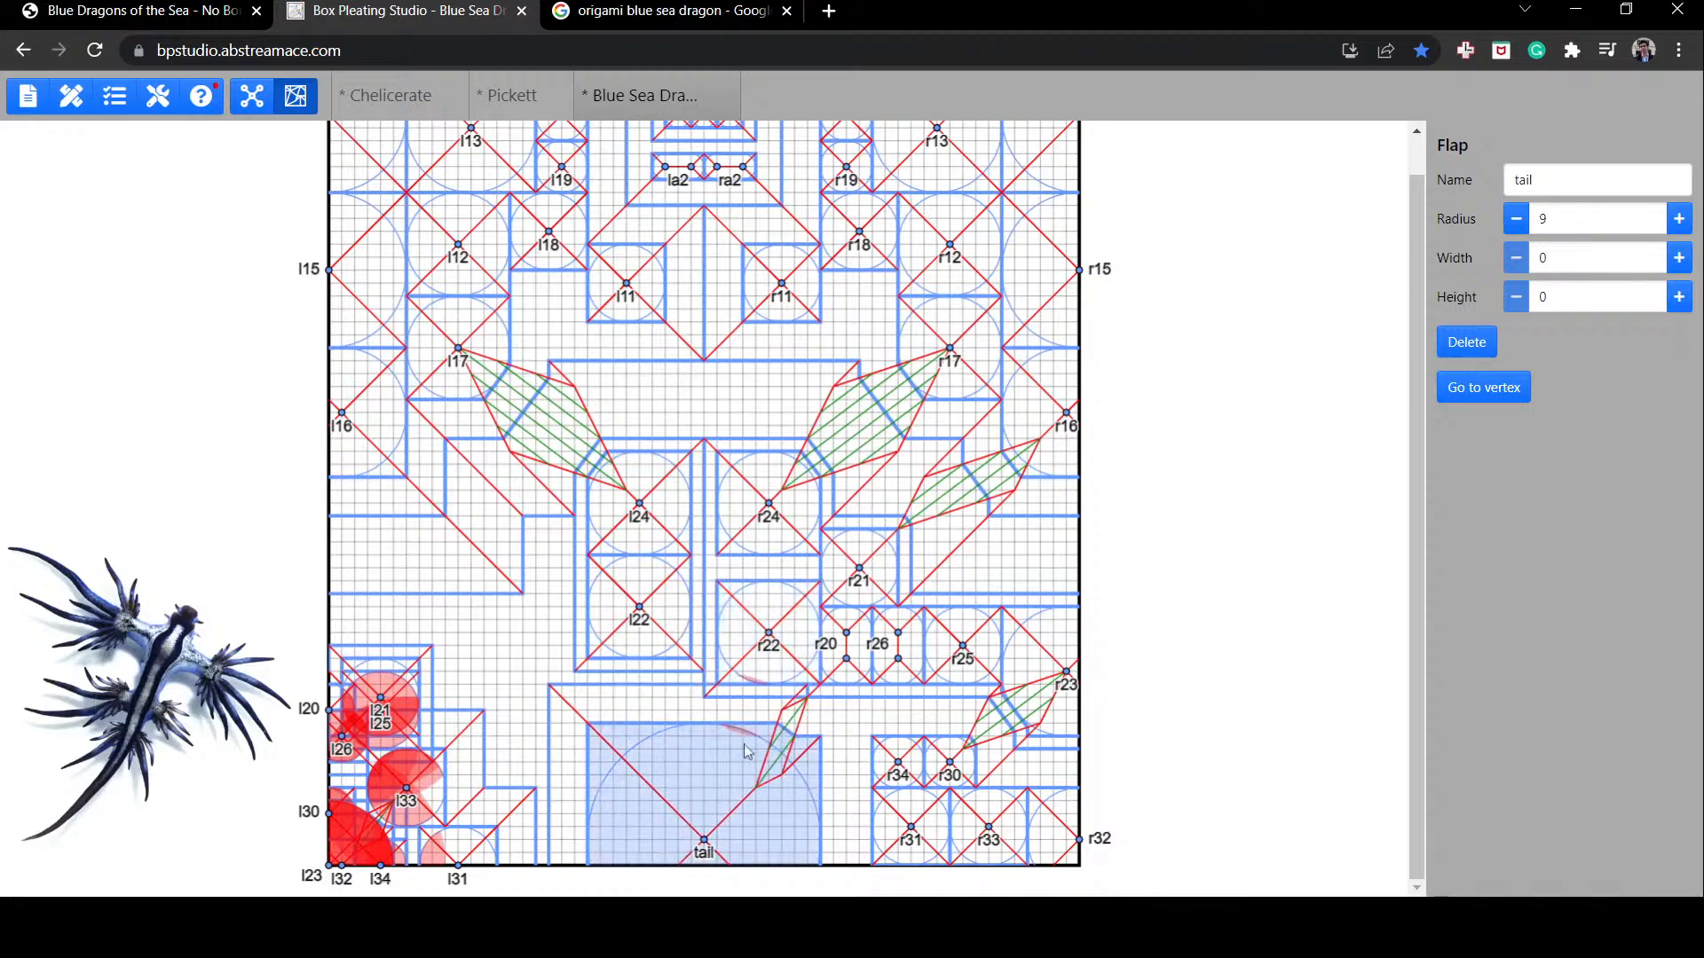
left_click_drag(756, 664, 765, 635)
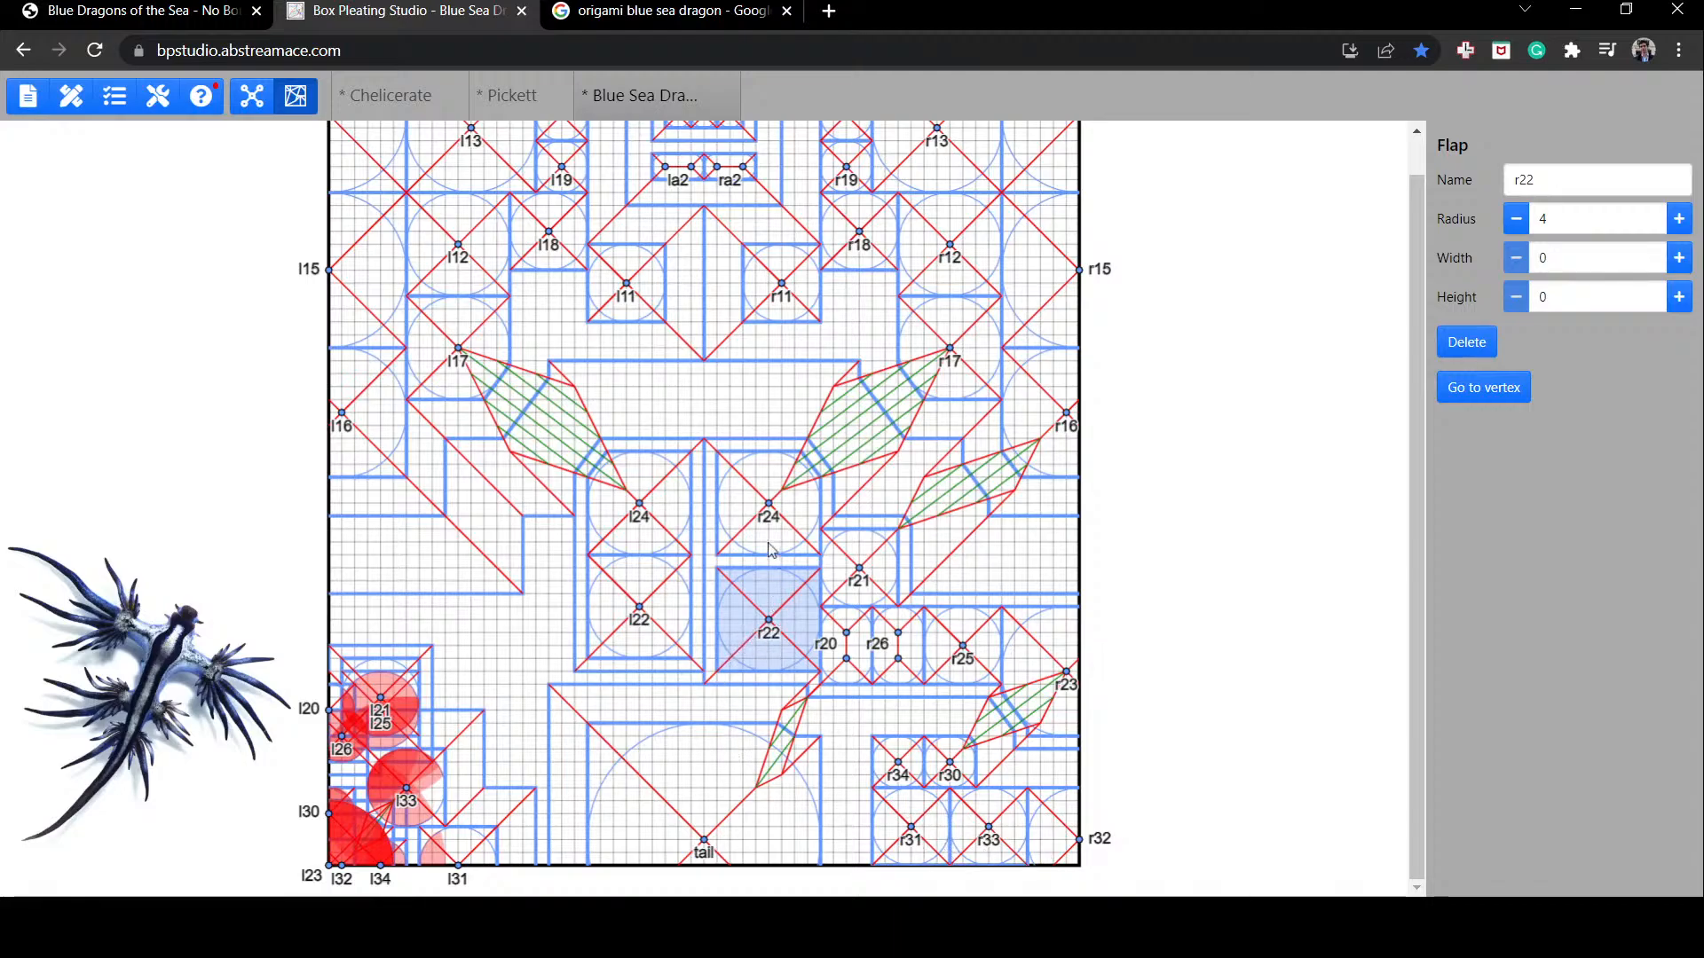
Step: Move flaps r24, r11 and l11 one grid unit down
left_click_drag(769, 518, 770, 531)
left_click_drag(770, 297, 776, 313)
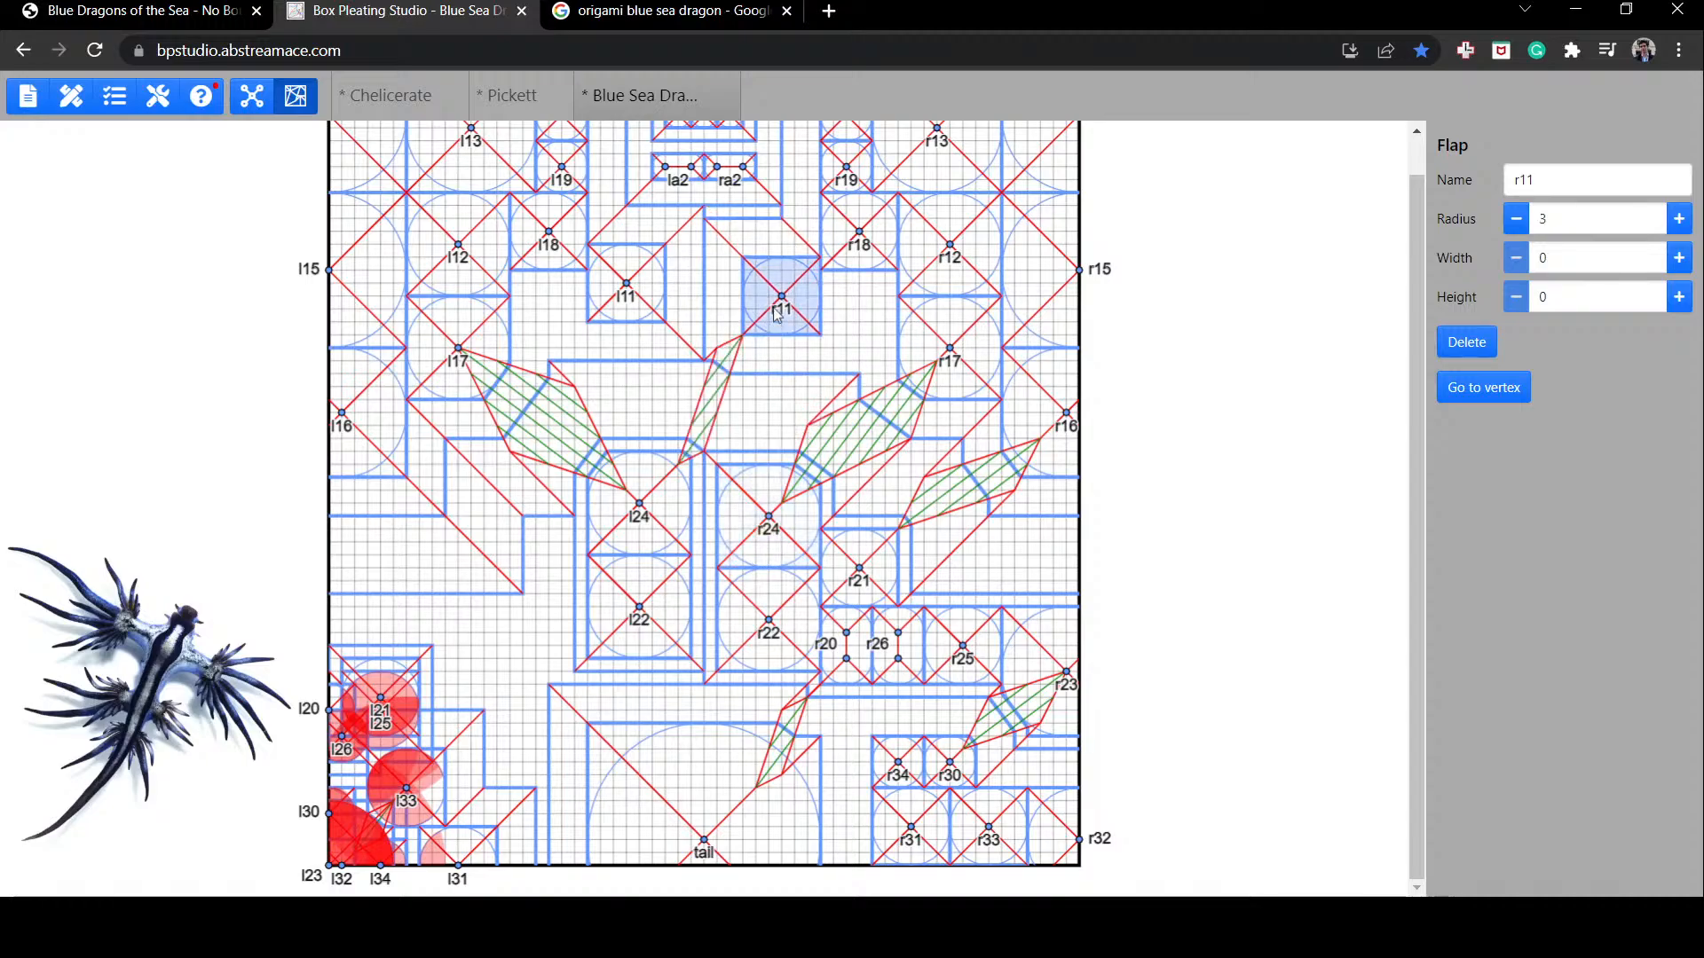
left_click_drag(664, 299, 666, 314)
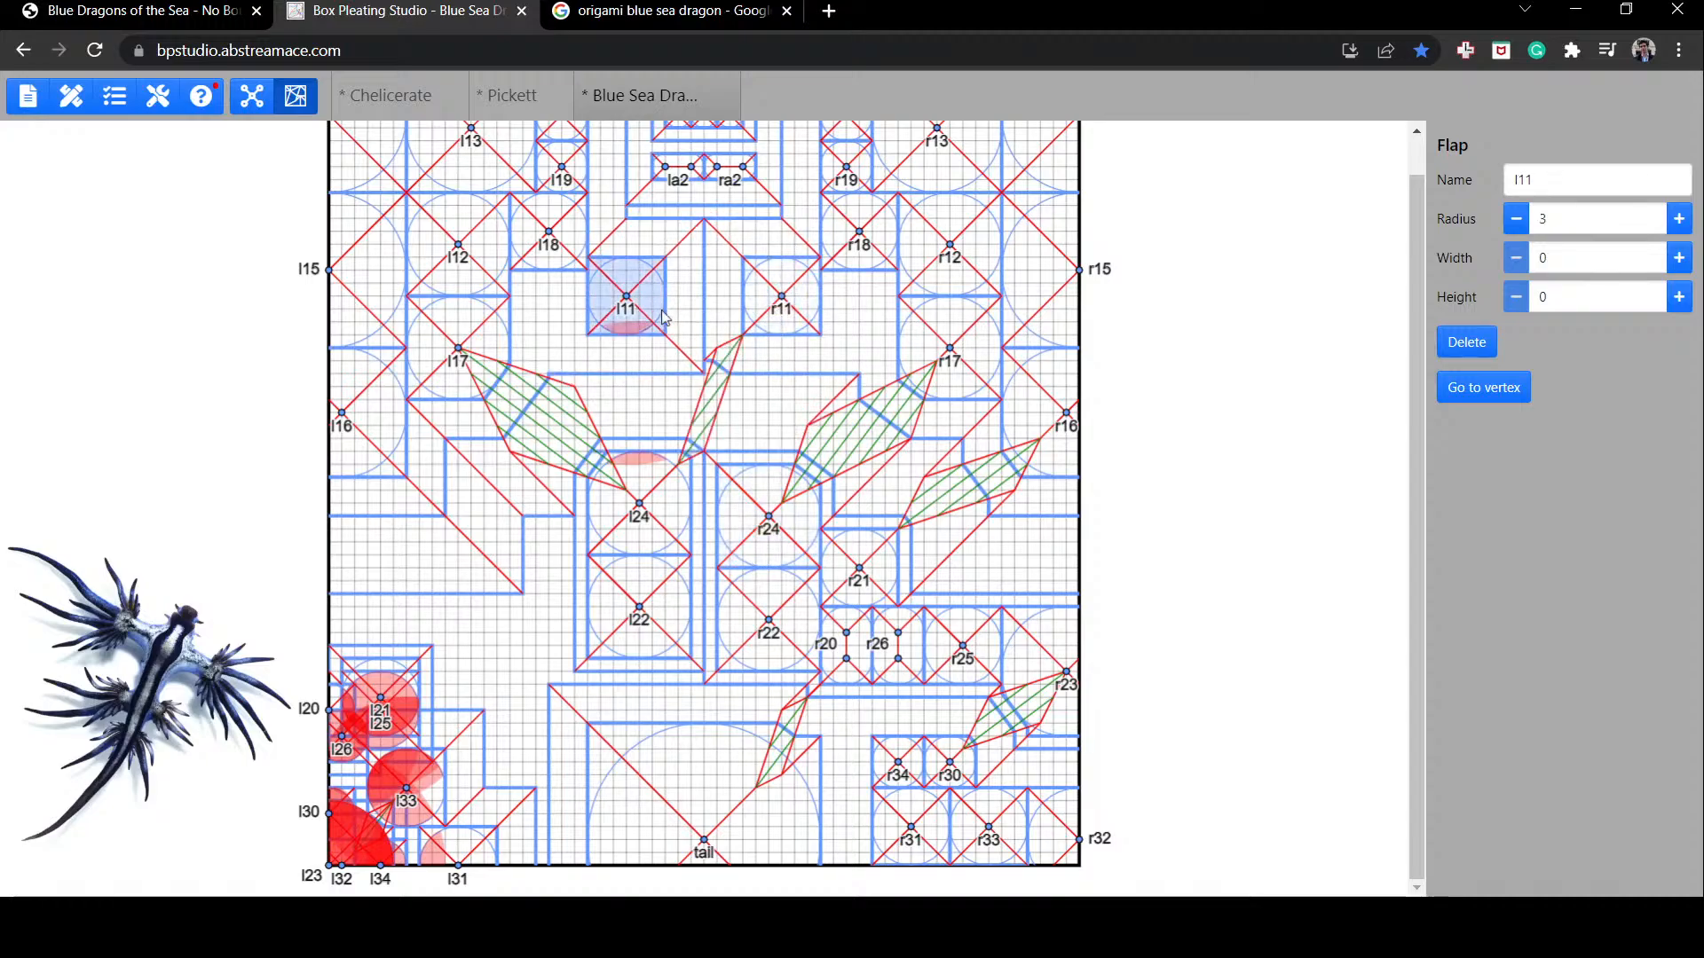
Step: Move flaps la2 and ra2 one grid unit up toward the head row
scroll(681, 347, "up", 1)
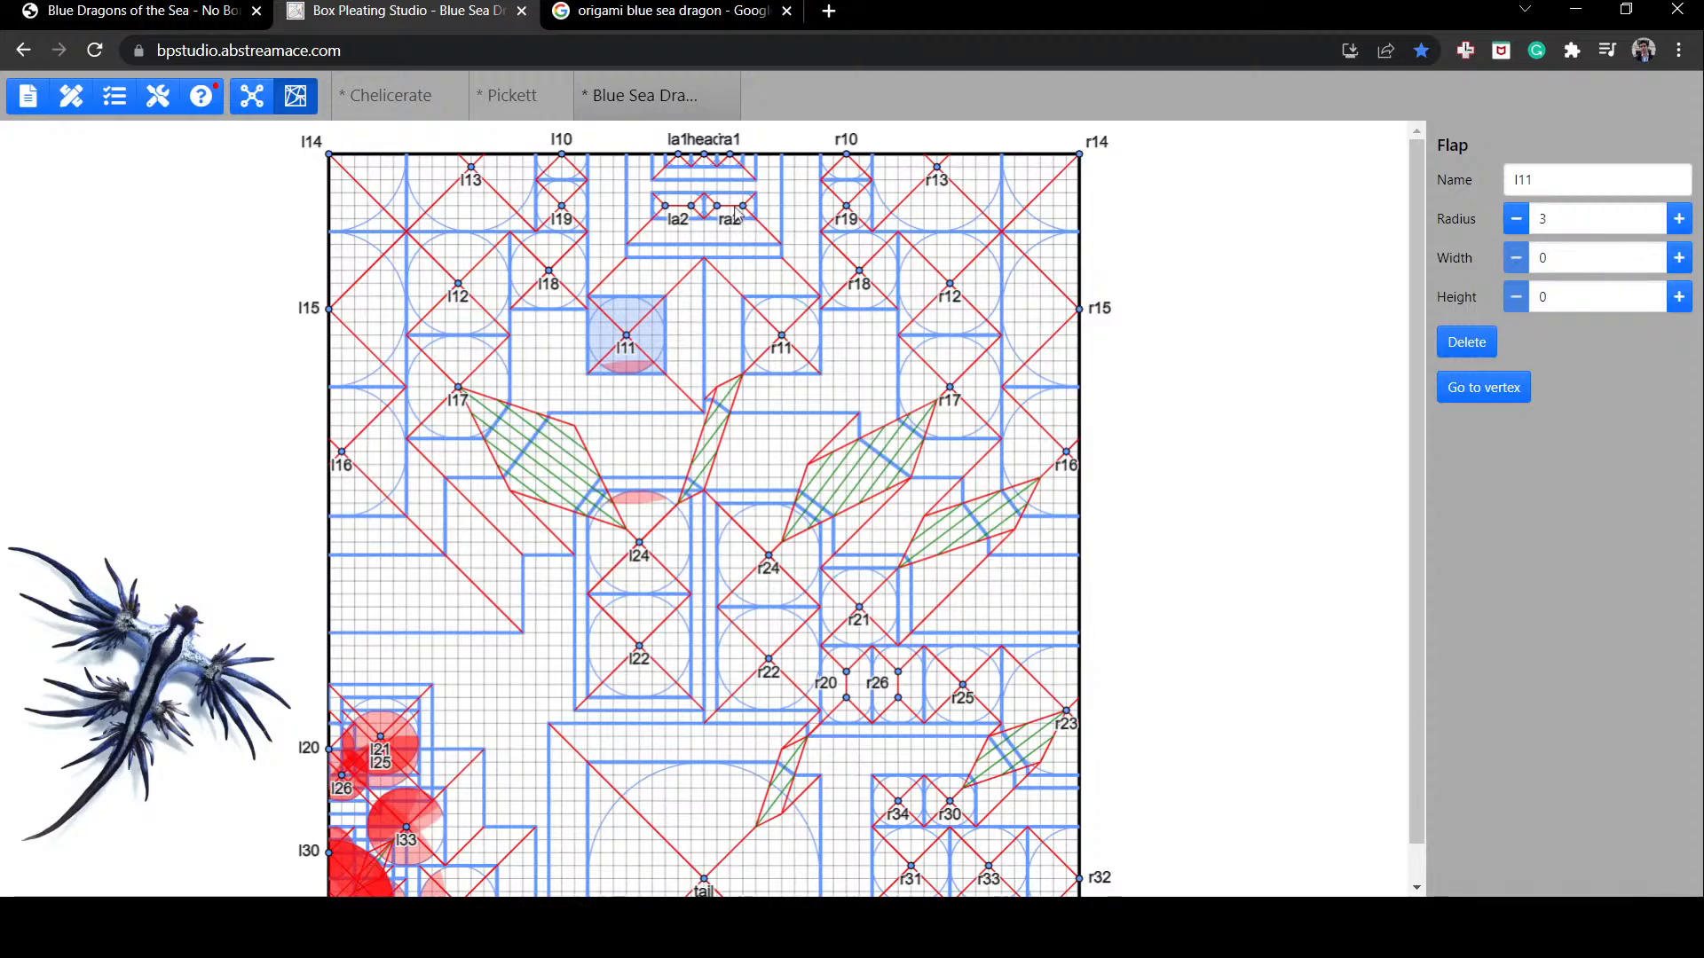
left_click_drag(736, 213, 696, 205)
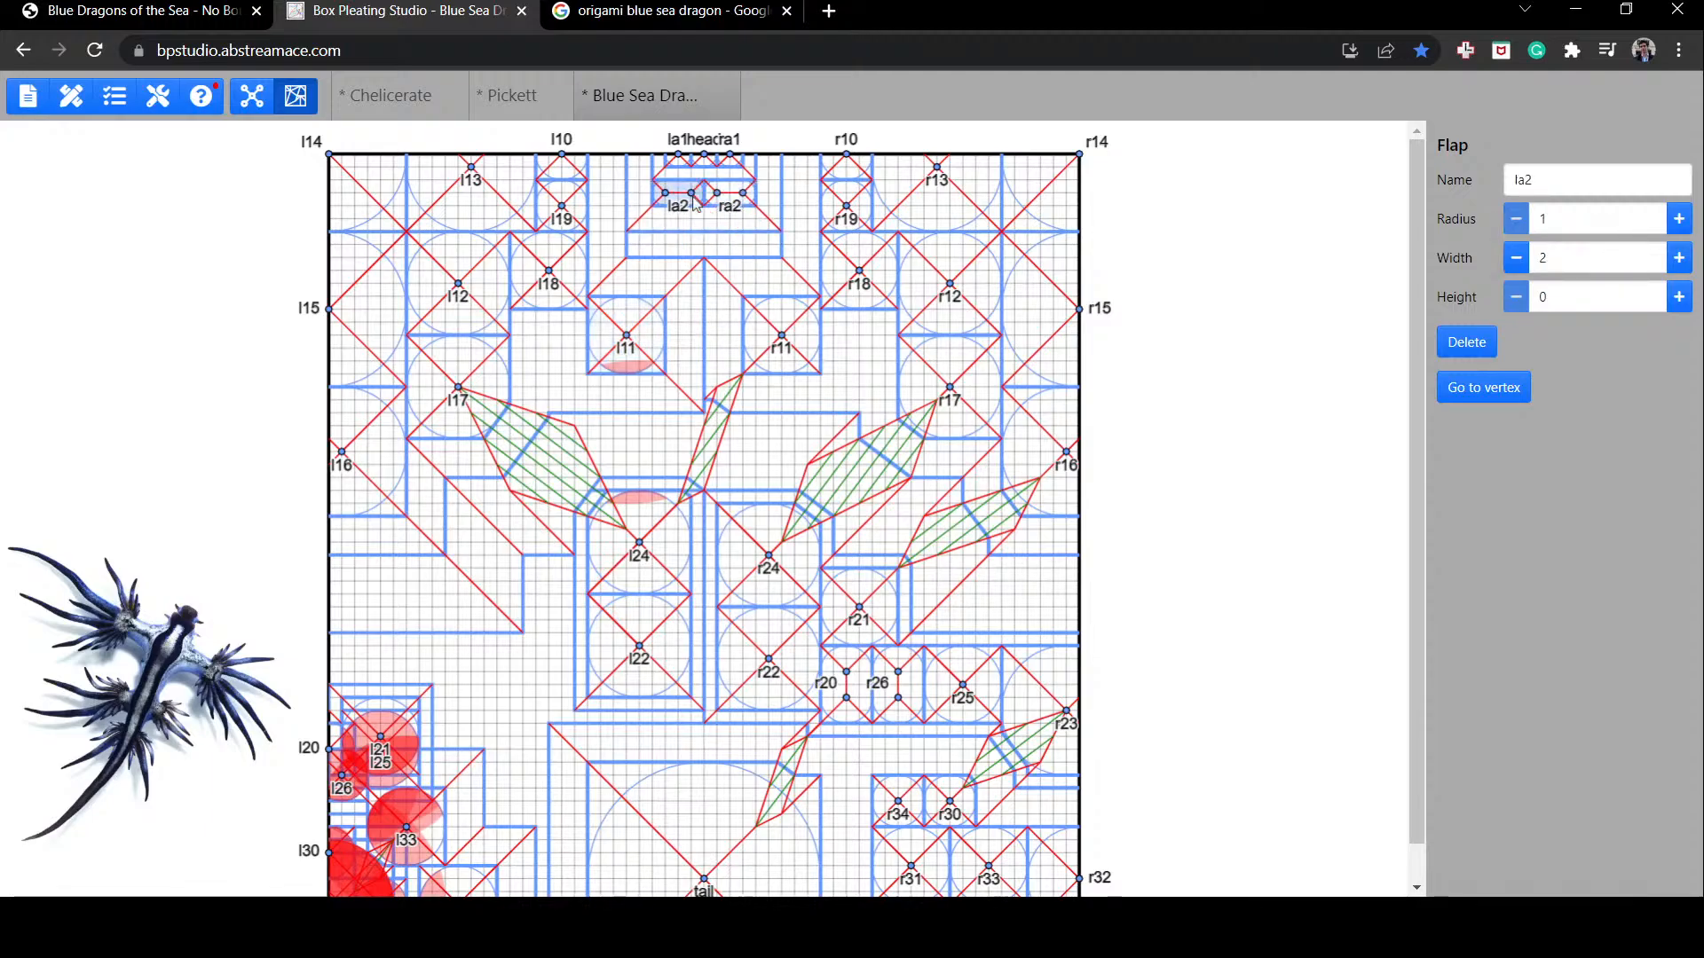
left_click(848, 174)
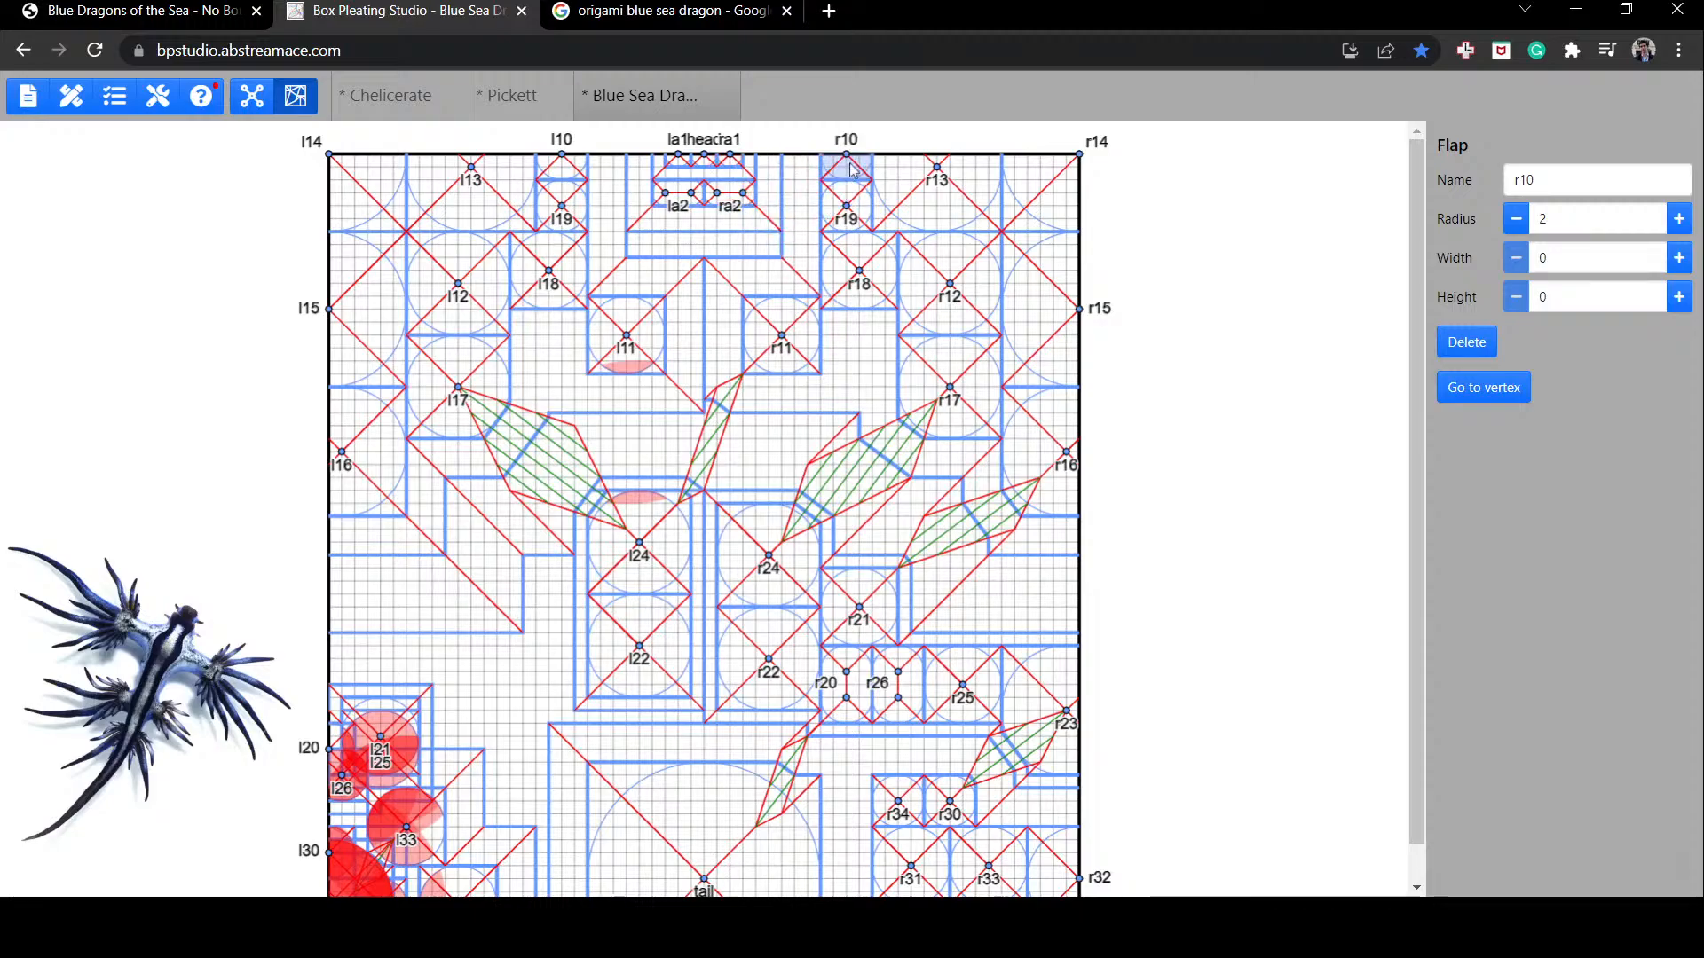
Step: Move flaps l22 and l24 one grid unit down to mirror r22 and r24
left_click(638, 330)
left_click_drag(637, 633, 637, 648)
left_click_drag(635, 565, 635, 579)
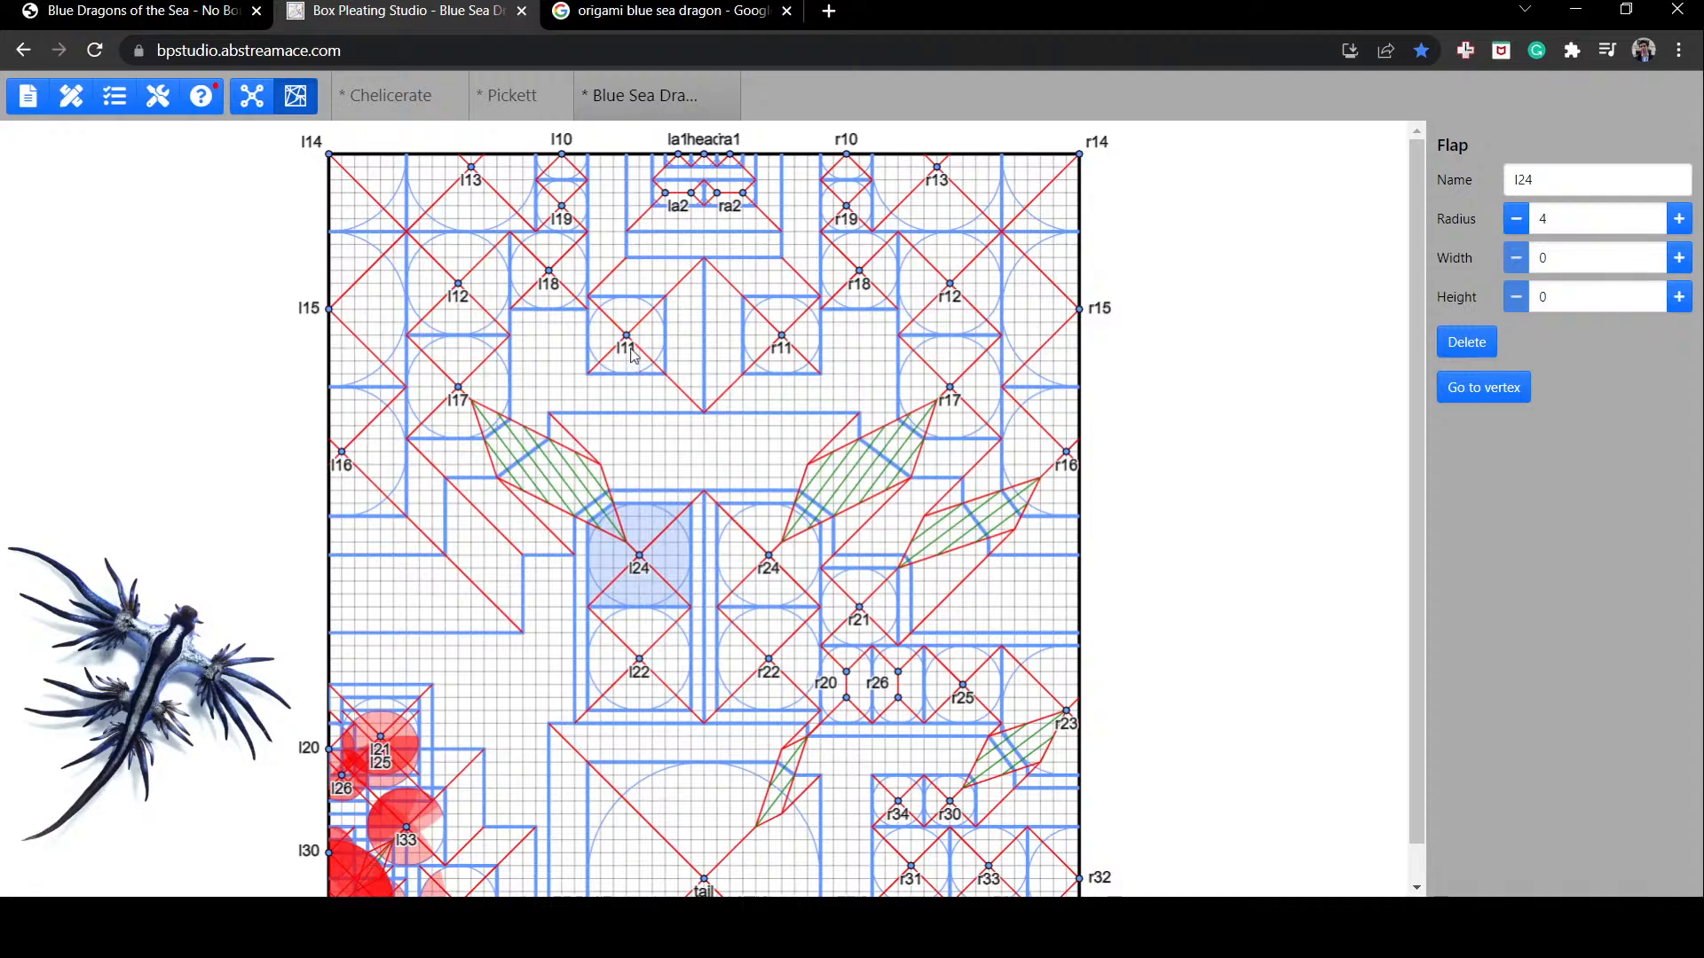
left_click(868, 391)
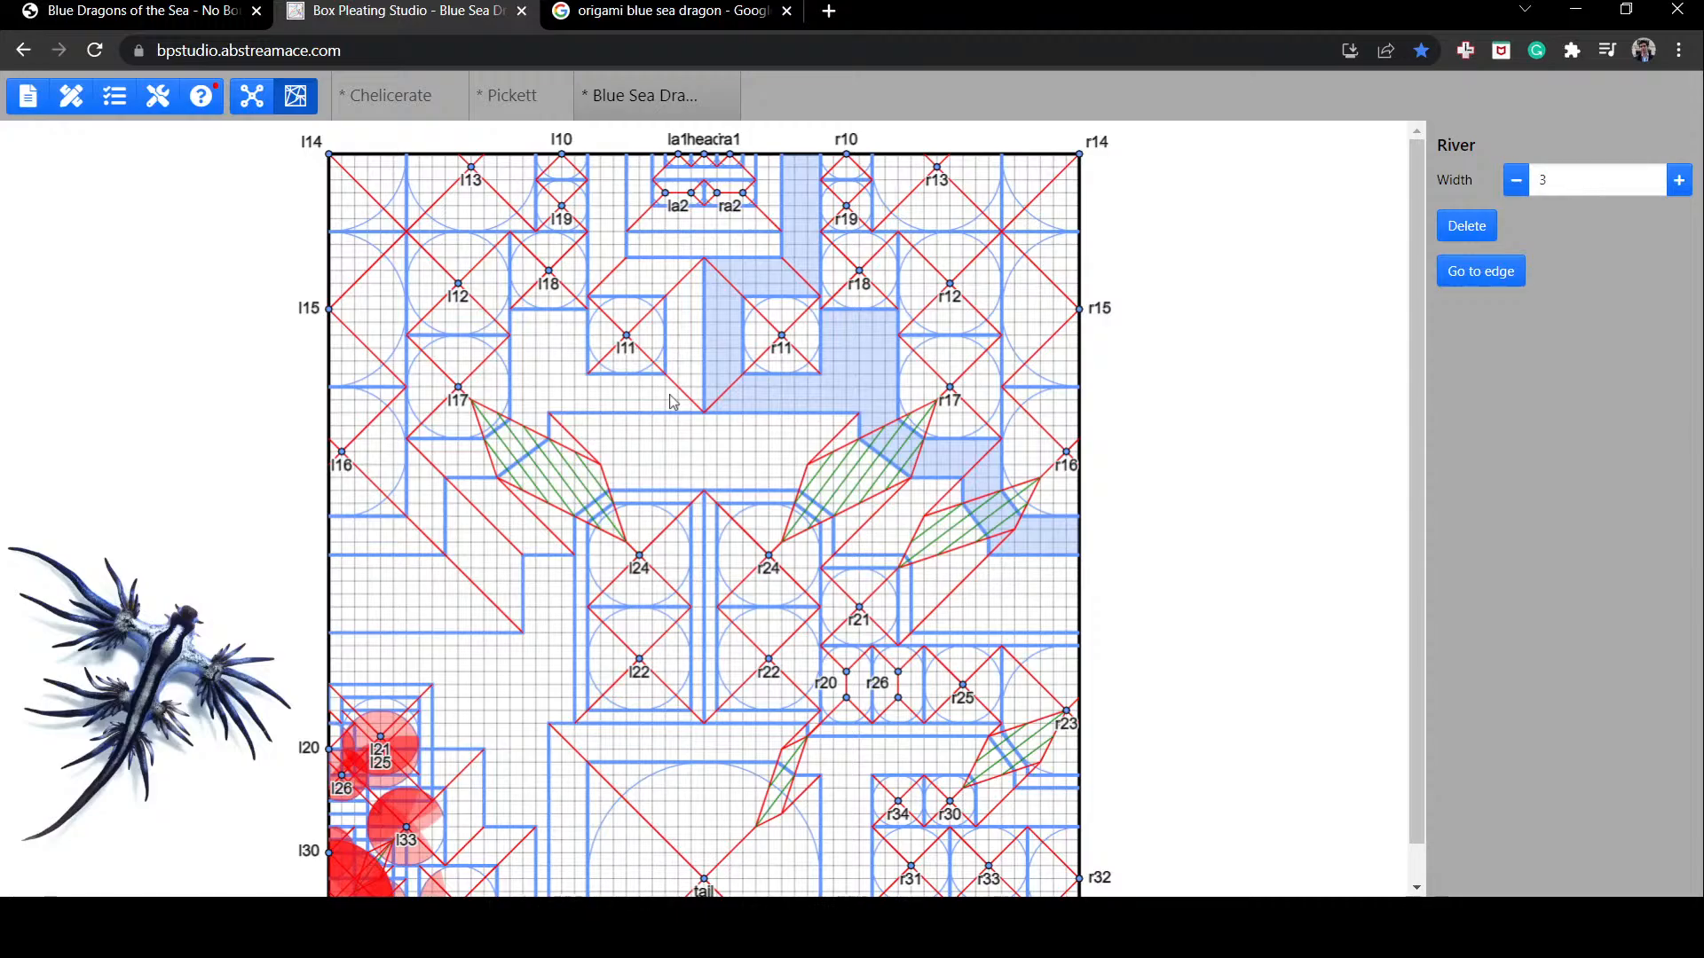
Step: Move flaps la2 and ra2 two grid units down, away from the head row
scroll(680, 424, "down", 1)
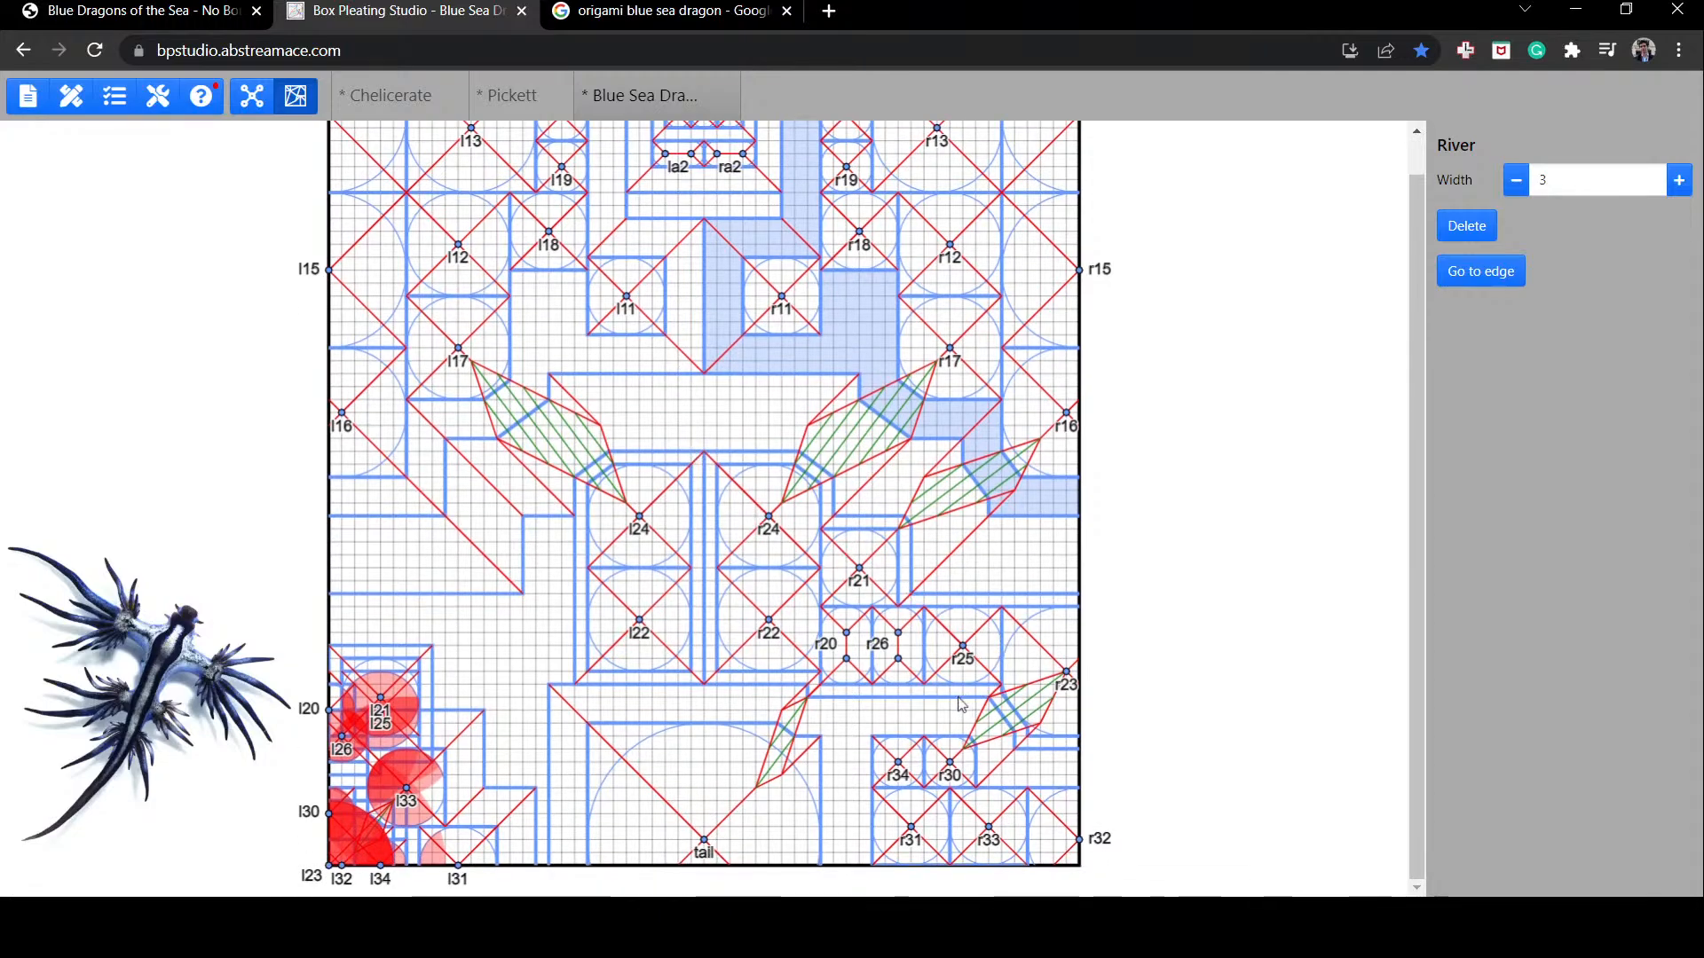
left_click(1189, 652)
scroll(1188, 641, "up", 1)
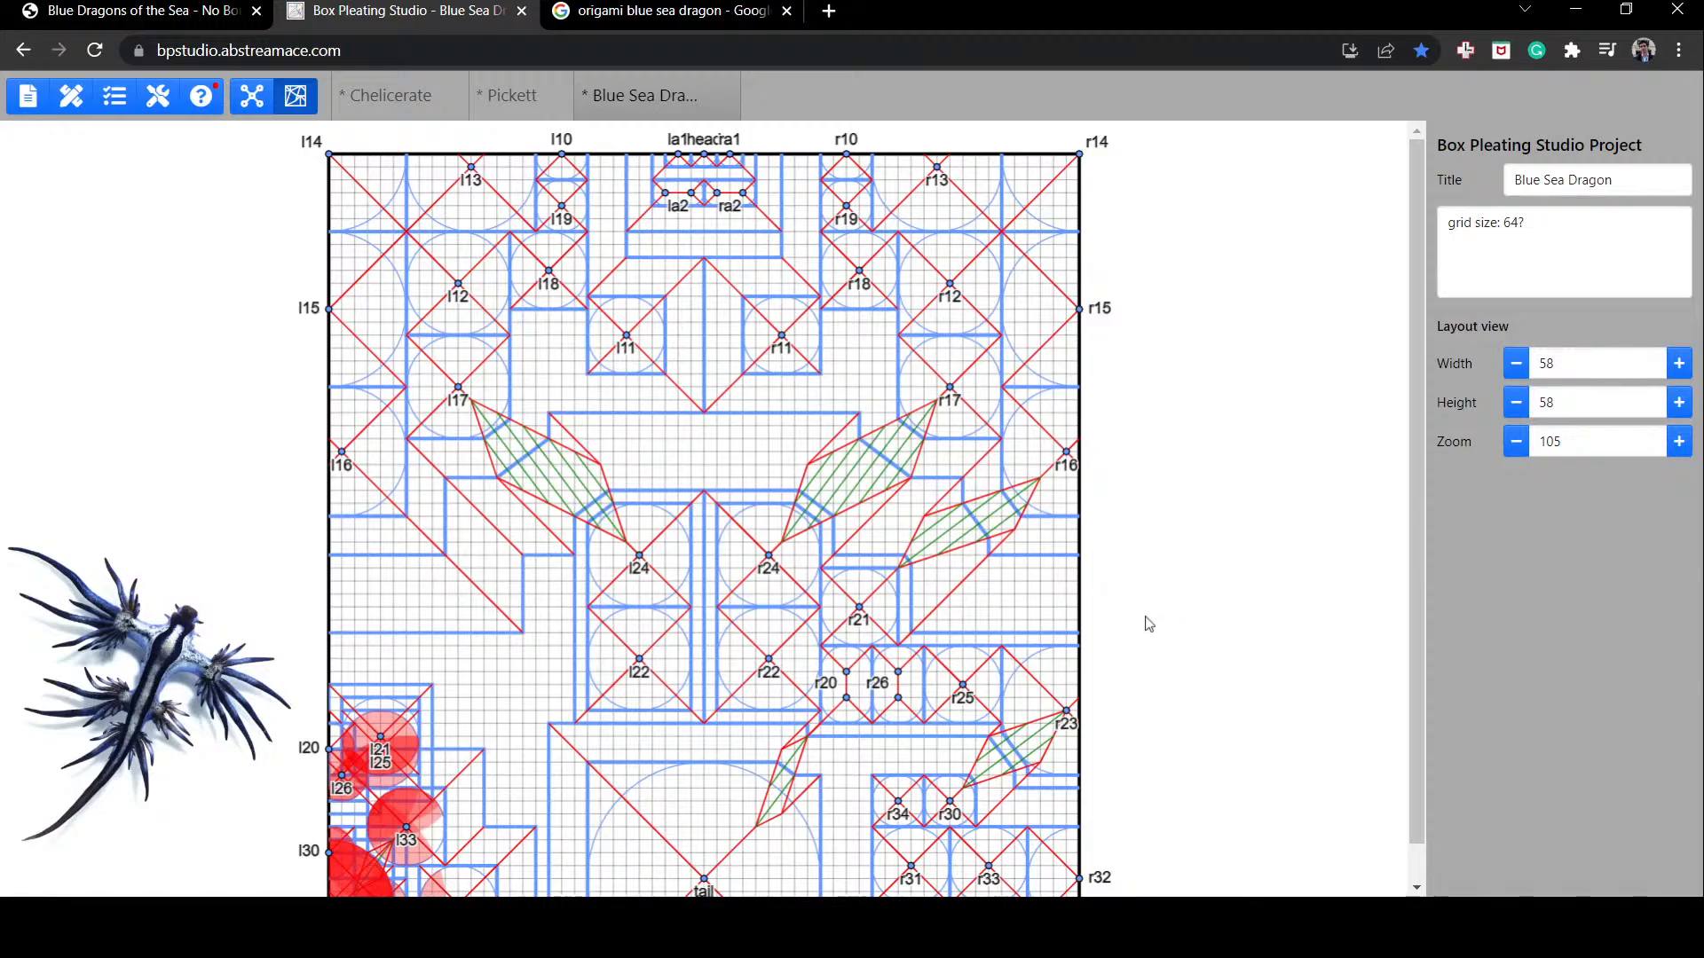
scroll(1144, 627, "down", 1)
scroll(1141, 630, "up", 1)
left_click_drag(691, 201, 744, 229)
left_click(740, 195)
Step: Set the width of flaps la2 and ra2 to 0
left_click(691, 221)
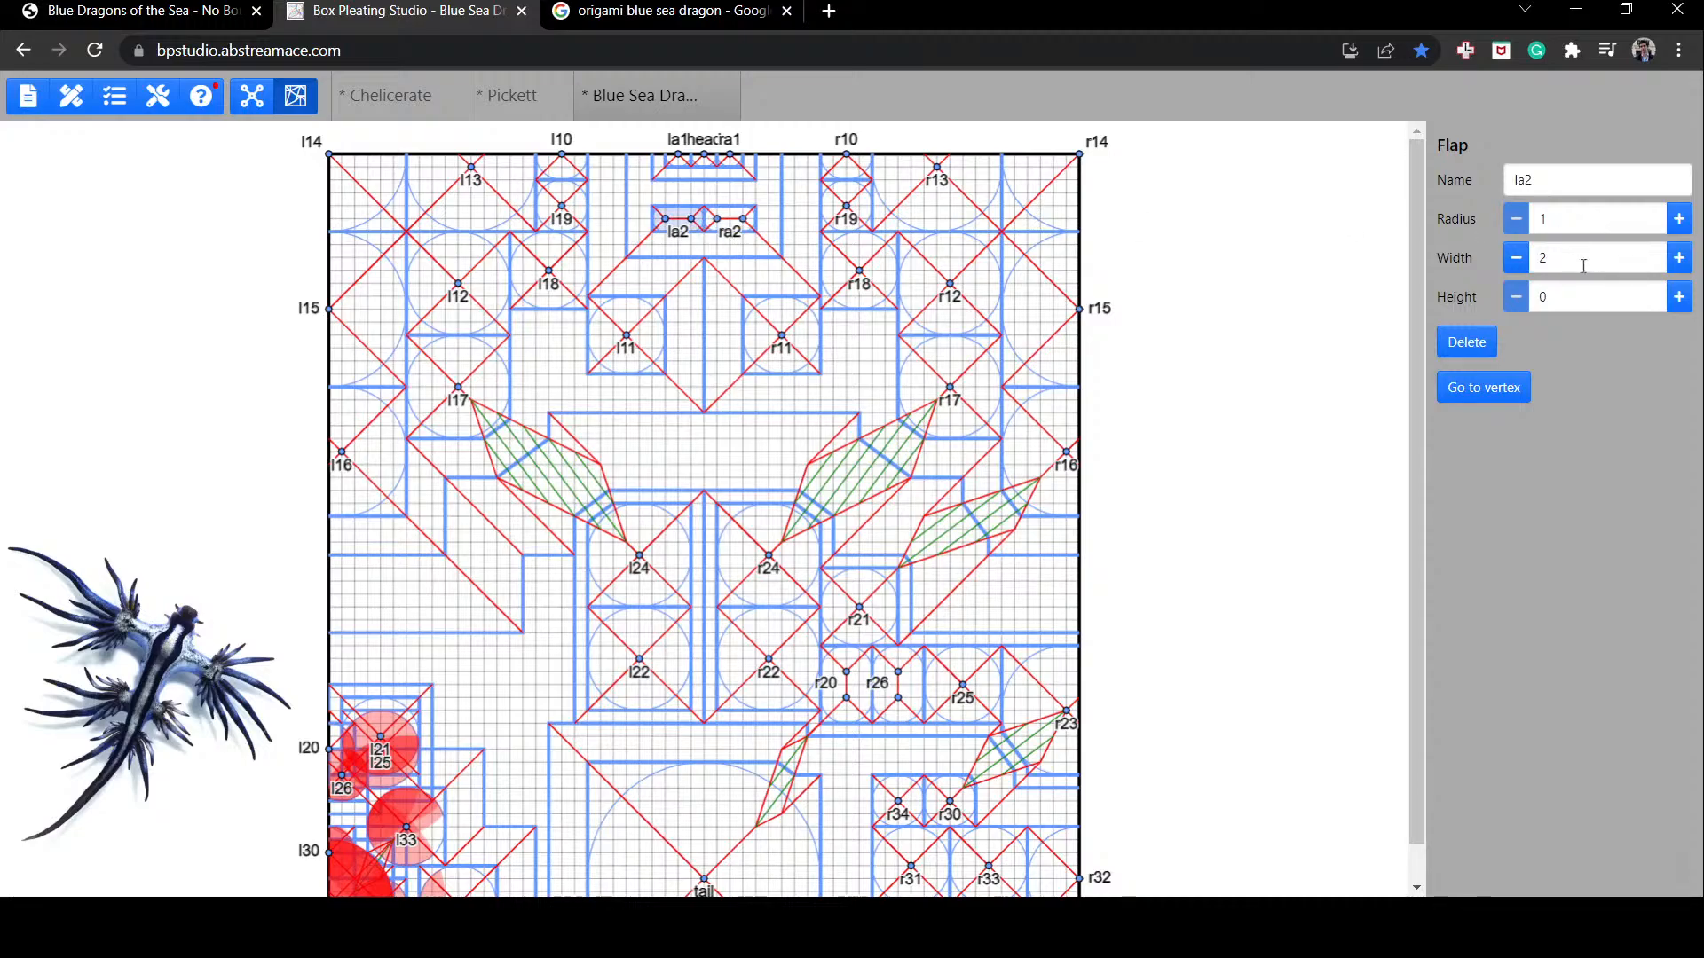
left_click(1521, 267)
left_click(1521, 266)
left_click(710, 220)
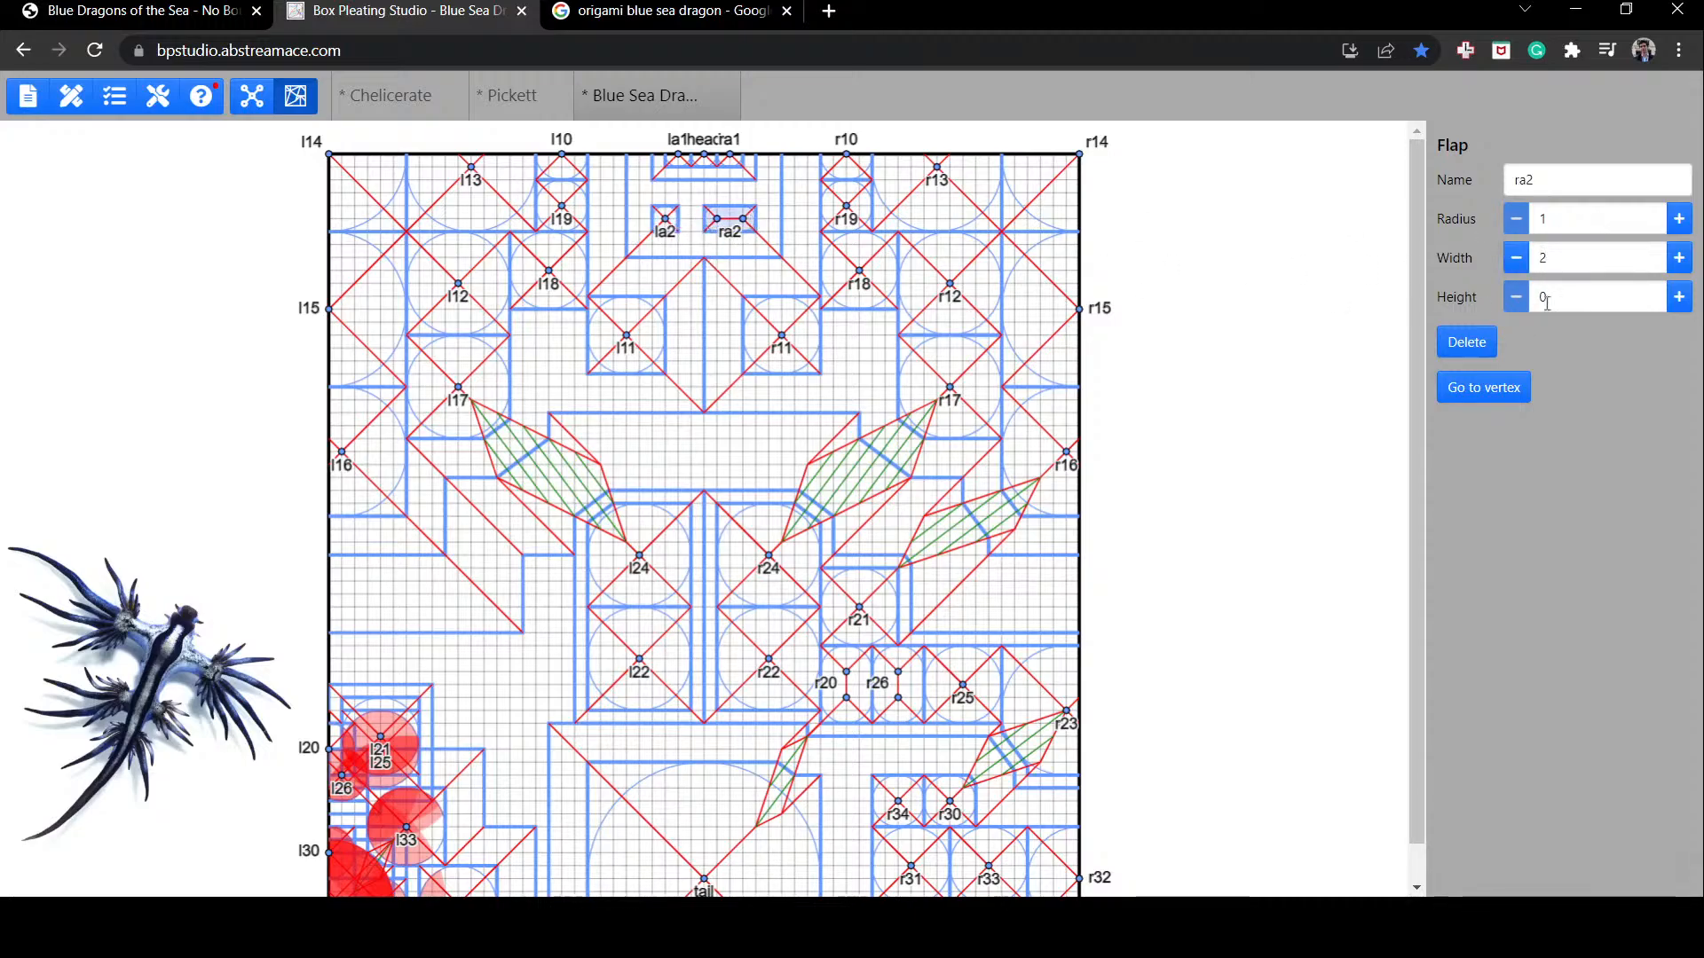
left_click(1521, 267)
left_click(1522, 266)
Step: Move la2 two grid units right beside ra2, and place la1 and ra1 side by side between the head and that pair
left_click(682, 229)
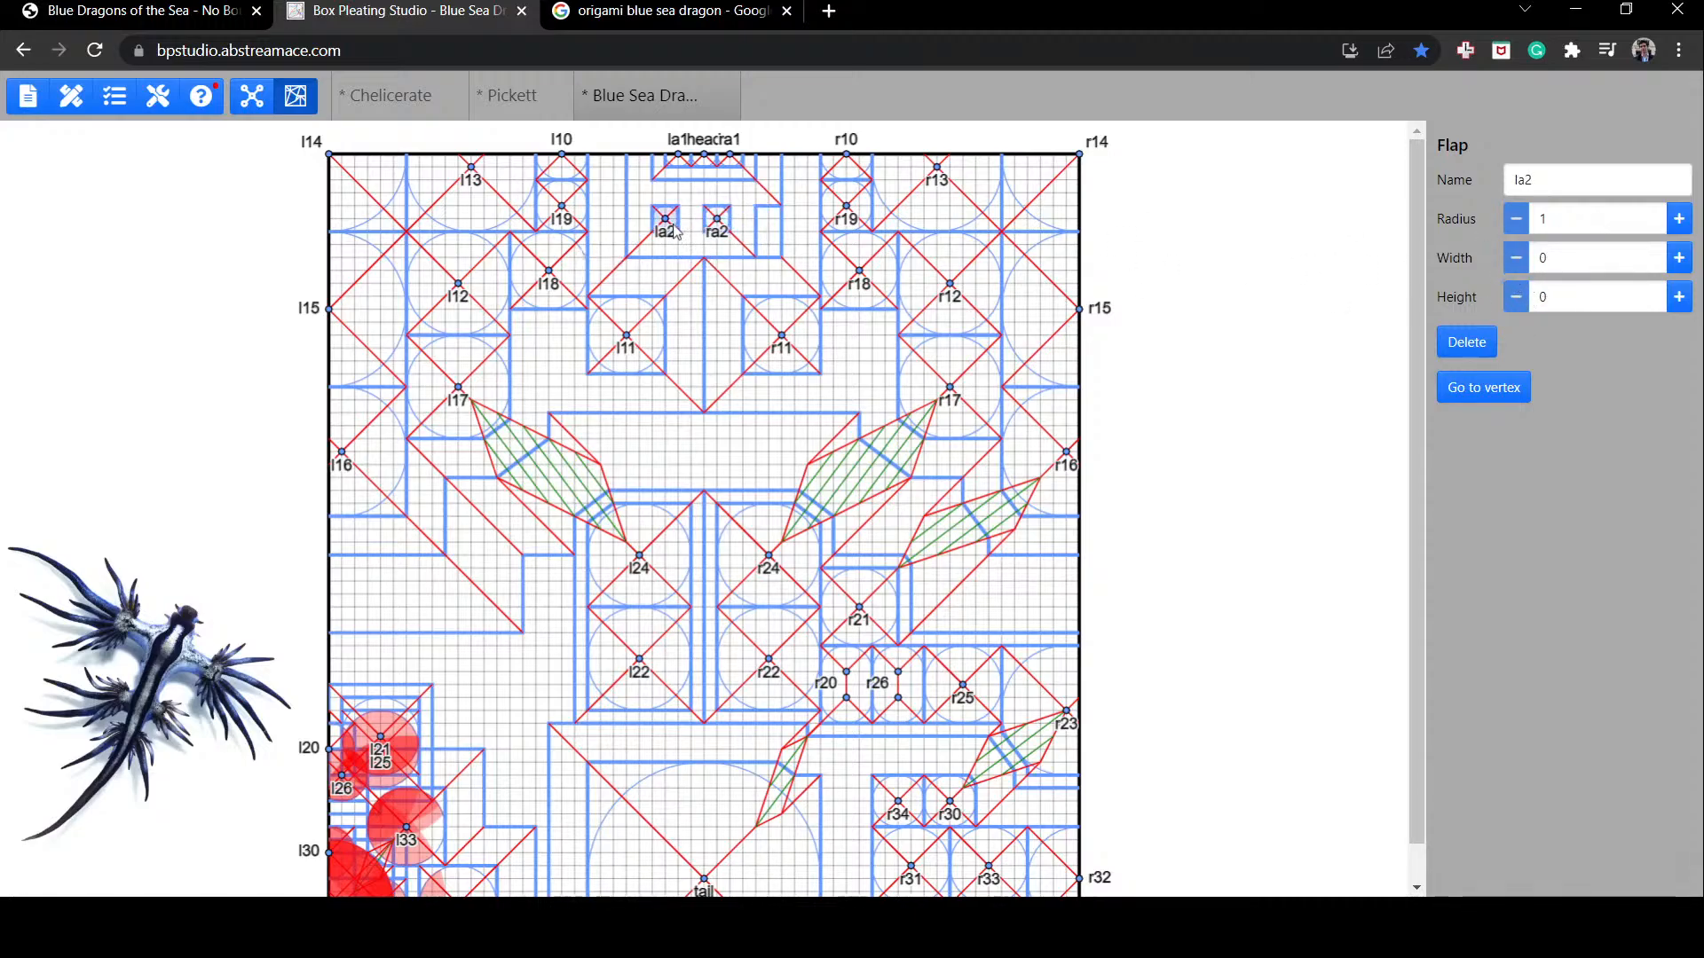
mouse_move(683, 232)
left_mouse_down()
mouse_move(694, 207)
mouse_move(674, 185)
mouse_move(678, 209)
left_mouse_up()
left_click_drag(731, 157, 724, 188)
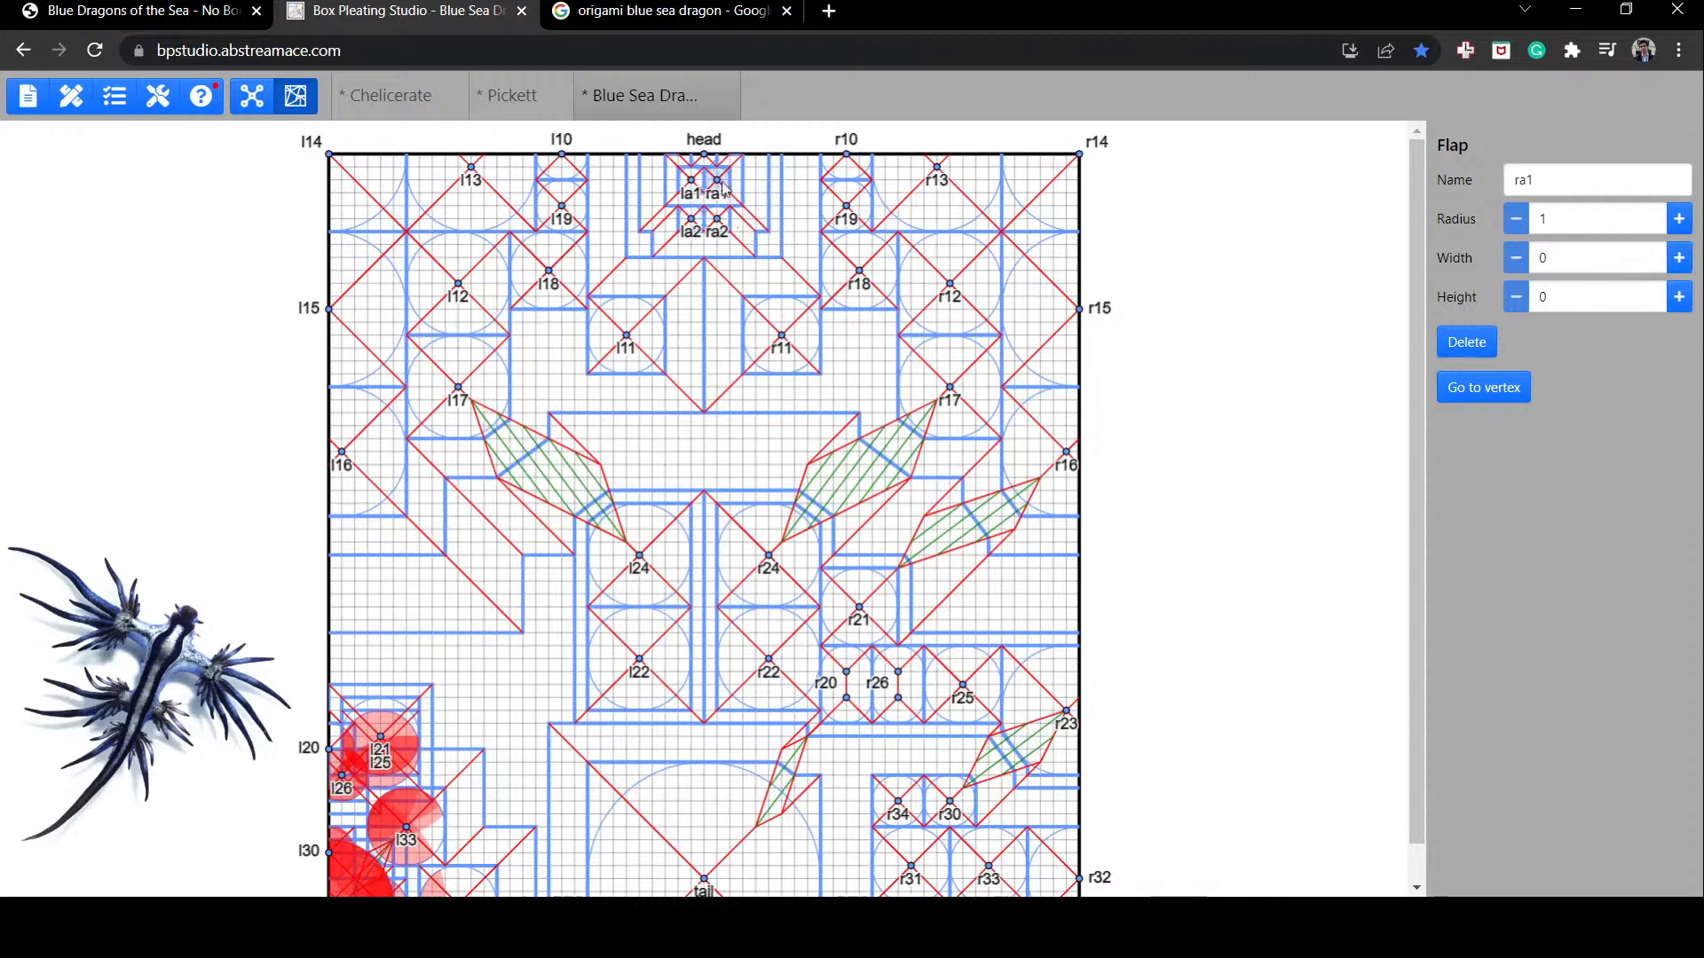
left_click(692, 224)
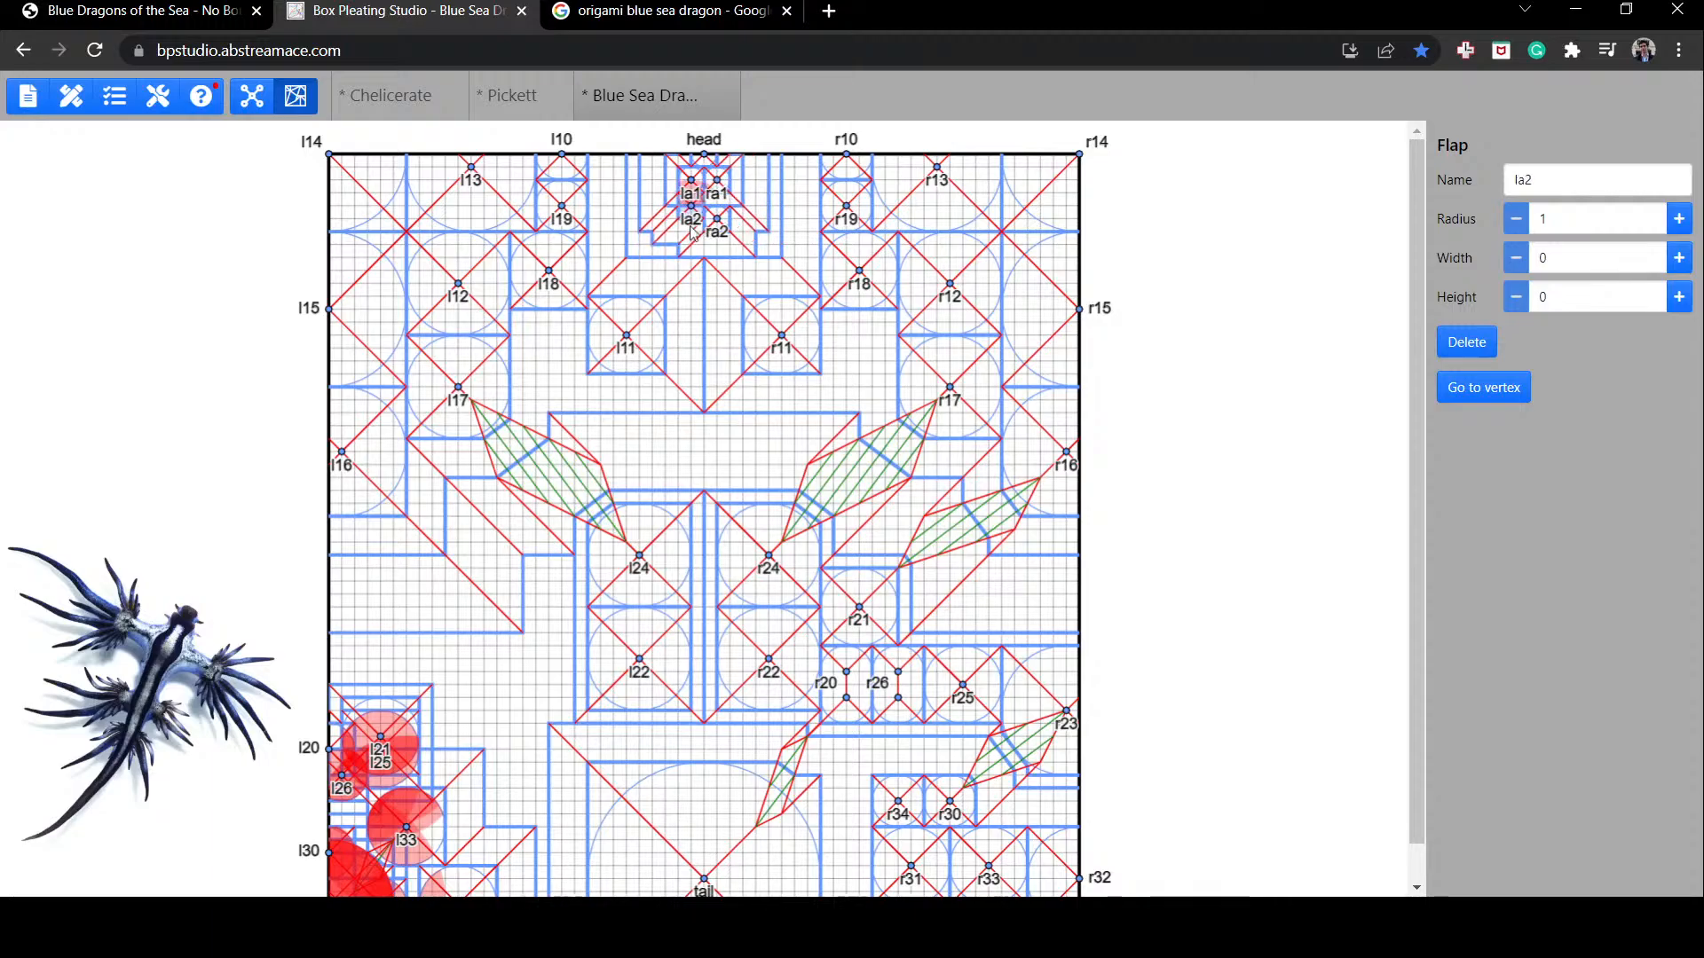
Step: Shift flaps r10, r19, r13, r14 and r18 one grid unit left
left_click_drag(846, 167, 831, 169)
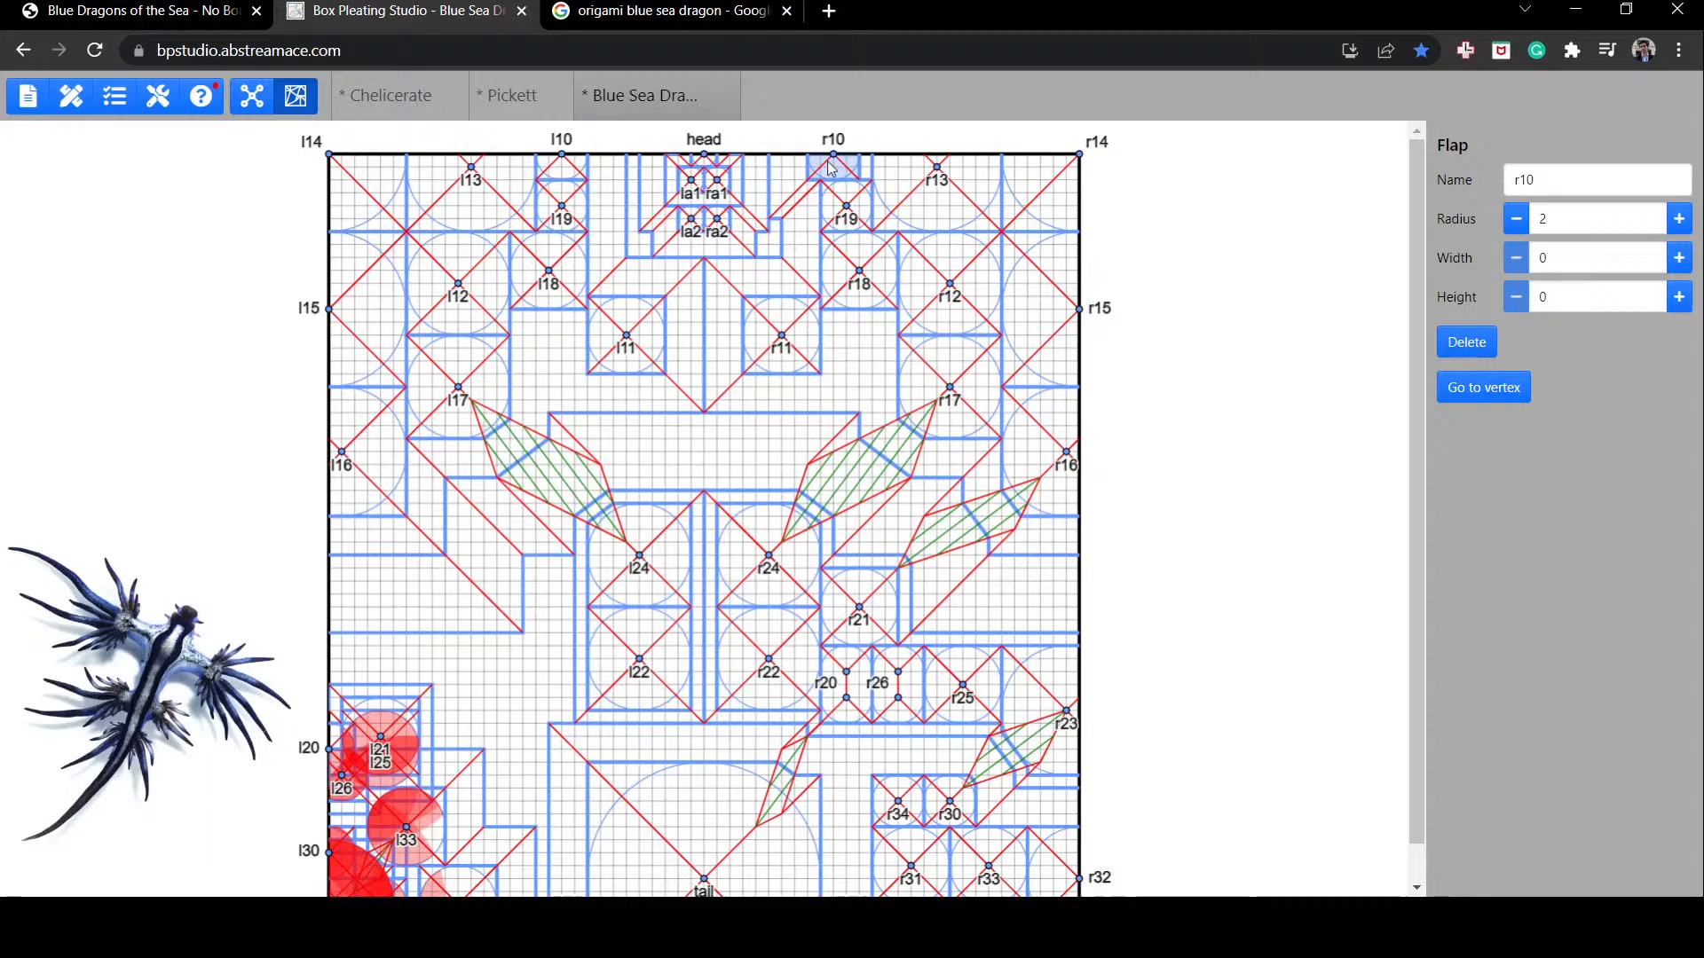
left_click(925, 191)
left_click_drag(1043, 197, 1030, 197)
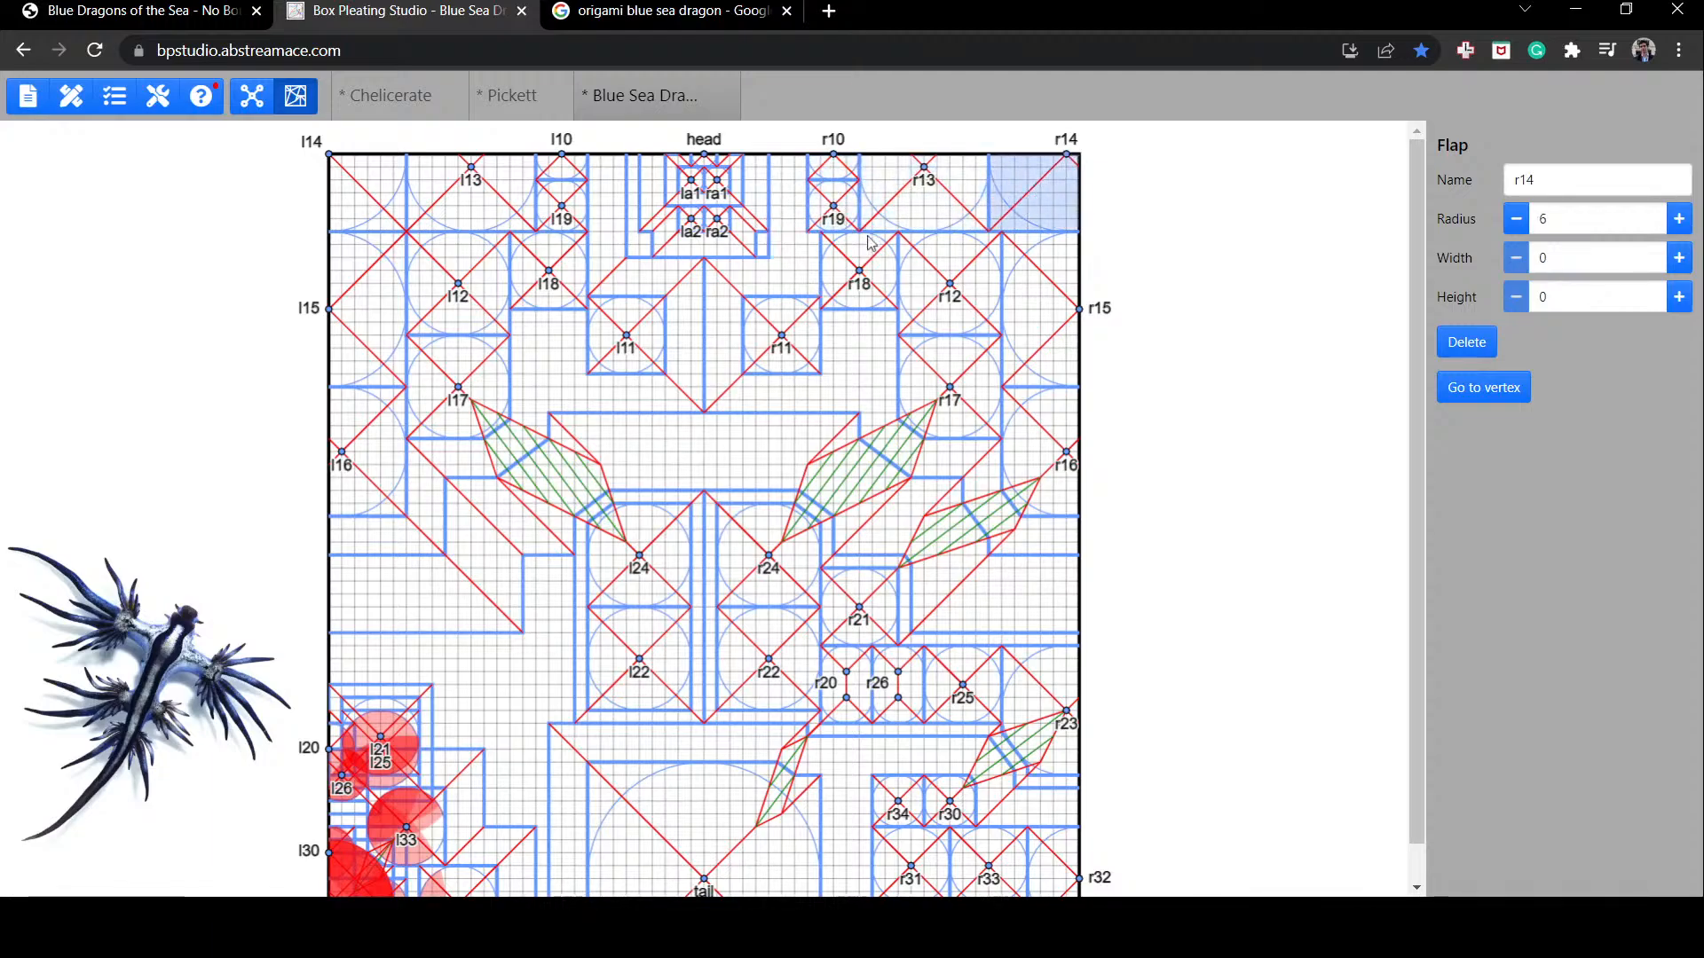
left_click(867, 253)
left_click_drag(861, 256, 850, 252)
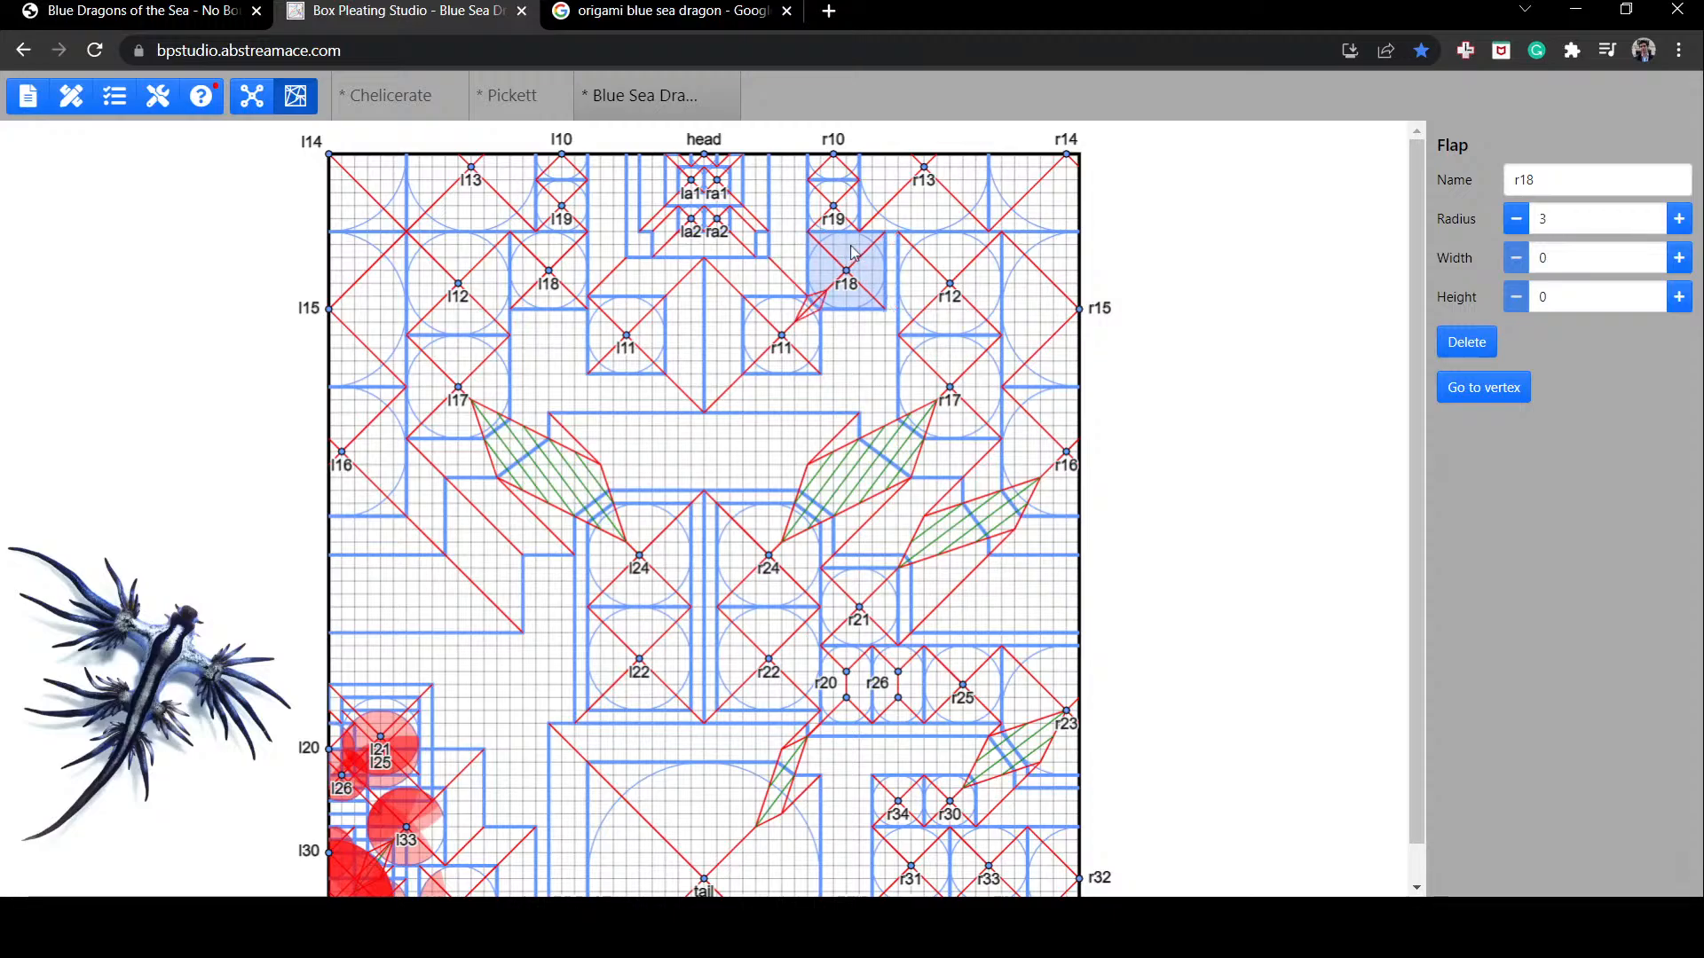
Step: Move flaps ra2 and la2 one grid unit outward from the centre line, to opposite sides
left_click(718, 222)
left_click_drag(720, 222, 680, 227)
left_click(693, 227)
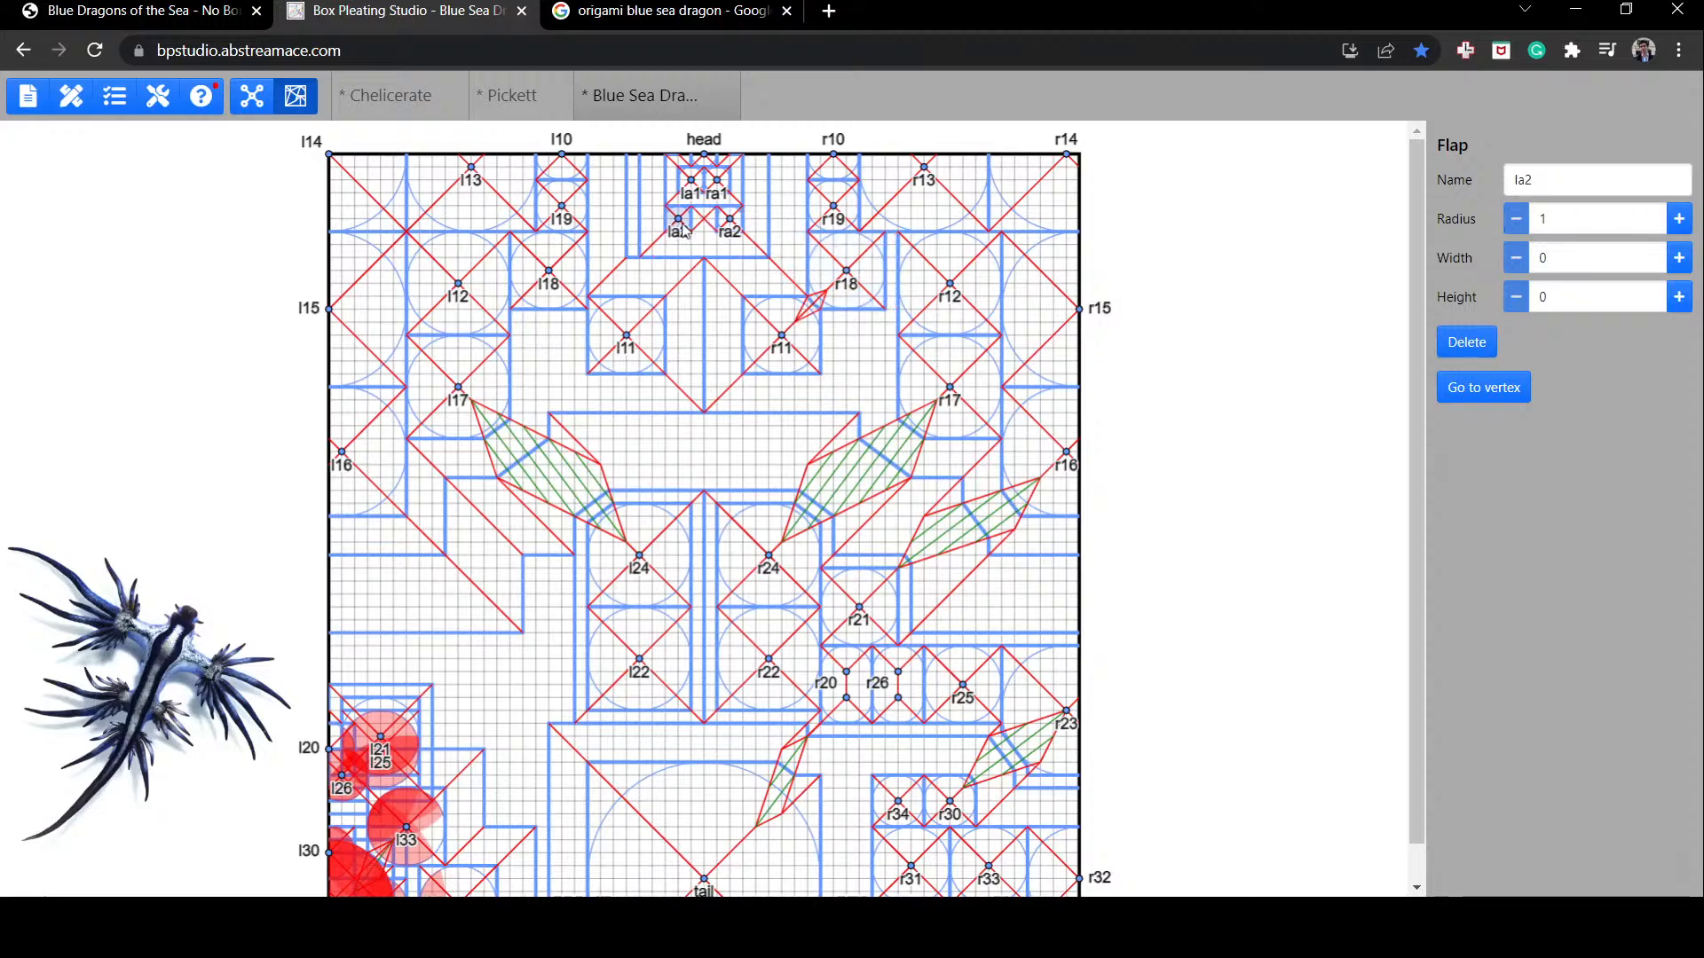
Step: Shift flaps r12, r17, r15 and r16 one grid unit left
left_click(964, 301)
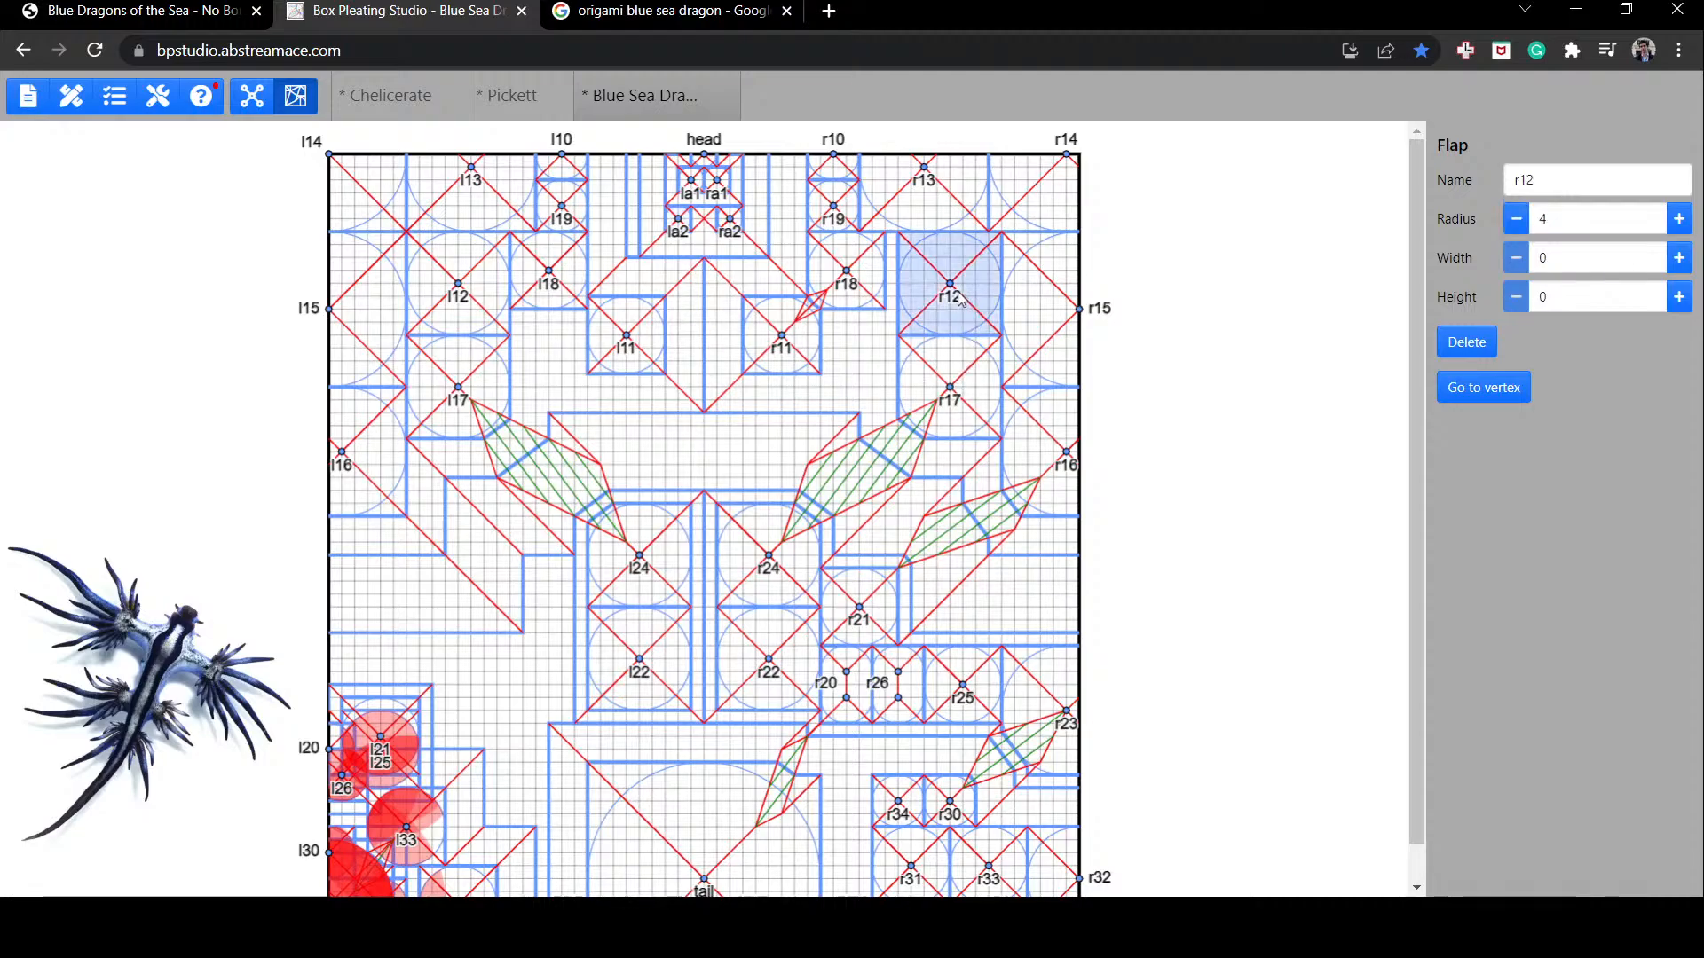
left_click_drag(965, 302, 955, 300)
left_click(981, 381)
left_click_drag(971, 380, 968, 380)
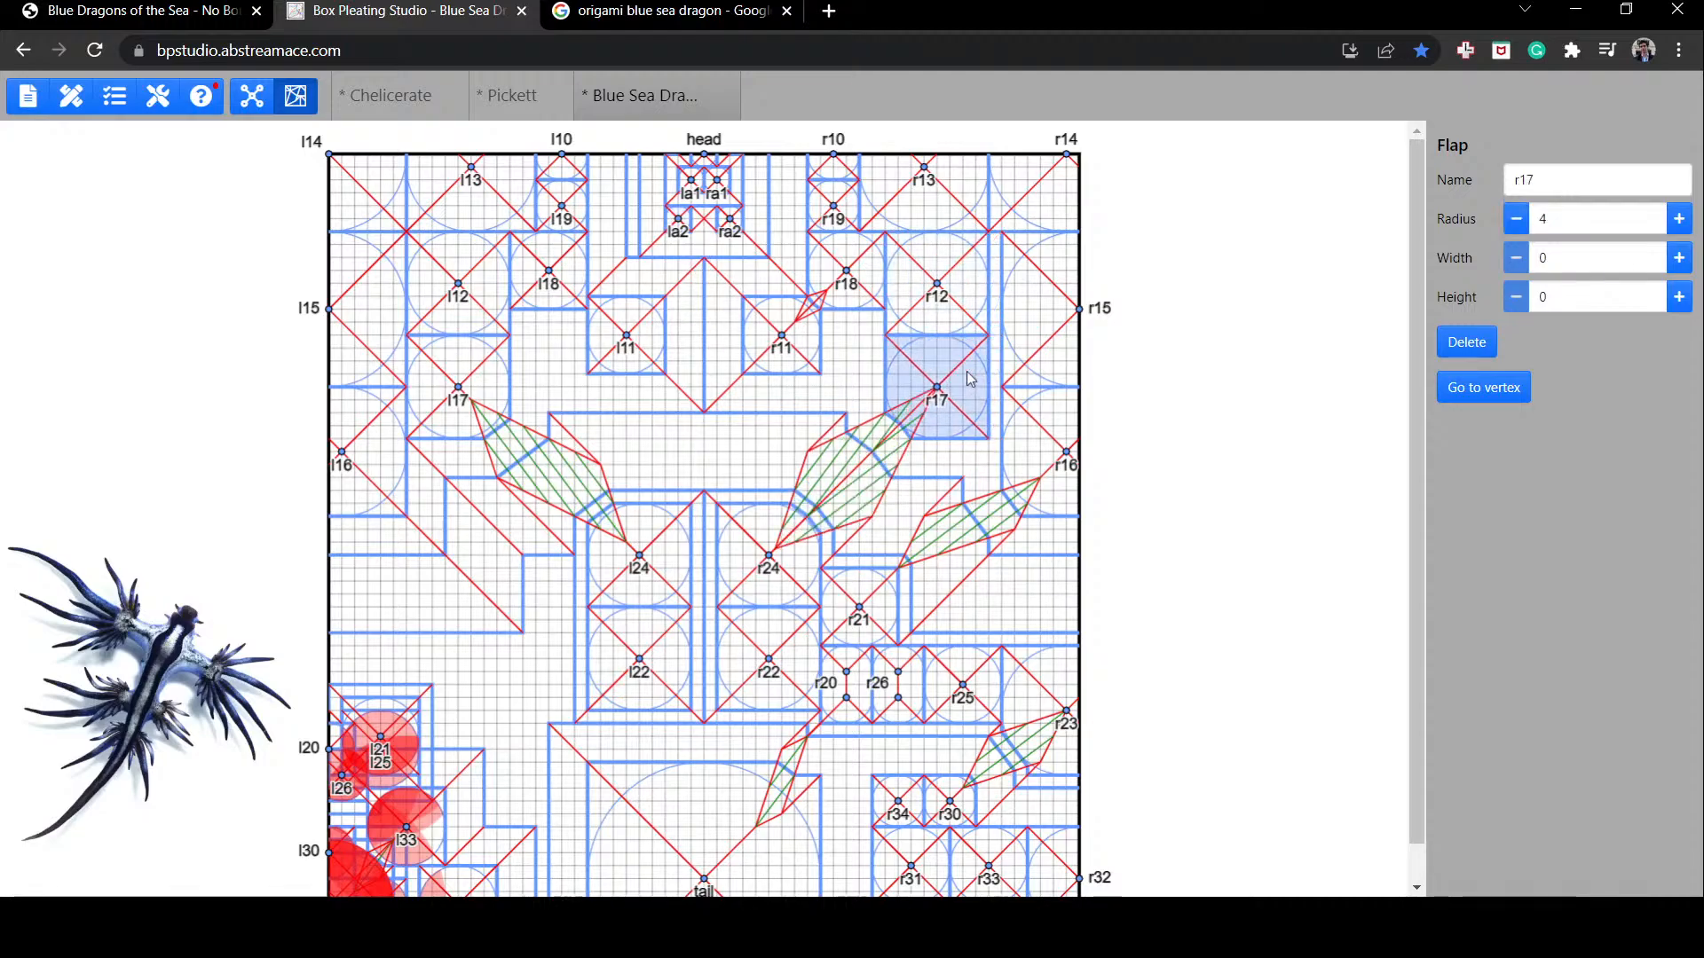
left_click_drag(1075, 323, 1068, 320)
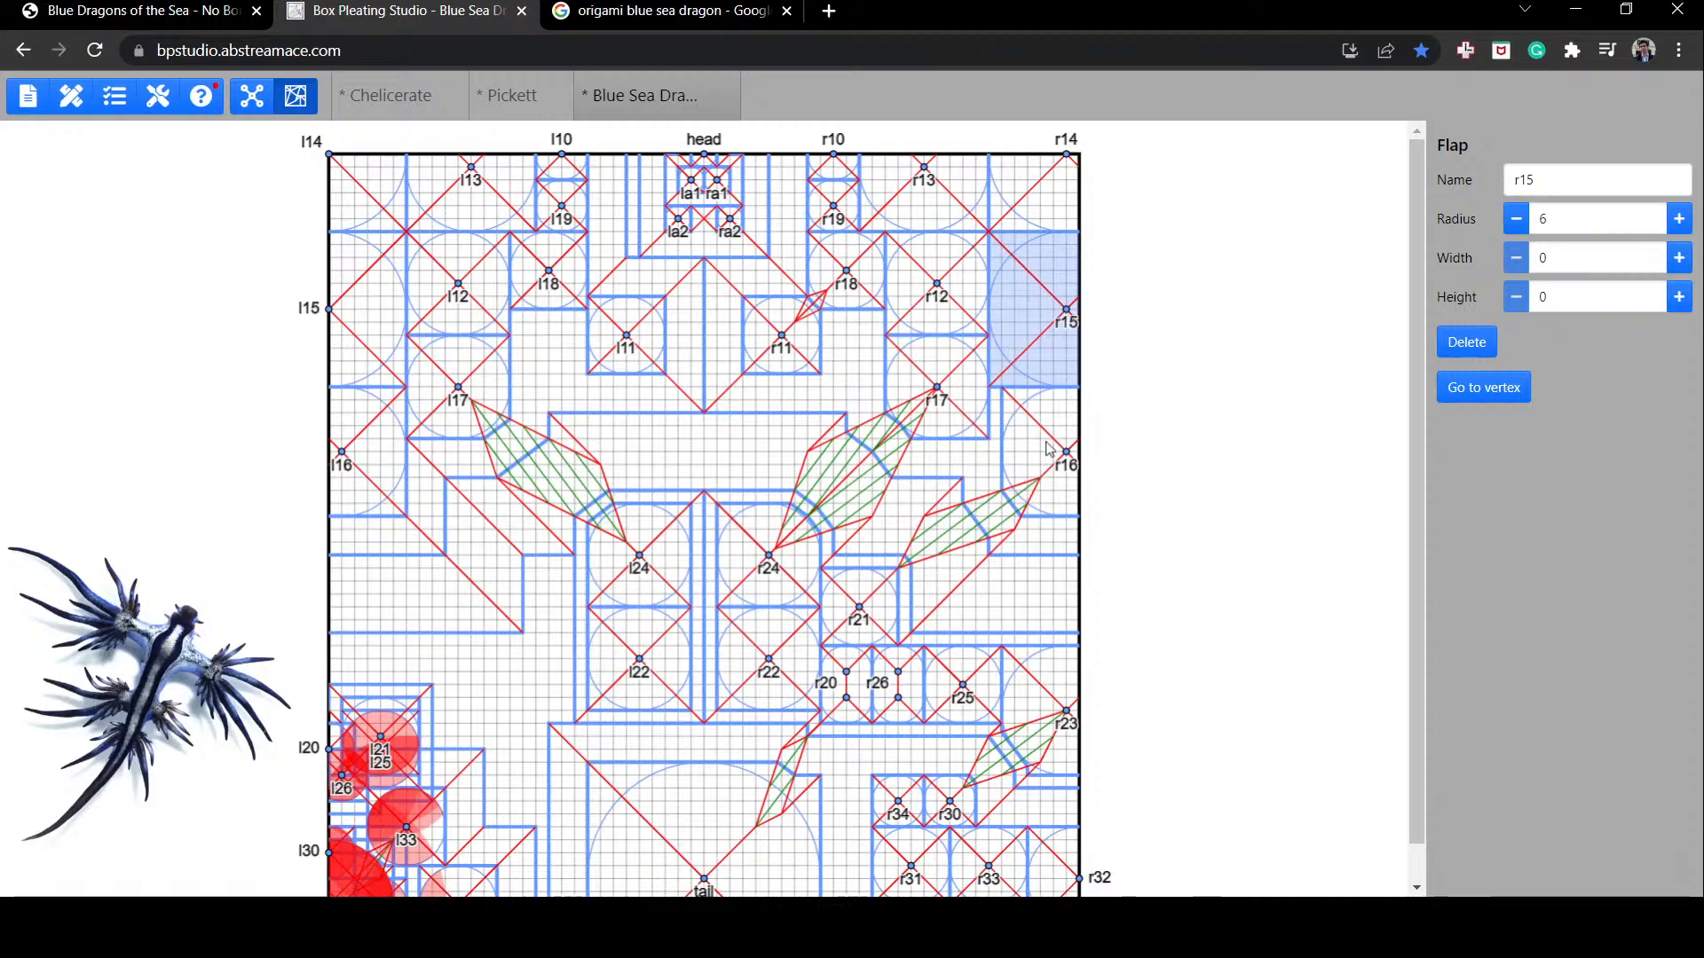
left_click_drag(1045, 439, 1032, 436)
left_click(1173, 419)
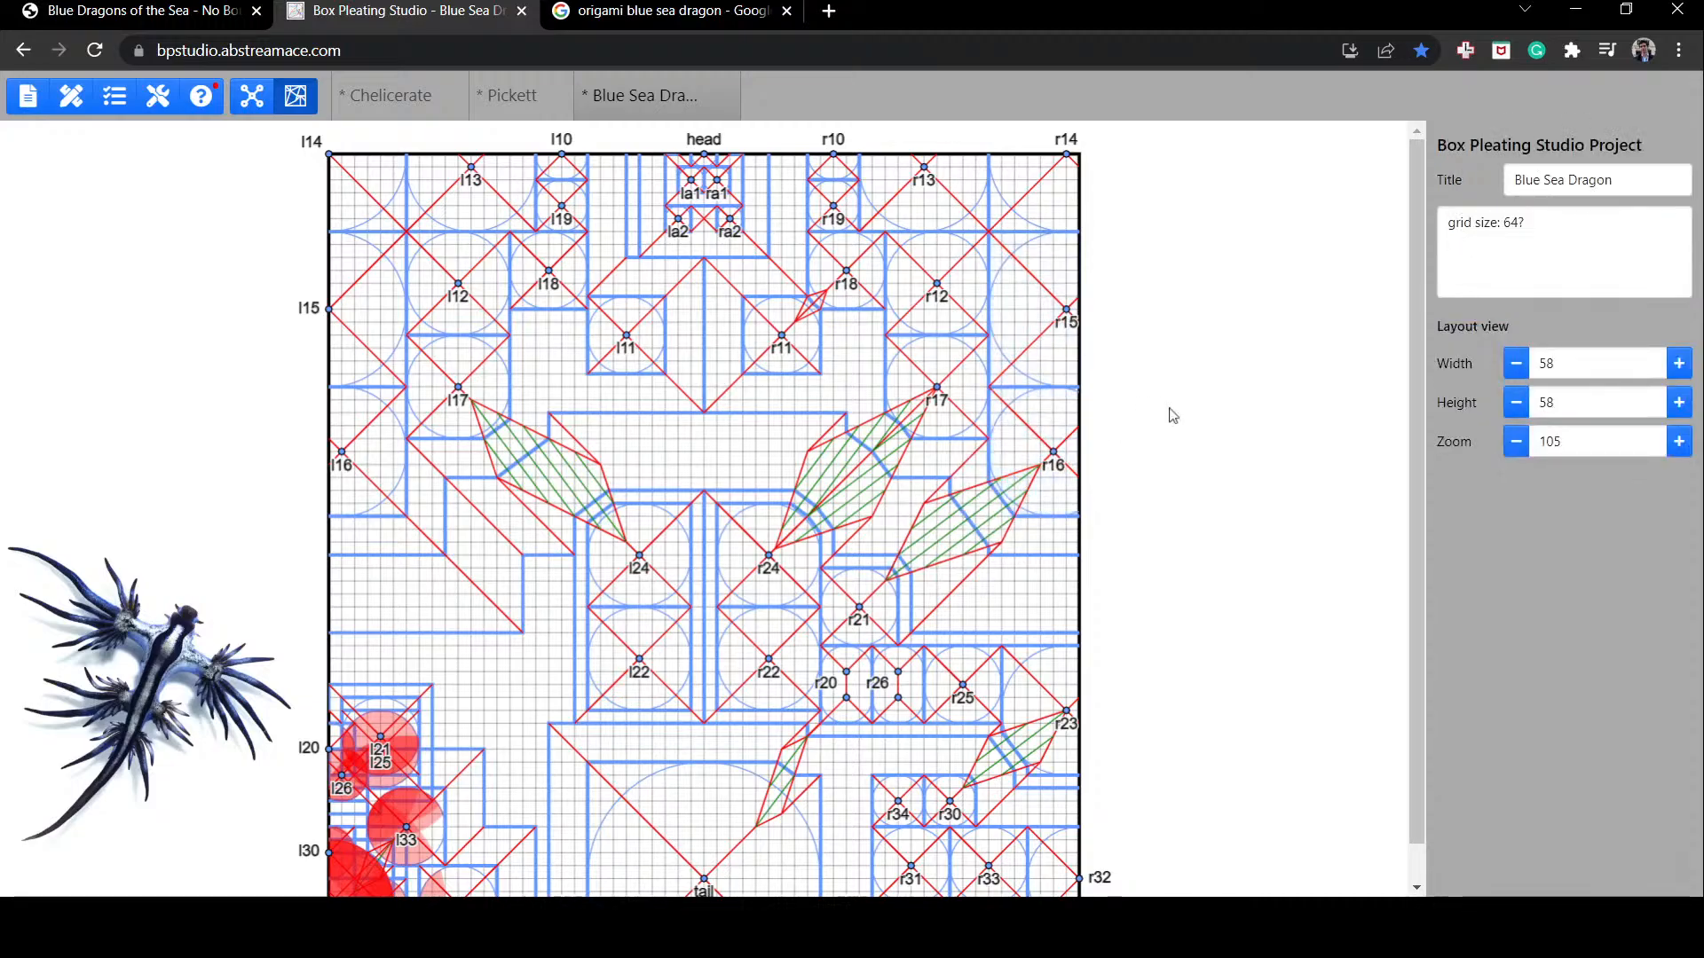
Step: Shift flaps r31, r33 and r32 one grid unit left and reduce the layout width to 57
scroll(1172, 416, "down", 1)
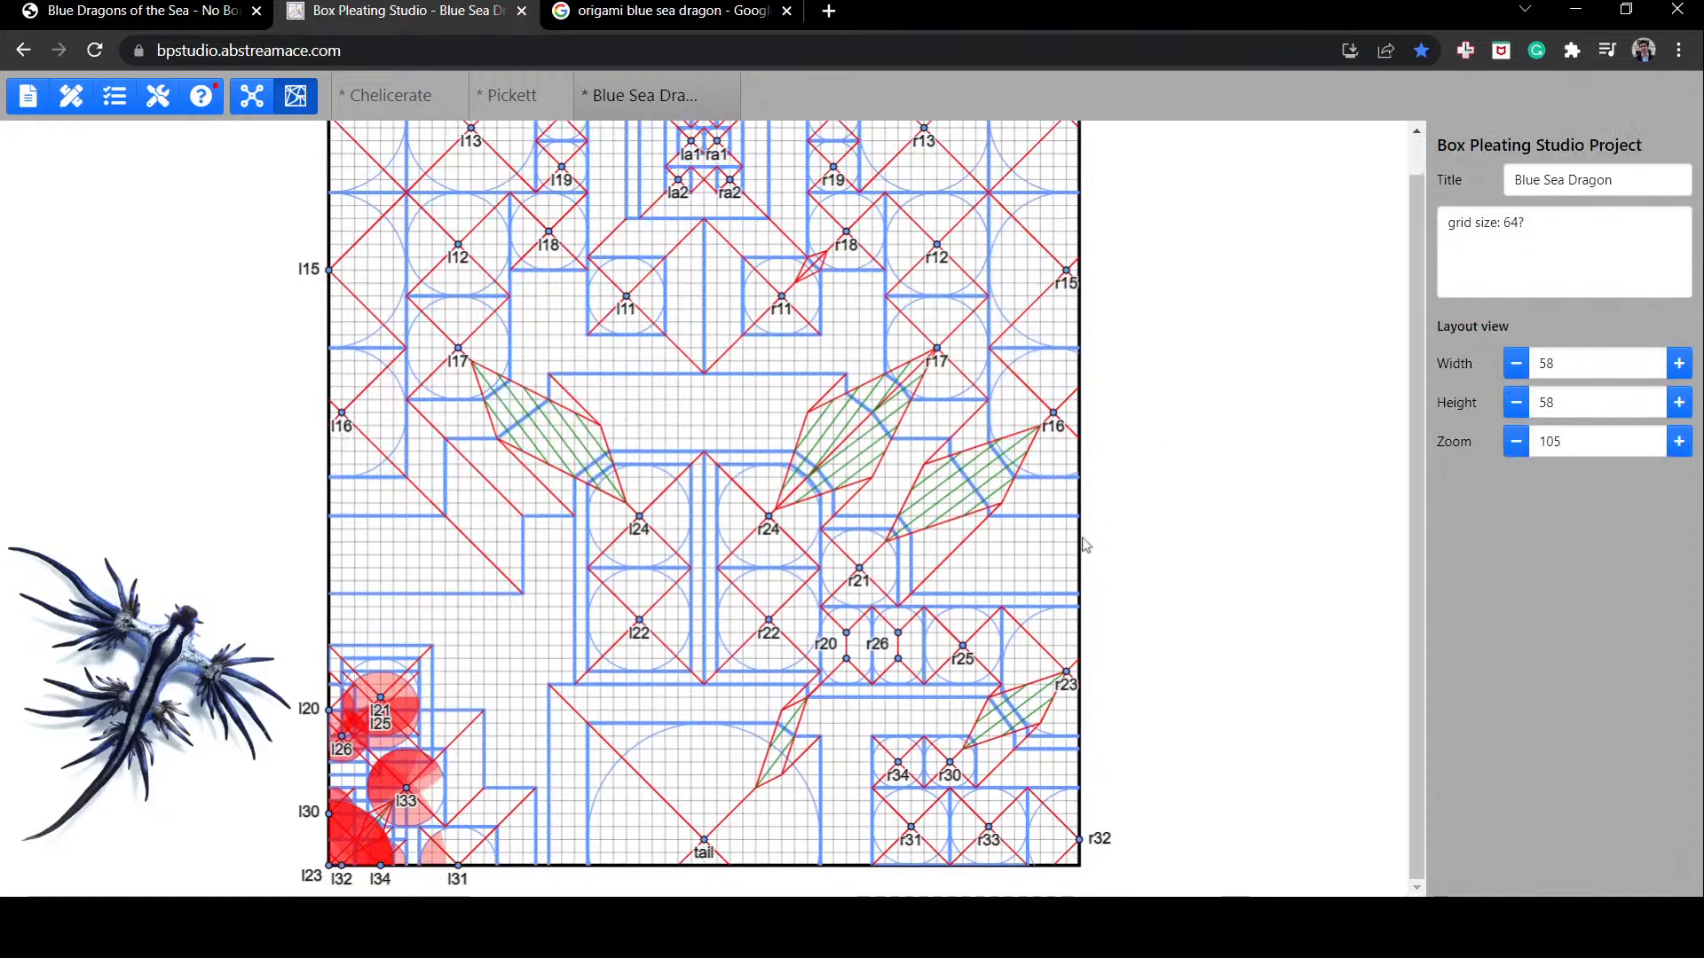
left_click(895, 836)
left_click_drag(894, 837, 939, 837)
left_click(956, 838)
left_click(1058, 840)
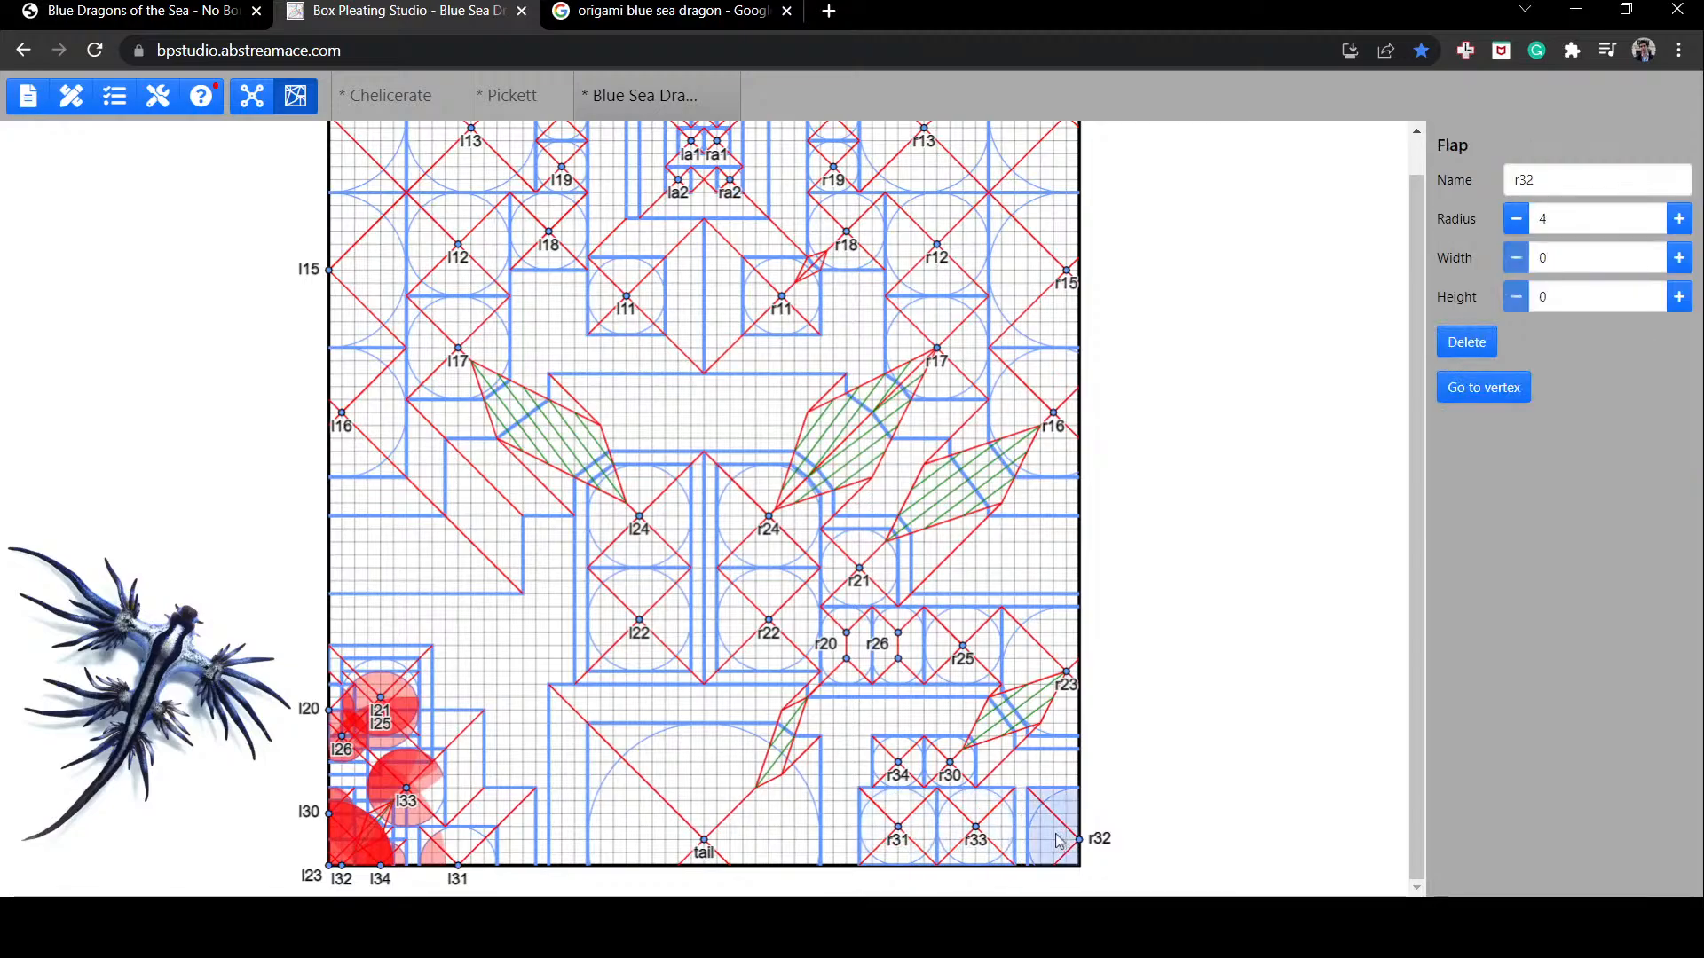
left_click_drag(1052, 840, 1039, 840)
left_click(1191, 756)
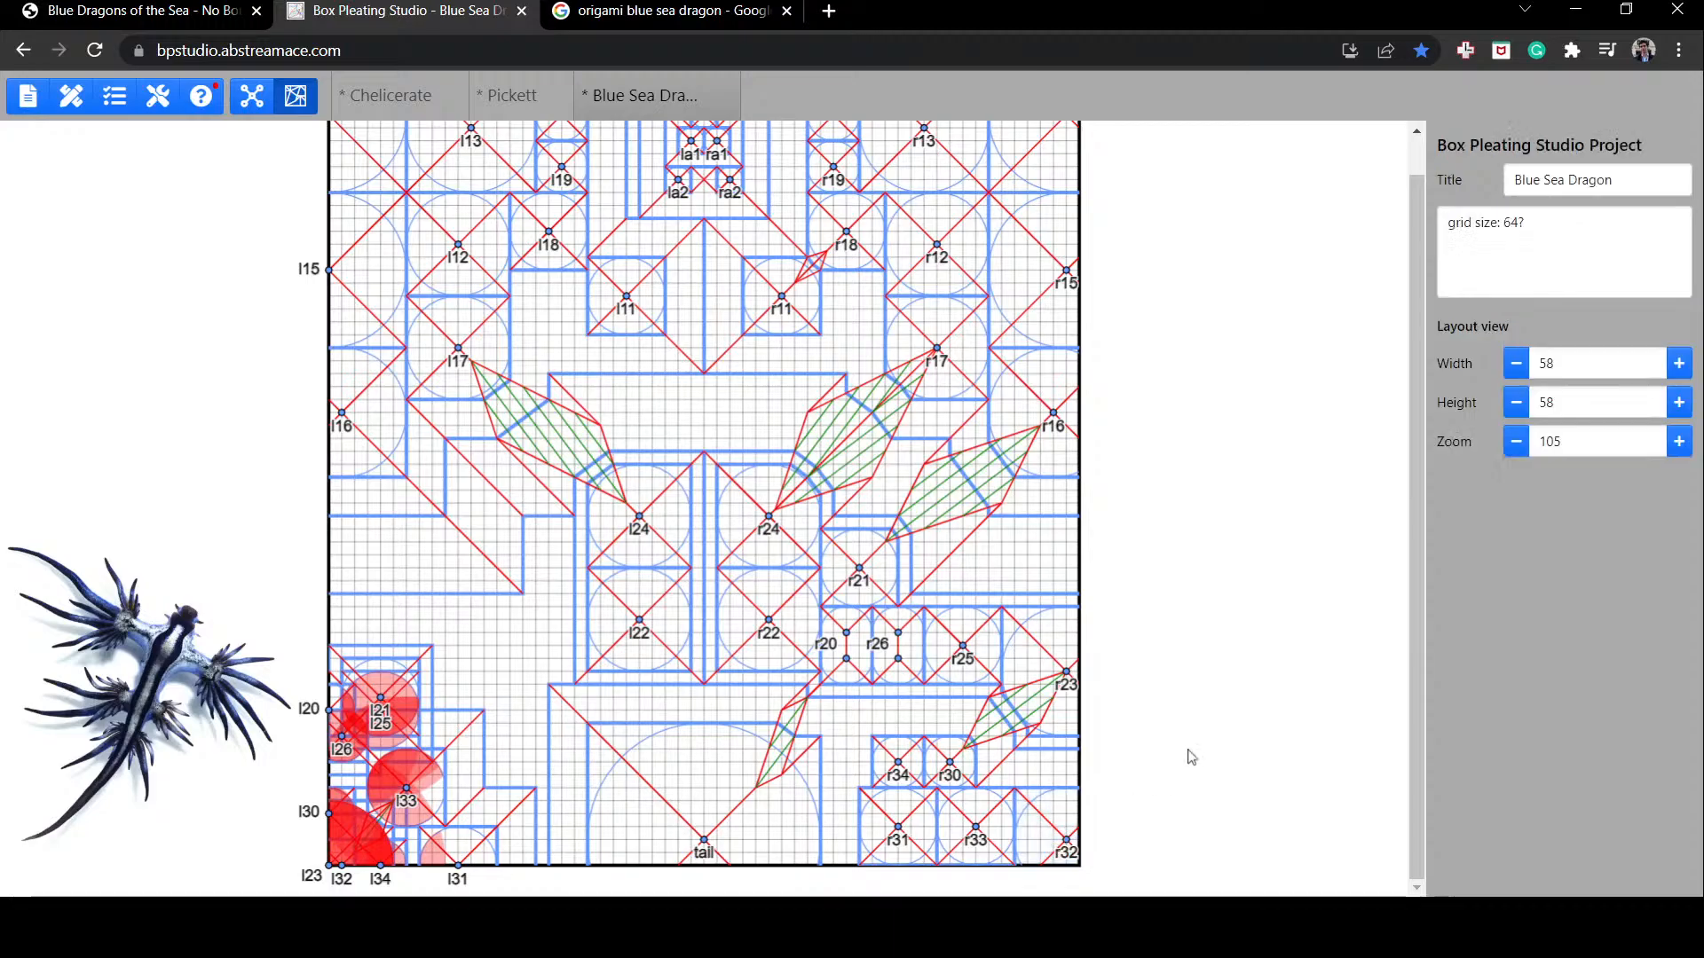
left_click(1517, 361)
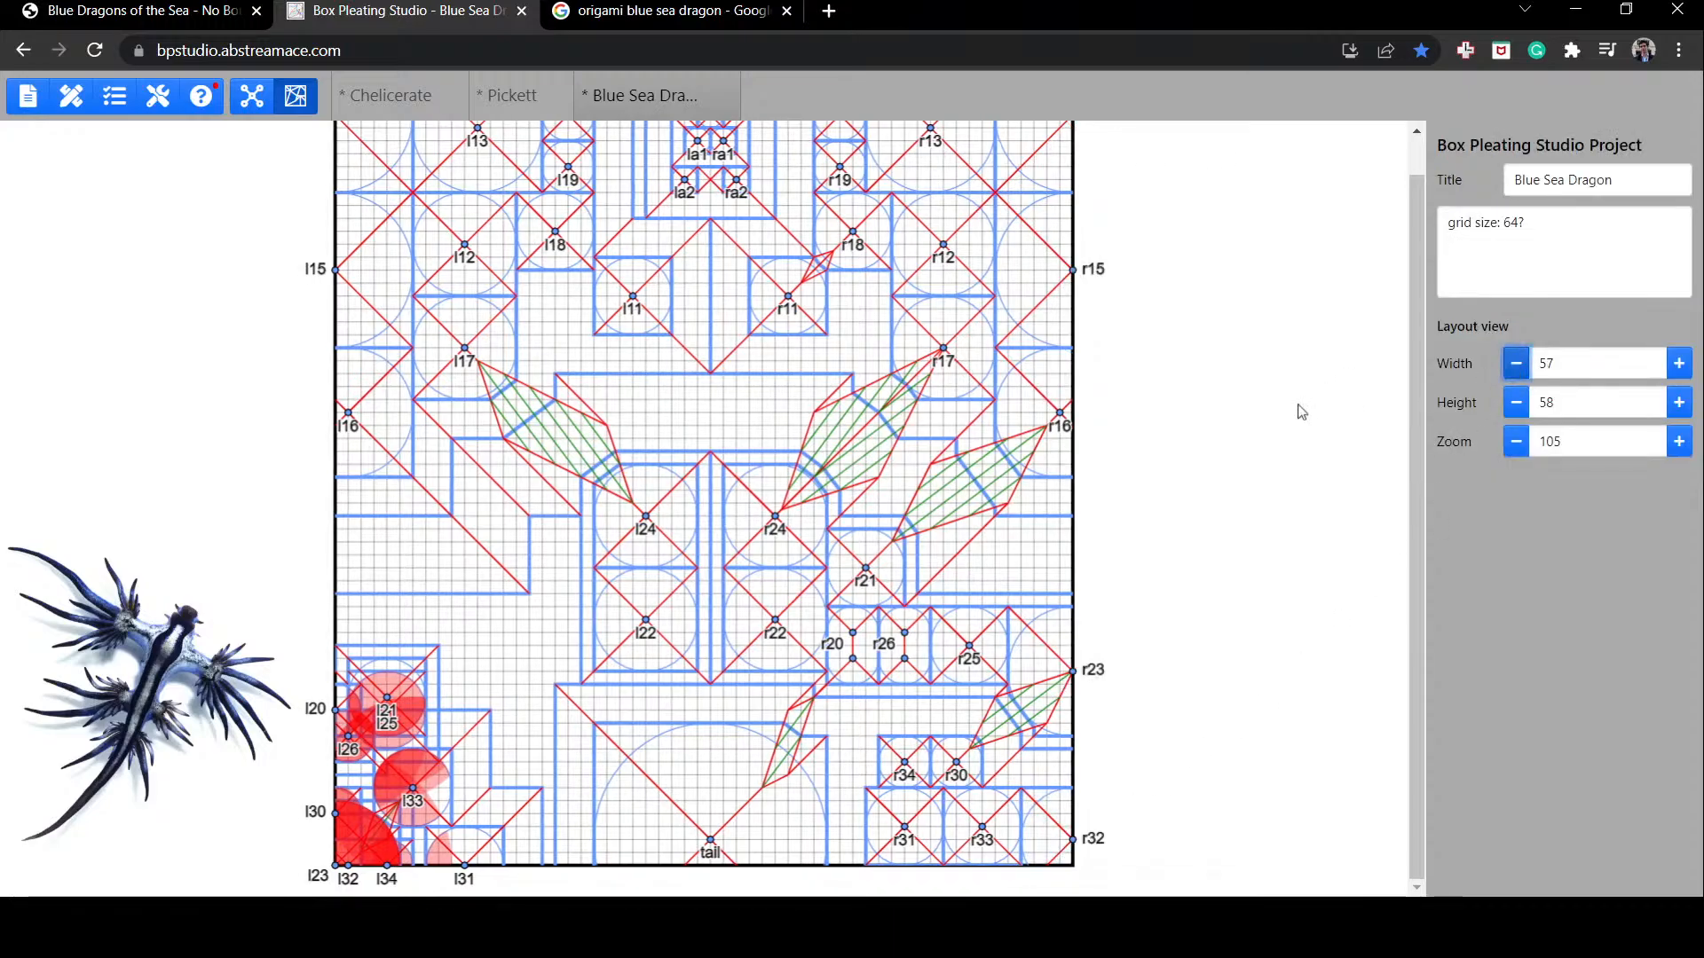
Step: Shift flaps l10, l19, l18, l12, l13 and l14 one grid unit right to mirror the right half
scroll(1263, 453, "up", 1)
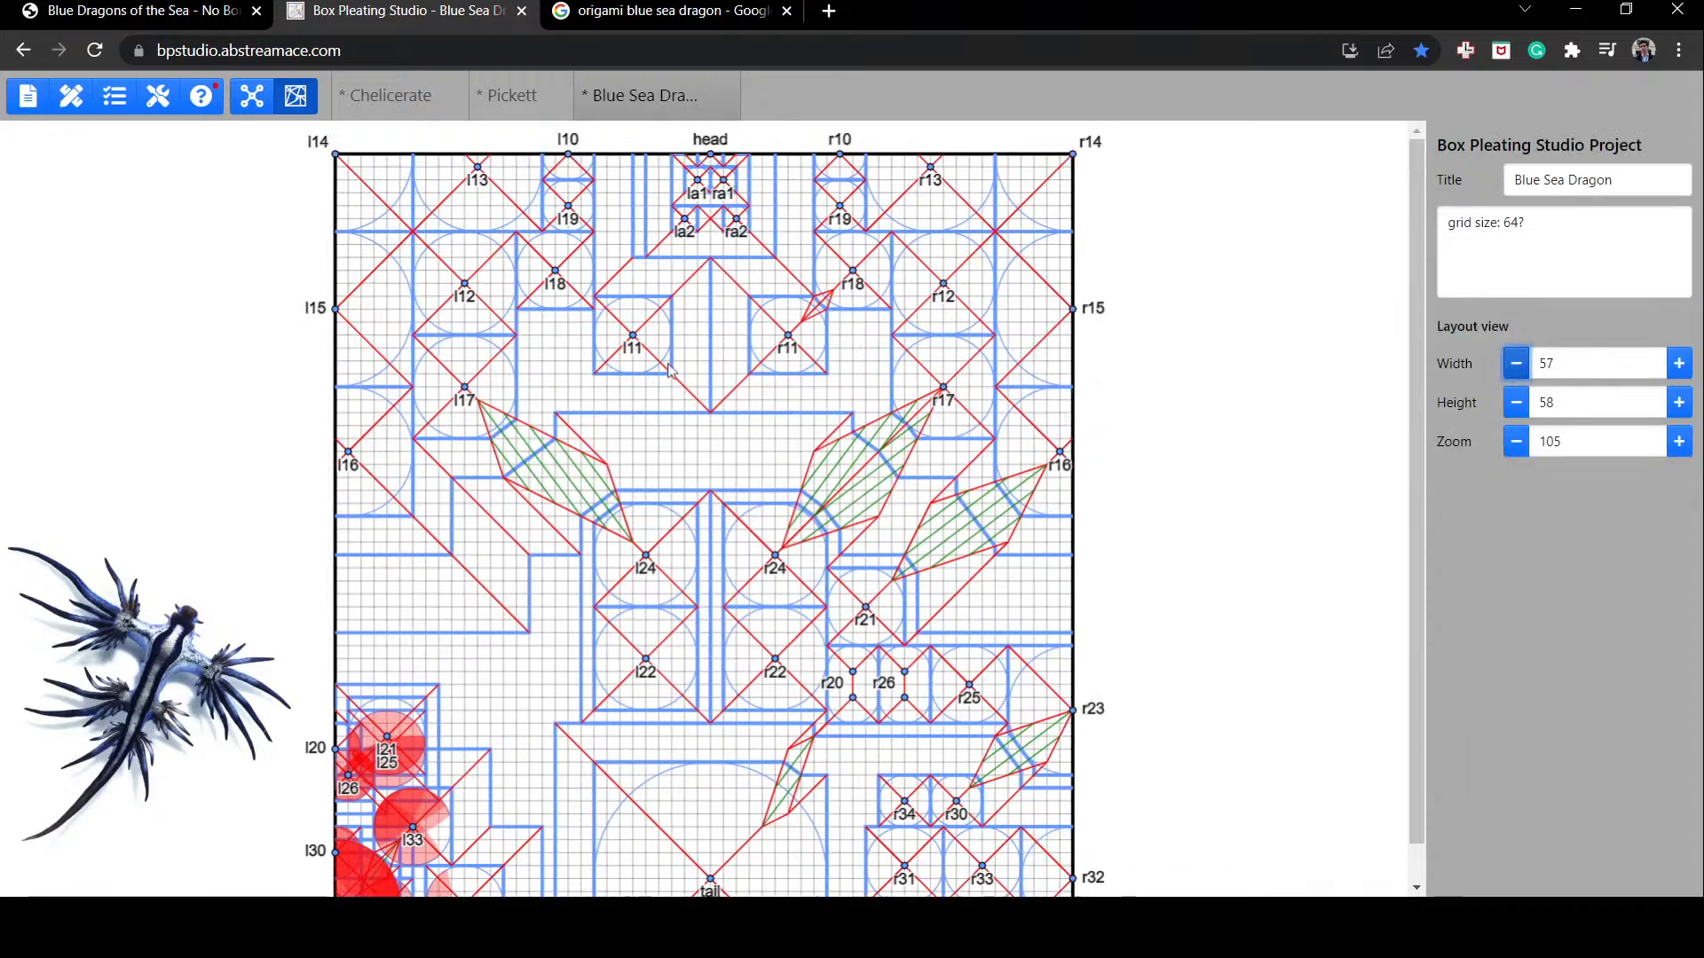
left_click(586, 171)
left_click_drag(586, 171, 602, 213)
left_click(588, 213)
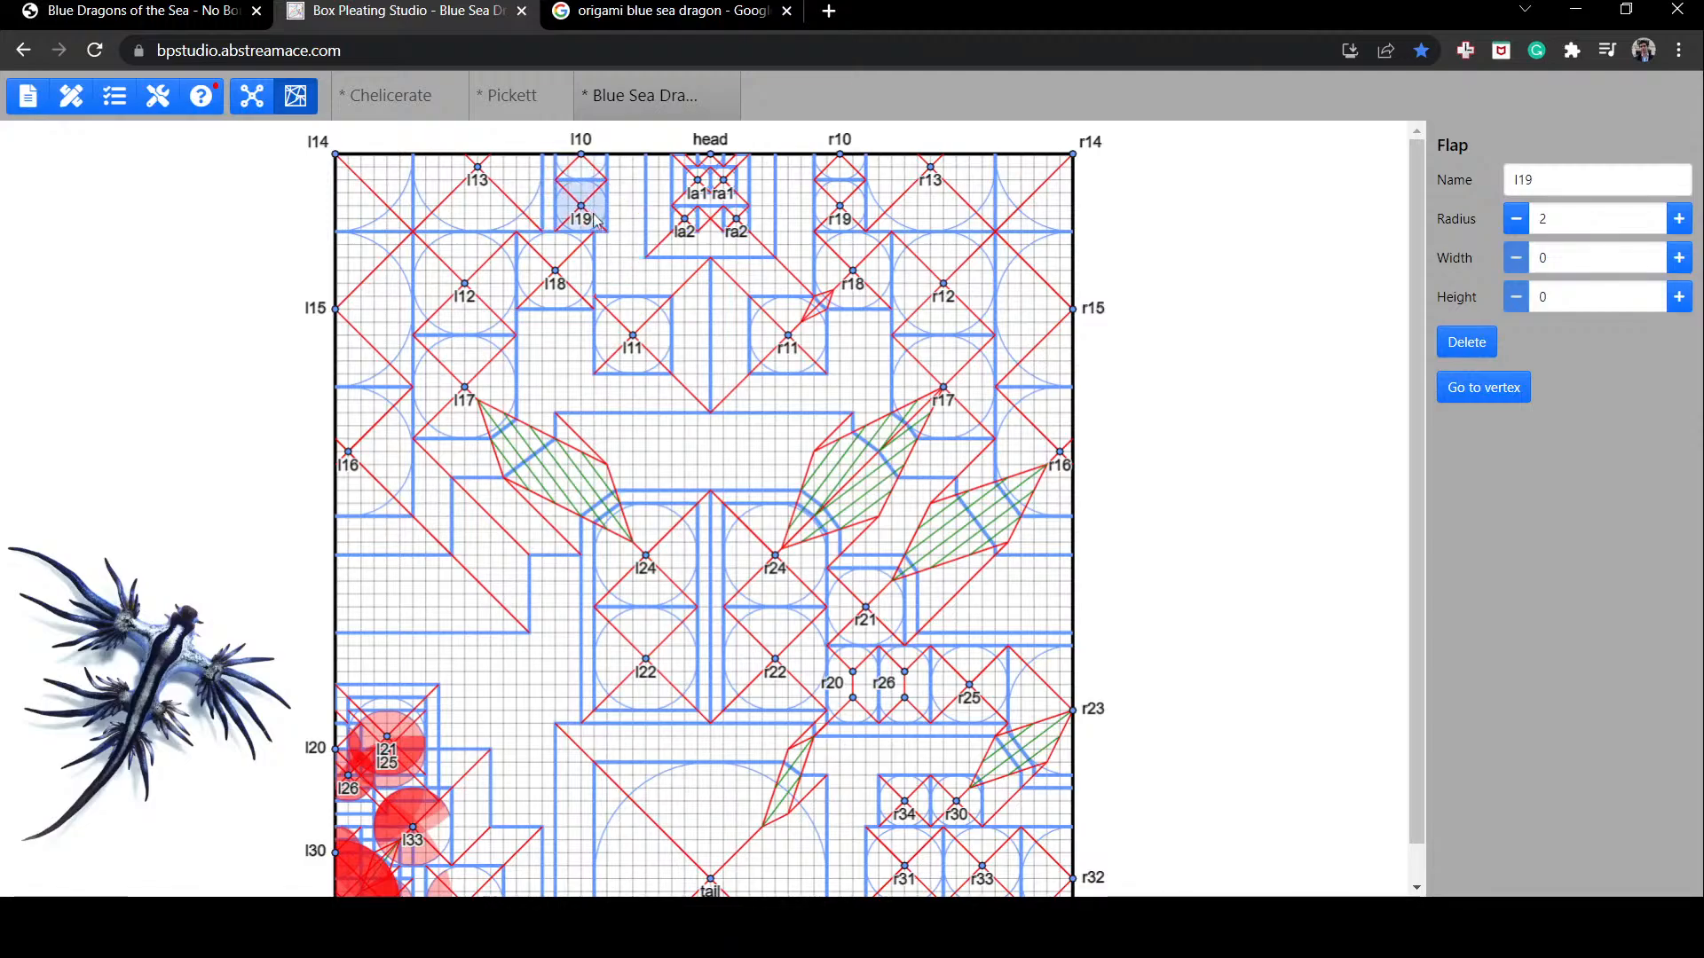
left_click(574, 274)
left_click_drag(574, 275, 504, 286)
left_click(493, 286)
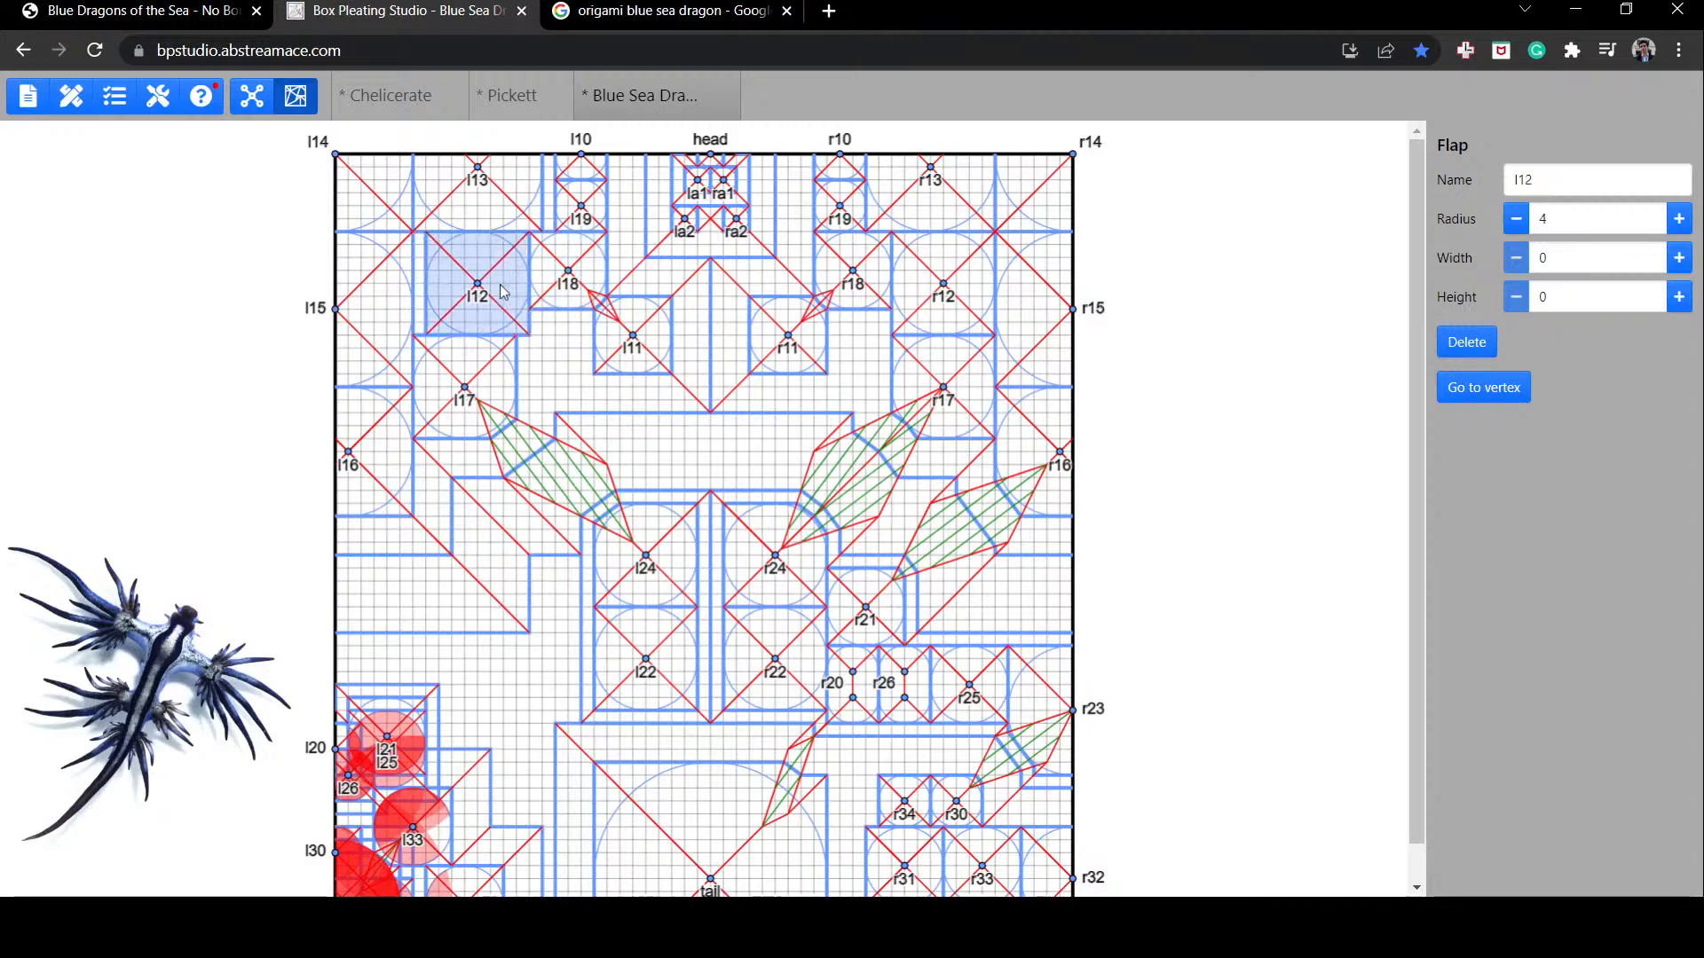
left_click(471, 215)
left_click_drag(471, 215, 422, 197)
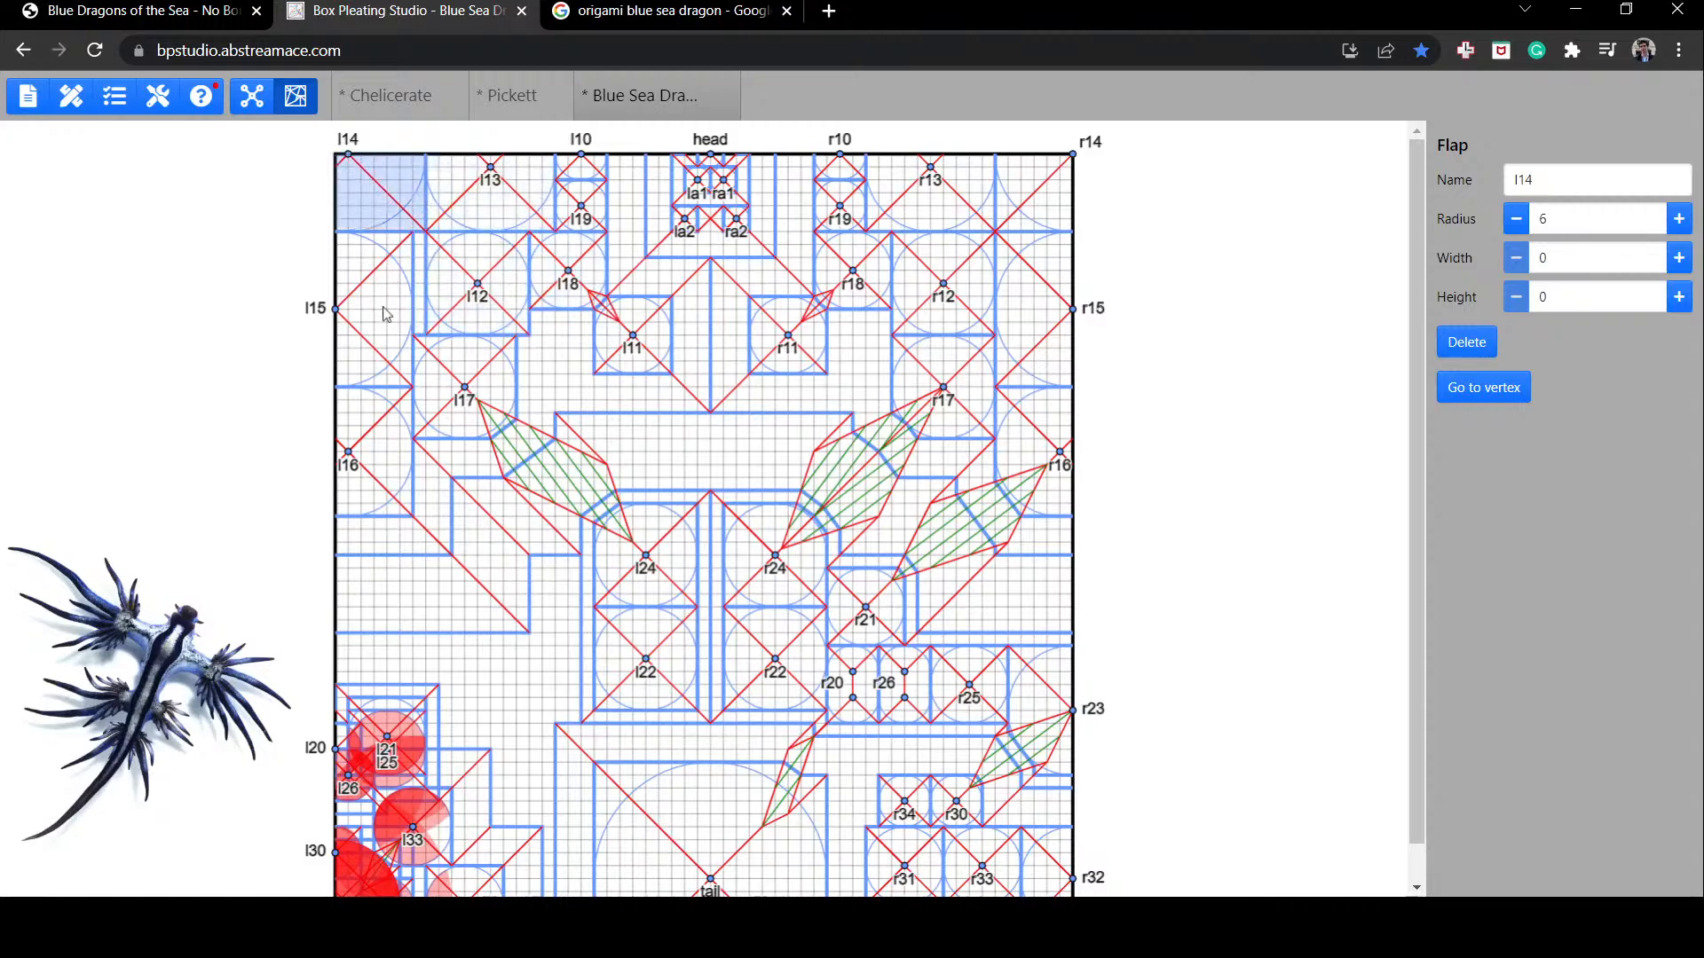
Step: Shift flaps l17, l16 and l15 one grid unit right
left_click(478, 384)
left_click_drag(481, 384, 493, 384)
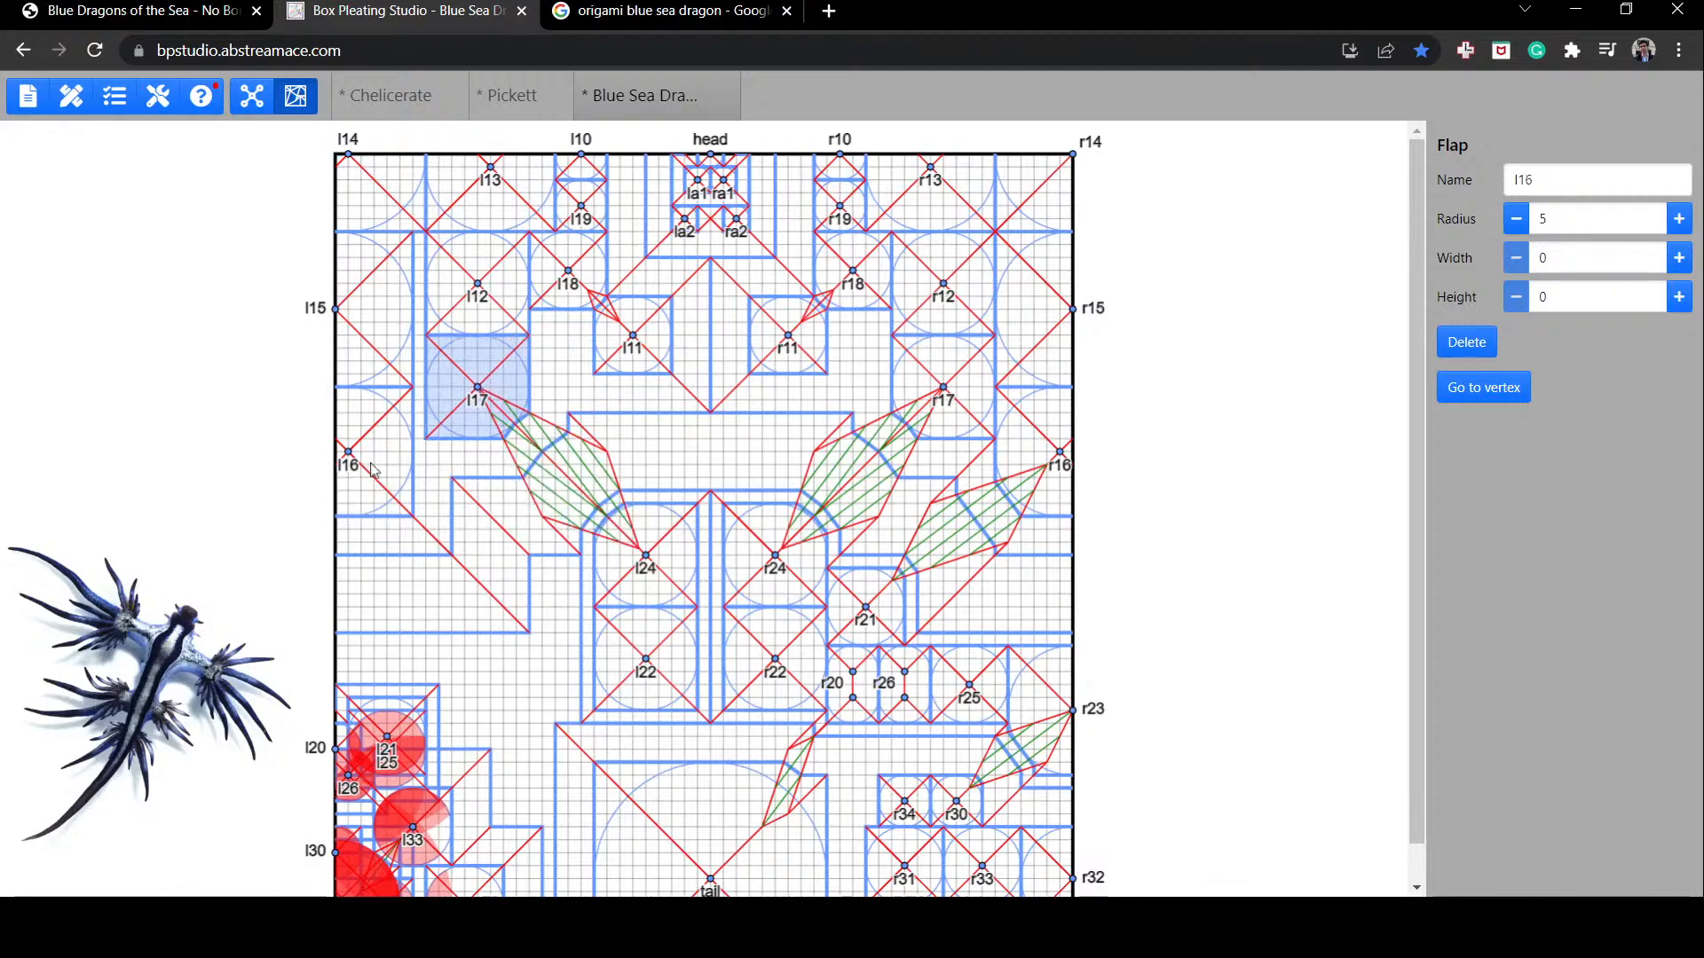
left_click_drag(355, 465, 376, 463)
left_click(371, 315)
left_click_drag(371, 315, 378, 316)
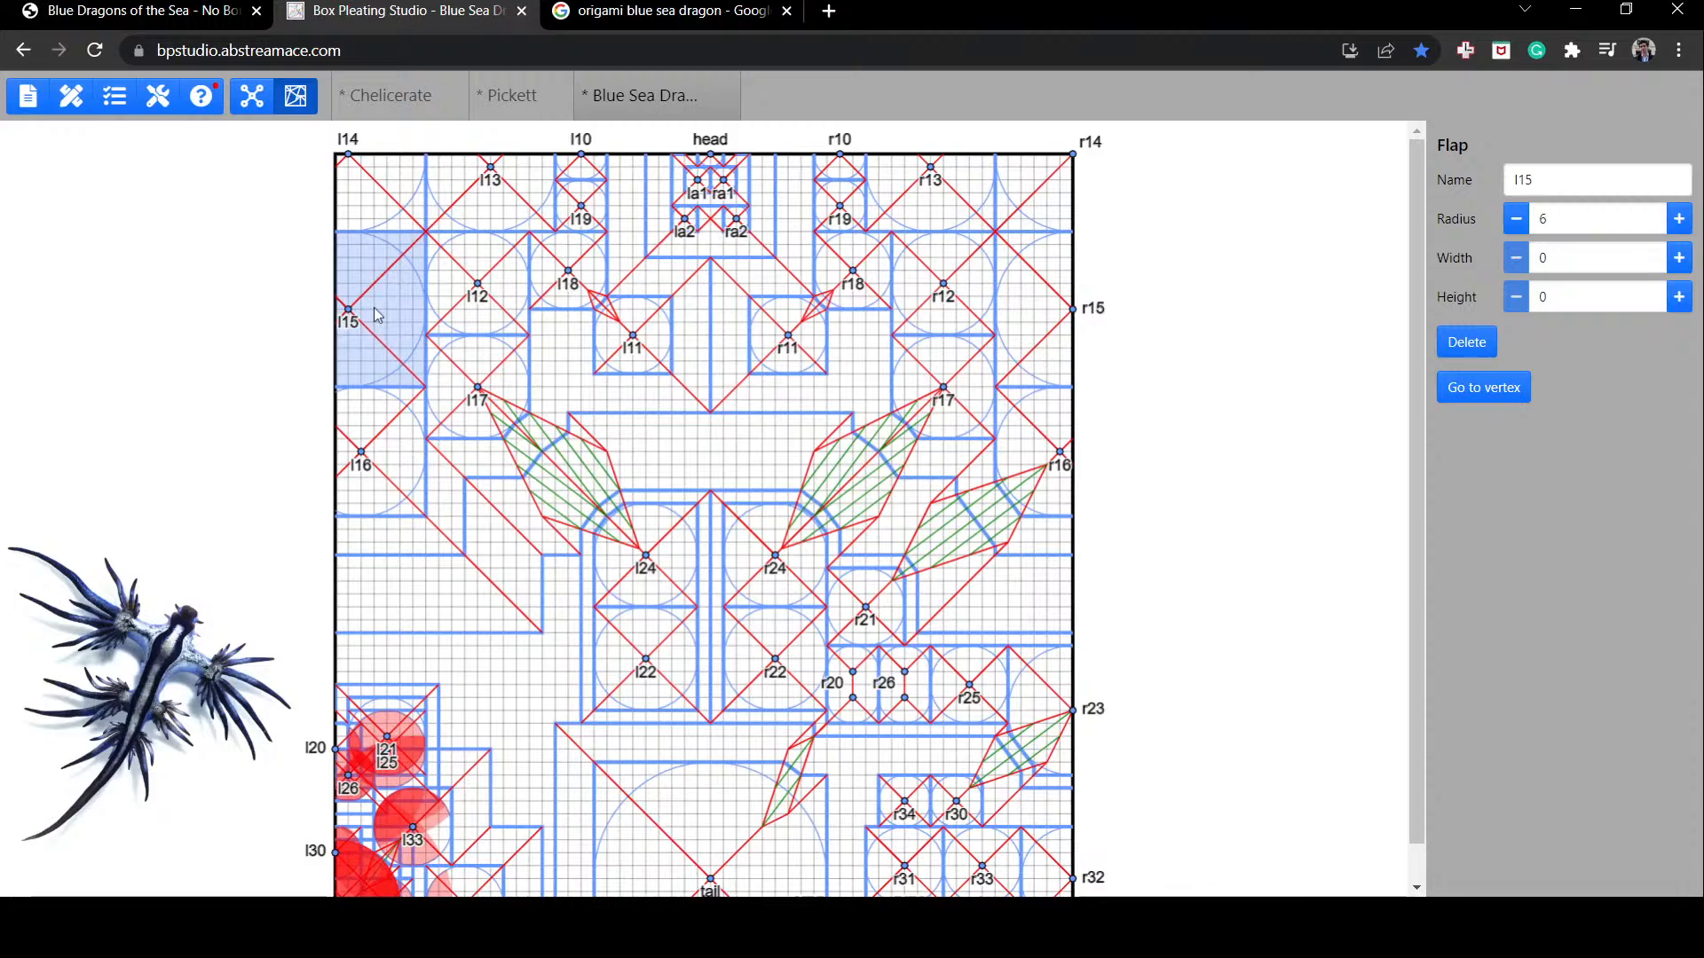
Step: Move the unplaced flaps l30, l20, l23, l32, l34 and l31 inward, off the left and bottom edges of the sheet
scroll(621, 577, "down", 2)
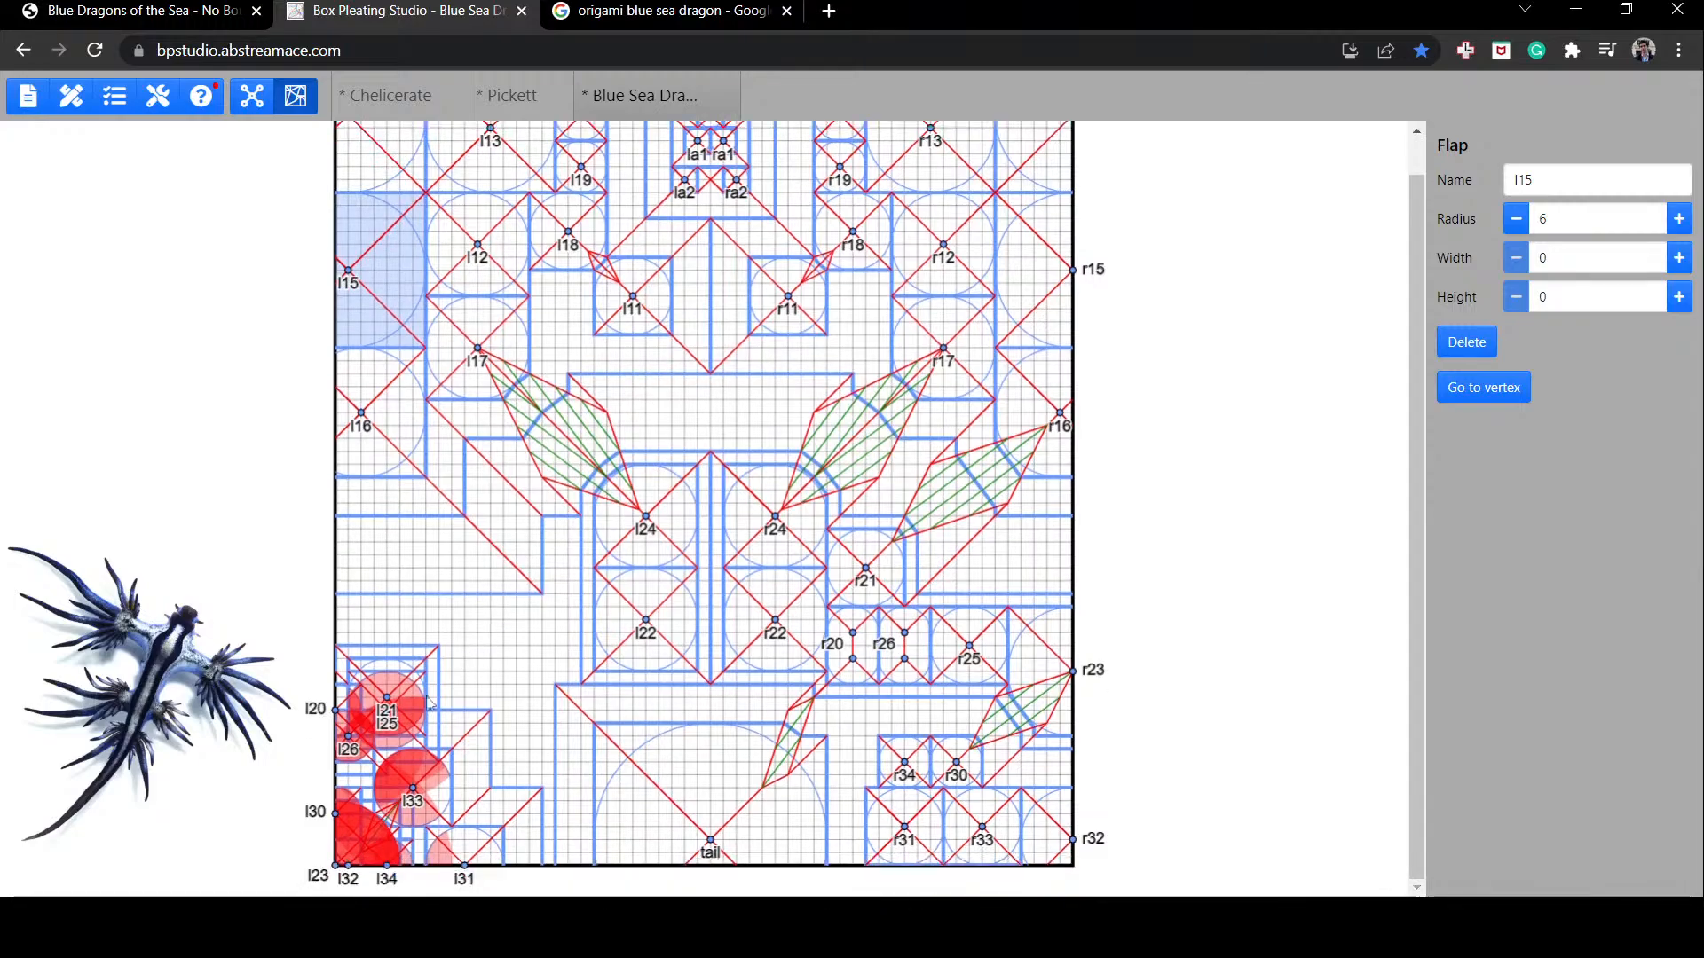
left_click(350, 825)
left_click_drag(348, 825, 374, 826)
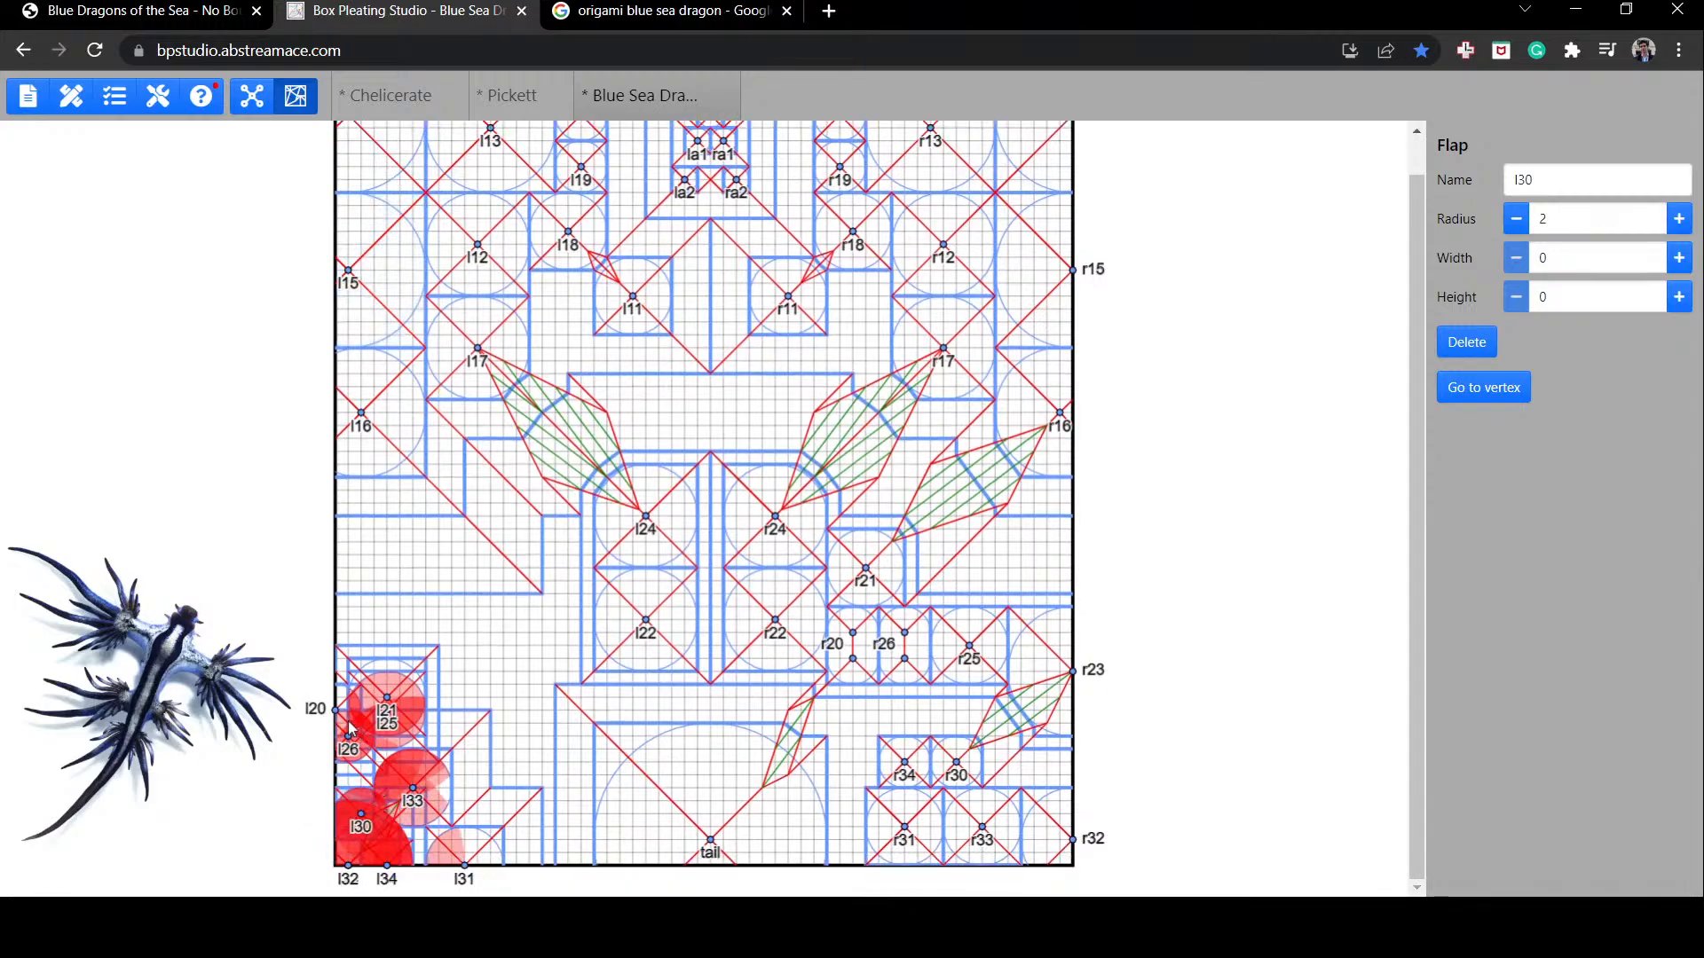
left_click_drag(352, 733, 391, 719)
left_click(386, 833)
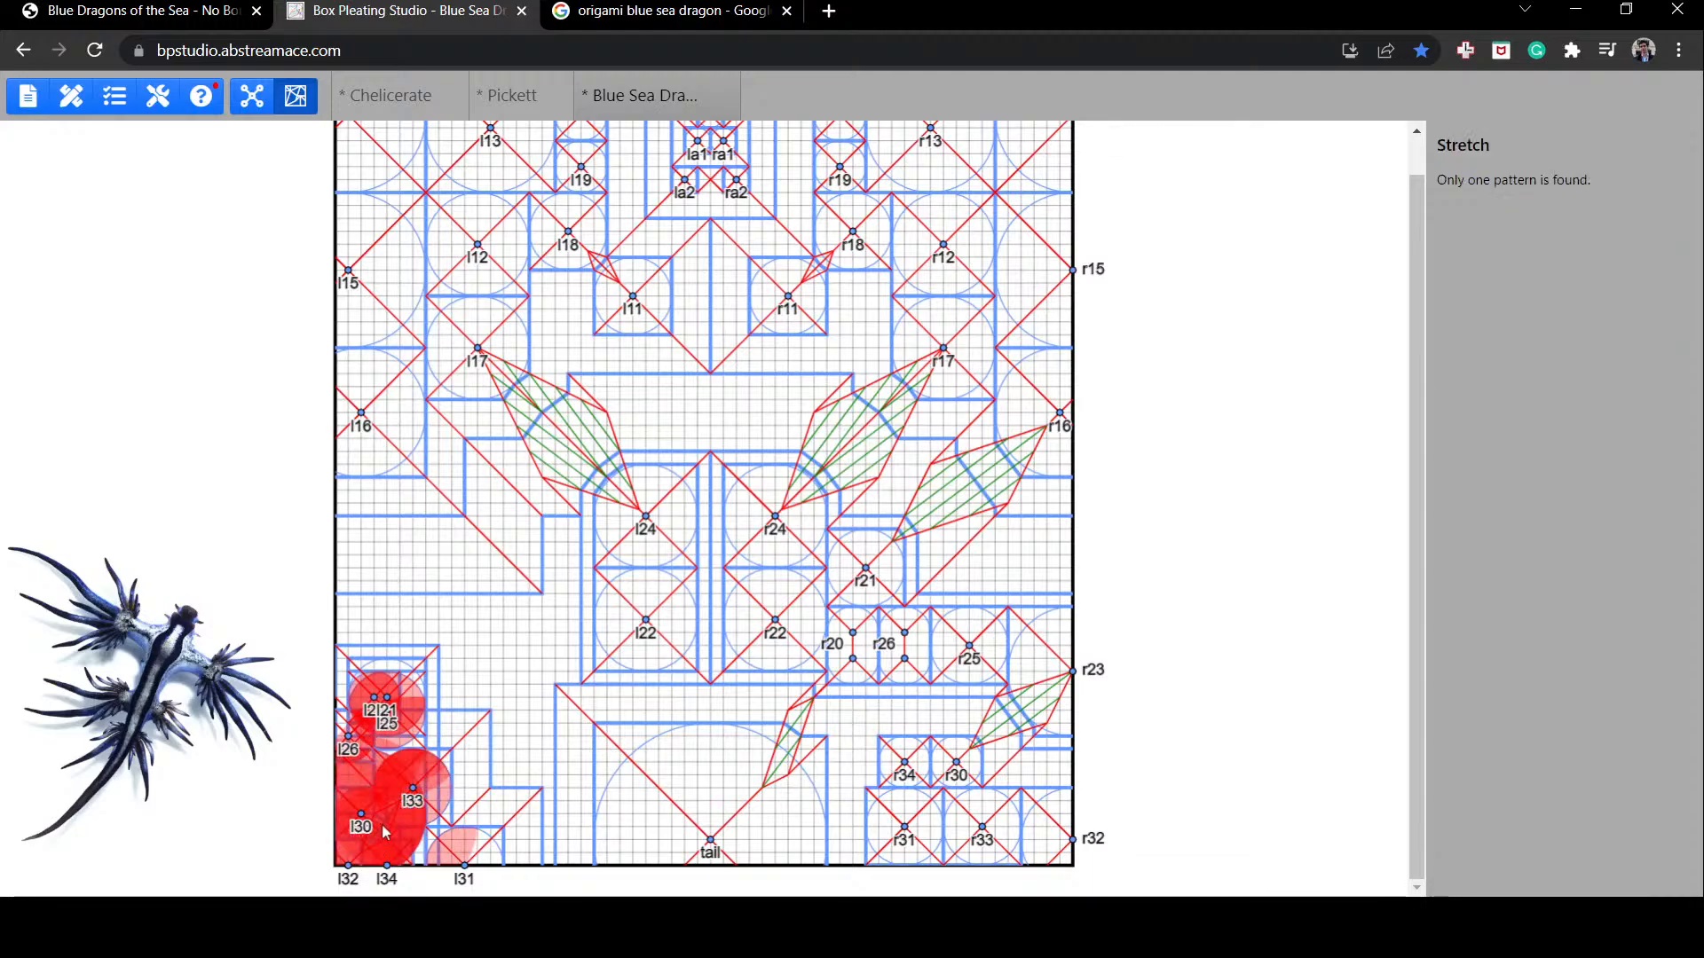
left_click_drag(385, 859, 399, 803)
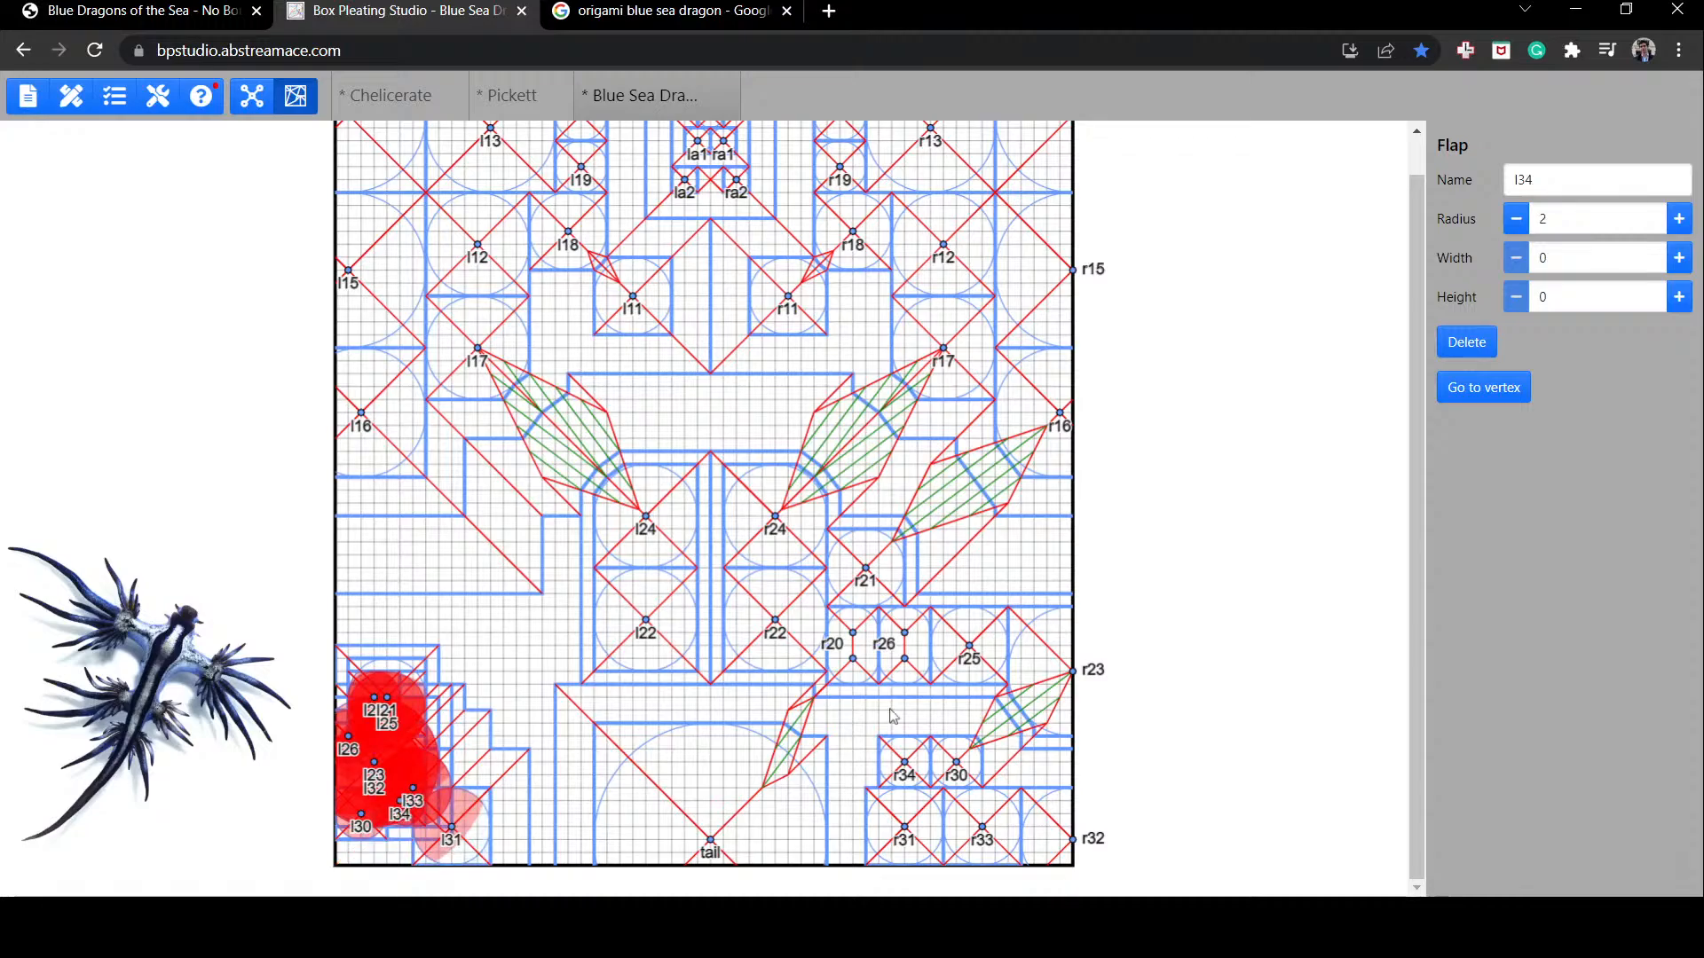
Step: Reduce the layout sheet to a width of 56 and a height of 56
left_click(1210, 535)
left_click(1516, 363)
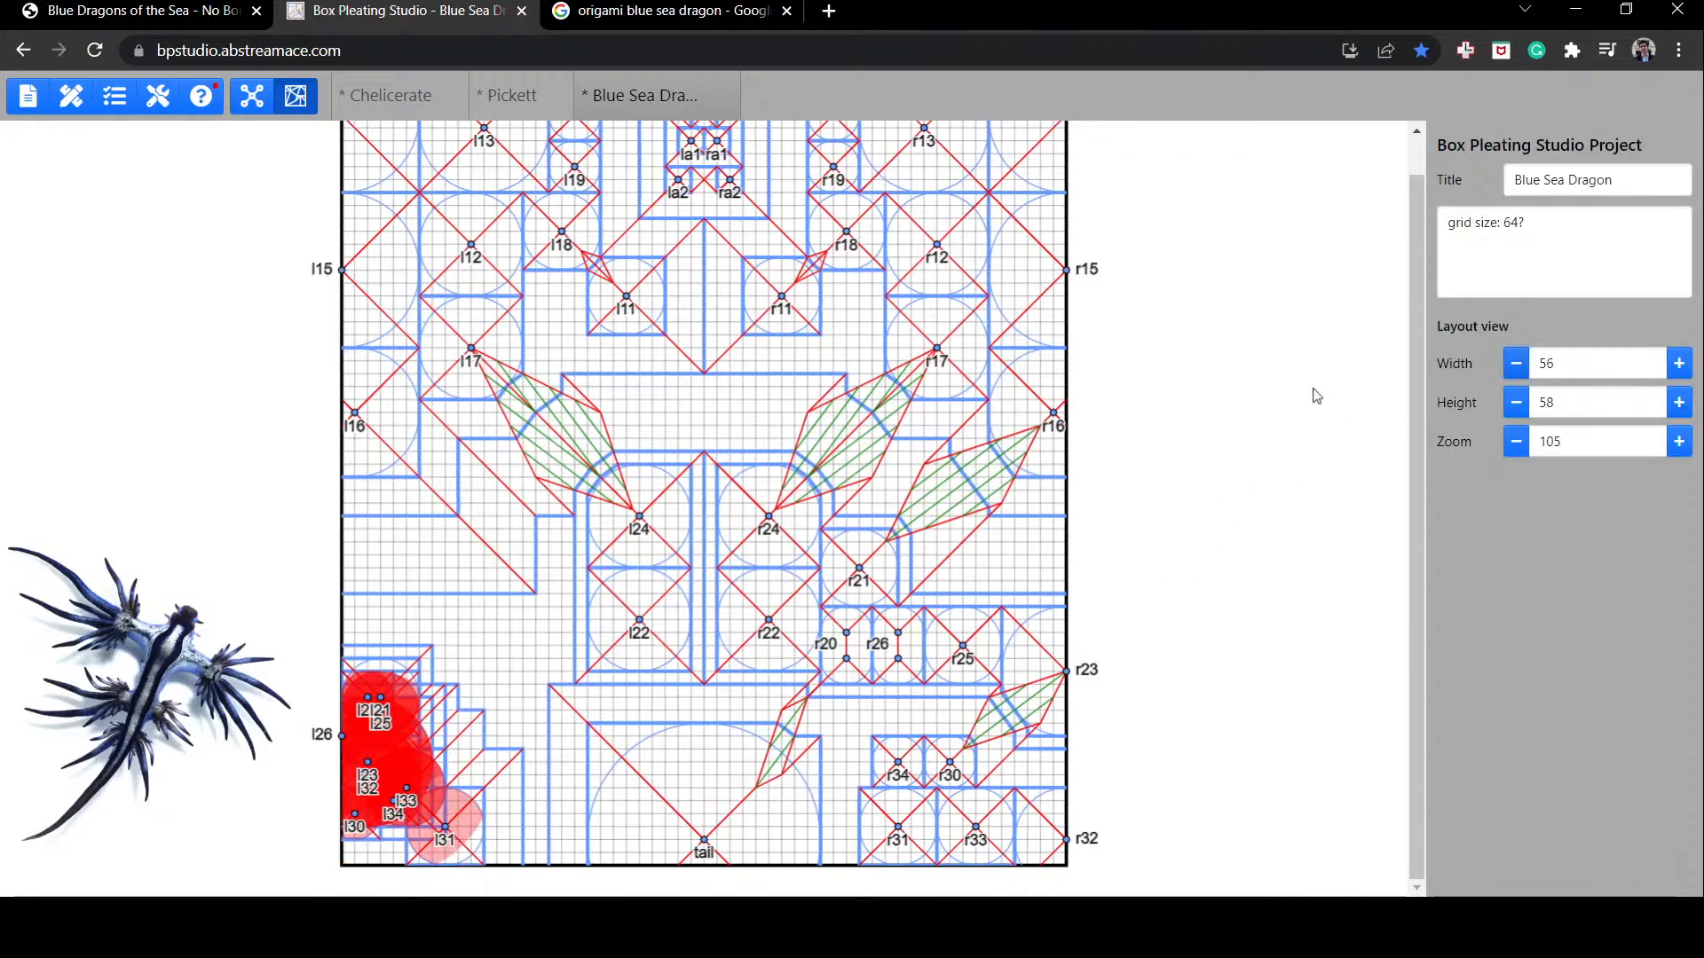
scroll(1311, 418, "up", 1)
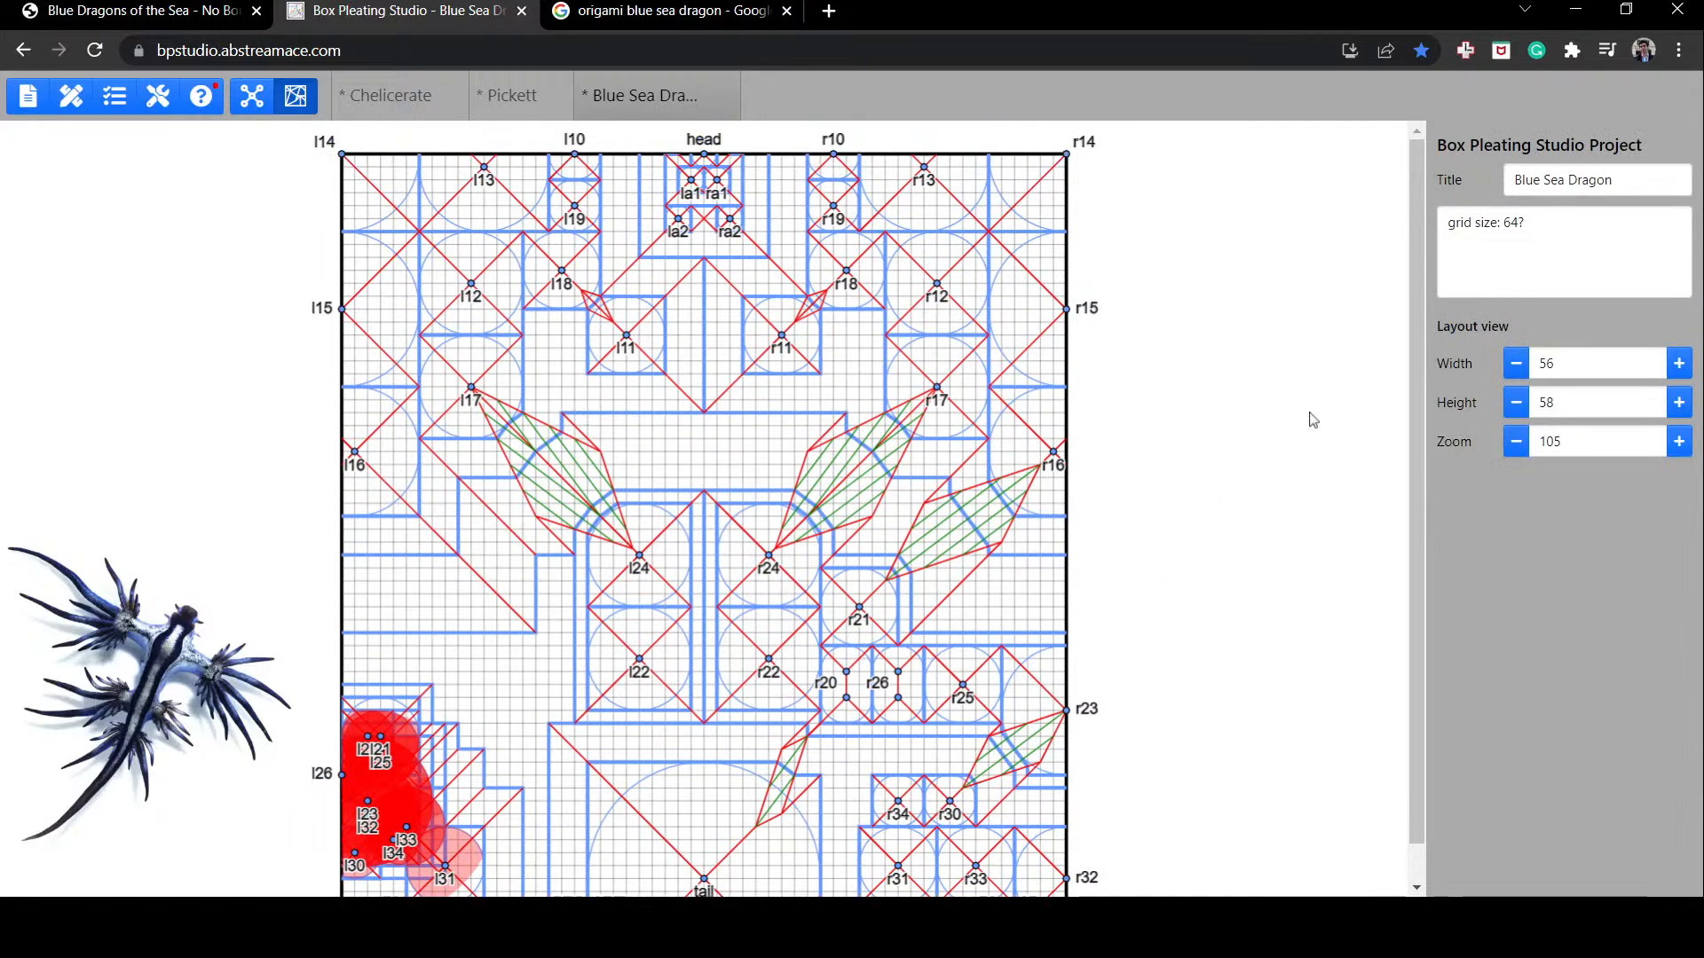
scroll(1331, 422, "down", 1)
left_click(1516, 404)
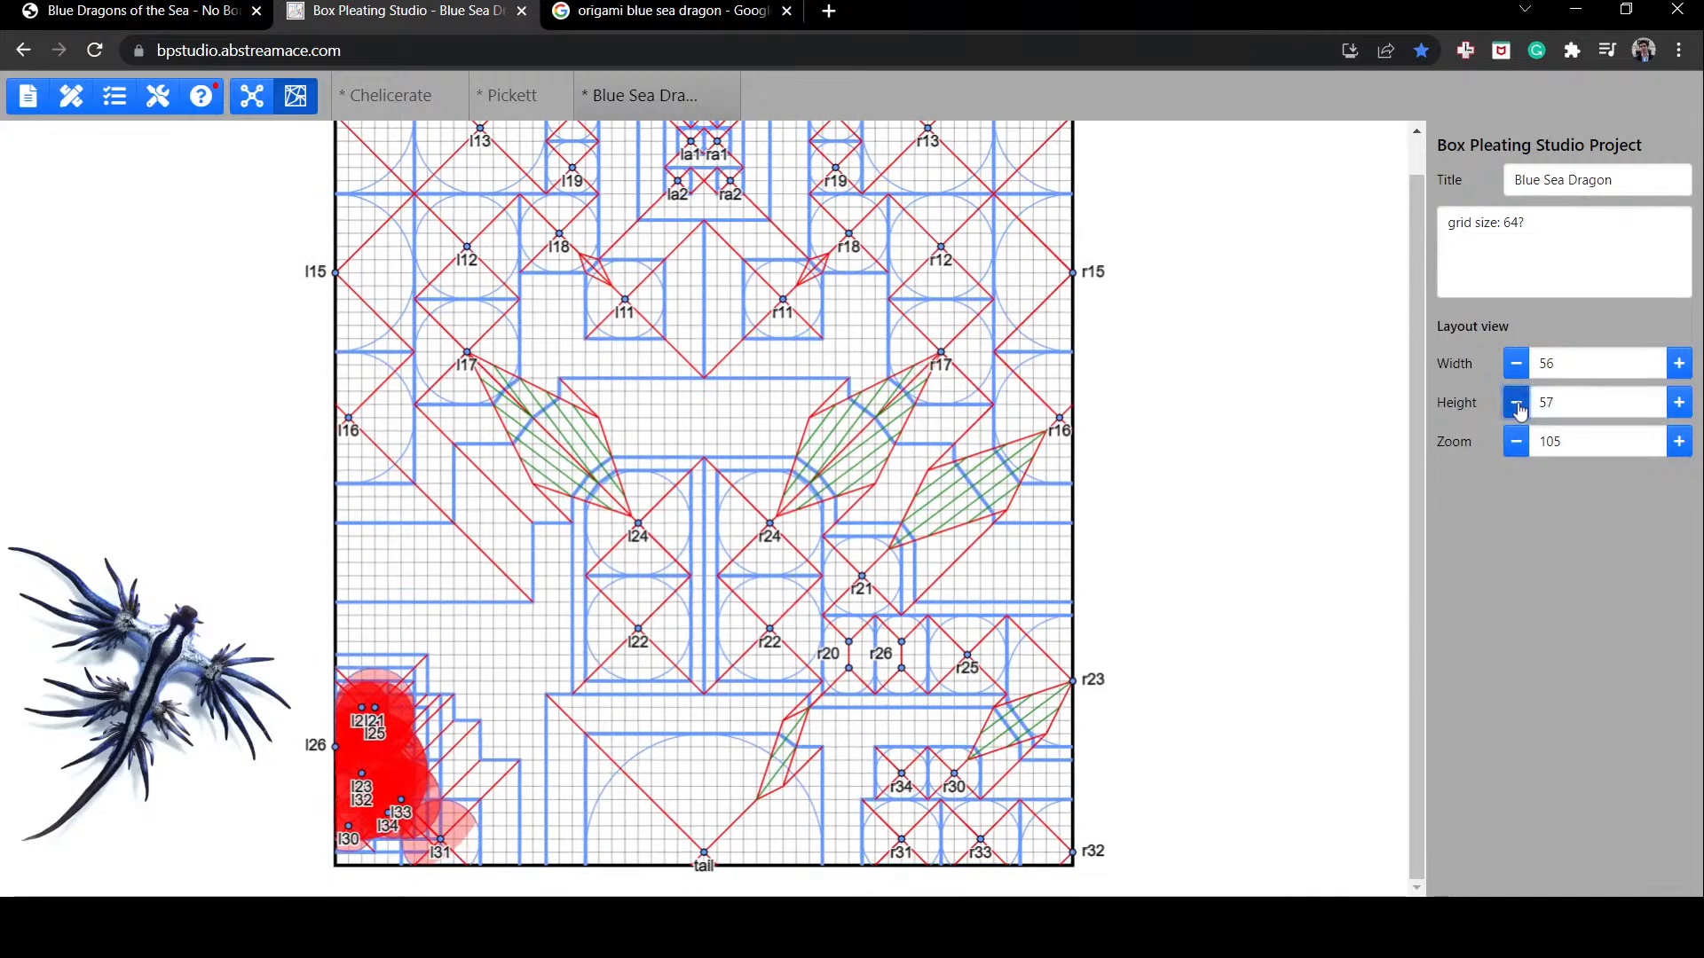
left_click(1516, 404)
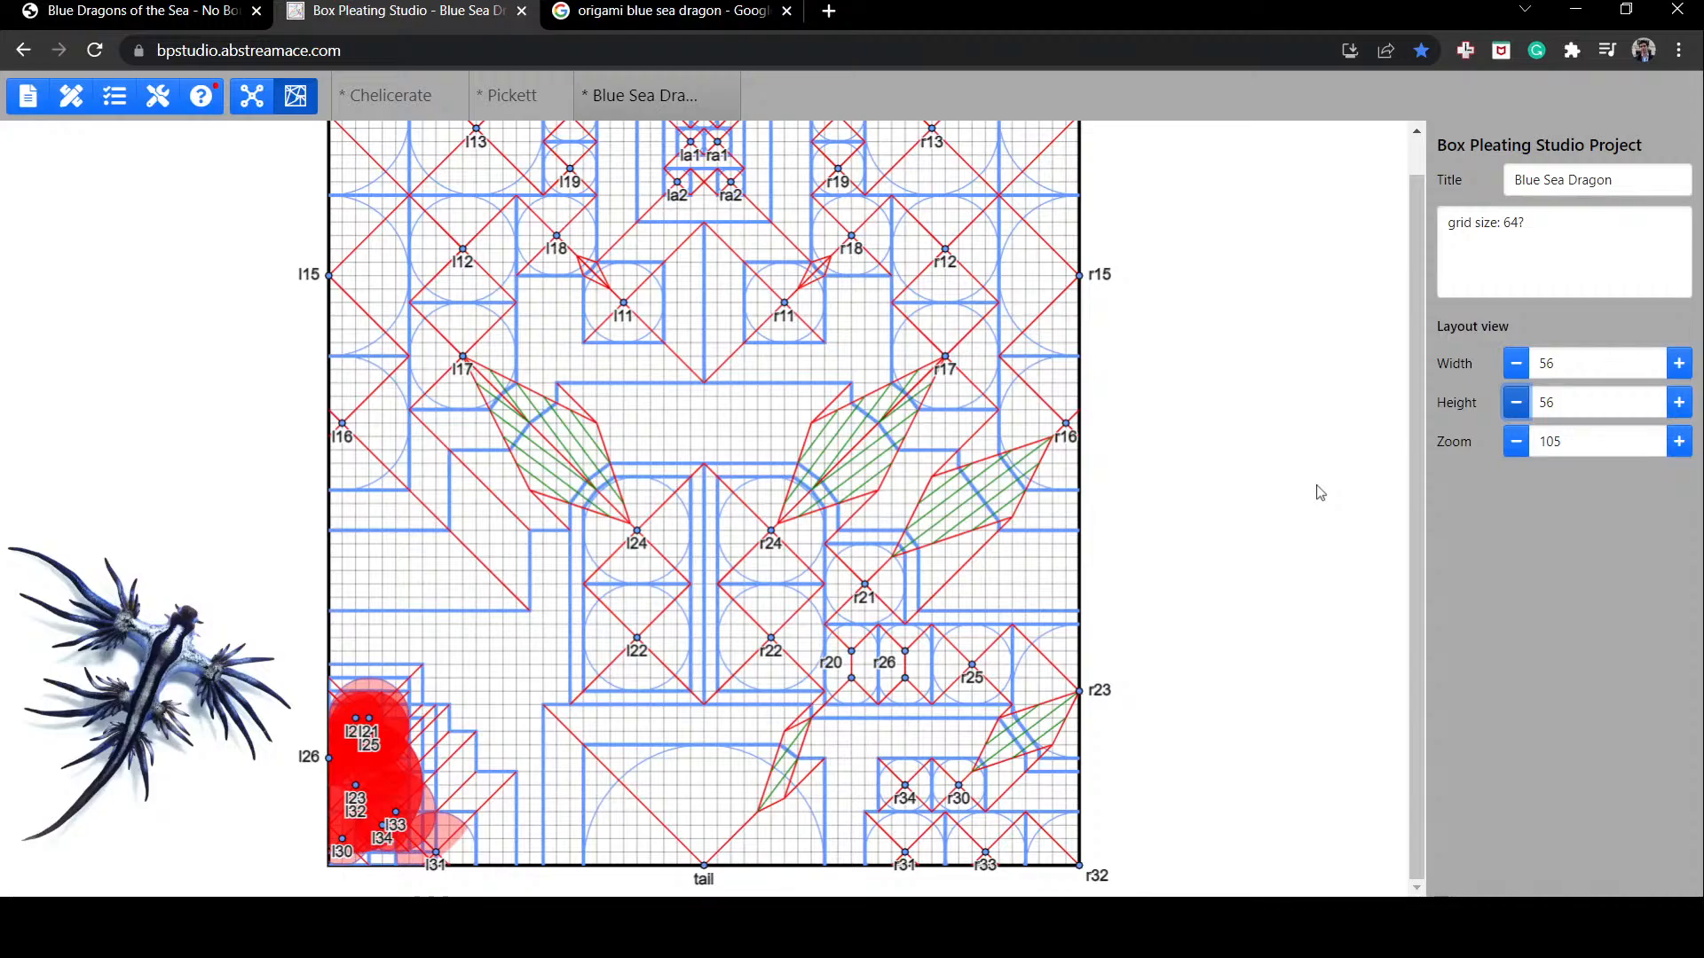
Step: Set the width of flaps la2 and ra2 to 1
left_click(671, 186)
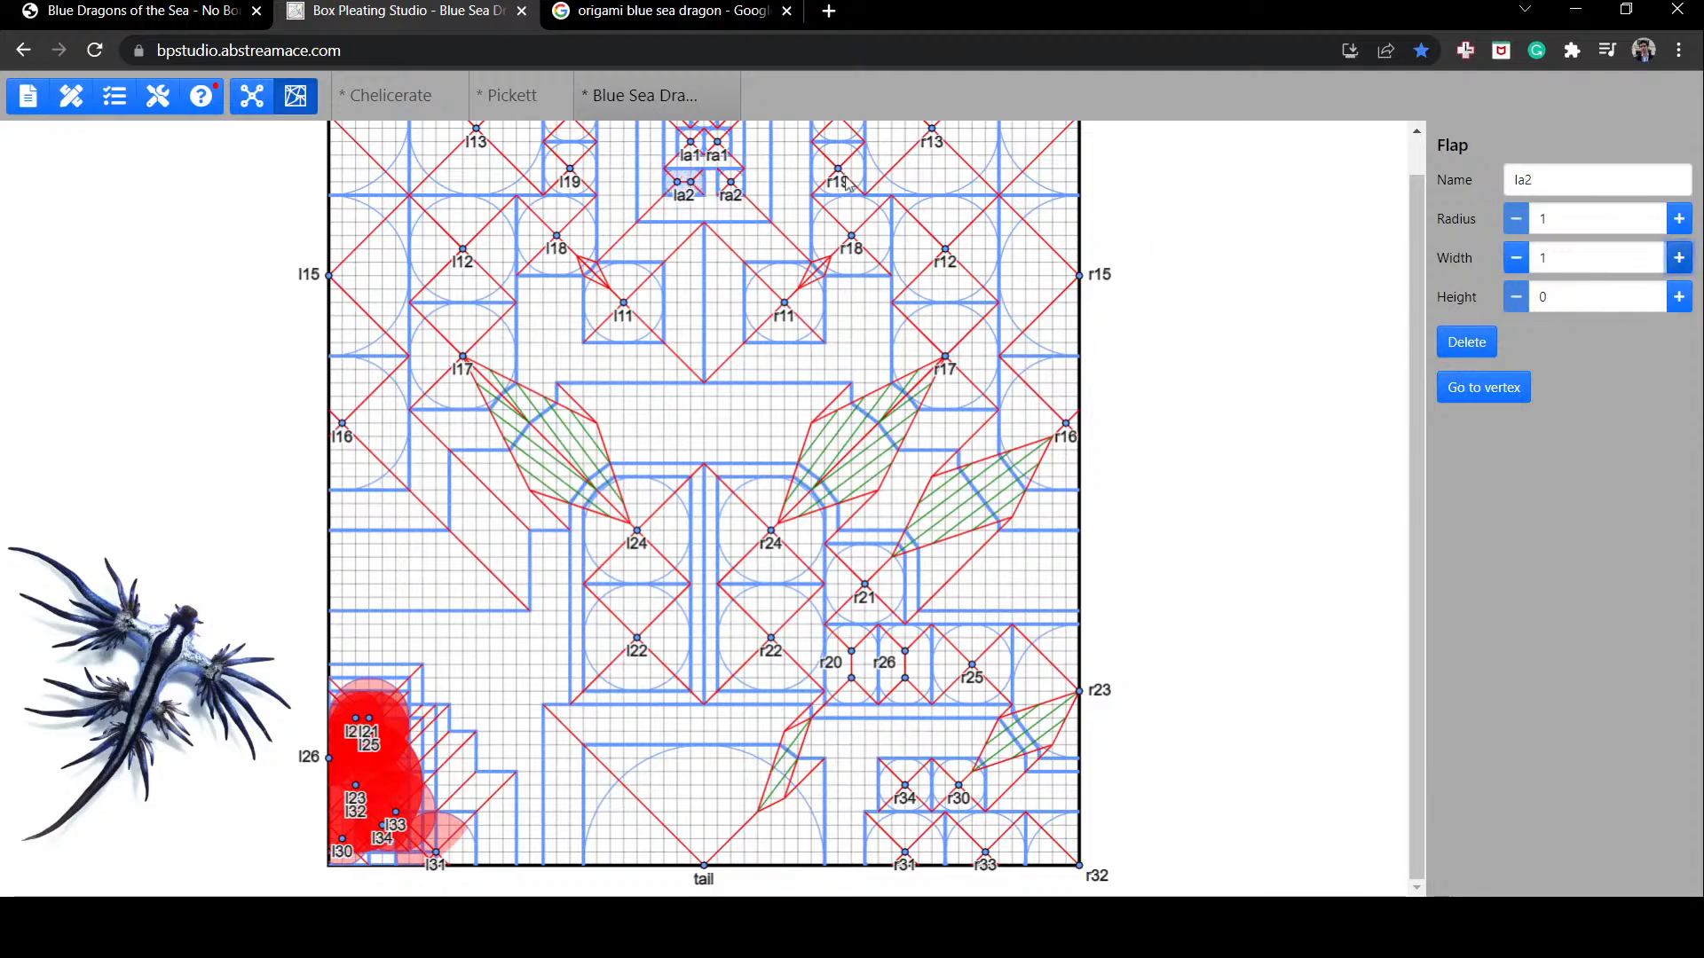
left_click(733, 184)
left_click(1679, 258)
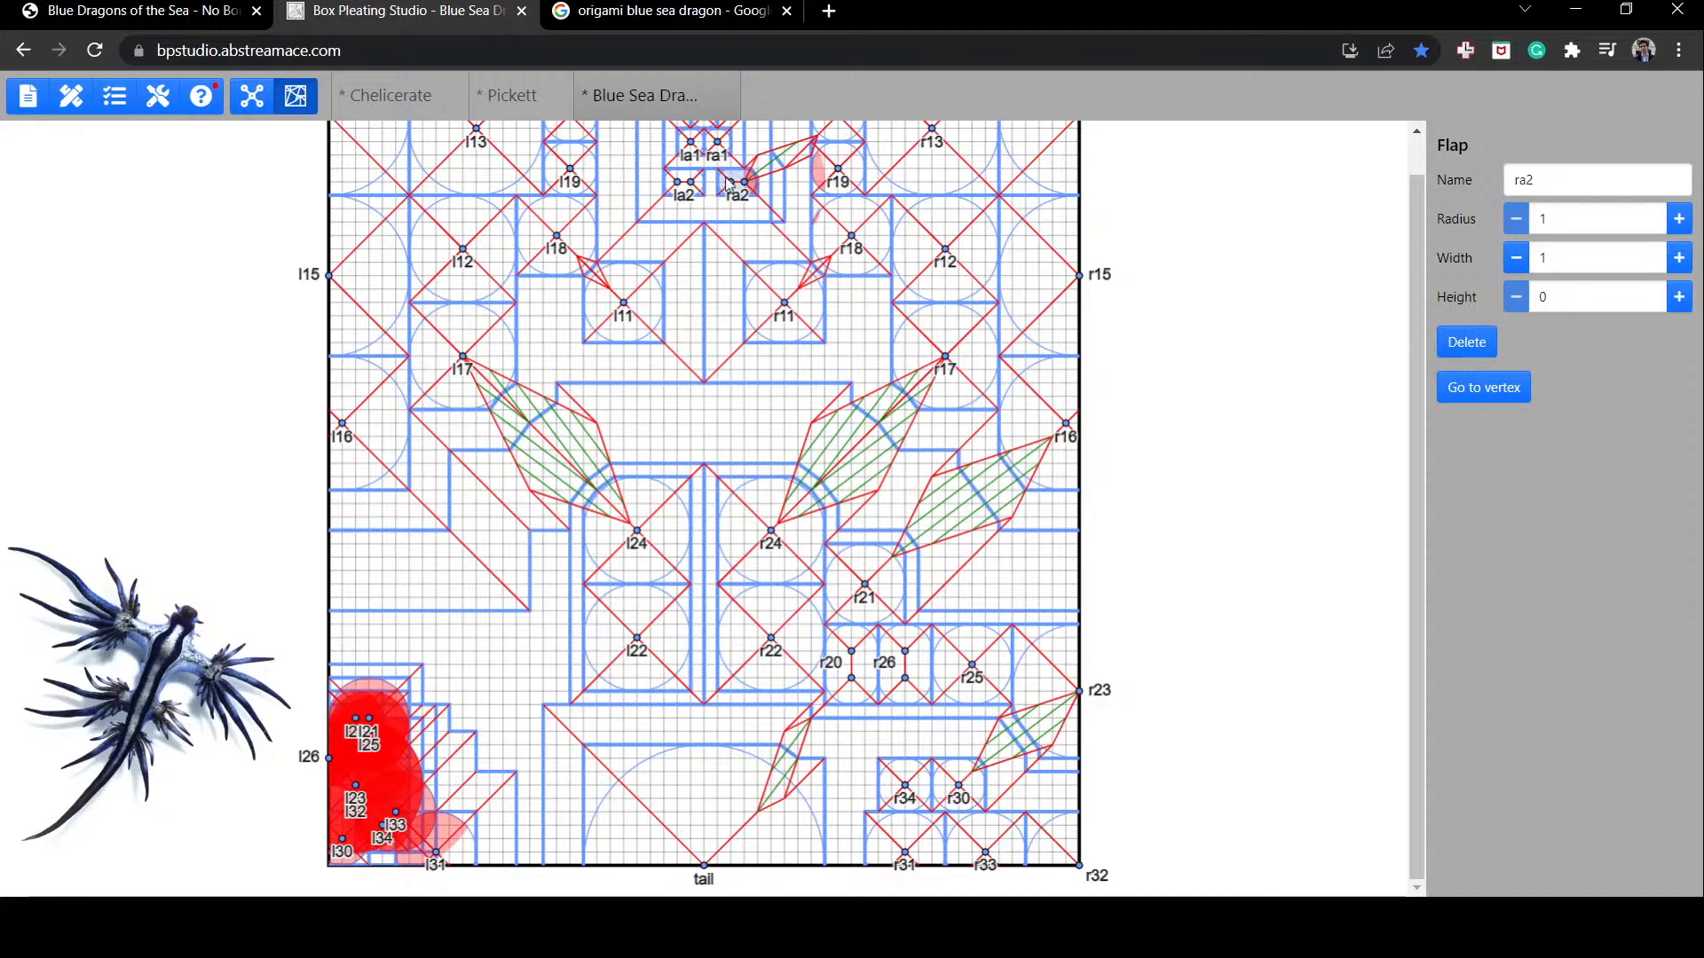
Step: Try shifting flap r18 one grid unit right and flap r11 one grid unit left, and return r18 to its place
left_click(1221, 225)
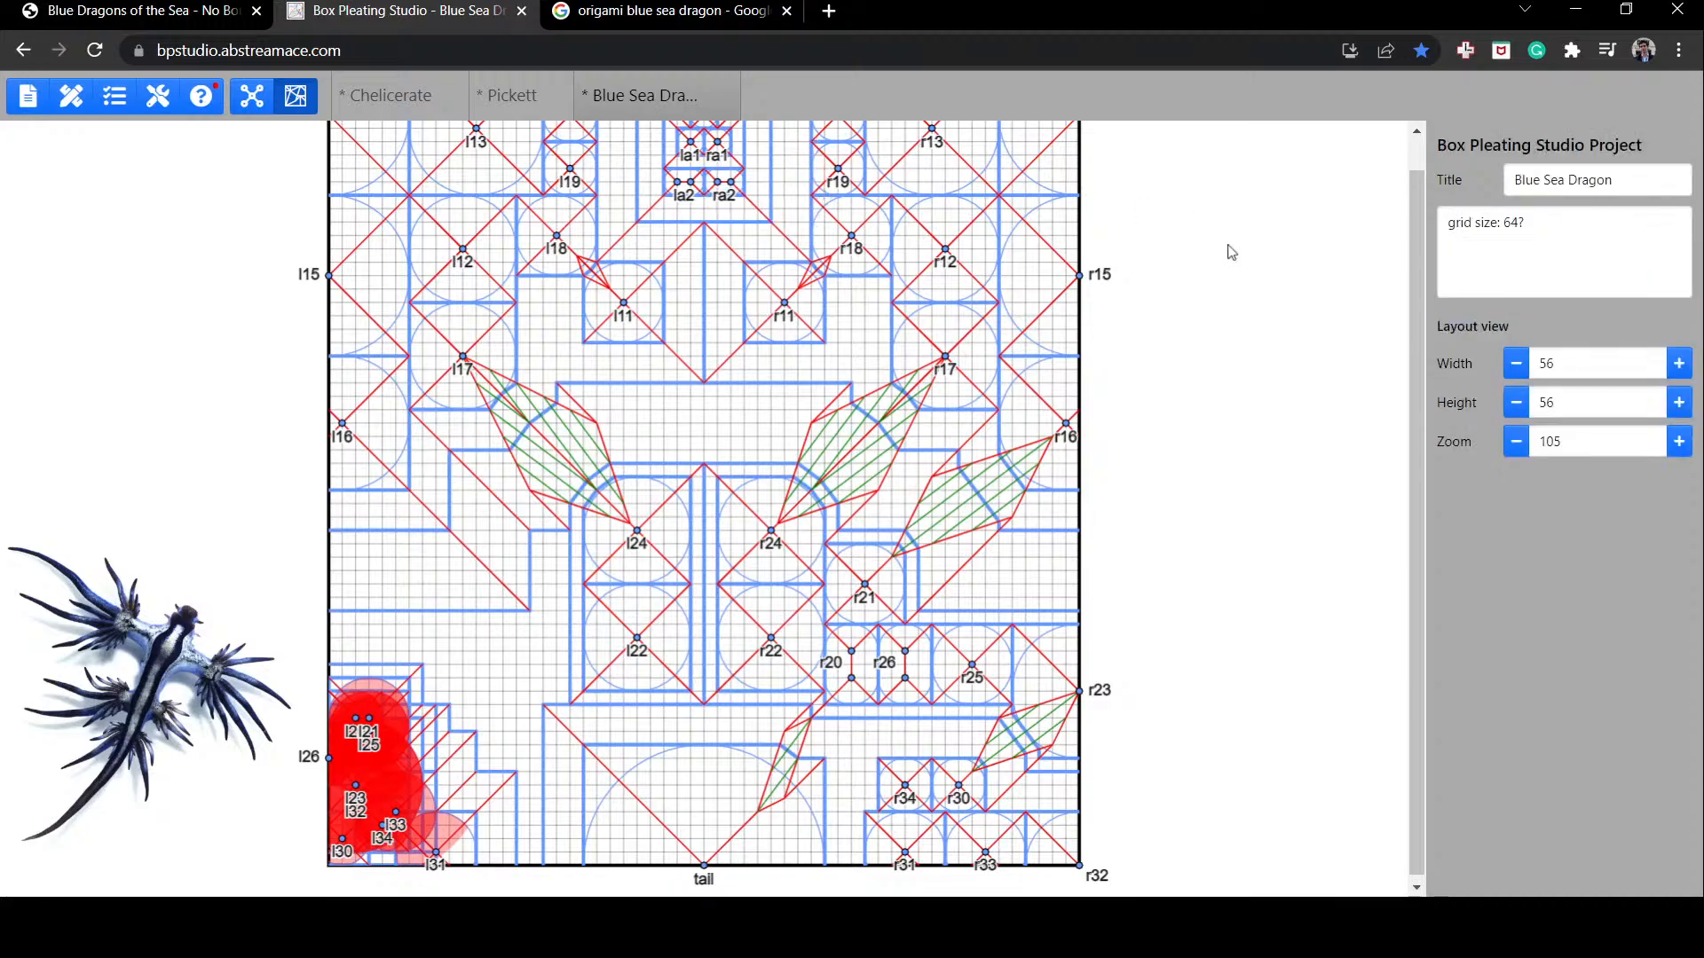
scroll(1226, 261, "up", 1)
left_click(870, 365)
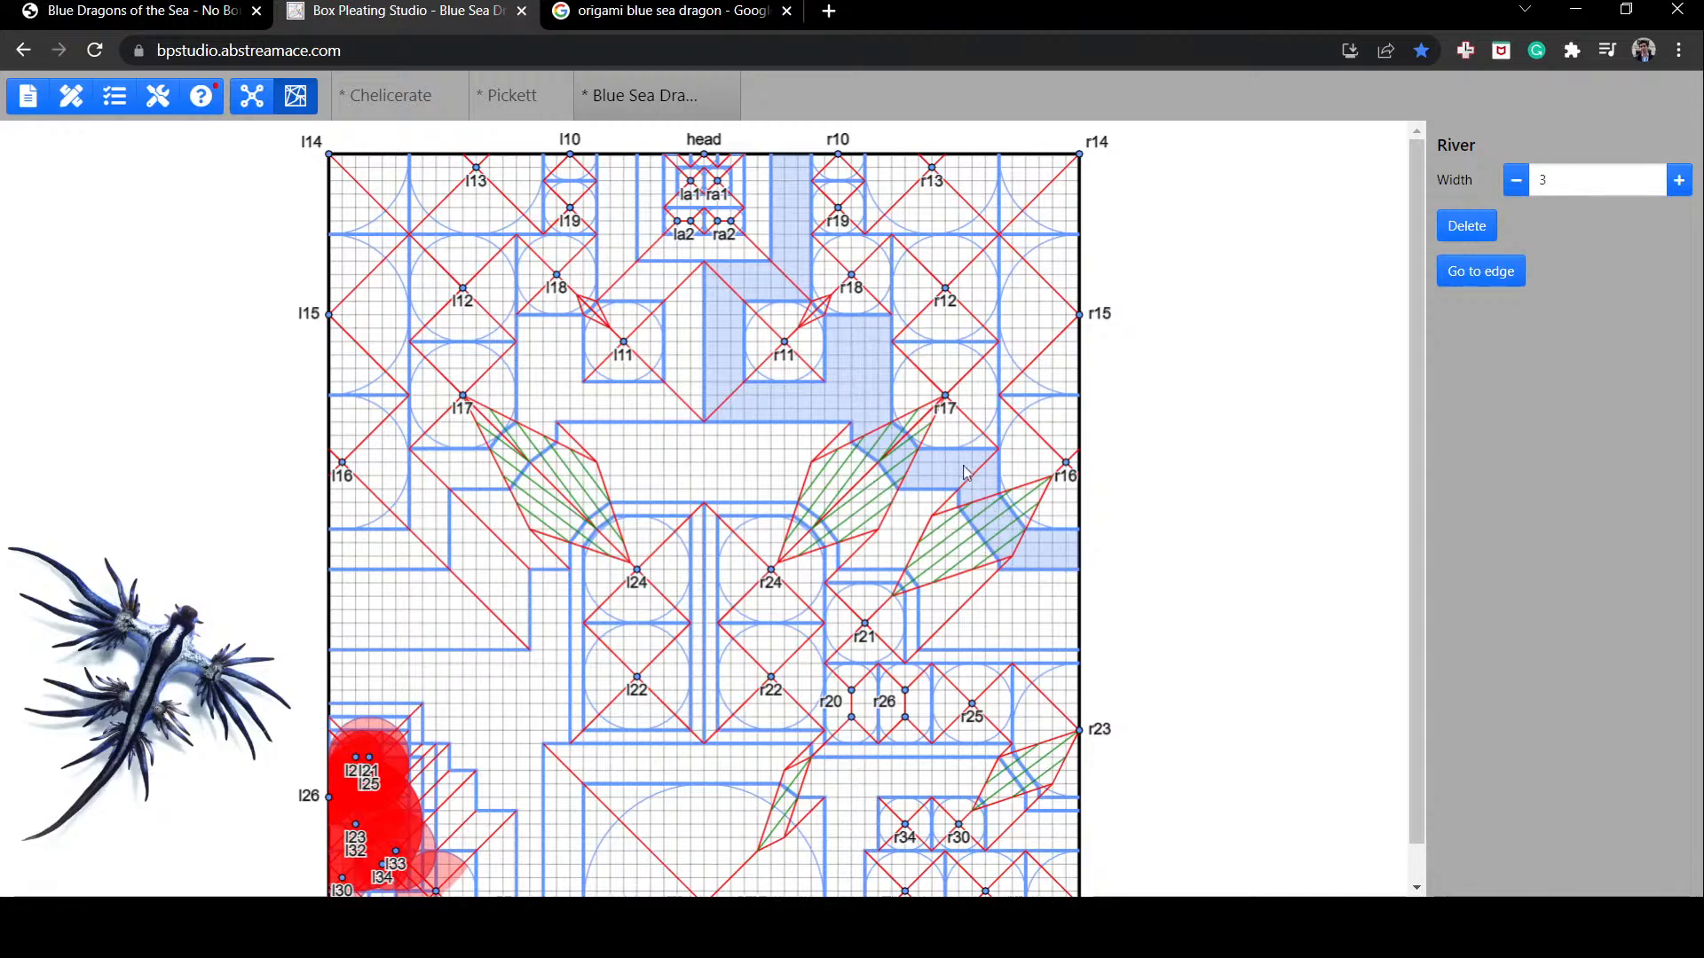
left_click(866, 296)
left_click(785, 340)
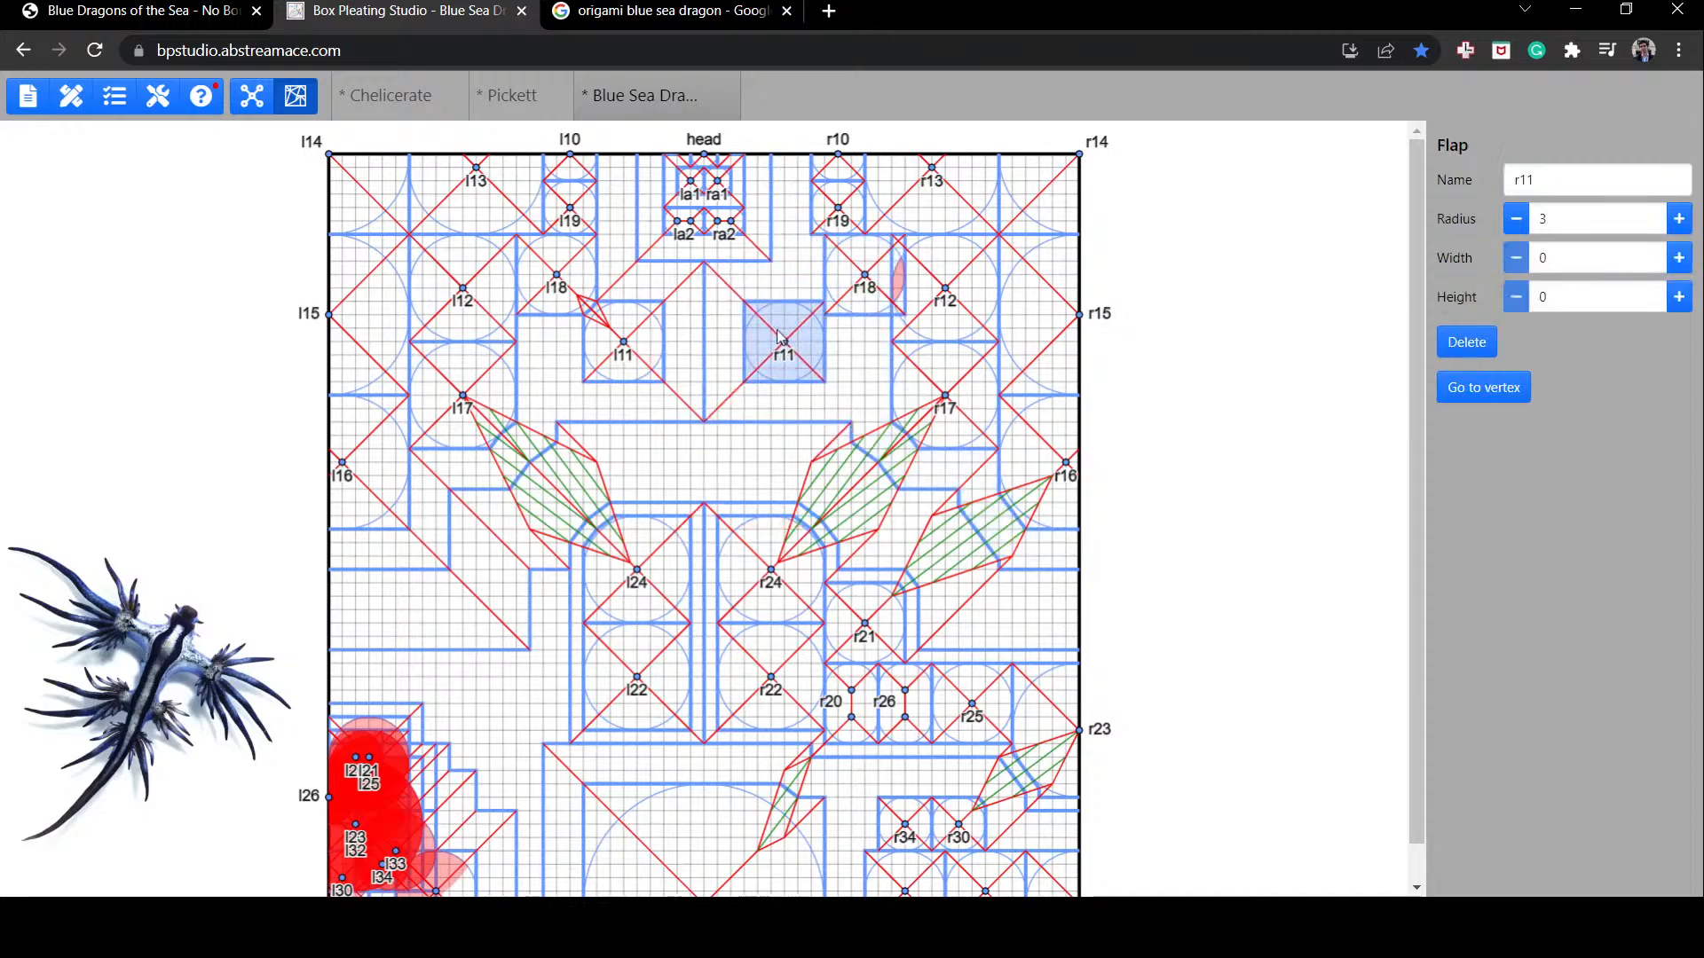
key("Left")
left_click_drag(858, 284, 844, 284)
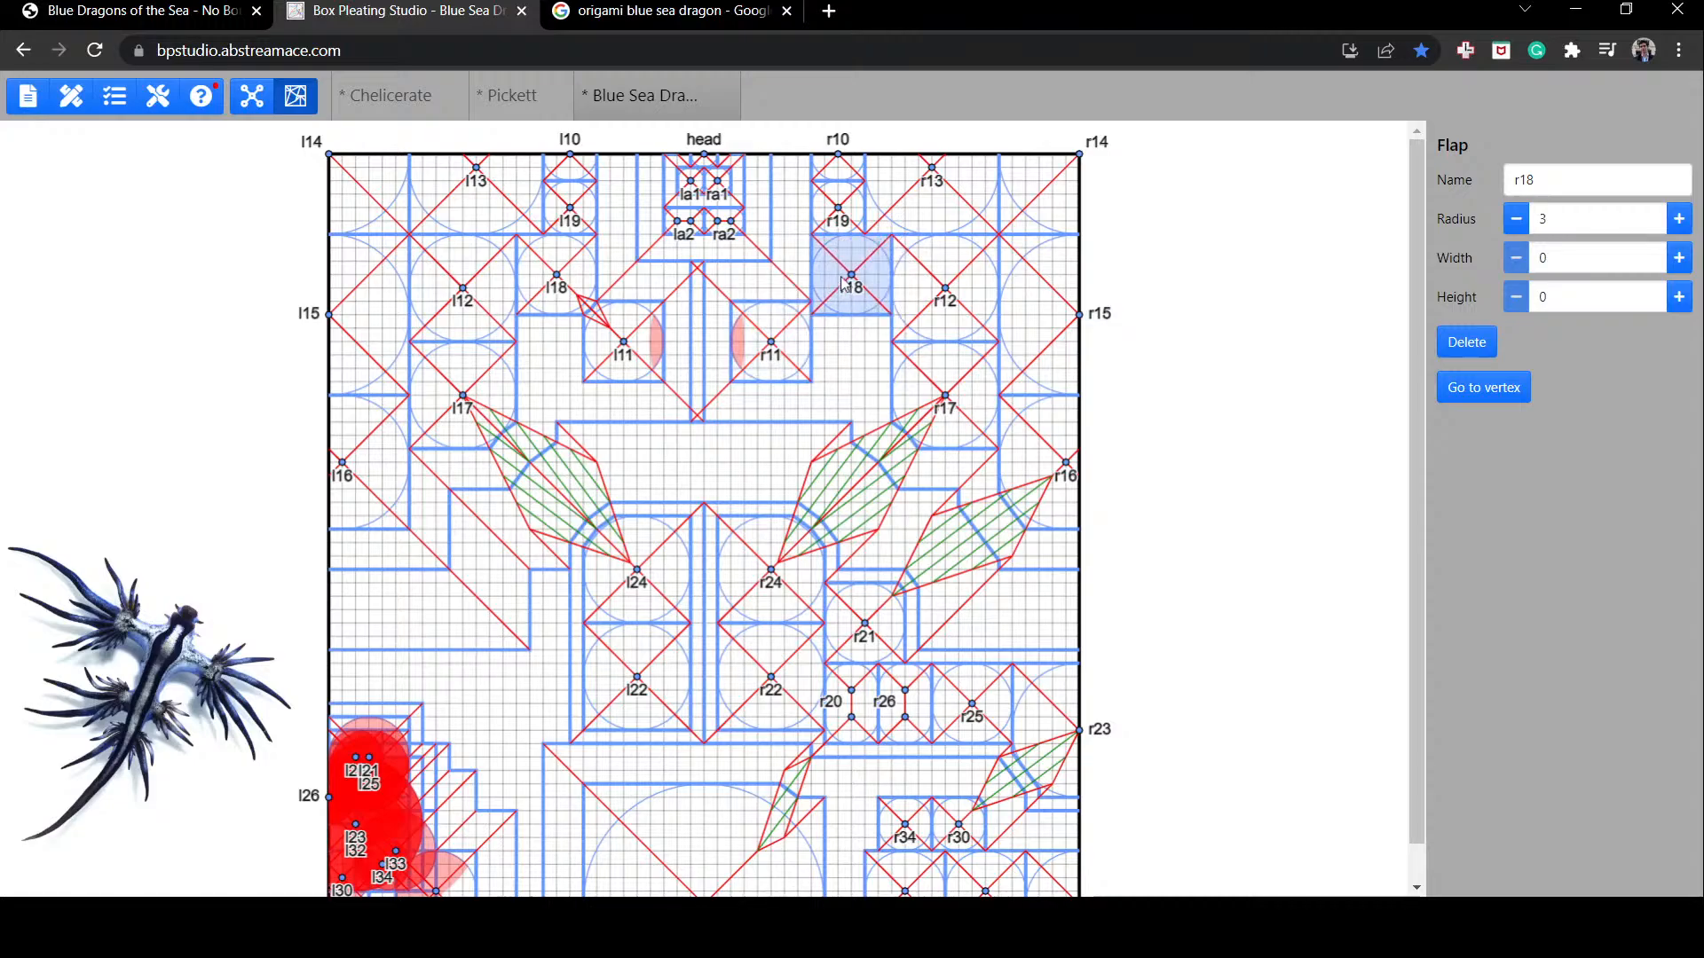
Step: Try placing flap r11 directly below flap r18
left_click(854, 341)
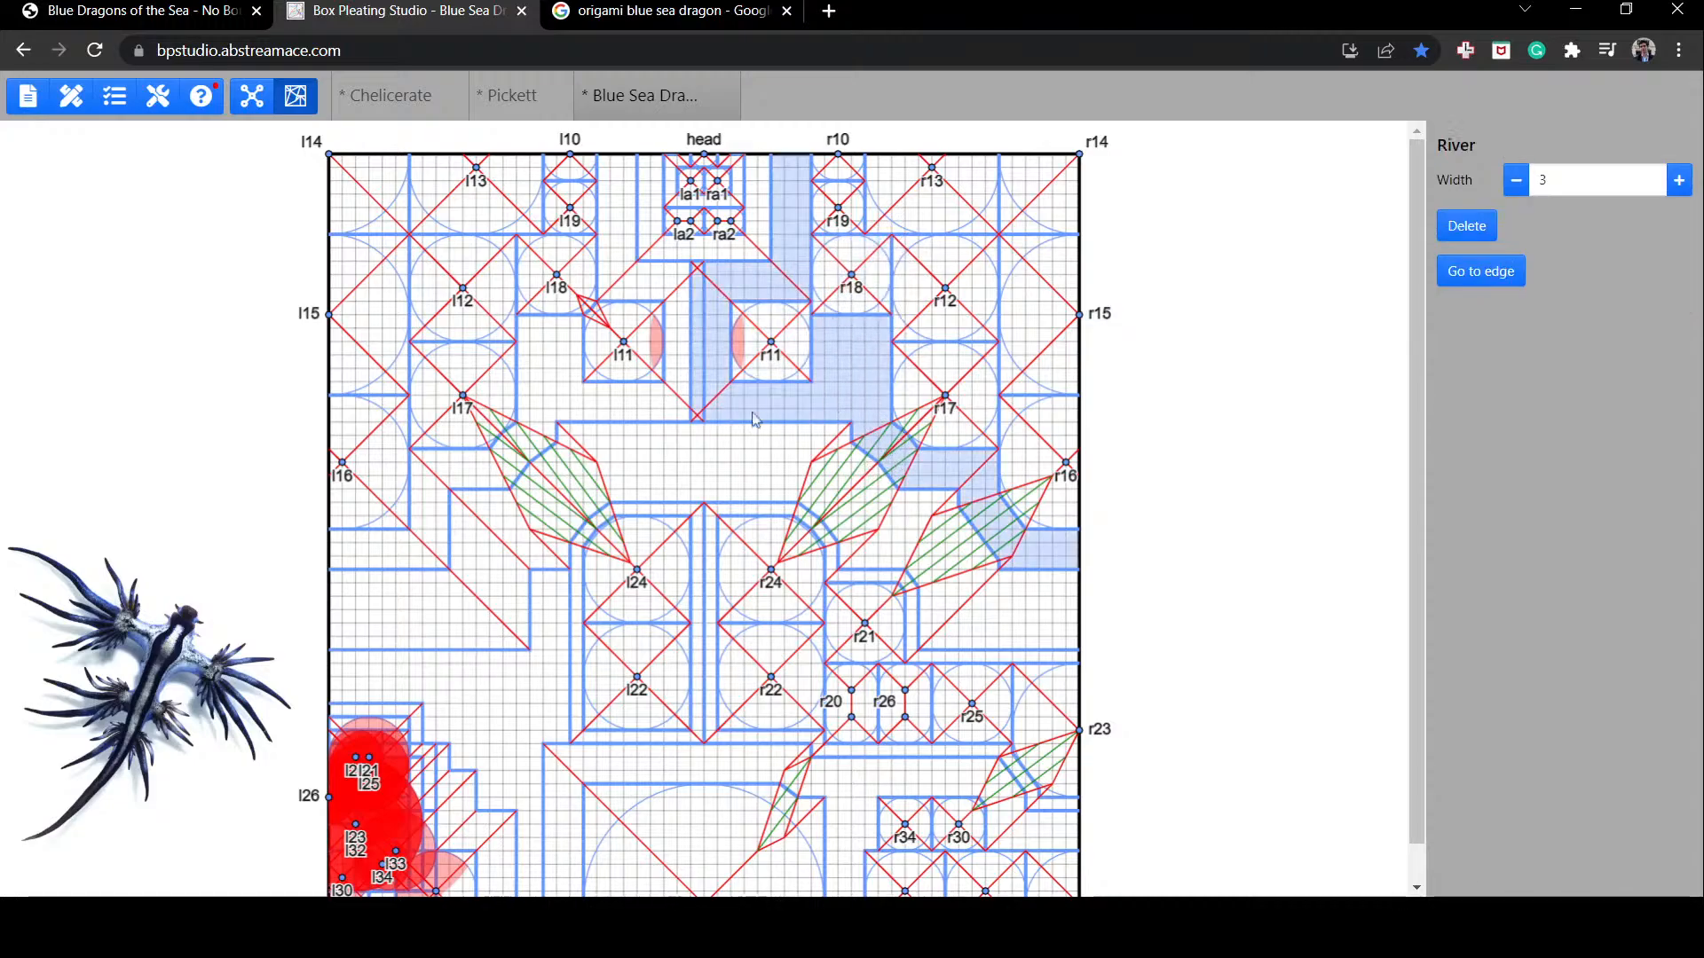
left_click_drag(771, 341, 781, 339)
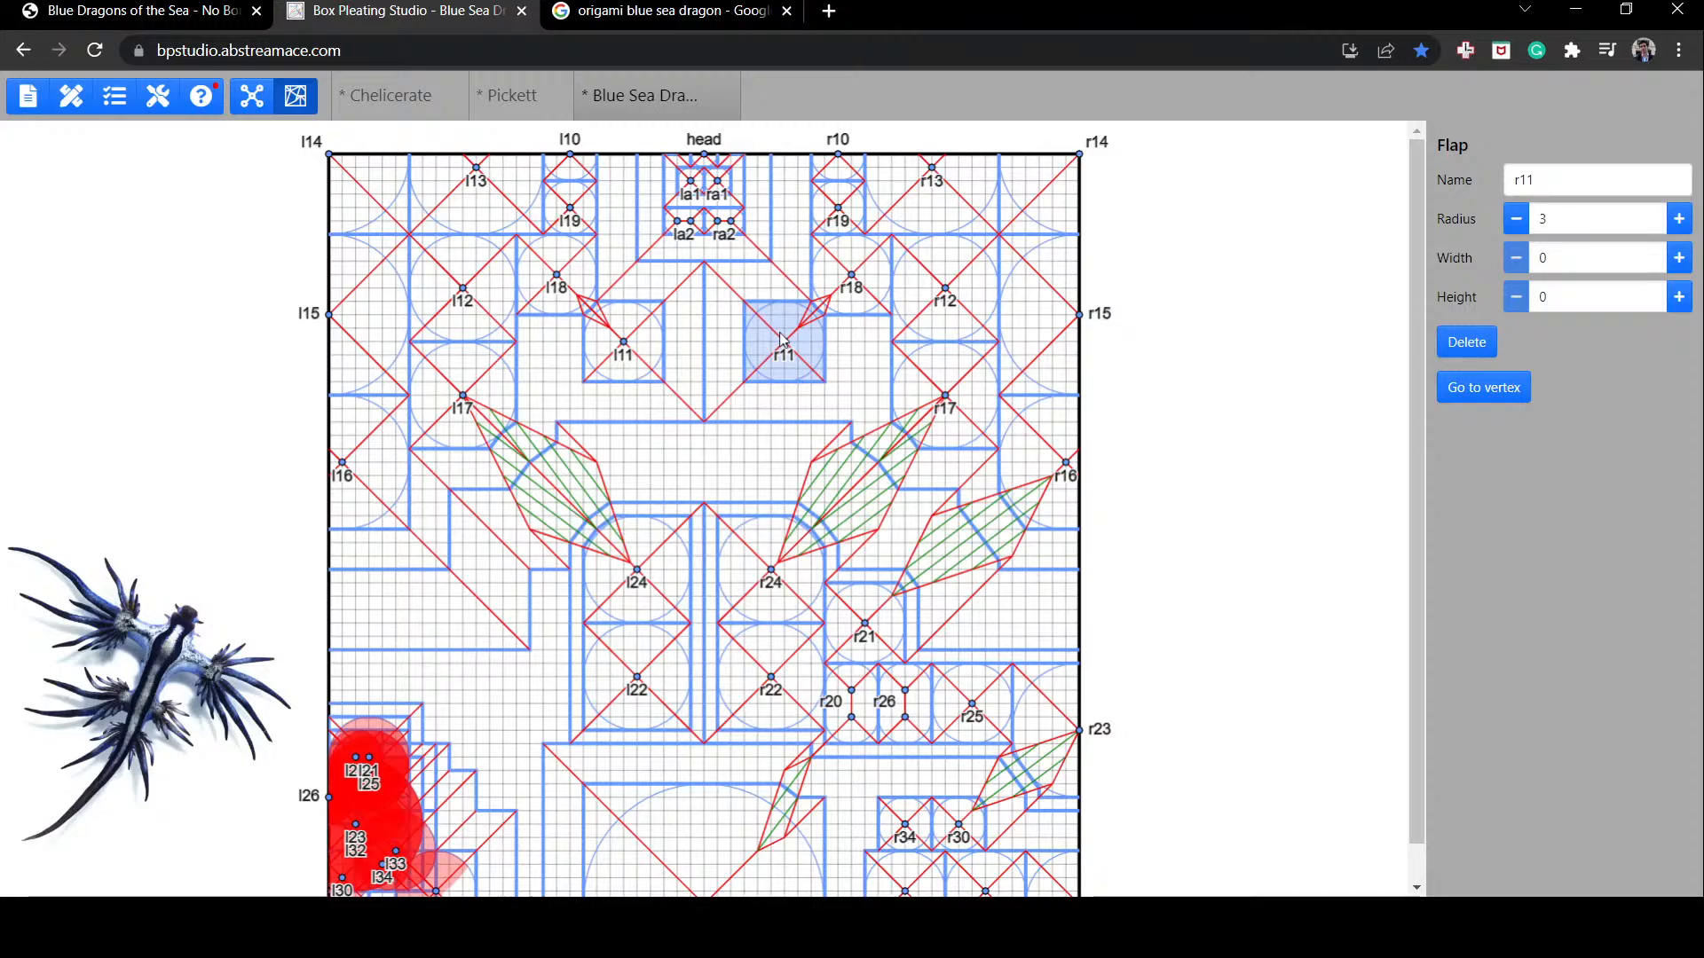
left_click_drag(787, 379, 828, 395)
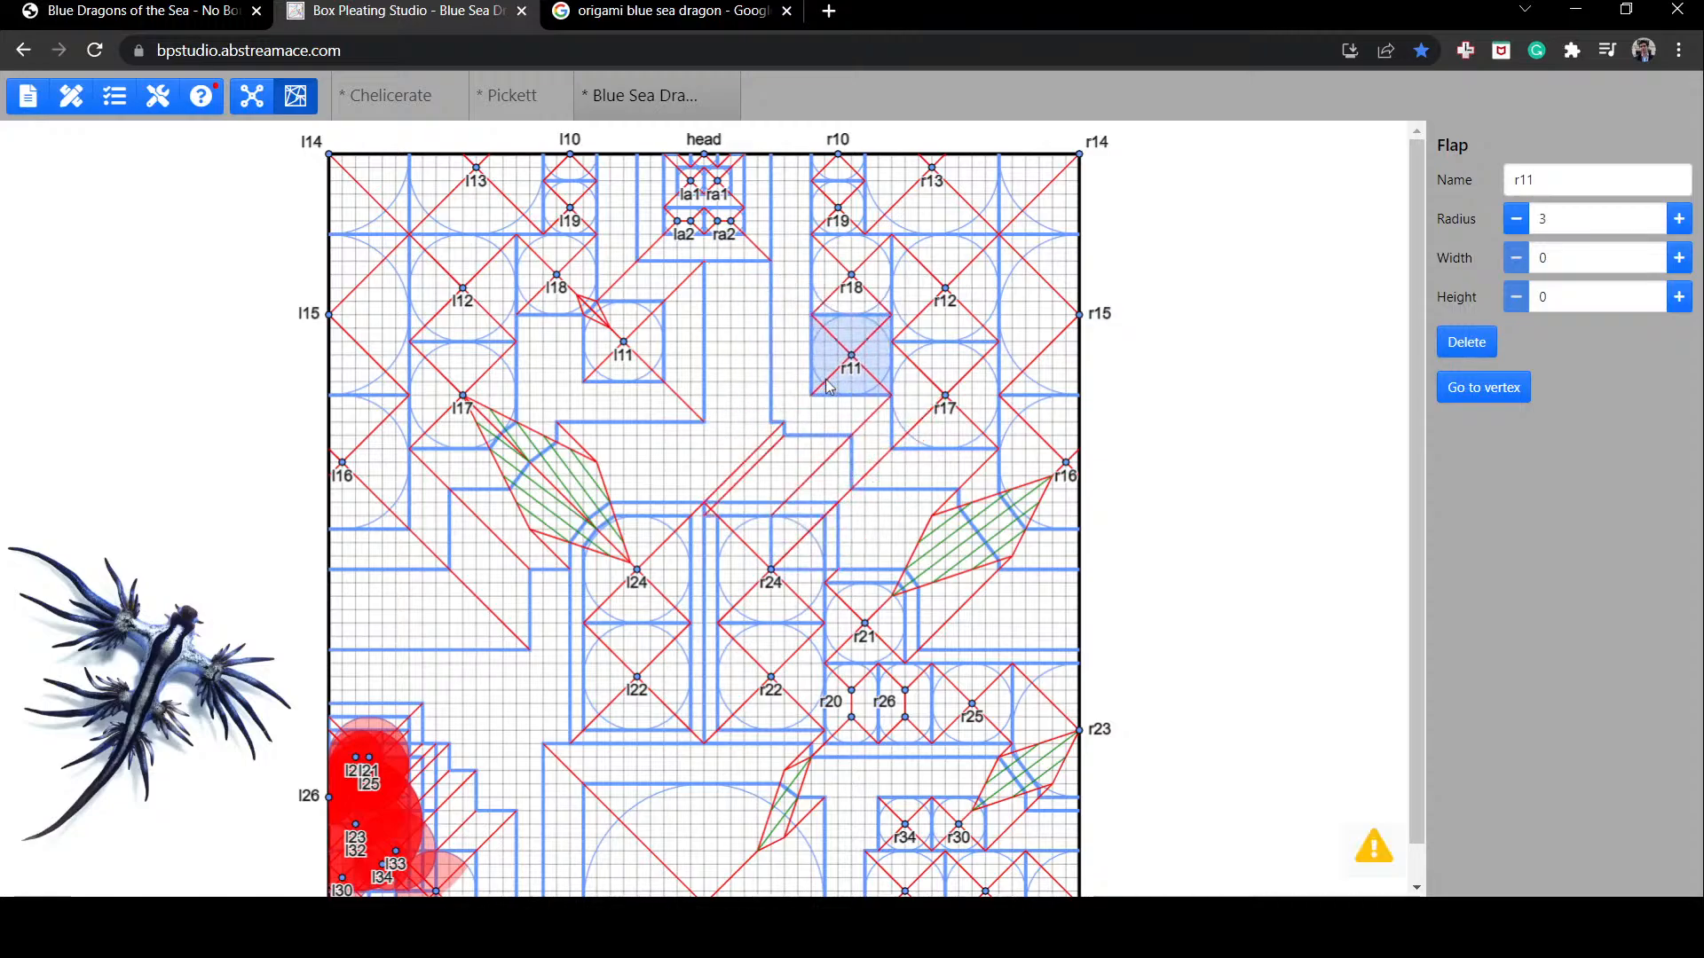
Step: Shift flaps r22 and r24 one grid unit down
scroll(793, 620, "down", 1)
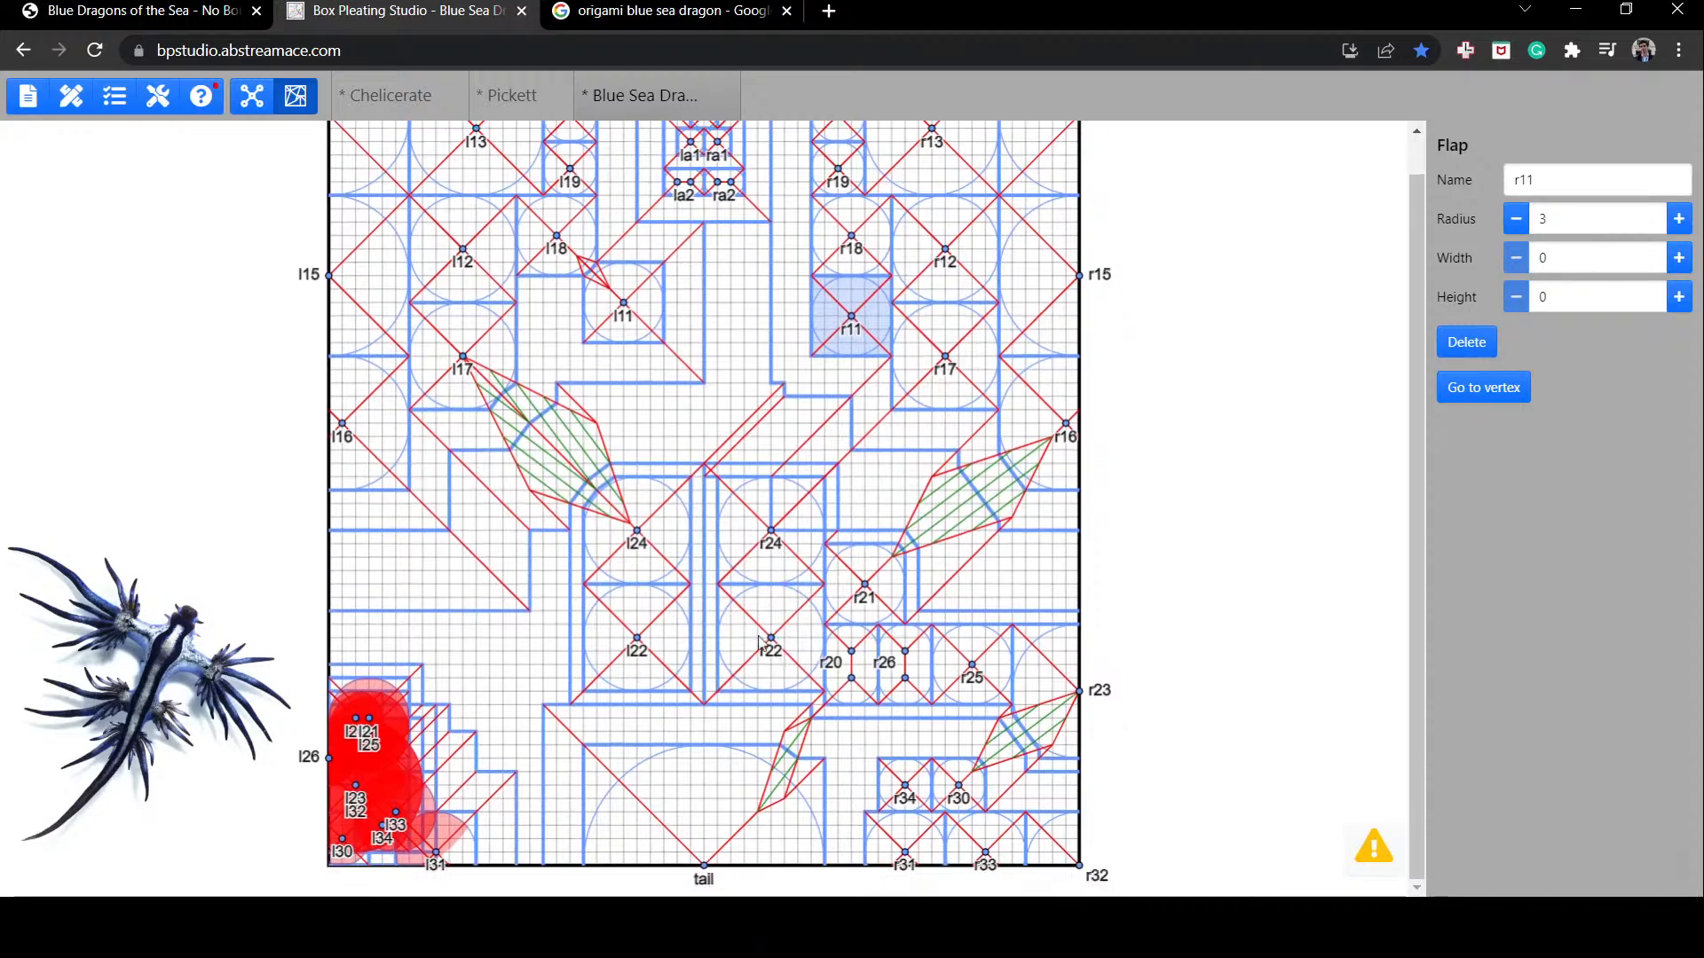
left_click(760, 641)
left_click_drag(760, 641, 759, 654)
left_click_drag(759, 540, 759, 552)
left_click(757, 468)
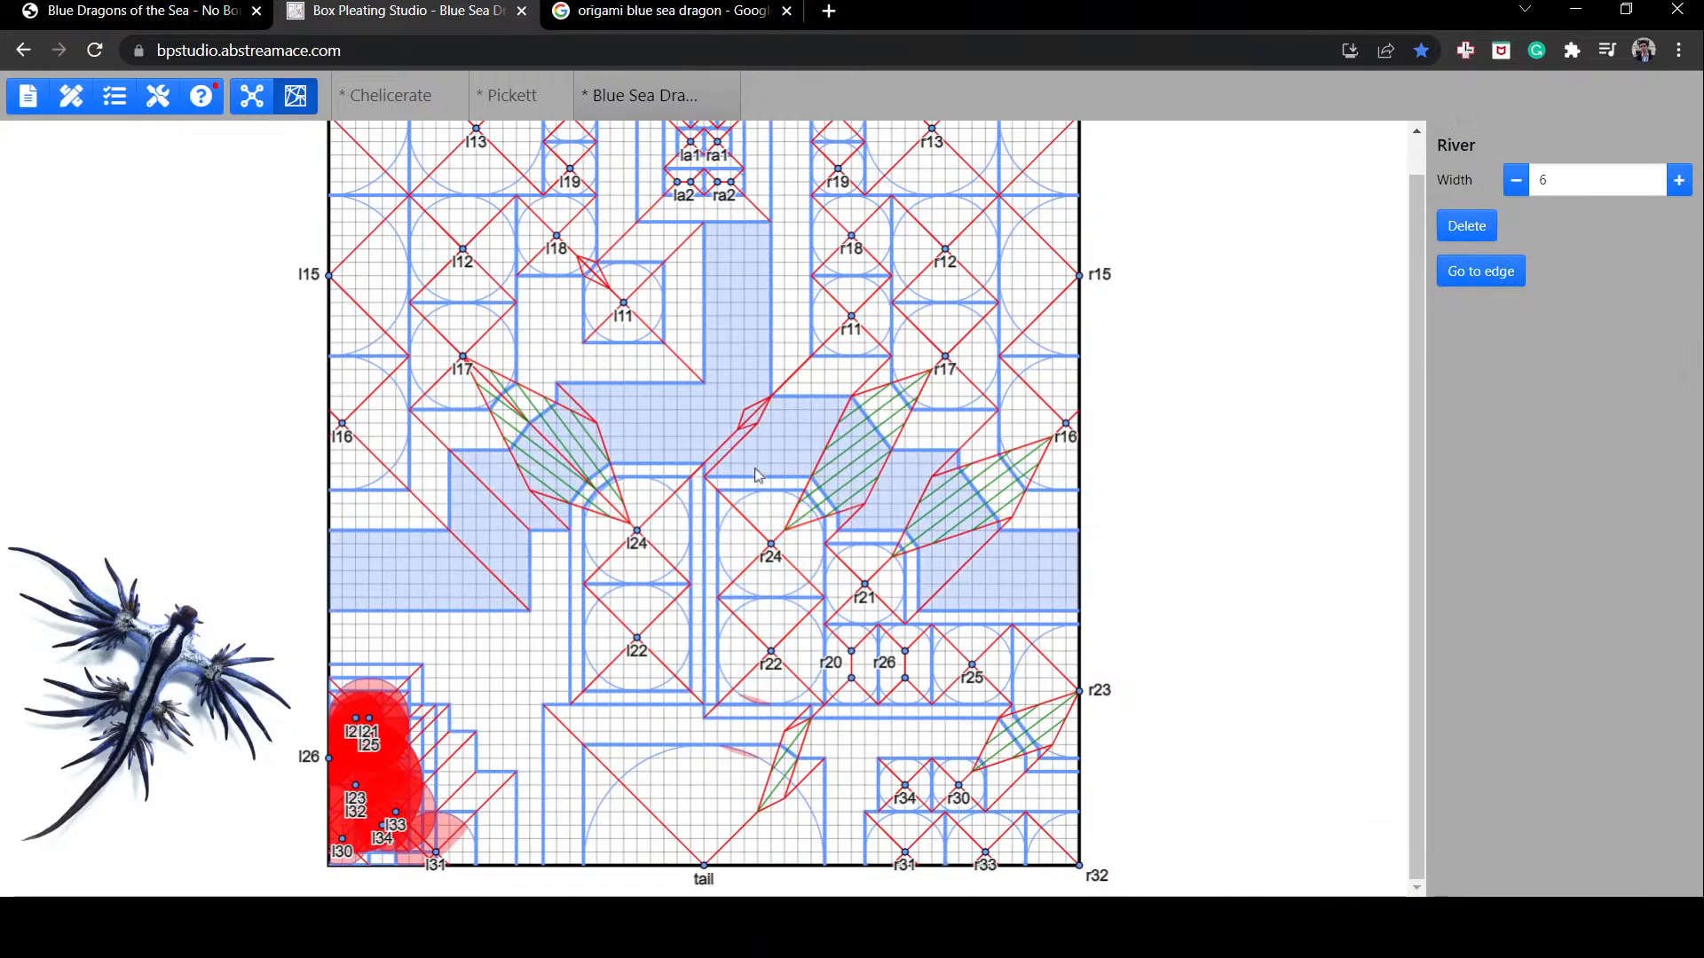
Step: Set the tail flap's radius to 8 and shift flaps l22 and l24 one grid unit down
left_click(736, 796)
left_click_drag(660, 627, 661, 641)
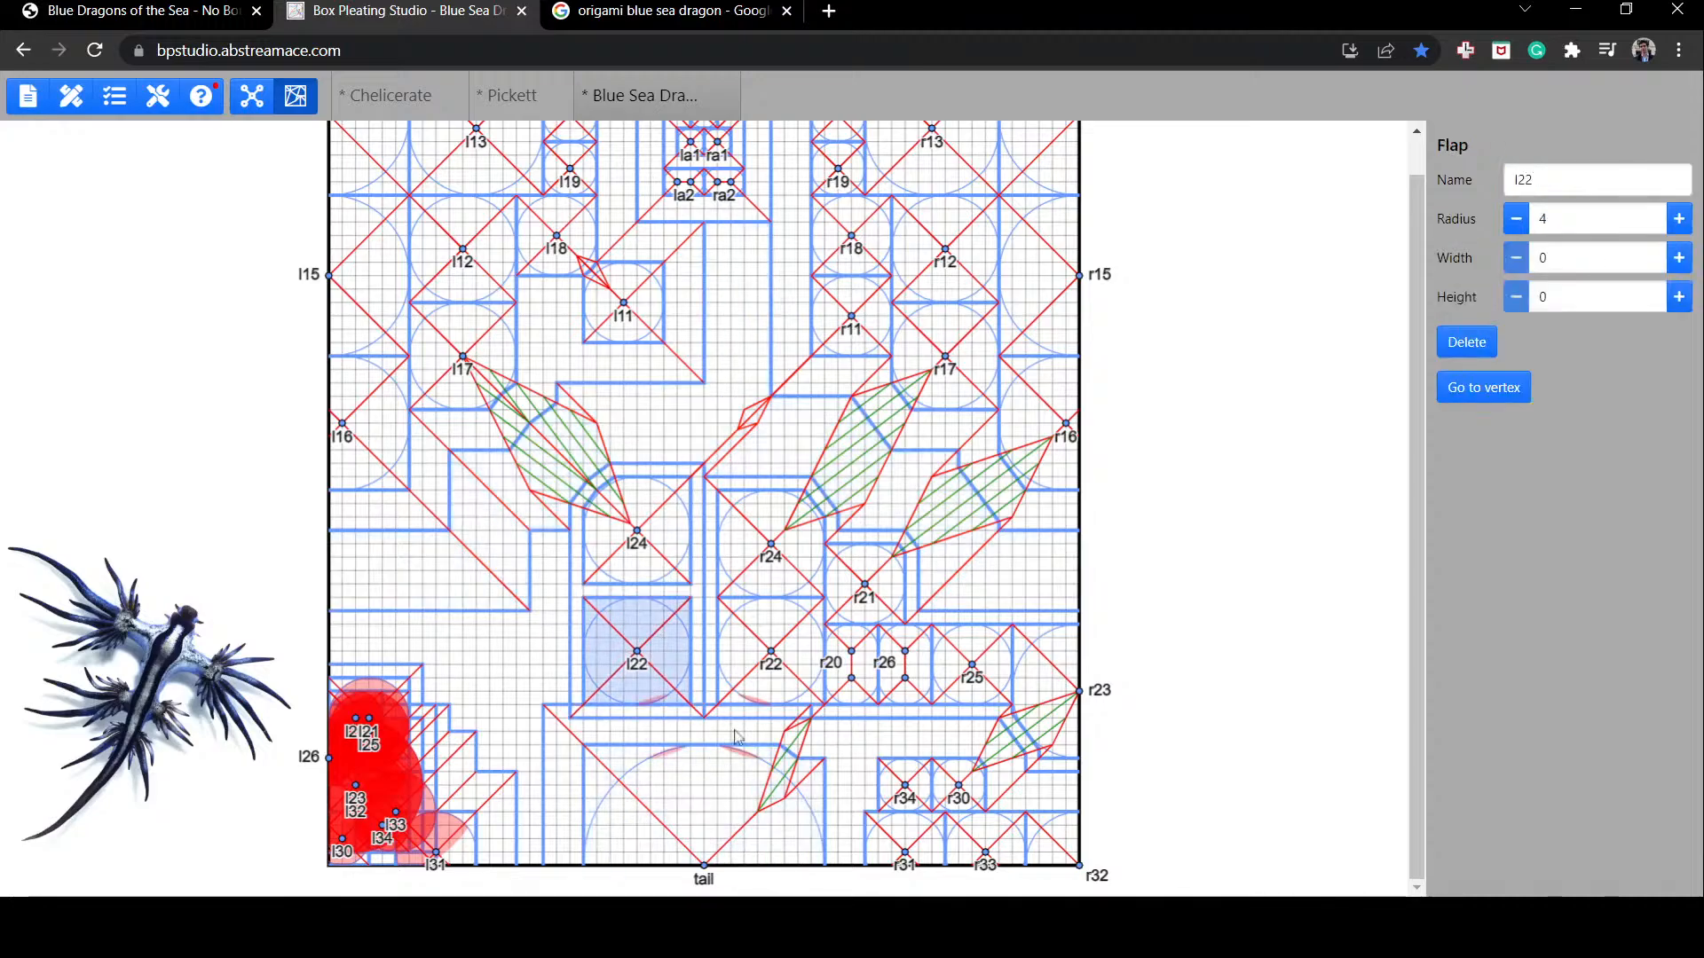
left_click(753, 805)
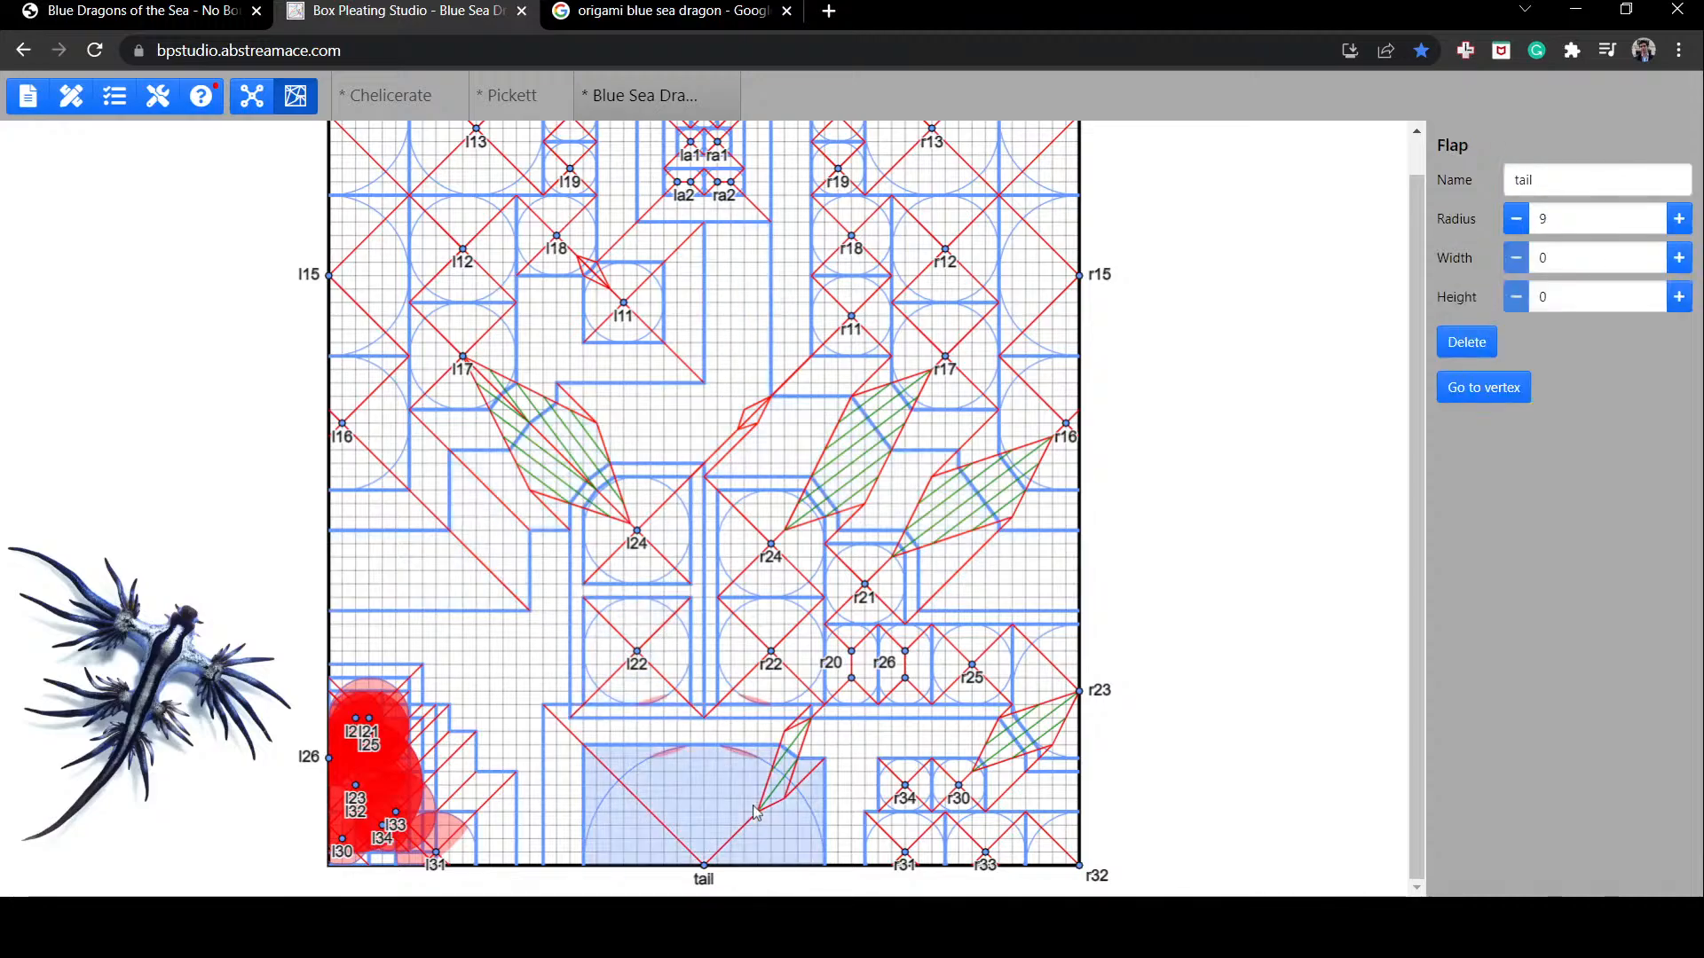
left_click(1516, 219)
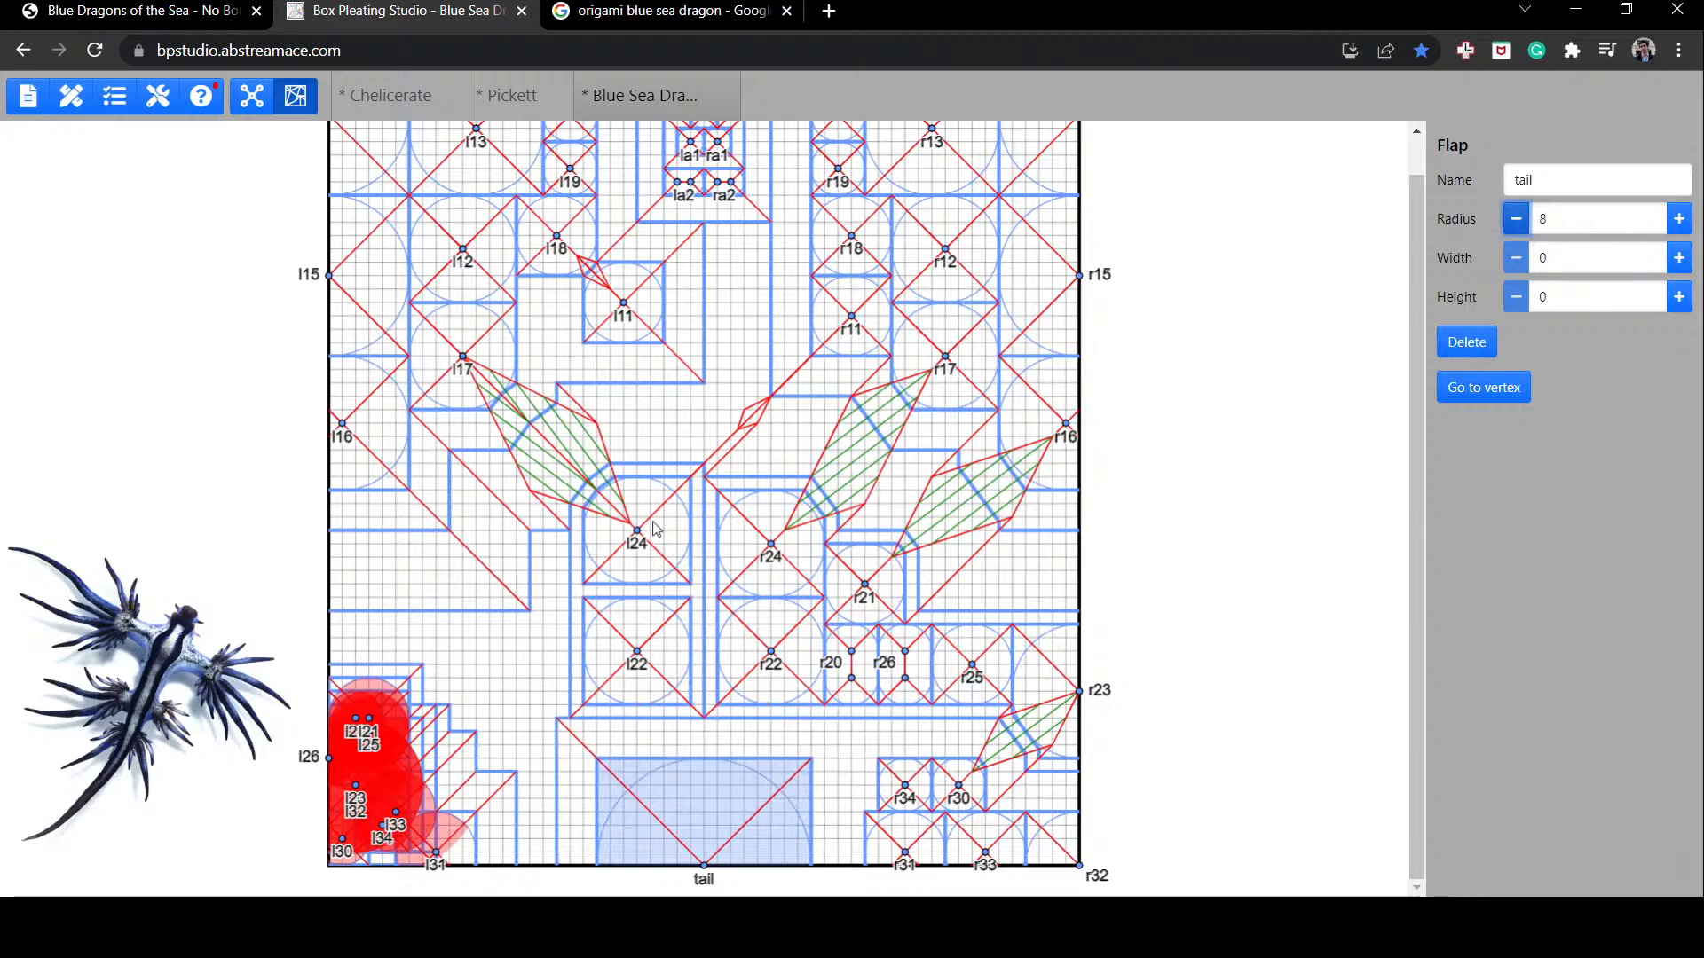
left_click_drag(657, 528, 659, 541)
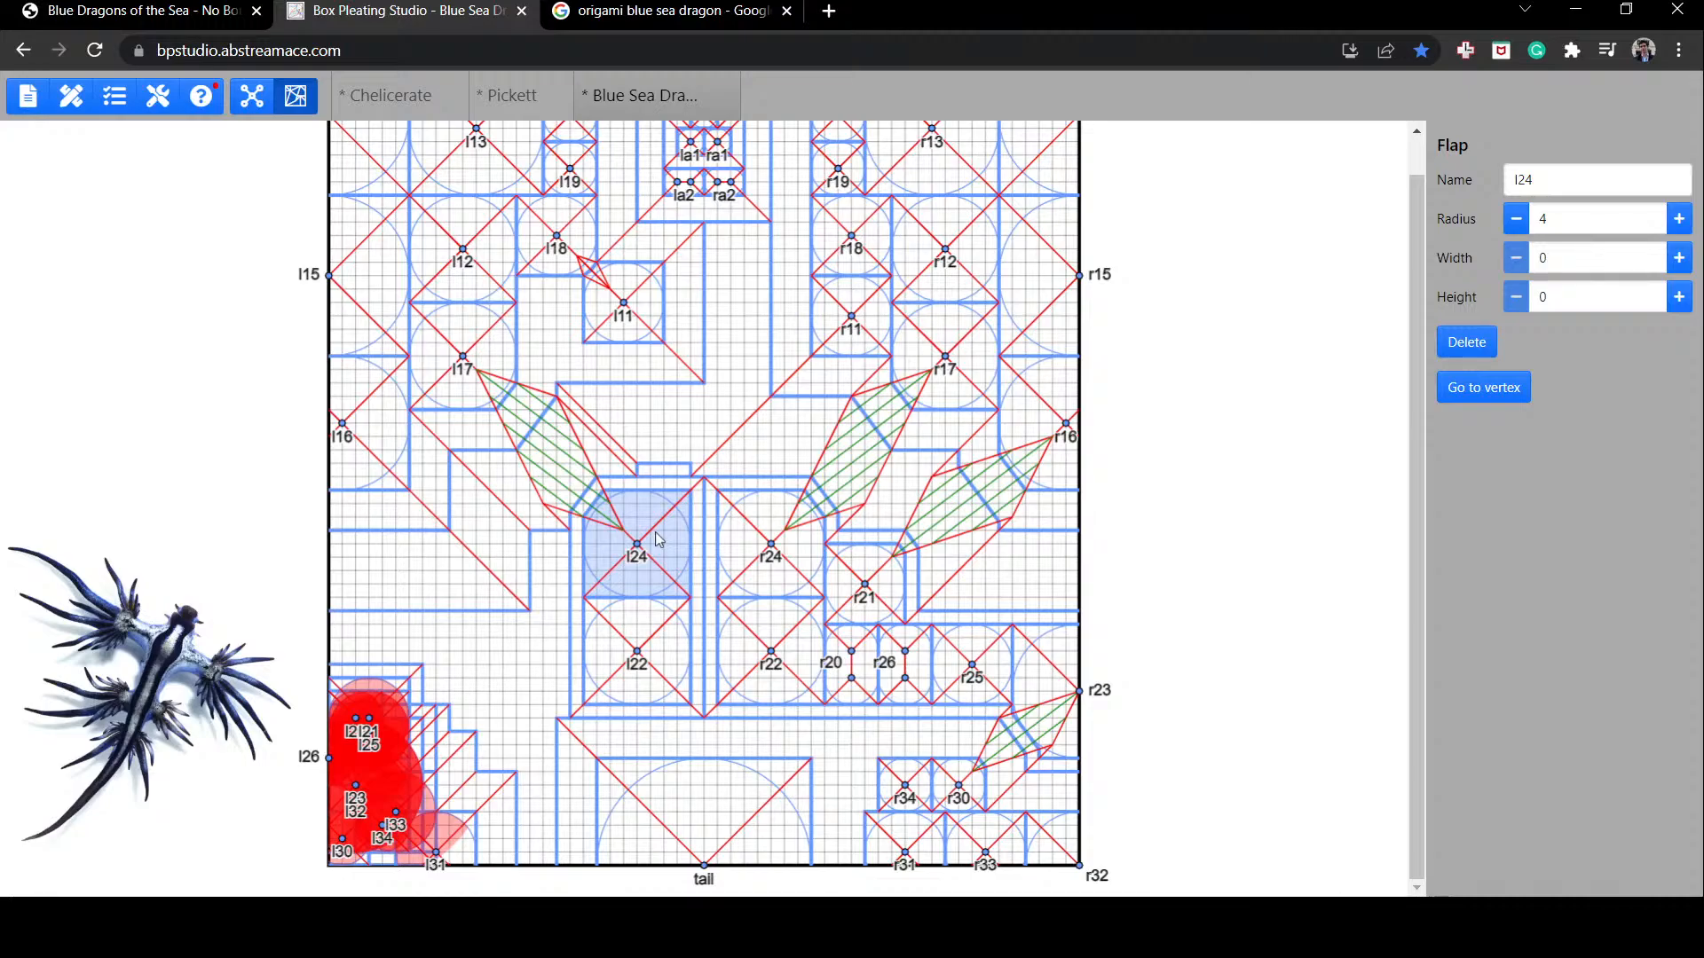
Step: Move flap r11 back toward the centre line so that it mirrors flap l11
scroll(655, 531, "up", 1)
left_click(738, 303)
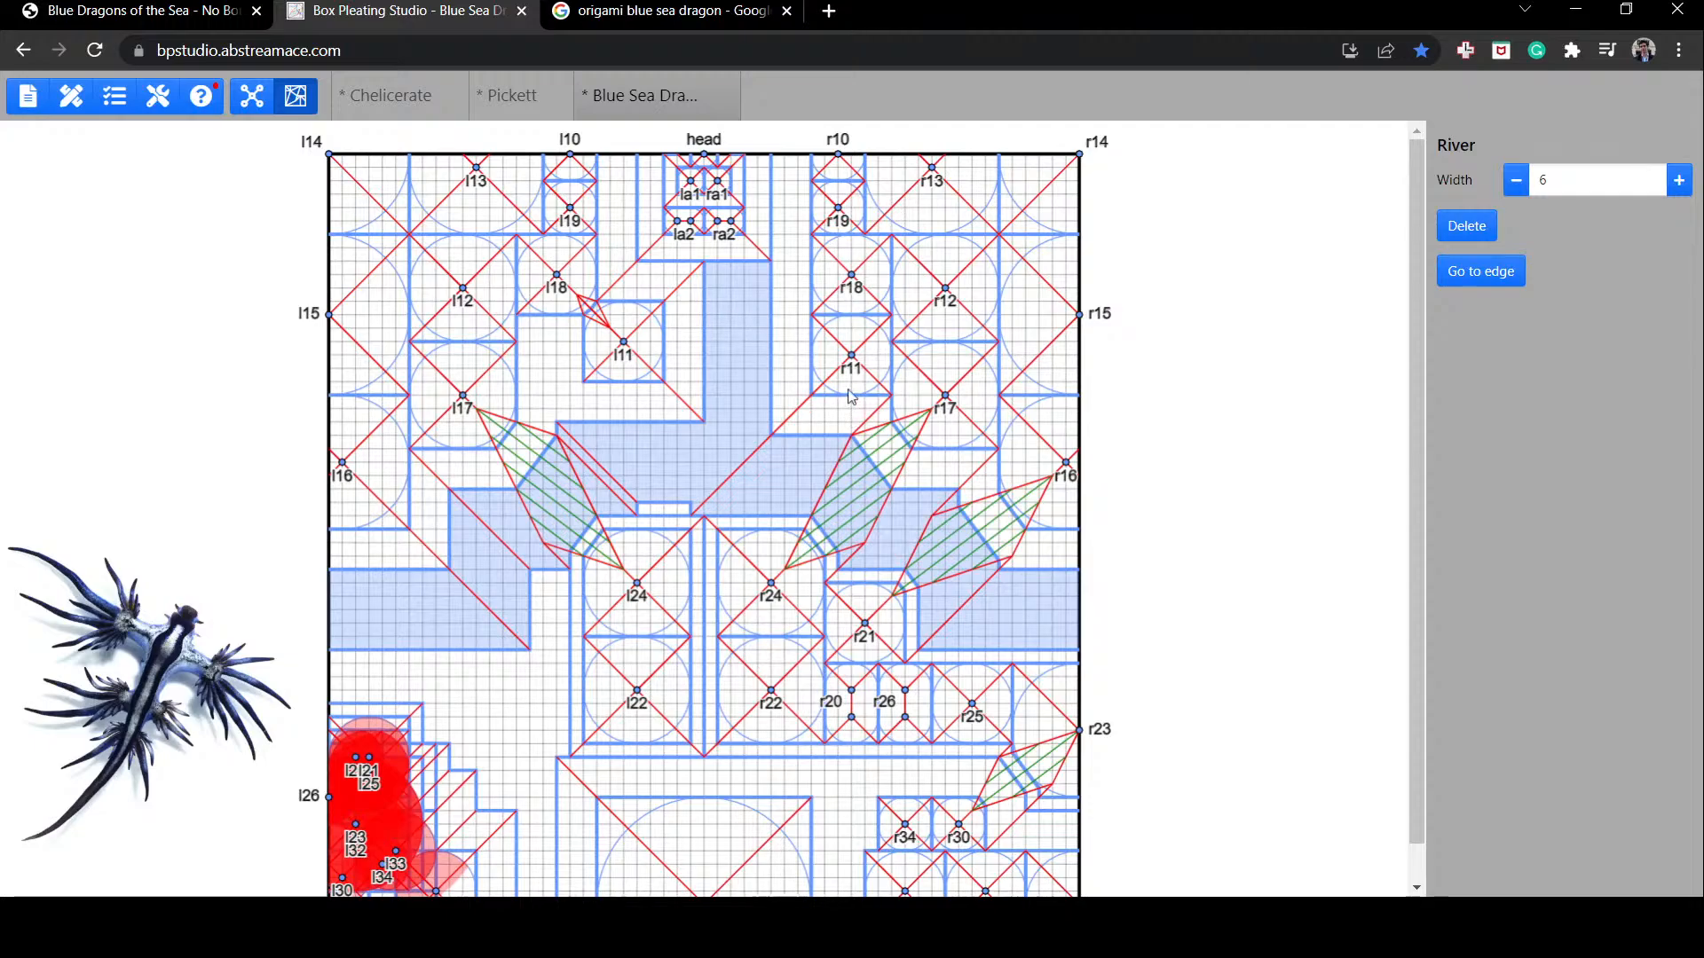
left_click_drag(850, 383, 781, 365)
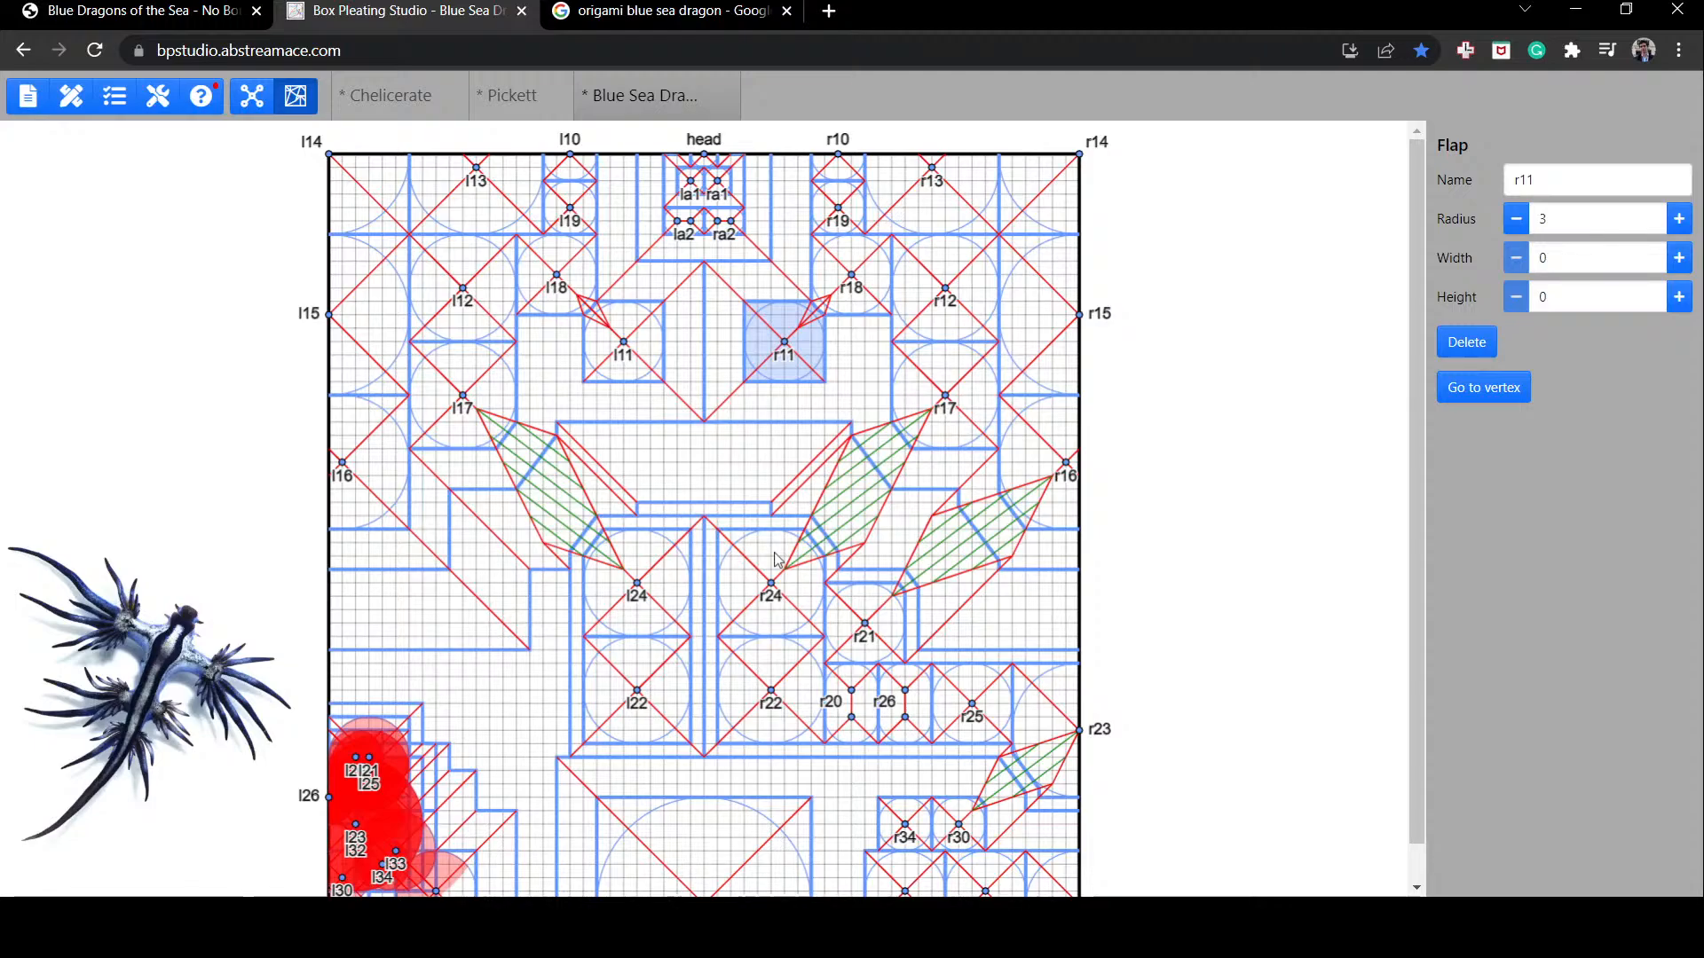
Step: Try shifting flap r18 one grid unit down, and return it to its place below r19
left_click(841, 348)
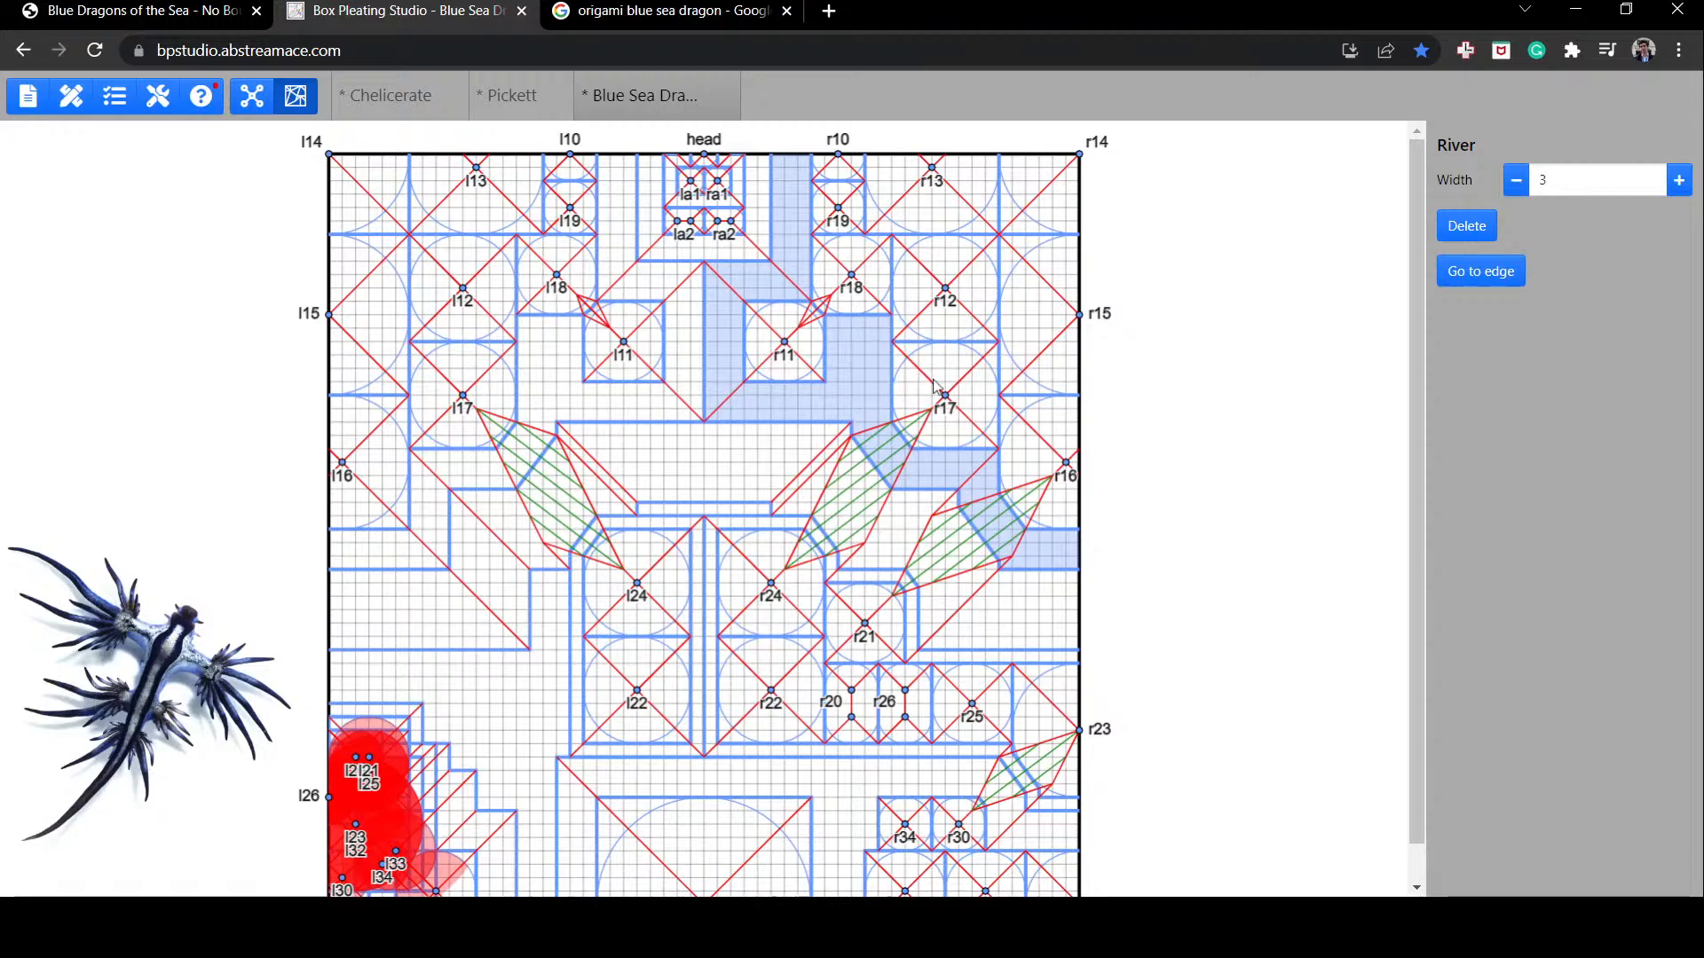
left_click(848, 284)
left_click_drag(847, 284, 853, 298)
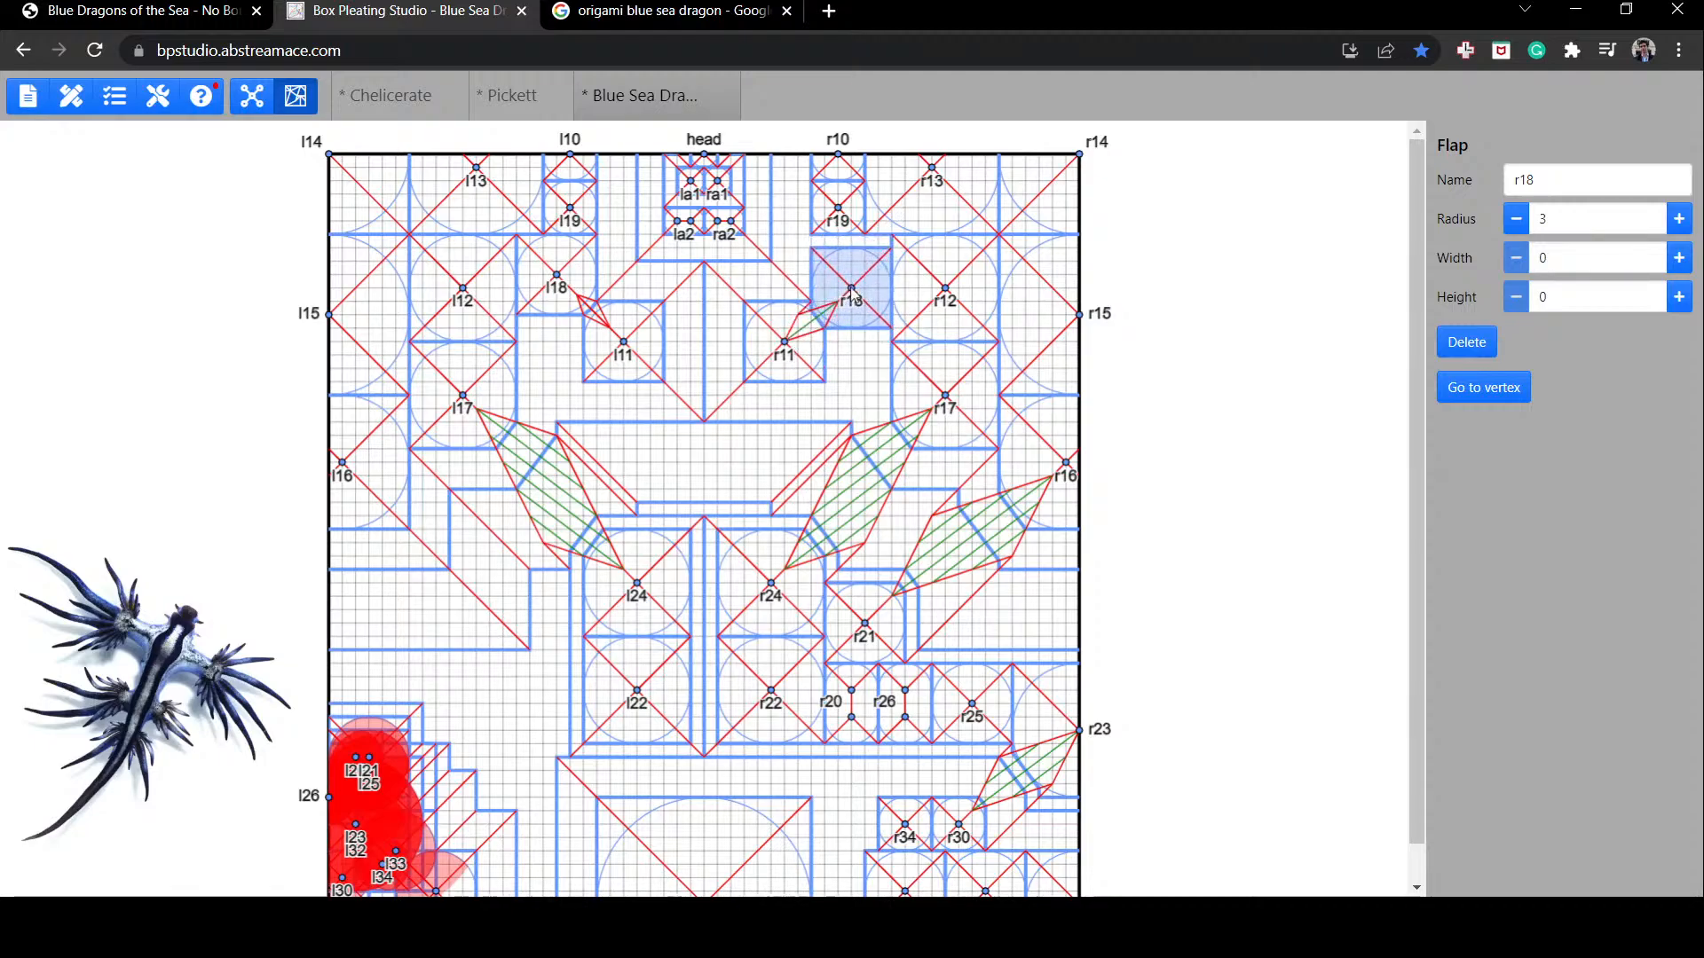
left_click(870, 368)
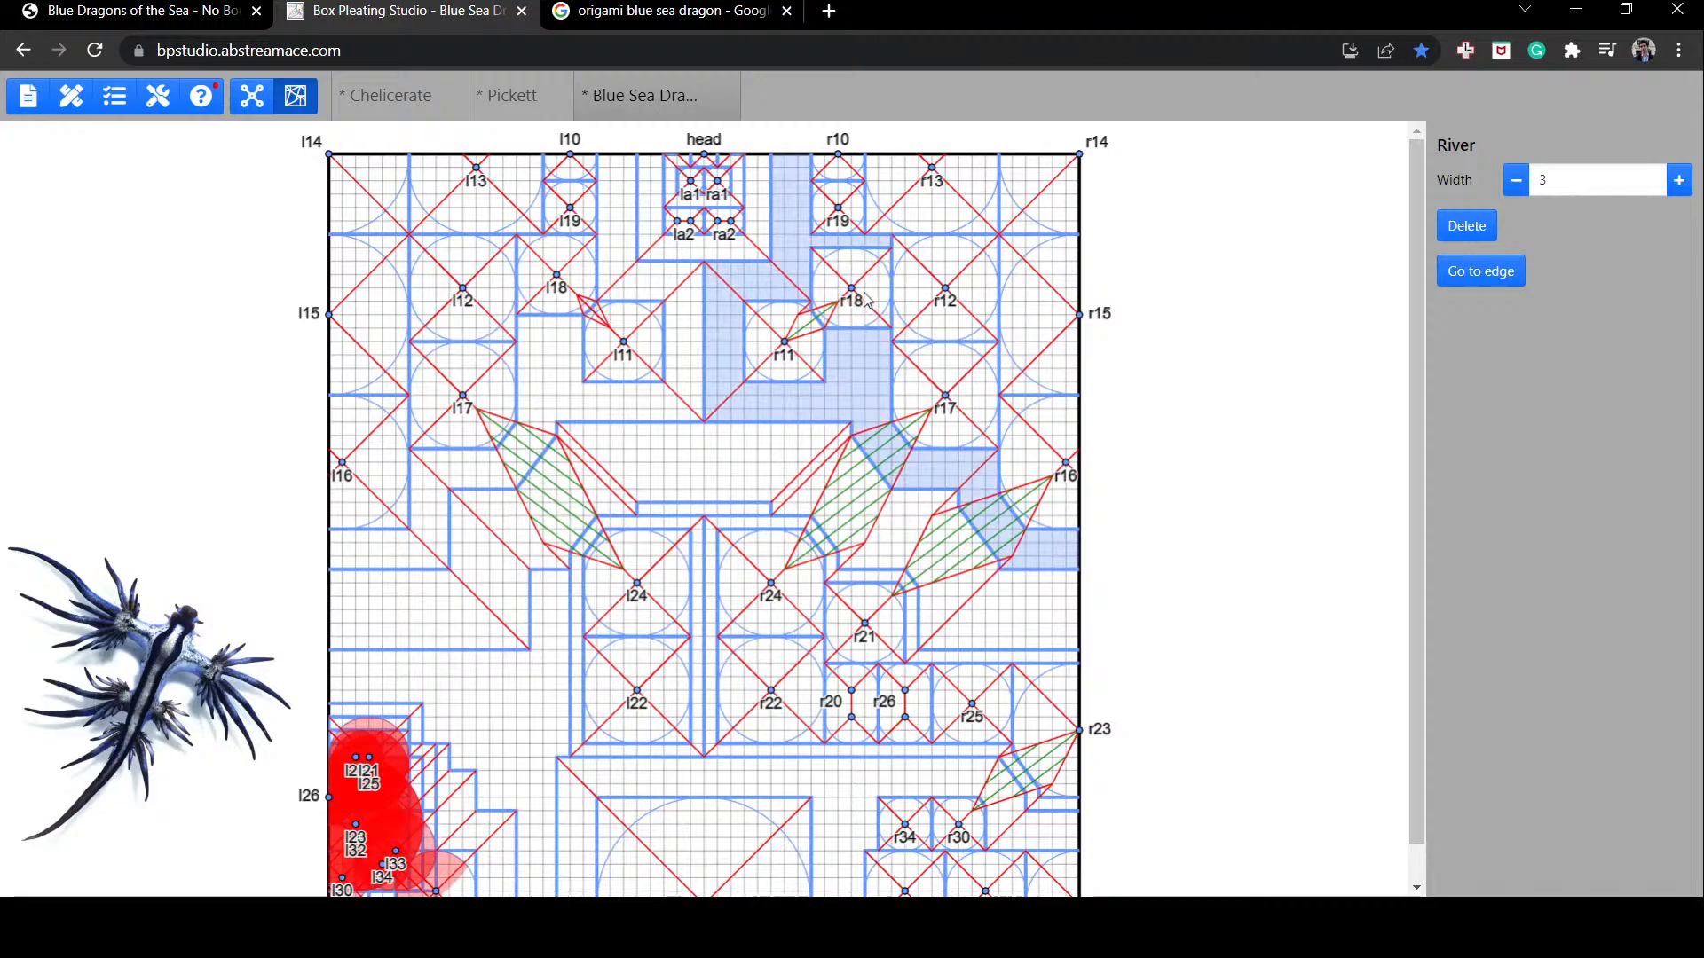
left_click_drag(865, 299, 864, 286)
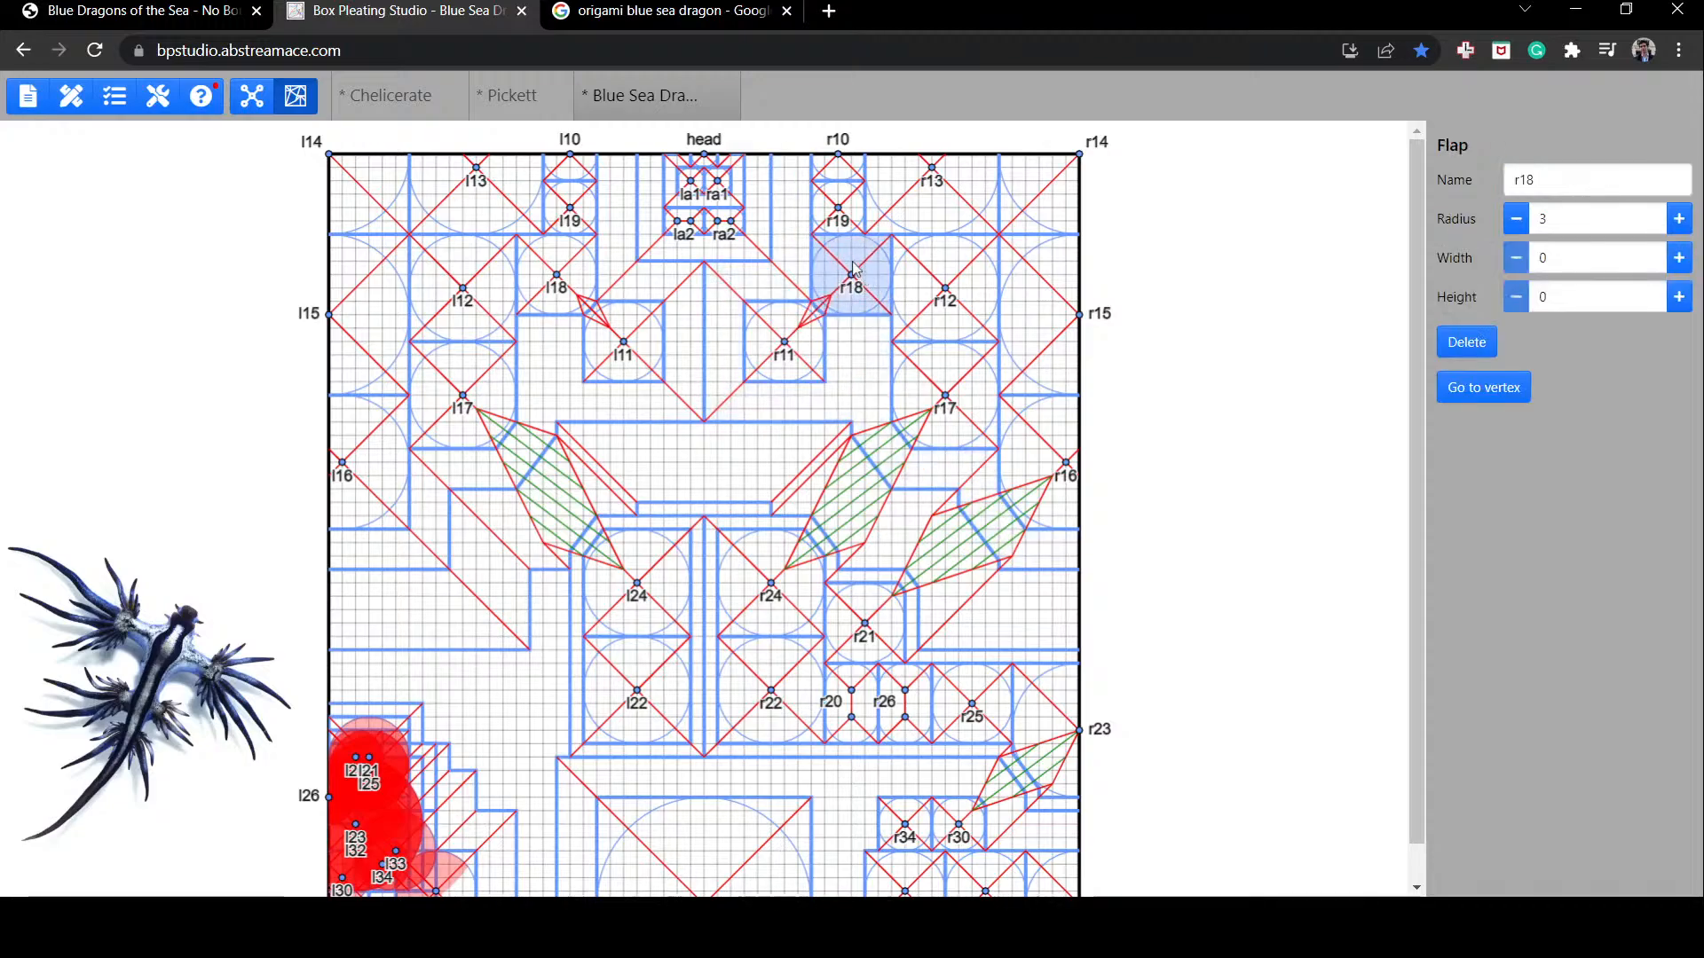
Step: Try moving flaps r10 and r19 below r18's place and r18 up to the sheet's top edge, and undo these moves
left_click_drag(835, 168, 837, 344)
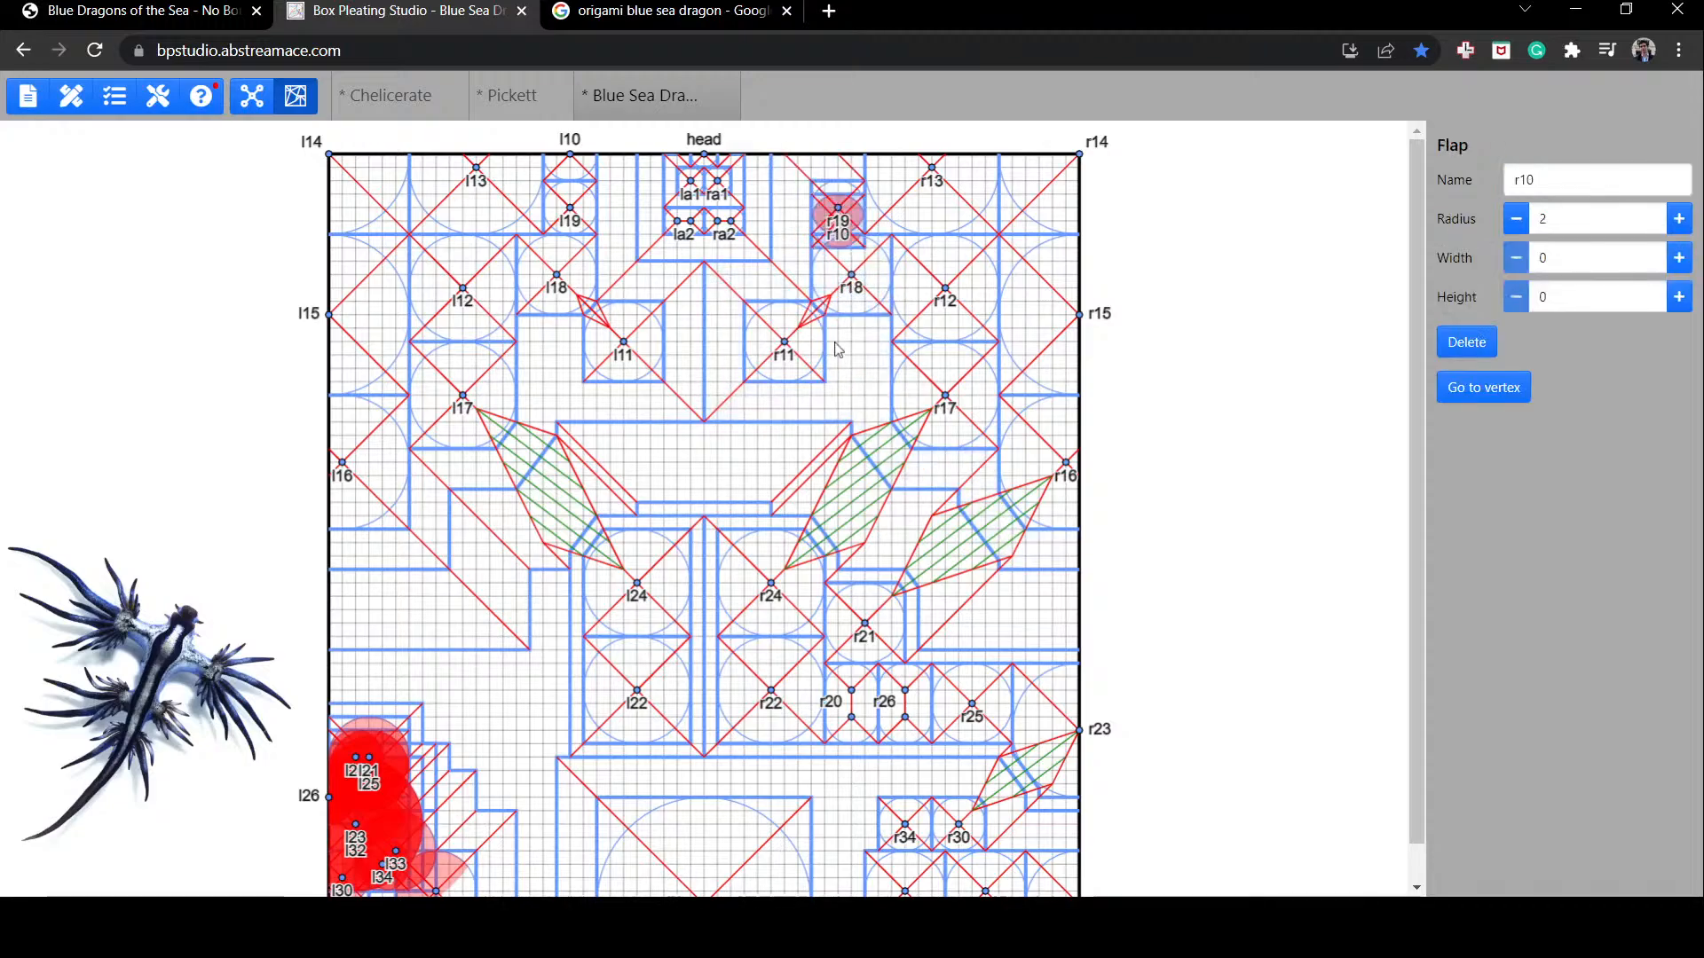
left_click_drag(837, 204, 837, 391)
left_click_drag(837, 245, 824, 173)
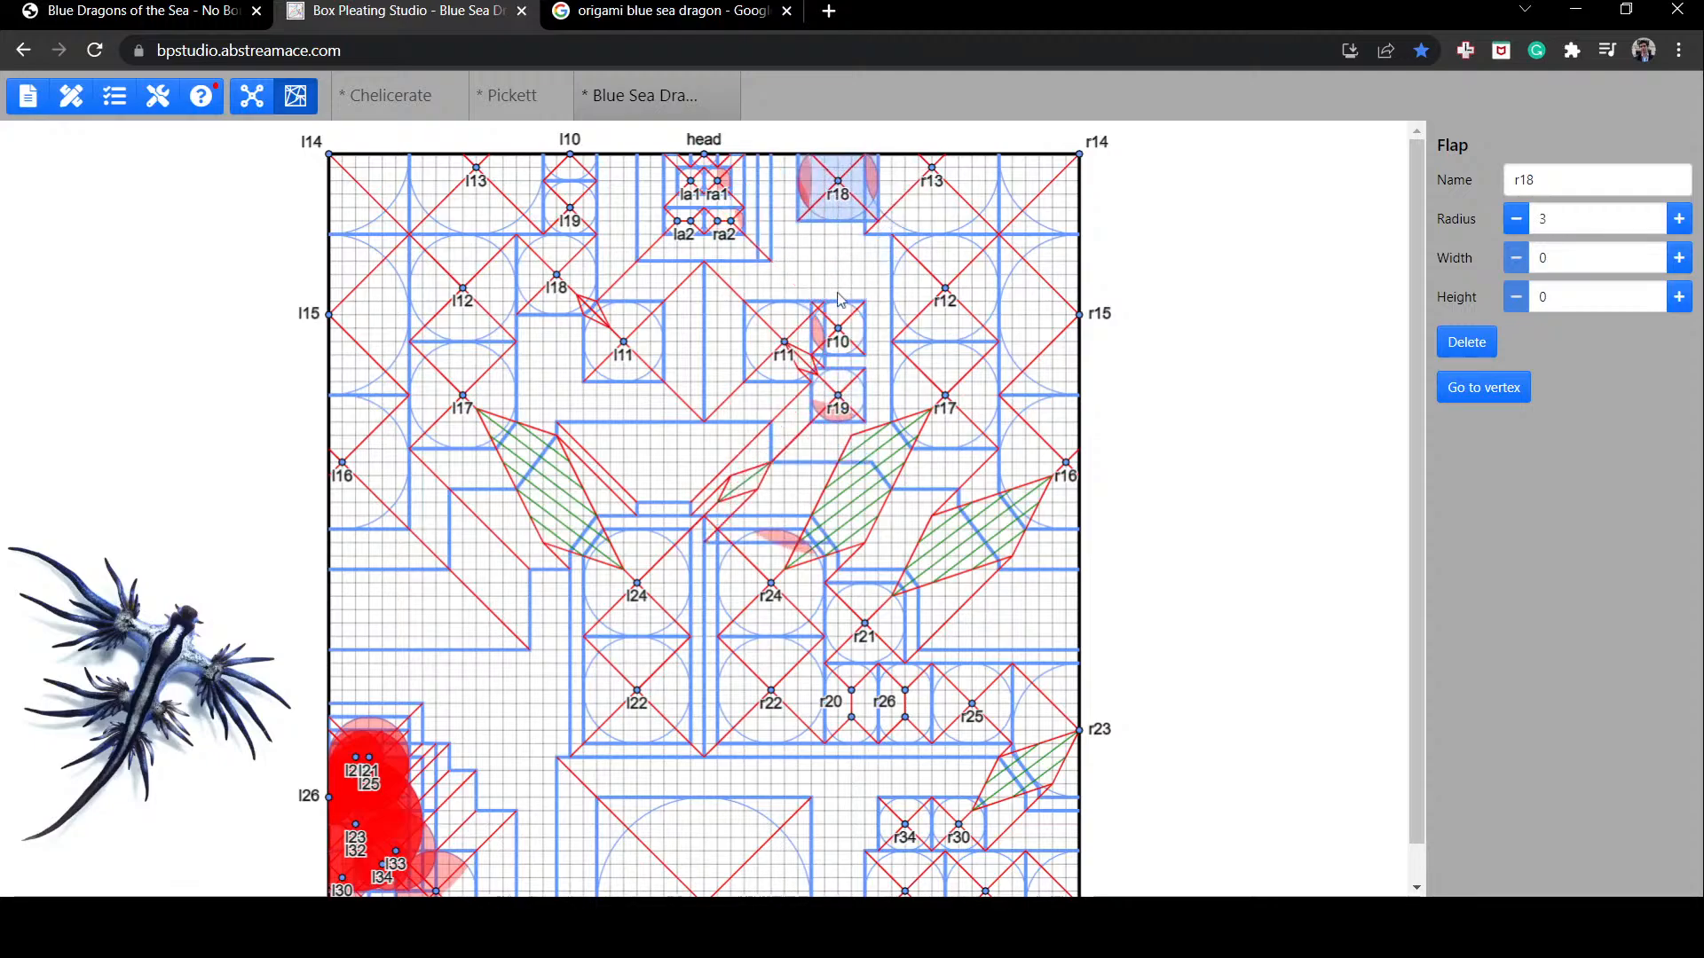
key("ctrl+z")
key("ctrl+z")
key("ctrl+z")
left_click(1205, 276)
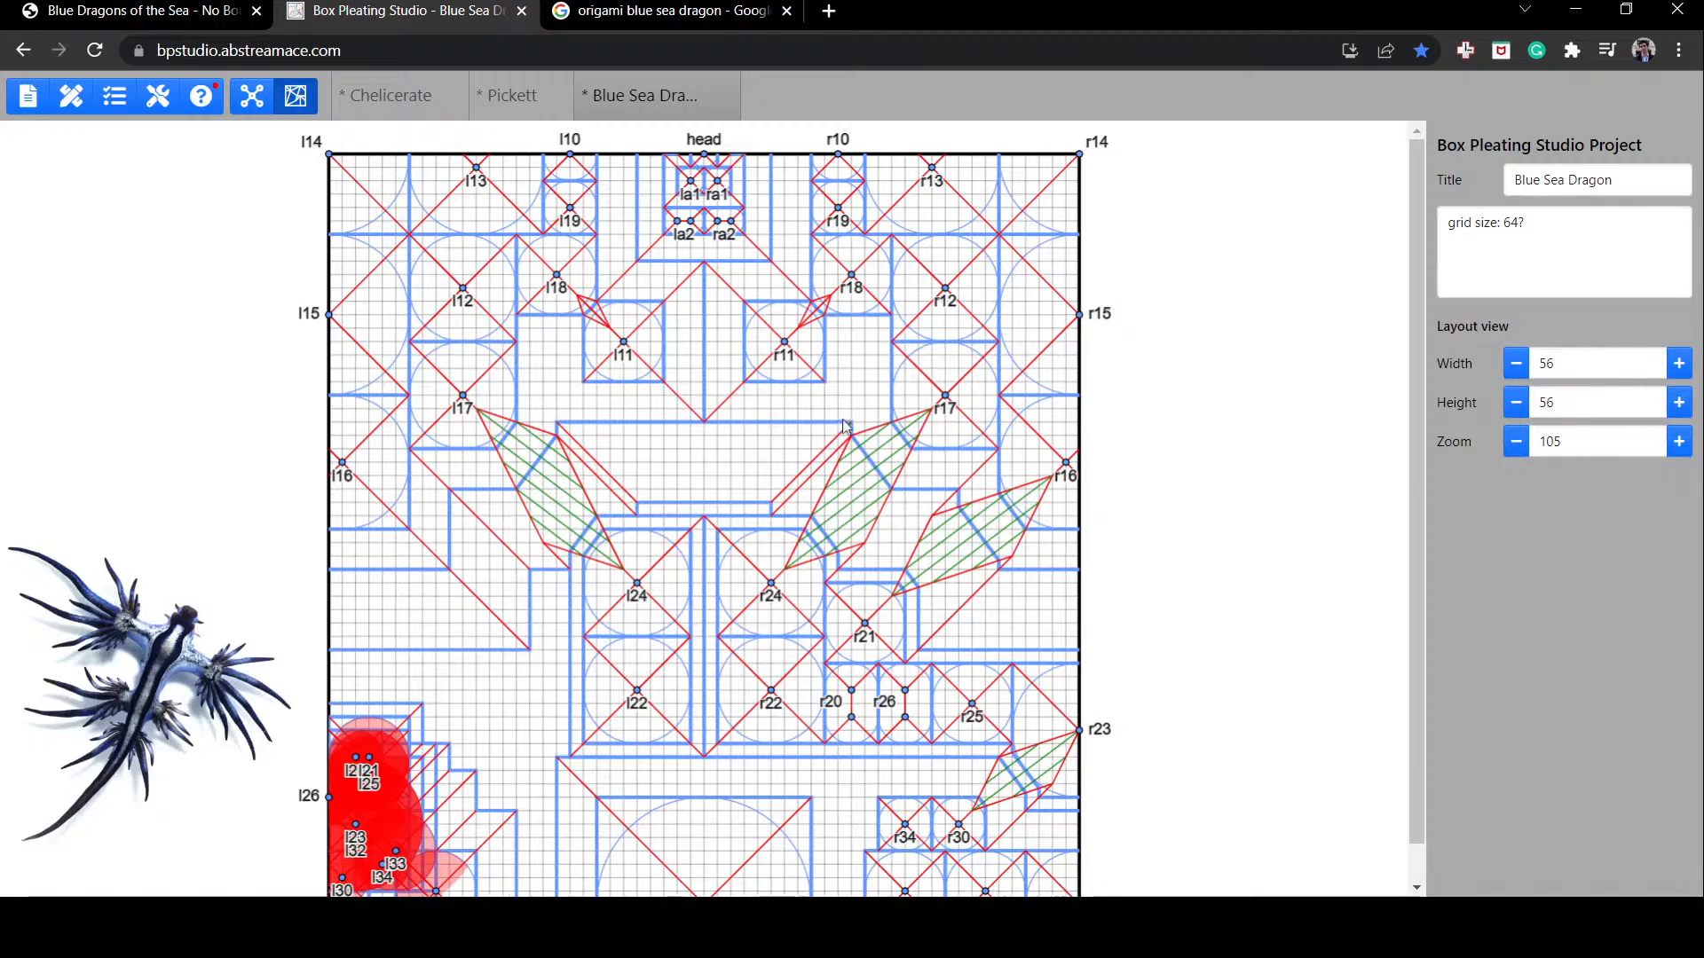
Step: Try shifting flap r11 one grid unit up and setting flap ra2's width to 0, and restore both
left_click(858, 373)
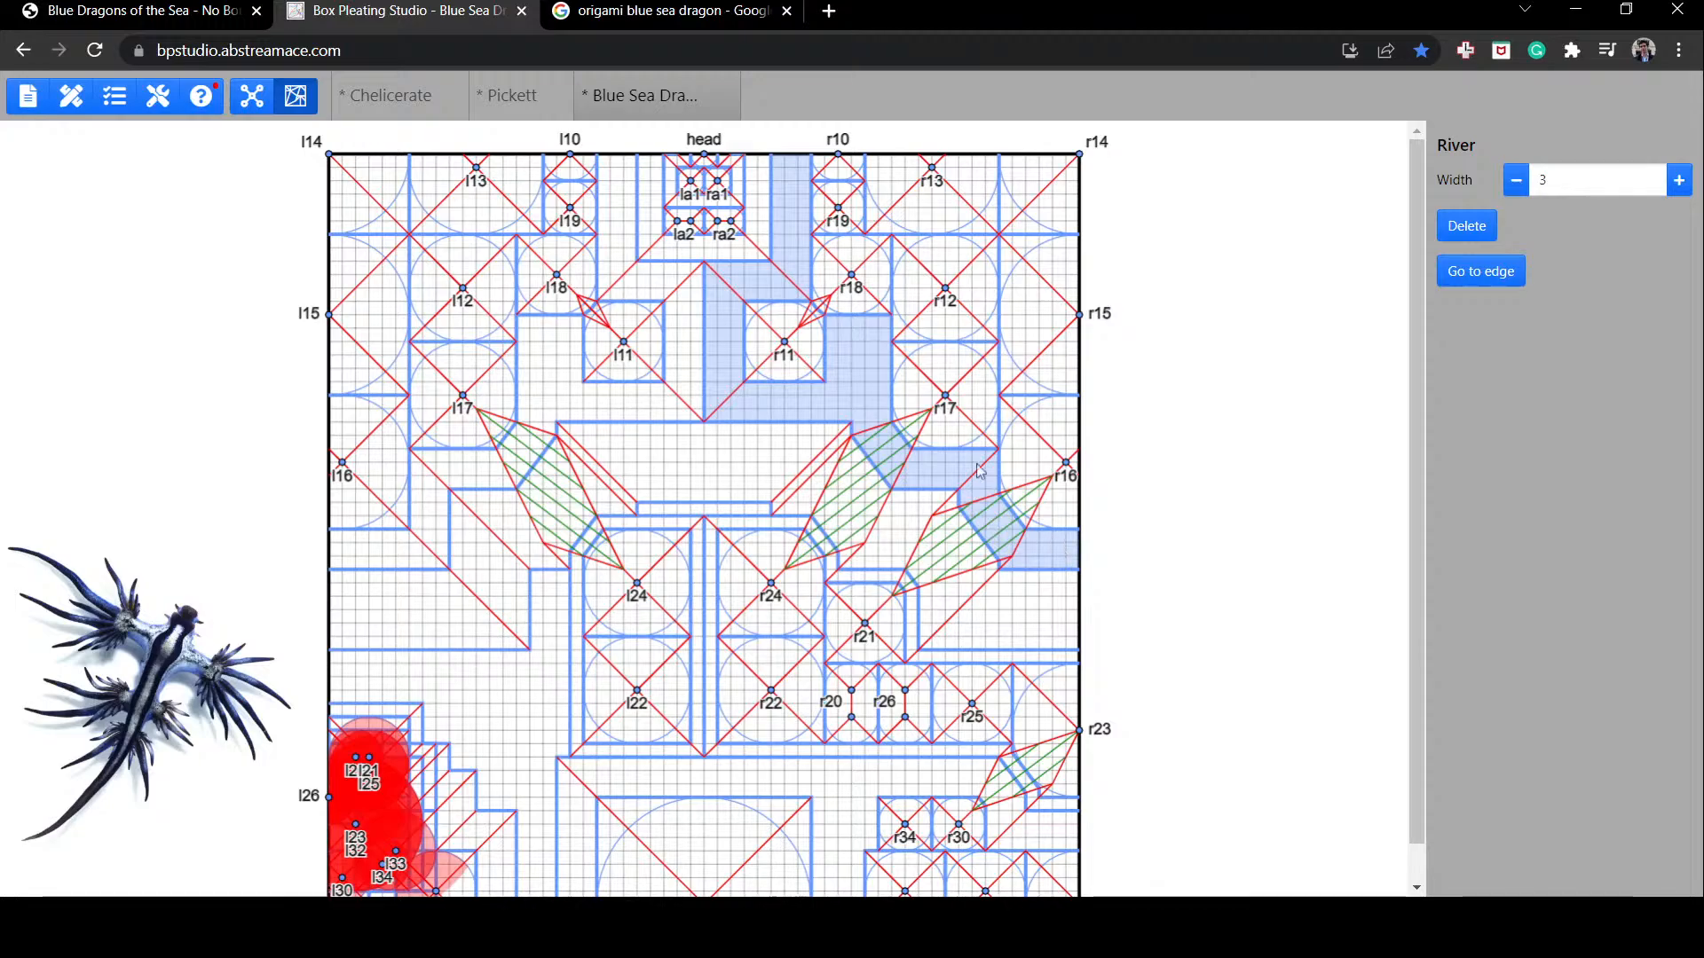
left_click(996, 520)
left_click(975, 477)
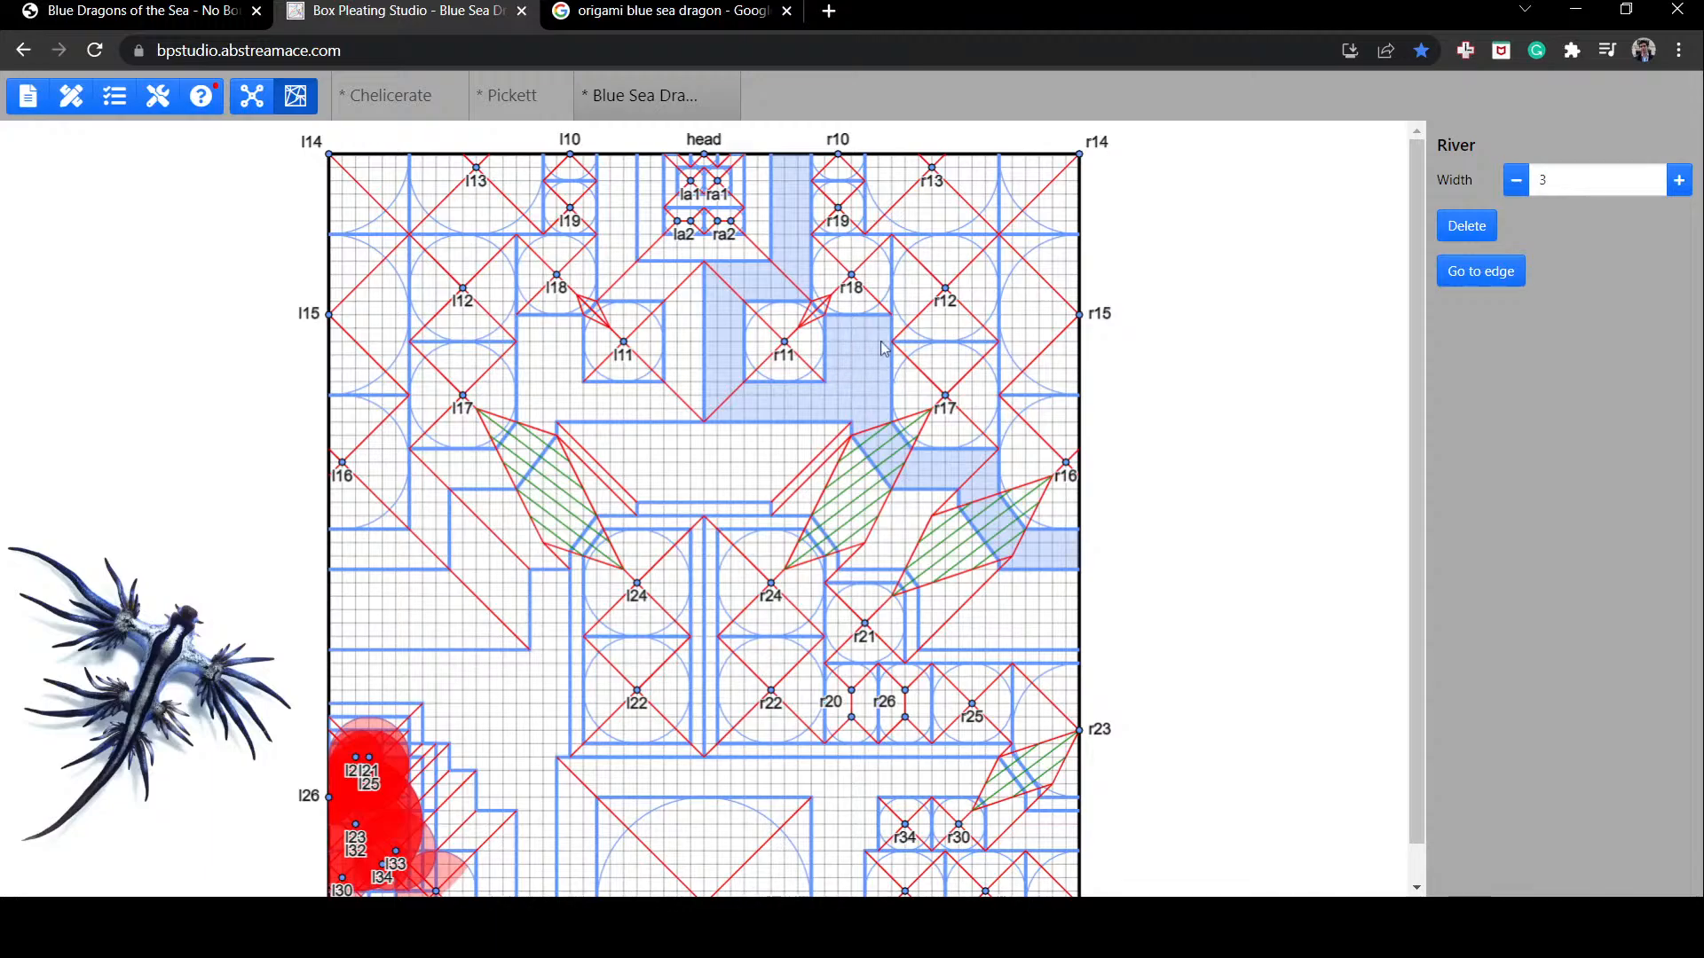
left_click_drag(803, 348, 803, 337)
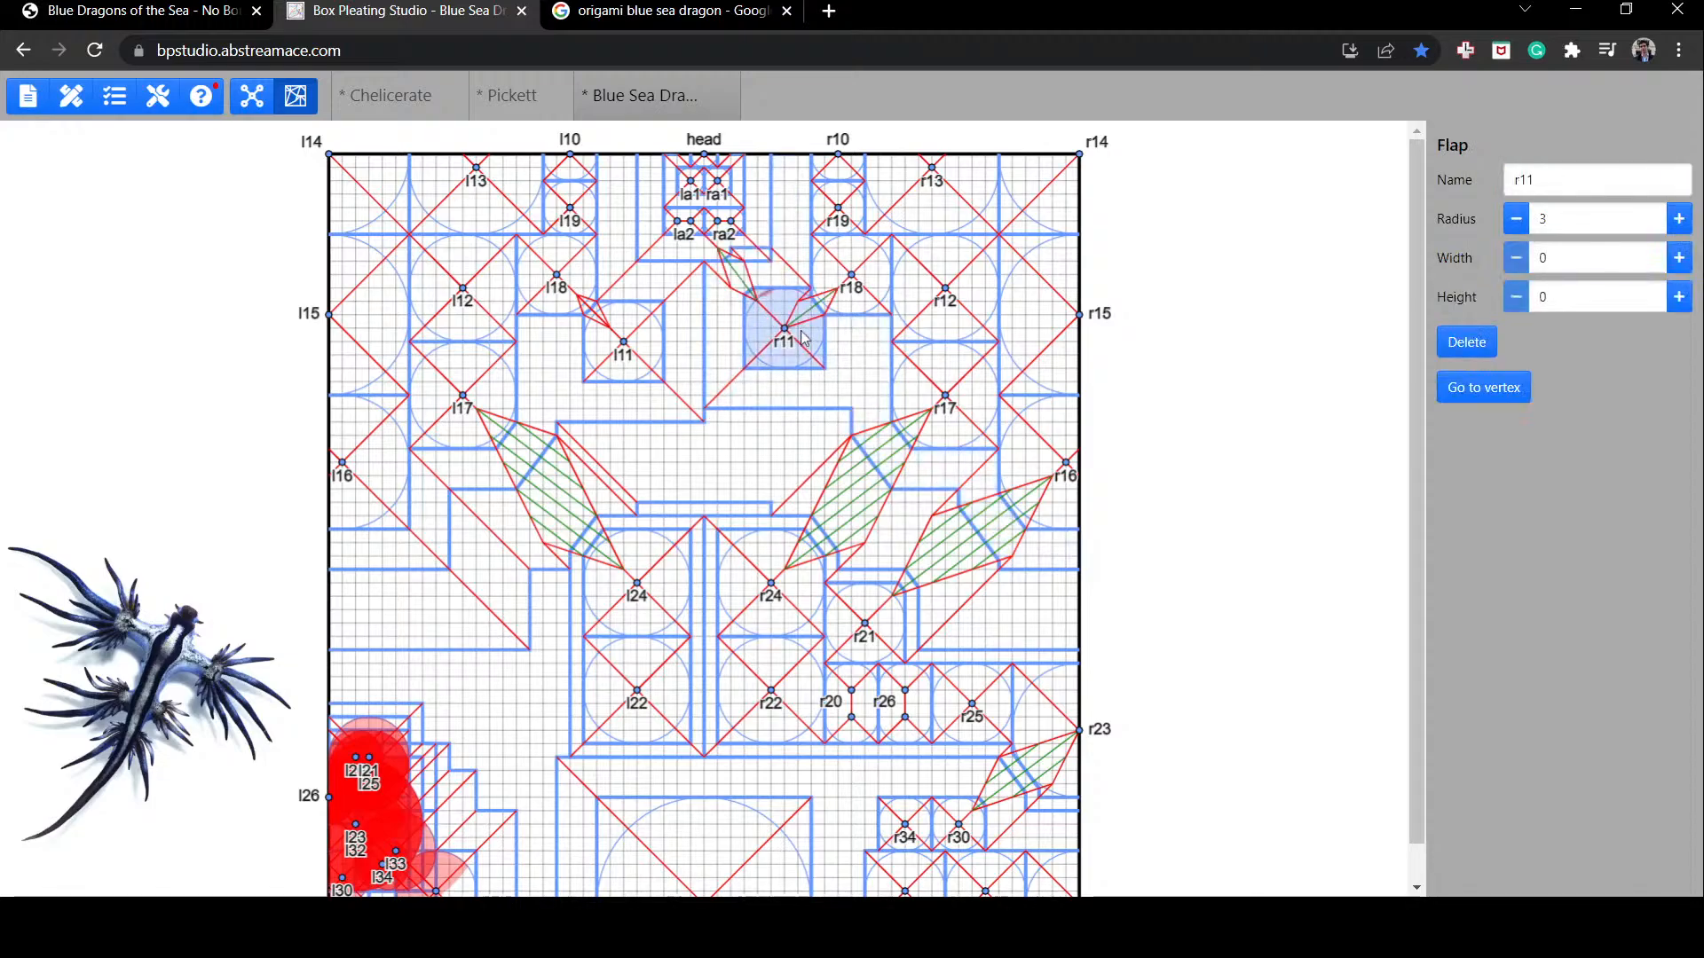
left_click(723, 221)
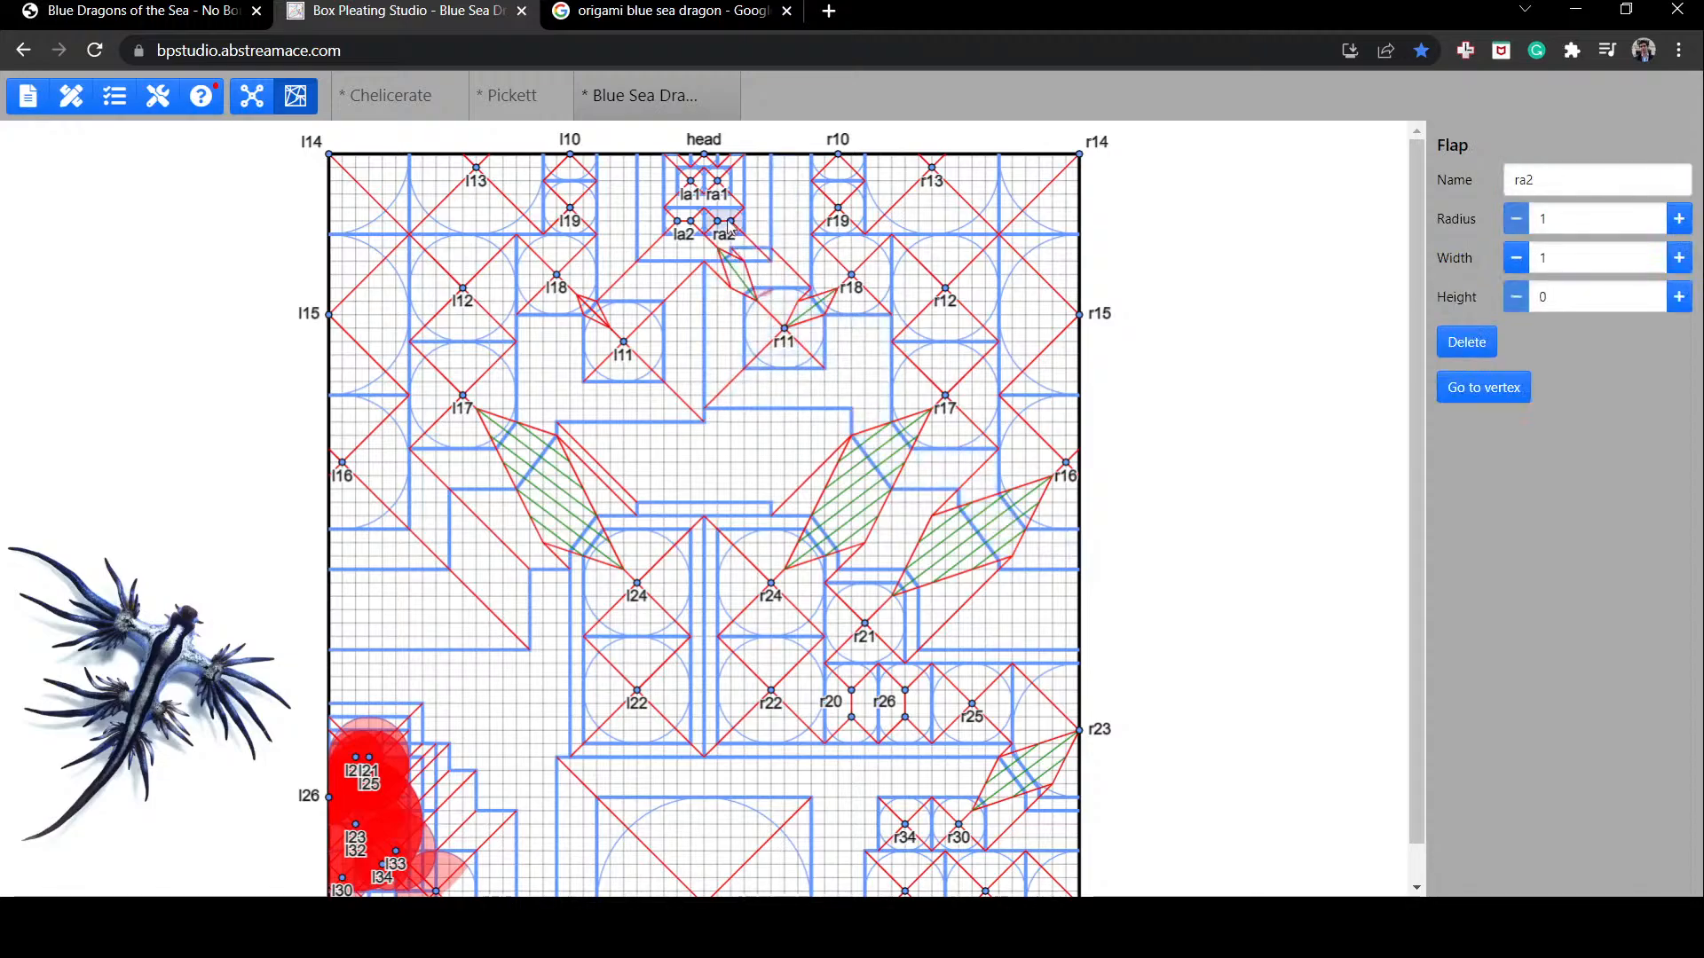
left_click(1516, 264)
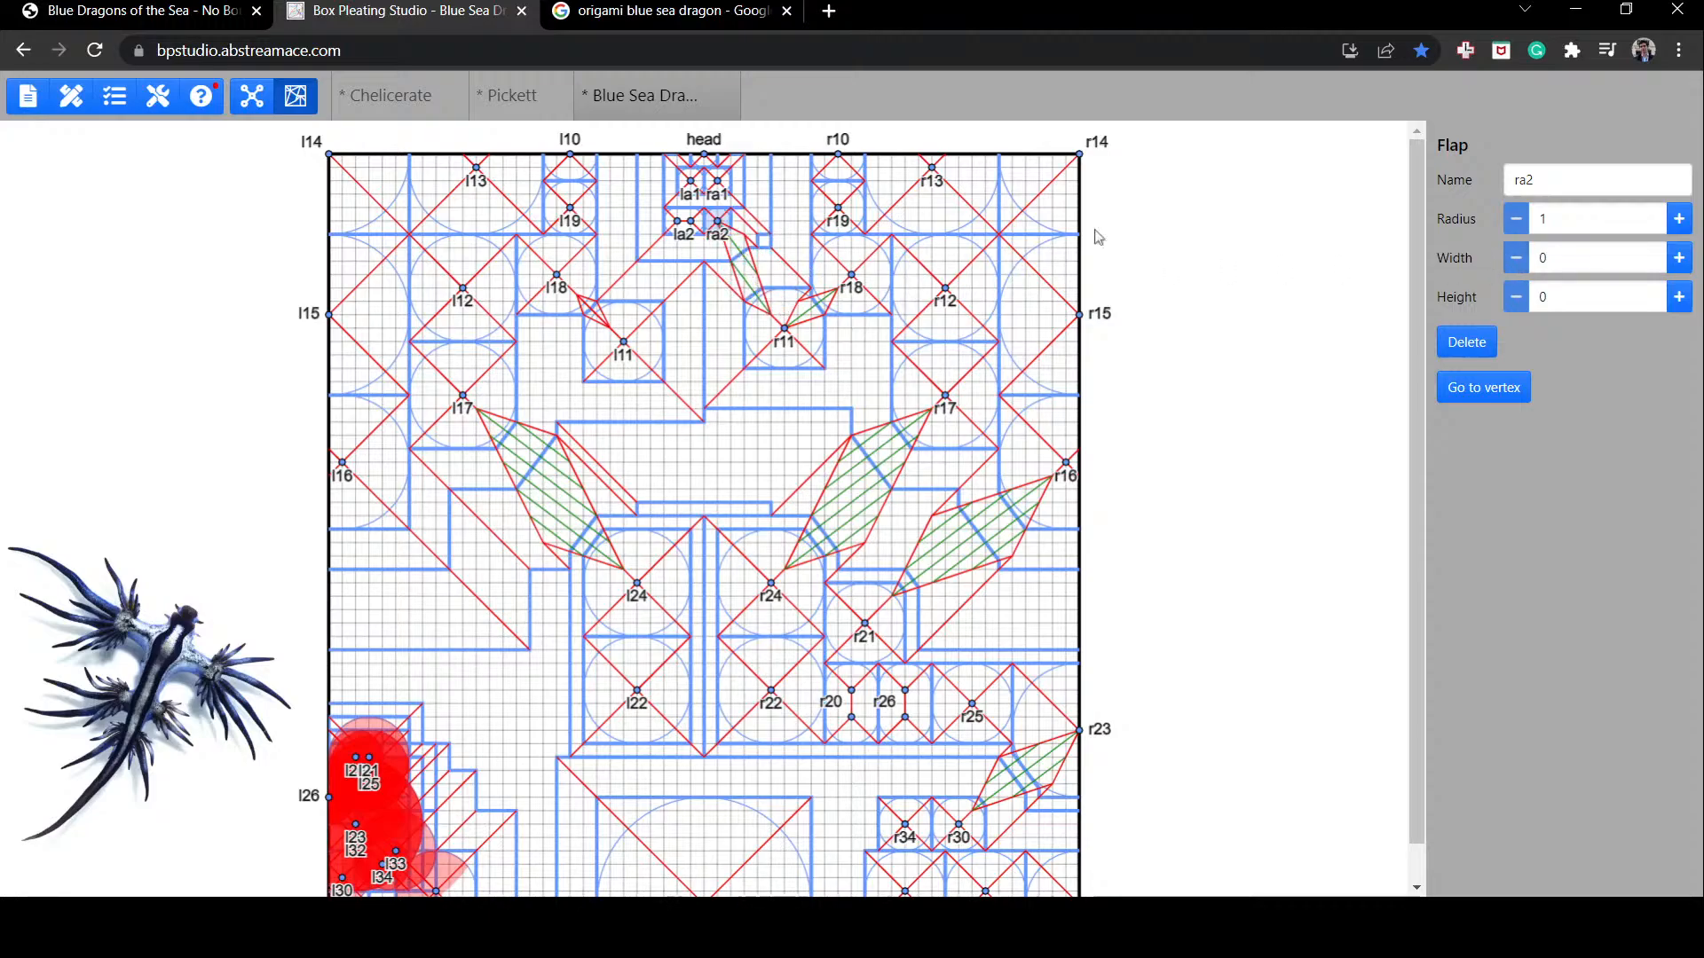
left_click(1680, 257)
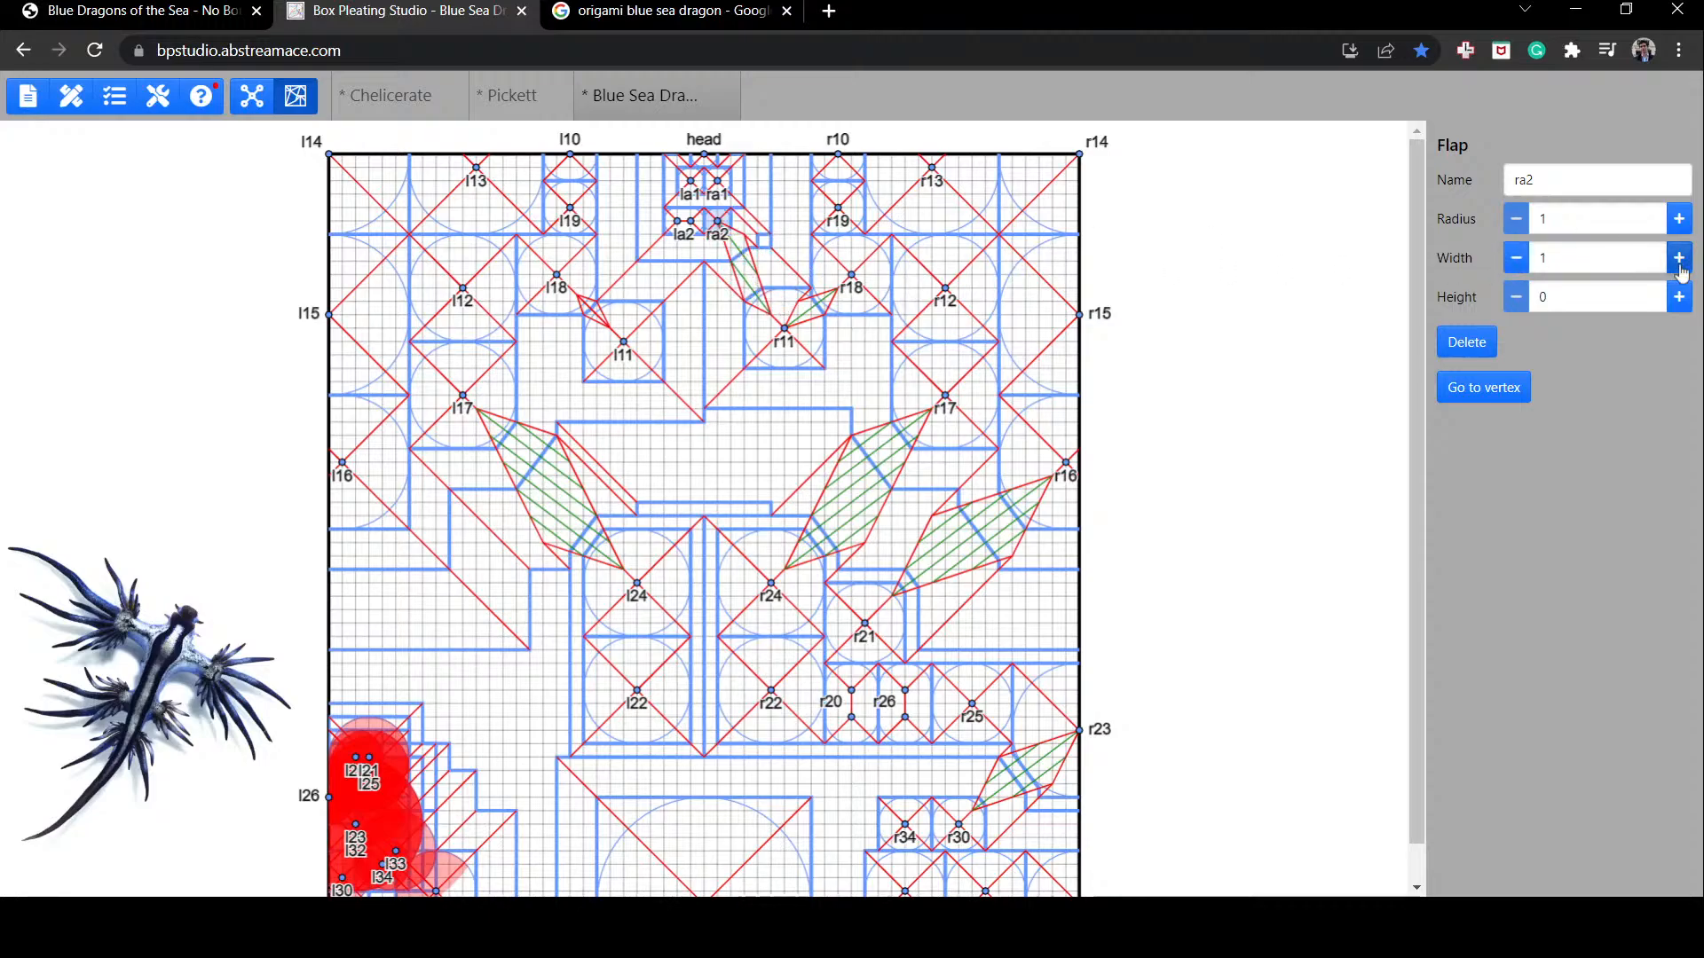
left_click(783, 351)
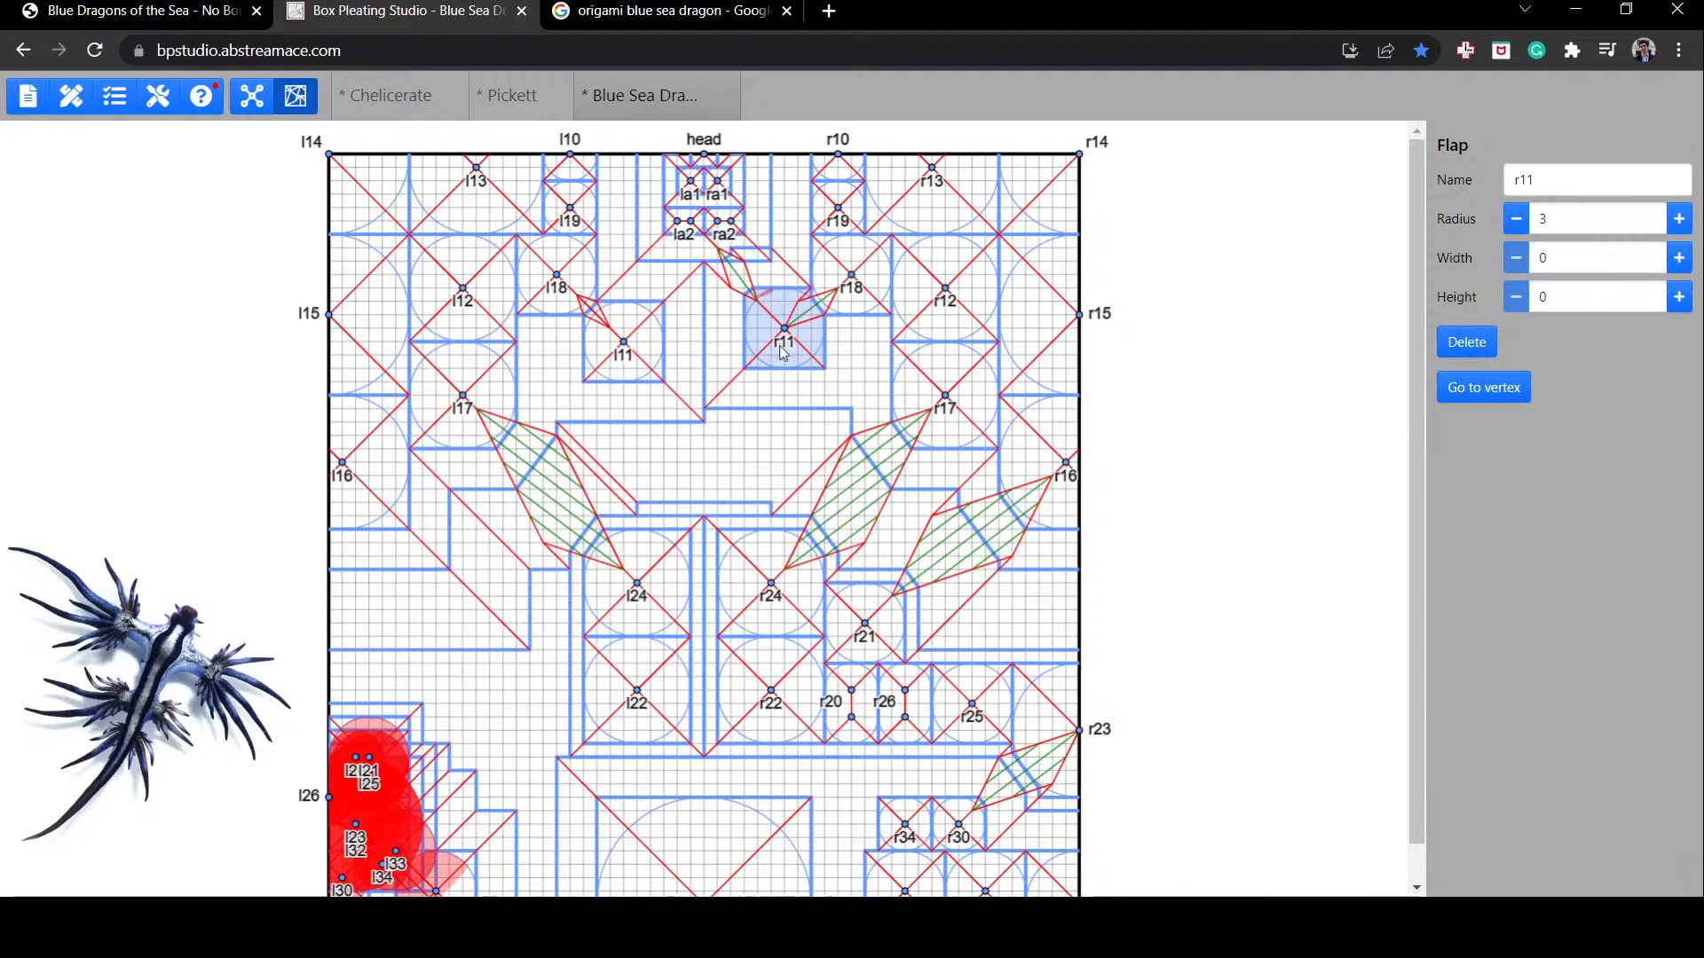
left_click_drag(784, 352, 784, 357)
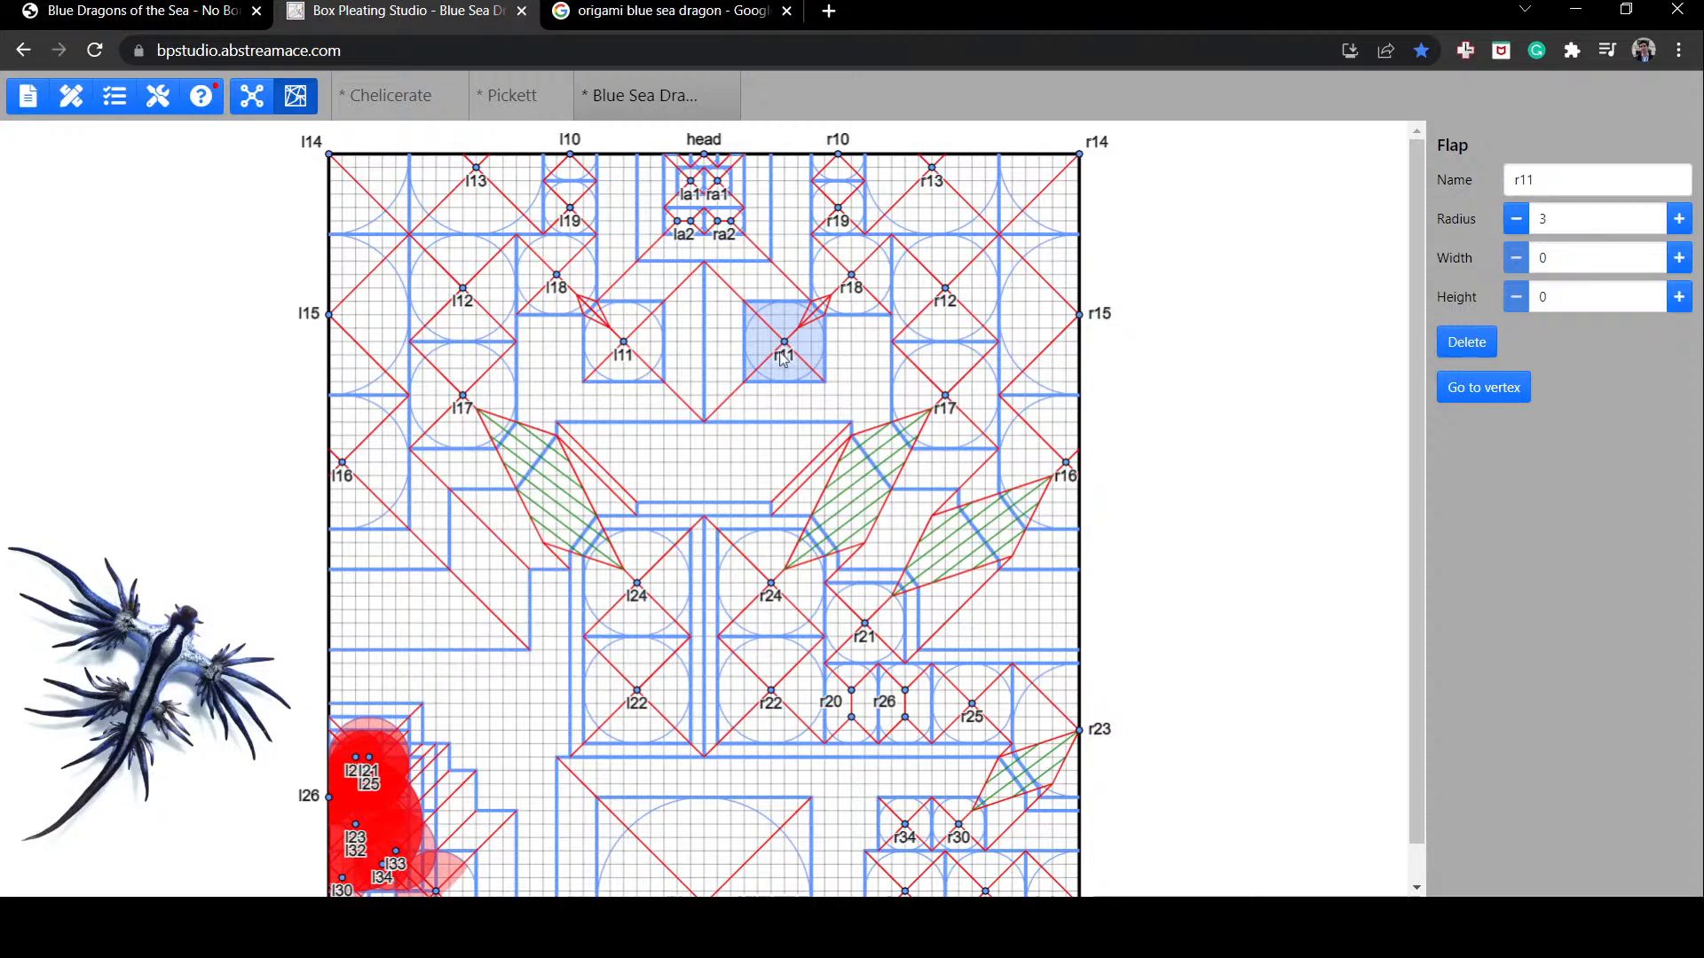
mouse_move(783, 357)
left_mouse_down()
mouse_move(803, 364)
mouse_move(789, 367)
left_mouse_up()
Step: Set the head flap's width to 2 and centre it on the sheet's vertical midline
left_click(702, 158)
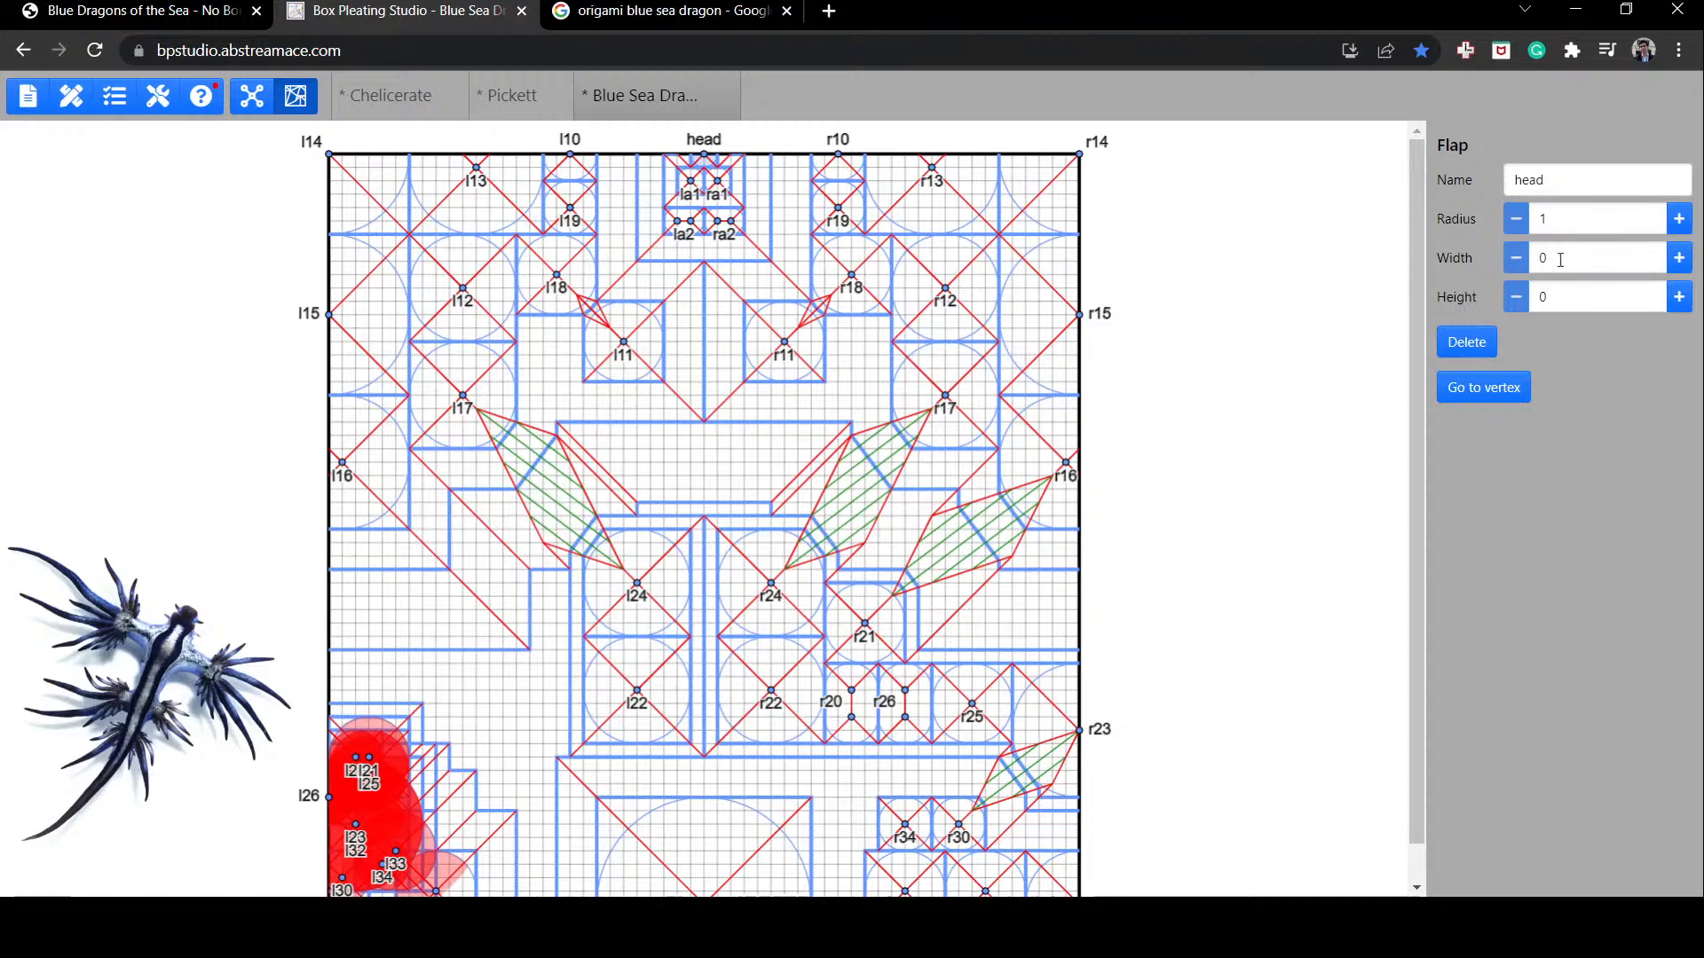
left_click(1679, 258)
left_click(1679, 257)
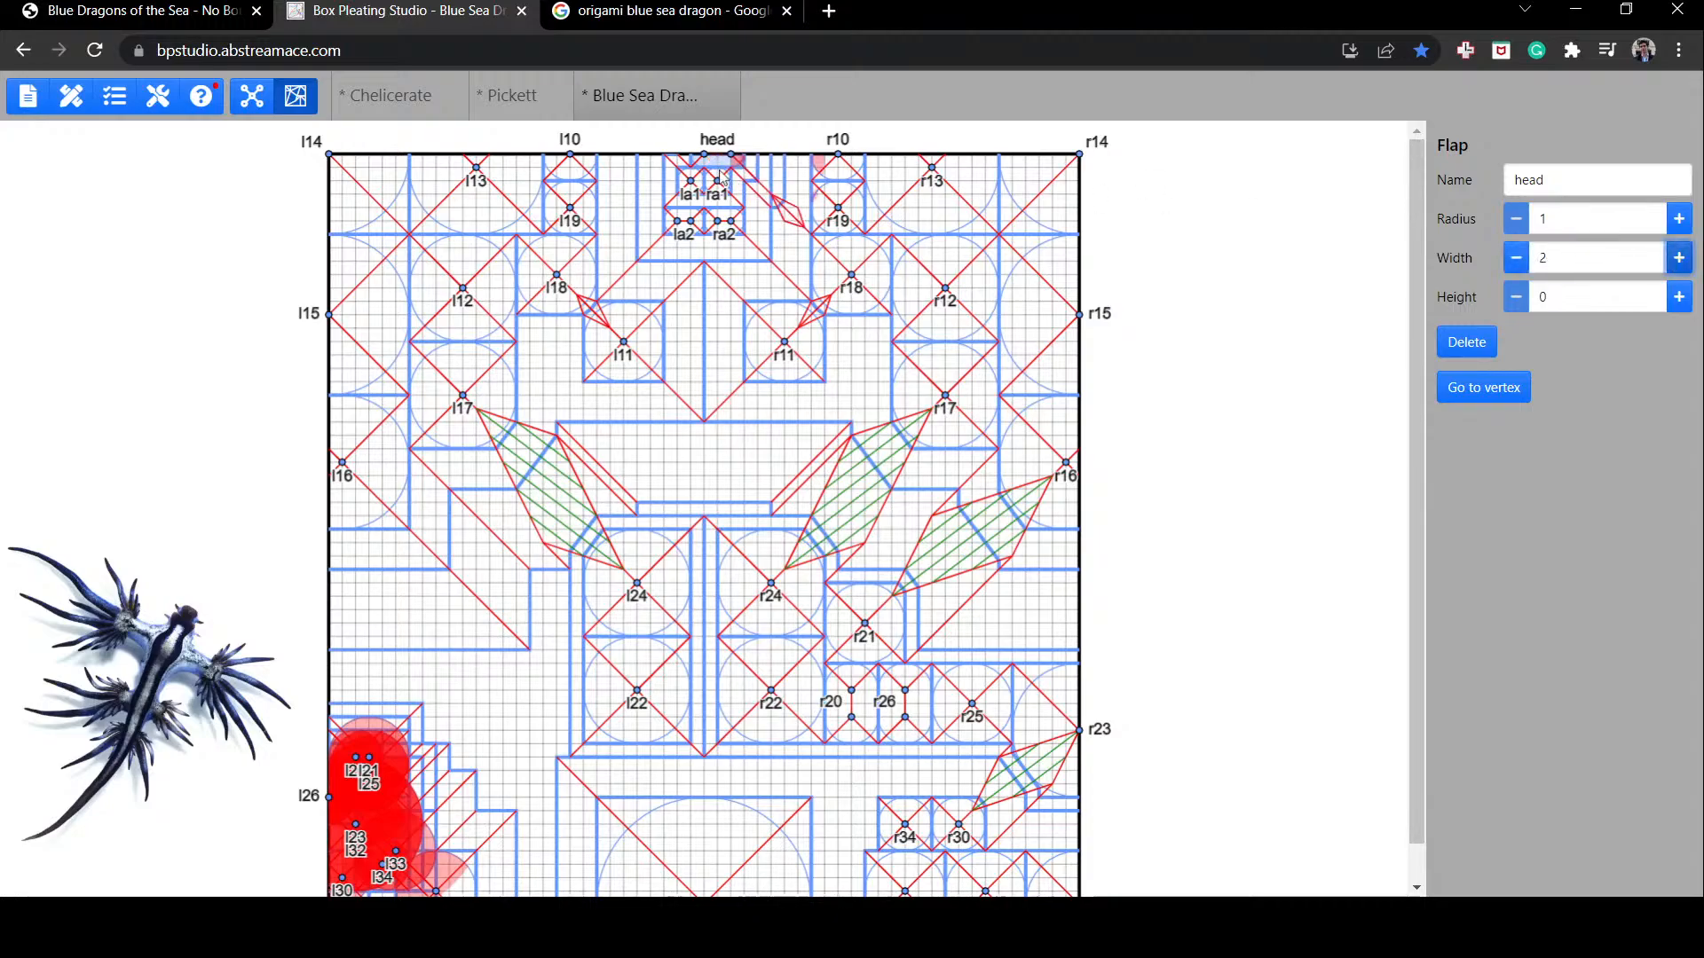
left_click(1292, 165)
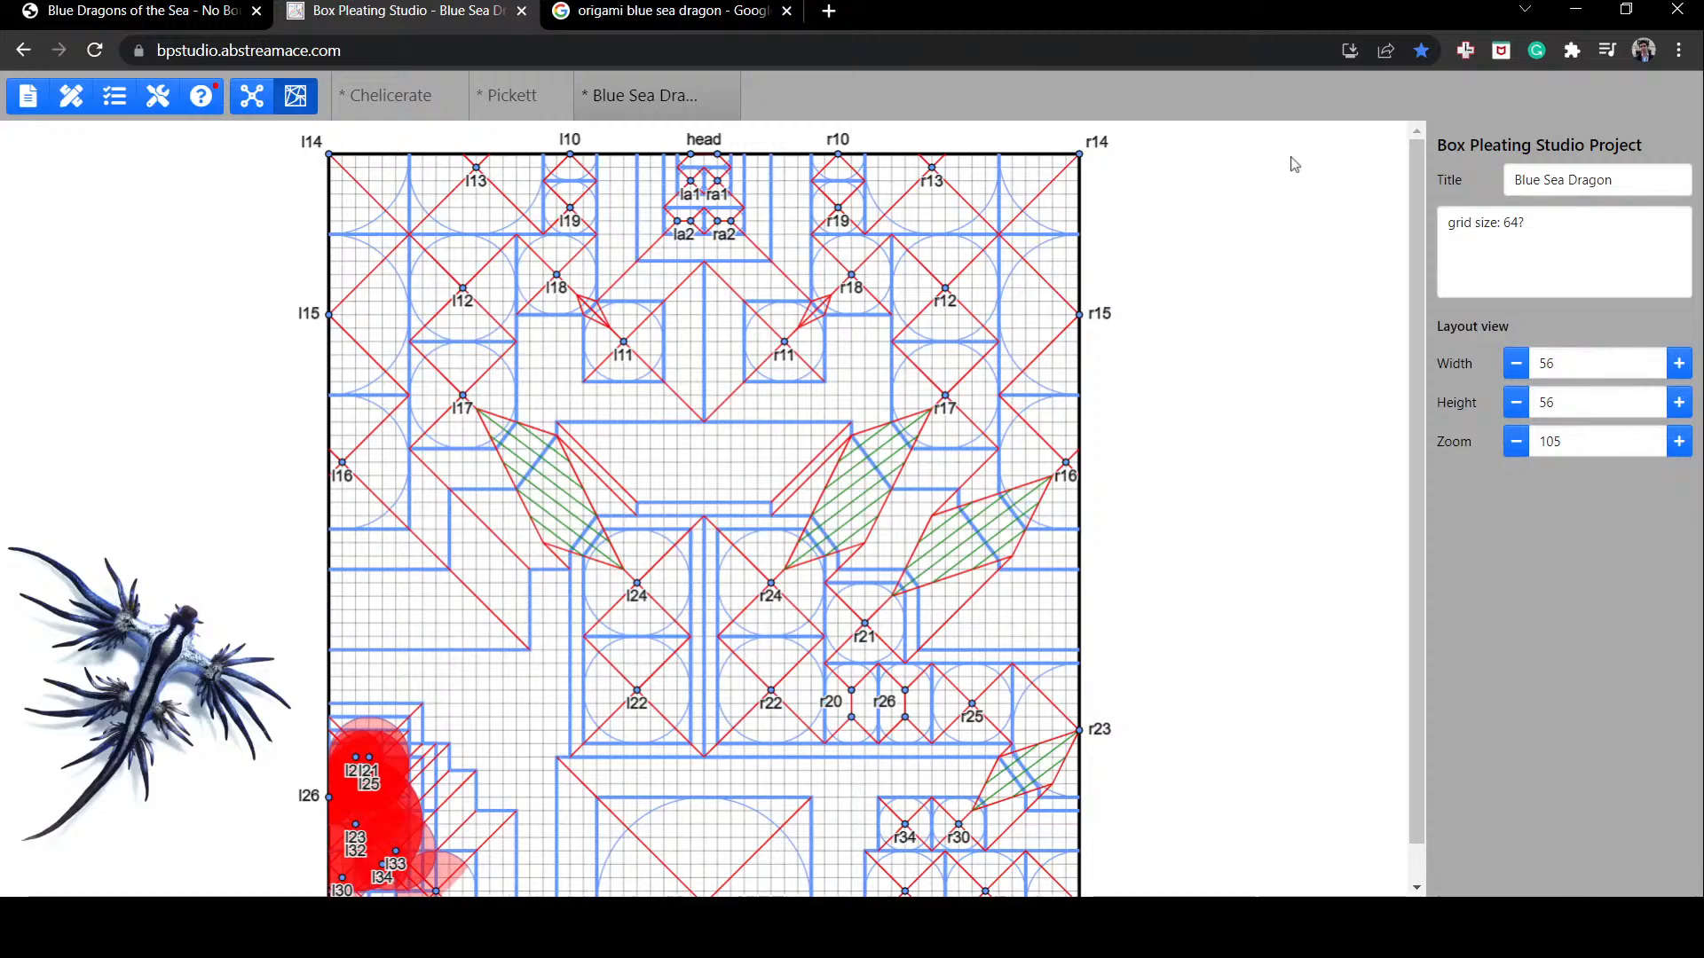
scroll(857, 395, "down", 1)
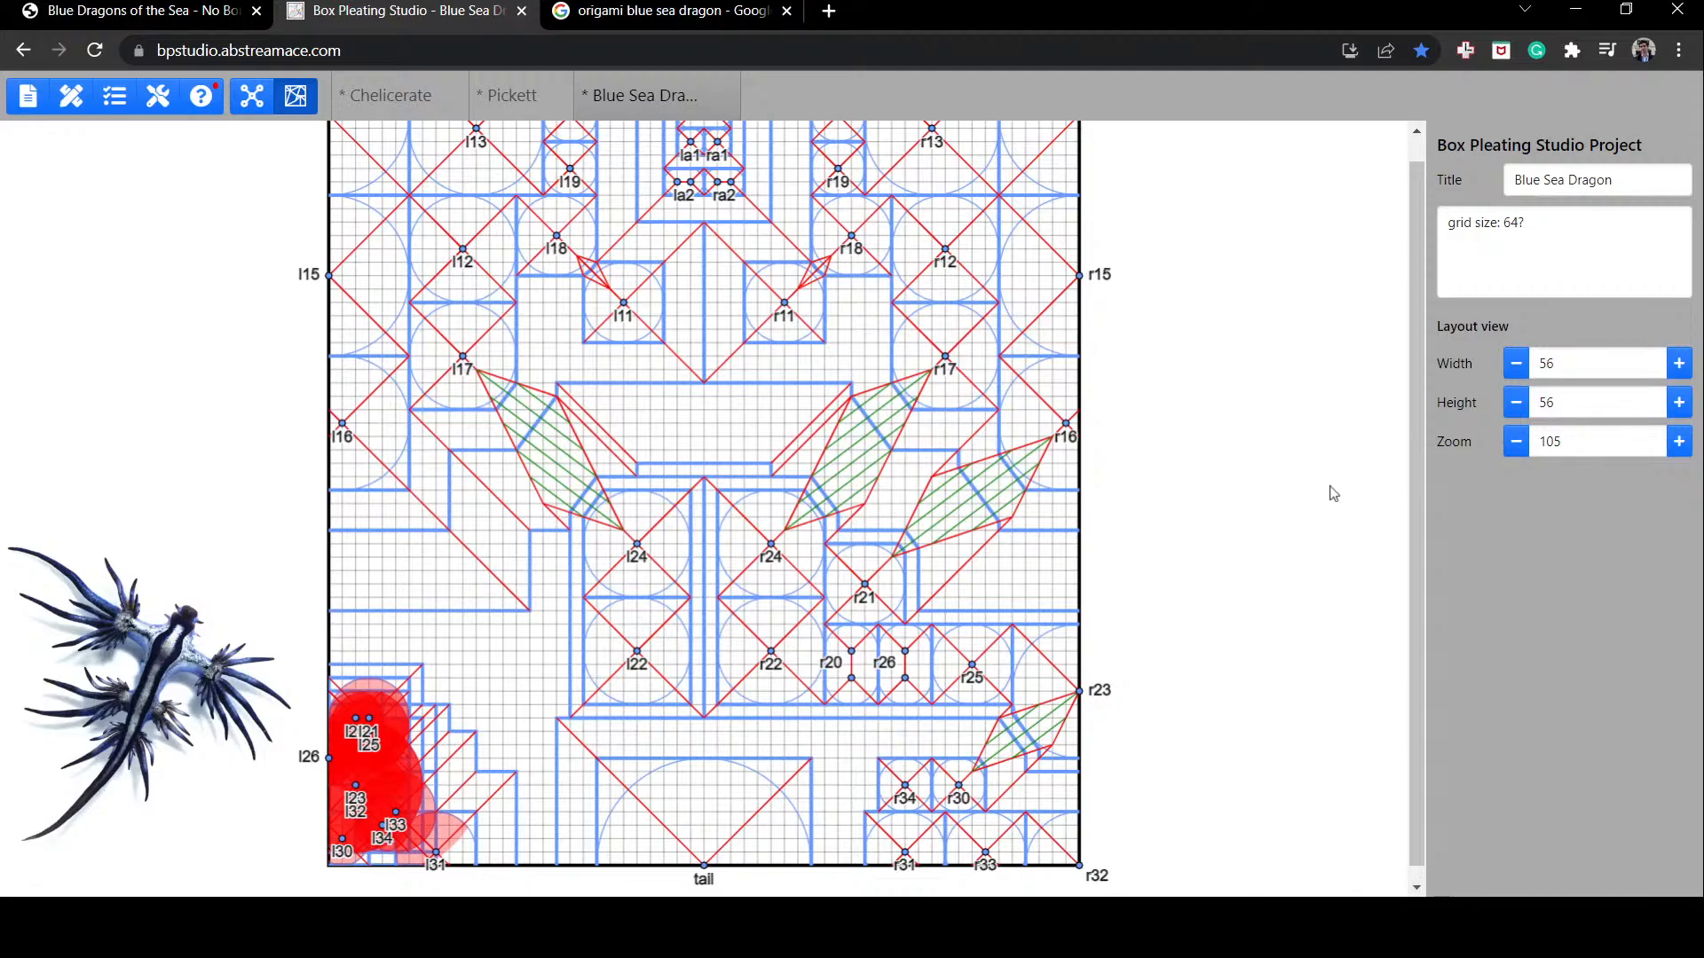
scroll(1331, 488, "up", 1)
scroll(1333, 493, "down", 1)
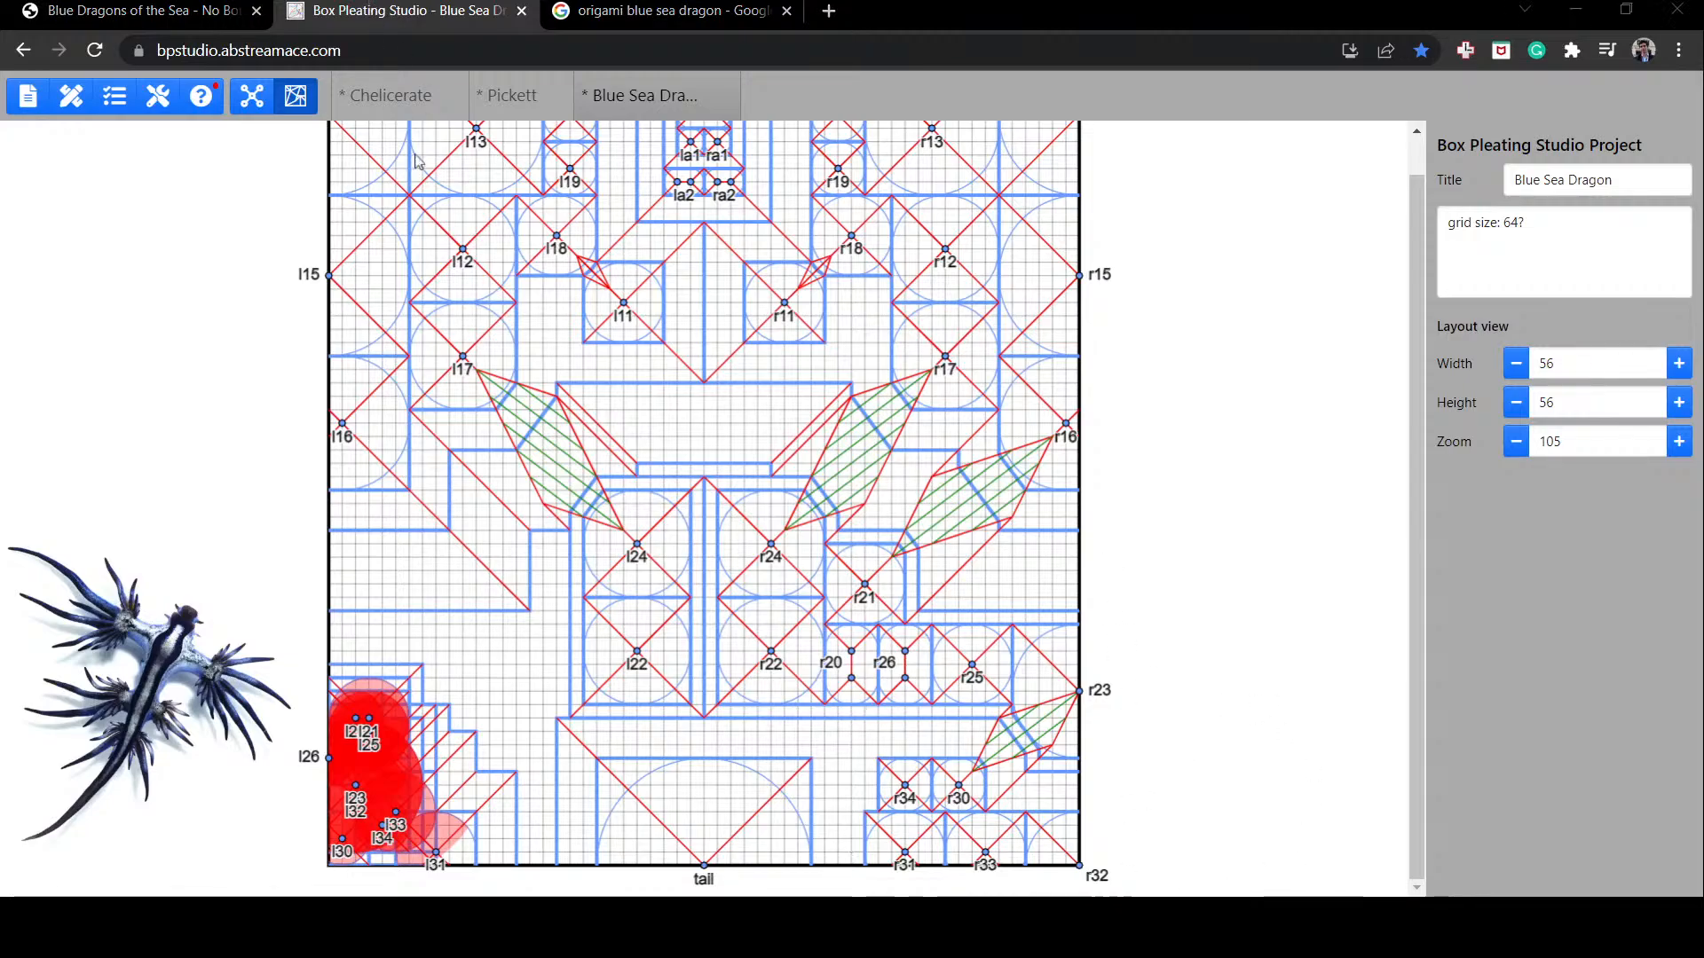
Step: Try shifting flap r17 one grid unit left, and return it to its place below r12
left_click(658, 827)
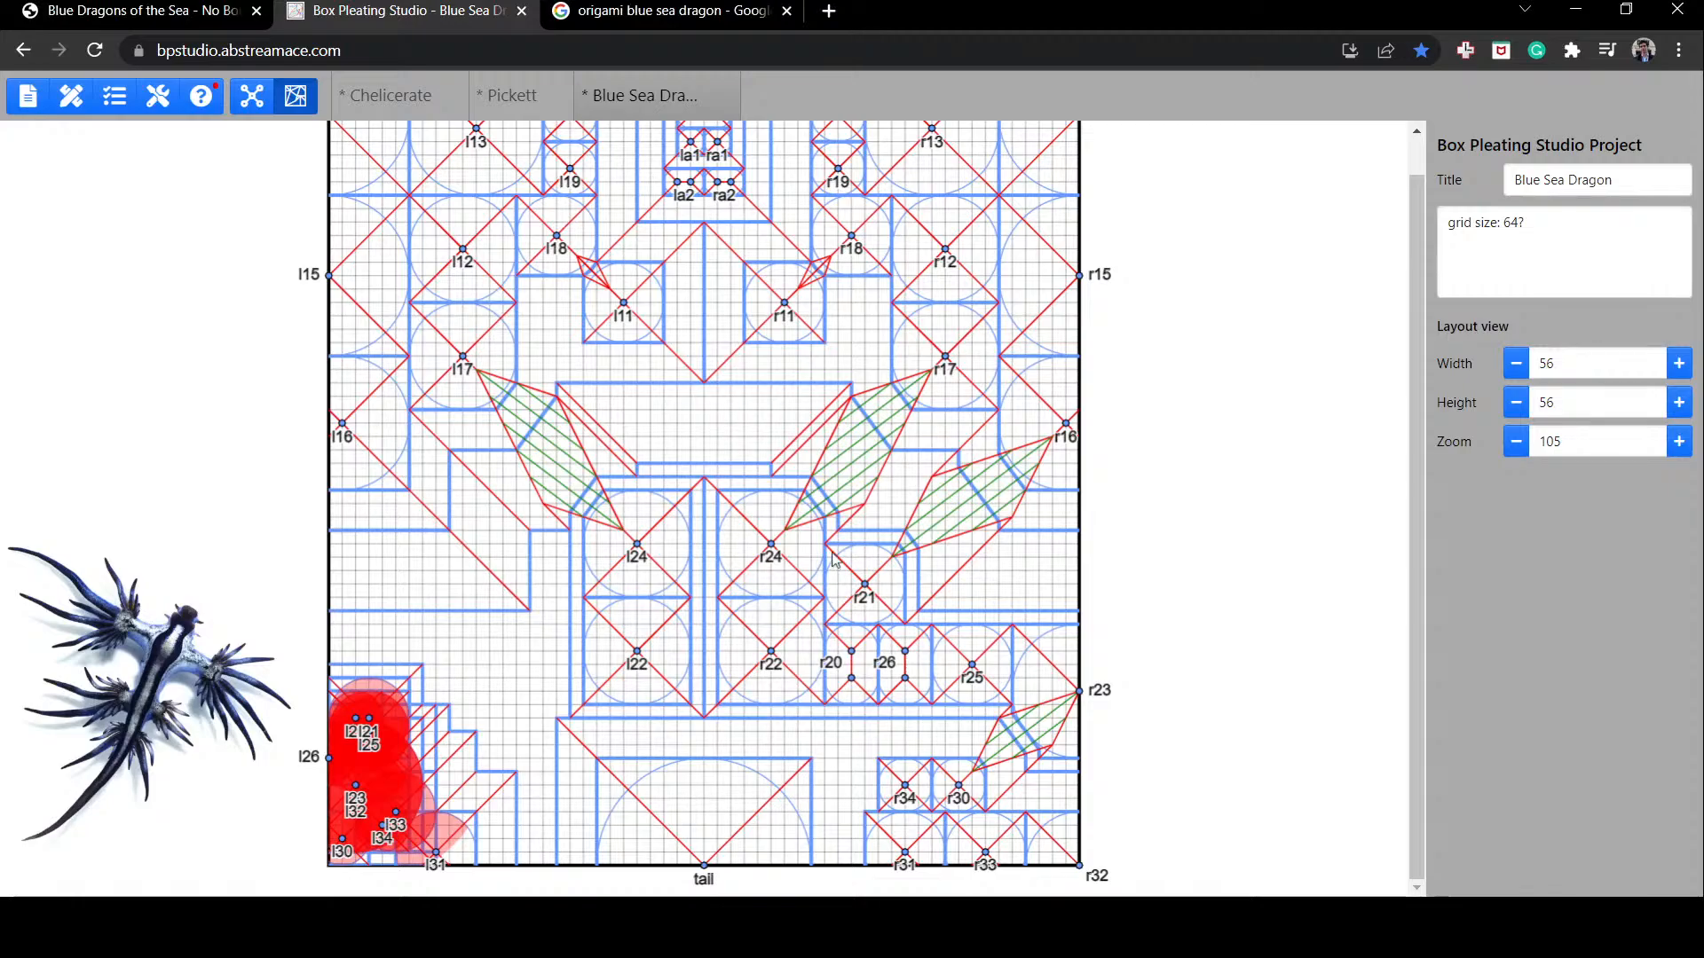
scroll(833, 559, "up", 1)
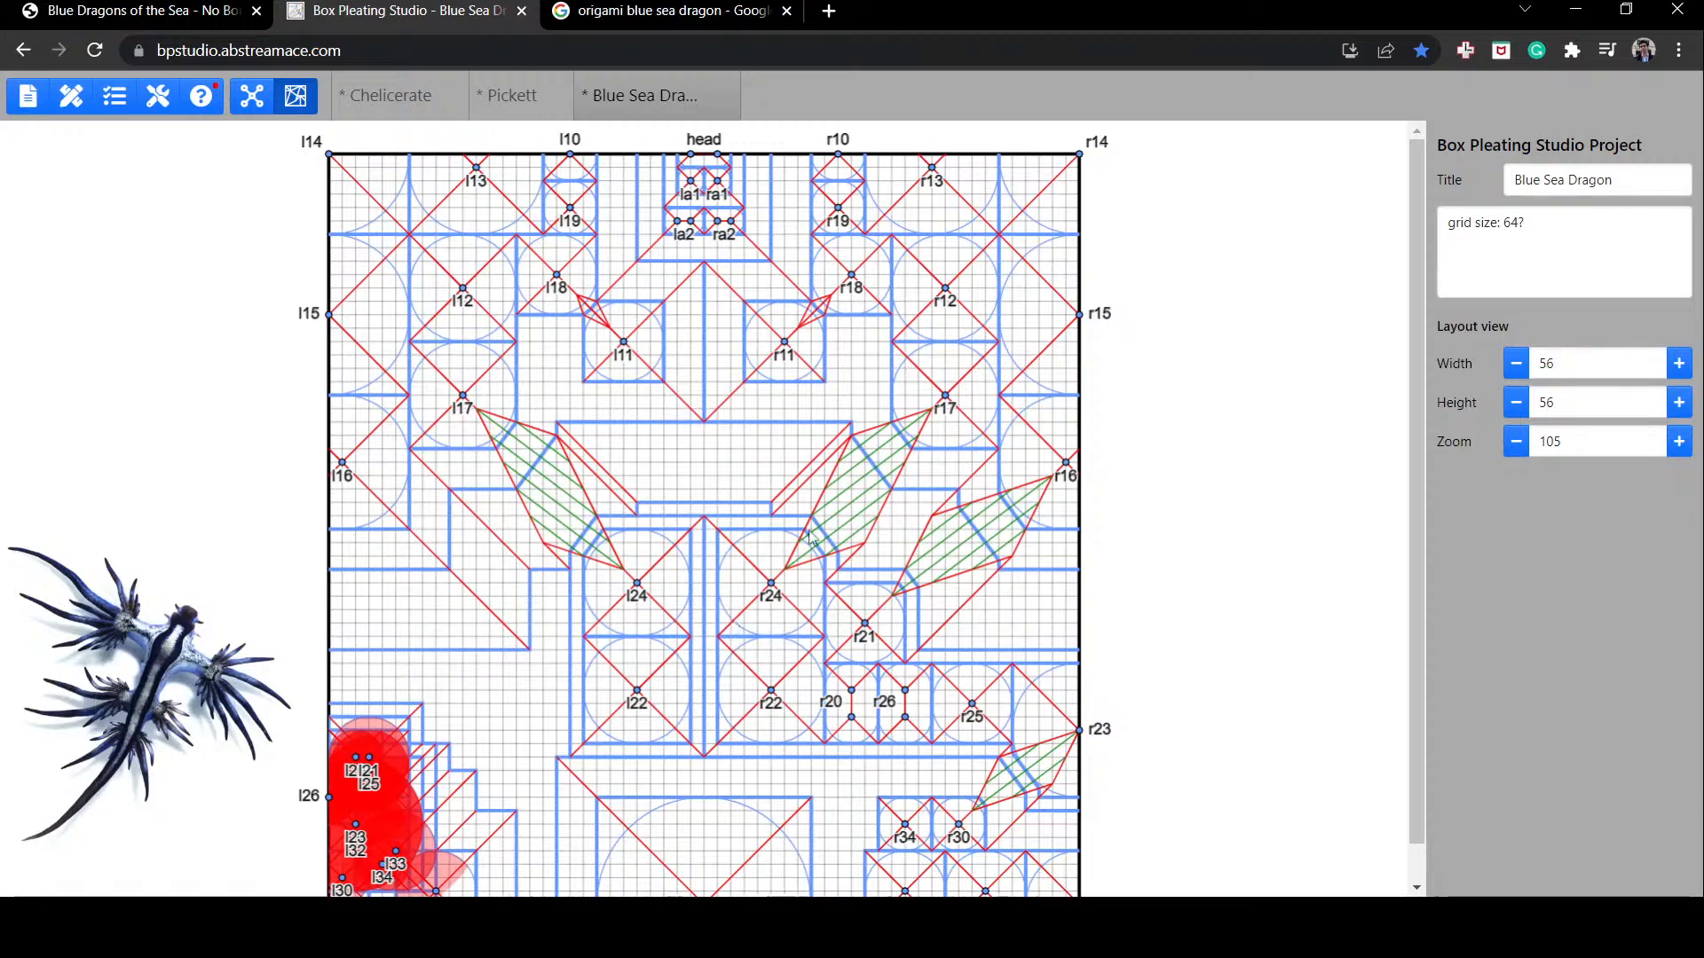
left_click(938, 400)
left_click_drag(938, 399, 917, 399)
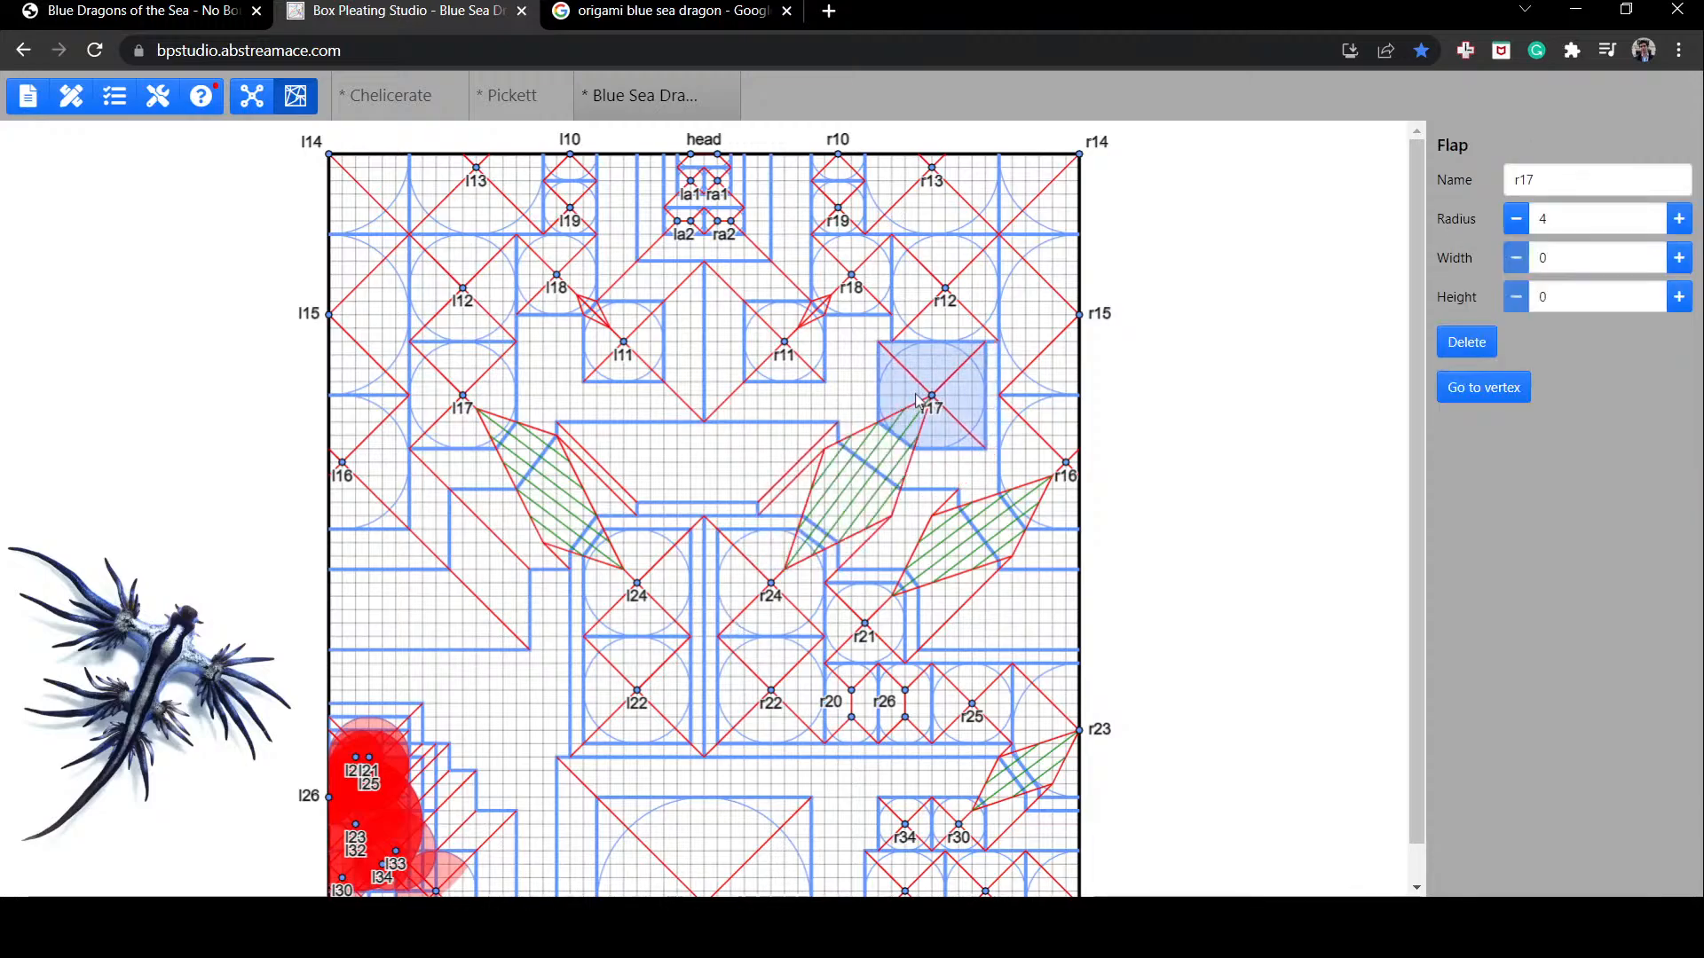
left_click(848, 292)
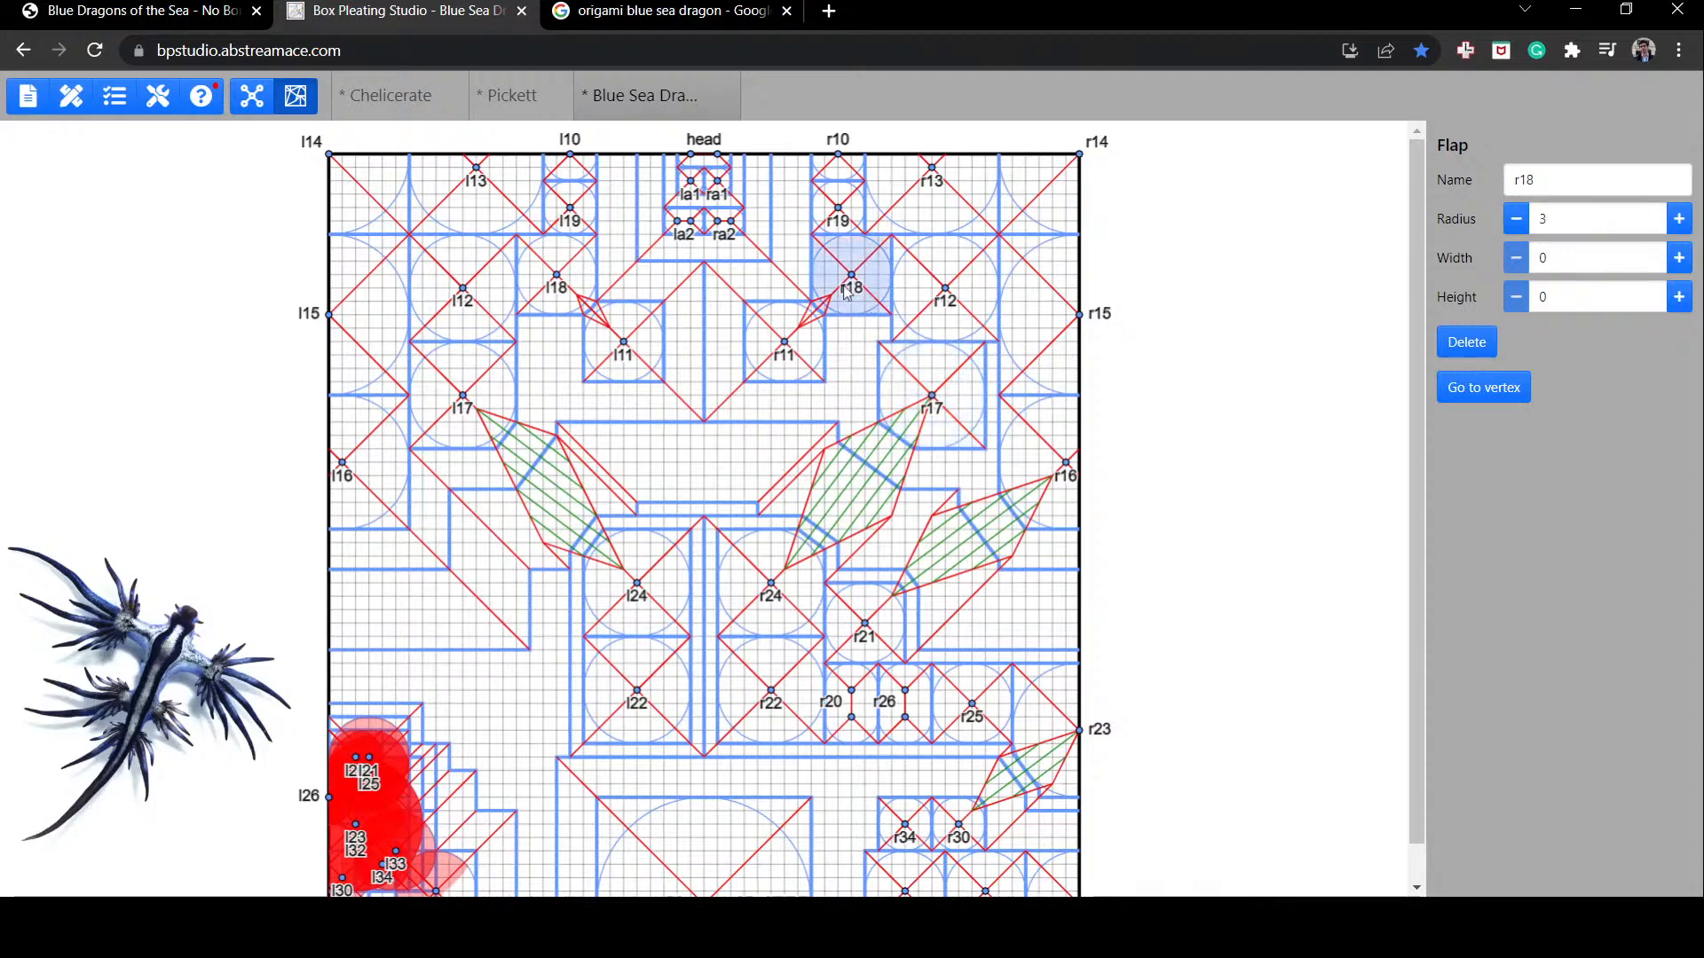
key("Left")
key("Right")
left_click(932, 391)
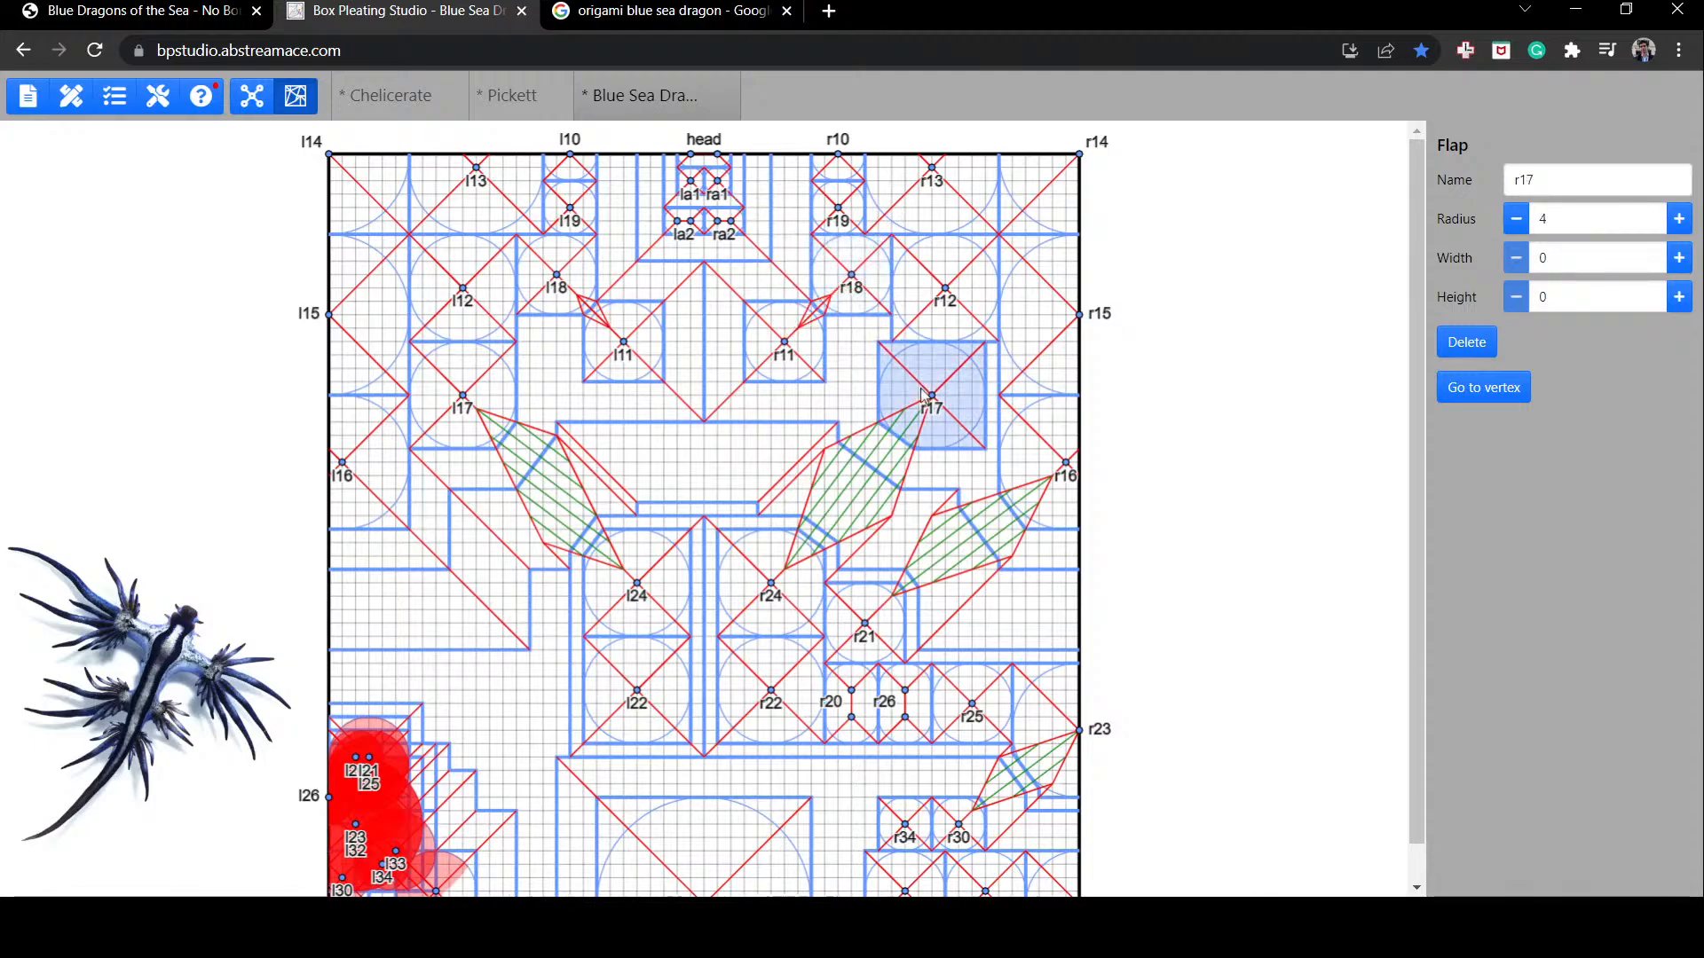
key("Right")
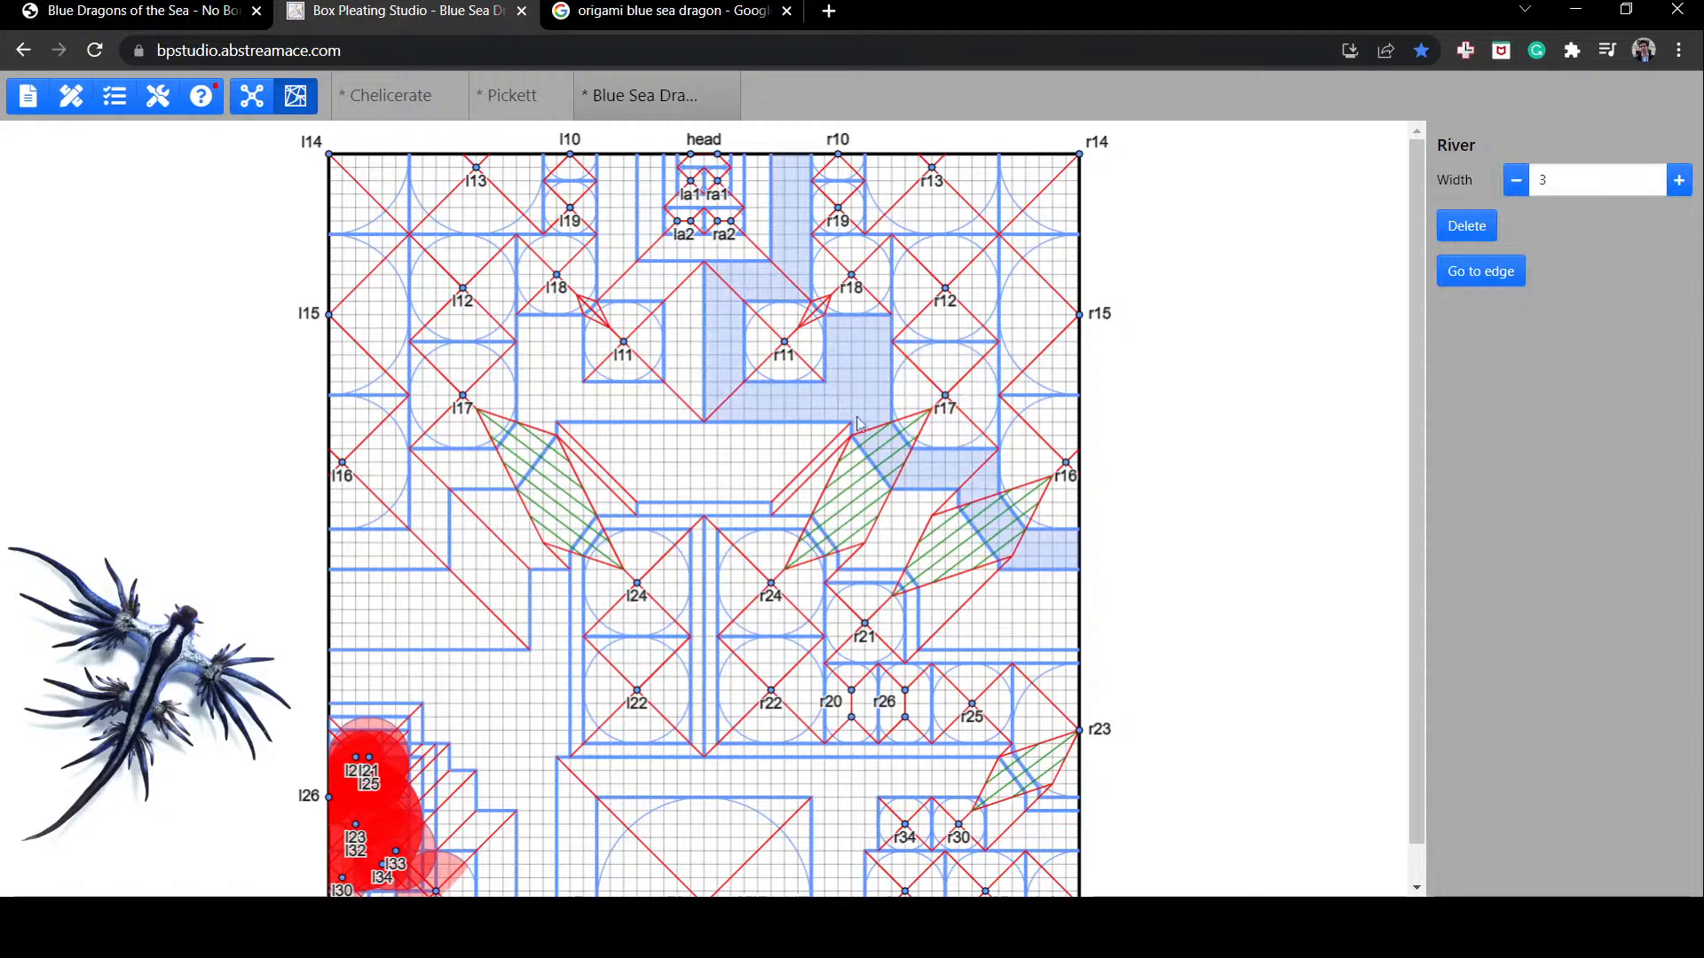
Step: Try shifting flap r24 one grid unit up, and return it to its place directly above r22
left_click(1152, 410)
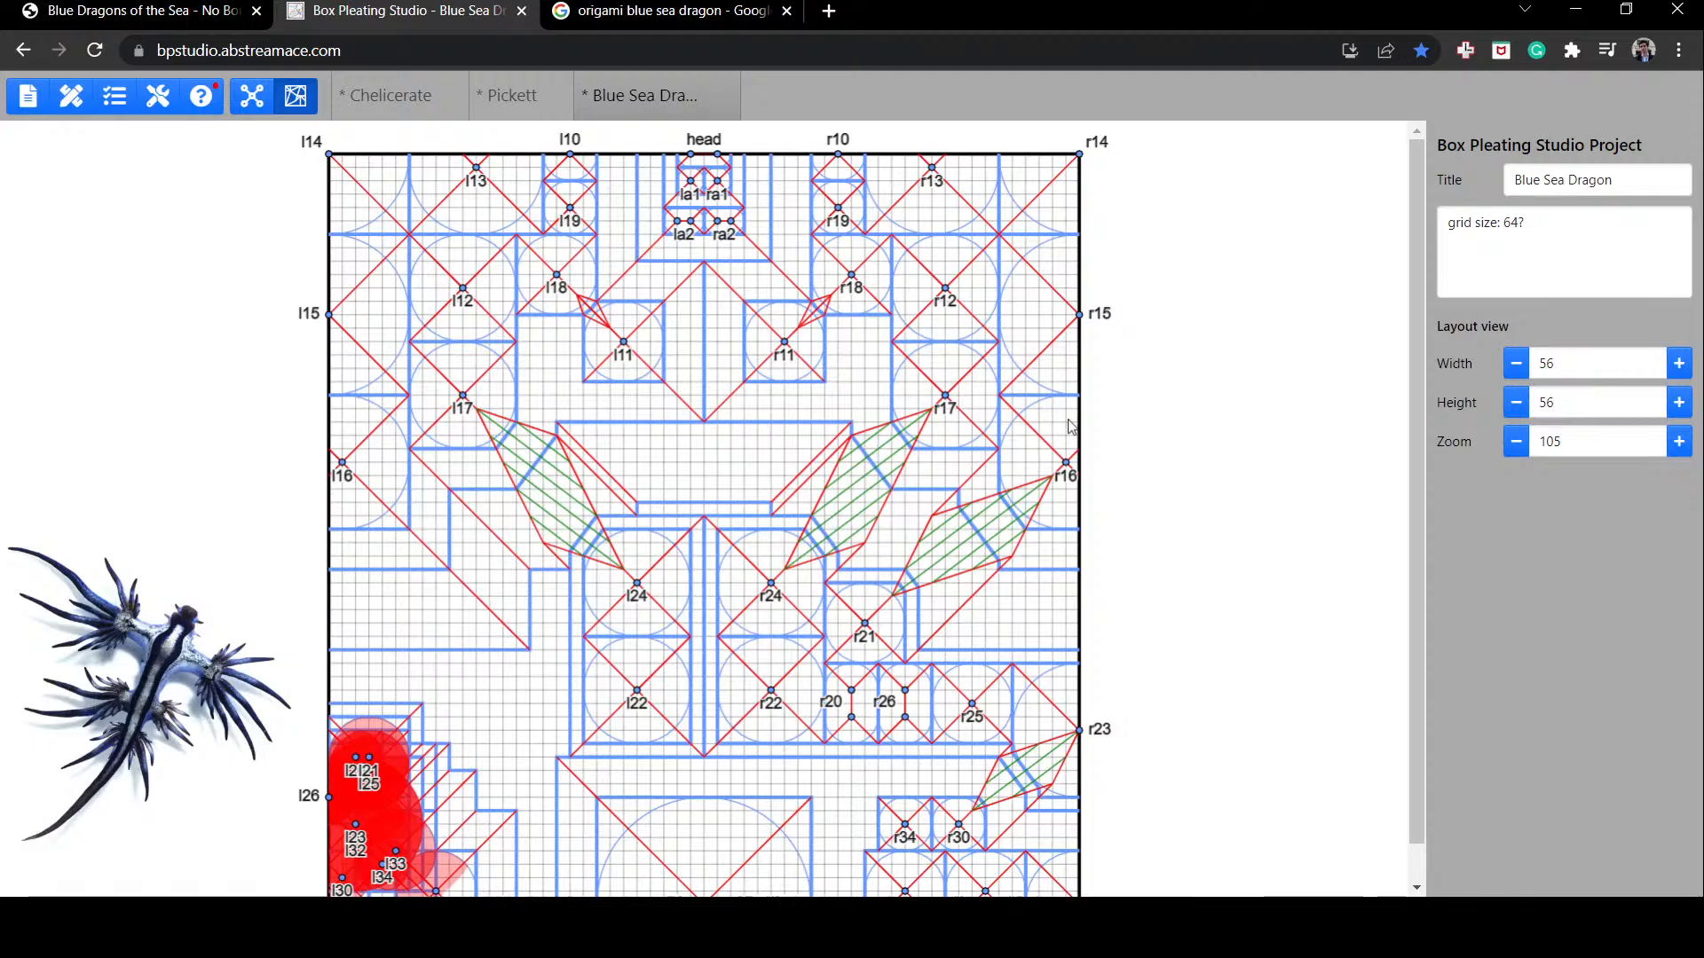
left_click(720, 497)
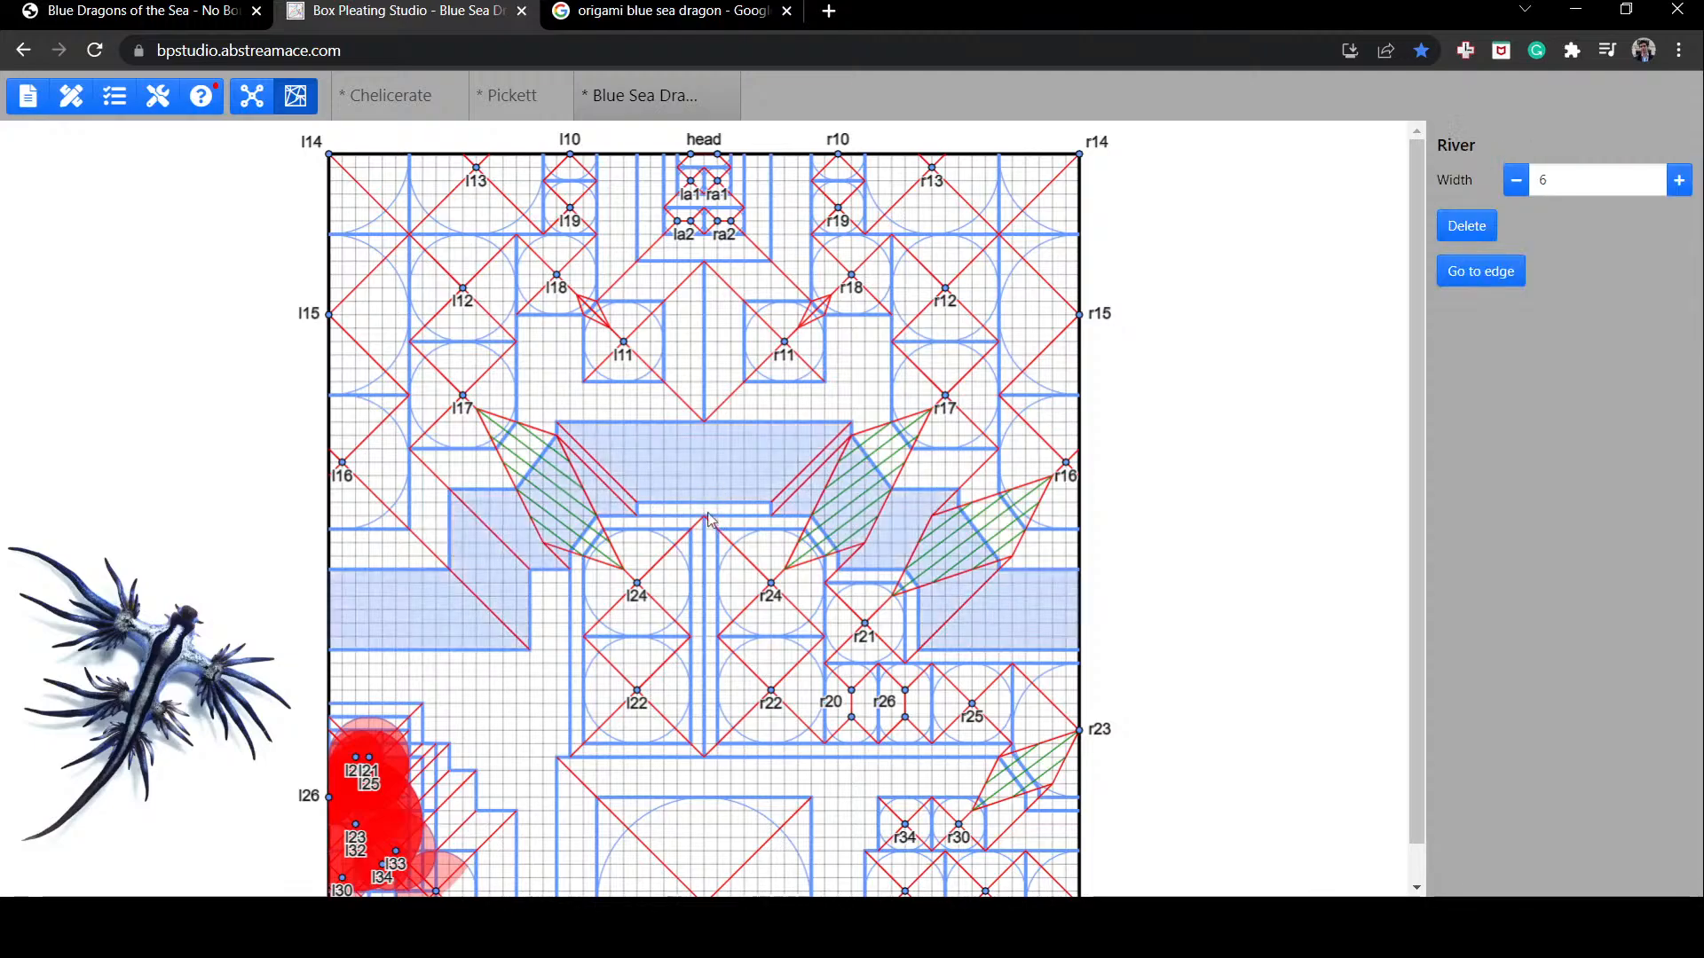
left_click(708, 515)
left_click_drag(760, 569, 763, 562)
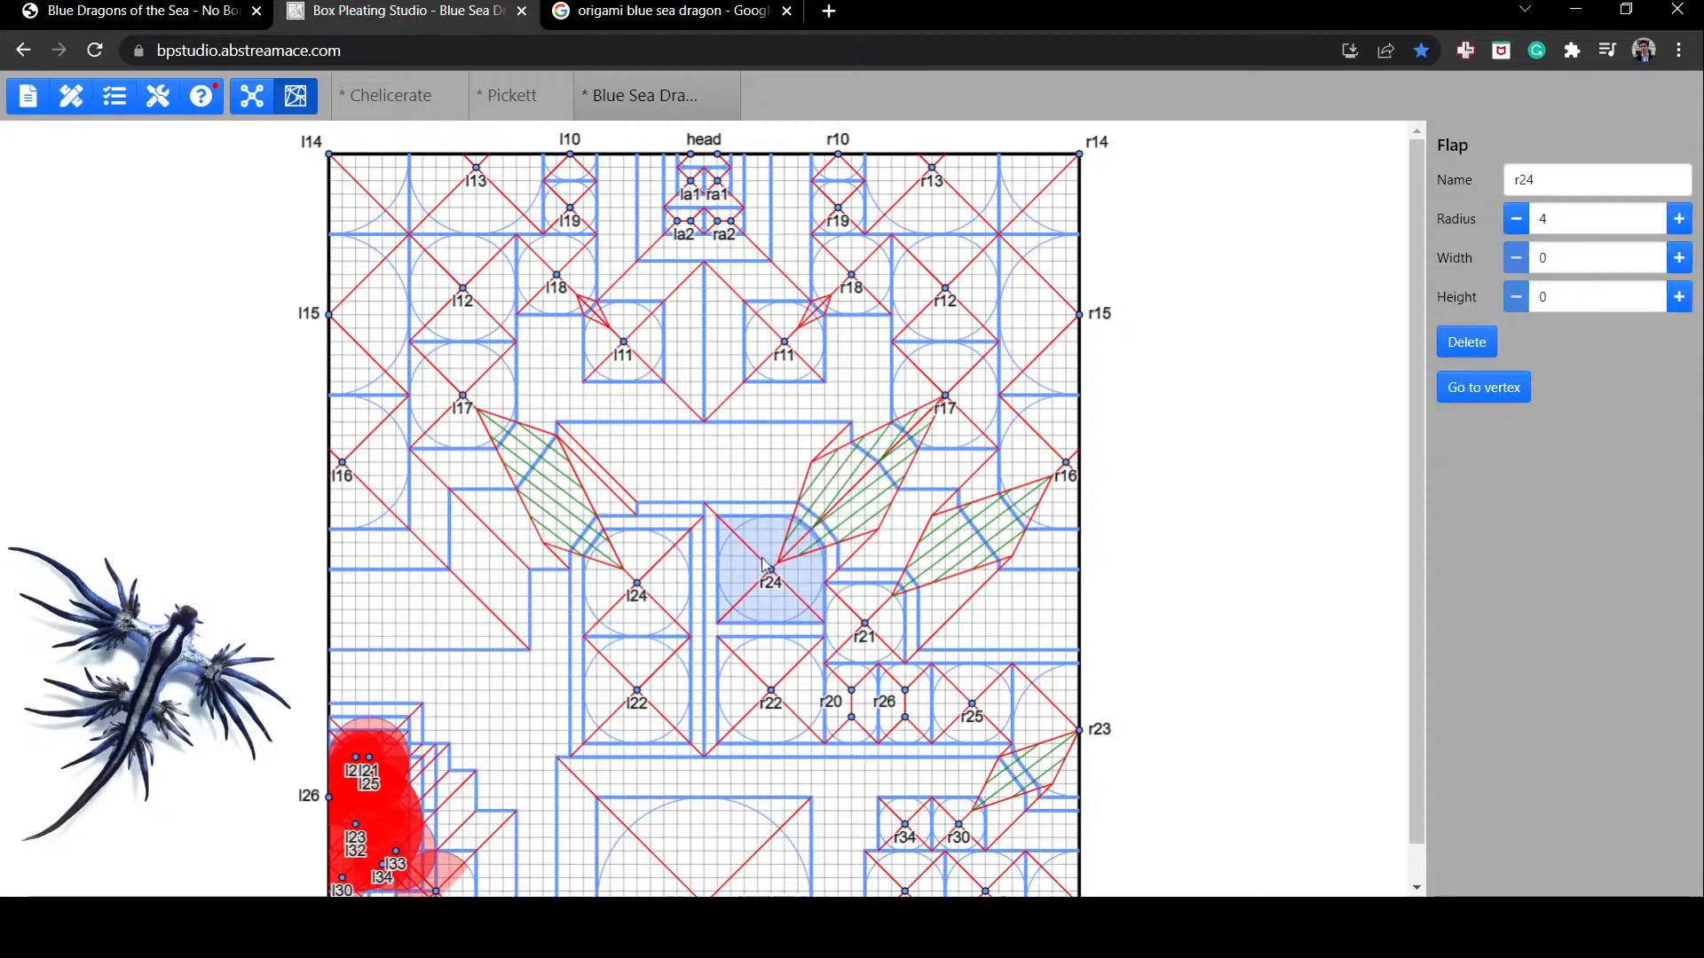
left_click_drag(762, 562, 764, 575)
Step: Shift flaps r11 and l11 one grid unit down
left_click_drag(771, 369, 770, 383)
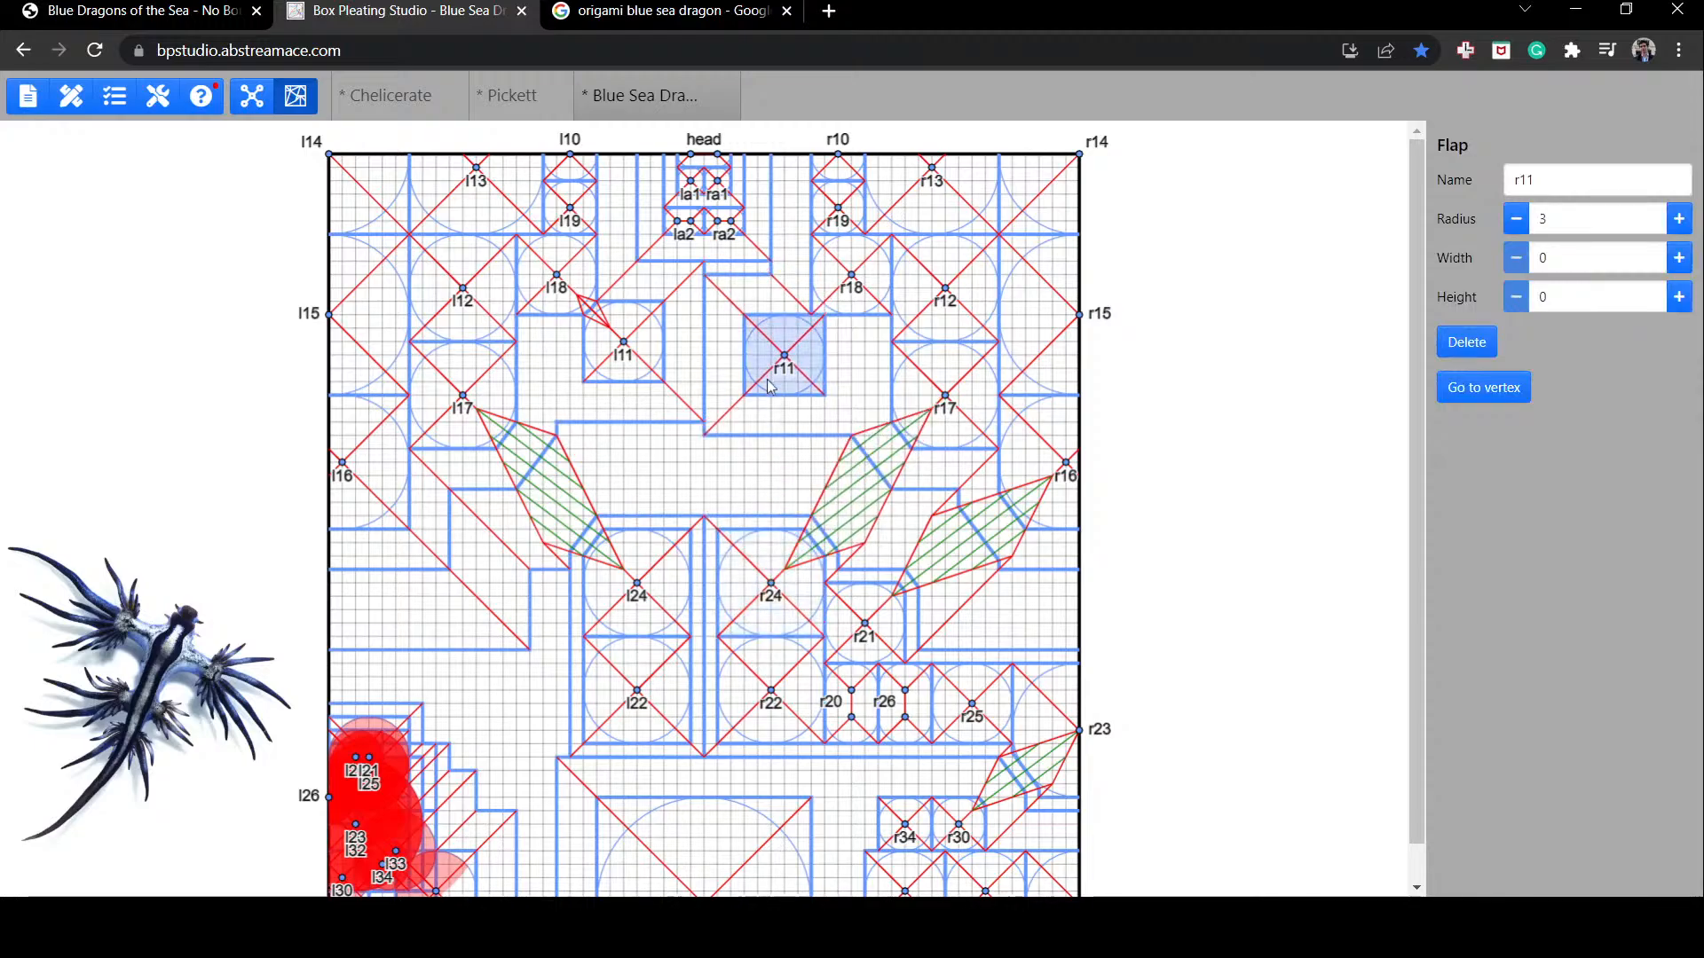
left_click(636, 356)
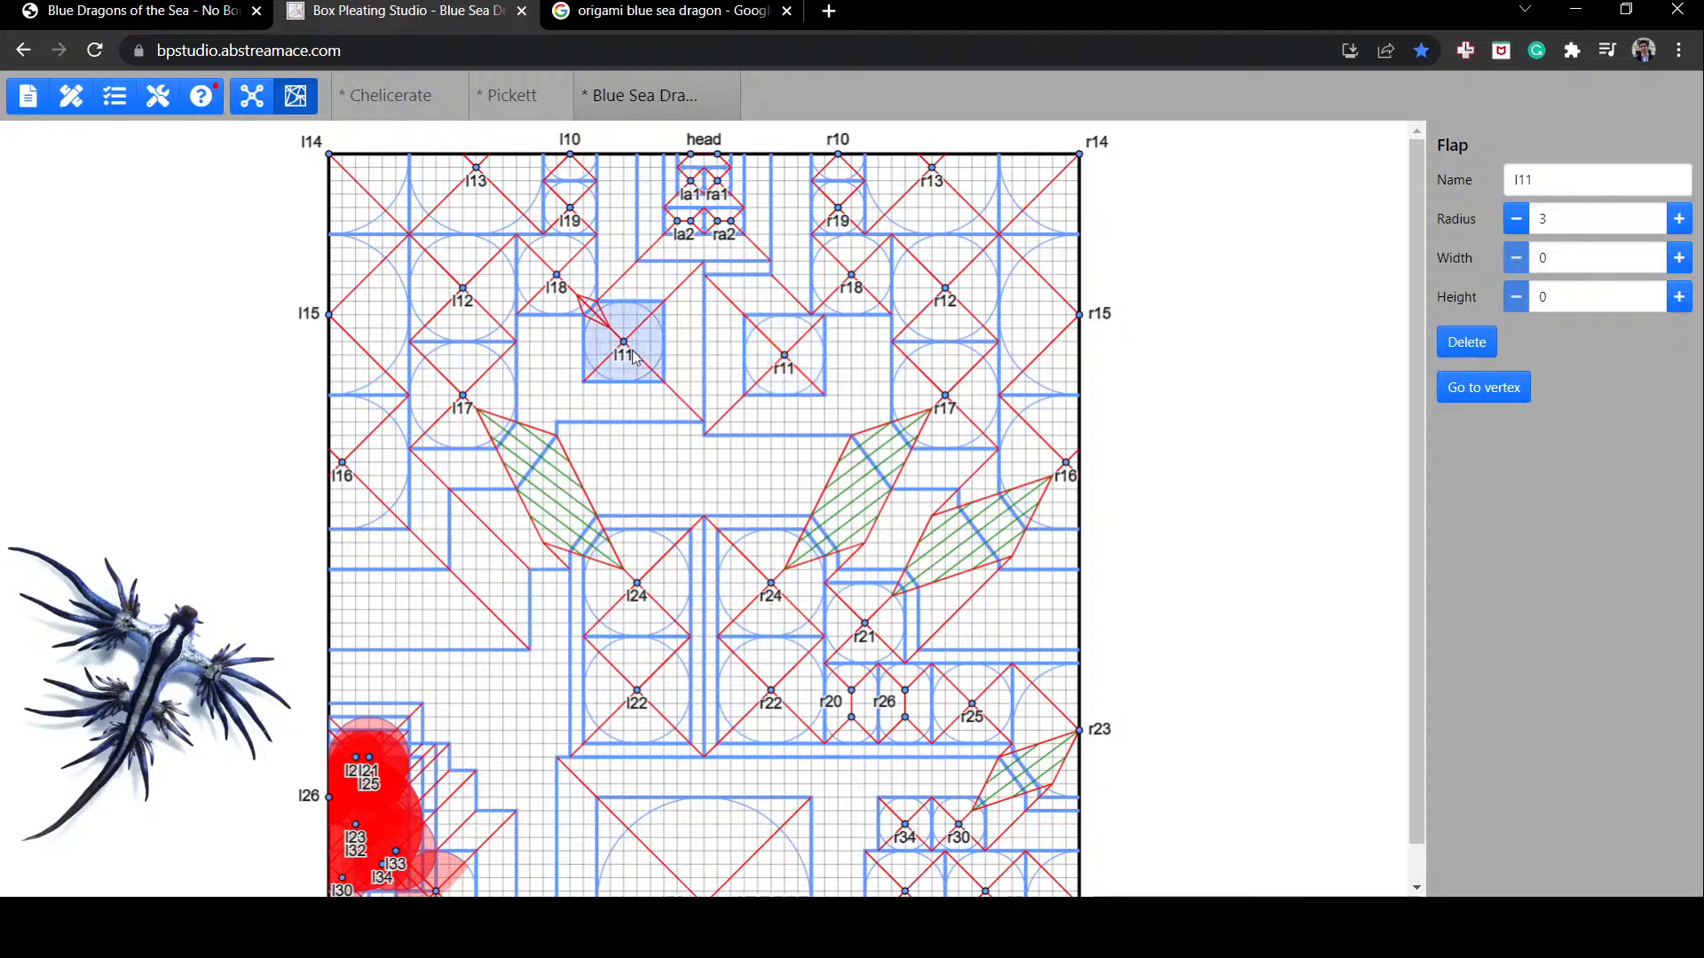
left_click(839, 370)
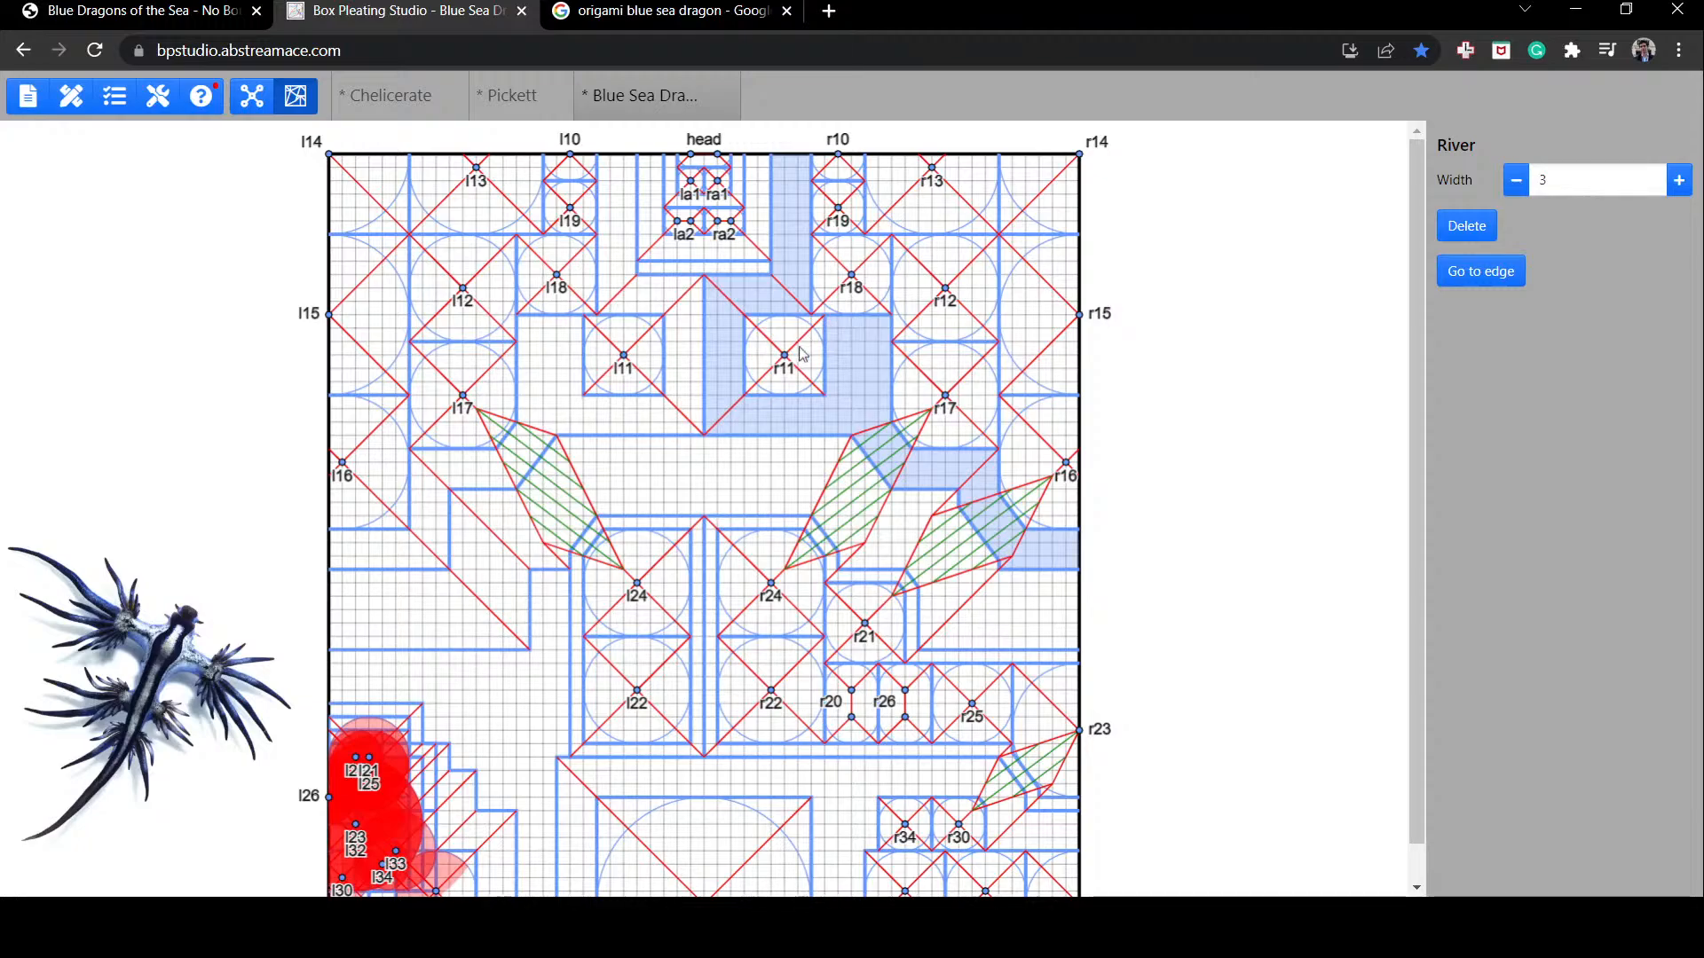
left_click_drag(795, 354, 800, 359)
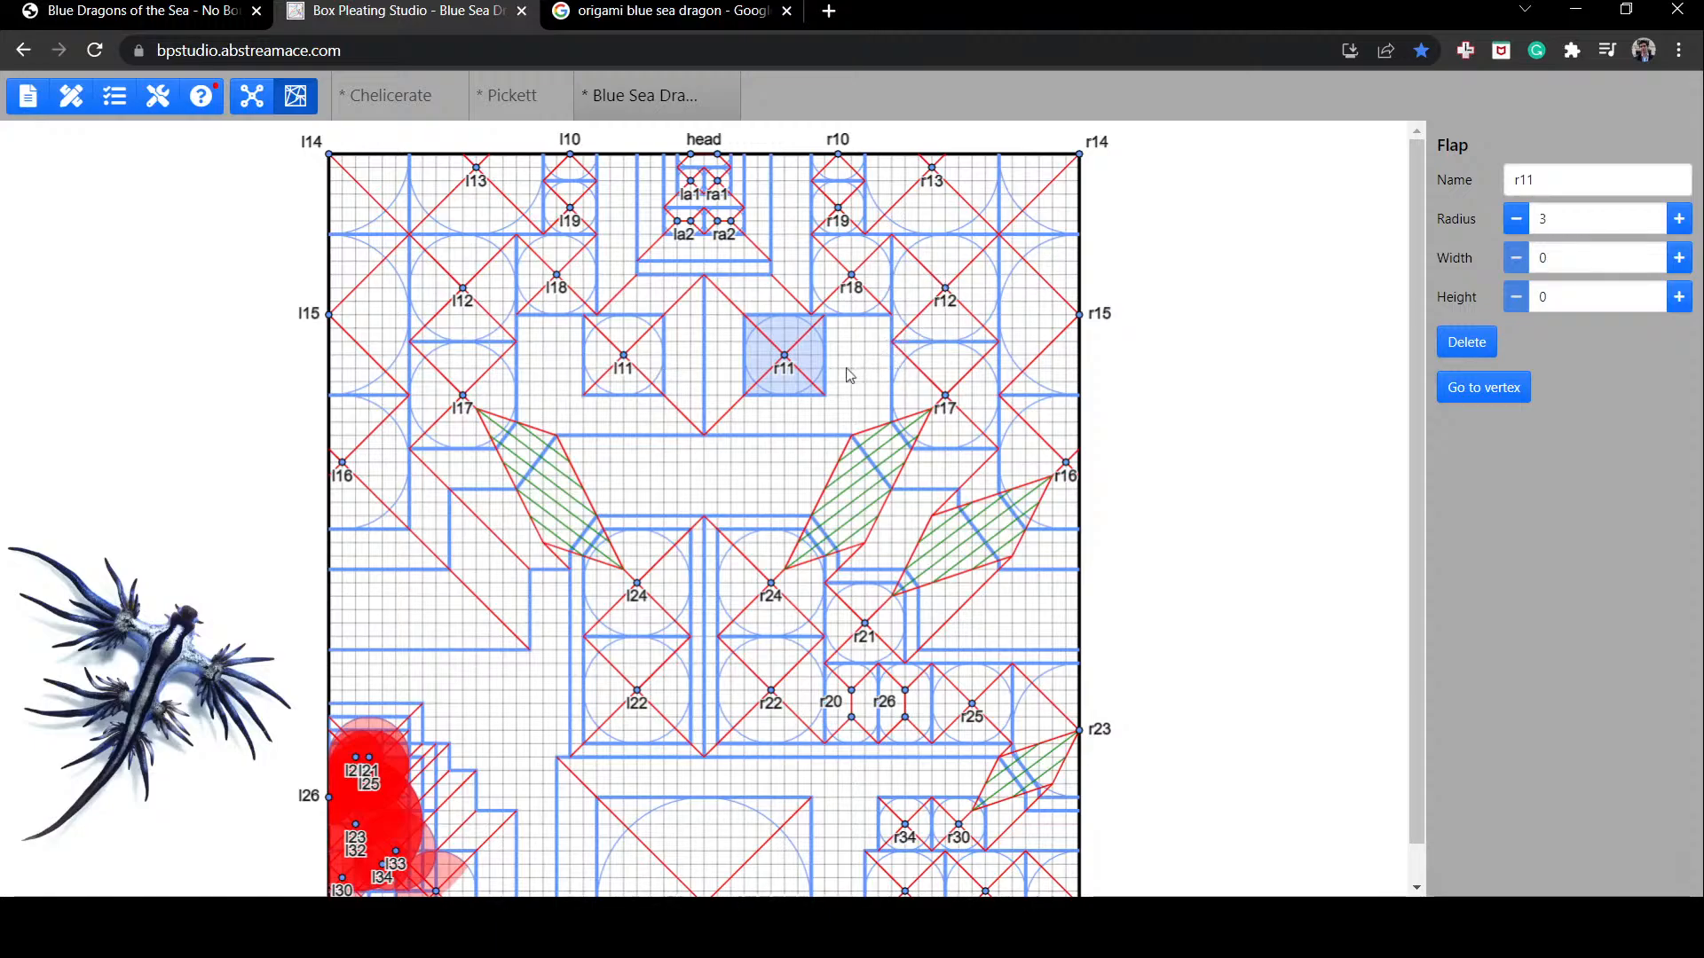
Step: Clear flaps r10, r19 and r11 out of the upper-right group into the open area above l24 and r24
left_click(838, 213)
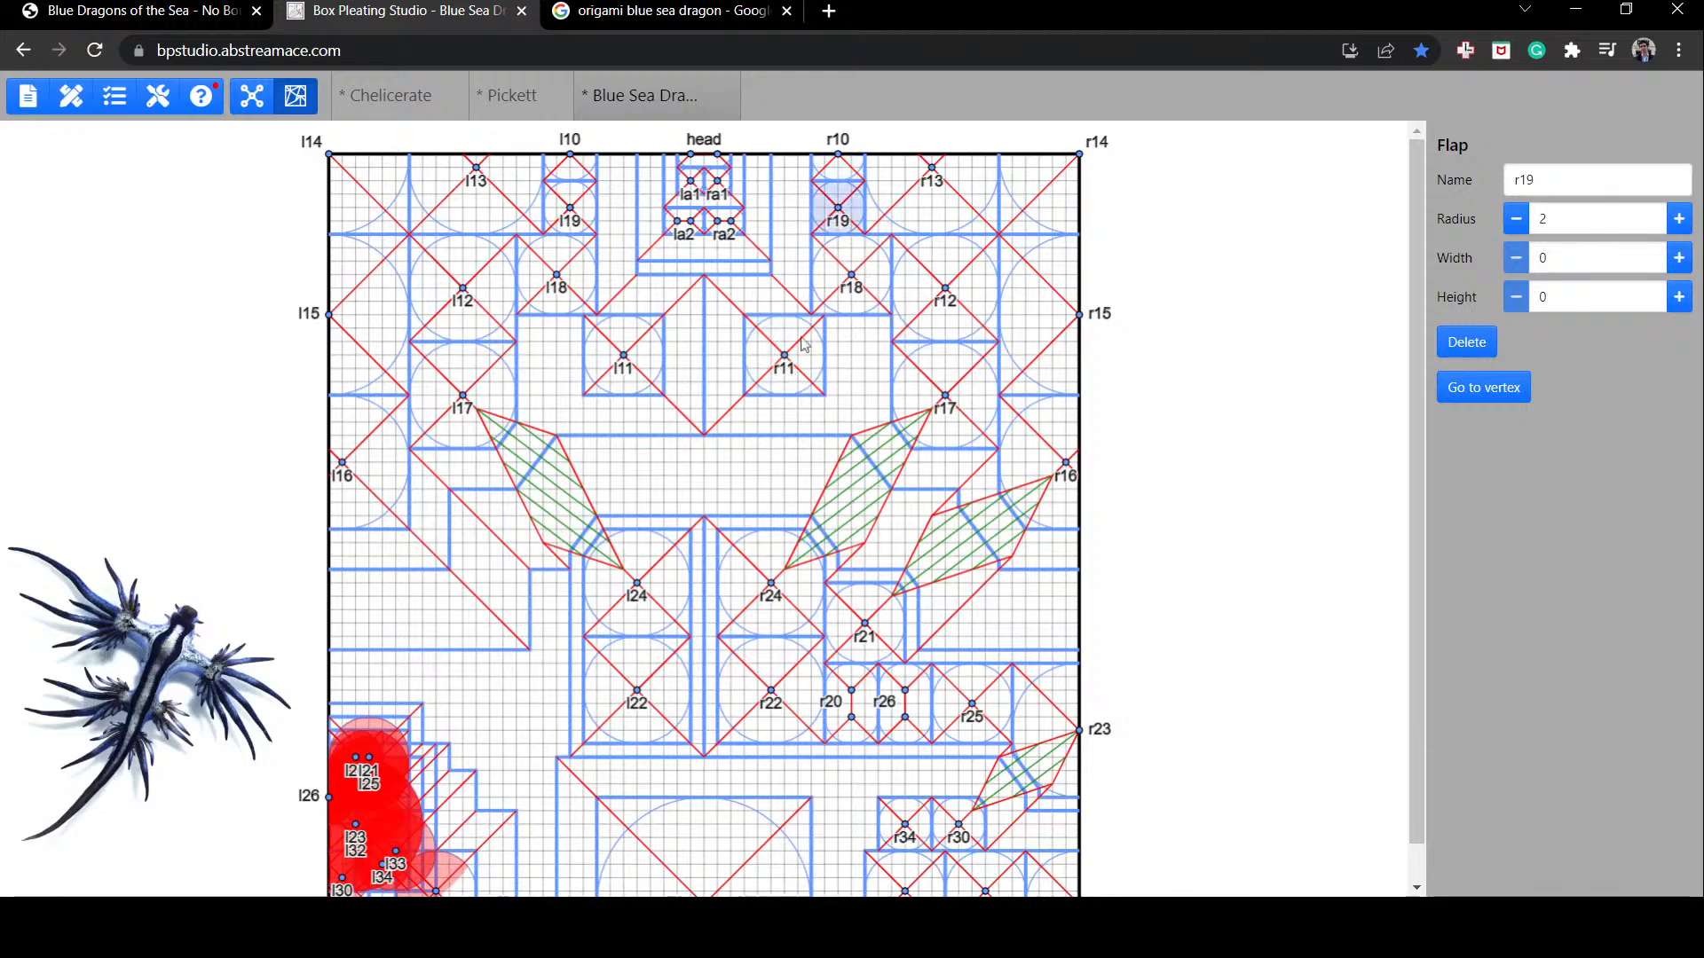
left_click(837, 176)
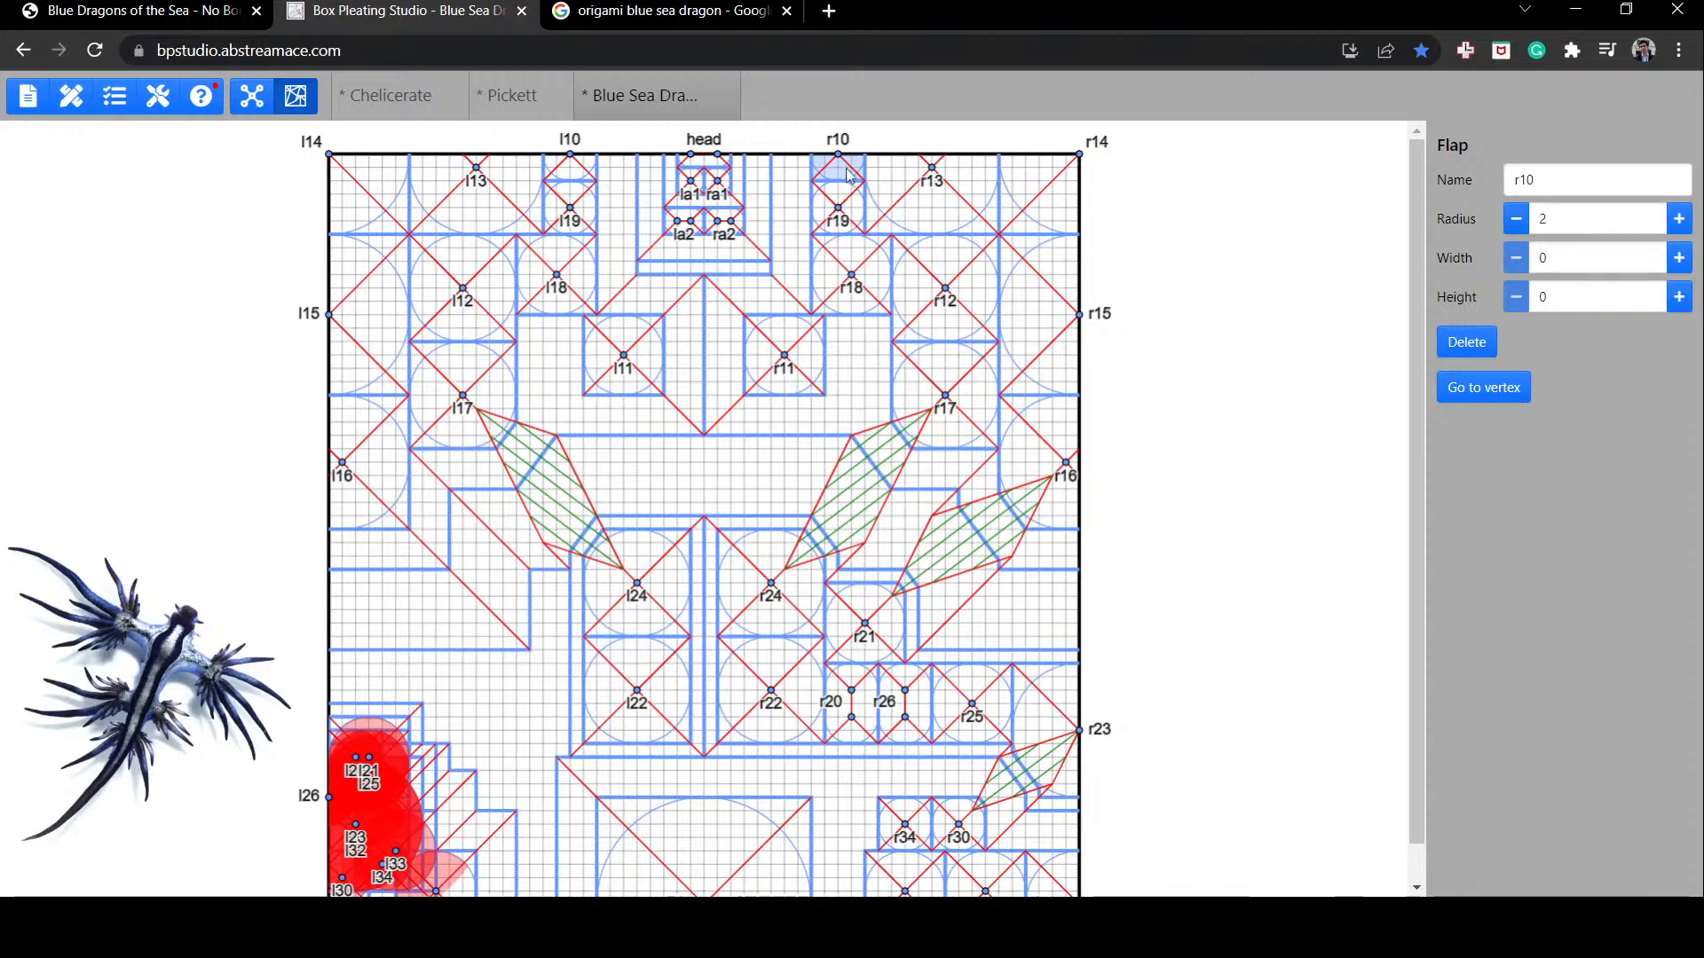
left_click_drag(848, 183, 663, 474)
left_click_drag(832, 214, 672, 469)
left_click(782, 327)
left_click_drag(785, 332, 717, 441)
Step: Stack flaps r12, r17 and r13 in a column down from the sheet's top edge, and put flap r11 beside r12
left_click_drag(931, 169, 892, 254)
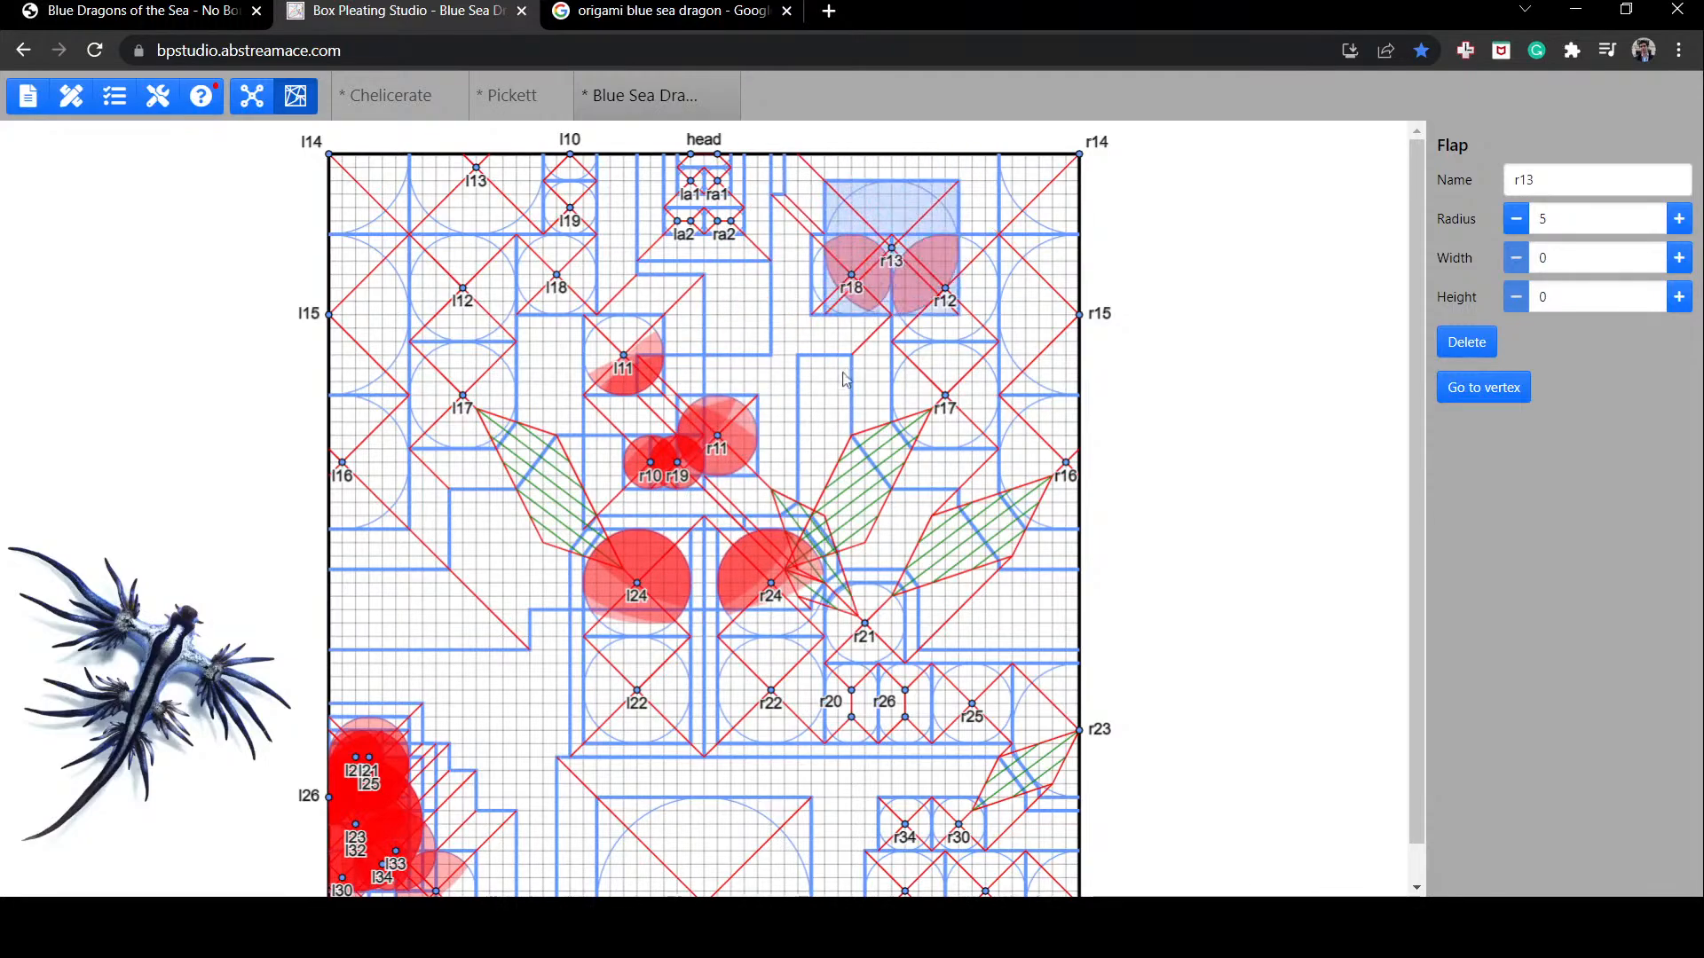
left_click_drag(845, 380, 851, 477)
left_click_drag(717, 441, 842, 185)
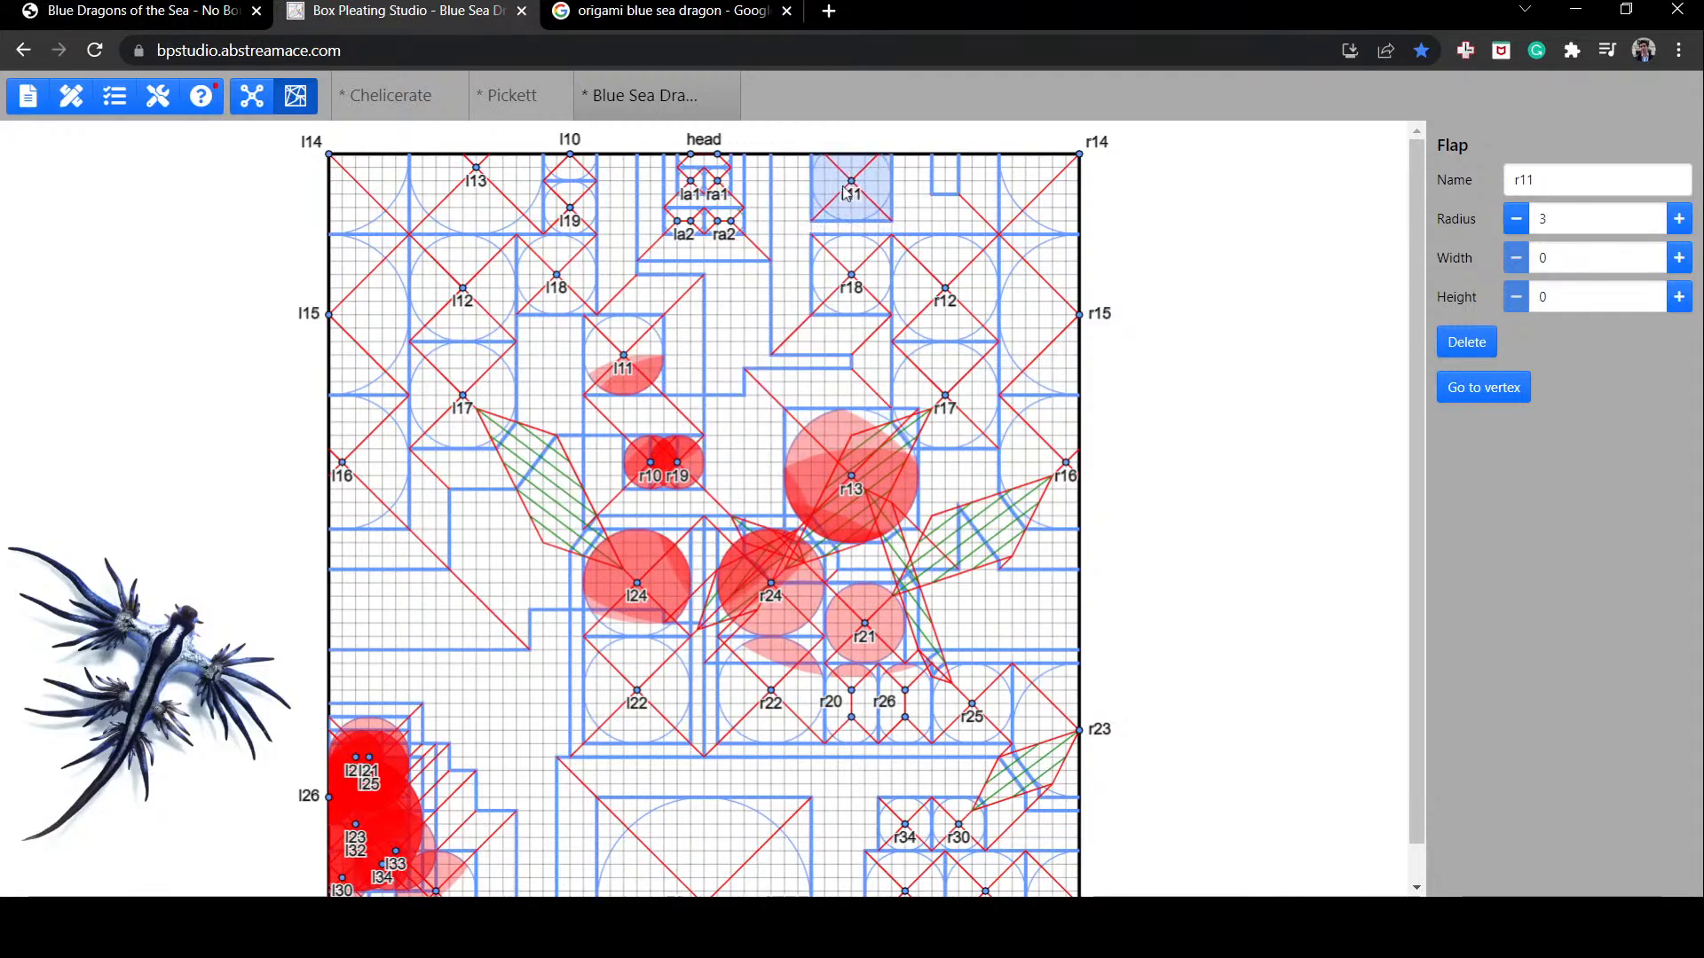
left_click_drag(956, 305, 959, 146)
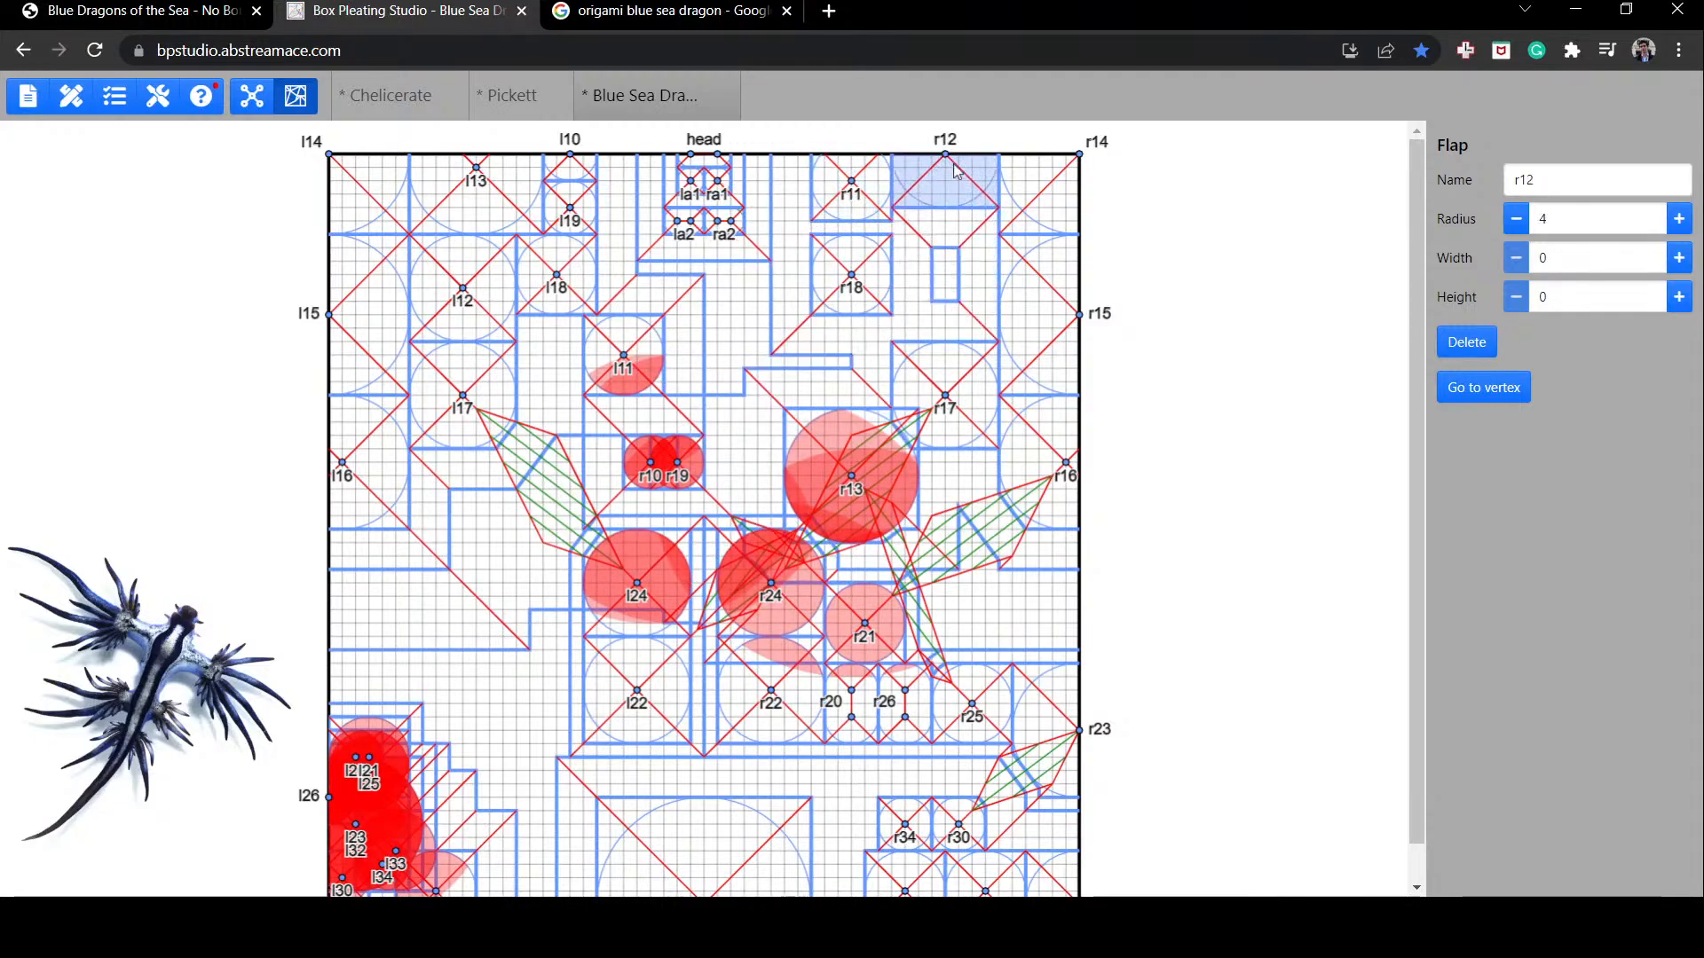
left_click_drag(979, 358, 971, 239)
left_click_drag(867, 445, 948, 349)
Step: Try placing flap r11 on the sheet's top edge with flap r18 directly below it
left_click_drag(850, 283, 863, 268)
left_click_drag(856, 191, 857, 162)
left_click_drag(866, 266, 857, 248)
Step: Place flaps r10 and r19 side by side below r18, with r19 against flap r13 nudged slightly left
left_click_drag(679, 462, 868, 305)
mouse_move(920, 356)
left_mouse_down()
mouse_move(925, 379)
mouse_move(868, 312)
mouse_move(902, 361)
left_mouse_up()
left_click_drag(854, 306, 824, 358)
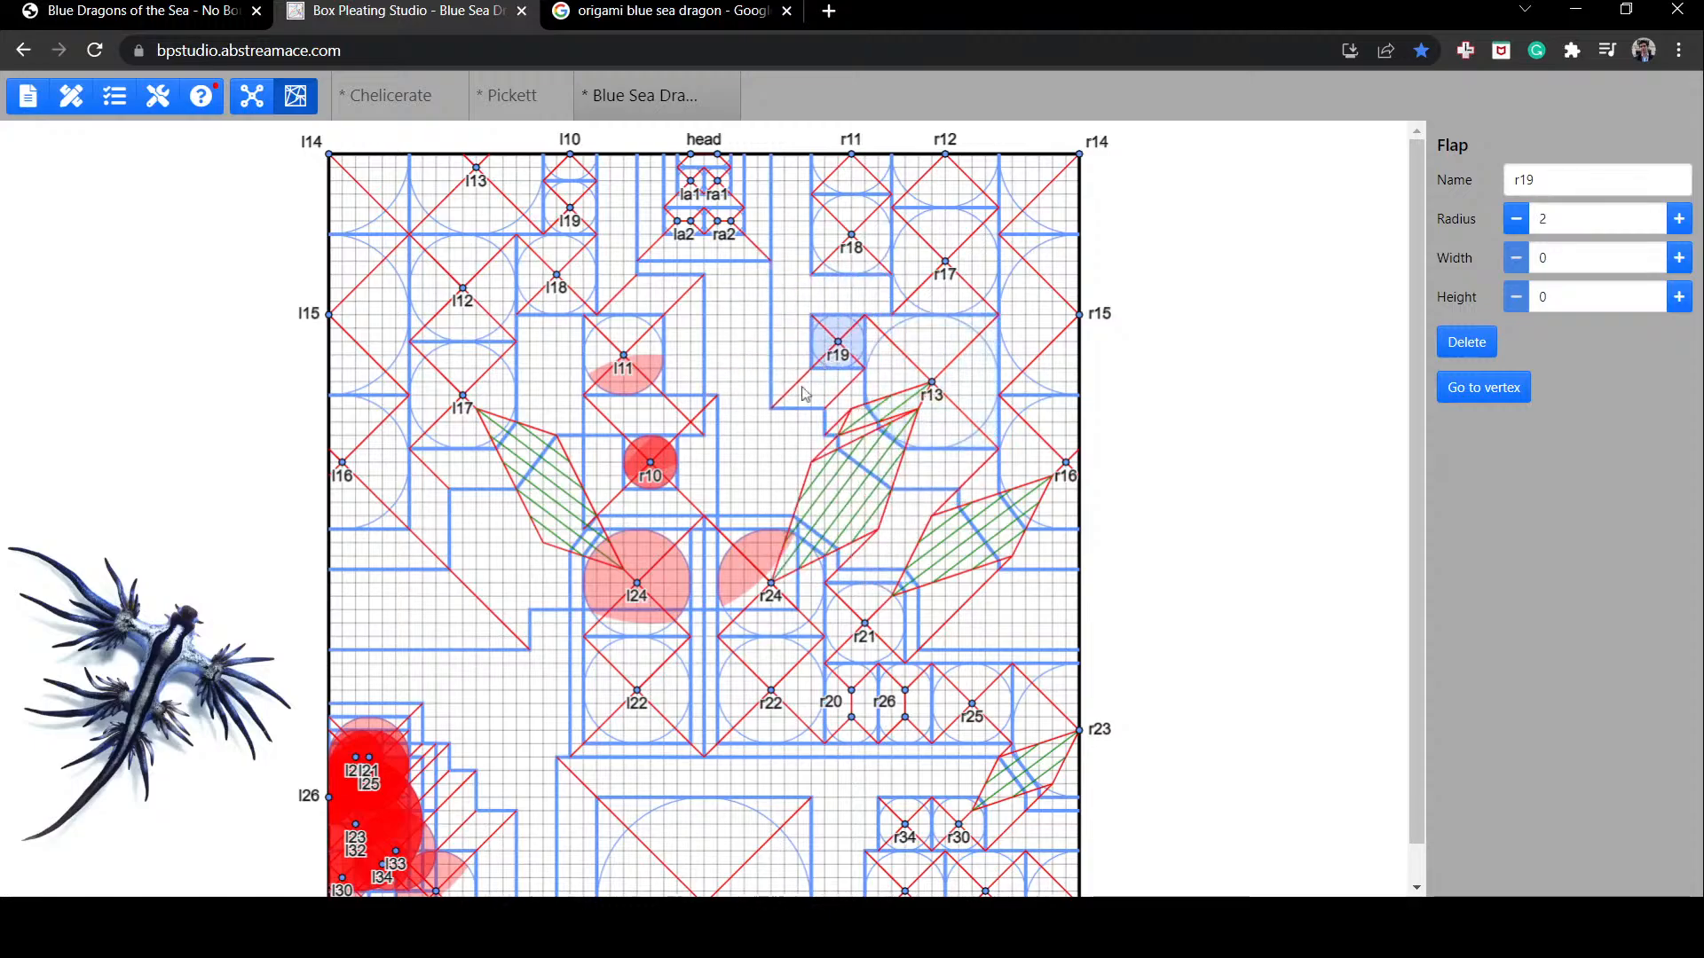
left_click_drag(652, 465, 792, 358)
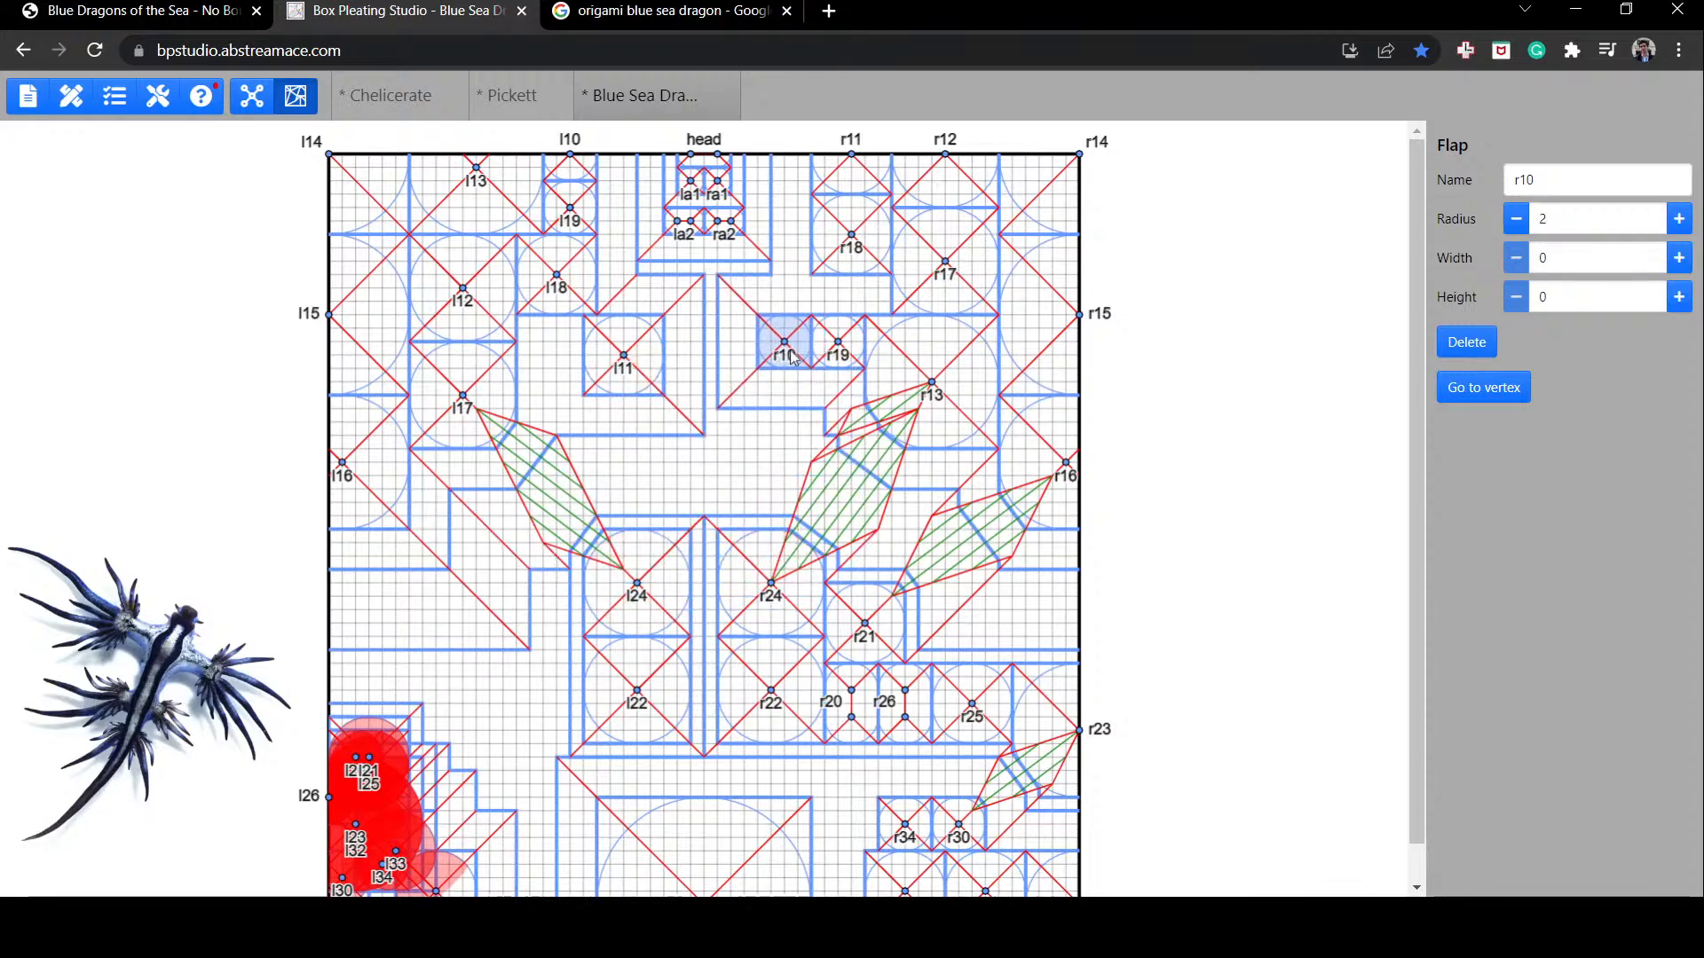
left_click(735, 310)
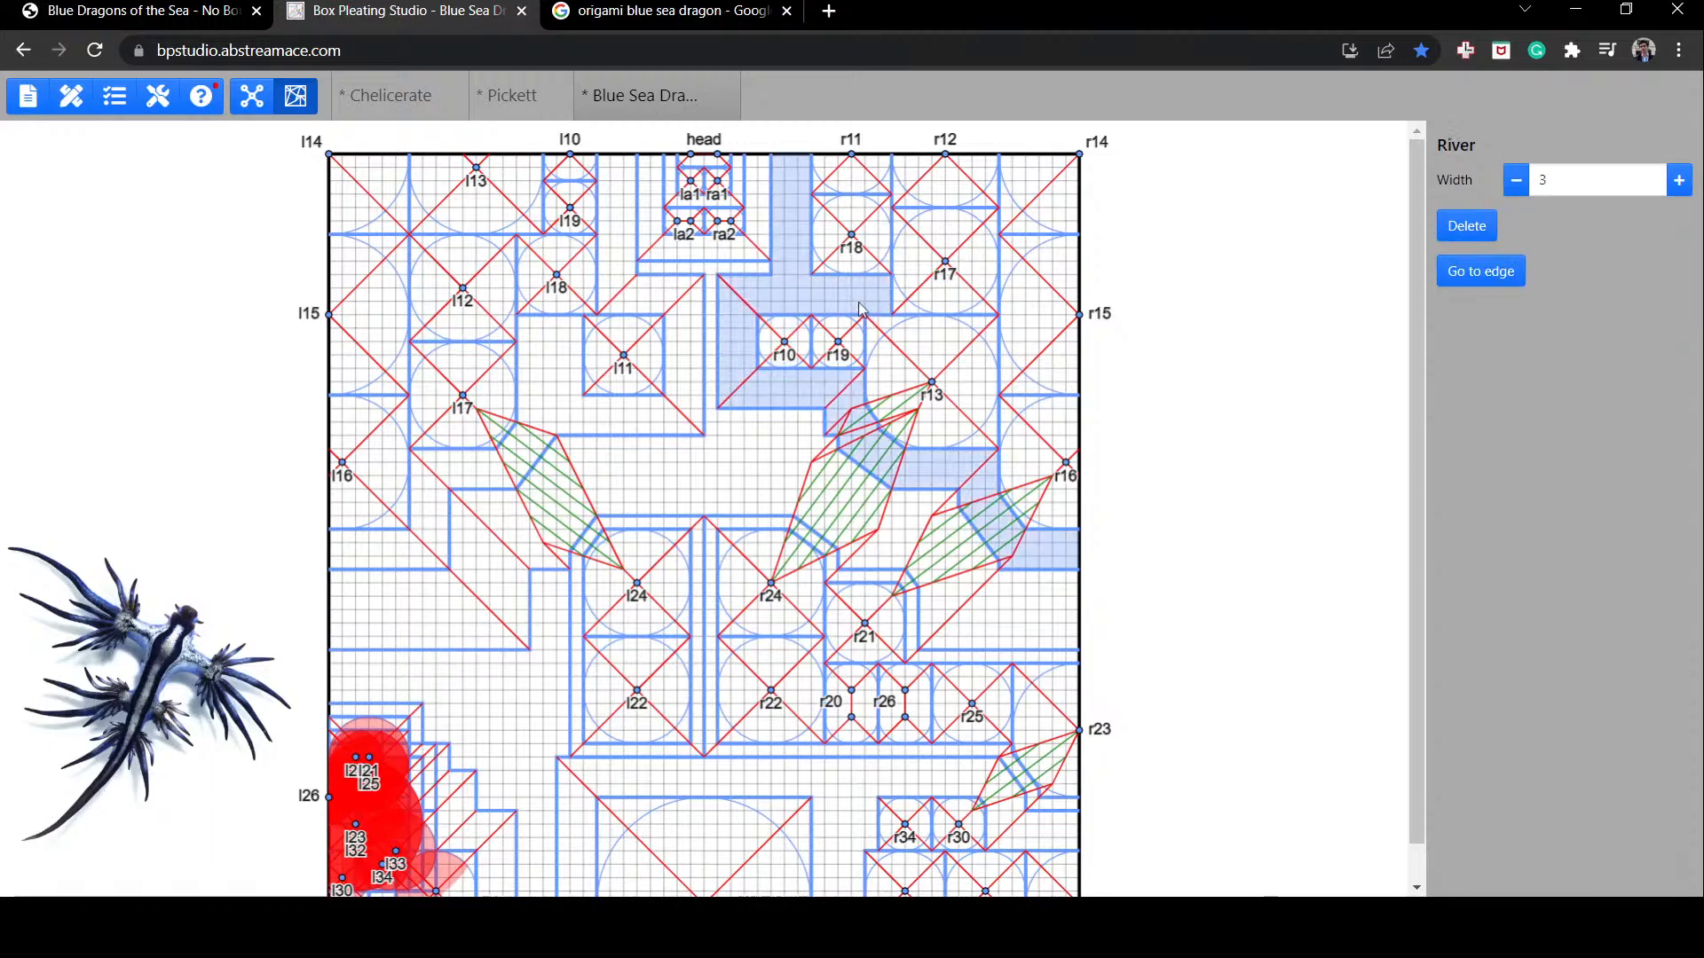
Step: Lower flaps r18 and r11 three grid units each so that r18 sits directly above r19
left_click_drag(853, 235, 851, 275)
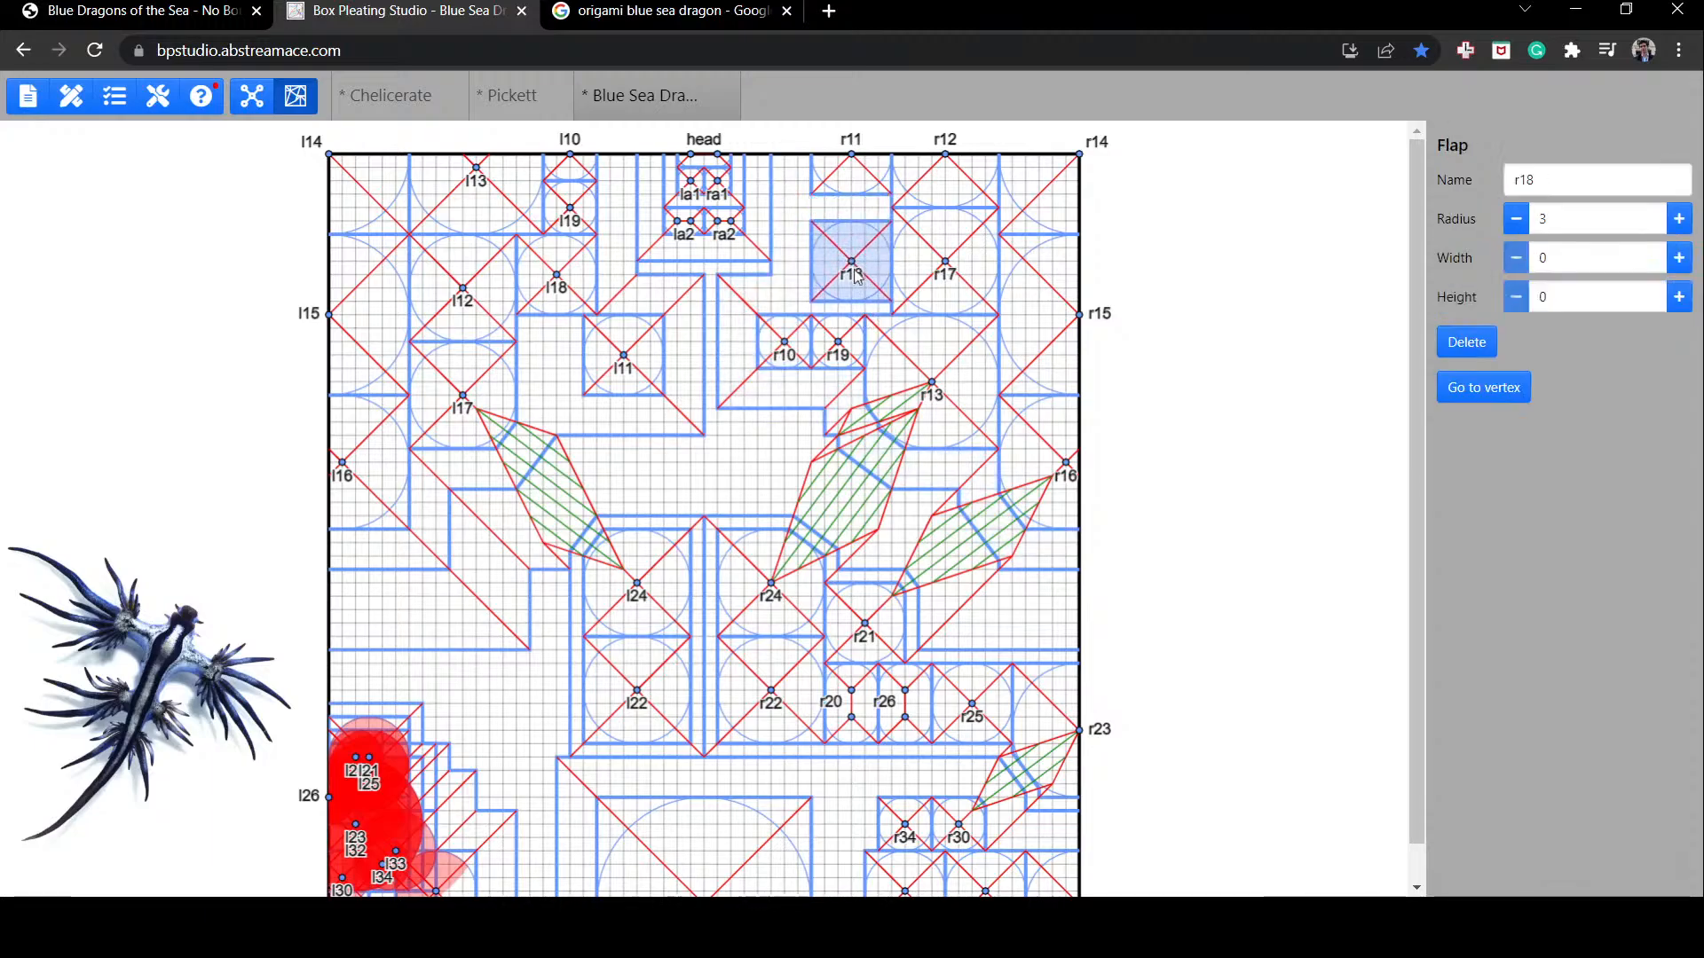
left_click_drag(847, 194, 848, 235)
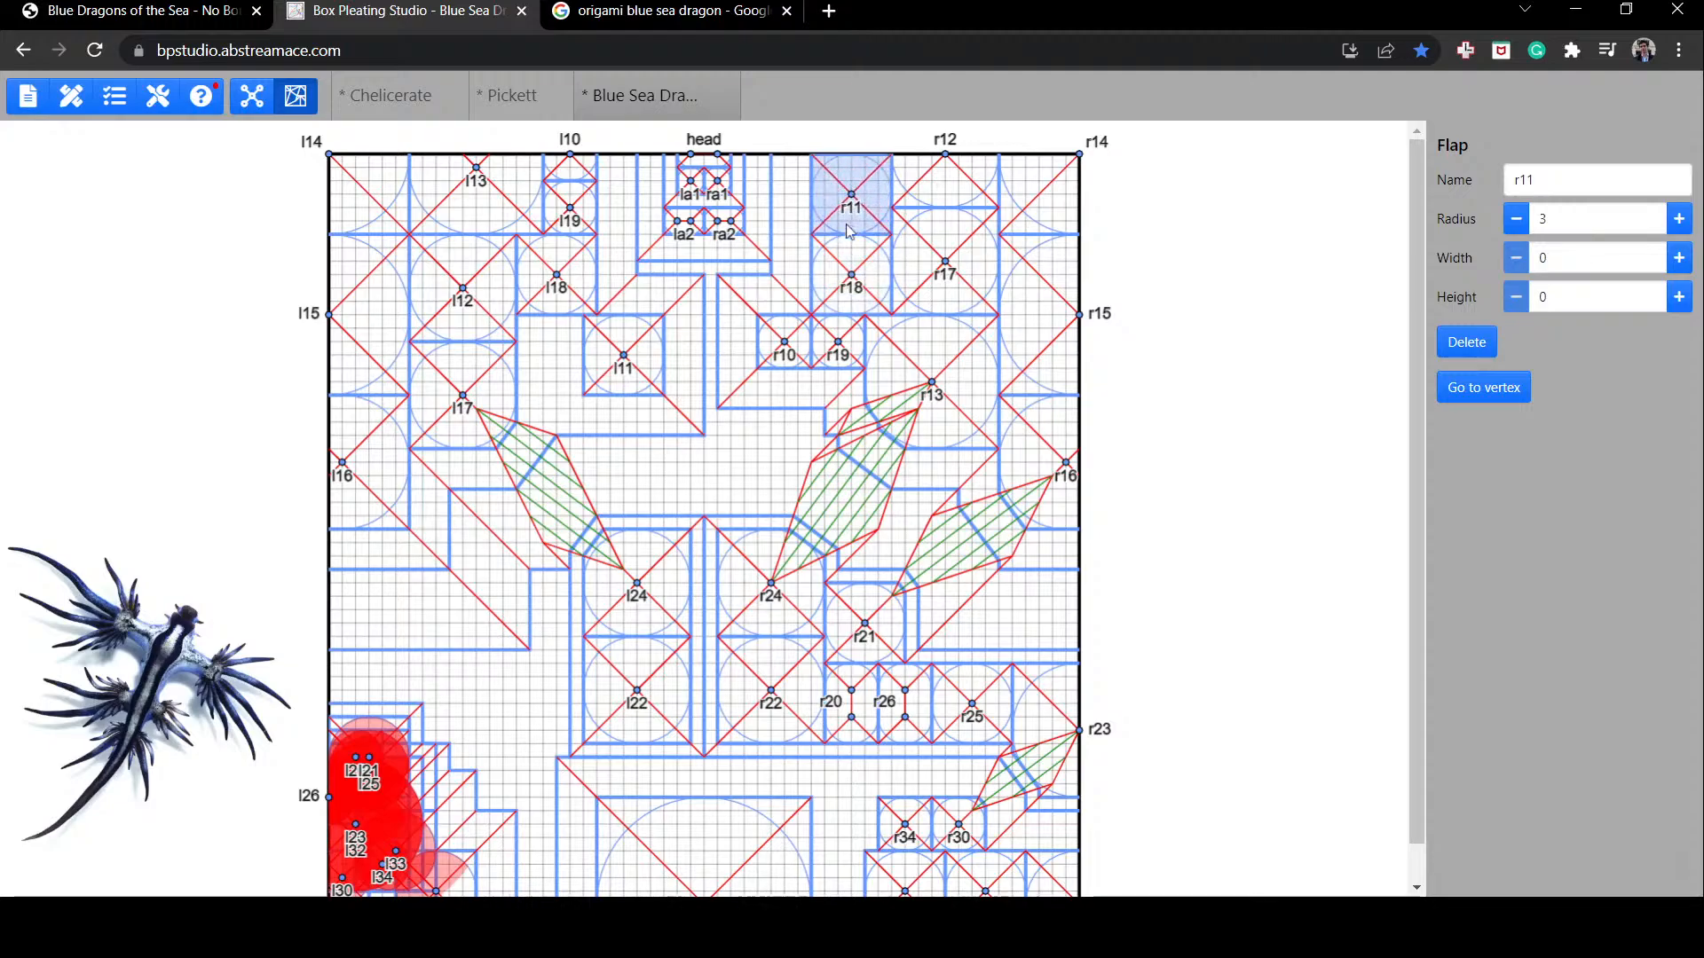
Step: Compare the rivers around the left and right upper flap groups with the wide central river joining them
left_click(846, 395)
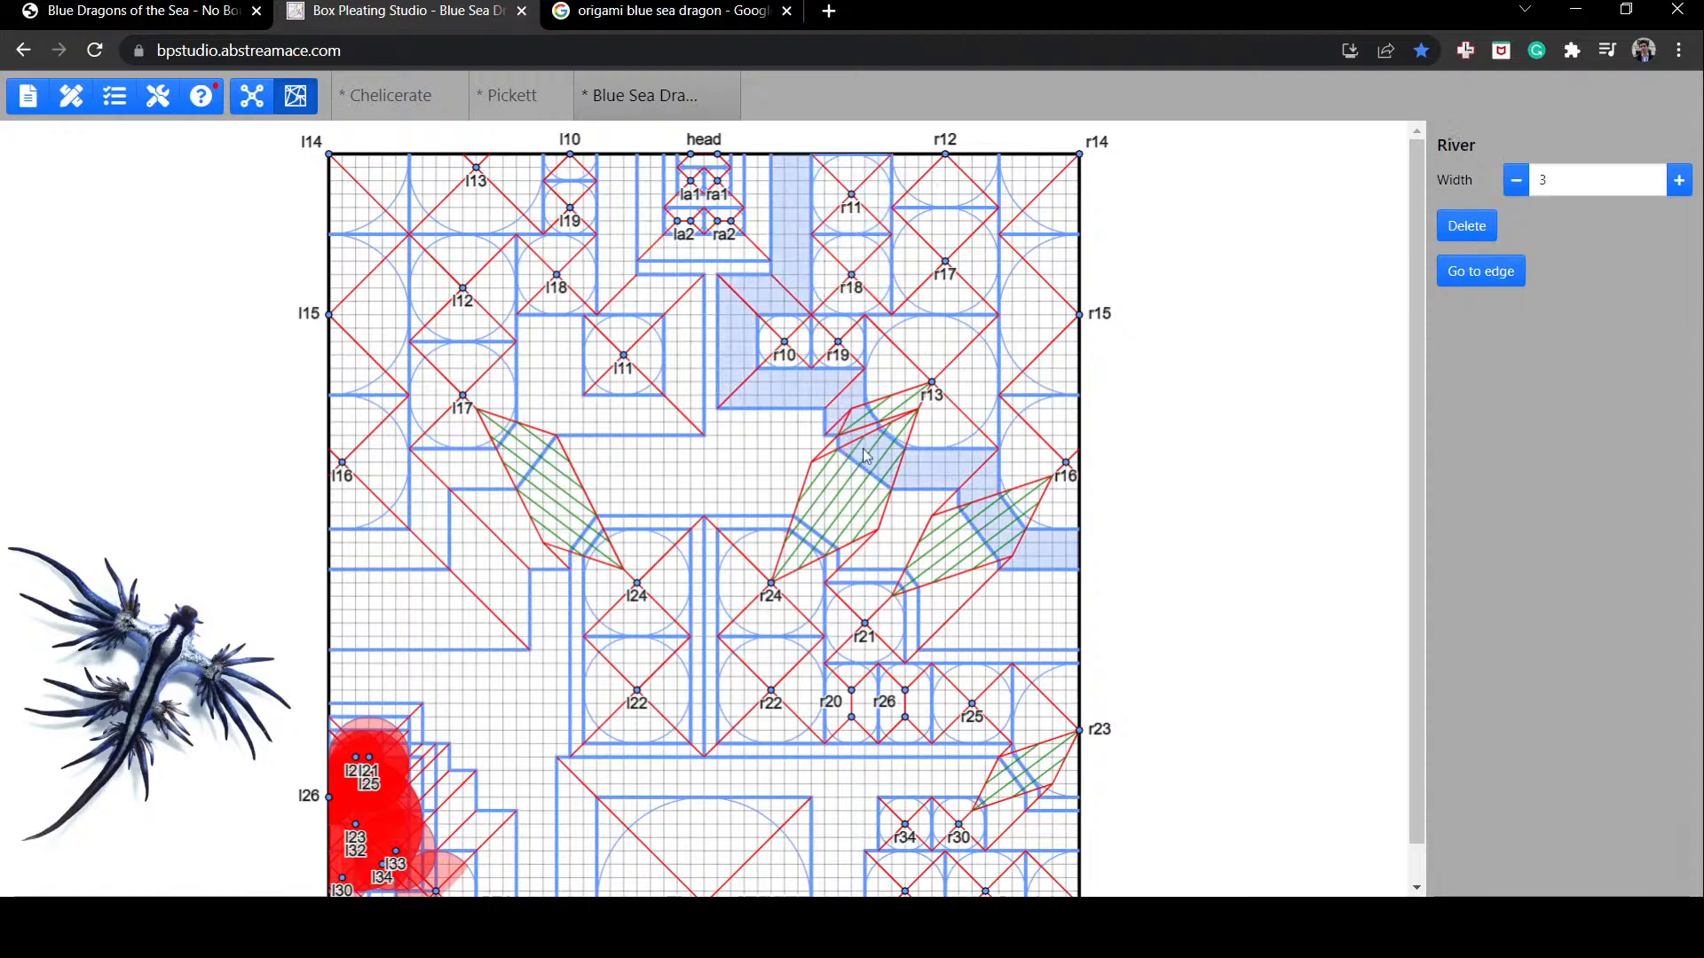
left_click(797, 459)
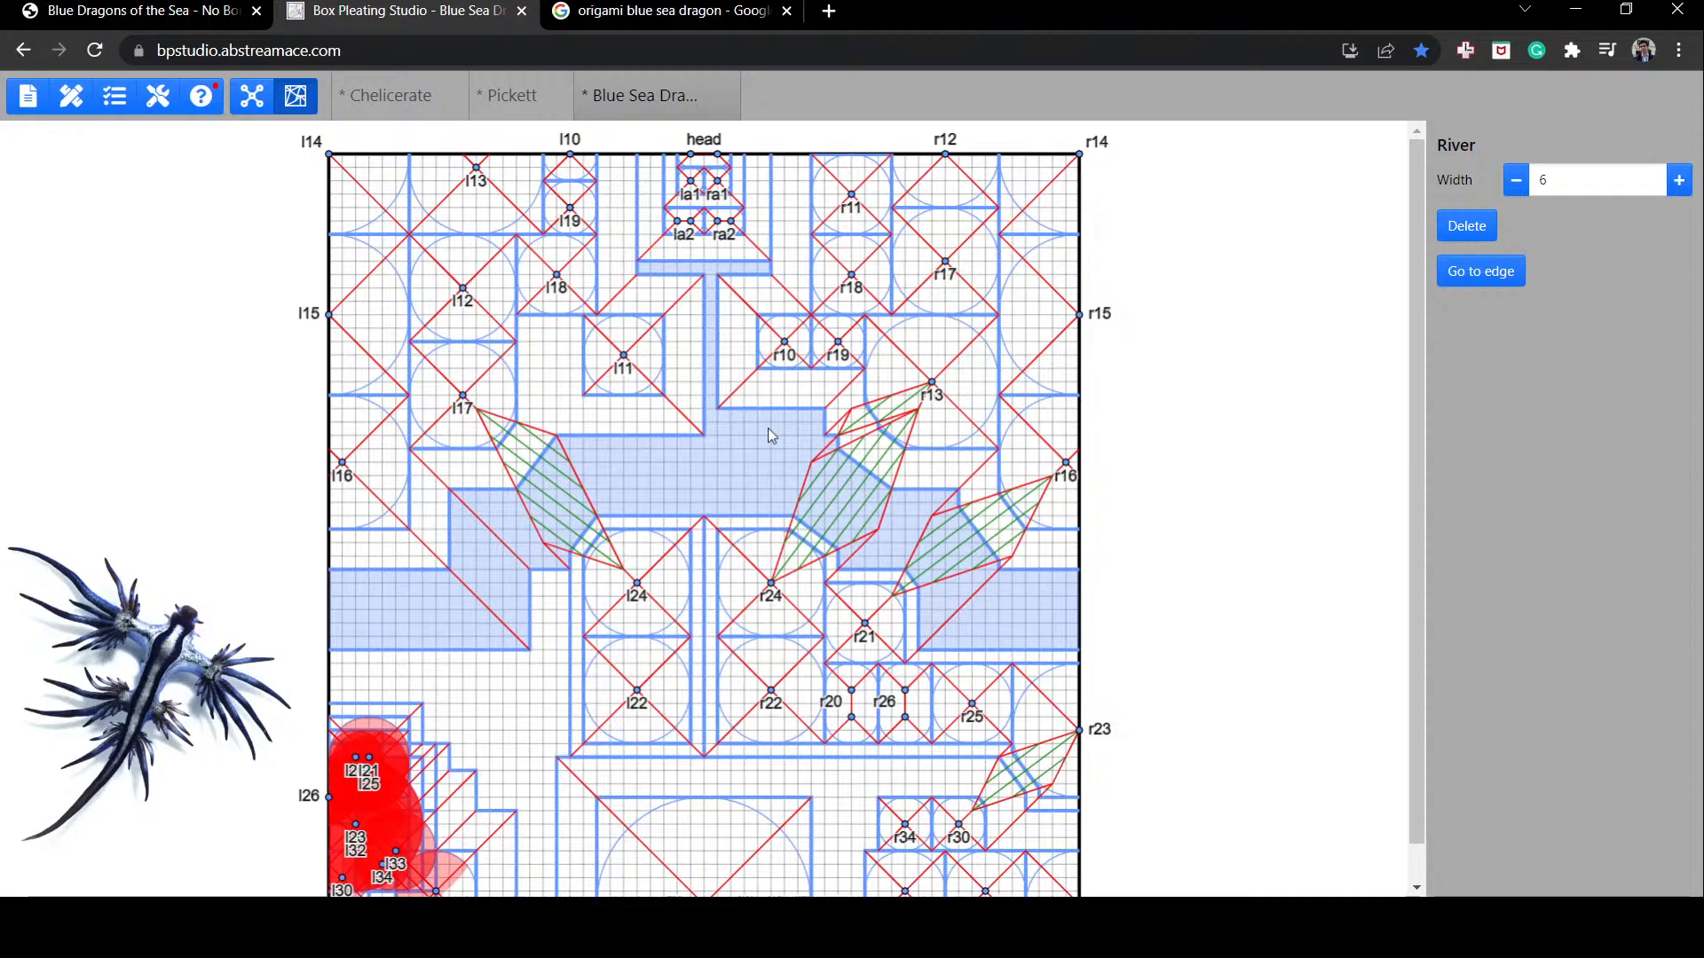
left_click(823, 395)
left_click(549, 359)
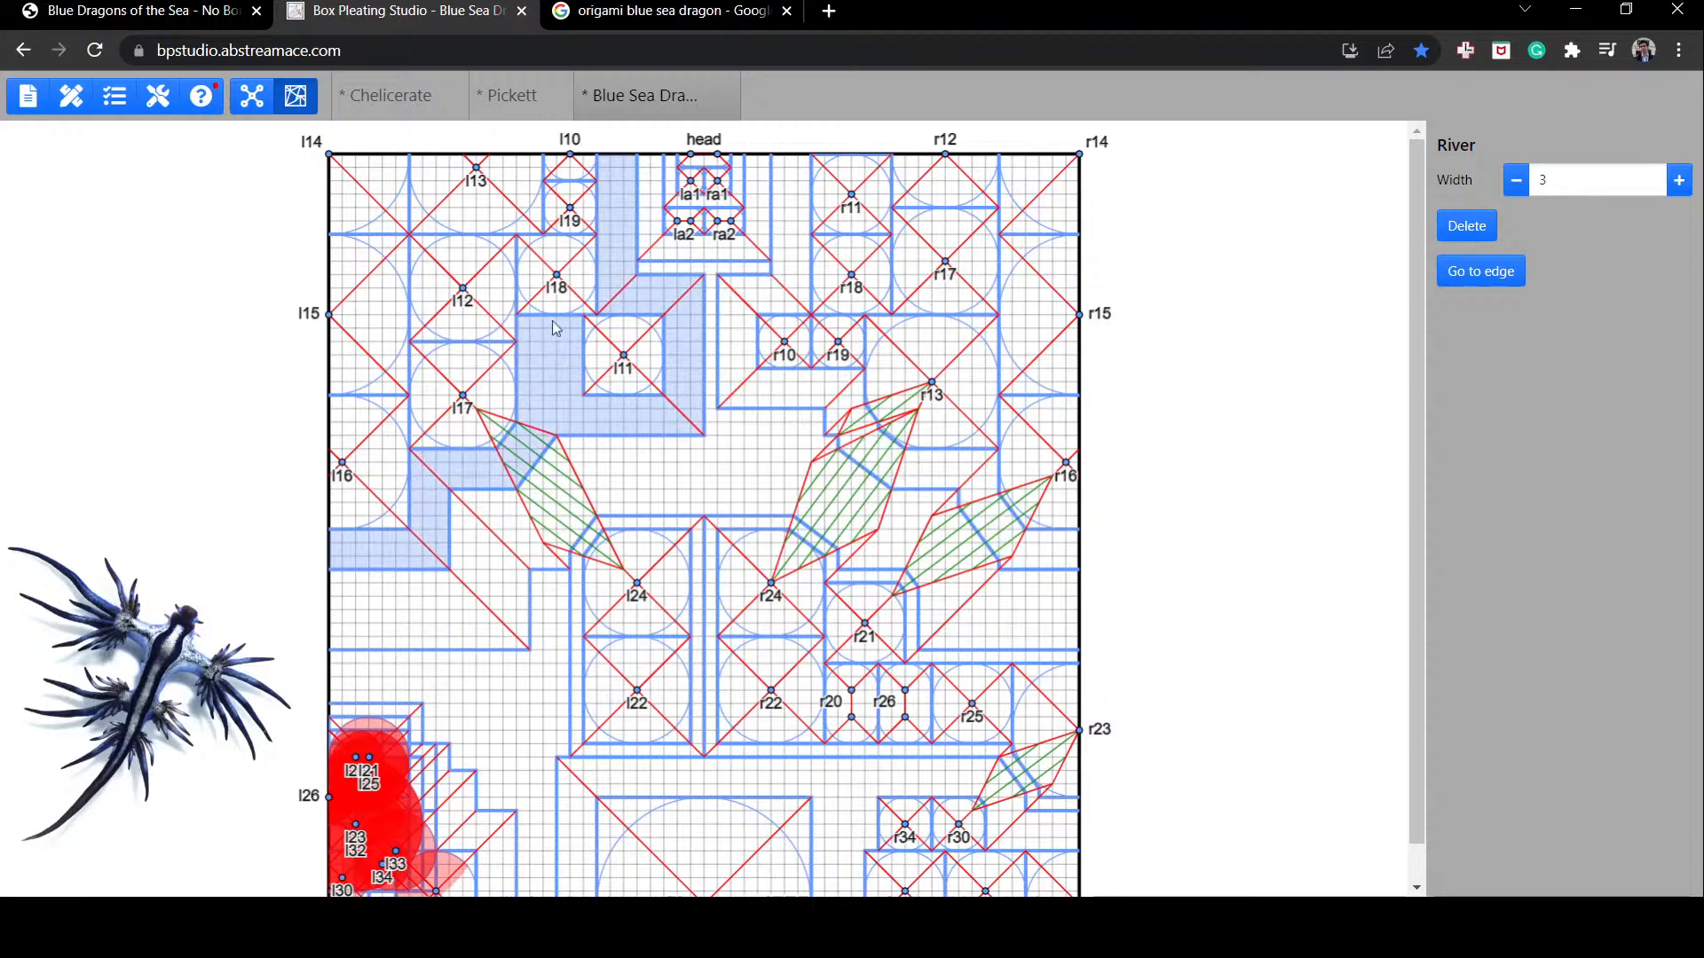
left_click(990, 497)
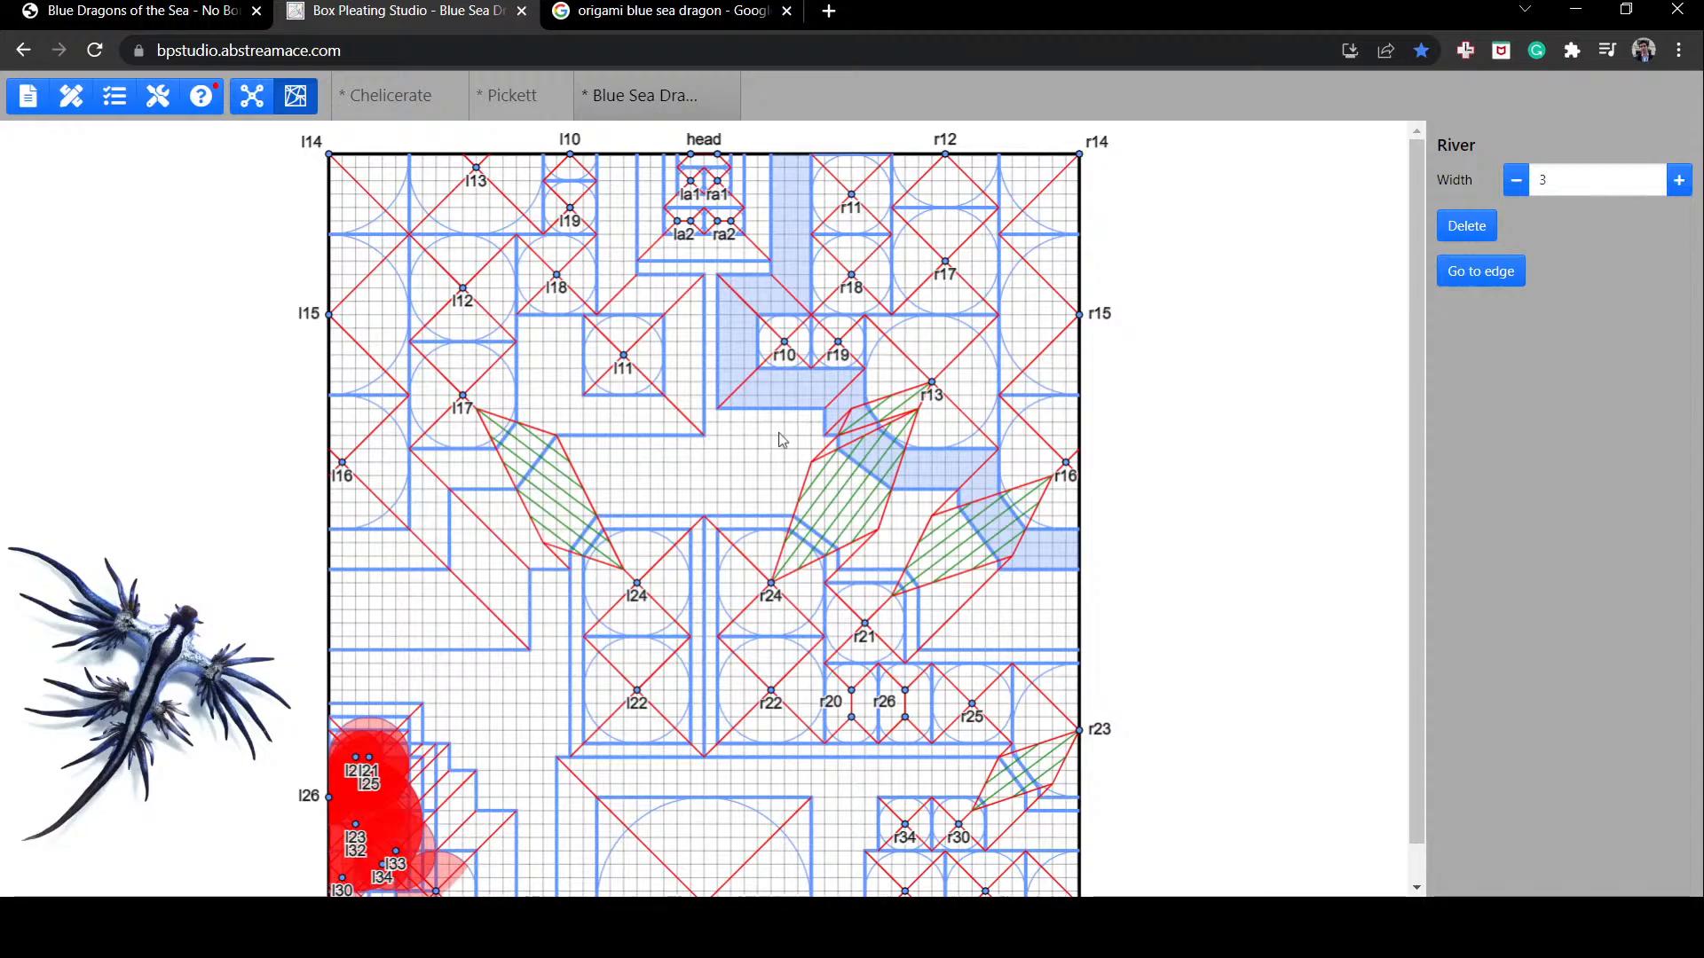
left_click(751, 428)
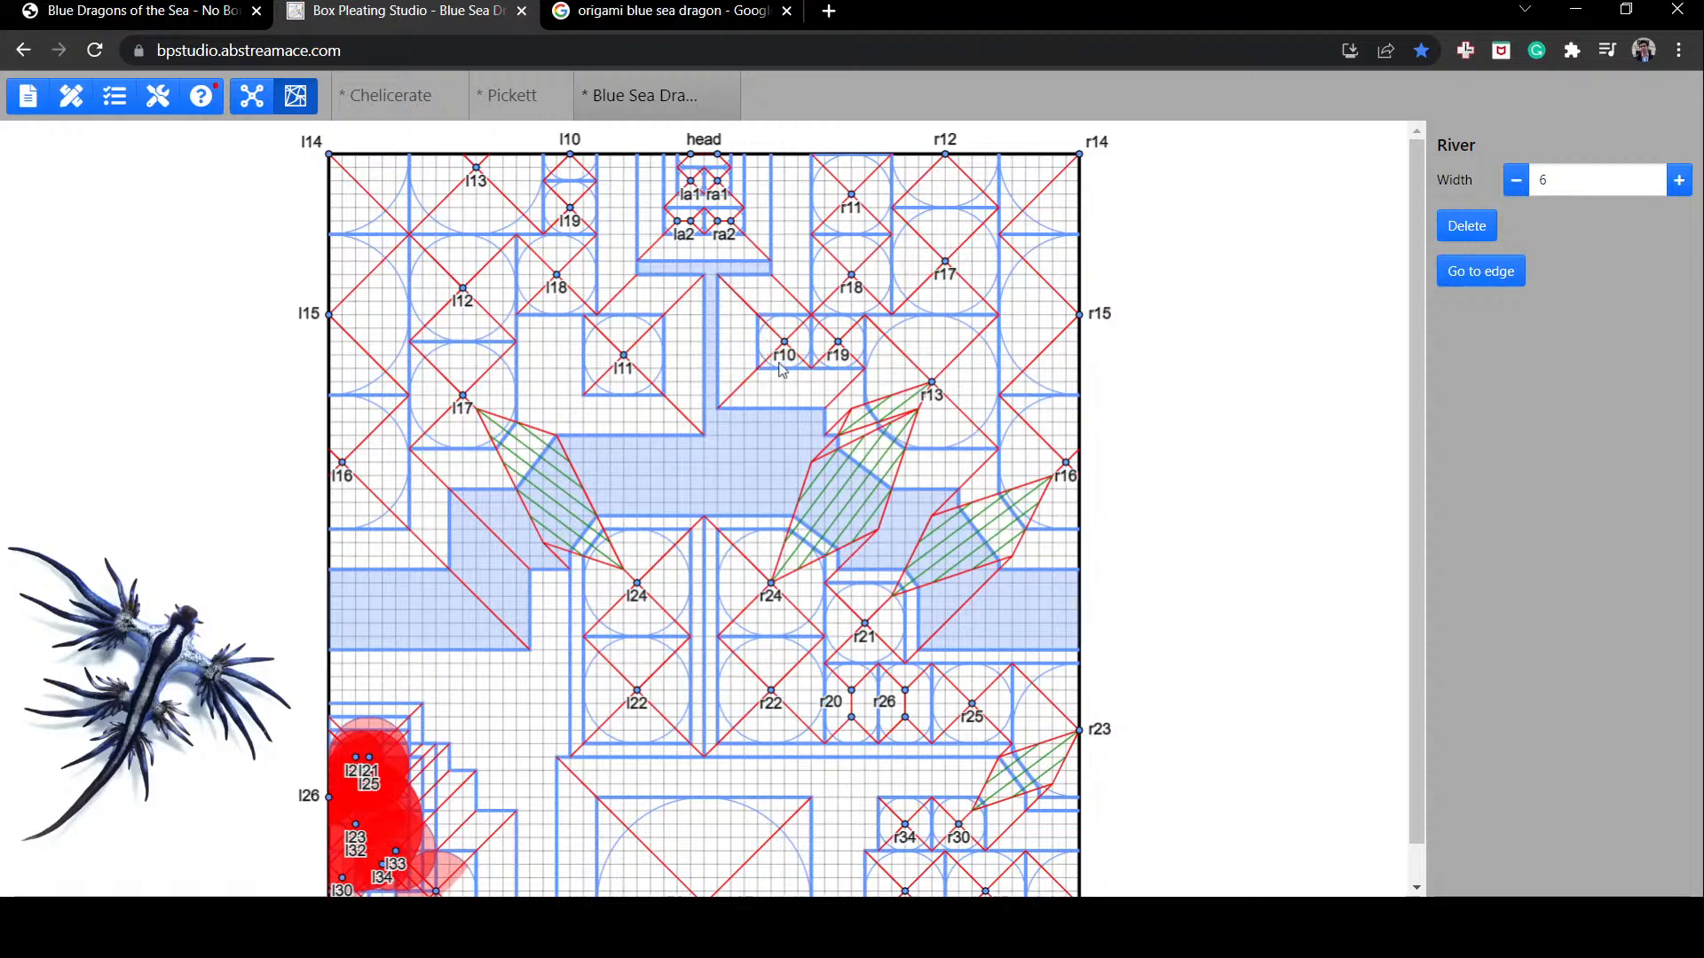
Step: Try shifting flap r10 one grid unit left and two down, and undo these moves
left_click_drag(784, 342, 770, 345)
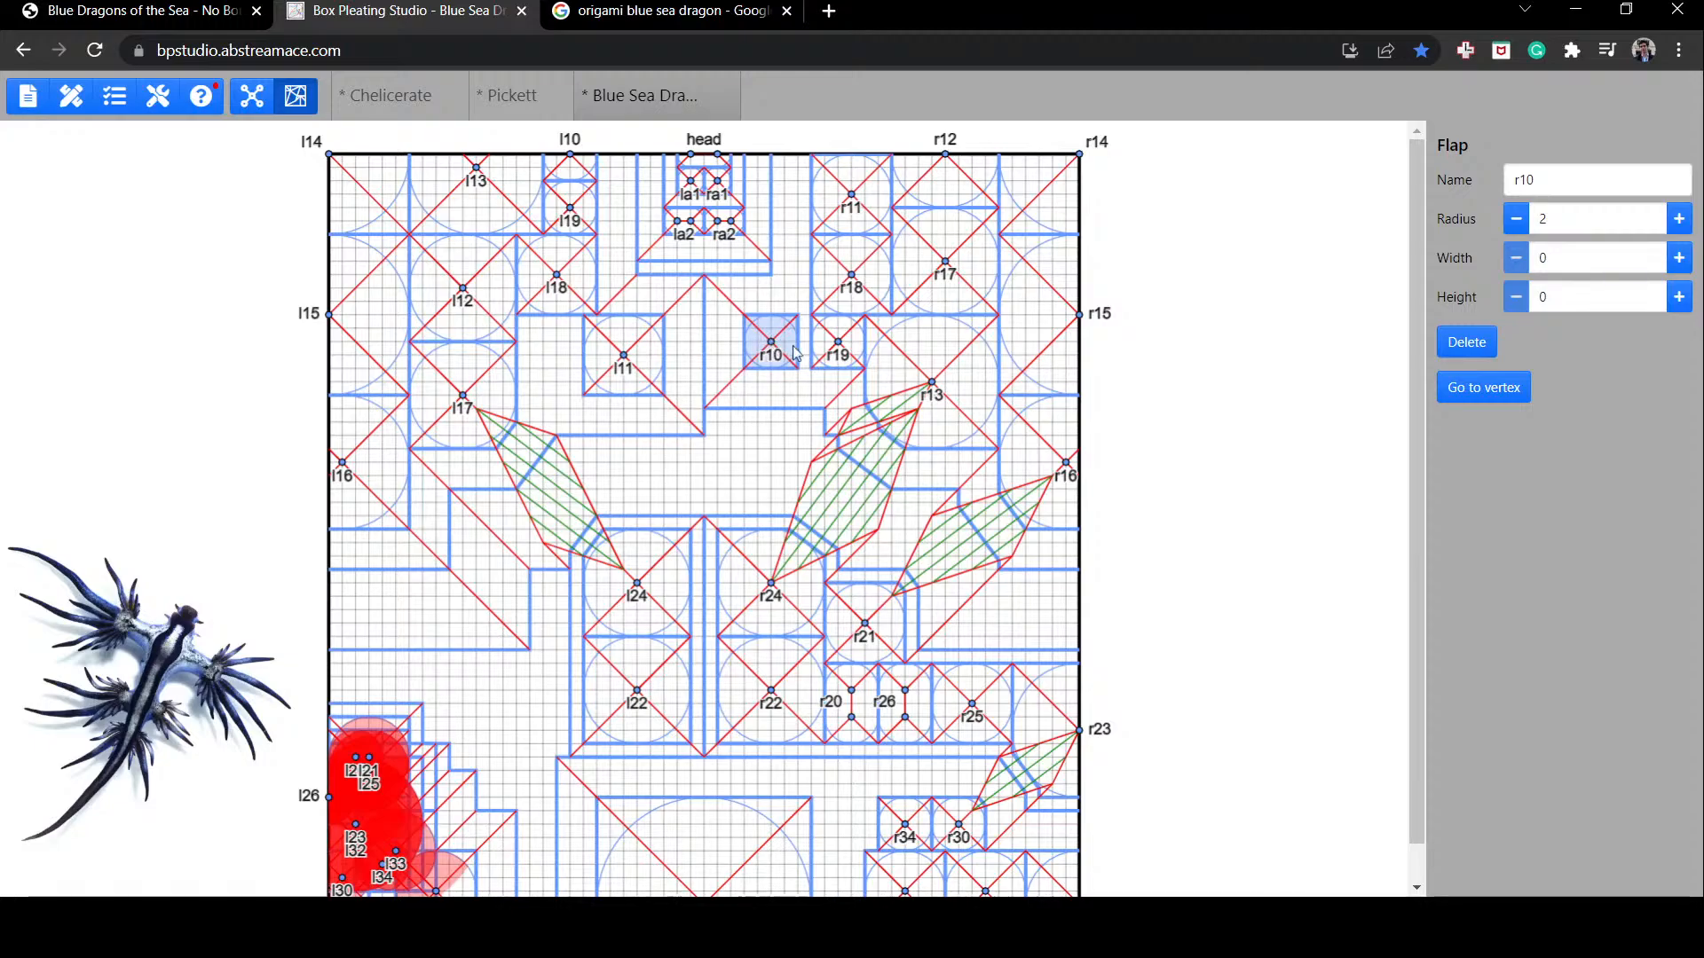
left_click_drag(769, 361, 771, 386)
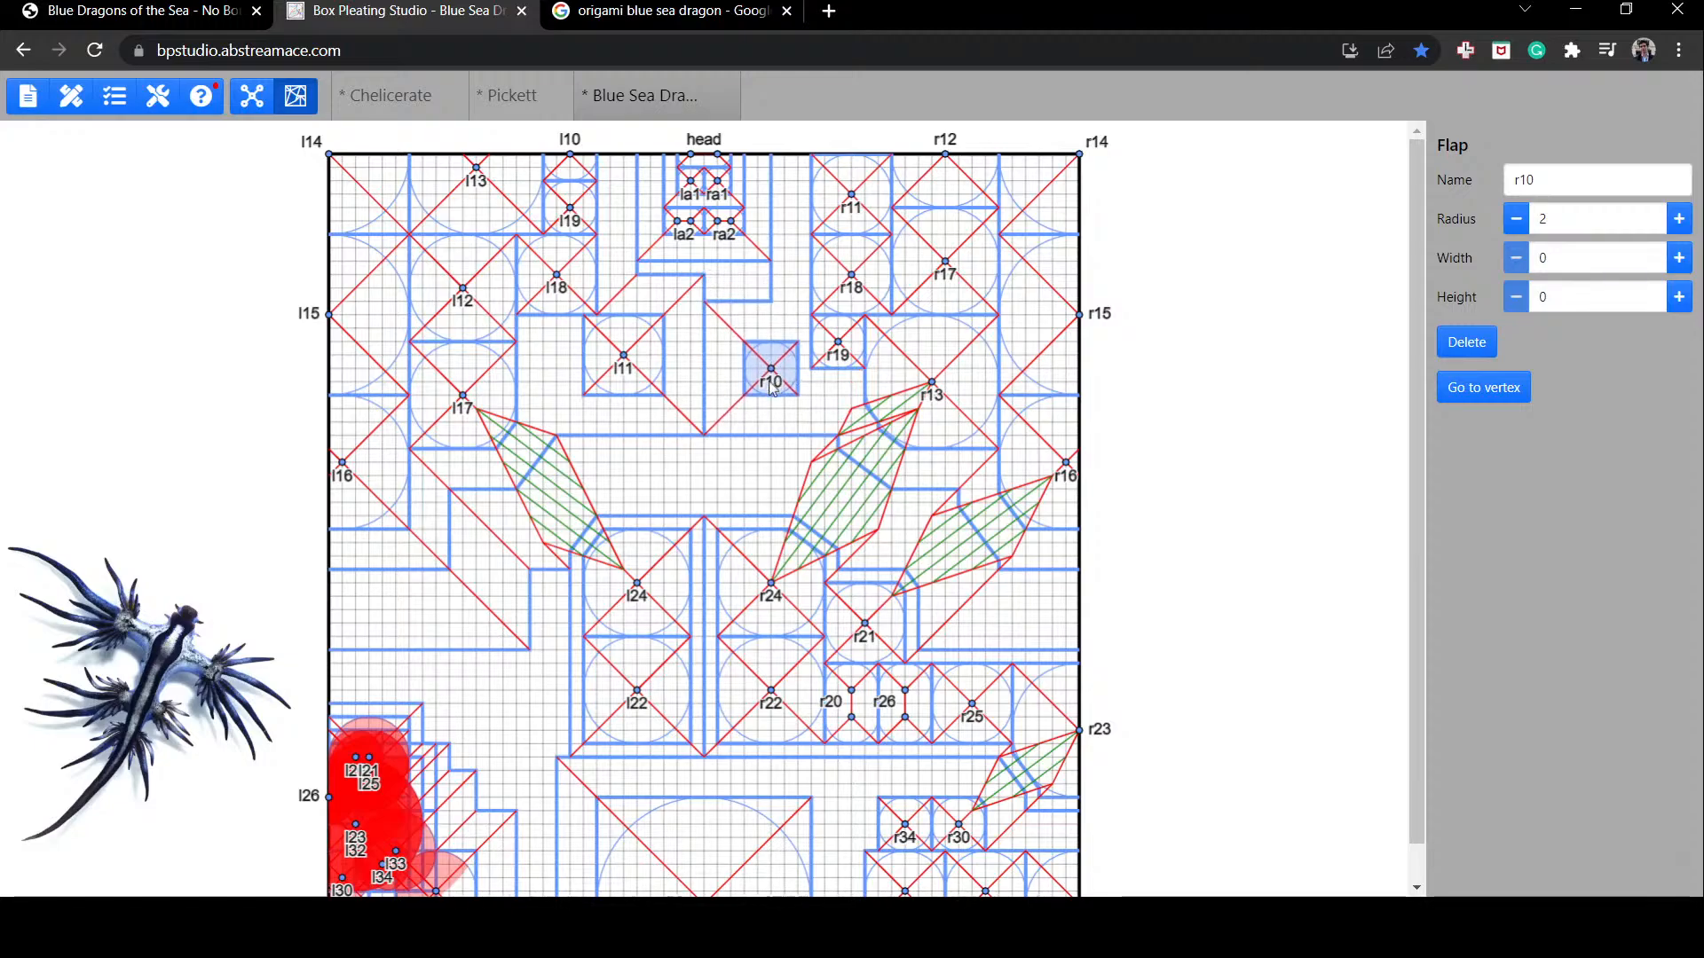
key("ctrl+z")
key("ctrl+z")
key("ctrl+z")
key("ctrl+z")
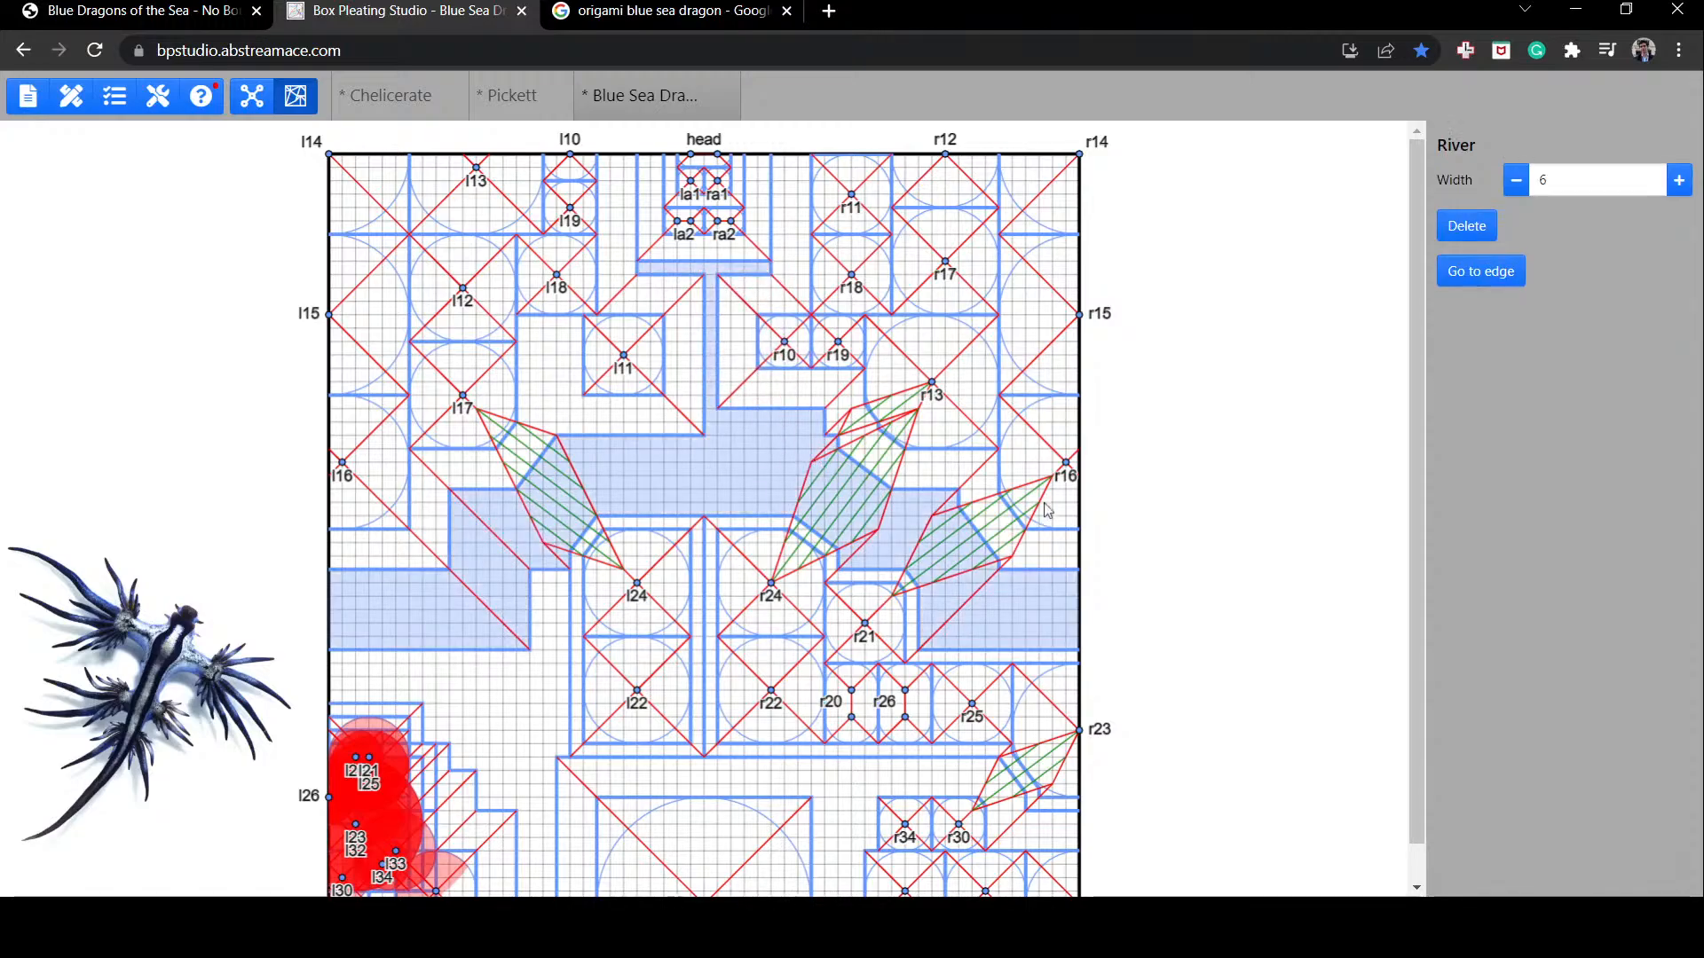
Step: Examine flaps r16 and r24, the wide central river and the stretch between r13 and r24
left_click_drag(1054, 473, 1059, 473)
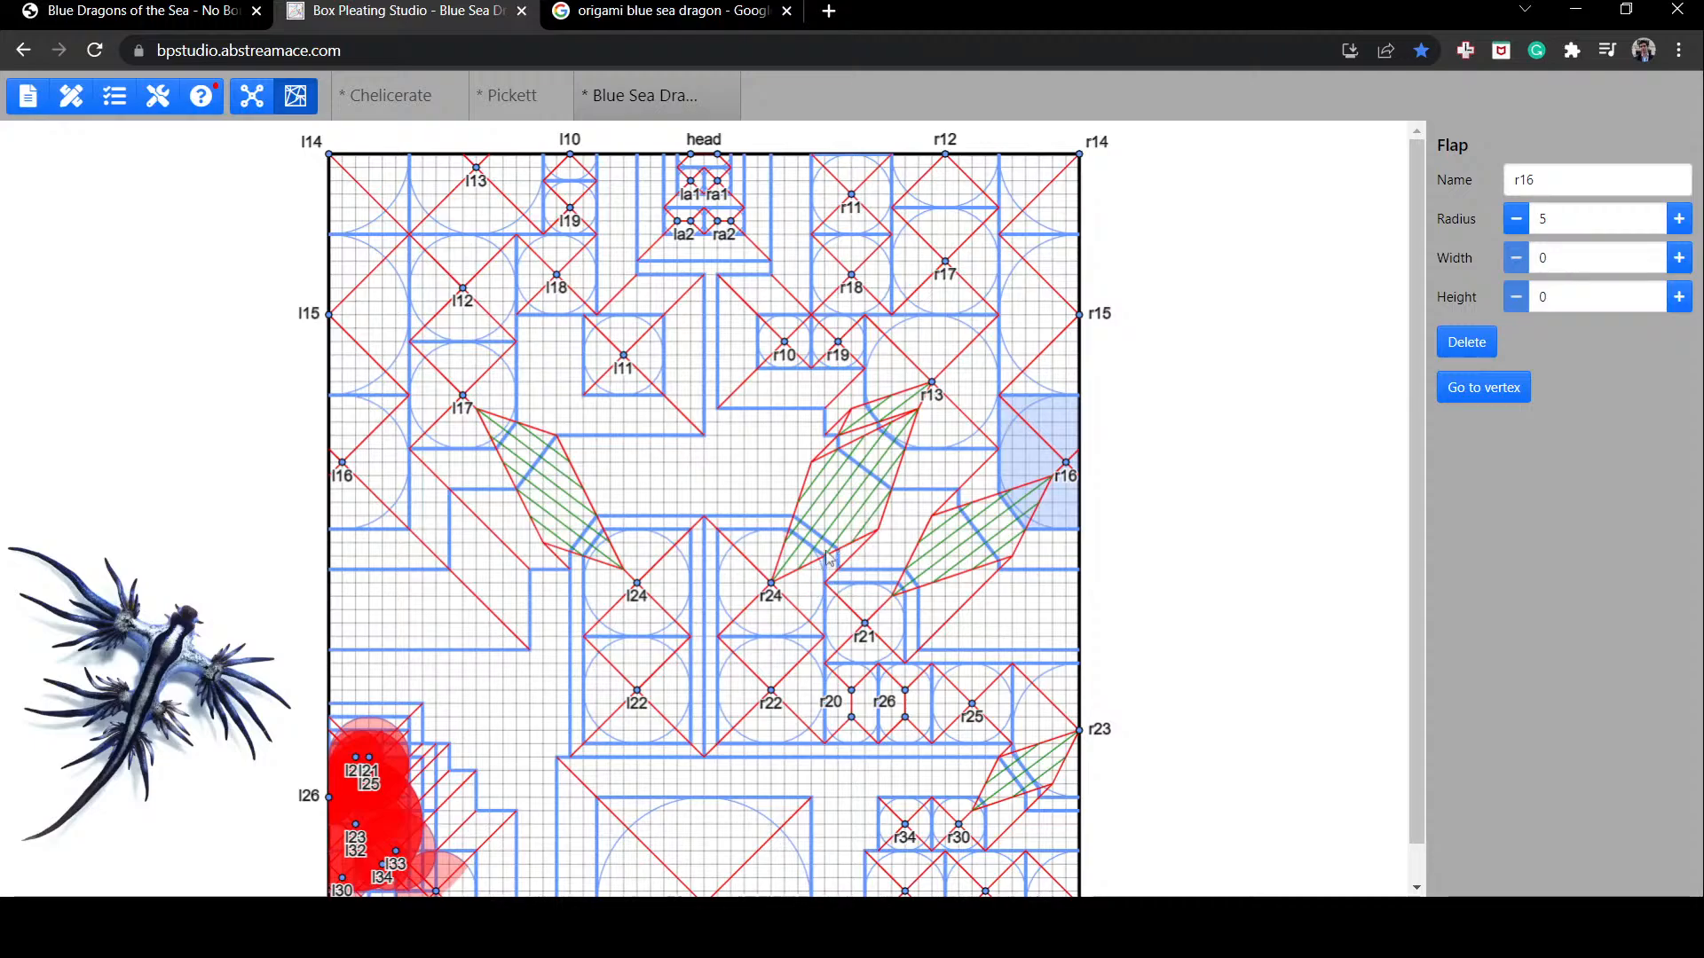
left_click(883, 549)
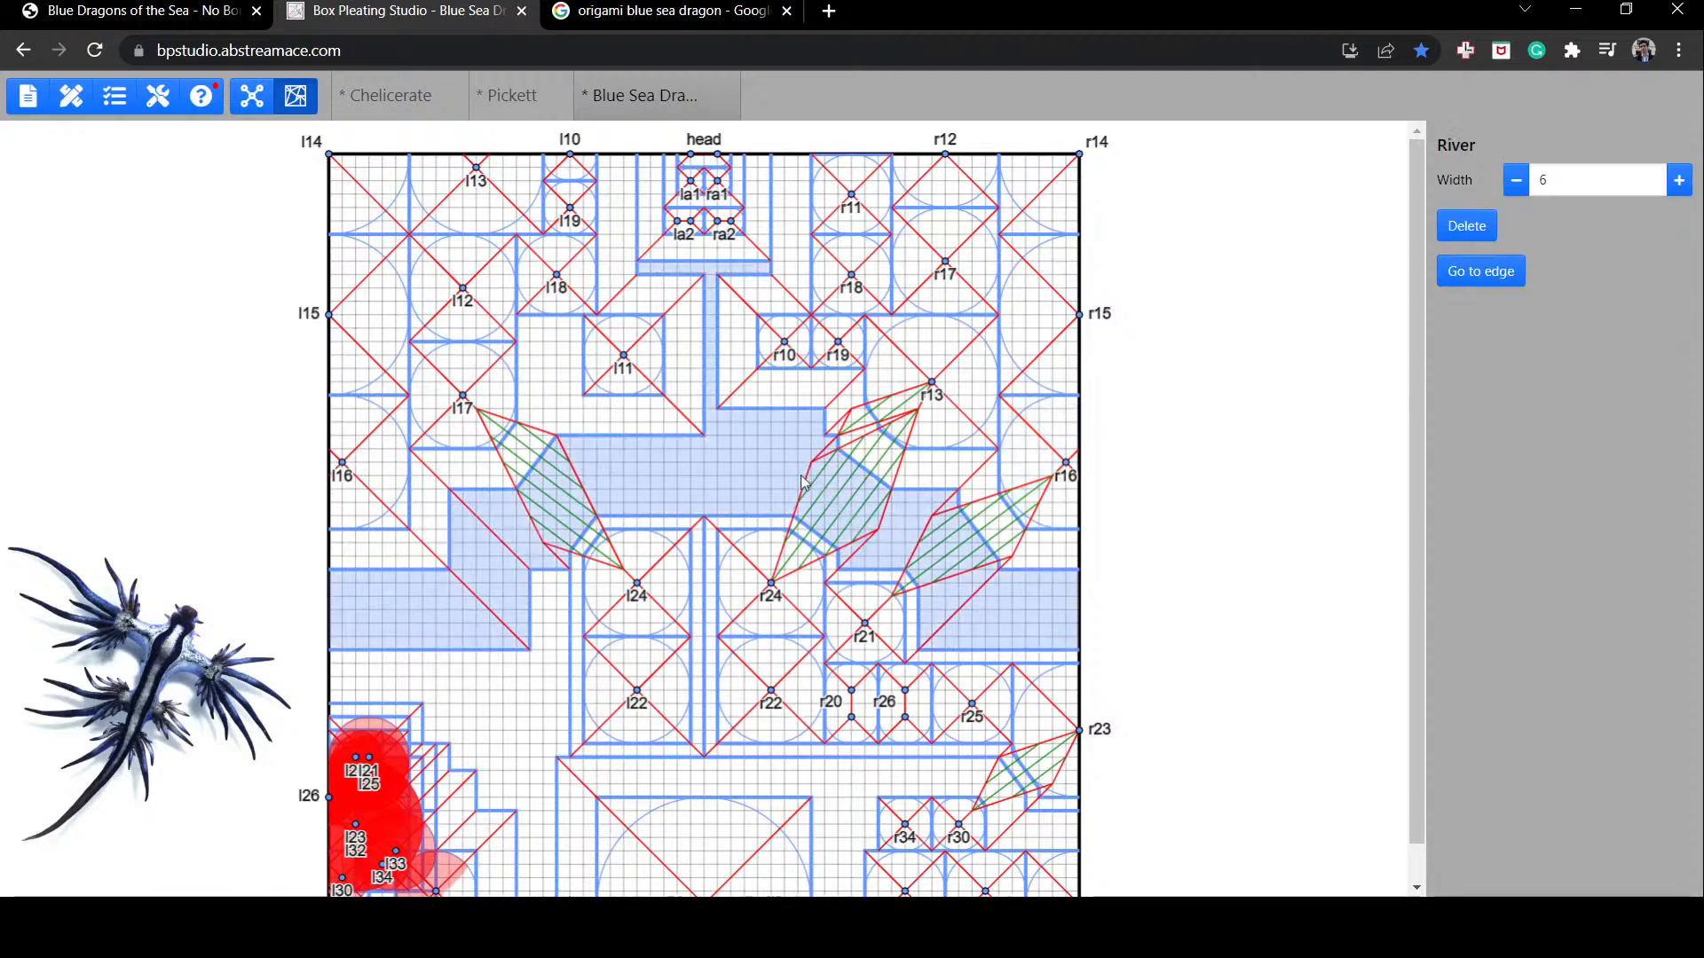
left_click(759, 587)
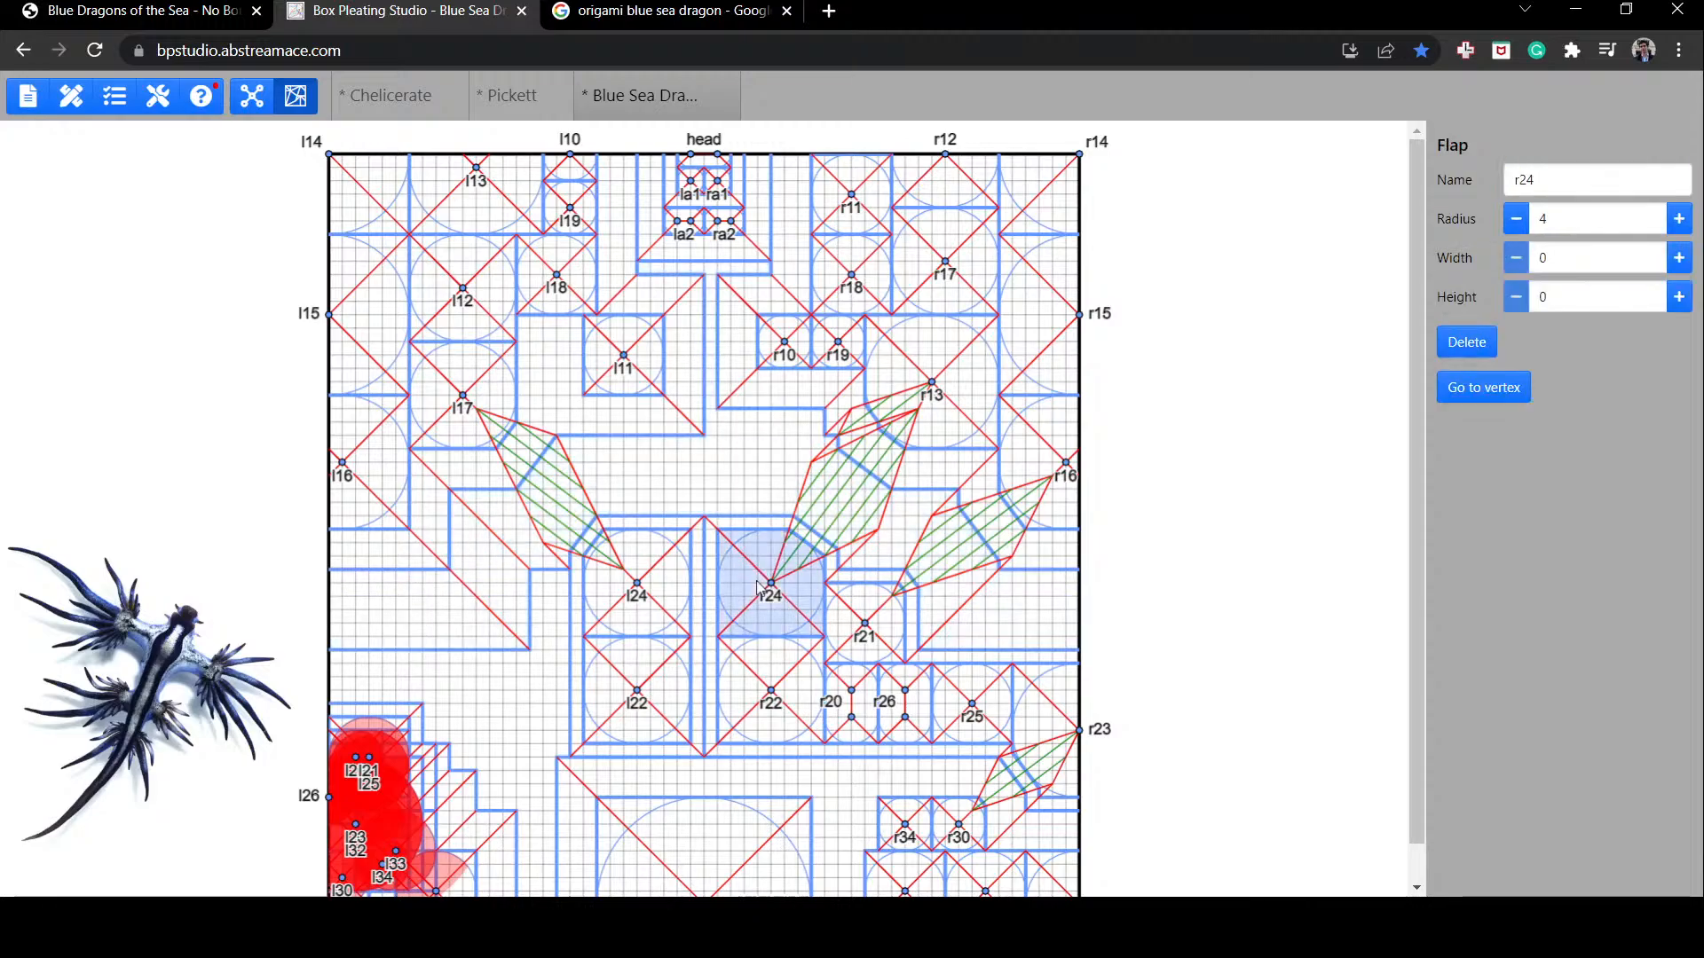
left_click_drag(757, 583, 755, 591)
left_click(897, 416)
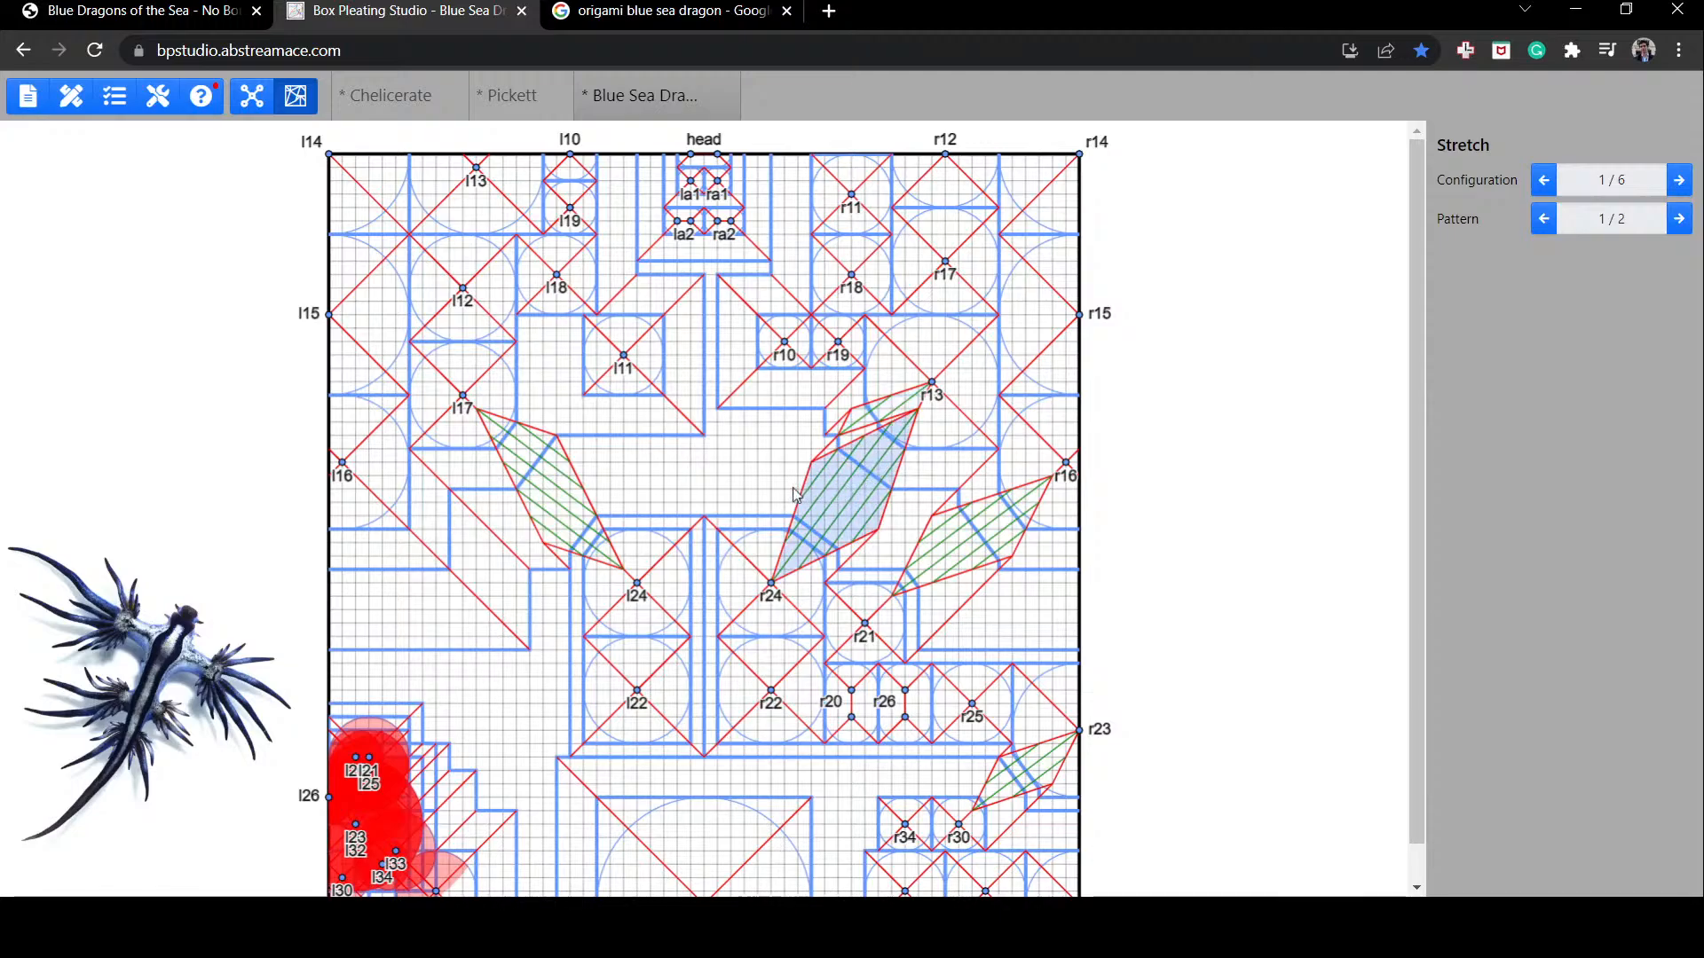
Step: Check the folded blue sea dragon photo in the image search, and compare it with the layout in Box Pleating Studio
scroll(796, 494, "down", 1)
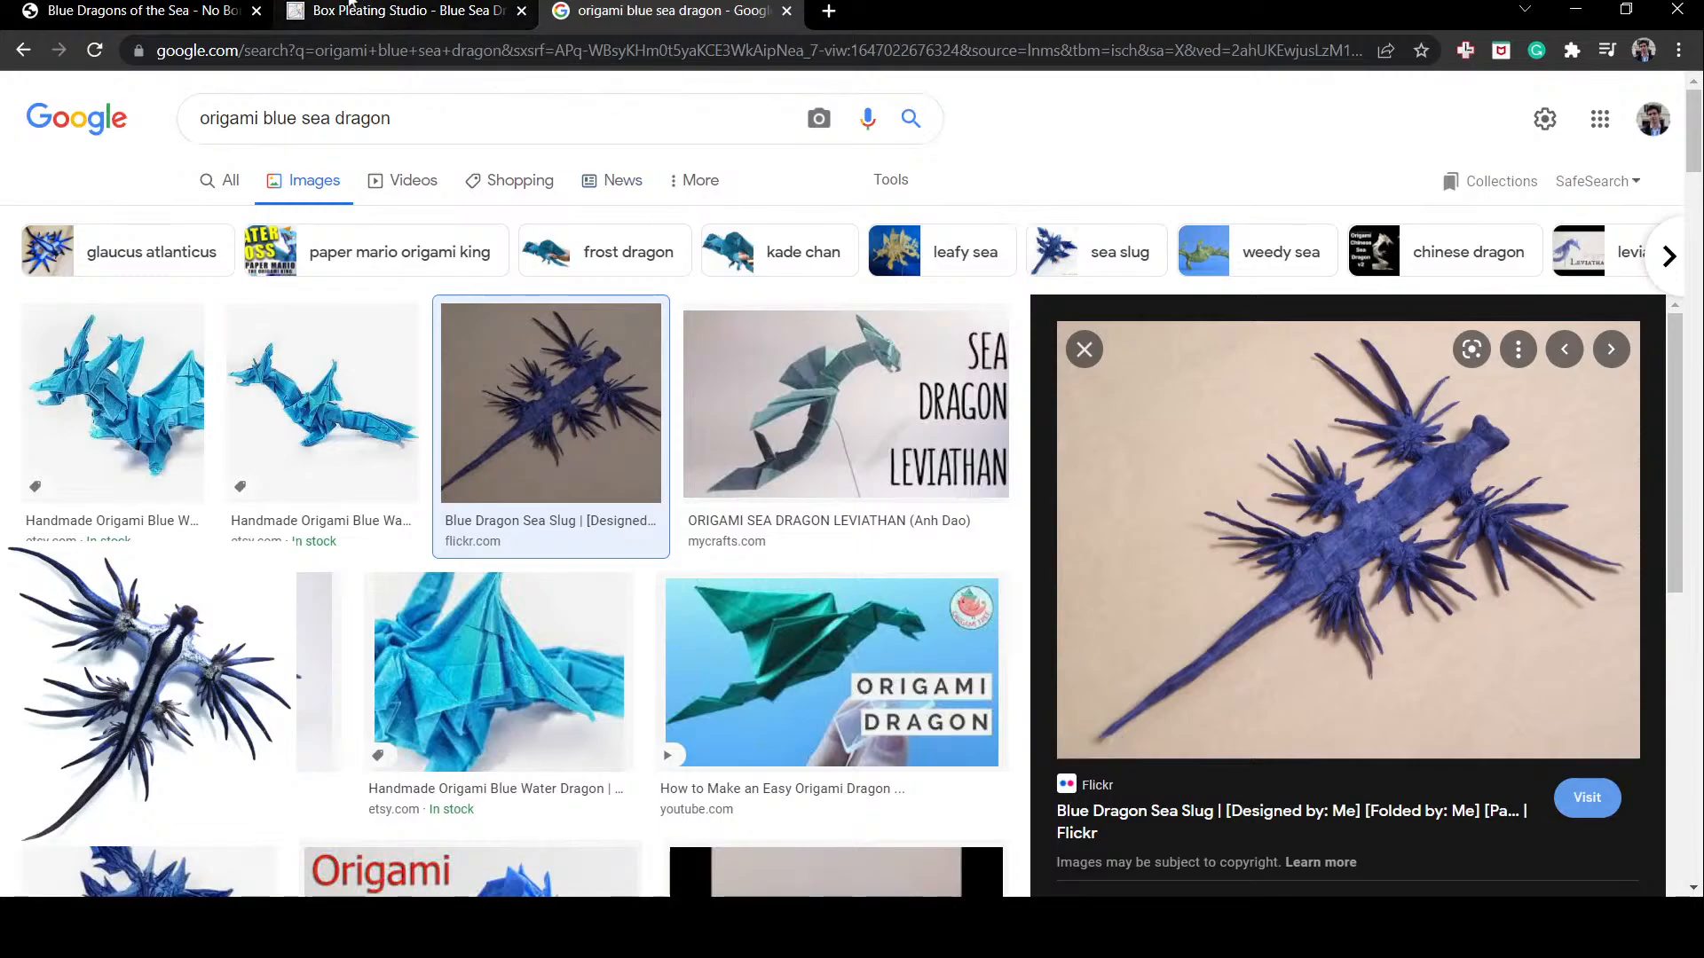
left_click(351, 7)
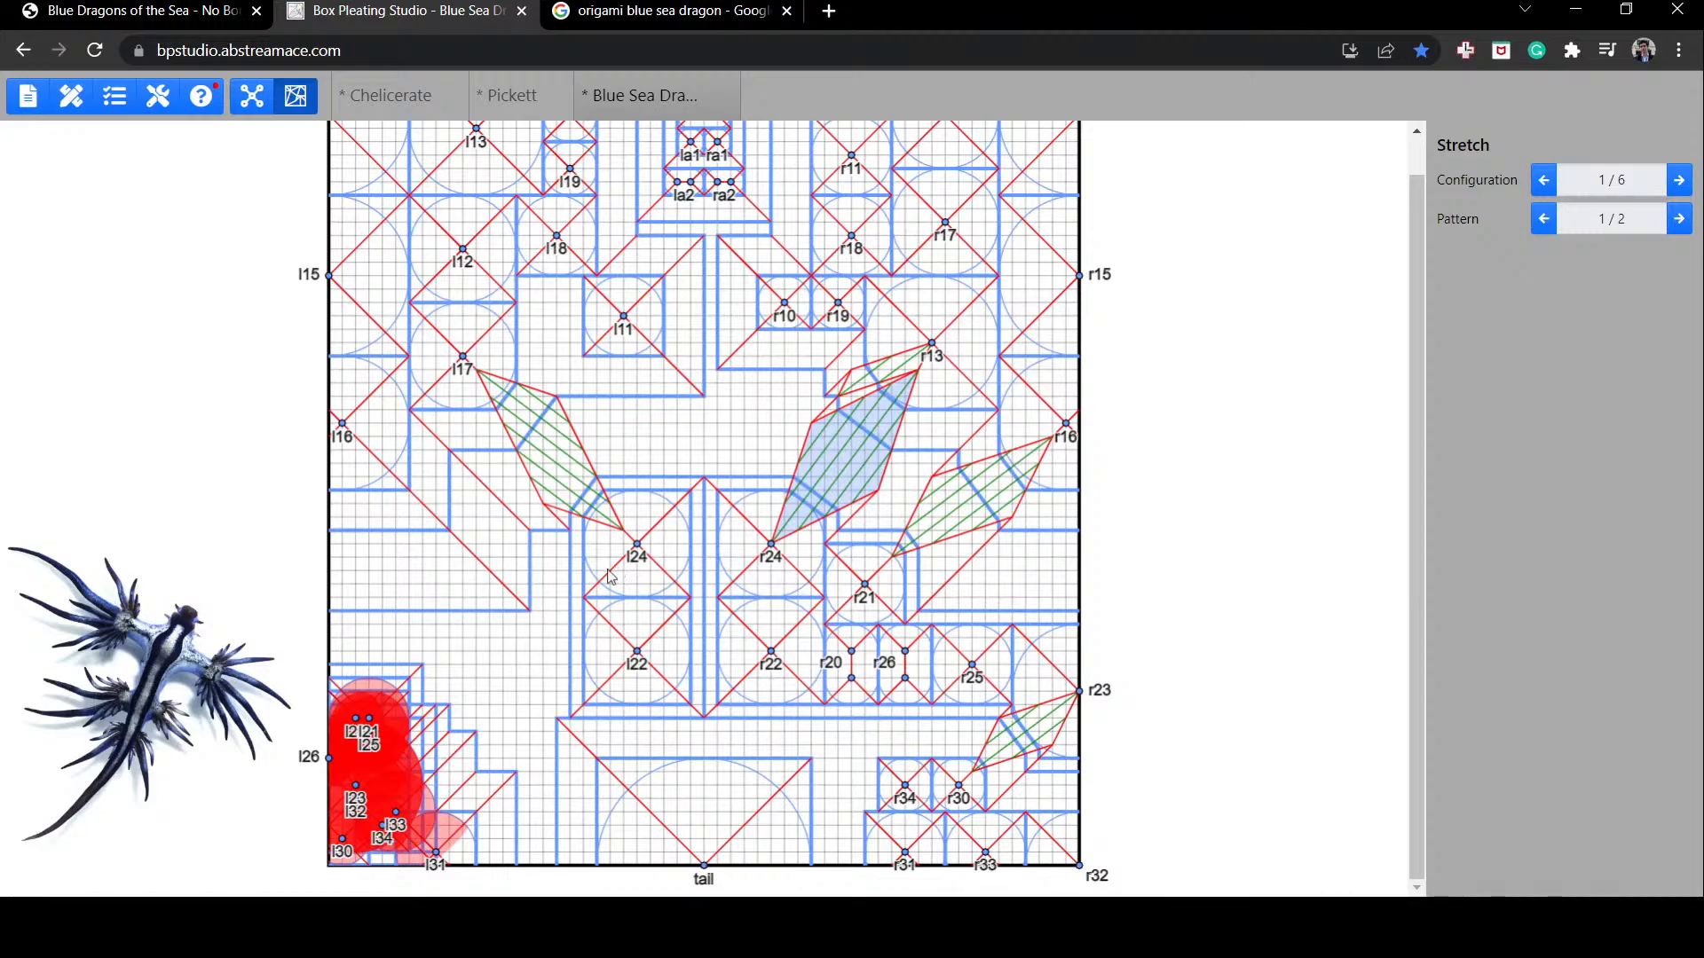
scroll(610, 577, "up", 1)
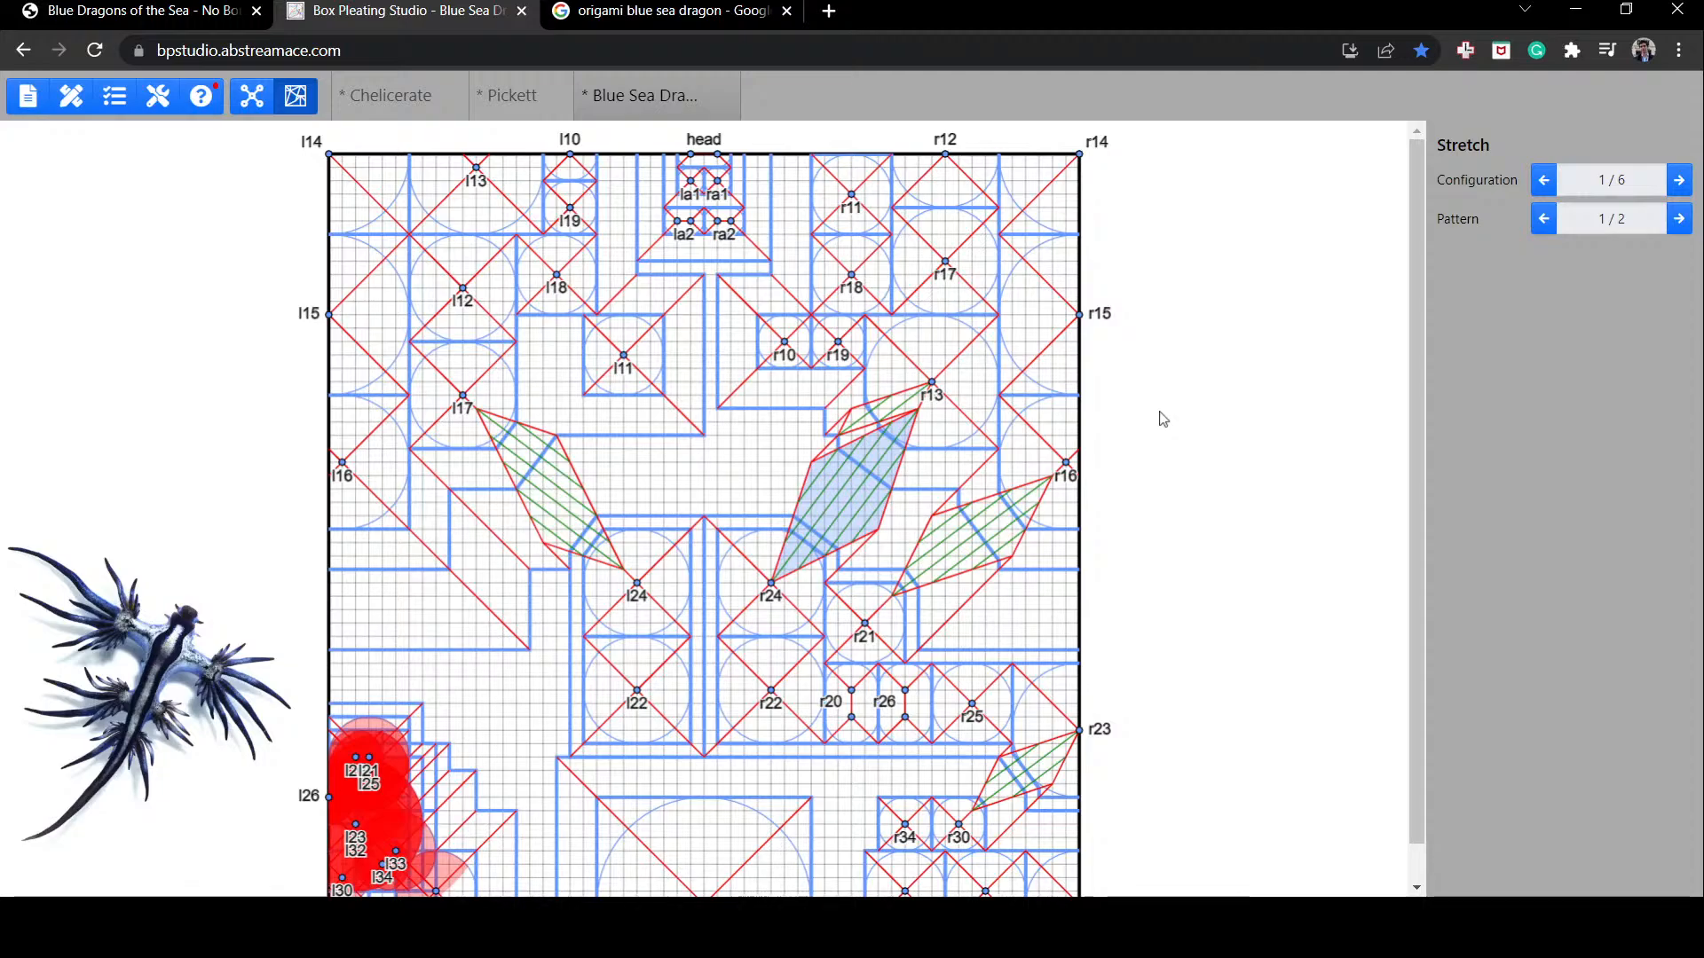
scroll(1185, 433, "down", 1)
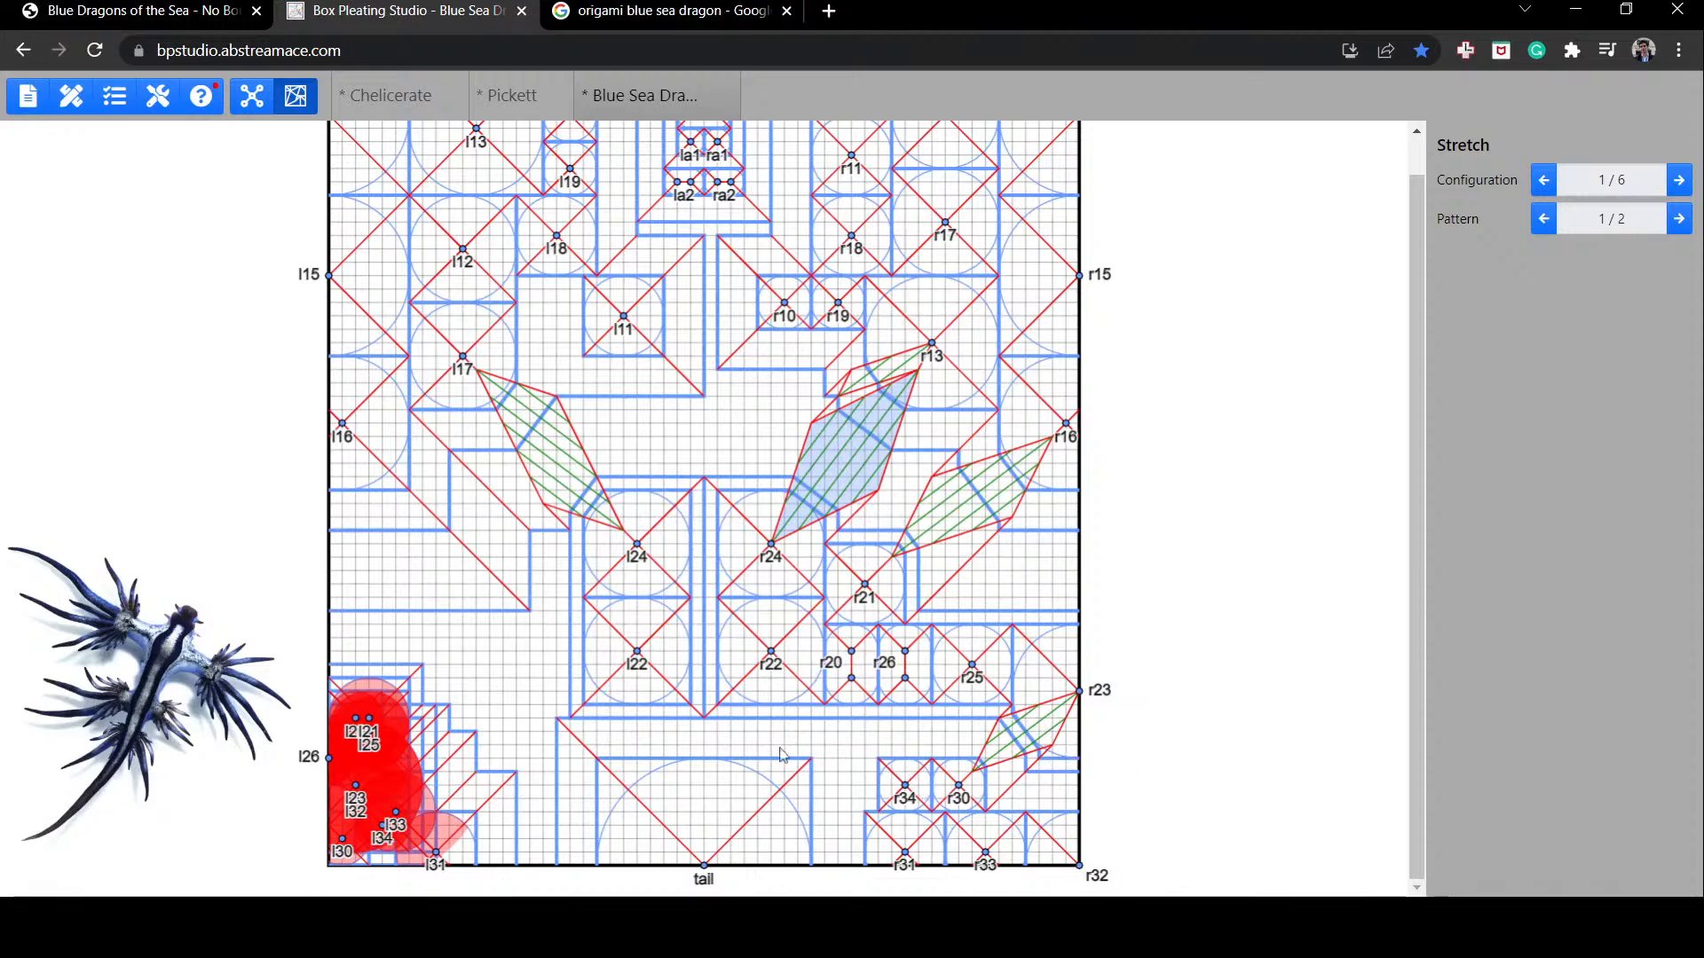
Step: Try shifting flap r22 one grid unit to the right
left_click(759, 645)
left_click_drag(759, 650, 757, 645)
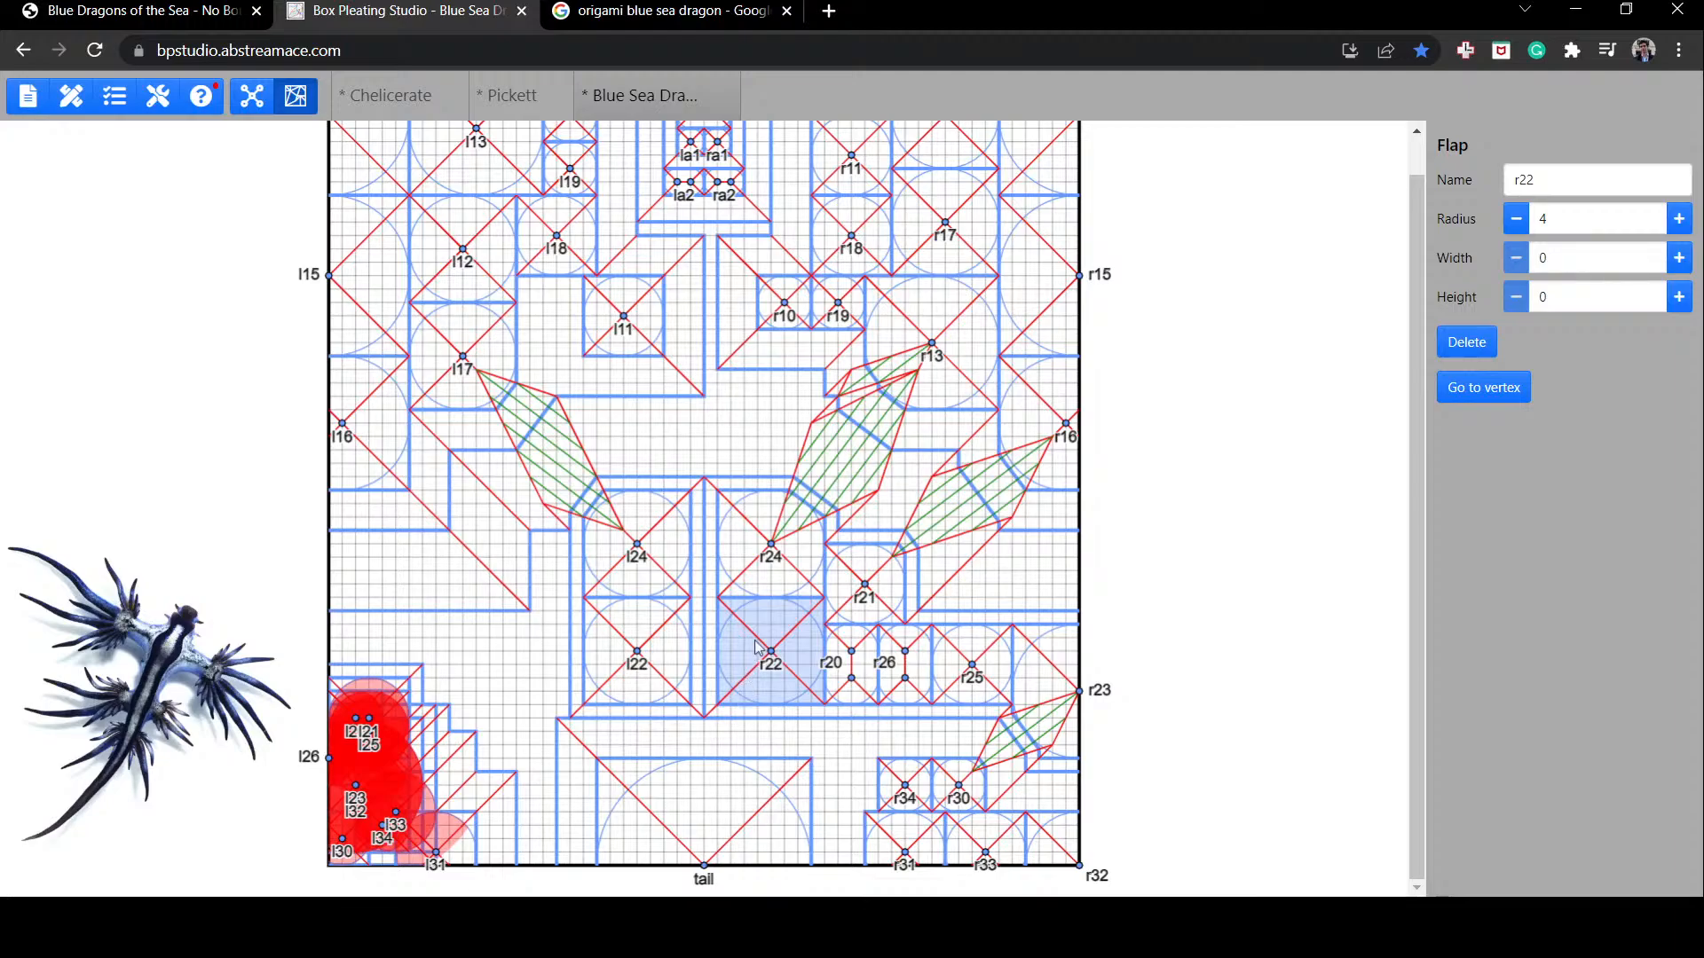
mouse_move(770, 664)
left_mouse_down()
mouse_move(877, 681)
mouse_move(783, 655)
left_mouse_up()
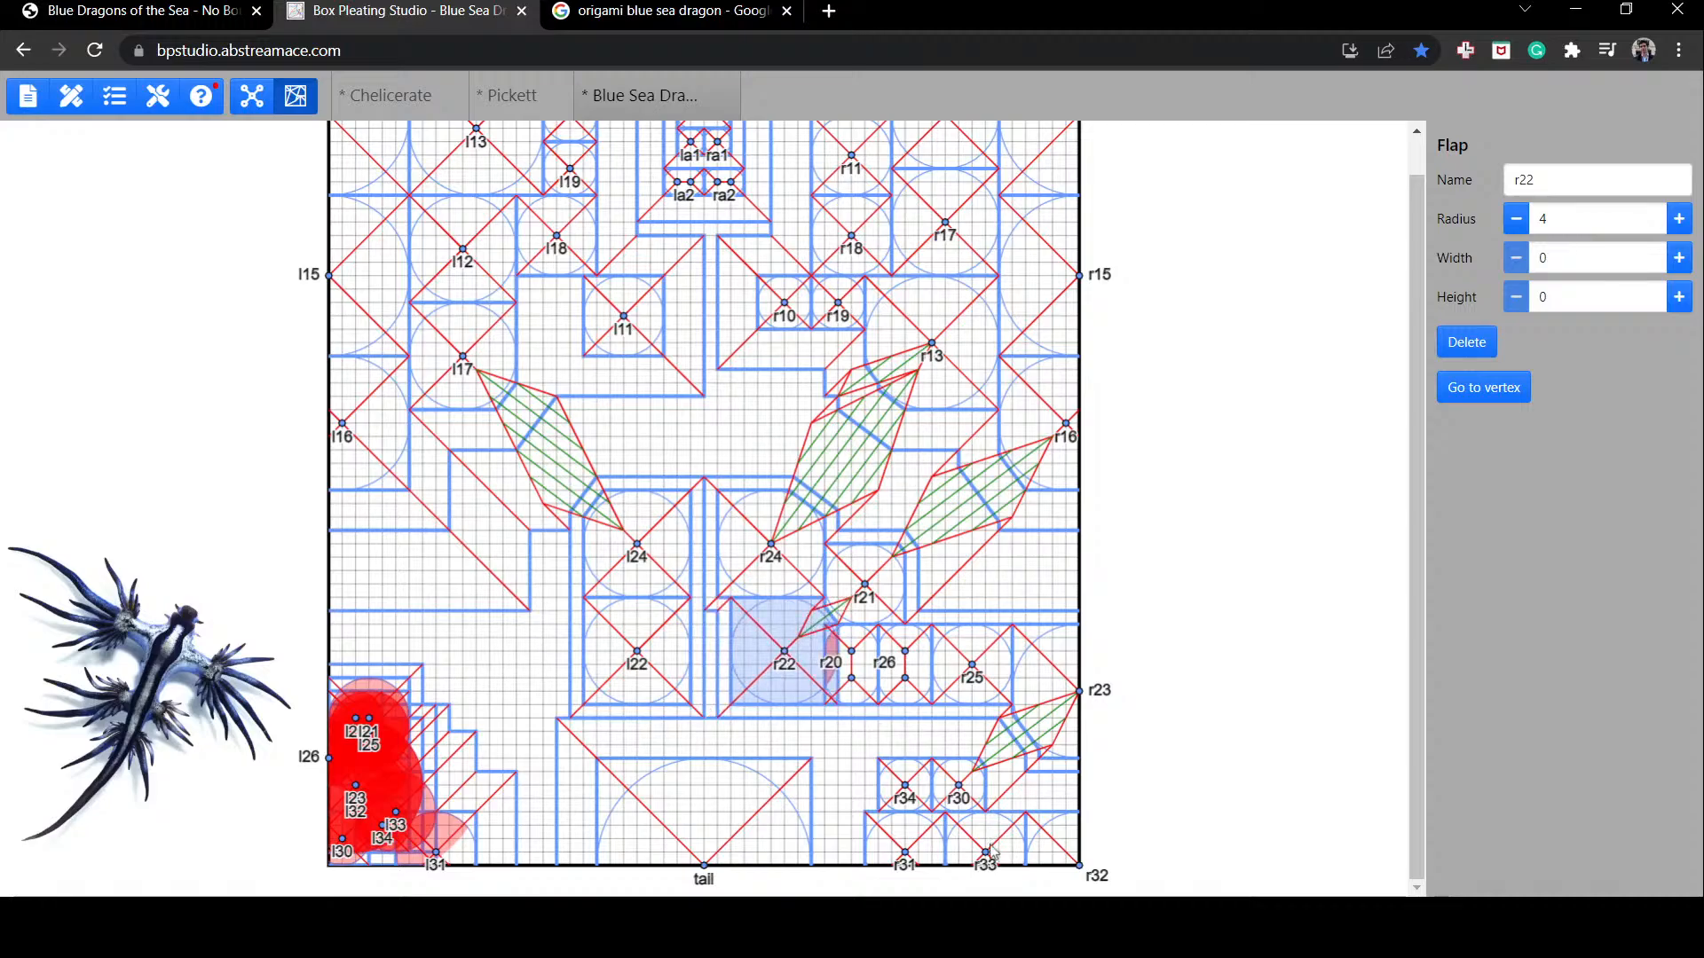
Step: Lower flaps r31, r33, r30 and r34 one grid unit each, and move r22 one unit left against the central river
left_click_drag(988, 852, 928, 856)
left_click_drag(965, 790, 927, 808)
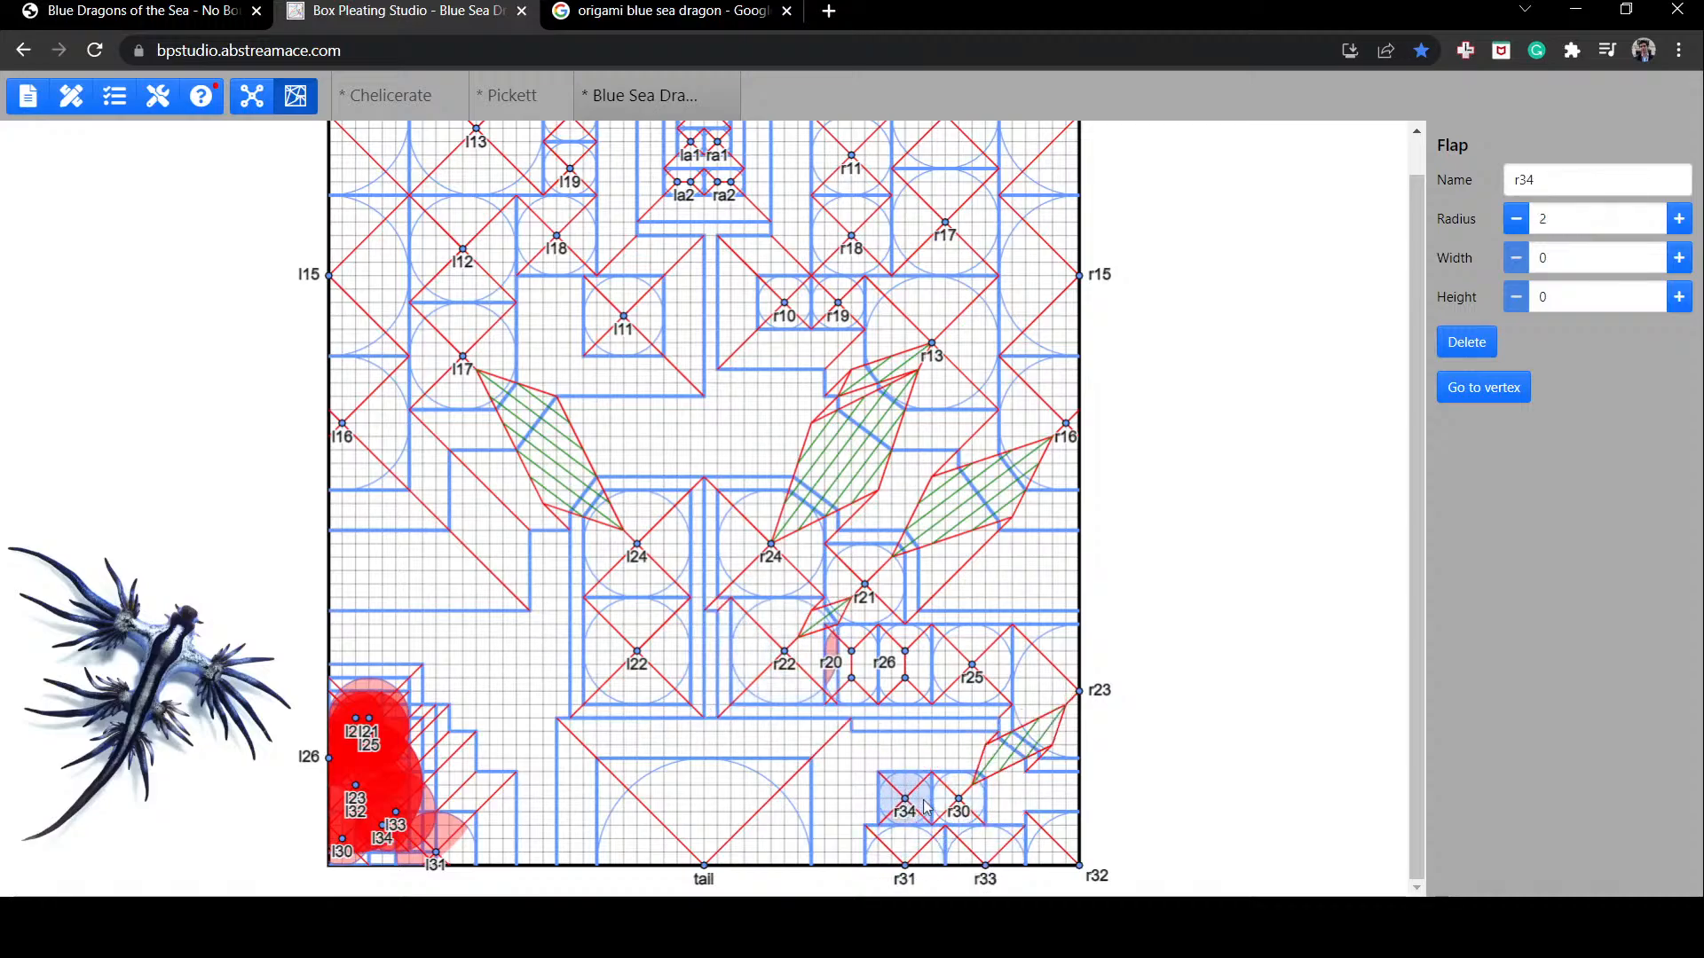
mouse_move(786, 656)
left_mouse_down()
mouse_move(931, 664)
mouse_move(710, 661)
mouse_move(775, 661)
left_mouse_up()
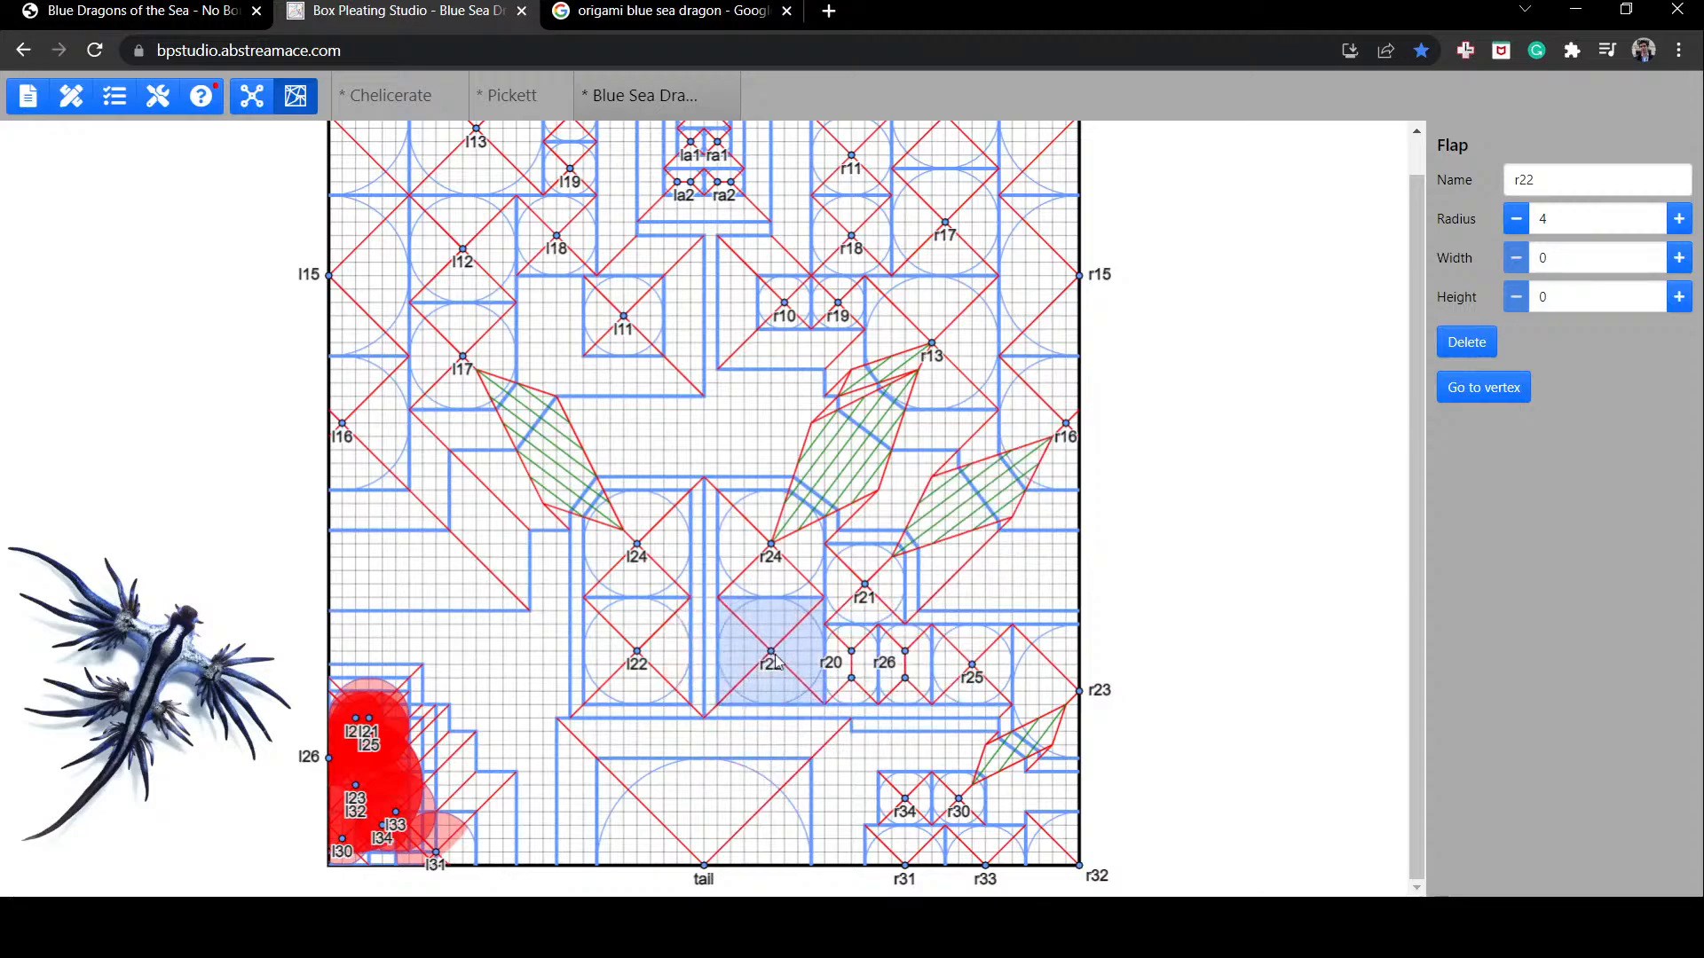
left_click(1278, 654)
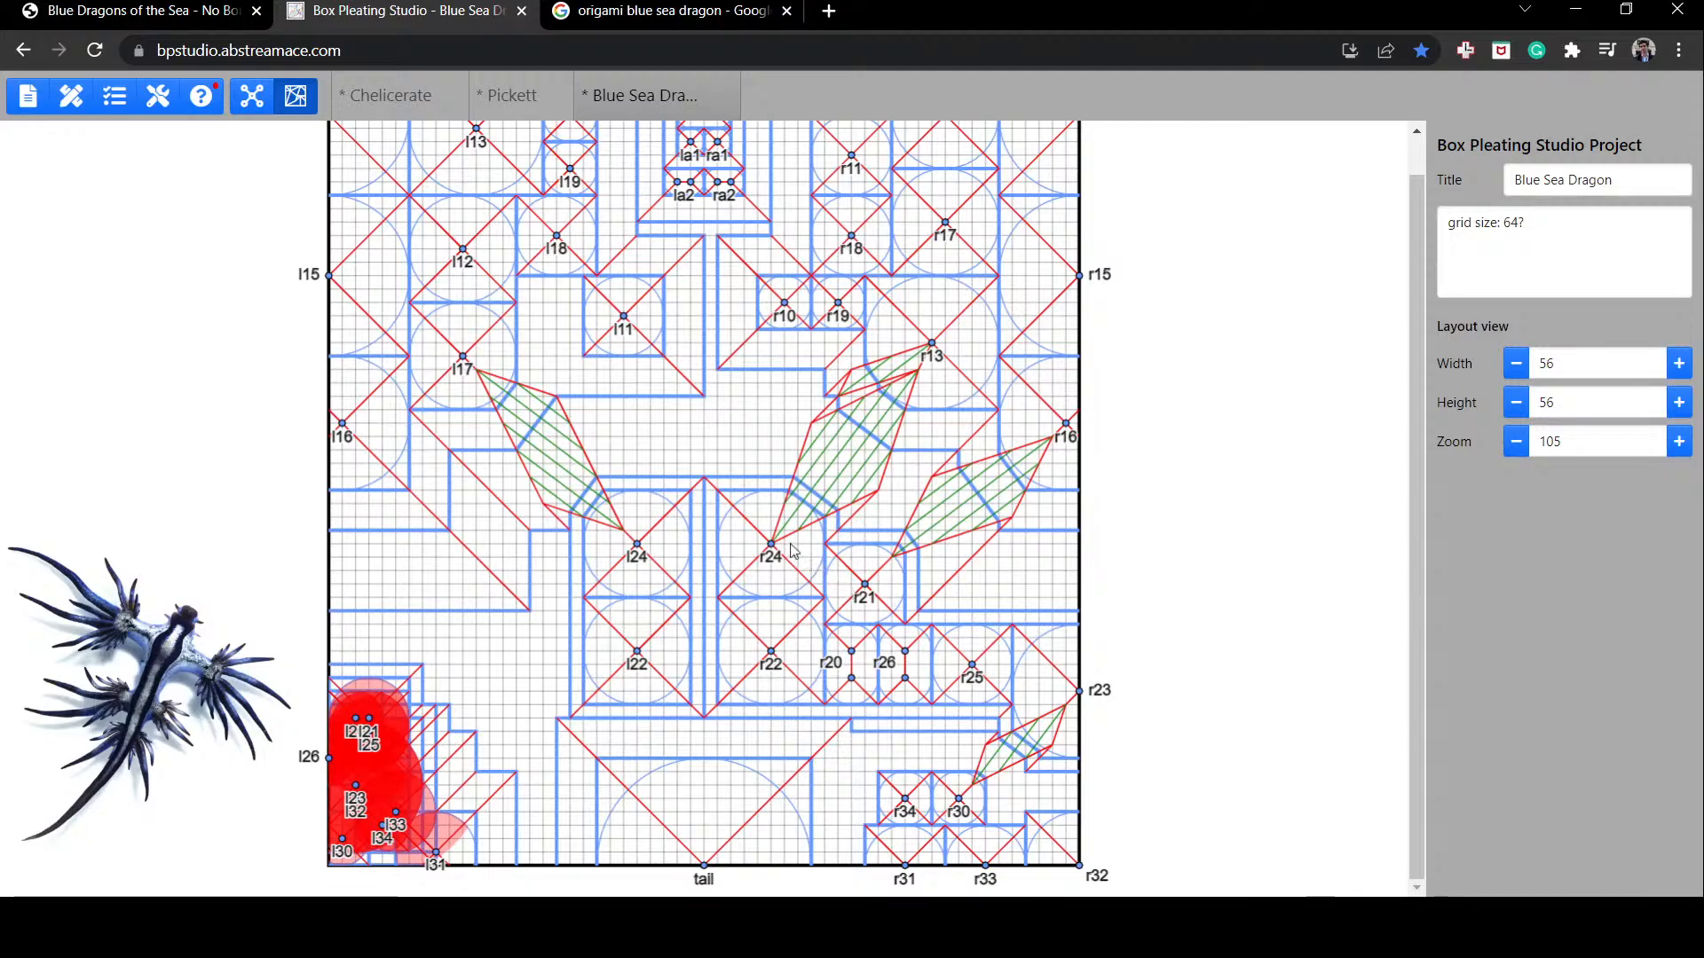
Step: Try swapping flaps r24 and r21 so that r21 sits directly above r22, and undo these moves
left_click_drag(781, 547, 1282, 578)
left_click(829, 588)
left_click_drag(830, 588, 748, 533)
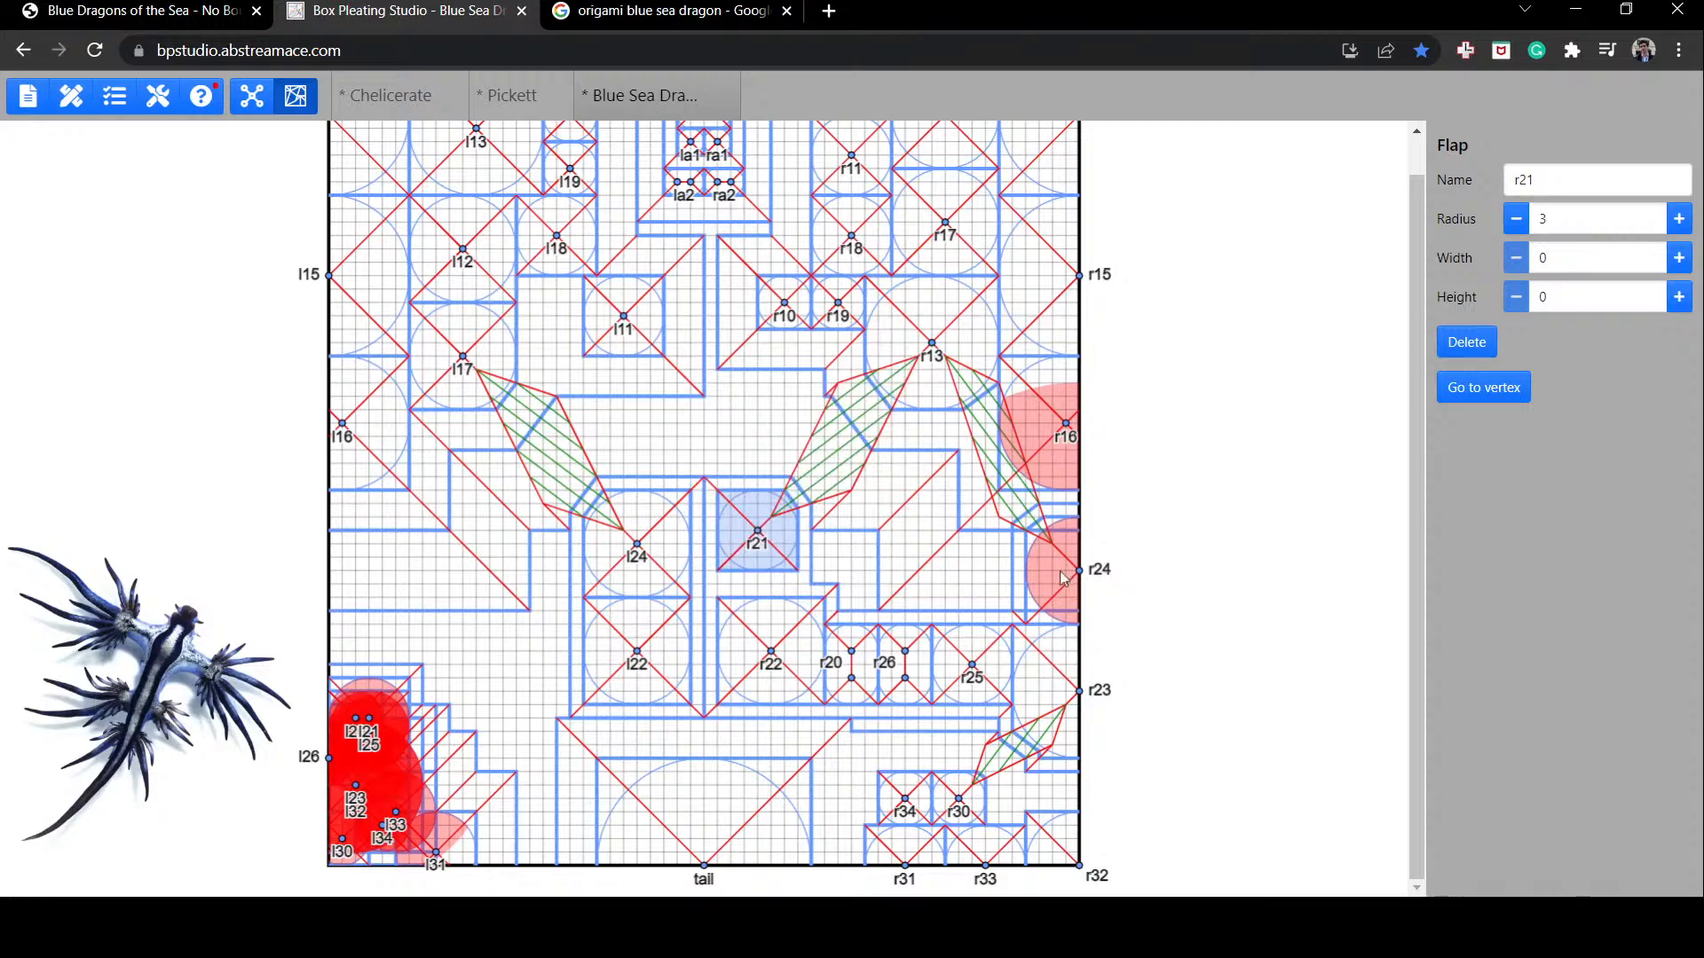
left_click_drag(1063, 577, 832, 578)
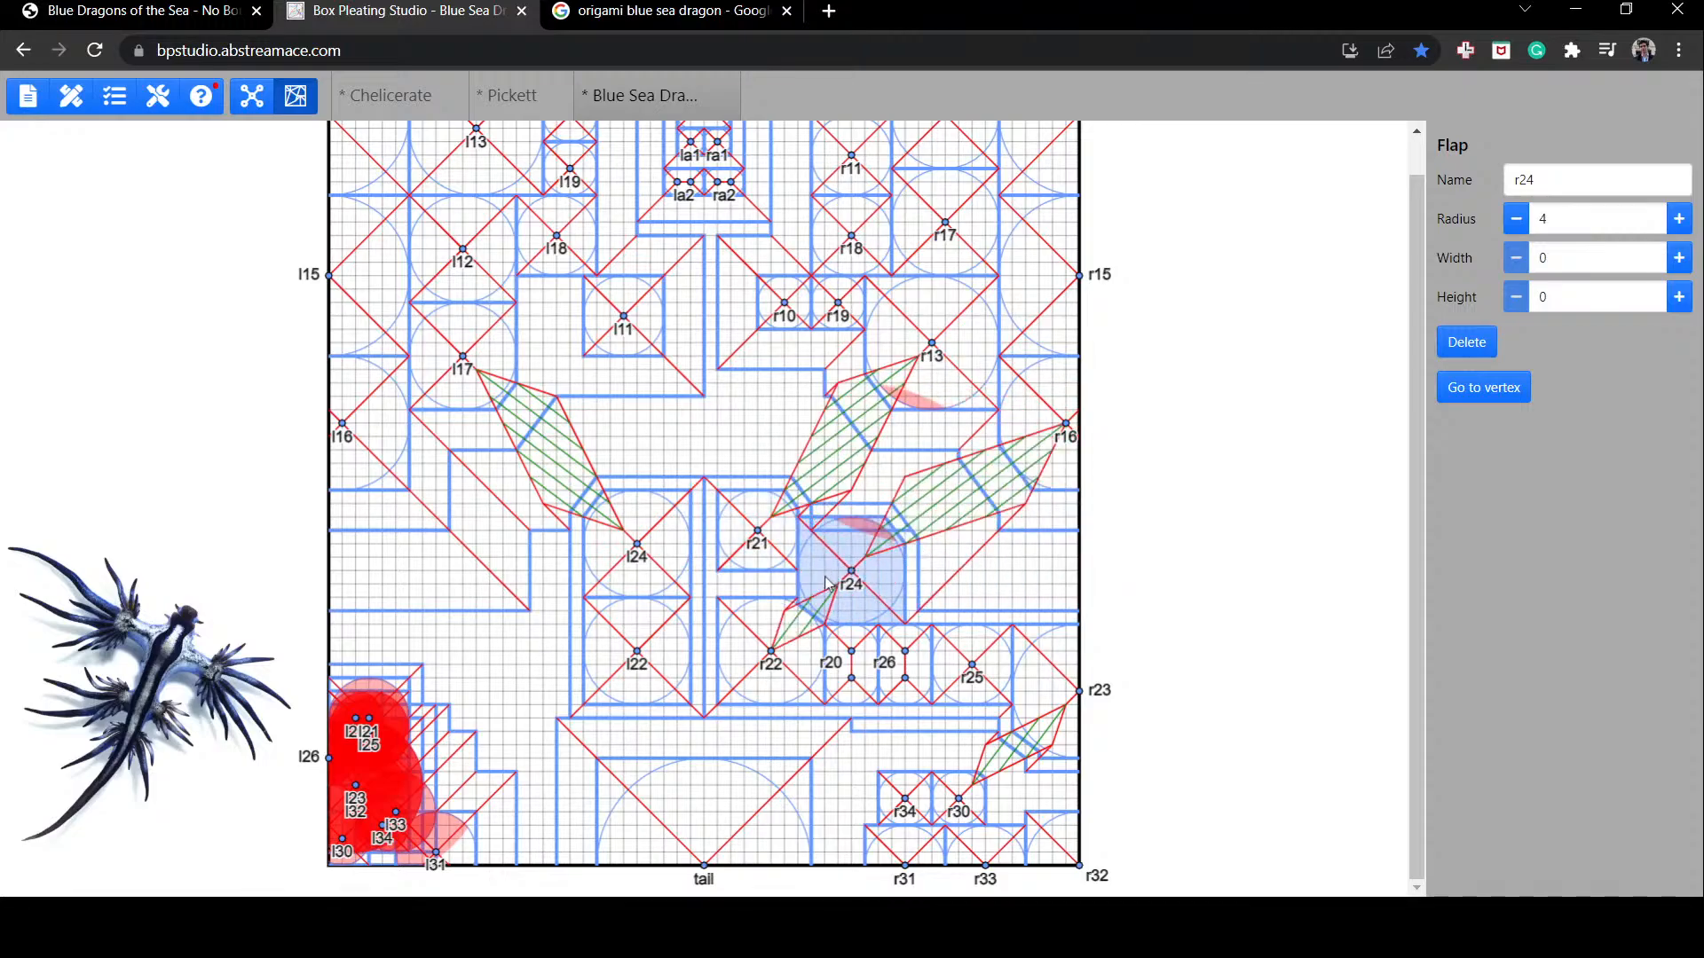
left_click(753, 566)
left_click_drag(751, 564, 751, 570)
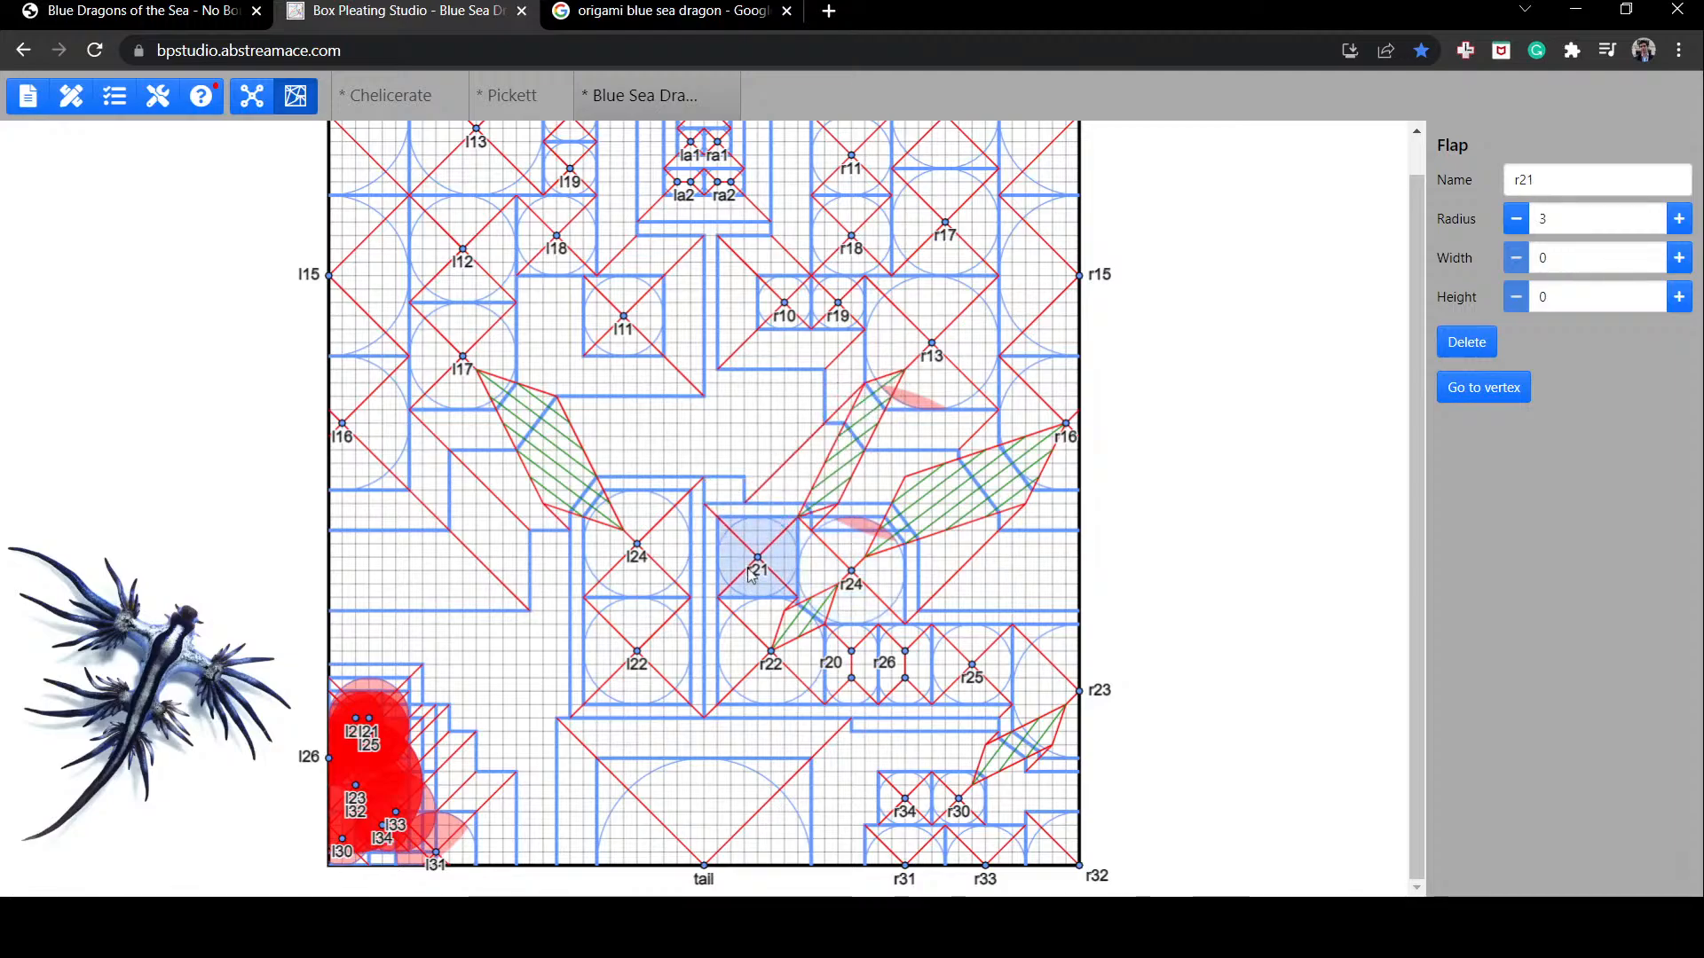
key("ctrl+z")
key("ctrl+z")
key("ctrl+z")
key("ctrl+z")
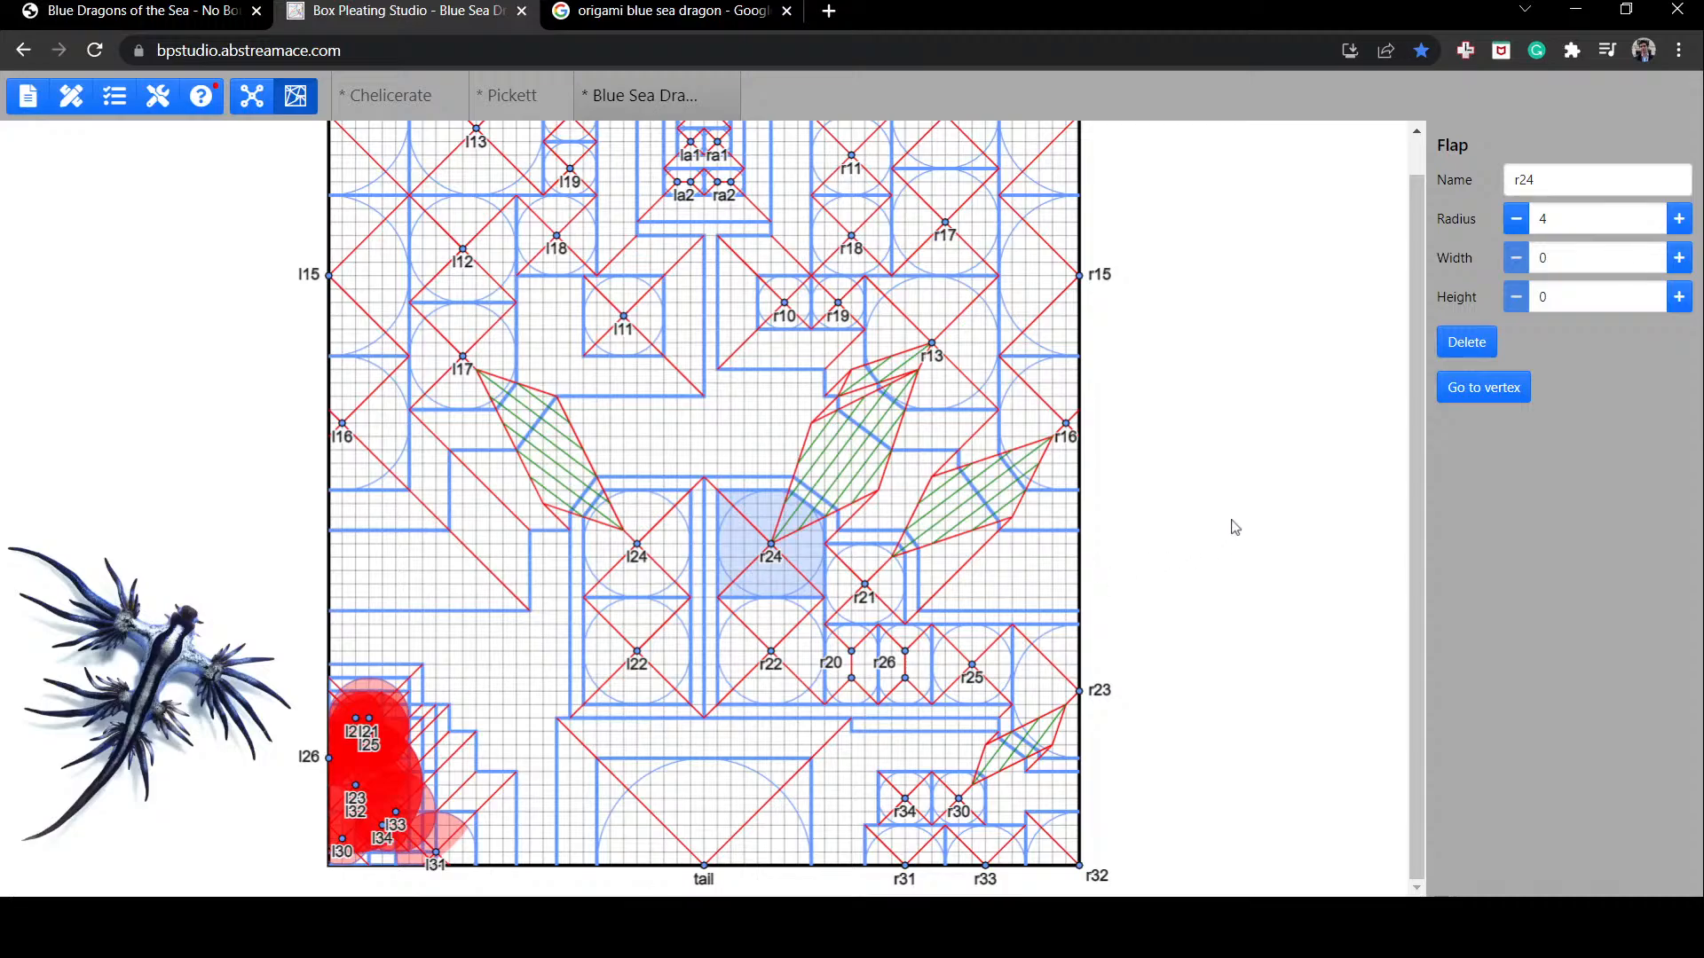
left_click(1236, 525)
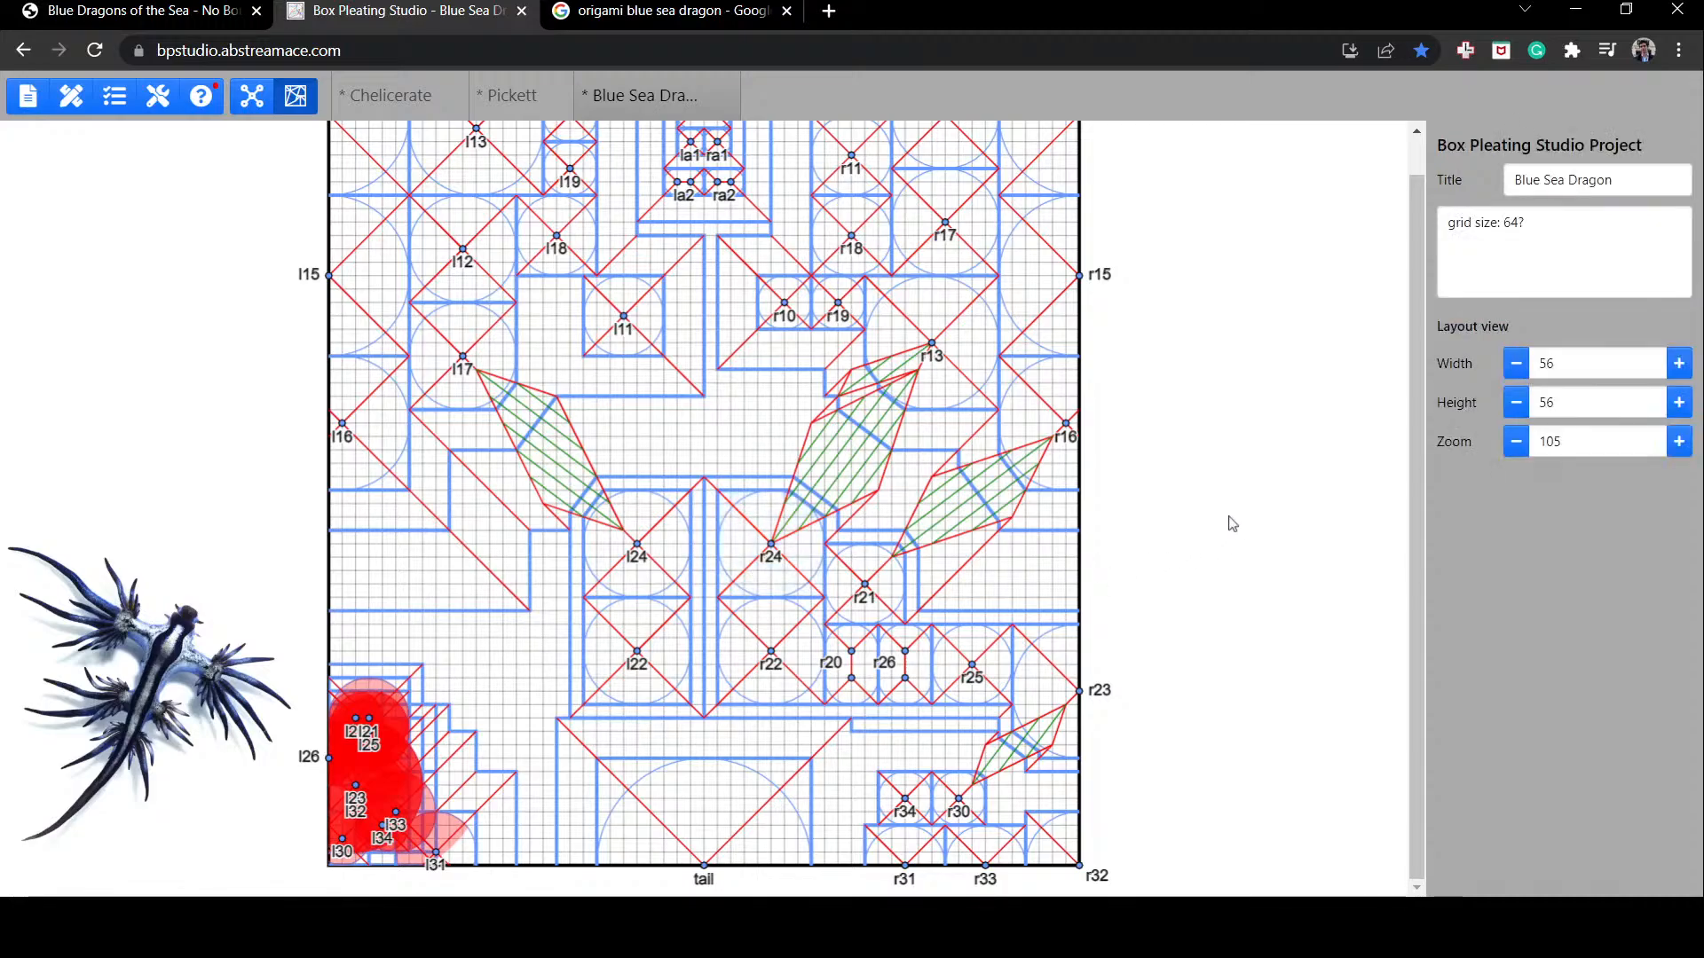
Step: Clear the grid size note from the project description
scroll(788, 386, "up", 1)
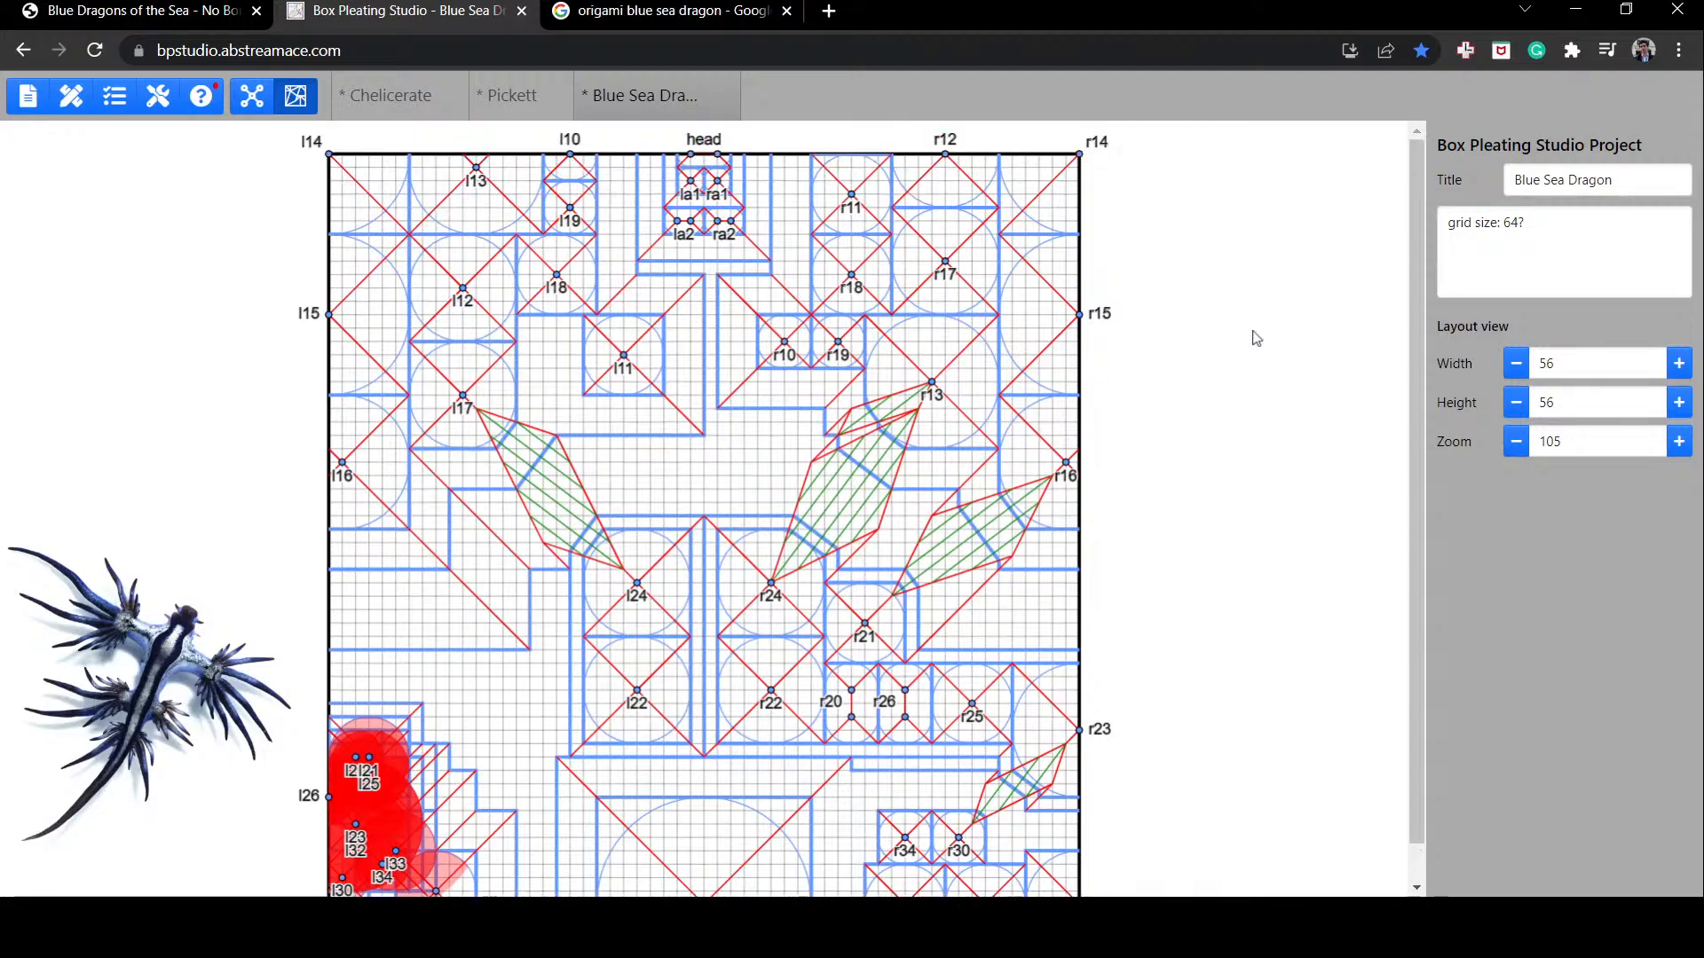
left_click(1539, 224)
left_click_drag(1539, 225, 1323, 220)
key("BackSpace")
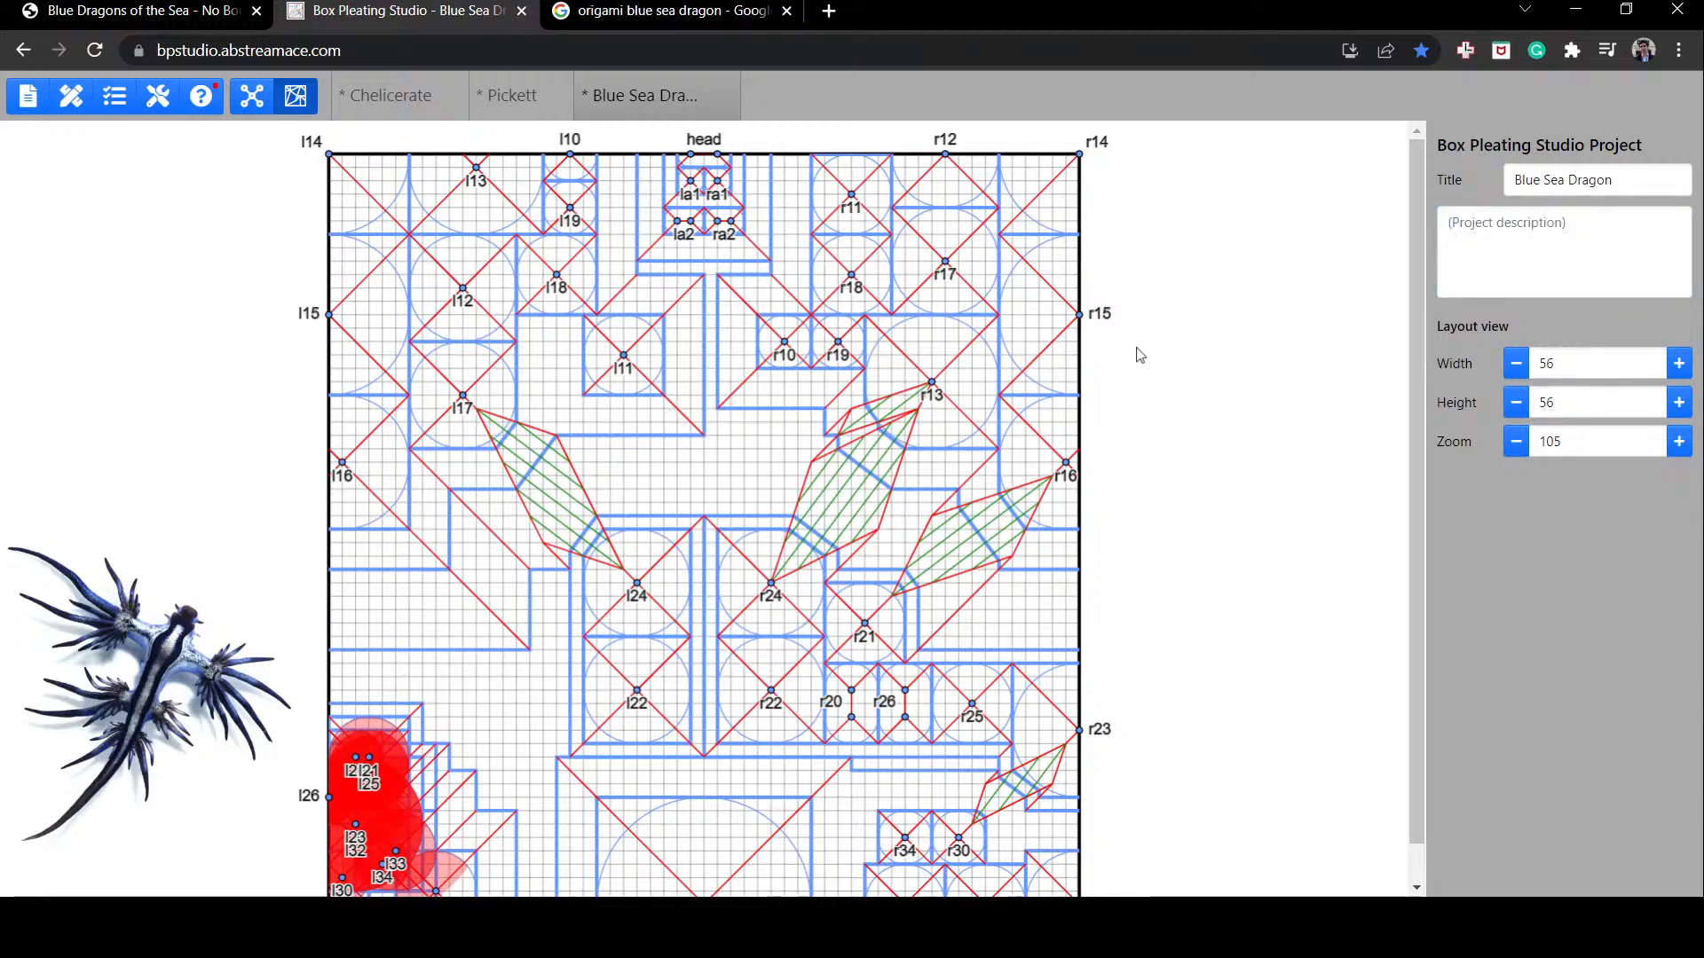
Step: Try raising flap r24 one grid unit, and move it back down
scroll(1141, 355, "down", 1)
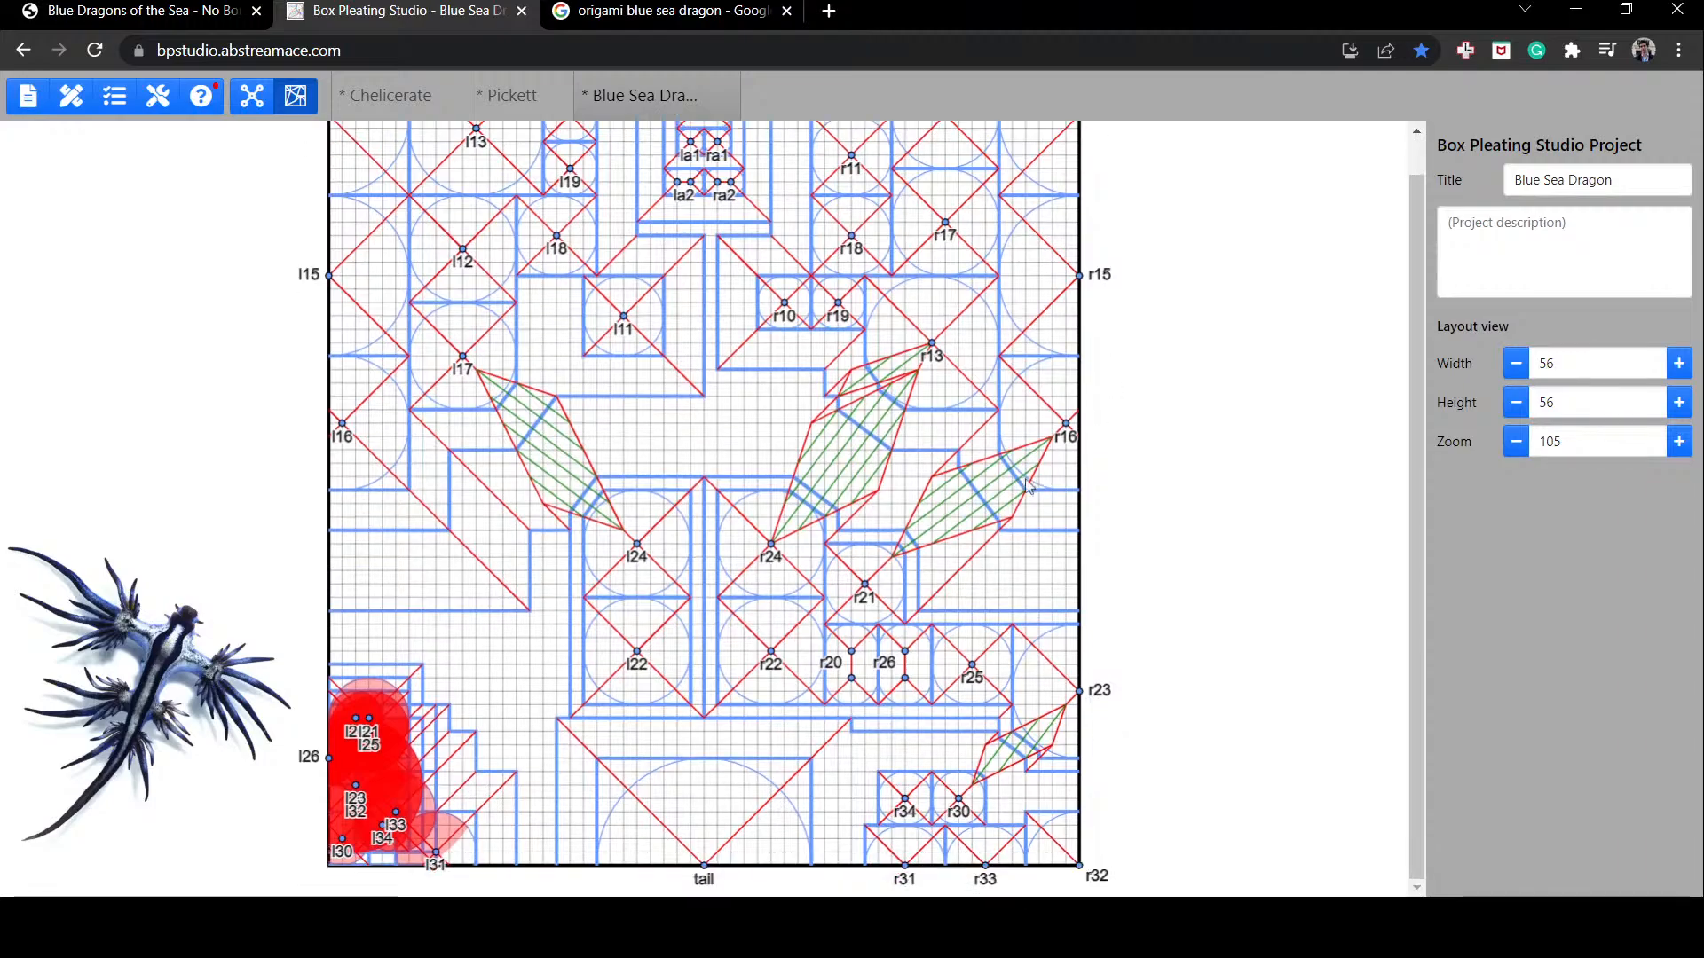
left_click(782, 468)
left_click(754, 520)
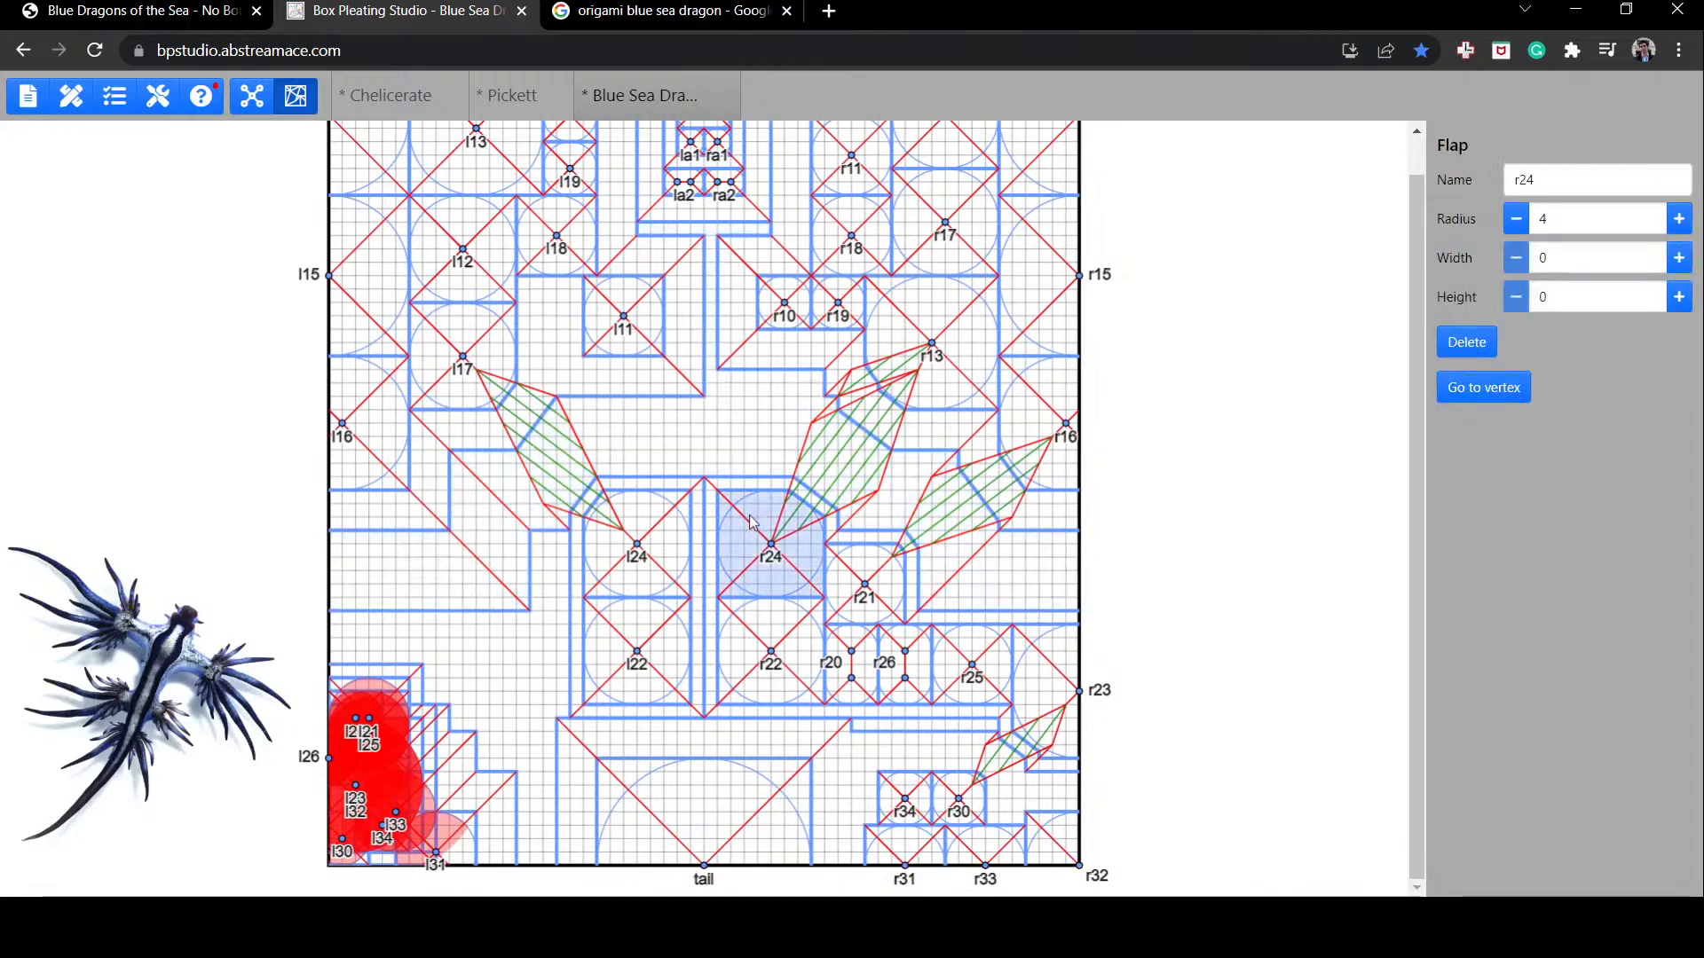
key("Up")
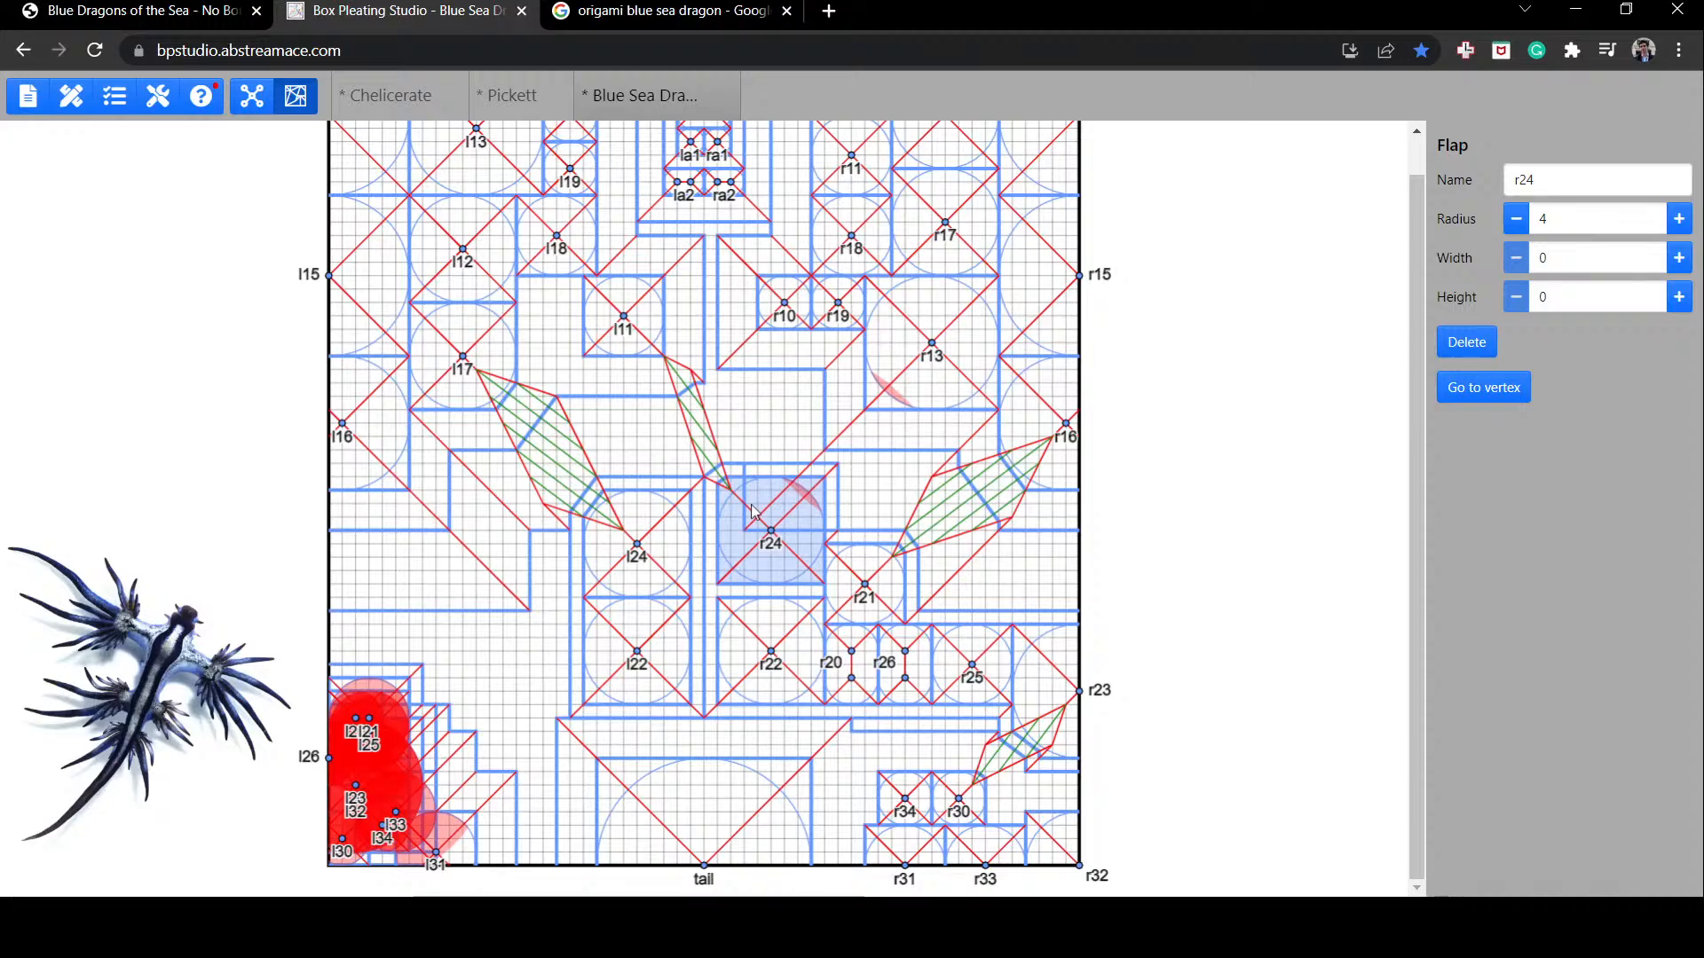
key("Down")
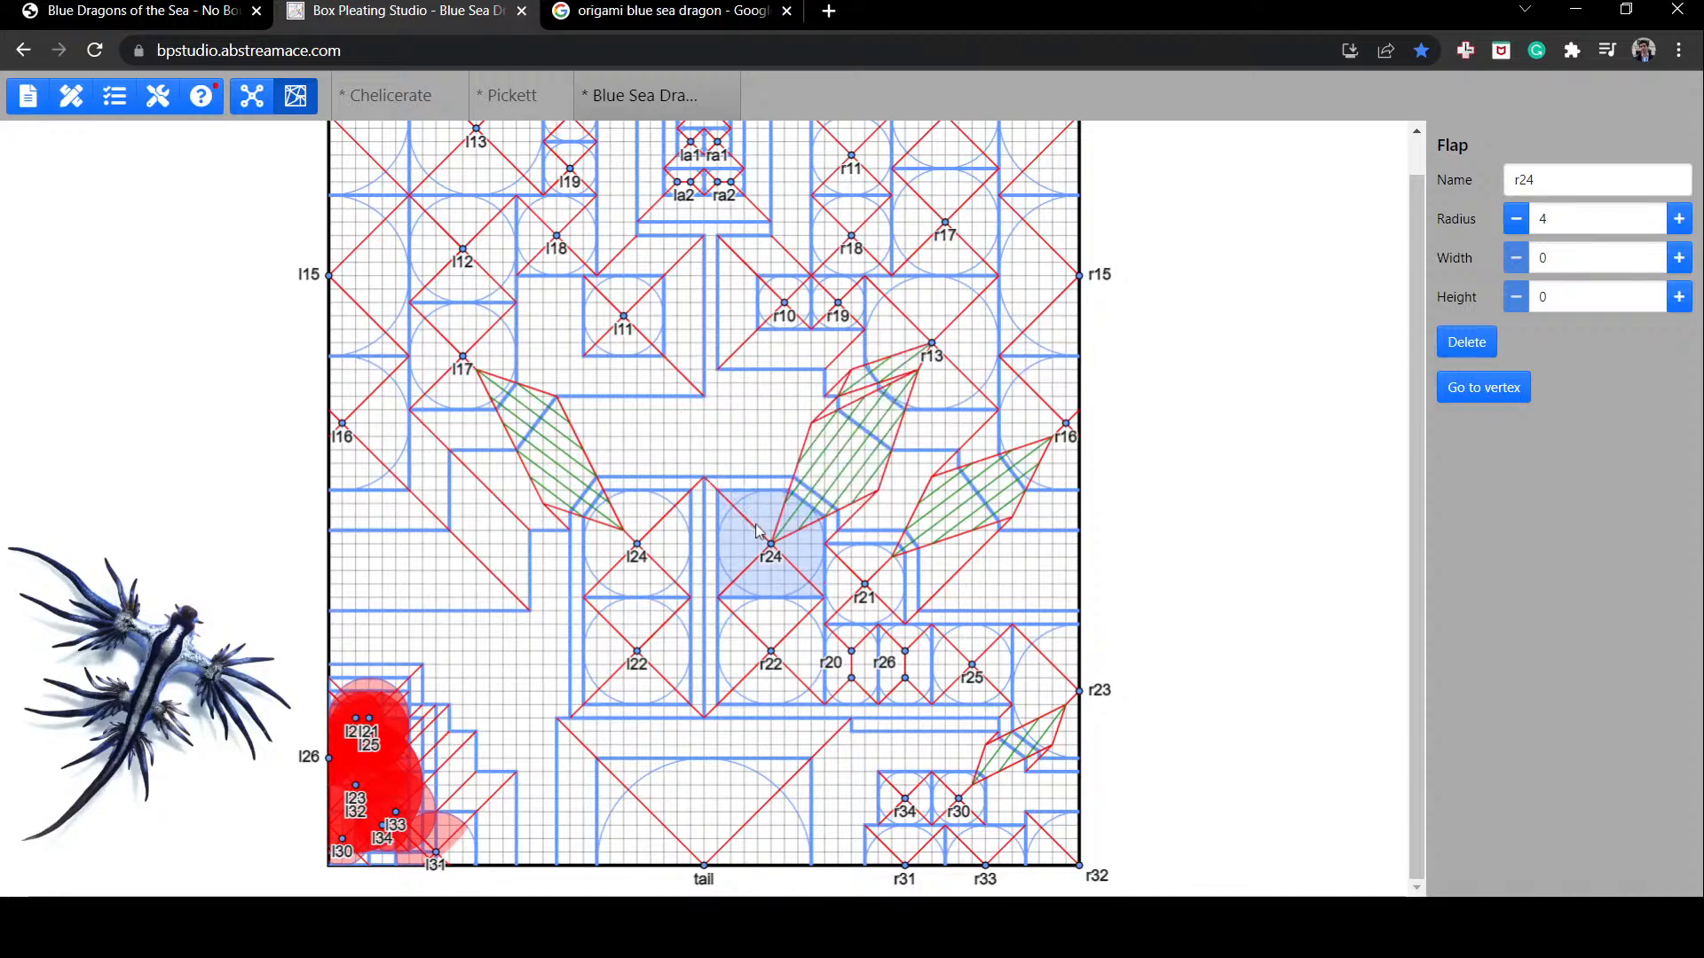
left_click(1175, 408)
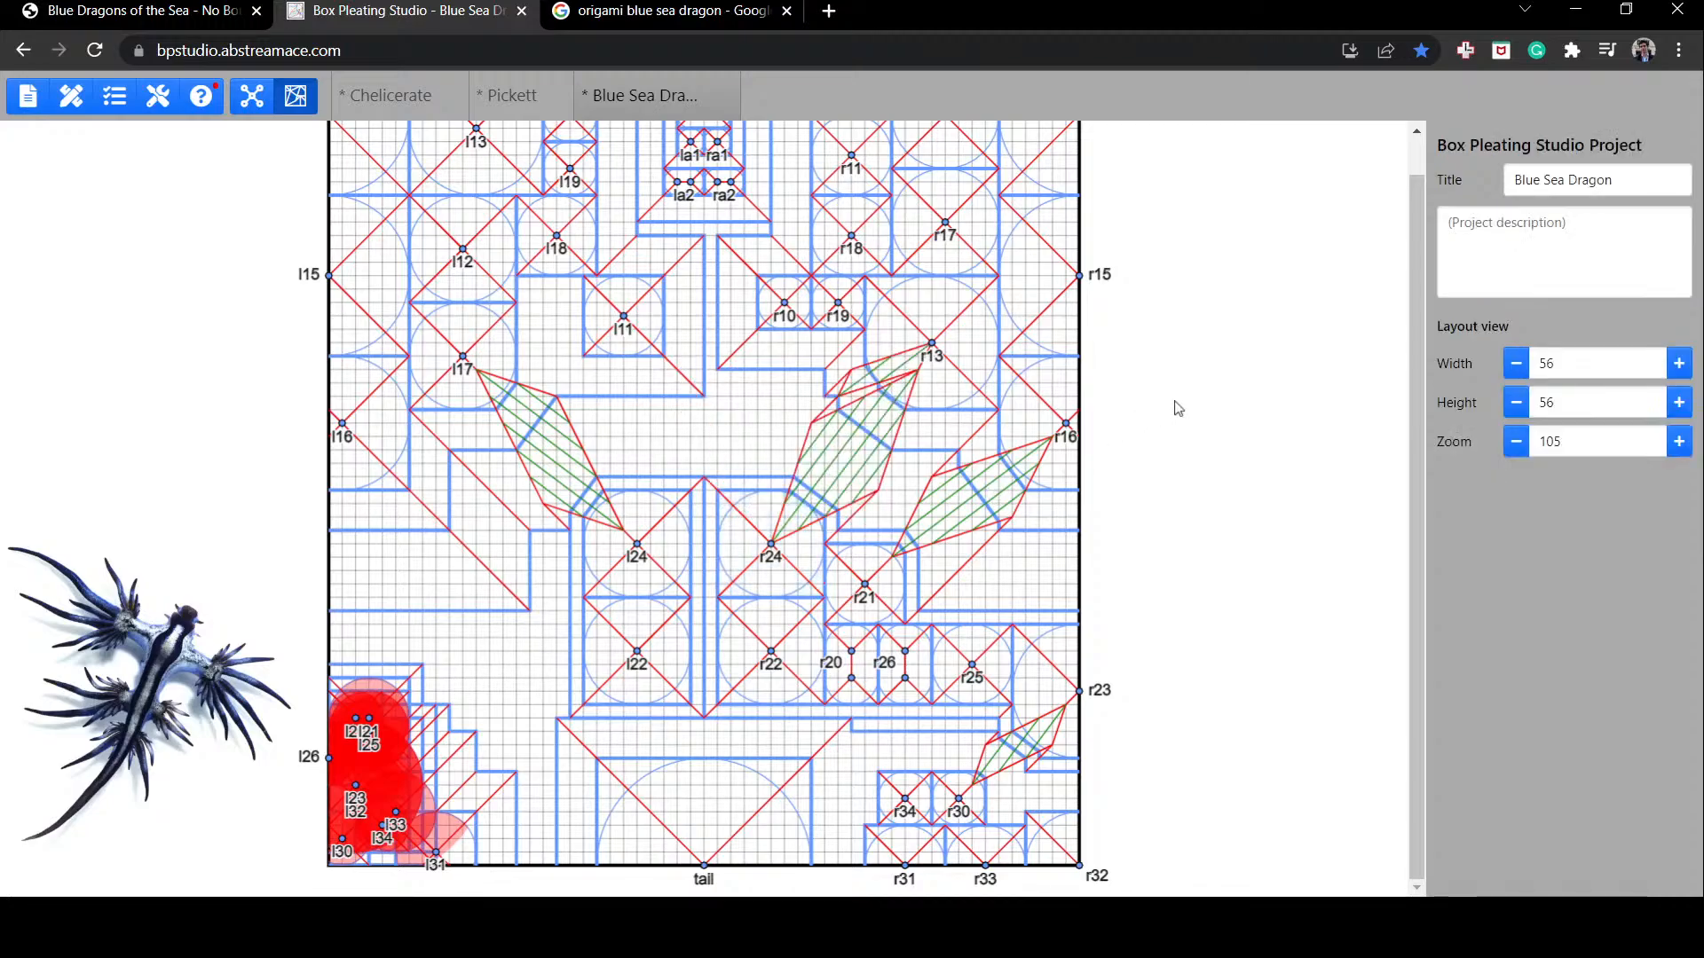
Step: Try stacking r10 directly below r19 and raising the column of r11, r18, r19 and r10 two grid units
scroll(1175, 410, "up", 1)
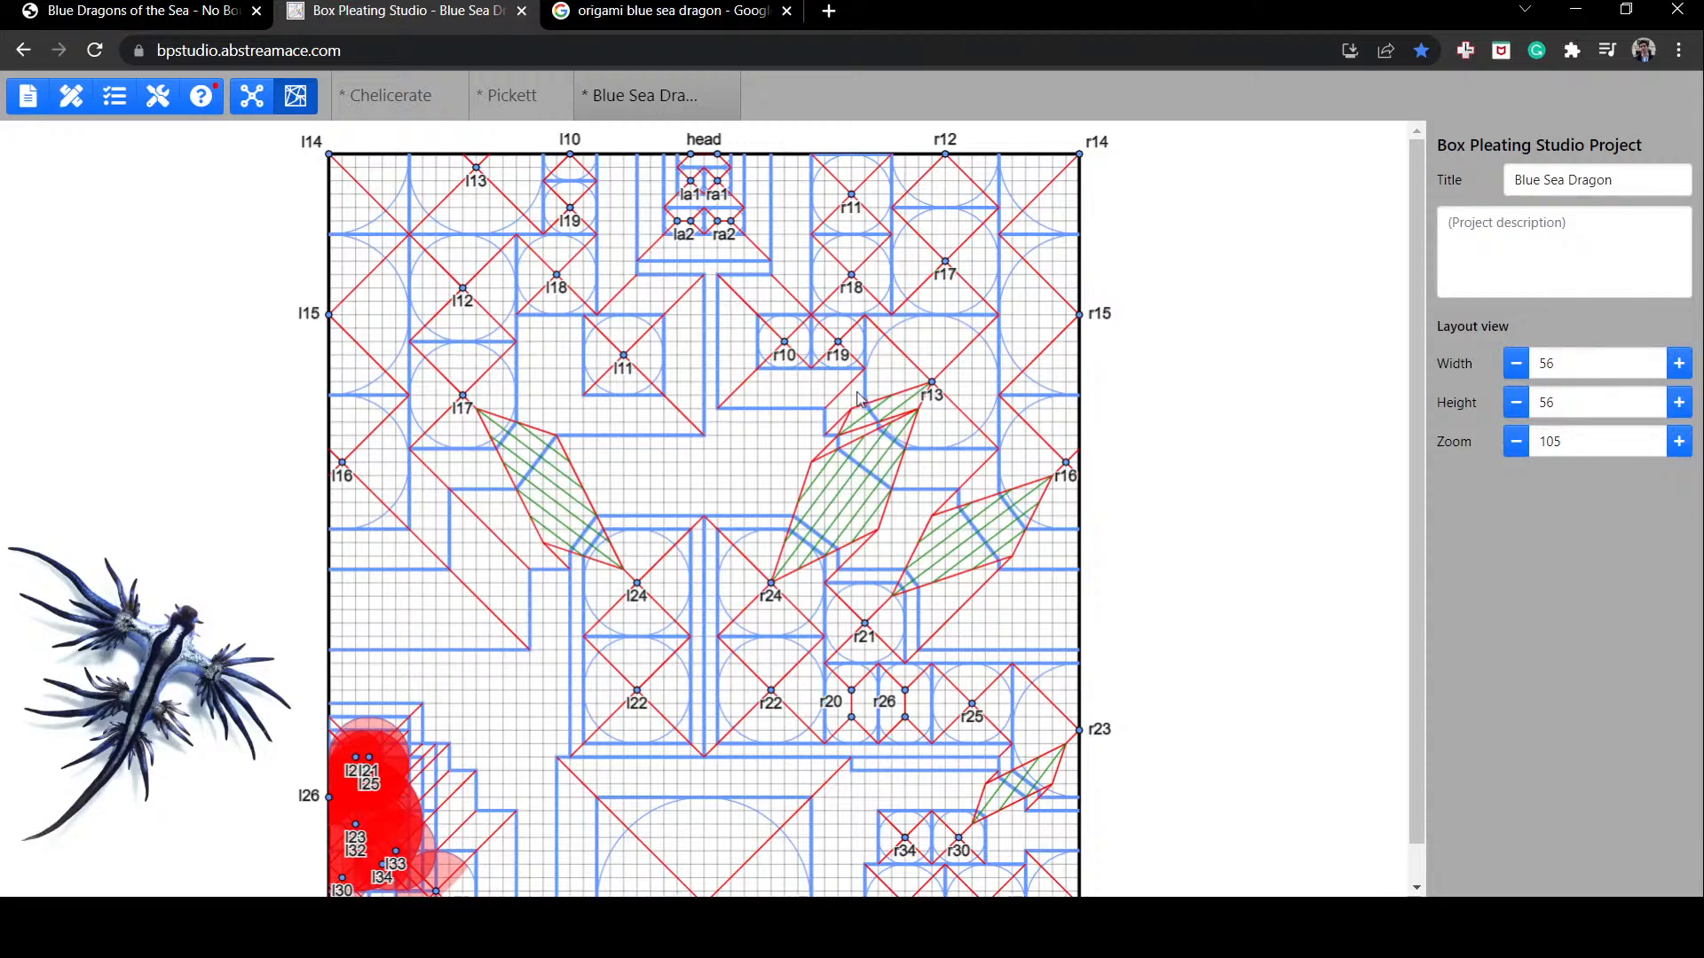
left_click(919, 479)
left_click(1198, 384)
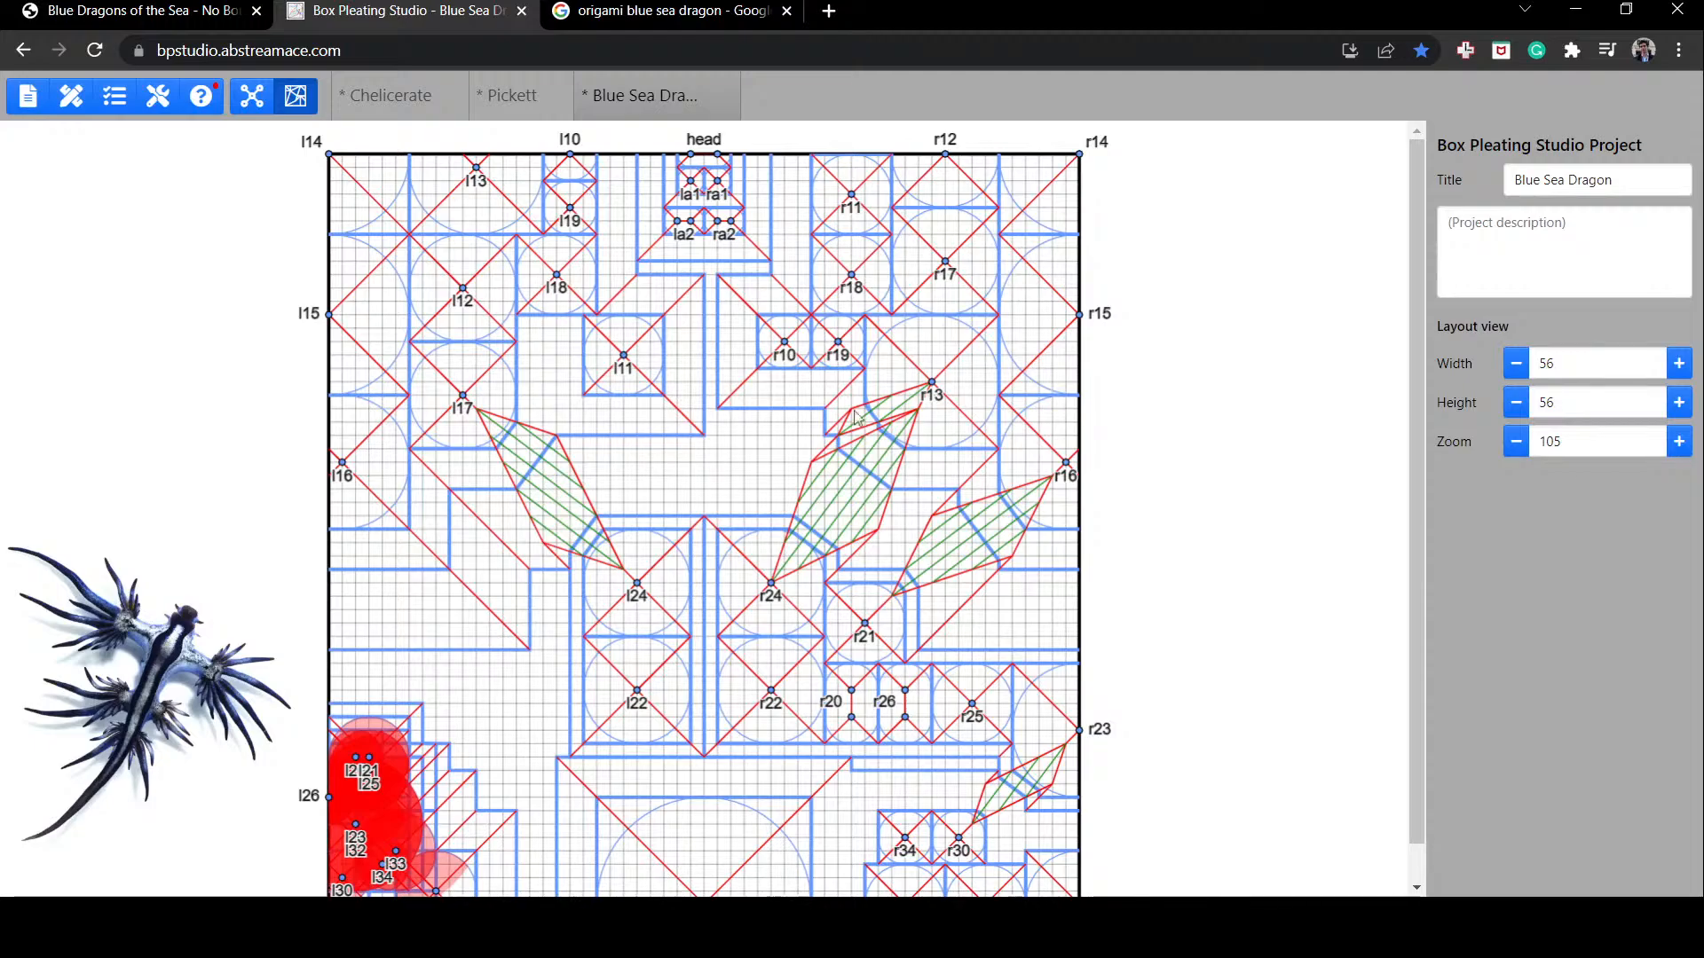
left_click(790, 372)
left_click_drag(791, 374, 844, 404)
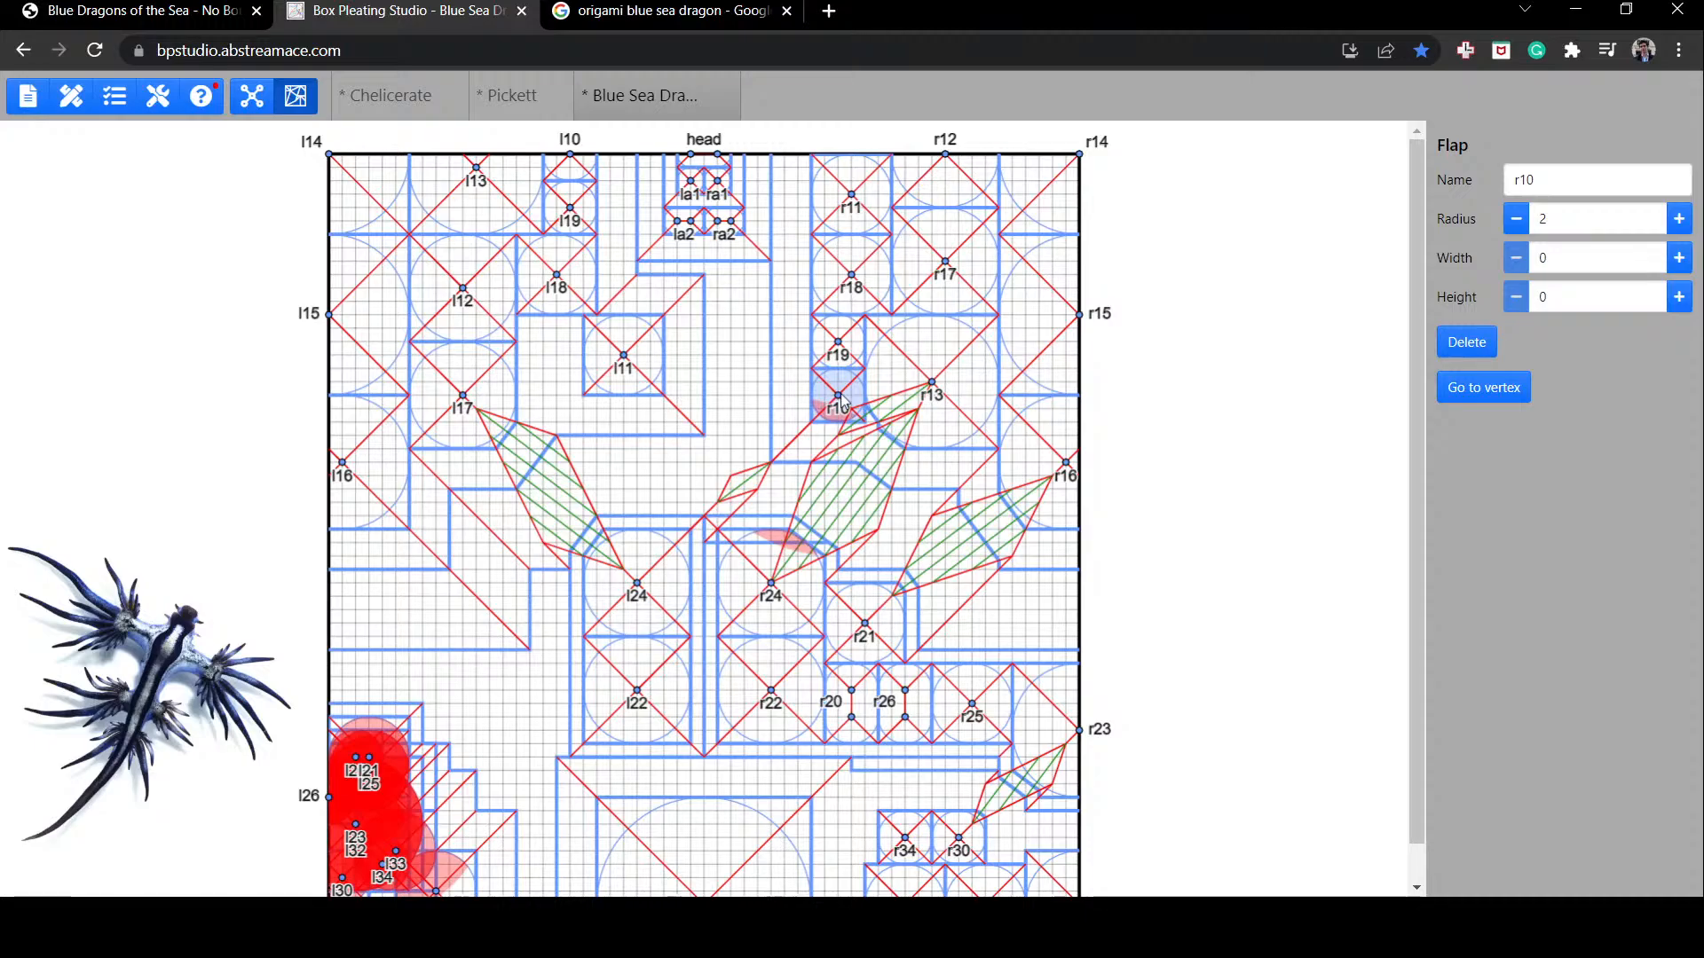
left_click(865, 169)
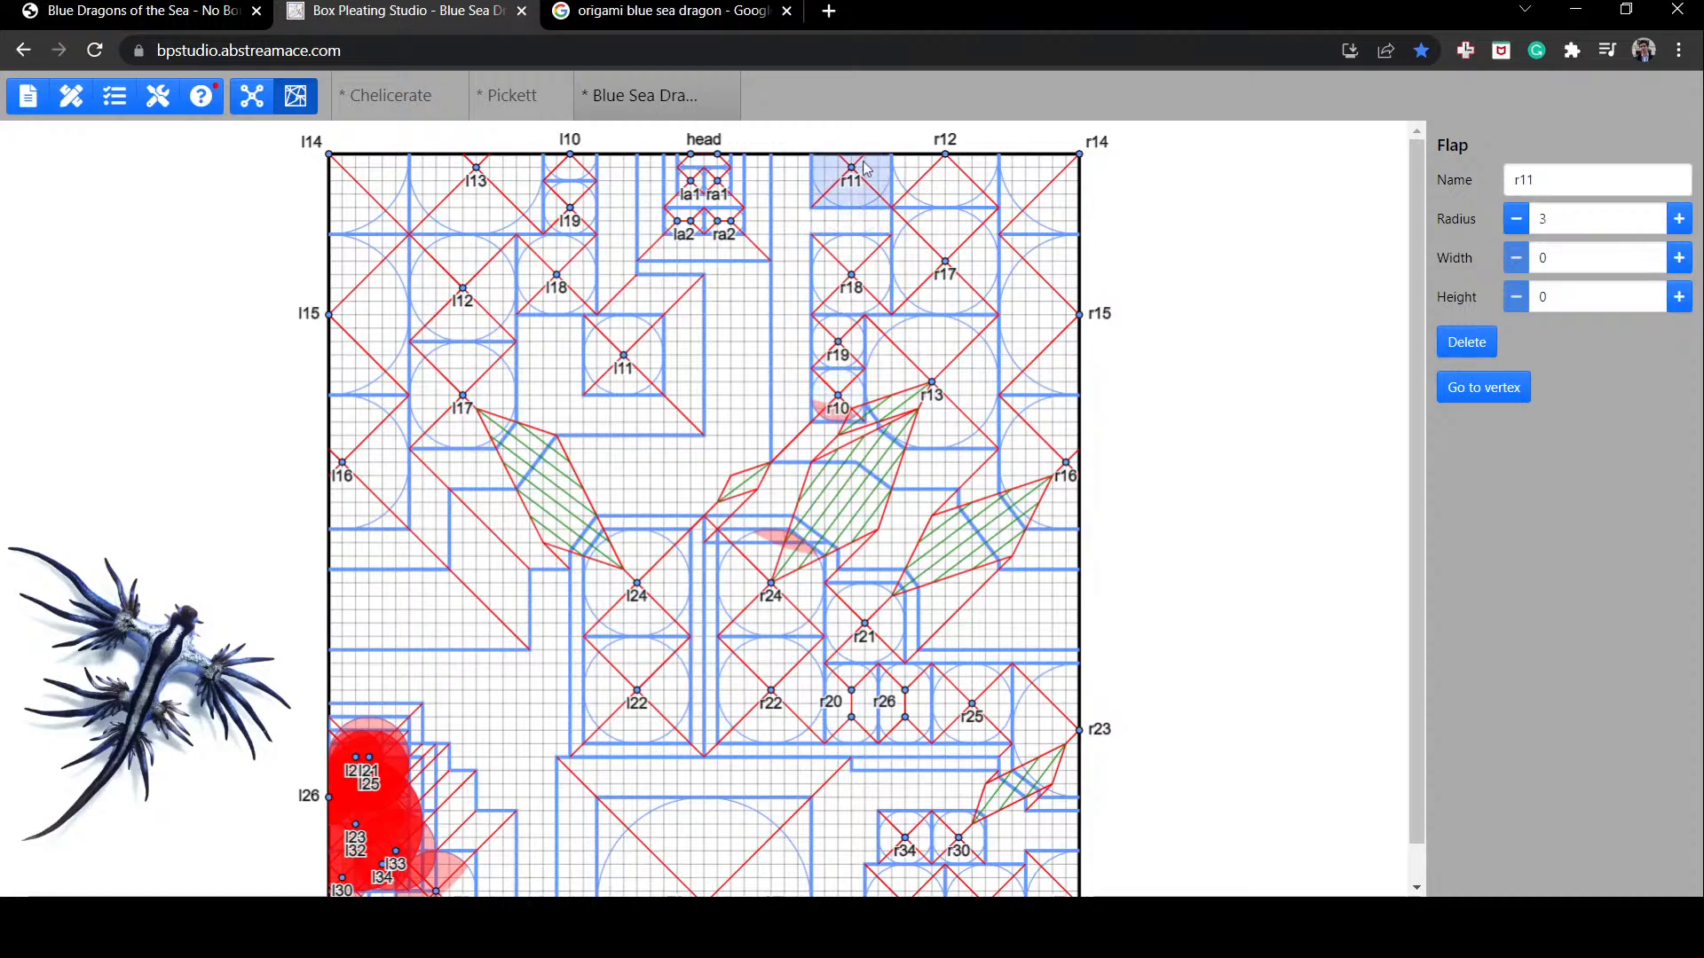
left_click_drag(859, 277, 859, 251)
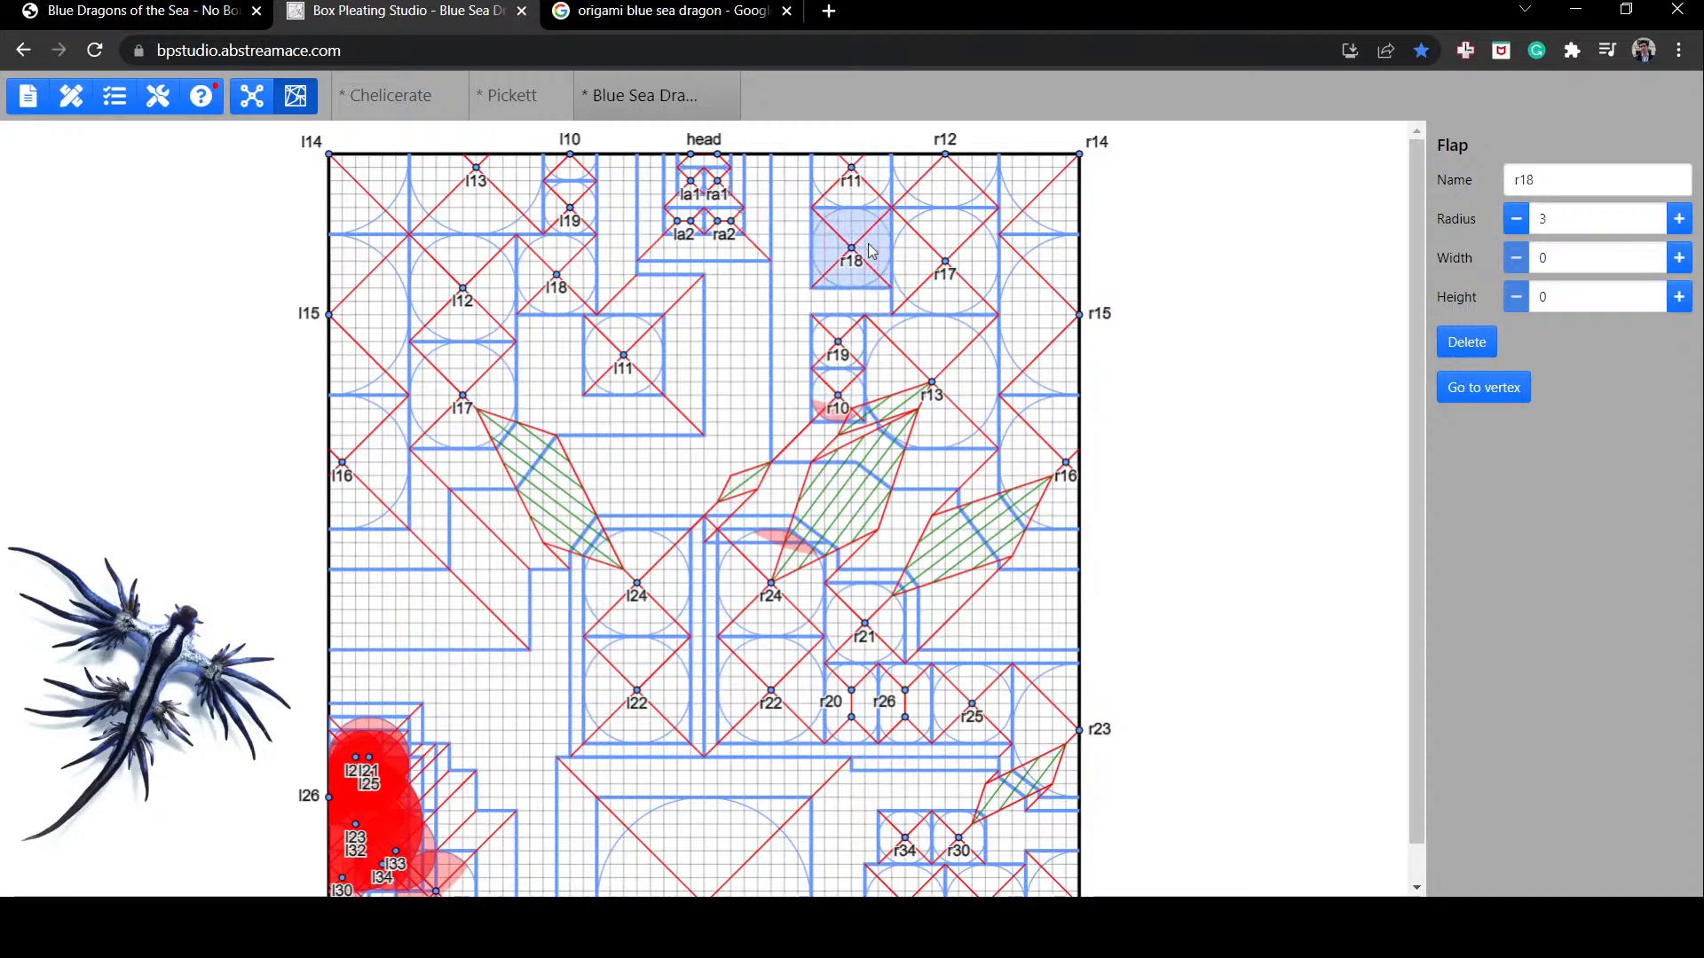
left_click_drag(846, 321, 839, 314)
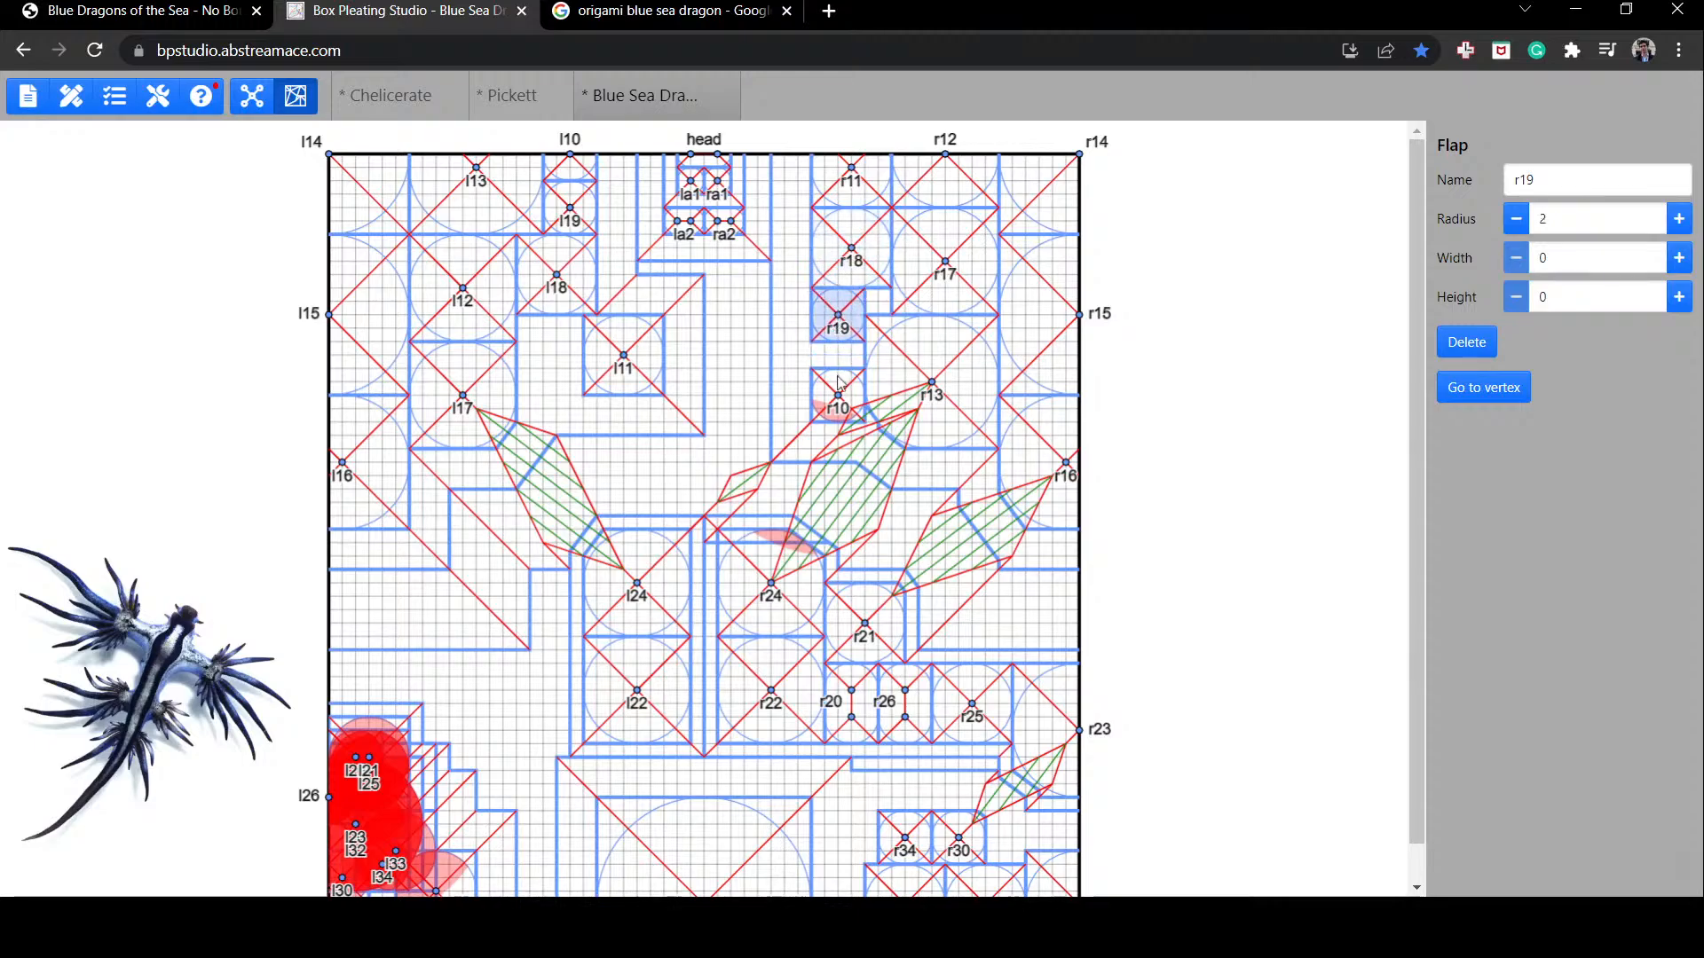
left_click_drag(839, 384, 838, 357)
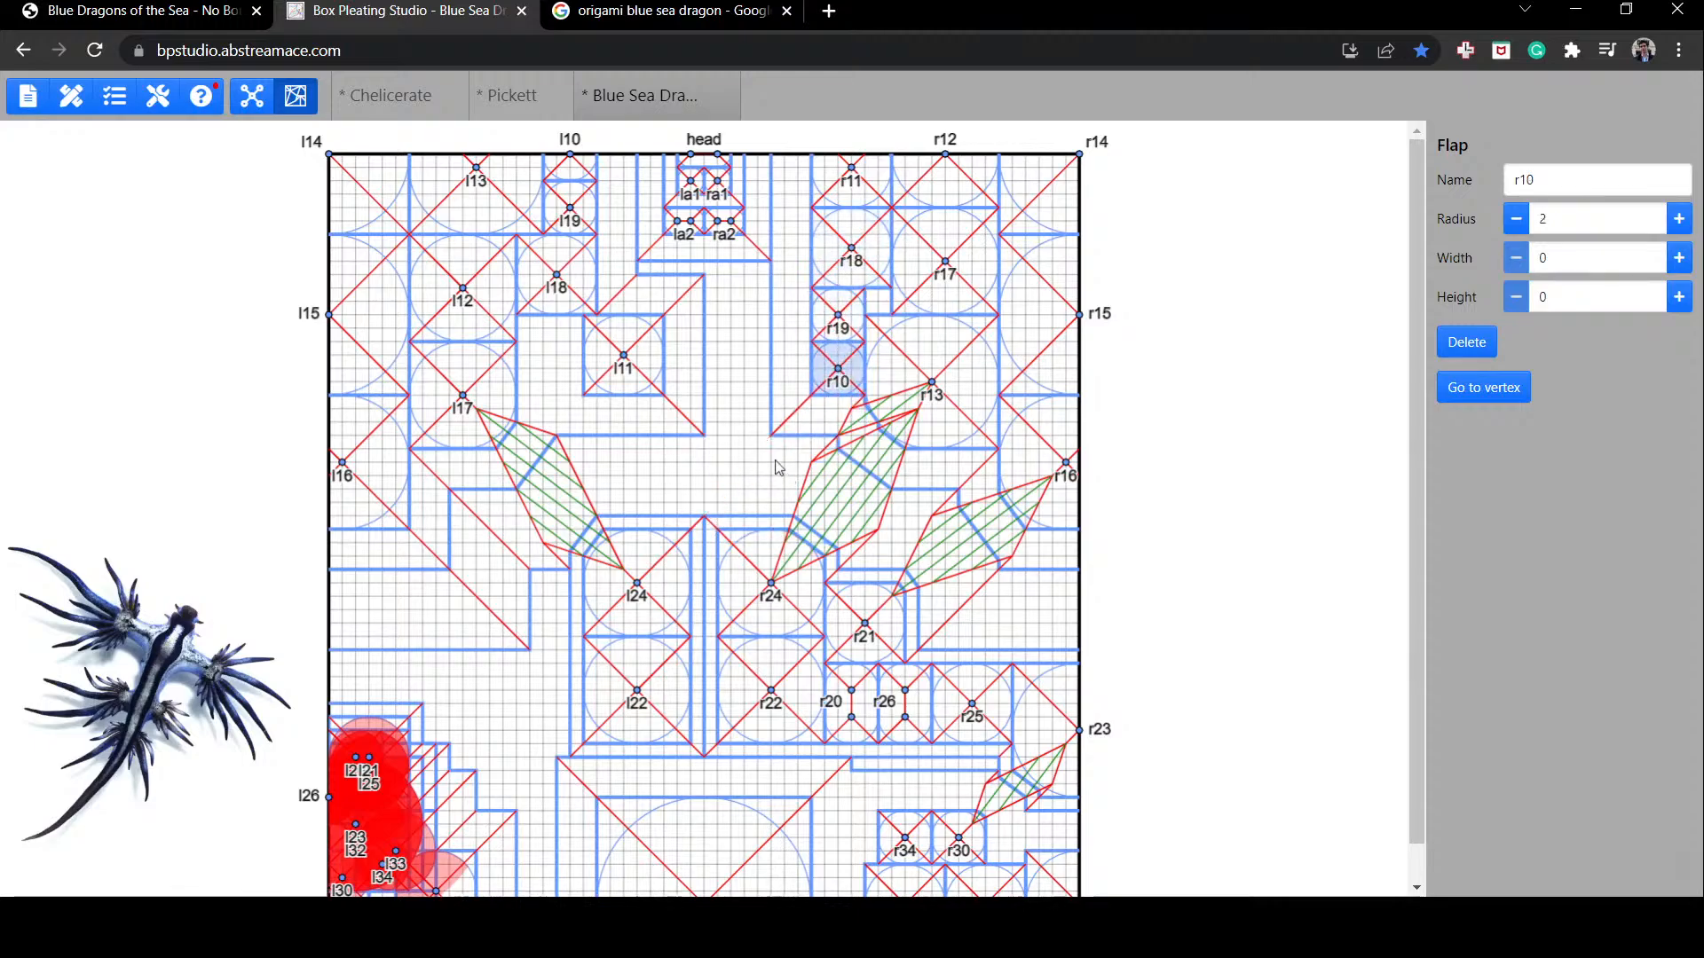
Step: Examine the wide central river and the river around the upper left flap group
left_click(774, 461)
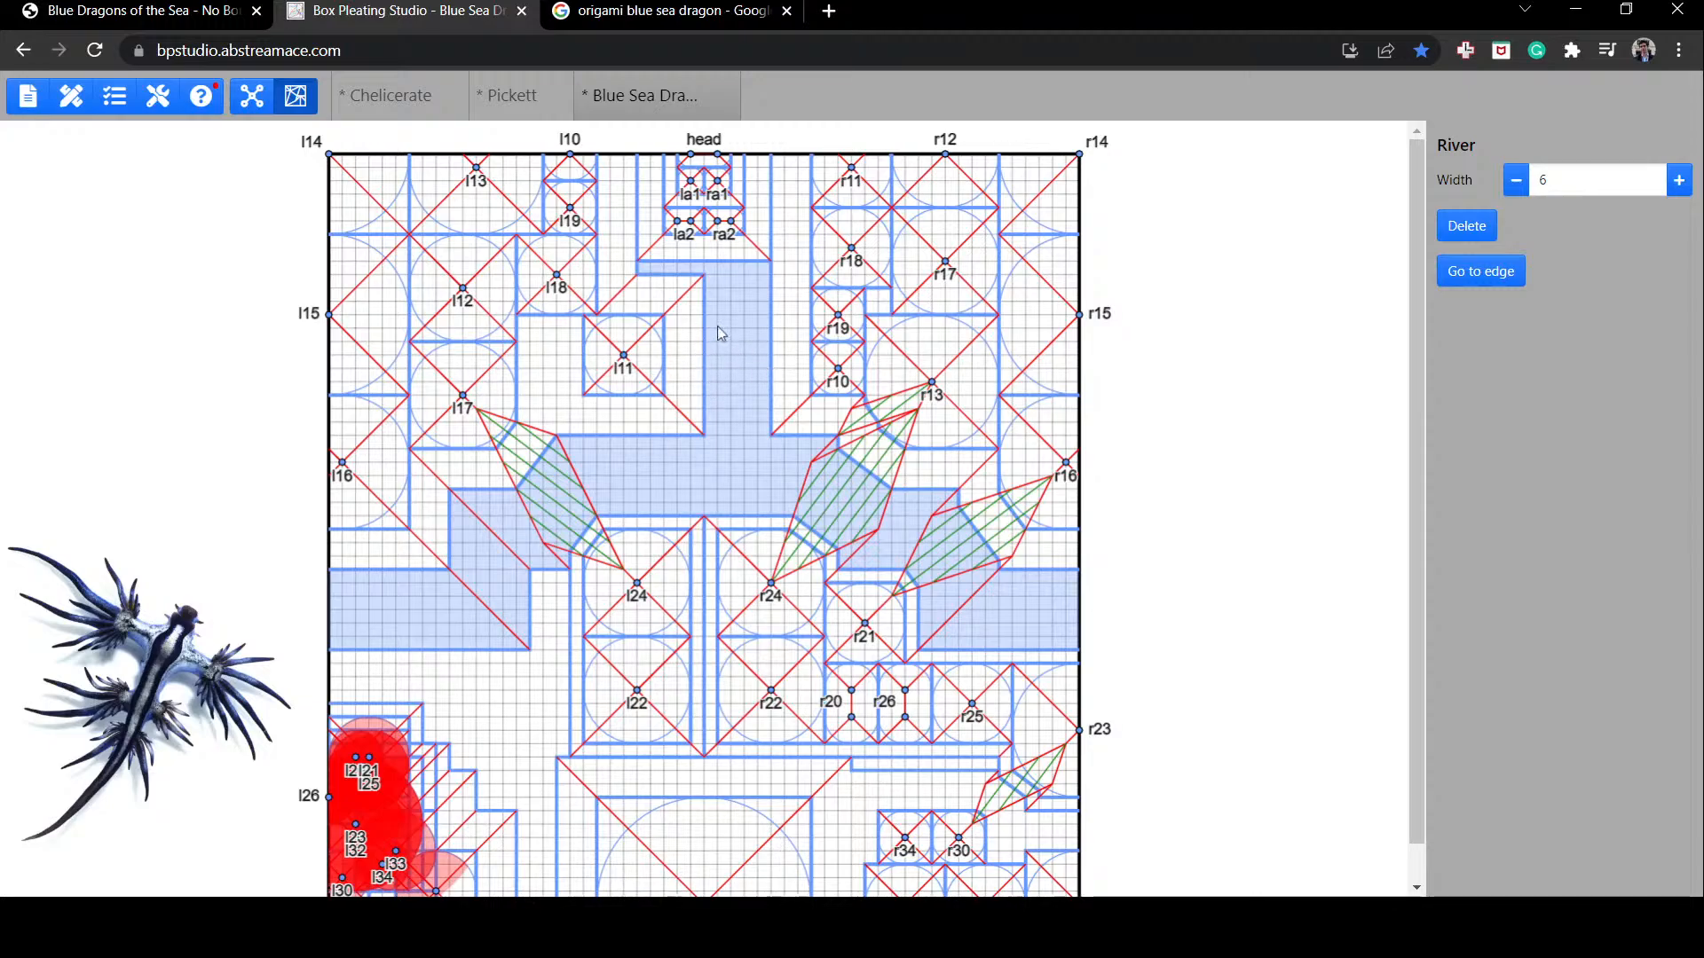
left_click(865, 283)
left_click(888, 302)
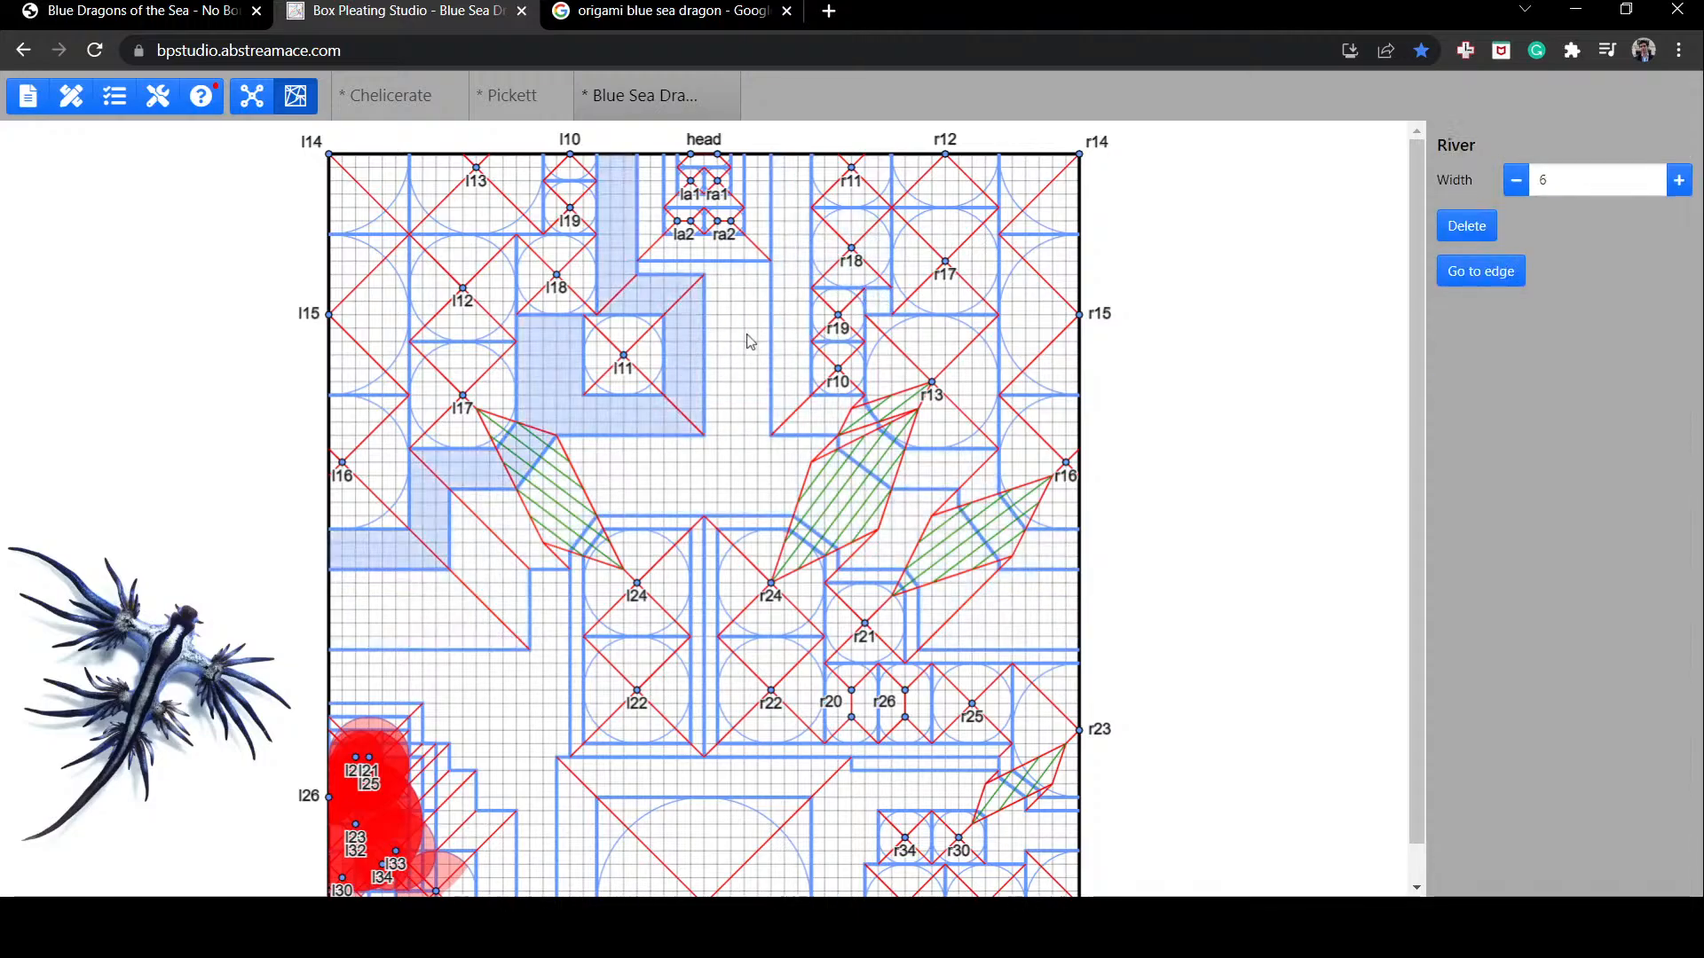
left_click(1152, 273)
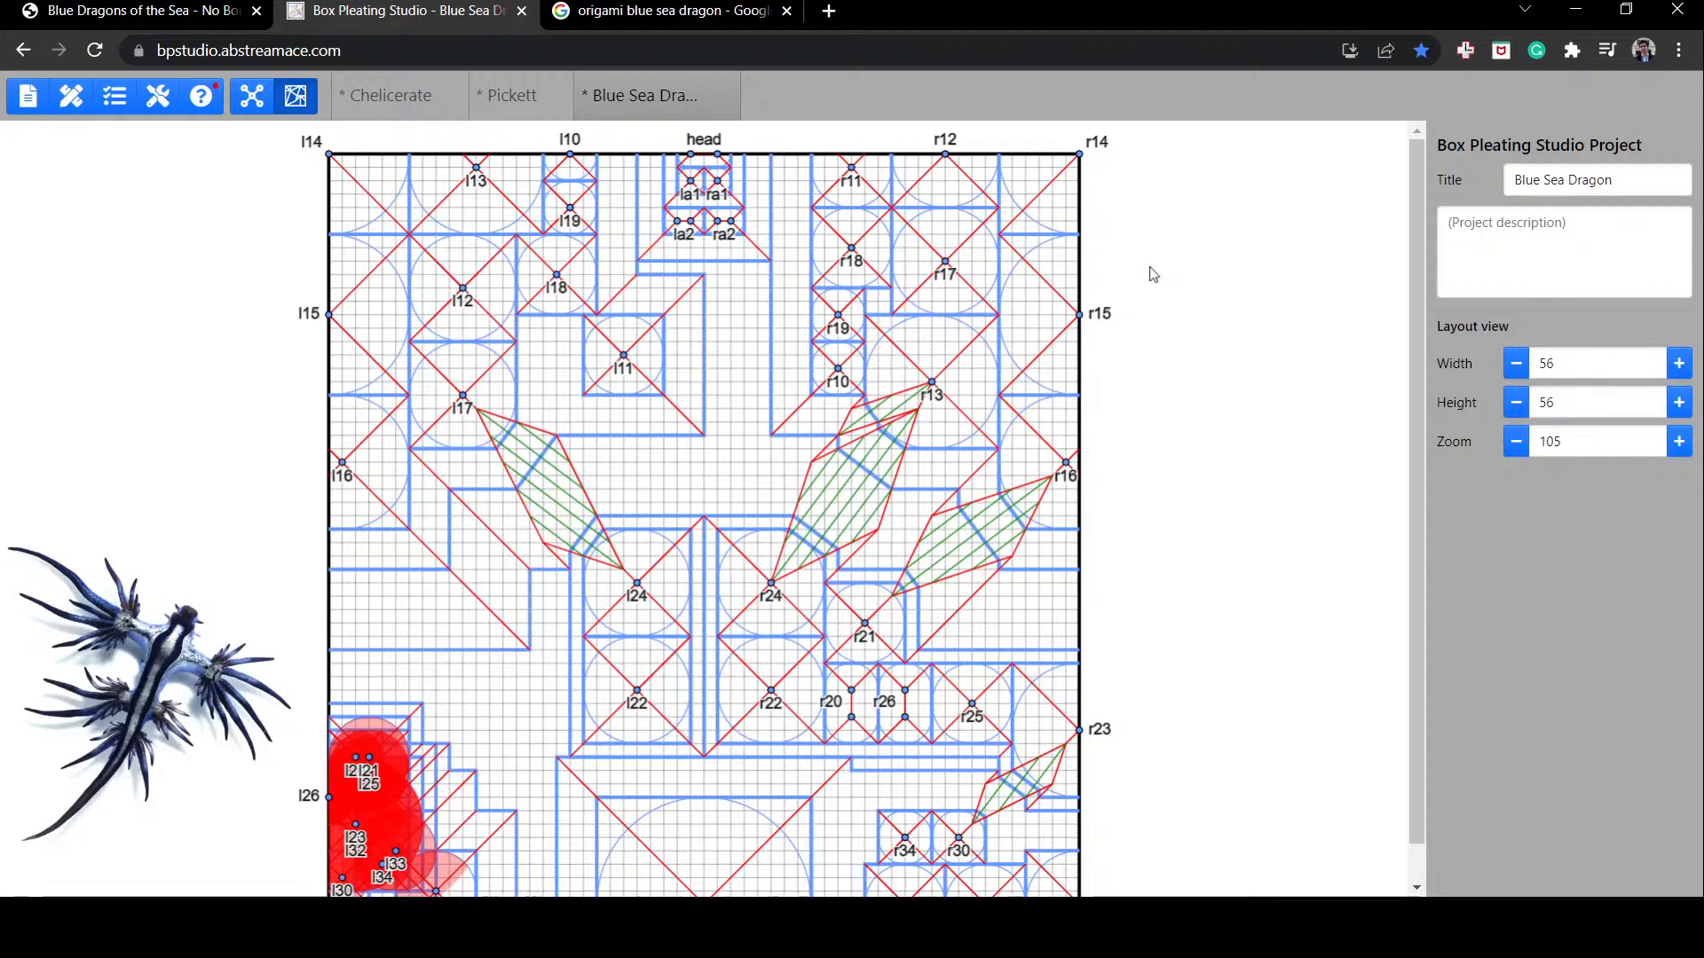
Step: Undo the moves of flaps r10, r19, r18 and r11
left_click(833, 318)
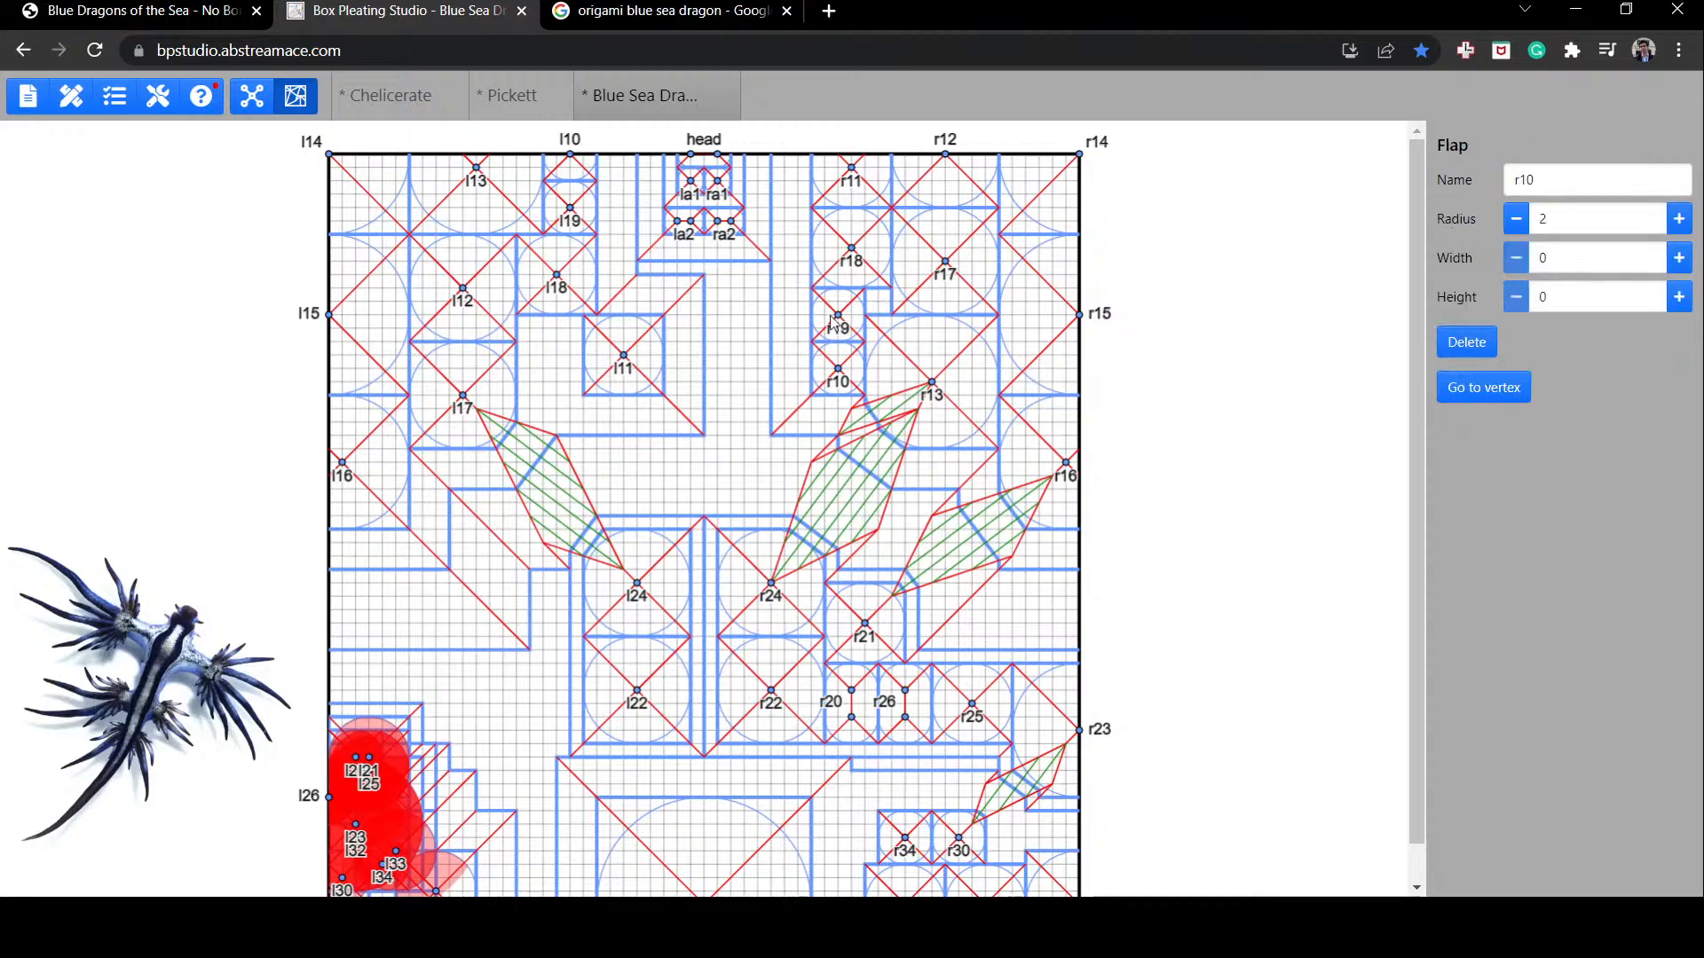
key("ctrl+z")
key("ctrl+z")
key("ctrl+z")
key("ctrl+z")
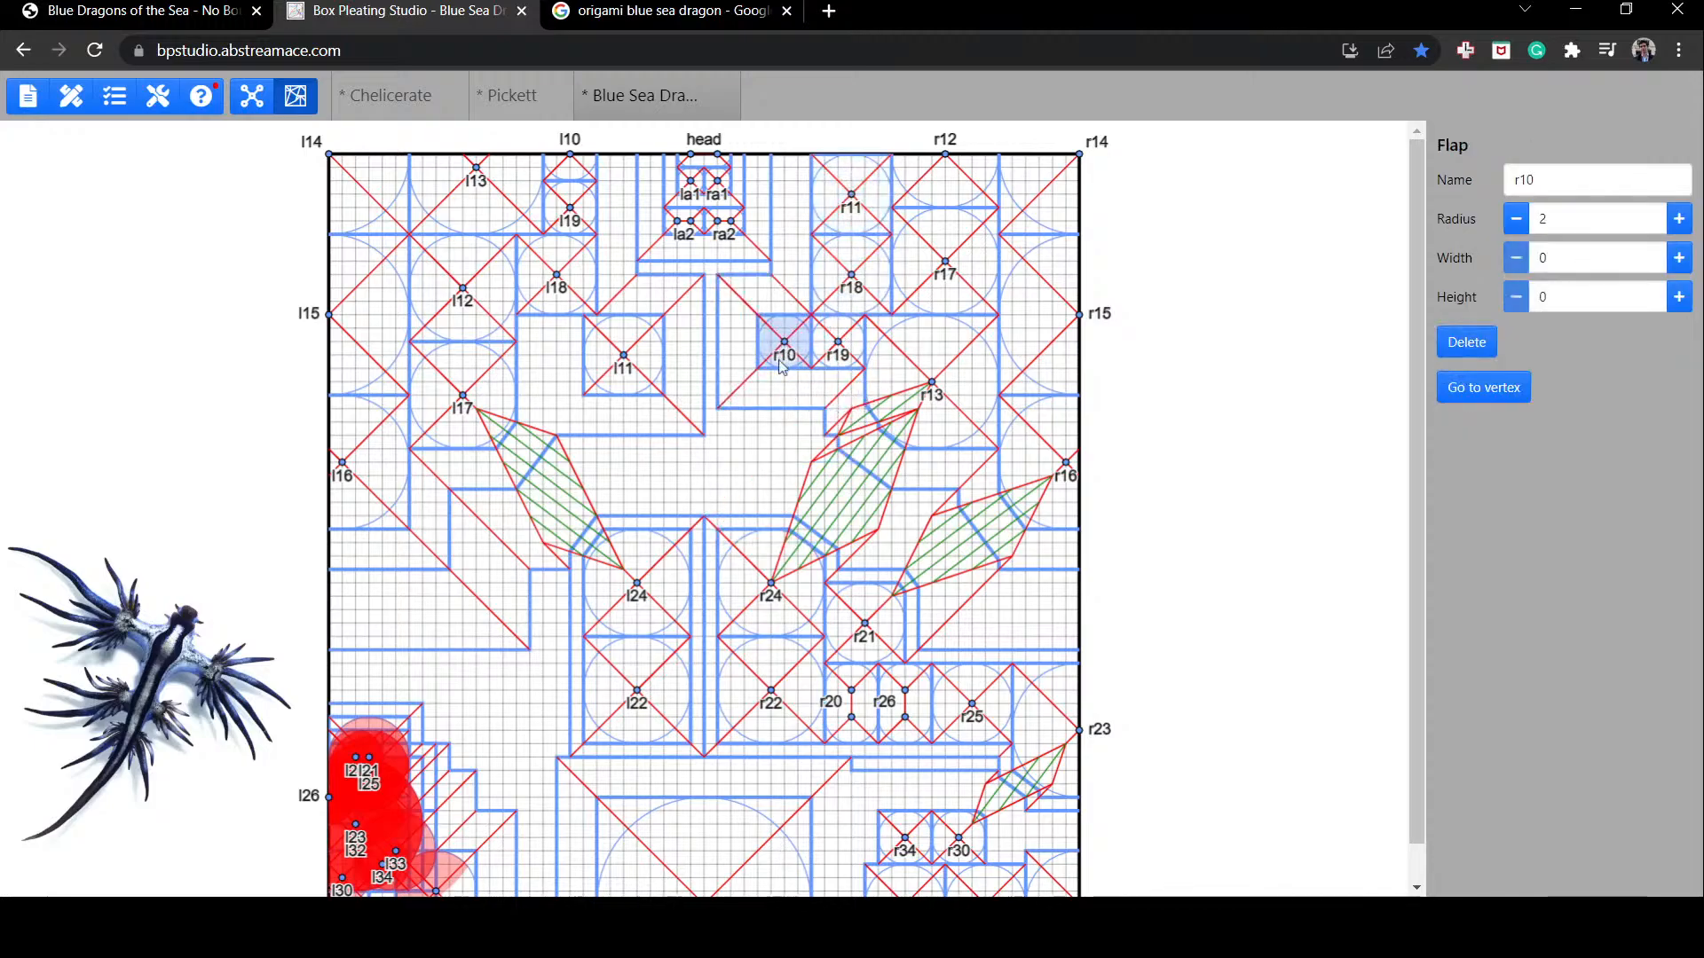
Step: Move flap r10 one grid unit left and two down, and inspect the wide central river
left_click_drag(782, 354, 779, 380)
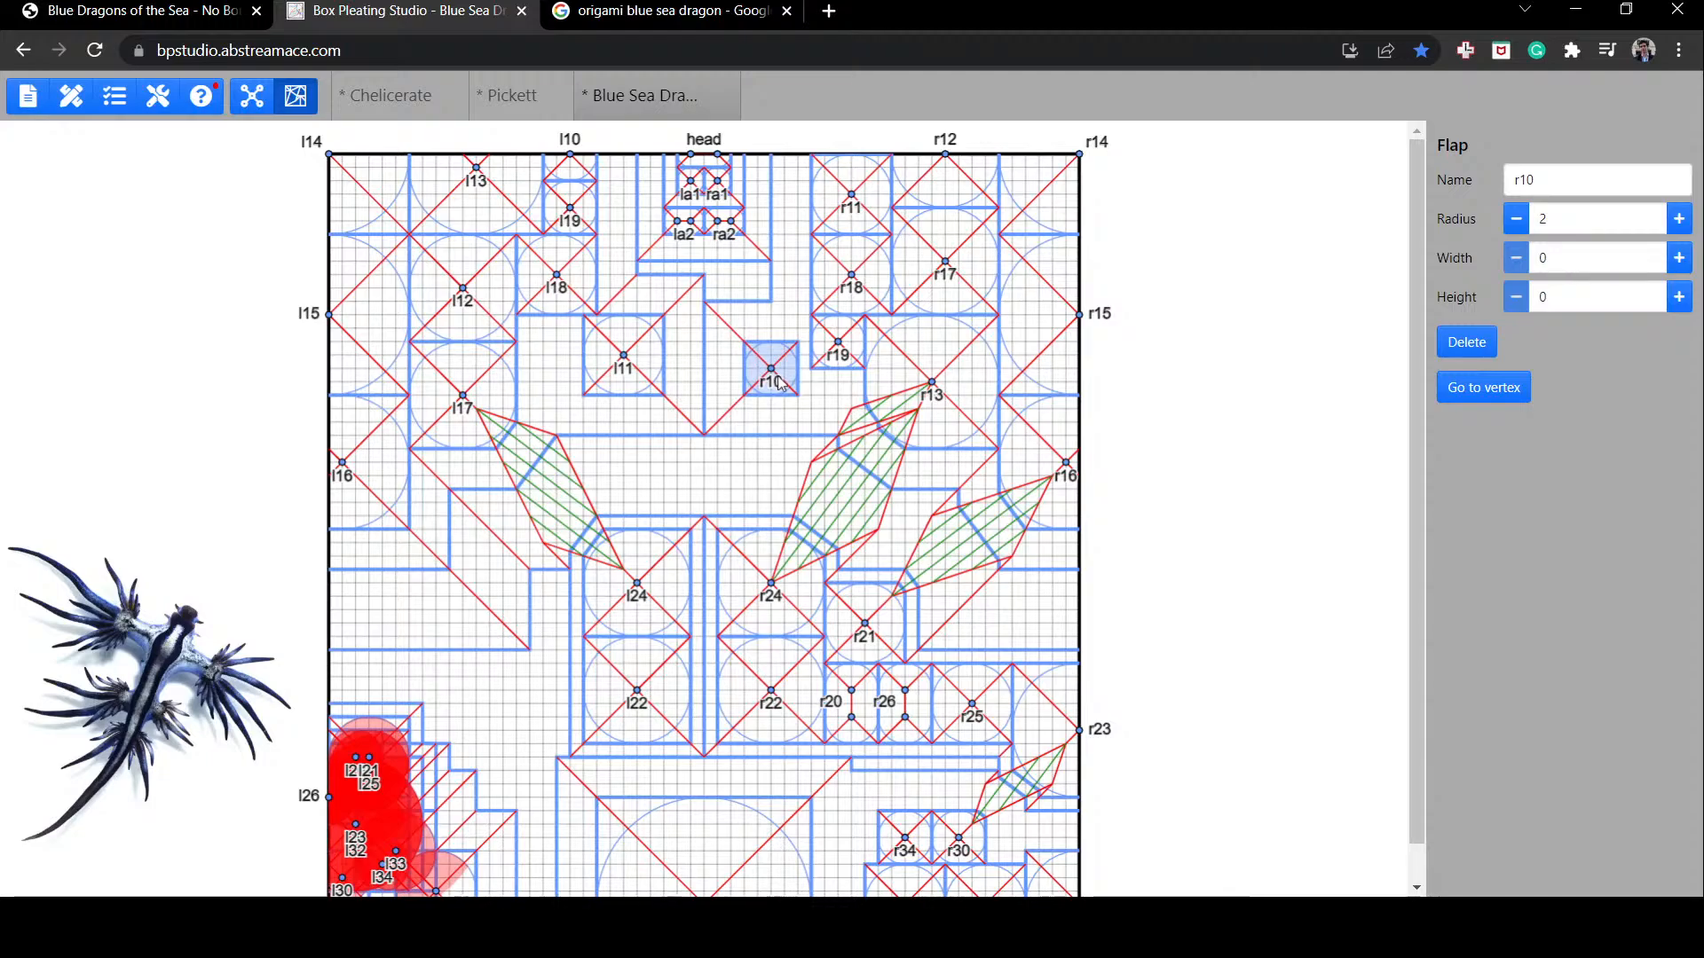
left_click(772, 454)
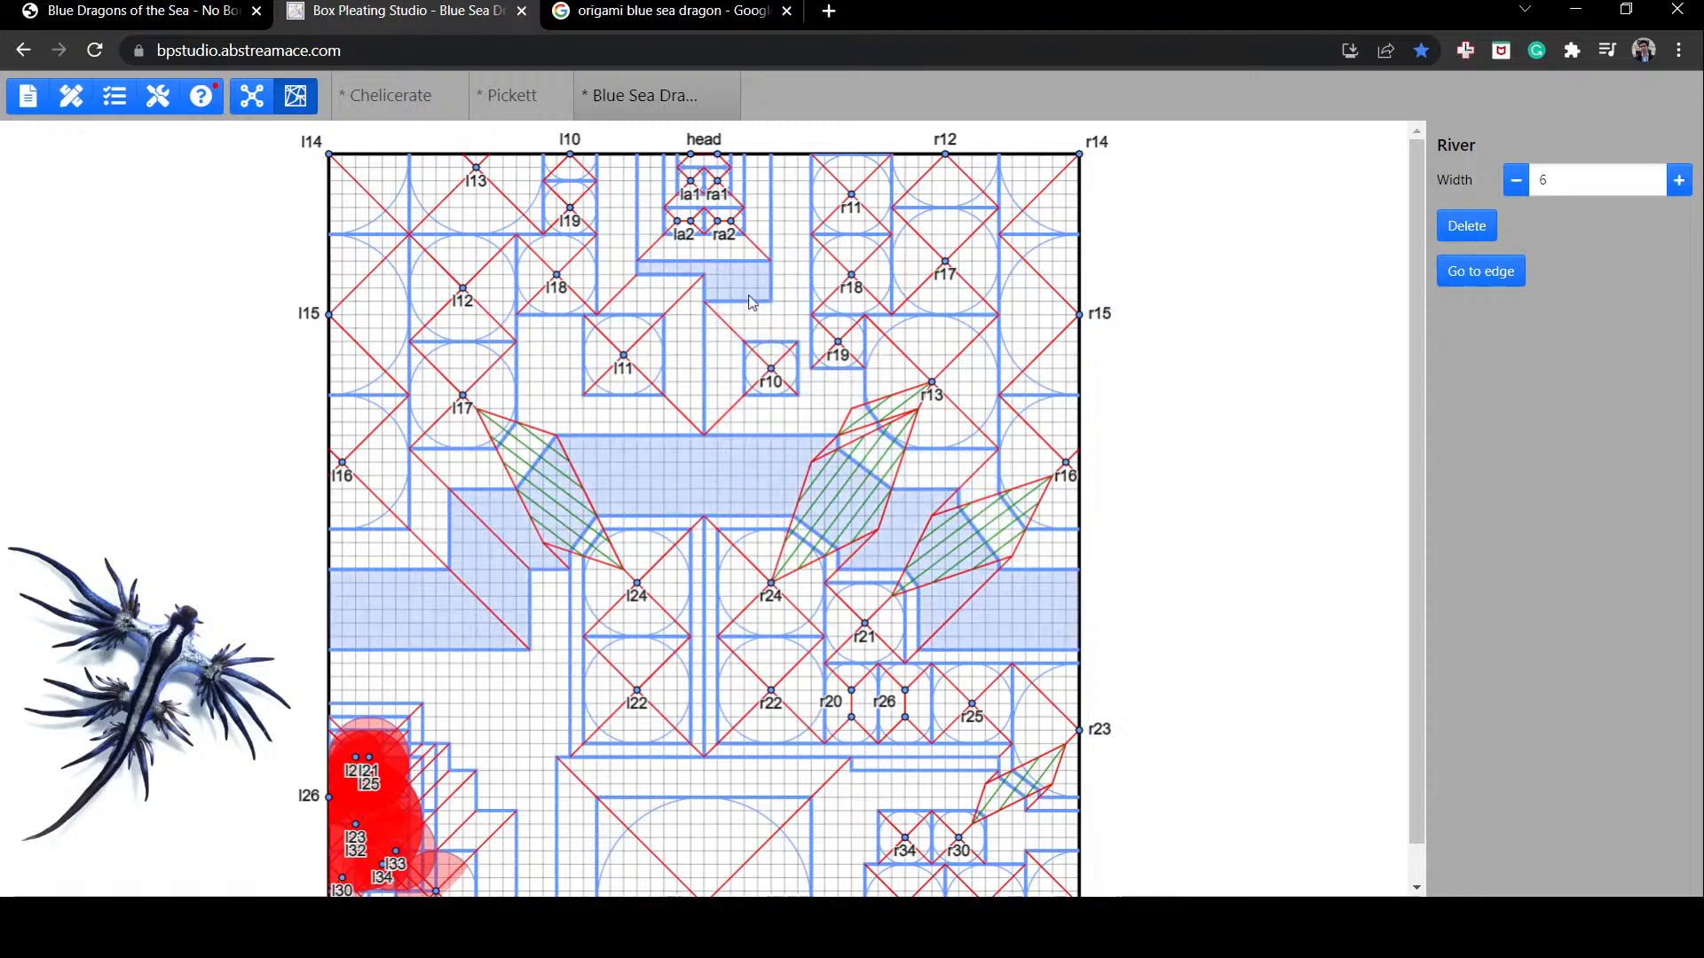
Step: Move flap r10 one grid unit right and two up so it sits directly beside r19, and inspect the river around it
left_click(788, 380)
left_click(843, 400)
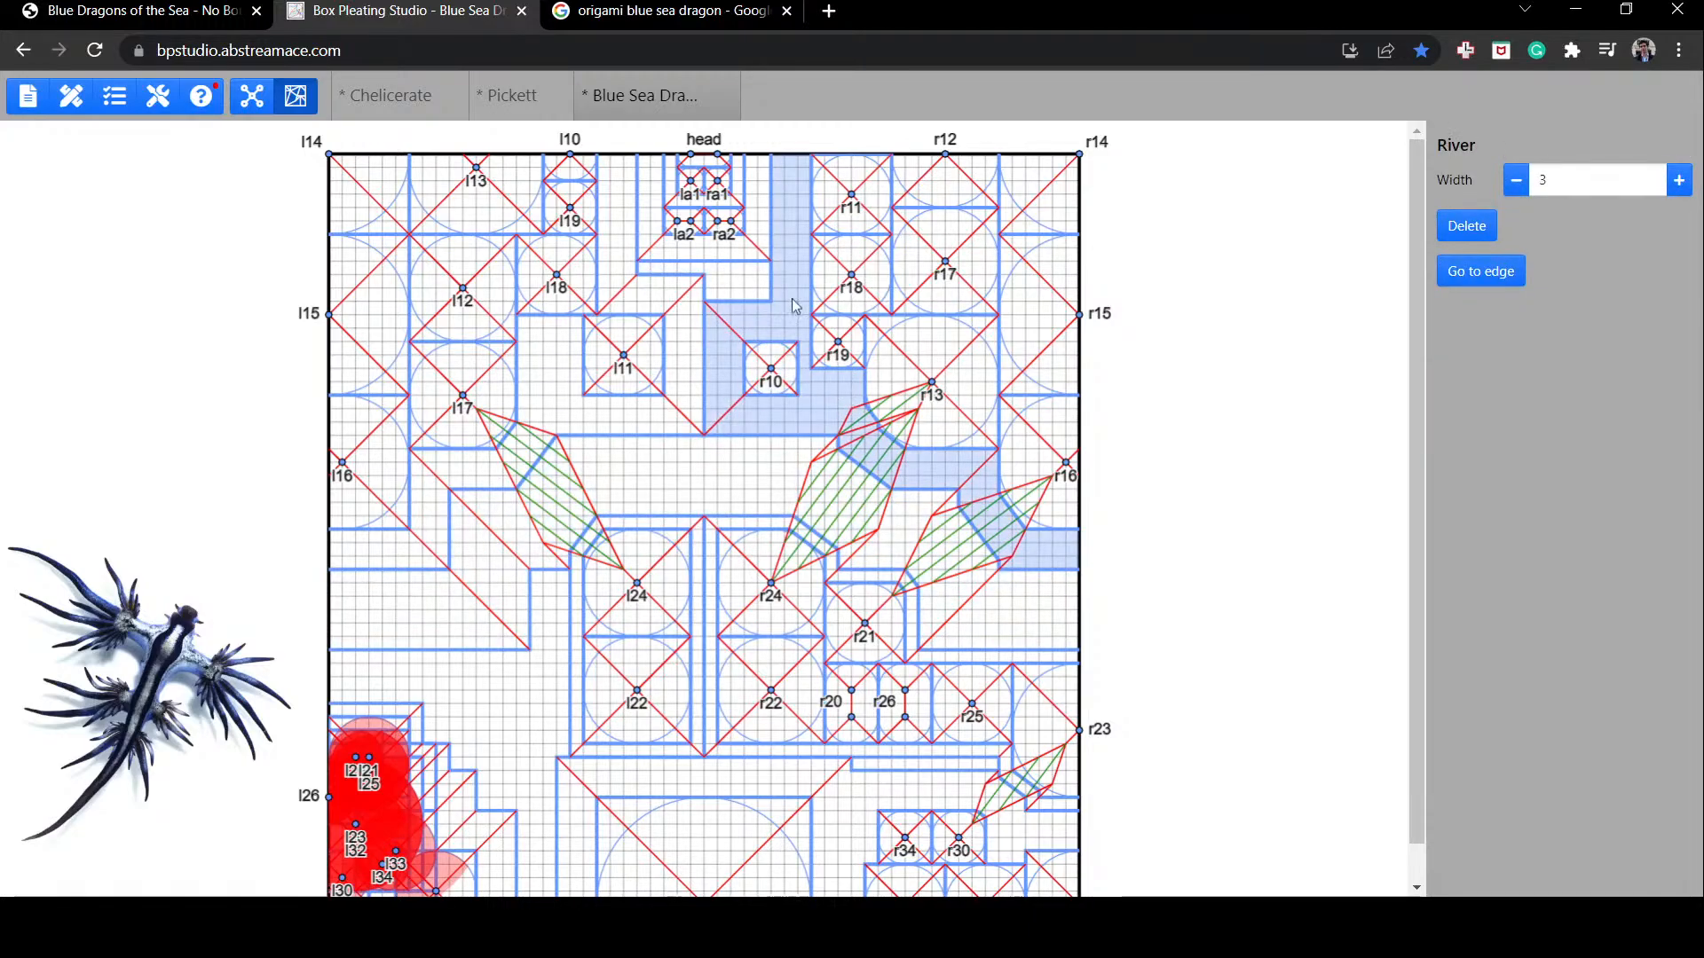
left_click_drag(756, 364, 769, 342)
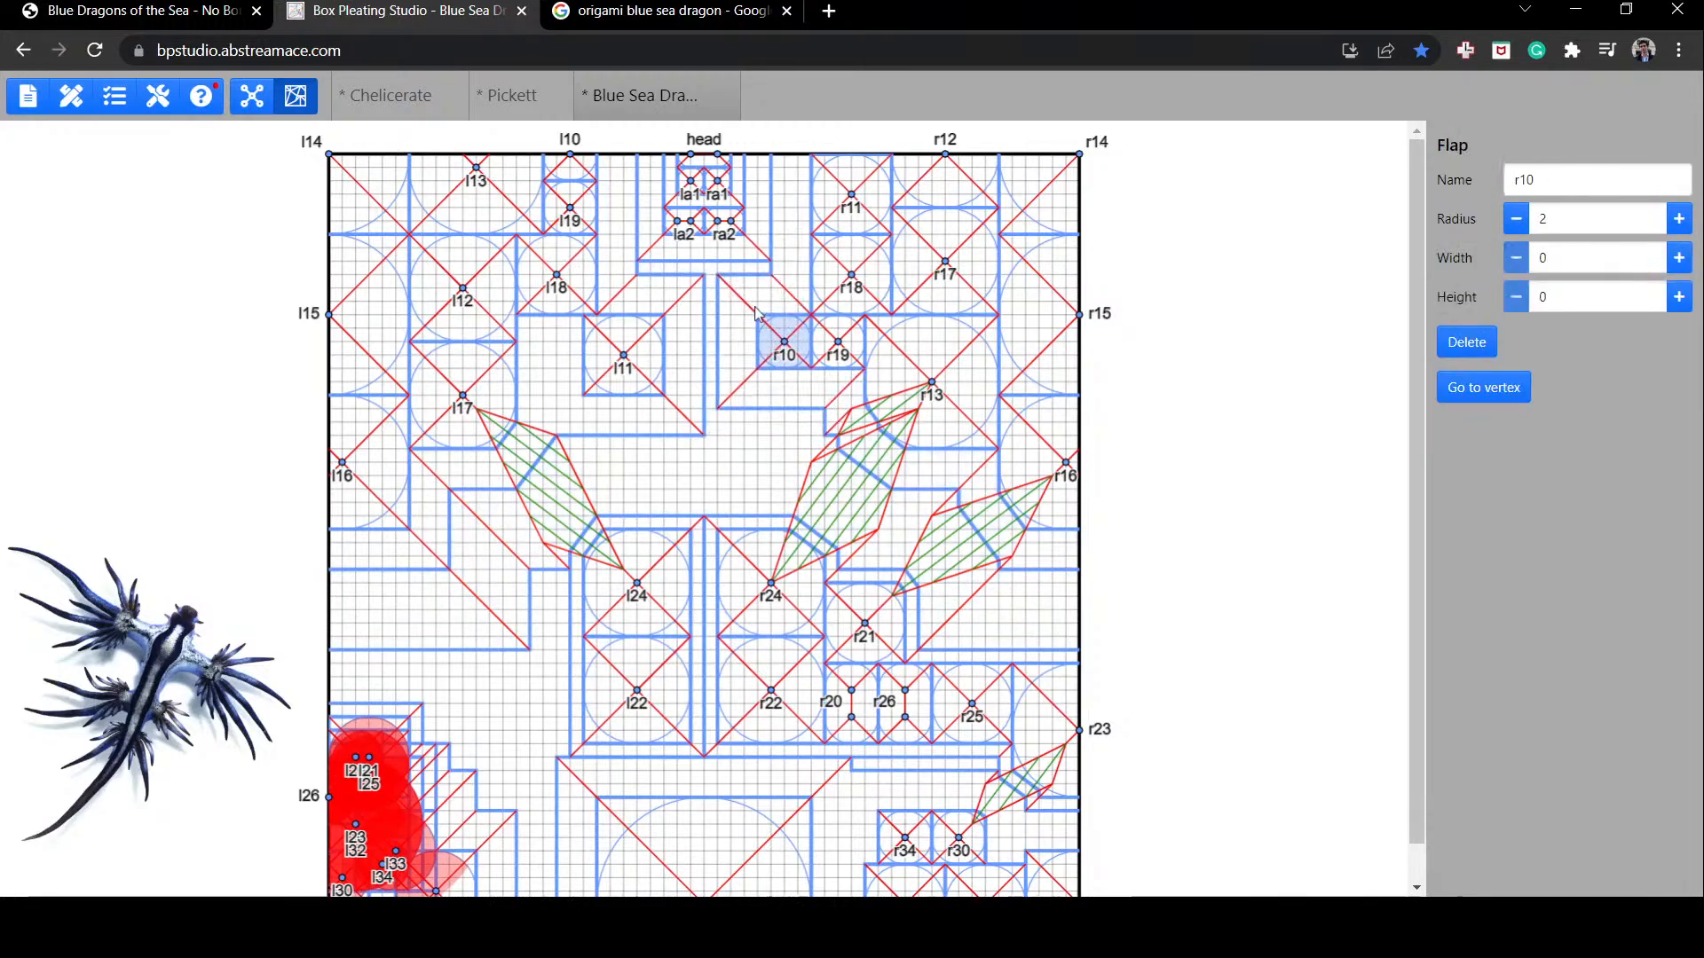
left_click(757, 311)
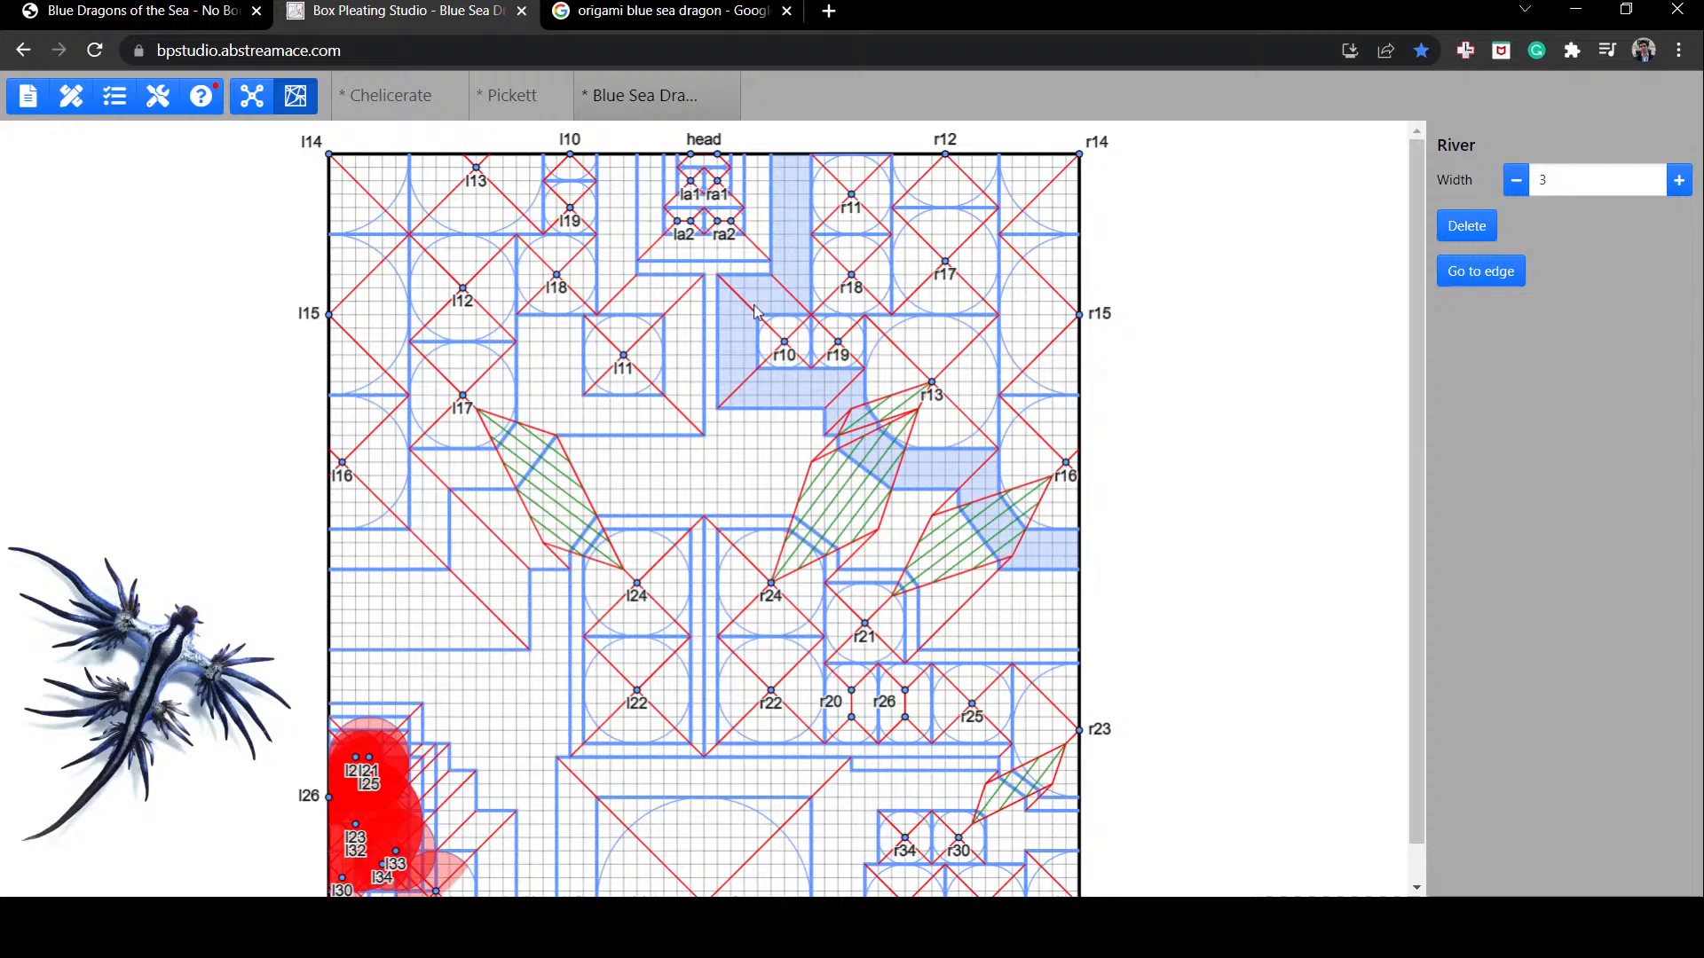
left_click(1188, 430)
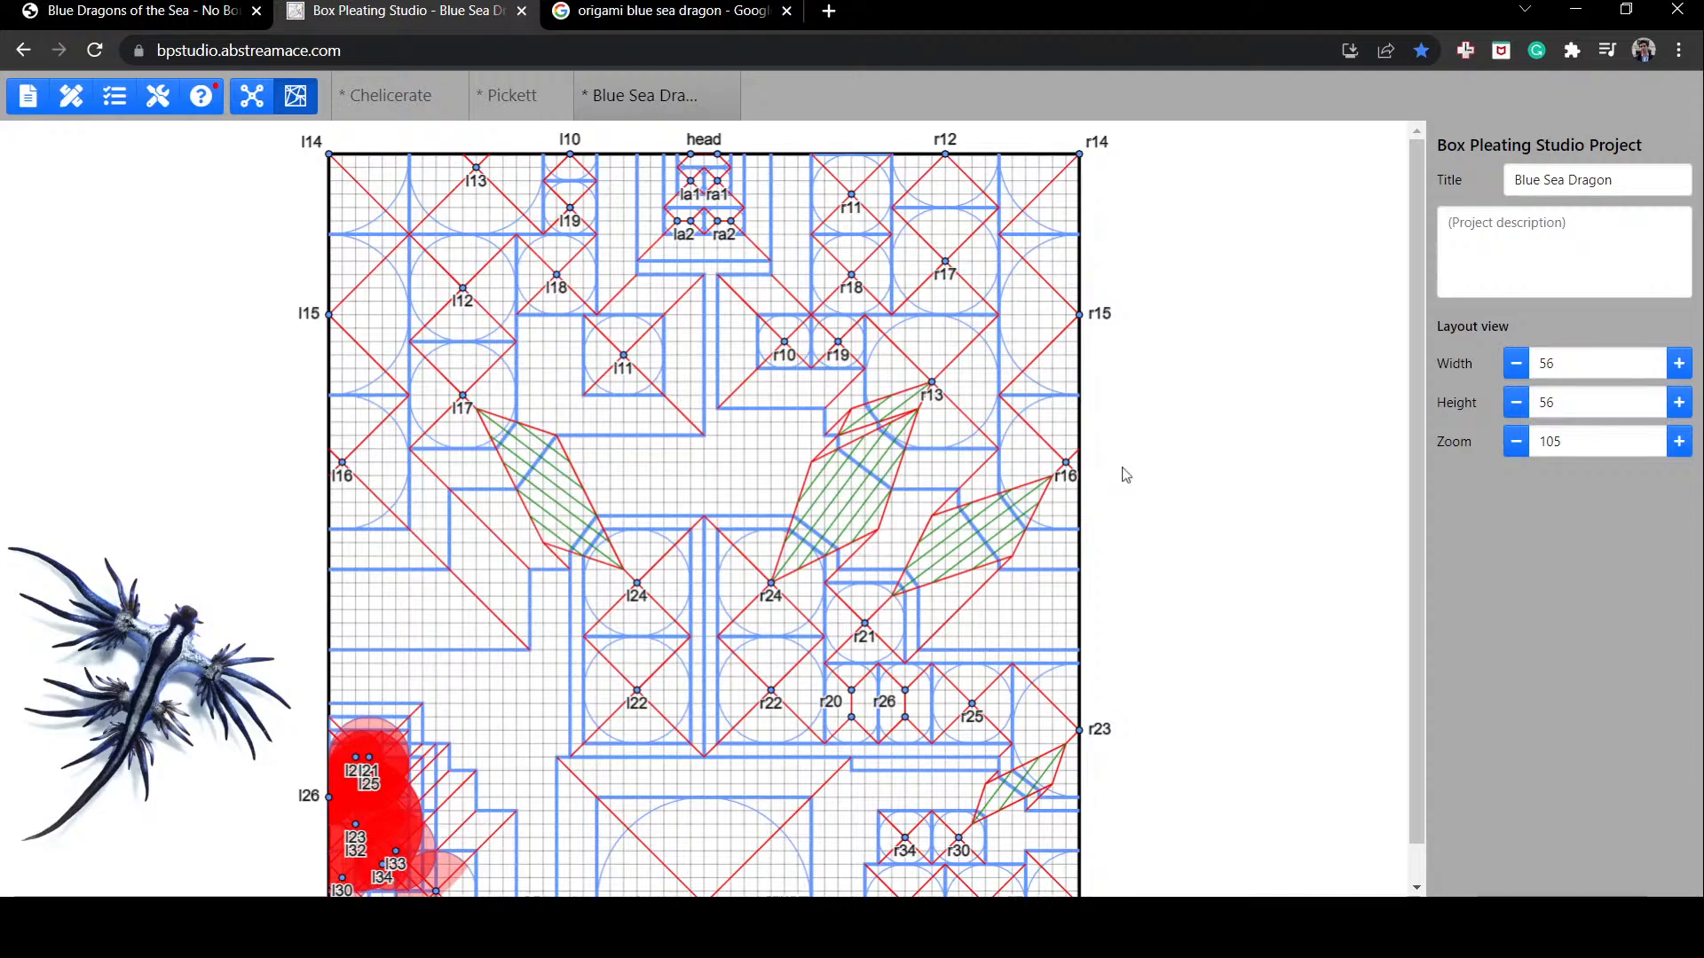
Step: Compare the layout with the folded origami sea dragon image and the Glaucus atlanticus reference photo
left_click(675, 13)
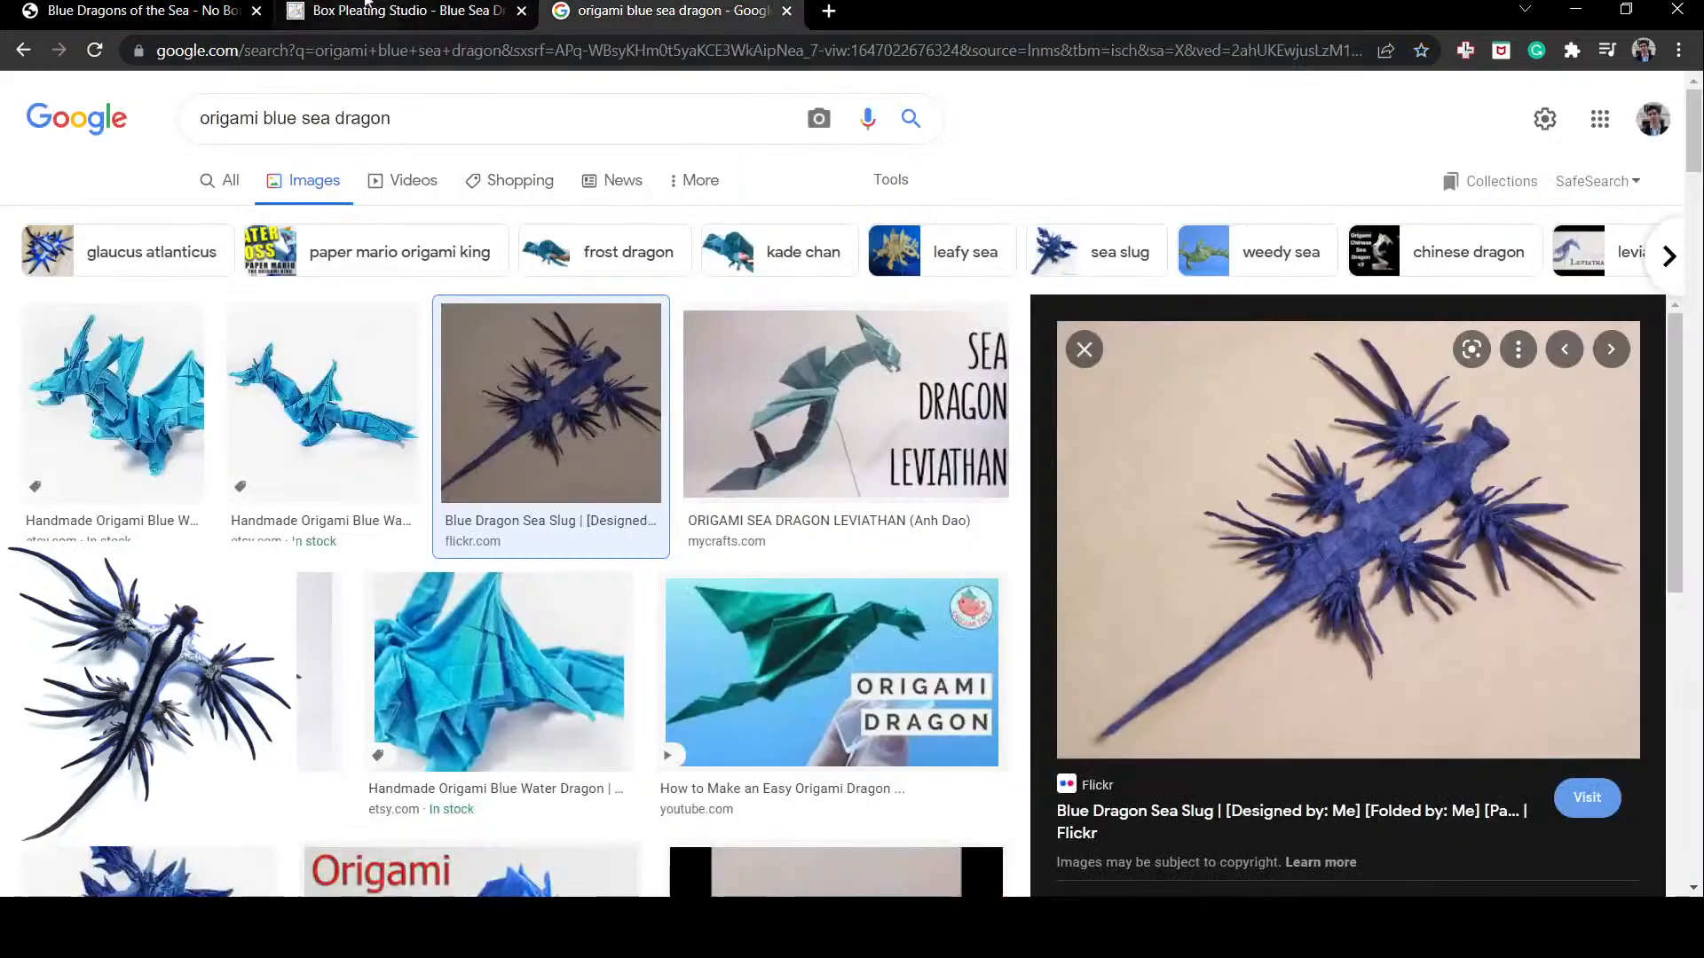
left_click(366, 7)
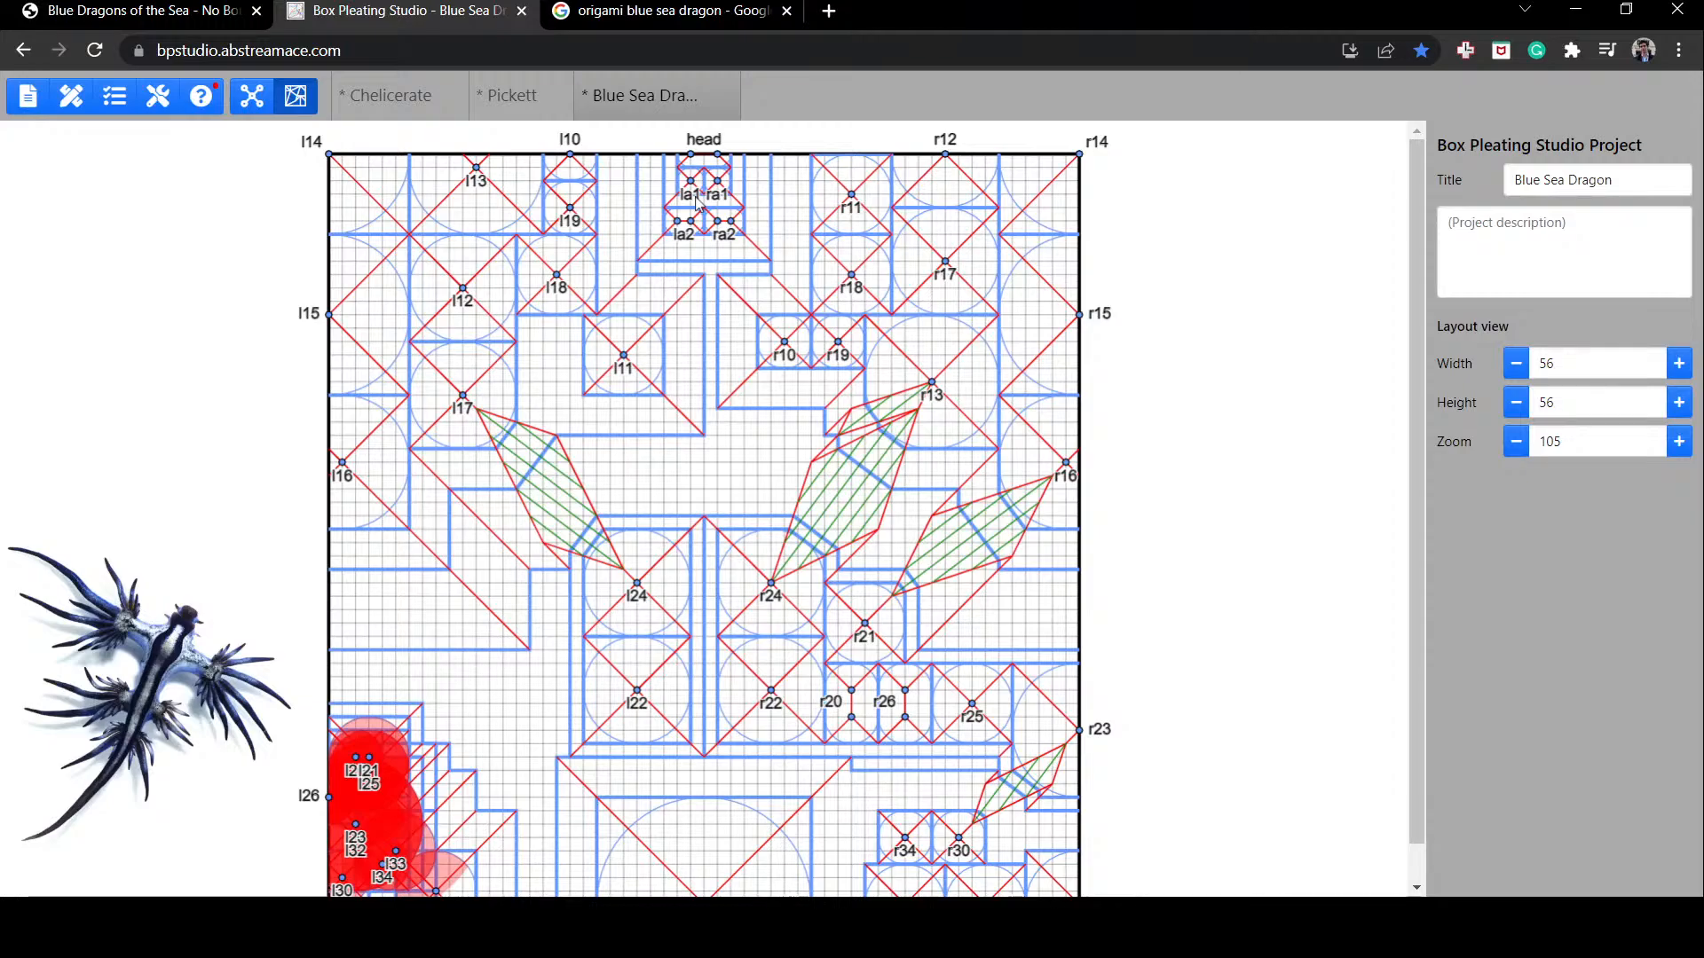
left_click(197, 7)
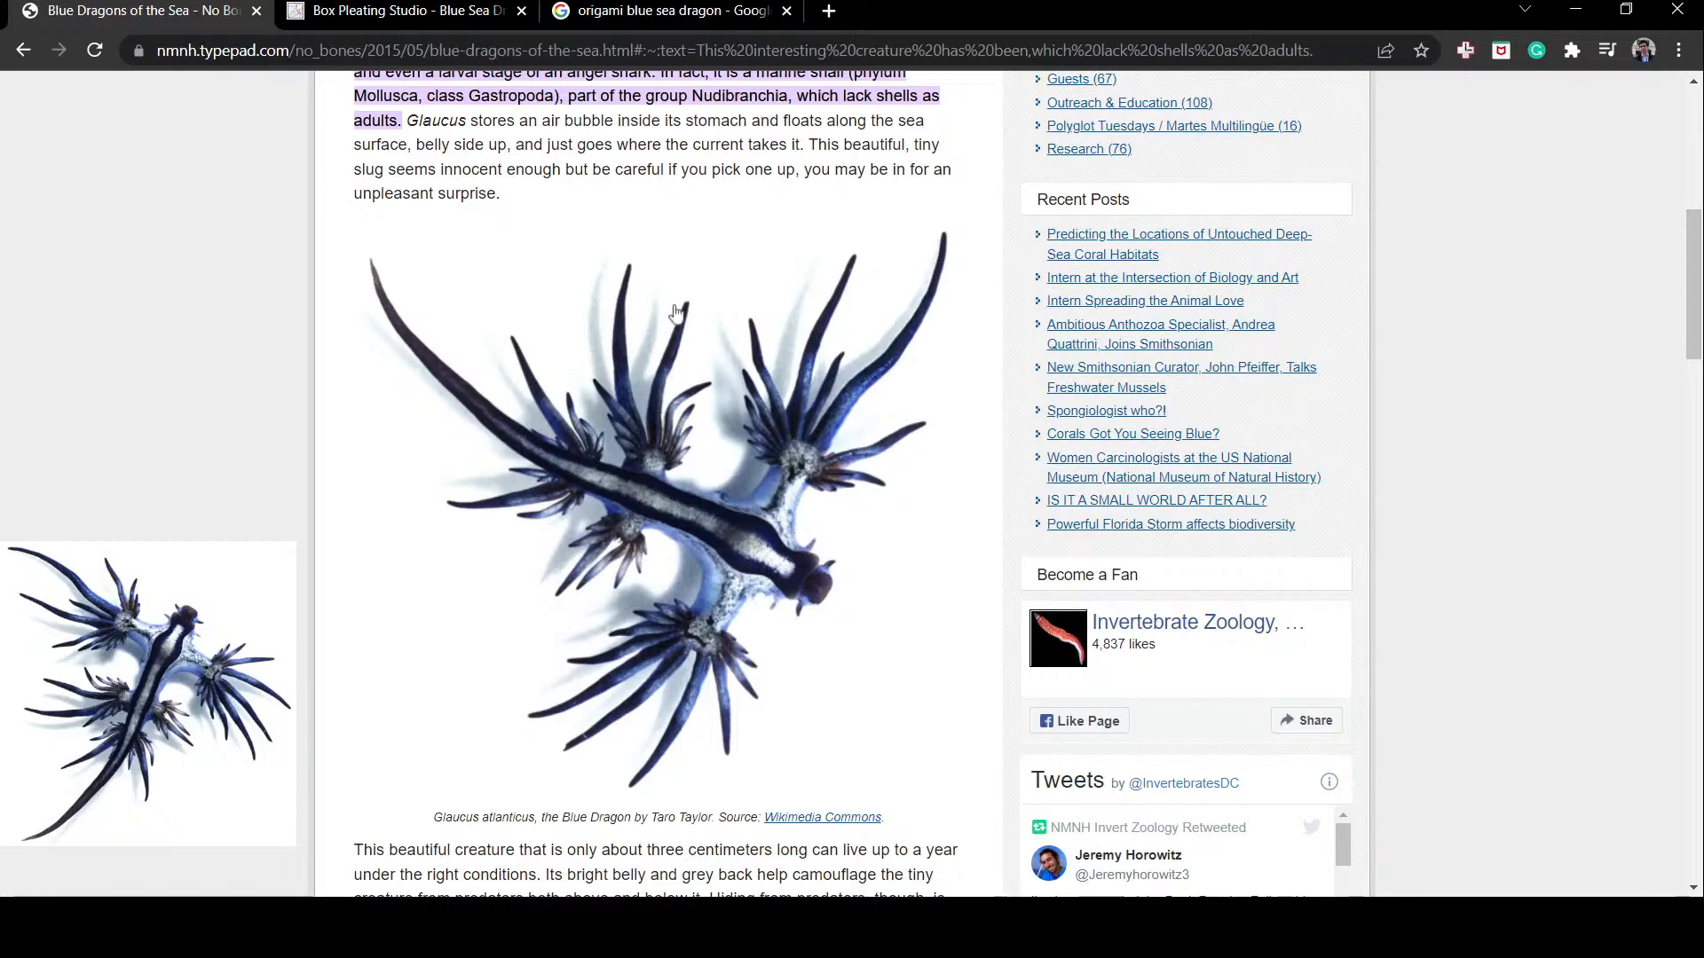
left_click(375, 18)
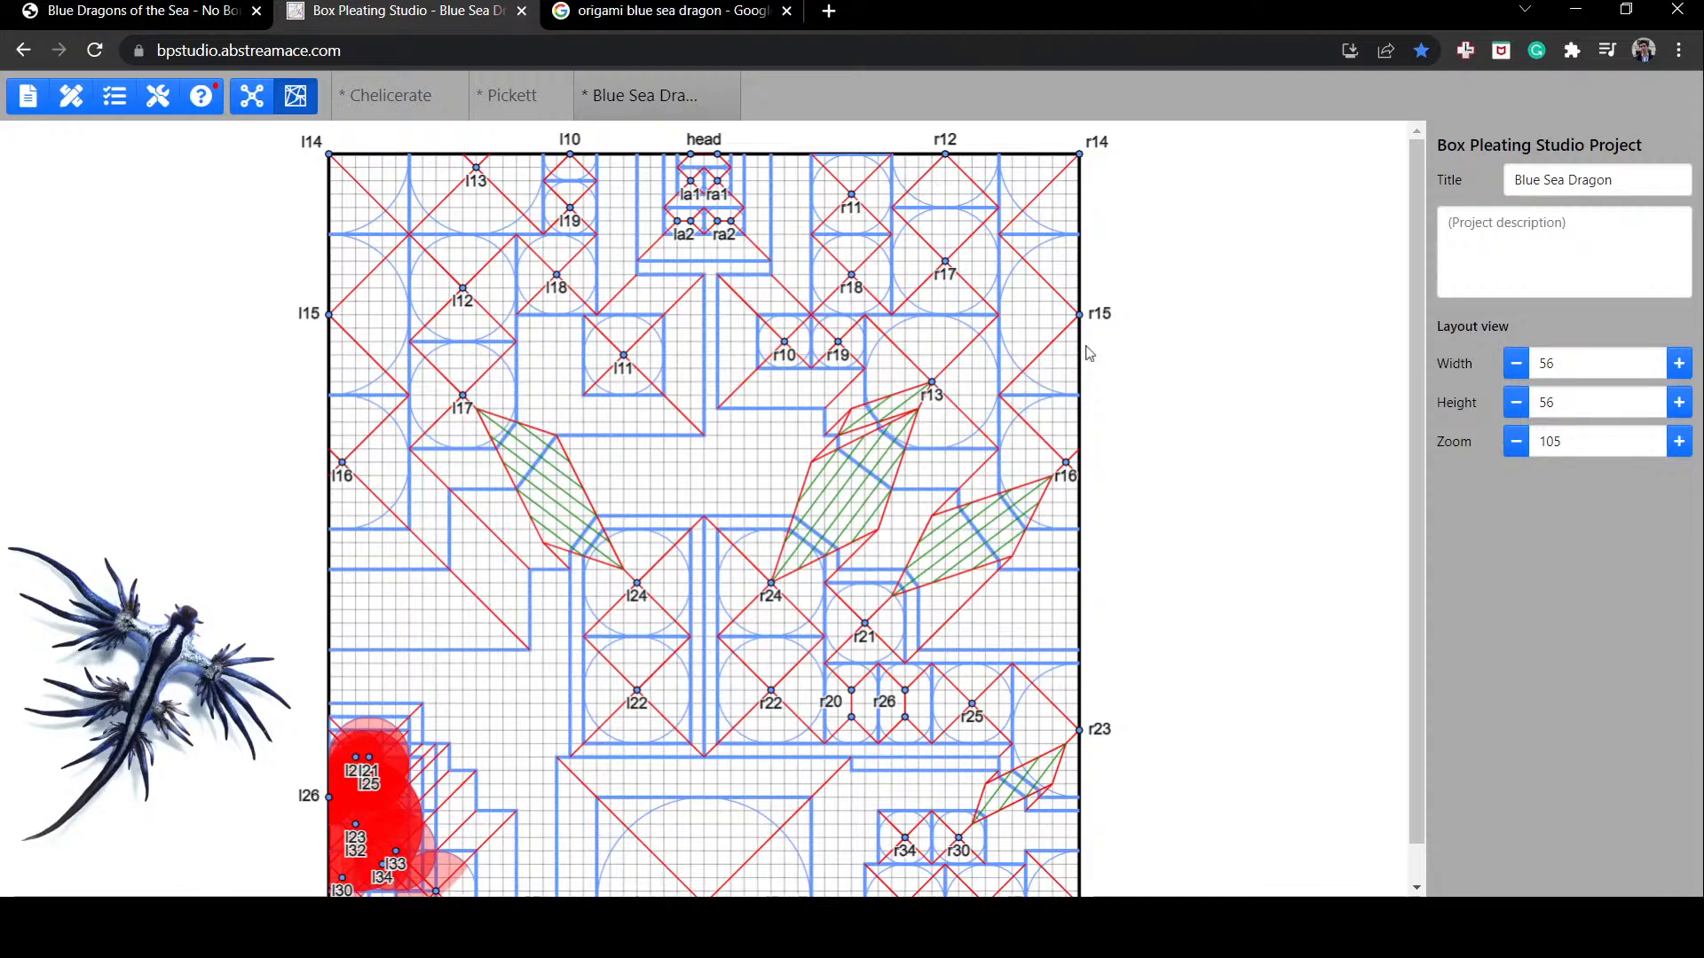
left_click(133, 11)
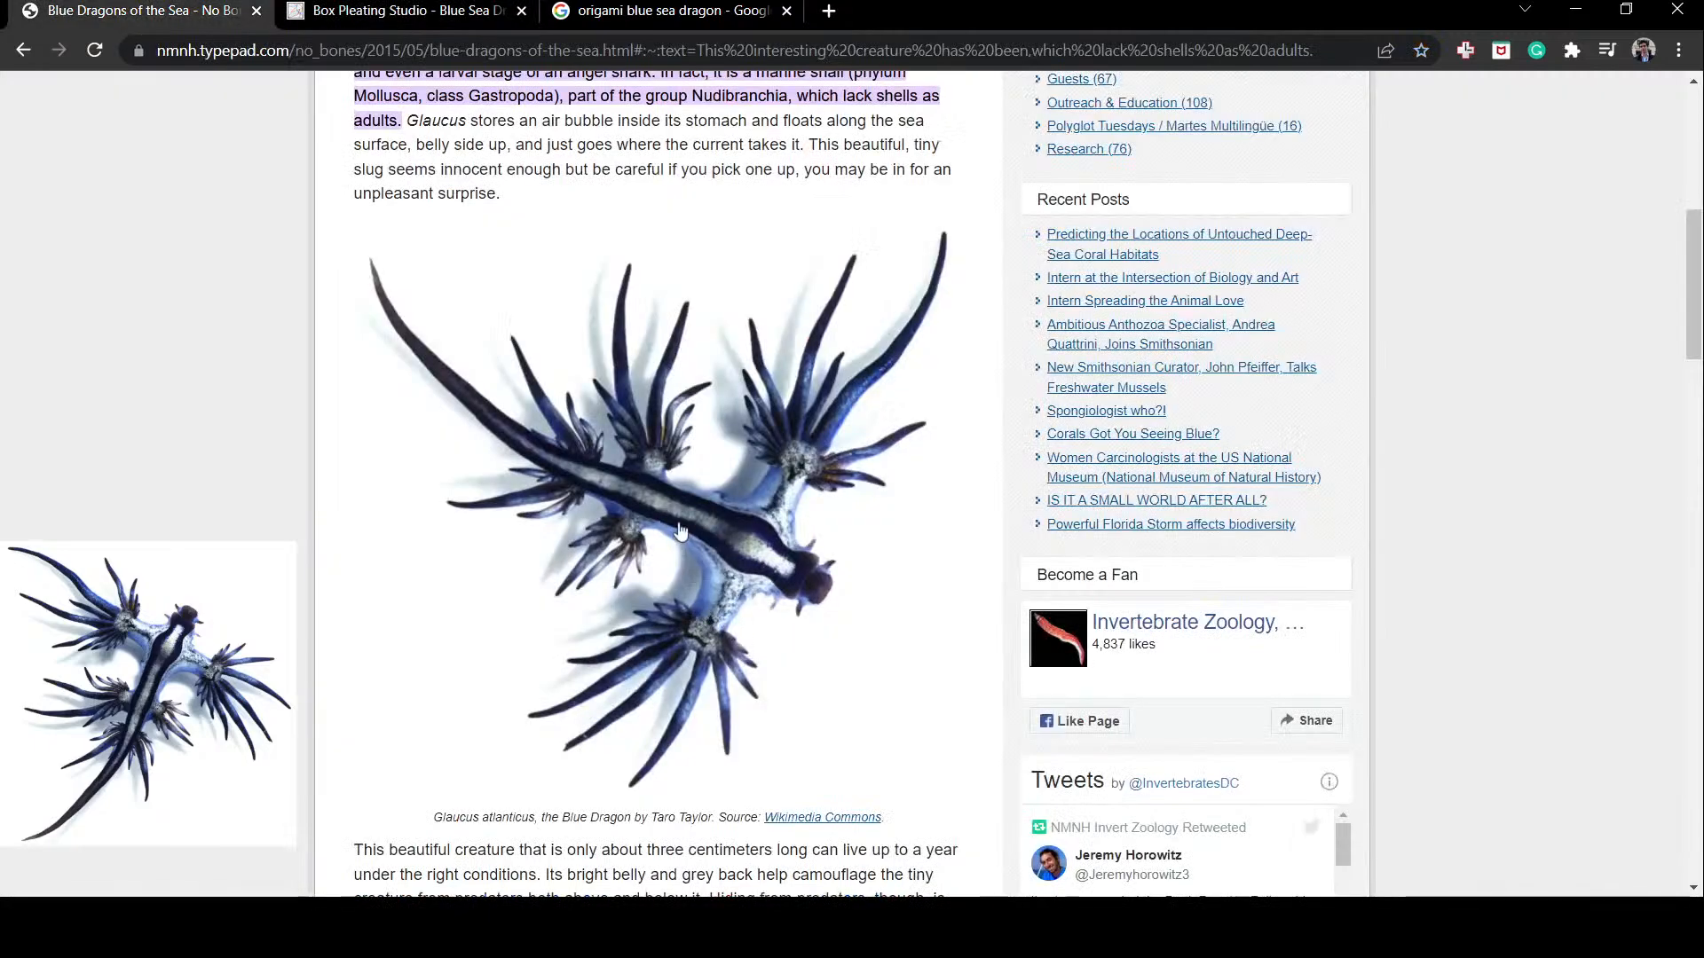
left_click(432, 7)
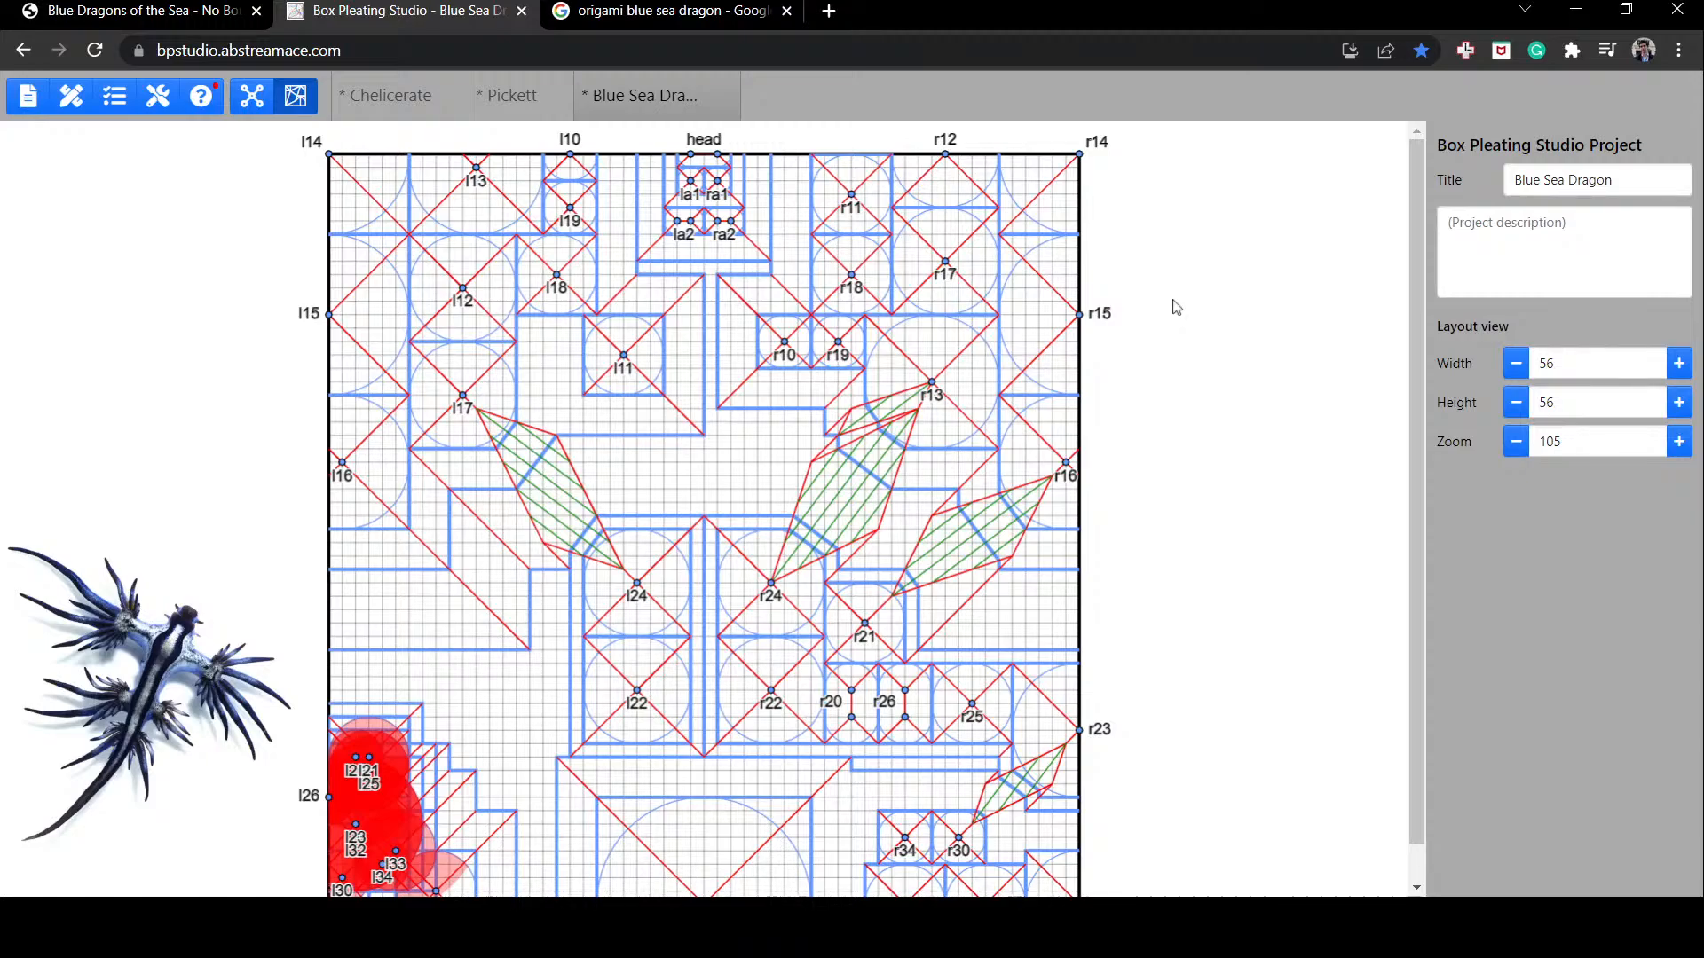
scroll(994, 622, "down", 1)
scroll(904, 290, "up", 1)
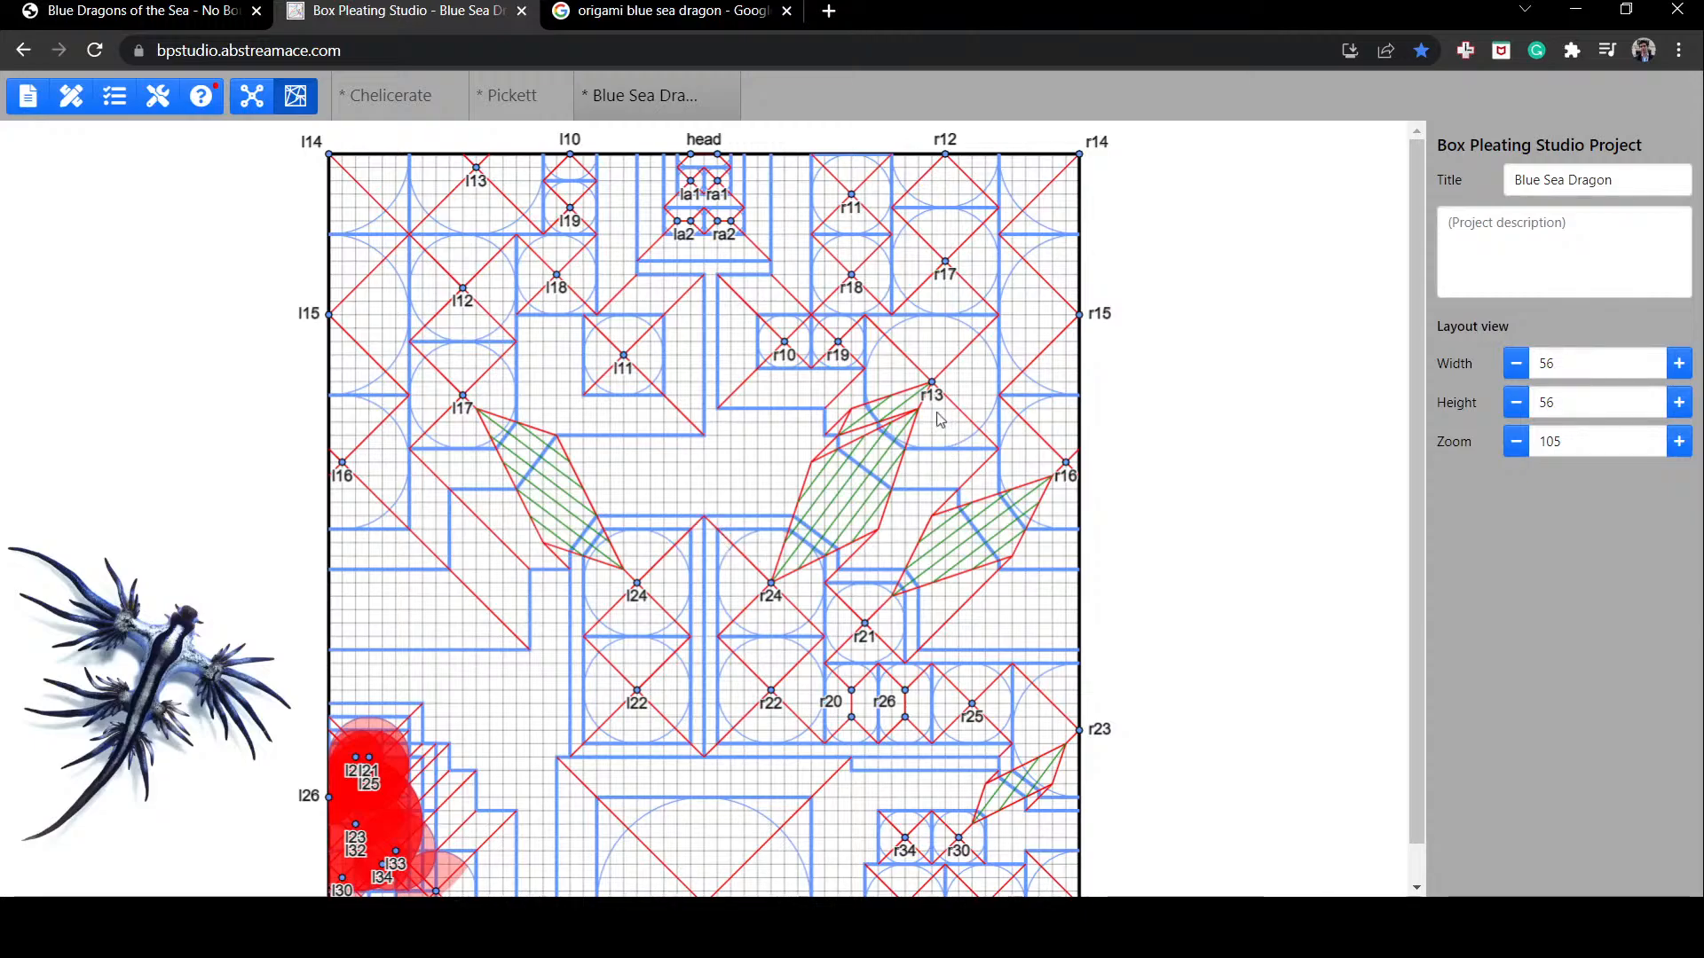
Step: Examine flap r13 in the layout and check the length of the r16 edge in the tree structure
left_click(960, 379)
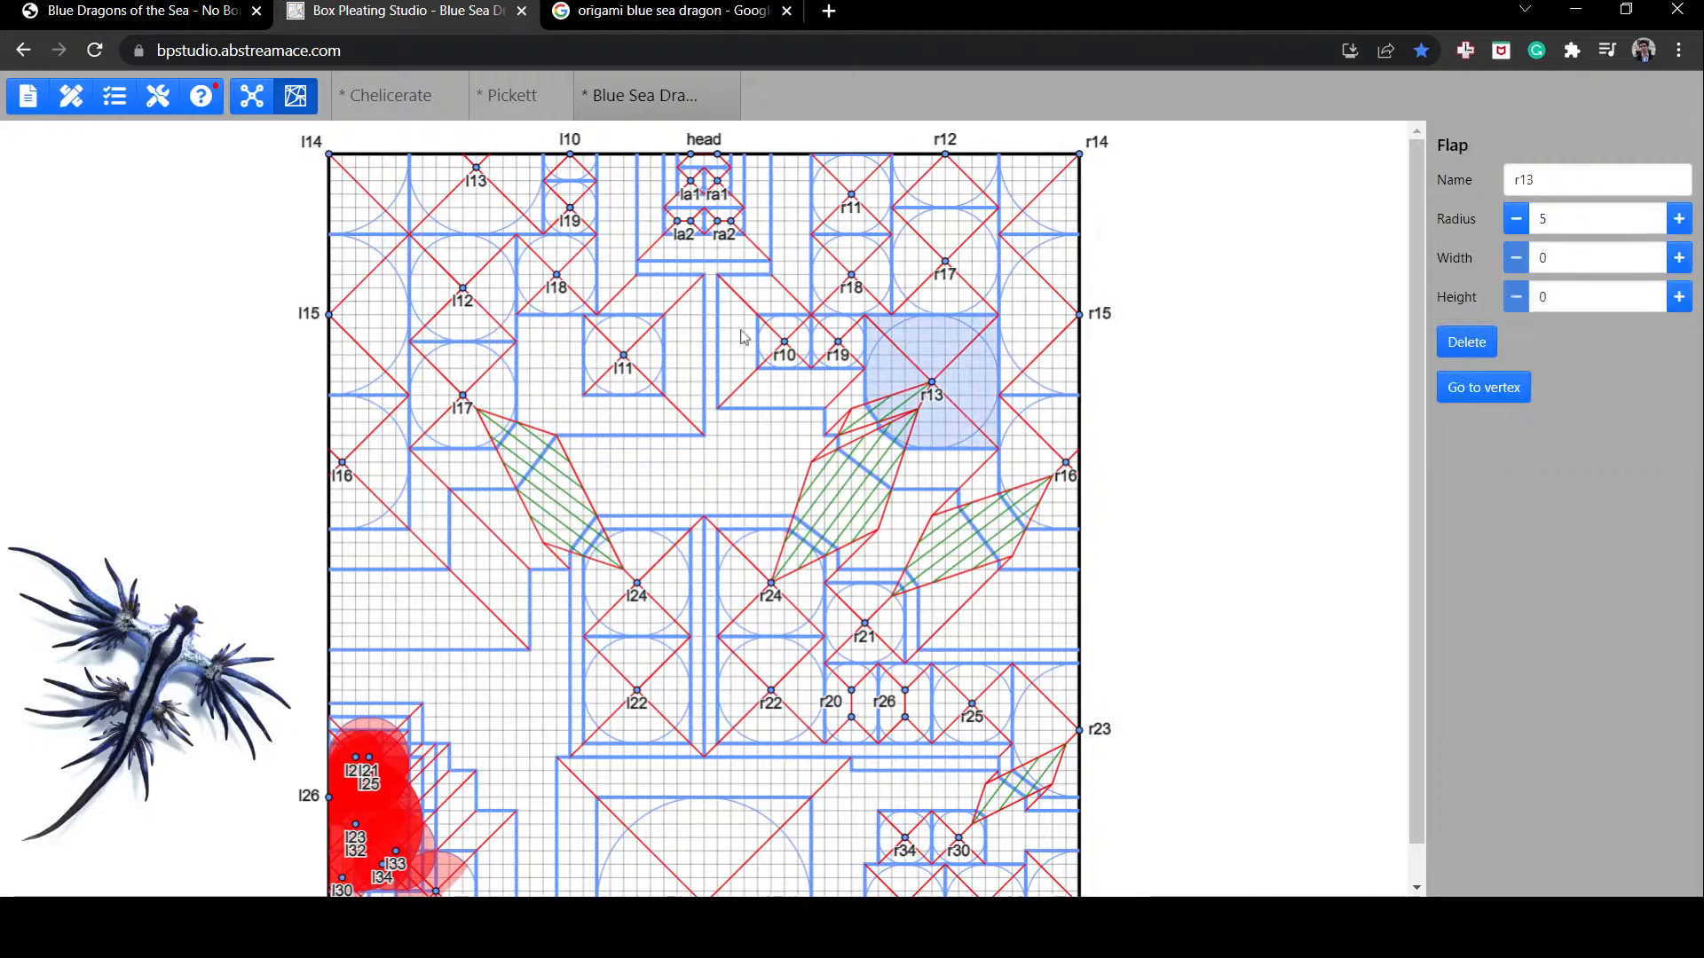
left_click(266, 102)
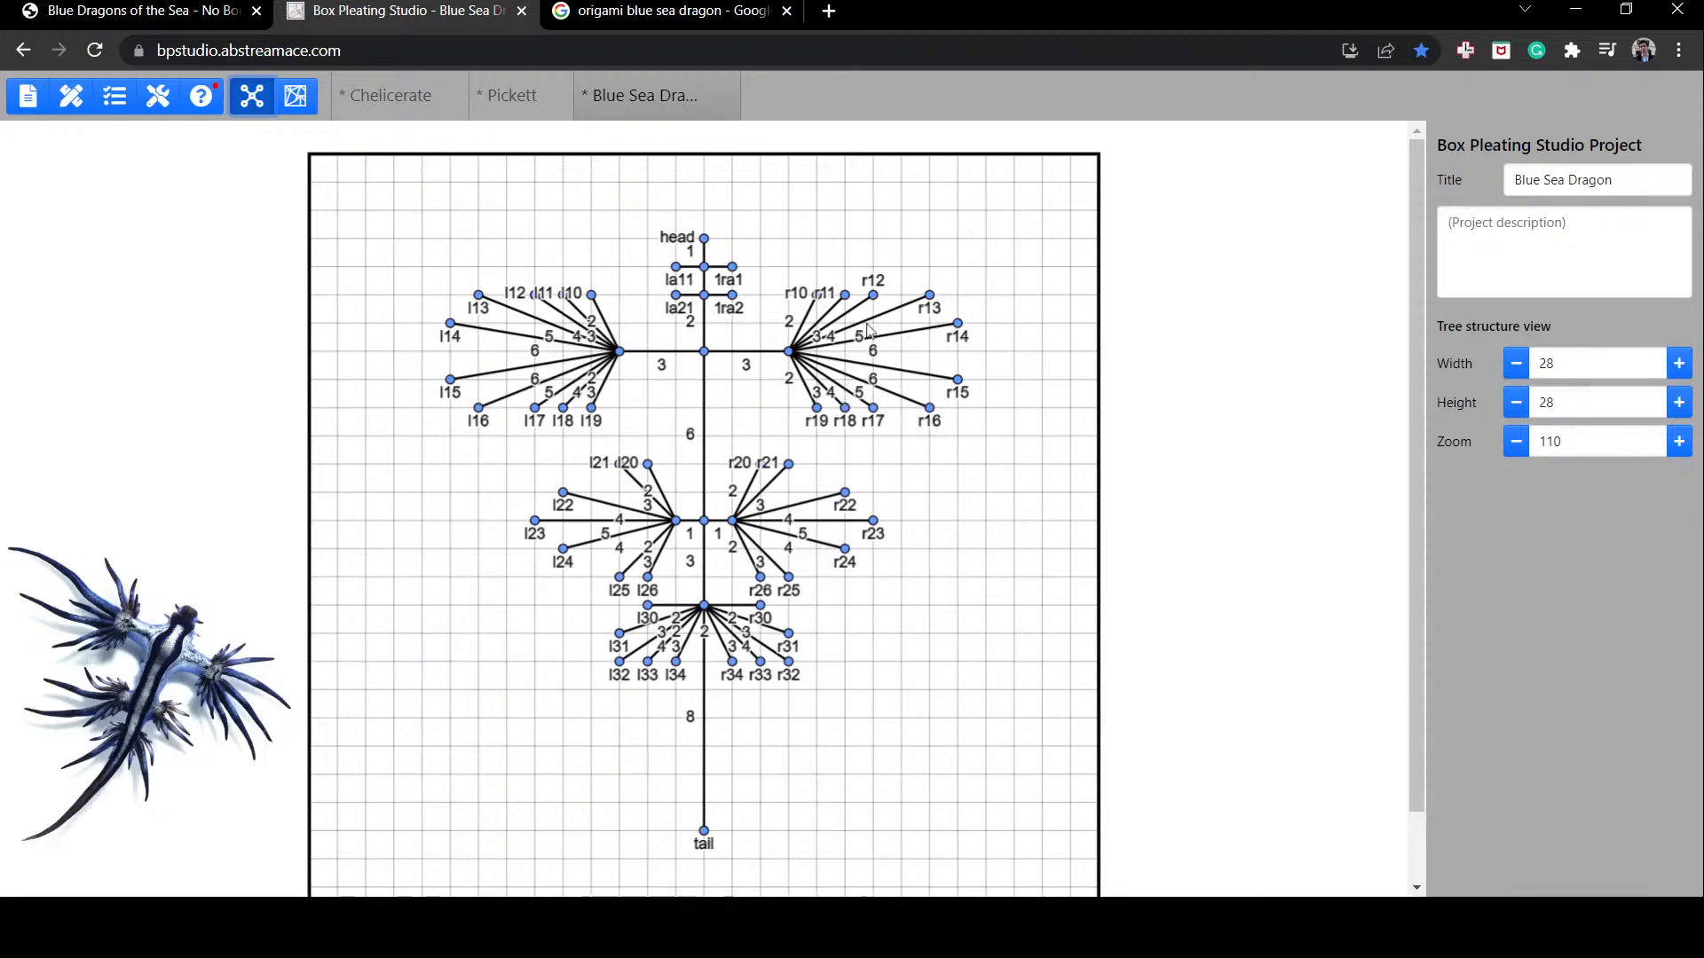
left_click(922, 404)
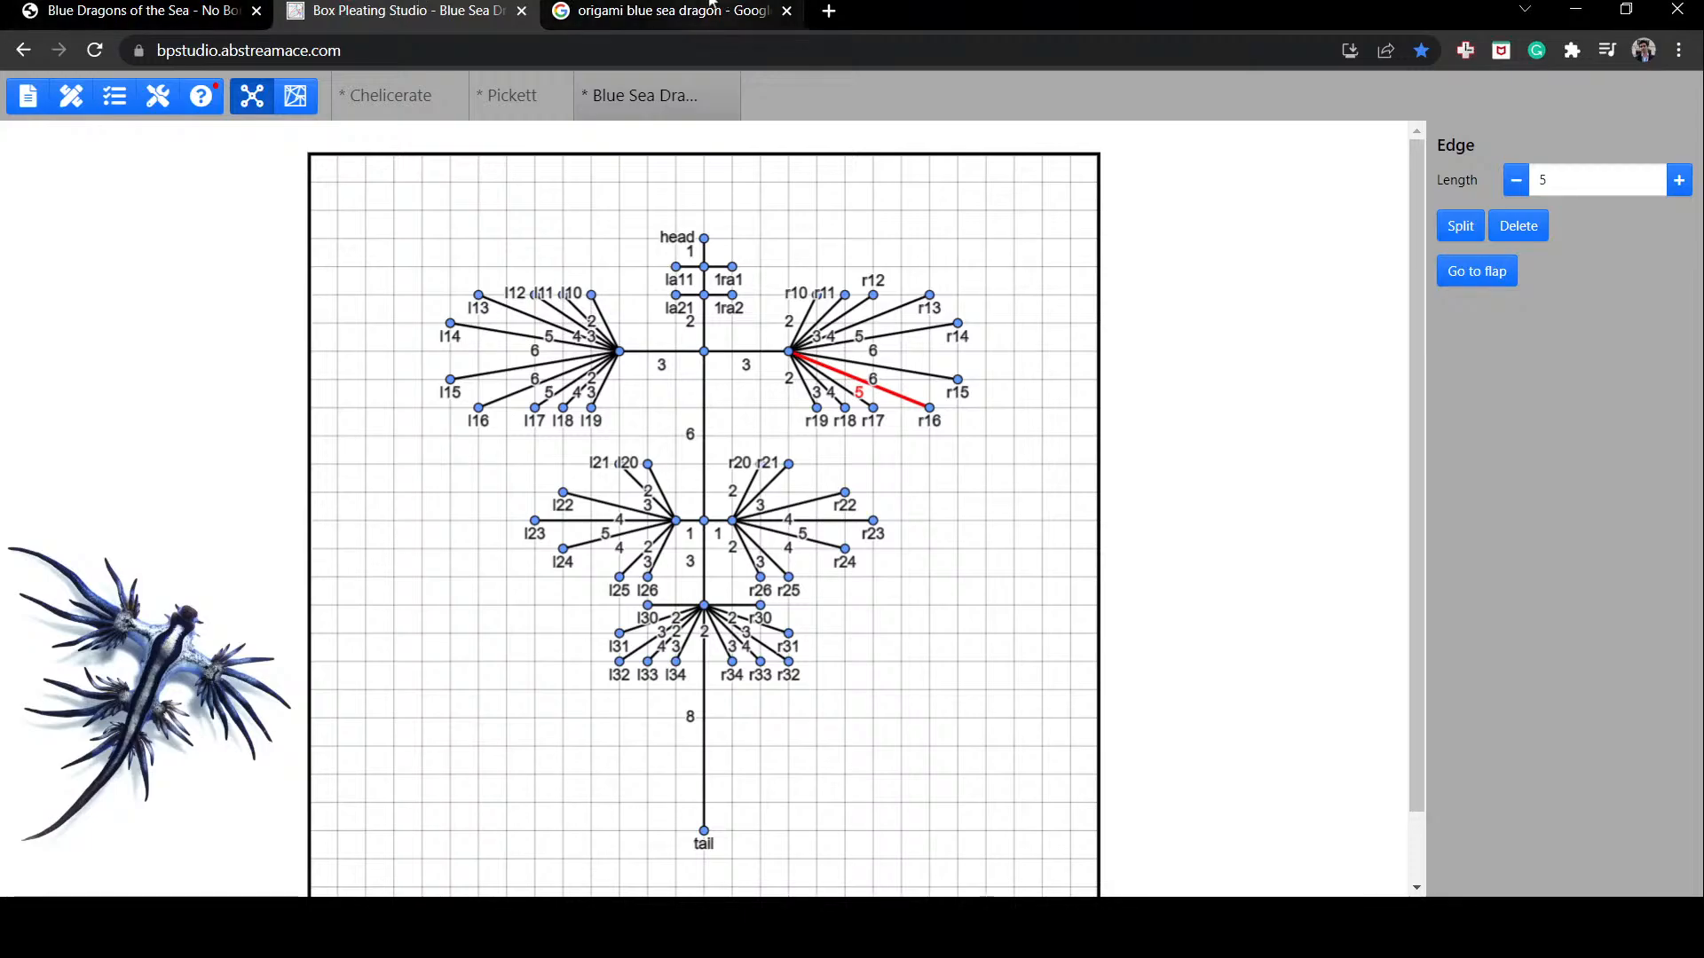
left_click(299, 131)
left_click(295, 95)
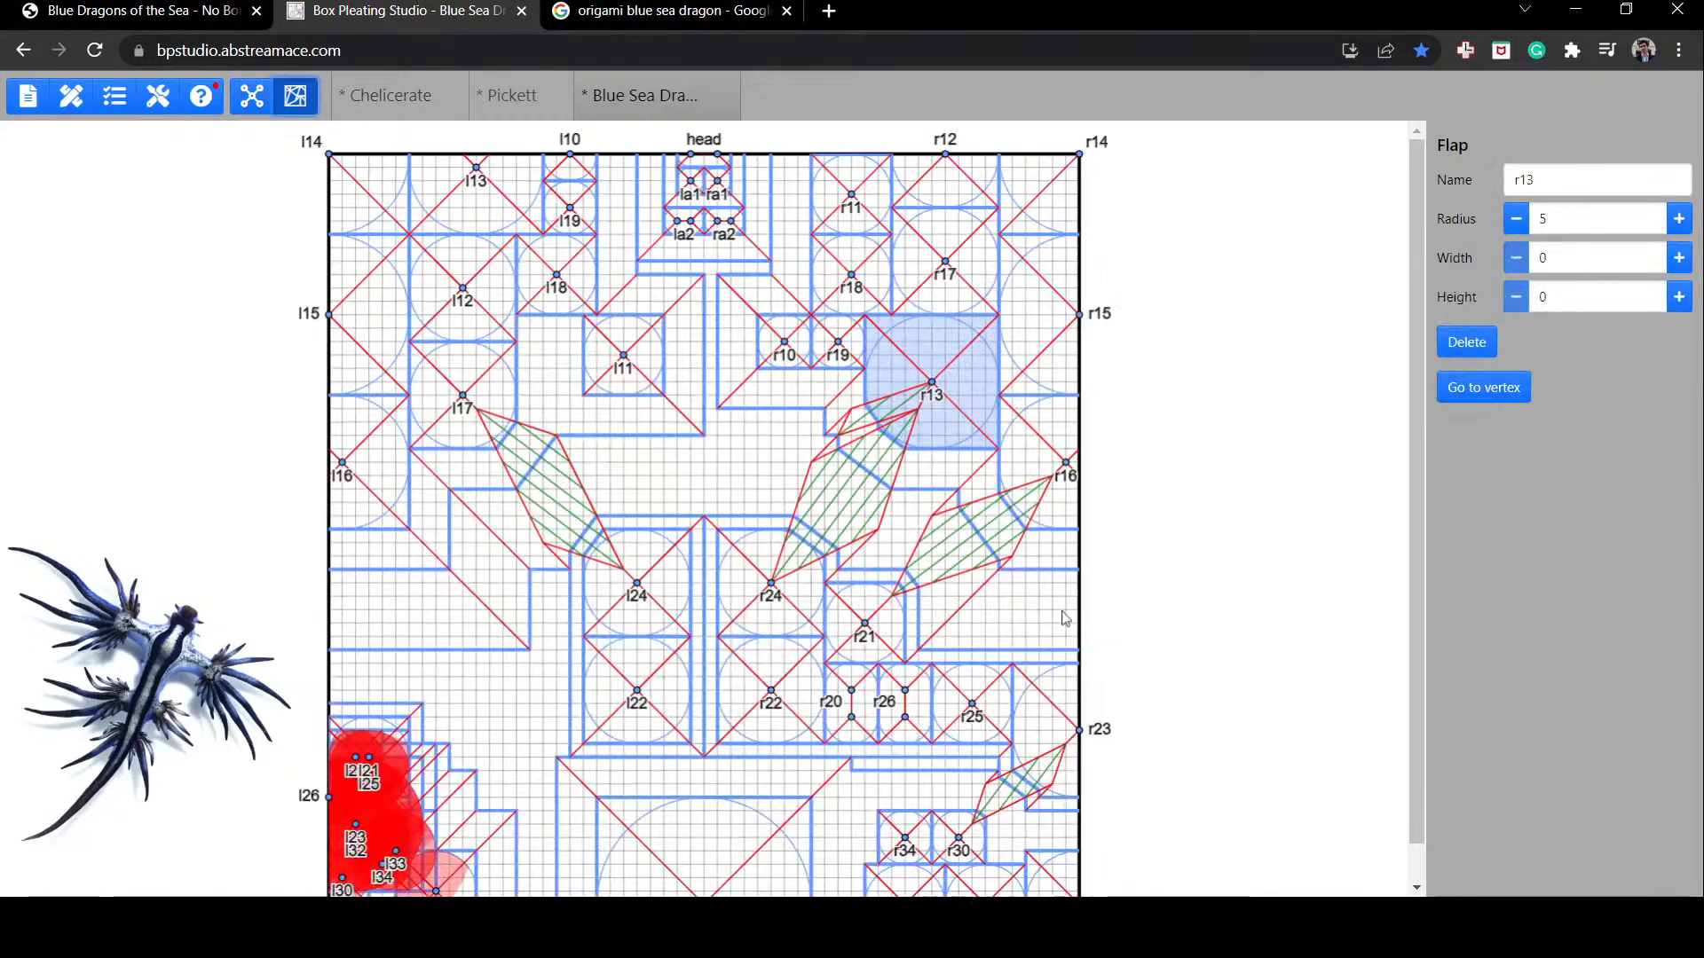
Step: Inspect flaps r16, r13, r17 and r11 in the layout and compare them with the tree structure
left_click(1036, 458)
left_click(926, 324)
left_click(925, 263)
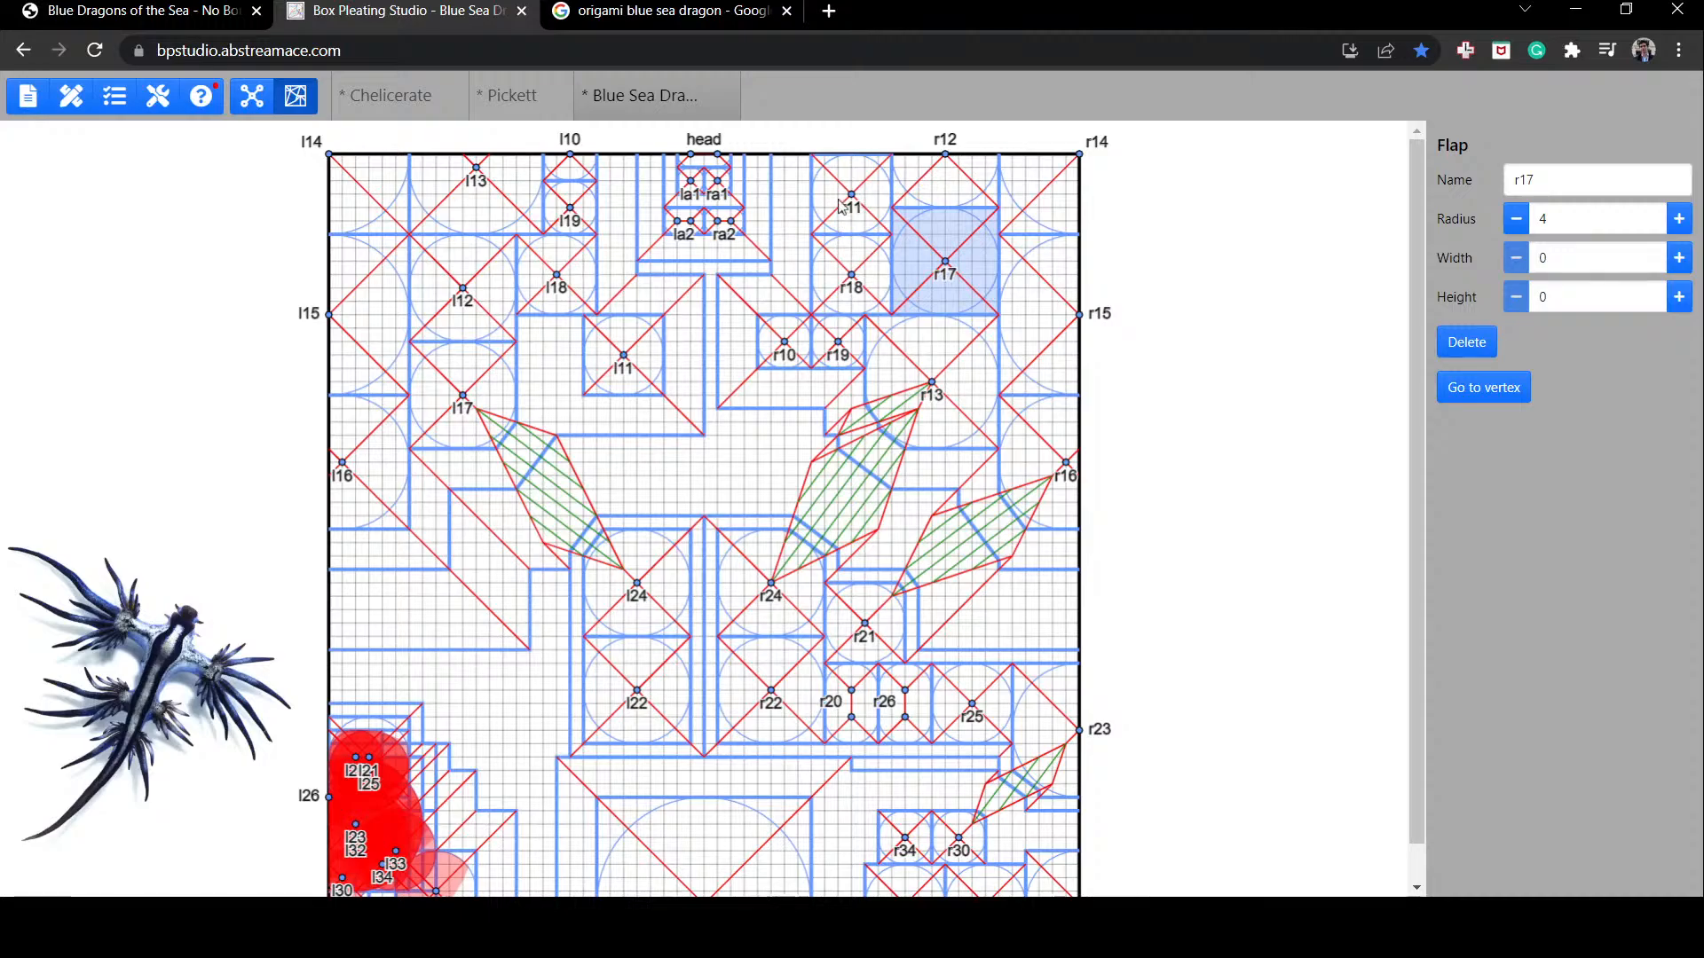
left_click_drag(845, 202, 839, 195)
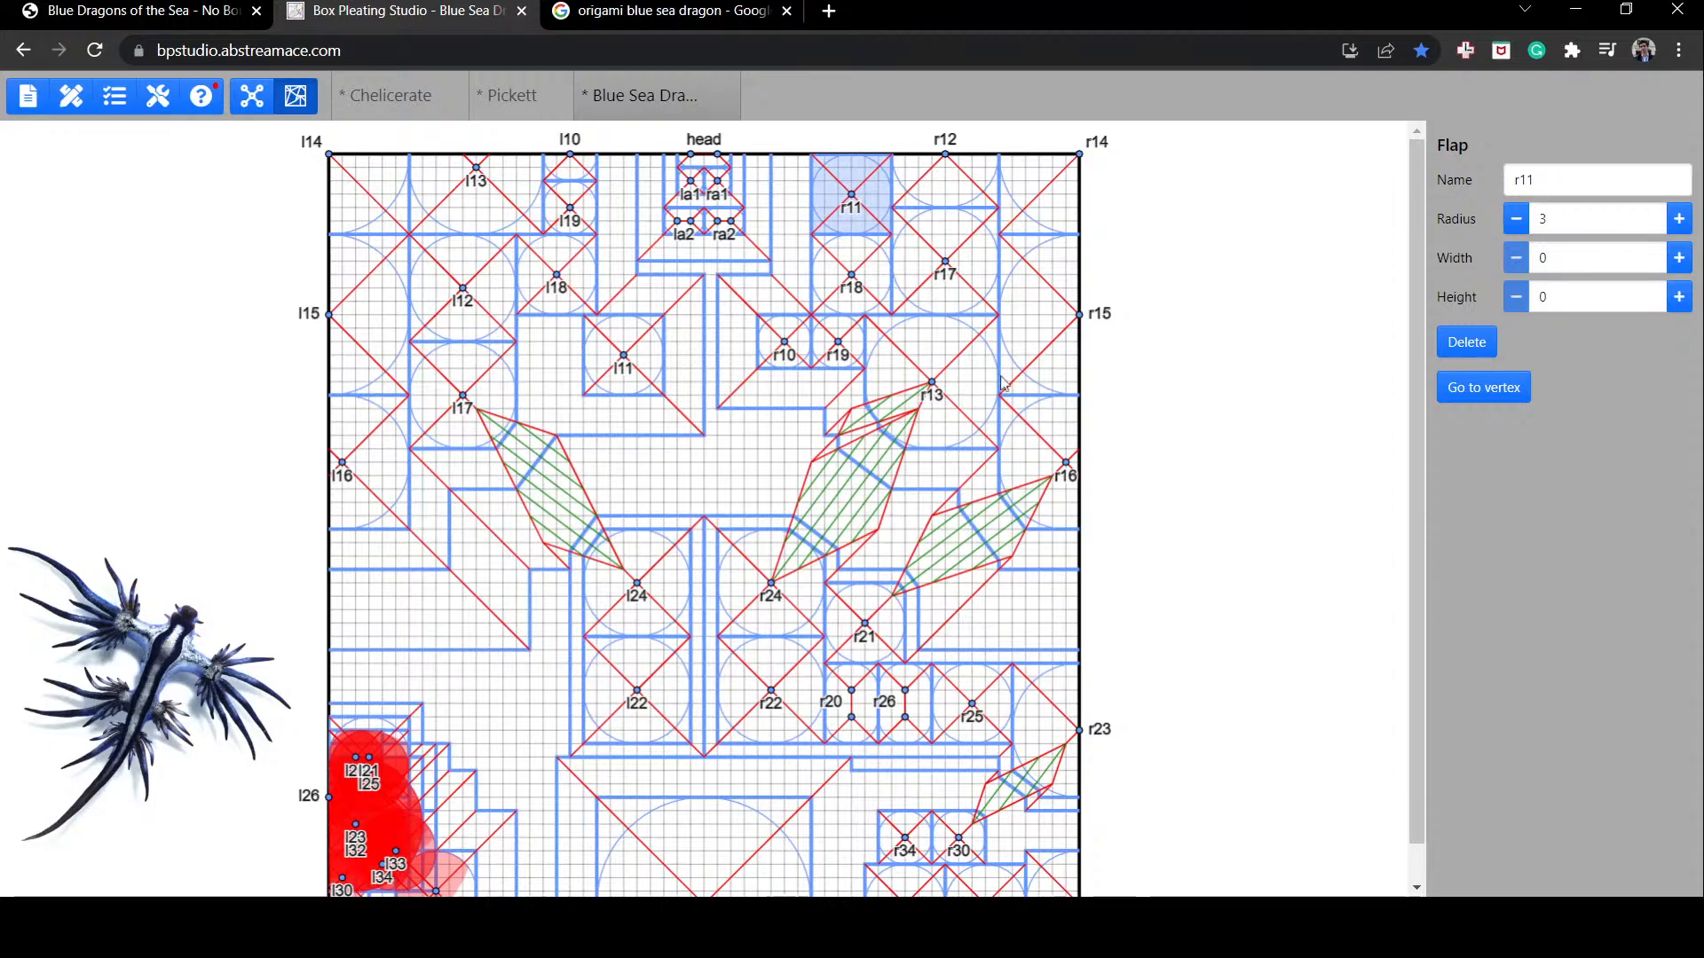
left_click(253, 97)
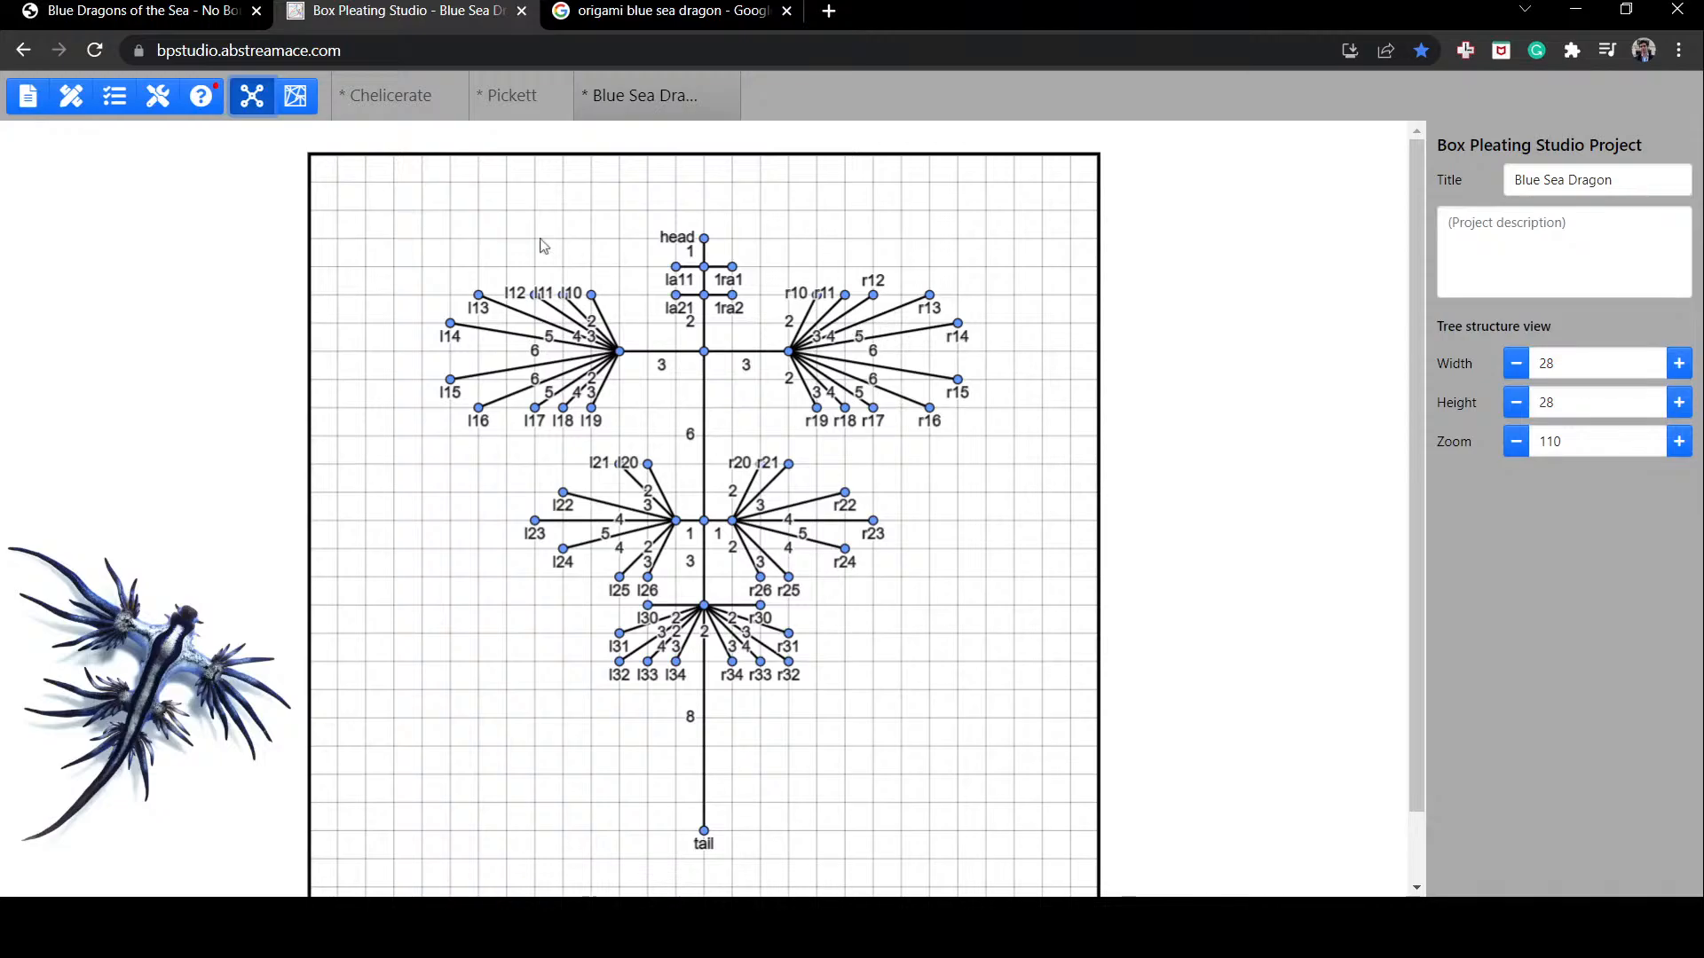
left_click(295, 95)
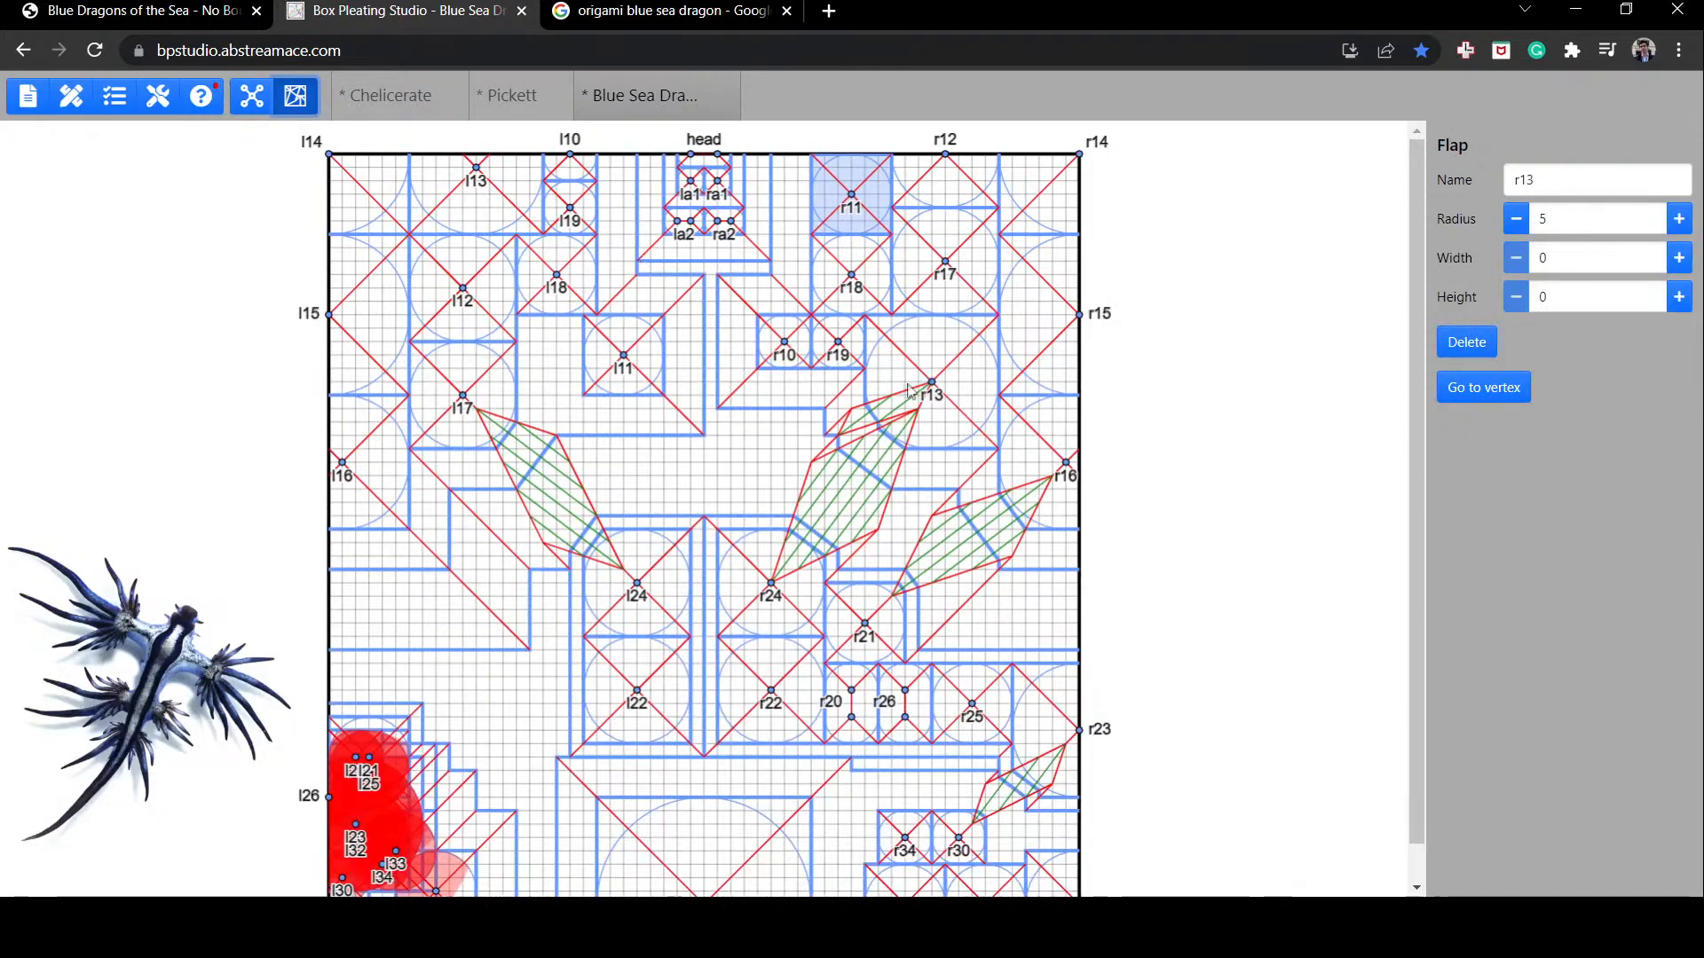
Step: Try moving flap r13 into the central river area above l24, and return it to its place below r17
left_click_drag(909, 391, 627, 524)
mouse_move(1054, 195)
left_mouse_down()
mouse_move(927, 307)
mouse_move(904, 442)
mouse_move(1101, 148)
left_mouse_up()
left_click(676, 481)
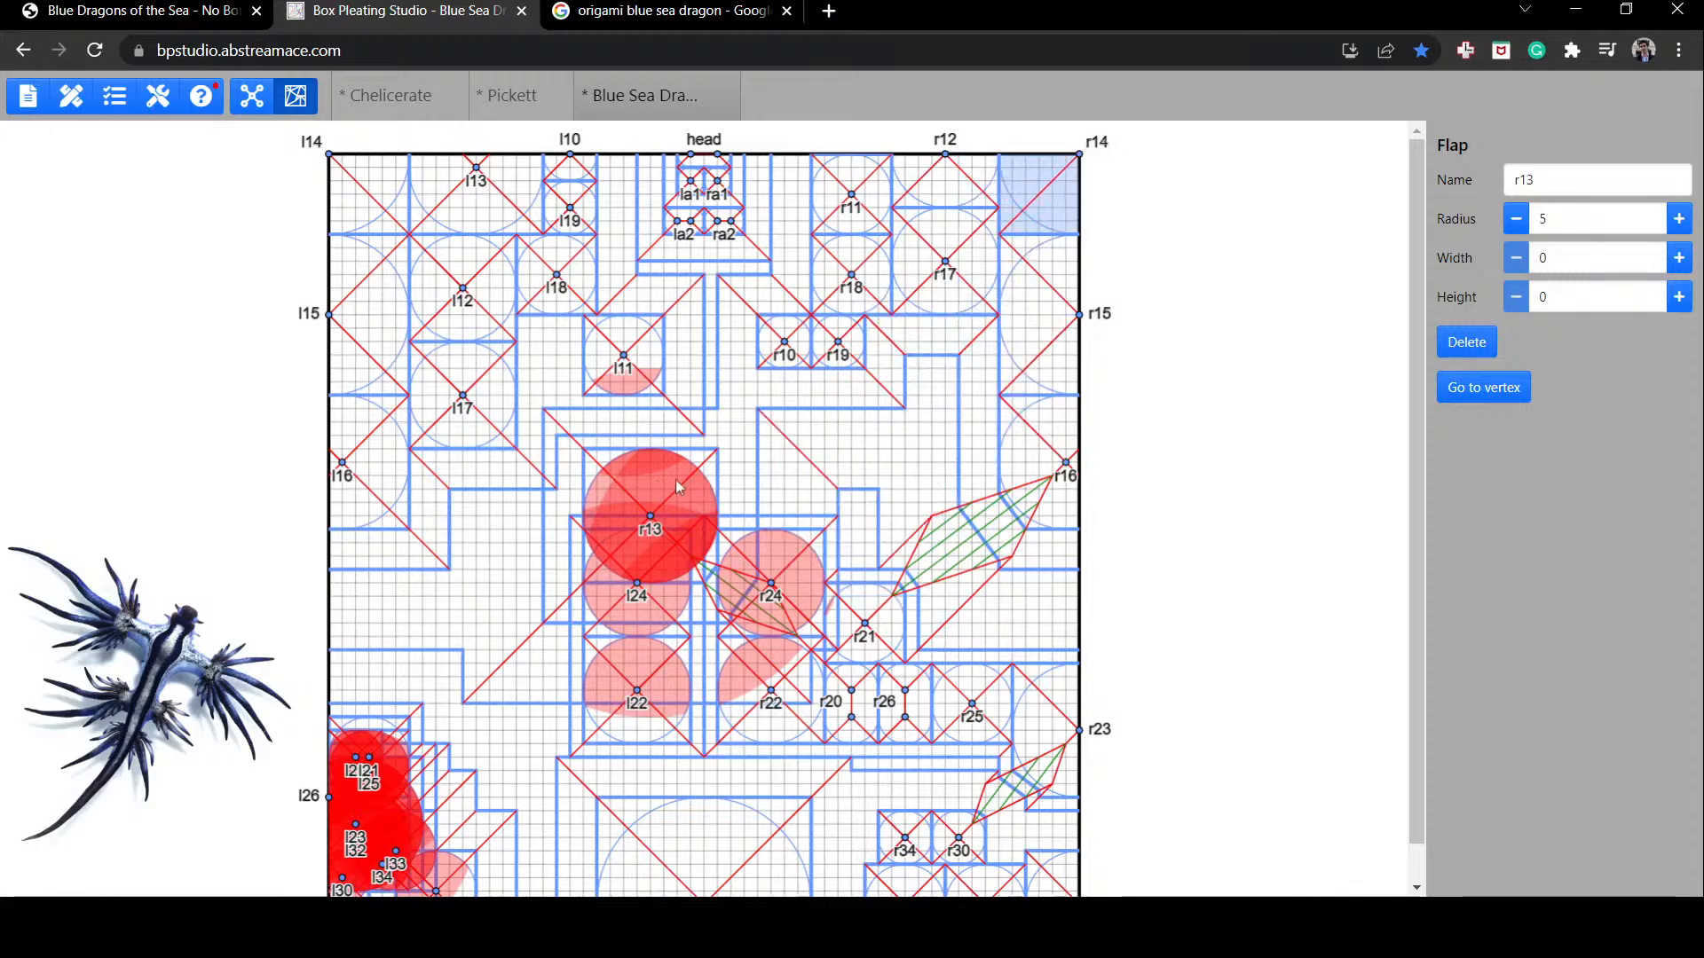
mouse_move(677, 486)
left_mouse_down()
mouse_move(920, 381)
mouse_move(667, 483)
left_mouse_up()
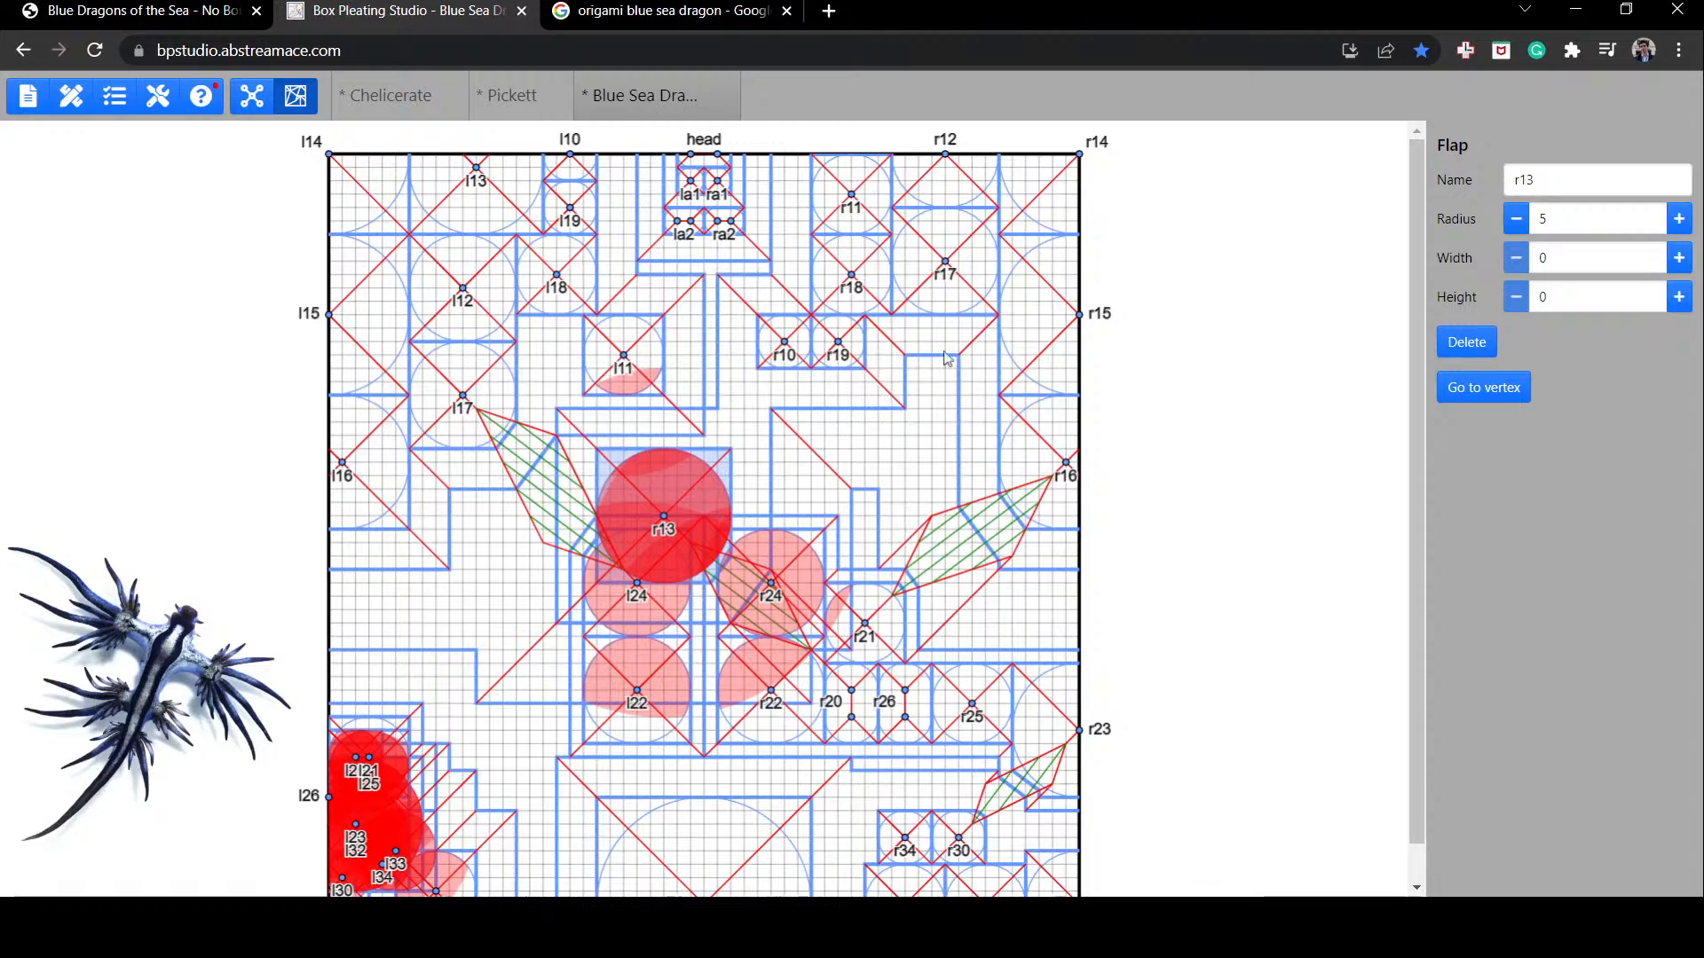
left_click(1012, 182)
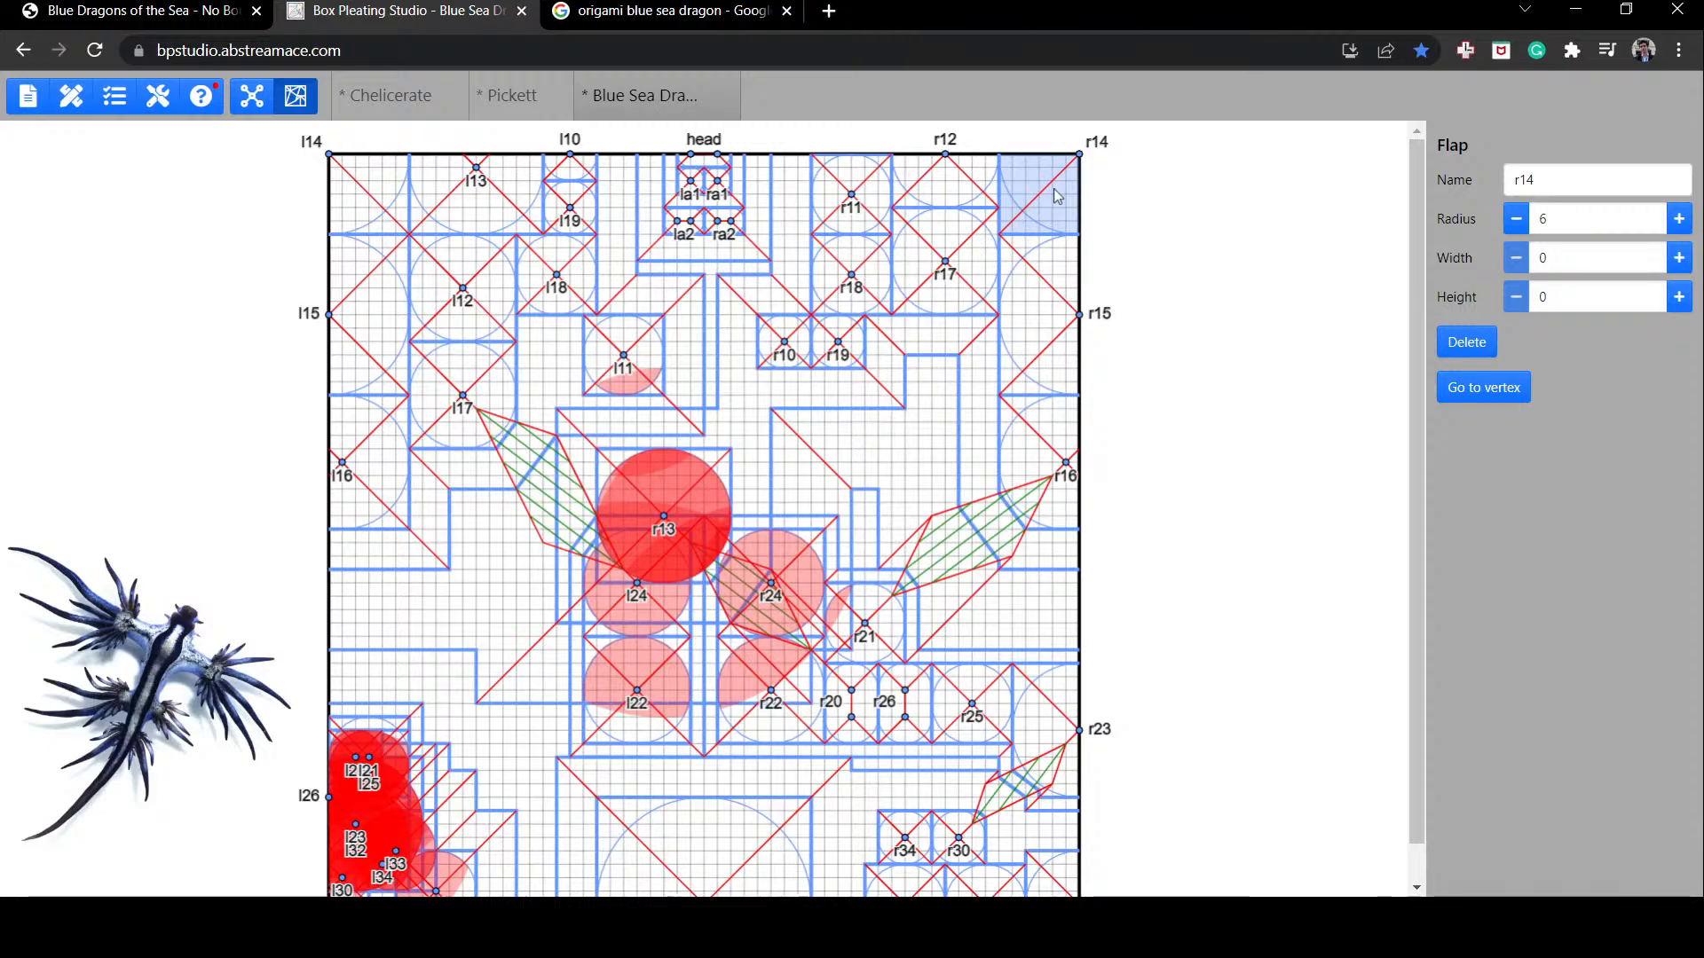
left_click_drag(1057, 195, 1093, 135)
left_click_drag(706, 486, 966, 360)
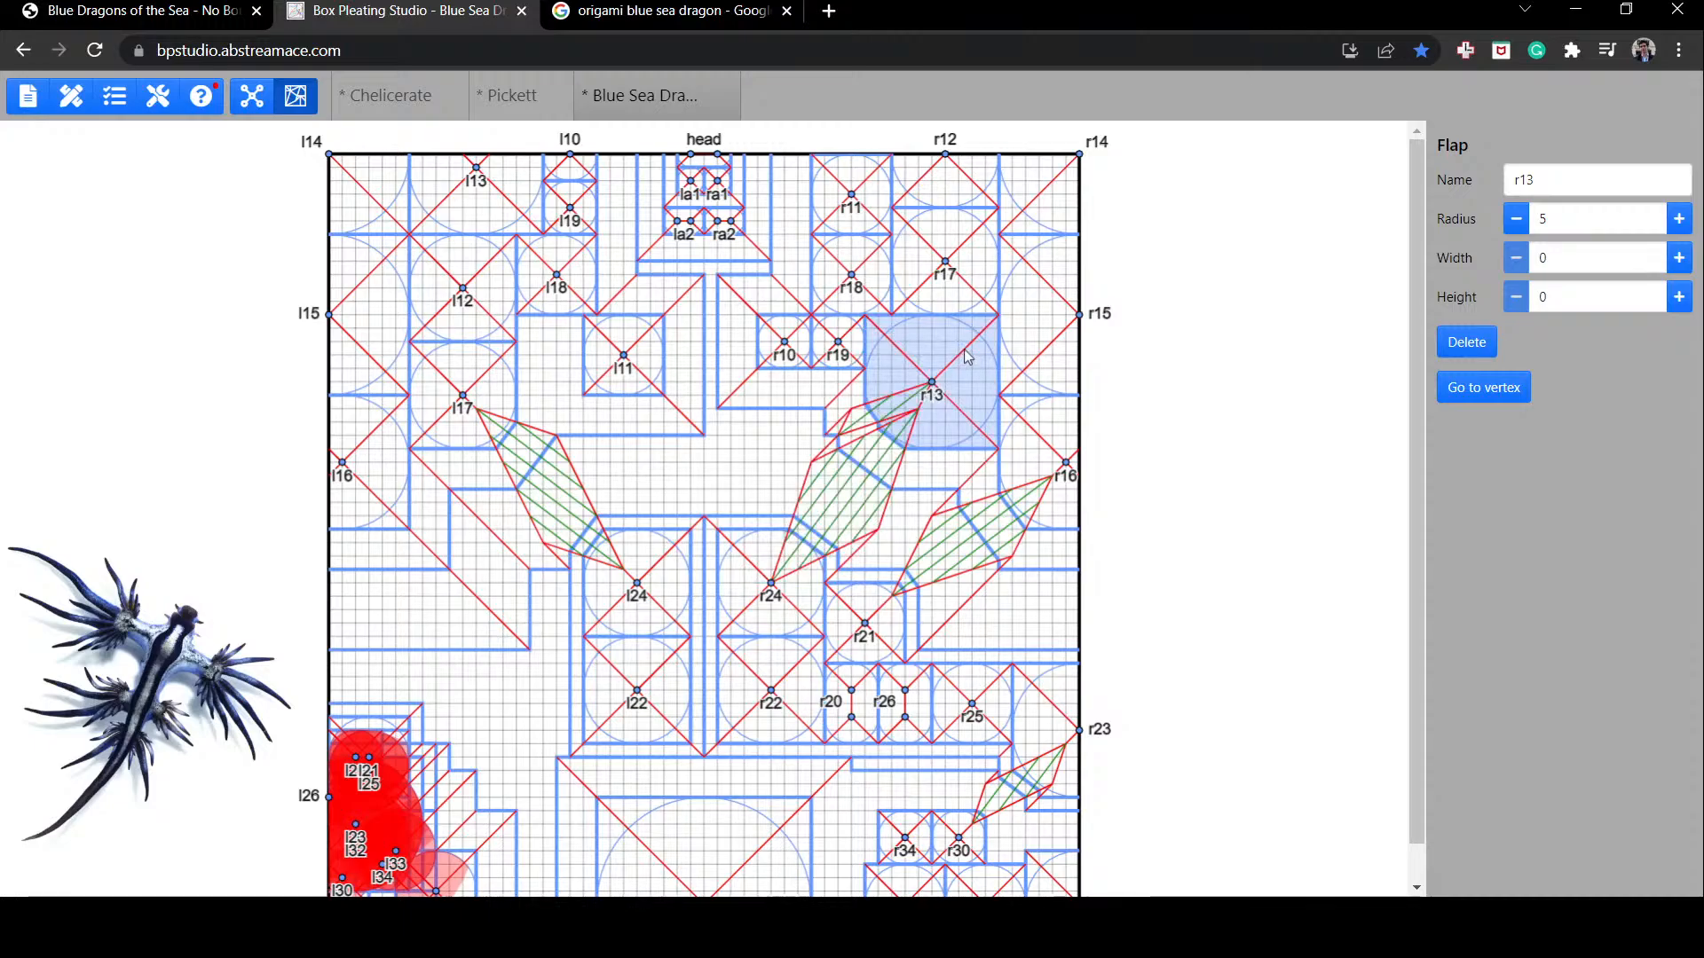
left_click(1153, 333)
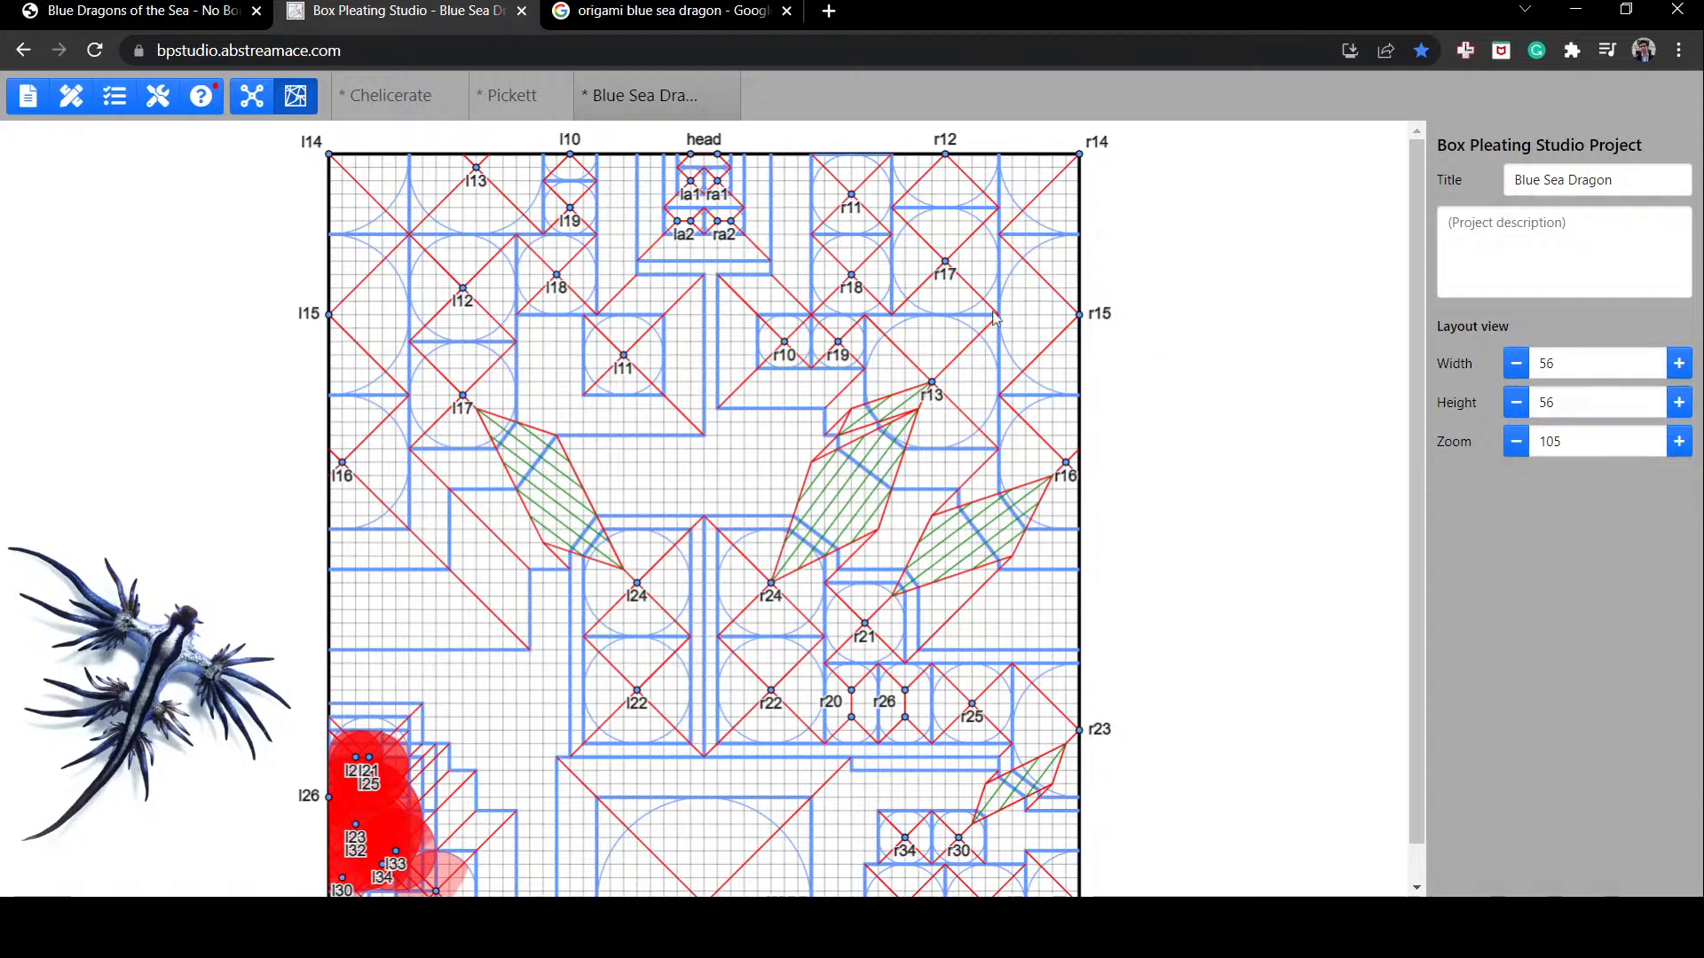
Step: Inspect corner flap r14, edge flap r15, flap r10 and the central river of width 6
left_click(1048, 210)
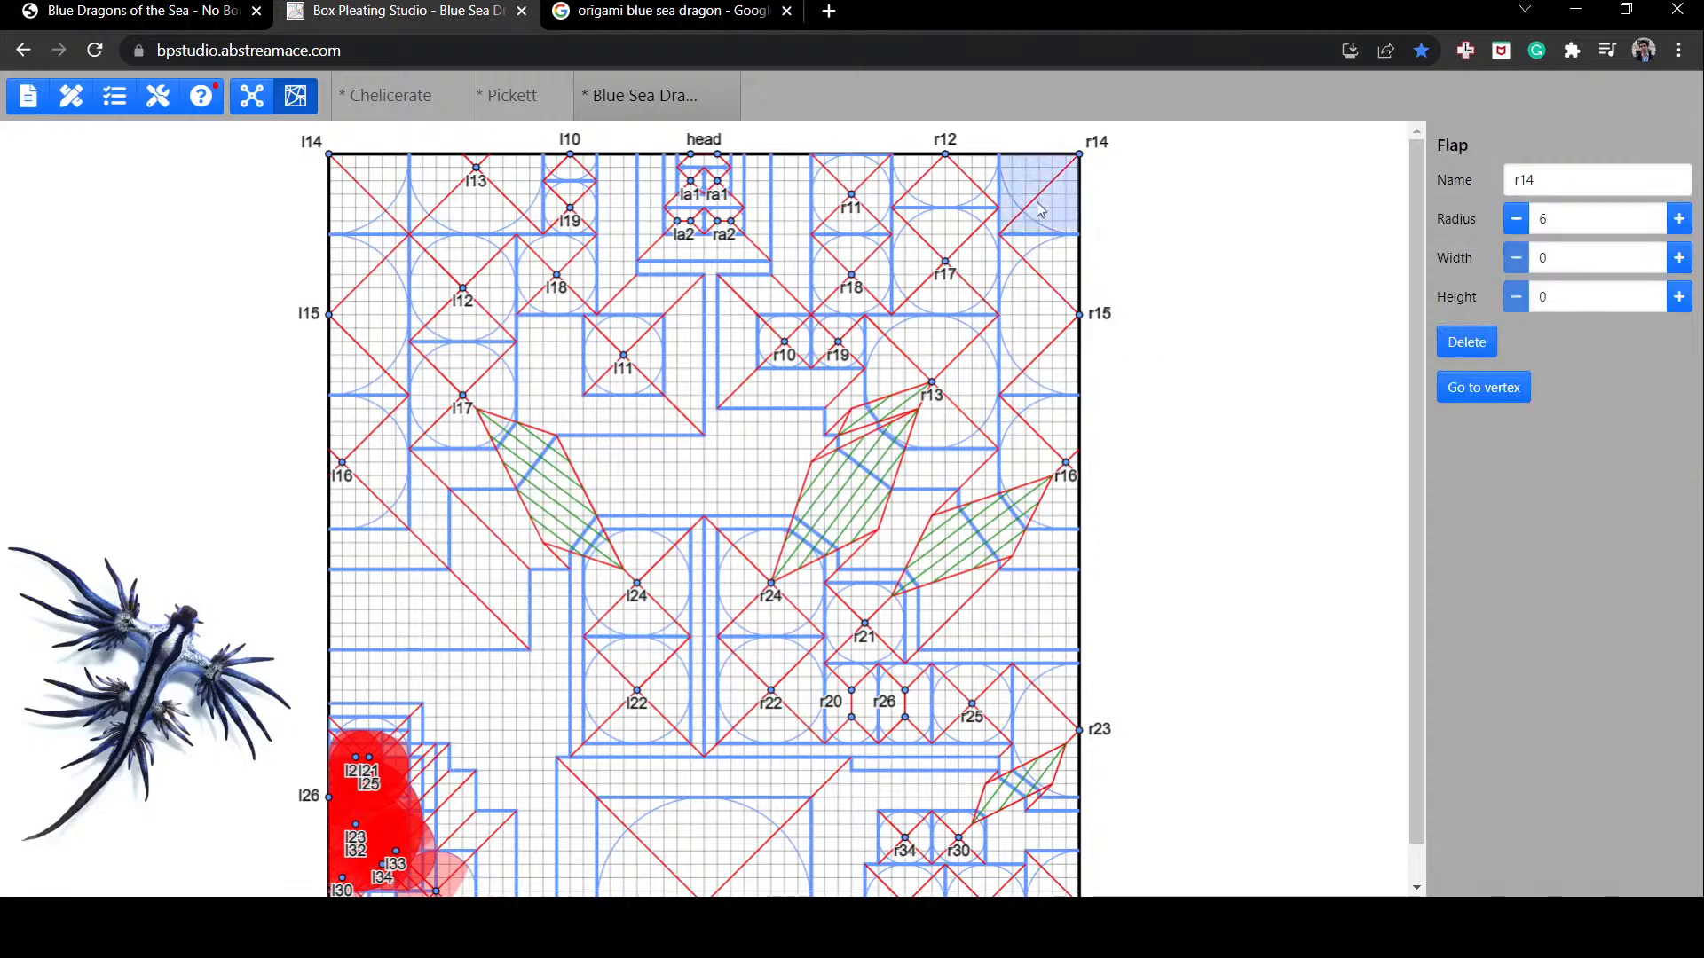
left_click(1042, 317)
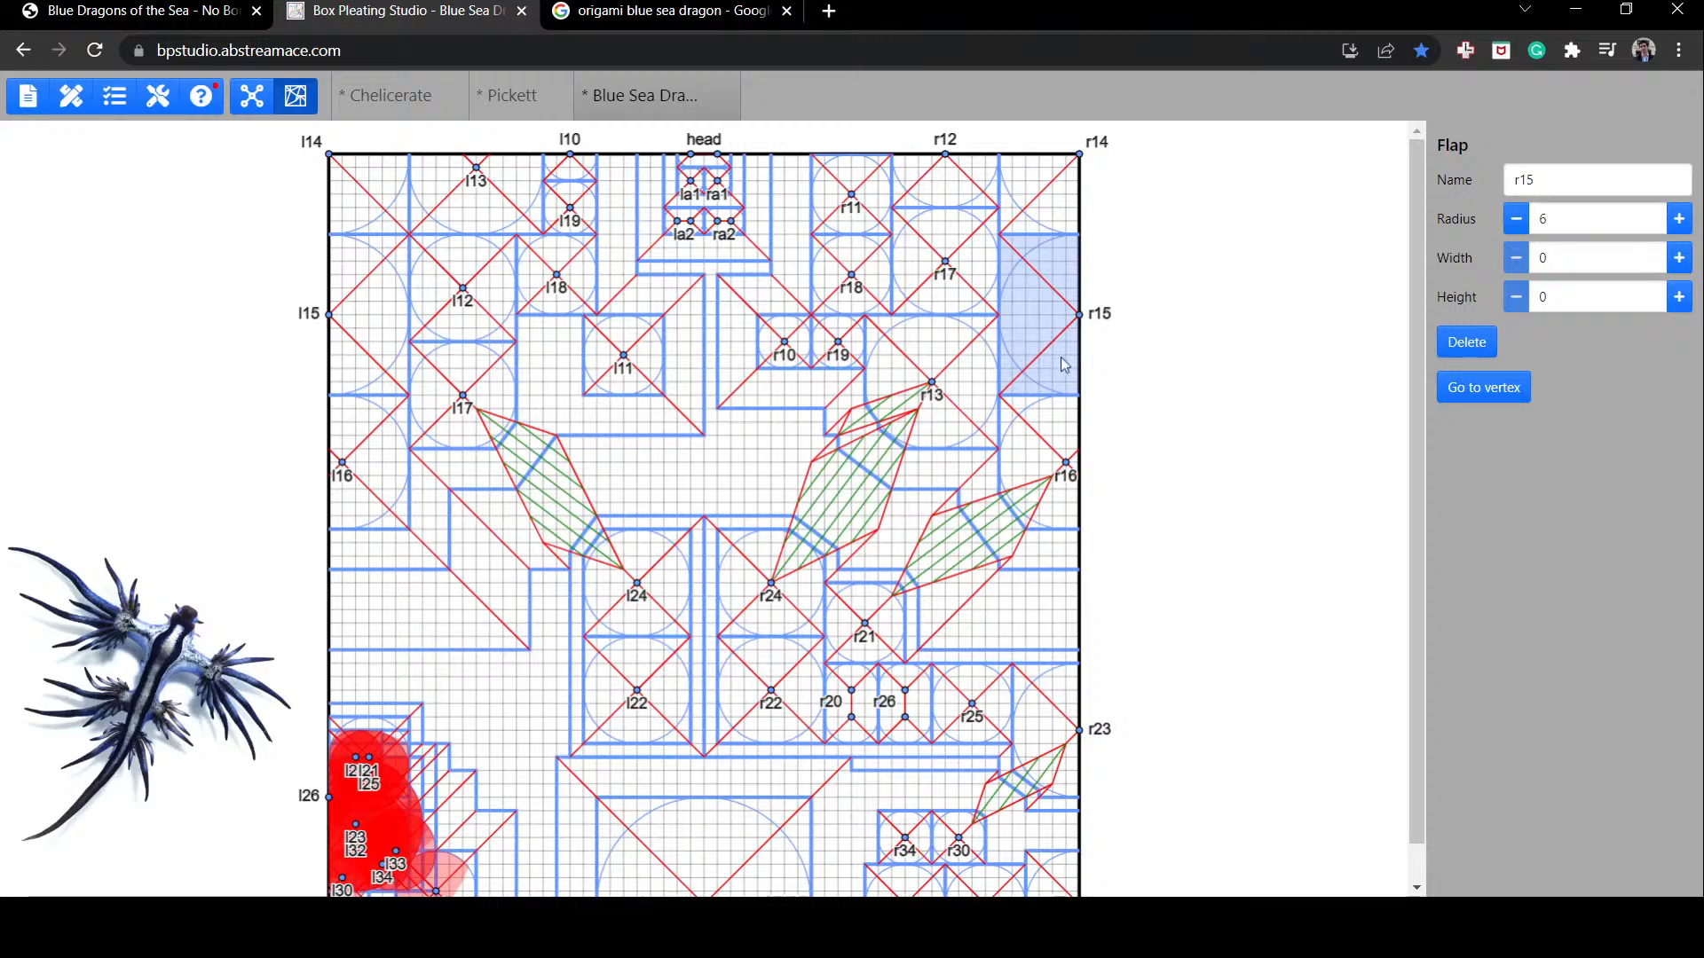
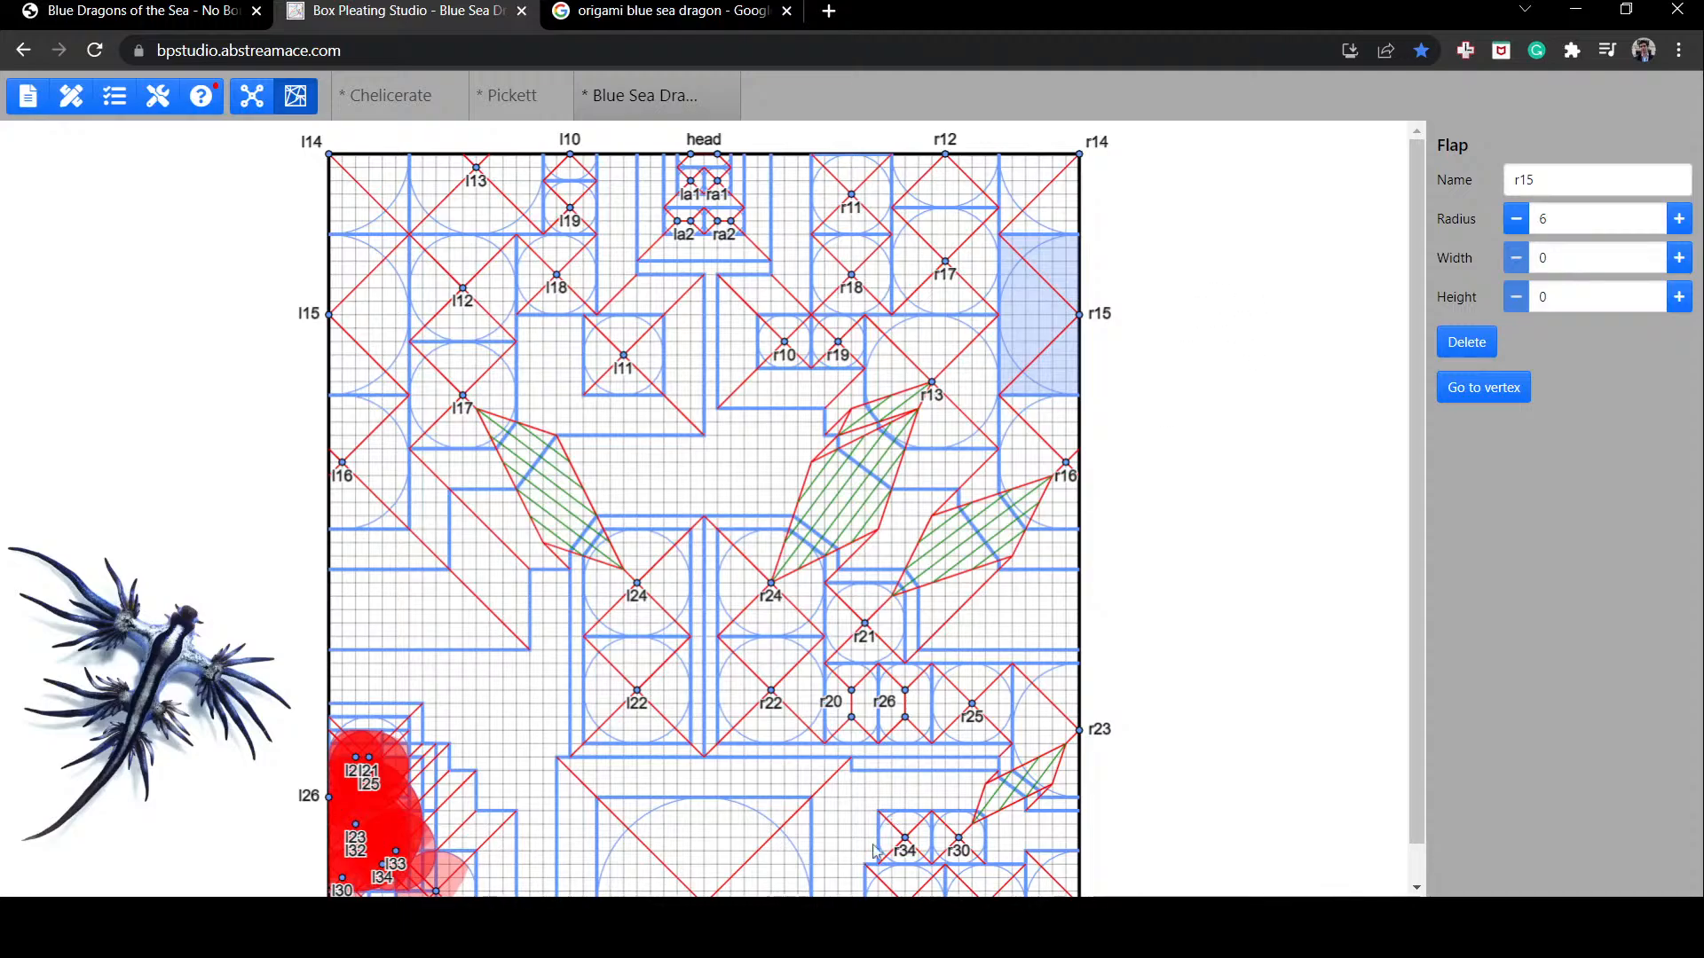
left_click(794, 916)
left_click(779, 361)
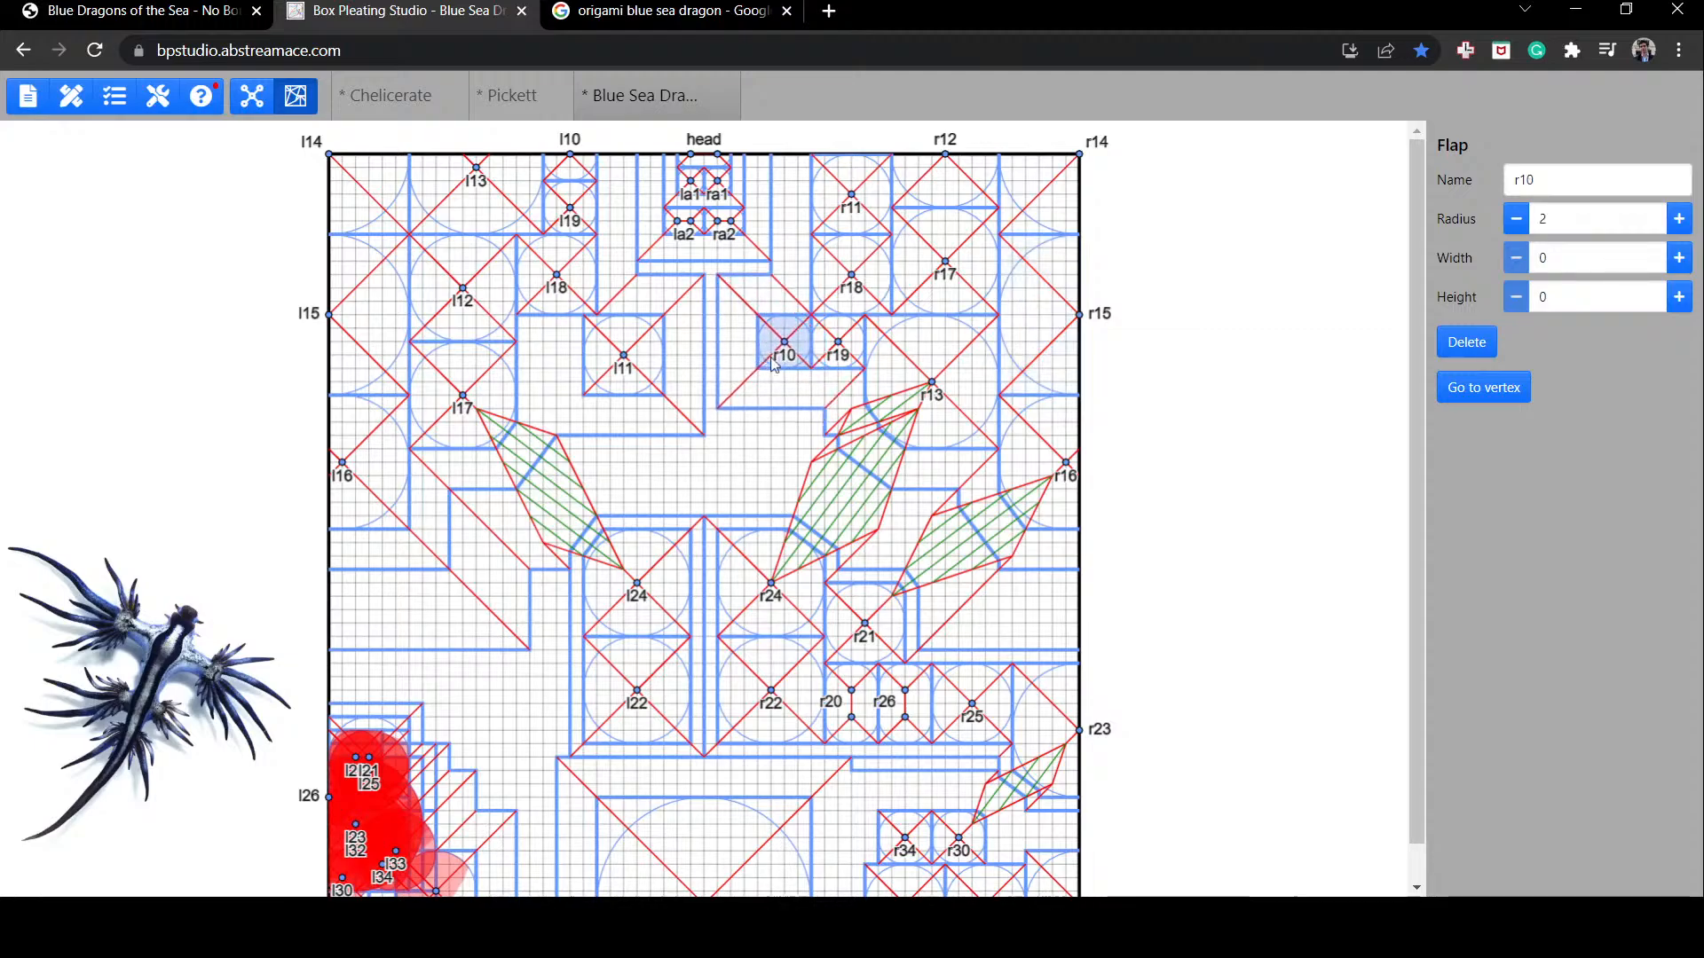
mouse_move(774, 364)
left_mouse_down()
mouse_move(768, 383)
mouse_move(770, 364)
left_mouse_up()
left_click(739, 434)
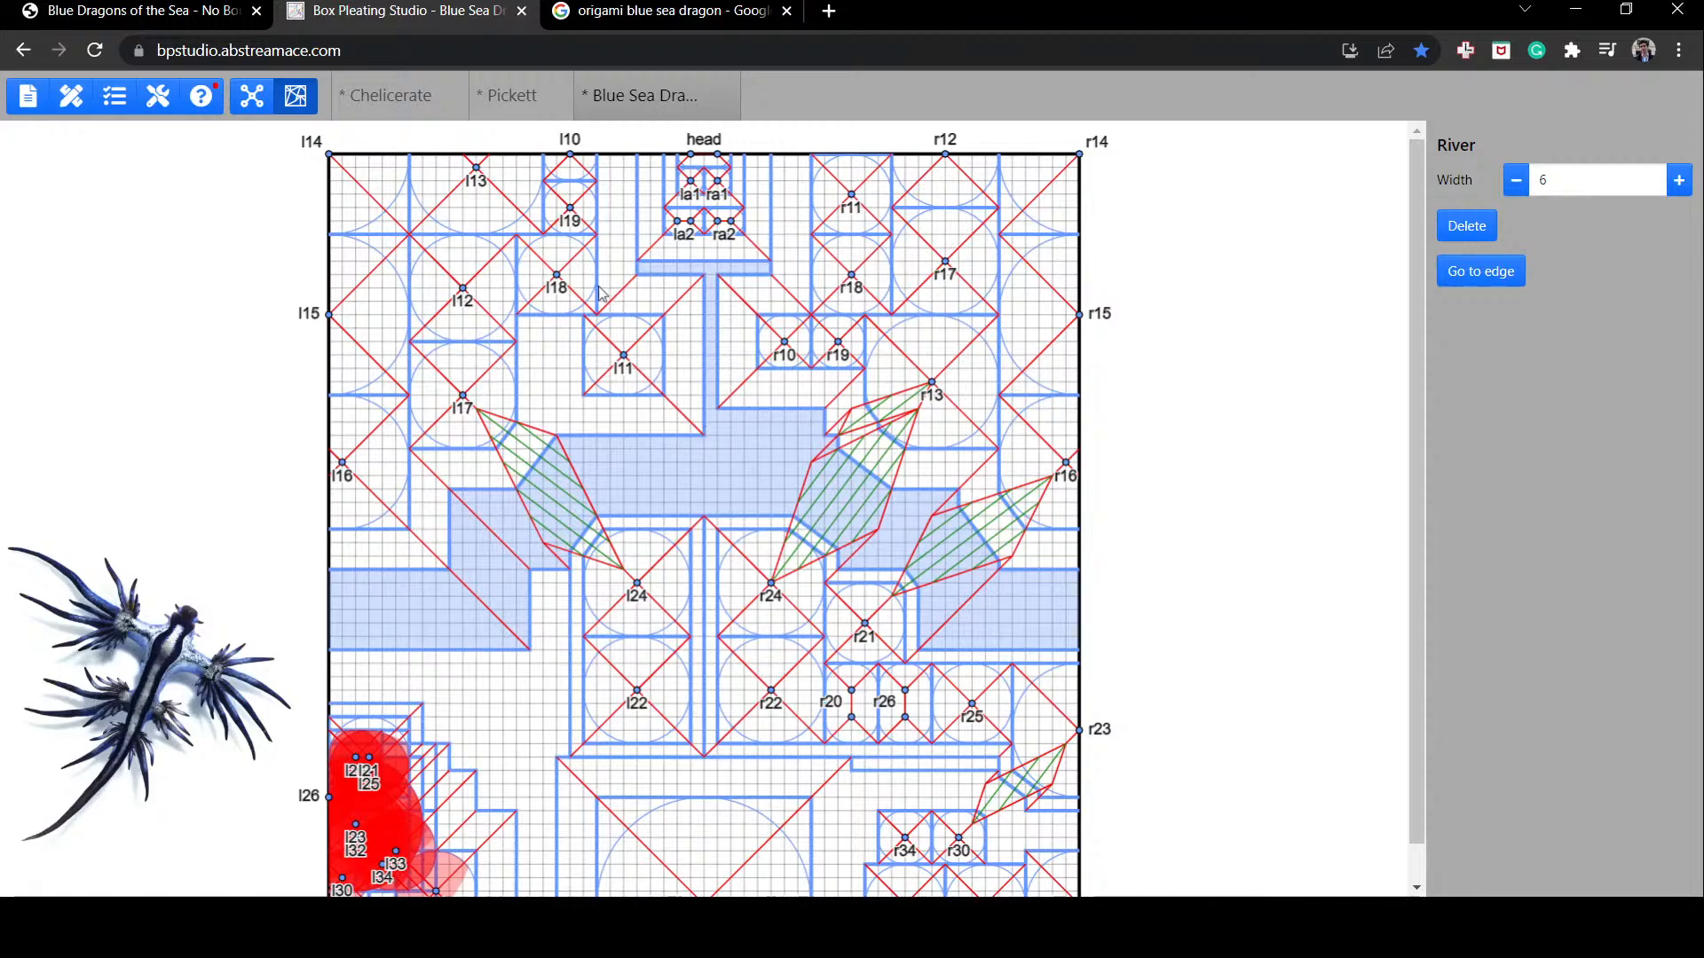
Step: Compare the folded origami sea dragon image with the tree structure and the packed layout
left_click(723, 7)
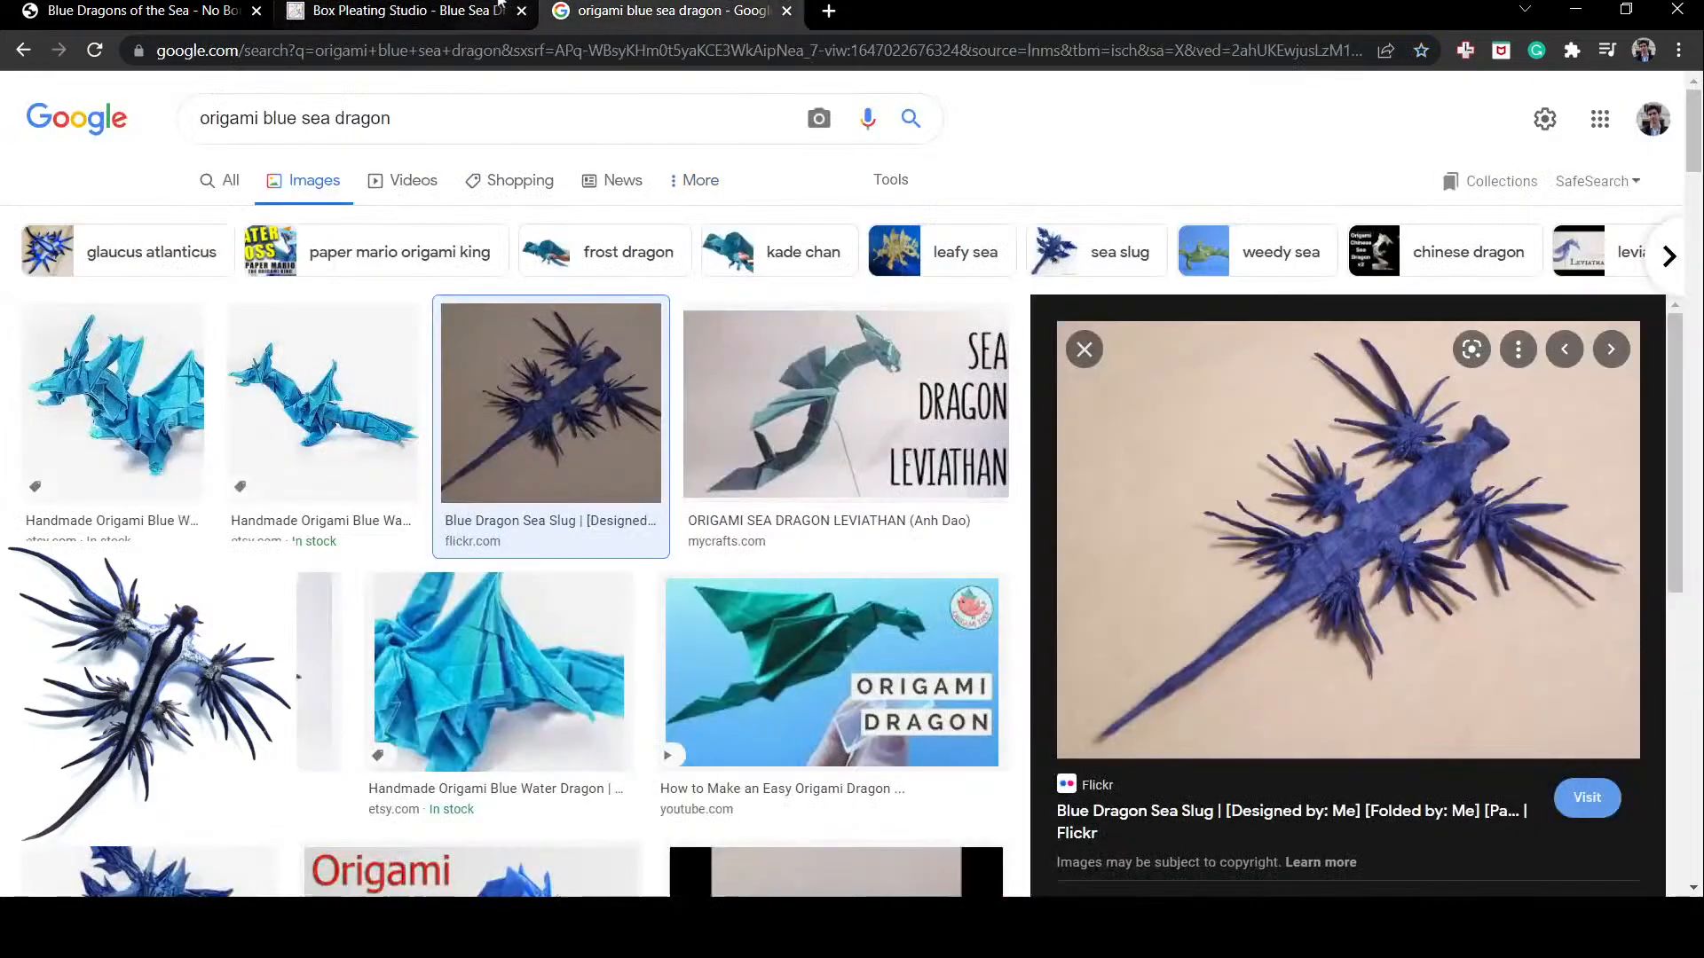
left_click(399, 11)
left_click(251, 95)
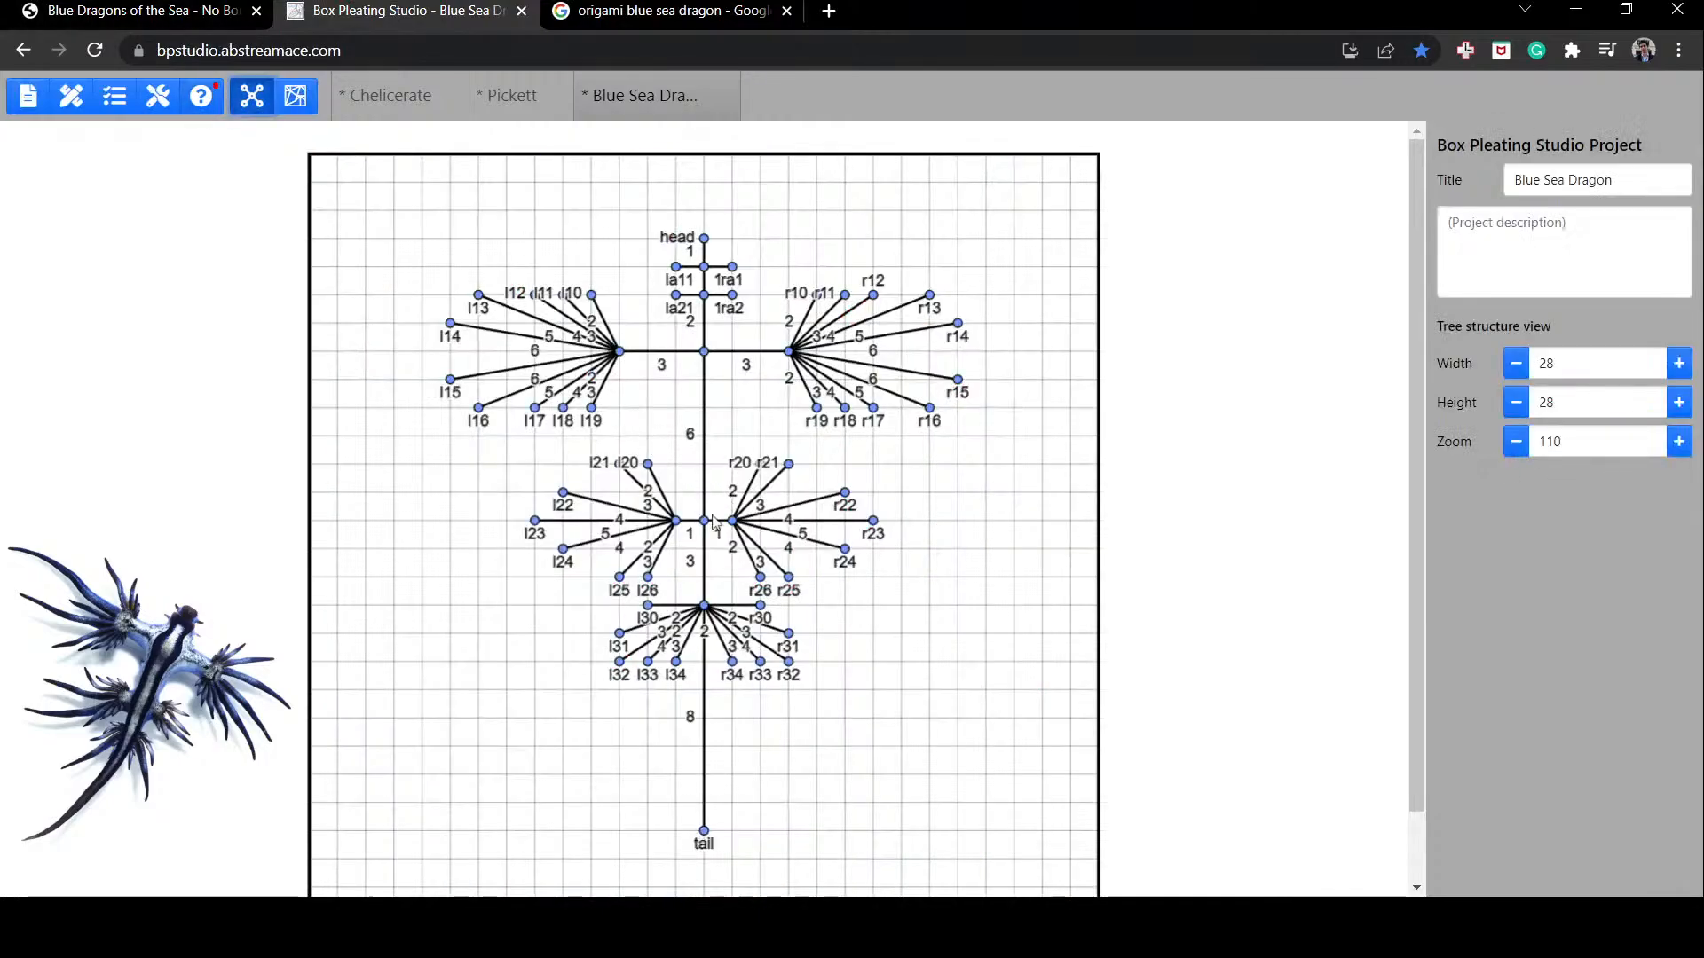
left_click(307, 98)
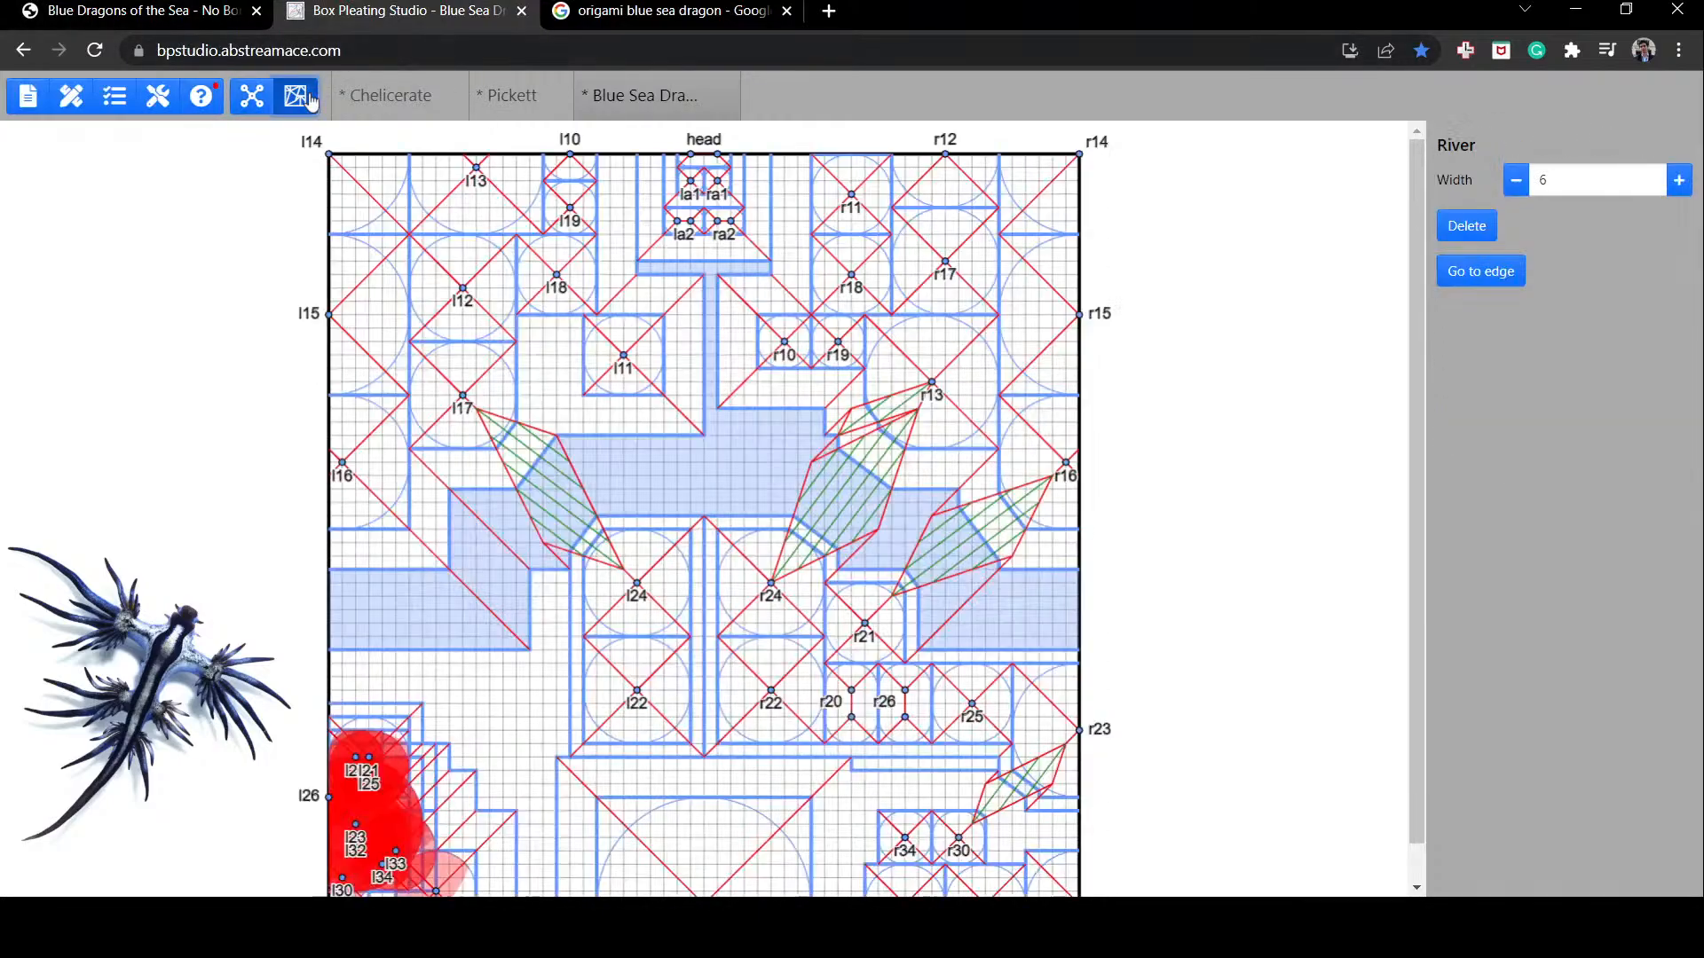
Step: Add a leaf of length 1 to the body vertex joining the two front limbs, and place it diagonally below that vertex to the right
left_click(251, 96)
left_click(703, 352)
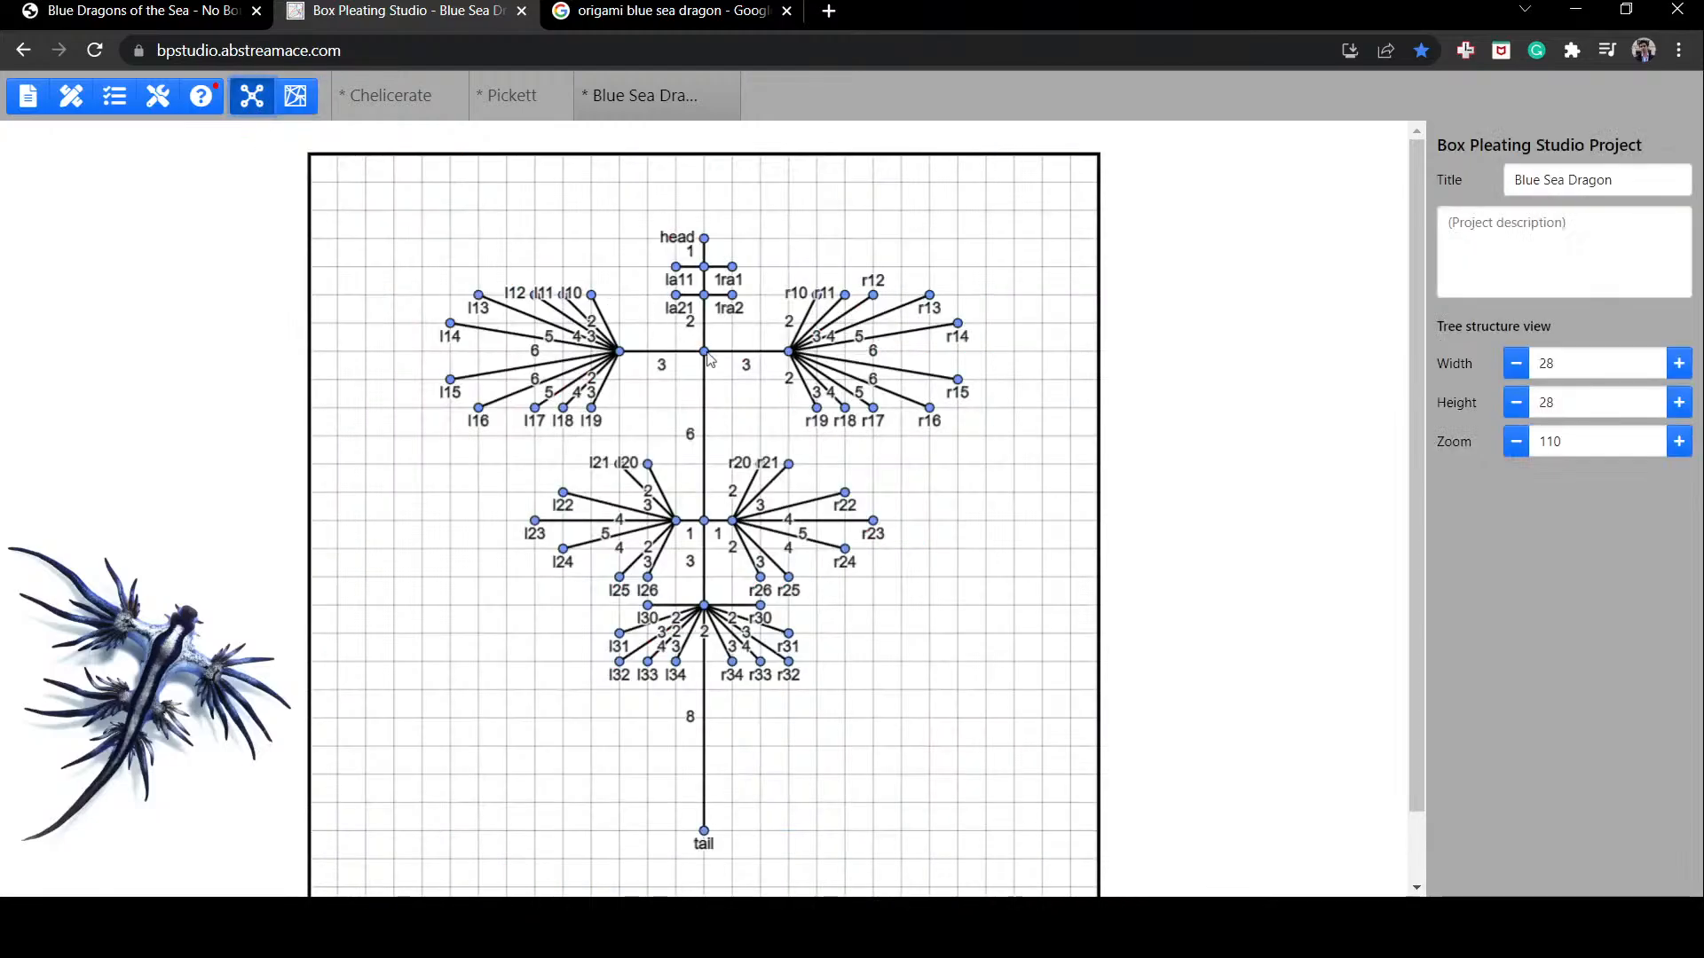
left_click(1473, 226)
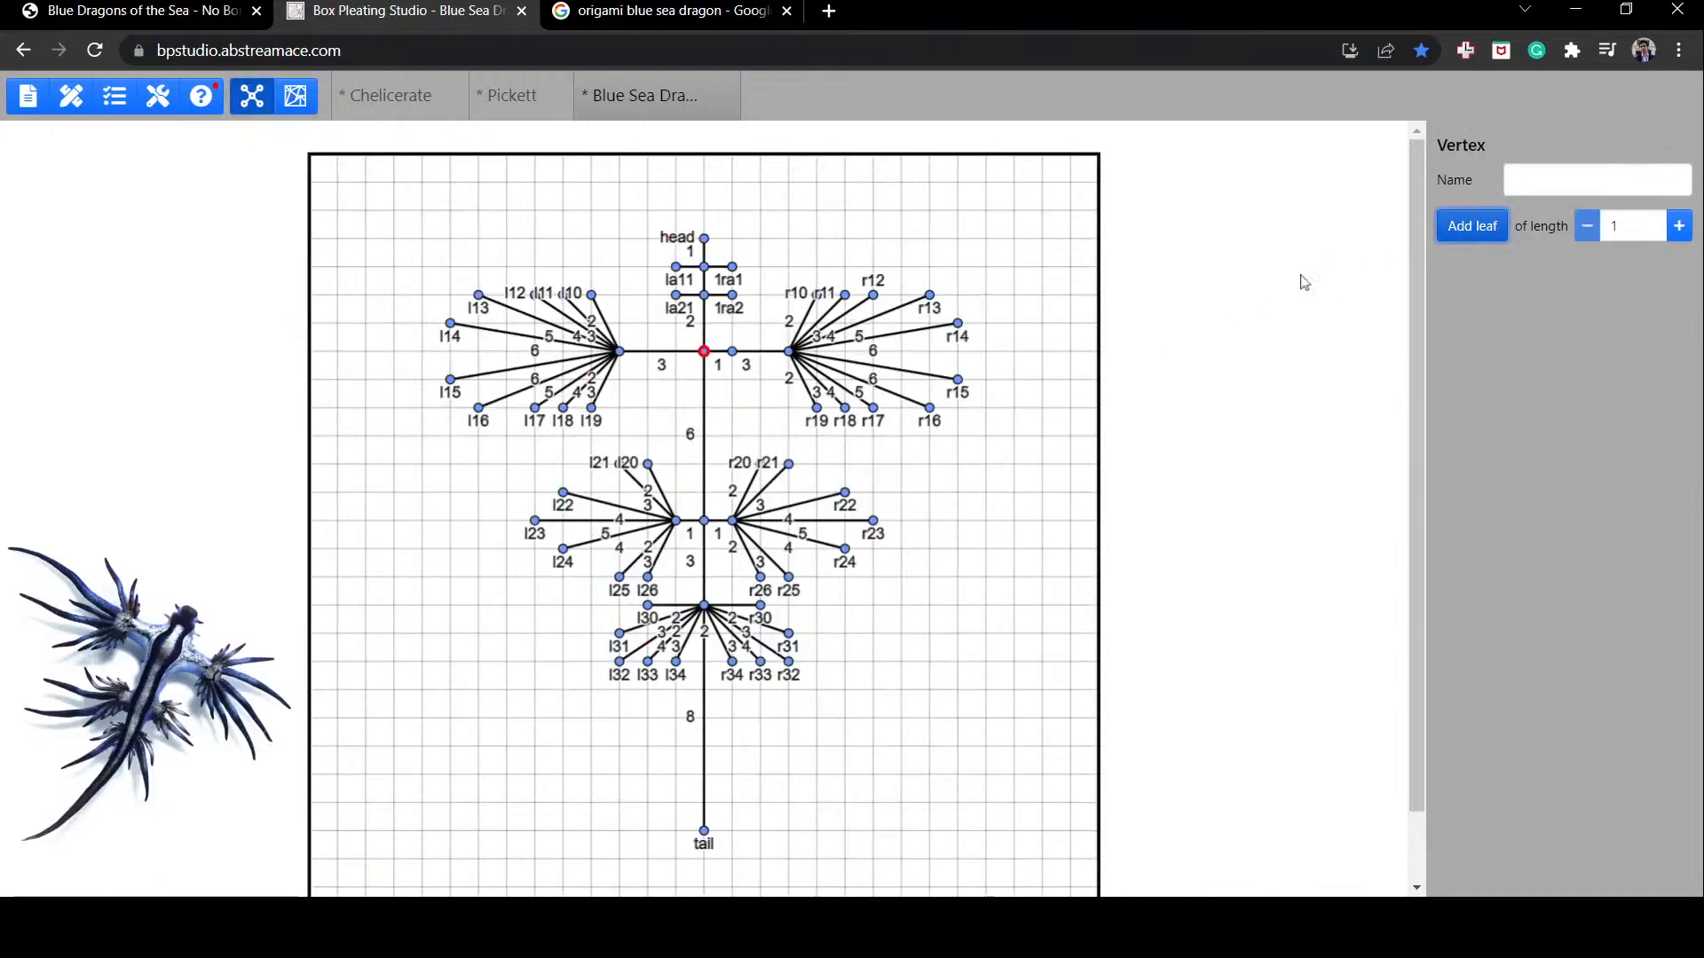
left_click(733, 353)
left_click_drag(732, 353, 732, 380)
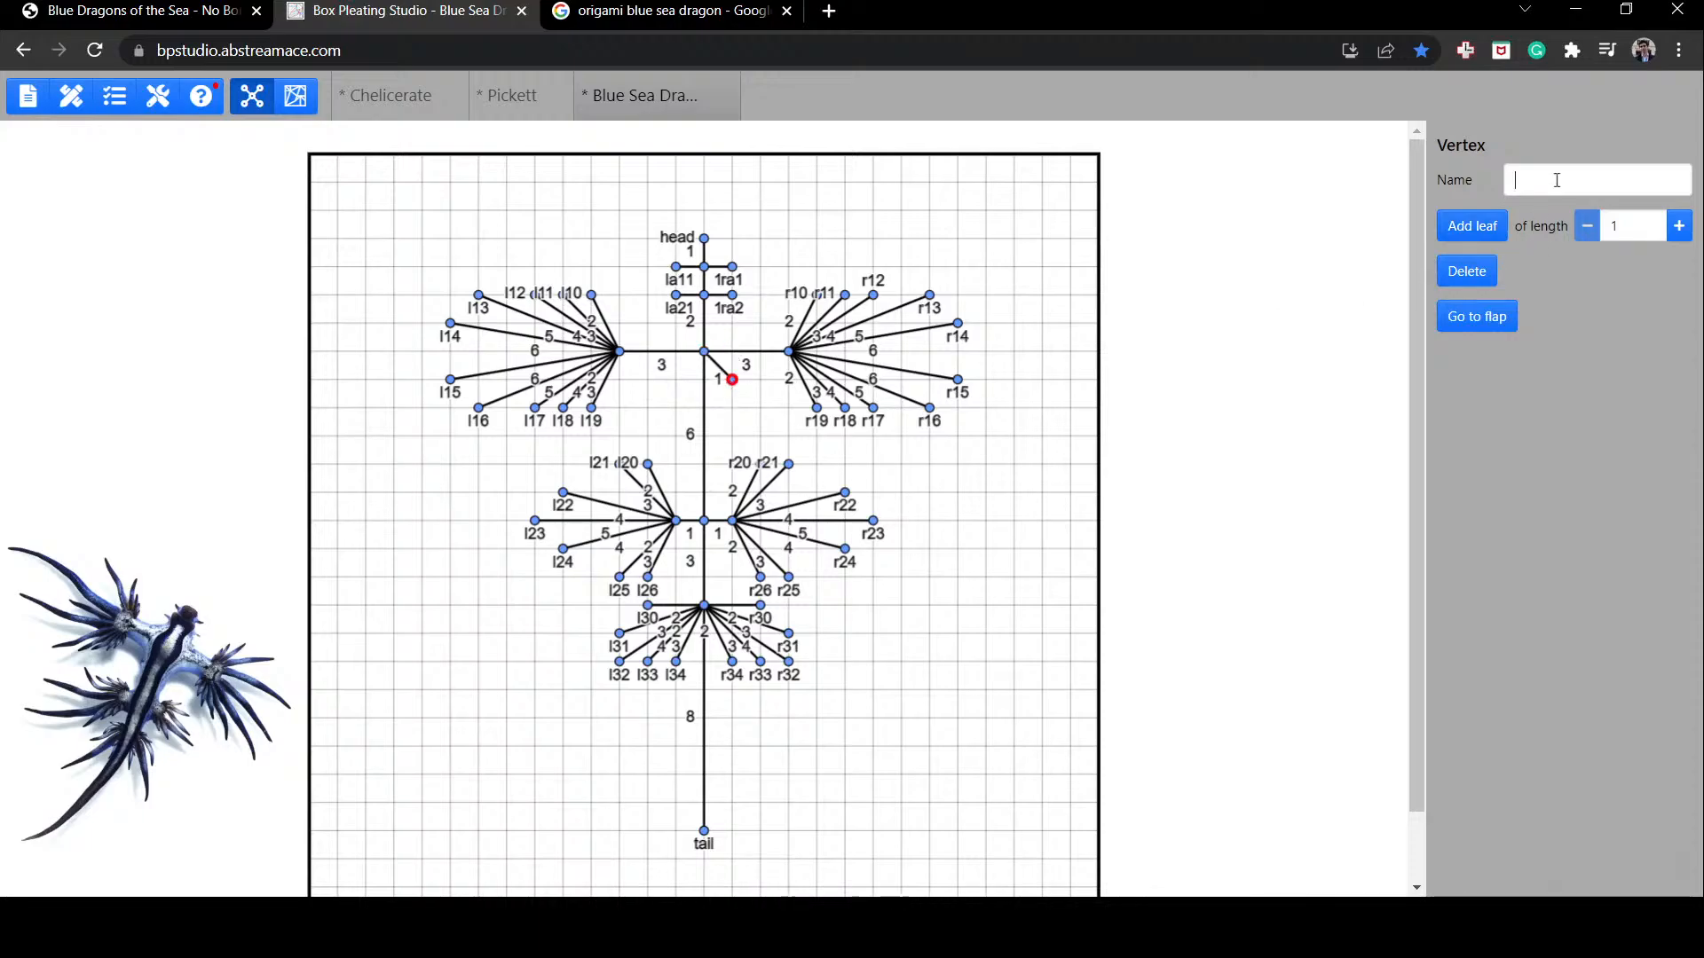
Step: Name the new body leaf "test" and place its flap in the layout just below flaps r10 and r19
left_click(1532, 179)
type("test")
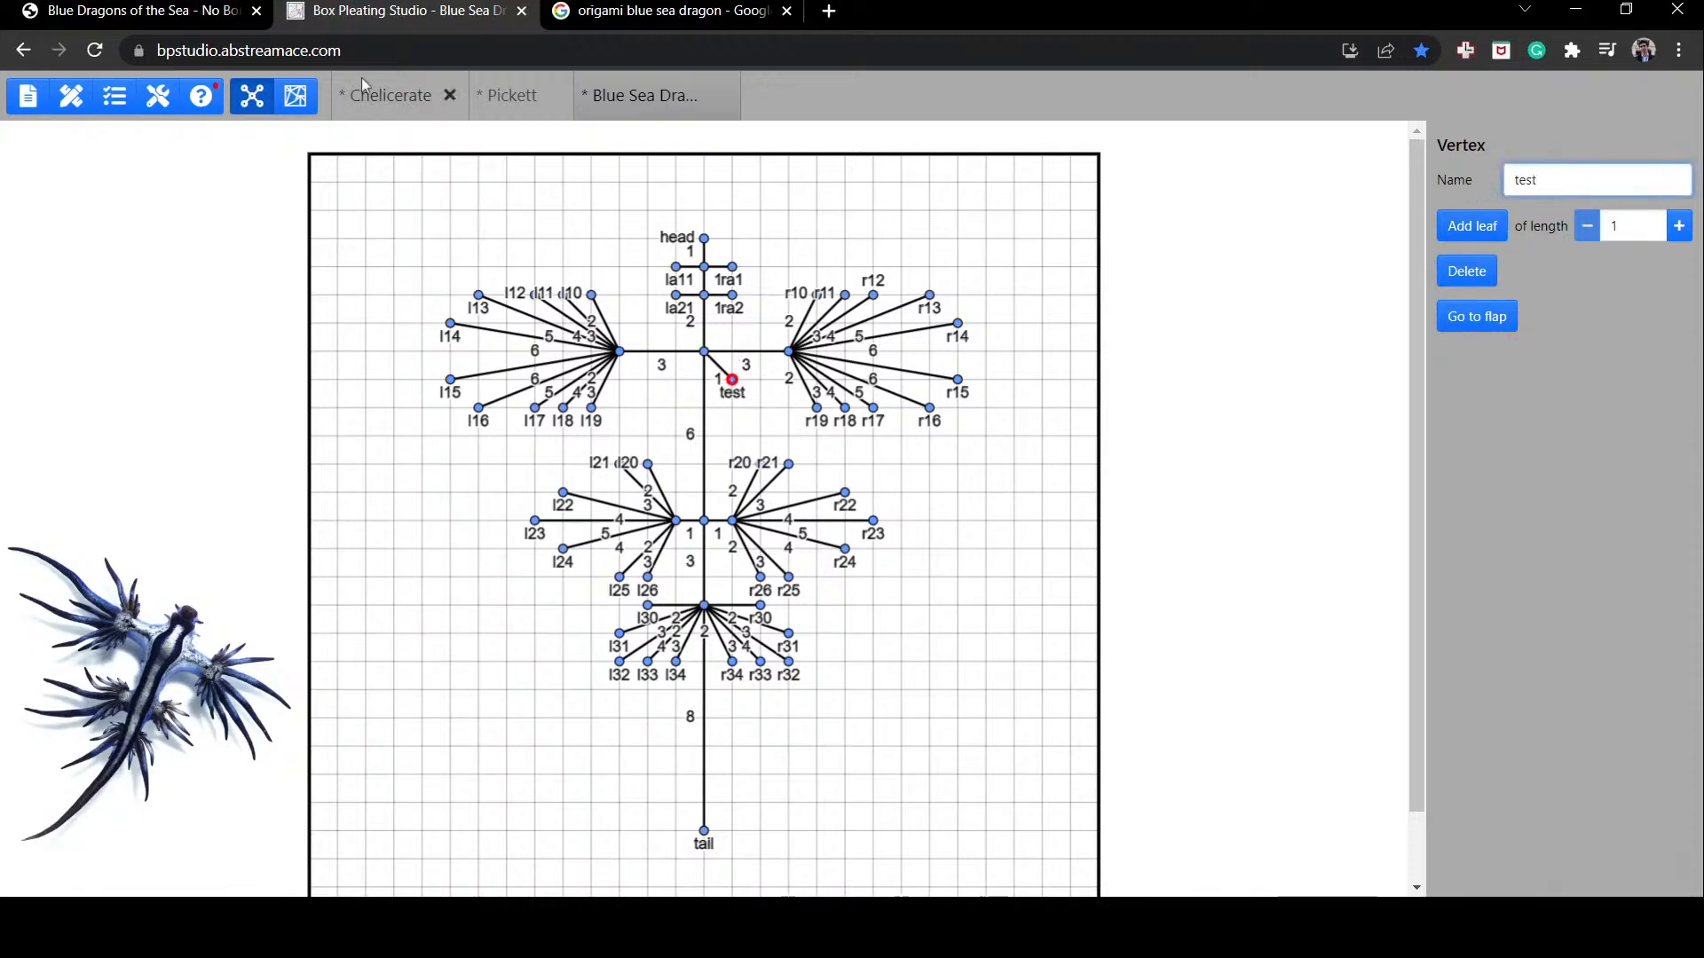
left_click(293, 95)
left_click_drag(748, 364, 797, 431)
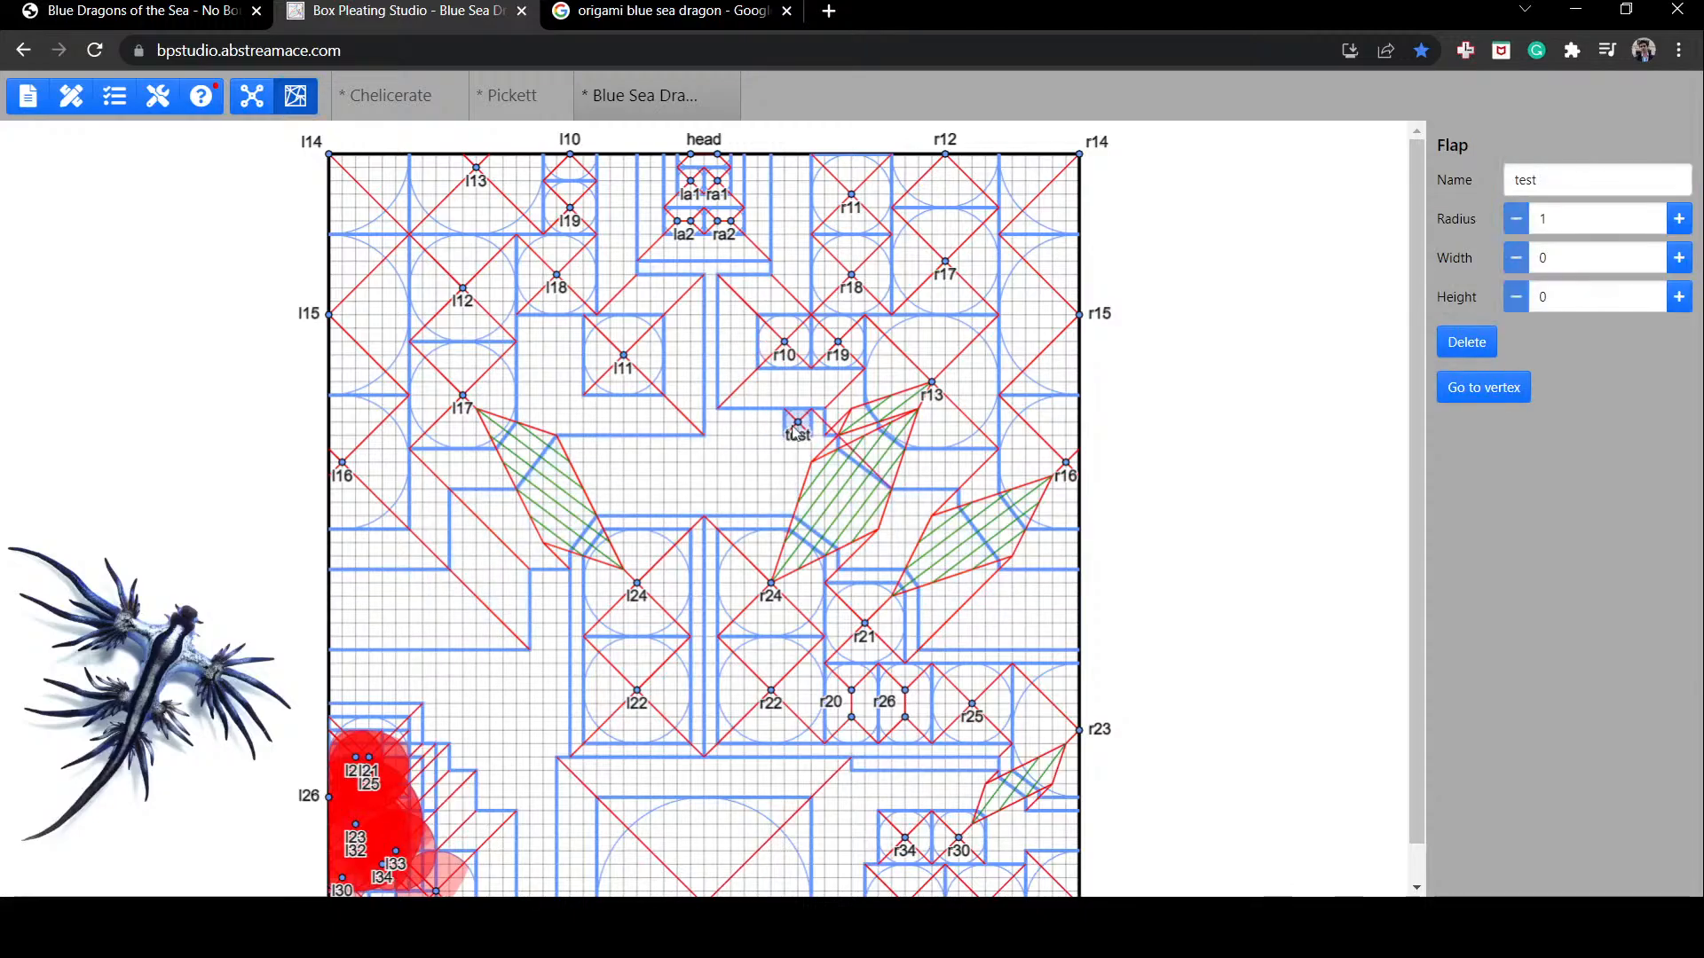
Step: Set the test flap's width to 14 and move it across the middle, directly above the central river
left_click(1680, 257)
left_click(1680, 258)
left_click(1680, 257)
left_click(1680, 258)
left_click(1680, 258)
left_click(1680, 257)
left_click(1680, 257)
left_click(1680, 257)
left_click(1680, 258)
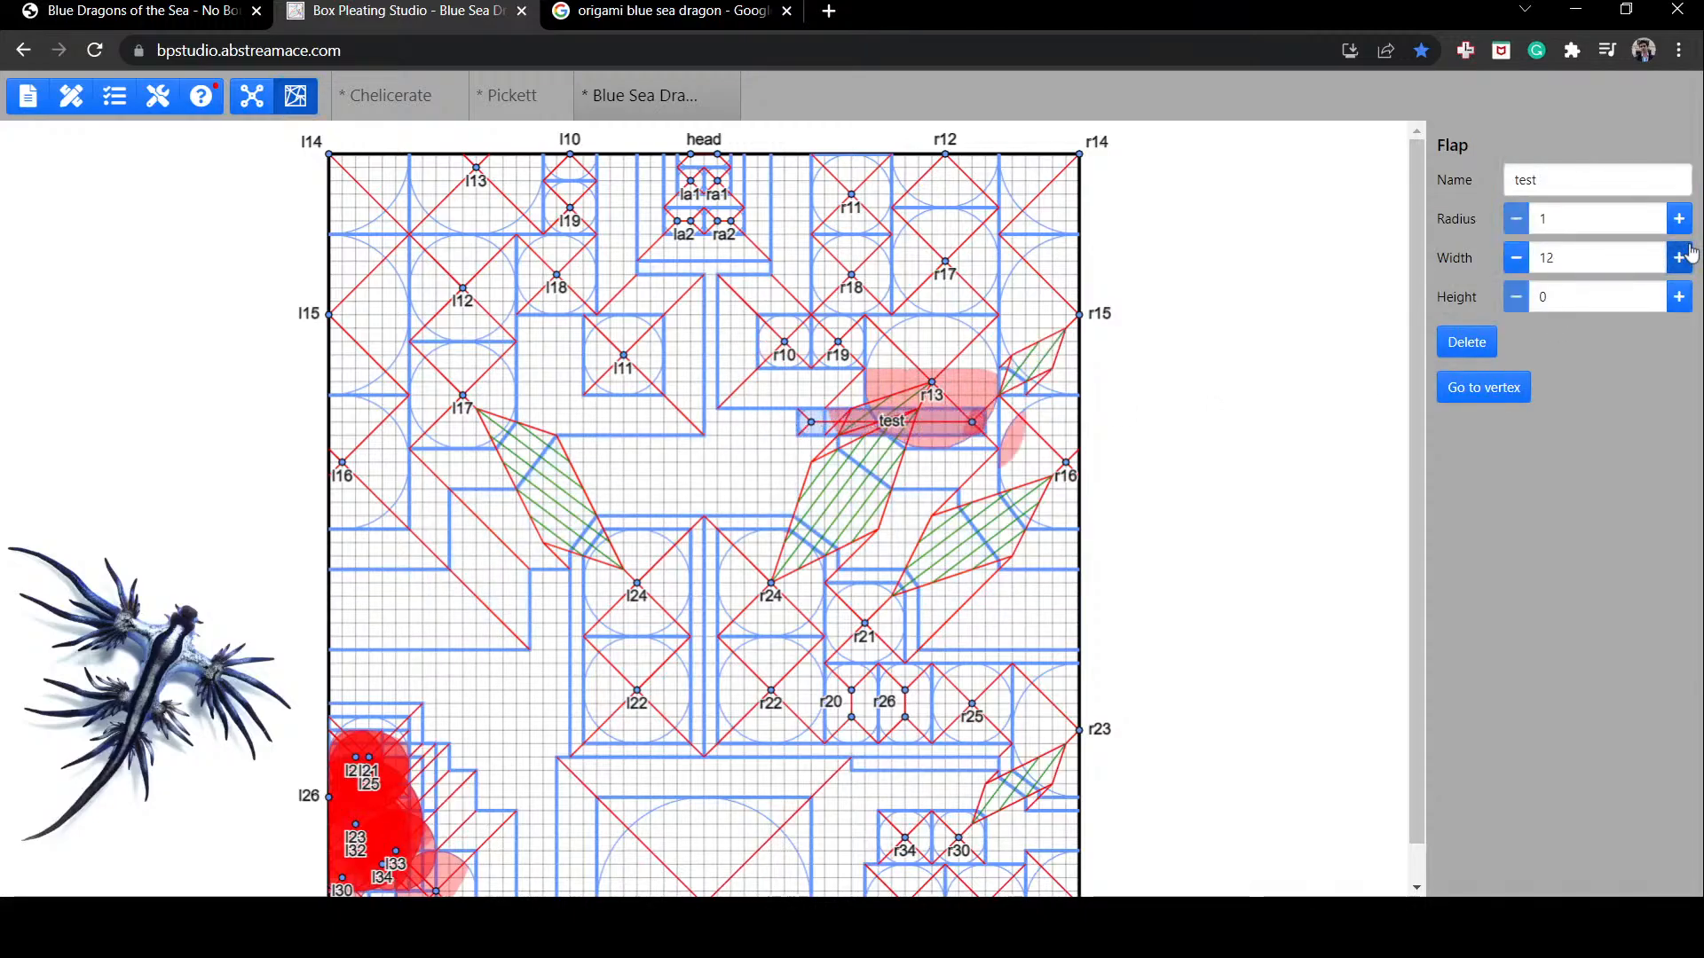
left_click(1680, 257)
left_click_drag(818, 433, 633, 433)
left_click(738, 477)
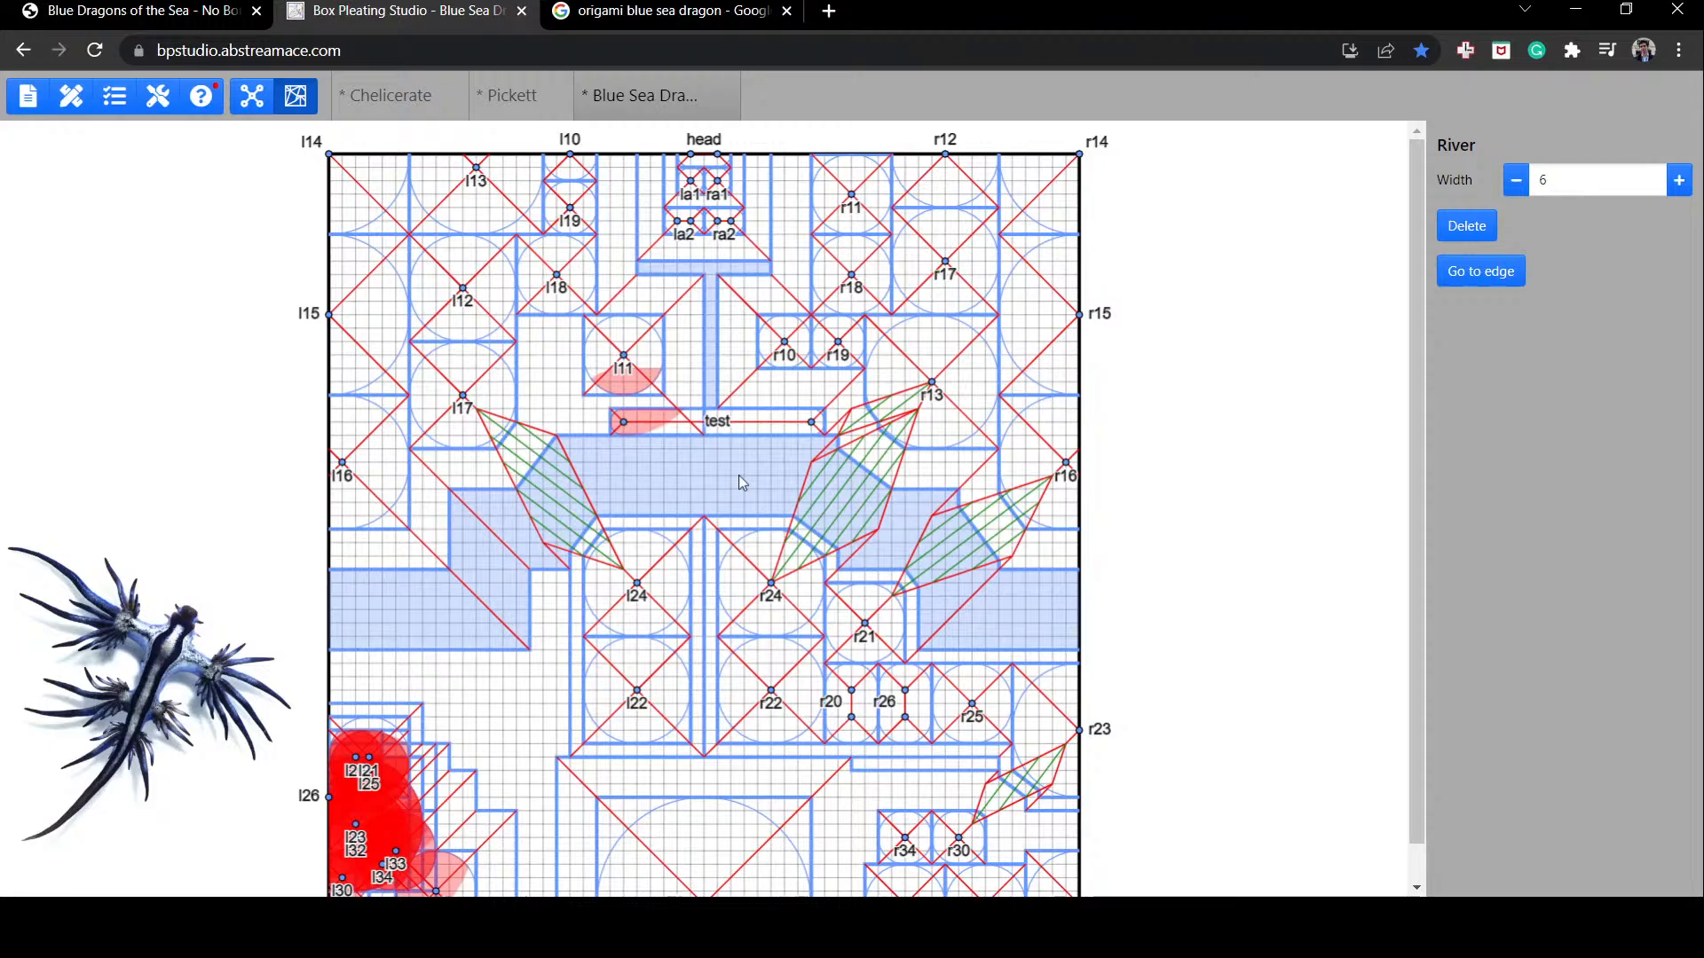
Step: Try moving flap r16 onto the paper's right edge, and return it one unit inward
left_click(1059, 465)
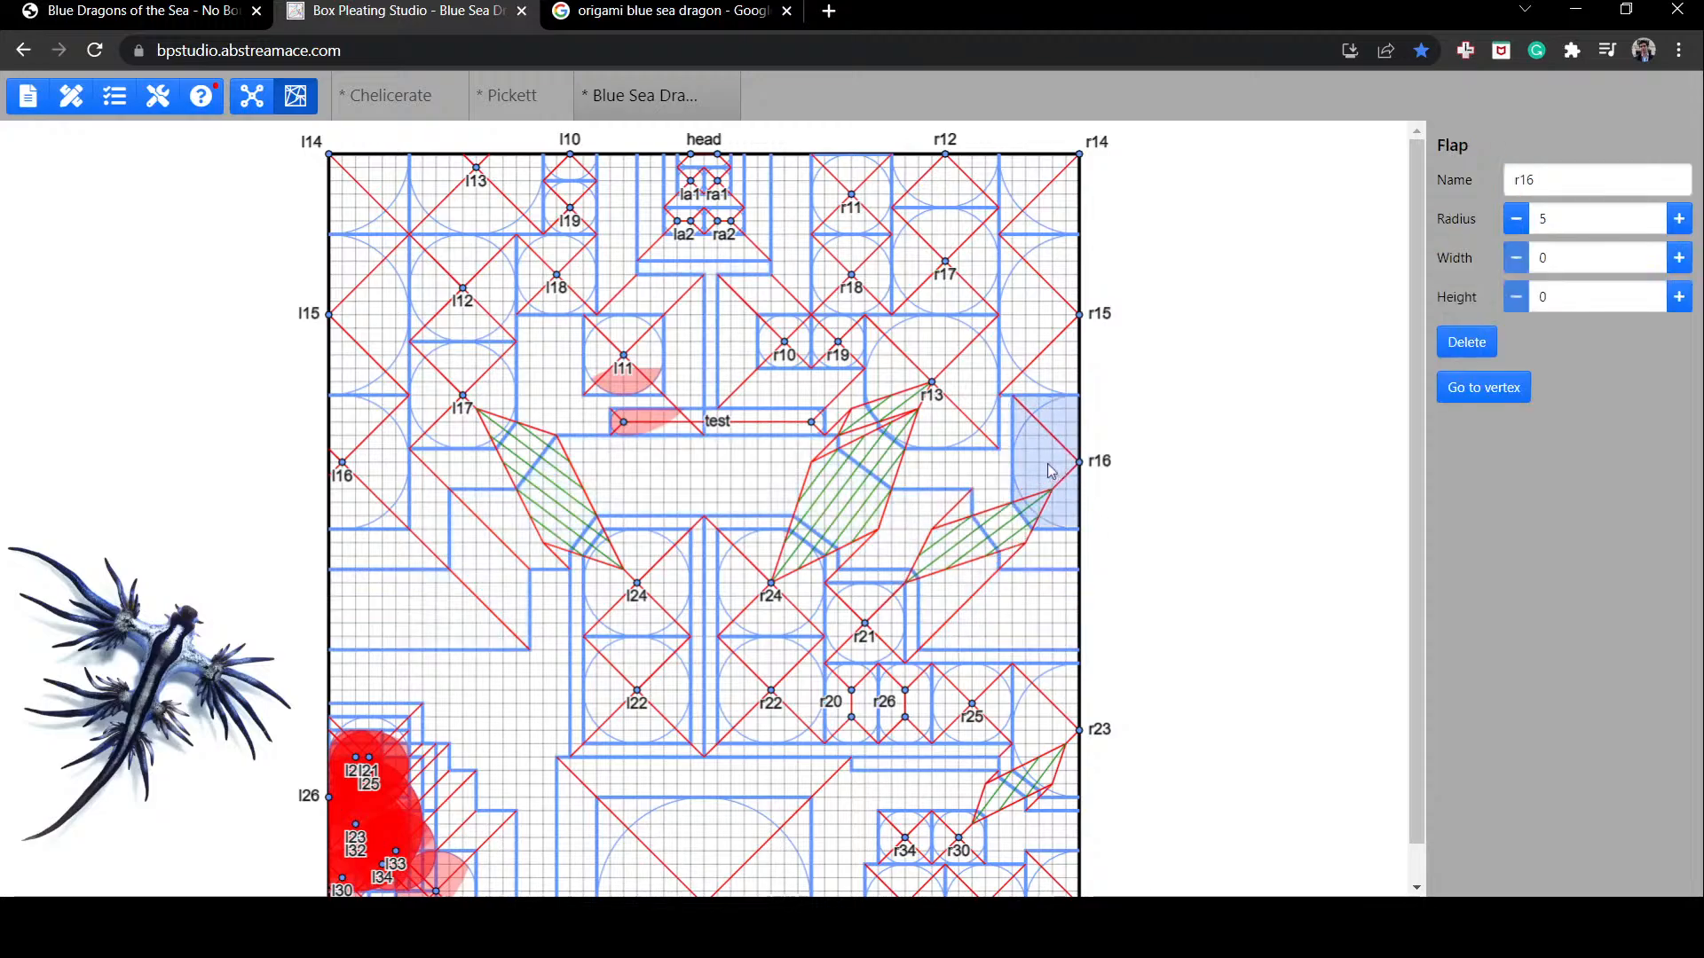
left_click_drag(1049, 467, 1039, 467)
left_click(1169, 455)
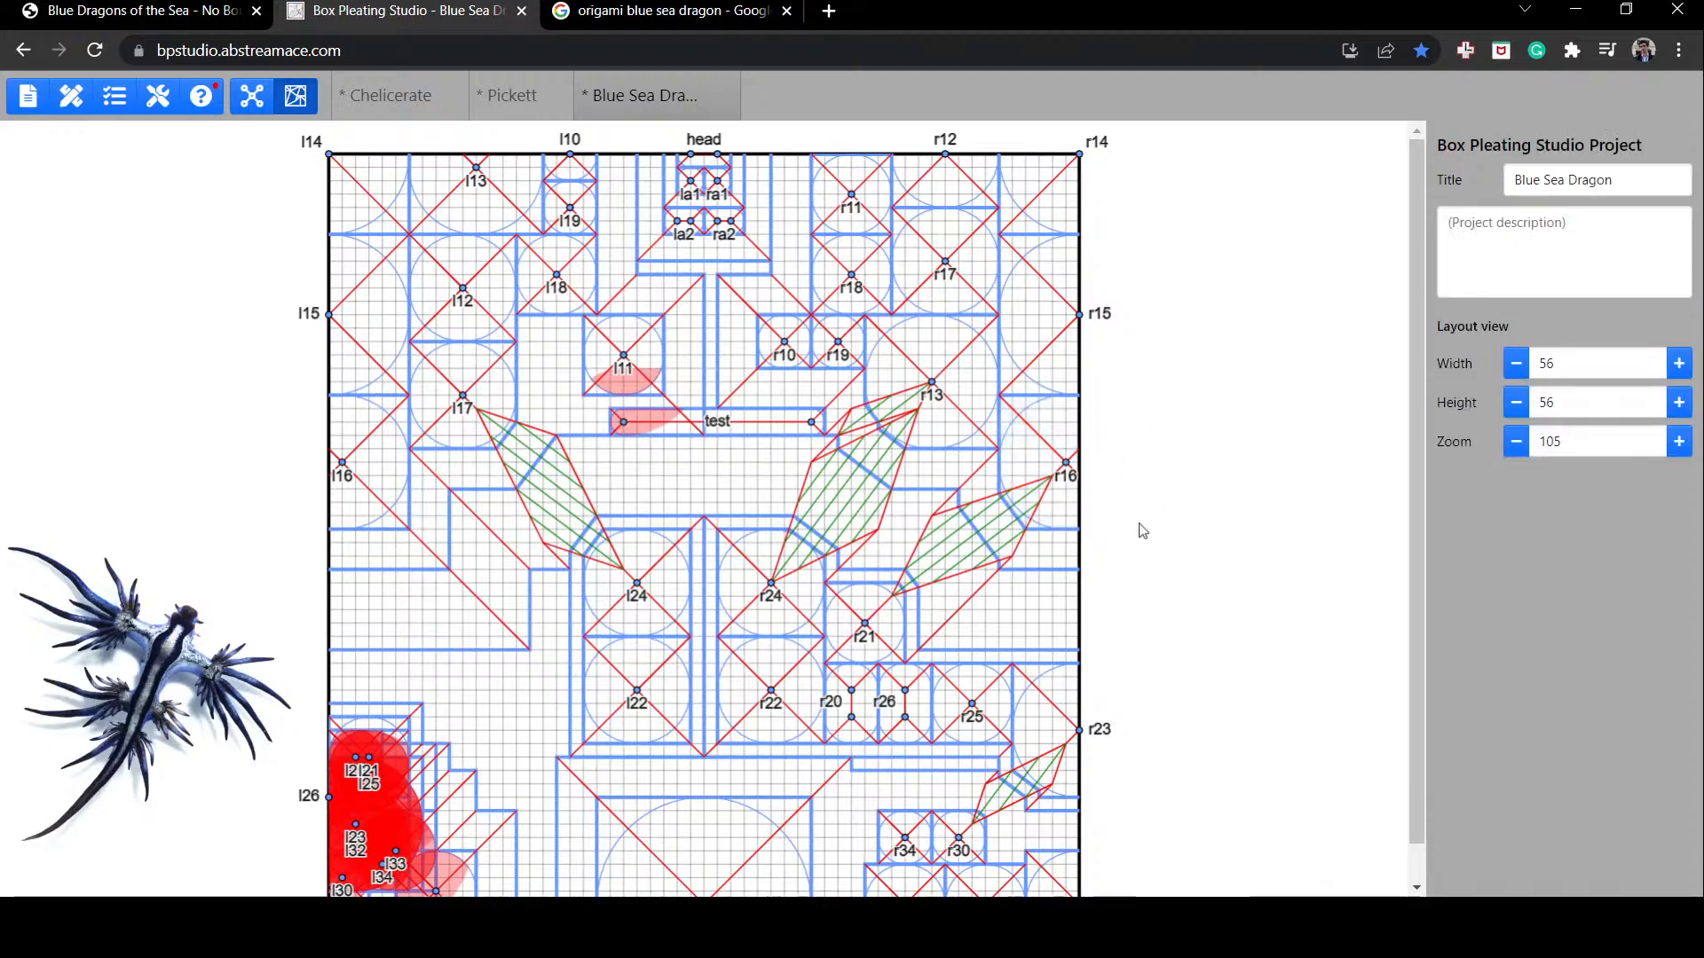
scroll(1143, 531, "down", 1)
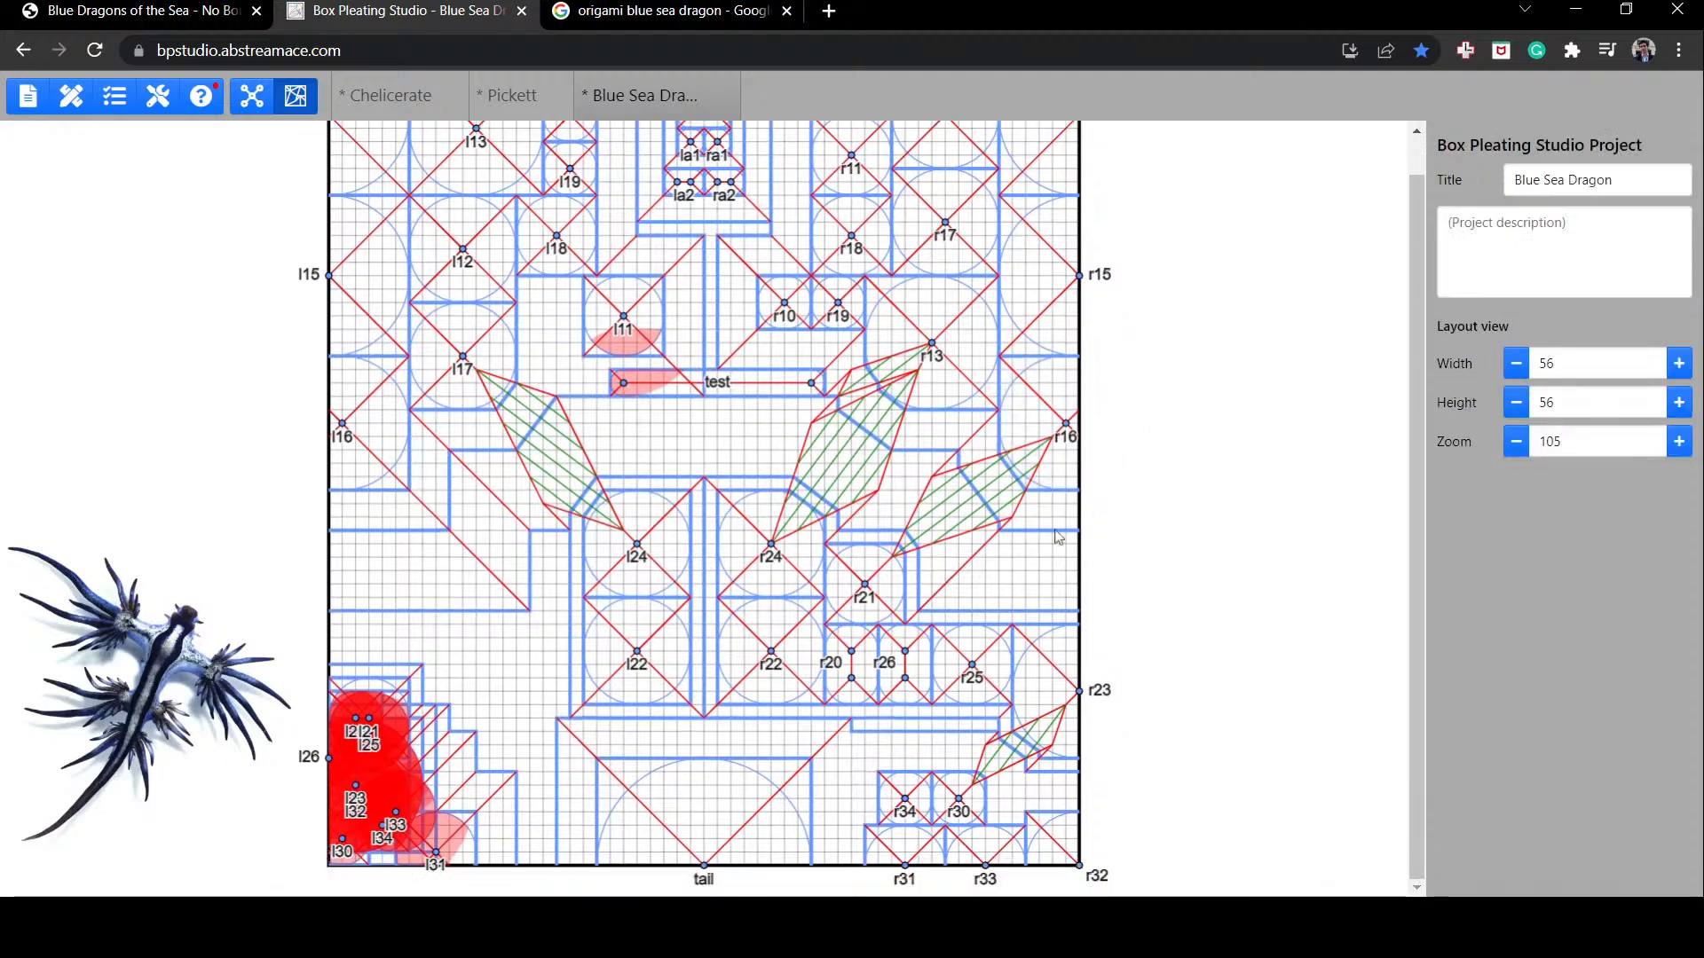
scroll(932, 523, "up", 1)
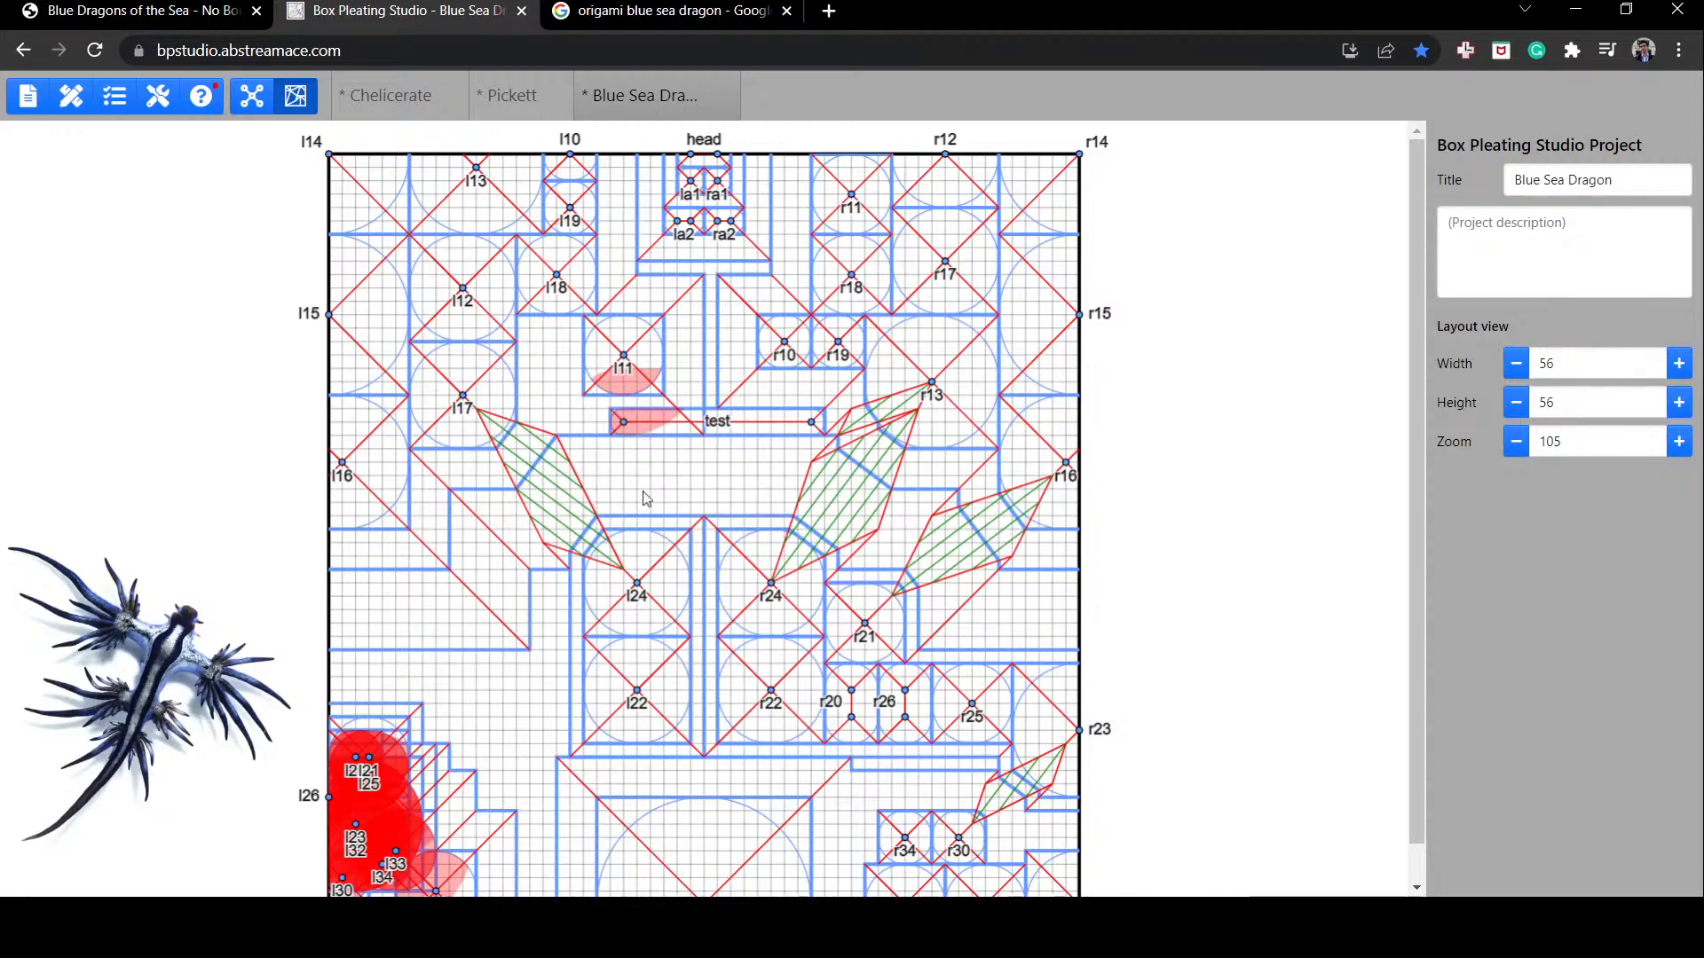
Step: Clear space in the upper-left group by moving flaps l10 and l19 beside the left edge and l13 down near l24
left_click_drag(582, 165, 345, 442)
left_click_drag(579, 213, 342, 543)
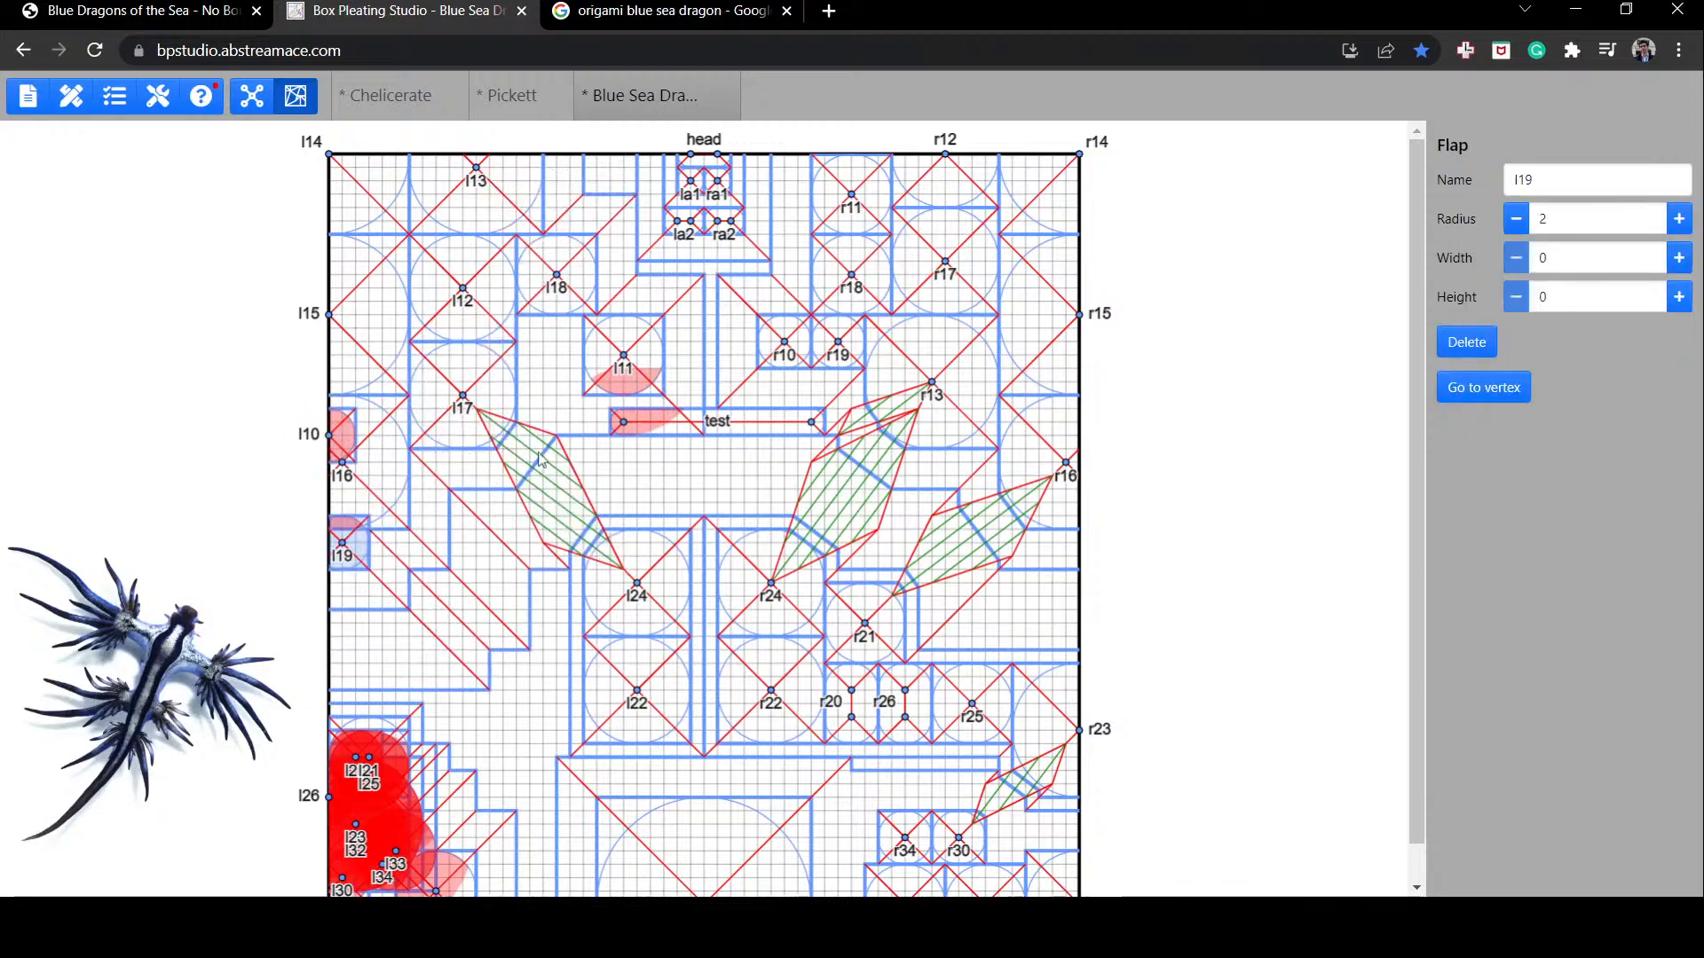
left_click(485, 202)
left_click_drag(479, 177, 541, 606)
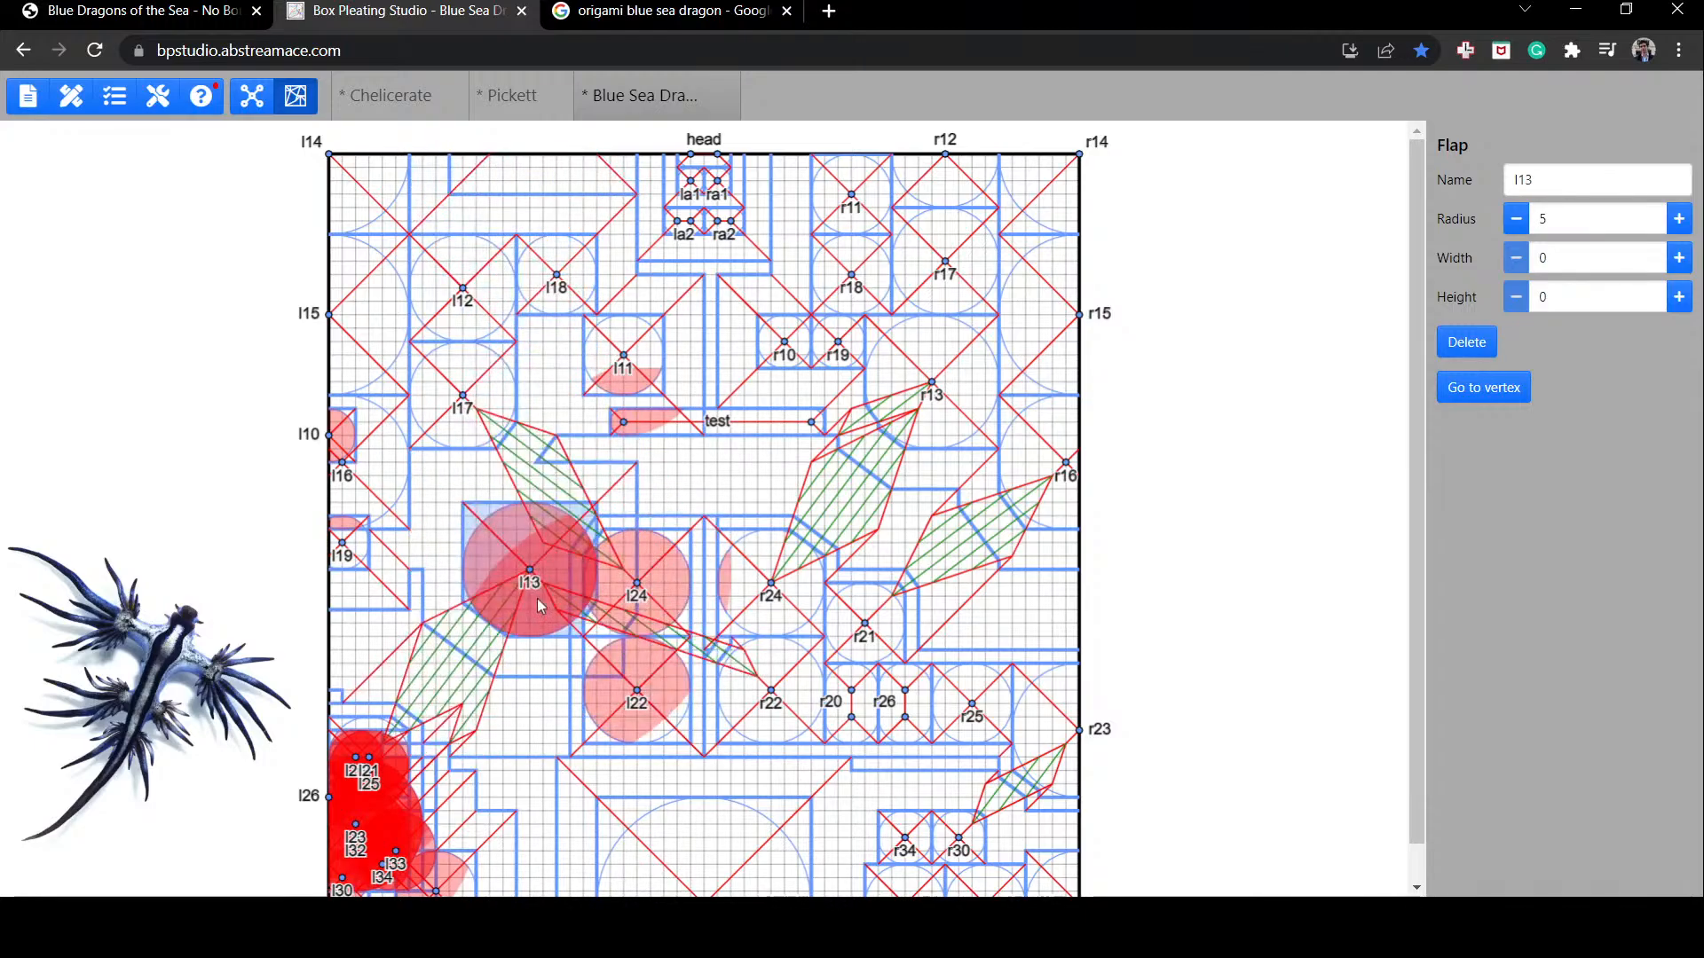
Step: Arrange flaps l12, l17, l11, l13, l10 and l19 to mirror flaps r12, r17, r11, r13, r10 and r19
left_click_drag(462, 300, 463, 155)
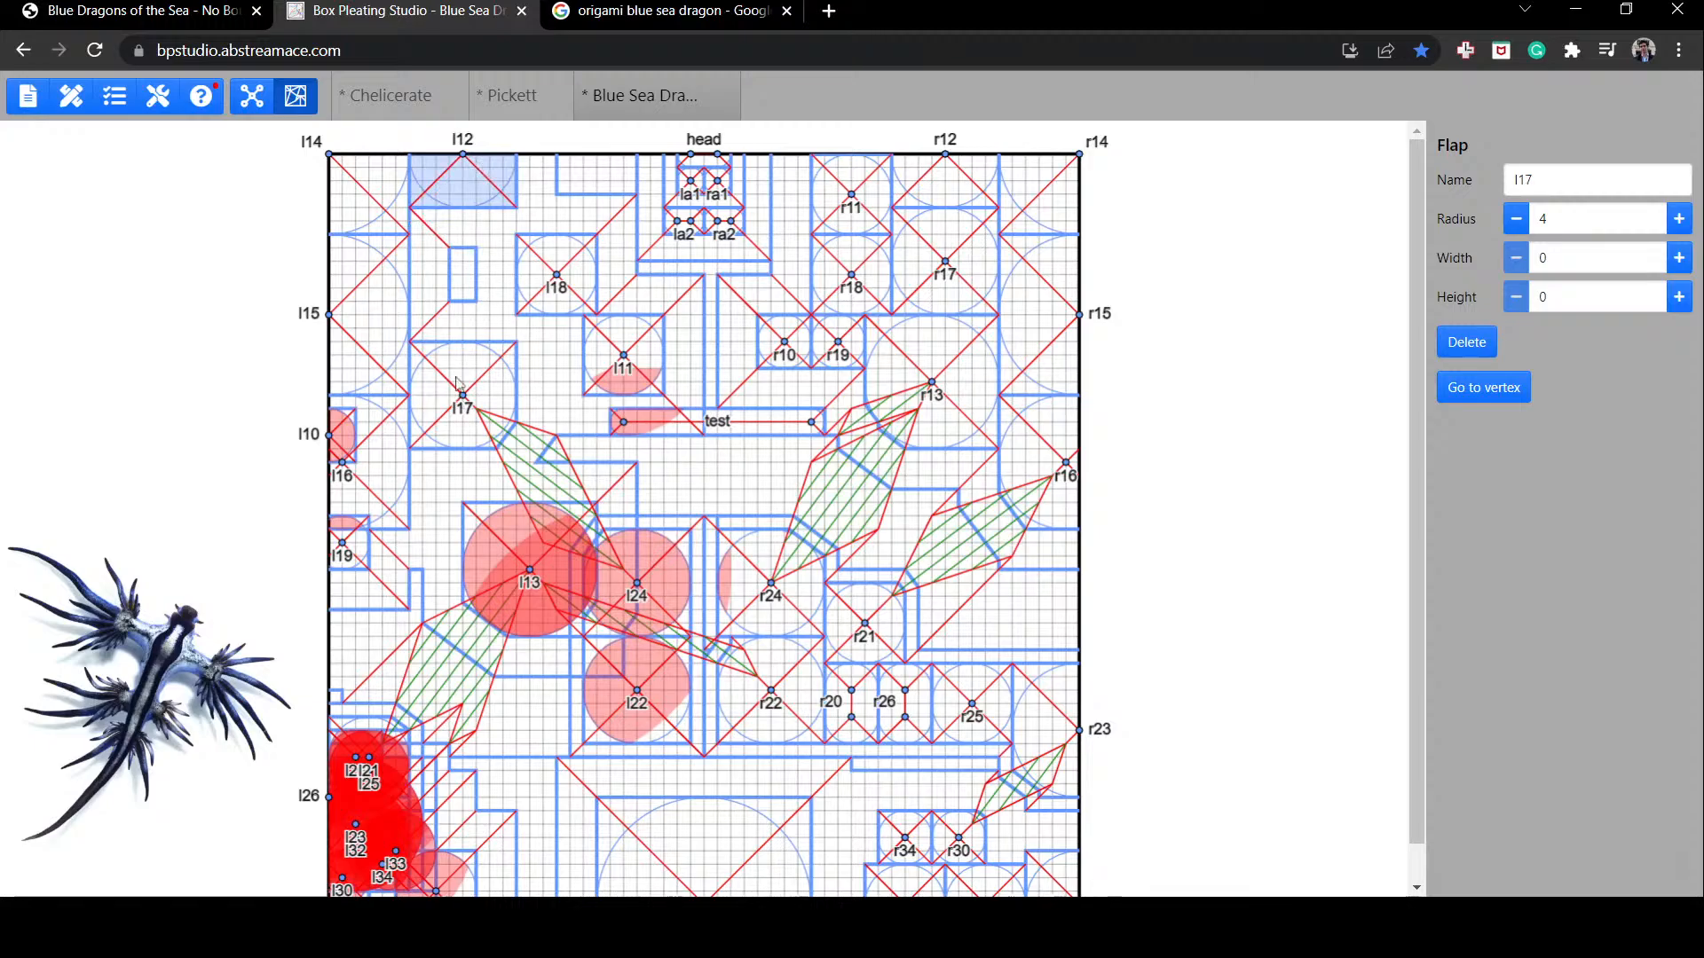
left_click_drag(457, 383, 457, 262)
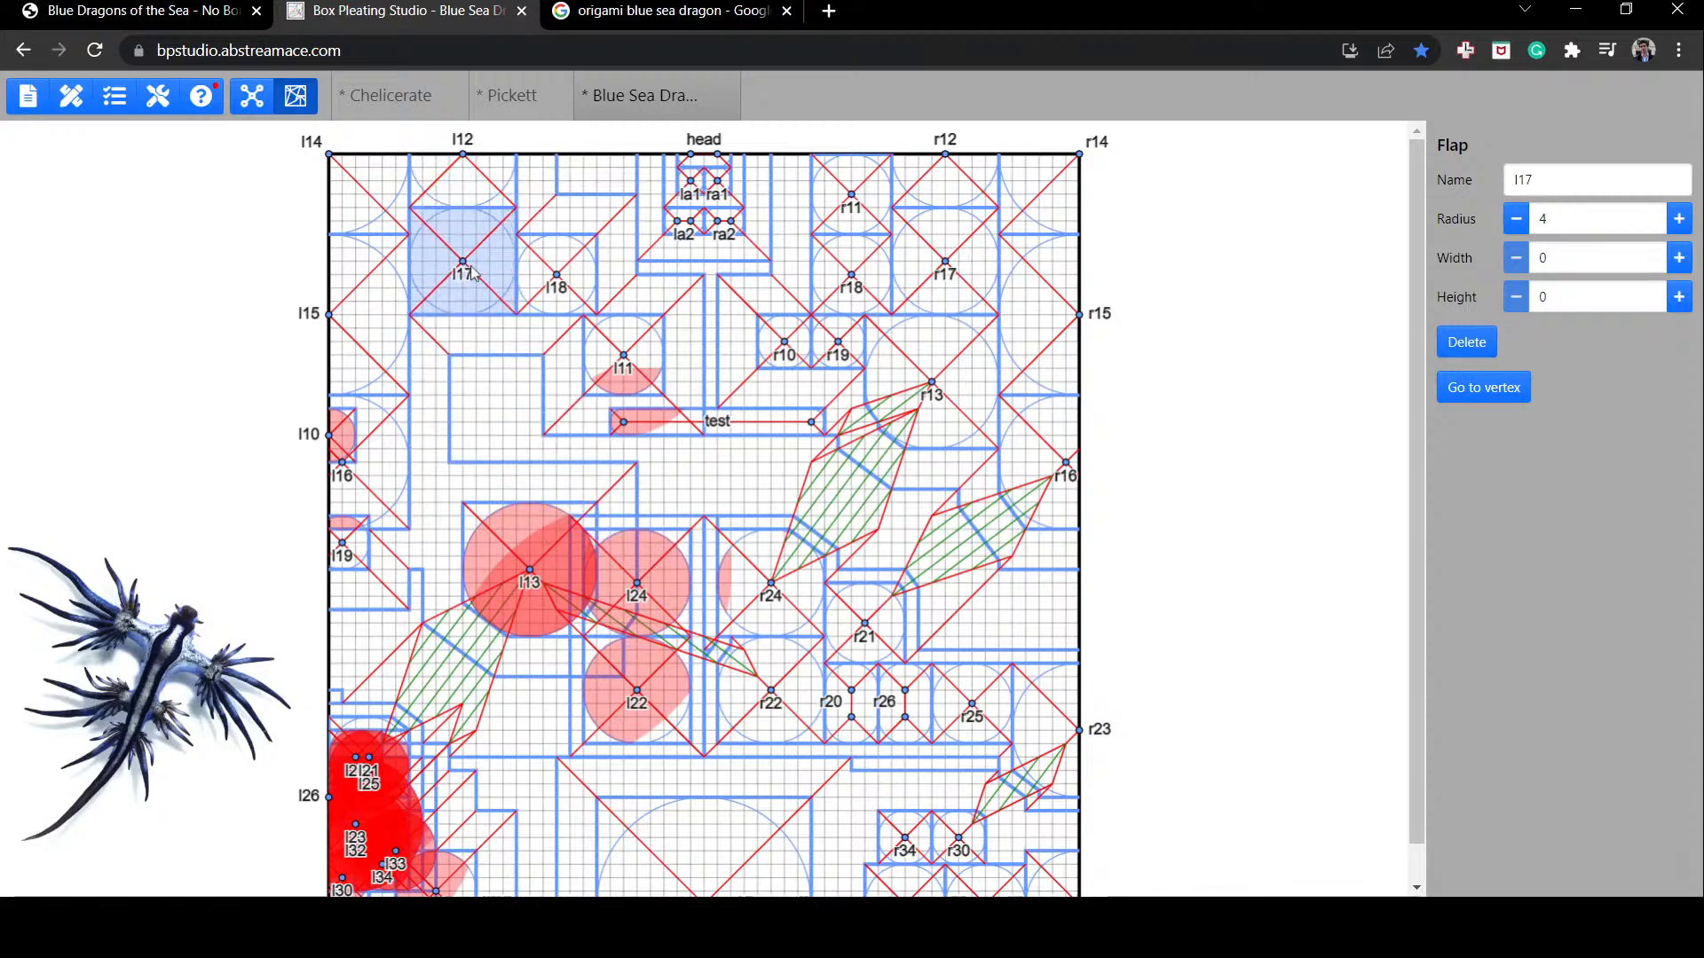
left_click_drag(624, 359, 557, 194)
left_click_drag(528, 565, 477, 378)
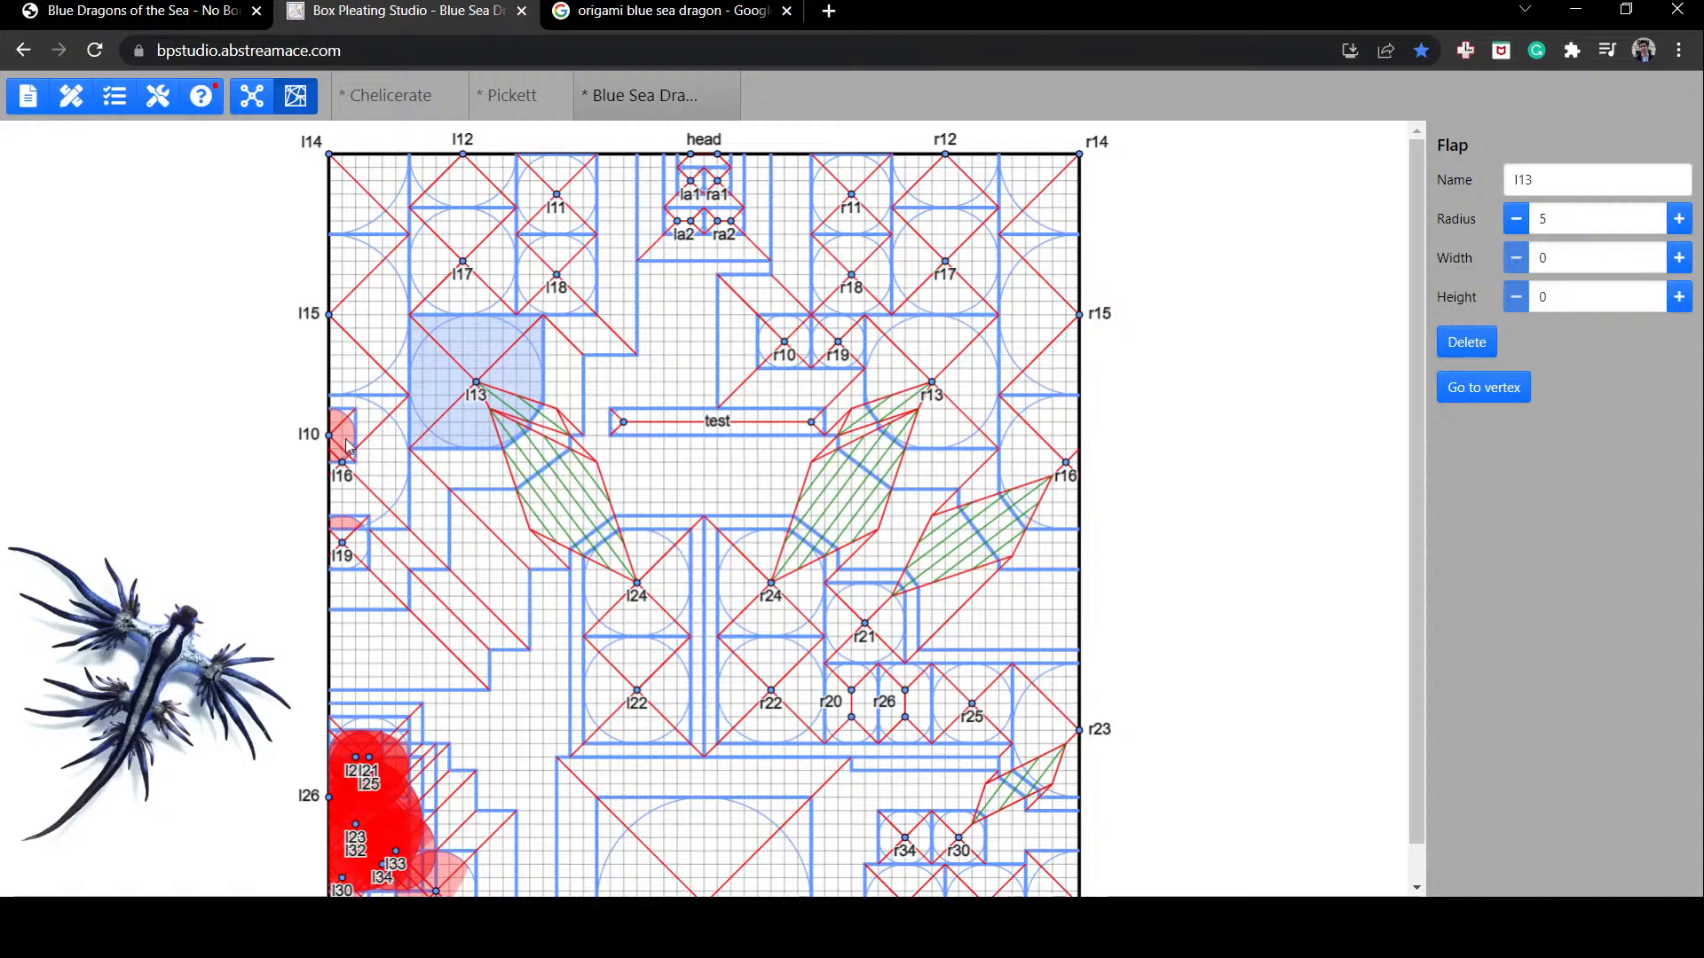
left_click_drag(346, 446, 586, 356)
left_click_drag(346, 545, 624, 344)
Step: Set the test flap's width to 16 and center it on the paper's vertical axis
left_click(651, 426)
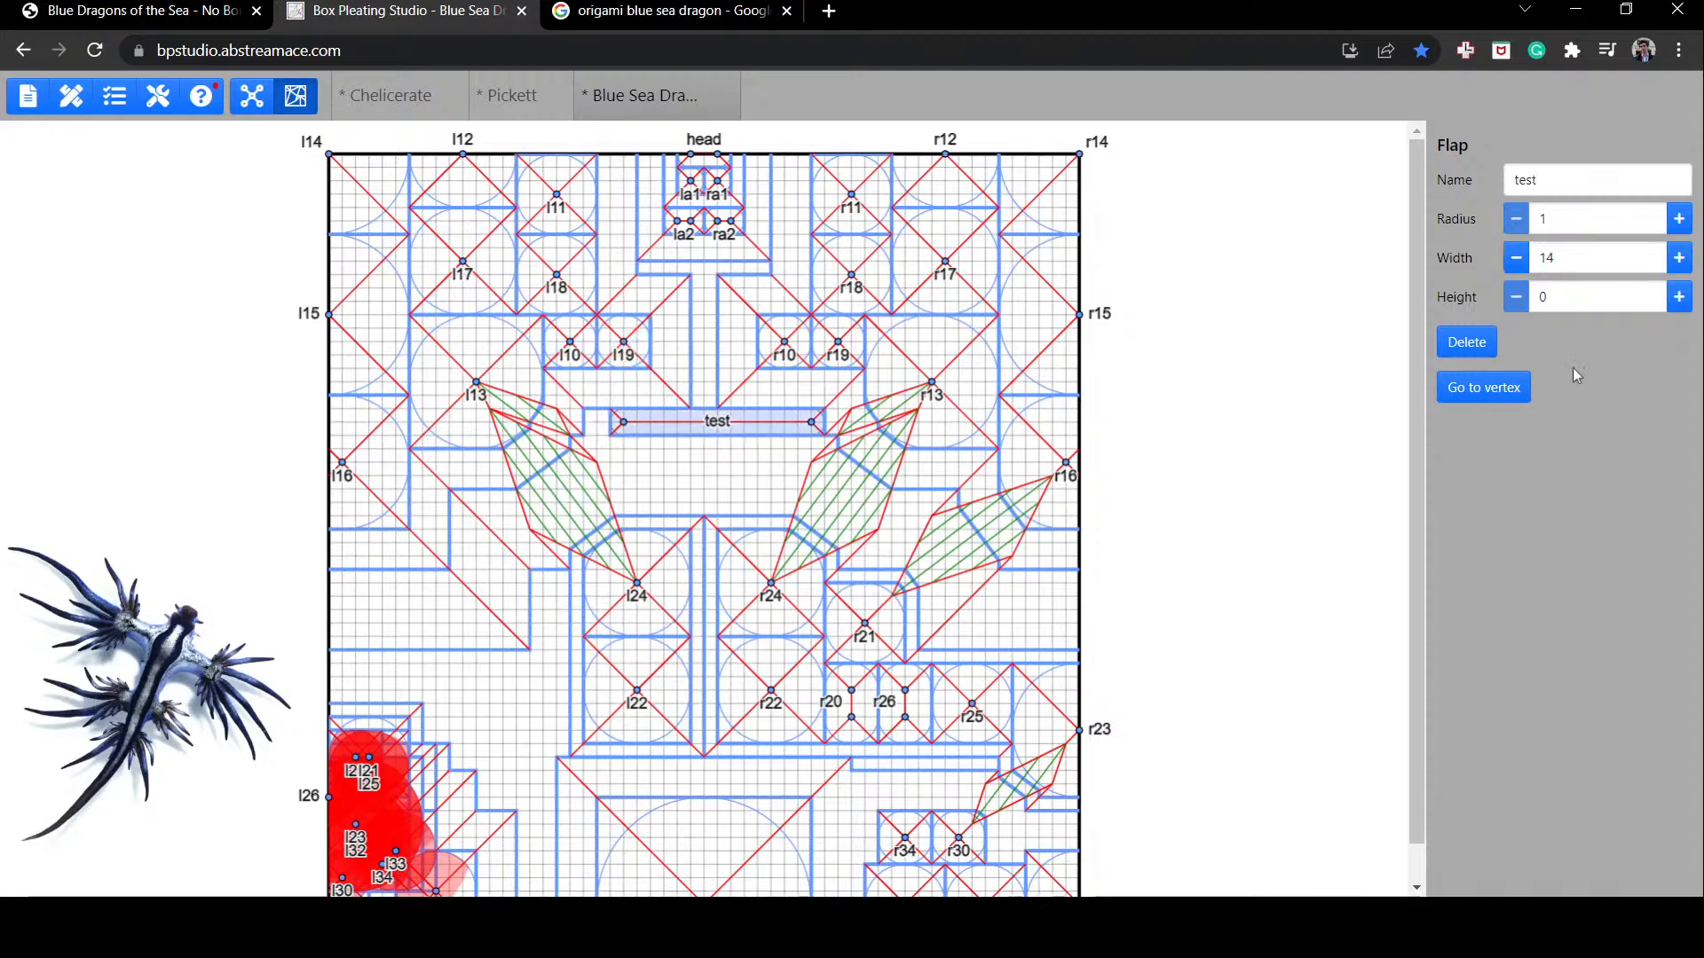
left_click(1679, 257)
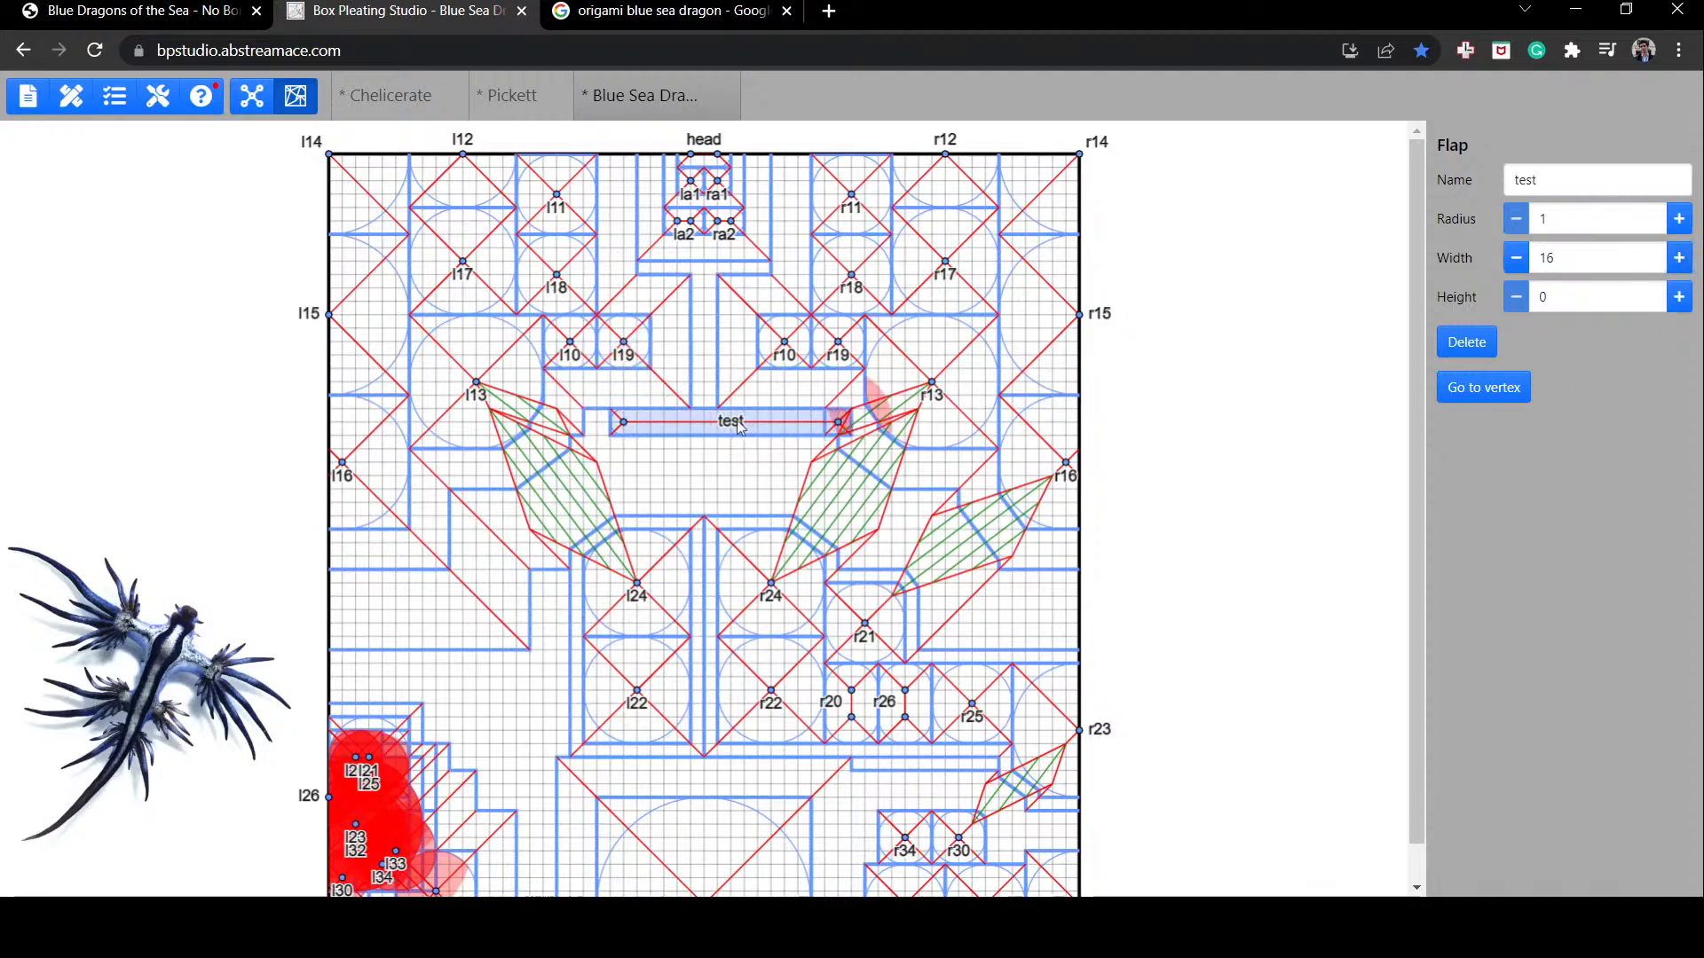
left_click_drag(748, 428, 722, 430)
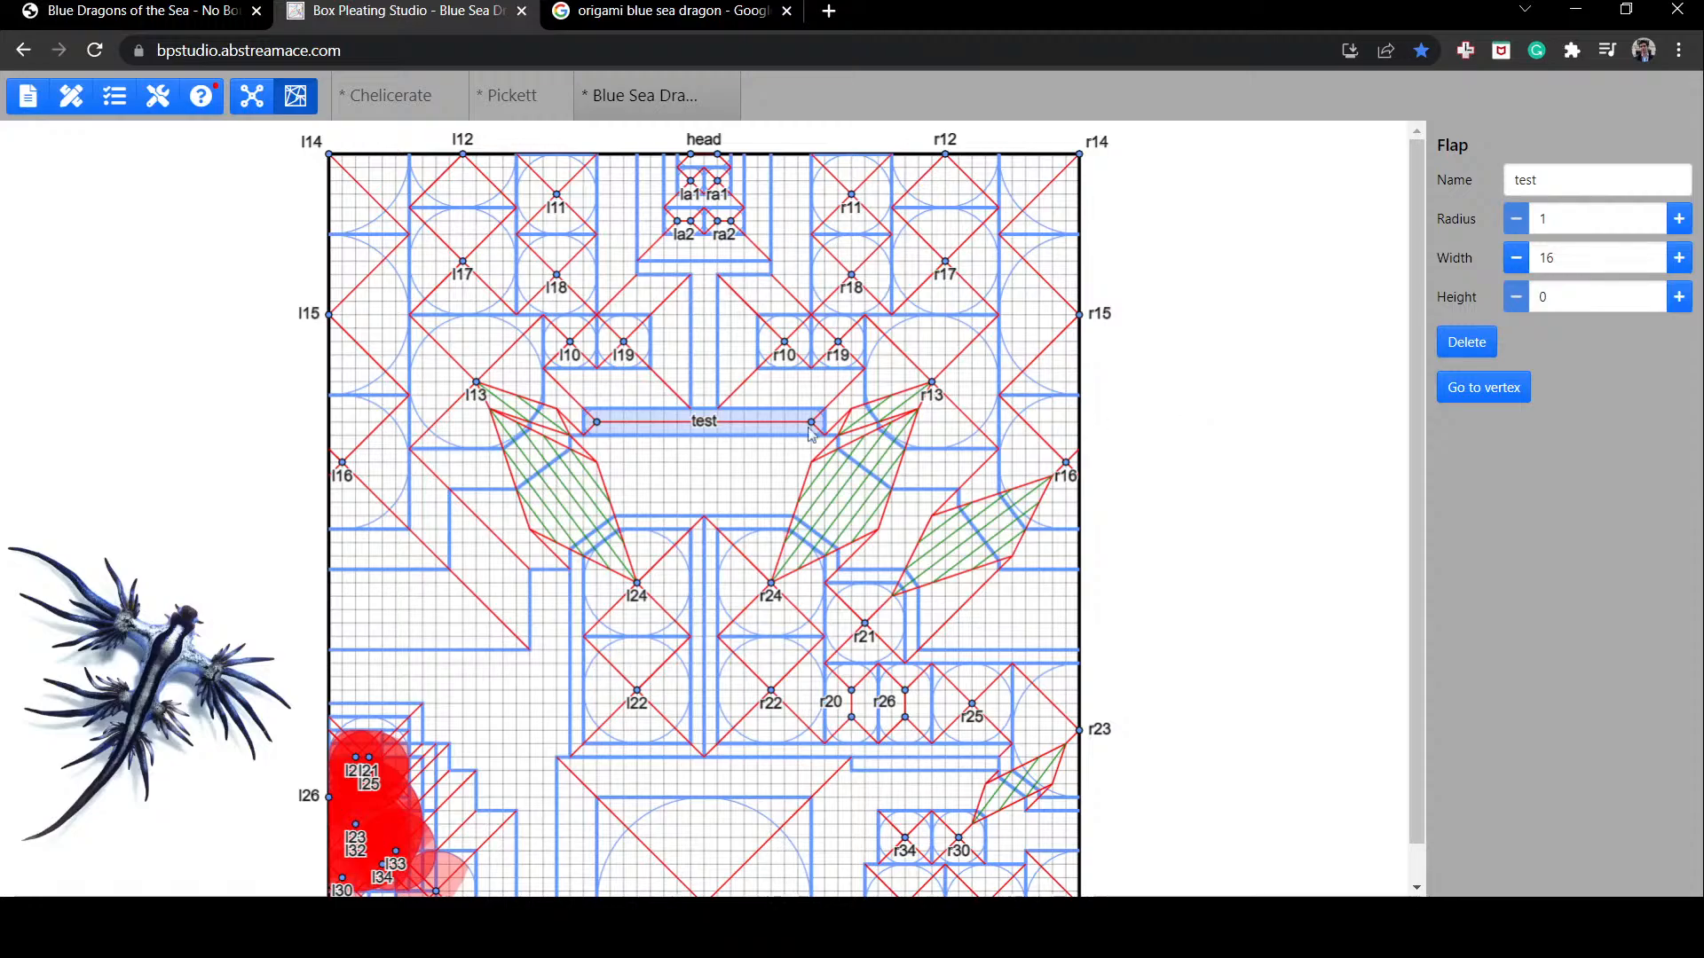
left_click(701, 359)
left_click(730, 355)
left_click(699, 344)
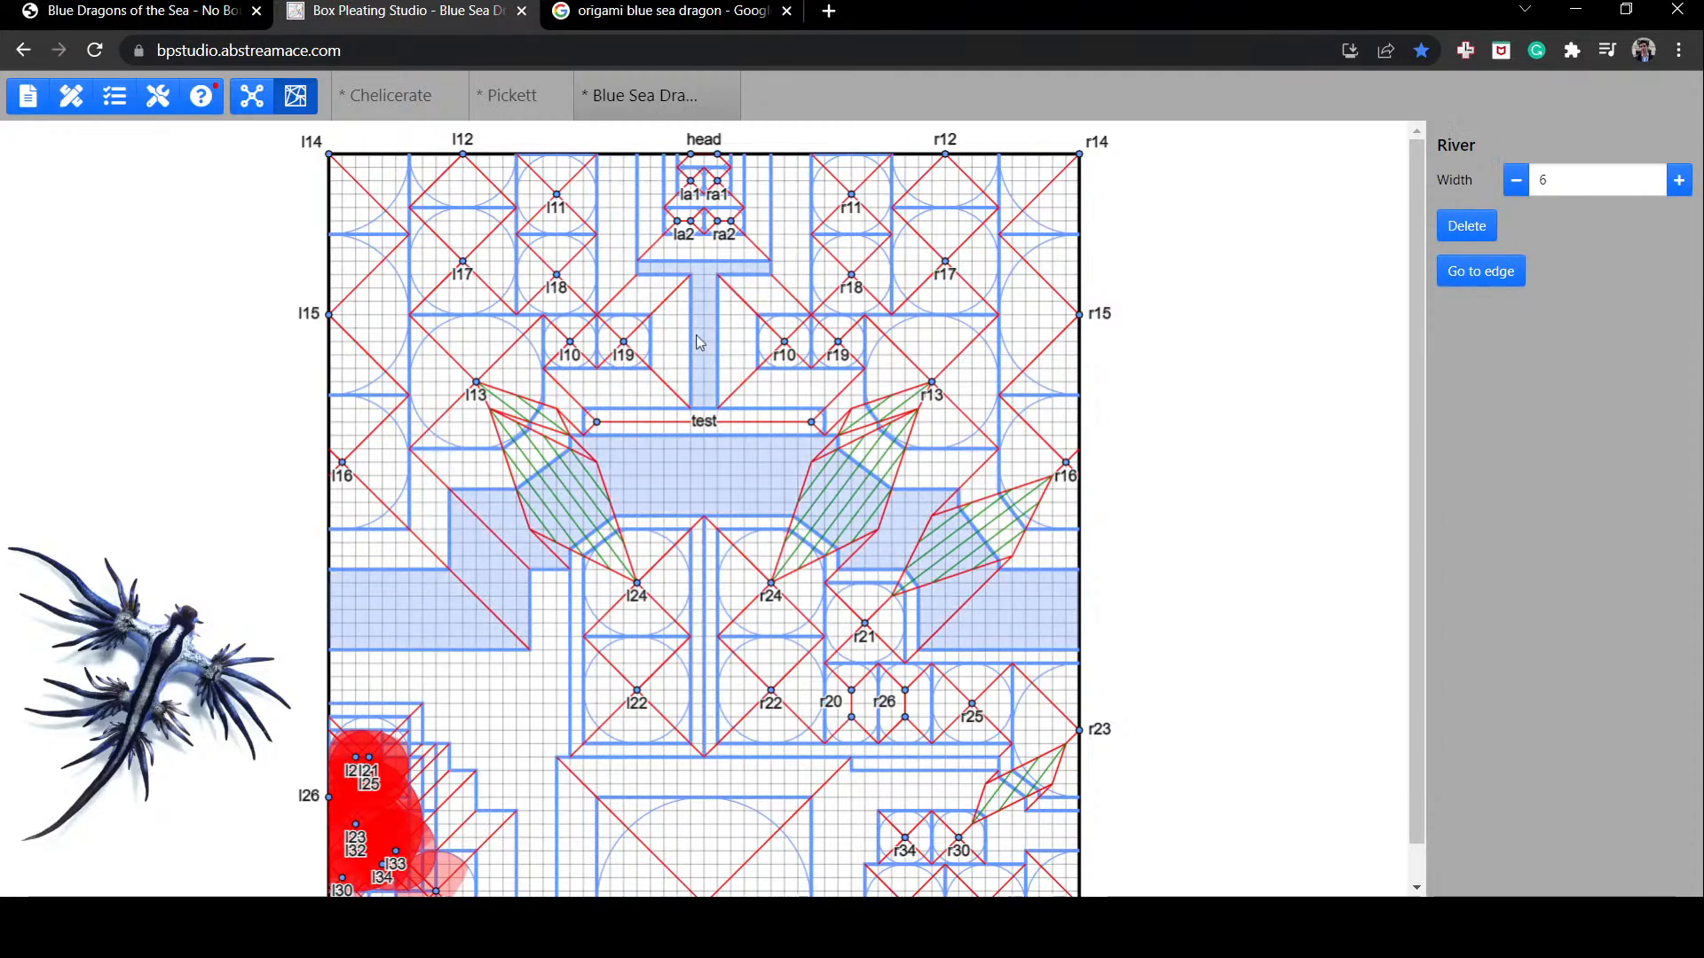
Step: Shift the head, la1, ra1, la2 and ra2 flaps one unit down from the paper's top edge
left_click(692, 223)
left_click_drag(691, 232, 718, 169)
left_click(696, 189)
left_click(713, 191)
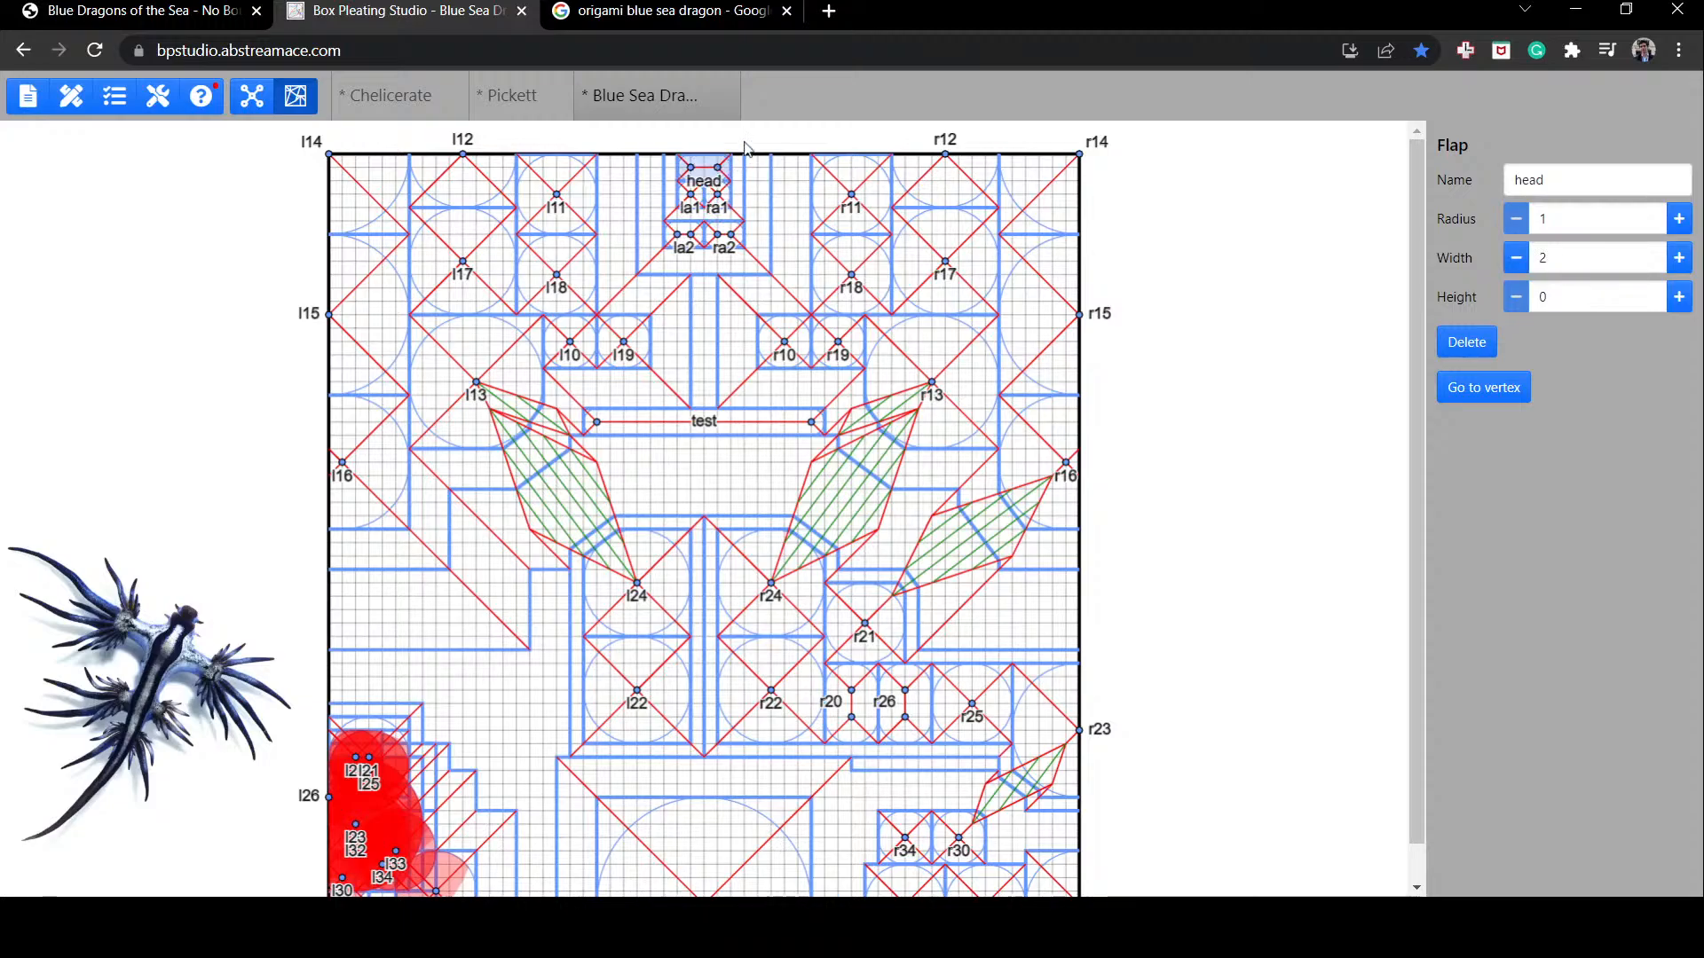
left_click(745, 142)
left_click(655, 333)
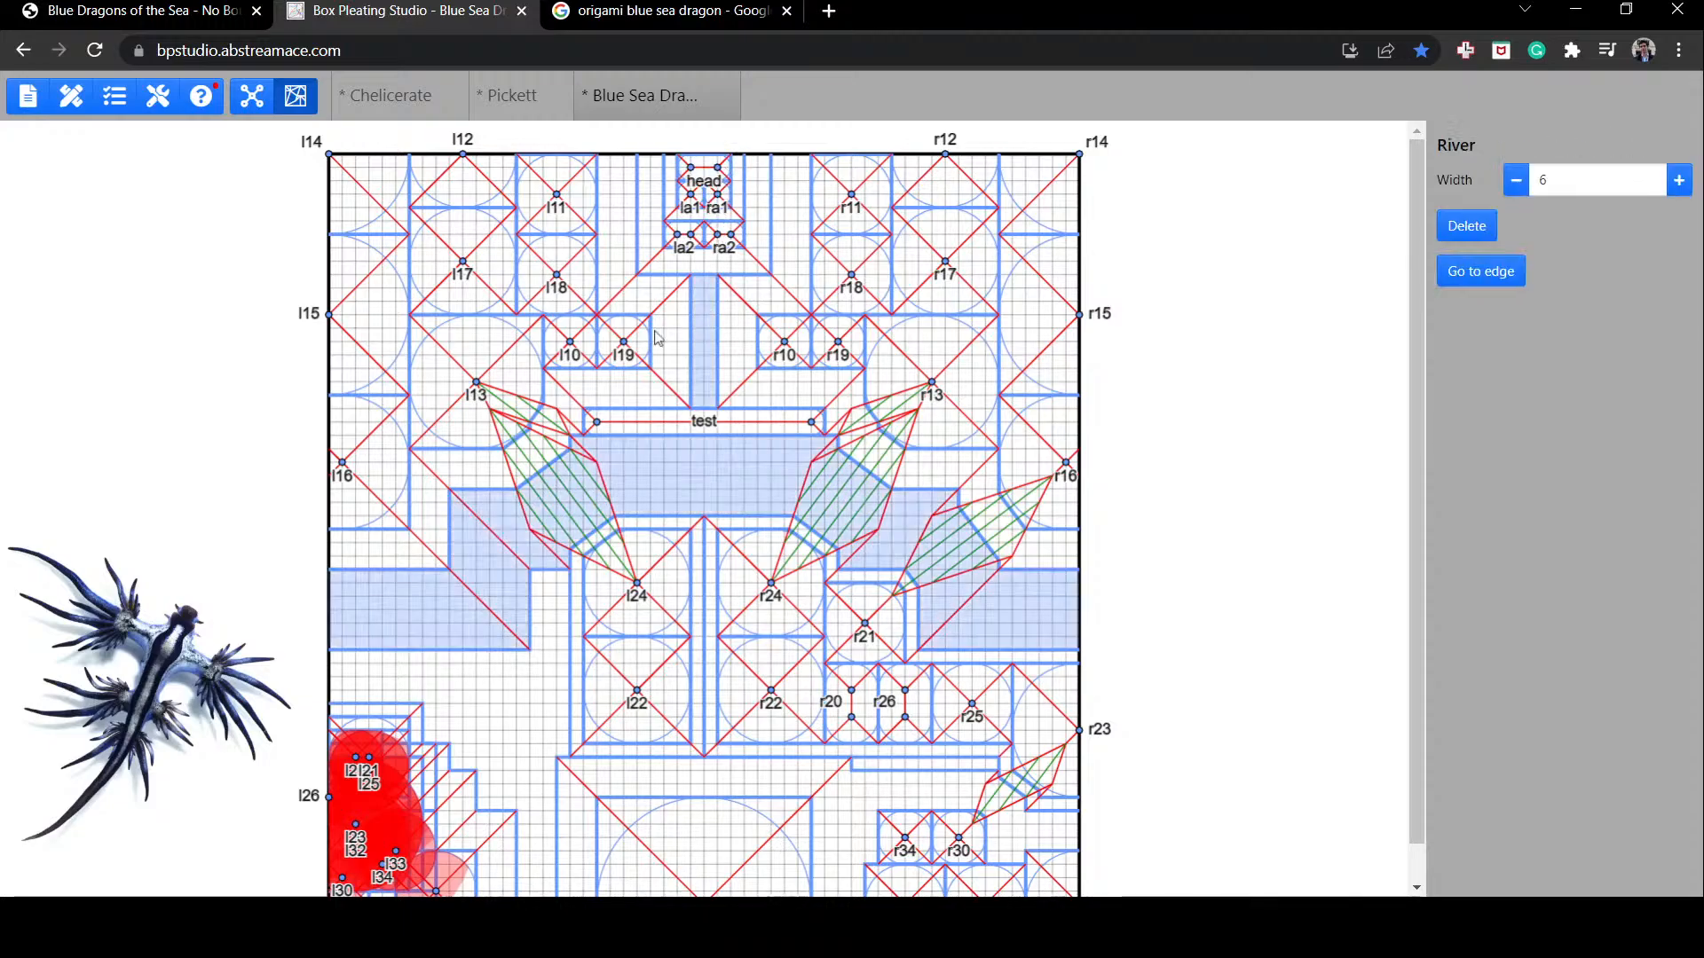
Step: Set the widths of flaps l19 and r10 to 1, and shift r10 one unit toward the central axis
left_click(628, 340)
double_click(1543, 219)
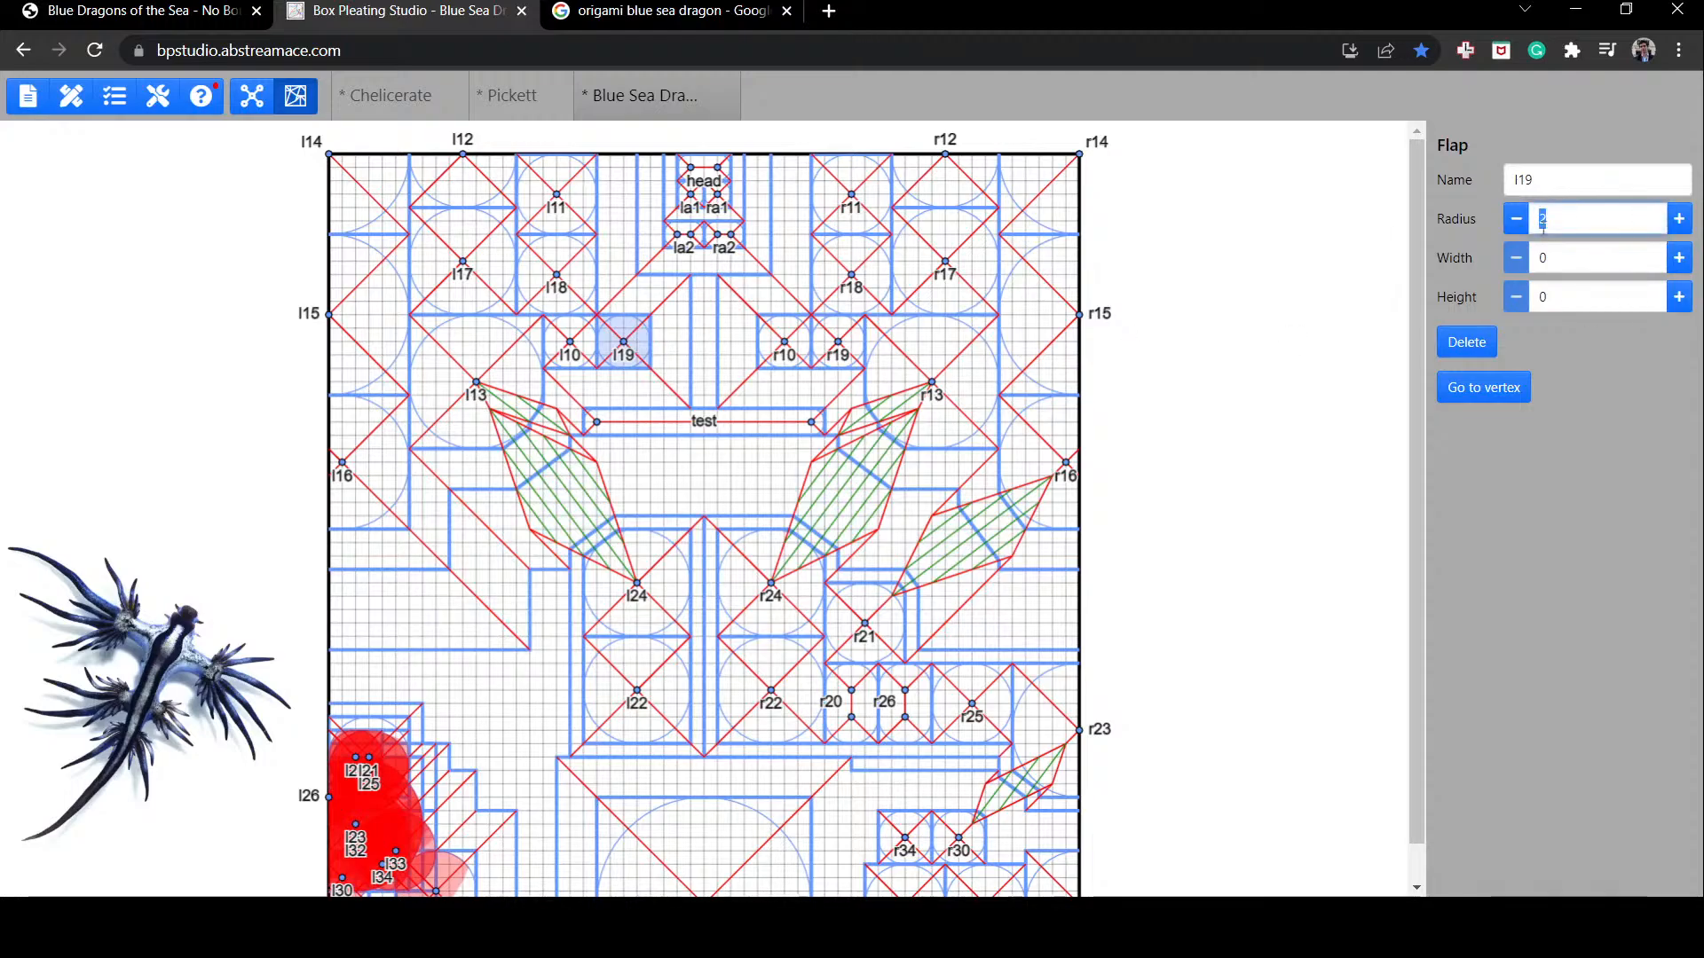
left_click(1679, 259)
left_click(785, 342)
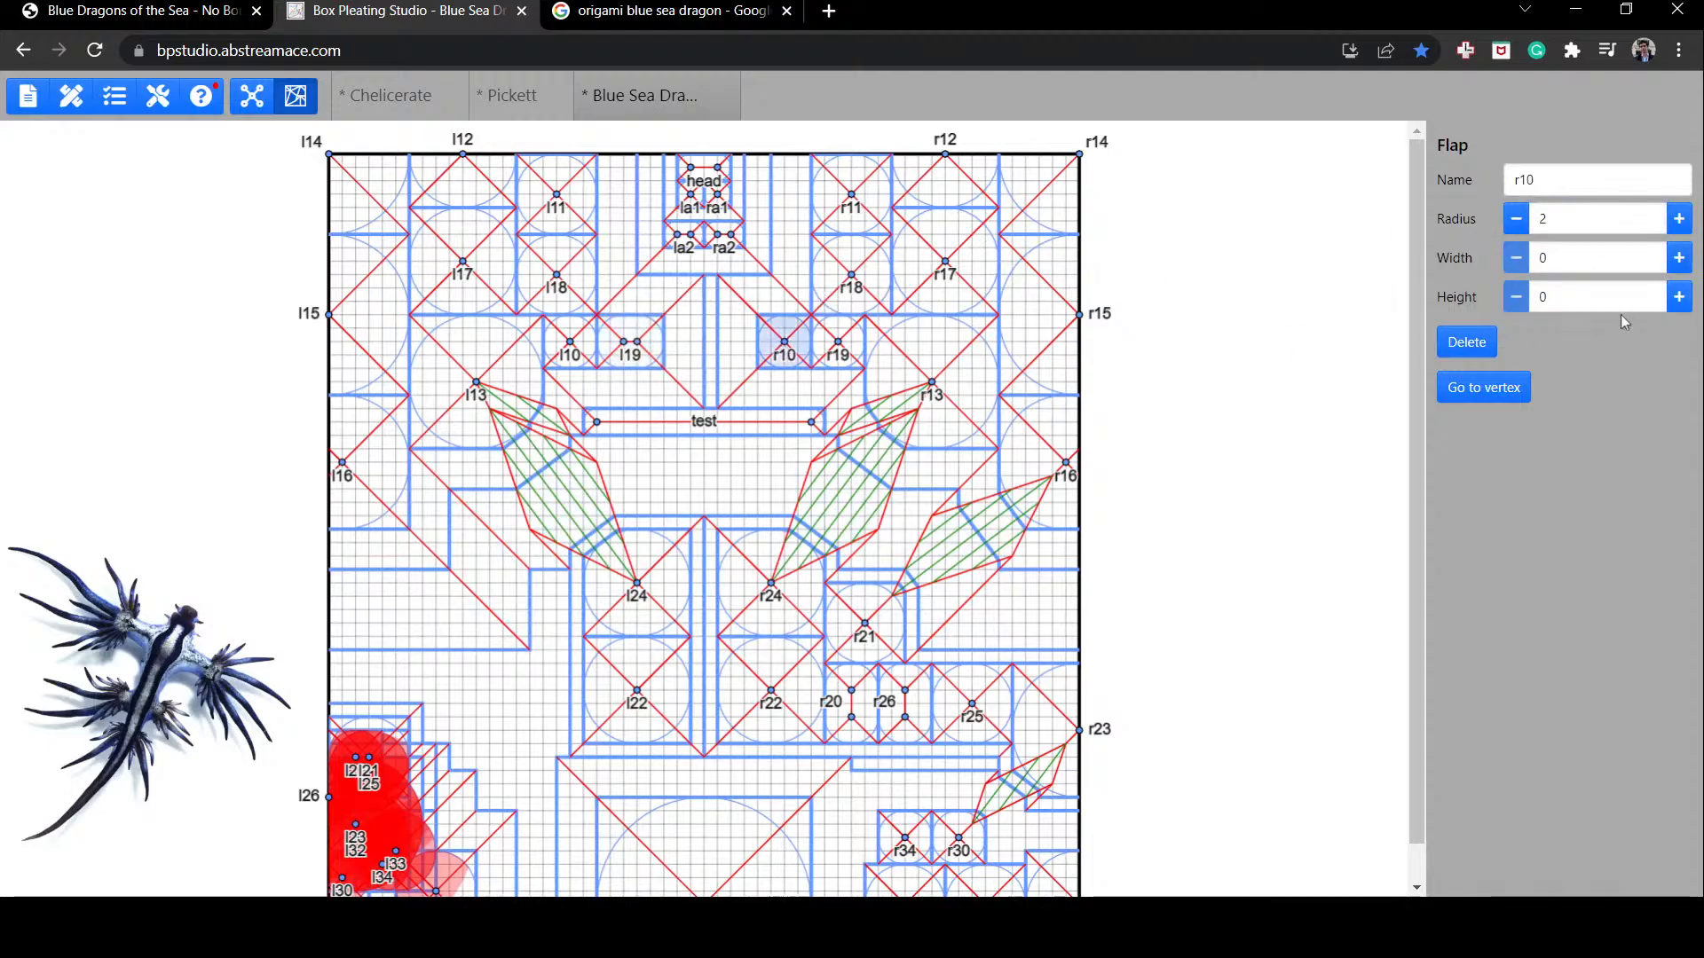
left_click(1677, 265)
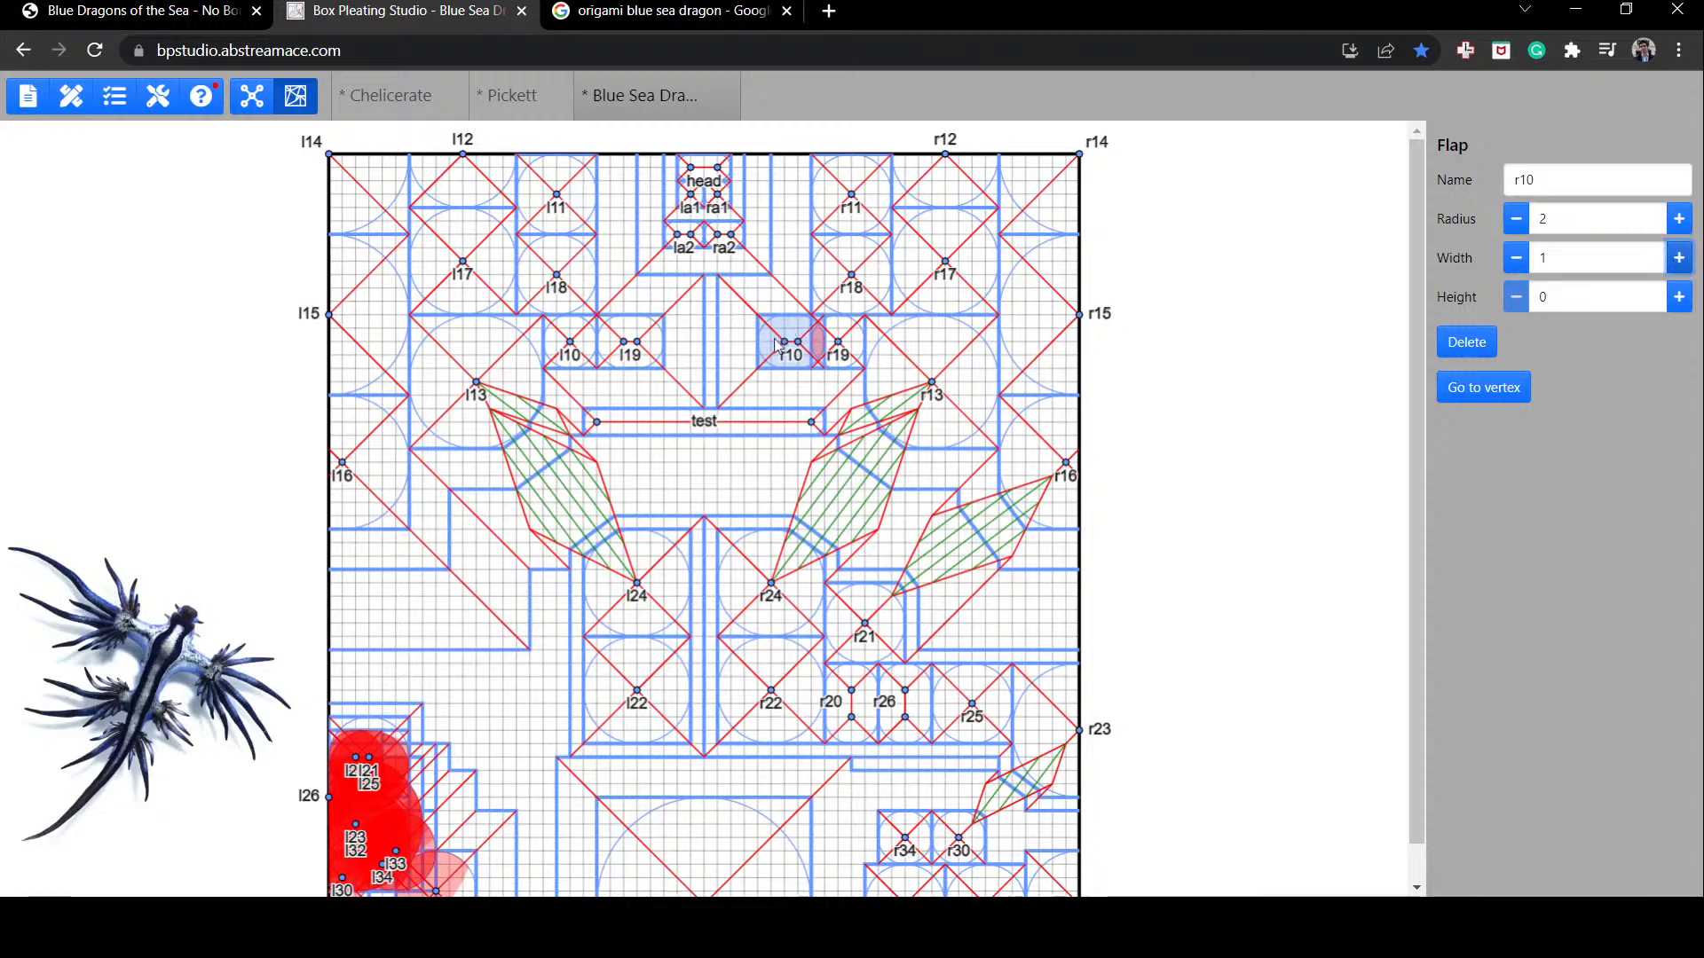
left_click(1252, 277)
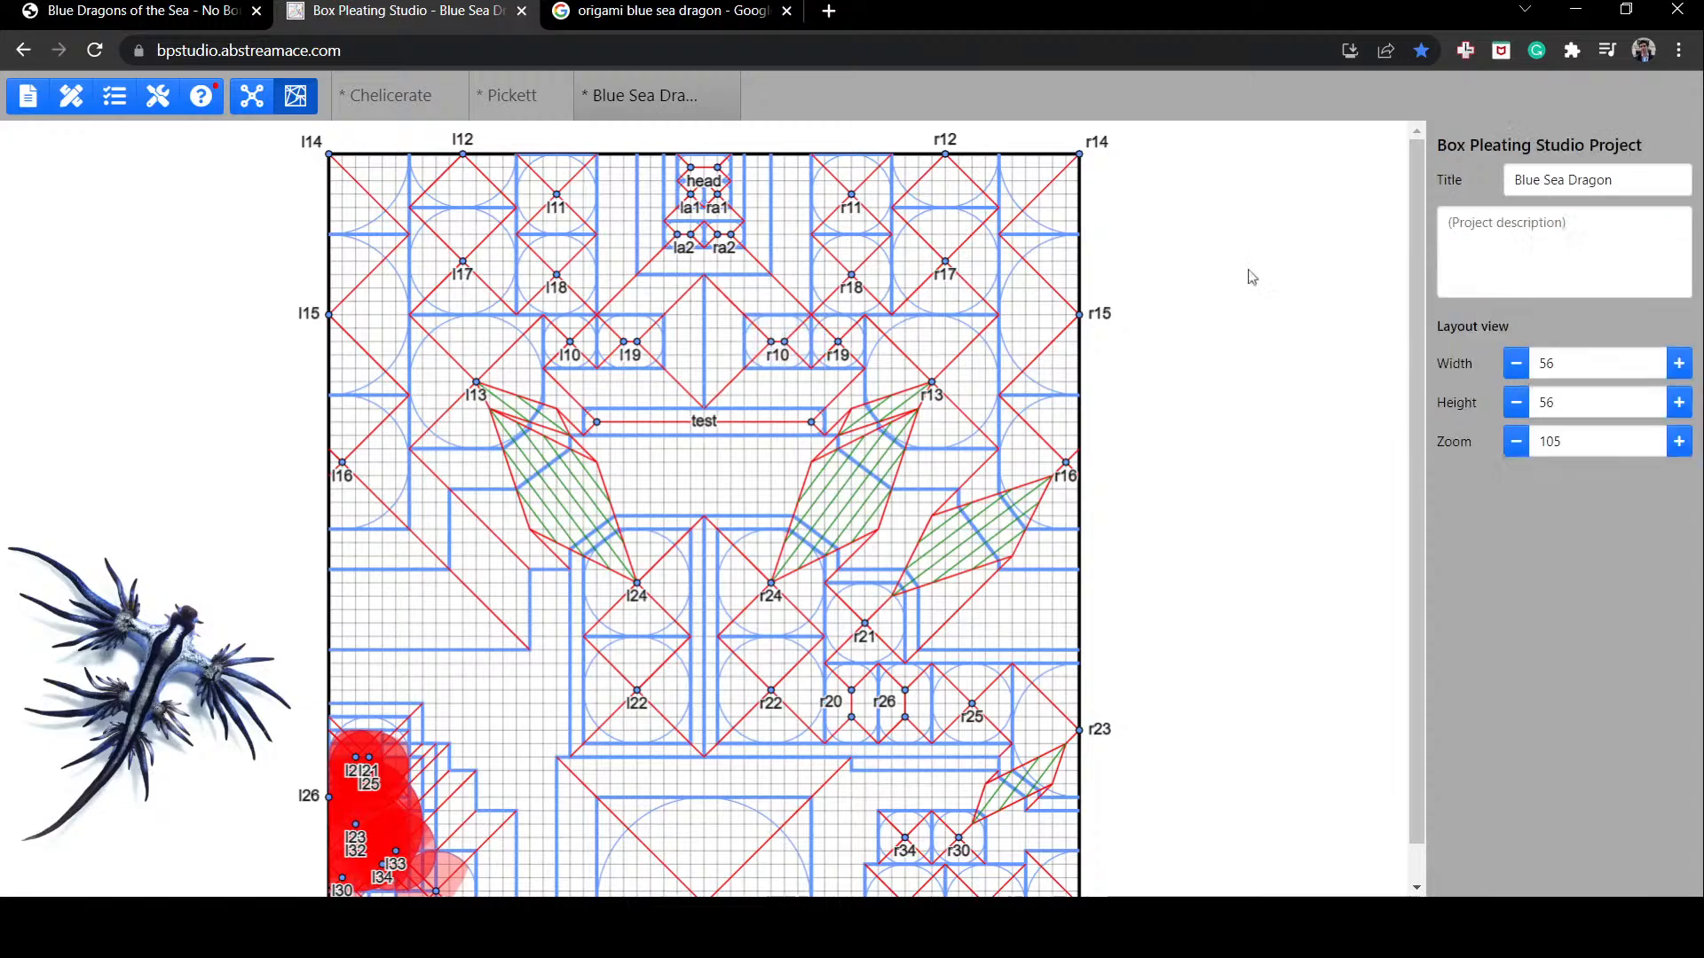
left_click(911, 522)
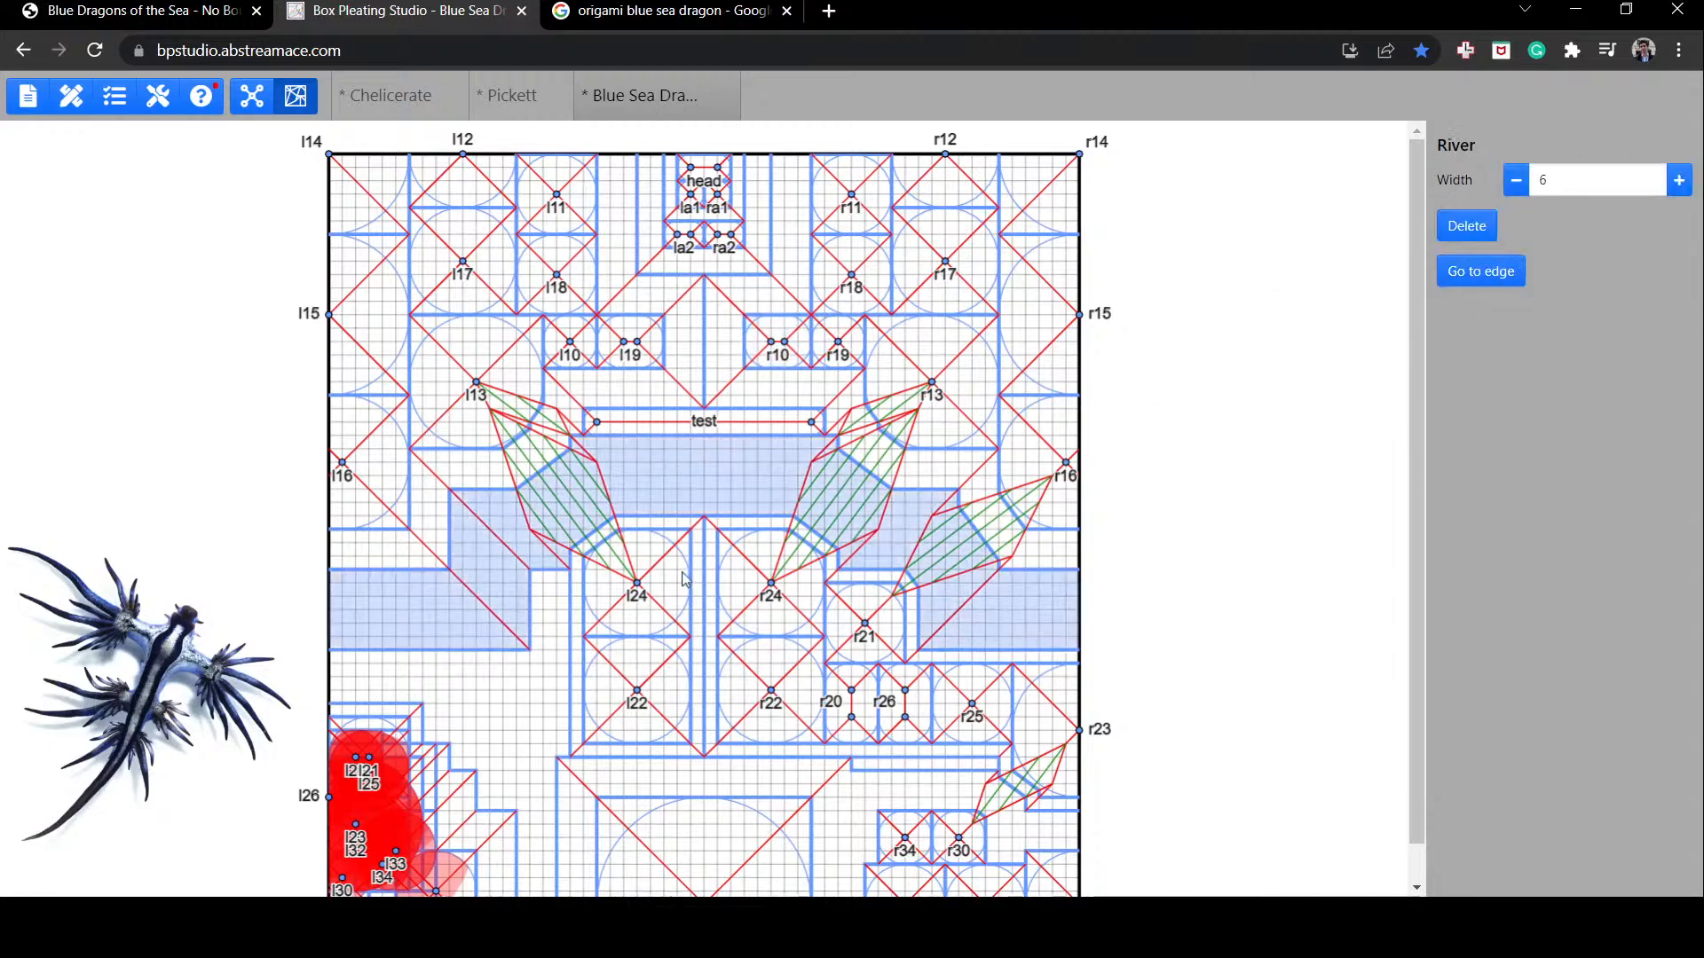
left_click(1168, 438)
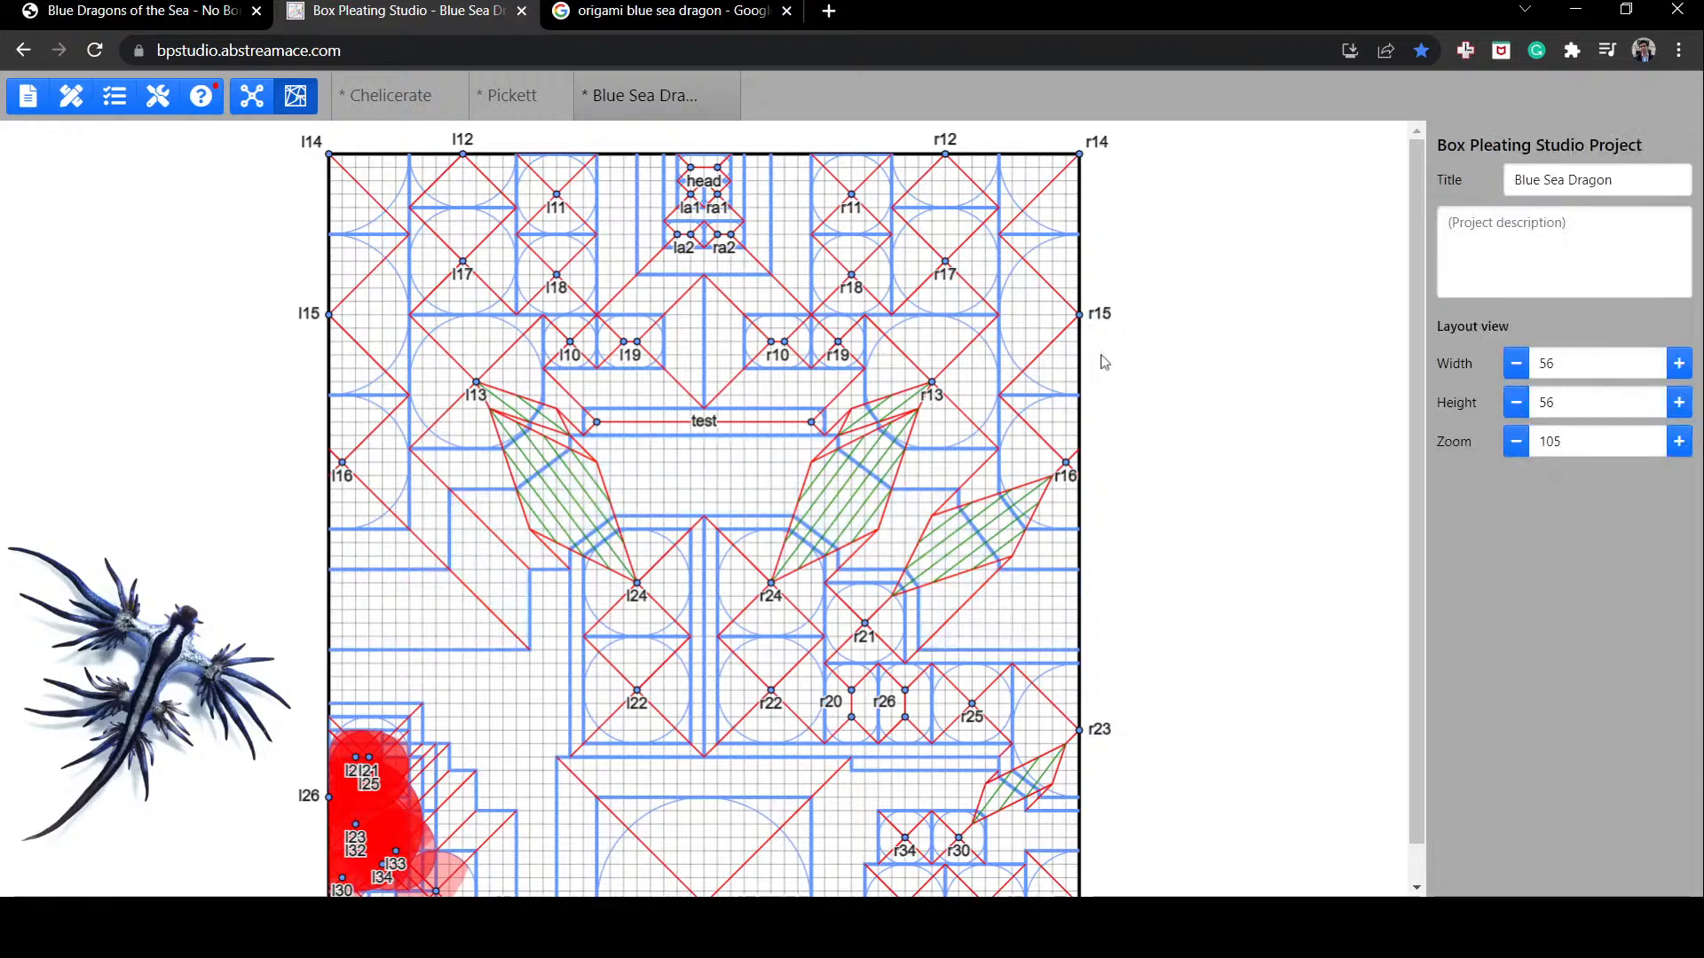
Step: Raise flaps r34, r30, r31 and r33 one unit, keeping r33 directly beside r31
scroll(1057, 398, "down", 1)
left_click(905, 790)
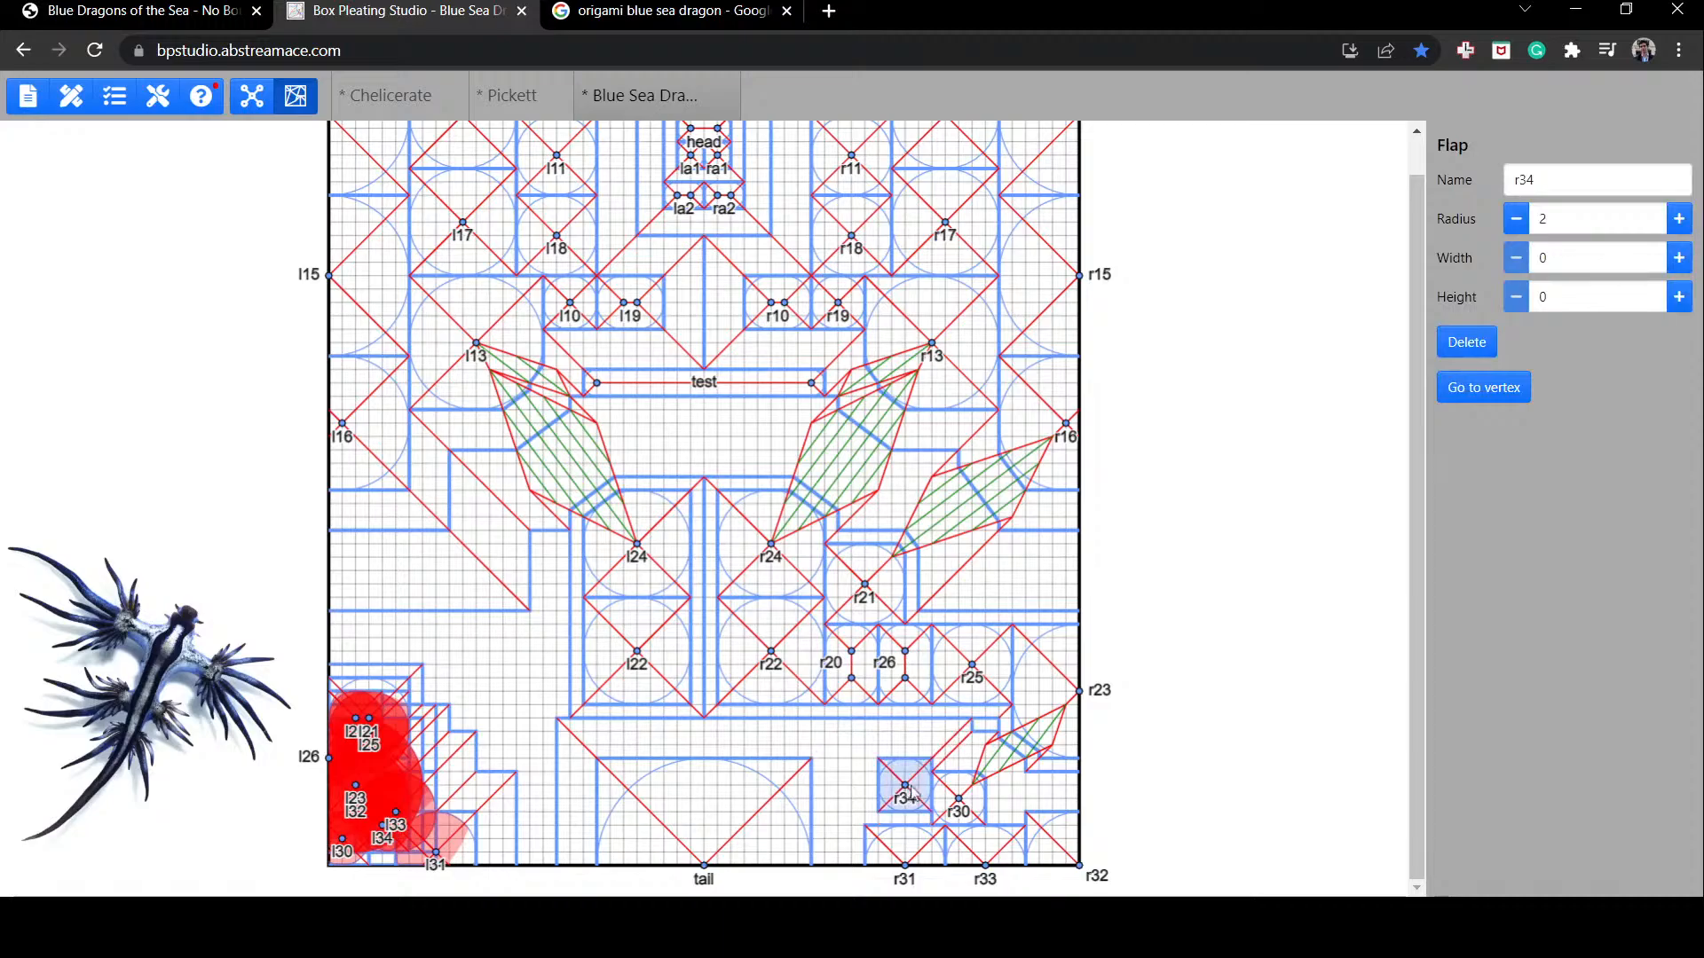
mouse_move(959, 815)
left_mouse_down()
mouse_move(963, 797)
mouse_move(893, 824)
mouse_move(981, 825)
left_mouse_up()
left_click(960, 841)
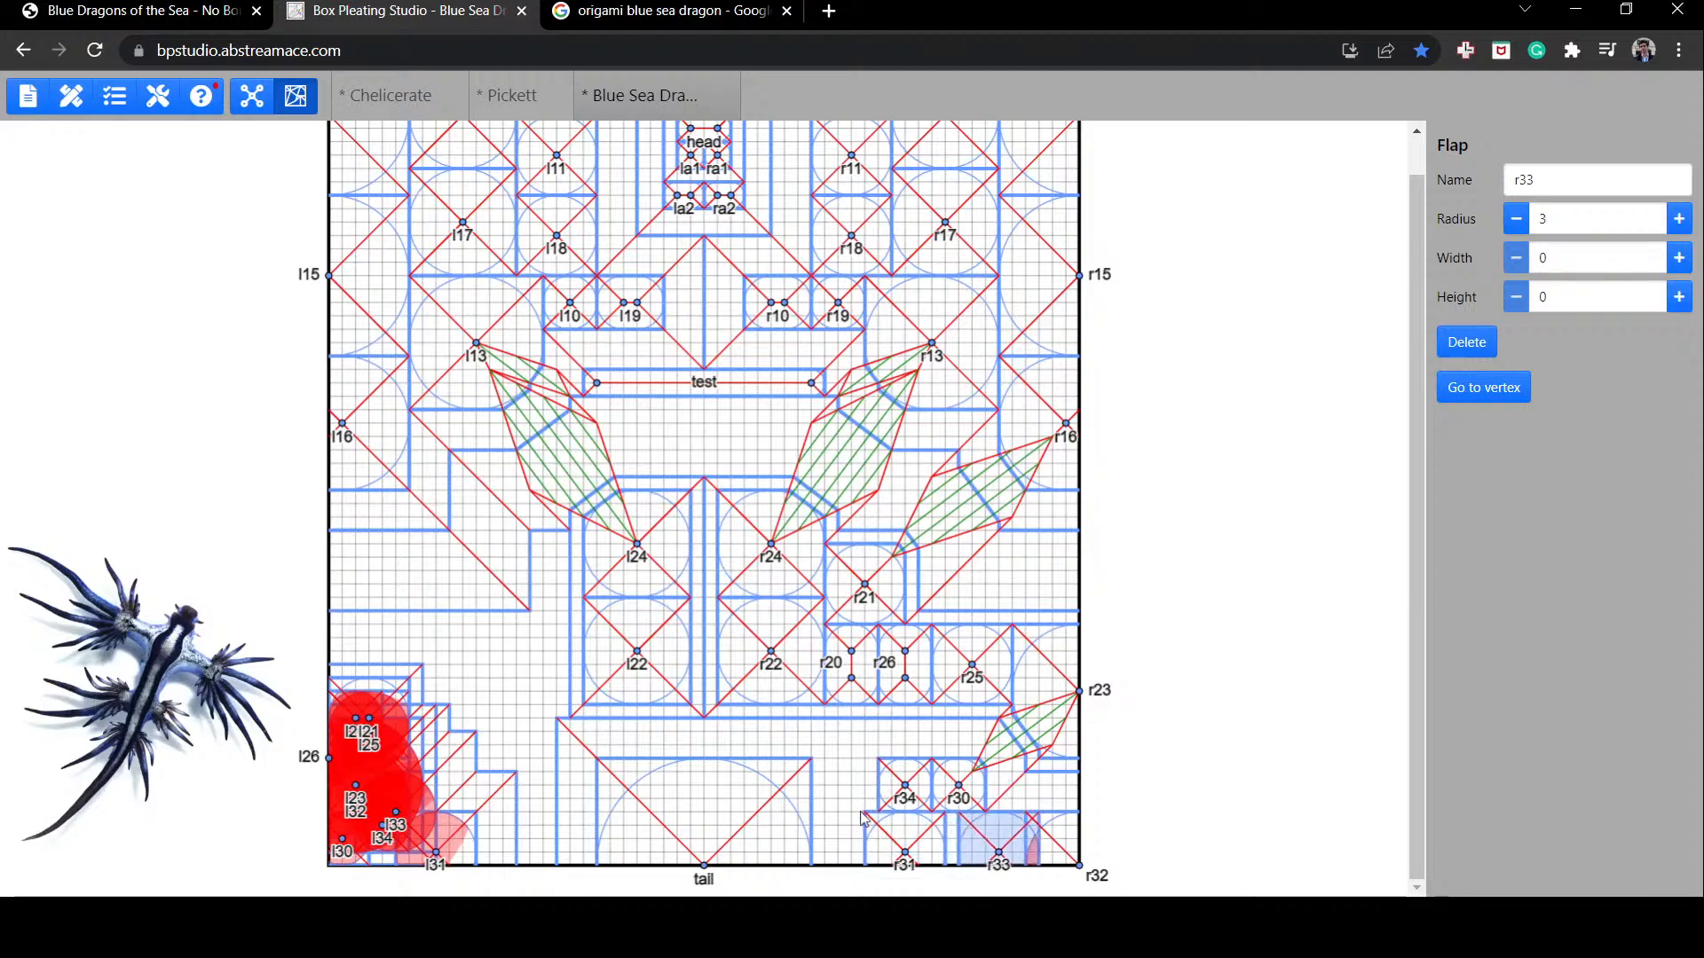
left_click(860, 816)
left_click(885, 815)
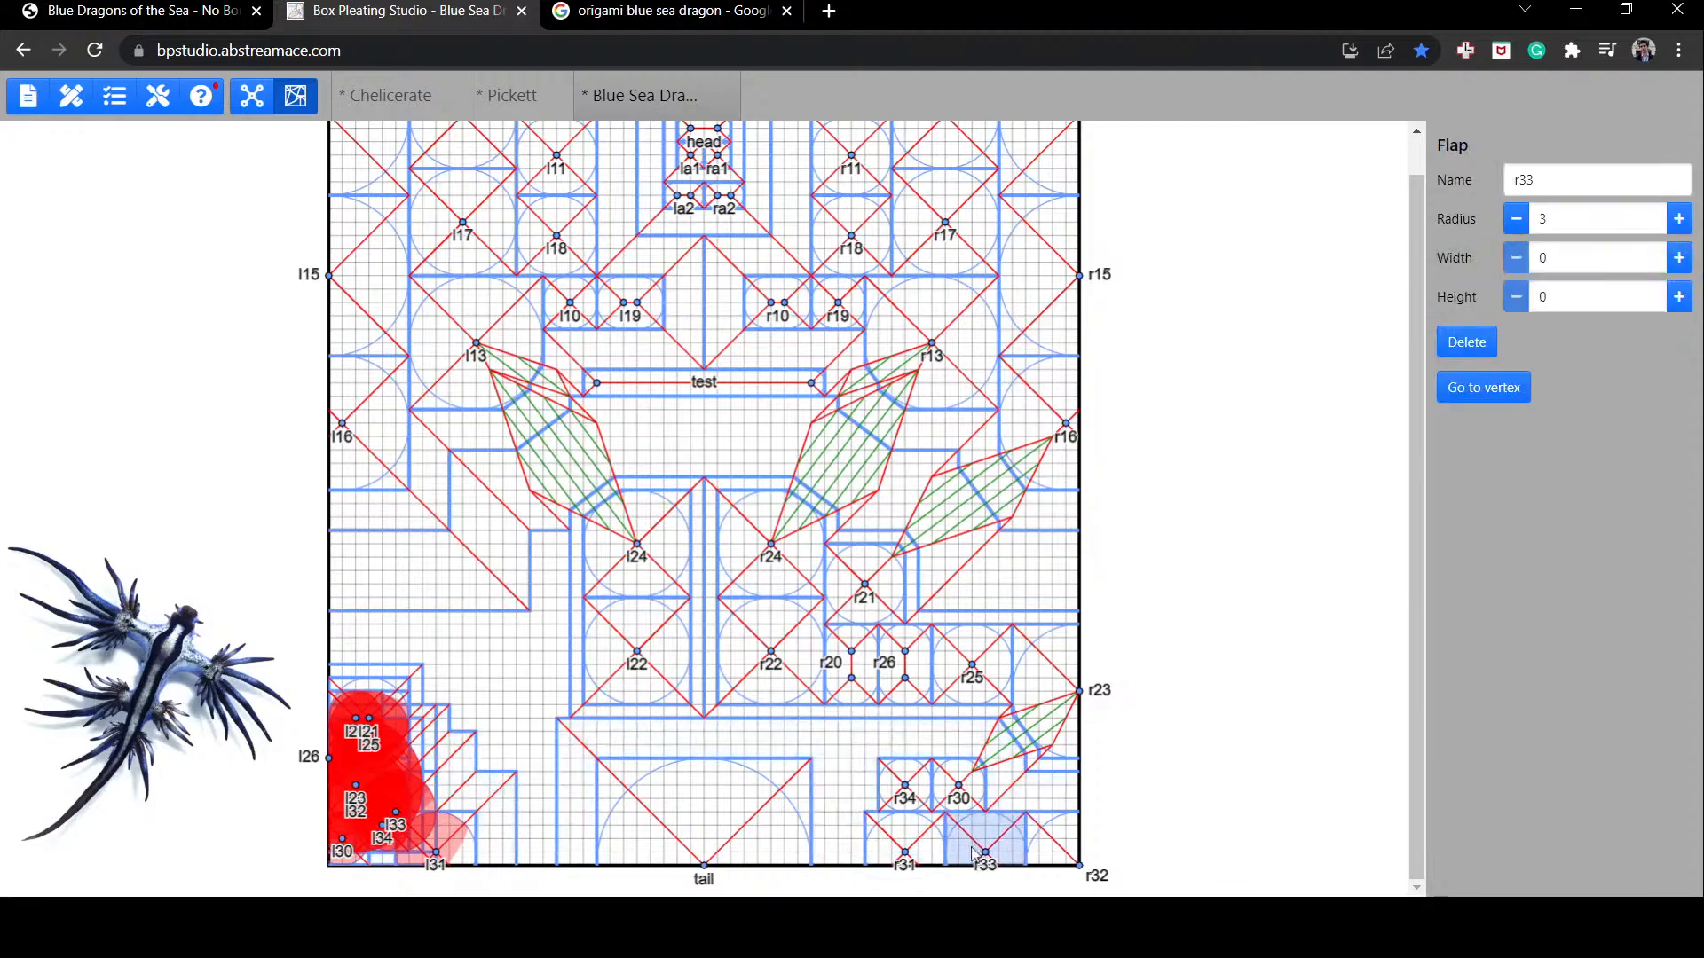
Step: Try shifting flaps r34 and r30 one unit toward the tail, and check the surrounding river
left_click(847, 797)
left_click(904, 786)
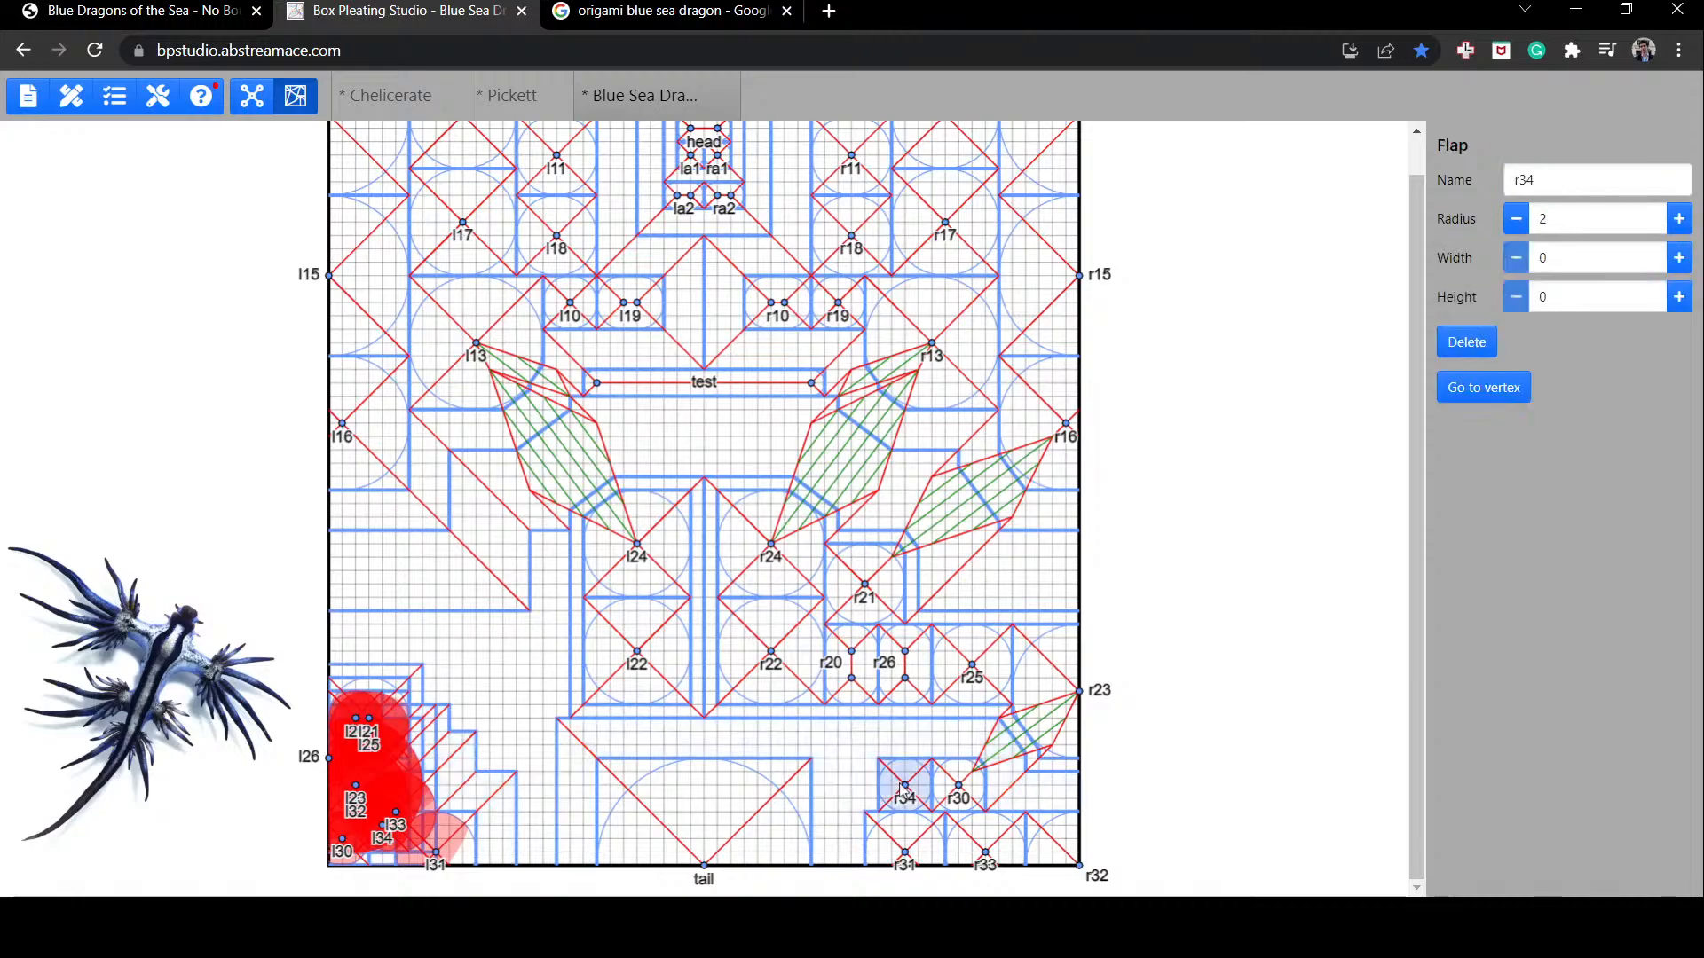
left_click_drag(903, 786, 946, 786)
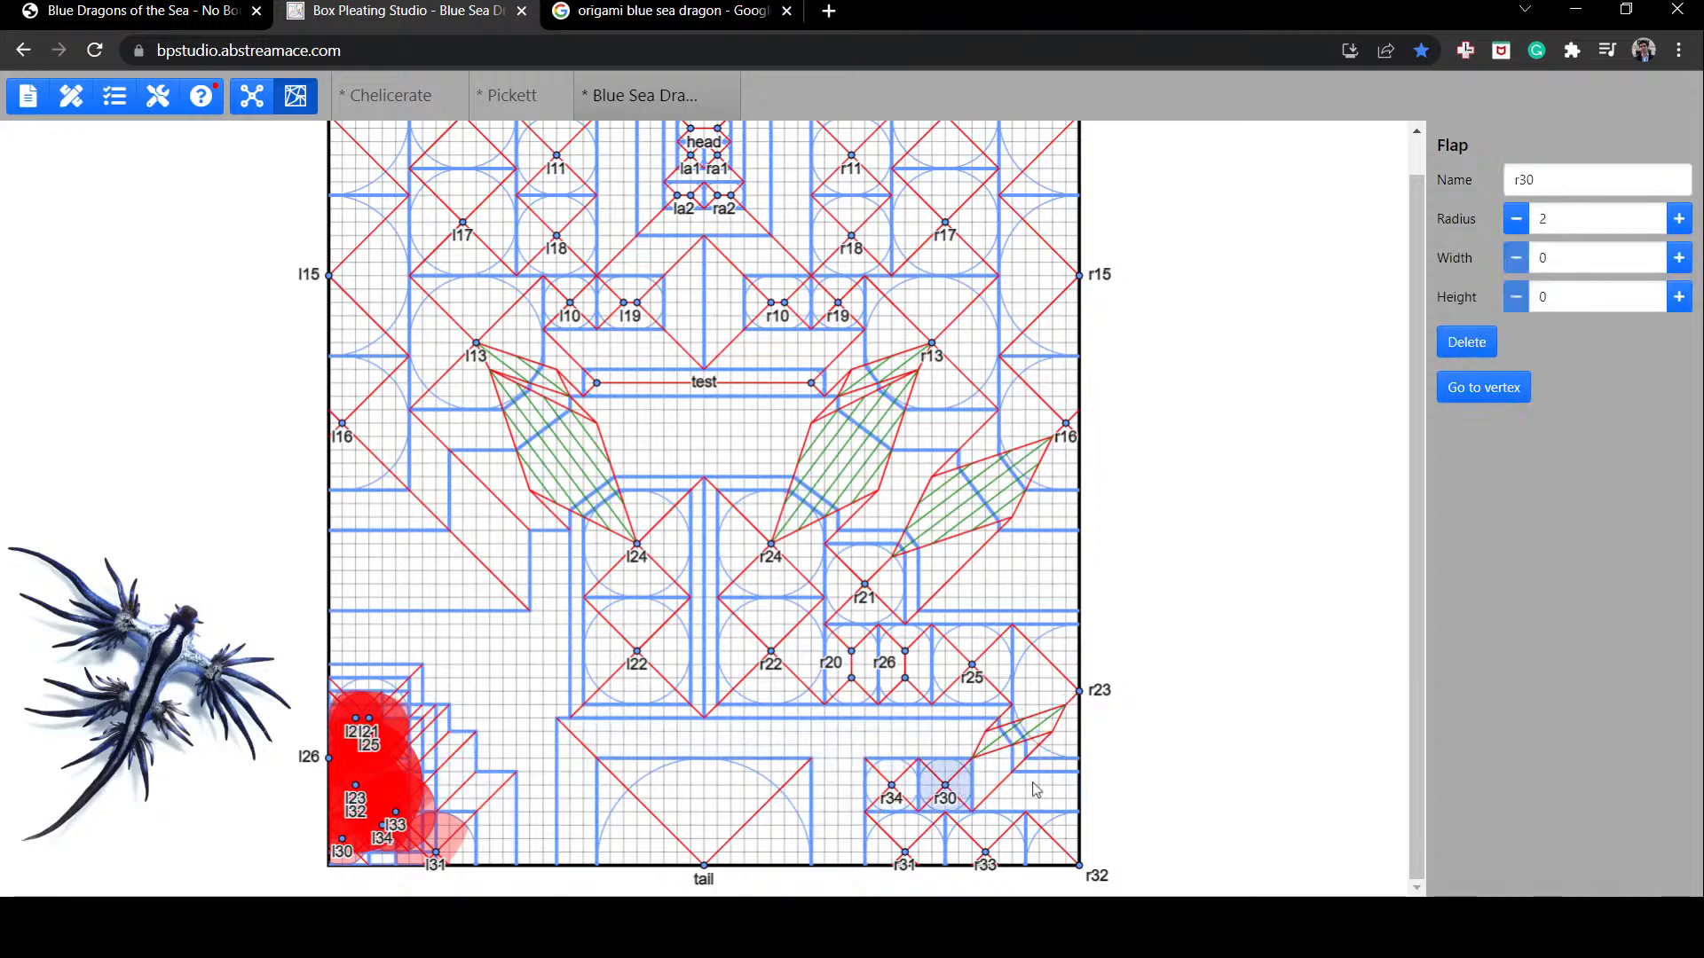
left_click(1034, 785)
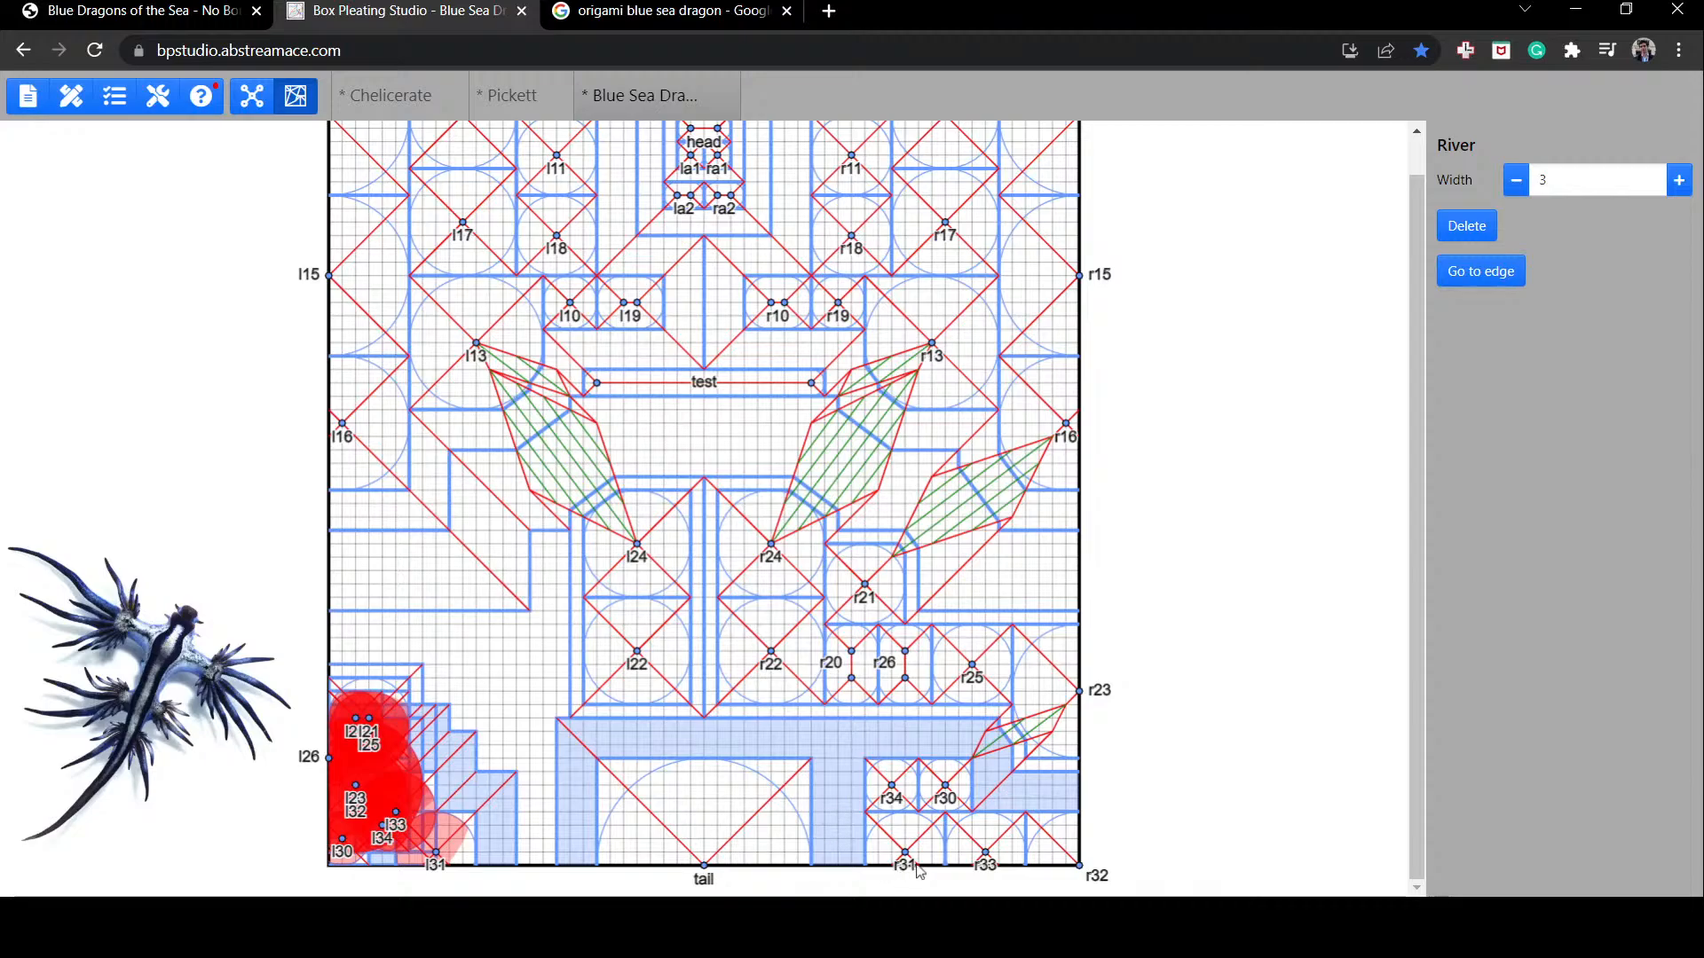
Step: Place flap r34 on the paper's bottom edge between the tail and r31, and stack r30 directly above it
left_click(878, 801)
left_click_drag(879, 799, 855, 801)
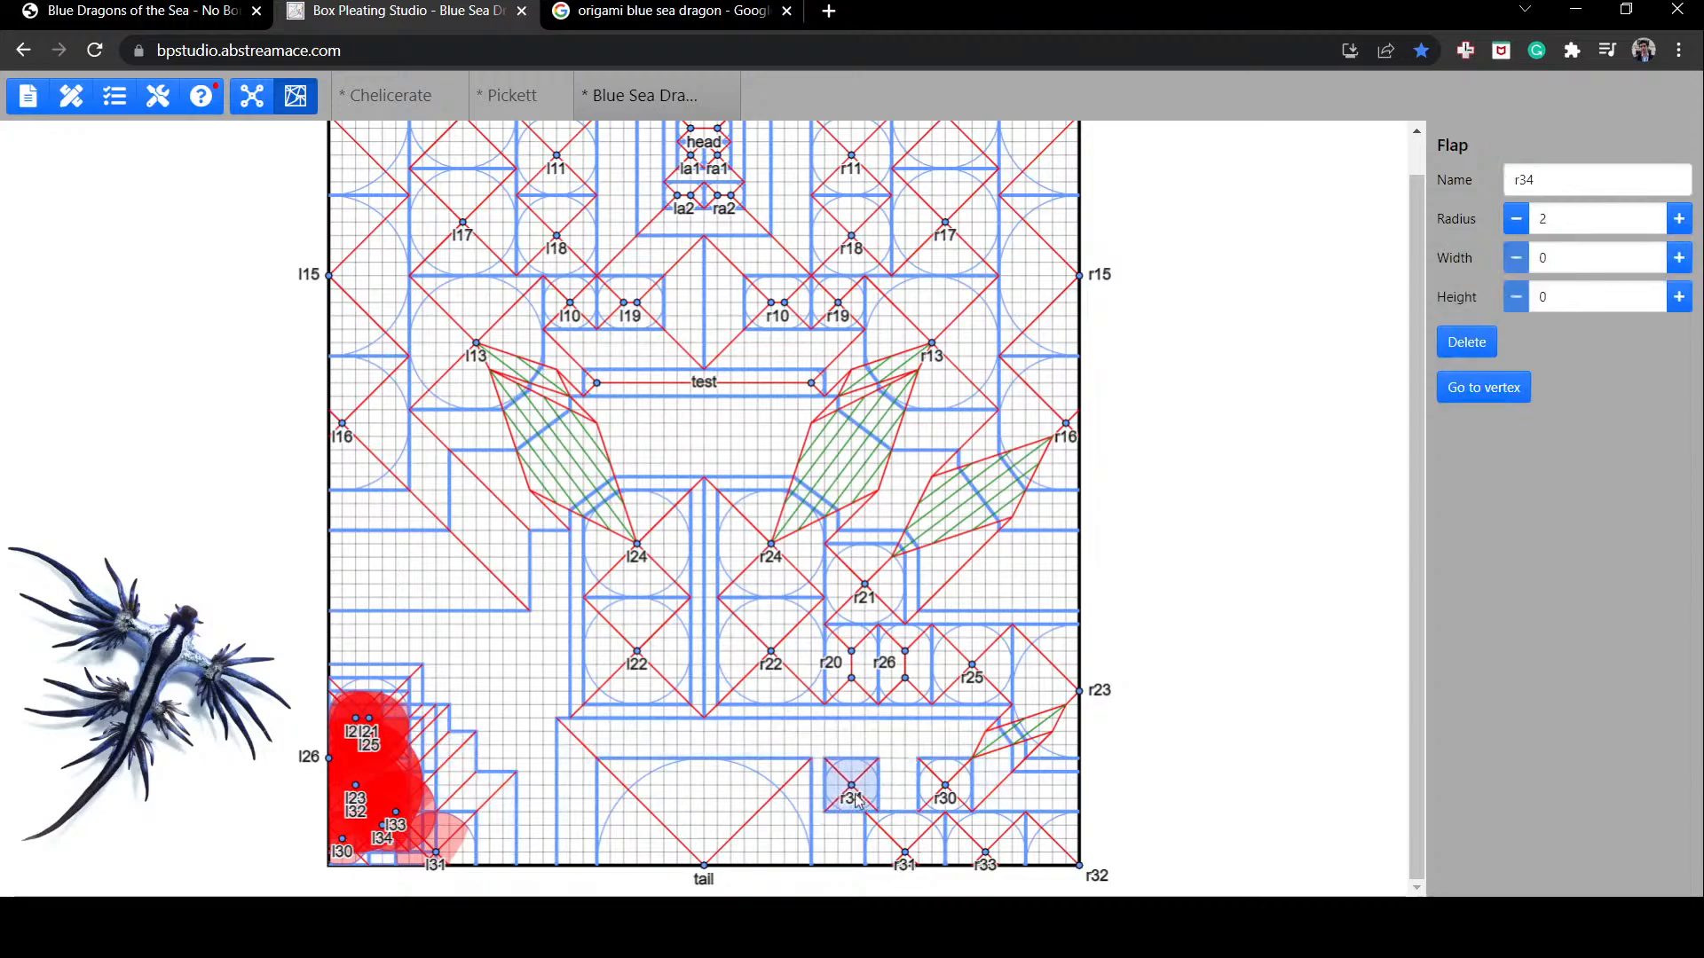
key("Up")
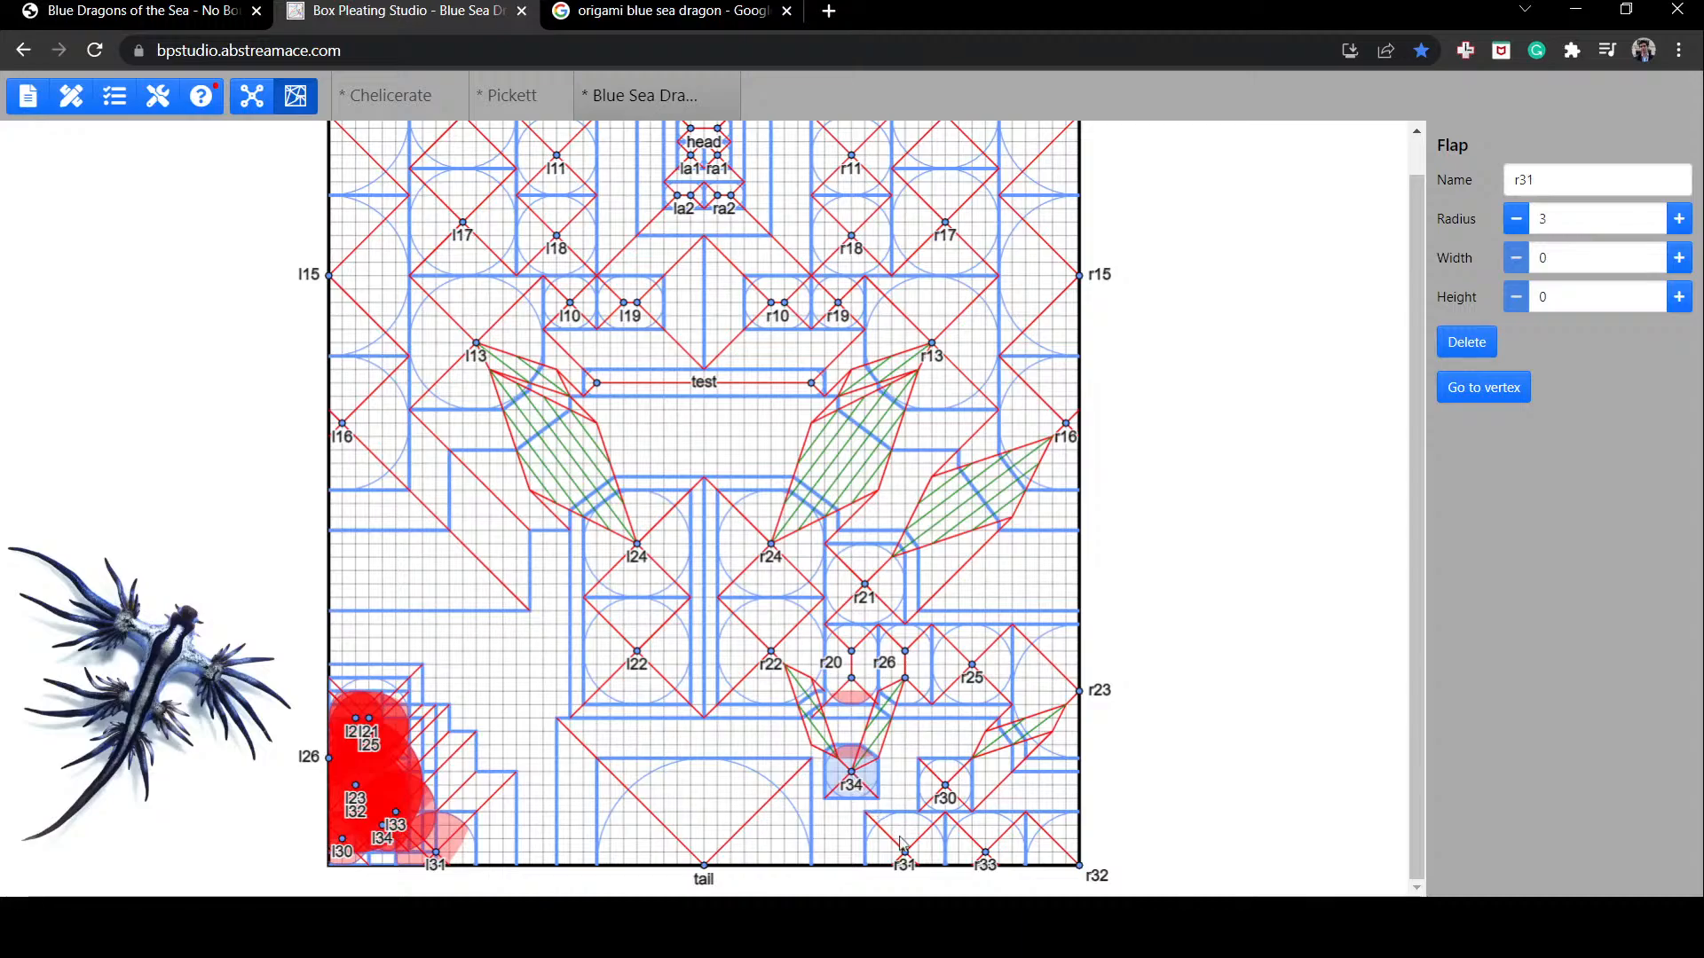
left_click_drag(850, 782, 822, 888)
key("Right")
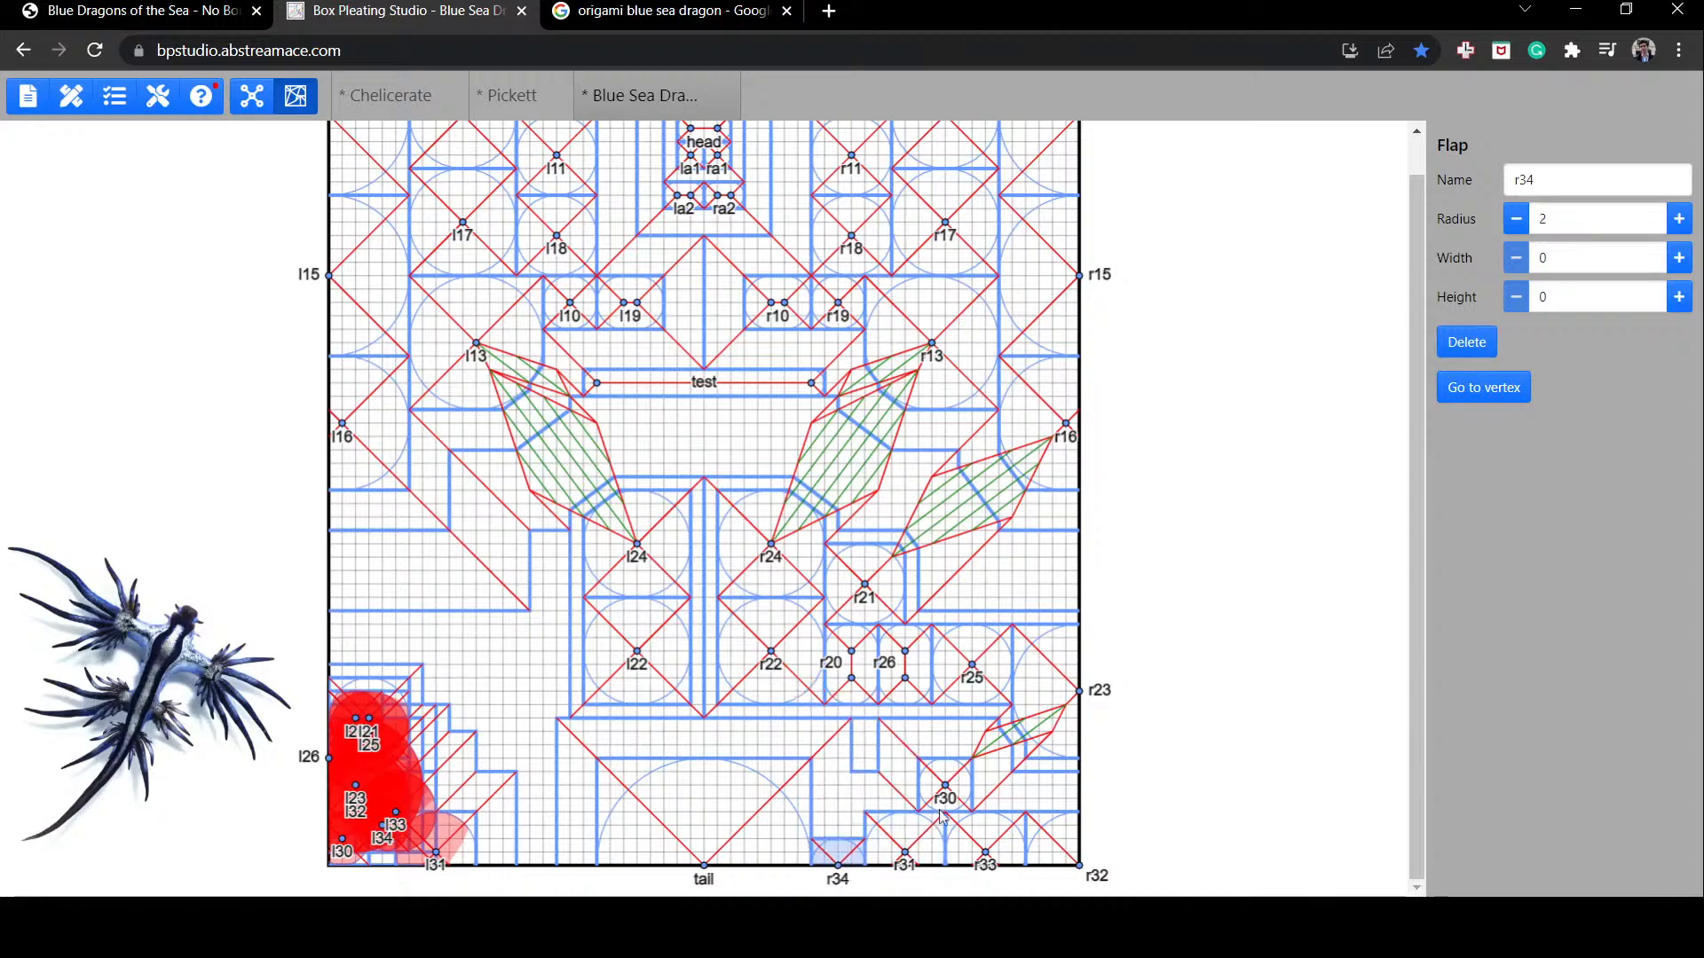
left_click_drag(940, 811, 842, 832)
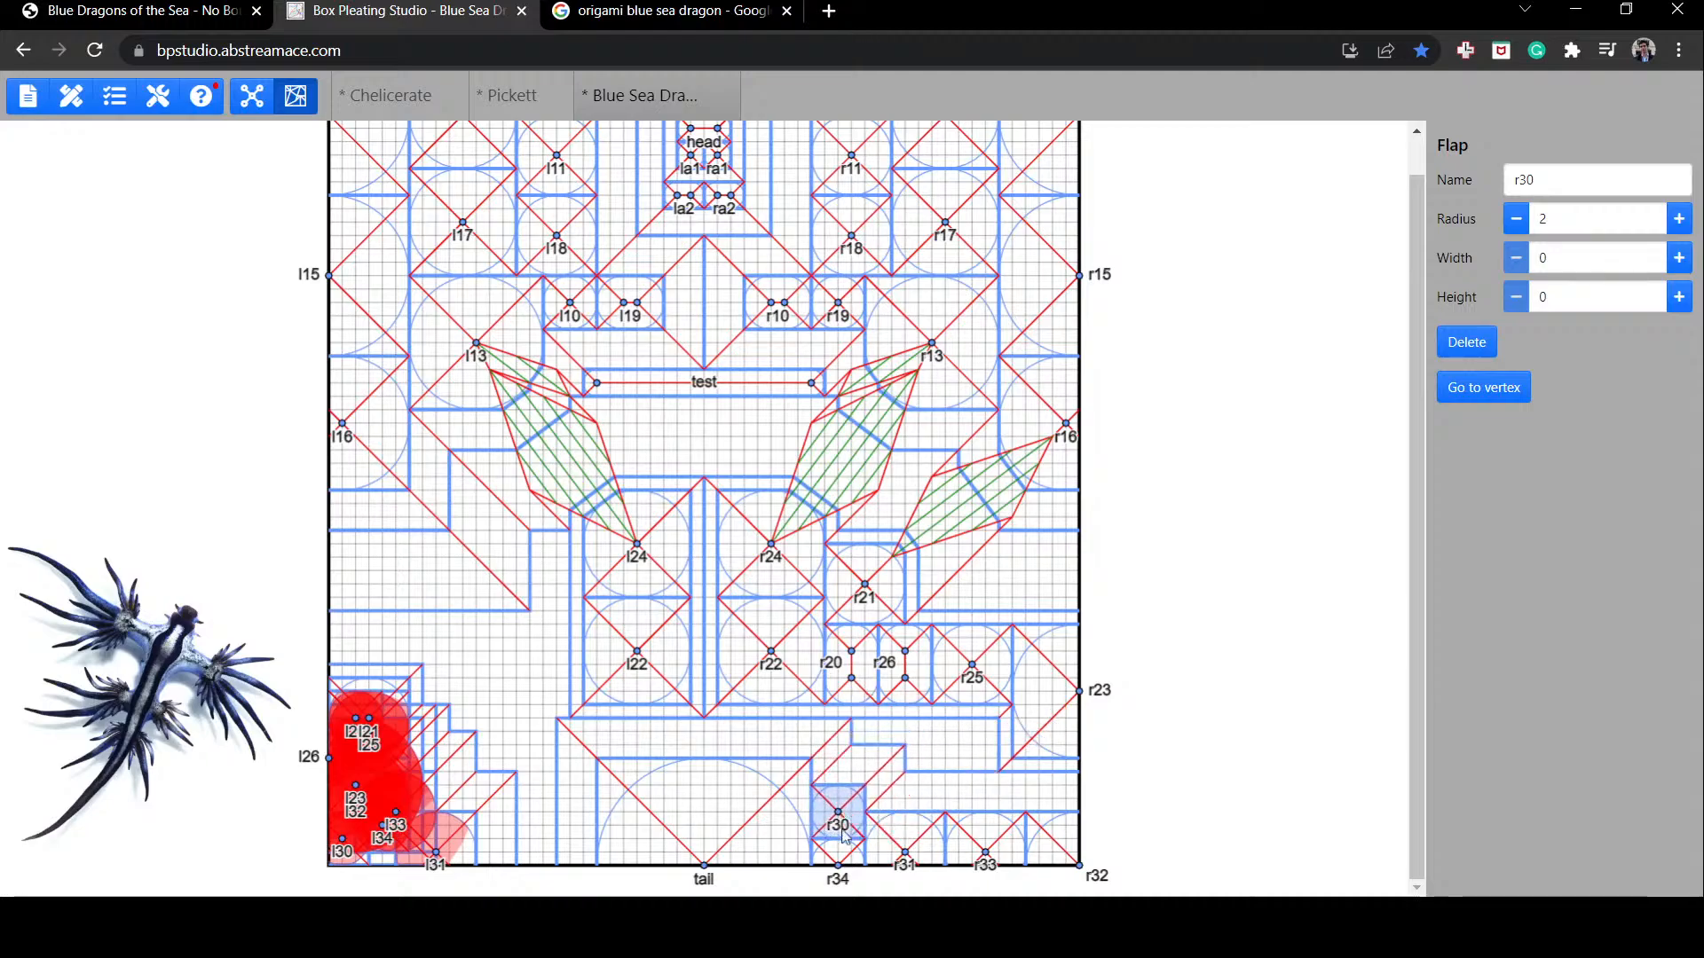
Step: Try moving flaps r25 and r26 four units toward the bottom edge, set r26's height to 1, and raise r26 one unit
left_click(914, 816)
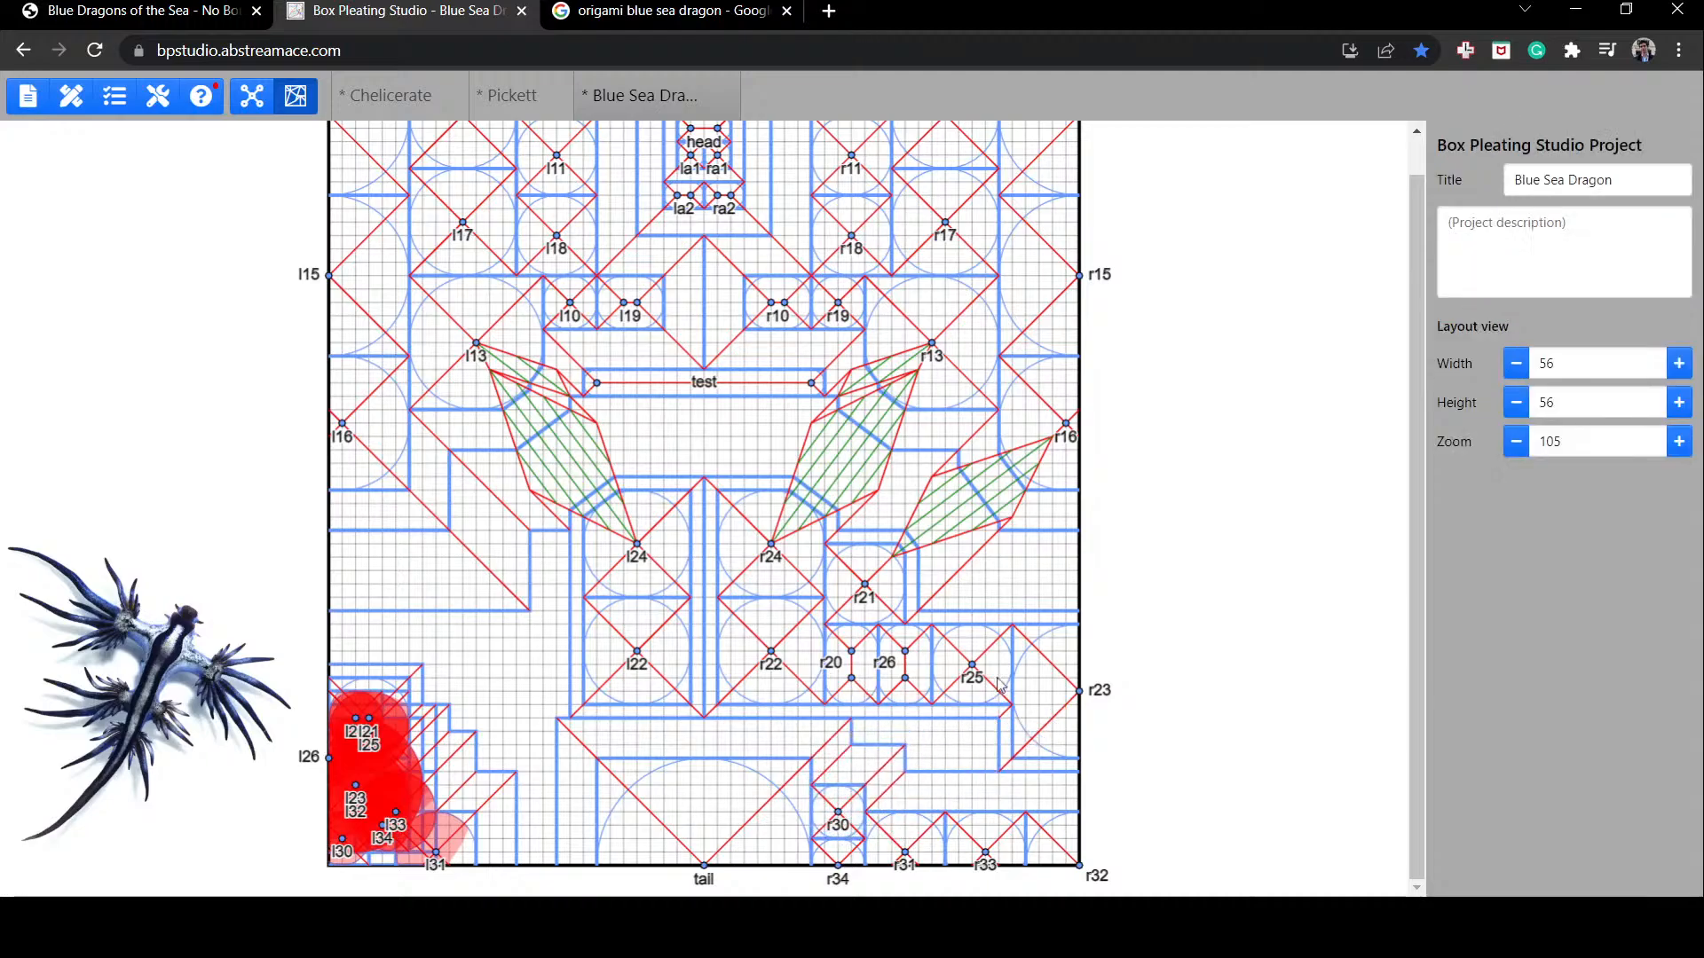
mouse_move(980, 658)
left_mouse_down()
mouse_move(973, 723)
mouse_move(972, 706)
left_mouse_up()
left_click_drag(903, 657, 910, 706)
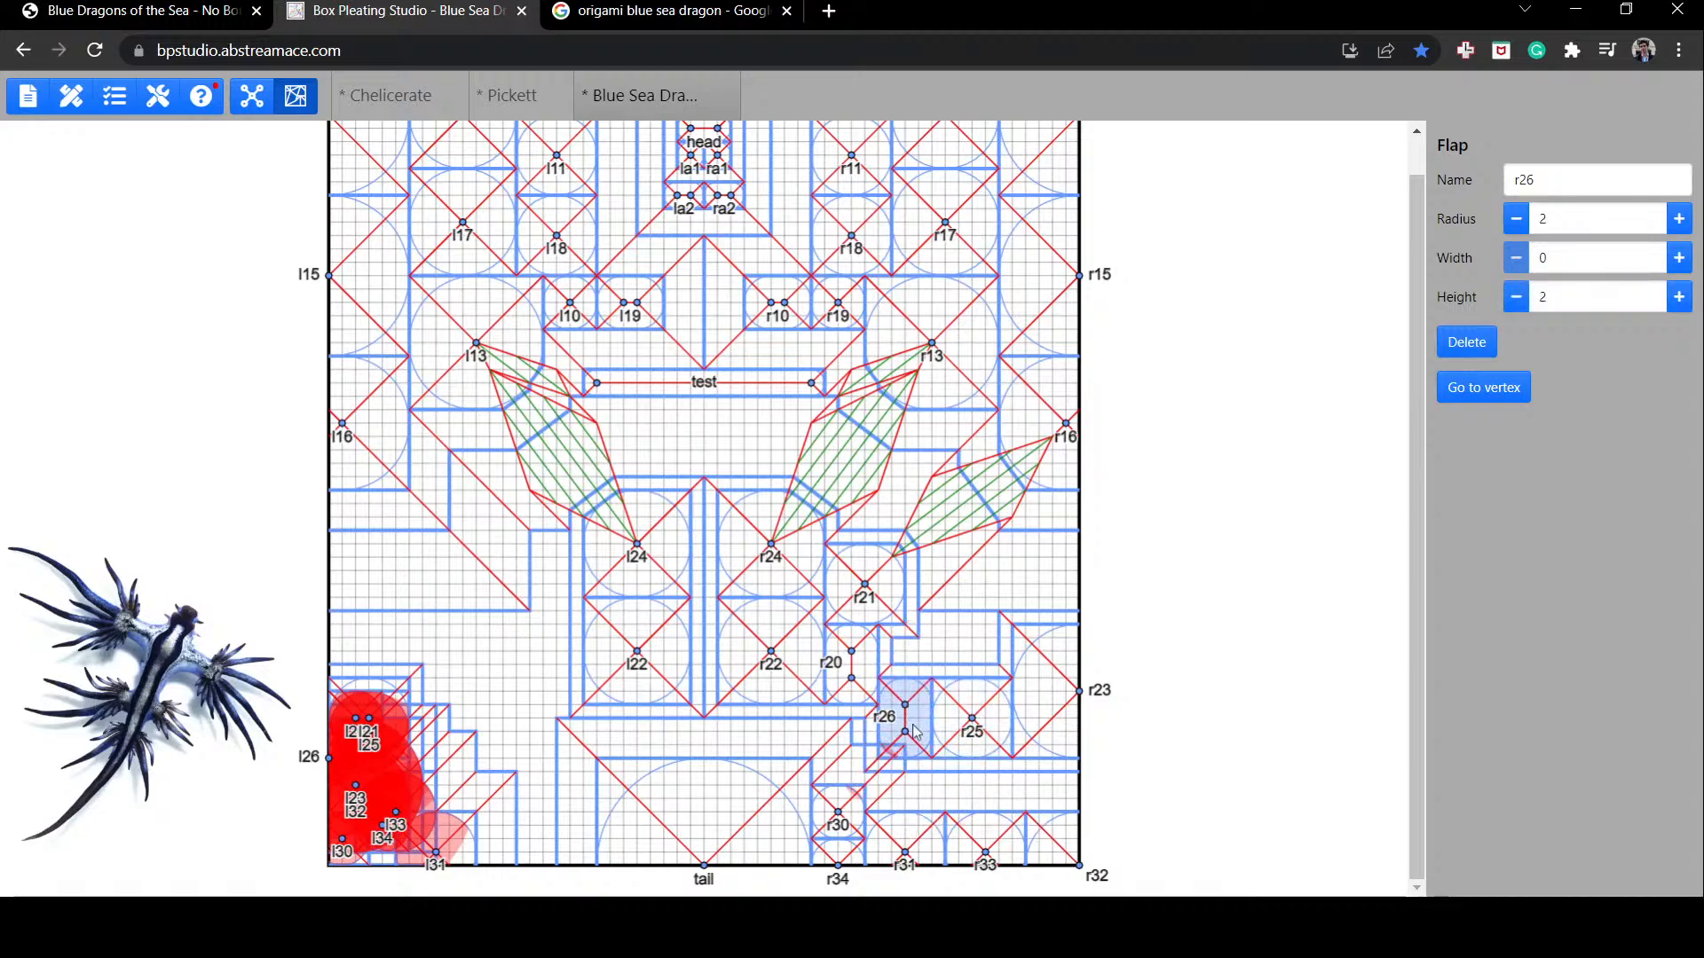
left_click(1516, 296)
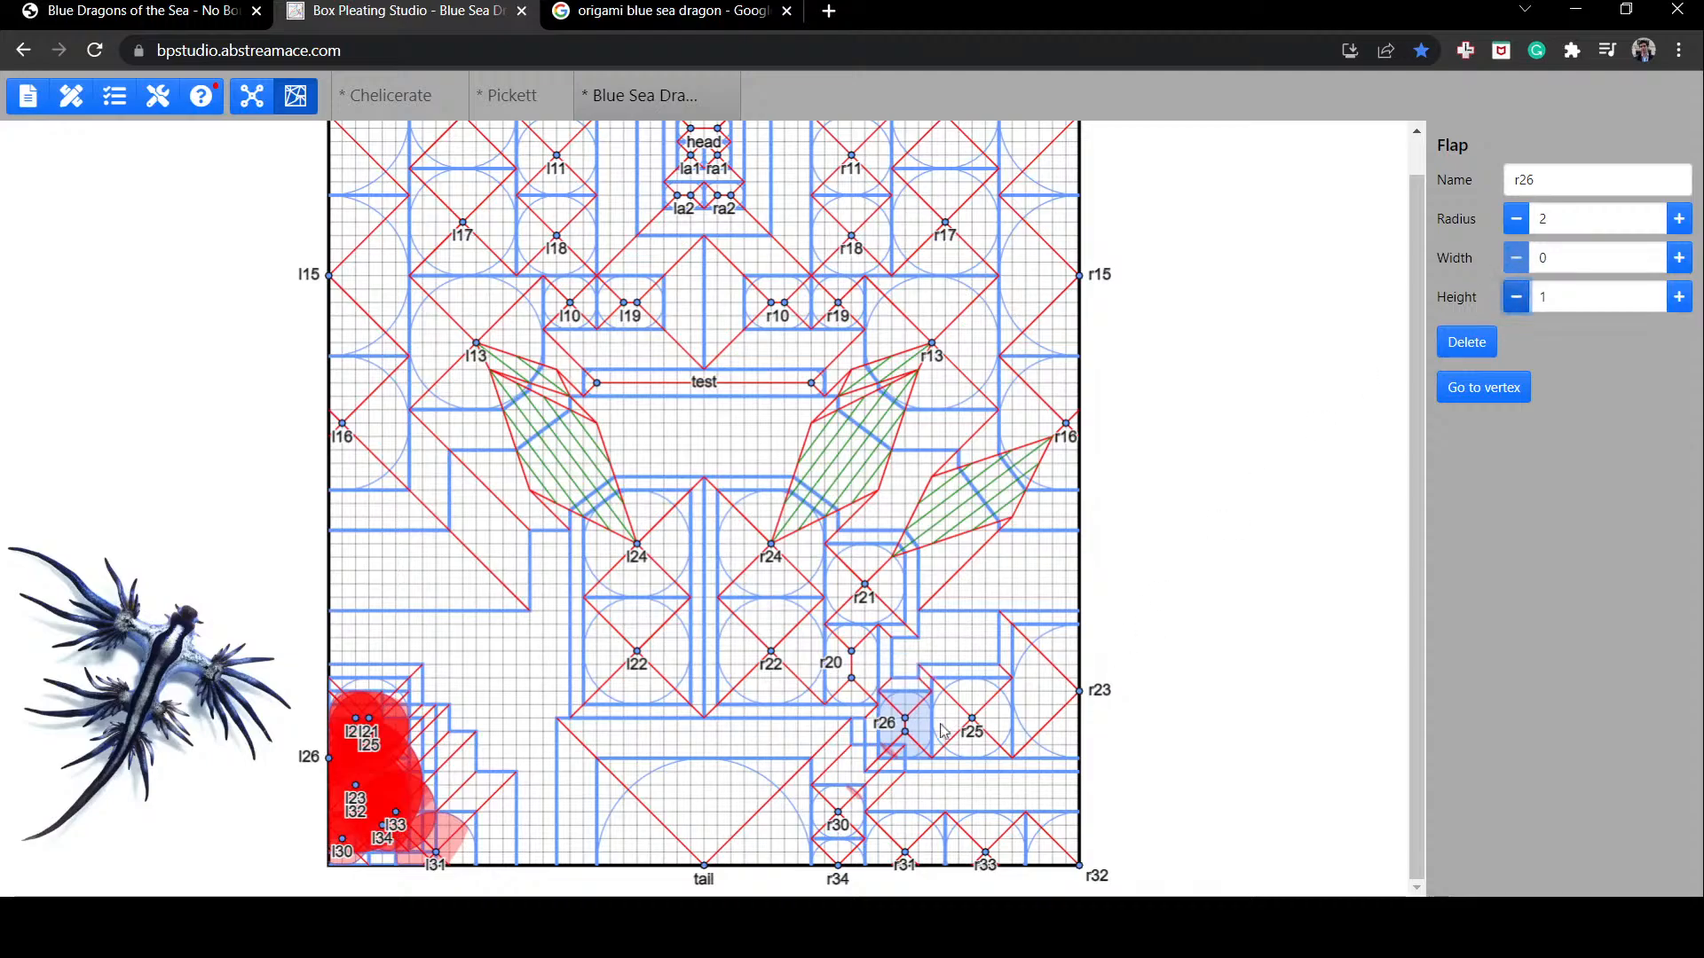
left_click_drag(907, 732, 912, 719)
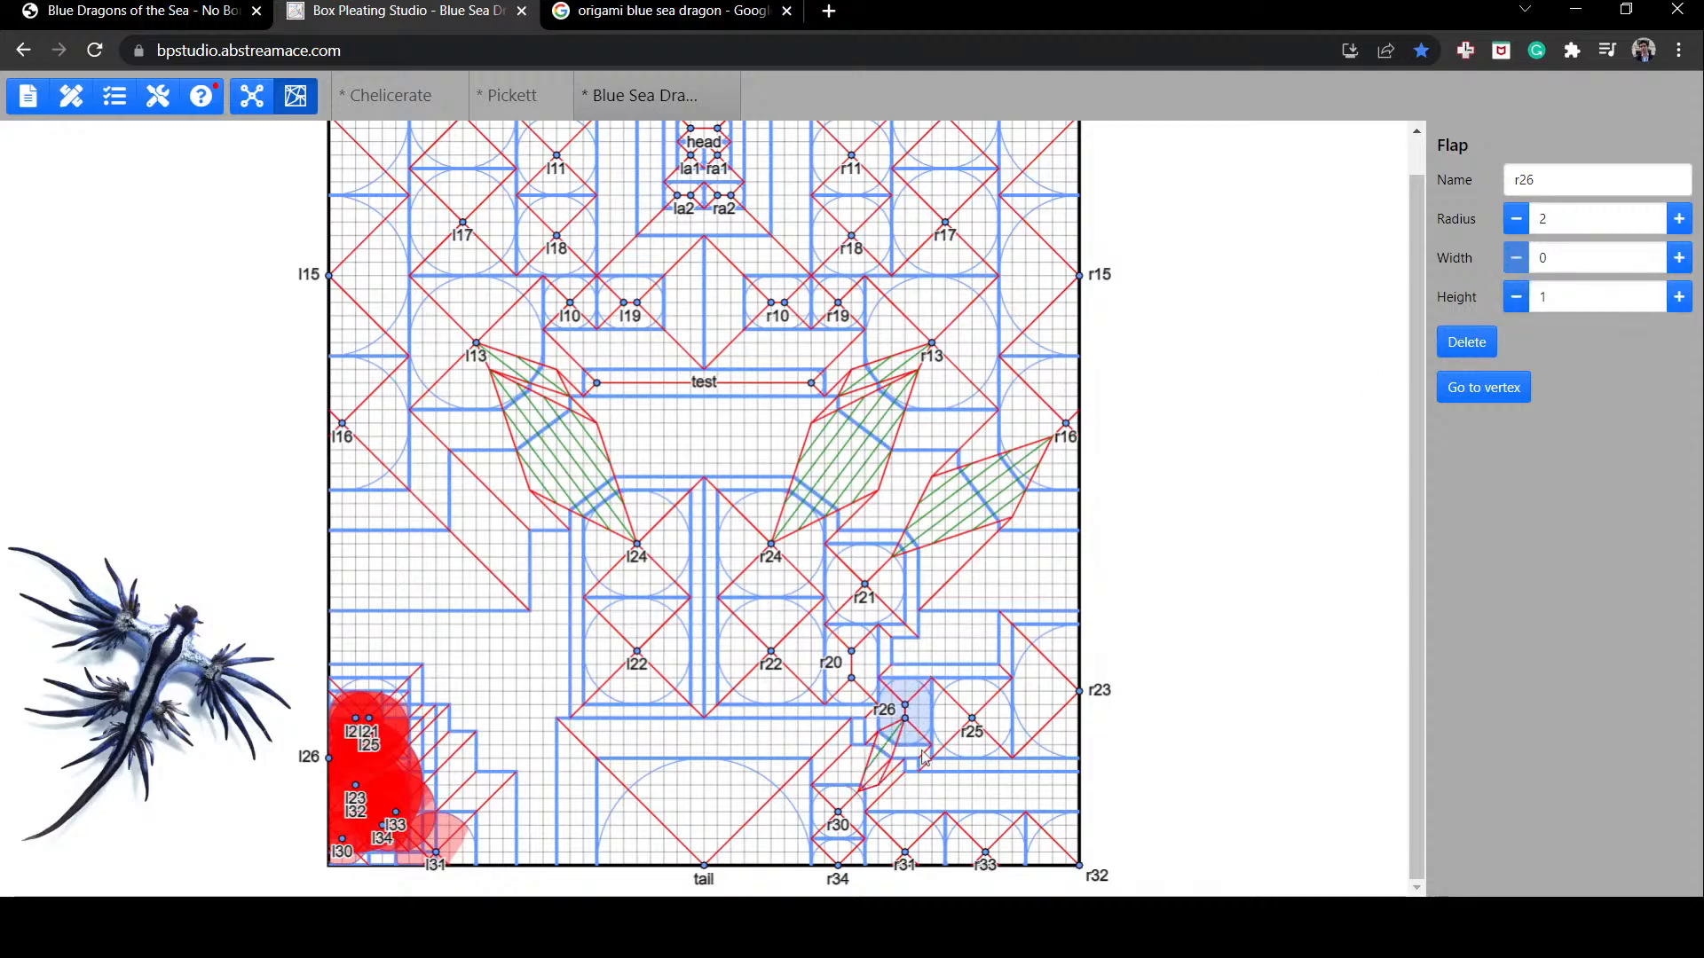
left_click(923, 759)
left_click(914, 772)
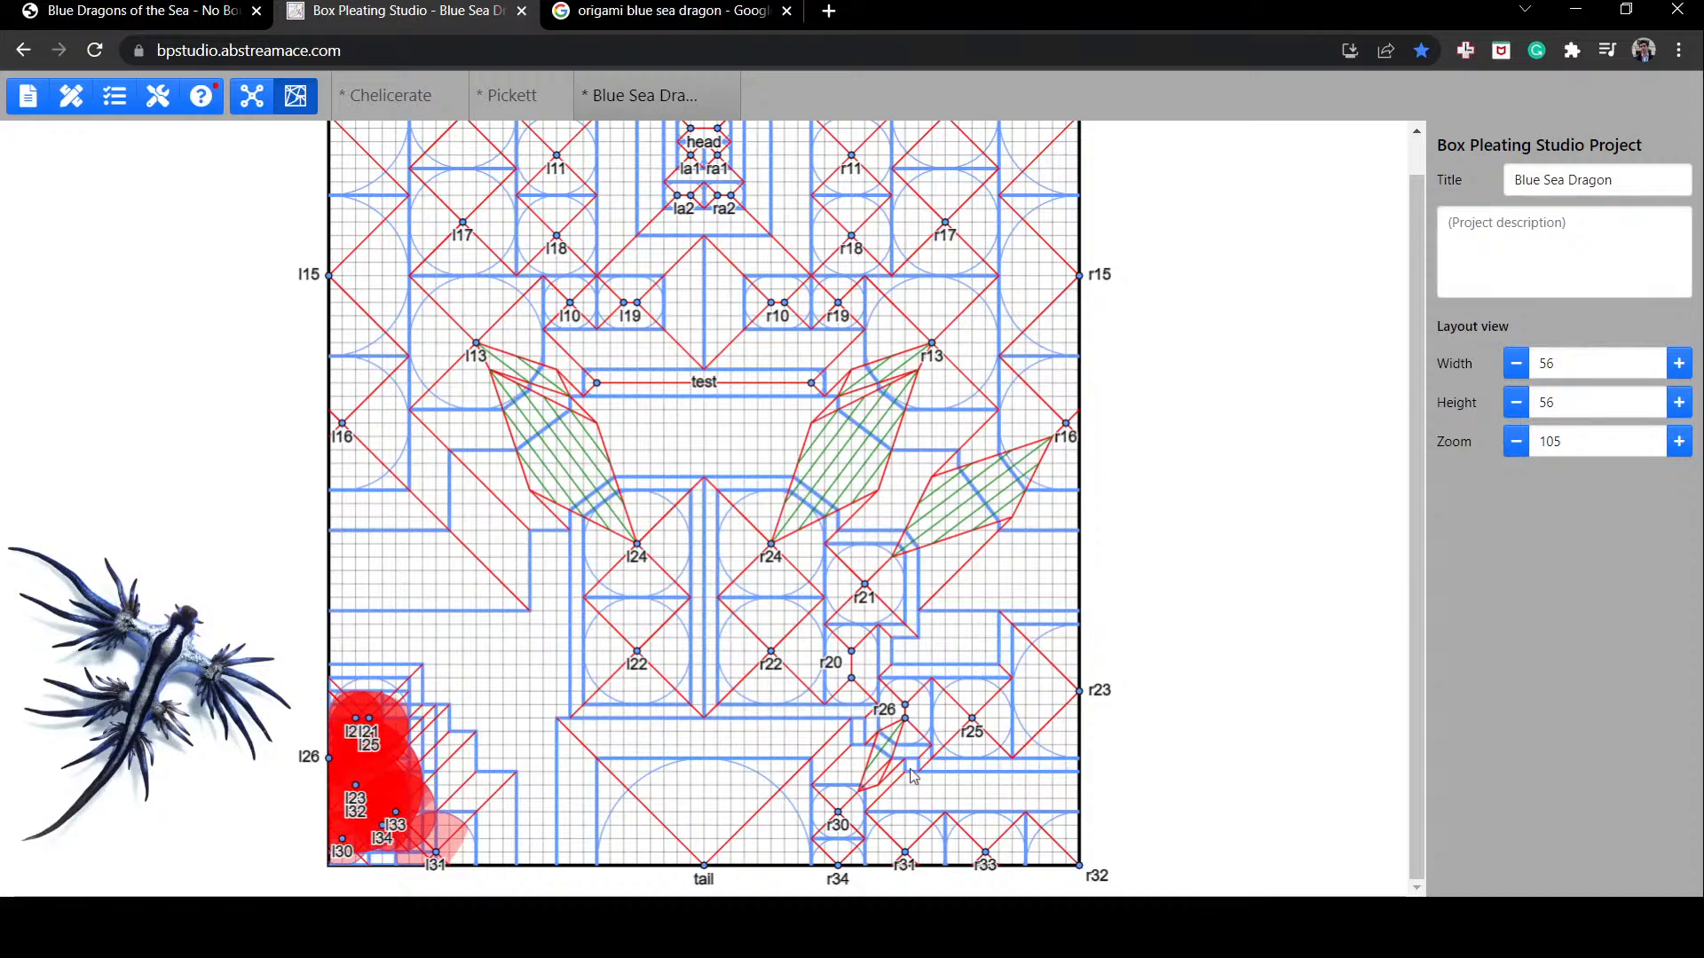
Step: Try raising flaps r25 and r23 one unit and lowering r31 onto the paper's bottom edge
left_click_drag(978, 727, 1066, 710)
left_click(979, 766)
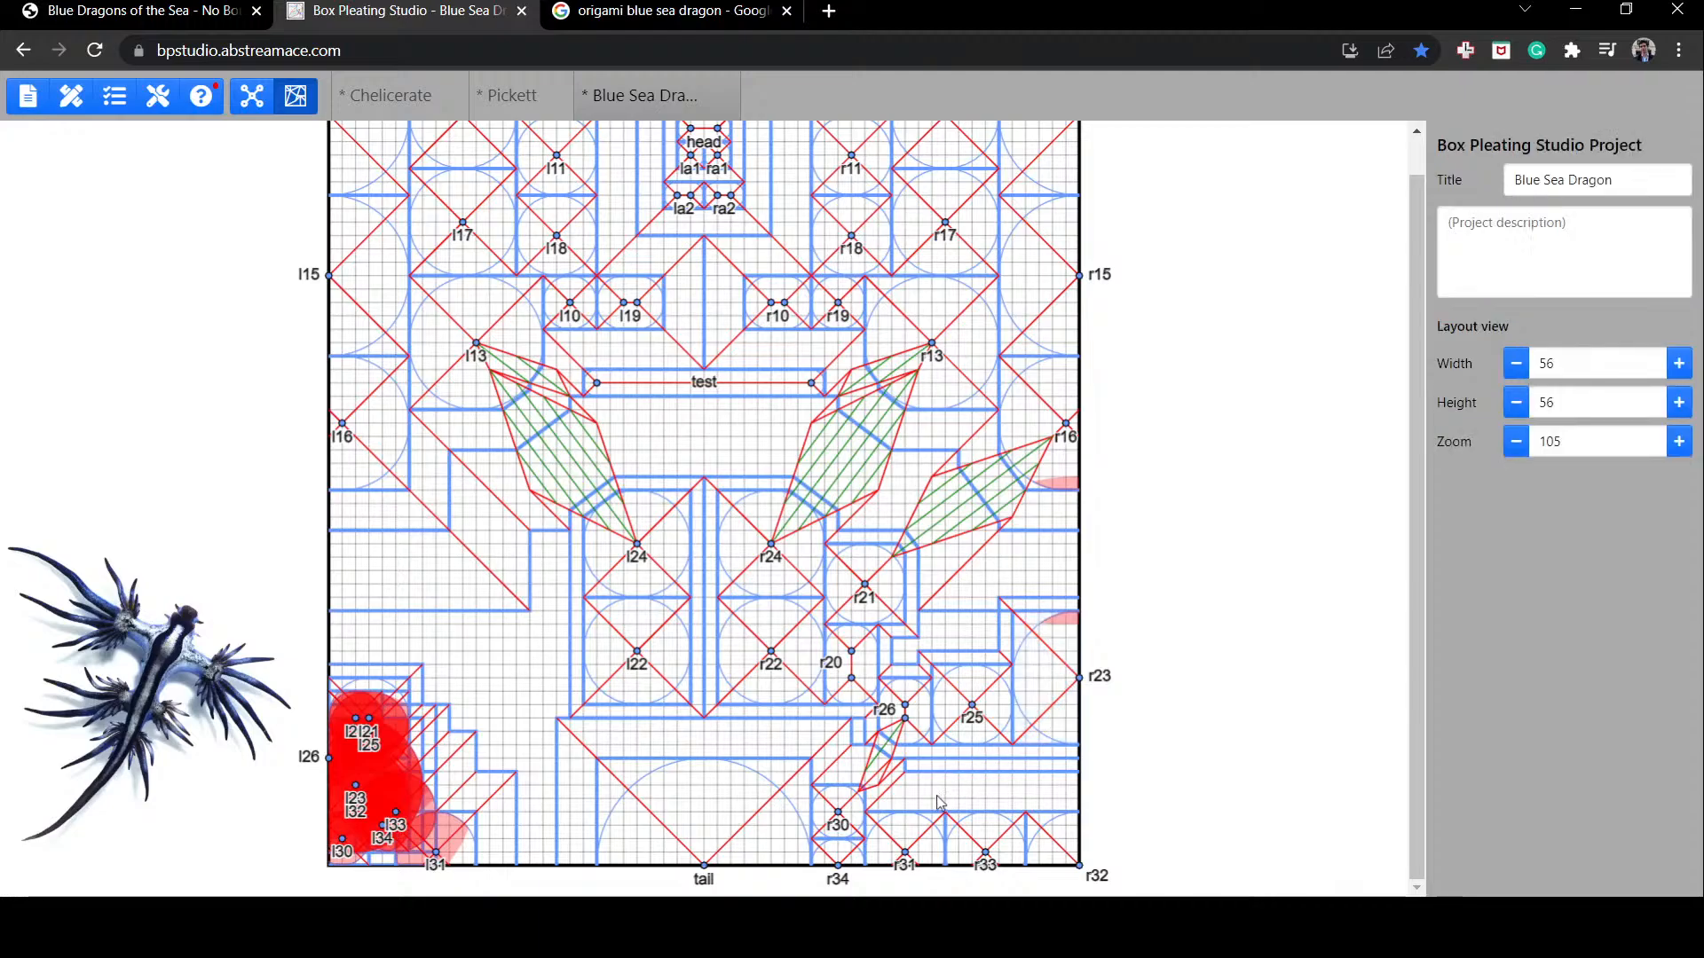
left_click(986, 857)
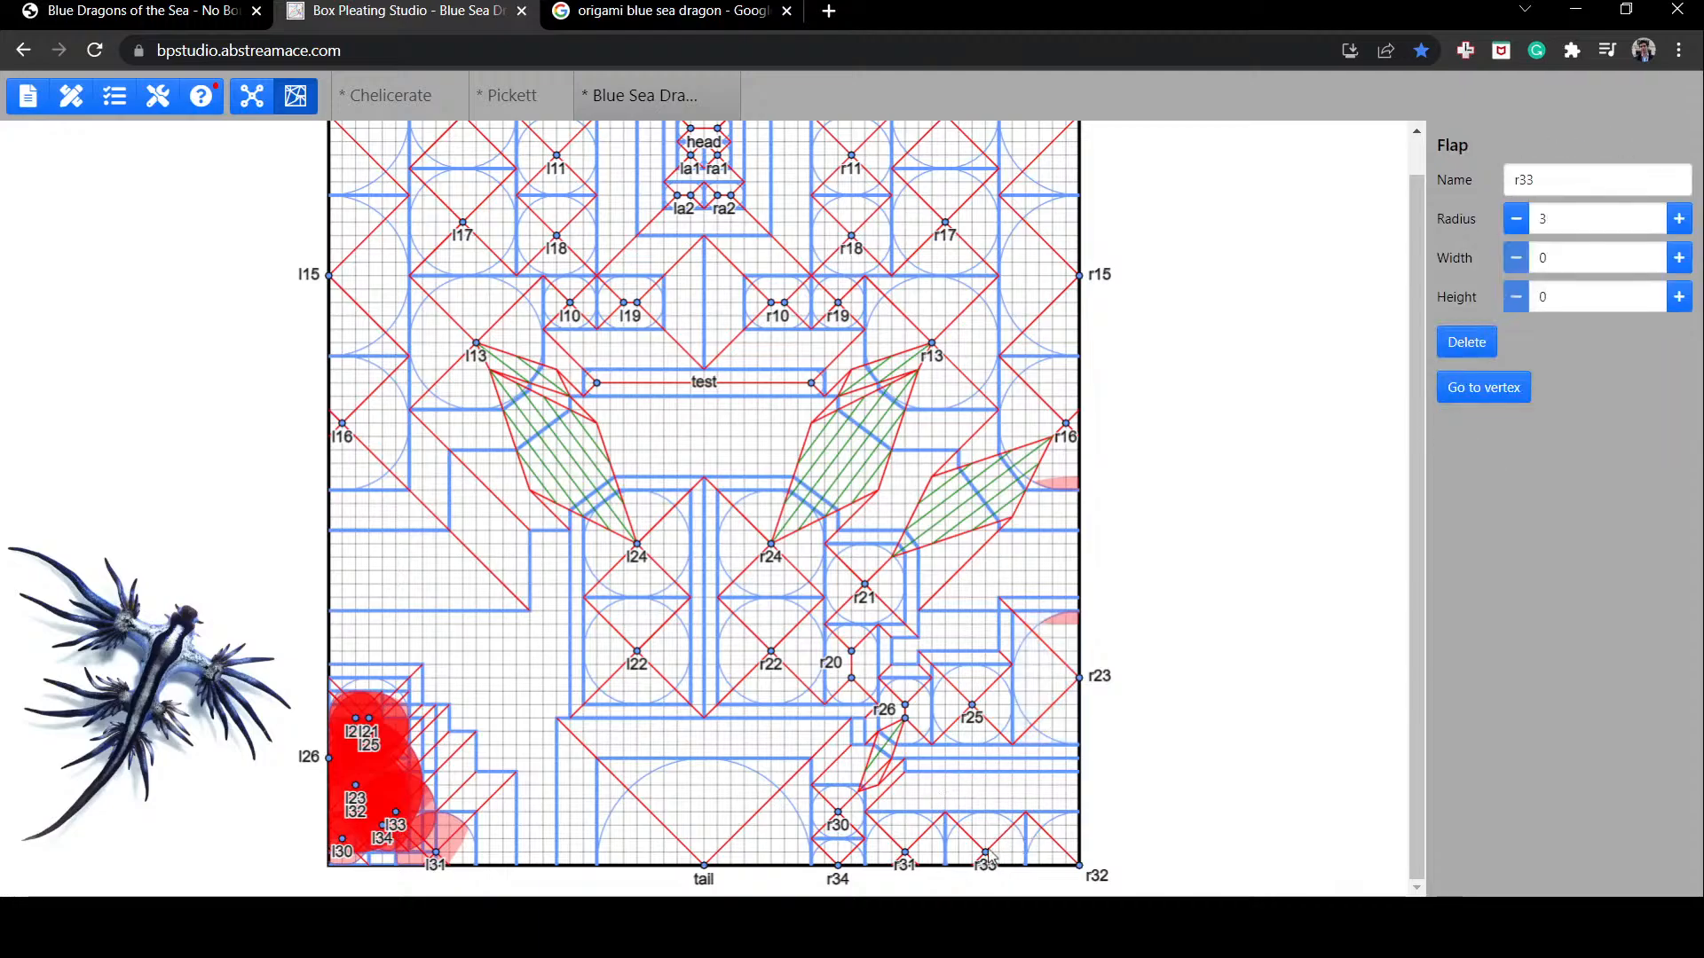
left_click(919, 852)
left_click(907, 724)
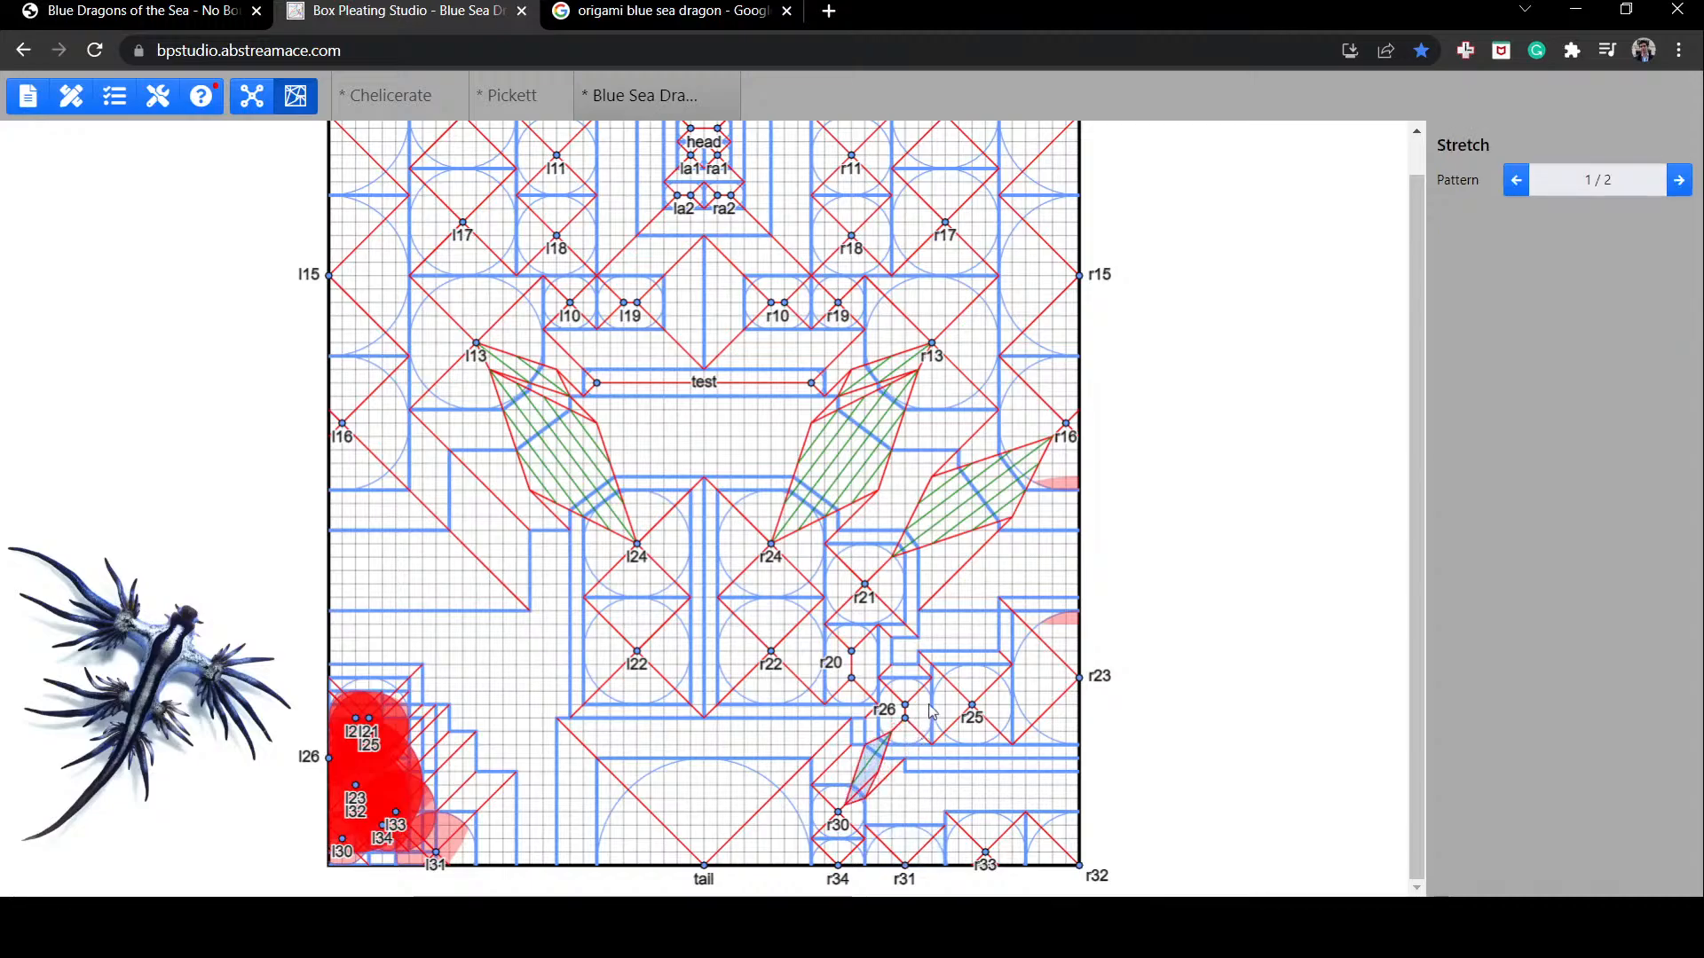
Step: Try setting flap r26's height to 0, and place it beside r25 with its tip one unit lower than r25's
left_click_drag(930, 711, 990, 735)
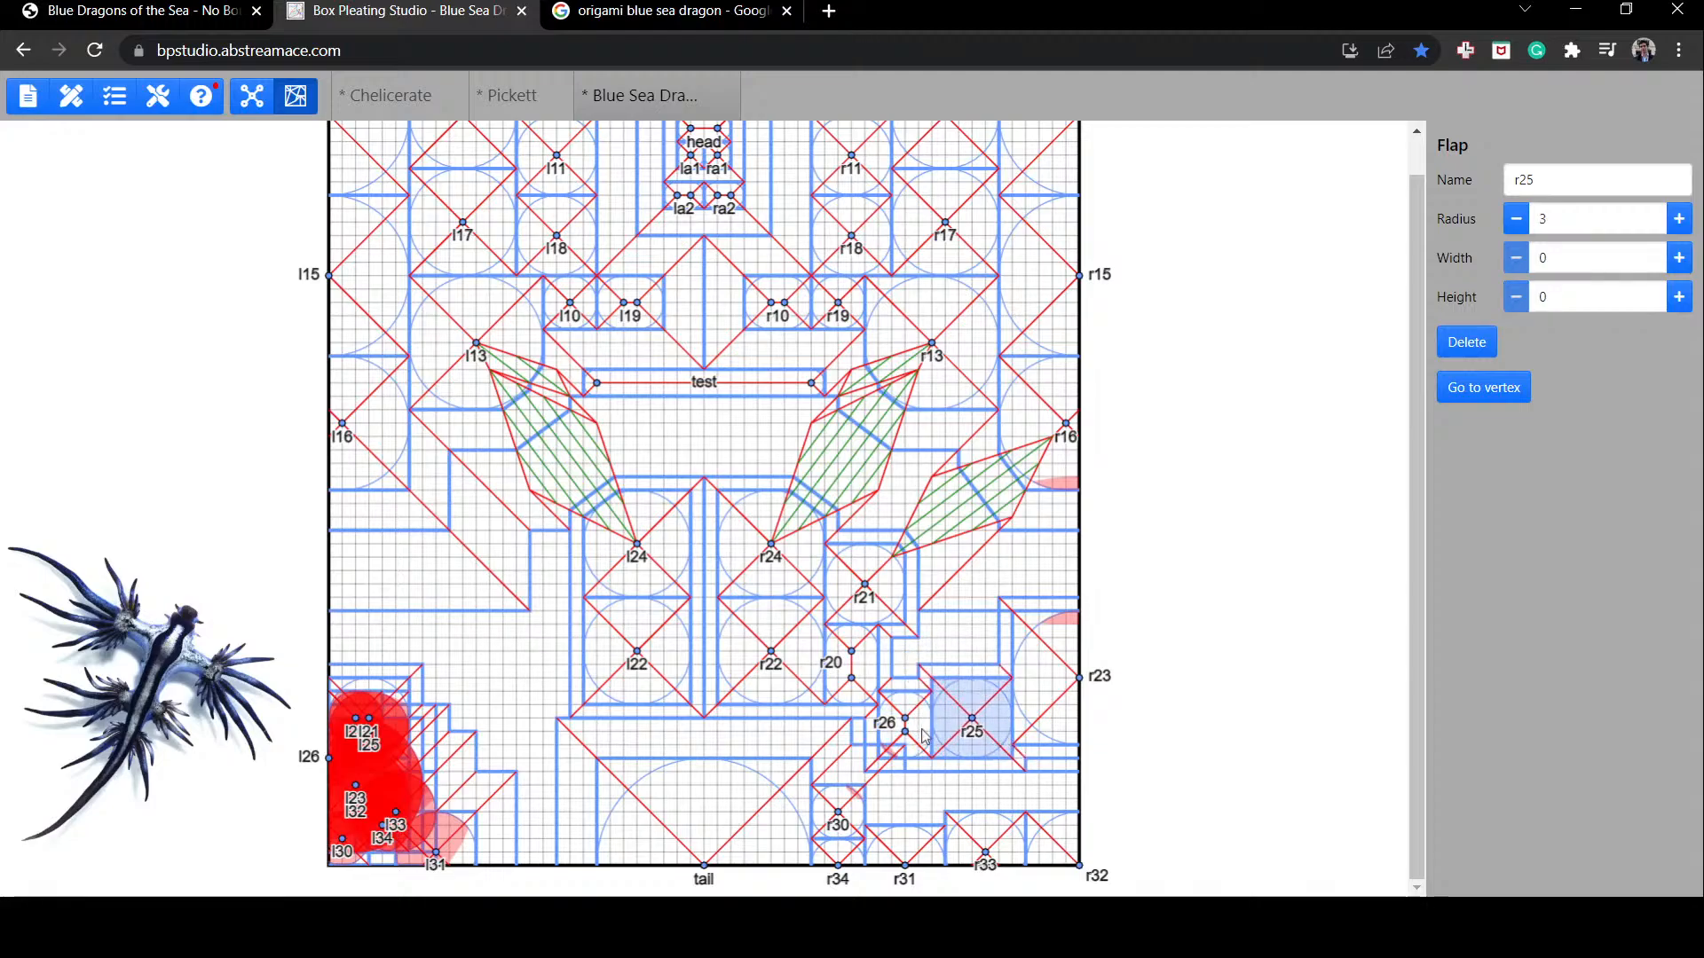
key("ctrl+z")
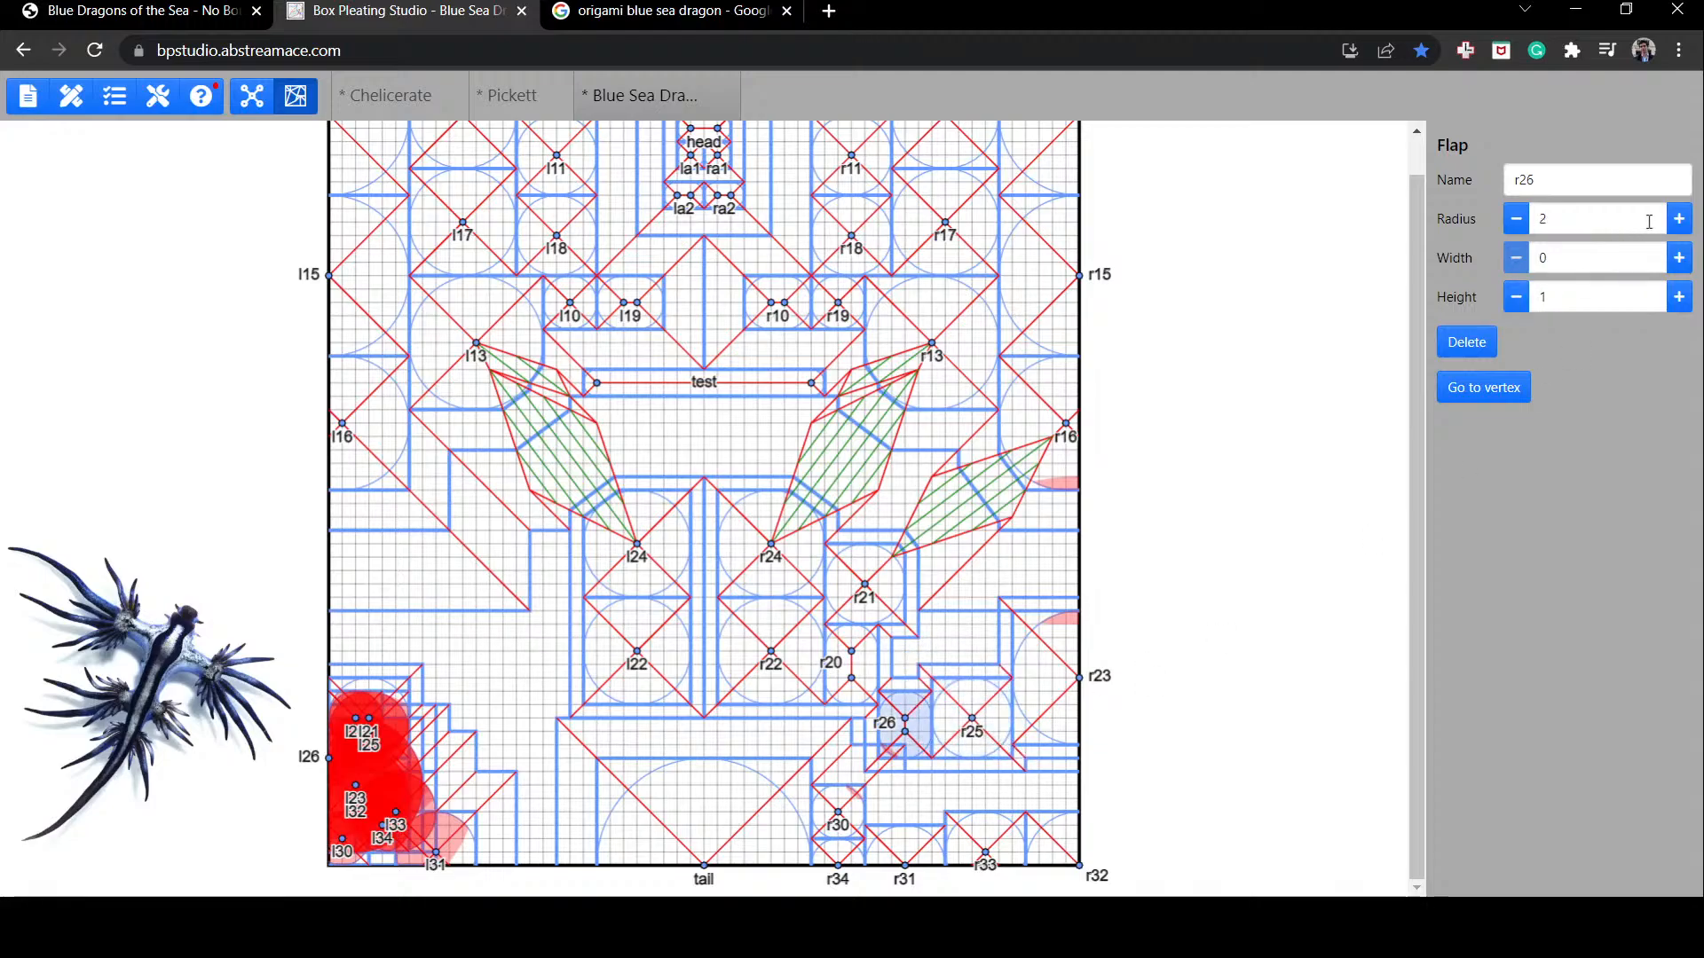
left_click(1516, 296)
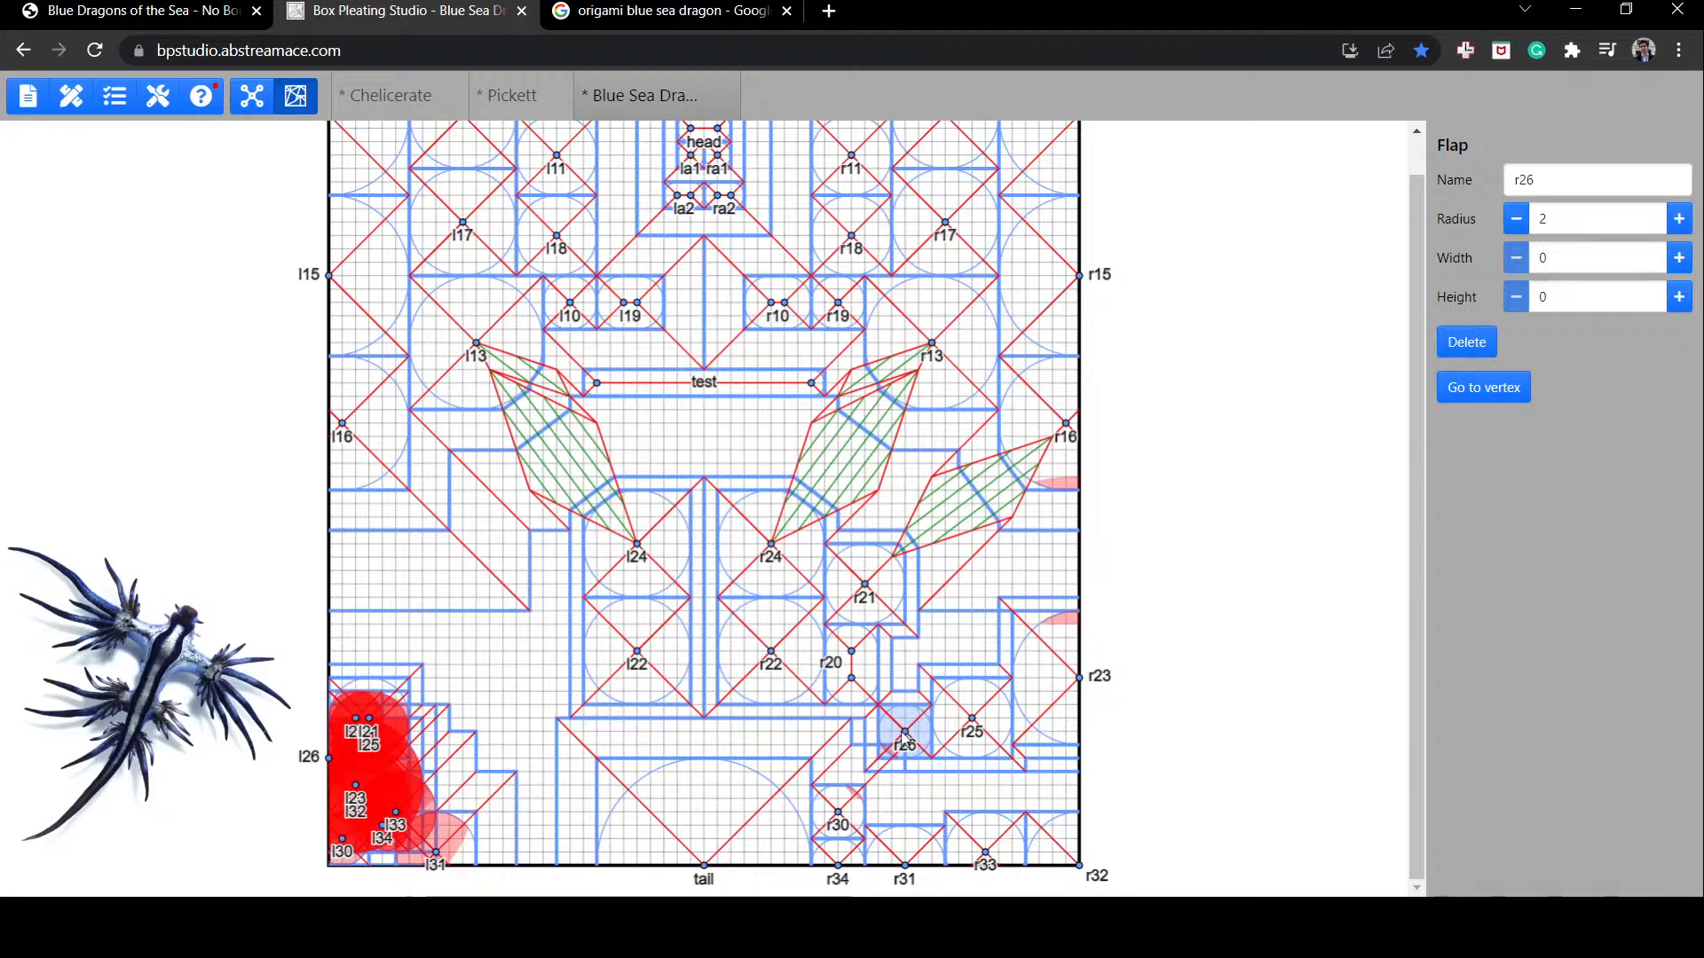
left_click_drag(1048, 694, 1056, 689)
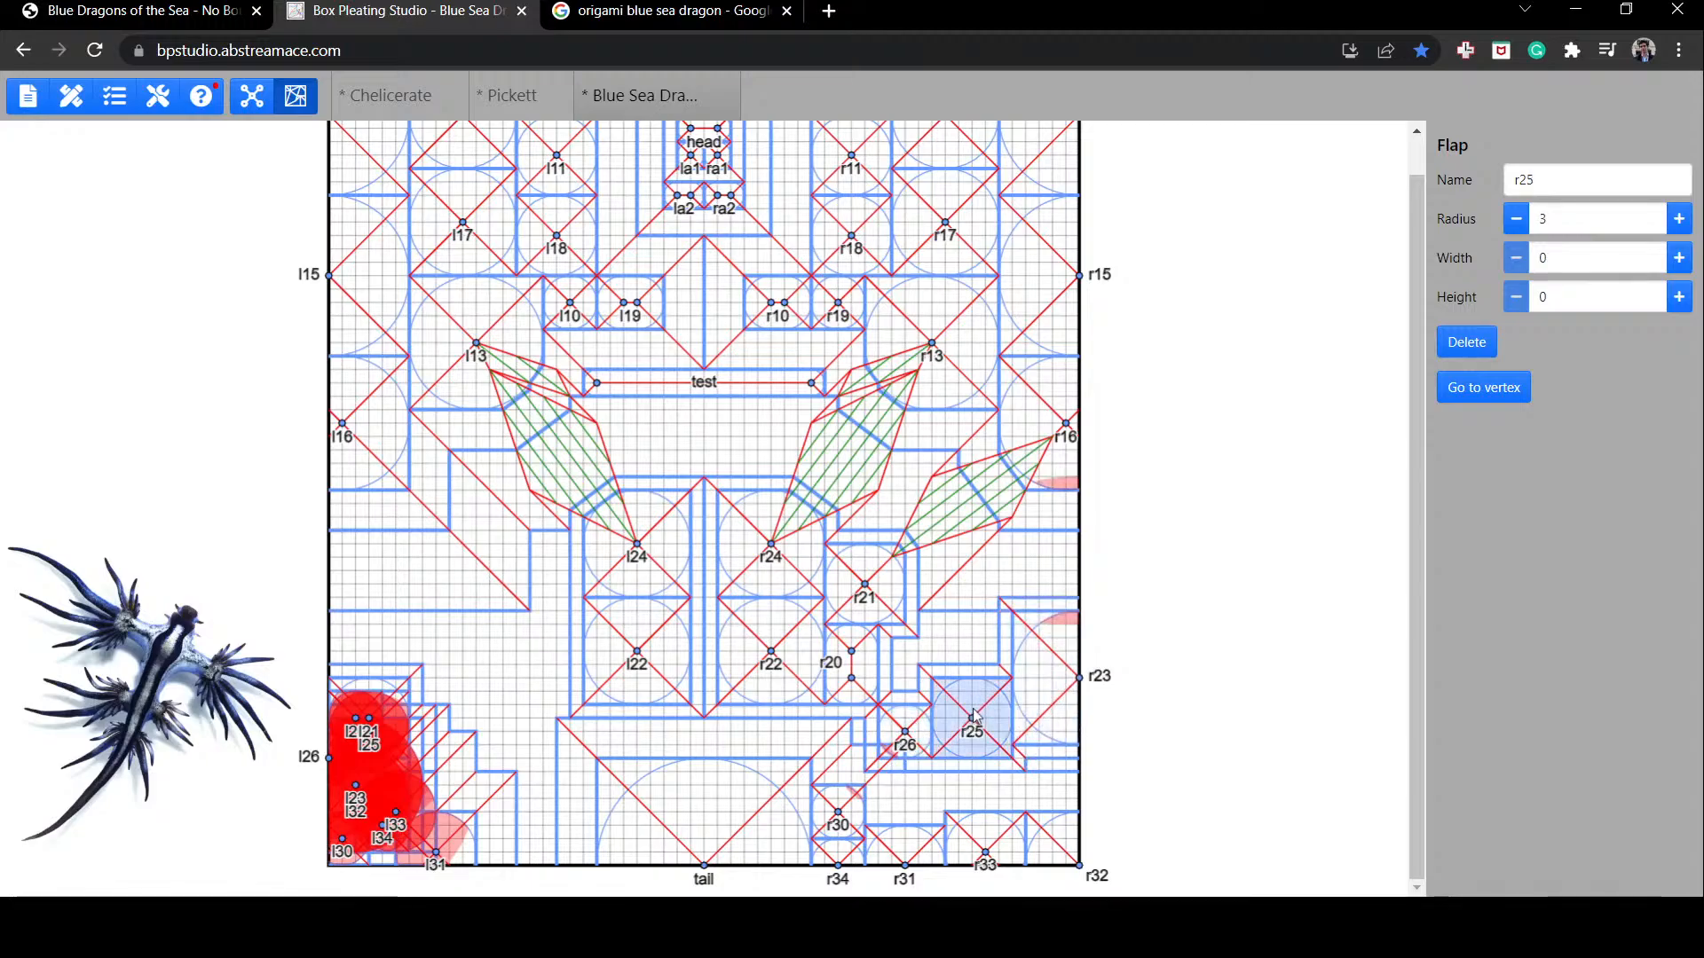
left_click(903, 733)
left_click_drag(899, 735, 897, 726)
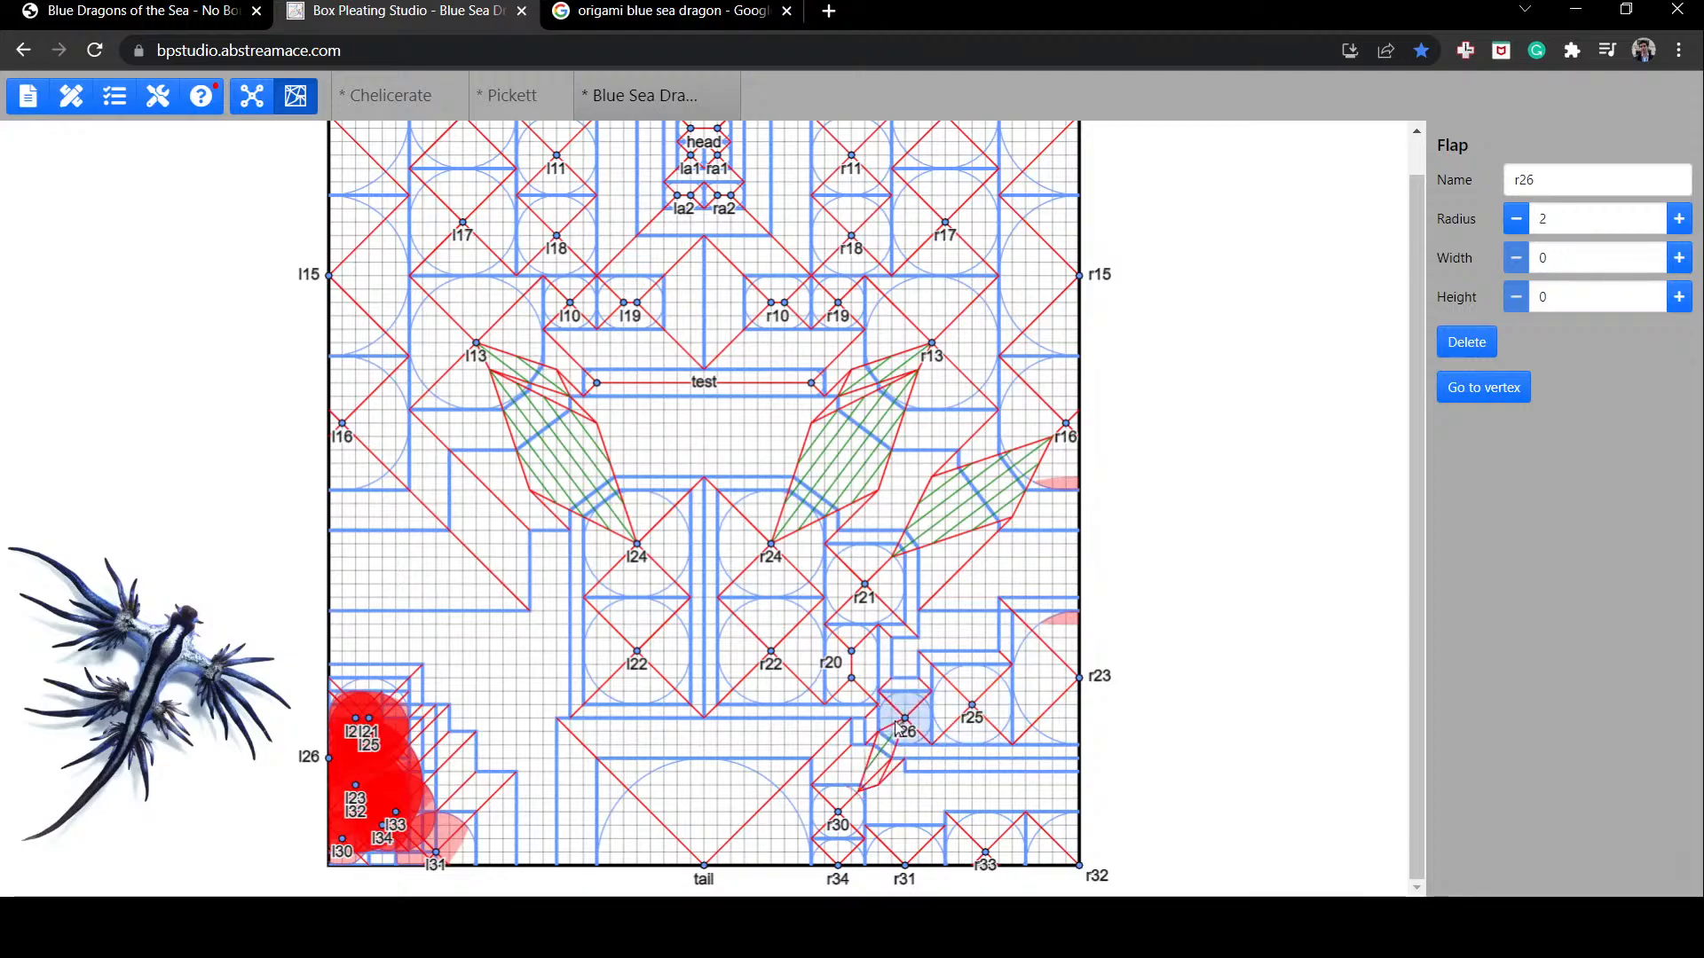
Step: Try raising flaps r31 and r33 to two units above the paper's bottom edge, and r32 to one unit above it
left_click(924, 772)
left_click(1001, 846)
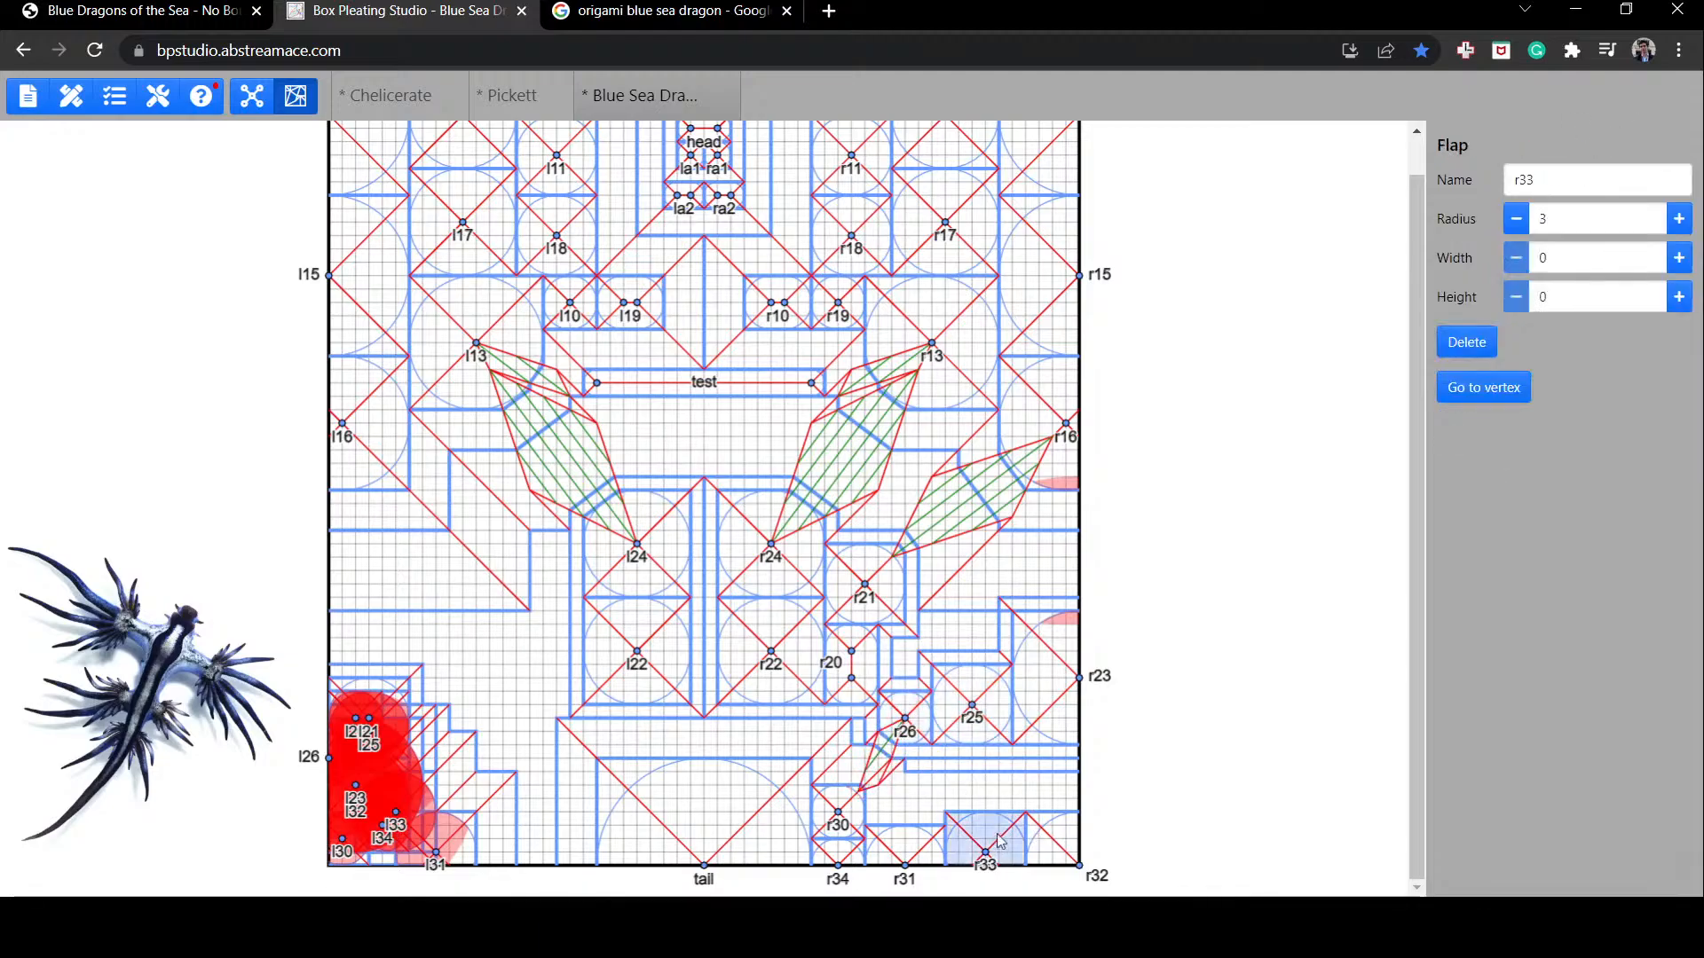
left_click(937, 837)
left_click_drag(935, 825, 1049, 832)
left_click(1046, 839)
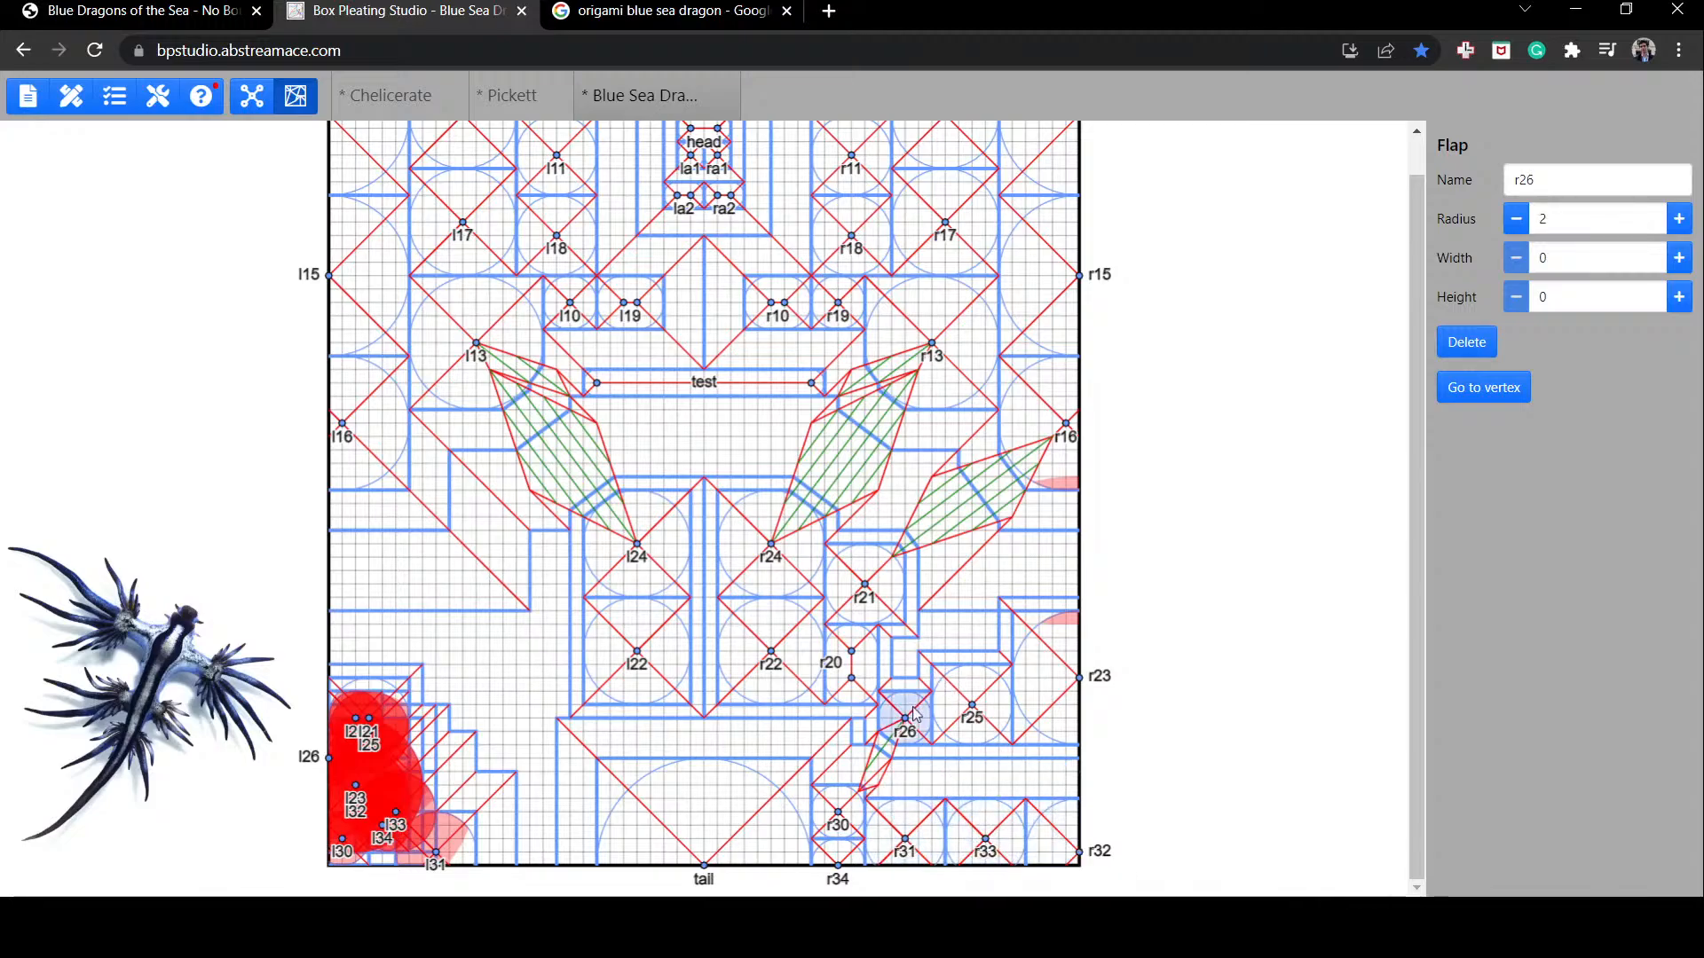
Step: Try lowering flap r20 two units and increasing r26's height until its top lines up with r20's
left_click(865, 729)
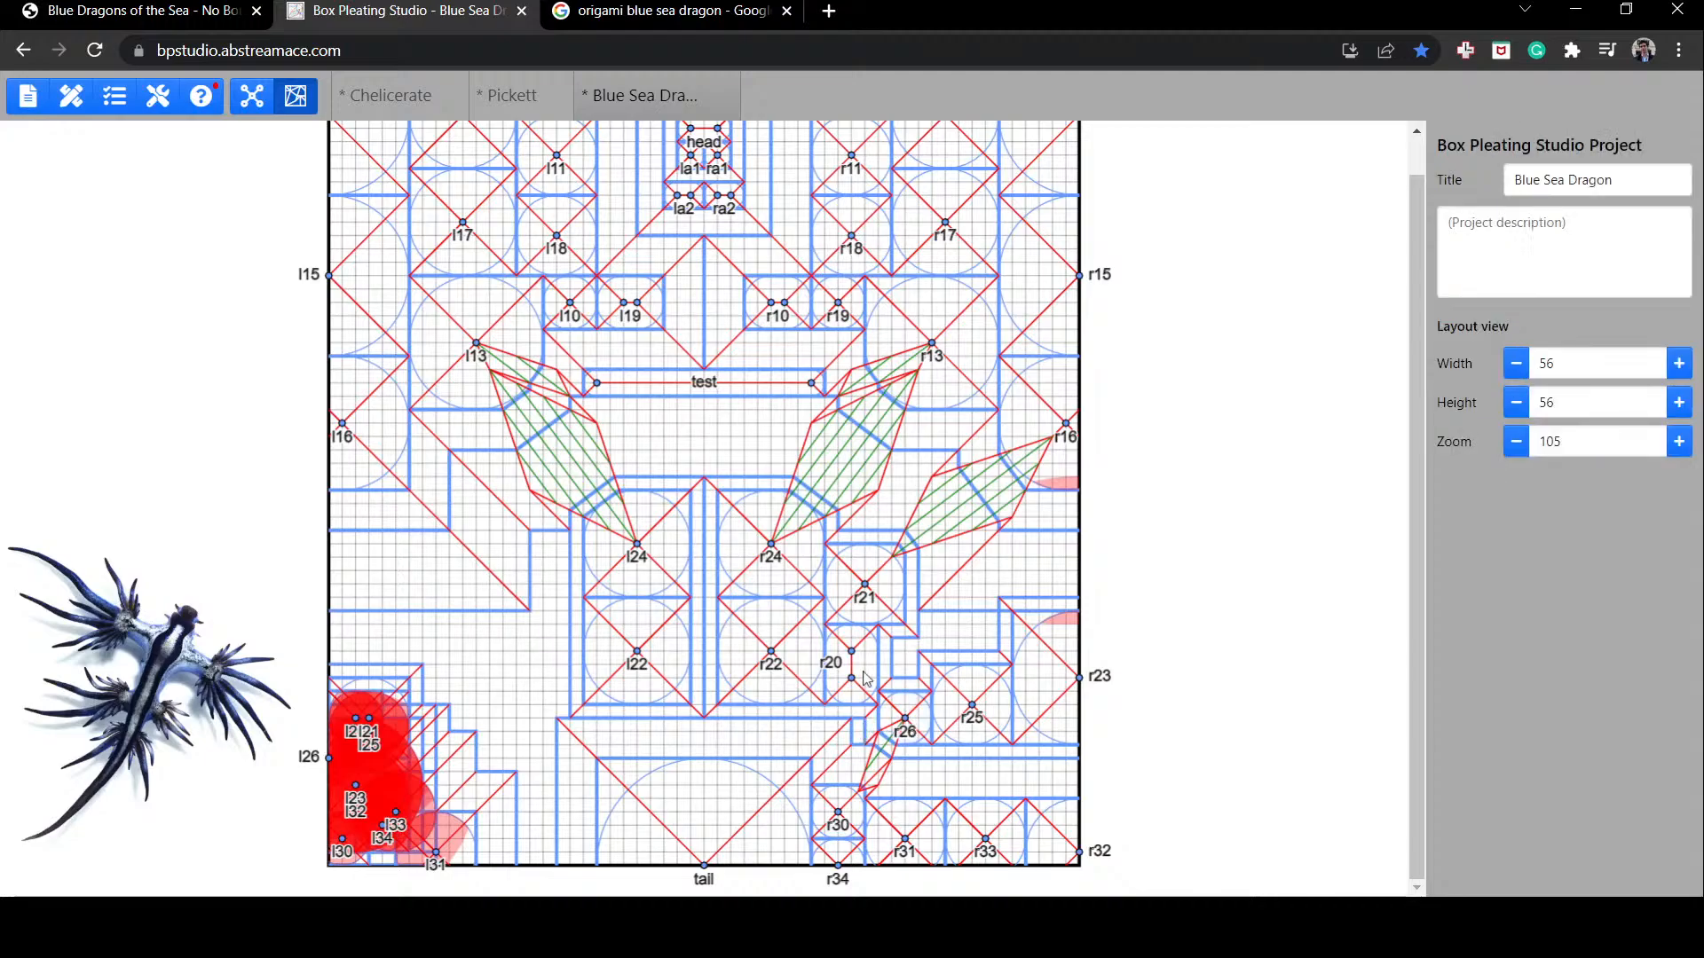
left_click_drag(865, 679, 864, 710)
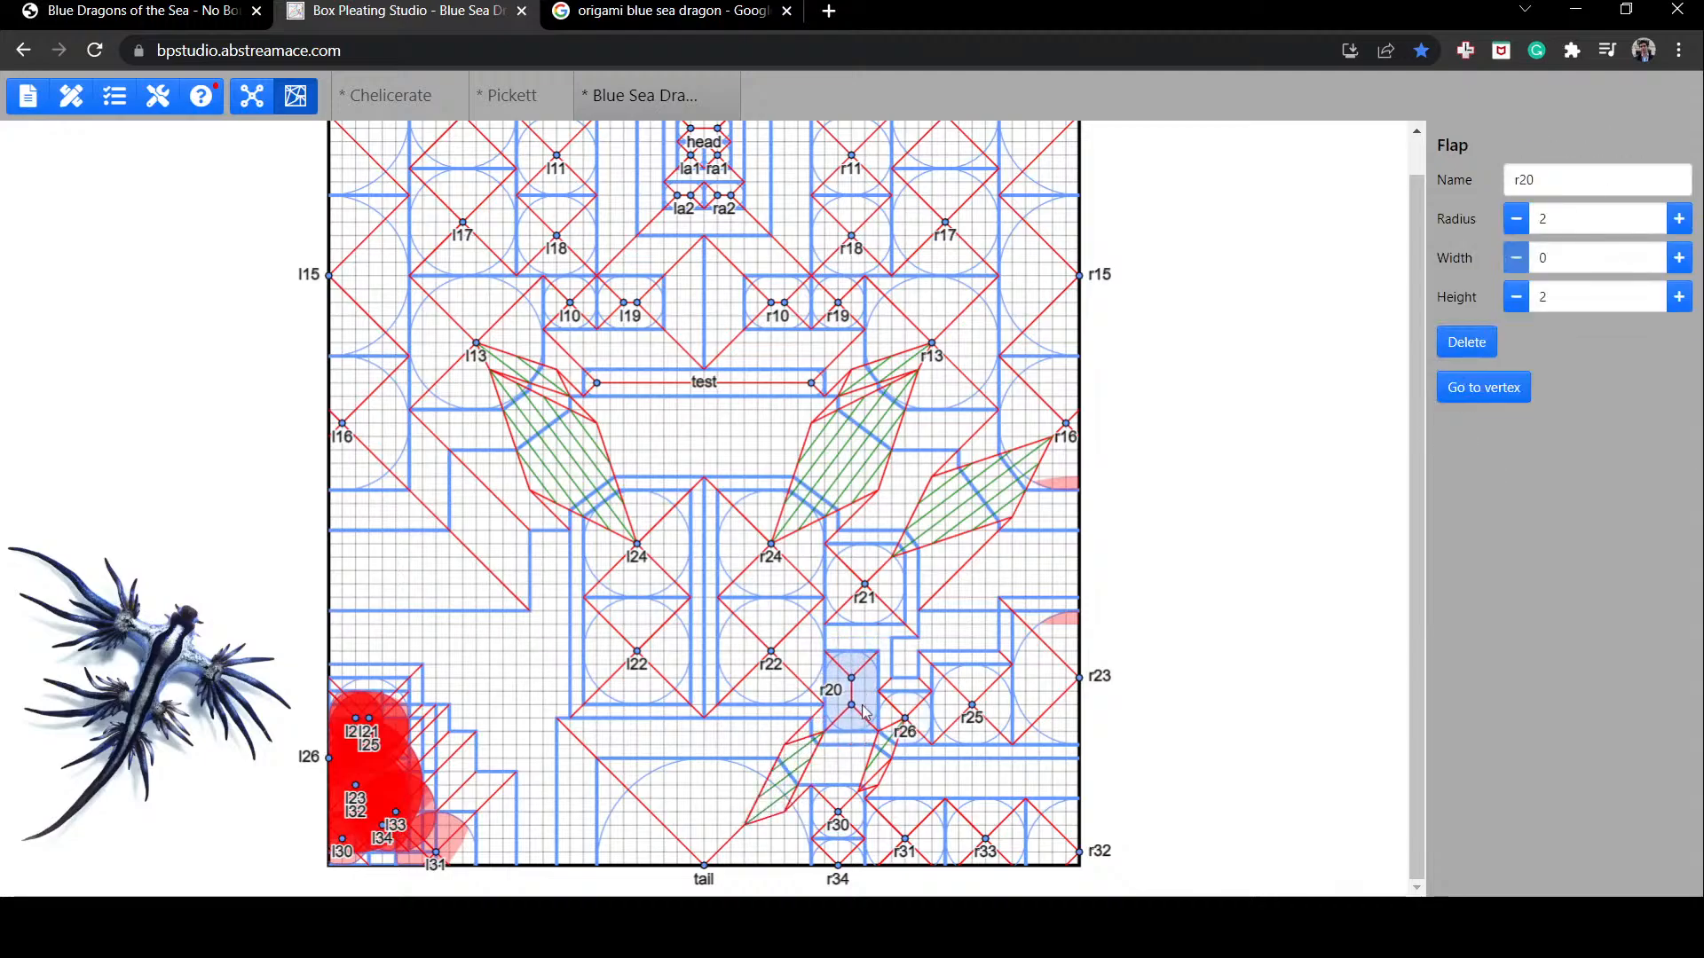
left_click(922, 714)
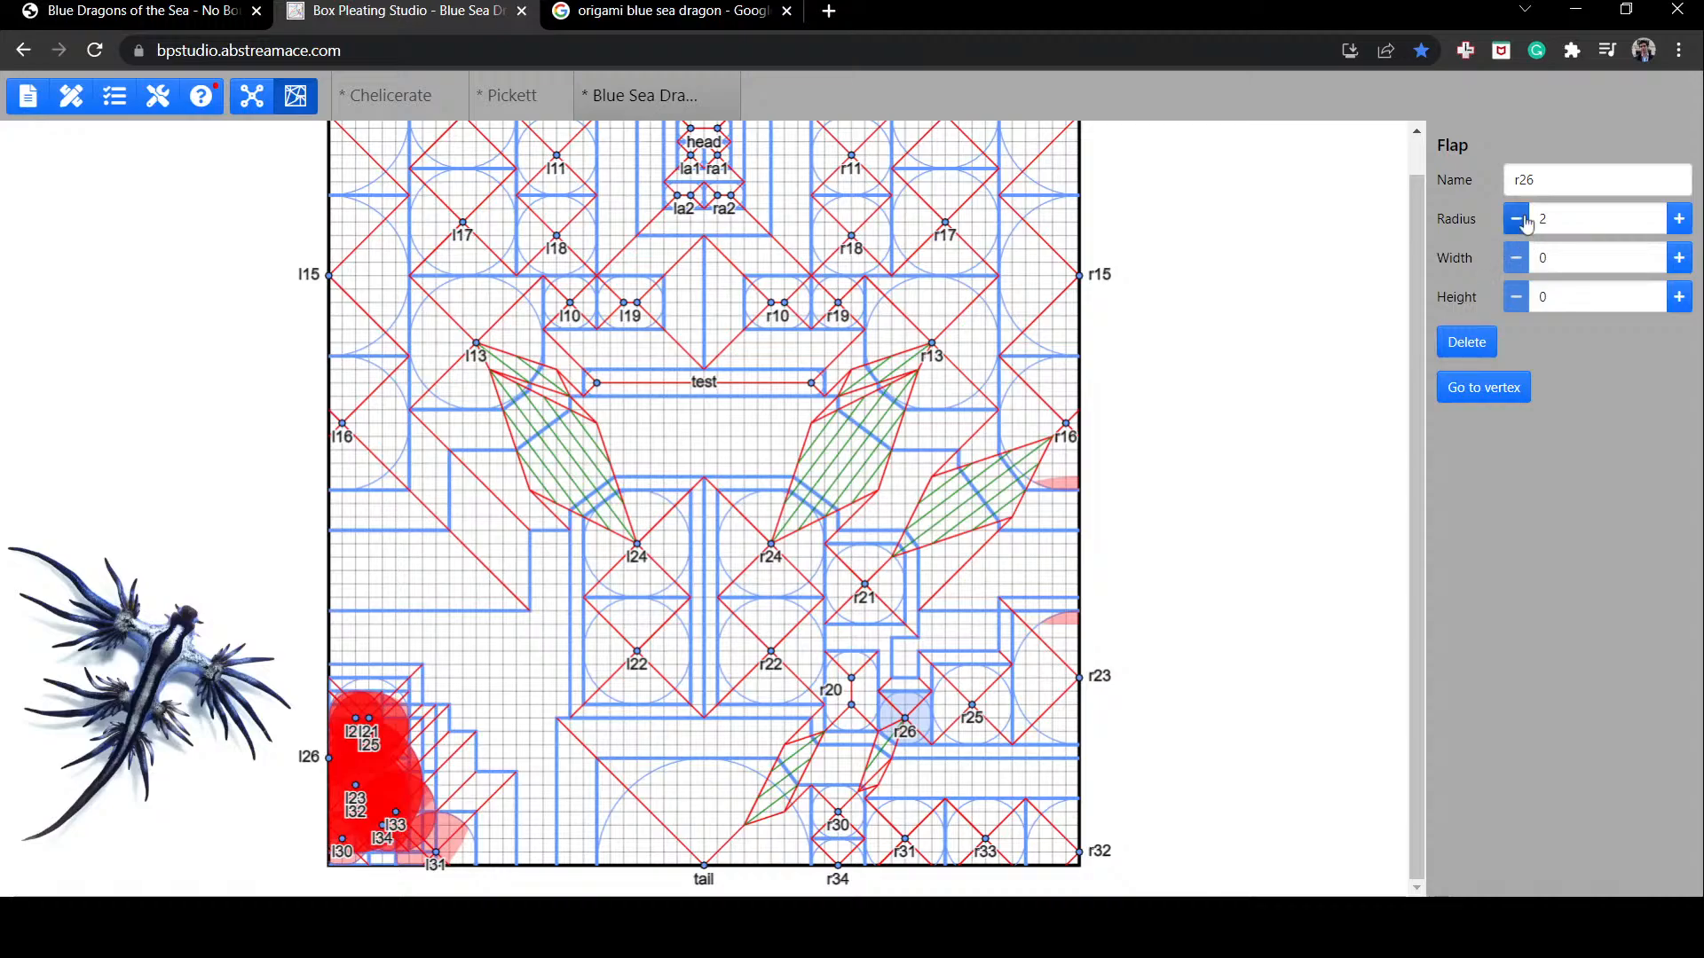
left_click(1678, 297)
left_click(1678, 298)
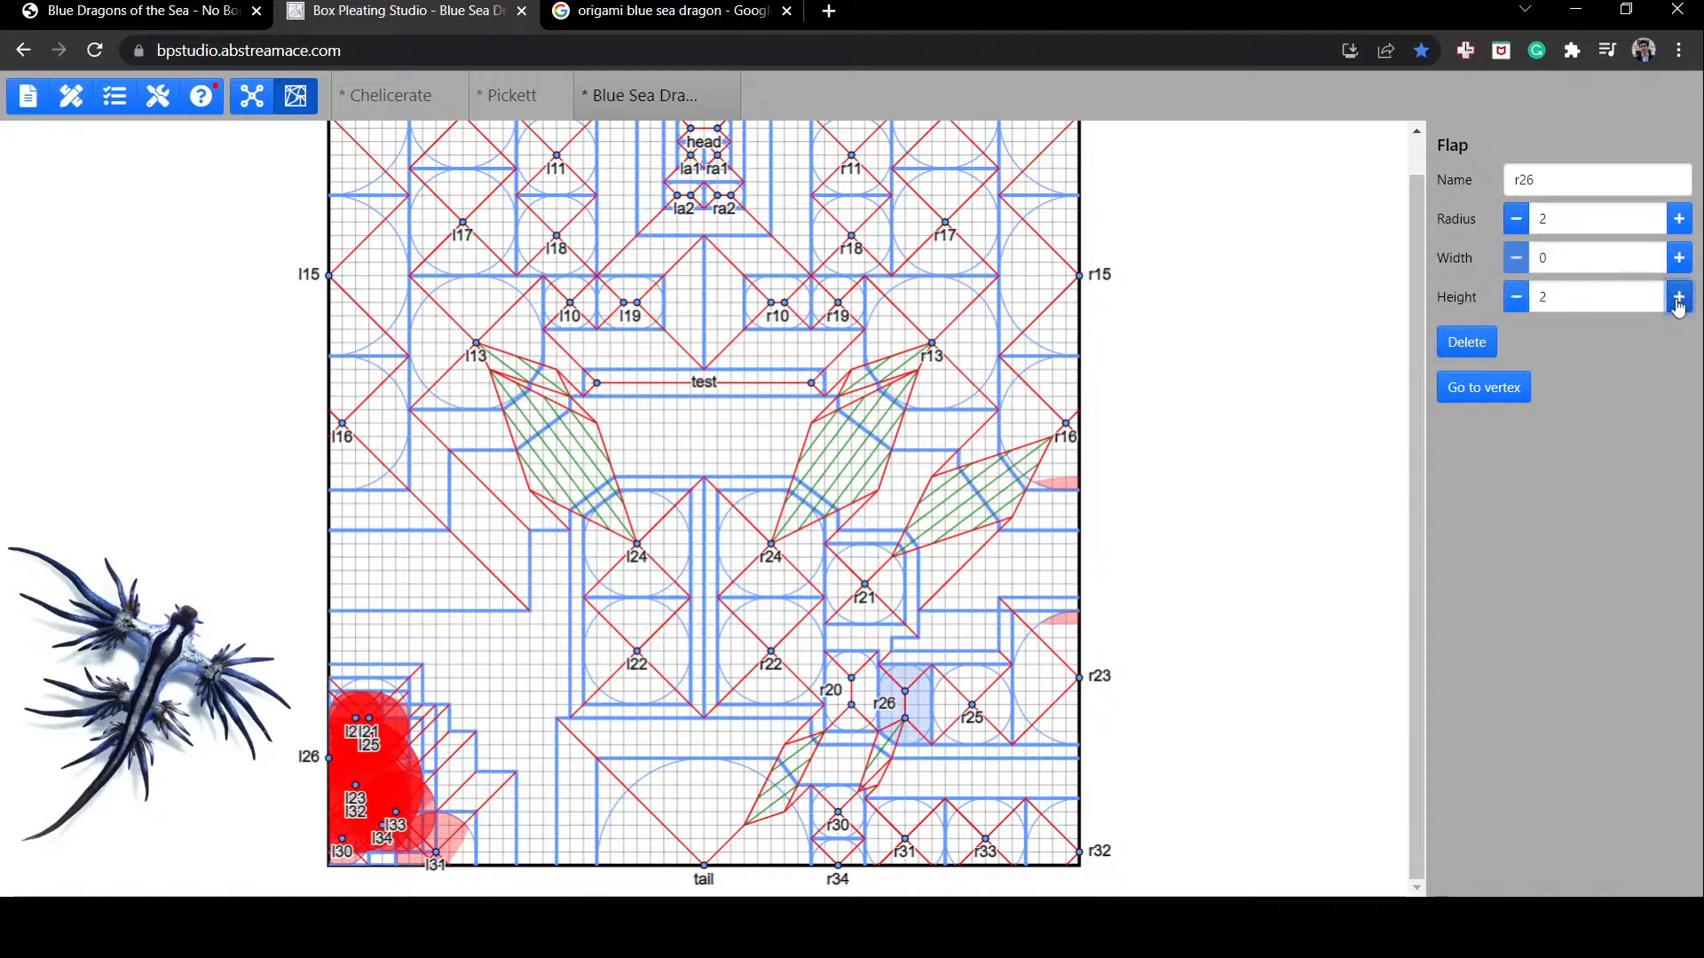
Step: Try lowering flap r23 one unit along the paper's side edge and moving r32 back into the paper's corner
left_click(967, 694)
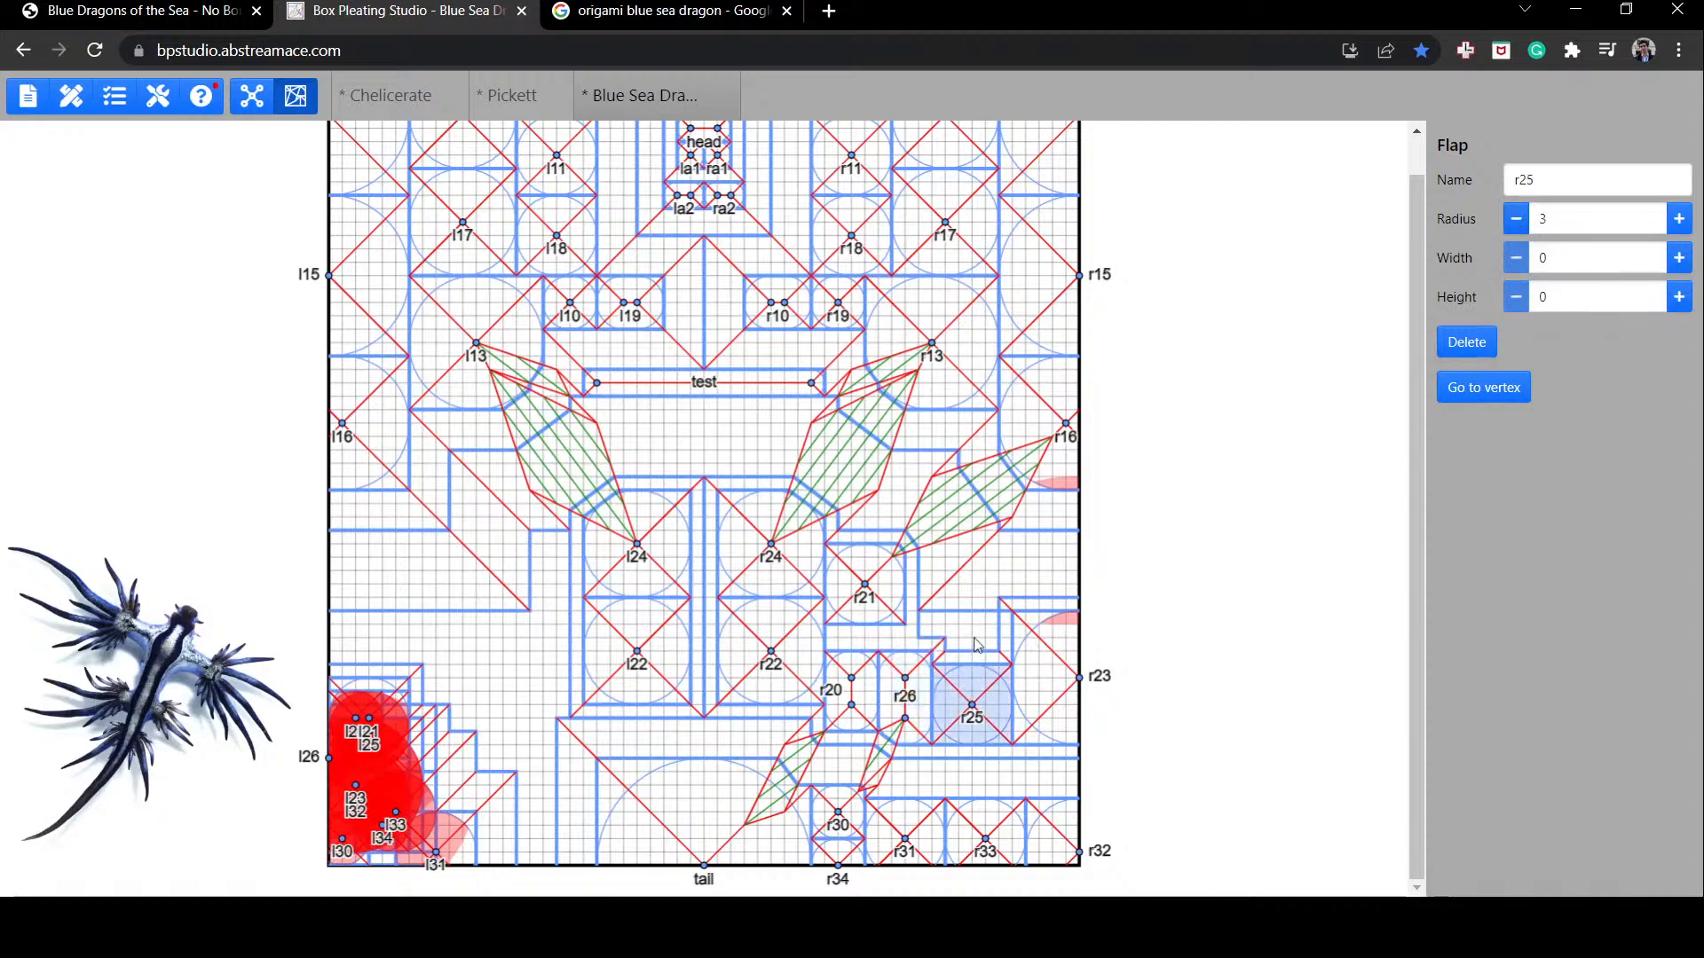
left_click(976, 645)
left_click(1050, 664)
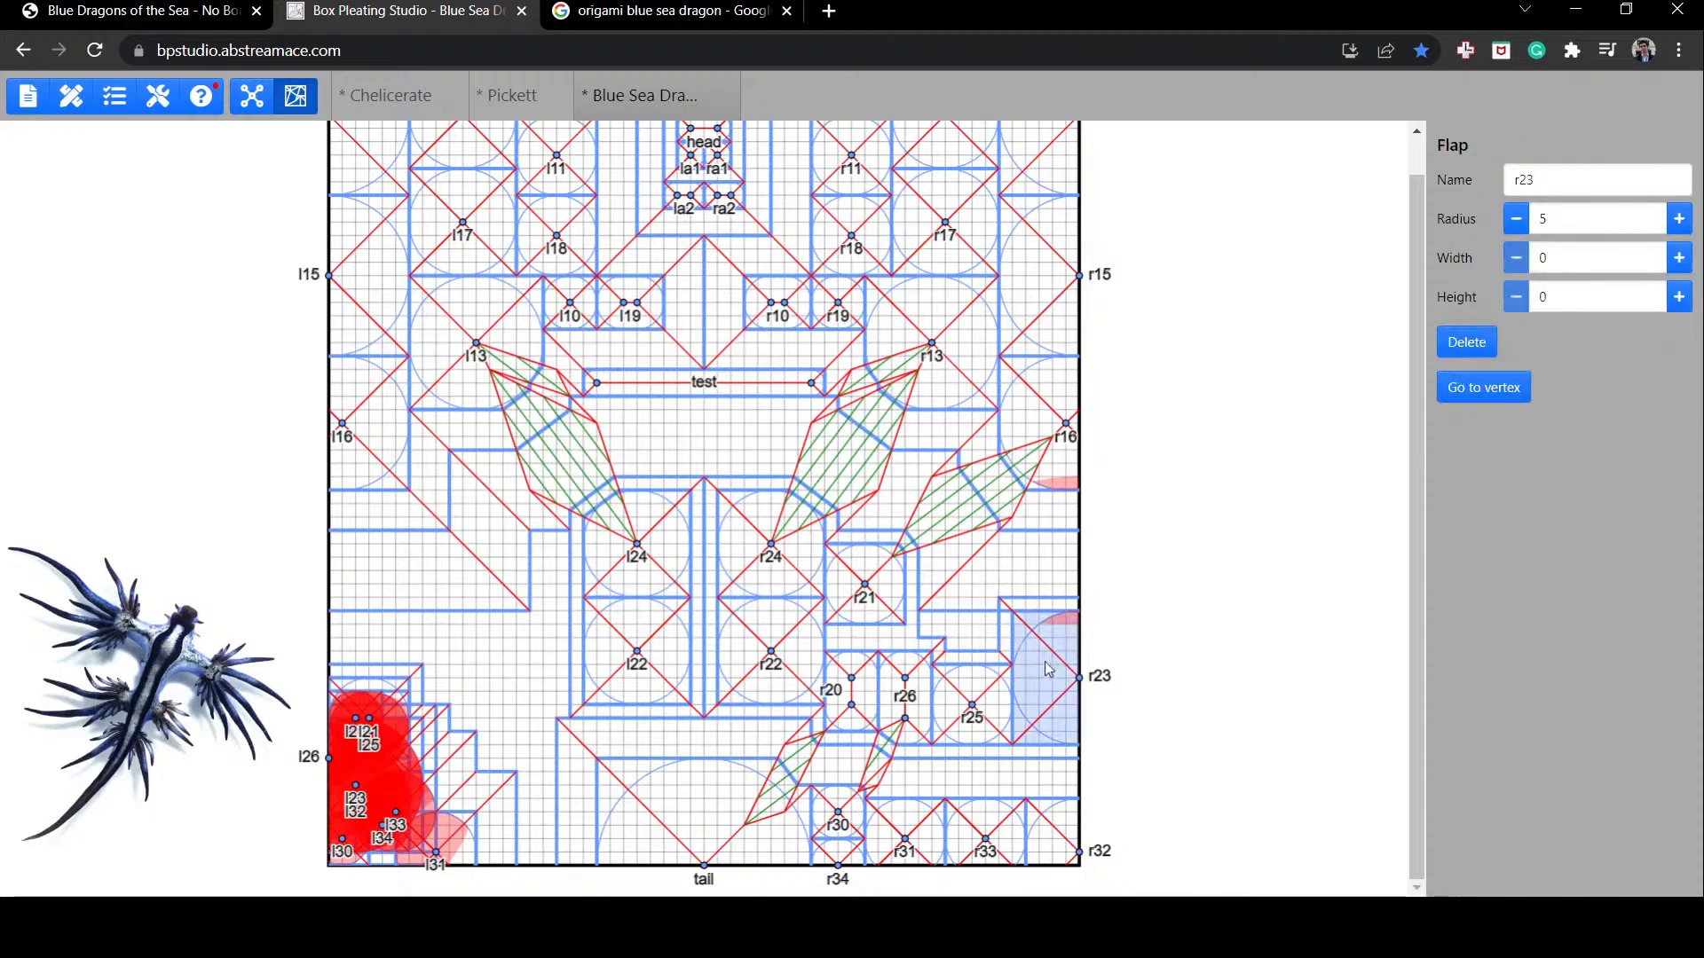
left_click_drag(1048, 669, 1044, 684)
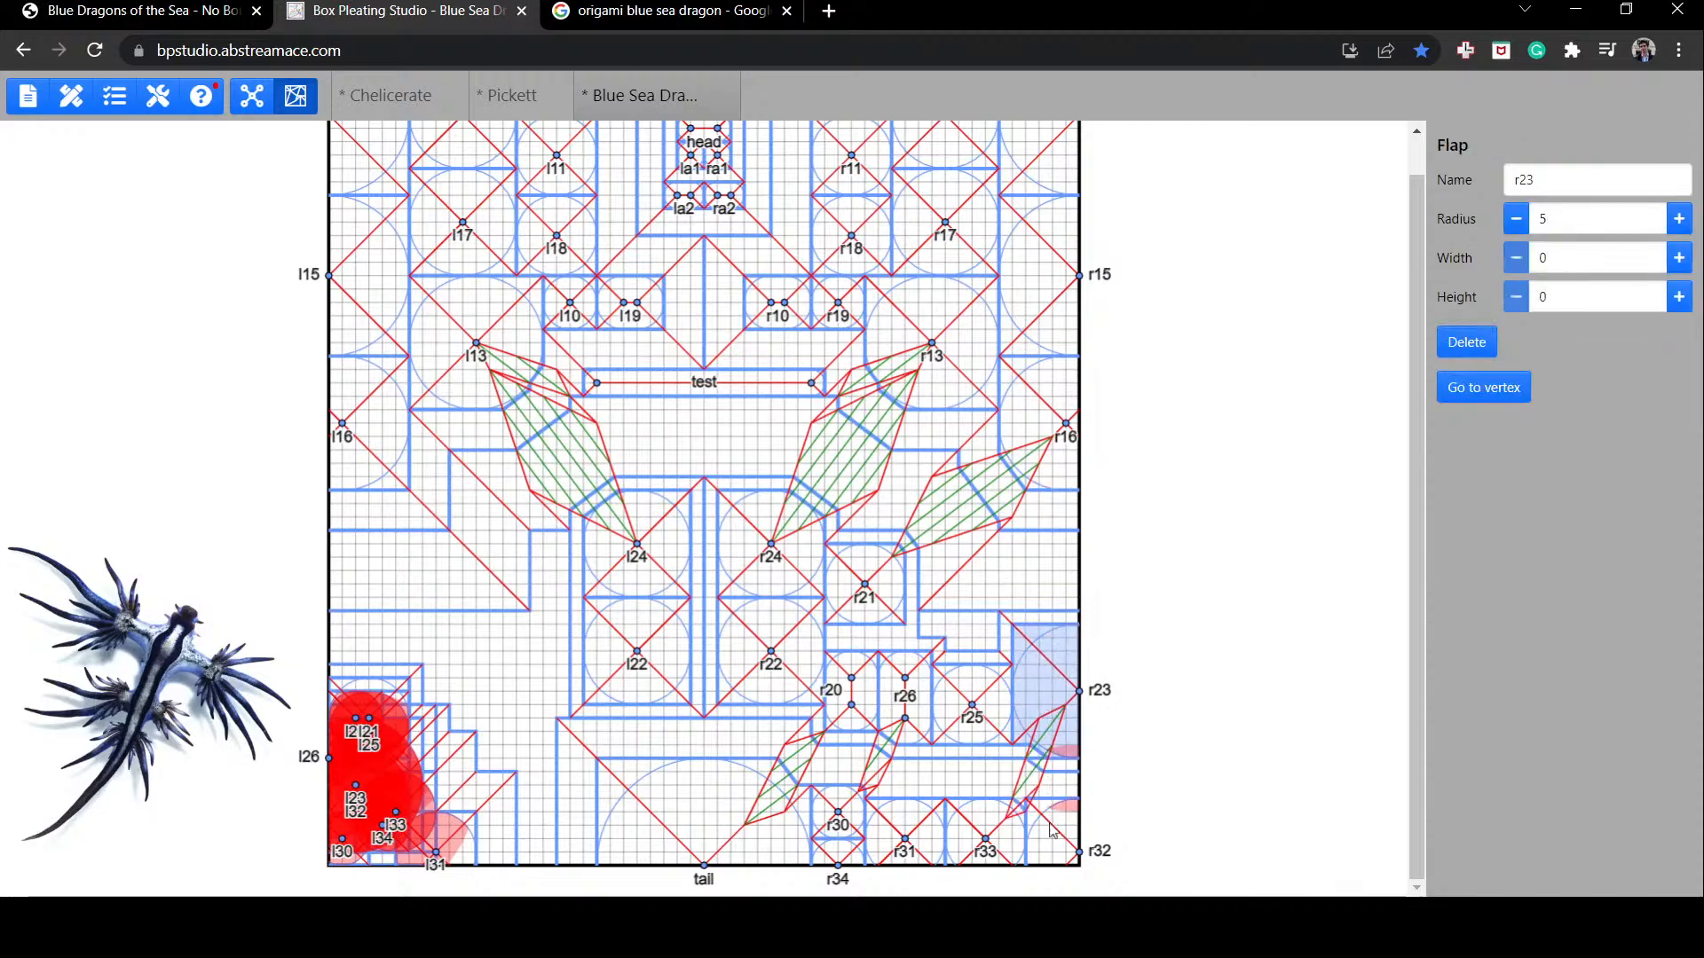
left_click_drag(1053, 834, 1056, 850)
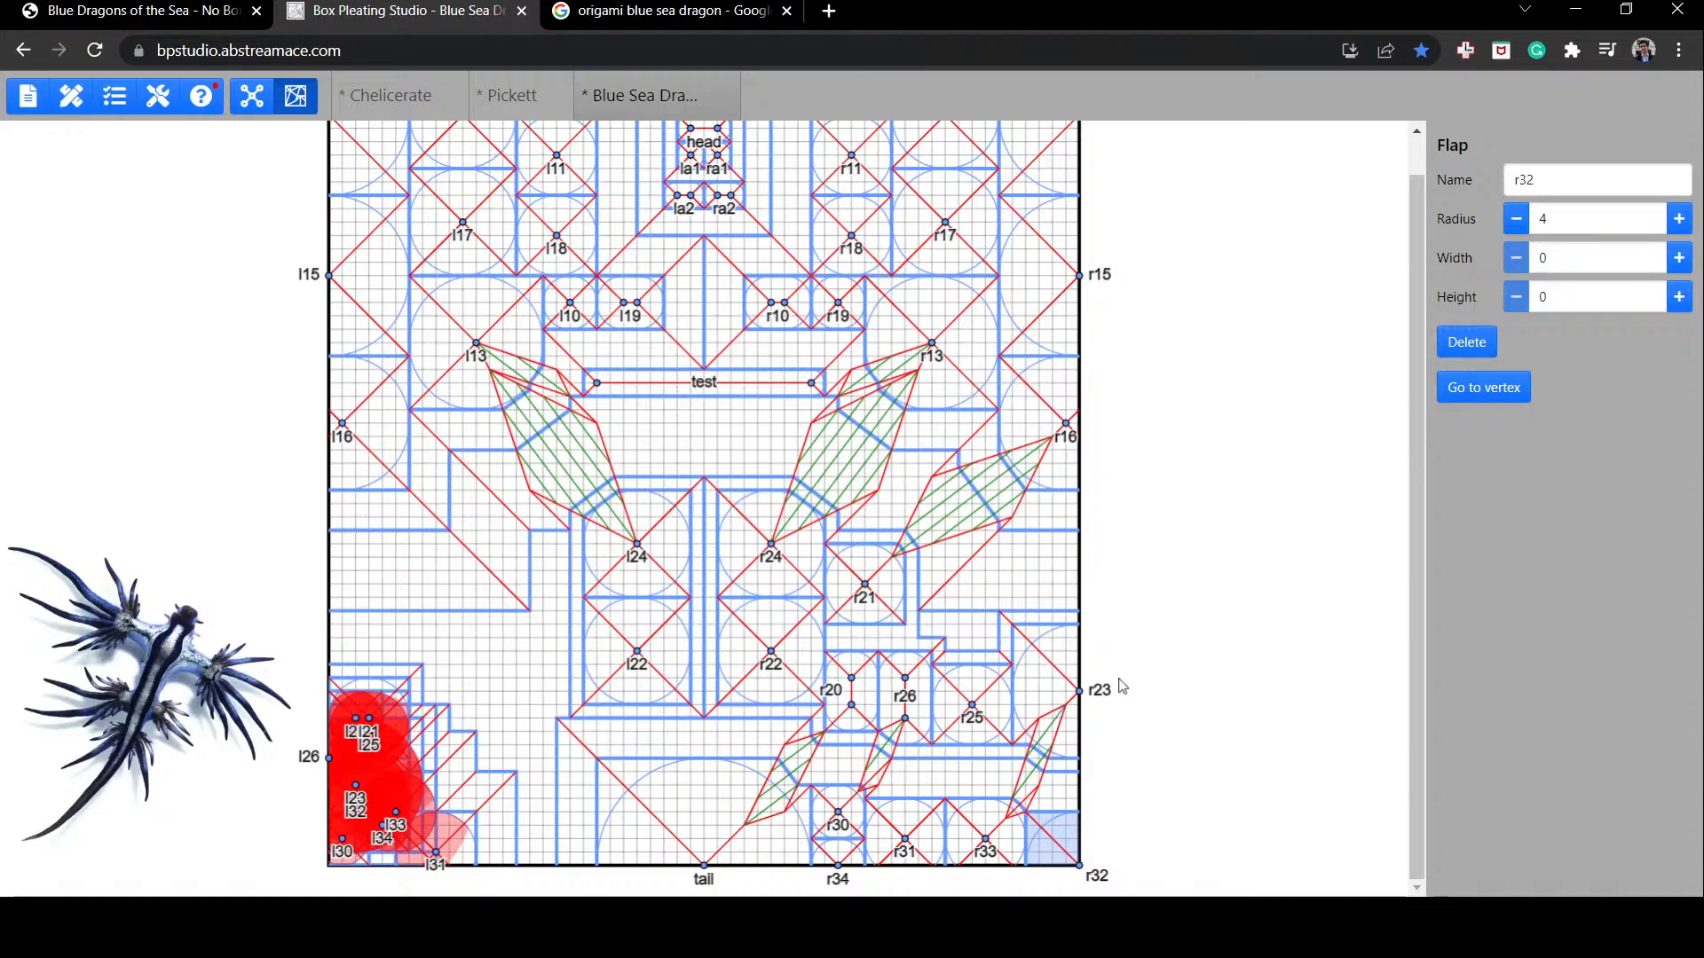
Step: Try lowering flap r21 two units to sit directly above r20, and check the stretches around r13 and r16
left_click(971, 635)
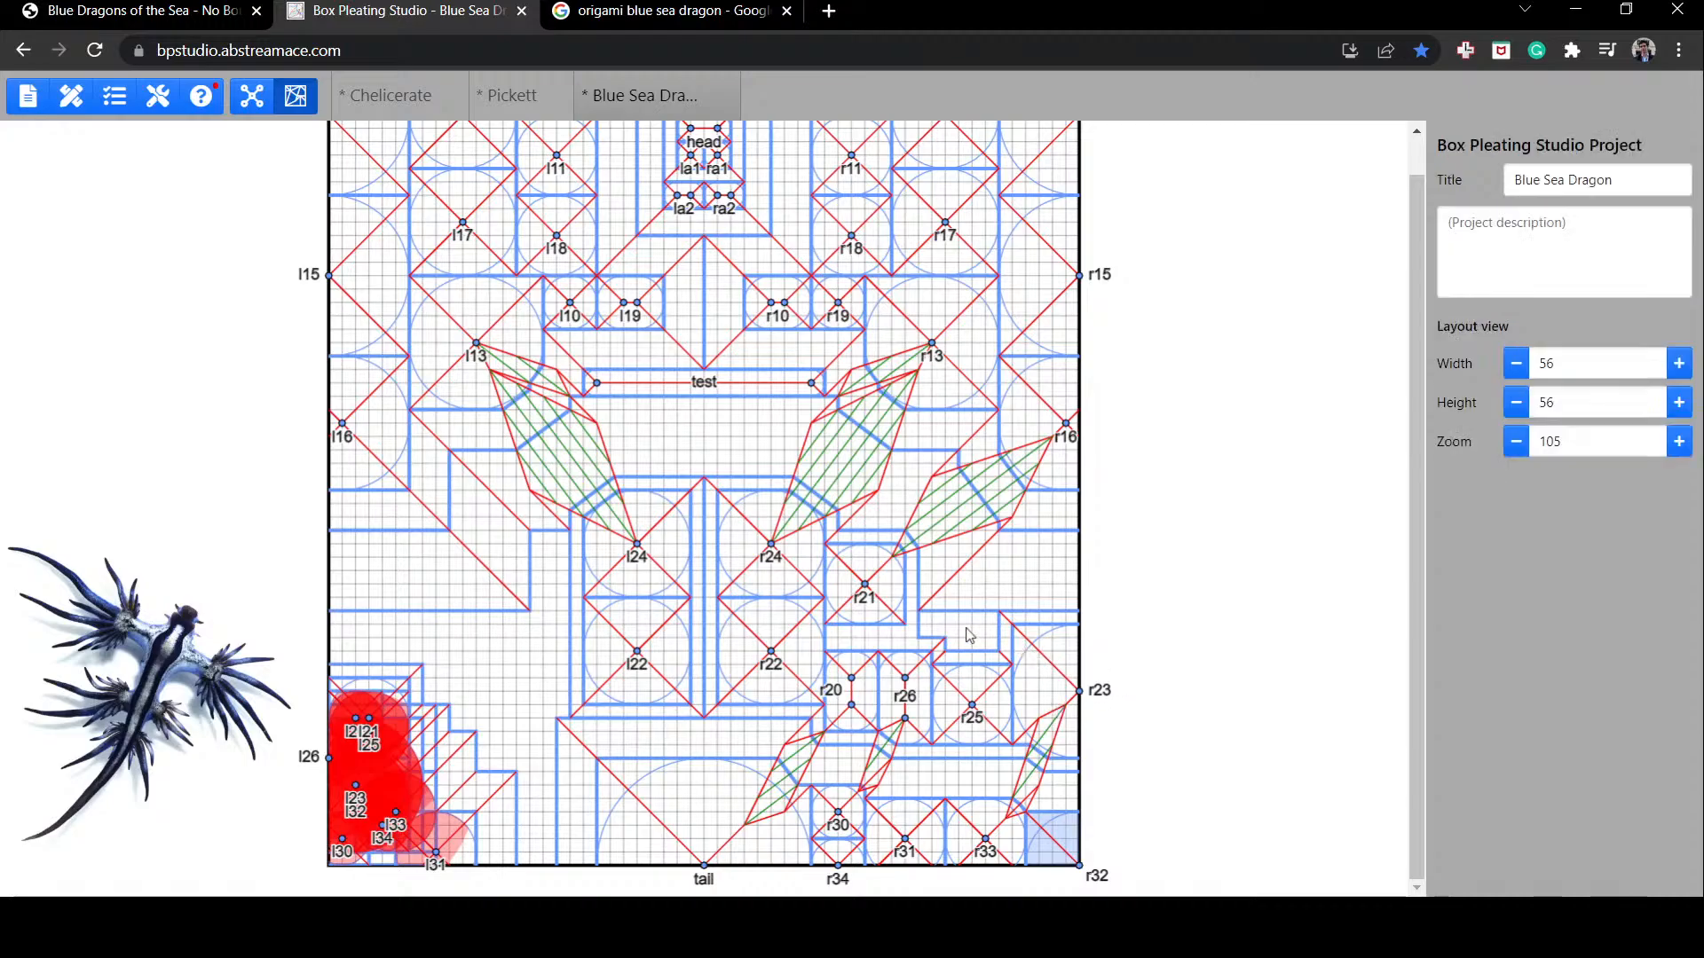
left_click(870, 593)
left_click_drag(869, 593, 869, 619)
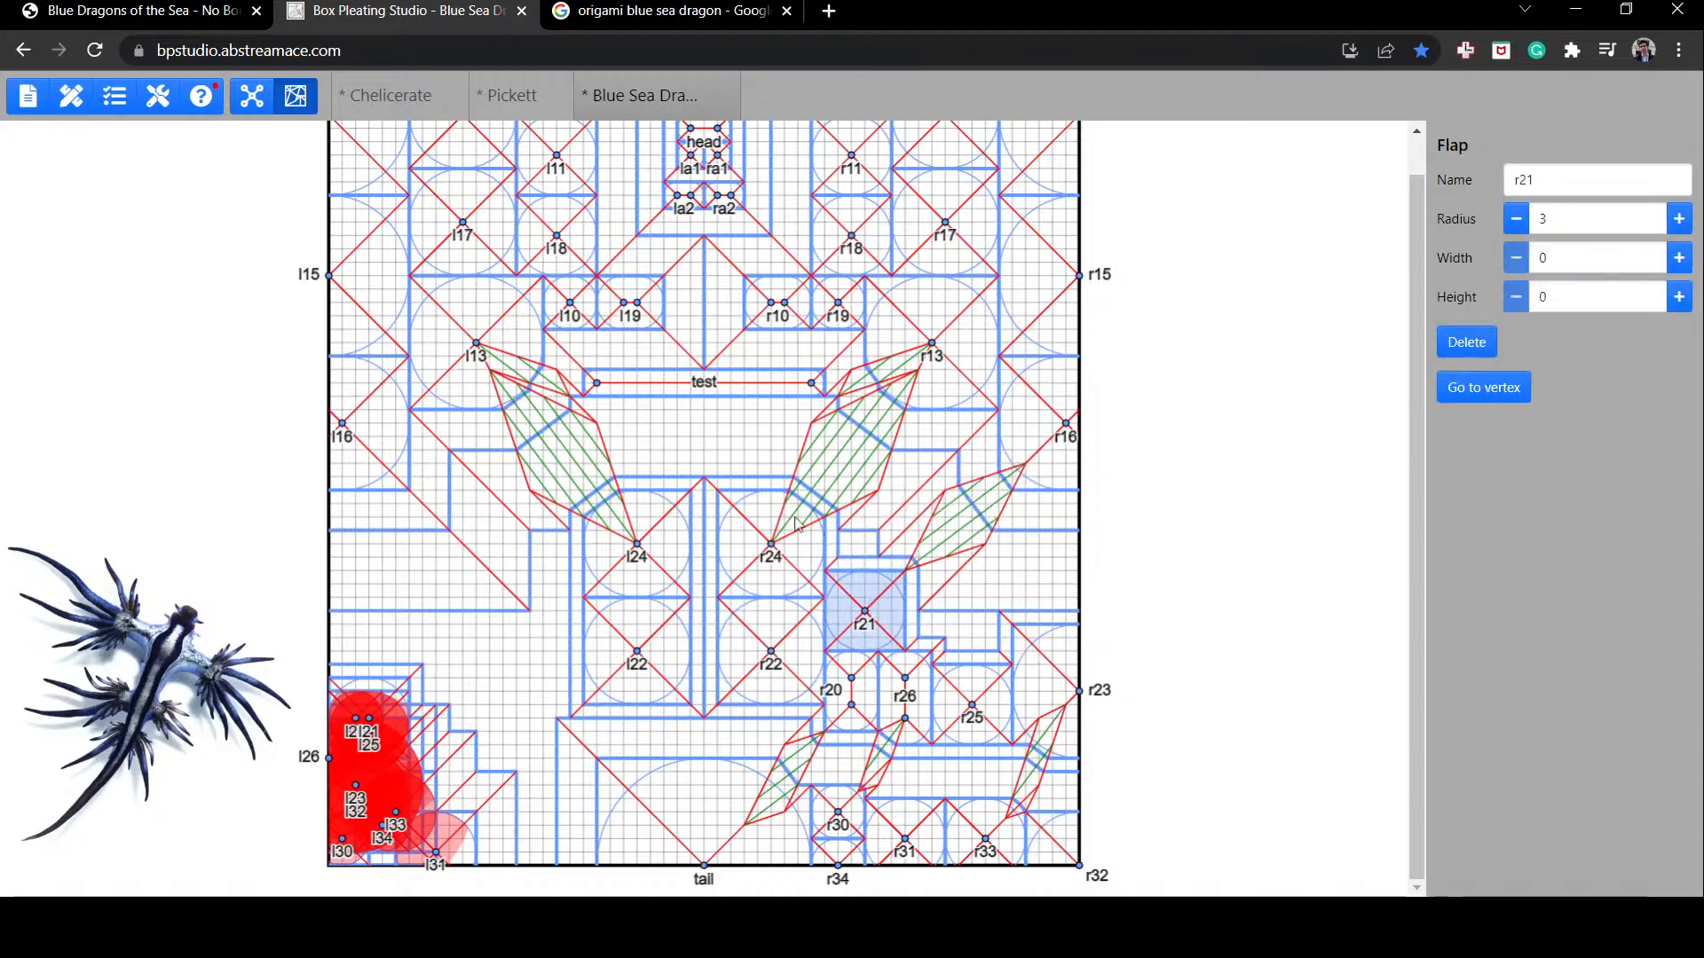
mouse_move(936, 353)
left_mouse_down()
mouse_move(939, 375)
mouse_move(938, 353)
left_mouse_up()
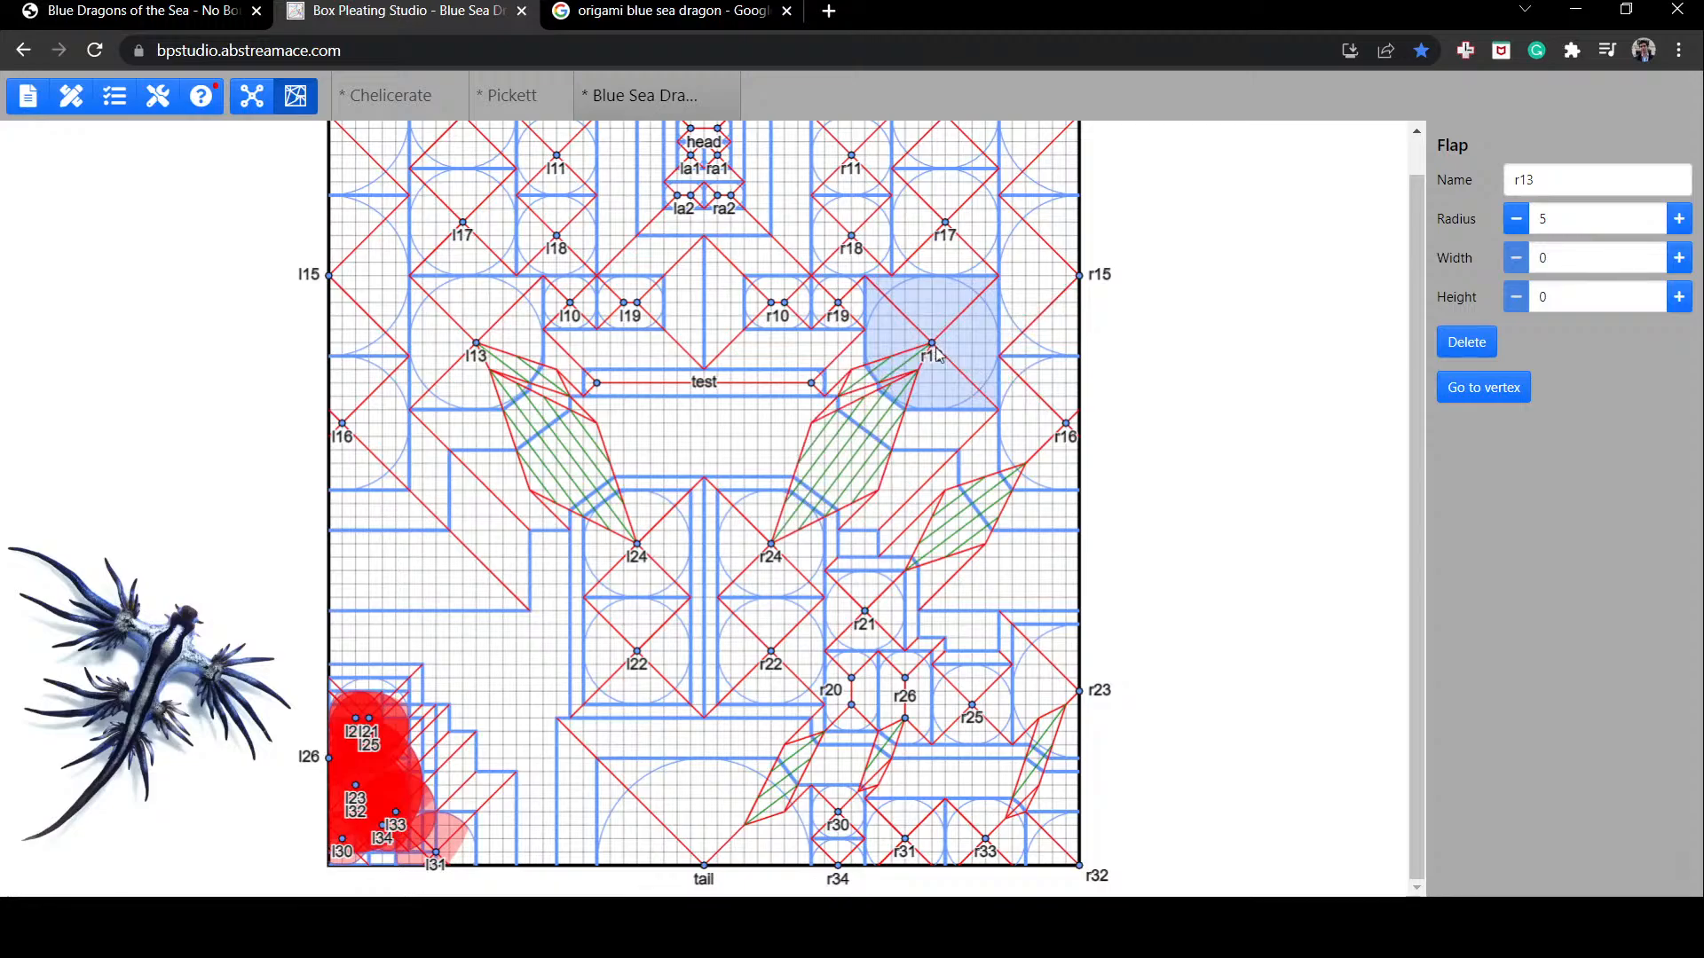
left_click(997, 634)
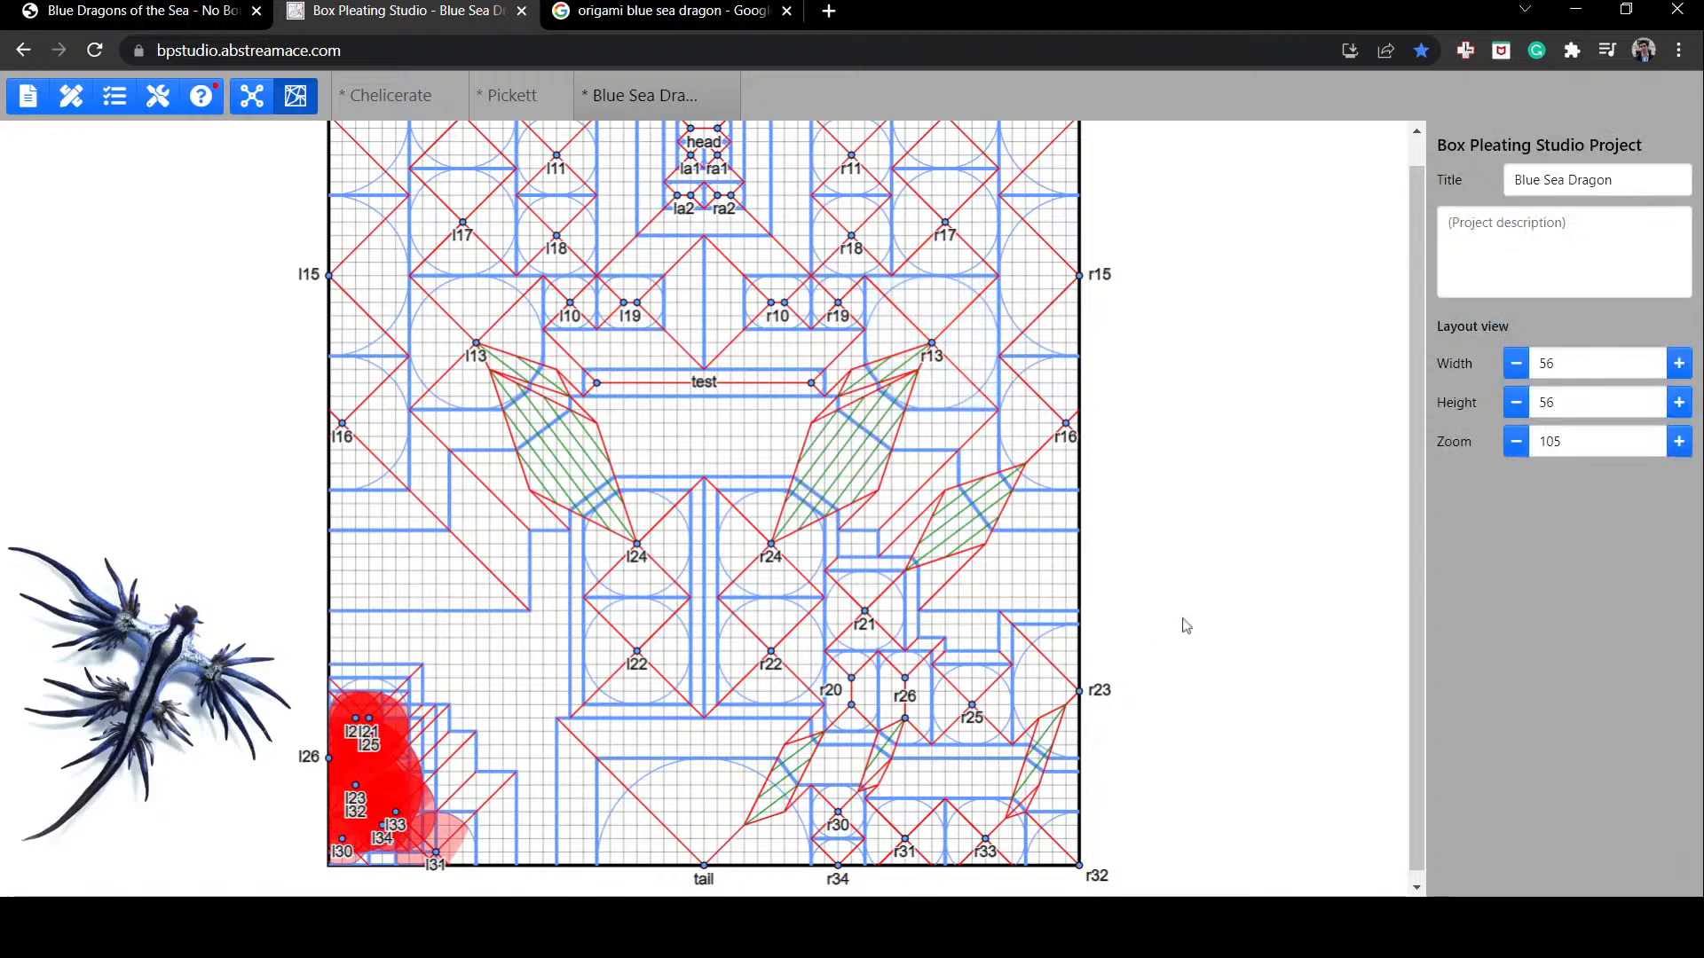
scroll(1187, 624, "up", 1)
scroll(1181, 620, "down", 1)
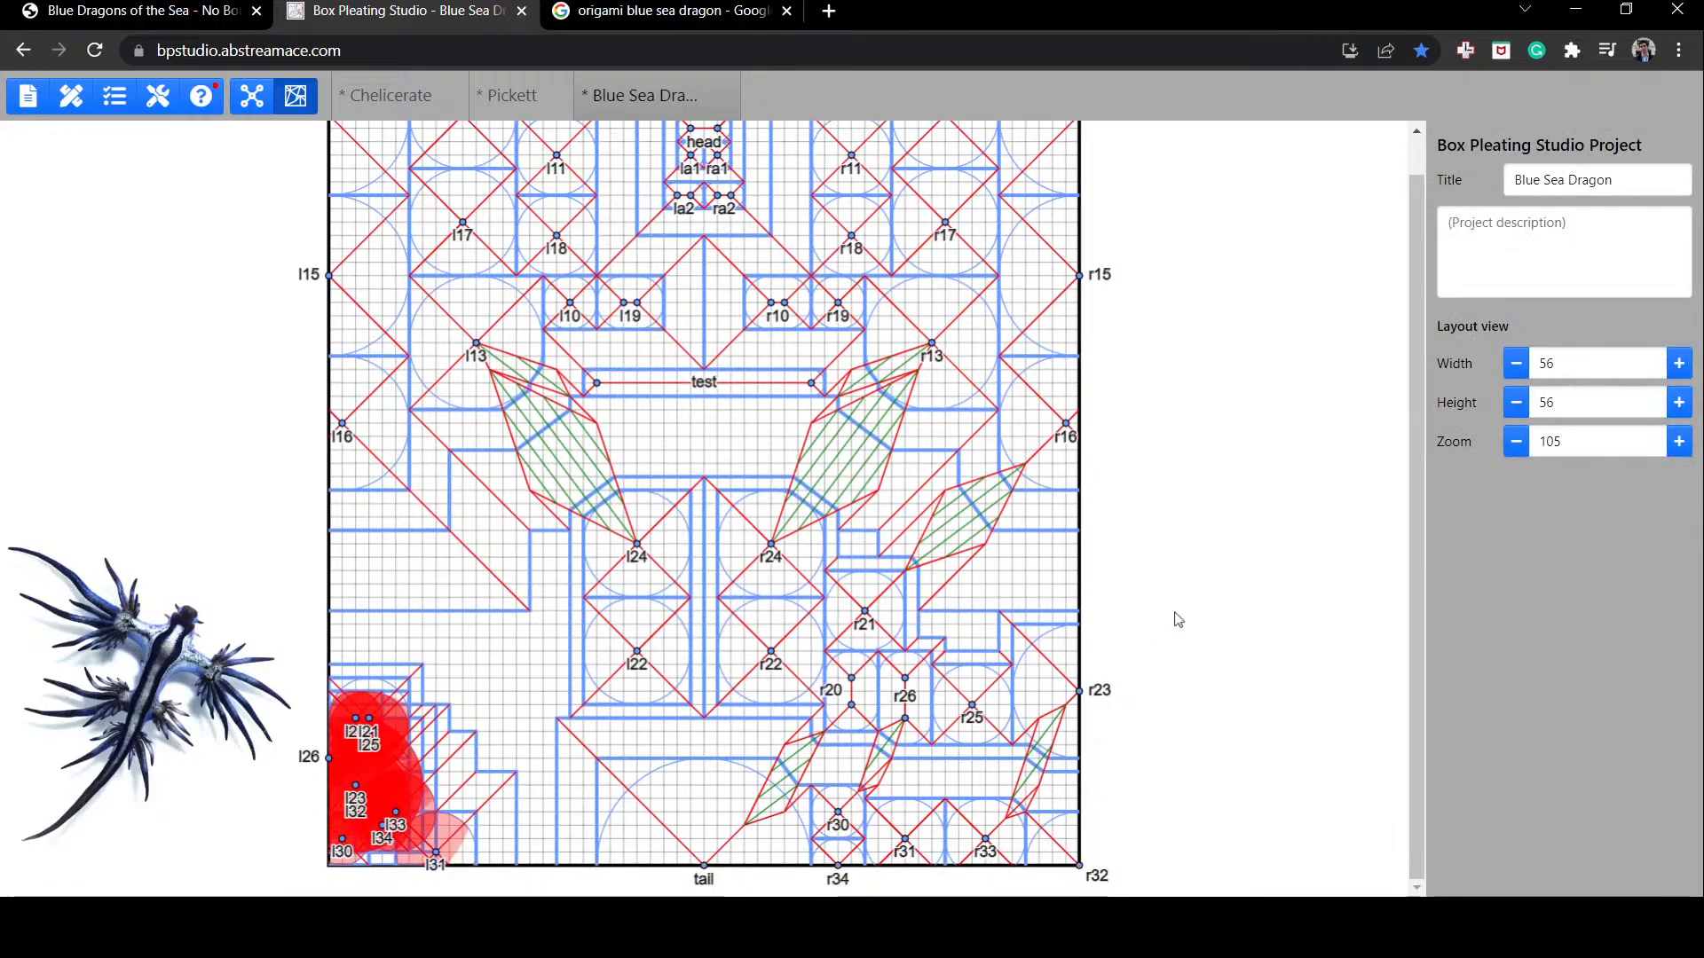
Step: Undo the recent flap changes back to before r34 and r30 were placed near the paper's bottom edge
key("ctrl+z")
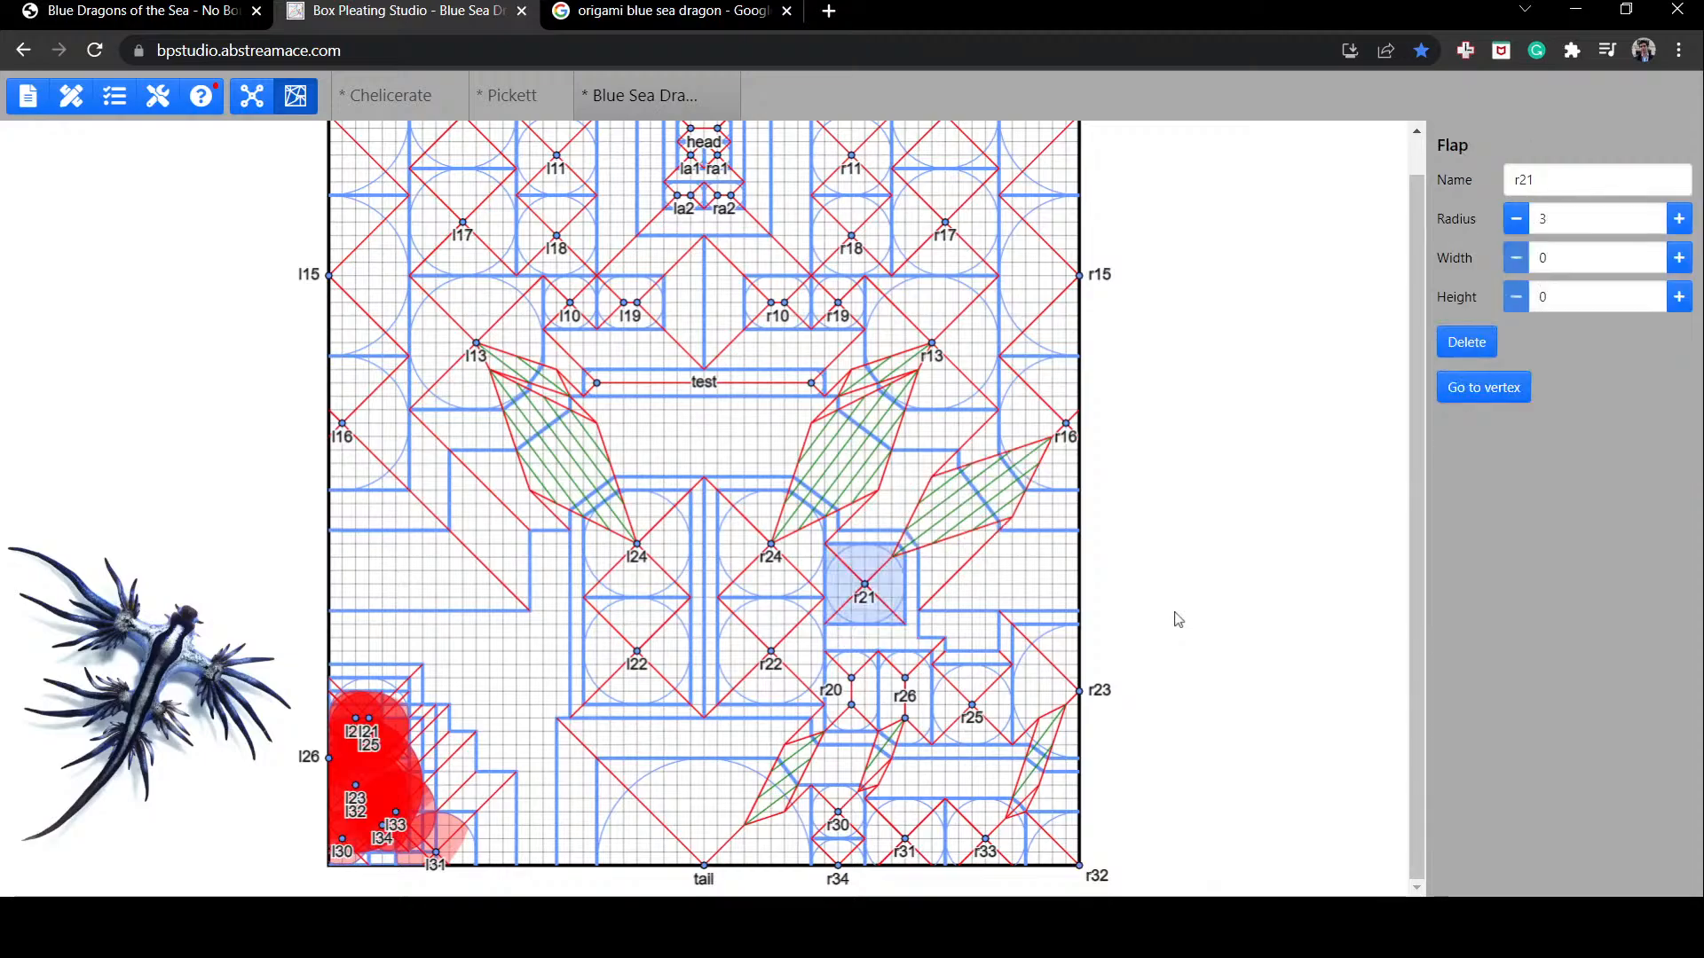
key("ctrl+z")
key("ctrl+z")
key("ctrl+z")
key("ctrl+z")
key("ctrl+z")
key("ctrl+z")
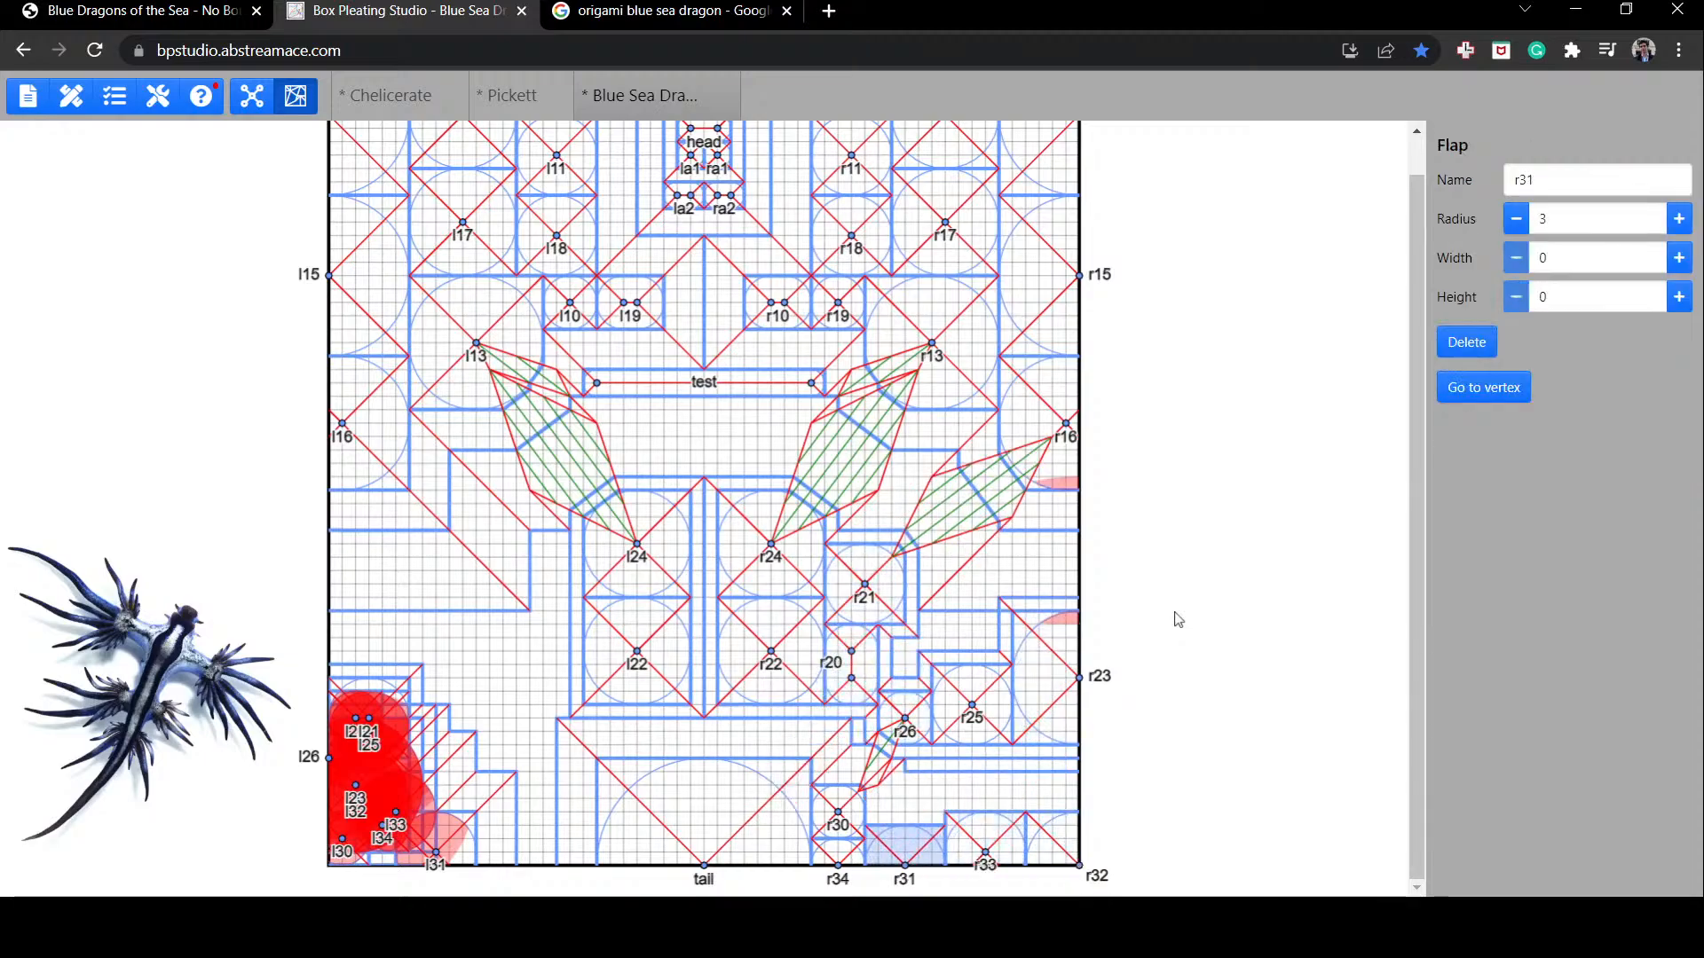
key("ctrl+z")
key("ctrl+z")
key("ctrl+z")
key("ctrl+z")
key("ctrl+z")
key("ctrl+z")
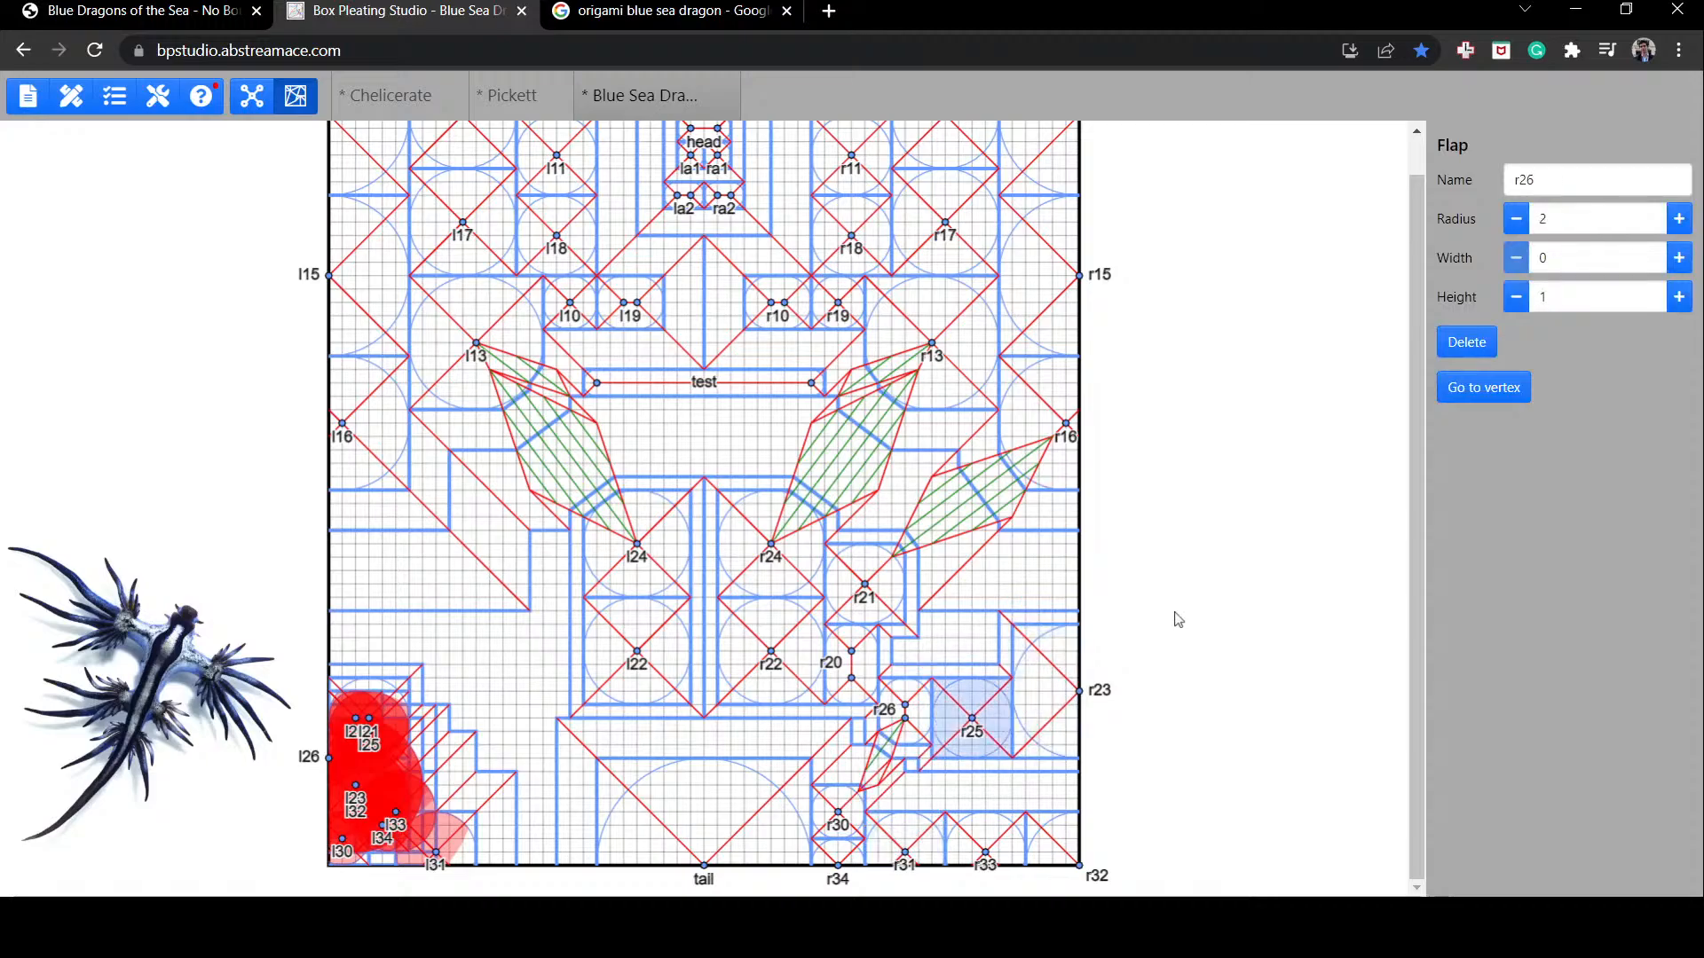
key("ctrl+z")
key("ctrl+z")
key("ctrl+z")
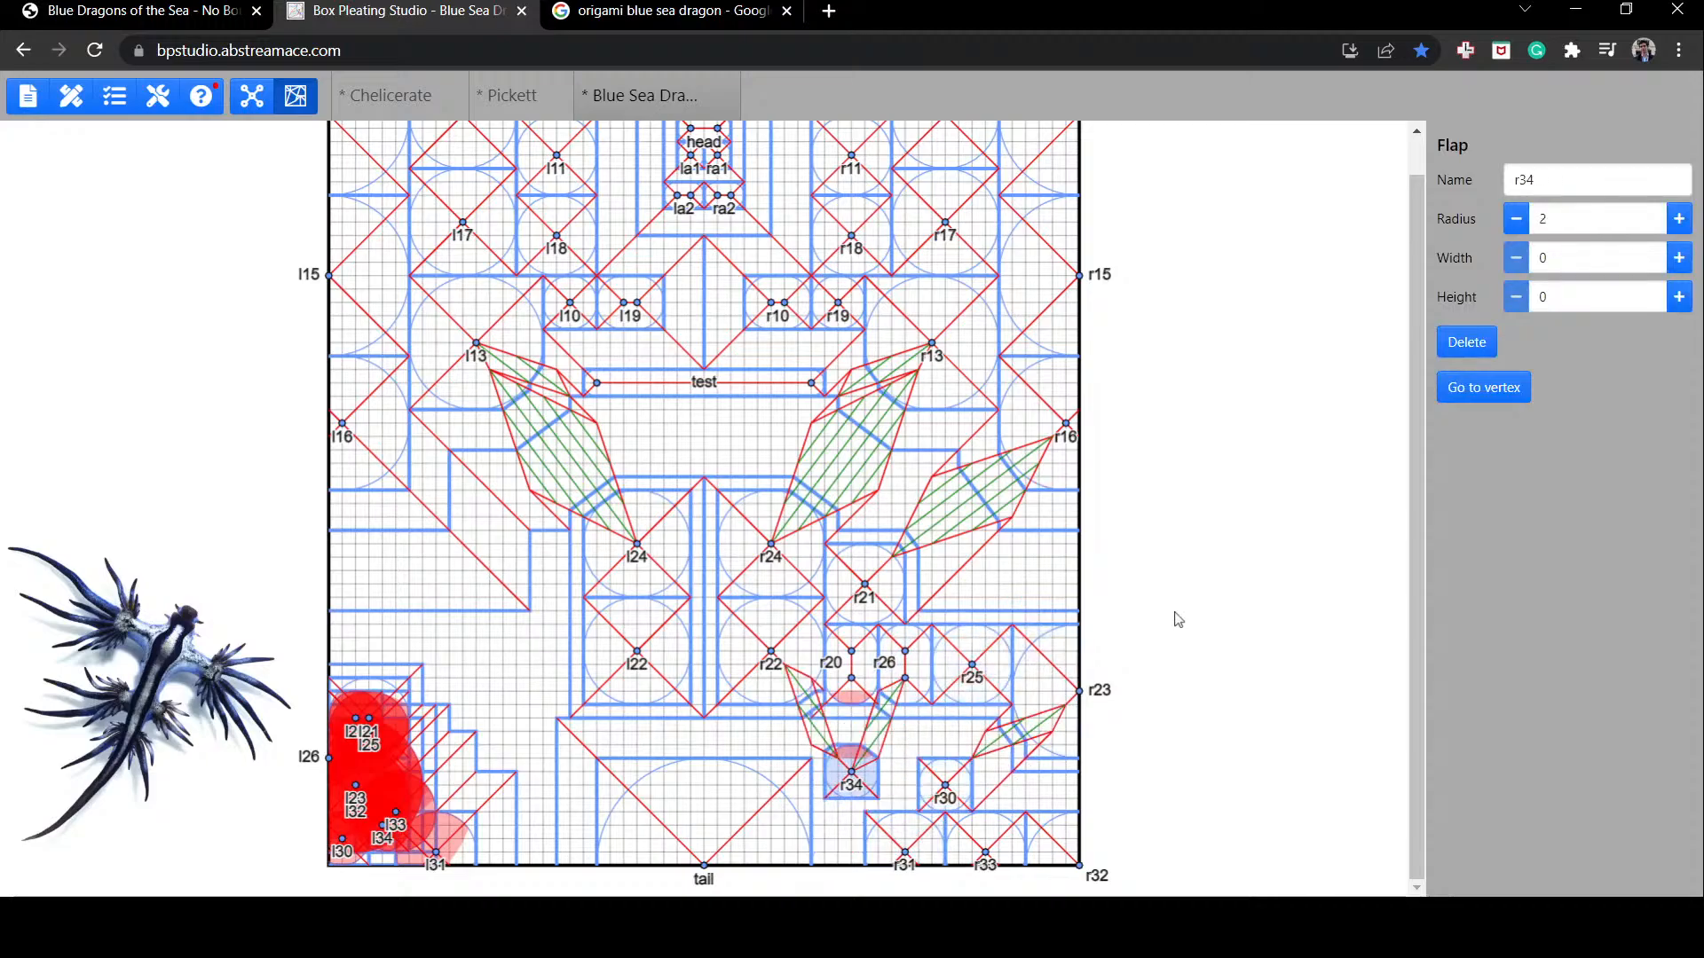
Step: Move flap r34 onto the paper's bottom edge between the tail and r31, with r30 directly above it
left_click_drag(849, 773, 841, 874)
left_click(952, 783)
left_click_drag(953, 787, 850, 827)
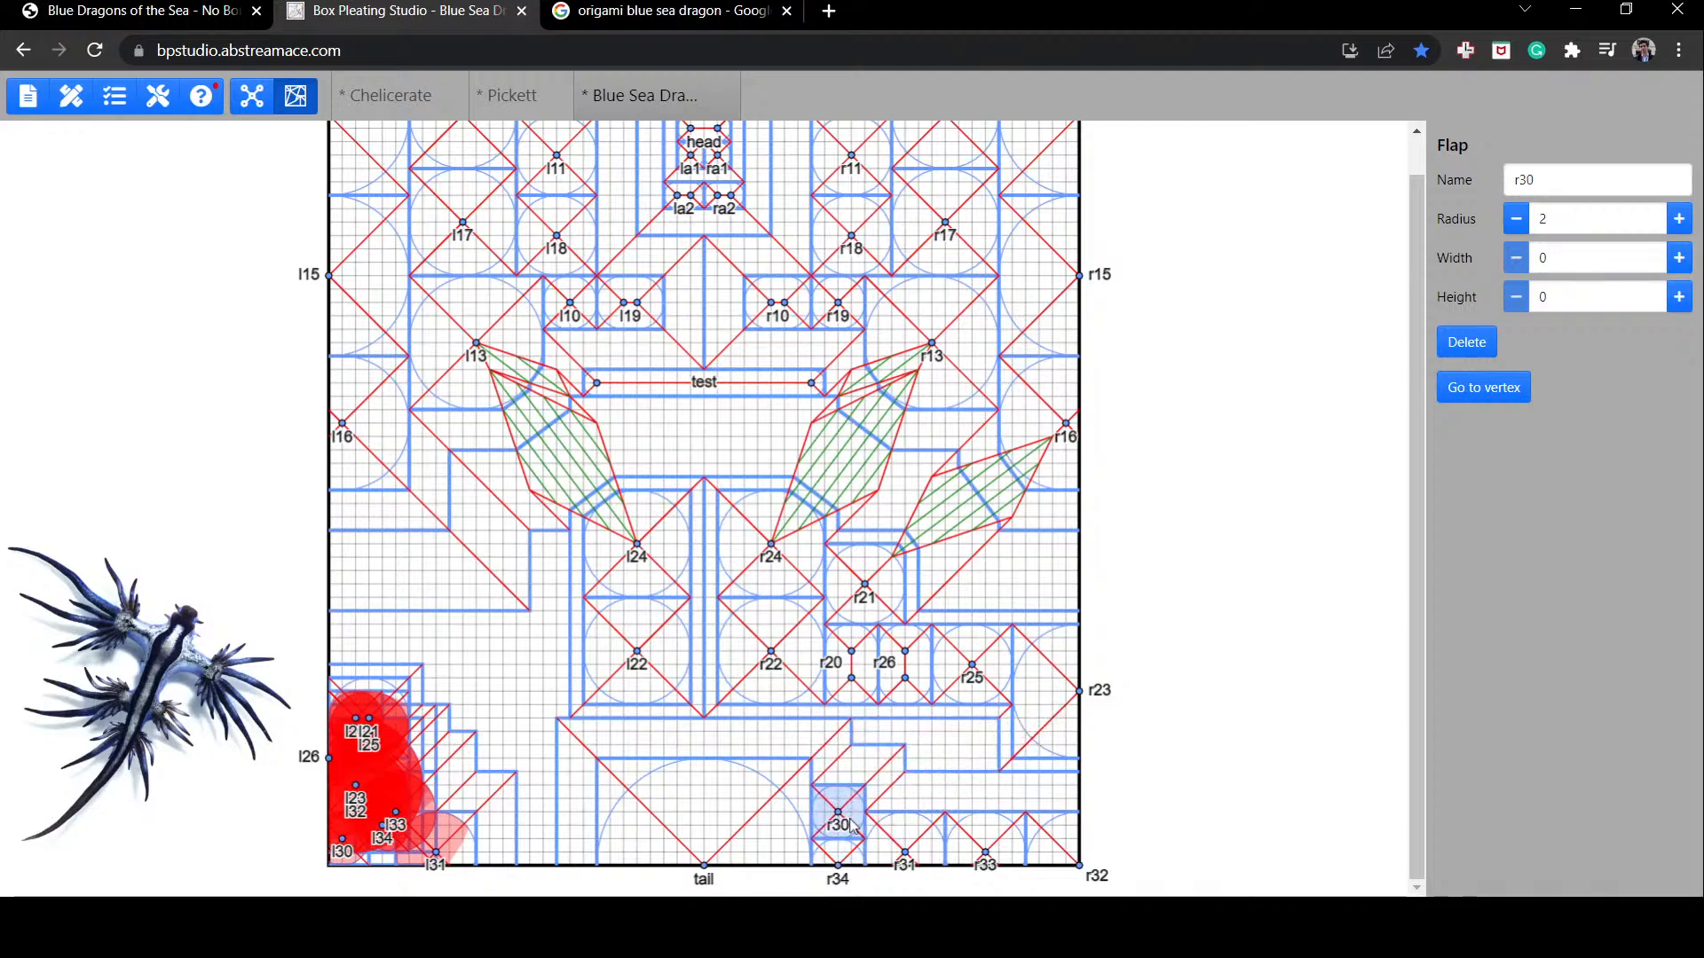
Step: Lower flaps r31 and r33 one unit onto the paper's bottom edge, and inspect the river running above them
left_click(968, 745)
left_click(952, 774)
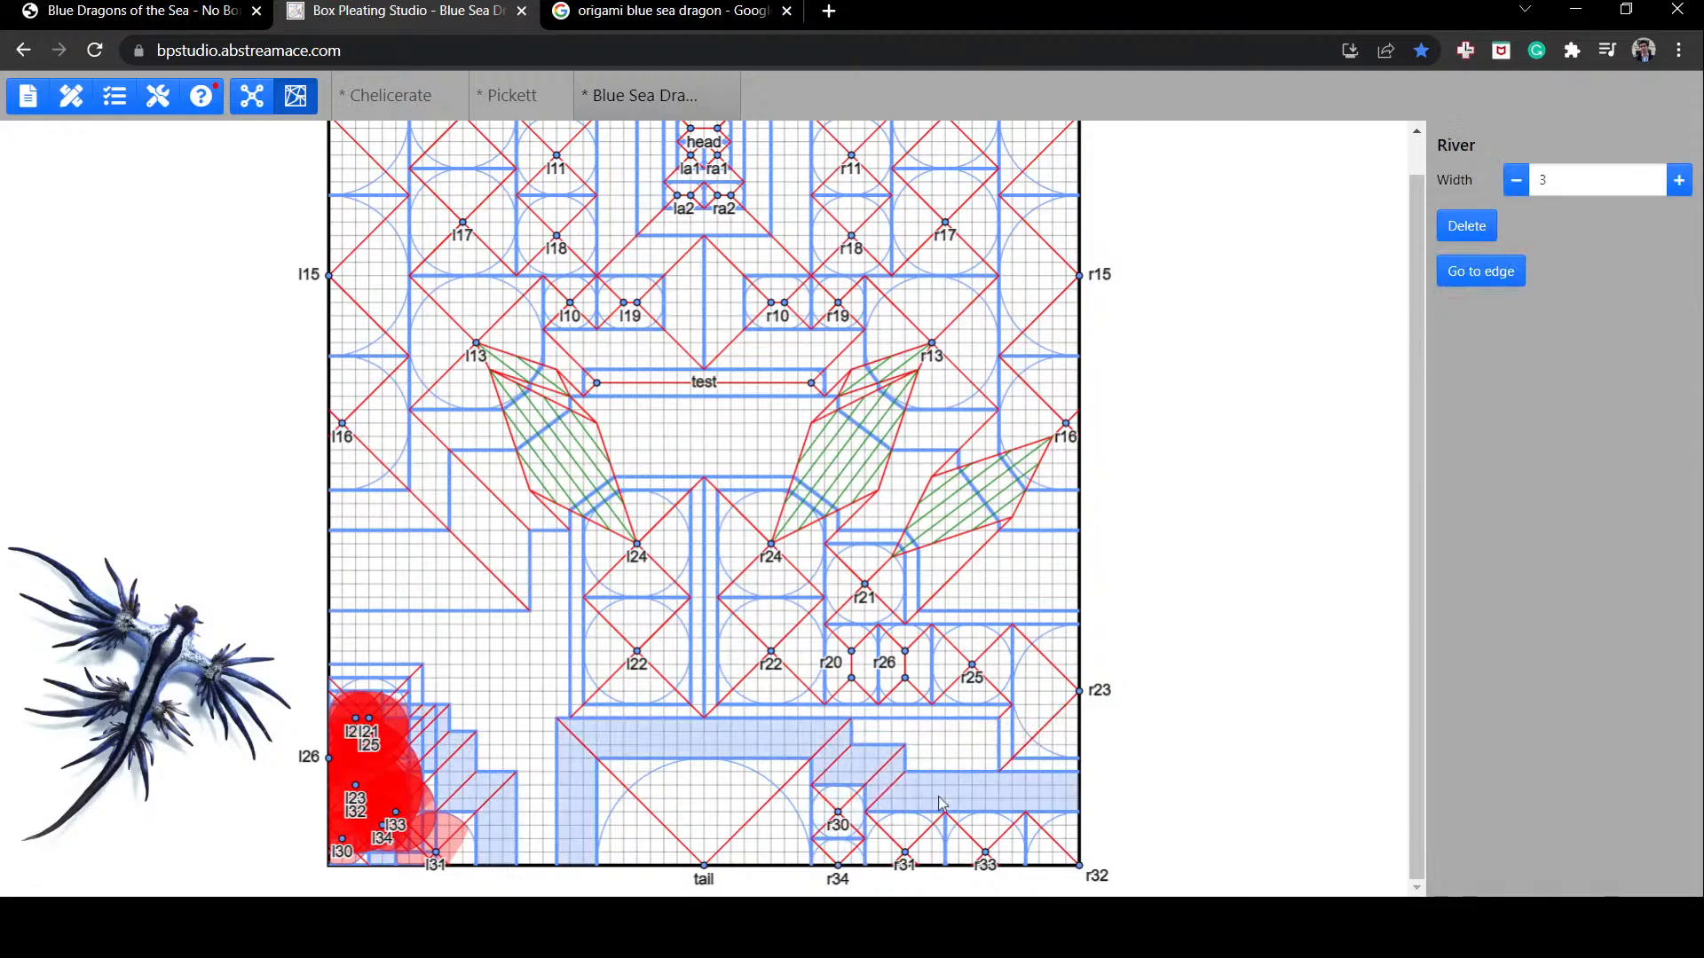
mouse_move(929, 844)
left_mouse_down()
mouse_move(927, 862)
mouse_move(1004, 856)
mouse_move(977, 858)
mouse_move(991, 869)
mouse_move(997, 851)
left_mouse_up()
left_click(956, 751)
left_click(978, 798)
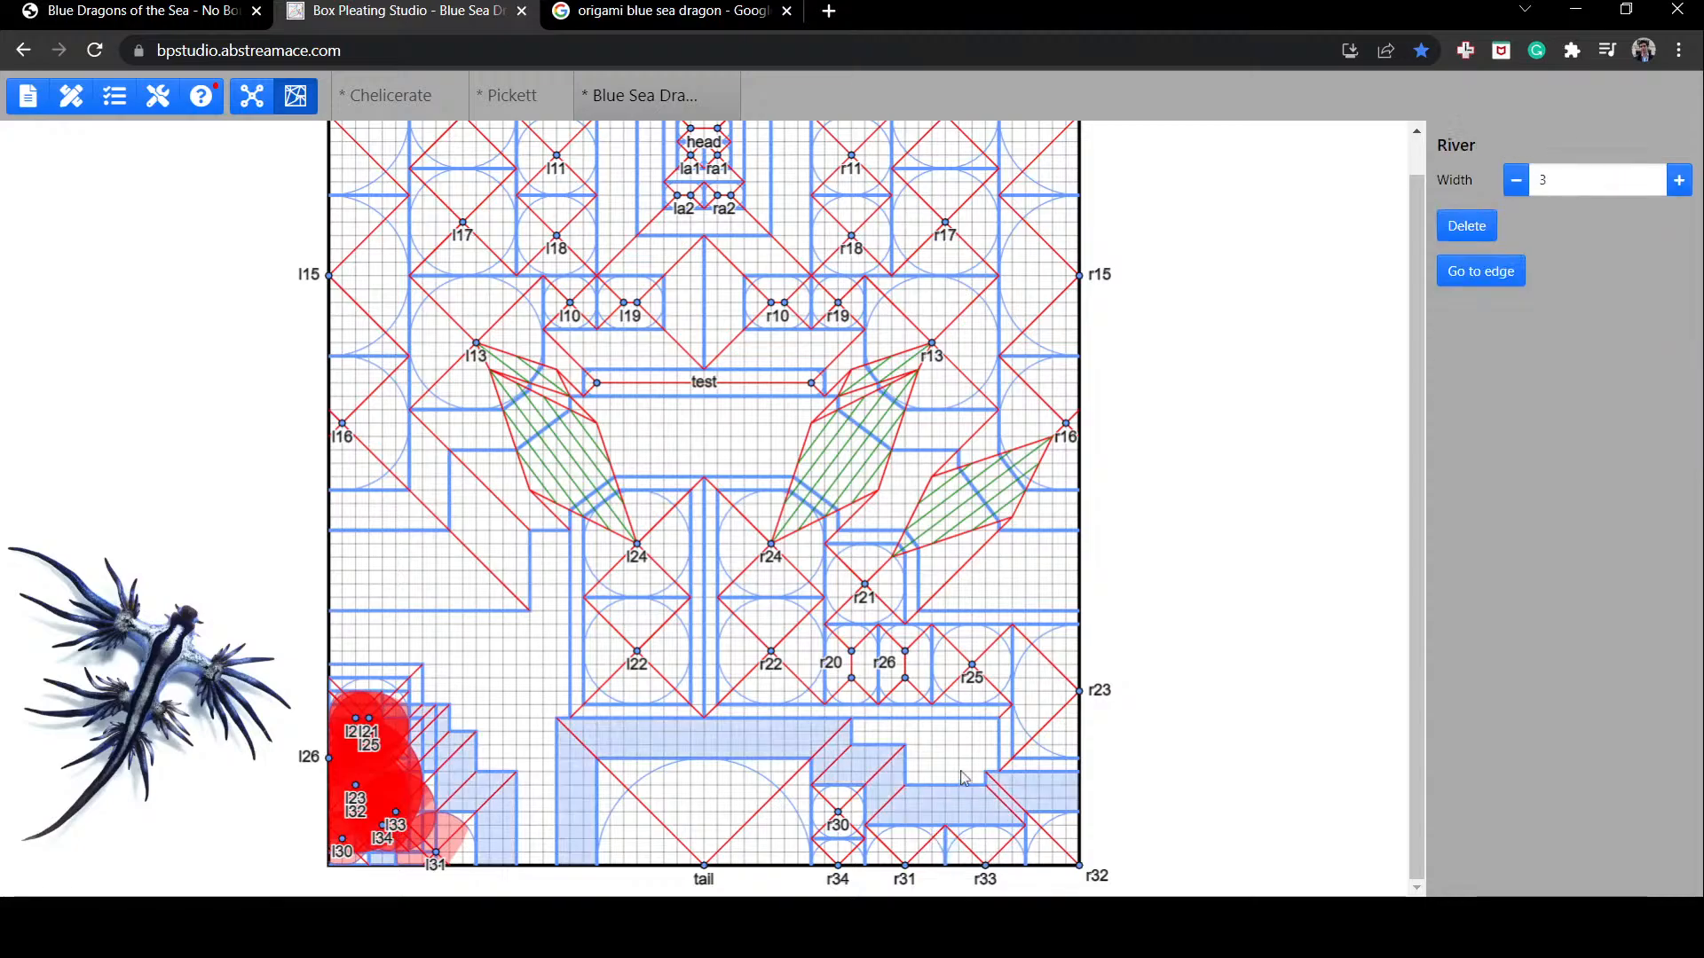
Step: Try moving flap r11 up to the paper's top edge, and return it to its place directly above r18
left_click(964, 777)
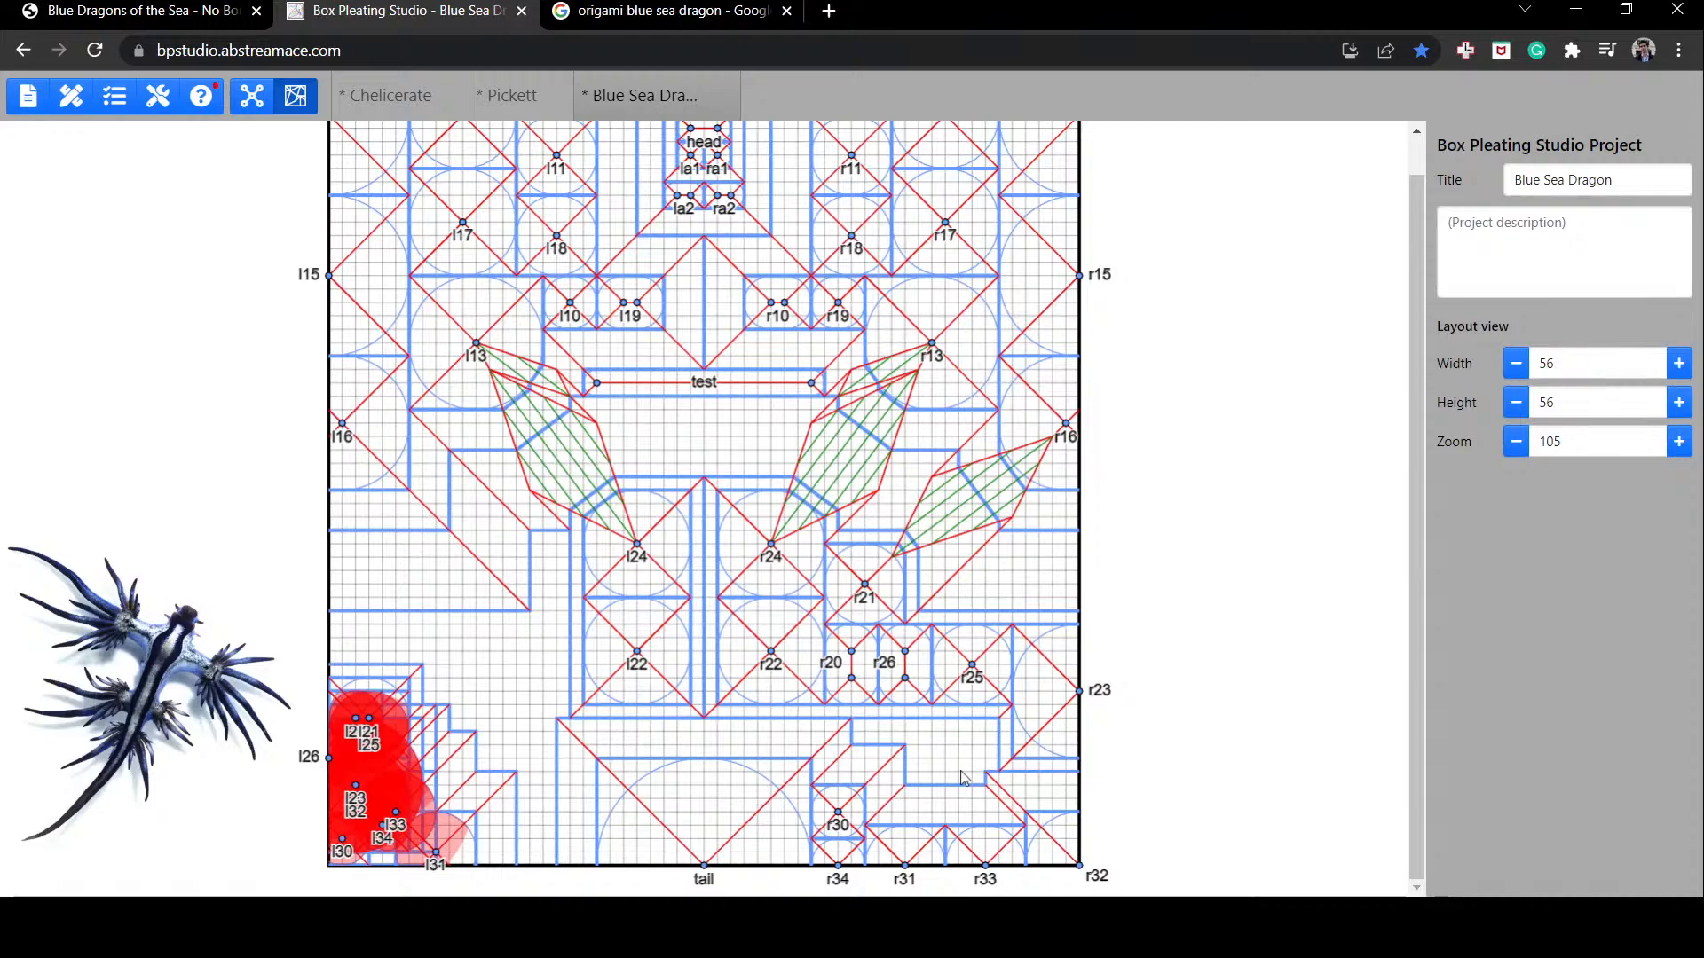
scroll(764, 321, "up", 2)
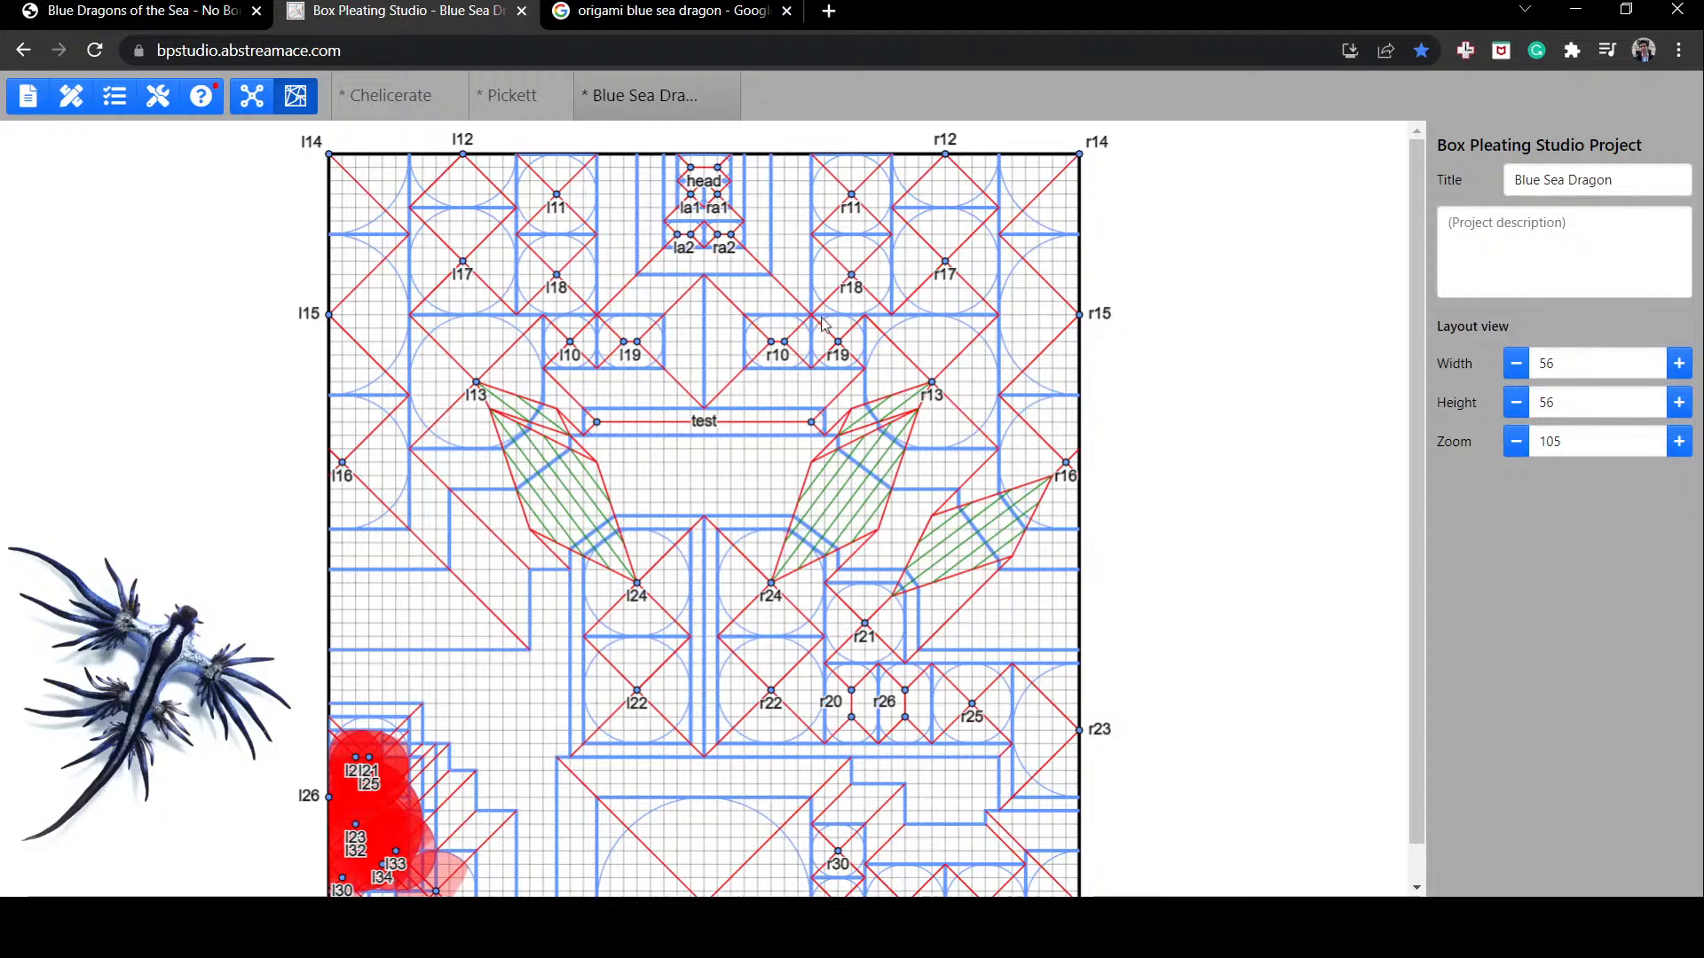
left_click_drag(862, 193, 873, 165)
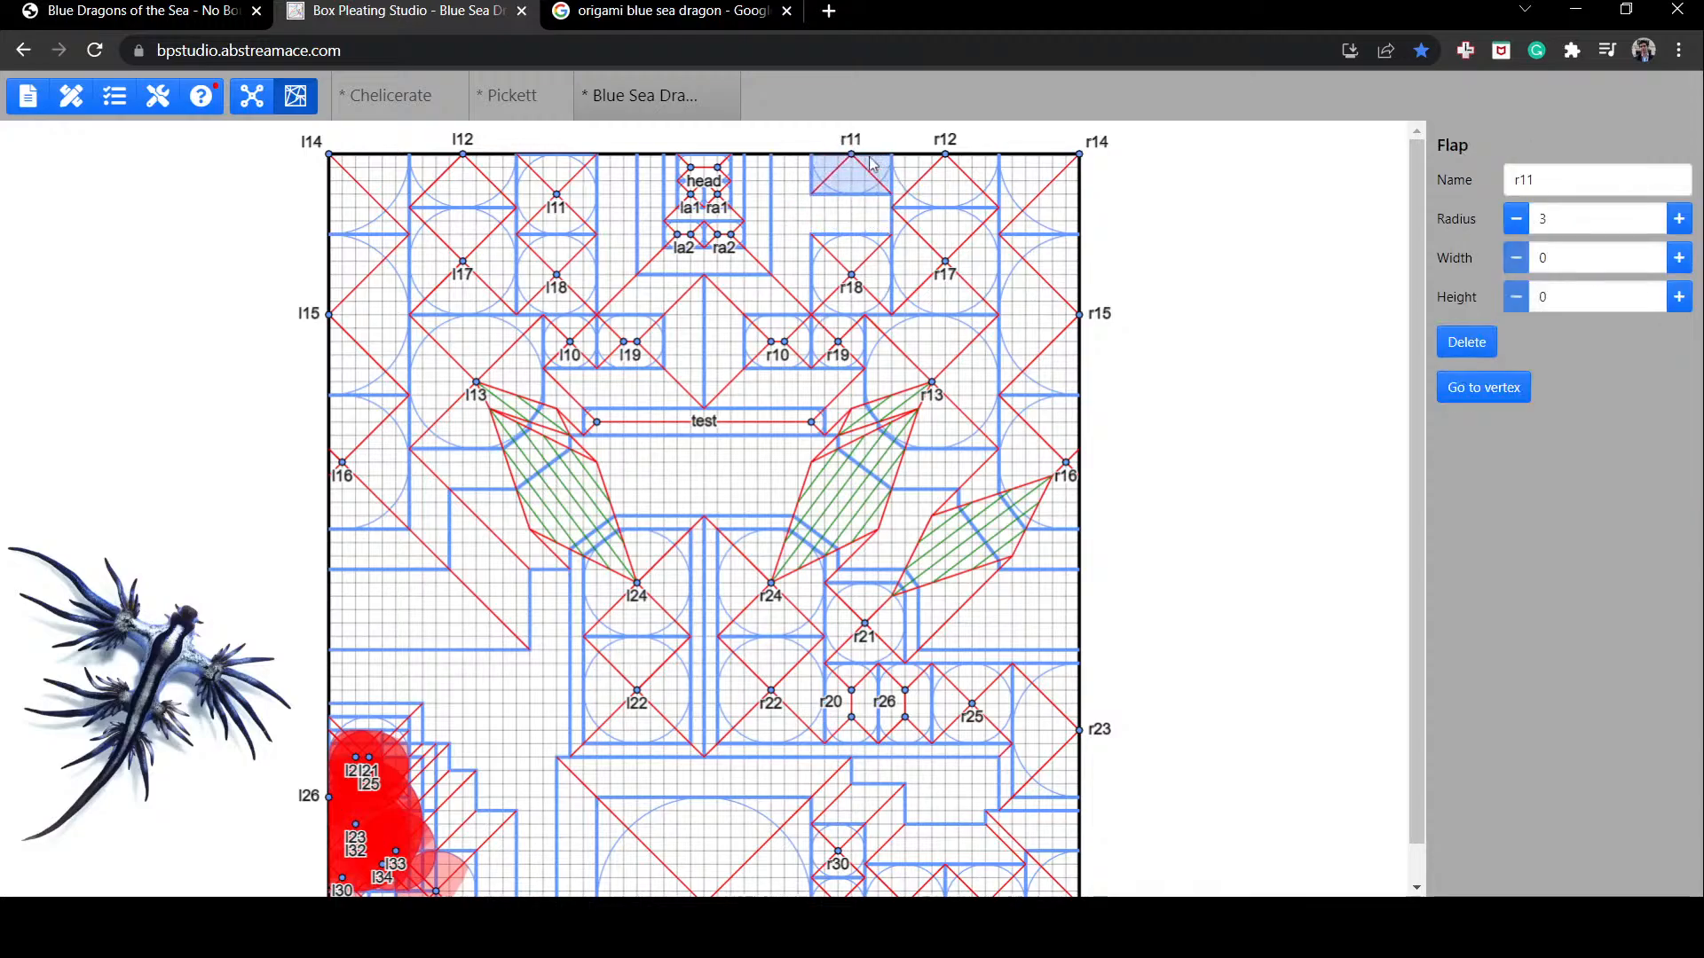
mouse_move(851, 275)
left_mouse_down()
mouse_move(851, 234)
mouse_move(849, 276)
left_mouse_up()
left_click_drag(849, 180, 850, 223)
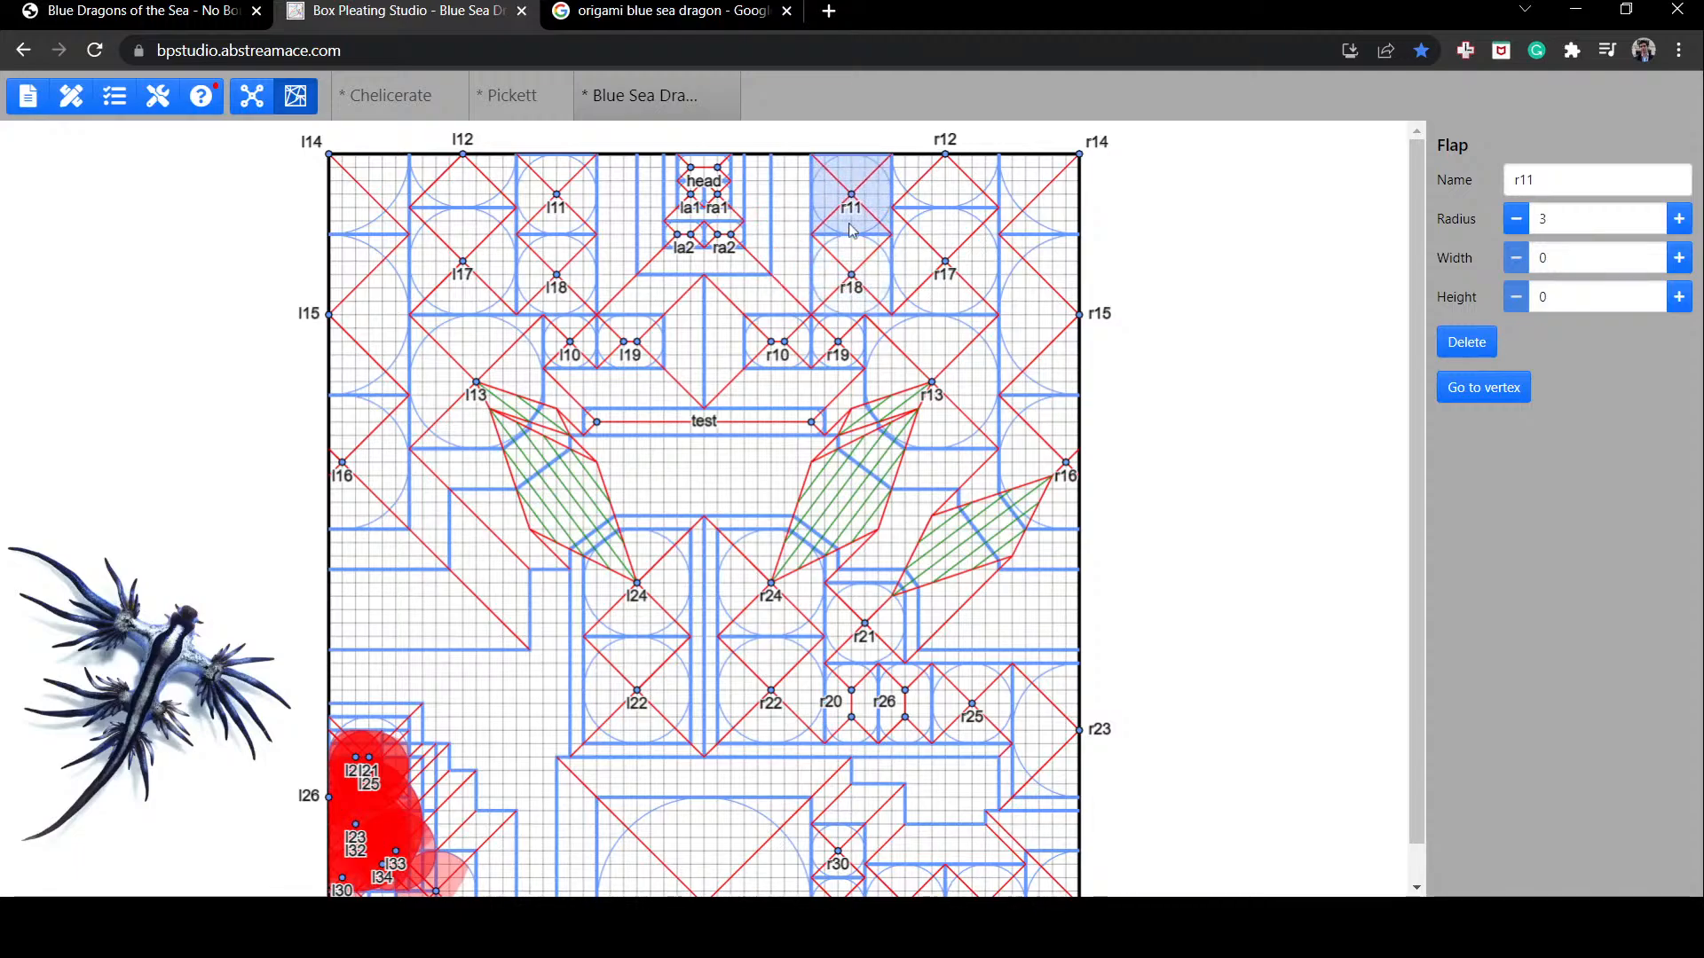
left_click(1222, 217)
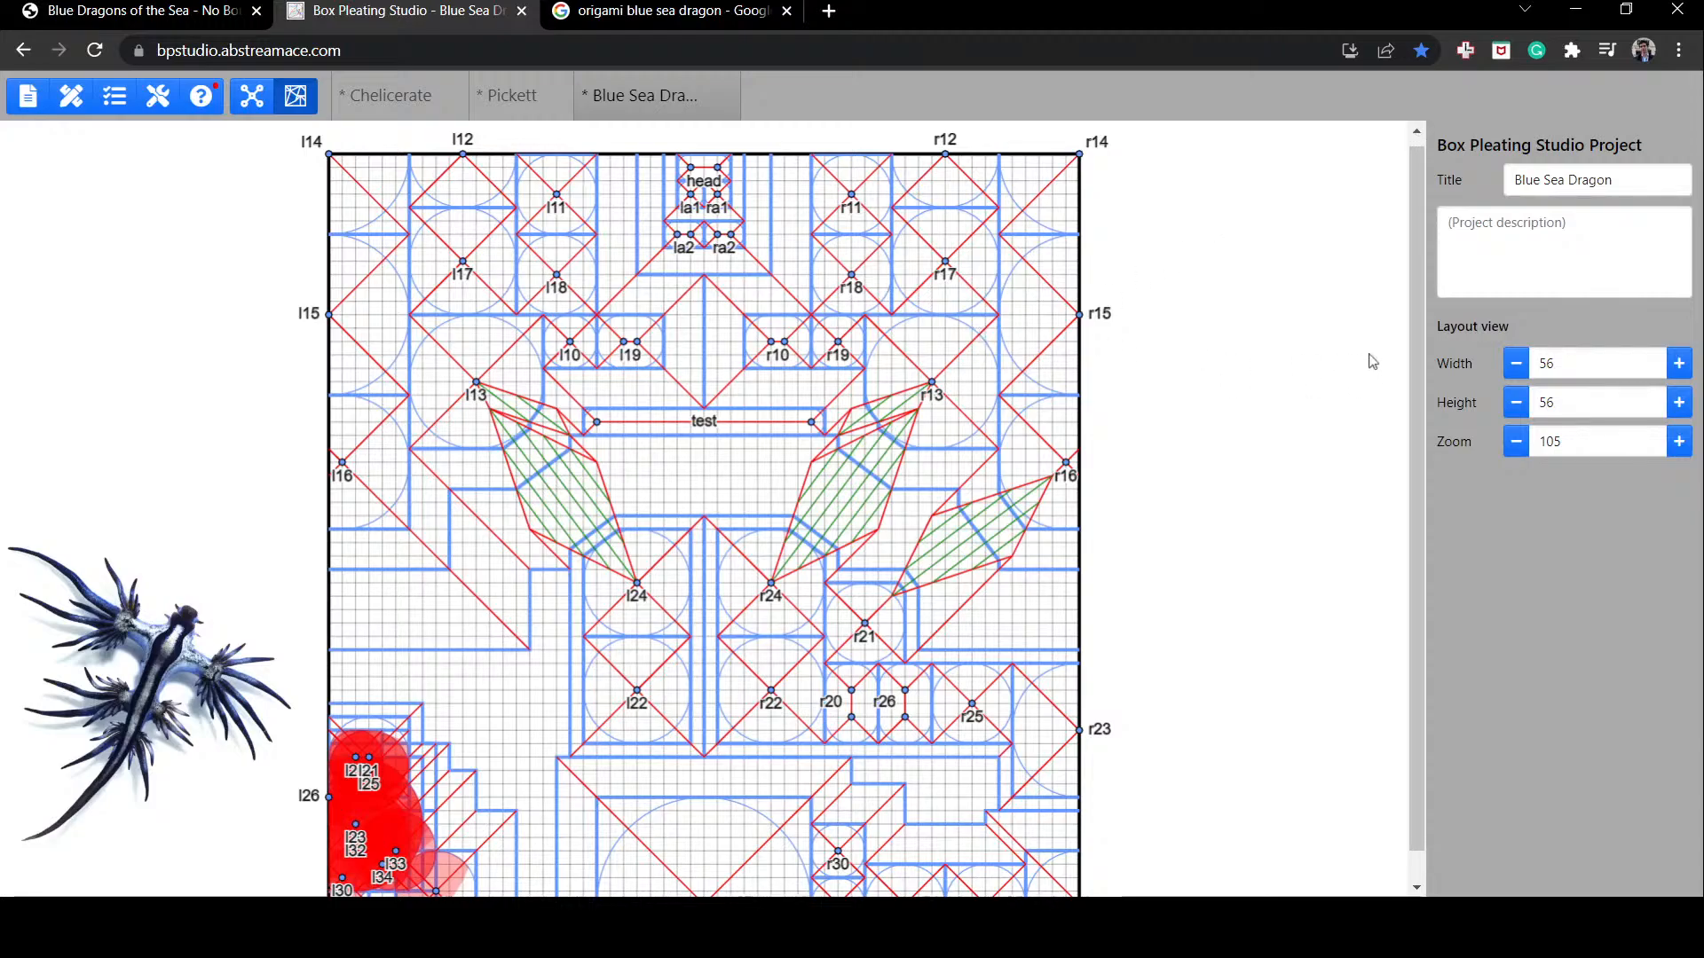
Step: Raise flaps r31 and r33 three units above the paper's bottom edge, leaving r32 in the corner
scroll(1371, 360, "down", 1)
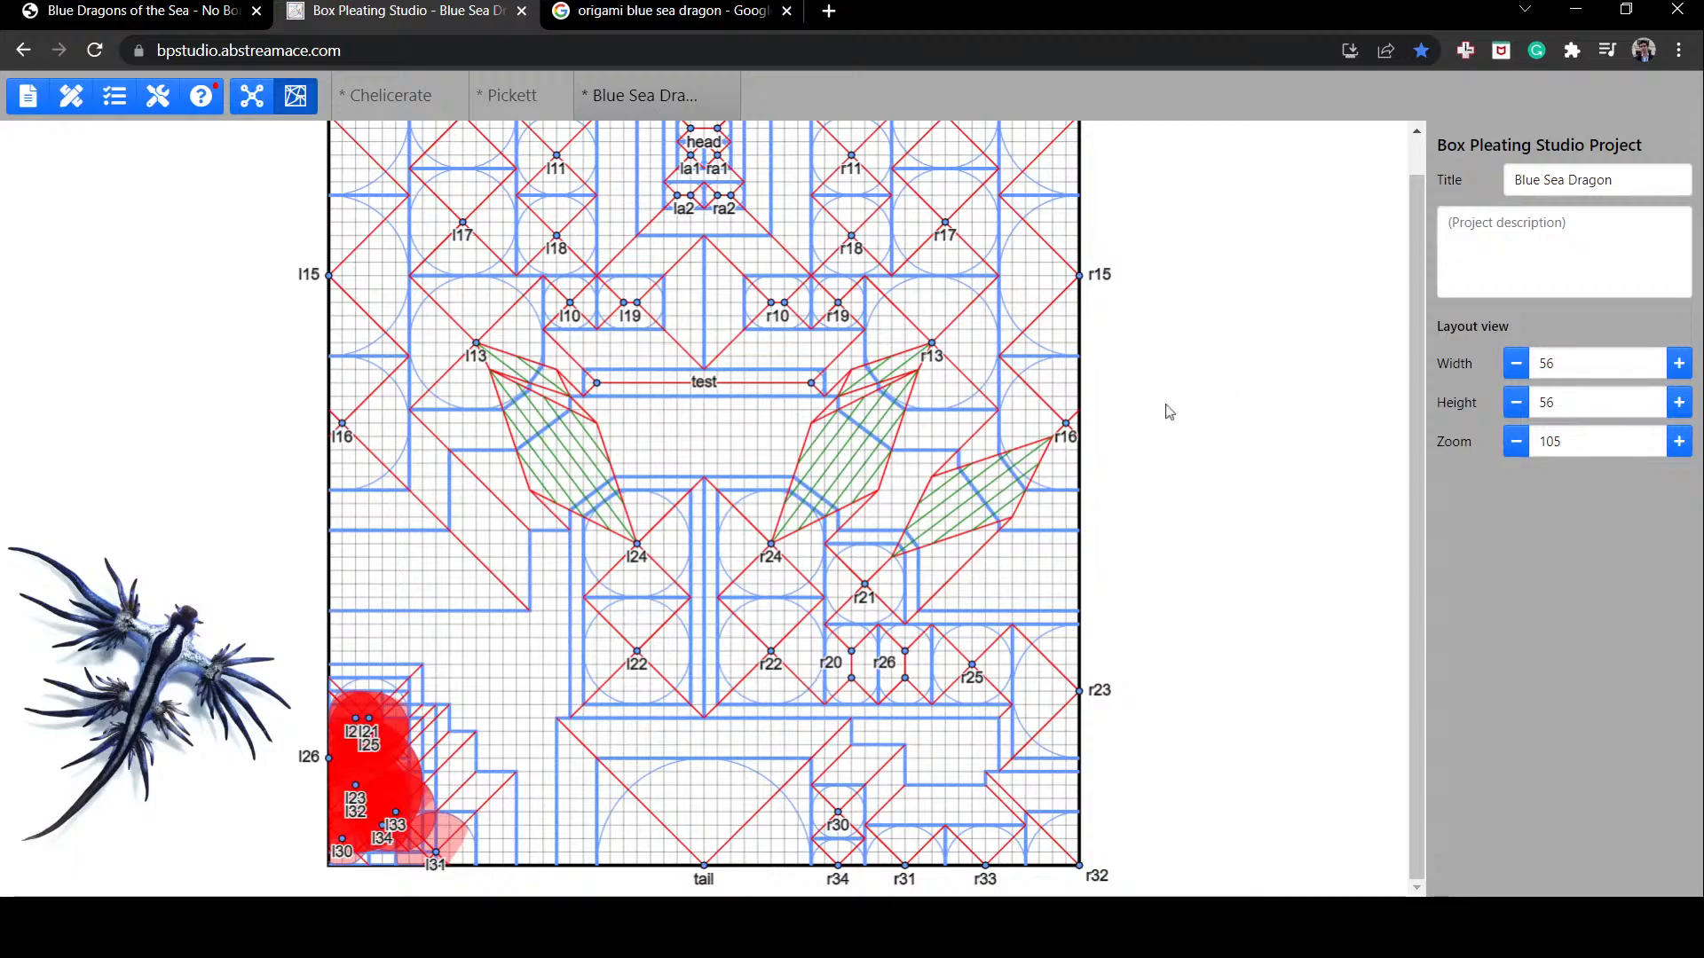
left_click(725, 380)
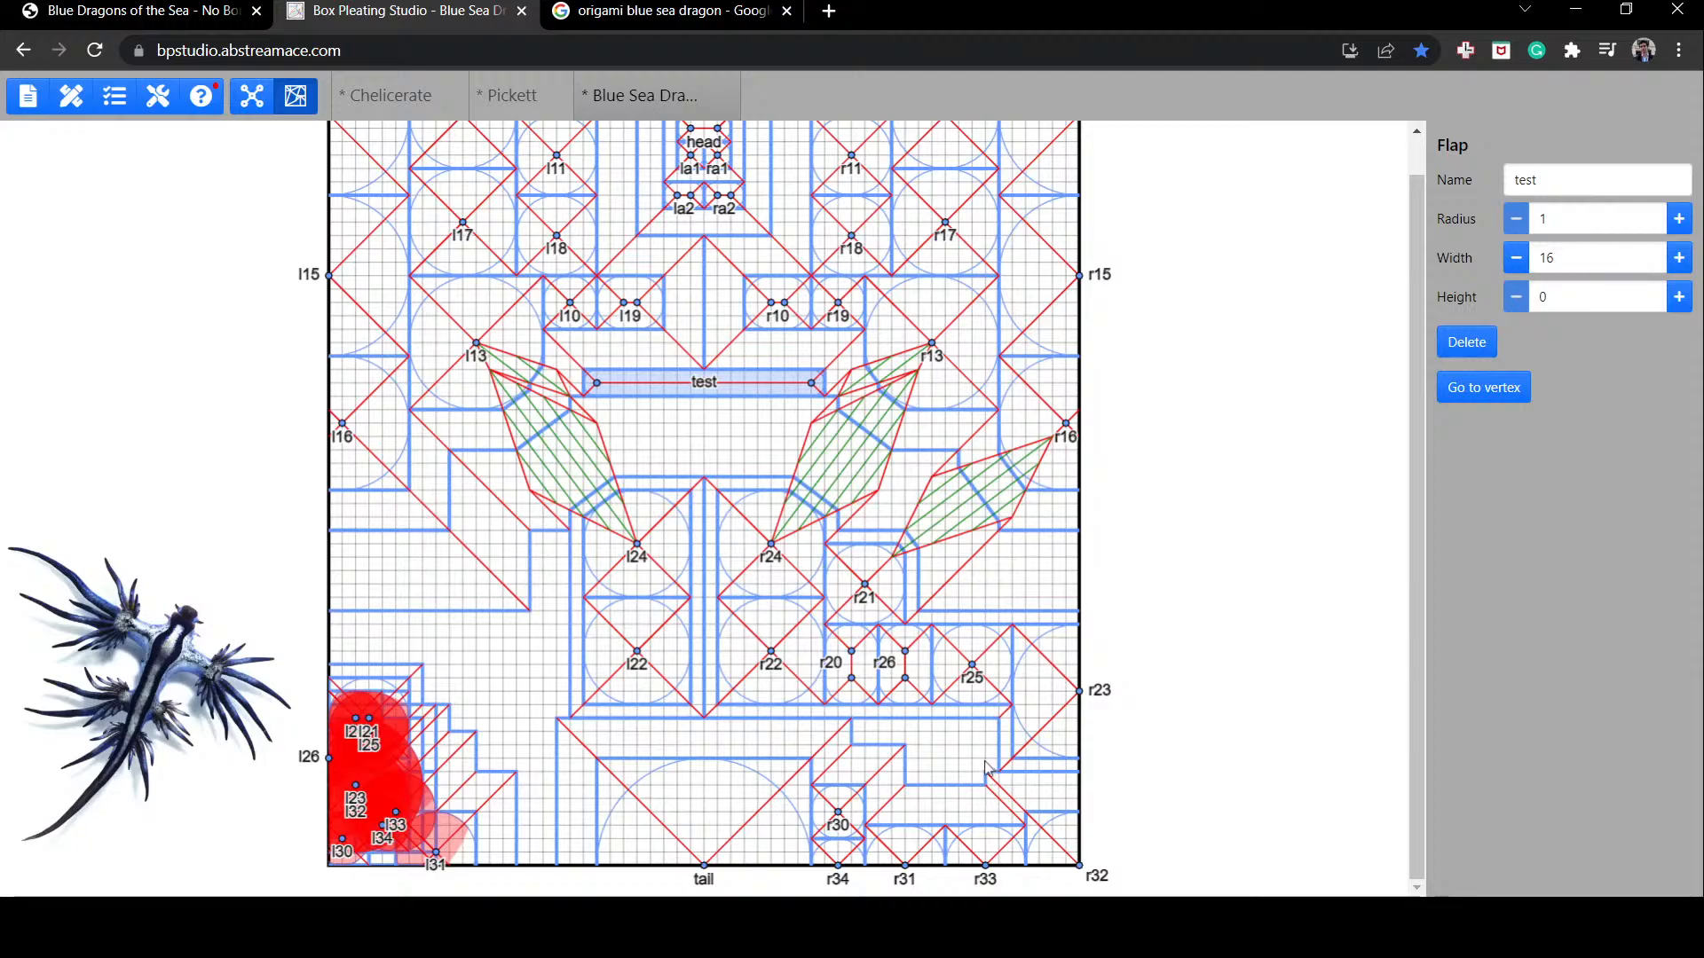
left_click_drag(928, 844, 1073, 850)
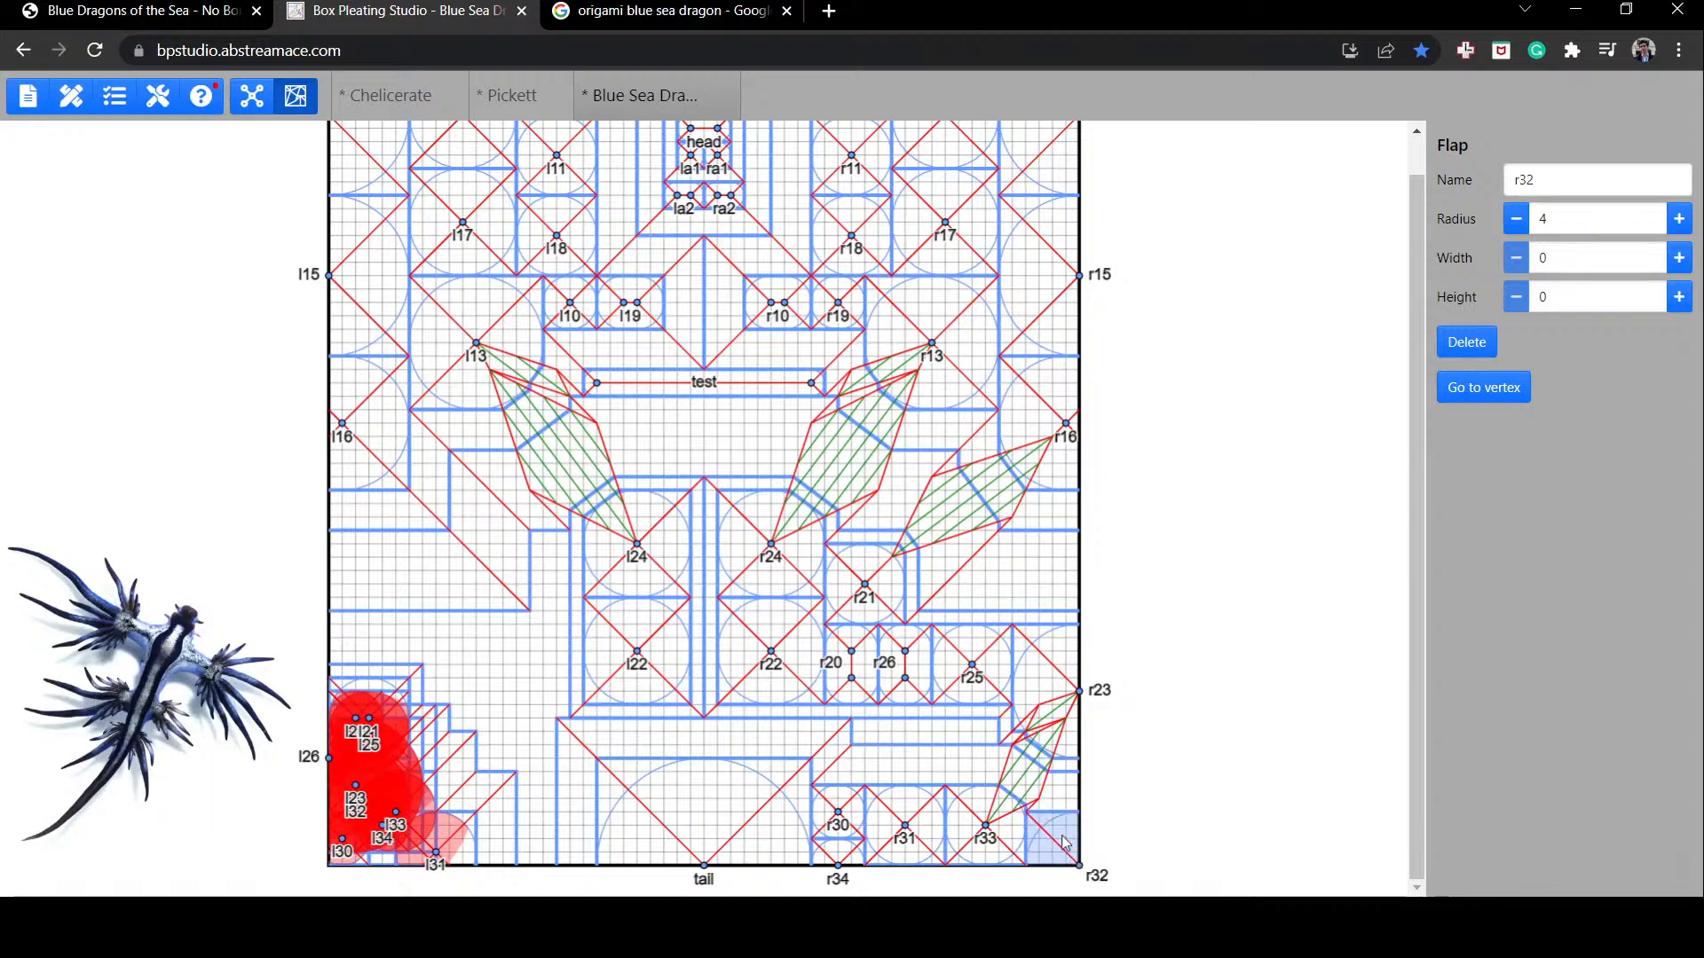
left_click(965, 728)
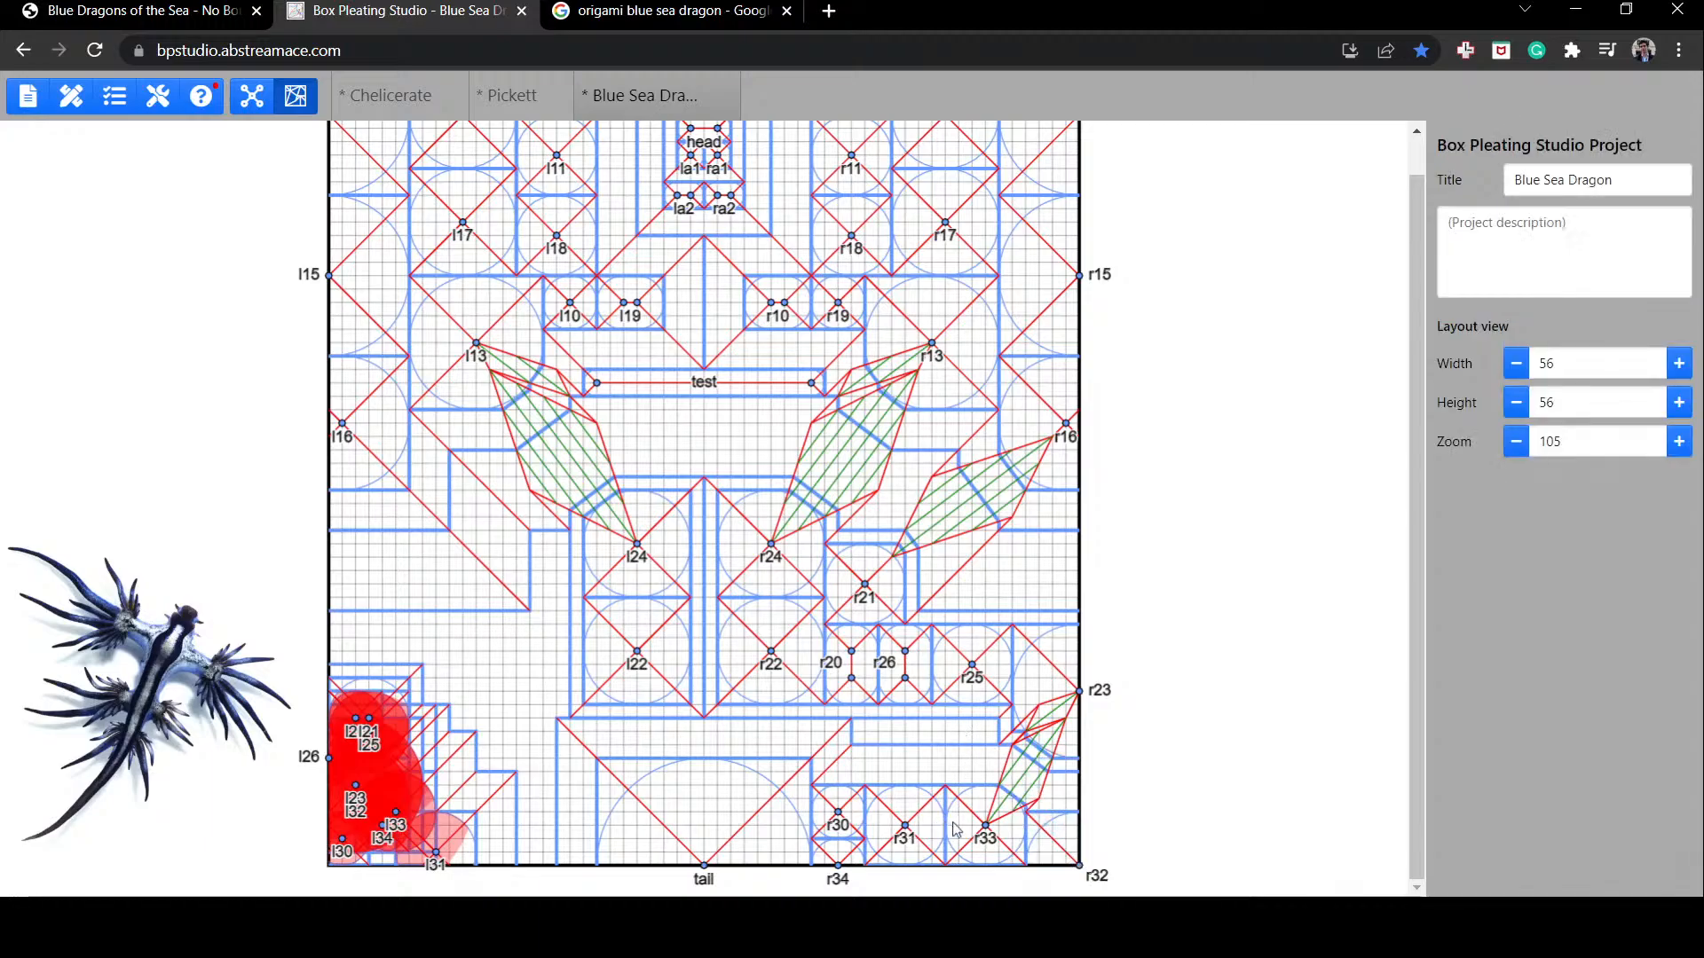
Step: Try lowering flap r25 two units, put it back beside r26, and check the dimensions of r20 and r26
left_click(975, 683)
left_click_drag(978, 688, 980, 696)
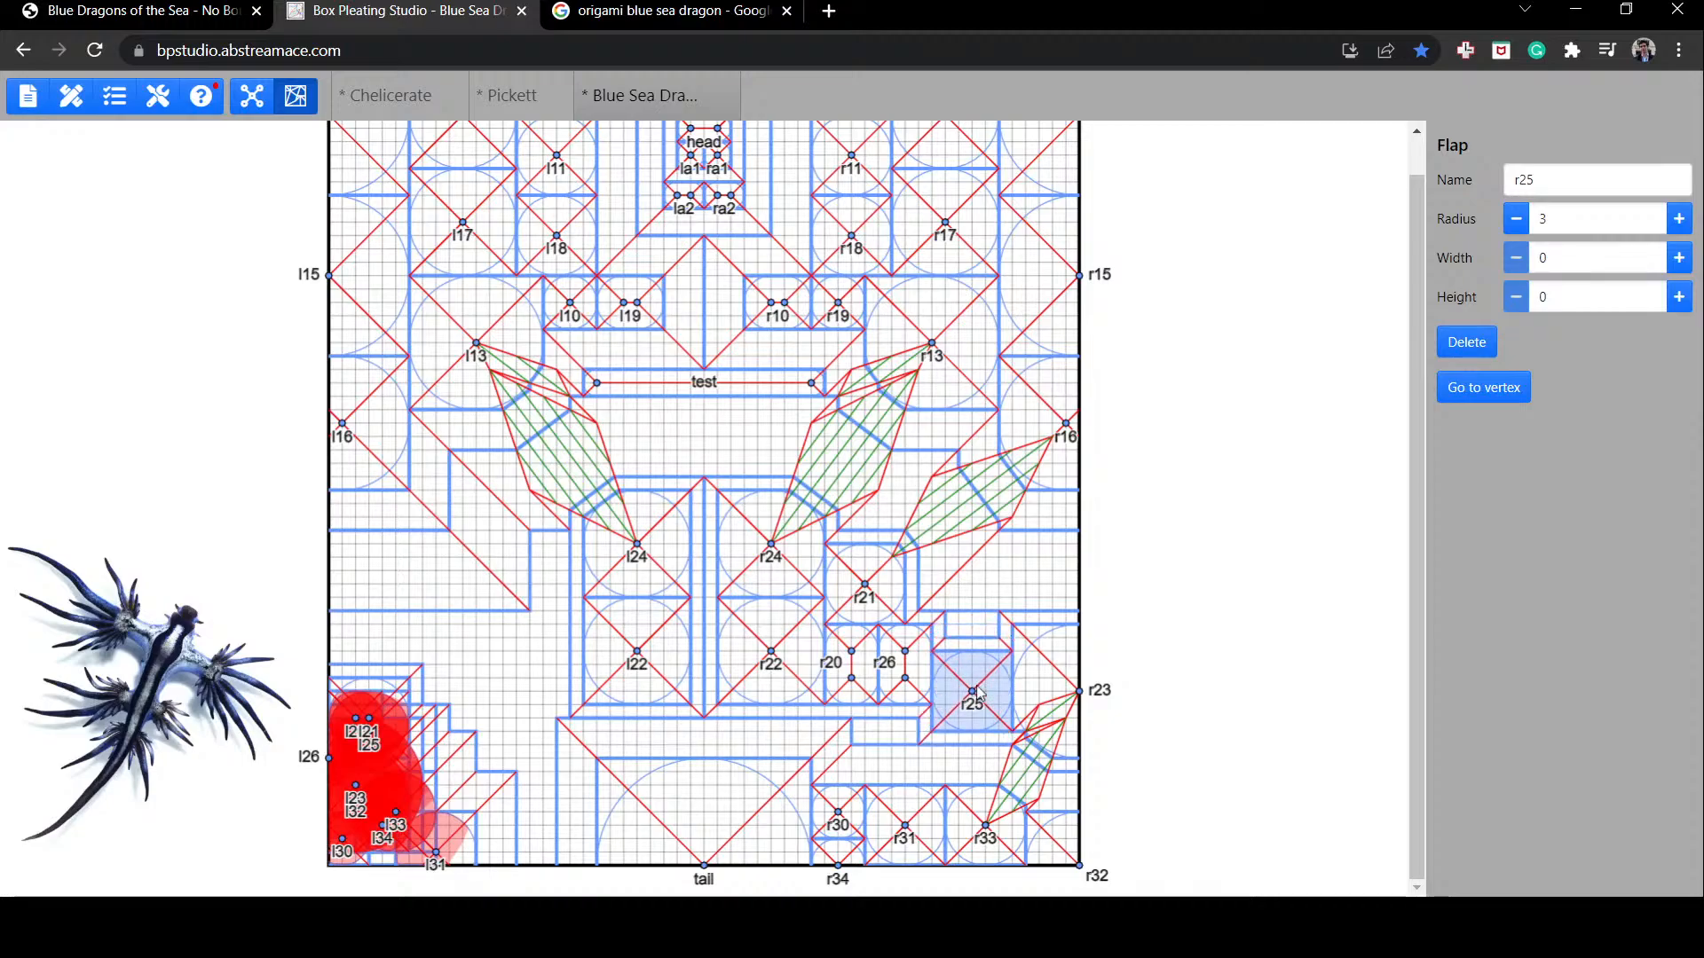
left_click_drag(979, 695, 981, 679)
mouse_move(853, 680)
left_mouse_down()
mouse_move(855, 709)
mouse_move(874, 678)
left_mouse_up()
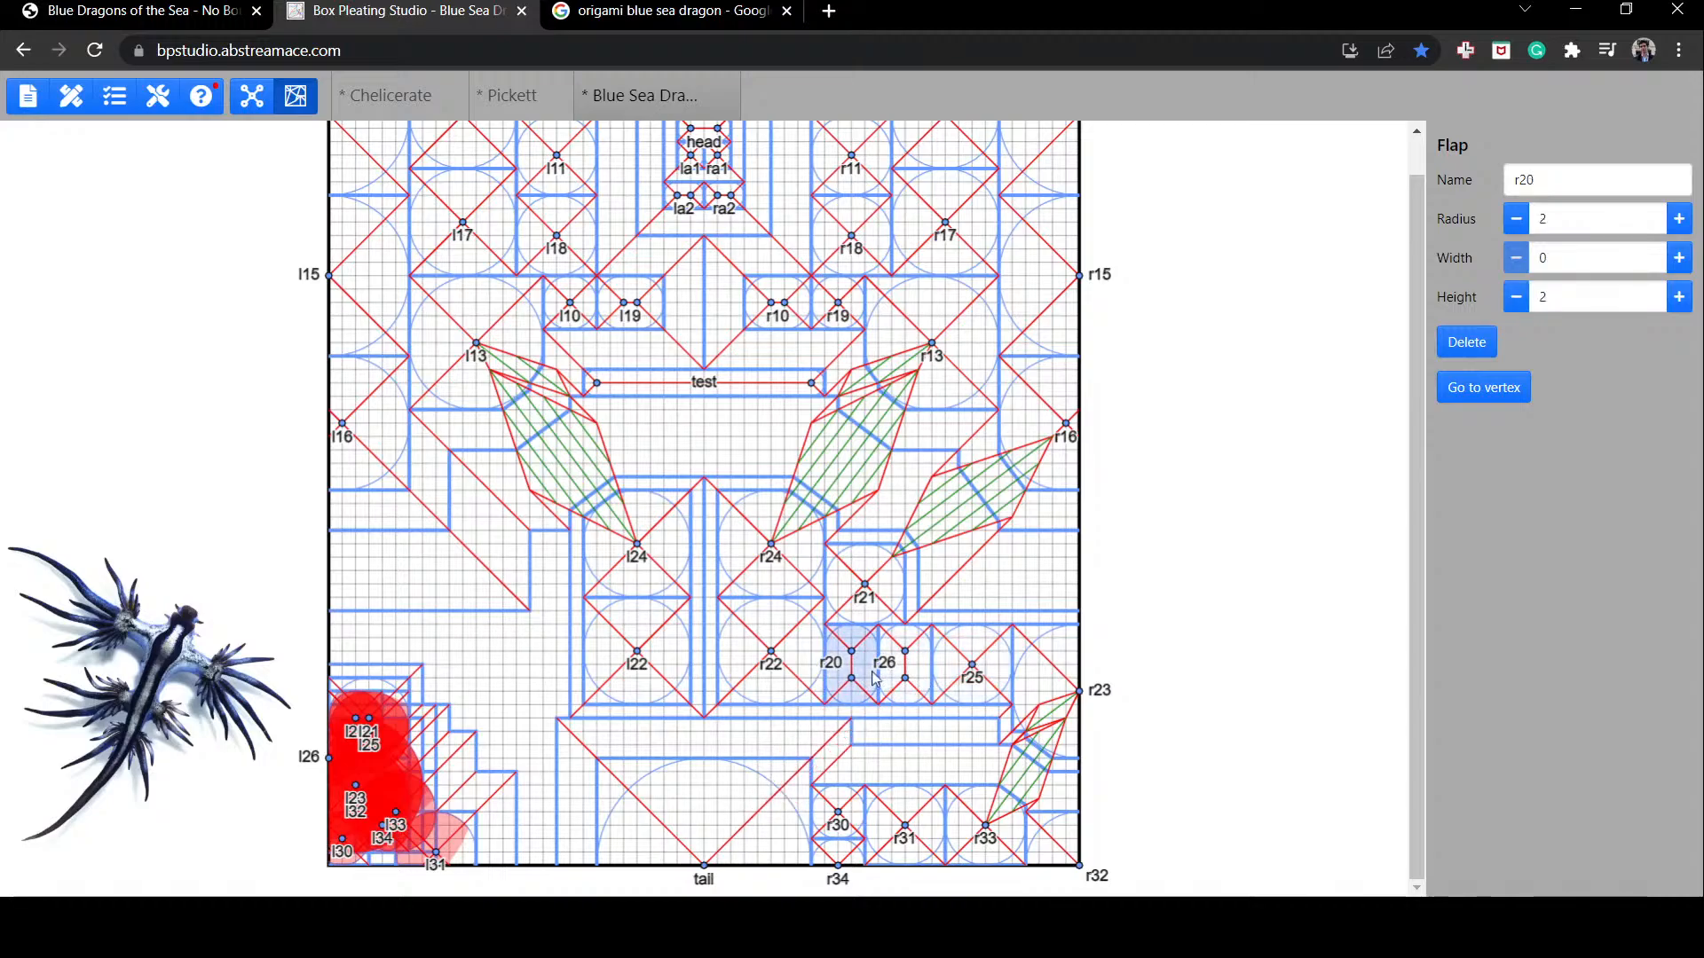
left_click(907, 678)
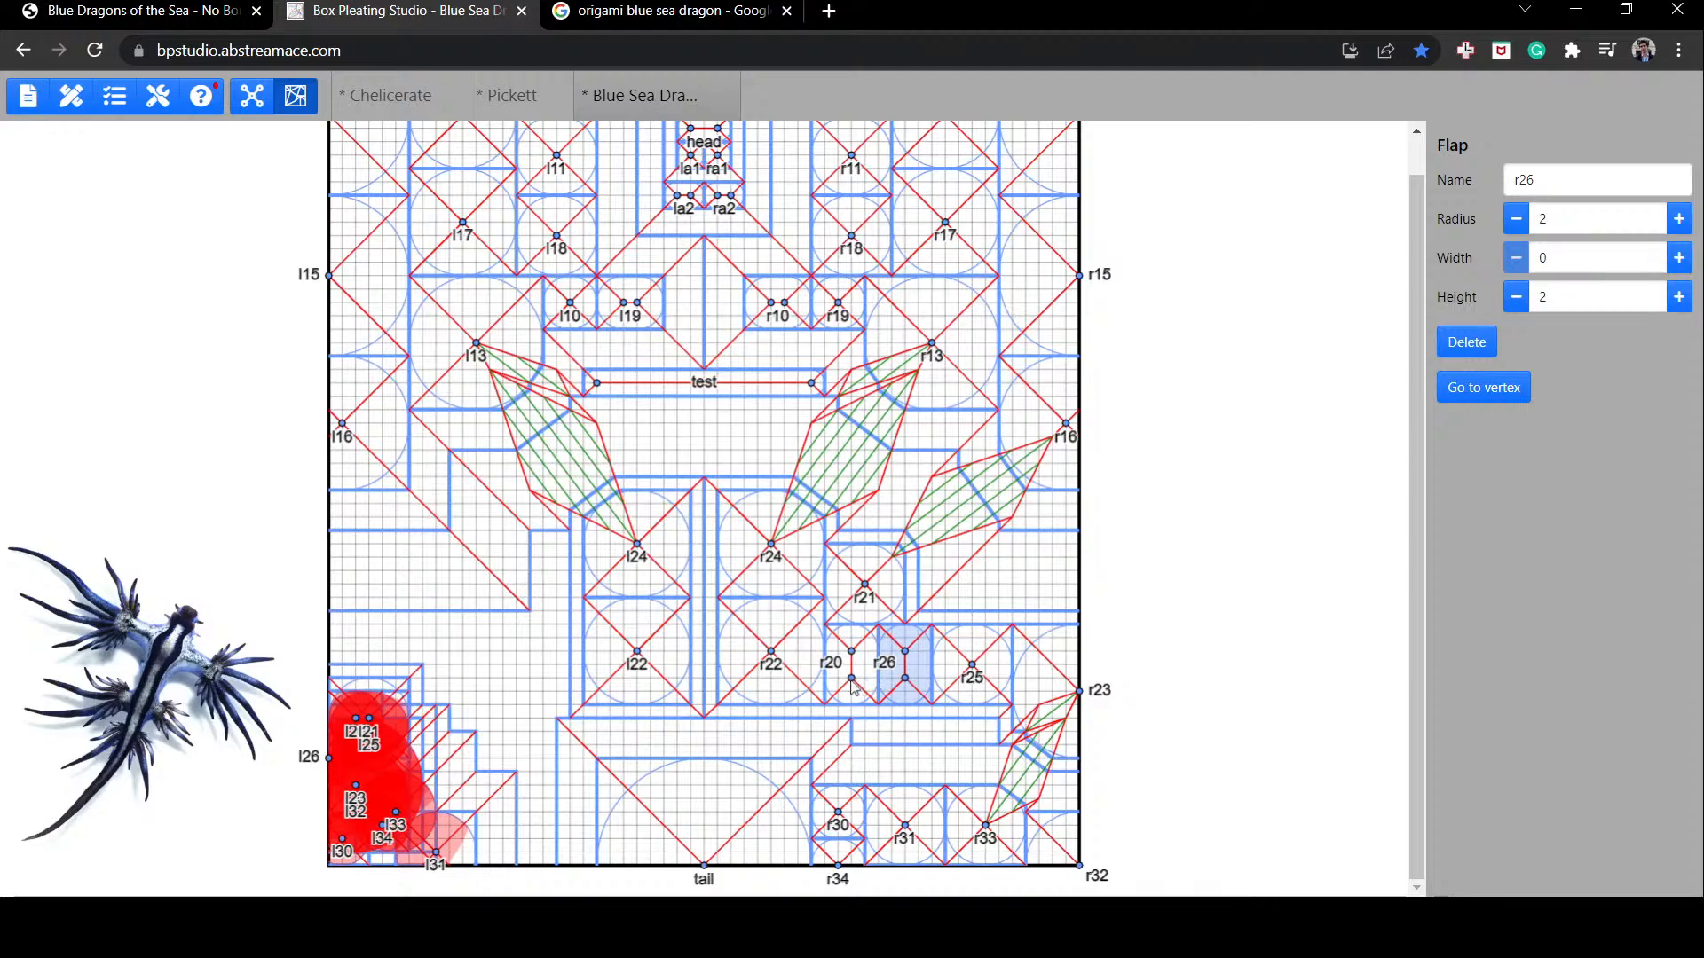
Step: Set the height of flap r25 to 2 and the heights of flaps r26 and r20 to 4
left_click(974, 684)
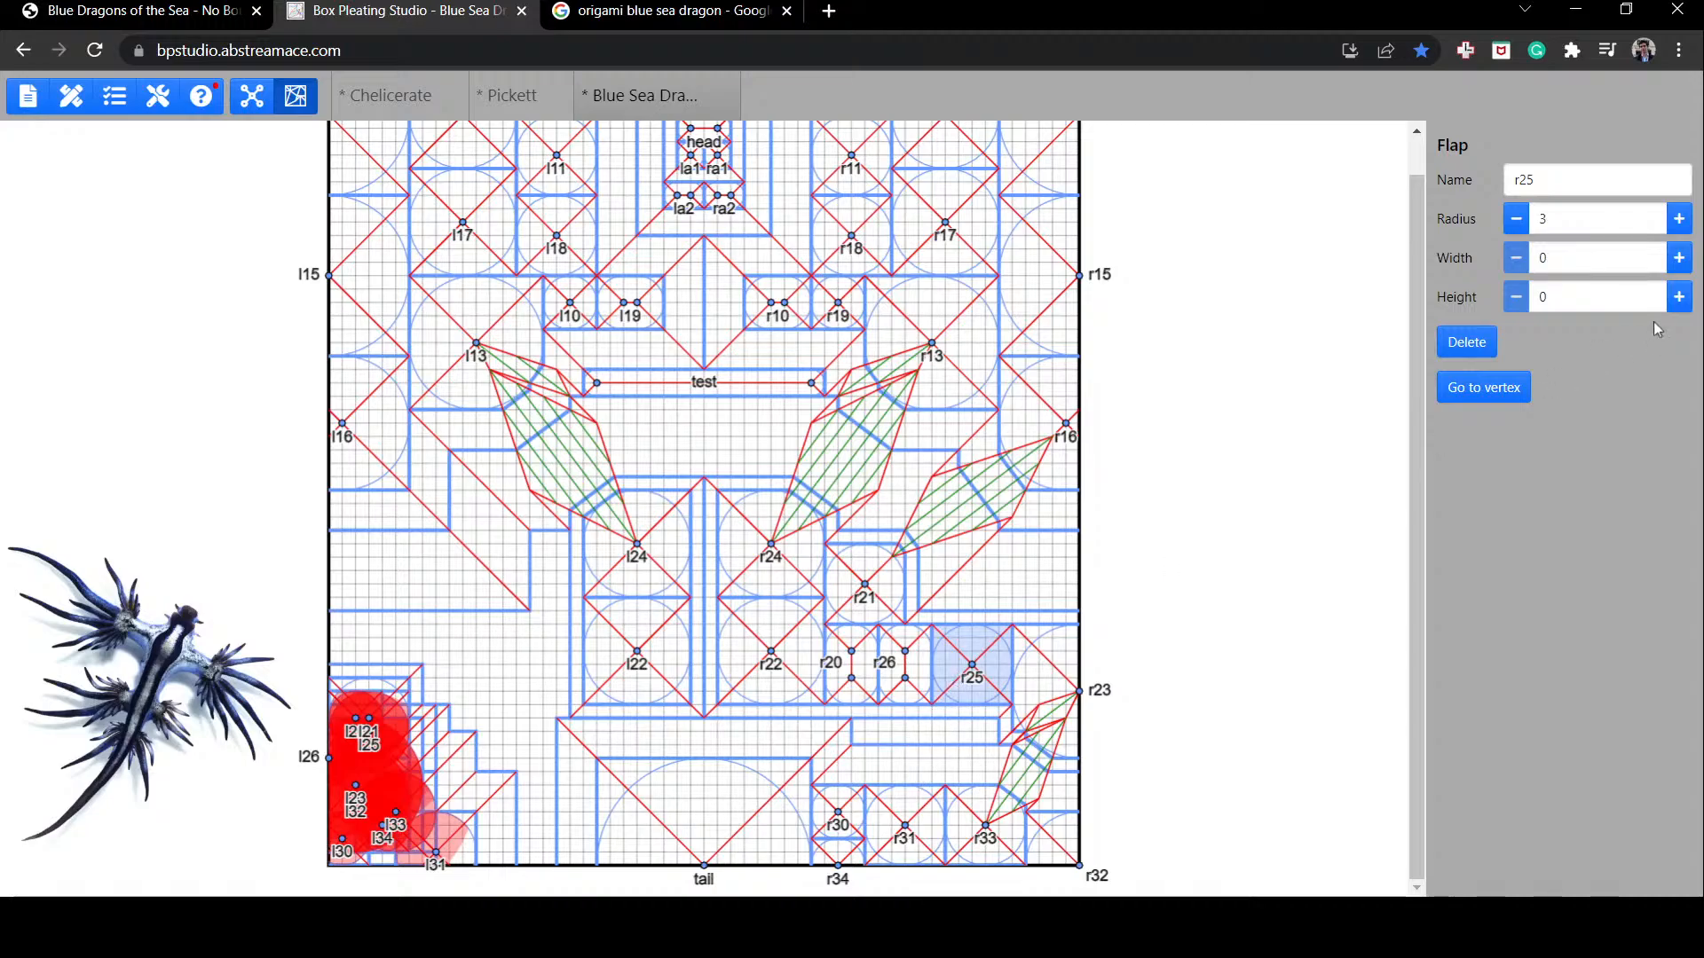
left_click(1678, 297)
left_click(1678, 298)
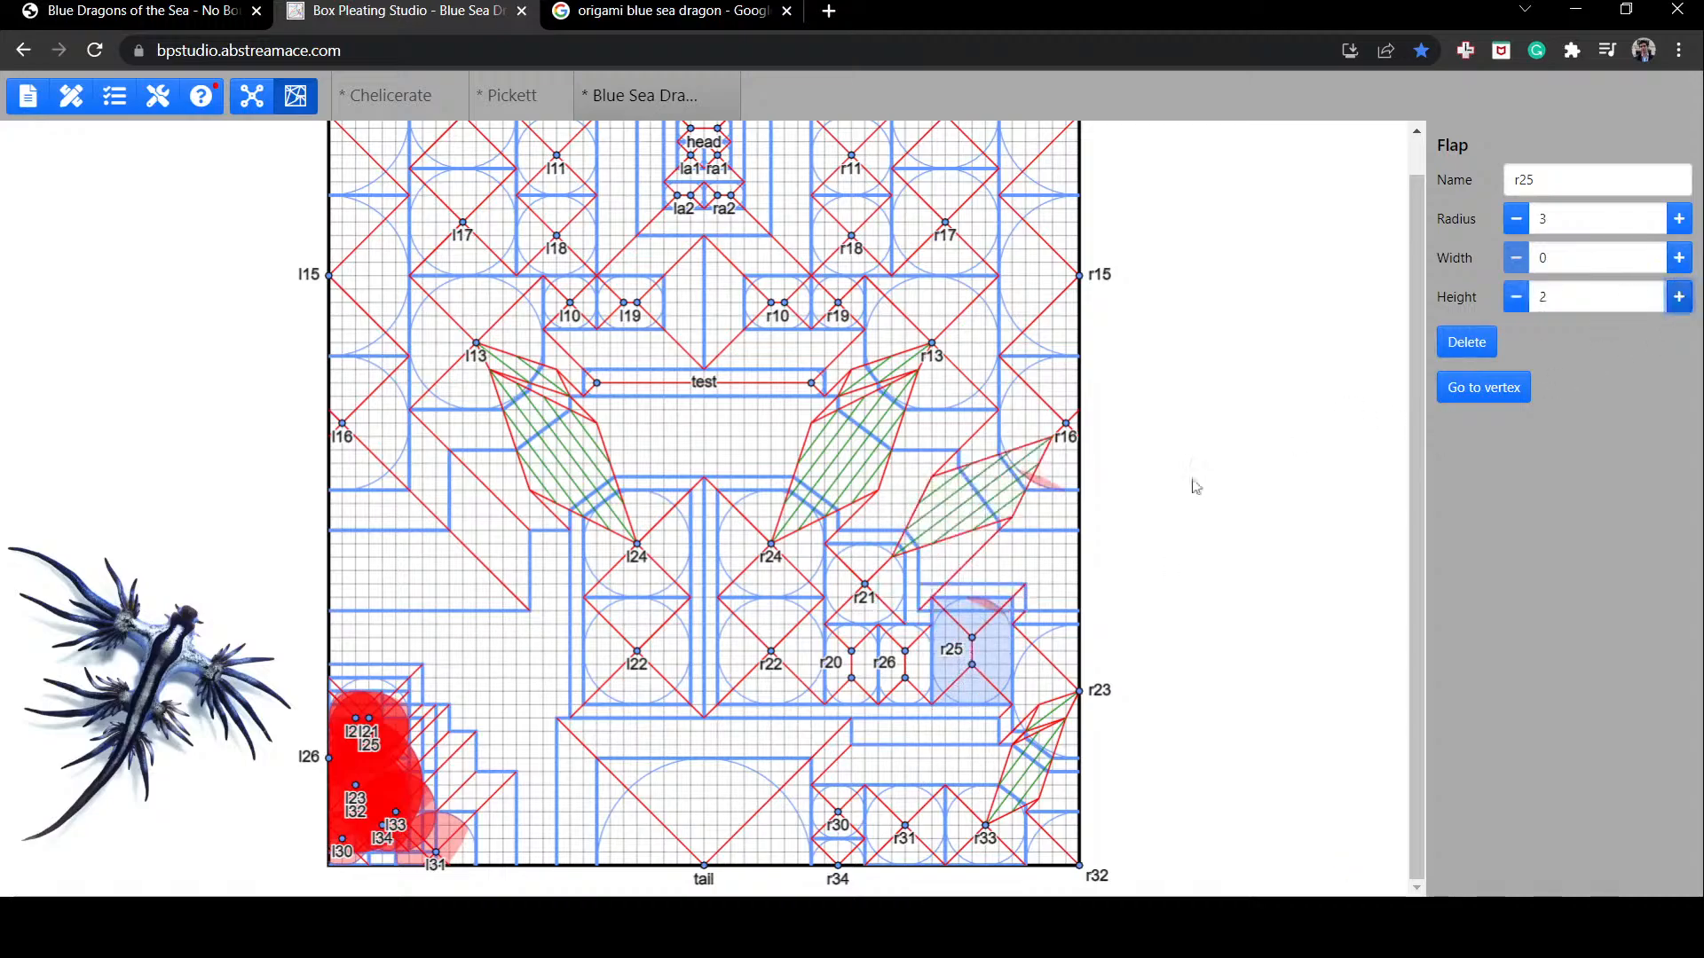
left_click(895, 668)
left_click(1678, 298)
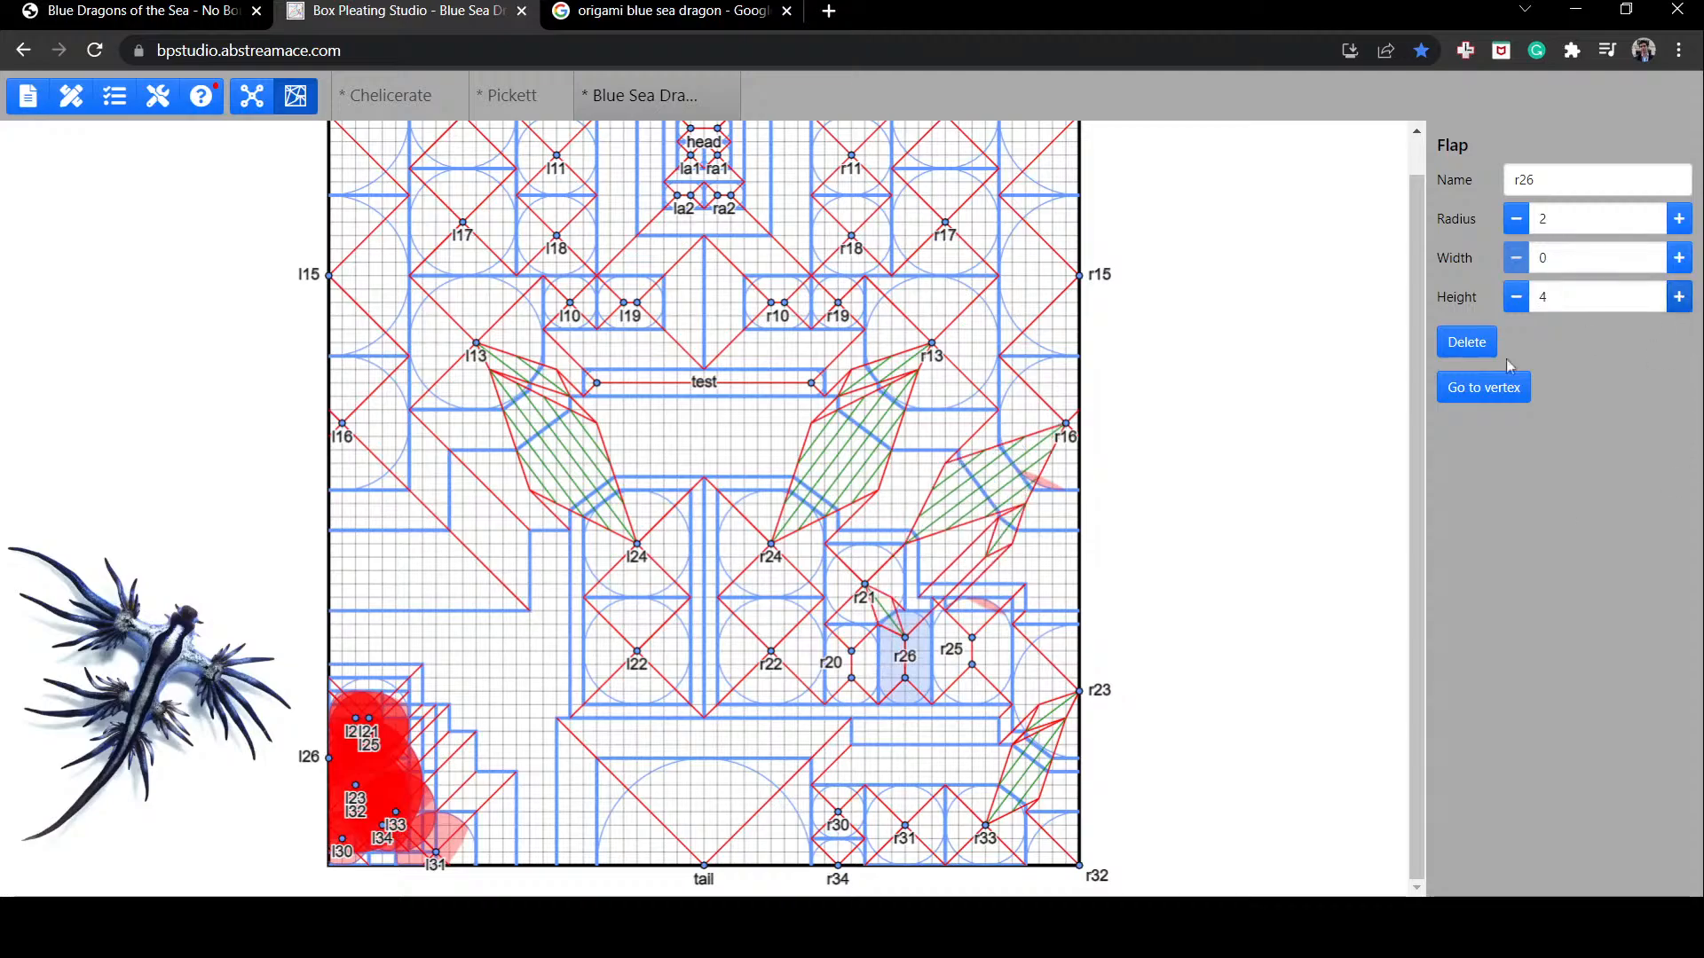
left_click(1678, 297)
left_click(824, 677)
left_click(1679, 297)
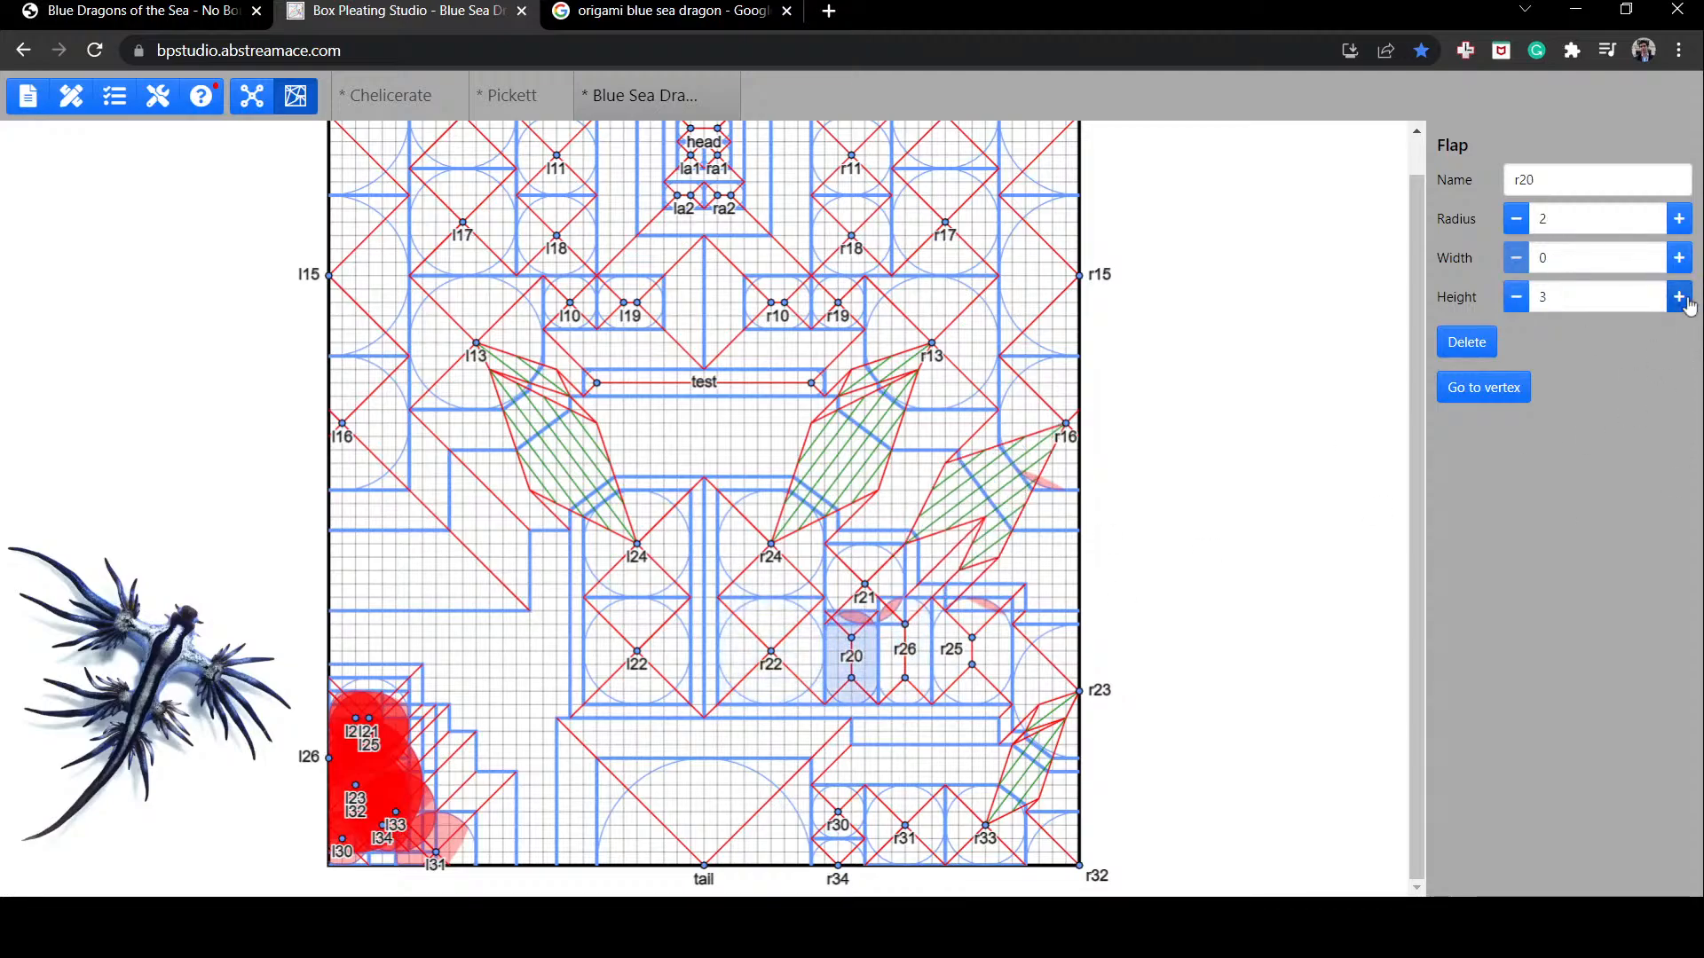
left_click(1678, 297)
Step: Lower flaps r20, r26 and r25 two units so they form an aligned row below r21
left_click_drag(859, 668, 895, 705)
left_click(894, 679)
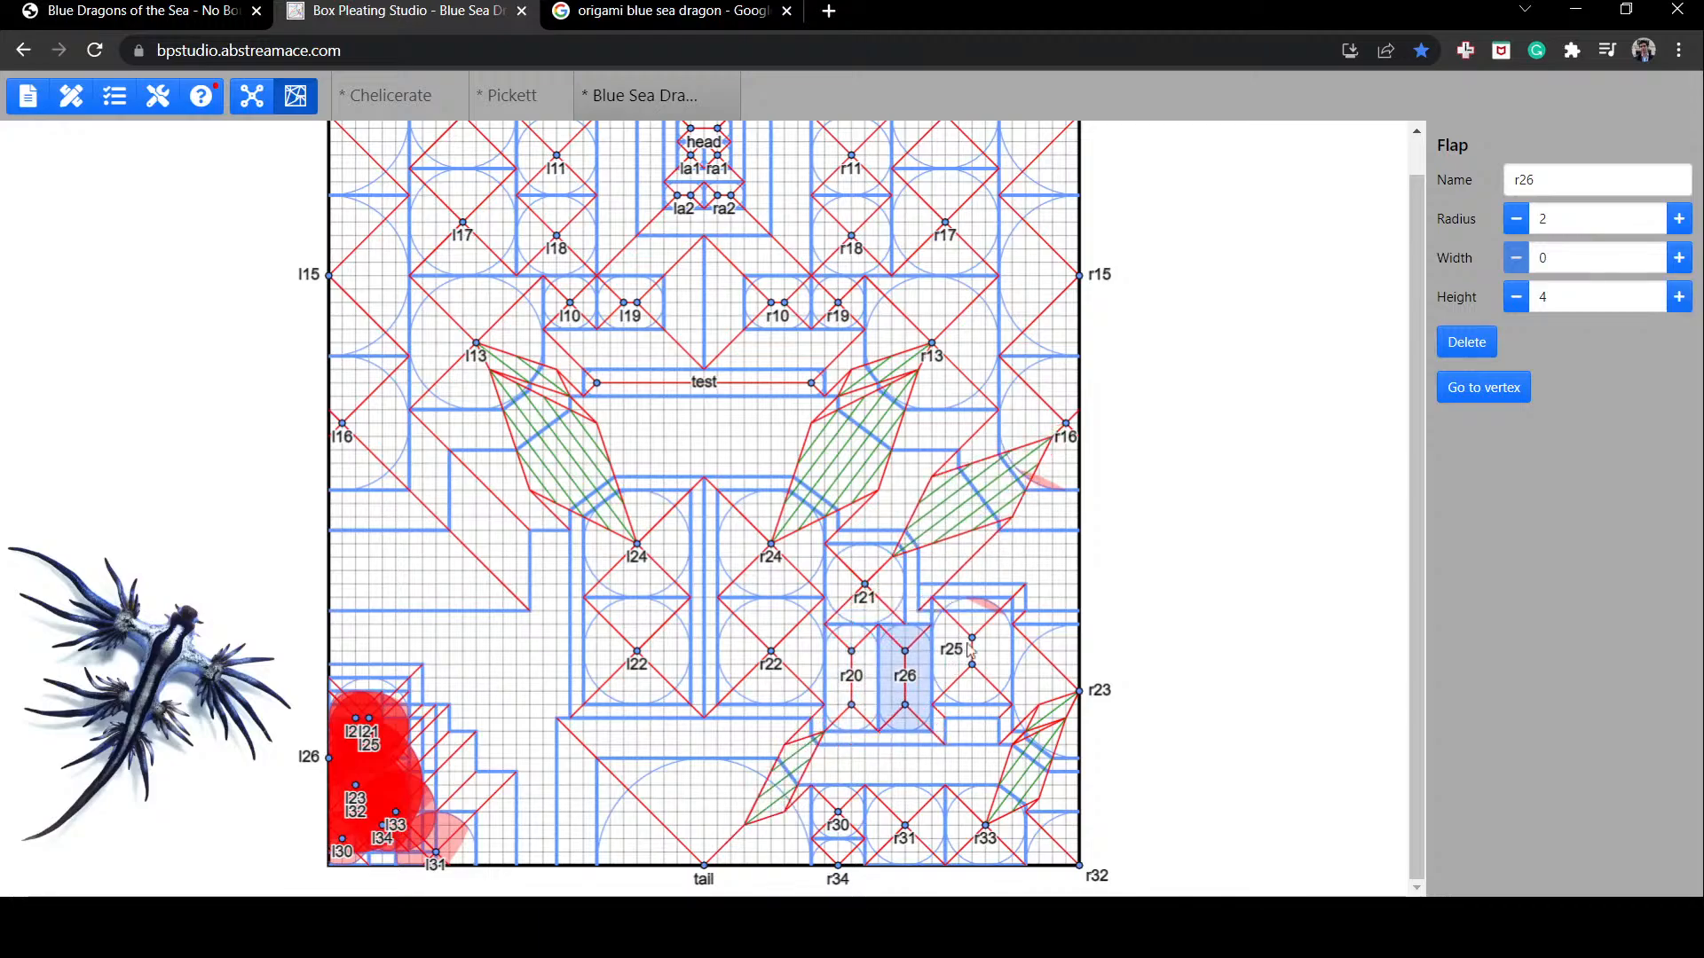
left_click_drag(969, 646, 976, 667)
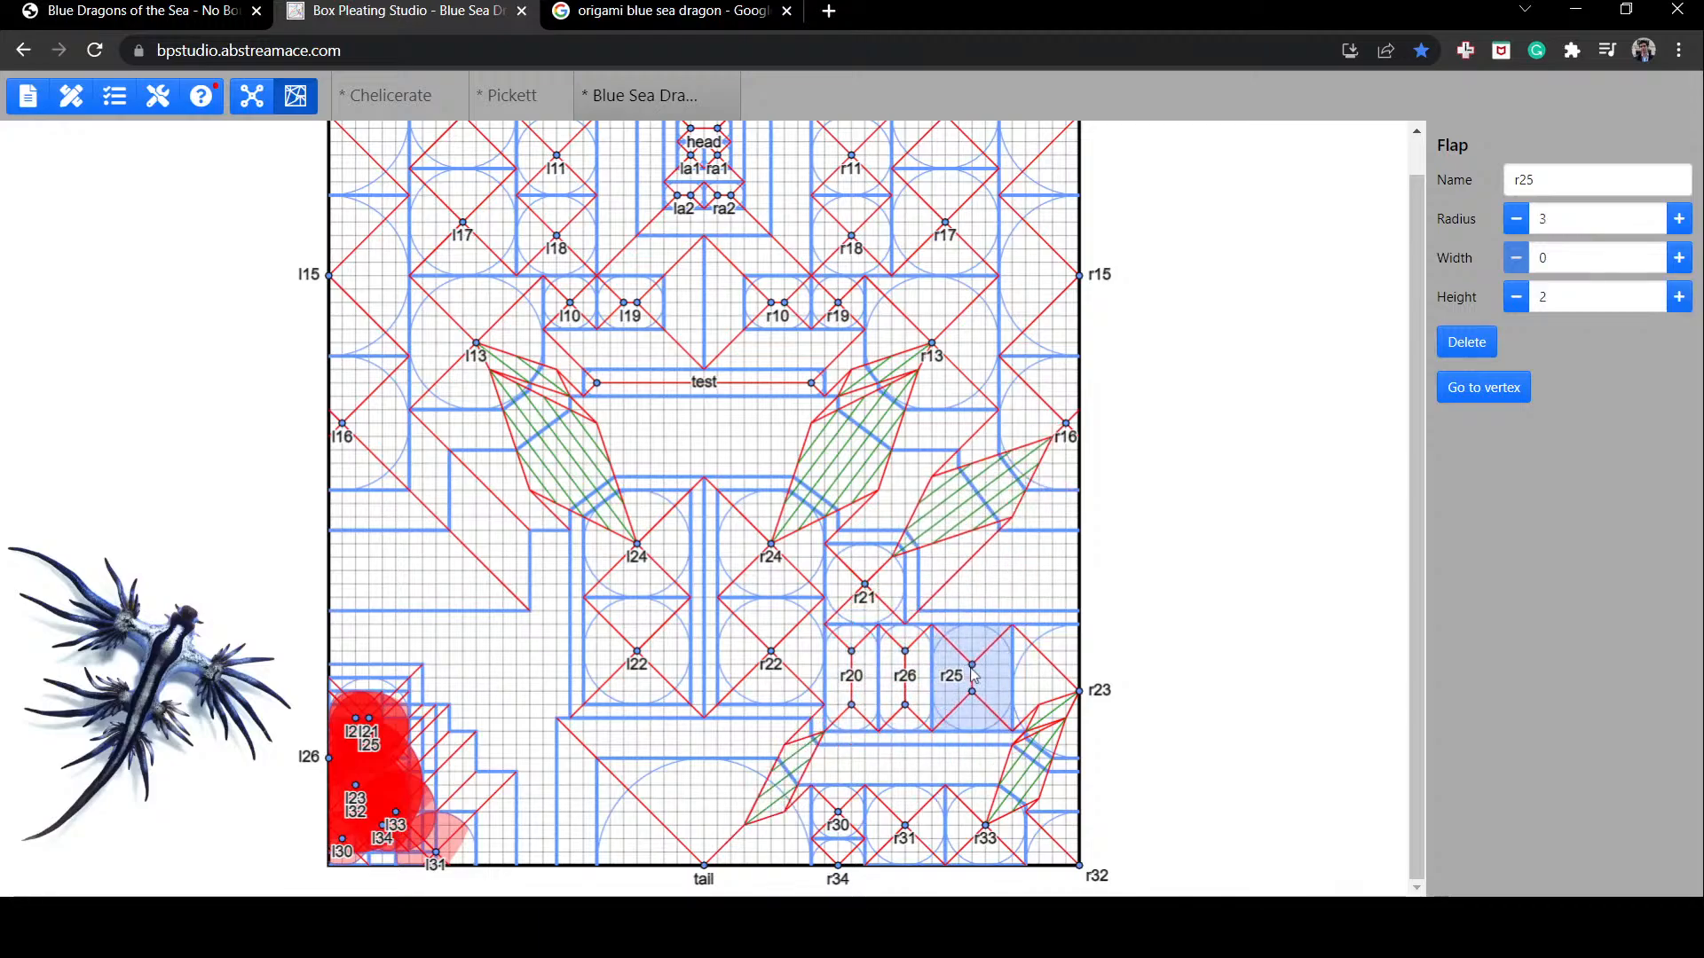
left_click(1269, 611)
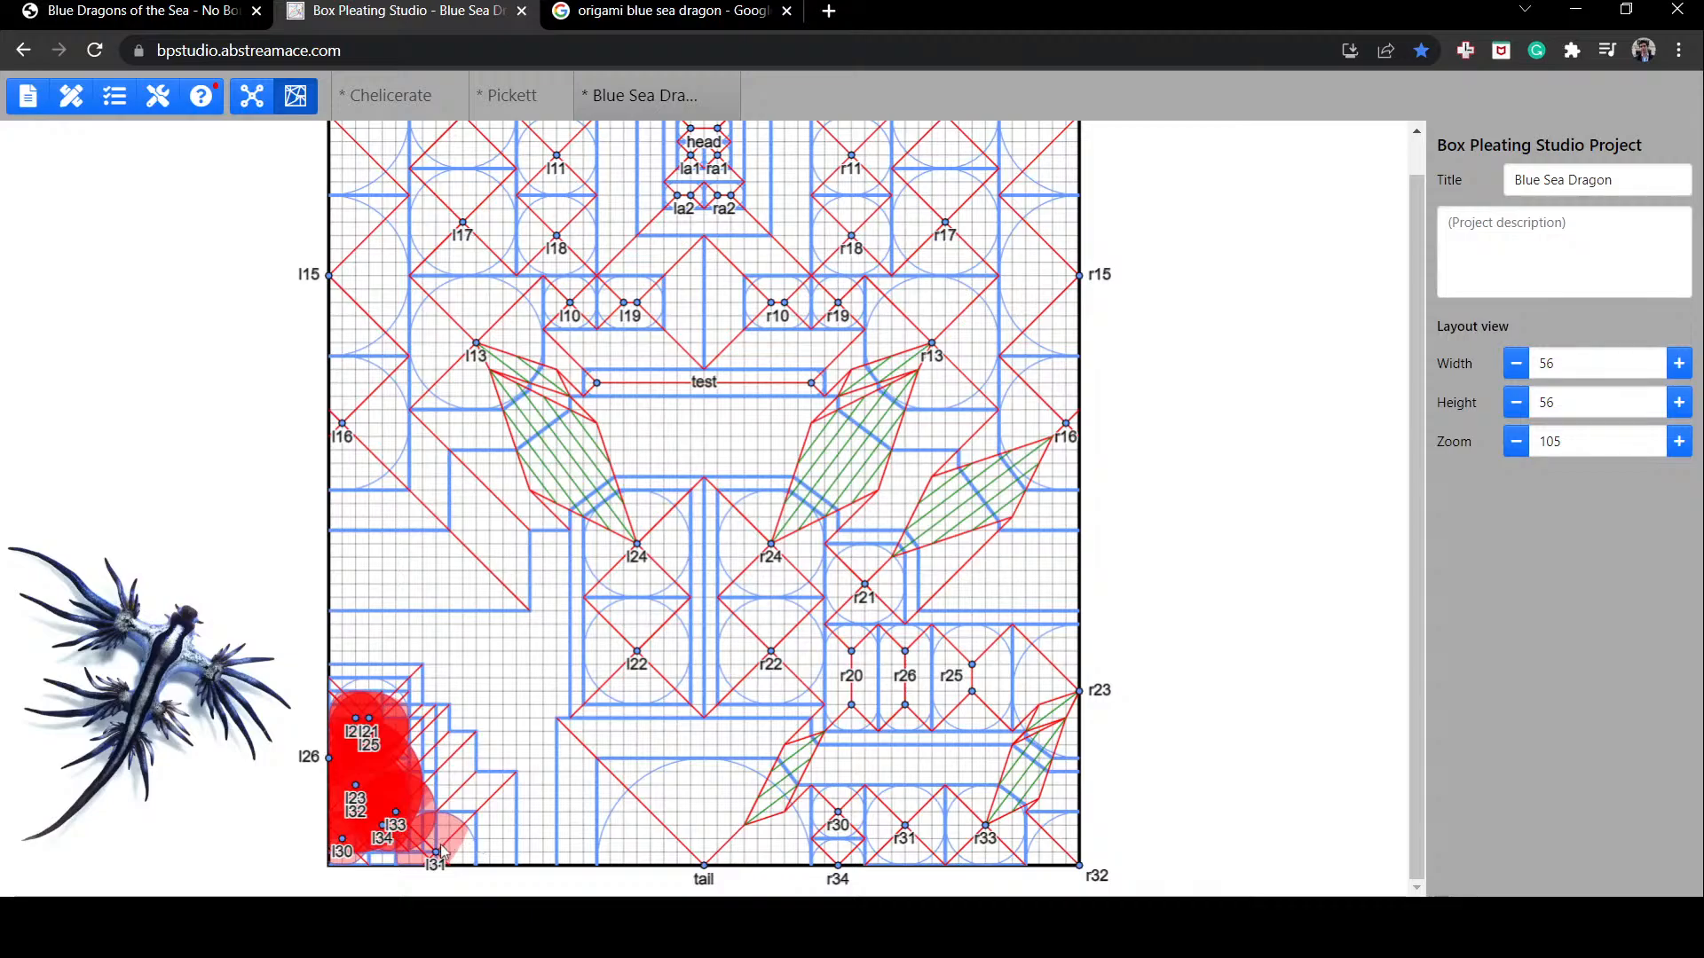
Step: Pull flaps l31, l23, l32 and l33 out of the overlapping cluster in the paper's lower-left corner
left_click_drag(441, 853, 334, 687)
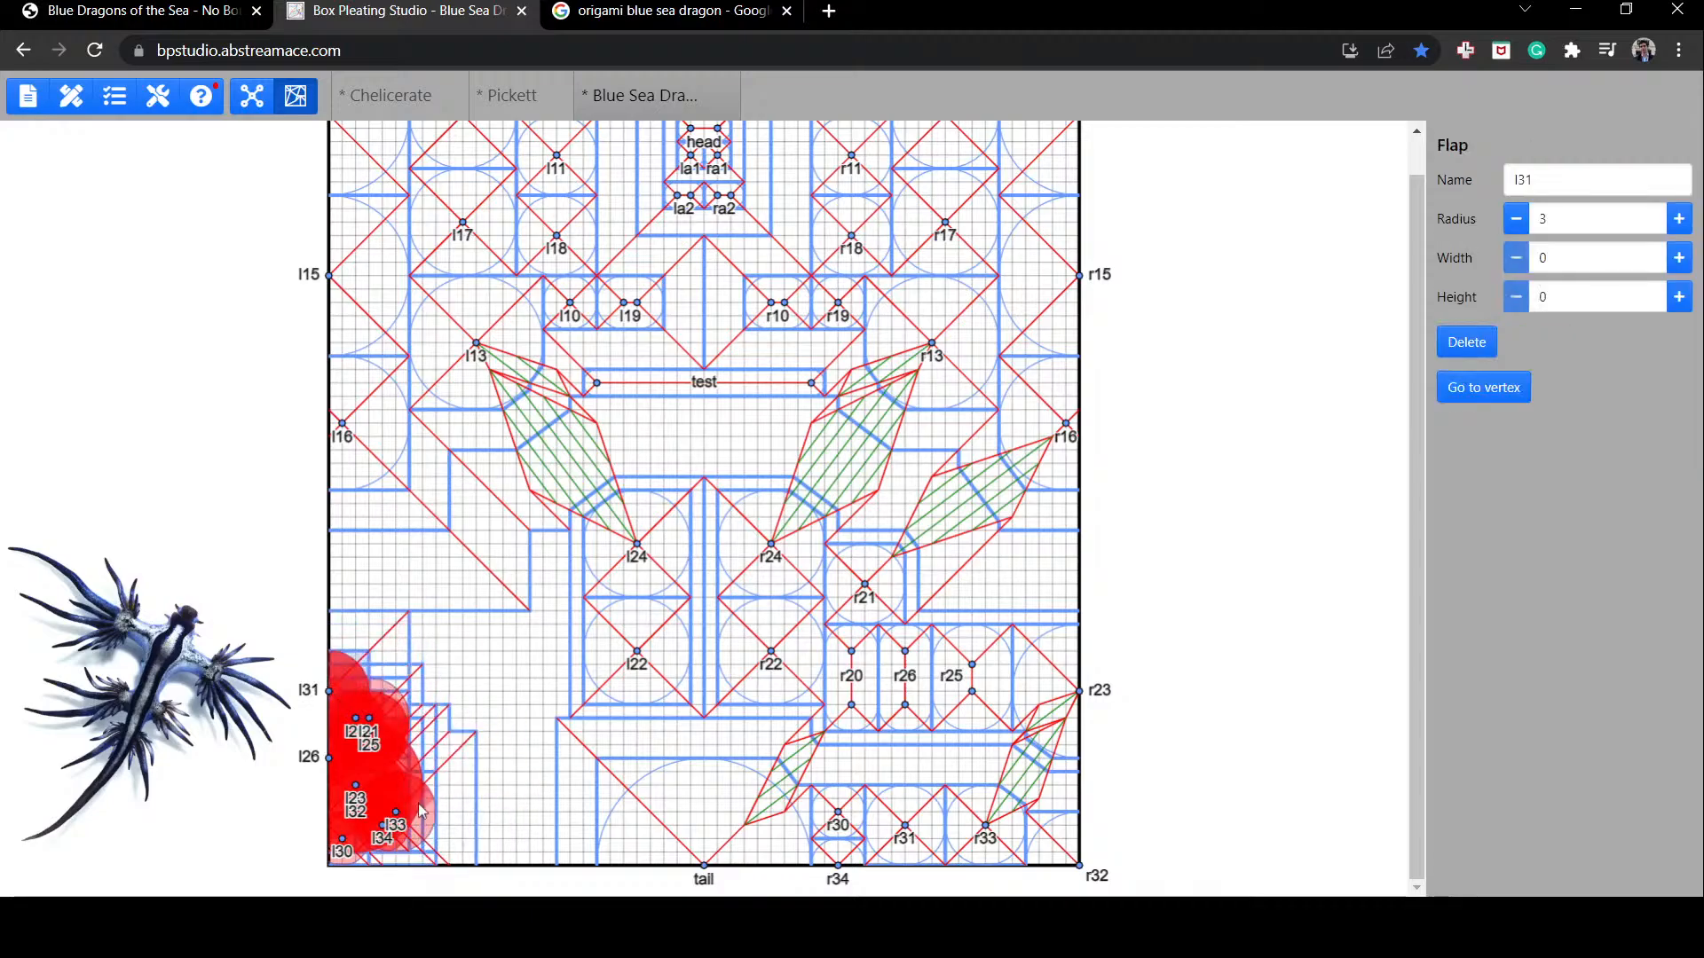
left_click_drag(412, 810, 370, 641)
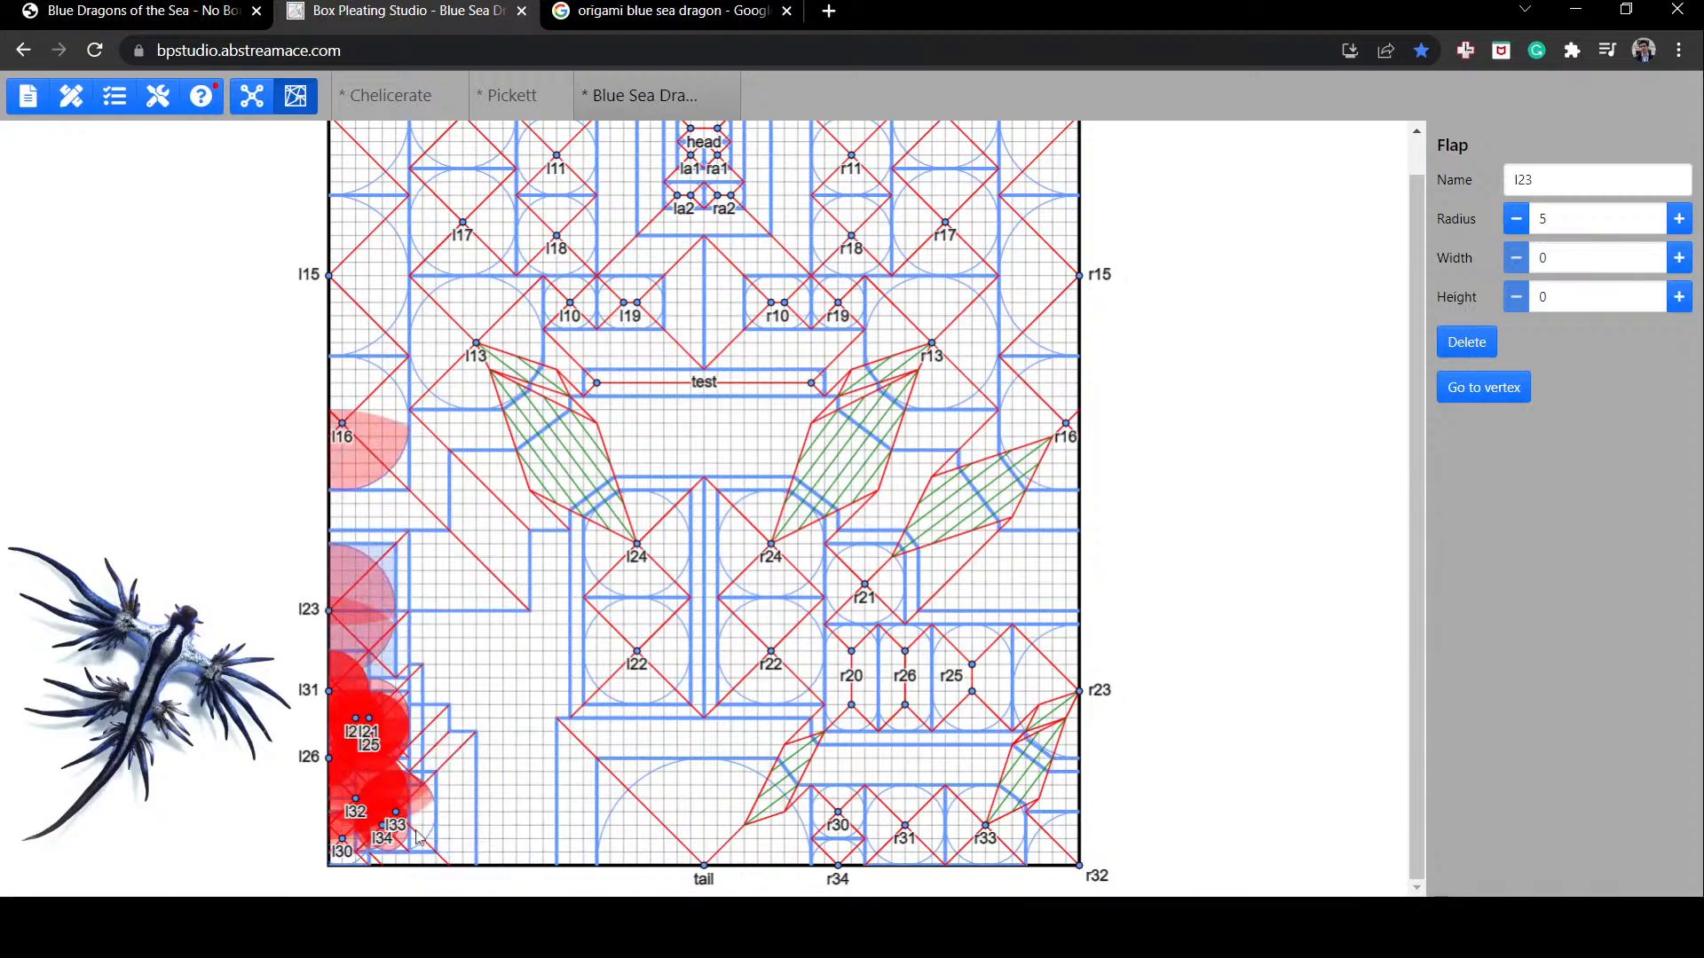
left_click(395, 805)
left_click_drag(446, 759, 462, 711)
left_click_drag(397, 829, 450, 795)
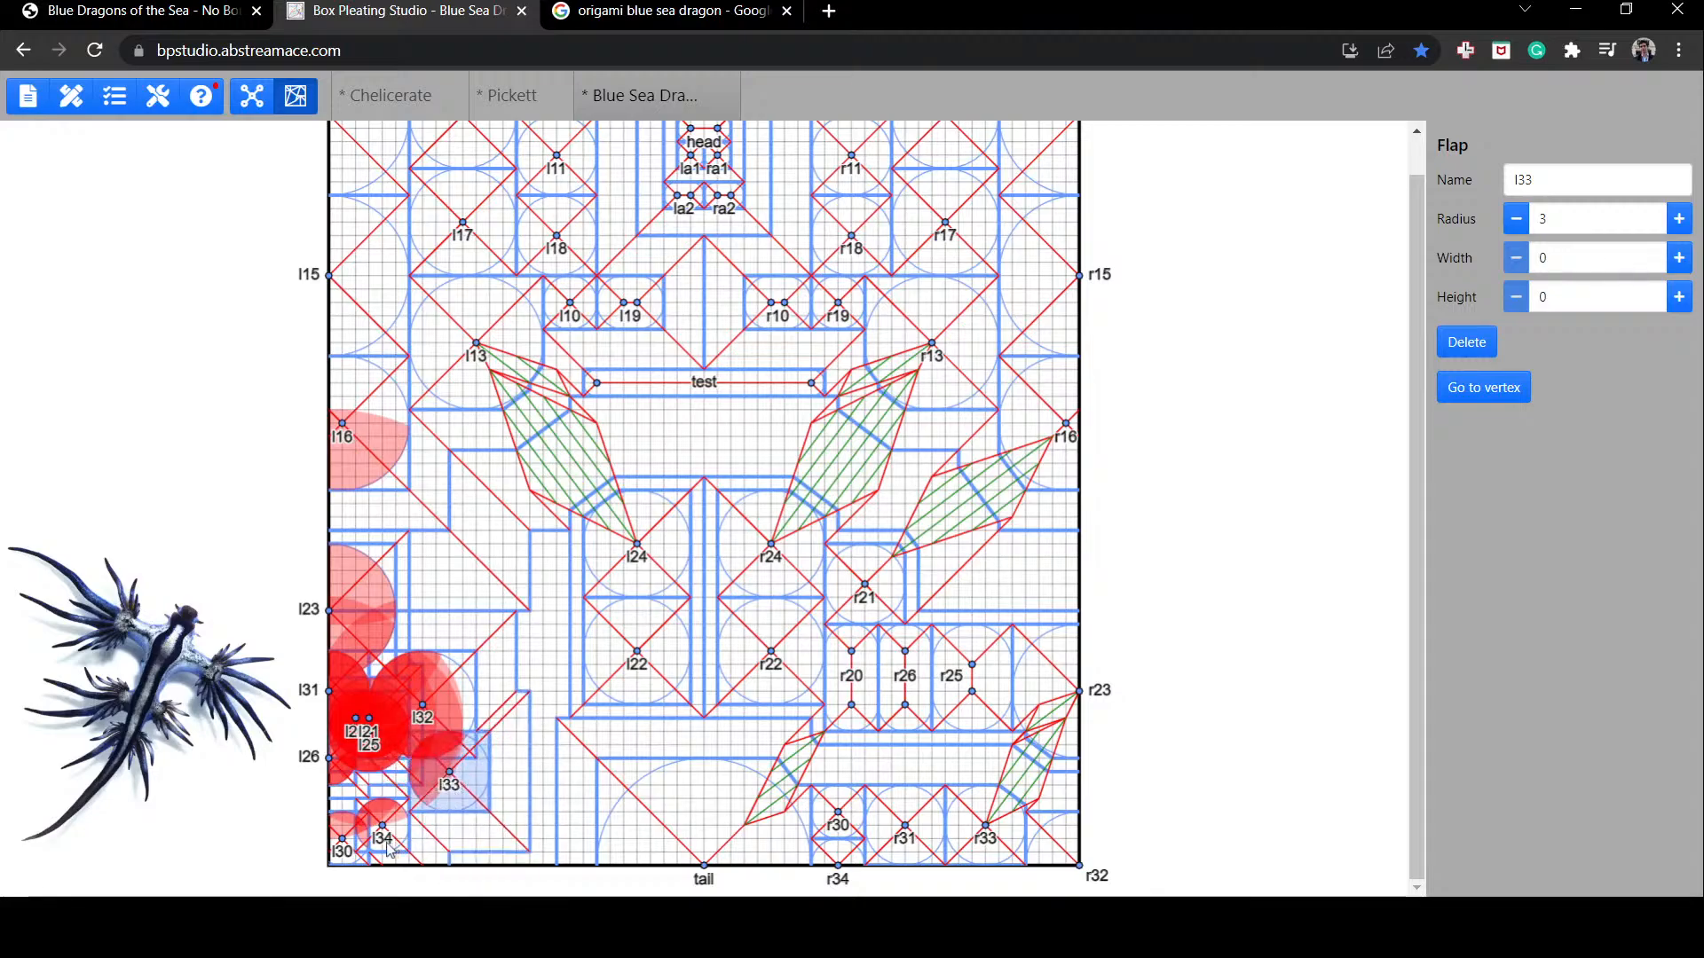
Step: Place flap l34 on the paper's bottom edge opposite r34 and l30 directly above it, and move l21 clear of l25
left_click_drag(396, 846, 577, 879)
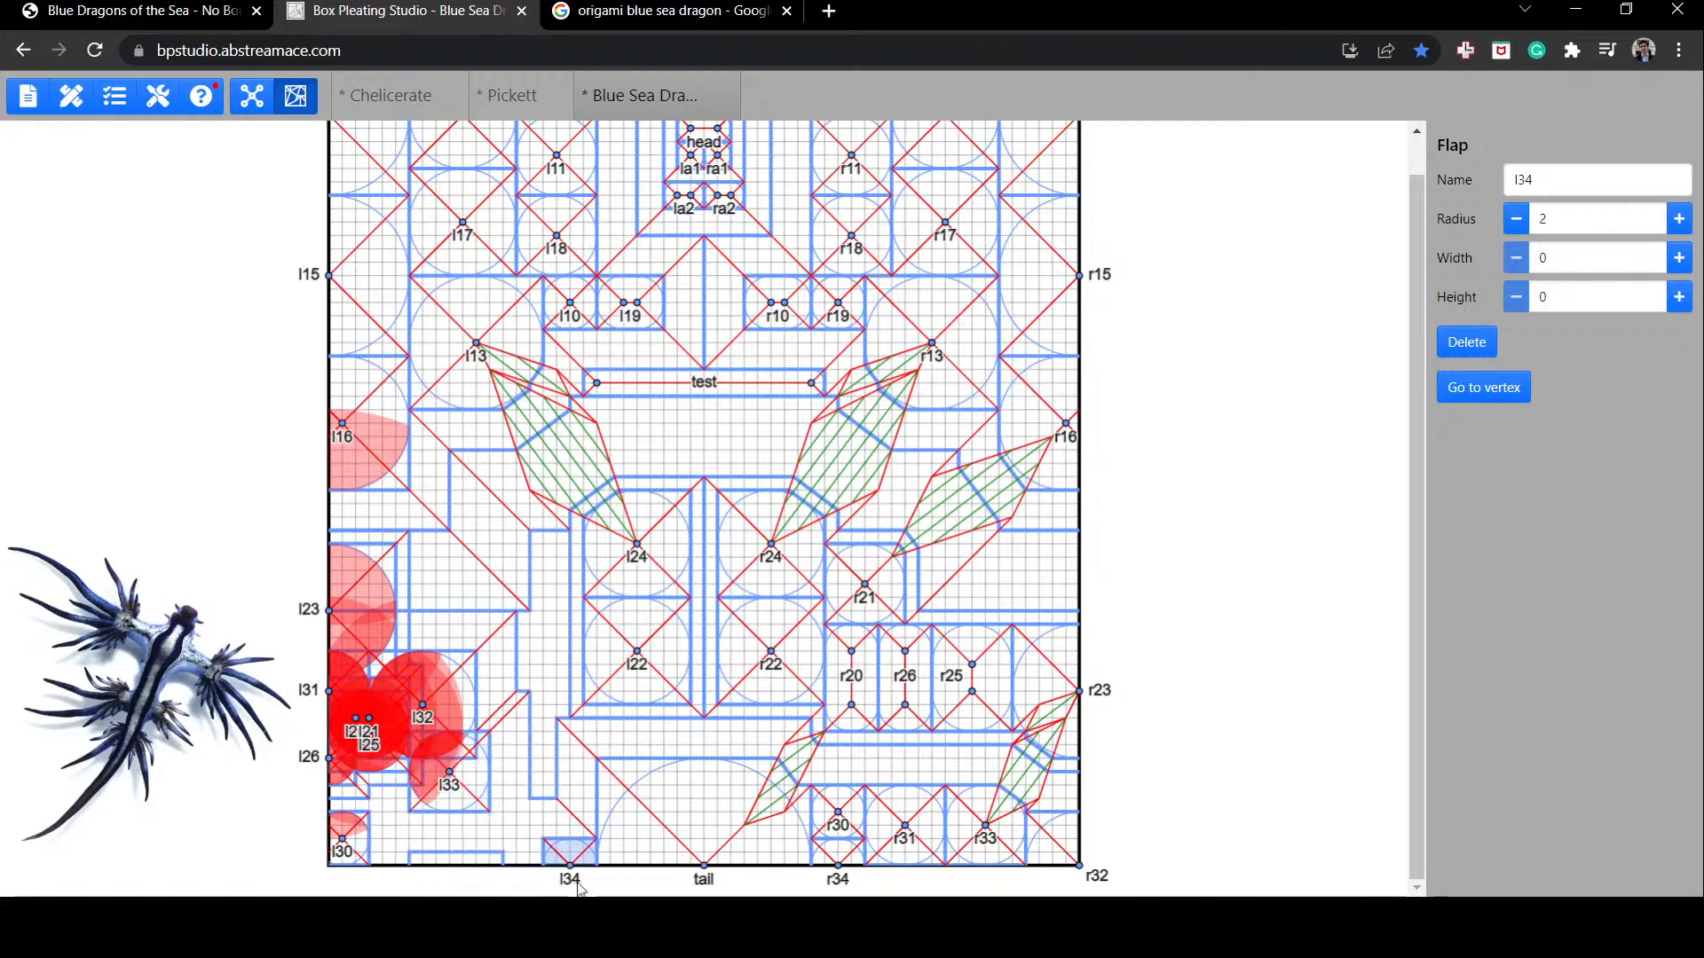
left_click_drag(444, 785, 574, 832)
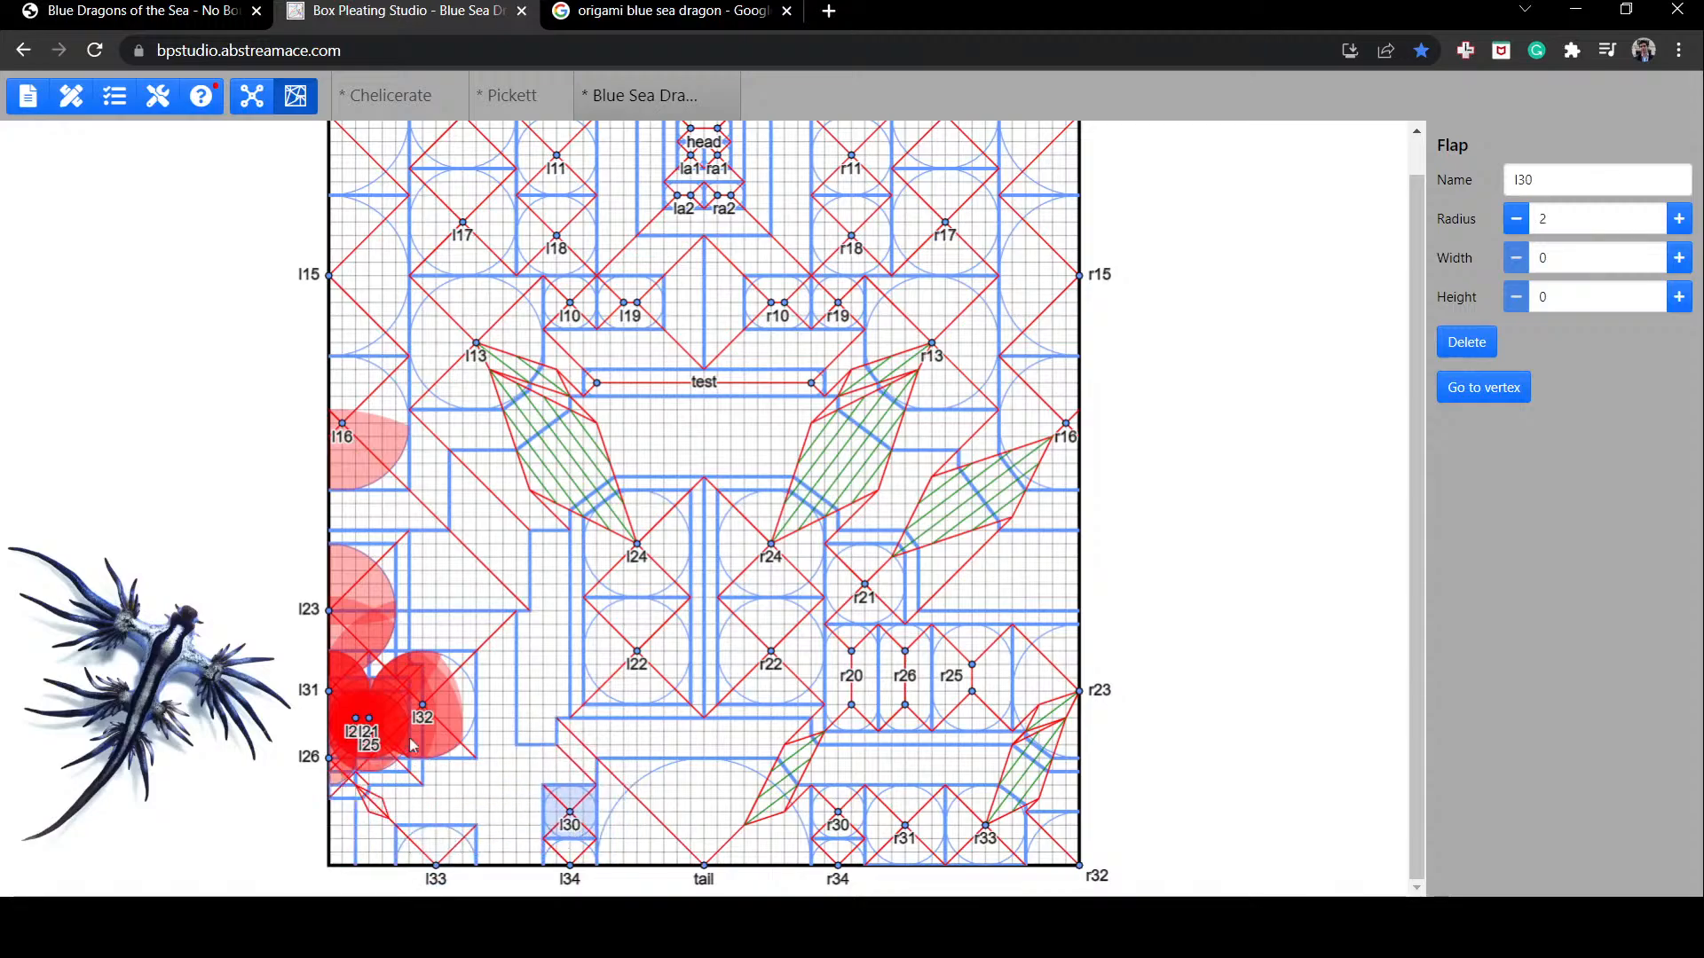
left_click_drag(373, 745, 398, 771)
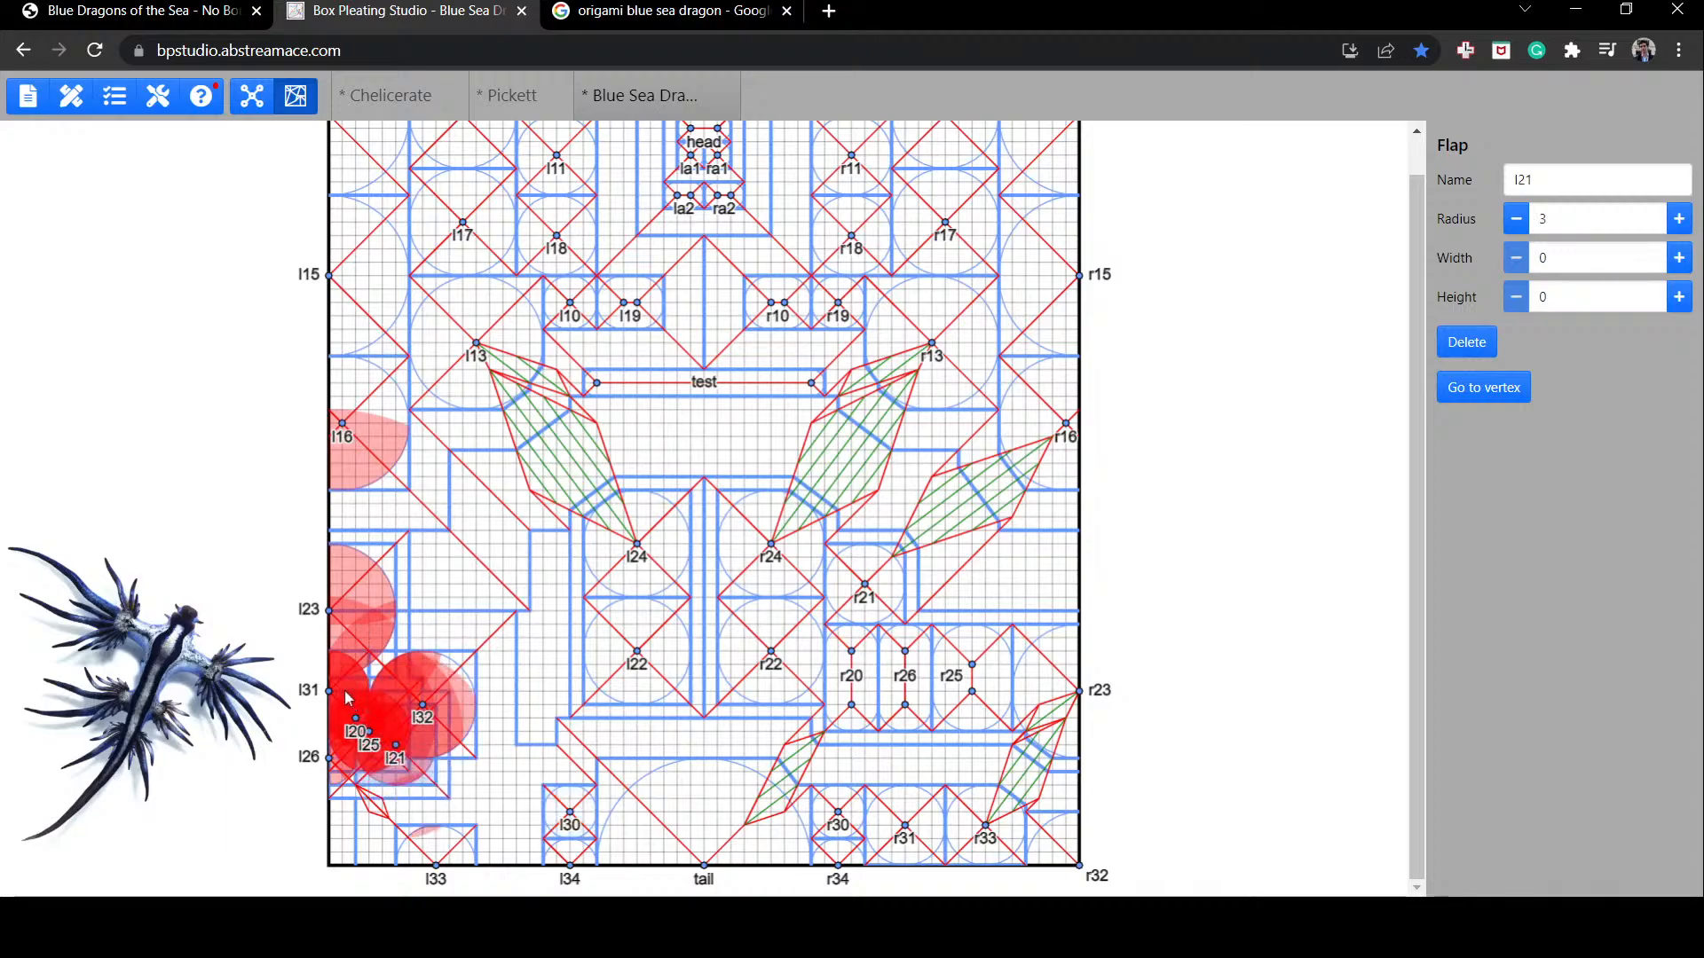
Step: Place flaps l31 and l33 in a row beside l30, and l32 in the paper's bottom-left corner, mirroring the right half
left_click_drag(343, 692, 349, 839)
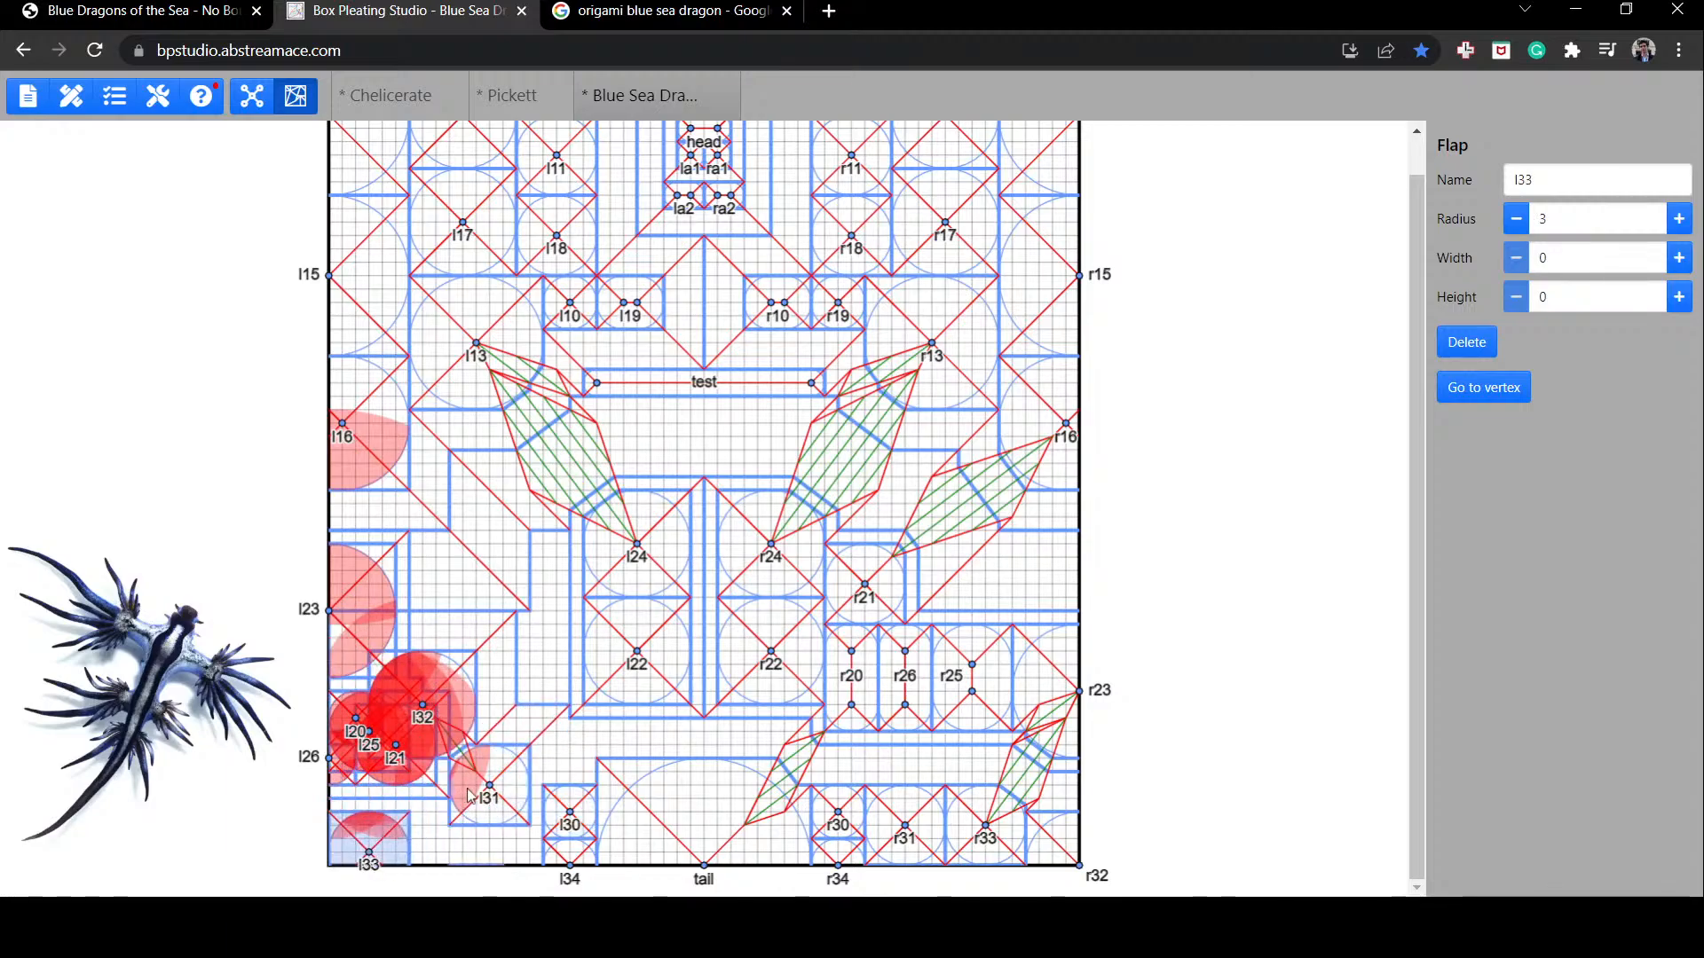
mouse_move(463, 806)
left_mouse_down()
mouse_move(477, 838)
mouse_move(478, 825)
left_mouse_up()
left_click_drag(348, 856, 403, 829)
left_click_drag(424, 706, 309, 879)
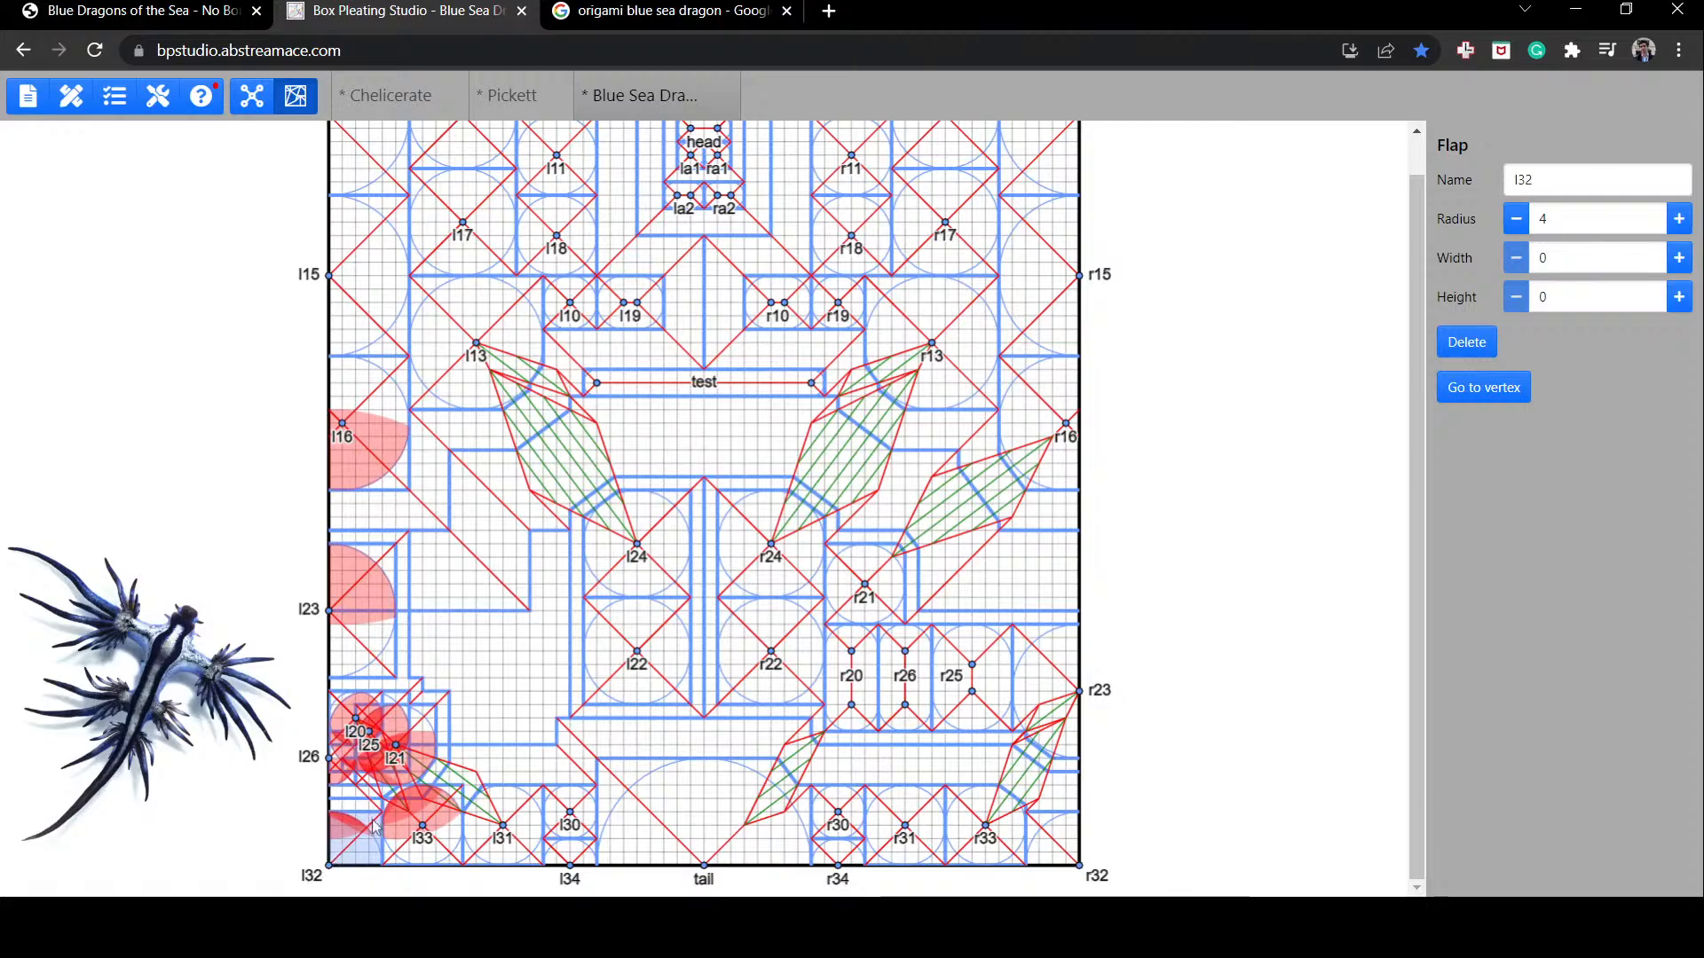
Step: Move flap l23 along the paper's left edge to mirror r23, and place l21 beside l24 to mirror r21
left_click(346, 640)
mouse_move(346, 641)
left_mouse_down()
mouse_move(325, 710)
mouse_move(443, 719)
mouse_move(472, 704)
mouse_move(533, 576)
left_mouse_up()
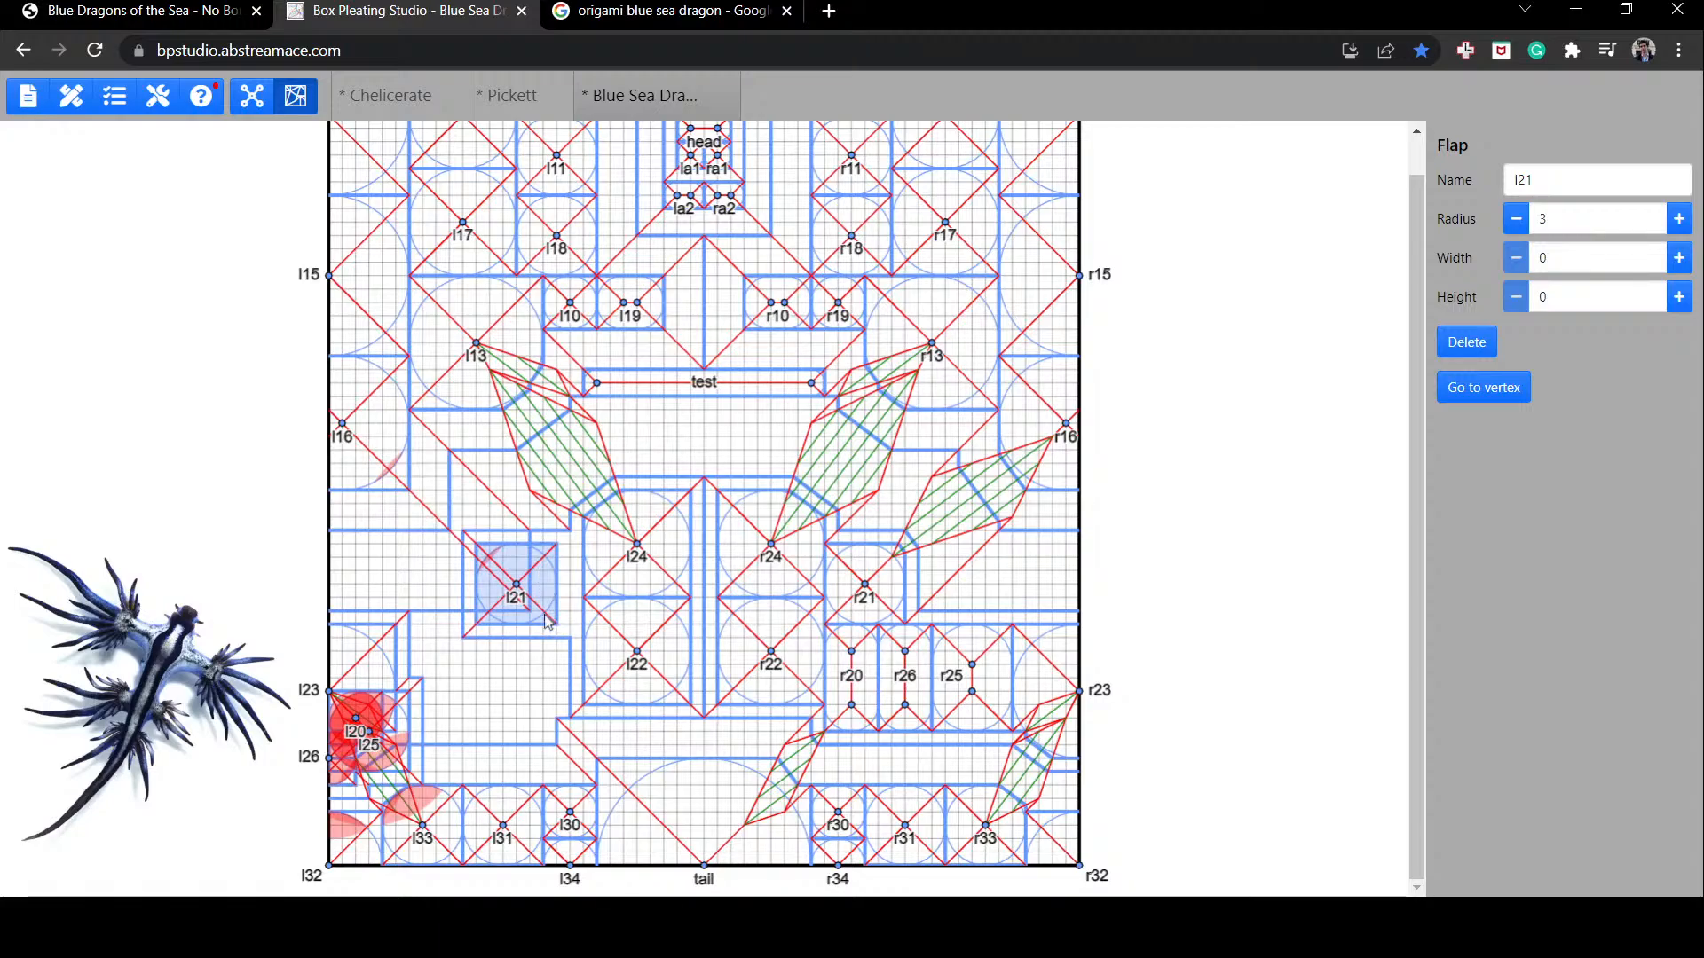
left_click_drag(522, 577, 543, 584)
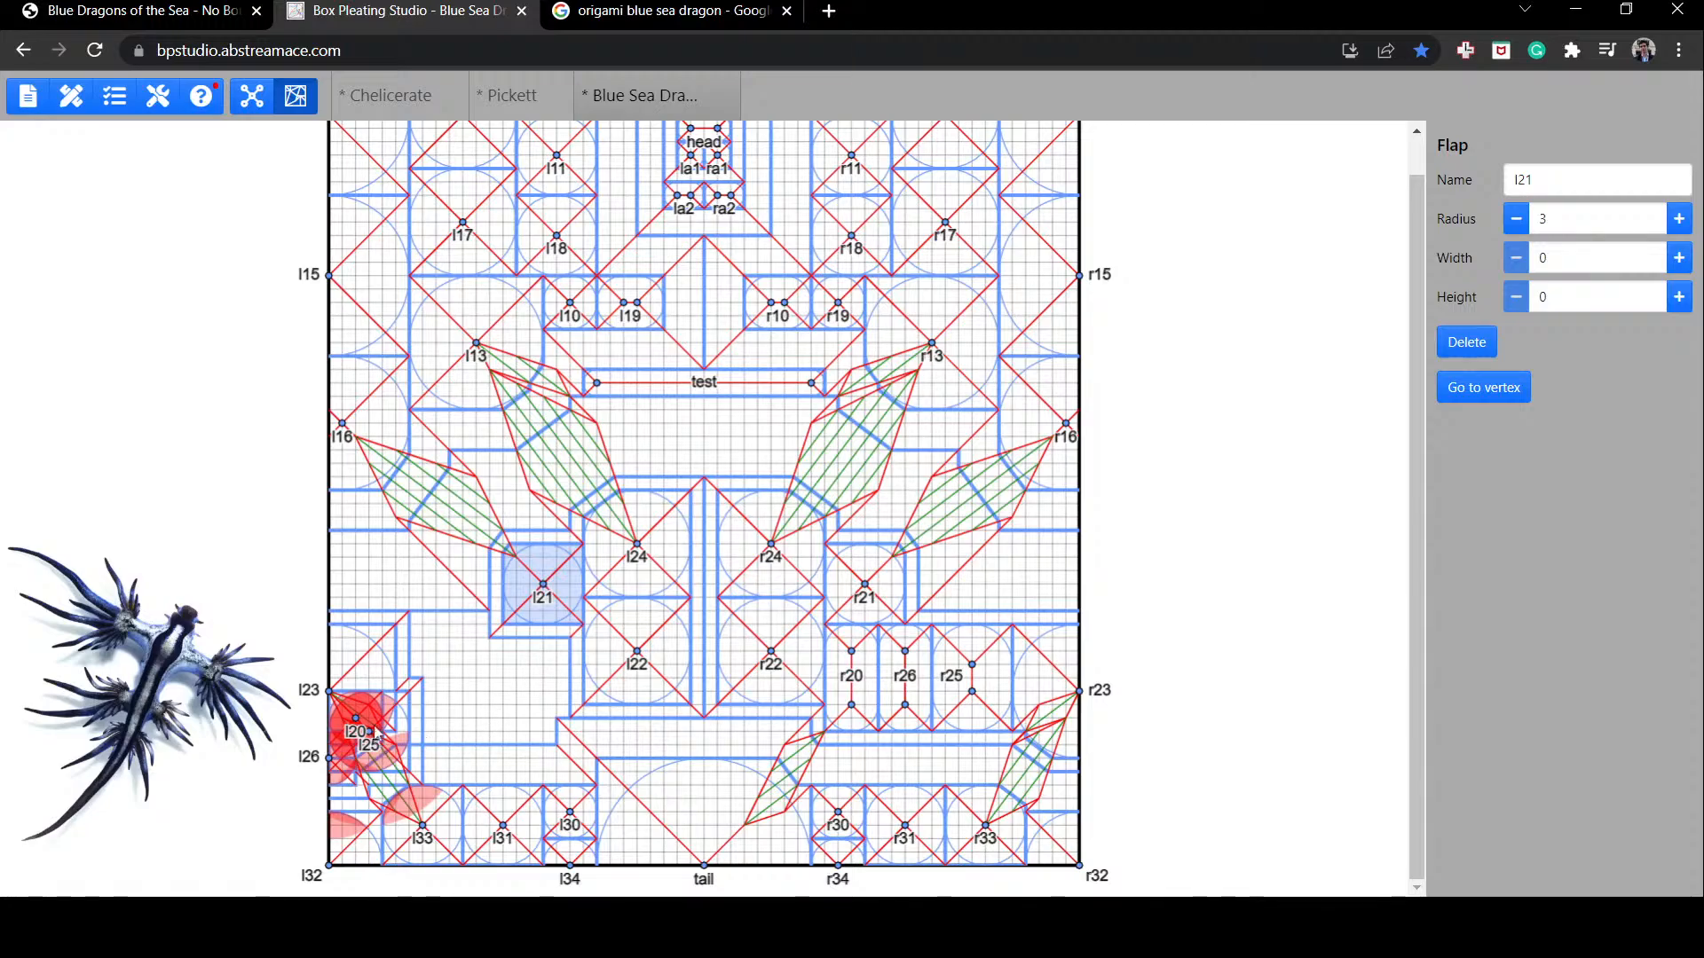
Step: Arrange flaps l20, l26 and l25 in a row between l22 and l23, in the mirrored order of the right half
left_click_drag(375, 726, 582, 651)
left_click_drag(388, 731, 421, 706)
left_click(332, 771)
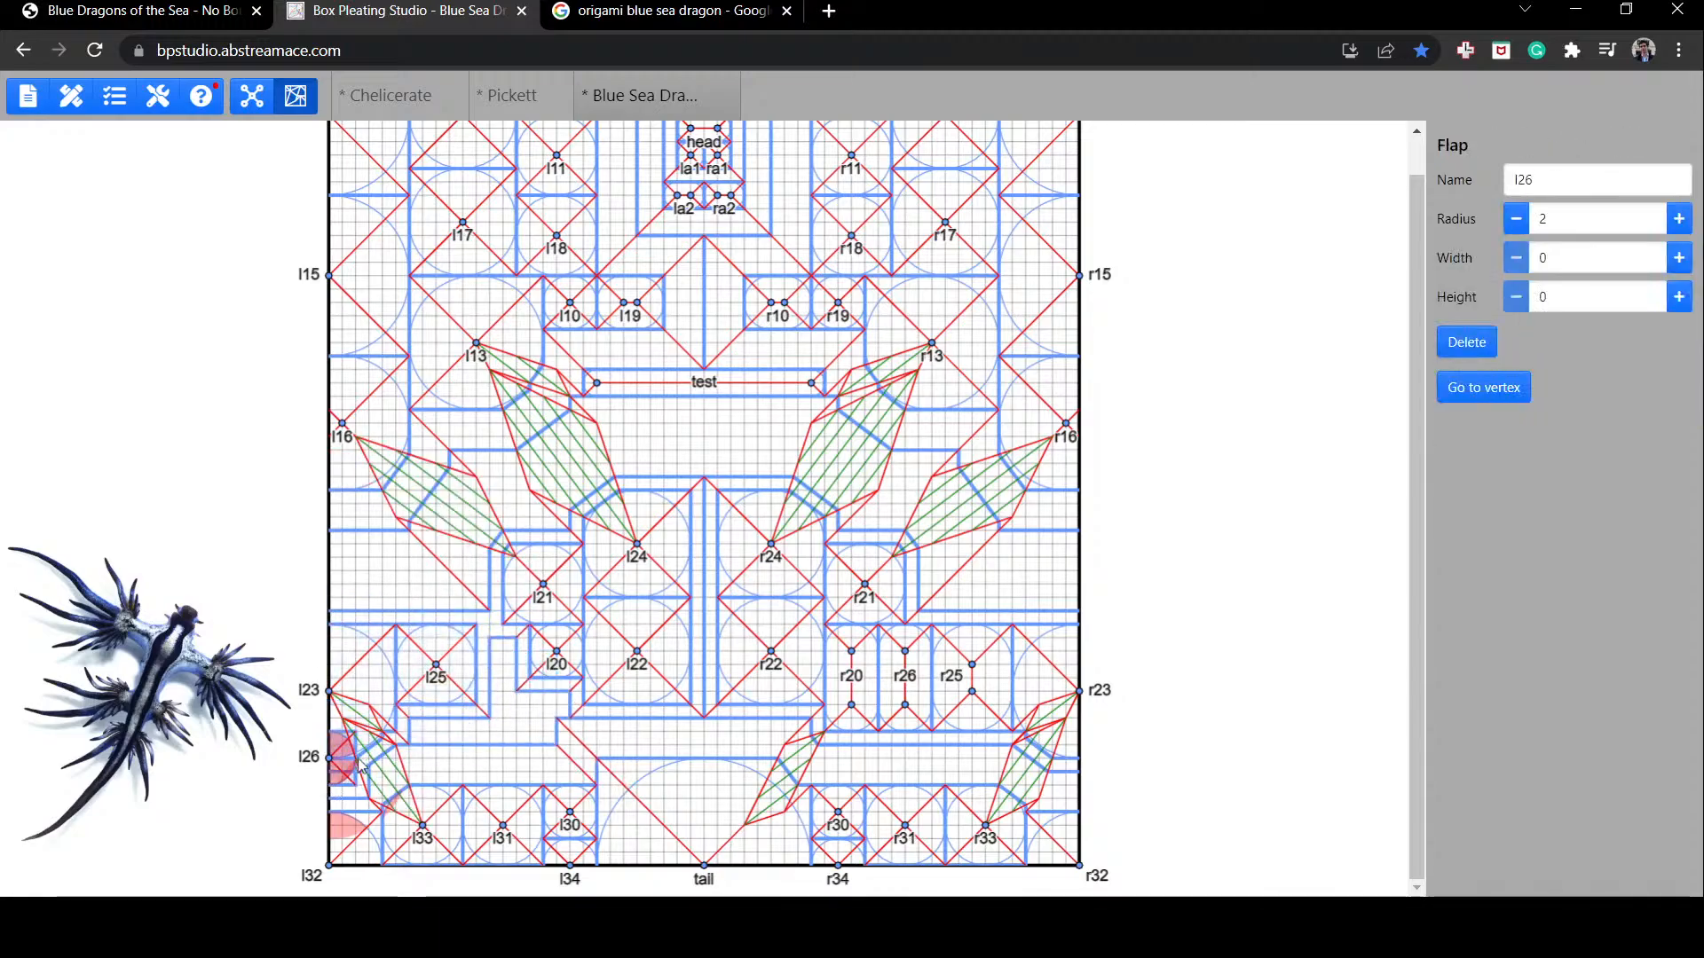
left_click_drag(332, 770, 520, 655)
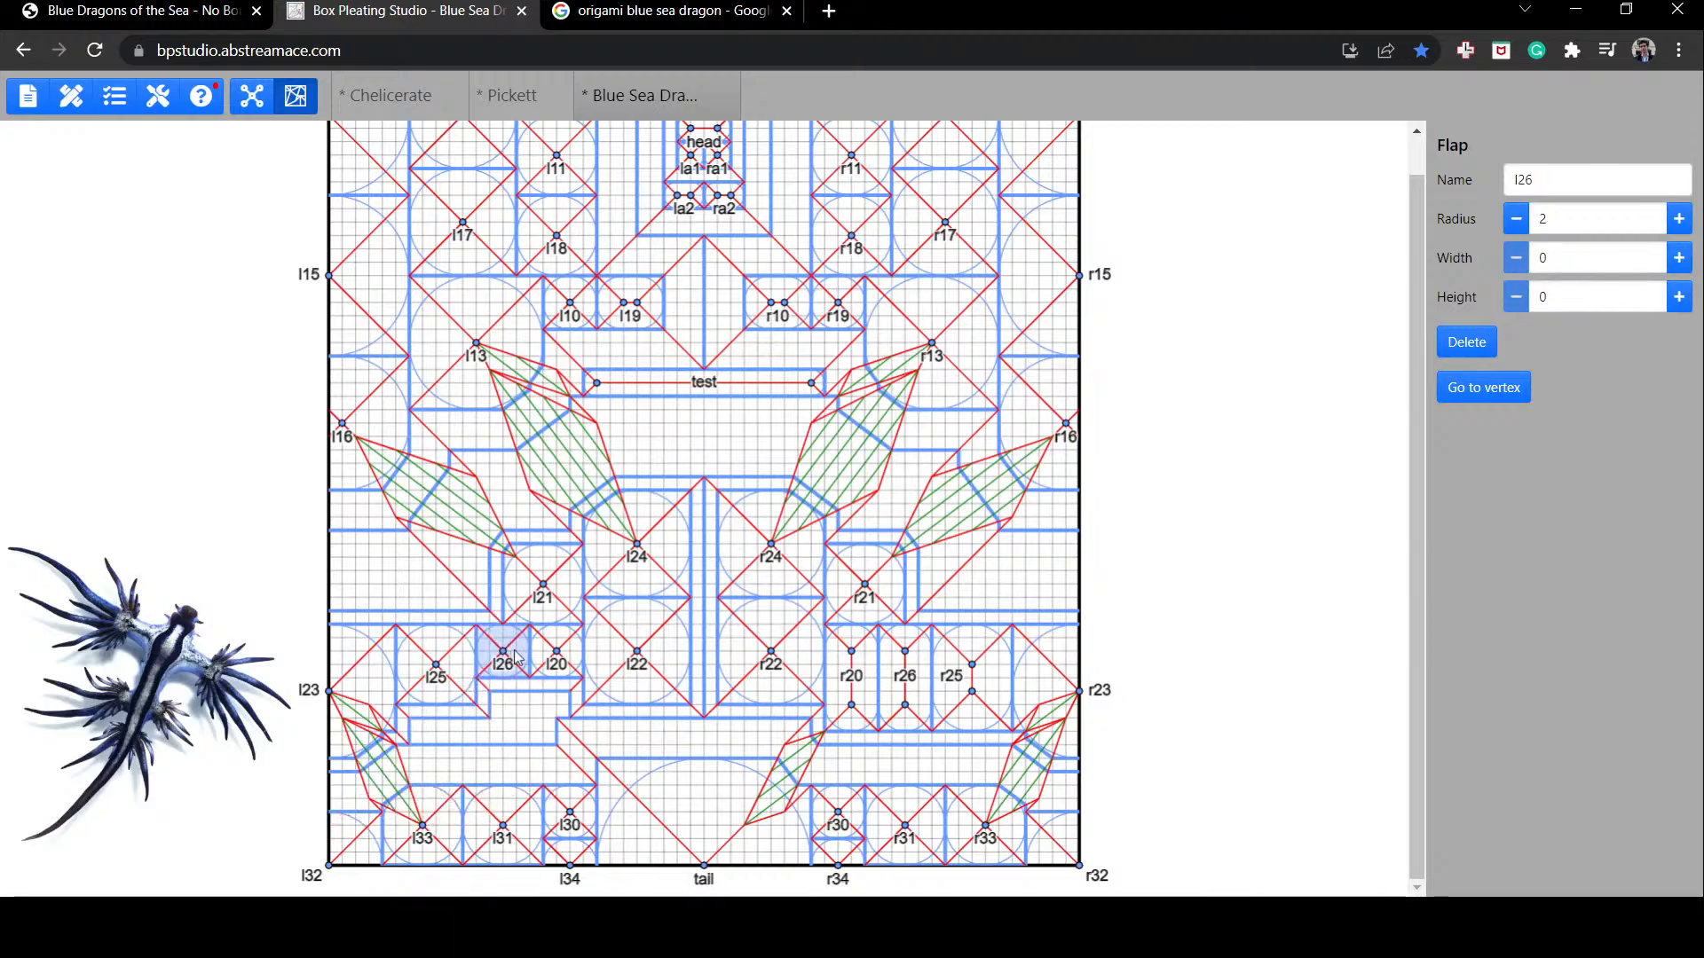
Step: Set the height of flap l25 to 2 and the heights of flaps l26 and l20 to 4
left_click(461, 676)
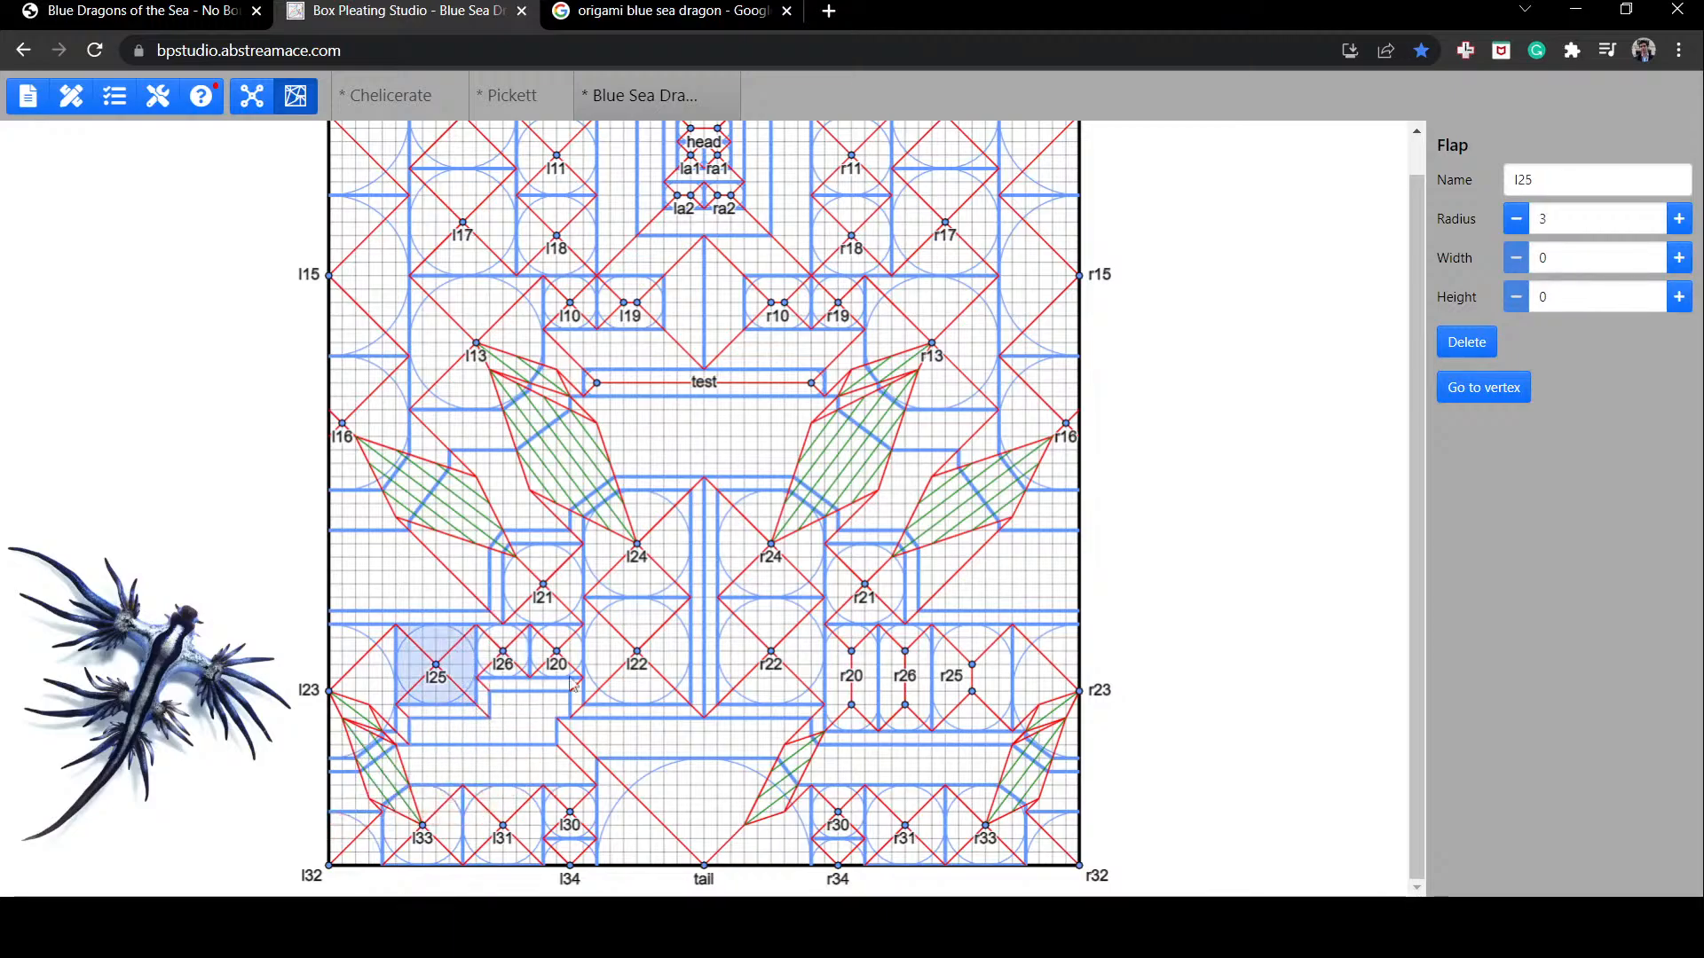
double_click(1607, 296)
type("2")
left_click(513, 657)
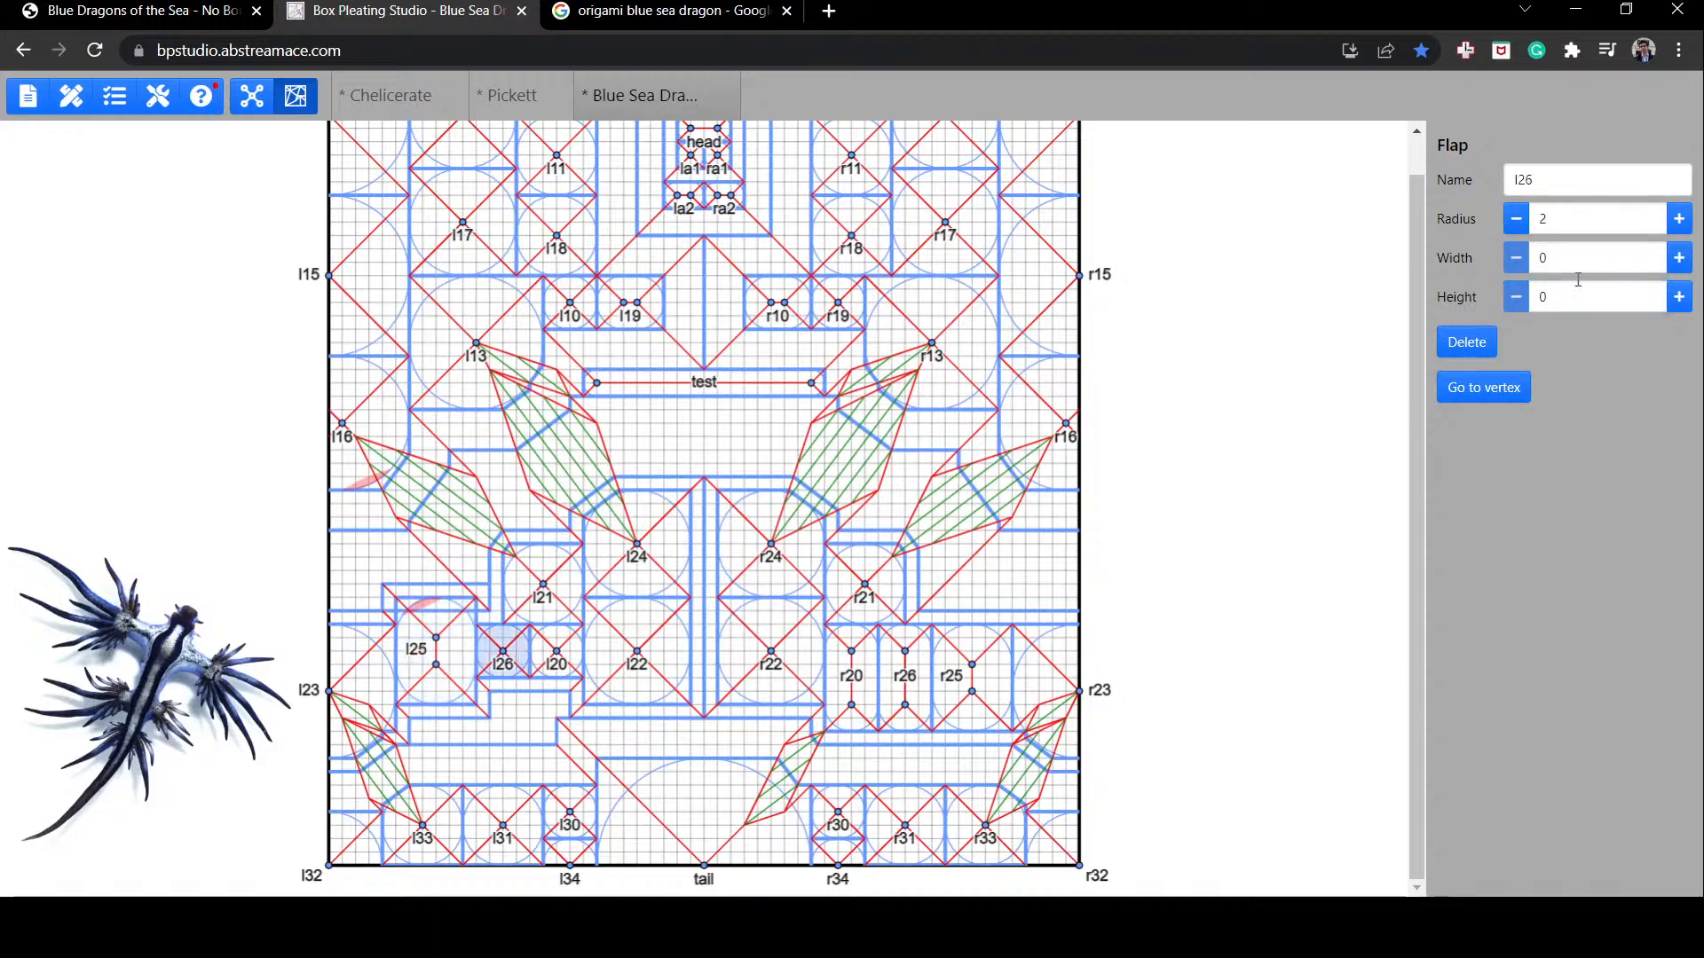
double_click(1564, 296)
type("4")
left_click(550, 661)
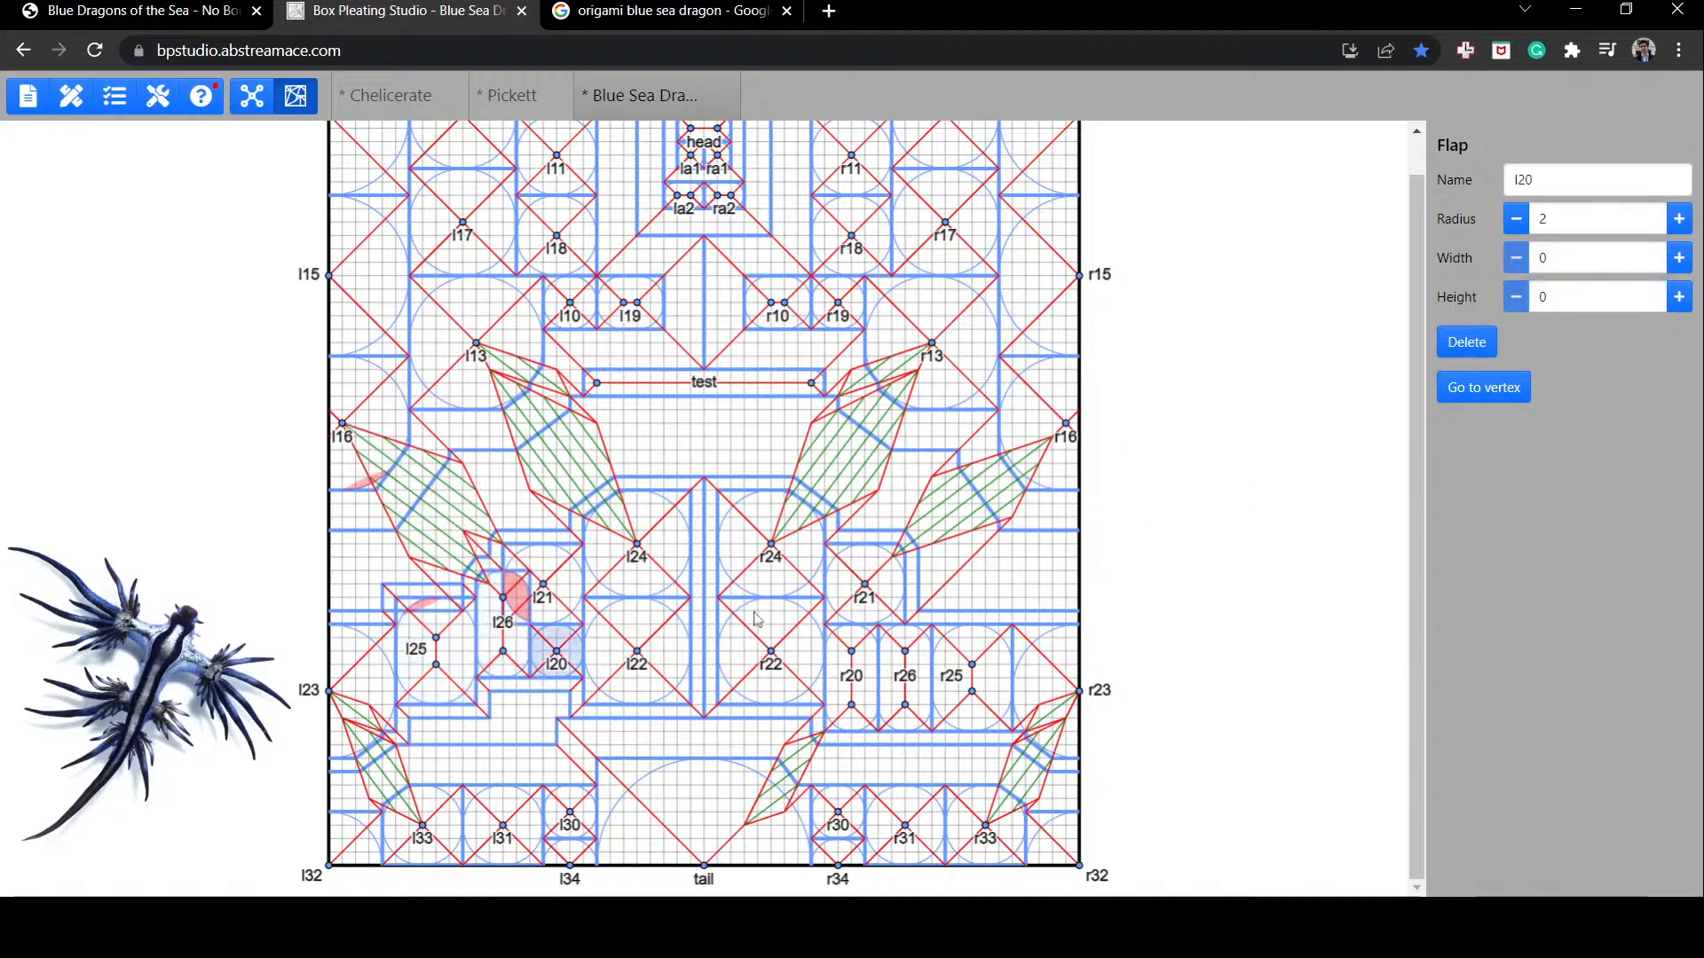
double_click(1562, 296)
type("4")
Step: Lower flaps l20, l26 and l25 into an aligned row below l21, mirroring r20, r26 and r25
left_click_drag(559, 654, 503, 712)
left_click(503, 657)
left_click_drag(462, 654, 463, 691)
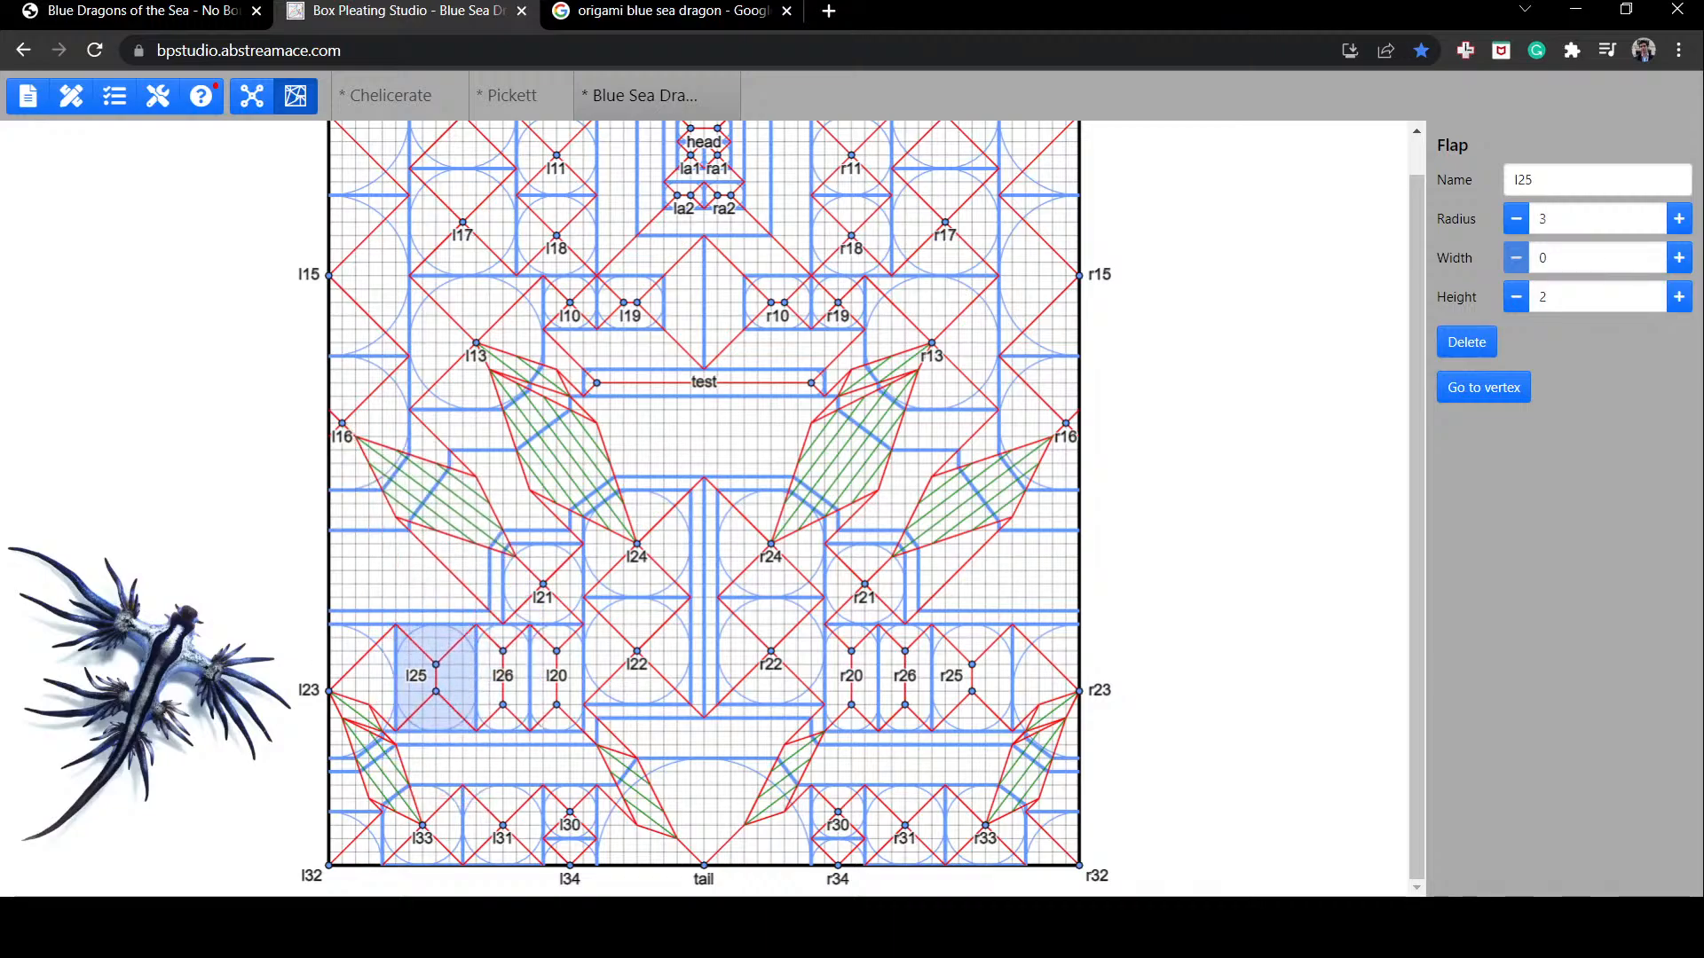
Step: Examine the flaps and rivers in the lower part of the layout, from l31 past the tail to r26 and r22
key("Escape")
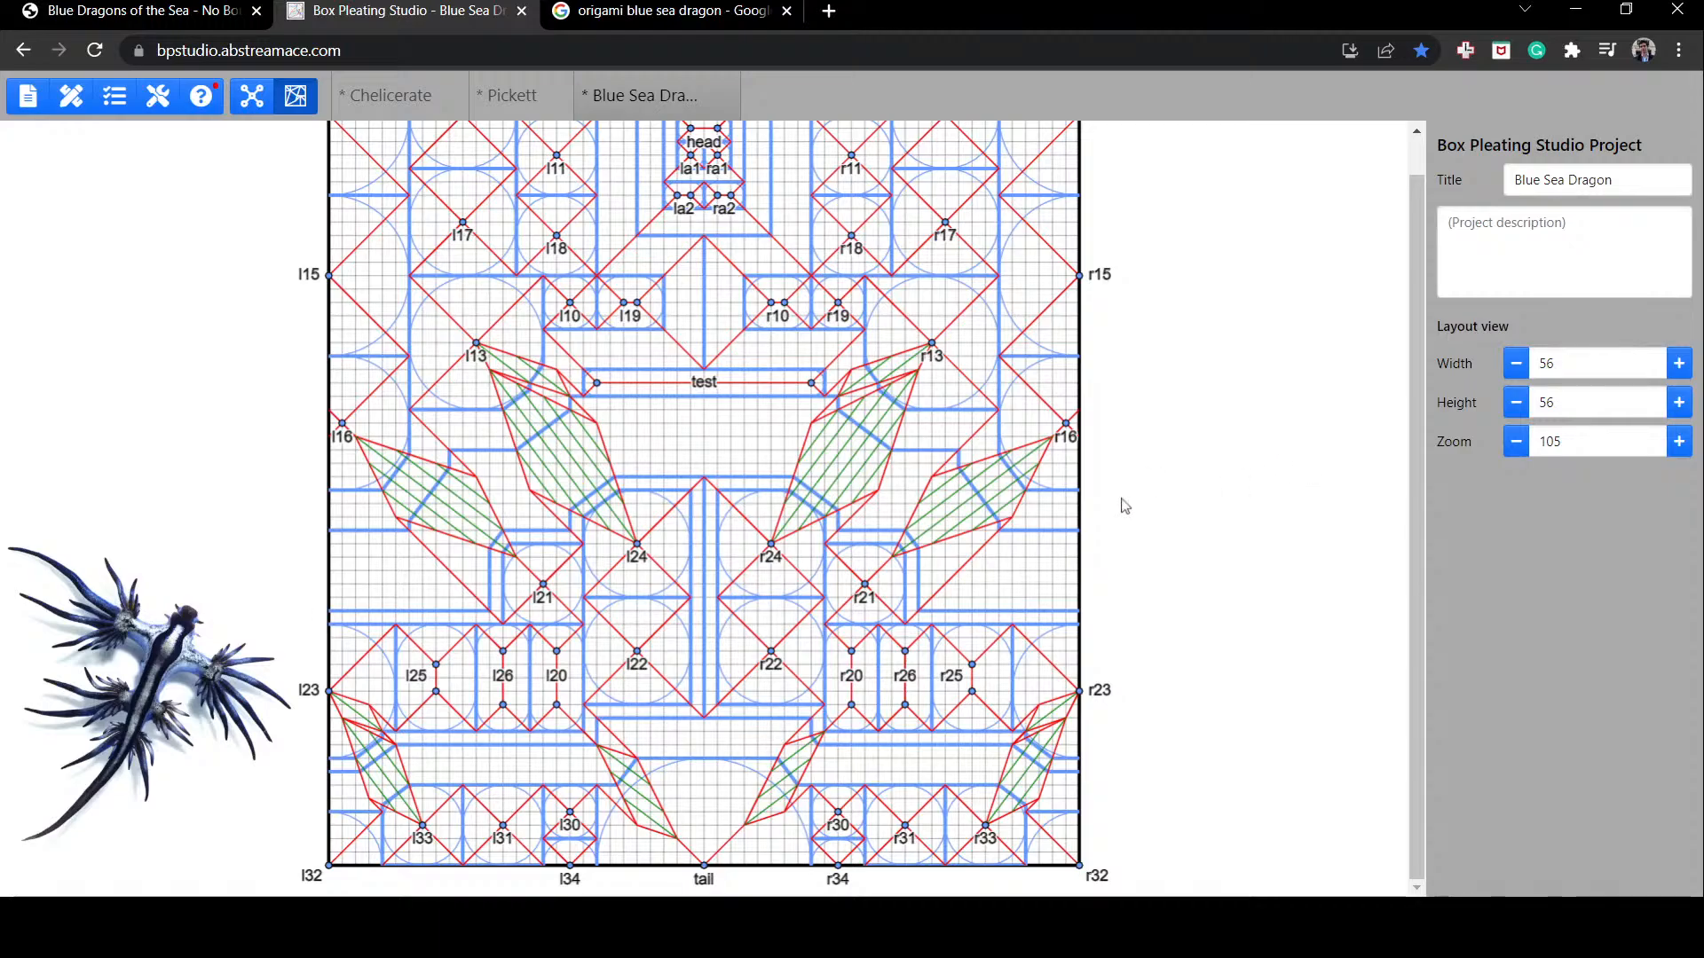
left_click(475, 839)
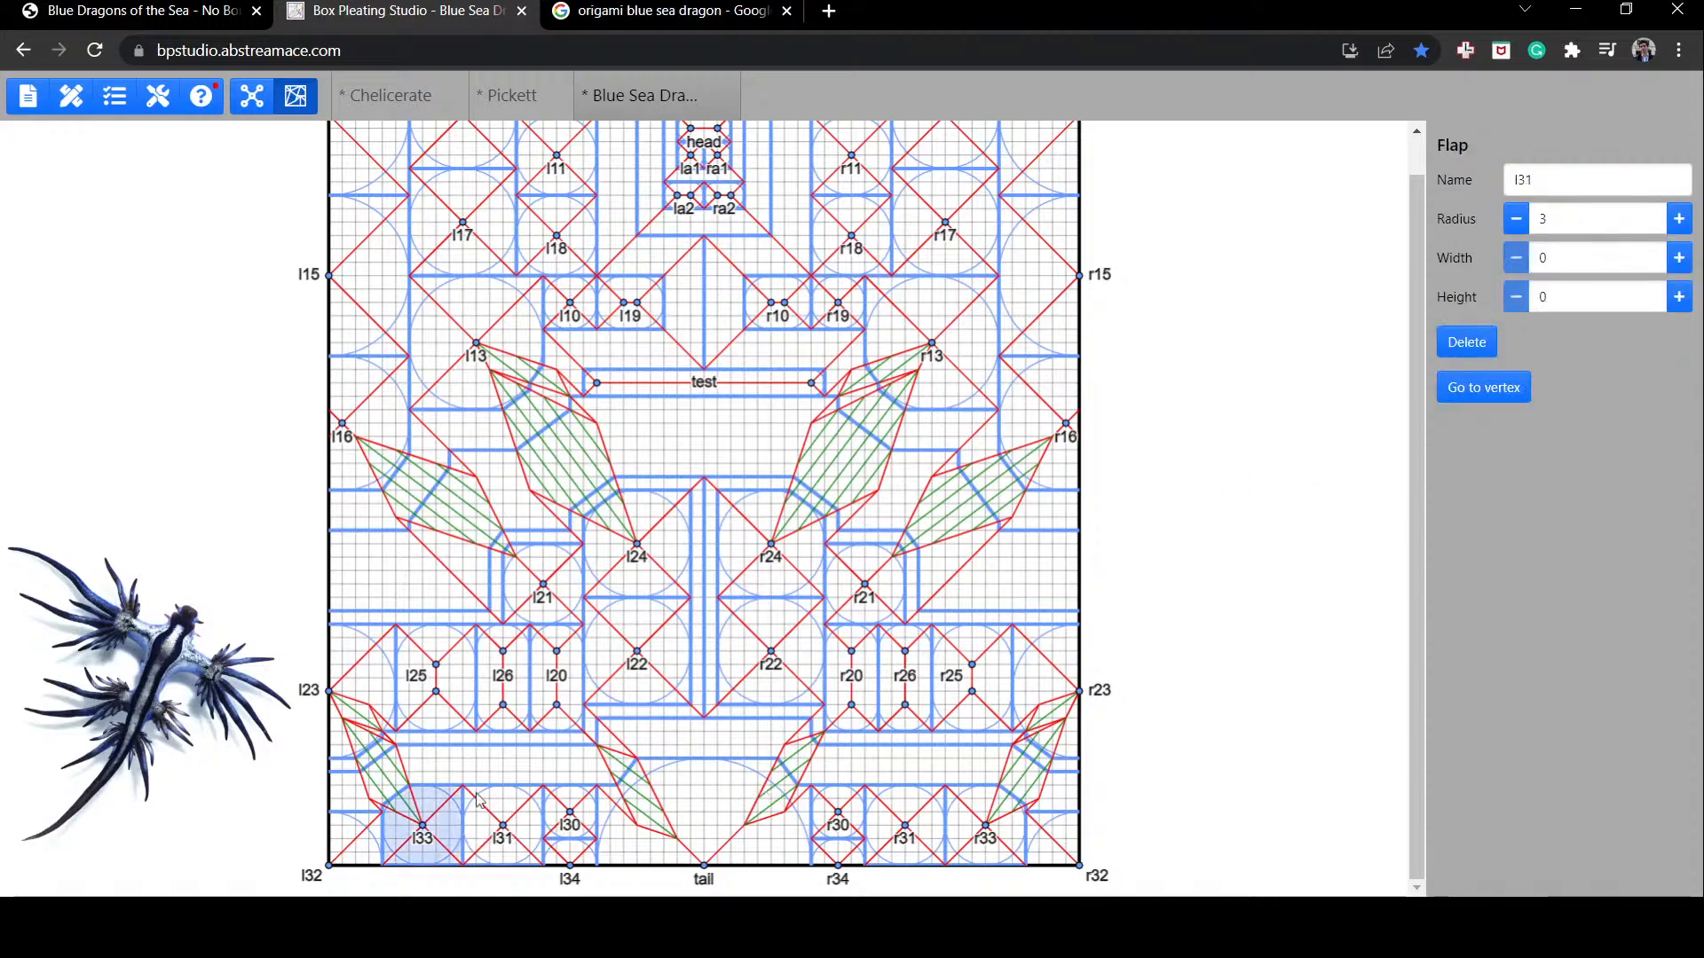
left_click(577, 759)
left_click(680, 807)
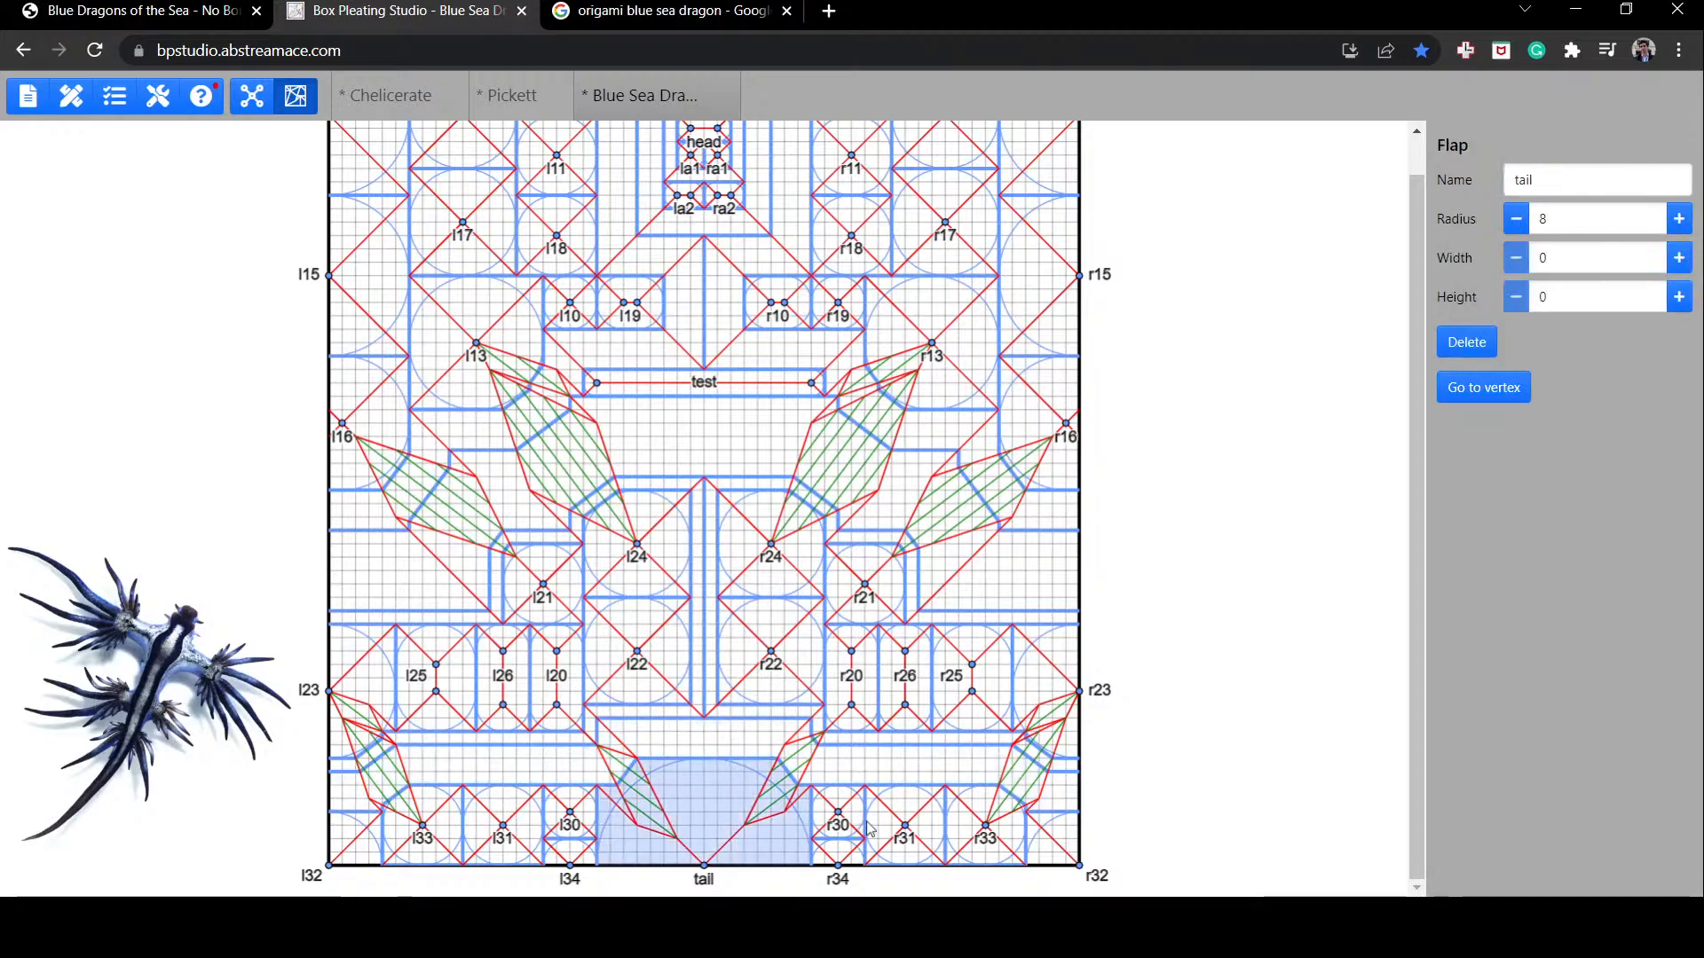
left_click(860, 813)
left_click(895, 741)
left_click(893, 707)
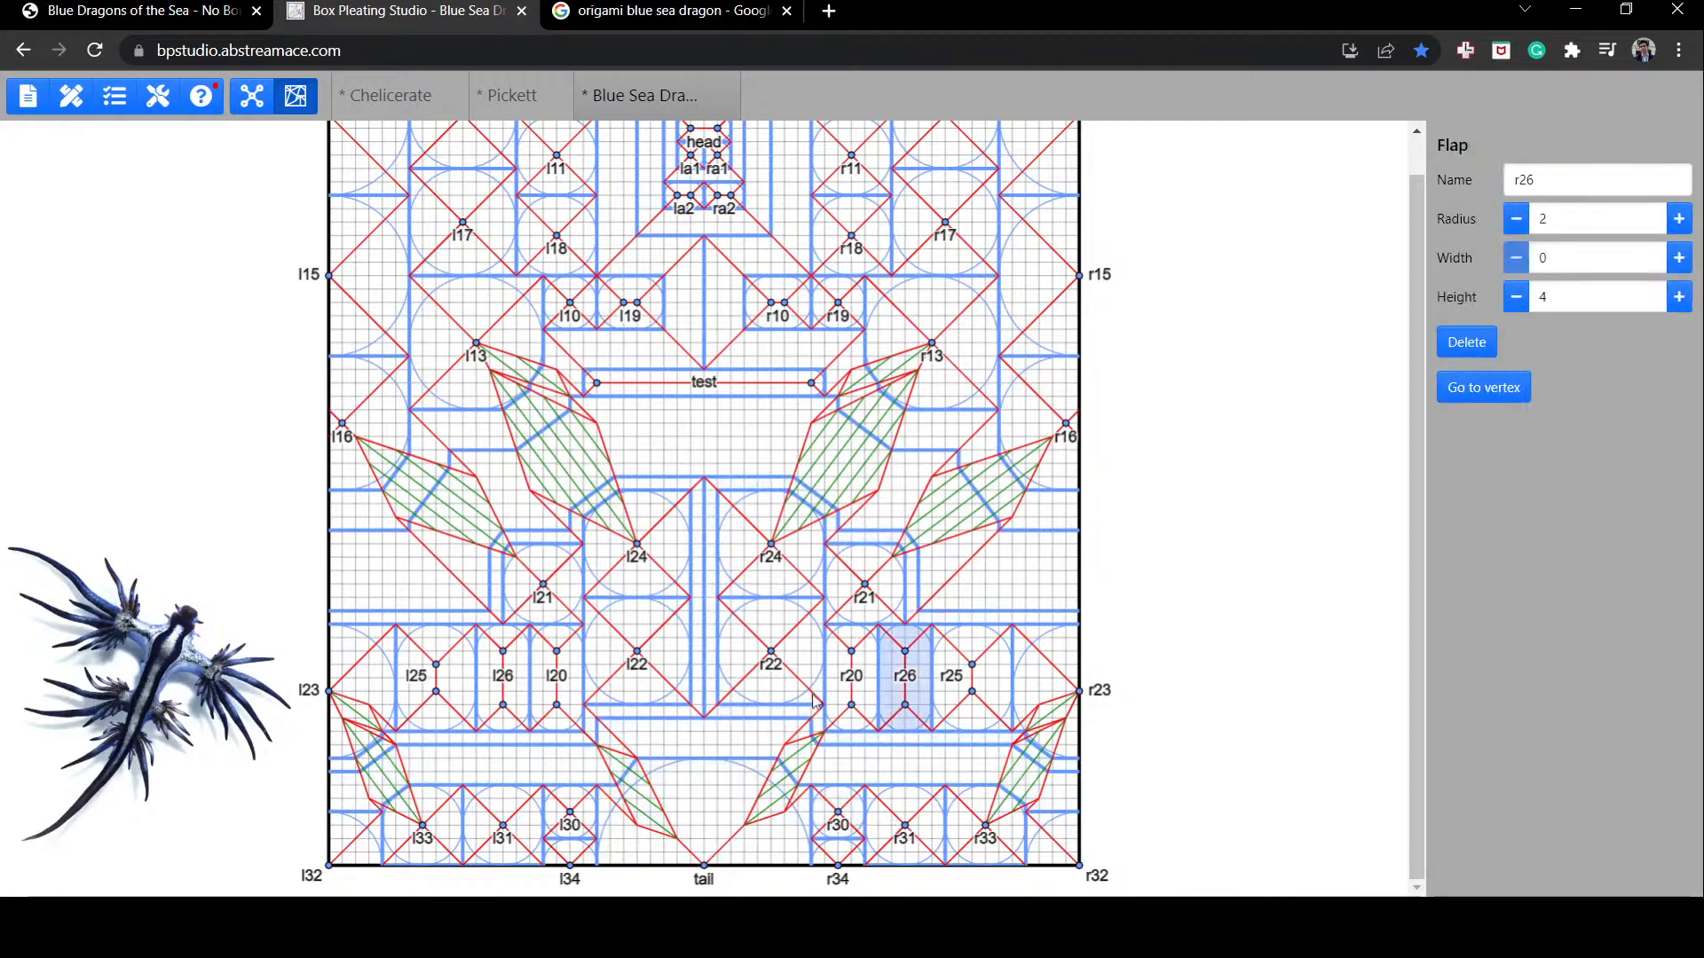
left_click(760, 712)
Step: Examine the test flap and the rivers and flaps of the layout's upper right half, out to r14, r15 and r16
scroll(750, 685, "up", 1)
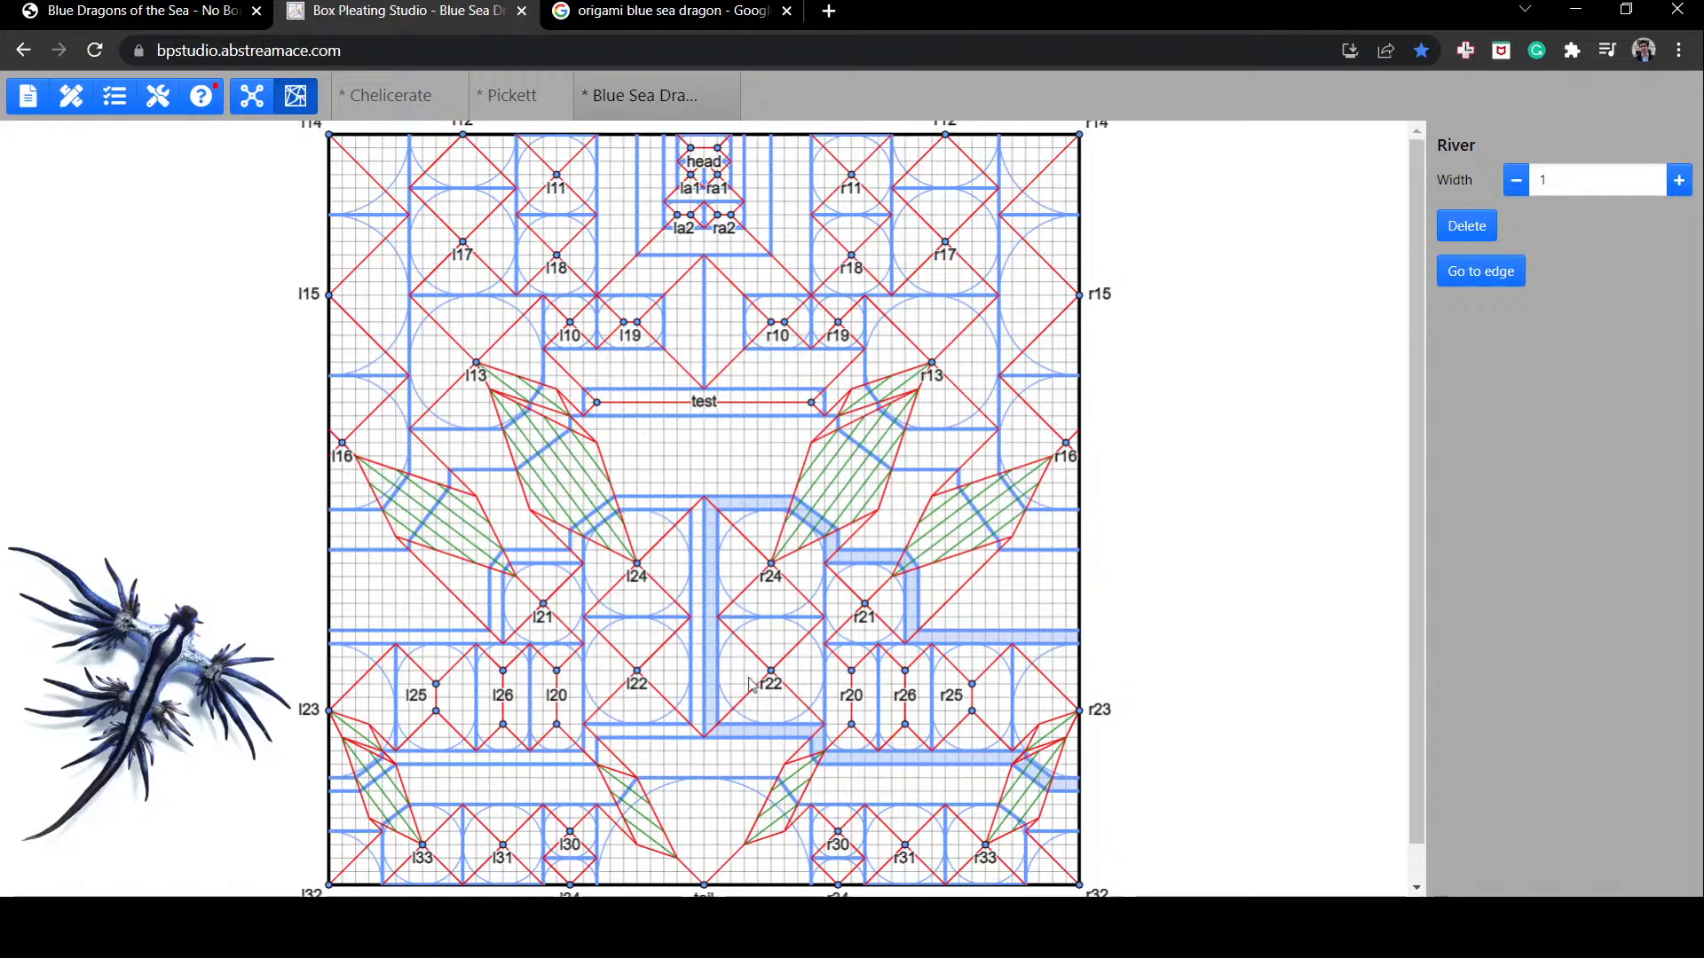
scroll(751, 685, "up", 1)
left_click(747, 497)
left_click(739, 429)
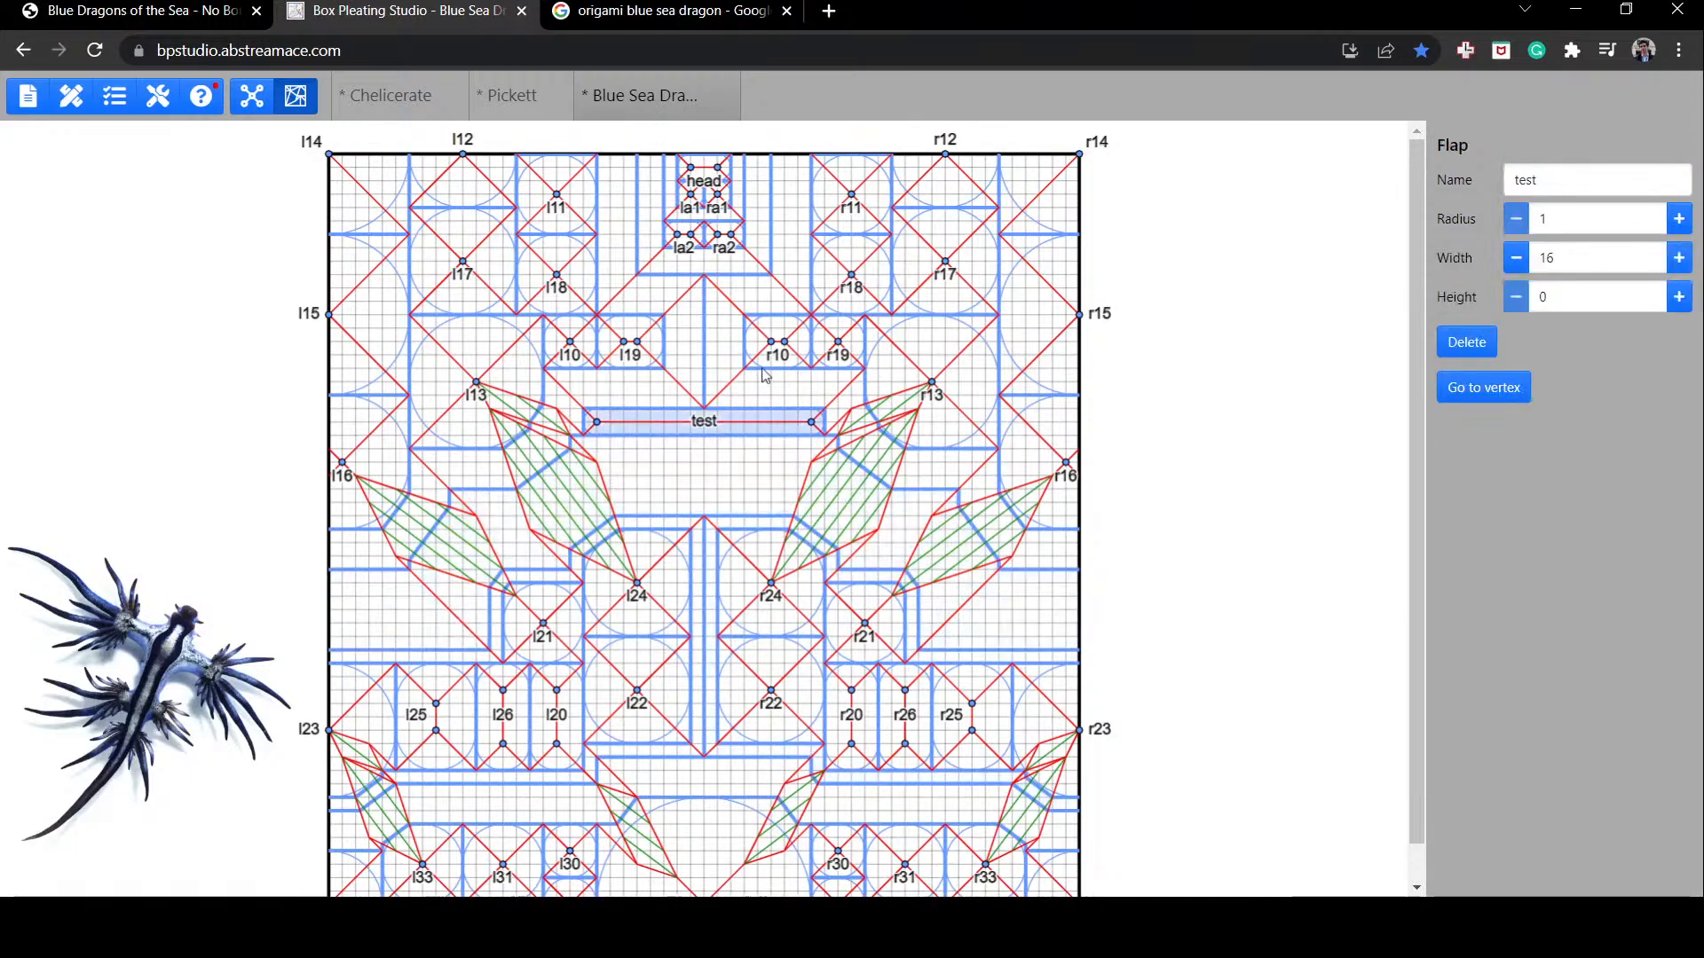
left_click(744, 359)
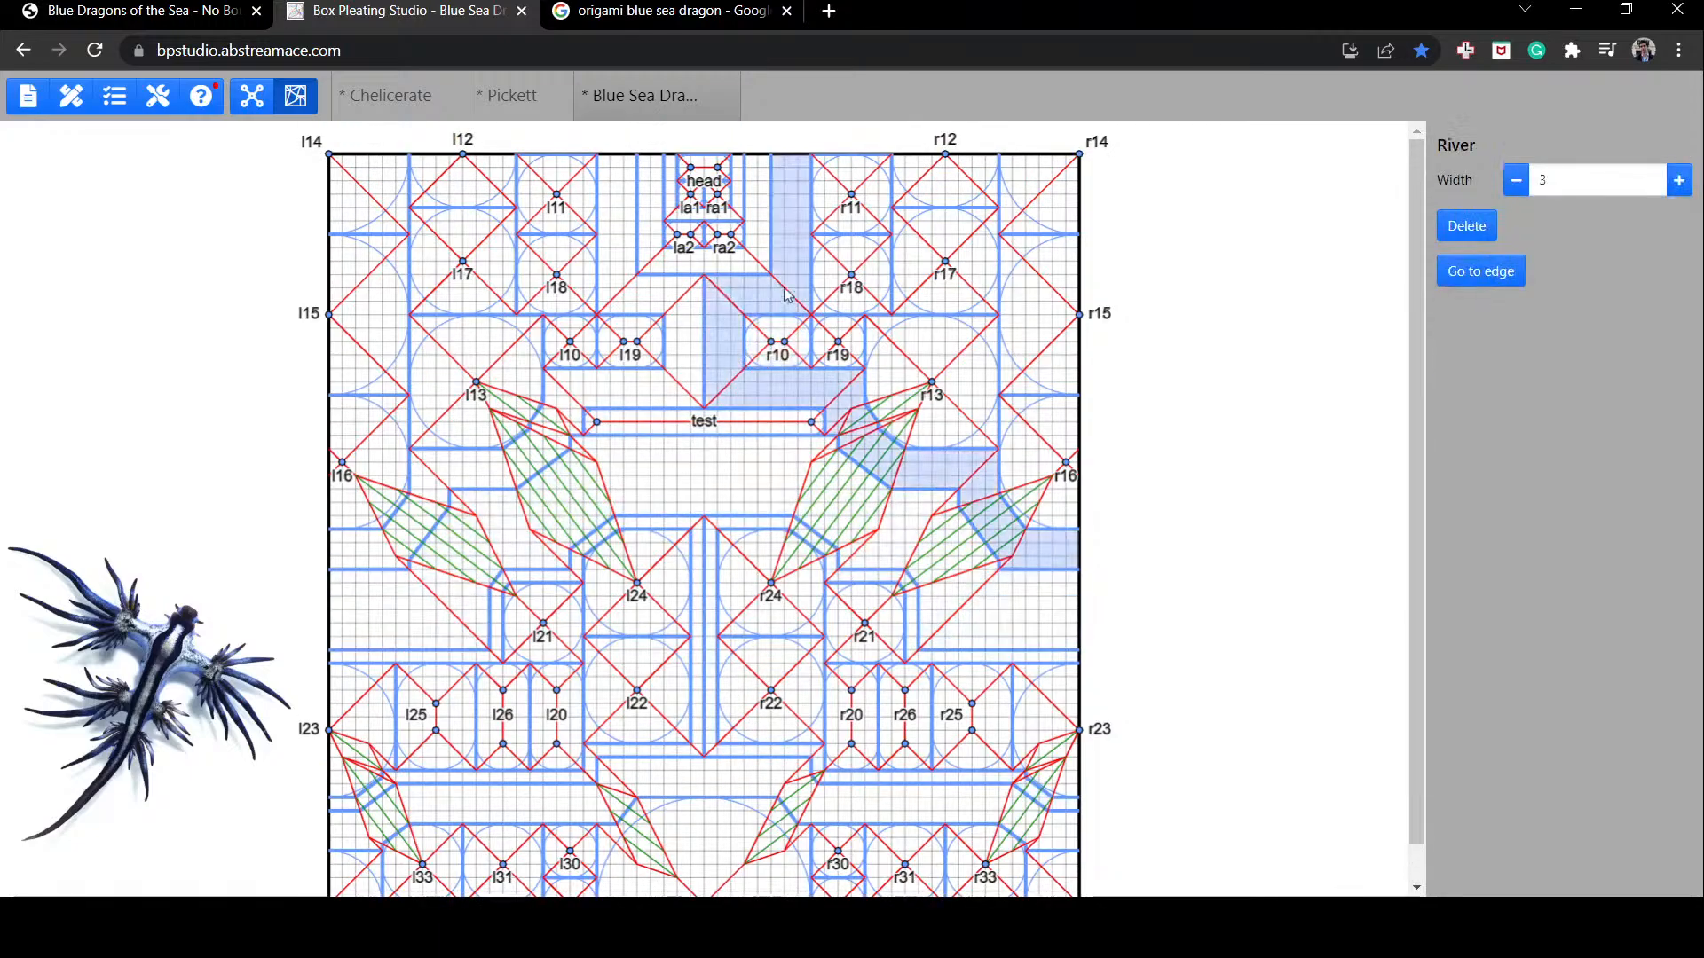
left_click(834, 344)
left_click(845, 292)
left_click(923, 262)
left_click(939, 180)
left_click(1047, 175)
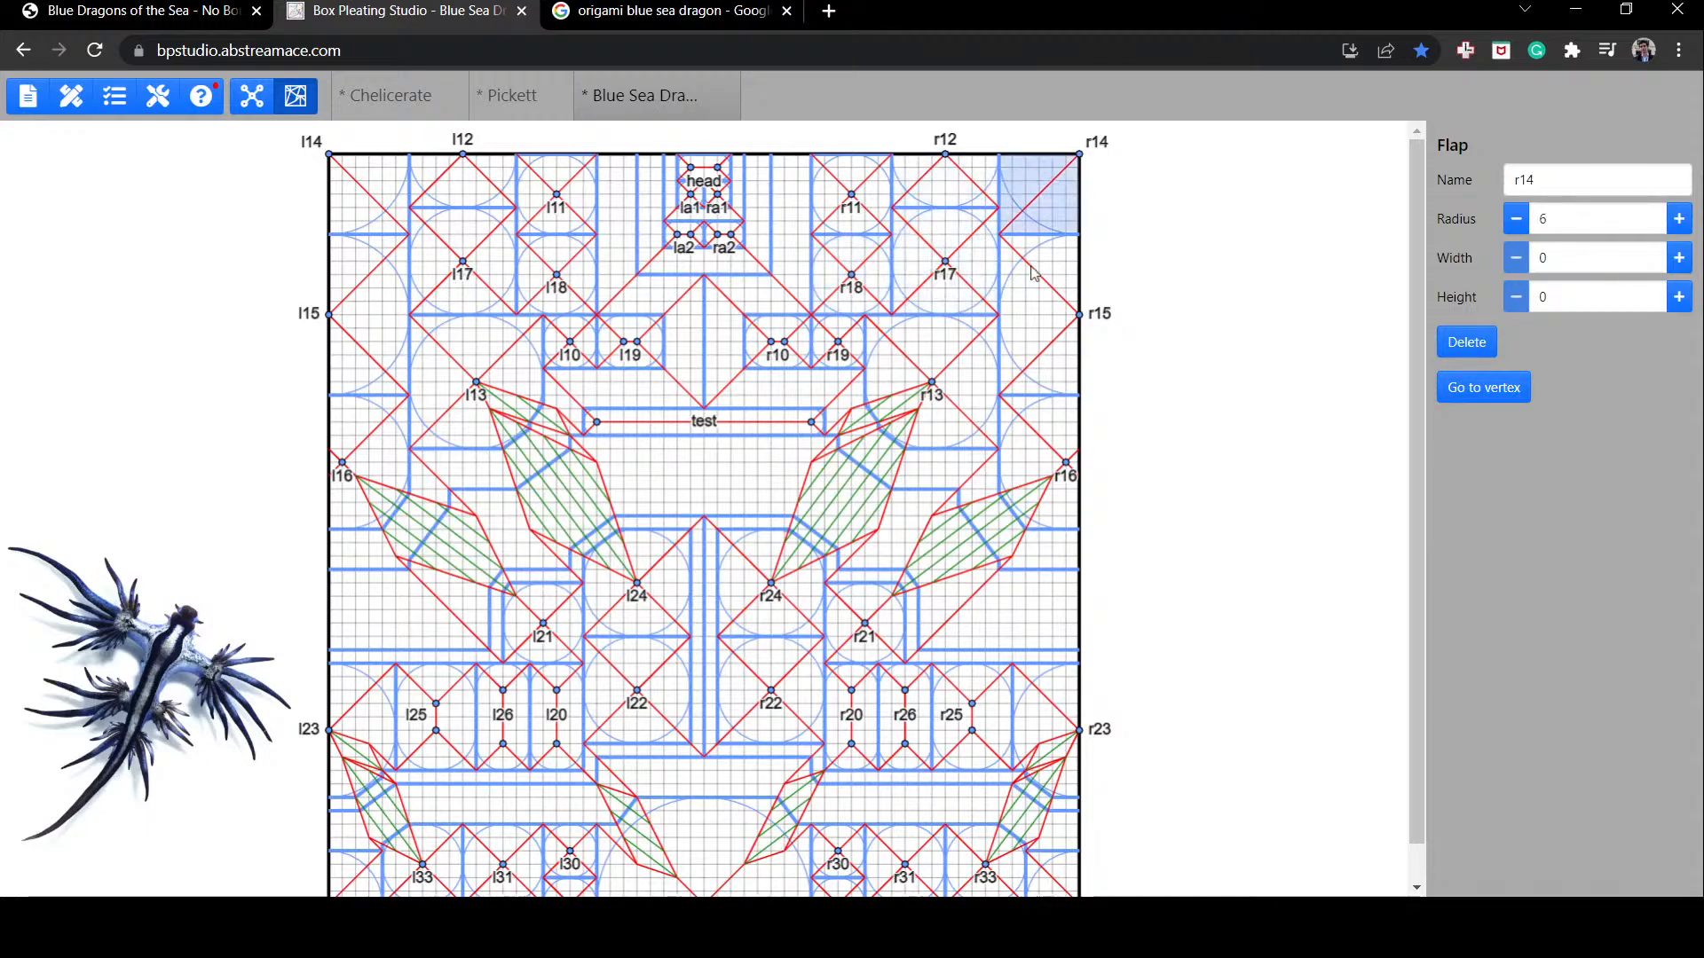
left_click(1034, 288)
left_click(1043, 410)
Step: Examine the rivers and flaps of the layout's left half around l16, l21, l23 and l22
left_click(369, 595)
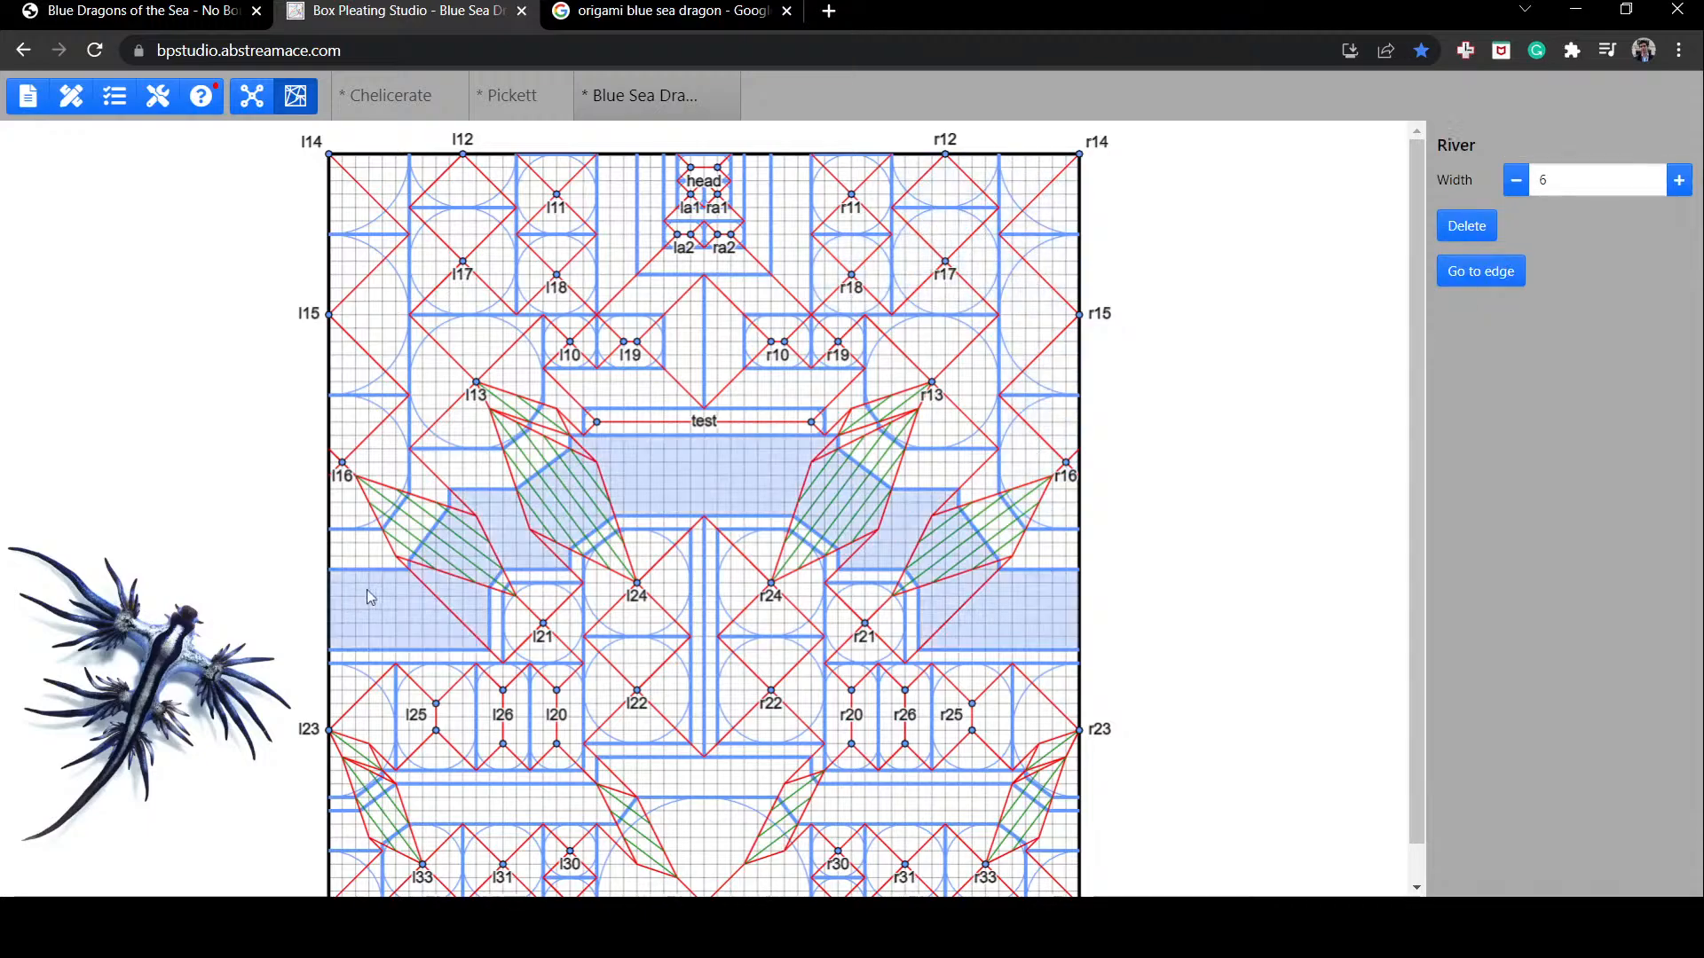
left_click(393, 528)
left_click(454, 546)
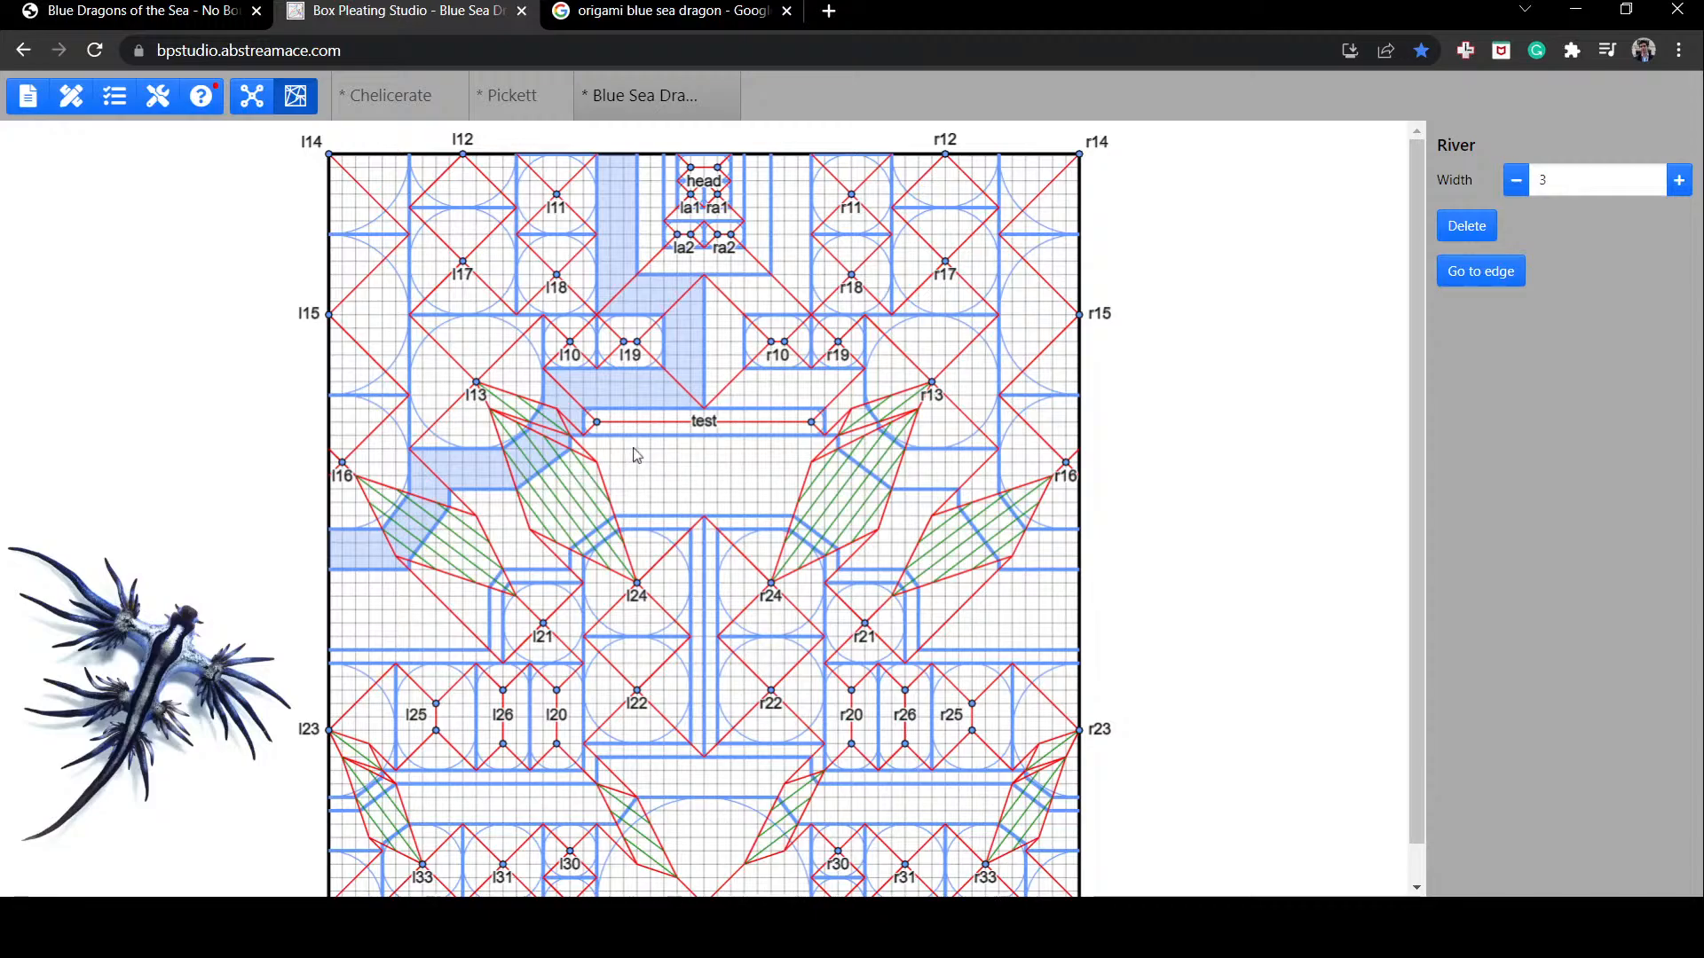
left_click(509, 543)
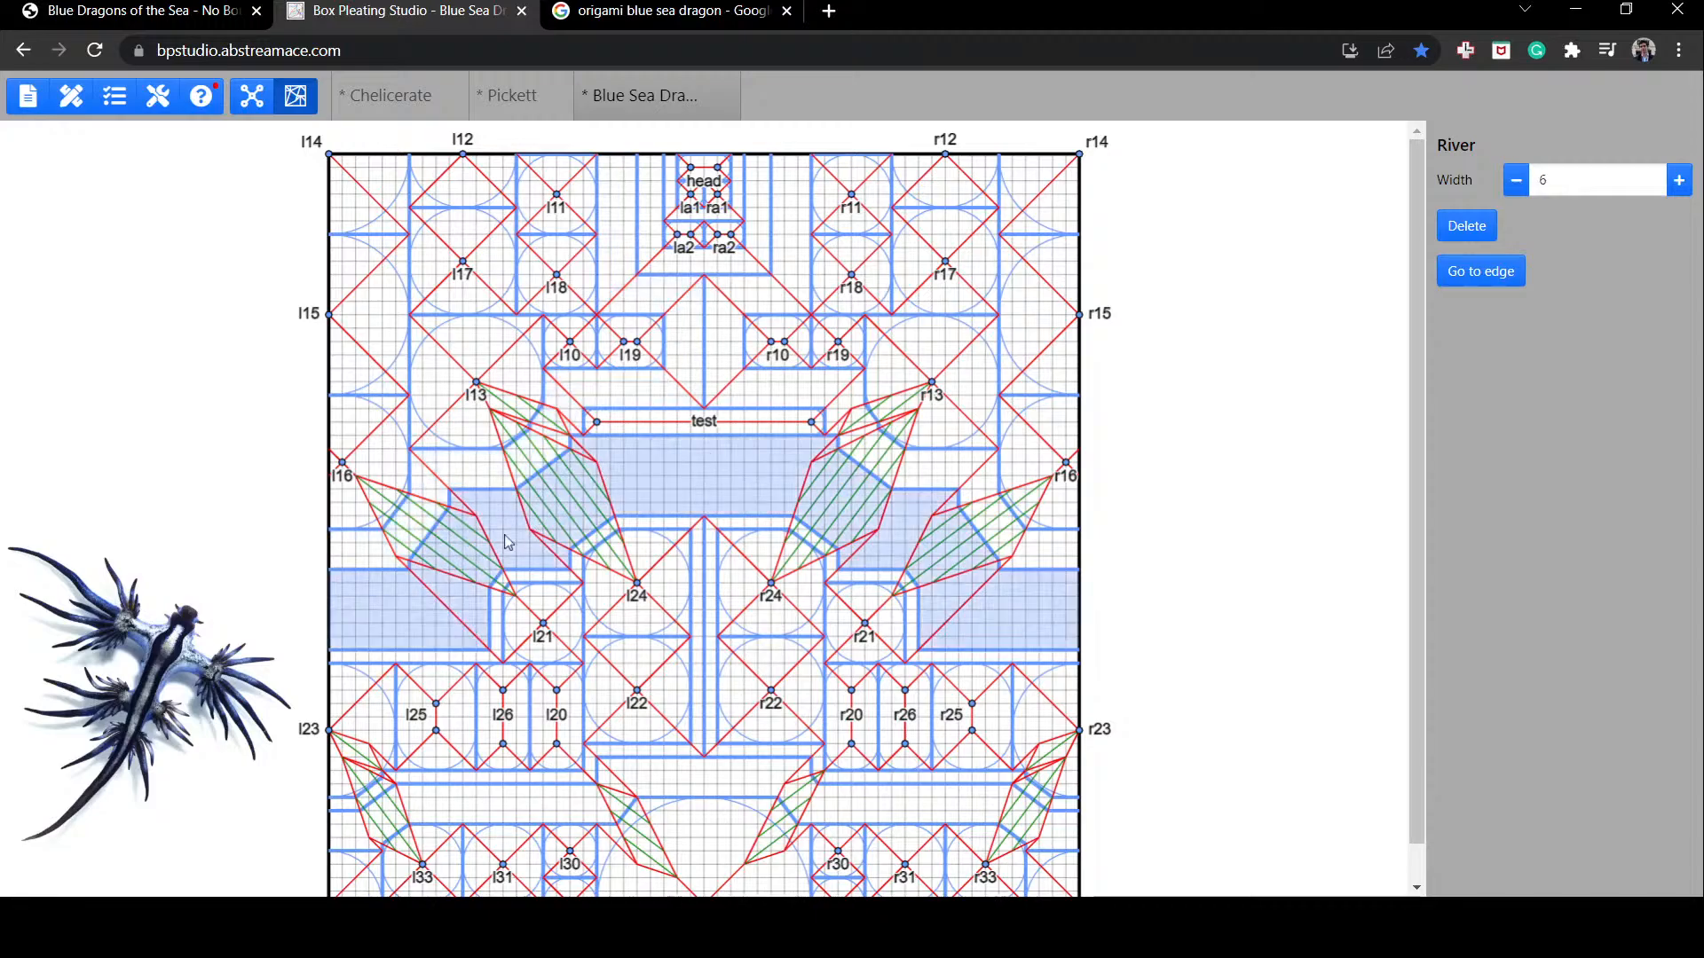
left_click(504, 617)
left_click(500, 614)
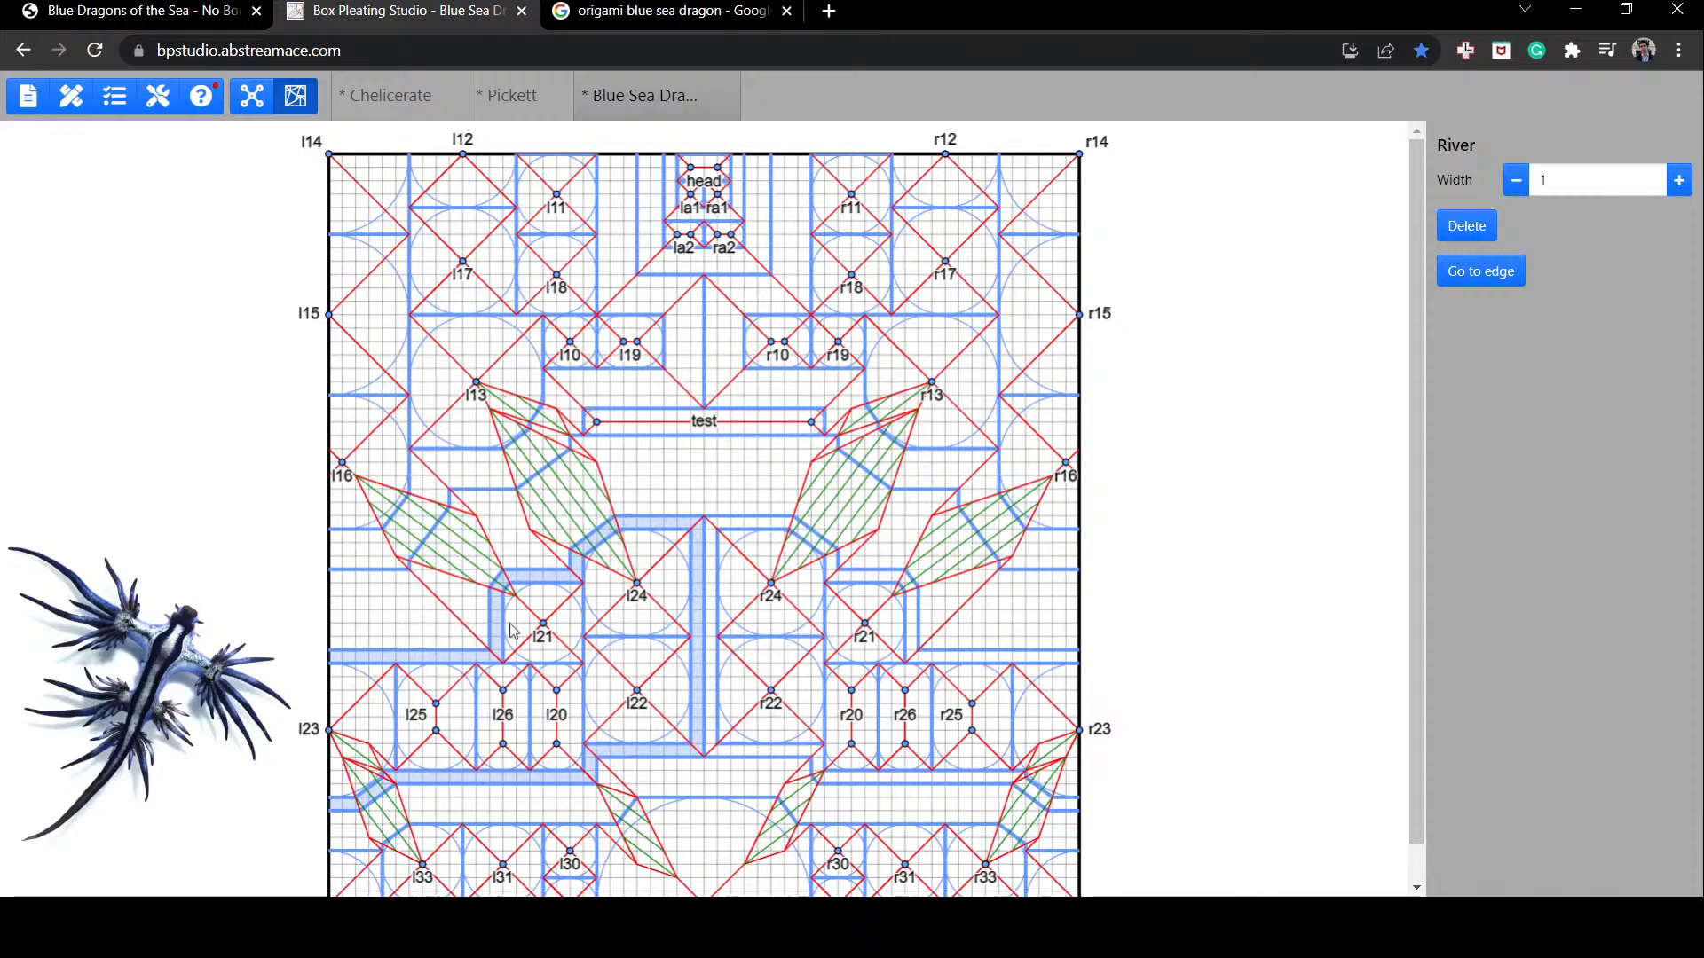
left_click(541, 604)
scroll(541, 604, "down", 1)
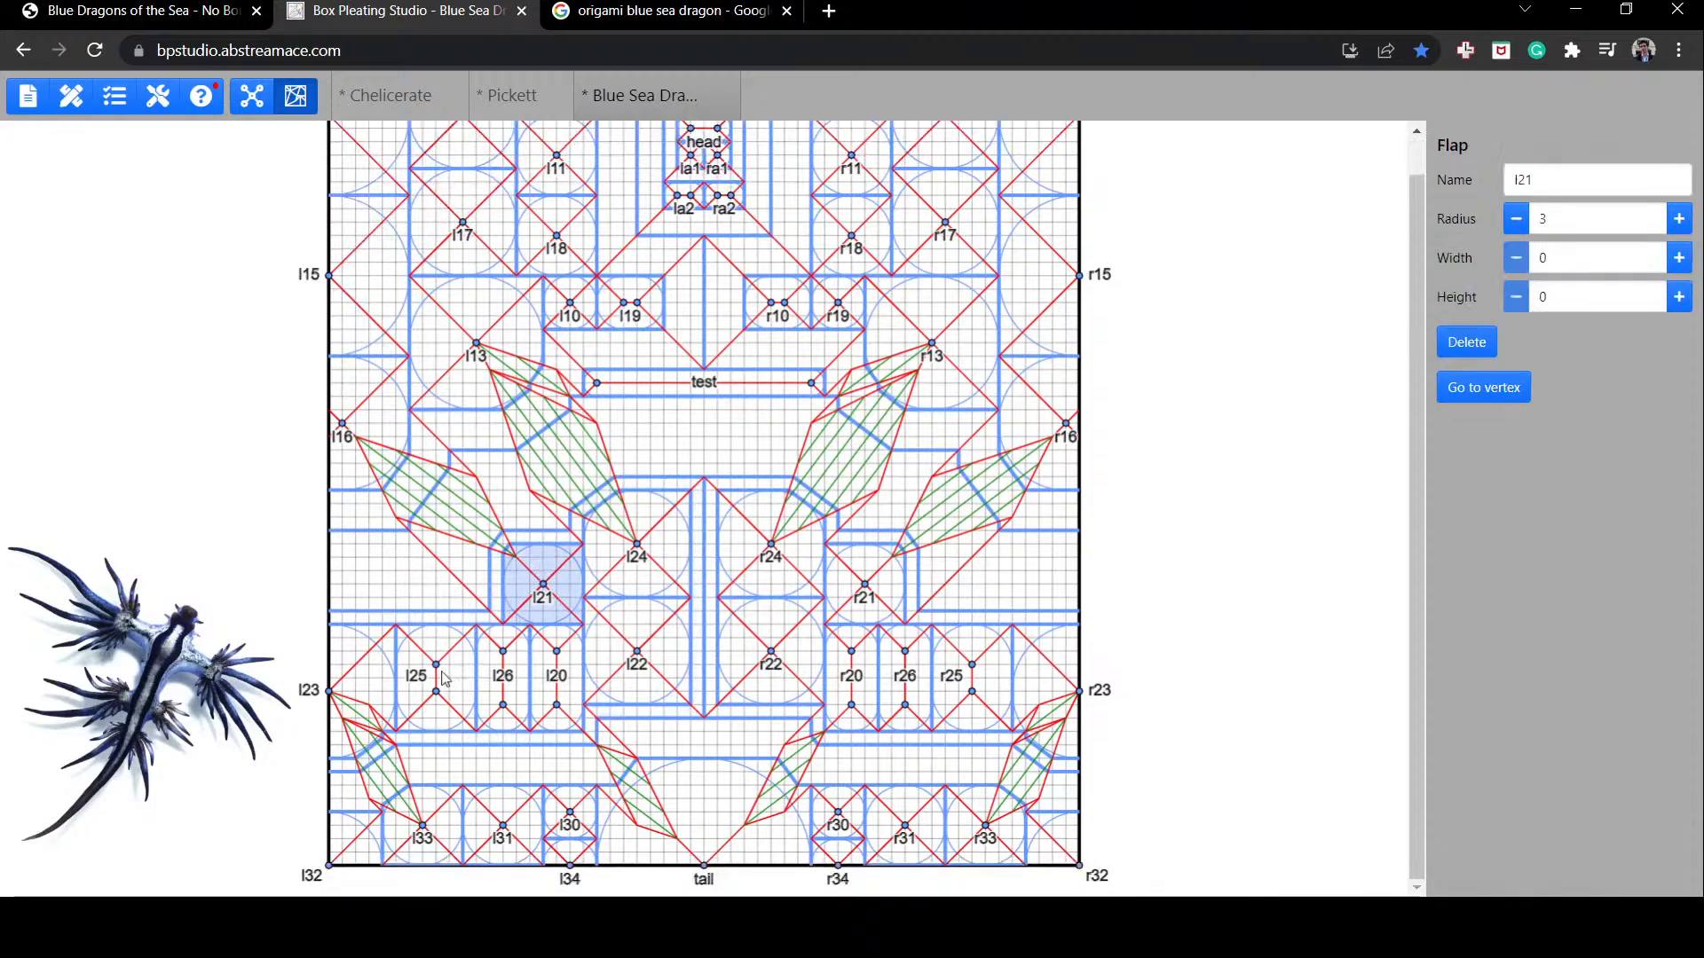
left_click(383, 683)
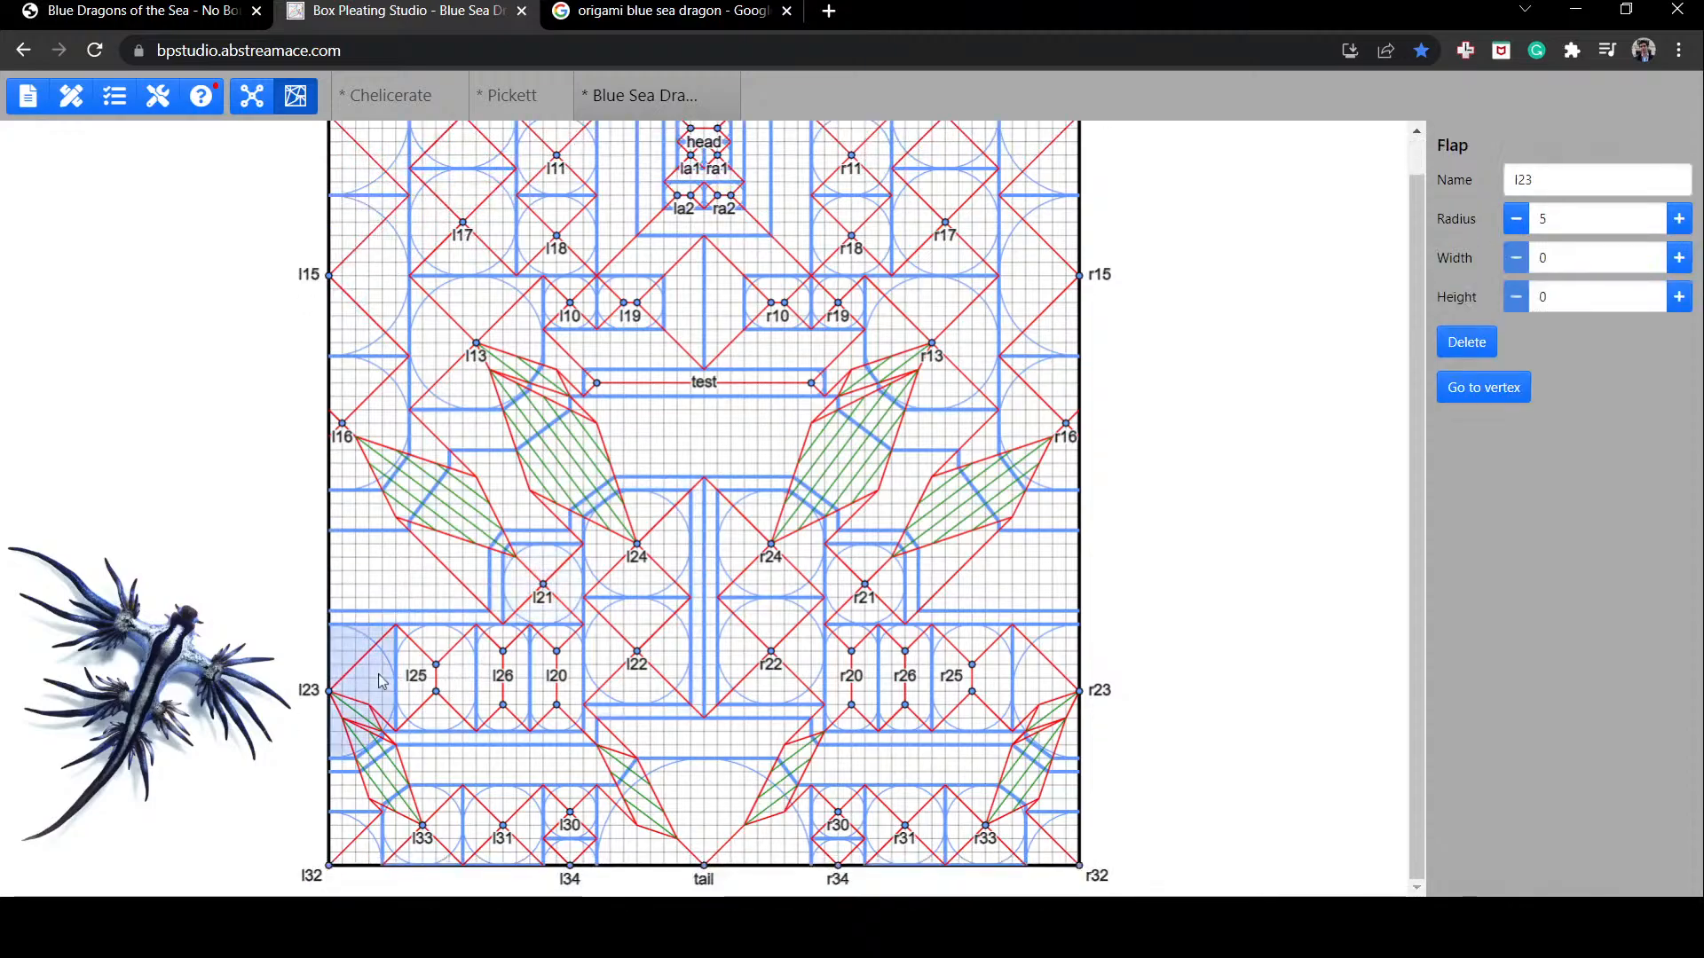
left_click(336, 789)
left_click(338, 794)
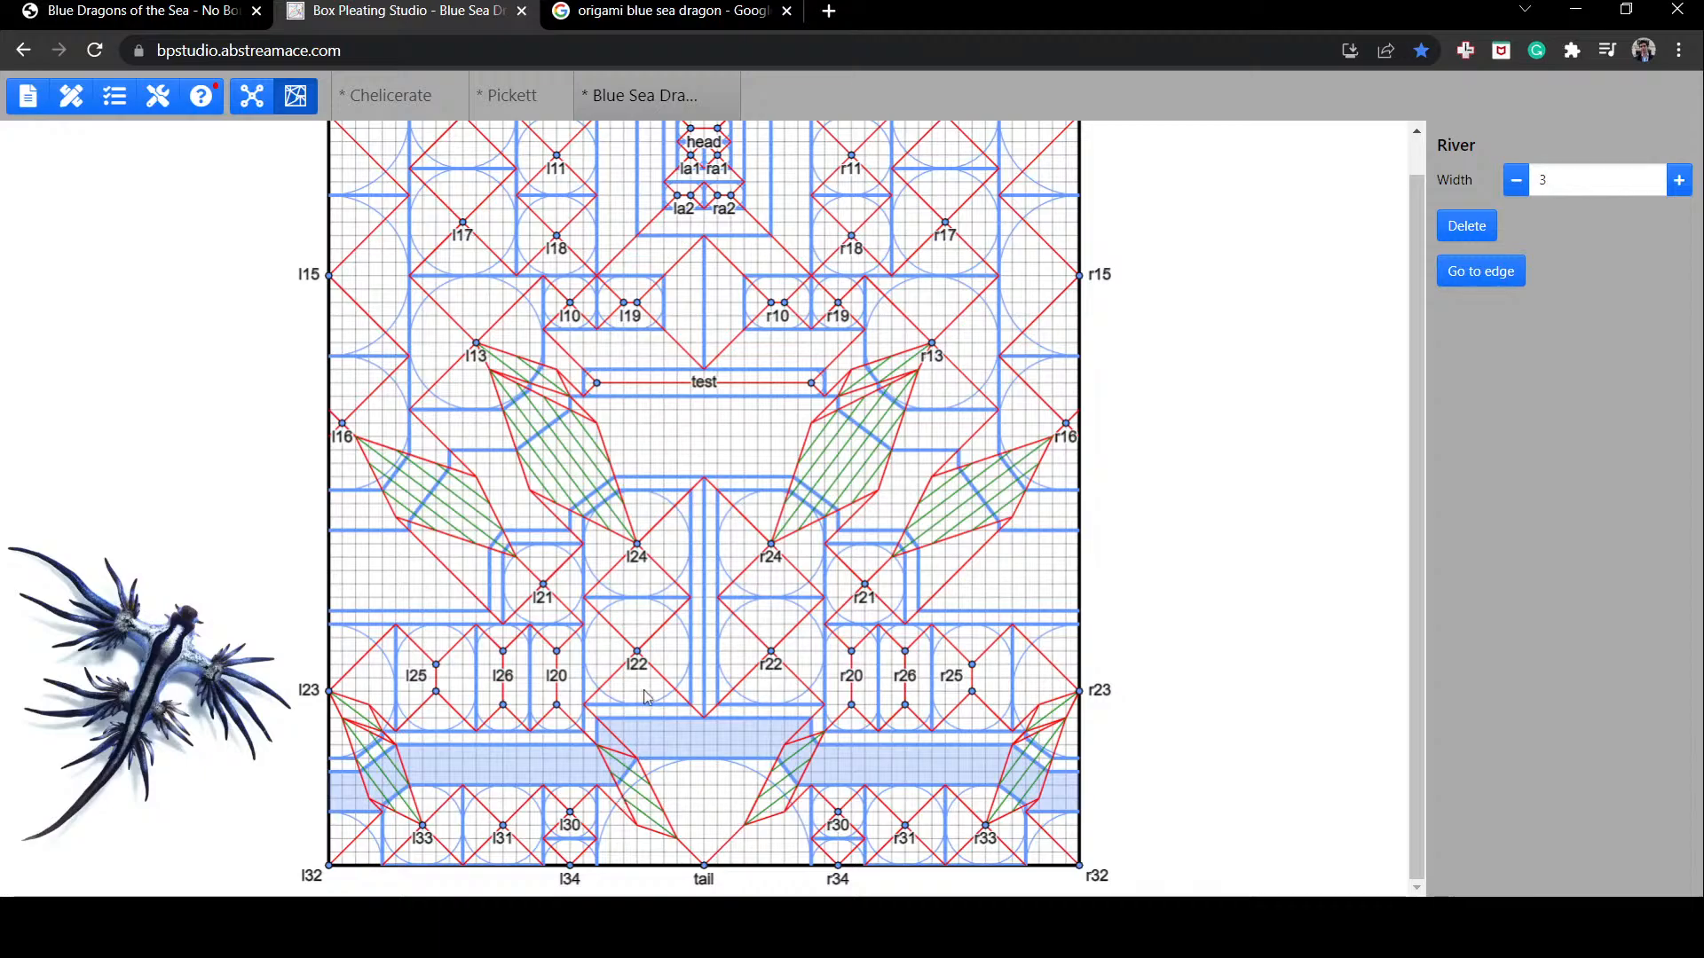
left_click(671, 716)
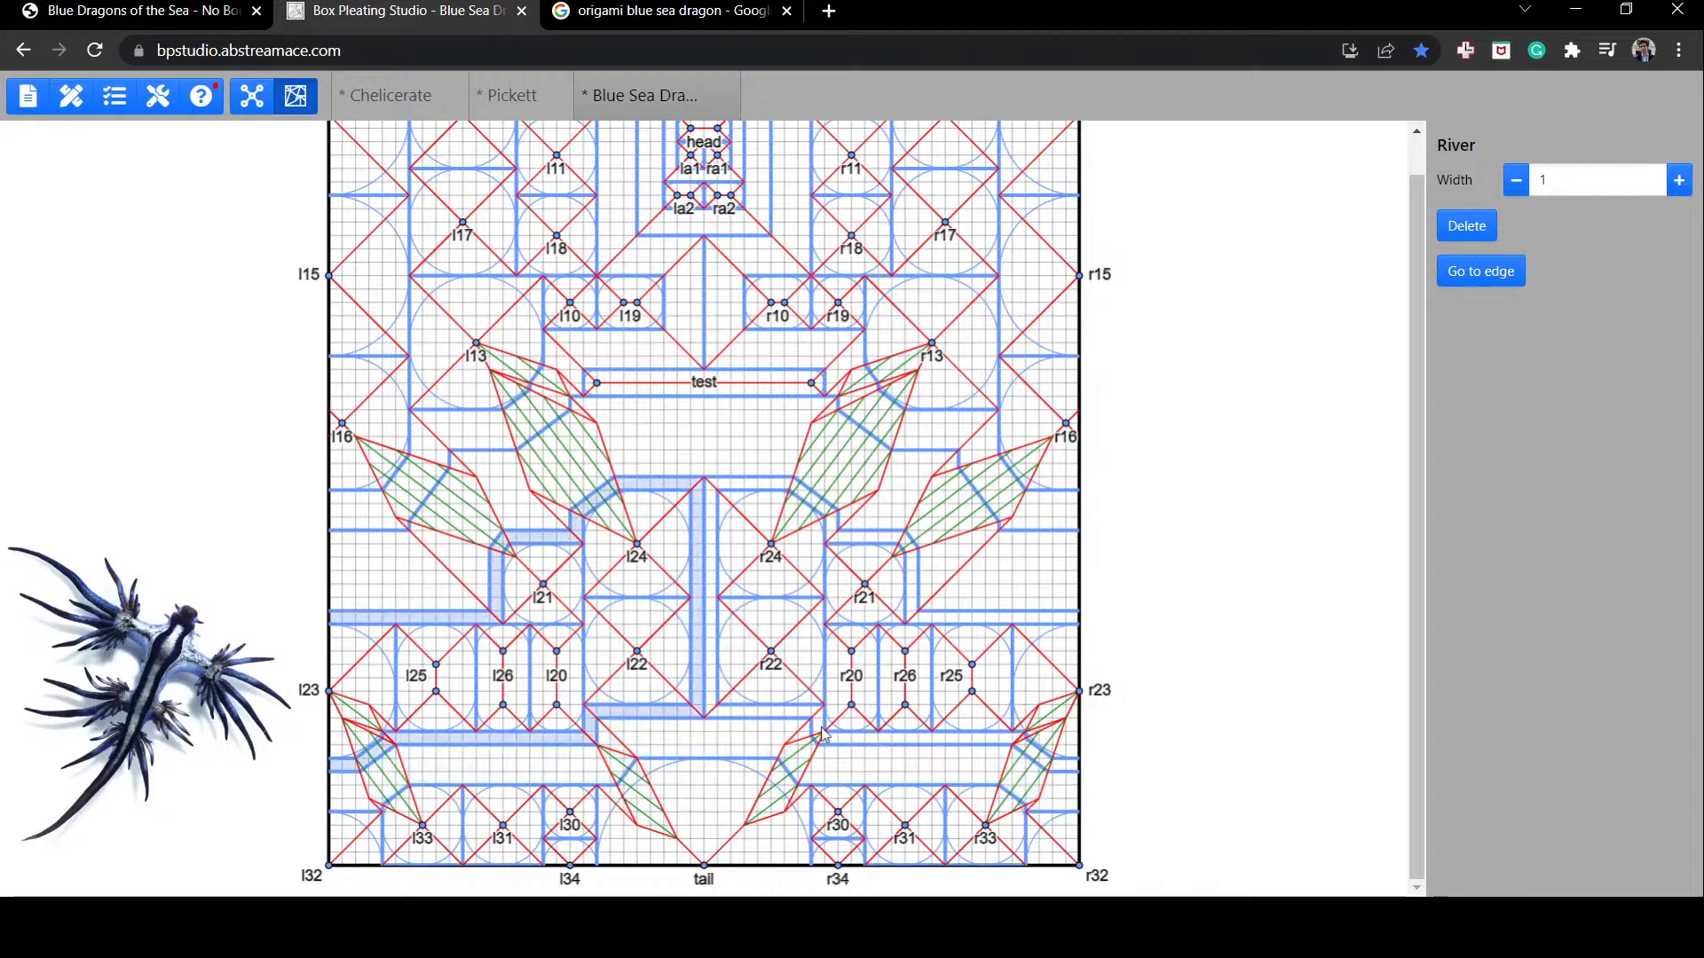
Step: Examine the river beside r16 and the river surrounding the head flaps, ending with nothing selected
left_click(1034, 531)
scroll(1002, 531, "up", 1)
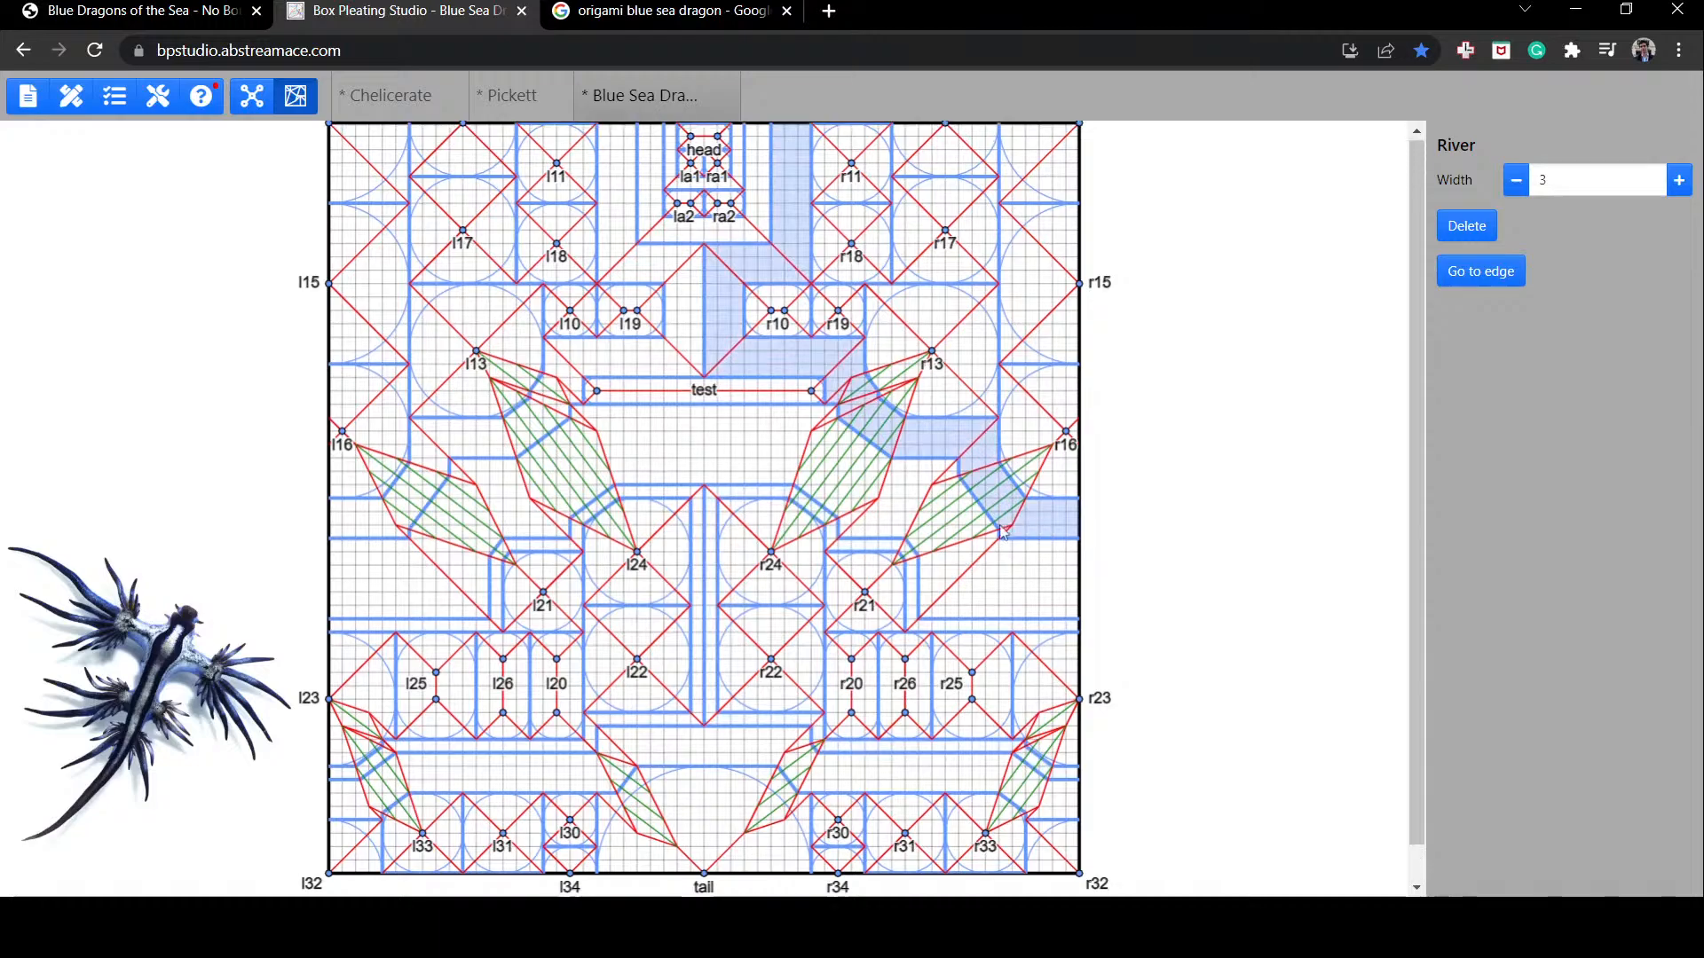
left_click(688, 416)
left_click(691, 361)
left_click(763, 216)
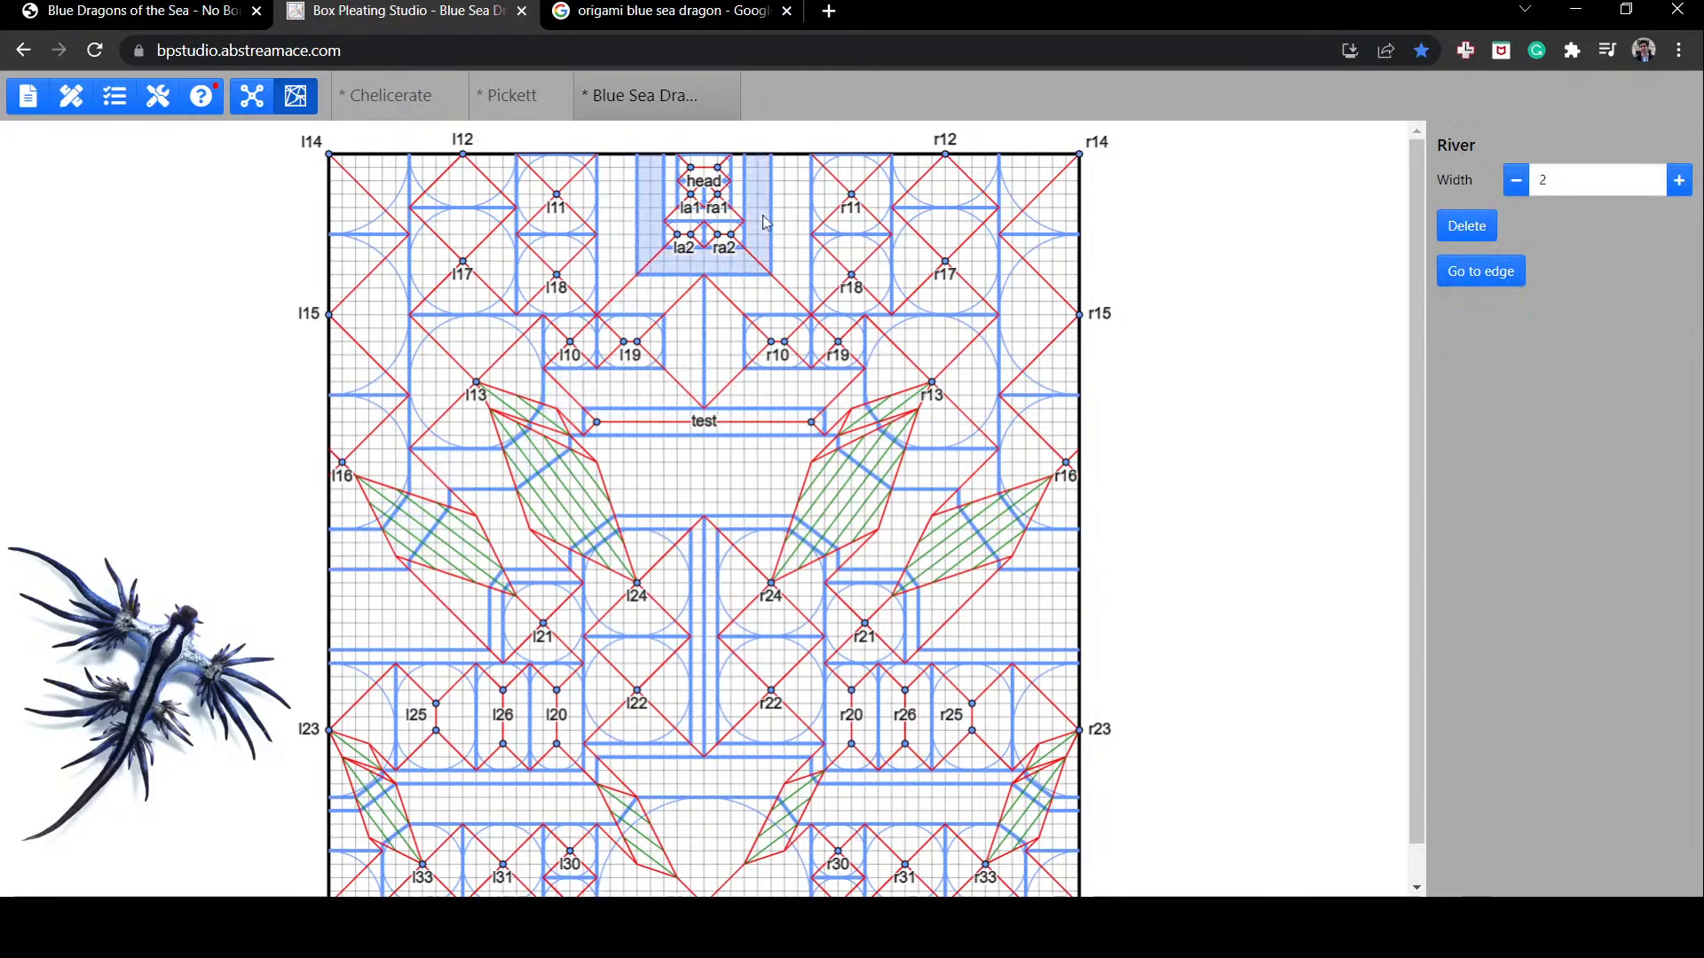
scroll(972, 497, "down", 1)
left_click(1140, 653)
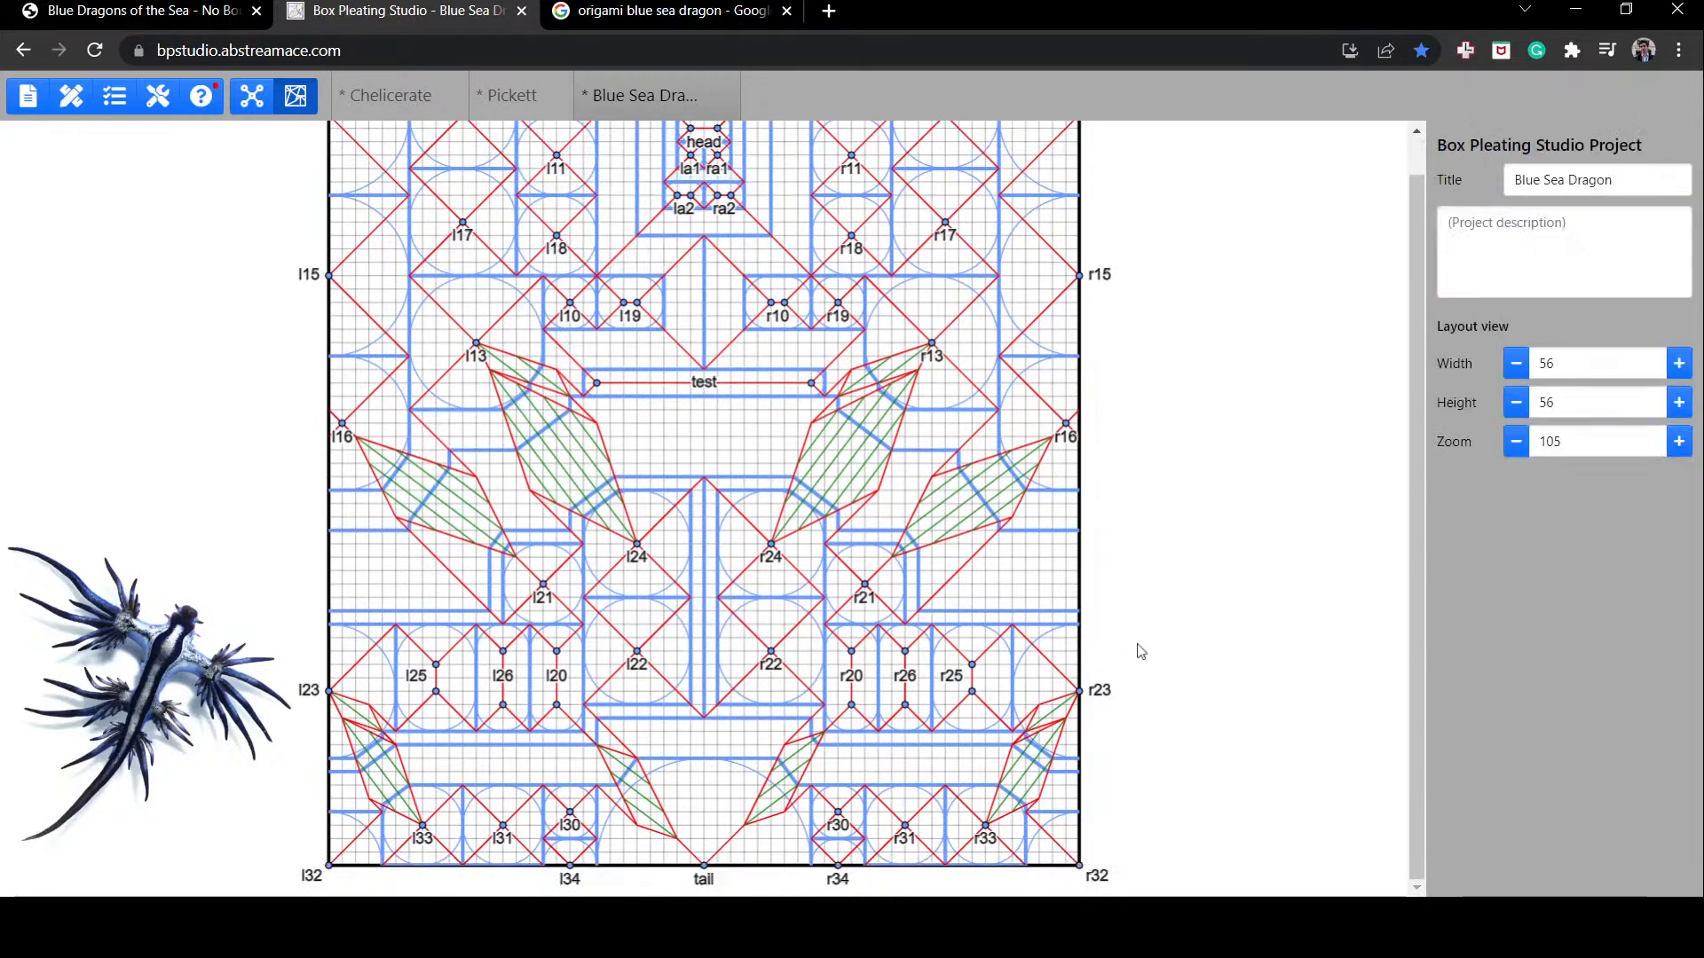
left_click(1087, 795)
left_click(1198, 669)
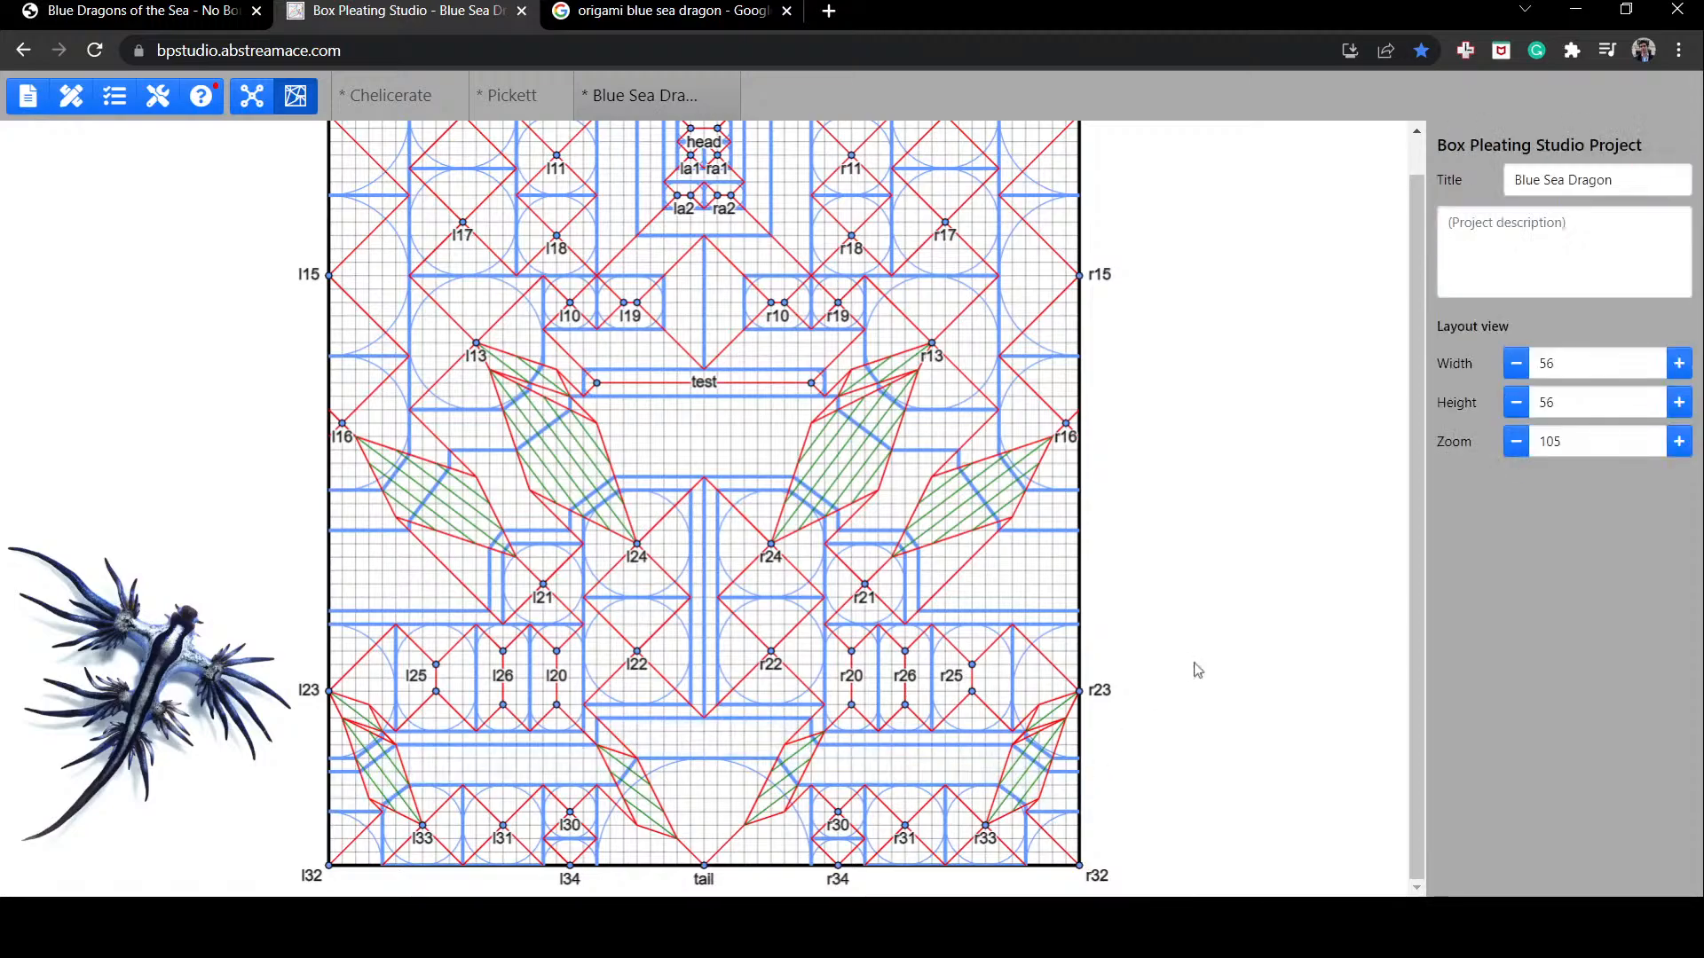
Step: Move the two stretch patterns flanking the tail down until their tips meet symmetrically at the tail's vertex
left_click(777, 774)
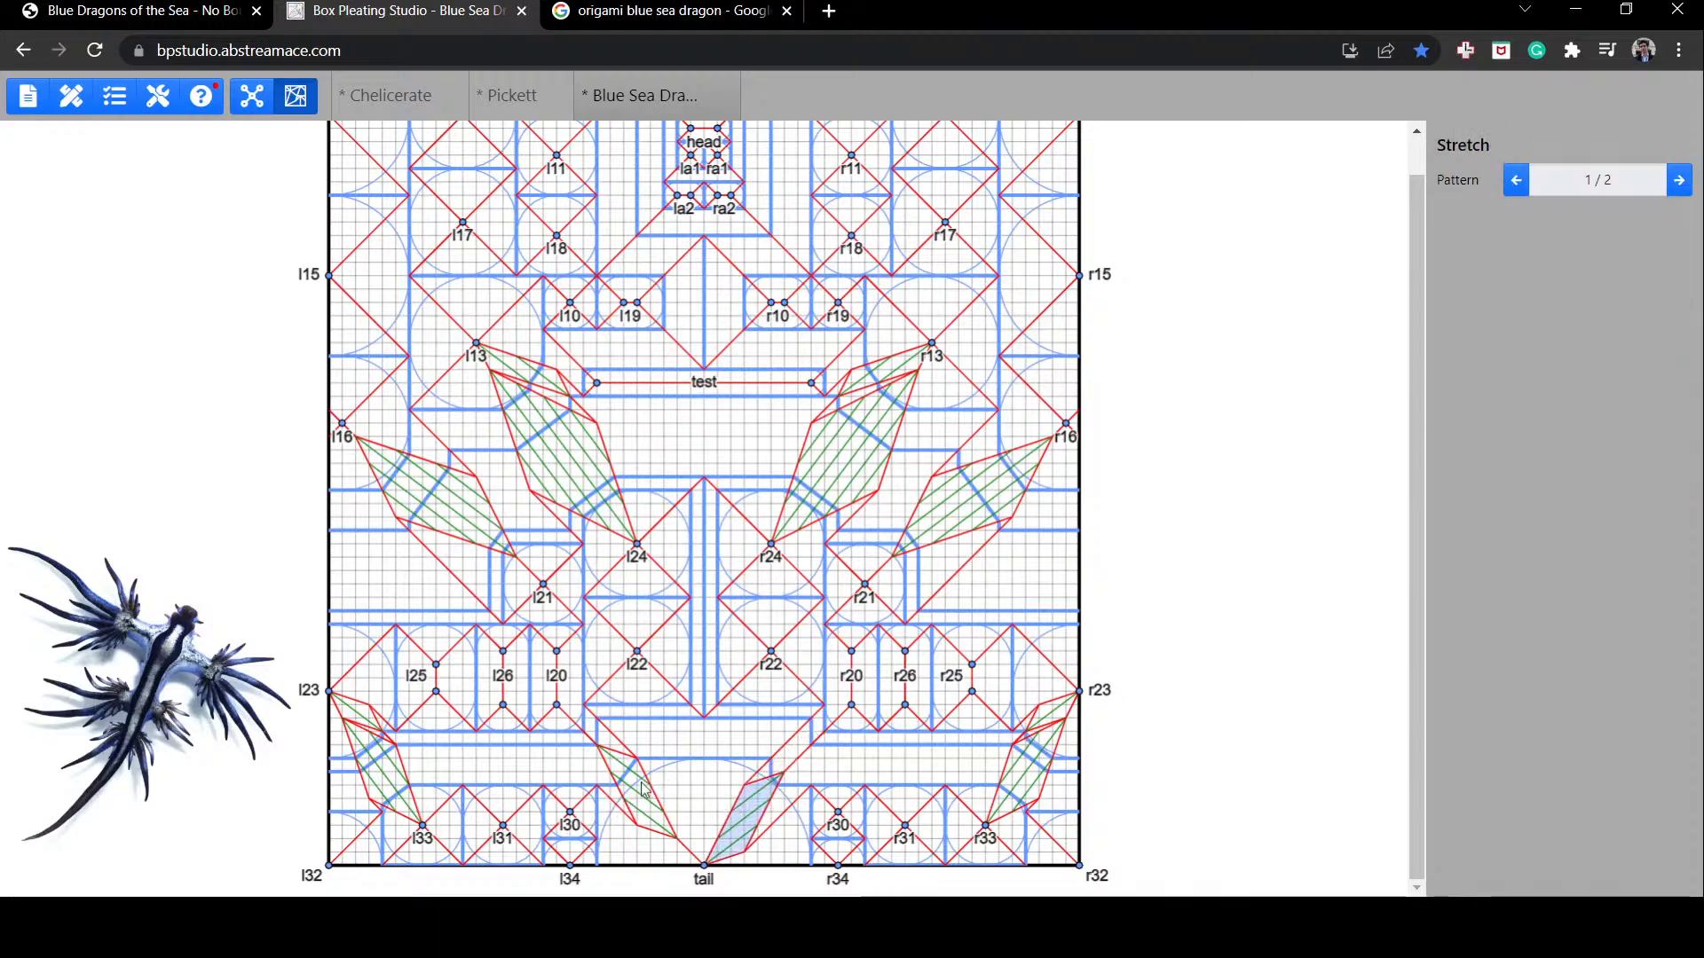
left_click_drag(646, 789, 687, 841)
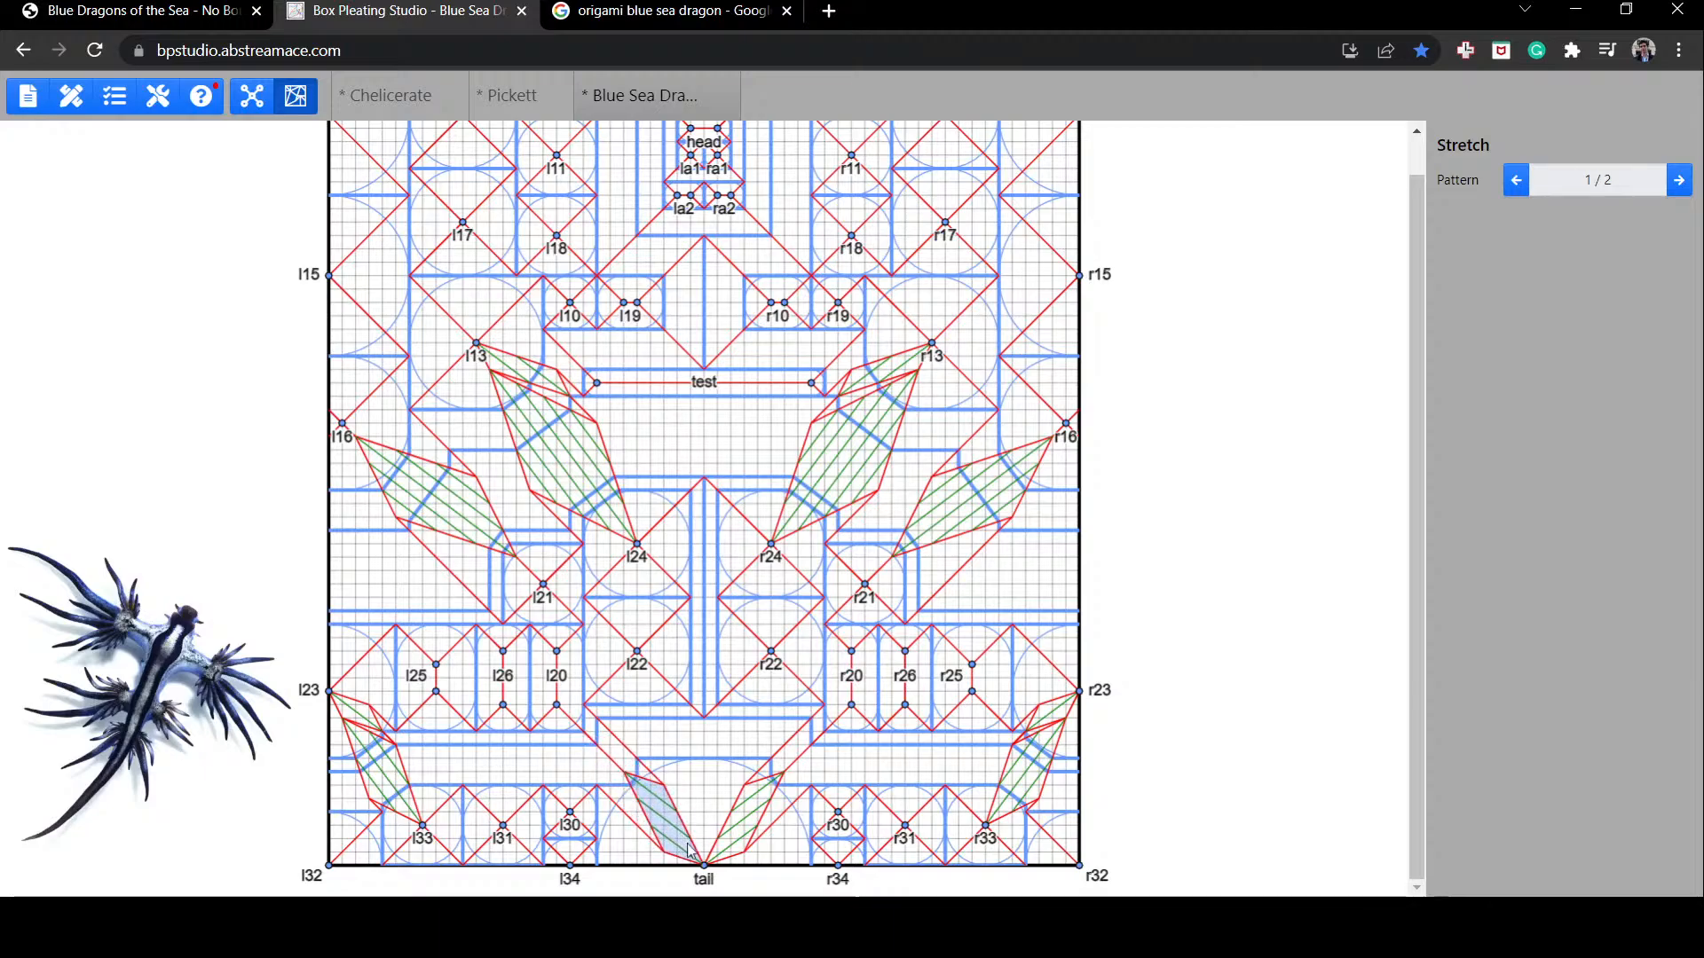
left_click(1278, 675)
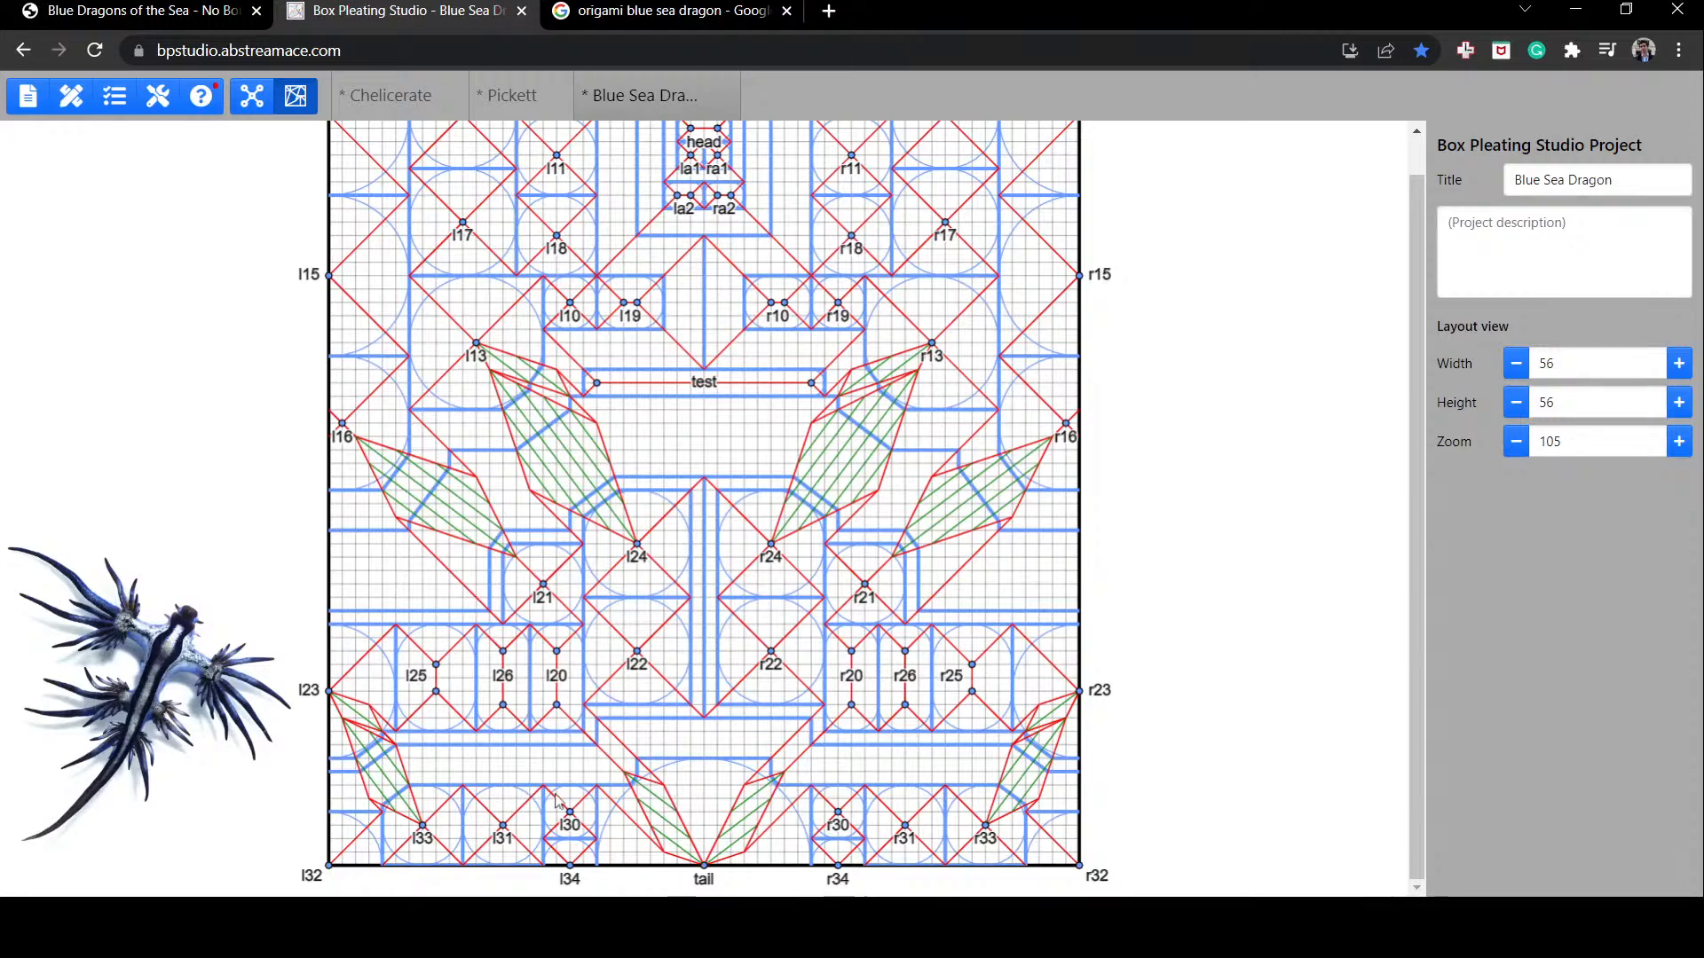
Step: Compare the two available patterns for the stretch on the tail's left side, ending on pattern 1 of 2
left_click_drag(685, 847, 662, 815)
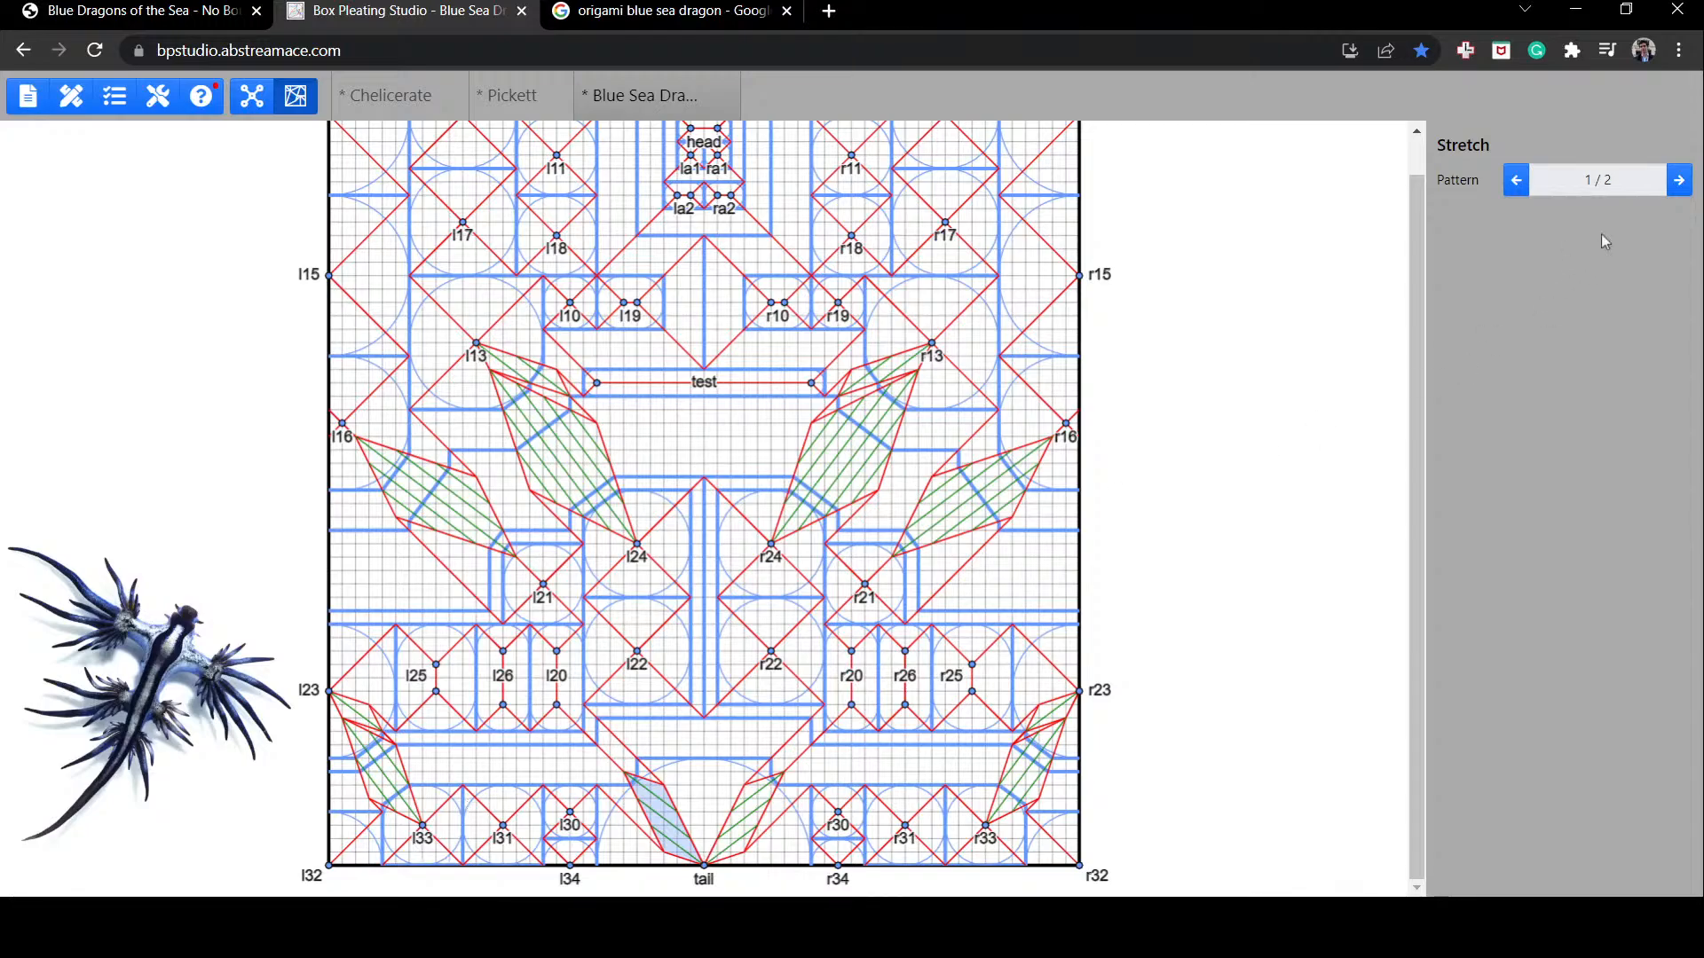
left_click(1679, 181)
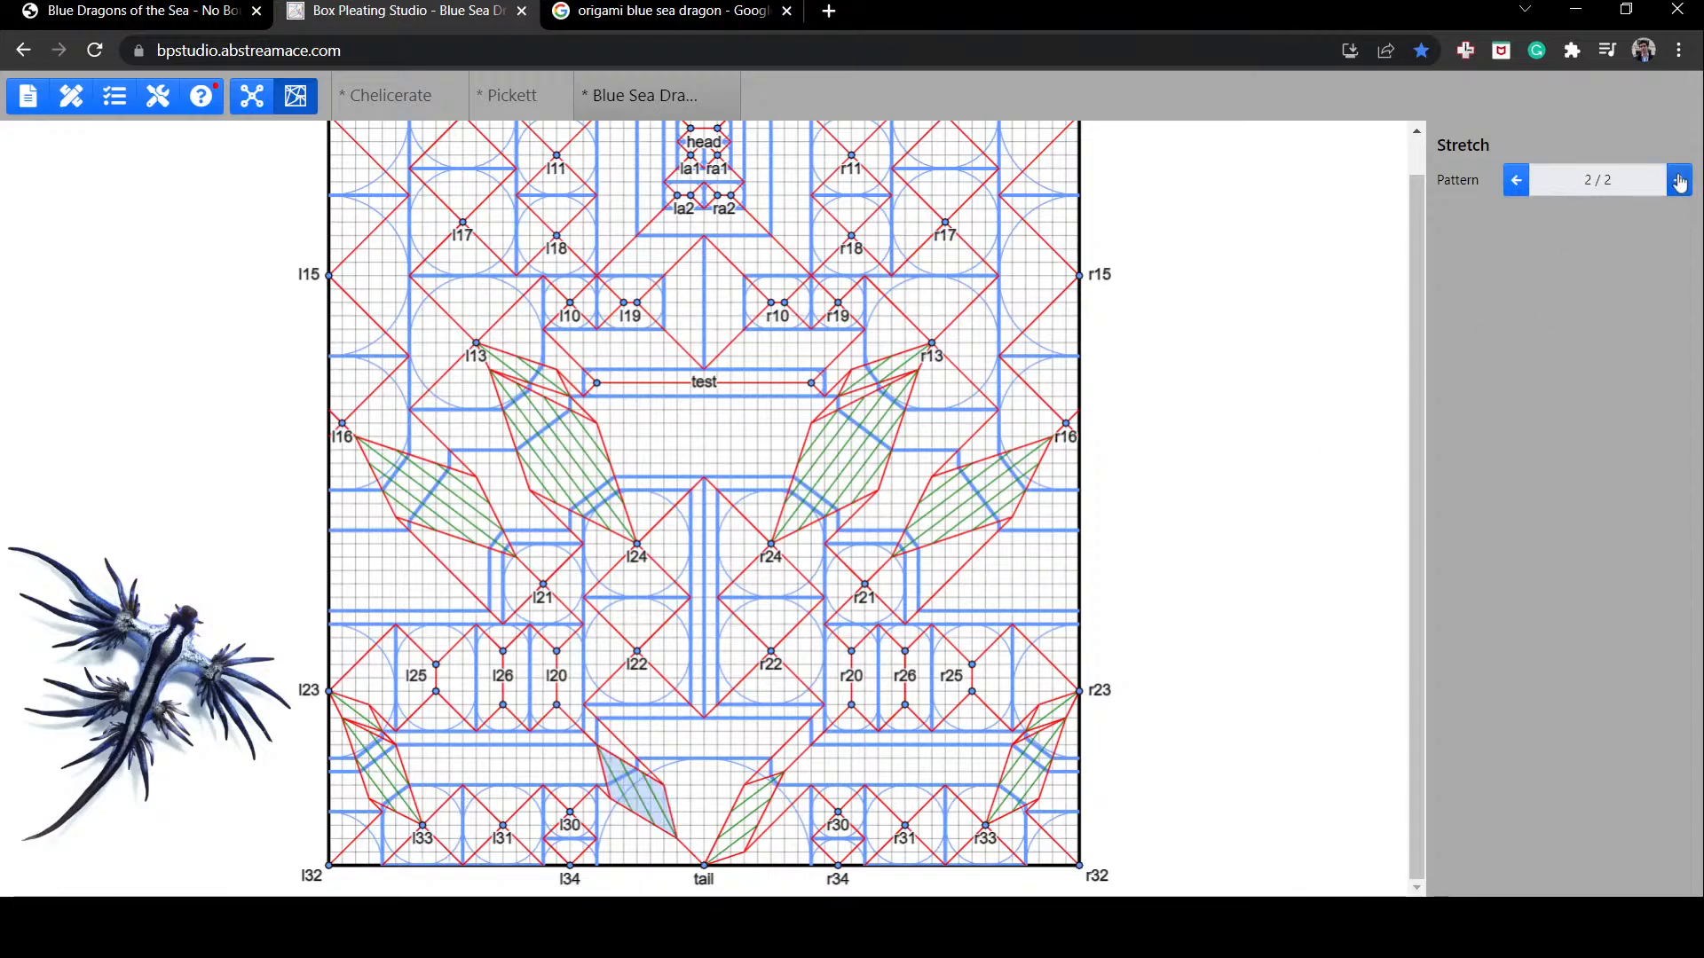
left_click(1680, 181)
left_click(1679, 181)
left_click(1679, 181)
left_click(1679, 181)
left_click(1680, 181)
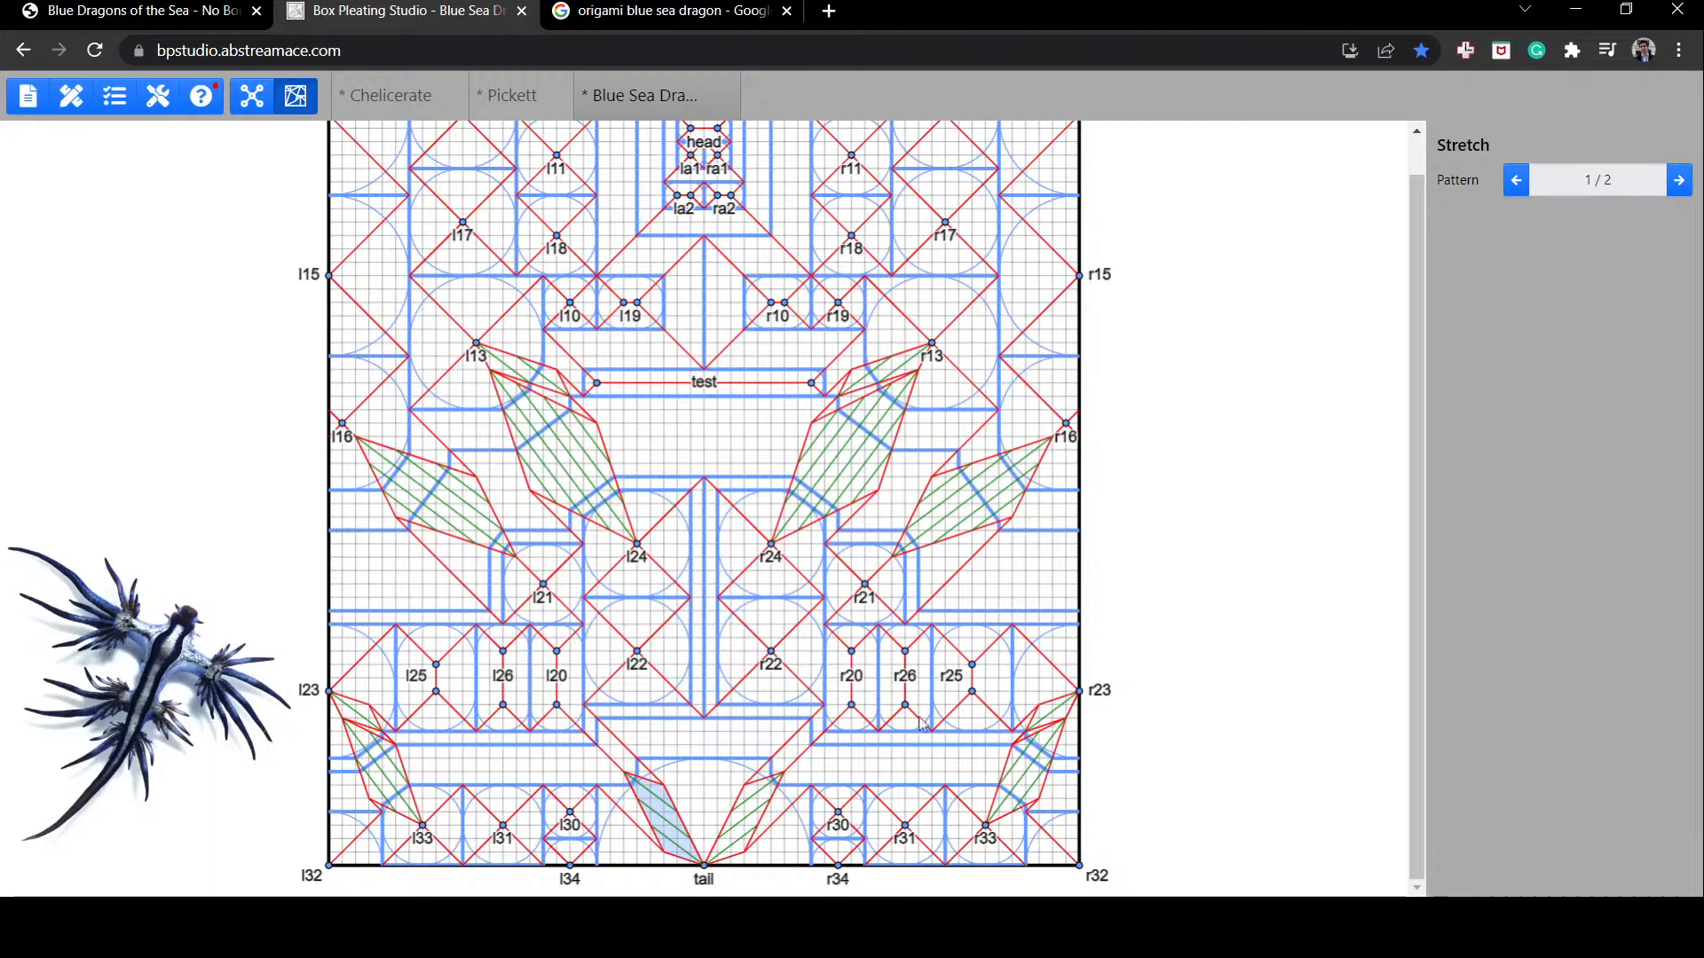
scroll(1205, 566, "down", 1, "ctrl")
left_click(1206, 564)
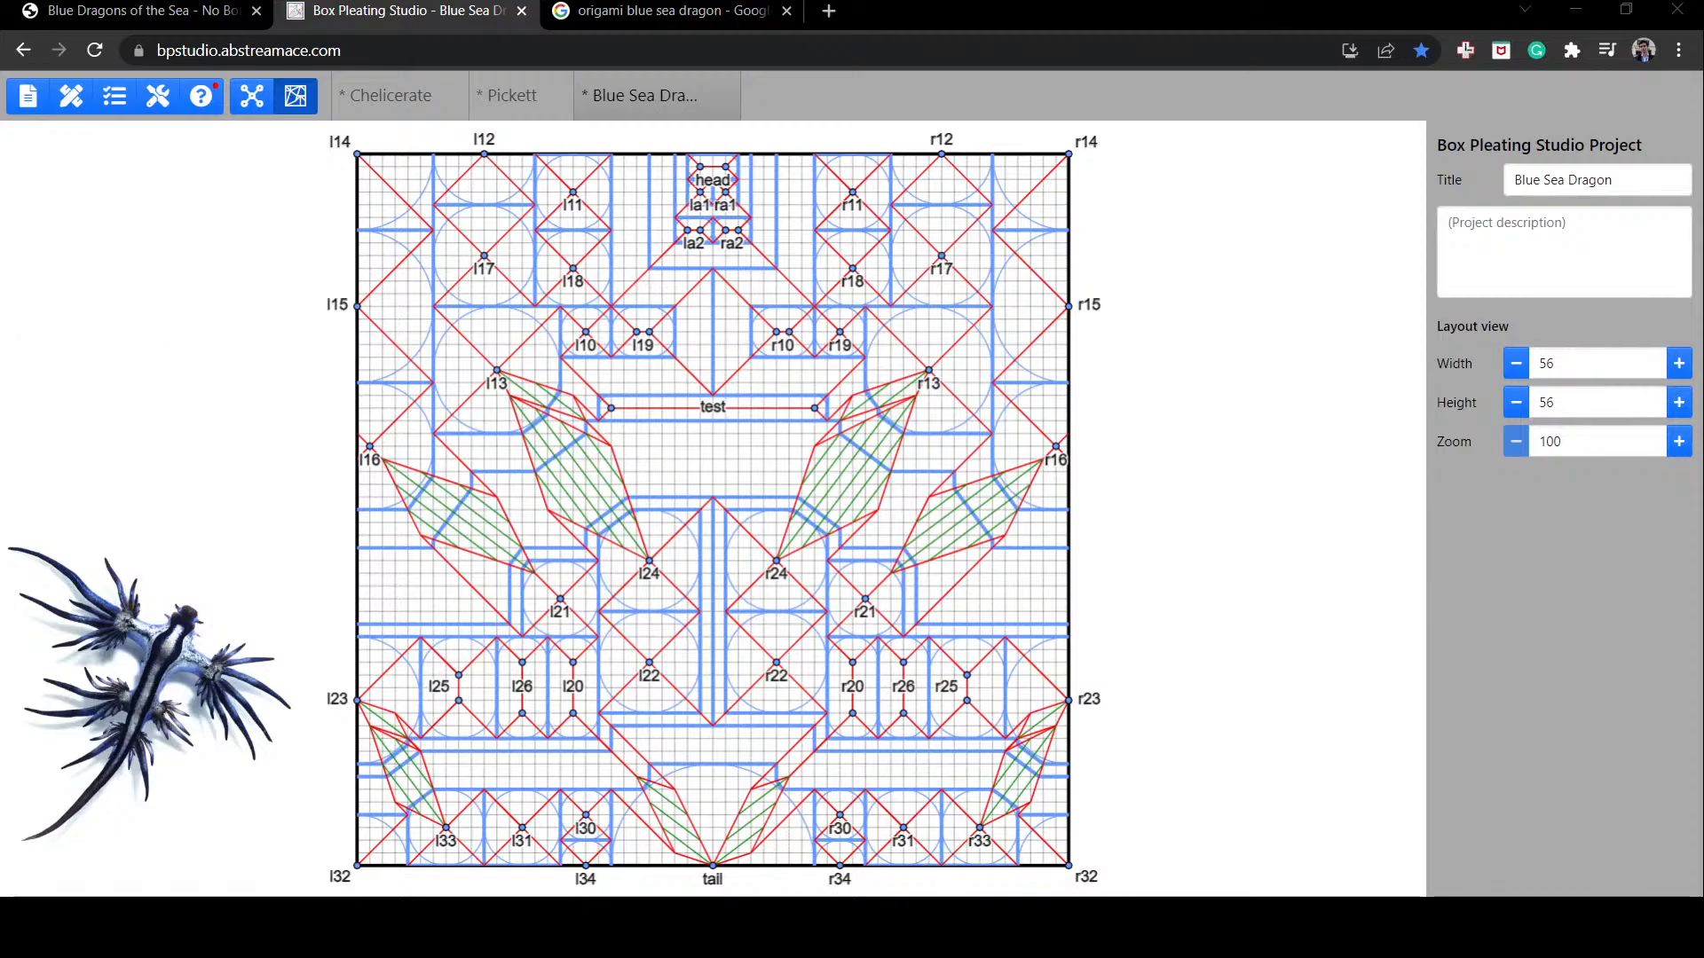
Step: Search the web for "box pleating studio" in a new browser tab and open the bp-studio.github.io site
left_click(829, 11)
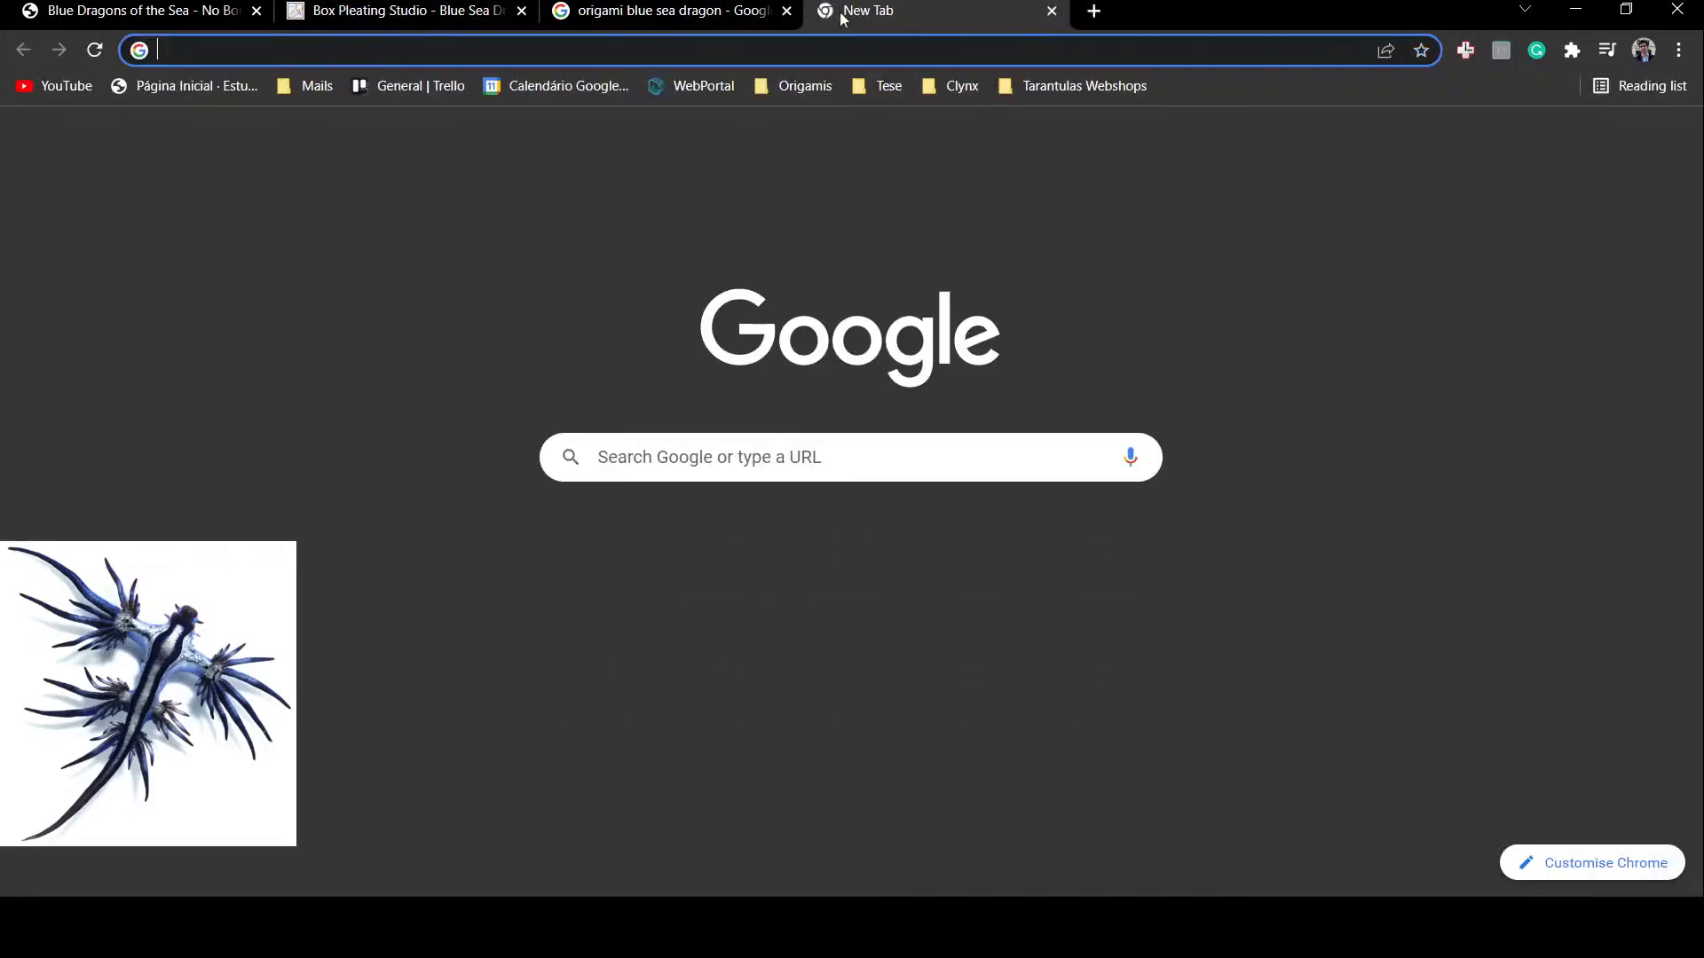
type("boc")
key("BackSpace")
type("x")
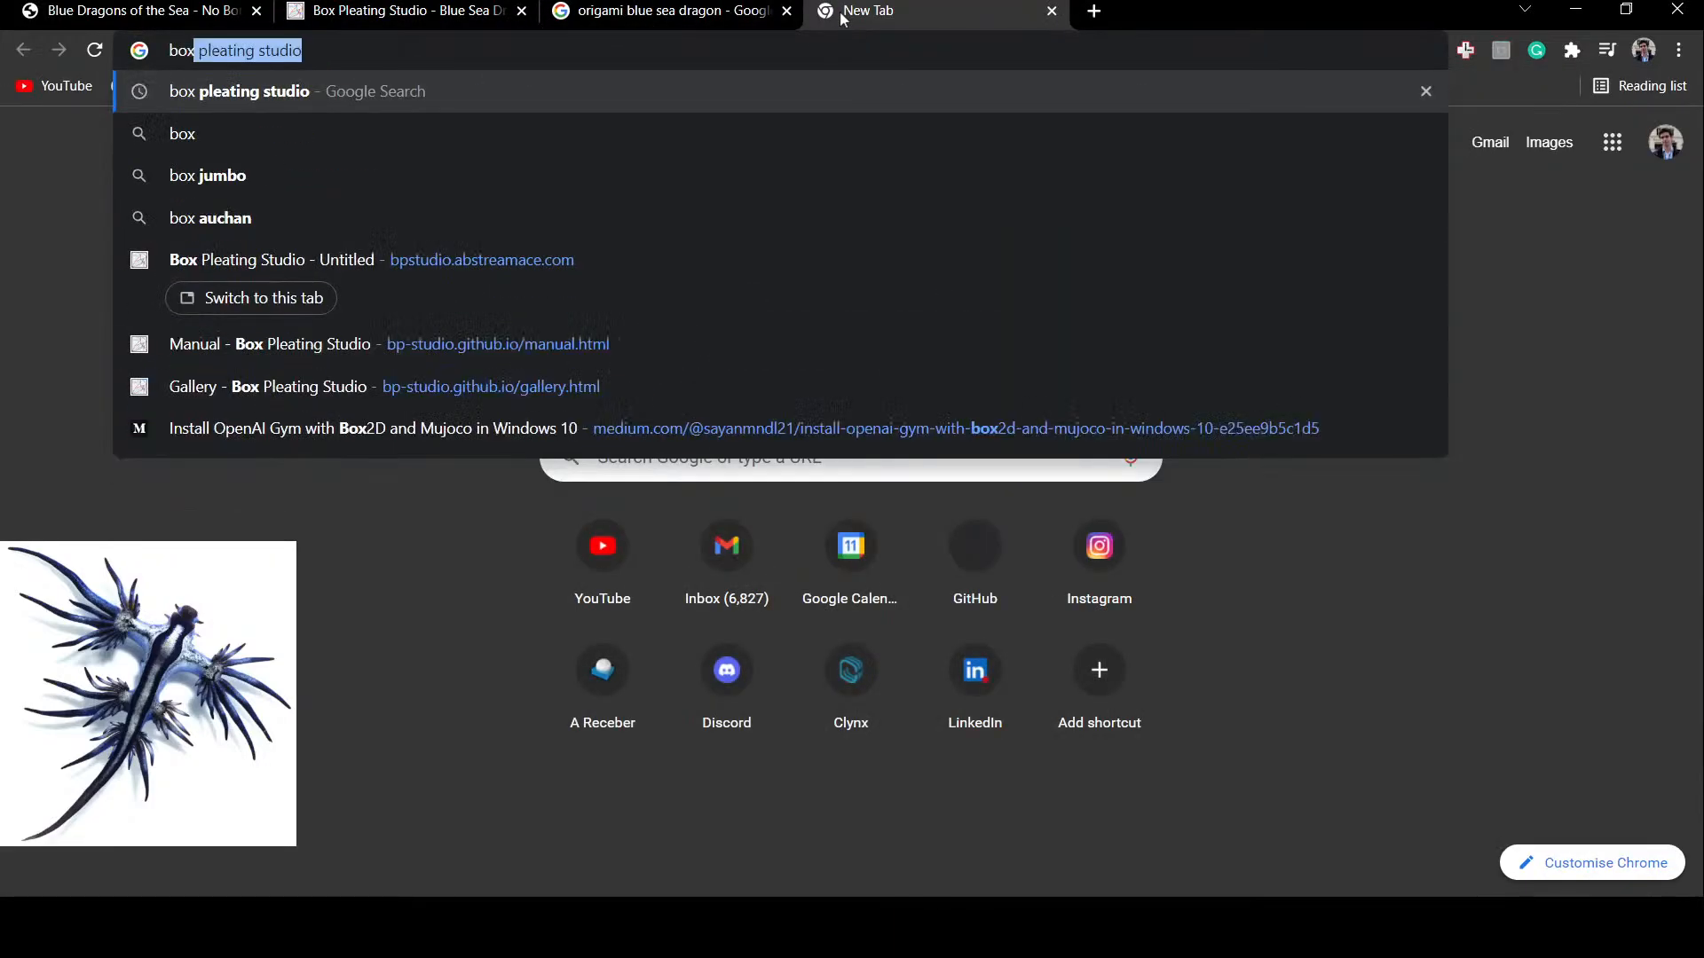
key("Return")
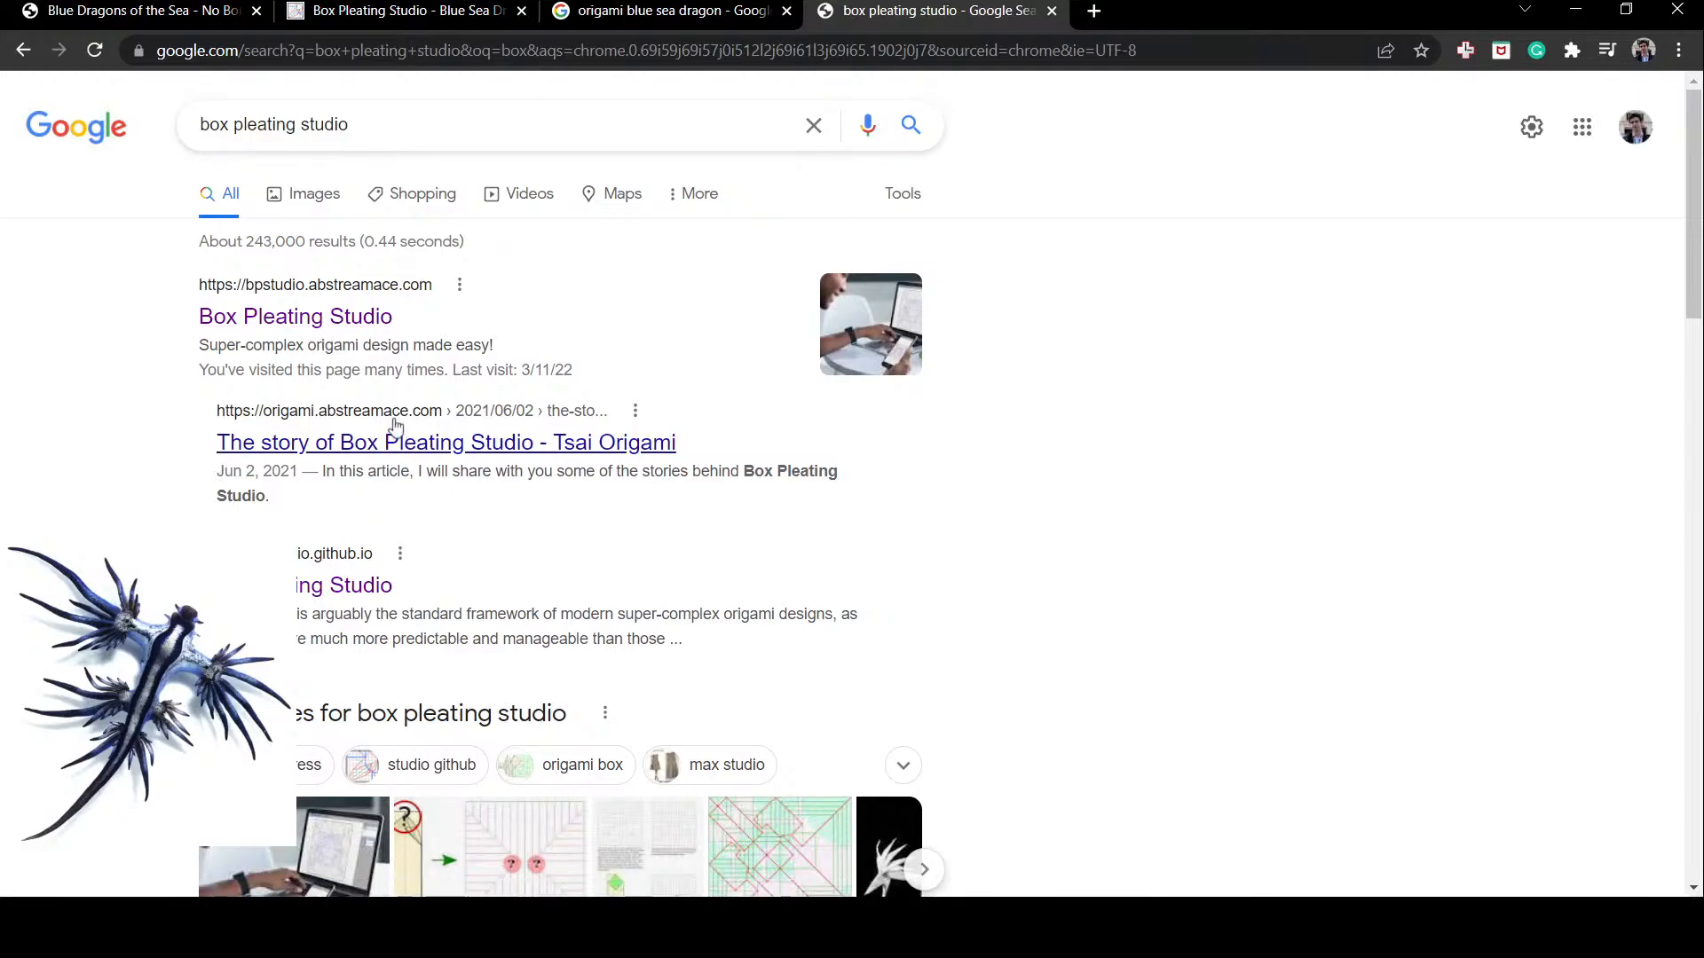
left_click(324, 575)
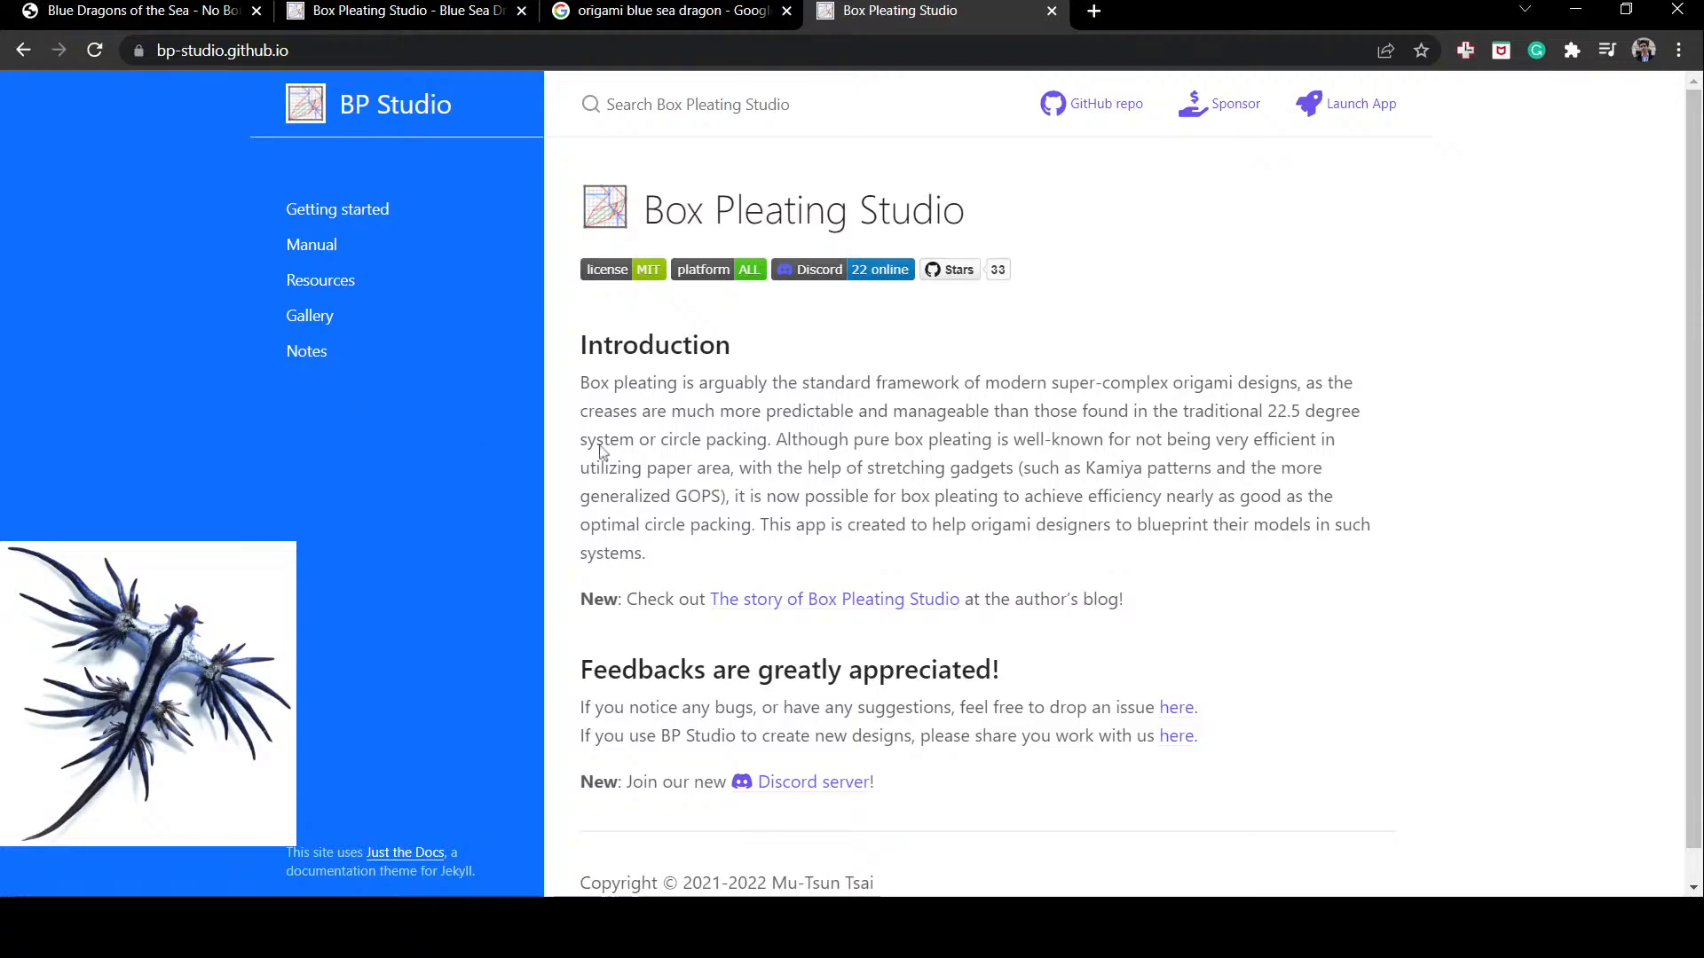
Step: Open the article "The story of Box Pleating Studio" and skim its development section and the pictures of original designs
scroll(703, 597, "down", 1)
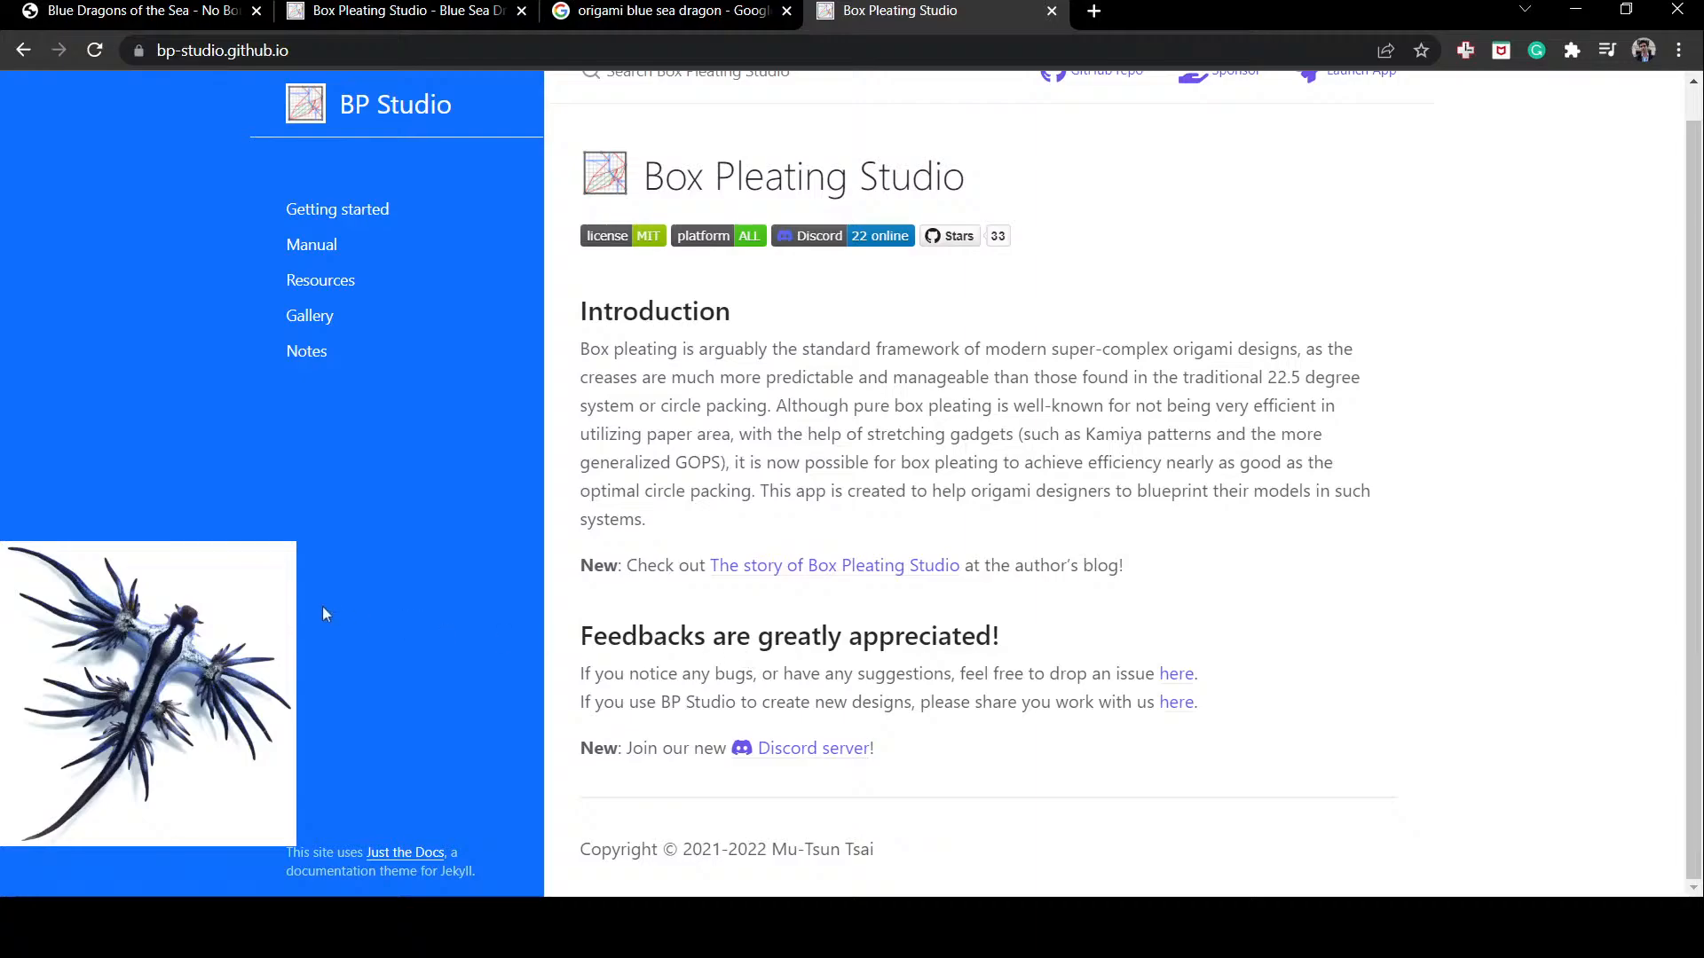
left_click(859, 573)
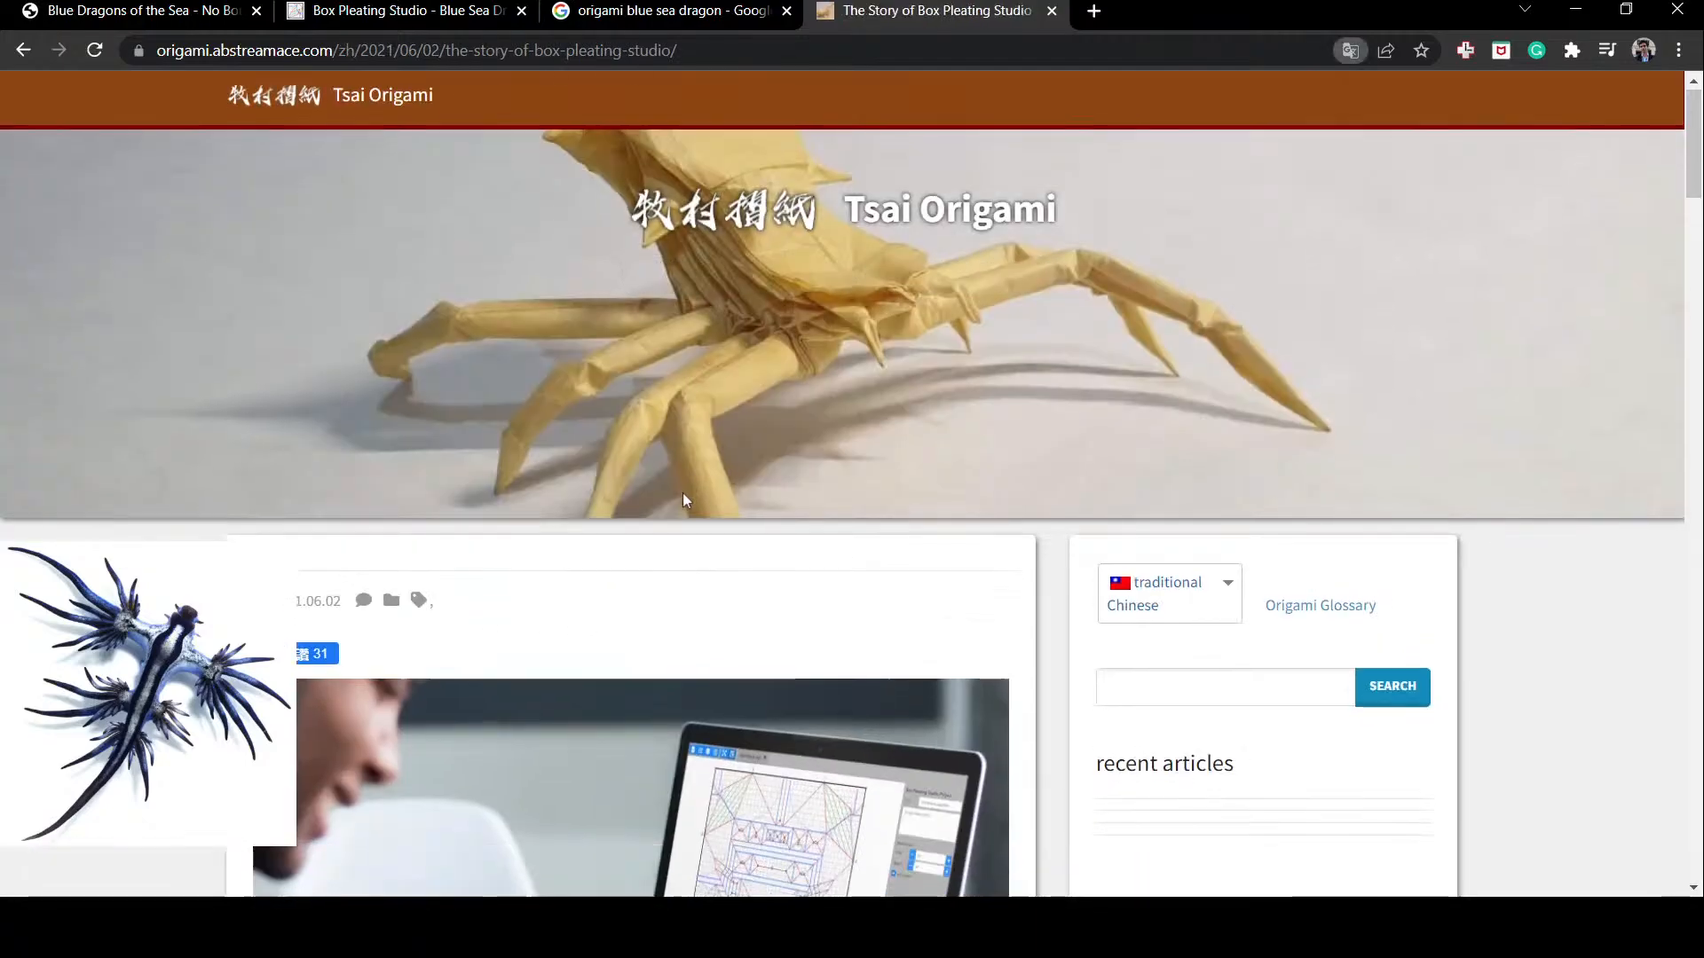
scroll(684, 493, "down", 9)
scroll(683, 499, "down", 10)
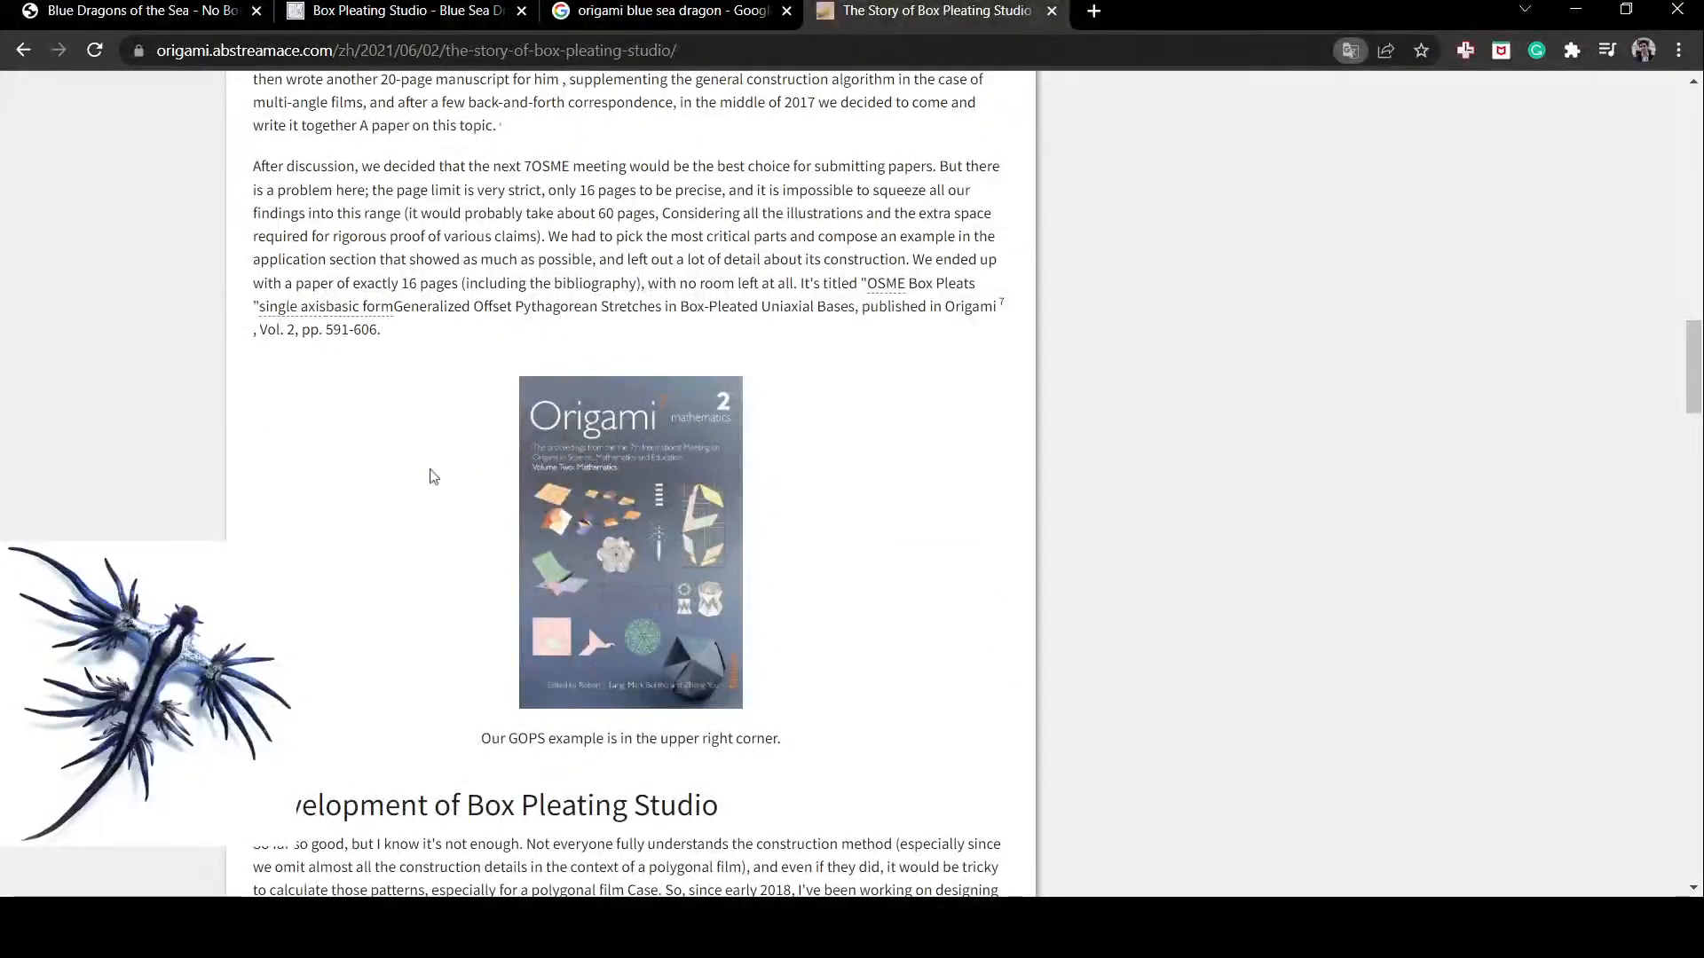
scroll(433, 477, "down", 15)
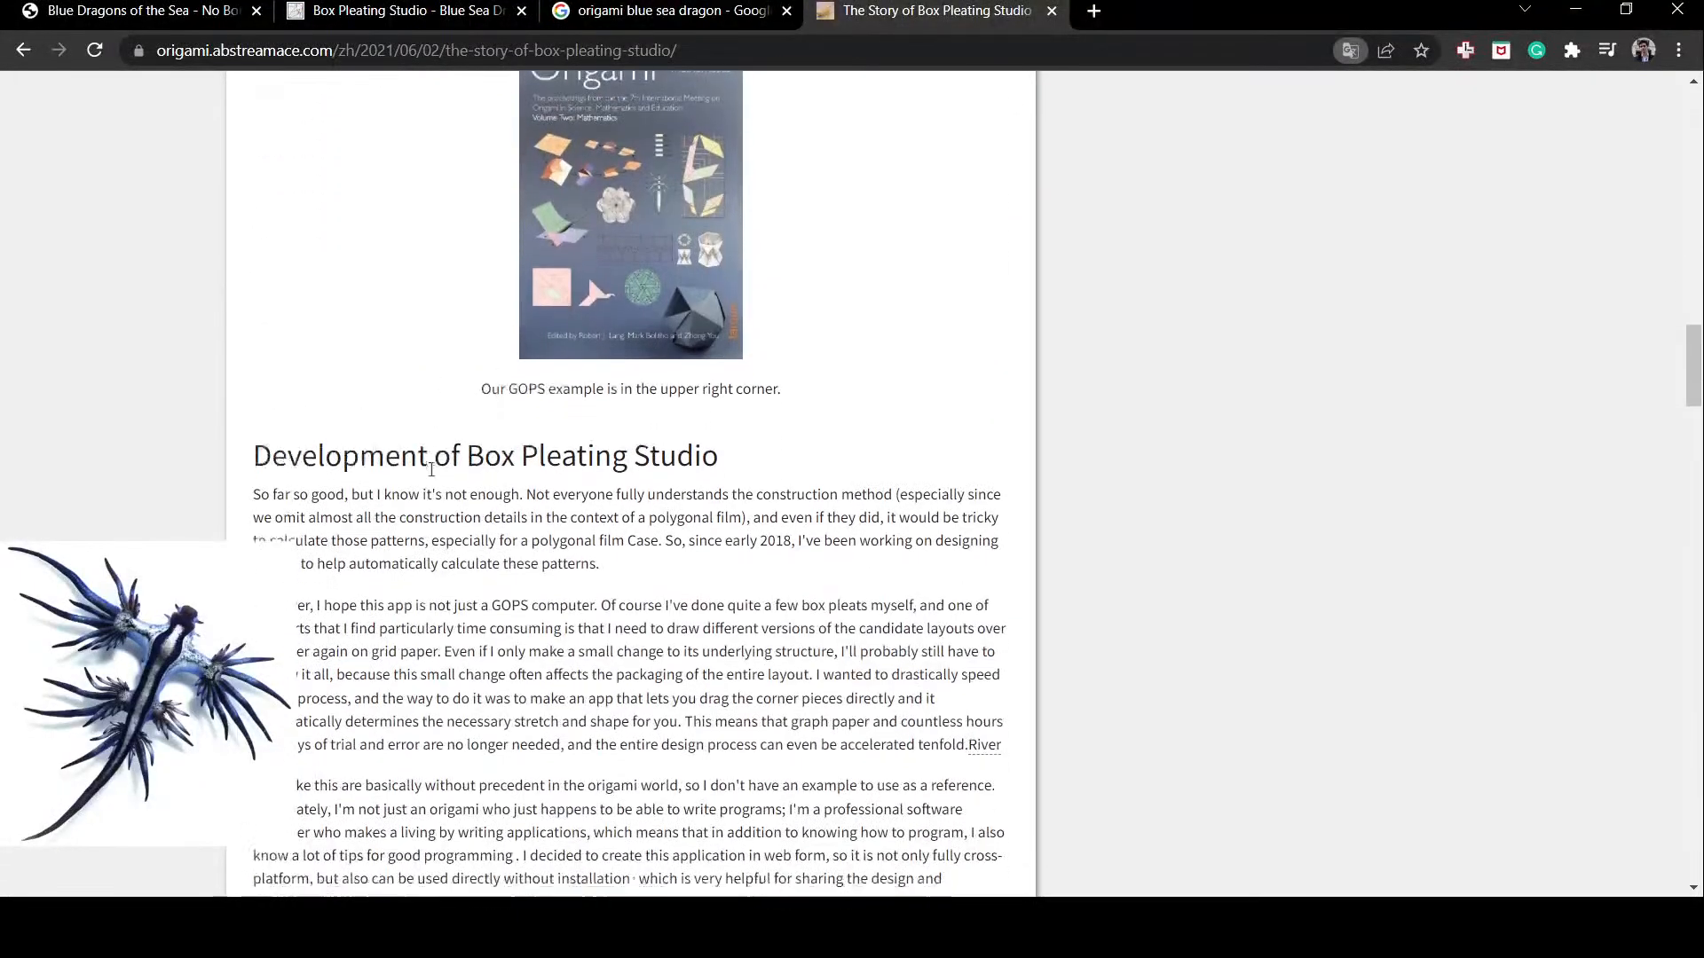
scroll(432, 470, "down", 6)
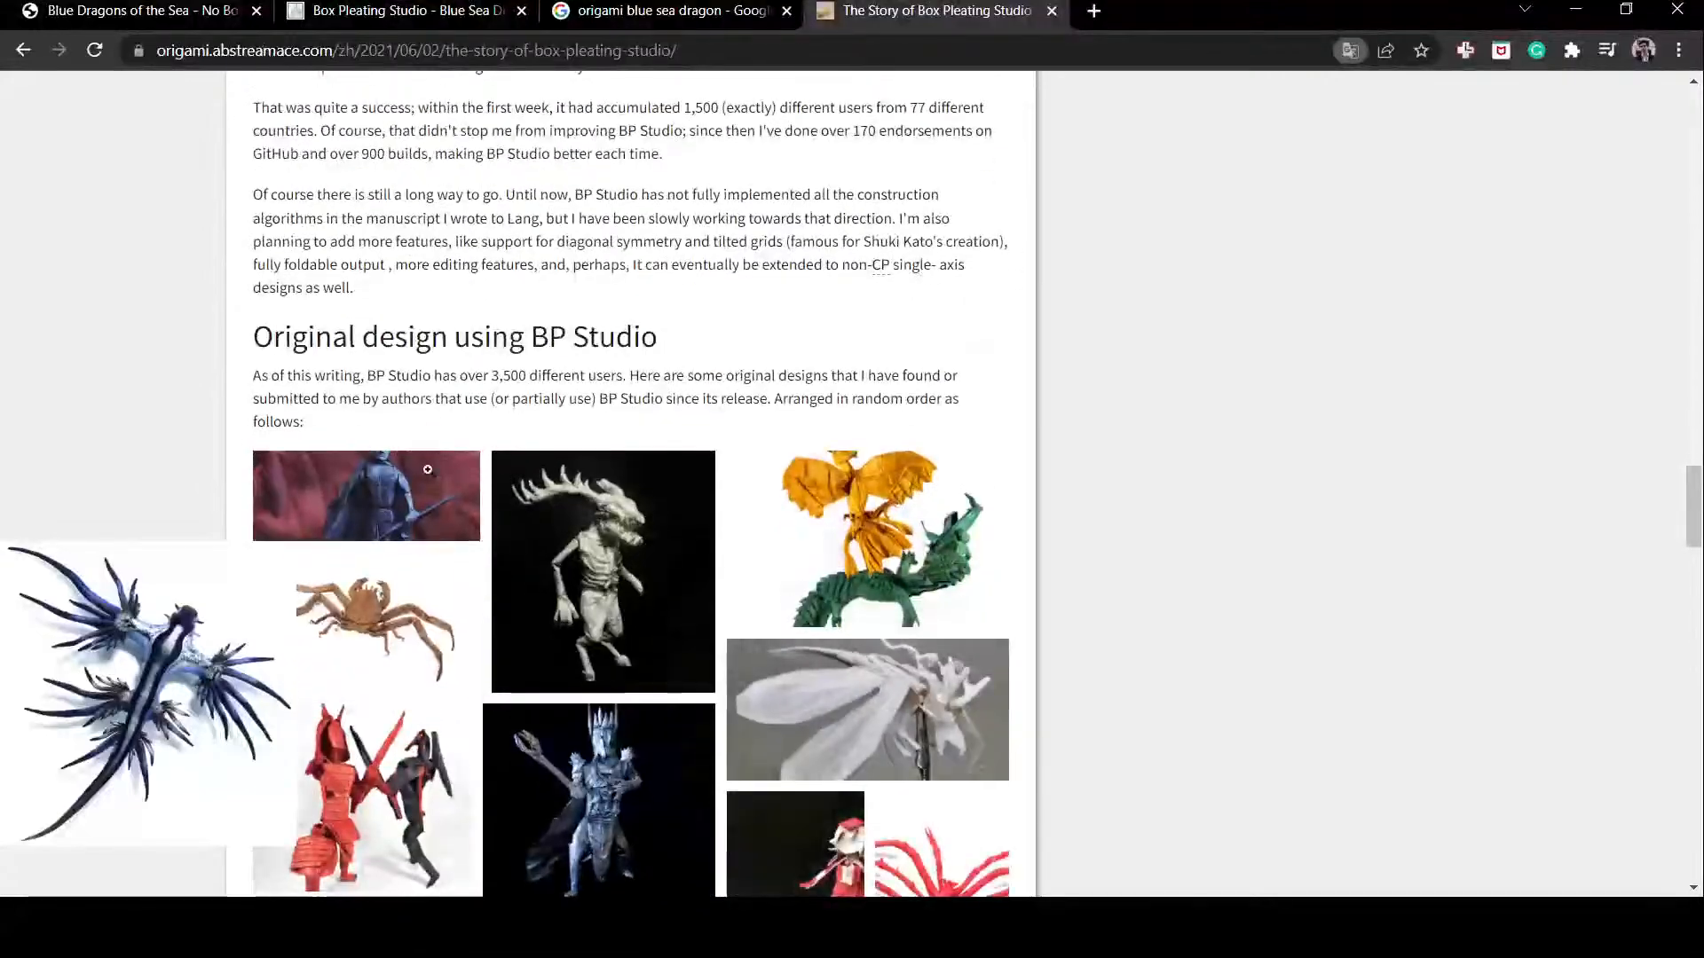
scroll(429, 471, "down", 4)
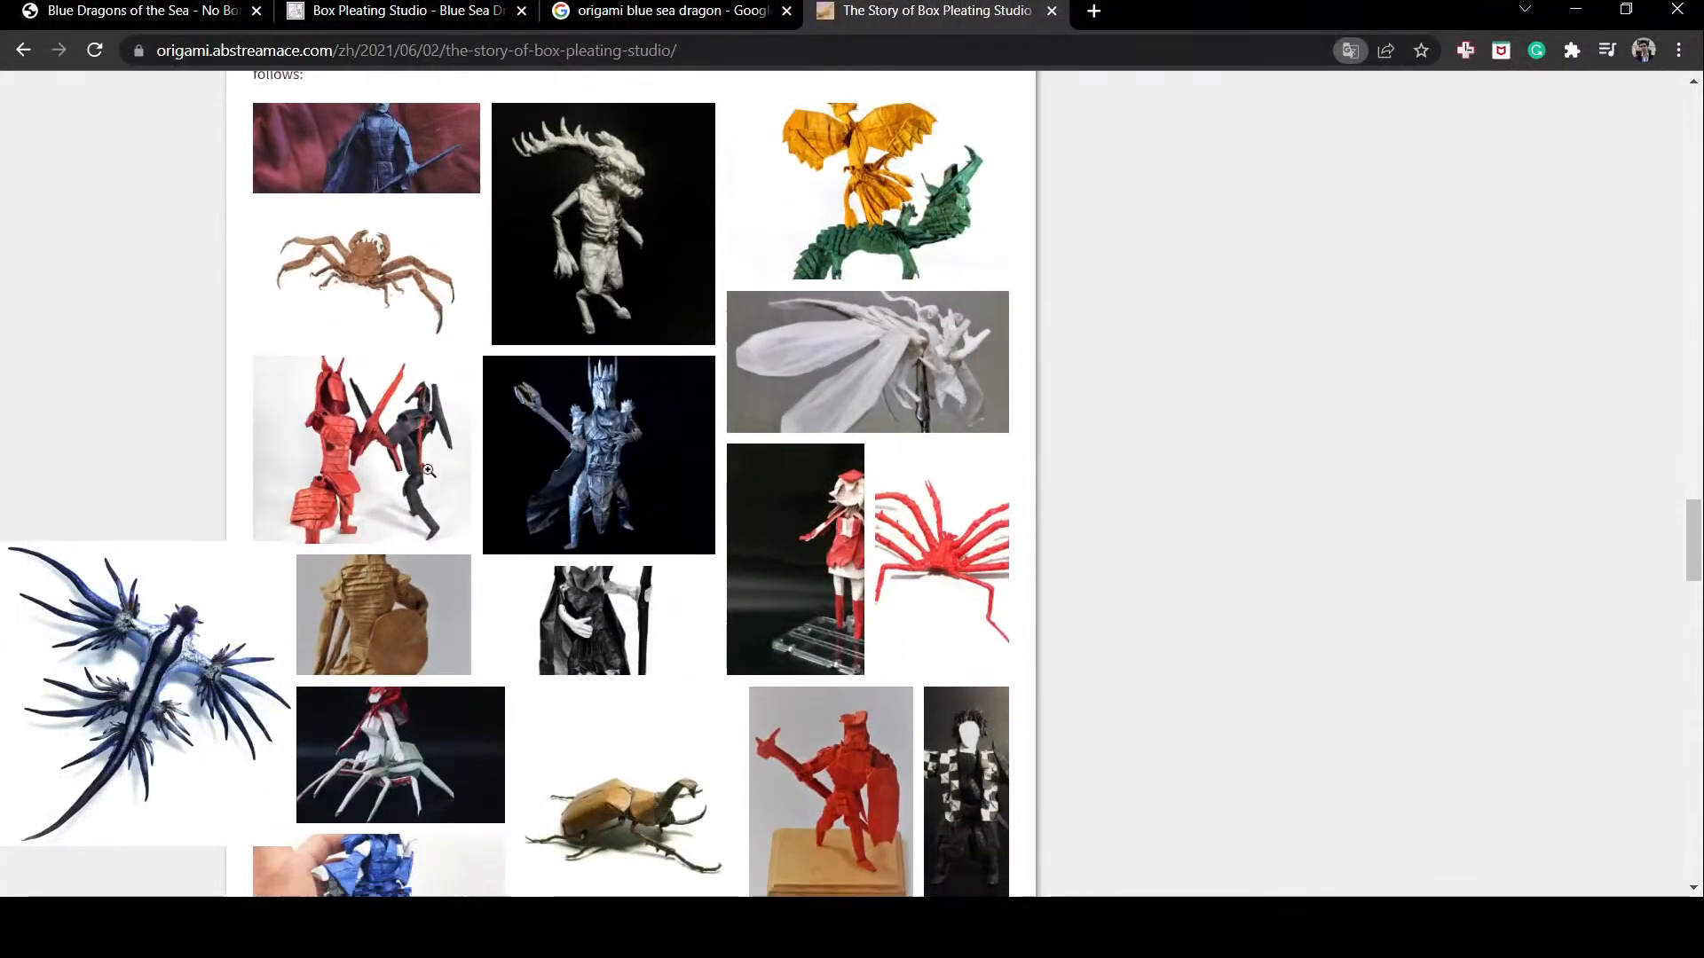
scroll(429, 471, "up", 14)
scroll(429, 471, "up", 10)
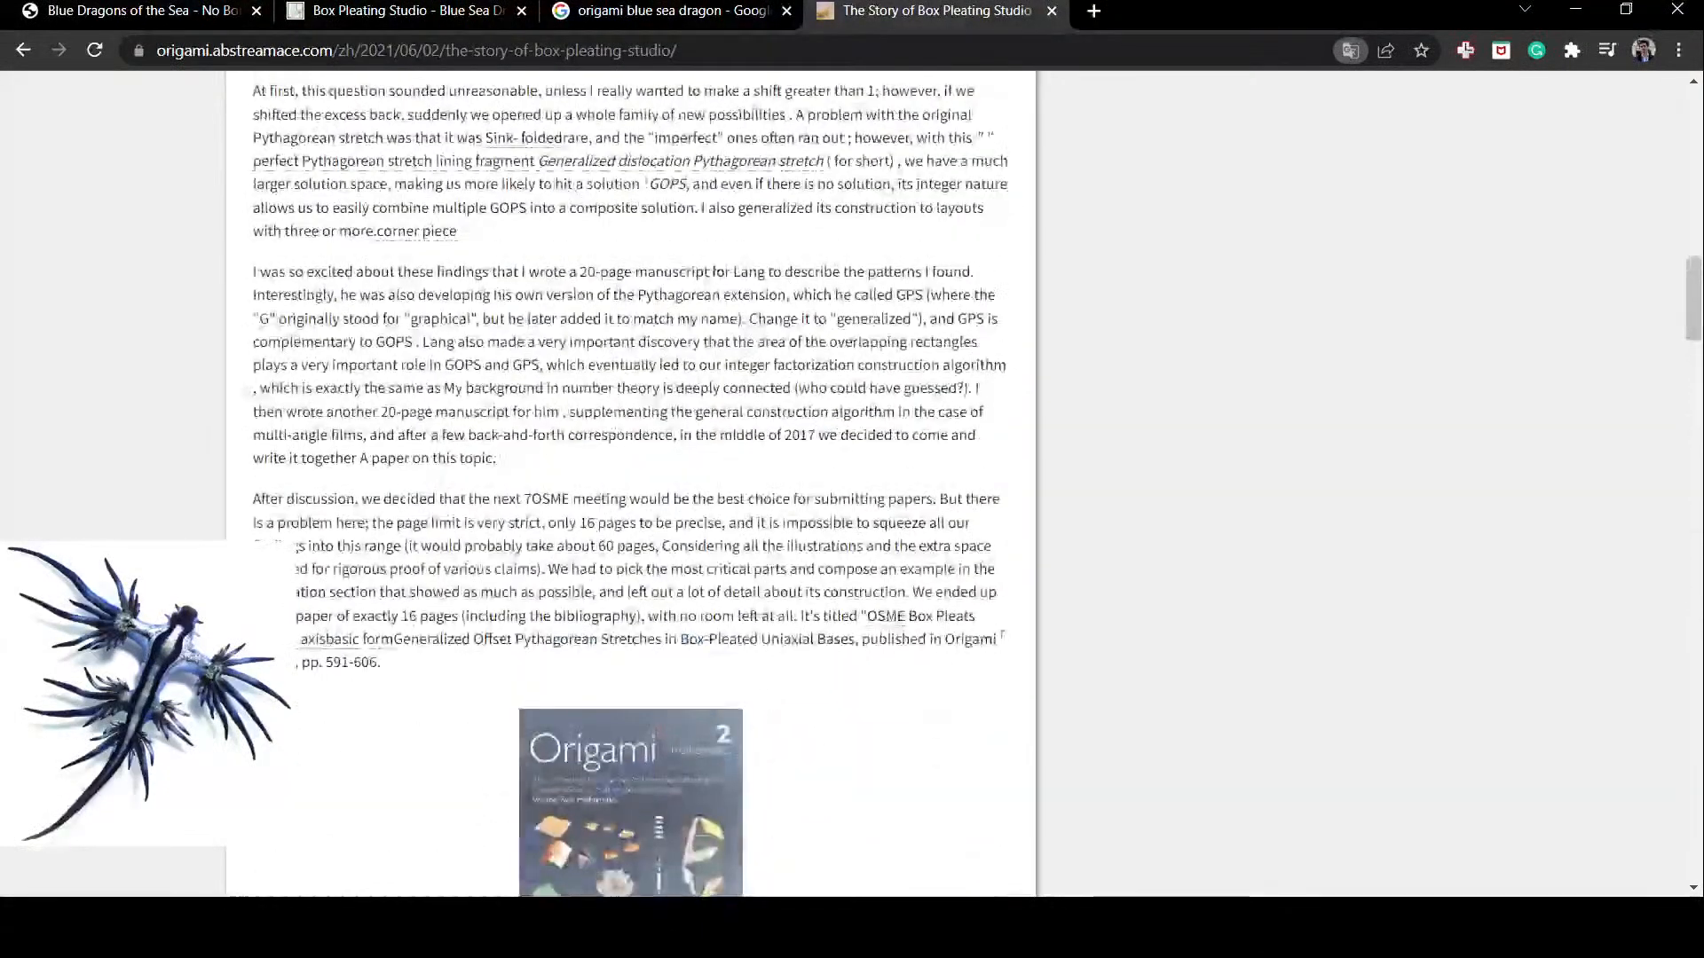
Step: Go back from the article to the bp-studio.github.io home page, and switch to the Blue Sea Dragon project in Box Pleating Studio
left_click(543, 8)
left_click(484, 7)
left_click(914, 5)
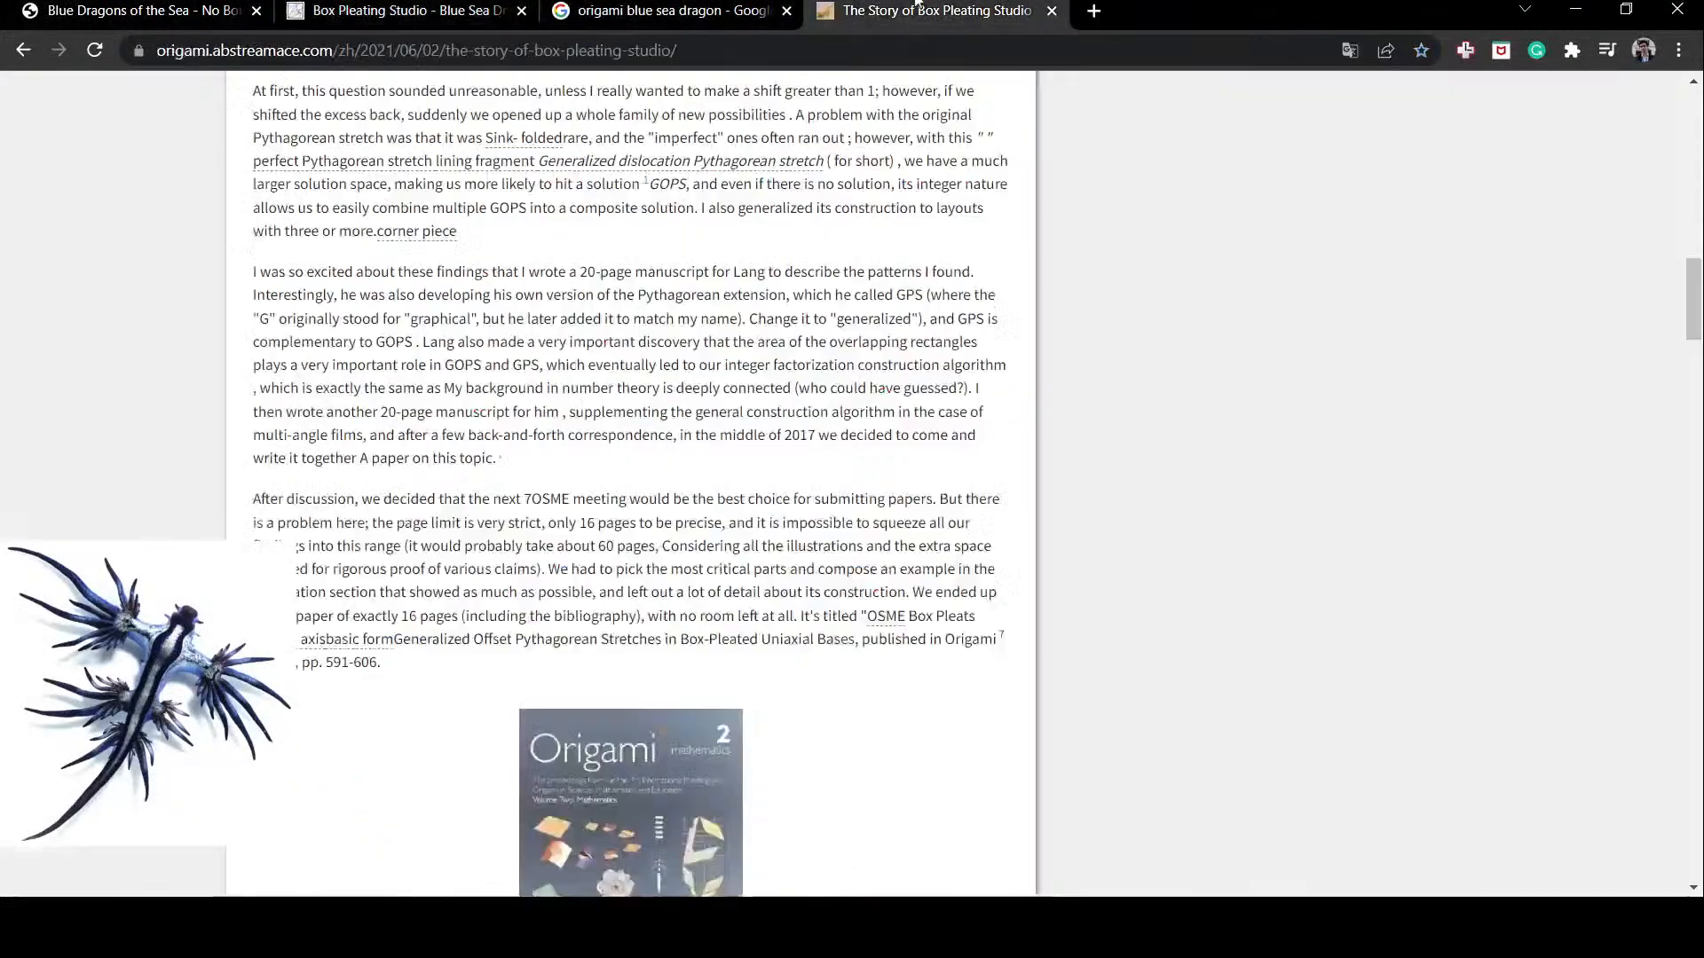
left_click(24, 52)
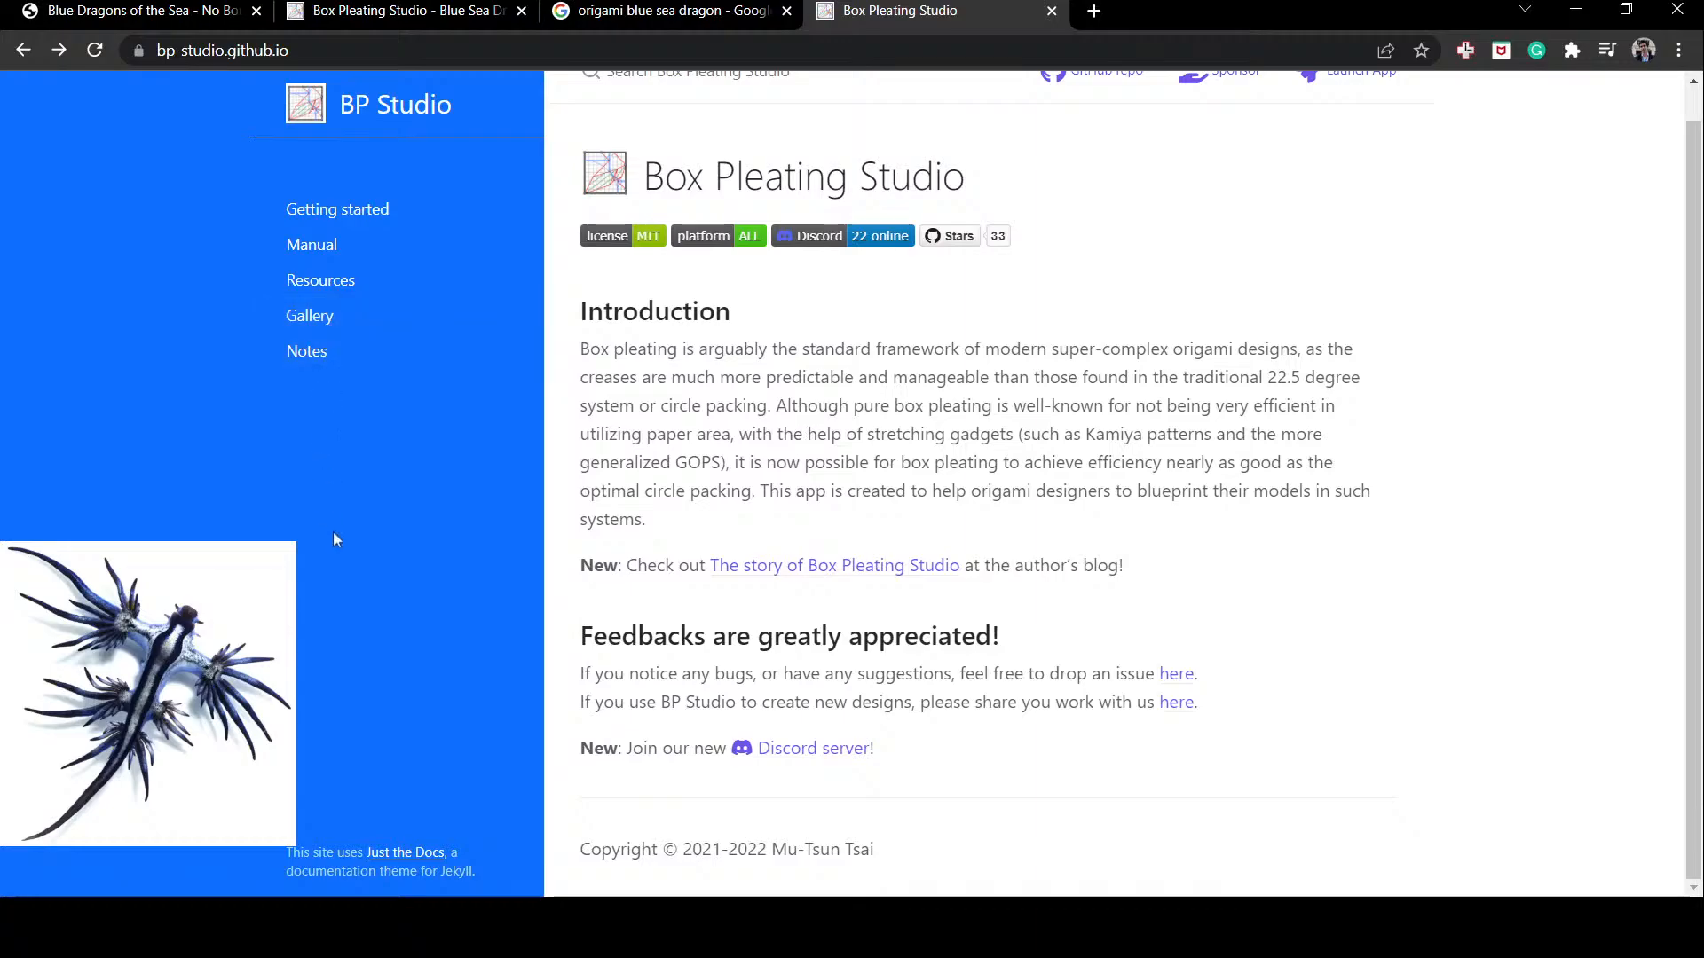
left_click(142, 10)
left_click(399, 11)
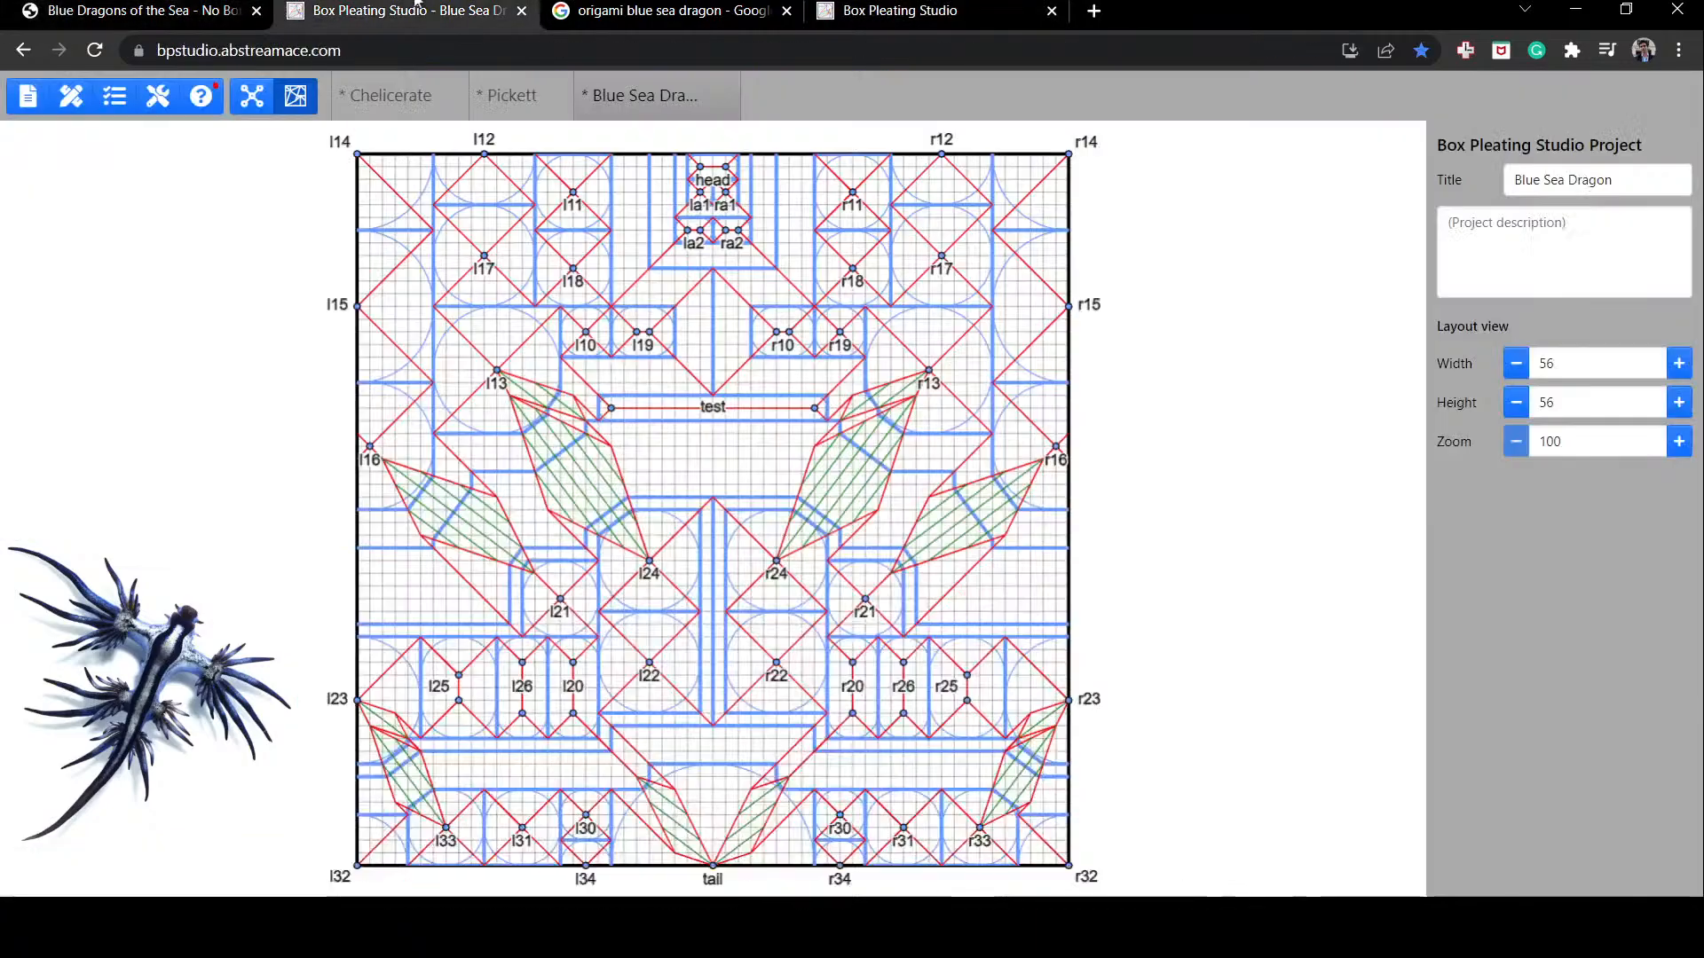